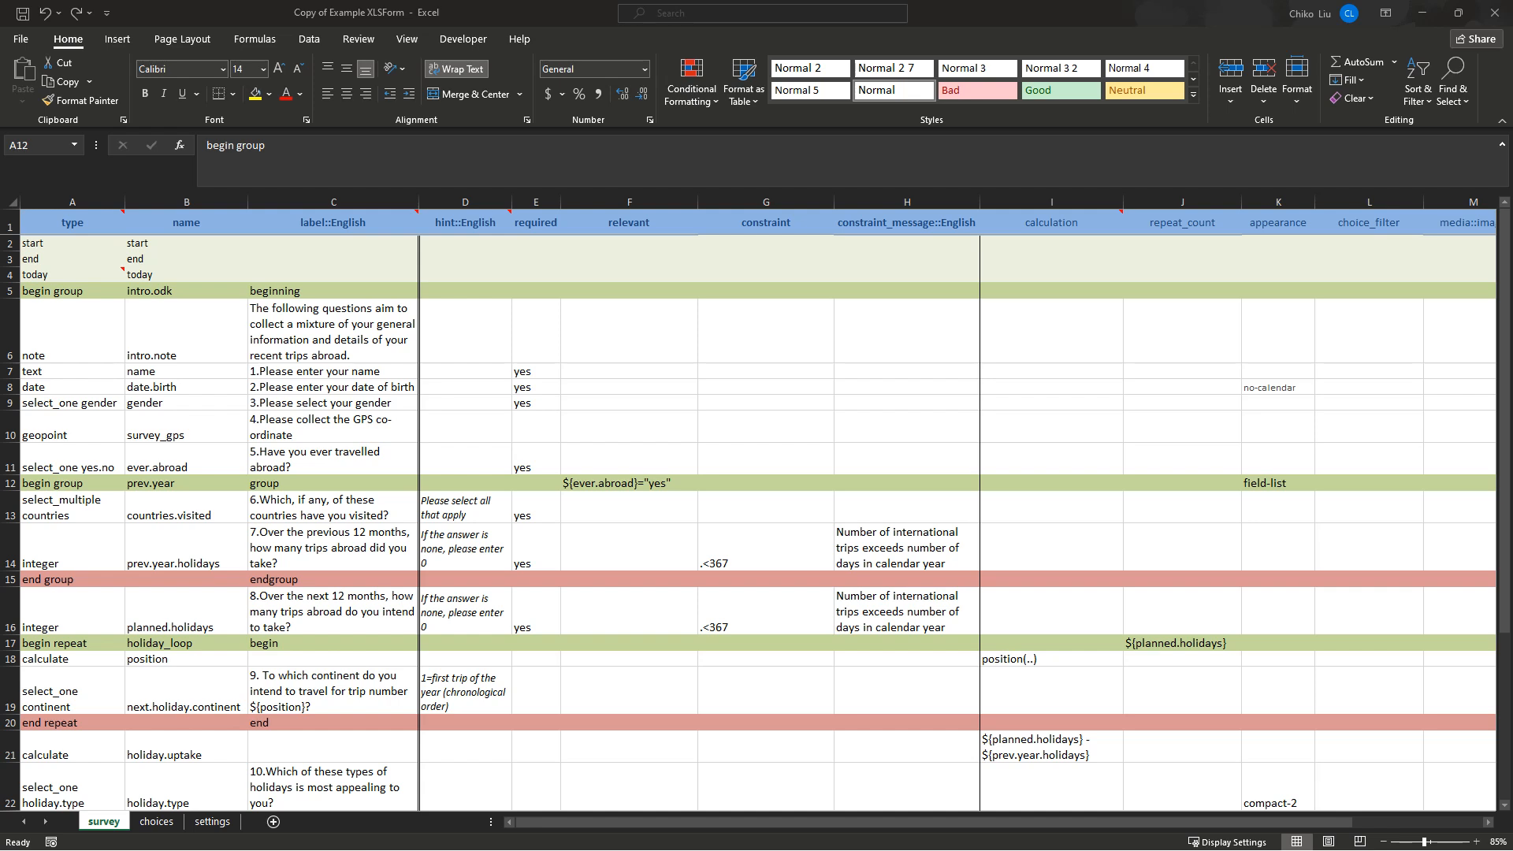
Move the ActivityInfo window over Excel, maximize it to view FEBSAN_RETRIAL's forms, then restore it.
{"action": "left_click_drag", "start_coordinate": [0, 108], "coordinate": [920, 327]}
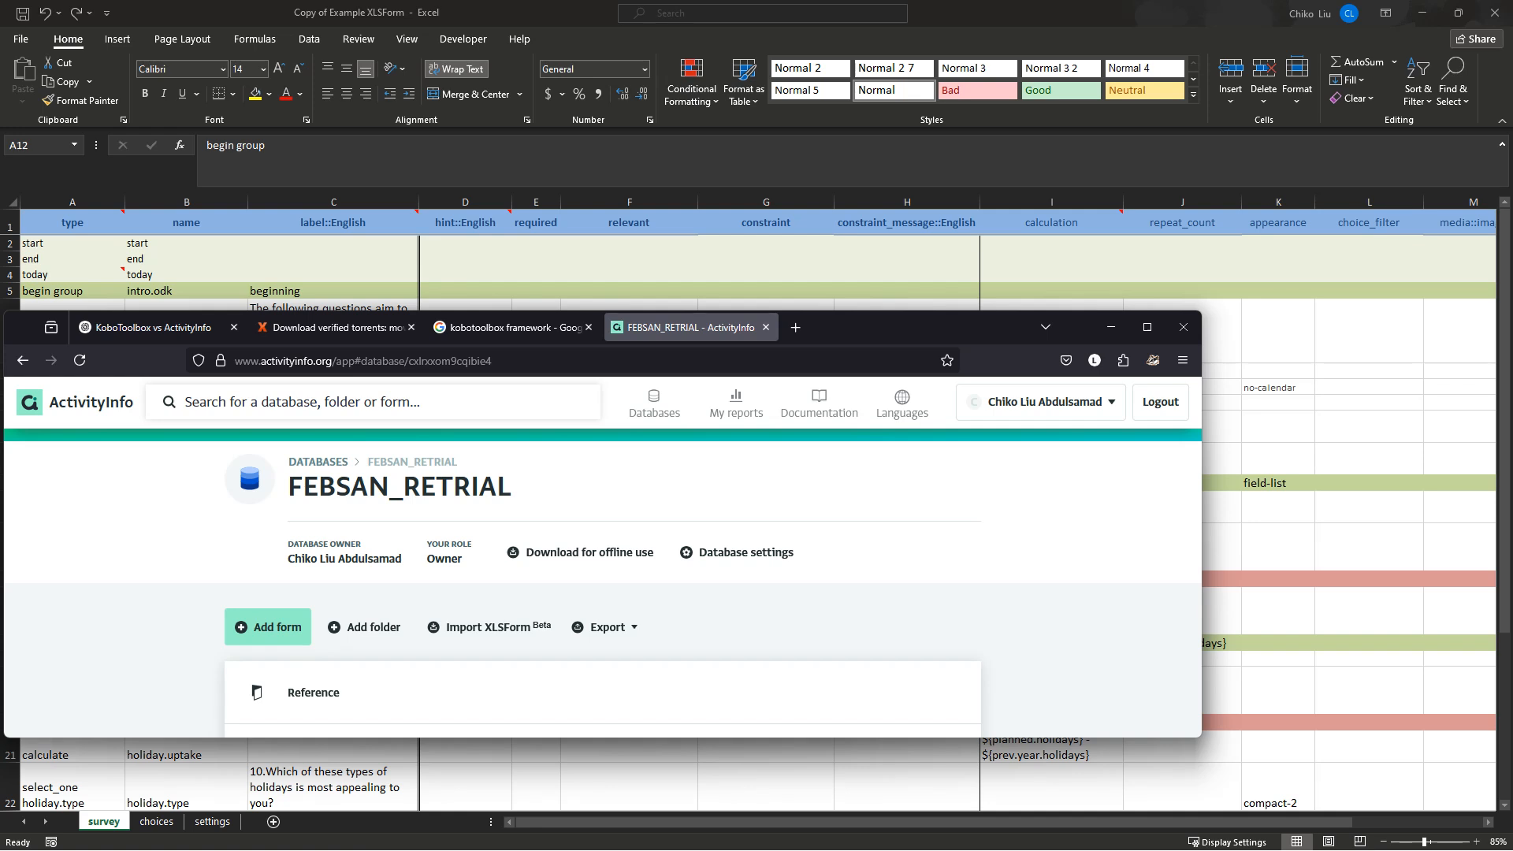
{"action": "left_click_drag", "start_coordinate": [921, 327], "coordinate": [971, 299]}
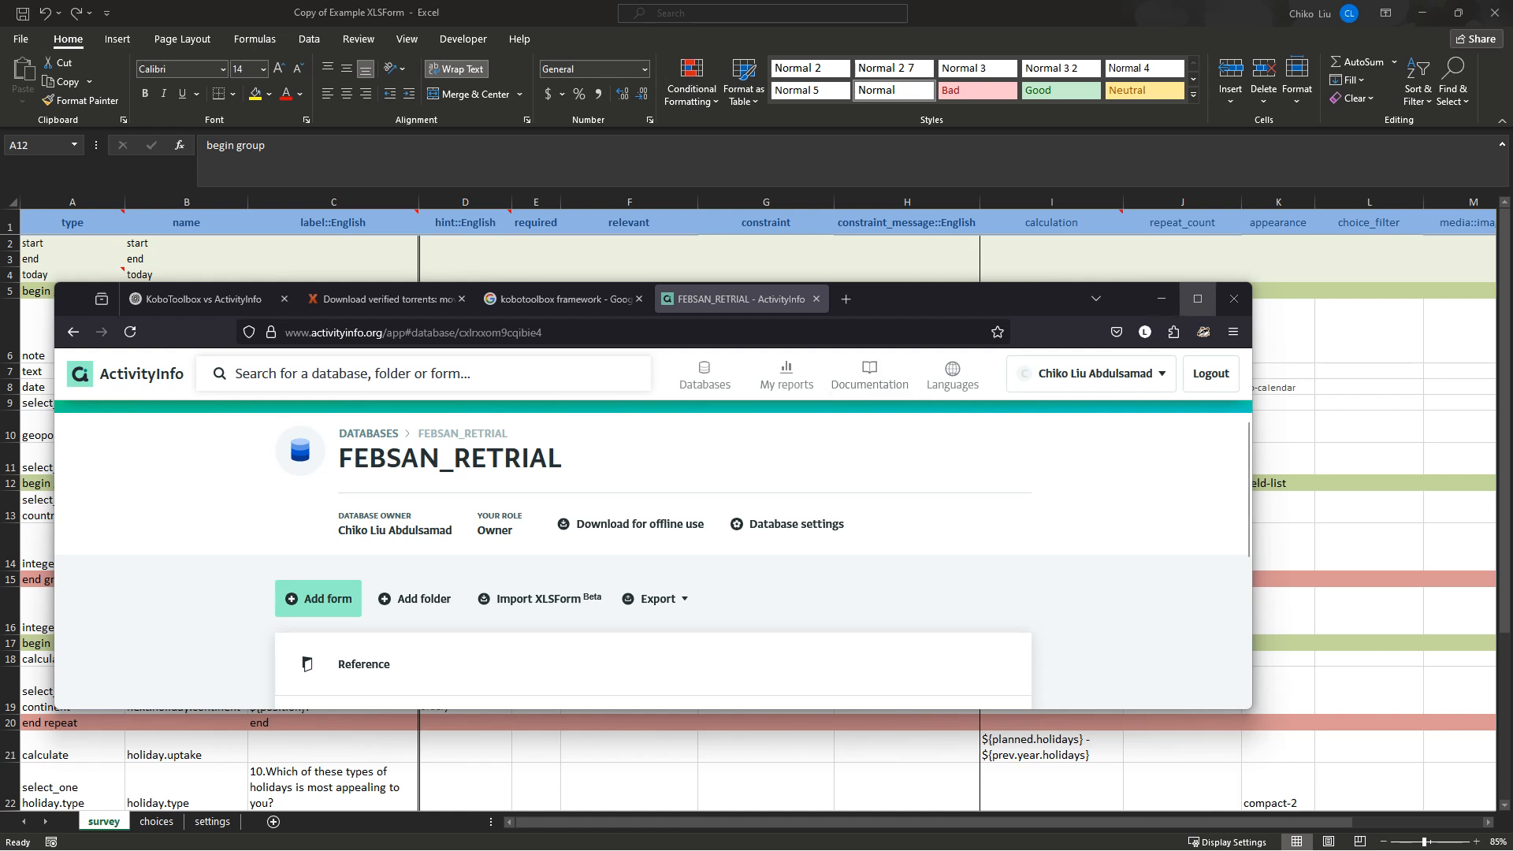
{"action": "left_click_drag", "start_coordinate": [969, 299], "coordinate": [1043, 296]}
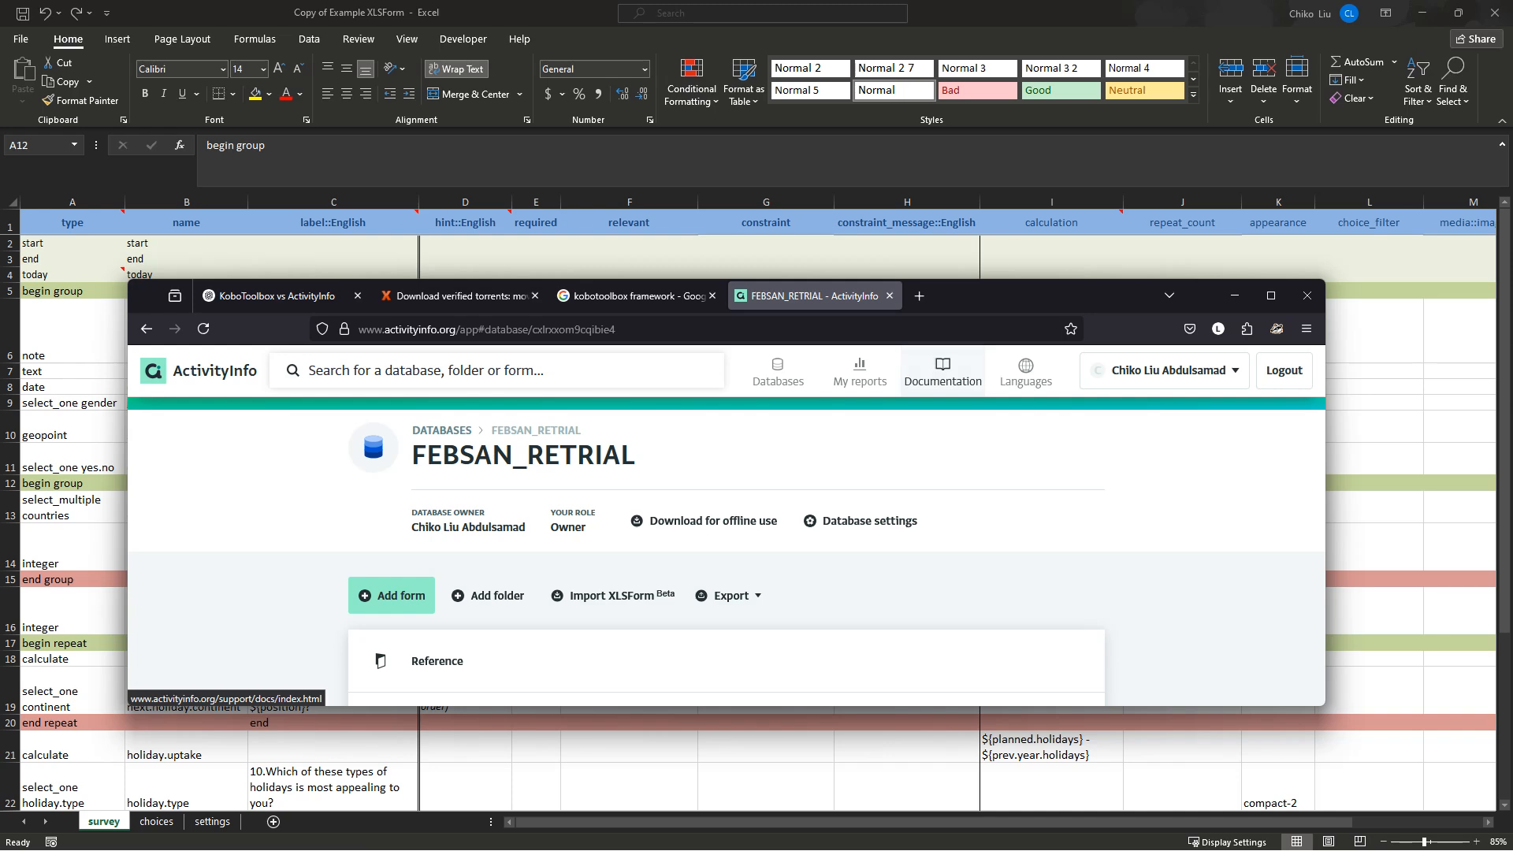
{"action": "left_click", "coordinate": [1271, 295]}
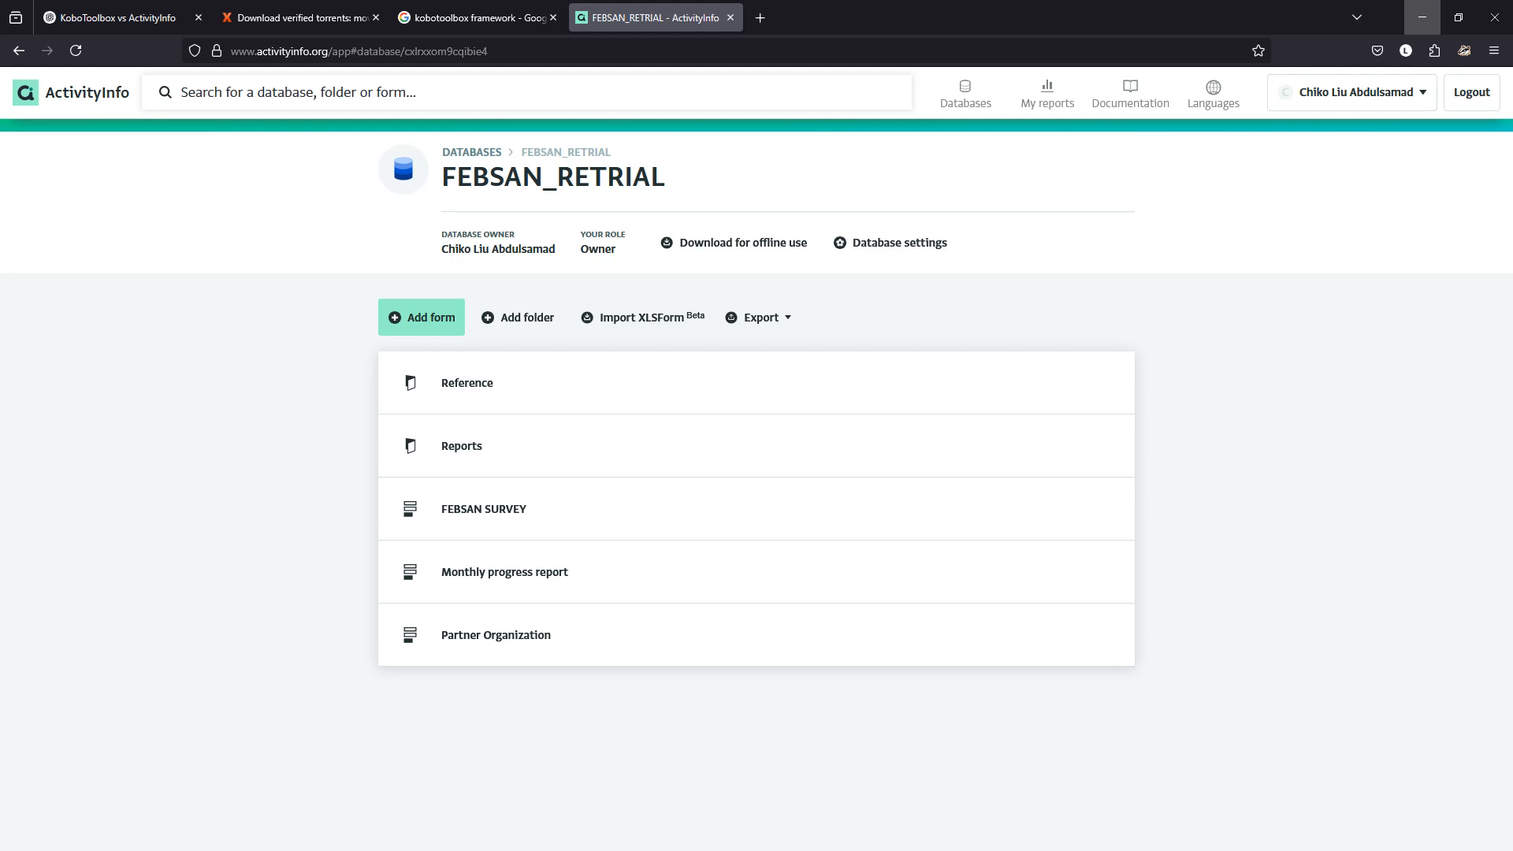
{"action": "mouse_move", "coordinate": [1459, 17]}
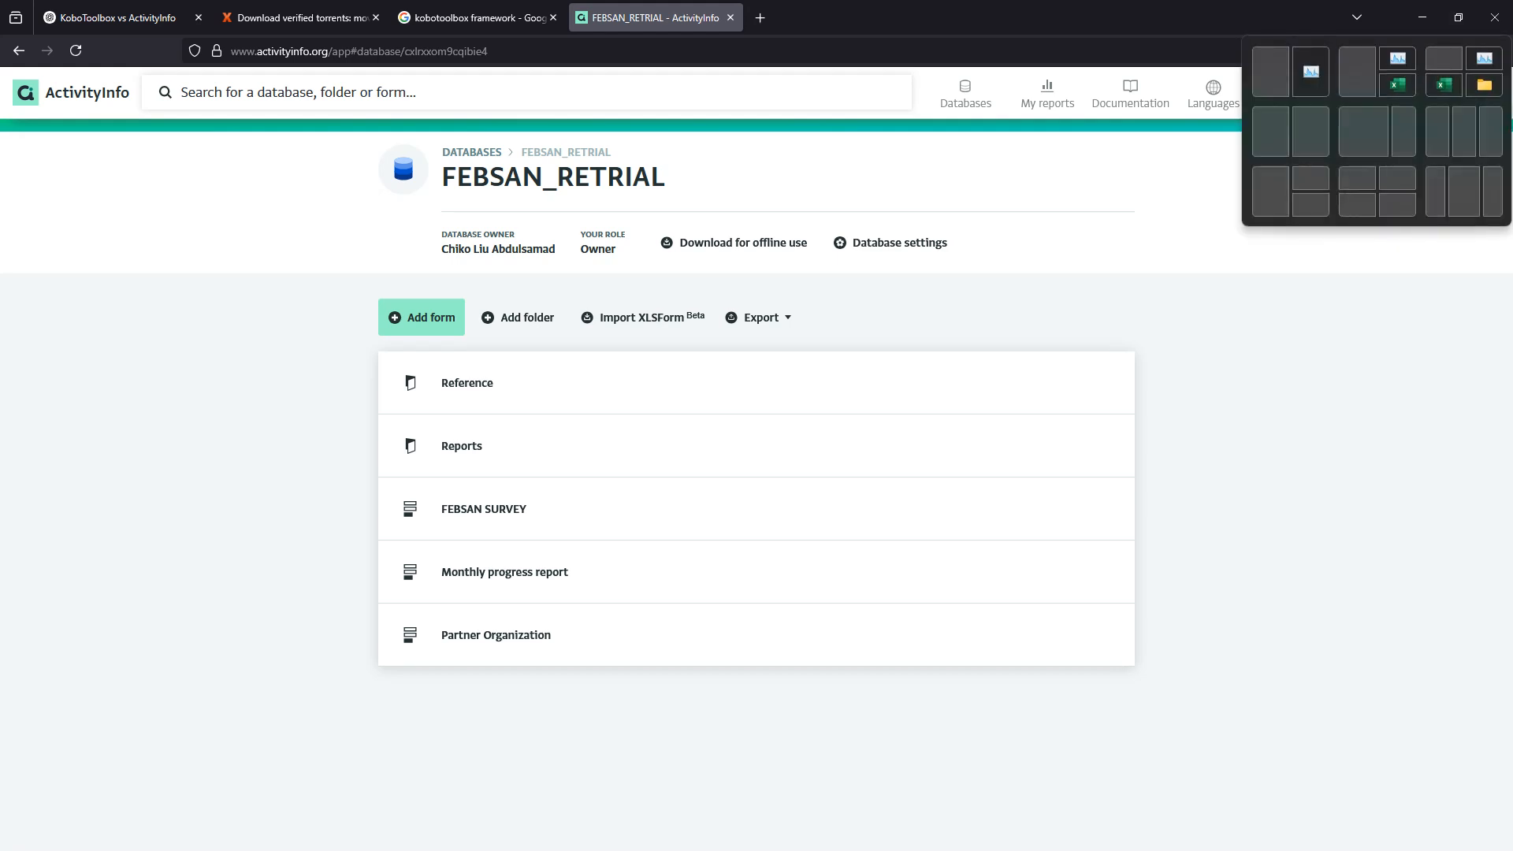
{"action": "left_click", "coordinate": [1458, 17]}
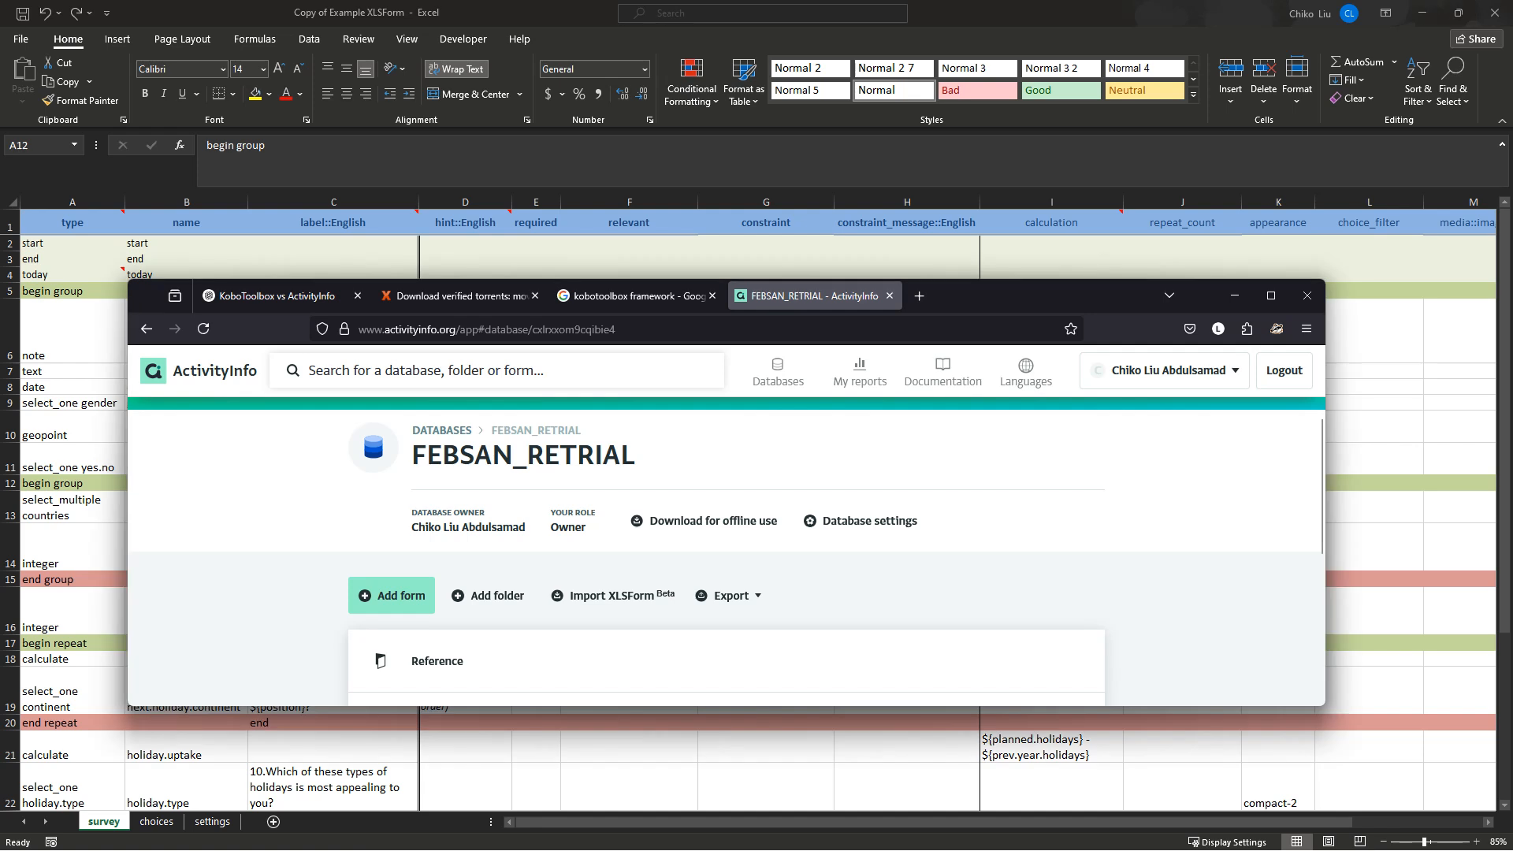
Bring Excel forward and review the constraint_message::English column, header H1 and message H14.
{"action": "left_click", "coordinate": [1235, 295]}
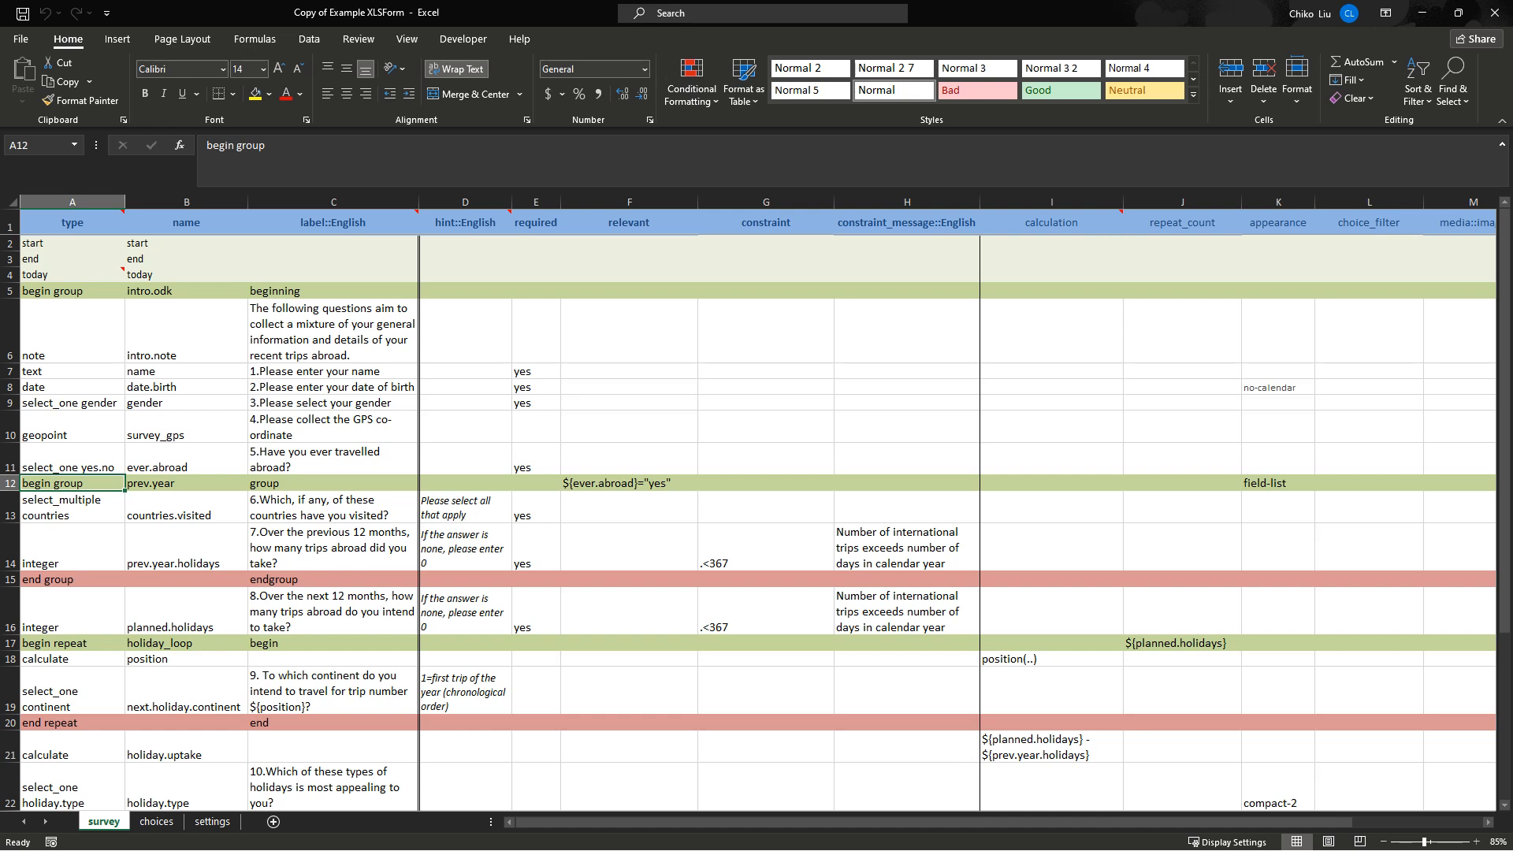
{"action": "left_click", "coordinate": [906, 223]}
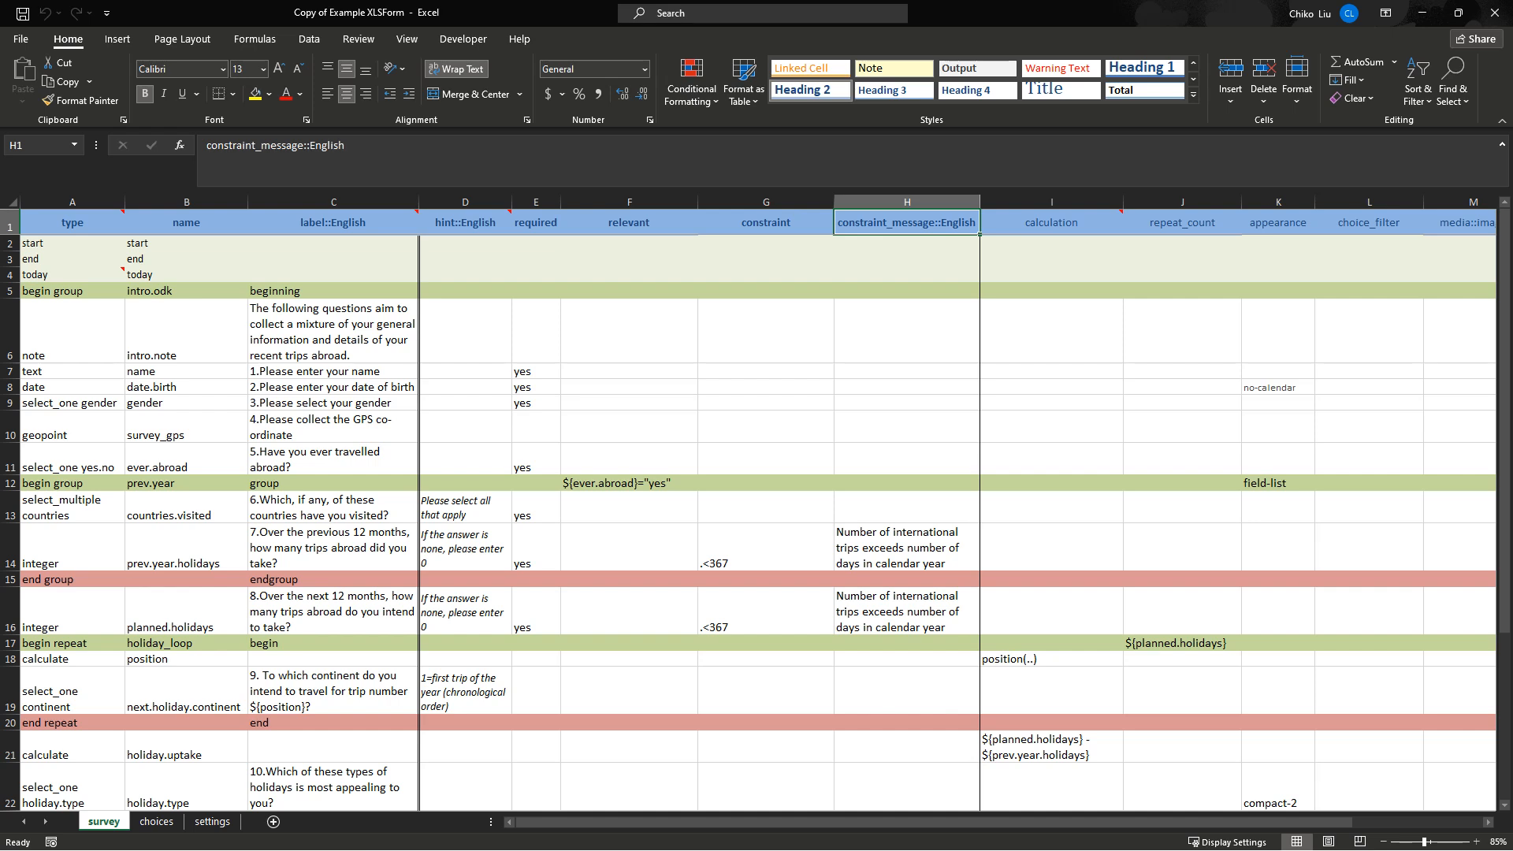
{"action": "mouse_move", "coordinate": [1178, 822]}
{"action": "left_mouse_down"}
{"action": "mouse_move", "coordinate": [1308, 822]}
{"action": "mouse_move", "coordinate": [1177, 822]}
{"action": "left_mouse_up"}
{"action": "left_click", "coordinate": [907, 548]}
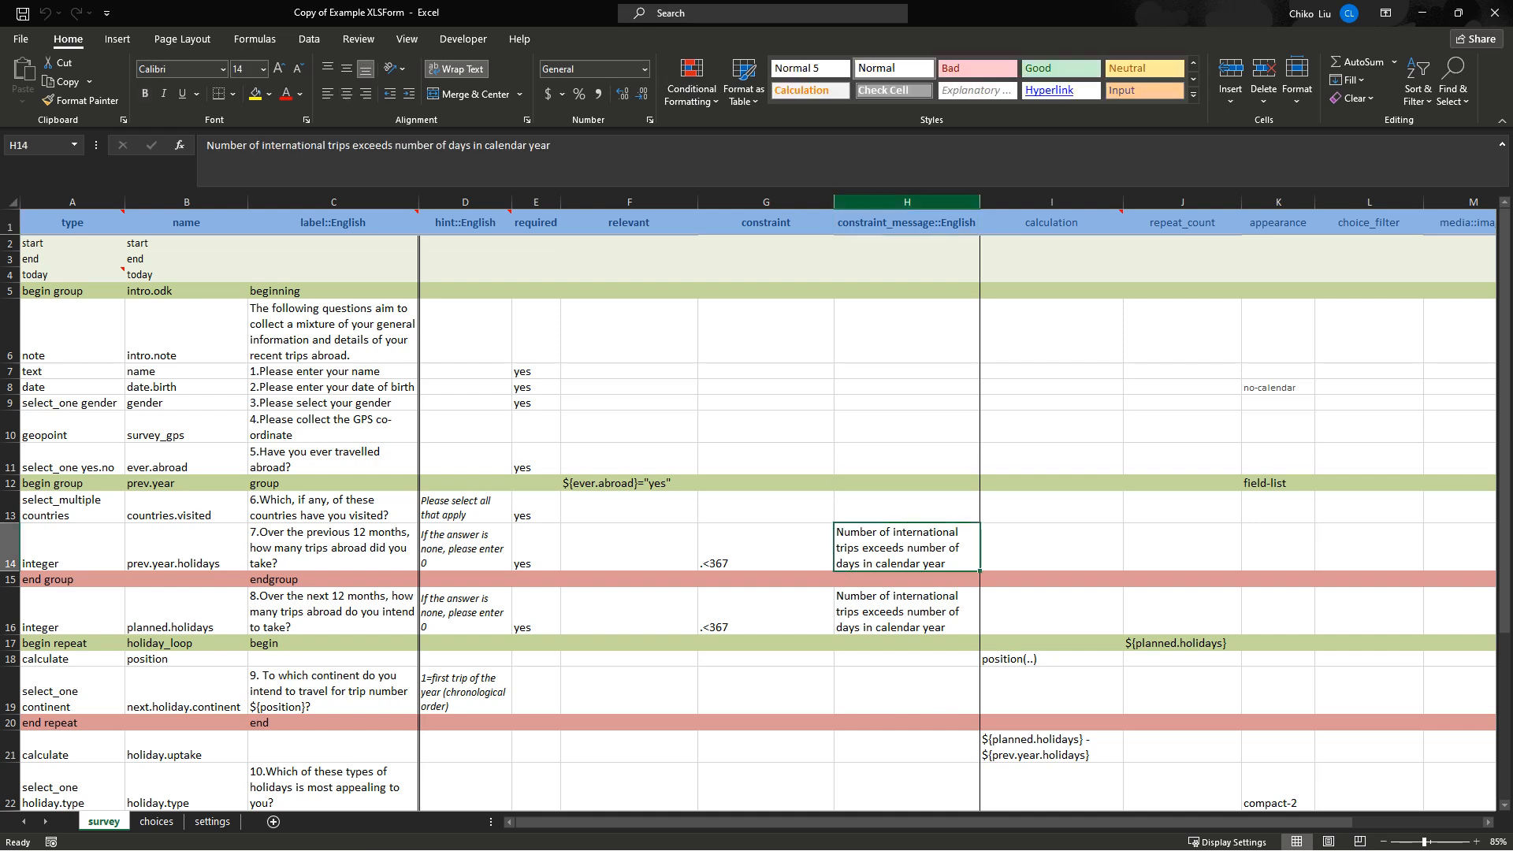
{"action": "left_click", "coordinate": [907, 223]}
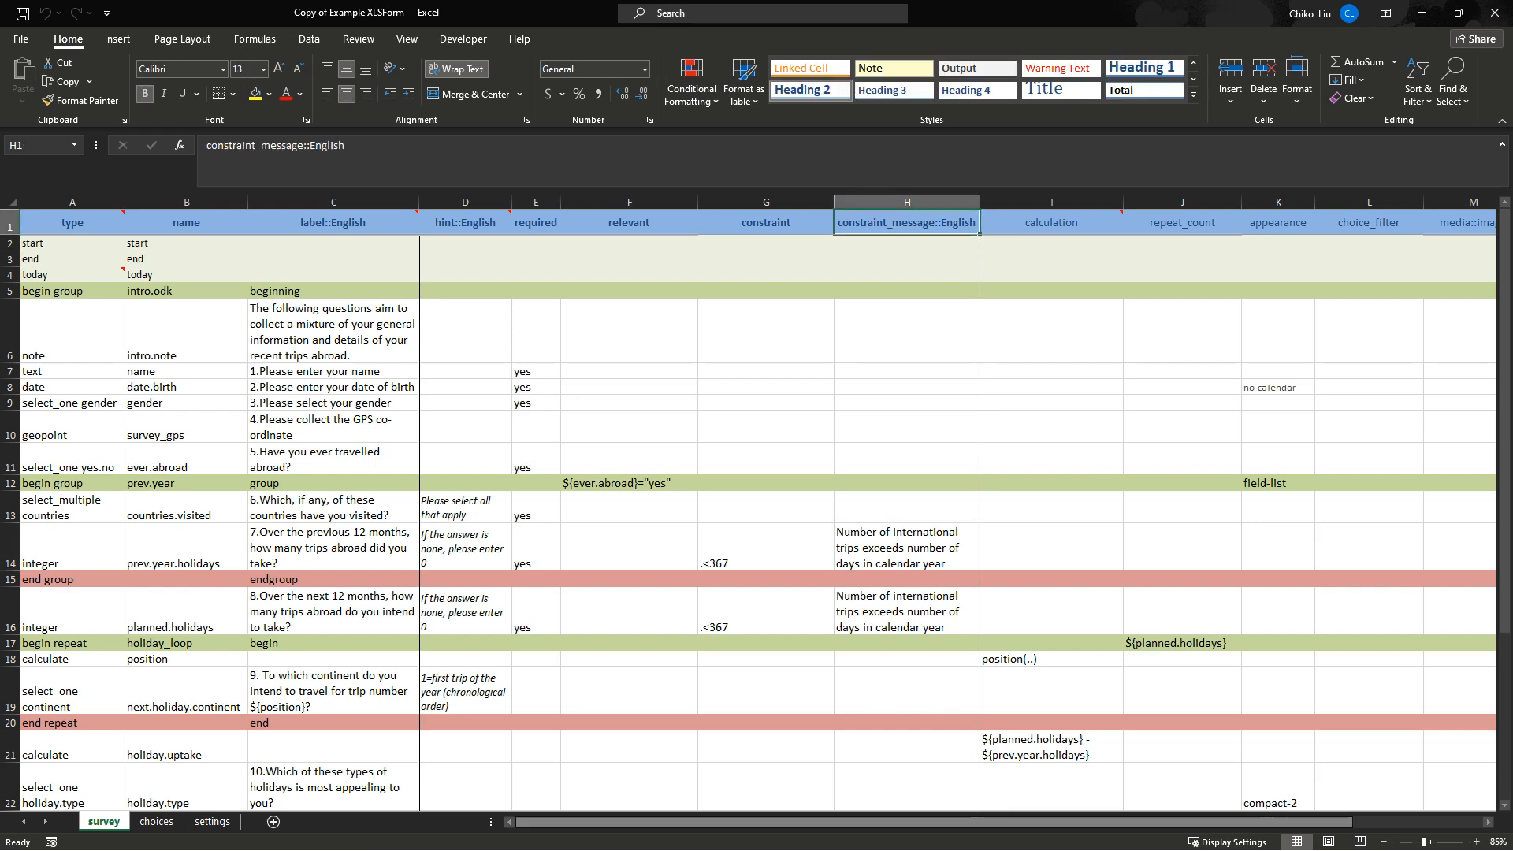
{"action": "left_click_drag", "start_coordinate": [889, 822], "coordinate": [1019, 822]}
{"action": "left_click_drag", "start_coordinate": [889, 822], "coordinate": [760, 822]}
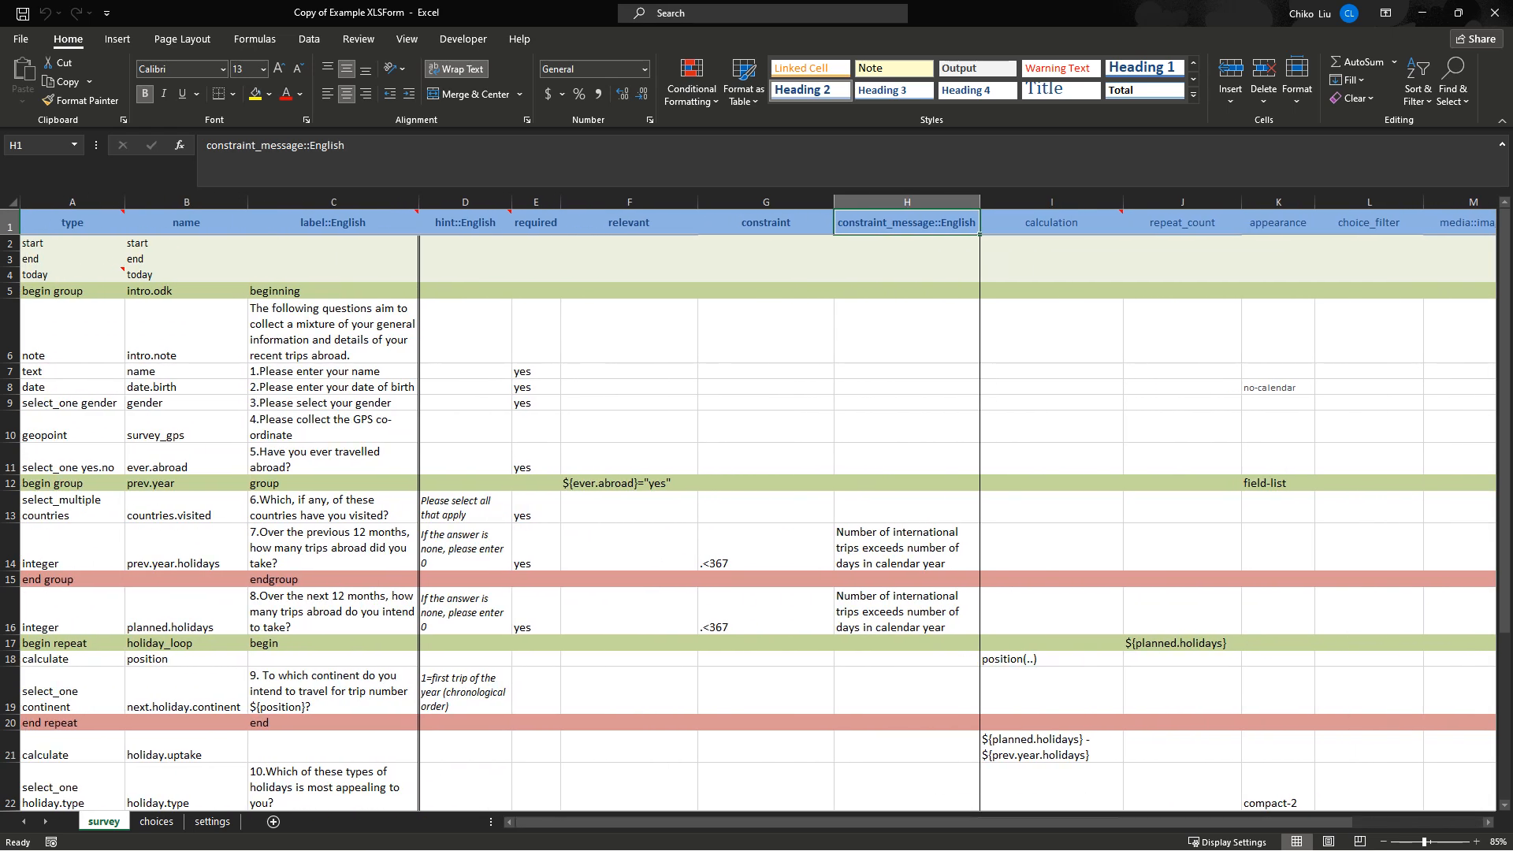
Review the hints in D13, D14 and D16 and the relevance condition in F12.
{"action": "left_click", "coordinate": [465, 507]}
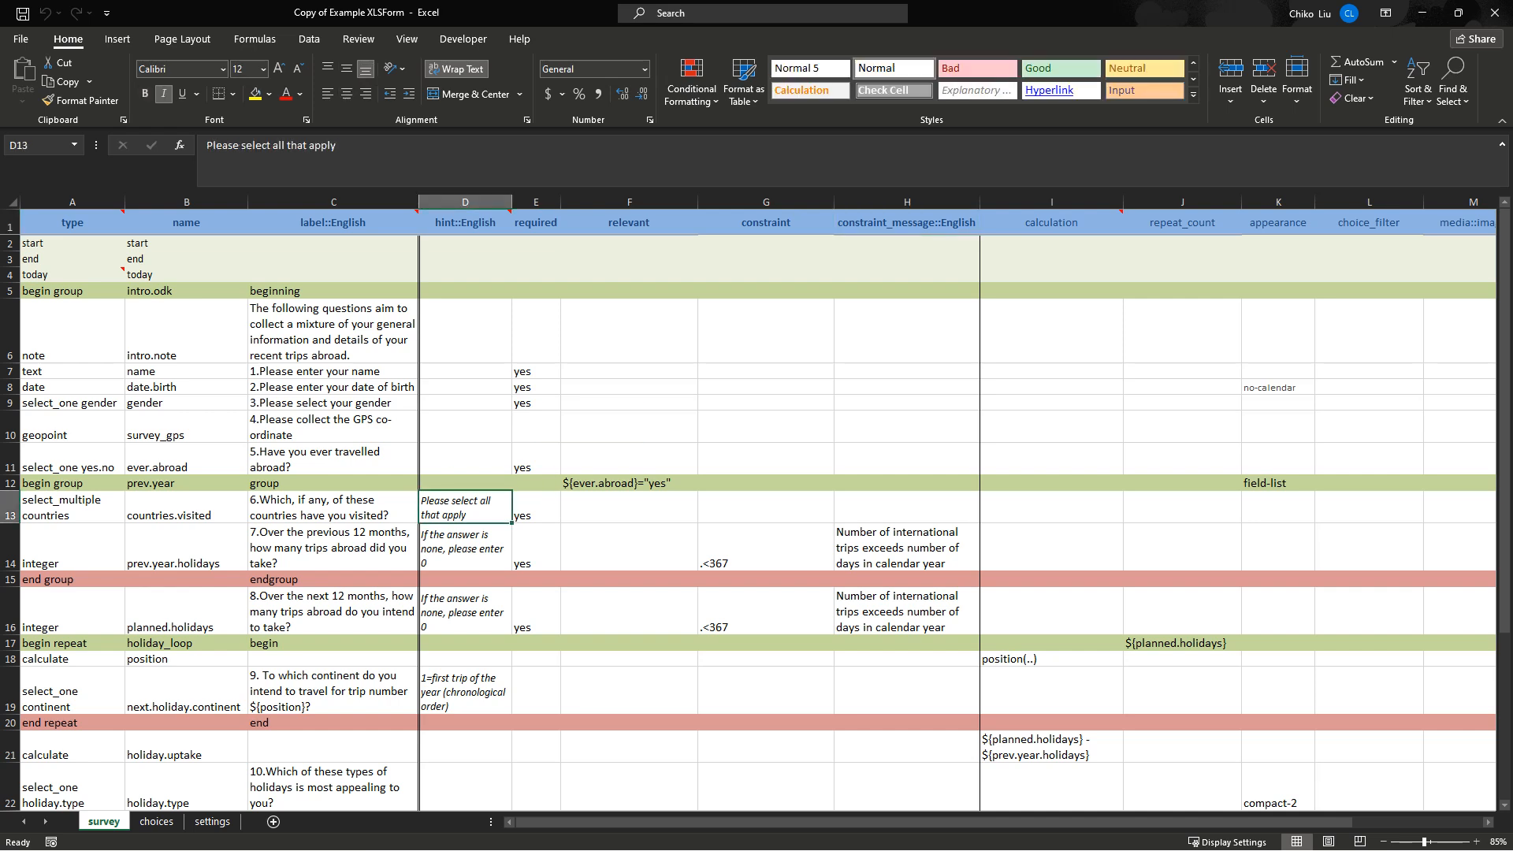
{"action": "left_click", "coordinate": [465, 548]}
{"action": "left_click", "coordinate": [465, 612]}
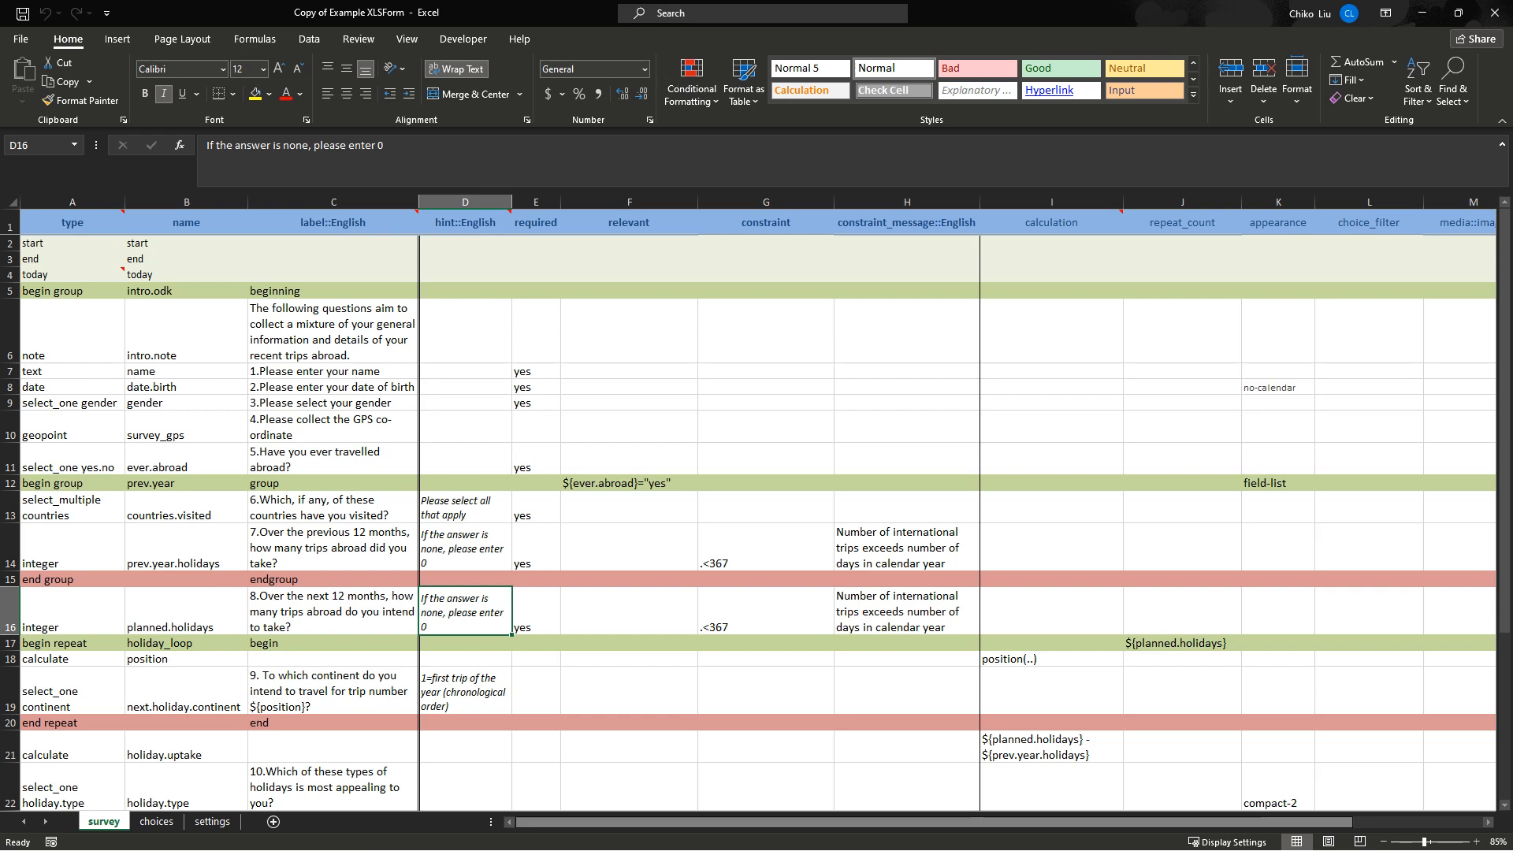
{"action": "left_click_drag", "start_coordinate": [934, 822], "coordinate": [936, 822]}
{"action": "mouse_move", "coordinate": [592, 822]}
{"action": "left_mouse_down"}
{"action": "mouse_move", "coordinate": [715, 822]}
{"action": "mouse_move", "coordinate": [592, 822]}
{"action": "left_mouse_up"}
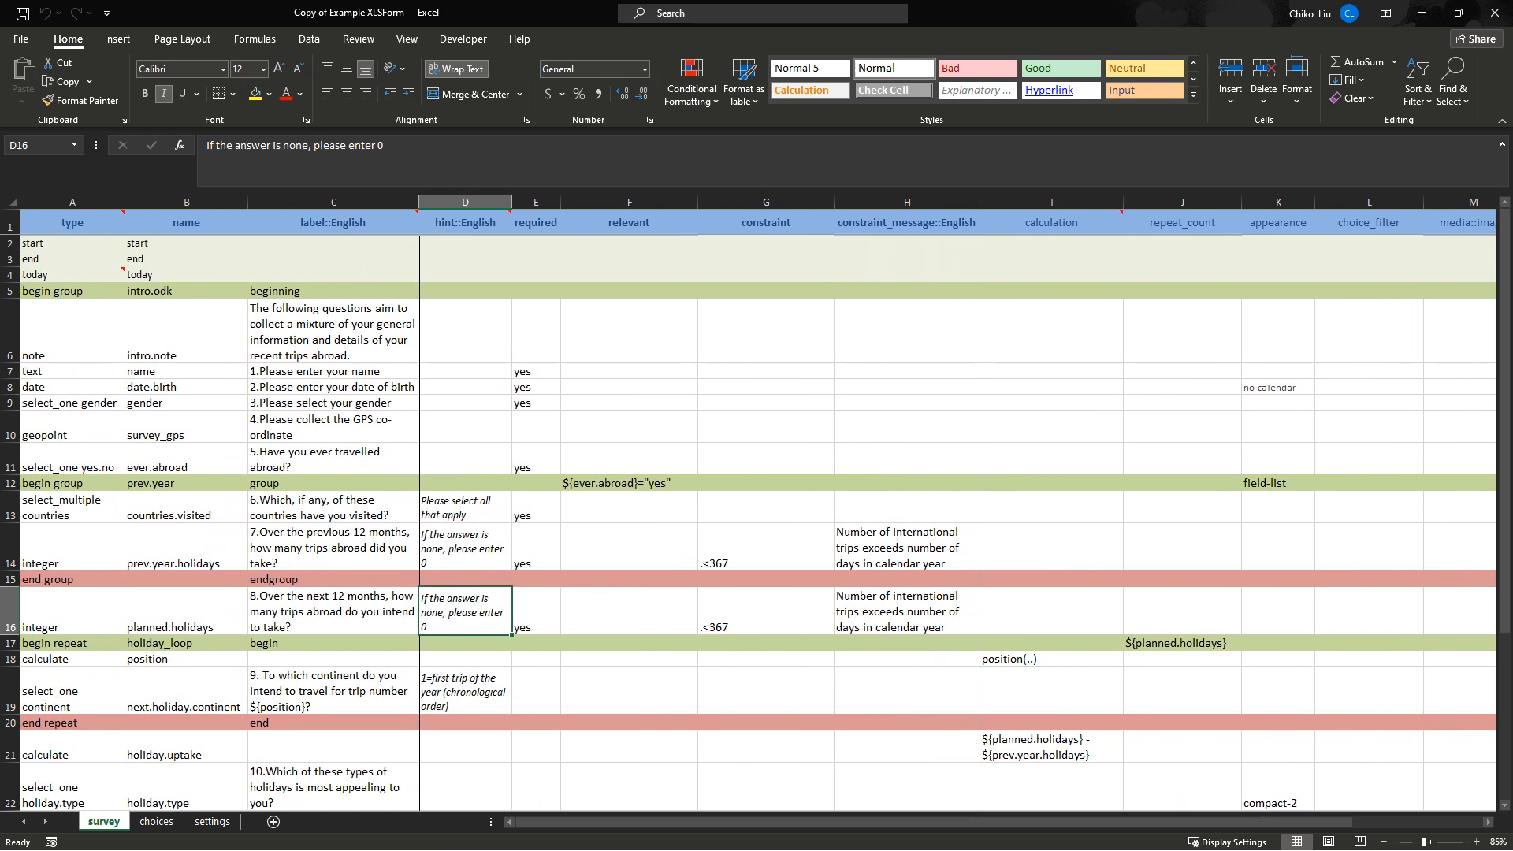
{"action": "left_click", "coordinate": [629, 483]}
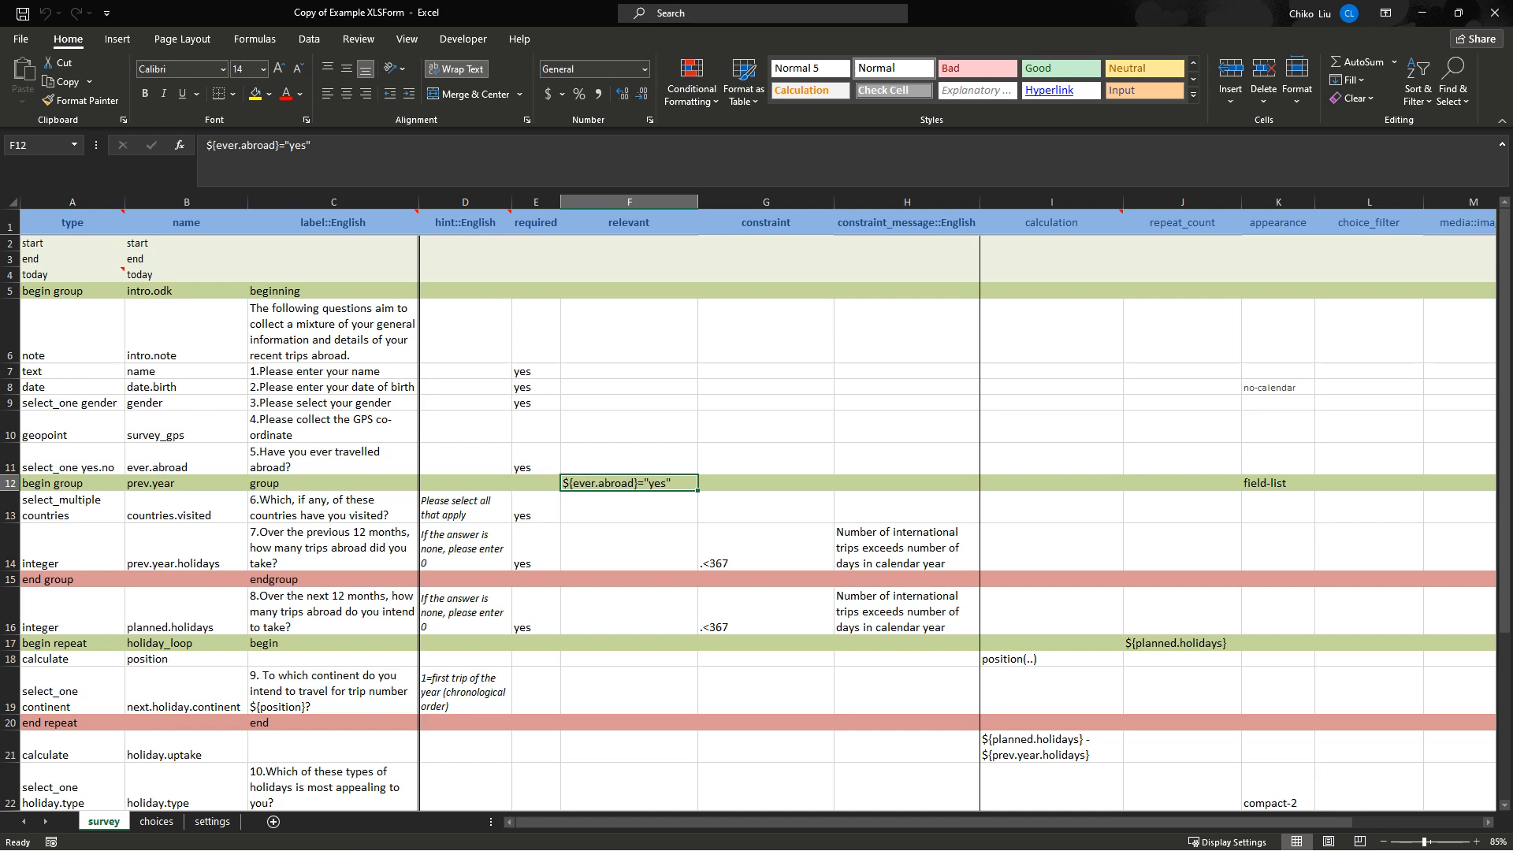
{"action": "left_click", "coordinate": [156, 821]}
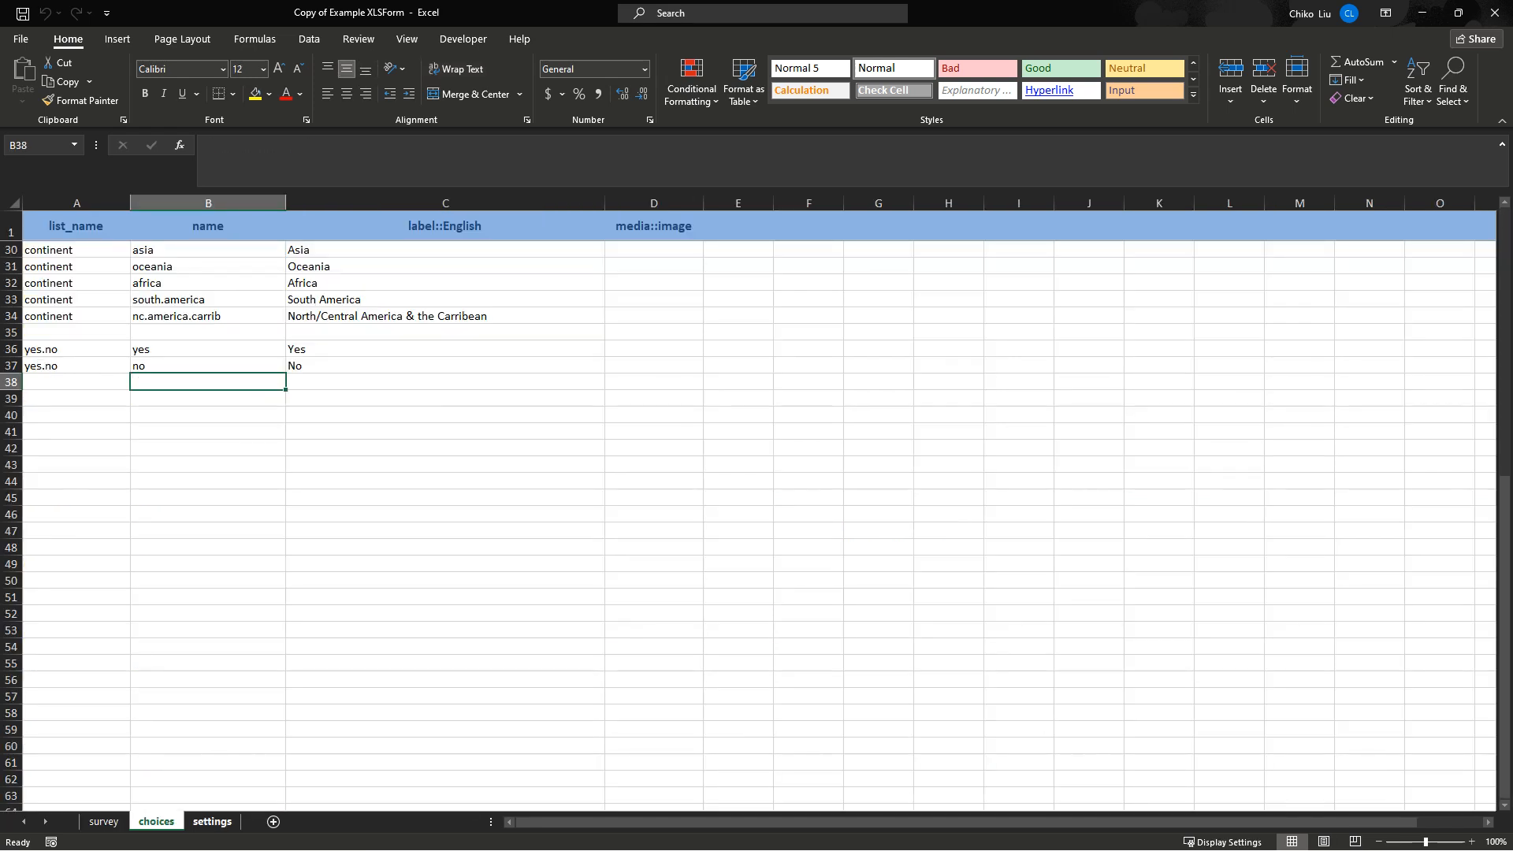
{"action": "left_click", "coordinate": [212, 821]}
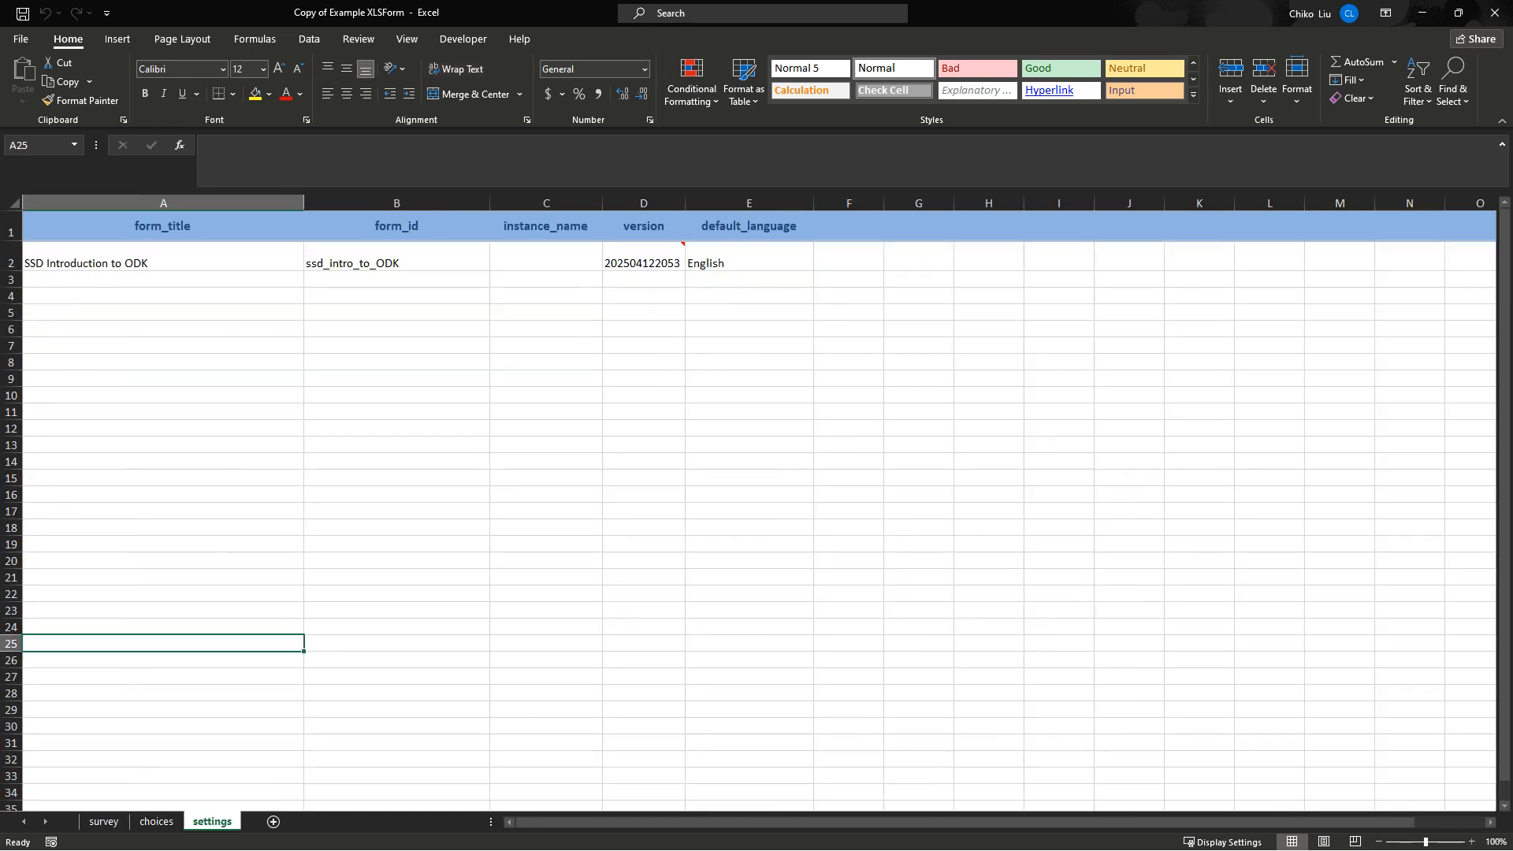
{"action": "left_click", "coordinate": [748, 257]}
{"action": "left_click", "coordinate": [644, 257]}
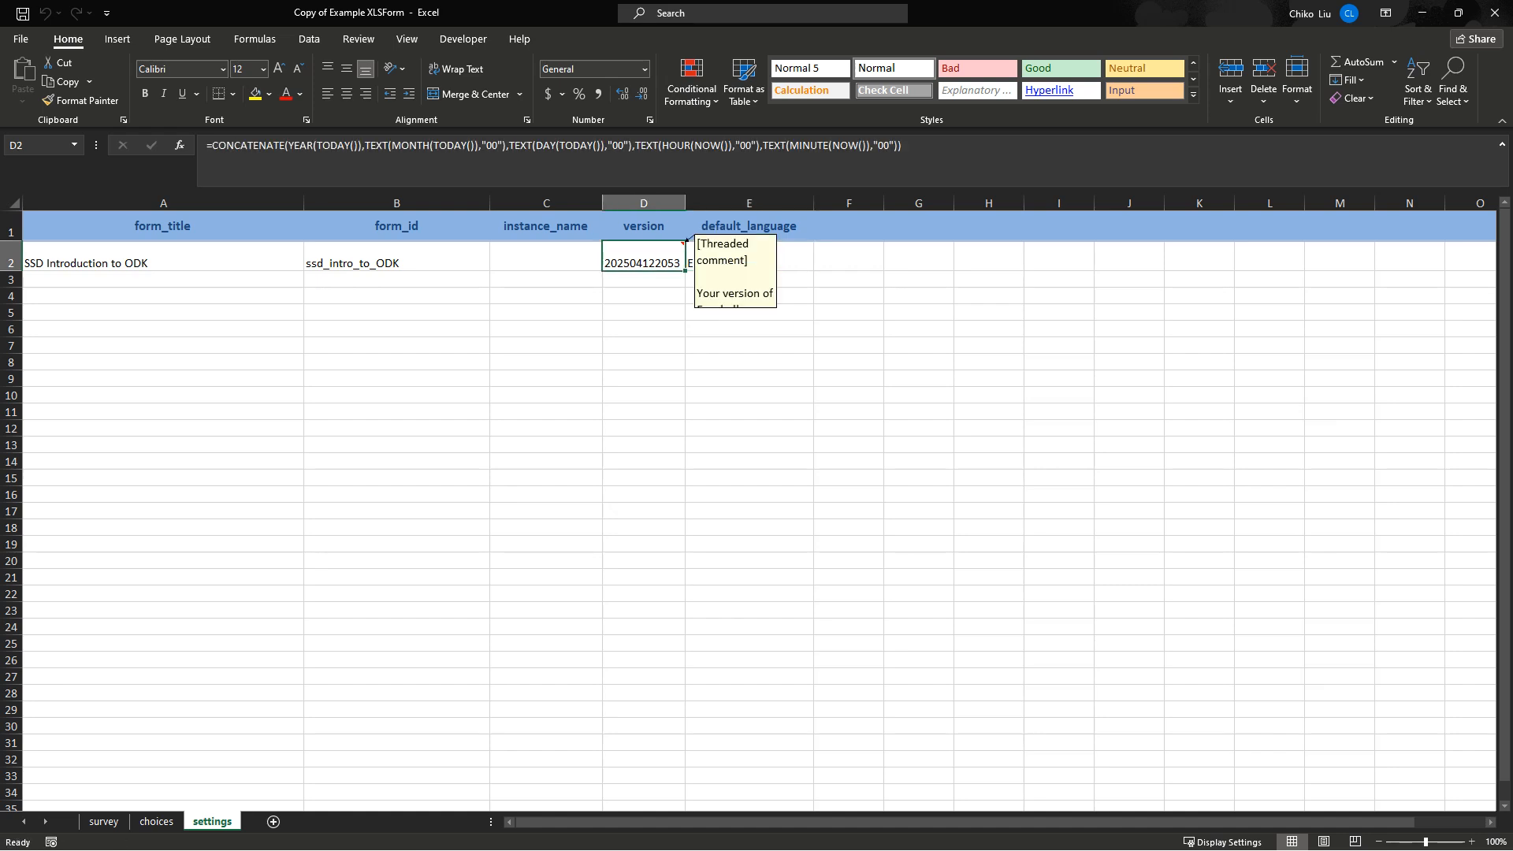
{"action": "left_click", "coordinate": [749, 257]}
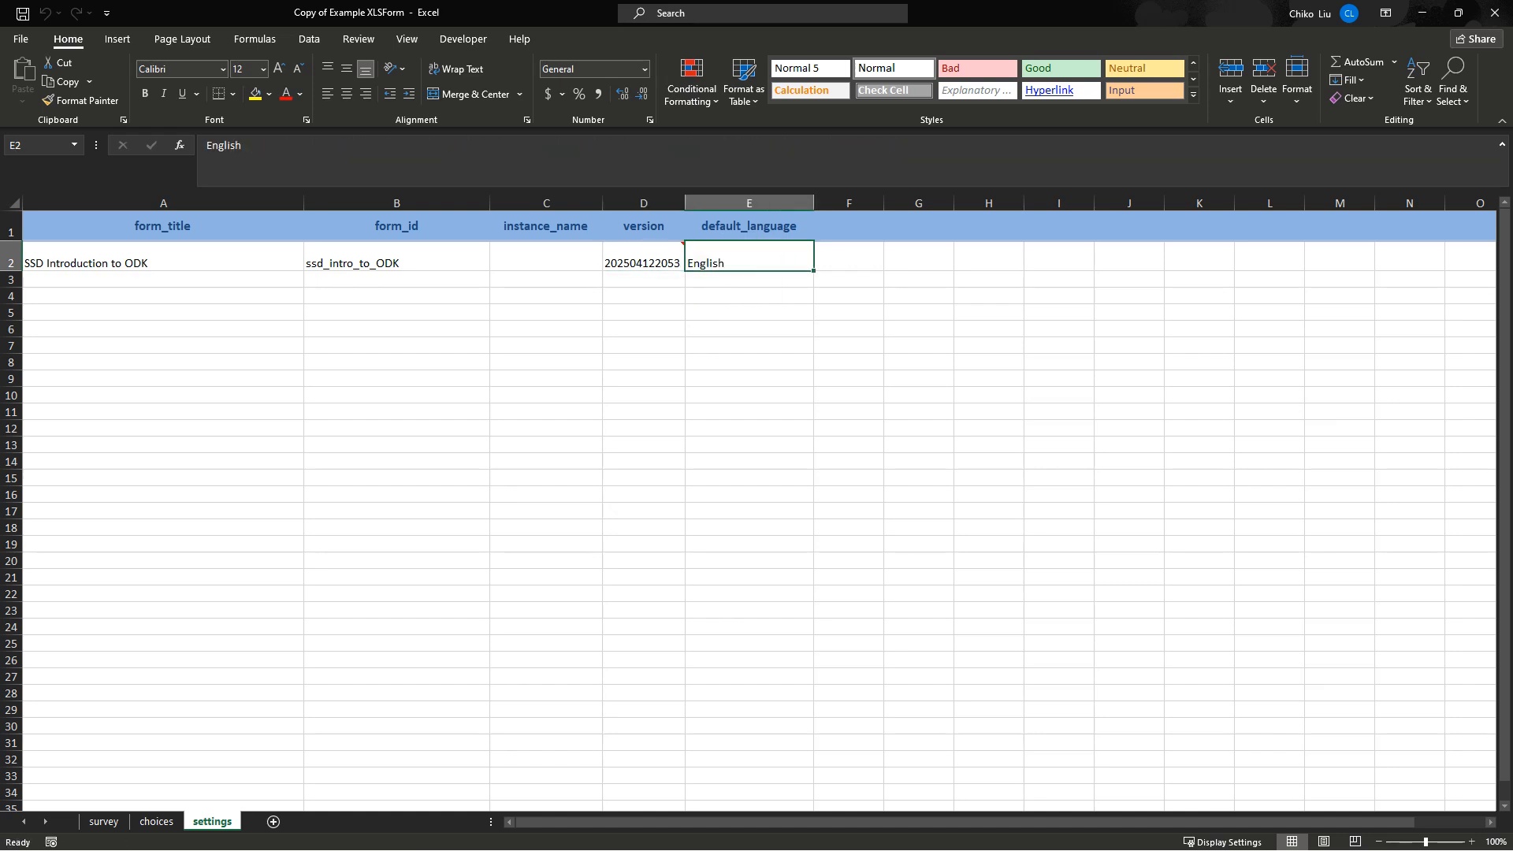
{"action": "left_click", "coordinate": [163, 257]}
{"action": "left_click", "coordinate": [397, 257]}
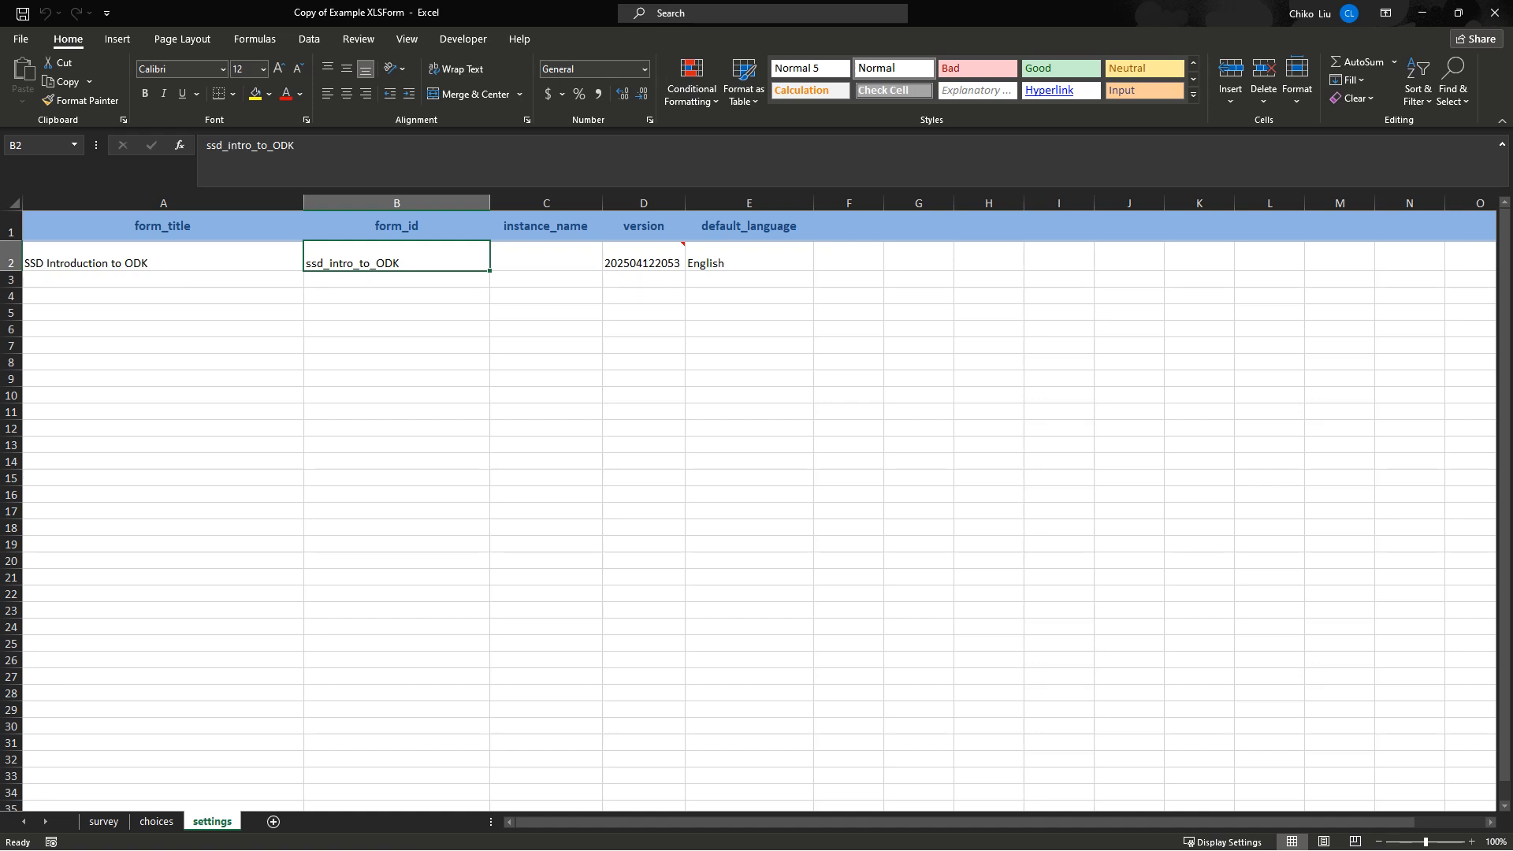
{"action": "left_click", "coordinate": [104, 821]}
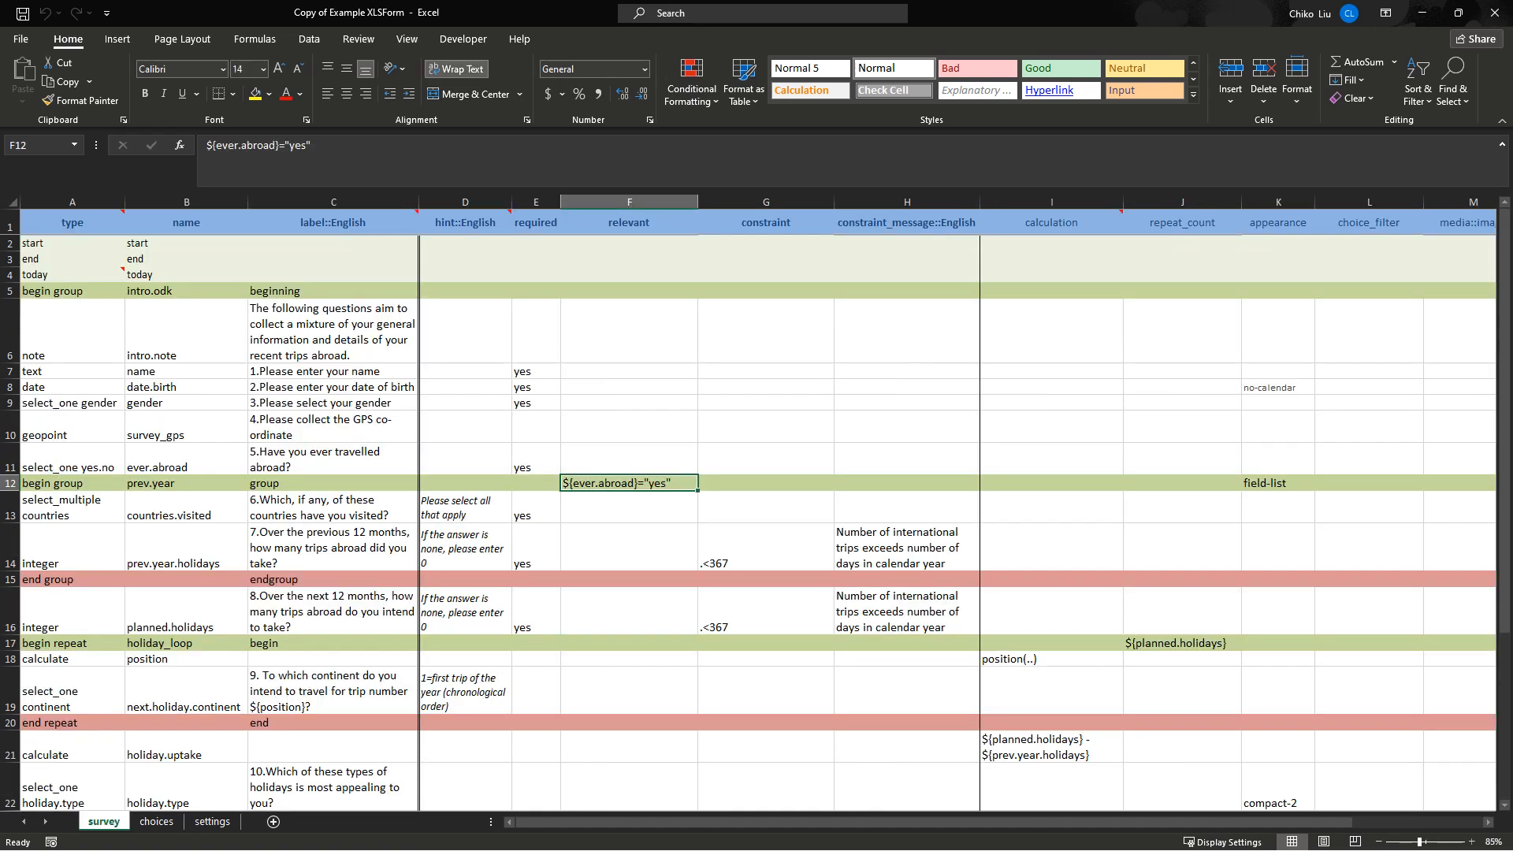
{"action": "left_click", "coordinate": [333, 331]}
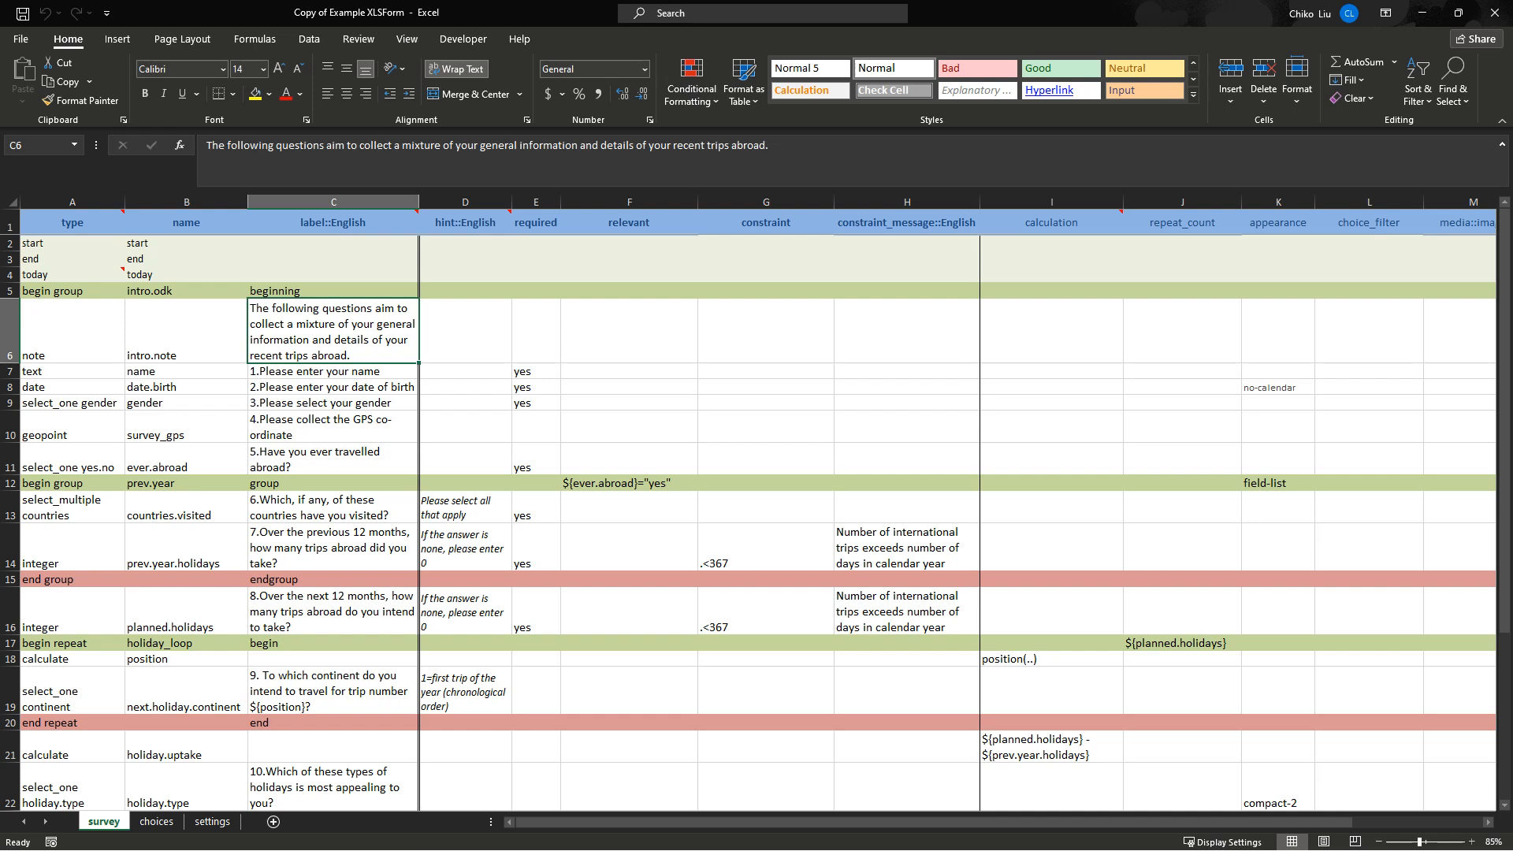
{"action": "left_click", "coordinate": [333, 202]}
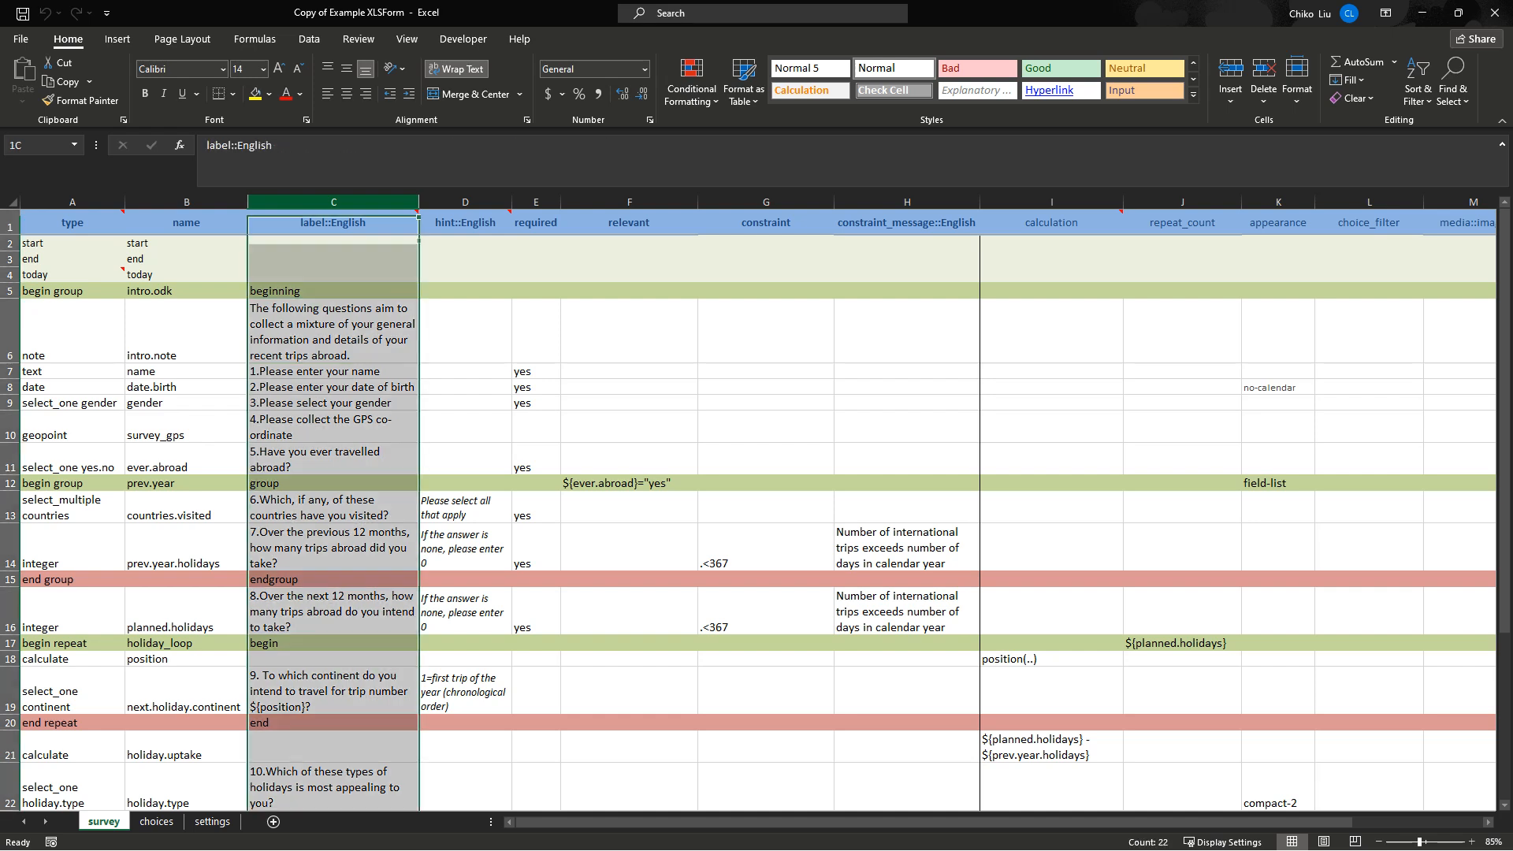
{"action": "left_click", "coordinate": [187, 202]}
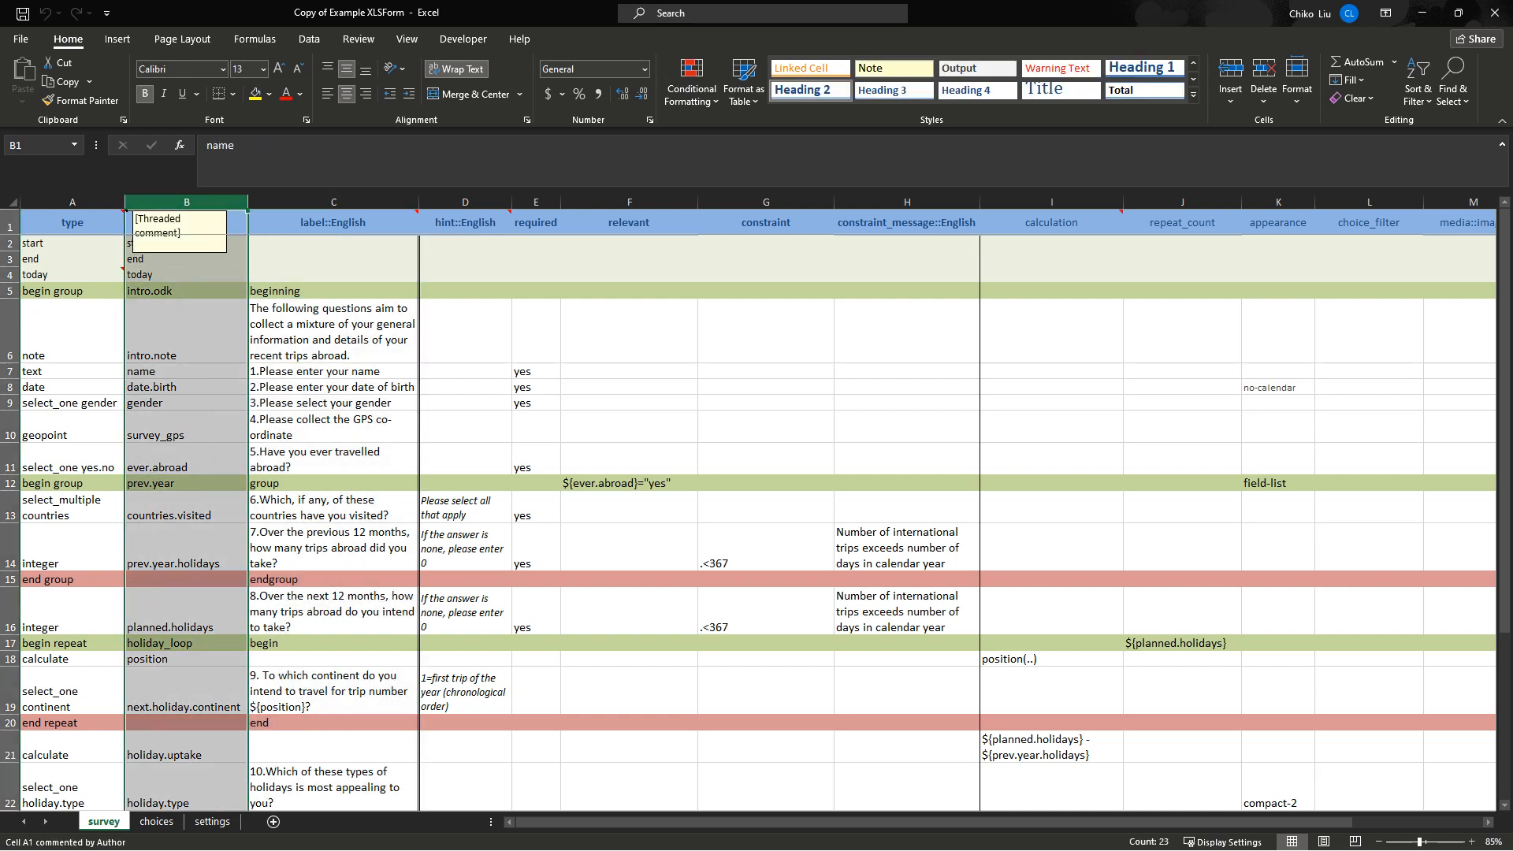
{"action": "left_click", "coordinate": [72, 202]}
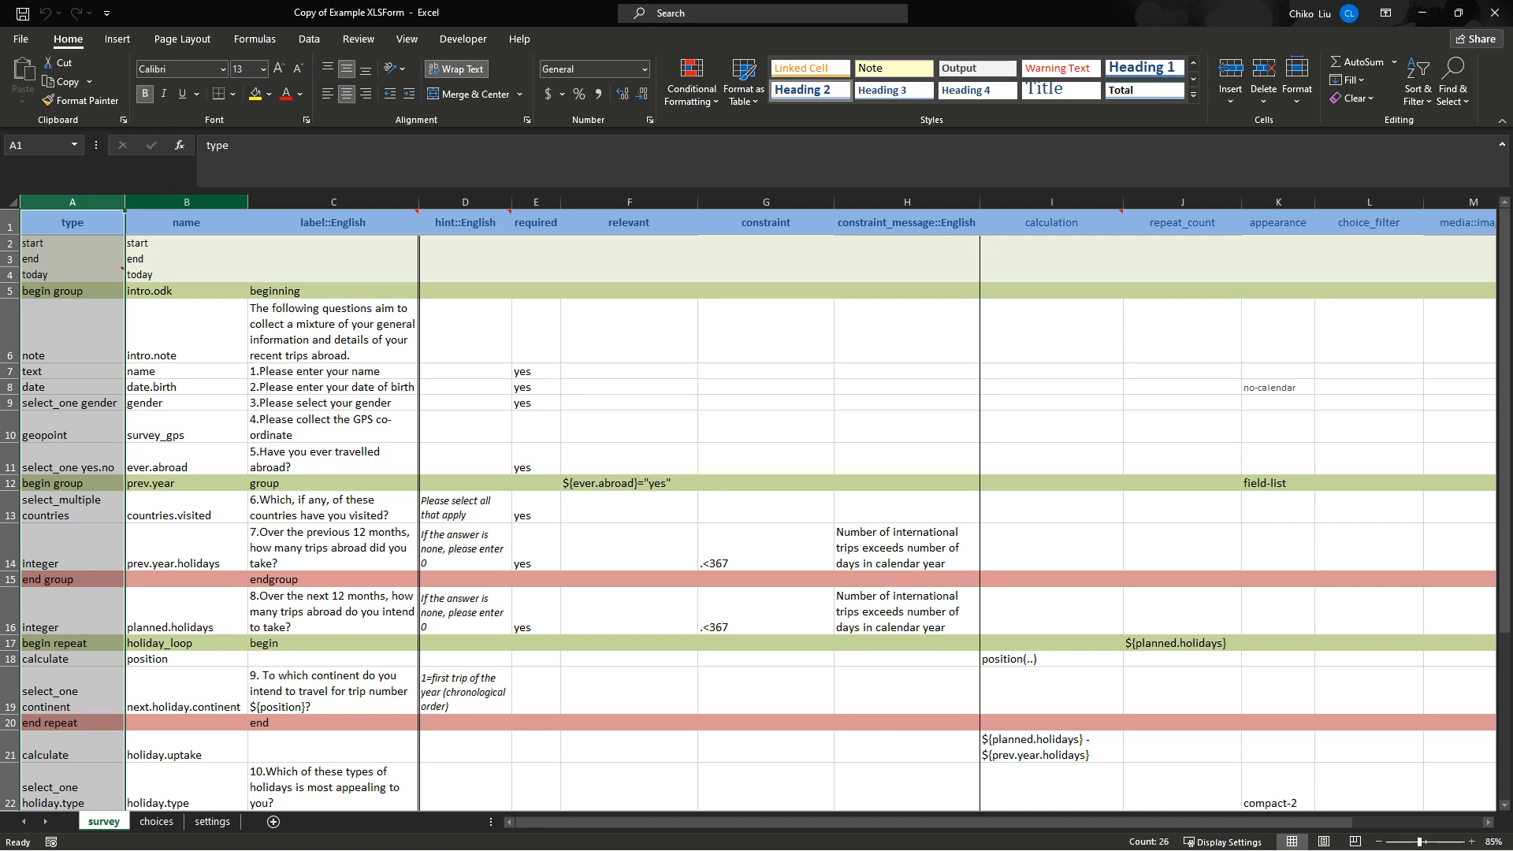
{"action": "left_click", "coordinate": [186, 203]}
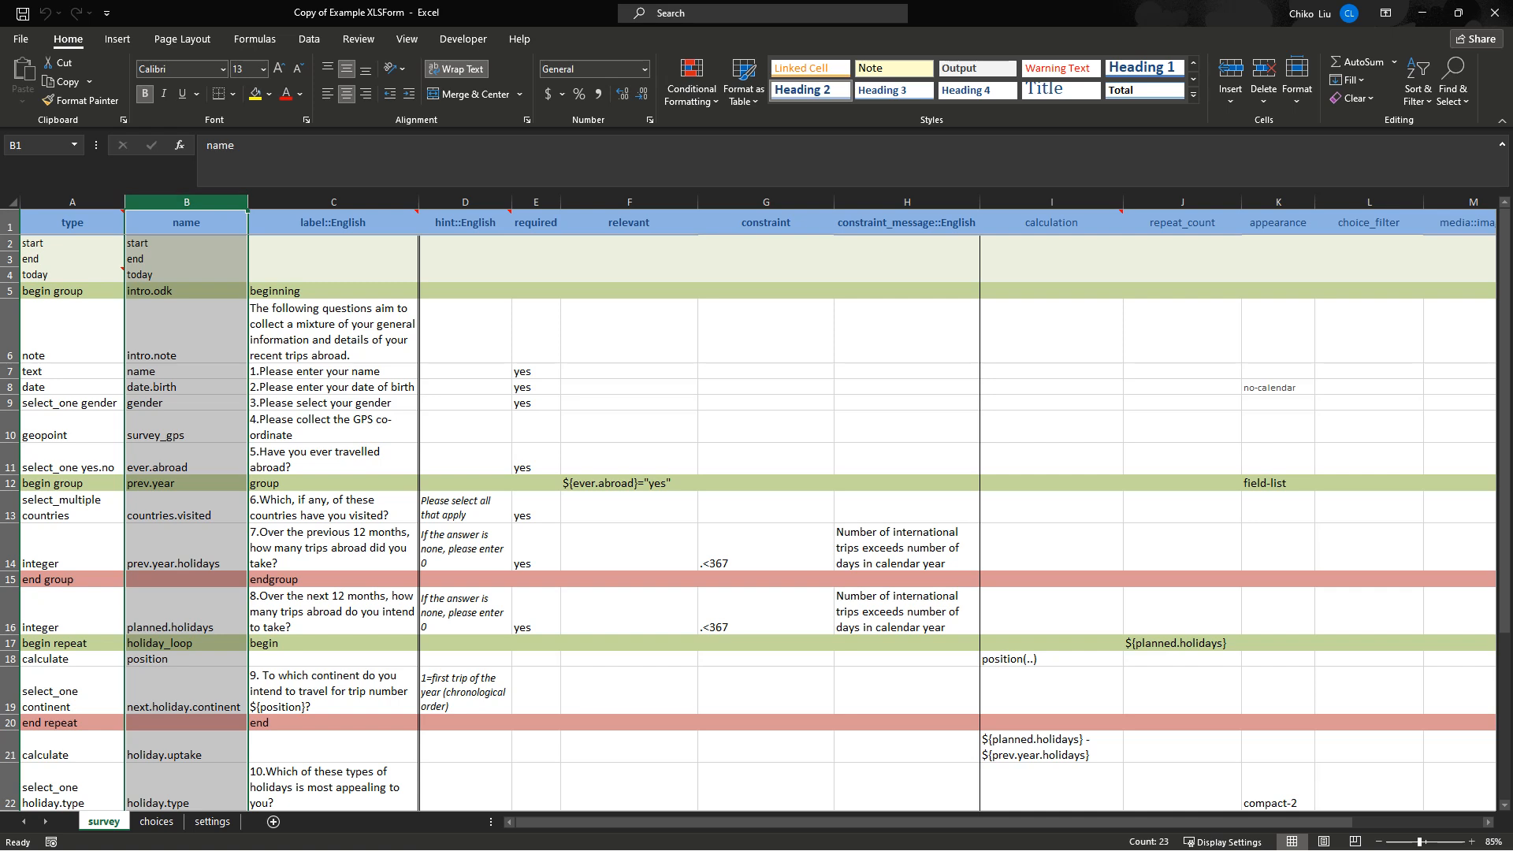
{"action": "left_click", "coordinate": [186, 331]}
{"action": "left_click", "coordinate": [333, 331]}
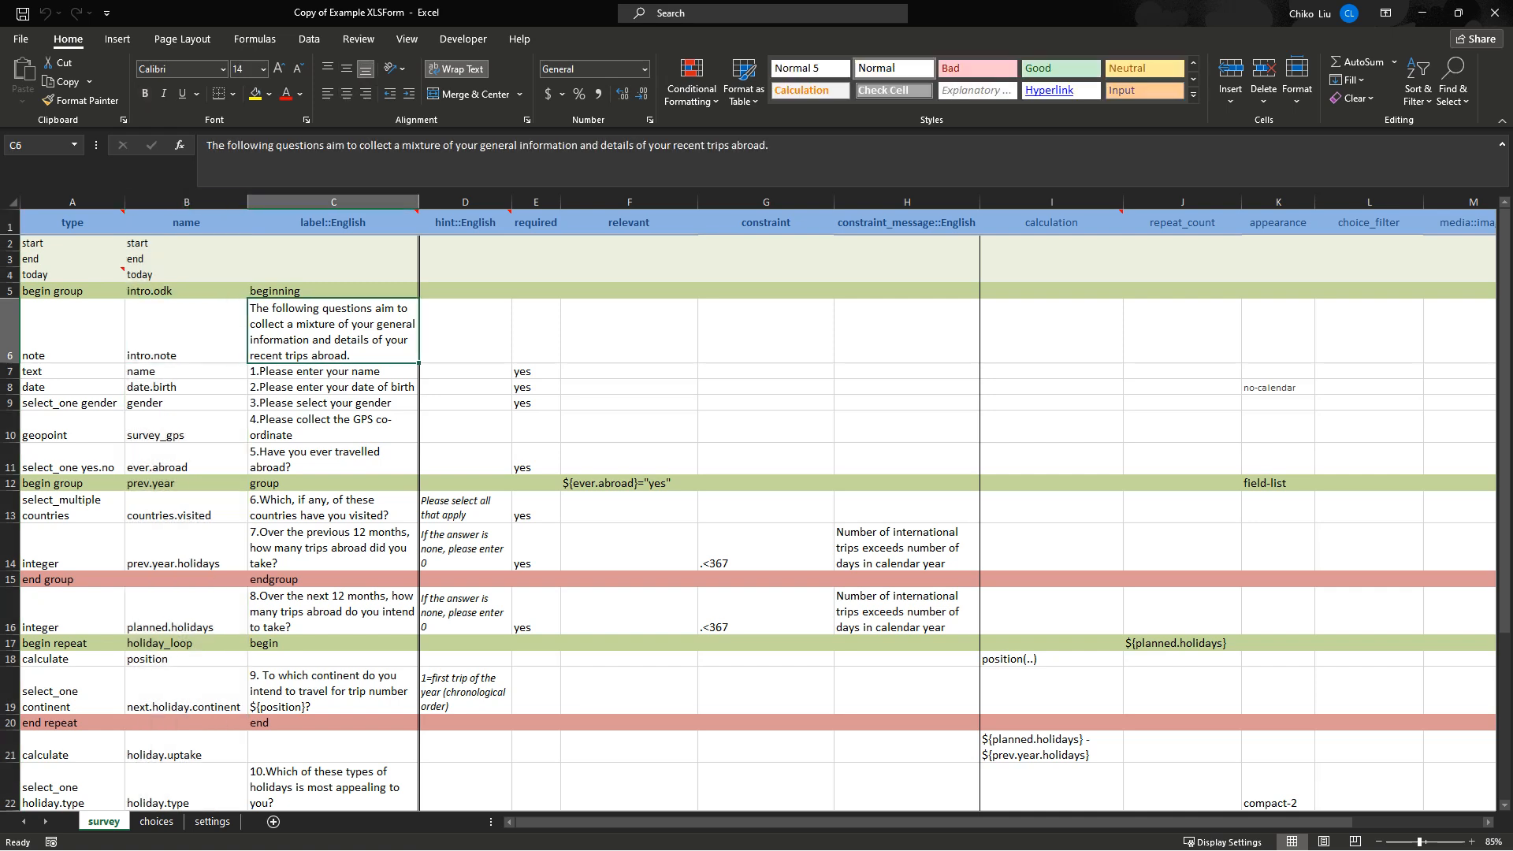
{"action": "left_click", "coordinate": [186, 331]}
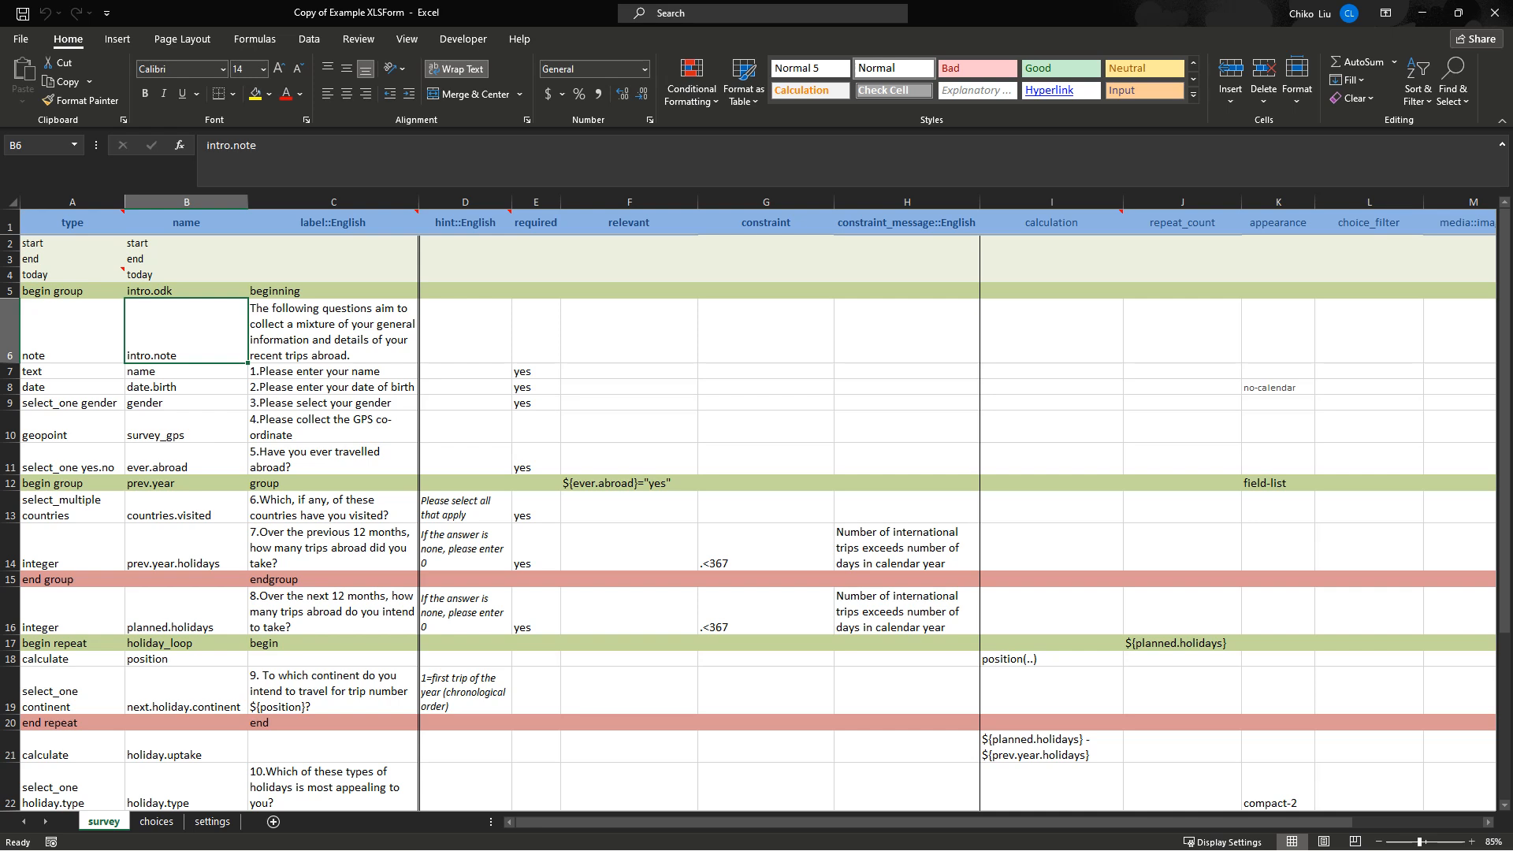
{"action": "left_click_drag", "start_coordinate": [186, 331], "coordinate": [186, 428]}
{"action": "left_click", "coordinate": [186, 331]}
{"action": "left_click", "coordinate": [72, 331]}
{"action": "left_click", "coordinate": [186, 331]}
{"action": "left_click_drag", "start_coordinate": [72, 331], "coordinate": [333, 331]}
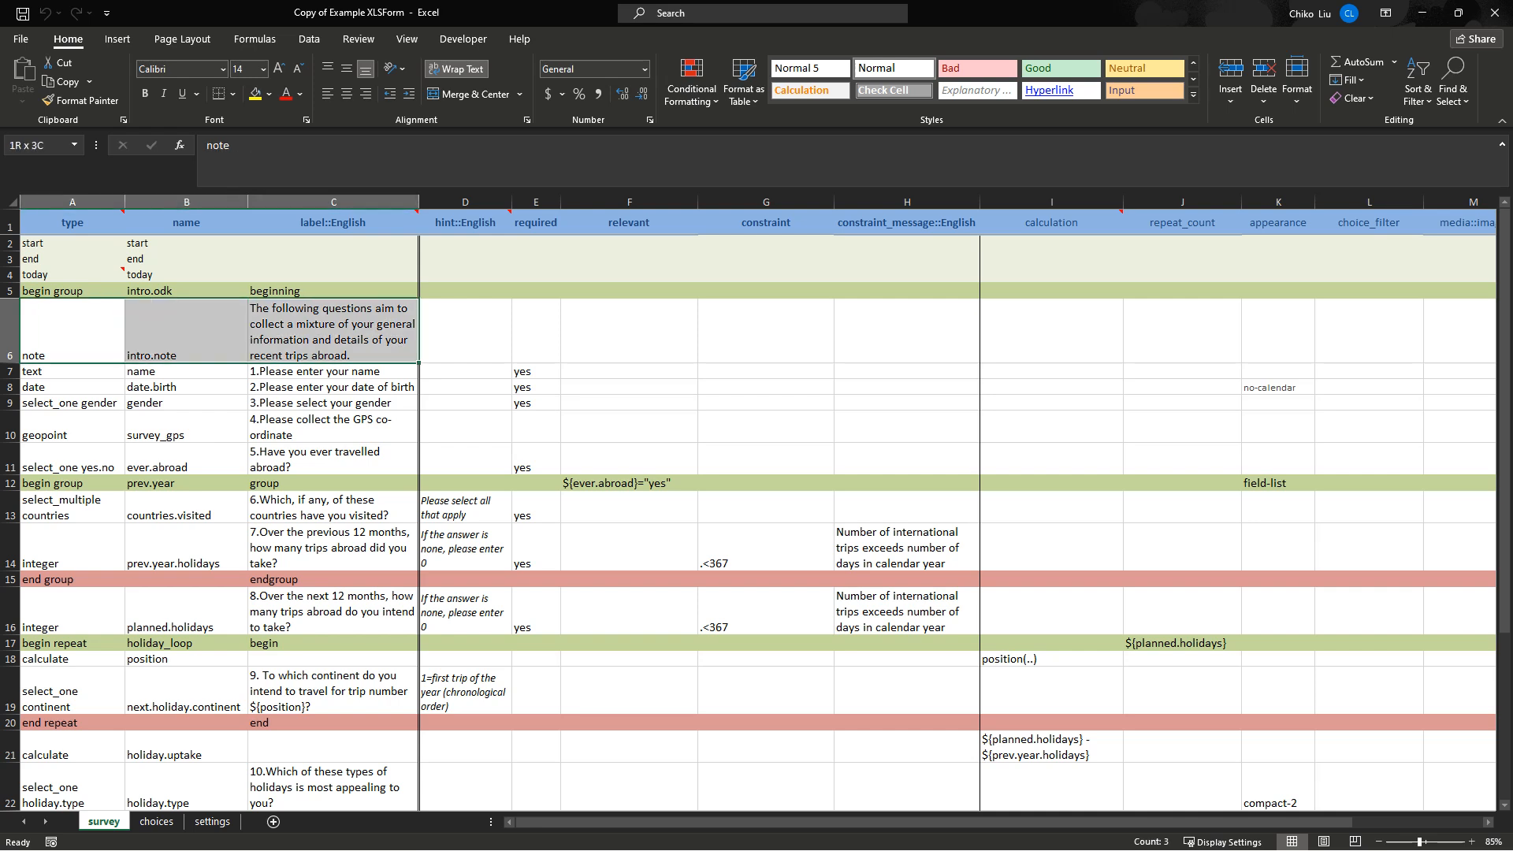
{"action": "left_click", "coordinate": [186, 331]}
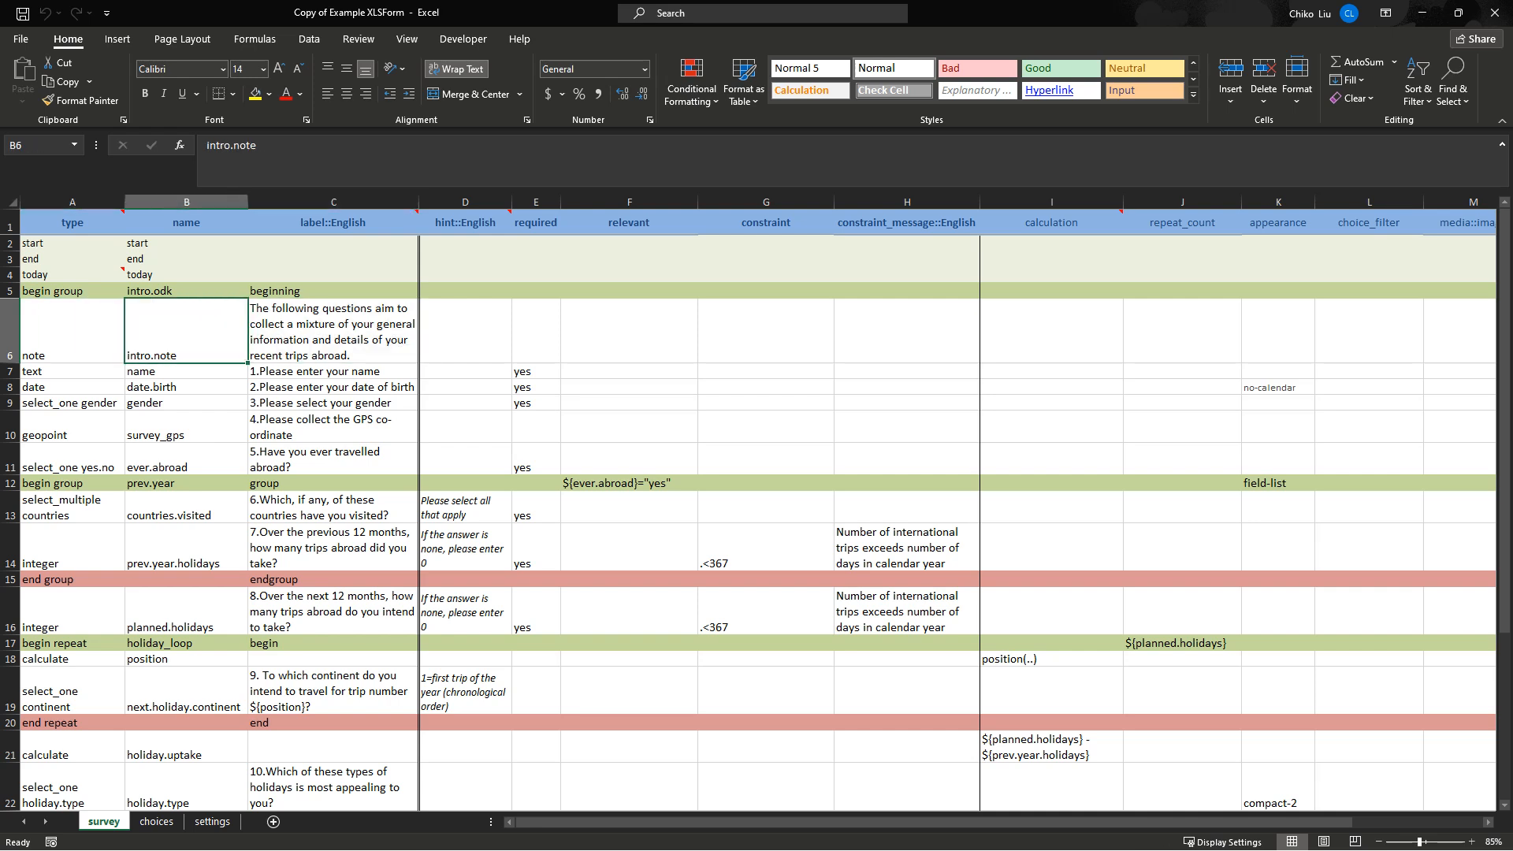
{"action": "left_click", "coordinate": [333, 331]}
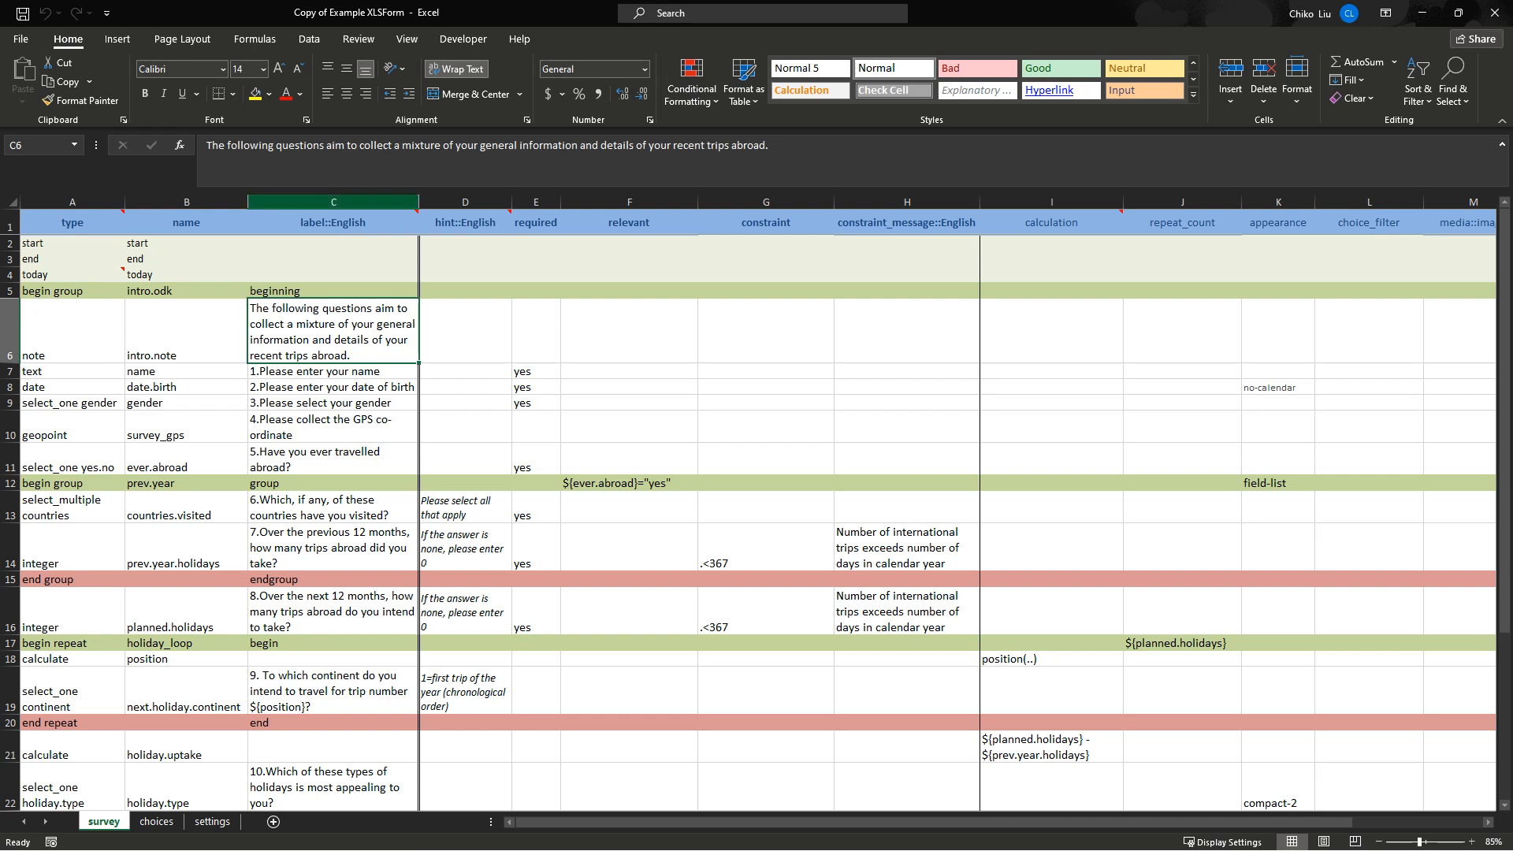
{"action": "left_click", "coordinate": [334, 202]}
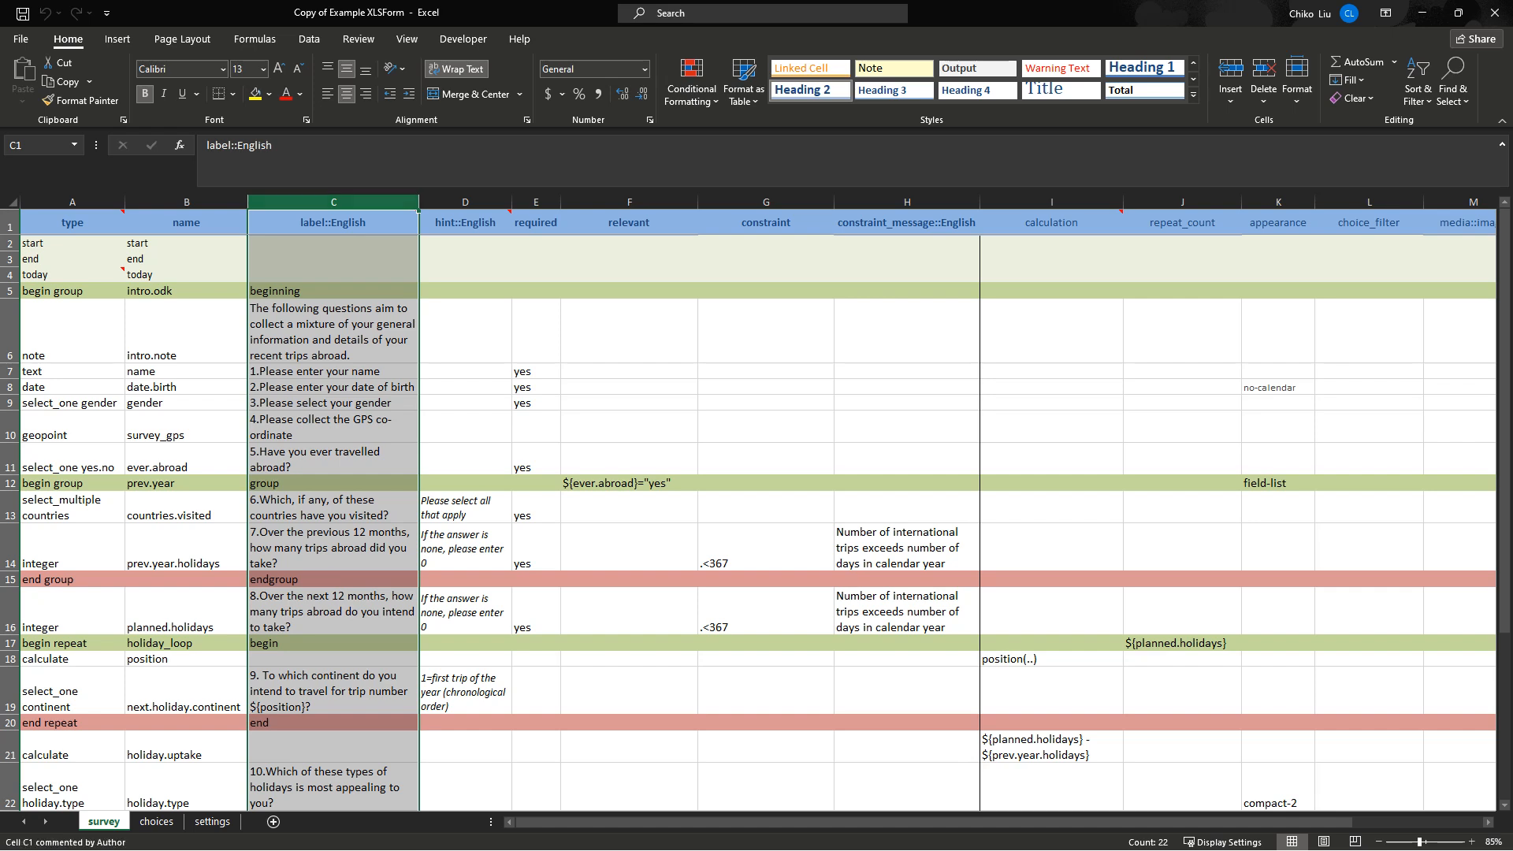
{"action": "left_click", "coordinate": [334, 223]}
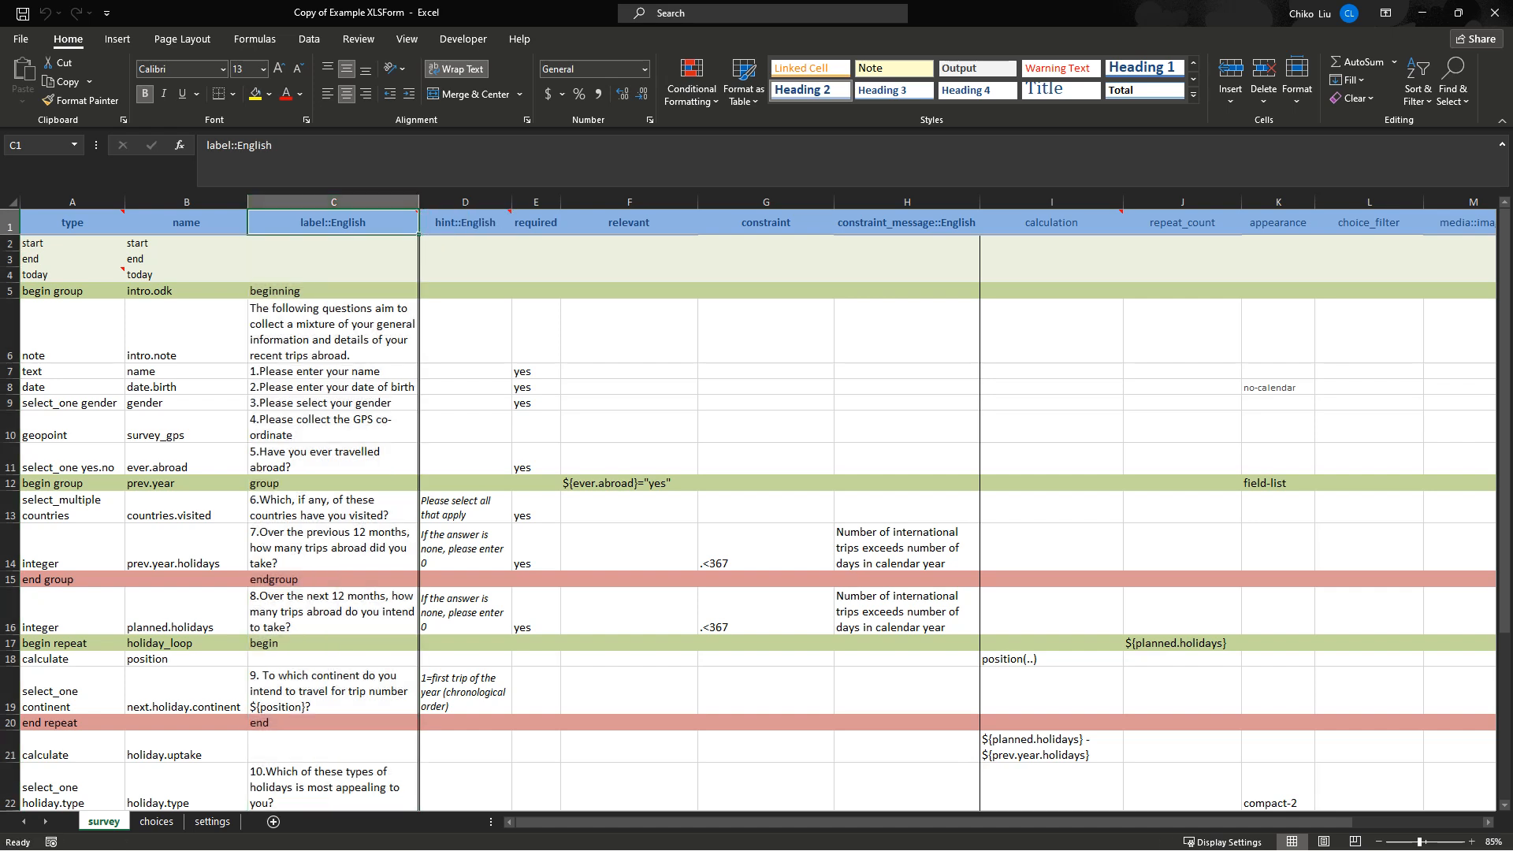
{"action": "left_click", "coordinate": [333, 332]}
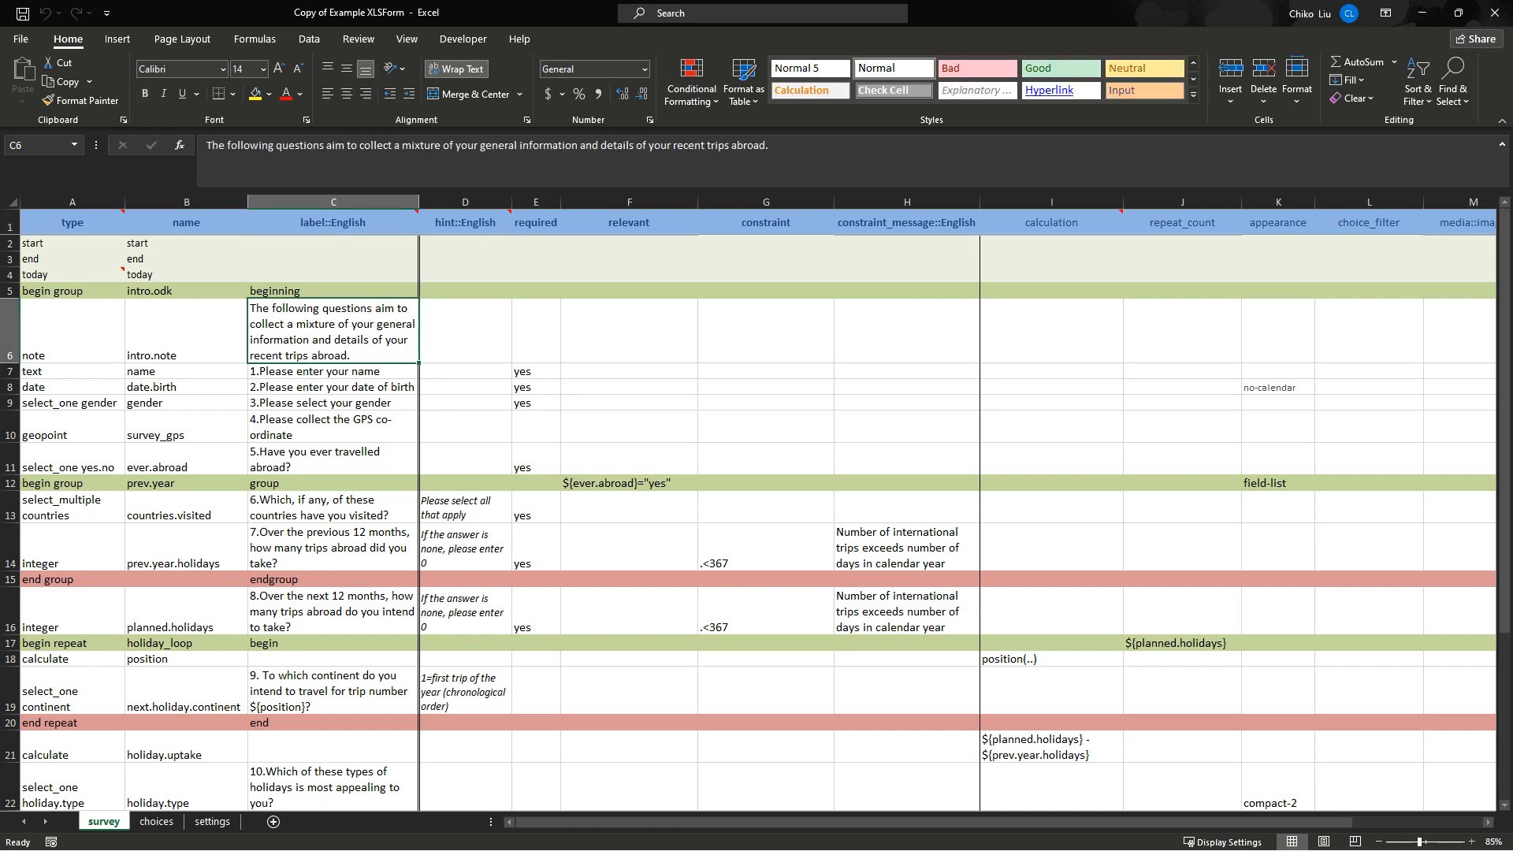
{"action": "left_click", "coordinate": [333, 387]}
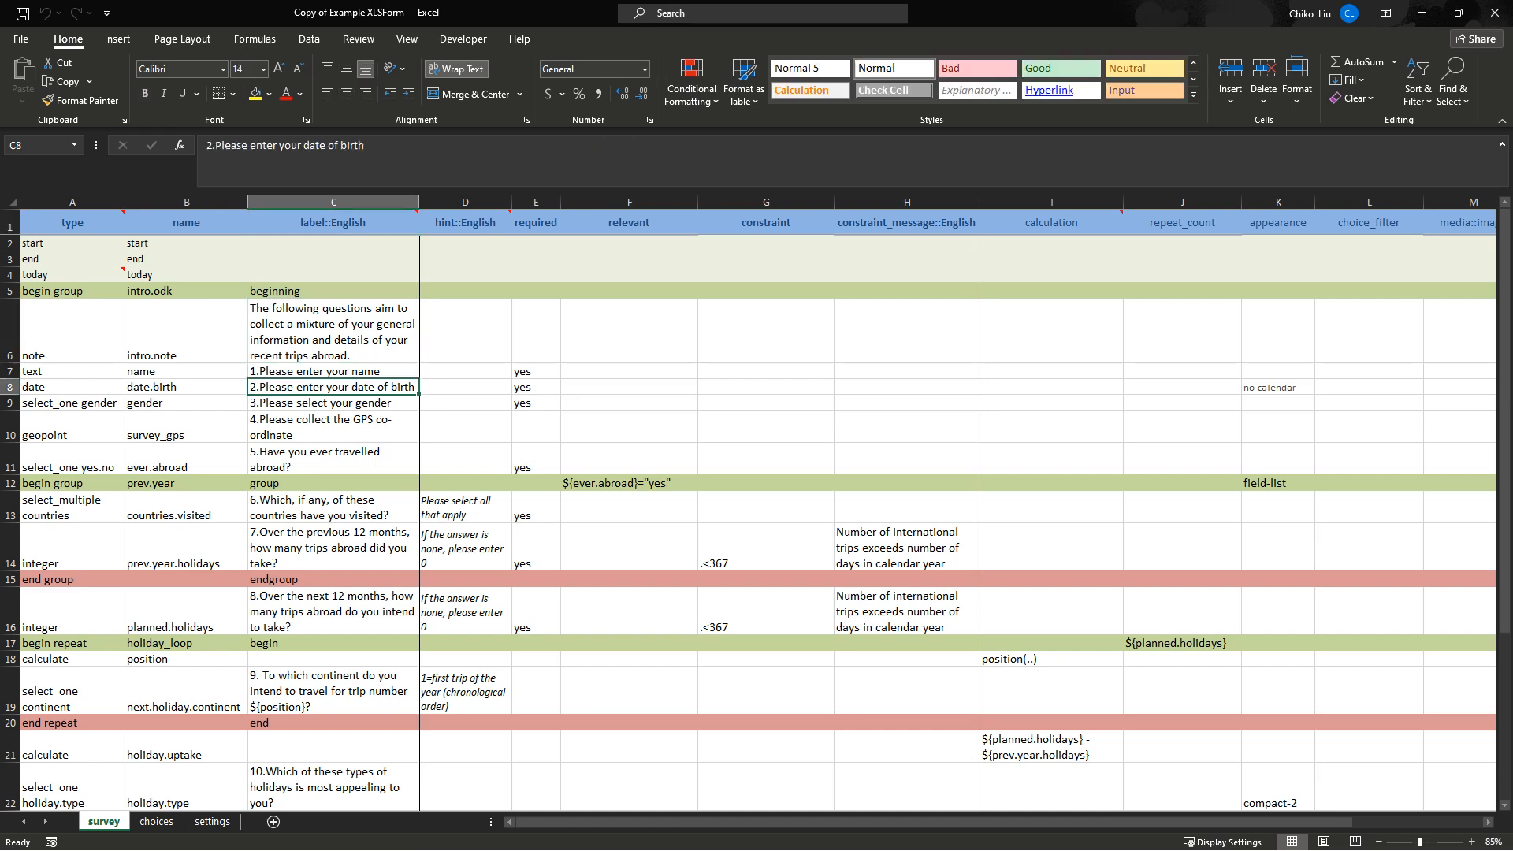
{"action": "left_click_drag", "start_coordinate": [334, 332], "coordinate": [334, 461]}
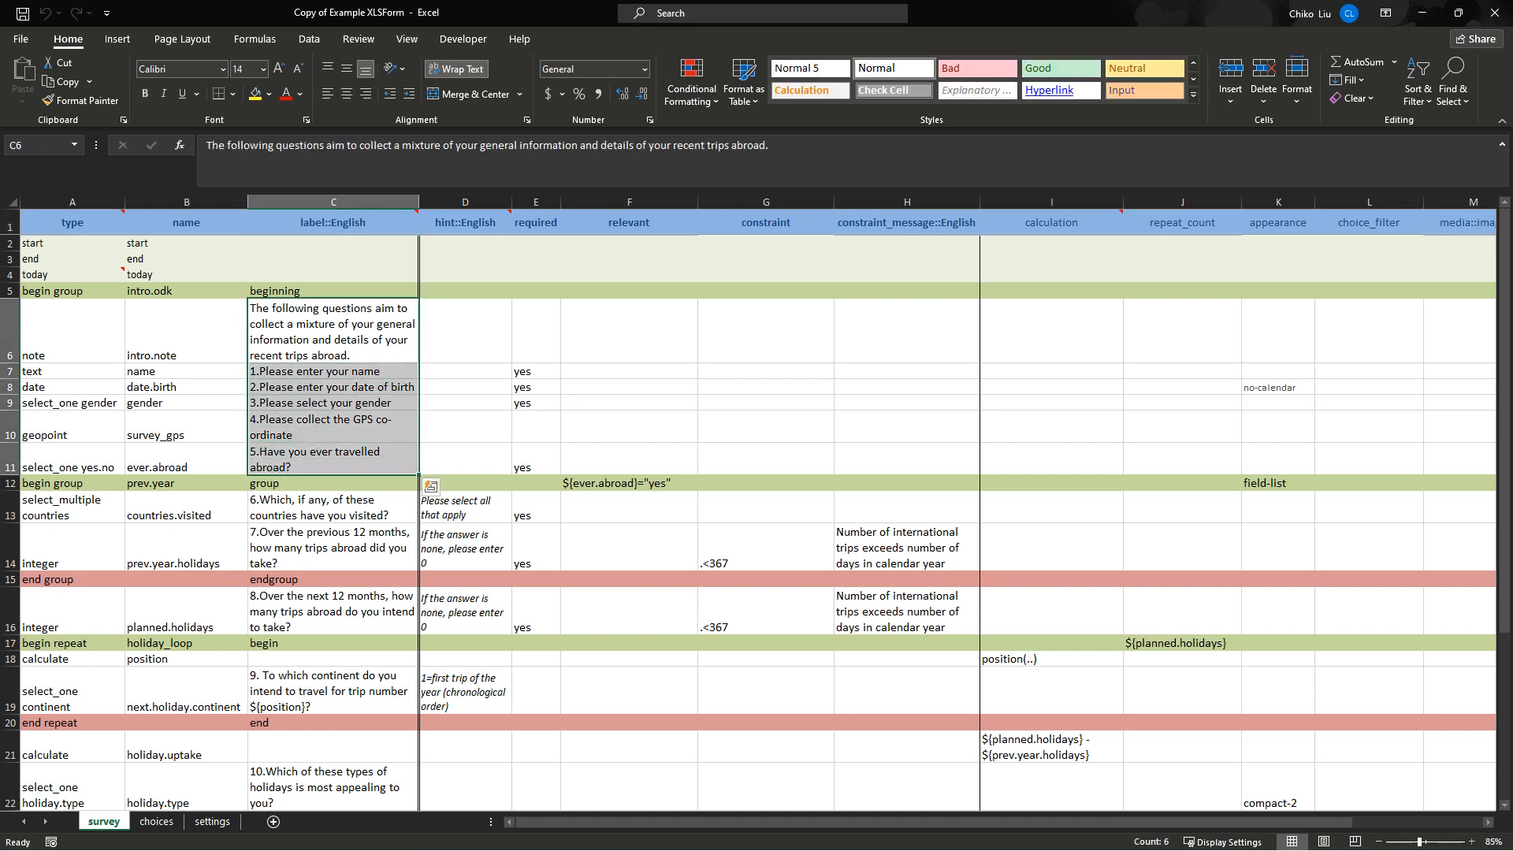
{"action": "left_click", "coordinate": [757, 833]}
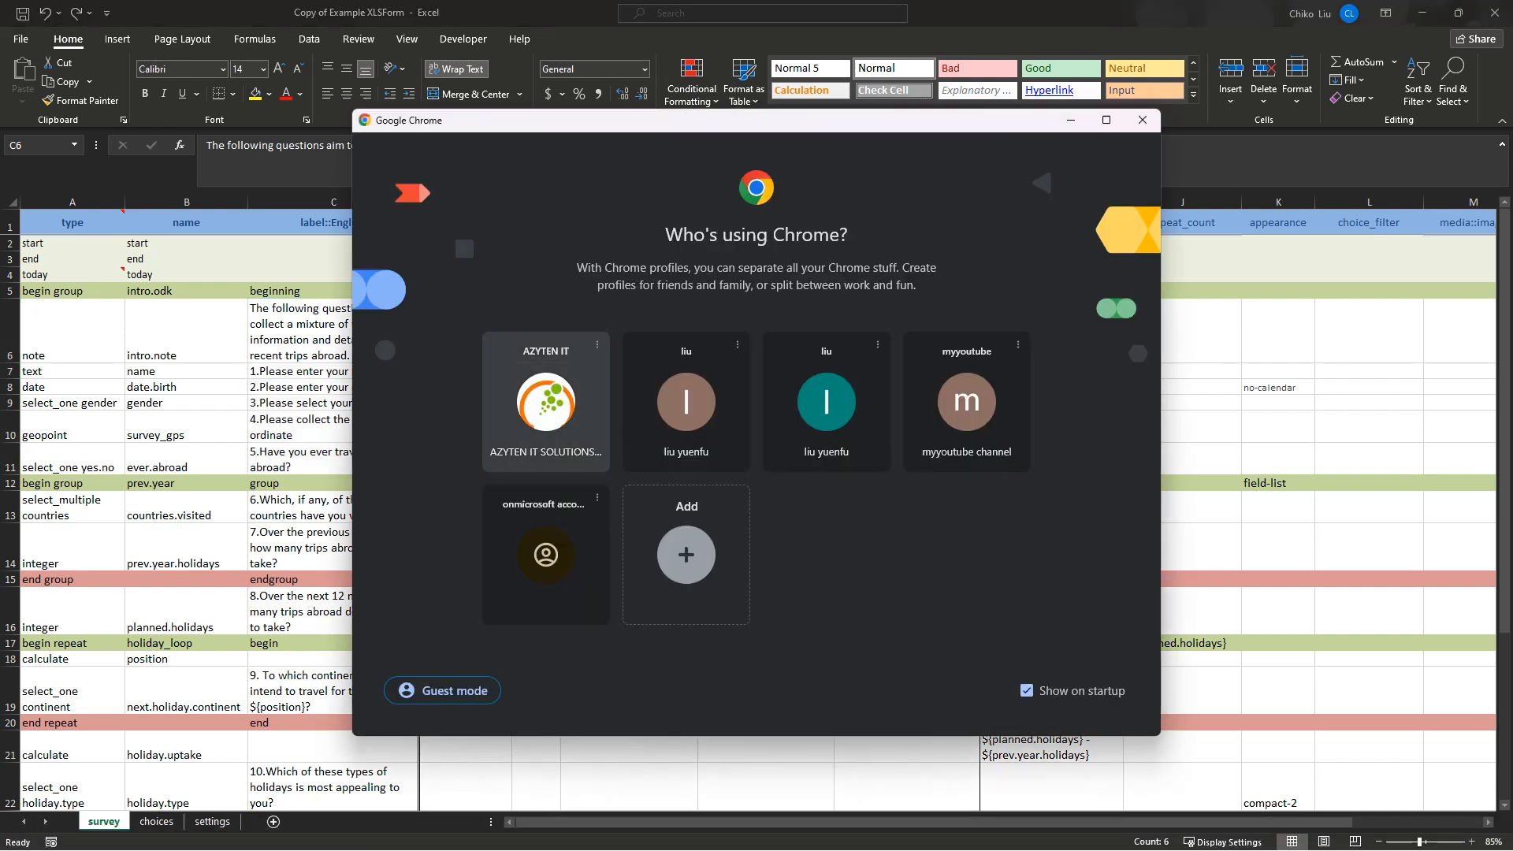
Launch Chrome under the work profile, open KoboToolbox maximized, and go to its create-account page.
{"action": "left_click", "coordinate": [546, 402]}
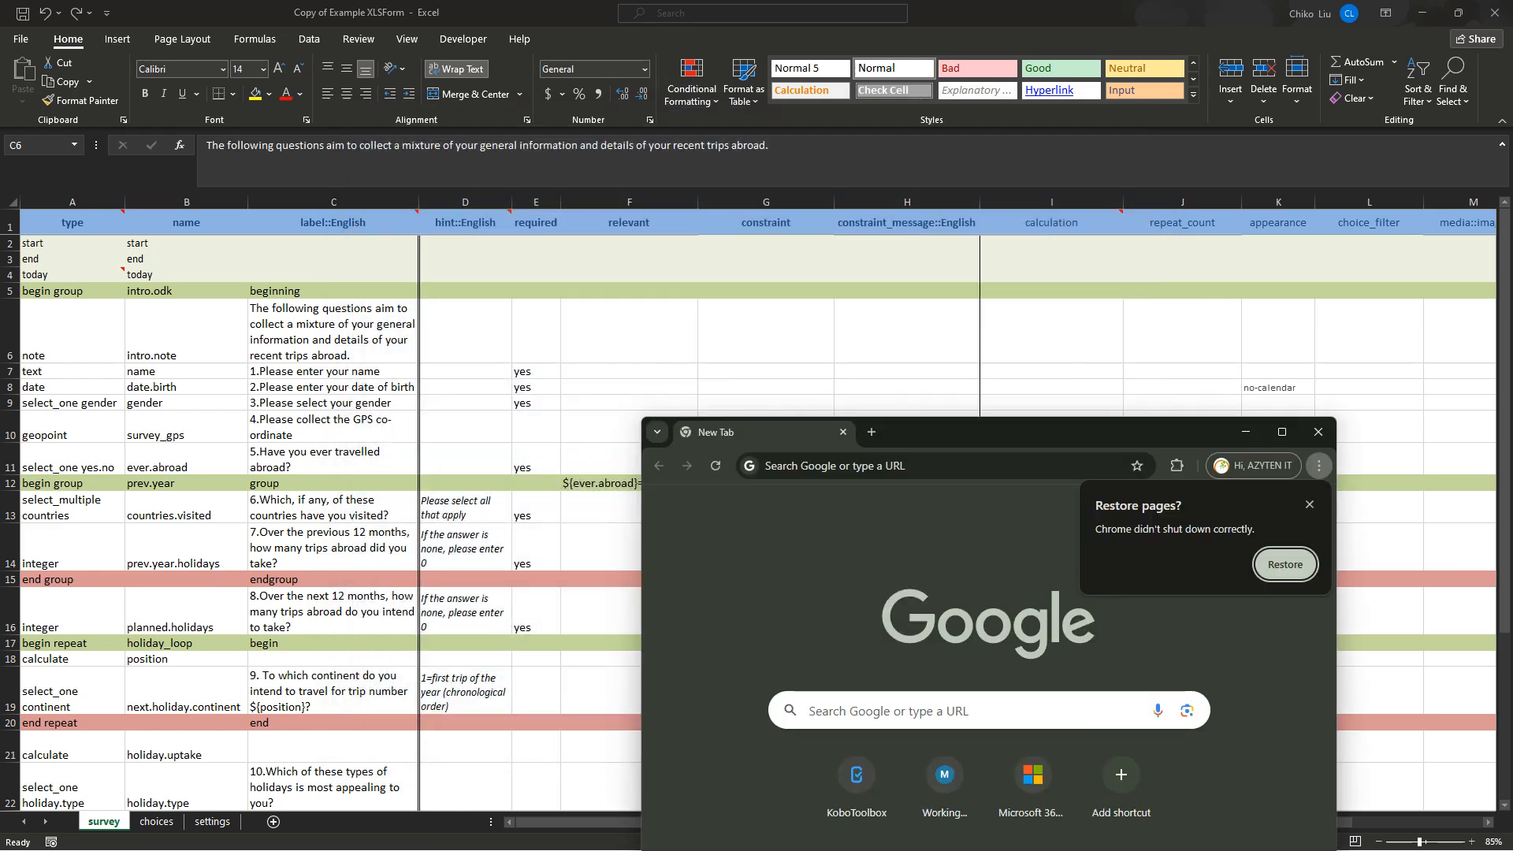
{"action": "left_click", "coordinate": [857, 775]}
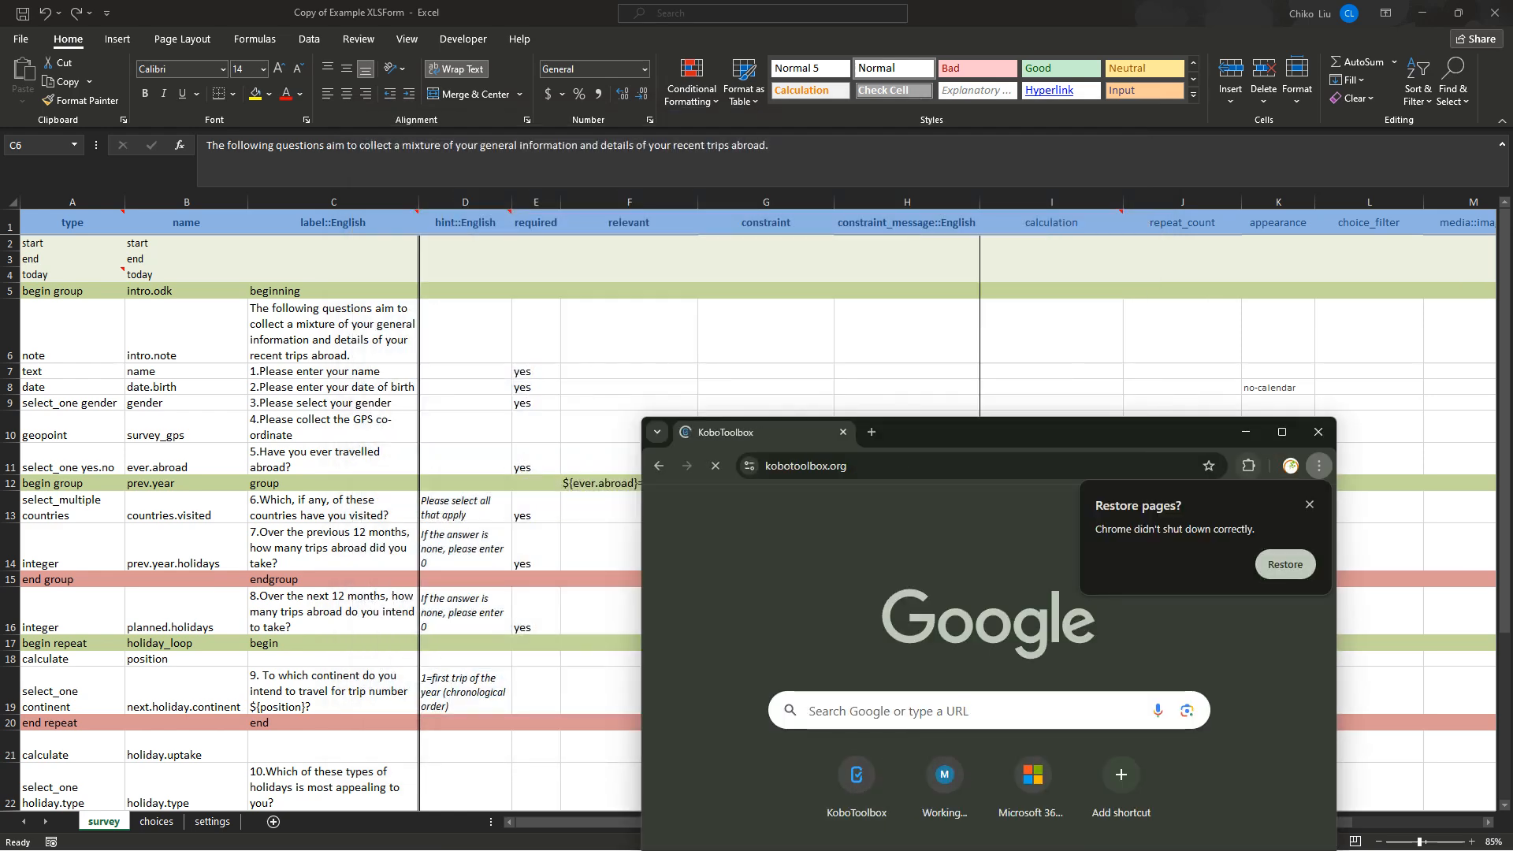
{"action": "left_click", "coordinate": [1282, 432]}
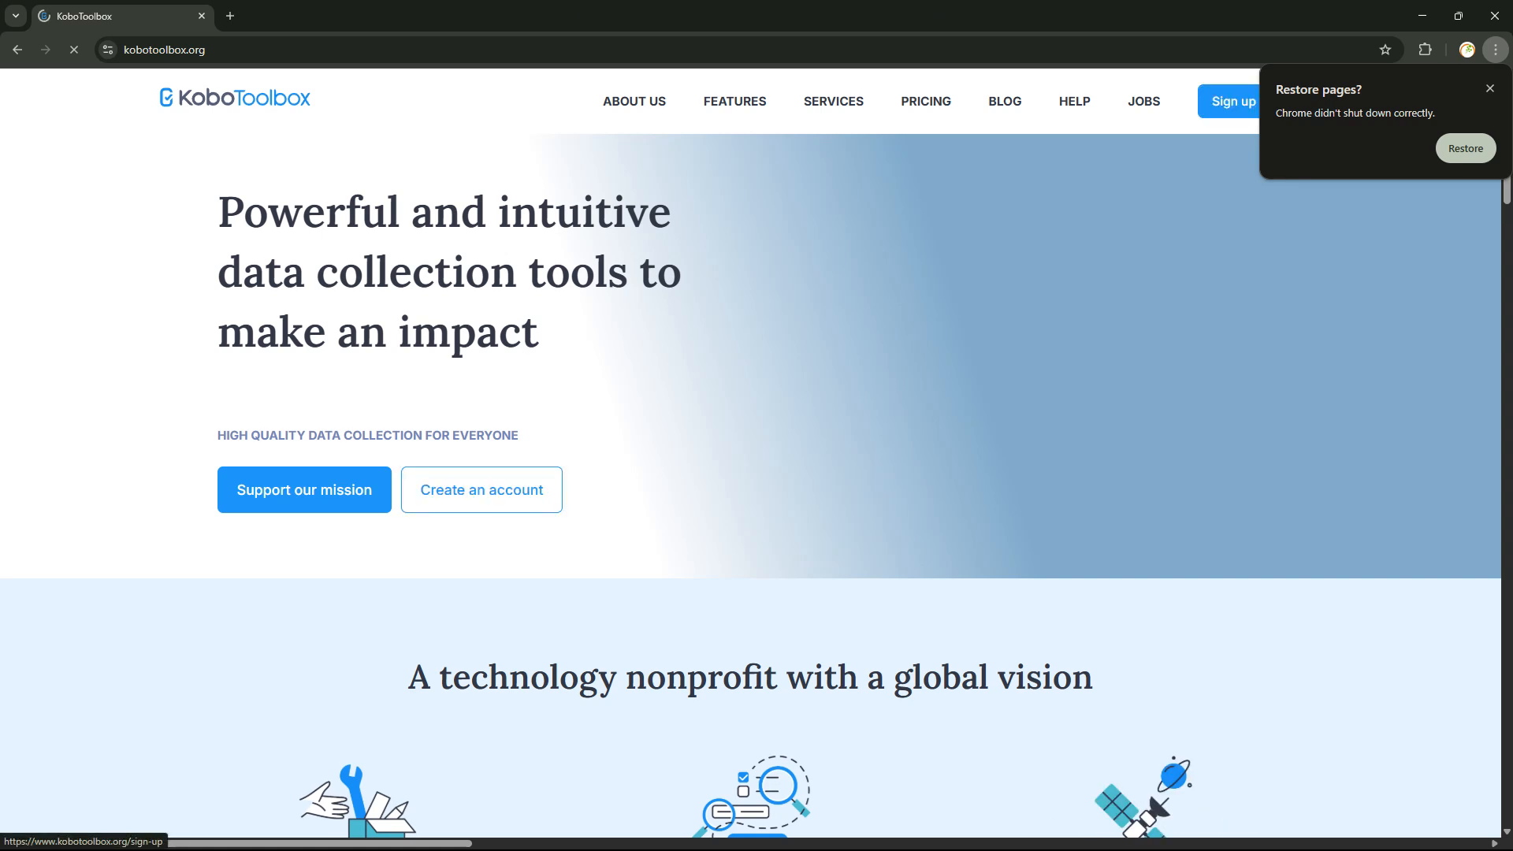
{"action": "left_click", "coordinate": [1489, 88]}
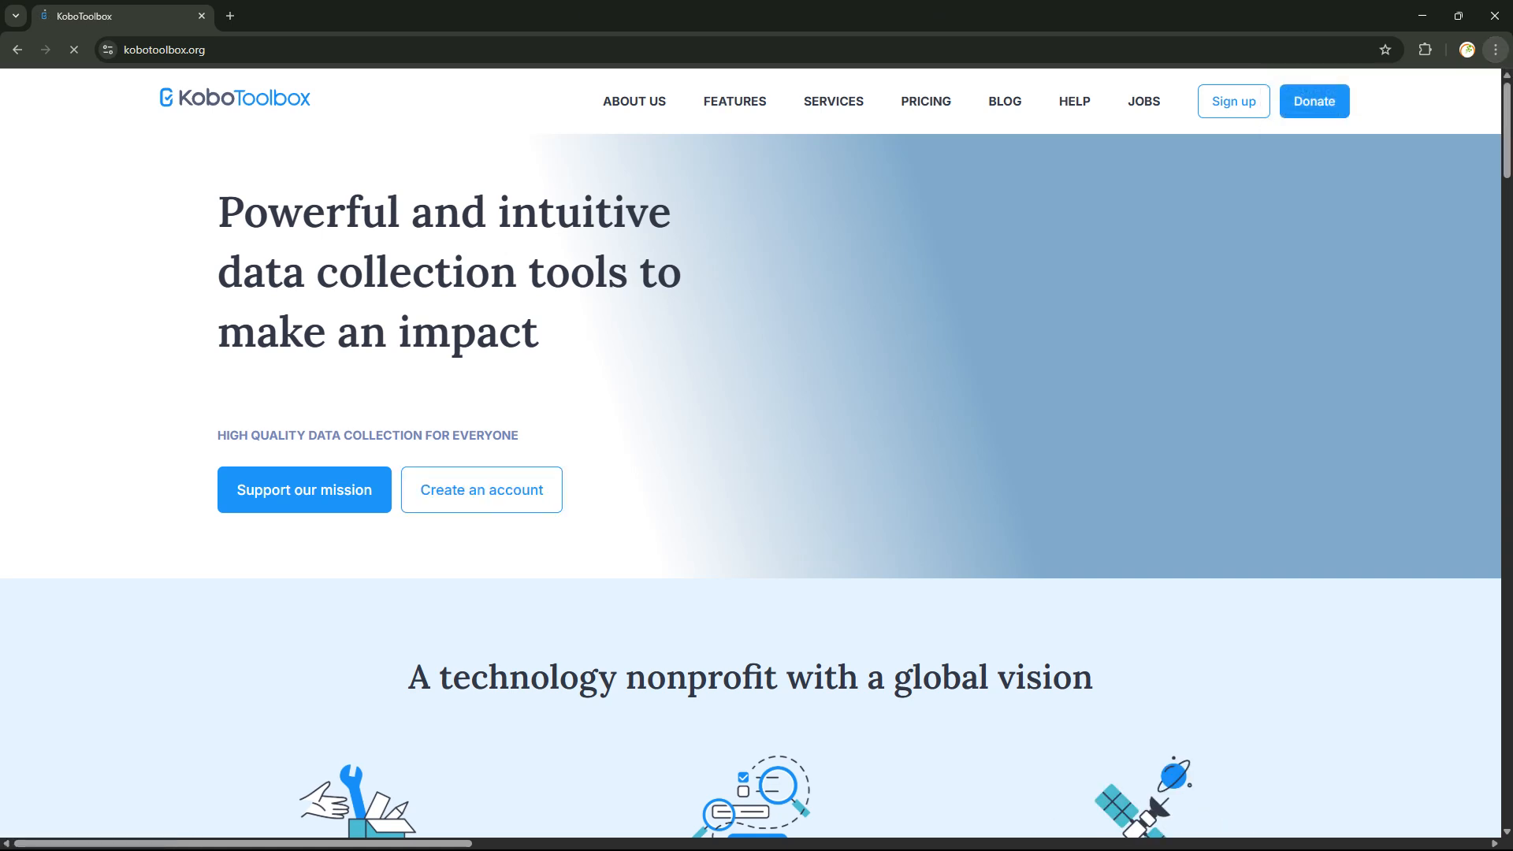
{"action": "left_click", "coordinate": [481, 490]}
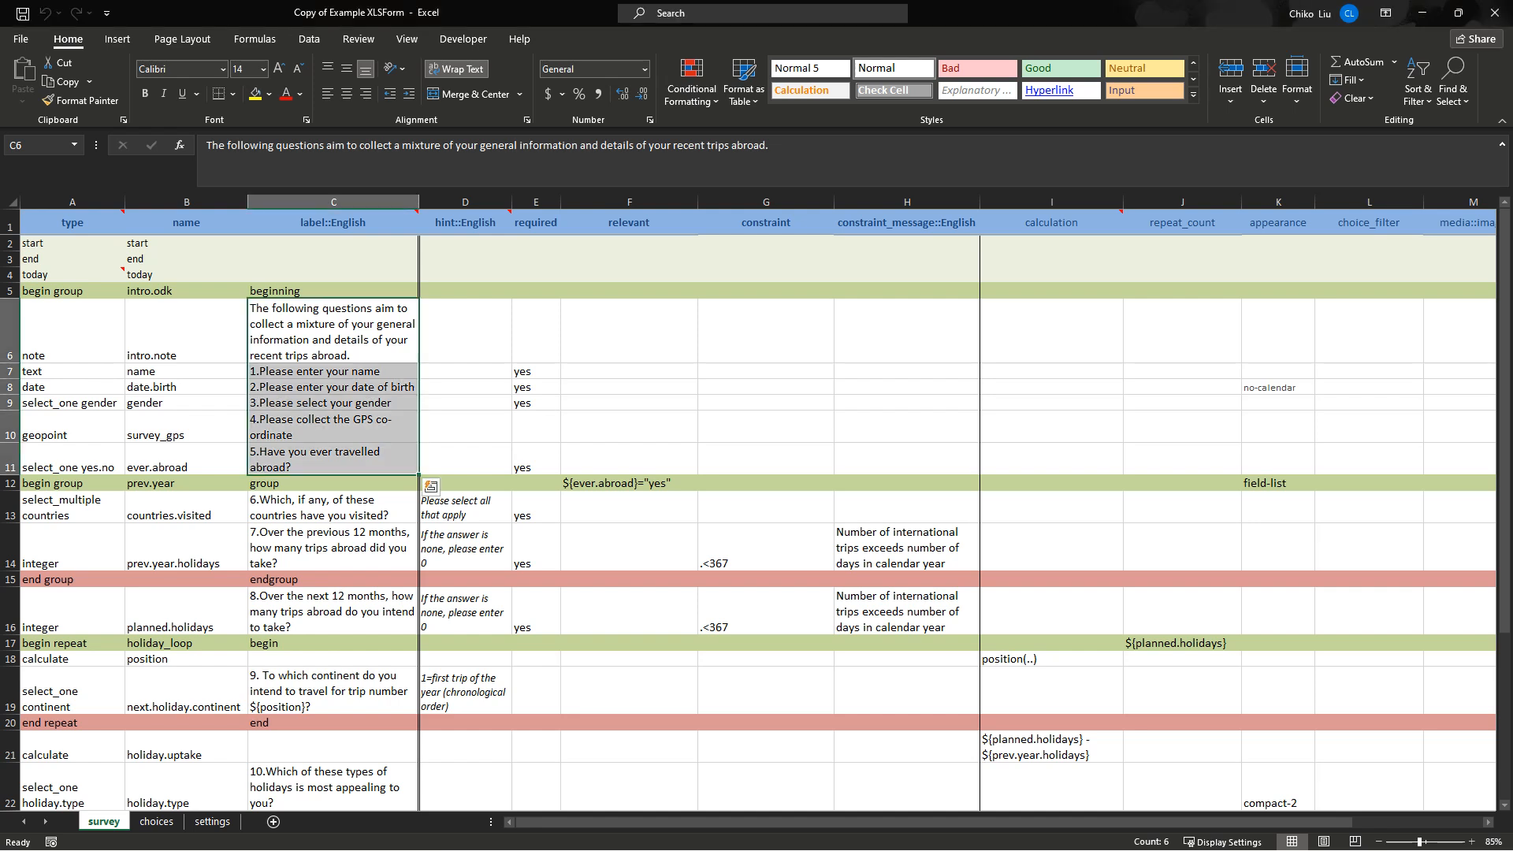
{"action": "left_click", "coordinate": [333, 507]}
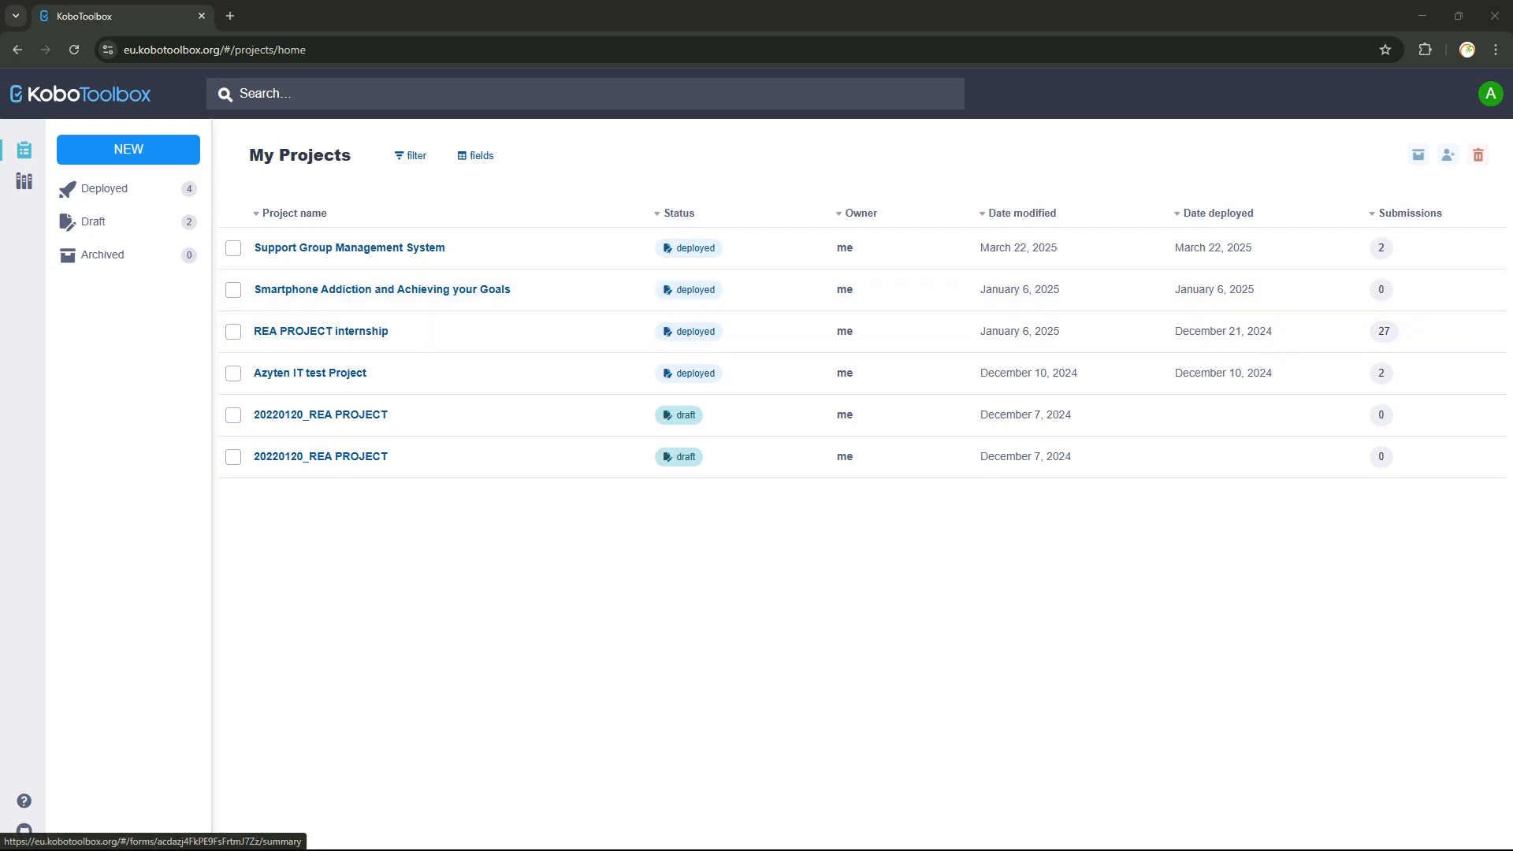
{"action": "left_click", "coordinate": [1422, 16]}
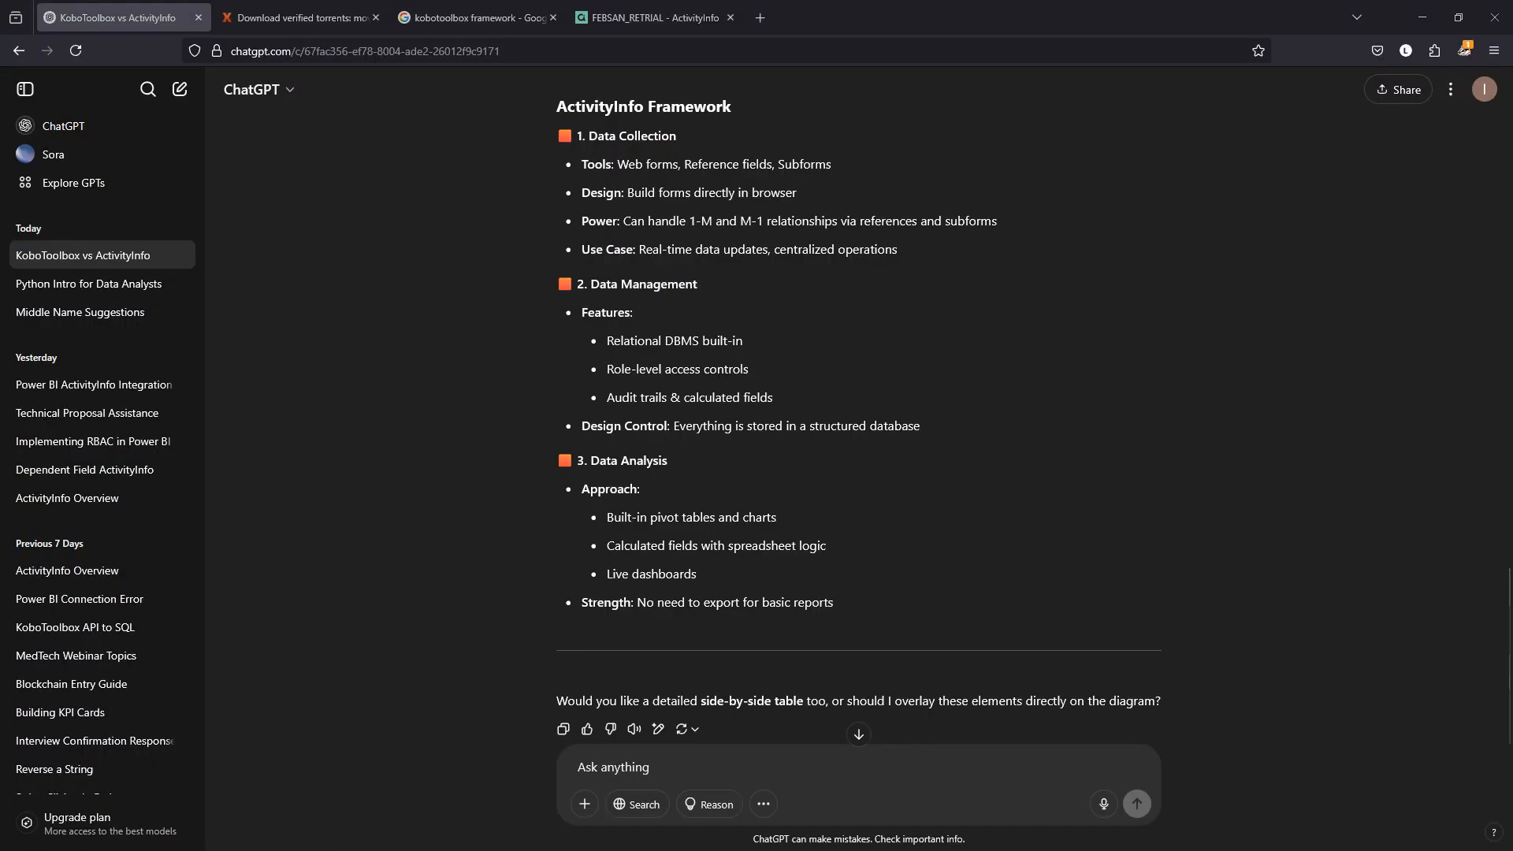
{"action": "left_click", "coordinate": [774, 832]}
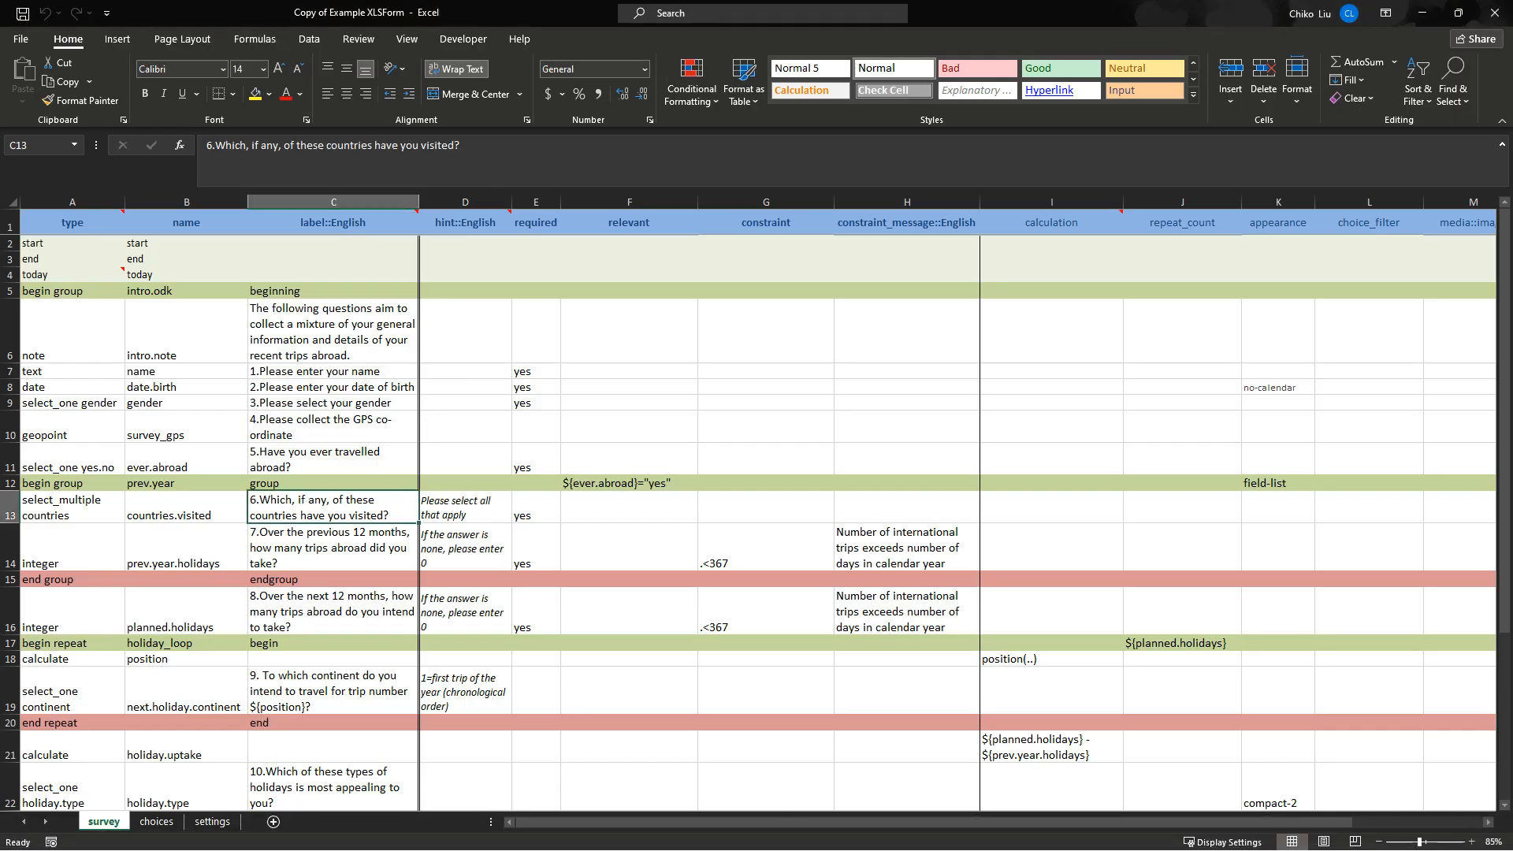
Select all the survey sheet's data in Excel and return to the KoboToolbox project list.
{"action": "key", "text": "ctrl+a"}
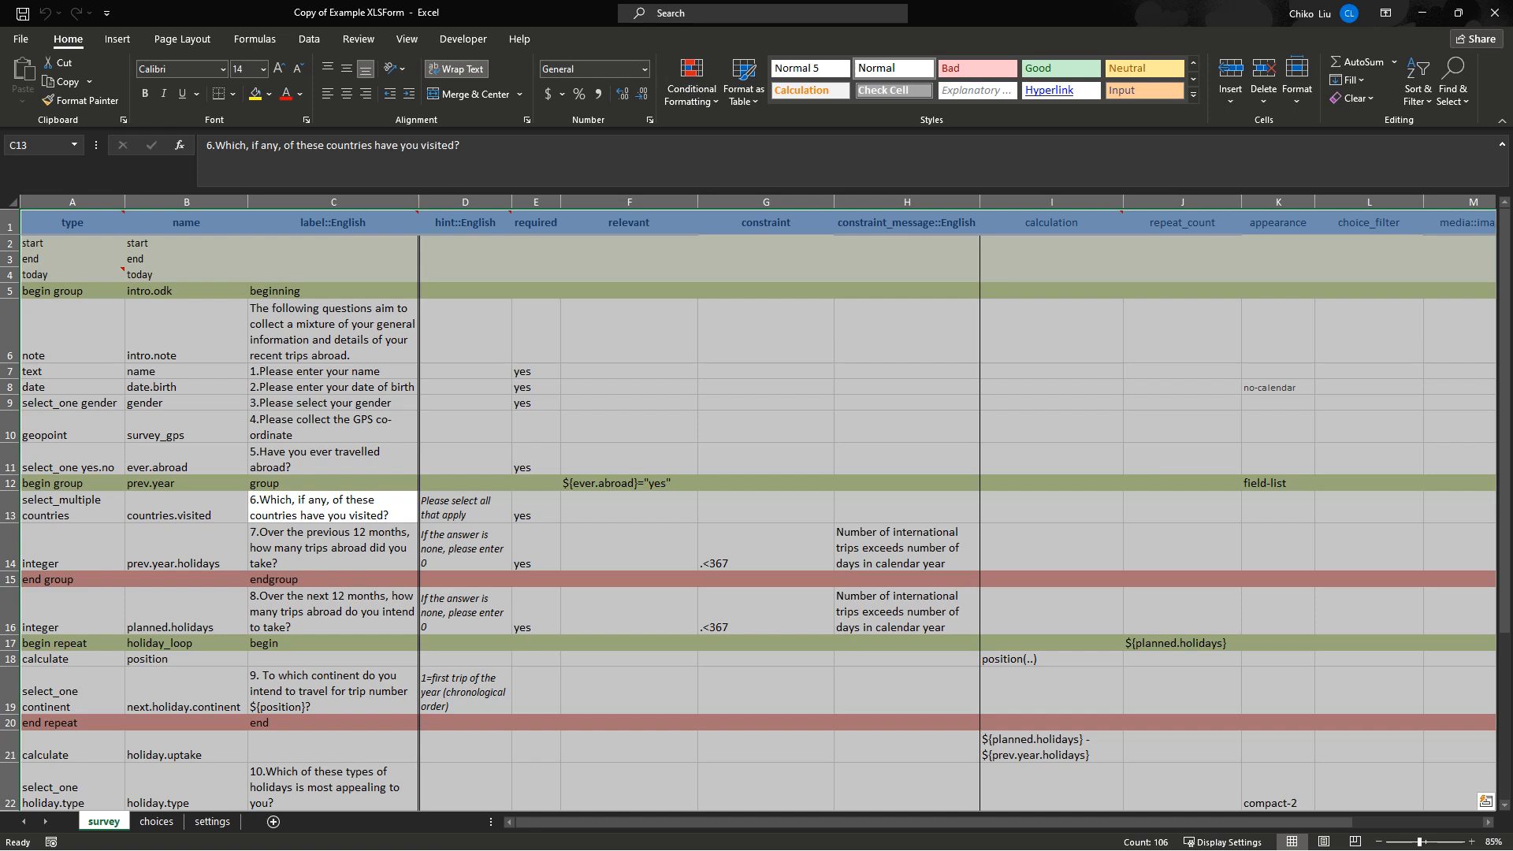
{"action": "mouse_move", "coordinate": [673, 843]}
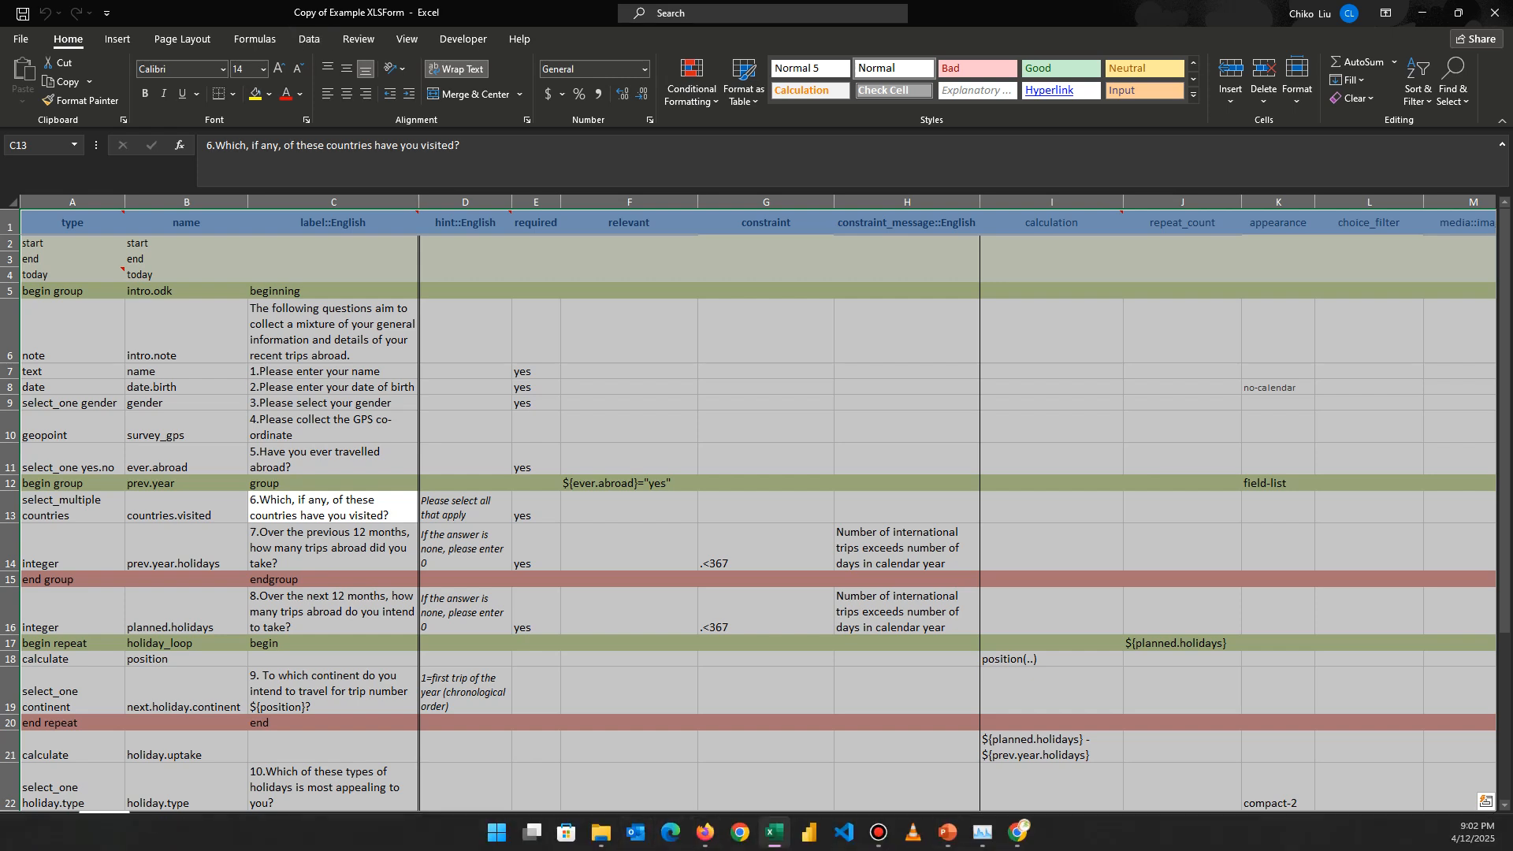
{"action": "left_click", "coordinate": [1018, 832]}
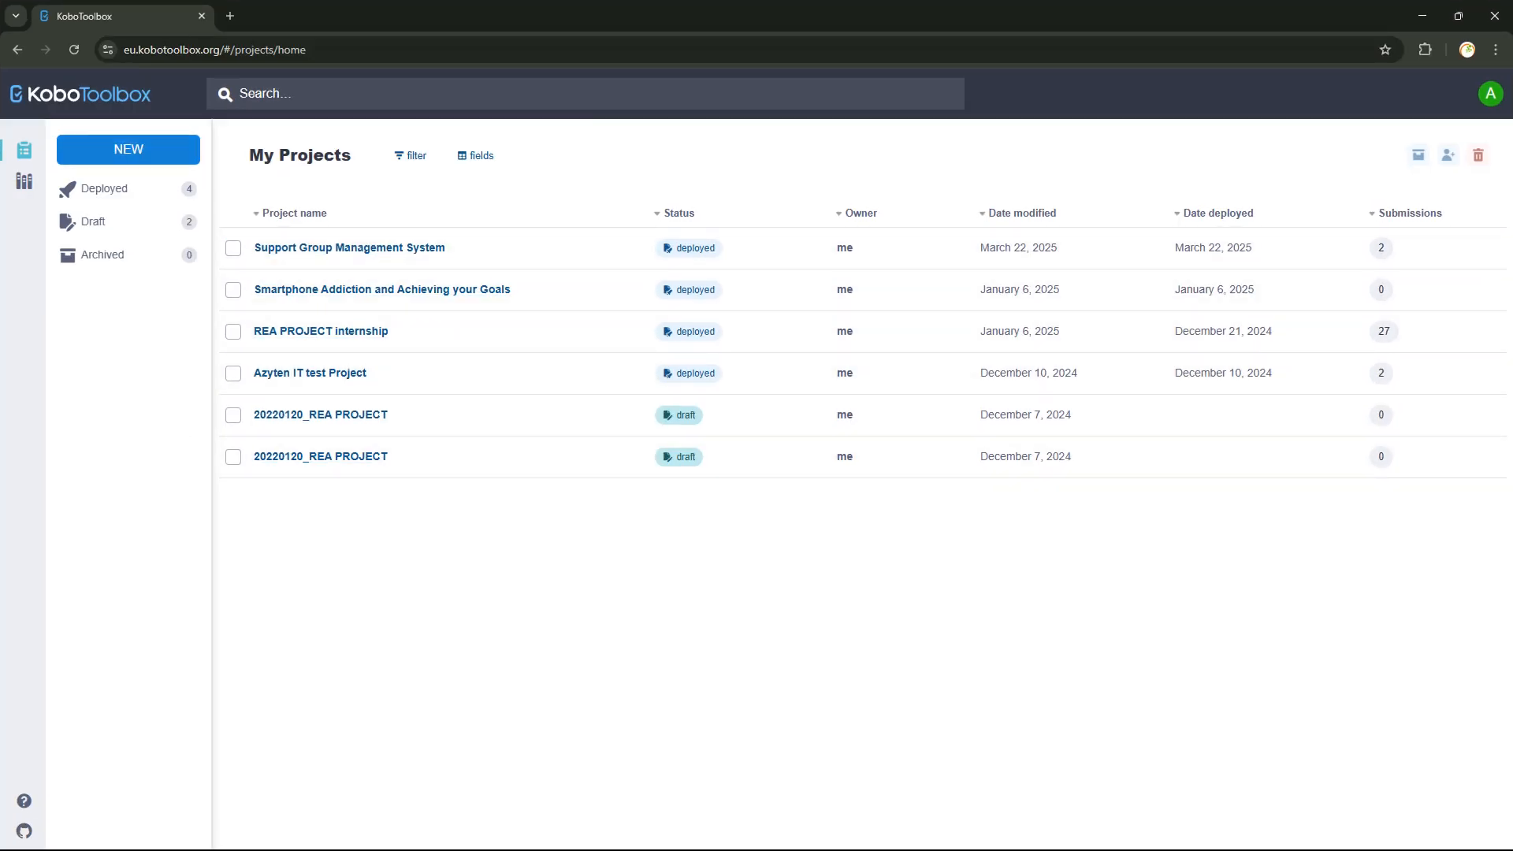
Open the 20220120_REA PROJECT draft's form and choose to replace it with an uploaded XLSForm.
{"action": "left_click", "coordinate": [129, 149]}
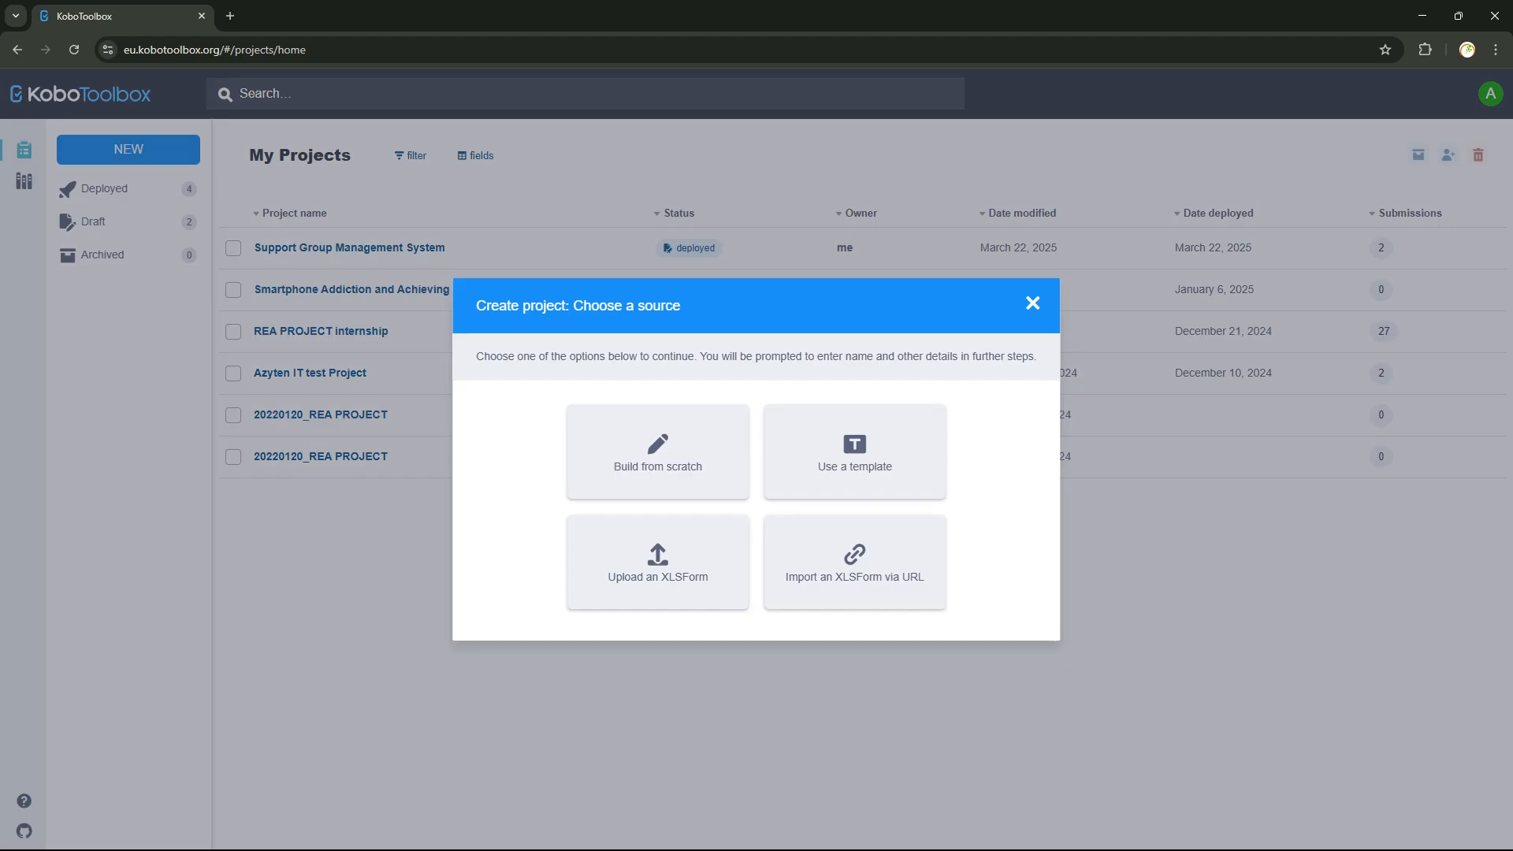
{"action": "left_click", "coordinate": [1032, 303]}
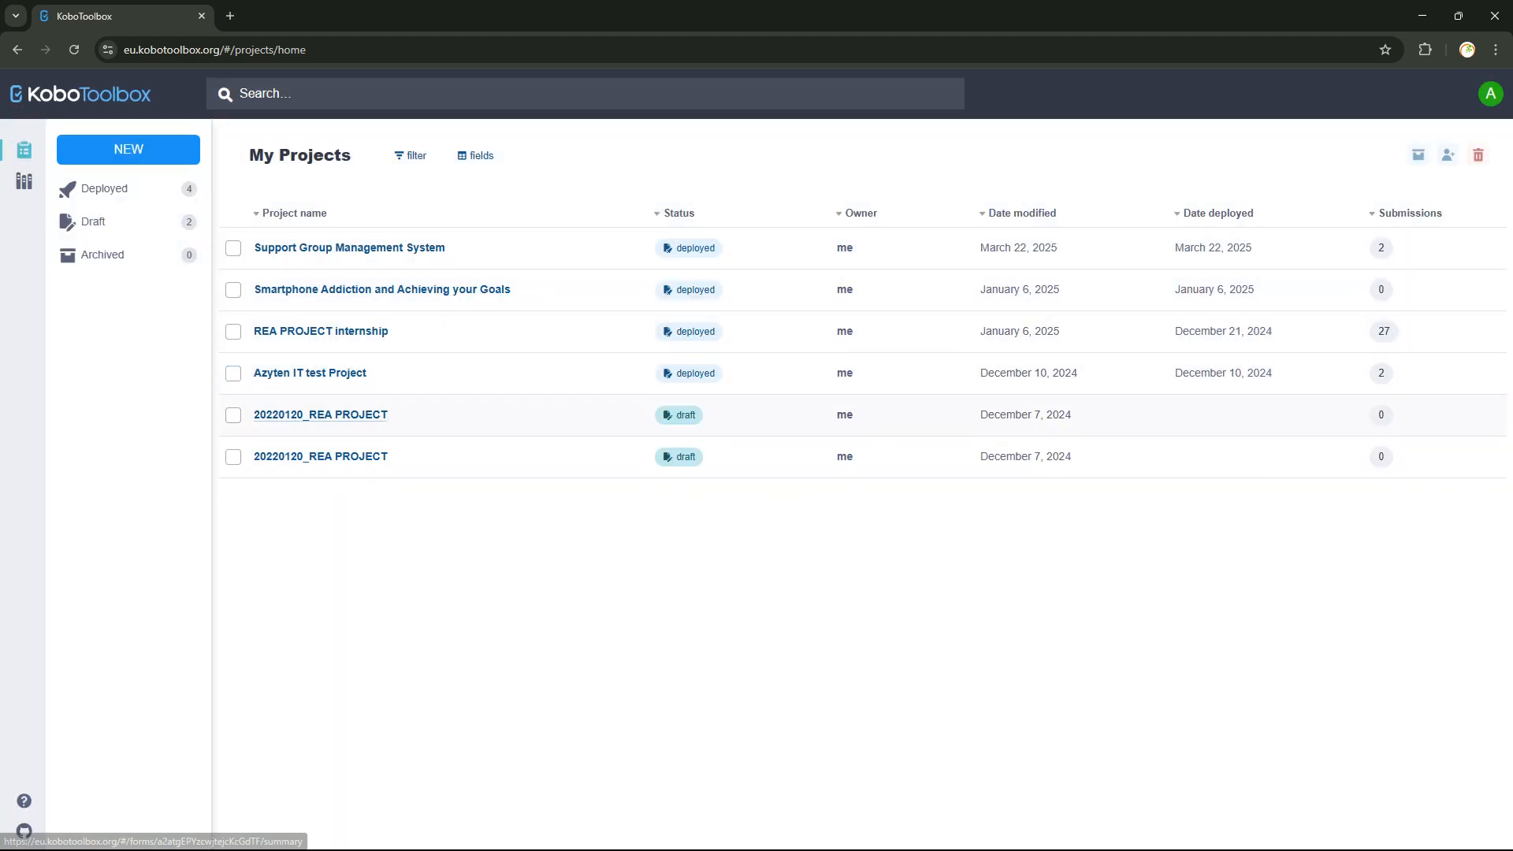
{"action": "left_click", "coordinate": [320, 415]}
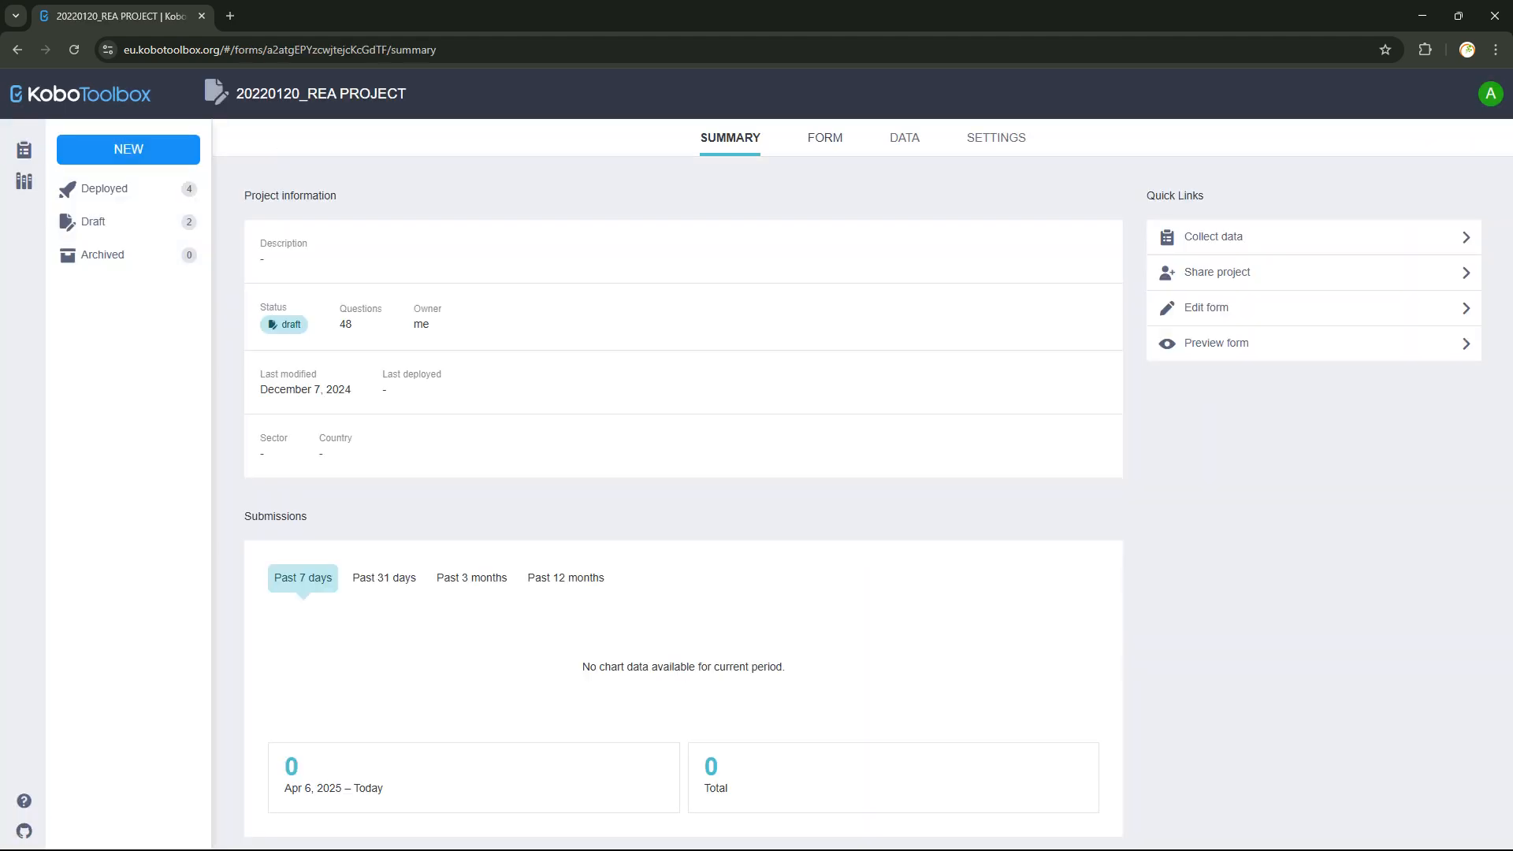
{"action": "left_click", "coordinate": [825, 137]}
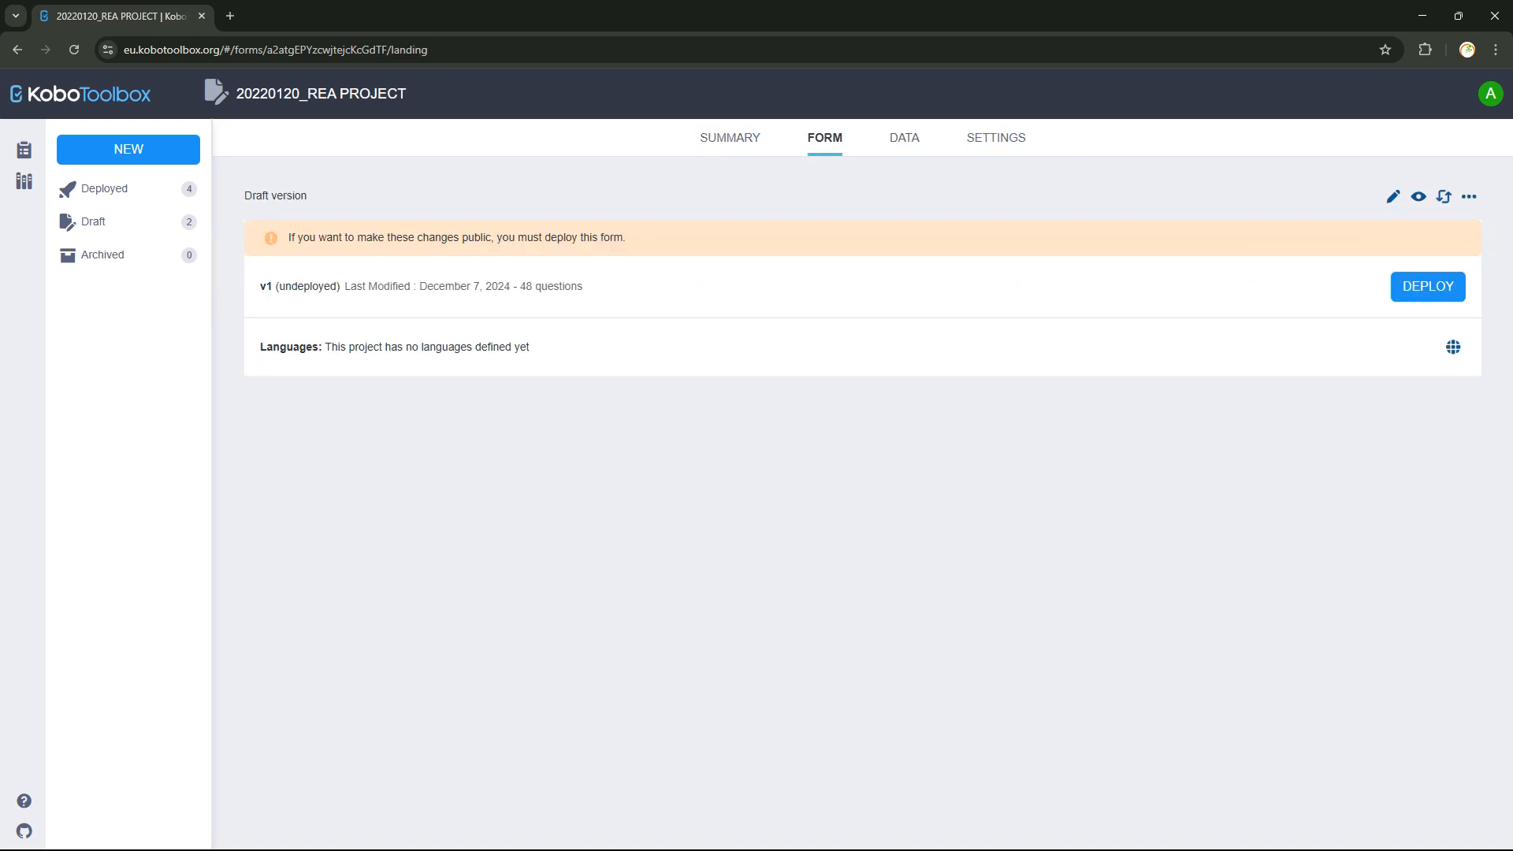
{"action": "left_click", "coordinate": [1444, 196]}
Upload Copy of Example XLSForm from Desktop > learning_coding > ODK FORMS as the replacement form.
{"action": "left_click", "coordinate": [706, 425]}
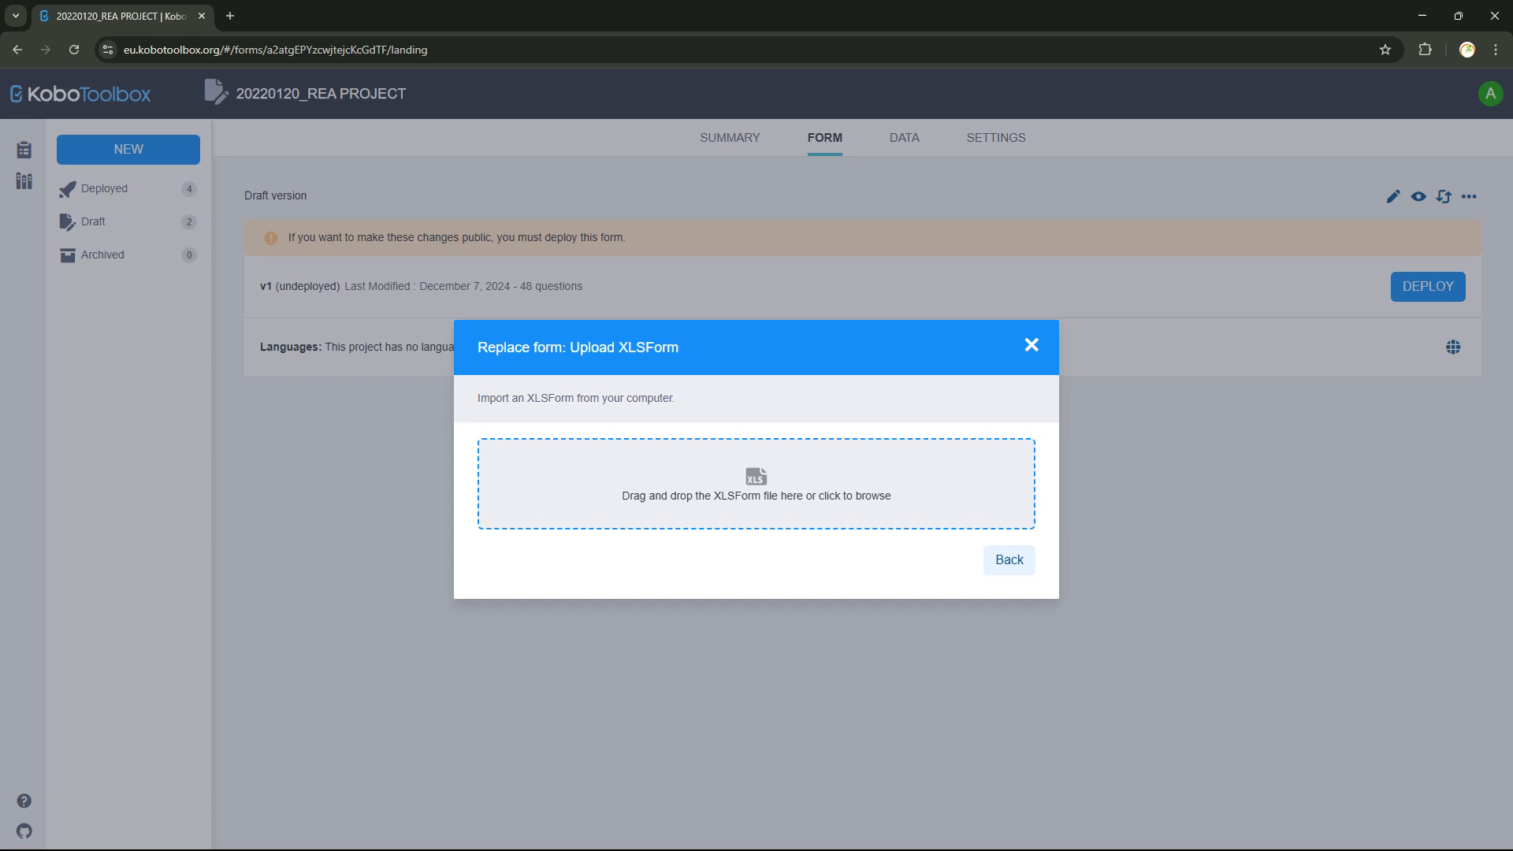
{"action": "left_click", "coordinate": [755, 484]}
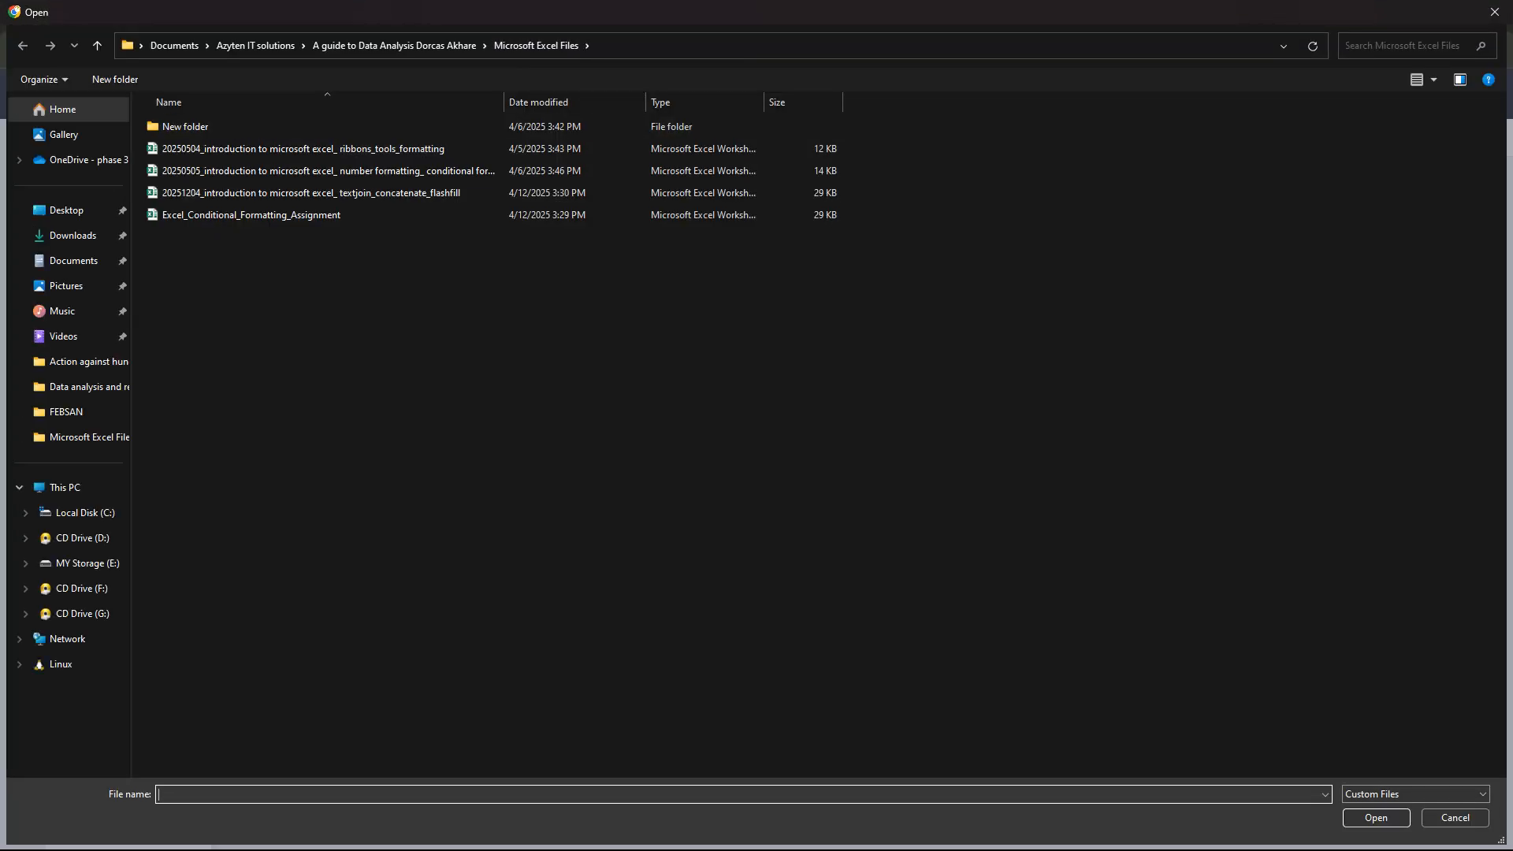
{"action": "left_click", "coordinate": [67, 210]}
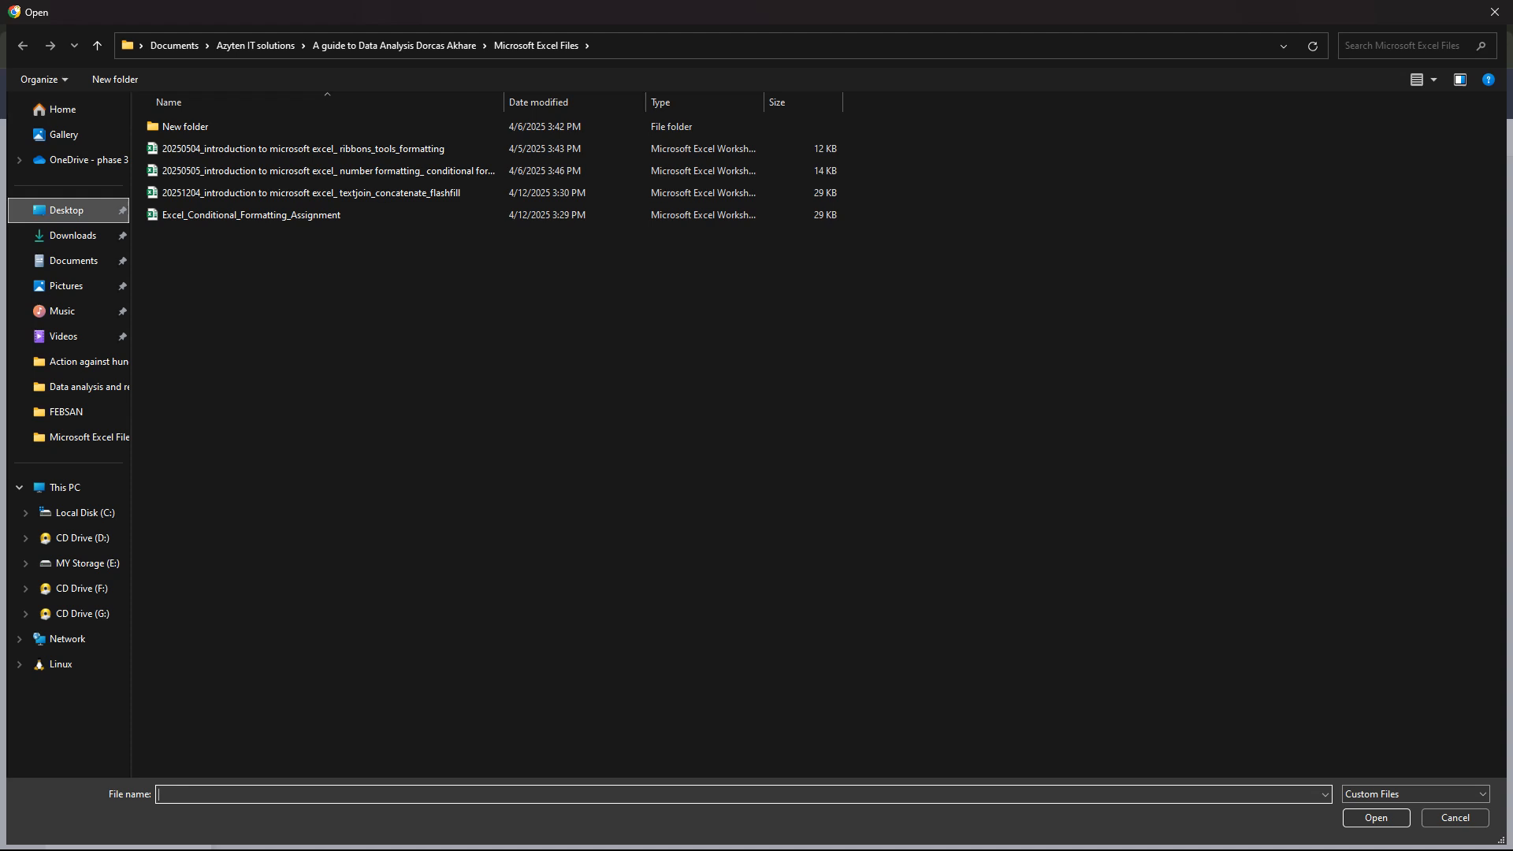
{"action": "double_click", "coordinate": [235, 413]}
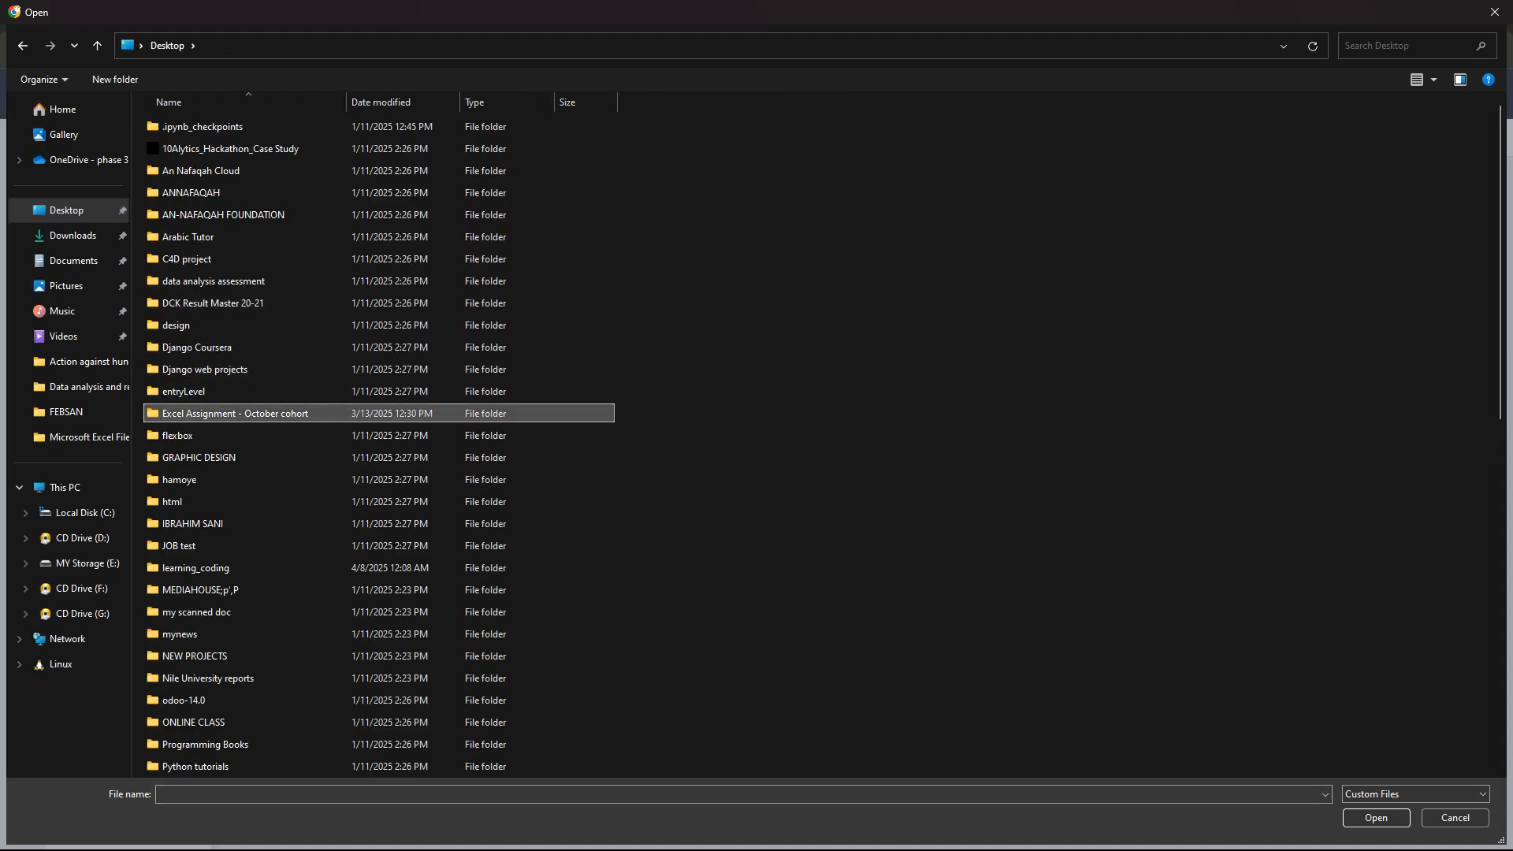
{"action": "left_click", "coordinate": [196, 568]}
{"action": "key", "text": "Return"}
{"action": "left_click", "coordinate": [260, 348]}
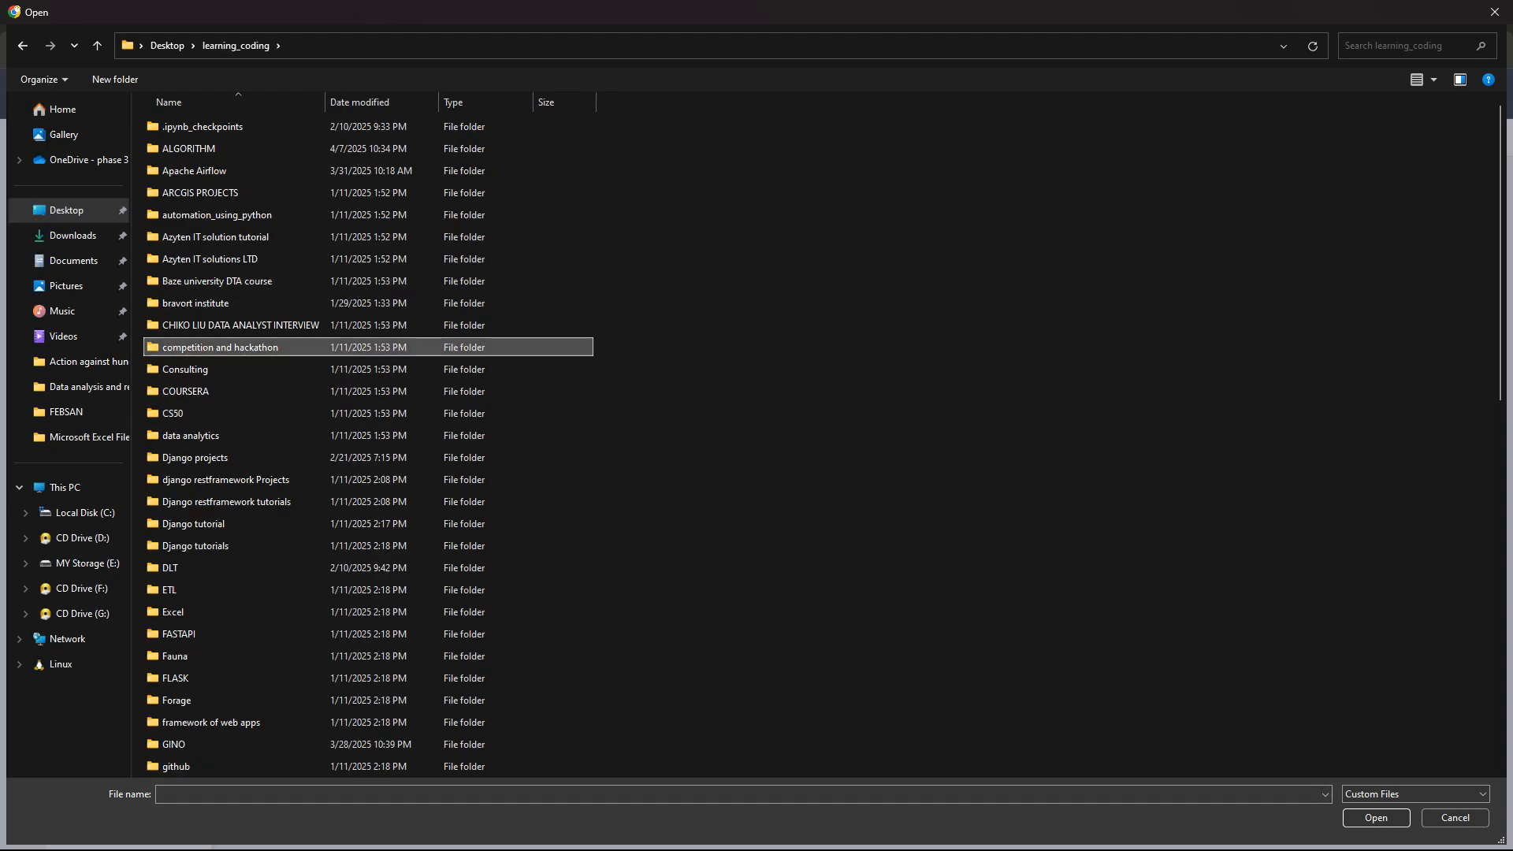
{"action": "key", "text": "o"}
{"action": "key", "text": "Return"}
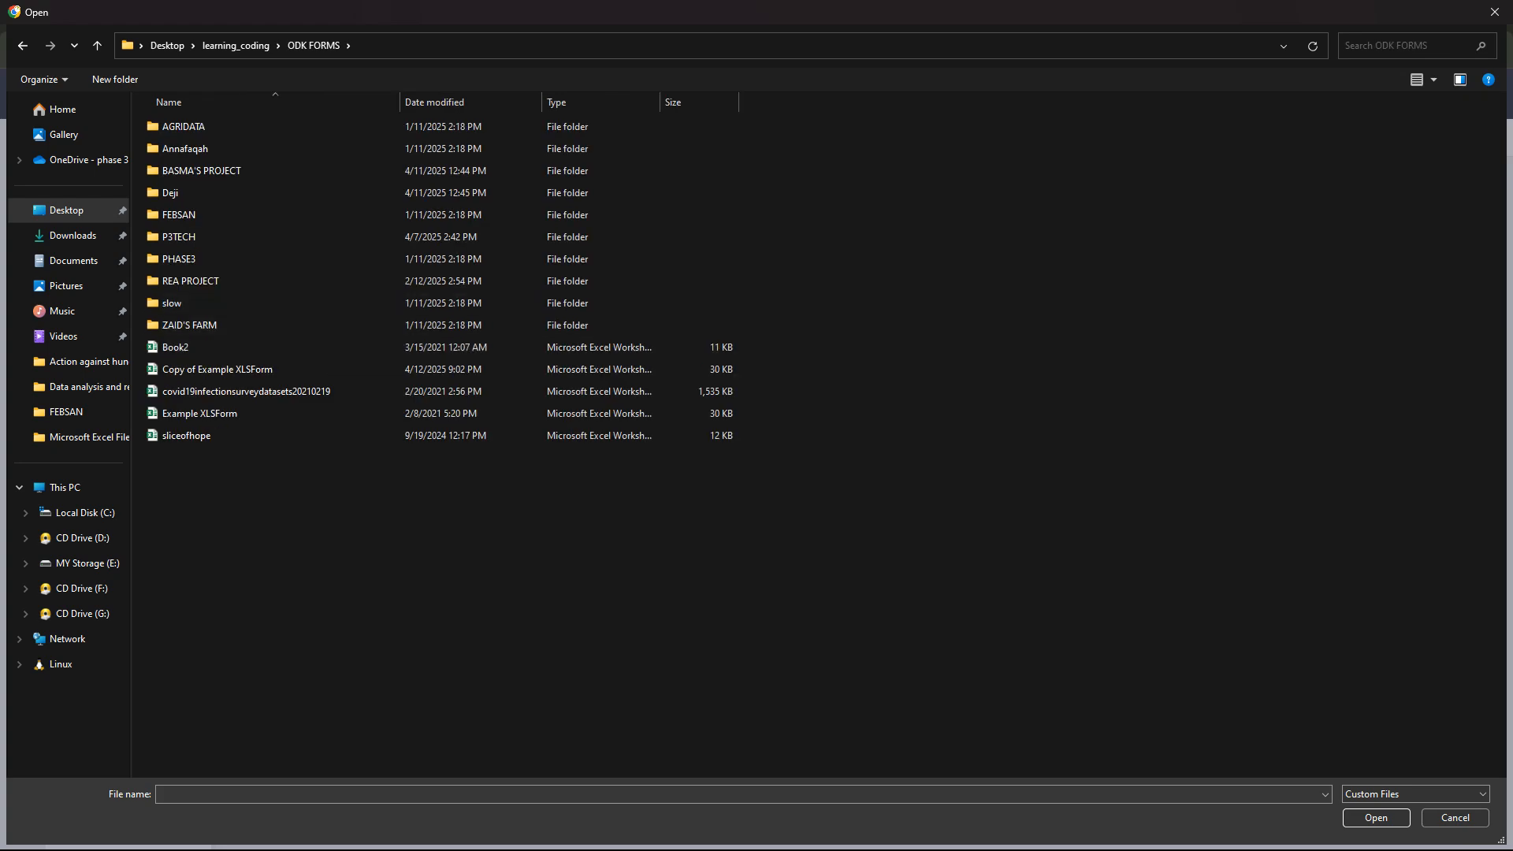
{"action": "left_click", "coordinate": [260, 368]}
{"action": "key", "text": "Return"}
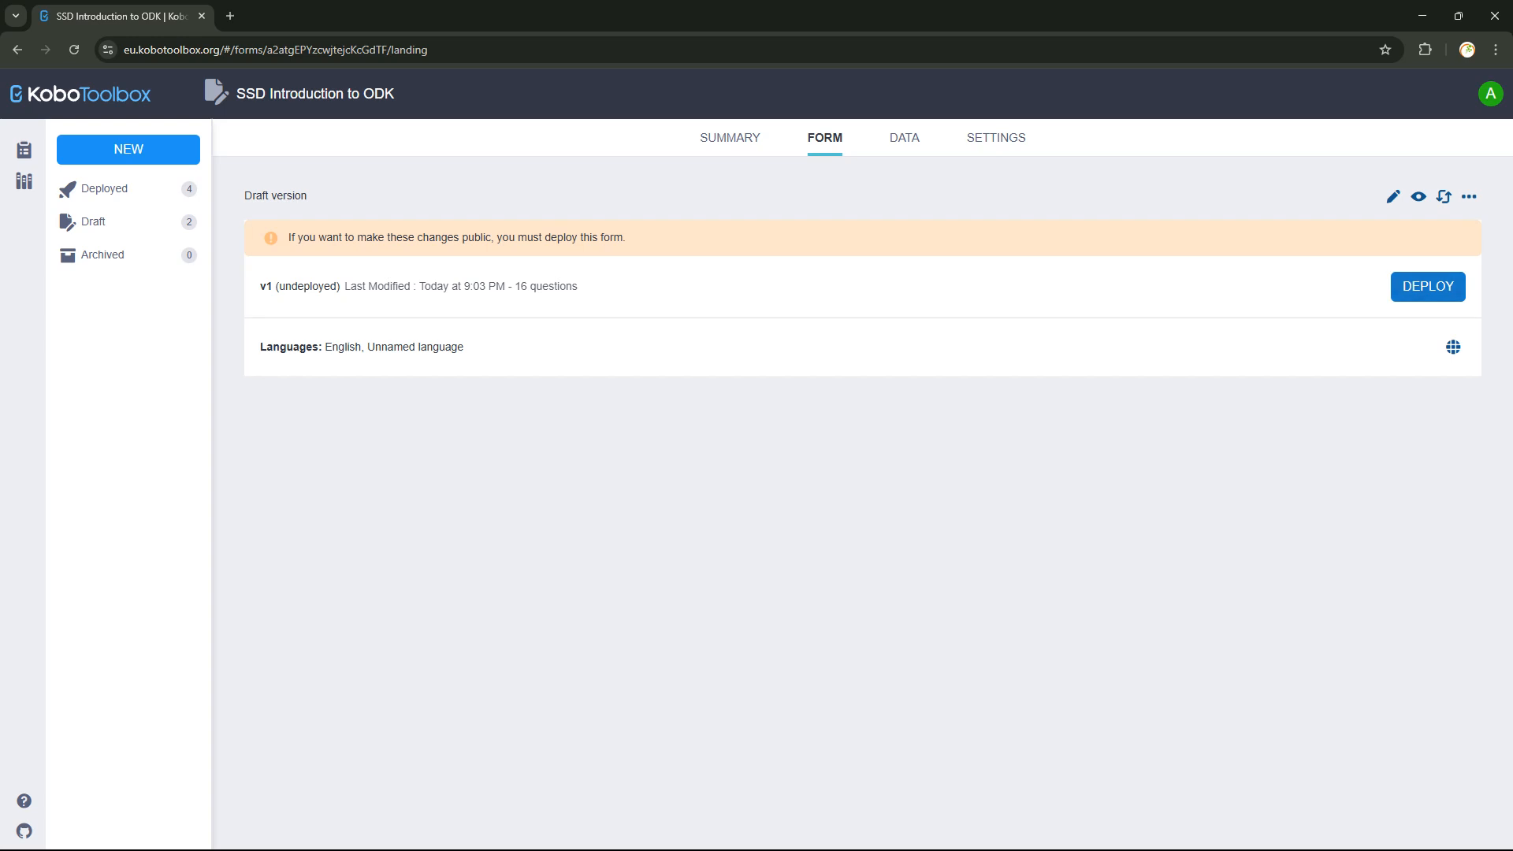
Deploy SSD Introduction to ODK, preview it and select its title, then return to Excel.
{"action": "left_click", "coordinate": [1428, 287]}
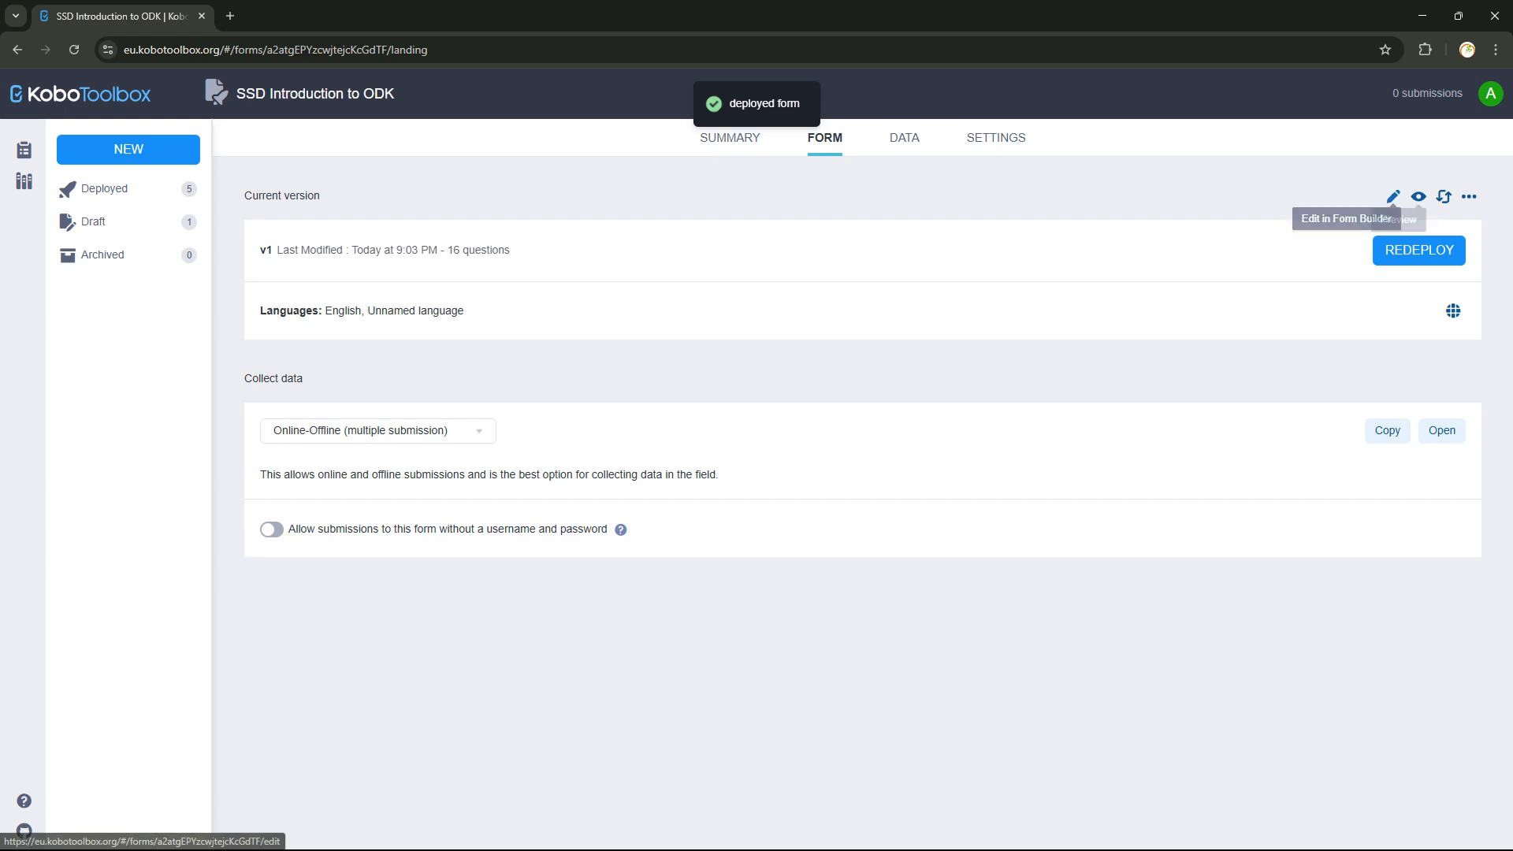
{"action": "left_click", "coordinate": [1418, 197]}
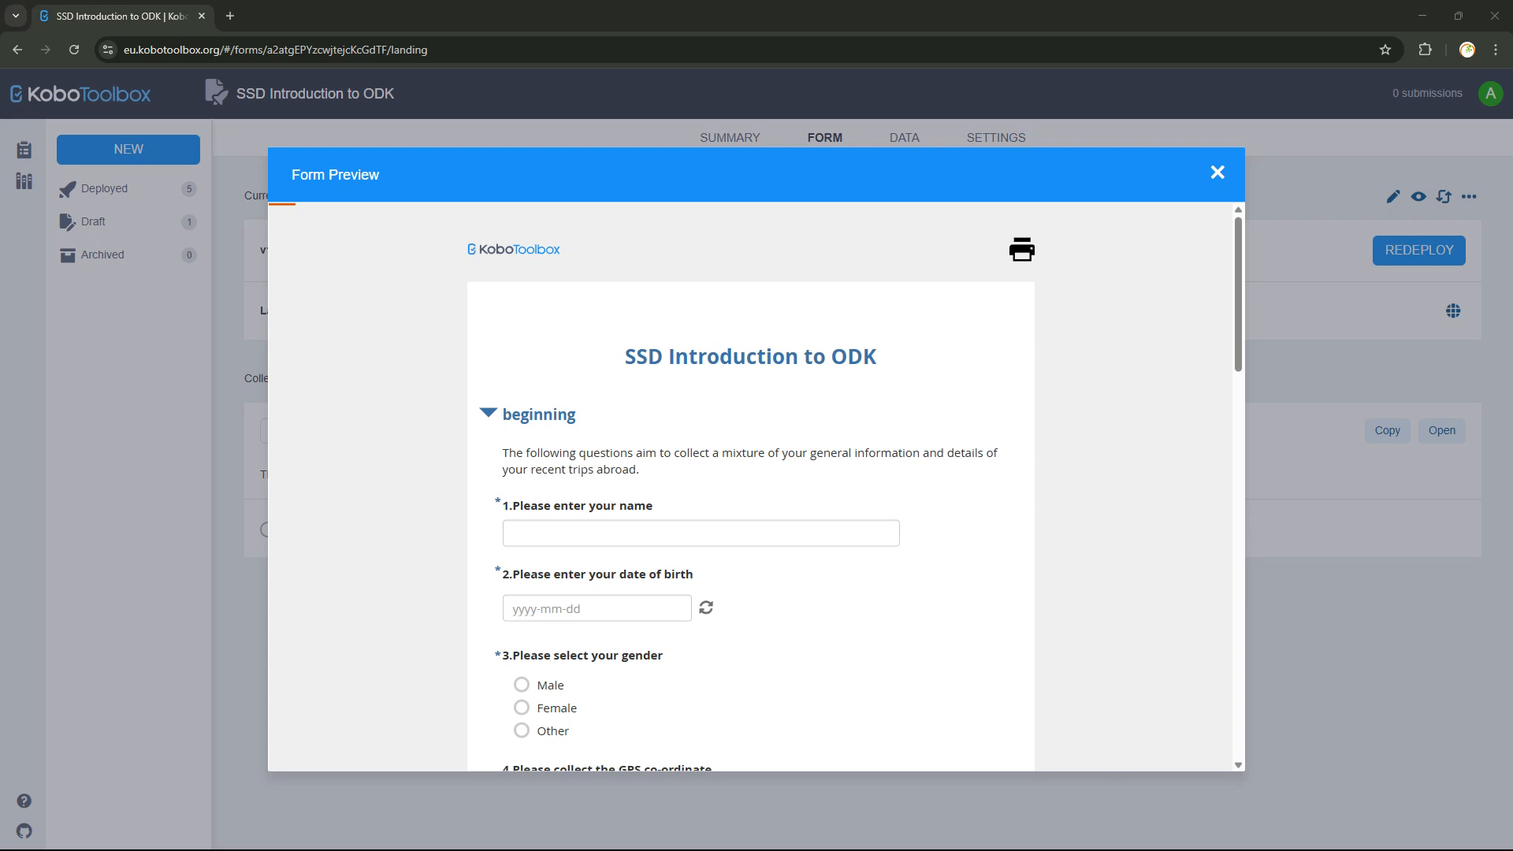
{"action": "left_click_drag", "start_coordinate": [625, 356], "coordinate": [876, 357]}
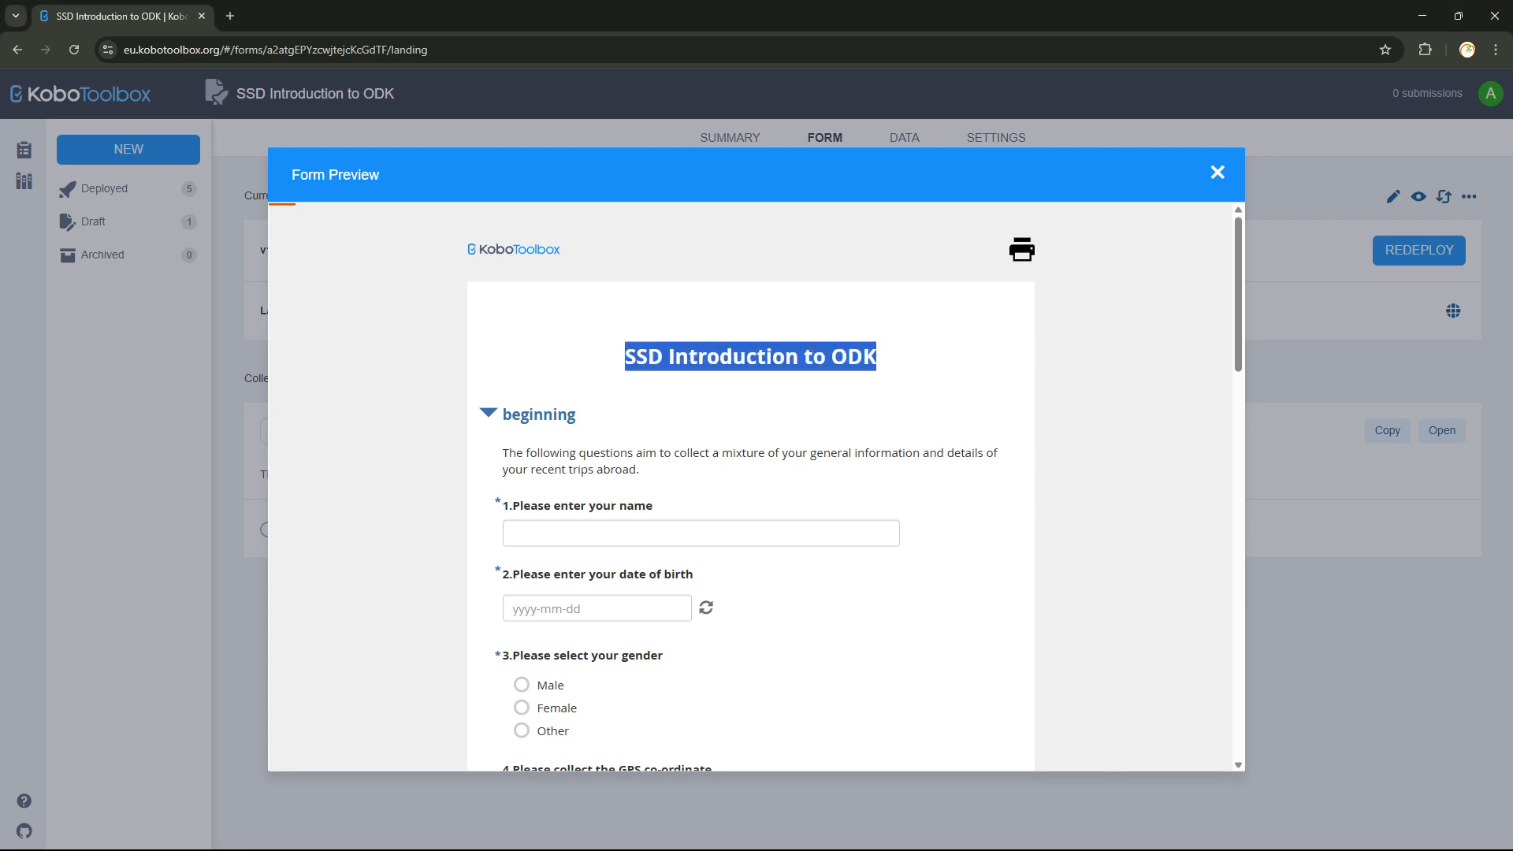
{"action": "mouse_move", "coordinate": [774, 848]}
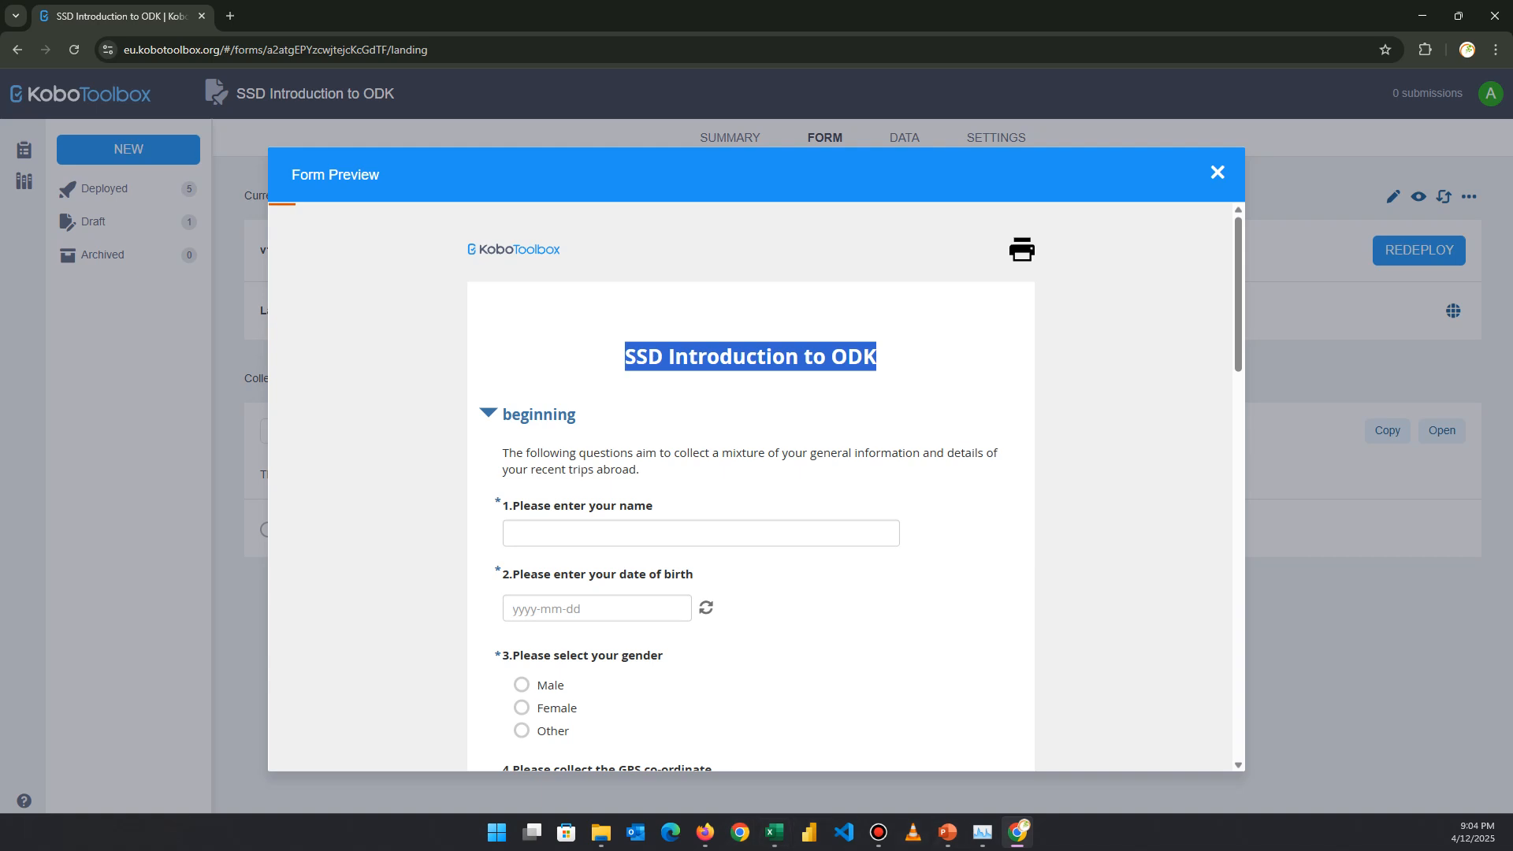
{"action": "left_click", "coordinate": [775, 832]}
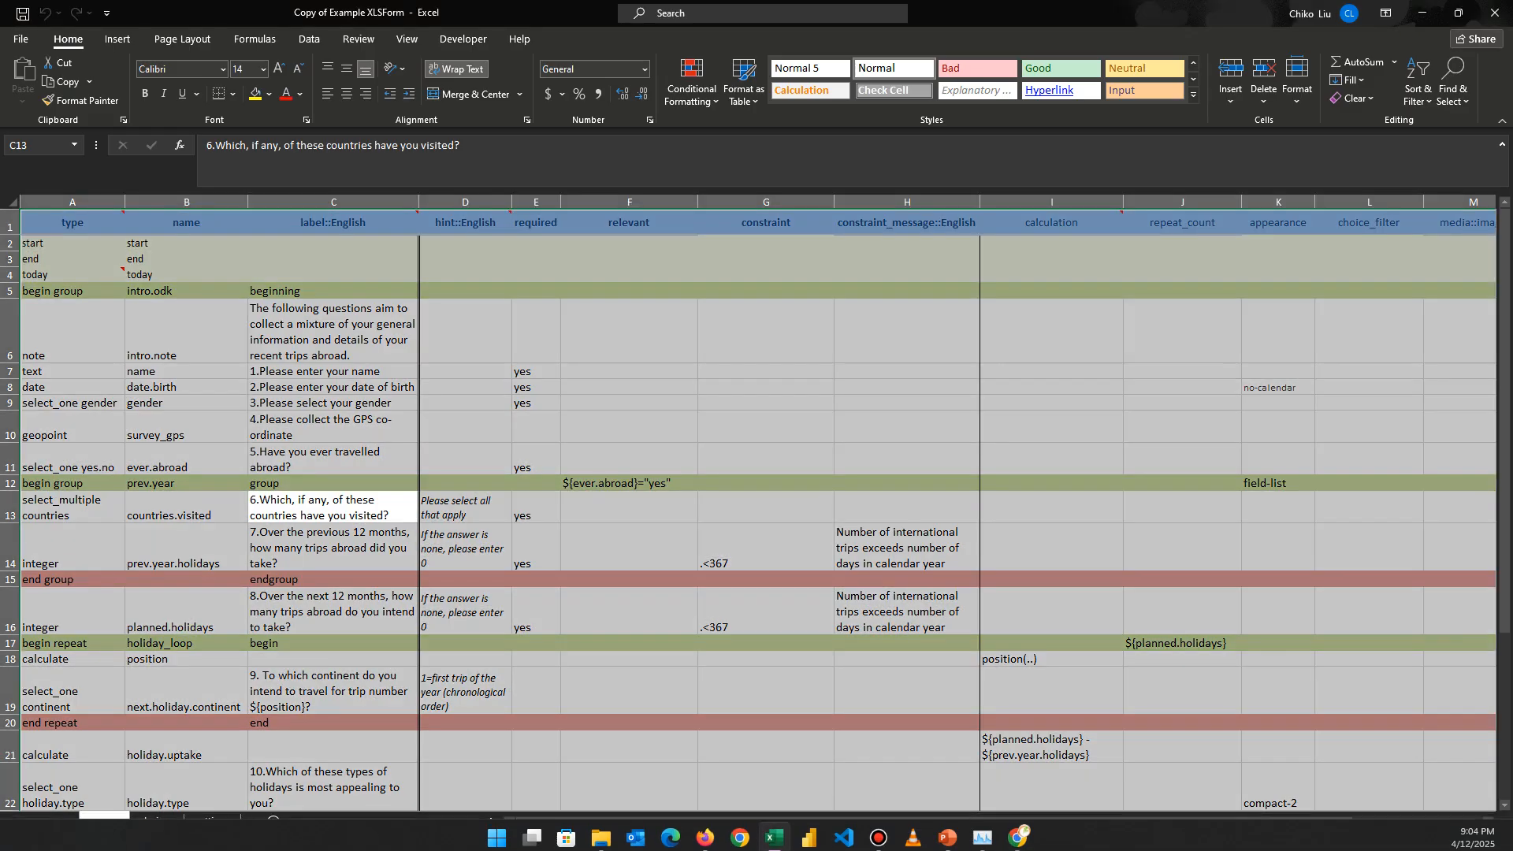
Check form_title in A2 and form_id in B2 on the settings sheet, then return to survey.
{"action": "left_click", "coordinate": [212, 821]}
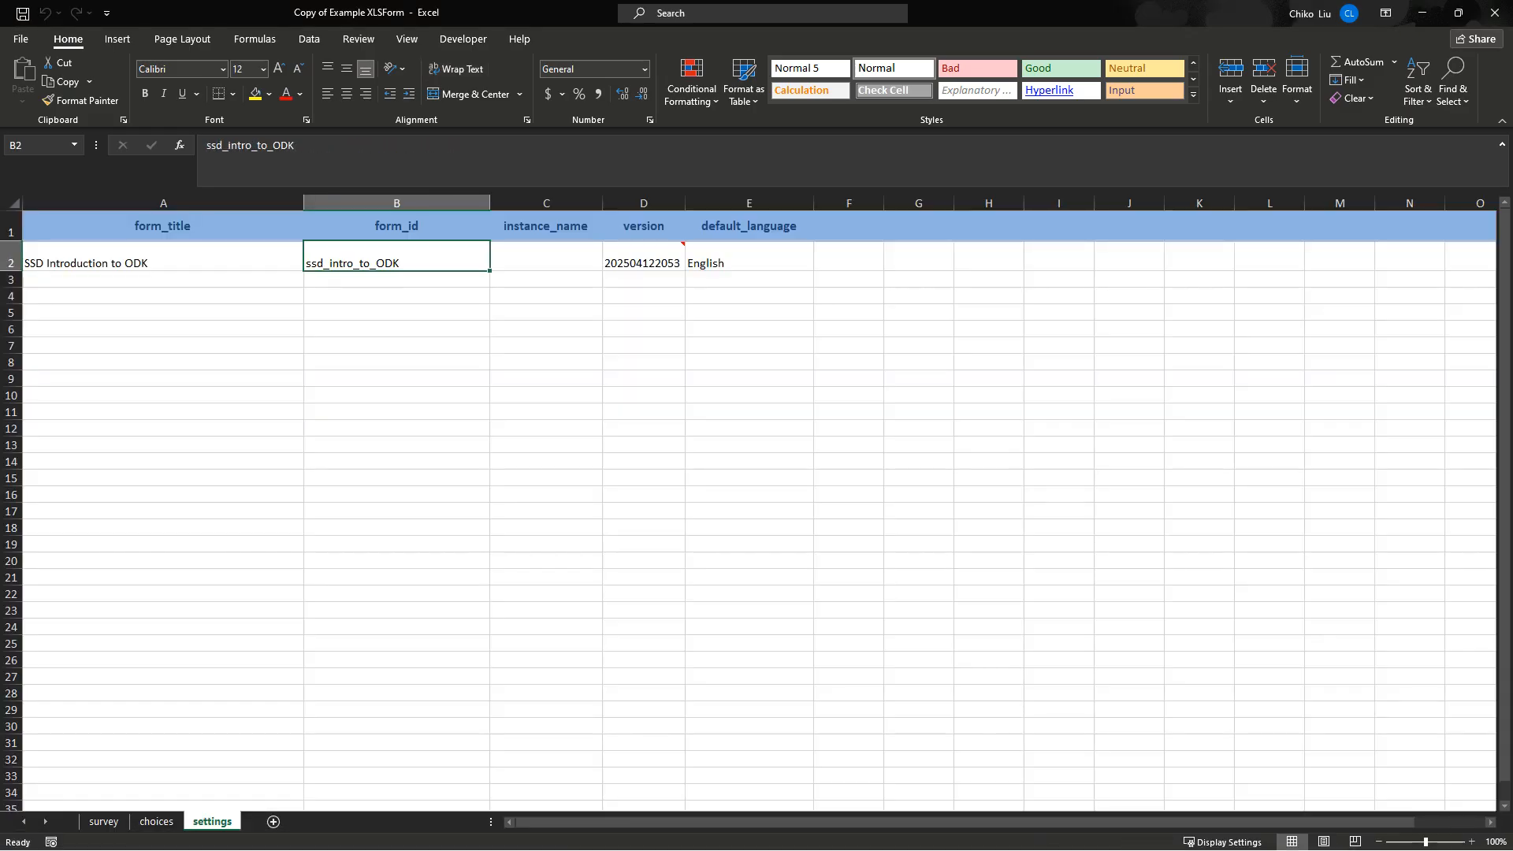
{"action": "left_click", "coordinate": [163, 257]}
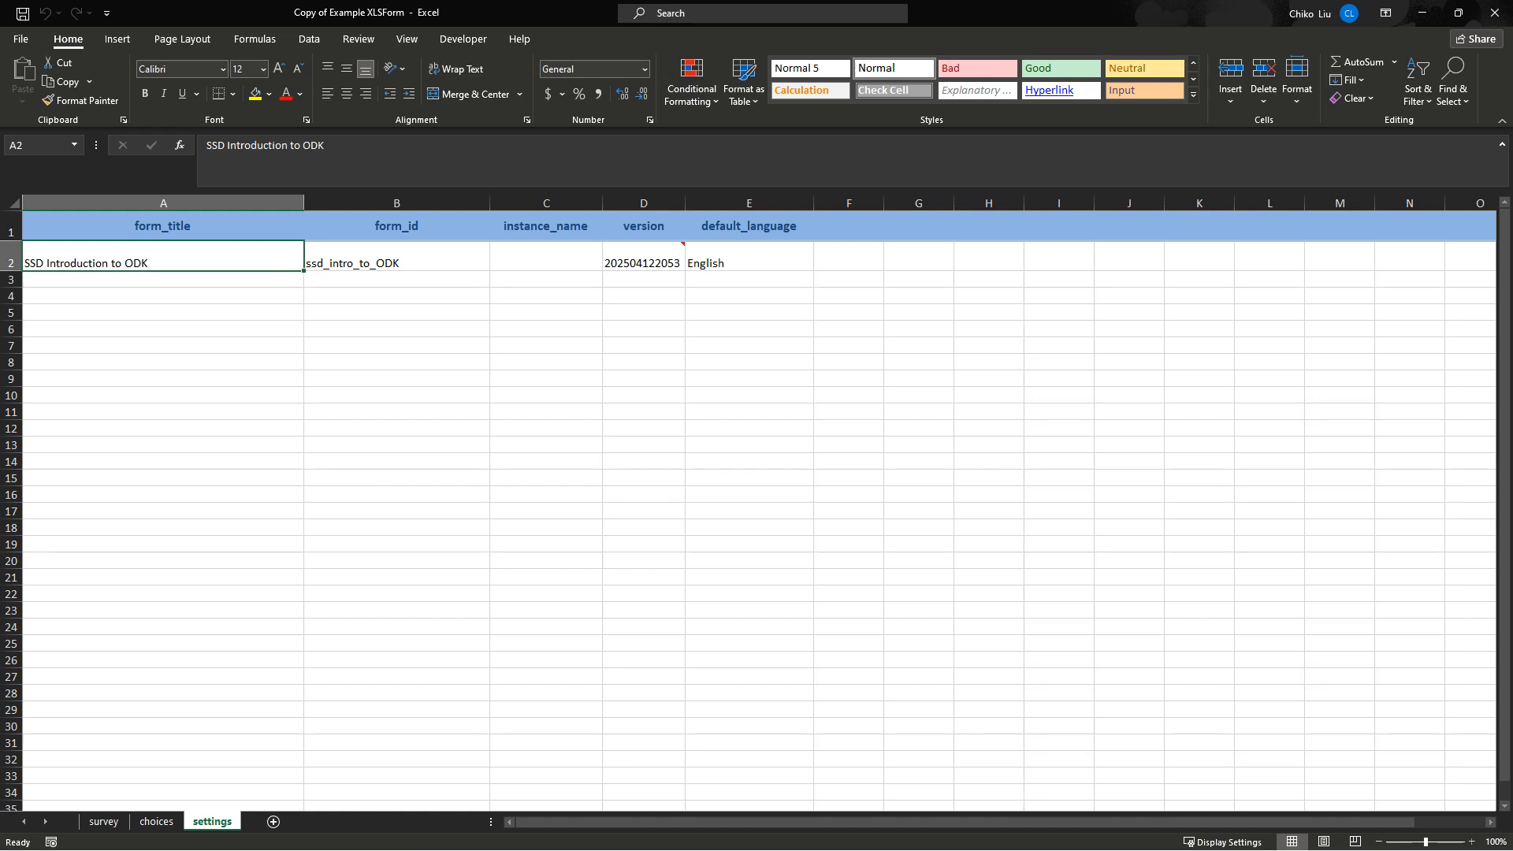
{"action": "left_click", "coordinate": [397, 257]}
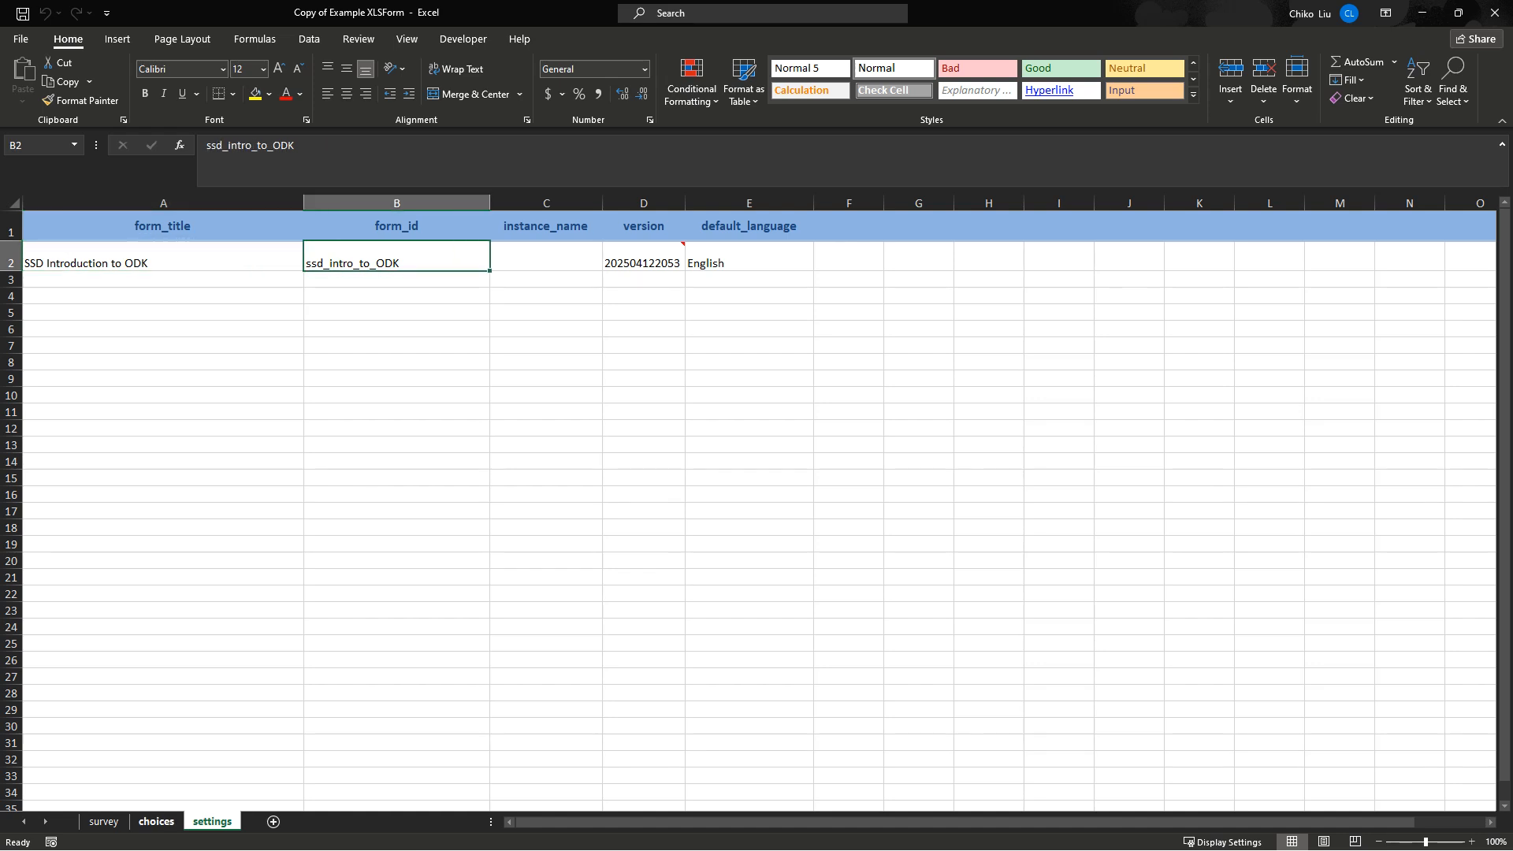
{"action": "mouse_move", "coordinate": [189, 850]}
{"action": "left_click", "coordinate": [104, 821]}
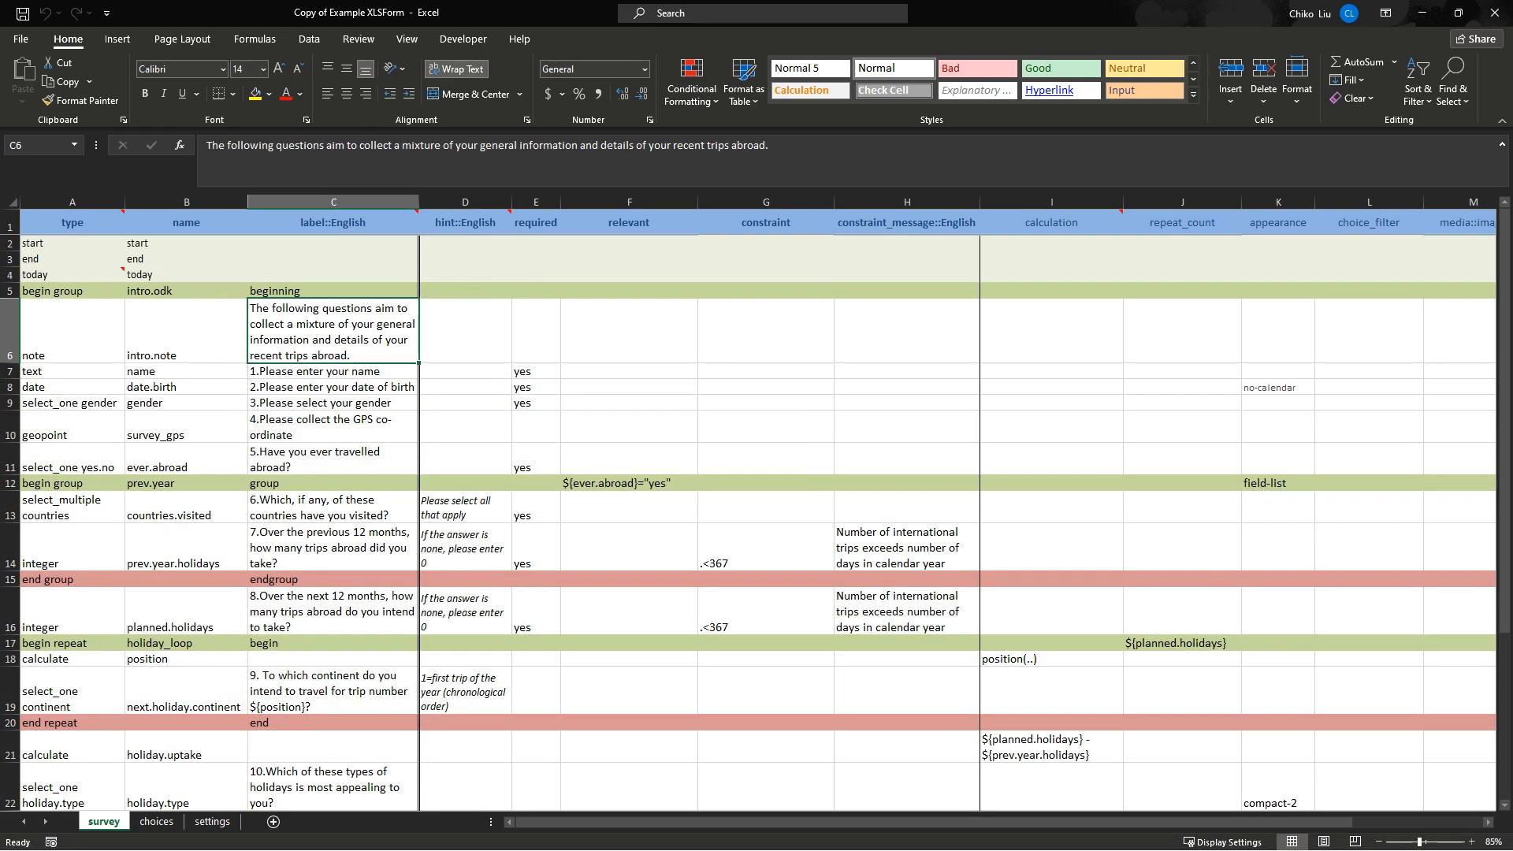
{"action": "key", "text": "Down"}
{"action": "key", "text": "Down"}
{"action": "key", "text": "Down"}
{"action": "key", "text": "Down"}
{"action": "key", "text": "Down"}
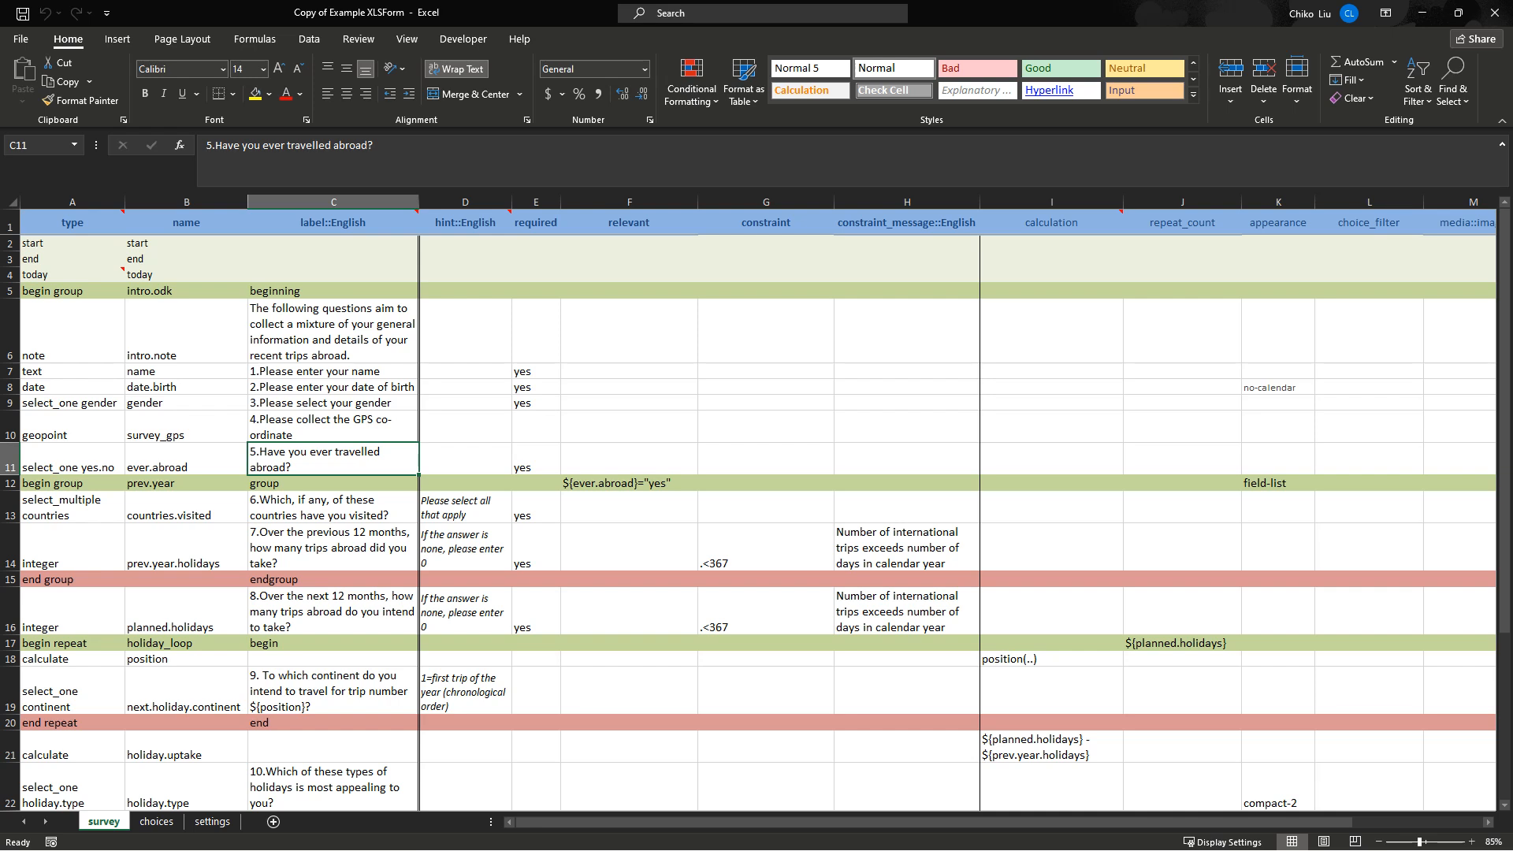
Snap the browser's form preview to the right half of the screen.
{"action": "mouse_move", "coordinate": [600, 843]}
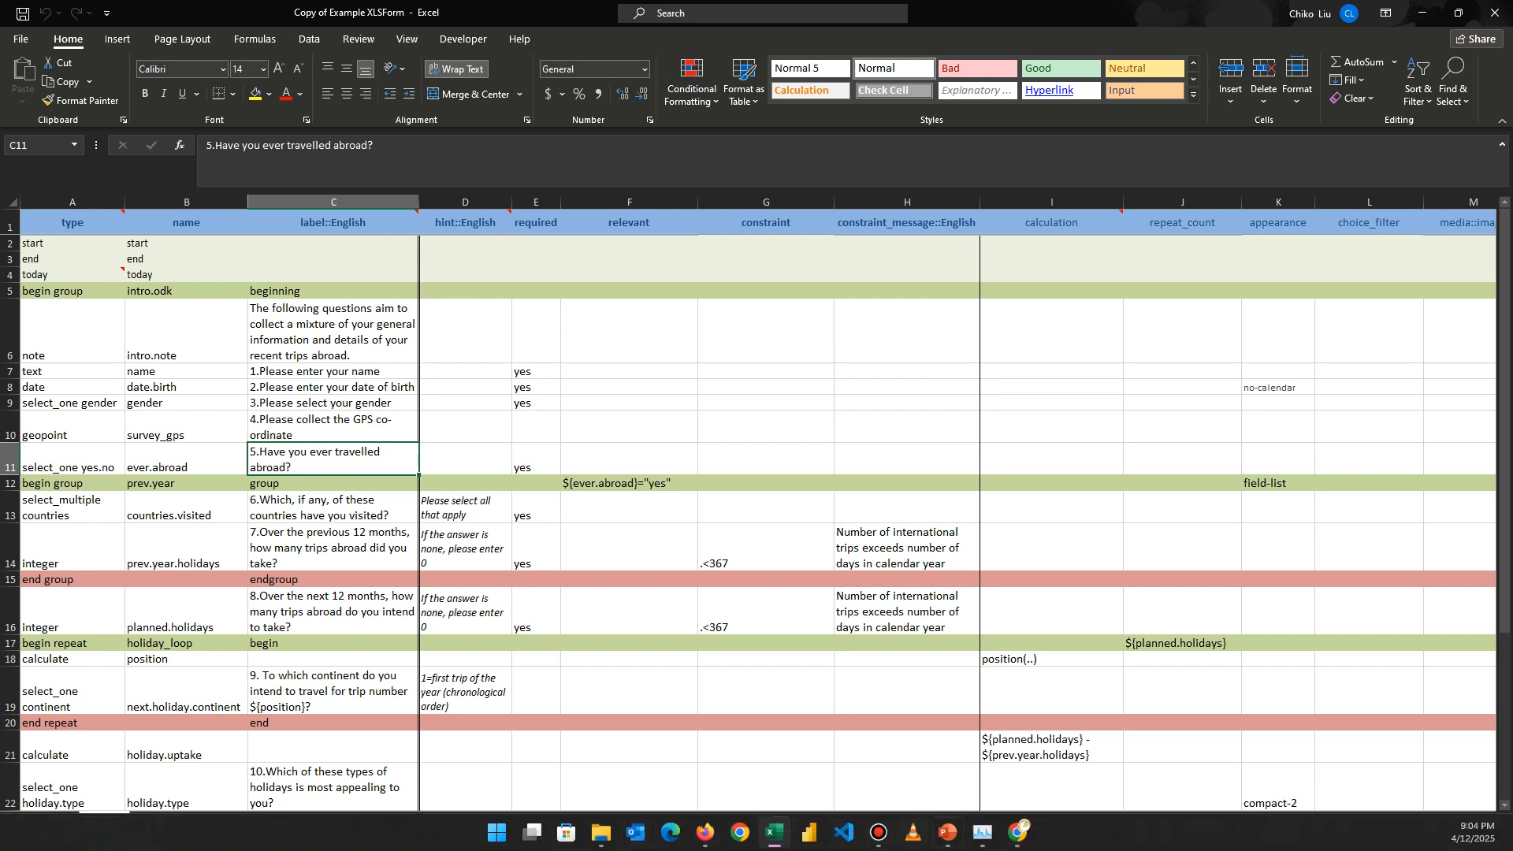
{"action": "left_click", "coordinate": [1017, 833]}
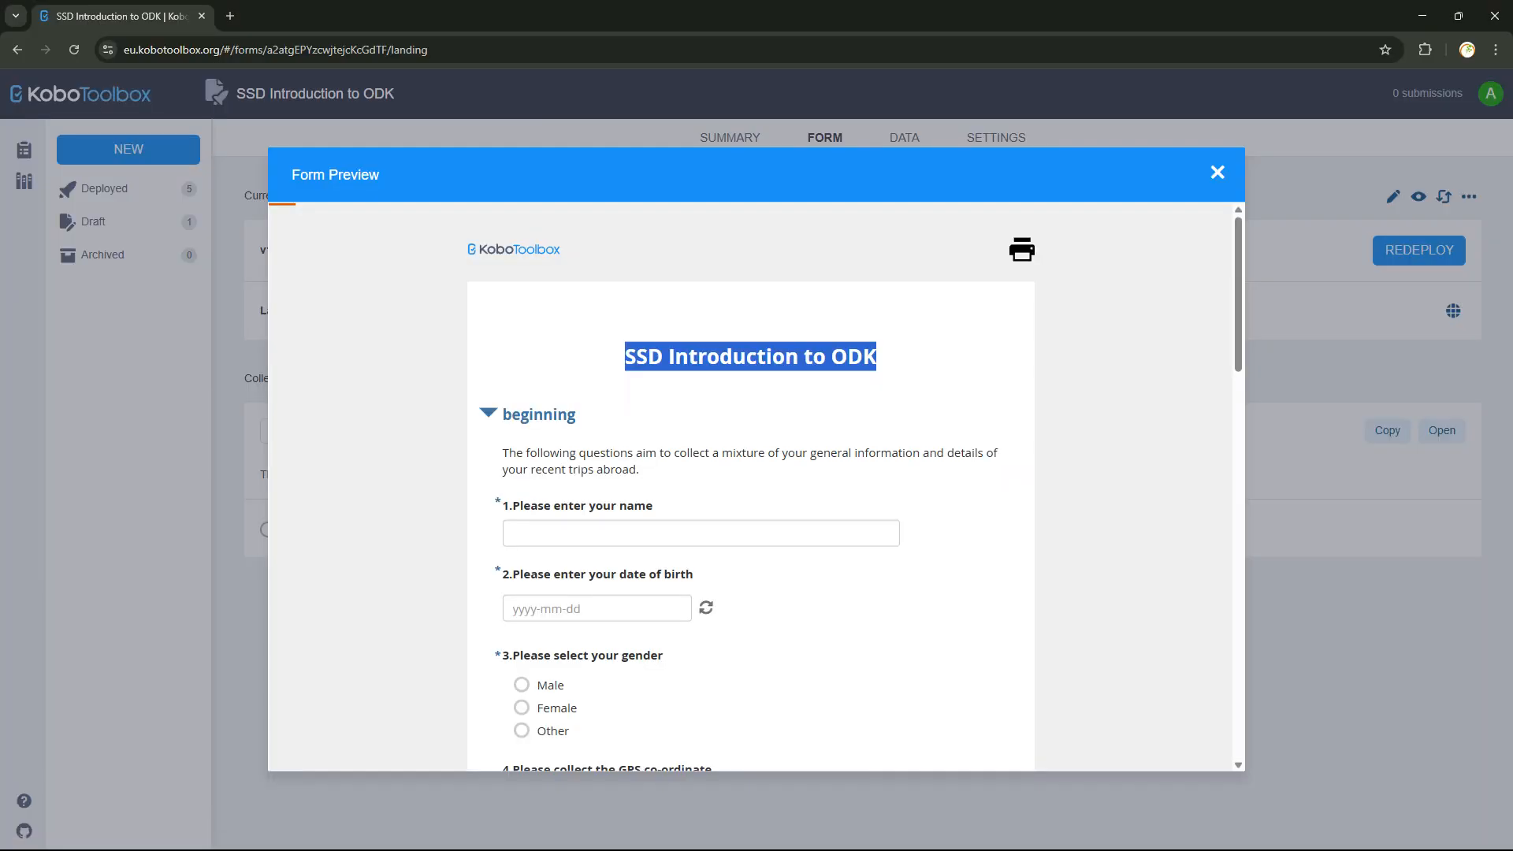
{"action": "key", "text": "super+Right"}
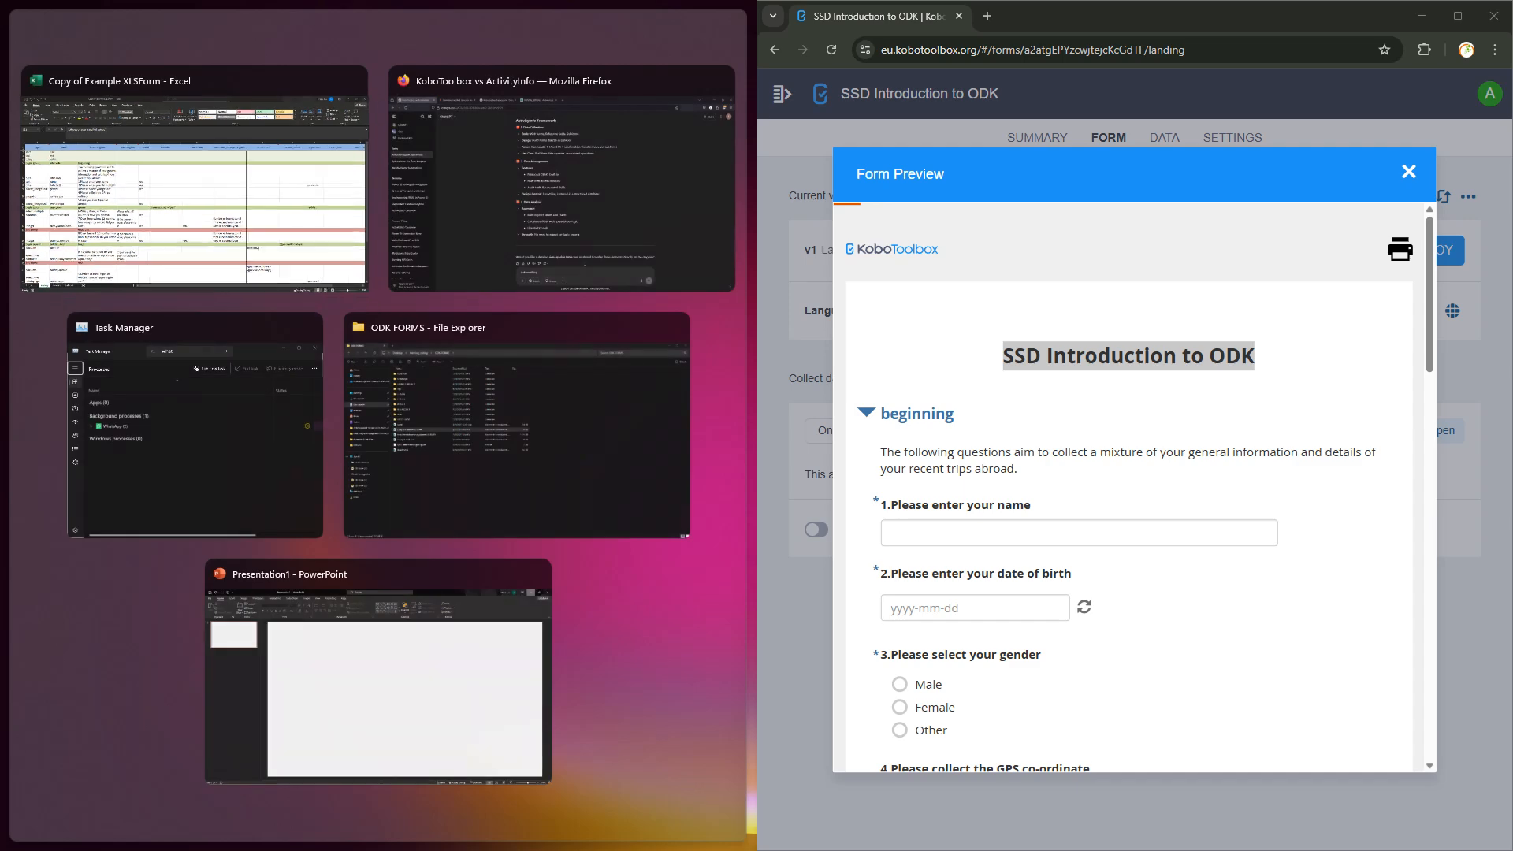
Snap Excel to the left half and compare the begin group row A5 and cells C5, C6 with the preview.
{"action": "left_click", "coordinate": [194, 205]}
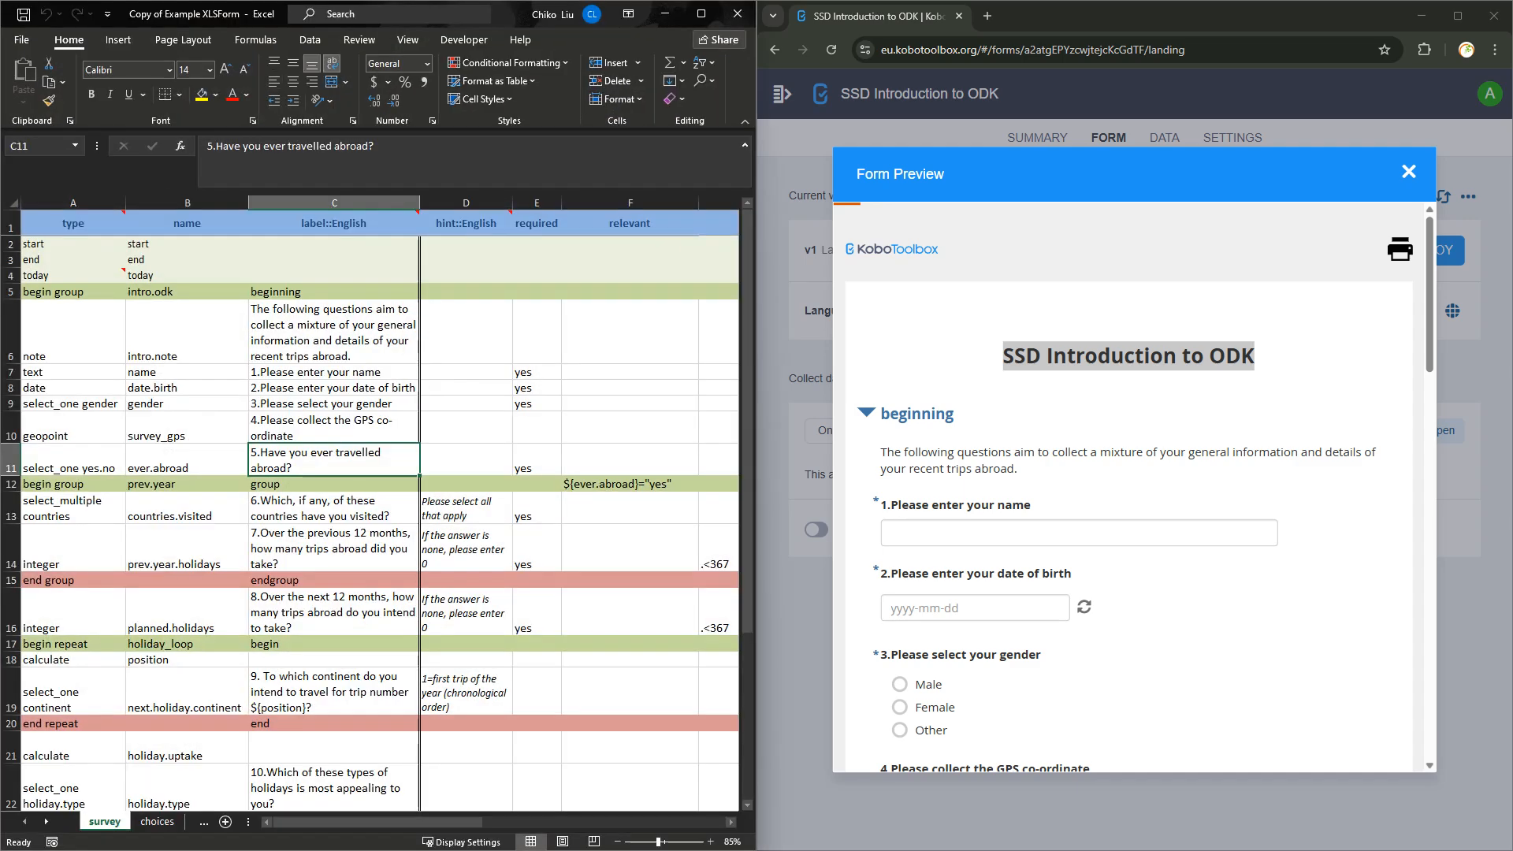
{"action": "left_click", "coordinate": [334, 332]}
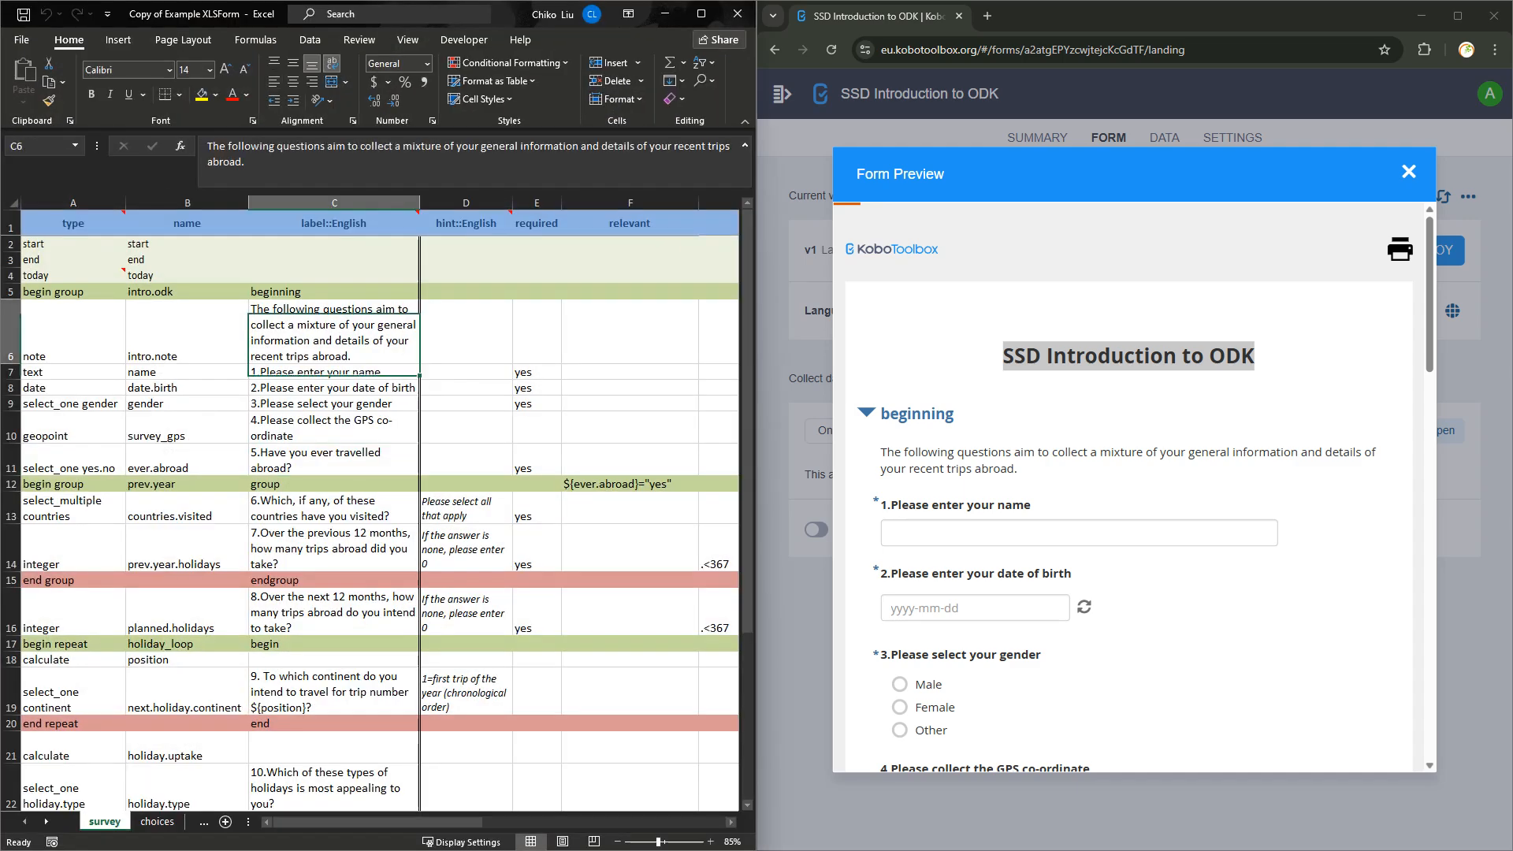
{"action": "left_click", "coordinate": [334, 292]}
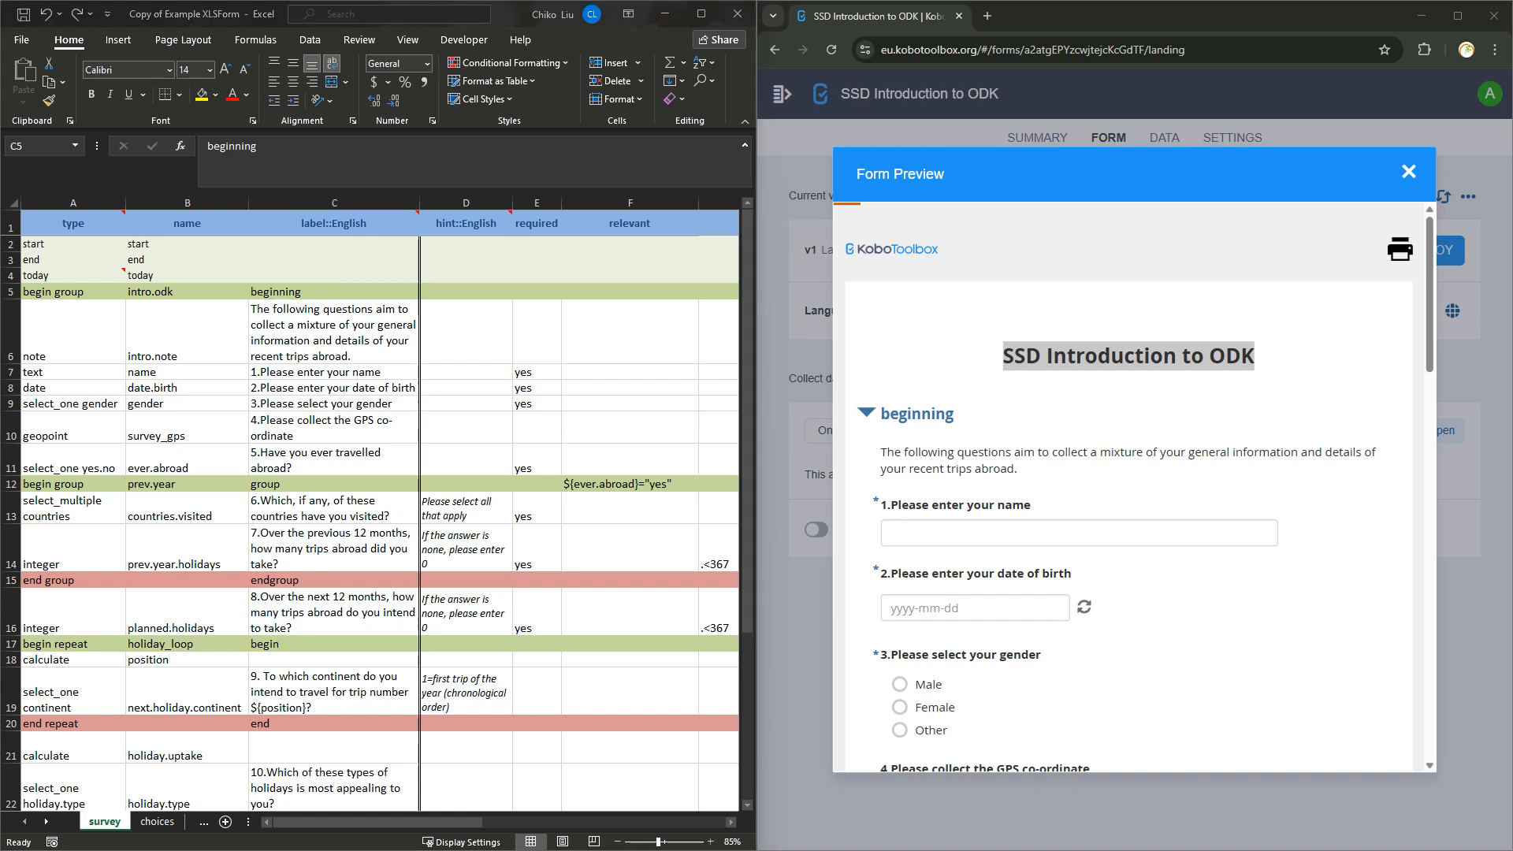
{"action": "left_click", "coordinate": [72, 292]}
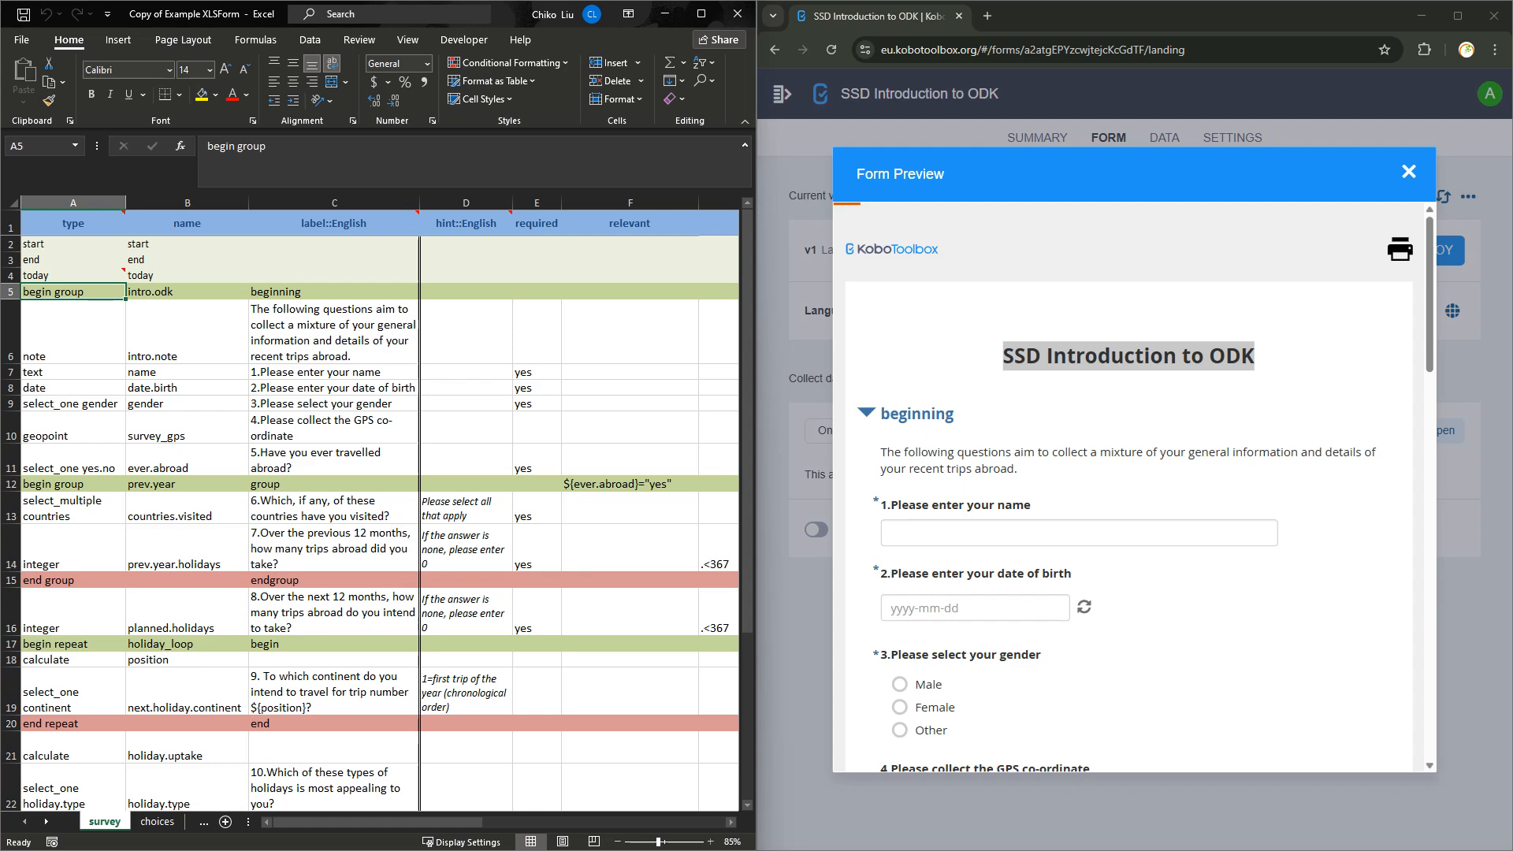
{"action": "scroll", "coordinate": [370, 512], "scroll_direction": "down", "scroll_amount": 20}
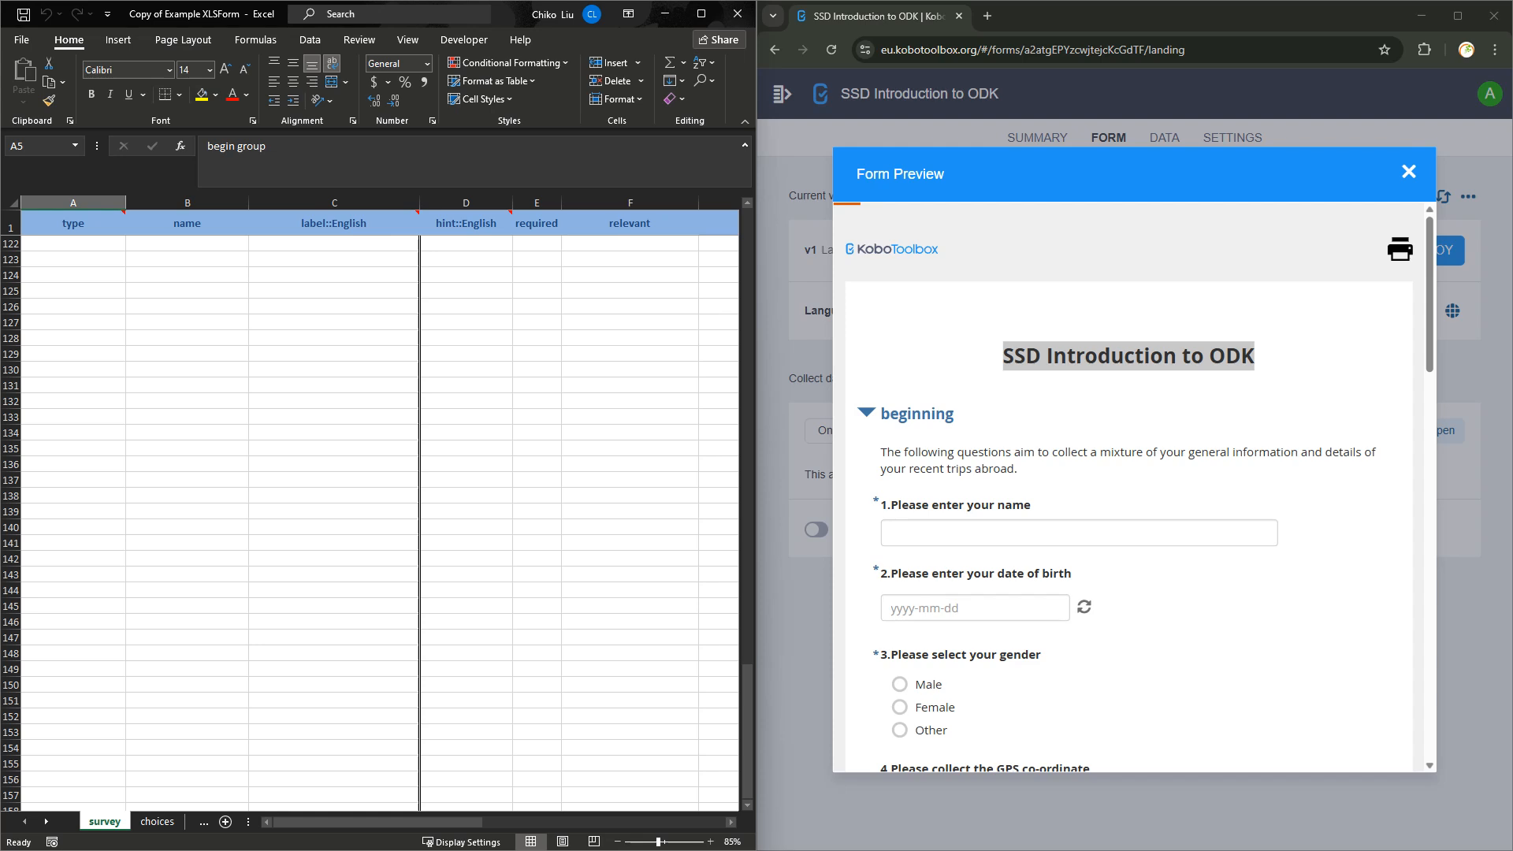
{"action": "scroll", "coordinate": [370, 512], "scroll_direction": "up", "scroll_amount": 20}
{"action": "scroll", "coordinate": [370, 512], "scroll_direction": "up", "scroll_amount": 5}
{"action": "key", "text": "Down"}
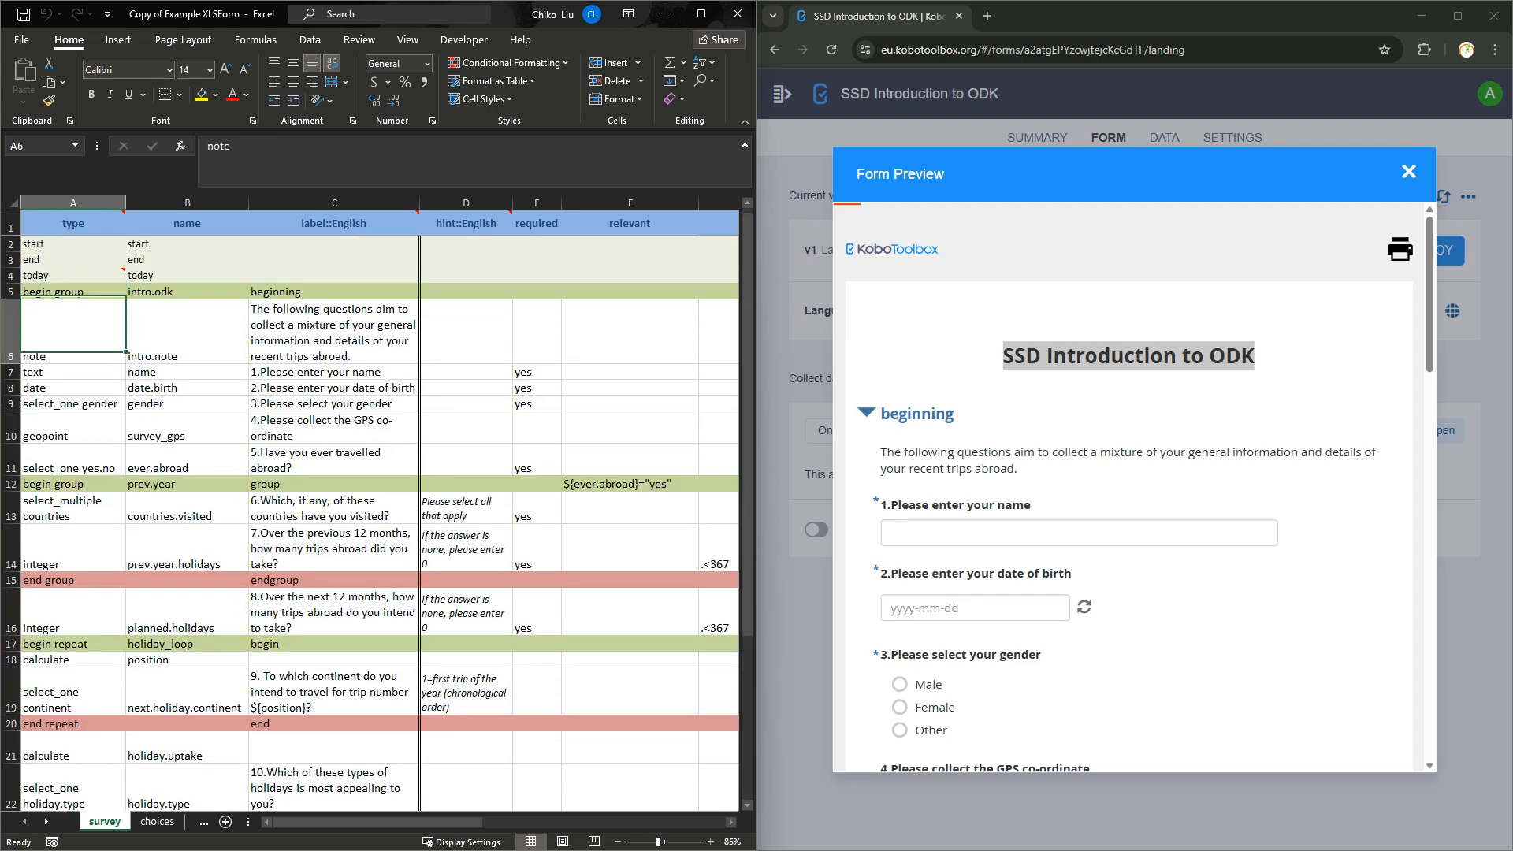
{"action": "key", "text": "Up"}
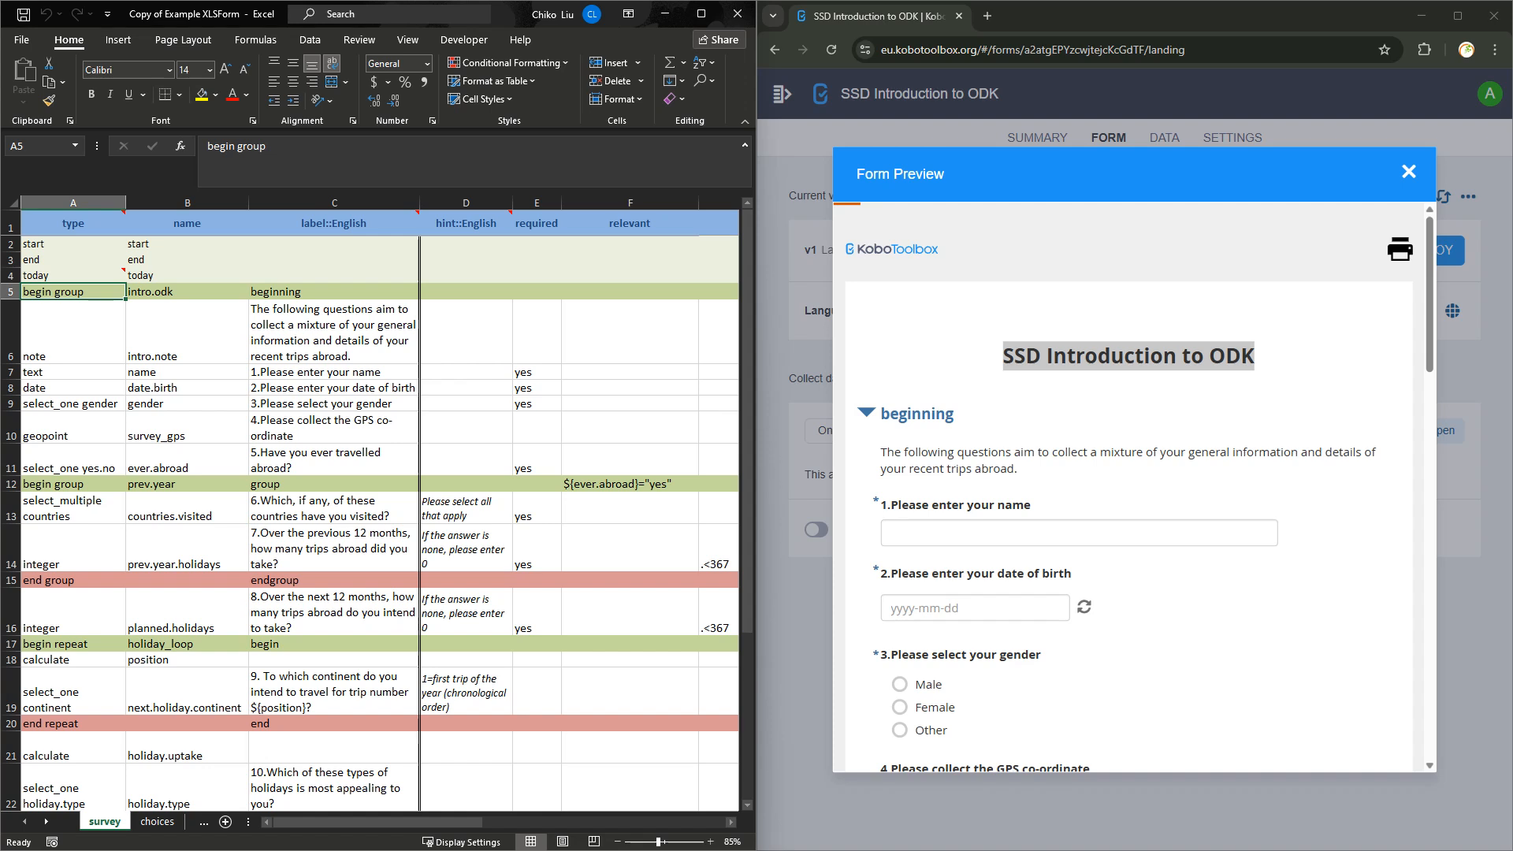
{"action": "left_click_drag", "start_coordinate": [747, 478], "coordinate": [747, 642]}
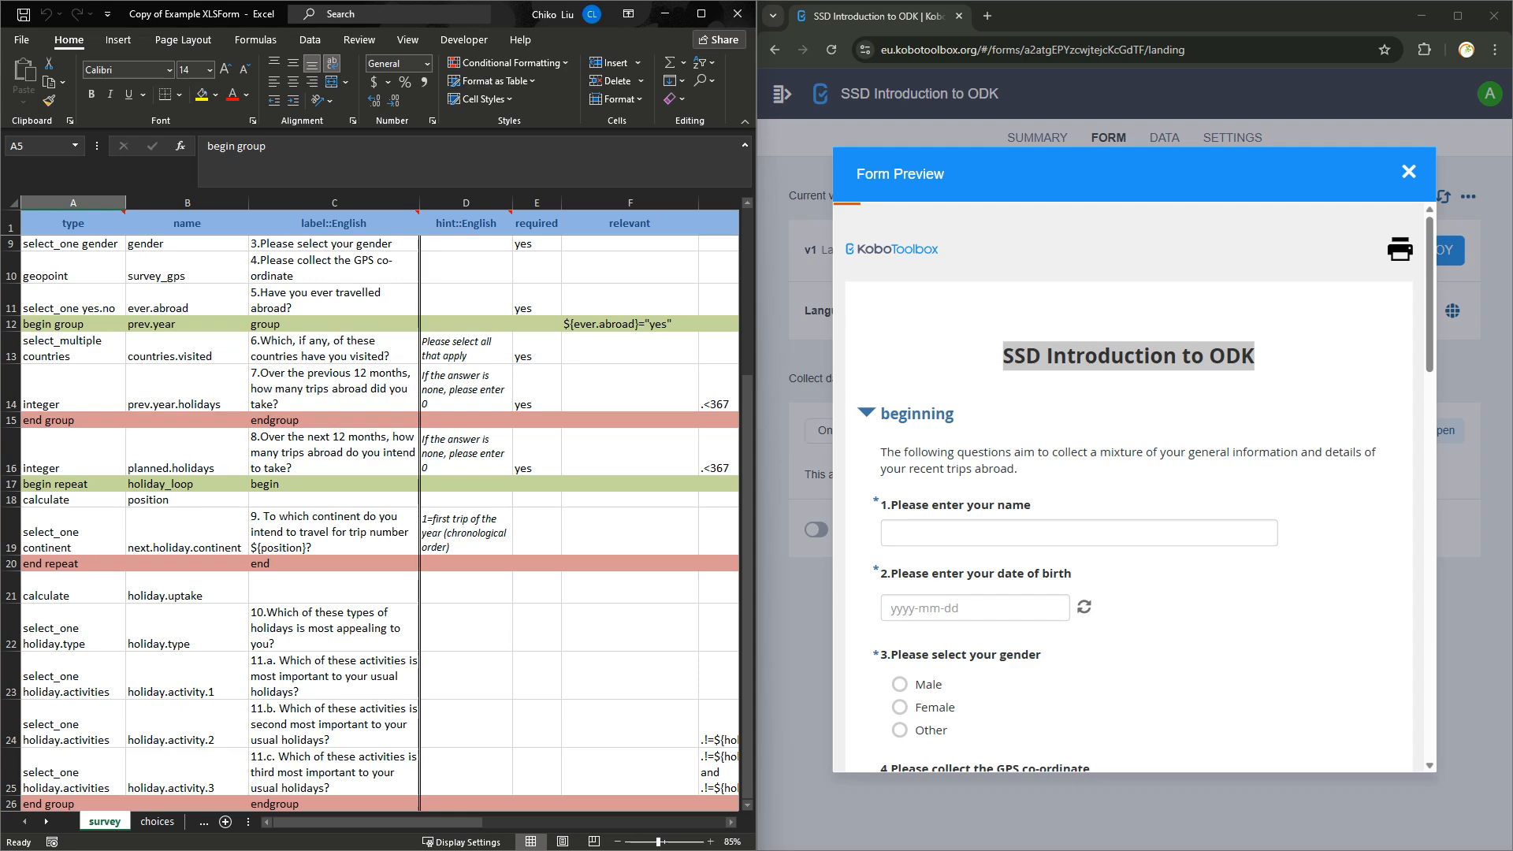
Point out the group and repeat rows A26, A12, A5, A17 and A20 in the survey sheet.
{"action": "scroll", "coordinate": [370, 512], "scroll_direction": "up", "scroll_amount": 3}
{"action": "scroll", "coordinate": [371, 512], "scroll_direction": "down", "scroll_amount": 6}
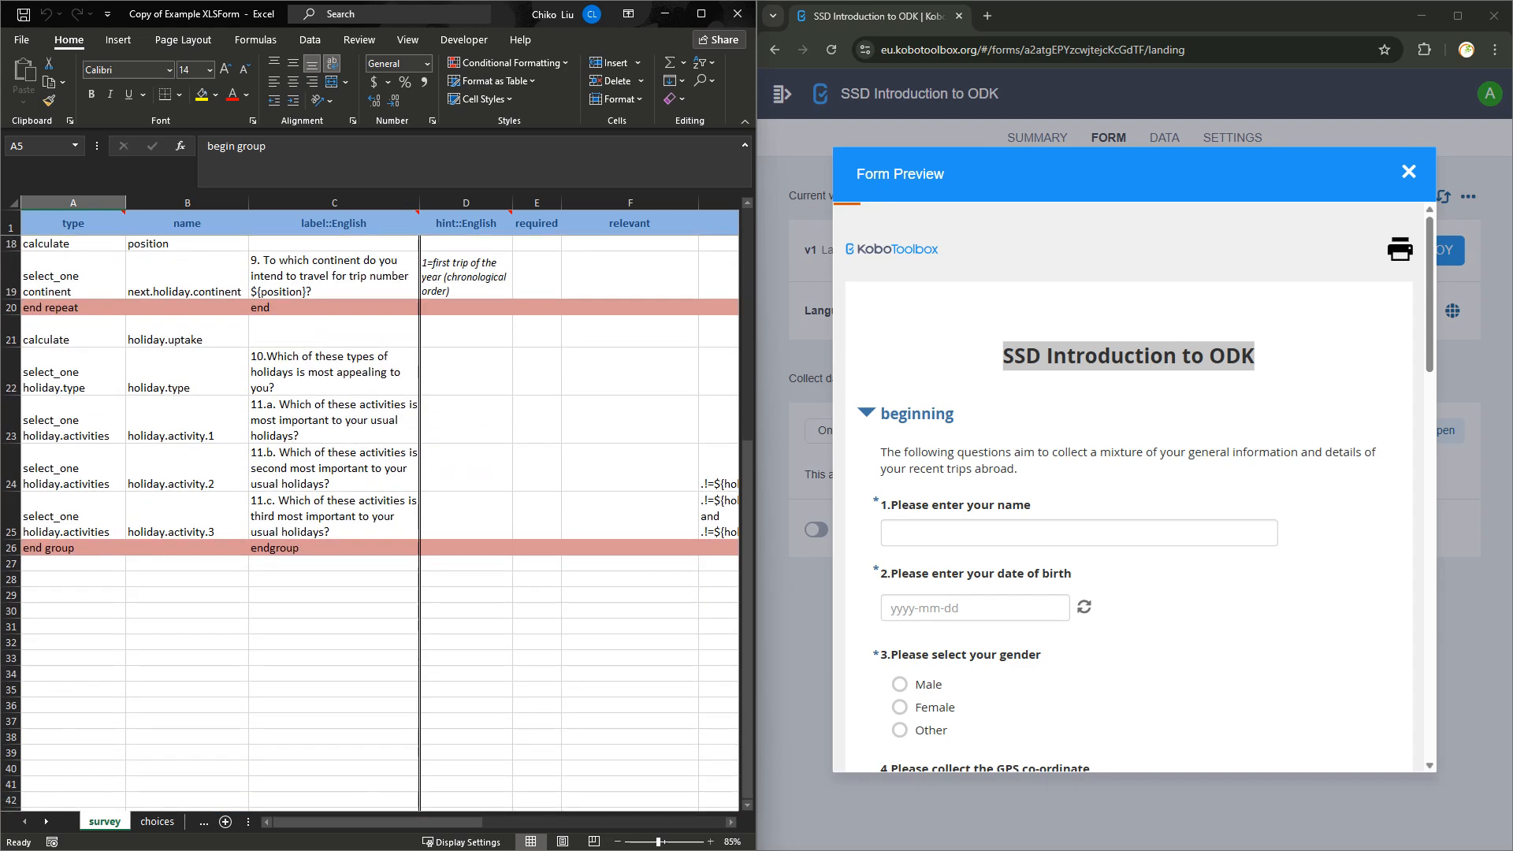
{"action": "left_click", "coordinate": [72, 548]}
{"action": "scroll", "coordinate": [72, 547], "scroll_direction": "up", "scroll_amount": 6}
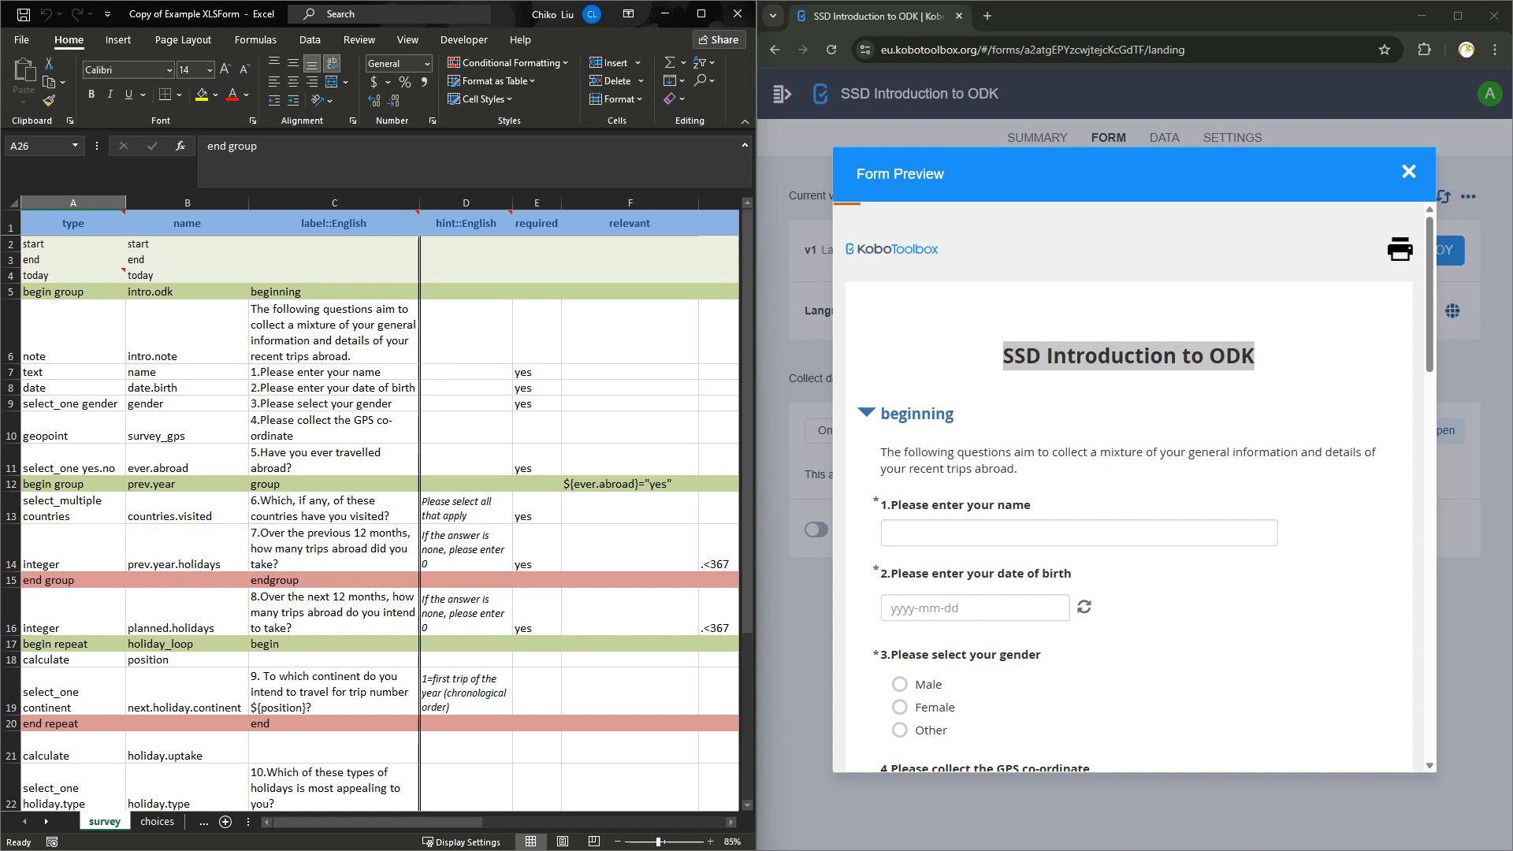
{"action": "left_click", "coordinate": [72, 485]}
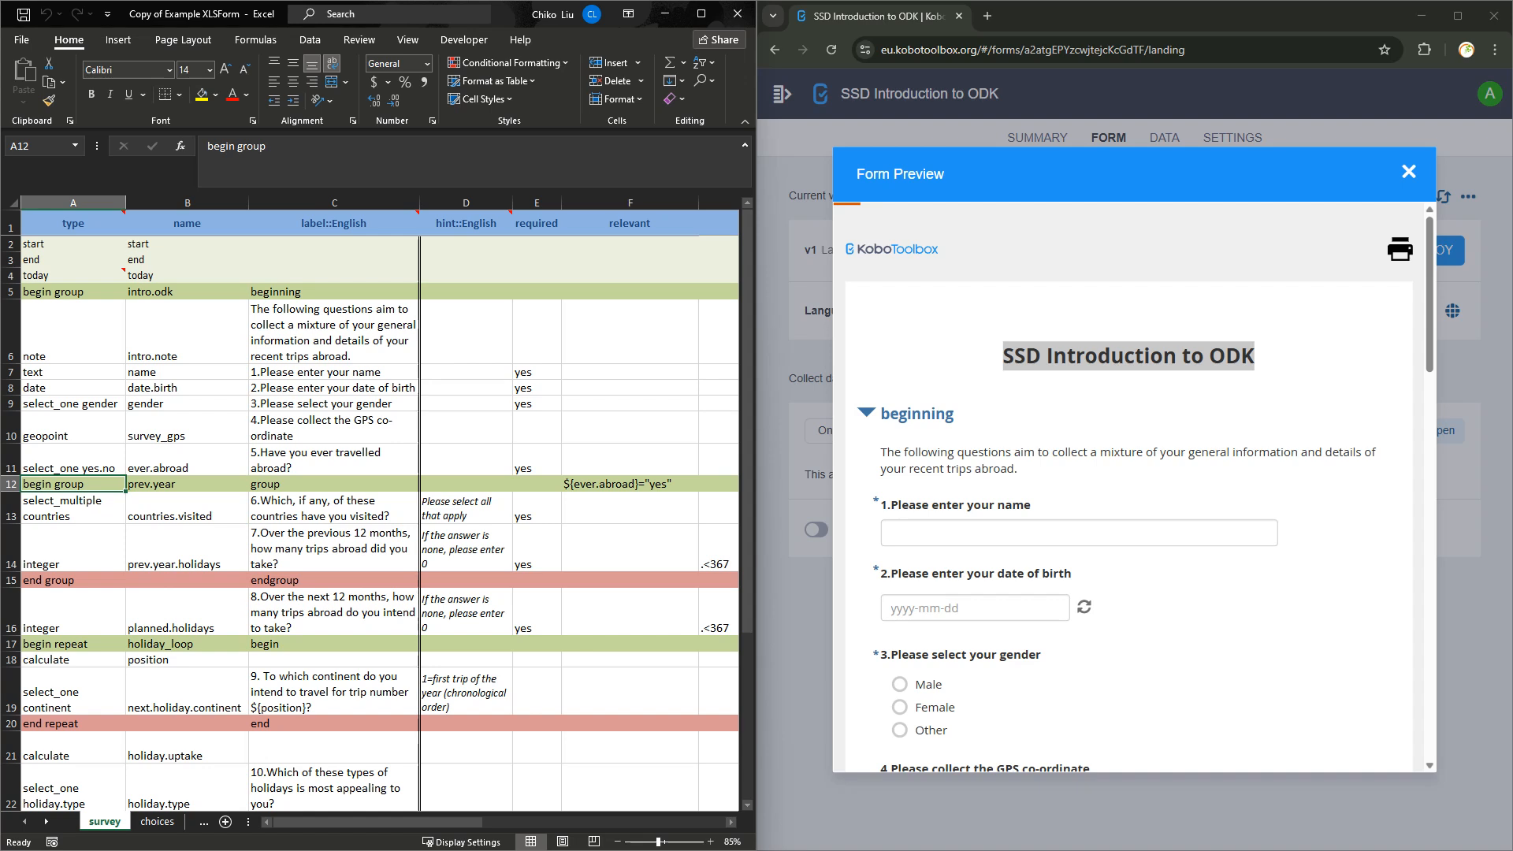
{"action": "left_click", "coordinate": [73, 292]}
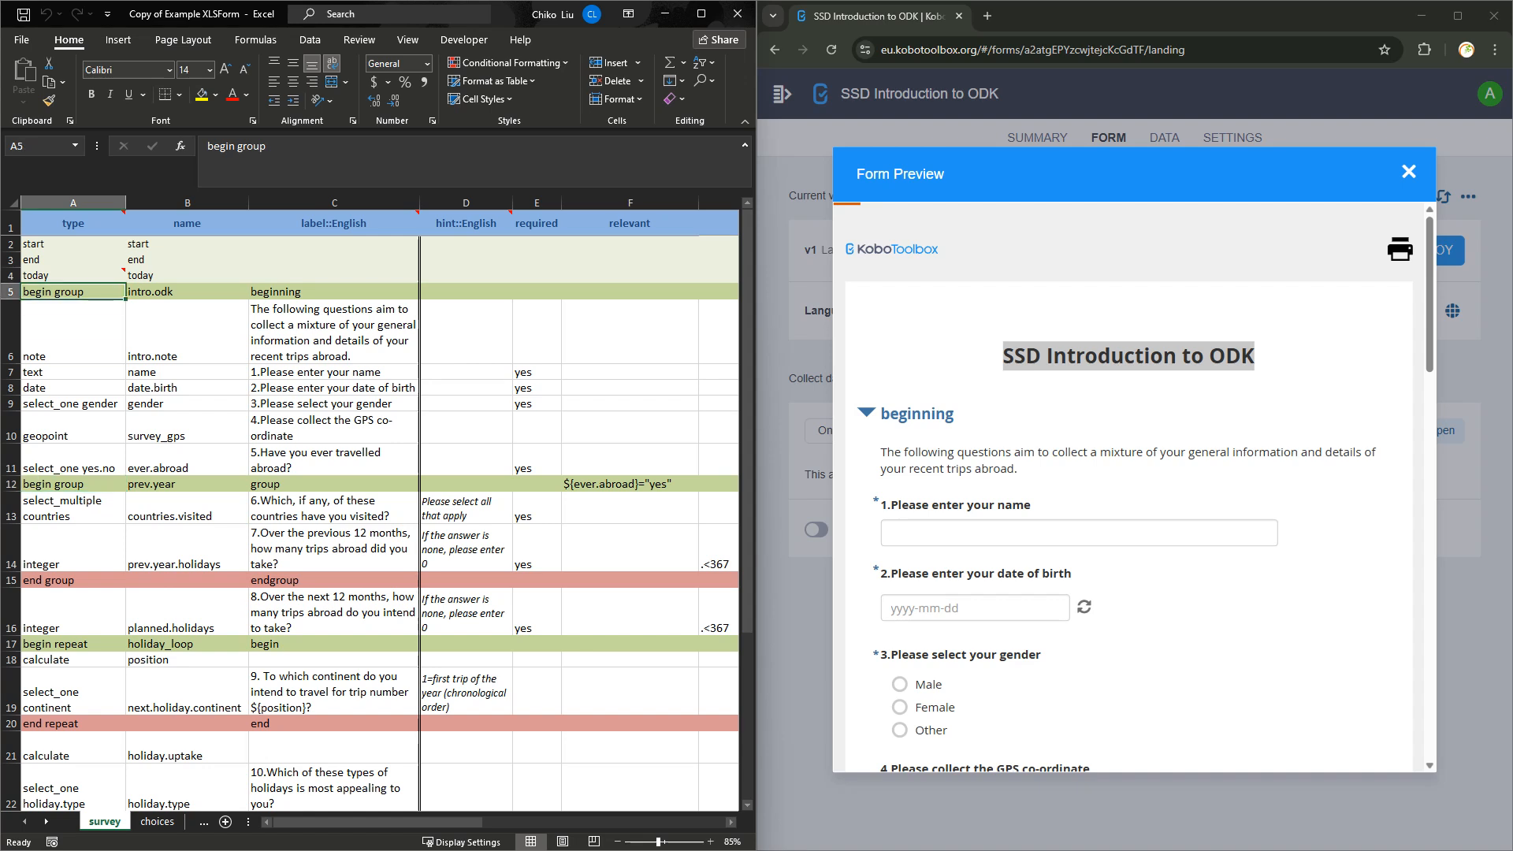
{"action": "left_click", "coordinate": [72, 644]}
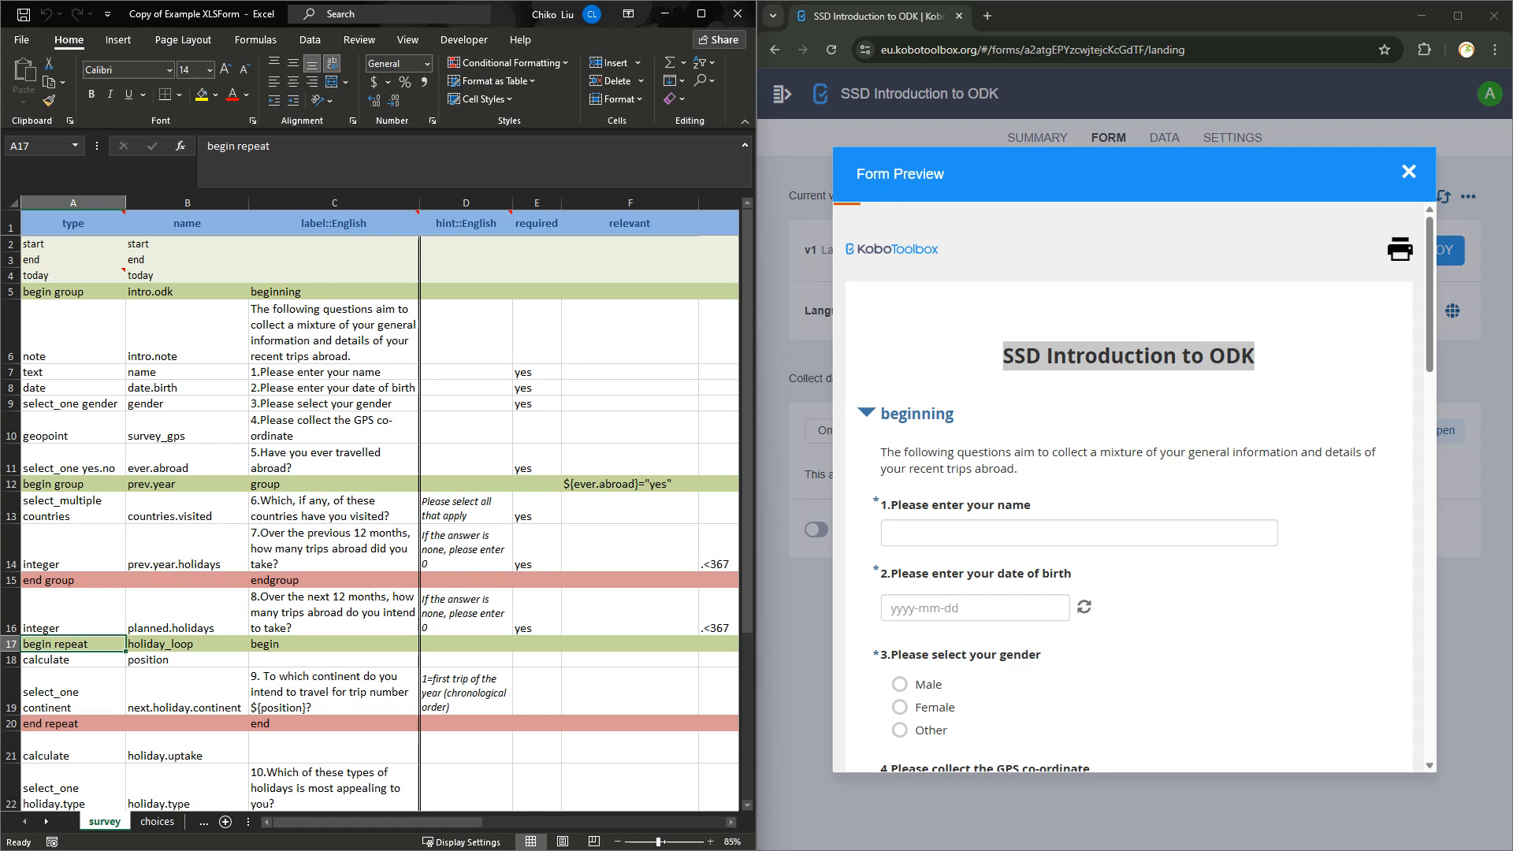
{"action": "left_click", "coordinate": [72, 723]}
Select rows A21:A25, point to the 'beginning' label in C5, and collapse that group in the preview.
{"action": "scroll", "coordinate": [72, 724], "scroll_direction": "down", "scroll_amount": 2}
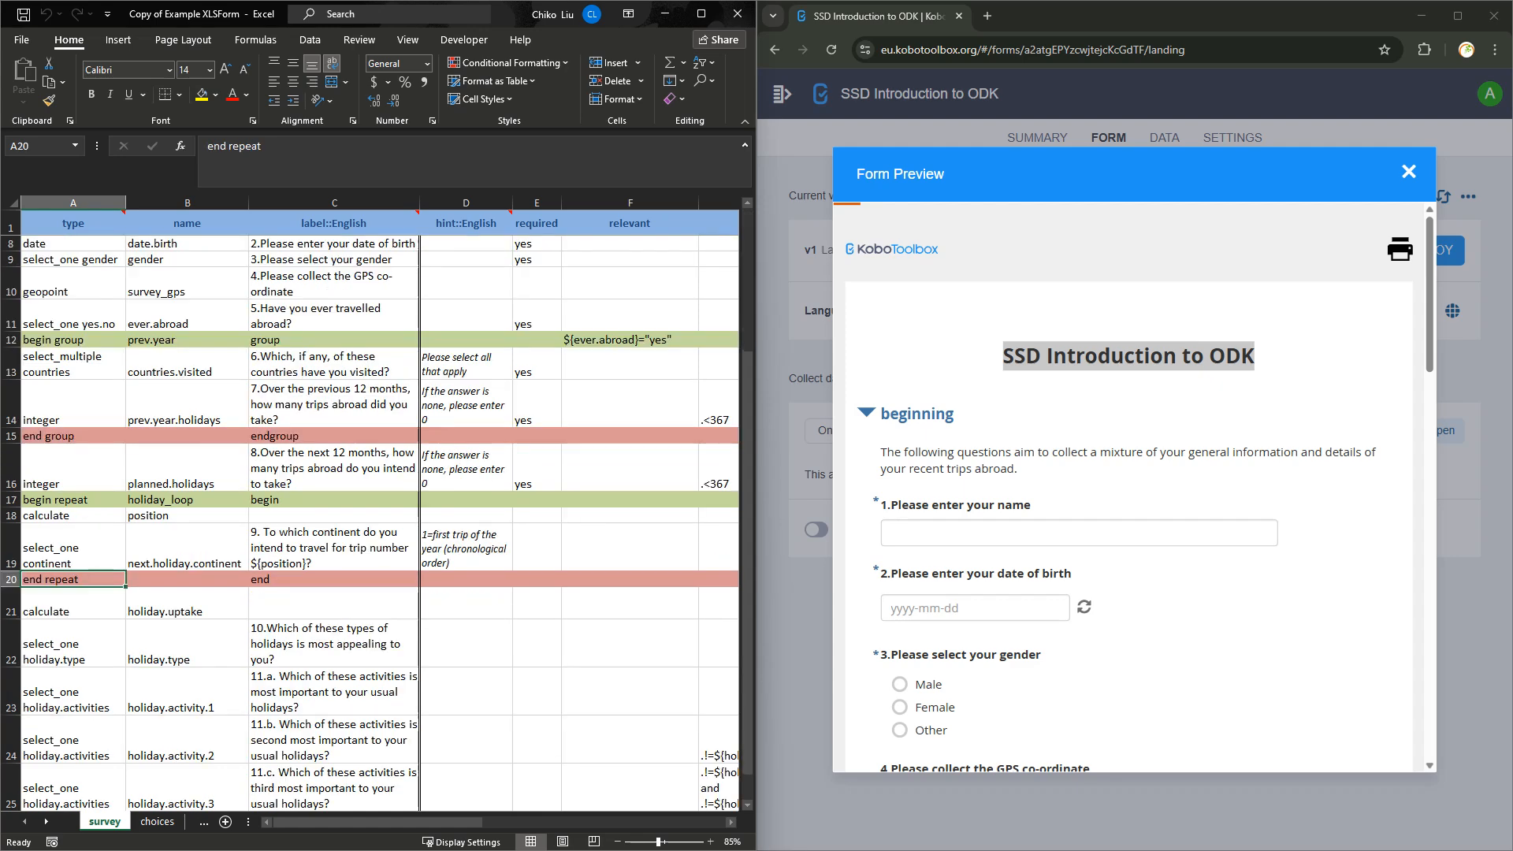
{"action": "left_click_drag", "start_coordinate": [72, 605], "coordinate": [72, 792]}
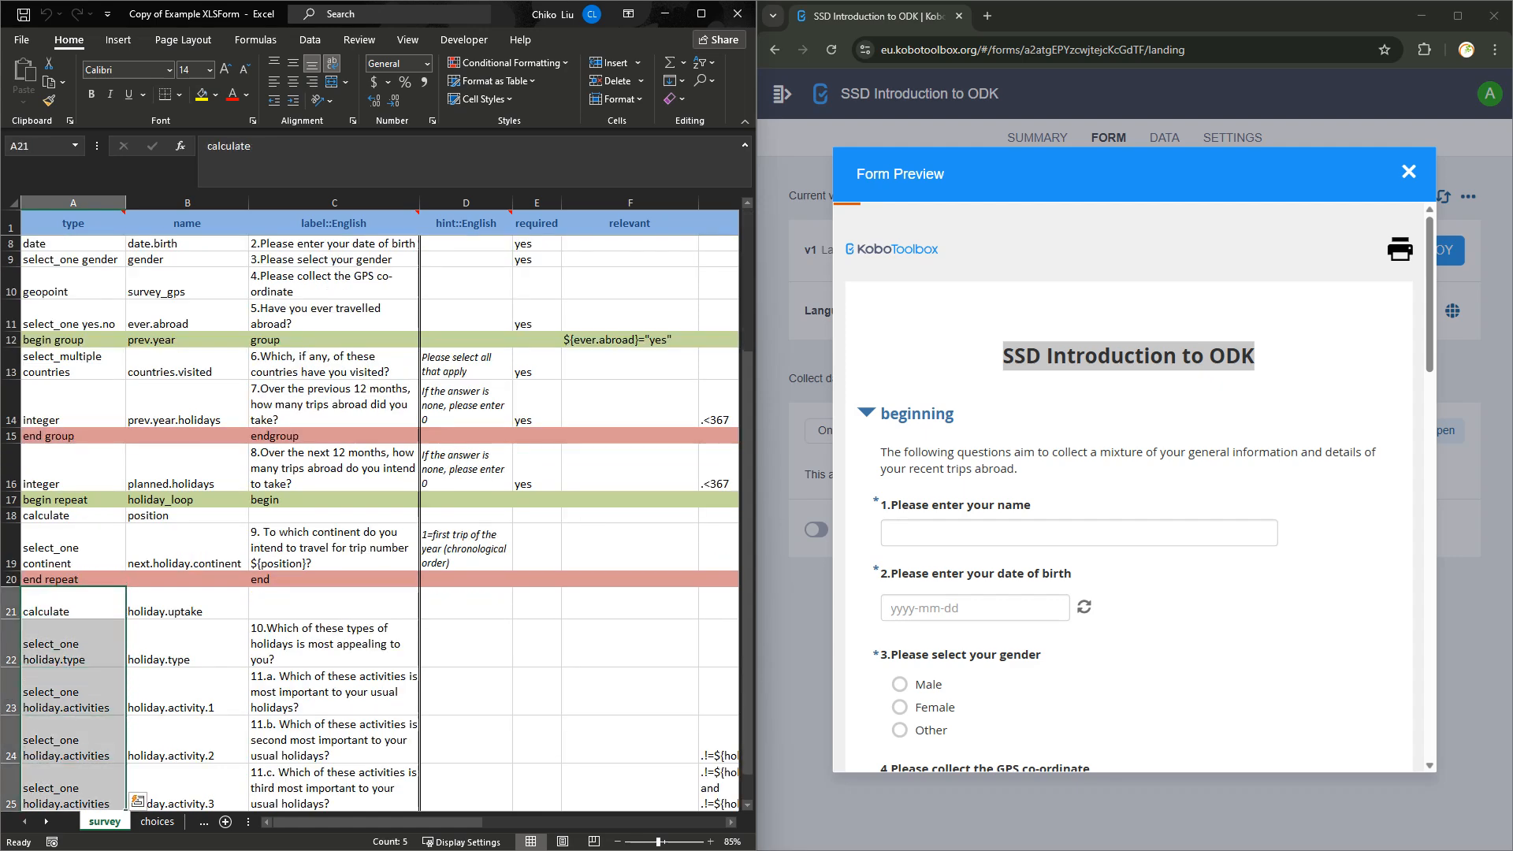
{"action": "scroll", "coordinate": [370, 520], "scroll_direction": "up", "scroll_amount": 2}
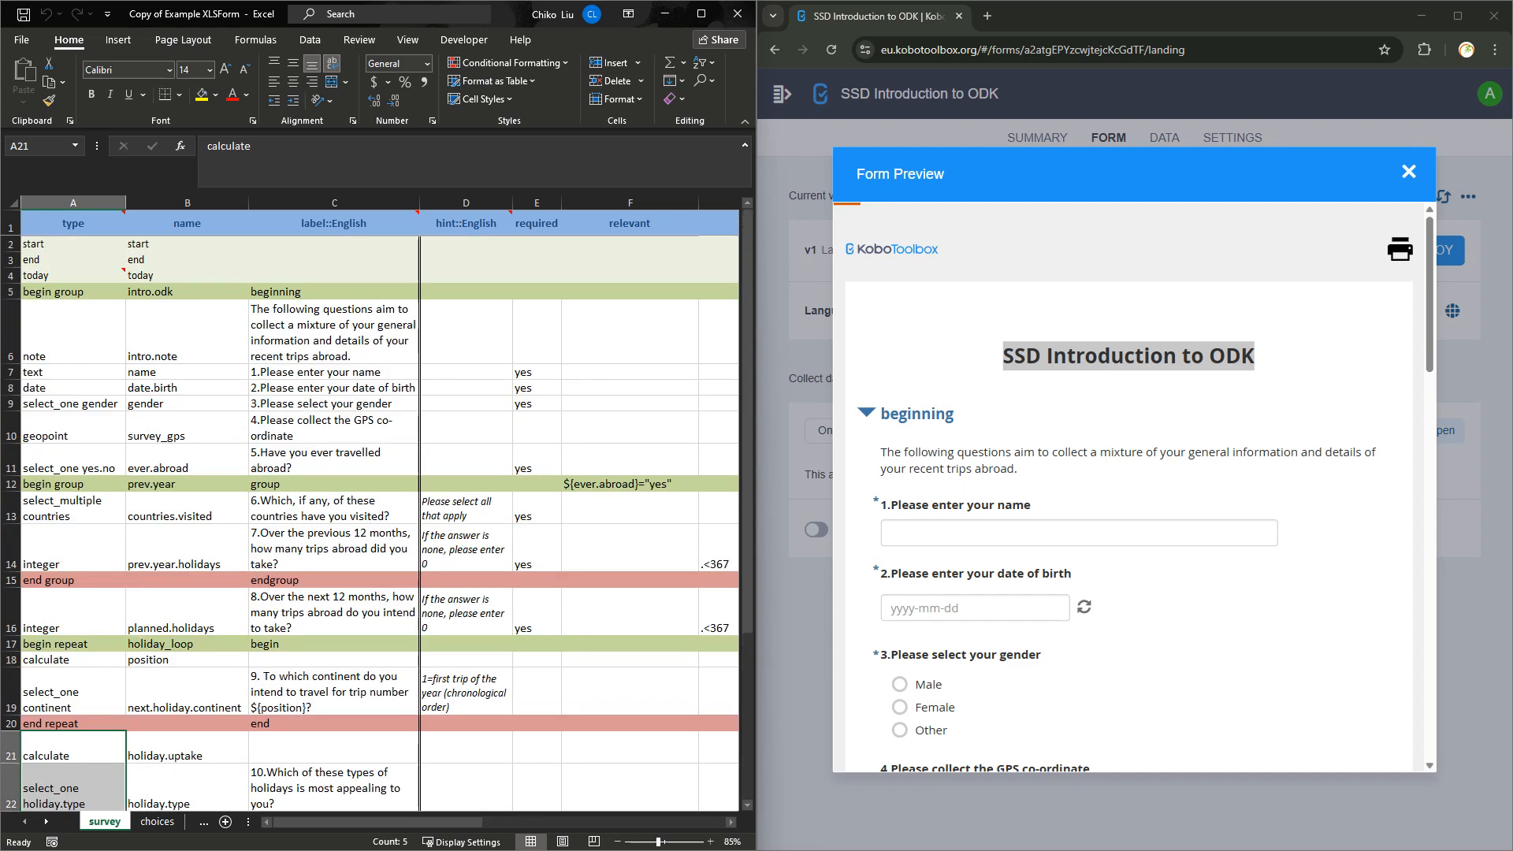
{"action": "left_click", "coordinate": [334, 291]}
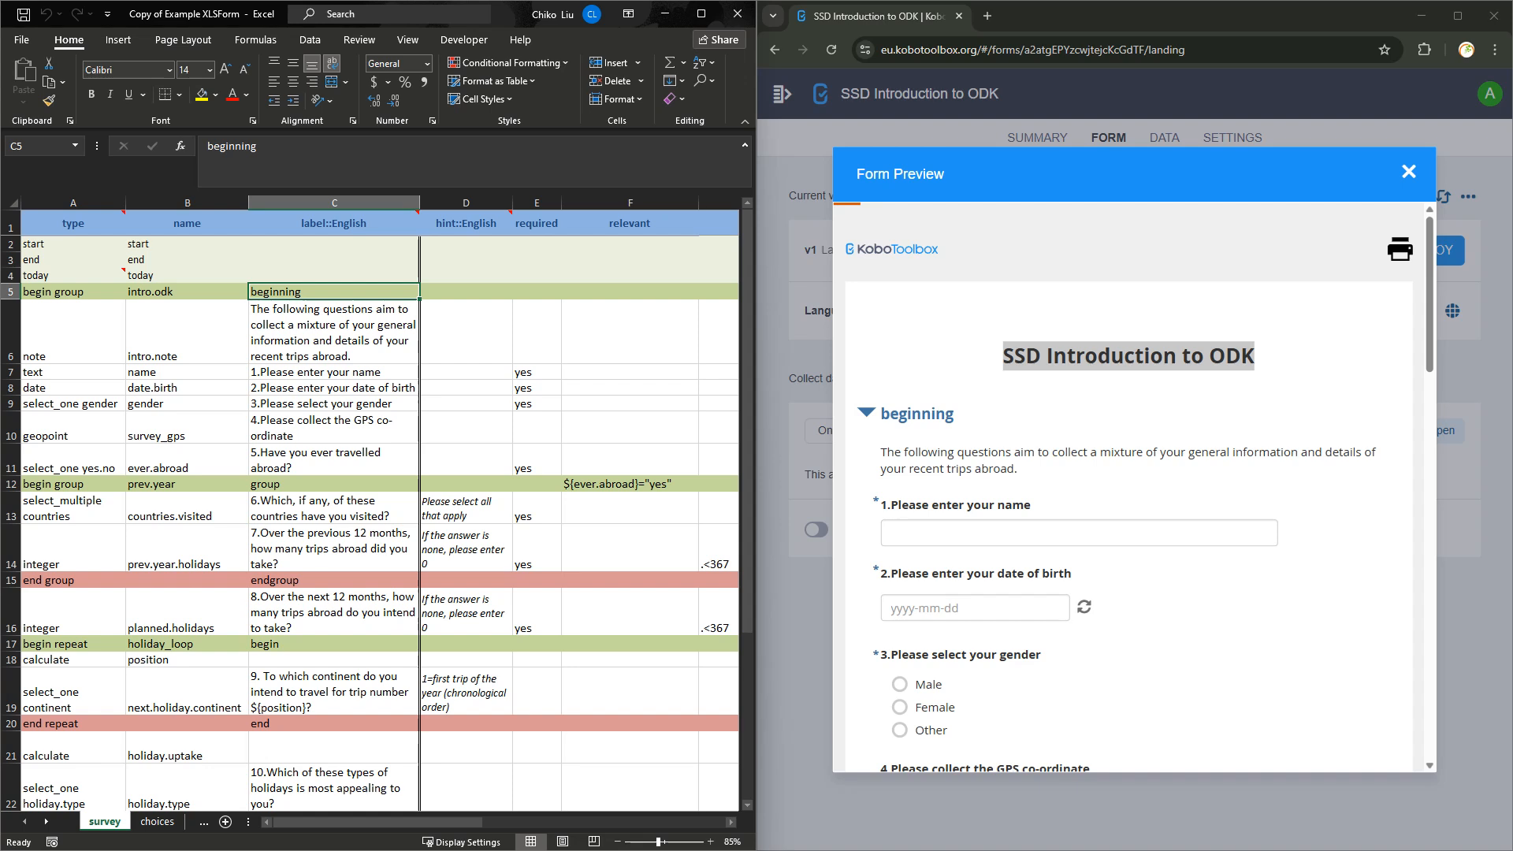
{"action": "left_click", "coordinate": [868, 404]}
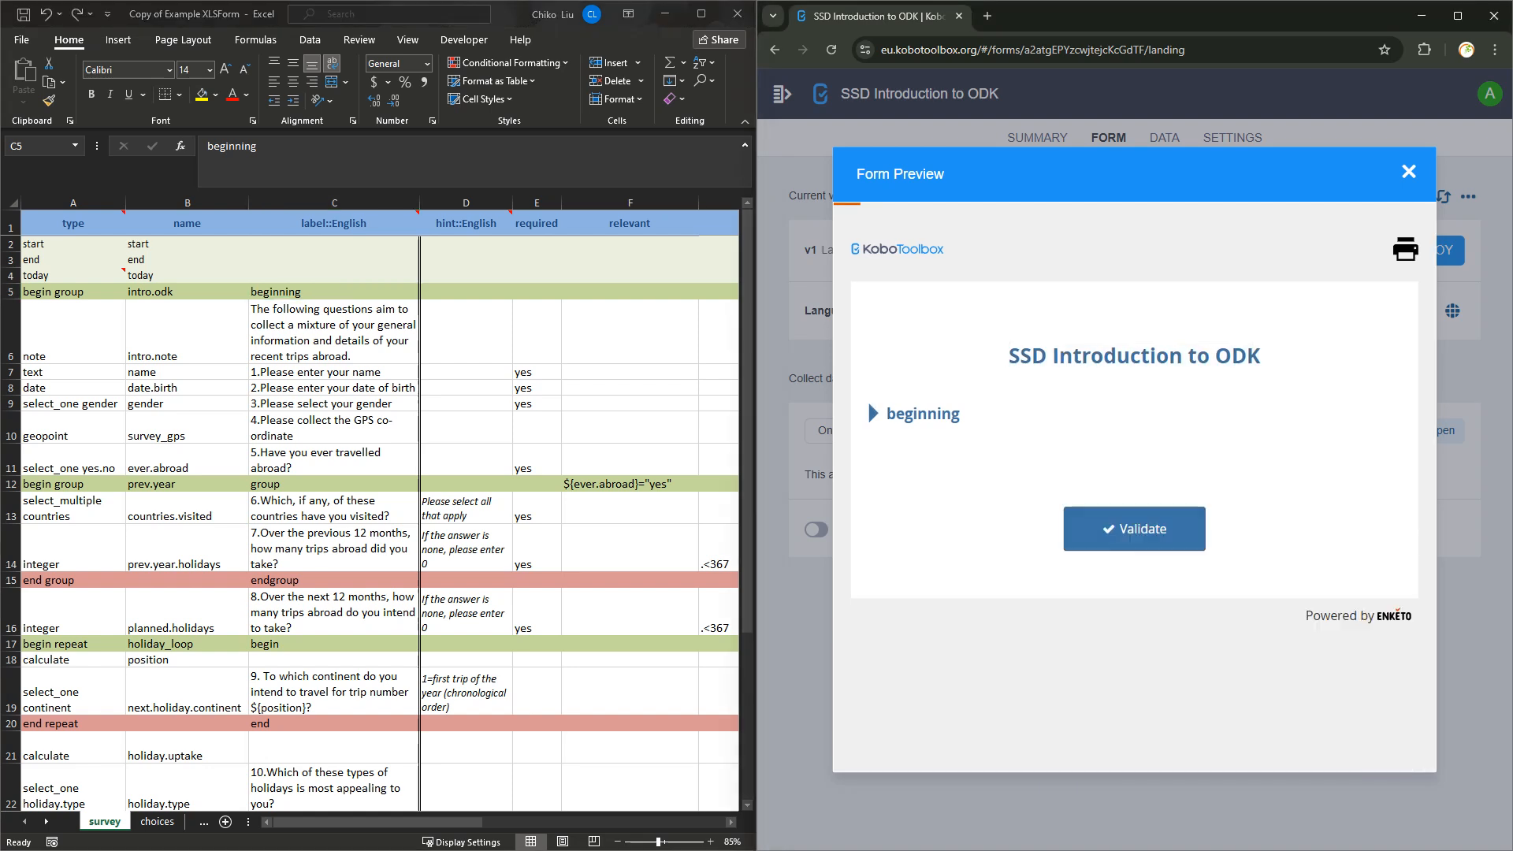
Expand the 'beginning' group in the preview and scroll through its questions down to the 'begin' repeat.
{"action": "left_click", "coordinate": [867, 400]}
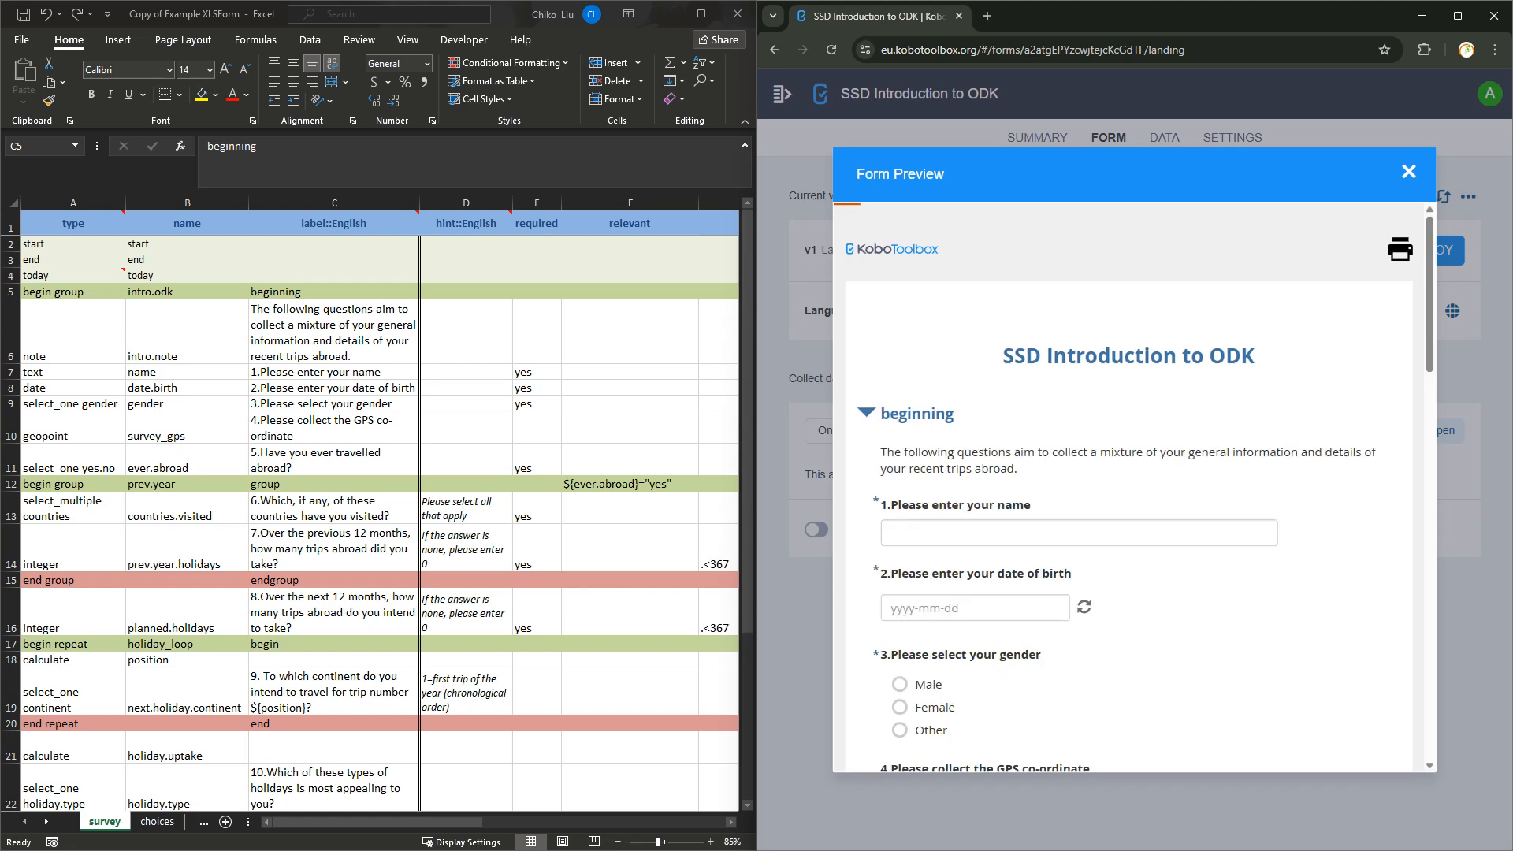
{"action": "scroll", "coordinate": [1131, 489], "scroll_direction": "down", "scroll_amount": 2}
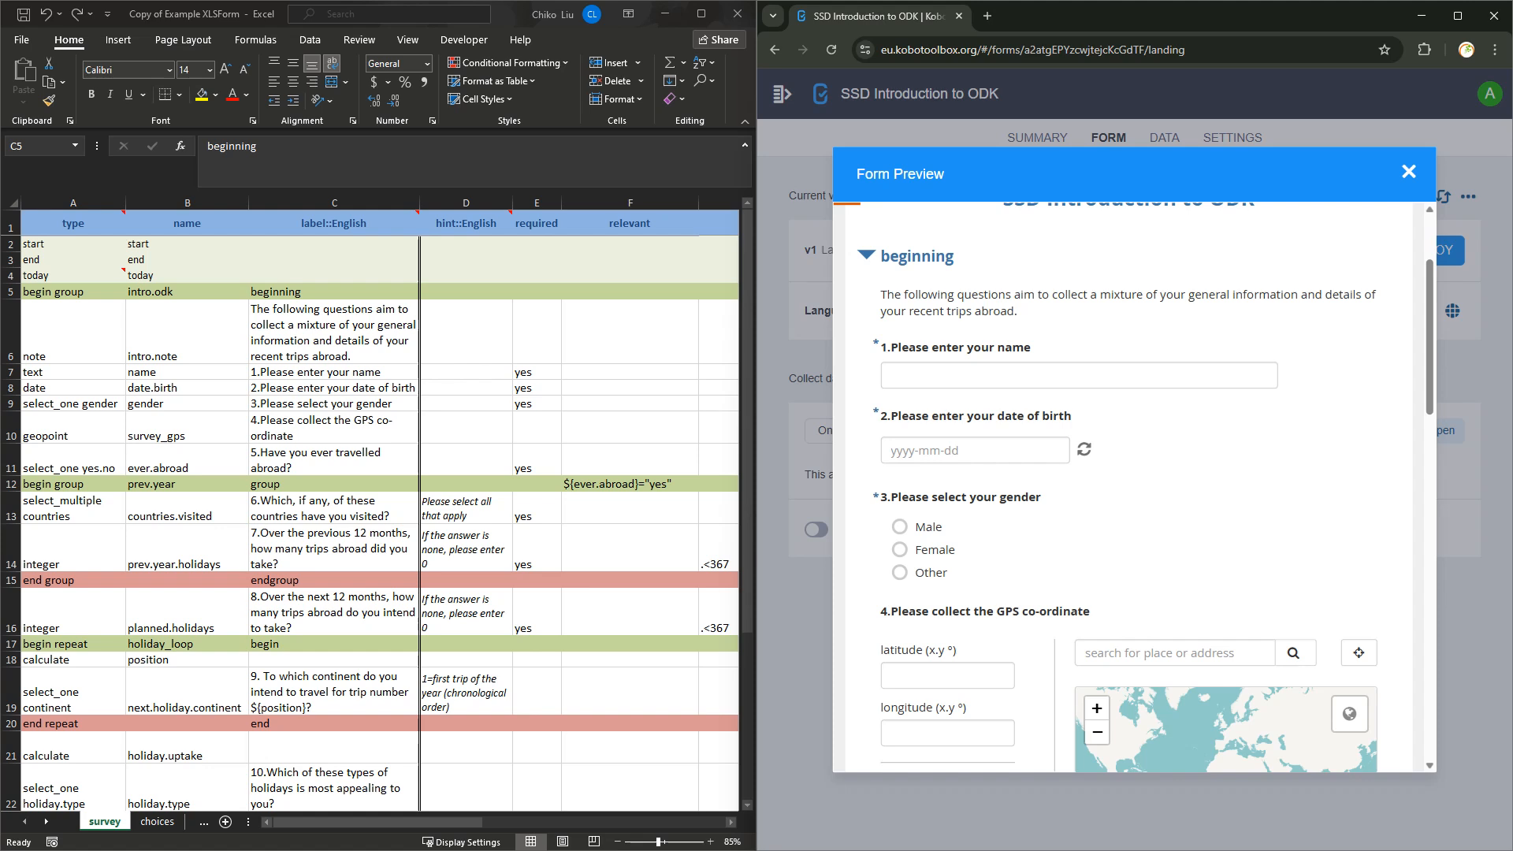
{"action": "scroll", "coordinate": [1131, 489], "scroll_direction": "down", "scroll_amount": 5}
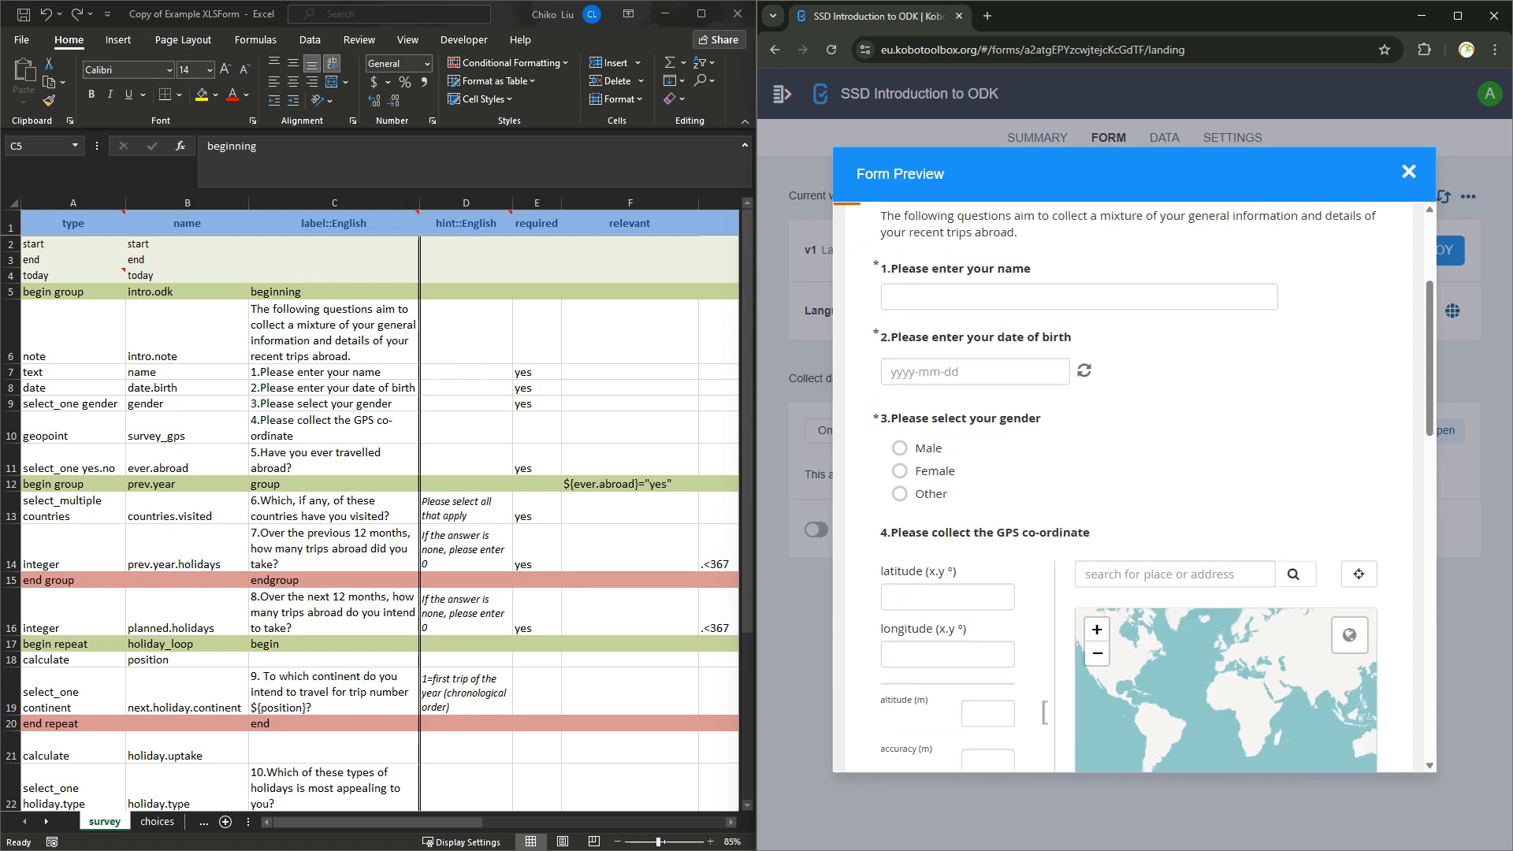
{"action": "scroll", "coordinate": [1131, 488], "scroll_direction": "down", "scroll_amount": 2}
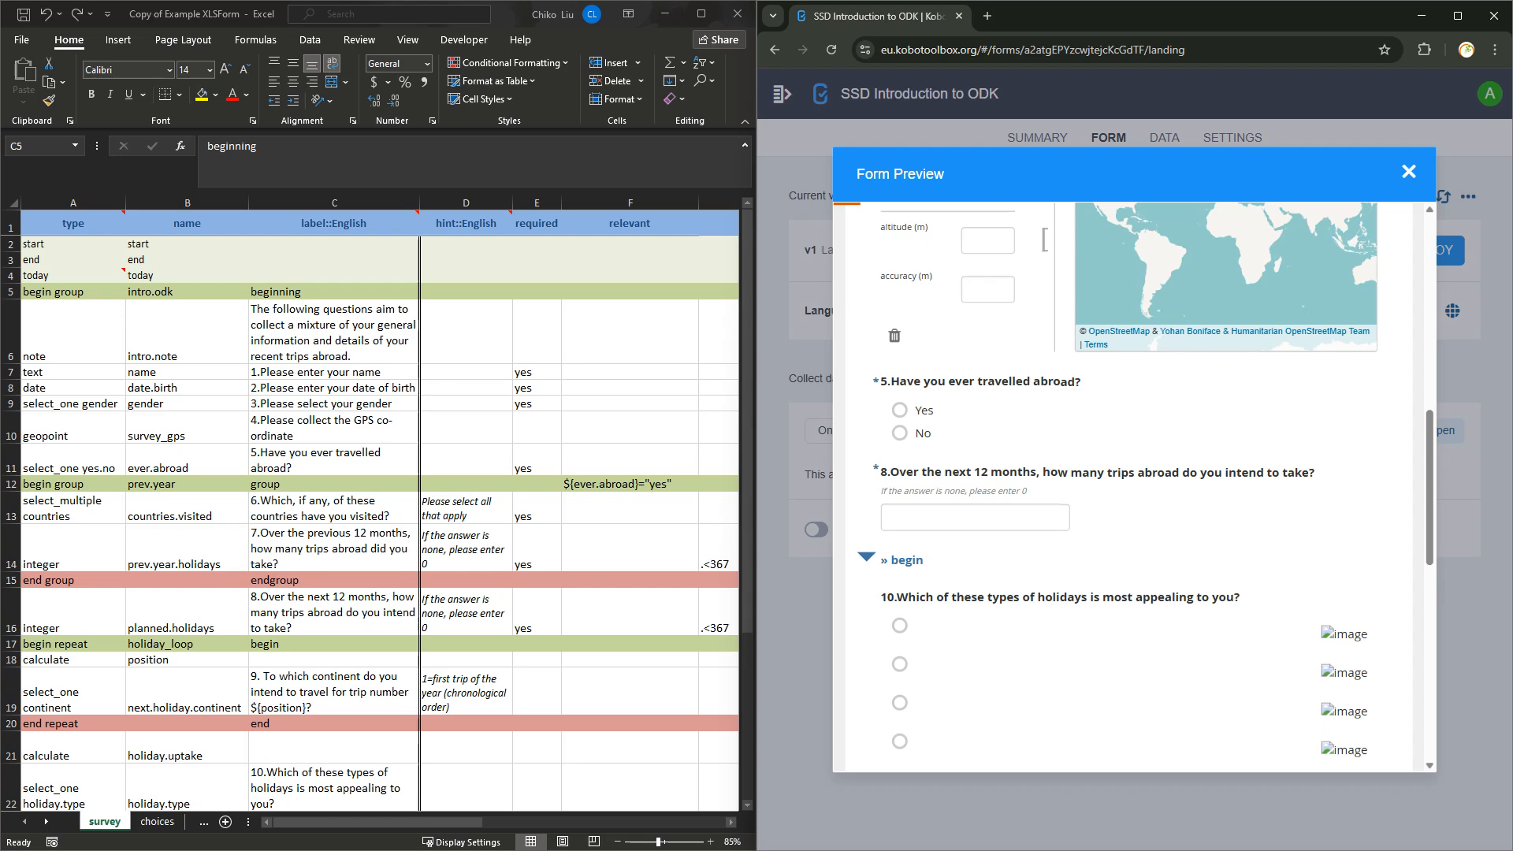
{"action": "scroll", "coordinate": [1131, 489], "scroll_direction": "up", "scroll_amount": 8}
{"action": "scroll", "coordinate": [1131, 488], "scroll_direction": "down", "scroll_amount": 4}
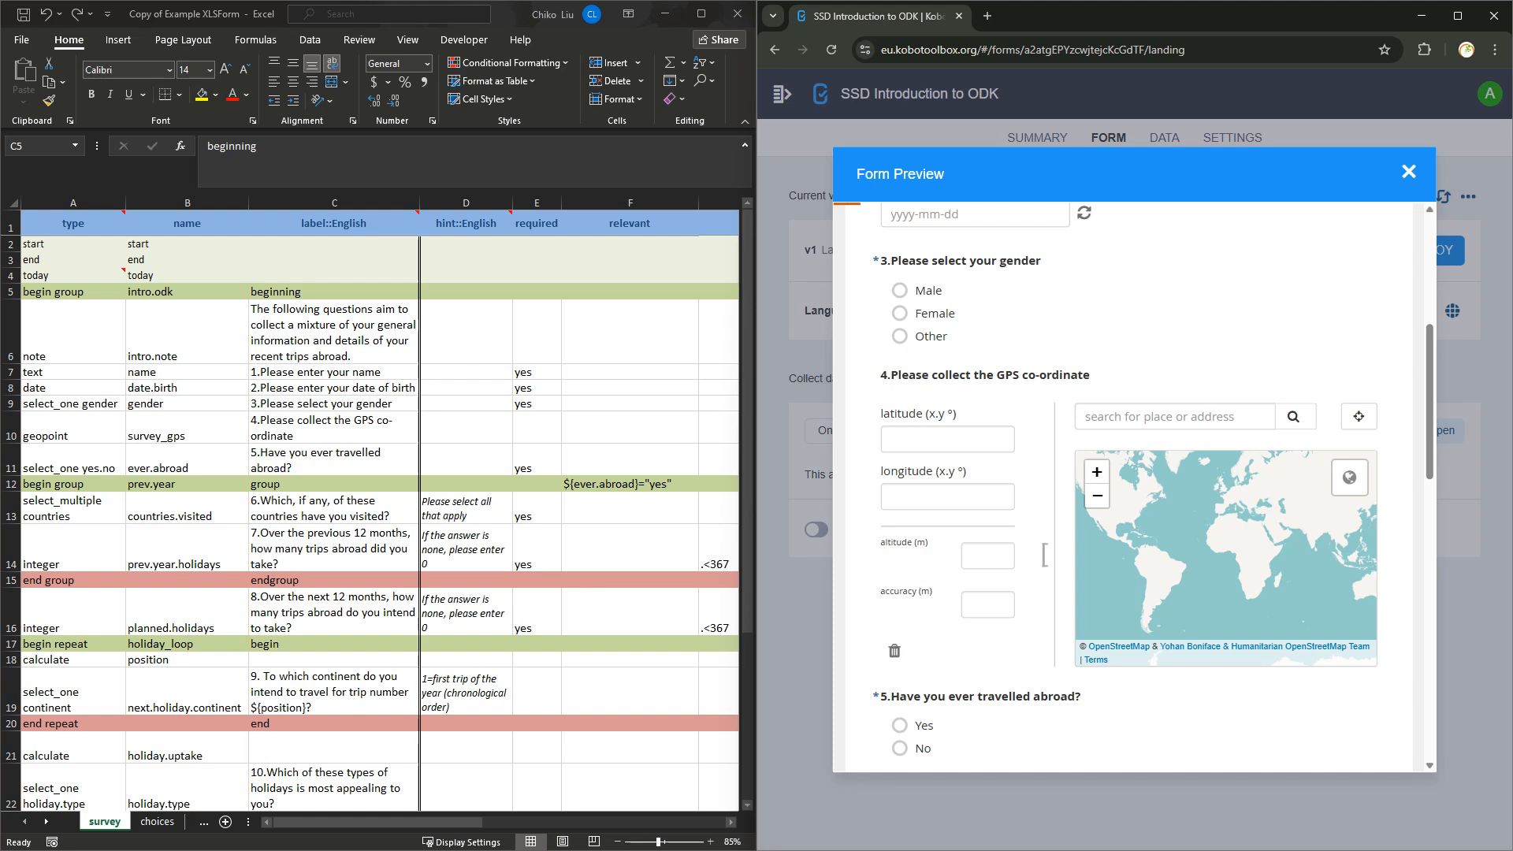
{"action": "scroll", "coordinate": [1131, 489], "scroll_direction": "down", "scroll_amount": 2}
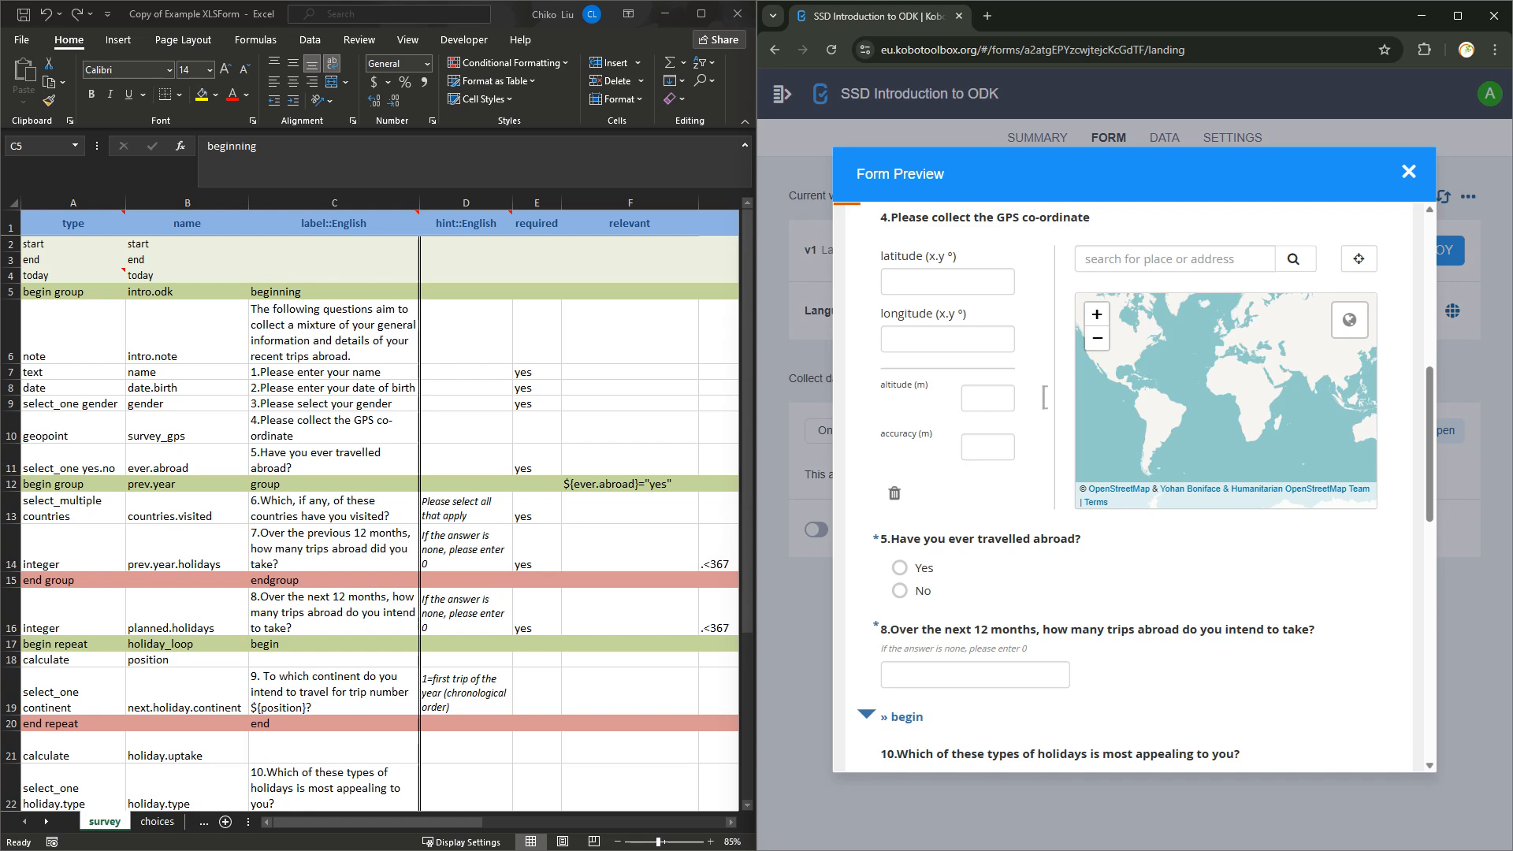
Check the prev.year group's relevance condition in the sheet, then answer Yes to travelled abroad.
{"action": "left_click", "coordinate": [630, 484]}
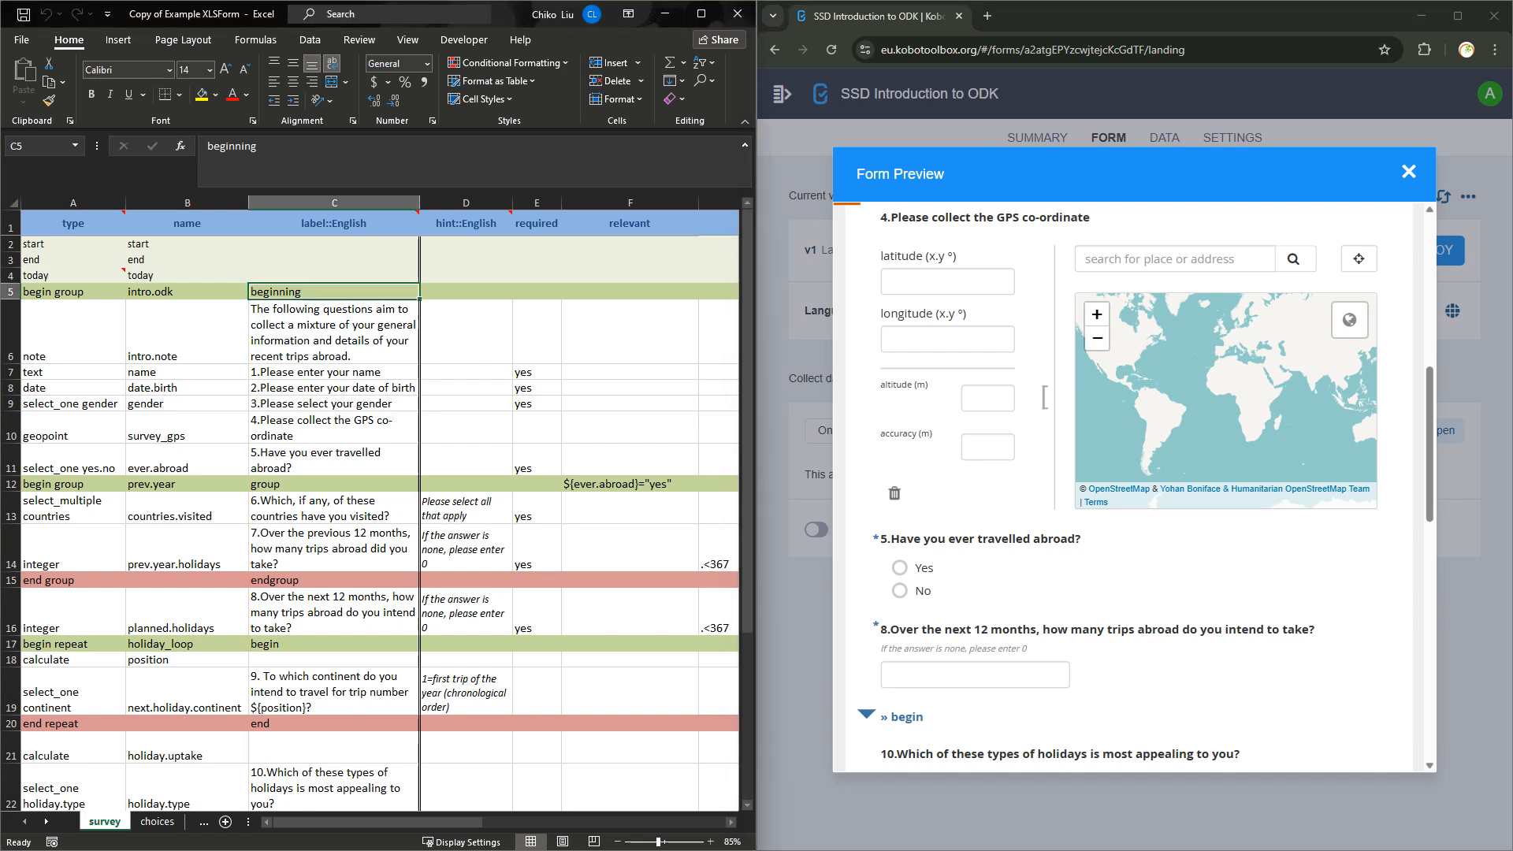
{"action": "left_click", "coordinate": [630, 484]}
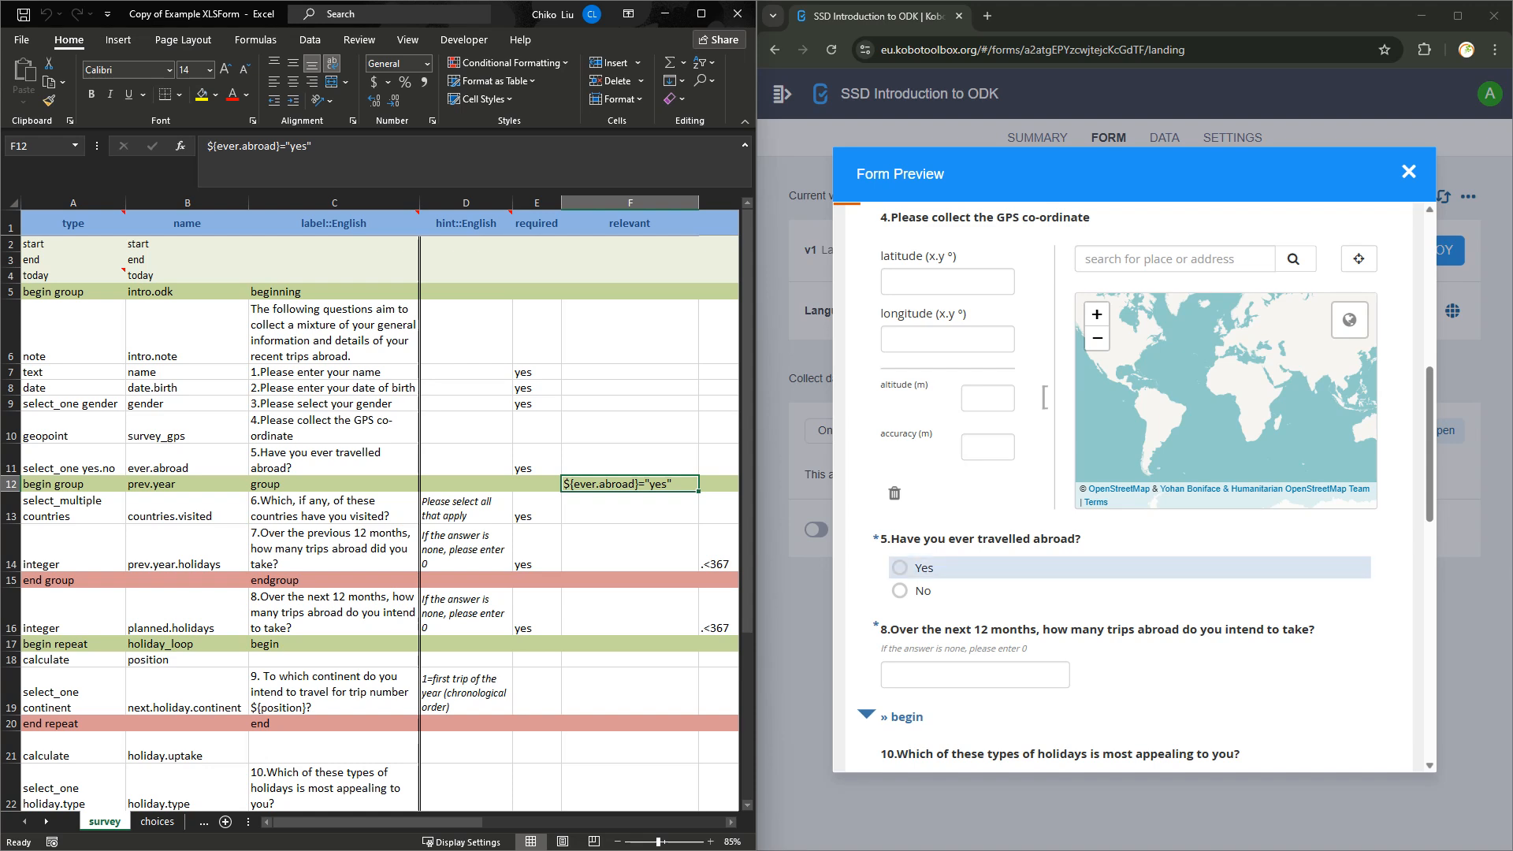
{"action": "left_click", "coordinate": [900, 567]}
{"action": "scroll", "coordinate": [1131, 484], "scroll_direction": "down", "scroll_amount": 2}
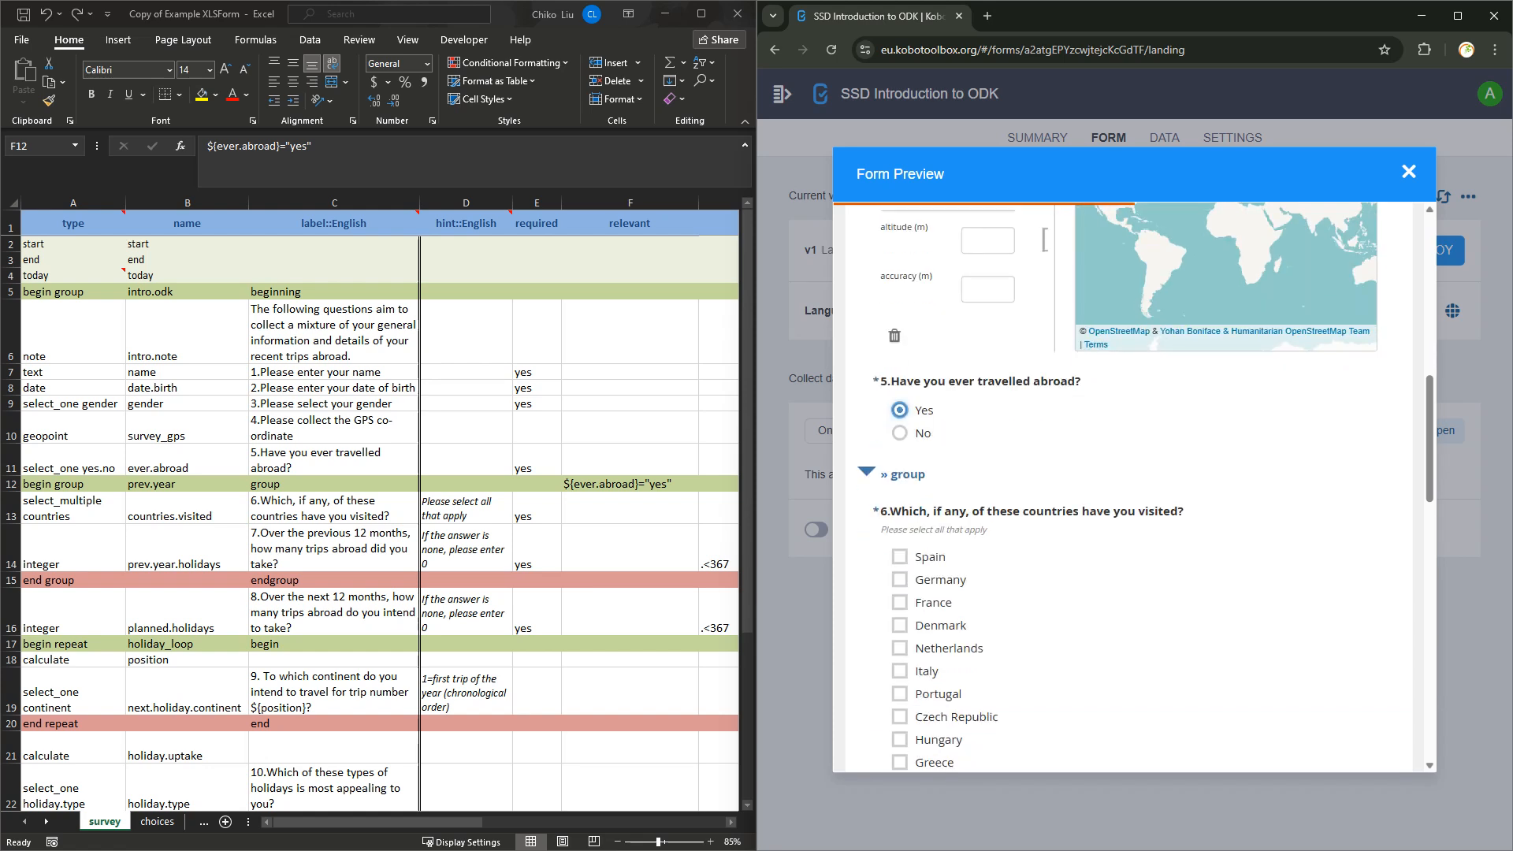
Collapse and expand the group holding question 6, then check question 6's label in the sheet.
{"action": "left_click", "coordinate": [867, 473]}
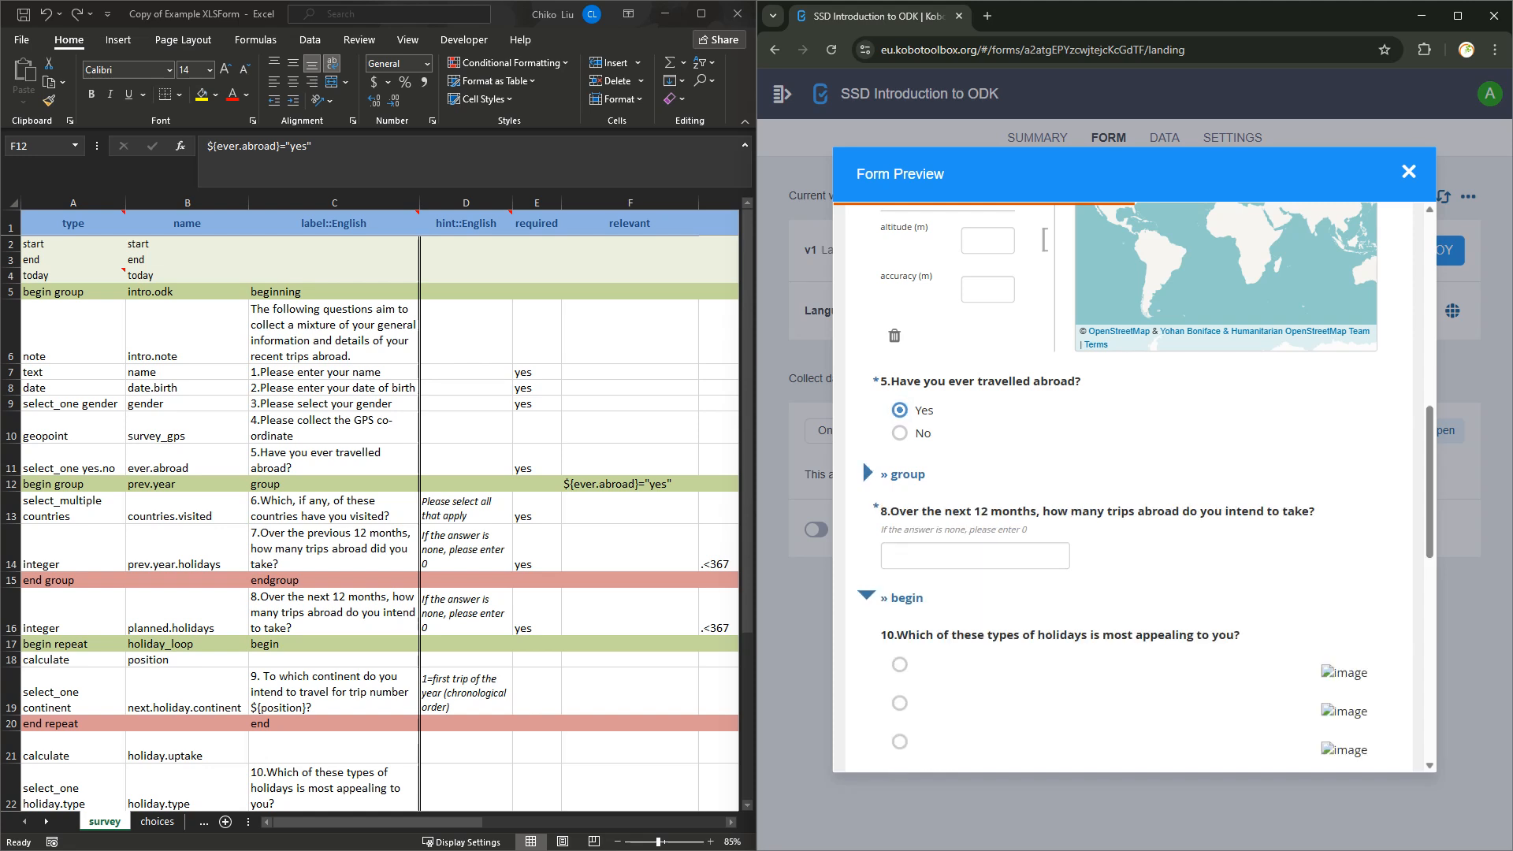
{"action": "left_click", "coordinate": [867, 473]}
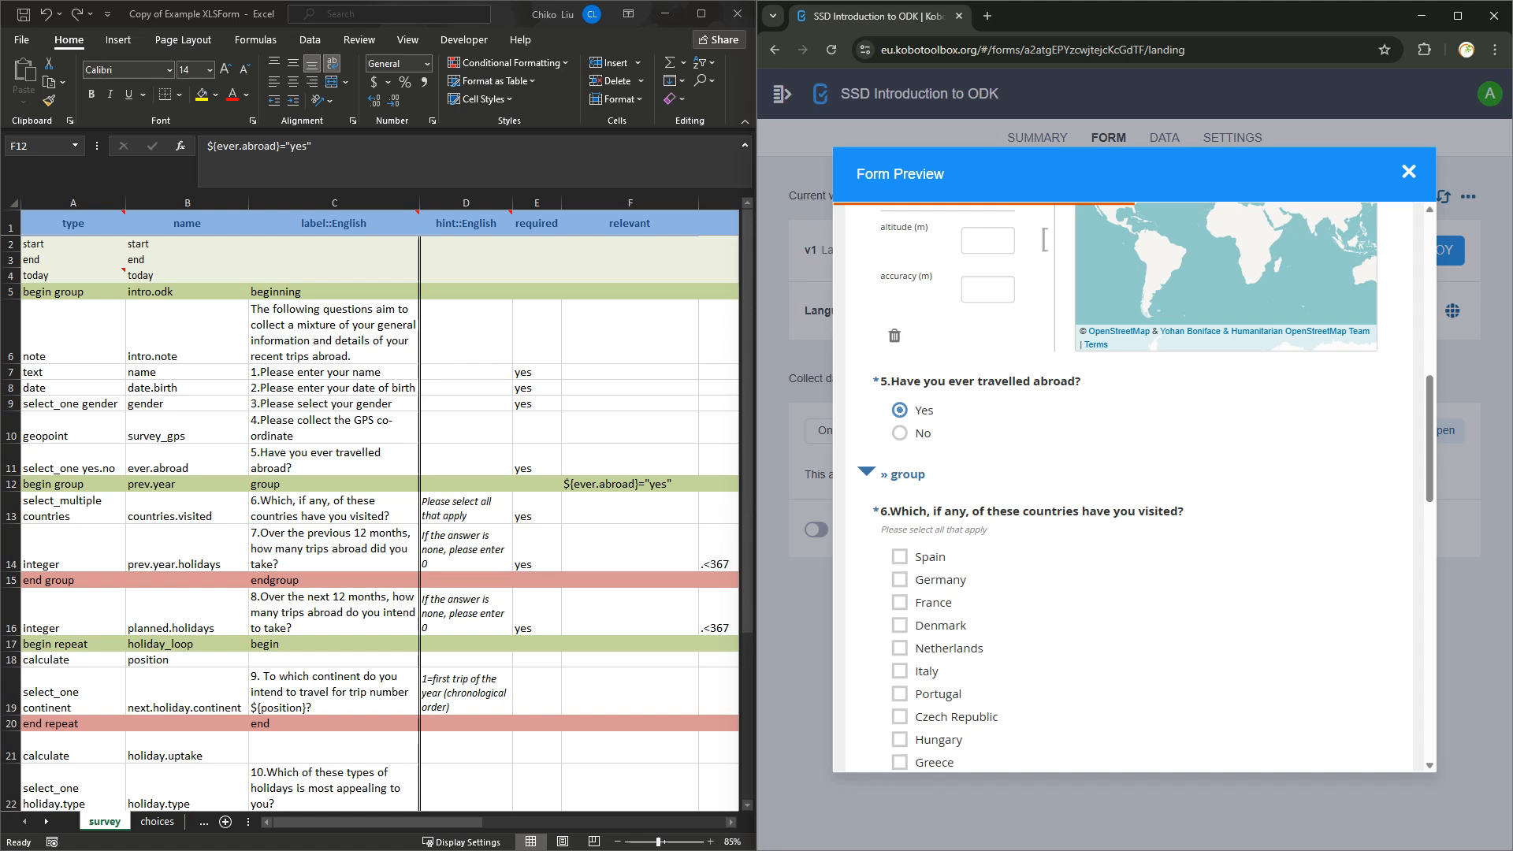
{"action": "left_click", "coordinate": [867, 473]}
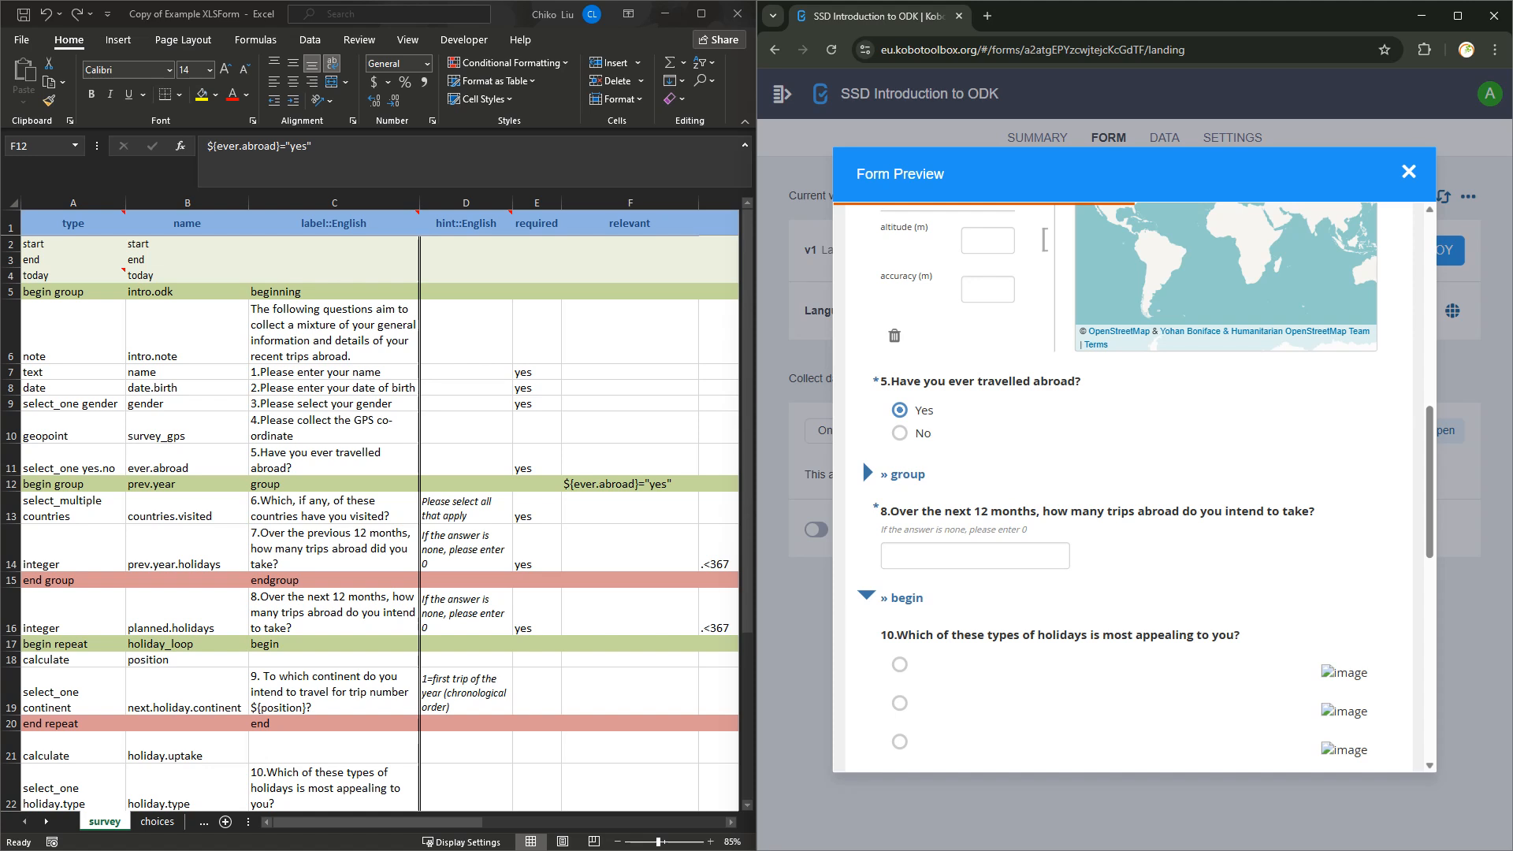
{"action": "left_click", "coordinate": [630, 484]}
{"action": "left_click", "coordinate": [334, 508]}
{"action": "left_click", "coordinate": [334, 549]}
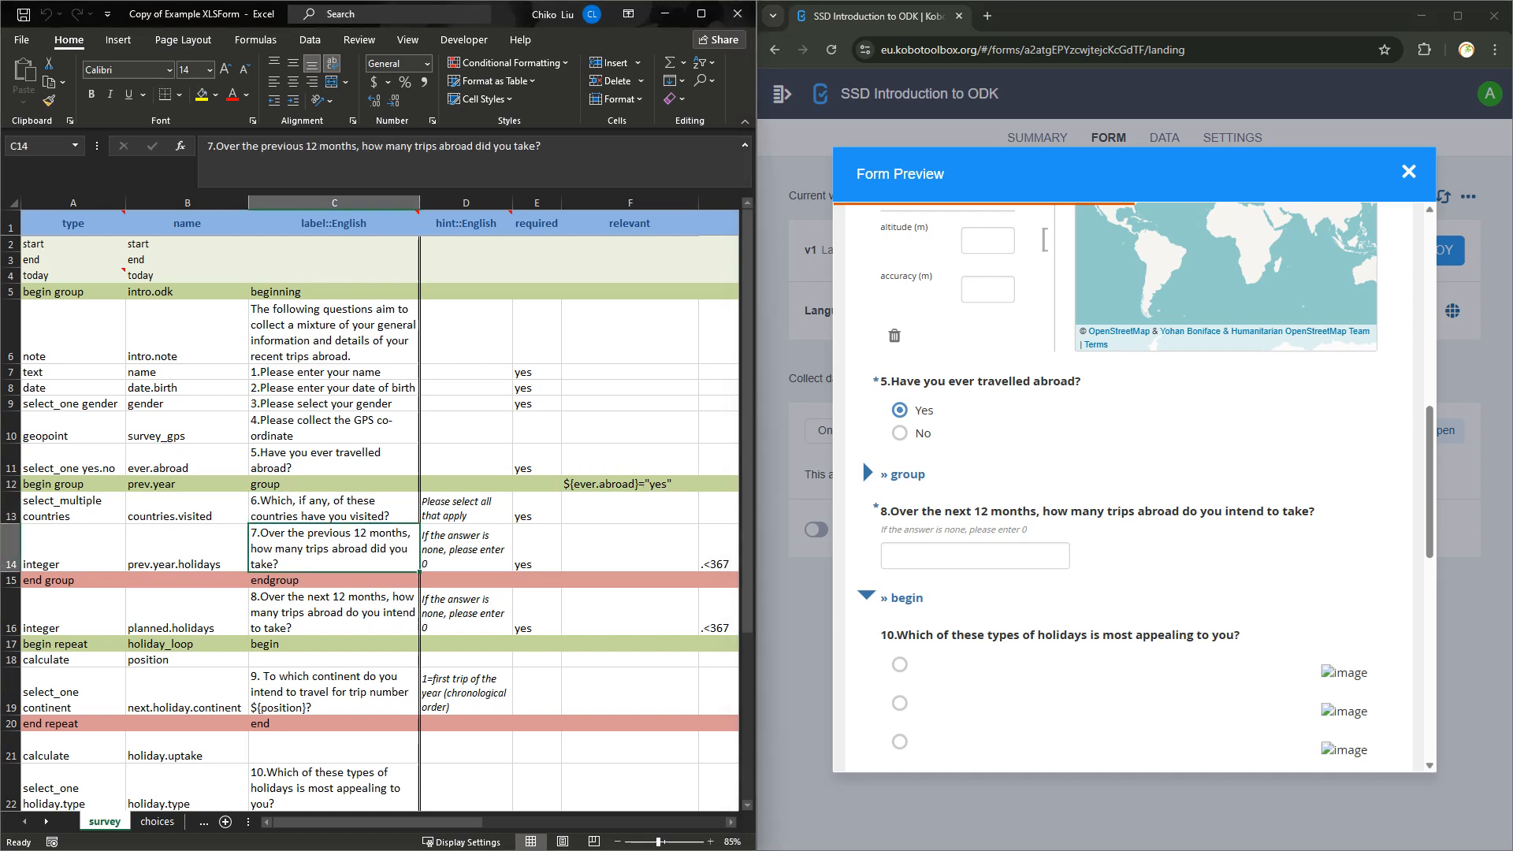
{"action": "key", "text": "Up"}
{"action": "key", "text": "Down"}
{"action": "scroll", "coordinate": [1143, 489], "scroll_direction": "down", "scroll_amount": 2}
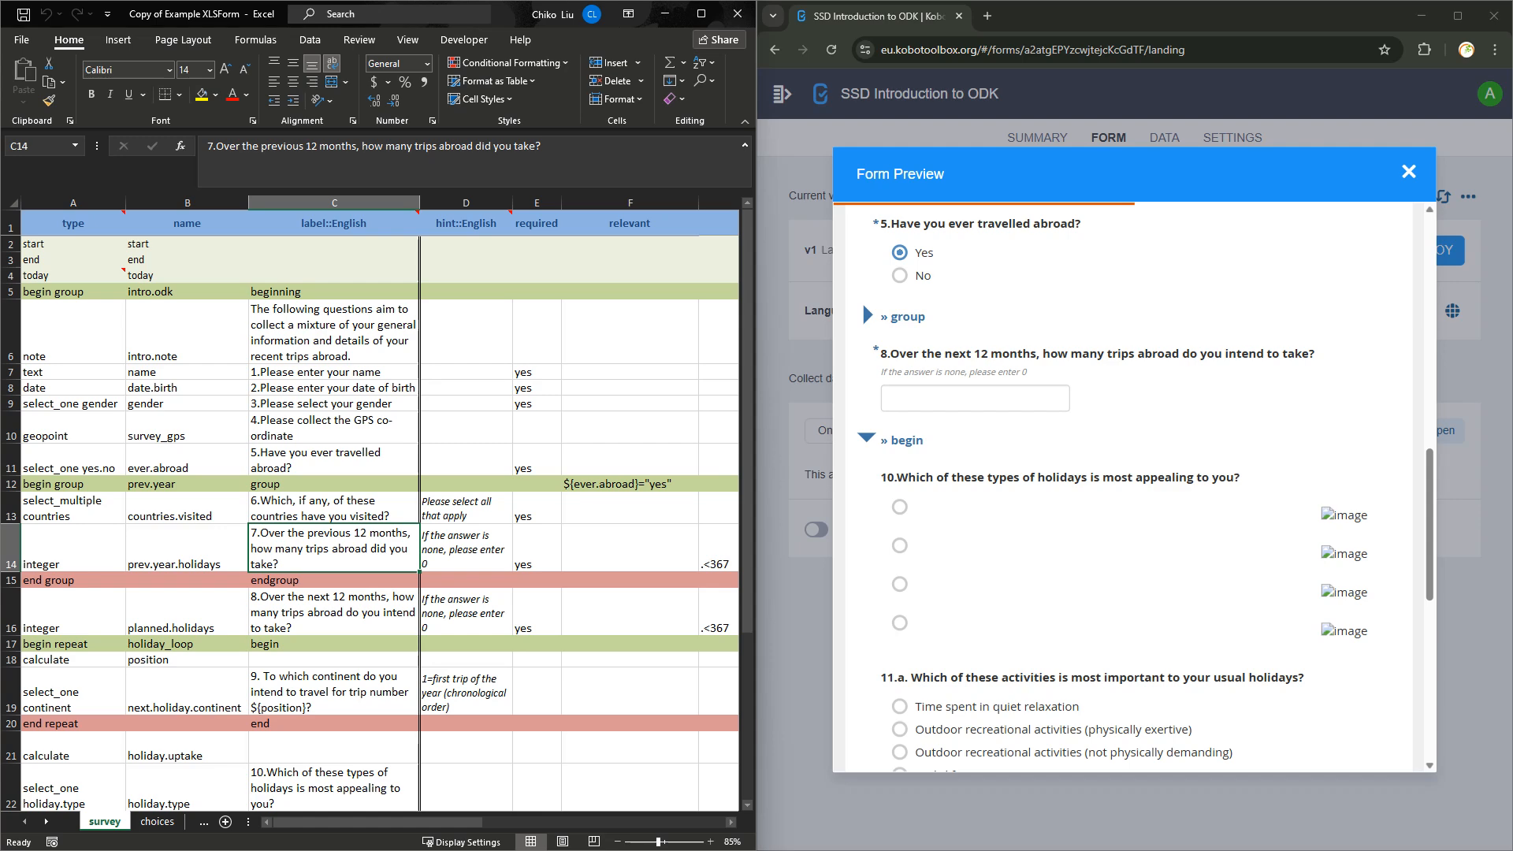
{"action": "key", "text": "ctrl+Page_Down"}
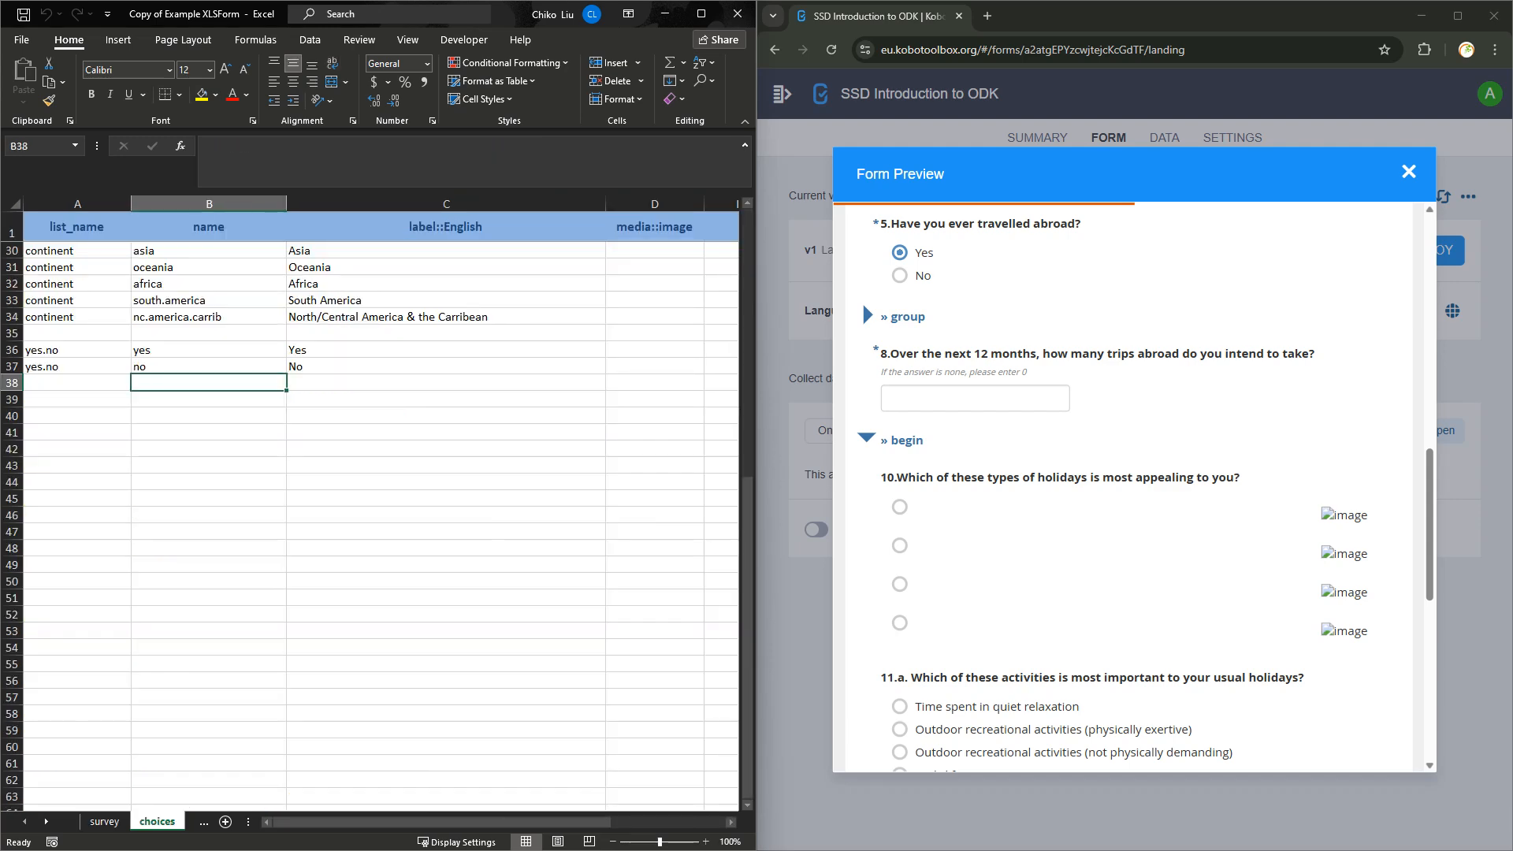
{"action": "key", "text": "ctrl+Page_Up"}
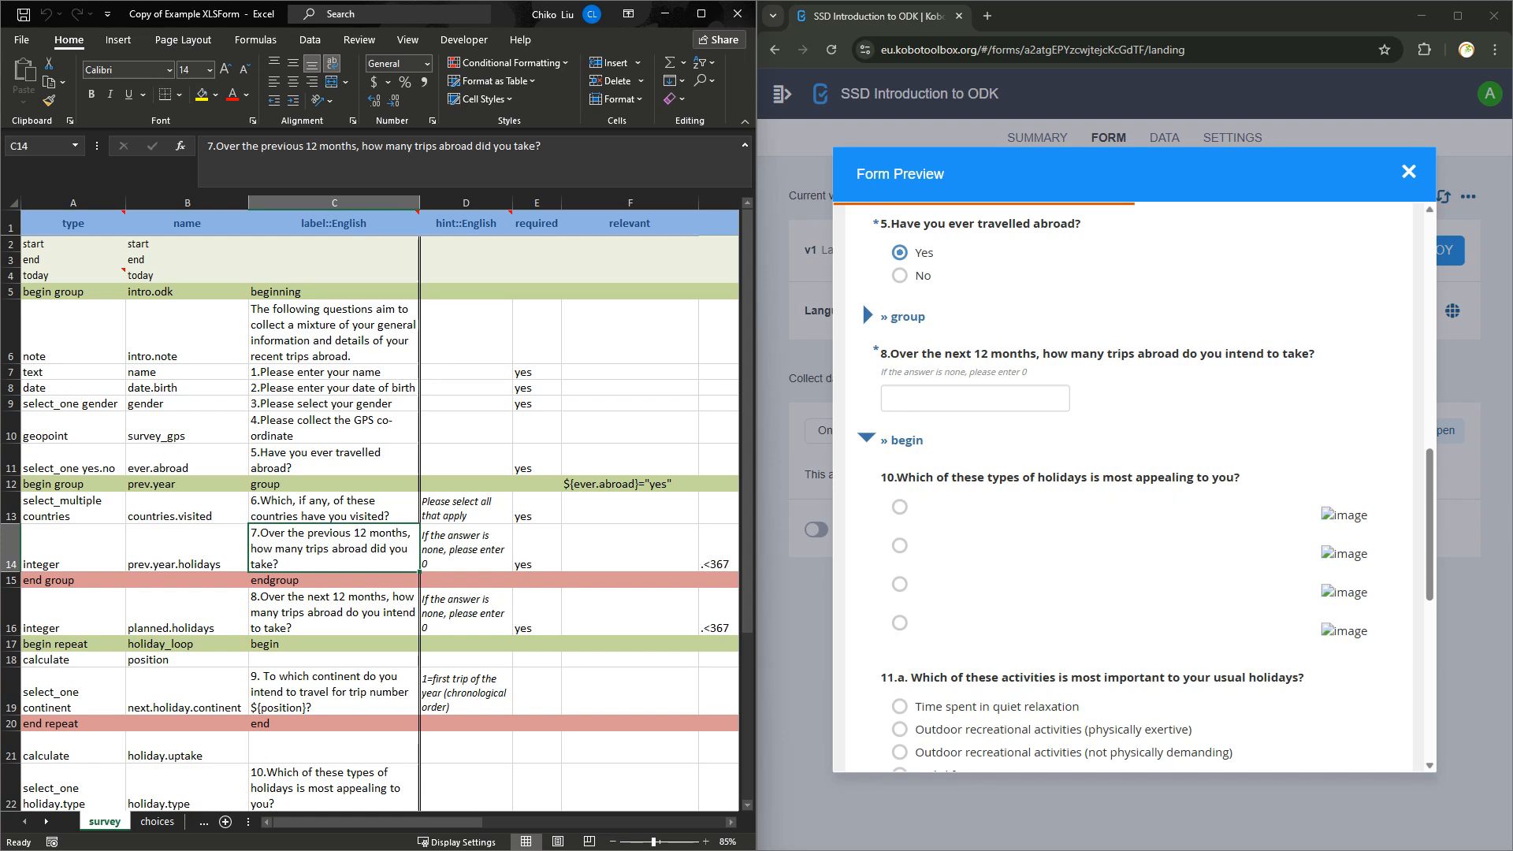
{"action": "key", "text": "Down"}
{"action": "key", "text": "Down"}
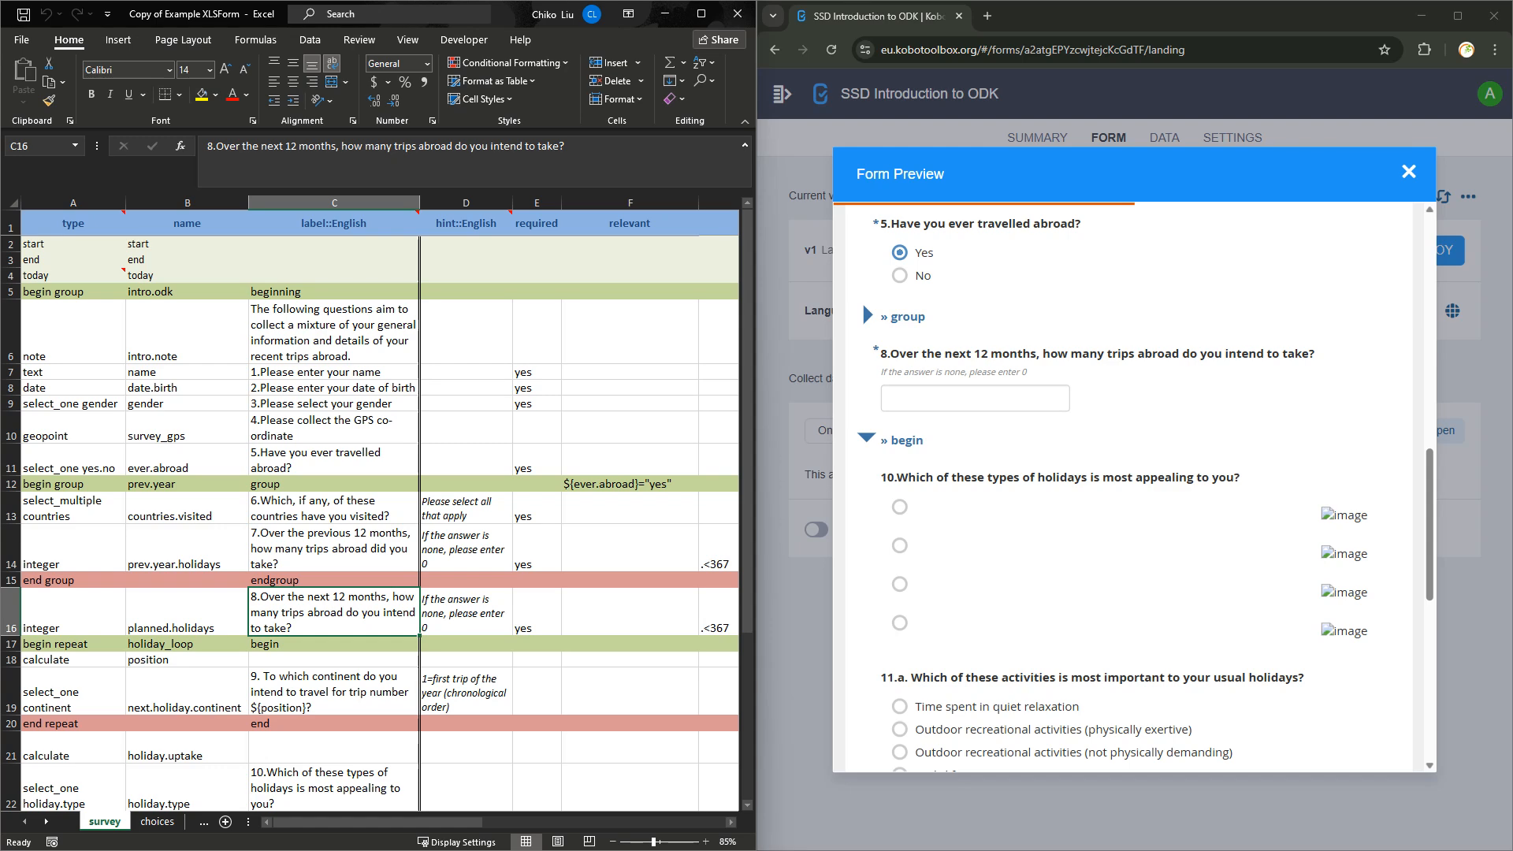
{"action": "key", "text": "Down"}
{"action": "key", "text": "Down"}
{"action": "key", "text": "Down"}
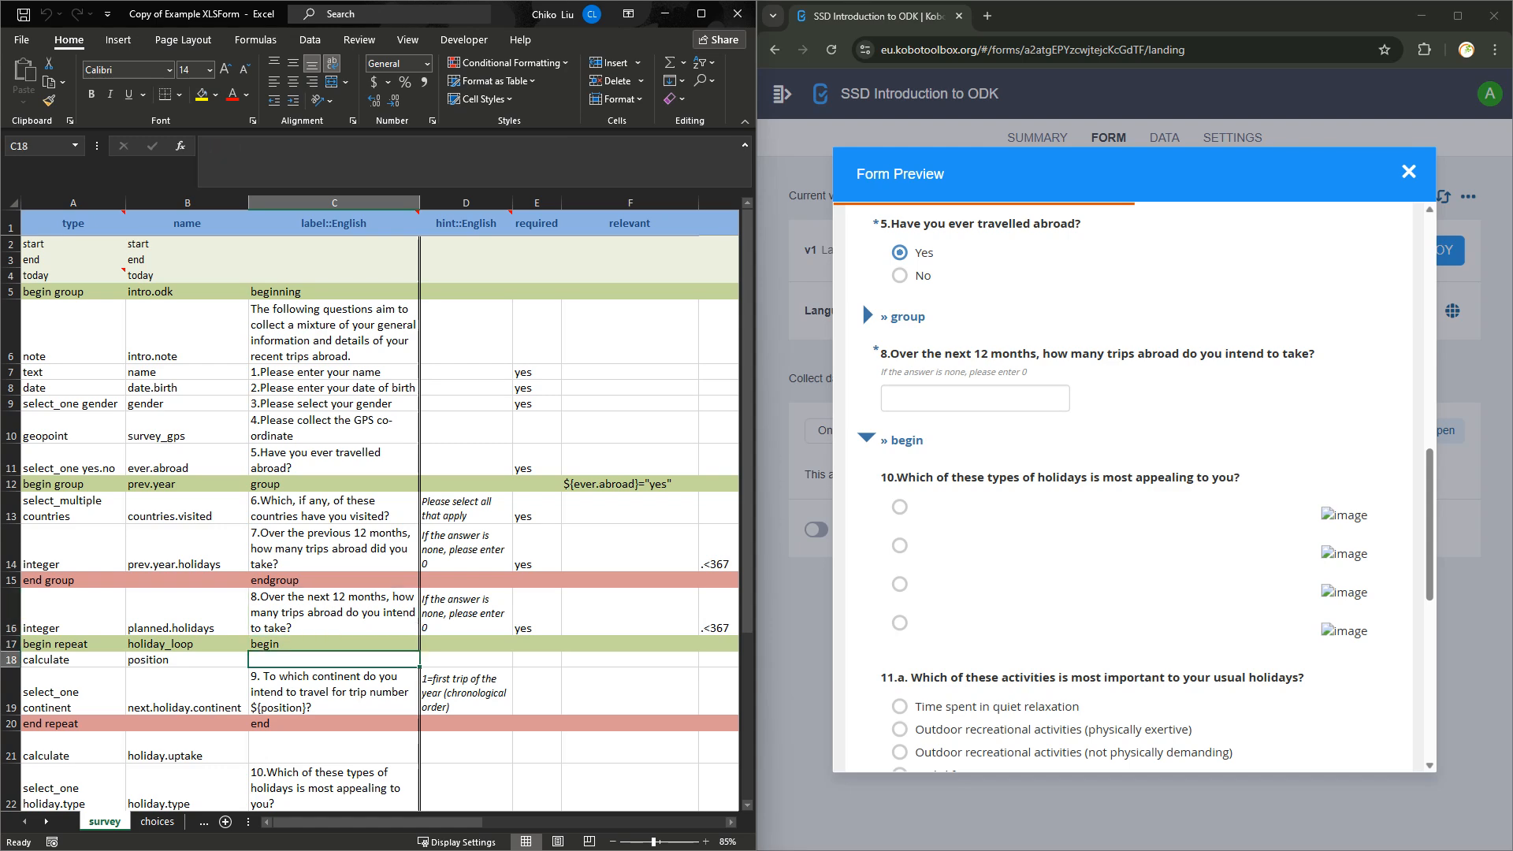
{"action": "key", "text": "Right"}
{"action": "key", "text": "Right"}
{"action": "key", "text": "Right"}
{"action": "key", "text": "Right"}
{"action": "key", "text": "Right"}
{"action": "key", "text": "Right"}
{"action": "key", "text": "Right"}
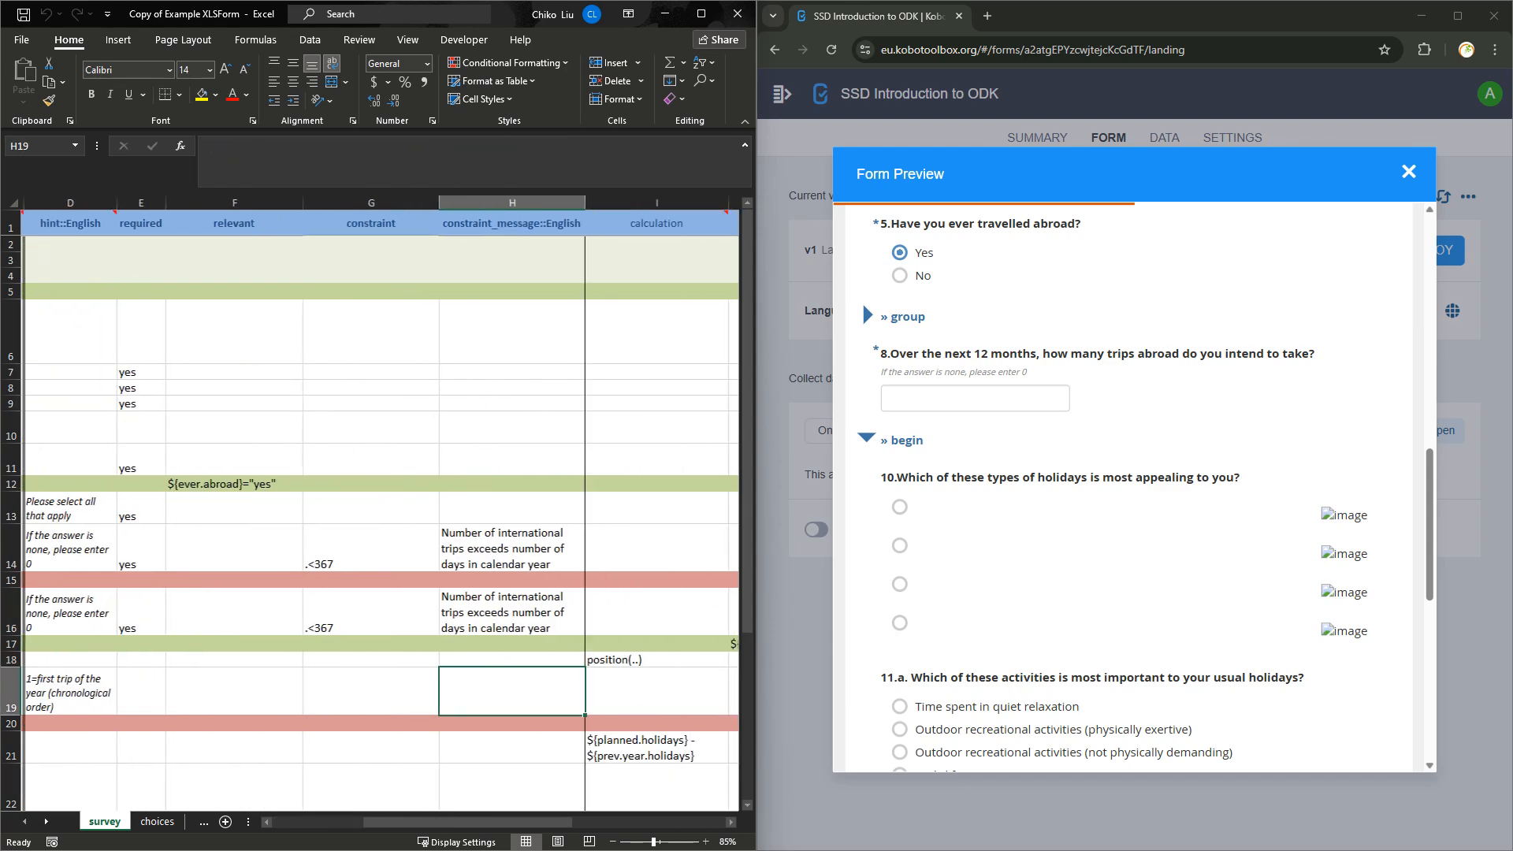
{"action": "key", "text": "Right"}
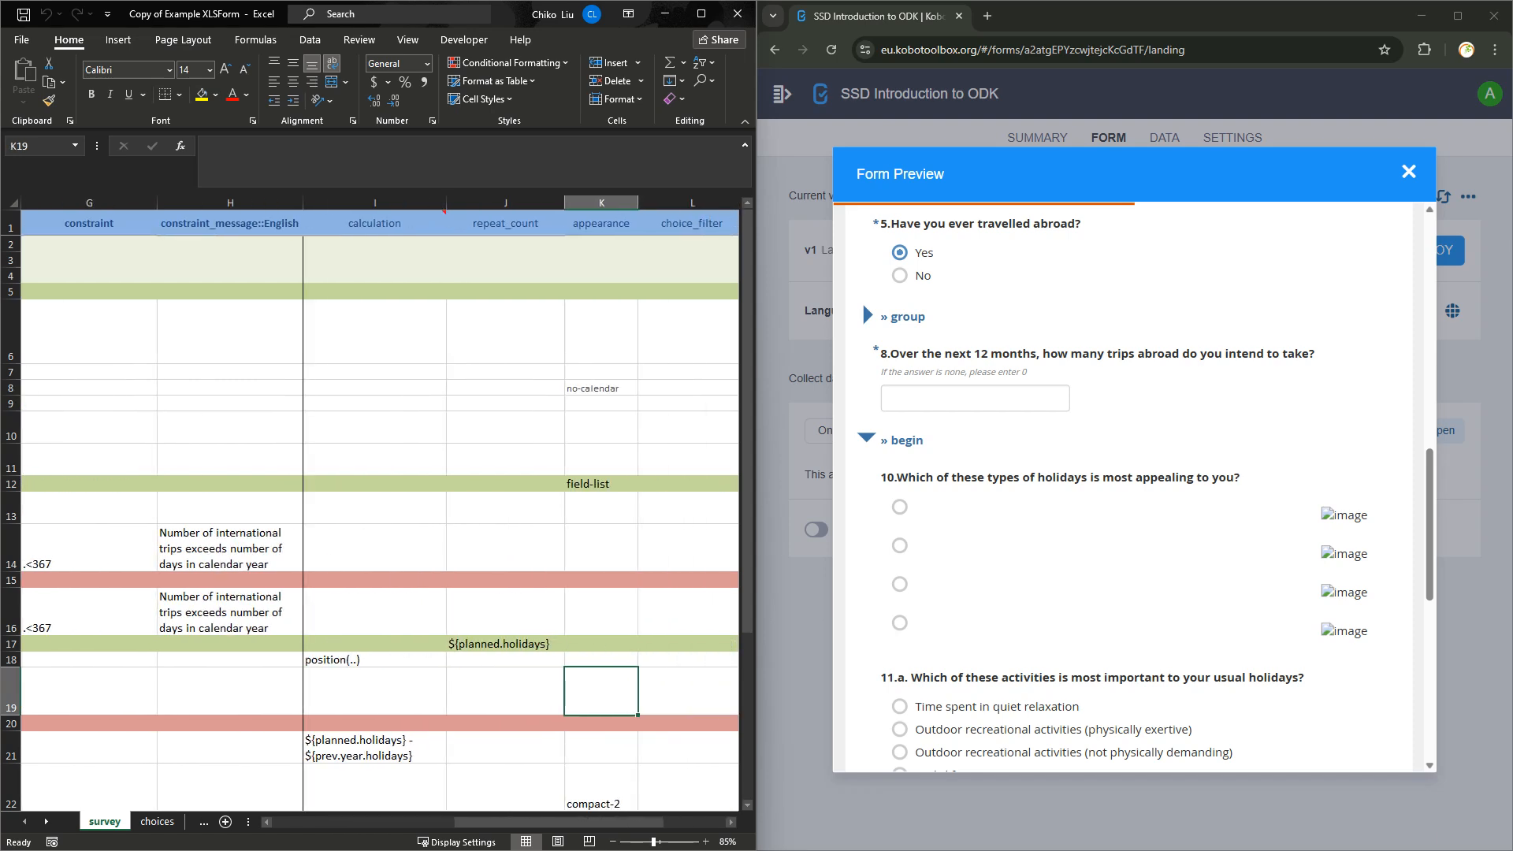
{"action": "key", "text": "Left"}
{"action": "key", "text": "Left"}
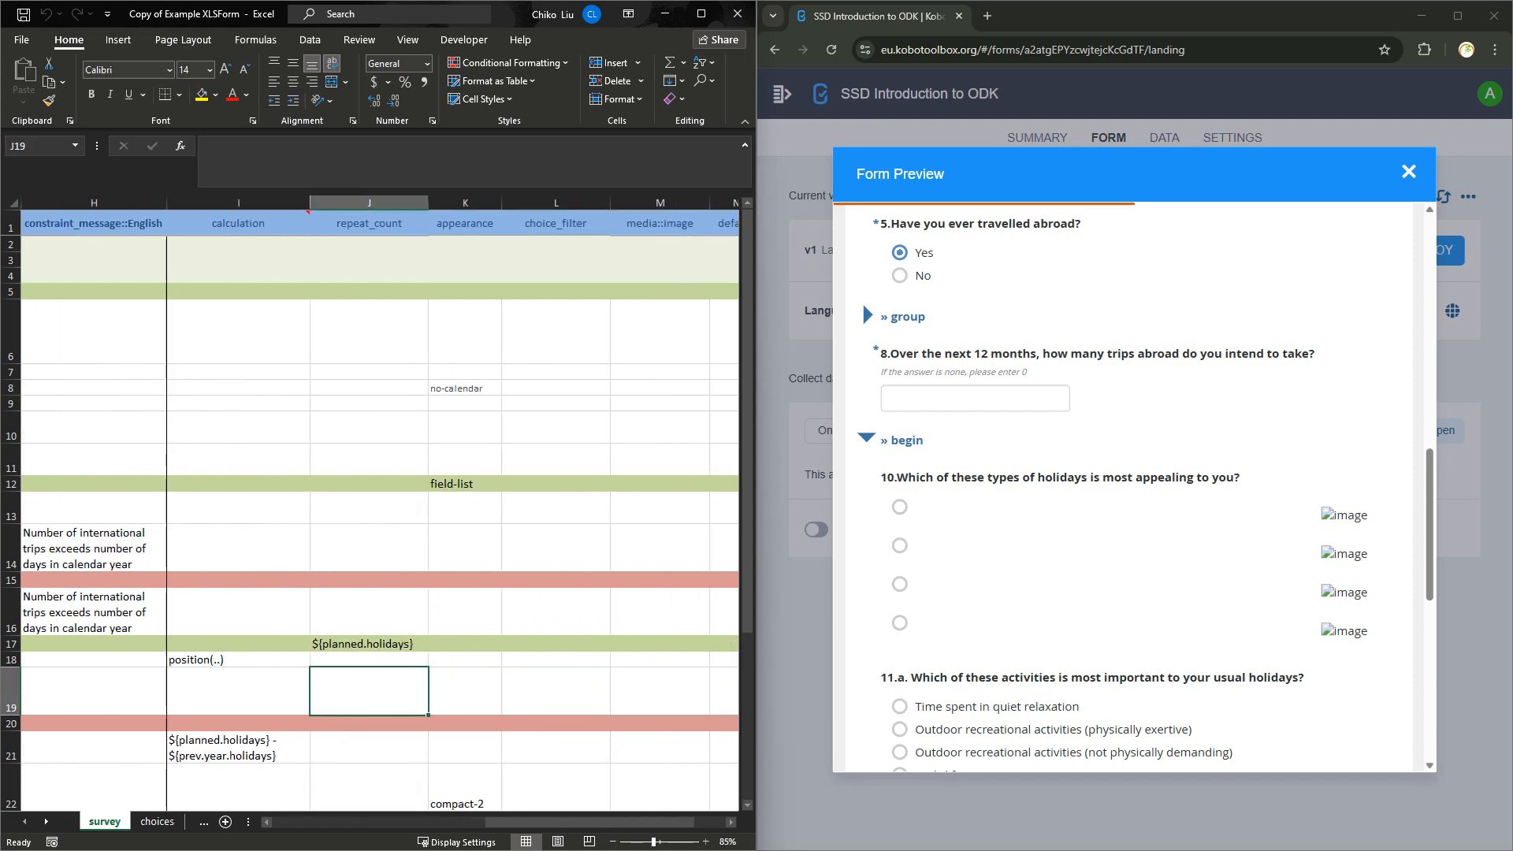
{"action": "key", "text": "Right"}
{"action": "key", "text": "Right"}
{"action": "key", "text": "Right"}
{"action": "key", "text": "Right"}
{"action": "key", "text": "Left"}
{"action": "key", "text": "Left"}
{"action": "key", "text": "Left"}
{"action": "key", "text": "Left"}
{"action": "key", "text": "Left"}
{"action": "key", "text": "Left"}
{"action": "key", "text": "Left"}
{"action": "key", "text": "Left"}
{"action": "key", "text": "Left"}
{"action": "key", "text": "Left"}
{"action": "key", "text": "Left"}
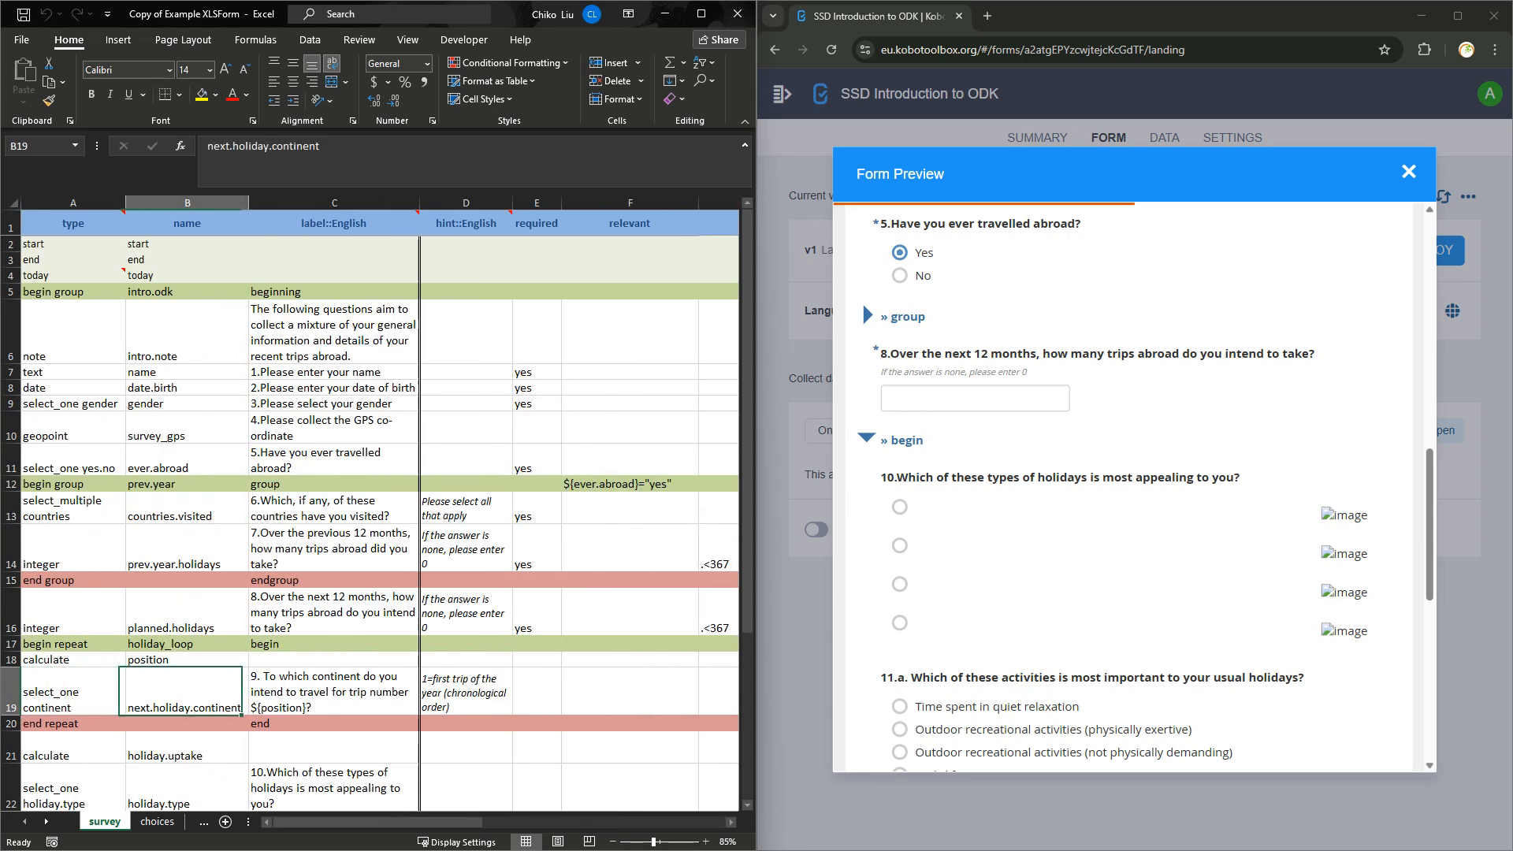
{"action": "key", "text": "Right"}
{"action": "key", "text": "Right"}
{"action": "key", "text": "Right"}
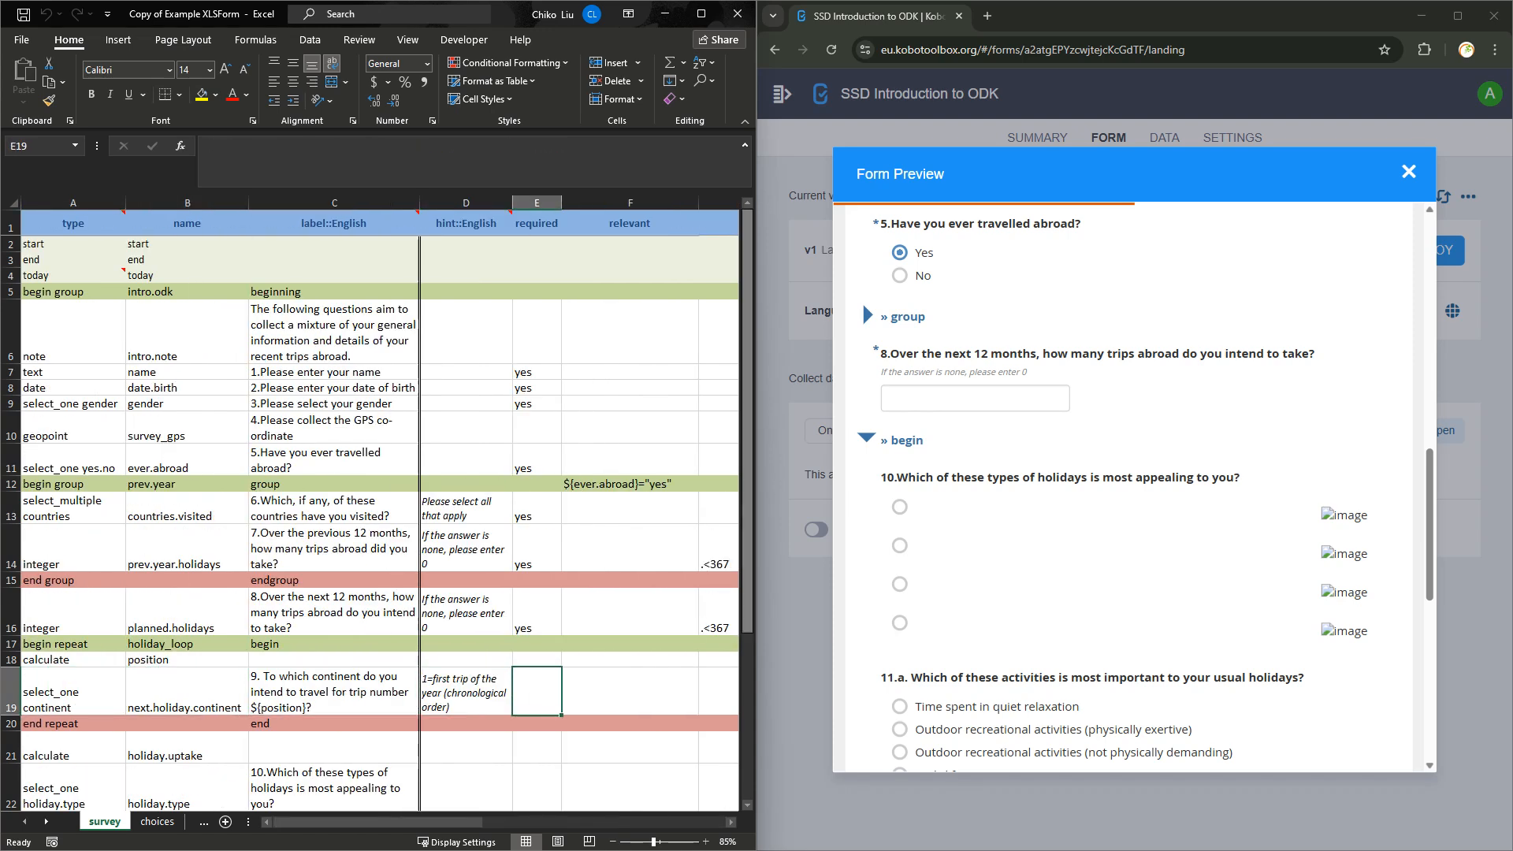
Scroll to the end of the preview to review questions 11.a–11.c, then check question 6's label.
{"action": "scroll", "coordinate": [862, 301], "scroll_direction": "down", "scroll_amount": 4}
{"action": "scroll", "coordinate": [1127, 488], "scroll_direction": "down", "scroll_amount": 3}
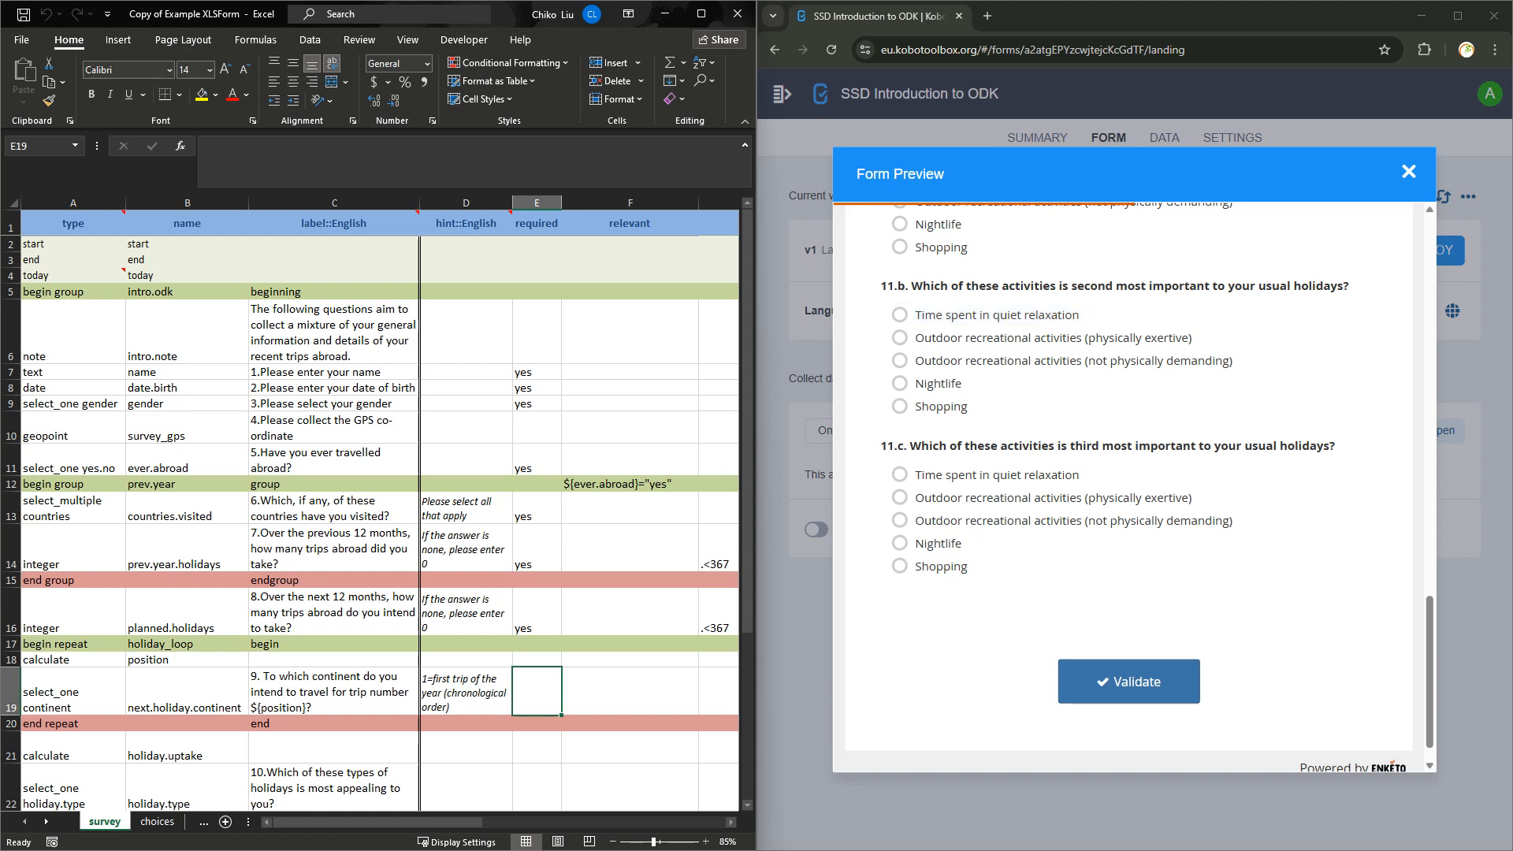
{"action": "left_click", "coordinate": [334, 508]}
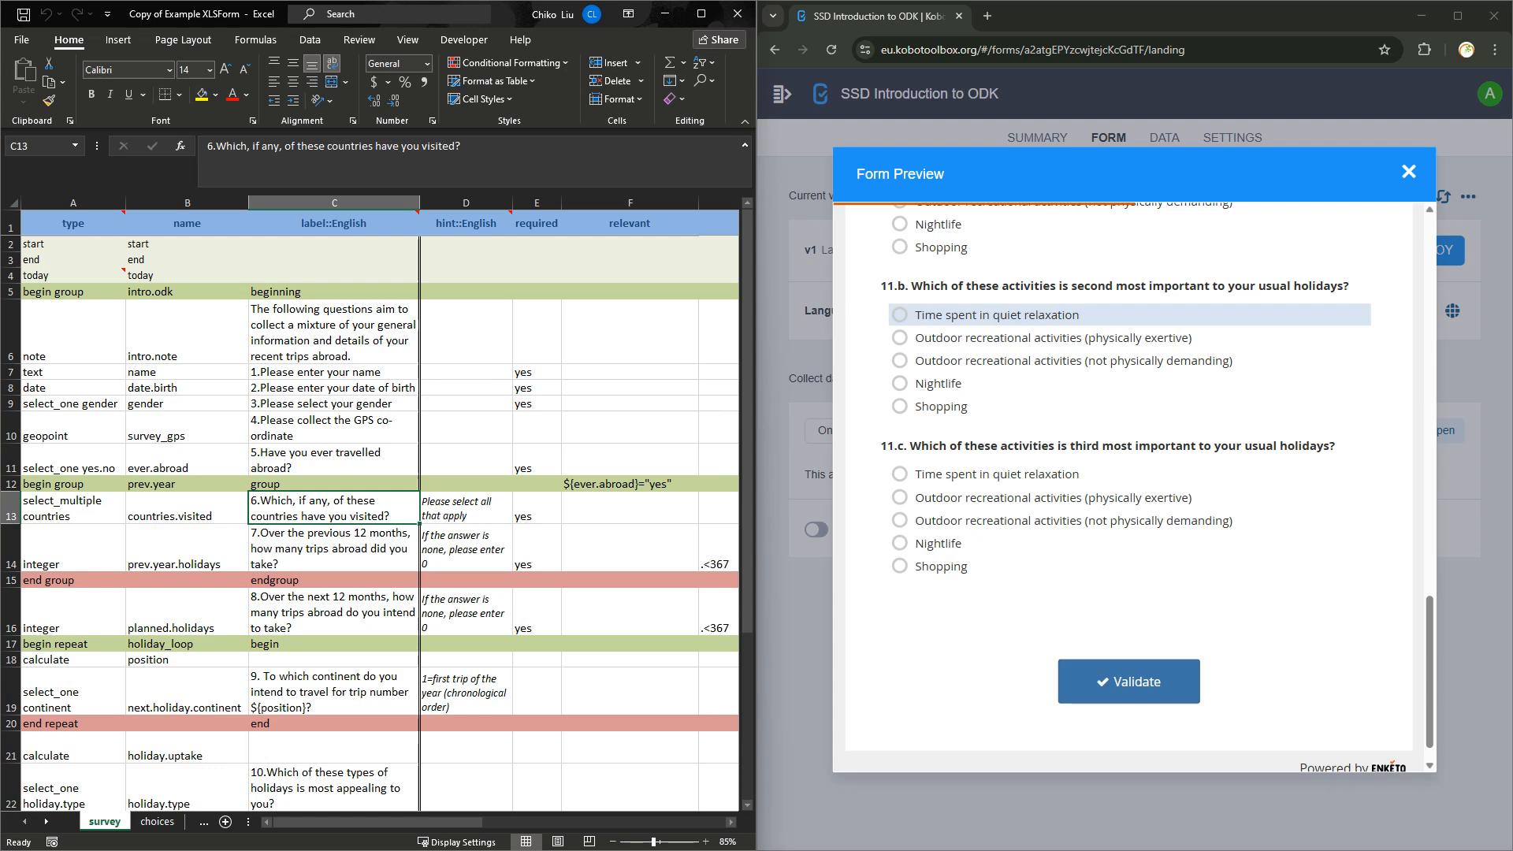
Scroll through the preview from the name, birth date and gender questions down to the GPS map and question 5.
{"action": "scroll", "coordinate": [1127, 489], "scroll_direction": "up", "scroll_amount": 10}
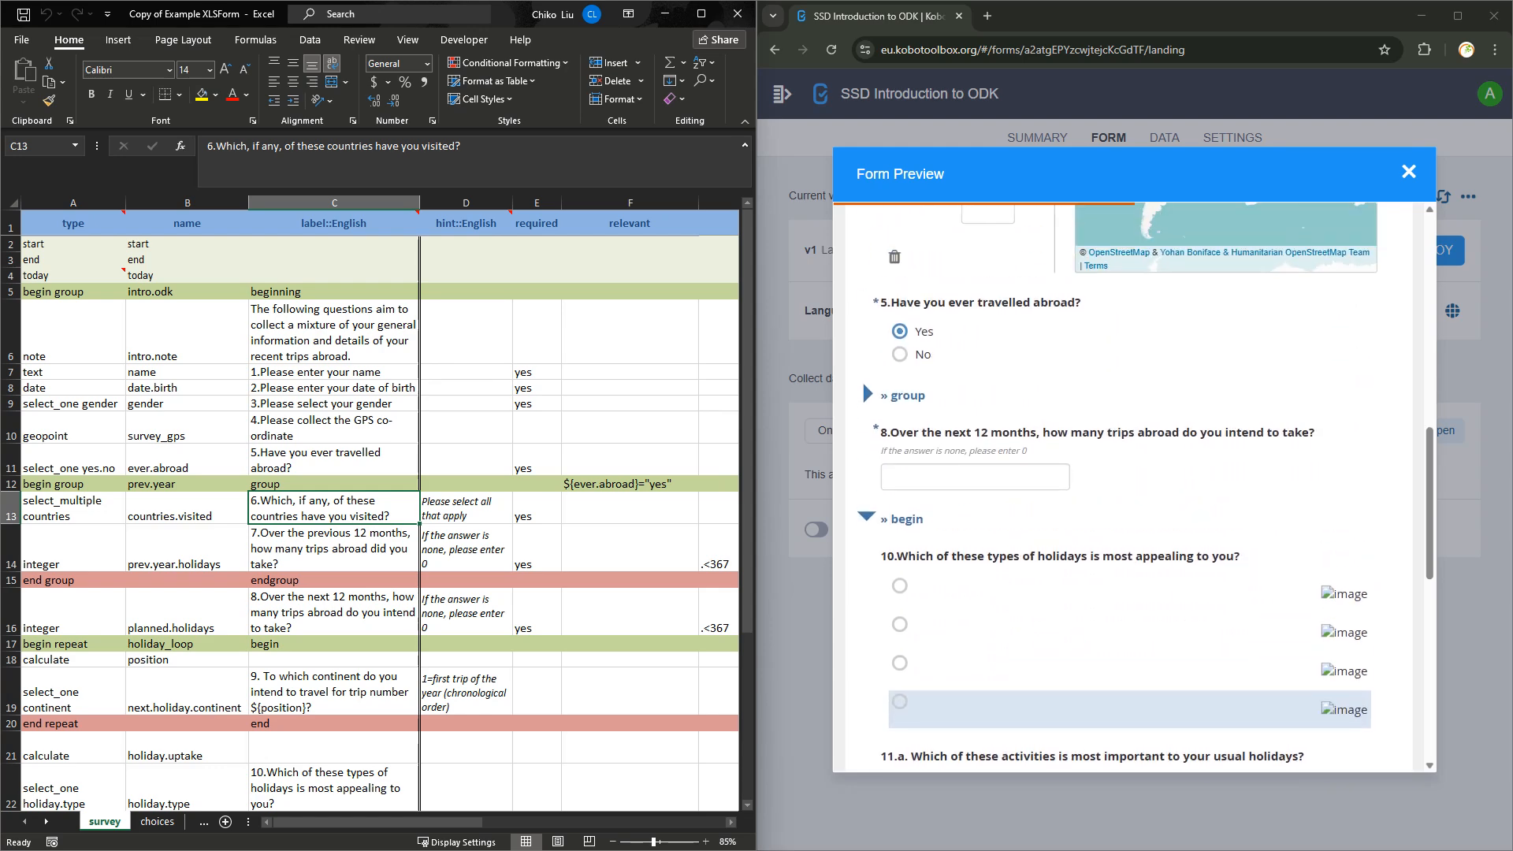
{"action": "scroll", "coordinate": [1127, 709], "scroll_direction": "up", "scroll_amount": 2}
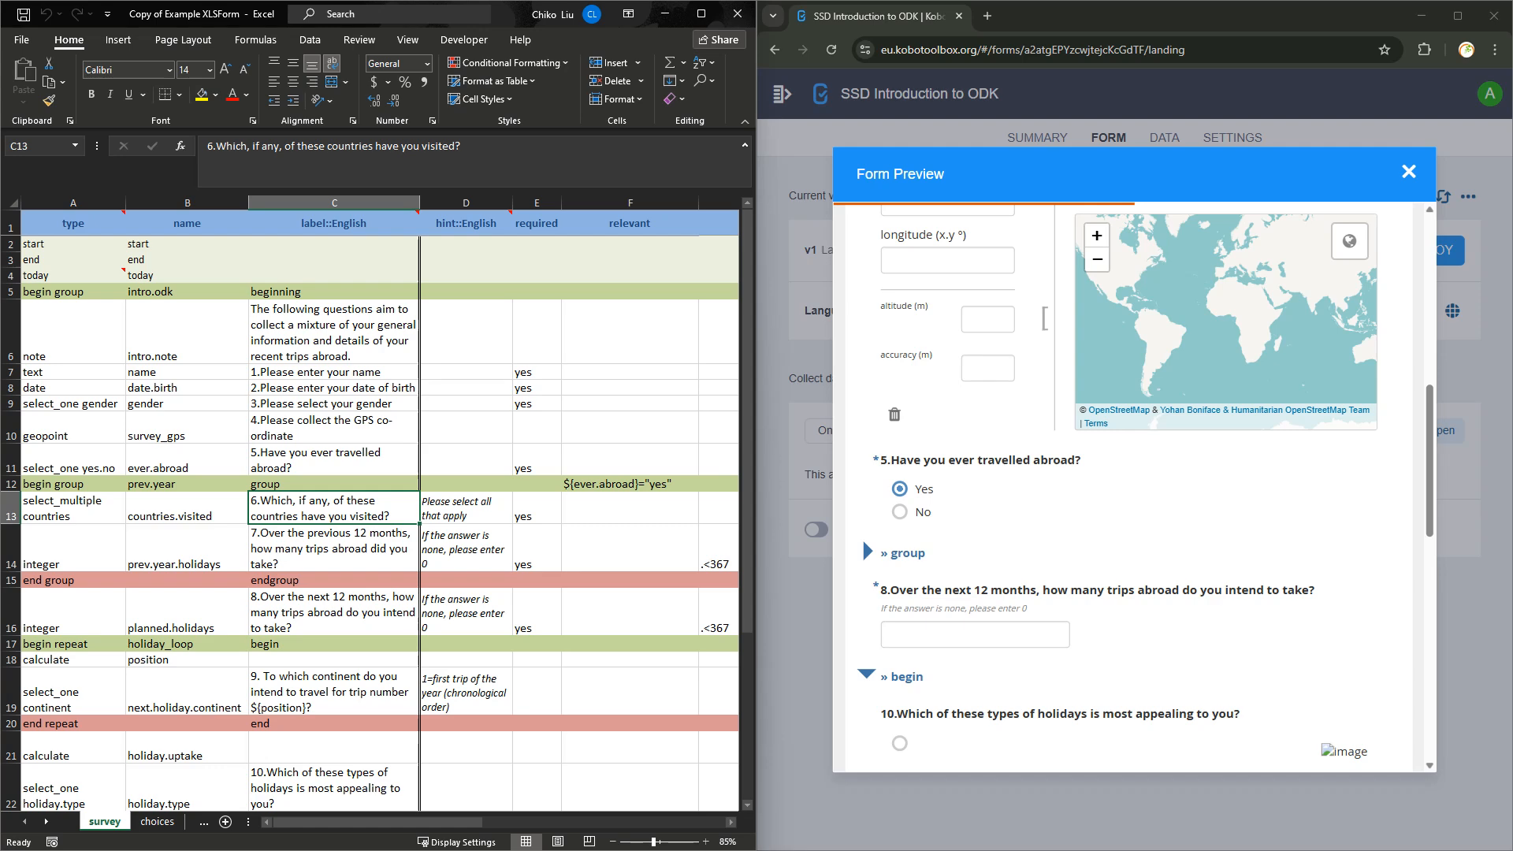
{"action": "scroll", "coordinate": [1127, 488], "scroll_direction": "up", "scroll_amount": 3}
{"action": "scroll", "coordinate": [1127, 489], "scroll_direction": "down", "scroll_amount": 15}
{"action": "scroll", "coordinate": [1127, 488], "scroll_direction": "up", "scroll_amount": 3}
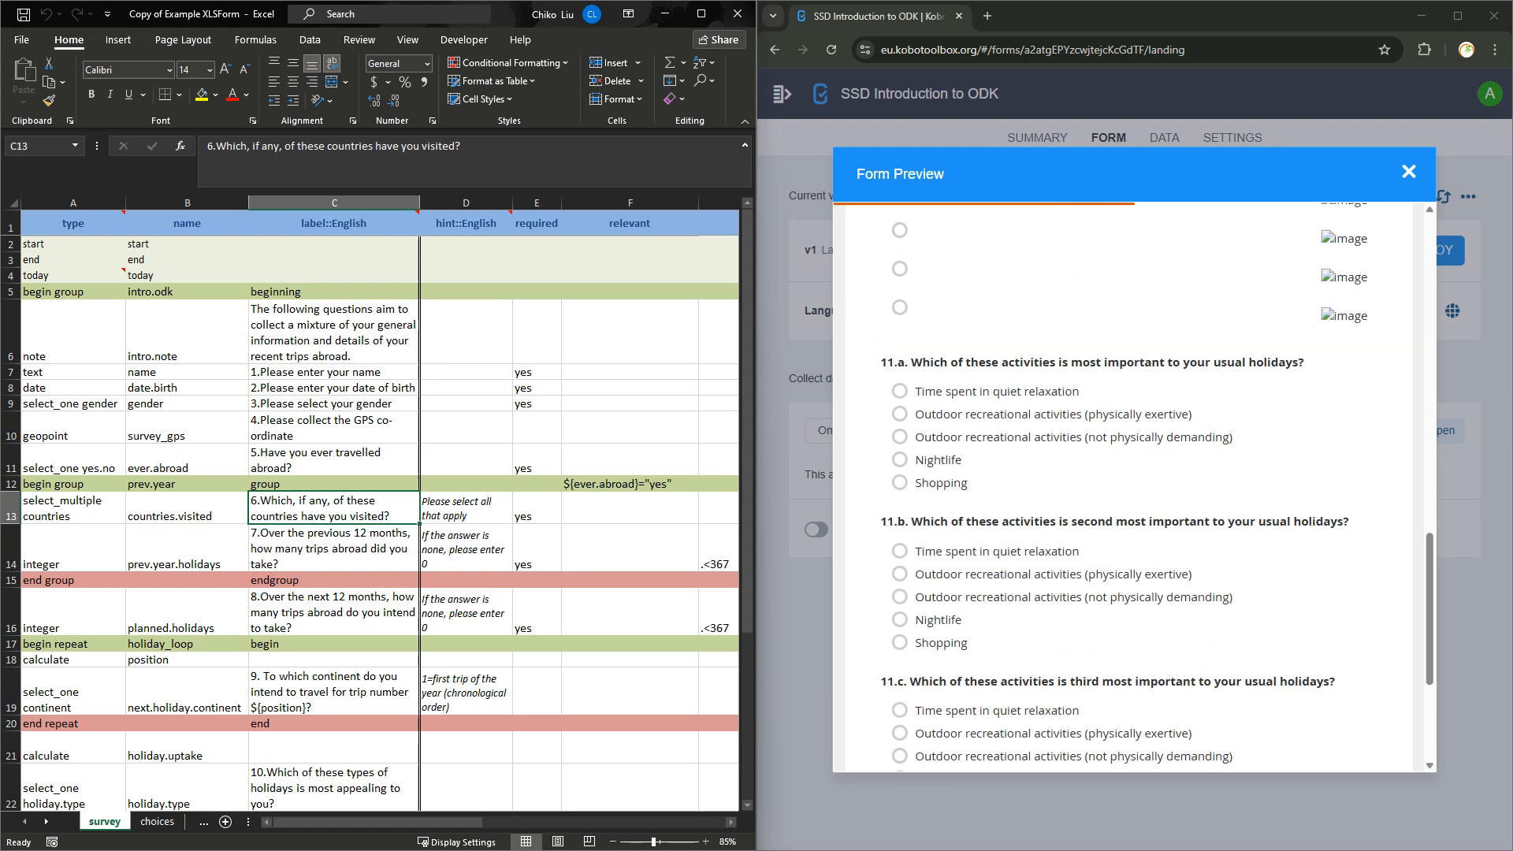
{"action": "scroll", "coordinate": [1127, 489], "scroll_direction": "up", "scroll_amount": 12}
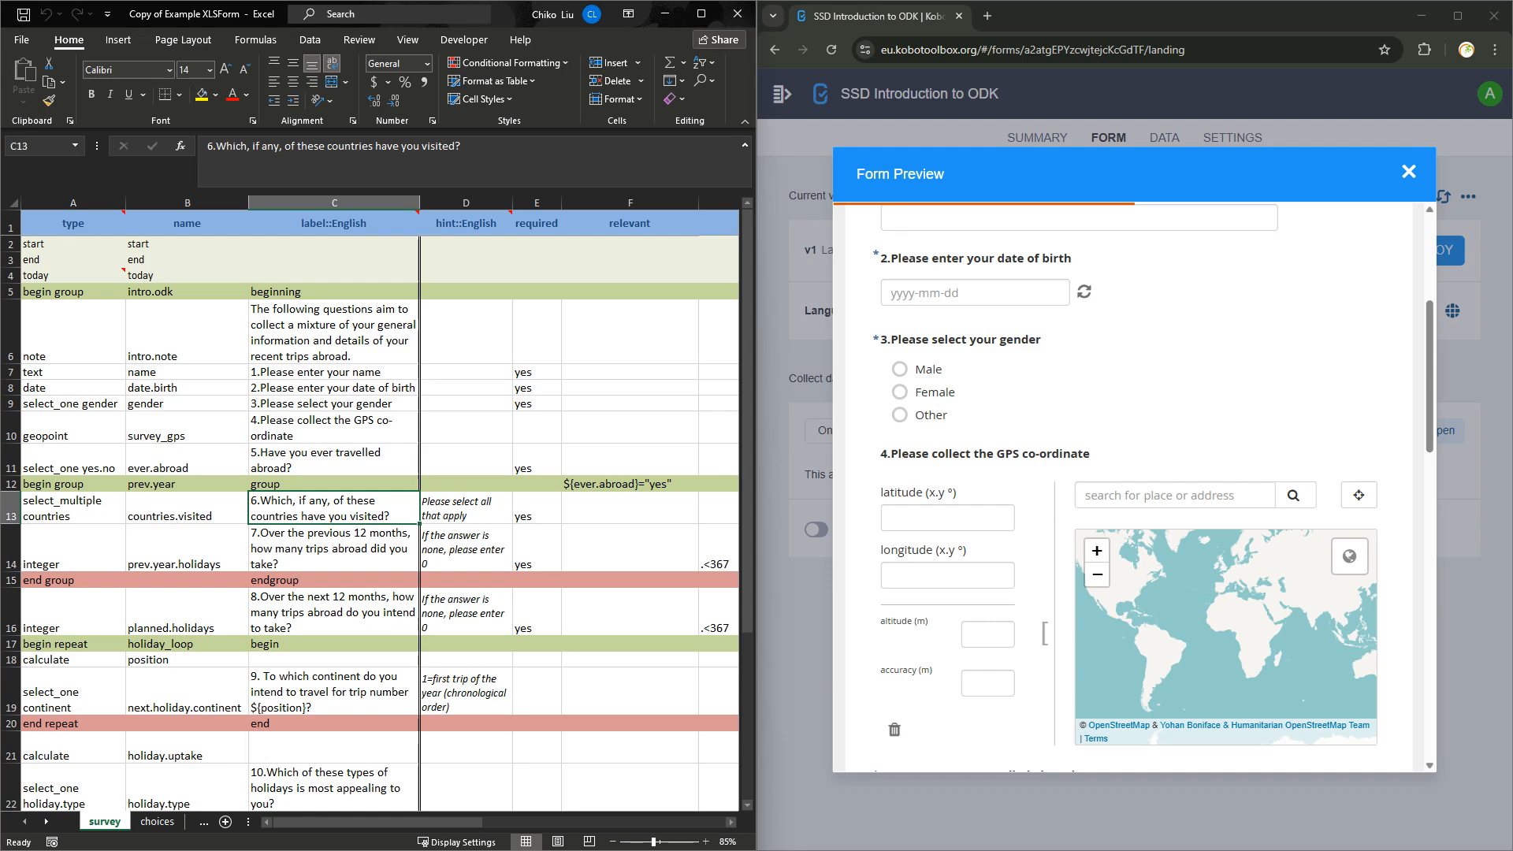
{"action": "scroll", "coordinate": [1127, 489], "scroll_direction": "up", "scroll_amount": 4}
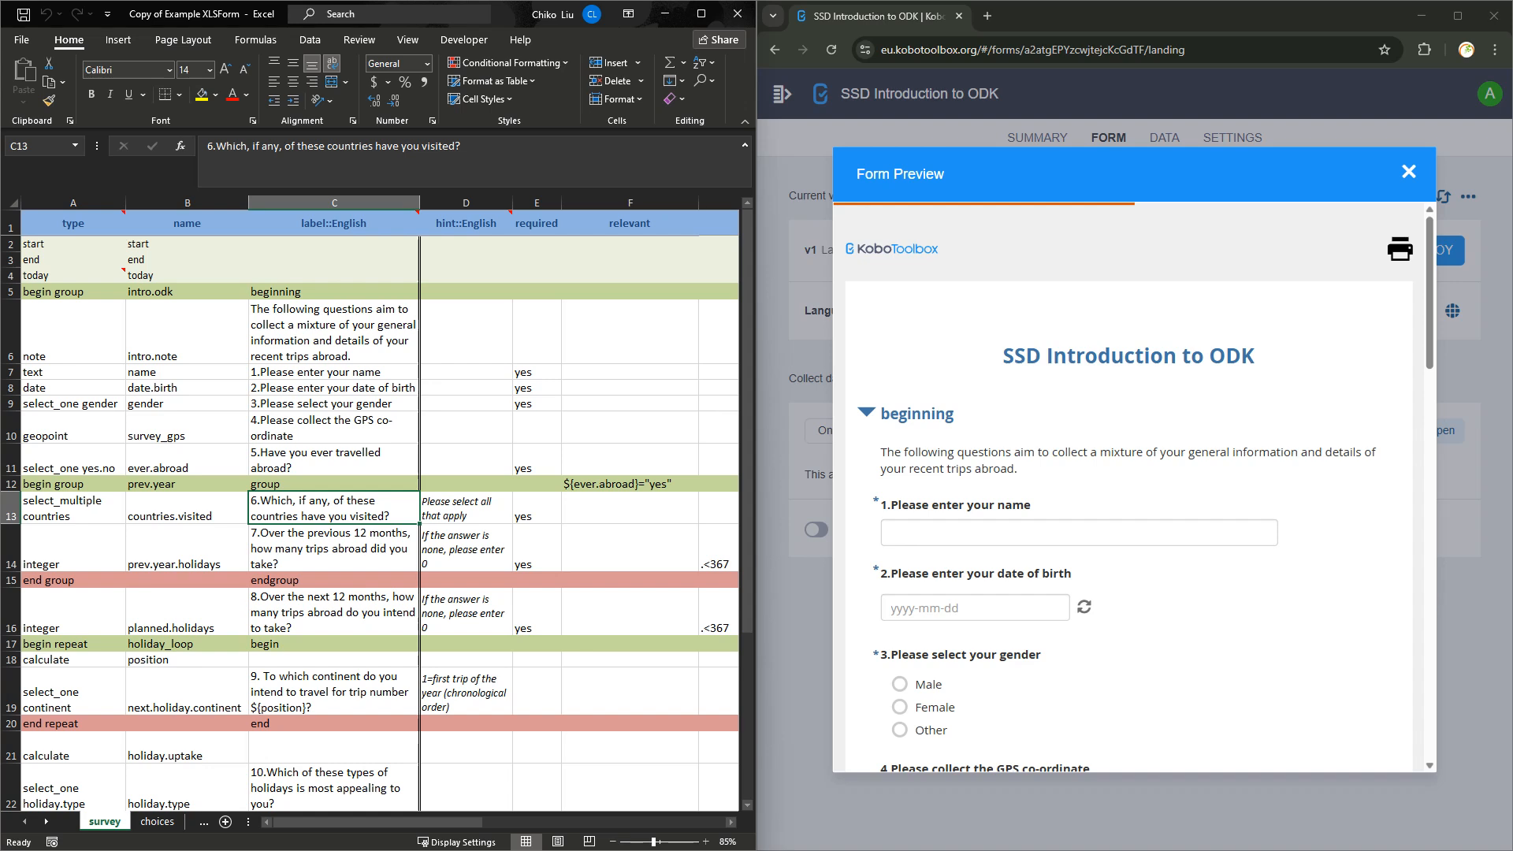
{"action": "scroll", "coordinate": [1131, 489], "scroll_direction": "down", "scroll_amount": 4}
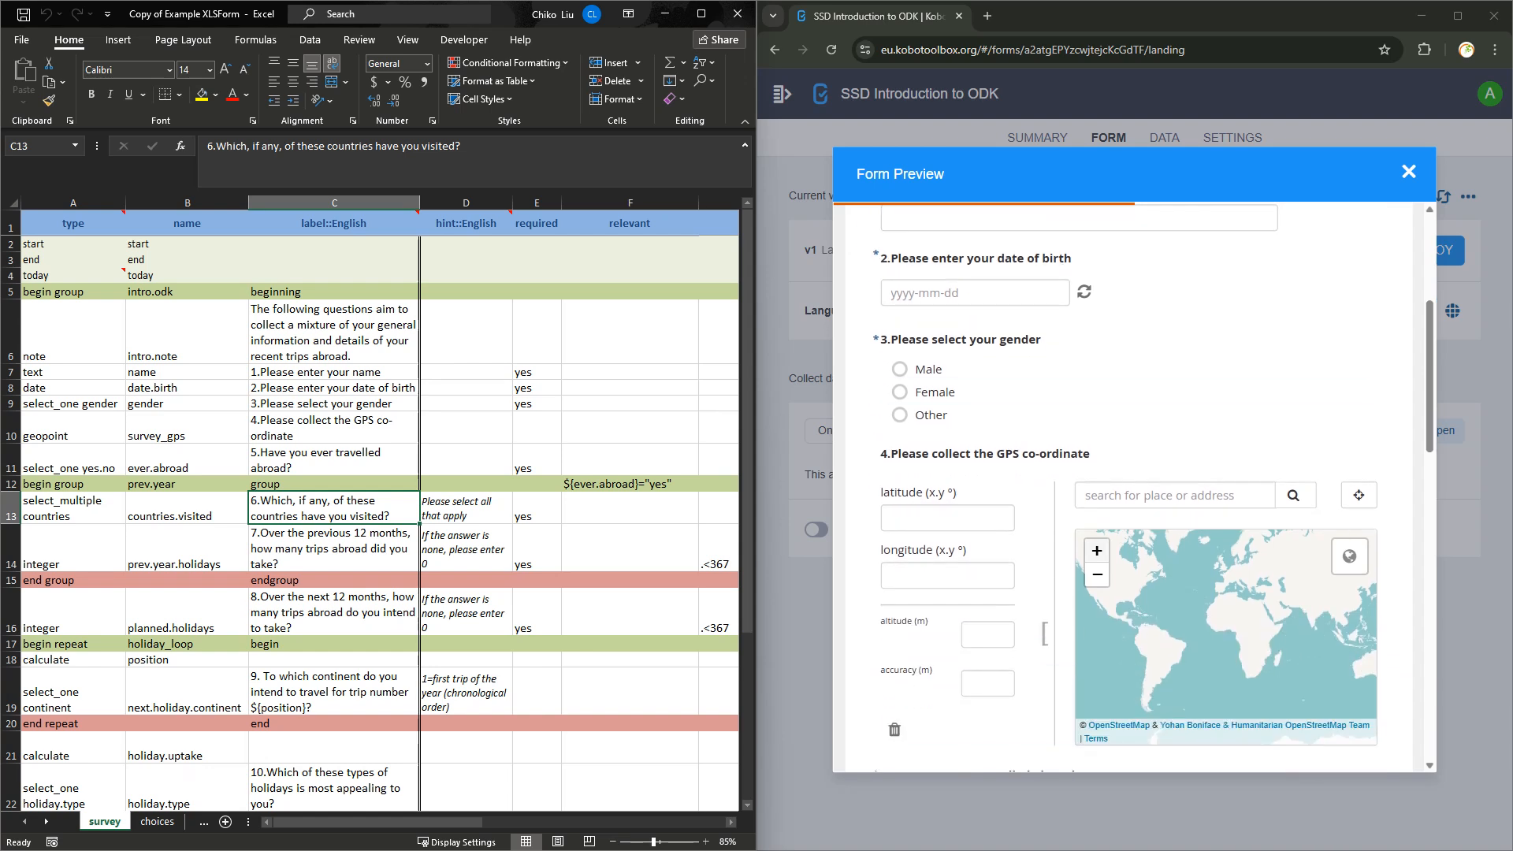
{"action": "scroll", "coordinate": [1225, 630], "scroll_direction": "down", "scroll_amount": 1}
{"action": "scroll", "coordinate": [1225, 631], "scroll_direction": "up", "scroll_amount": 1}
{"action": "scroll", "coordinate": [862, 617], "scroll_direction": "down", "scroll_amount": 3}
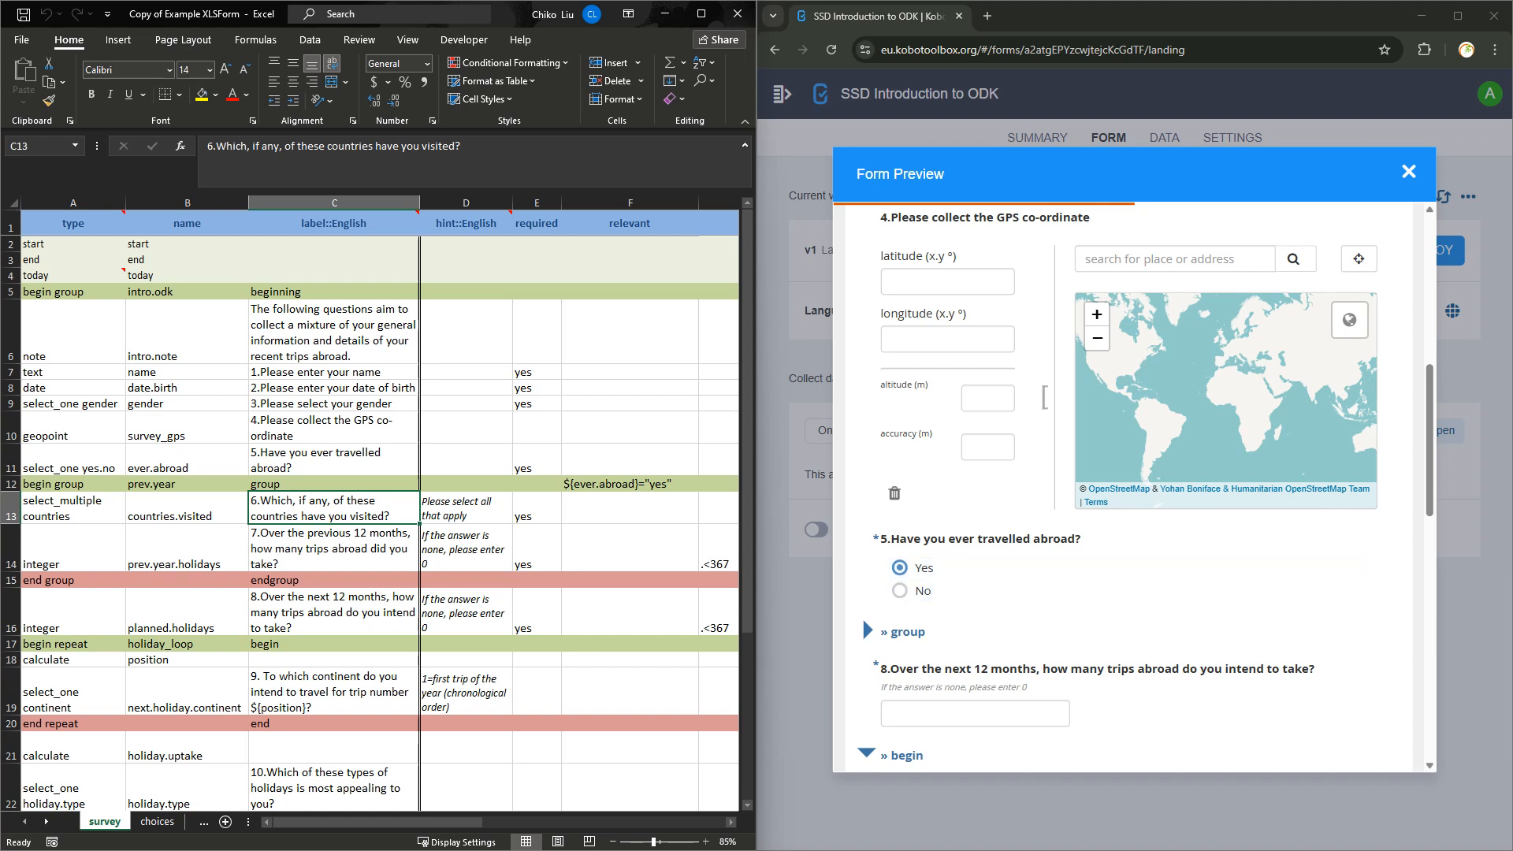
Highlight the 'Have you ever travelled abroad' question and the question 8 label.
{"action": "left_click_drag", "start_coordinate": [891, 539], "coordinate": [1074, 539]}
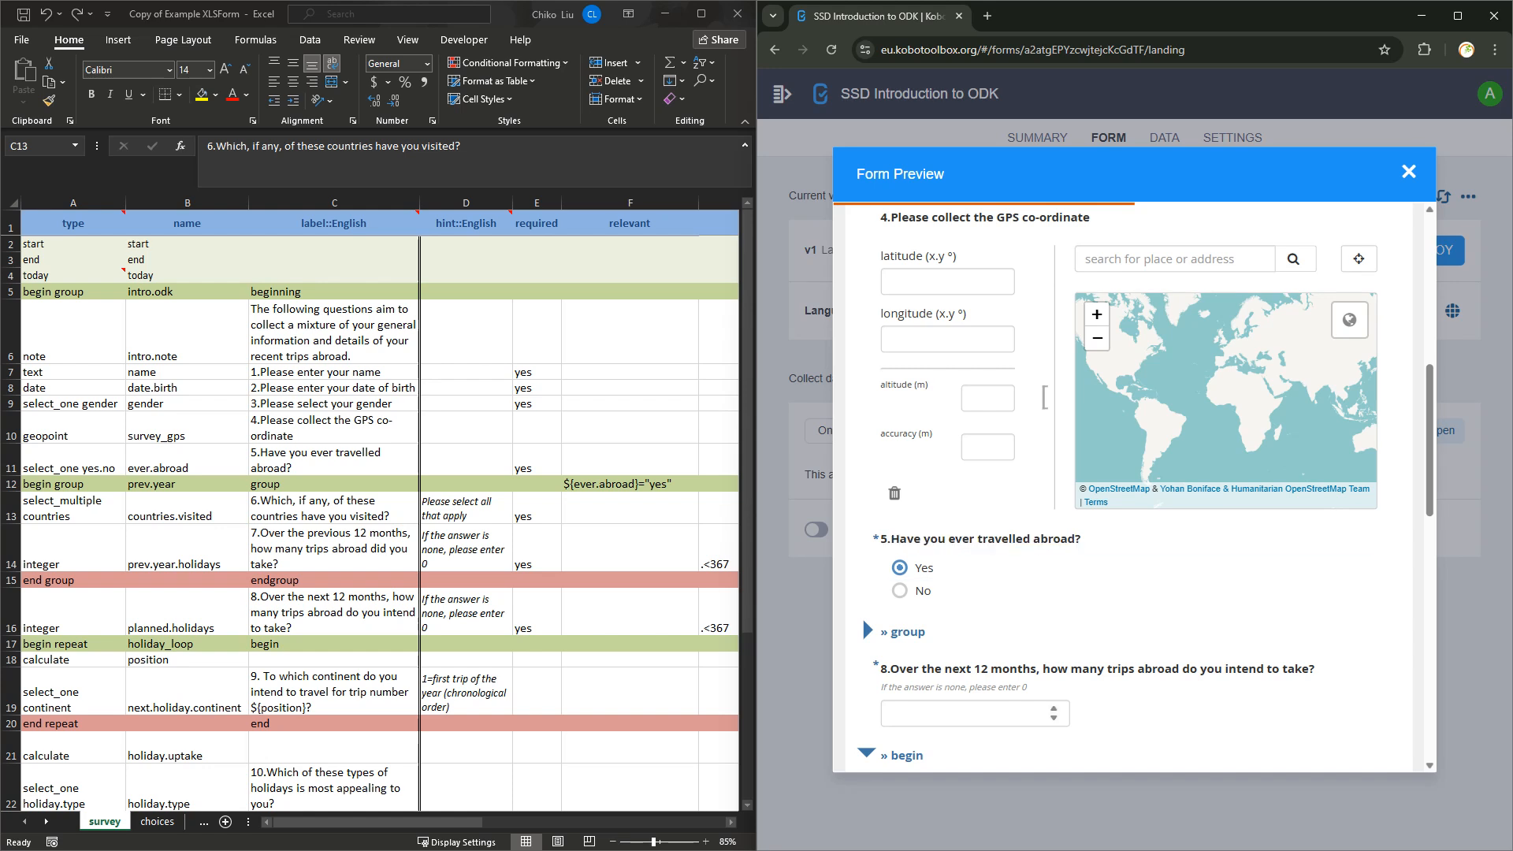
{"action": "left_click_drag", "start_coordinate": [891, 668], "coordinate": [1315, 668]}
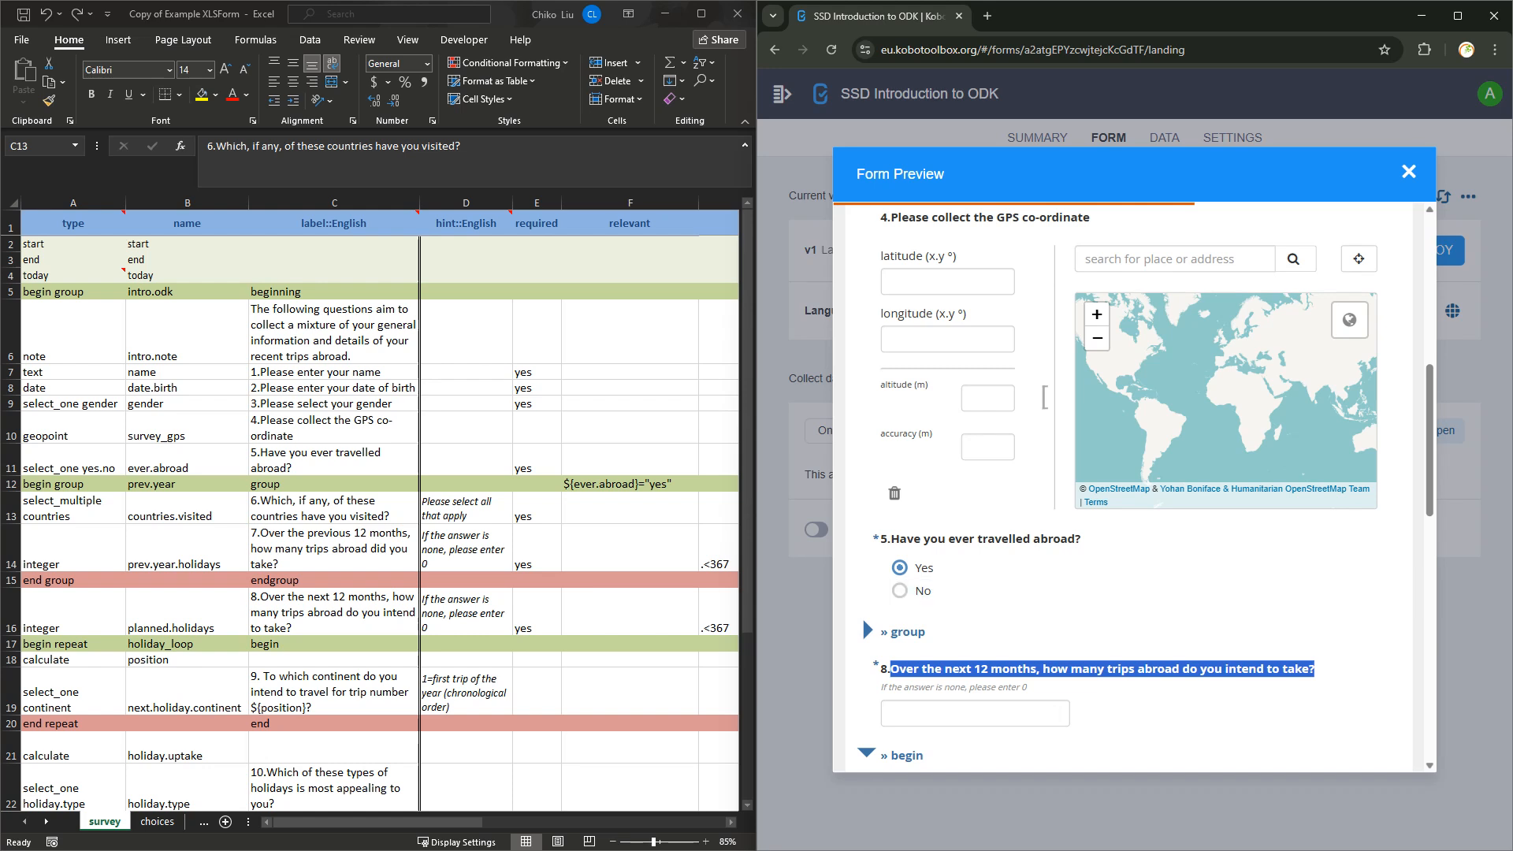
{"action": "scroll", "coordinate": [862, 616], "scroll_direction": "down", "scroll_amount": 2}
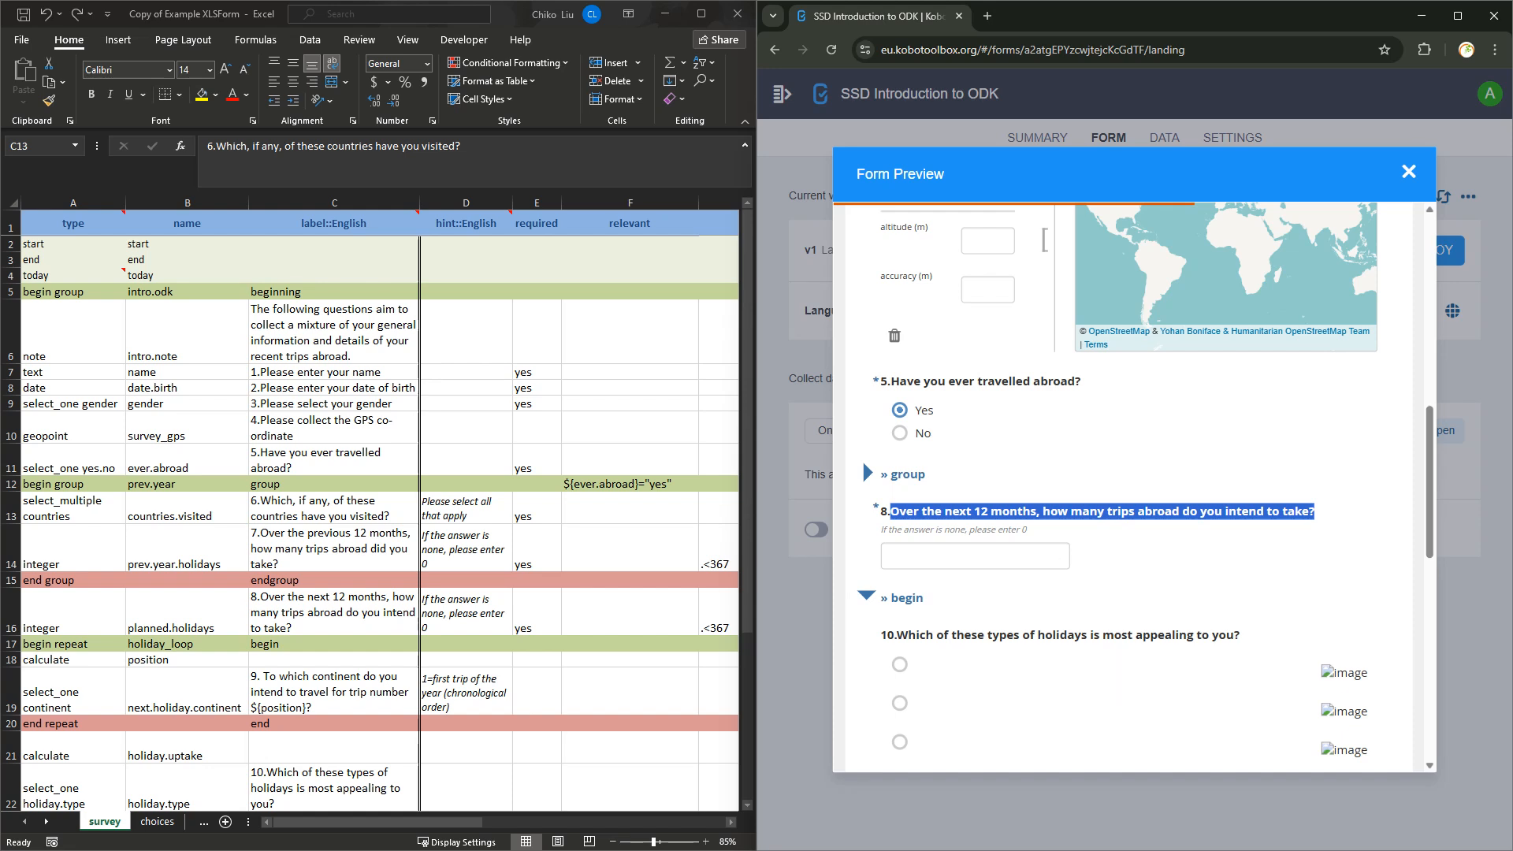
Expand and collapse the group to reveal the countries question, check the hint::English note, and close the preview.
{"action": "left_click", "coordinate": [867, 471]}
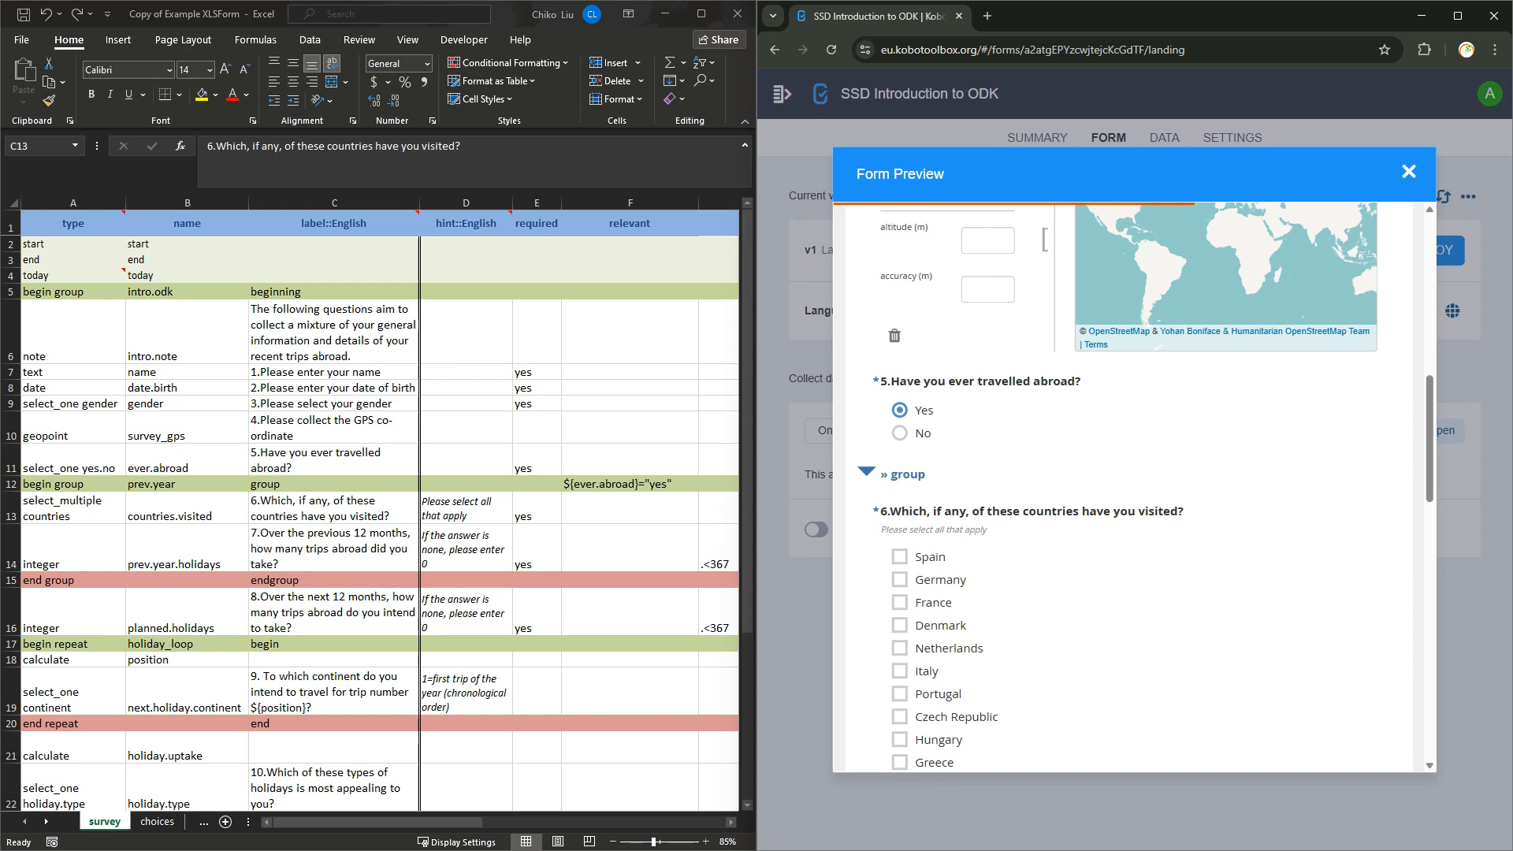
{"action": "left_click", "coordinate": [867, 471]}
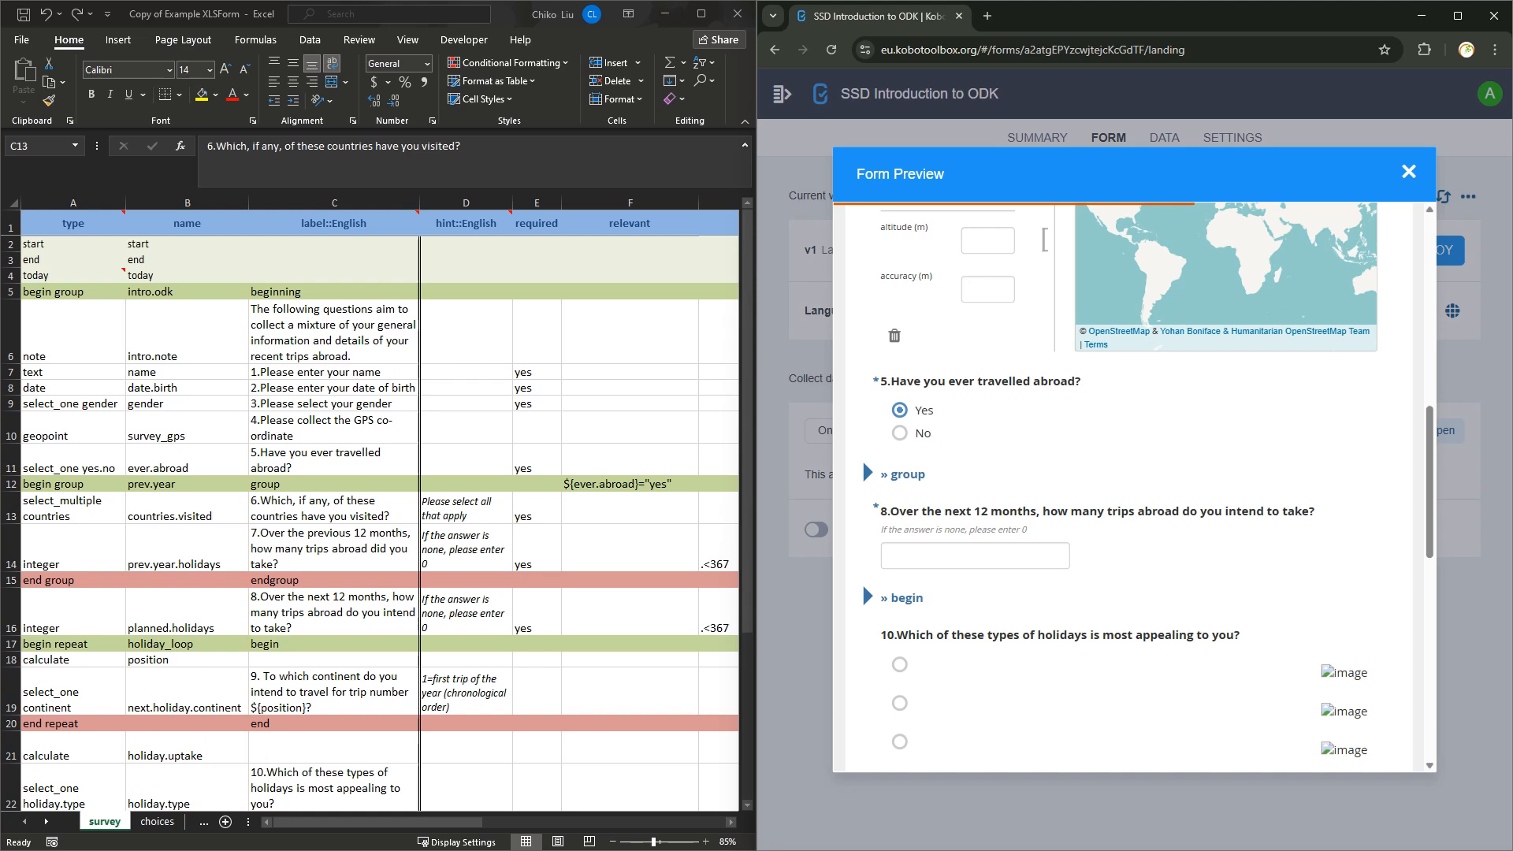
{"action": "left_click", "coordinate": [466, 224]}
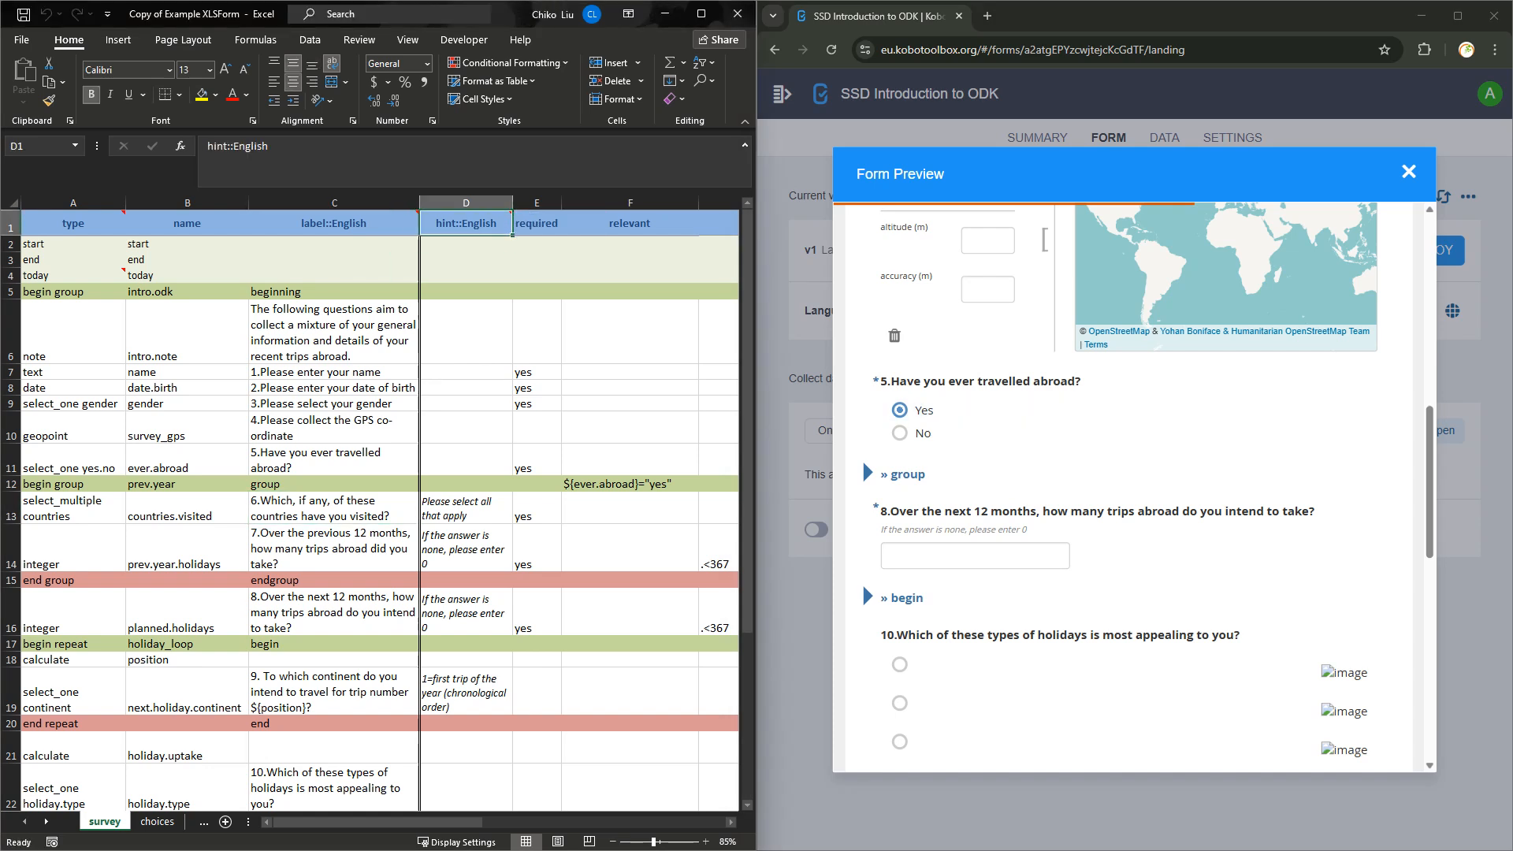
{"action": "left_click", "coordinate": [1408, 172]}
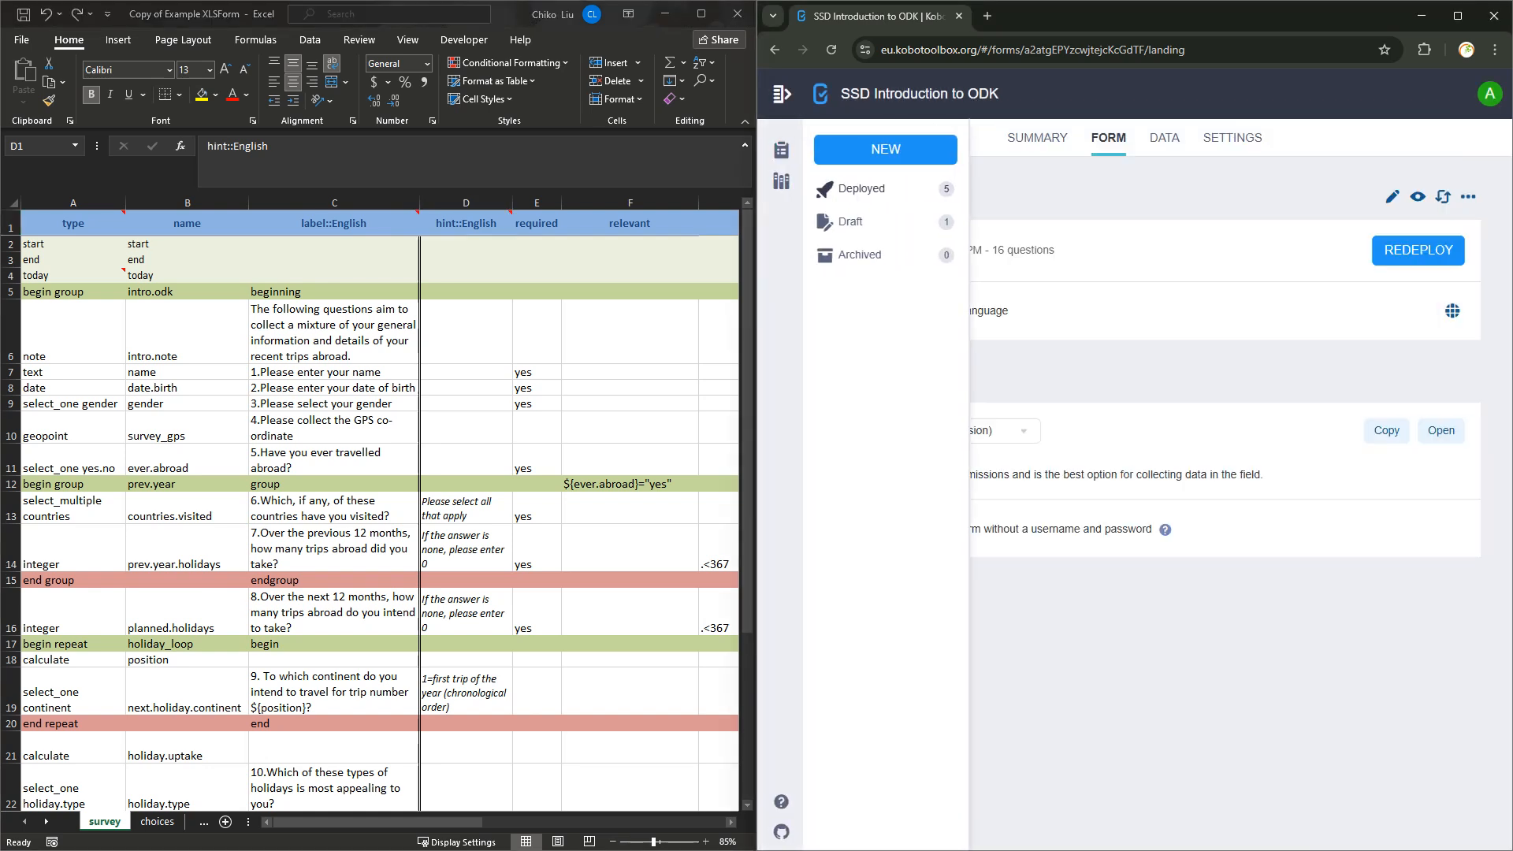
Browse the deployed projects and open the Azyten IT test Project's data table in a maximized browser.
{"action": "left_click", "coordinate": [861, 189]}
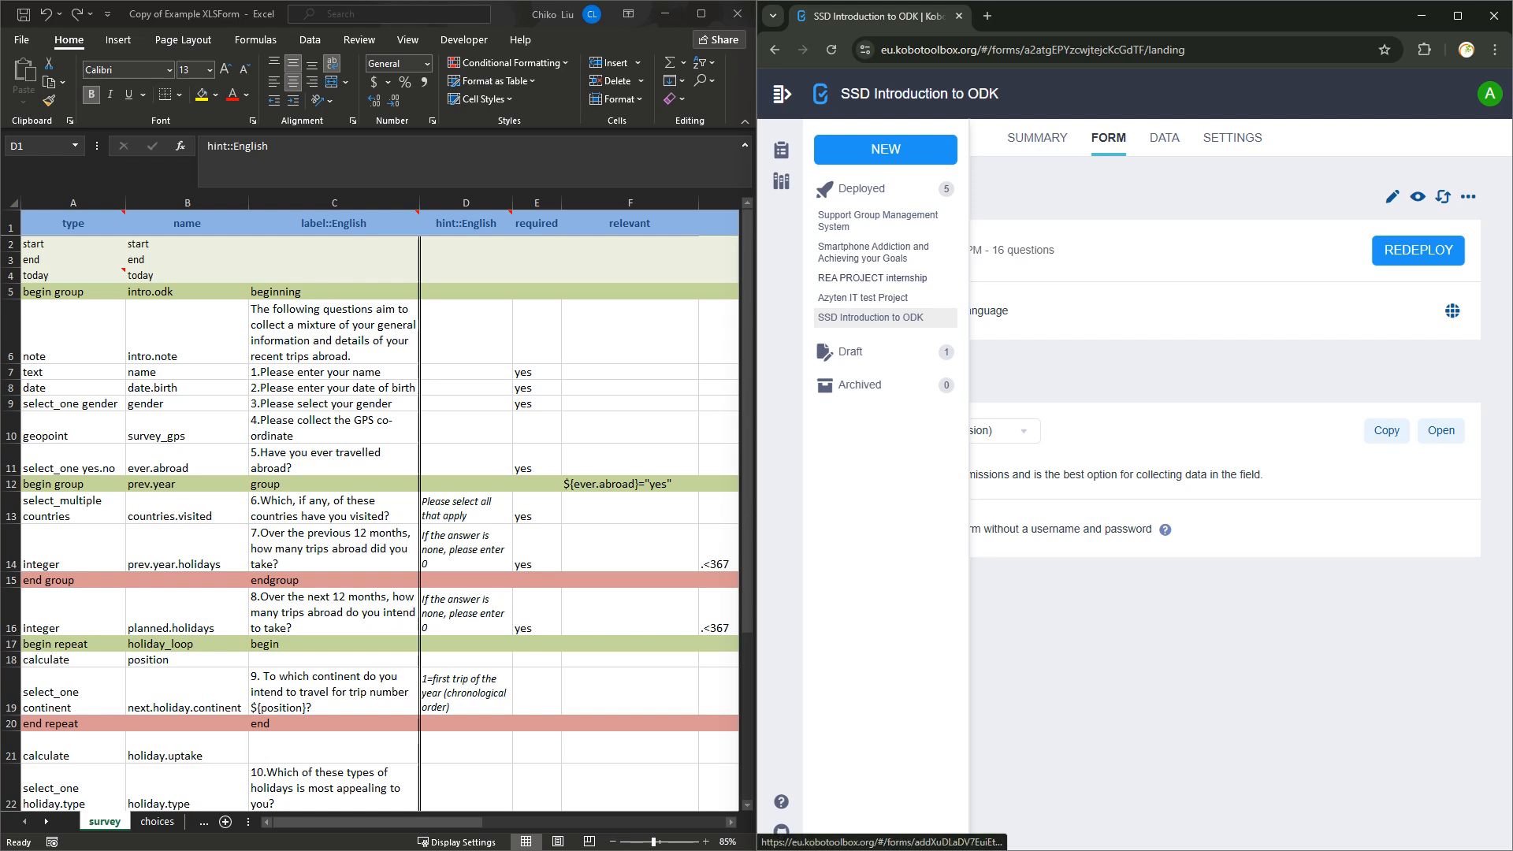
{"action": "left_click", "coordinate": [873, 252]}
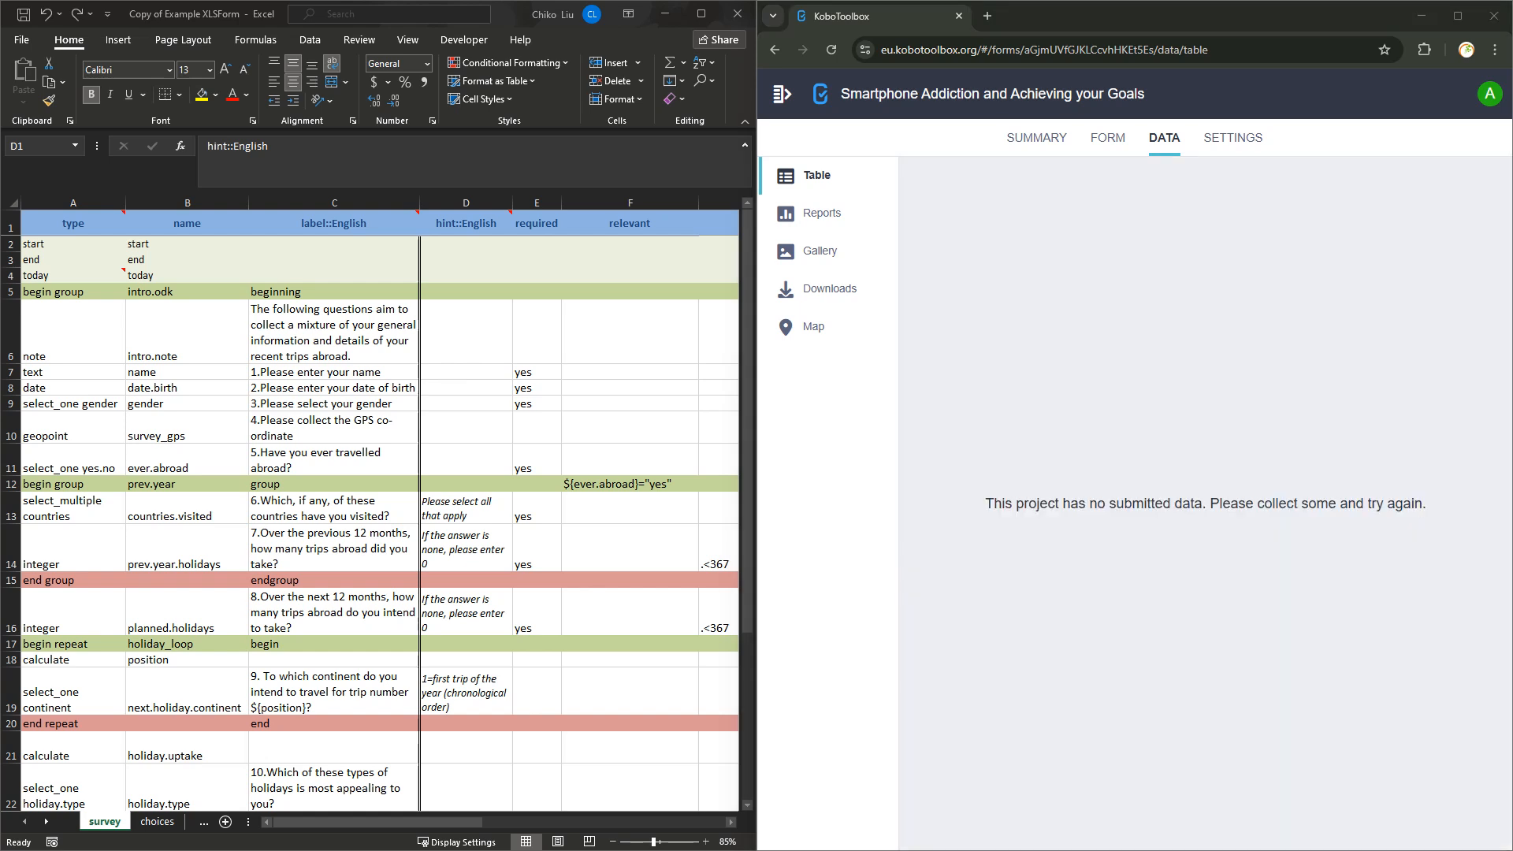
{"action": "left_click", "coordinate": [781, 93]}
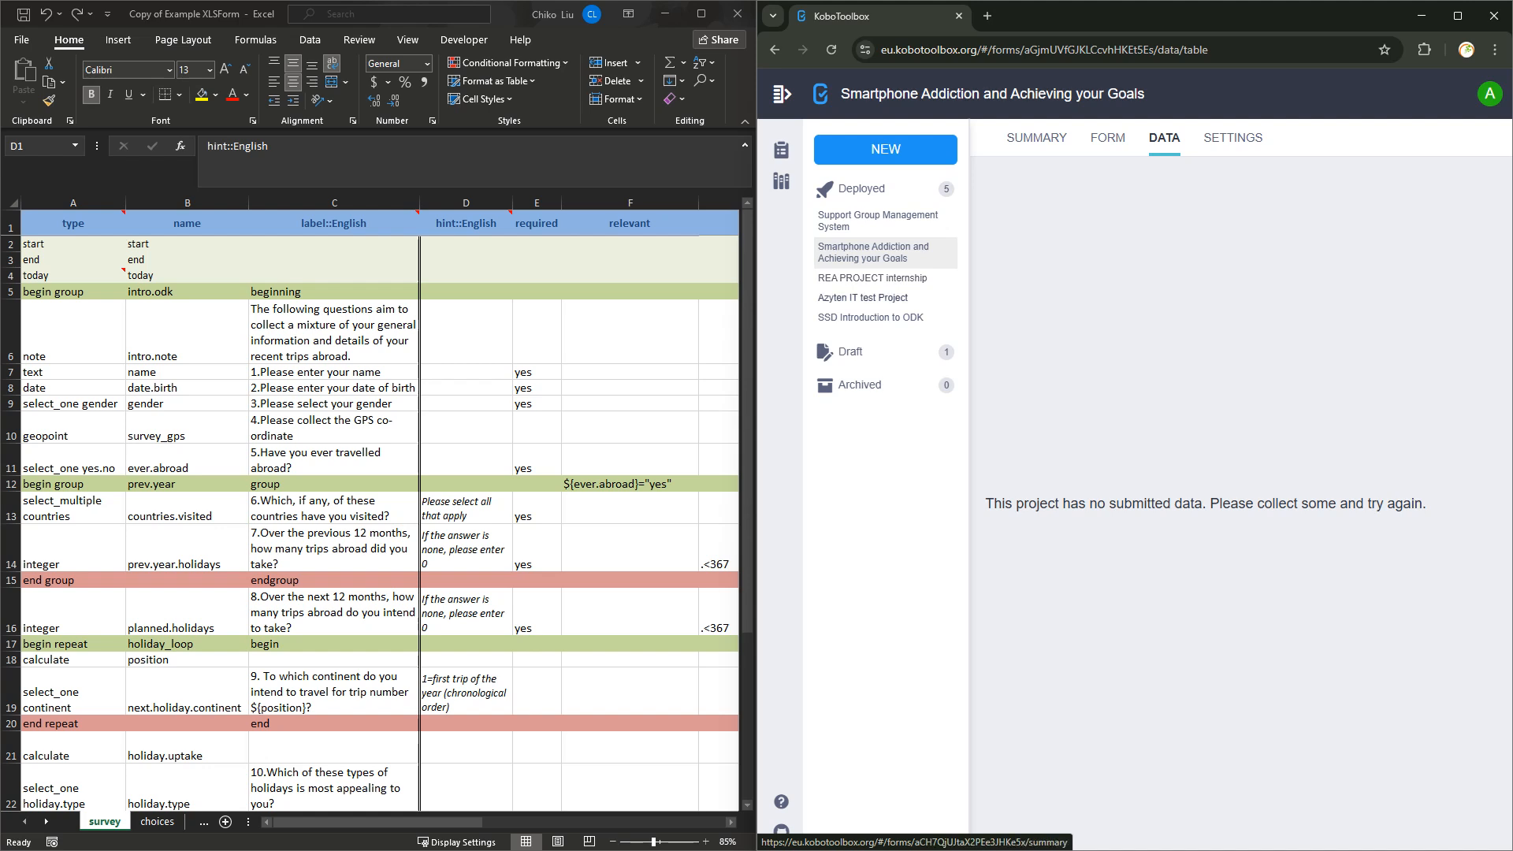
{"action": "left_click", "coordinate": [862, 297]}
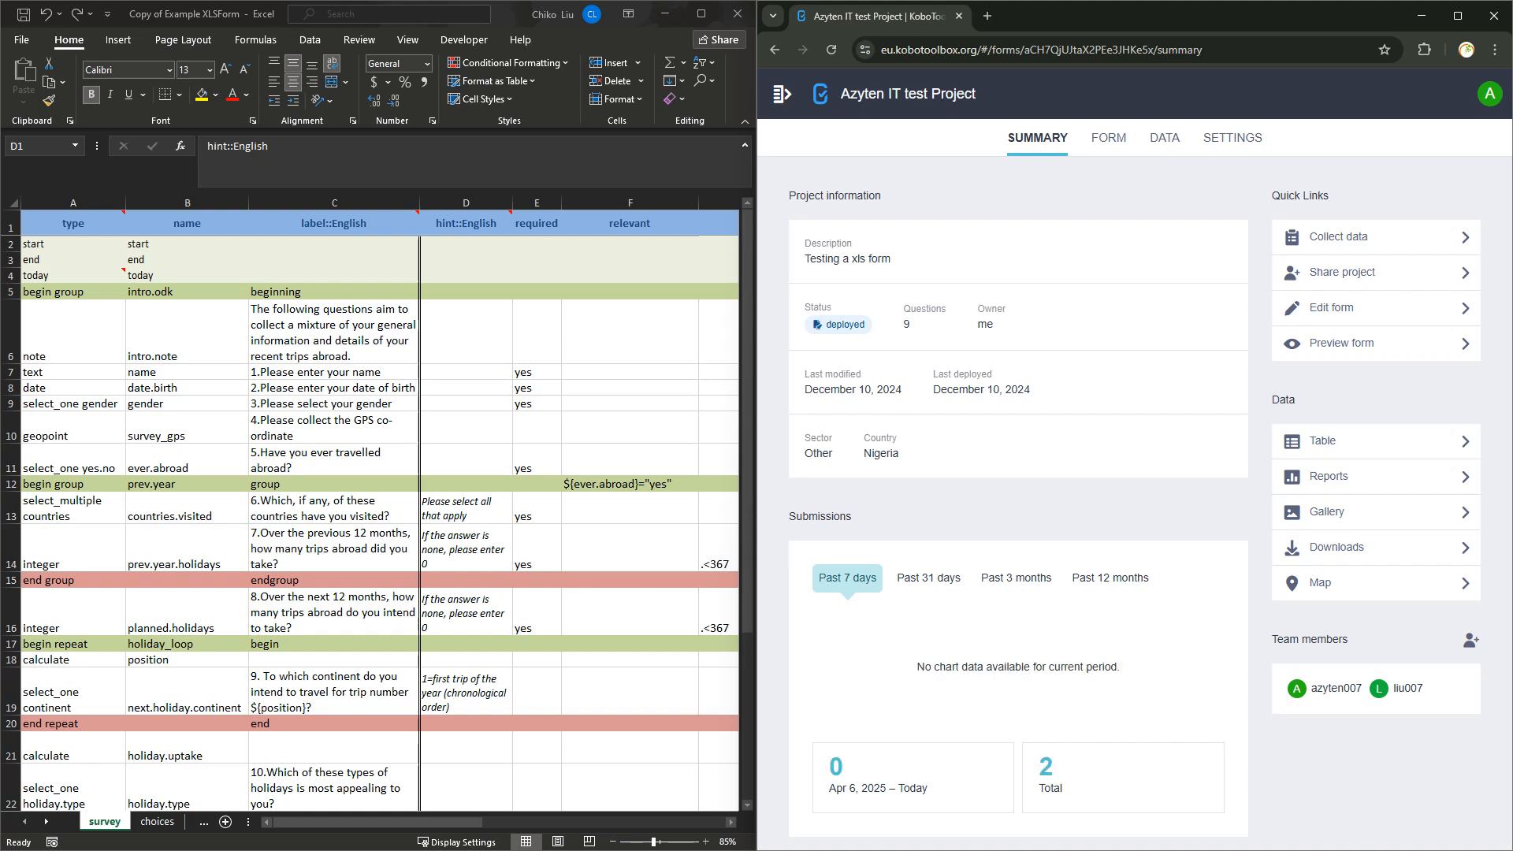
{"action": "left_click", "coordinate": [1165, 137]}
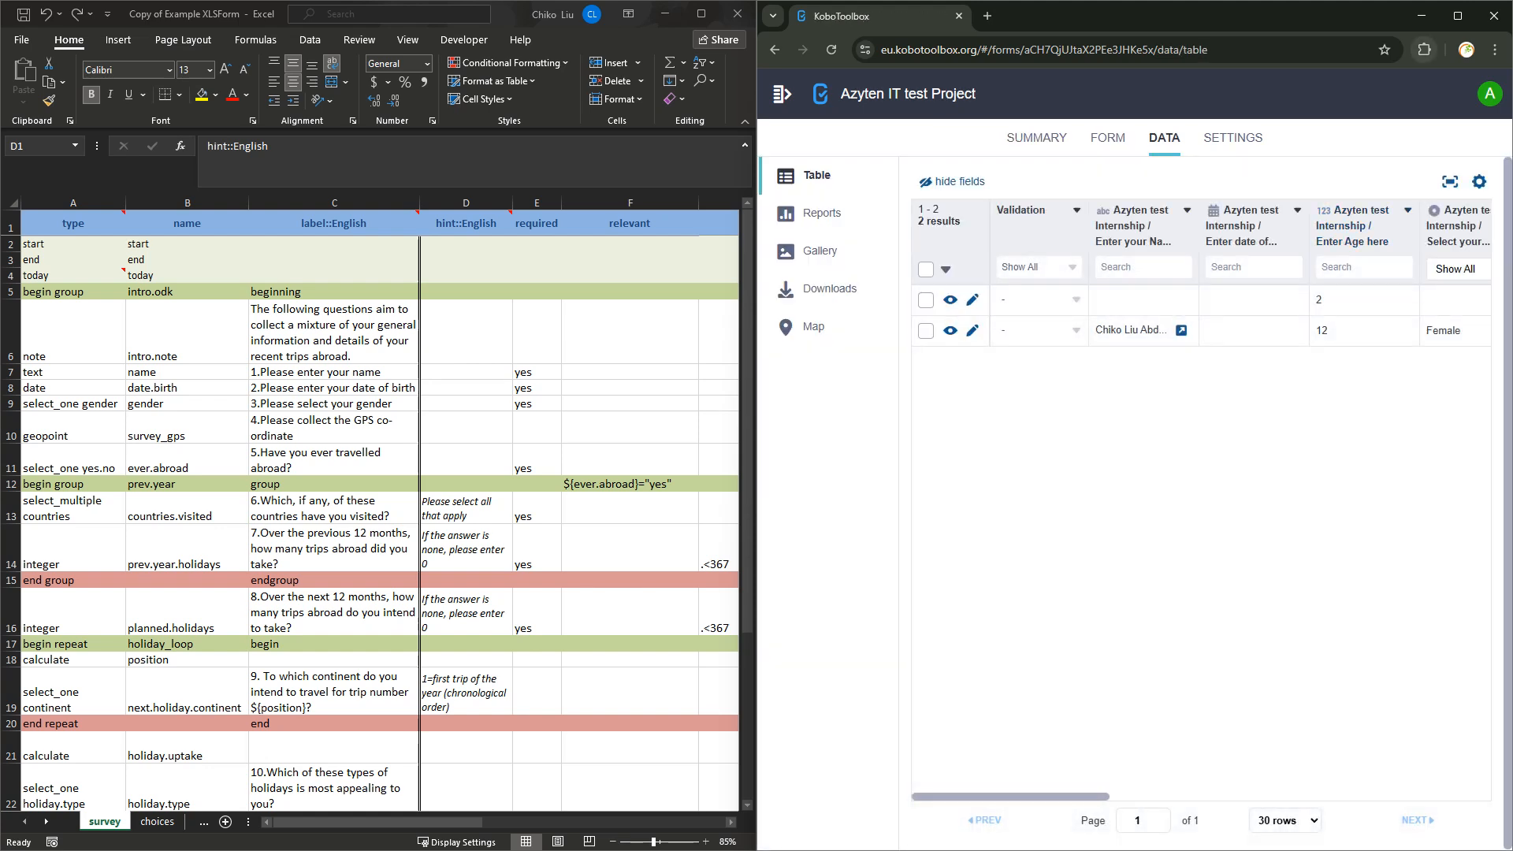
{"action": "left_click", "coordinate": [1457, 16]}
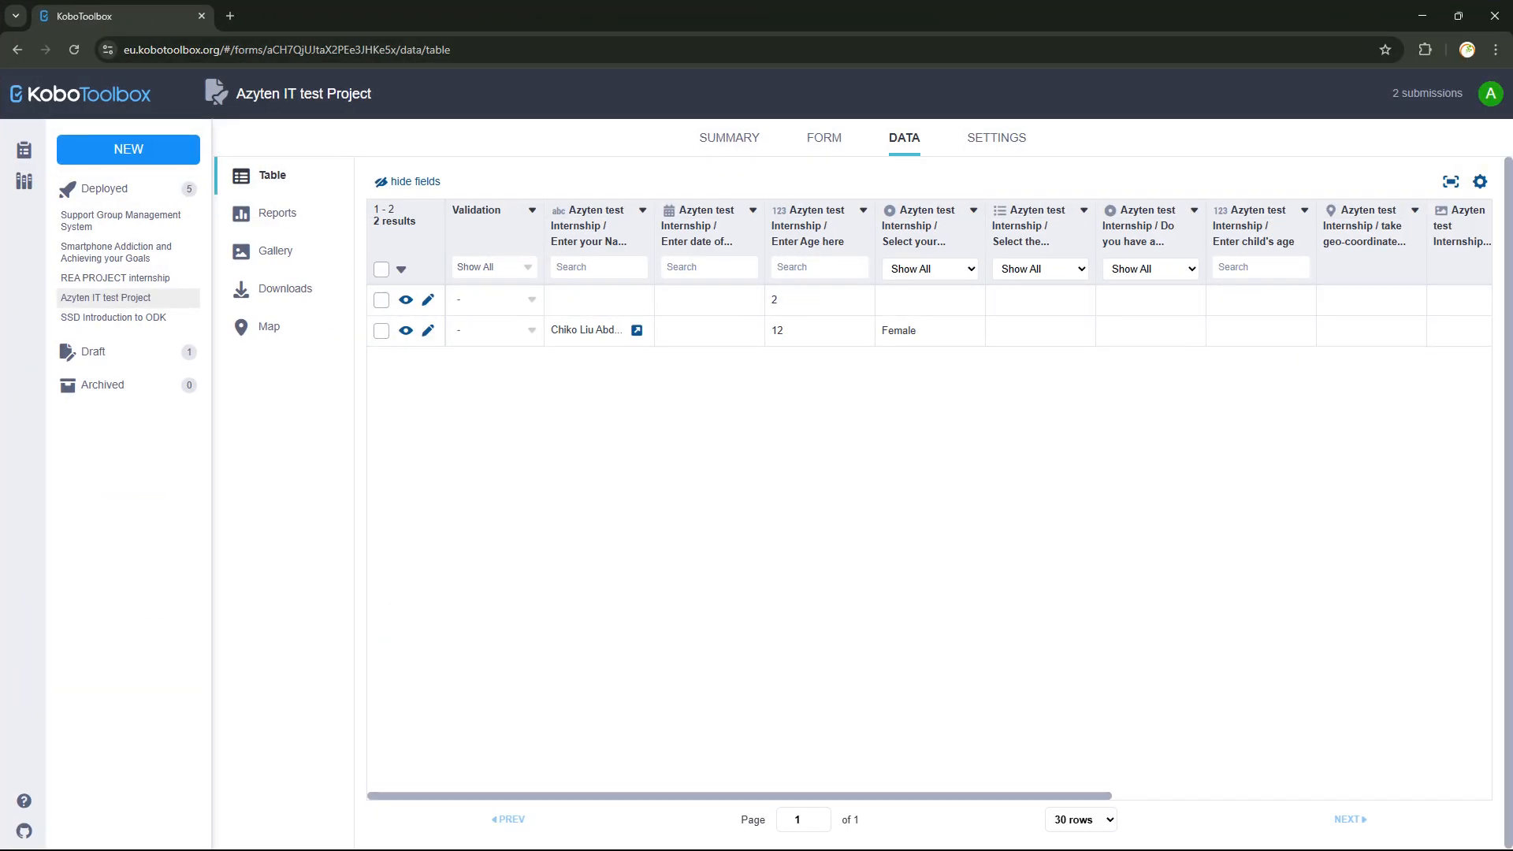
Scroll across the table's 2 submissions, then switch to the REA PROJECT internship project.
{"action": "scroll", "coordinate": [930, 502], "scroll_direction": "right", "scroll_amount": 7}
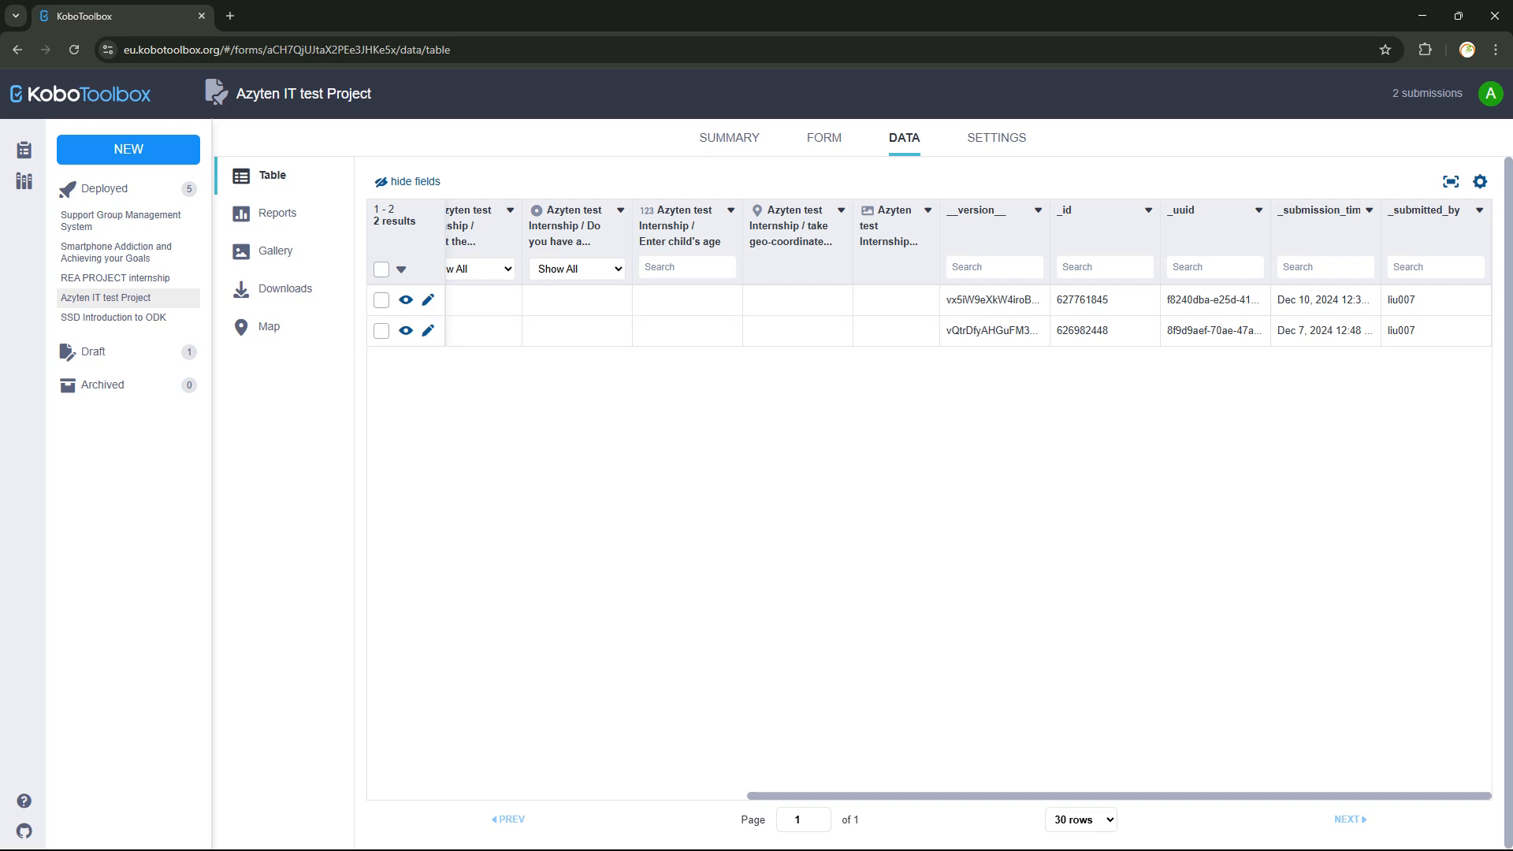
{"action": "scroll", "coordinate": [930, 502], "scroll_direction": "left", "scroll_amount": 7}
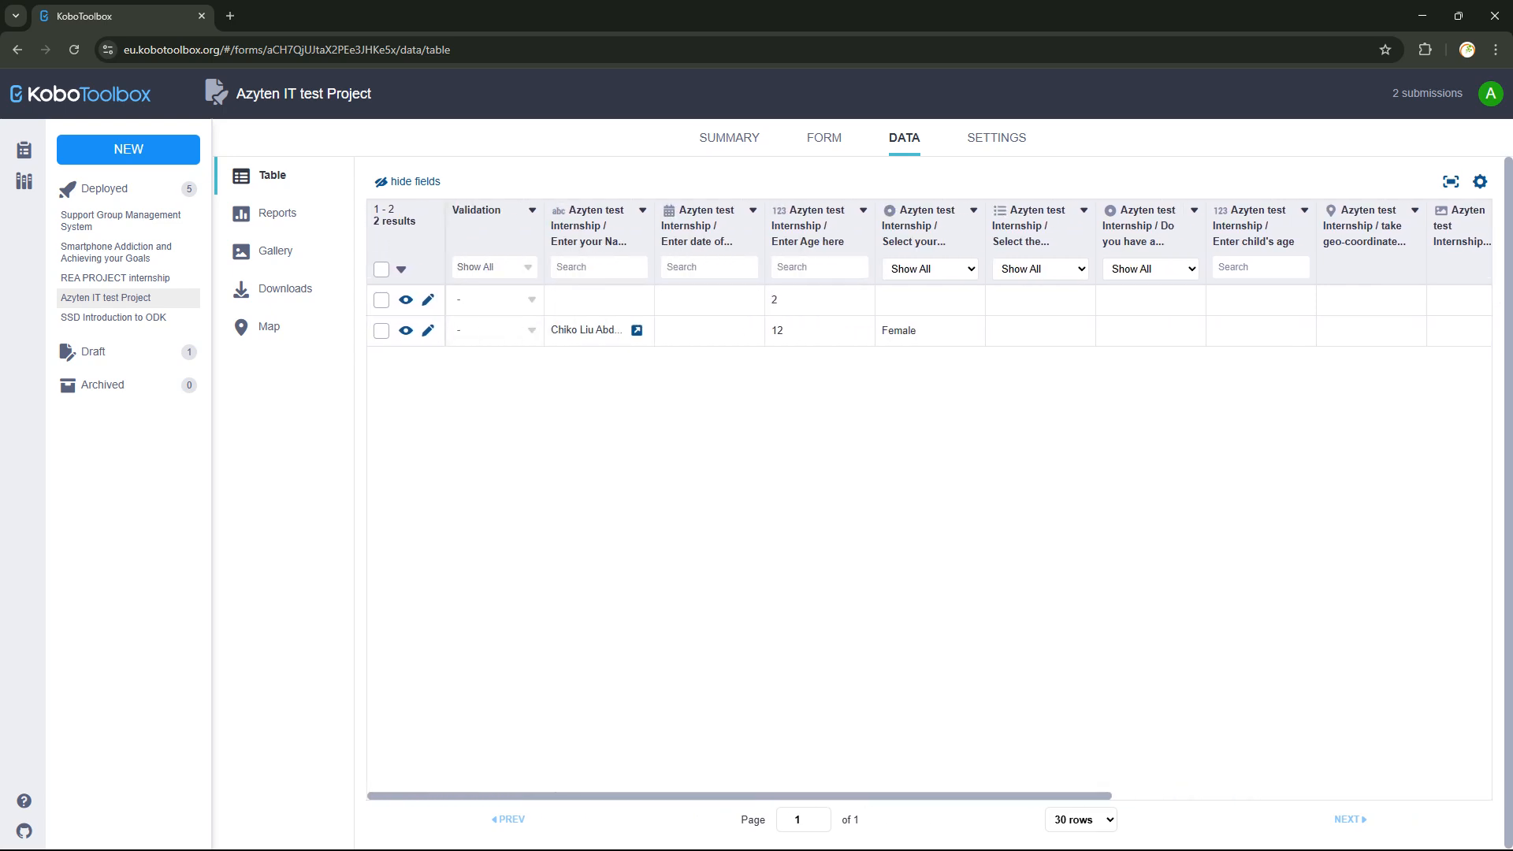
{"action": "scroll", "coordinate": [929, 502], "scroll_direction": "right", "scroll_amount": 3}
{"action": "scroll", "coordinate": [930, 502], "scroll_direction": "left", "scroll_amount": 3}
{"action": "scroll", "coordinate": [929, 502], "scroll_direction": "right", "scroll_amount": 1}
{"action": "scroll", "coordinate": [929, 502], "scroll_direction": "left", "scroll_amount": 1}
{"action": "scroll", "coordinate": [929, 502], "scroll_direction": "right", "scroll_amount": 7}
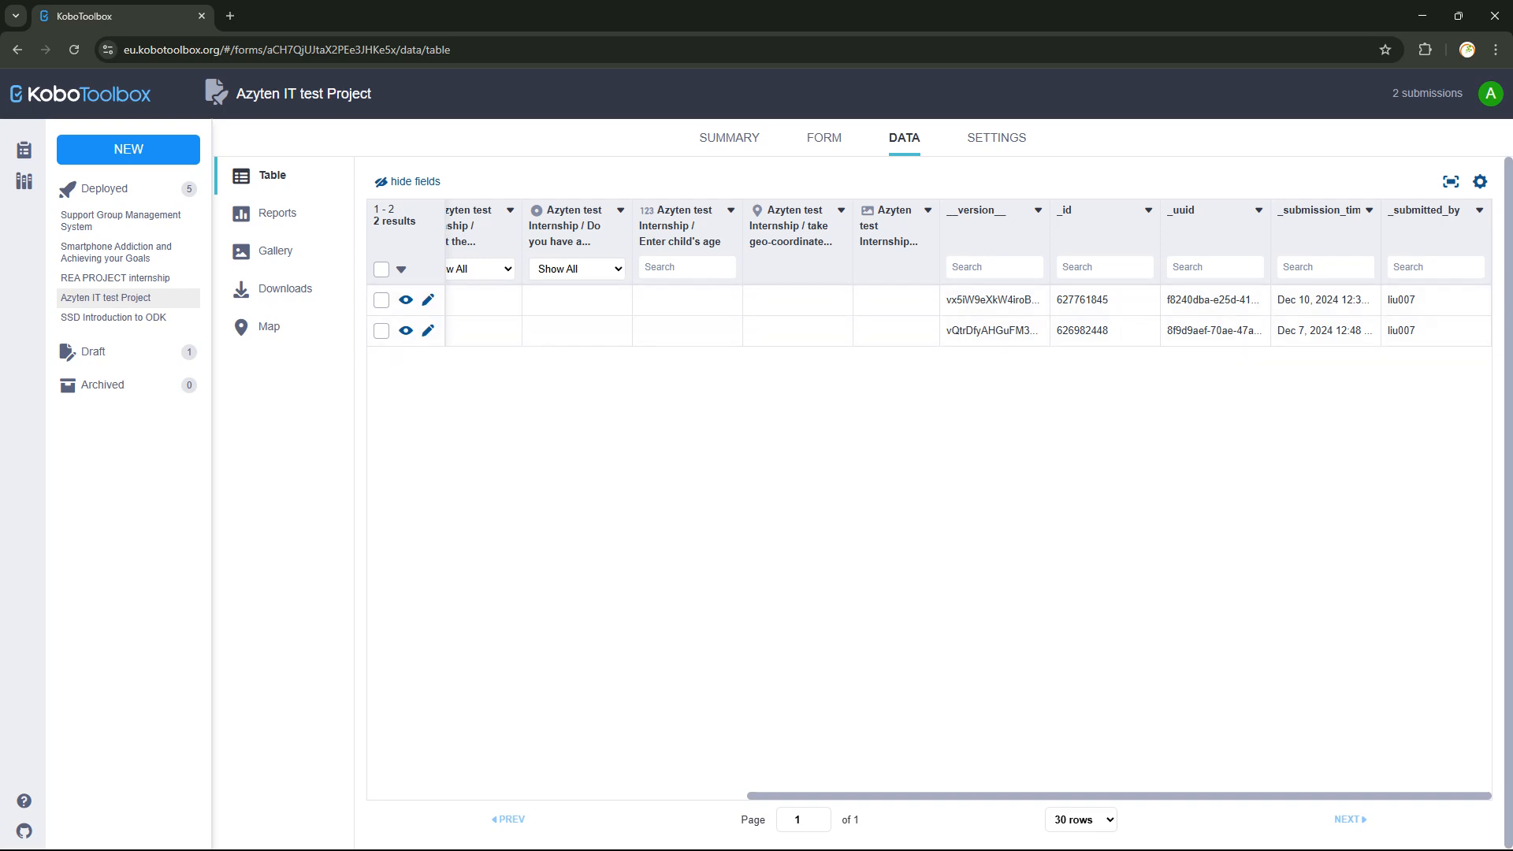
{"action": "scroll", "coordinate": [929, 501], "scroll_direction": "left", "scroll_amount": 10}
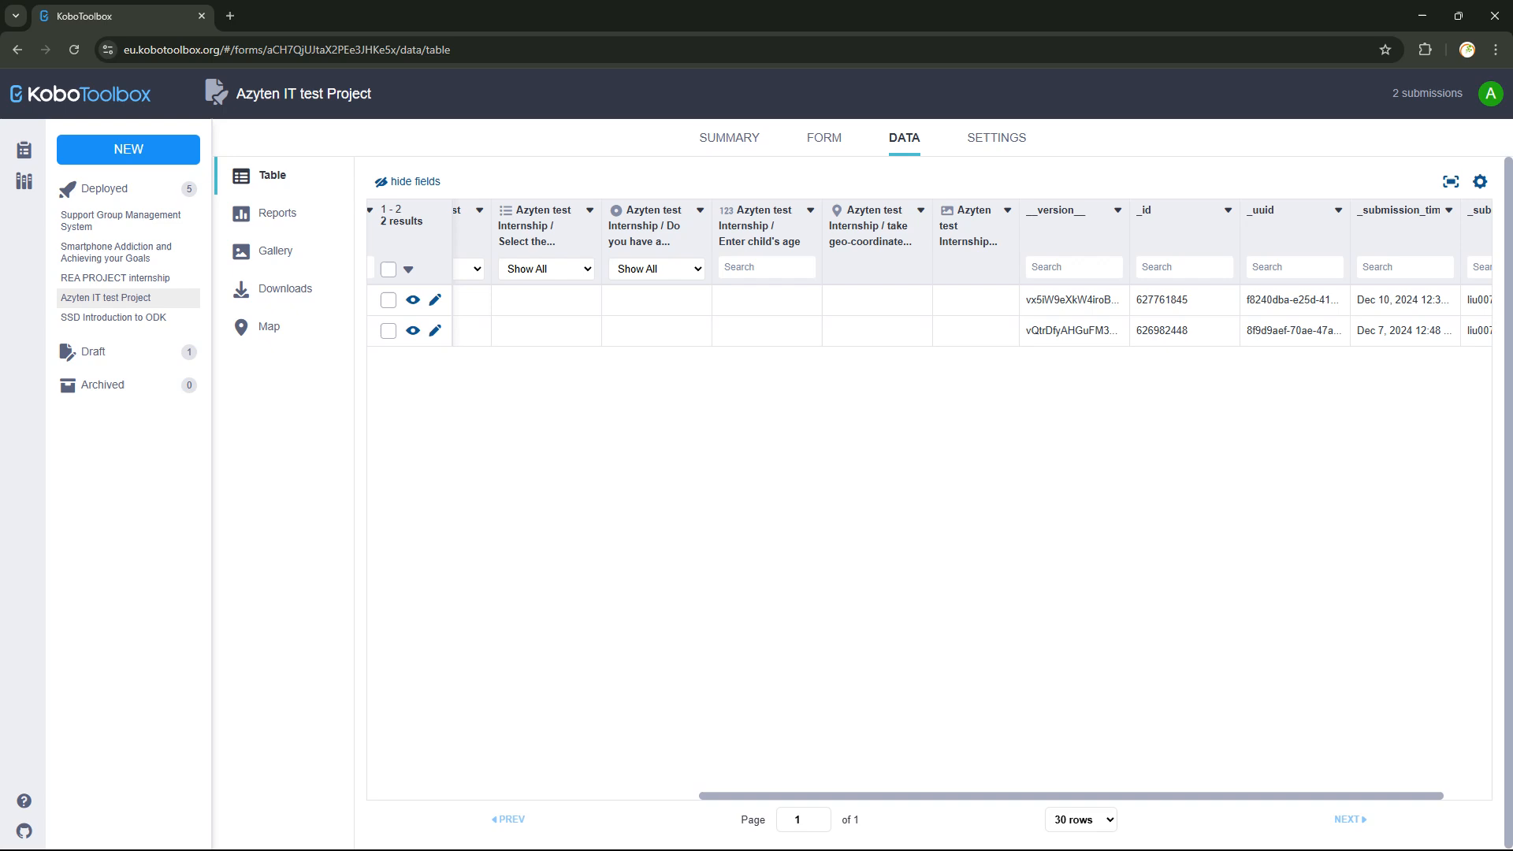
{"action": "scroll", "coordinate": [929, 501], "scroll_direction": "right", "scroll_amount": 6}
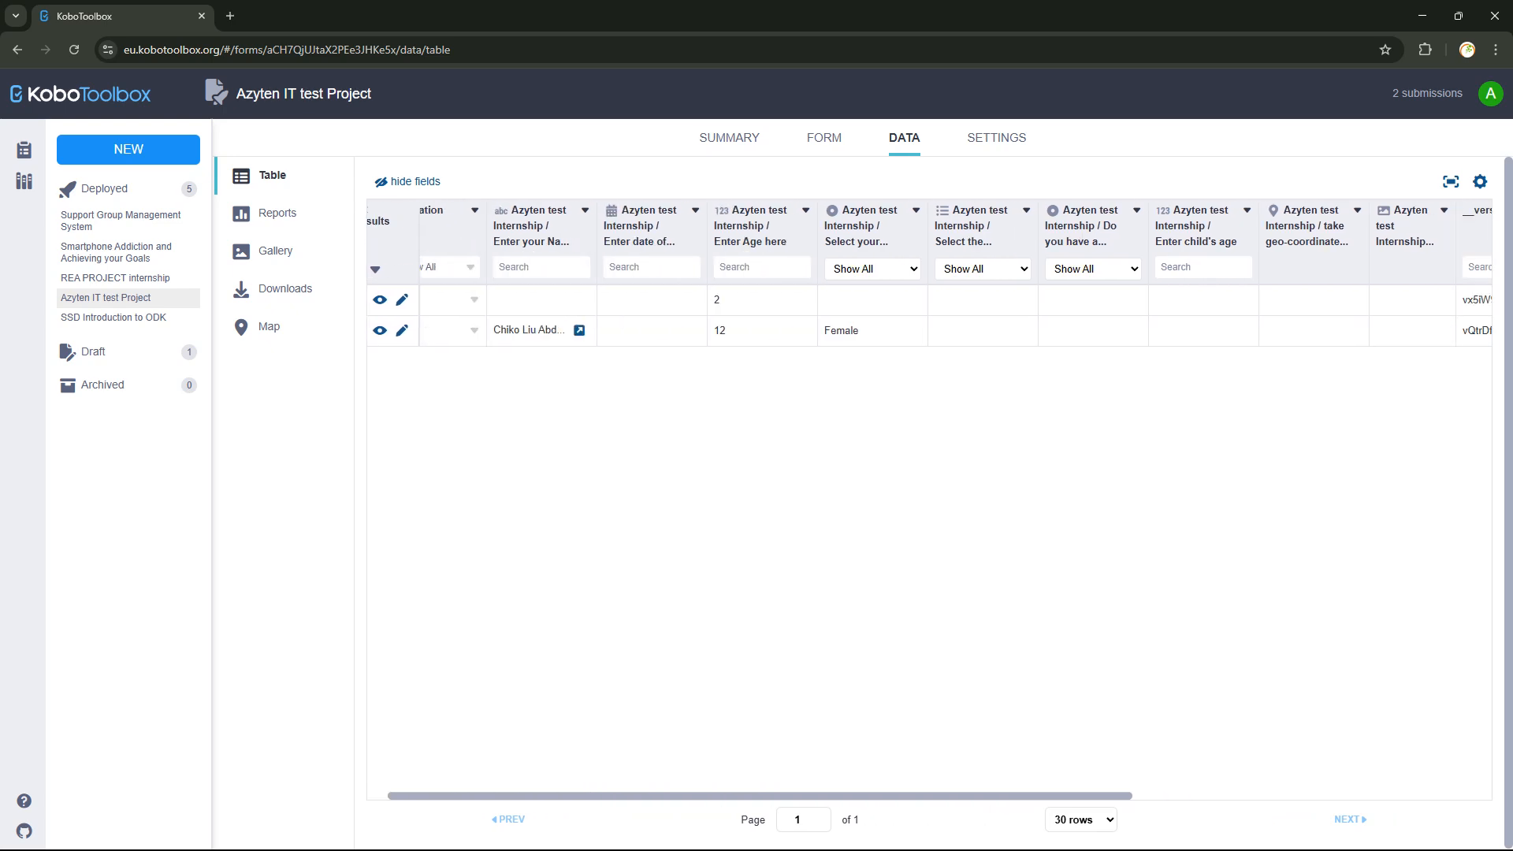
{"action": "scroll", "coordinate": [929, 501], "scroll_direction": "left", "scroll_amount": 3}
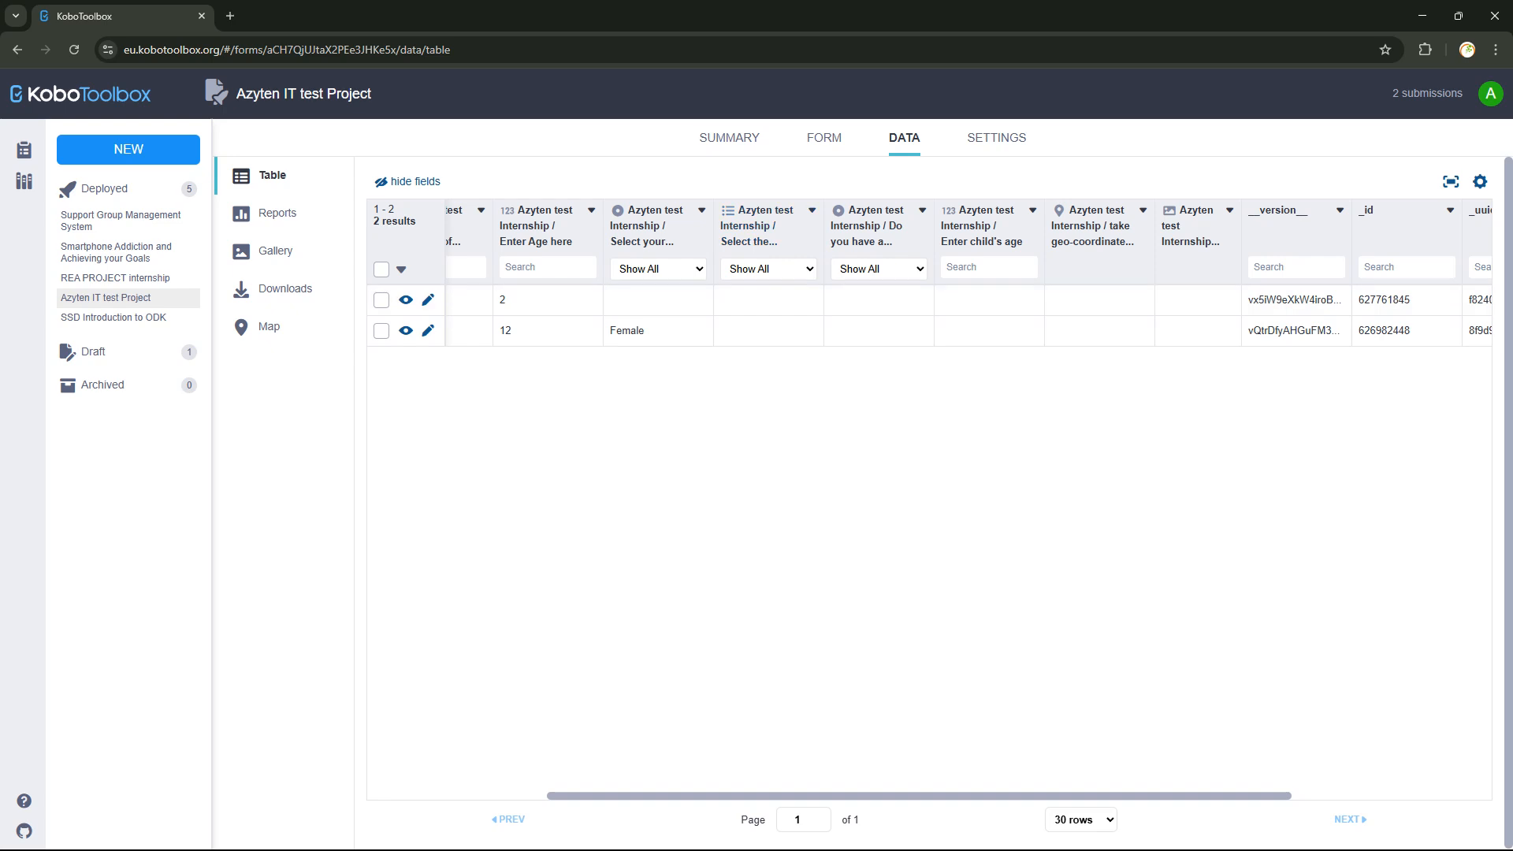
{"action": "scroll", "coordinate": [930, 501], "scroll_direction": "left", "scroll_amount": 5}
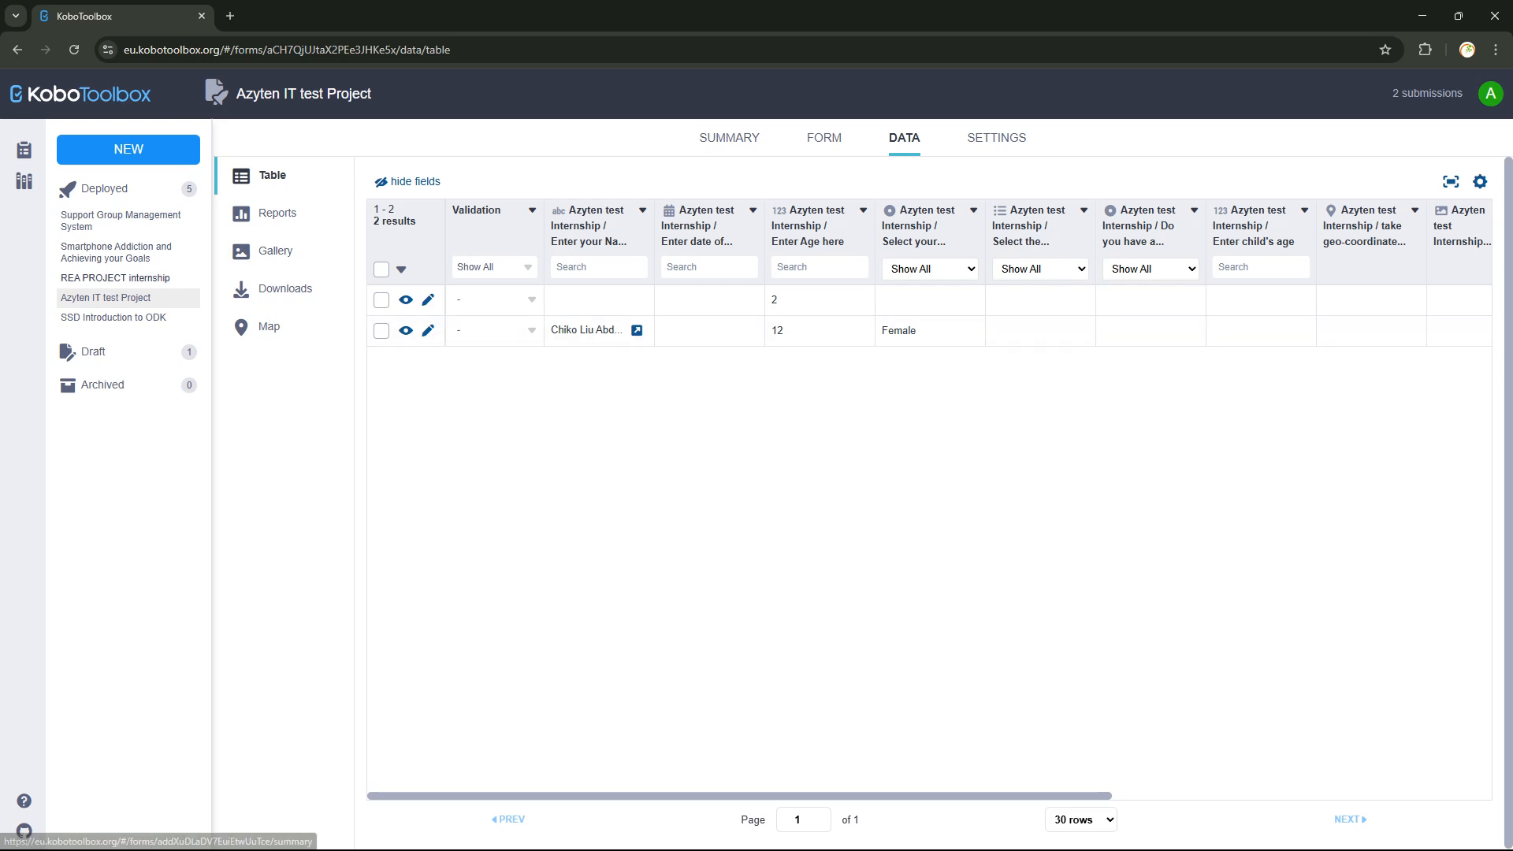
{"action": "left_click", "coordinate": [115, 278]}
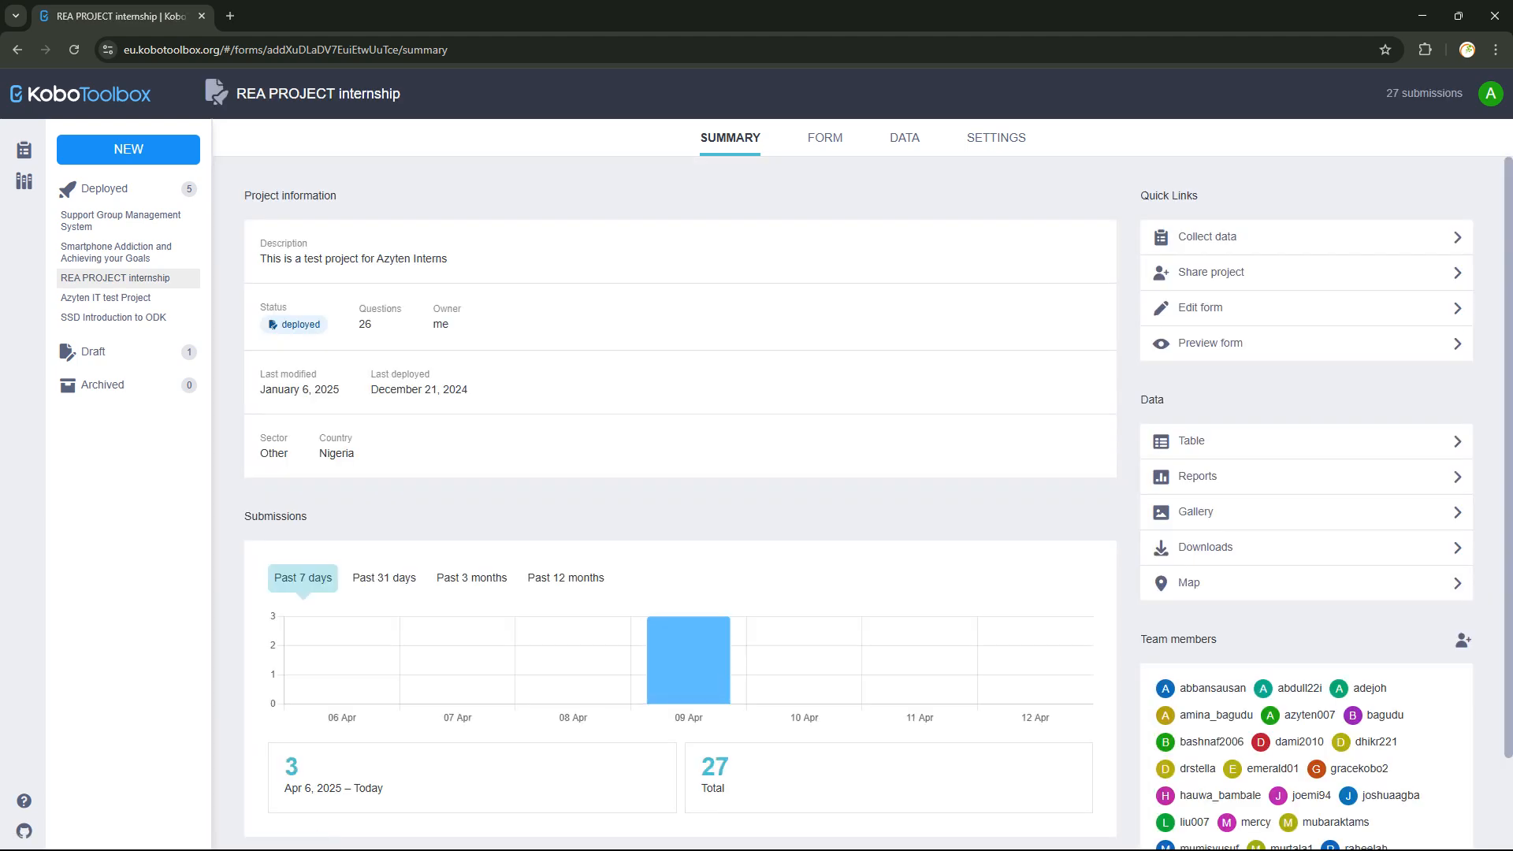
Open the REA PROJECT internship DATA table listing its 27 submissions.
{"action": "left_click", "coordinate": [905, 138]}
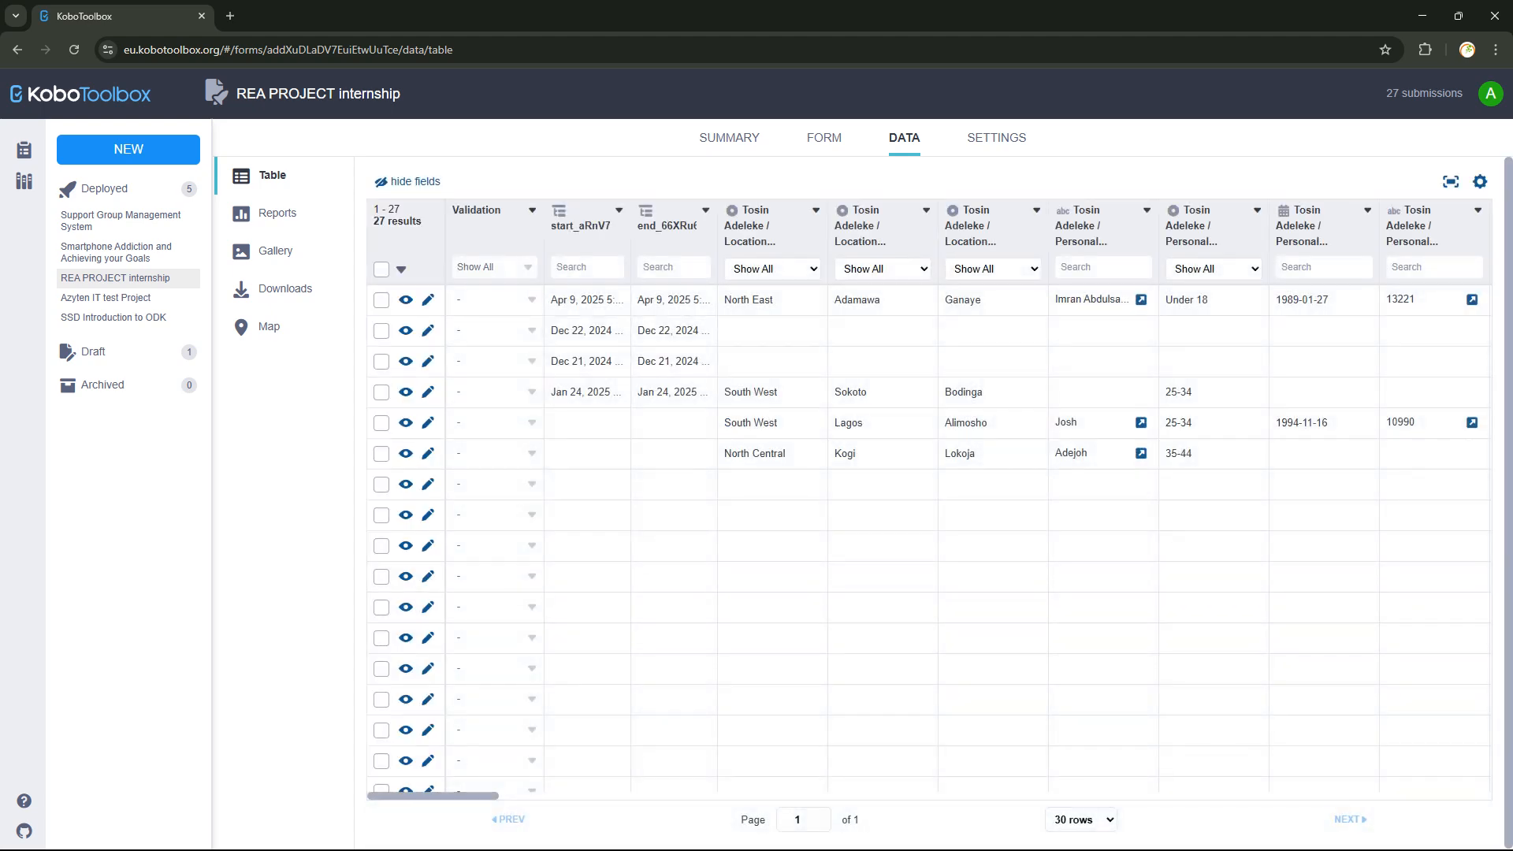
{"action": "double_click", "coordinate": [512, 820]}
{"action": "scroll", "coordinate": [929, 498], "scroll_direction": "right", "scroll_amount": 10}
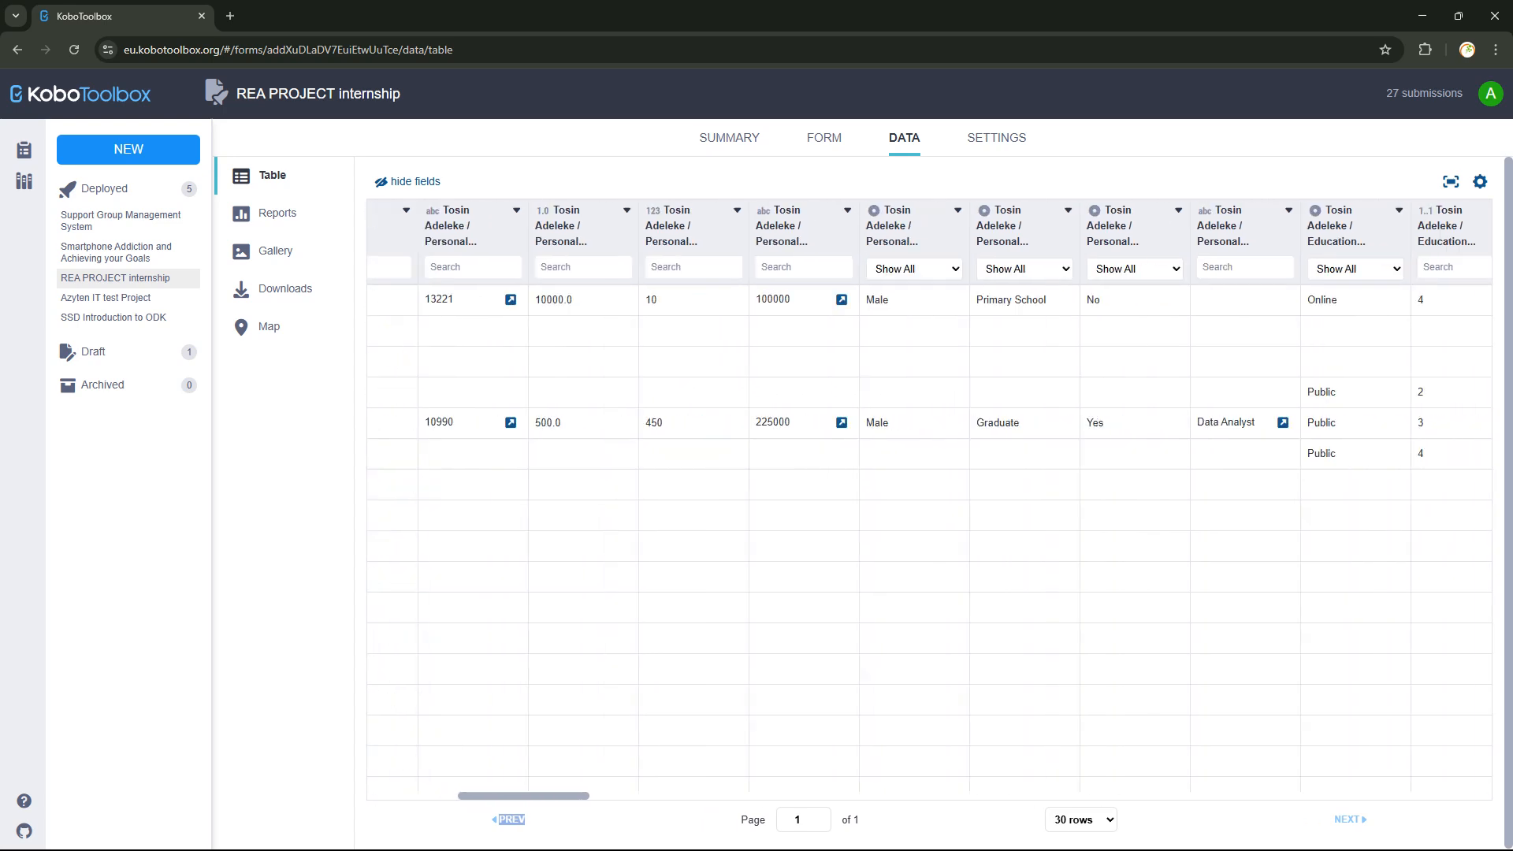
{"action": "scroll", "coordinate": [929, 499], "scroll_direction": "right", "scroll_amount": 5}
{"action": "scroll", "coordinate": [929, 499], "scroll_direction": "right", "scroll_amount": 8}
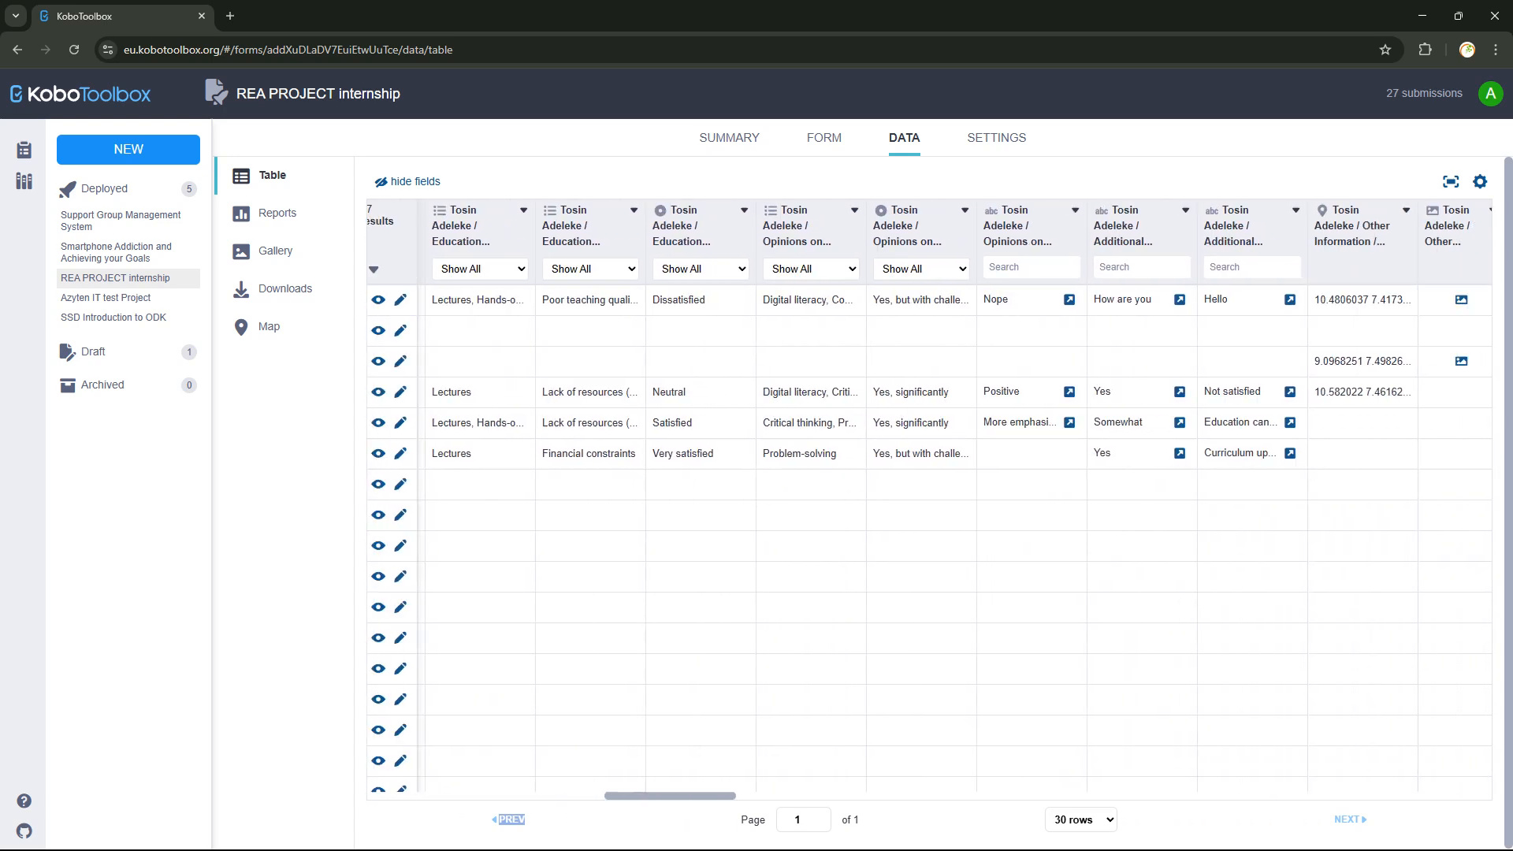
{"action": "scroll", "coordinate": [929, 499], "scroll_direction": "right", "scroll_amount": 8}
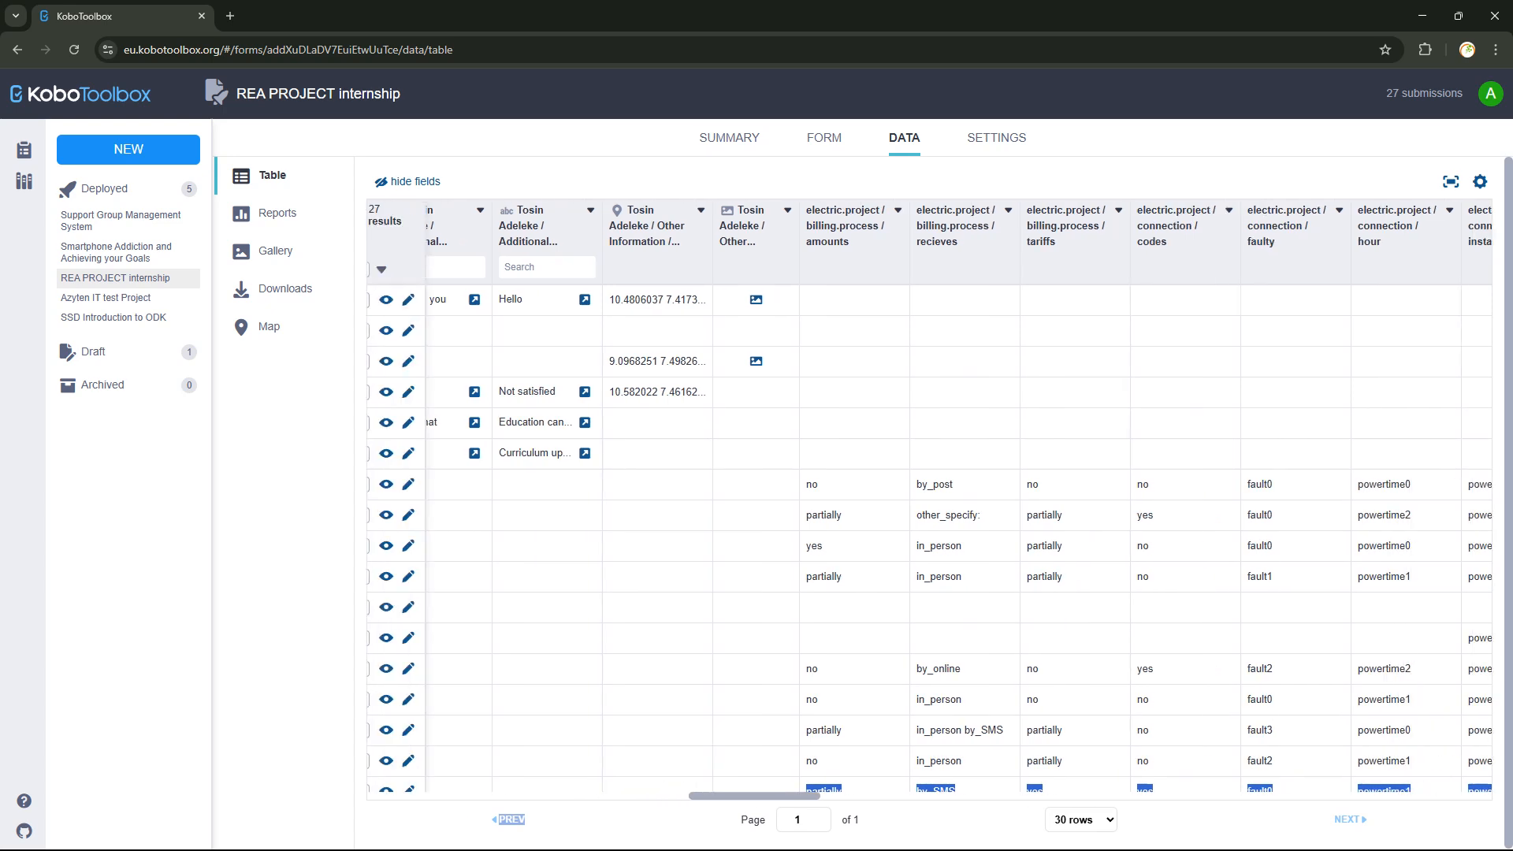
{"action": "scroll", "coordinate": [929, 499], "scroll_direction": "right", "scroll_amount": 6}
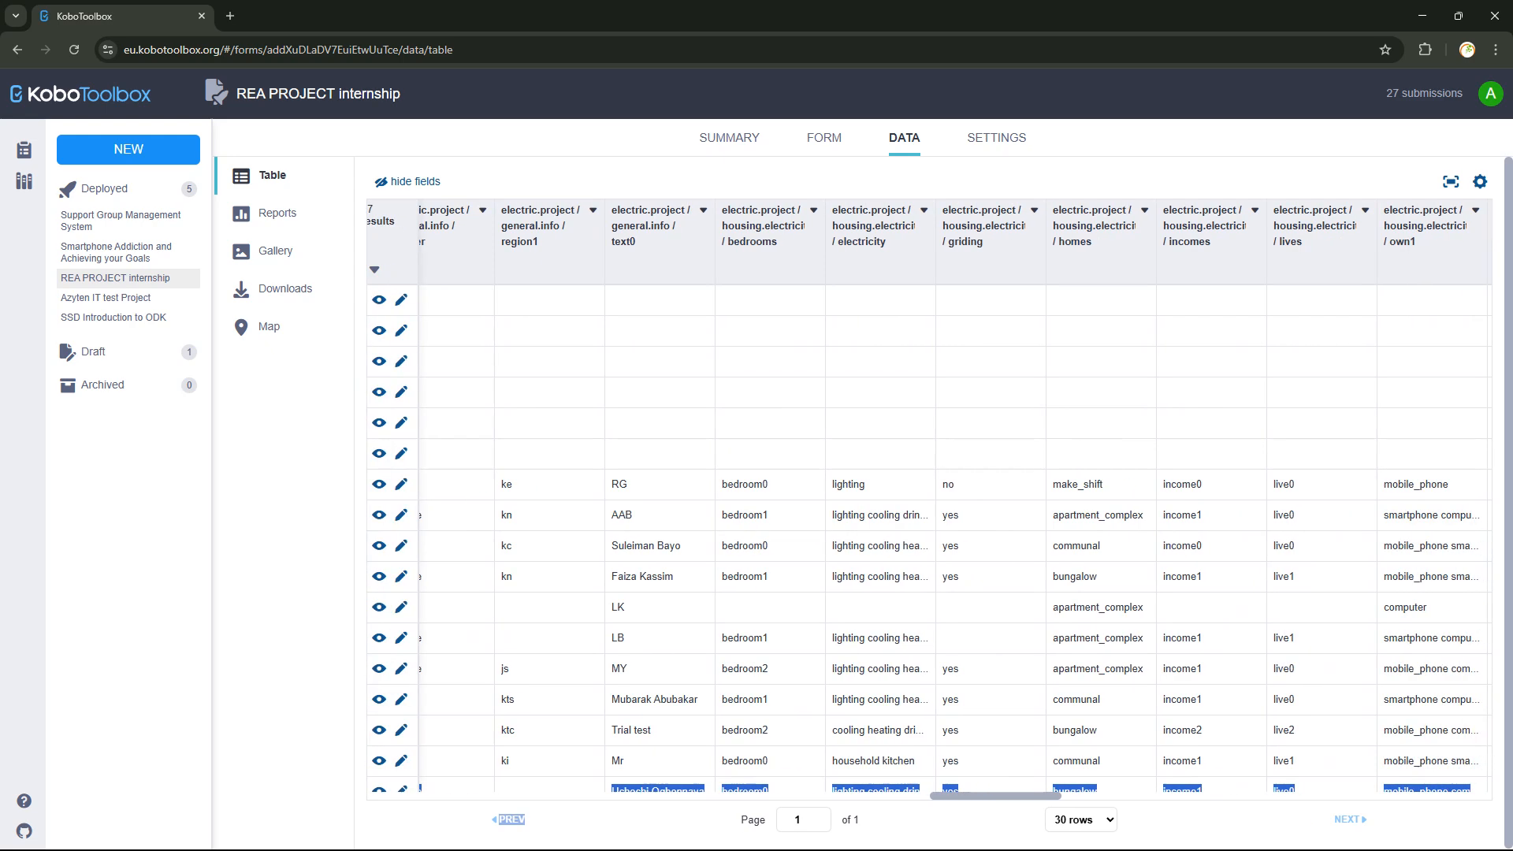
{"action": "scroll", "coordinate": [930, 488], "scroll_direction": "right", "scroll_amount": 10}
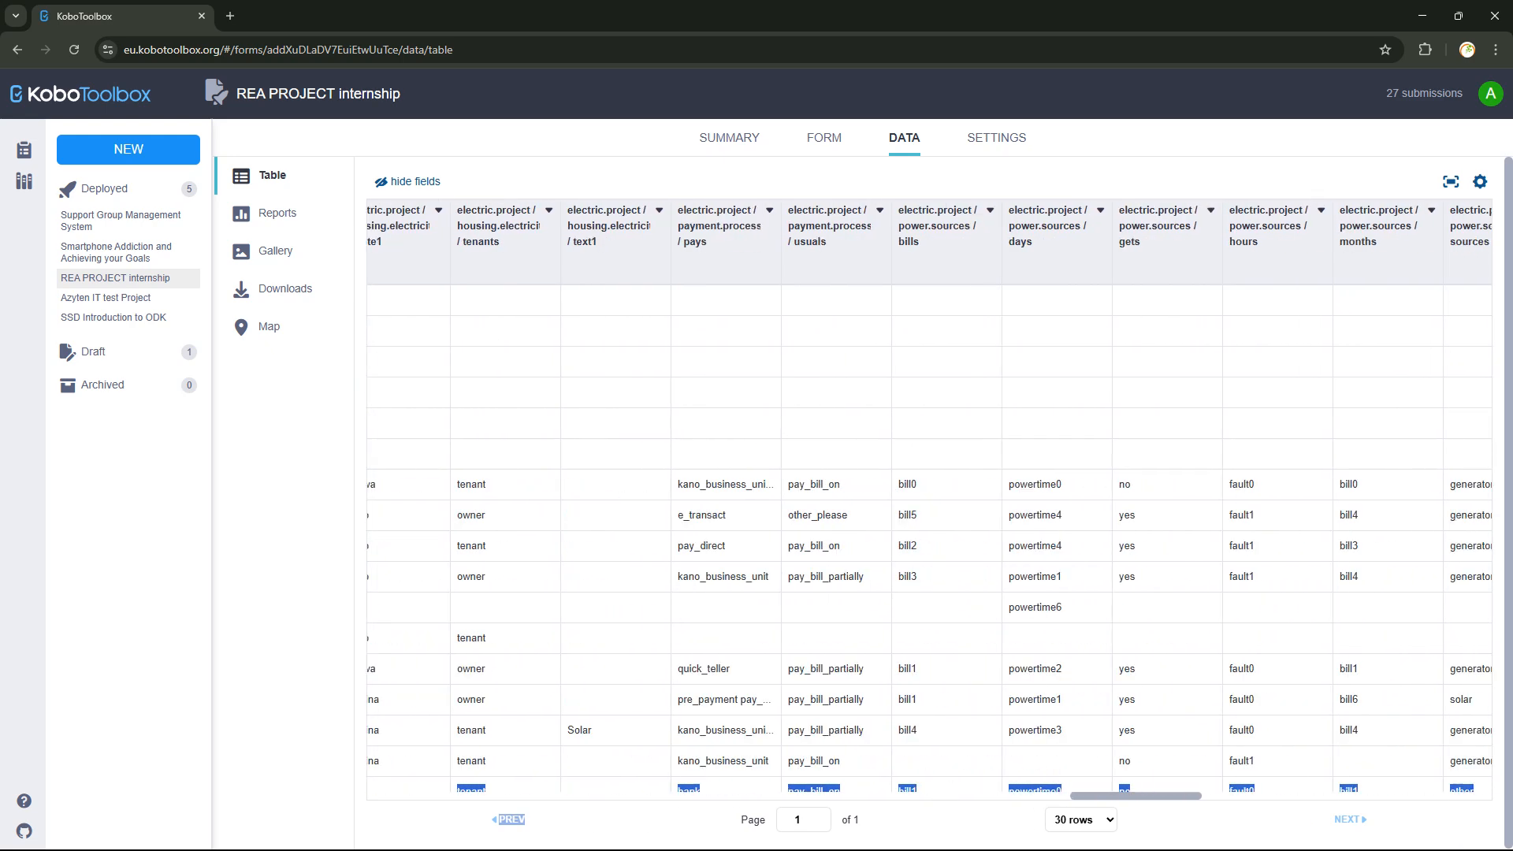
{"action": "scroll", "coordinate": [930, 488], "scroll_direction": "right", "scroll_amount": 15}
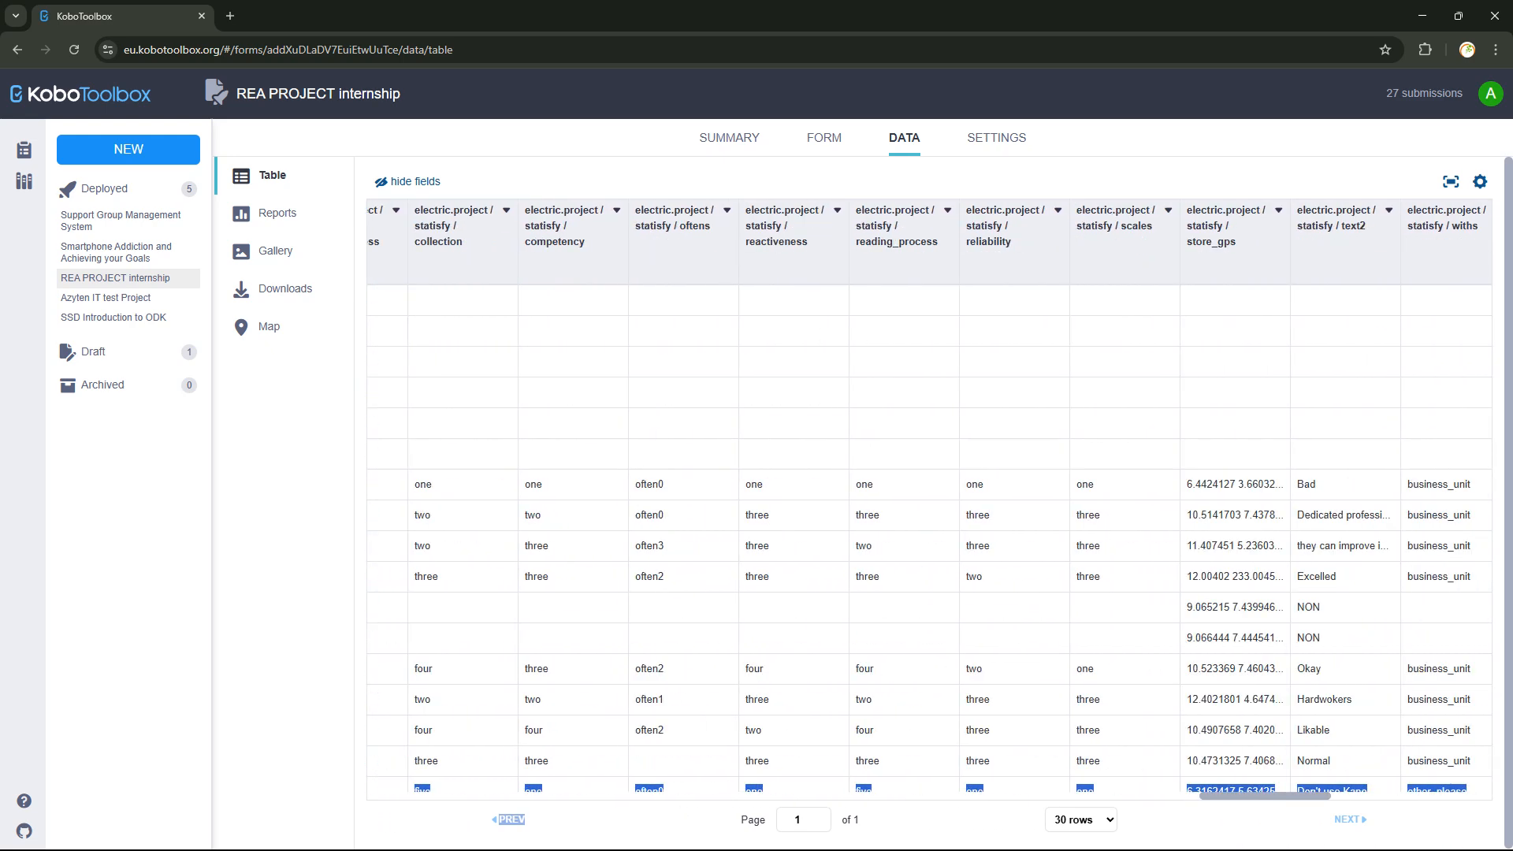
{"action": "scroll", "coordinate": [930, 488], "scroll_direction": "right", "scroll_amount": 10}
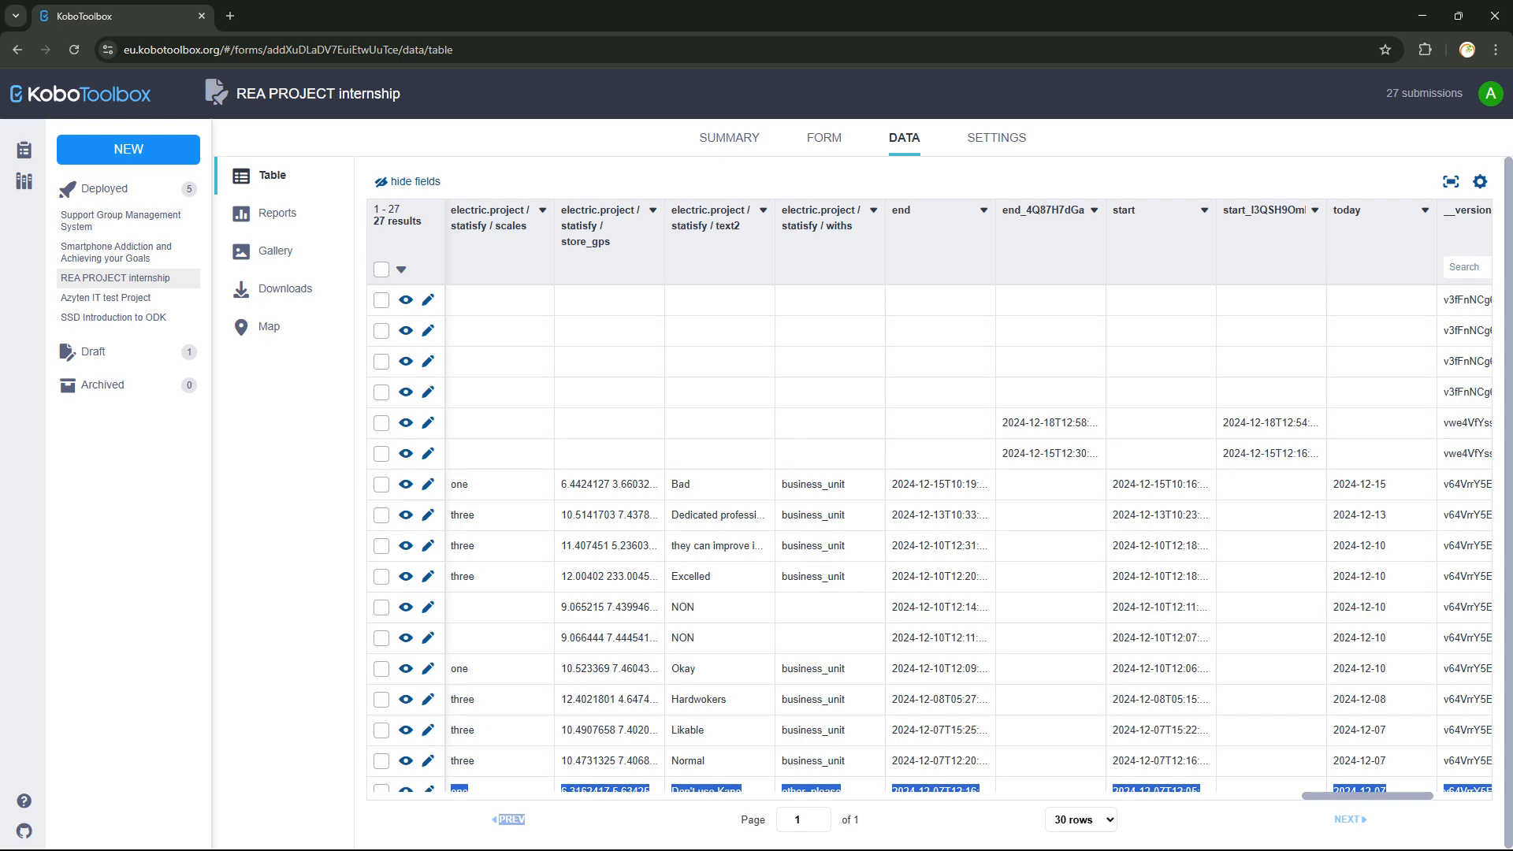
{"action": "scroll", "coordinate": [930, 489], "scroll_direction": "left", "scroll_amount": 15}
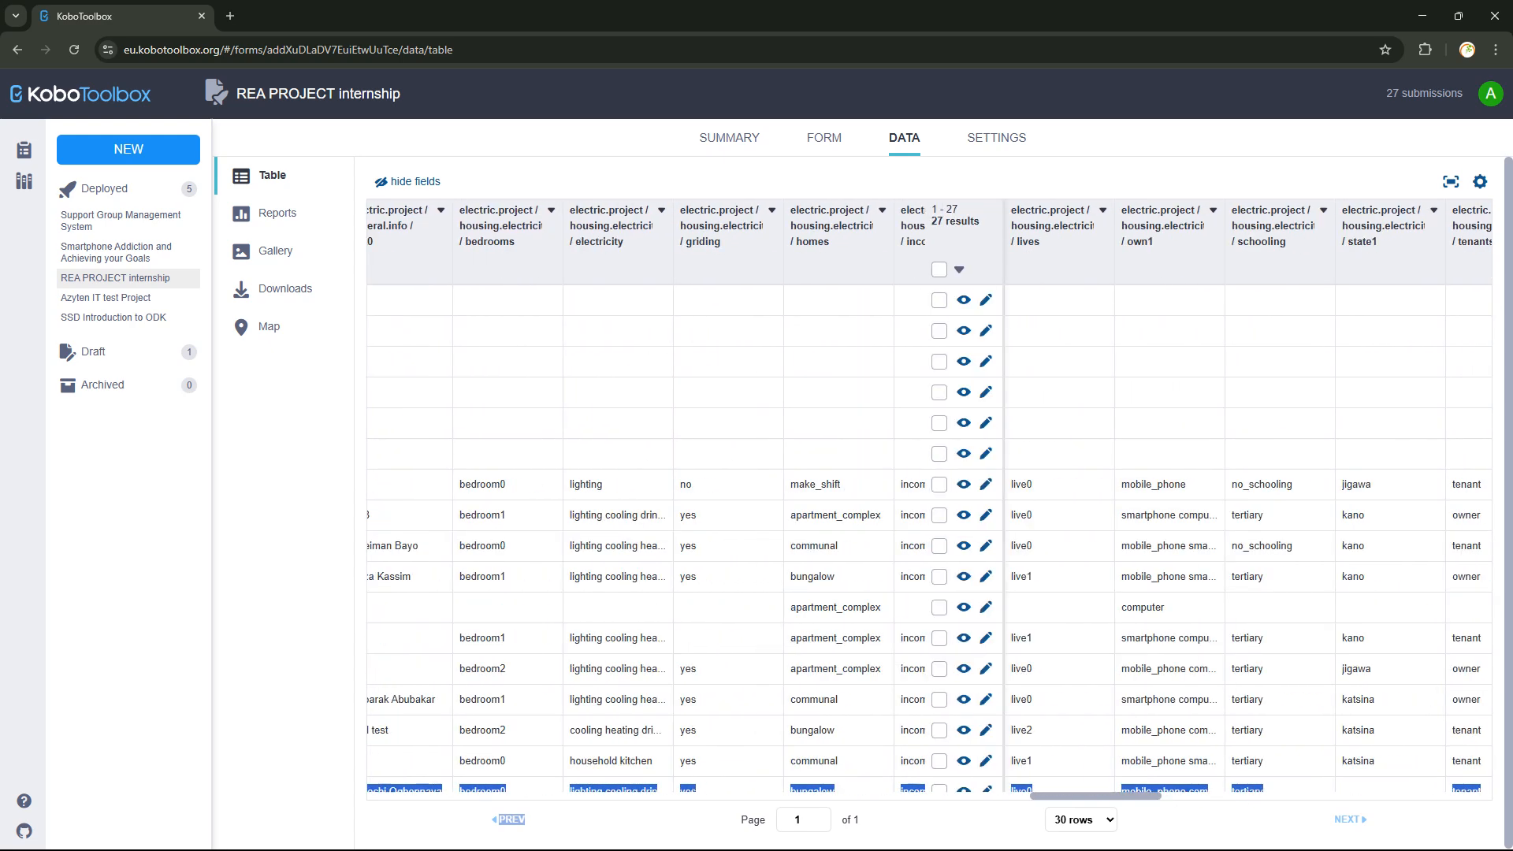
{"action": "scroll", "coordinate": [930, 488], "scroll_direction": "left", "scroll_amount": 15}
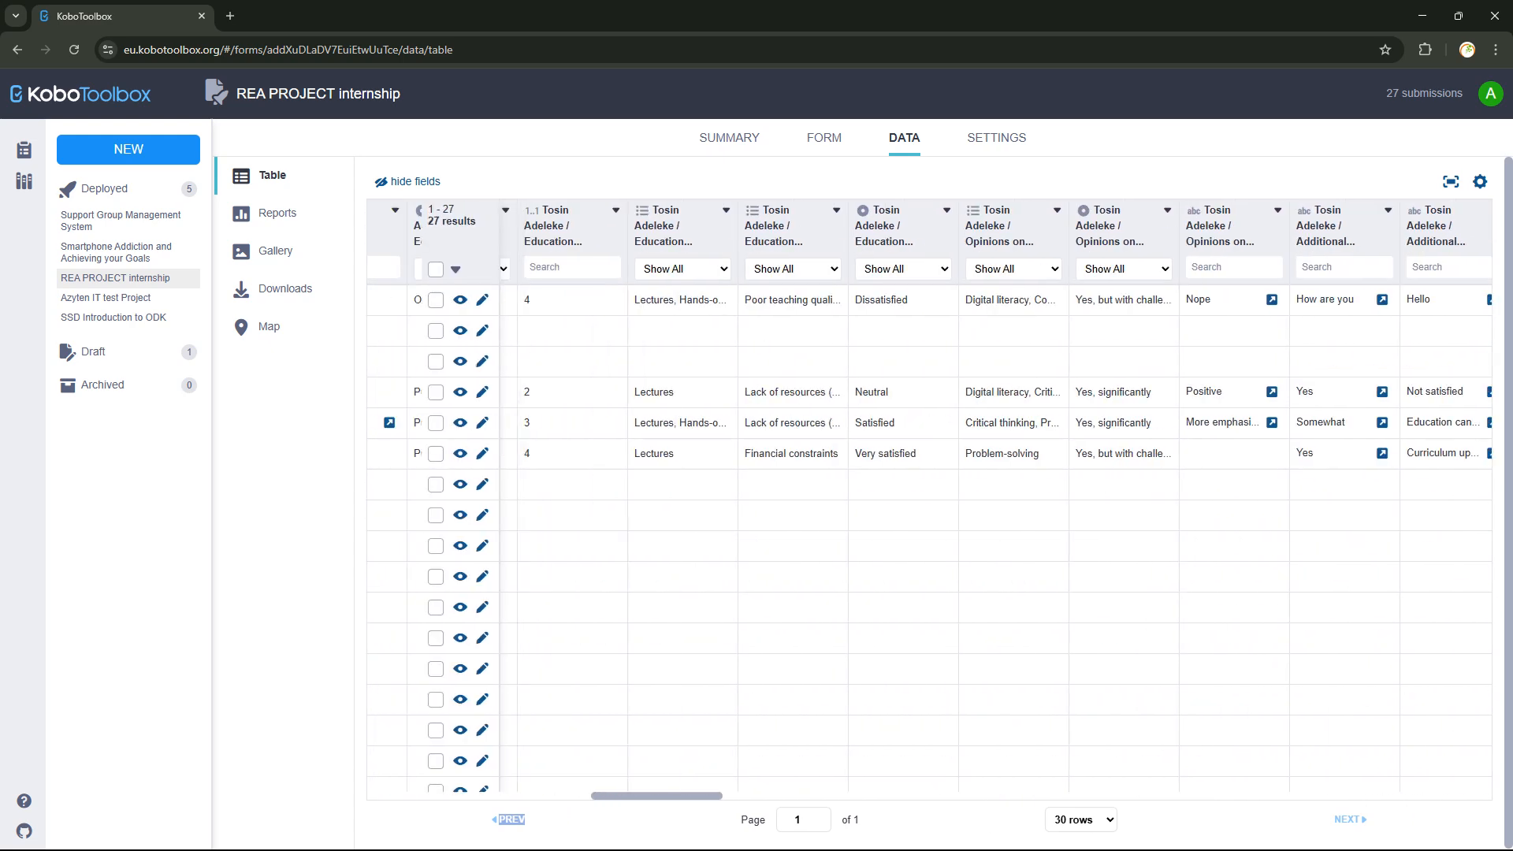
{"action": "scroll", "coordinate": [930, 489], "scroll_direction": "left", "scroll_amount": 15}
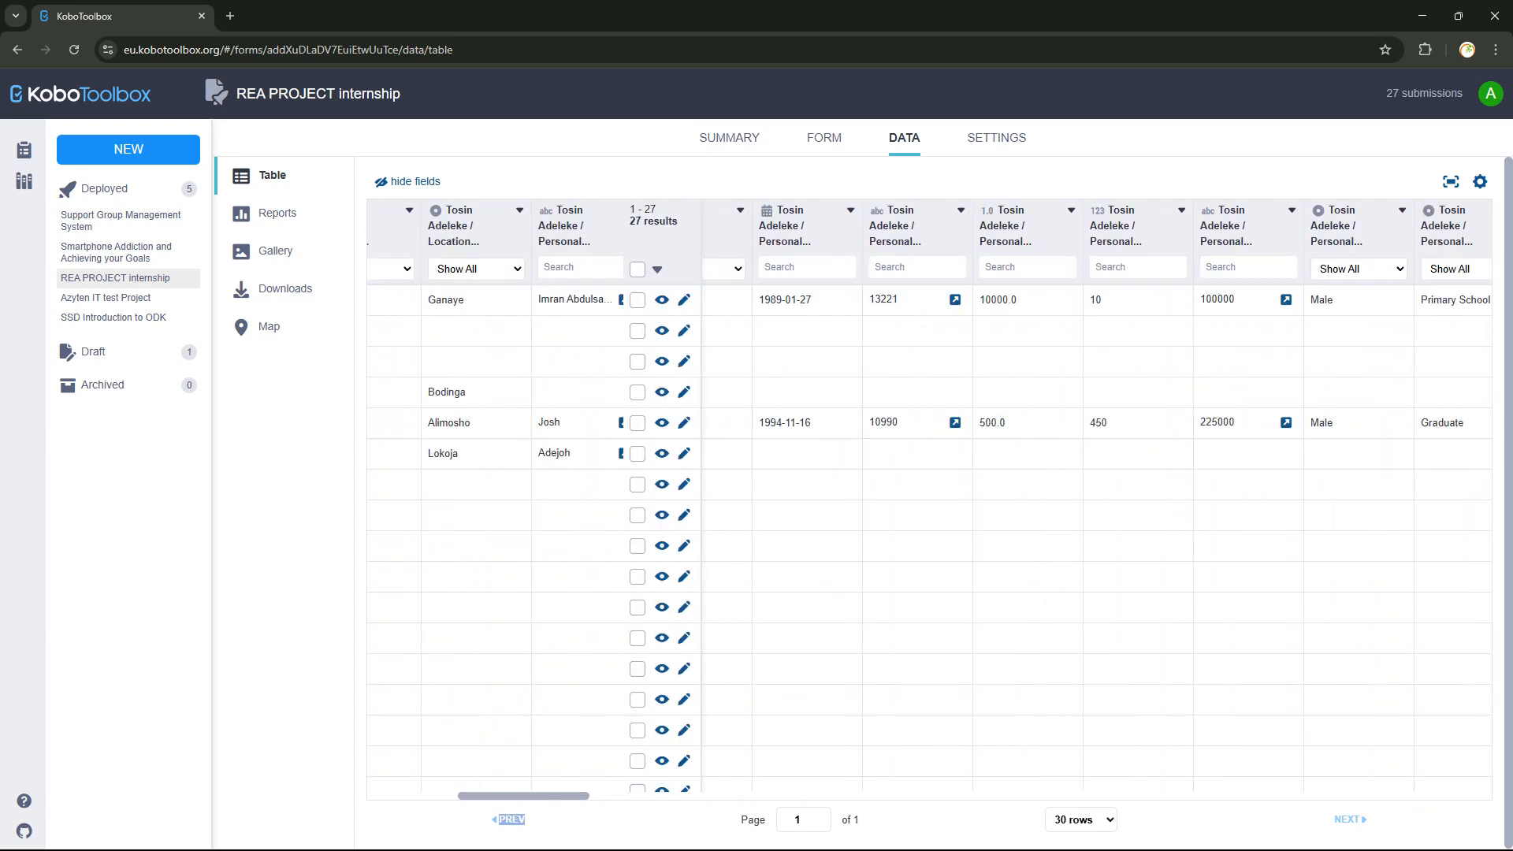
{"action": "scroll", "coordinate": [930, 488], "scroll_direction": "left", "scroll_amount": 10}
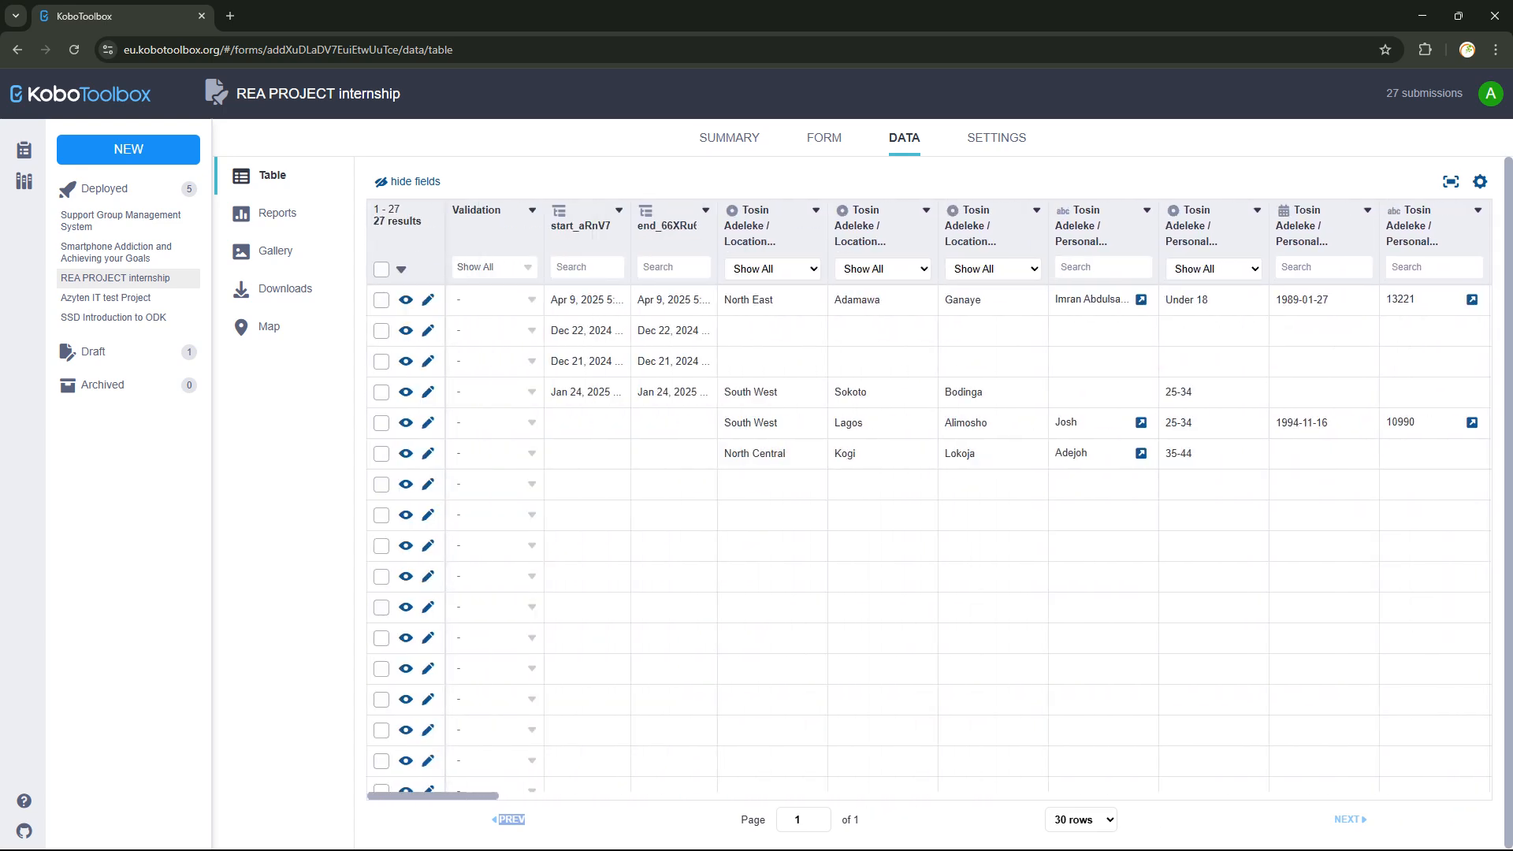
{"action": "scroll", "coordinate": [929, 489], "scroll_direction": "right", "scroll_amount": 2}
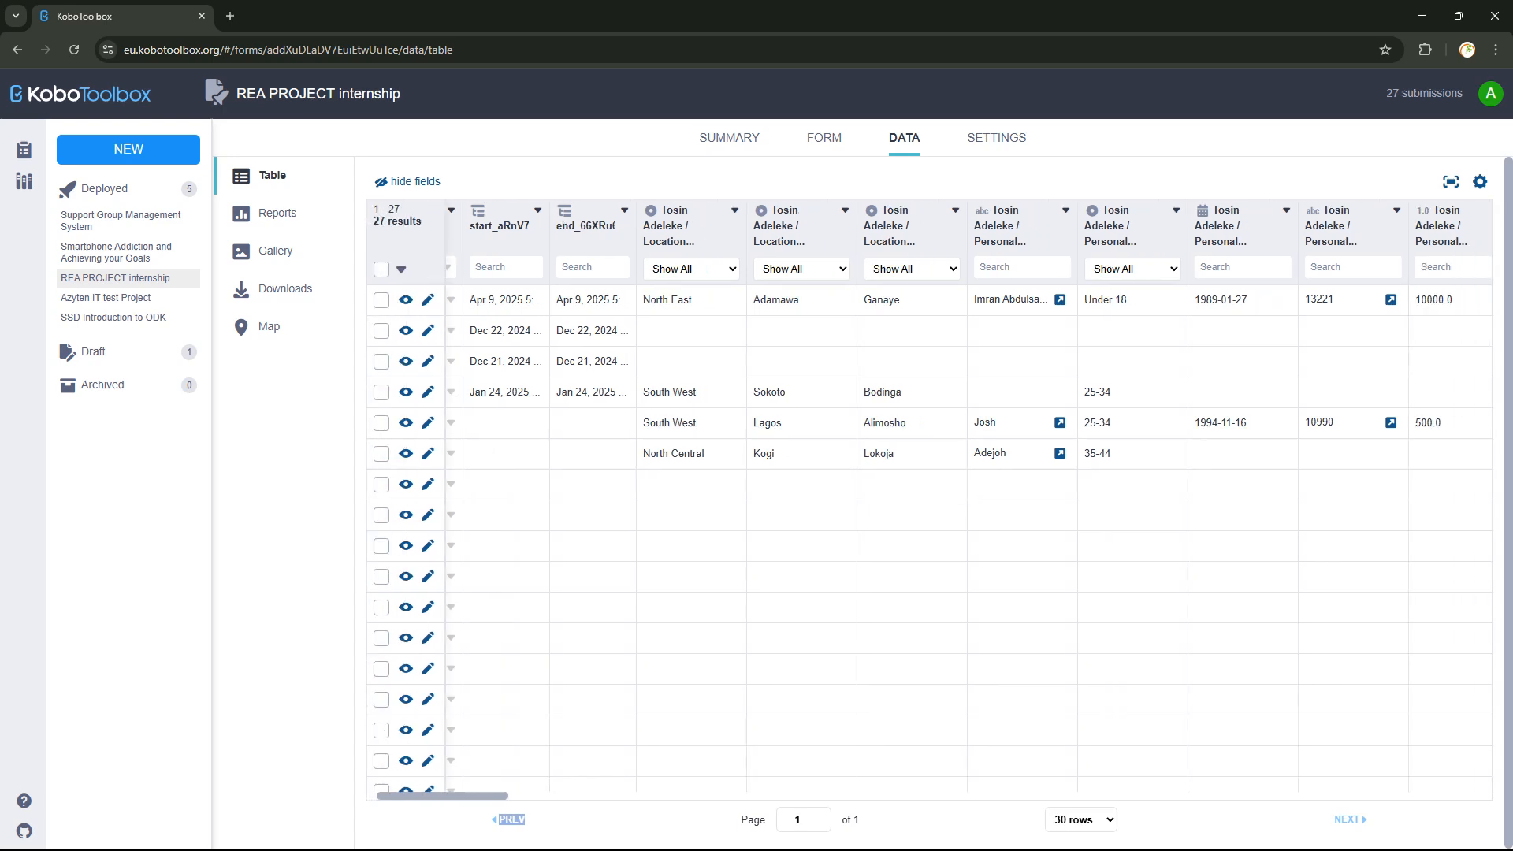
{"action": "scroll", "coordinate": [930, 489], "scroll_direction": "left", "scroll_amount": 2}
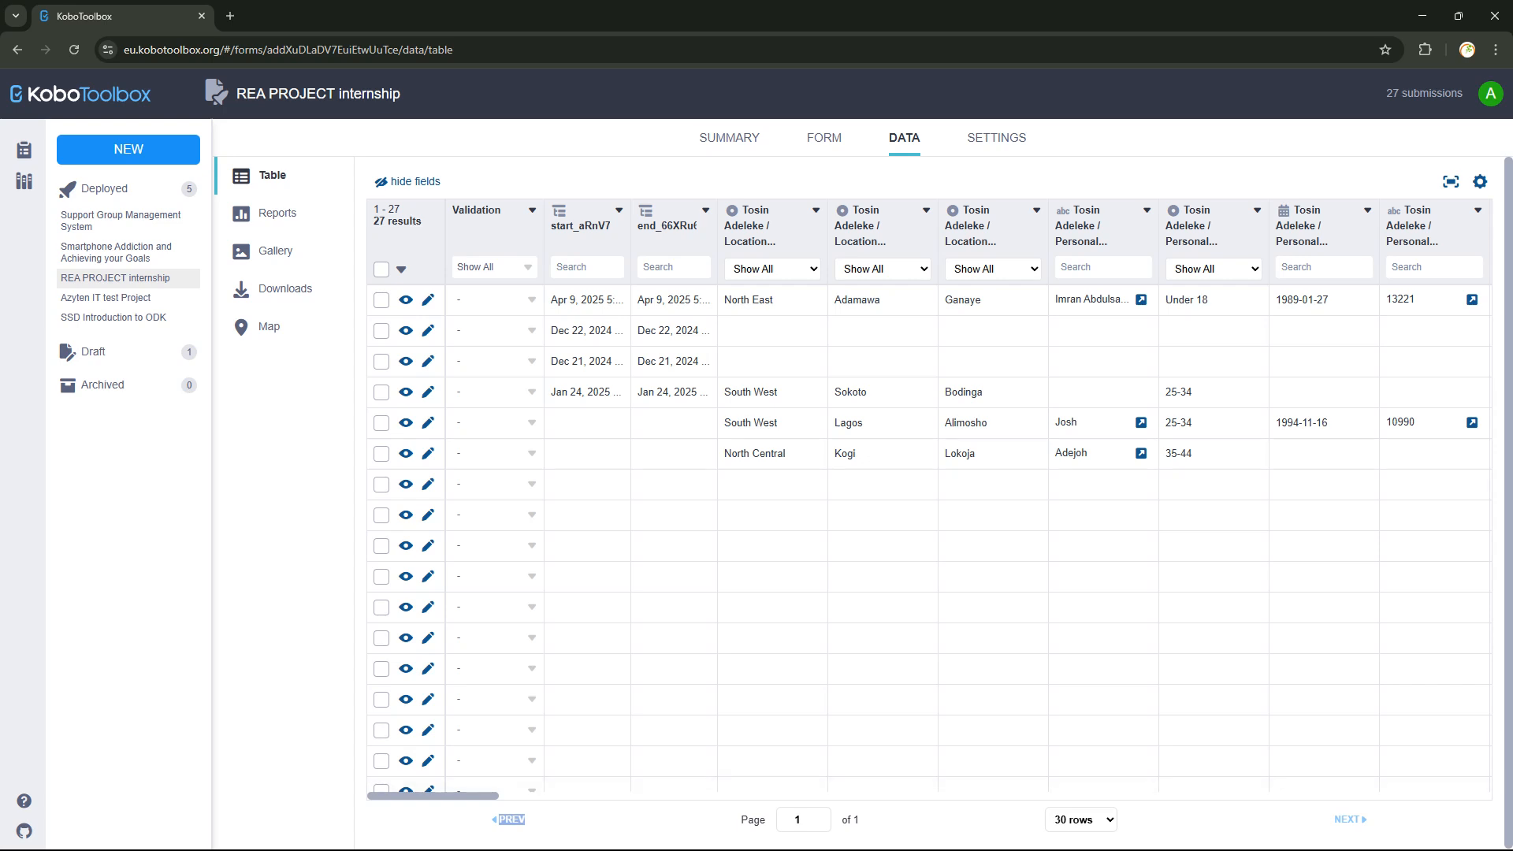
{"action": "scroll", "coordinate": [930, 488], "scroll_direction": "right", "scroll_amount": 1}
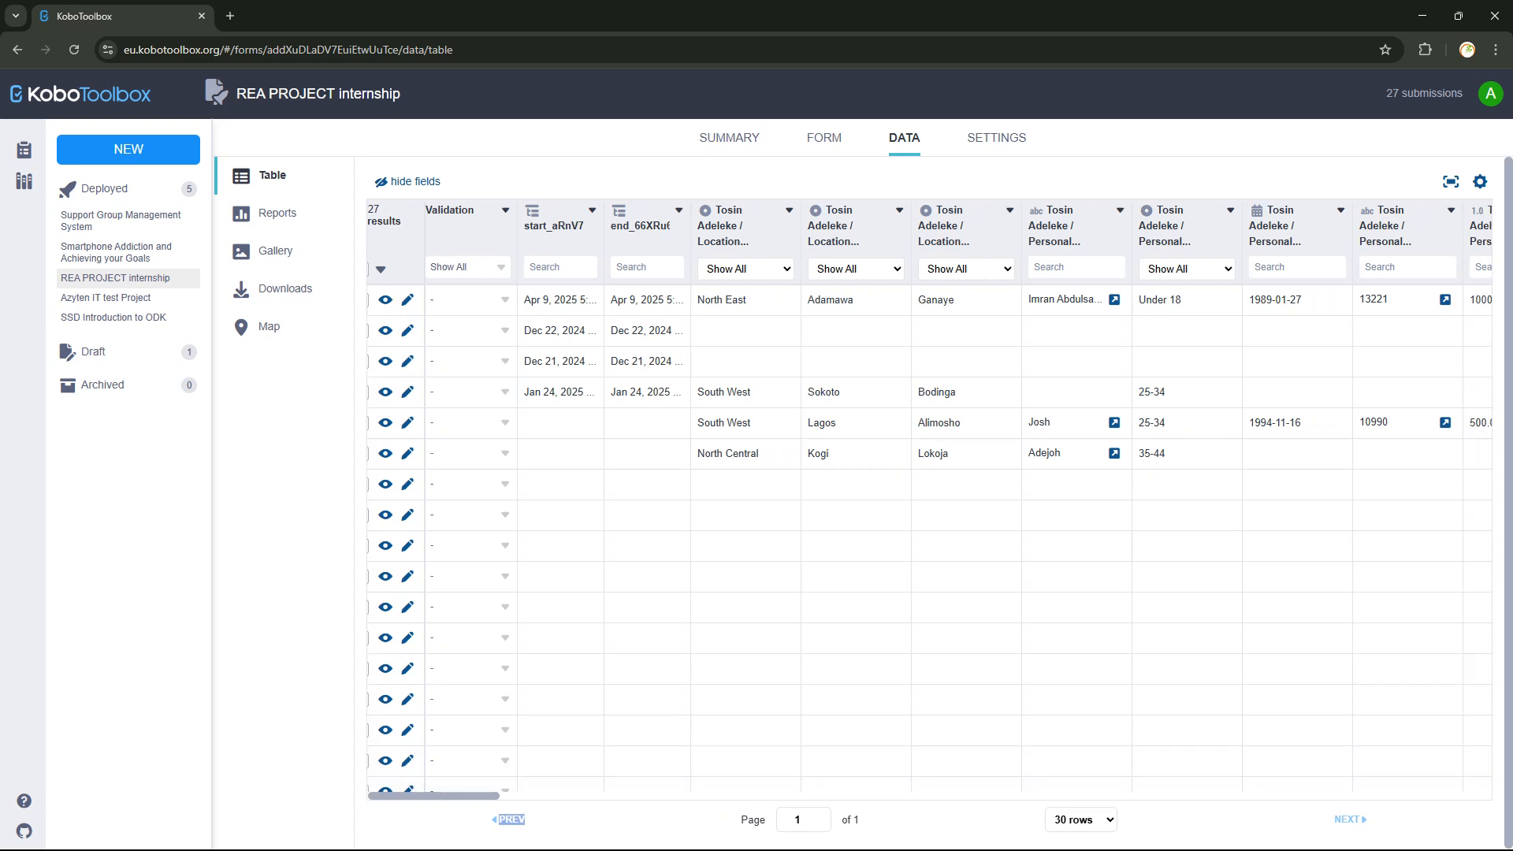
{"action": "scroll", "coordinate": [930, 489], "scroll_direction": "right", "scroll_amount": 20}
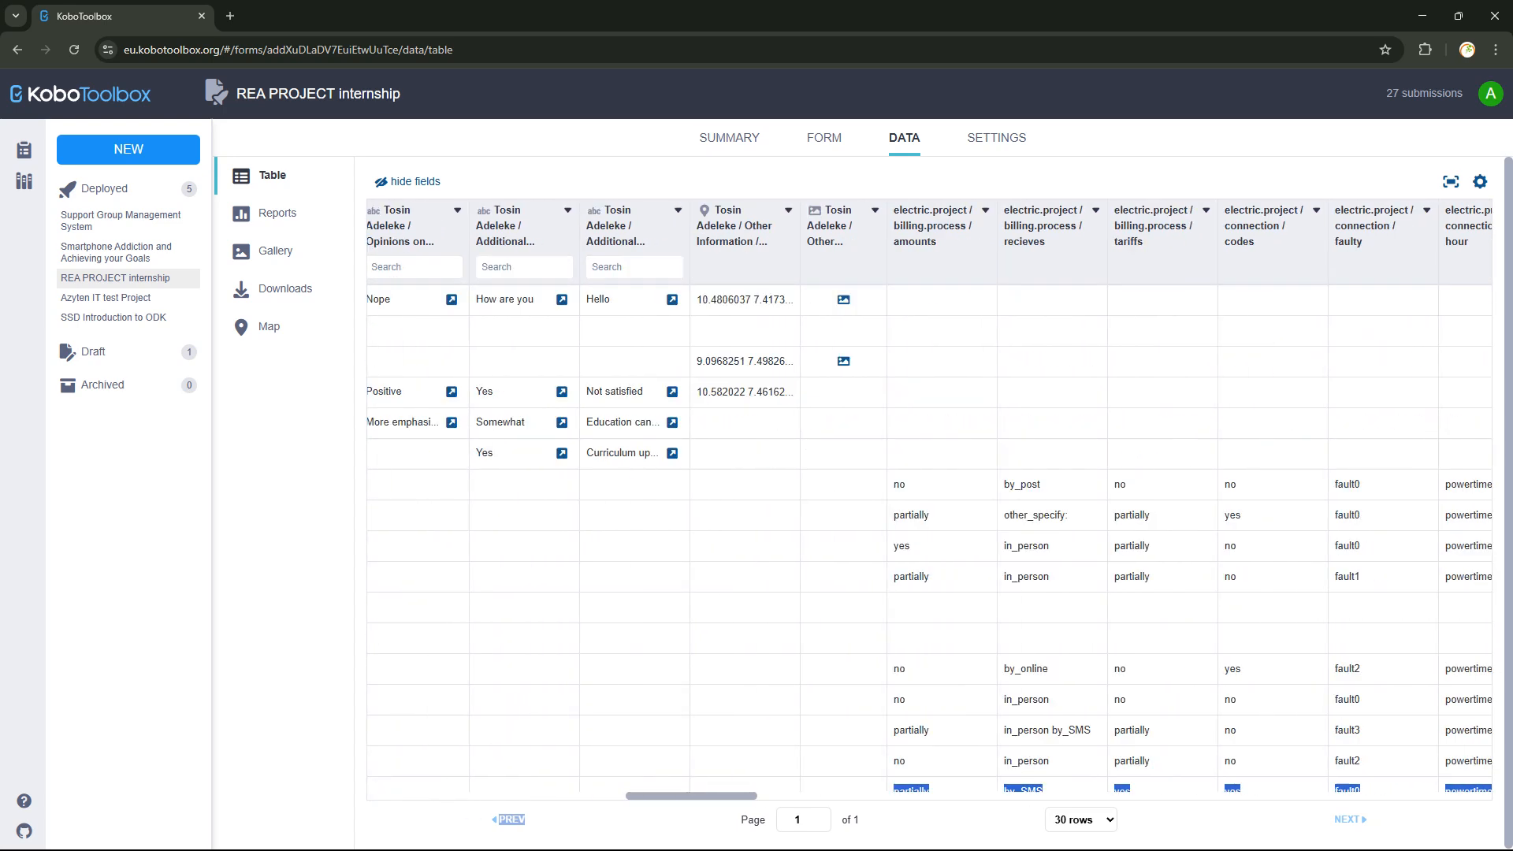
{"action": "scroll", "coordinate": [930, 489], "scroll_direction": "right", "scroll_amount": 20}
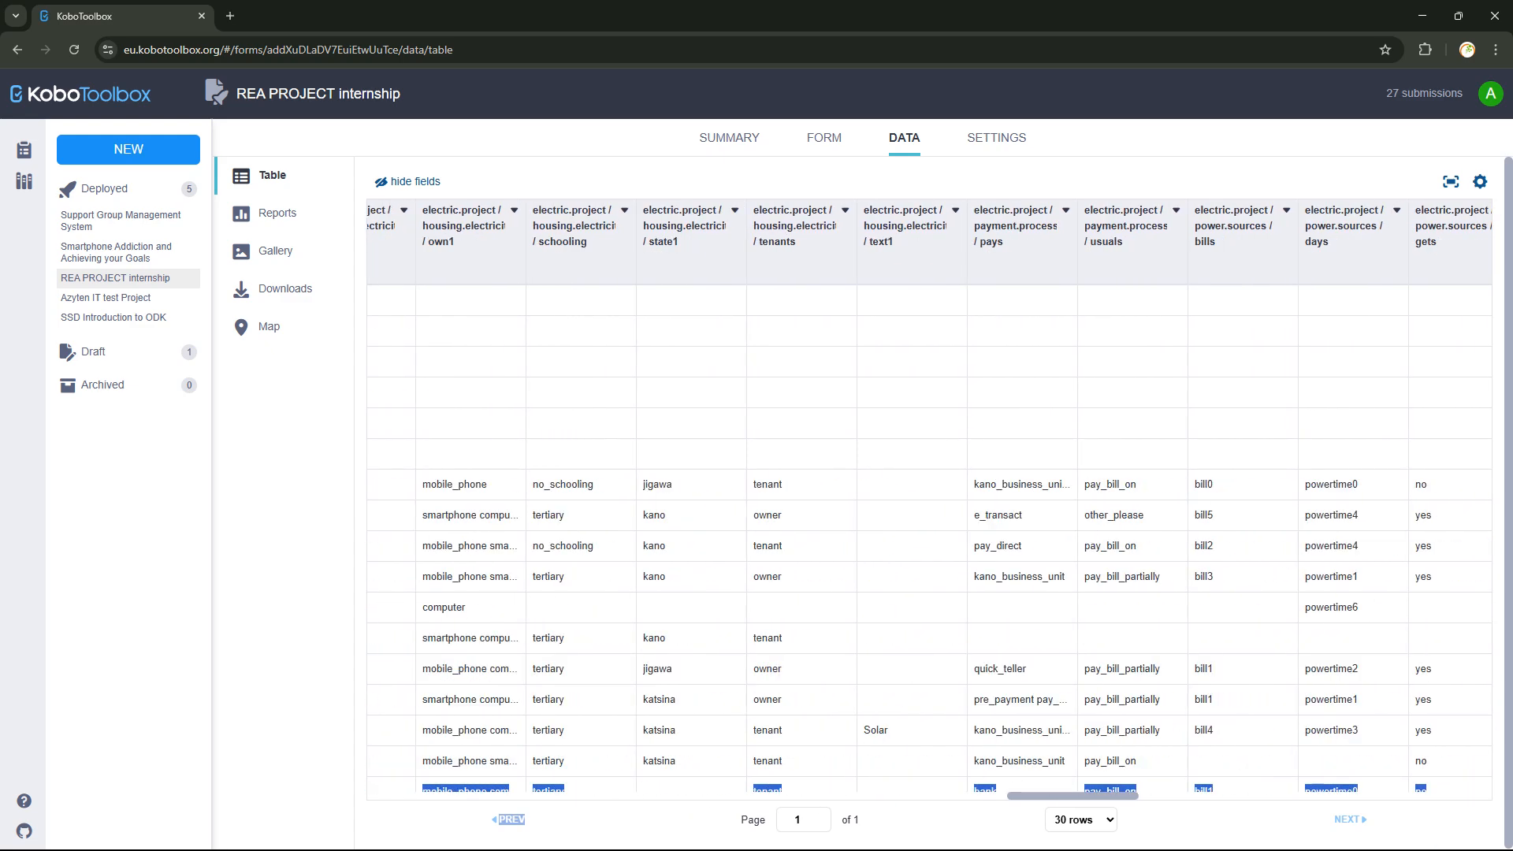
{"action": "scroll", "coordinate": [930, 488], "scroll_direction": "right", "scroll_amount": 15}
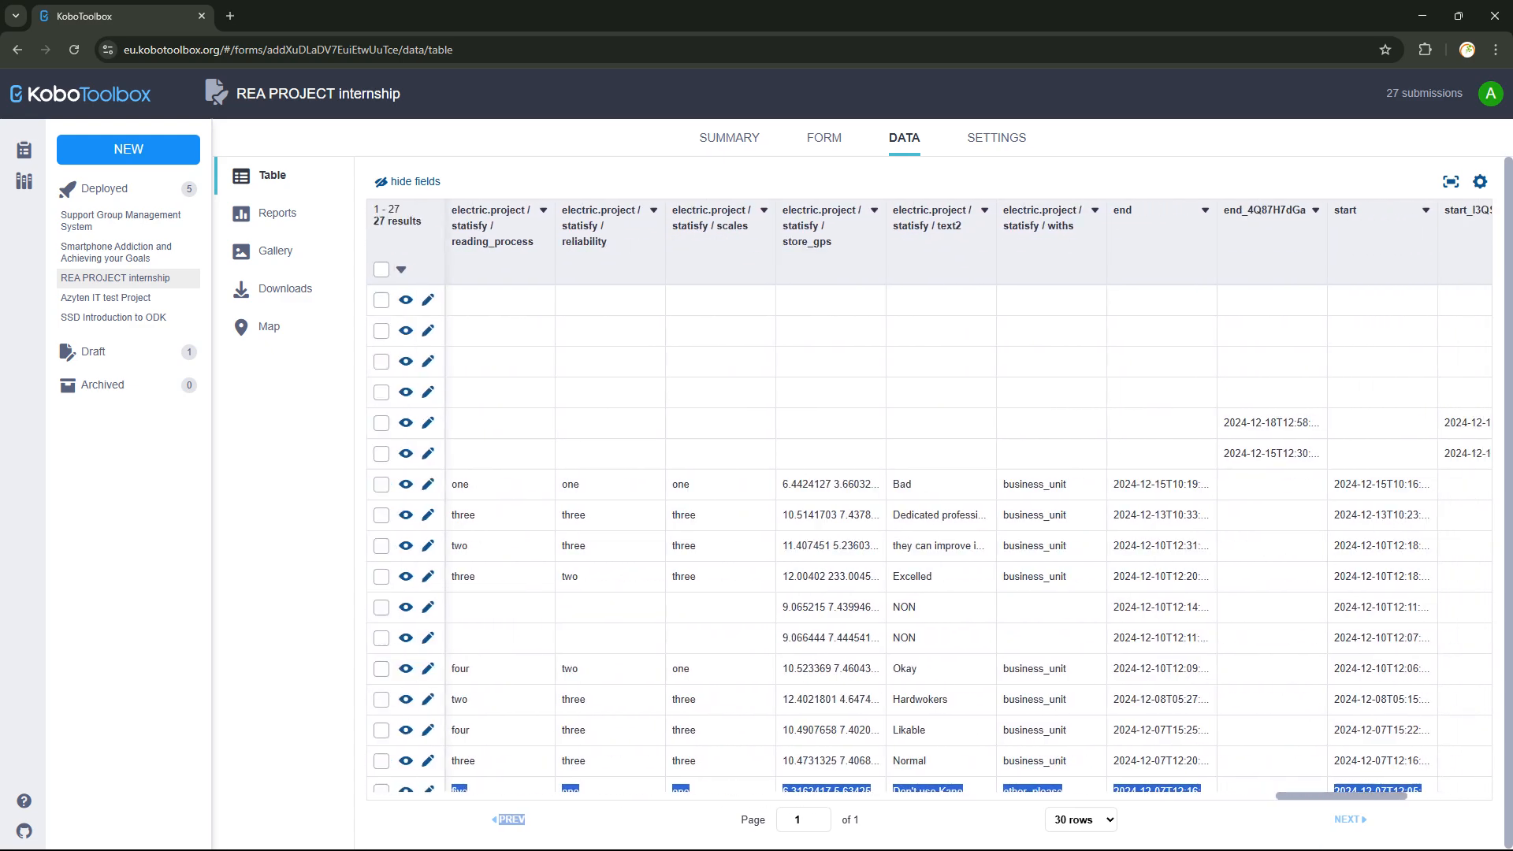
{"action": "scroll", "coordinate": [930, 488], "scroll_direction": "right", "scroll_amount": 3}
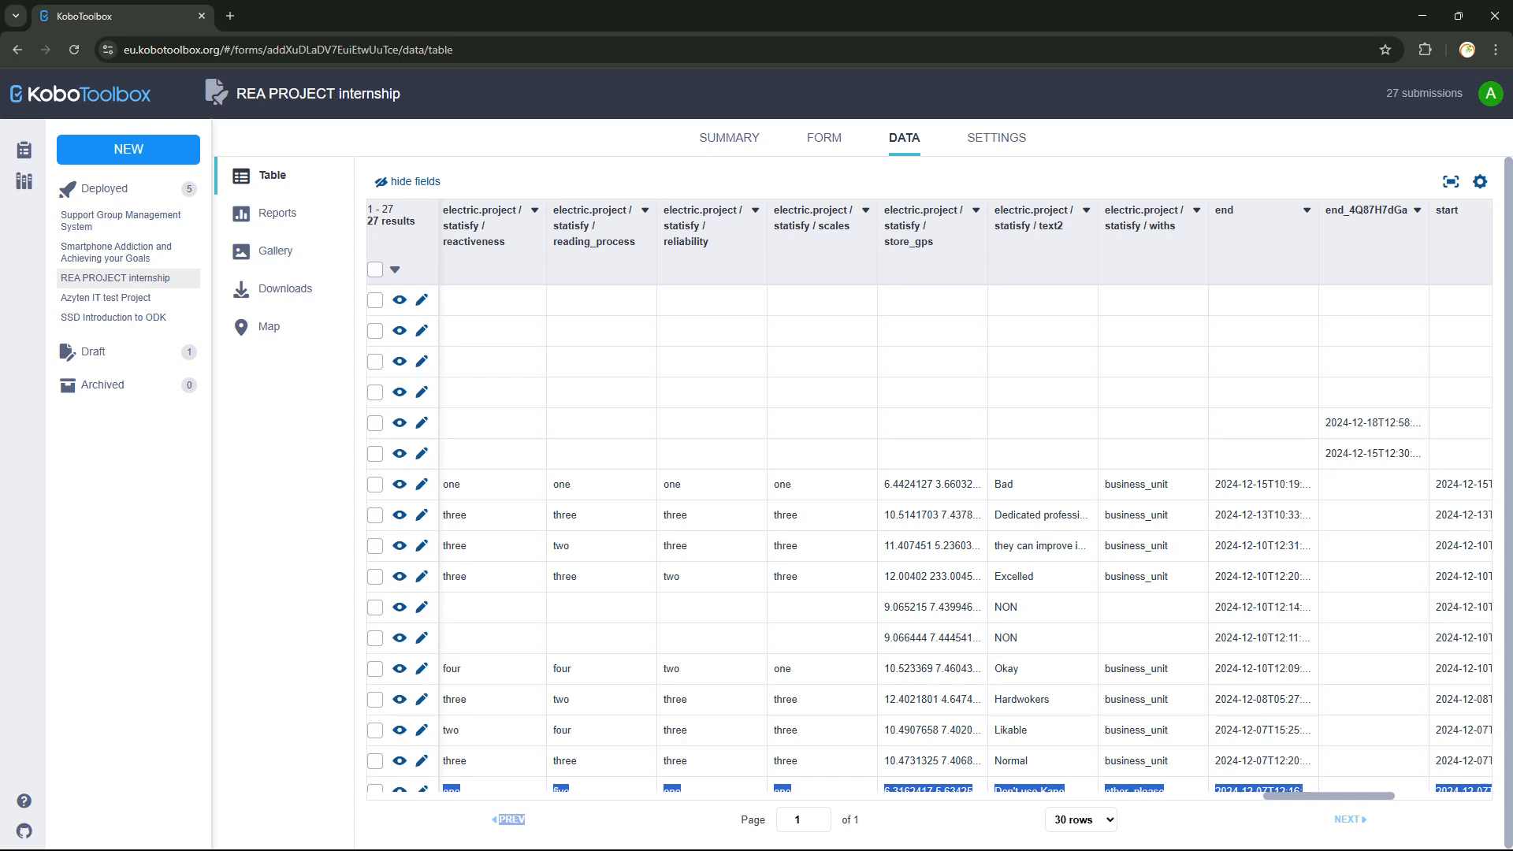
{"action": "scroll", "coordinate": [930, 489], "scroll_direction": "left", "scroll_amount": 10}
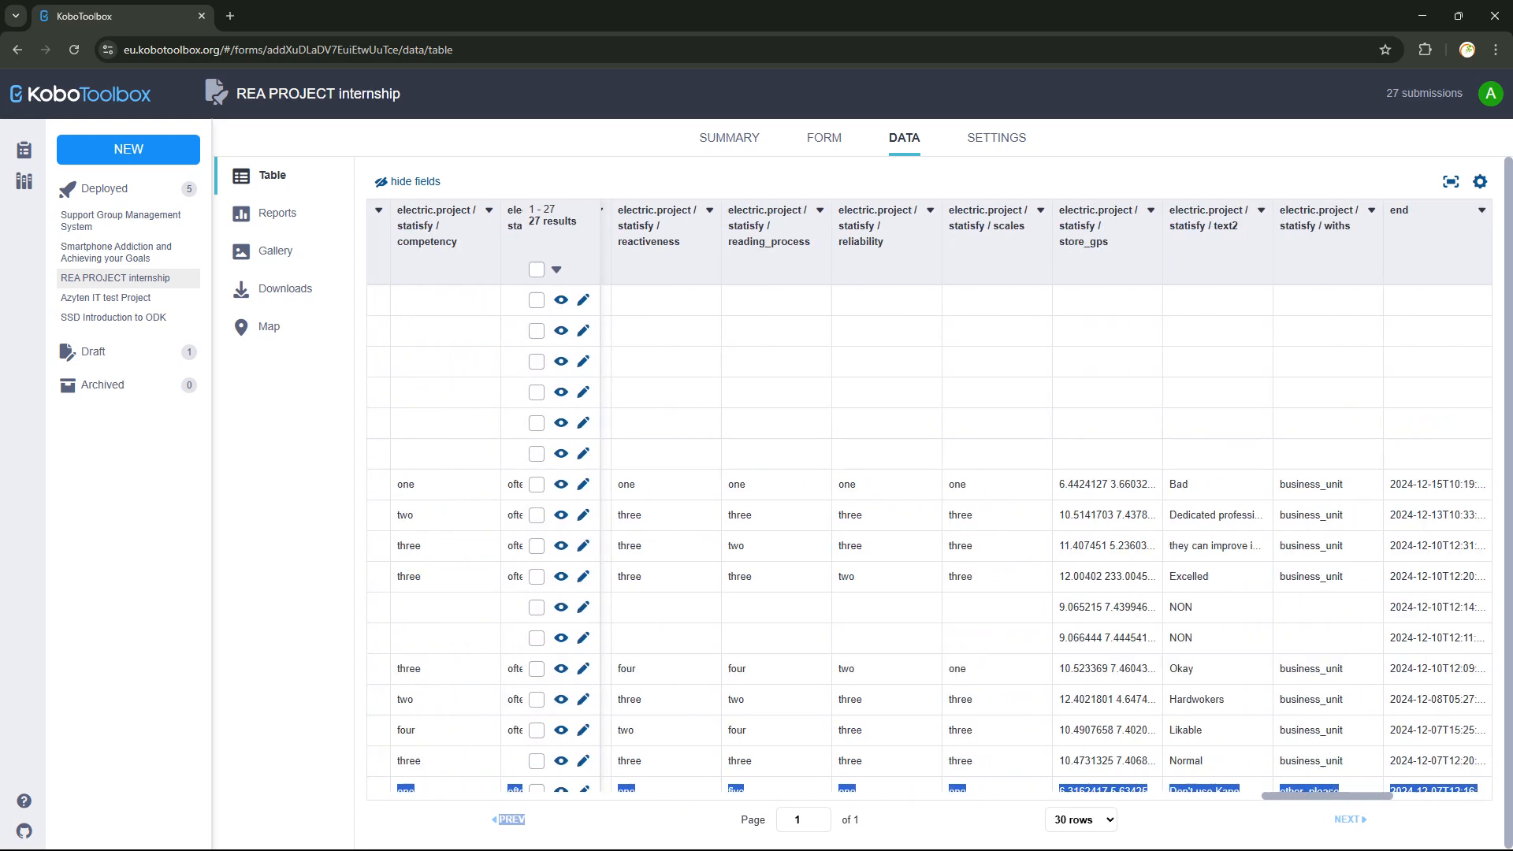
{"action": "scroll", "coordinate": [930, 500], "scroll_direction": "left", "scroll_amount": 15}
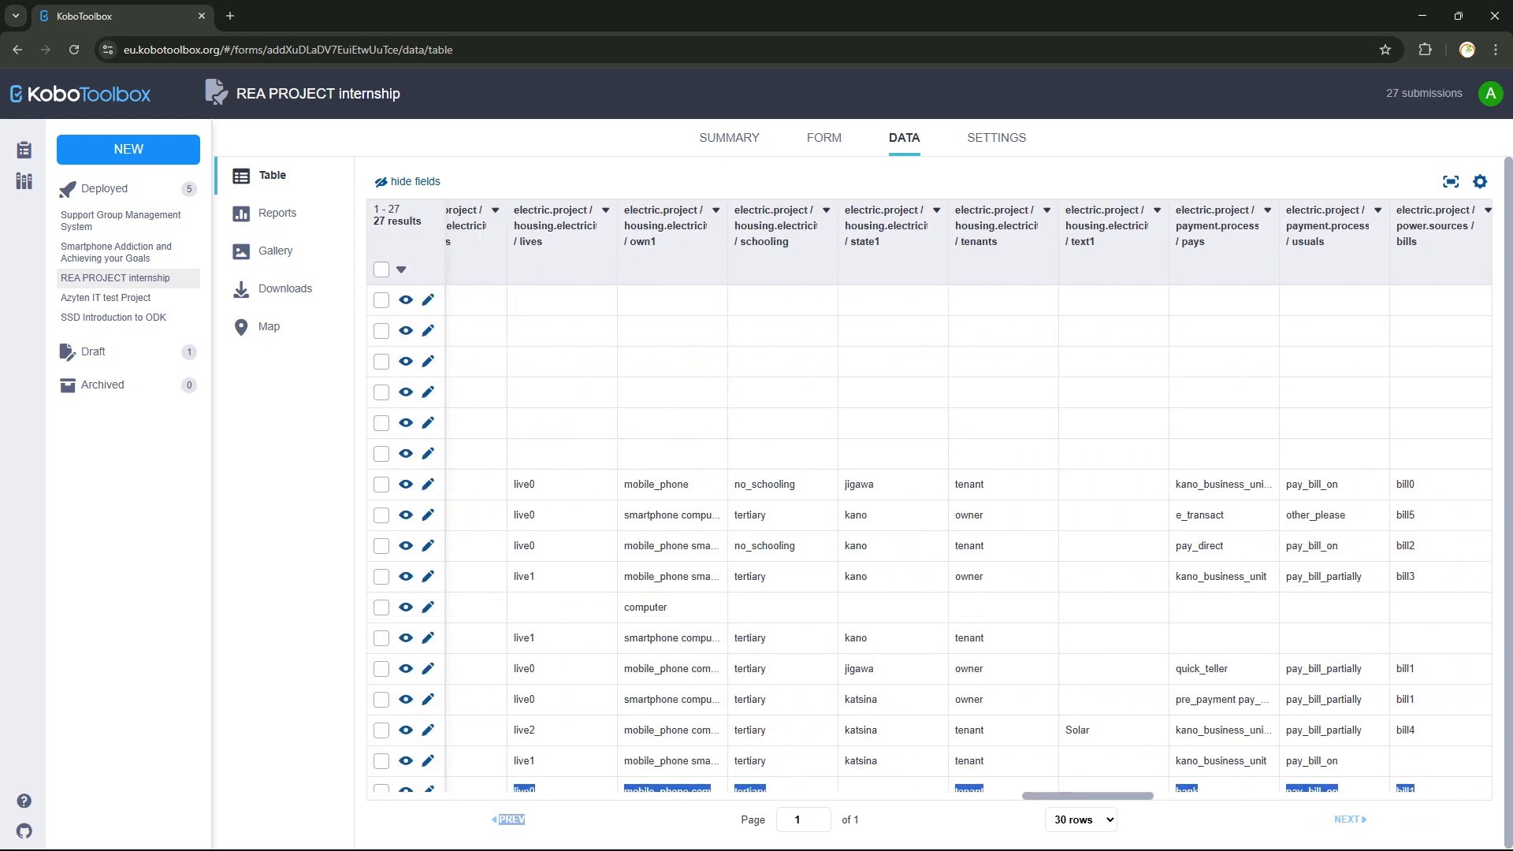
{"action": "scroll", "coordinate": [930, 500], "scroll_direction": "left", "scroll_amount": 20}
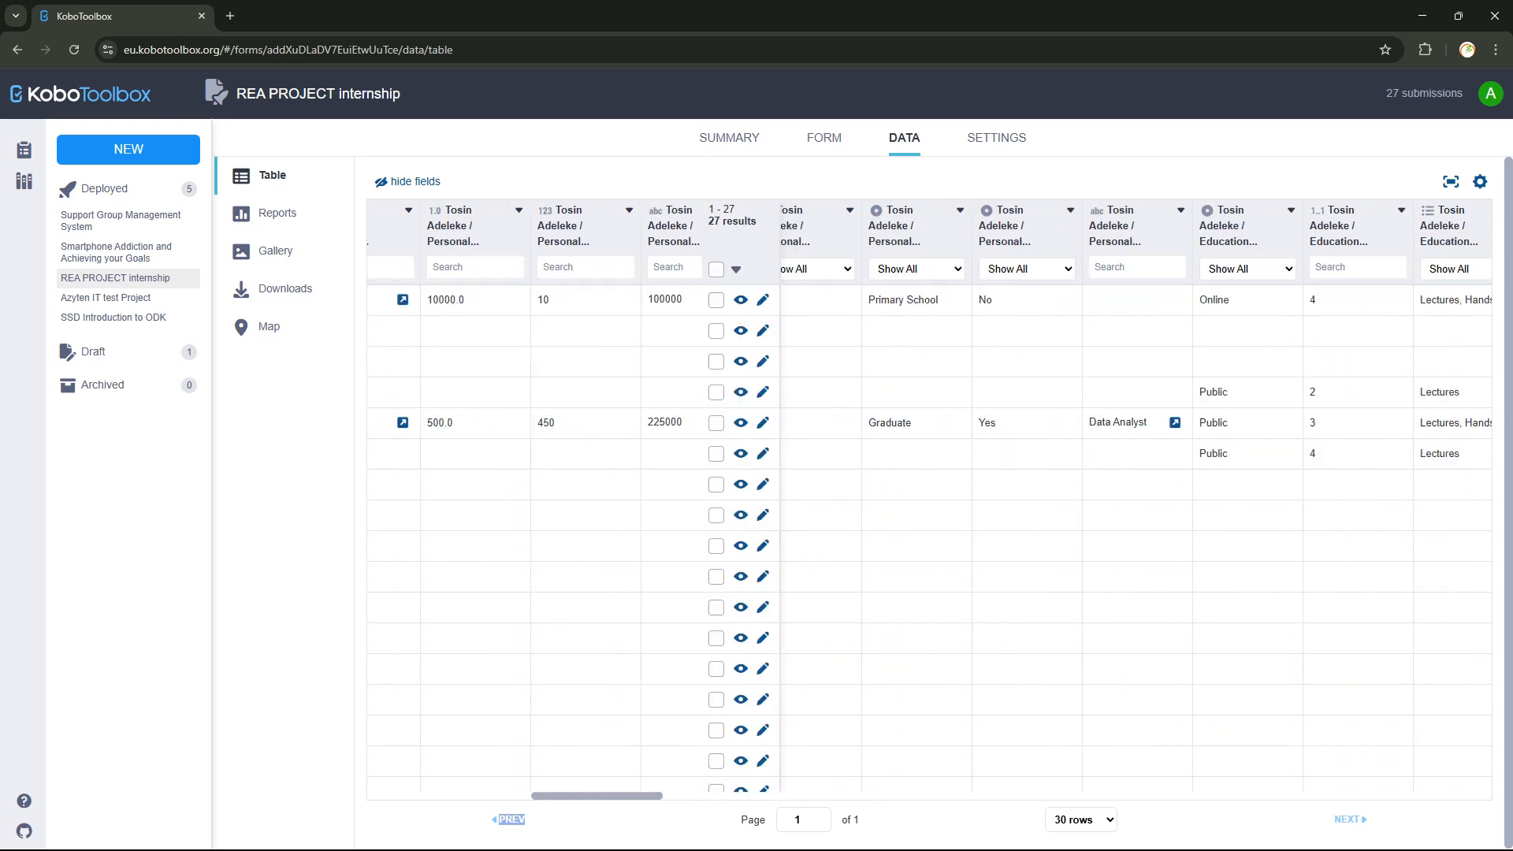
{"action": "scroll", "coordinate": [930, 500], "scroll_direction": "left", "scroll_amount": 10}
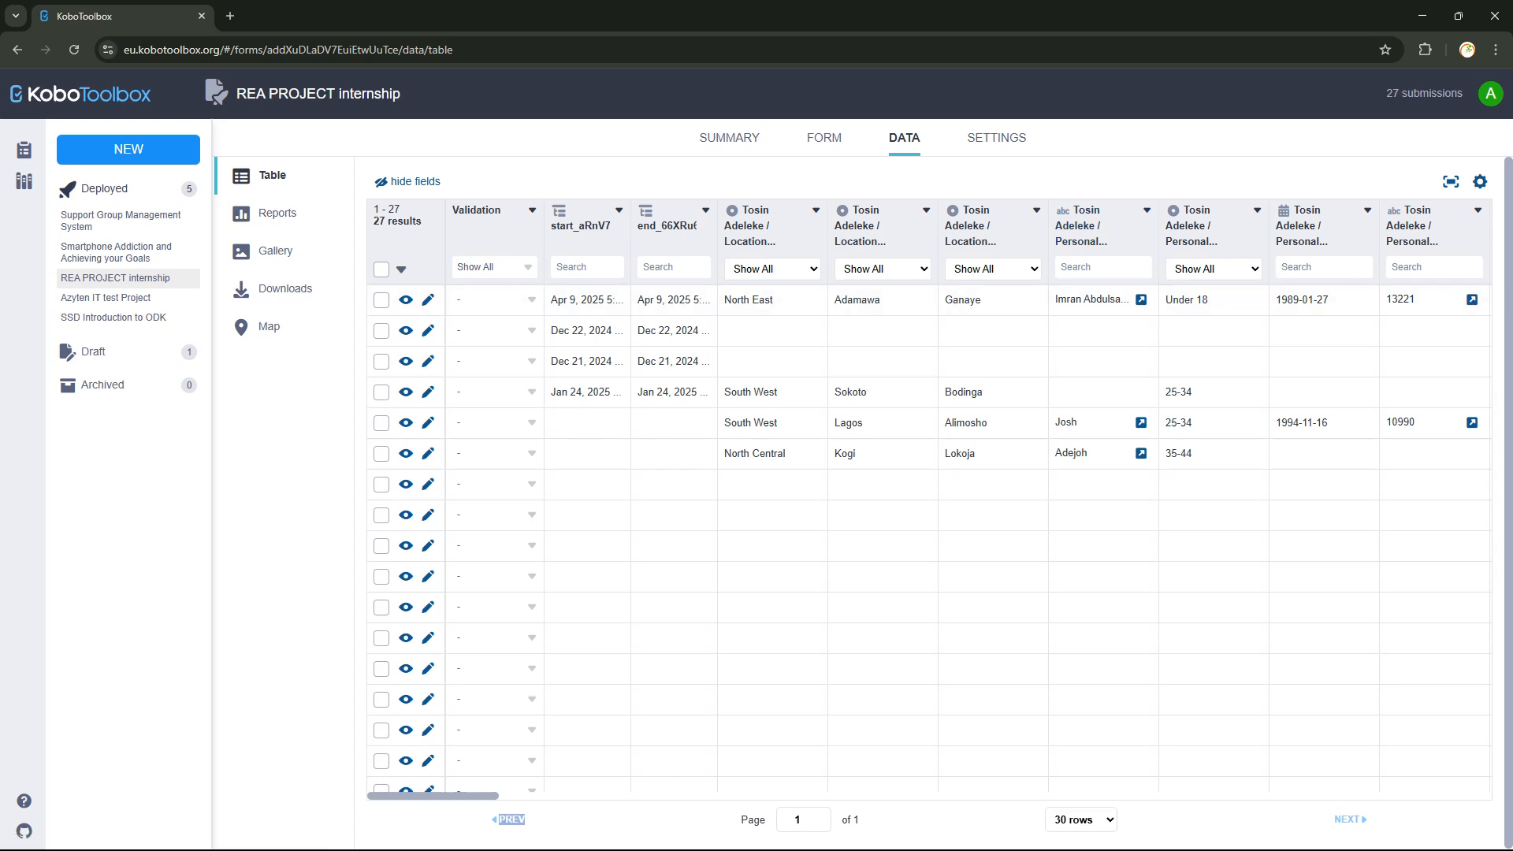
Preview the deployed REA PROJECT internship form from the FORM tab and collapse its top-level group.
{"action": "left_click", "coordinate": [825, 138]}
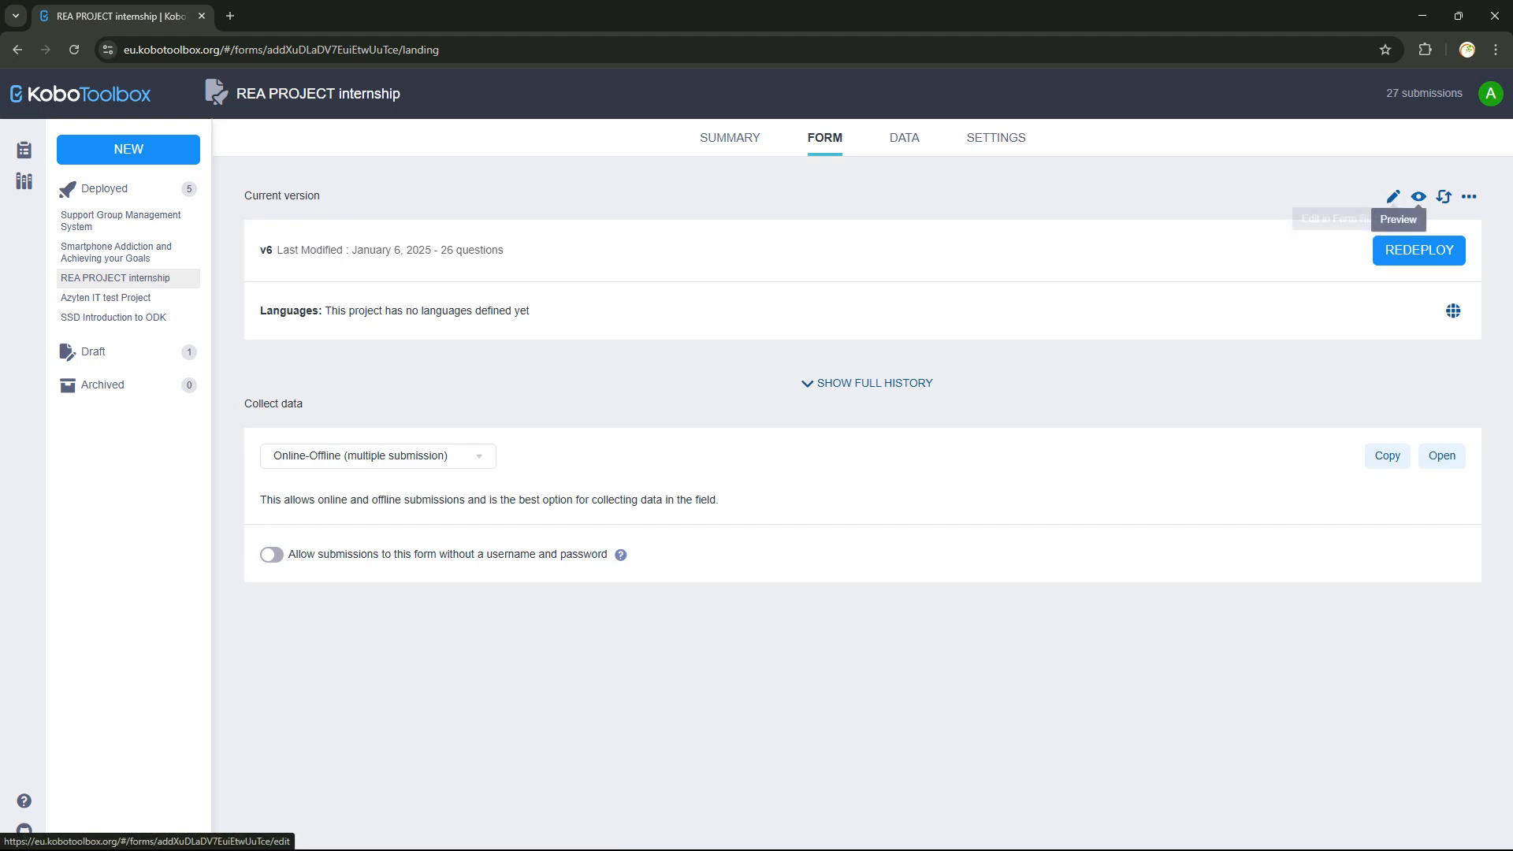
{"action": "left_click", "coordinate": [1419, 196]}
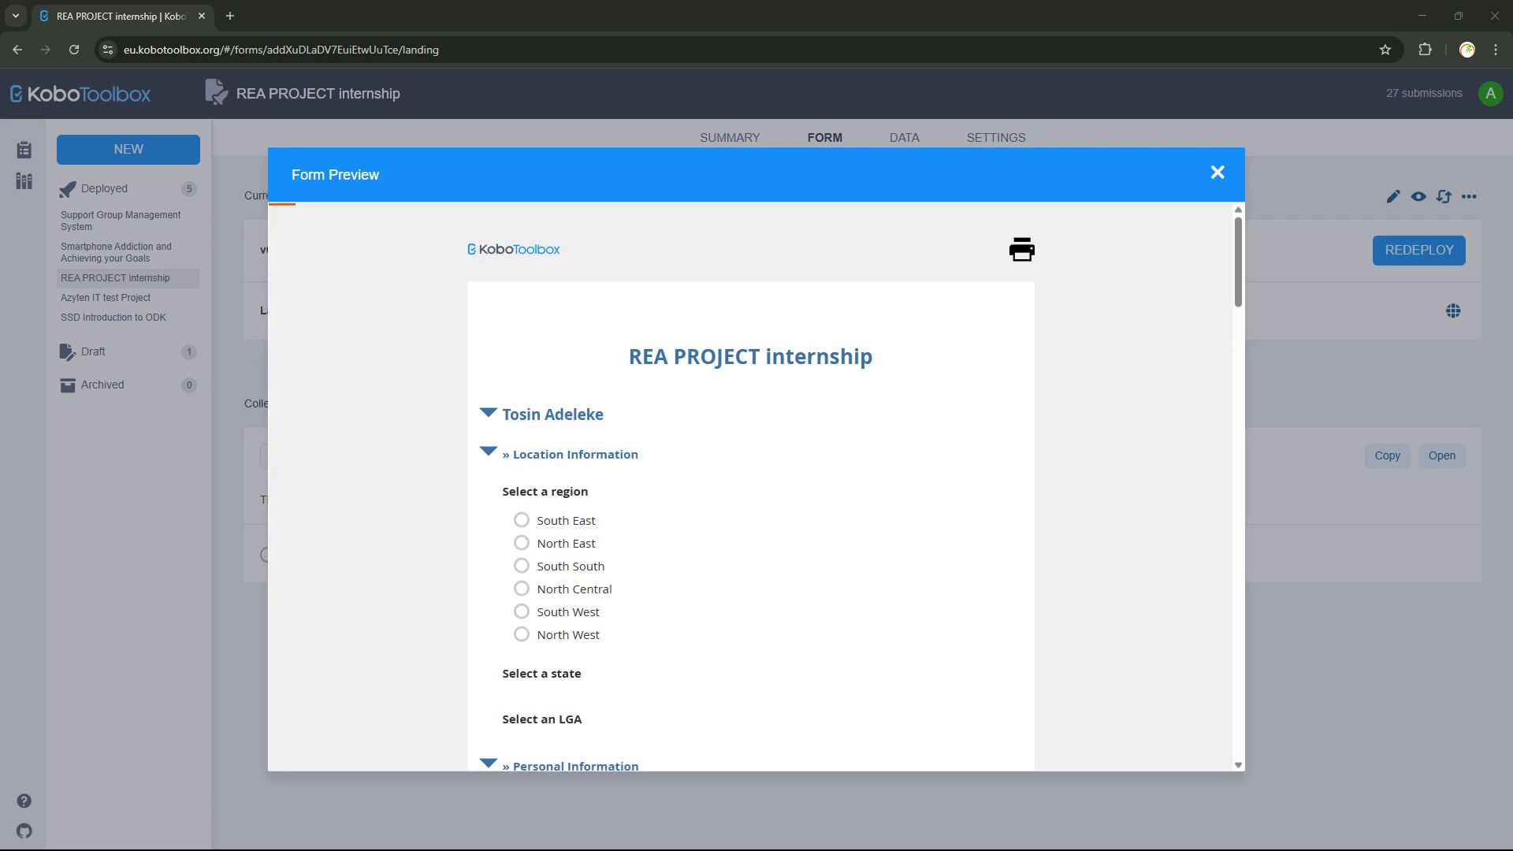
{"action": "left_click", "coordinate": [490, 411]}
Re-expand the top-level group and collapse the Location Information section.
{"action": "left_click", "coordinate": [489, 411]}
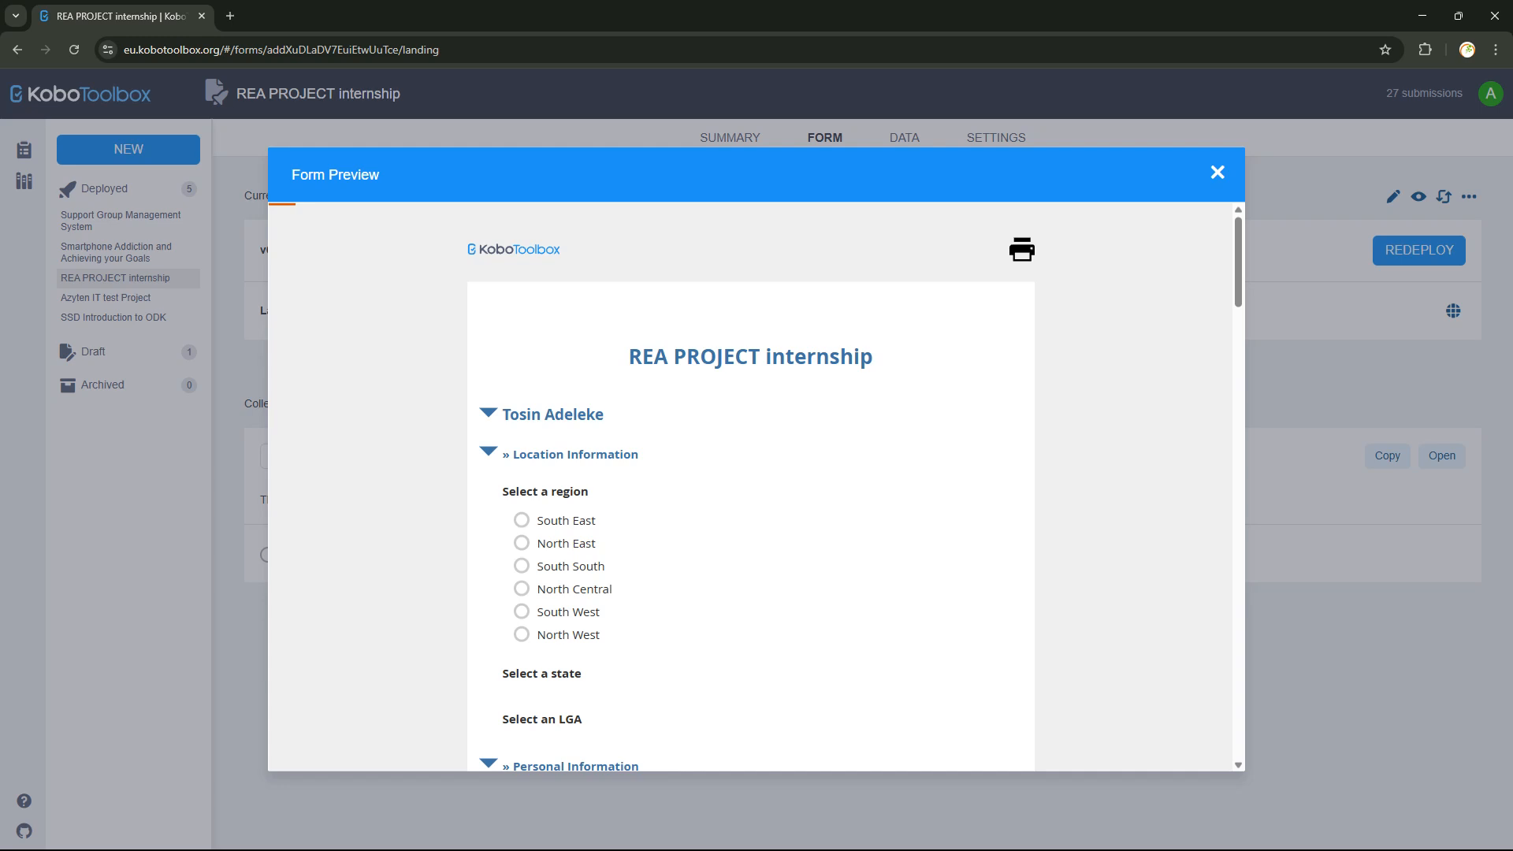
{"action": "left_click", "coordinate": [488, 452]}
{"action": "left_click", "coordinate": [489, 452]}
{"action": "scroll", "coordinate": [568, 441], "scroll_direction": "down", "scroll_amount": 1}
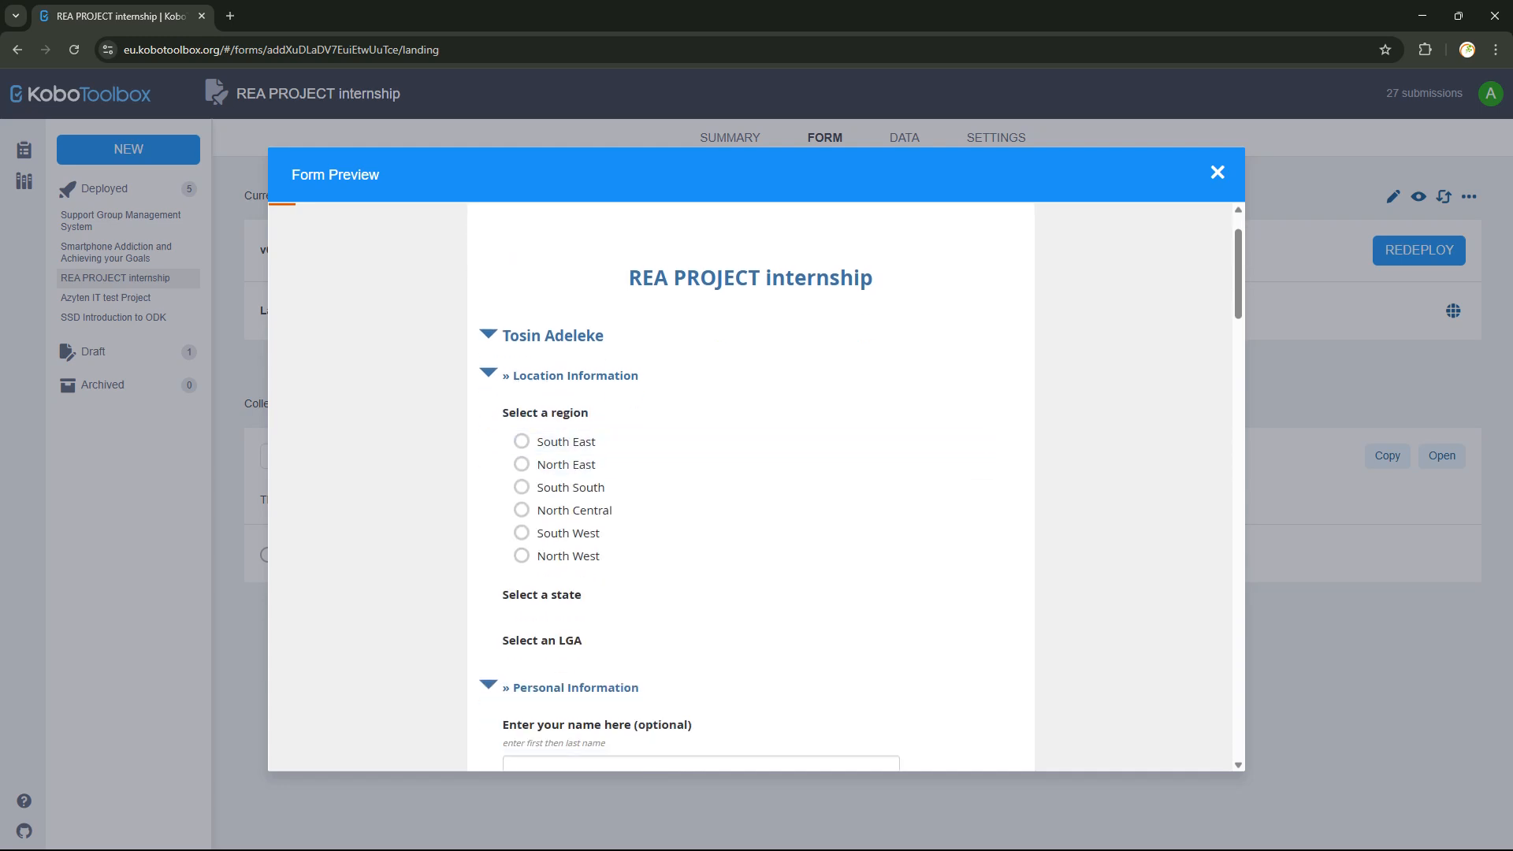
{"action": "left_click", "coordinate": [513, 375]}
{"action": "left_click", "coordinate": [513, 375]}
{"action": "left_click", "coordinate": [513, 375]}
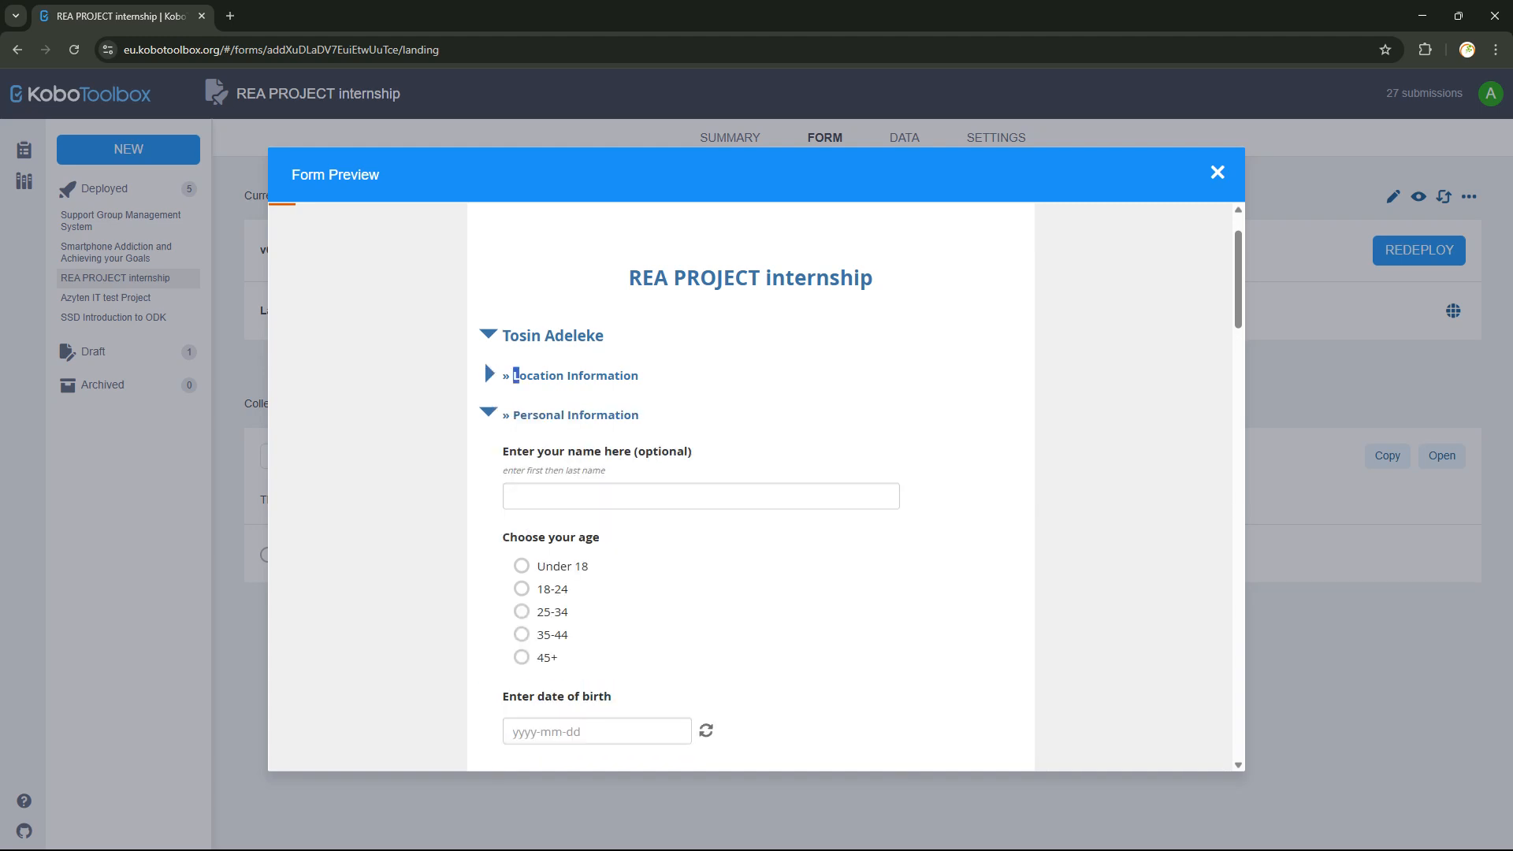
Collapse Personal Information, Education Experience, Opinions on Education, Additional Feedback and Other Information.
{"action": "left_click", "coordinate": [513, 414]}
{"action": "left_click", "coordinate": [513, 454]}
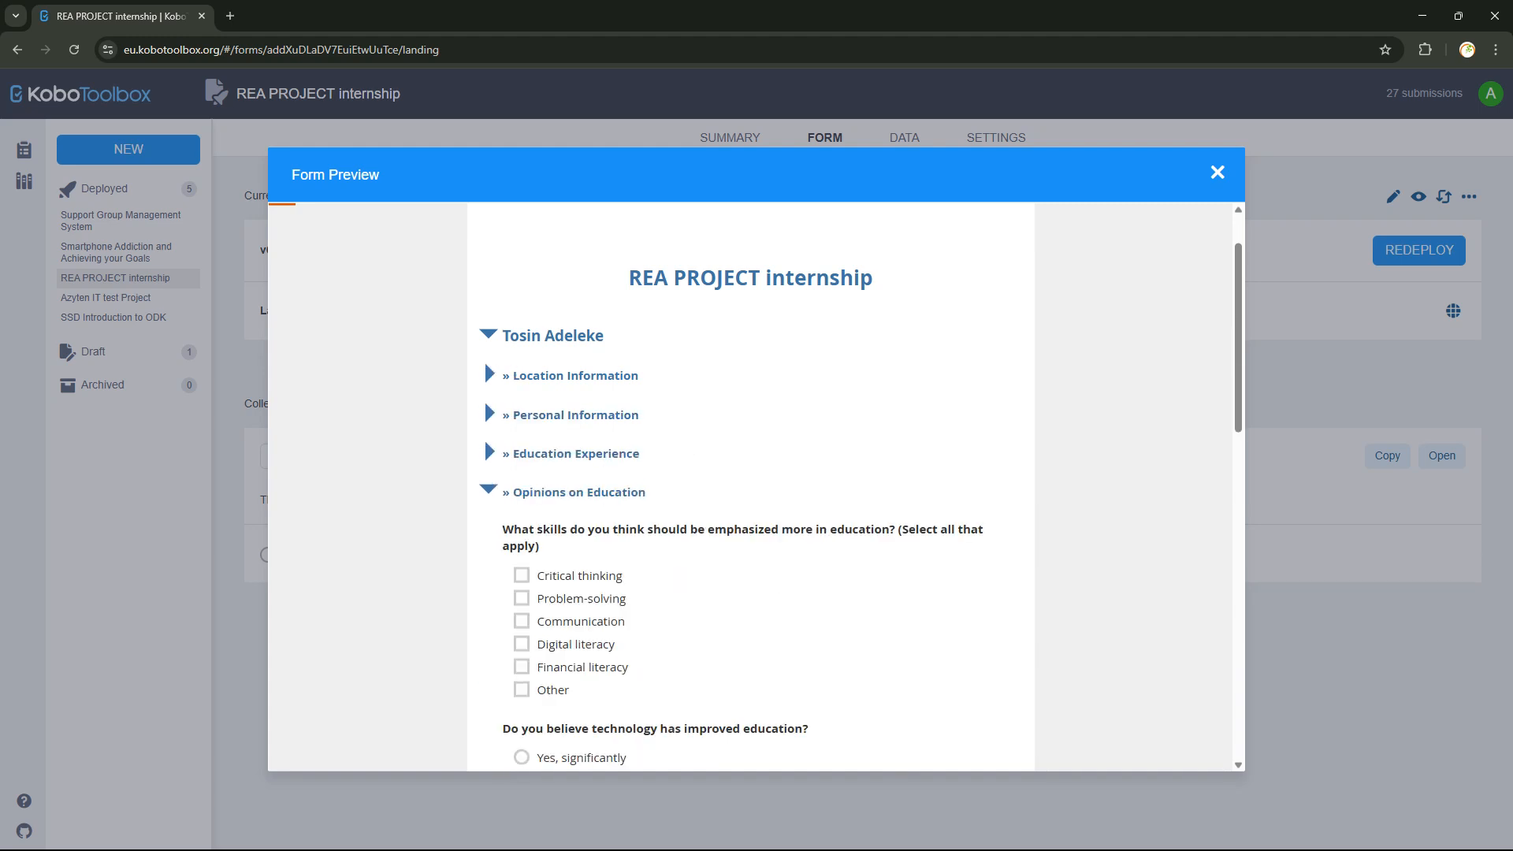
{"action": "left_click", "coordinate": [513, 493]}
{"action": "scroll", "coordinate": [484, 320], "scroll_direction": "down", "scroll_amount": 1}
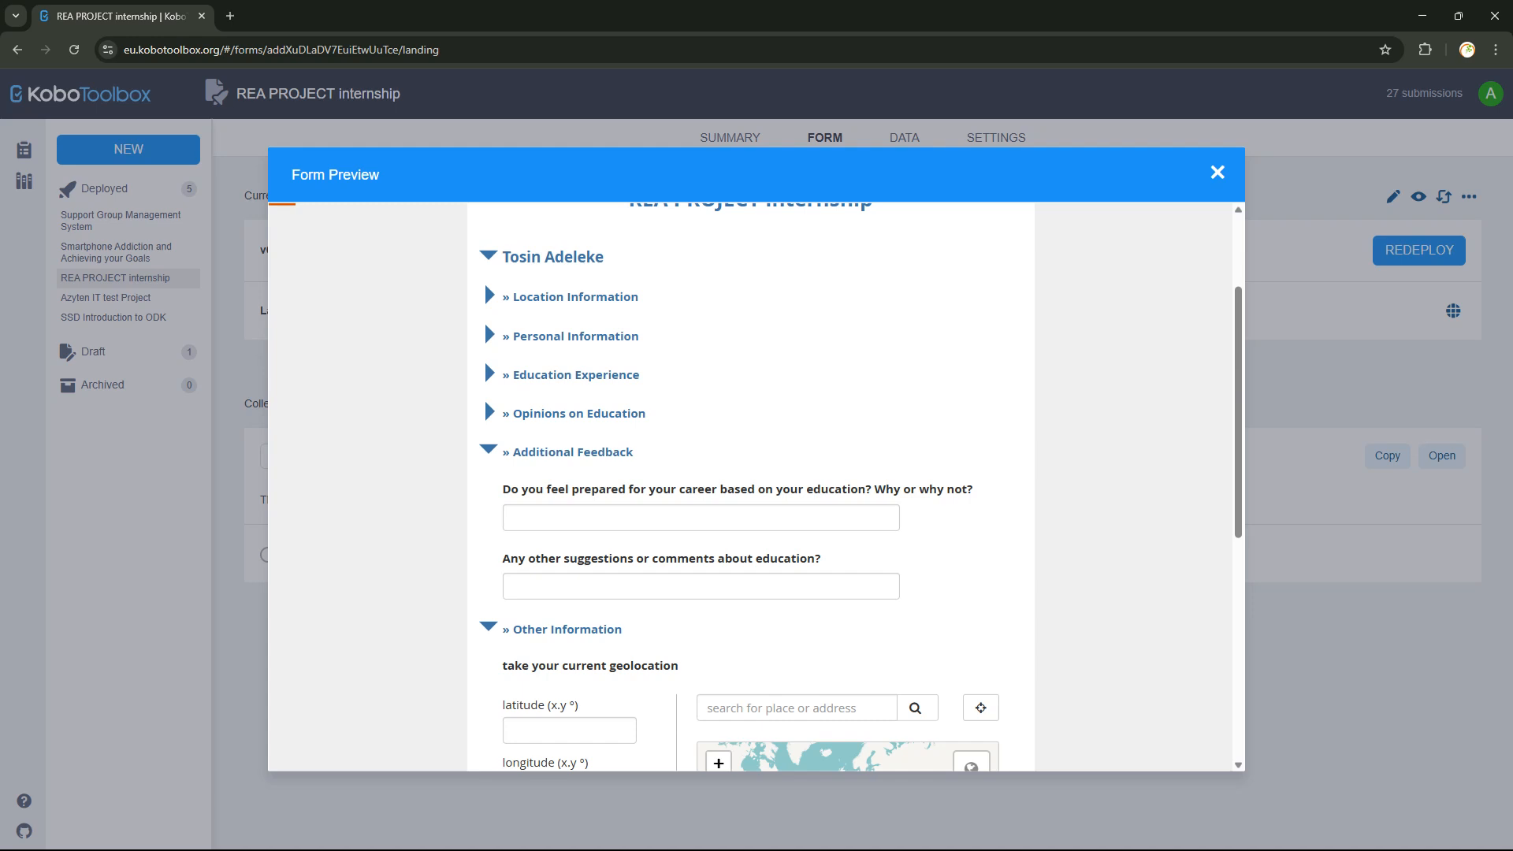
{"action": "left_click", "coordinate": [513, 451]}
{"action": "left_click", "coordinate": [488, 491]}
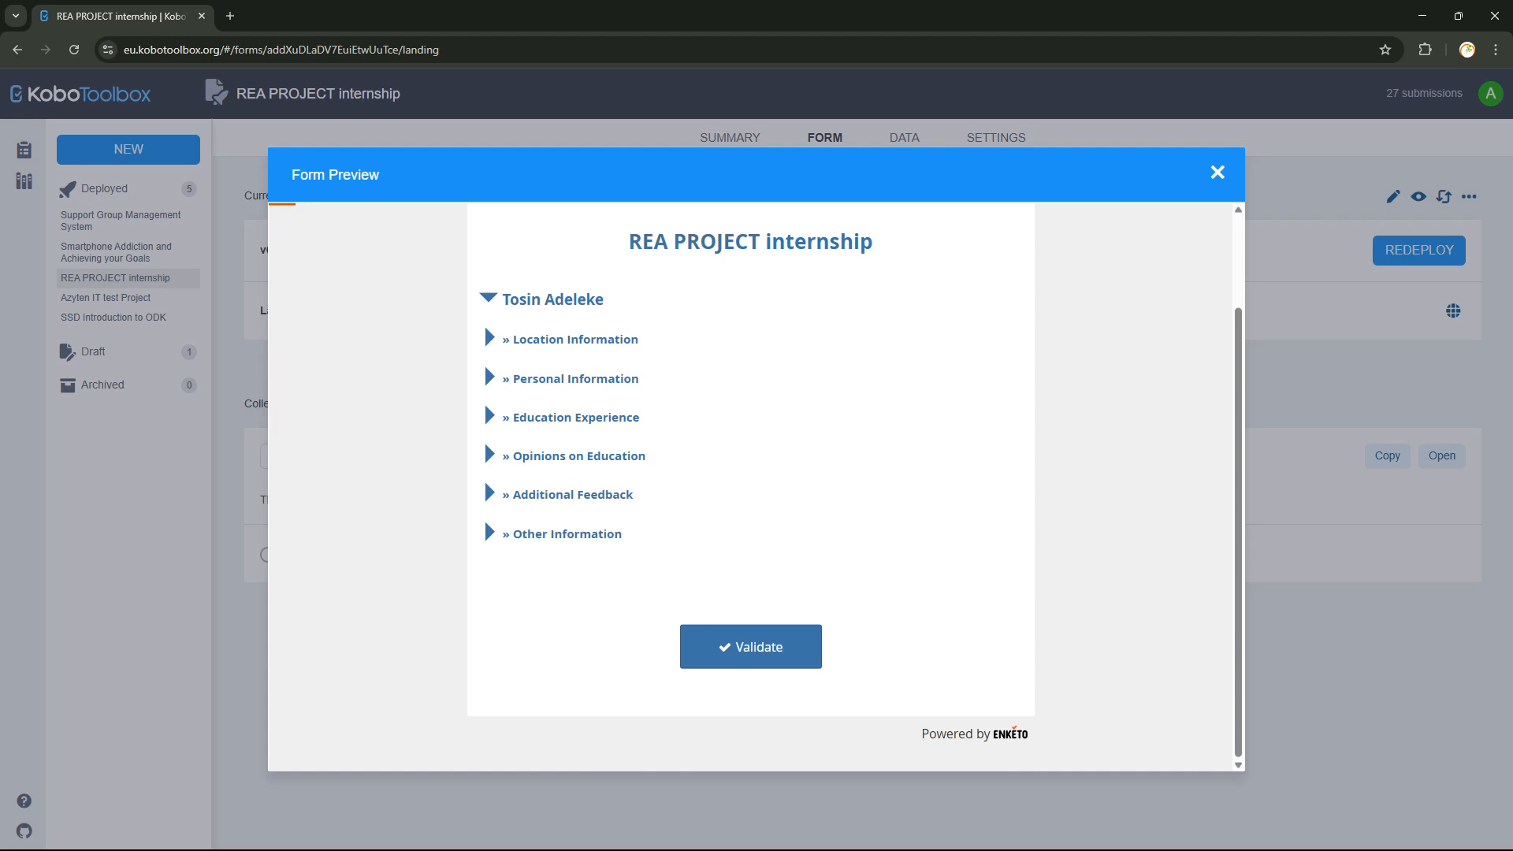
Expand Location Information and choose South West region, Ekiti state and Ado Ekiti LGA.
{"action": "left_click", "coordinate": [575, 339]}
{"action": "scroll", "coordinate": [750, 486], "scroll_direction": "down", "scroll_amount": 1}
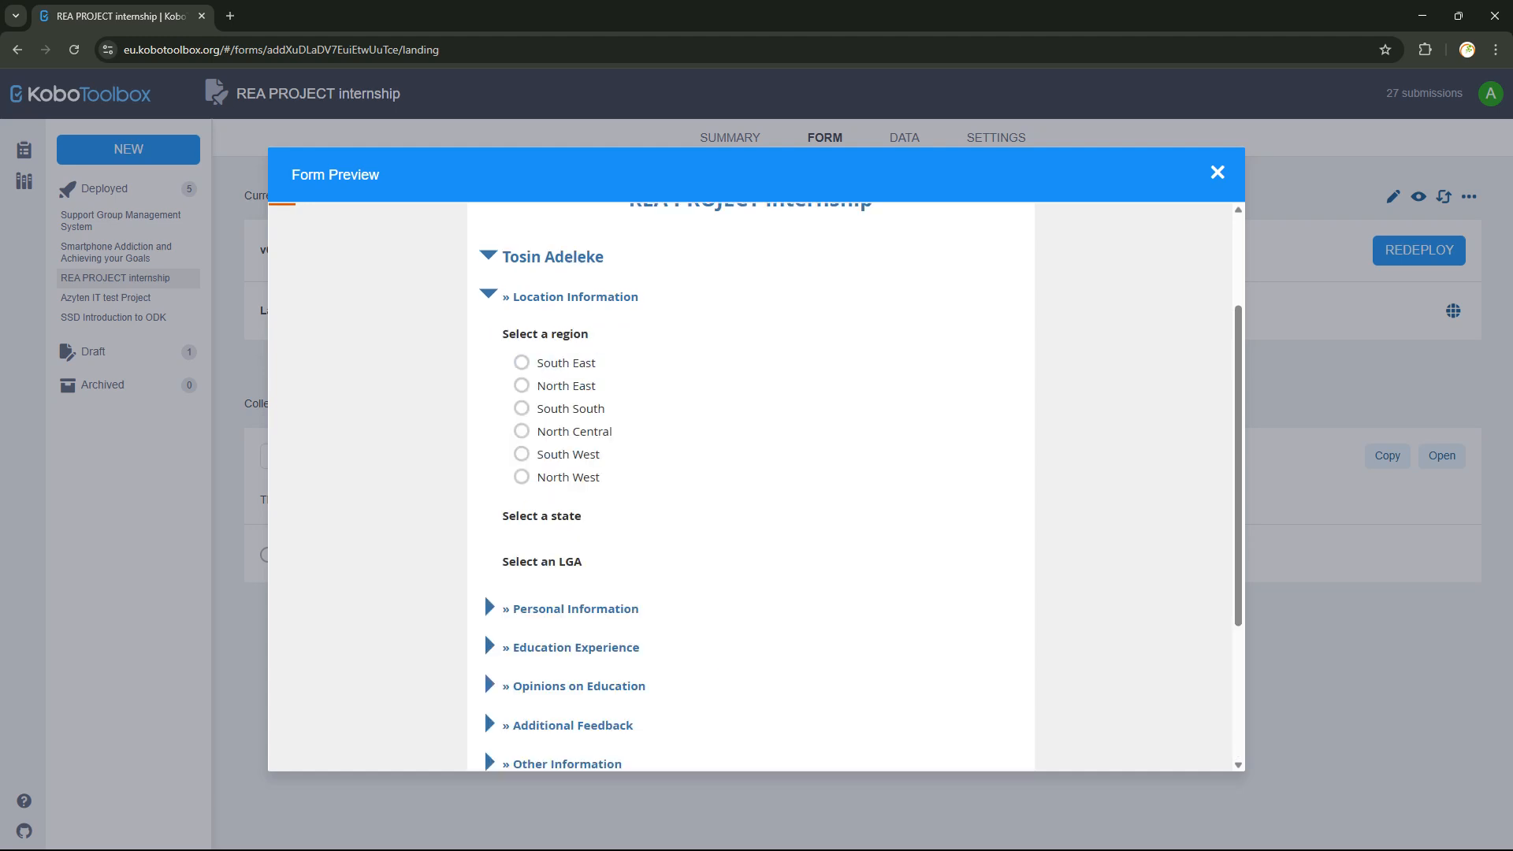
{"action": "left_click", "coordinate": [521, 454]}
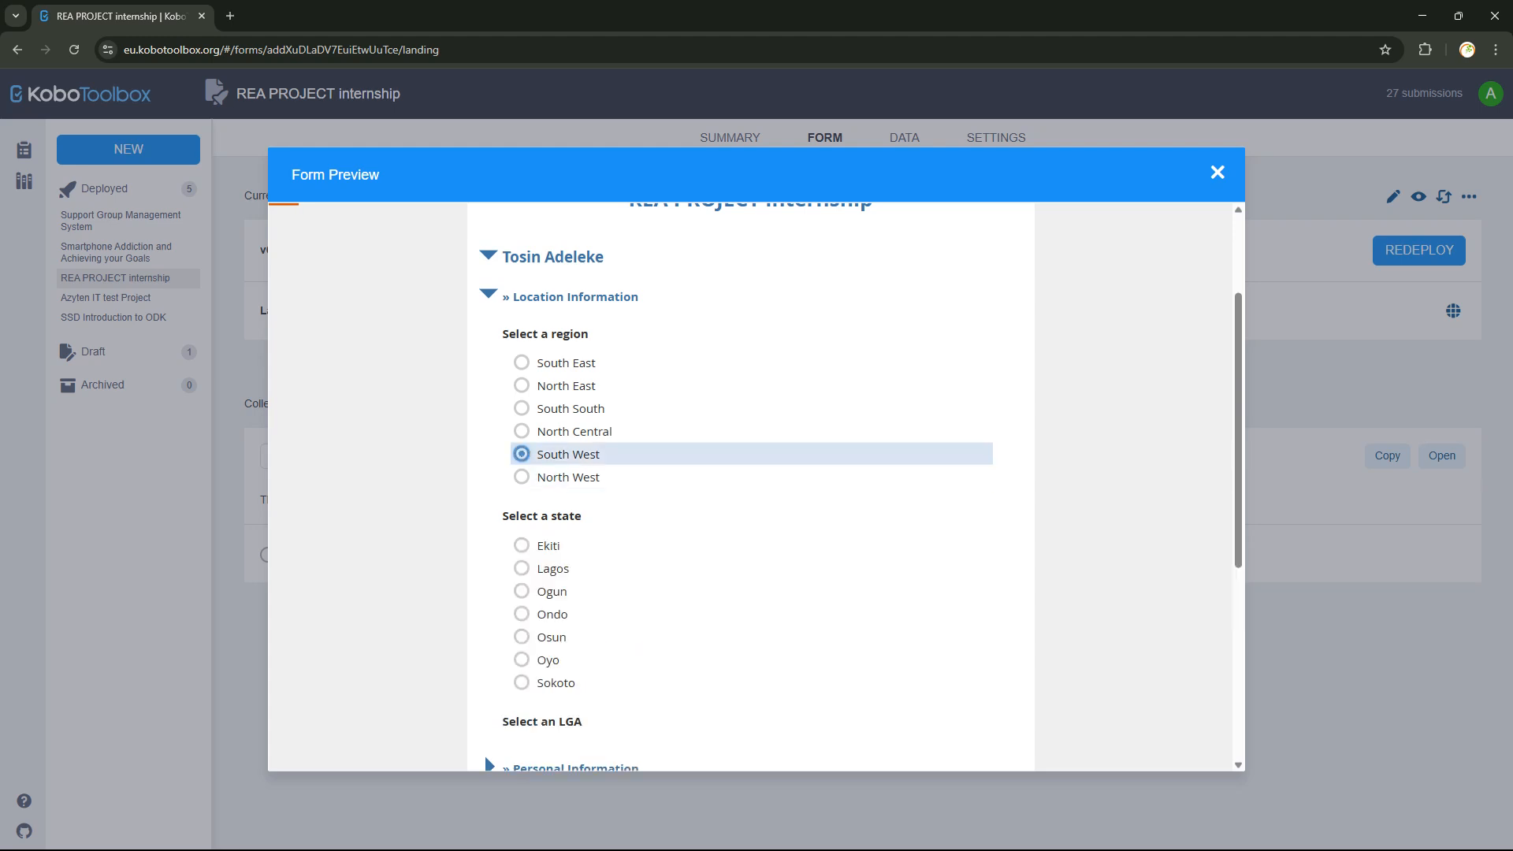
{"action": "left_click", "coordinate": [522, 545]}
{"action": "scroll", "coordinate": [522, 513], "scroll_direction": "down", "scroll_amount": 2}
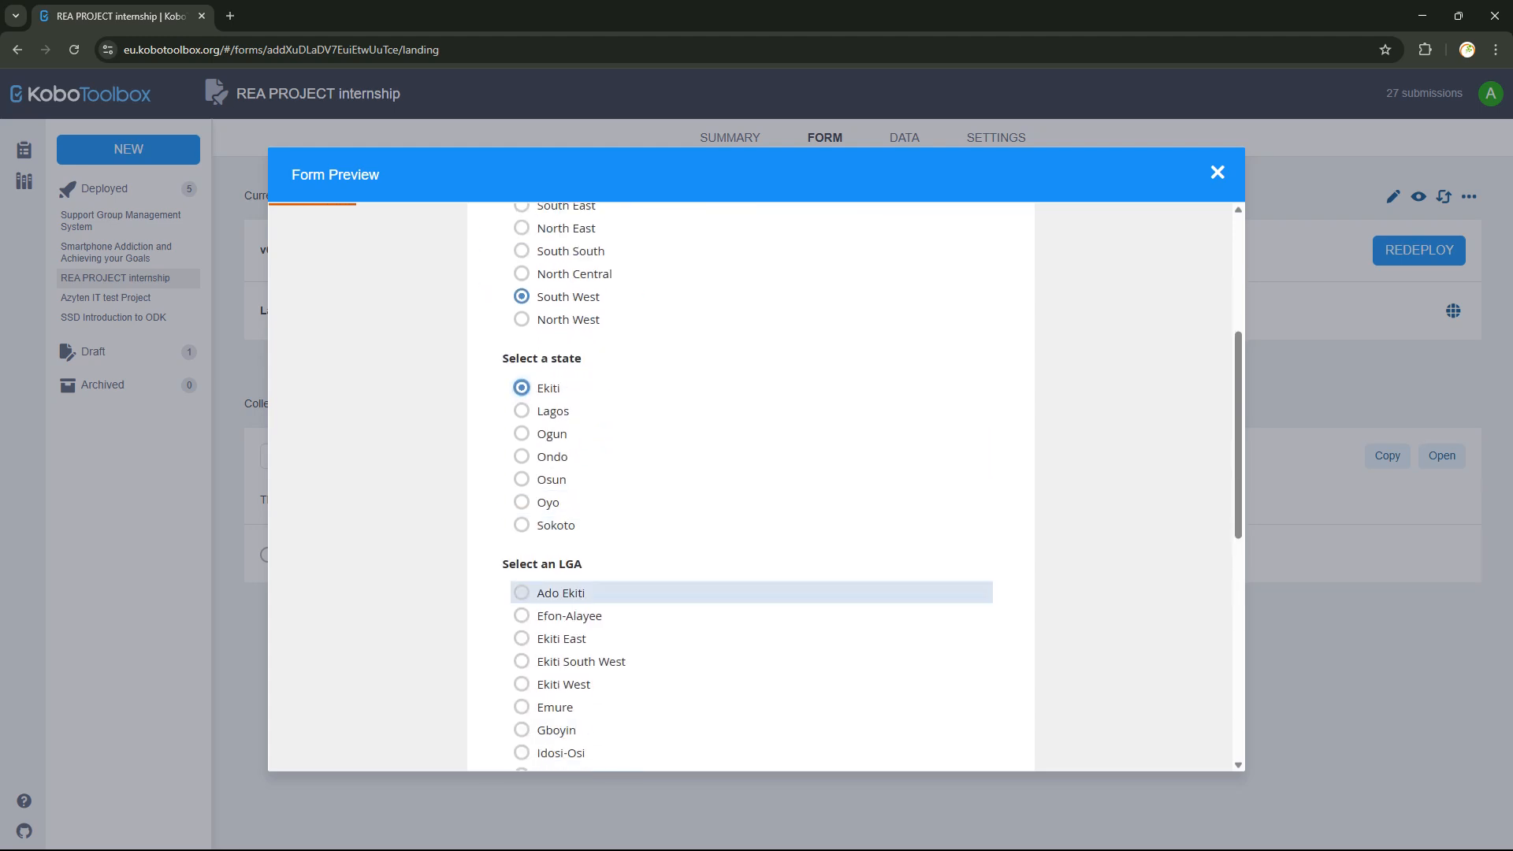
{"action": "left_click", "coordinate": [521, 592]}
{"action": "scroll", "coordinate": [551, 544], "scroll_direction": "down", "scroll_amount": 4}
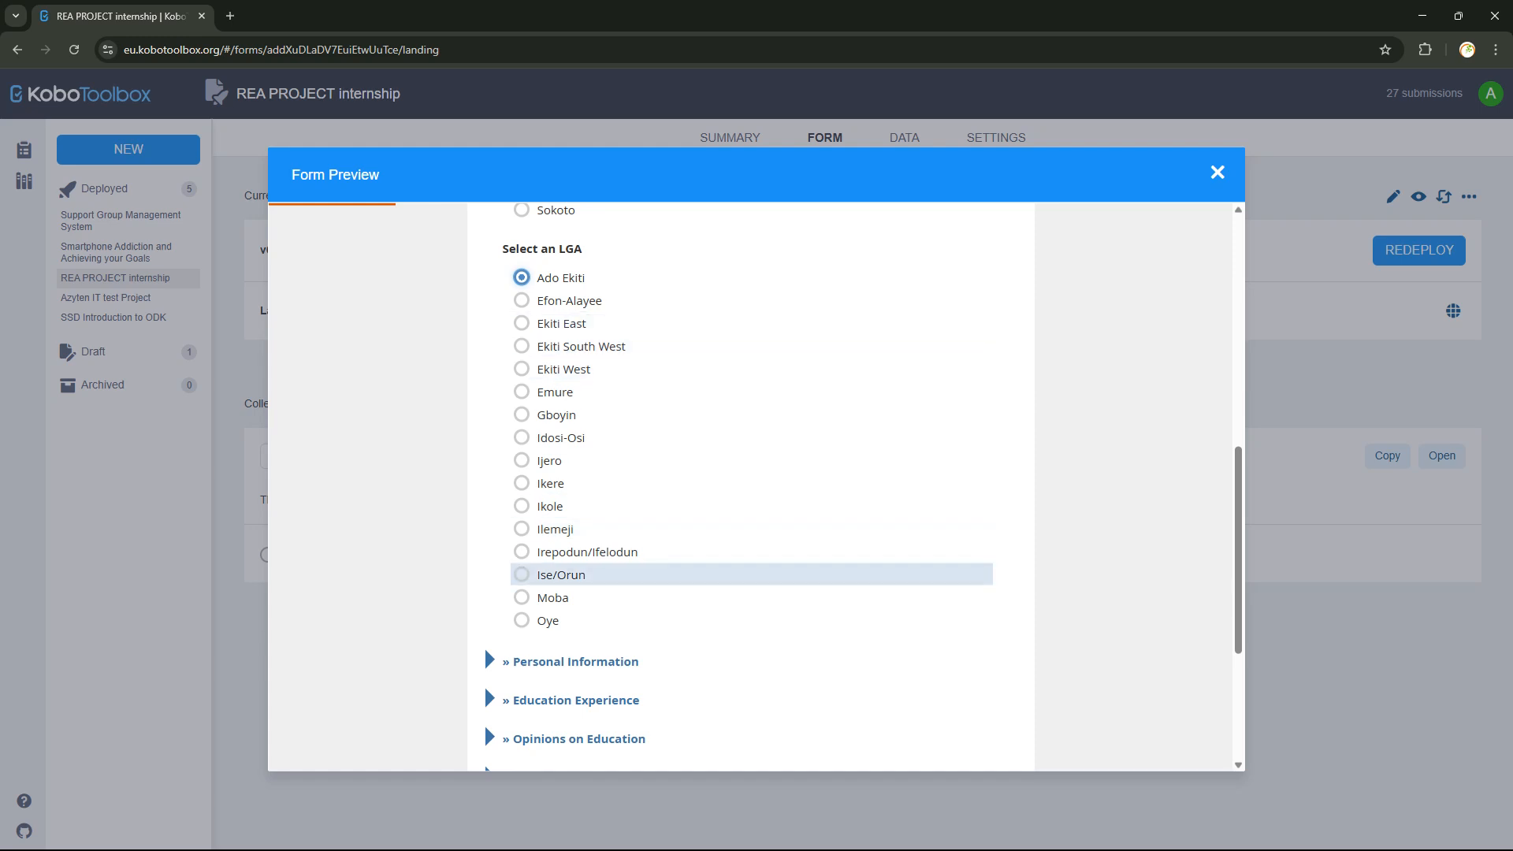
{"action": "scroll", "coordinate": [552, 575], "scroll_direction": "up", "scroll_amount": 3}
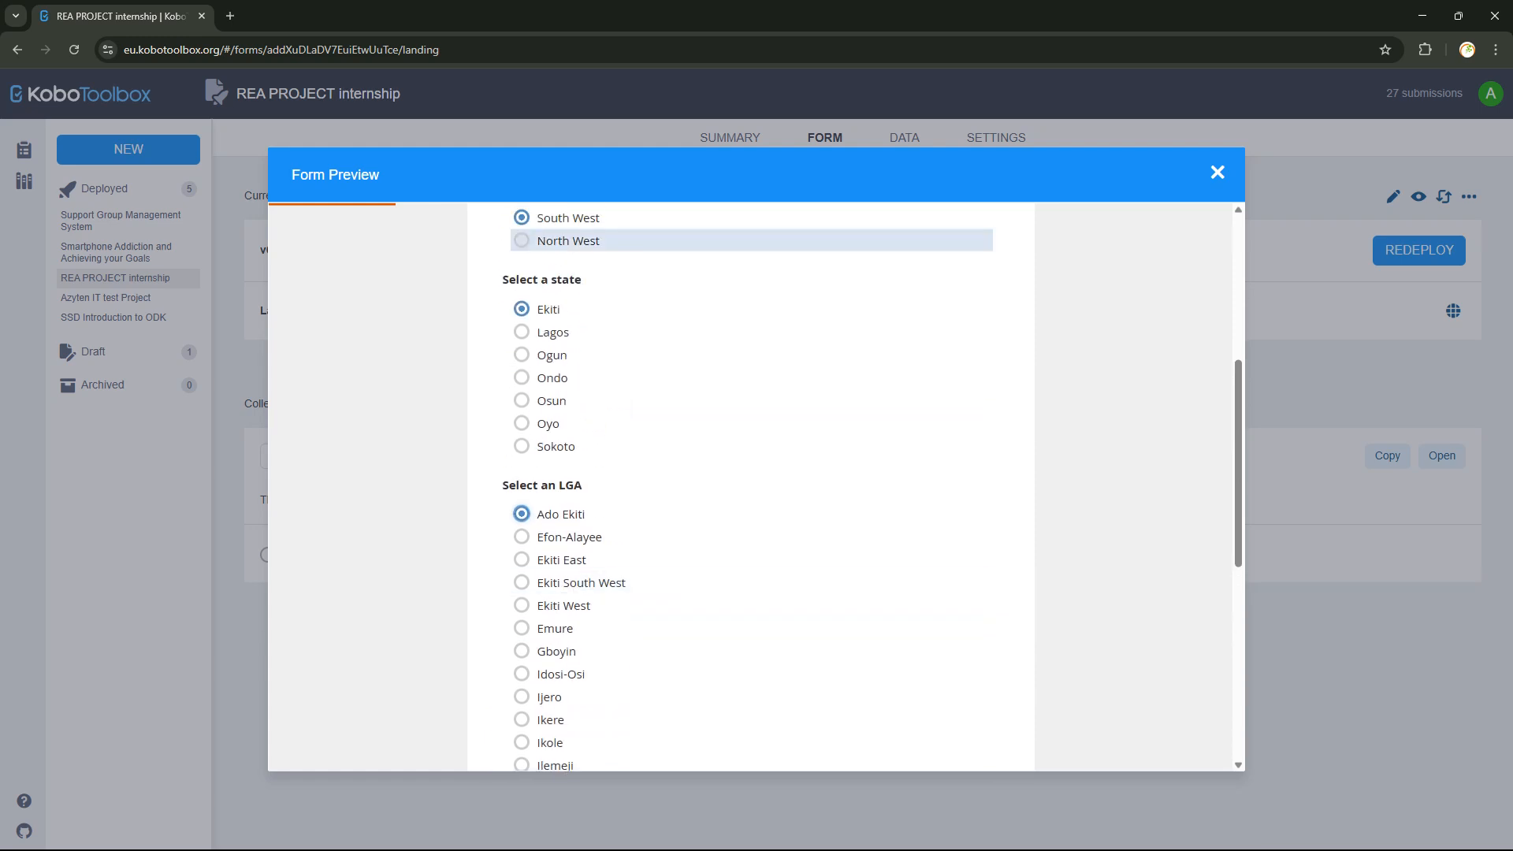
{"action": "scroll", "coordinate": [552, 240], "scroll_direction": "down", "scroll_amount": 3}
{"action": "scroll", "coordinate": [552, 591], "scroll_direction": "up", "scroll_amount": 4}
{"action": "scroll", "coordinate": [552, 591], "scroll_direction": "down", "scroll_amount": 8}
Collapse Location Information and expand Personal Information to look through its questions.
{"action": "scroll", "coordinate": [749, 488], "scroll_direction": "up", "scroll_amount": 10}
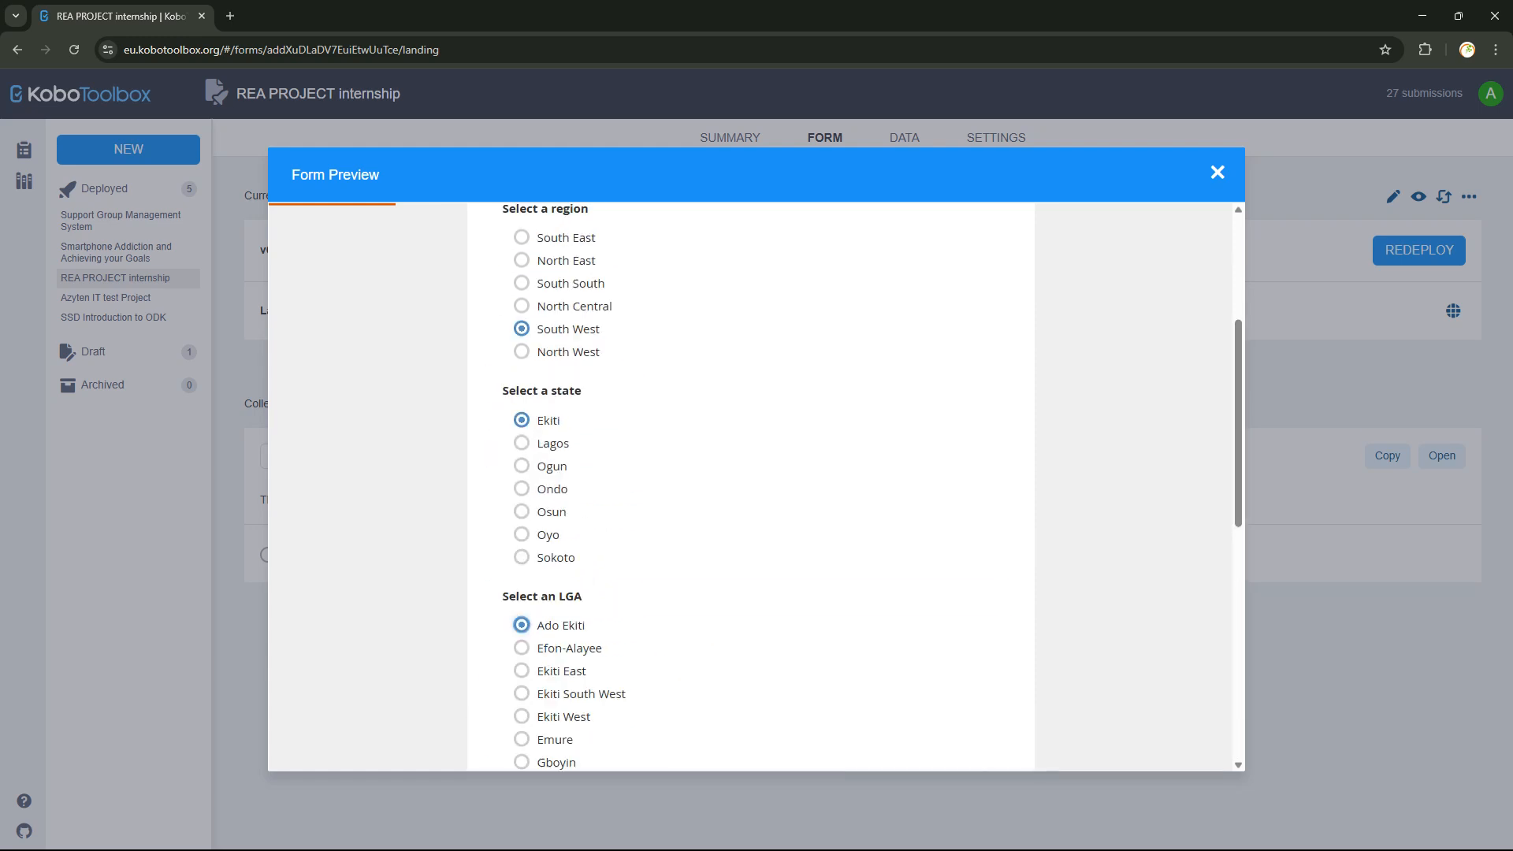
{"action": "left_click", "coordinate": [488, 453]}
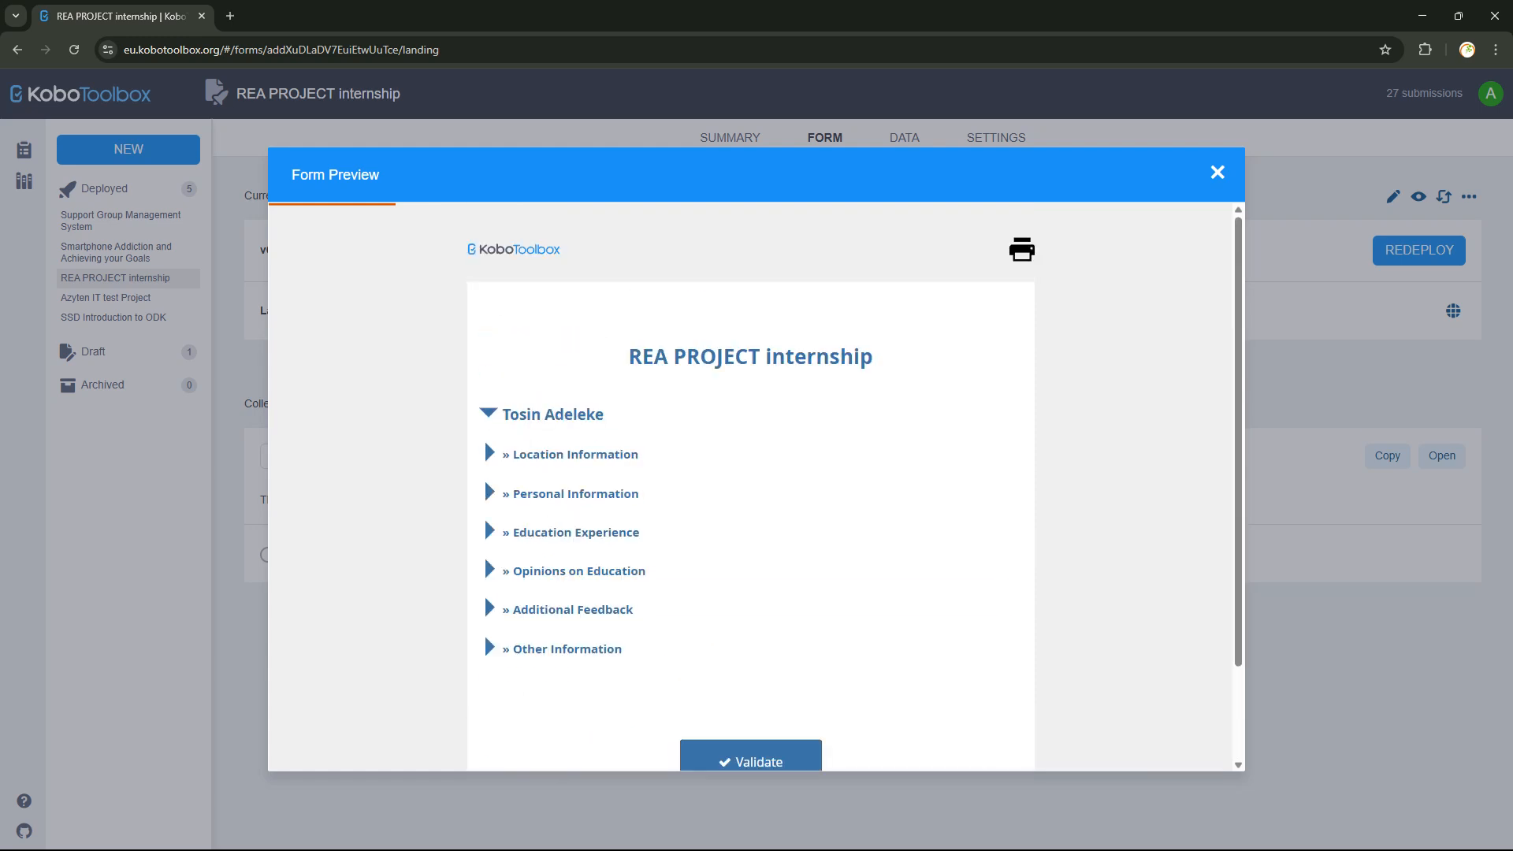
{"action": "left_click", "coordinate": [489, 494]}
{"action": "scroll", "coordinate": [489, 493], "scroll_direction": "down", "scroll_amount": 2}
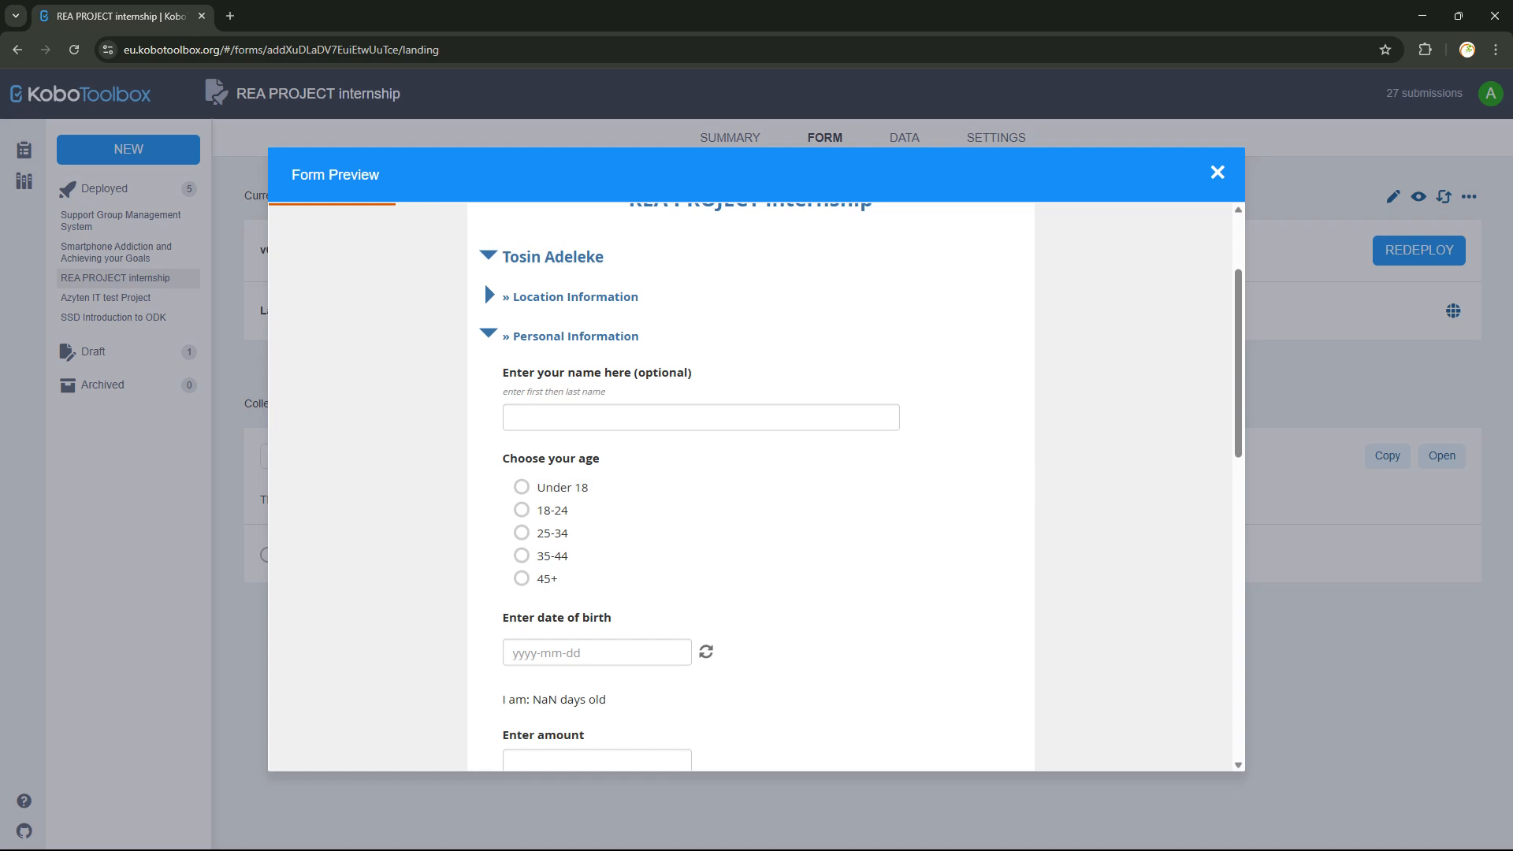
{"action": "scroll", "coordinate": [552, 272], "scroll_direction": "down", "scroll_amount": 4}
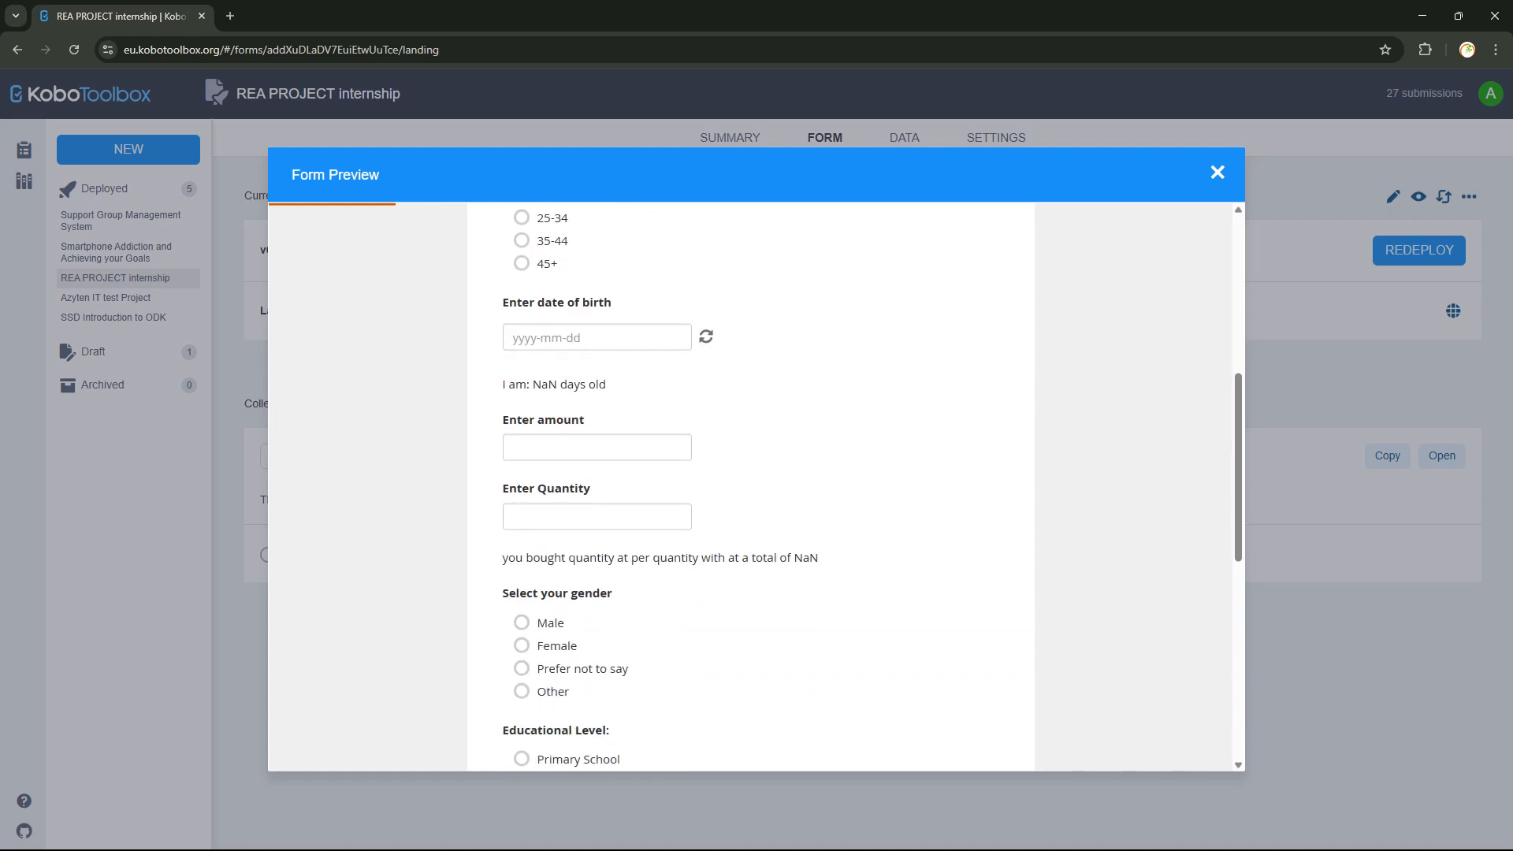
{"action": "scroll", "coordinate": [749, 630], "scroll_direction": "down", "scroll_amount": 3}
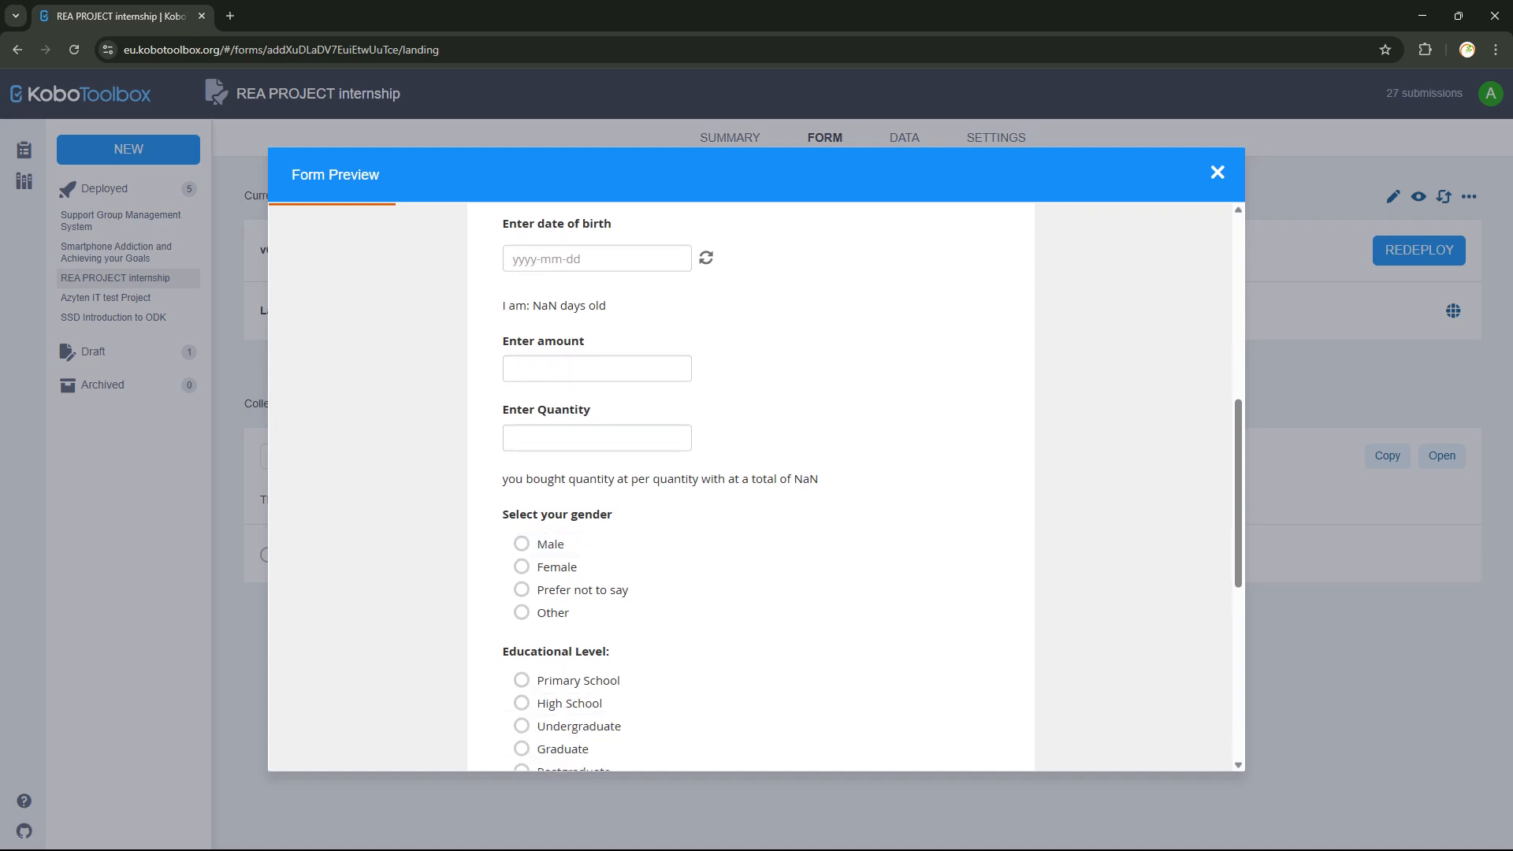
{"action": "scroll", "coordinate": [748, 631], "scroll_direction": "down", "scroll_amount": 4}
{"action": "scroll", "coordinate": [749, 552], "scroll_direction": "up", "scroll_amount": 6}
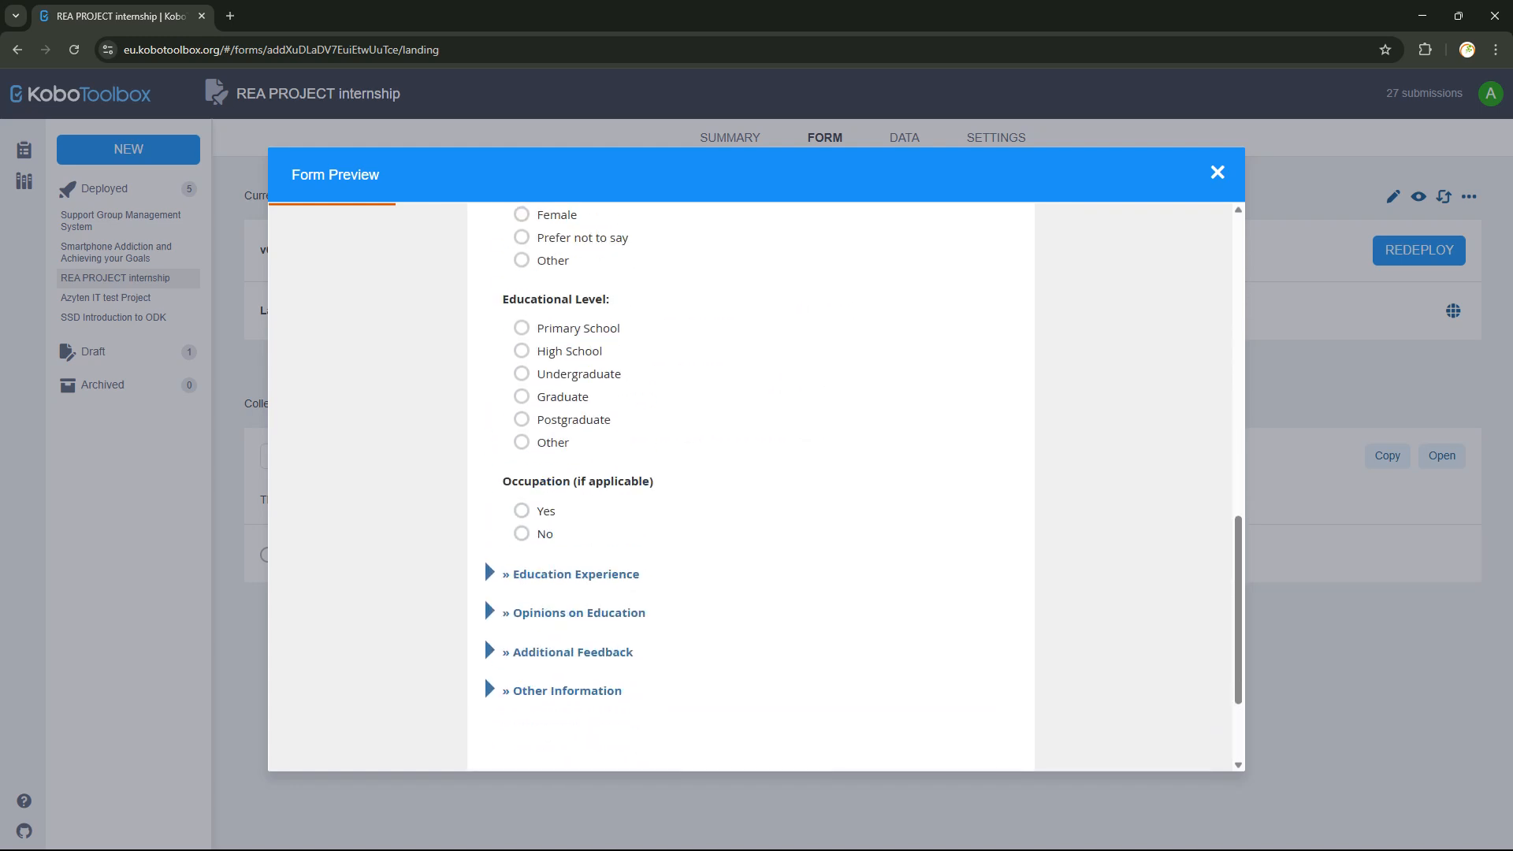
{"action": "scroll", "coordinate": [660, 487], "scroll_direction": "up", "scroll_amount": 1}
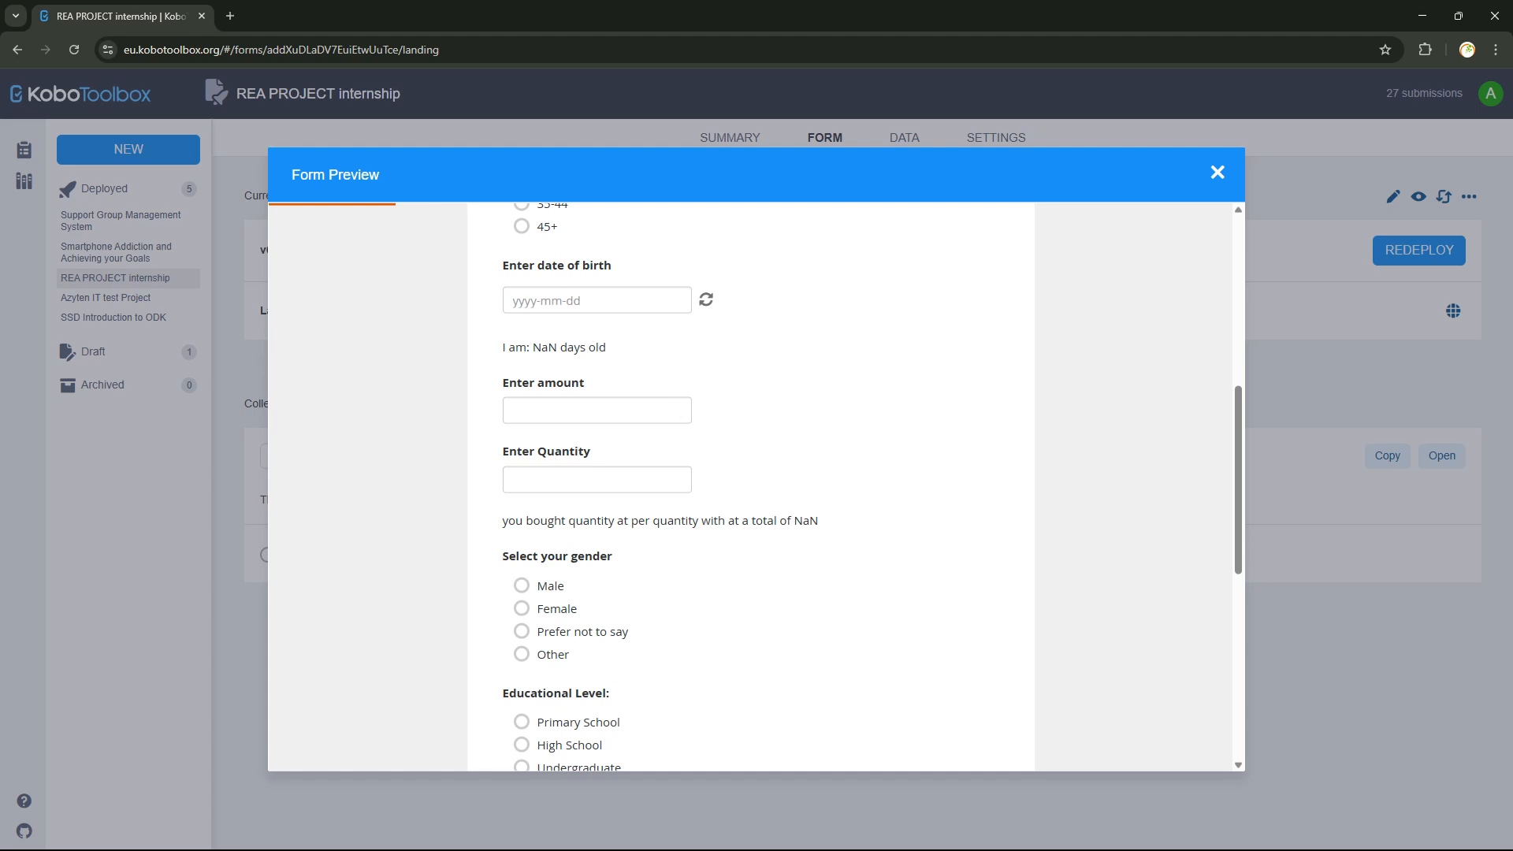
Pick 1 April 2025 as date of birth to check the age, then open Education Experience.
{"action": "left_click", "coordinate": [597, 300]}
{"action": "left_click", "coordinate": [567, 388]}
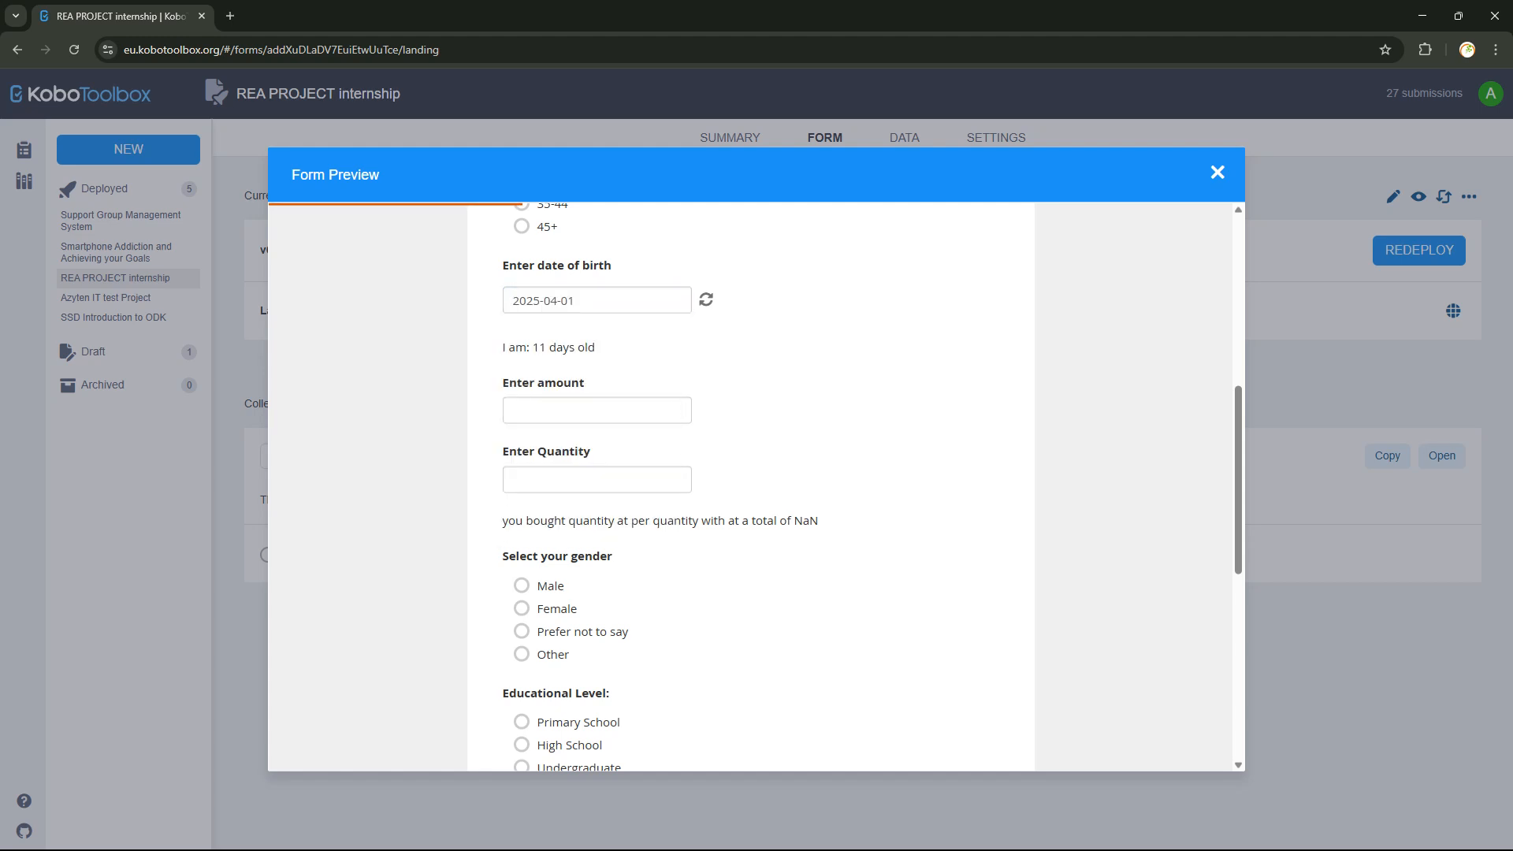
{"action": "scroll", "coordinate": [749, 489], "scroll_direction": "down", "scroll_amount": 2}
{"action": "scroll", "coordinate": [749, 489], "scroll_direction": "up", "scroll_amount": 3}
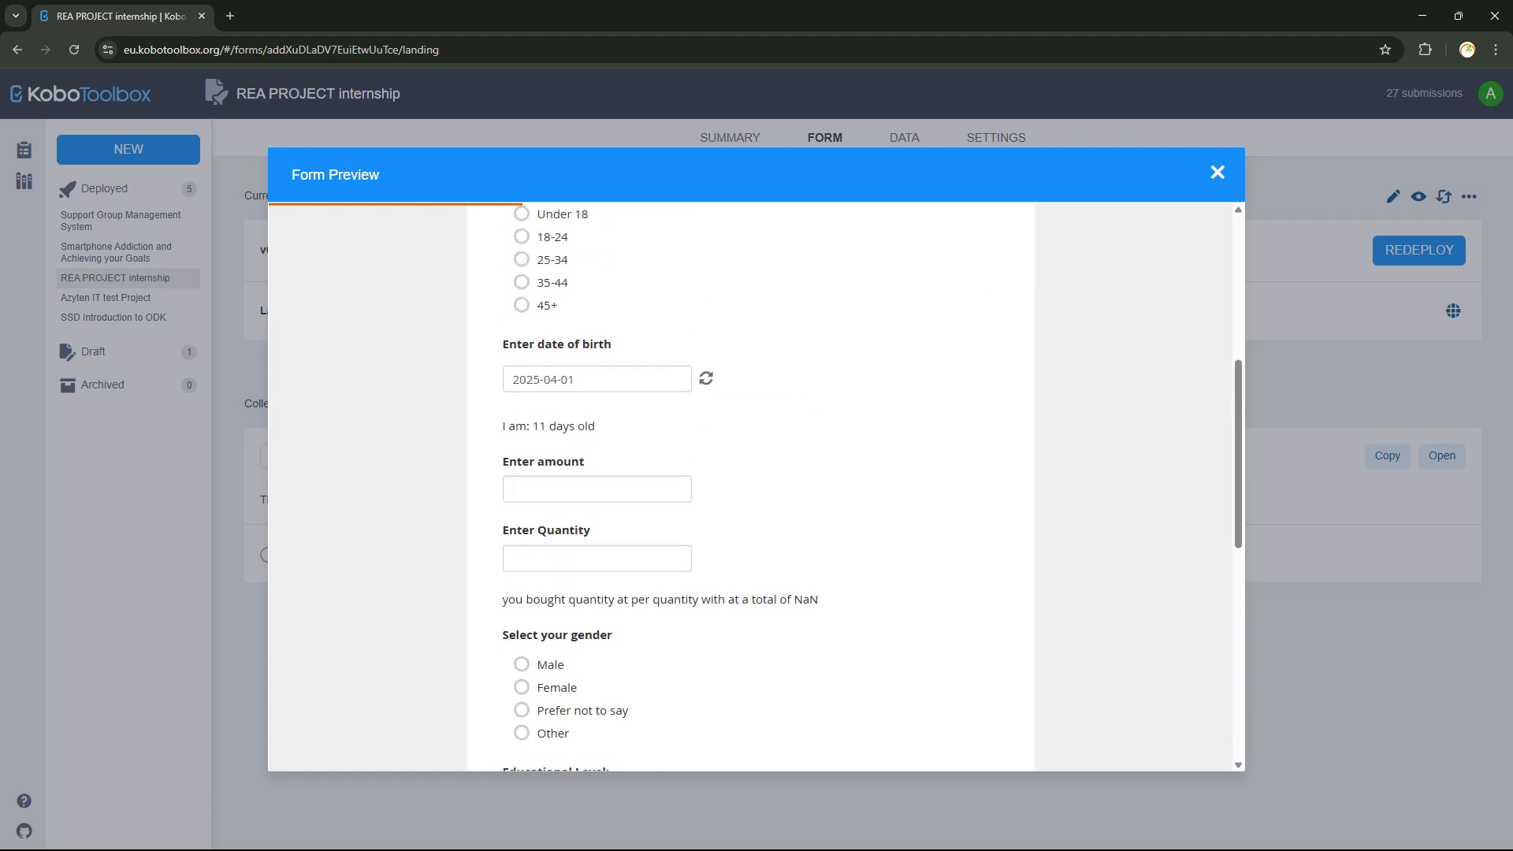
{"action": "scroll", "coordinate": [748, 473], "scroll_direction": "down", "scroll_amount": 3}
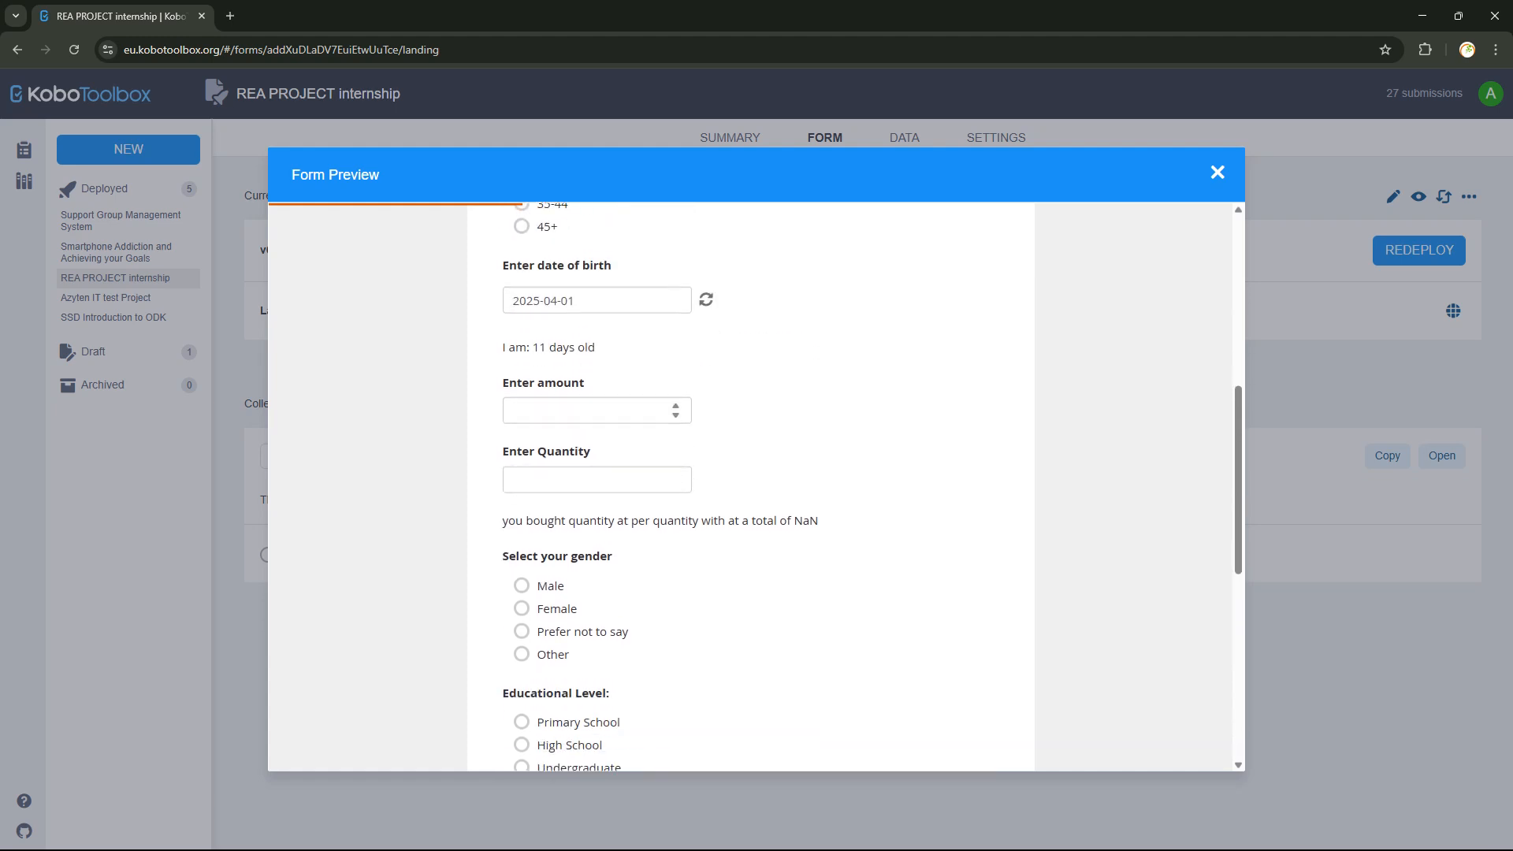
{"action": "scroll", "coordinate": [749, 473], "scroll_direction": "down", "scroll_amount": 3}
{"action": "scroll", "coordinate": [749, 489], "scroll_direction": "down", "scroll_amount": 1}
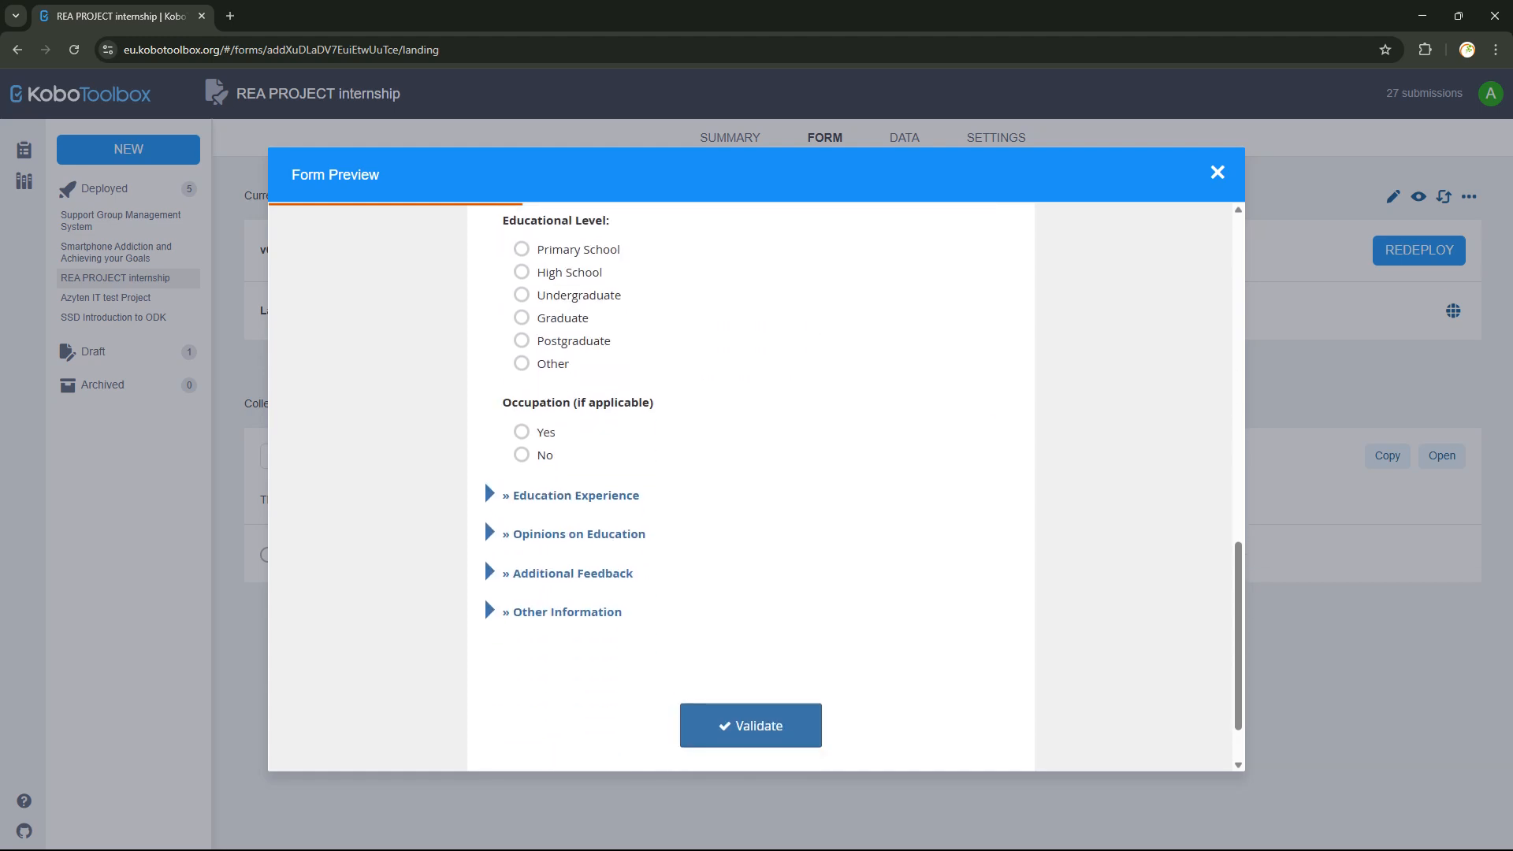
{"action": "scroll", "coordinate": [749, 489], "scroll_direction": "up", "scroll_amount": 12}
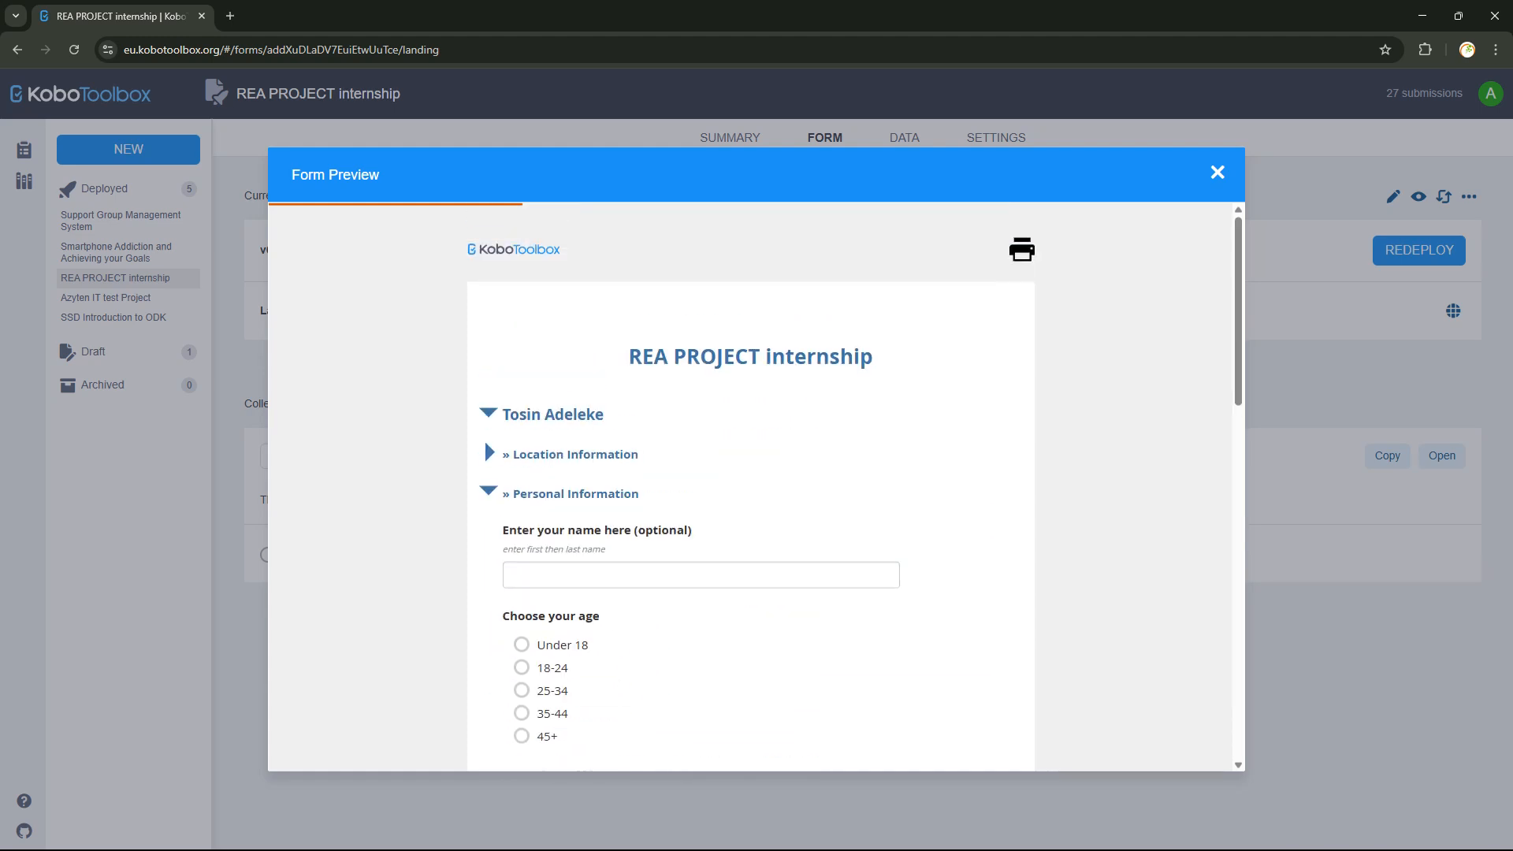
{"action": "left_click", "coordinate": [488, 492]}
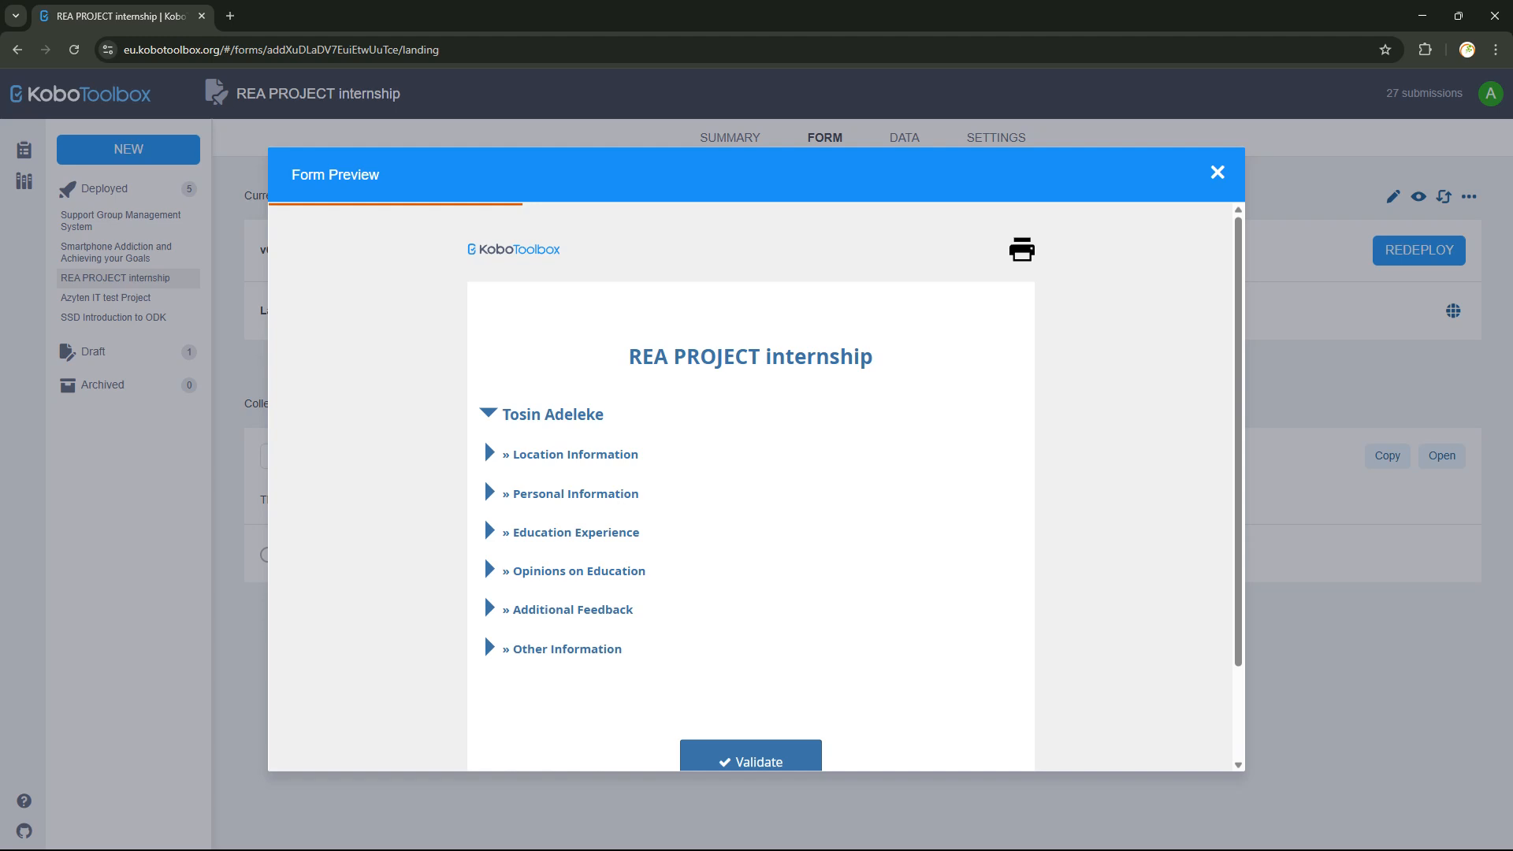
{"action": "left_click", "coordinate": [489, 531]}
Expand the Opinions on Education section of the preview, review it, and collapse it again.
{"action": "scroll", "coordinate": [484, 480], "scroll_direction": "down", "scroll_amount": 2}
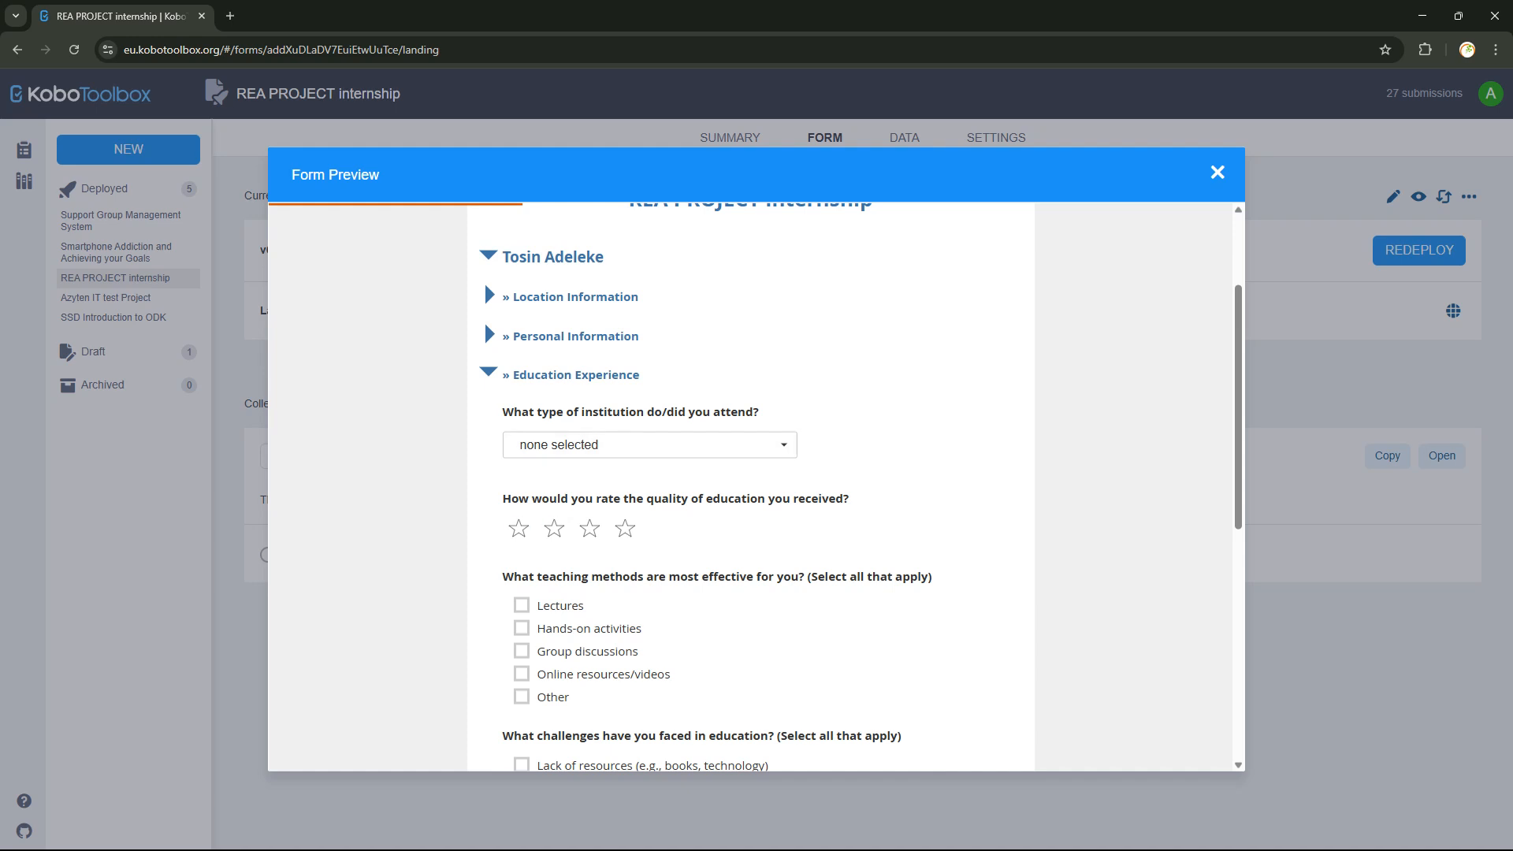
{"action": "scroll", "coordinate": [552, 571], "scroll_direction": "down", "scroll_amount": 1}
{"action": "scroll", "coordinate": [551, 607], "scroll_direction": "down", "scroll_amount": 1}
{"action": "scroll", "coordinate": [551, 607], "scroll_direction": "down", "scroll_amount": 3}
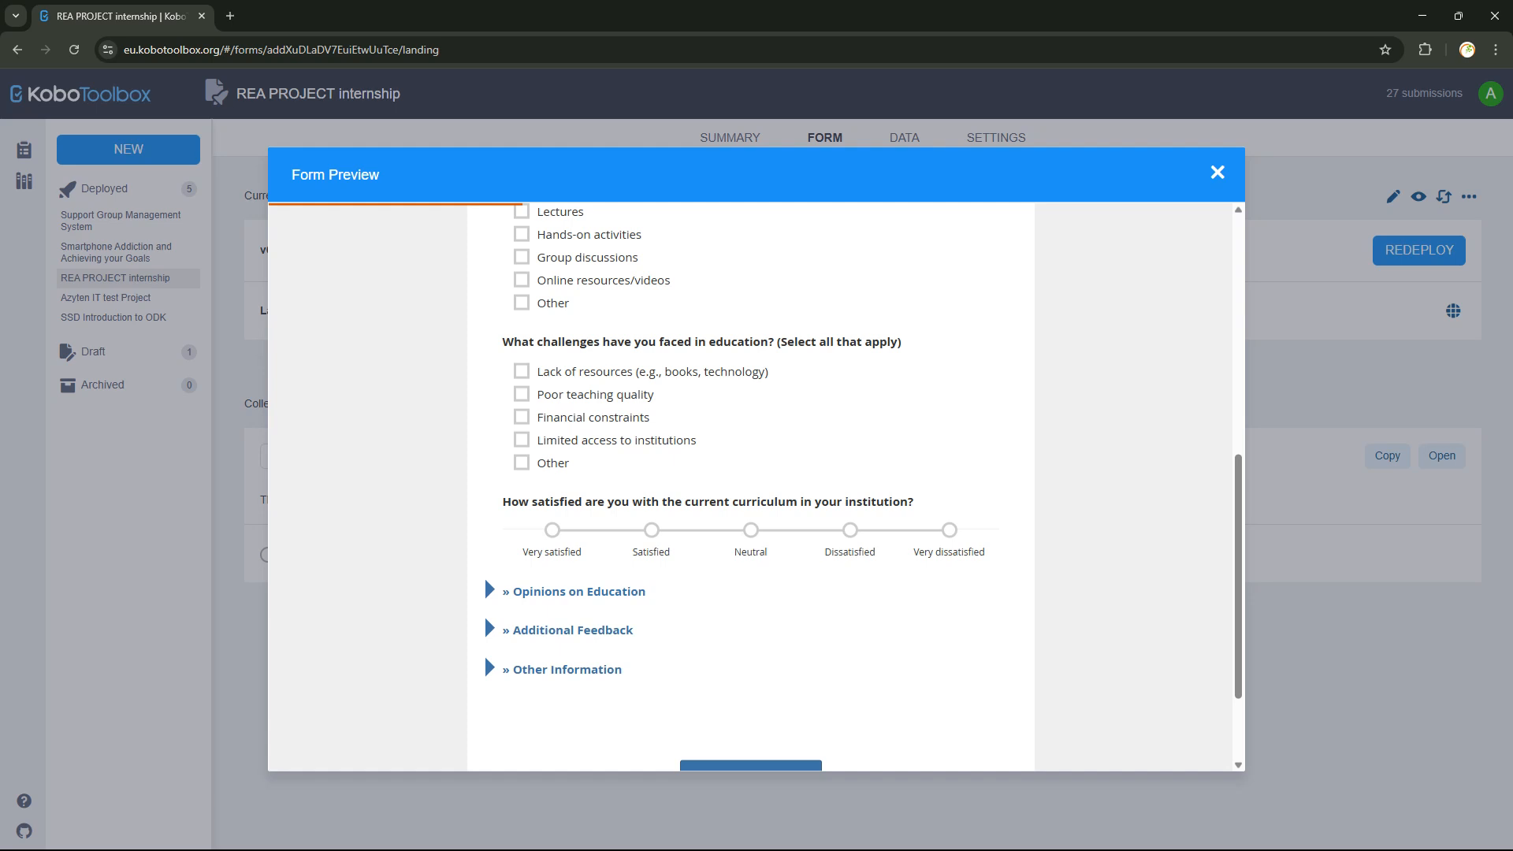
{"action": "left_click", "coordinate": [489, 591]}
{"action": "scroll", "coordinate": [489, 587], "scroll_direction": "down", "scroll_amount": 2}
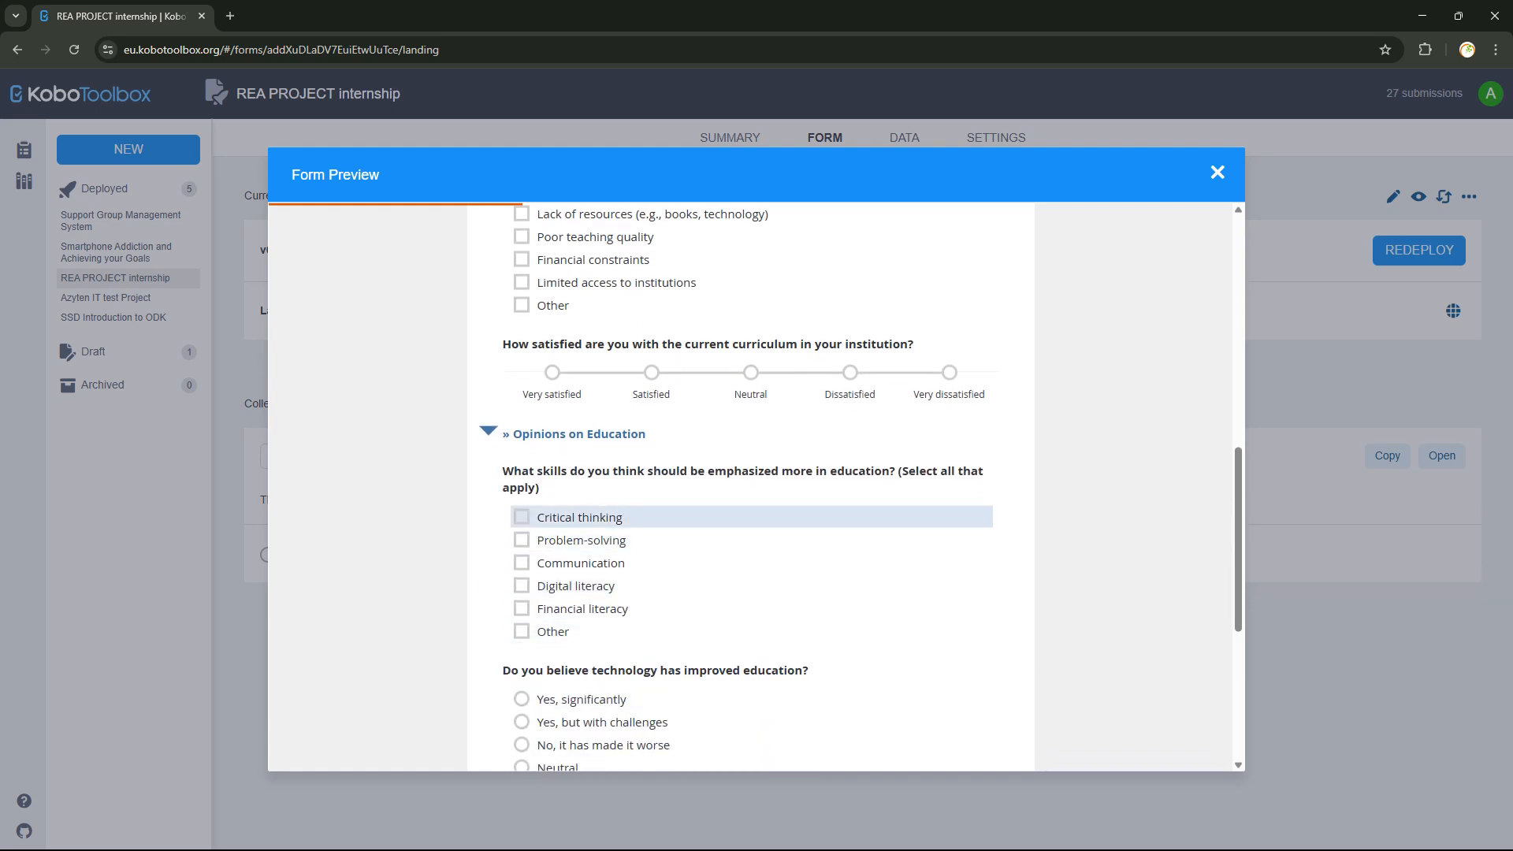
{"action": "scroll", "coordinate": [748, 520], "scroll_direction": "up", "scroll_amount": 3}
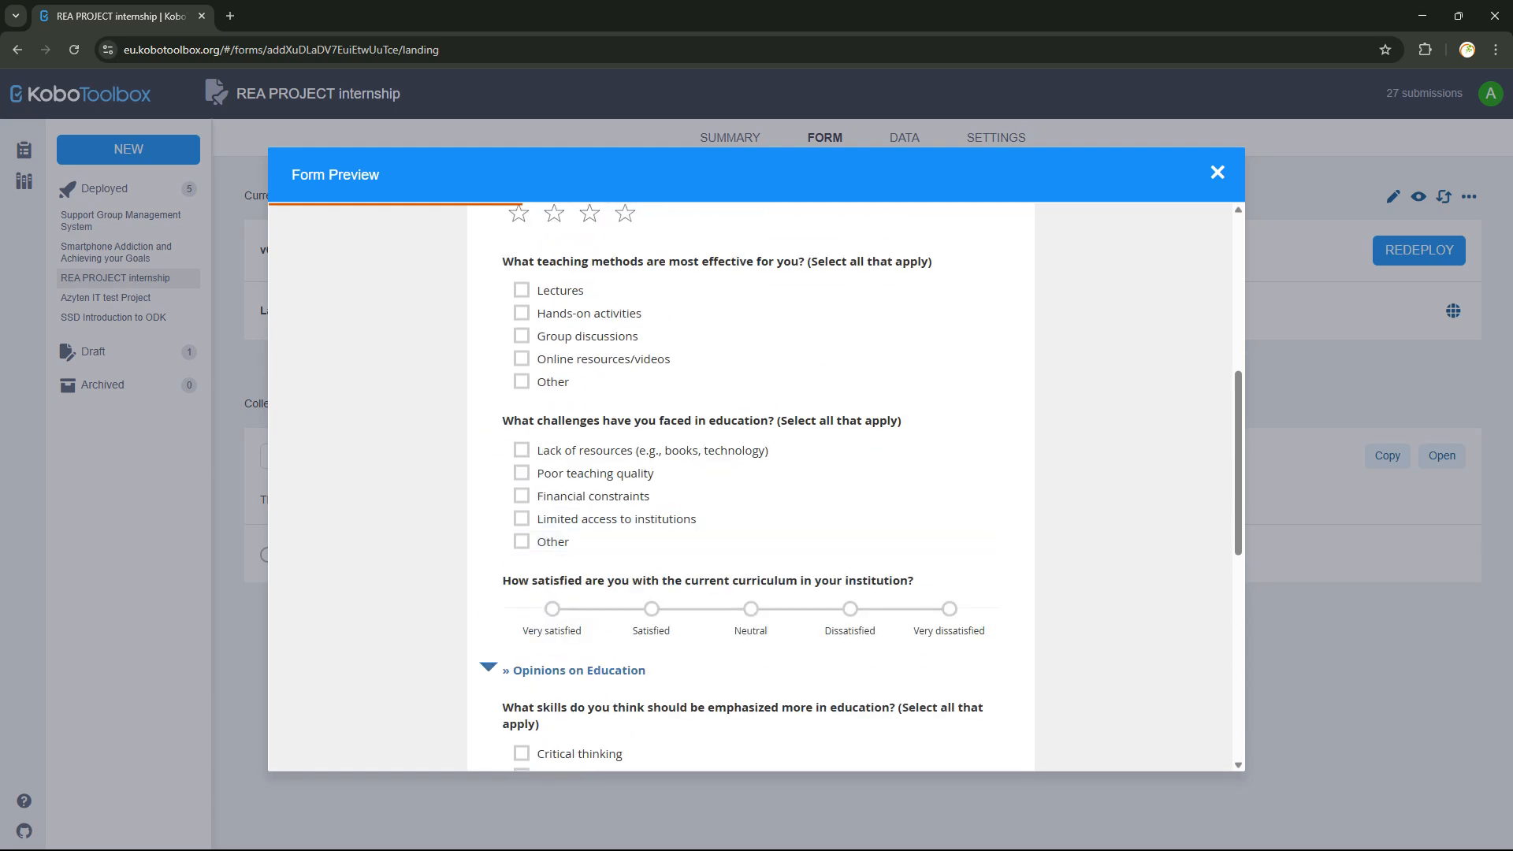
{"action": "left_click", "coordinate": [489, 667]}
{"action": "scroll", "coordinate": [484, 630], "scroll_direction": "up", "scroll_amount": 6}
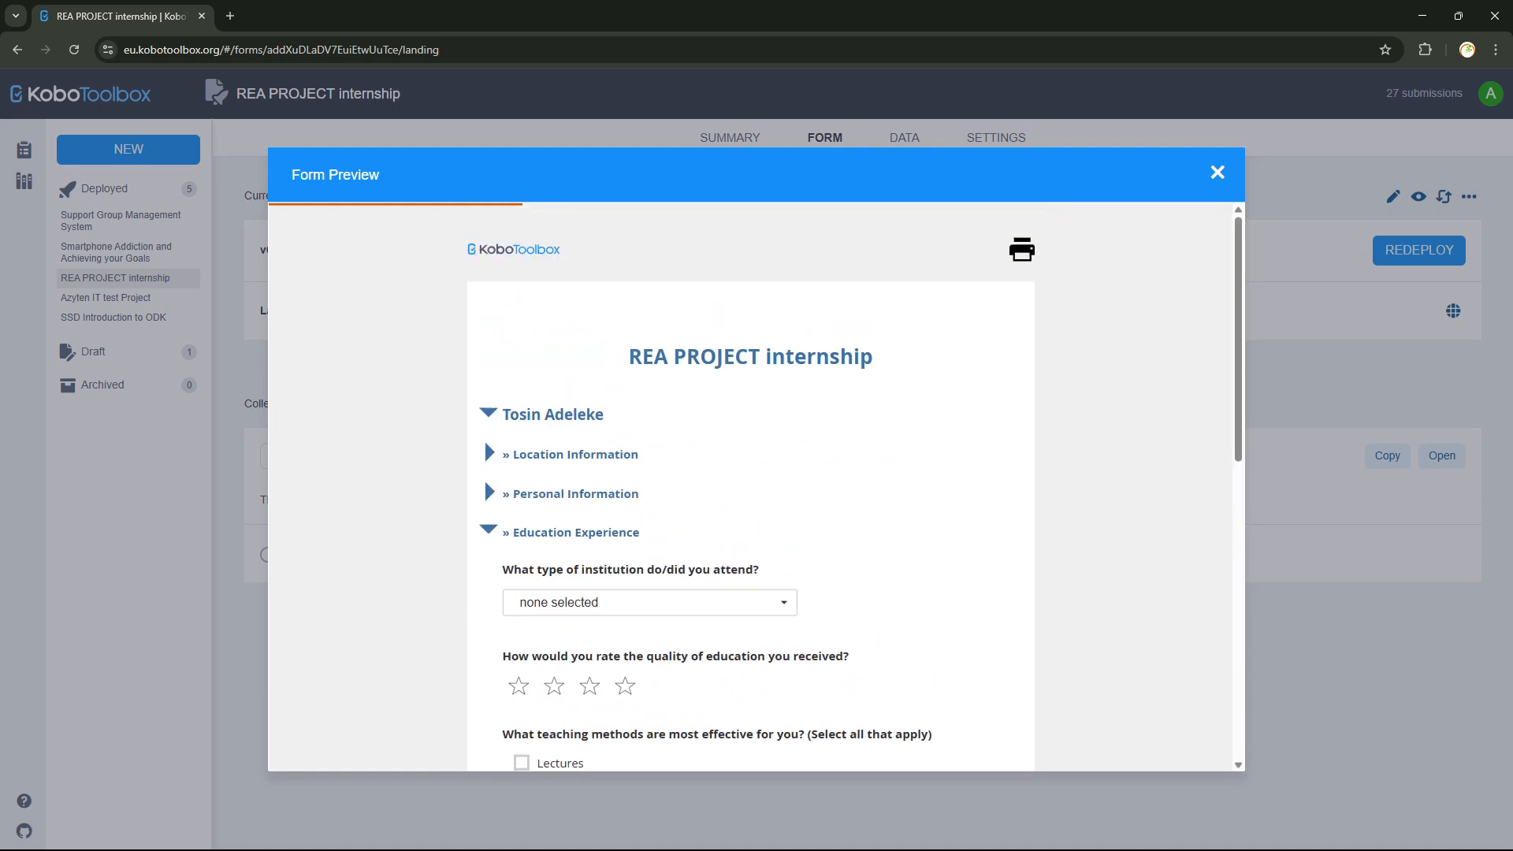
Collapse and re-expand the Education Experience section several times, leaving it expanded.
{"action": "left_click", "coordinate": [489, 530]}
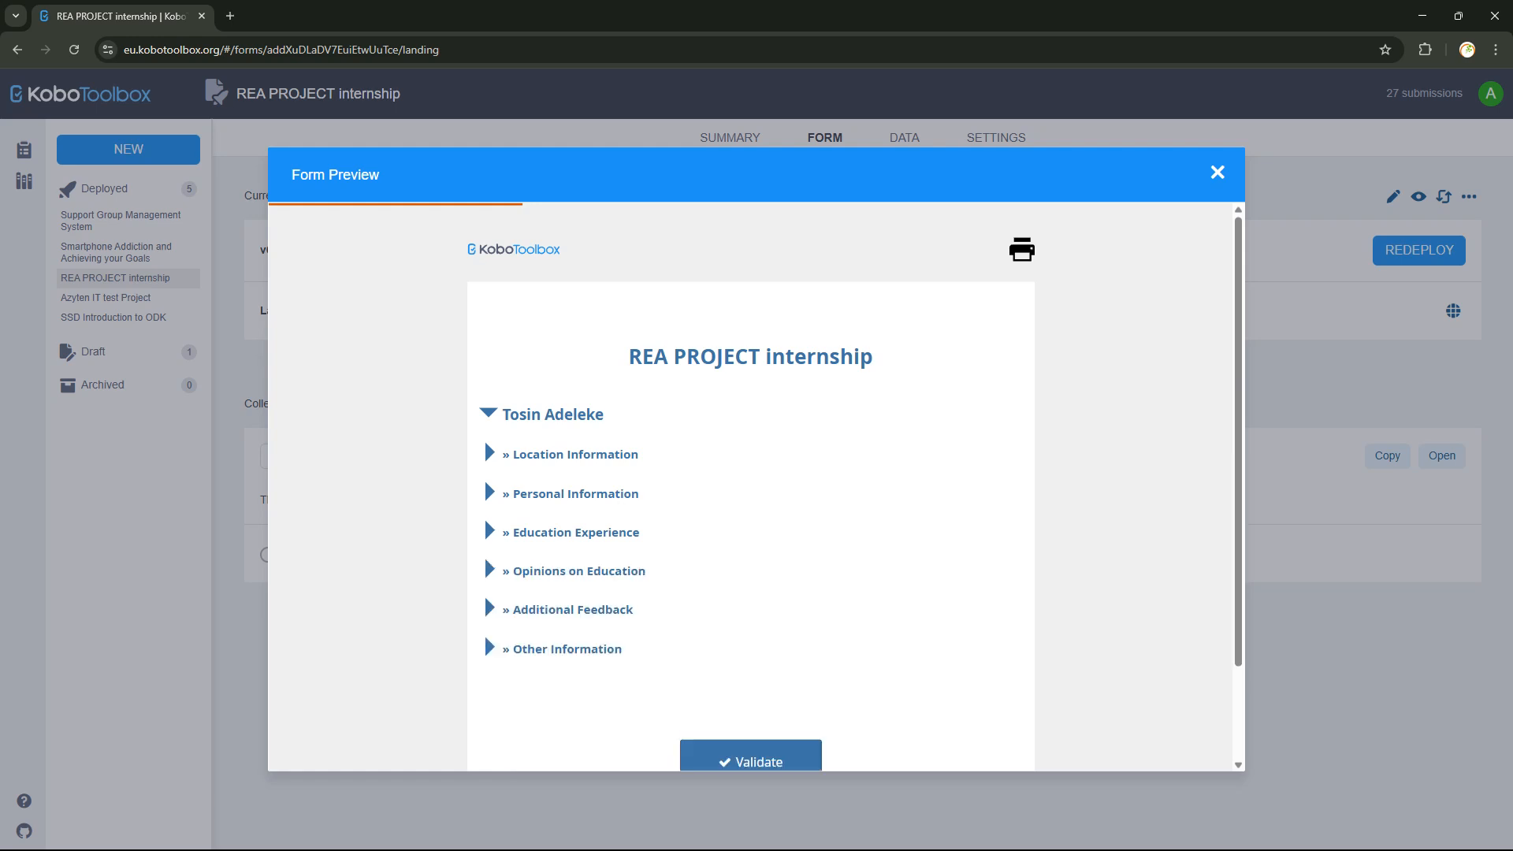
{"action": "left_click", "coordinate": [488, 531]}
{"action": "left_click", "coordinate": [489, 530]}
{"action": "left_click", "coordinate": [489, 531]}
{"action": "left_click", "coordinate": [489, 531]}
{"action": "left_click", "coordinate": [489, 531]}
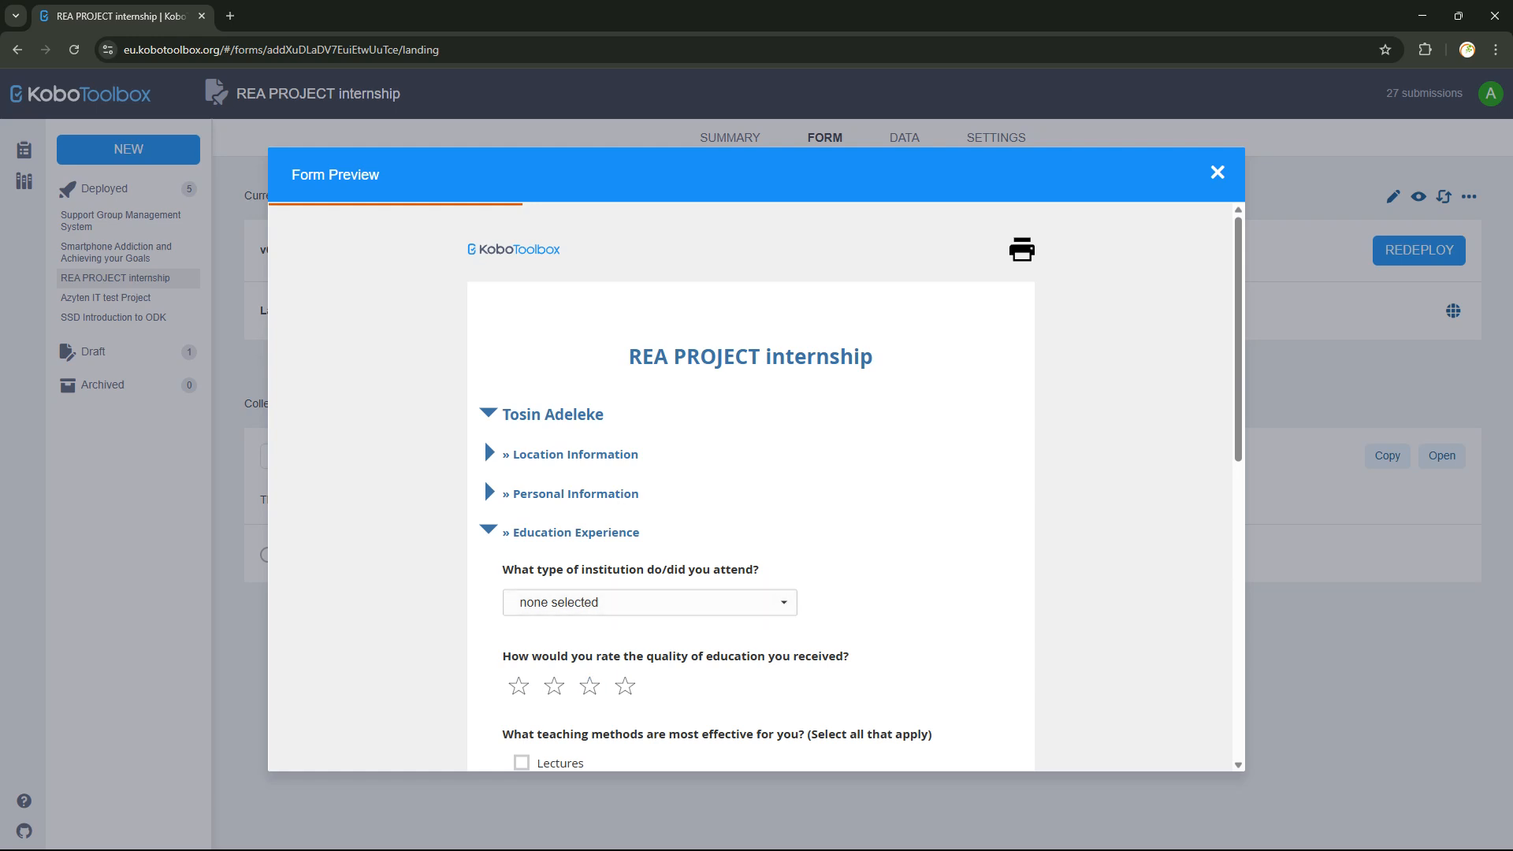
Check the Other Information geolocation question, collapse Education Experience, and close the preview.
{"action": "scroll", "coordinate": [751, 488], "scroll_direction": "down", "scroll_amount": 2}
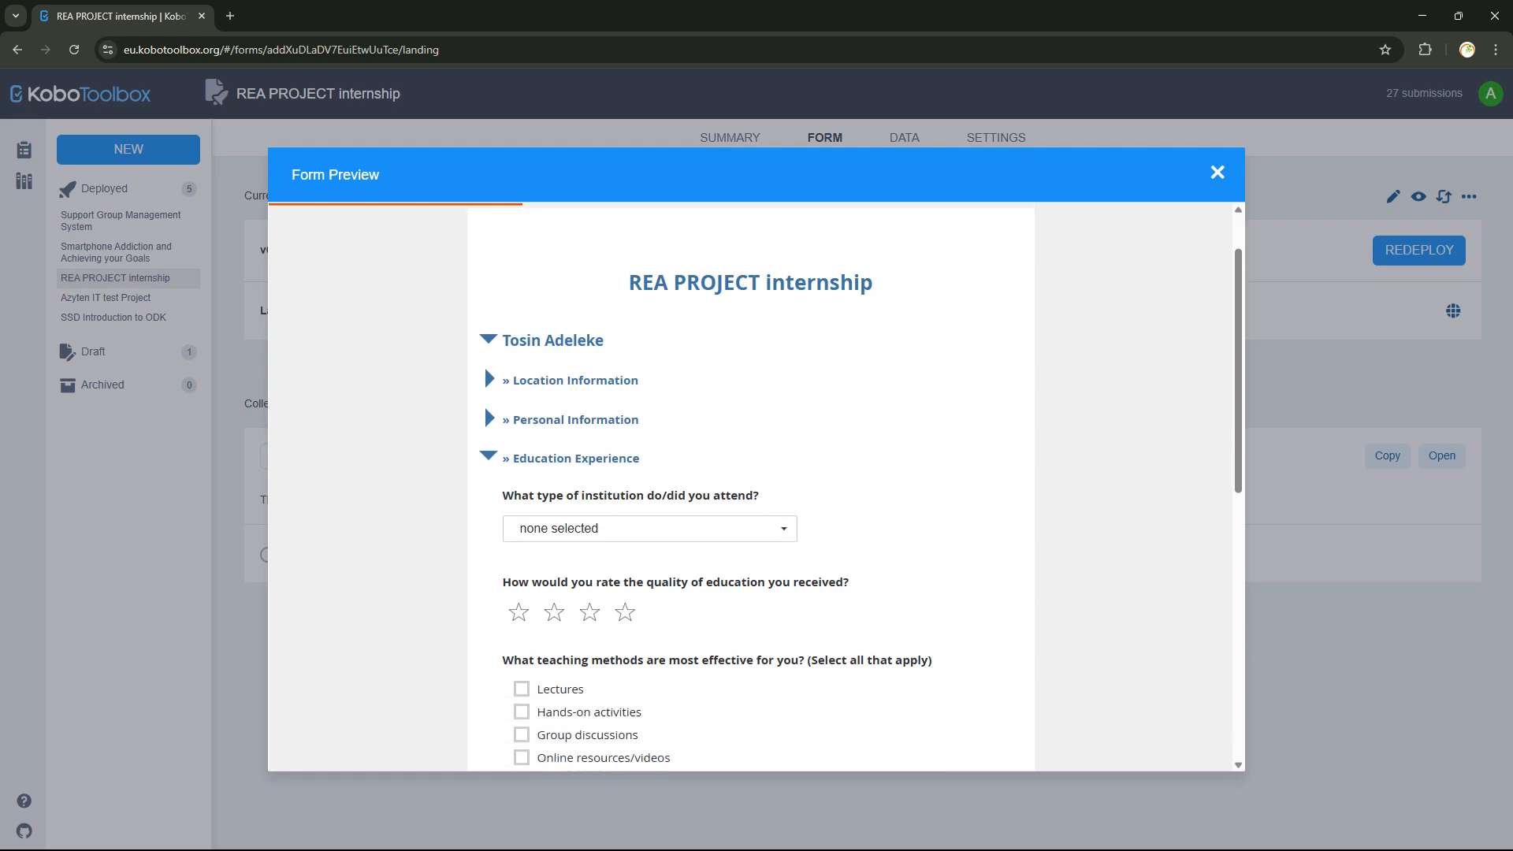
{"action": "scroll", "coordinate": [520, 552], "scroll_direction": "down", "scroll_amount": 7}
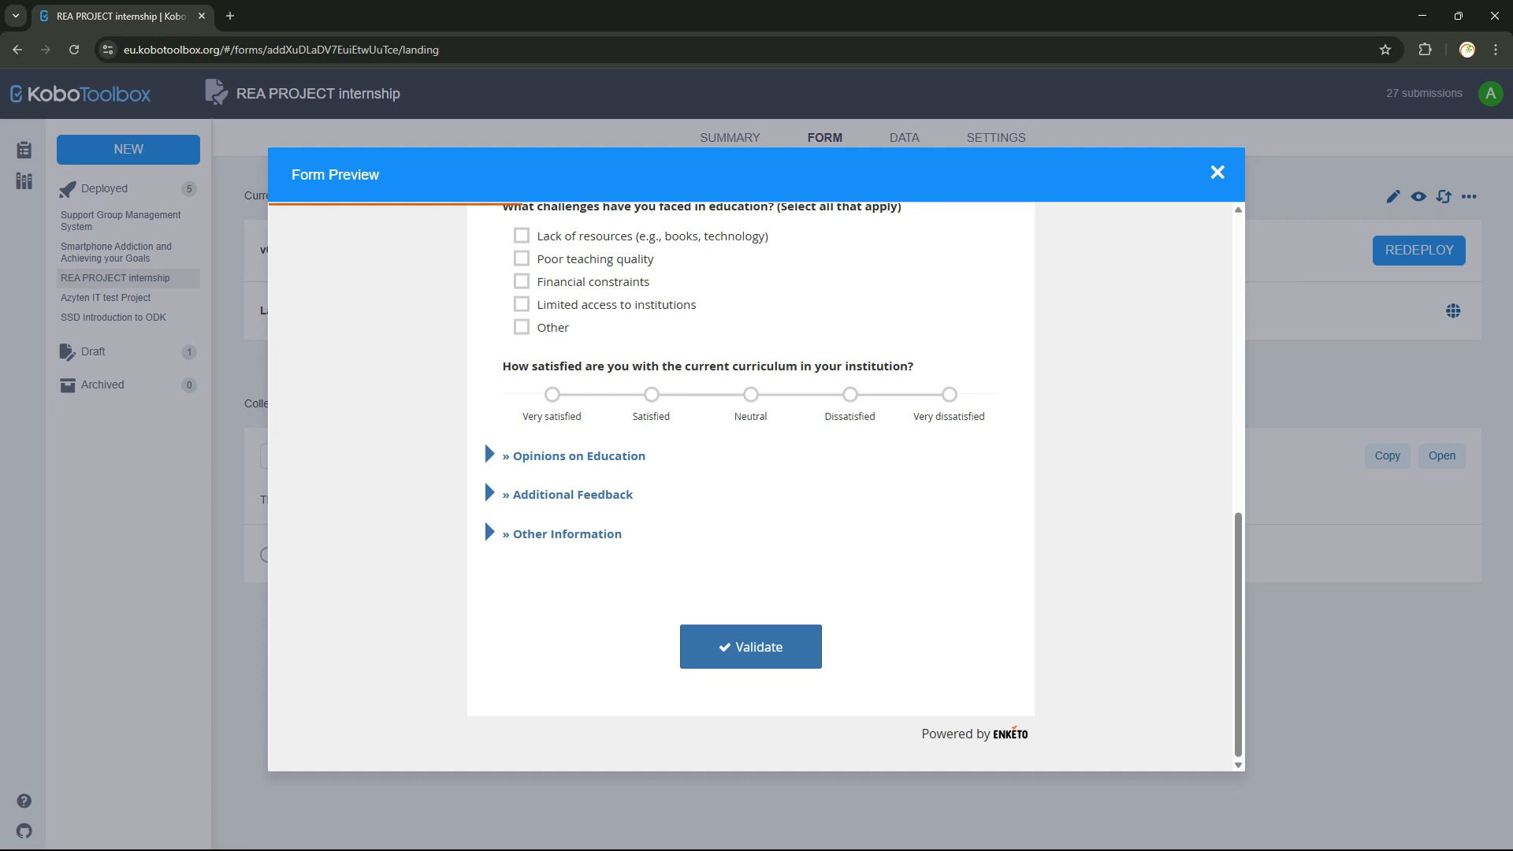
{"action": "left_click", "coordinate": [486, 524]}
{"action": "left_click", "coordinate": [484, 520]}
{"action": "scroll", "coordinate": [484, 519], "scroll_direction": "up", "scroll_amount": 15}
{"action": "left_click", "coordinate": [486, 530]}
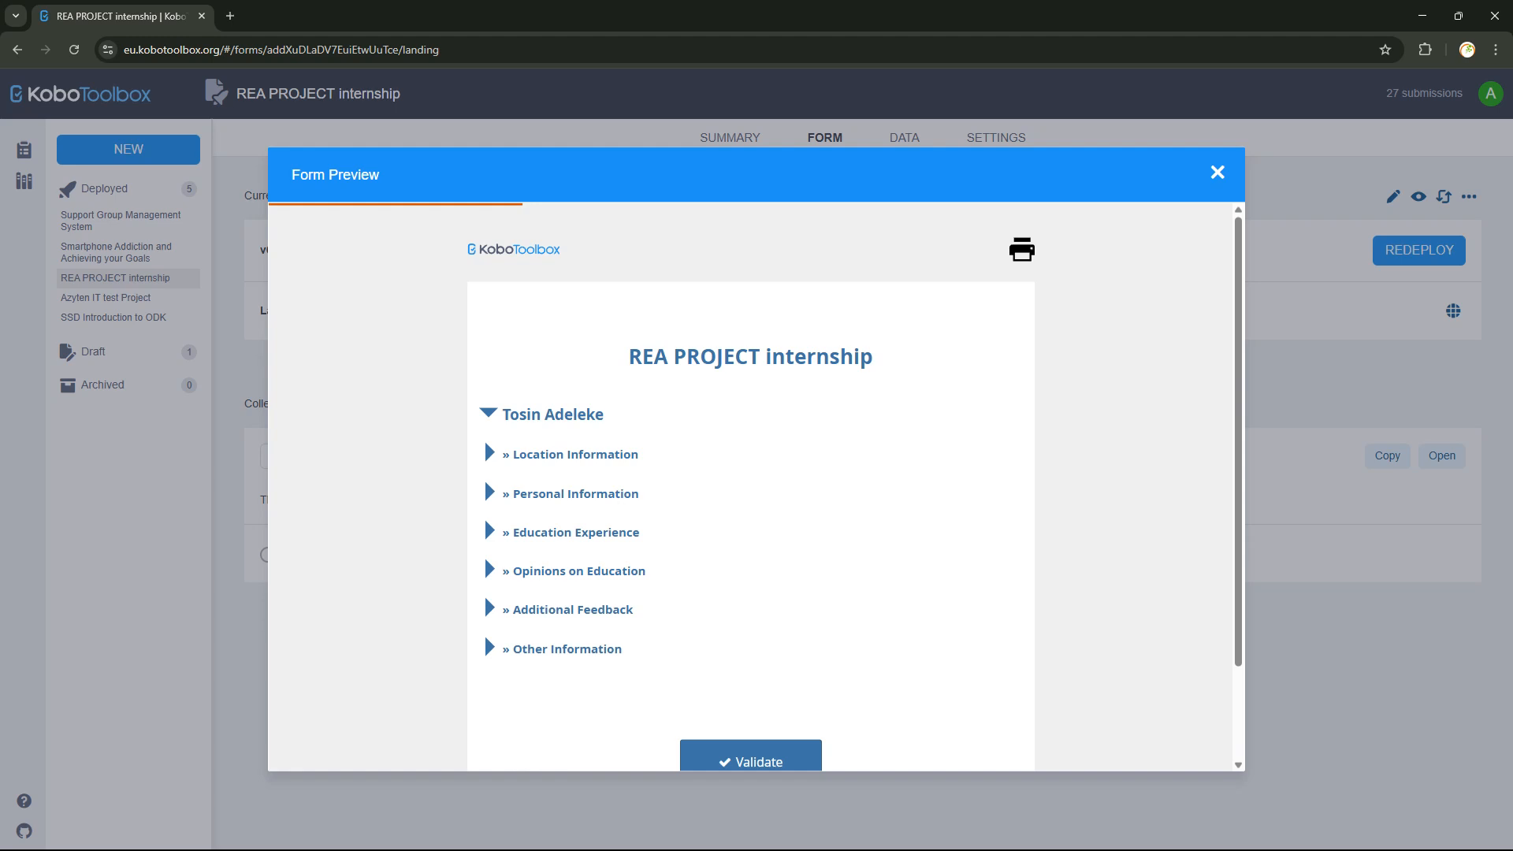
{"action": "scroll", "coordinate": [750, 486], "scroll_direction": "down", "scroll_amount": 2}
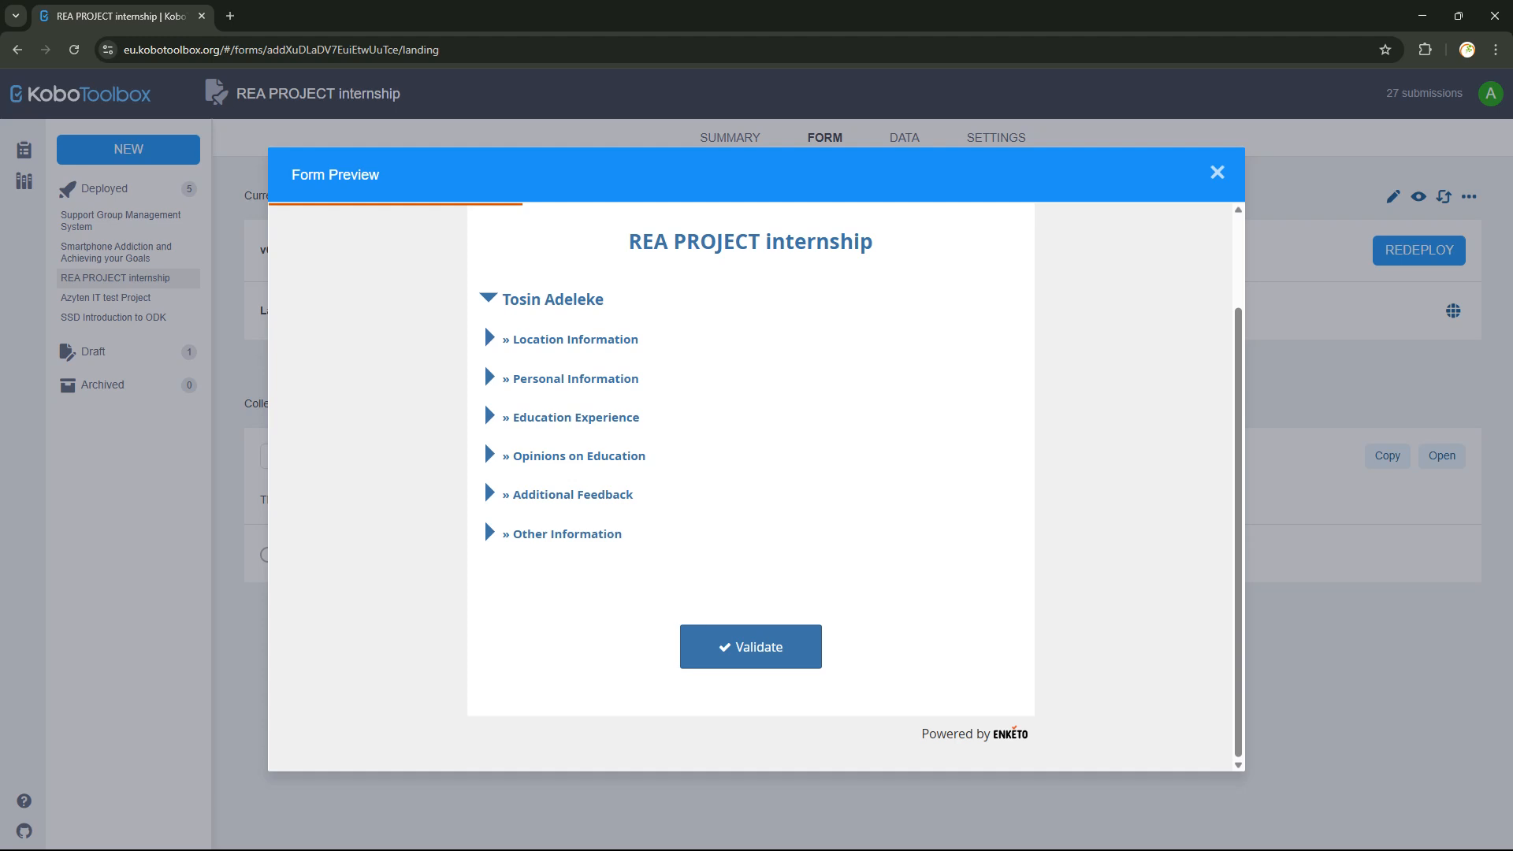
{"action": "key", "text": "Escape"}
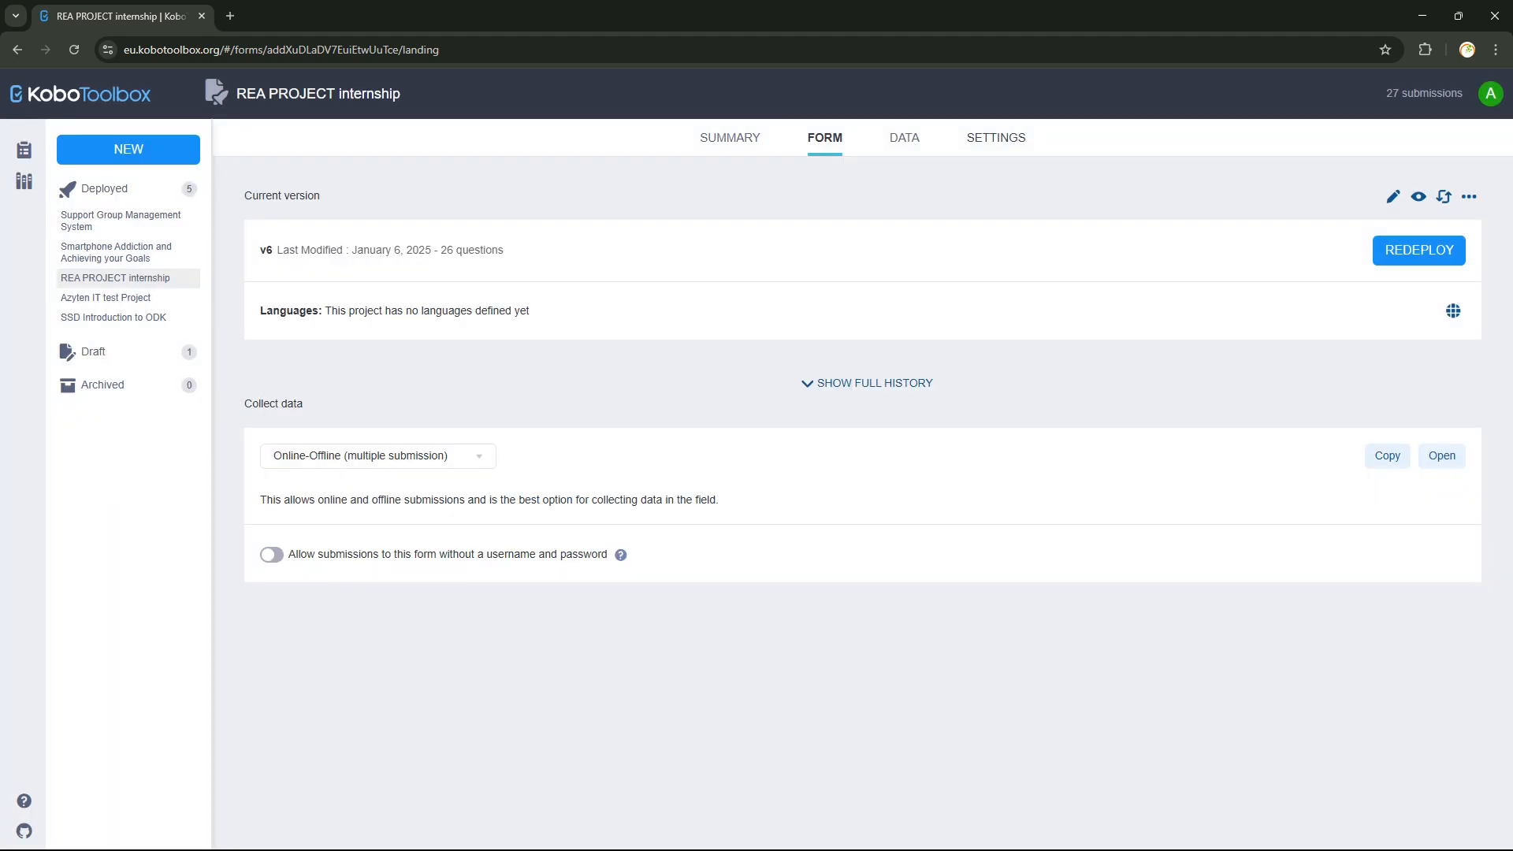
Switch the REA PROJECT internship to its DATA tab to see the submissions table.
{"action": "left_click", "coordinate": [904, 137]}
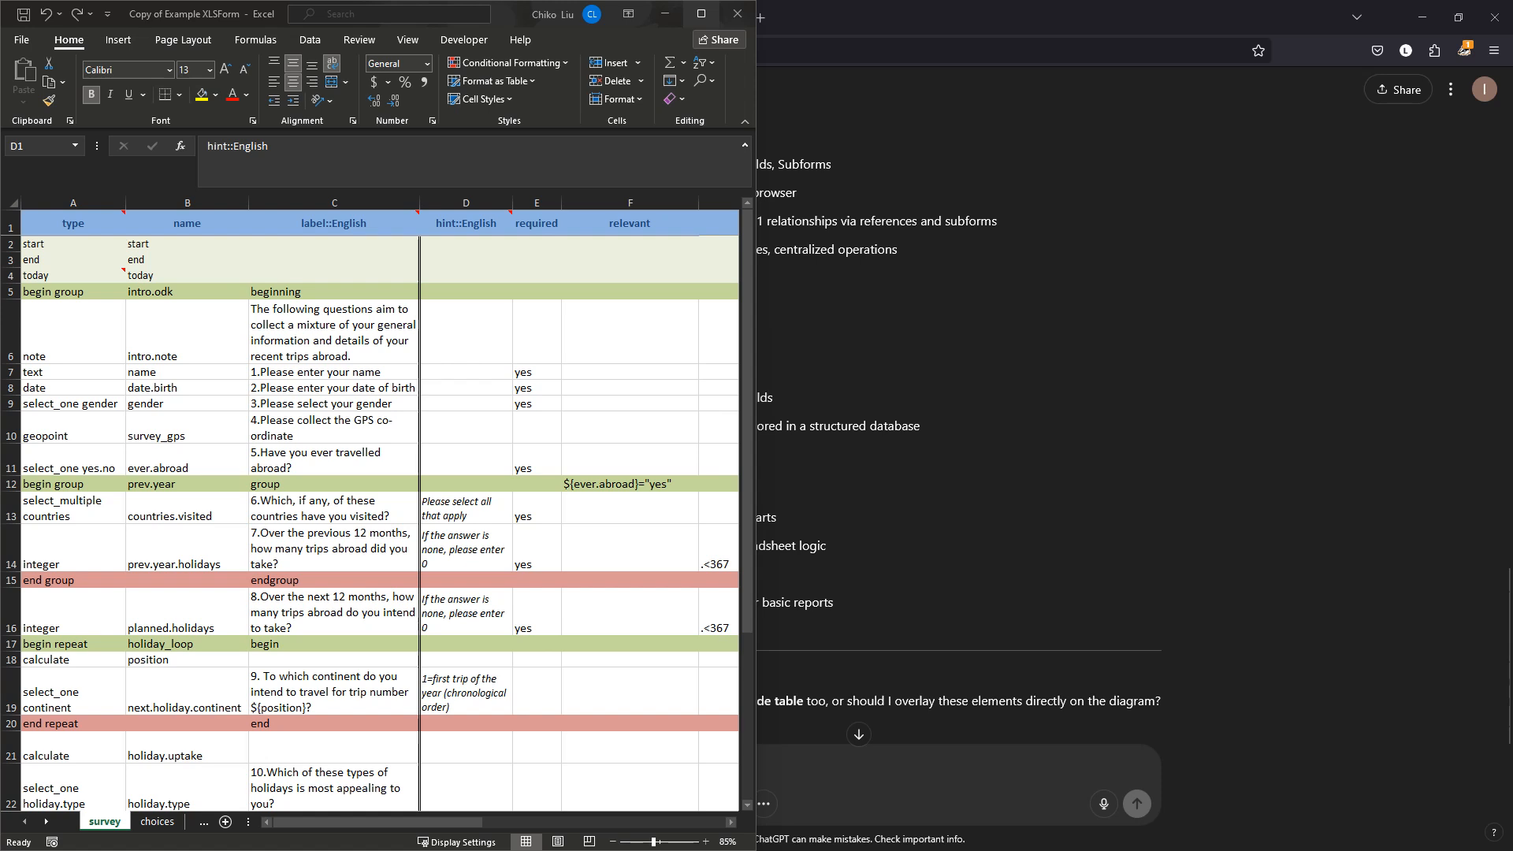
Return to the browser's FEBSAN_RETRIAL tab and load activityinfo.org in a new tab.
{"action": "left_click", "coordinate": [705, 833]}
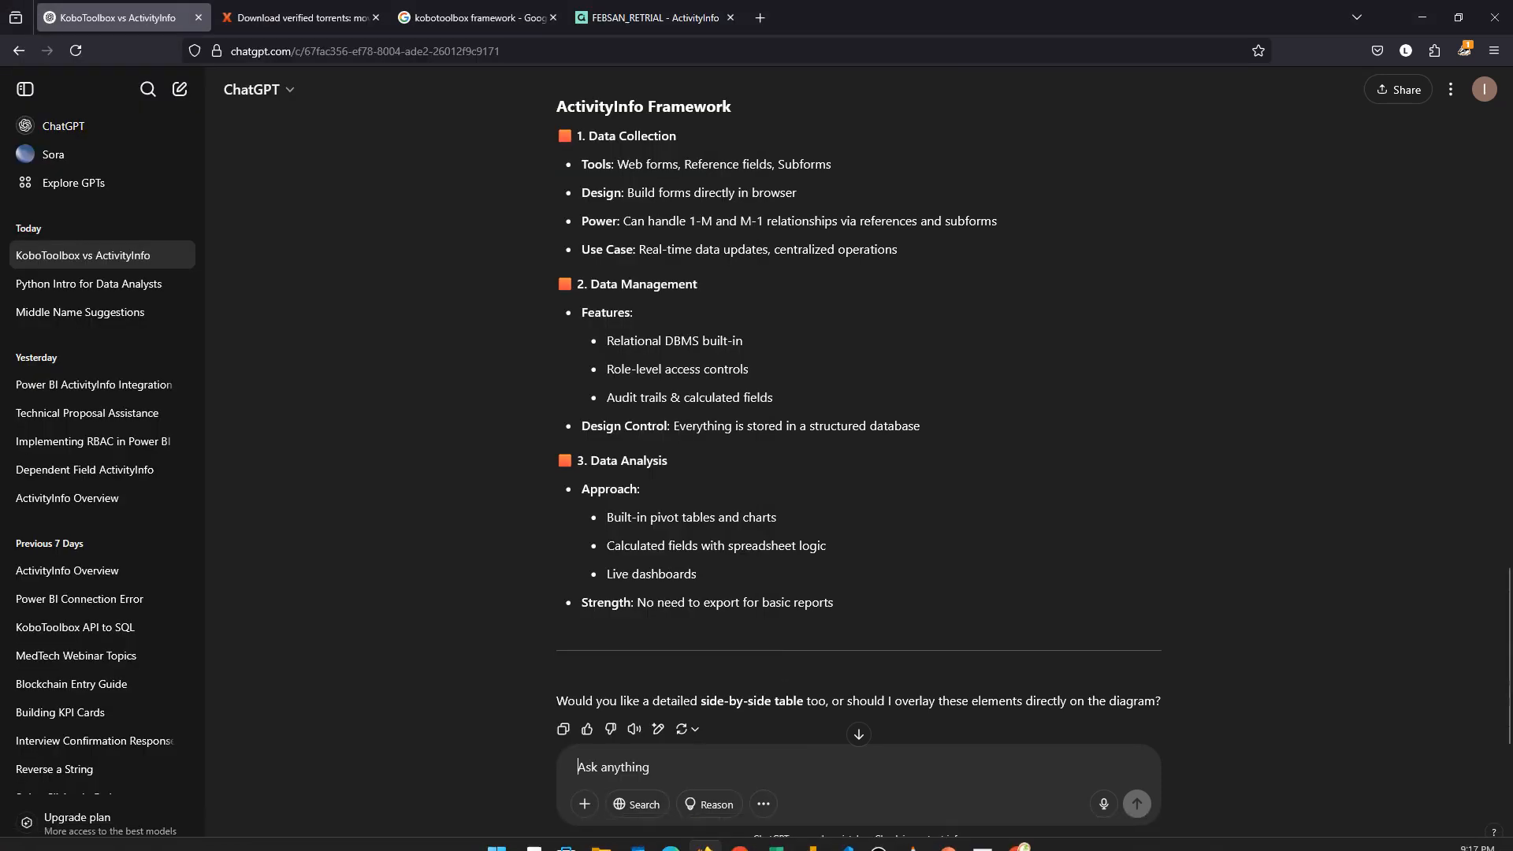
{"action": "left_click", "coordinate": [655, 18]}
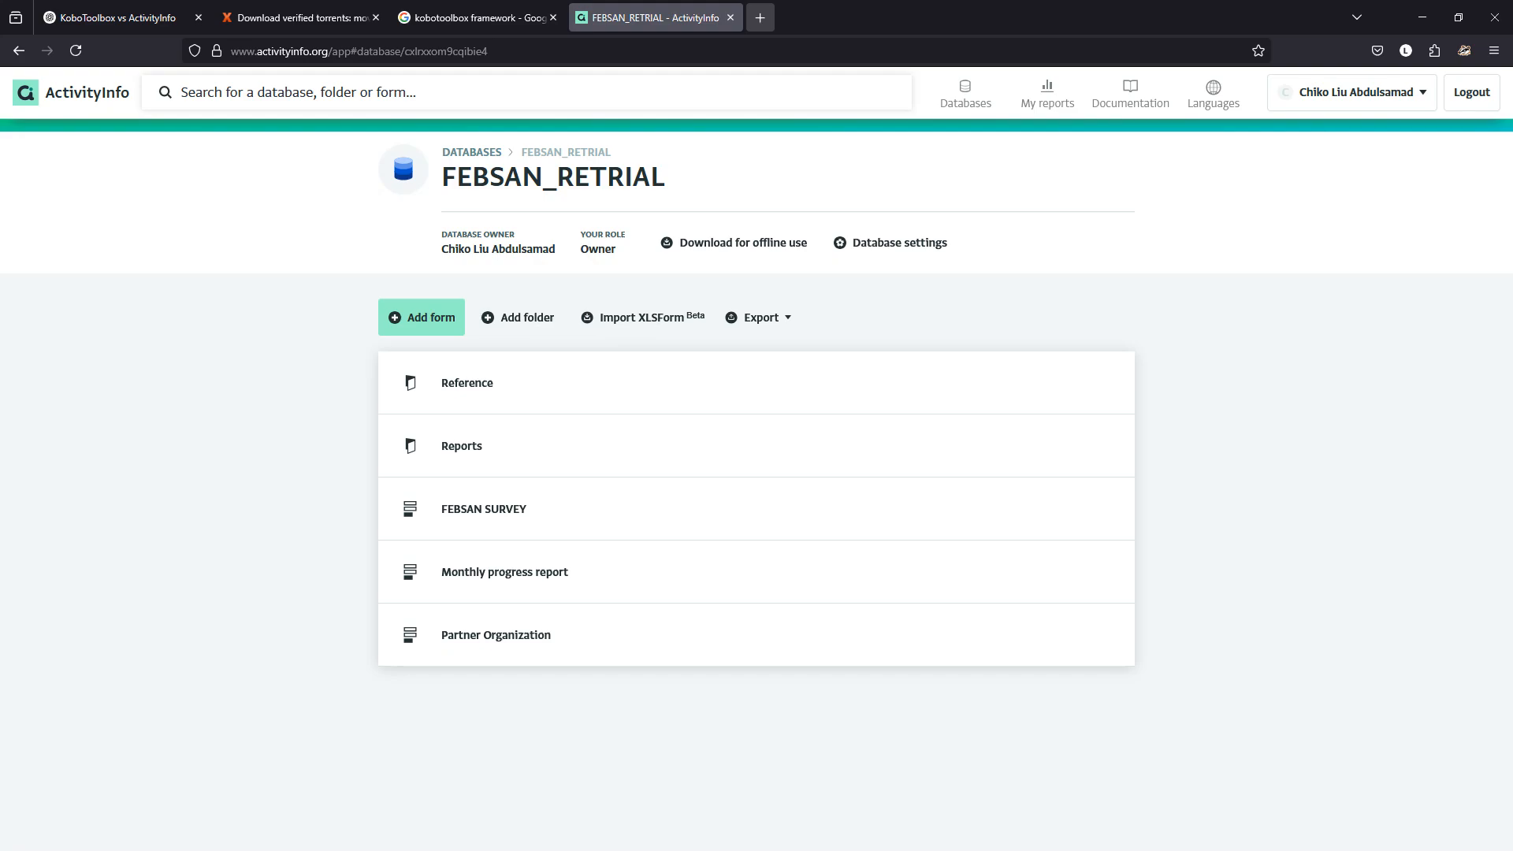
{"action": "left_click", "coordinate": [760, 17]}
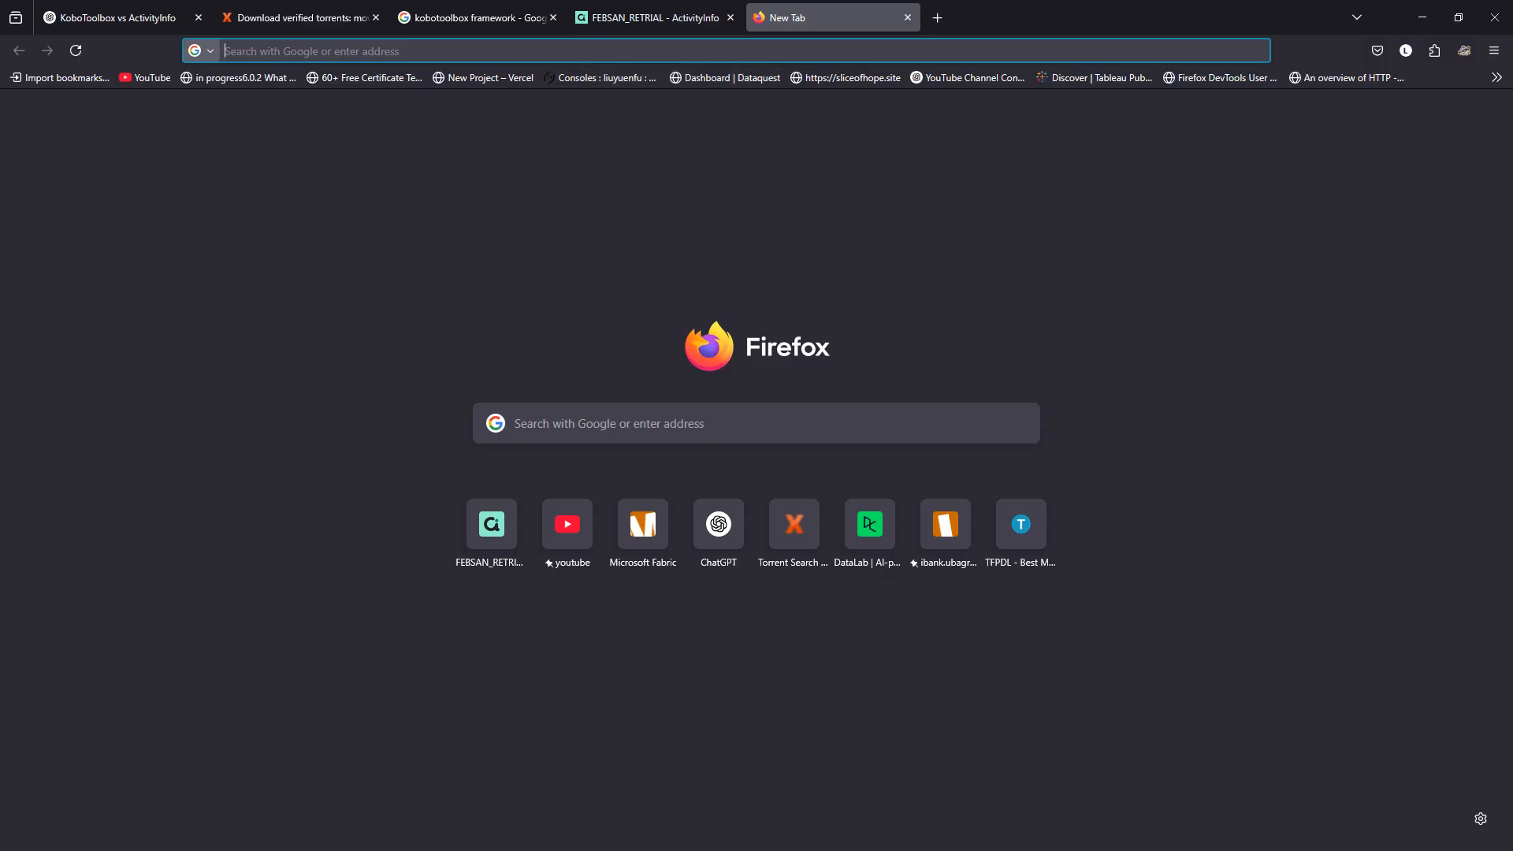
{"action": "type", "text": "activityinfo.org/"}
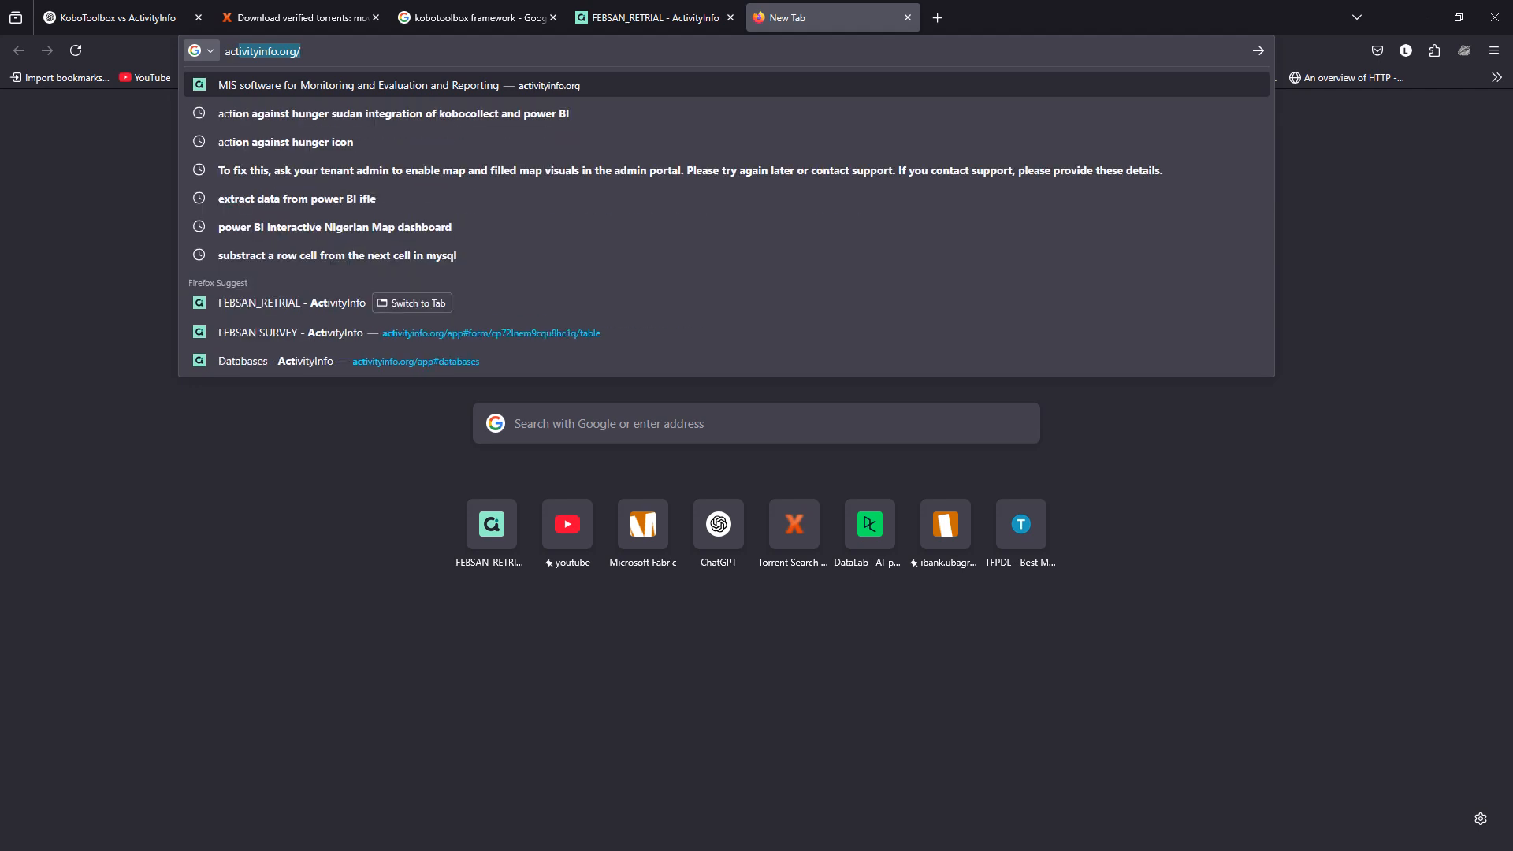
{"action": "key", "text": "Return"}
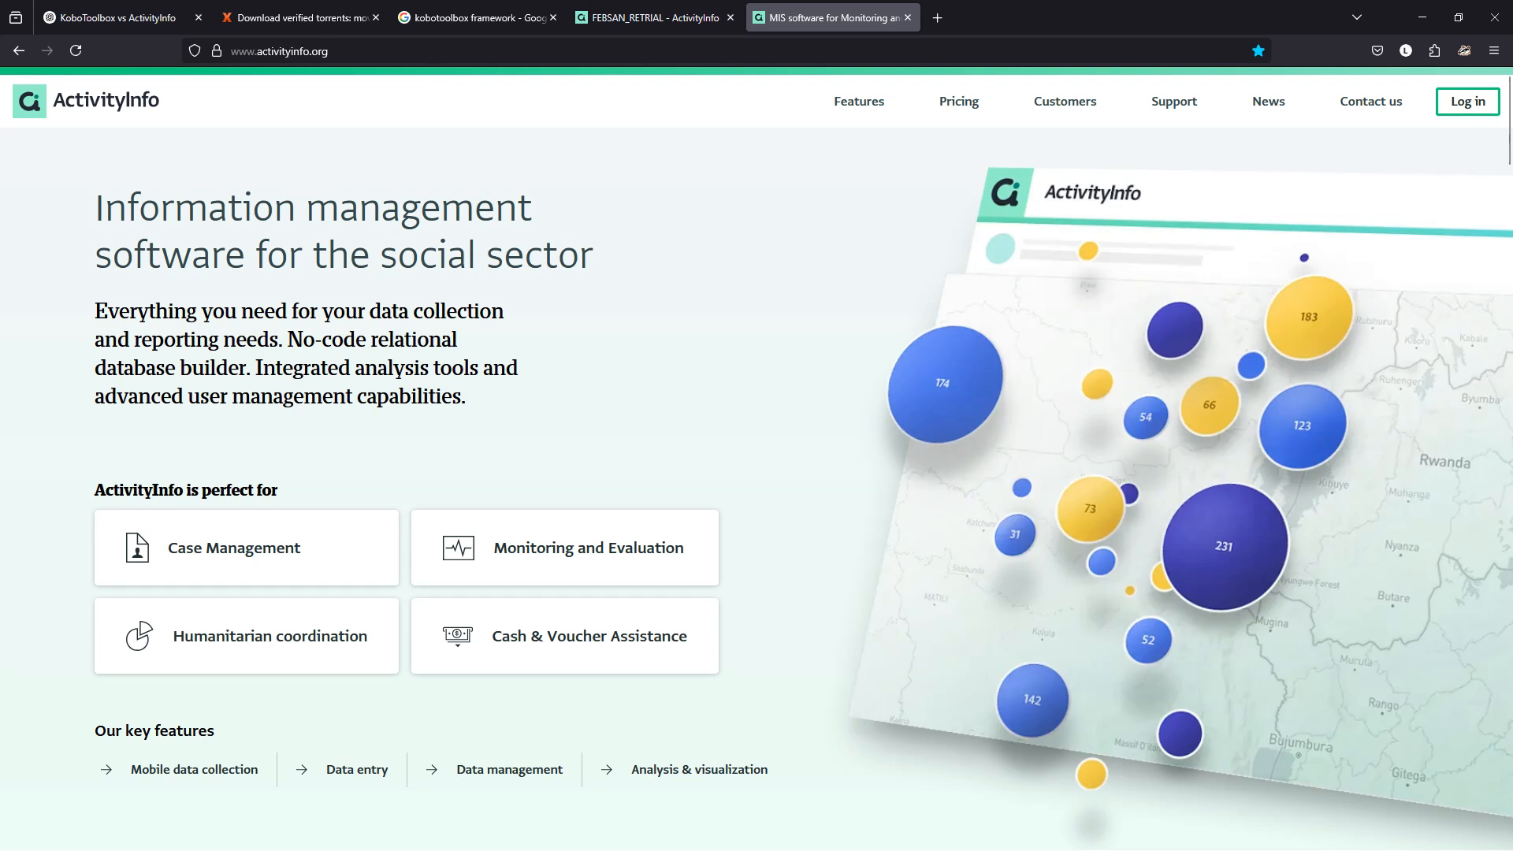
Review the ActivityInfo pricing plans, including the Solo plan, then go to the app's Databases list.
{"action": "left_click", "coordinate": [959, 102]}
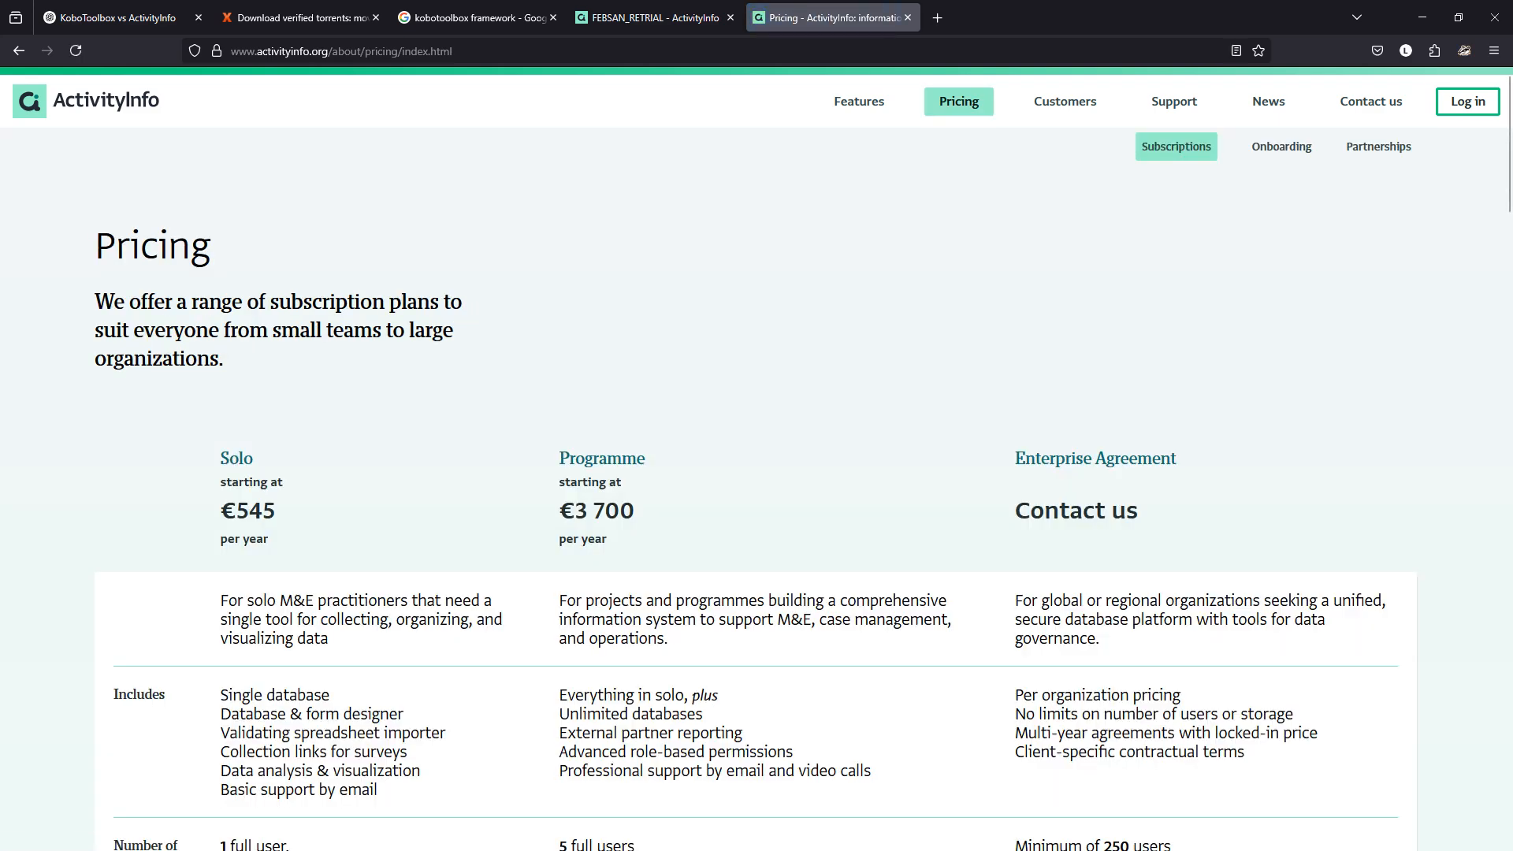
{"action": "left_click_drag", "start_coordinate": [221, 539], "coordinate": [269, 540]}
{"action": "left_click", "coordinate": [270, 540]}
{"action": "scroll", "coordinate": [756, 457], "scroll_direction": "down", "scroll_amount": 8}
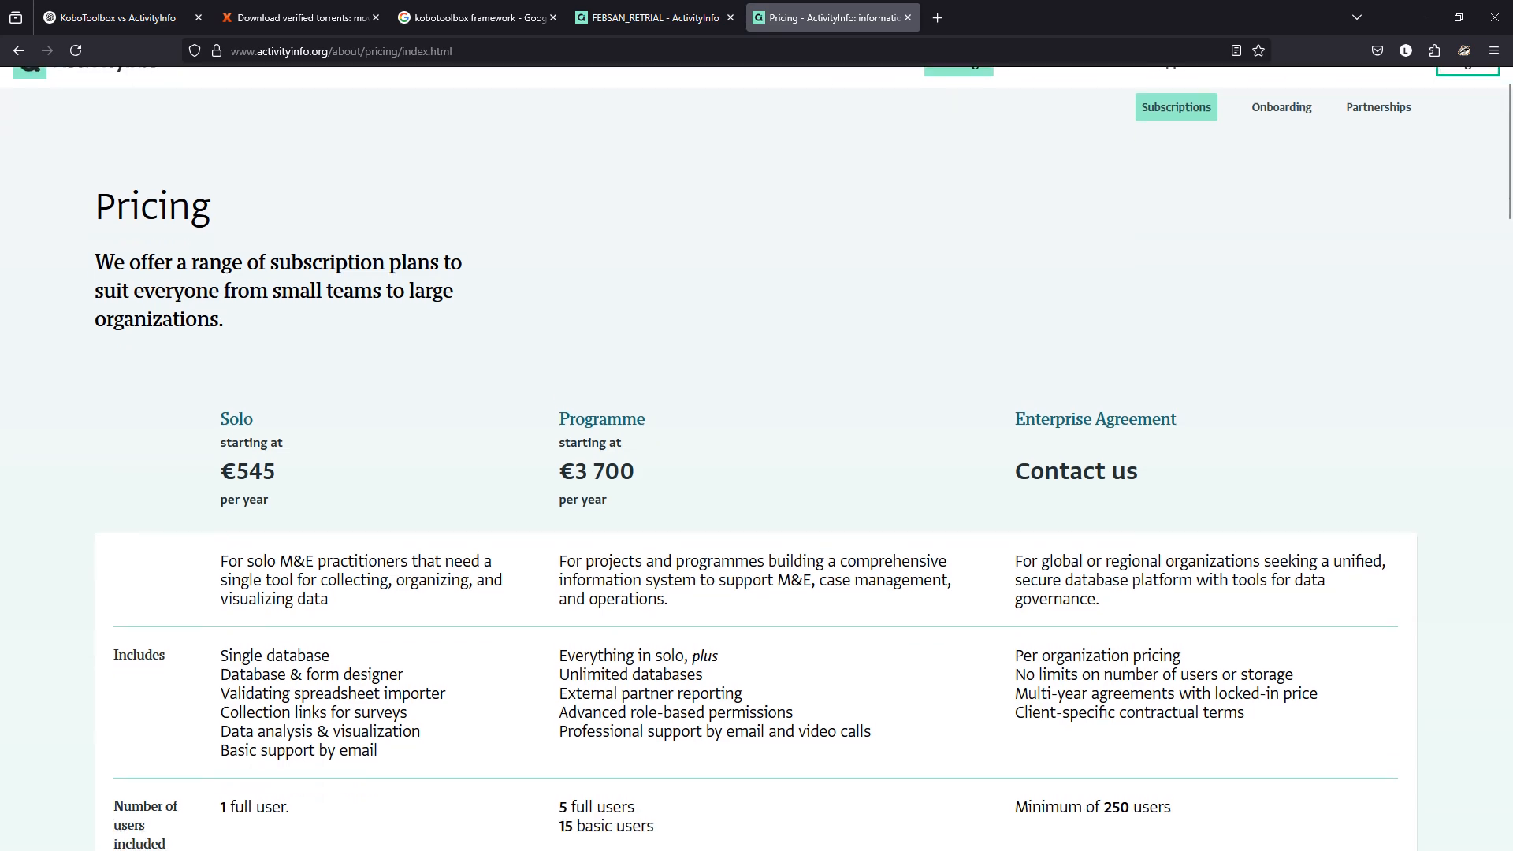
{"action": "scroll", "coordinate": [757, 457], "scroll_direction": "up", "scroll_amount": 2}
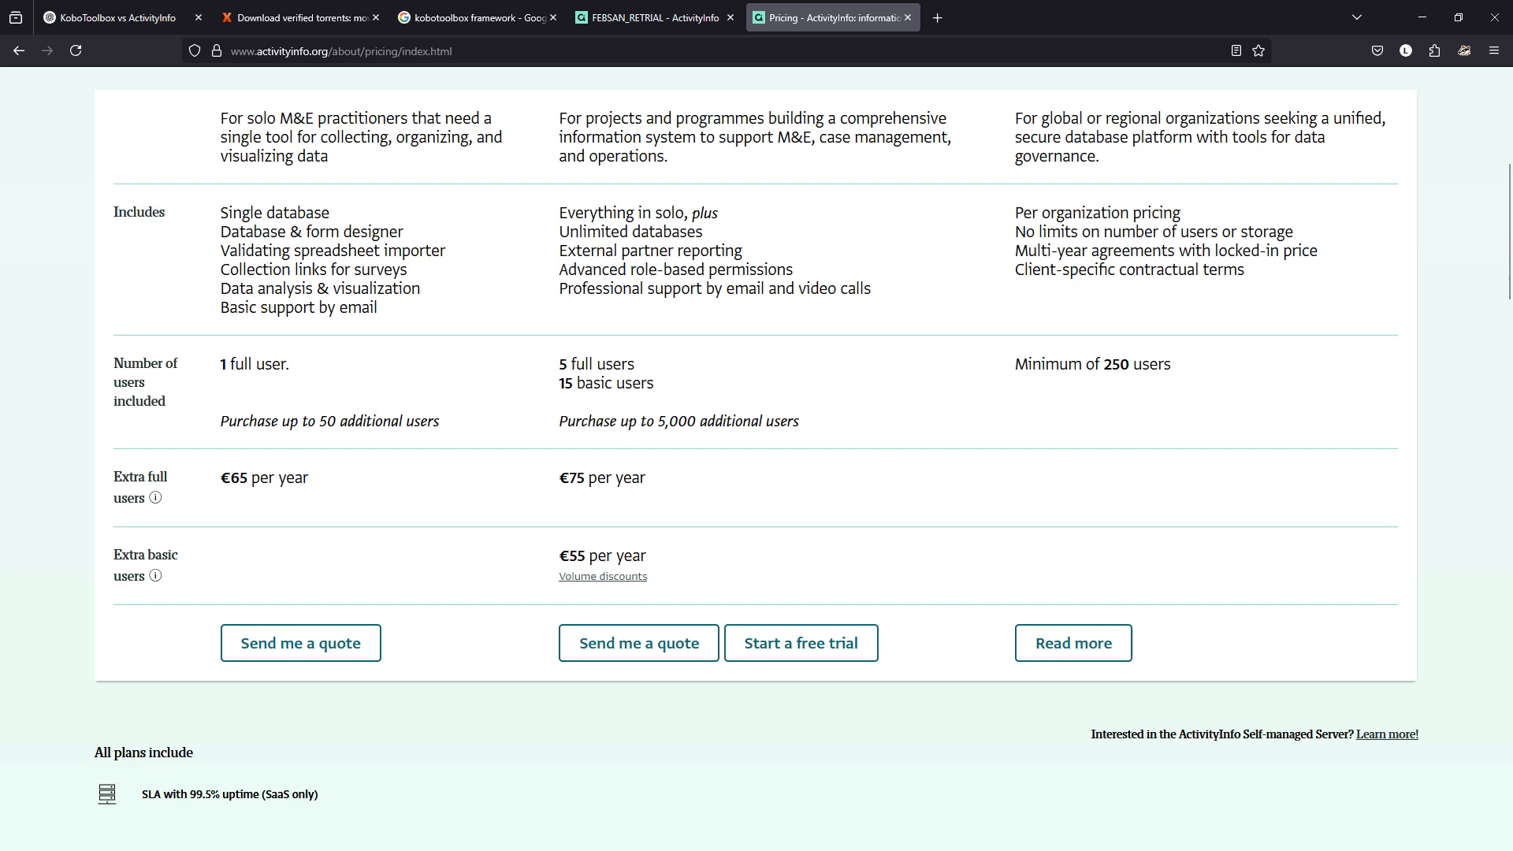
{"action": "scroll", "coordinate": [756, 457], "scroll_direction": "up", "scroll_amount": 3}
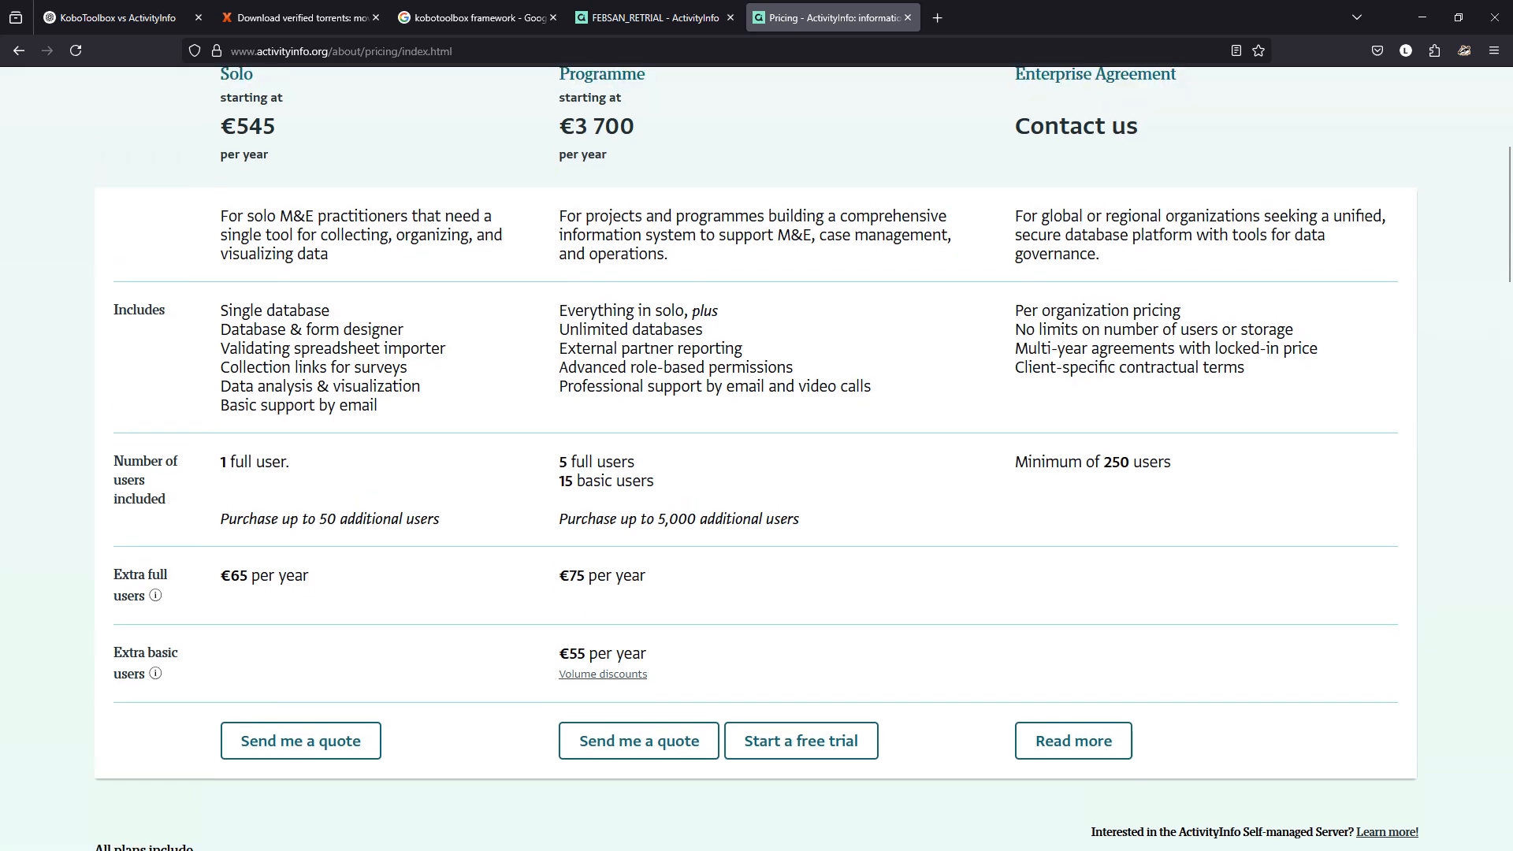
{"action": "scroll", "coordinate": [757, 457], "scroll_direction": "up", "scroll_amount": 3}
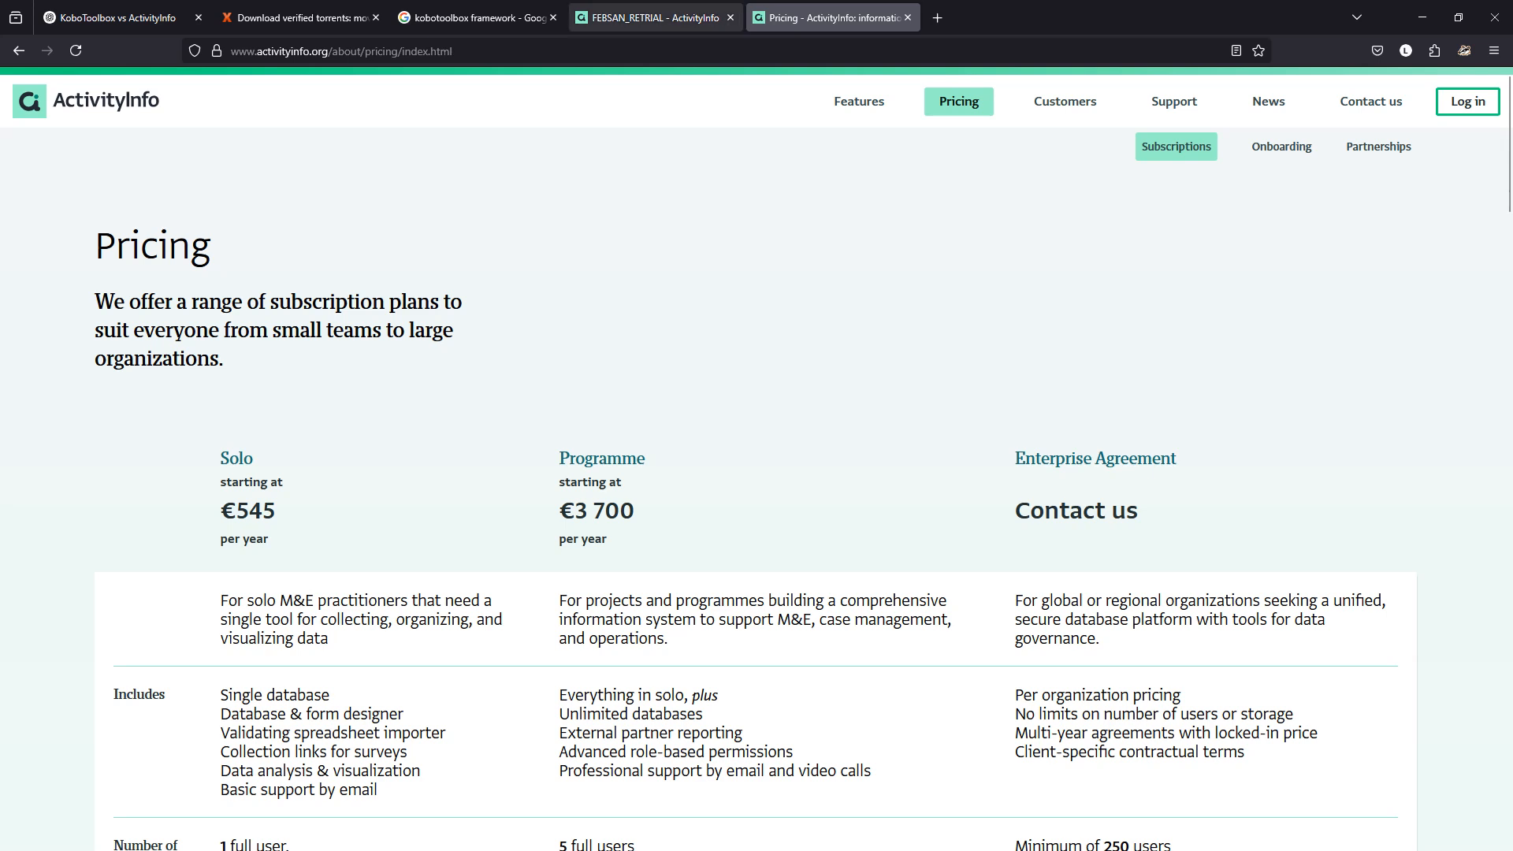
{"action": "mouse_move", "coordinate": [654, 18]}
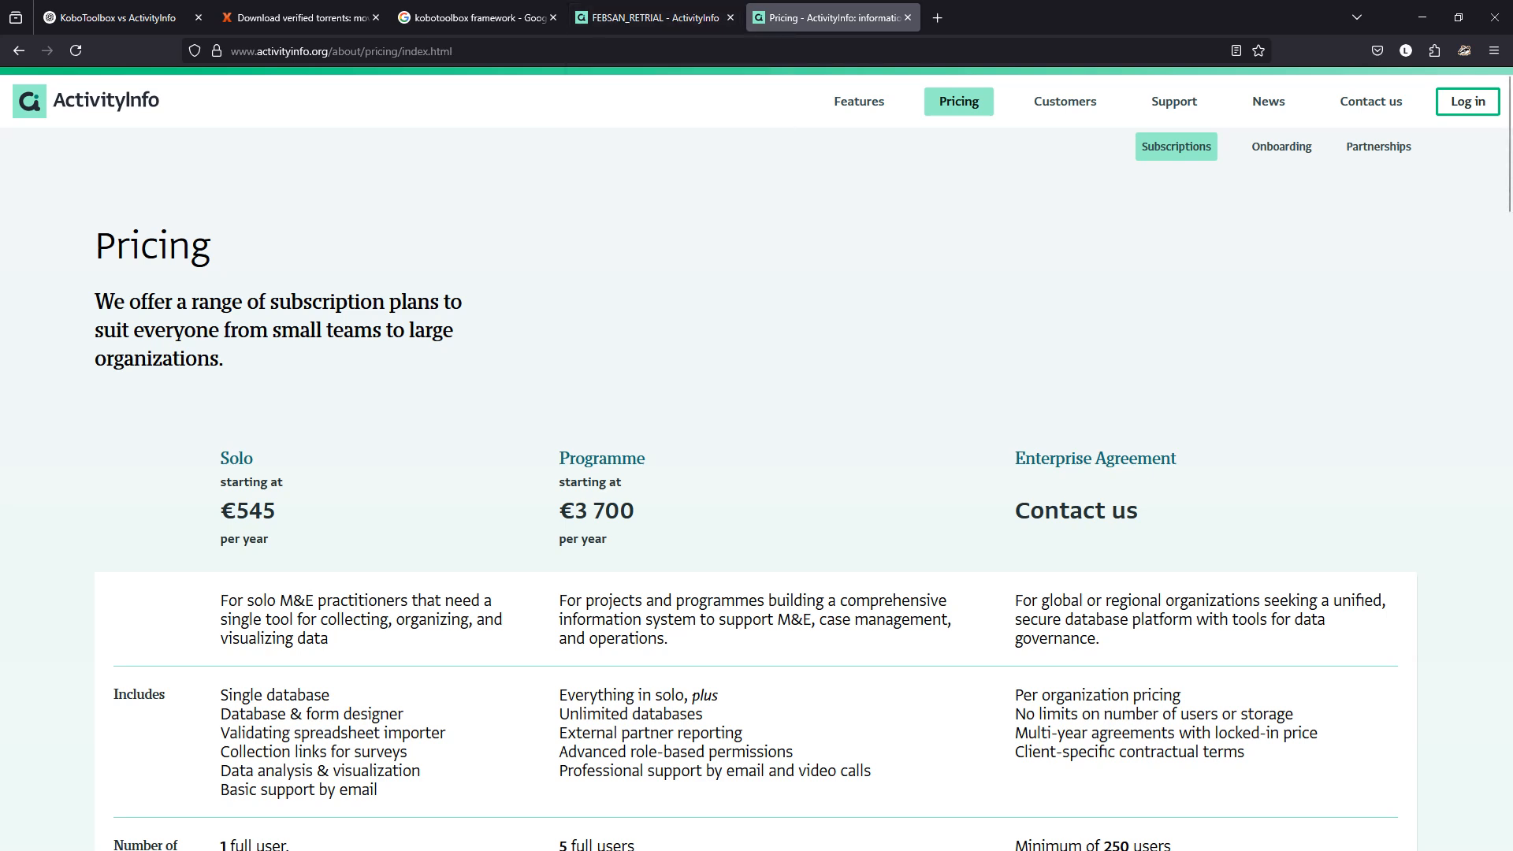
{"action": "left_click", "coordinate": [1467, 102]}
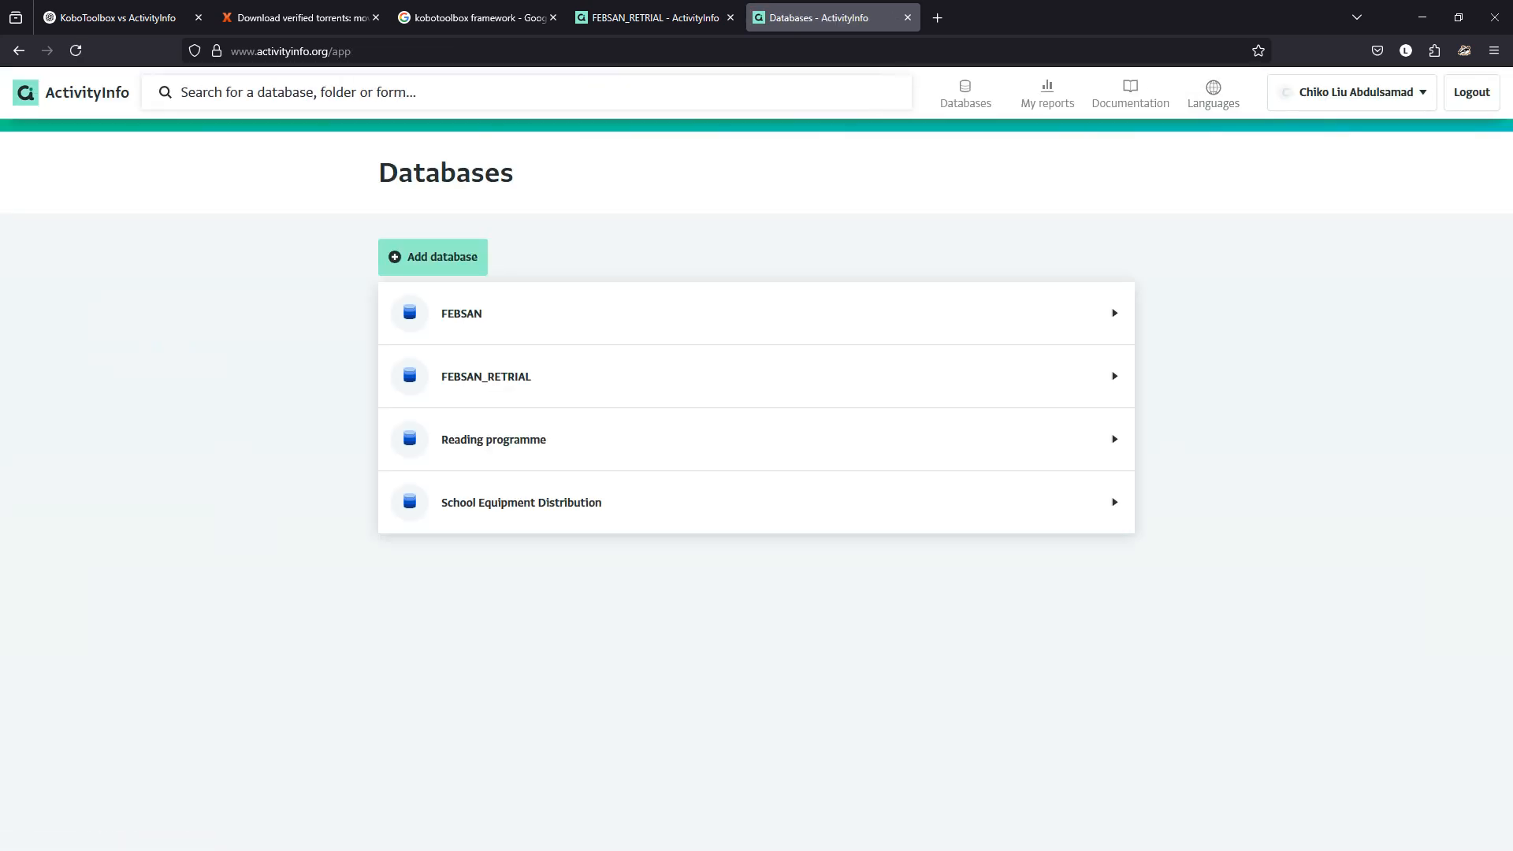
Close the duplicate tab, return to the ActivityInfo /app database list, and start Add database.
{"action": "left_click", "coordinate": [908, 17]}
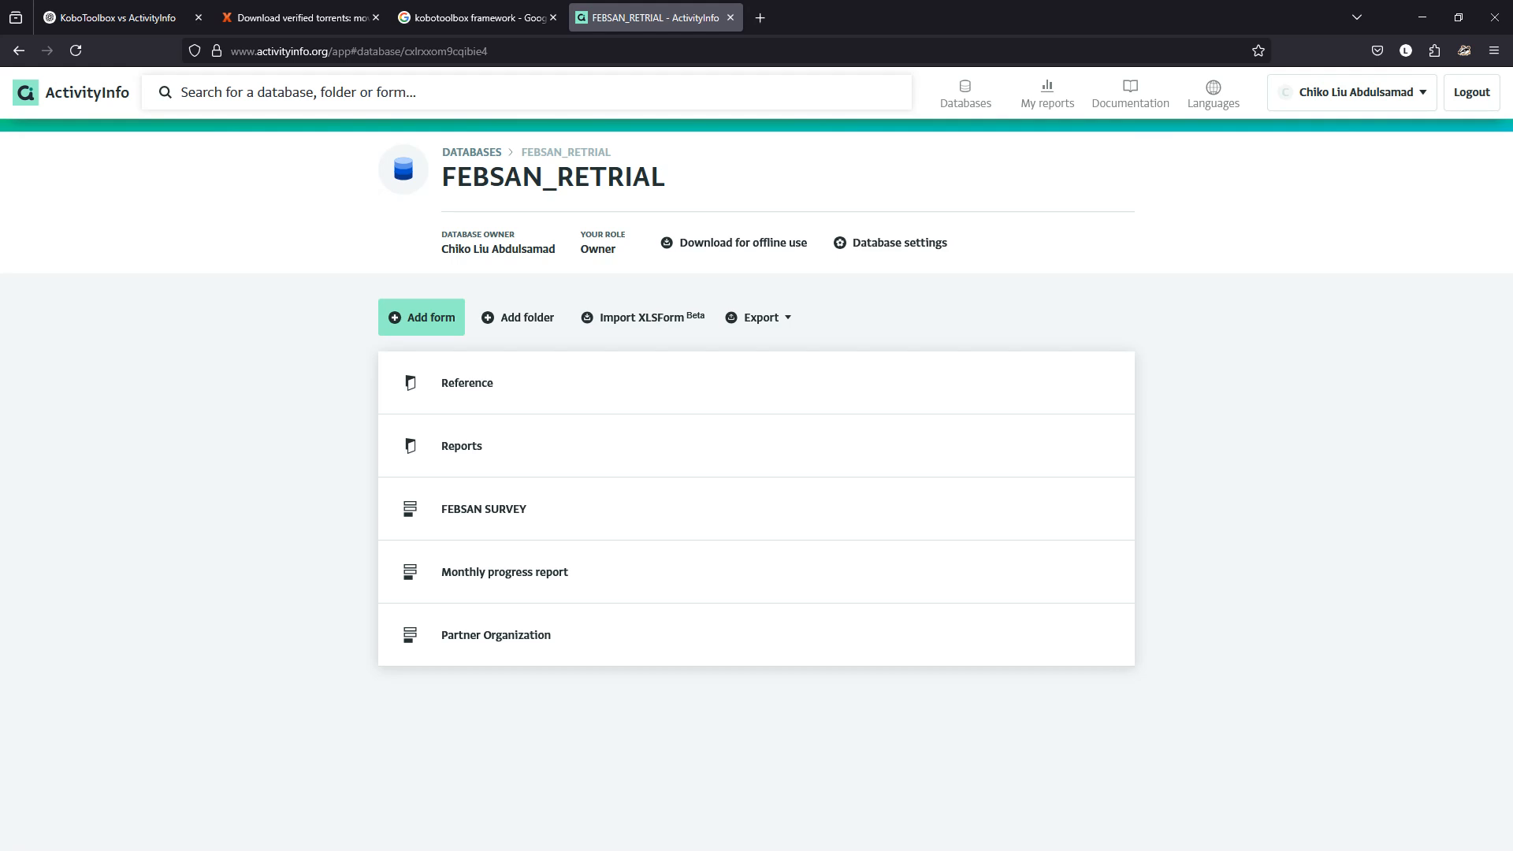
{"action": "mouse_move", "coordinate": [478, 17]}
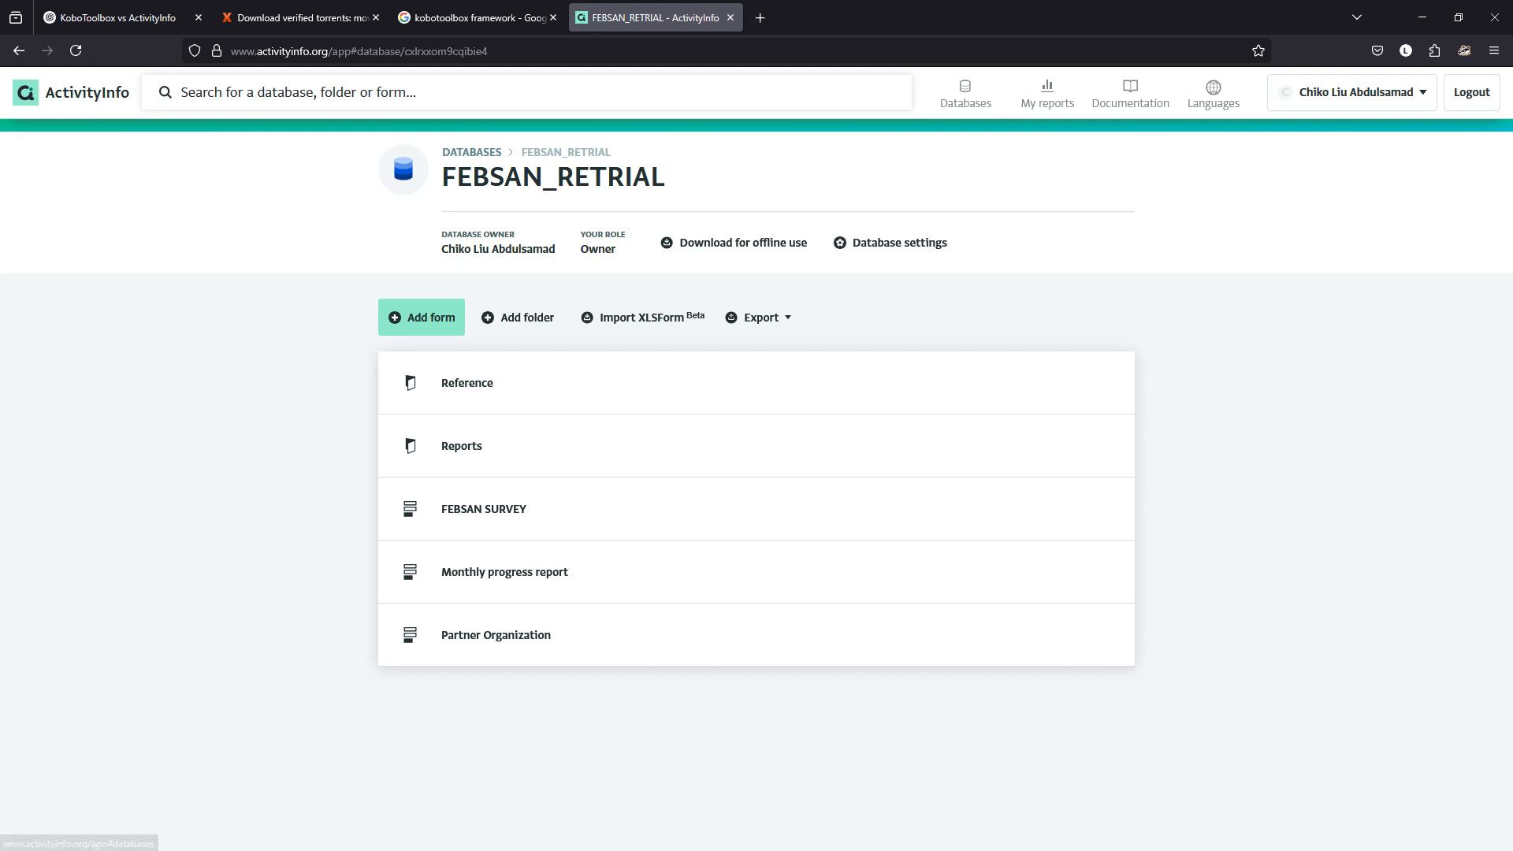
{"action": "left_click", "coordinate": [471, 152]}
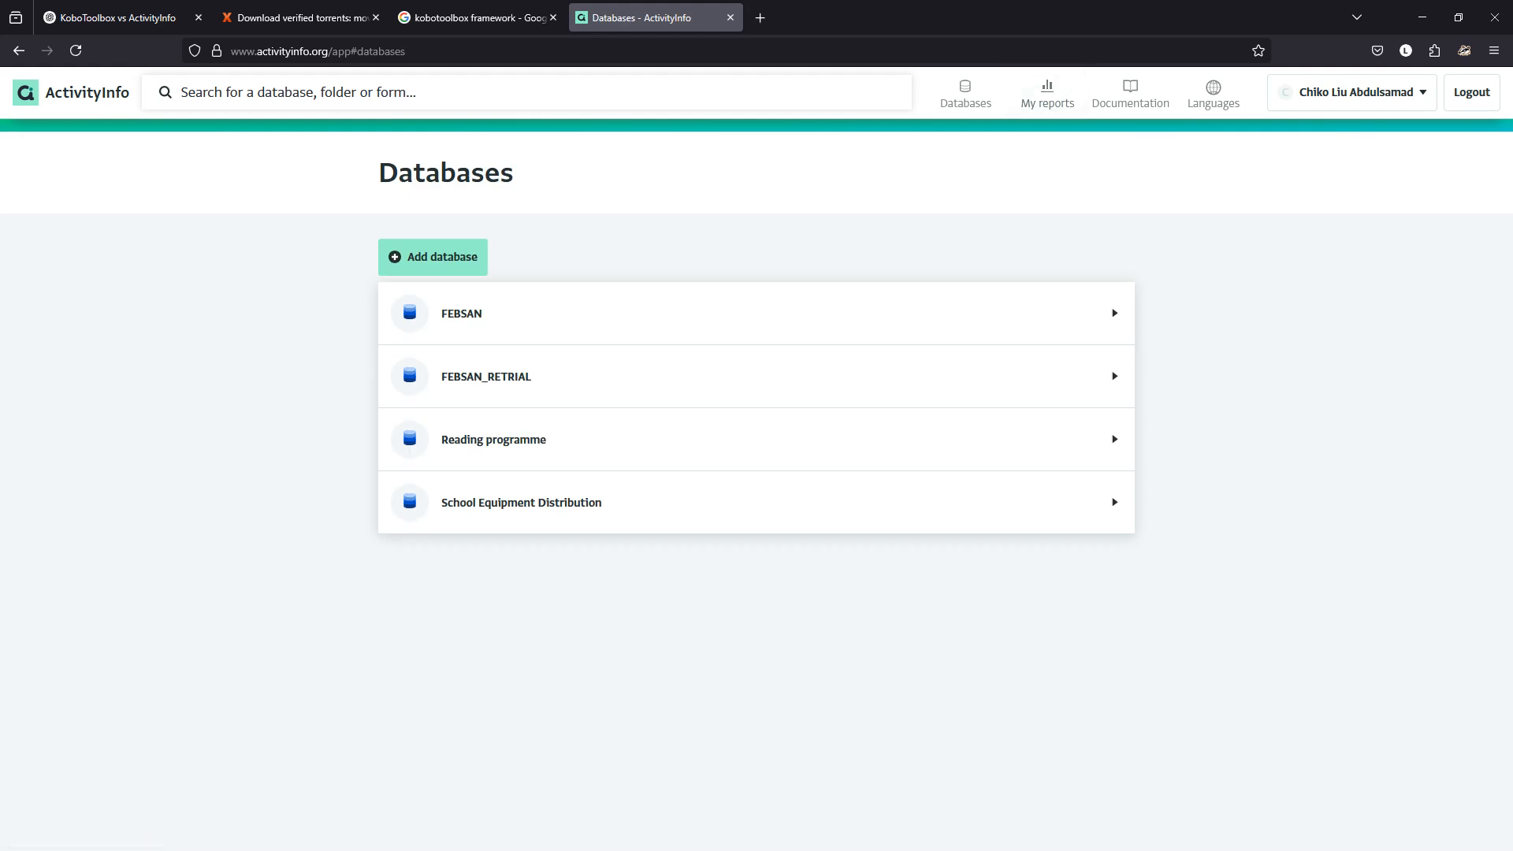
{"action": "left_click_drag", "start_coordinate": [409, 51], "coordinate": [332, 52]}
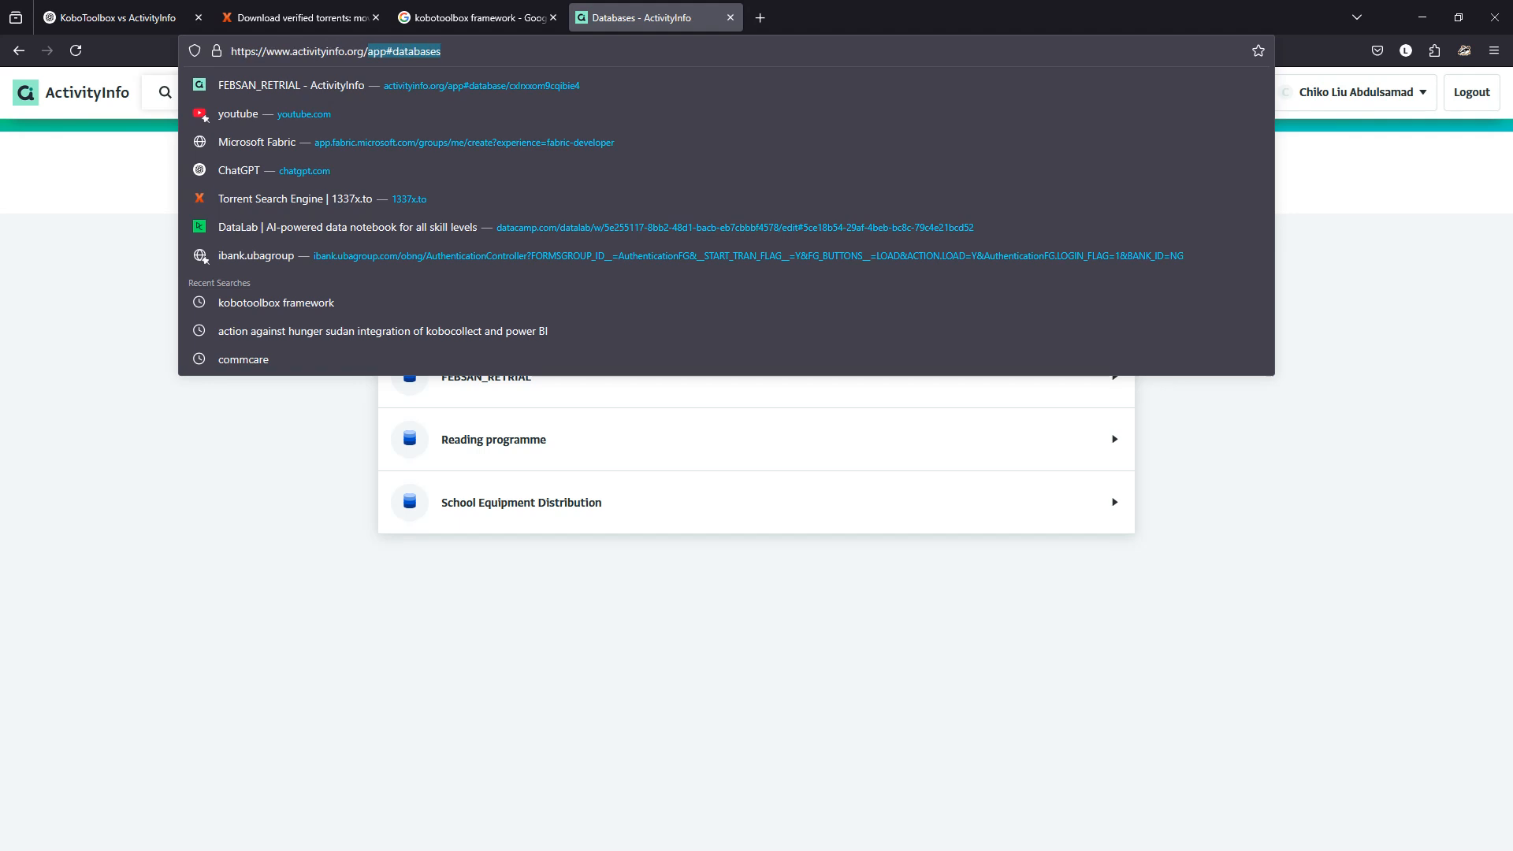
{"action": "key", "text": "BackSpace"}
{"action": "key", "text": "Return"}
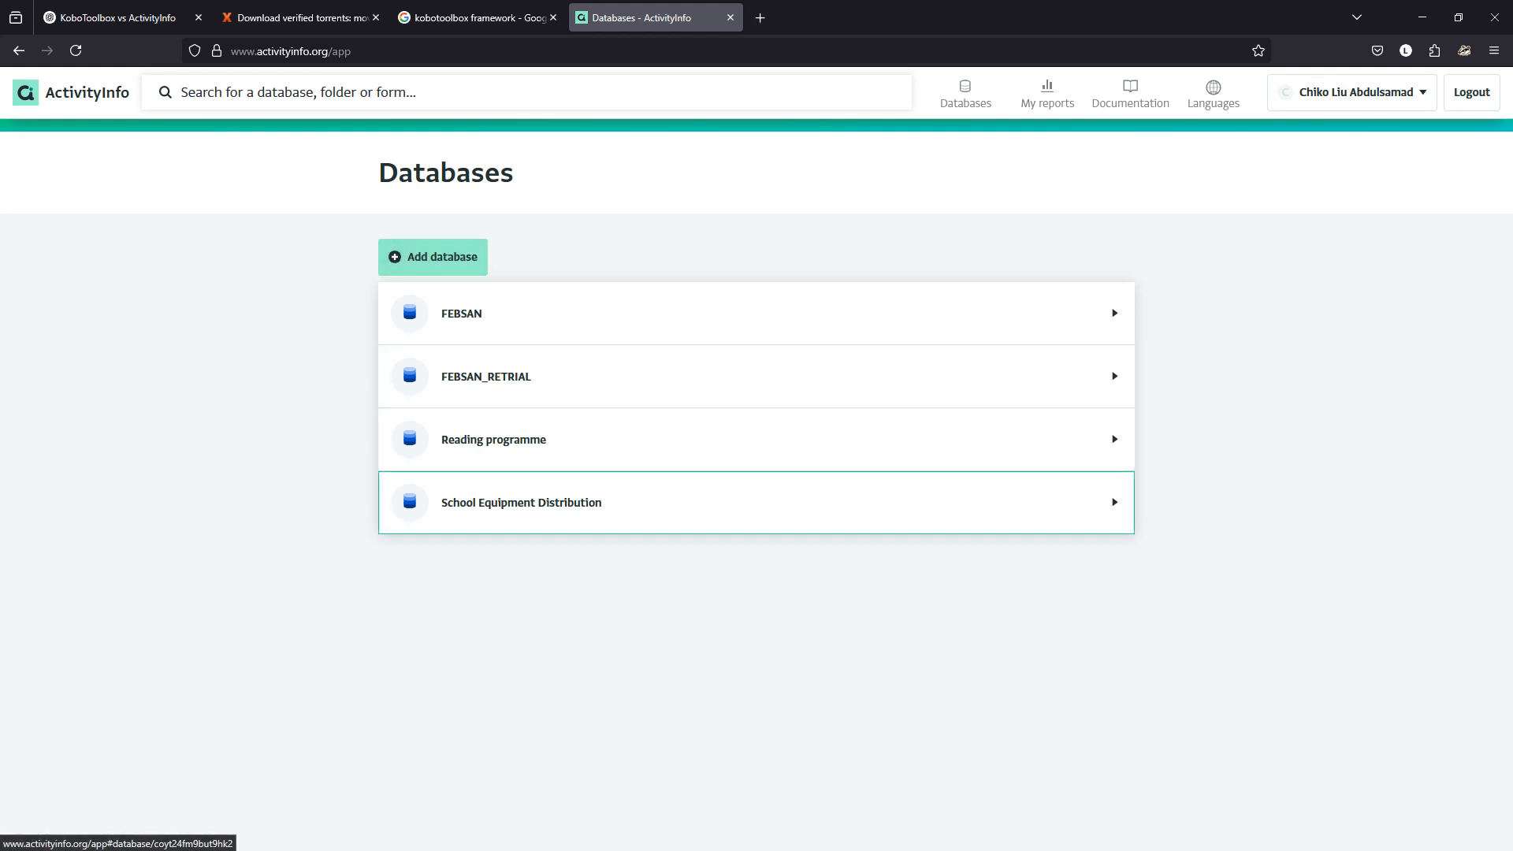
{"action": "left_click", "coordinate": [433, 257]}
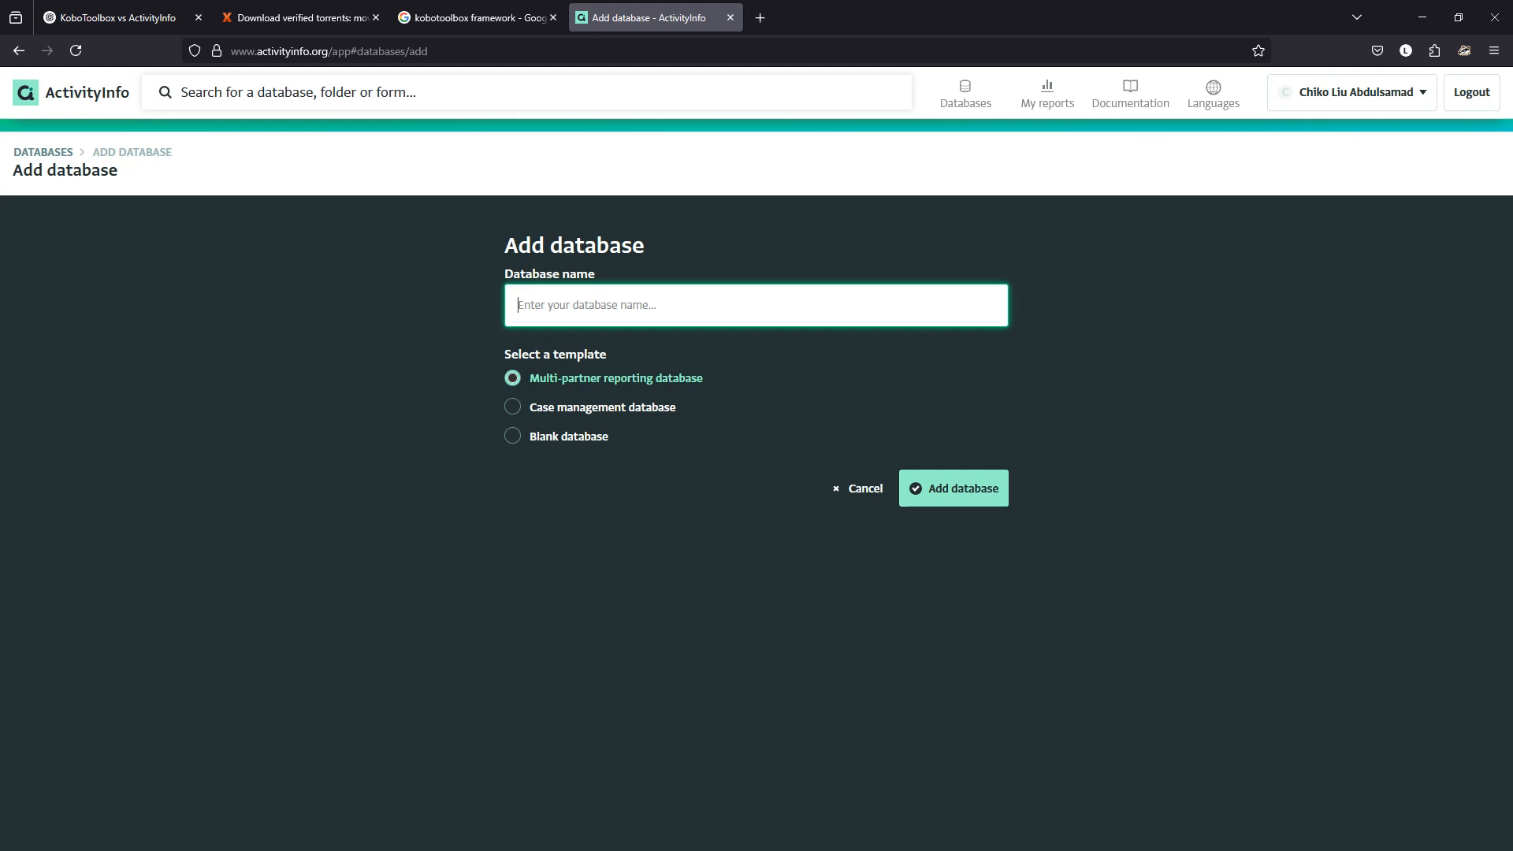
Create a blank database named 'ActivityInfo Tutorials' and switch back to KoboToolbox.
{"action": "type", "text": "ActivityInfo Tutorials"}
{"action": "left_click", "coordinate": [513, 436]}
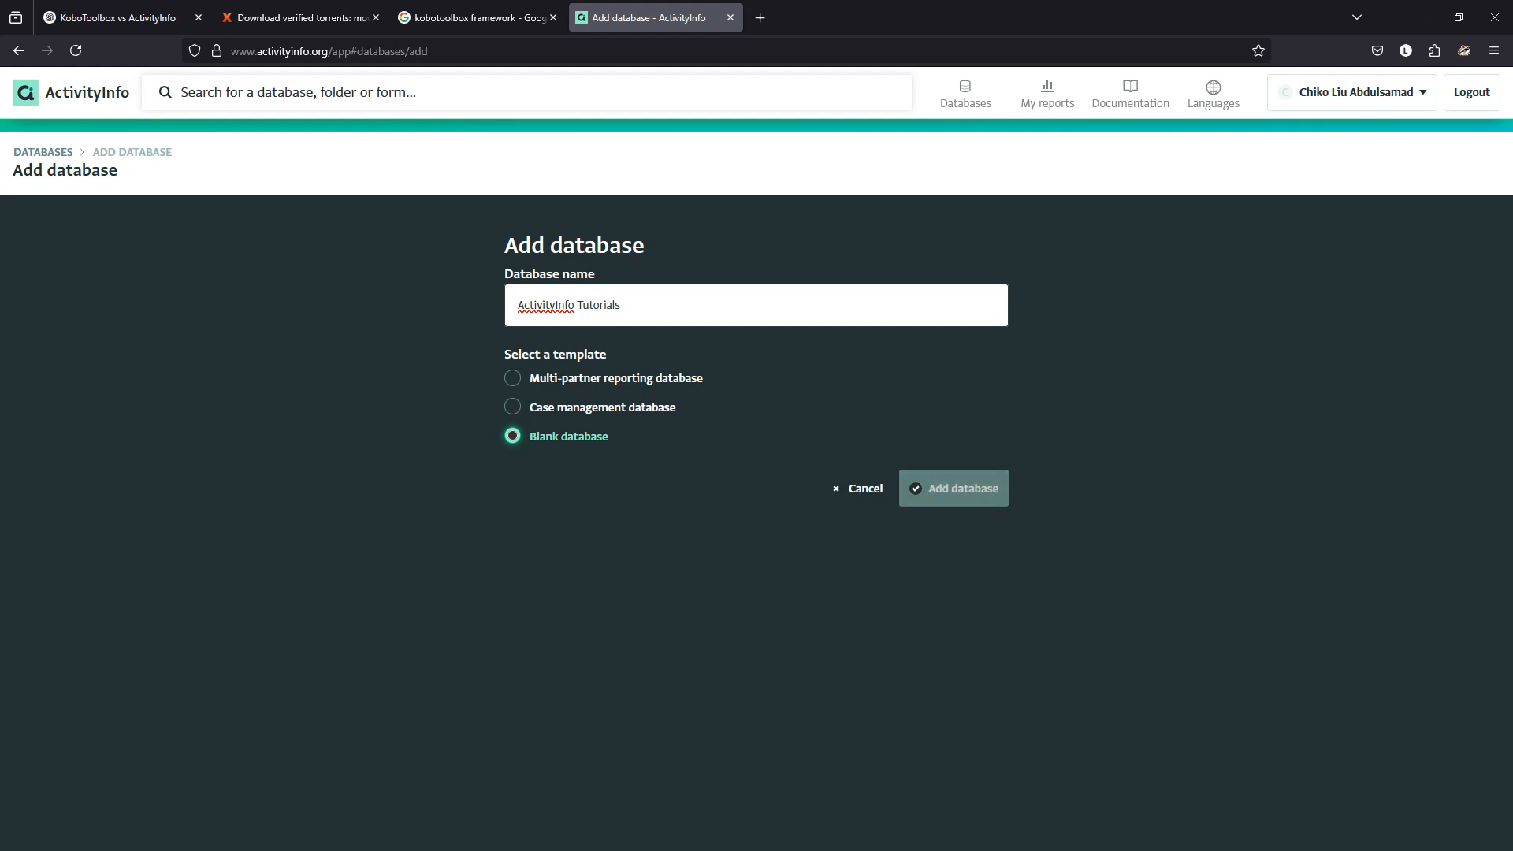
{"action": "left_click", "coordinate": [954, 488]}
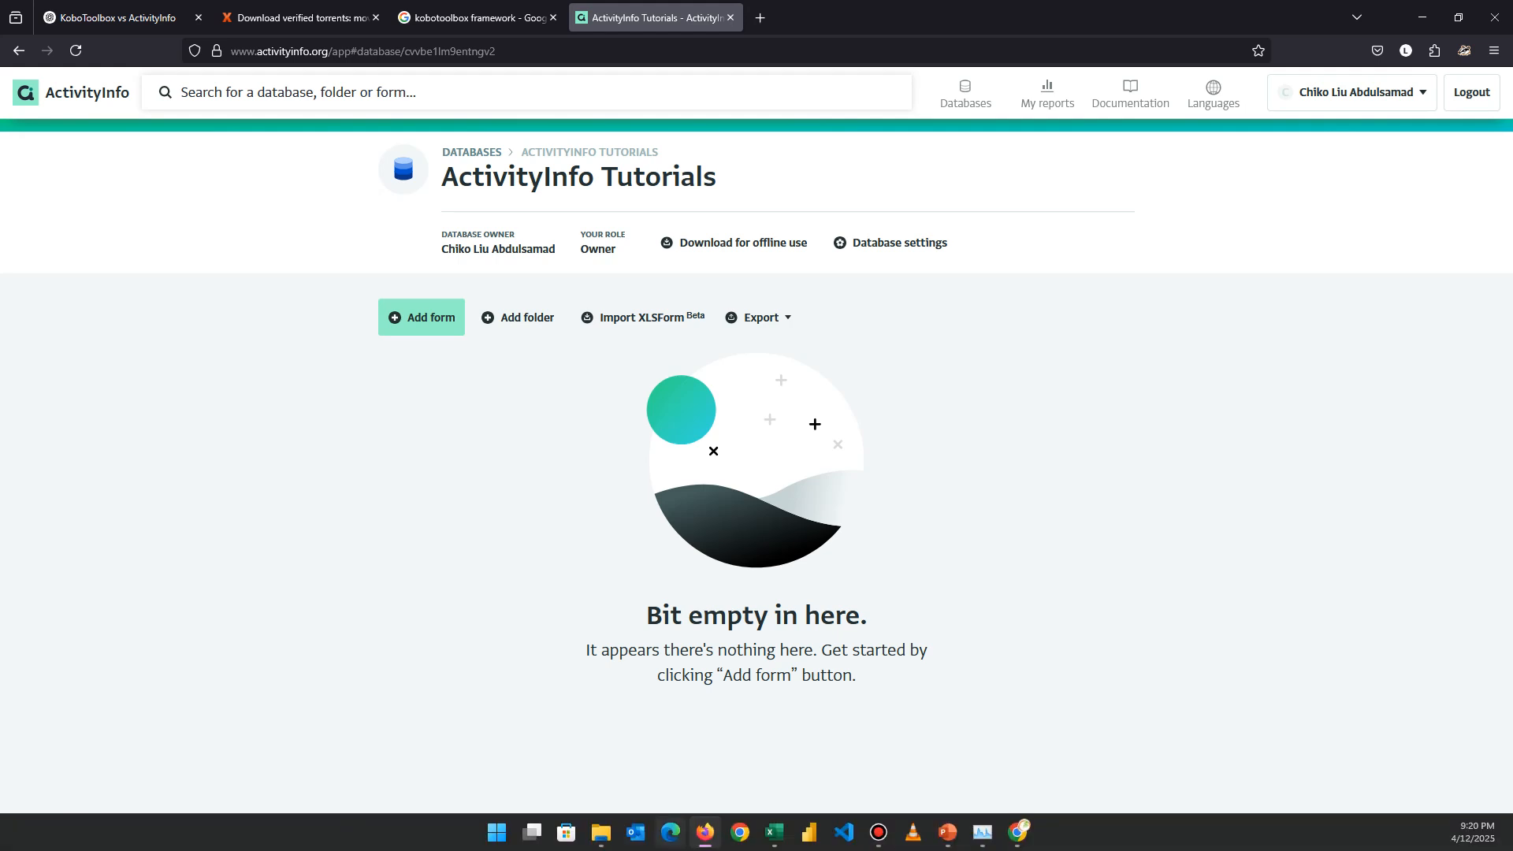
{"action": "left_click", "coordinate": [1018, 833]}
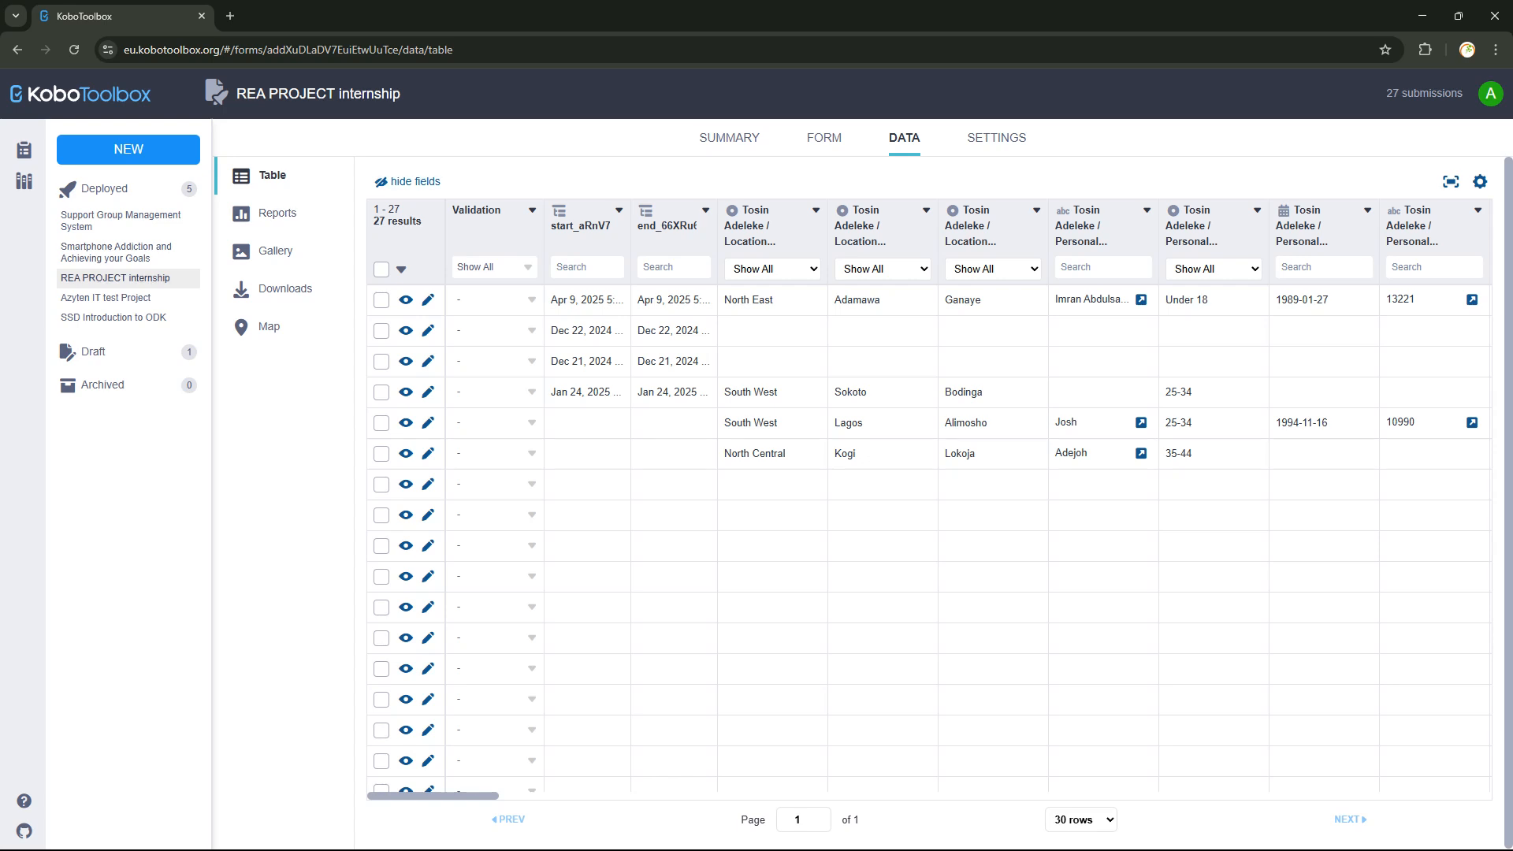
Switch back and forth between the REA PROJECT internship's FORM and DATA views.
{"action": "left_click", "coordinate": [824, 138]}
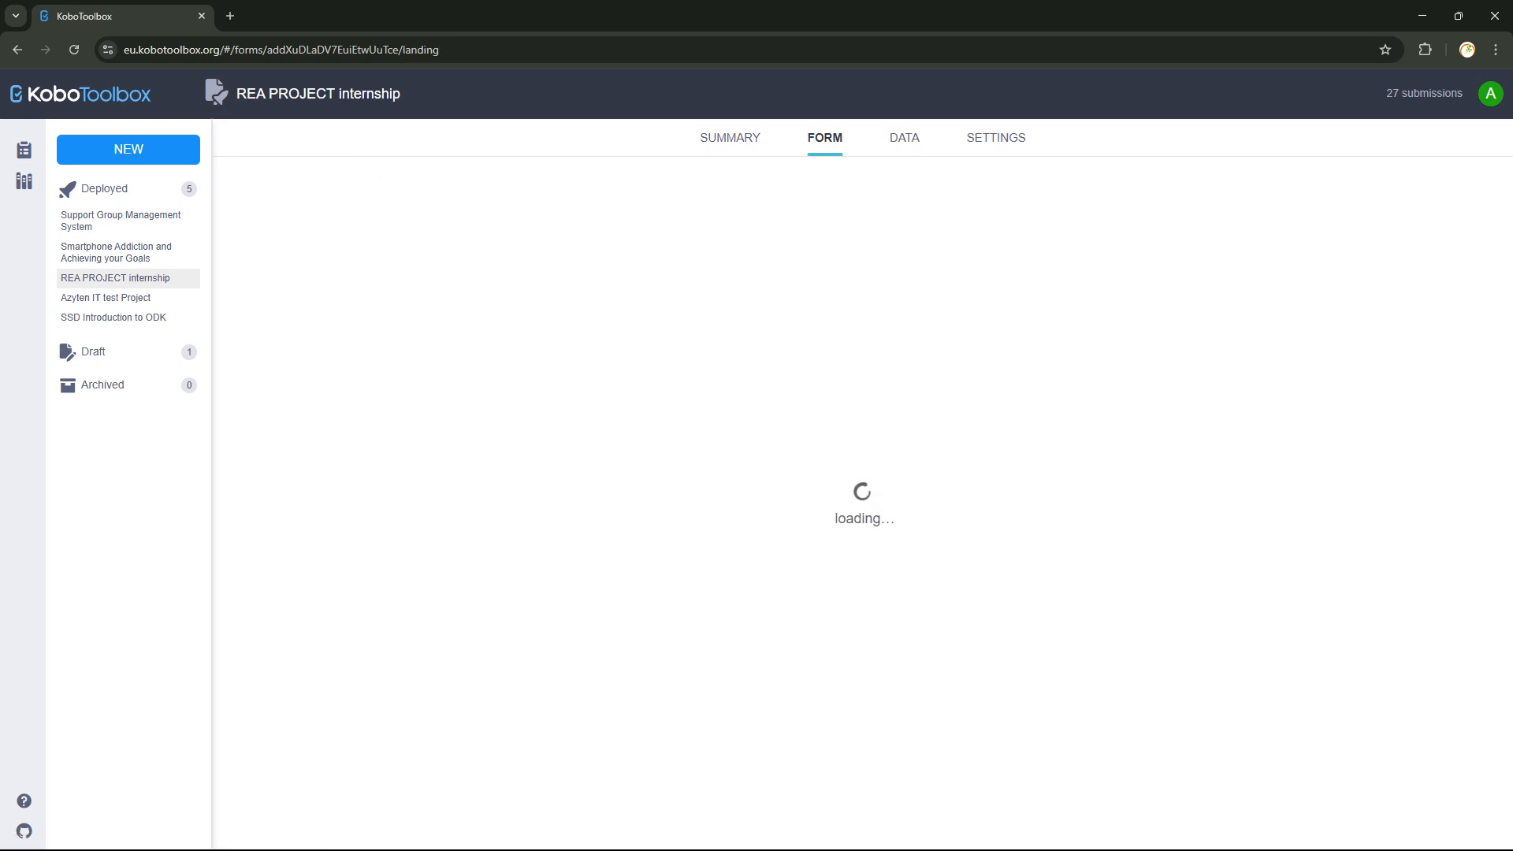
{"action": "left_click", "coordinate": [904, 138]}
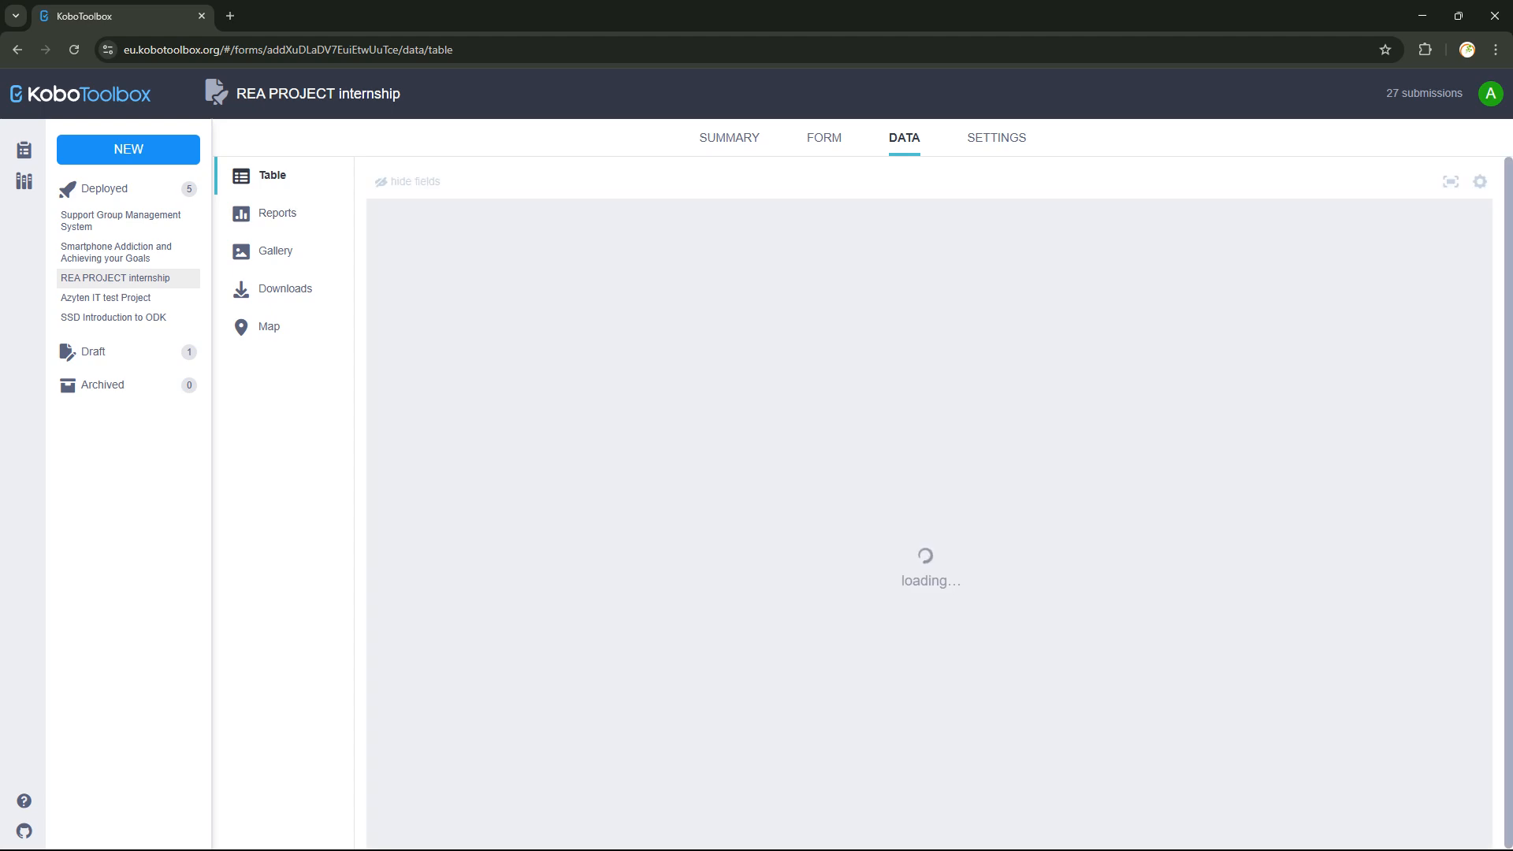
{"action": "left_click", "coordinate": [824, 138]}
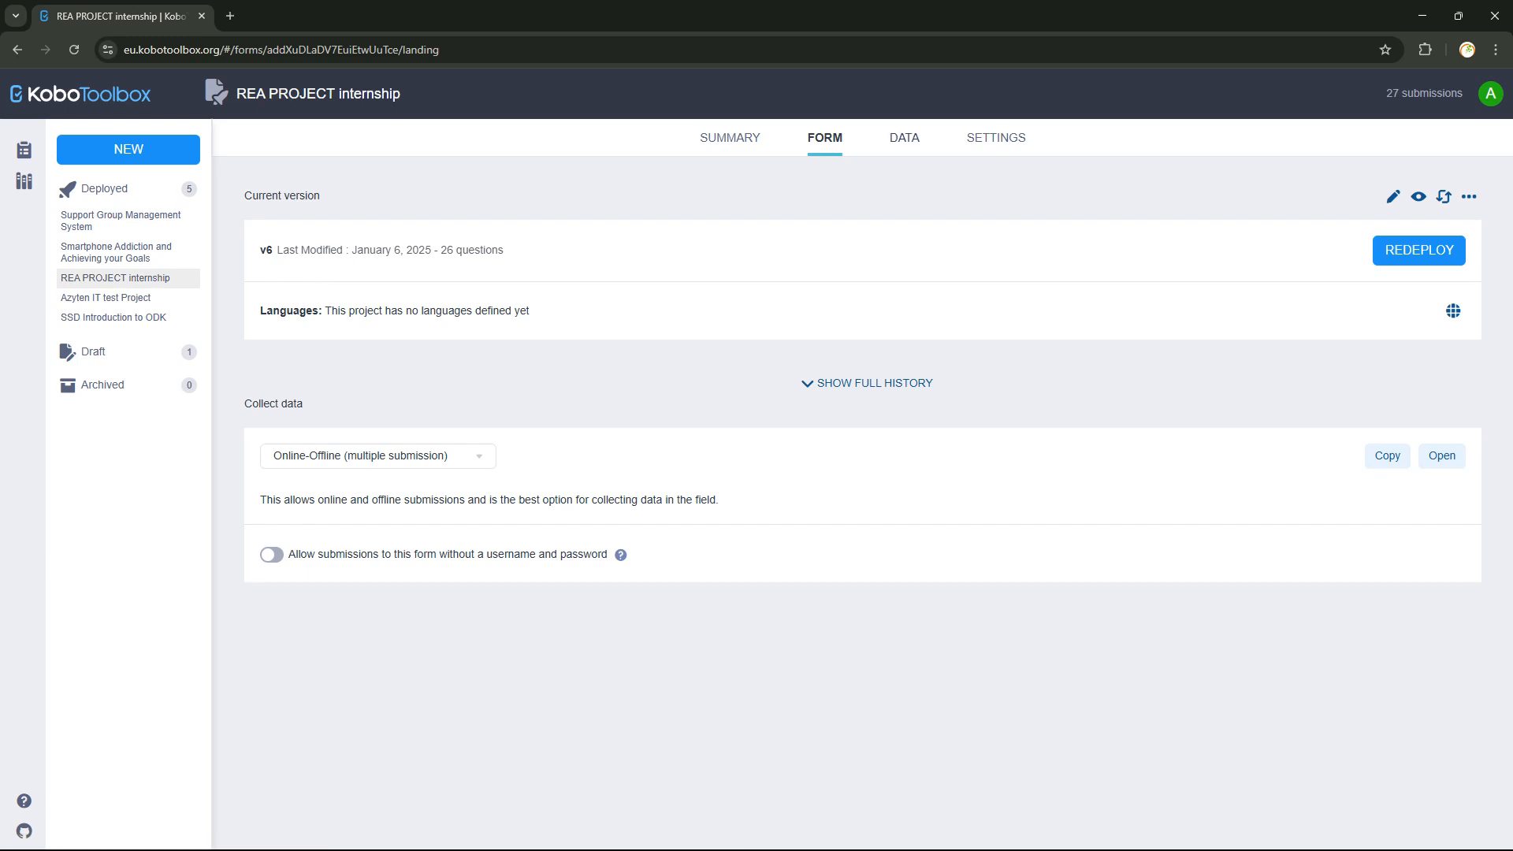
{"action": "left_click", "coordinate": [904, 138]}
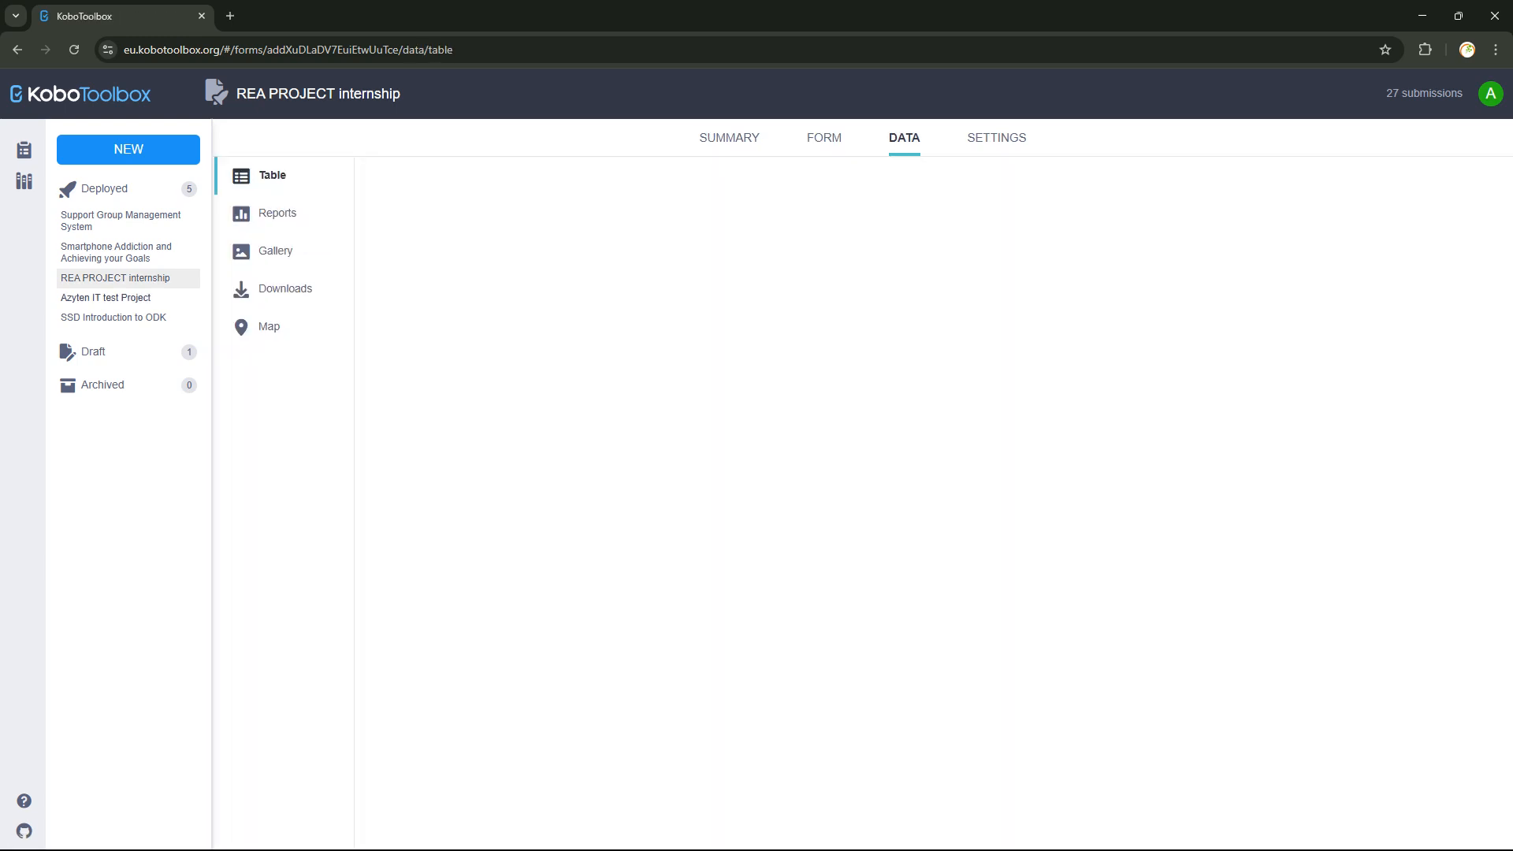
Check the Azyten IT test Project's data, then open the Smartphone Addiction and Achieving your Goals project.
{"action": "left_click", "coordinate": [106, 297]}
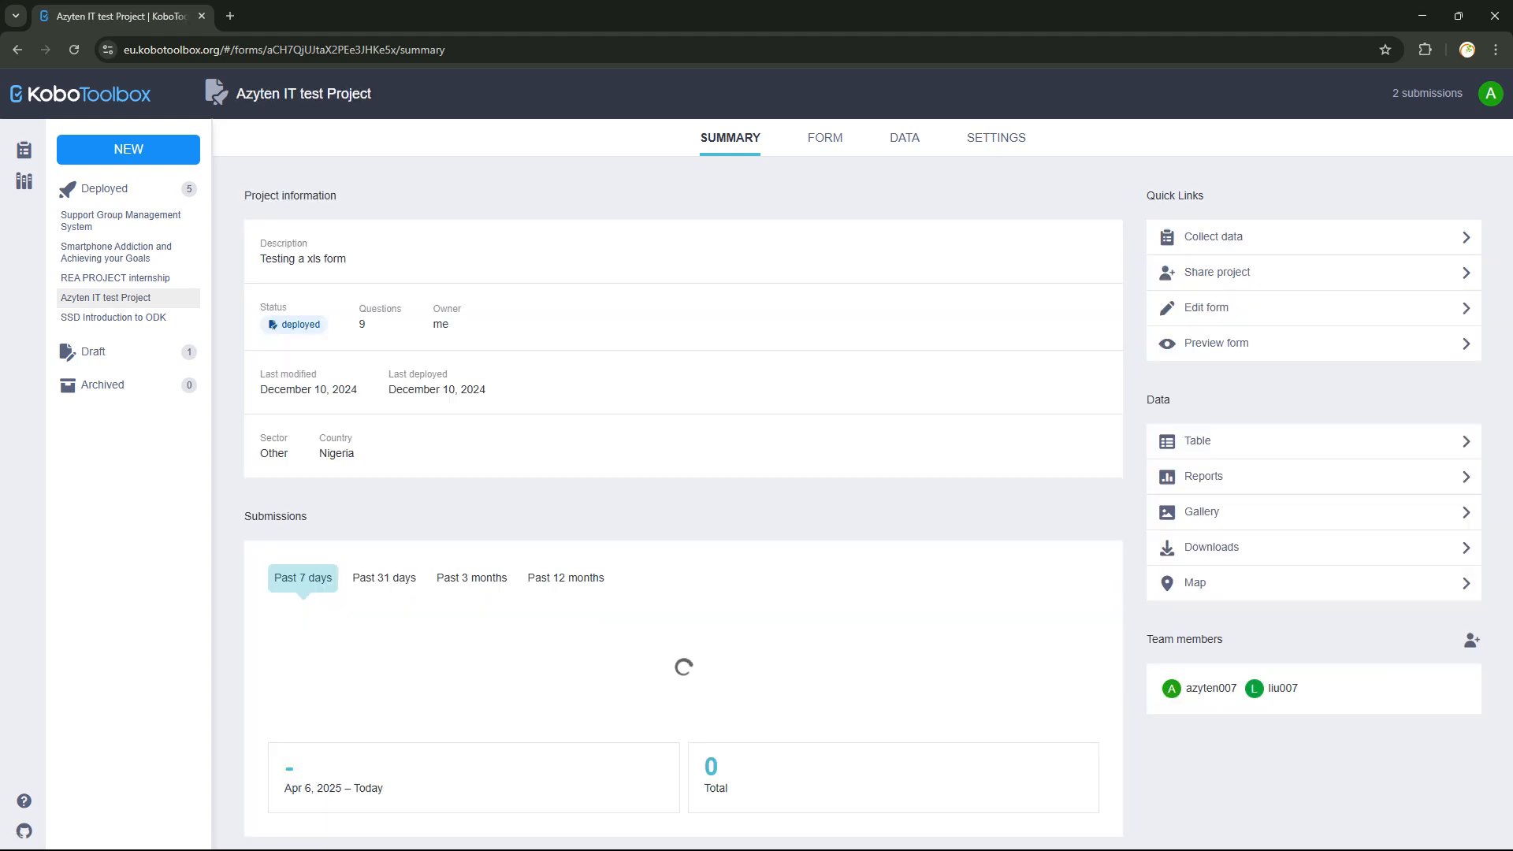
{"action": "left_click", "coordinate": [904, 138]}
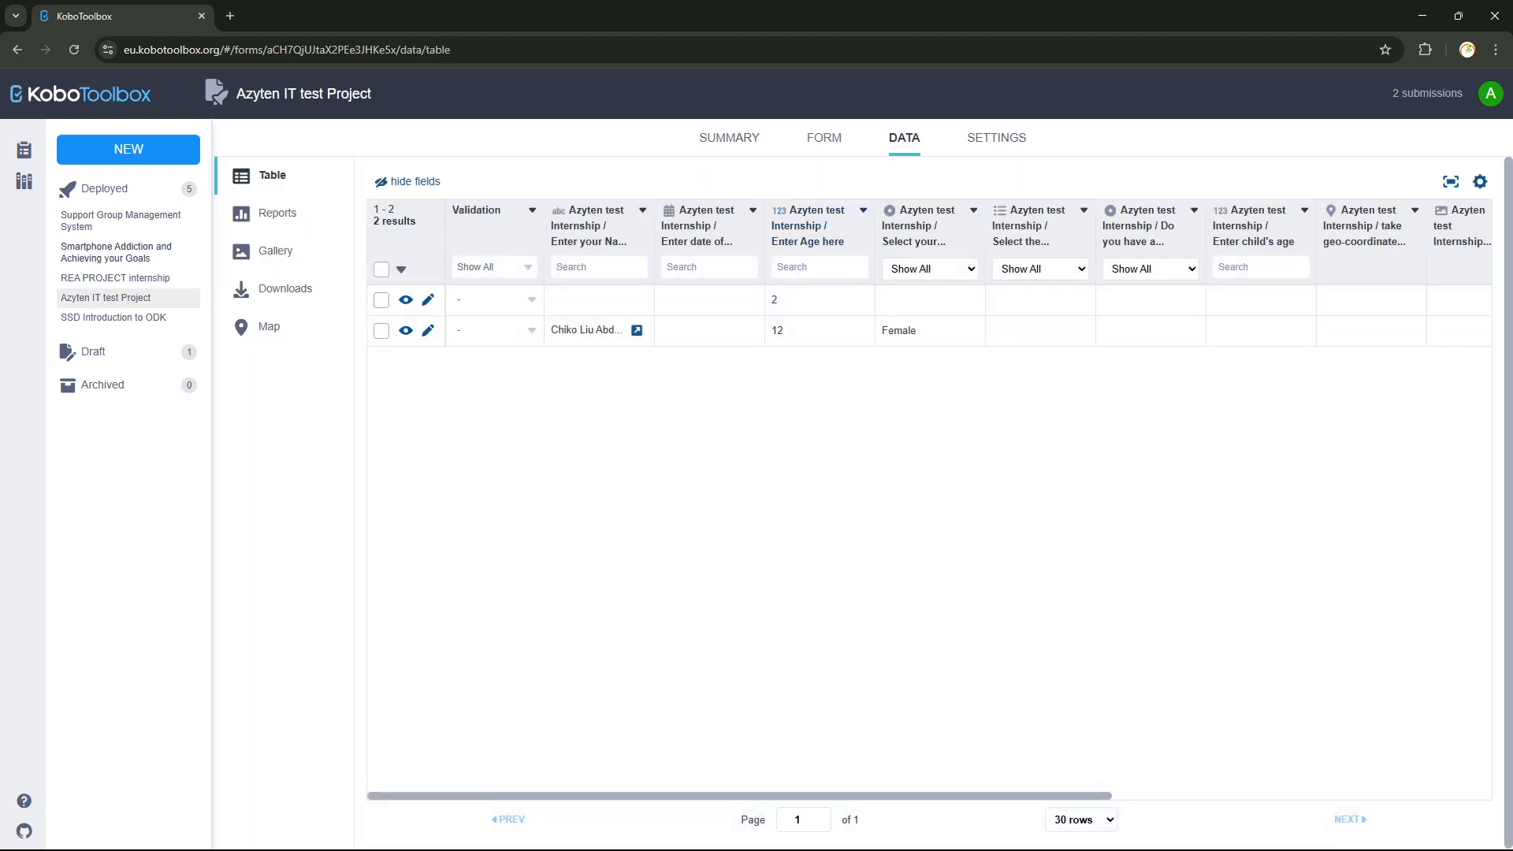
{"action": "left_click", "coordinate": [116, 252]}
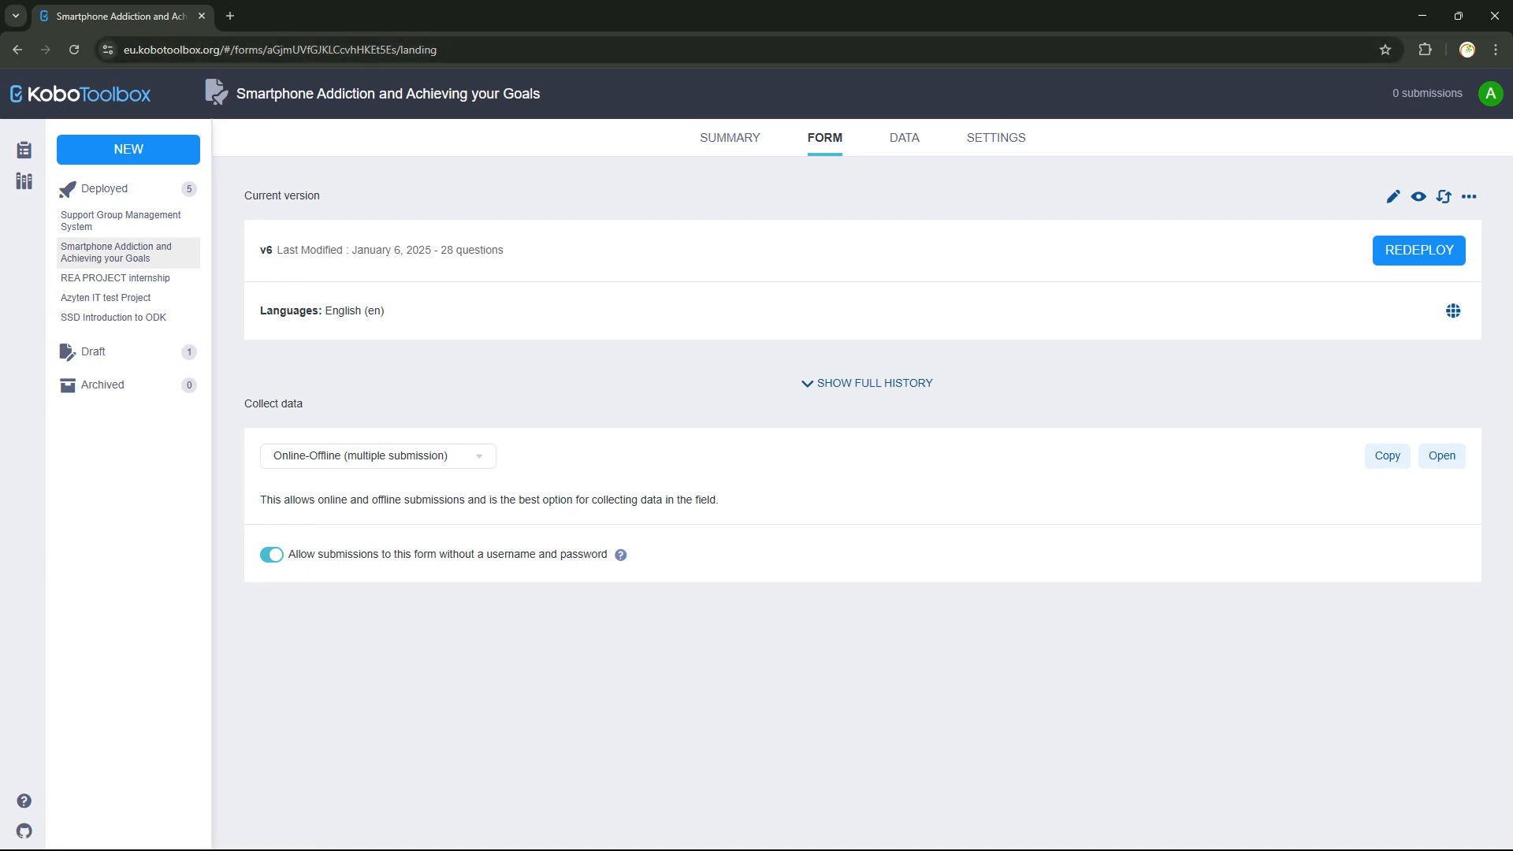
{"action": "left_click", "coordinate": [121, 221]}
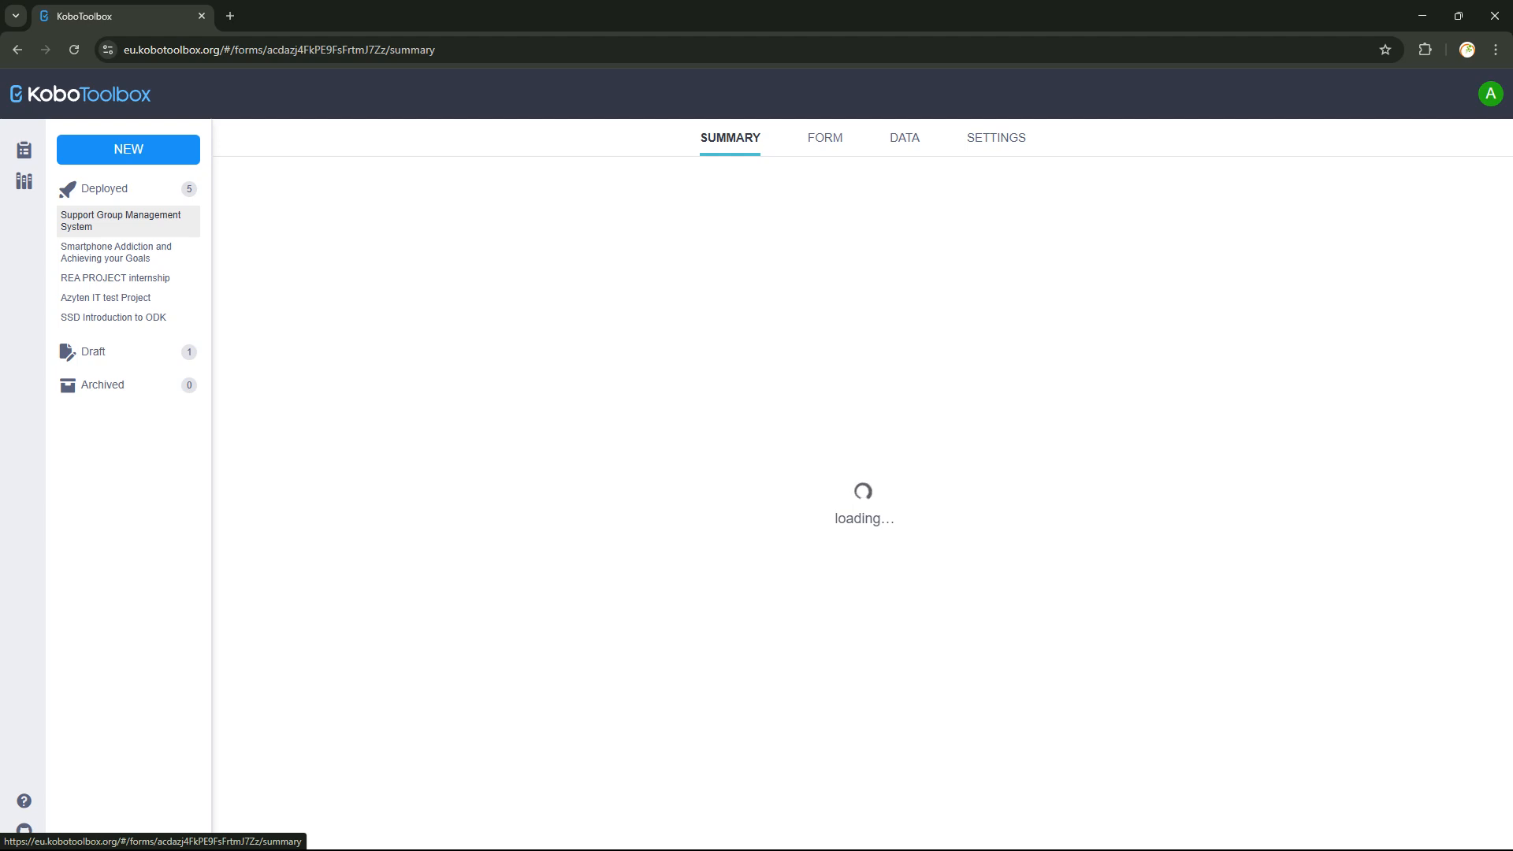
{"action": "left_click", "coordinate": [117, 250]}
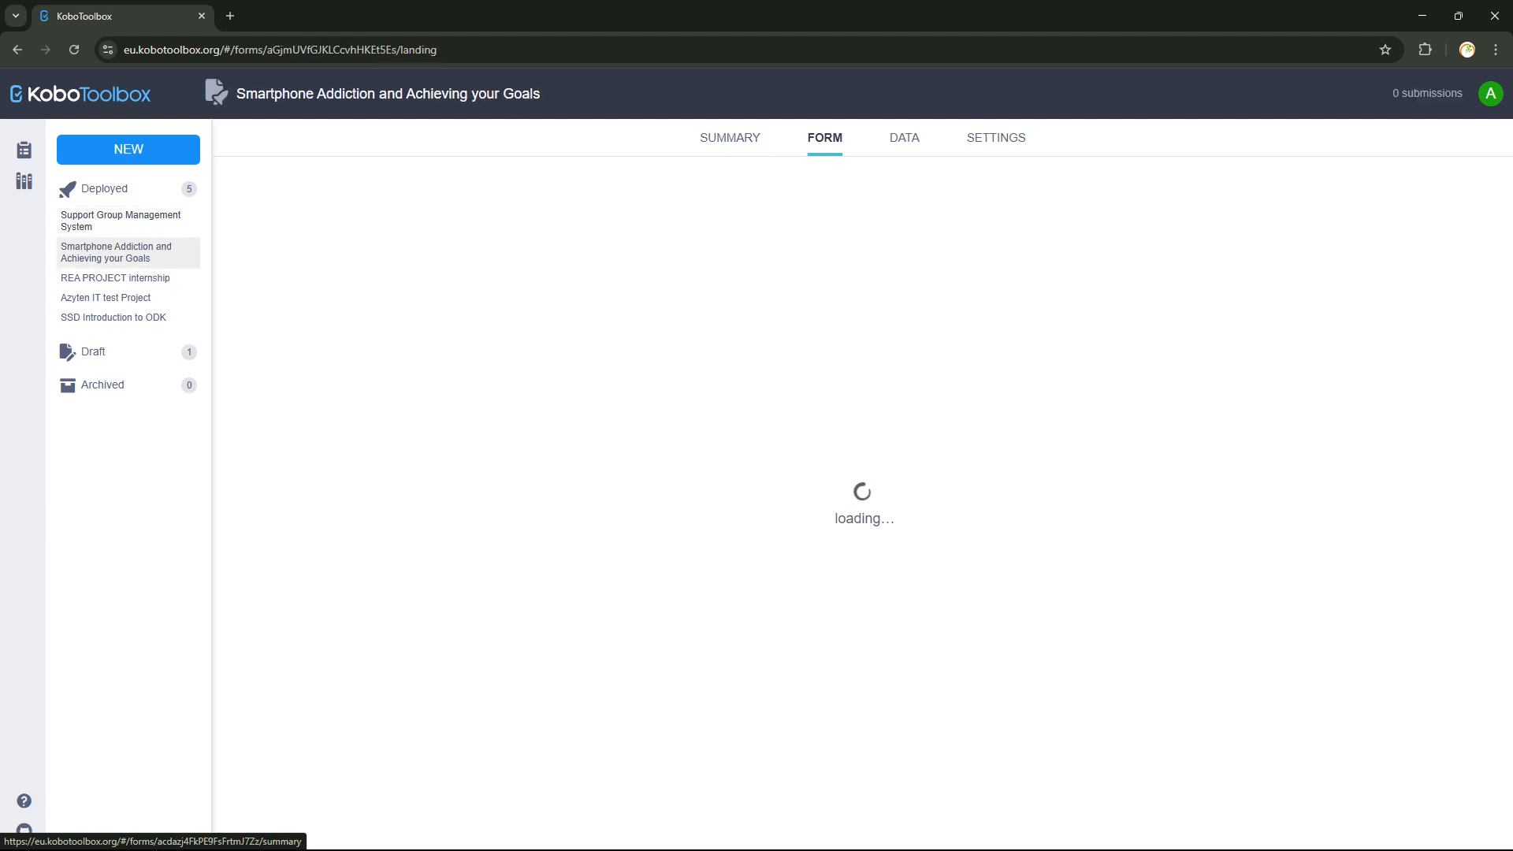
{"action": "left_click", "coordinate": [118, 222]}
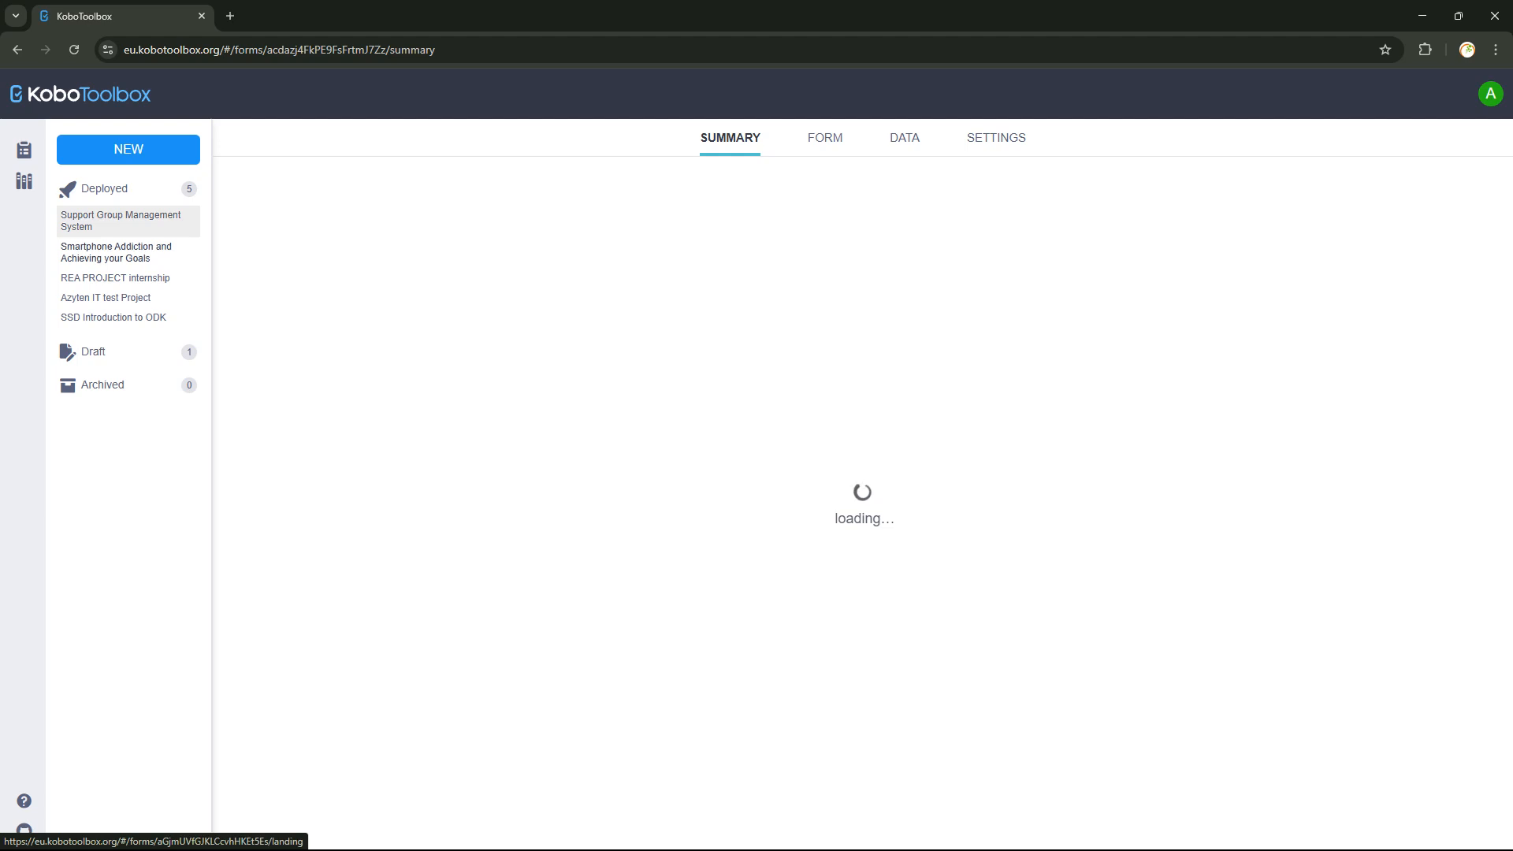
{"action": "left_click", "coordinate": [117, 252]}
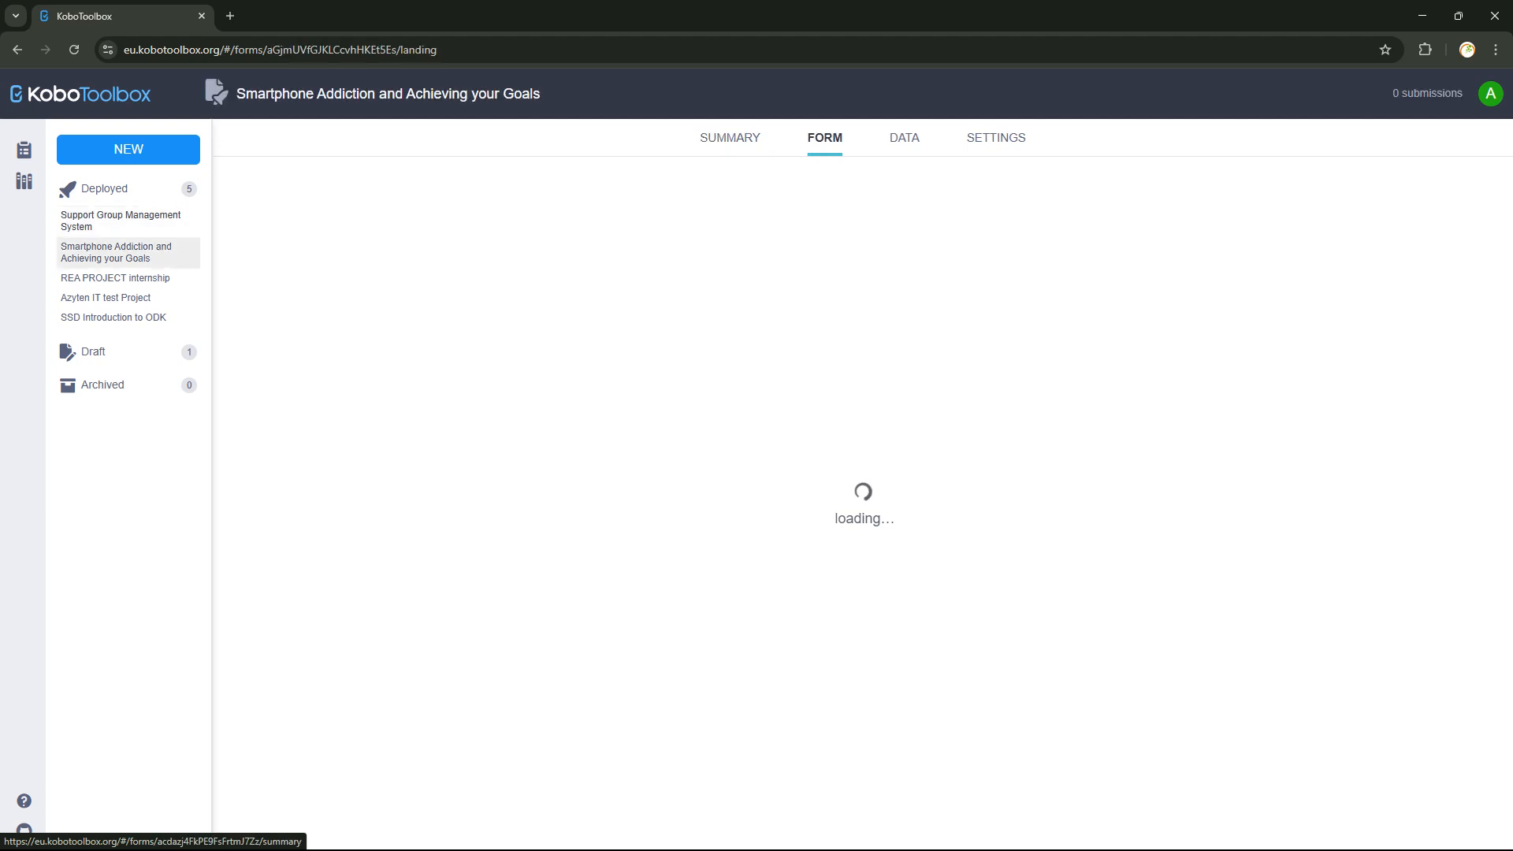
{"action": "left_click", "coordinate": [118, 221]}
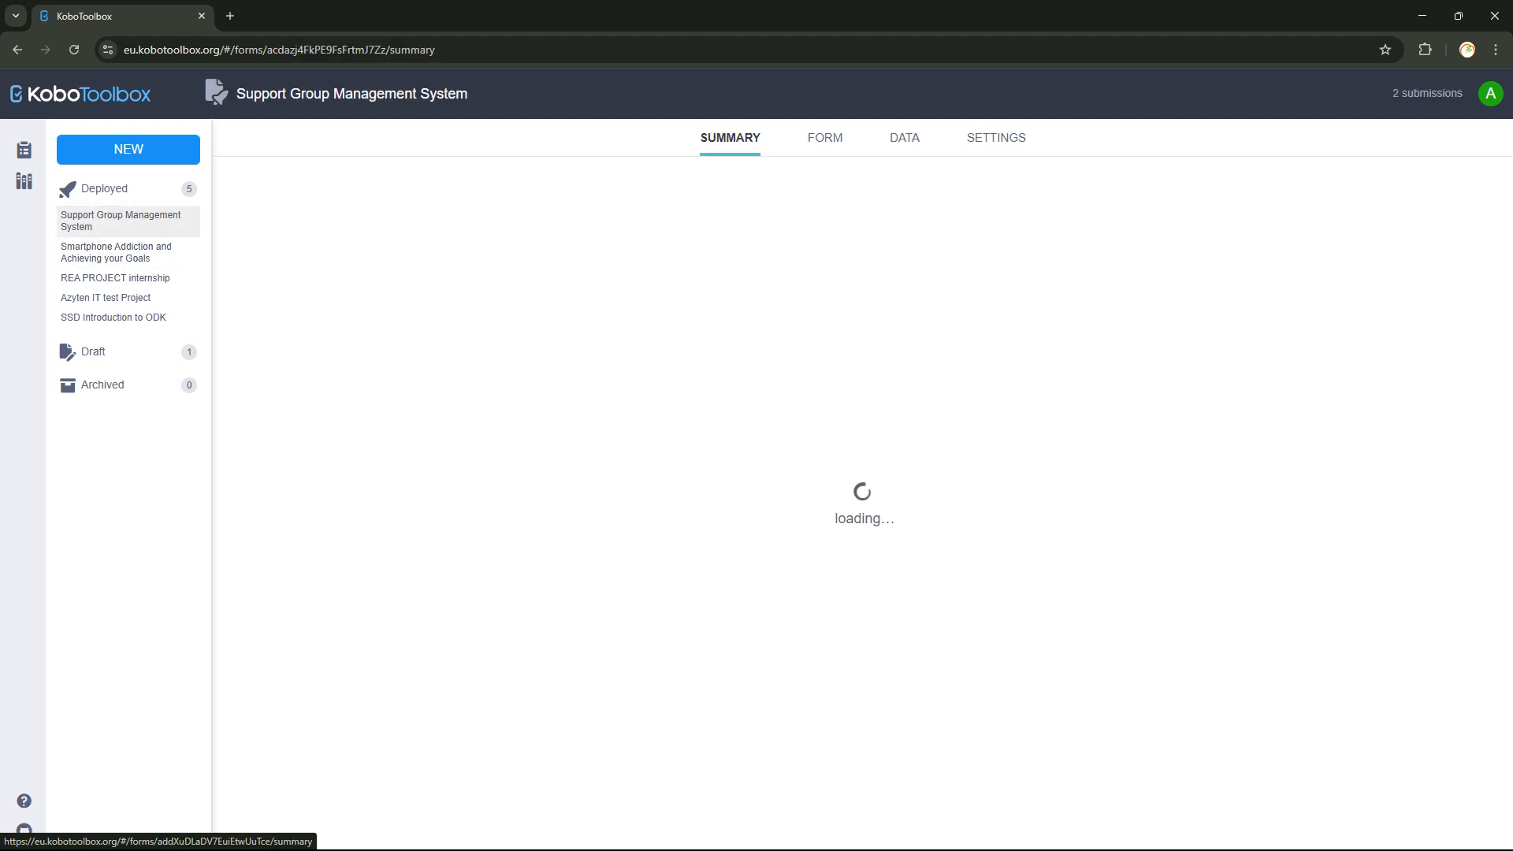
{"action": "left_click", "coordinate": [117, 253]}
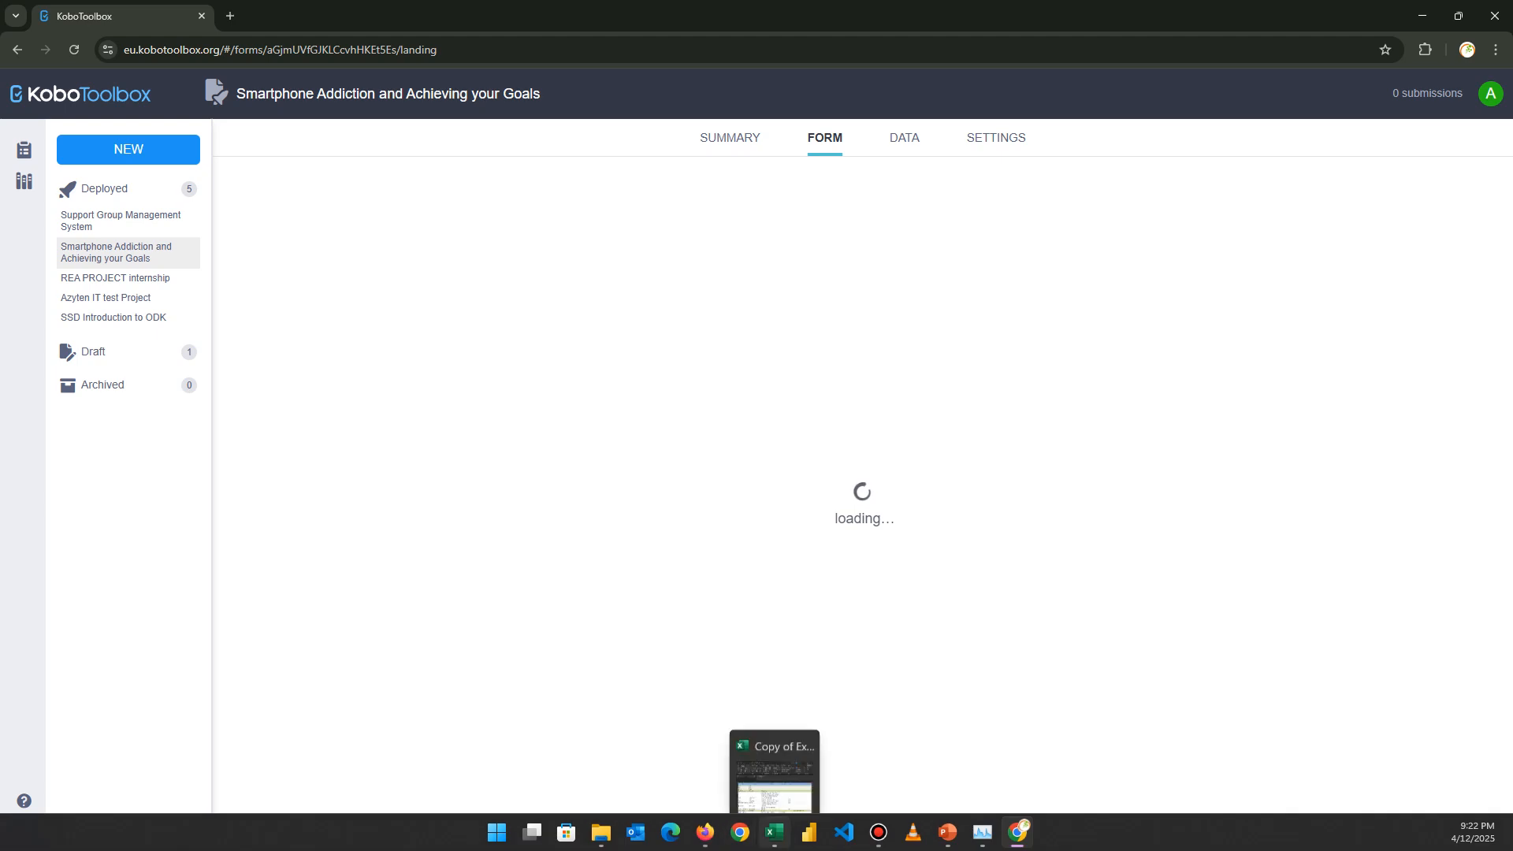
Draw a rounded rectangle on the slide with green fill and no outline.
{"action": "left_click", "coordinate": [947, 831]}
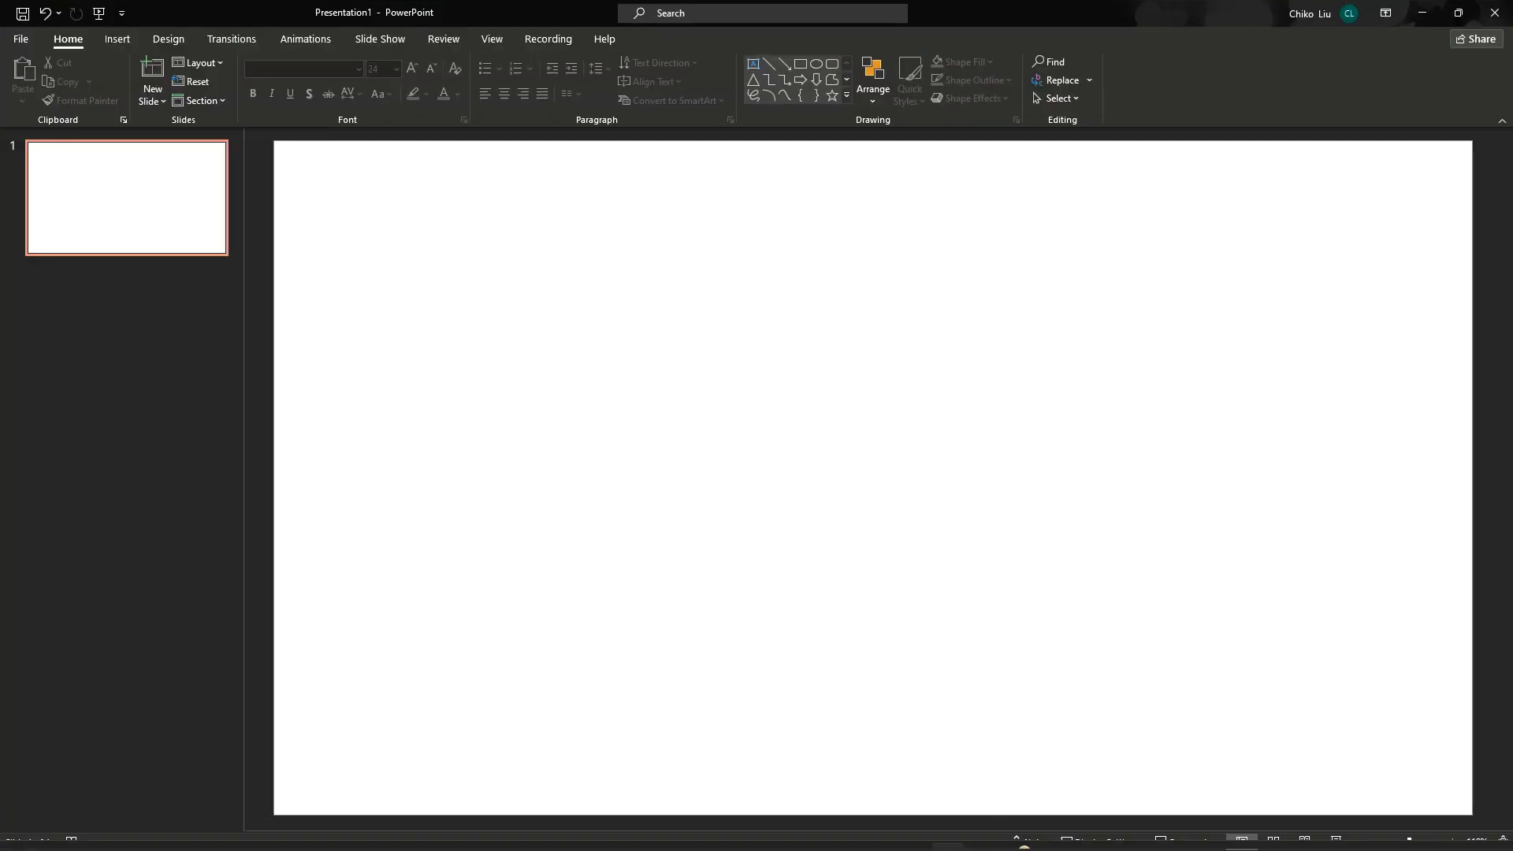
{"action": "left_click", "coordinate": [833, 63]}
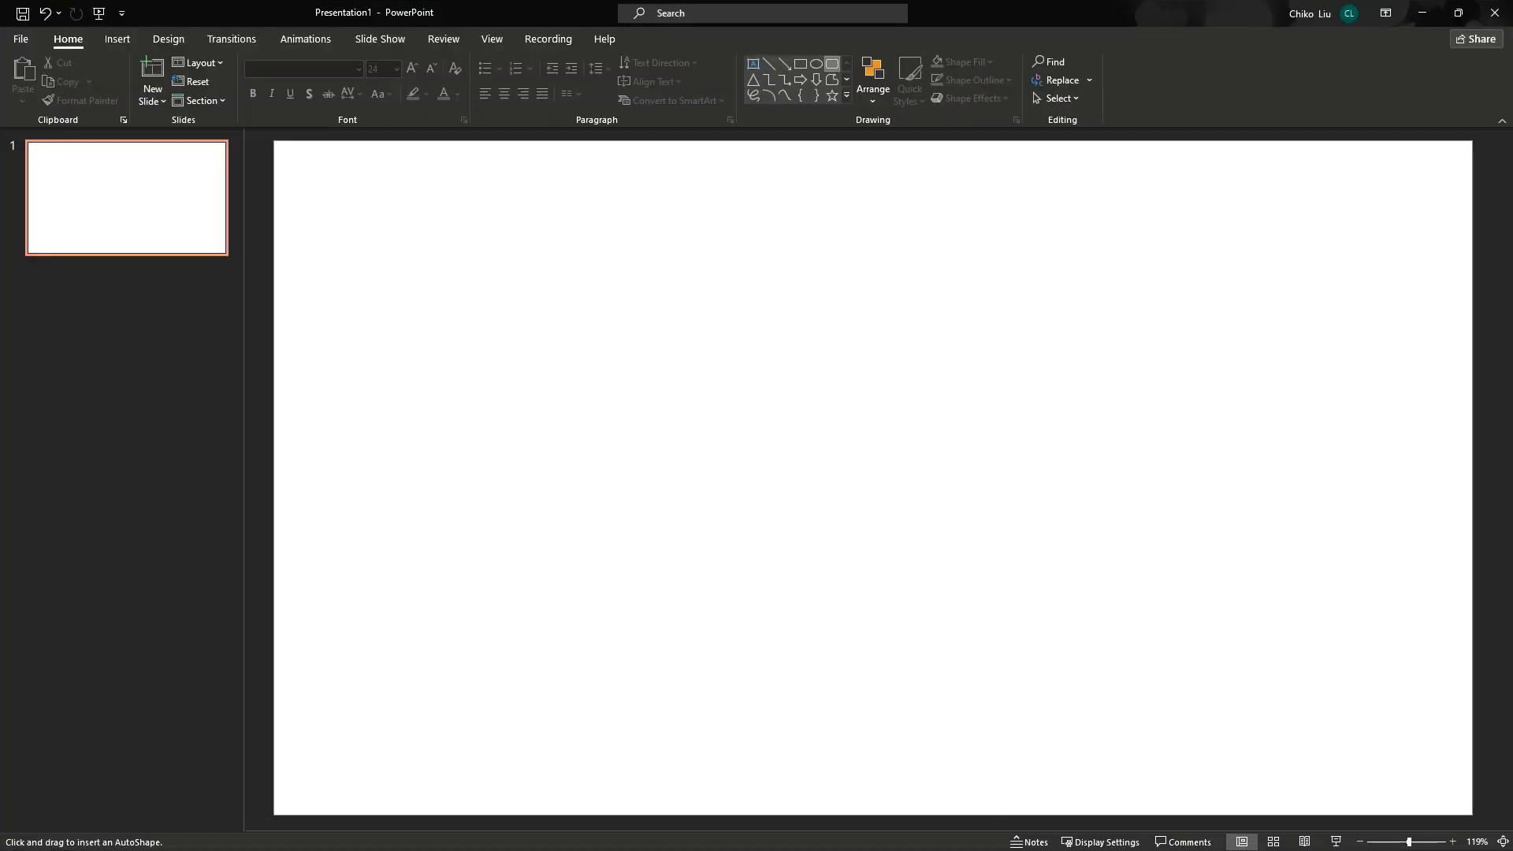
{"action": "mouse_move", "coordinate": [452, 195]}
{"action": "left_mouse_down"}
{"action": "mouse_move", "coordinate": [523, 263]}
{"action": "mouse_move", "coordinate": [791, 335]}
{"action": "mouse_move", "coordinate": [799, 350]}
{"action": "left_mouse_up"}
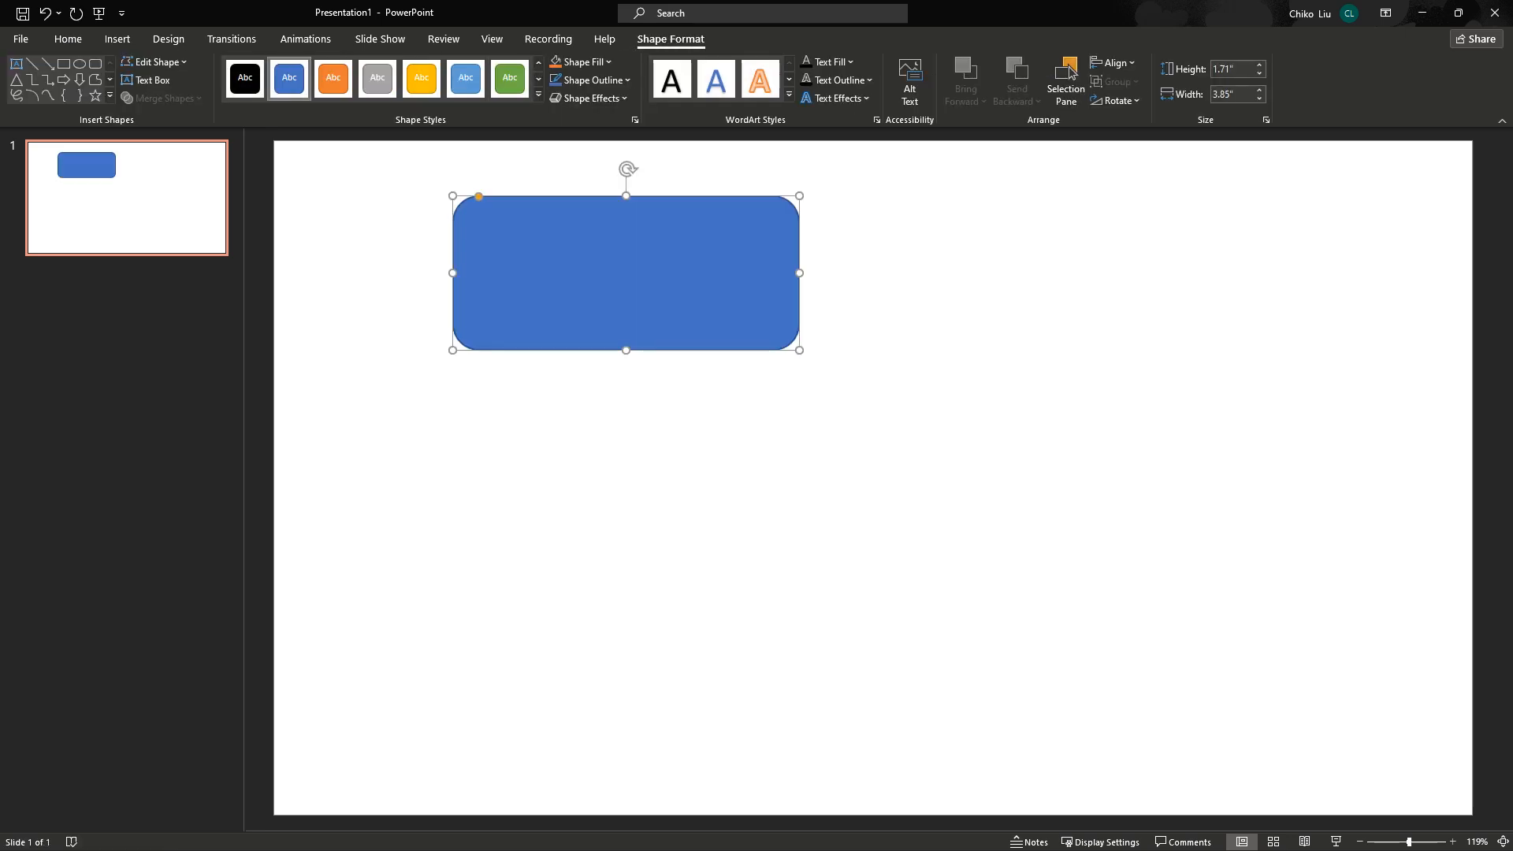
{"action": "left_click", "coordinate": [581, 62]}
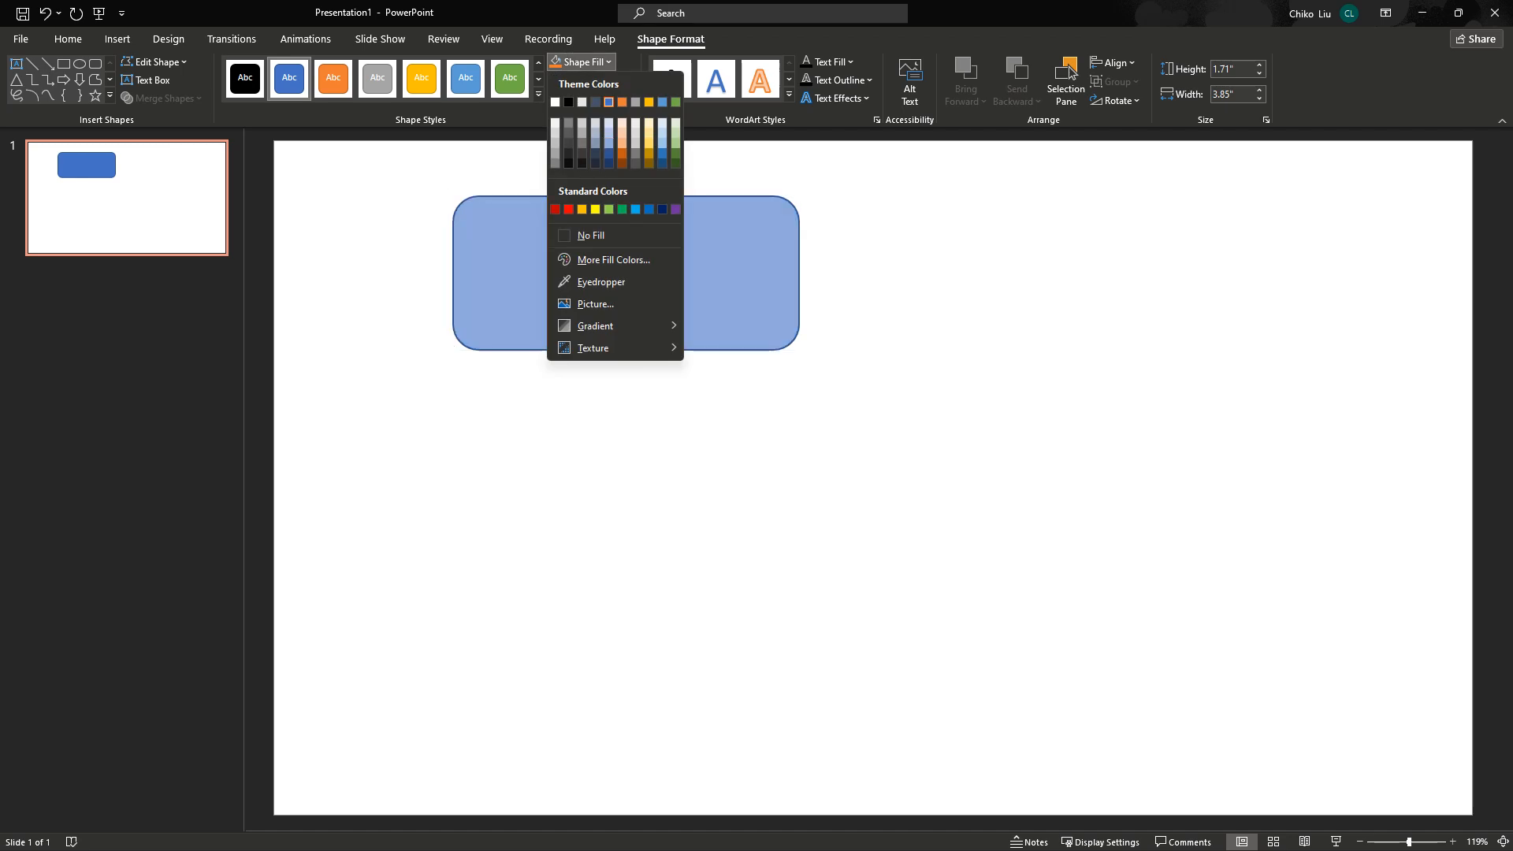
{"action": "left_click", "coordinate": [676, 153]}
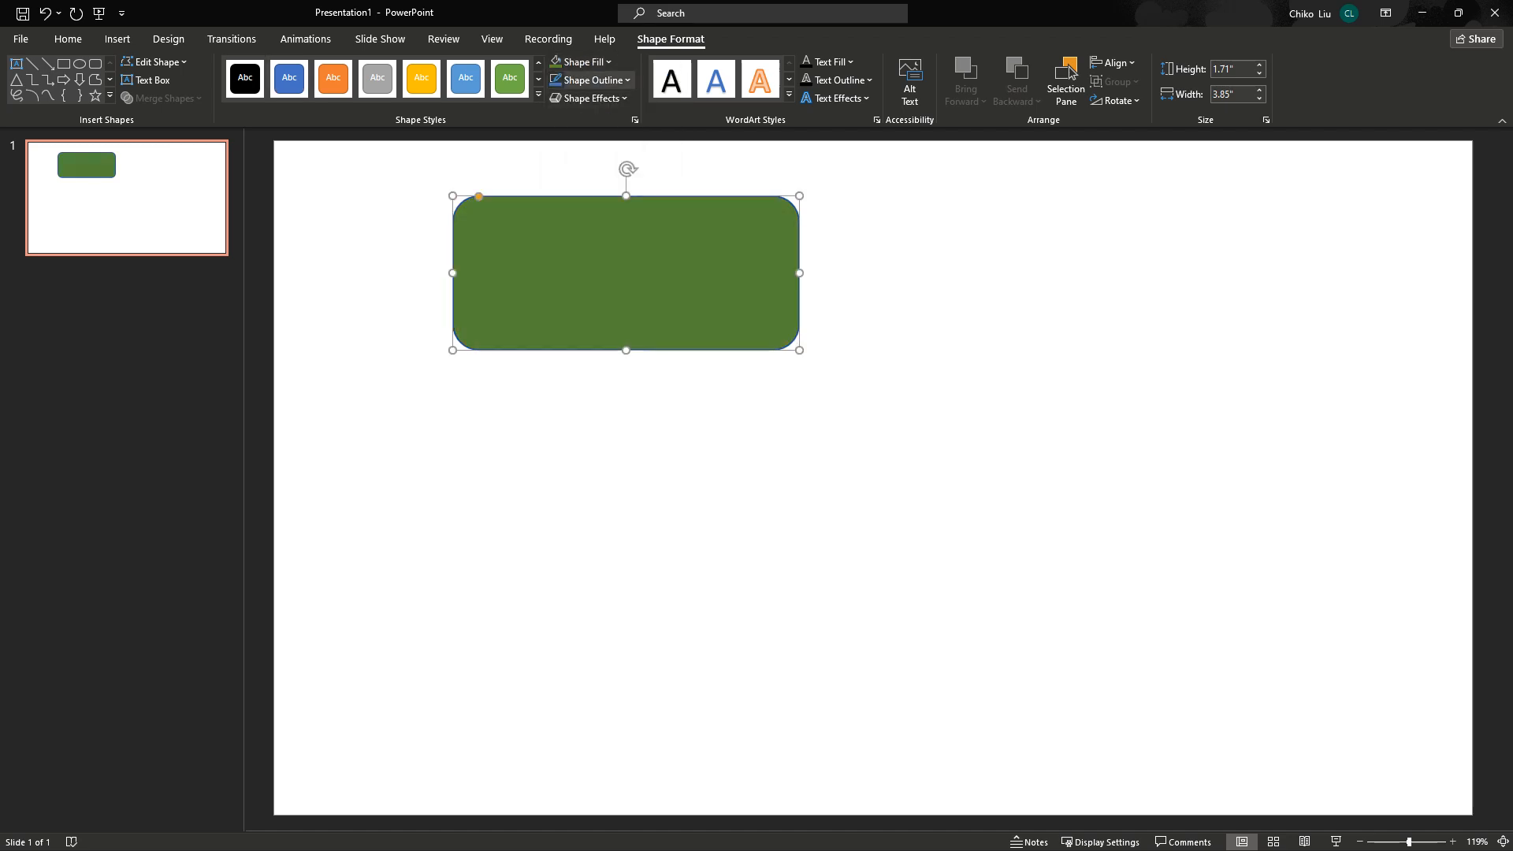
{"action": "left_click", "coordinate": [592, 79]}
{"action": "left_click", "coordinate": [601, 253]}
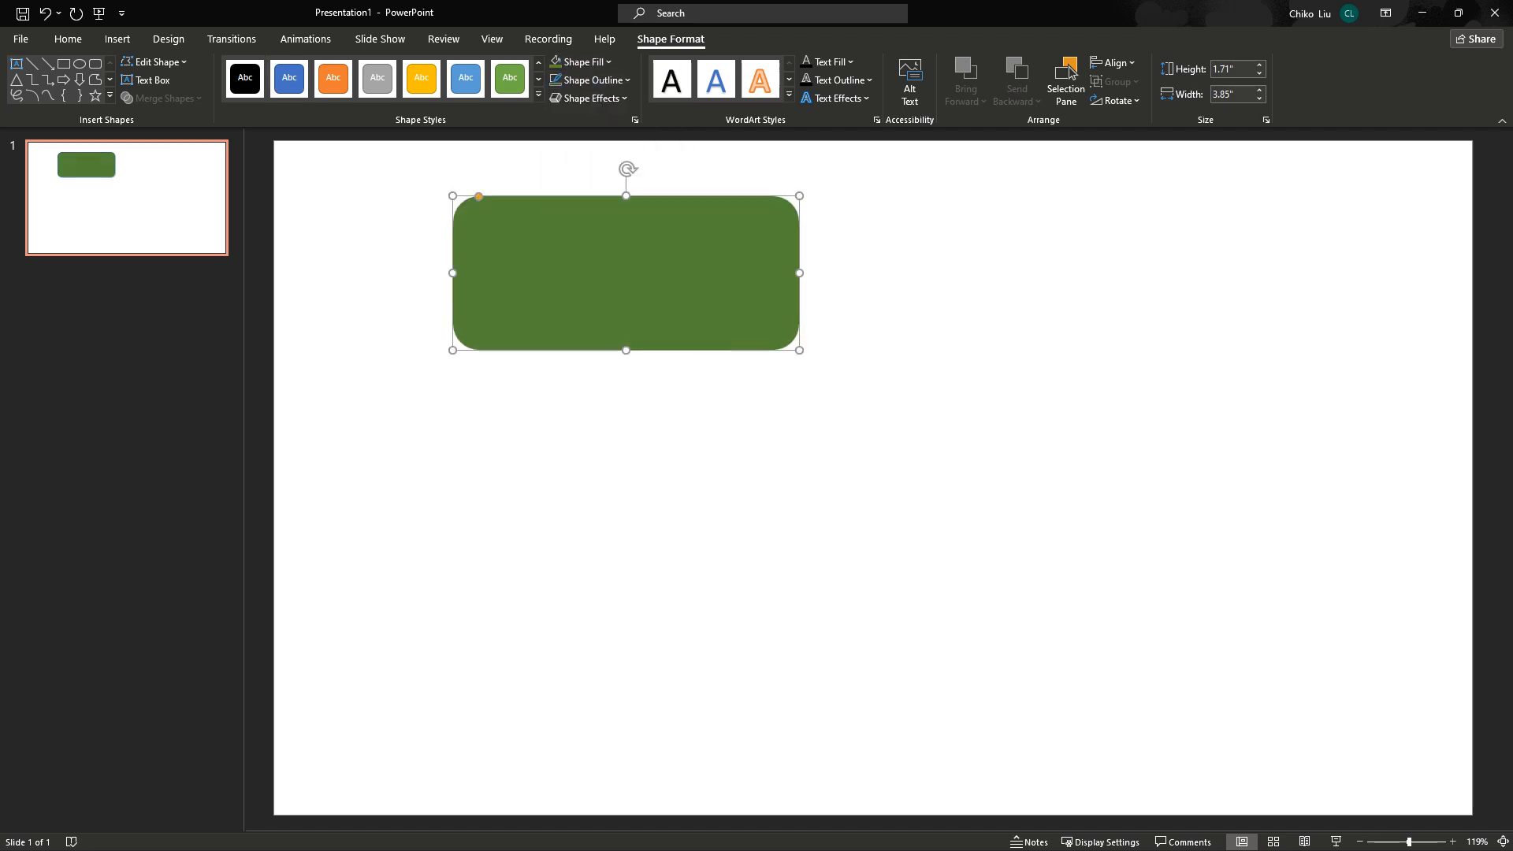
Reposition the green rectangle and look through the transition and design options.
{"action": "left_click_drag", "start_coordinate": [631, 276], "coordinate": [570, 328]}
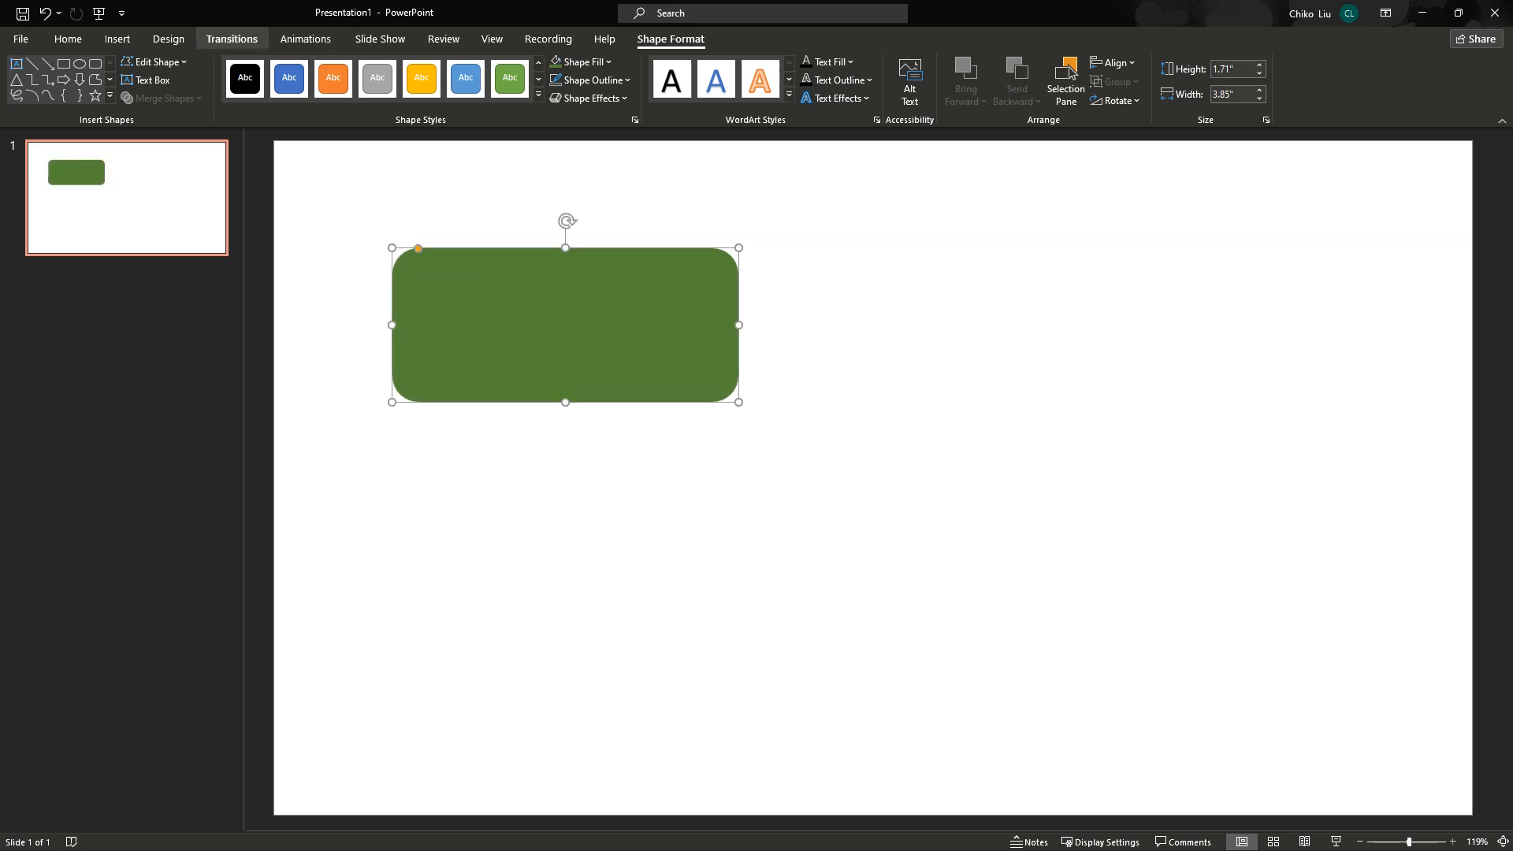
{"action": "left_click", "coordinate": [231, 38]}
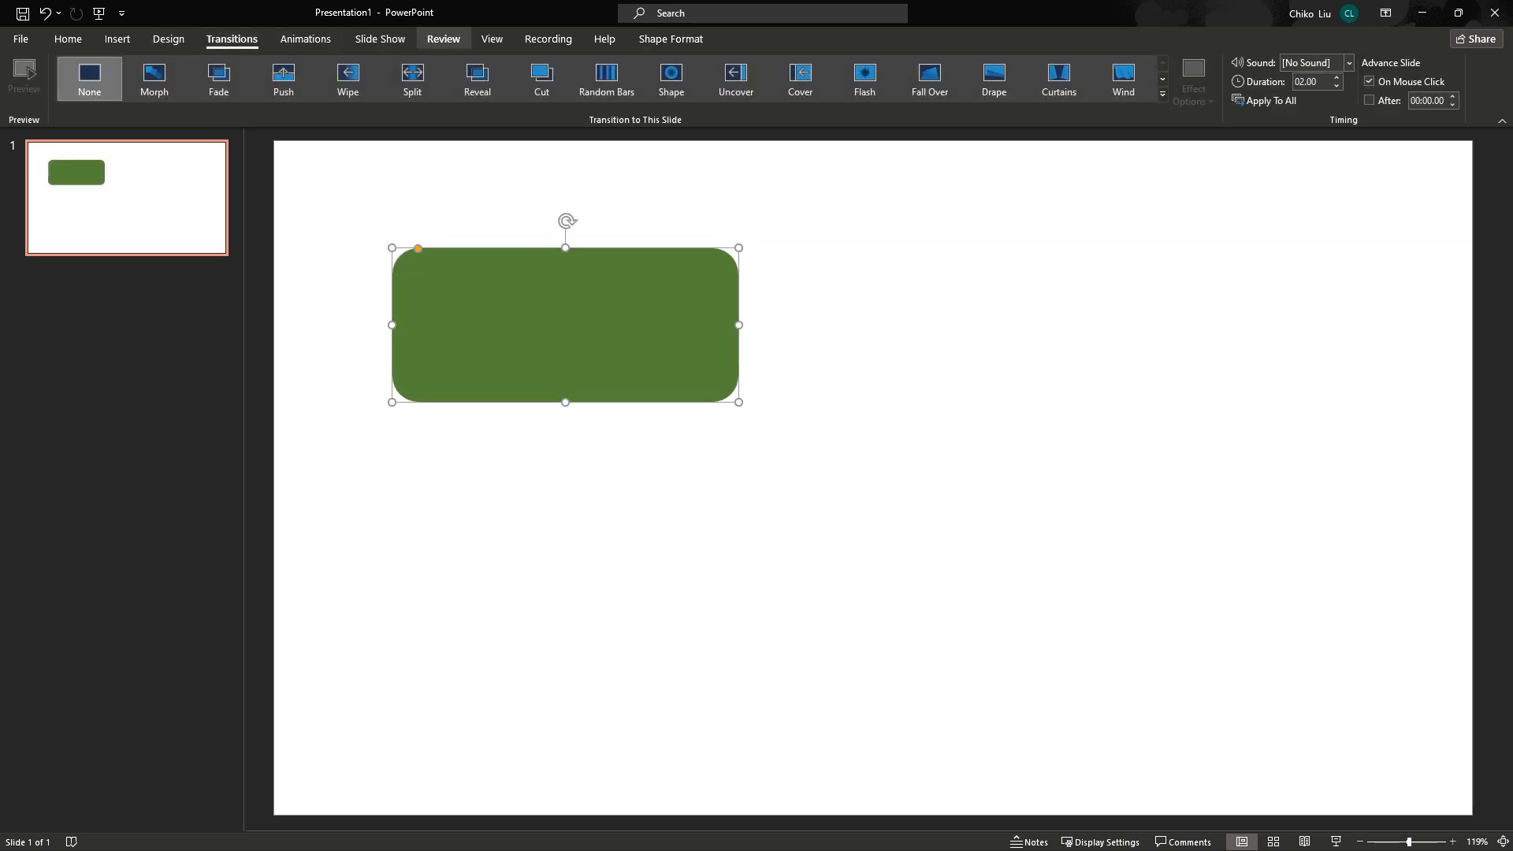
{"action": "left_click", "coordinate": [168, 38]}
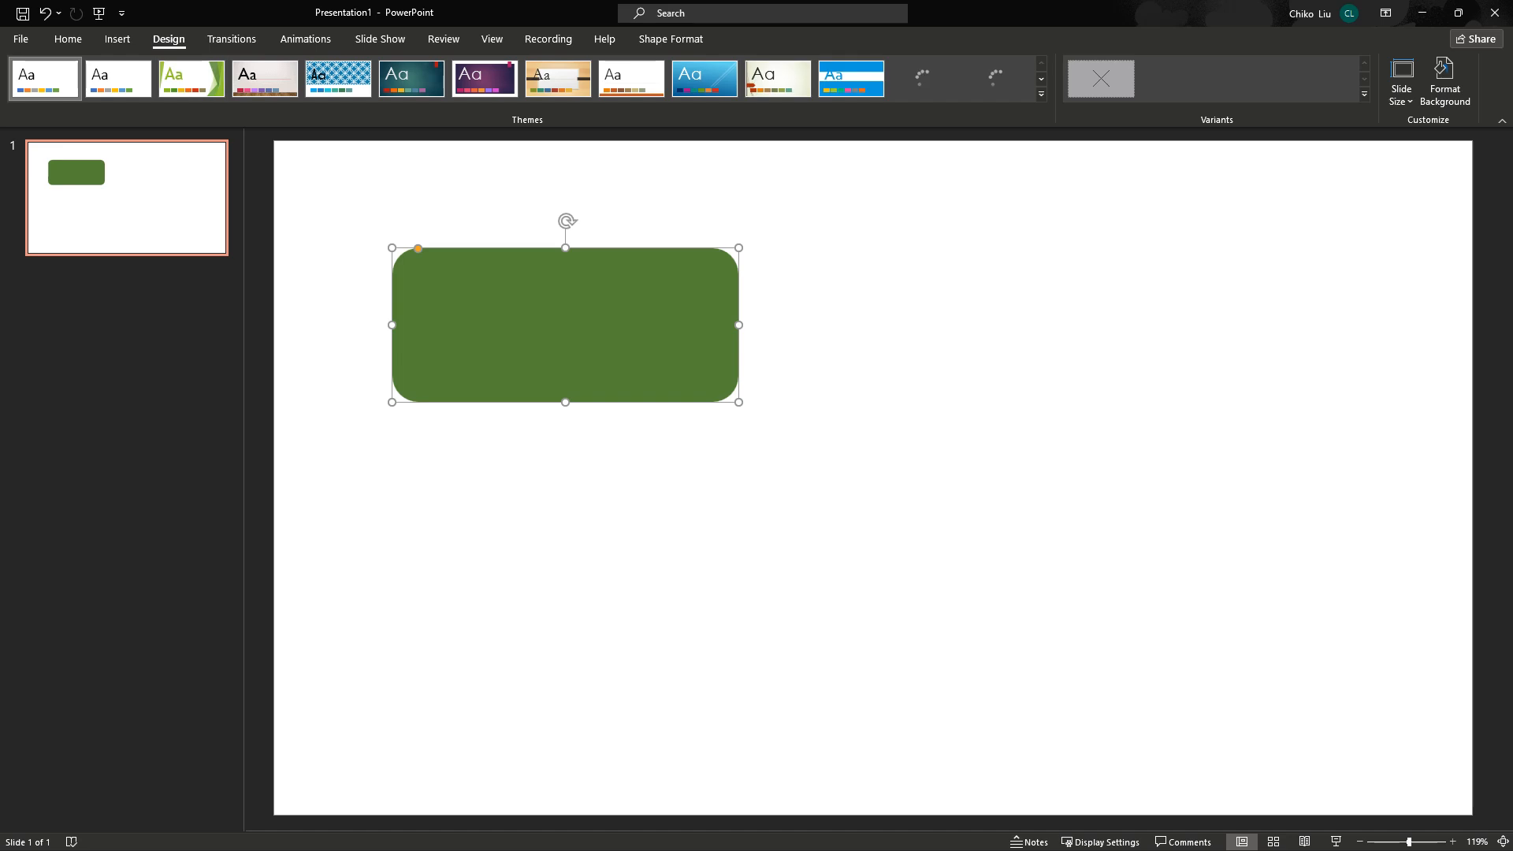
{"action": "left_click", "coordinate": [670, 39]}
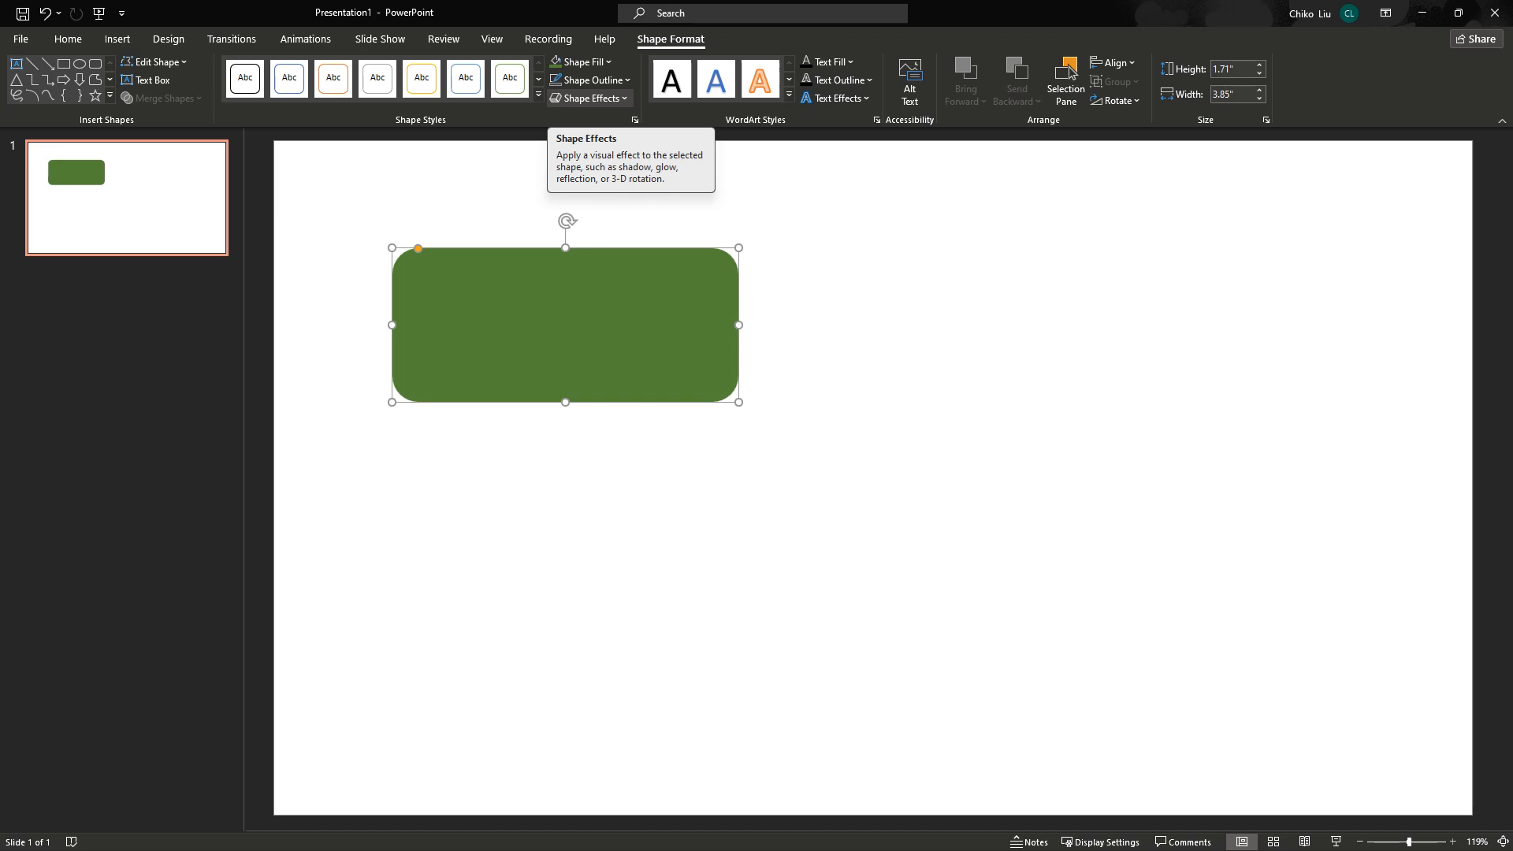
Duplicate the green rectangle and shrink one copy to a 1.38" x 0.61" box inside the left one.
{"action": "left_click_drag", "start_coordinate": [565, 325], "coordinate": [815, 536]}
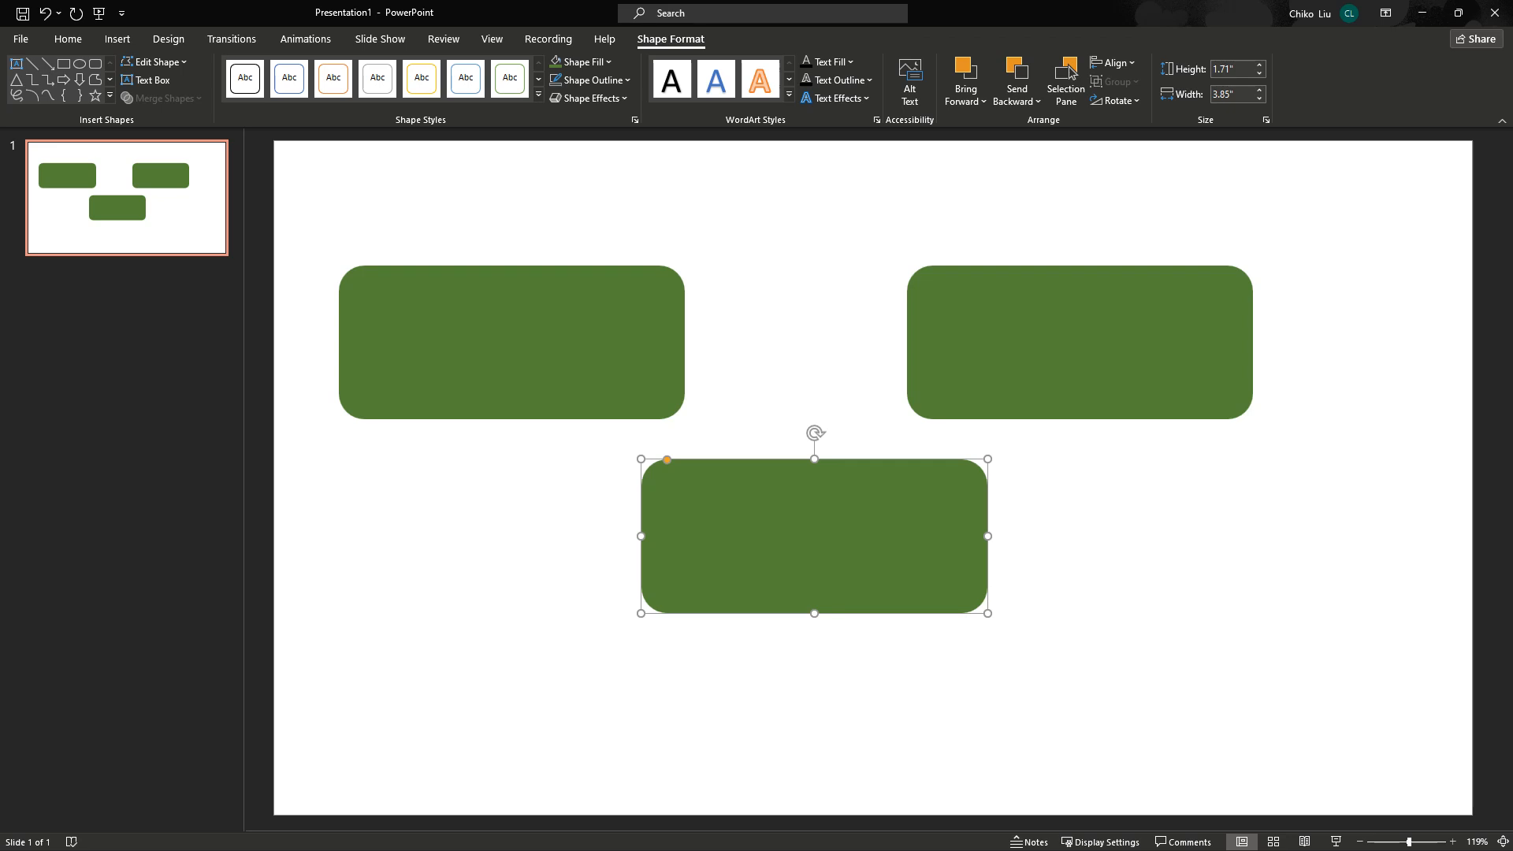
{"action": "key", "text": "Escape"}
{"action": "key", "text": "ctrl+z"}
{"action": "key", "text": "ctrl+z"}
{"action": "key", "text": "ctrl+z"}
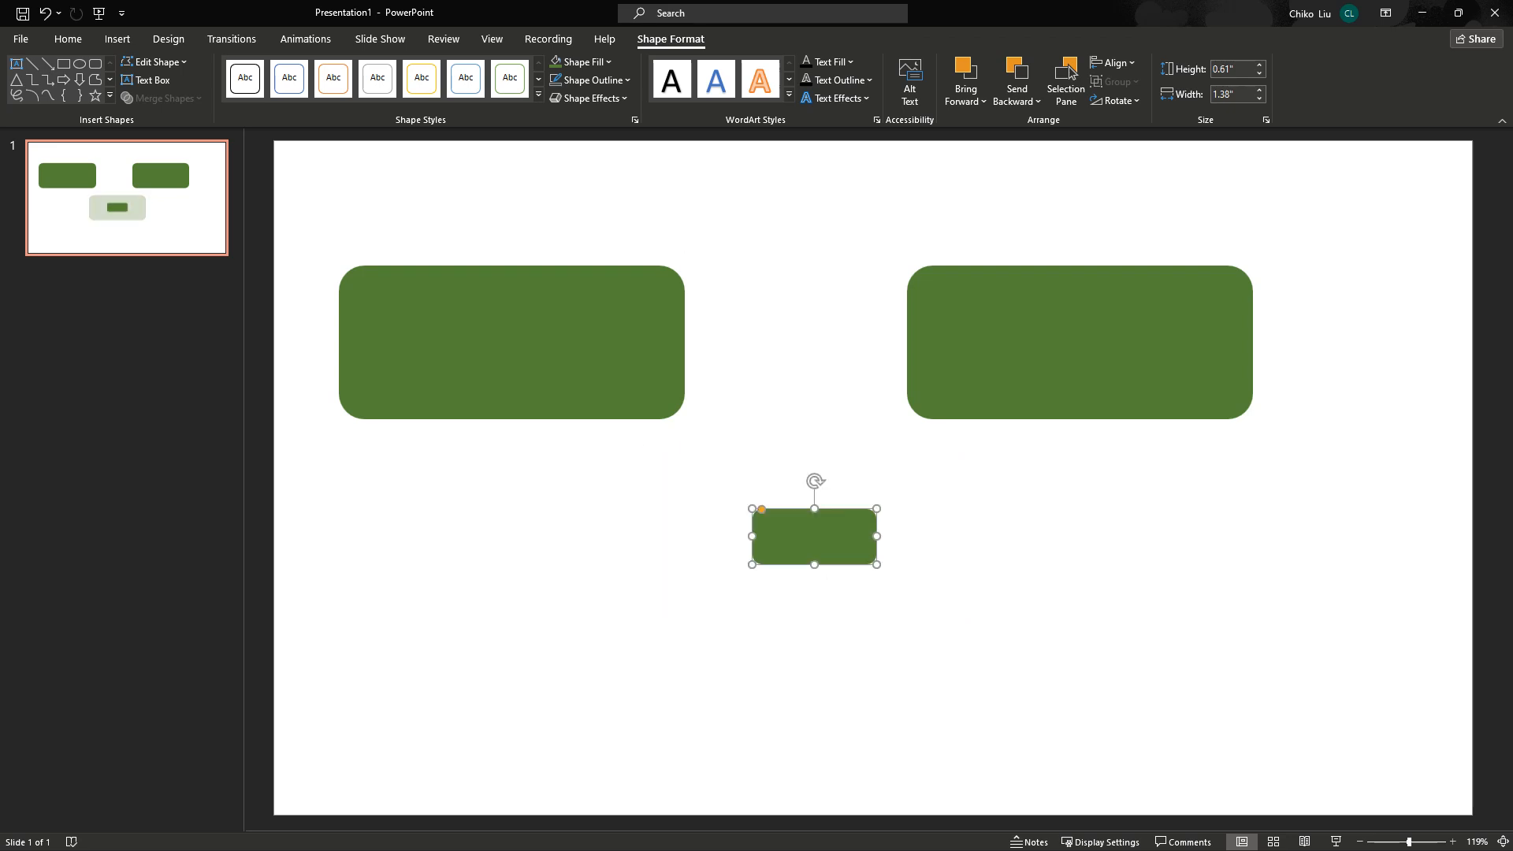
Fill the small inner box with Lighter 60% green.
{"action": "left_click", "coordinate": [565, 370]}
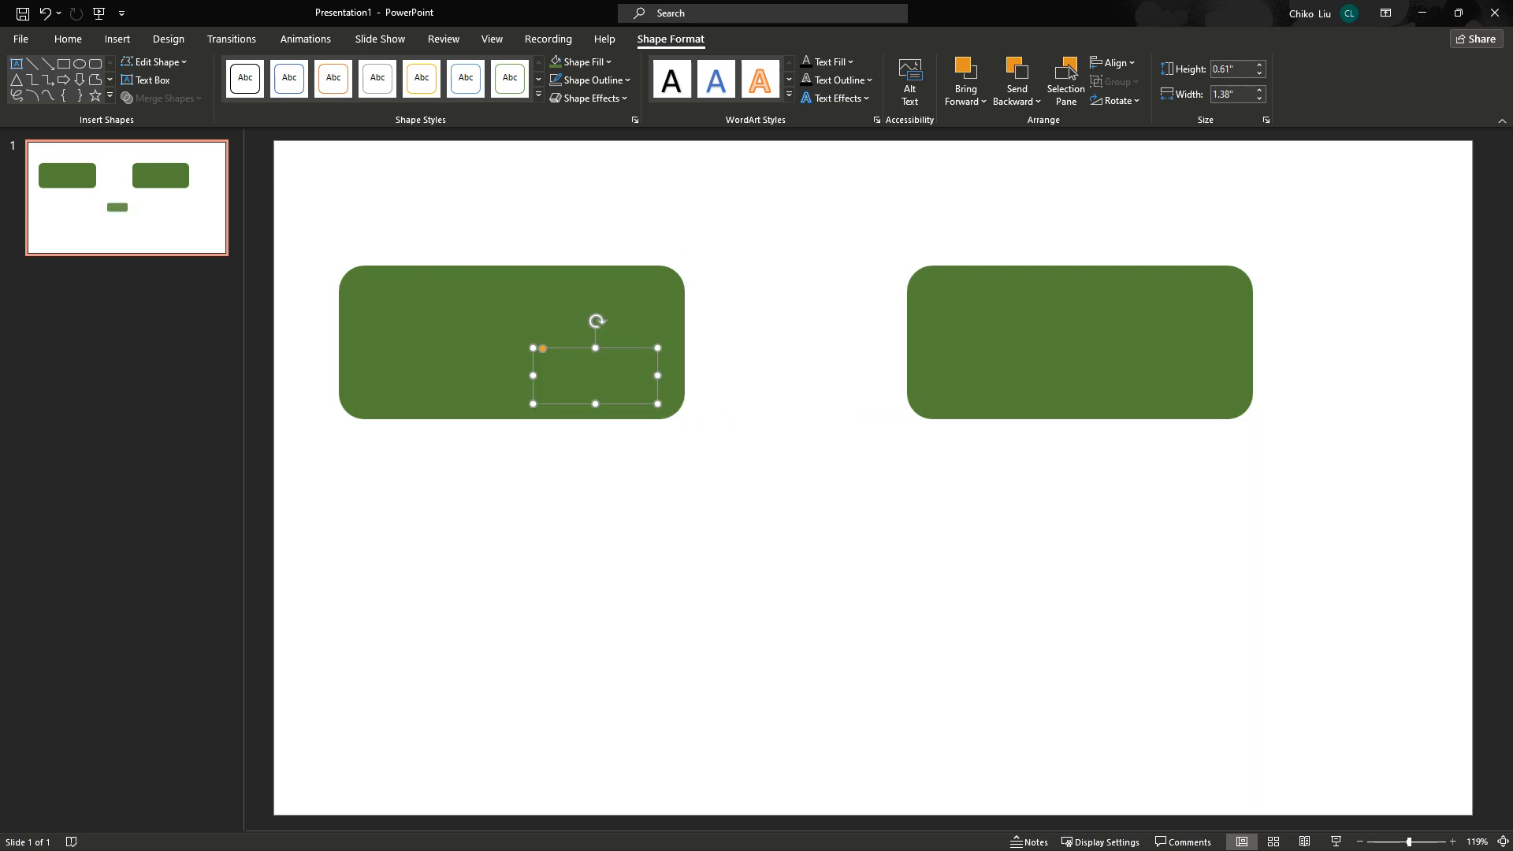
{"action": "right_click", "coordinate": [566, 364]}
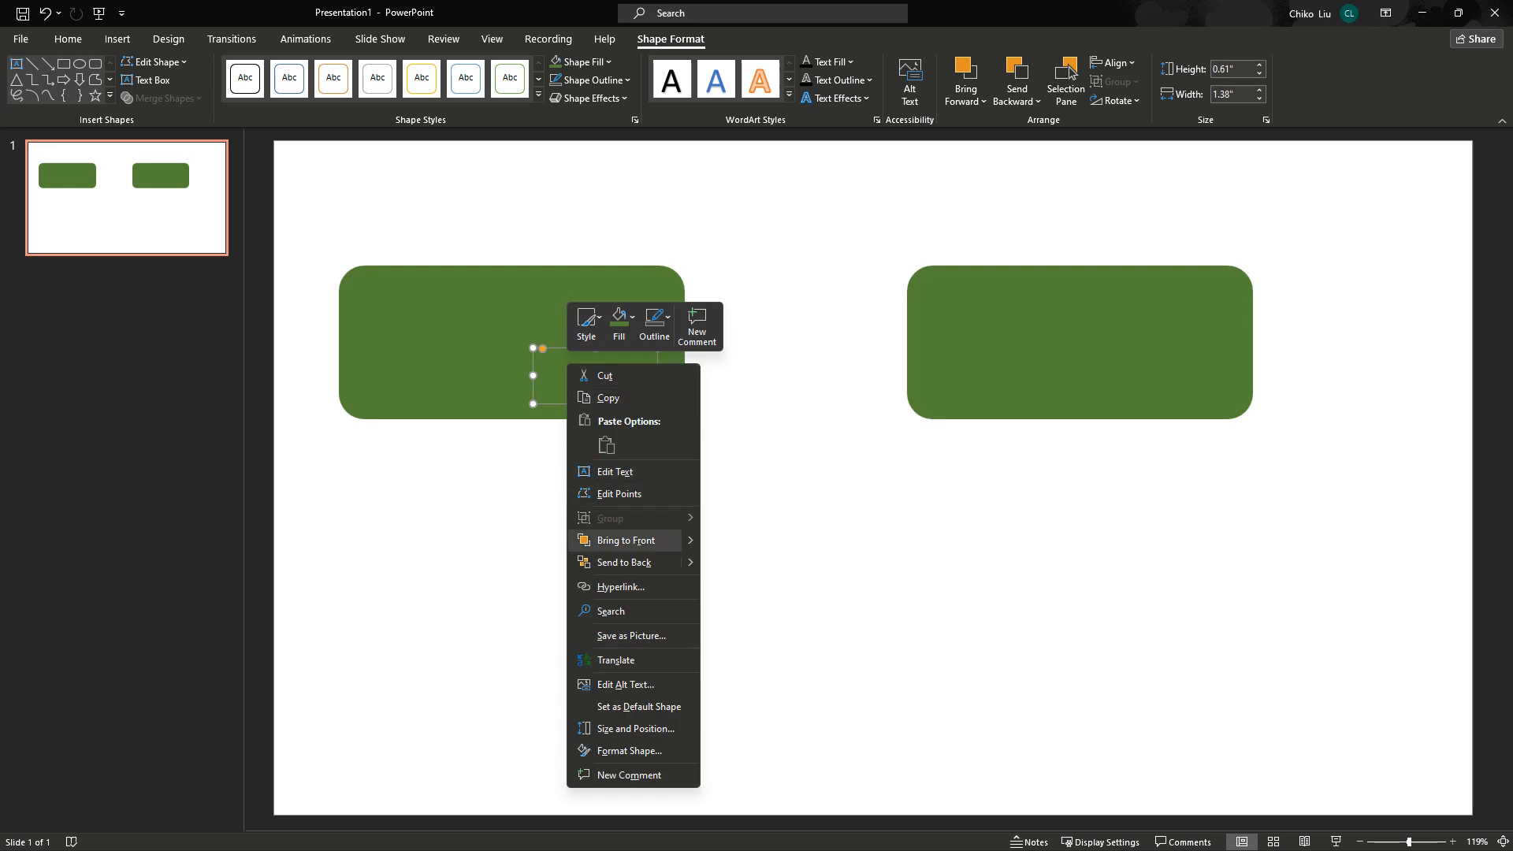
{"action": "key", "text": "Escape"}
{"action": "left_click", "coordinate": [587, 62]}
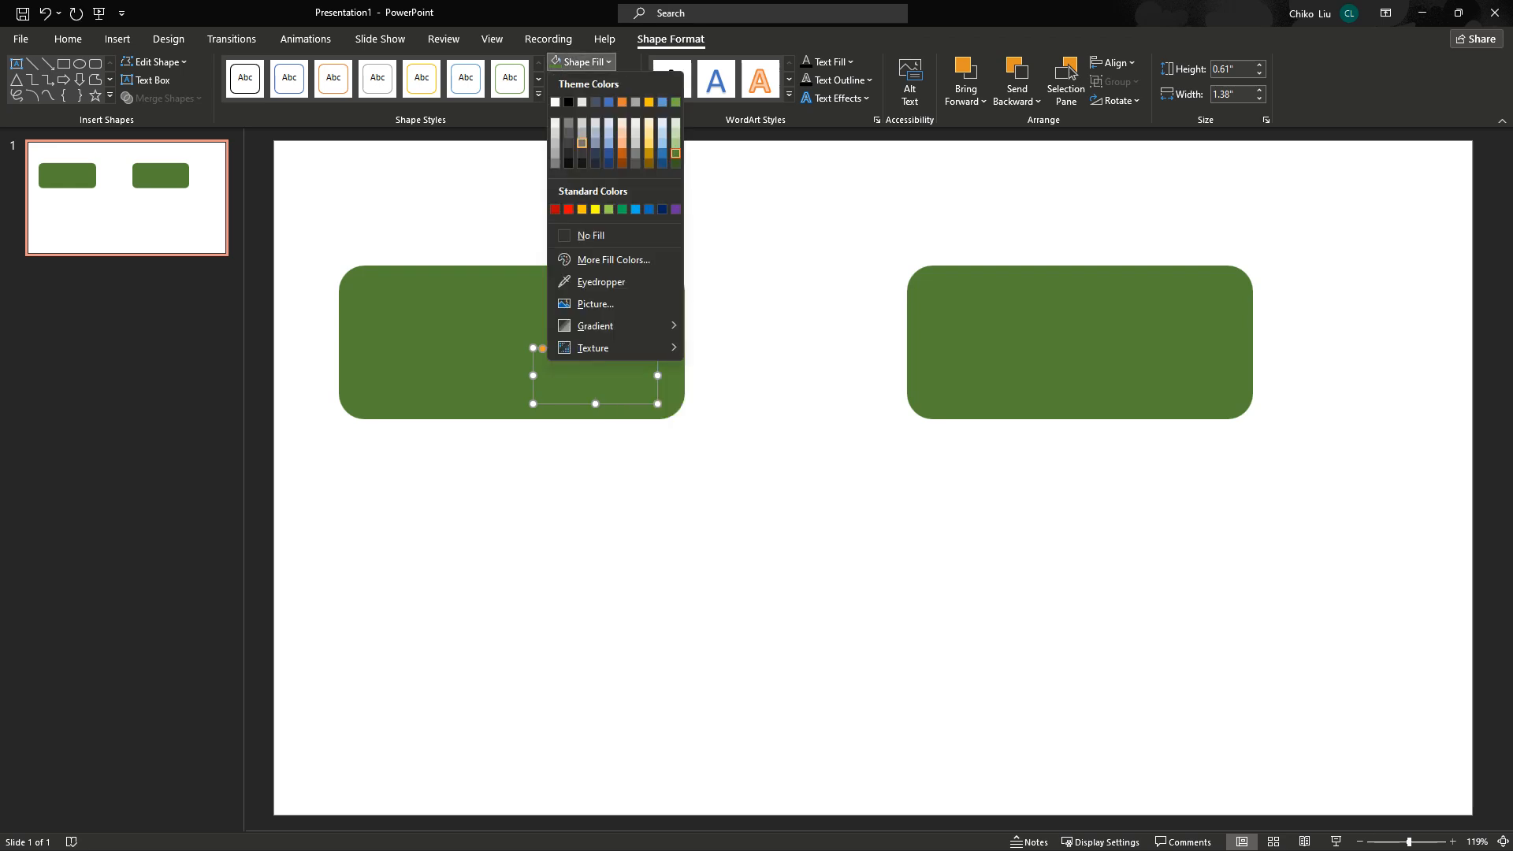
{"action": "left_click", "coordinate": [675, 133]}
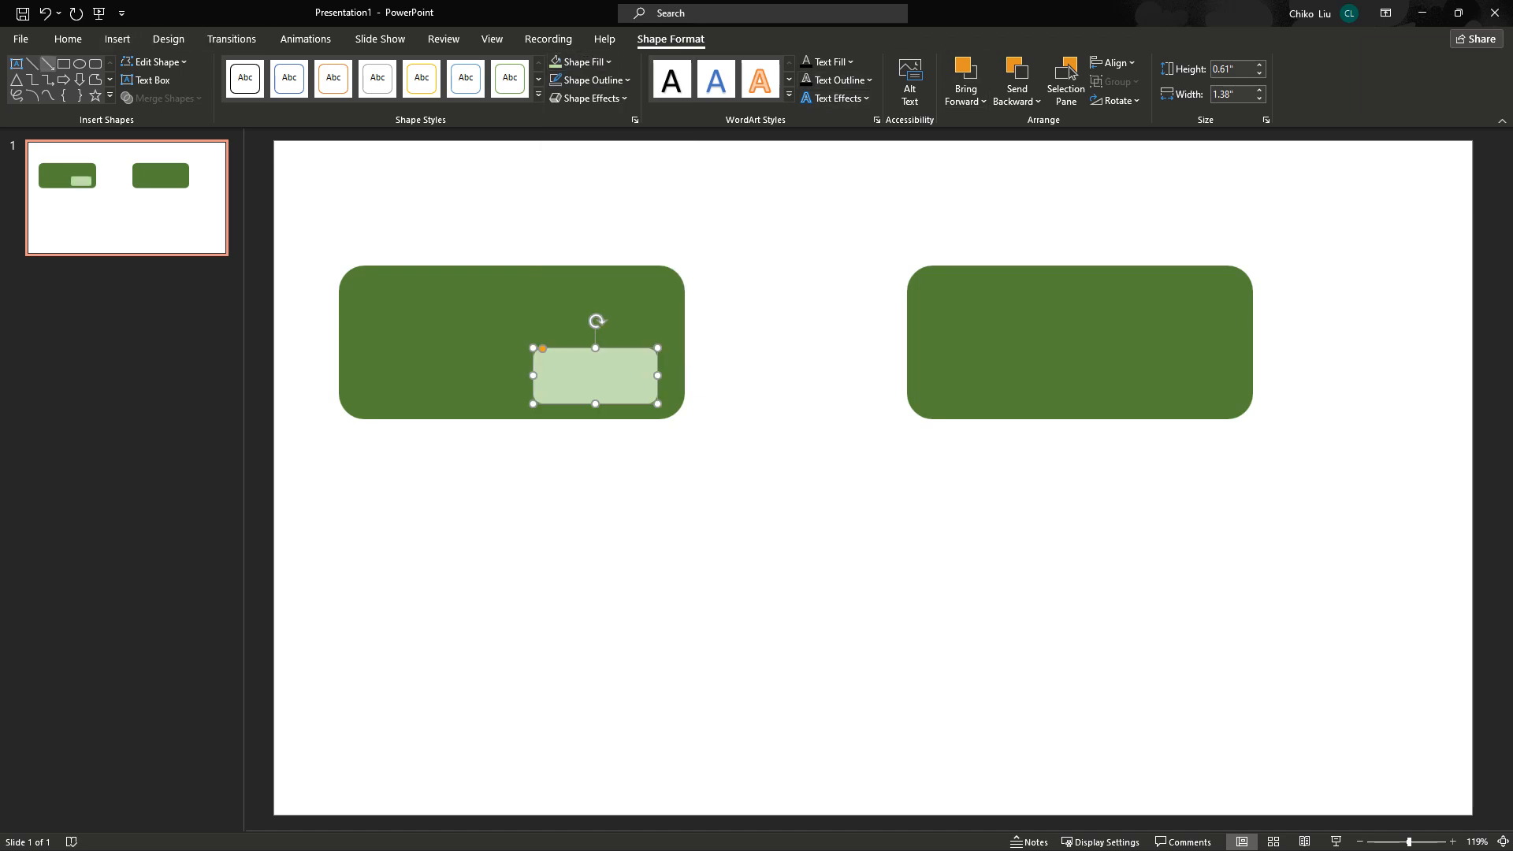
{"action": "left_click", "coordinate": [48, 79]}
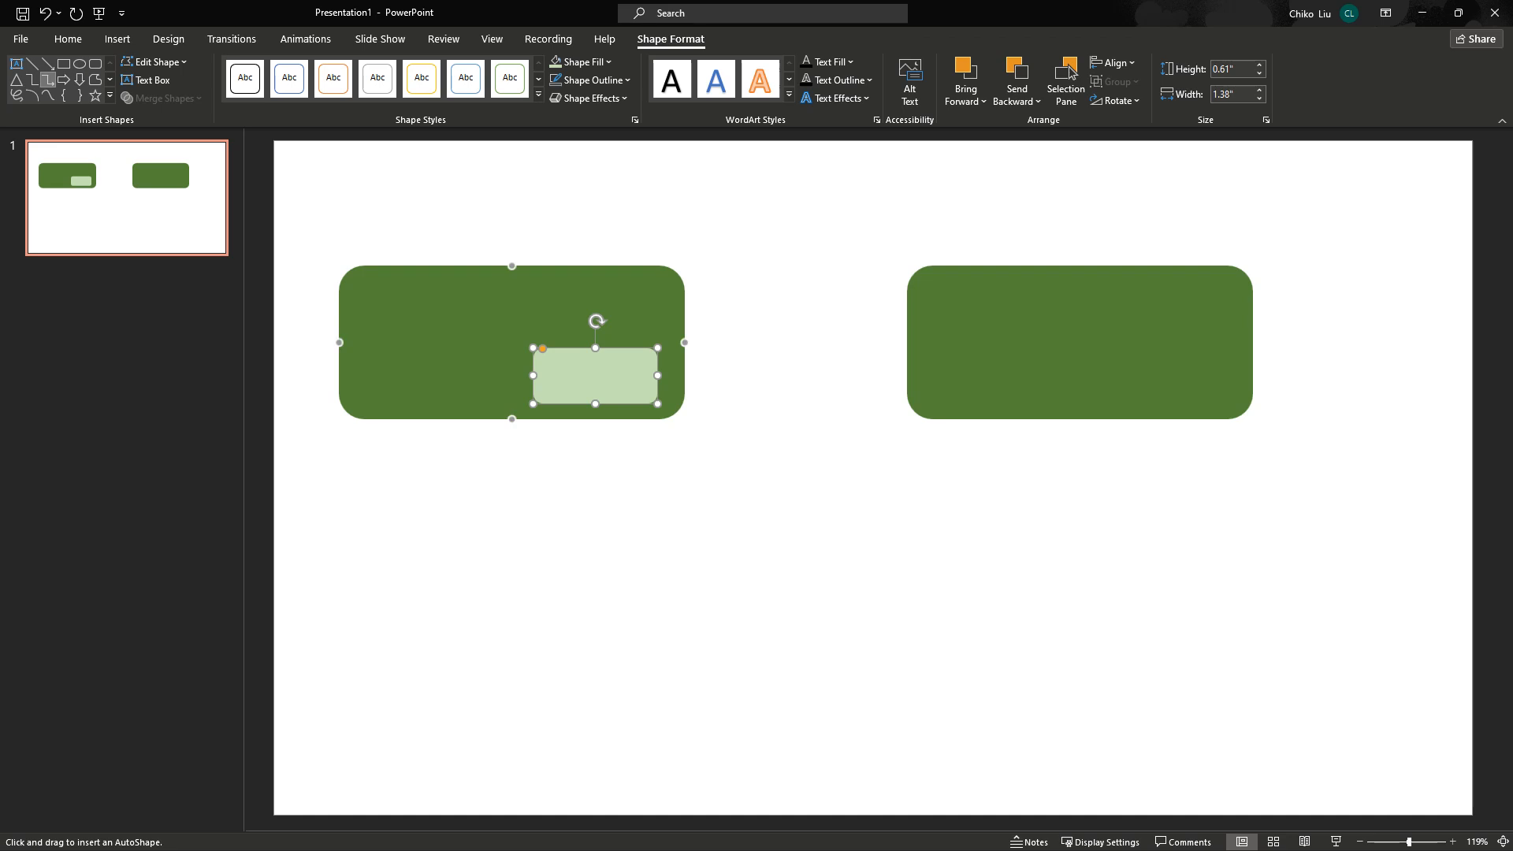
Connect the two green boxes with an elbow arrow of 2¼ pt weight.
{"action": "left_click_drag", "start_coordinate": [512, 266], "coordinate": [1081, 265]}
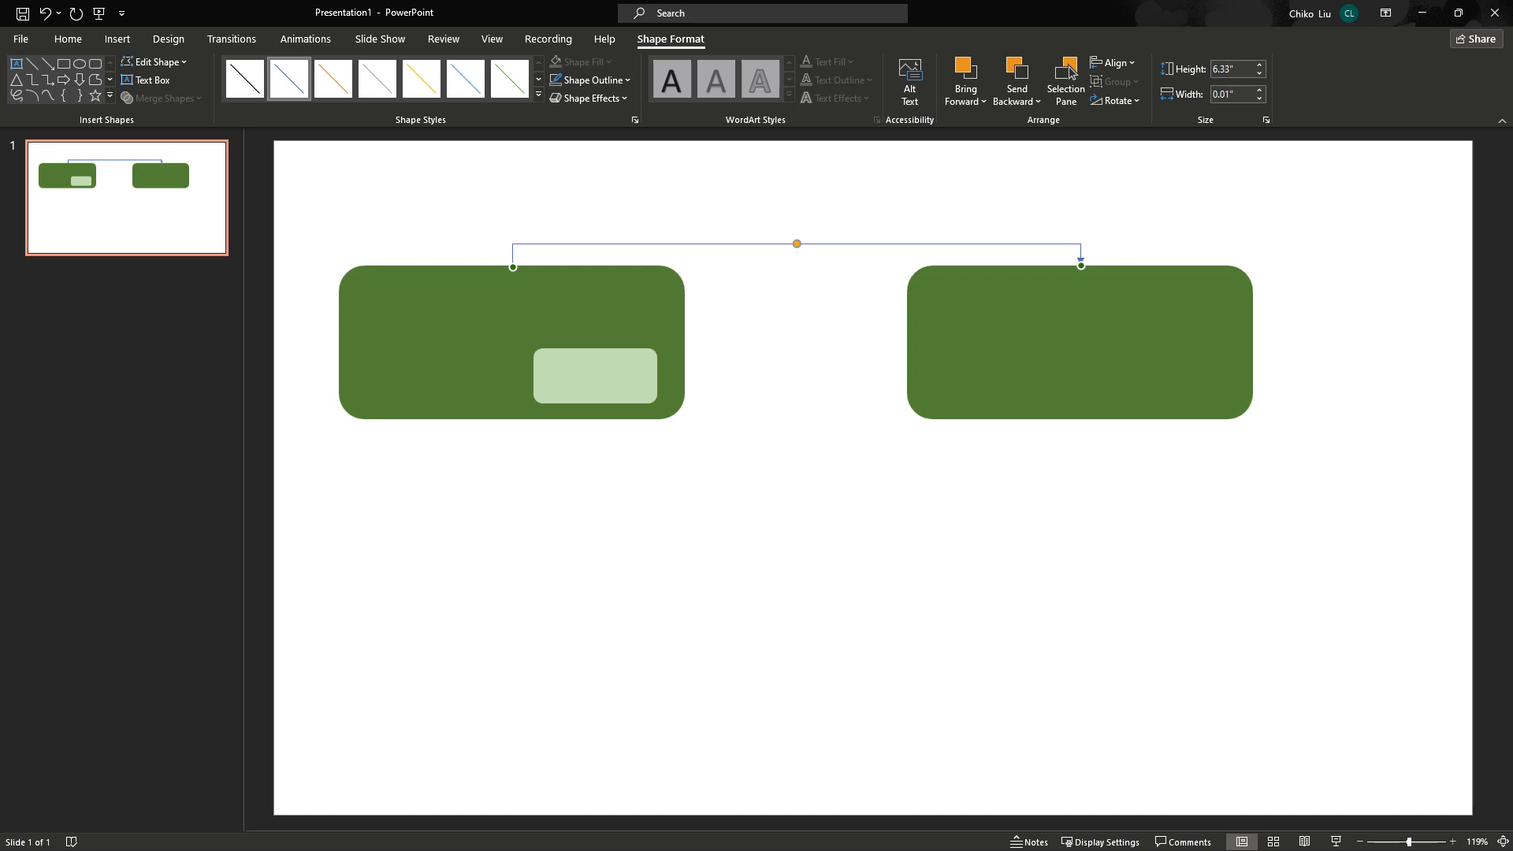
{"action": "left_click", "coordinate": [591, 80]}
{"action": "mouse_move", "coordinate": [593, 322]}
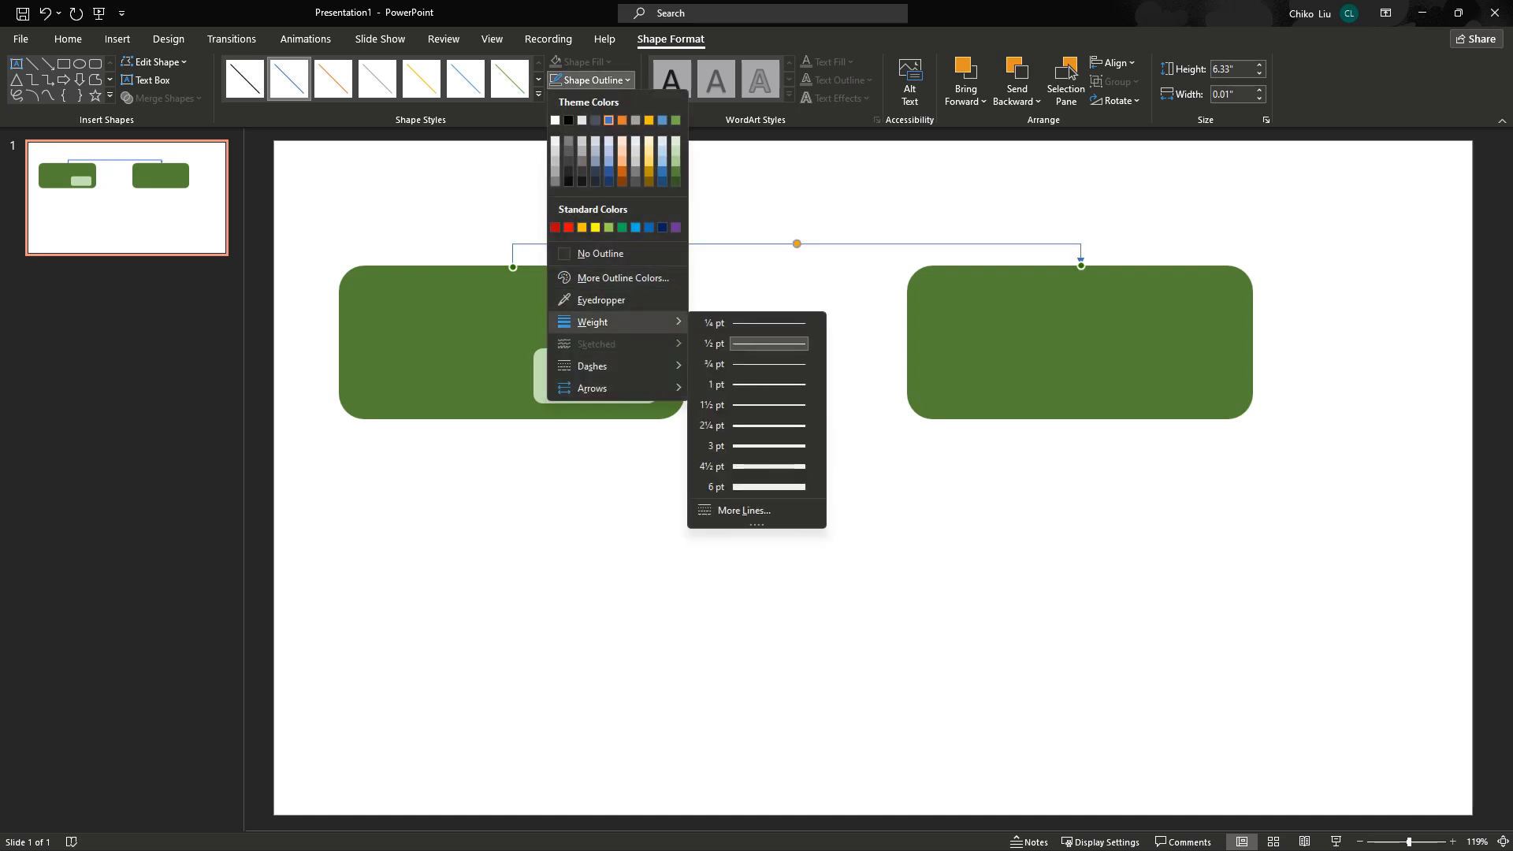
{"action": "left_click", "coordinate": [769, 426]}
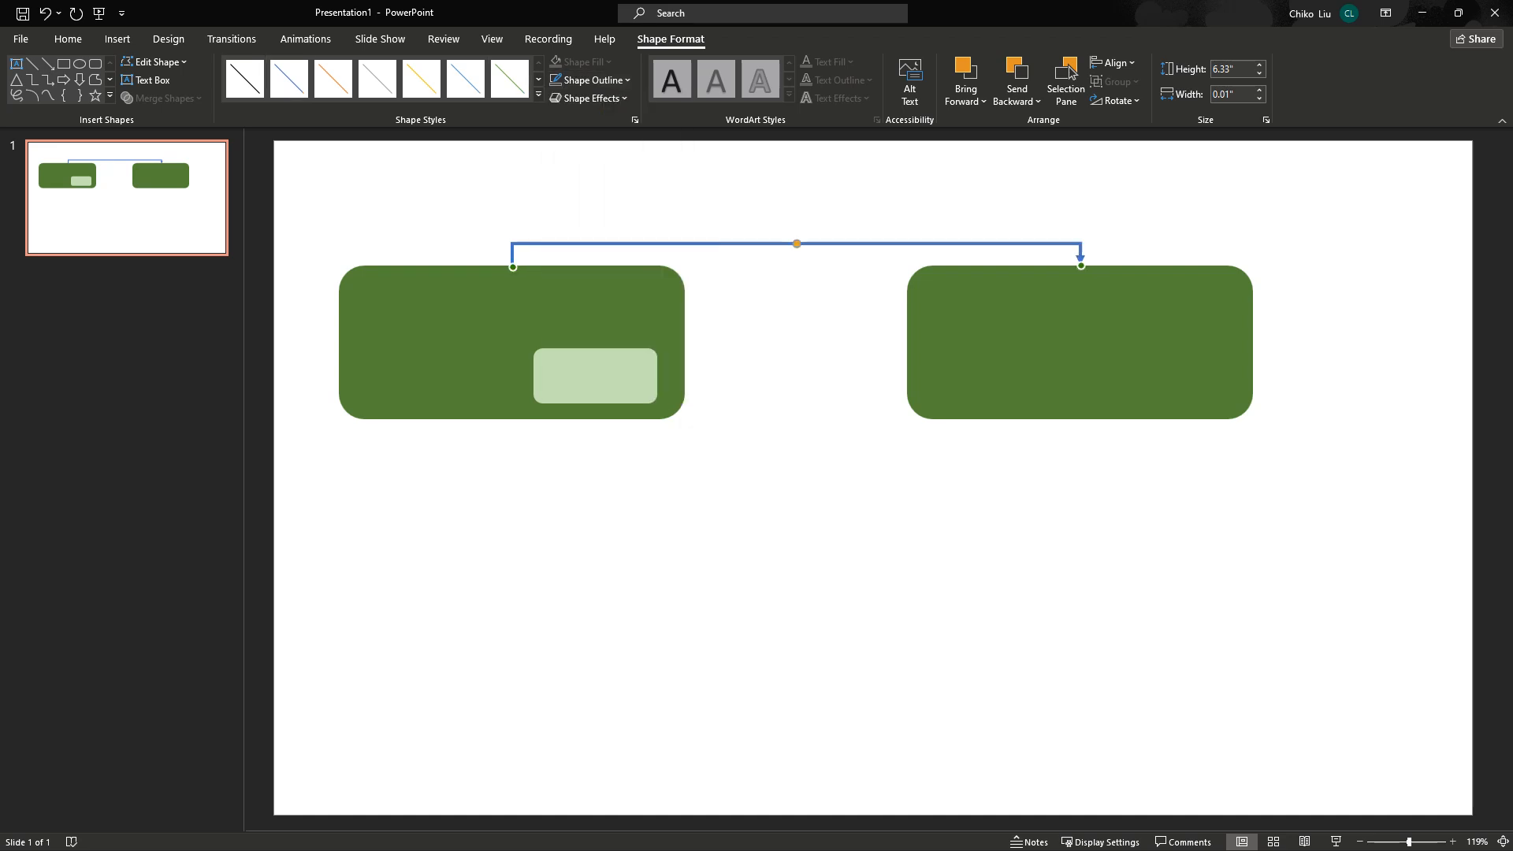
Label the left green box 'Main form'.
{"action": "left_click", "coordinate": [512, 342]}
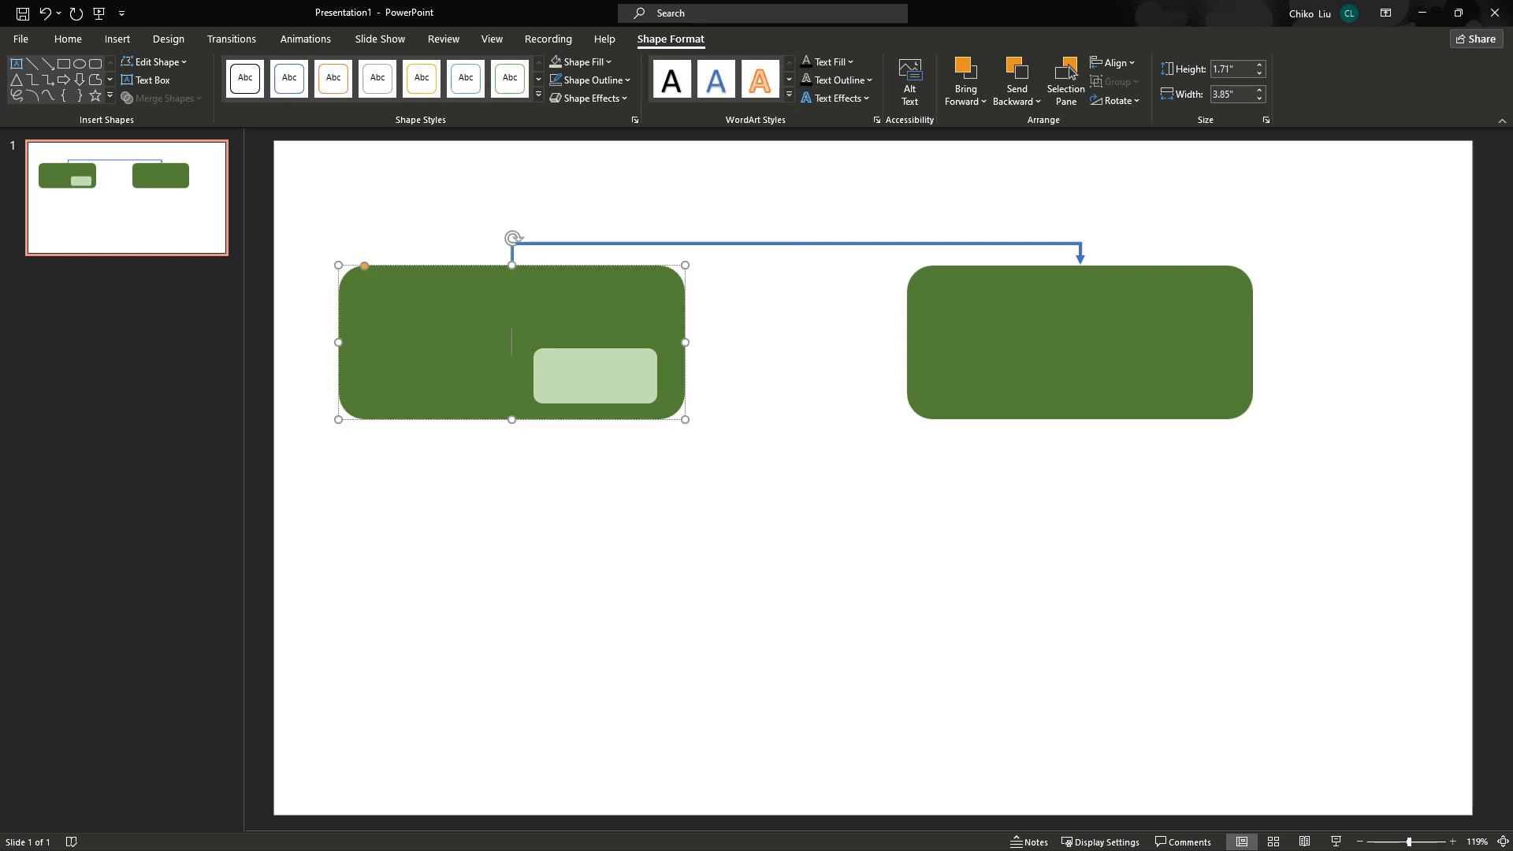
{"action": "type", "text": "Main form"}
{"action": "key", "text": "Escape"}
Nudge the small light-green box and label it 'Subforms'.
{"action": "key", "text": "Tab"}
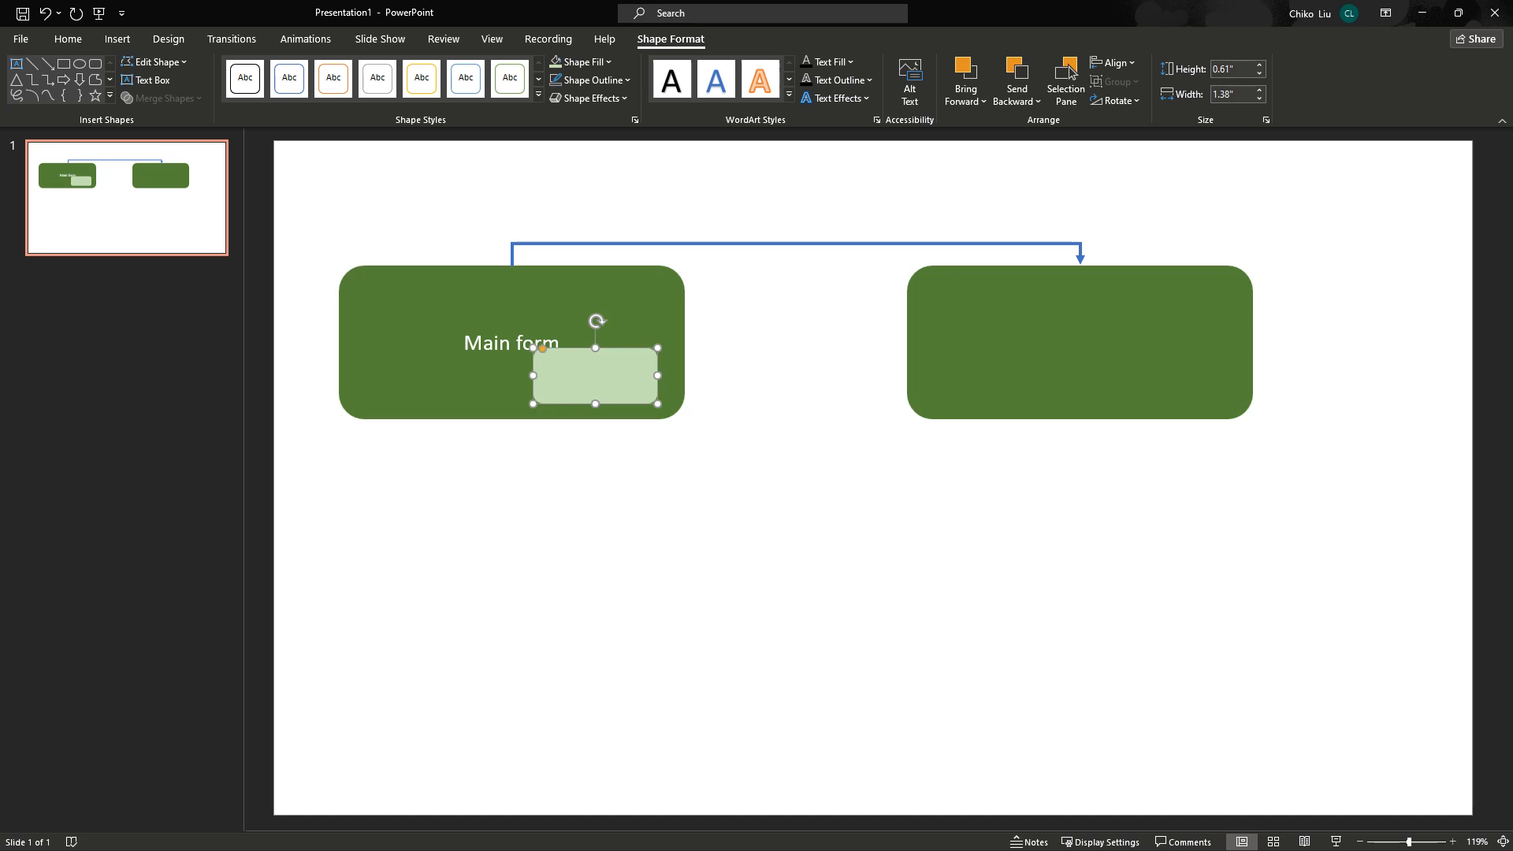
{"action": "key", "text": "Right"}
{"action": "key", "text": "Right"}
{"action": "key", "text": "Down"}
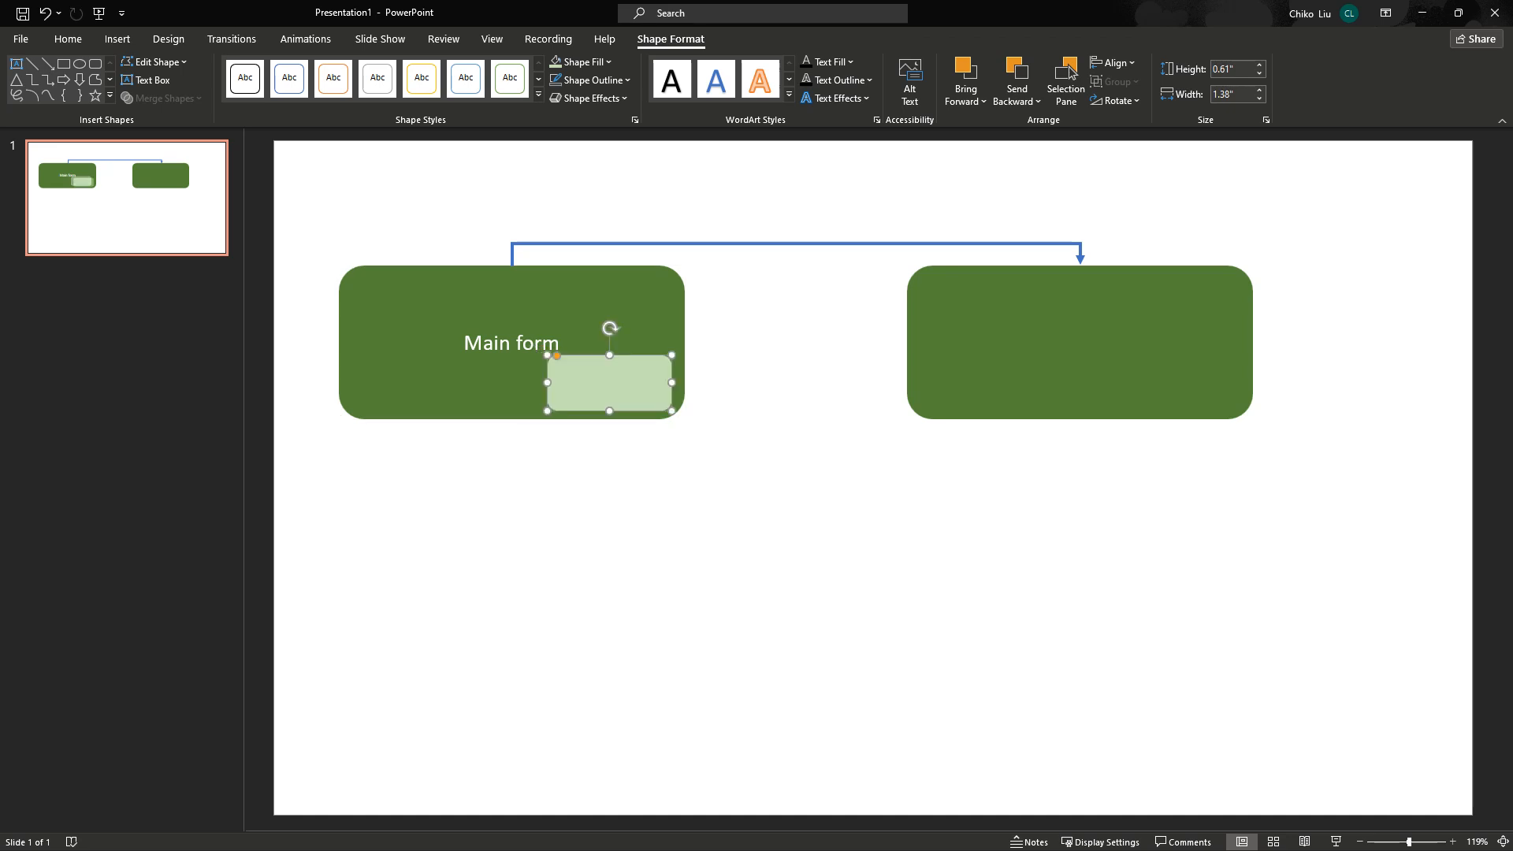
{"action": "key", "text": "Return"}
{"action": "type", "text": "Subforms"}
{"action": "key", "text": "ctrl+s"}
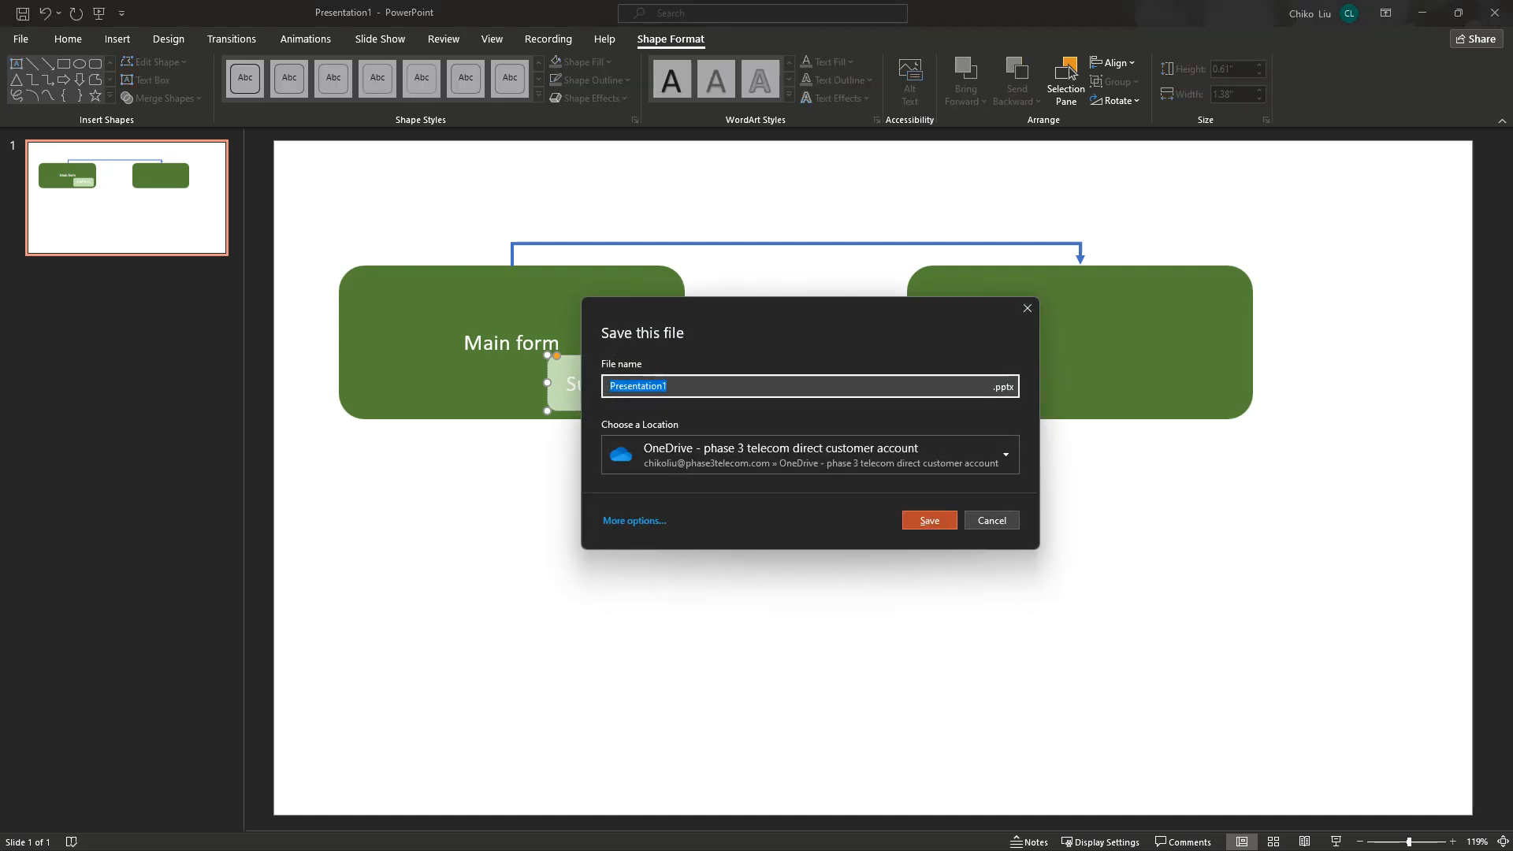
{"action": "key", "text": "Escape"}
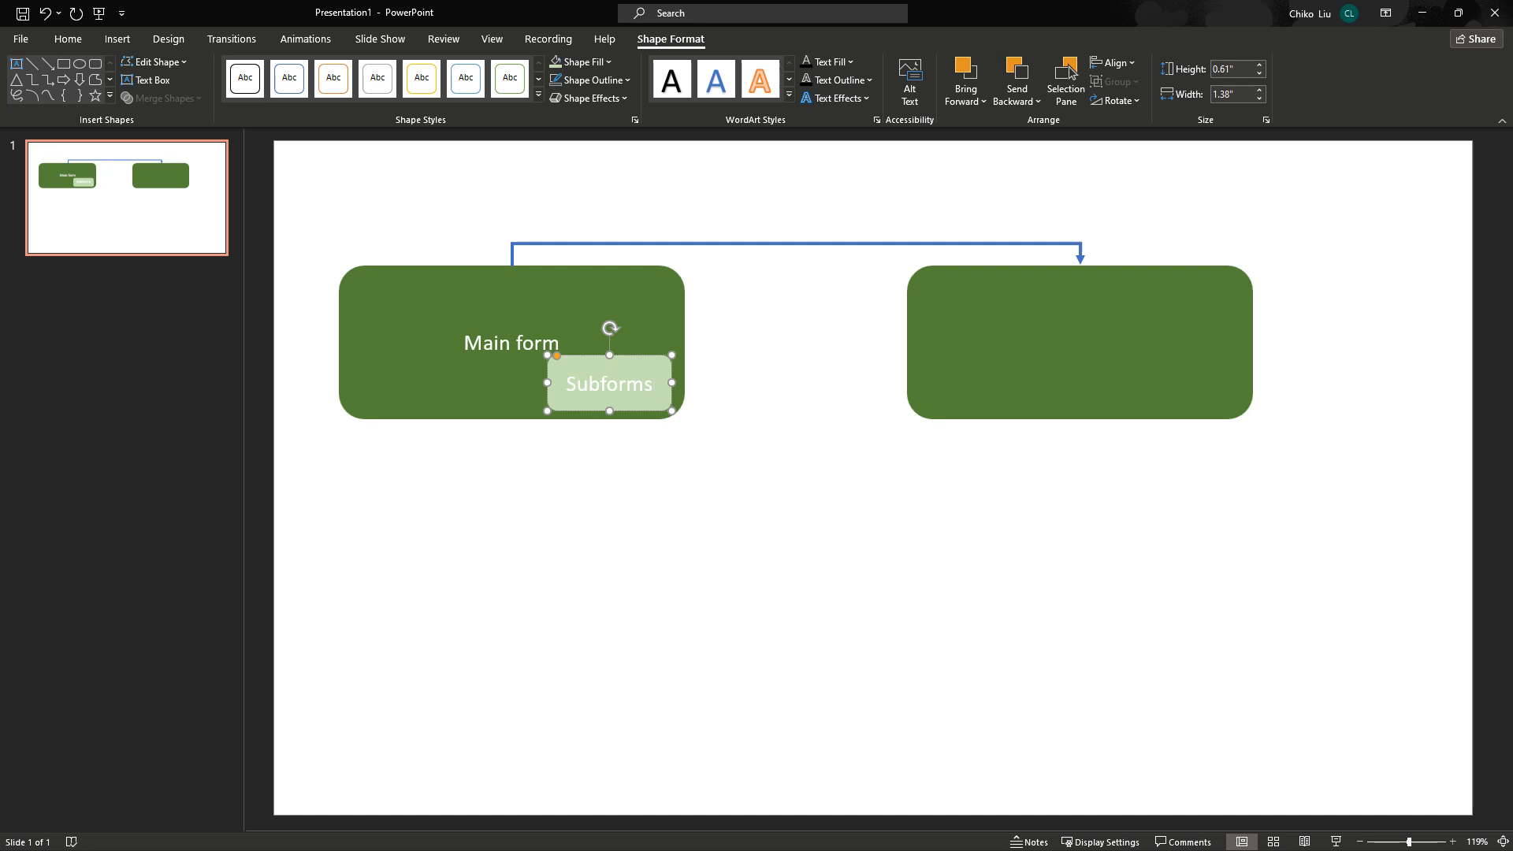
Make the Subforms text black, then start a label in the right green box.
{"action": "key", "text": "ctrl+a"}
{"action": "key", "text": "alt"}
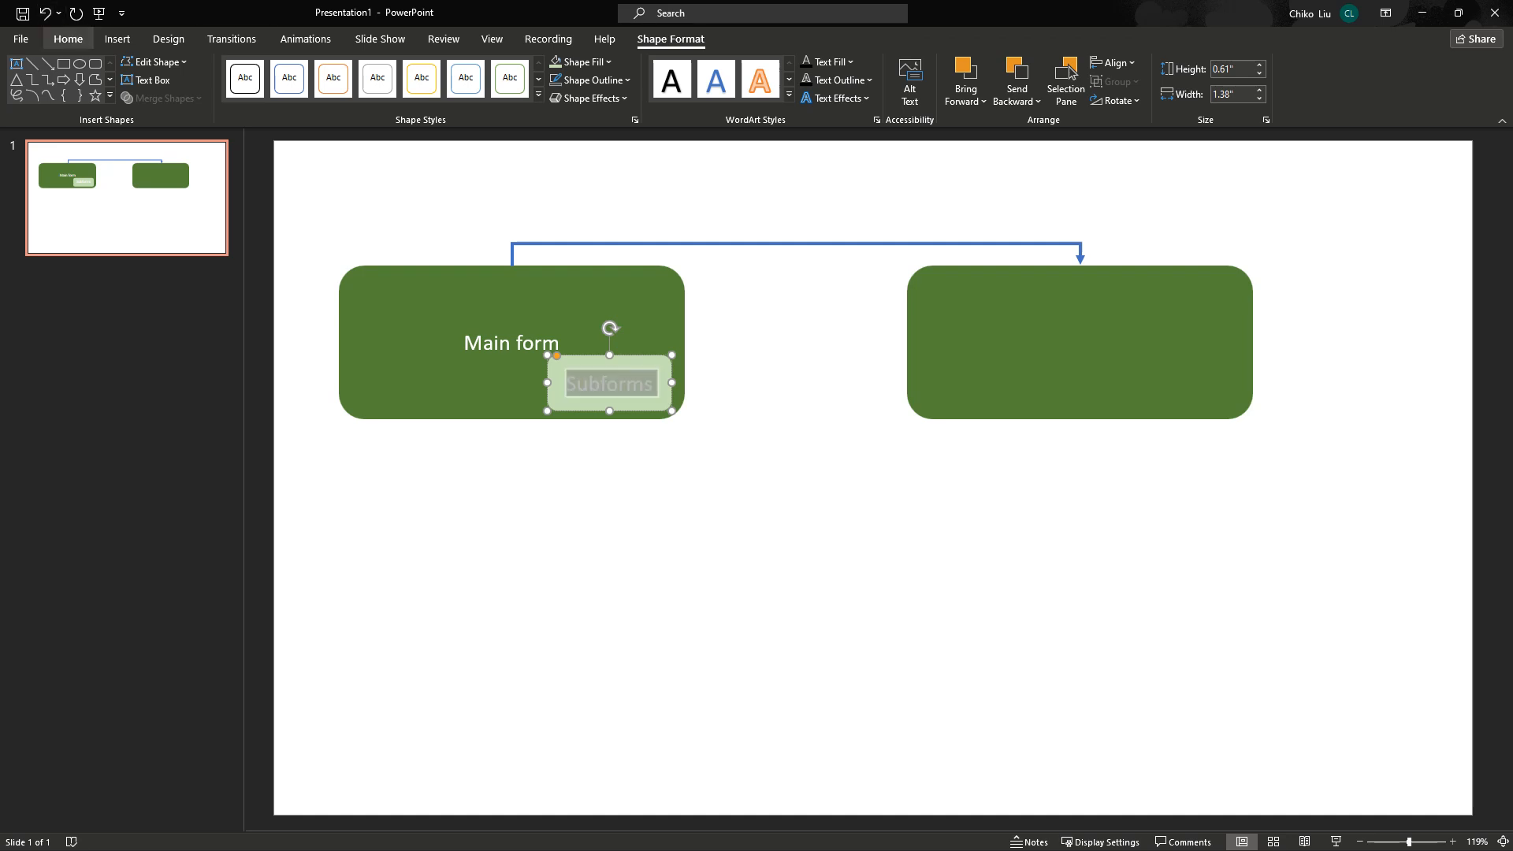
{"action": "key", "text": "h"}
{"action": "key", "text": "Right"}
{"action": "key", "text": "Down"}
{"action": "key", "text": "Right"}
{"action": "key", "text": "Right"}
{"action": "key", "text": "Right"}
{"action": "key", "text": "Right"}
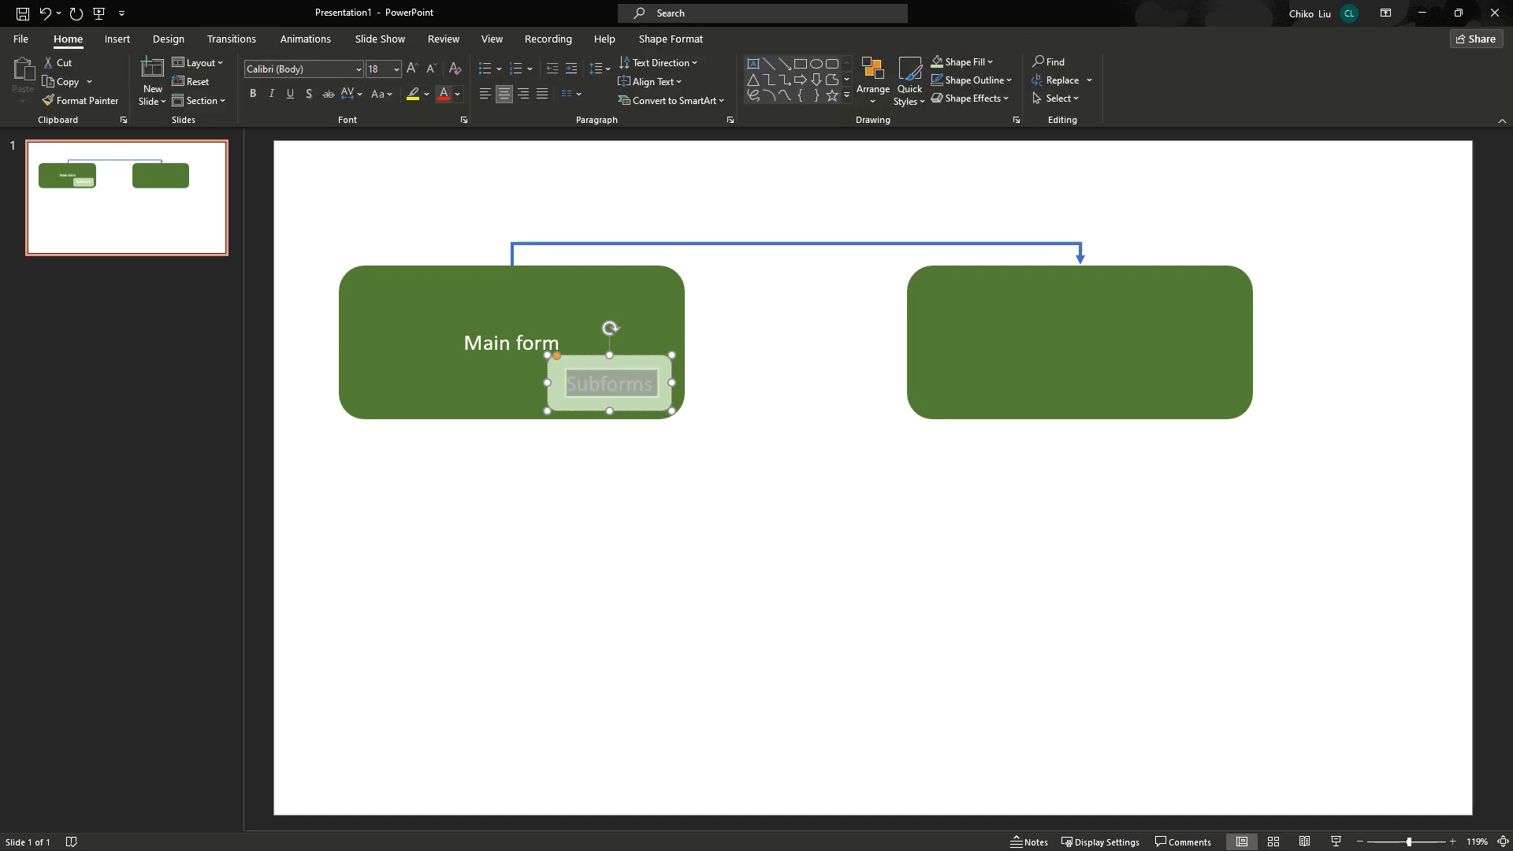
{"action": "key", "text": "Return"}
{"action": "key", "text": "Right"}
{"action": "key", "text": "Return"}
{"action": "left_click", "coordinate": [1079, 343]}
{"action": "left_click", "coordinate": [1080, 343]}
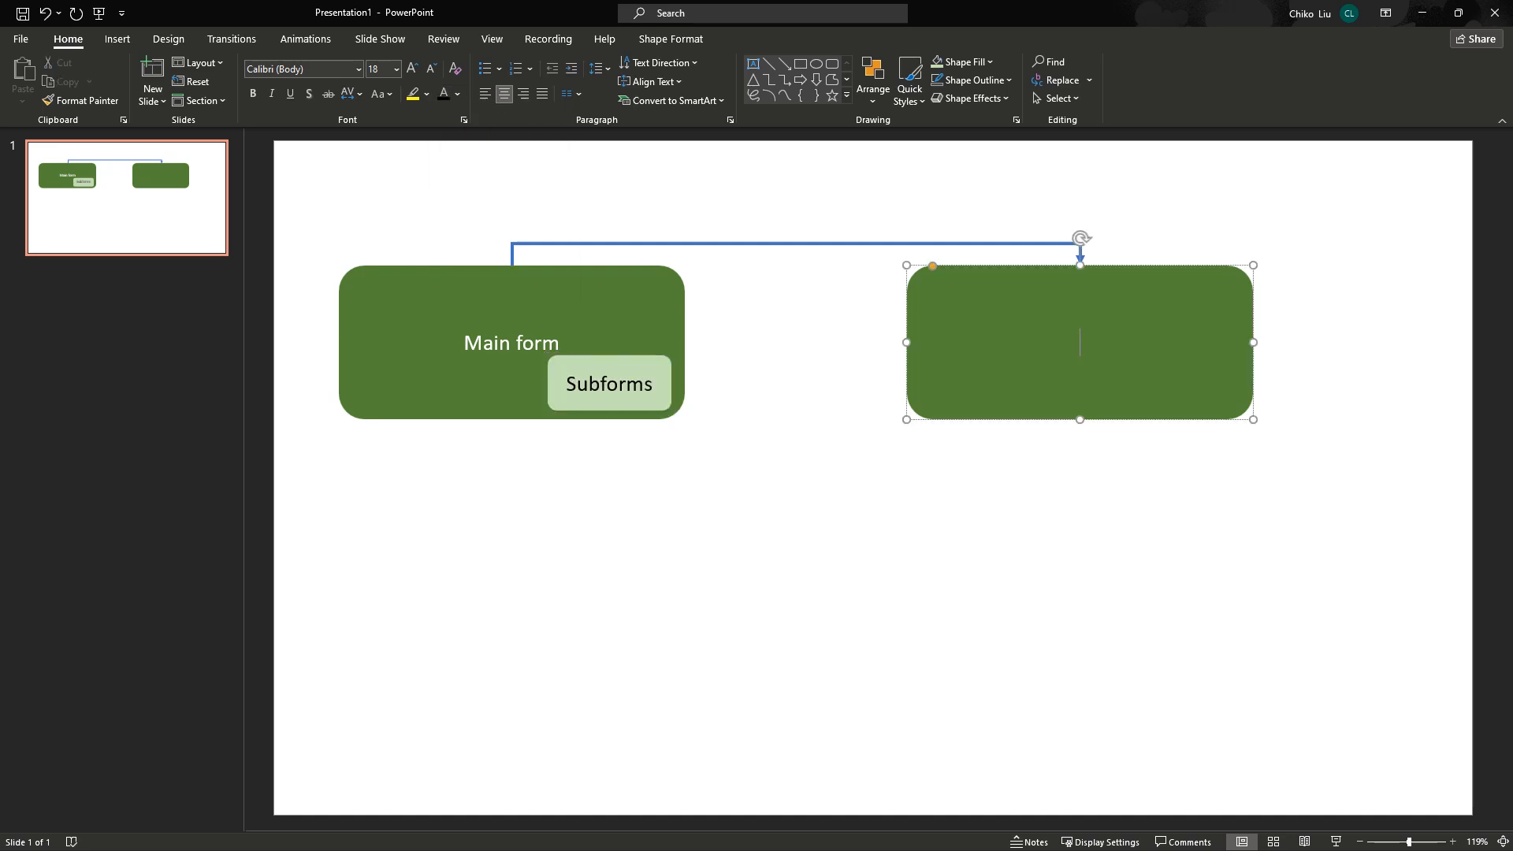
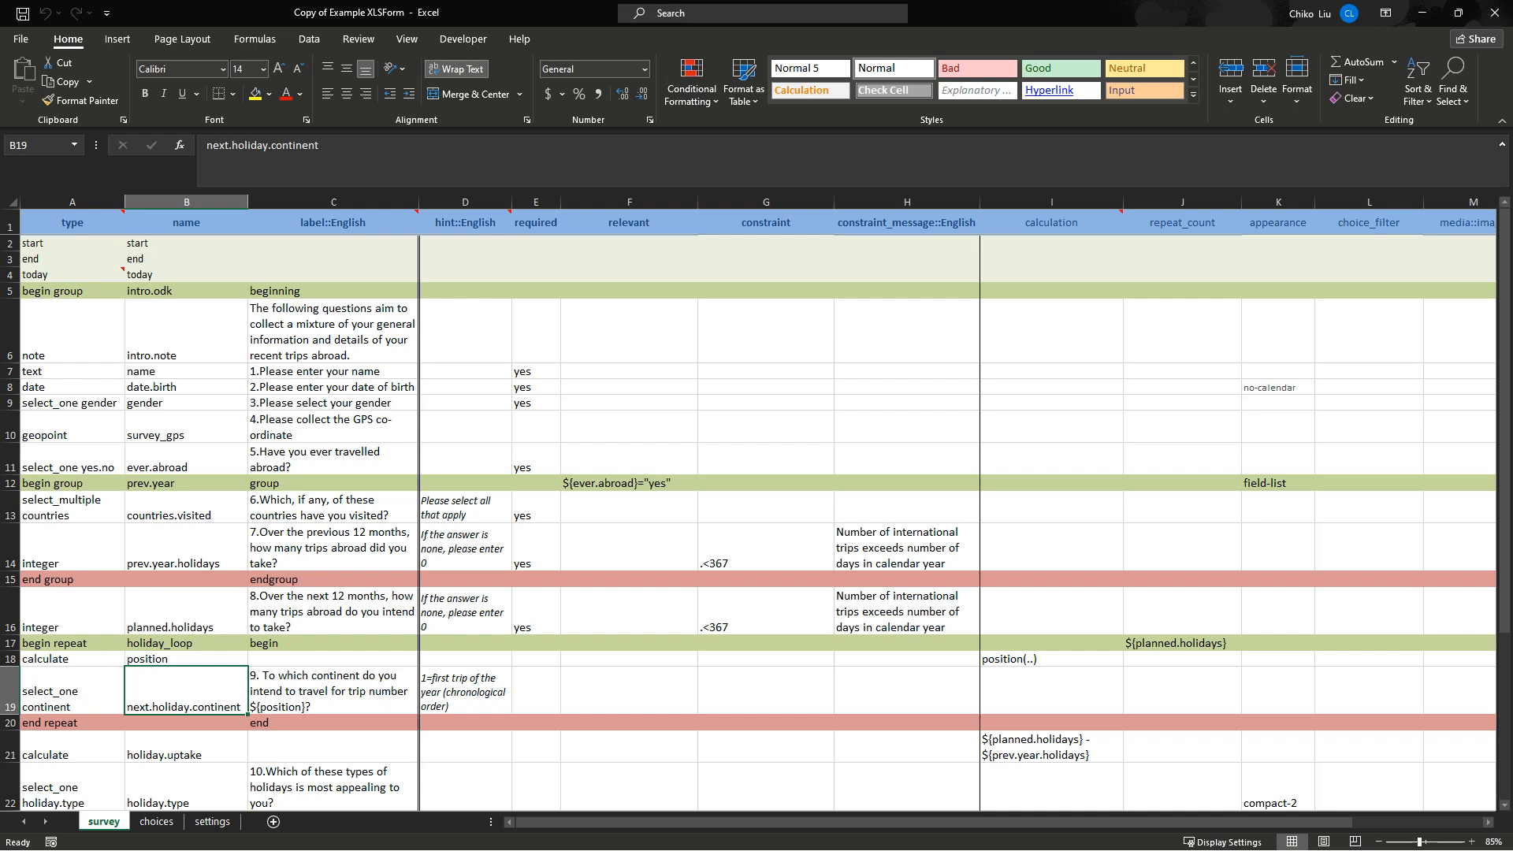
Check the continent question's type on the survey sheet and its option names on the choices sheet.
{"action": "left_click", "coordinate": [71, 691]}
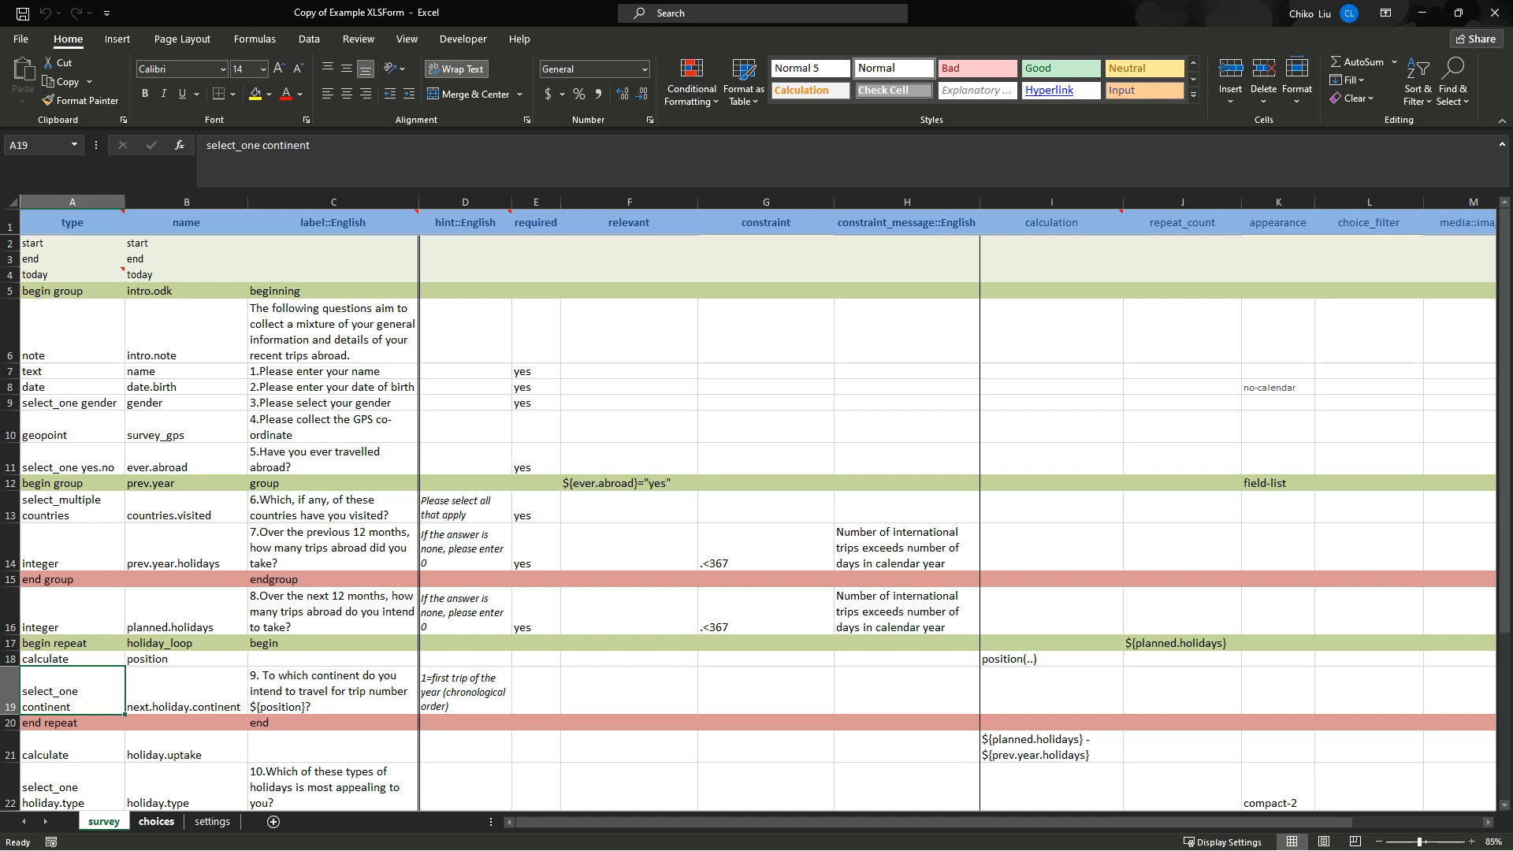
{"action": "left_click", "coordinate": [156, 821]}
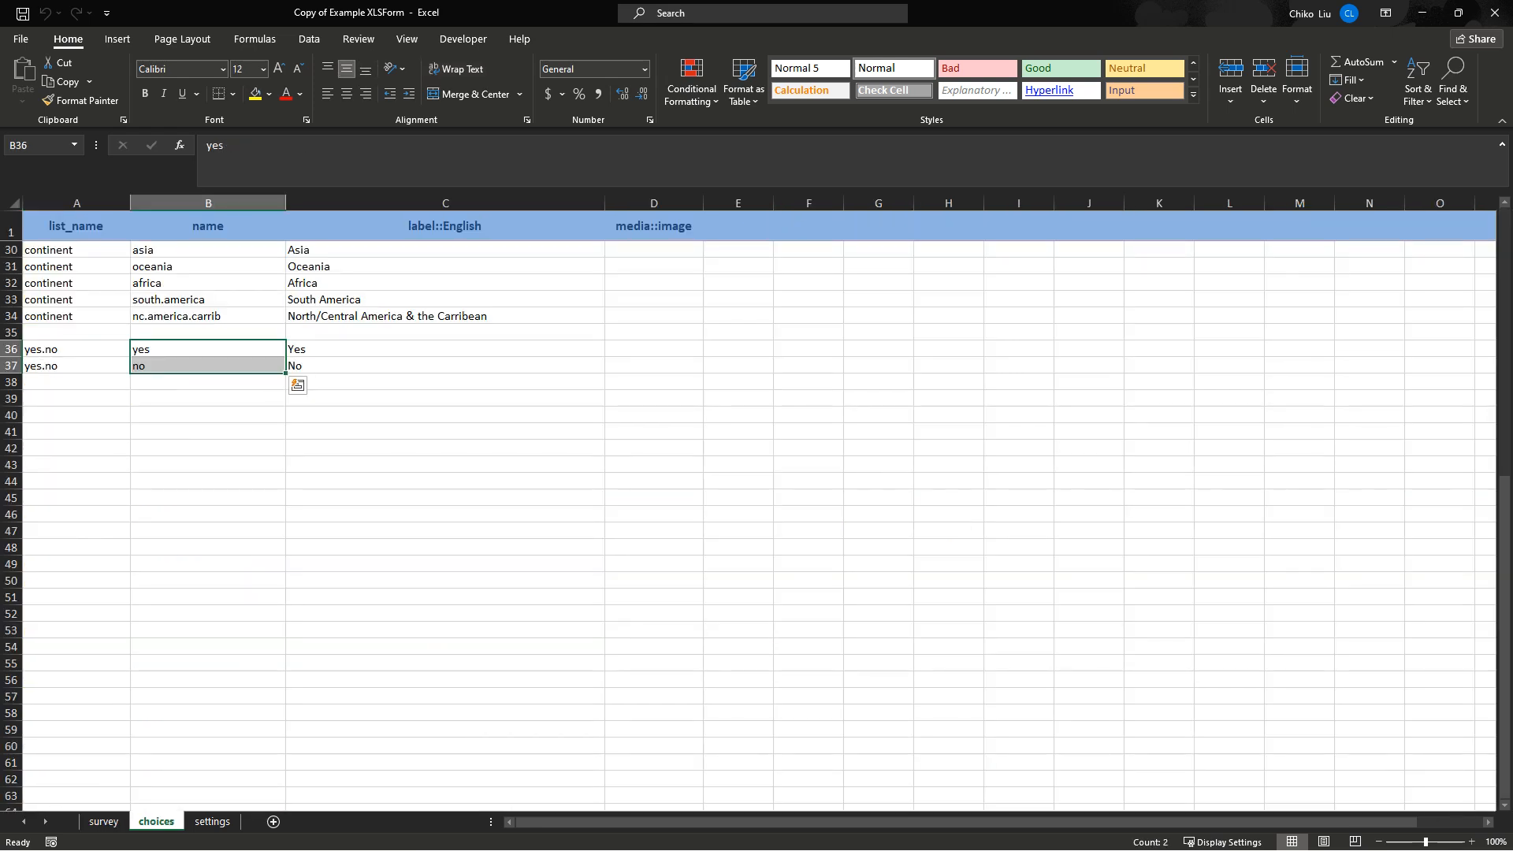
{"action": "left_click_drag", "start_coordinate": [208, 250], "coordinate": [208, 316]}
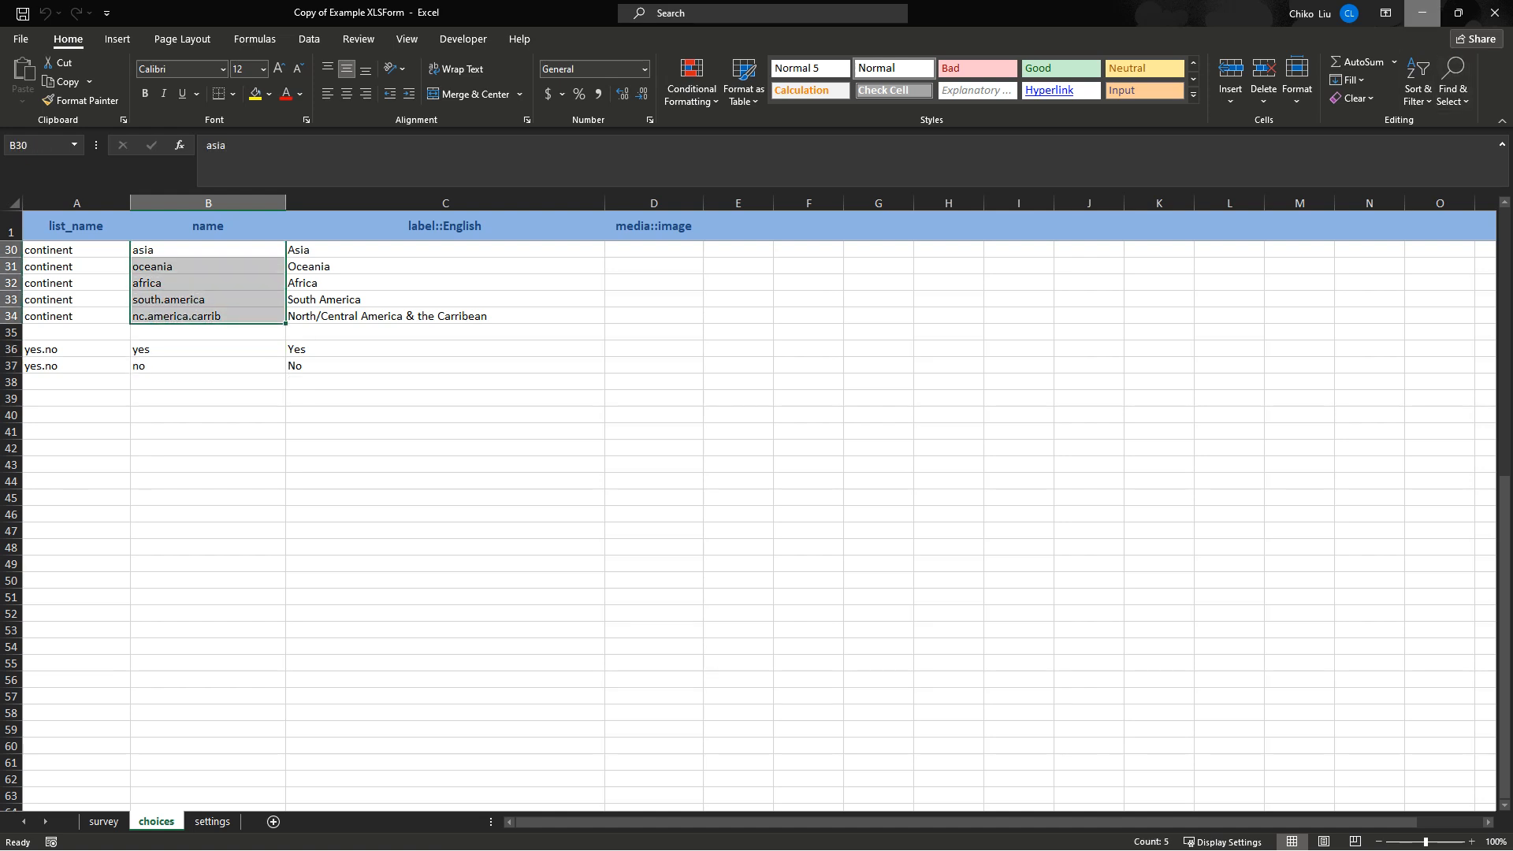
Minimize Excel and highlight the Main form and Reference form boxes on the diagram slide.
{"action": "left_click", "coordinate": [1423, 12]}
{"action": "left_click", "coordinate": [446, 315]}
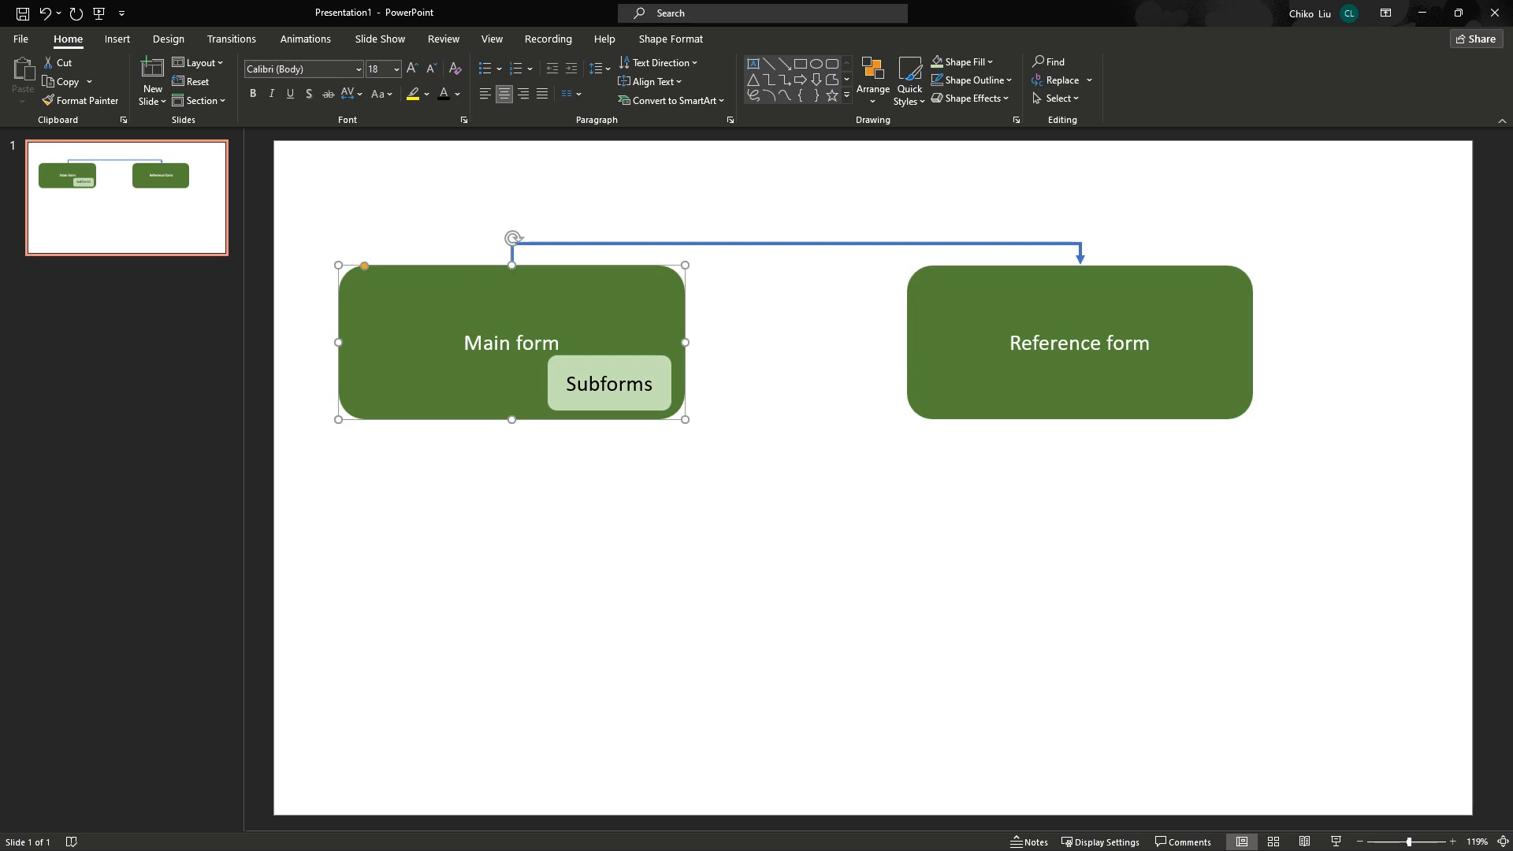
{"action": "left_click", "coordinate": [1032, 316]}
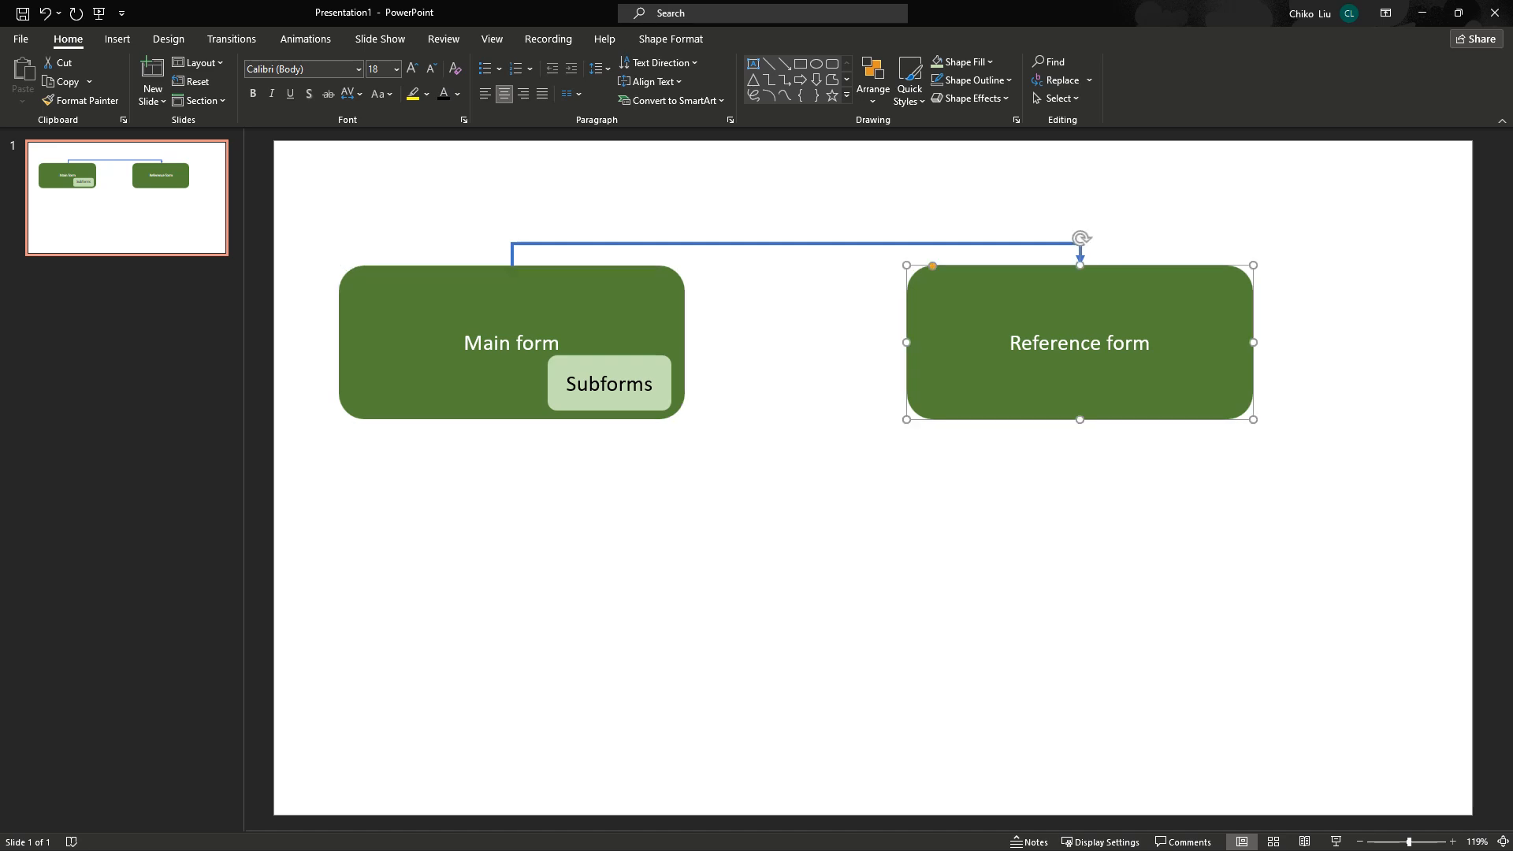
Compare the survey and choices sheets, selecting the continent list names, option names and English labels.
{"action": "mouse_move", "coordinate": [670, 846]}
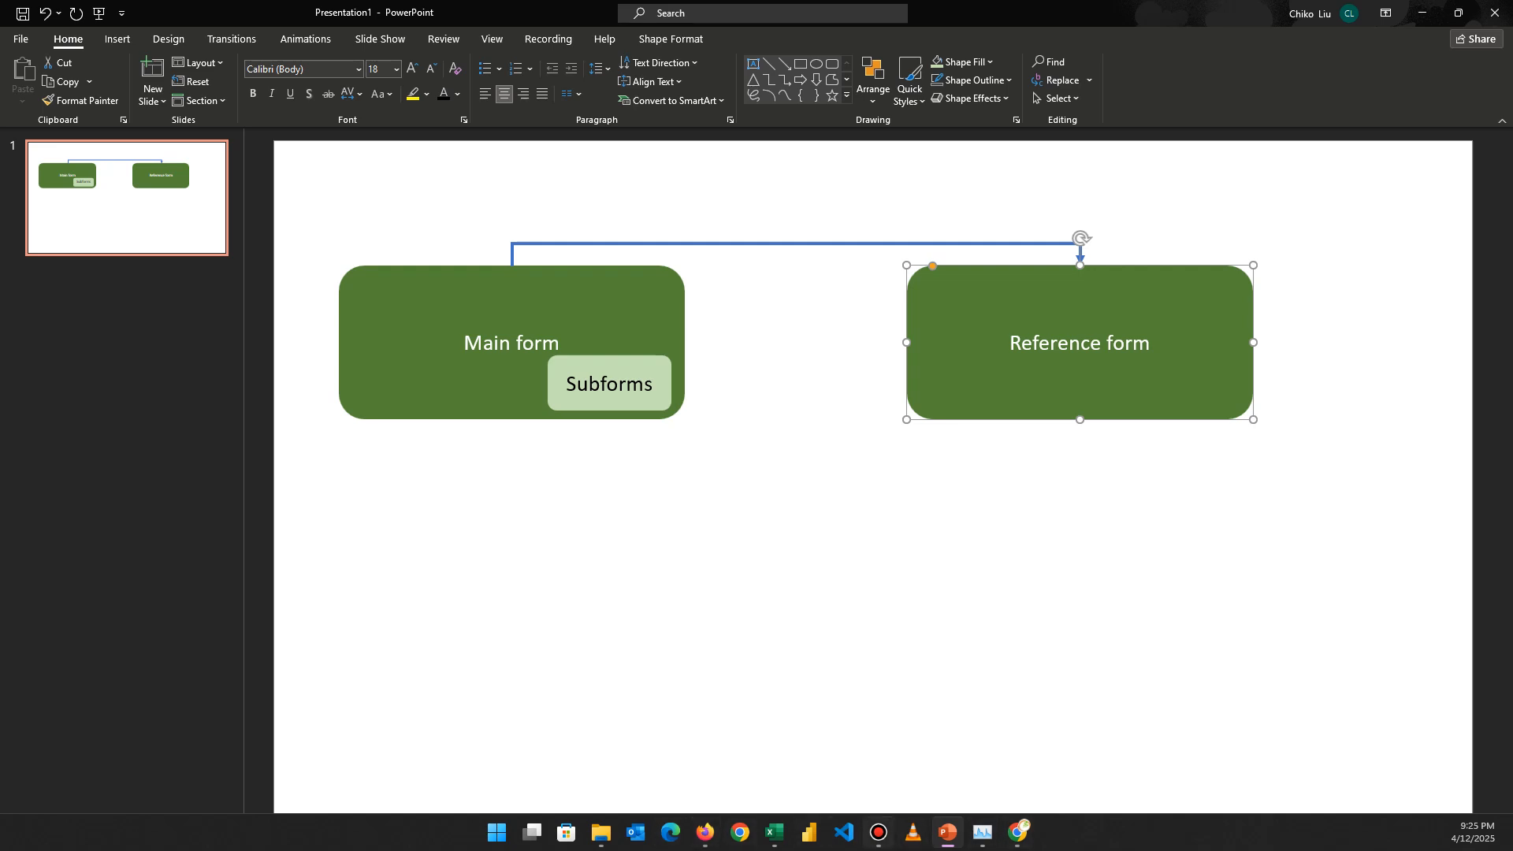
{"action": "left_click", "coordinate": [774, 832]}
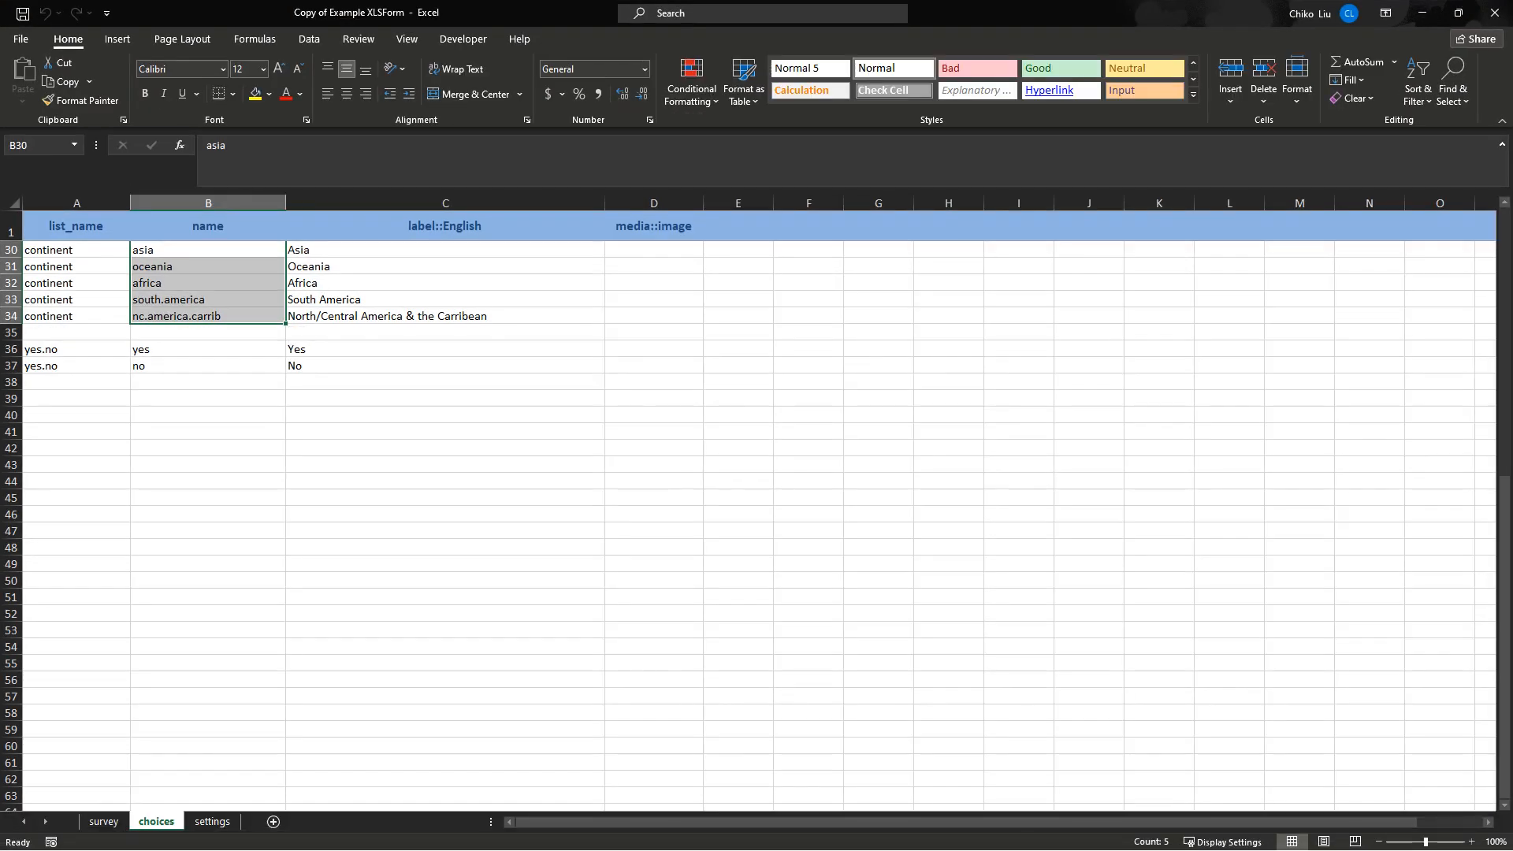
{"action": "left_click", "coordinate": [103, 822]}
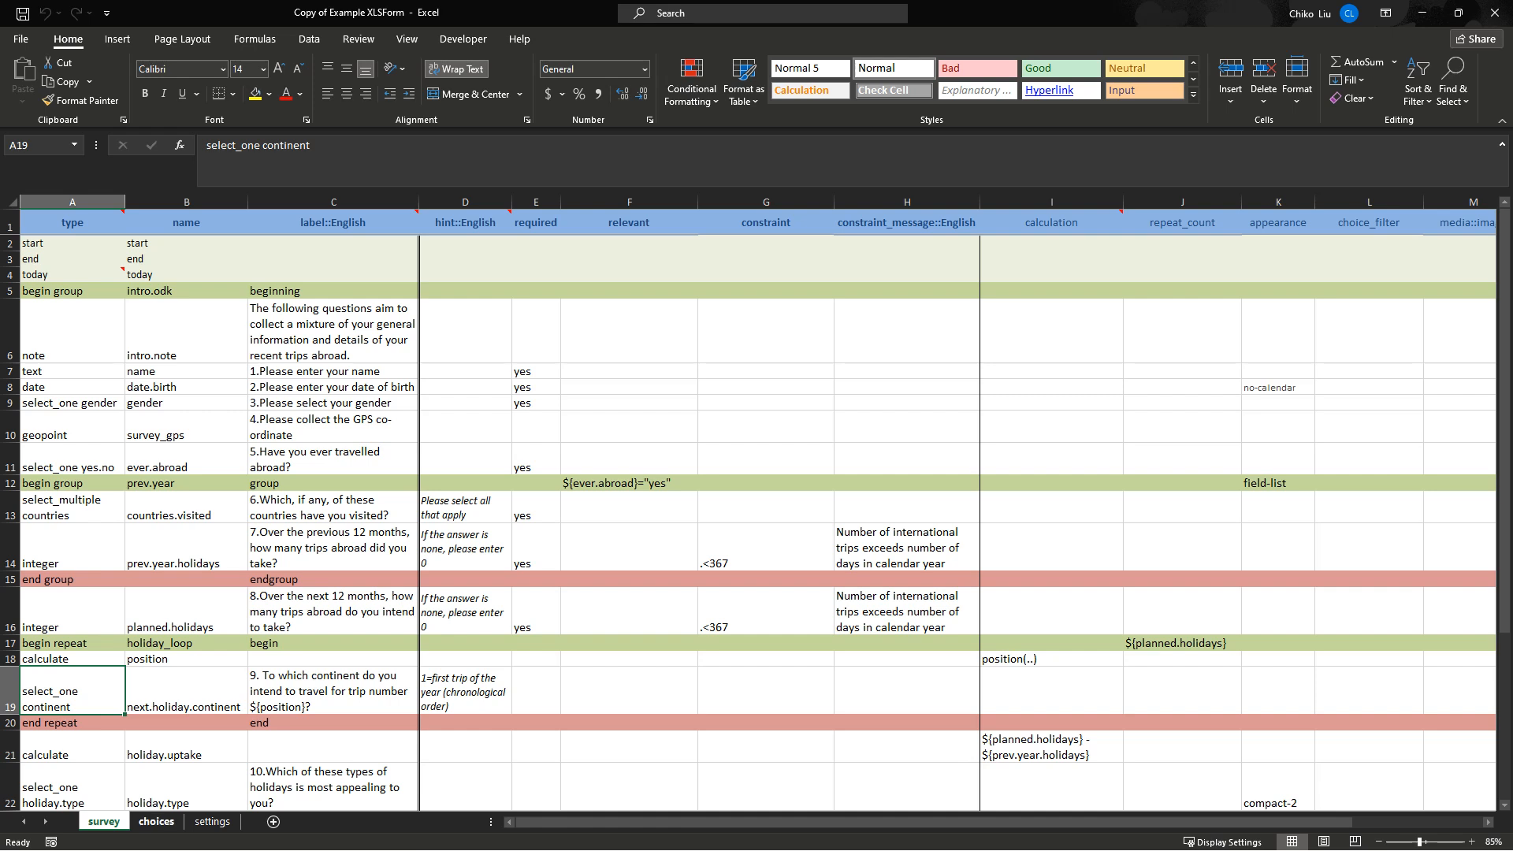
{"action": "left_click", "coordinate": [156, 821]}
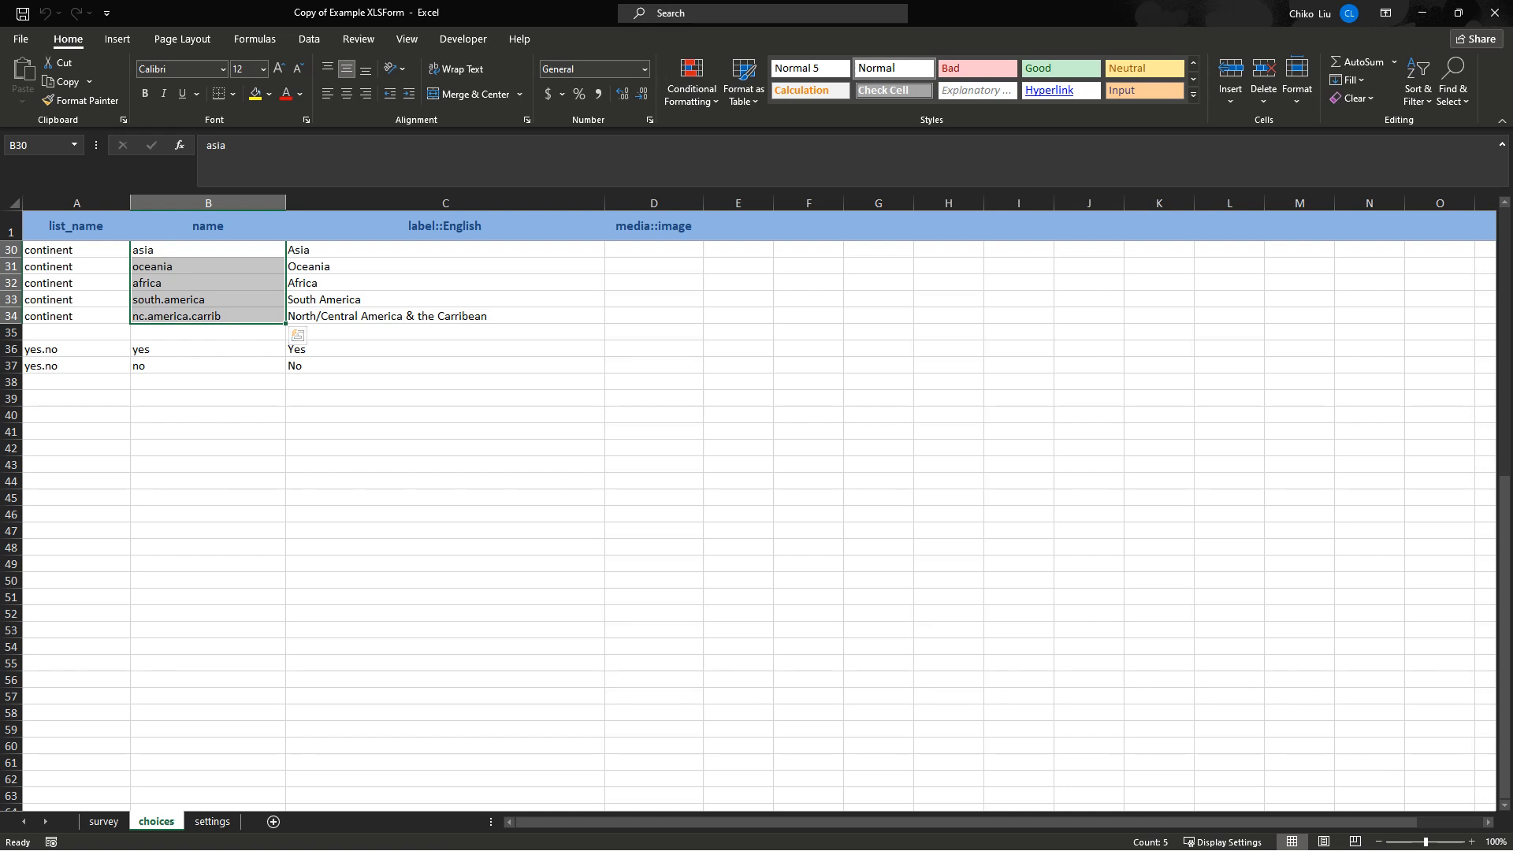
{"action": "left_click_drag", "start_coordinate": [76, 250], "coordinate": [208, 316]}
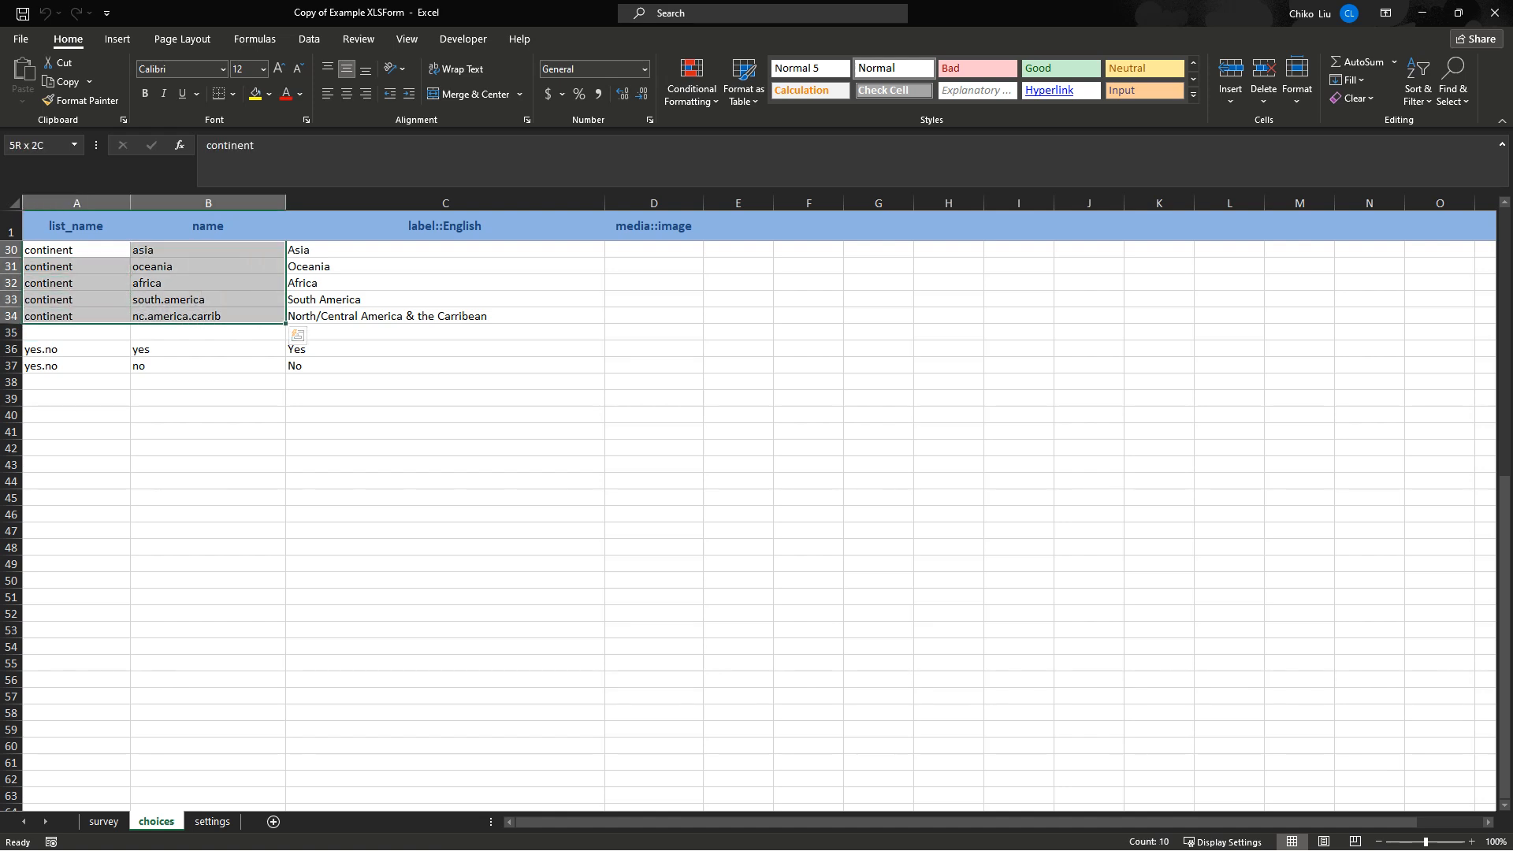
{"action": "left_click", "coordinate": [103, 821]}
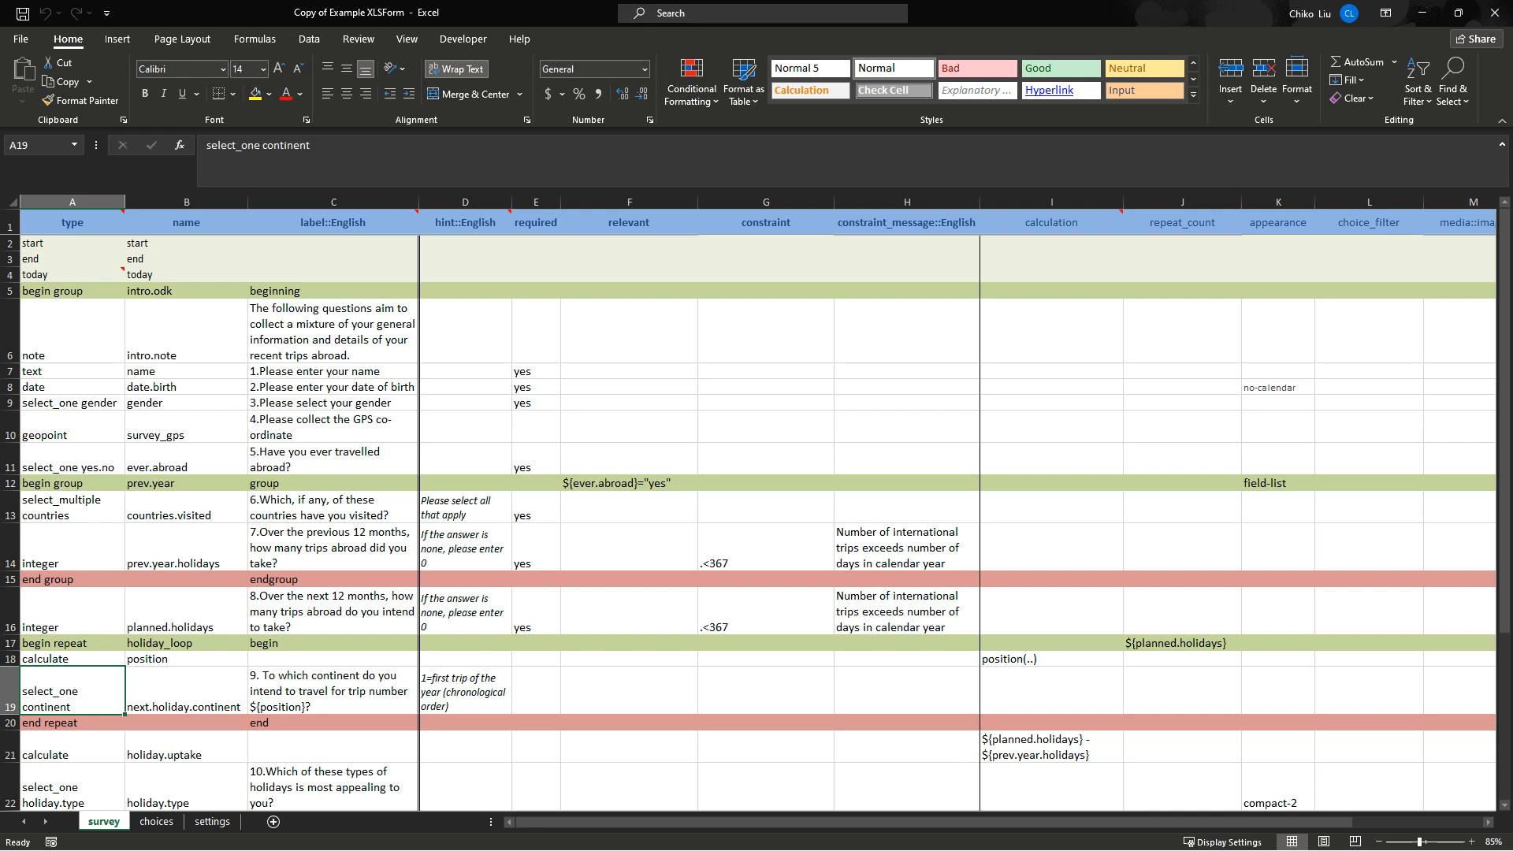
{"action": "left_click", "coordinate": [156, 821]}
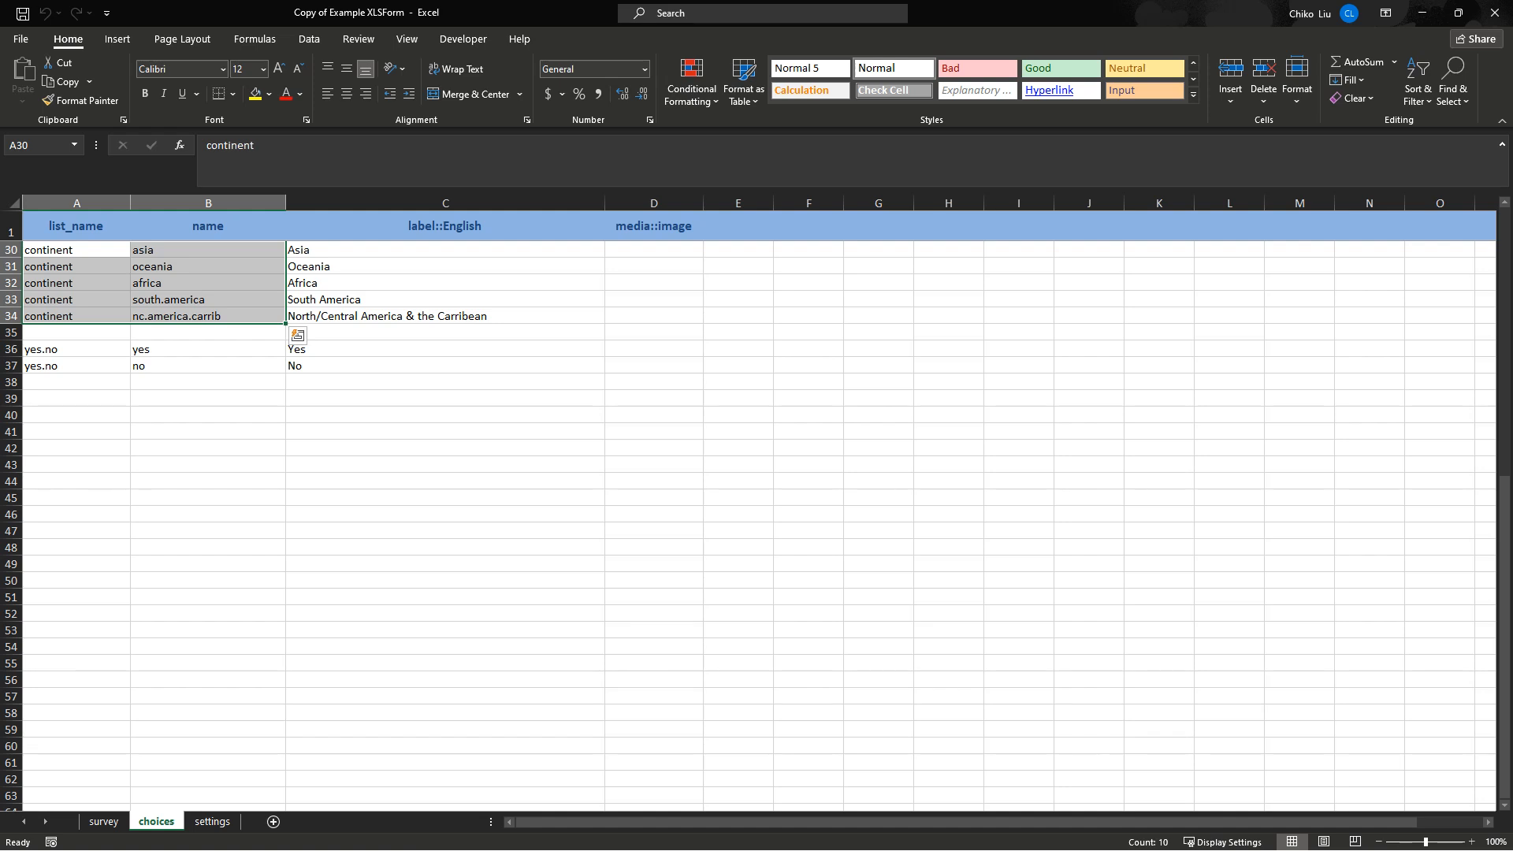
{"action": "left_click_drag", "start_coordinate": [394, 250], "coordinate": [394, 316]}
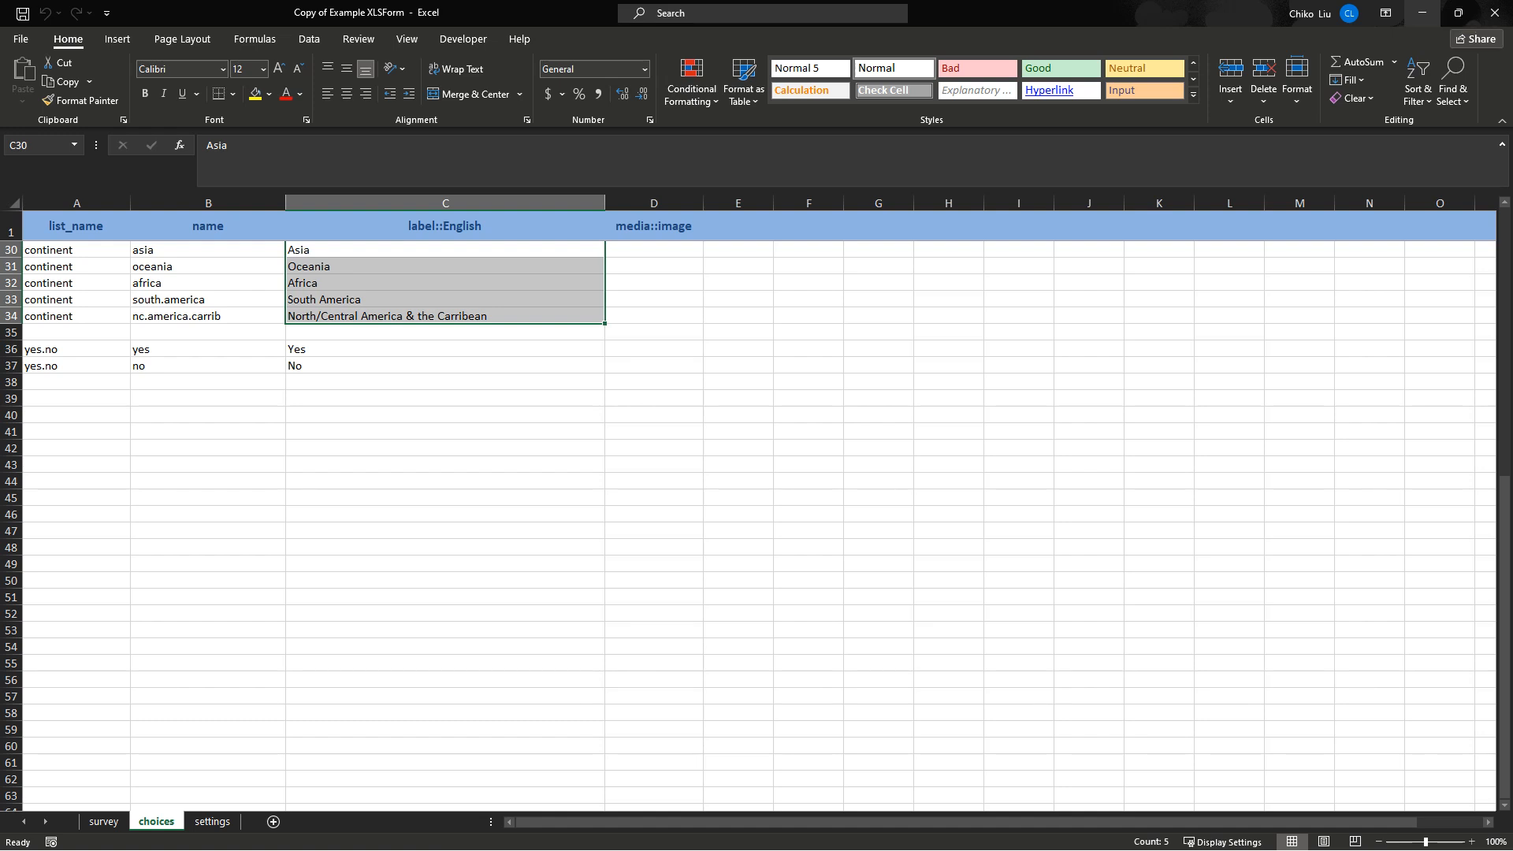
Set Excel aside and bring up the empty ActivityInfo Tutorials database in Firefox.
{"action": "left_click", "coordinate": [1422, 12]}
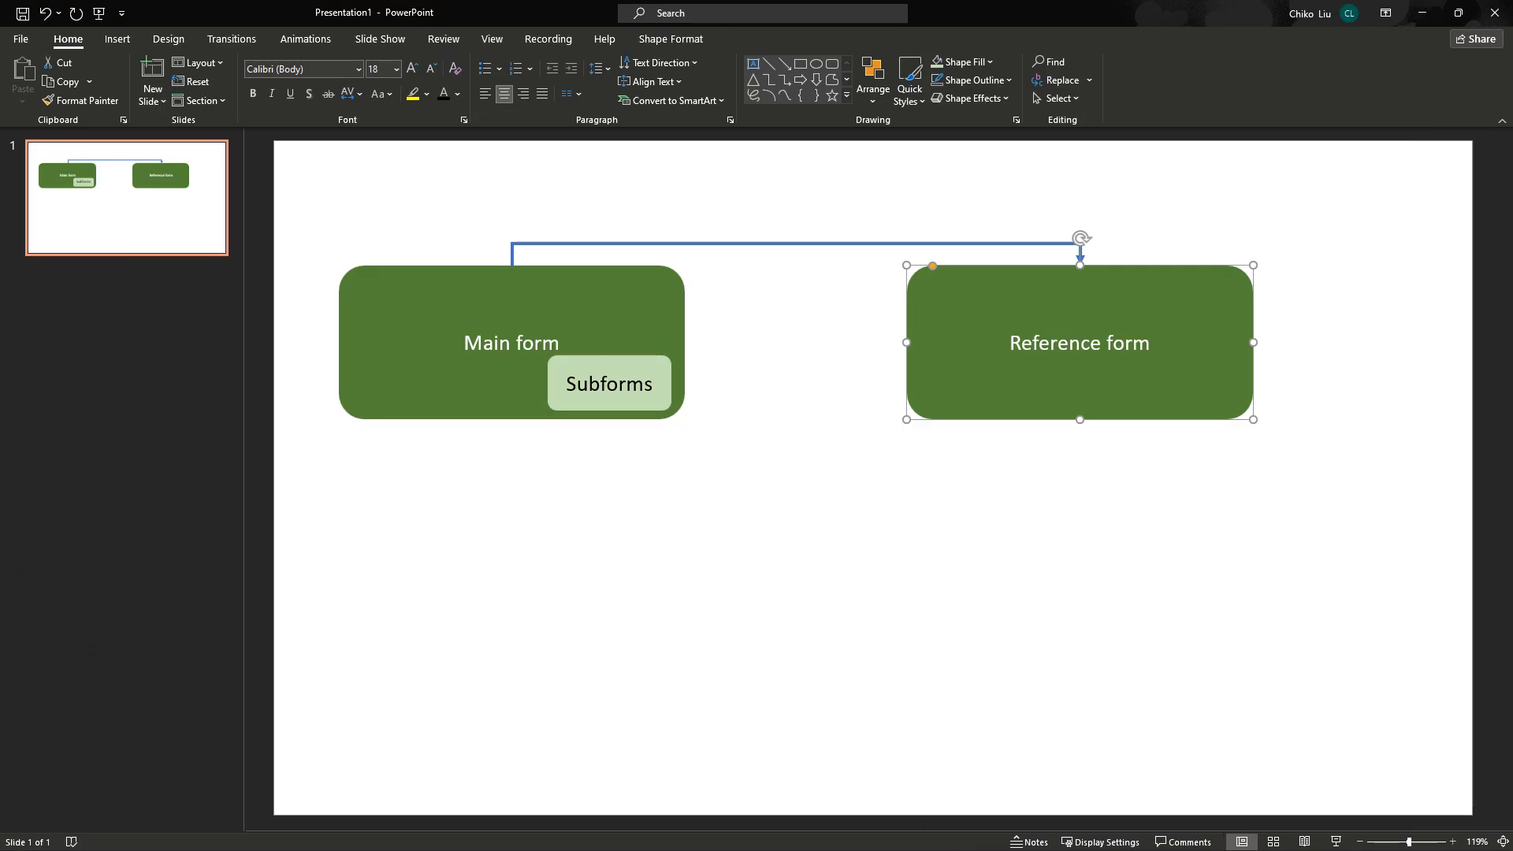
{"action": "mouse_move", "coordinate": [809, 834]}
{"action": "left_click", "coordinate": [705, 833]}
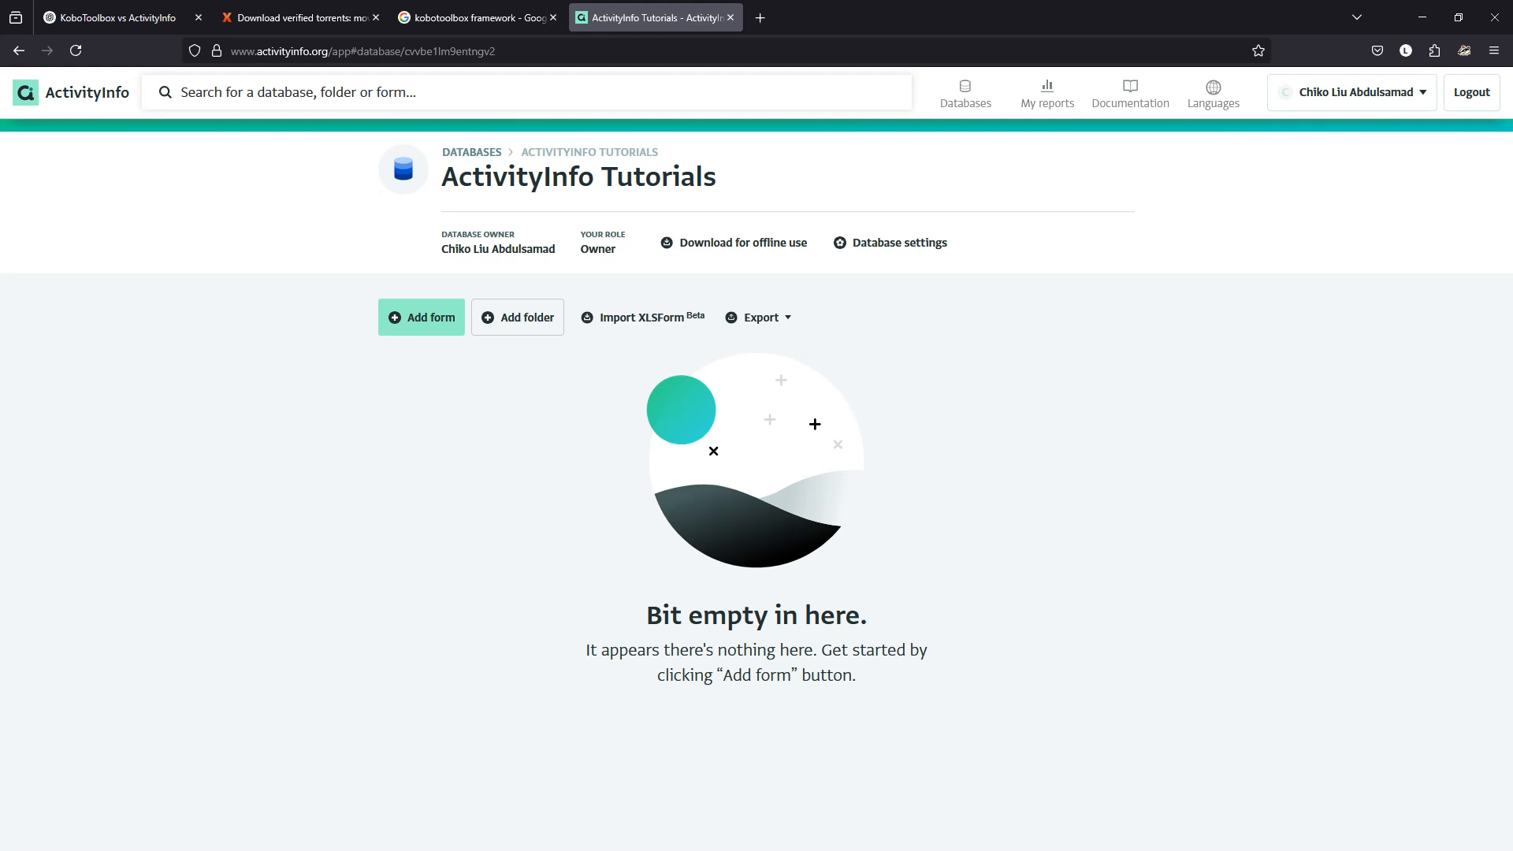
Add the folders Reference, Survey and Reports, correcting a mistyped 'Forms' to Survey.
{"action": "left_click", "coordinate": [518, 317]}
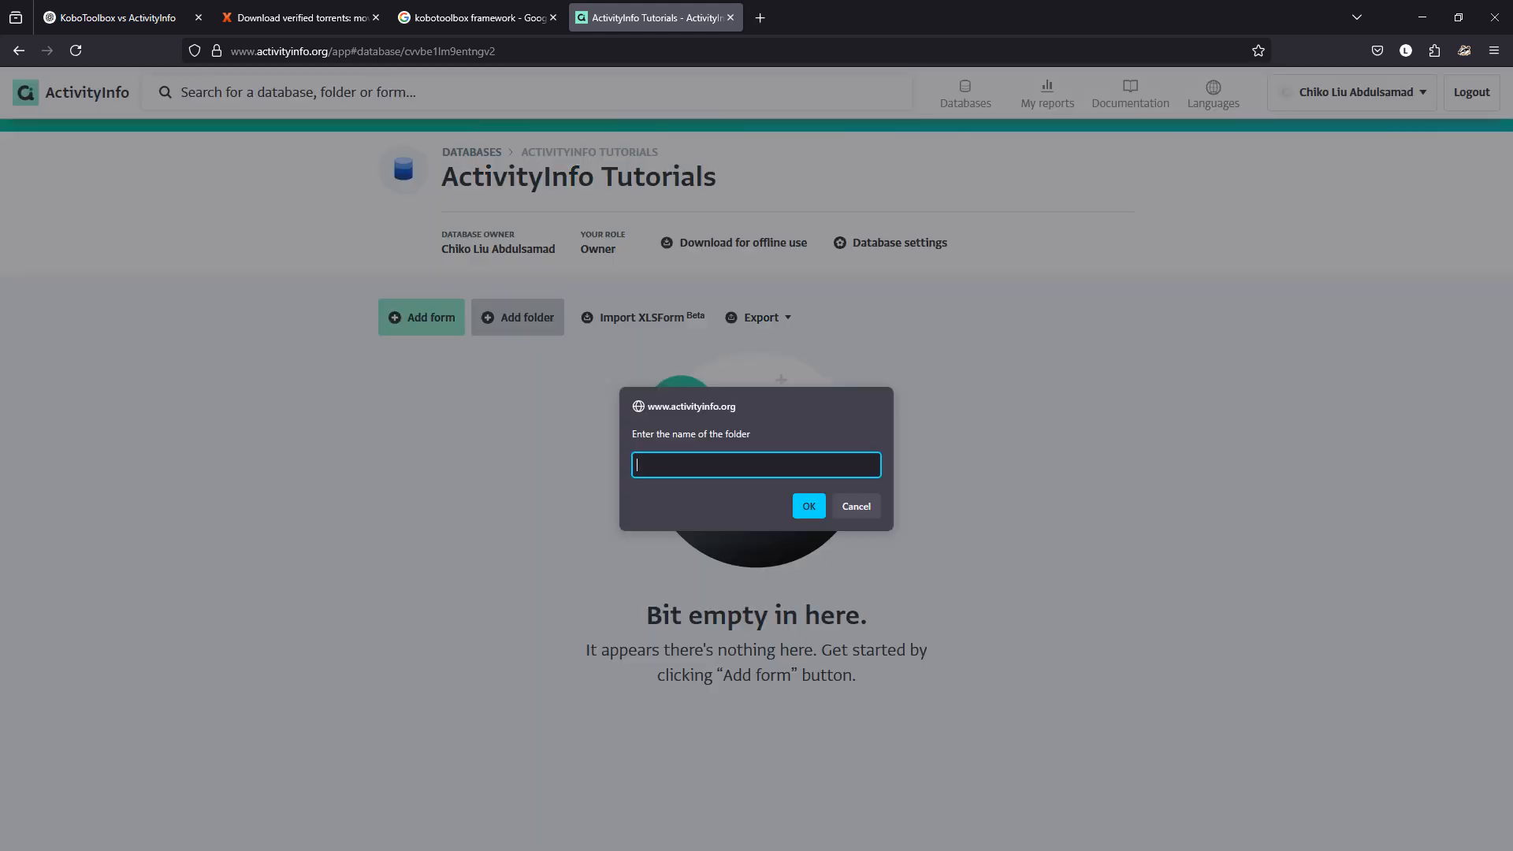
{"action": "type", "text": "Reference"}
{"action": "key", "text": "Return"}
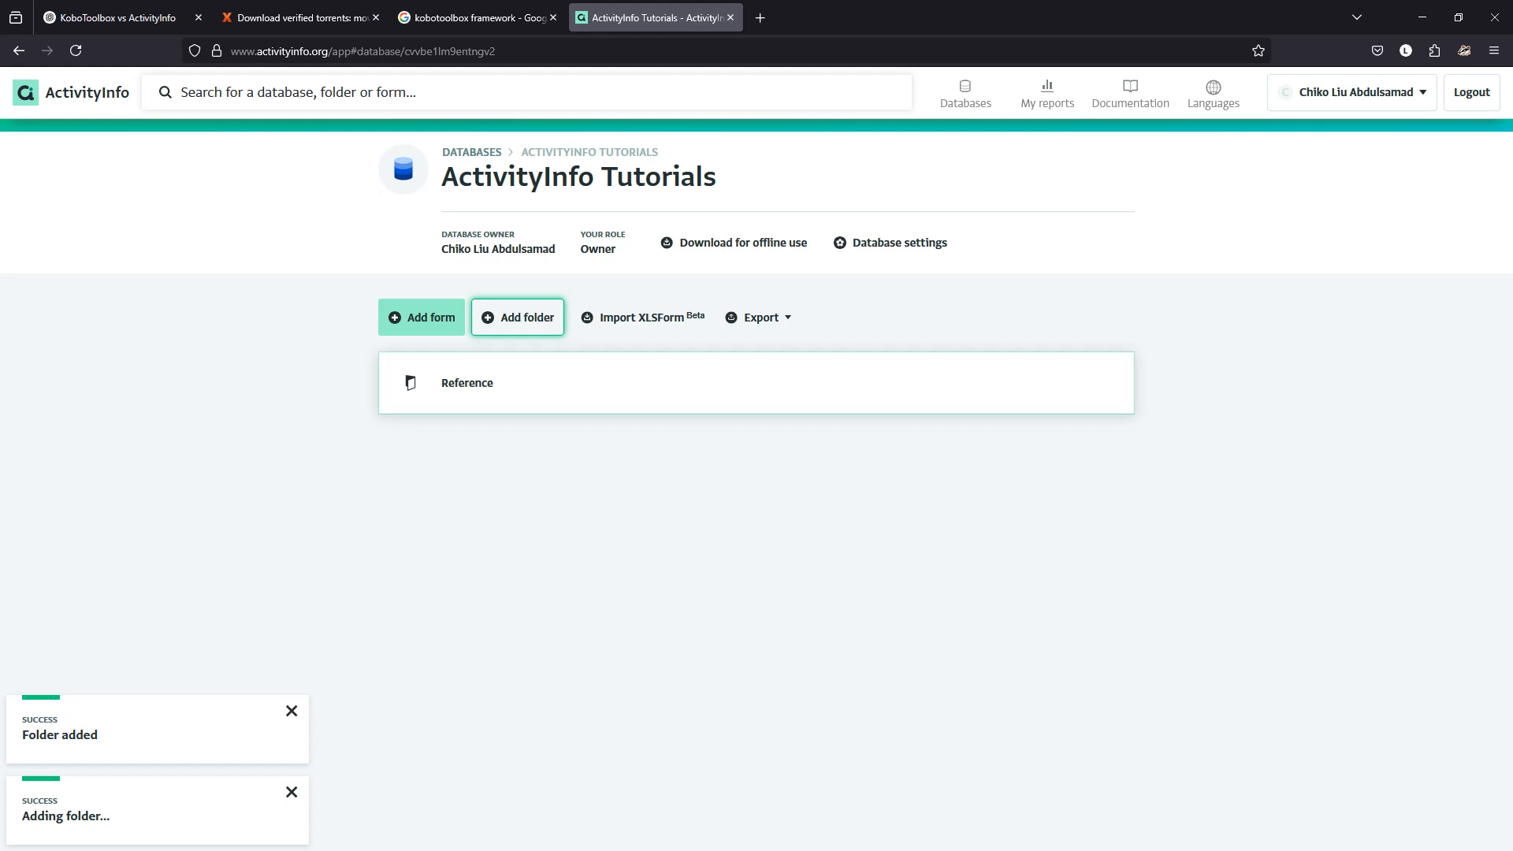
{"action": "key", "text": "Return"}
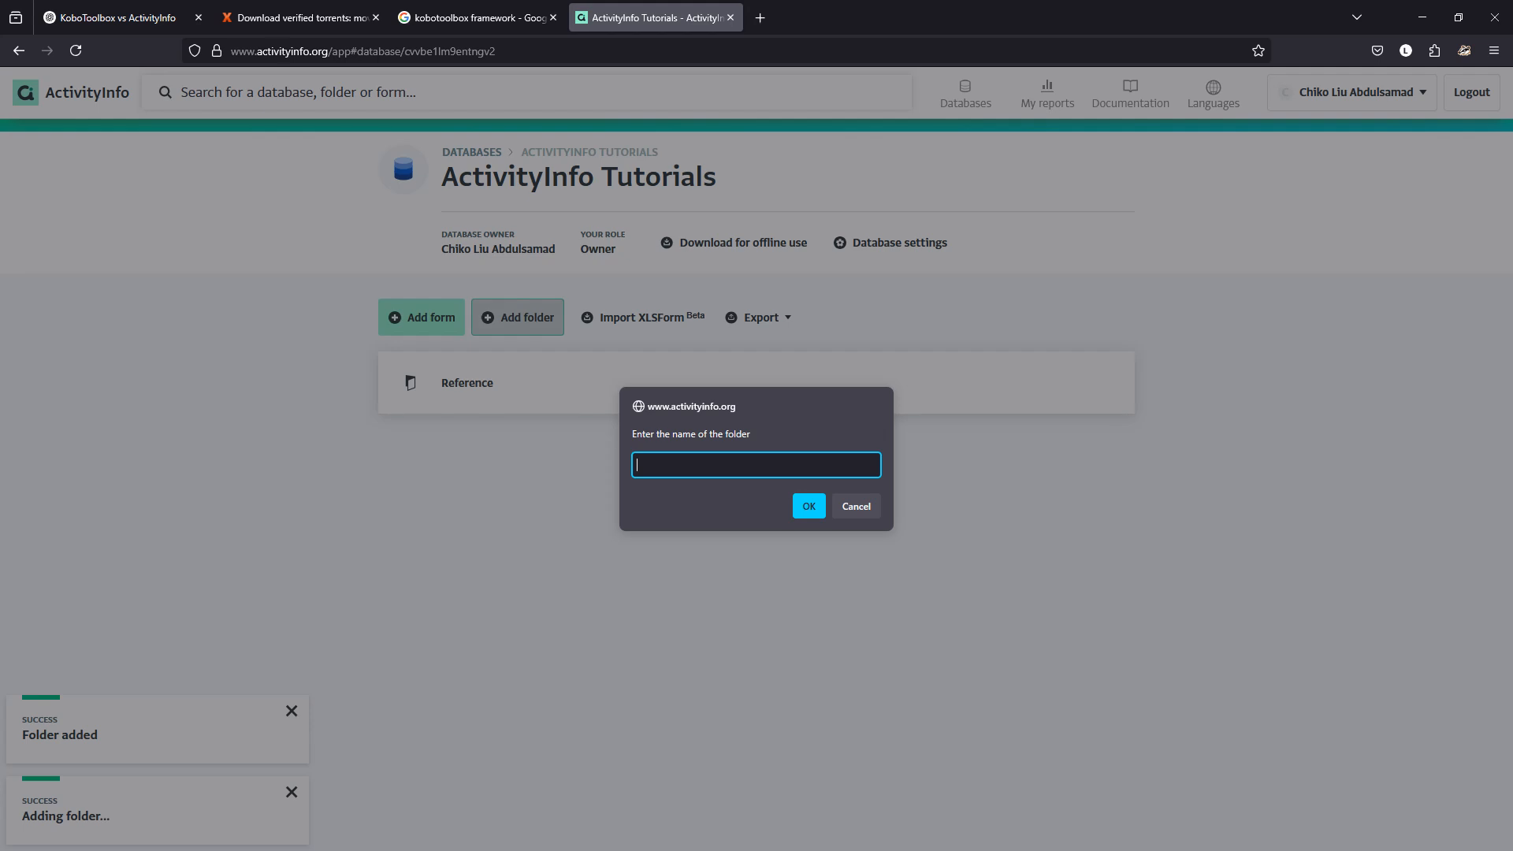
{"action": "type", "text": "Forms"}
{"action": "key", "text": "BackSpace"}
{"action": "key", "text": "BackSpace"}
{"action": "key", "text": "BackSpace"}
{"action": "key", "text": "BackSpace"}
{"action": "key", "text": "BackSpace"}
{"action": "type", "text": "Survey"}
{"action": "key", "text": "Return"}
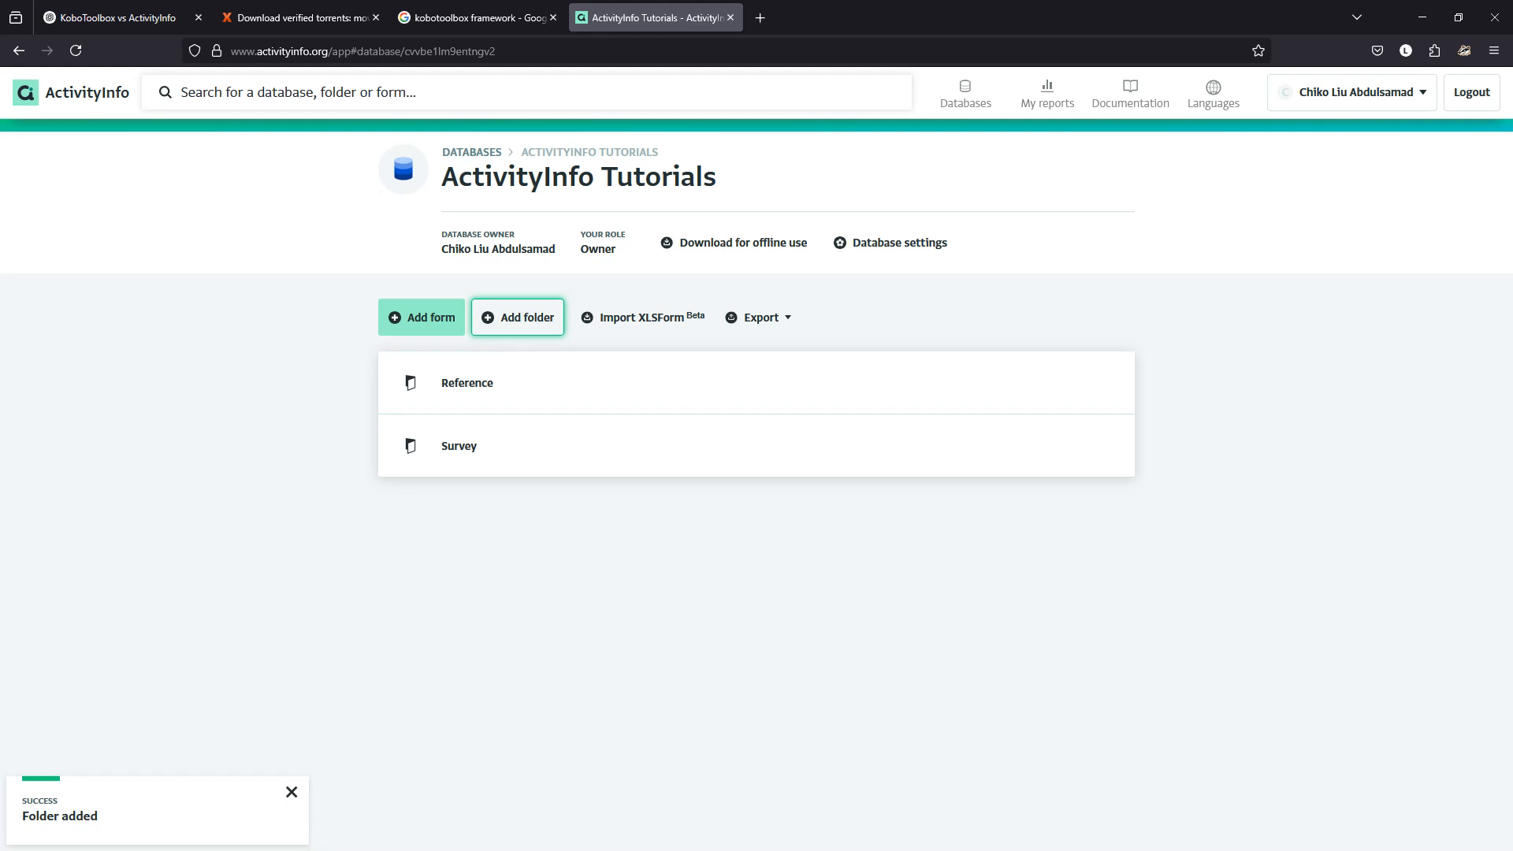
{"action": "left_click", "coordinate": [517, 318]}
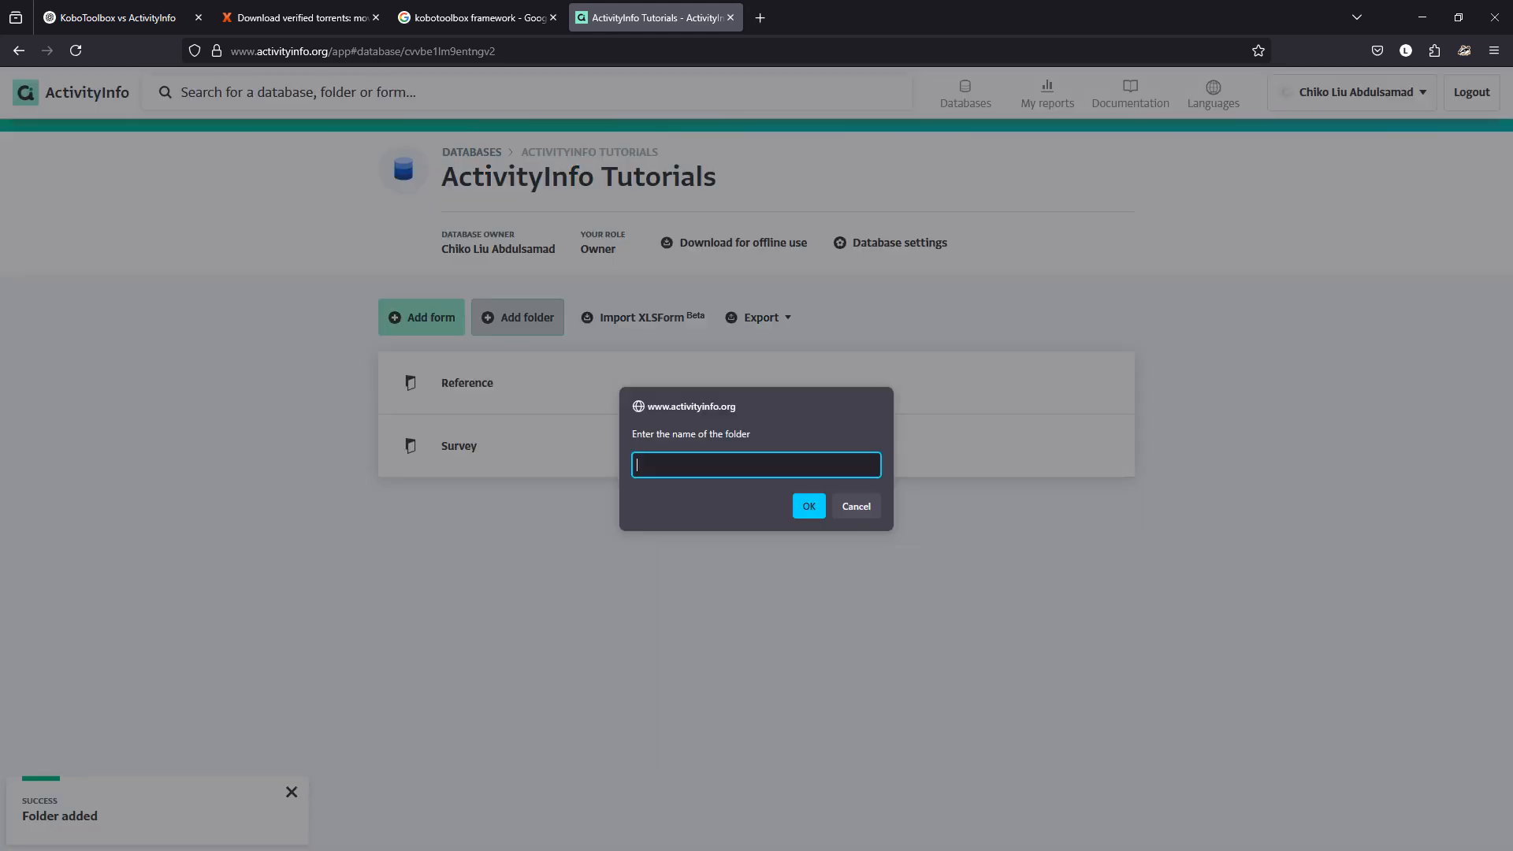
{"action": "type", "text": "Reports"}
{"action": "key", "text": "Return"}
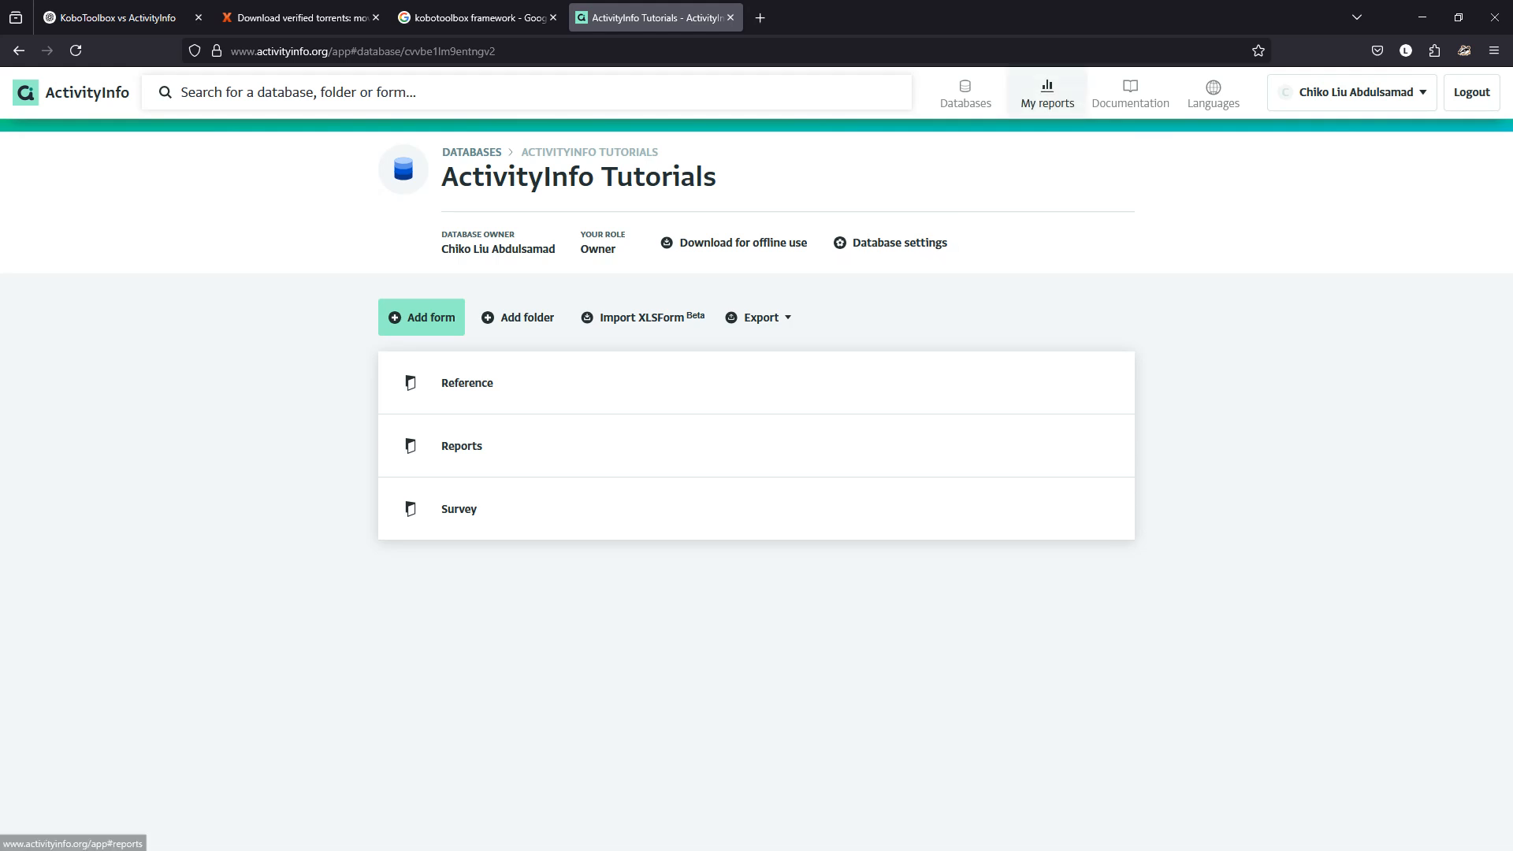
Try out My reports by starting a new dashboard report and leaving it unsaved.
{"action": "left_click", "coordinate": [1047, 92]}
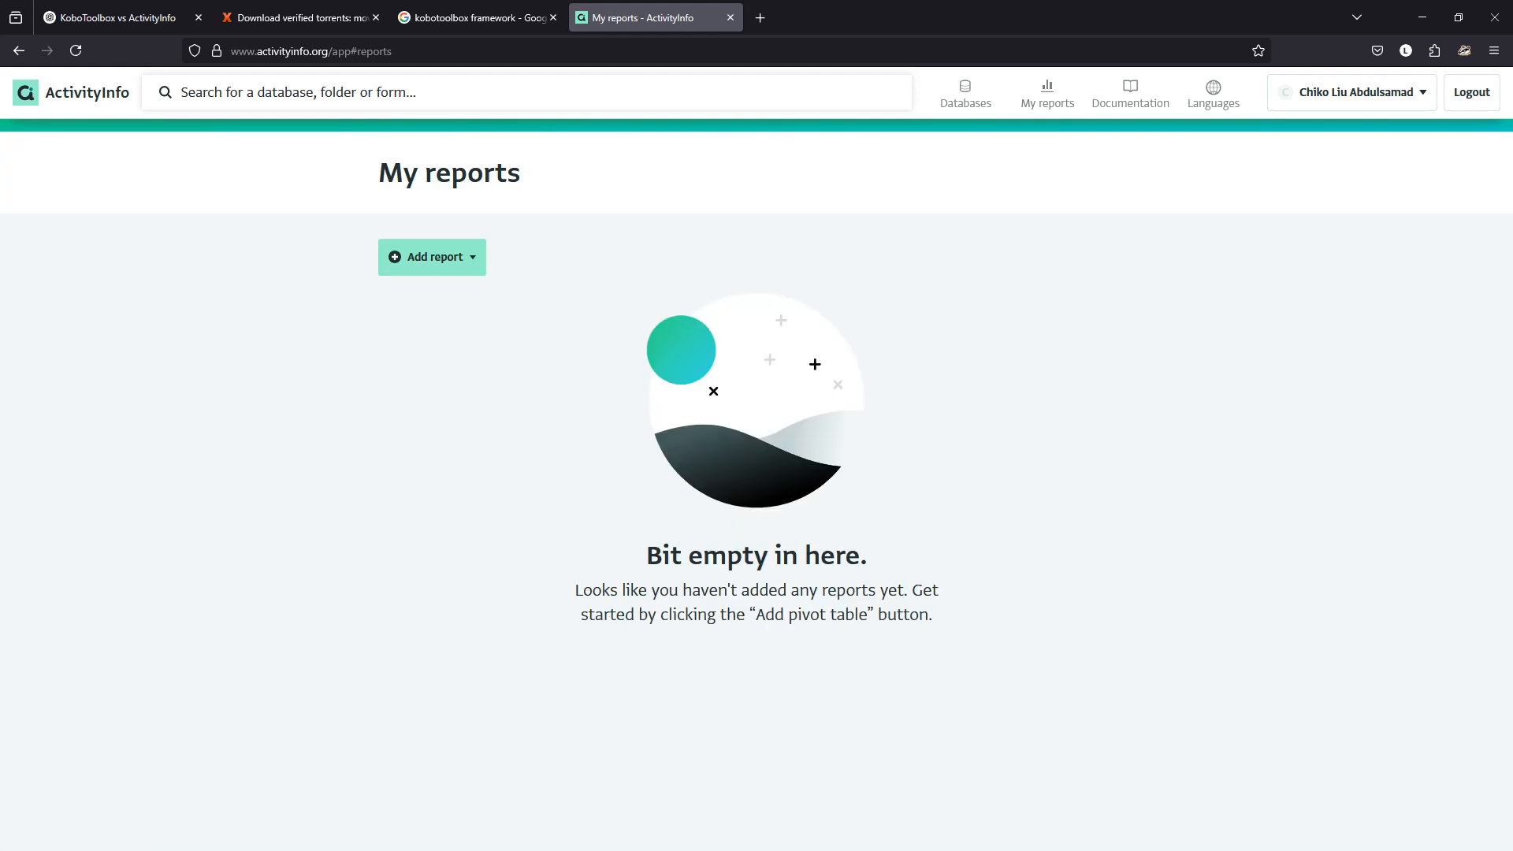
{"action": "left_click", "coordinate": [19, 50]}
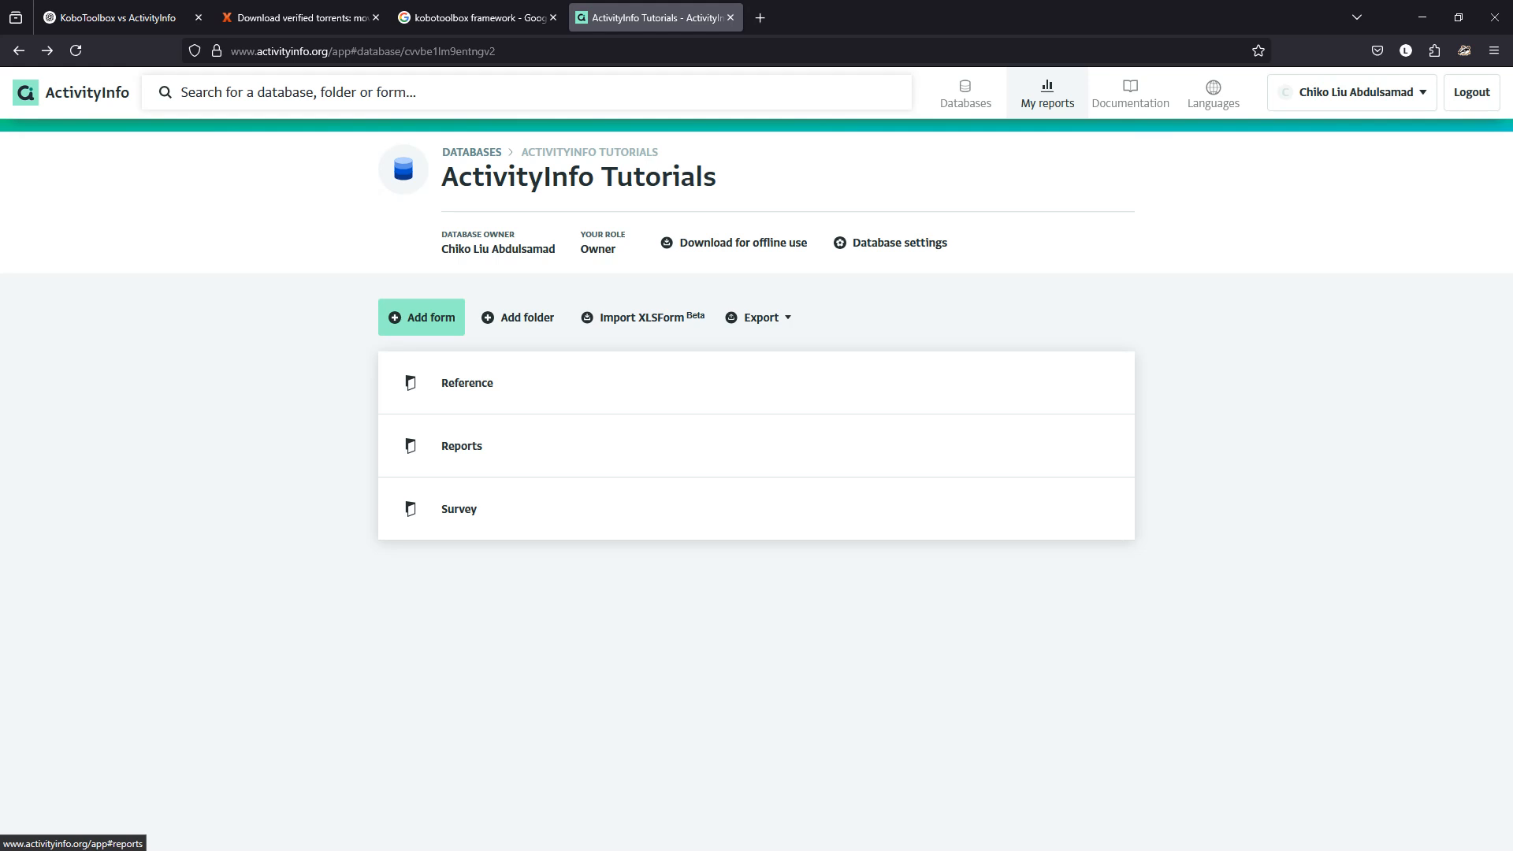
{"action": "left_click", "coordinate": [1047, 92]}
{"action": "left_click", "coordinate": [432, 257]}
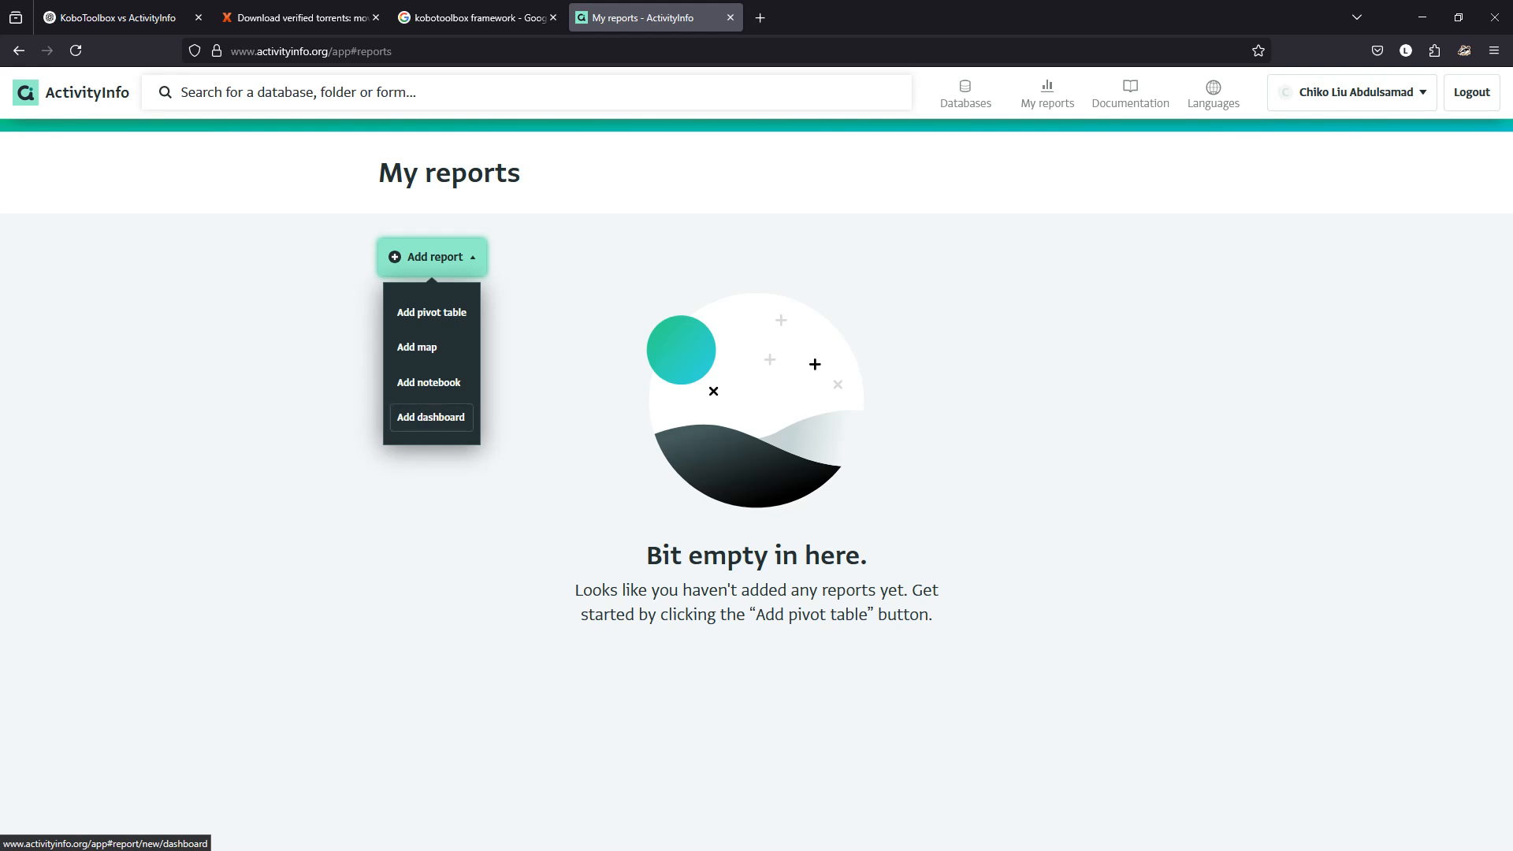
{"action": "left_click", "coordinate": [431, 417]}
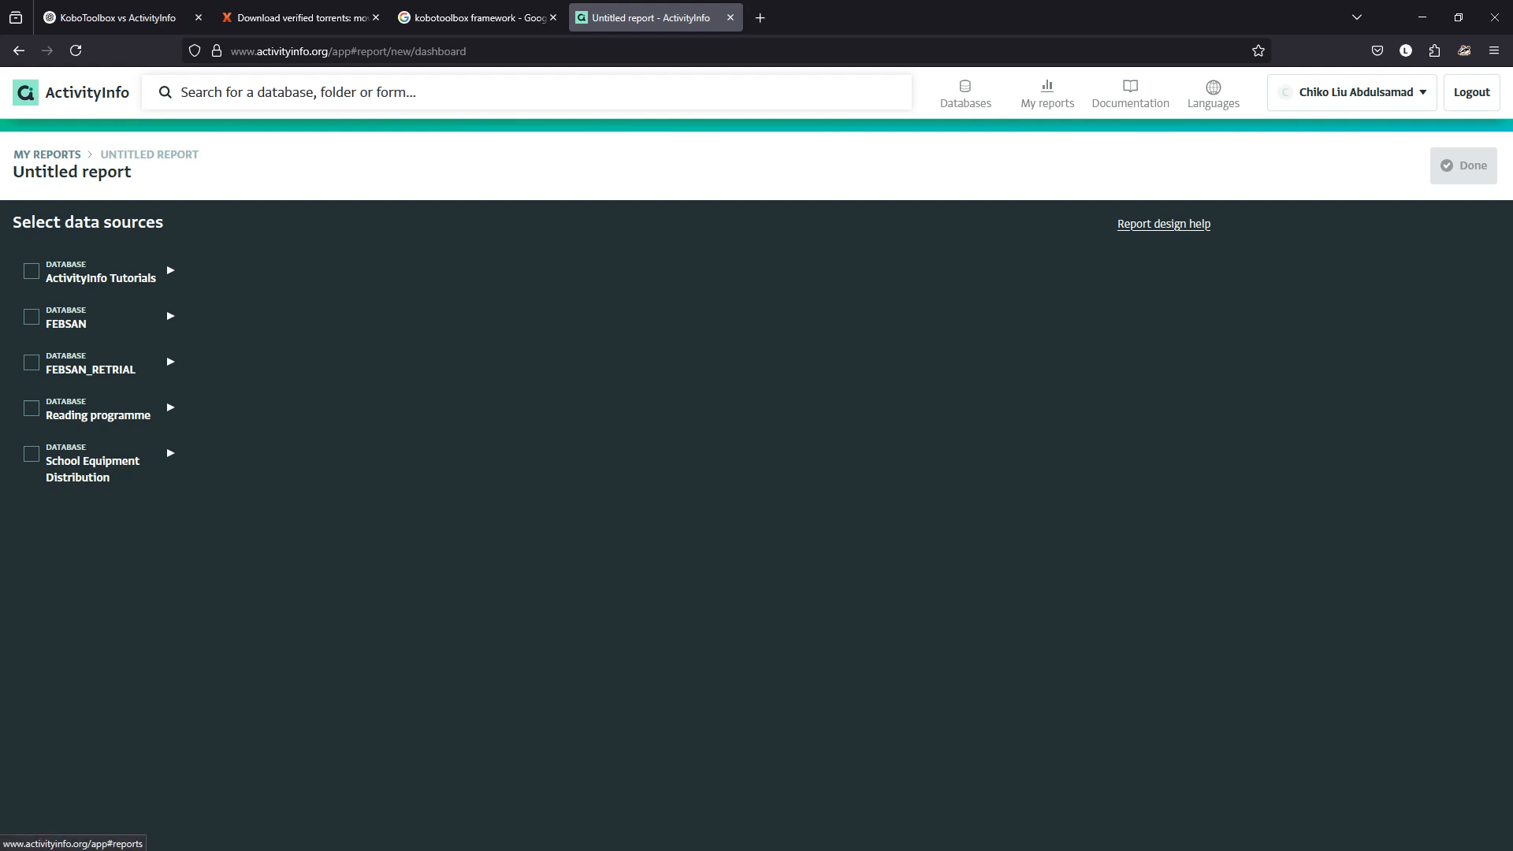
{"action": "left_click", "coordinate": [46, 154]}
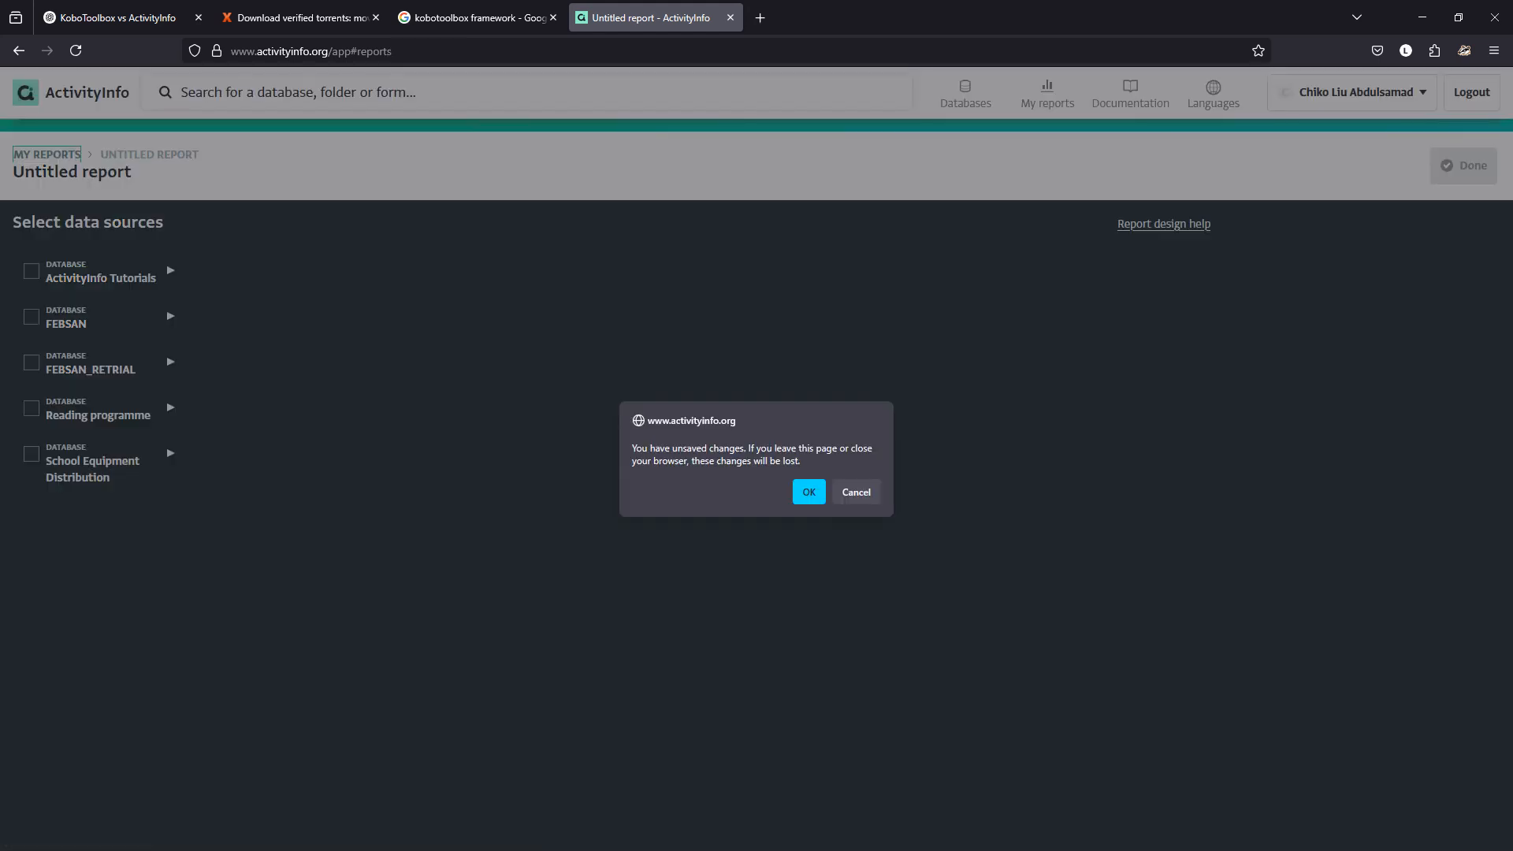
{"action": "left_click", "coordinate": [808, 492]}
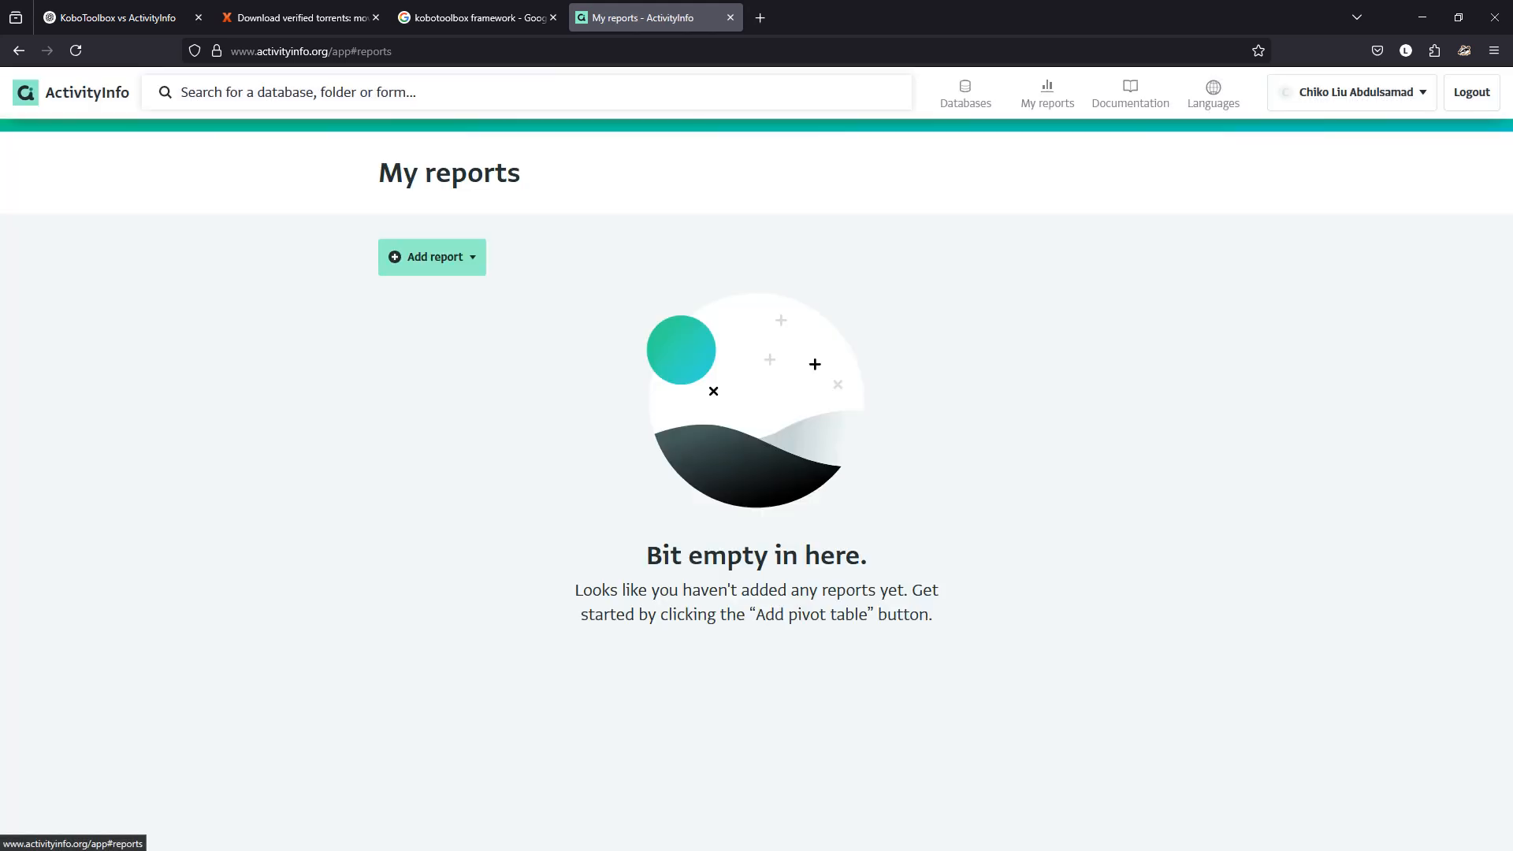
Open the Survey folder of ActivityInfo Tutorials, start a new form, and switch to KoboToolbox.
{"action": "left_click", "coordinate": [965, 93]}
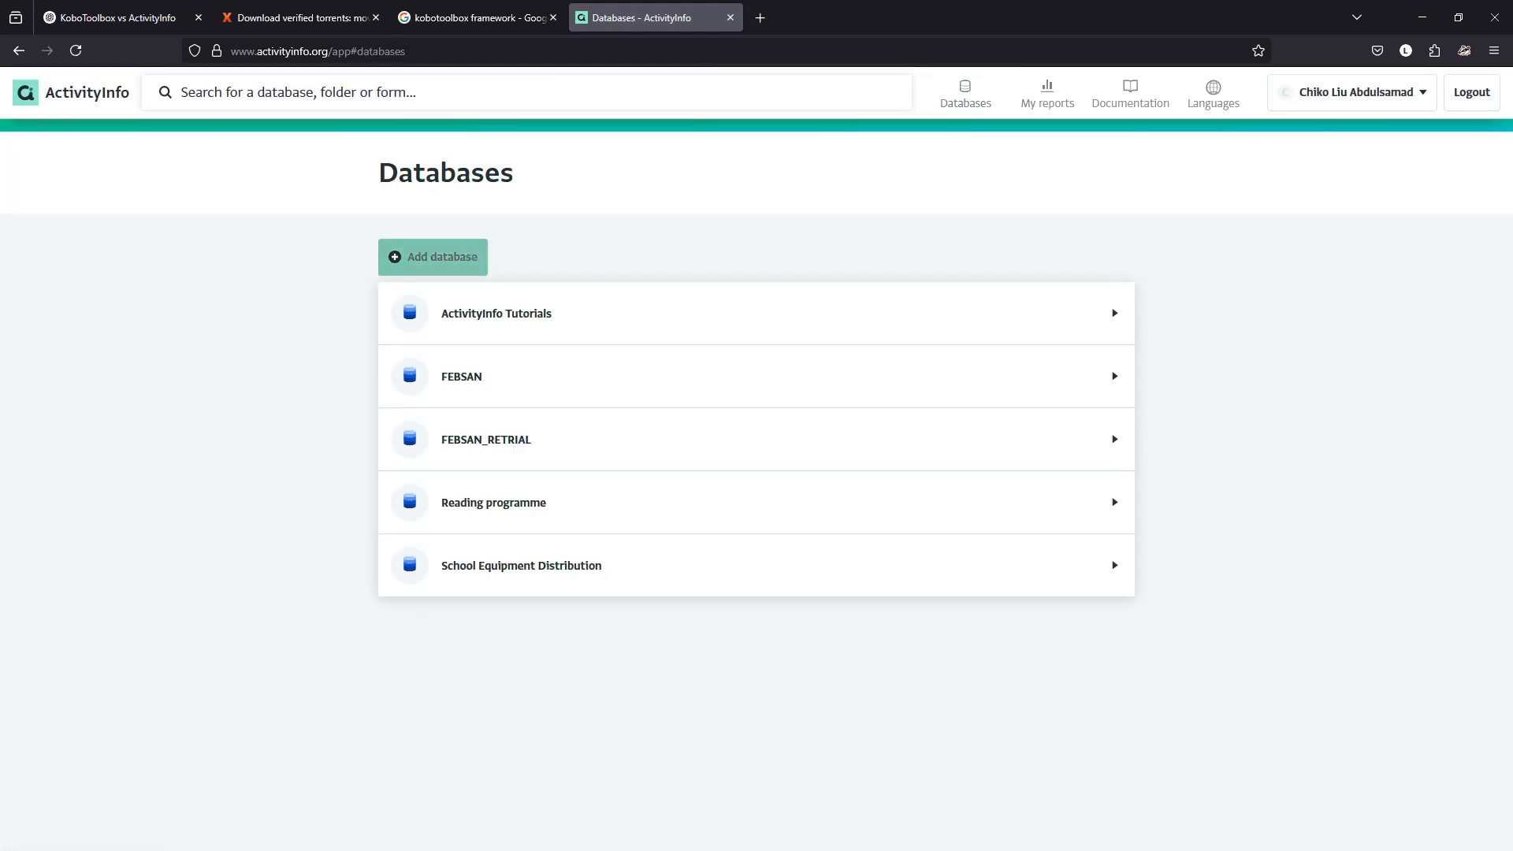
{"action": "left_click", "coordinate": [512, 313]}
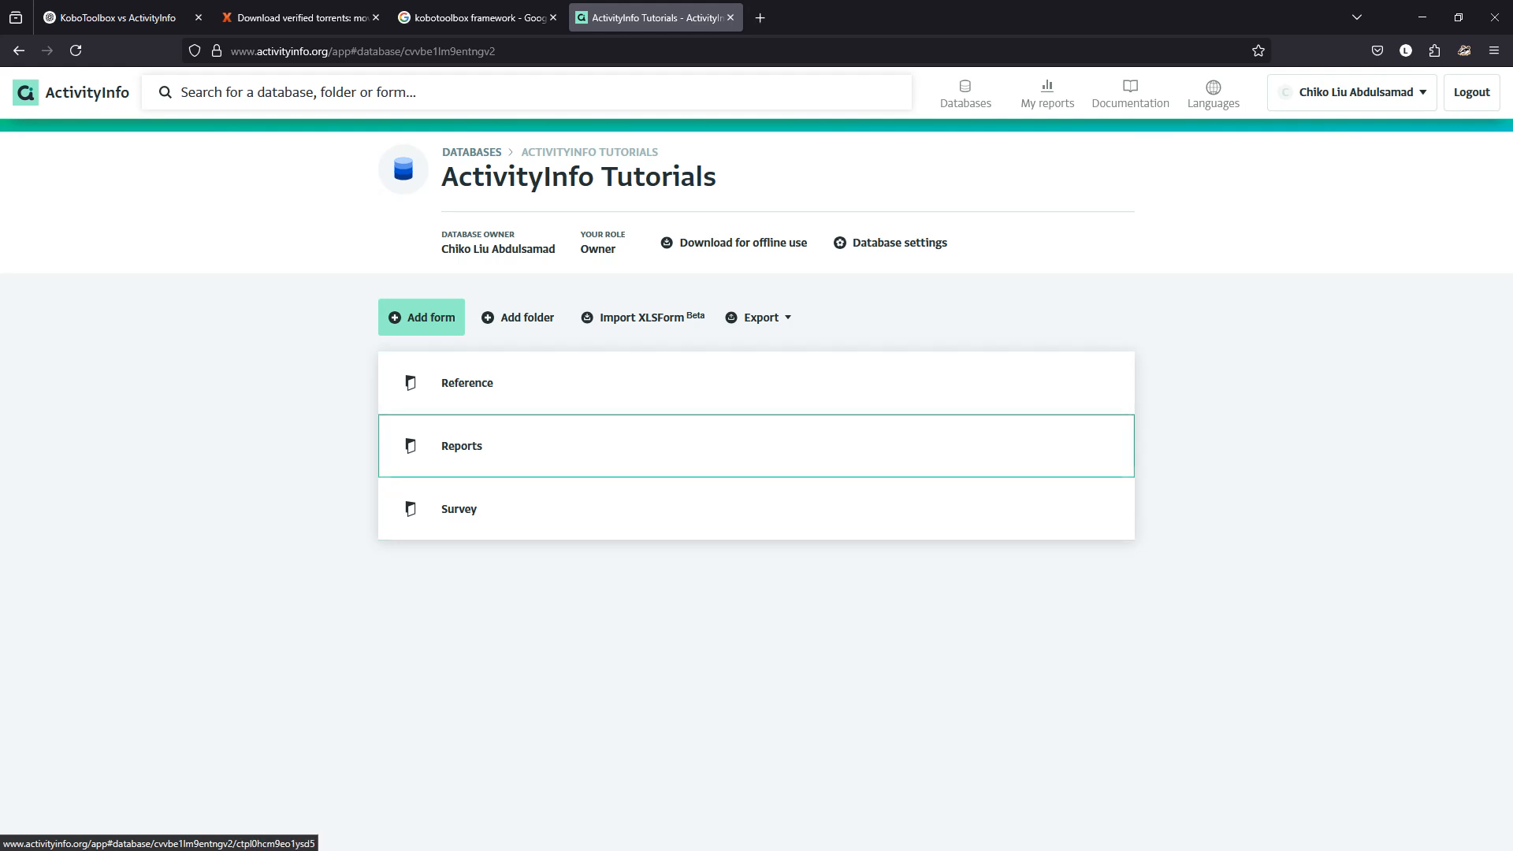
{"action": "left_click", "coordinate": [459, 508]}
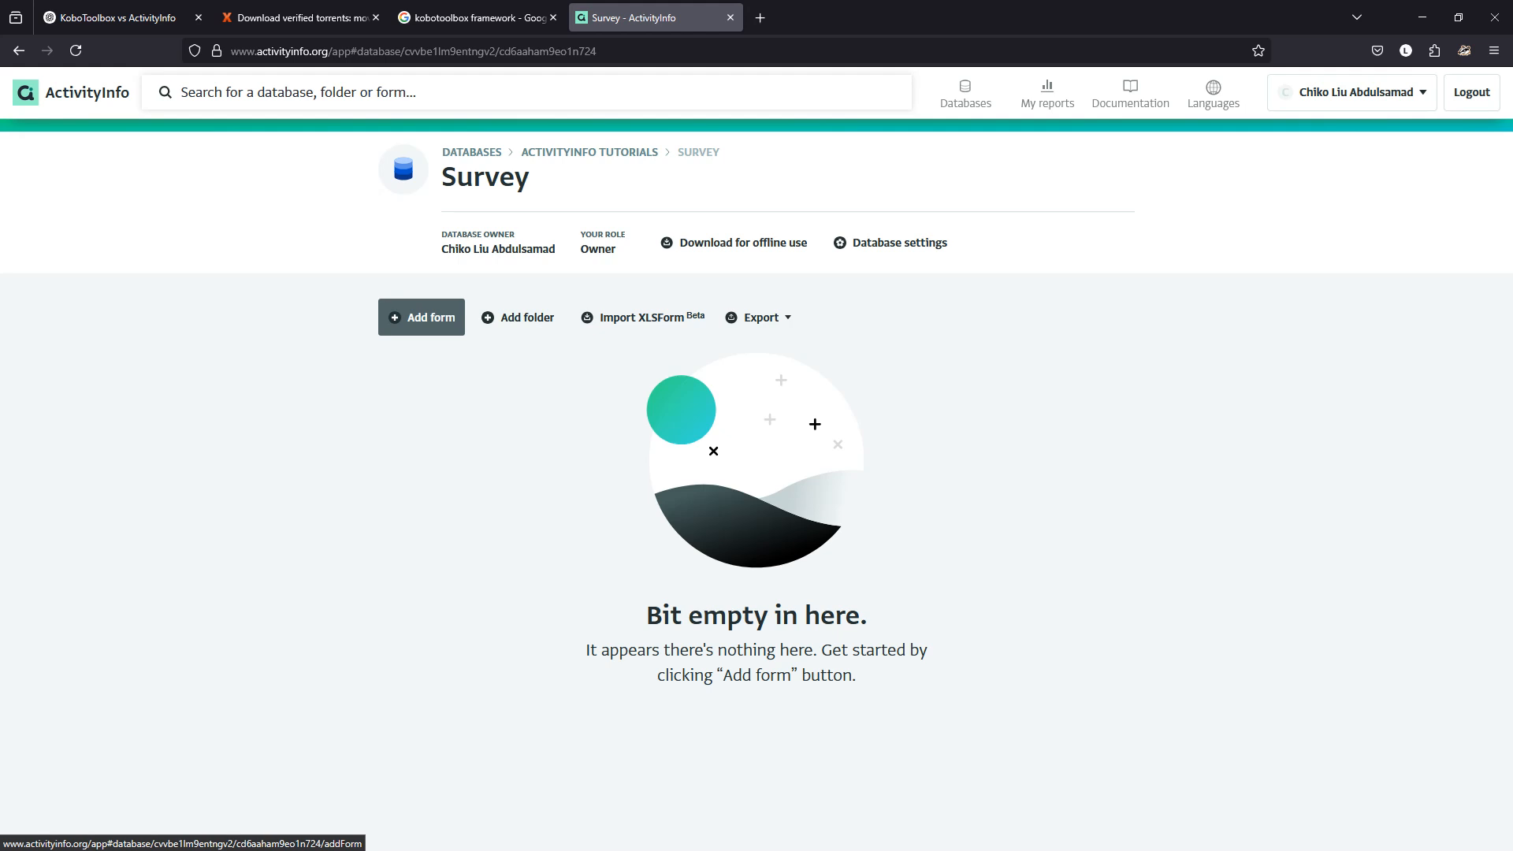
{"action": "left_click", "coordinate": [422, 317]}
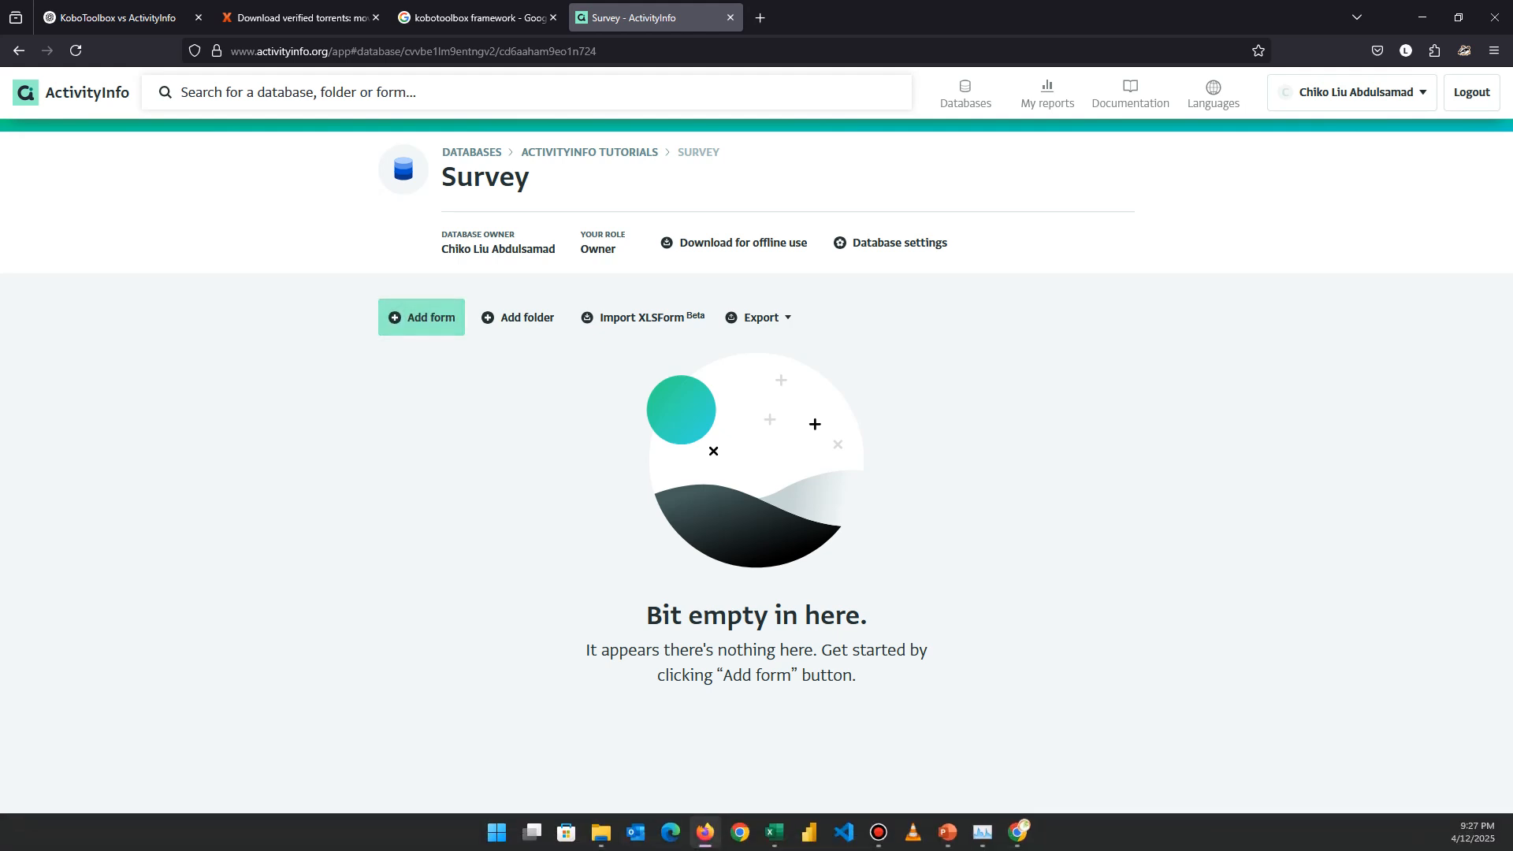
{"action": "left_click", "coordinate": [1017, 832]}
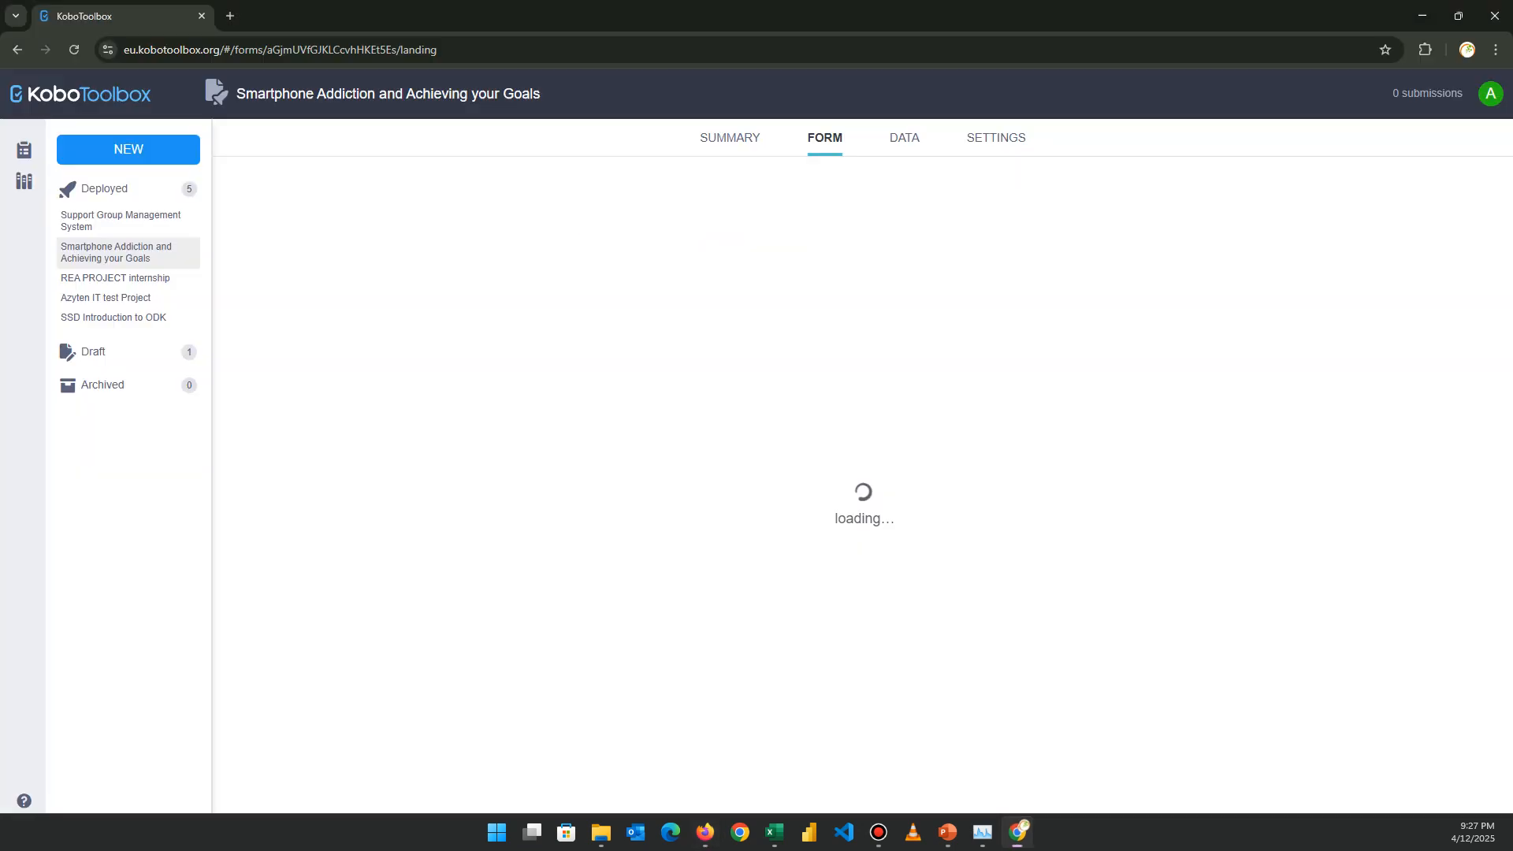
Select the question types in rows 6 to 16 of the survey sheet and compare with ActivityInfo.
{"action": "left_click", "coordinate": [774, 833]}
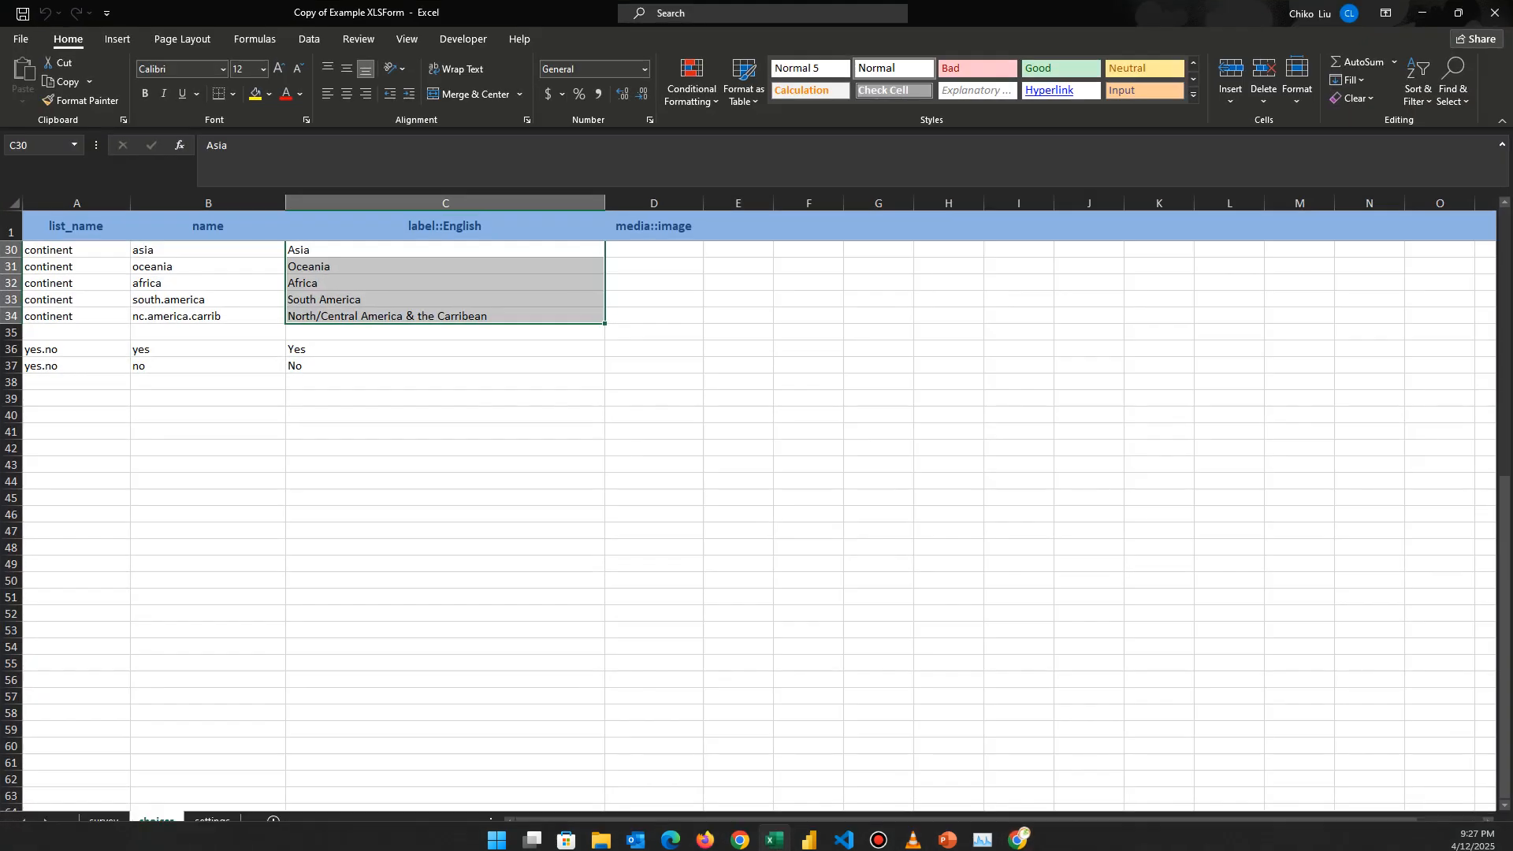
{"action": "key", "text": "ctrl+Page_Up"}
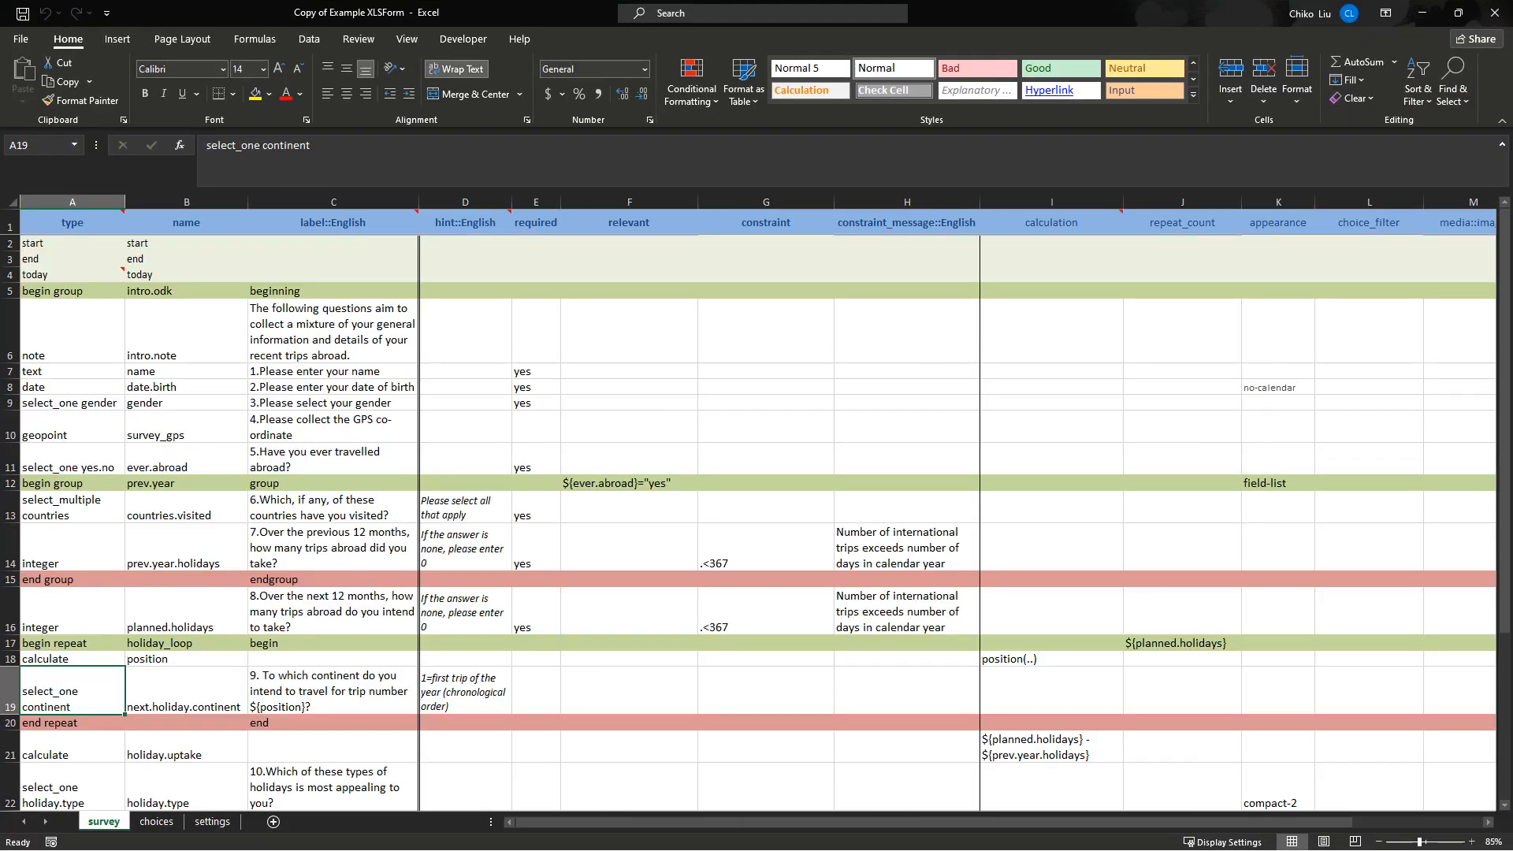
{"action": "left_click_drag", "start_coordinate": [72, 335], "coordinate": [101, 621]}
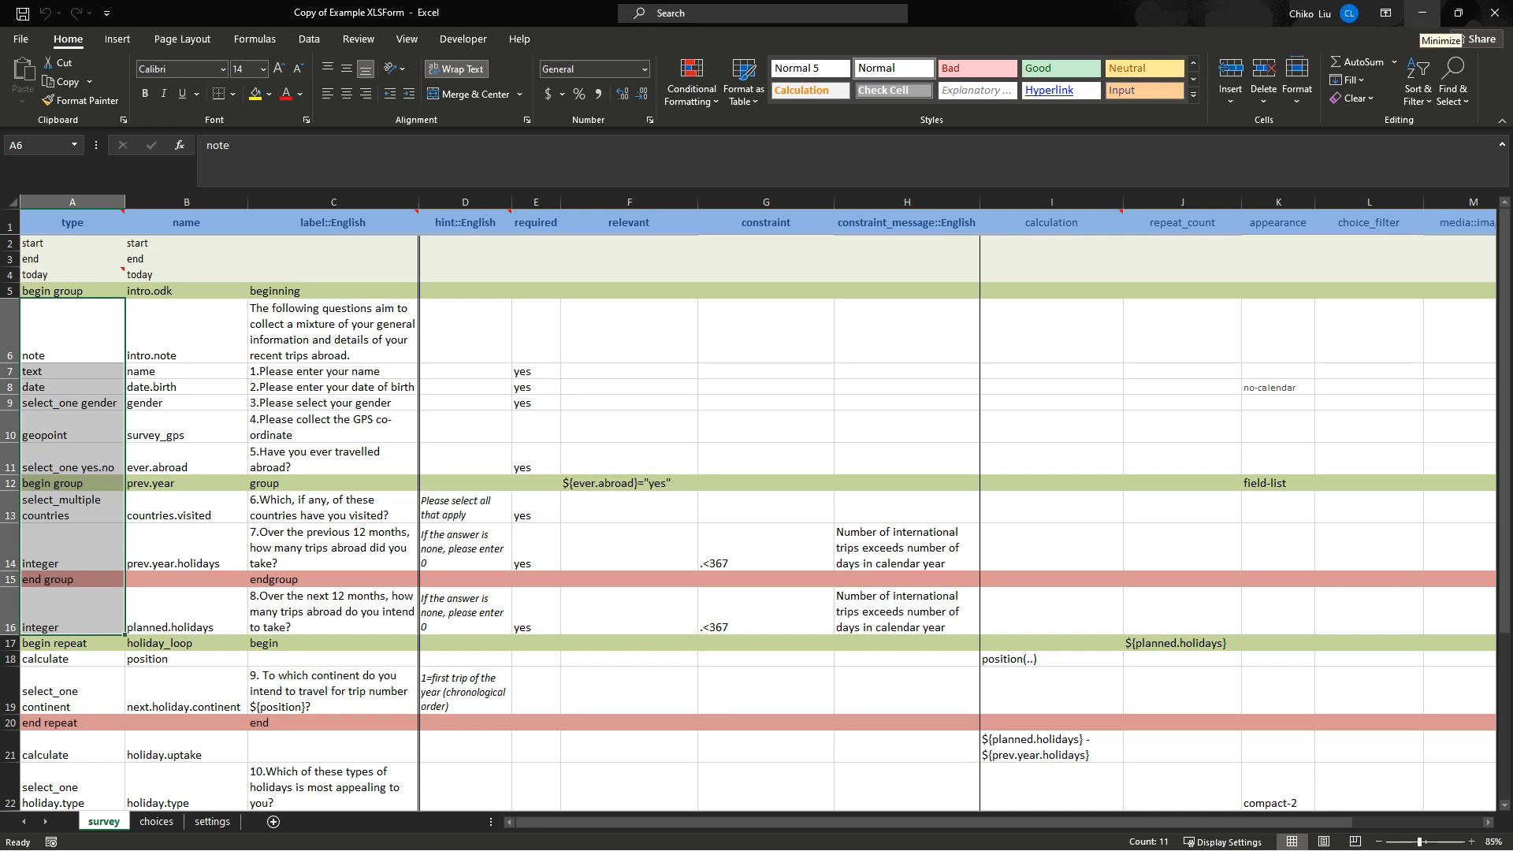
{"action": "left_click", "coordinate": [1423, 13]}
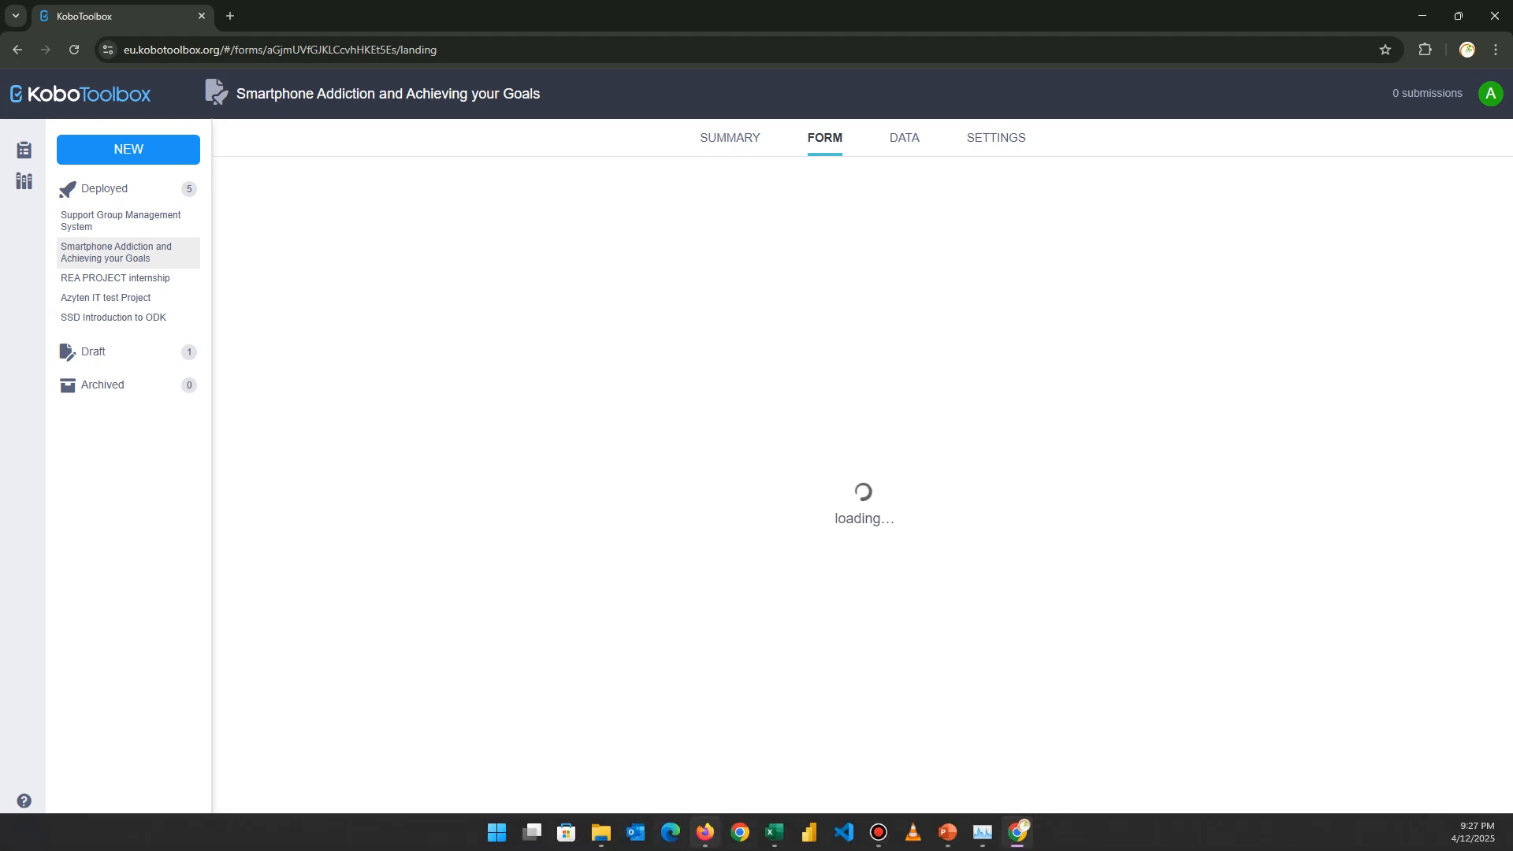
{"action": "left_click", "coordinate": [704, 832]}
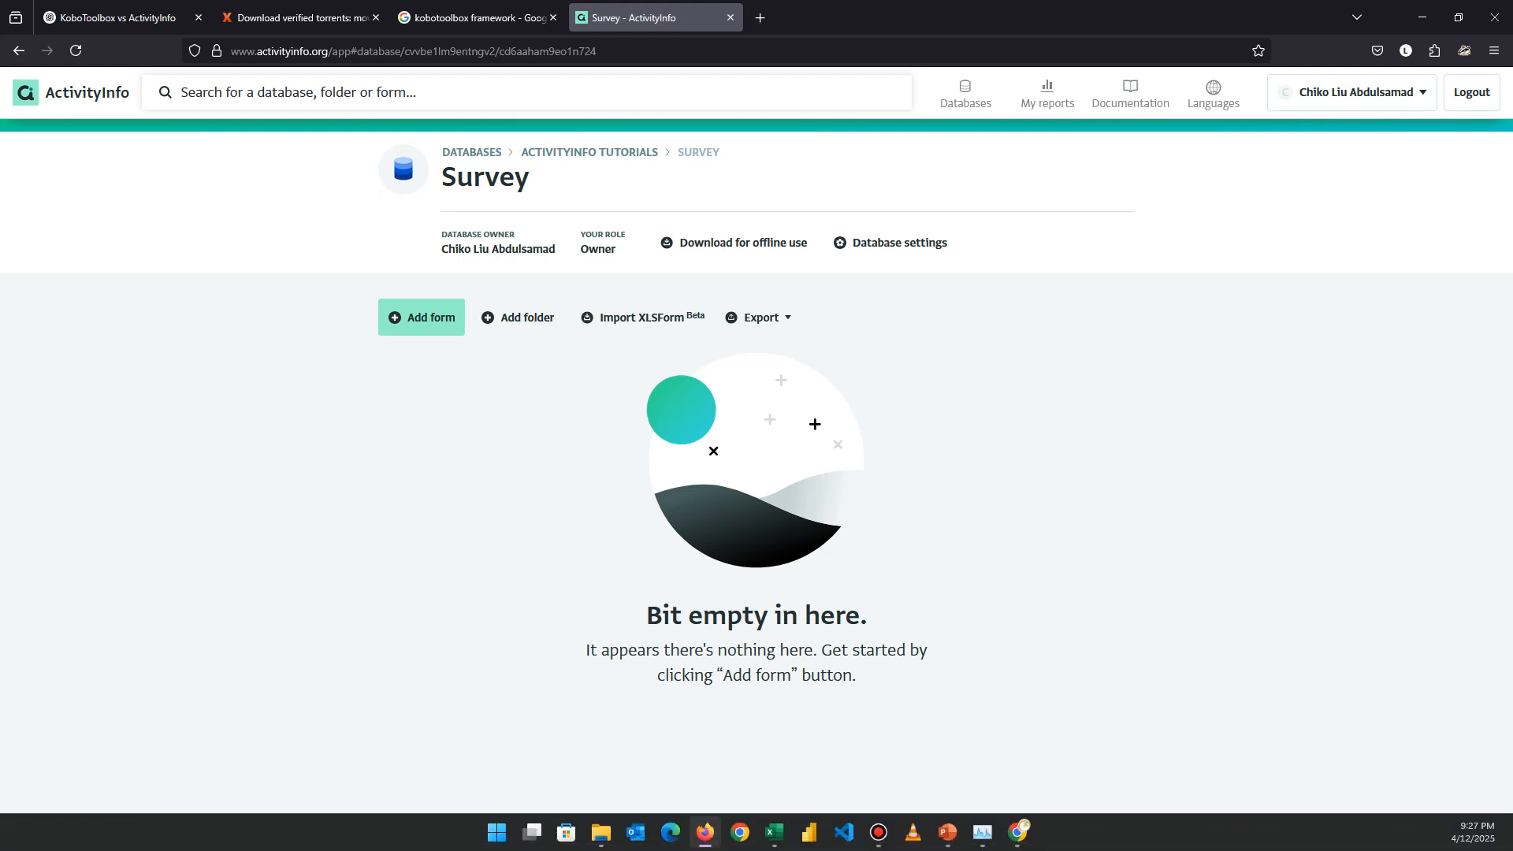
{"action": "left_click", "coordinate": [774, 831]}
{"action": "left_click", "coordinate": [774, 832]}
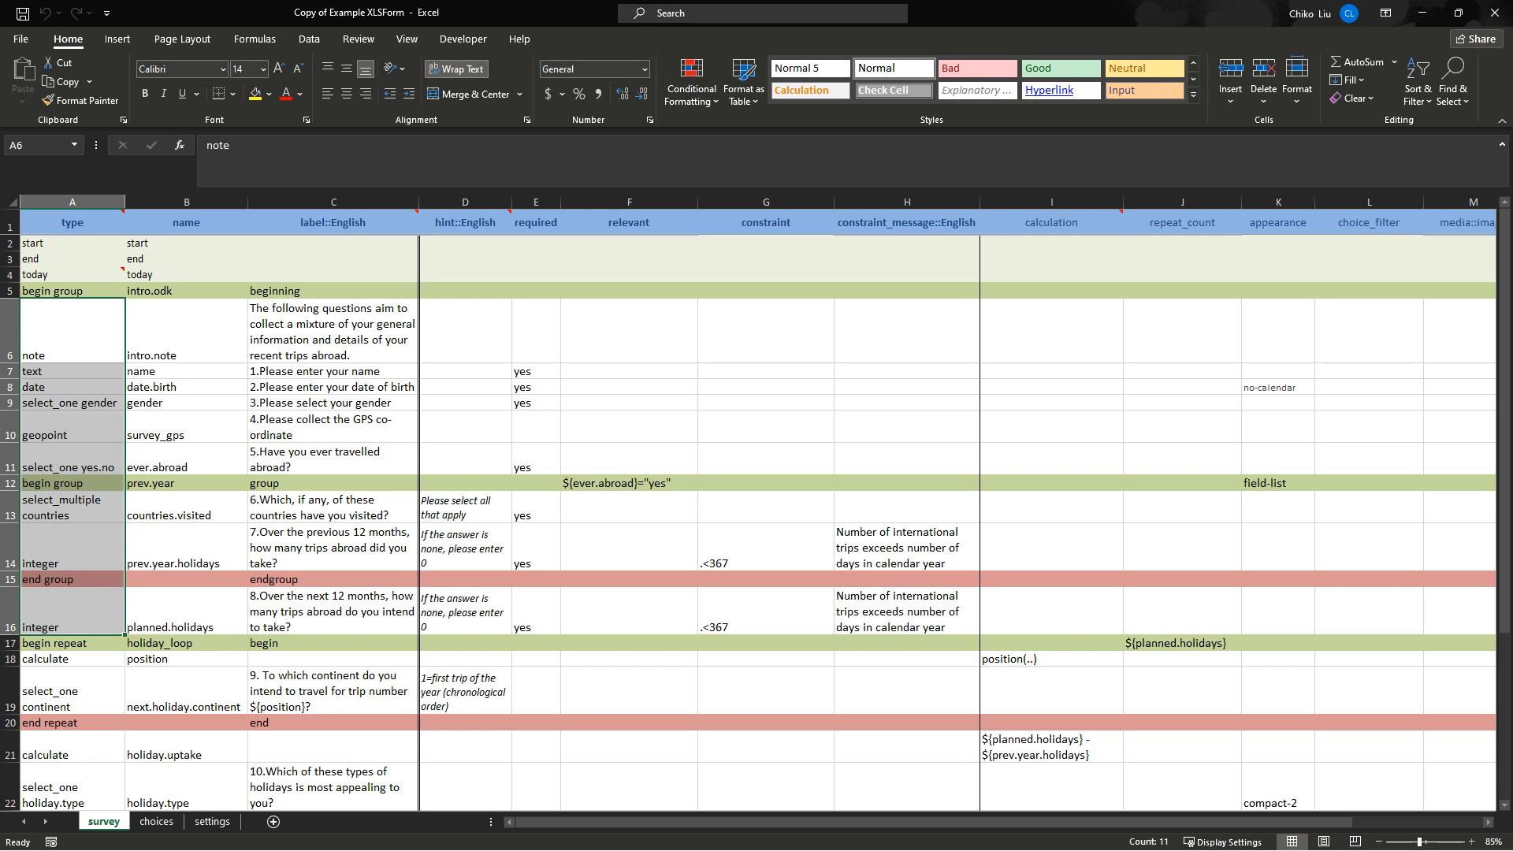
Point out the note type in A6, text type in A7, and field names in B7 and B9.
{"action": "left_click", "coordinate": [73, 332]}
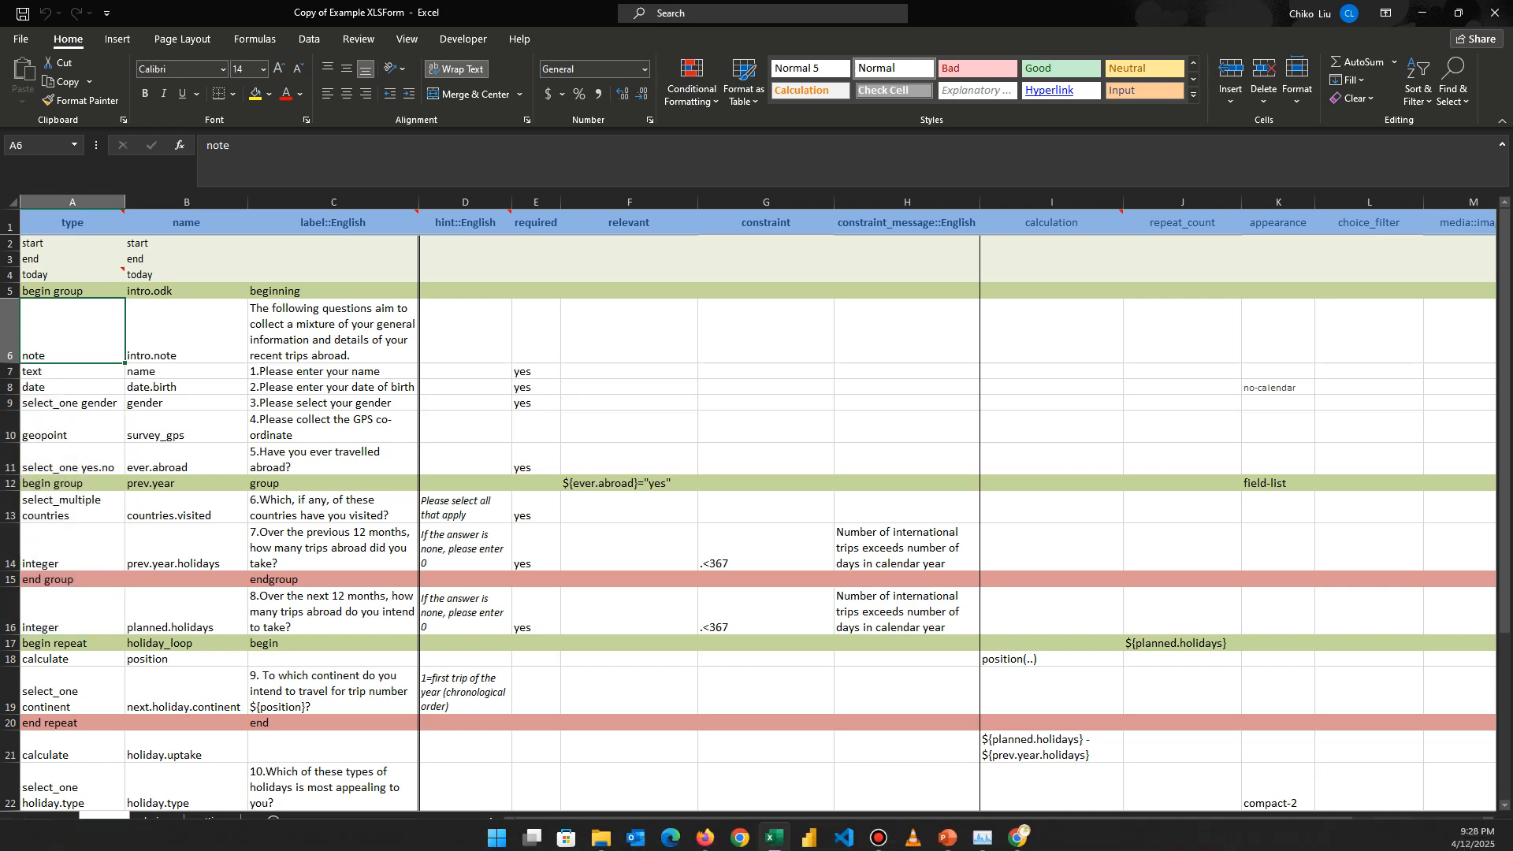
{"action": "left_click", "coordinate": [73, 371]}
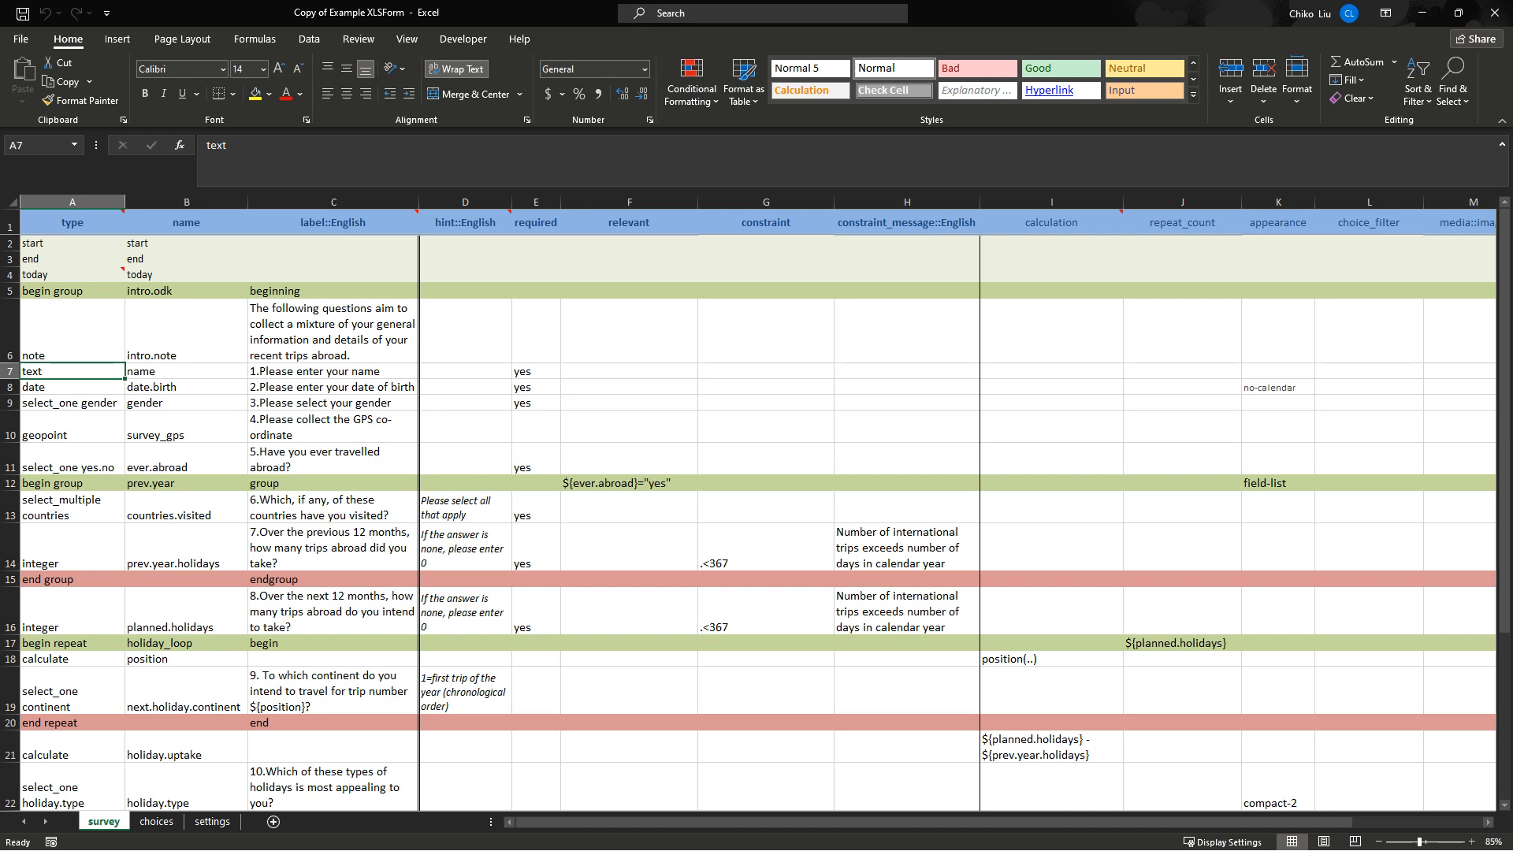
{"action": "left_click", "coordinate": [186, 371]}
{"action": "left_click", "coordinate": [186, 387]}
{"action": "left_click", "coordinate": [186, 402]}
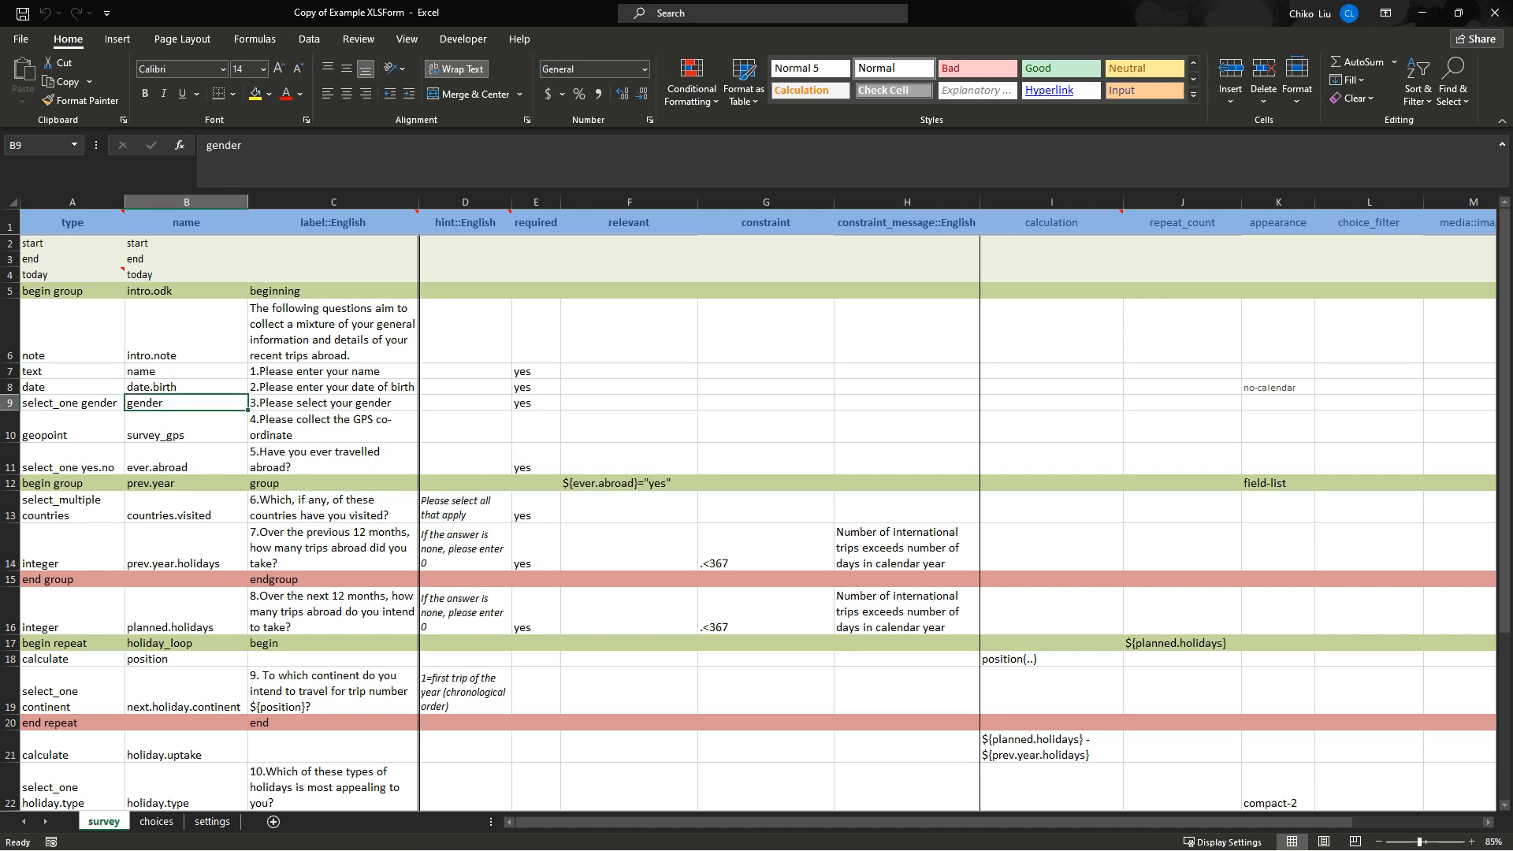
Snap Excel to the right half of the screen and the ActivityInfo browser to the left.
{"action": "left_click_drag", "start_coordinate": [299, 12], "coordinate": [1054, 173]}
{"action": "left_click_drag", "start_coordinate": [1323, 173], "coordinate": [1512, 537]}
{"action": "left_click", "coordinate": [194, 181]}
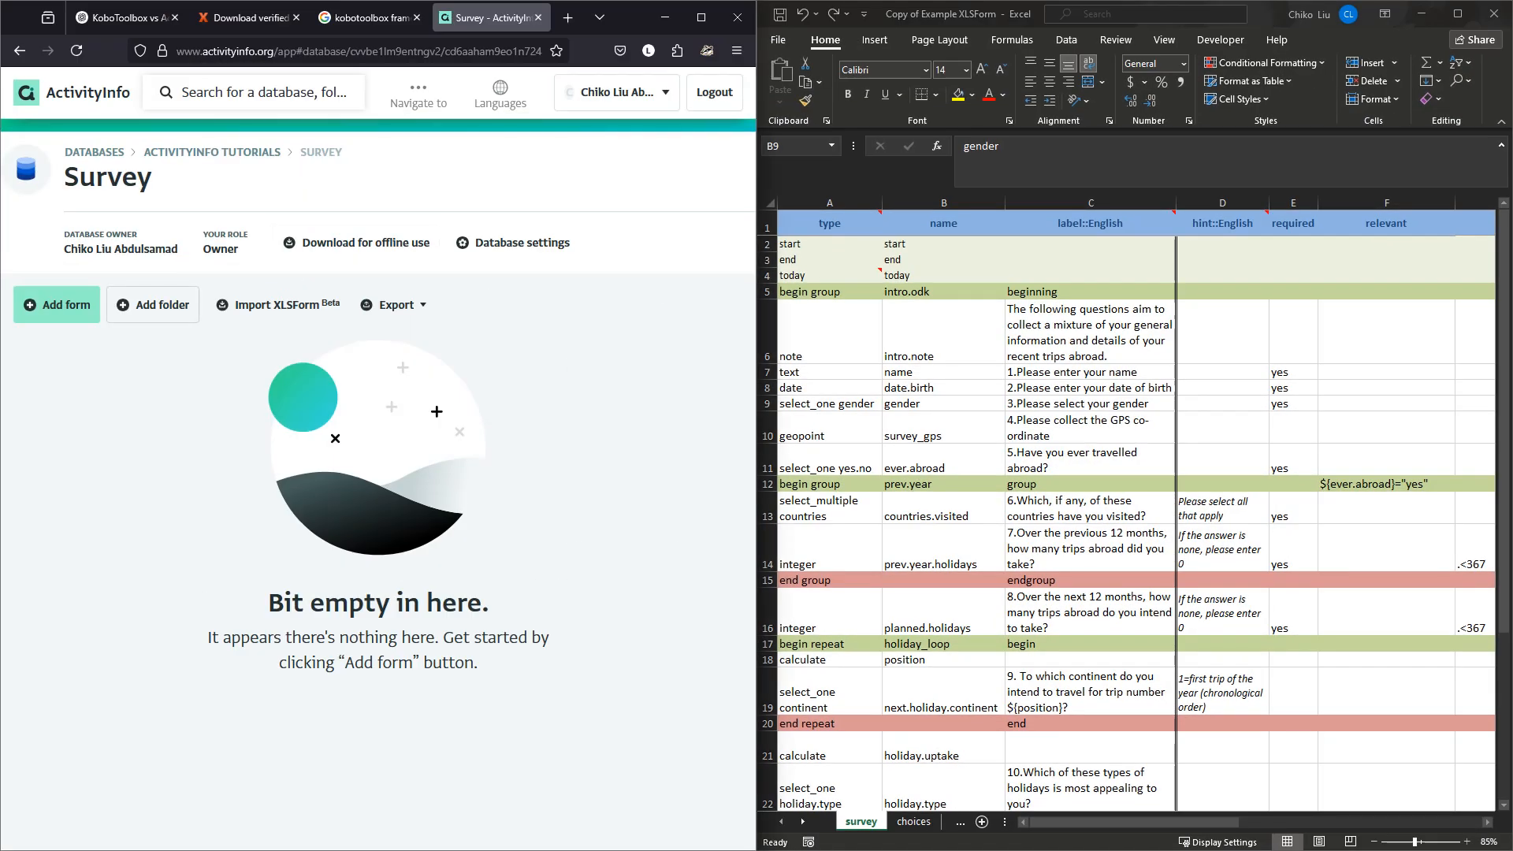
Begin a new form in the Survey folder, then open SSD Introduction to ODK in KoboToolbox.
{"action": "left_click", "coordinate": [57, 305]}
{"action": "left_click", "coordinate": [378, 368]}
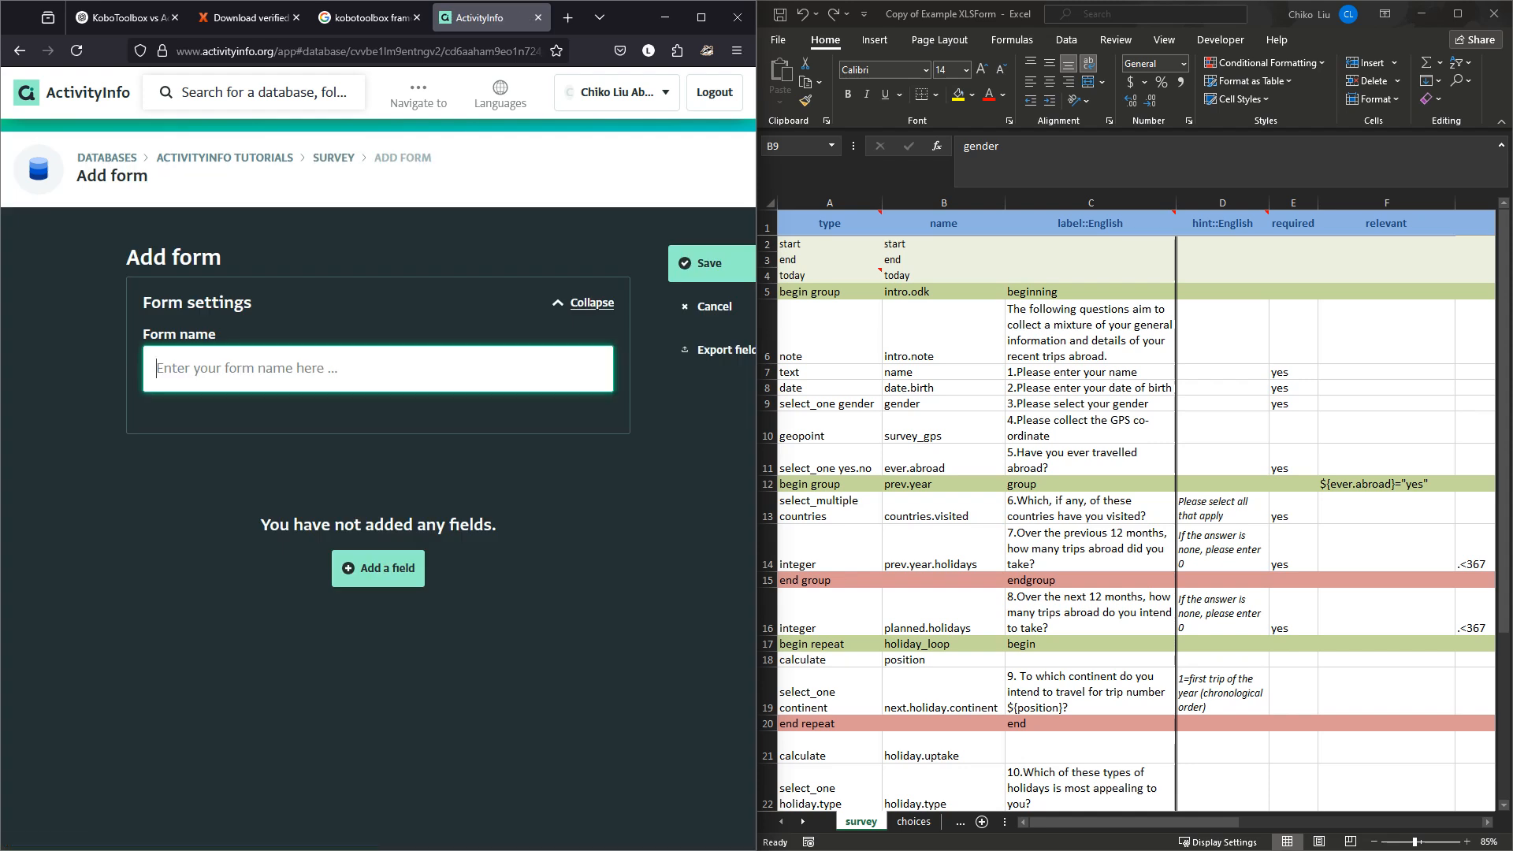
{"action": "mouse_move", "coordinate": [705, 833]}
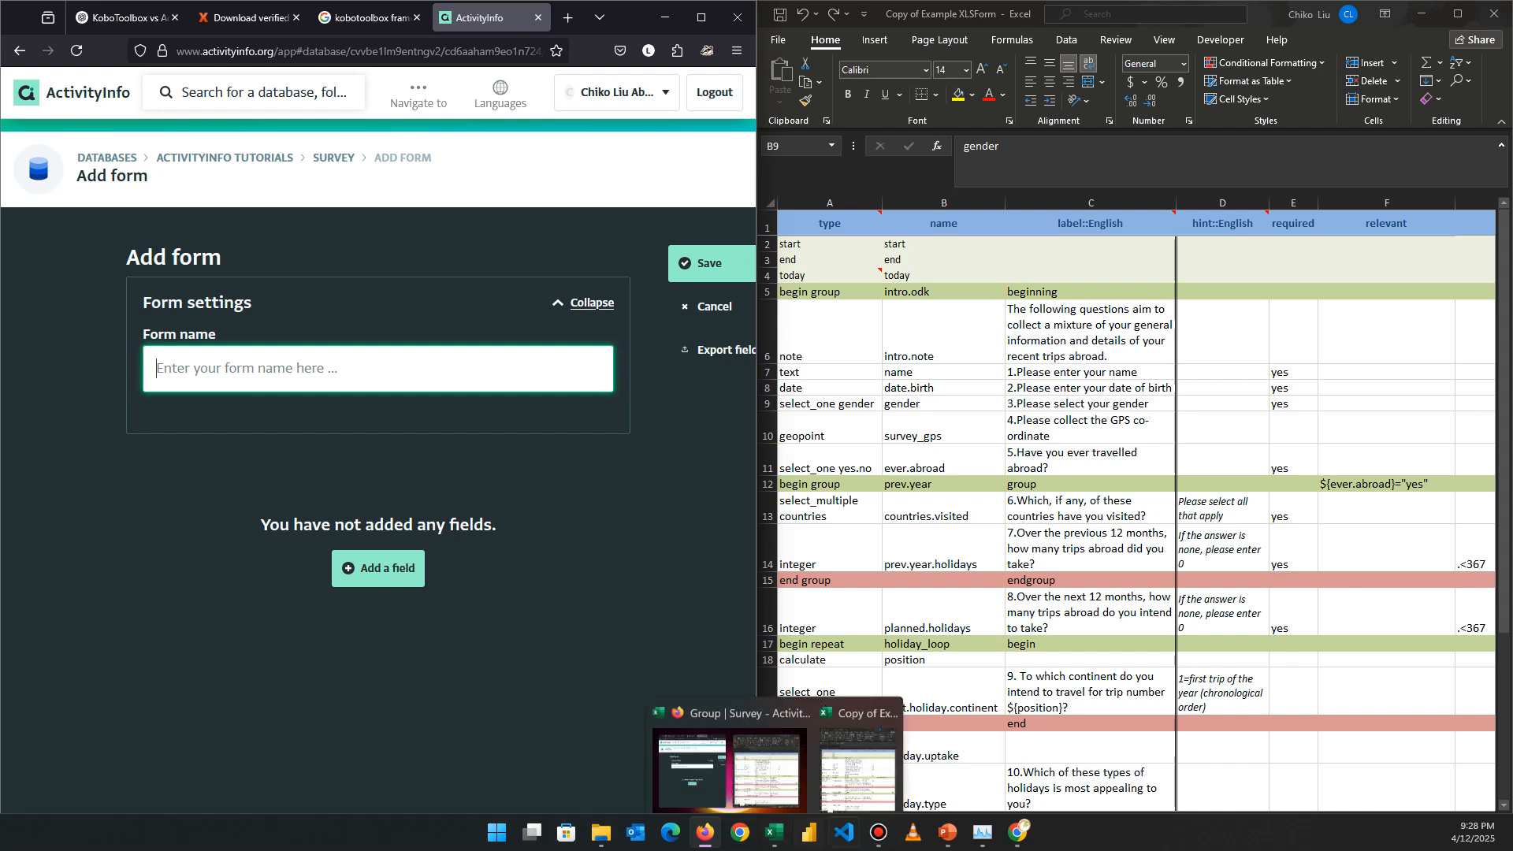
{"action": "left_click", "coordinate": [1018, 833]}
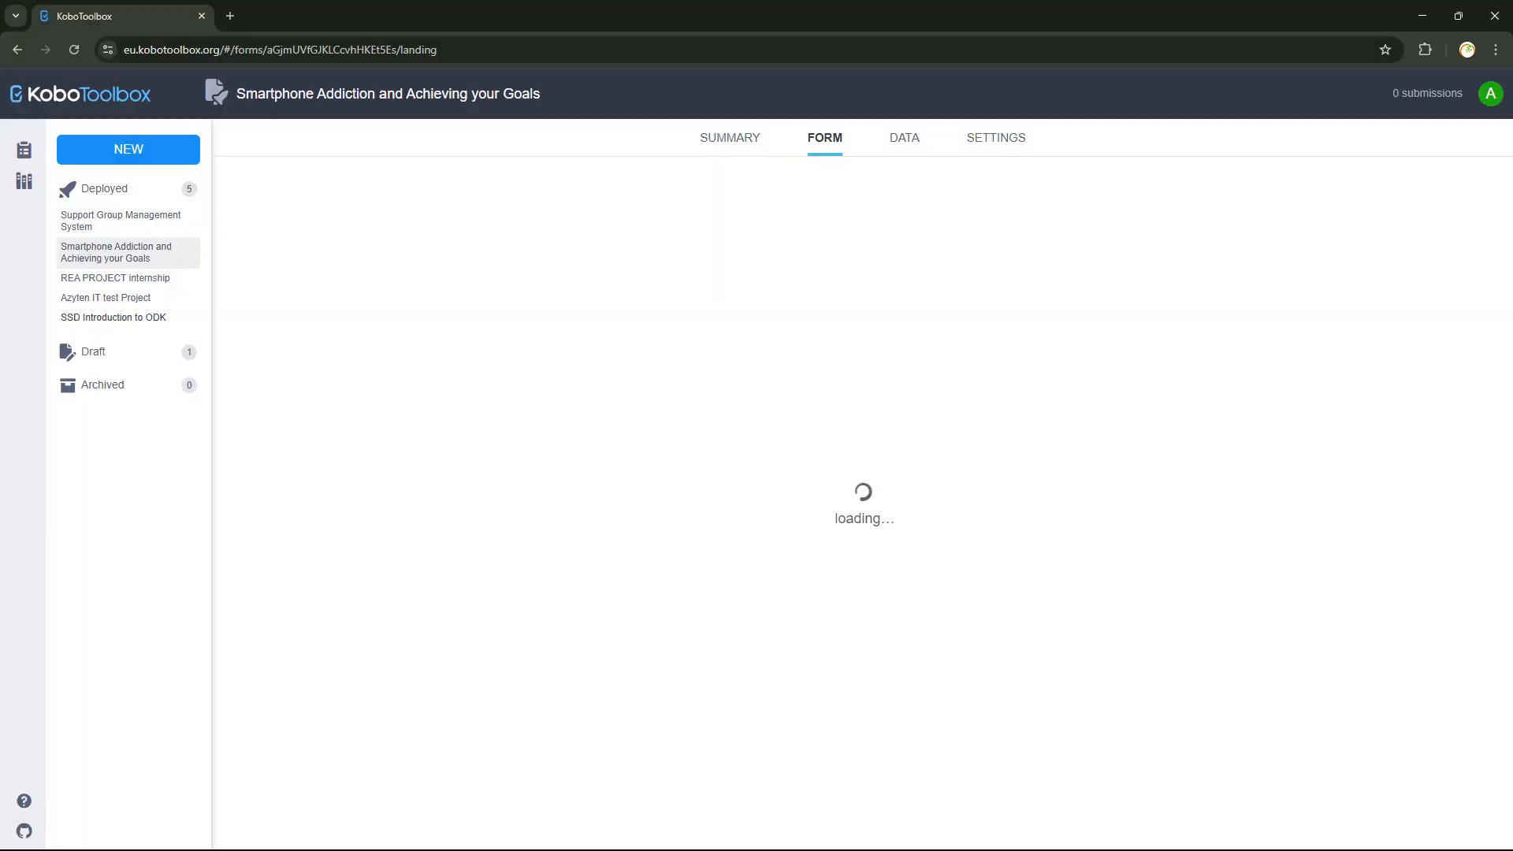
{"action": "left_click", "coordinate": [114, 317]}
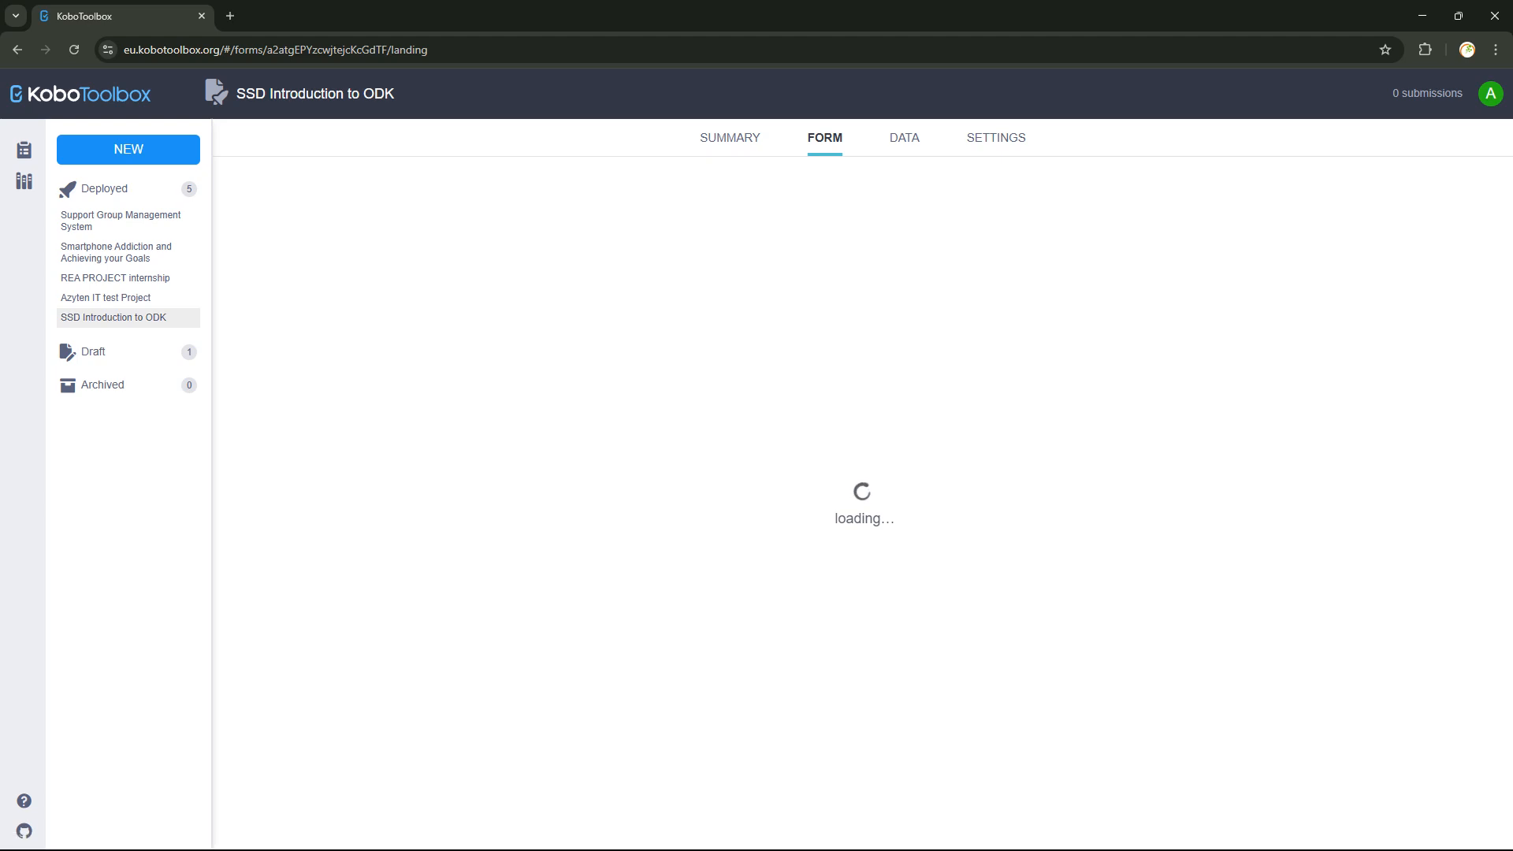
Enter the form name 'SSD introduction to ActivityInfo' and bring up the field type choices.
{"action": "mouse_move", "coordinate": [705, 832]}
{"action": "left_click", "coordinate": [788, 757]}
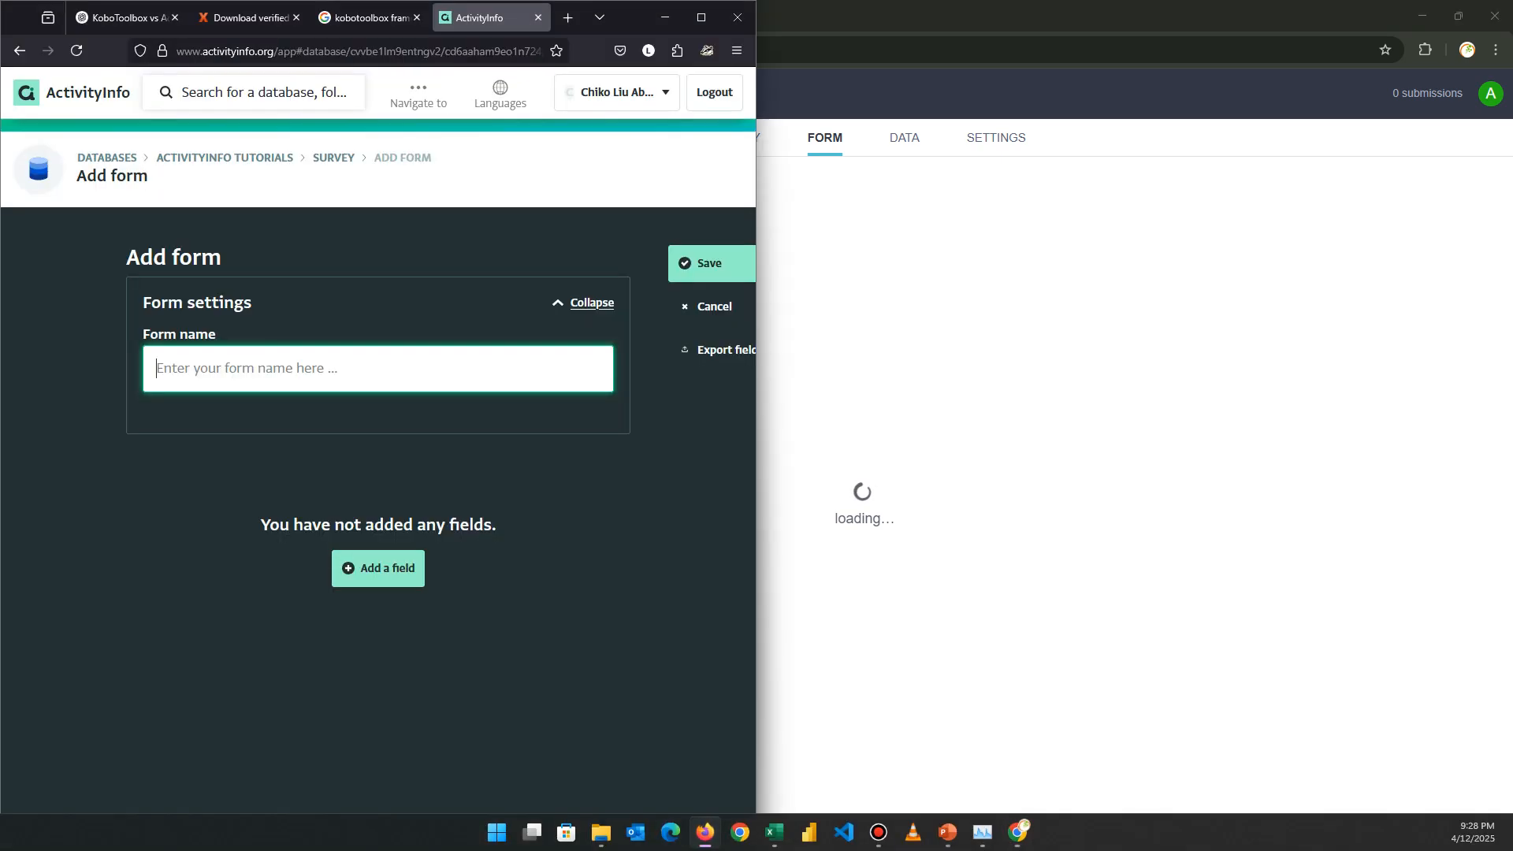
{"action": "type", "text": "SSD om"}
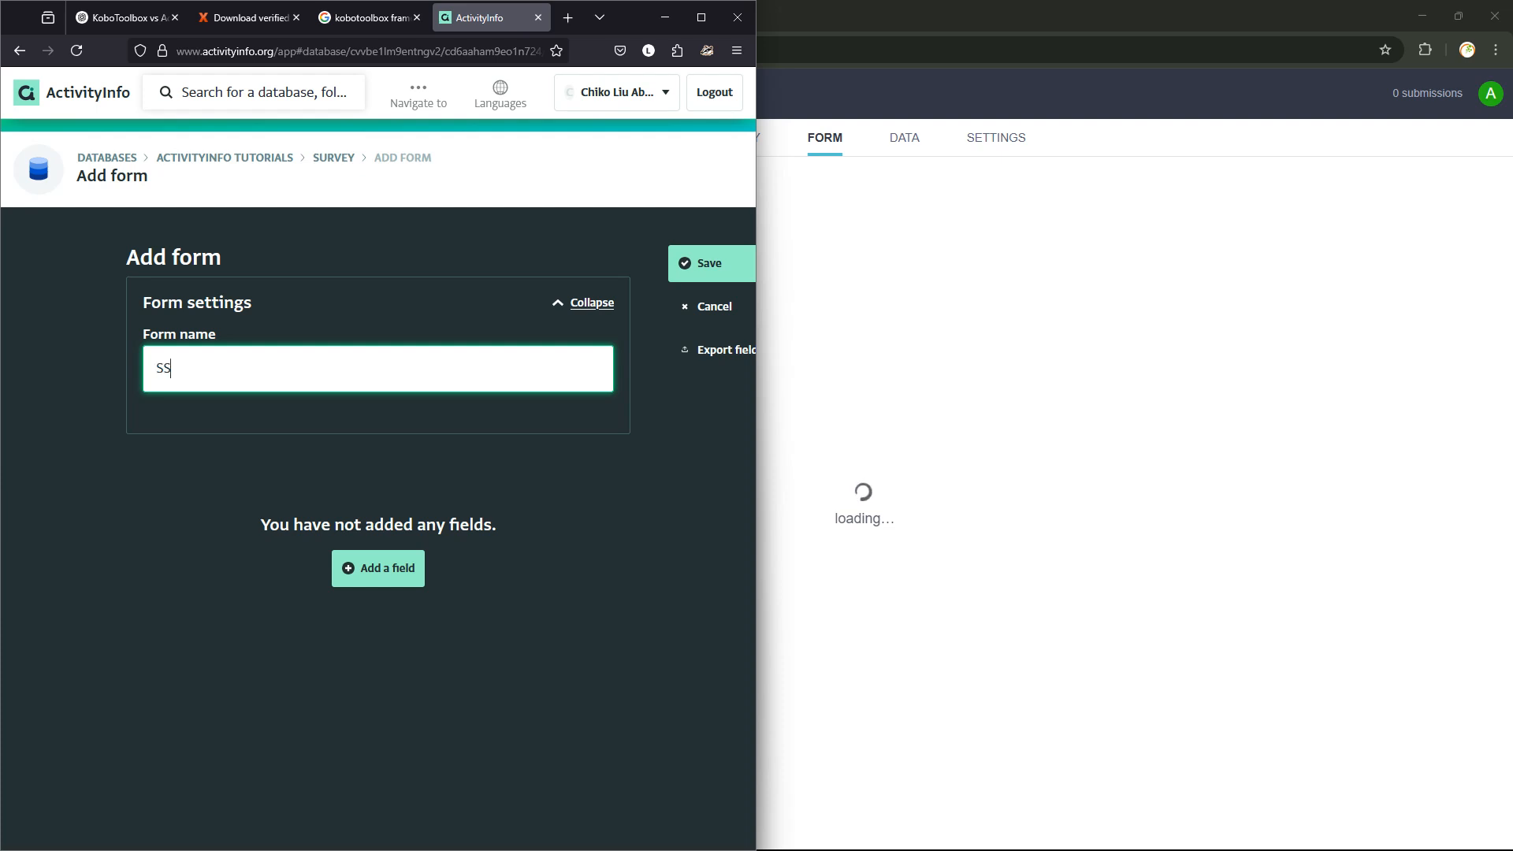
{"action": "key", "text": "BackSpace"}
{"action": "key", "text": "BackSpace"}
{"action": "type", "text": "introduction to Acti"}
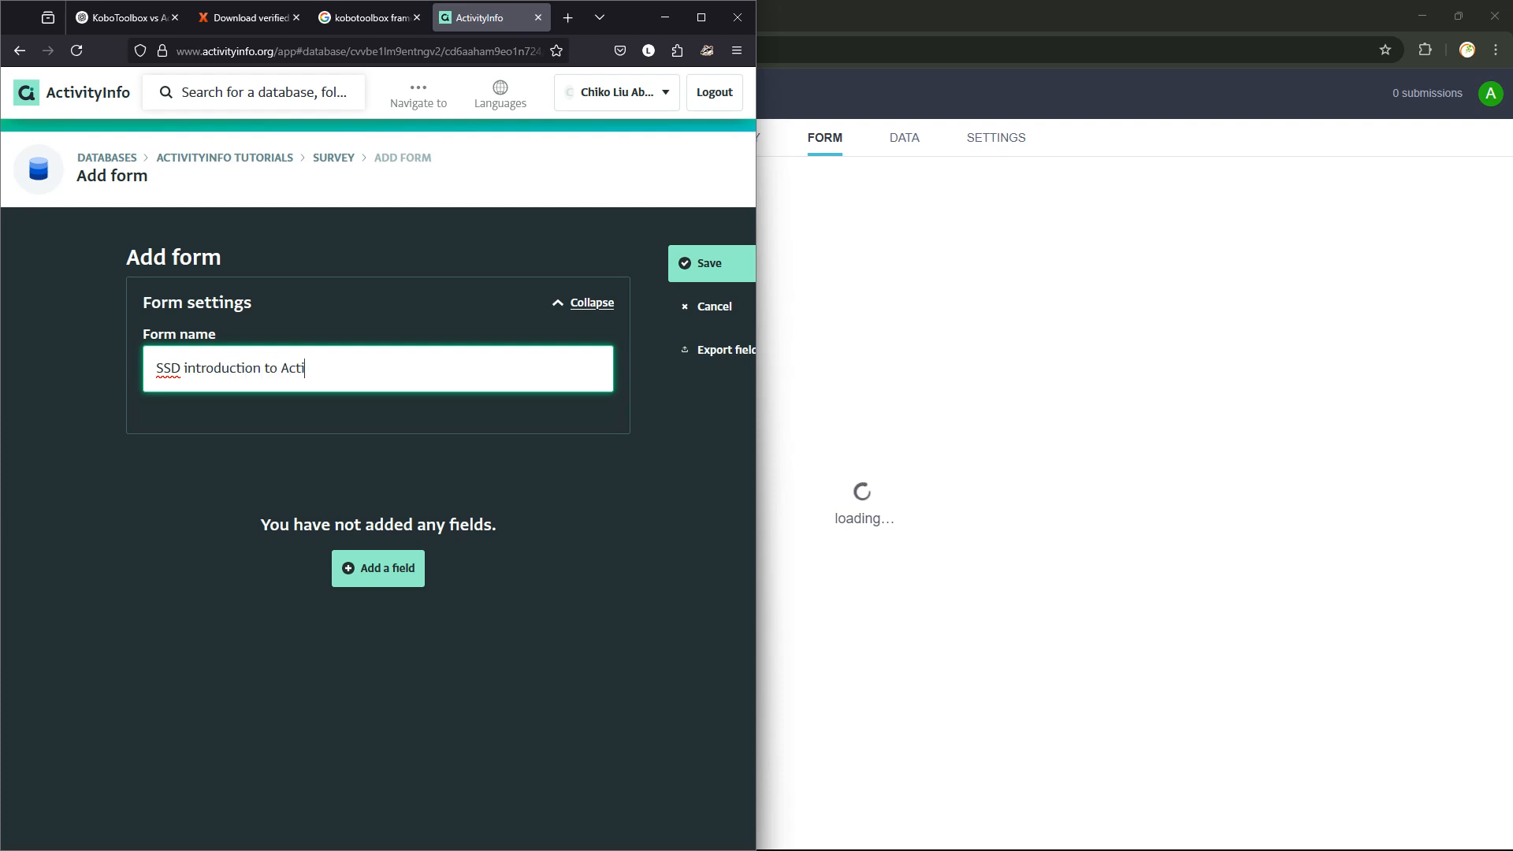
{"action": "type", "text": "vityInfo"}
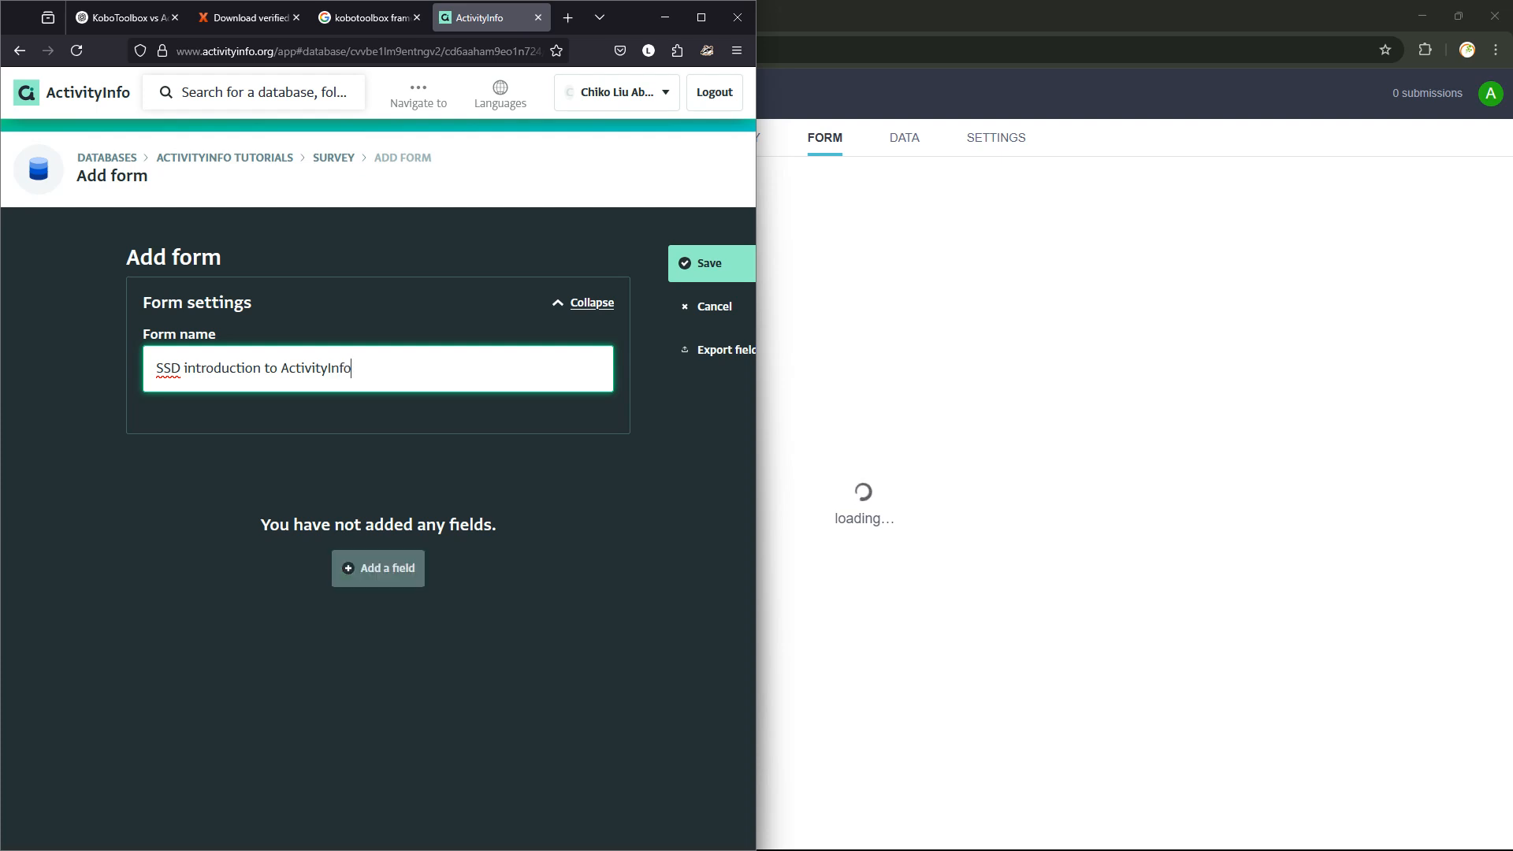
{"action": "left_click", "coordinate": [378, 568]}
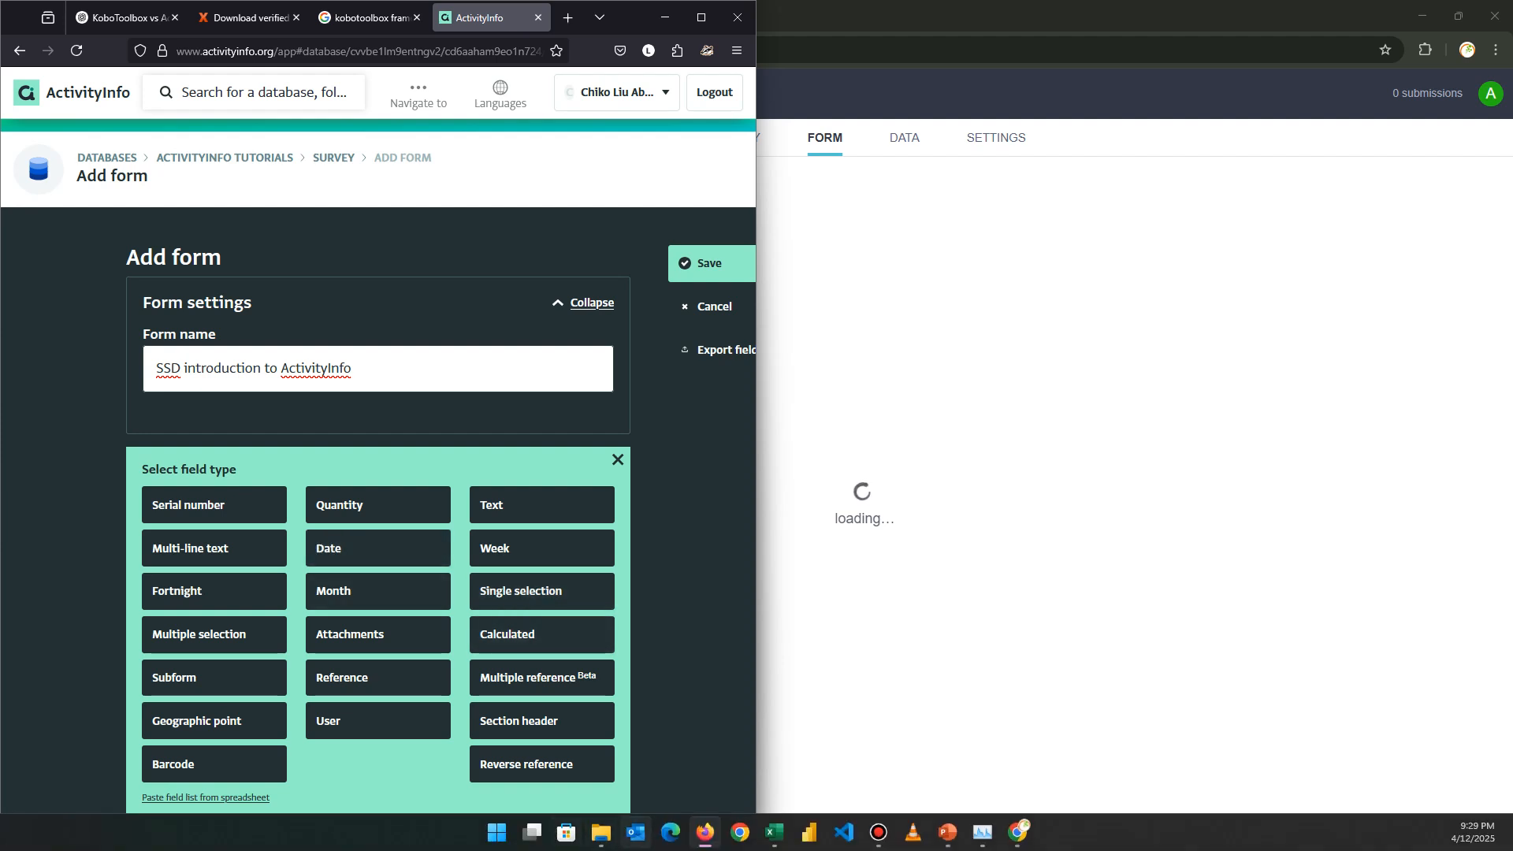
{"action": "left_click", "coordinate": [1018, 831]}
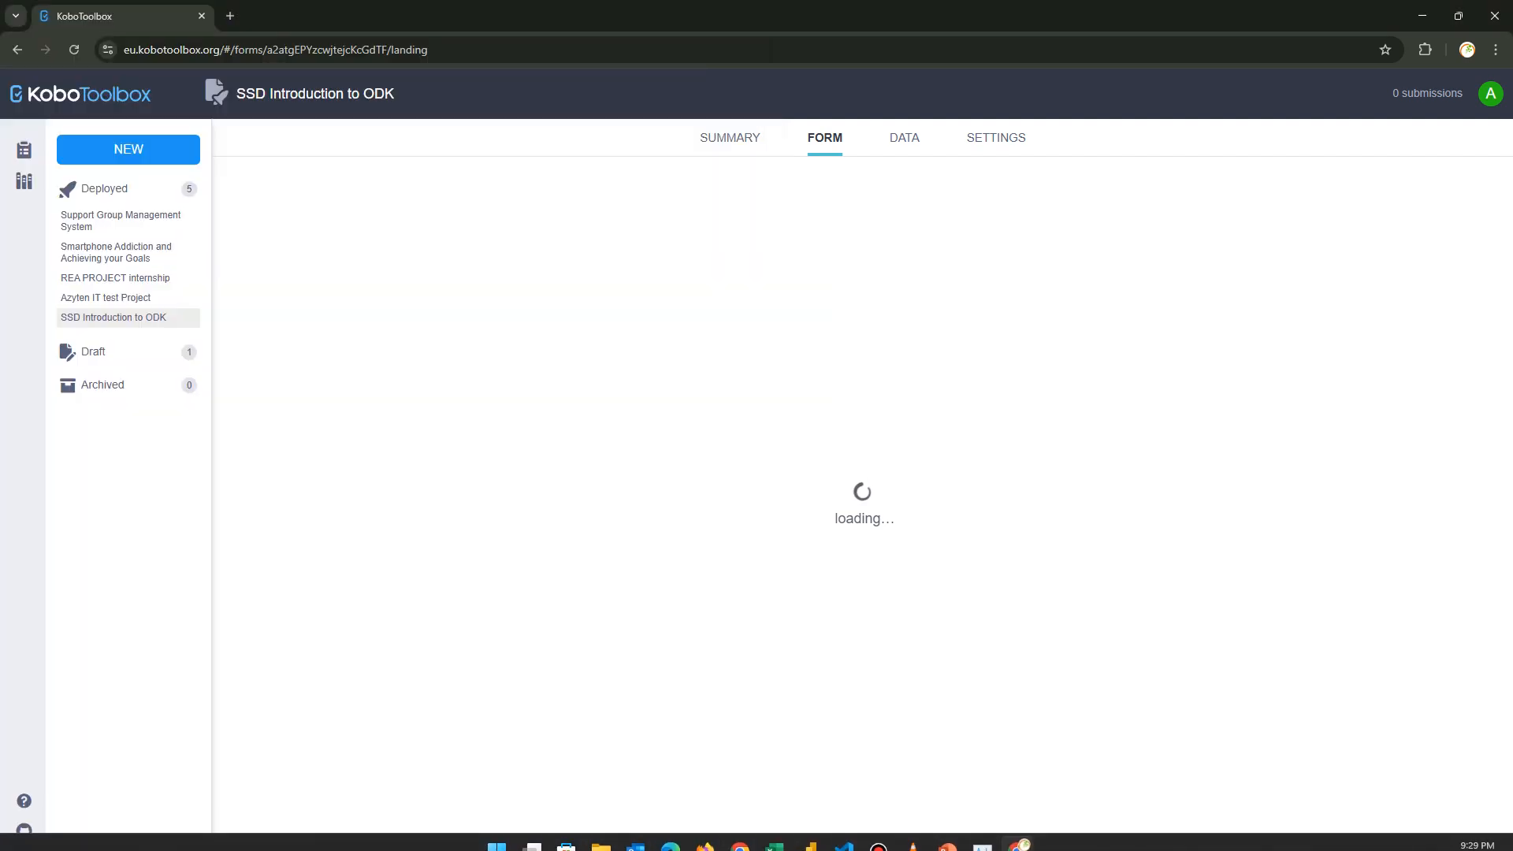
{"action": "left_click", "coordinate": [775, 832]}
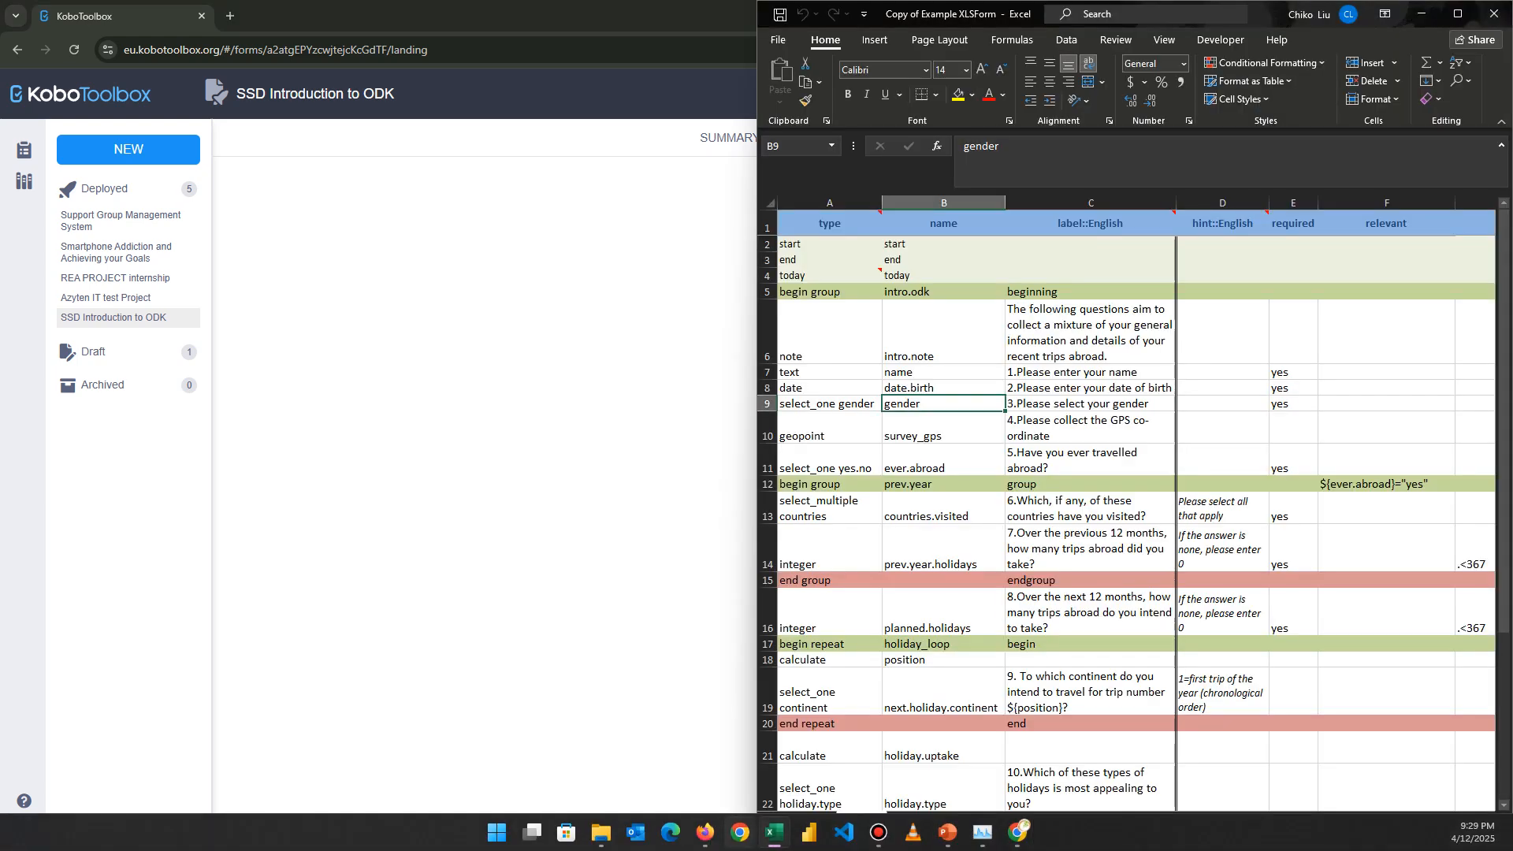
{"action": "left_click", "coordinate": [706, 832]}
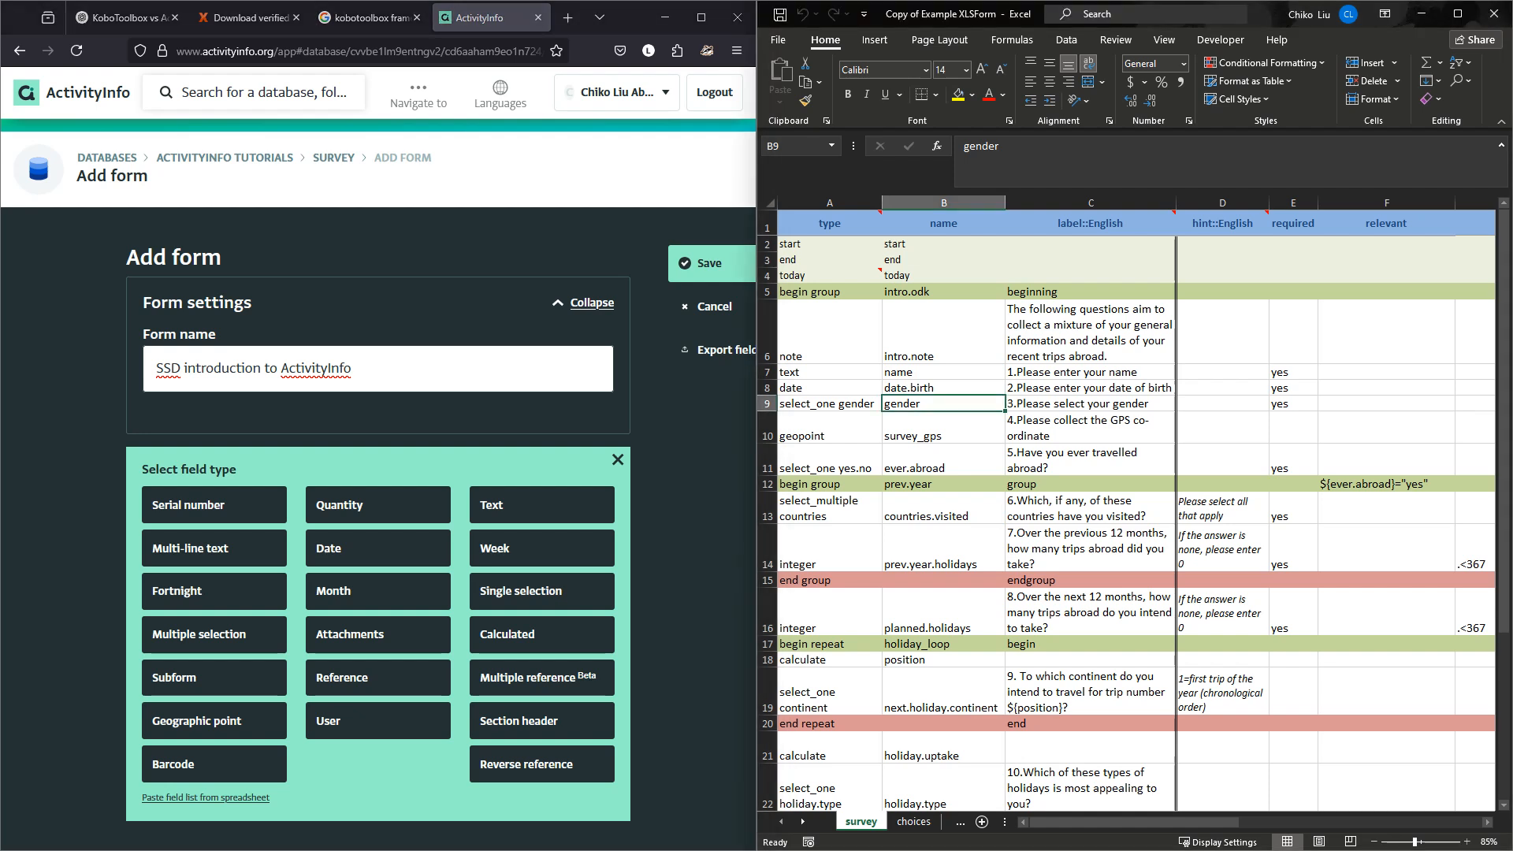
{"action": "left_click", "coordinate": [829, 465]}
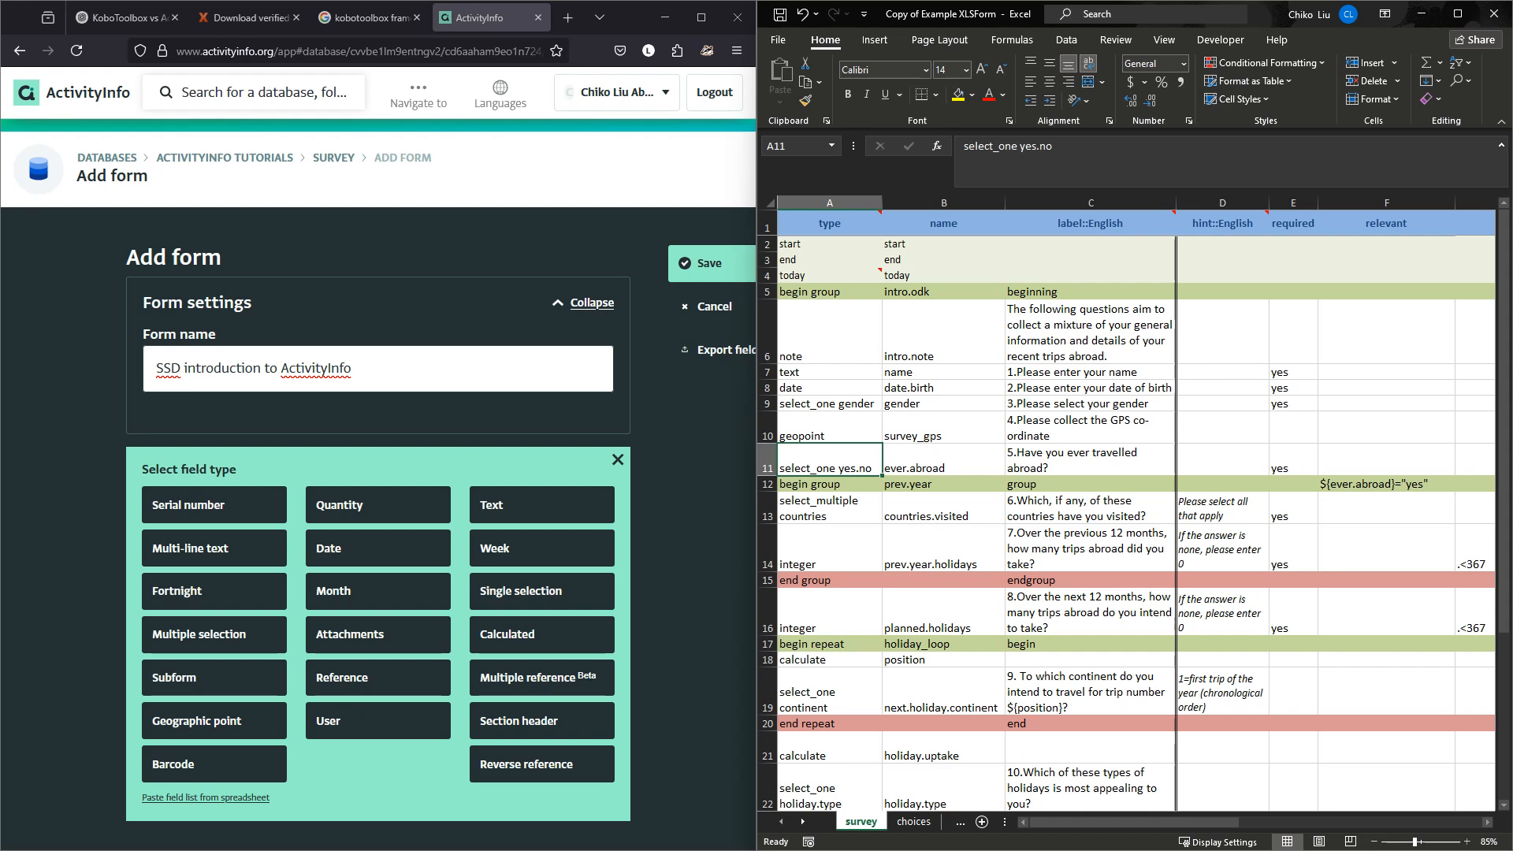
{"action": "left_click", "coordinate": [829, 509]}
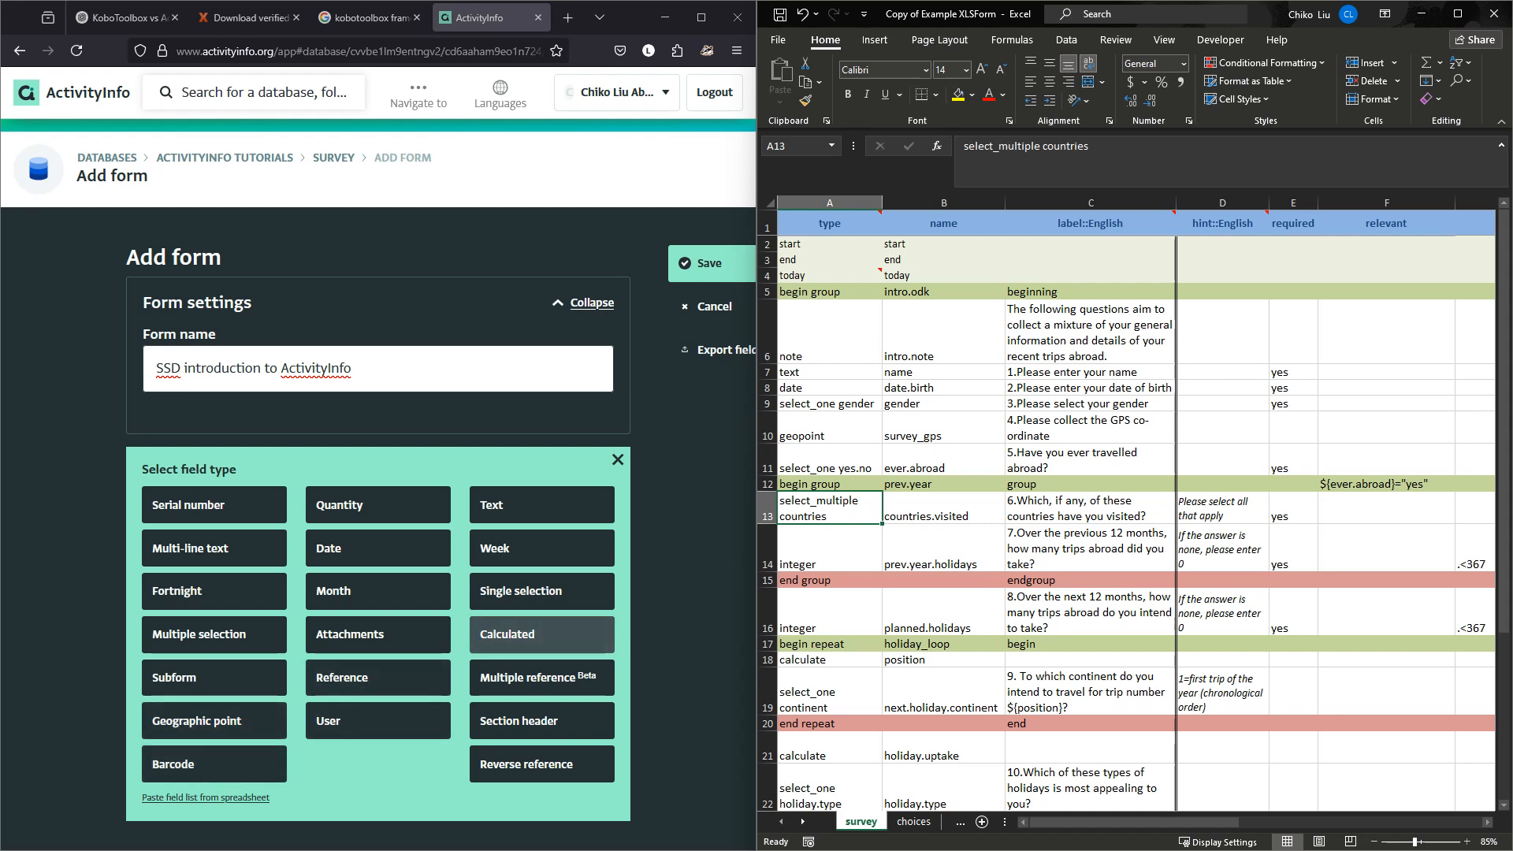
{"action": "left_click_drag", "start_coordinate": [1091, 822], "coordinate": [1275, 822]}
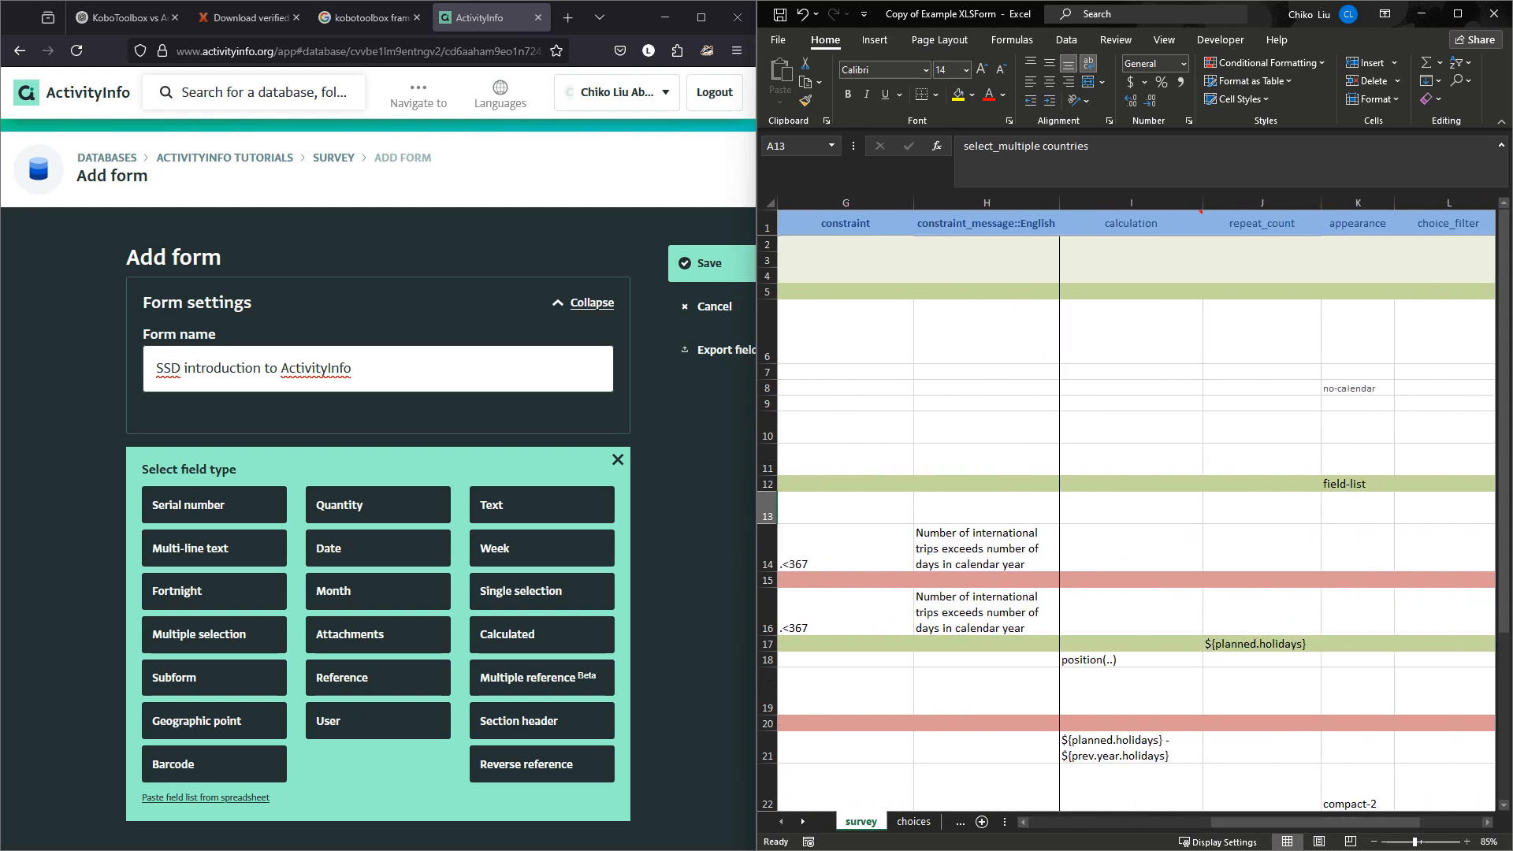
{"action": "left_click", "coordinate": [1131, 203]}
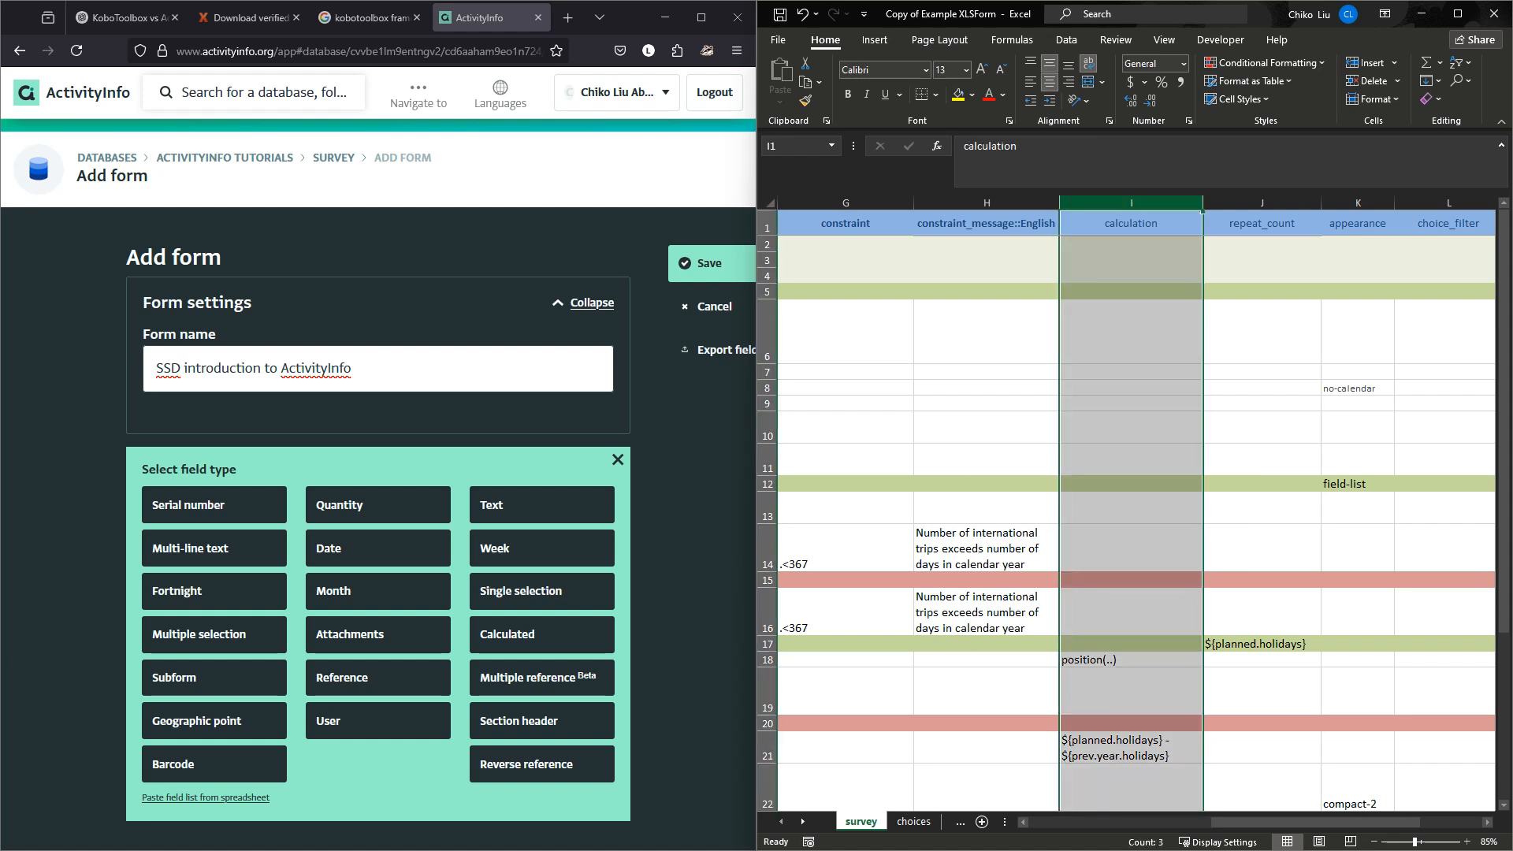
{"action": "left_click_drag", "start_coordinate": [1225, 822], "coordinate": [1041, 822]}
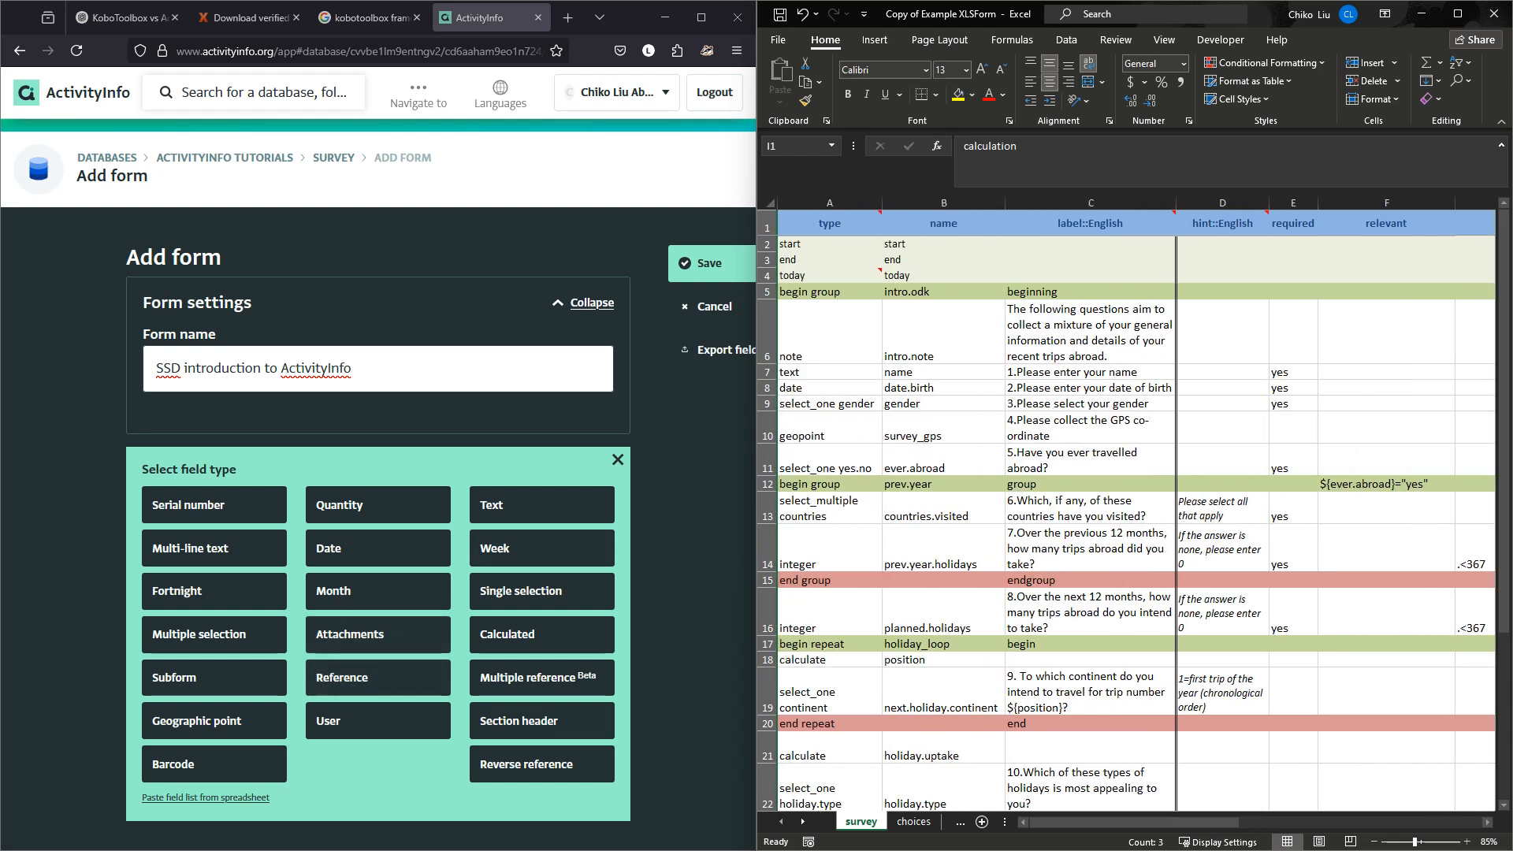
{"action": "left_click", "coordinate": [1090, 693]}
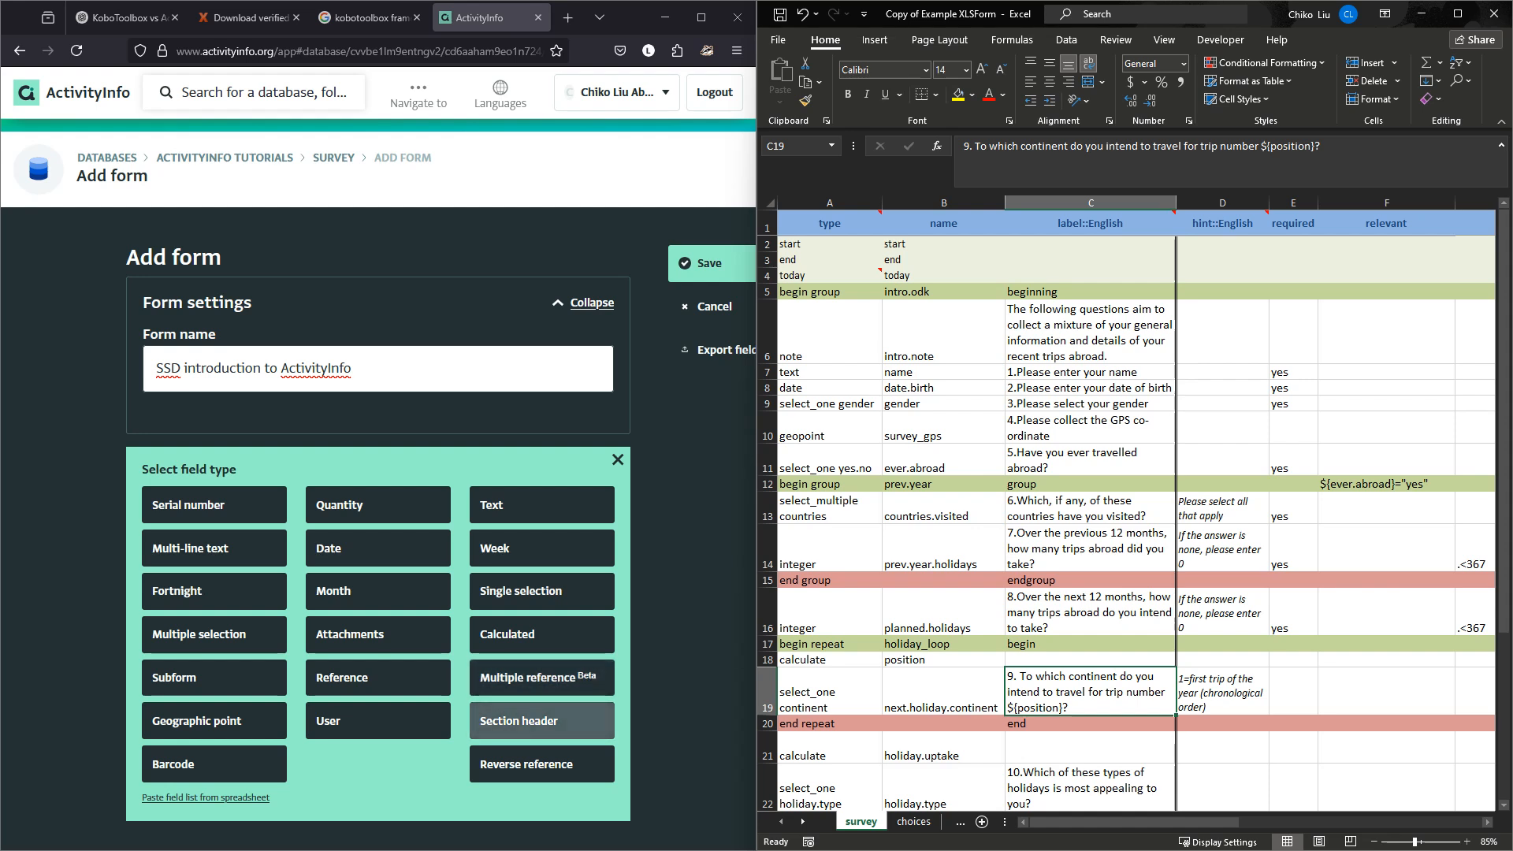
Add a section header 'Beginning' with indentation 1 and description 'ActivityInfo Intro'.
{"action": "left_click", "coordinate": [541, 720]}
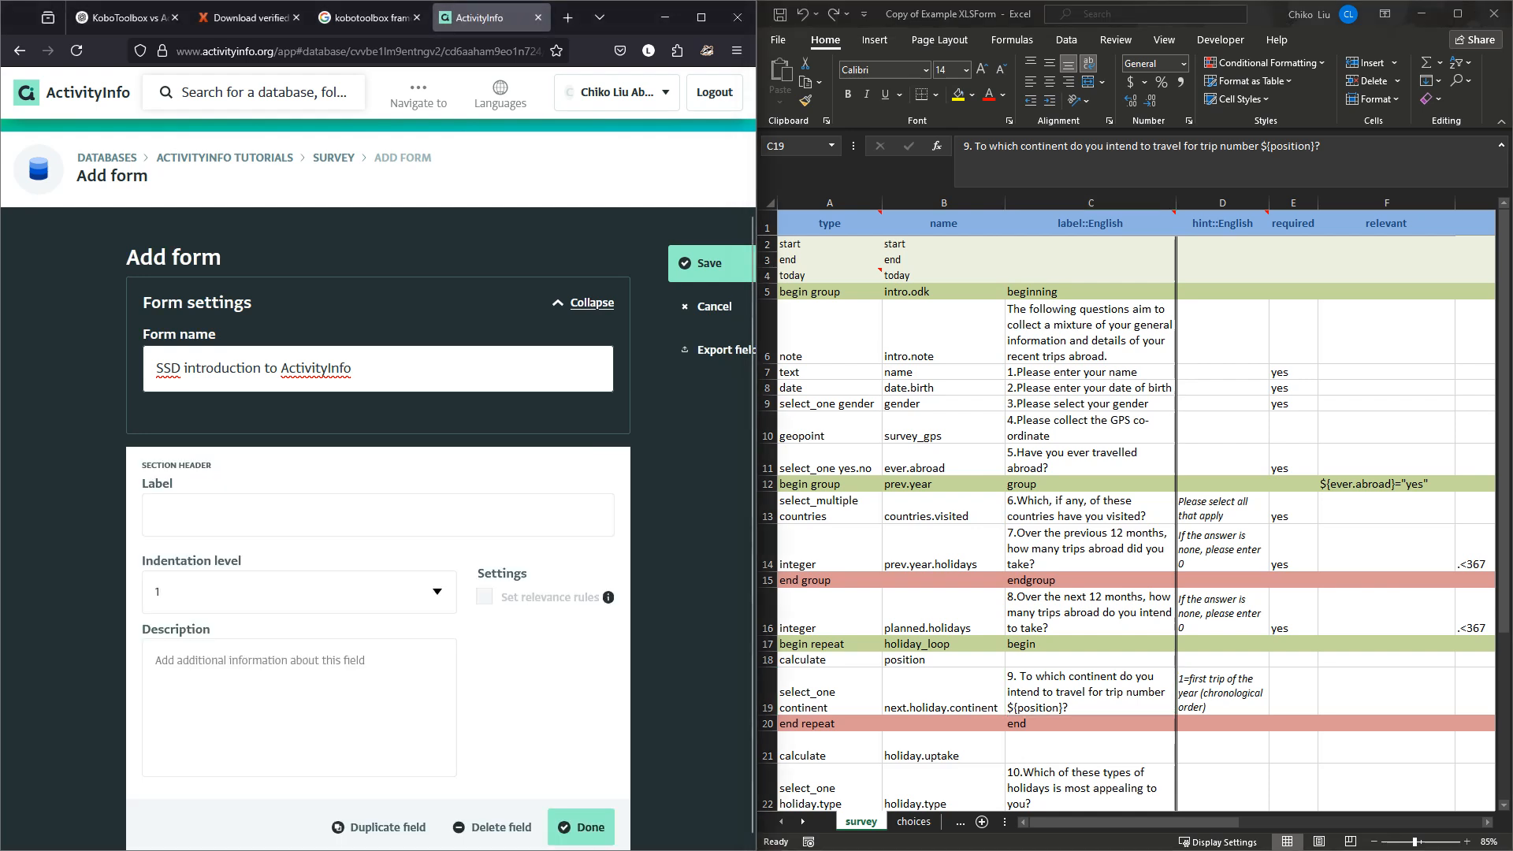
{"action": "left_click", "coordinate": [377, 515]}
{"action": "type", "text": "Begi"}
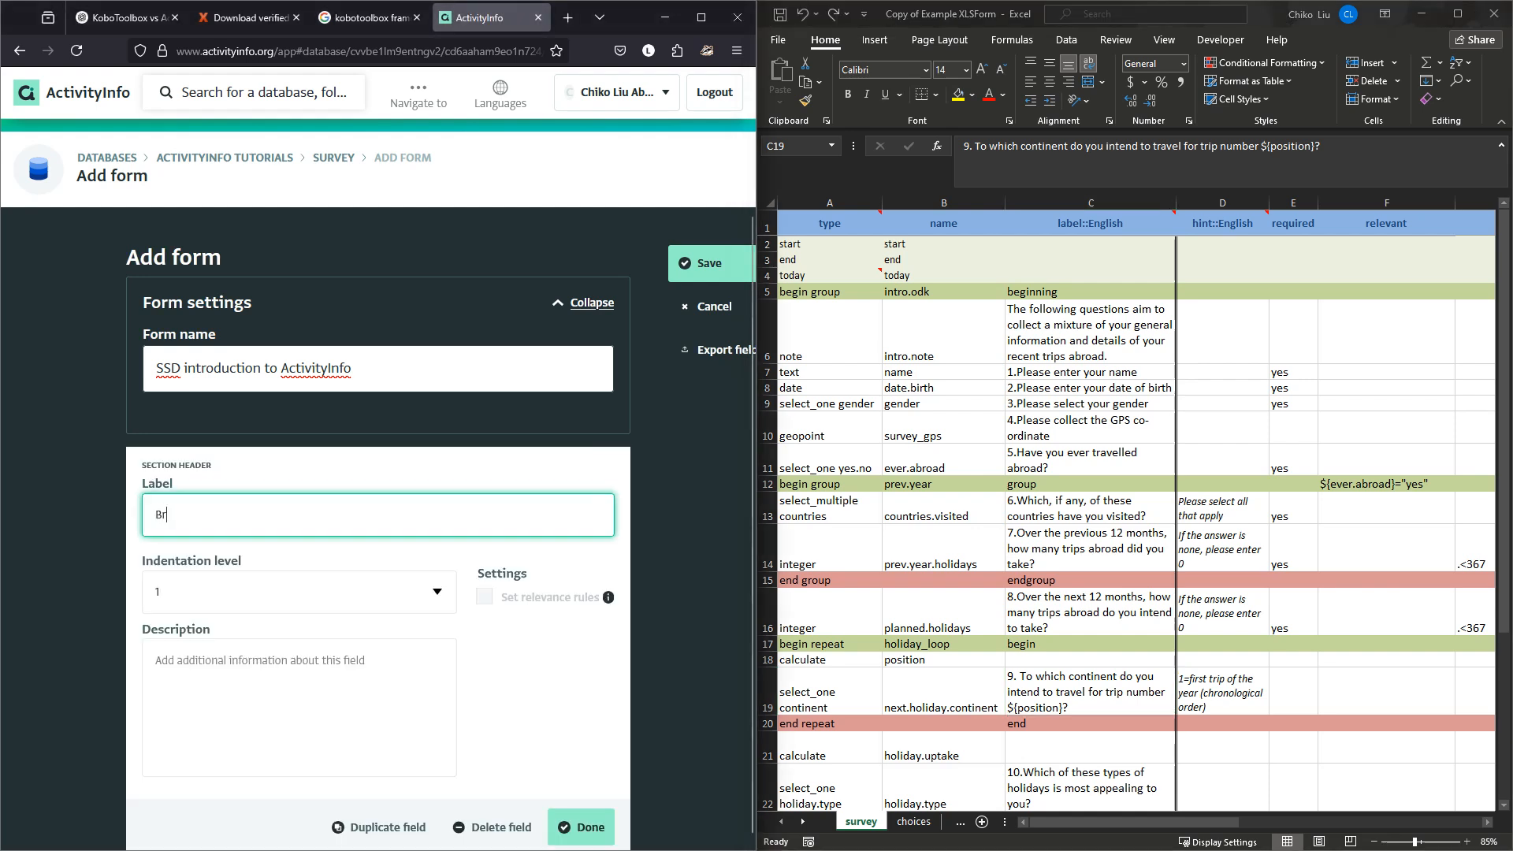
{"action": "type", "text": "nning"}
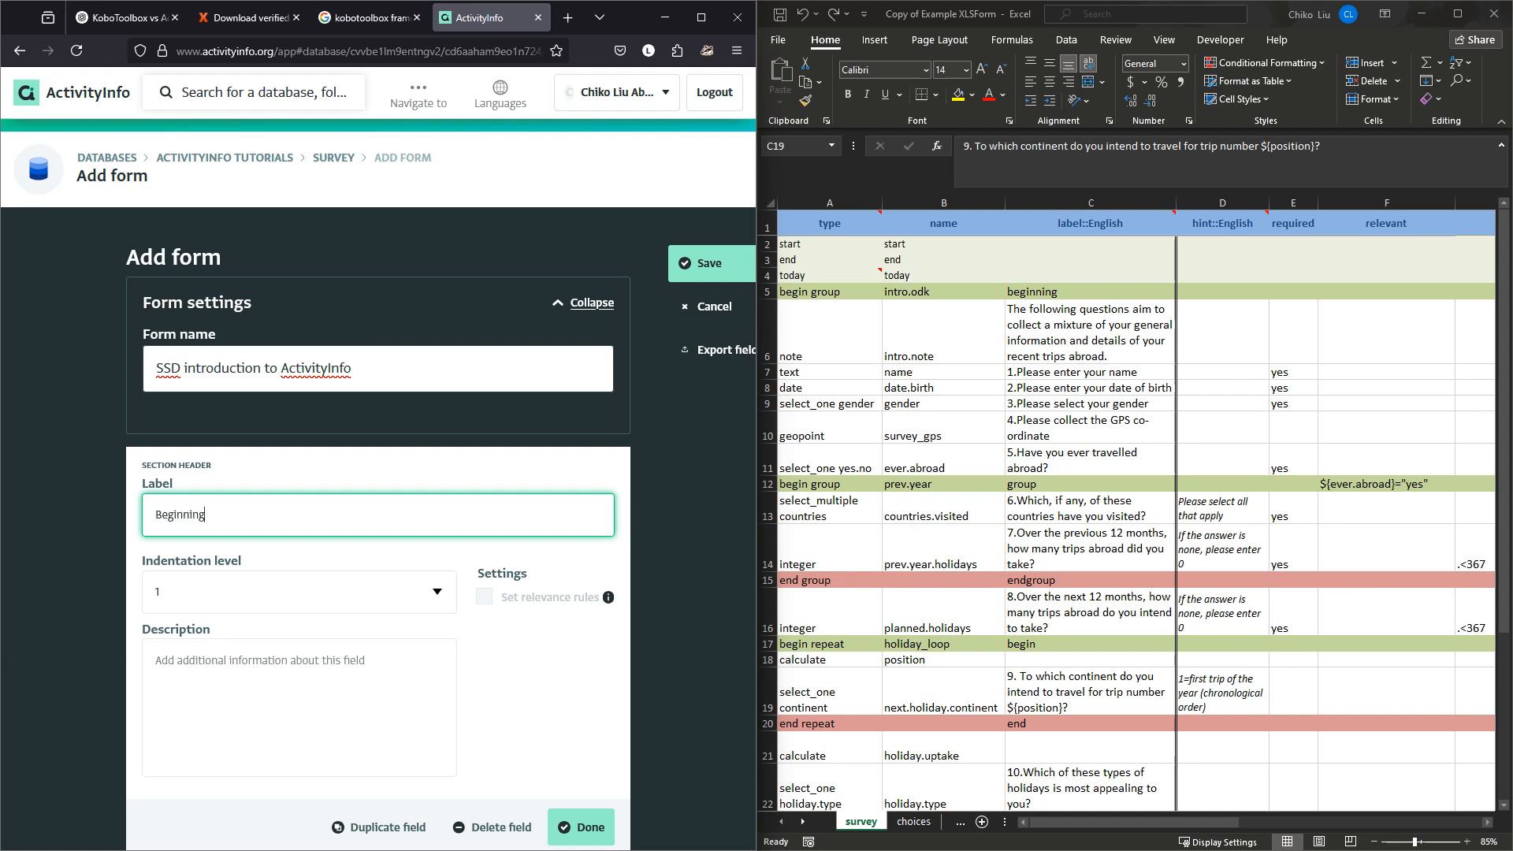
{"action": "left_click", "coordinate": [438, 592]}
{"action": "left_click", "coordinate": [437, 592]}
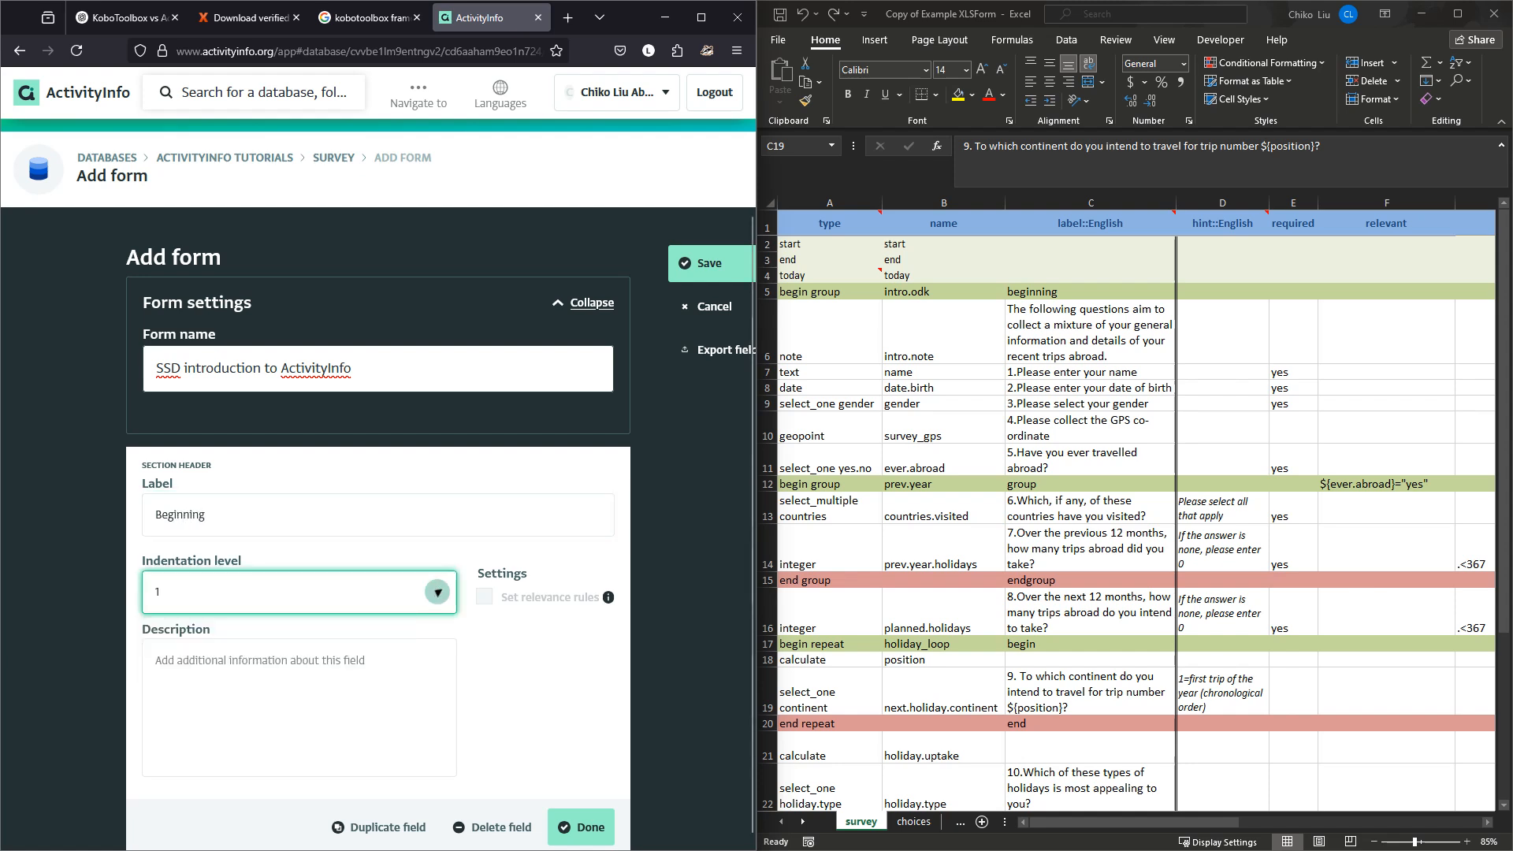
{"action": "scroll", "coordinate": [378, 552], "scroll_direction": "down", "scroll_amount": 1}
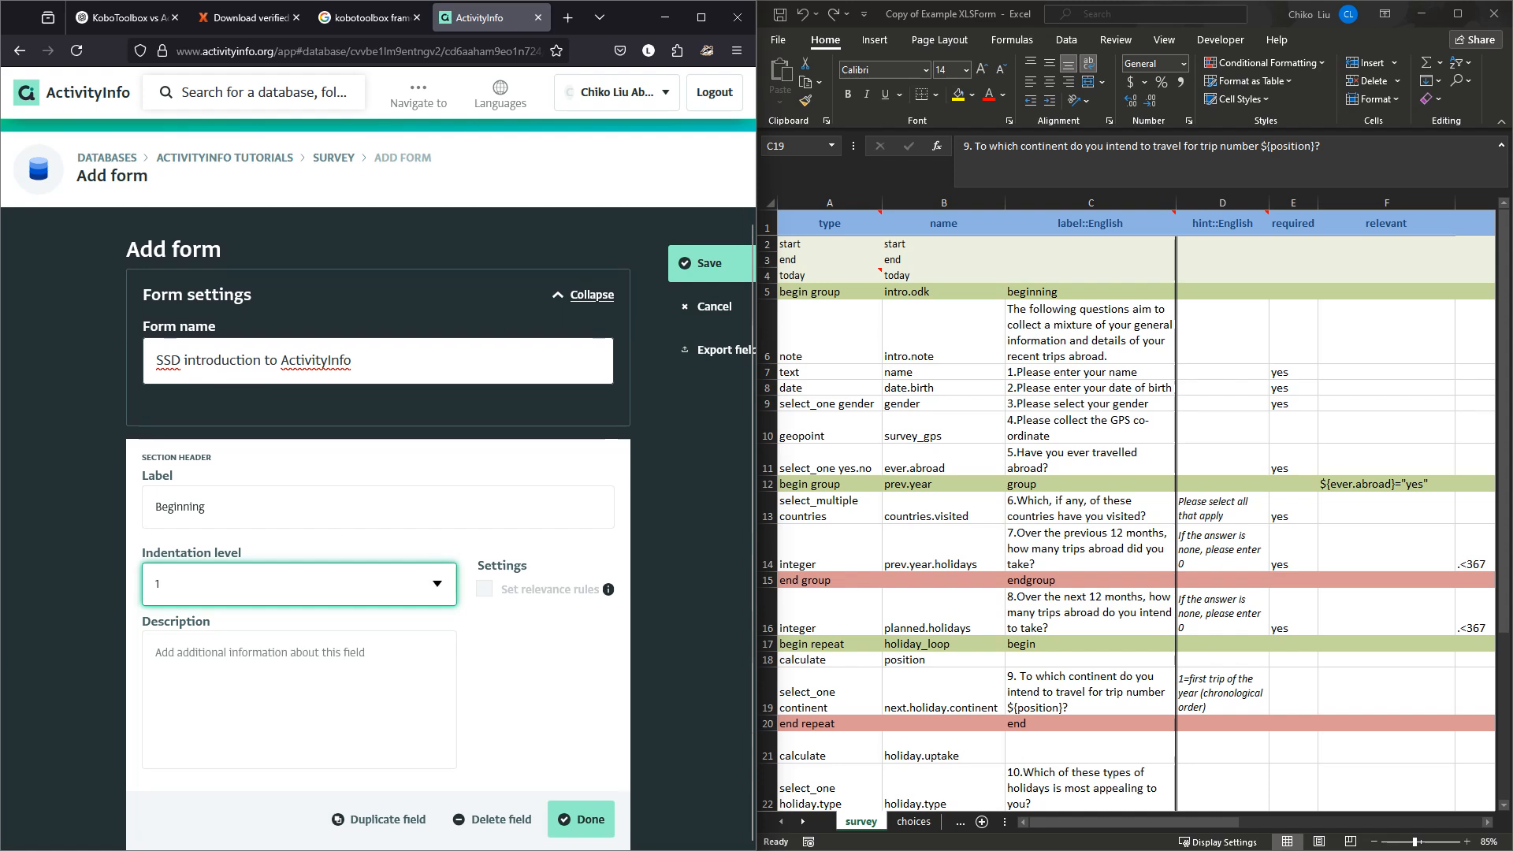
{"action": "left_click", "coordinate": [331, 677]}
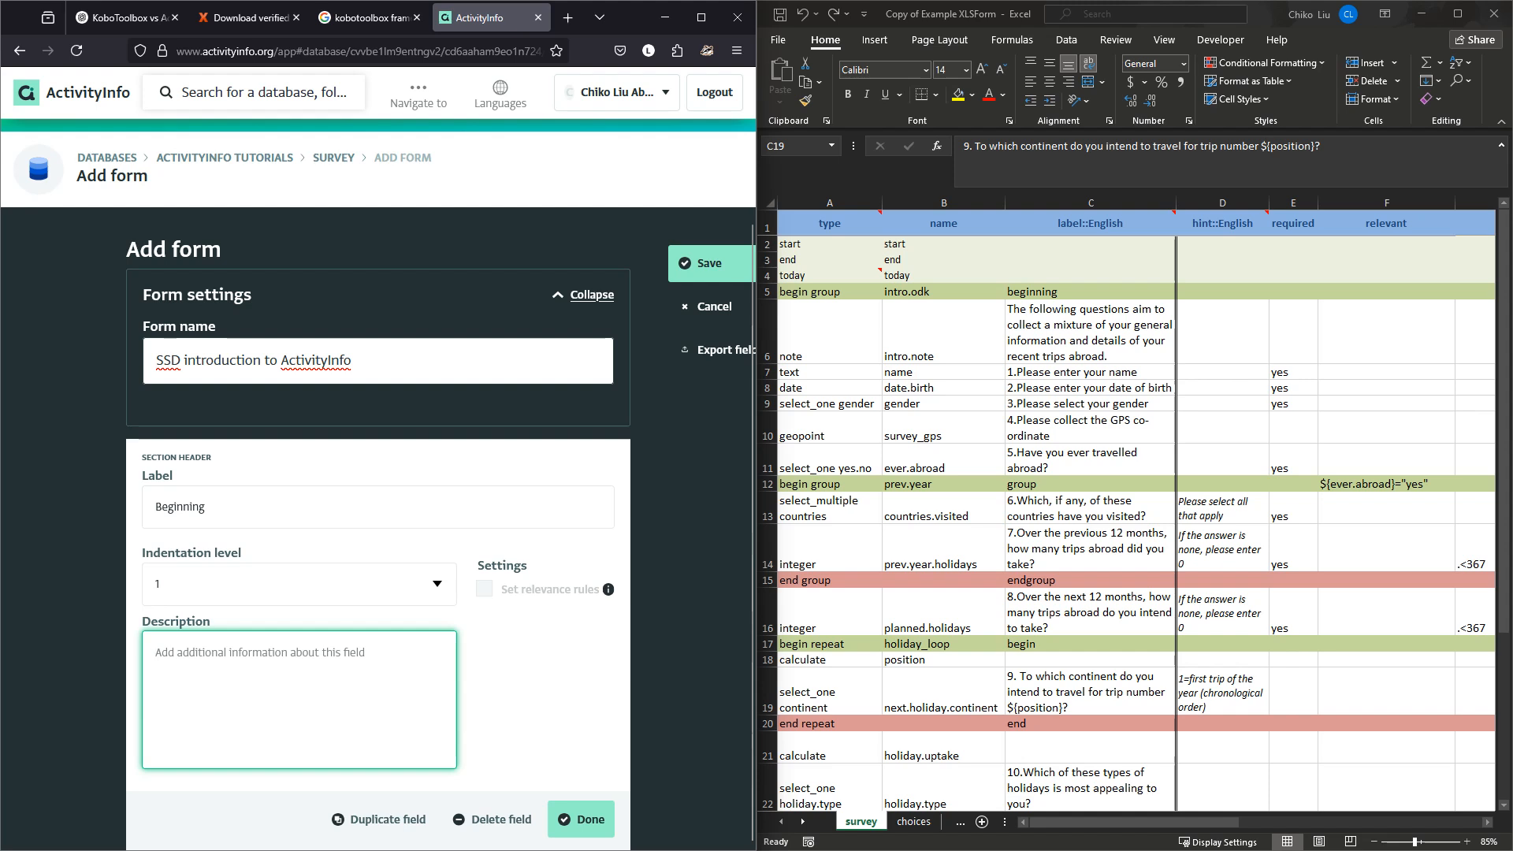
{"action": "type", "text": "Activ"}
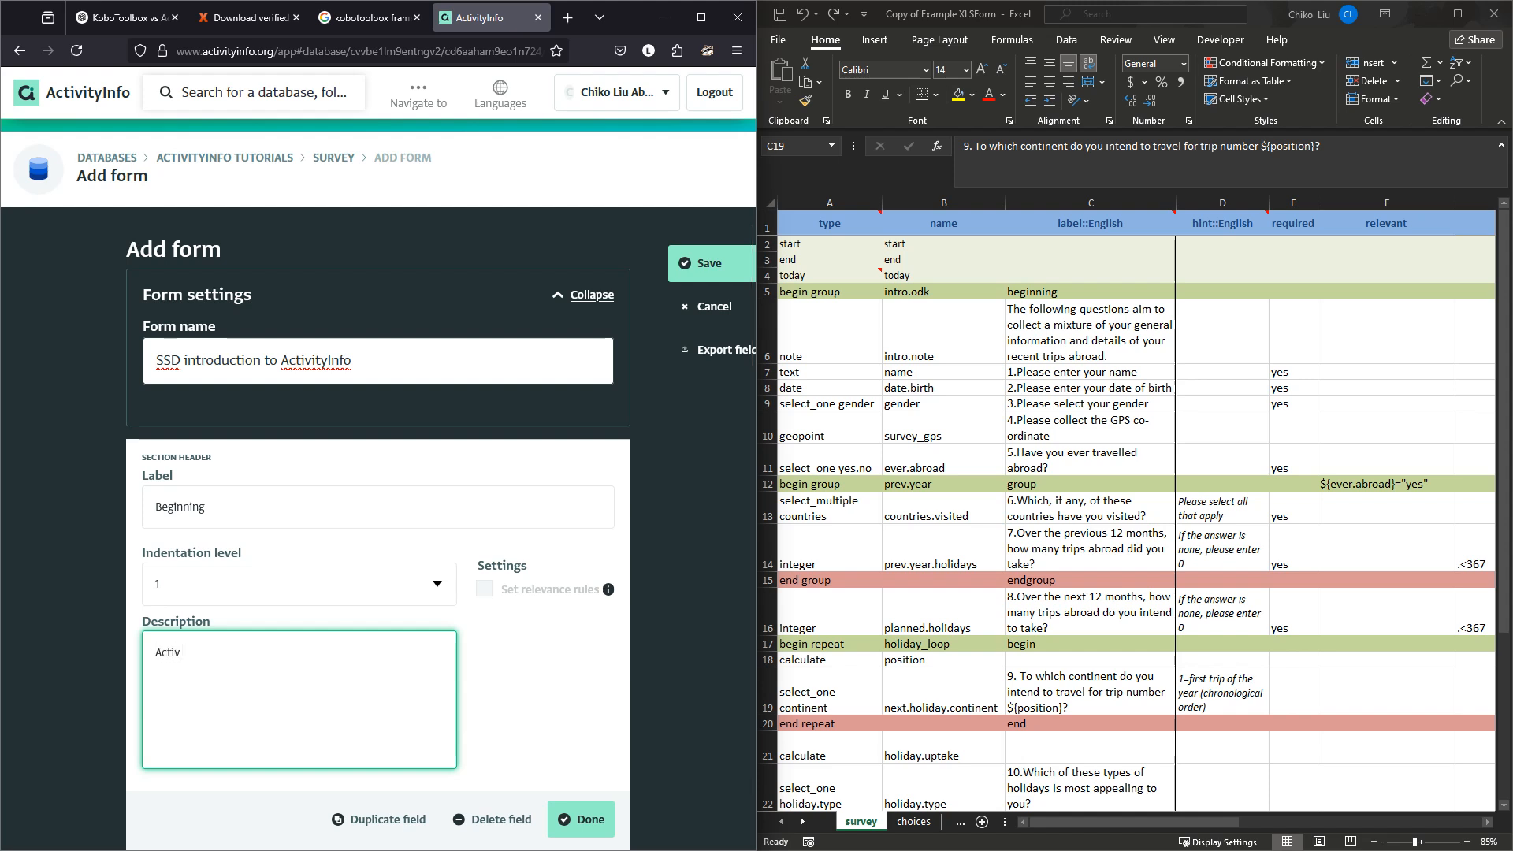
{"action": "type", "text": "ityInfo Intro"}
{"action": "left_click", "coordinate": [580, 820]}
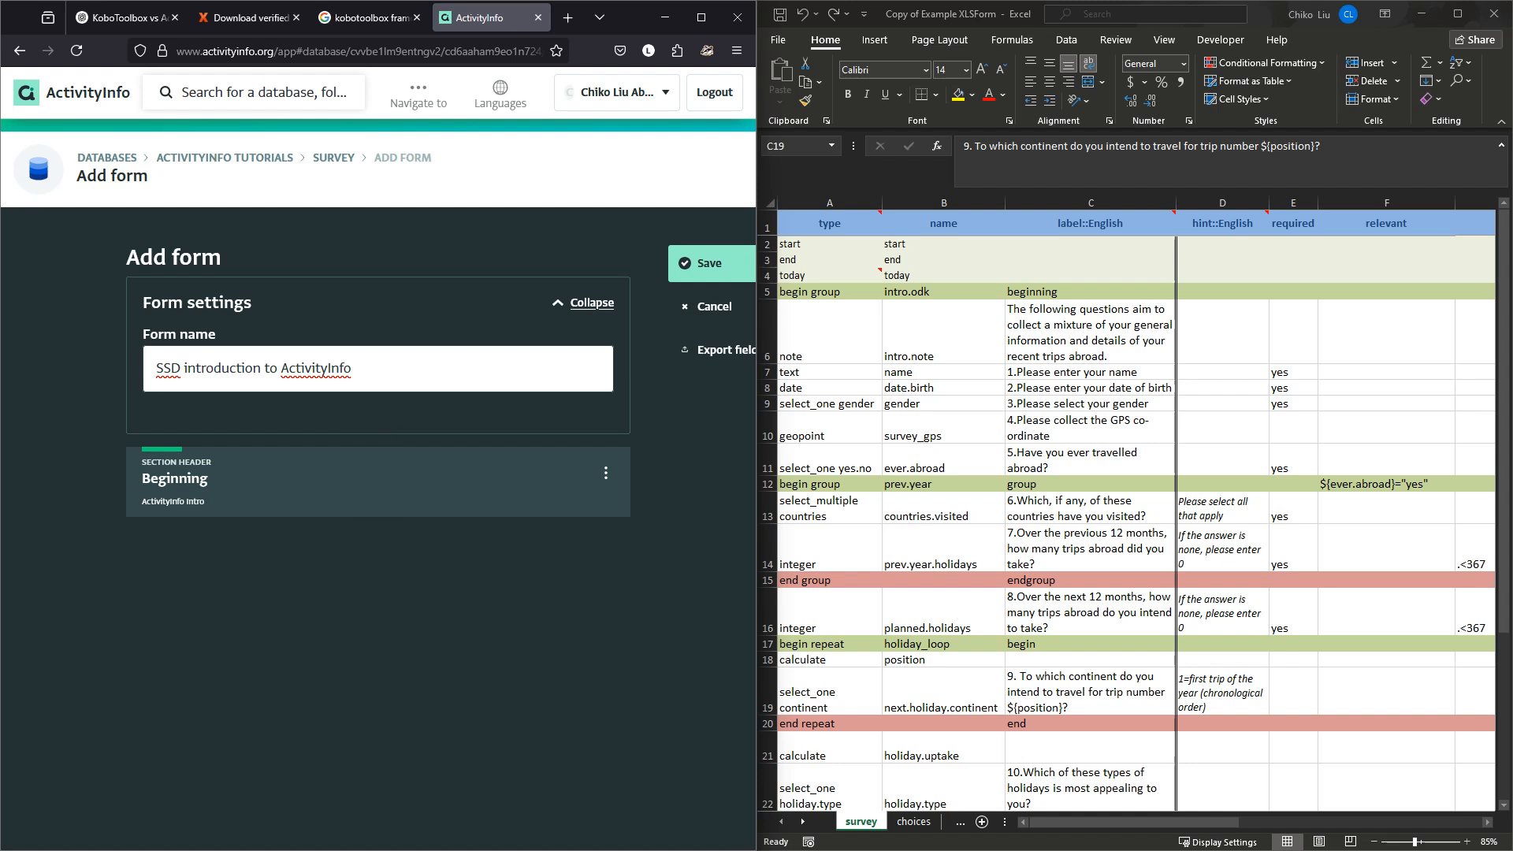
{"action": "left_click", "coordinate": [1091, 292]}
{"action": "left_click", "coordinate": [1091, 291]}
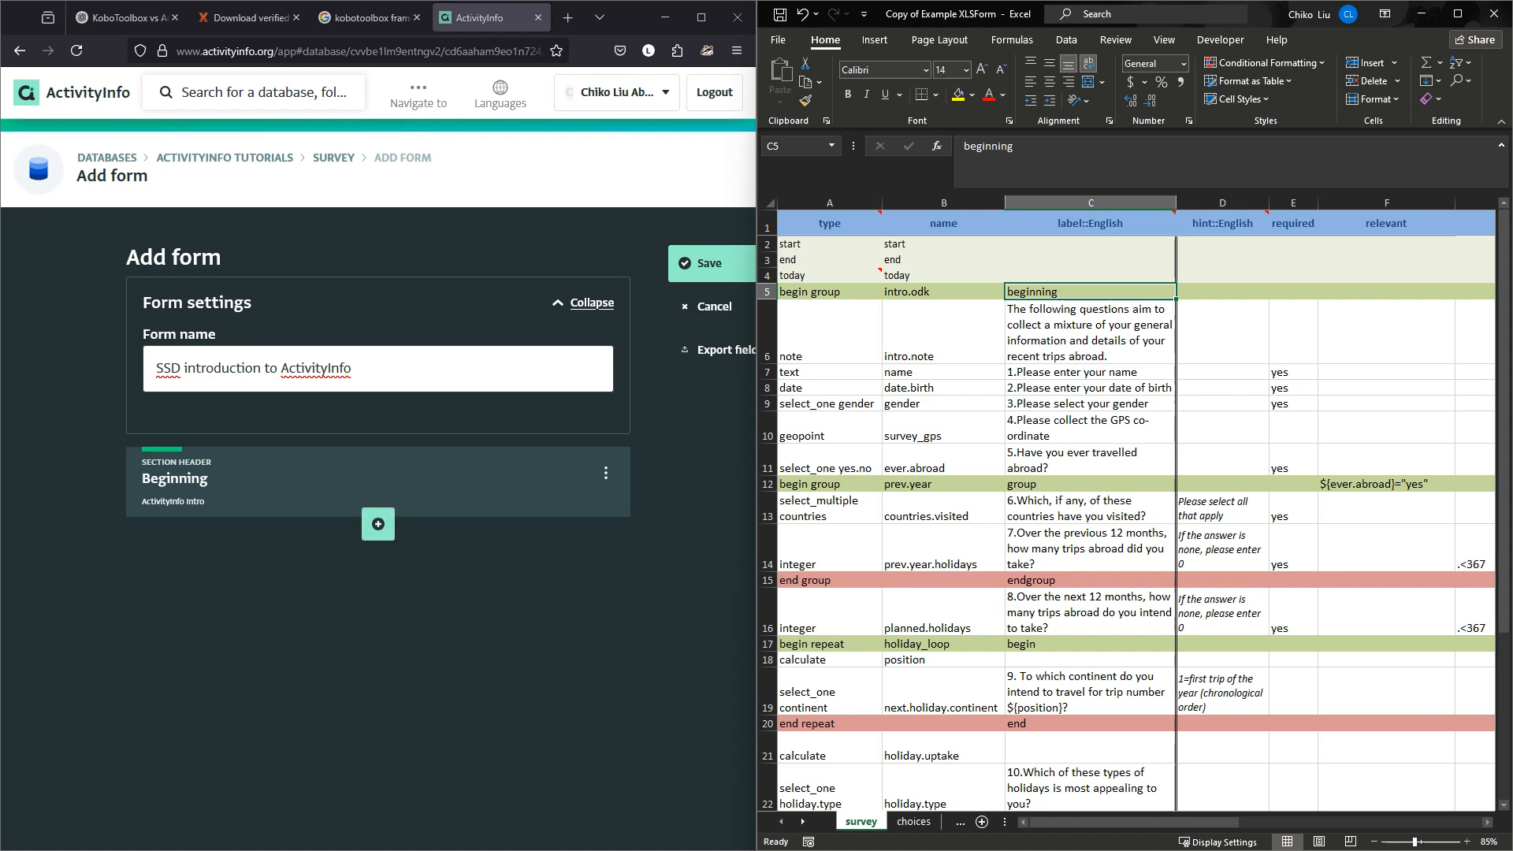
Add a text field below Beginning, pasting the label '1. Please enter your name' from cell C7.
{"action": "left_click", "coordinate": [378, 523]}
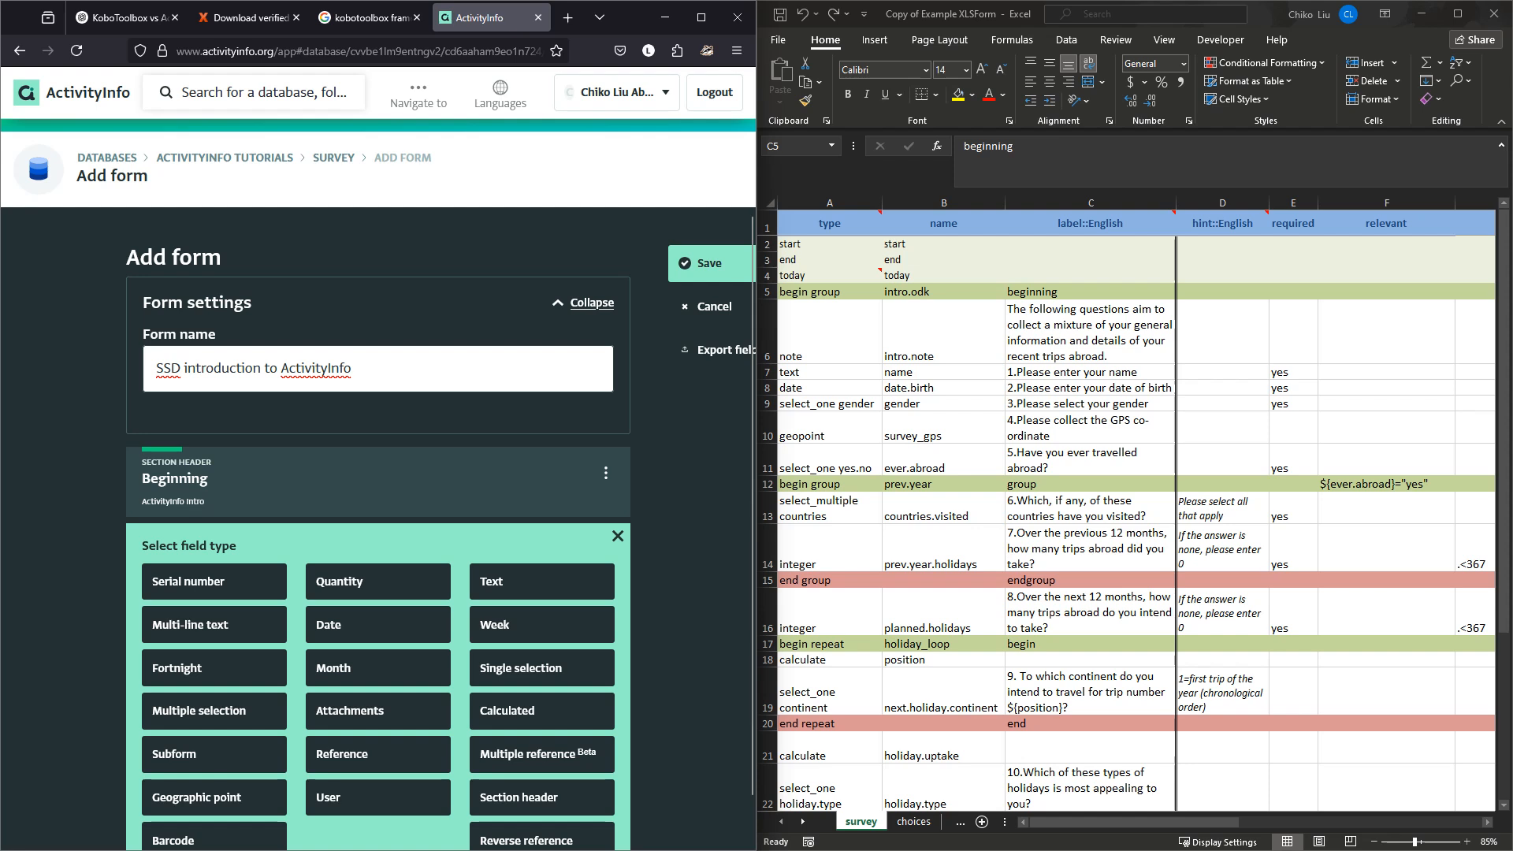
{"action": "scroll", "coordinate": [440, 533], "scroll_direction": "down", "scroll_amount": 1}
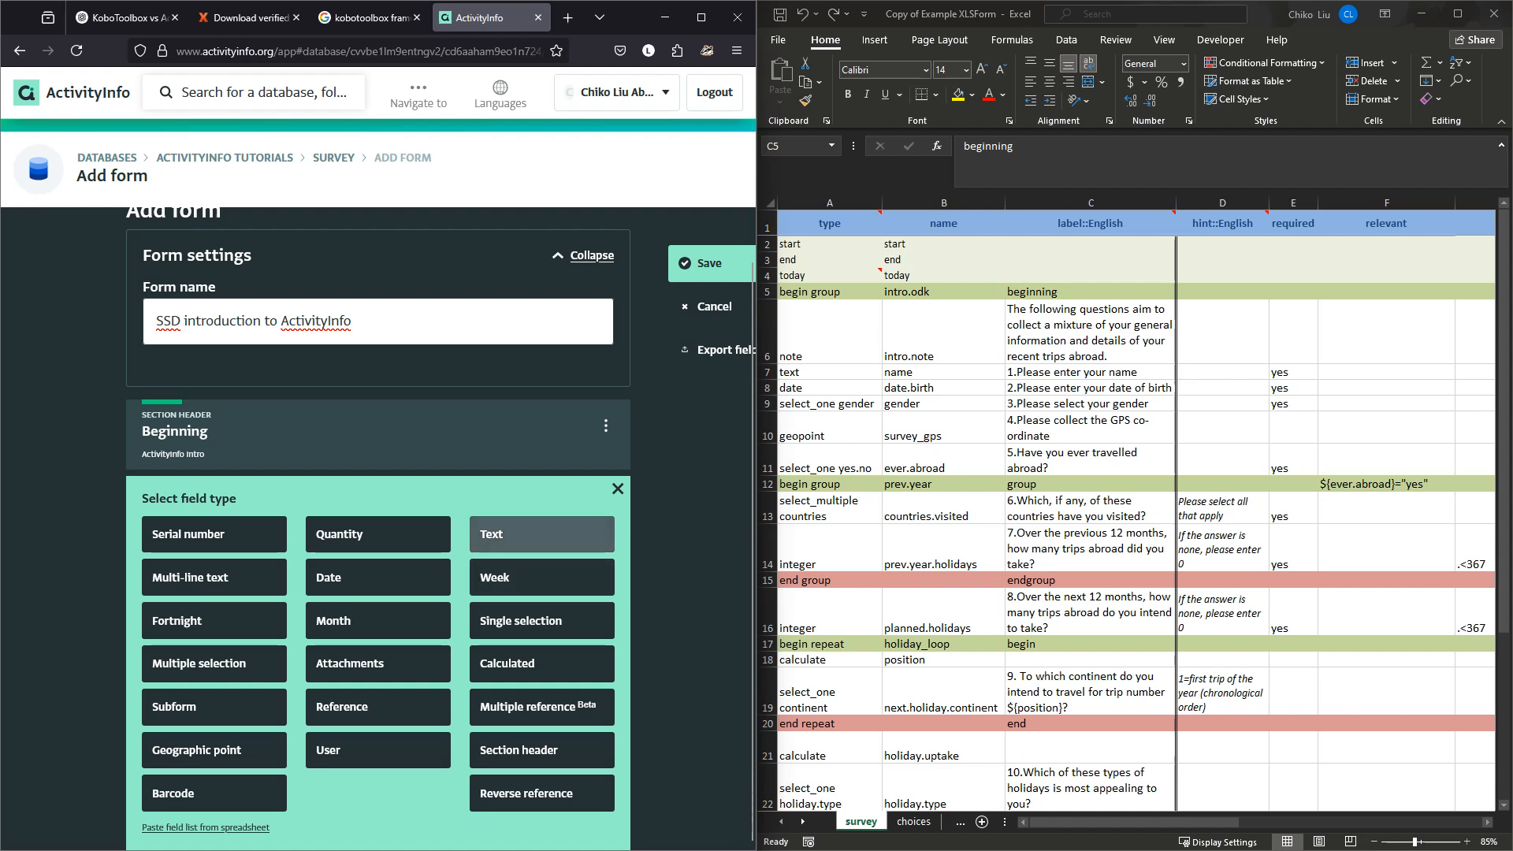
{"action": "left_click", "coordinate": [542, 534]}
{"action": "left_click", "coordinate": [299, 544]}
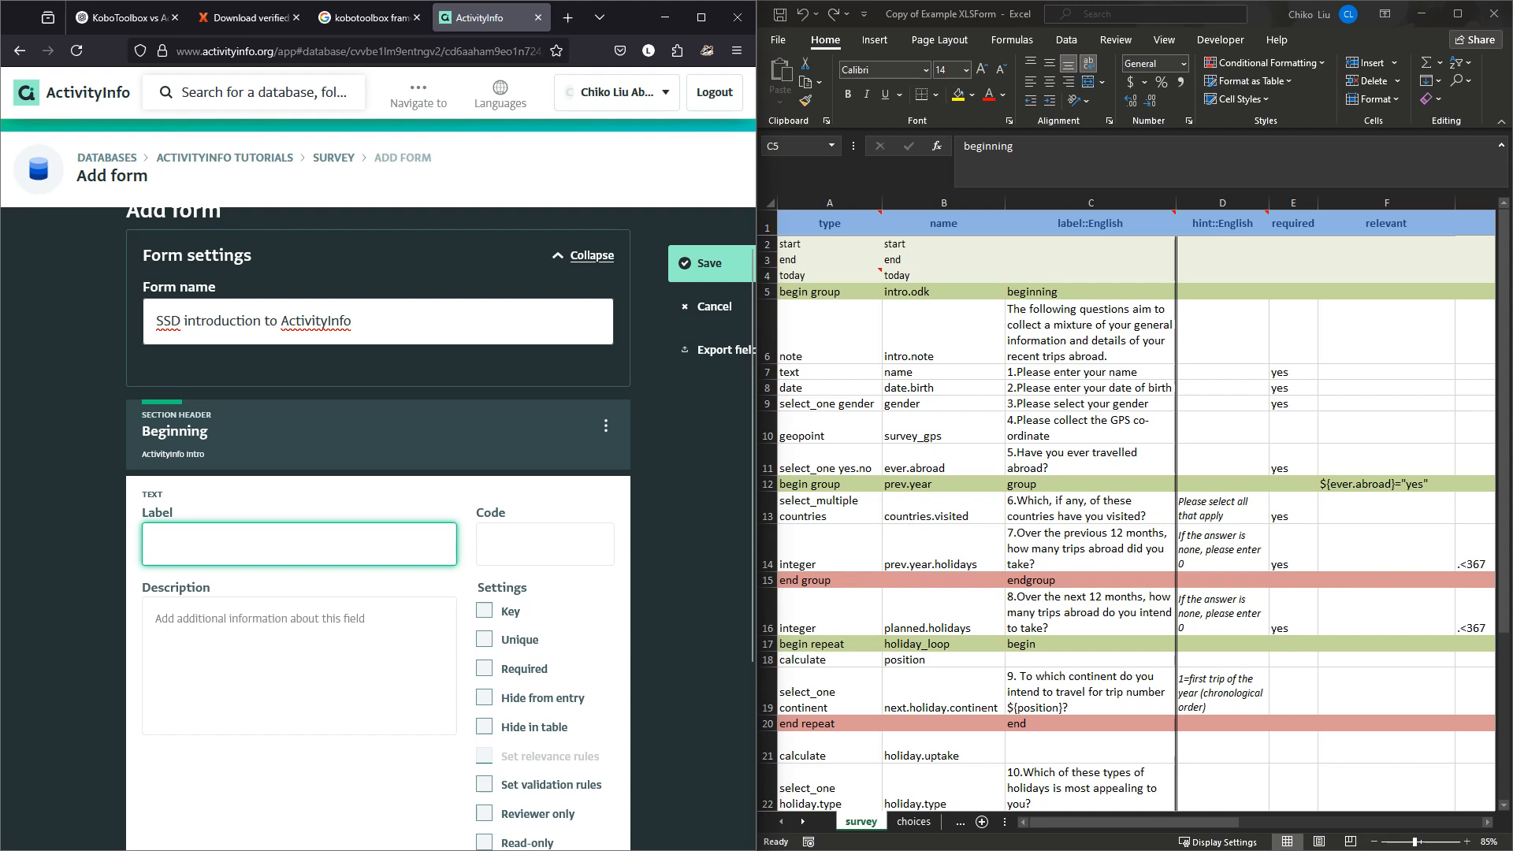
{"action": "double_click", "coordinate": [1091, 292]}
{"action": "left_click", "coordinate": [1091, 372]}
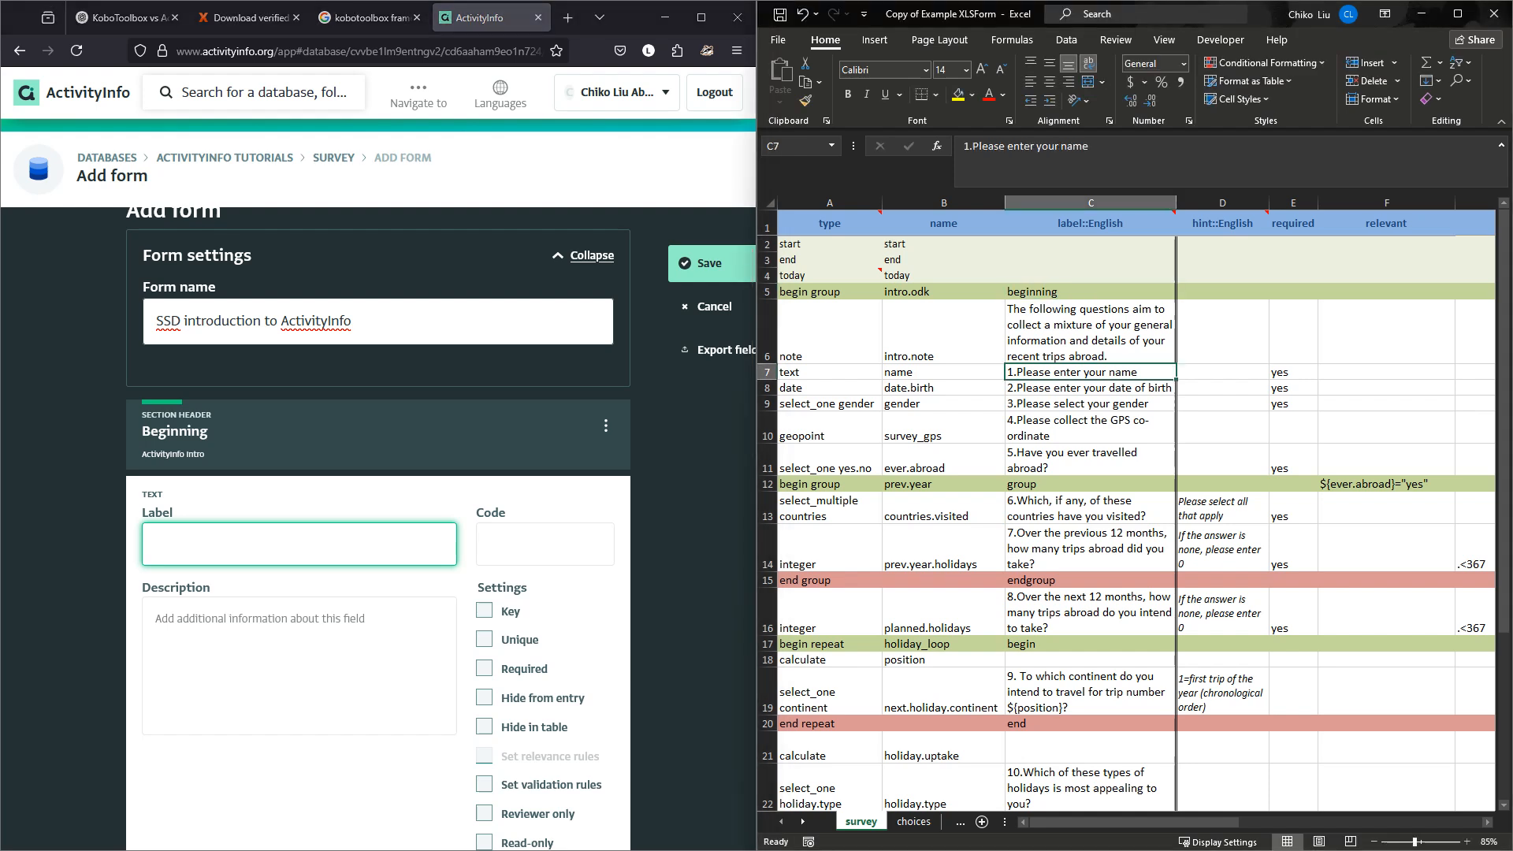
{"action": "key", "text": "ctrl+c"}
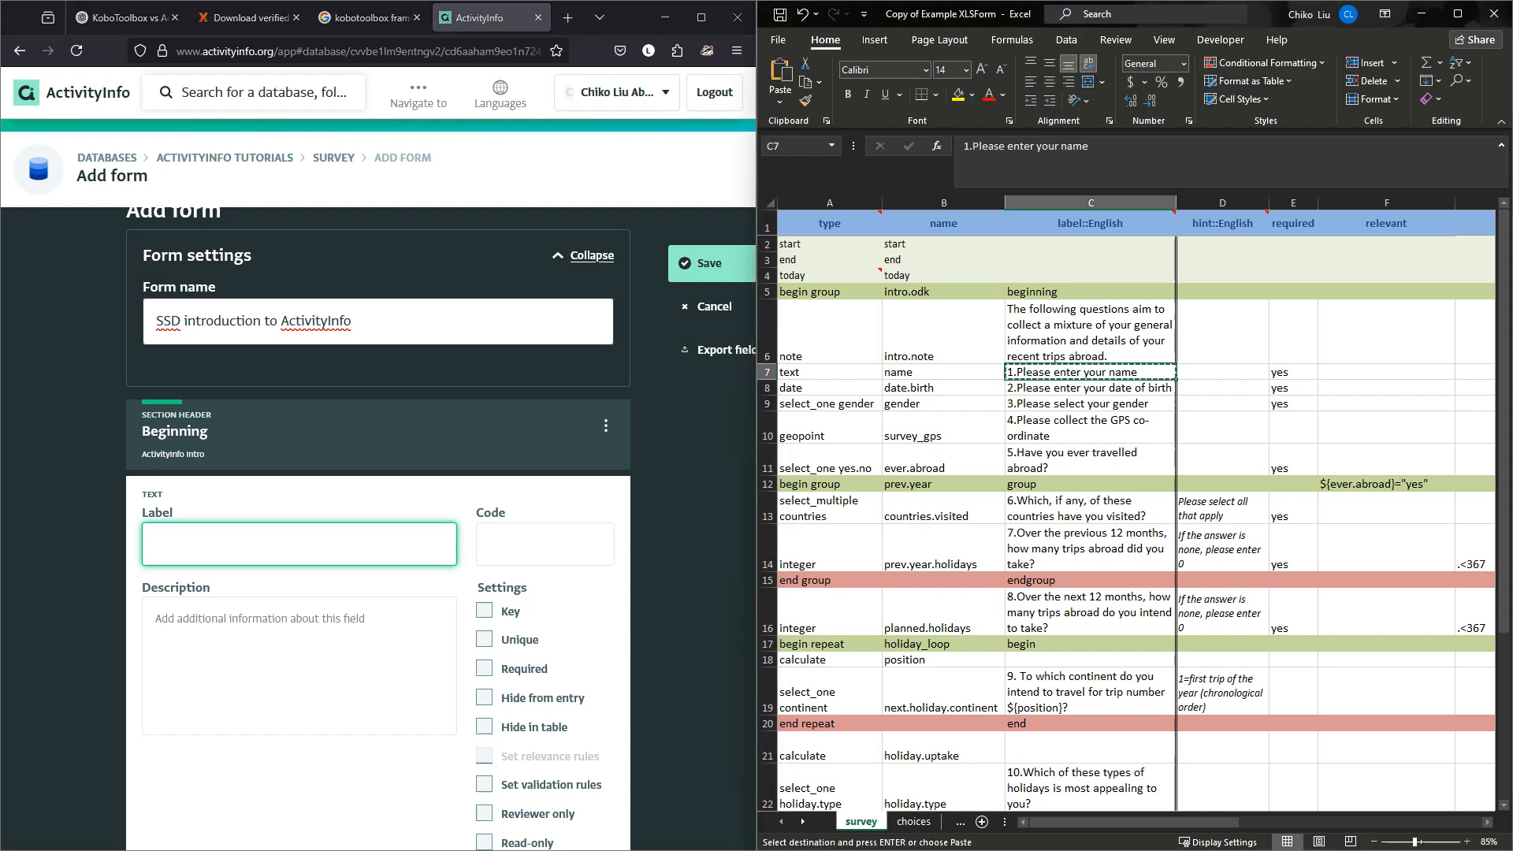
{"action": "left_click", "coordinate": [300, 544]}
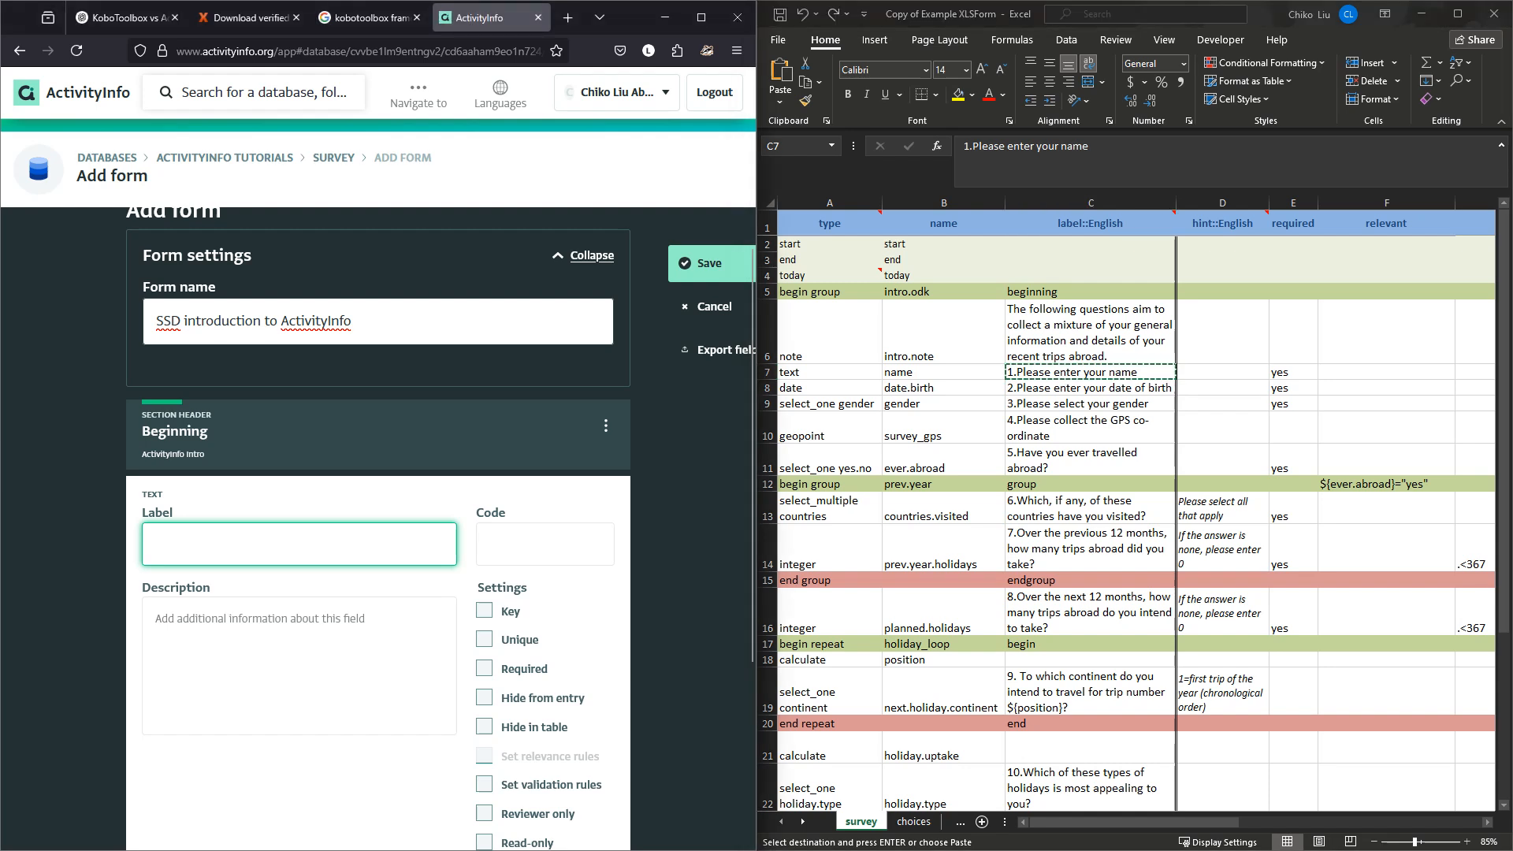
{"action": "key", "text": "ctrl+v"}
Give the text field the code 'name', mark it Unique, and finish it.
{"action": "left_click", "coordinate": [544, 544]}
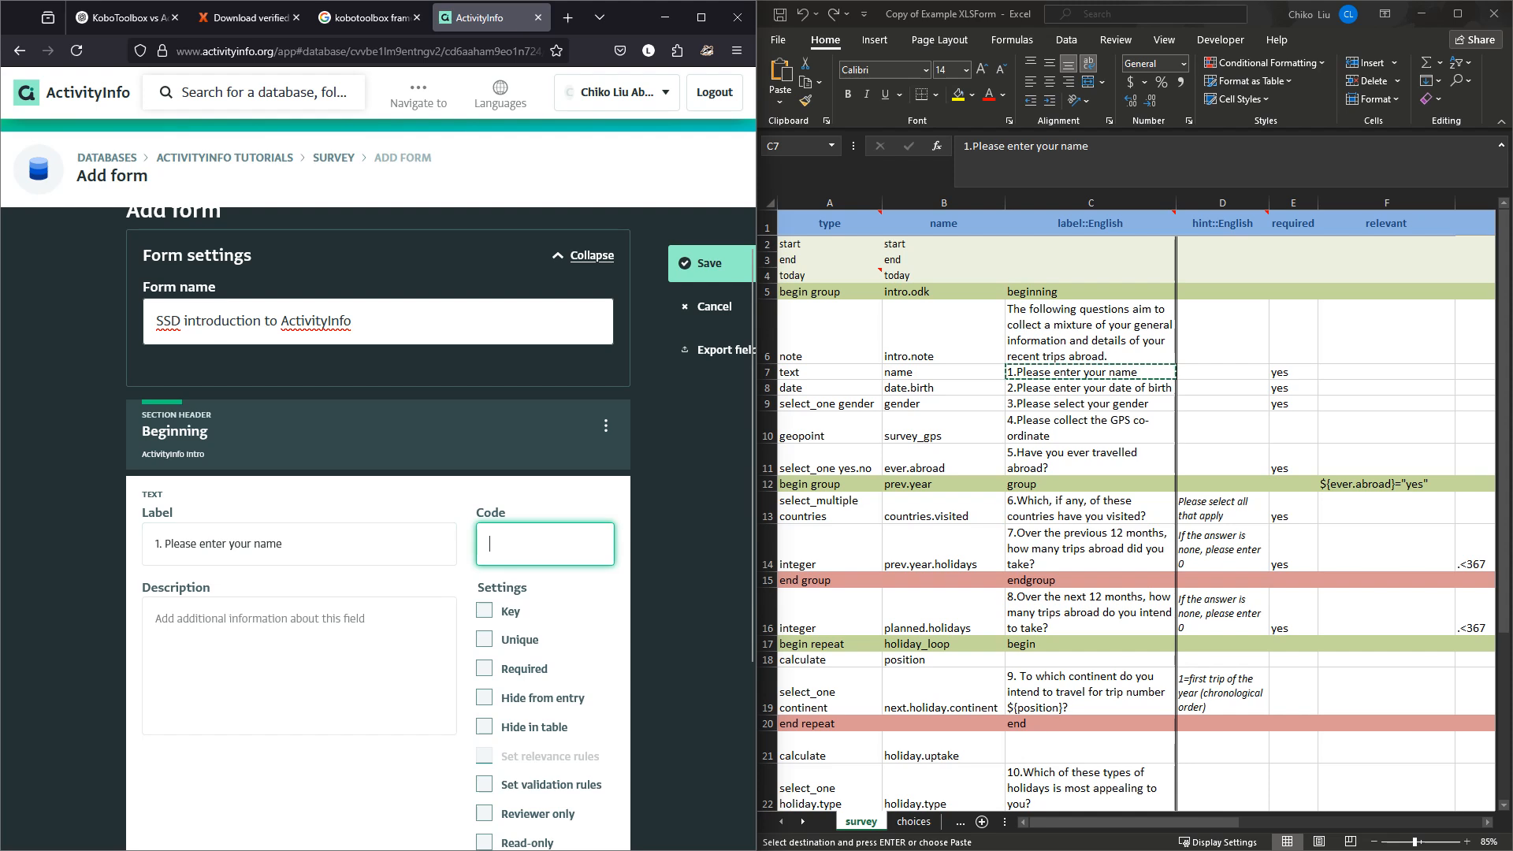
{"action": "type", "text": "name"}
{"action": "left_click", "coordinate": [1090, 372]}
{"action": "double_click", "coordinate": [1090, 372]}
{"action": "left_click", "coordinate": [943, 372]}
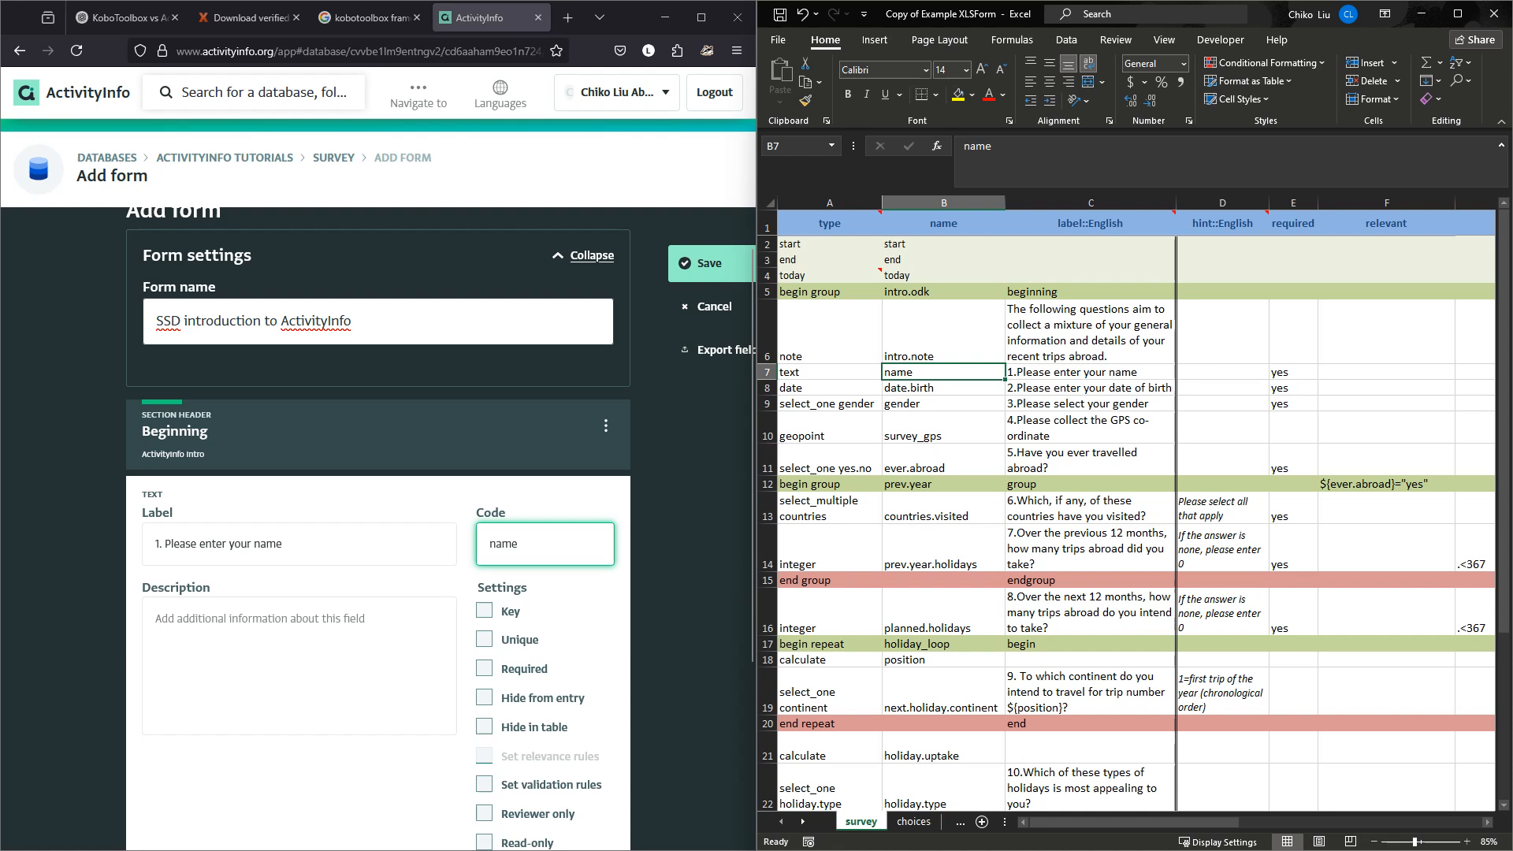
{"action": "scroll", "coordinate": [378, 528], "scroll_direction": "down", "scroll_amount": 1}
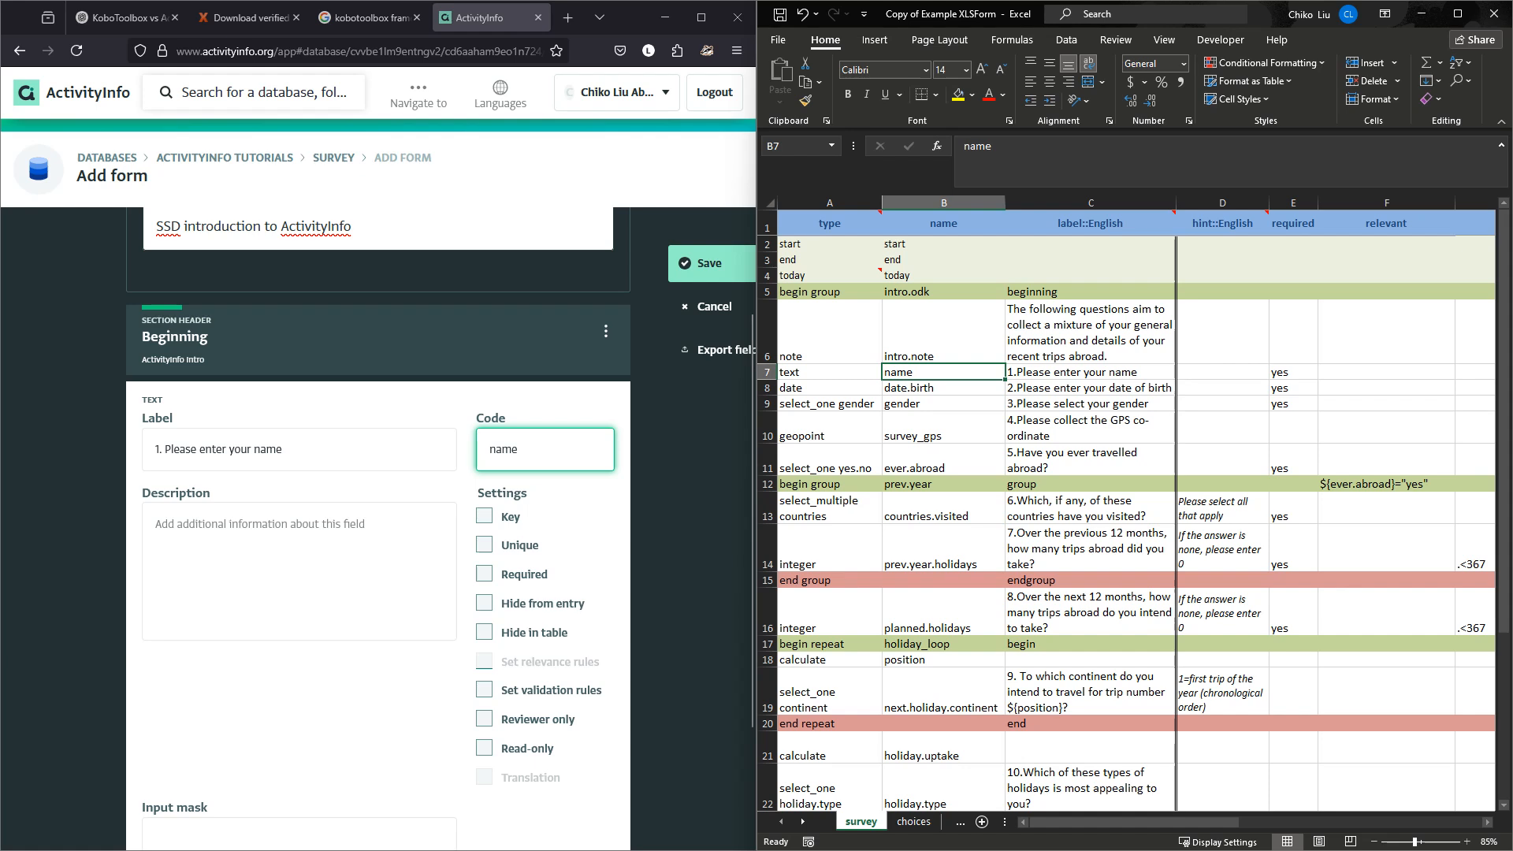
{"action": "left_click", "coordinate": [484, 545]}
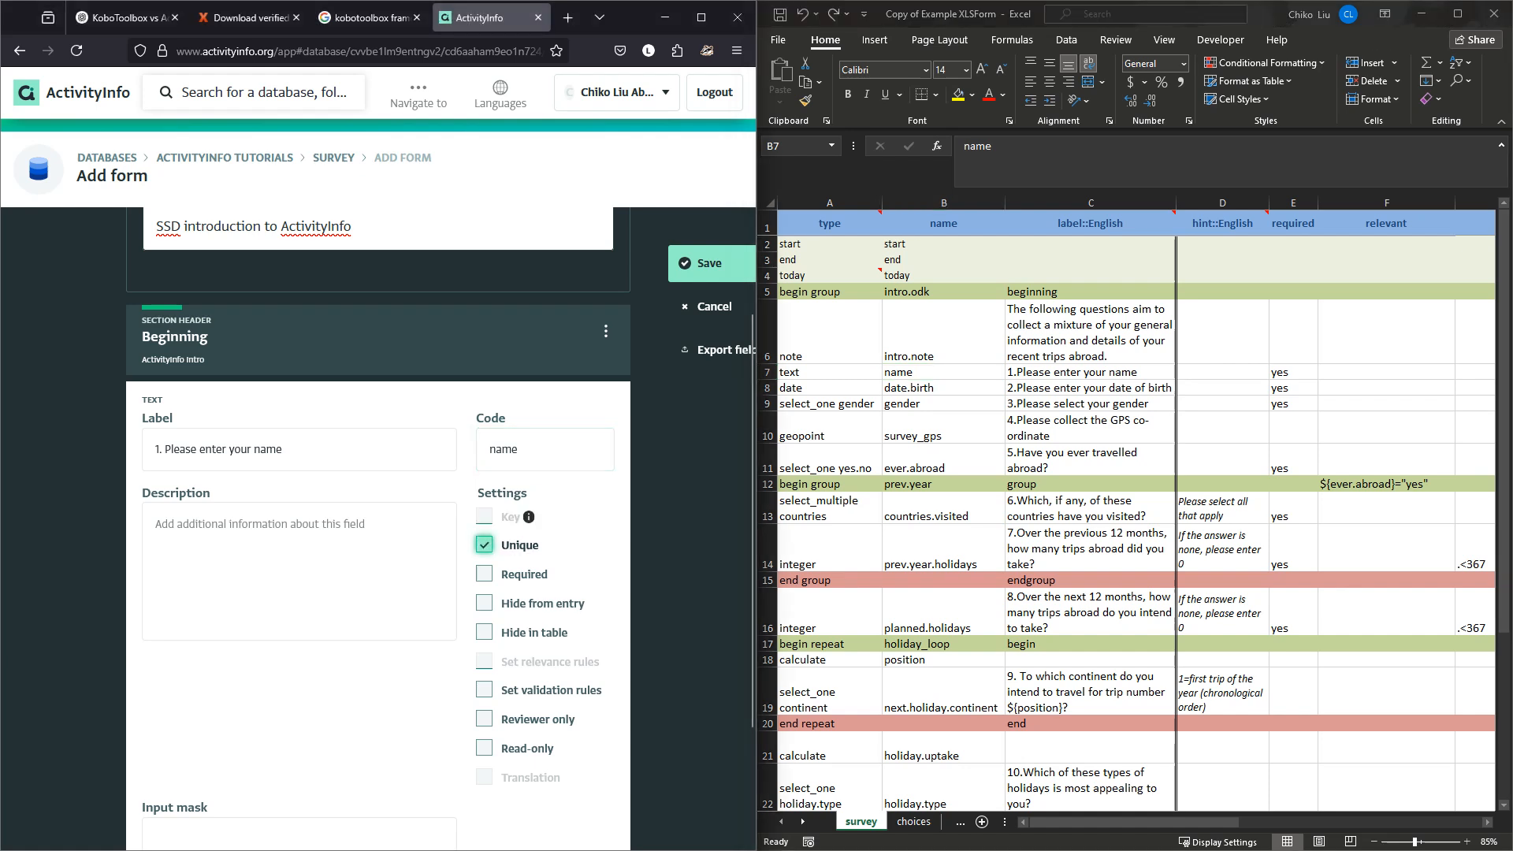
{"action": "scroll", "coordinate": [379, 528], "scroll_direction": "down", "scroll_amount": 2}
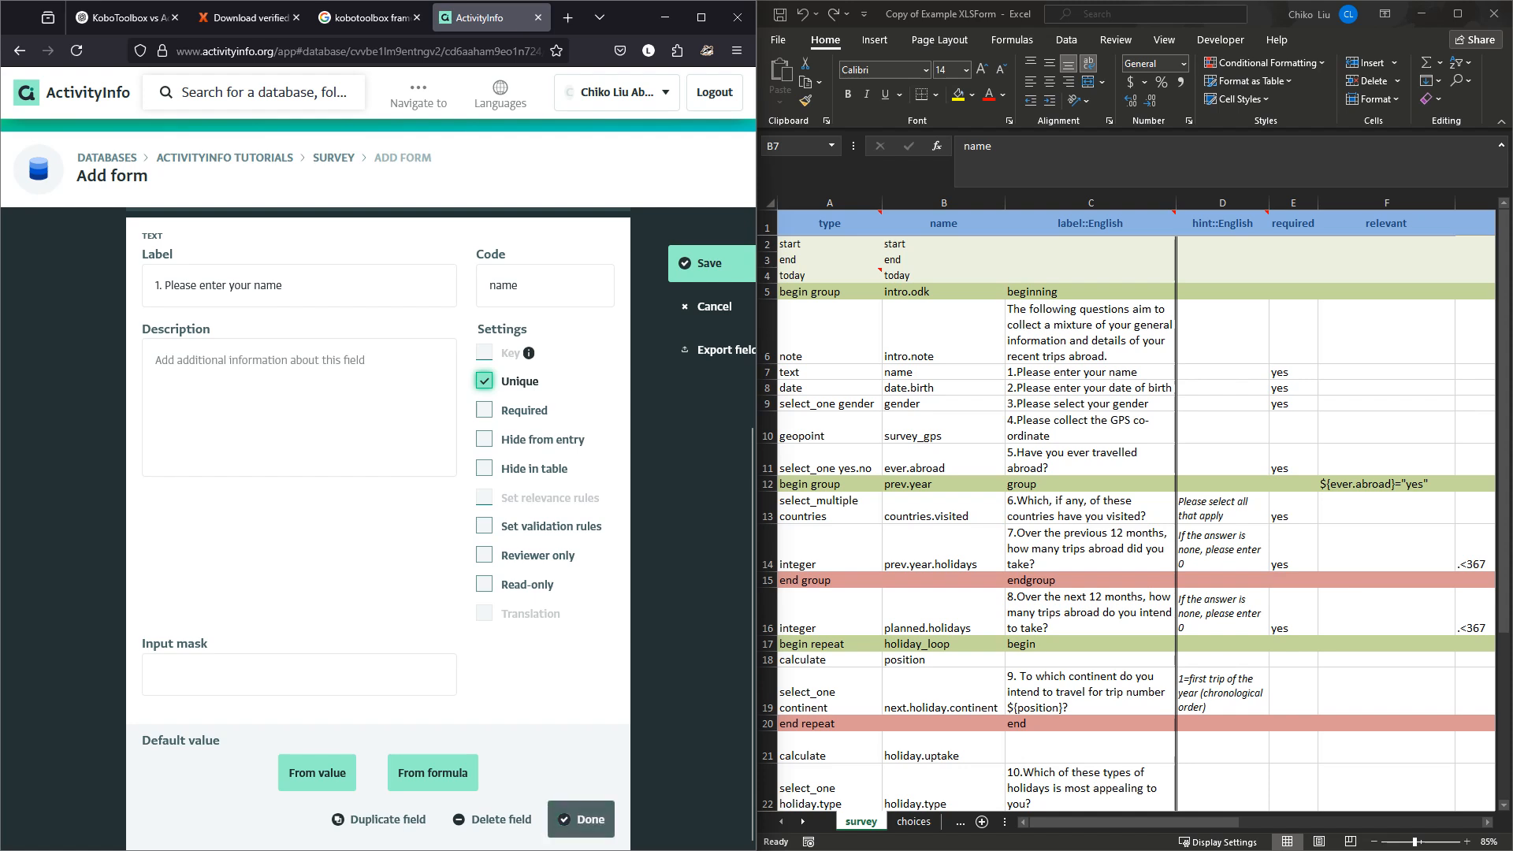
{"action": "left_click", "coordinate": [564, 819]}
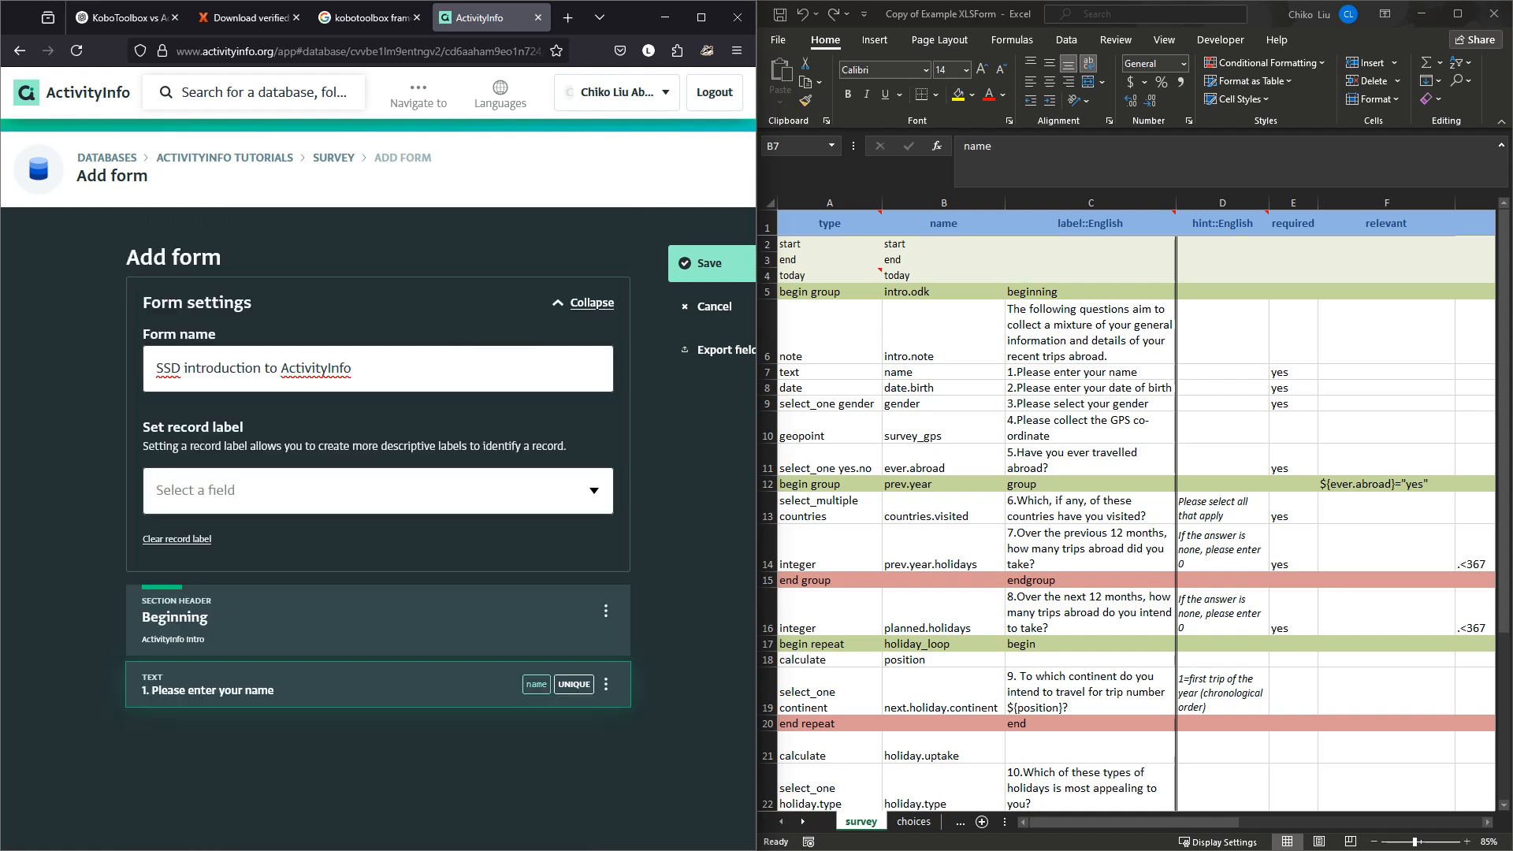
Add a date field below the name question, pasting its date-of-birth label from cell C8.
{"action": "mouse_move", "coordinate": [378, 714]}
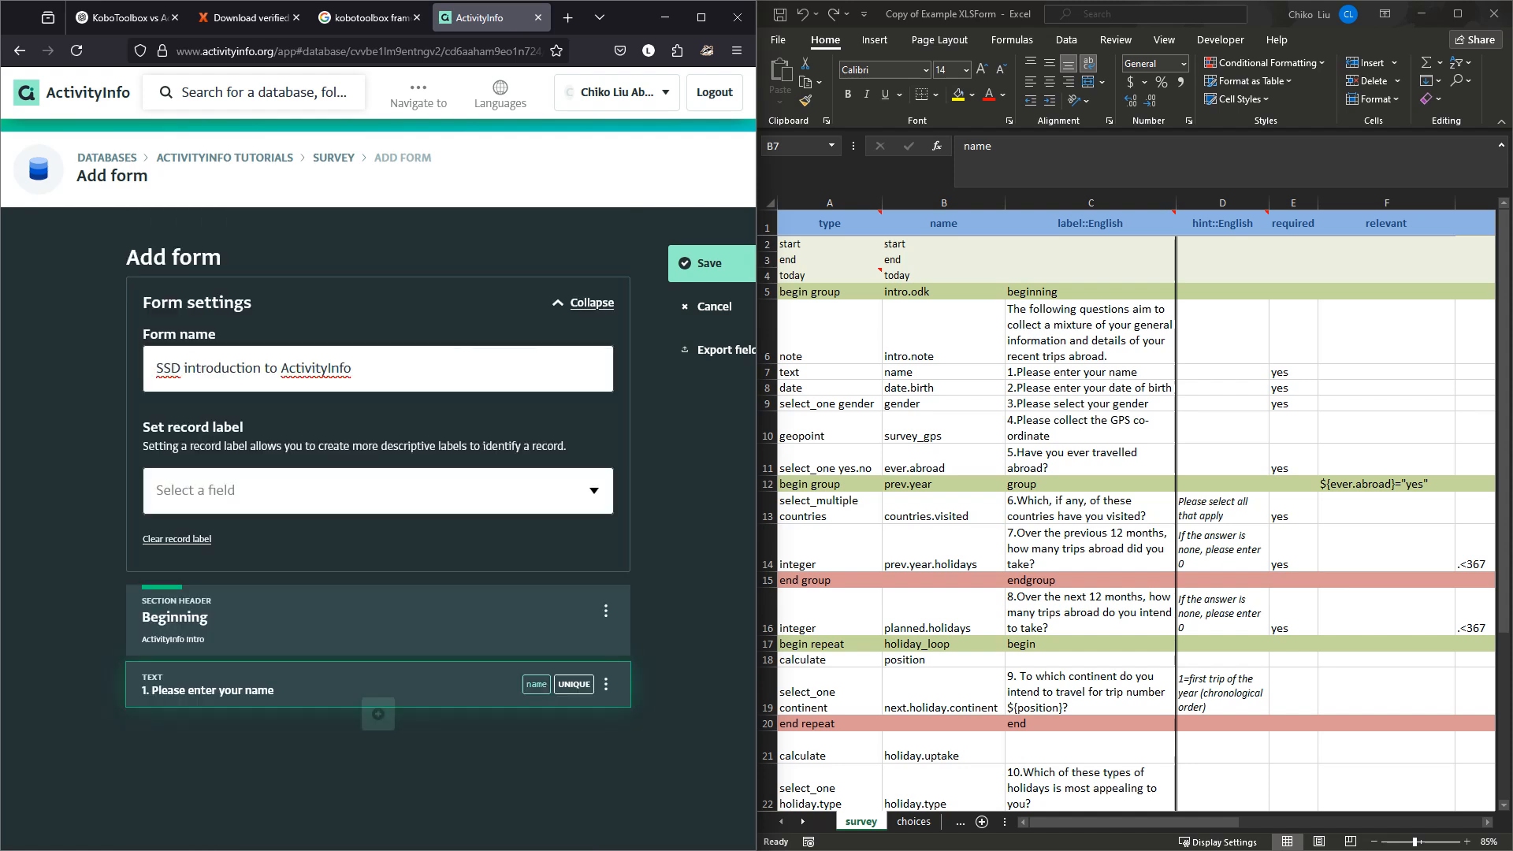
{"action": "left_click", "coordinate": [378, 714]}
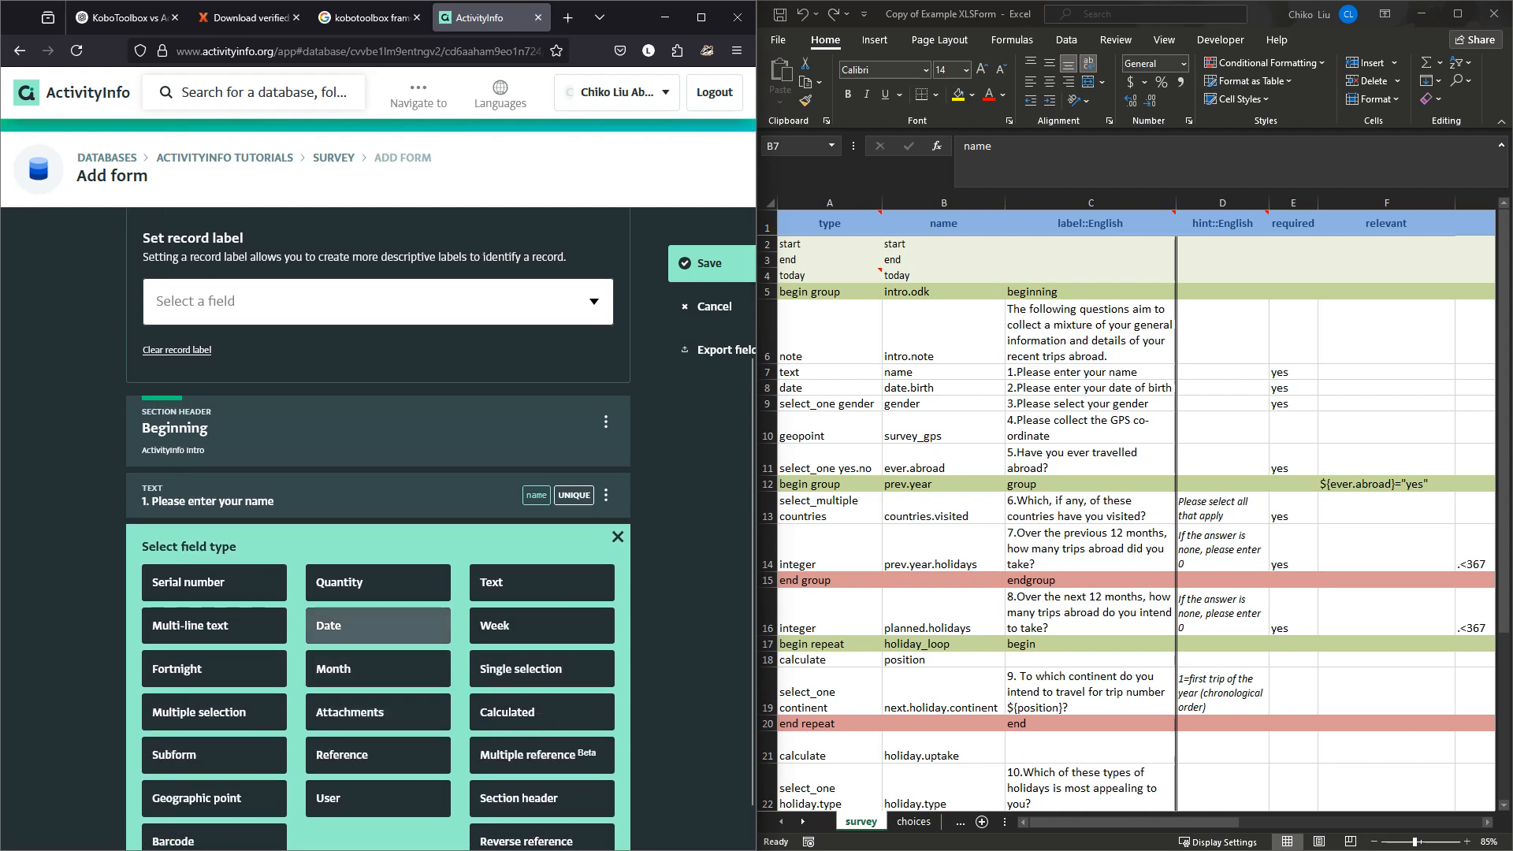
{"action": "left_click", "coordinate": [378, 625]}
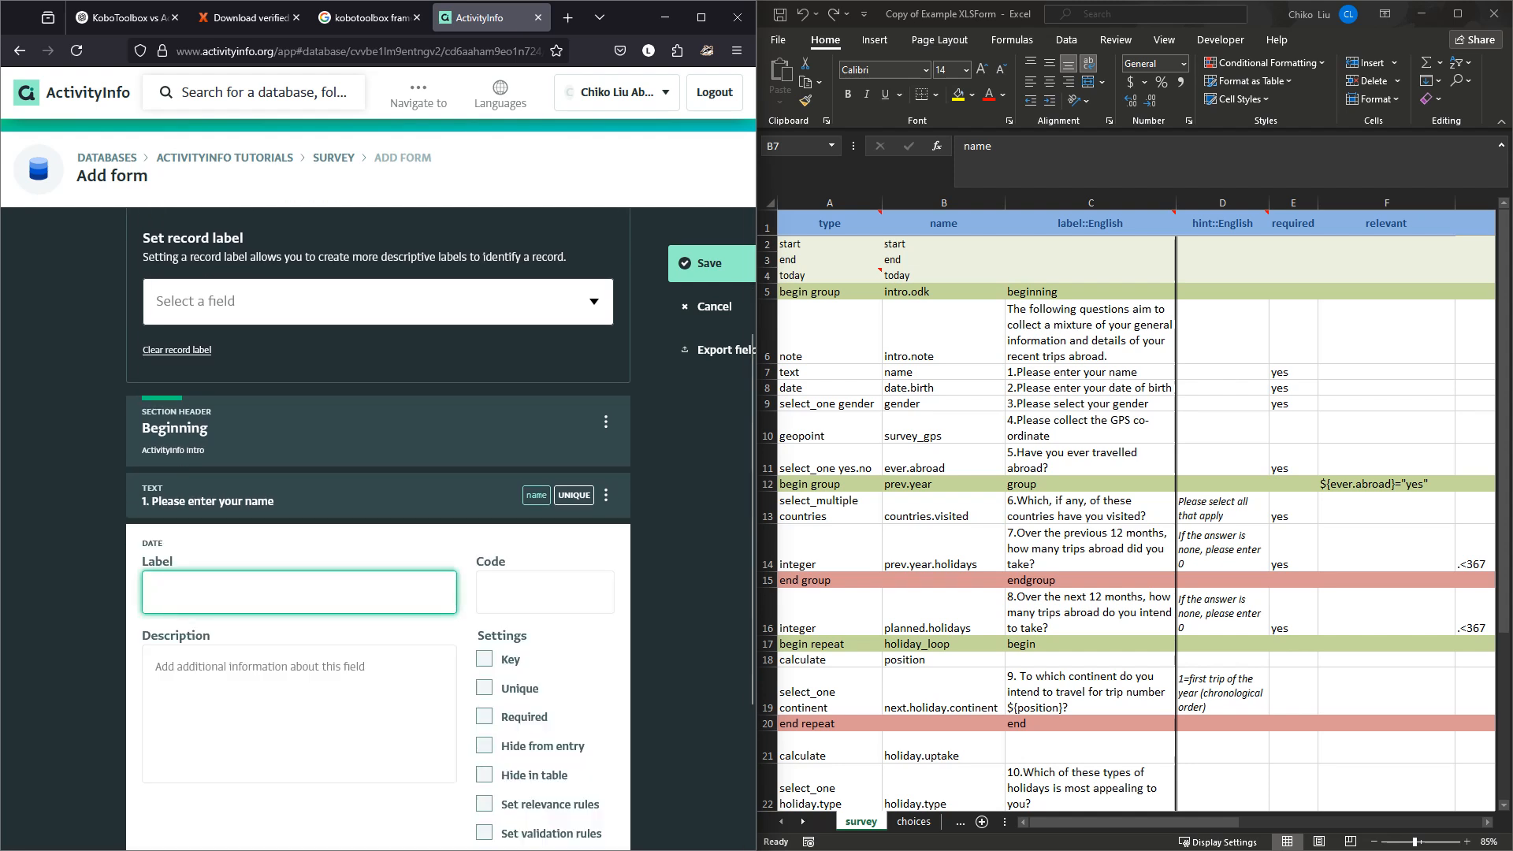
{"action": "key", "text": "alt+Tab"}
{"action": "left_click", "coordinate": [1090, 387]}
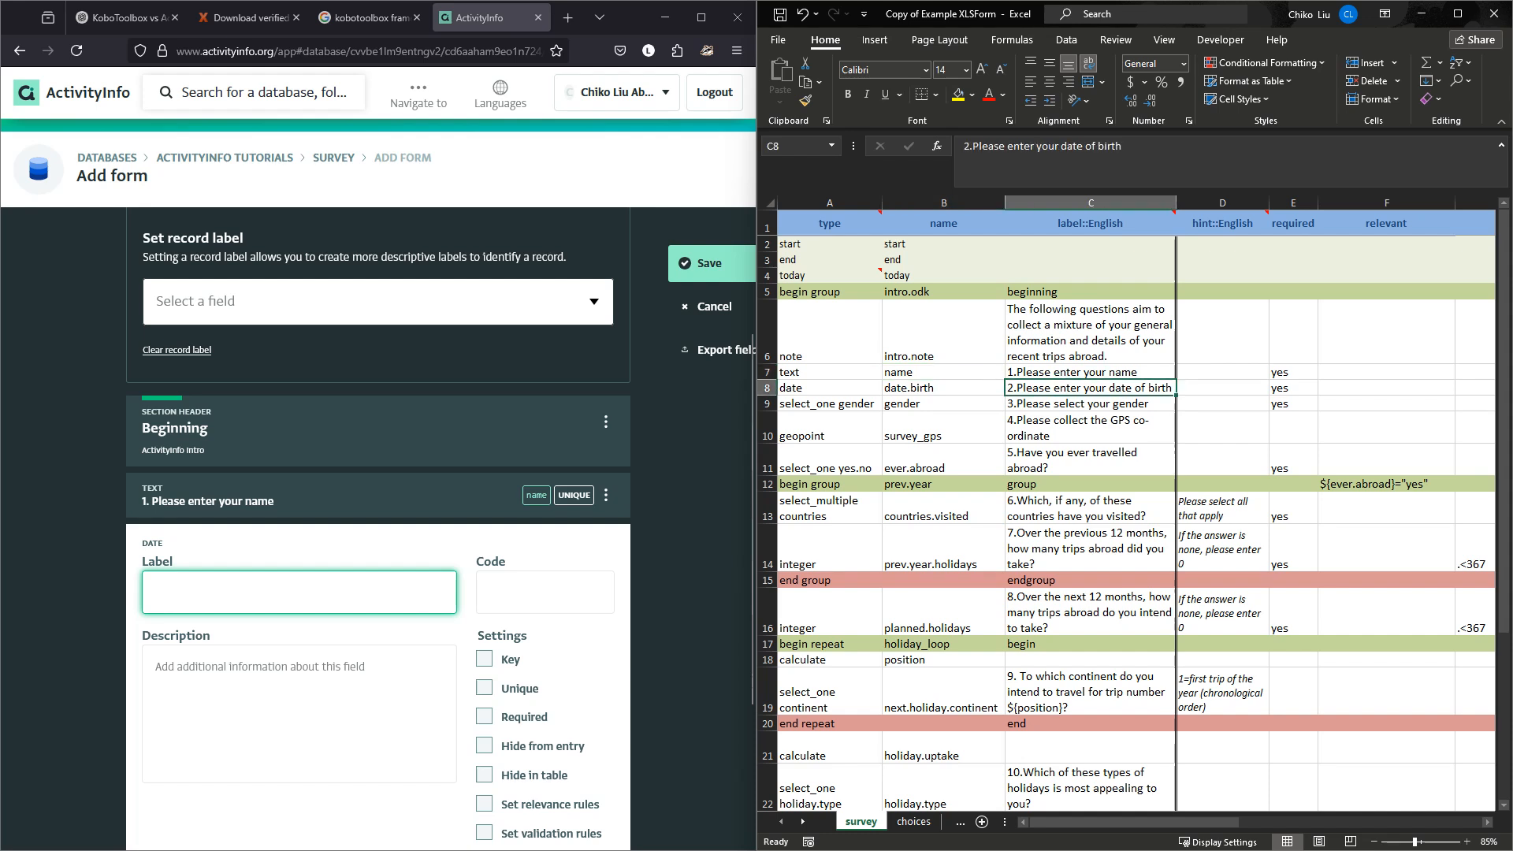
{"action": "key", "text": "ctrl+c"}
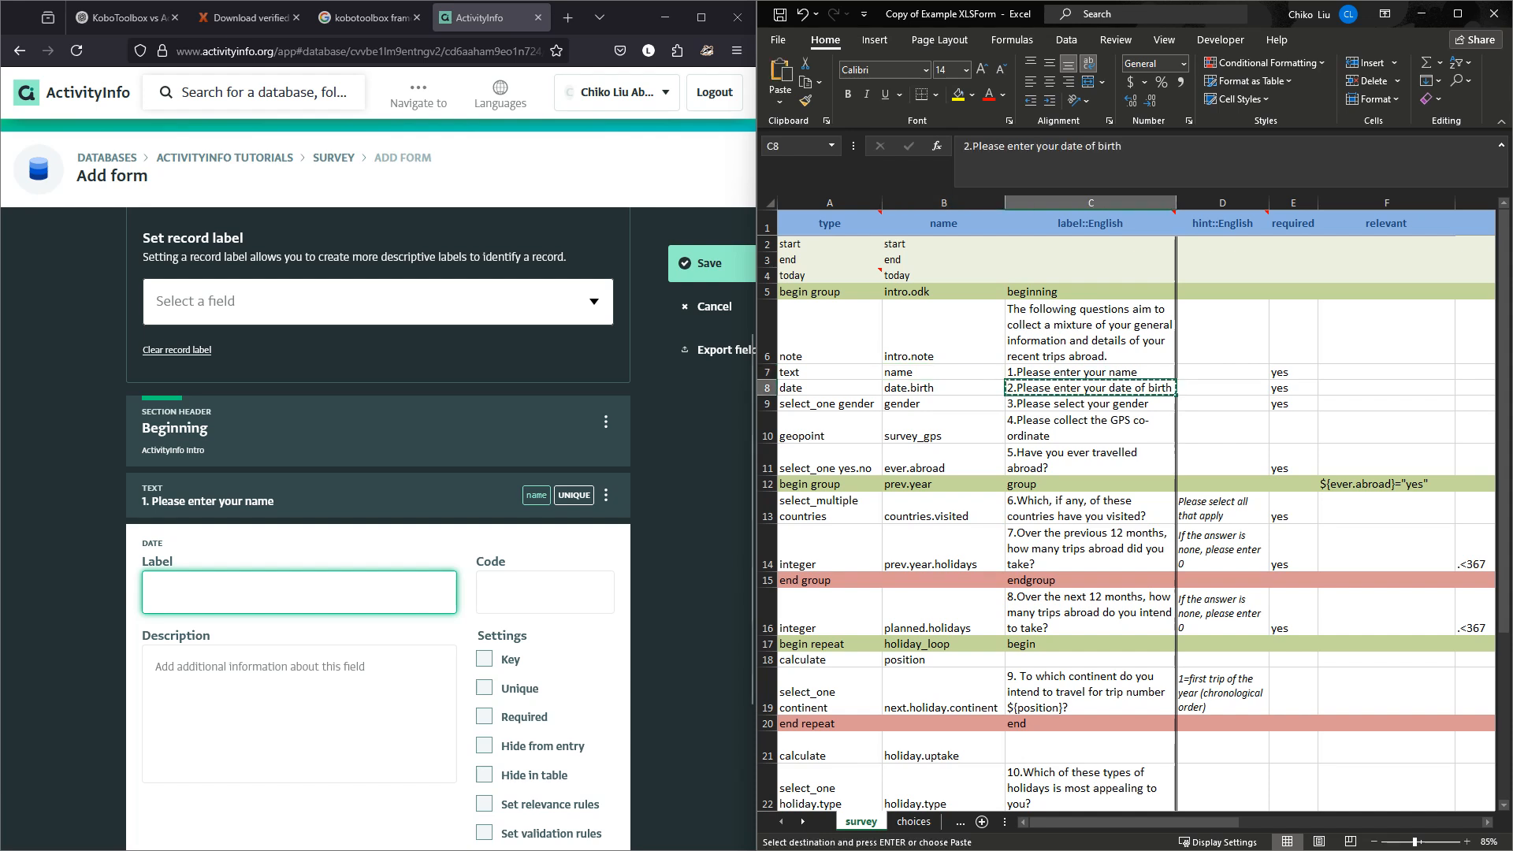
{"action": "key", "text": "alt+Tab"}
{"action": "key", "text": "ctrl+v"}
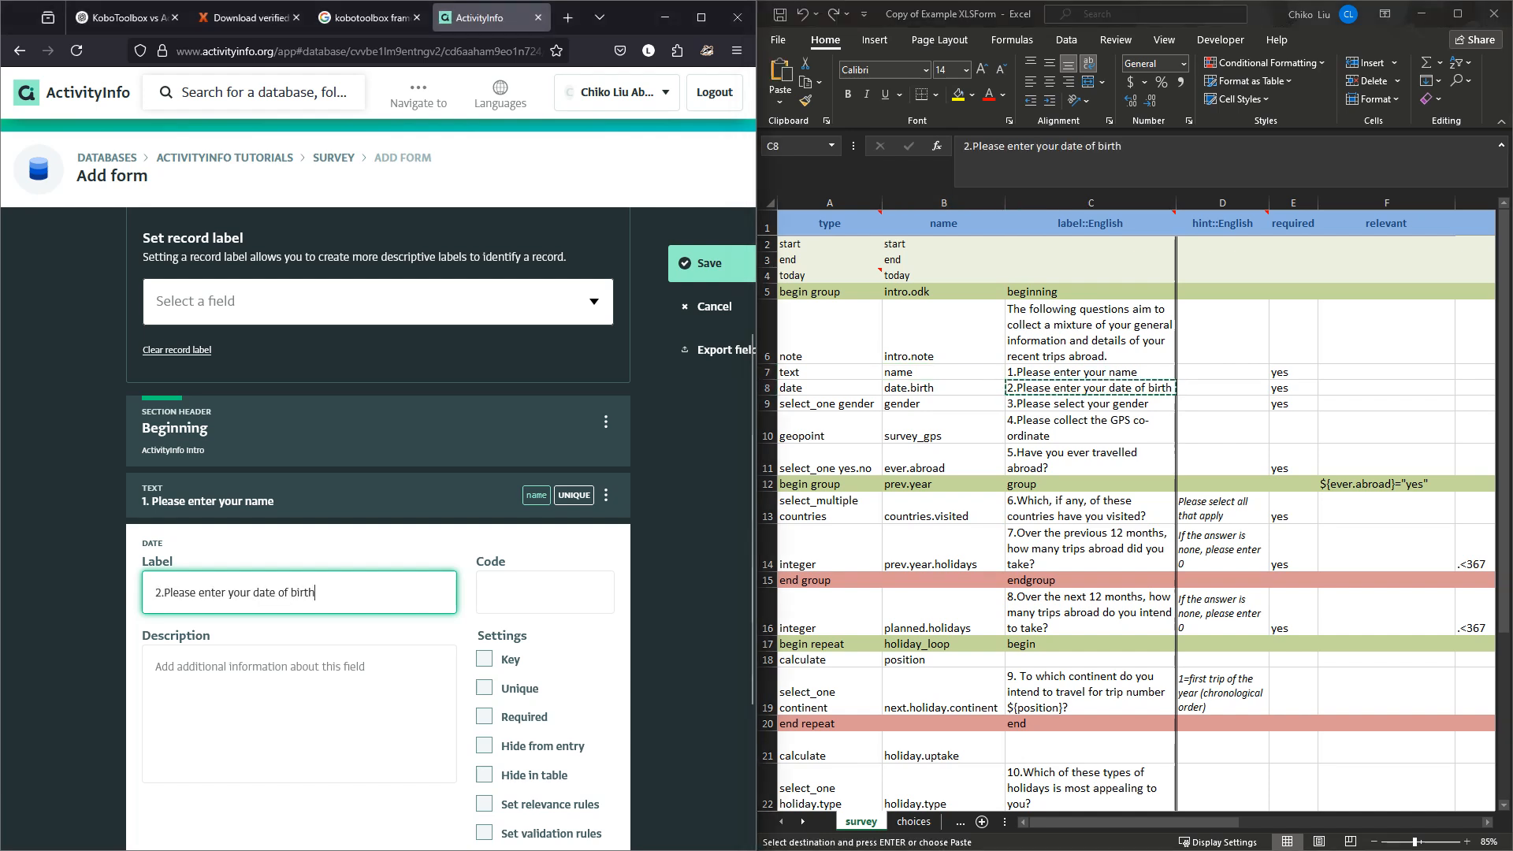
Set the date field's code to 'dob', finish it, and select the gender label in C9.
{"action": "key", "text": "Tab"}
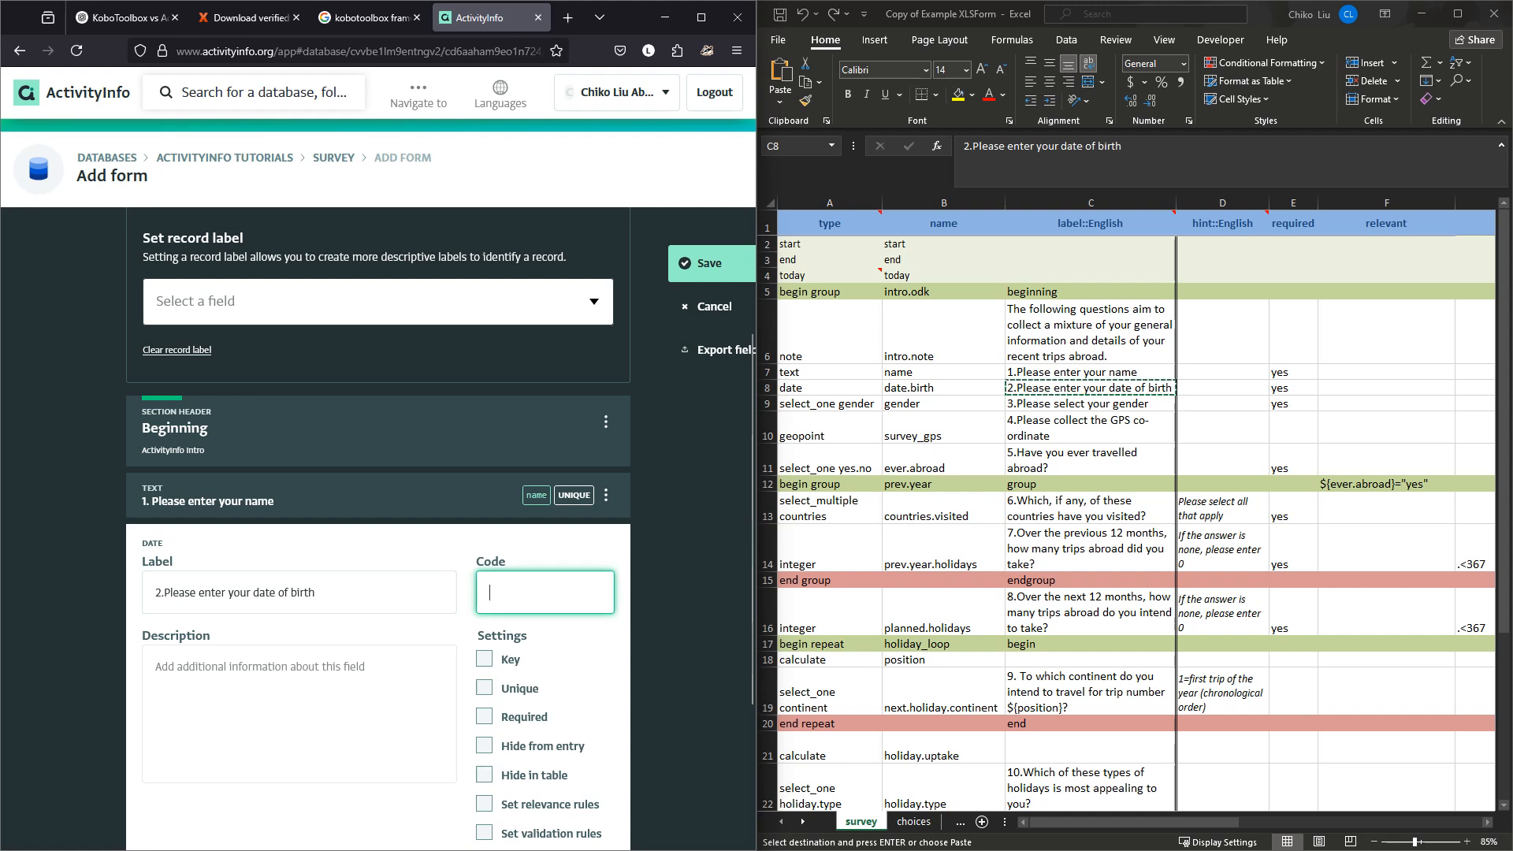
{"action": "type", "text": "dob"}
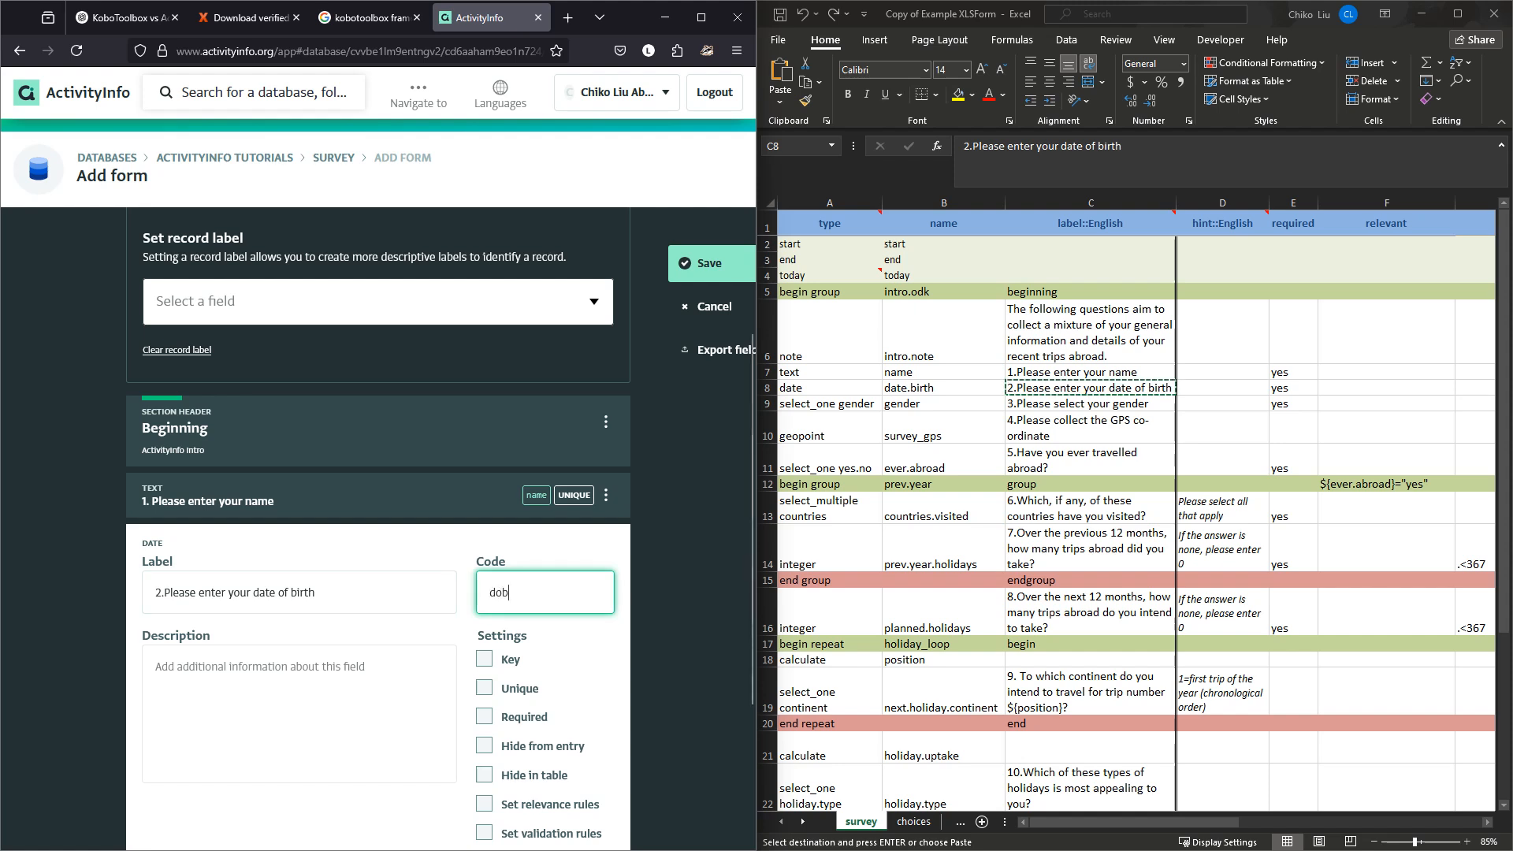
{"action": "scroll", "coordinate": [379, 520], "scroll_direction": "down", "scroll_amount": 1}
{"action": "scroll", "coordinate": [378, 528], "scroll_direction": "down", "scroll_amount": 1}
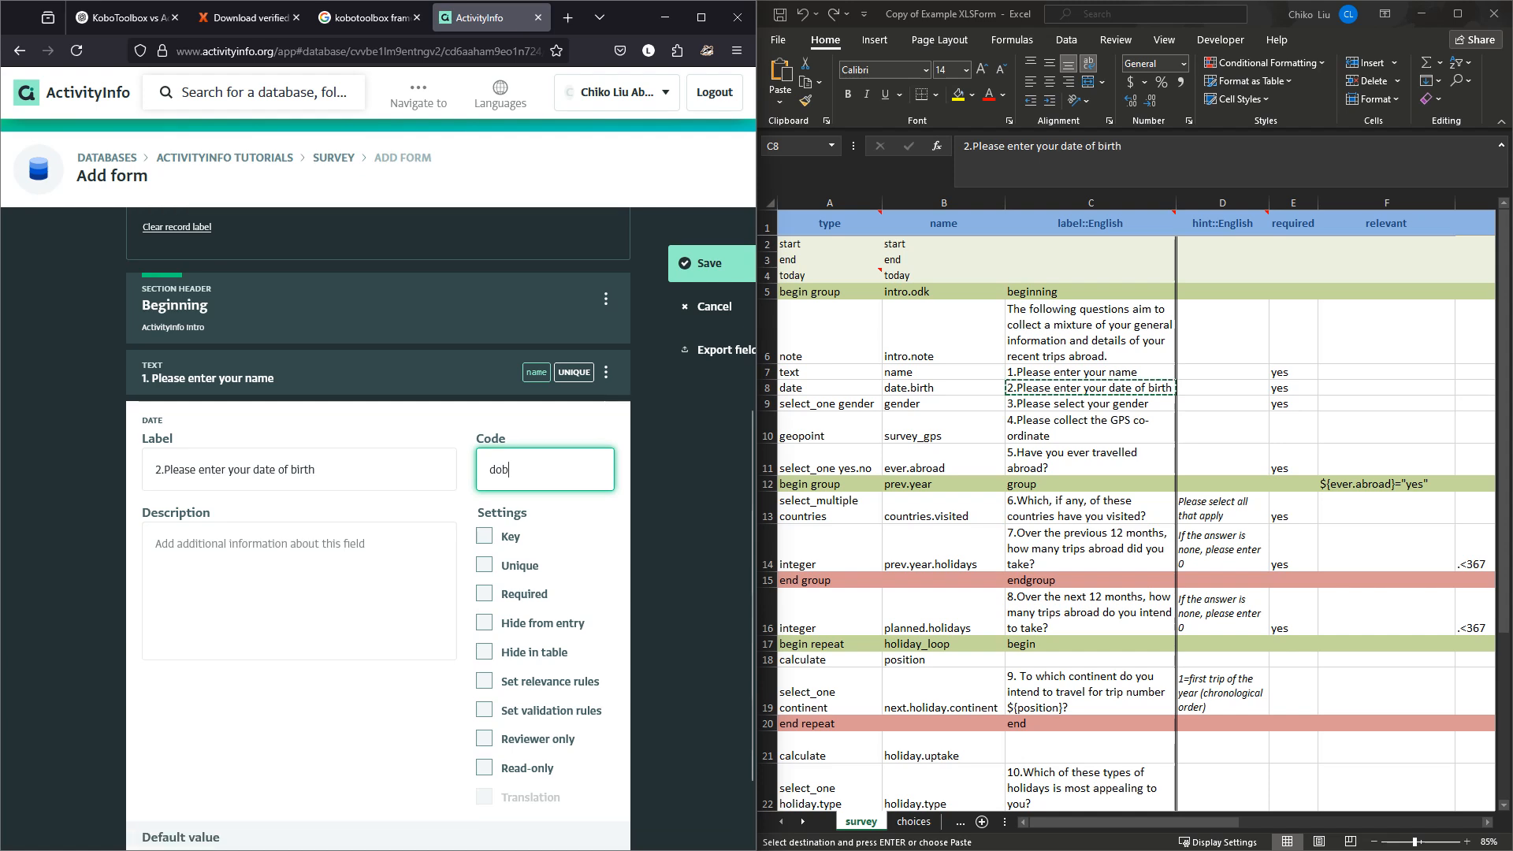
{"action": "scroll", "coordinate": [379, 528], "scroll_direction": "down", "scroll_amount": 1}
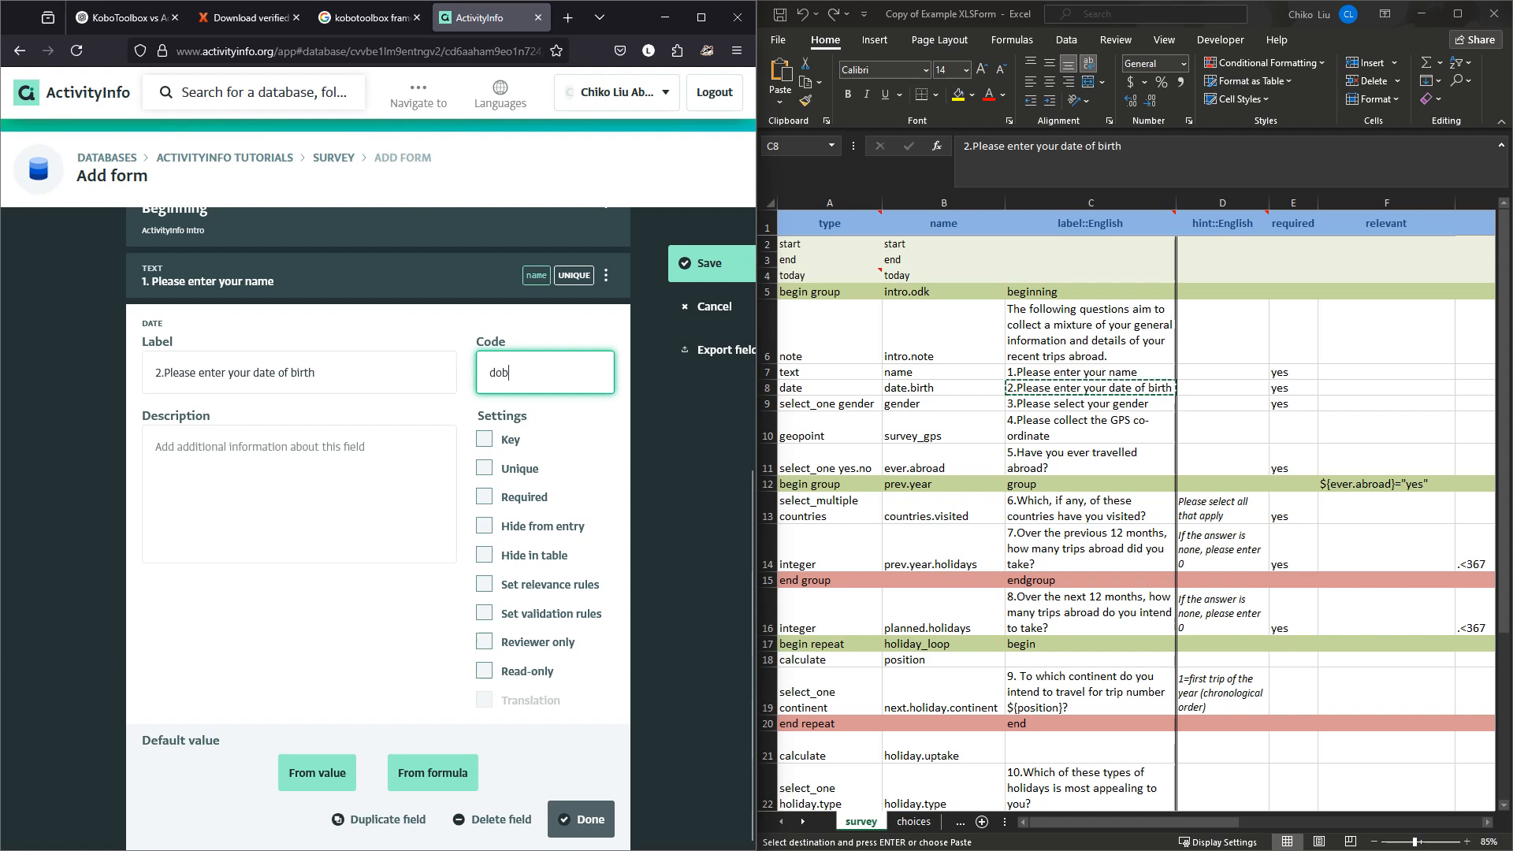
{"action": "left_click", "coordinate": [581, 819]}
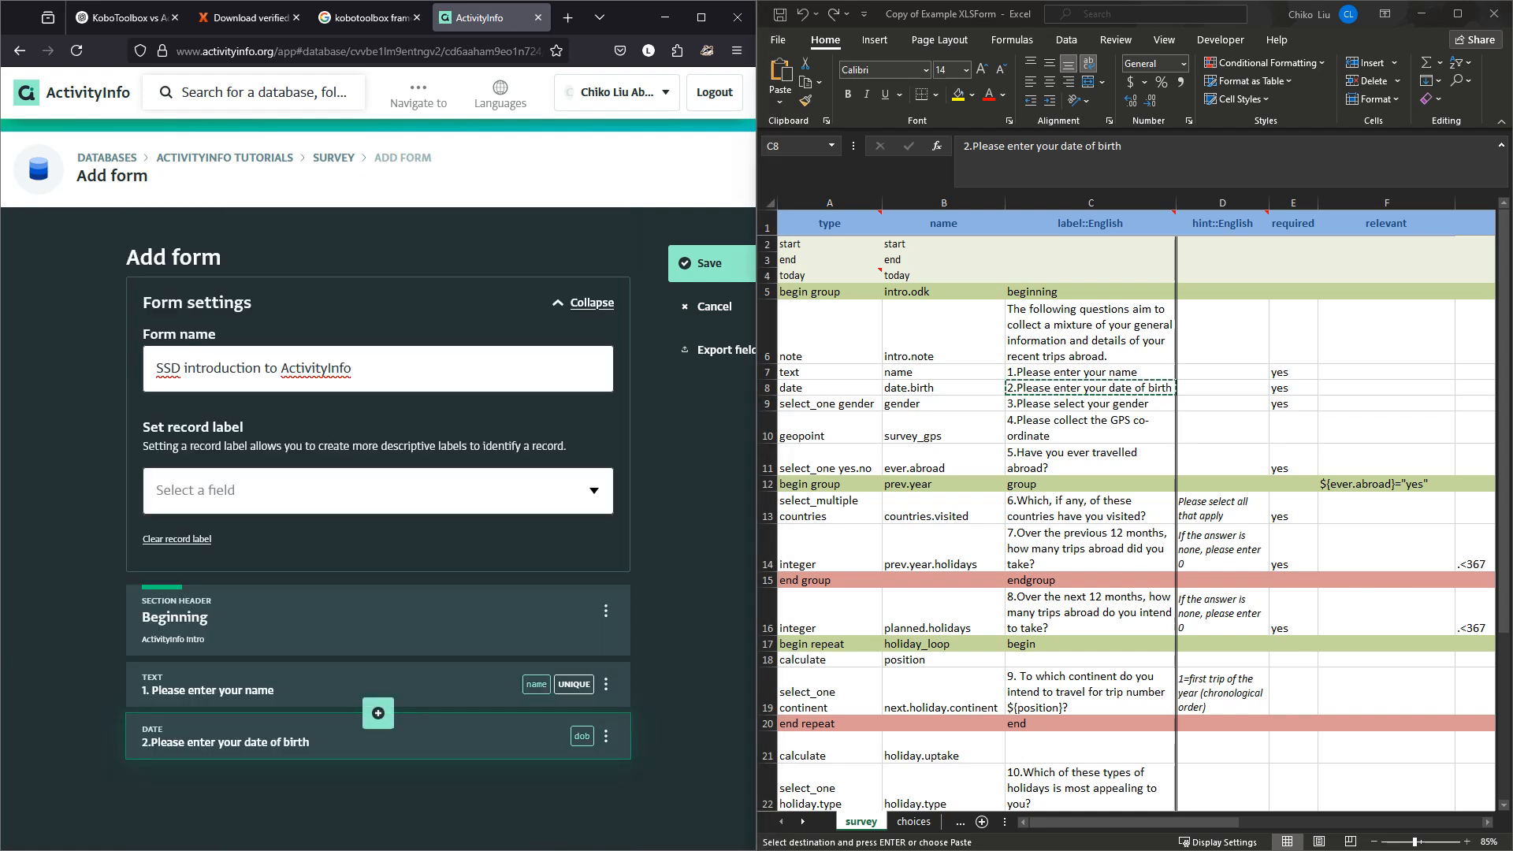
{"action": "left_click", "coordinate": [1091, 403]}
{"action": "left_click", "coordinate": [1090, 404]}
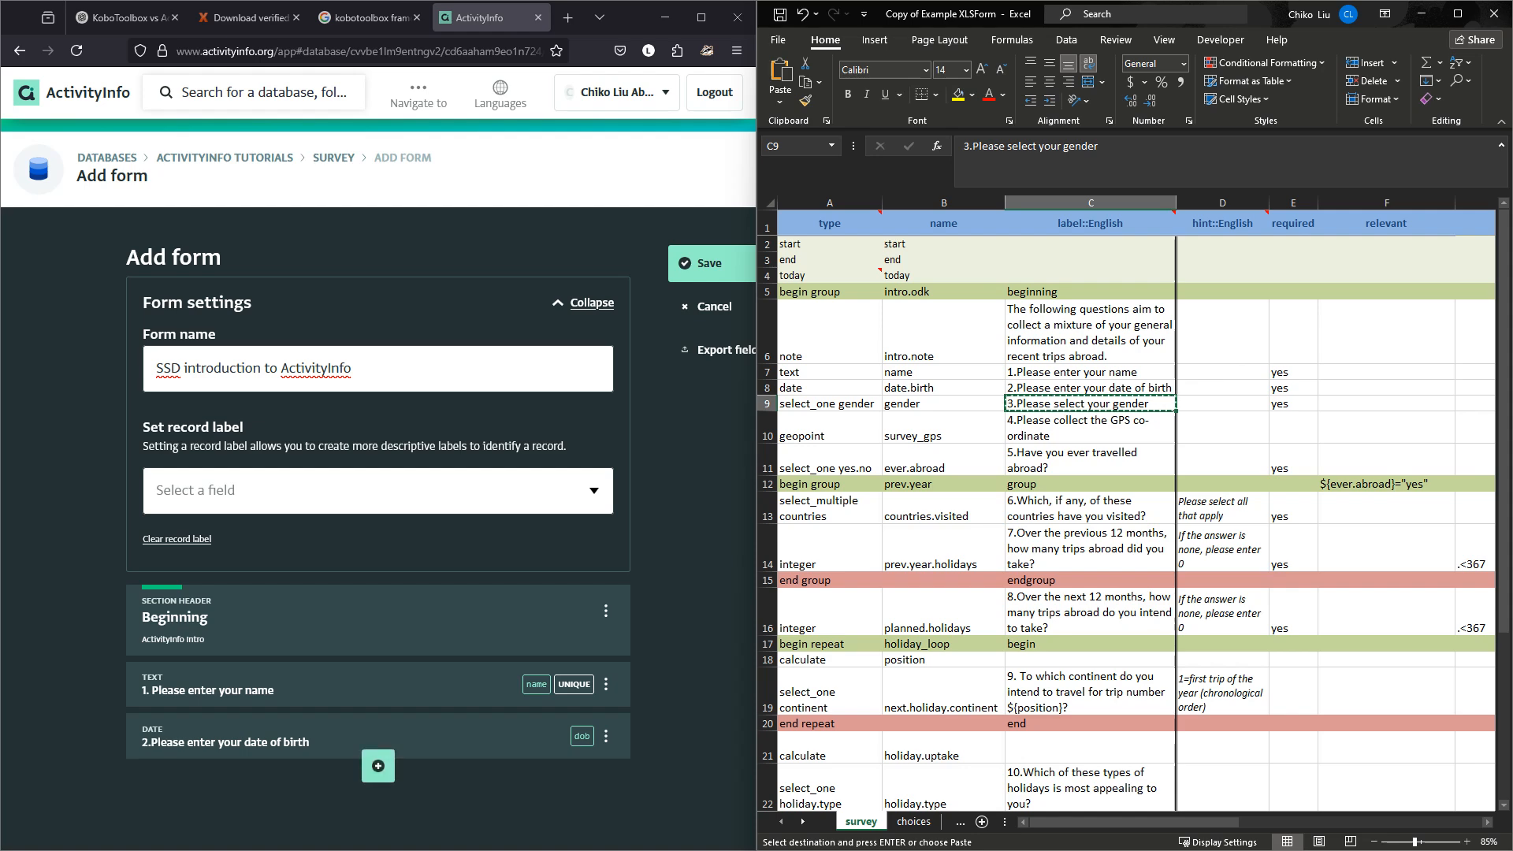
Add a single-selection question with the pasted gender label and code 'gender'.
{"action": "left_click", "coordinate": [378, 765]}
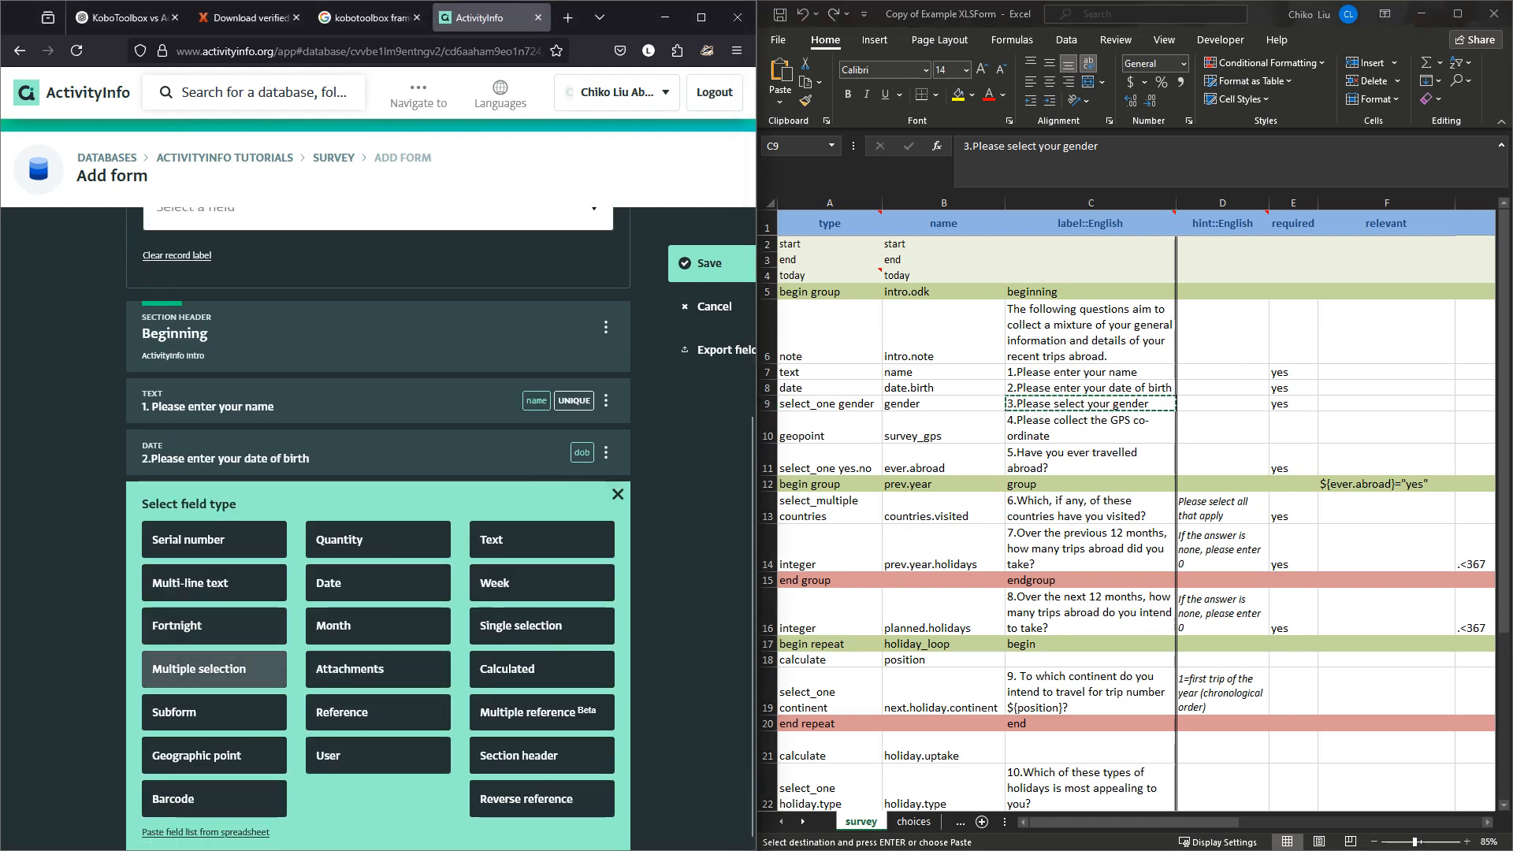
{"action": "left_click", "coordinate": [541, 626]}
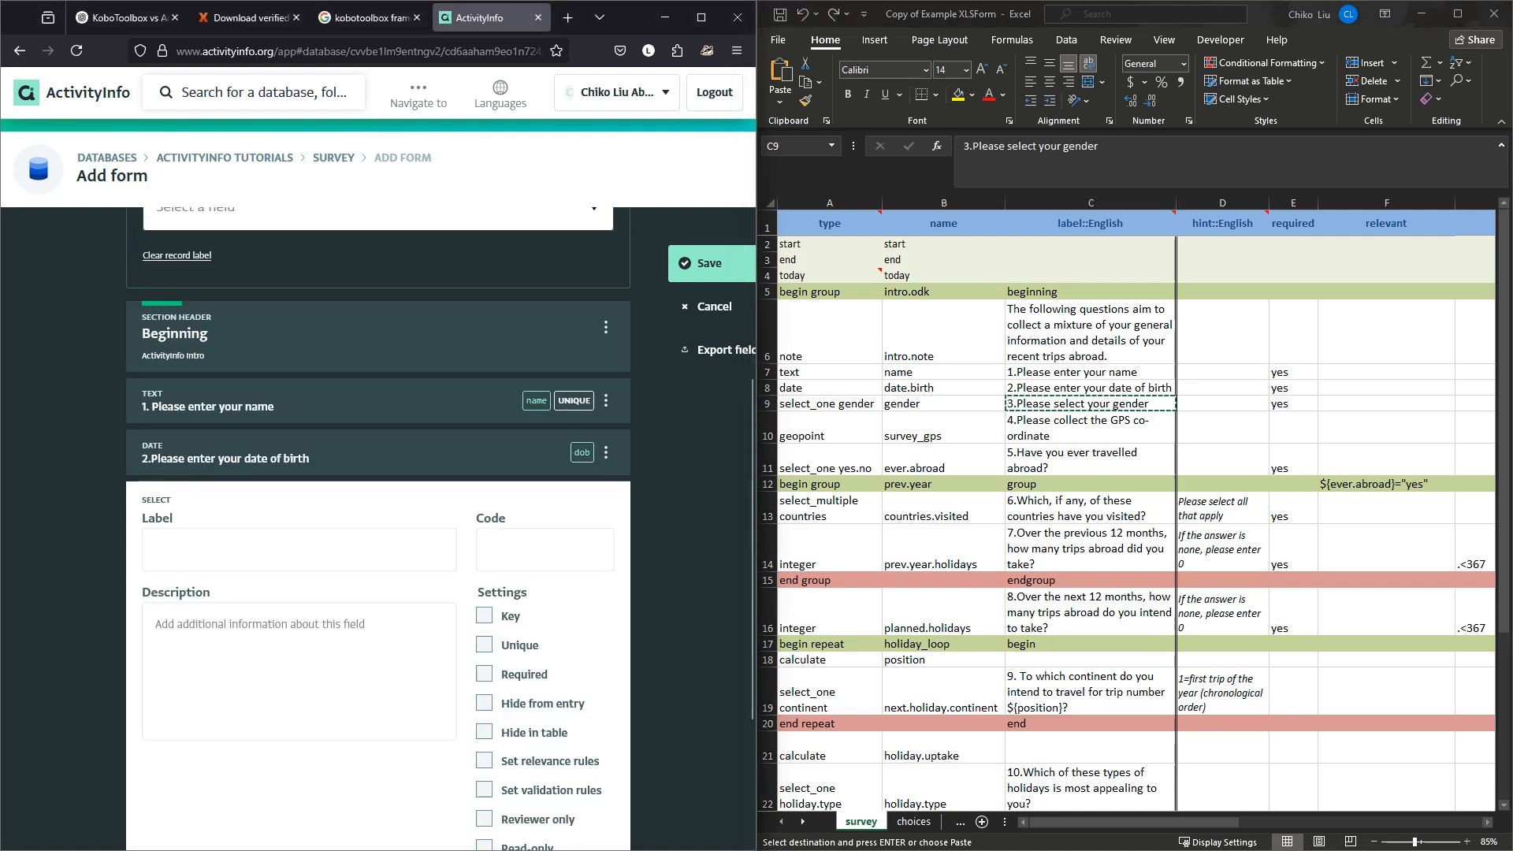
{"action": "left_click", "coordinate": [298, 549]}
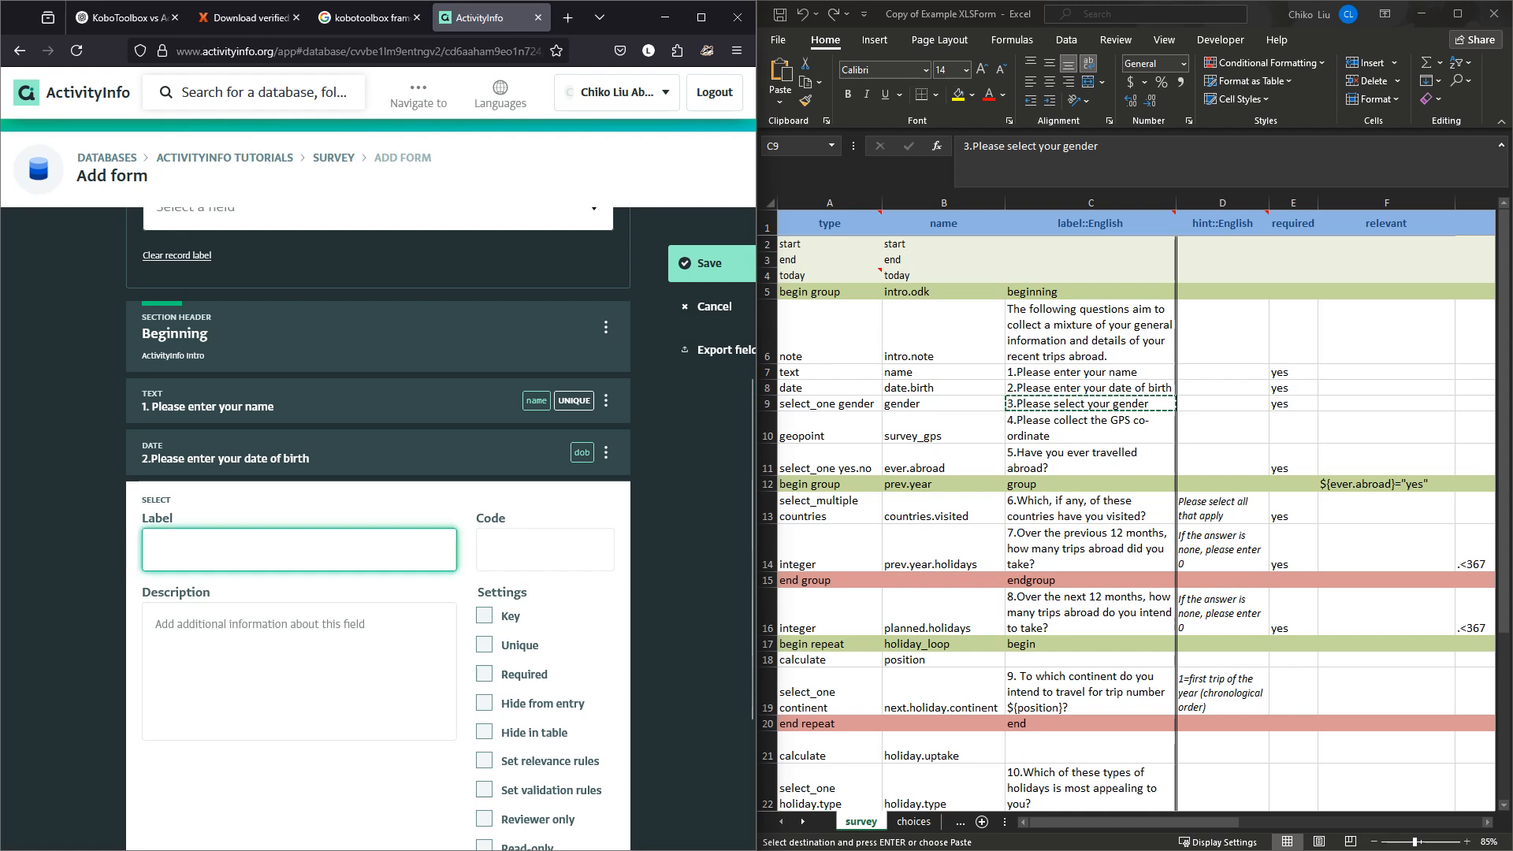
{"action": "key", "text": "ctrl+v"}
{"action": "left_click", "coordinate": [545, 549]}
{"action": "type", "text": "gender"}
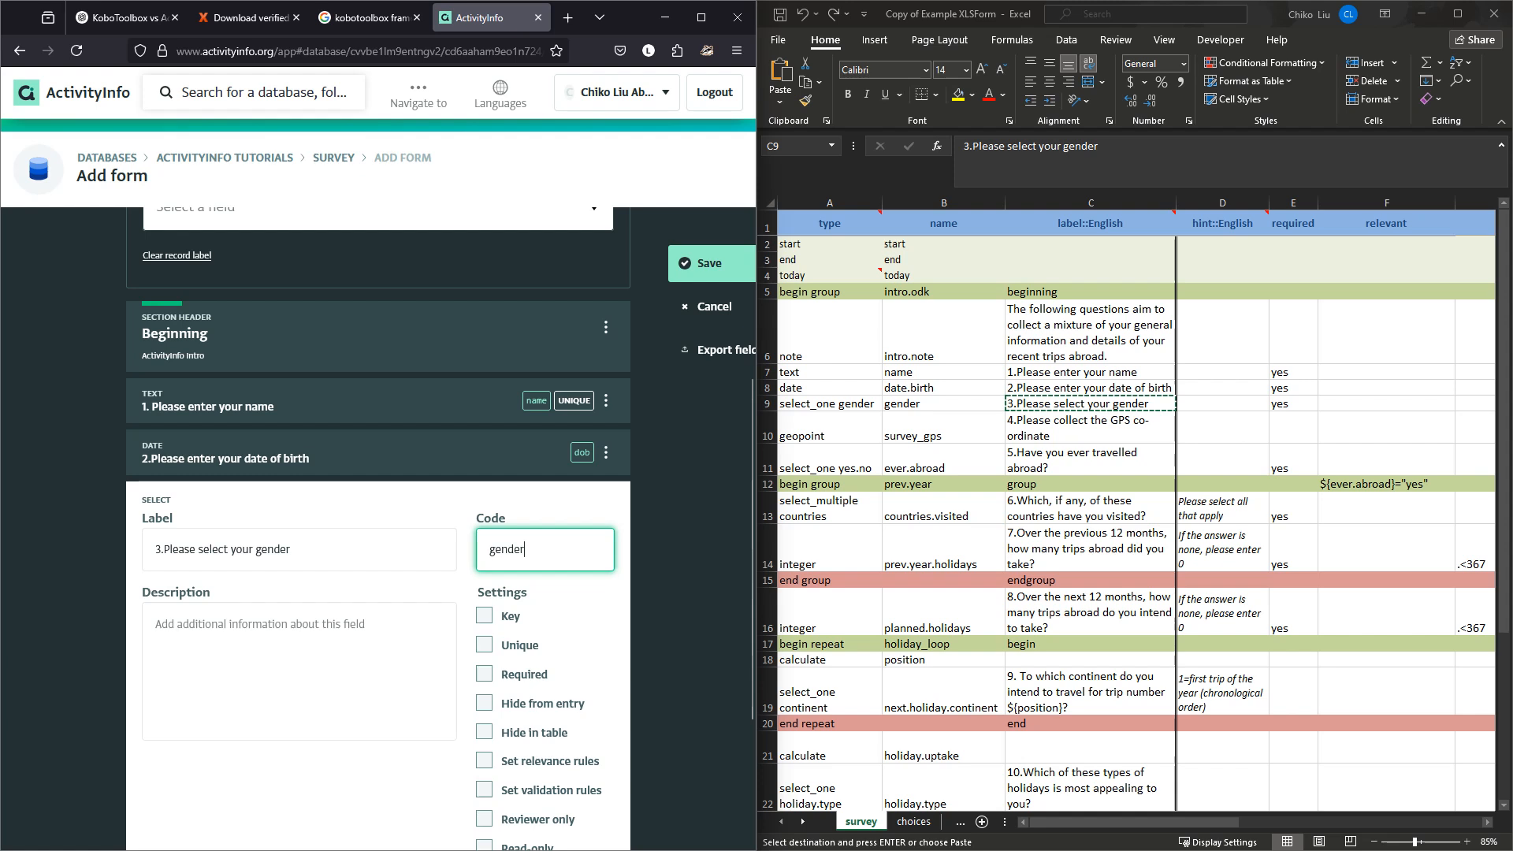
Give the gender question the options Male and Female and finish it.
{"action": "scroll", "coordinate": [379, 520], "scroll_direction": "down", "scroll_amount": 1}
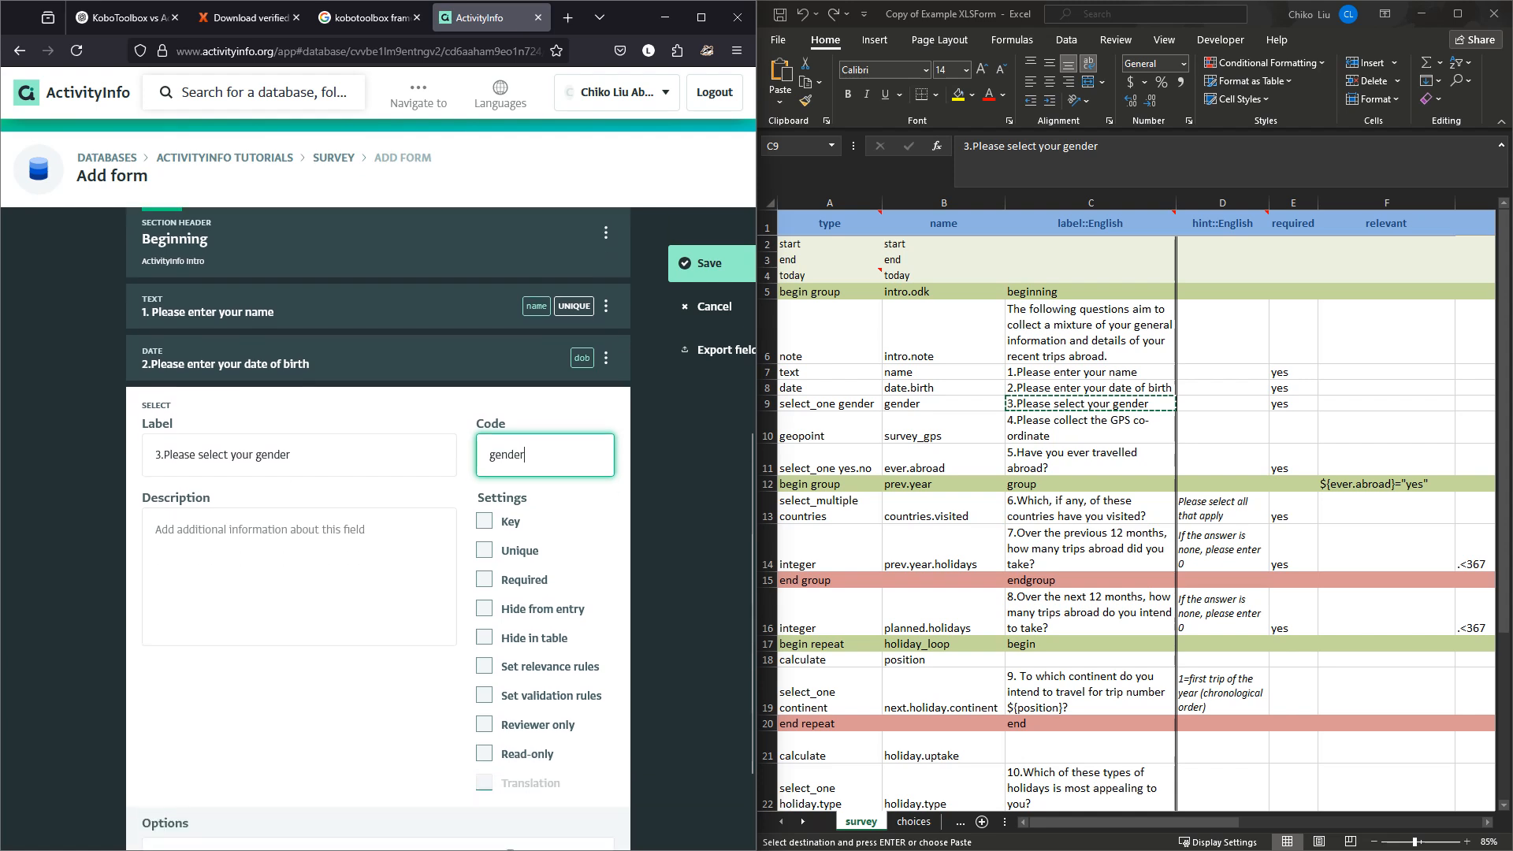
{"action": "scroll", "coordinate": [379, 520], "scroll_direction": "down", "scroll_amount": 1}
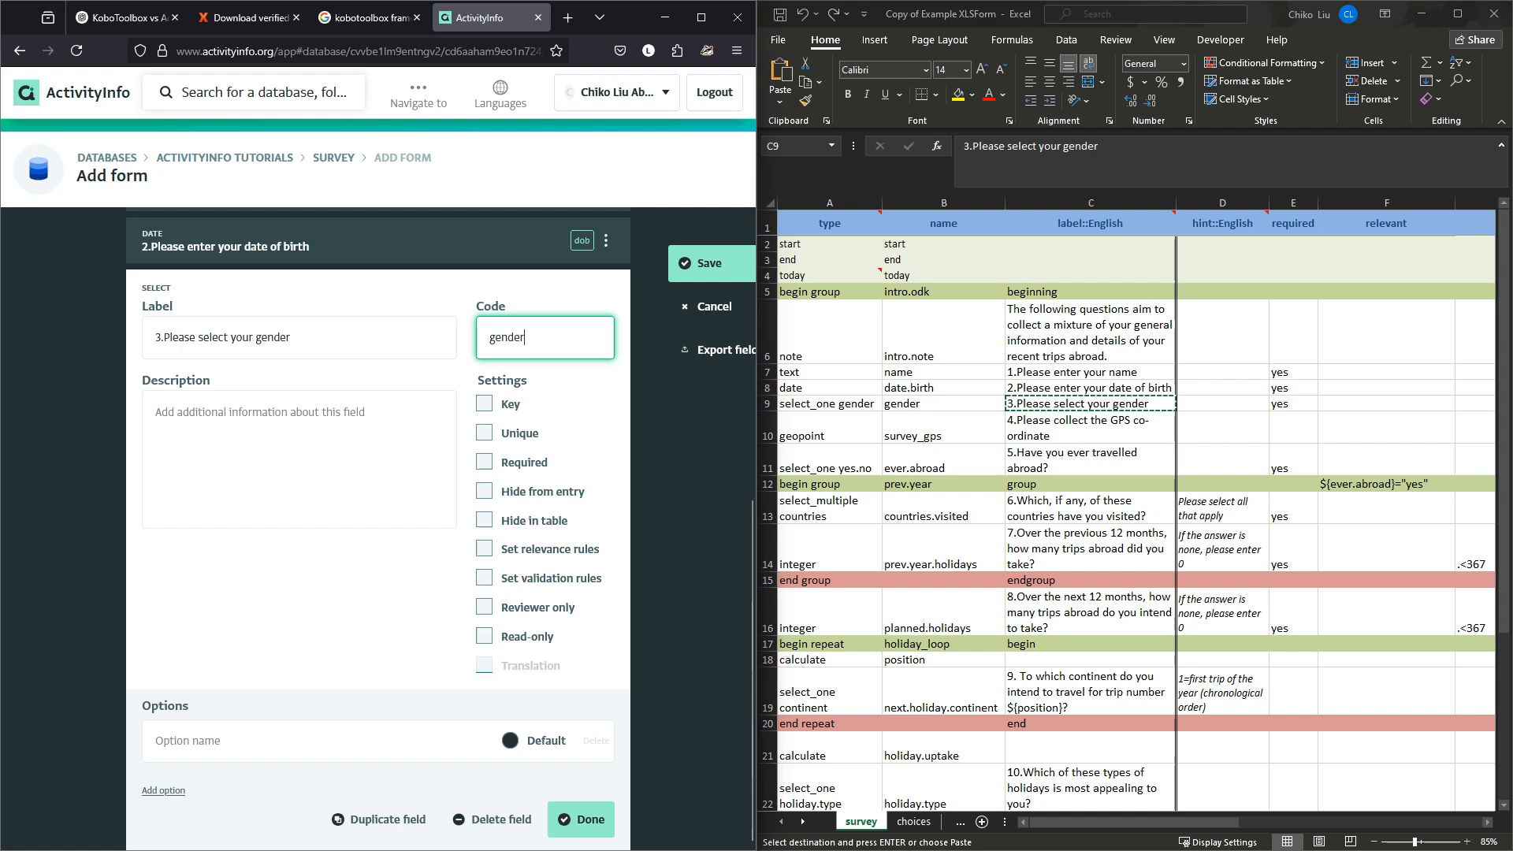
{"action": "left_click", "coordinate": [300, 740]}
{"action": "type", "text": "Male"}
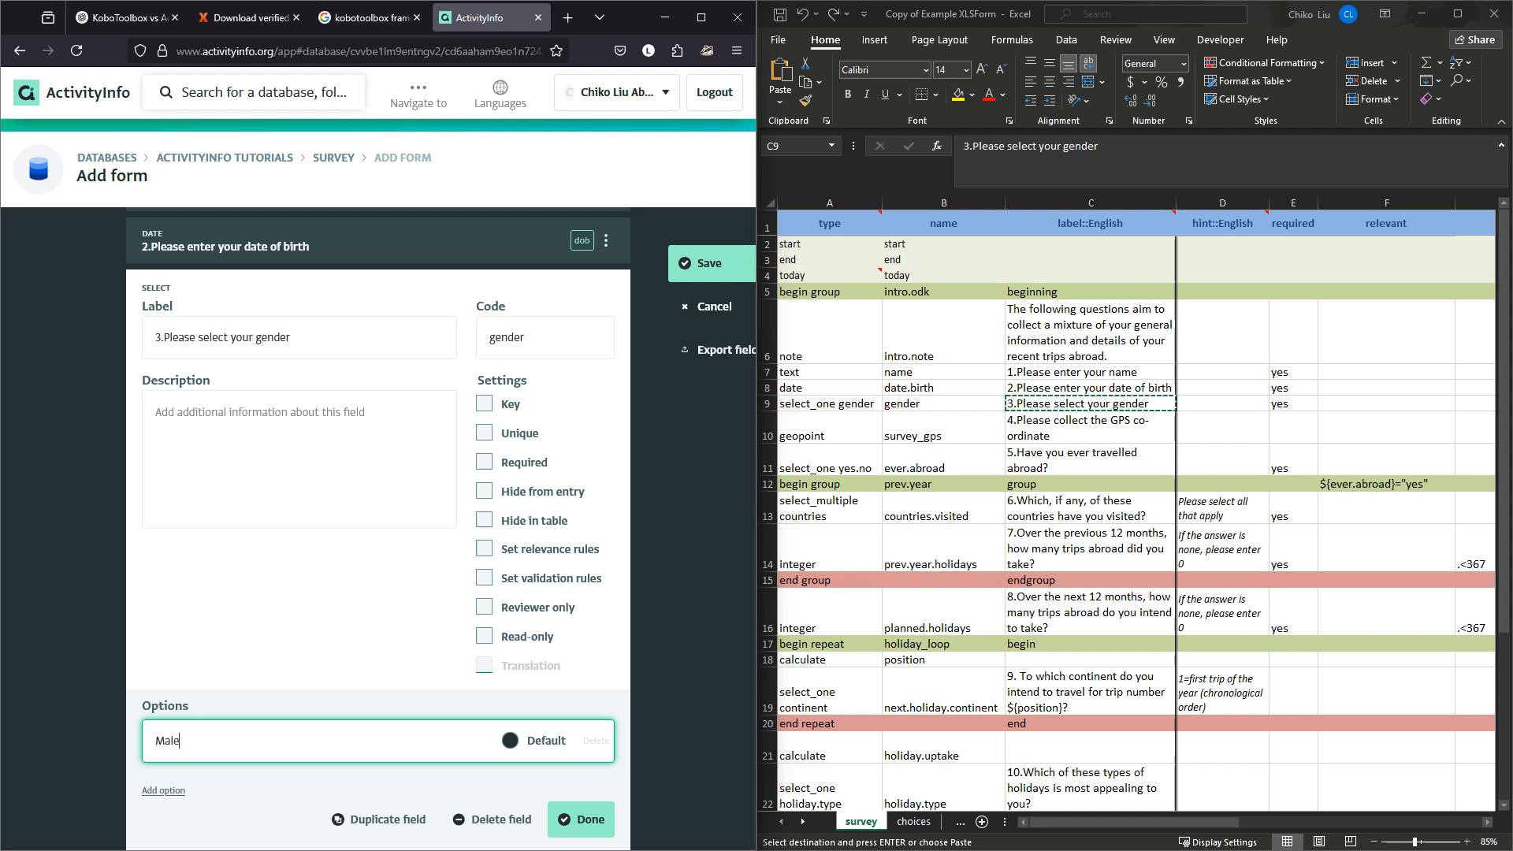
{"action": "key", "text": "Return"}
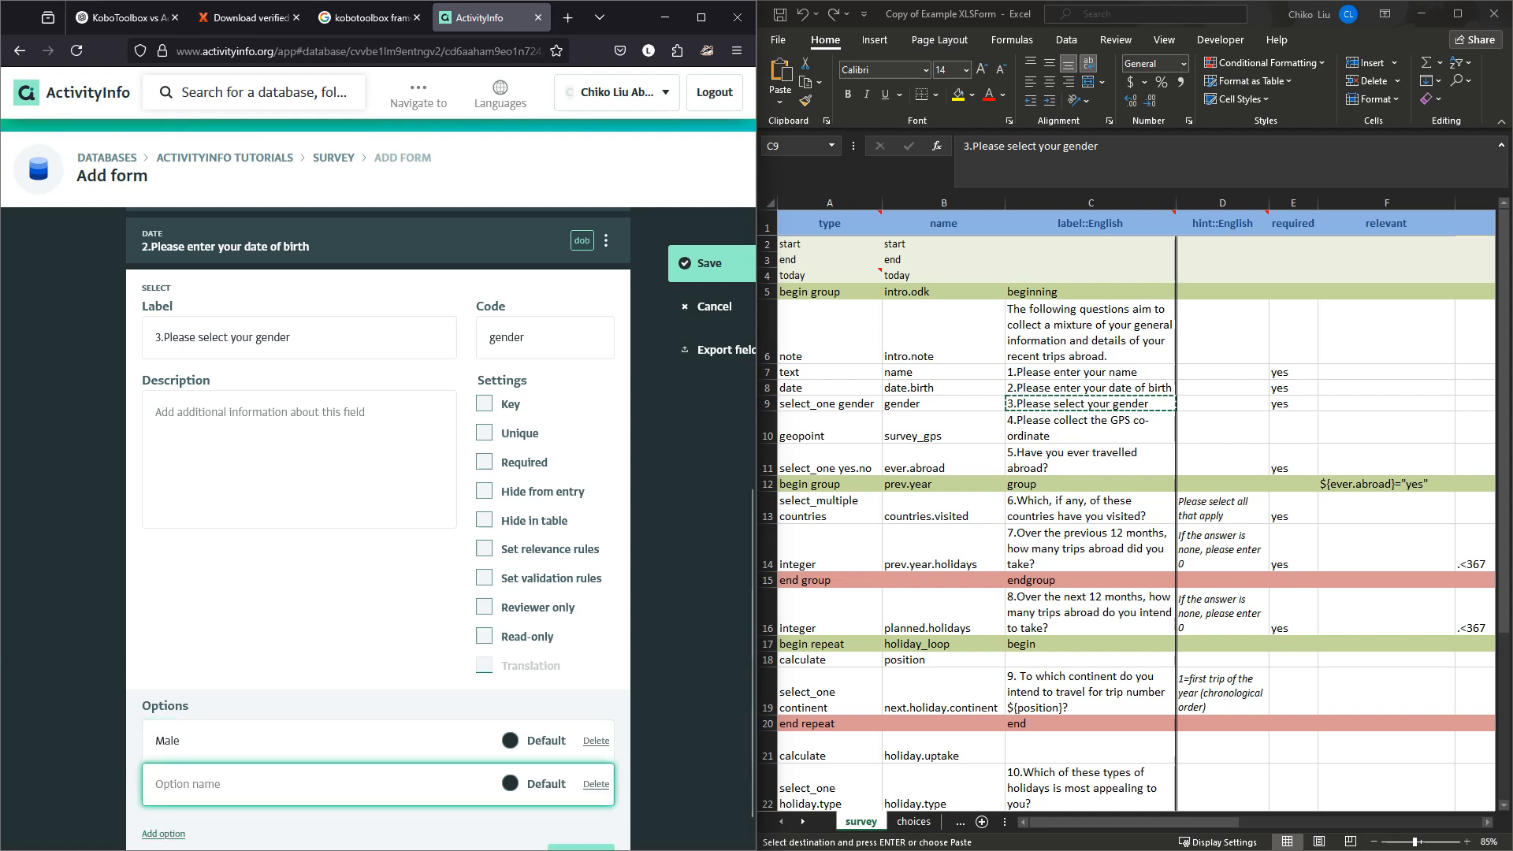
{"action": "type", "text": "Femai"}
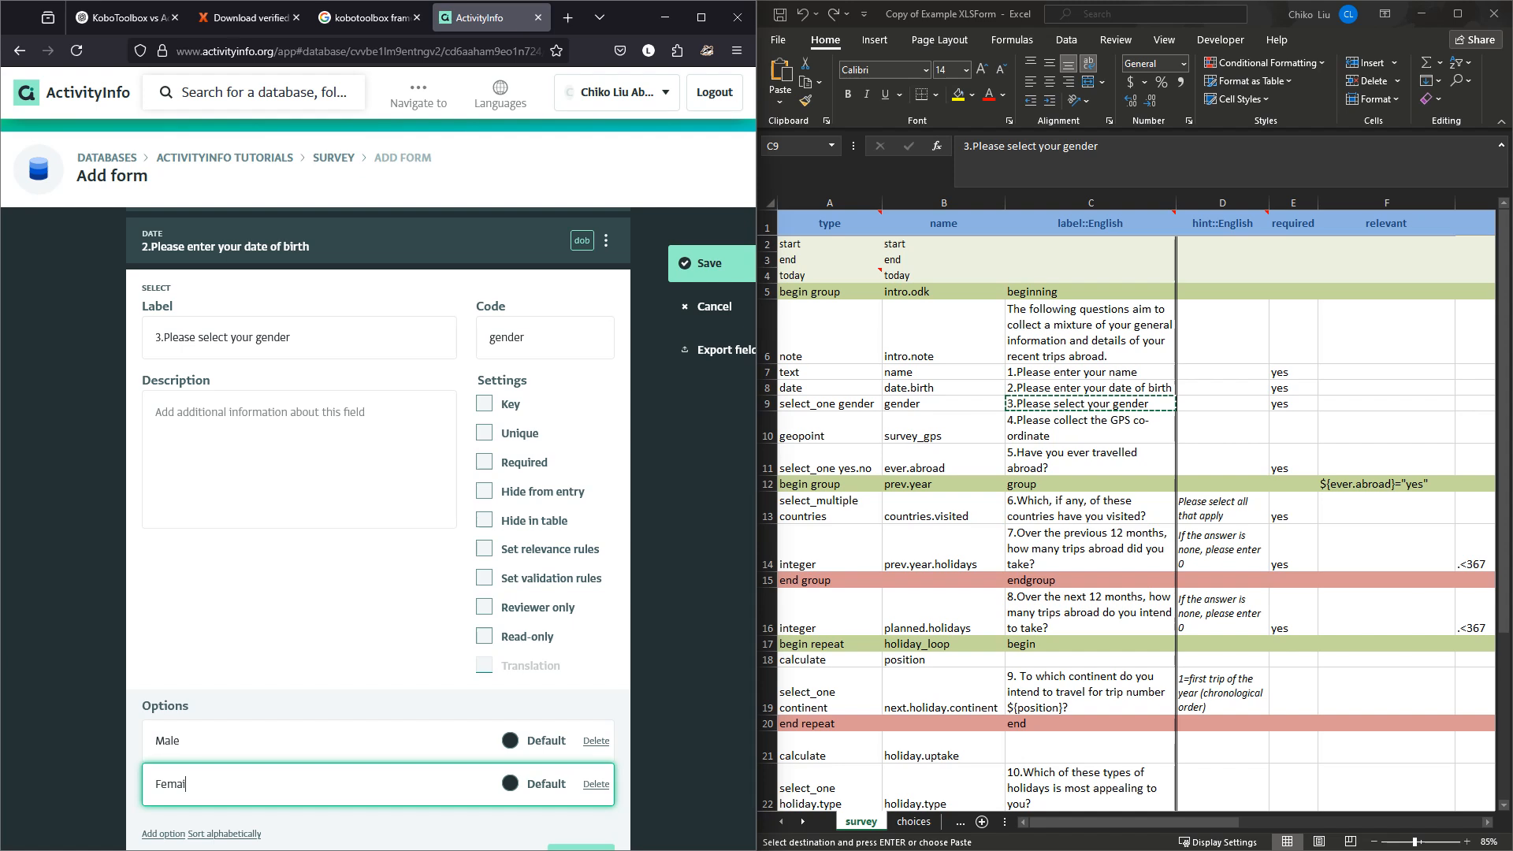
{"action": "key", "text": "BackSpace"}
{"action": "type", "text": "le"}
{"action": "scroll", "coordinate": [378, 551], "scroll_direction": "down", "scroll_amount": 1}
{"action": "left_click", "coordinate": [581, 819]}
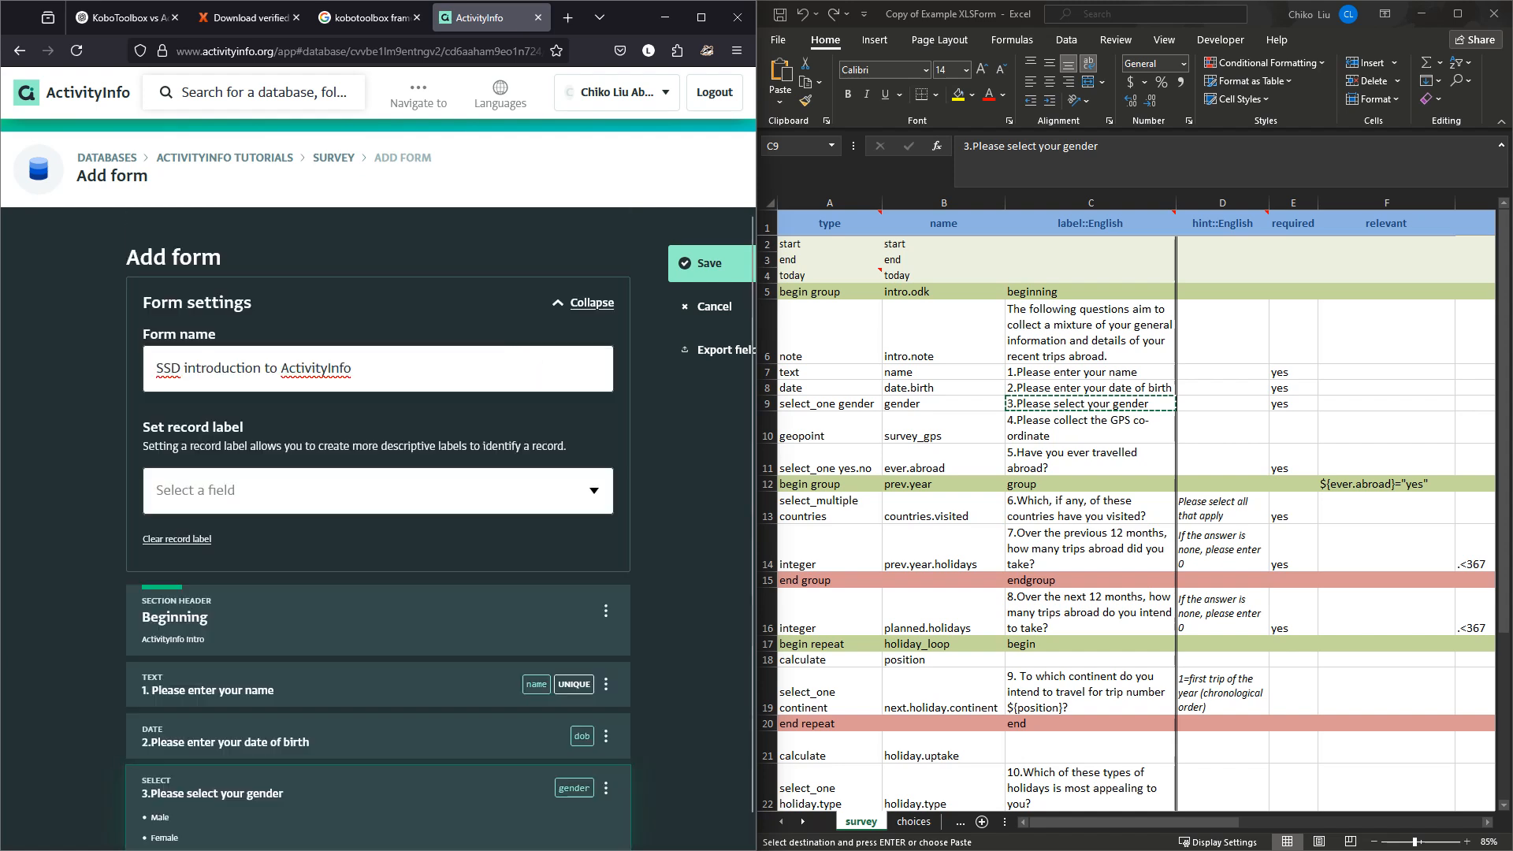
Add a Geographic point question below gender and copy its label from Excel cell C10.
{"action": "scroll", "coordinate": [378, 552], "scroll_direction": "down", "scroll_amount": 1}
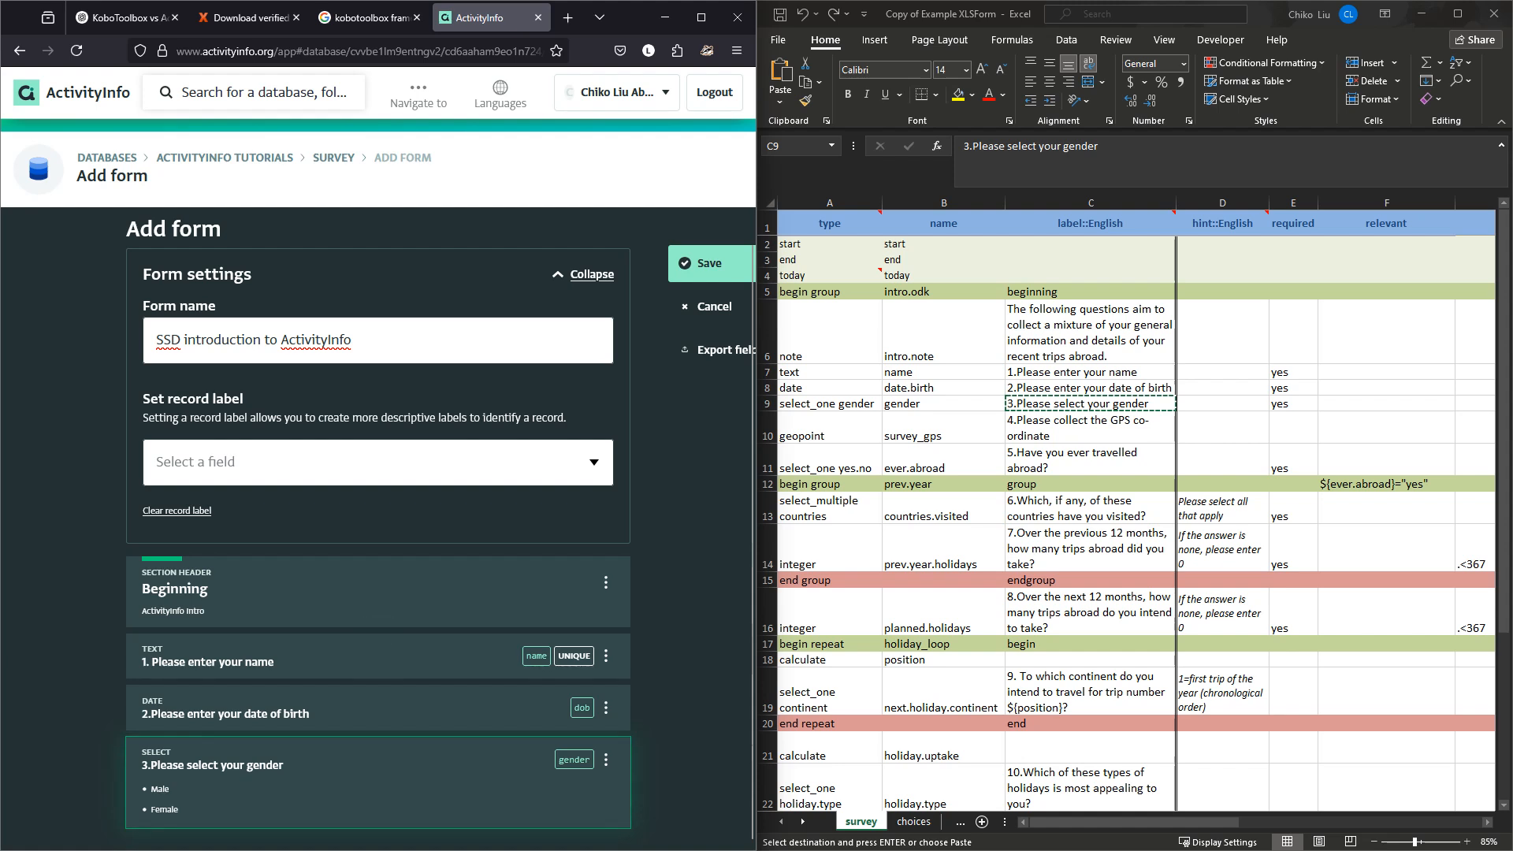
{"action": "left_click", "coordinate": [379, 835]}
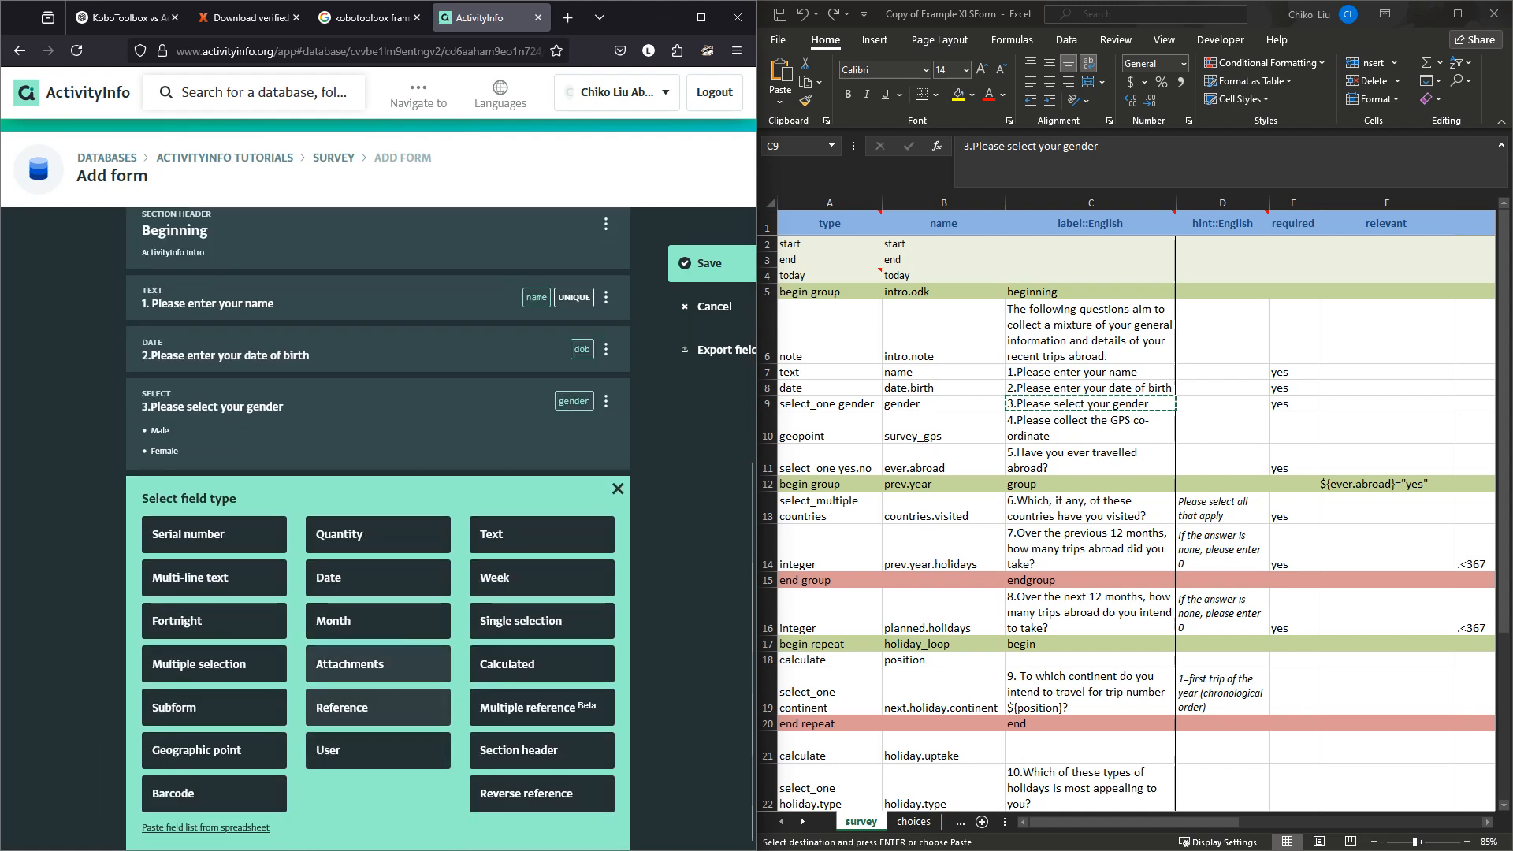
{"action": "left_click", "coordinate": [214, 751]}
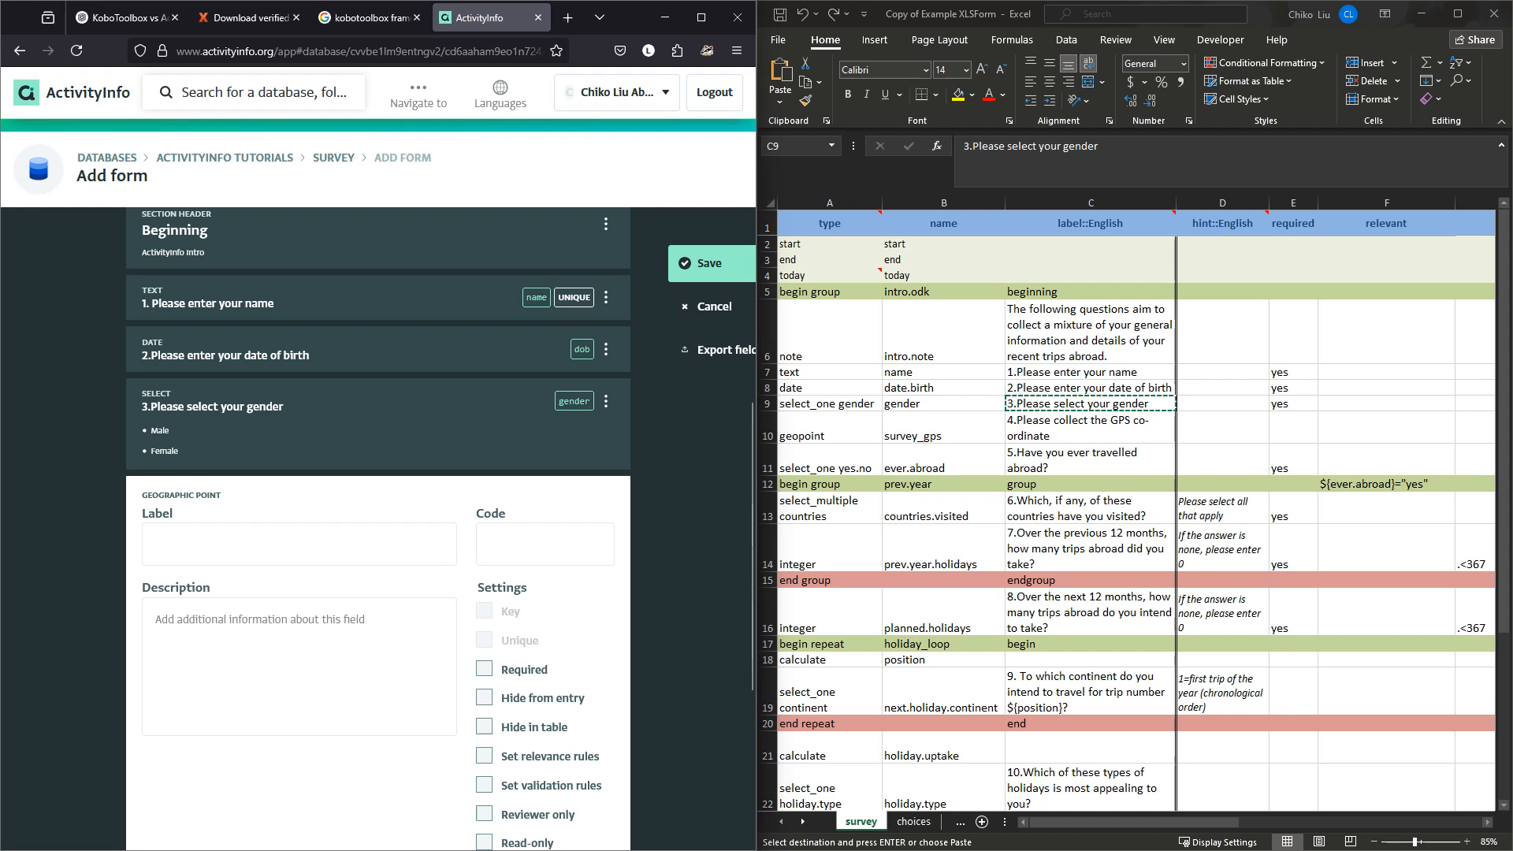
{"action": "double_click", "coordinate": [1054, 404]}
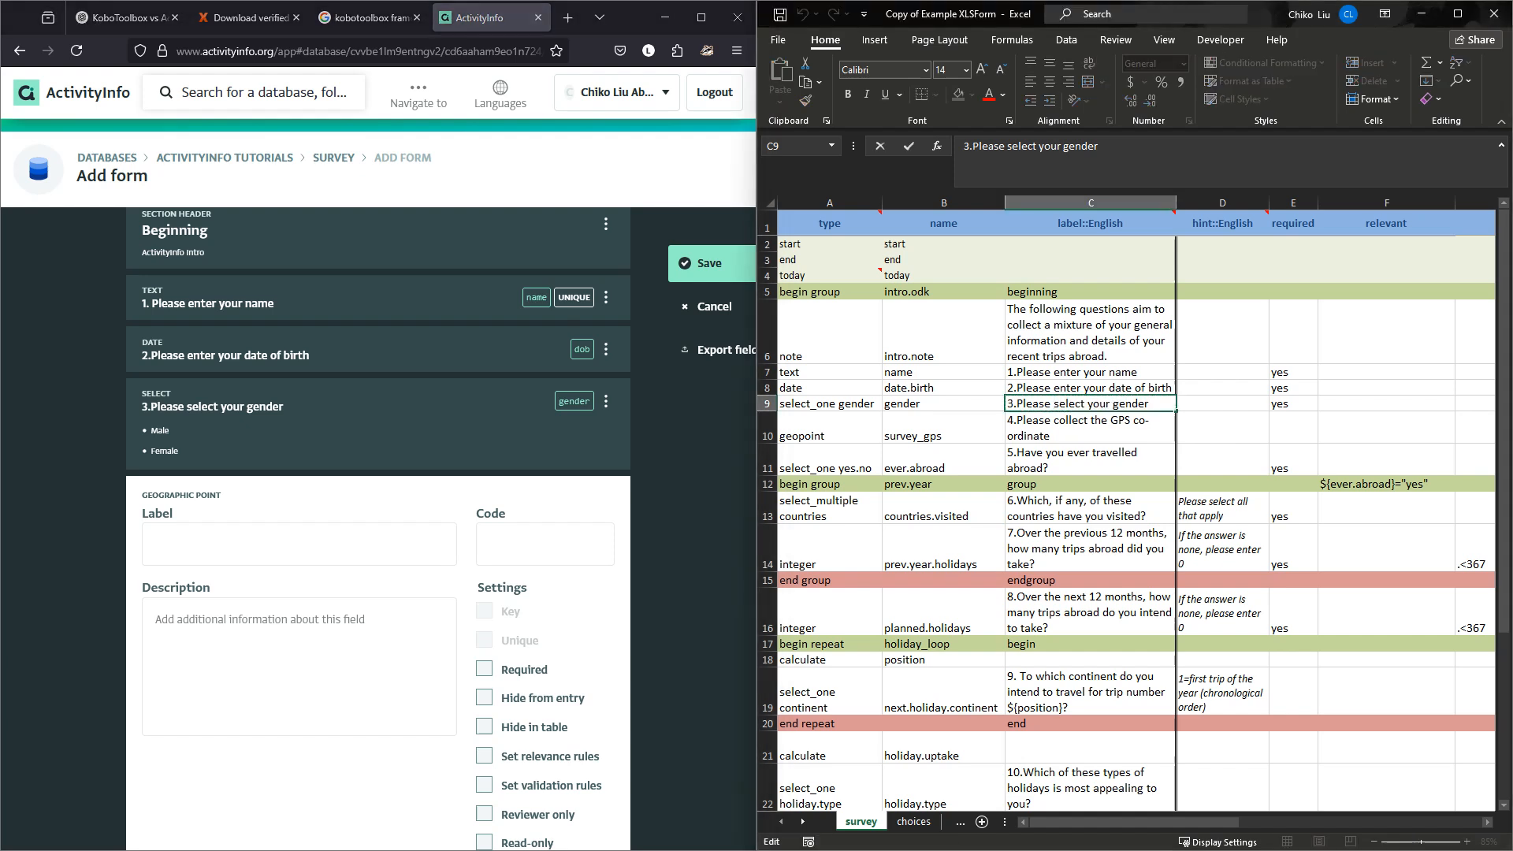
{"action": "key", "text": "Return"}
{"action": "key", "text": "ctrl+c"}
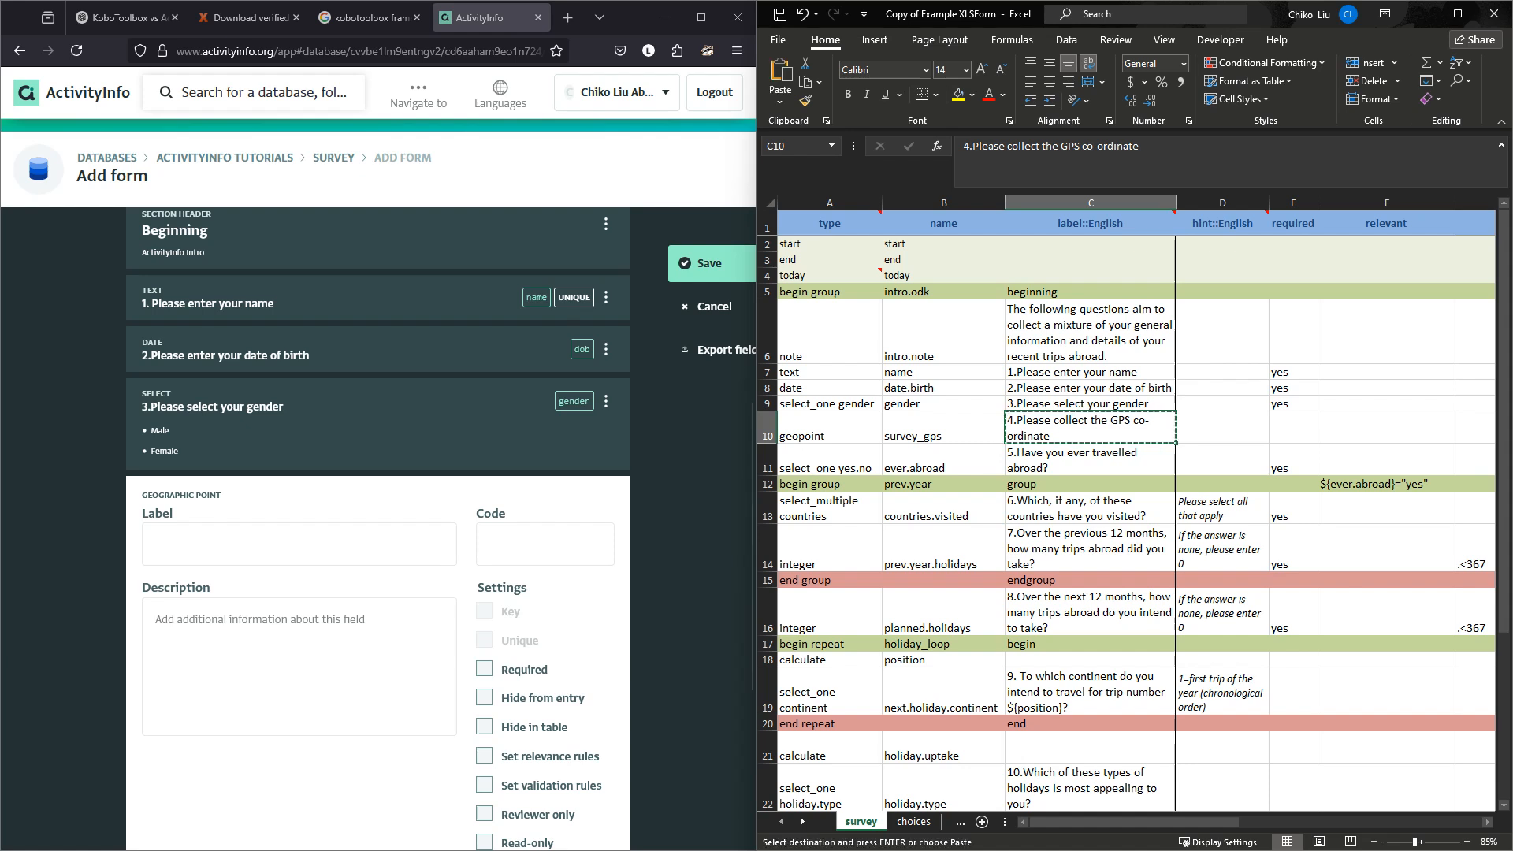
Label the point question '4.Please collect the GPS co-ordinate' and give it code survey_gps.
{"action": "left_click", "coordinate": [299, 544]}
{"action": "key", "text": "ctrl+v"}
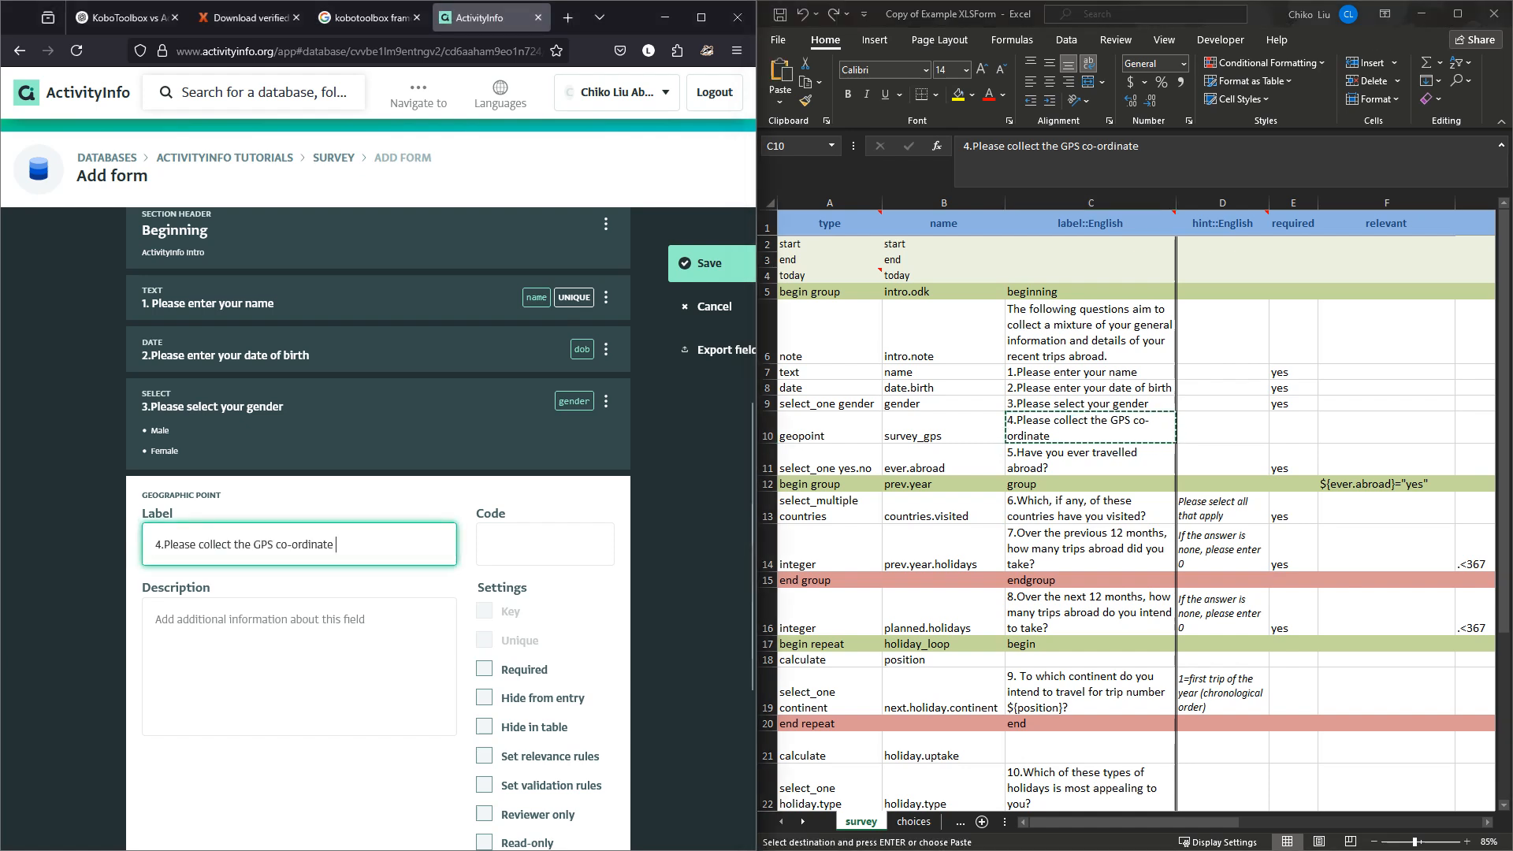
{"action": "key", "text": "Tab"}
{"action": "type", "text": "geo"}
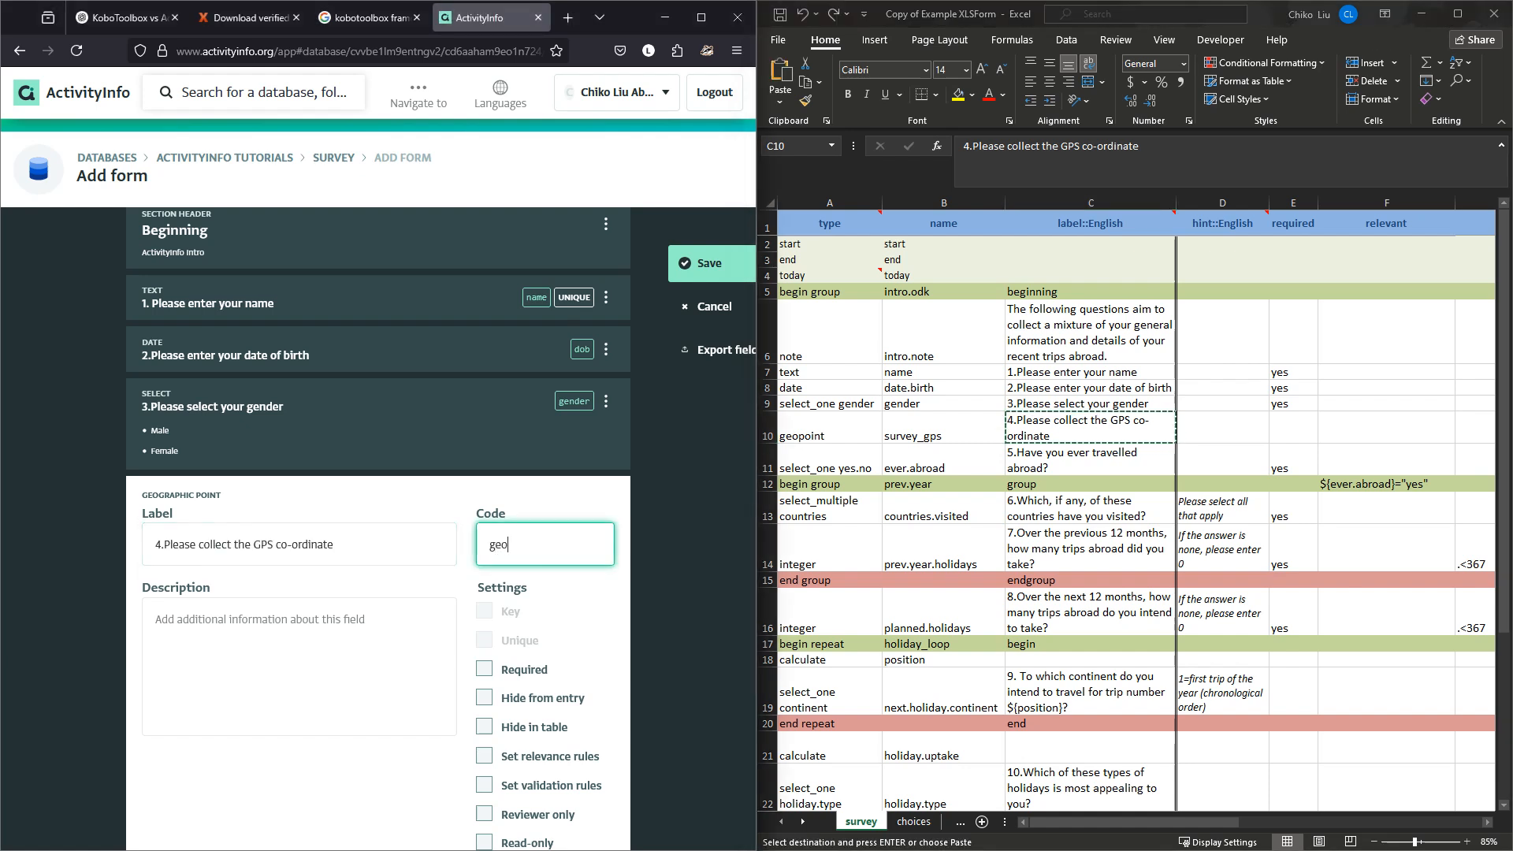
{"action": "type", "text": "point"}
{"action": "key", "text": "ctrl+a"}
{"action": "type", "text": "s"}
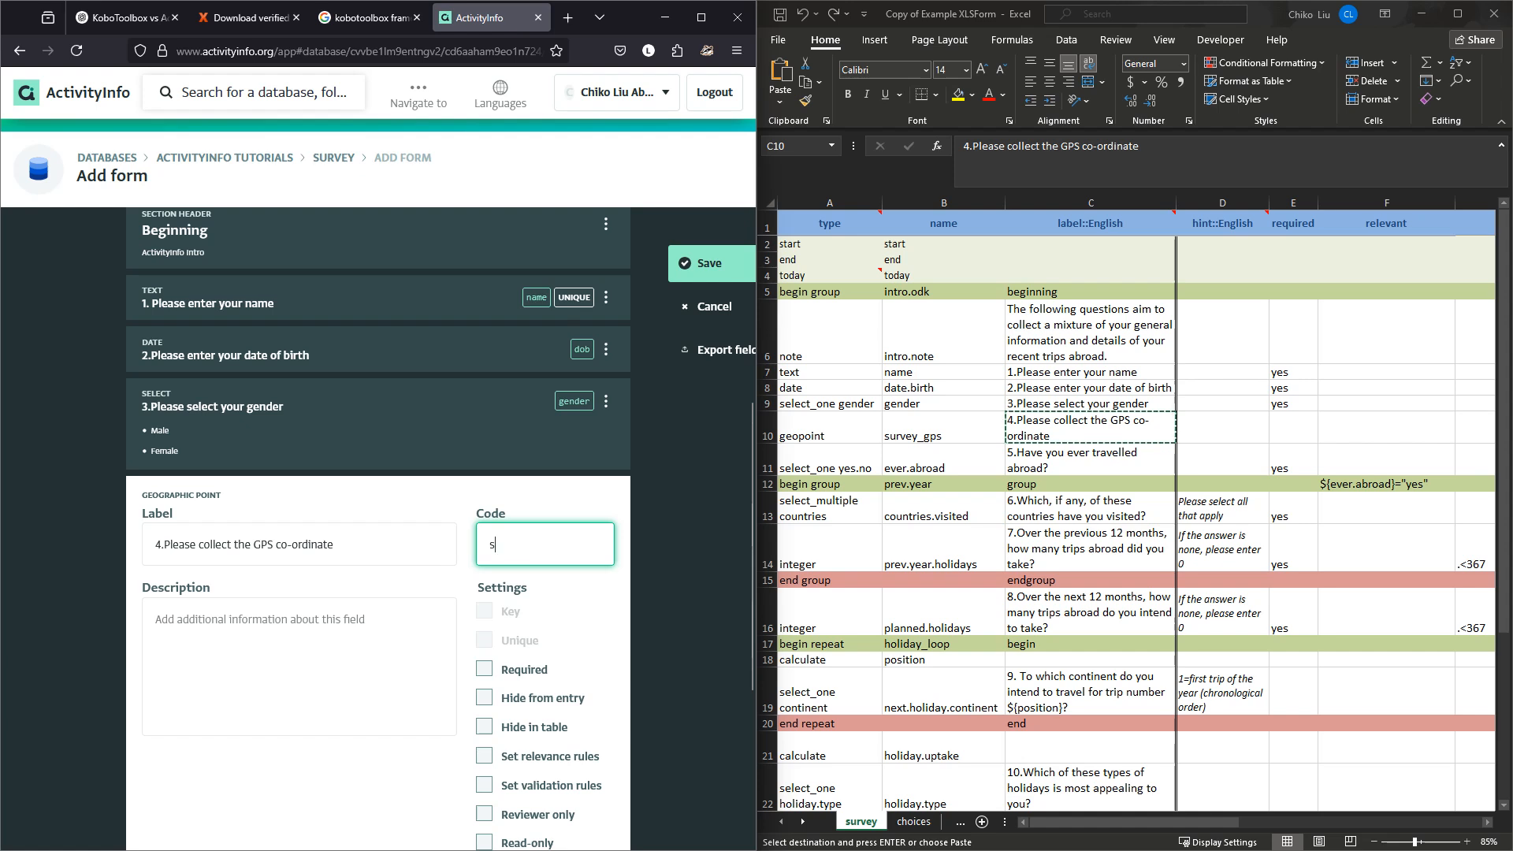
{"action": "type", "text": "urvey"}
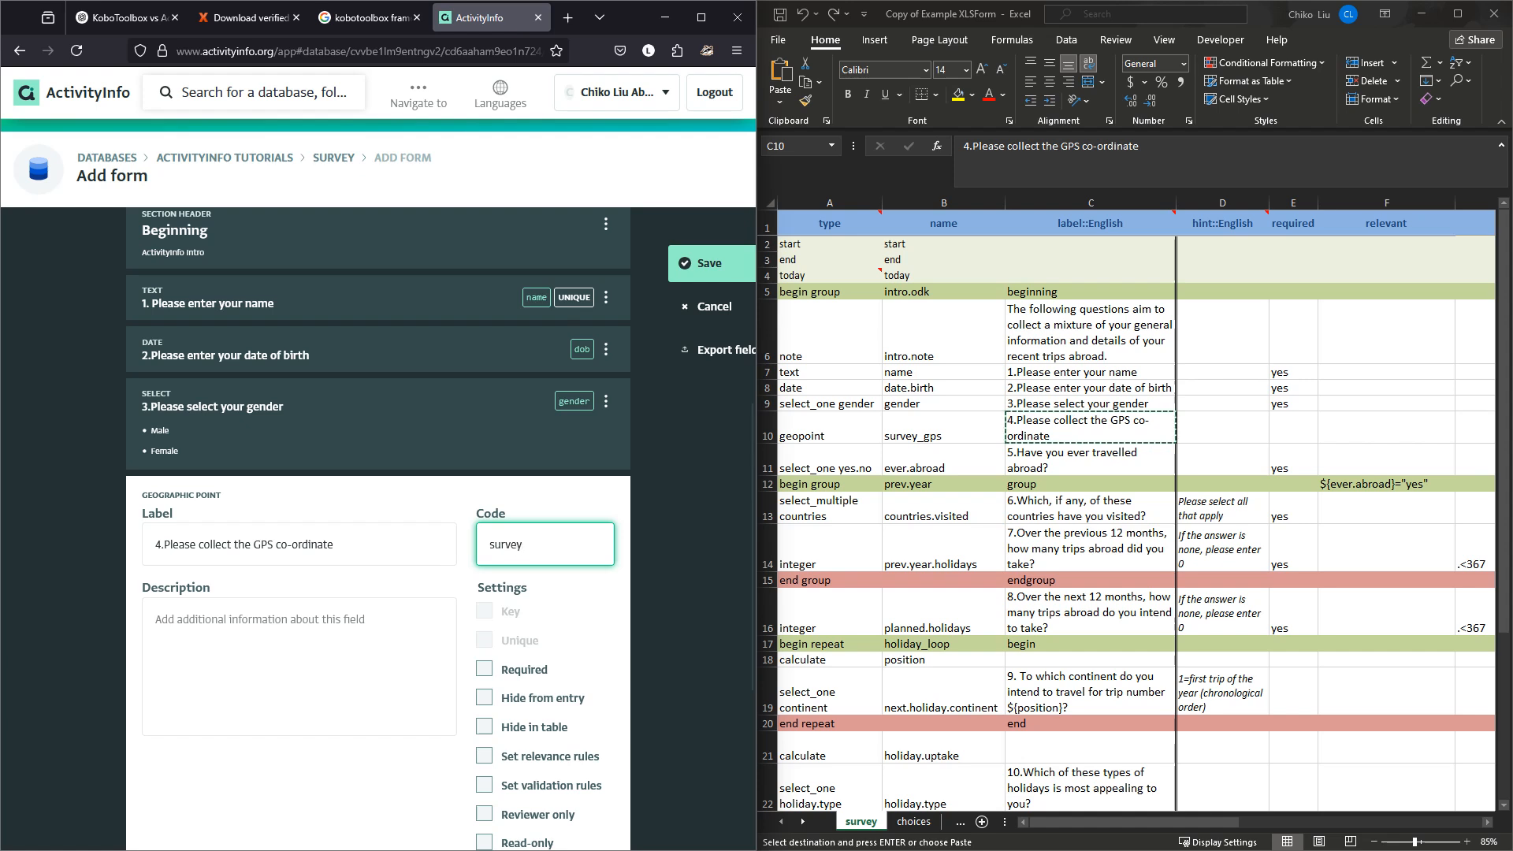
{"action": "type", "text": "_gps"}
{"action": "scroll", "coordinate": [379, 528], "scroll_direction": "down", "scroll_amount": 4}
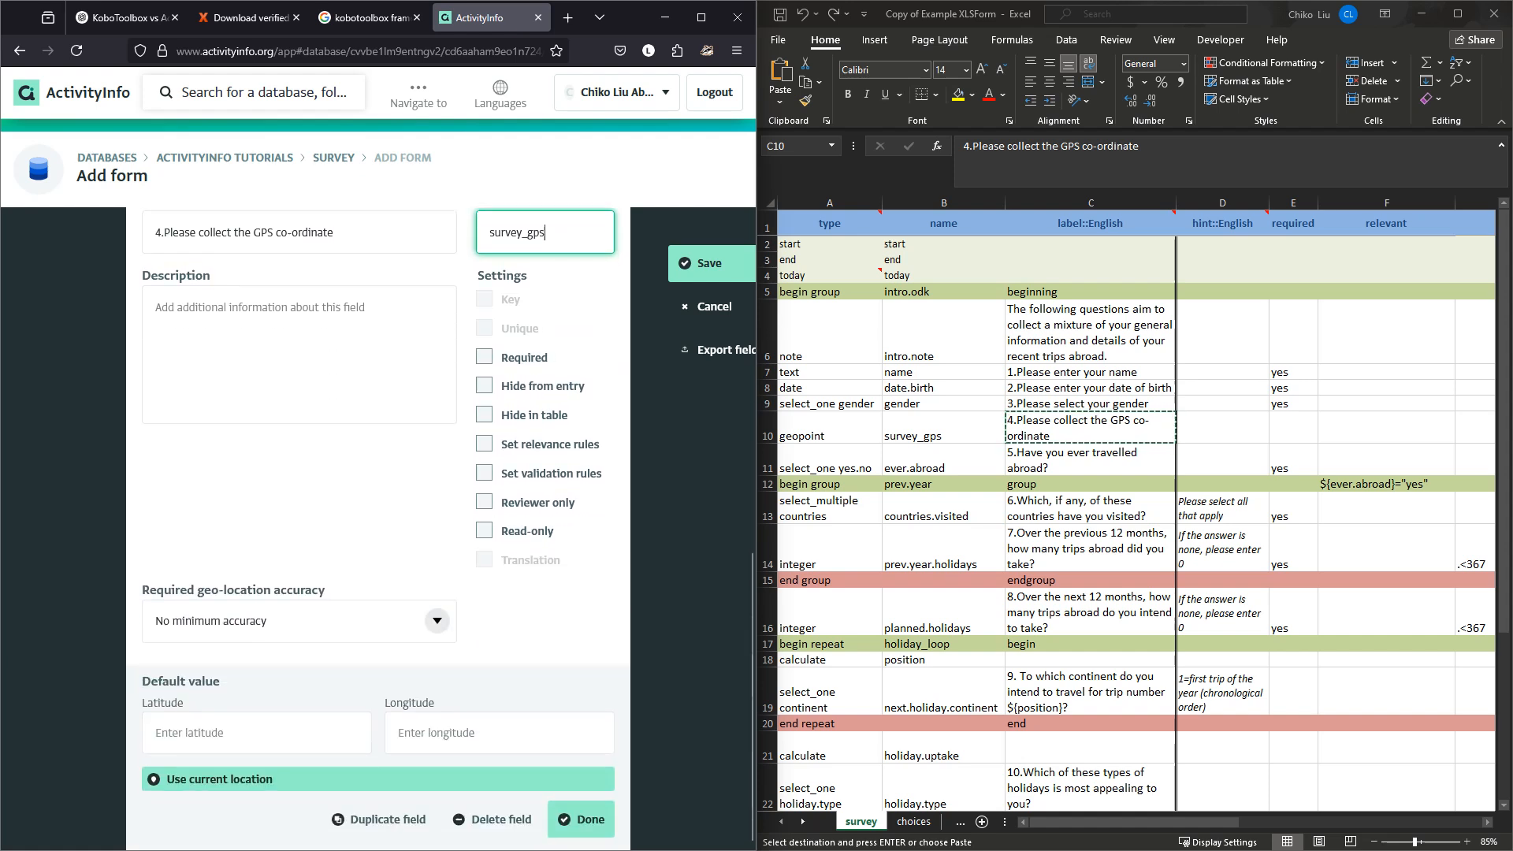
{"action": "left_click_drag", "start_coordinate": [272, 622], "coordinate": [153, 622]}
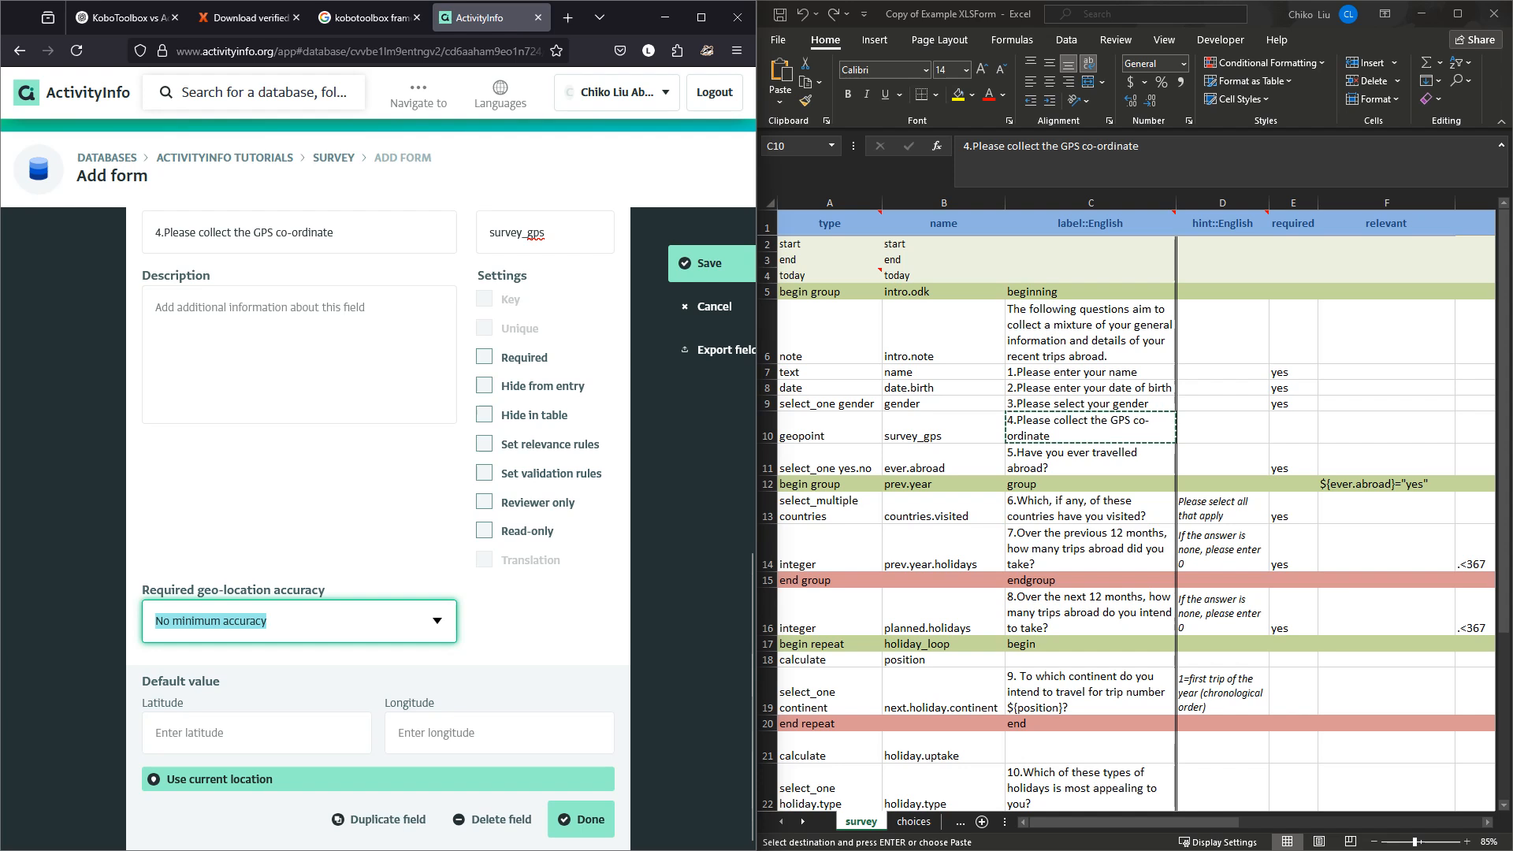
{"action": "left_click", "coordinate": [1091, 428]}
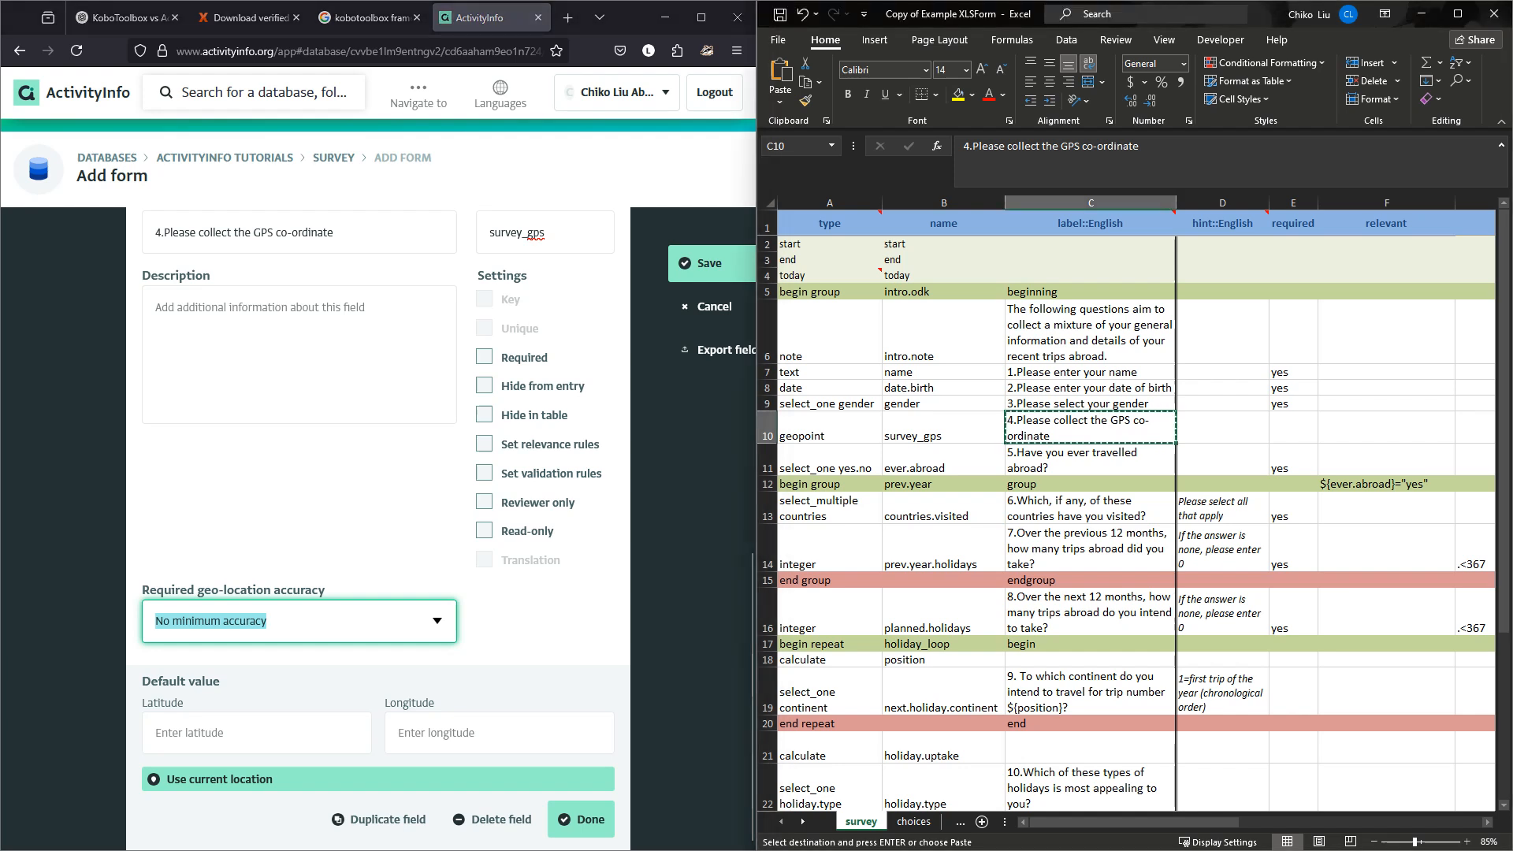
Scan row 10 and the header row of the XLSForm survey sheet for the GPS settings.
{"action": "key", "text": "Right"}
{"action": "key", "text": "Right"}
{"action": "key", "text": "Right"}
{"action": "key", "text": "Right"}
{"action": "key", "text": "Right"}
{"action": "key", "text": "Right"}
{"action": "key", "text": "Right"}
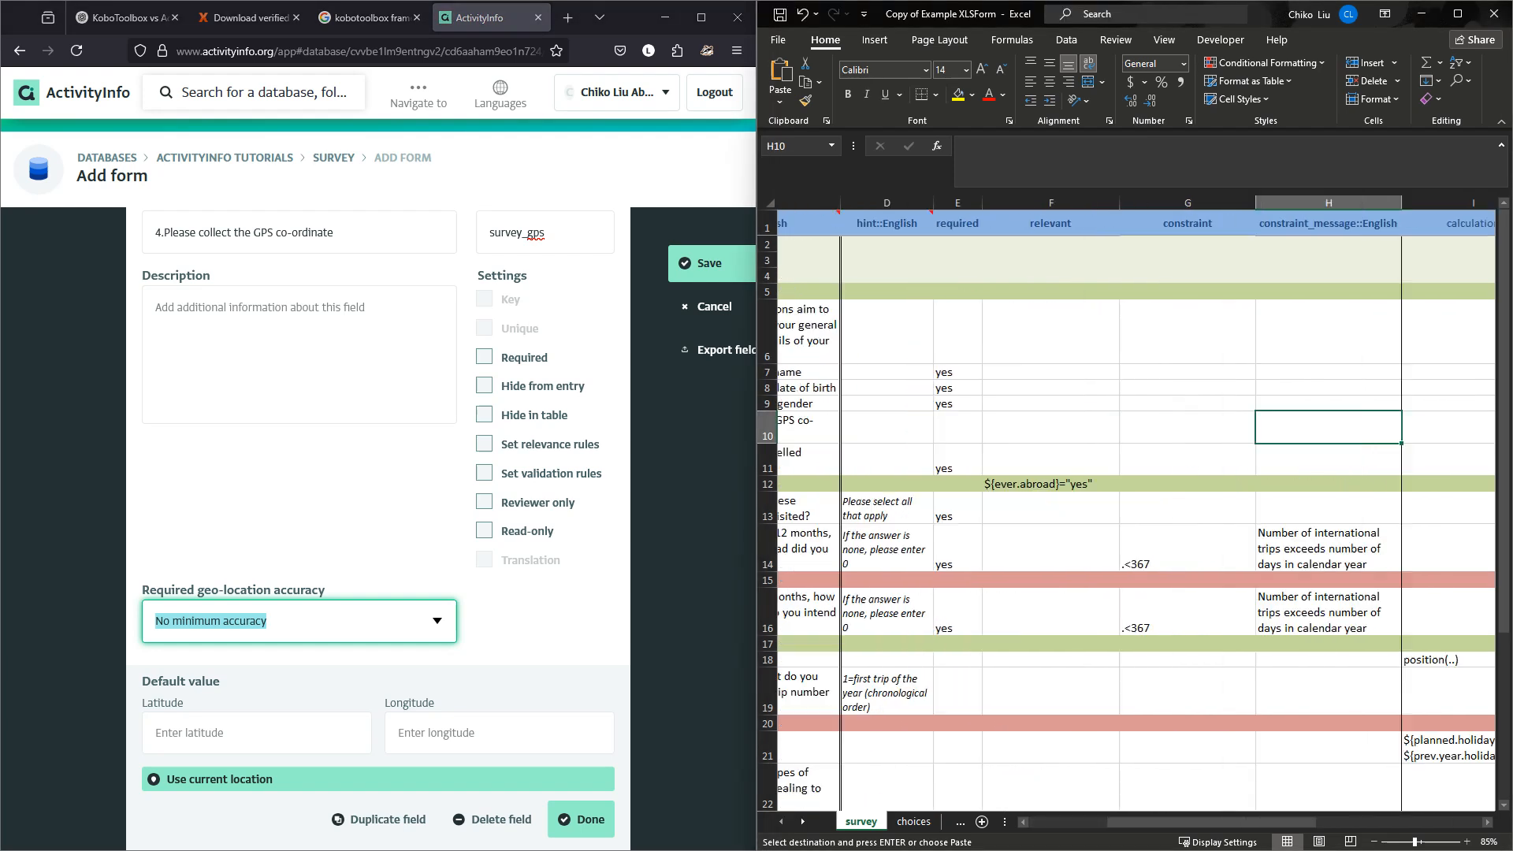
{"action": "key", "text": "Right"}
{"action": "key", "text": "Right"}
{"action": "key", "text": "Right"}
{"action": "key", "text": "Right"}
{"action": "key", "text": "Right"}
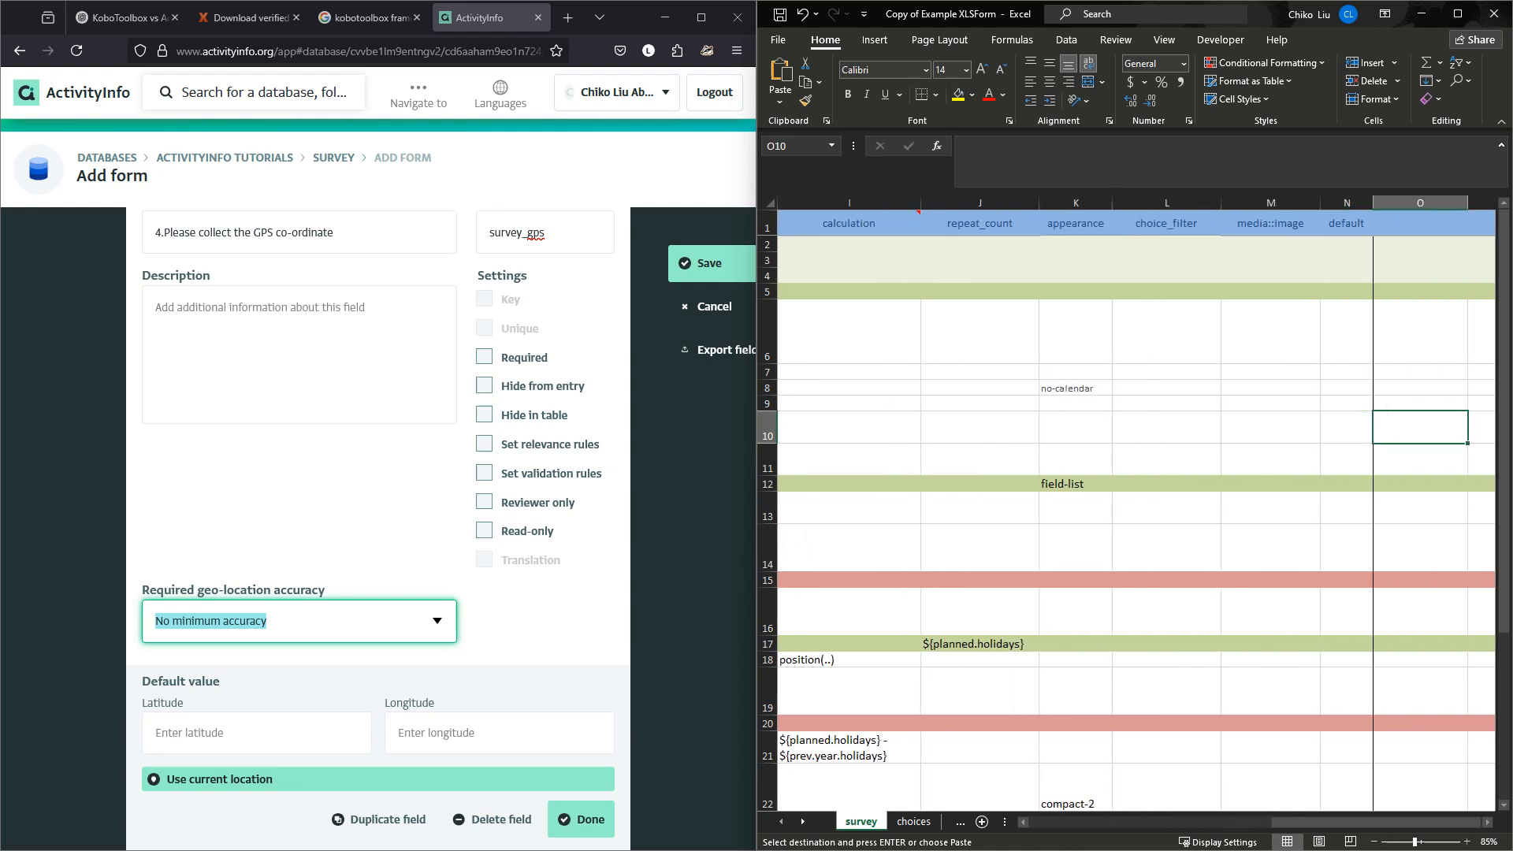
{"action": "key", "text": "Left"}
{"action": "key", "text": "Left"}
{"action": "key", "text": "Left"}
{"action": "key", "text": "Left"}
{"action": "key", "text": "Left"}
{"action": "key", "text": "Right"}
{"action": "key", "text": "Right"}
{"action": "key", "text": "Right"}
{"action": "key", "text": "Right"}
{"action": "key", "text": "Right"}
{"action": "key", "text": "Right"}
{"action": "key", "text": "Right"}
{"action": "key", "text": "Right"}
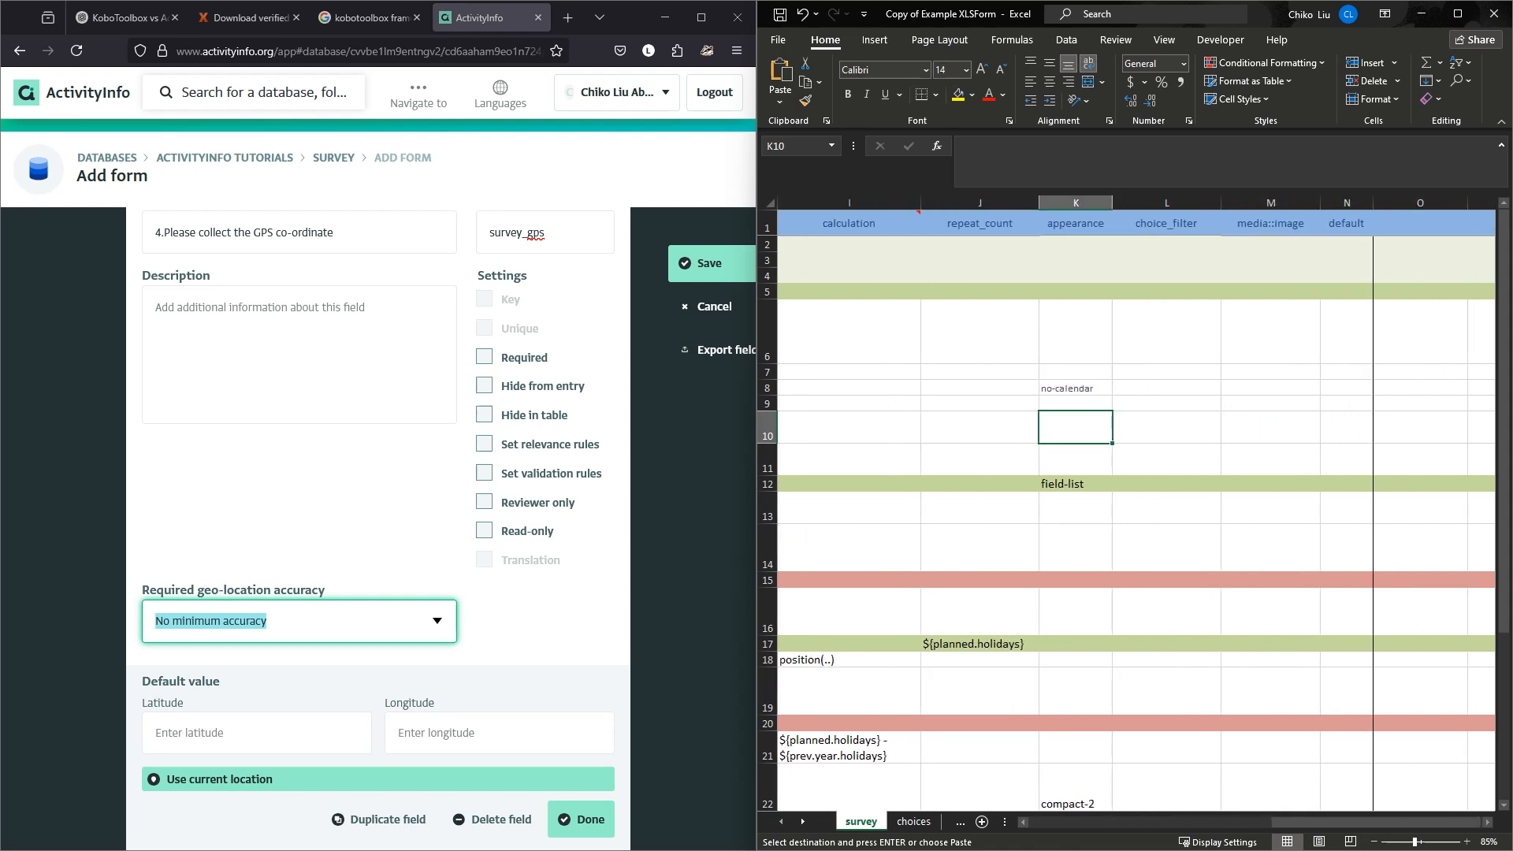
{"action": "key", "text": "Left"}
{"action": "key", "text": "Left"}
{"action": "key", "text": "Left"}
{"action": "key", "text": "Left"}
{"action": "key", "text": "Left"}
{"action": "key", "text": "Left"}
{"action": "key", "text": "Left"}
{"action": "key", "text": "Left"}
{"action": "key", "text": "Left"}
{"action": "key", "text": "Left"}
{"action": "key", "text": "Left"}
{"action": "key", "text": "Left"}
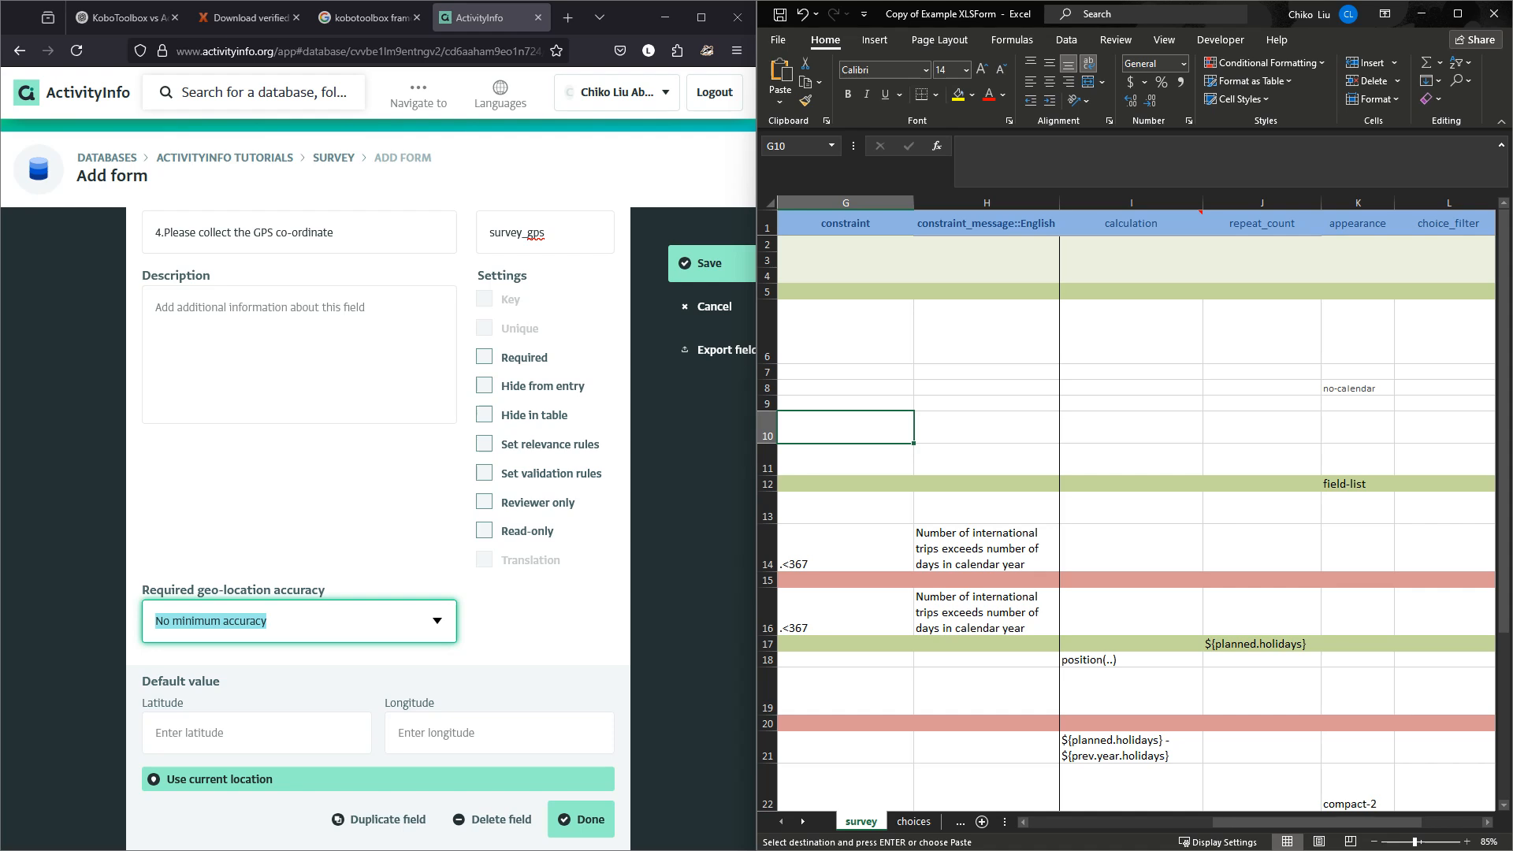
{"action": "key", "text": "Up"}
{"action": "key", "text": "Up"}
{"action": "key", "text": "Up"}
{"action": "key", "text": "Up"}
{"action": "key", "text": "Up"}
{"action": "key", "text": "Up"}
{"action": "key", "text": "Up"}
{"action": "key", "text": "Up"}
{"action": "key", "text": "Up"}
{"action": "key", "text": "Right"}
{"action": "key", "text": "Right"}
{"action": "key", "text": "Right"}
{"action": "key", "text": "Right"}
{"action": "key", "text": "Right"}
{"action": "key", "text": "Right"}
{"action": "key", "text": "Right"}
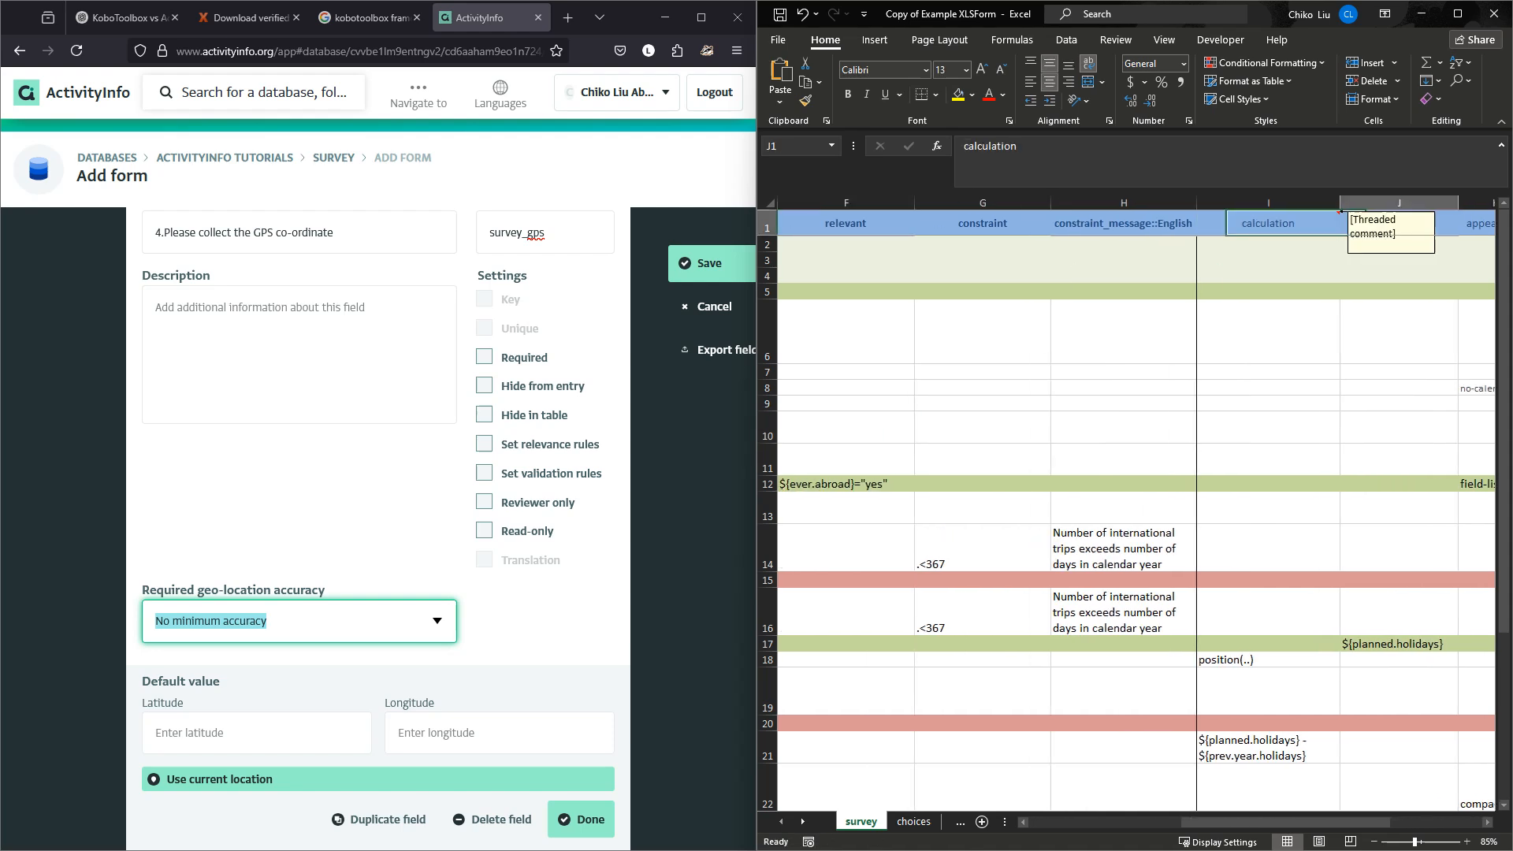
{"action": "key", "text": "Right"}
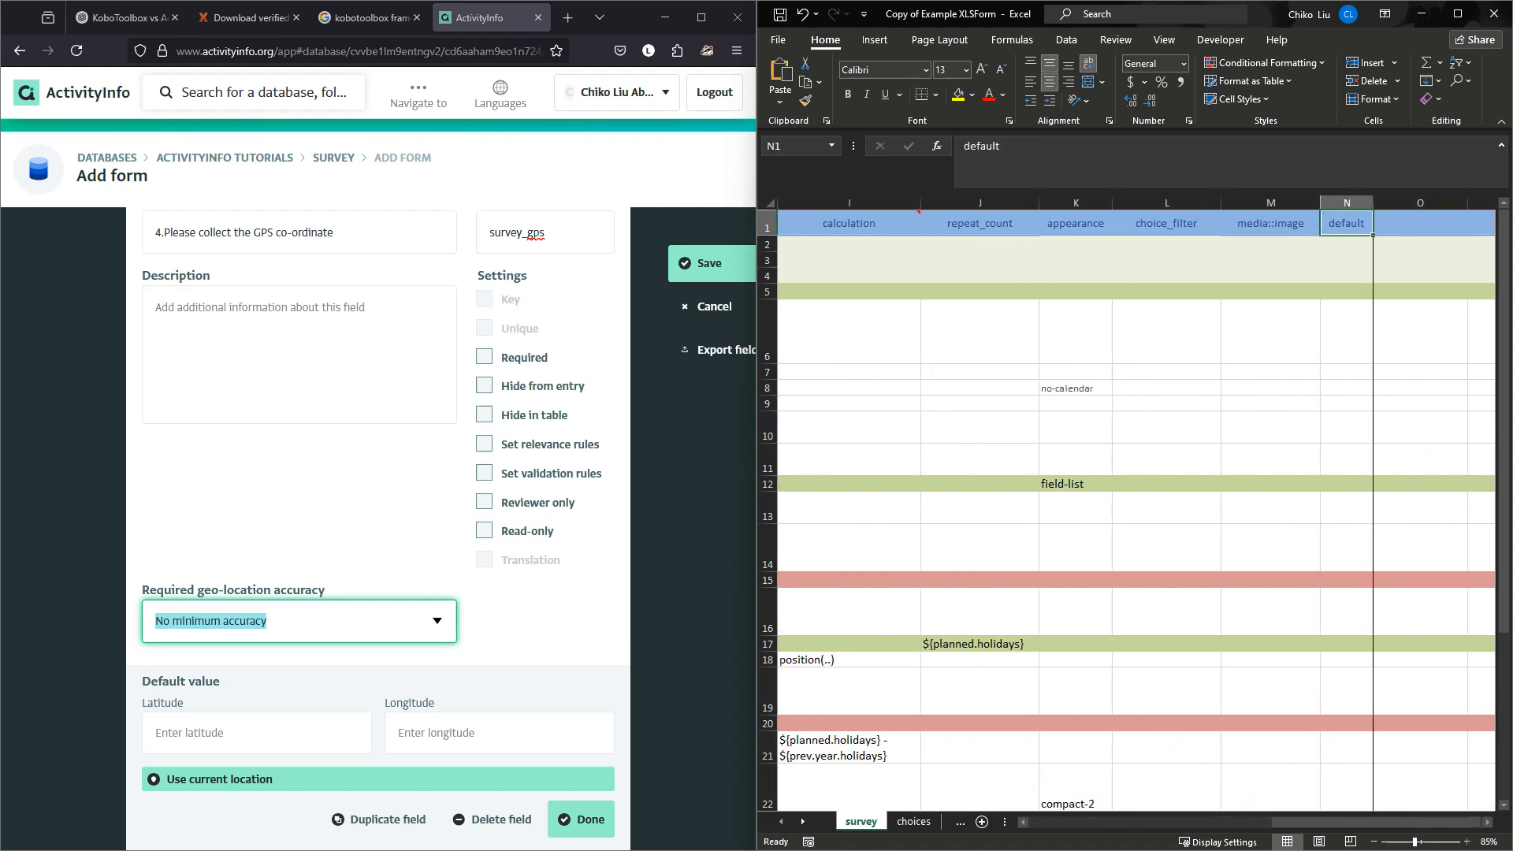
{"action": "key", "text": "Left"}
{"action": "key", "text": "Left"}
{"action": "key", "text": "Left"}
{"action": "key", "text": "Left"}
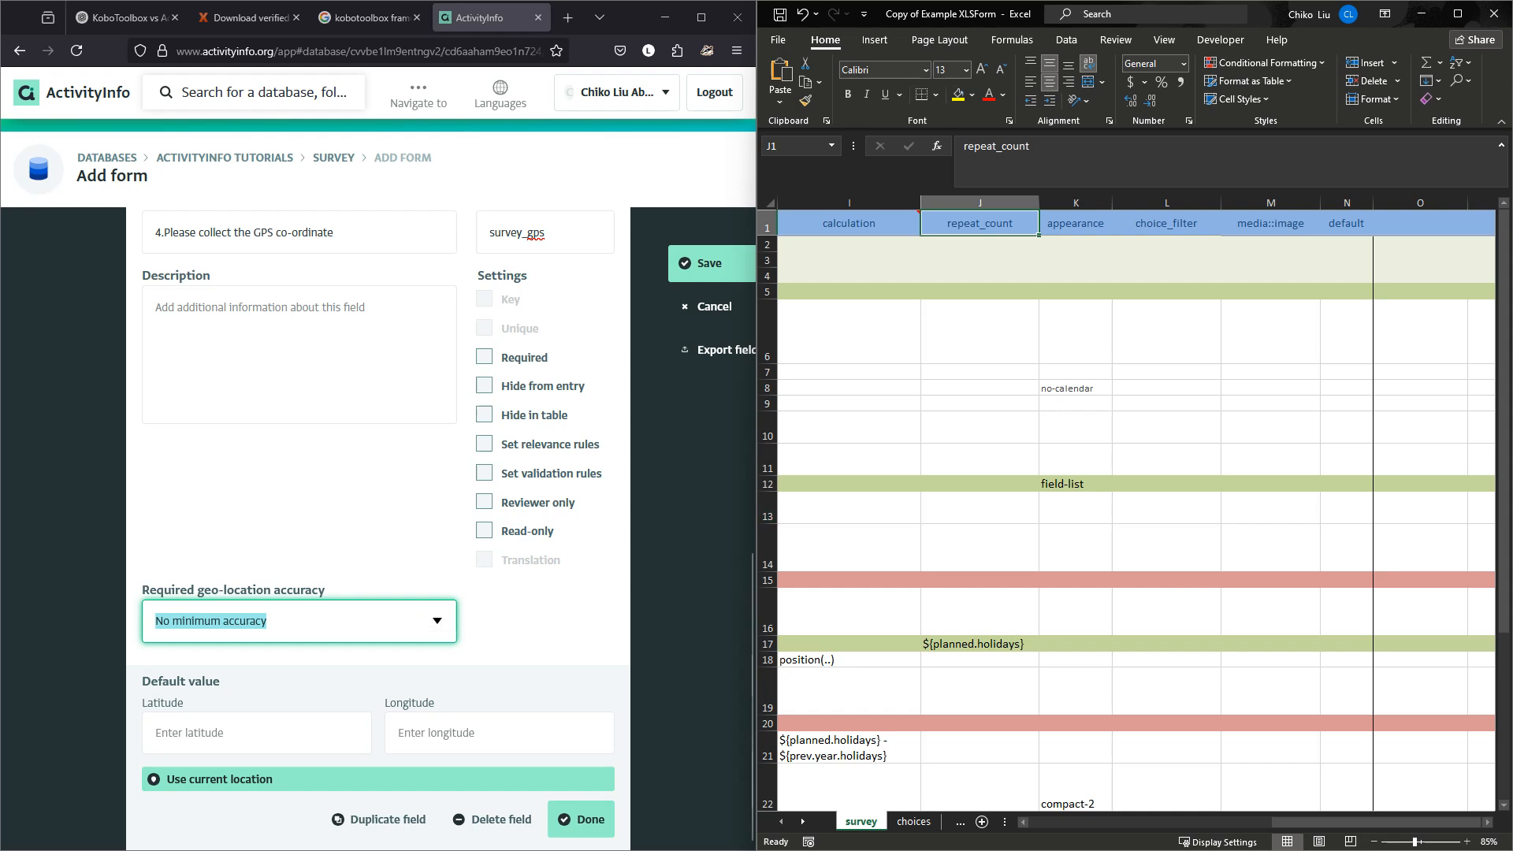
Set the GPS question's required geo-location accuracy to 3 m.
{"action": "type", "text": "3m"}
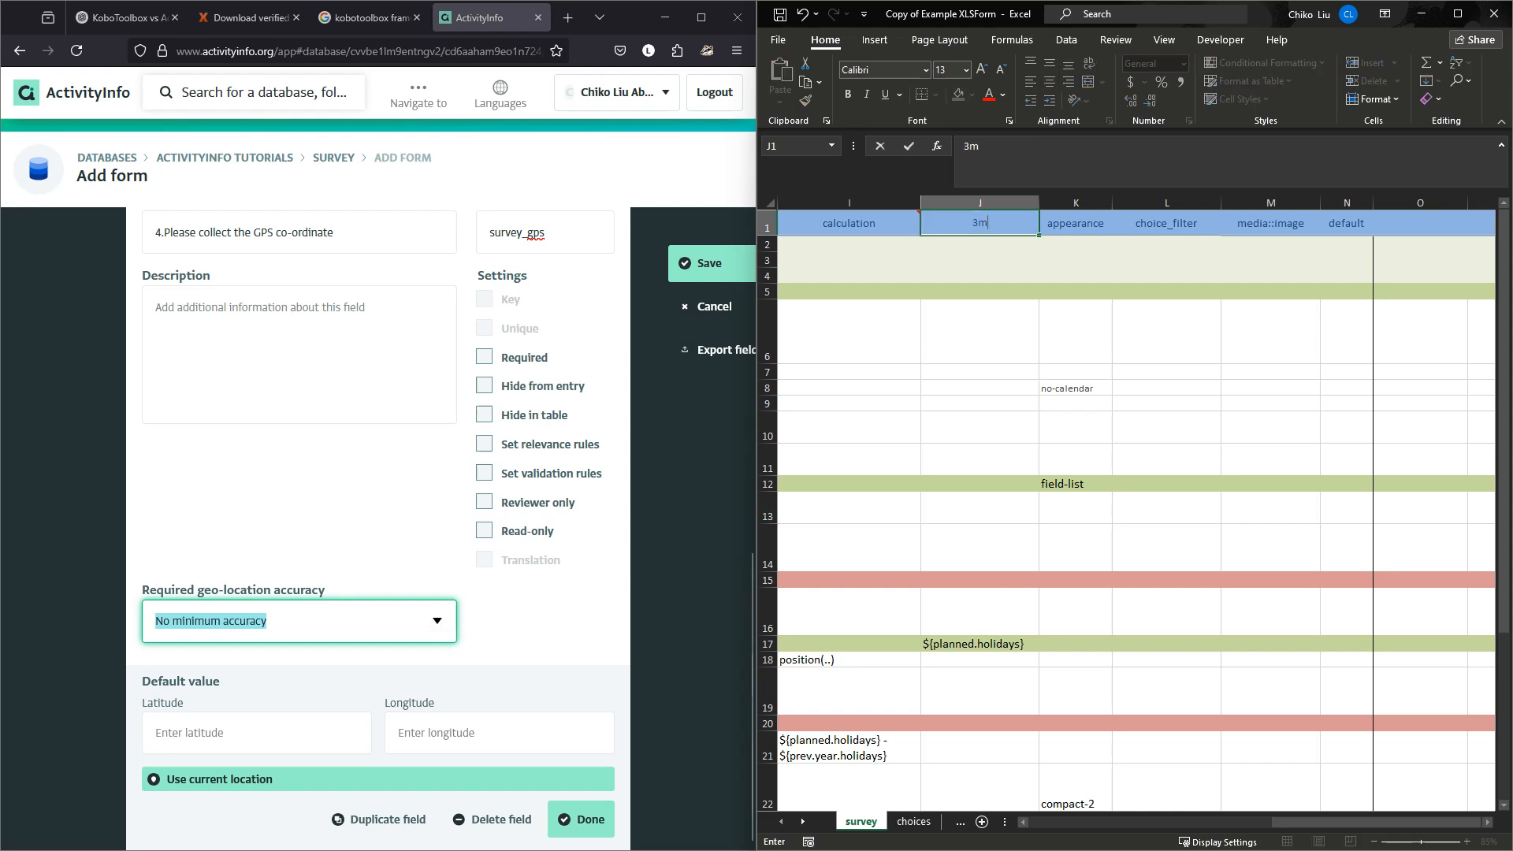
{"action": "key", "text": "Escape"}
{"action": "left_click_drag", "start_coordinate": [277, 621], "coordinate": [153, 621]}
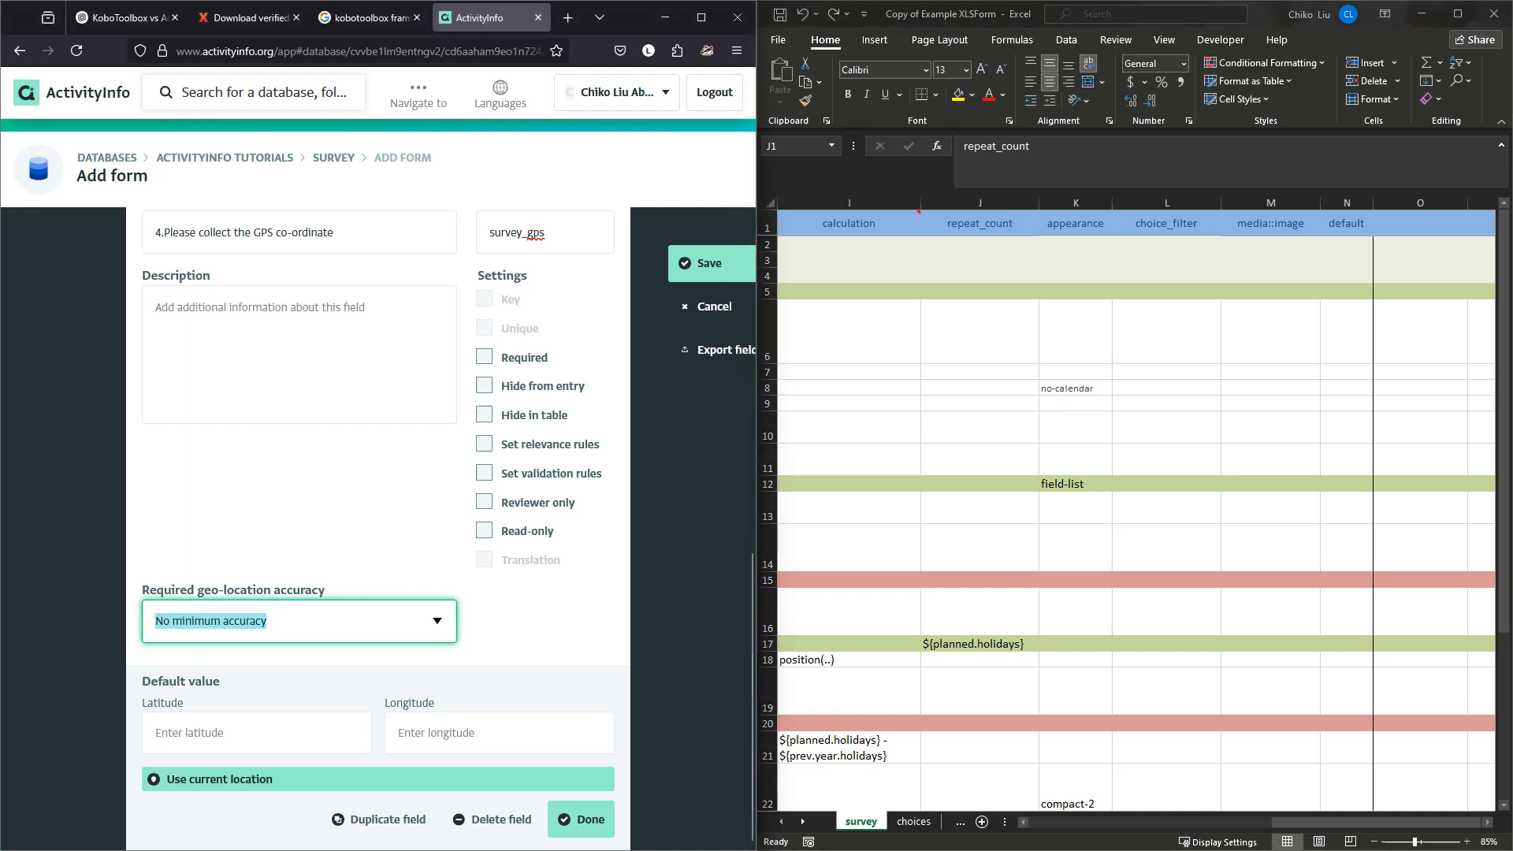
{"action": "type", "text": "3m"}
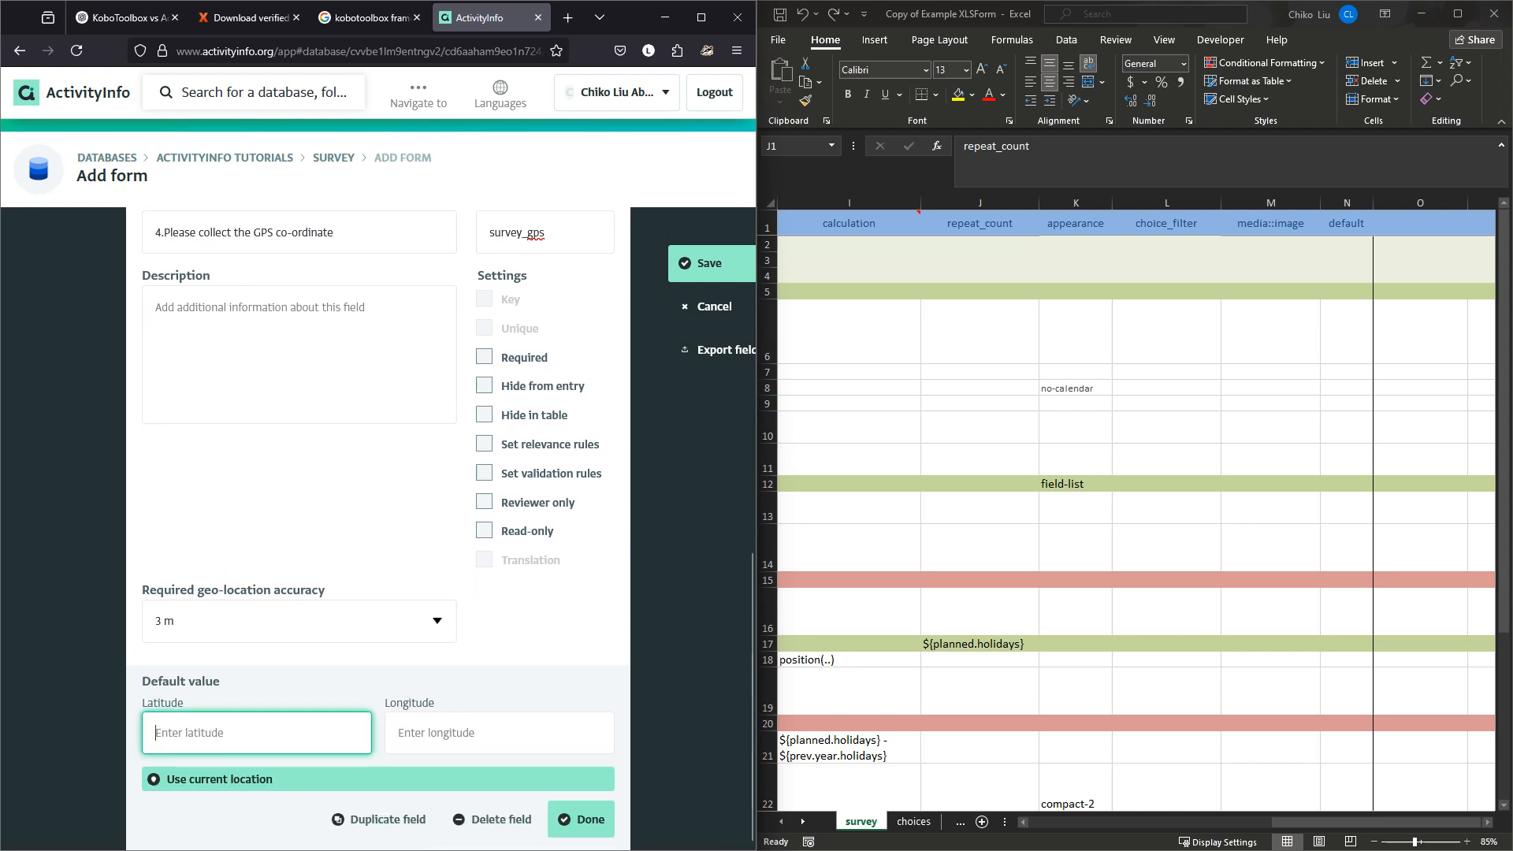
Mark the survey_gps field Required, checking the Excel required column, and close its editor.
{"action": "left_click", "coordinate": [581, 819]}
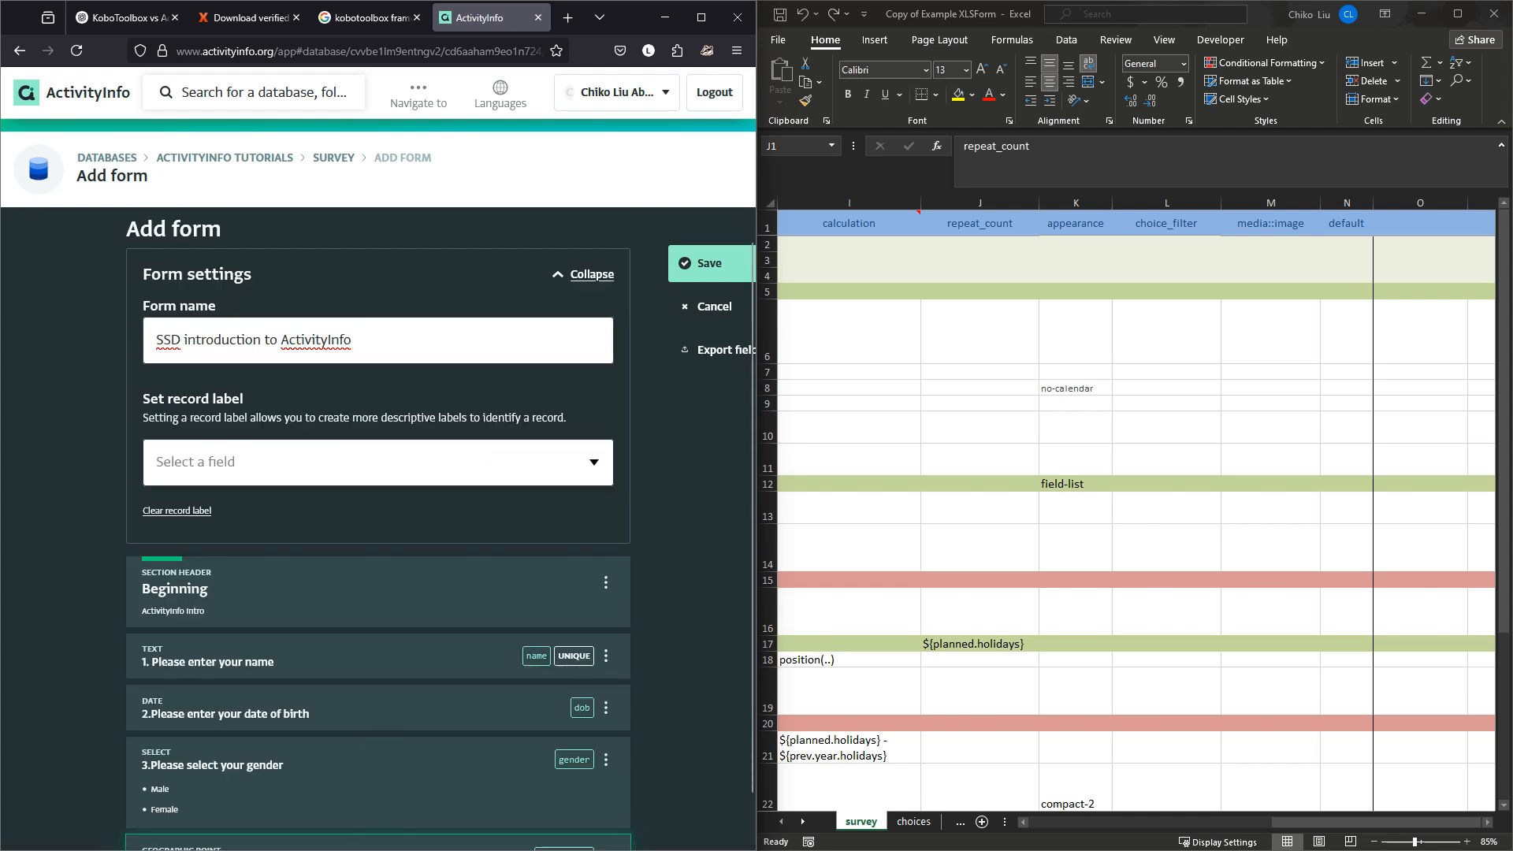
{"action": "scroll", "coordinate": [378, 605], "scroll_direction": "down", "scroll_amount": 1}
{"action": "left_click", "coordinate": [378, 806]}
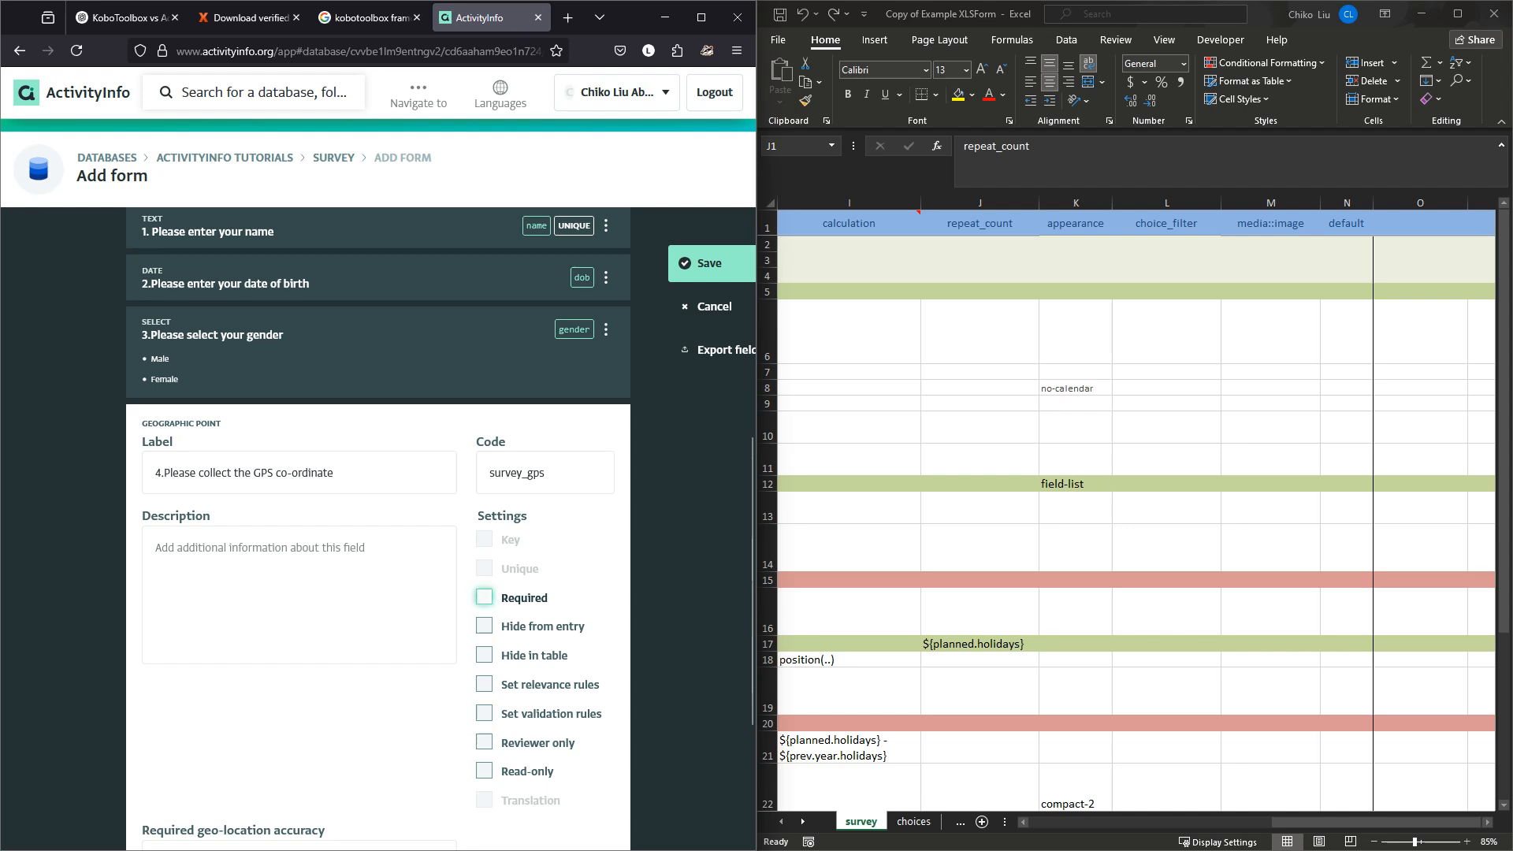
{"action": "left_click", "coordinate": [485, 598]}
{"action": "left_click", "coordinate": [980, 224]}
{"action": "left_click", "coordinate": [1256, 822]}
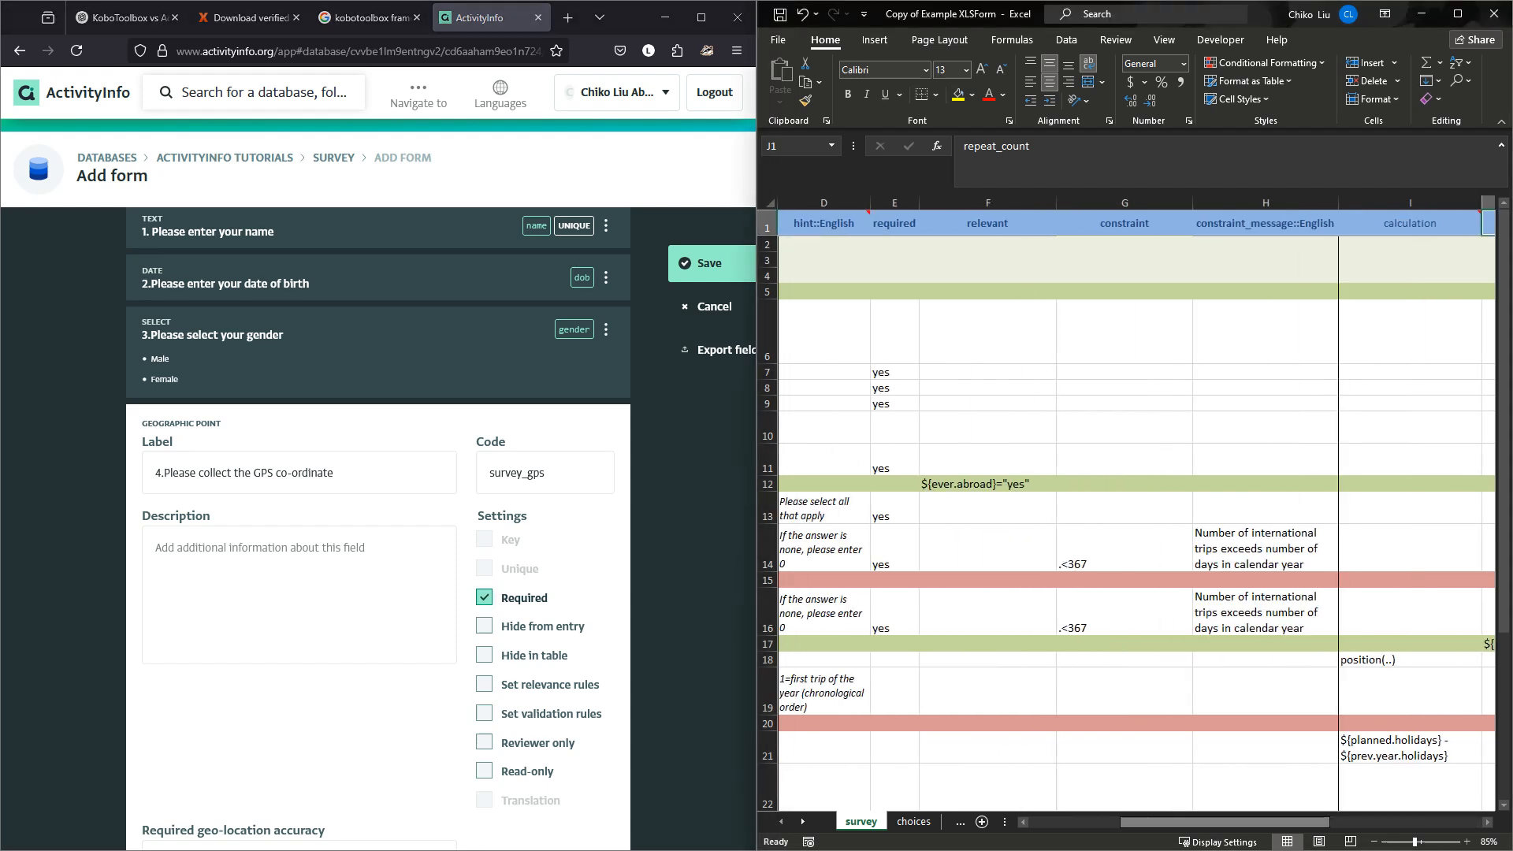
{"action": "left_click_drag", "start_coordinate": [1256, 822], "coordinate": [1225, 822]}
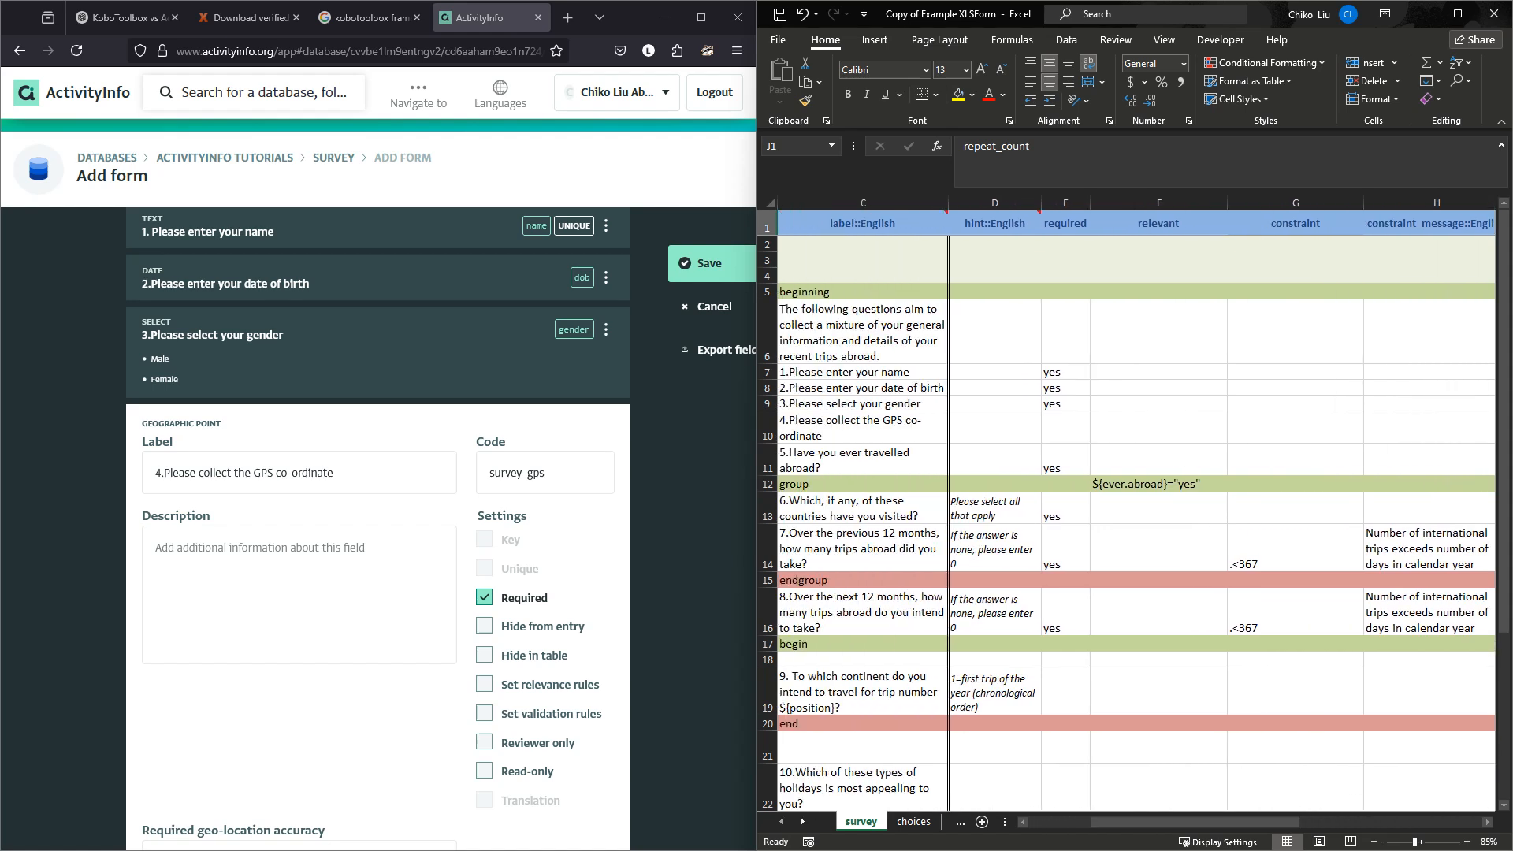
{"action": "left_click", "coordinate": [1066, 224]}
{"action": "left_click", "coordinate": [1066, 372]}
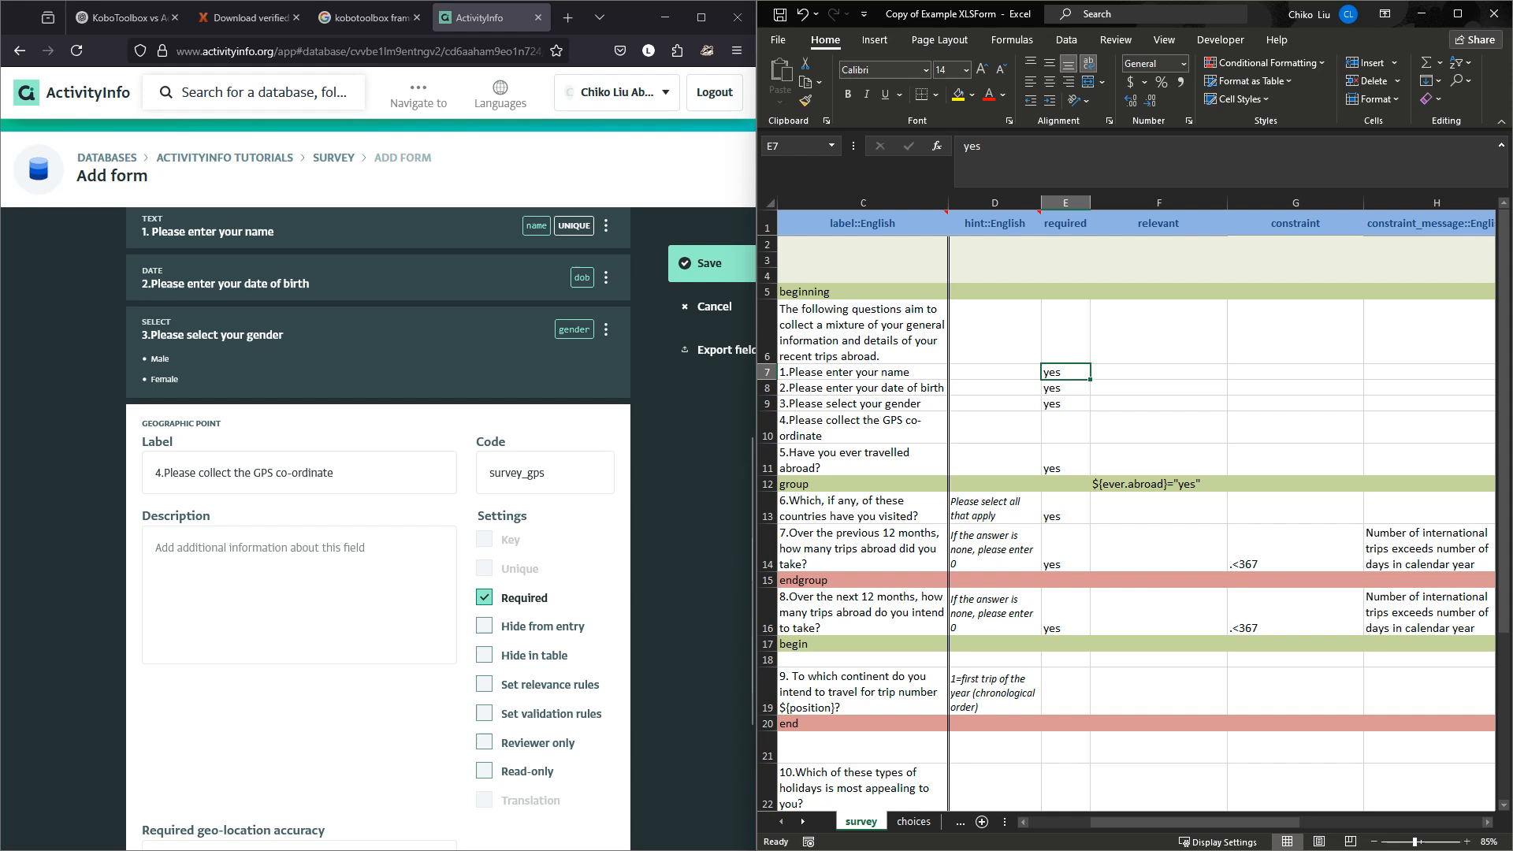
{"action": "scroll", "coordinate": [472, 615], "scroll_direction": "down", "scroll_amount": 3}
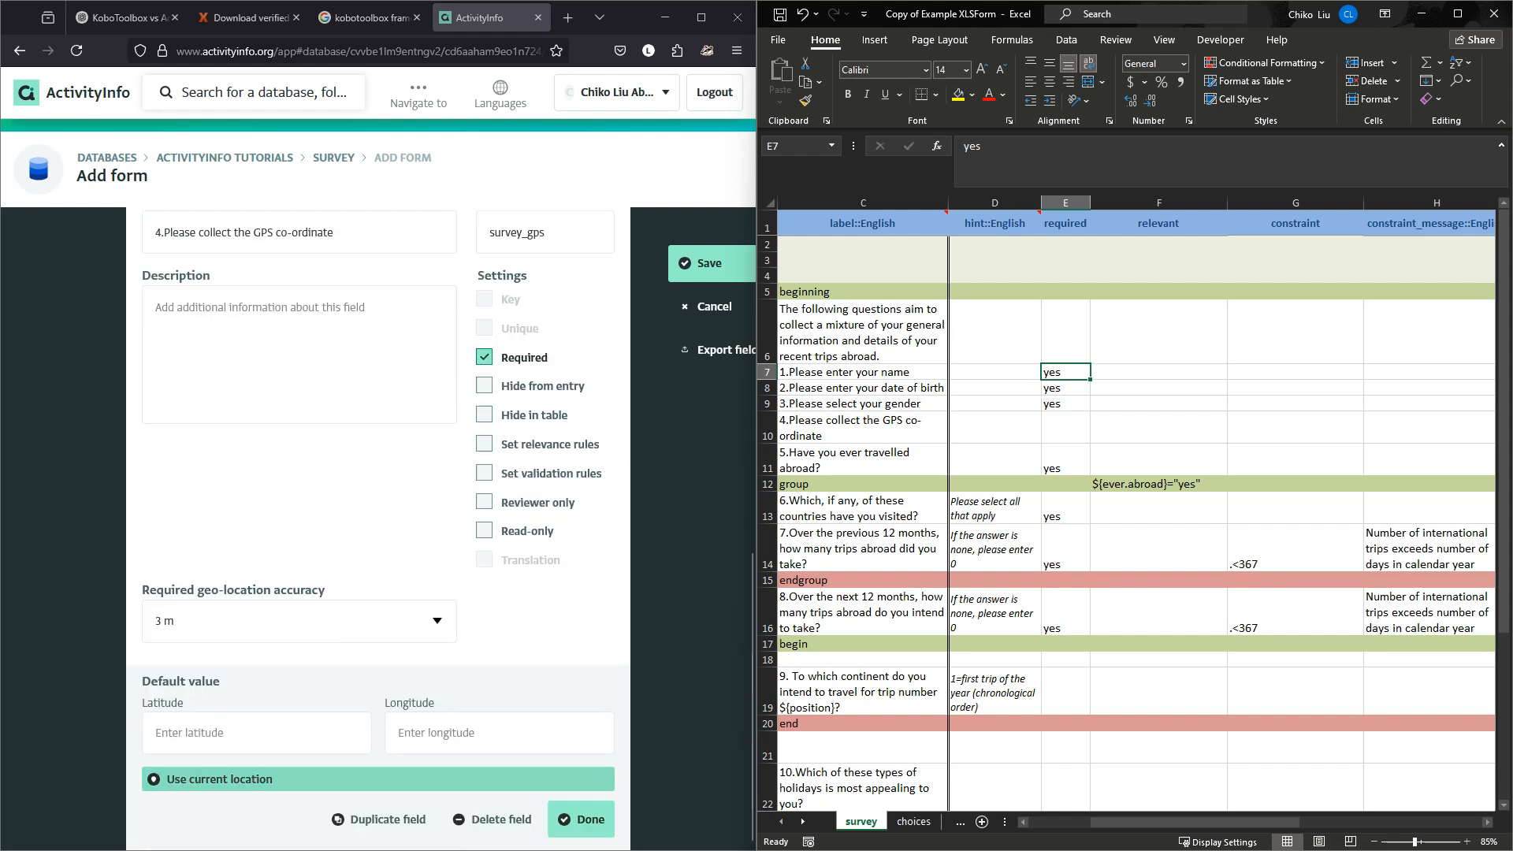
{"action": "left_click", "coordinate": [581, 819]}
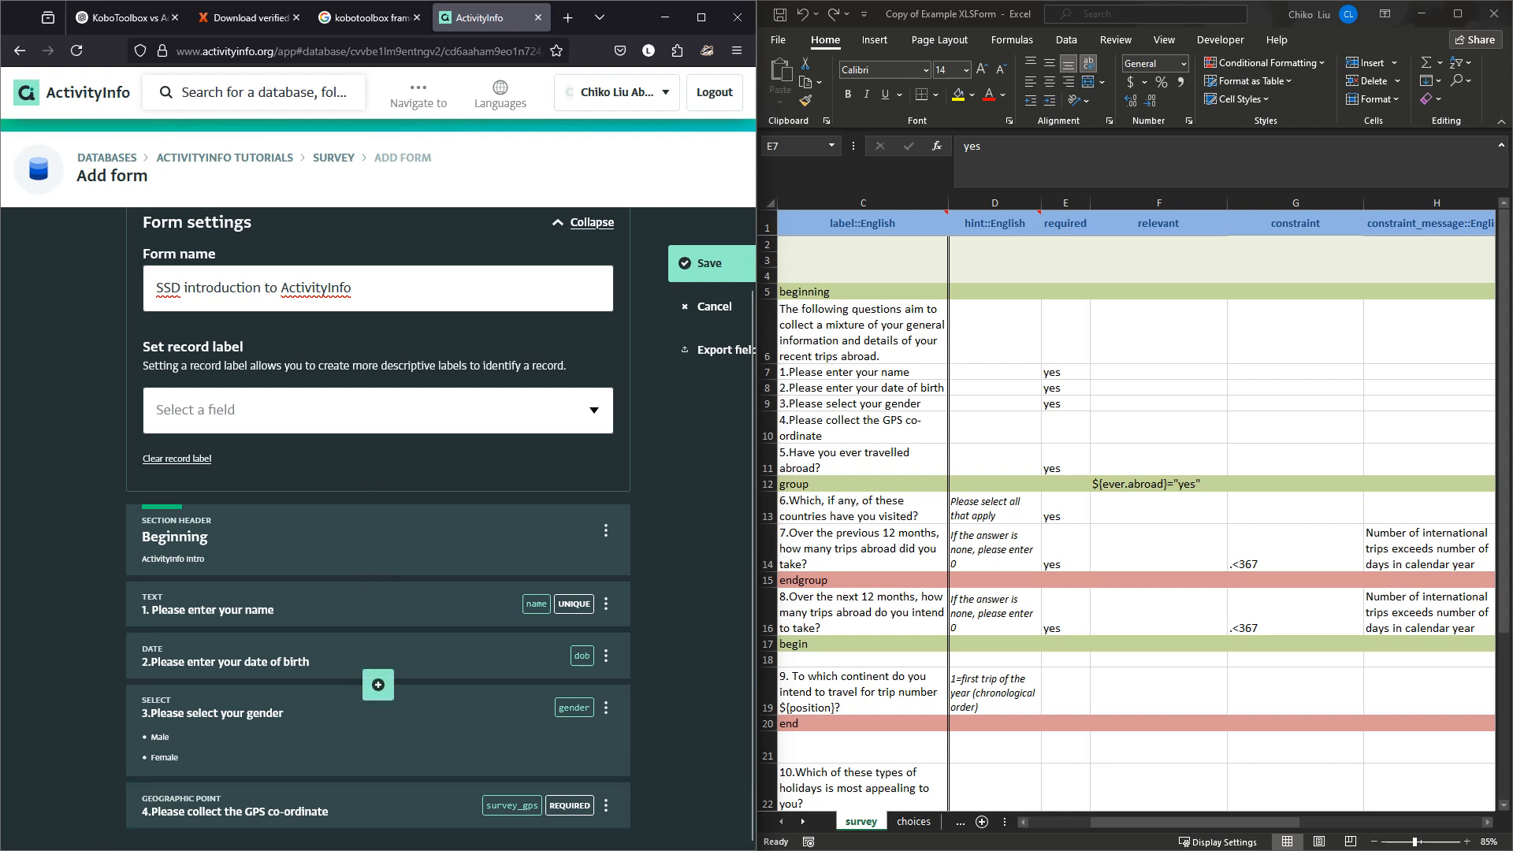
Open and close the name question, then try dragging its card to reorder it.
{"action": "scroll", "coordinate": [1135, 512], "scroll_direction": "left", "scroll_amount": 2}
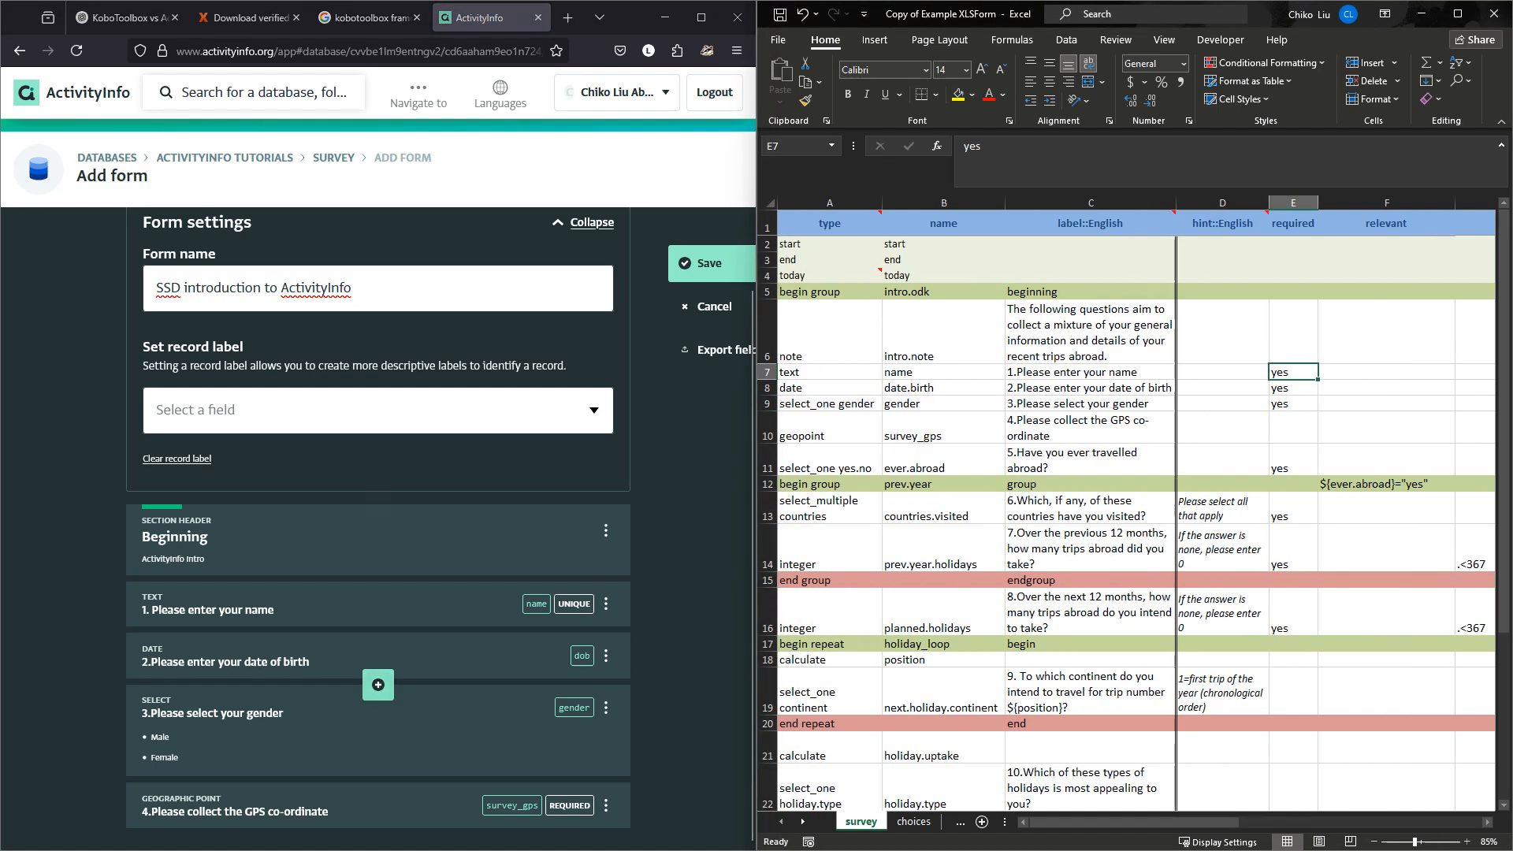
{"action": "left_click", "coordinate": [331, 603]}
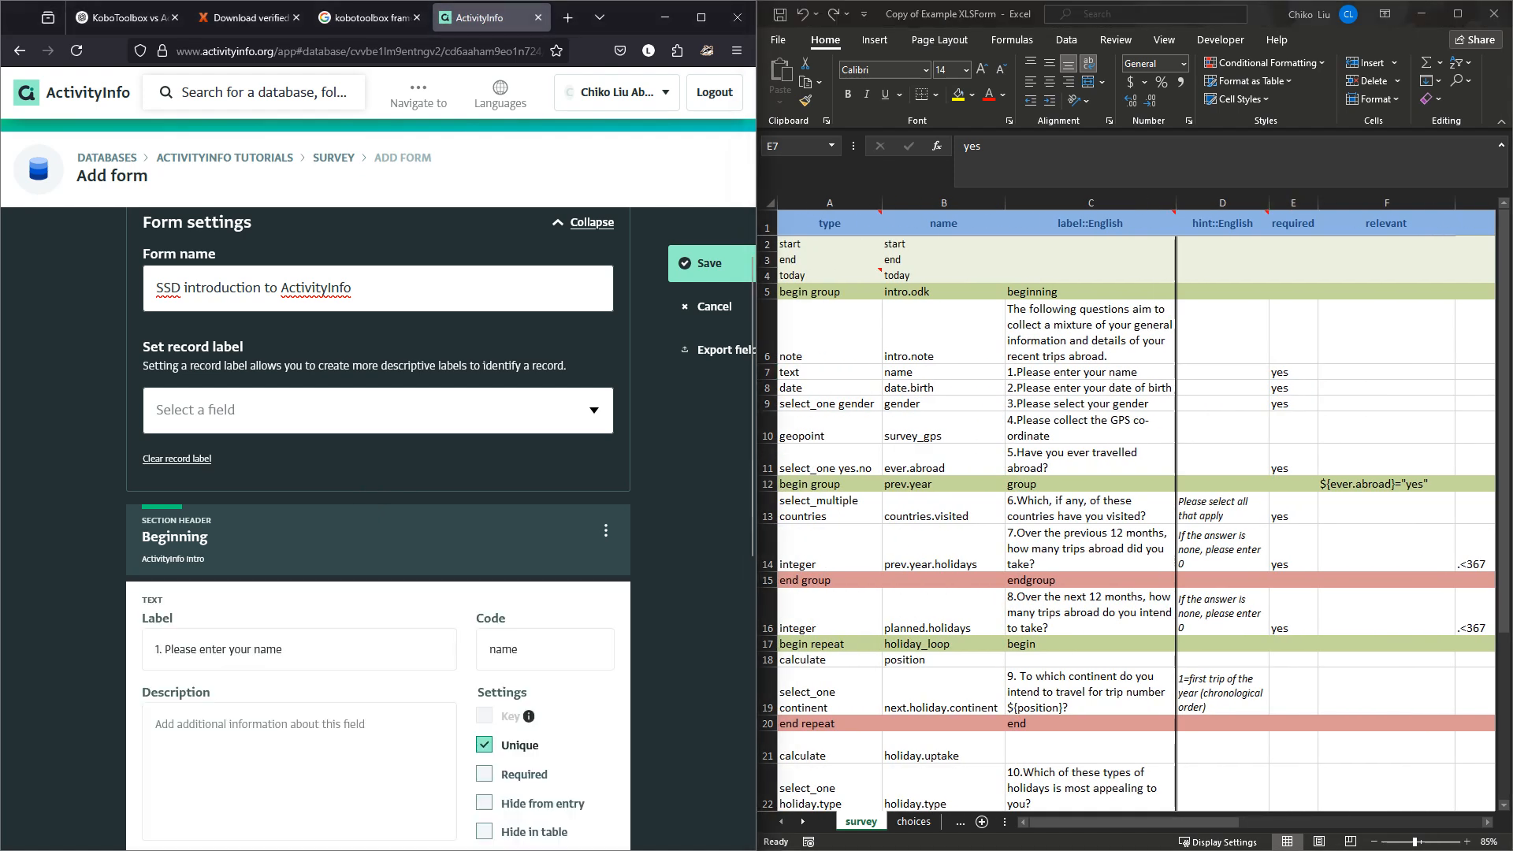
{"action": "scroll", "coordinate": [481, 615], "scroll_direction": "down", "scroll_amount": 7}
{"action": "left_click", "coordinate": [581, 618]}
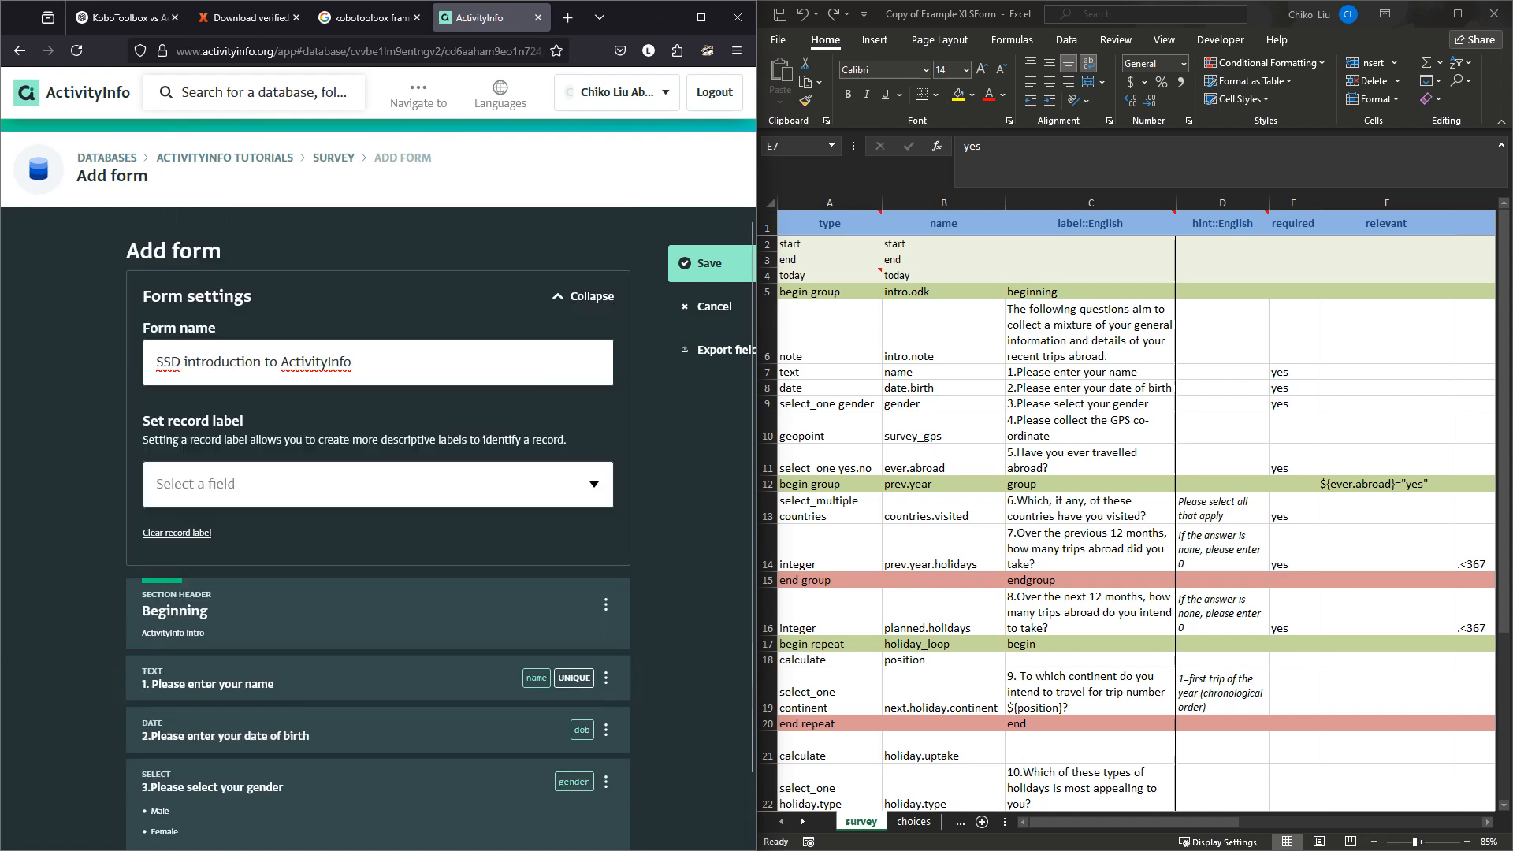
{"action": "scroll", "coordinate": [581, 615], "scroll_direction": "down", "scroll_amount": 1}
{"action": "left_click_drag", "start_coordinate": [394, 605], "coordinate": [383, 634]}
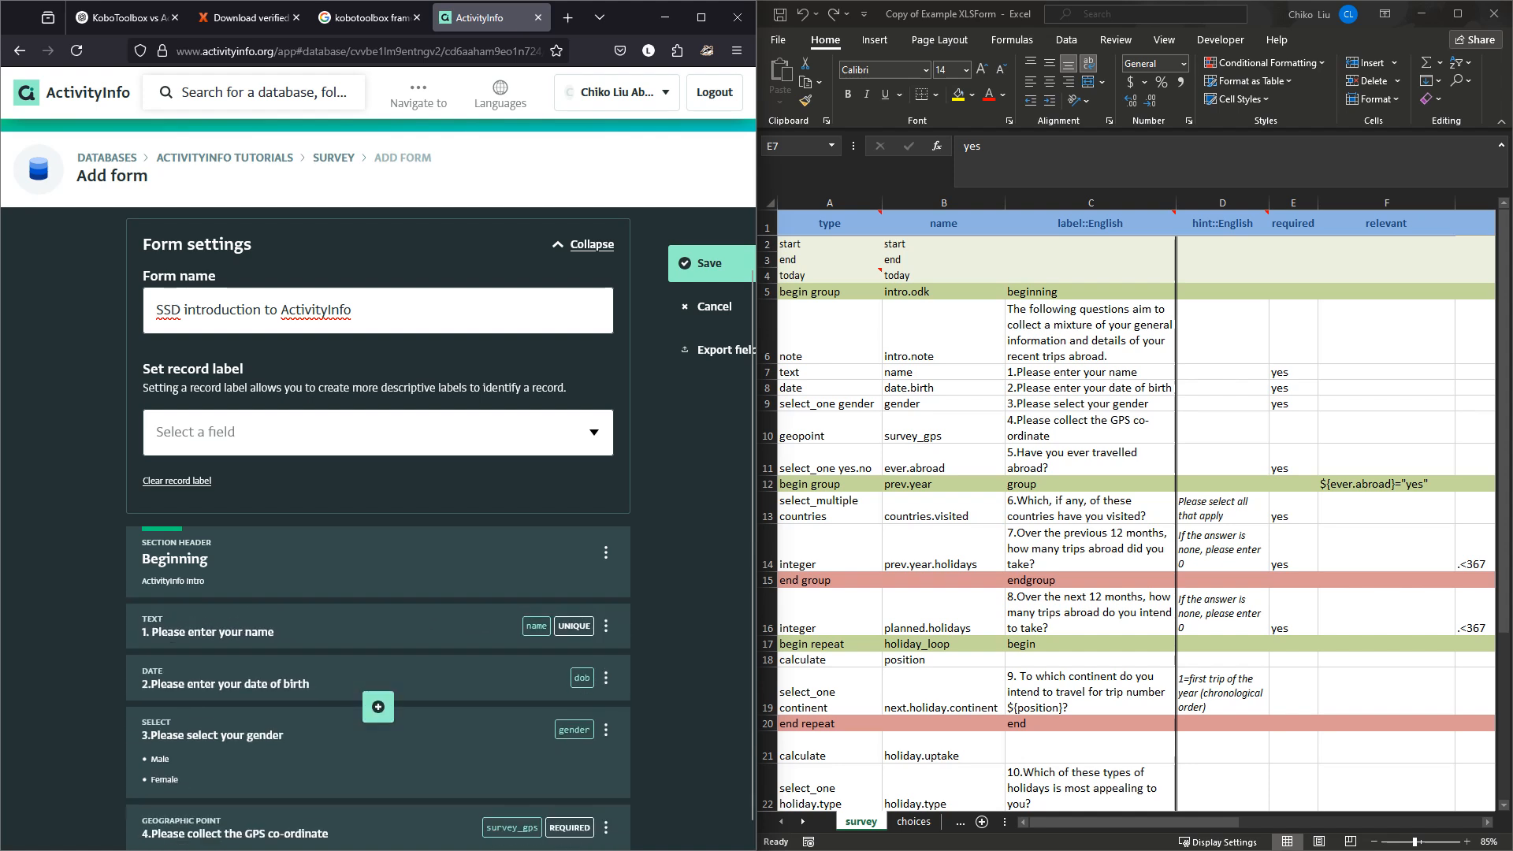
Review the XLSForm choices sheet, then bring up field types below the GPS question.
{"action": "scroll", "coordinate": [382, 634], "scroll_direction": "down", "scroll_amount": 1}
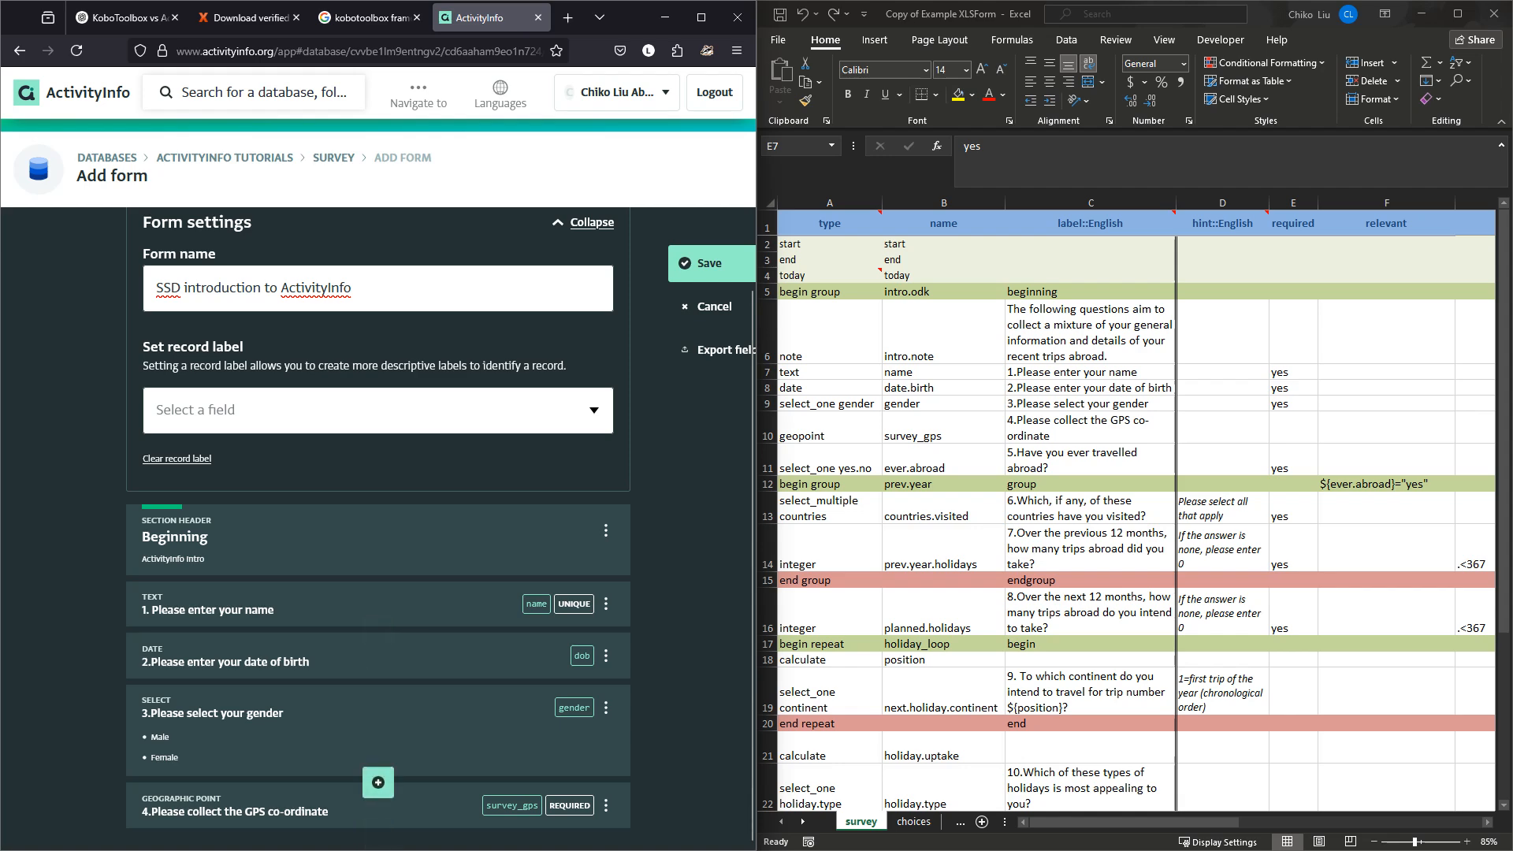
{"action": "scroll", "coordinate": [1128, 509], "scroll_direction": "down", "scroll_amount": 3}
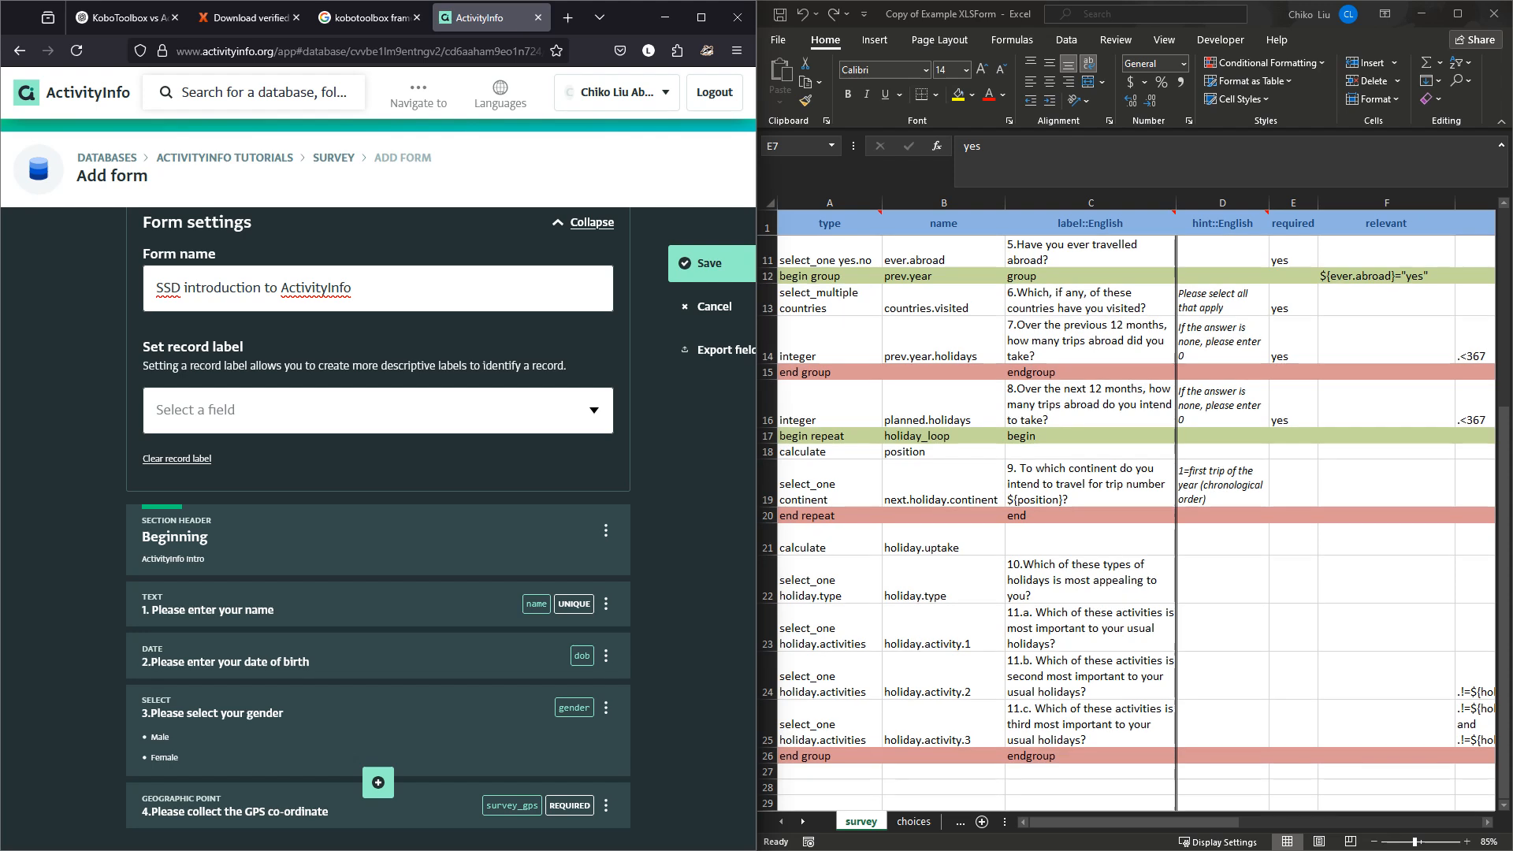
{"action": "left_click", "coordinate": [914, 822]}
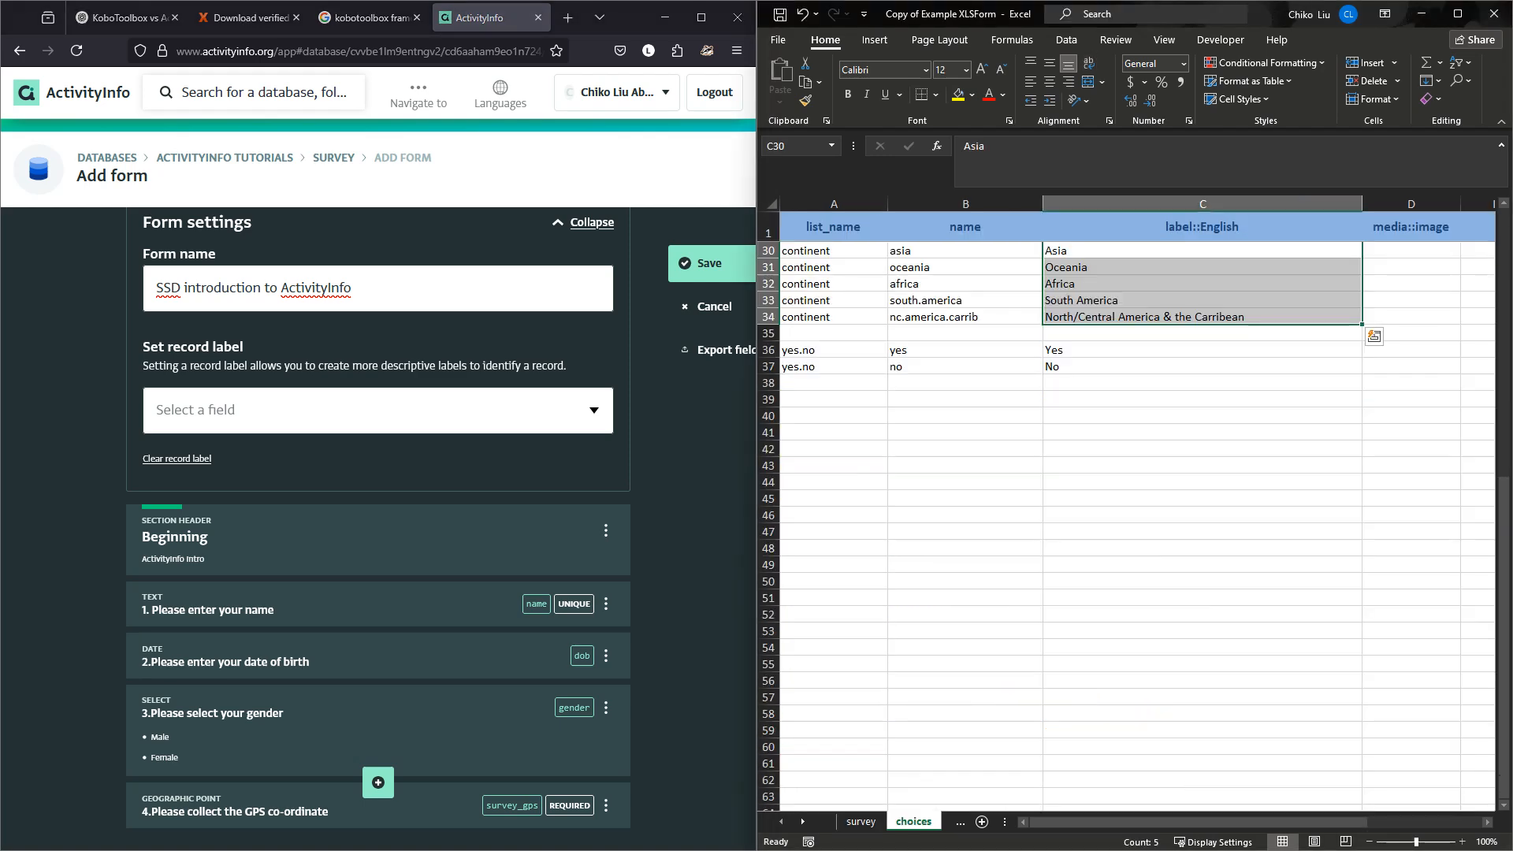
{"action": "left_click", "coordinate": [860, 822]}
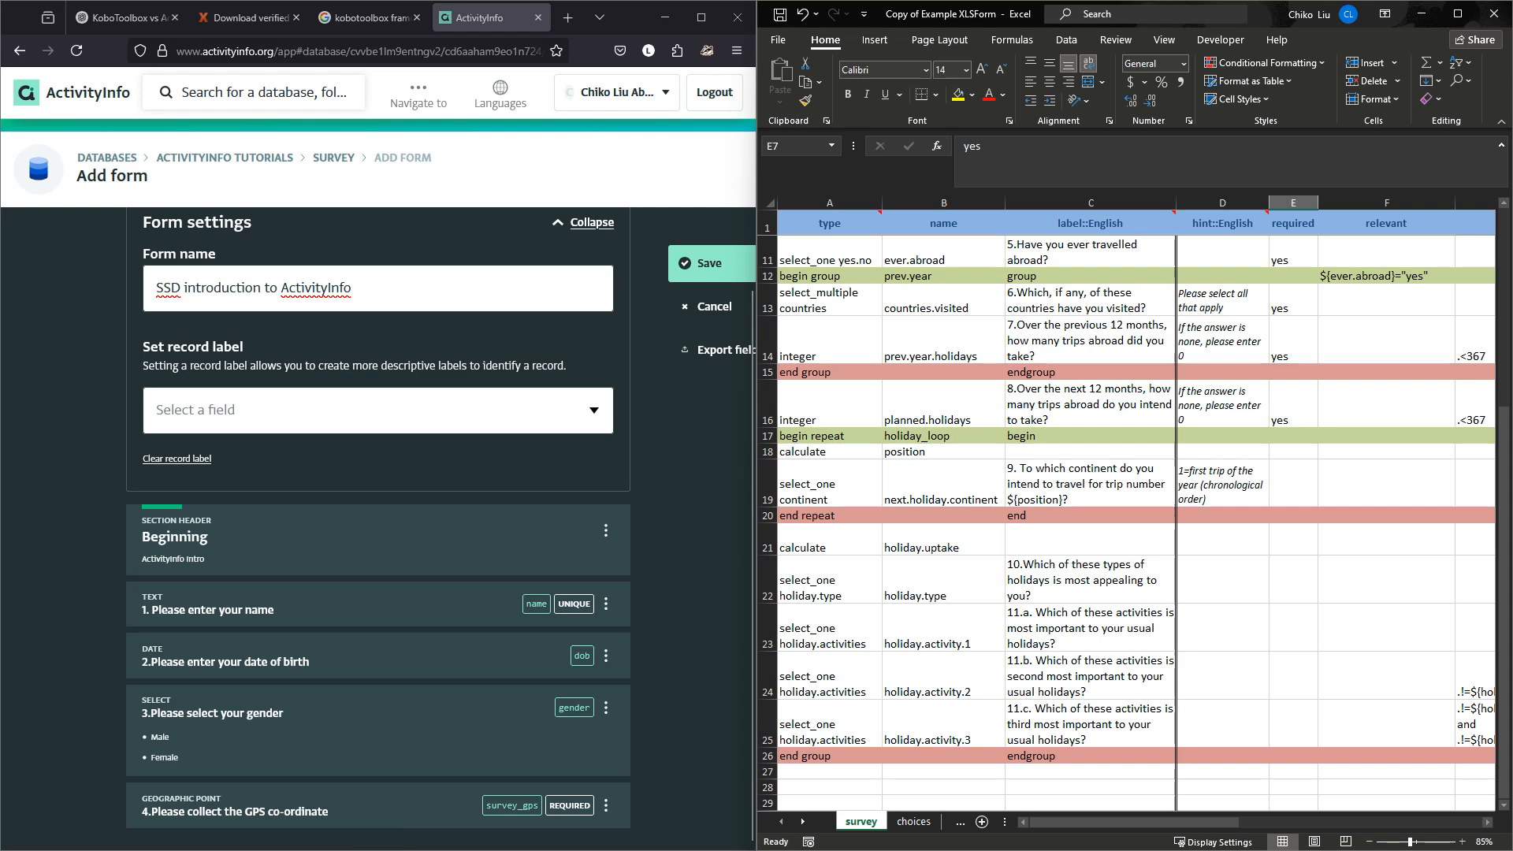
{"action": "scroll", "coordinate": [1127, 504], "scroll_direction": "up", "scroll_amount": 2}
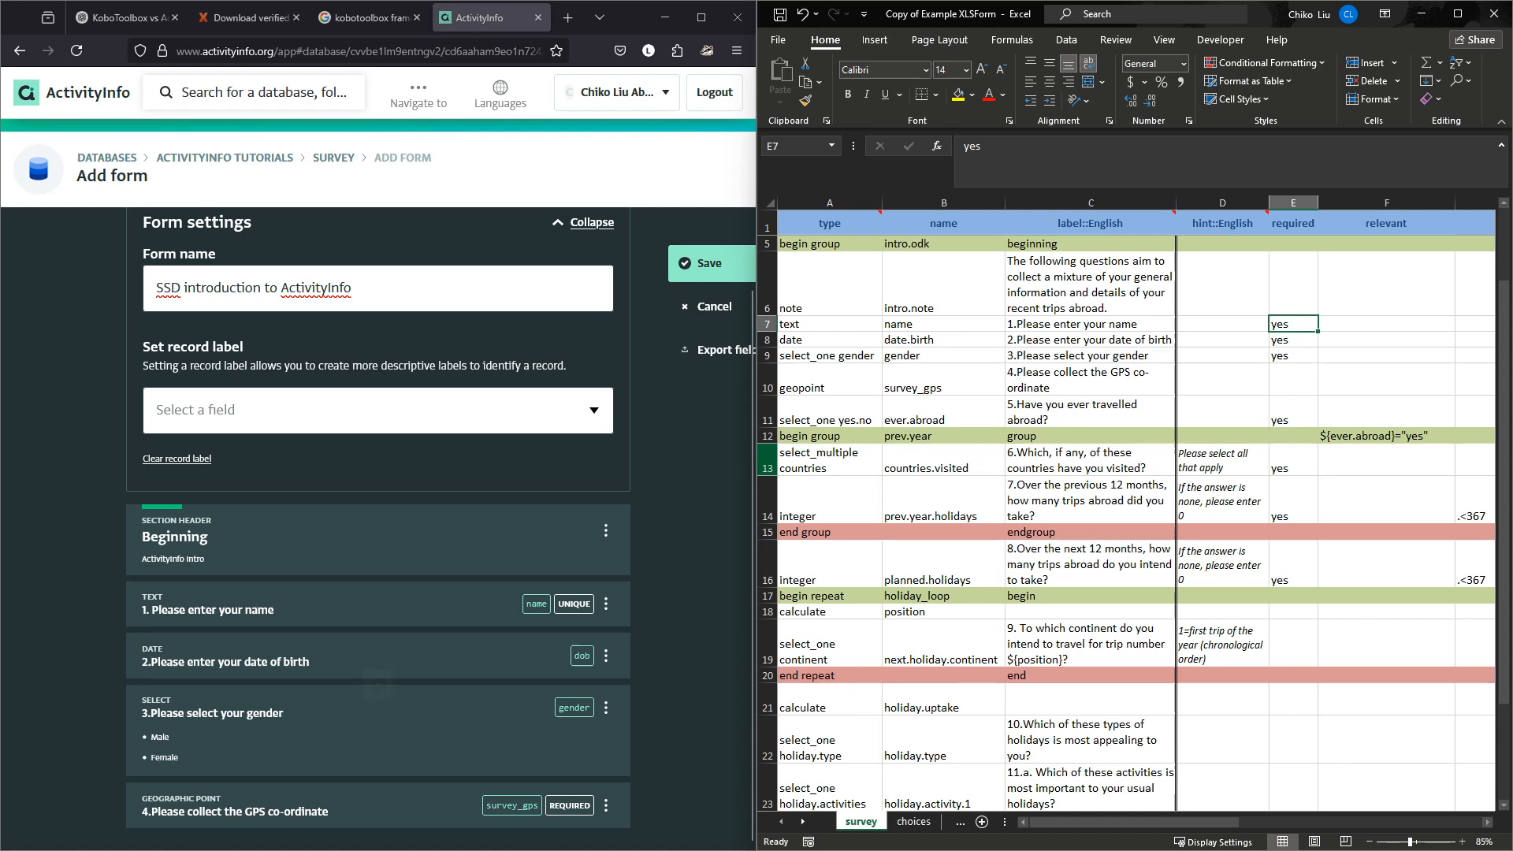
{"action": "left_click", "coordinate": [379, 835]}
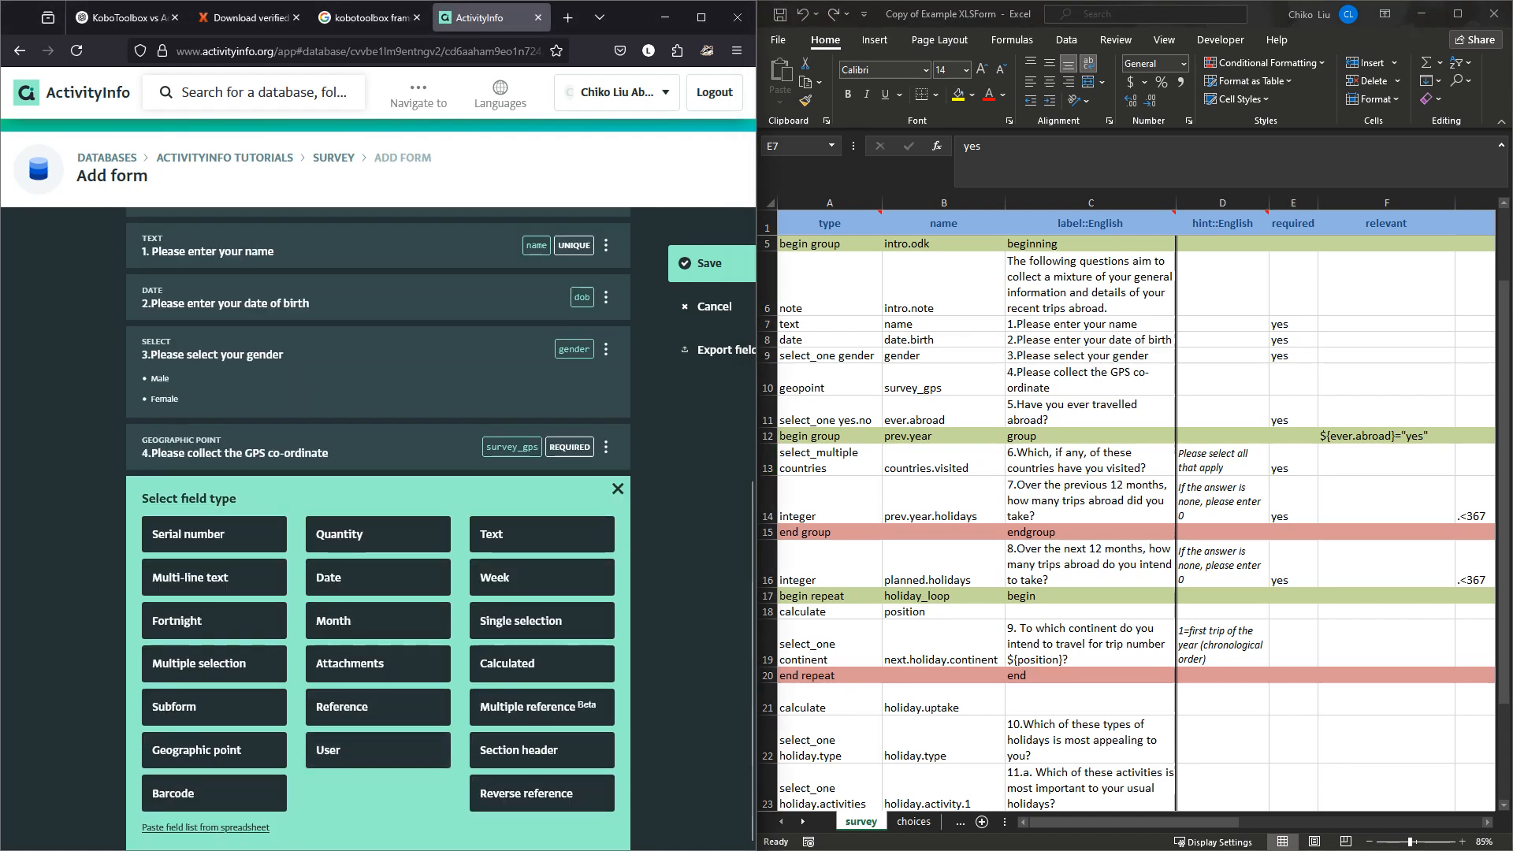
Create a single-selection question '5.Have you ever travelled abroad?' with code abroad.
{"action": "left_click", "coordinate": [1103, 150]}
{"action": "left_click", "coordinate": [1090, 412]}
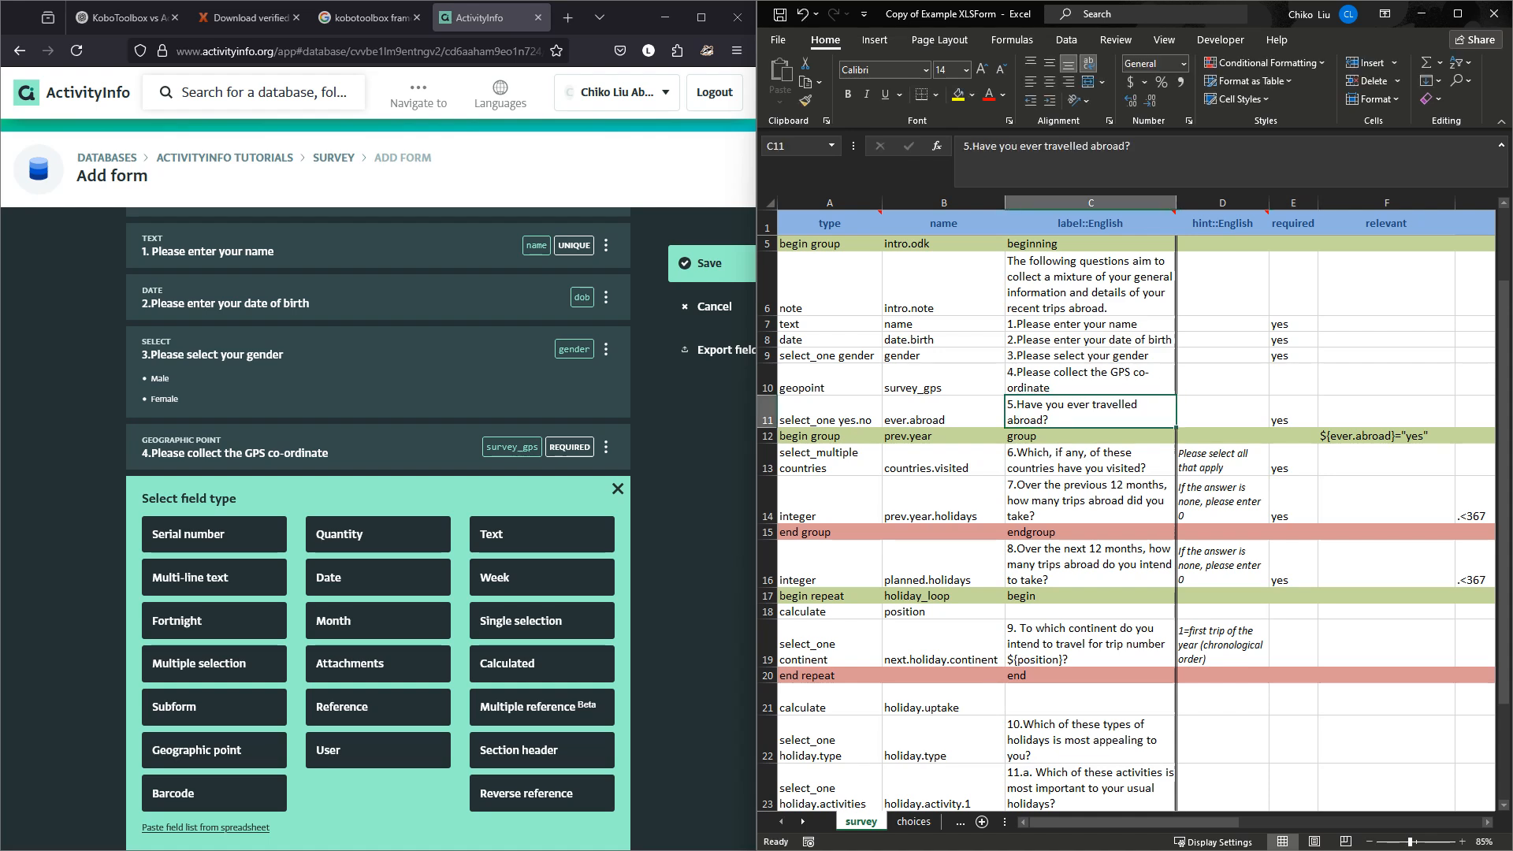
{"action": "key", "text": "ctrl+c"}
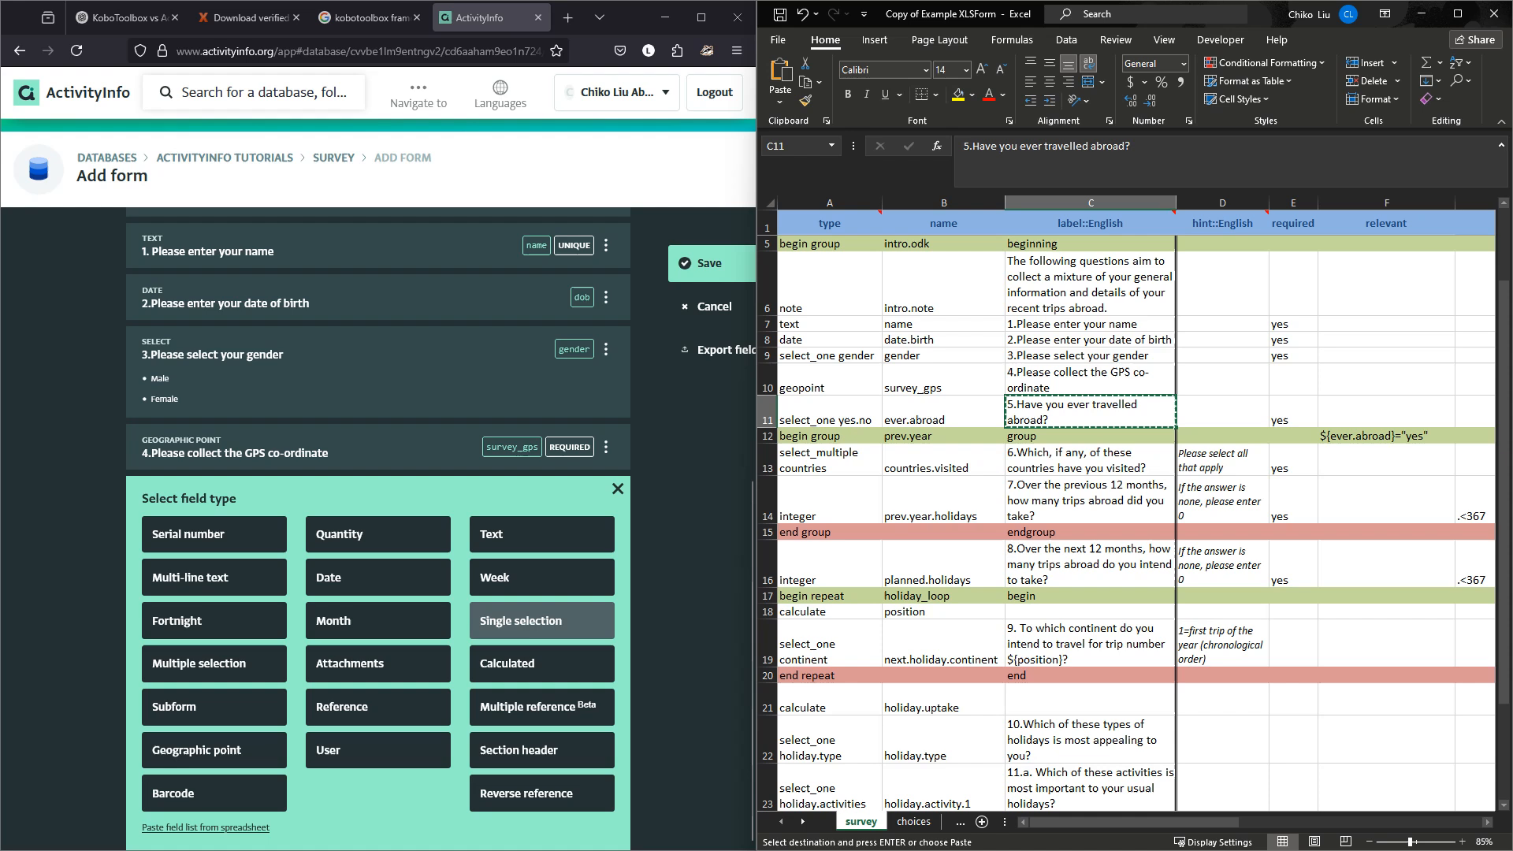
{"action": "left_click", "coordinate": [541, 621]}
{"action": "left_click", "coordinate": [300, 544]}
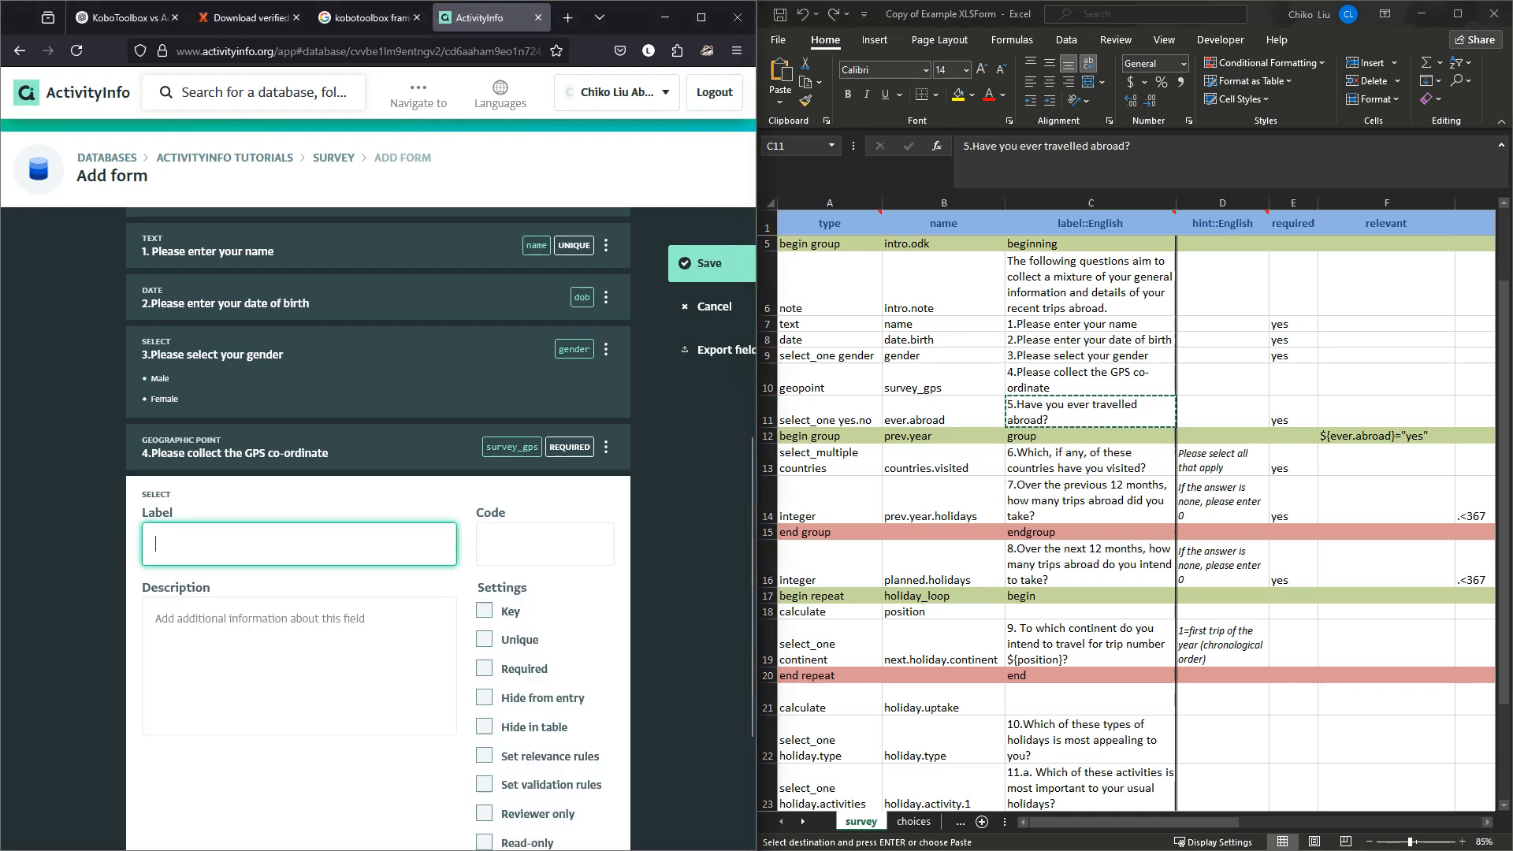
{"action": "key", "text": "ctrl+v"}
{"action": "left_click", "coordinate": [545, 544]}
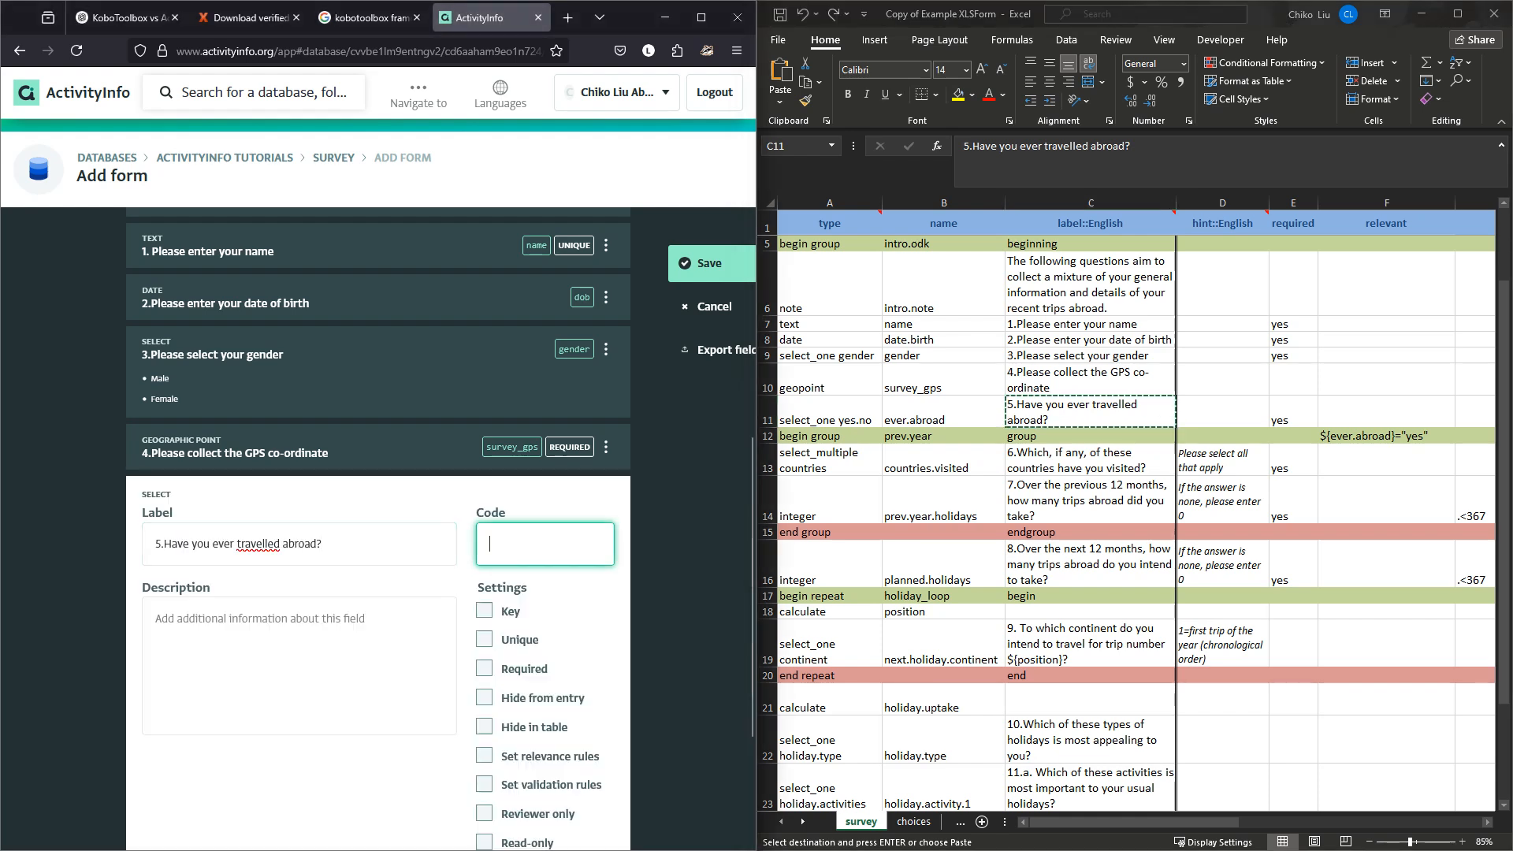
{"action": "type", "text": "abroad"}
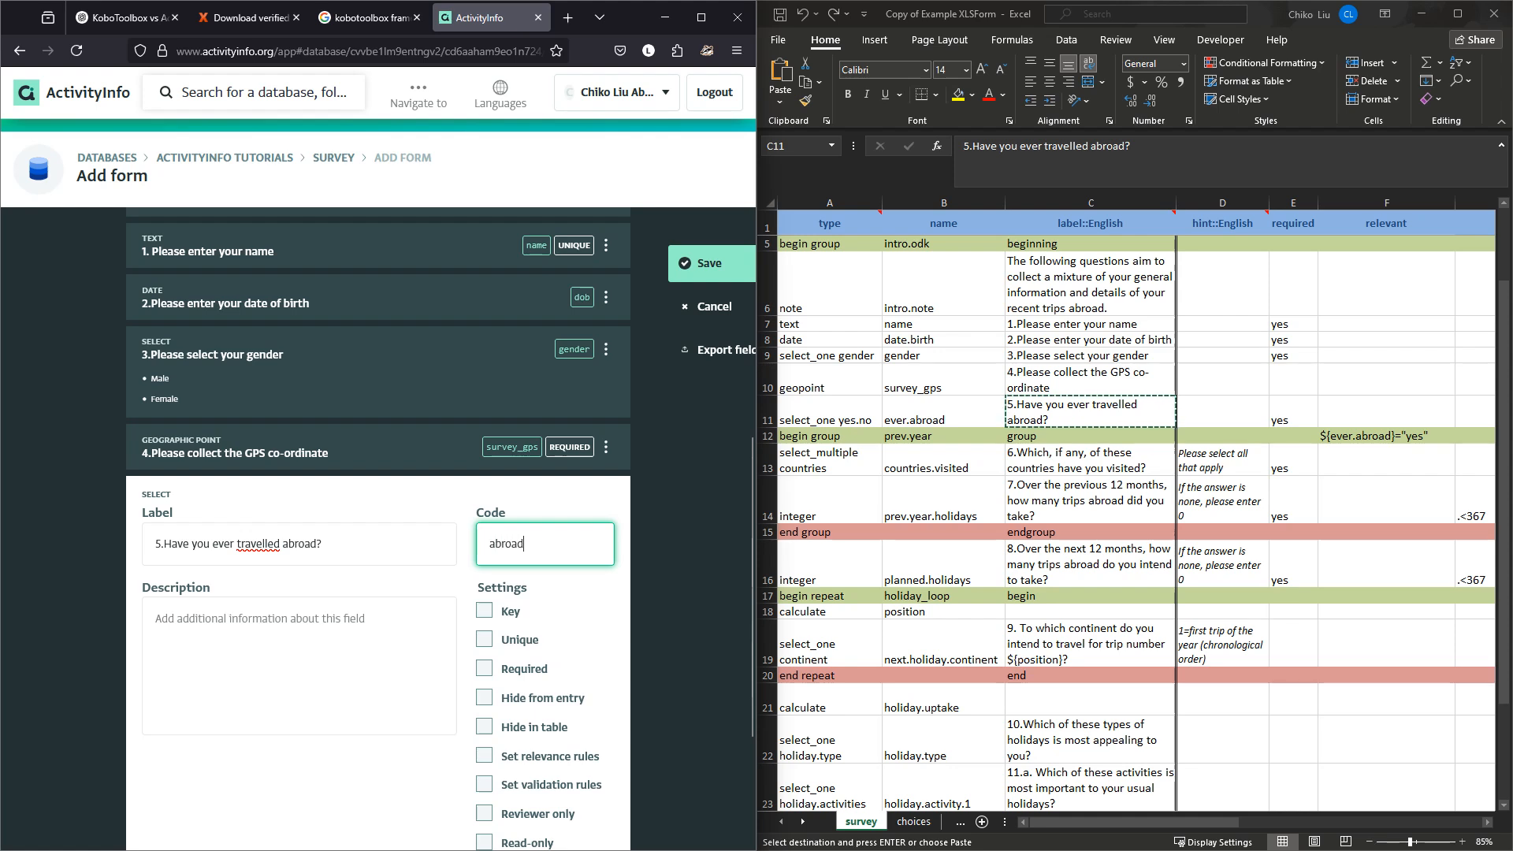
Make question 5 a required question.
{"action": "scroll", "coordinate": [440, 528], "scroll_direction": "down", "scroll_amount": 3}
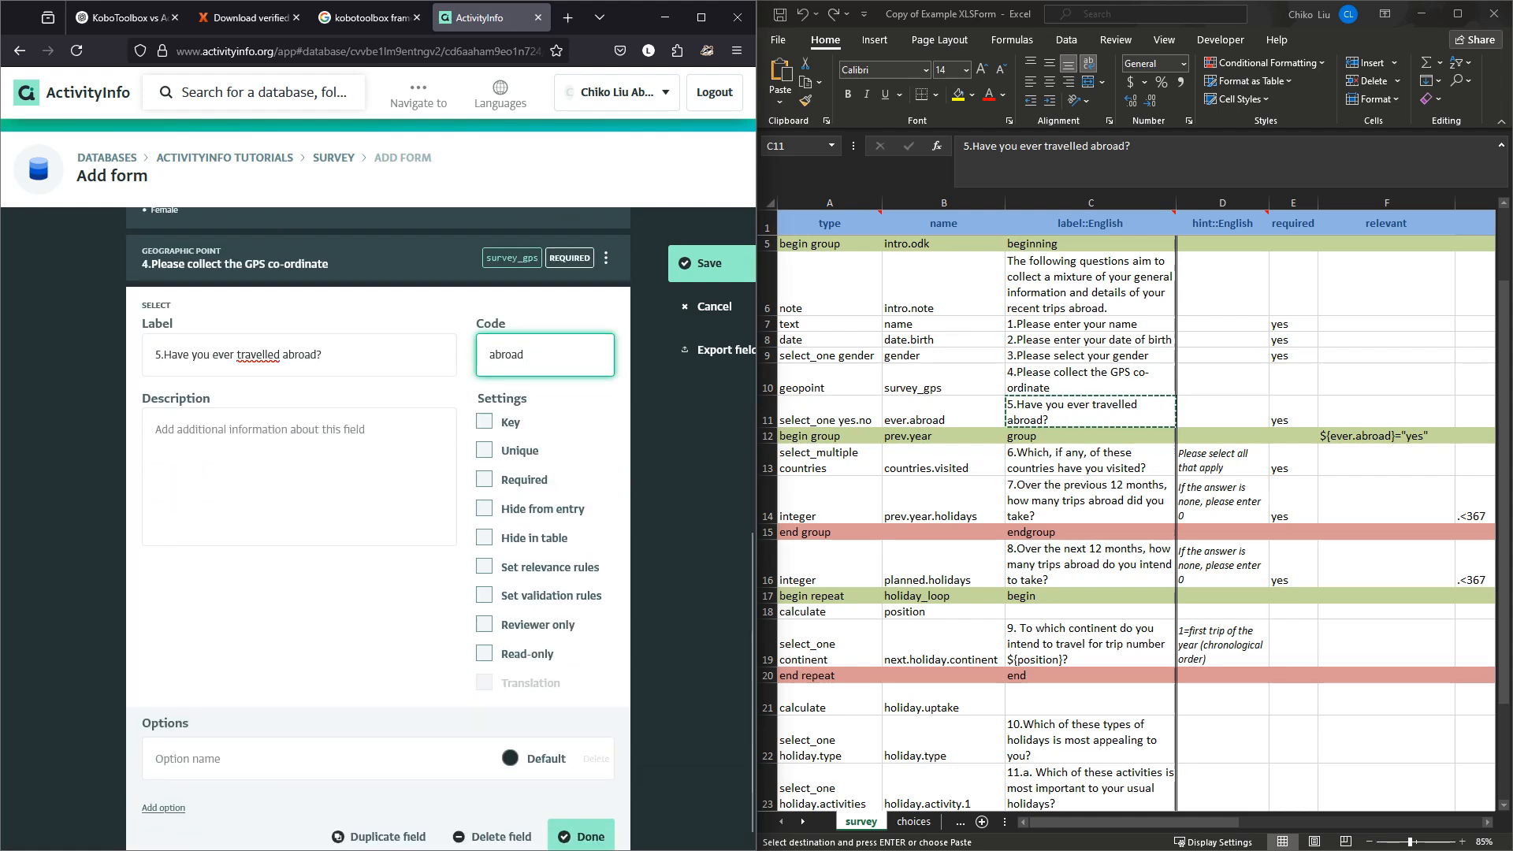
{"action": "left_click", "coordinate": [485, 479]}
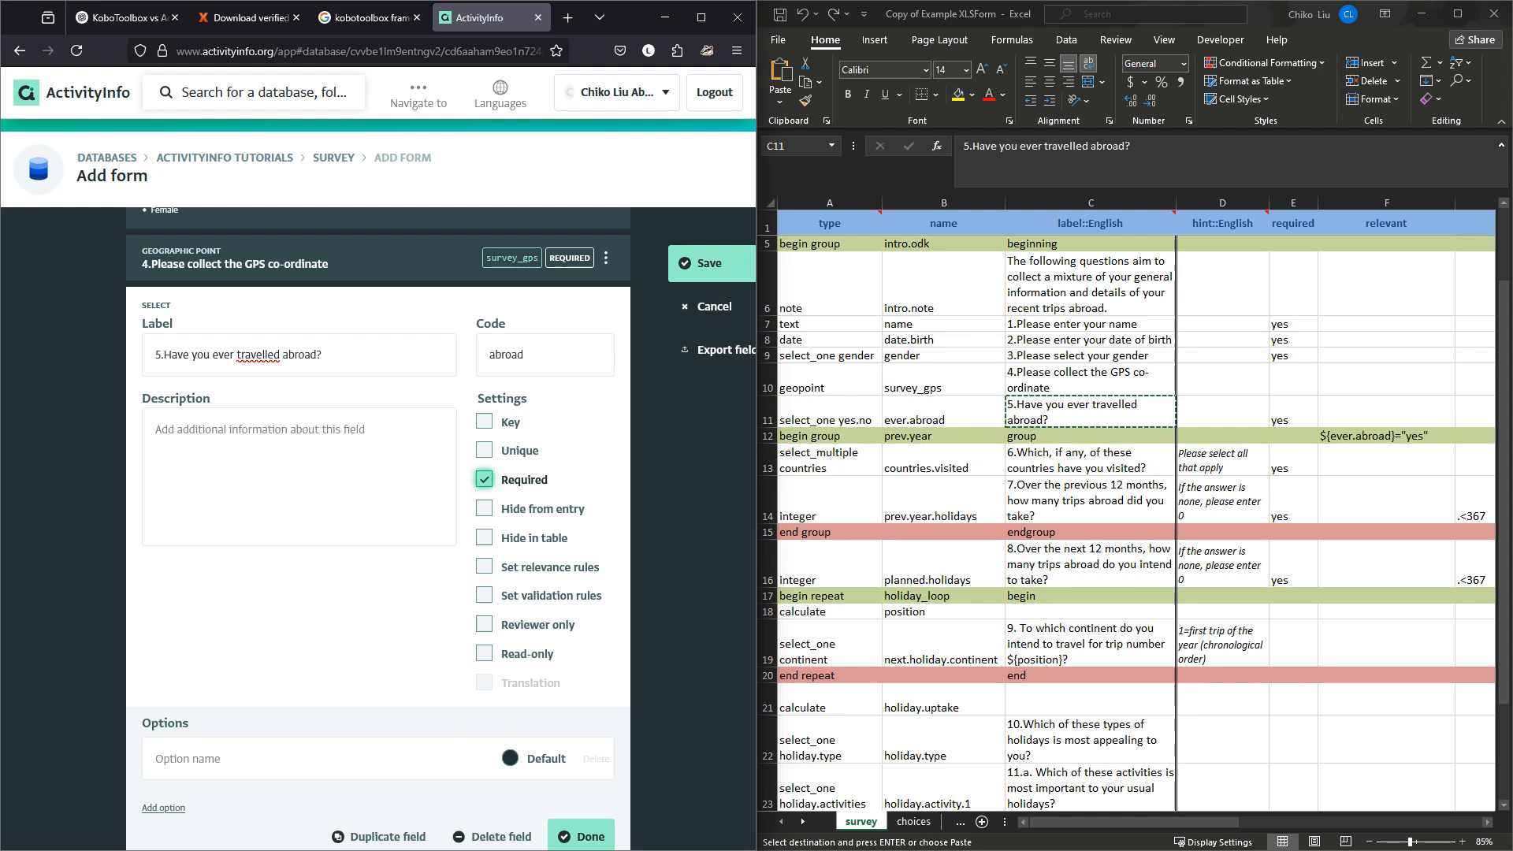
{"action": "left_click", "coordinate": [1091, 412]}
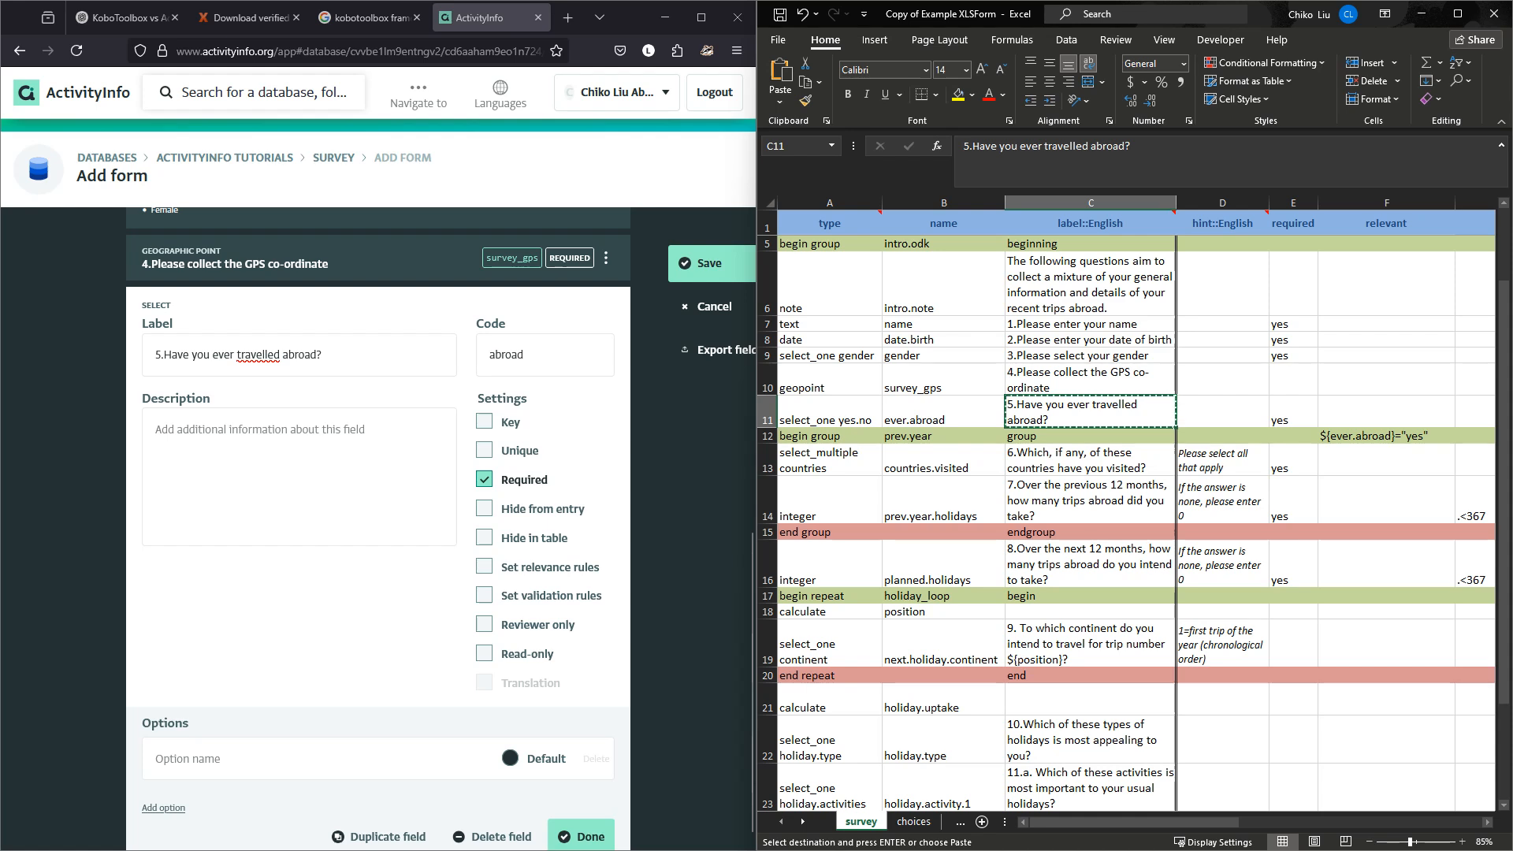
{"action": "scroll", "coordinate": [378, 528], "scroll_direction": "up", "scroll_amount": 5}
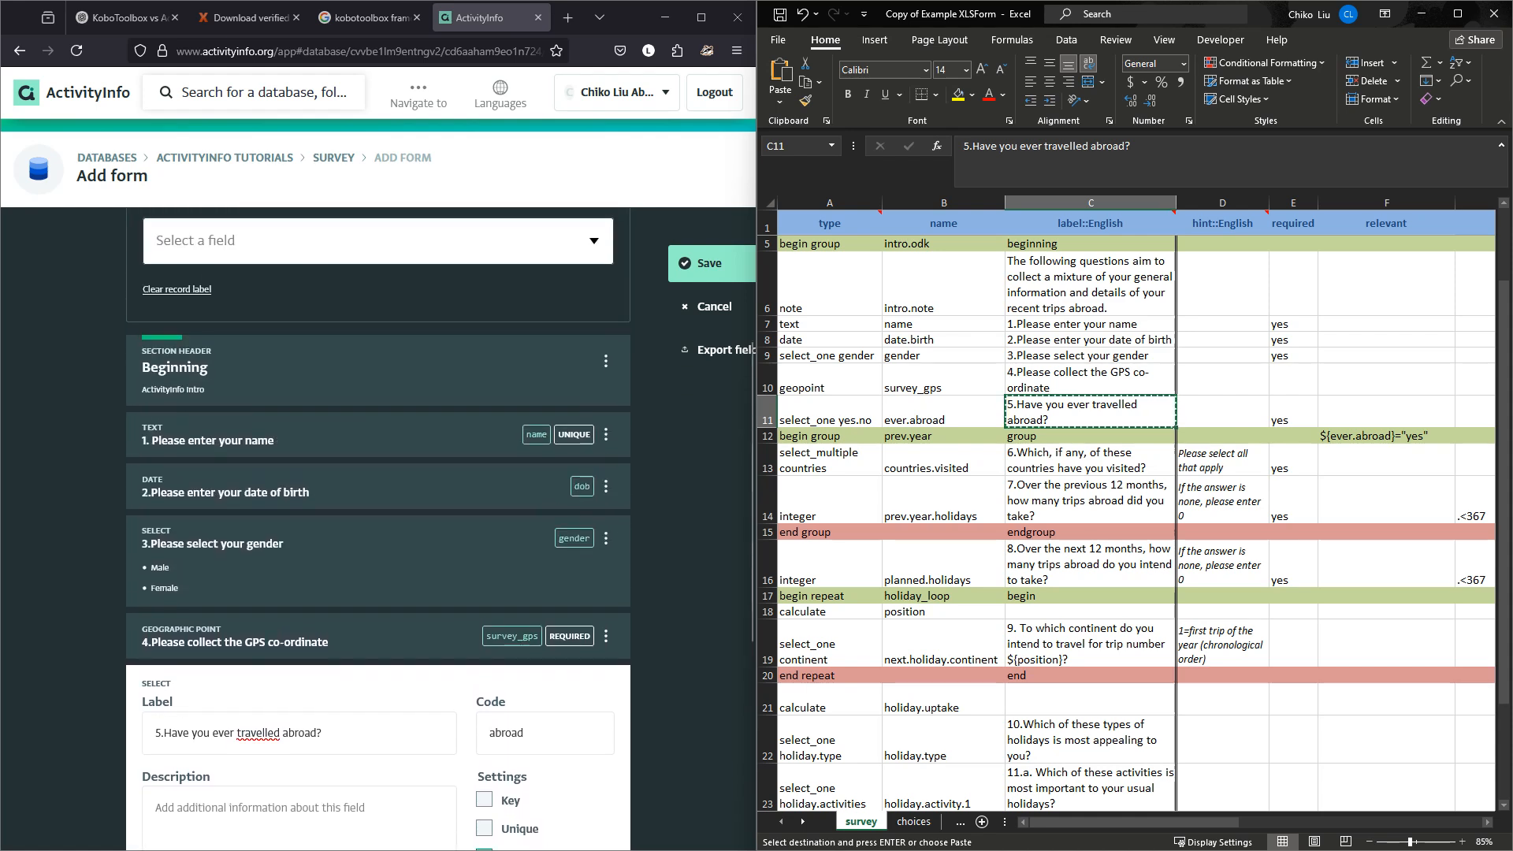
{"action": "scroll", "coordinate": [378, 528], "scroll_direction": "down", "scroll_amount": 5}
Give question 5 the answer options Yes and No and finish editing it.
{"action": "left_click", "coordinate": [299, 740]}
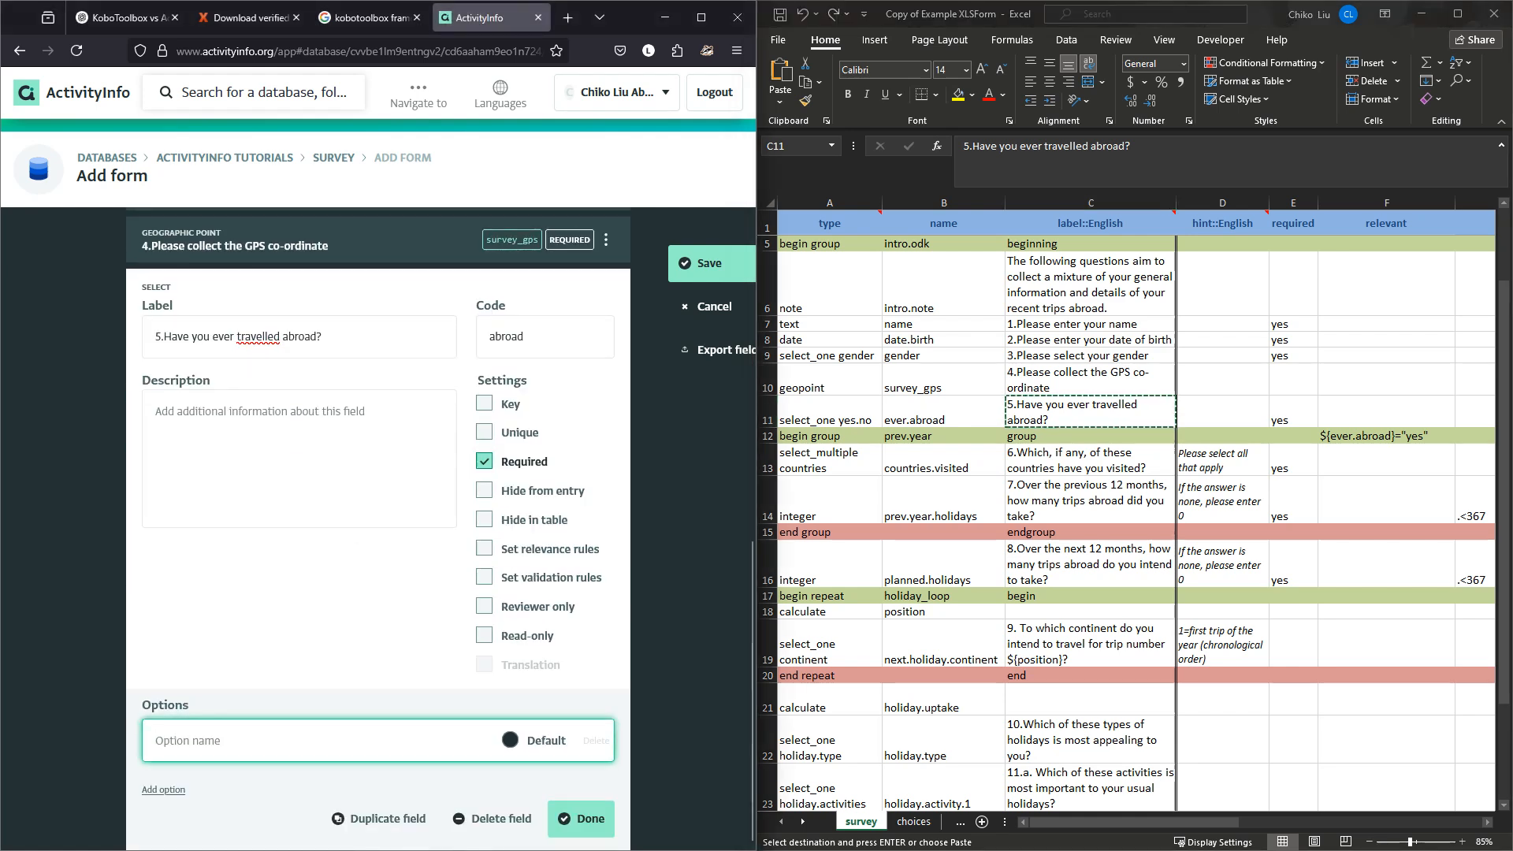
{"action": "type", "text": "Yes"}
{"action": "key", "text": "Return"}
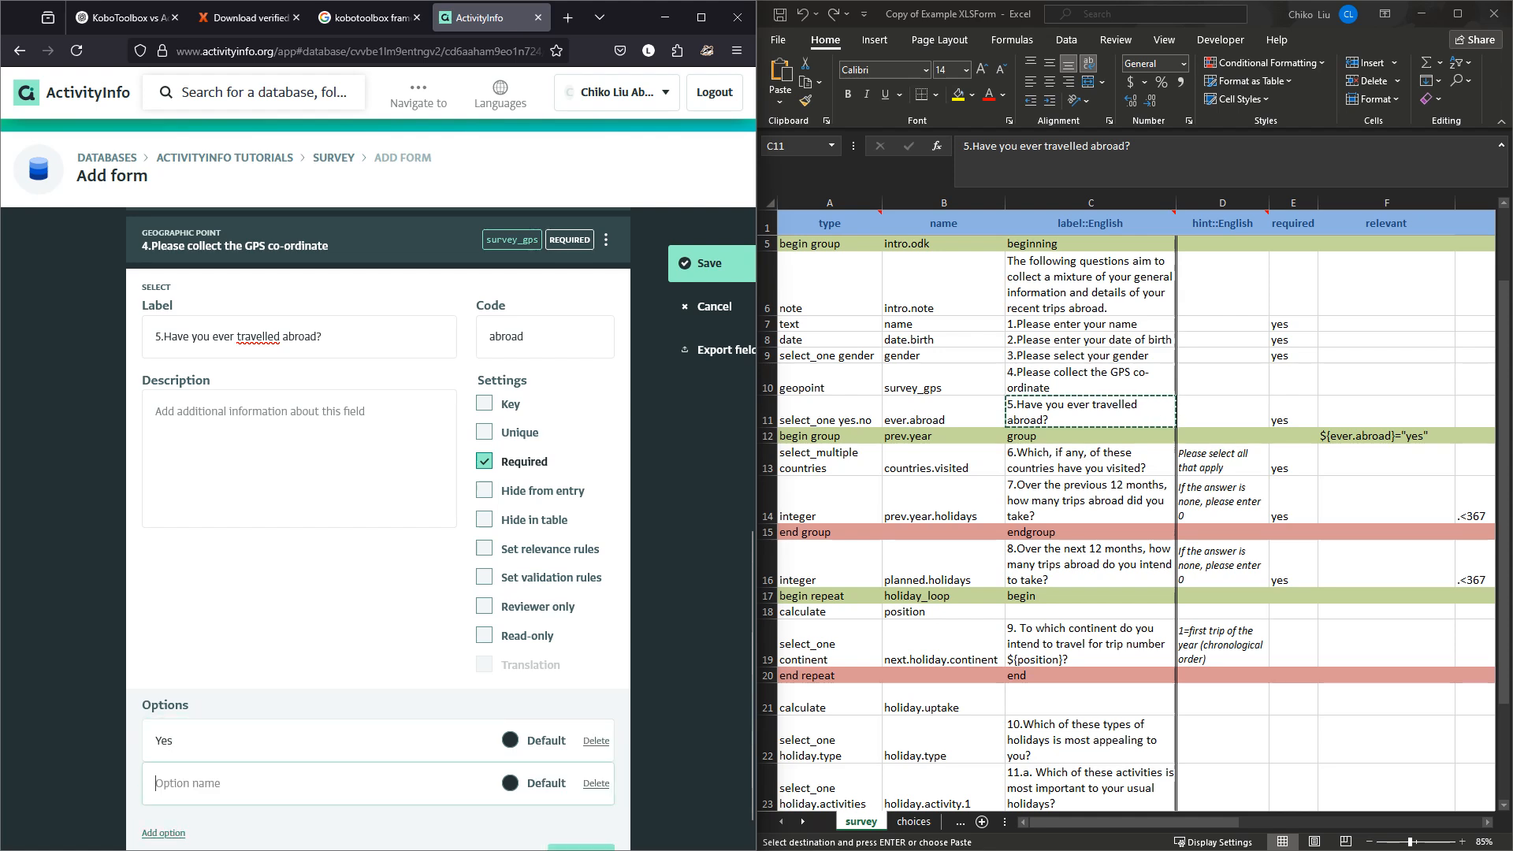
{"action": "type", "text": "No"}
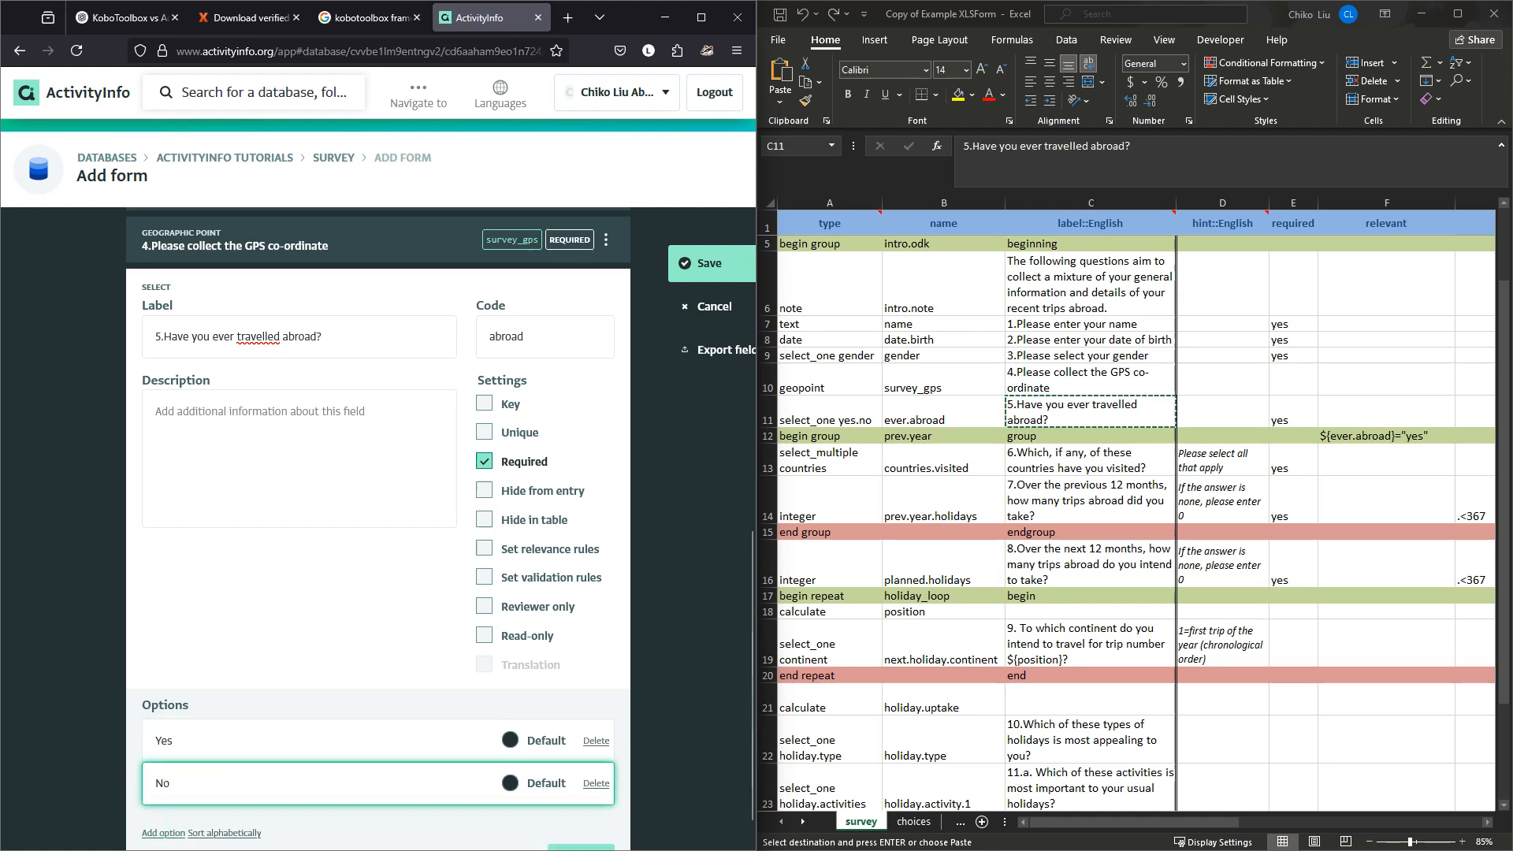
{"action": "scroll", "coordinate": [378, 530], "scroll_direction": "down", "scroll_amount": 1}
{"action": "scroll", "coordinate": [378, 530], "scroll_direction": "up", "scroll_amount": 1}
{"action": "scroll", "coordinate": [379, 529], "scroll_direction": "down", "scroll_amount": 1}
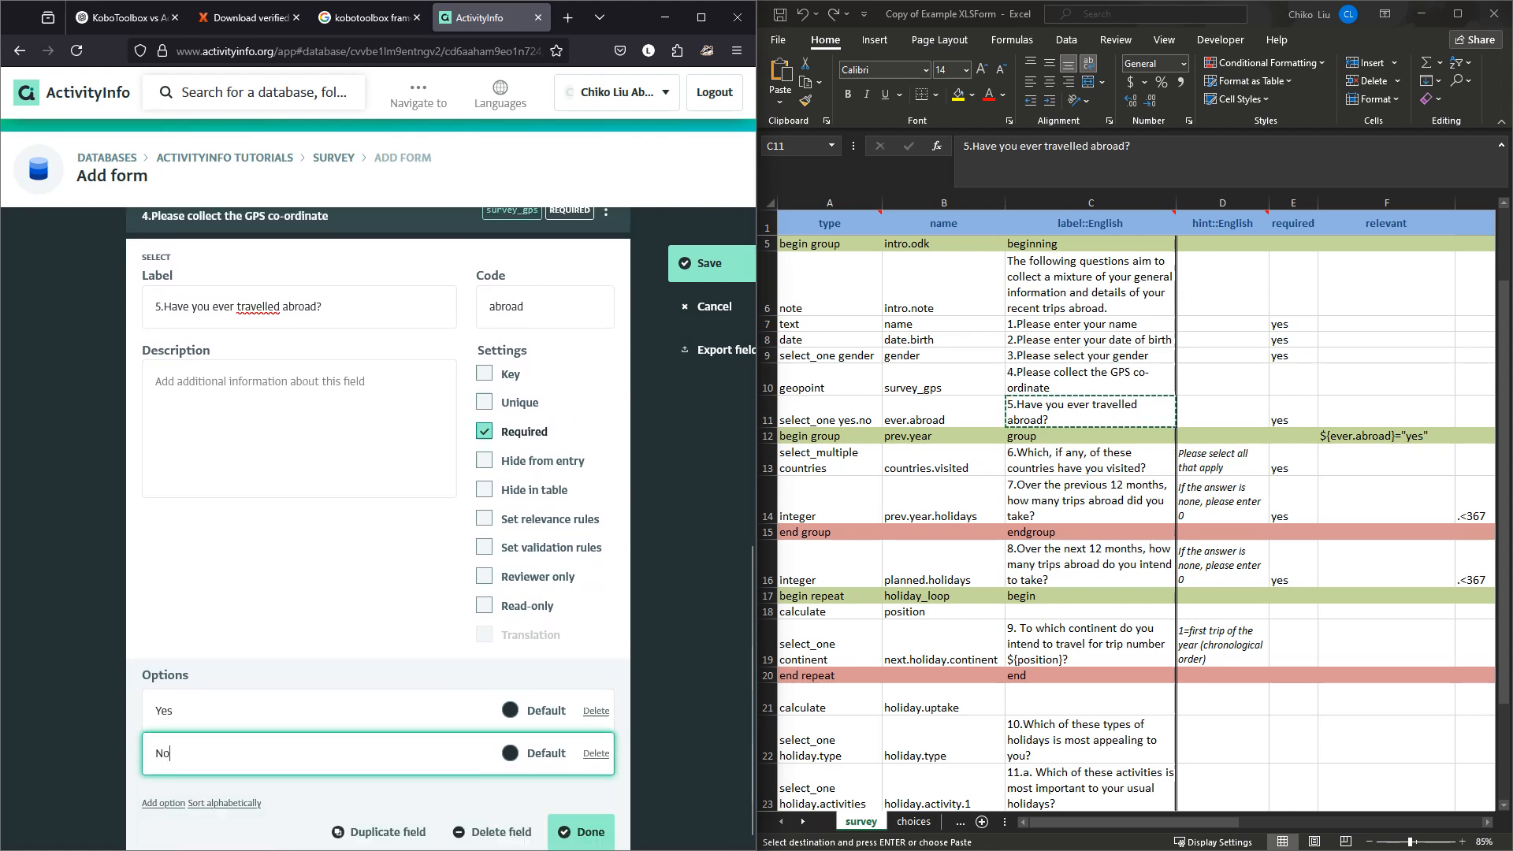
{"action": "left_click", "coordinate": [581, 824]}
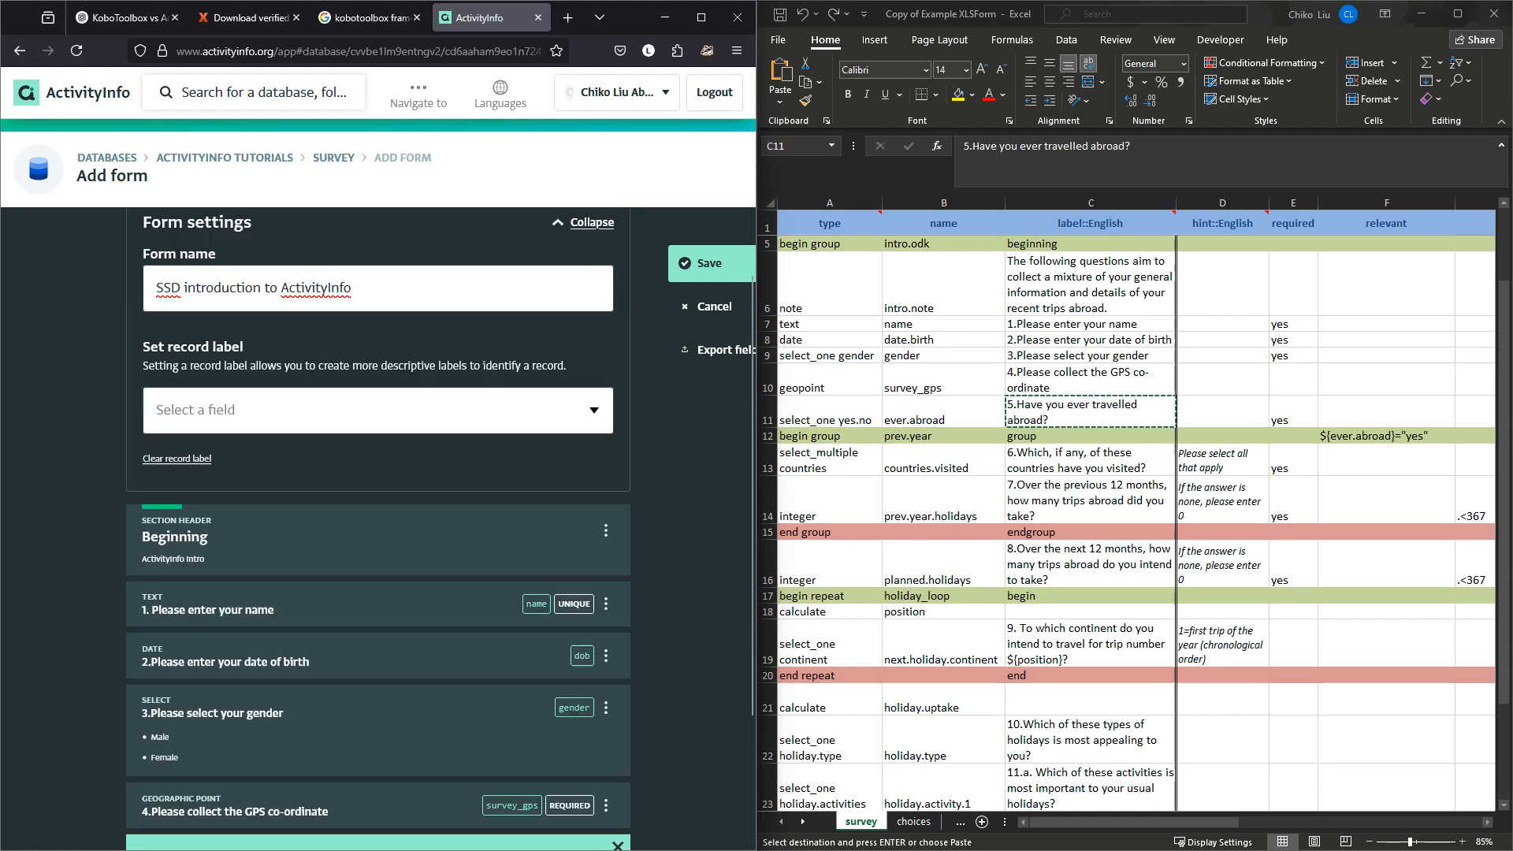
{"action": "scroll", "coordinate": [378, 581], "scroll_direction": "down", "scroll_amount": 1}
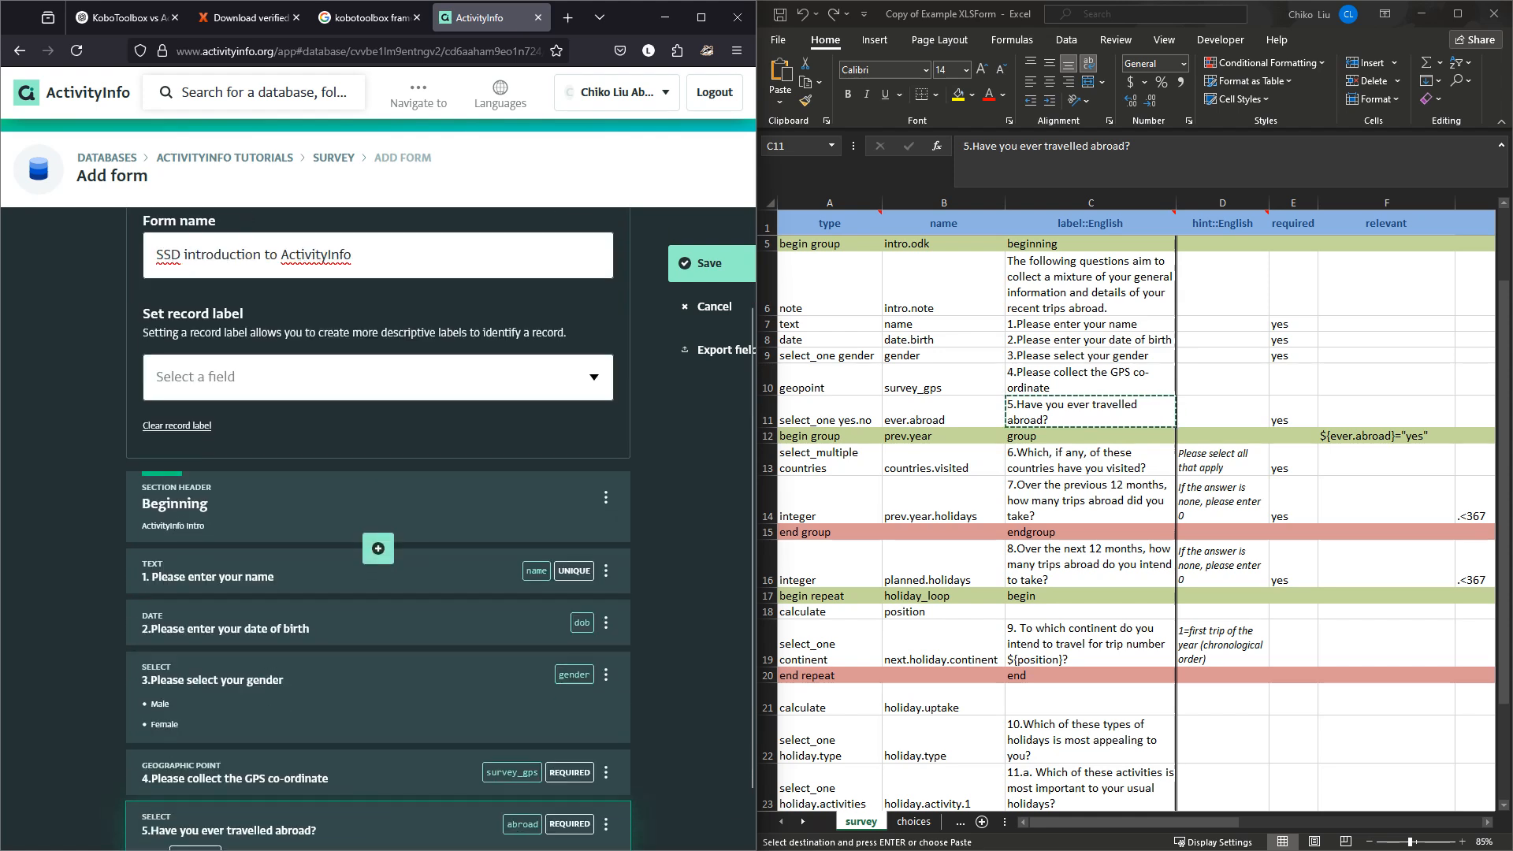
{"action": "scroll", "coordinate": [378, 552], "scroll_direction": "down", "scroll_amount": 1}
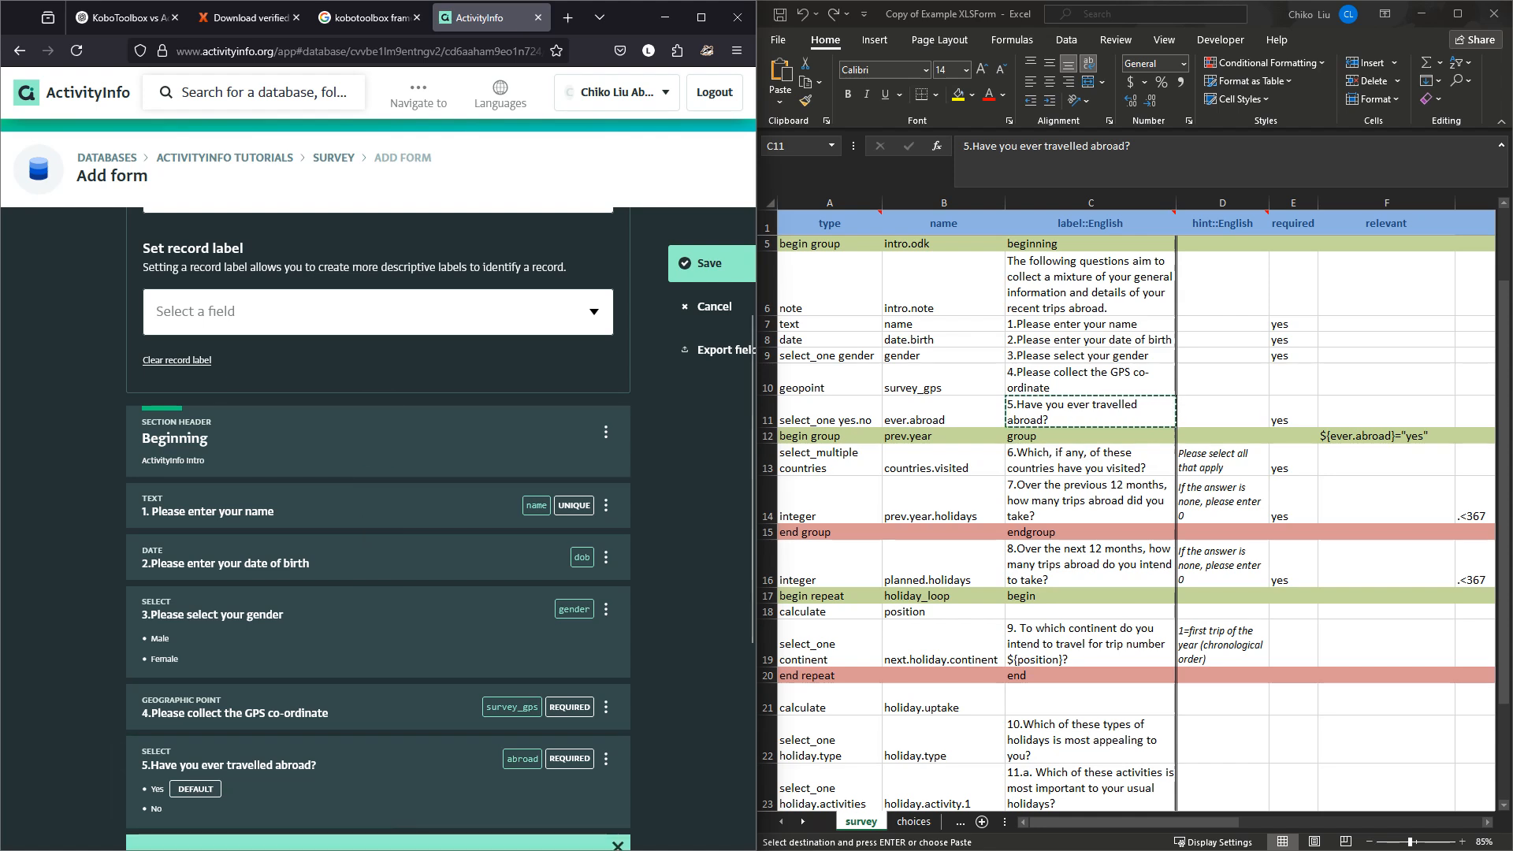
Insert a Section header labelled 'Previous year' after question 5.
{"action": "left_click", "coordinate": [378, 834]}
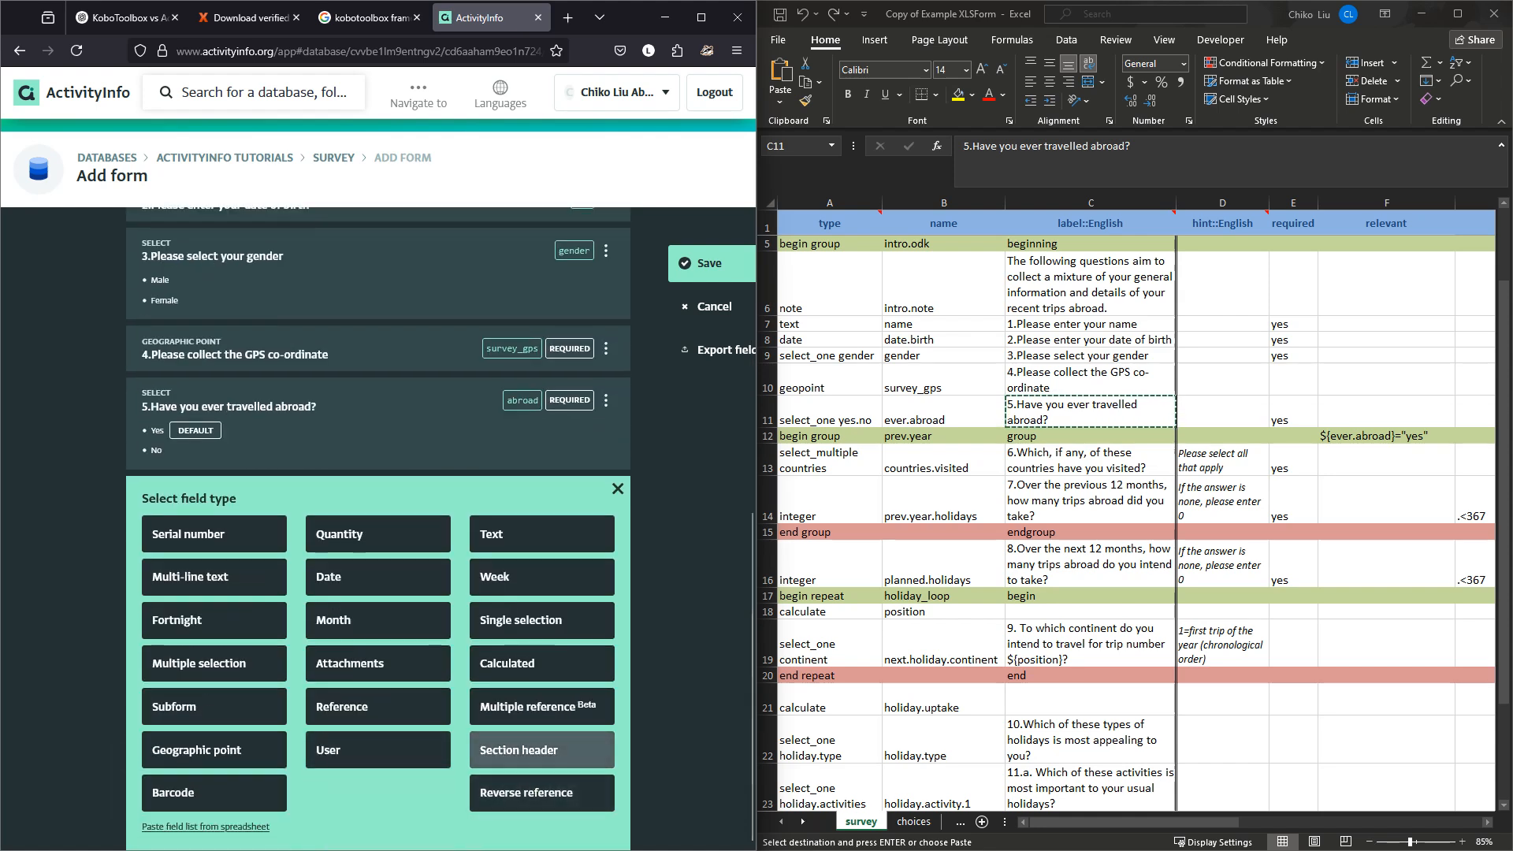
{"action": "left_click", "coordinate": [542, 750]}
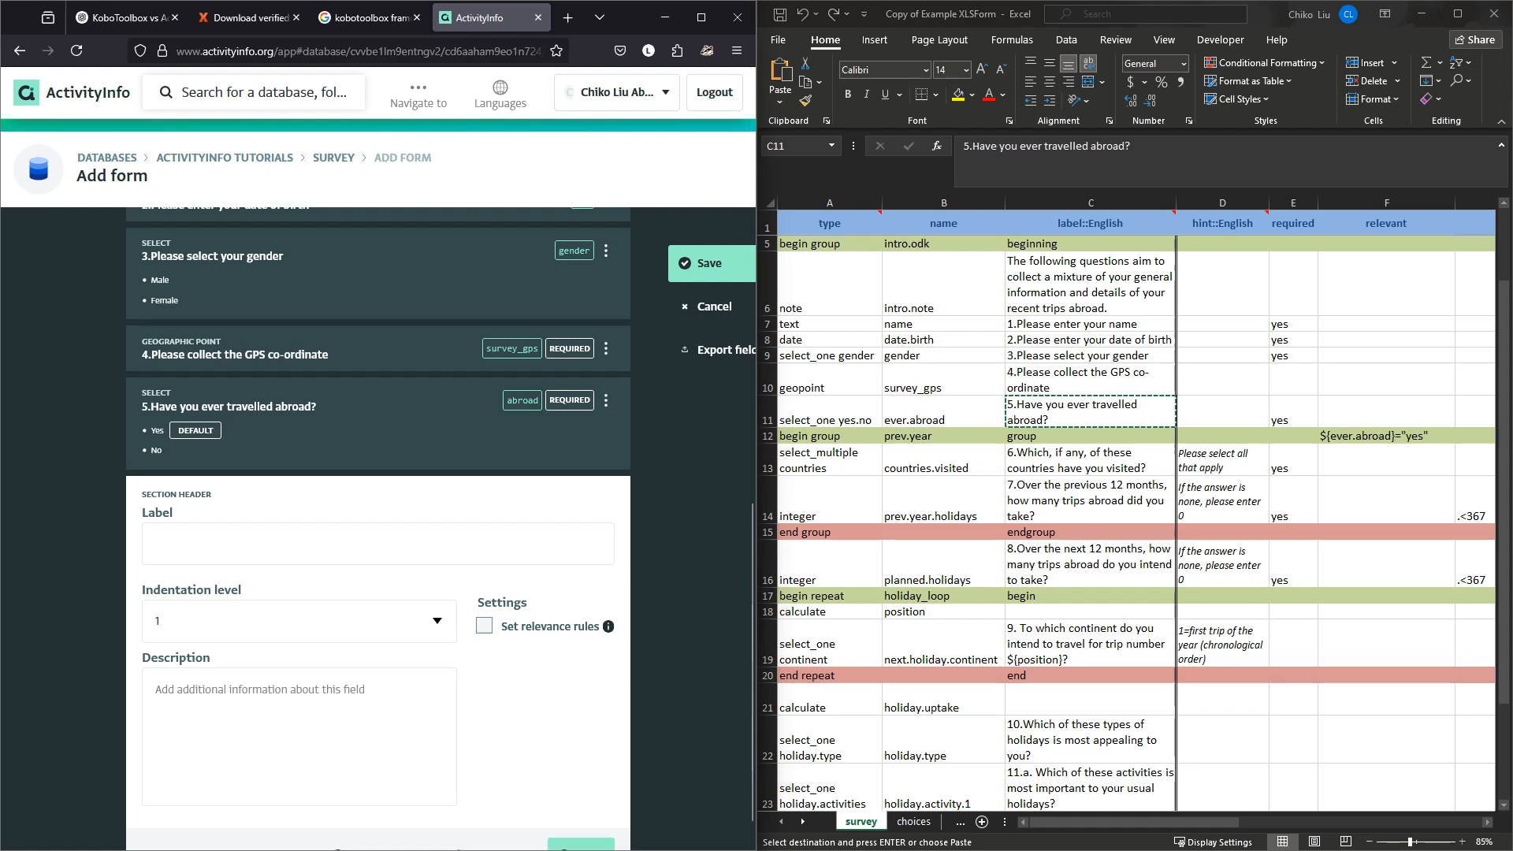
{"action": "left_click", "coordinate": [378, 544]}
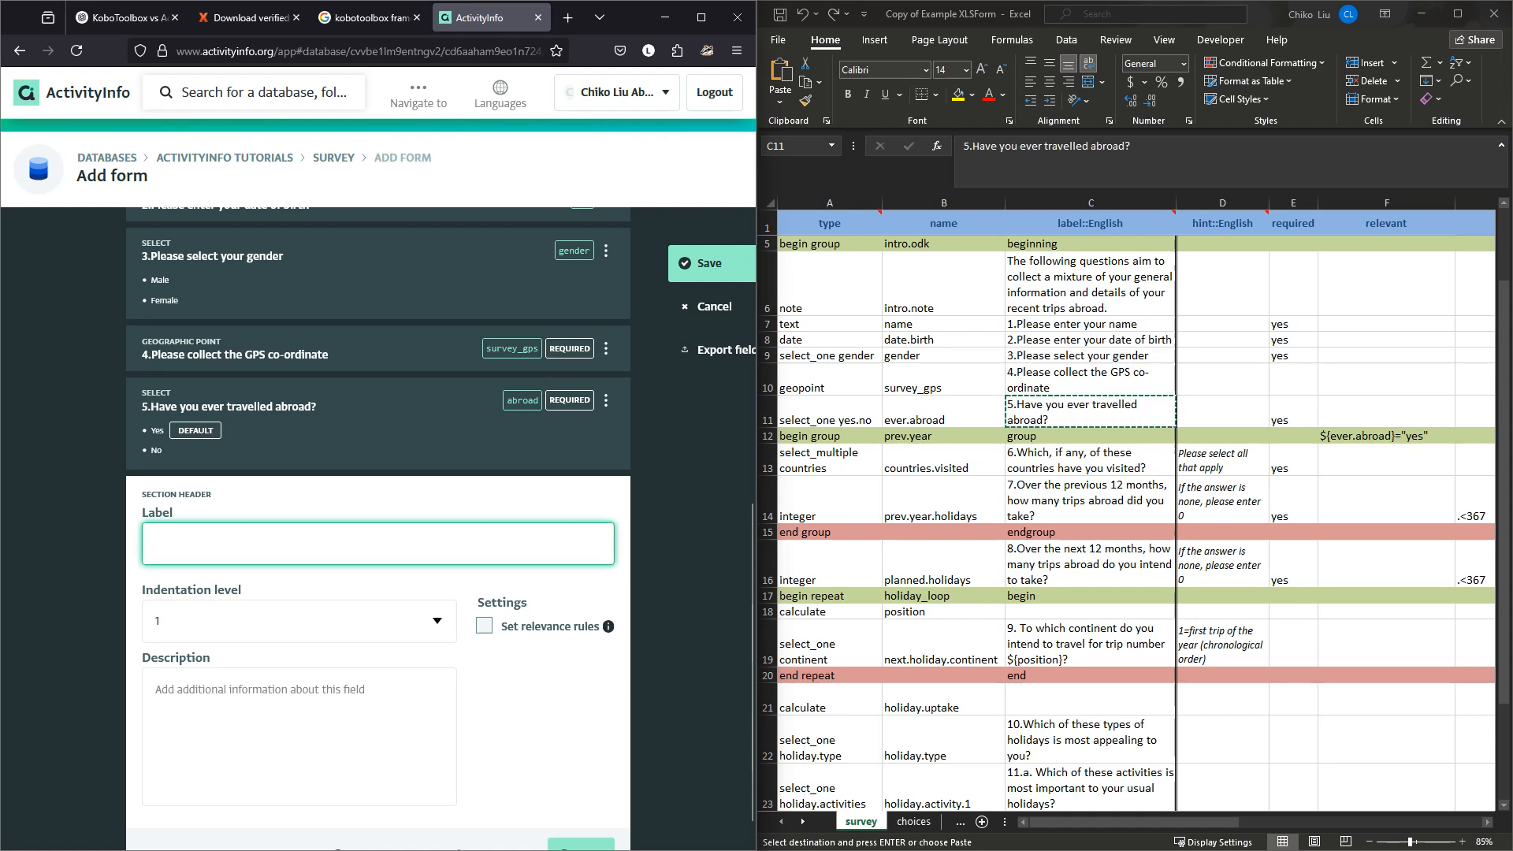
{"action": "type", "text": "Previous year"}
Add a relevance rule so the section shows only when question 5 is Yes.
{"action": "left_click", "coordinate": [484, 625]}
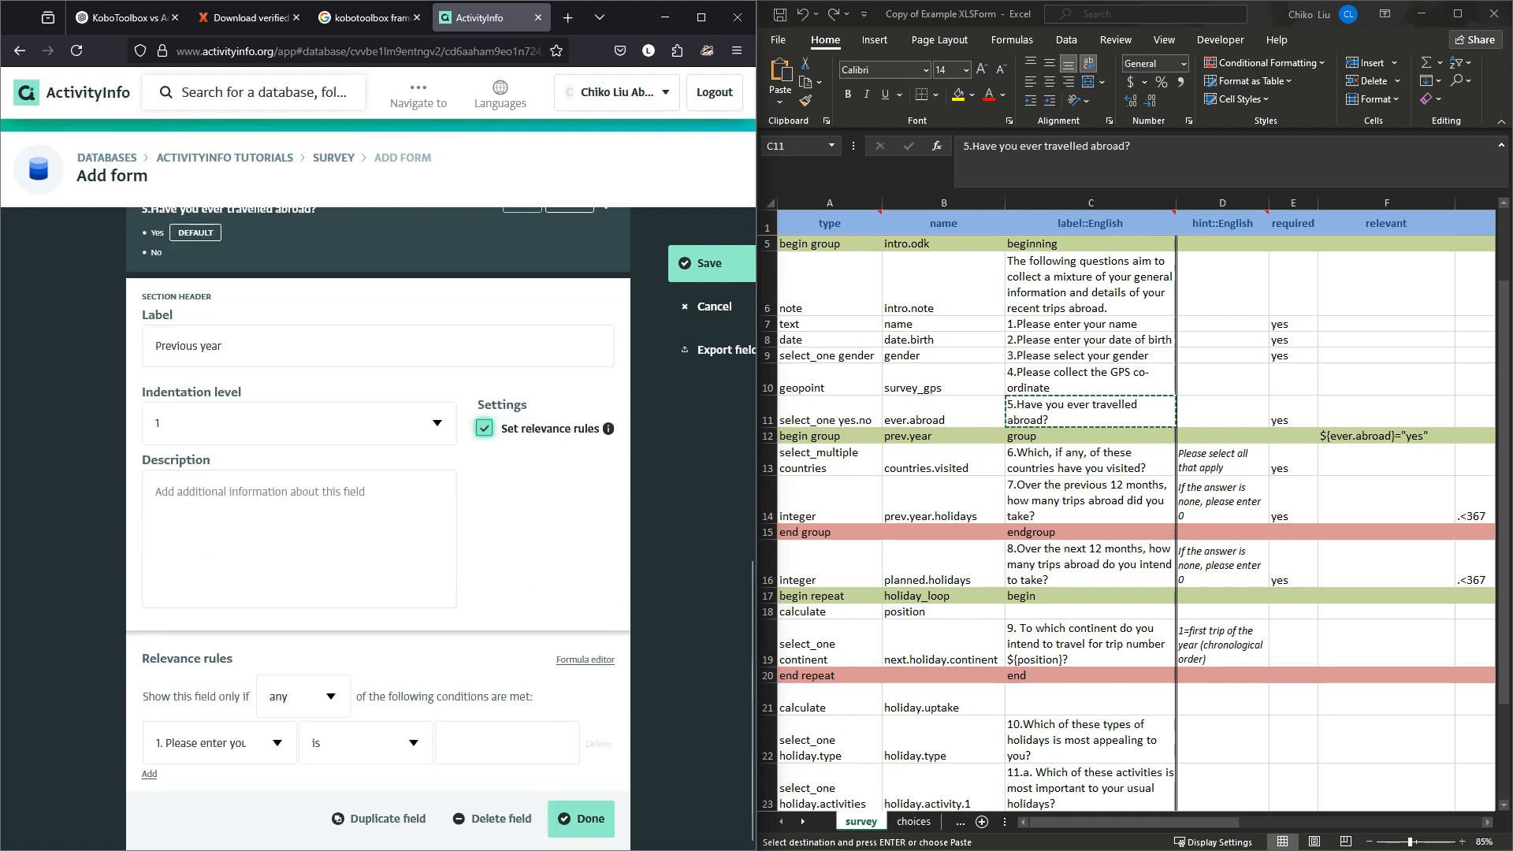
{"action": "key", "text": "space"}
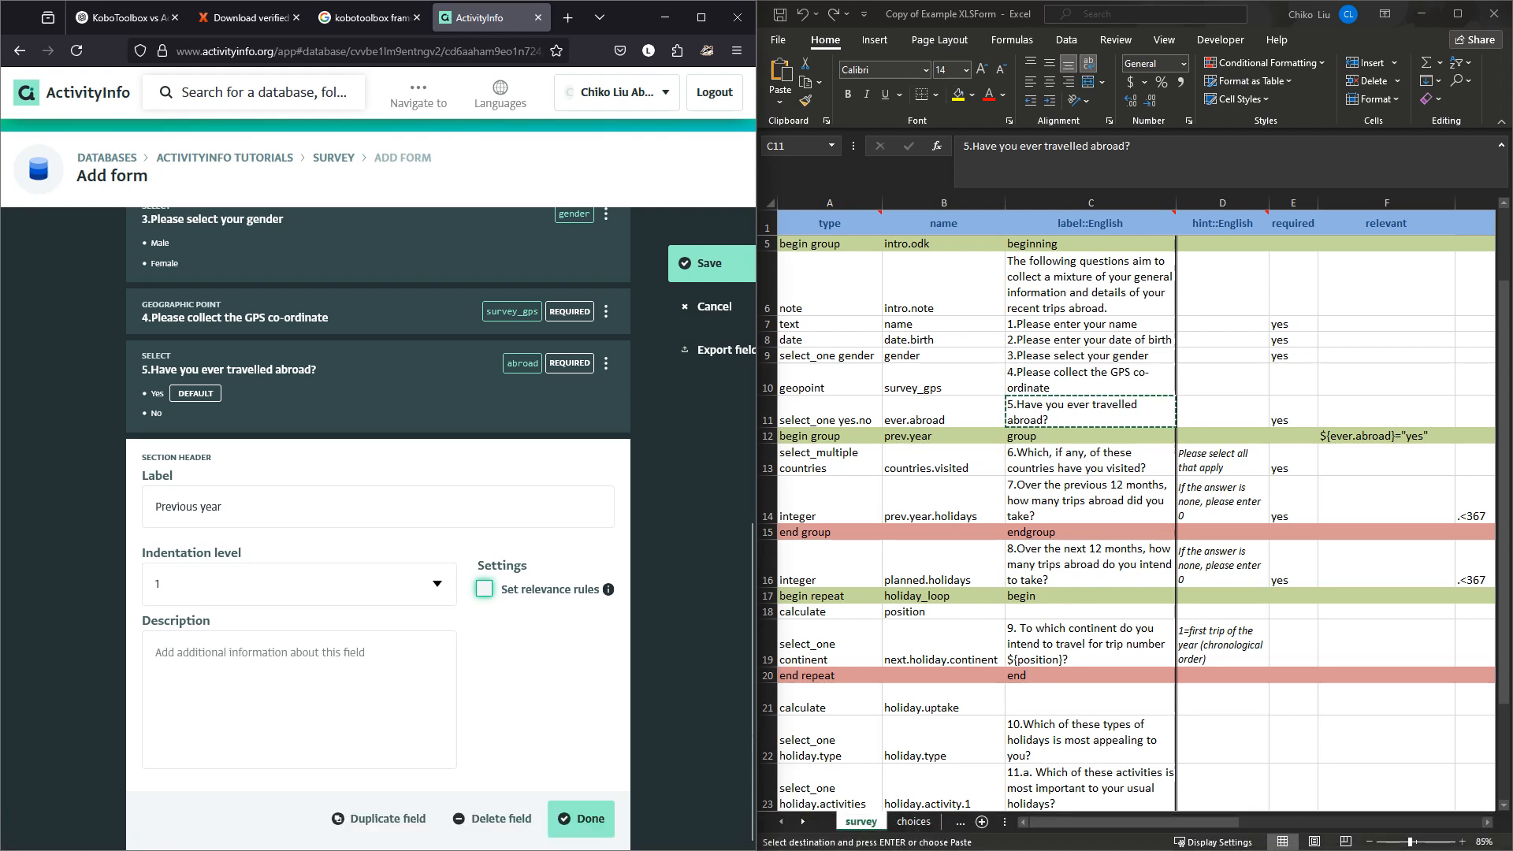
{"action": "left_click", "coordinate": [483, 588]}
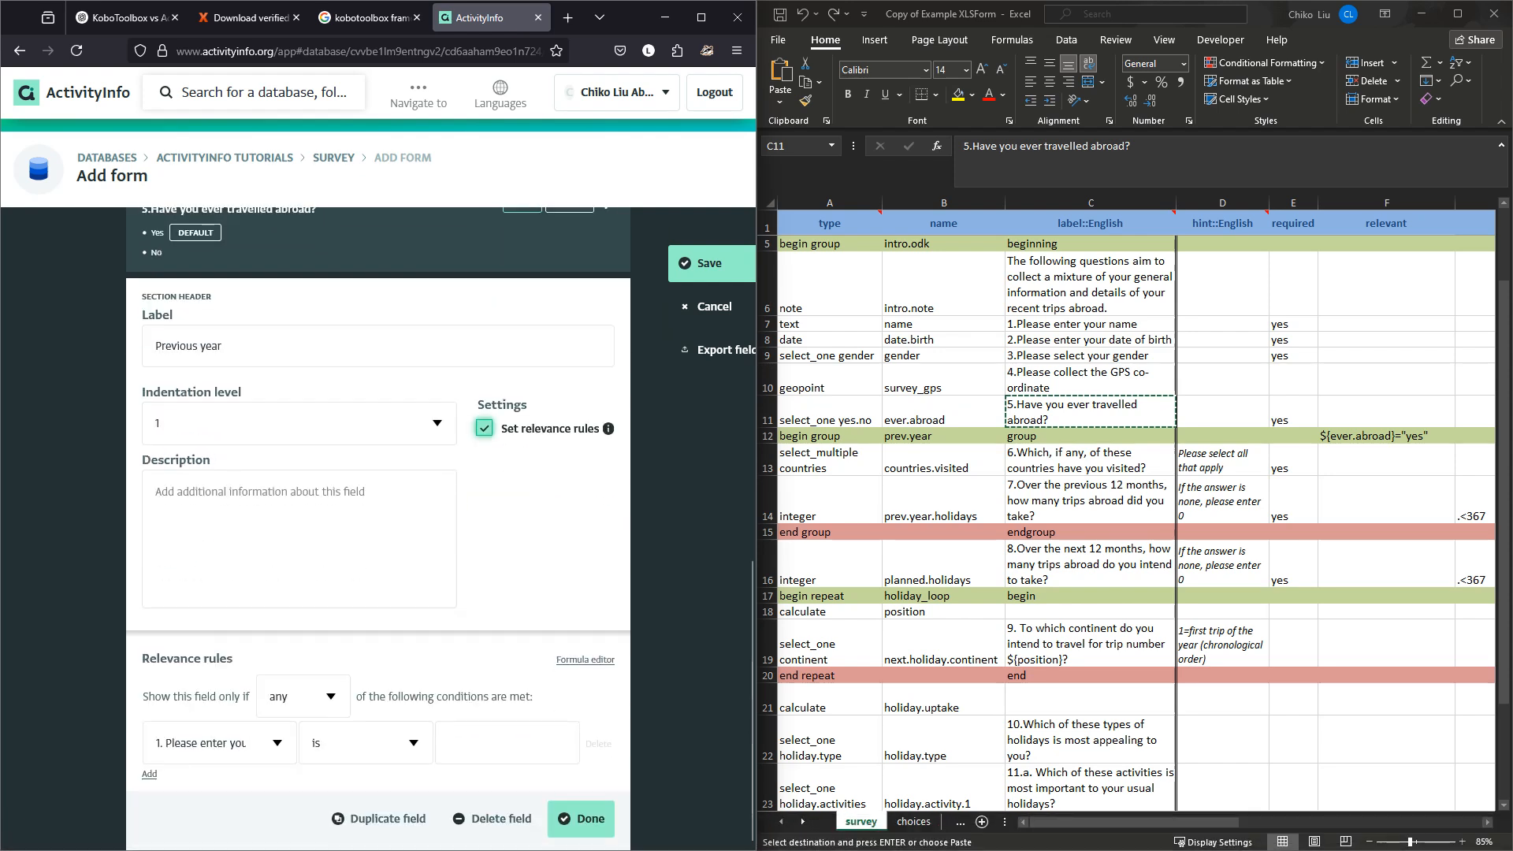
{"action": "left_click", "coordinate": [330, 696]}
{"action": "left_click", "coordinate": [279, 739]}
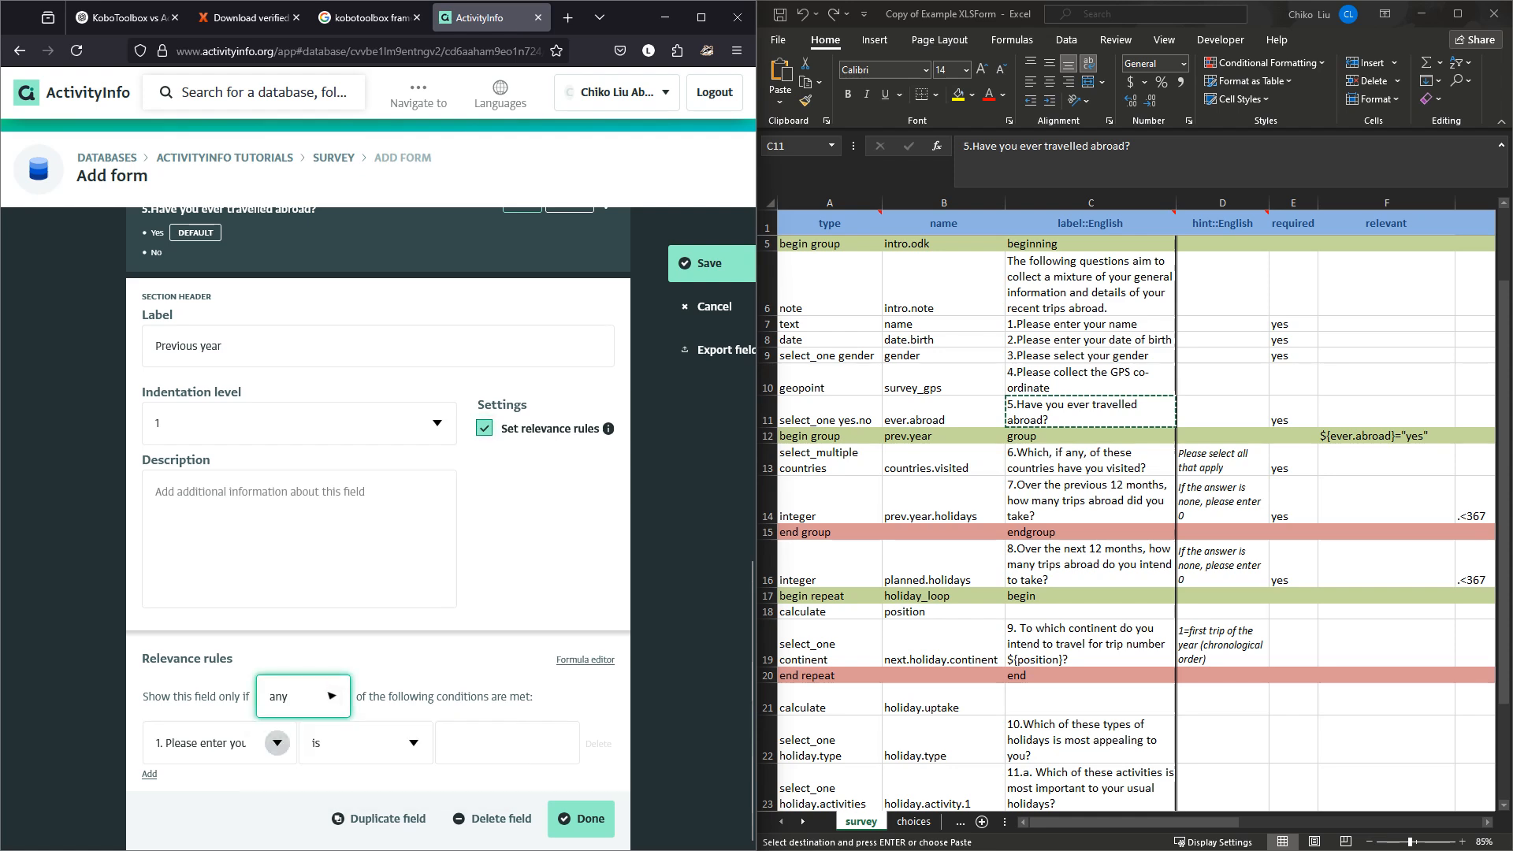
{"action": "left_click", "coordinate": [276, 744]}
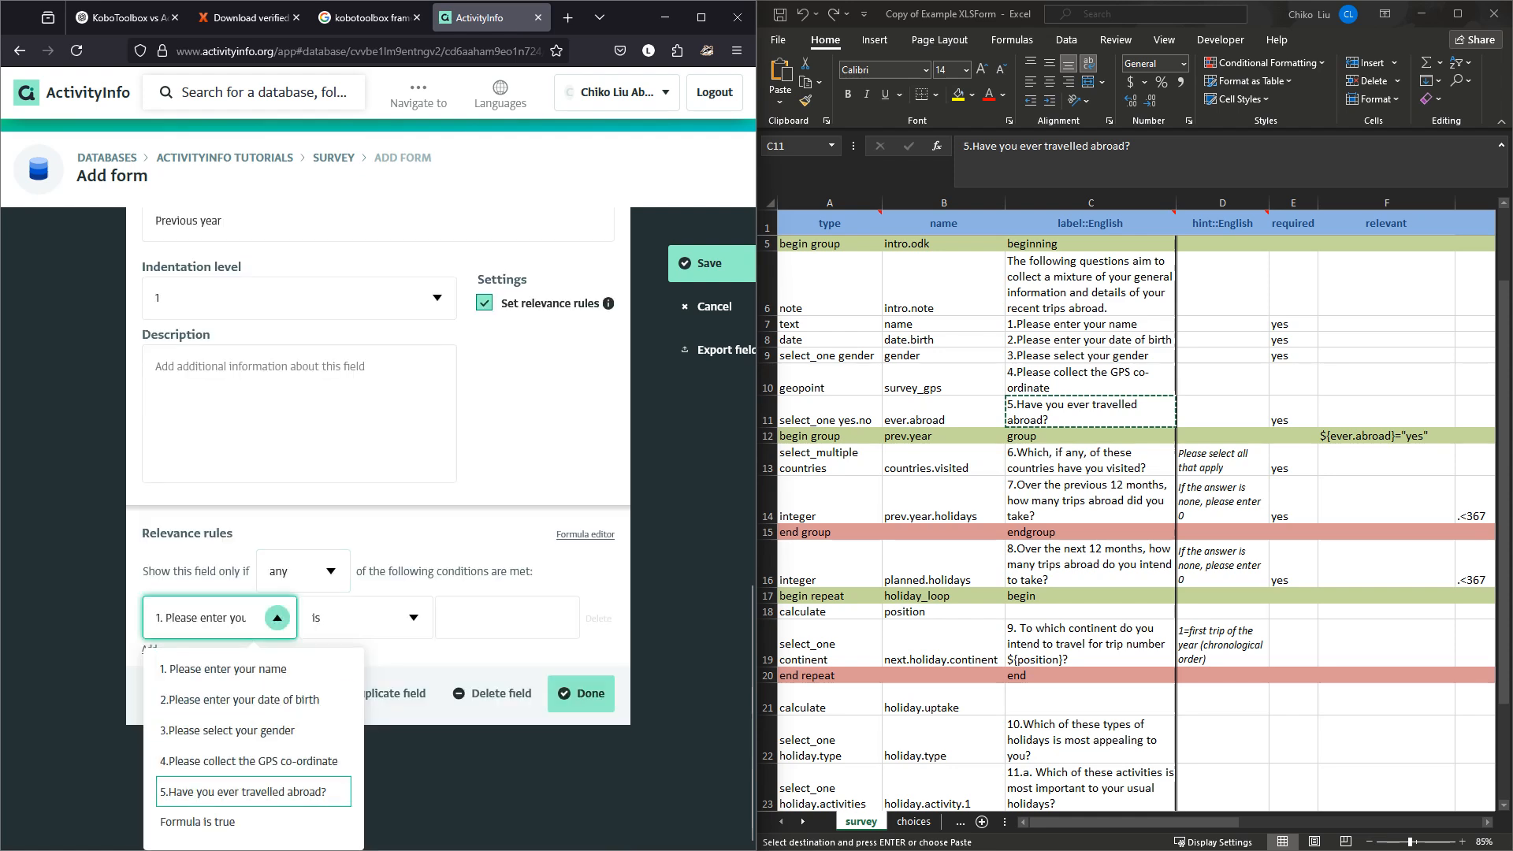
{"action": "key", "text": "Up"}
{"action": "key", "text": "Return"}
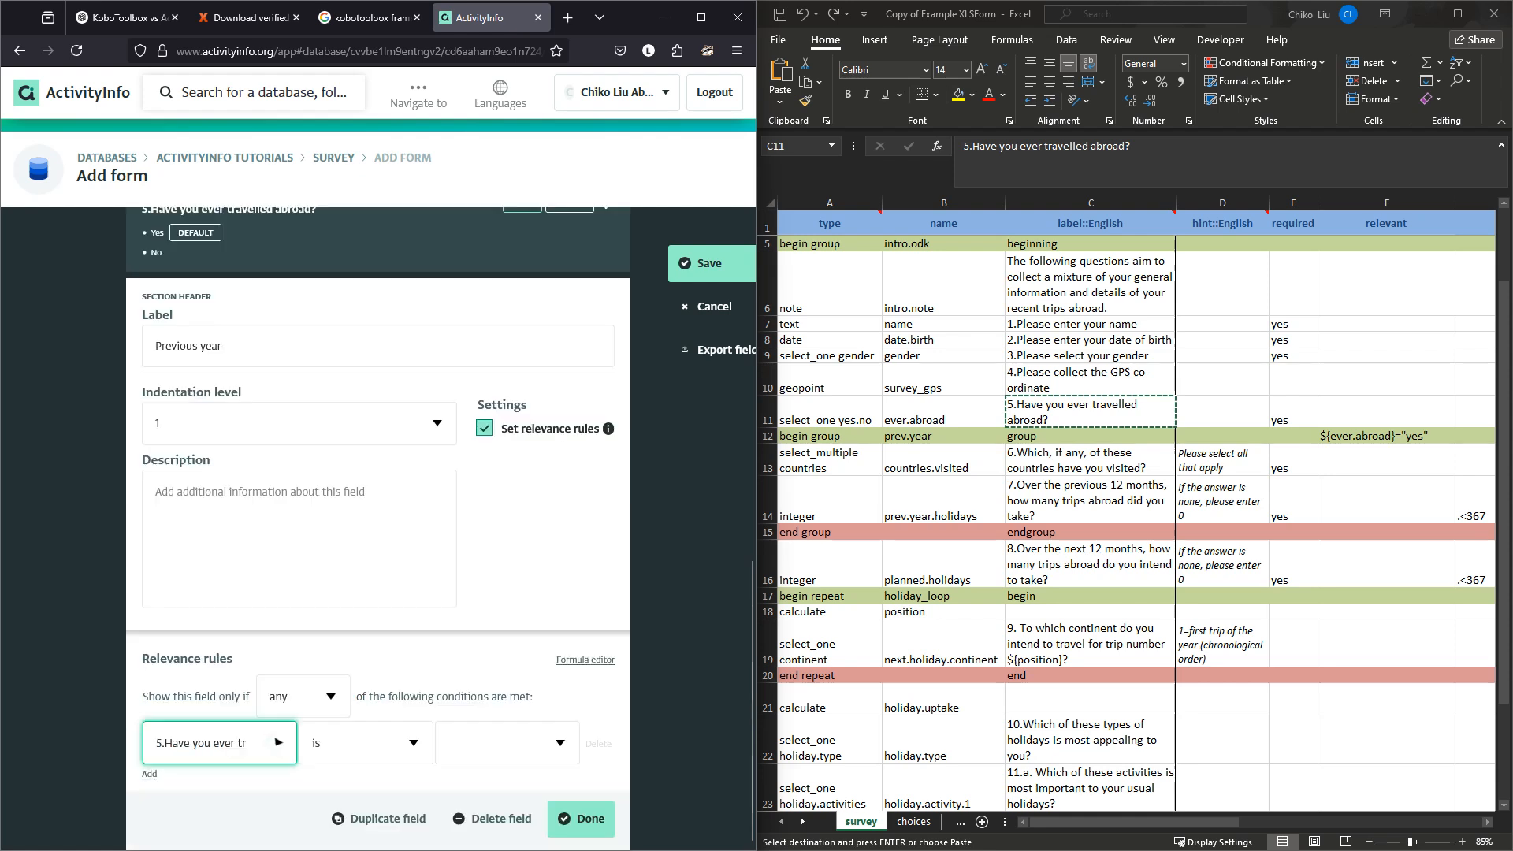
{"action": "left_click", "coordinate": [505, 743]}
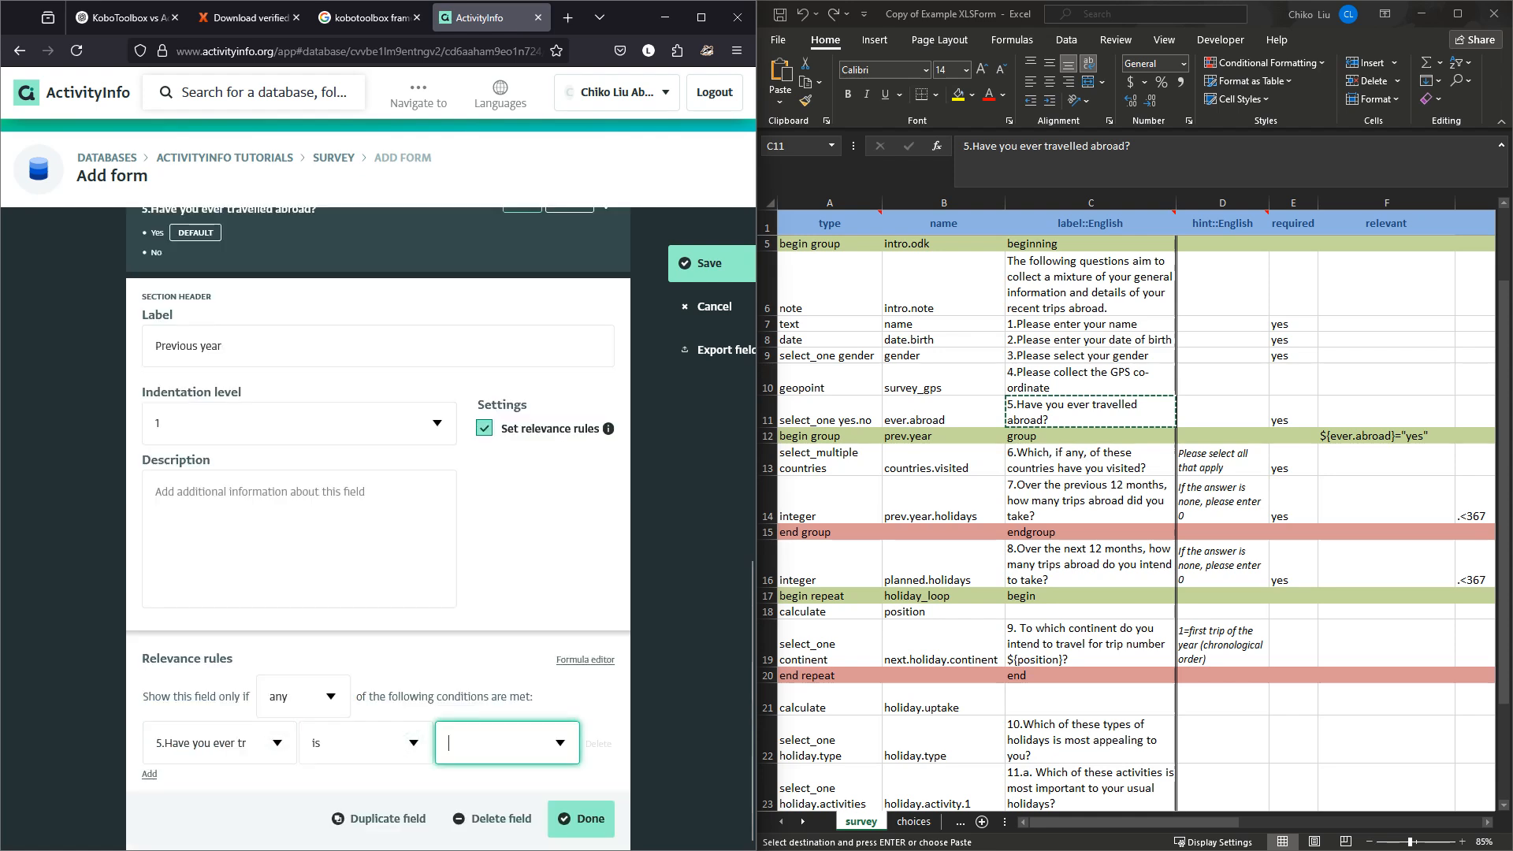
{"action": "left_click", "coordinate": [489, 790]}
{"action": "left_click", "coordinate": [581, 818]}
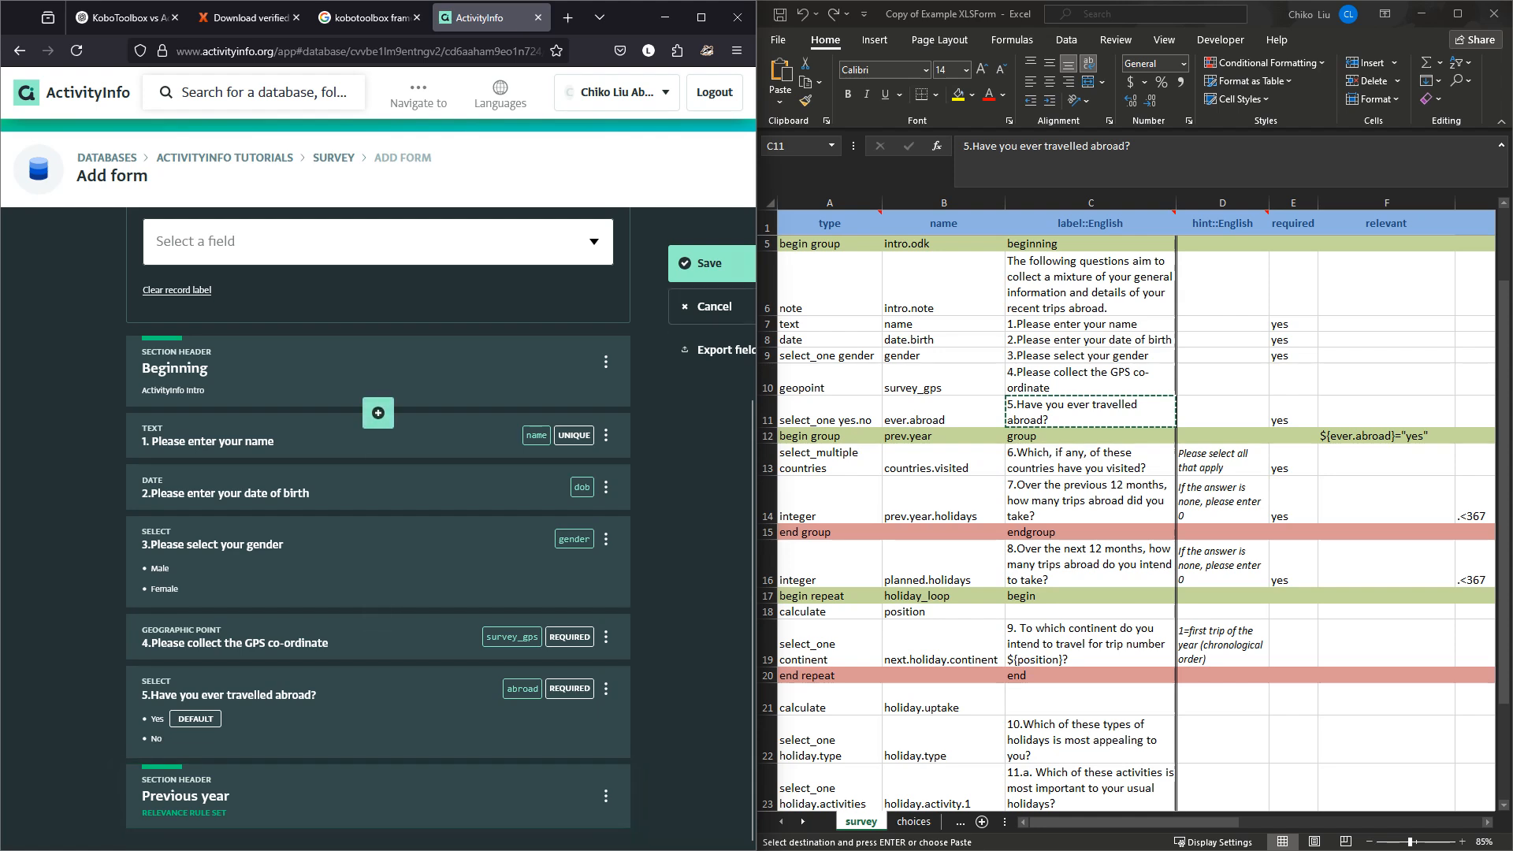
Save the rebuilt form, maximize the browser, and widen the first table columns.
{"action": "left_click", "coordinate": [701, 263]}
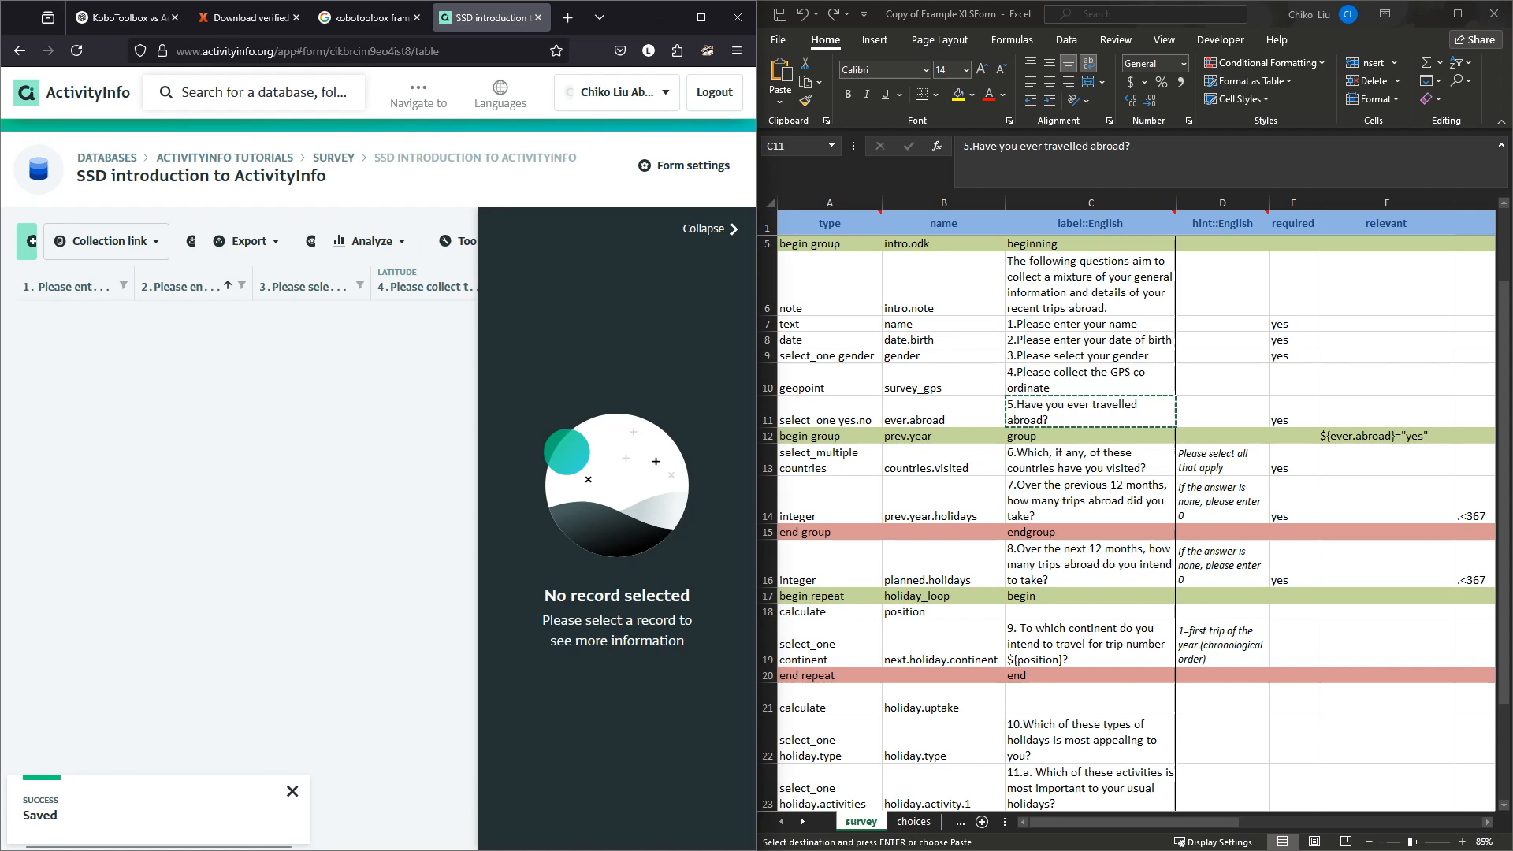
{"action": "left_click", "coordinate": [701, 18]}
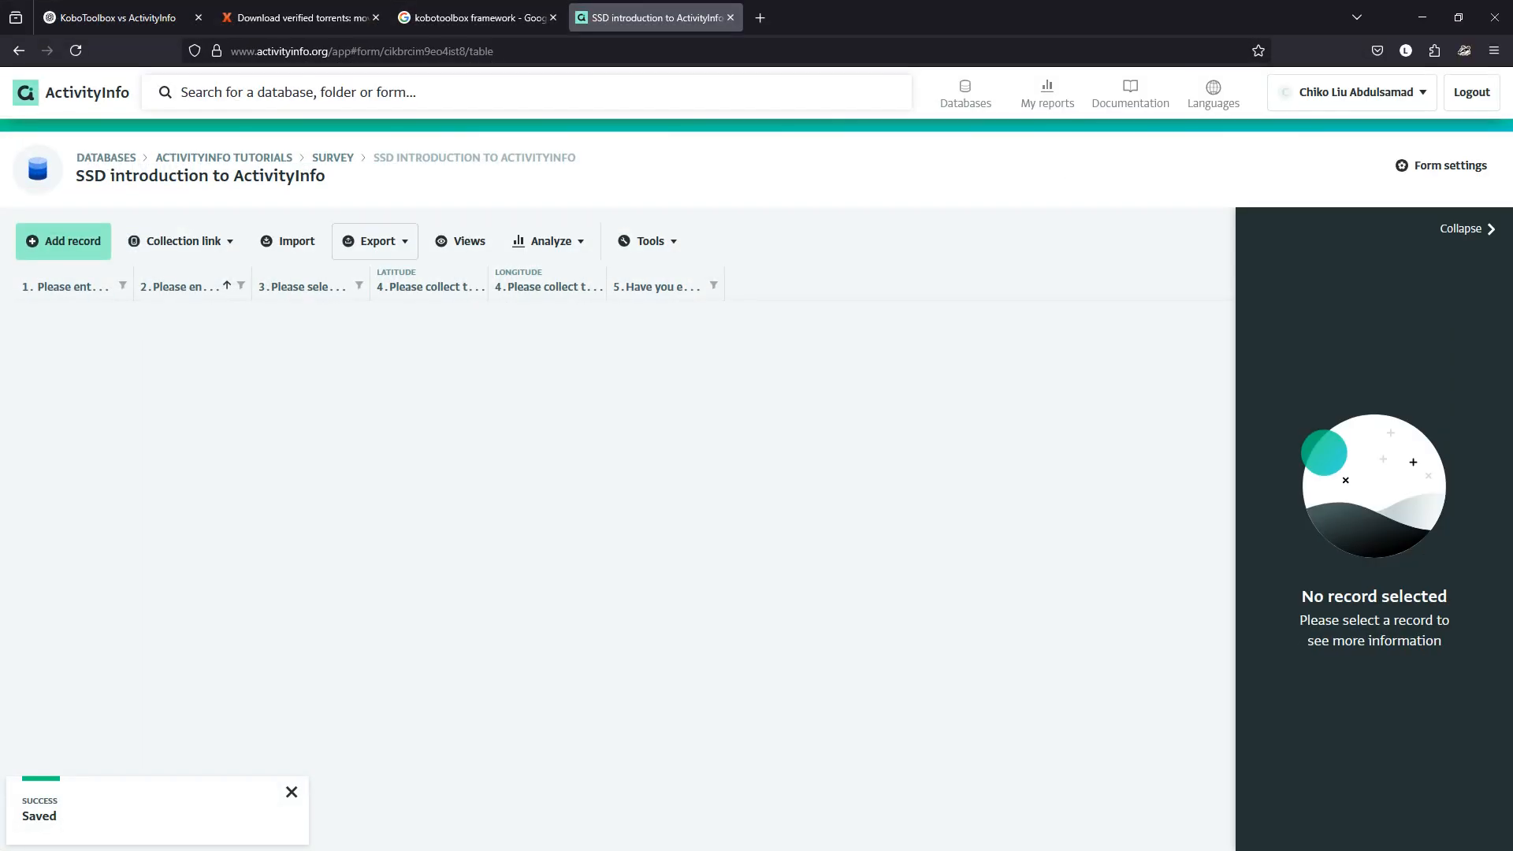
{"action": "left_click_drag", "start_coordinate": [133, 286], "coordinate": [222, 286]}
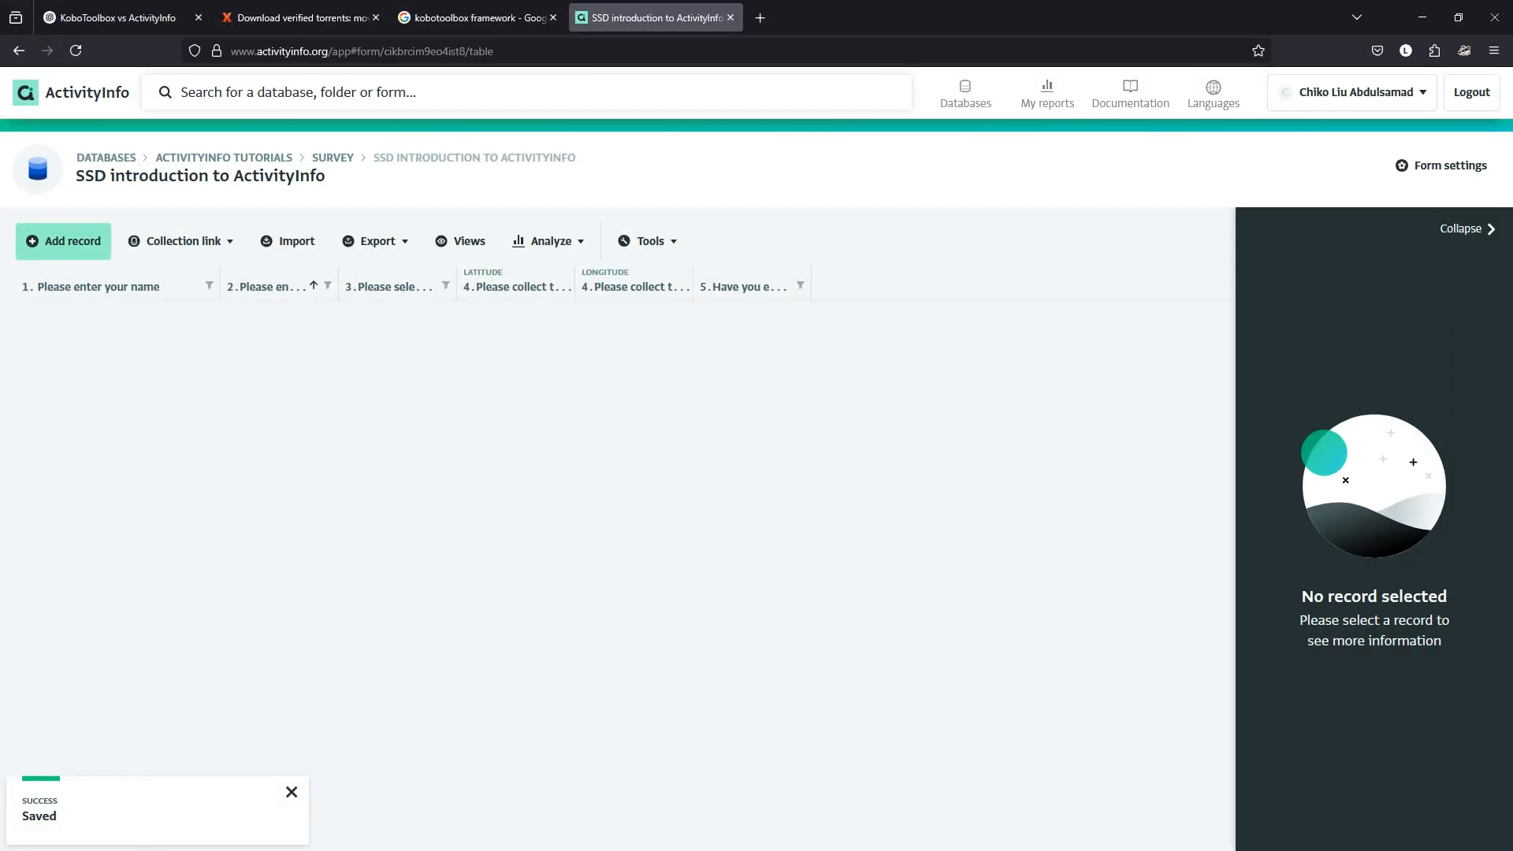
{"action": "left_click_drag", "start_coordinate": [339, 286], "coordinate": [419, 286]}
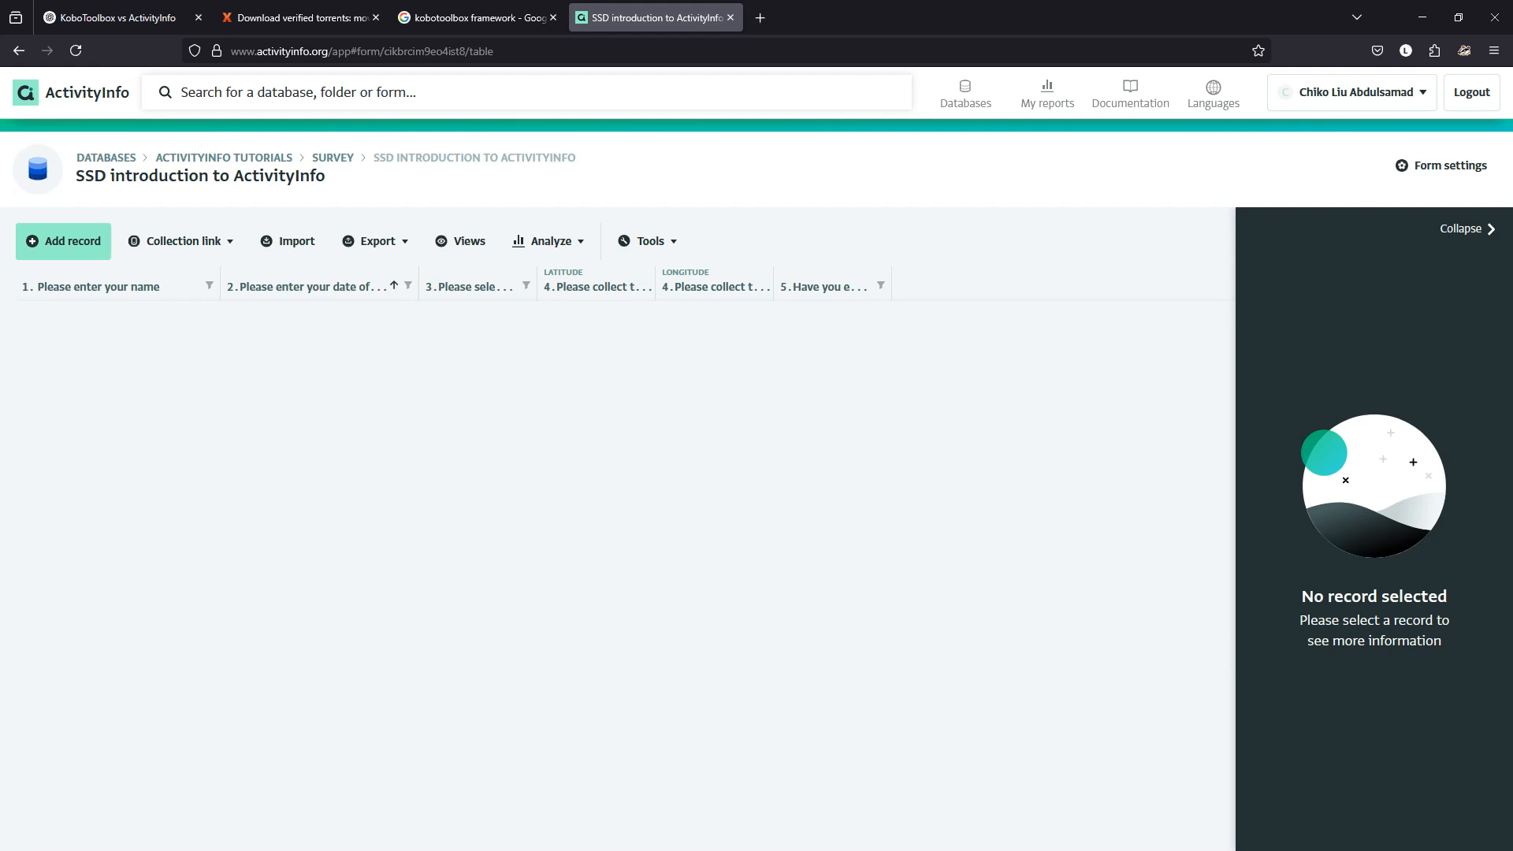
Widen the gender, location and travelled-abroad columns, collapse the record panel, and add a record.
{"action": "left_click_drag", "start_coordinate": [537, 286], "coordinate": [592, 286]}
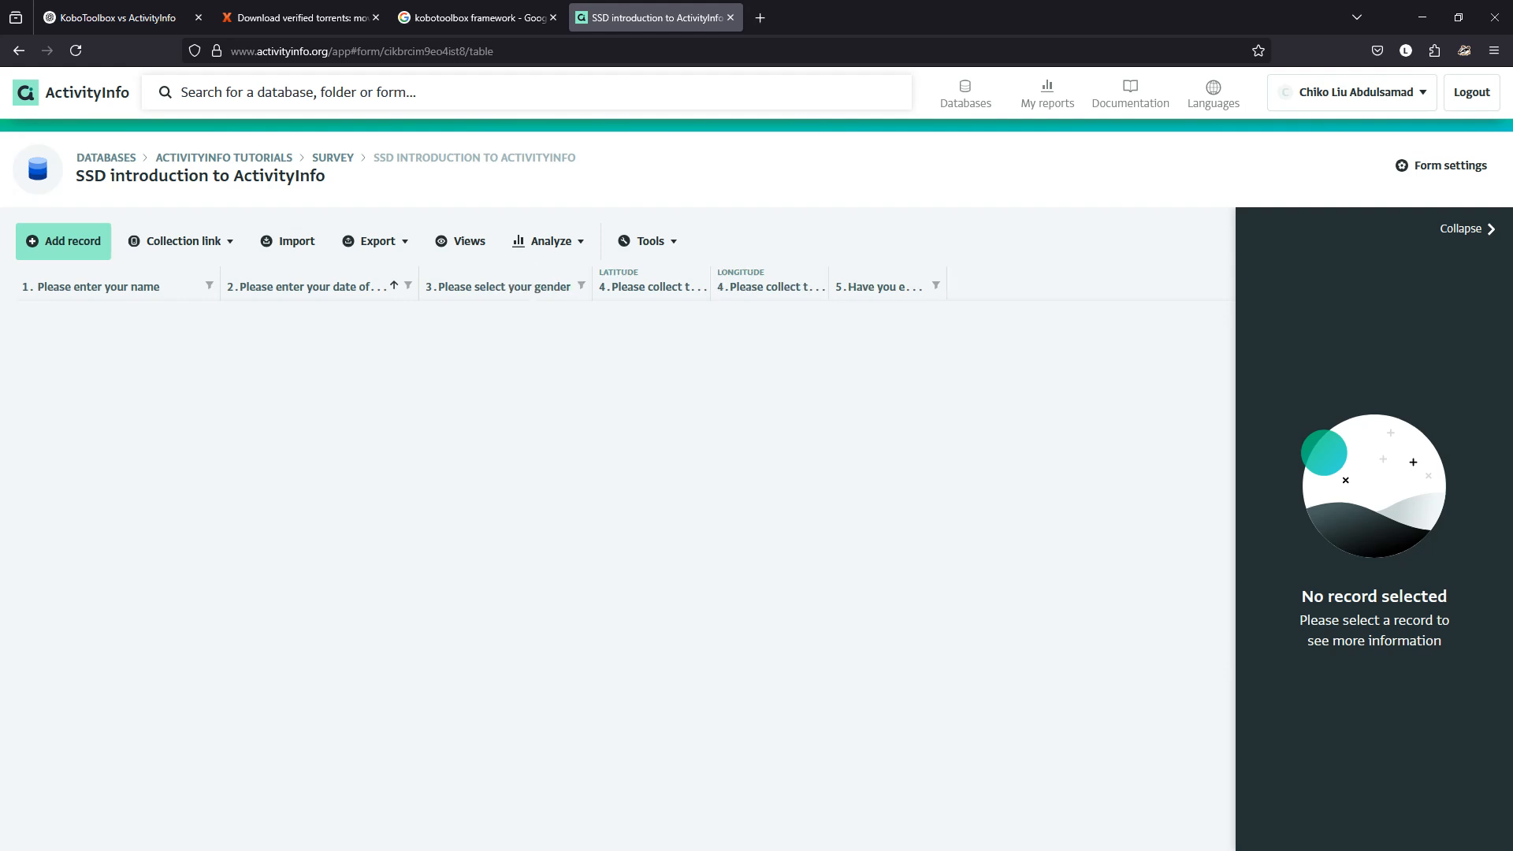
{"action": "left_click_drag", "start_coordinate": [710, 286], "coordinate": [809, 286]}
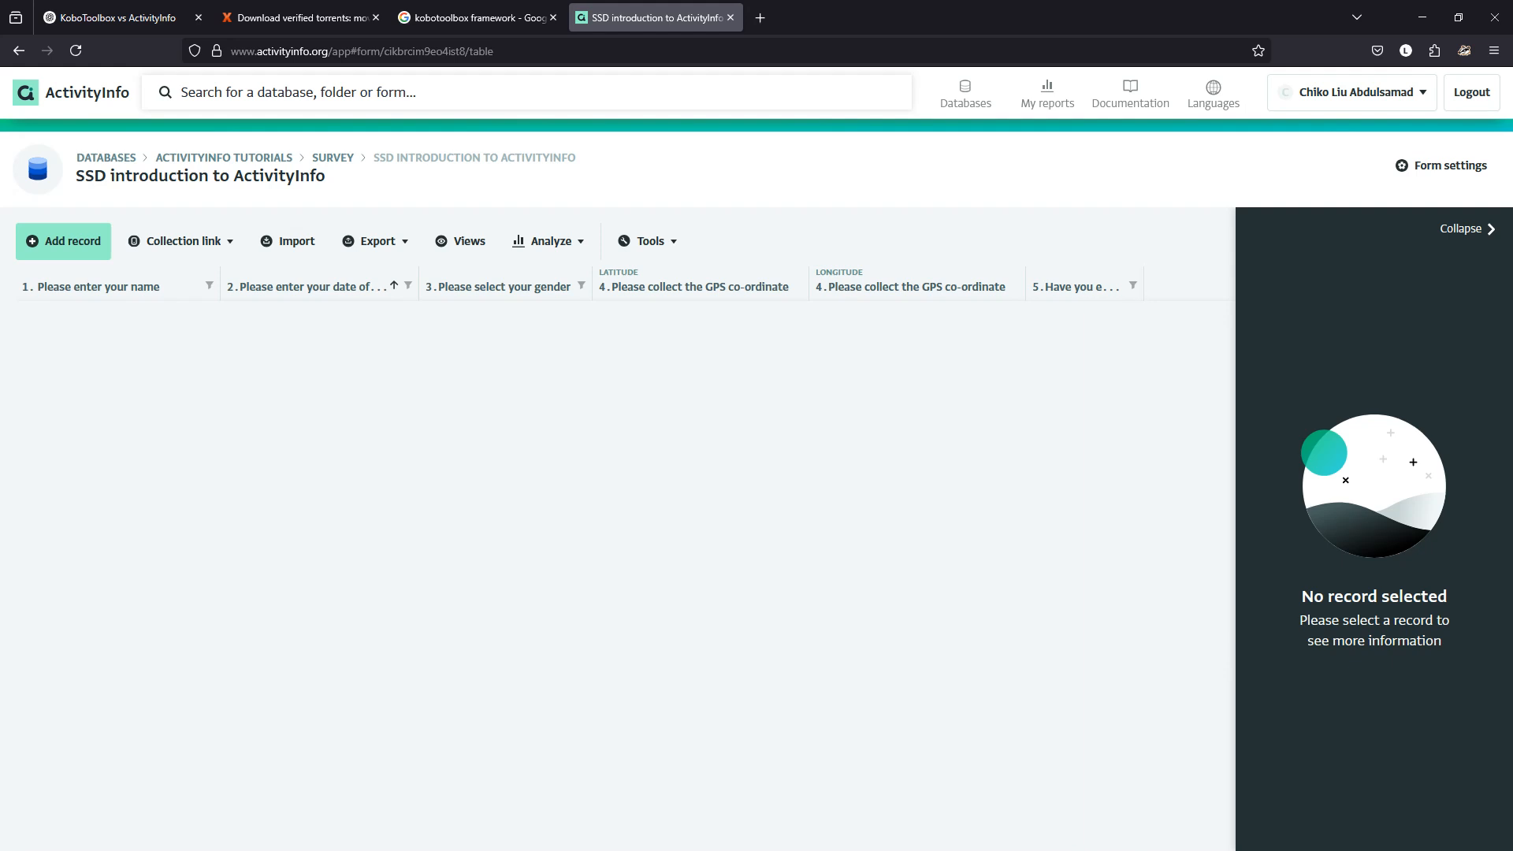
{"action": "left_click_drag", "start_coordinate": [1143, 286], "coordinate": [1230, 286]}
{"action": "left_click", "coordinate": [1467, 230]}
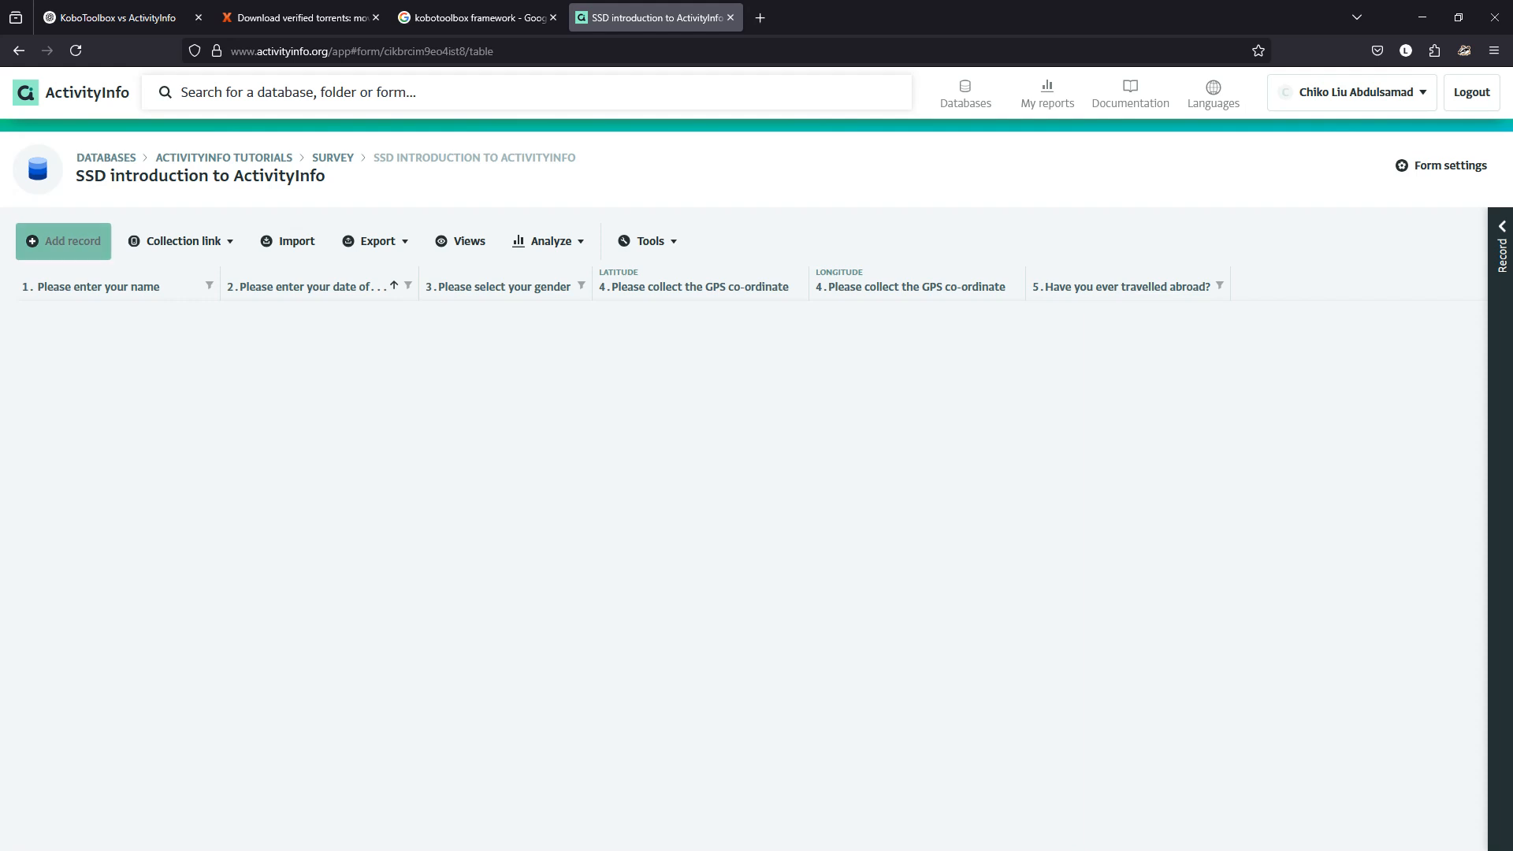
{"action": "left_click", "coordinate": [65, 241]}
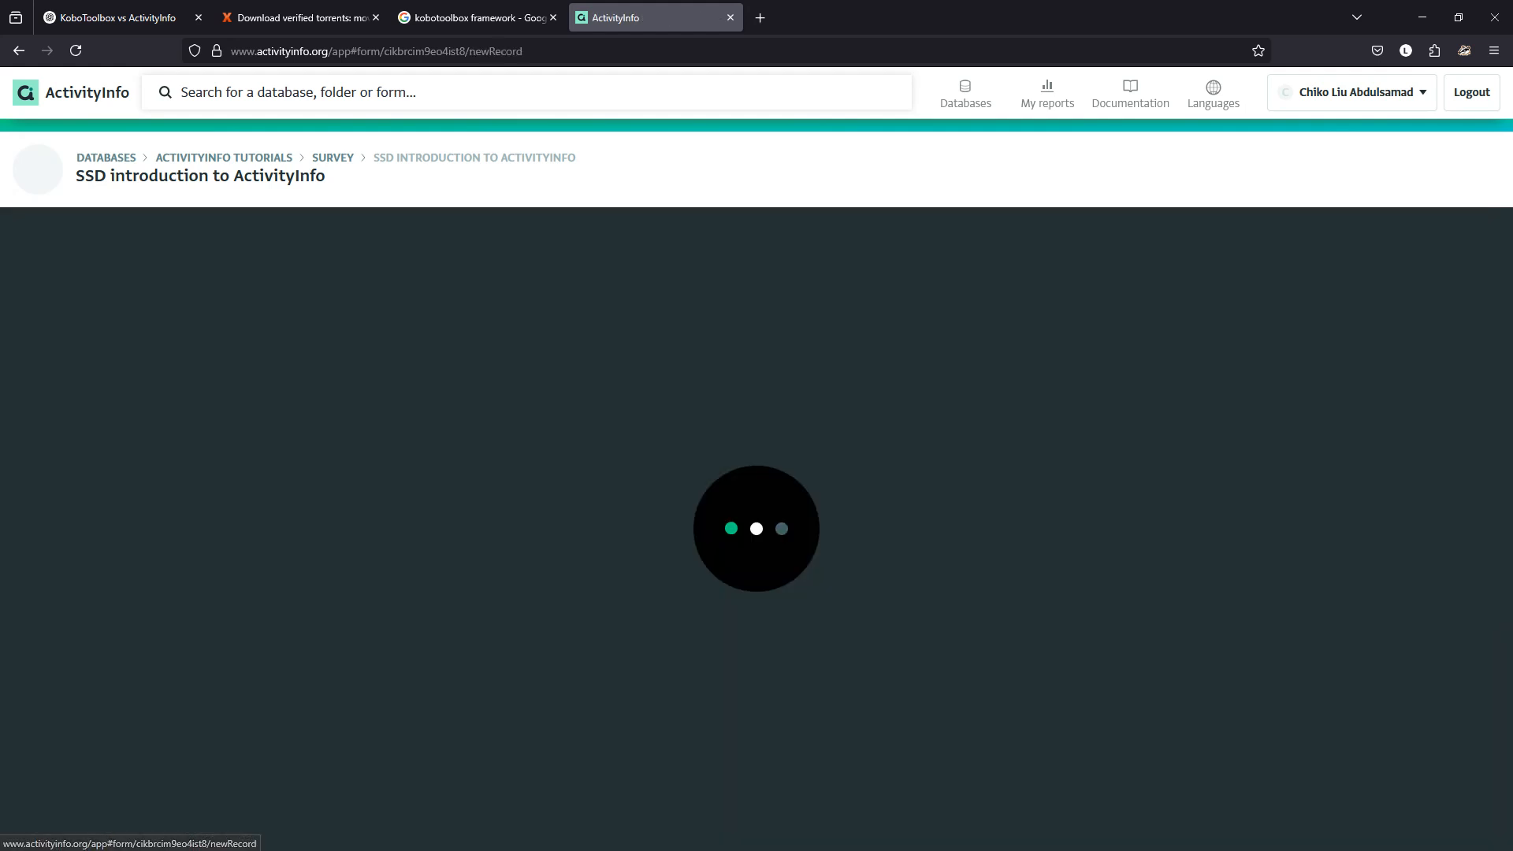
Browse the new-record form, jump to Beginning, then return to the records table unsaved.
{"action": "scroll", "coordinate": [757, 529], "scroll_direction": "down", "scroll_amount": 1}
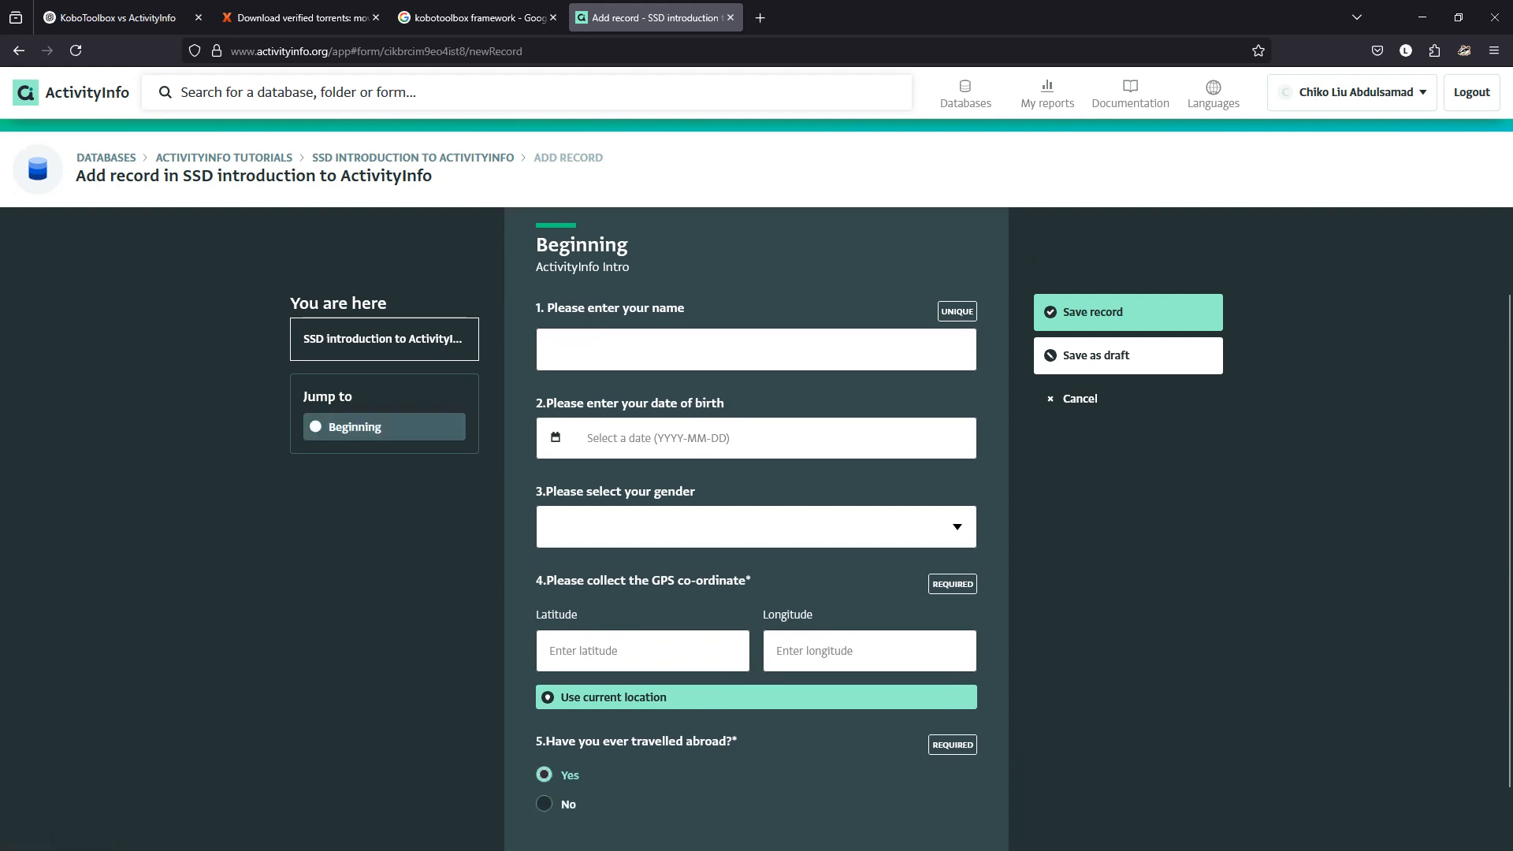
{"action": "scroll", "coordinate": [384, 426], "scroll_direction": "up", "scroll_amount": 1}
{"action": "left_click", "coordinate": [384, 427]}
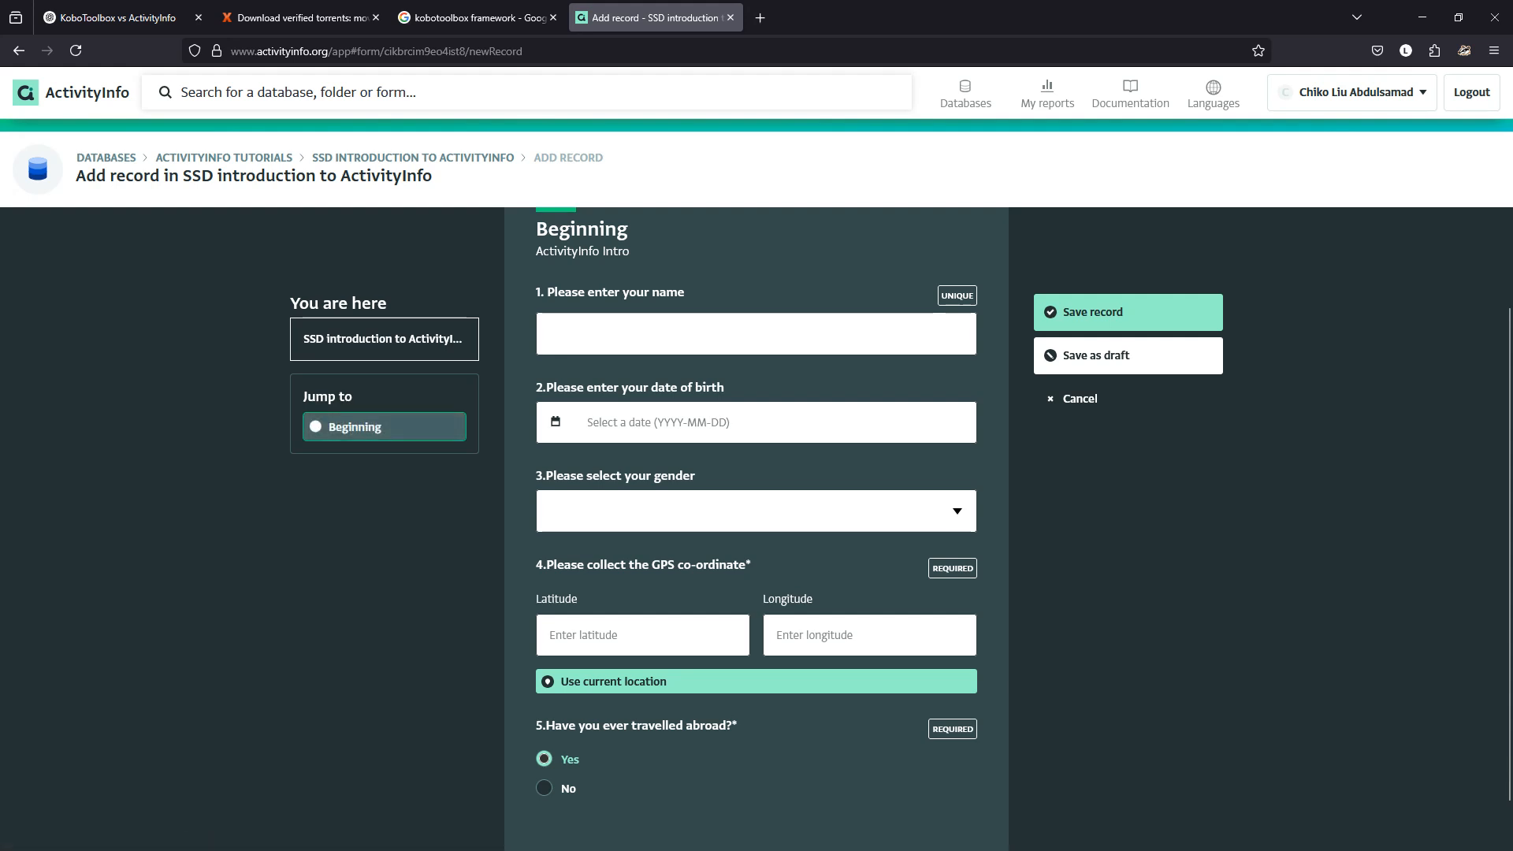
{"action": "scroll", "coordinate": [757, 528], "scroll_direction": "down", "scroll_amount": 1}
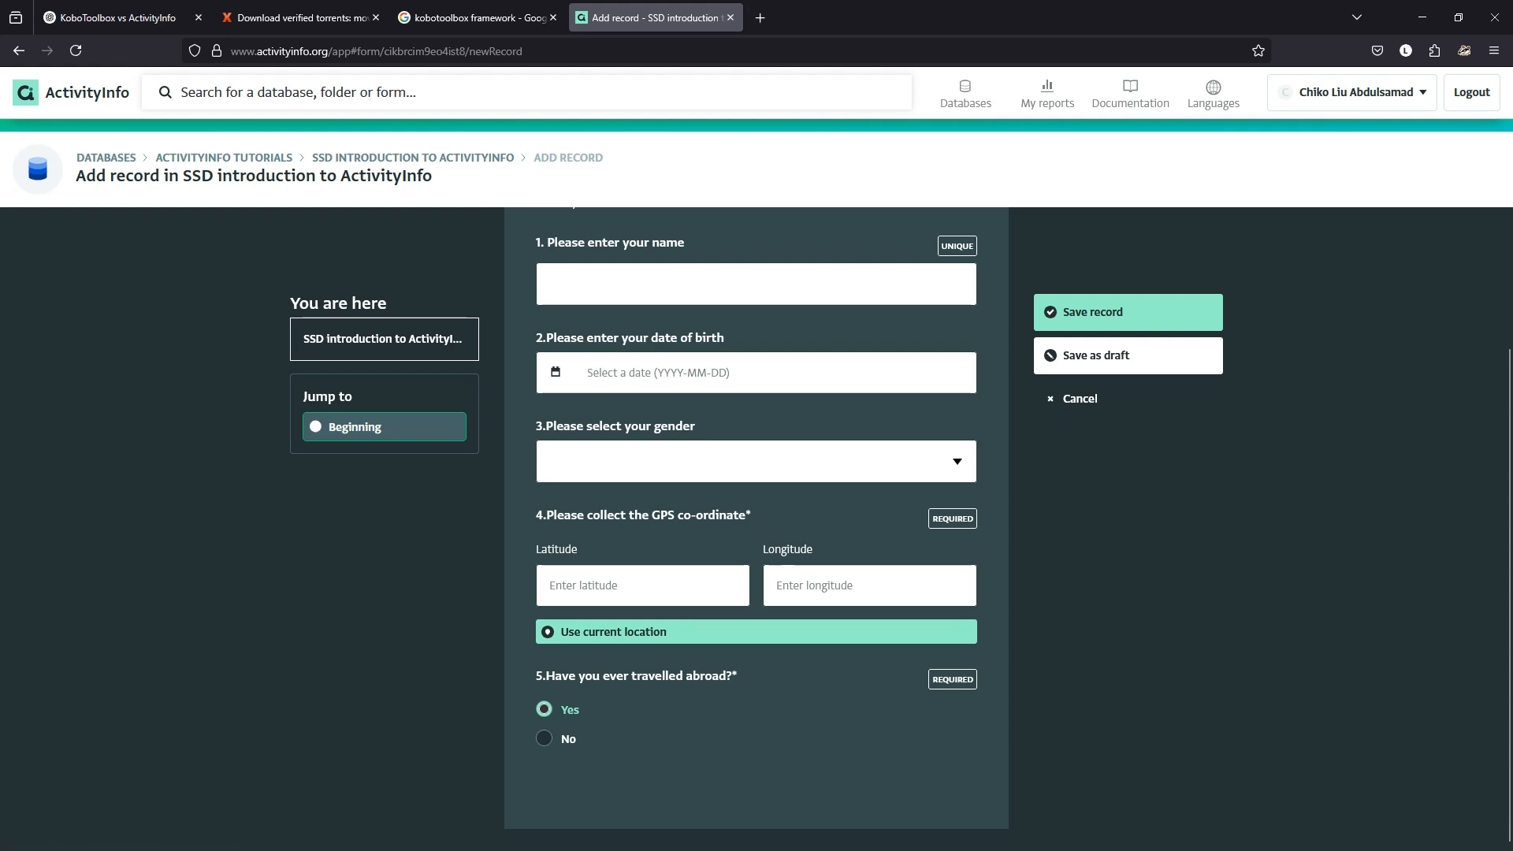
{"action": "left_click", "coordinate": [413, 158]}
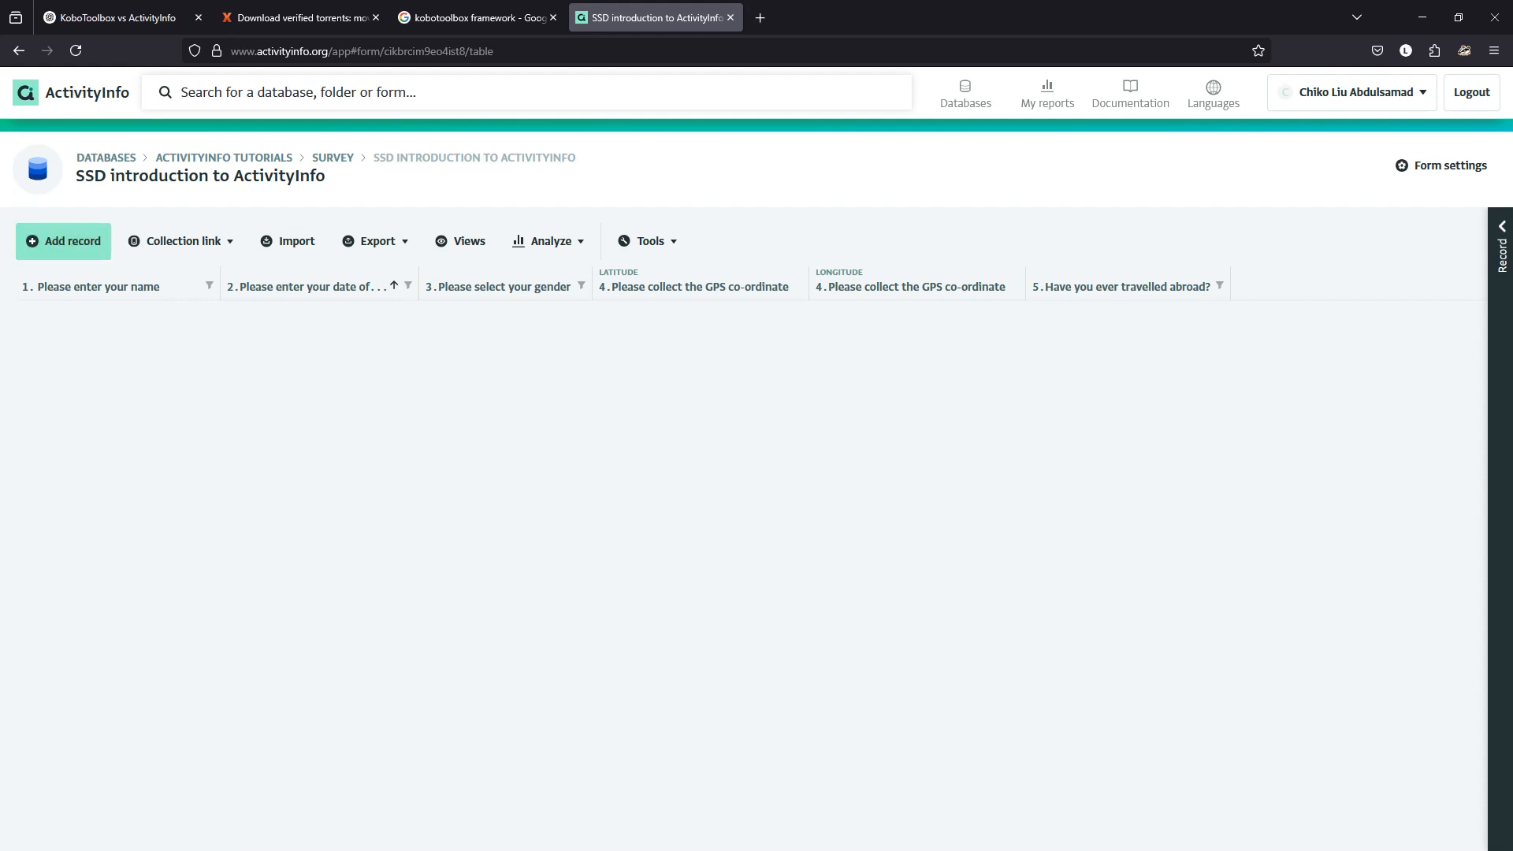
{"action": "left_click", "coordinate": [106, 158]}
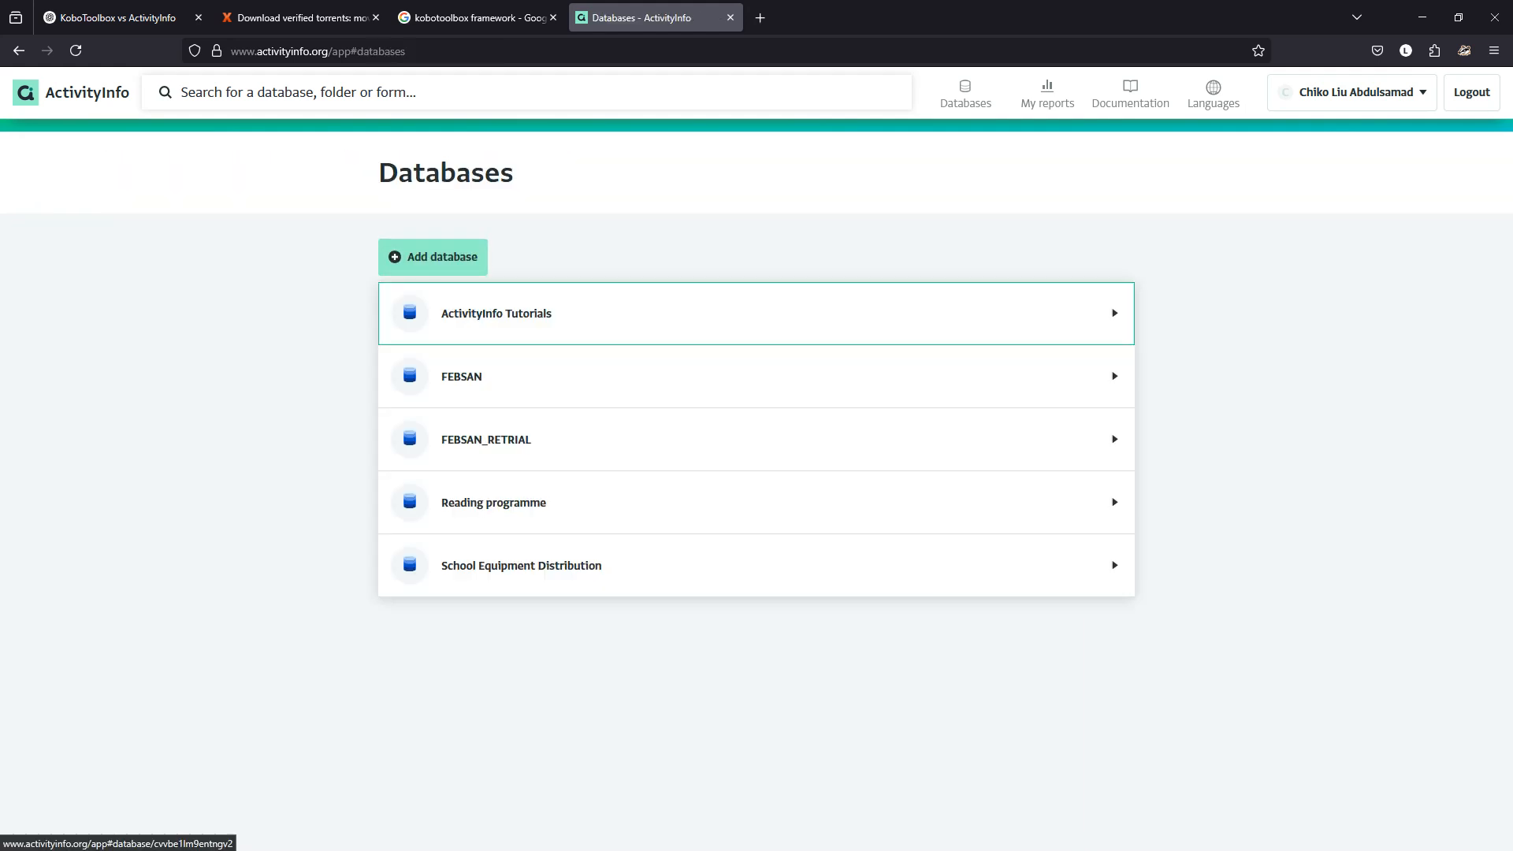
{"action": "left_click", "coordinate": [496, 313]}
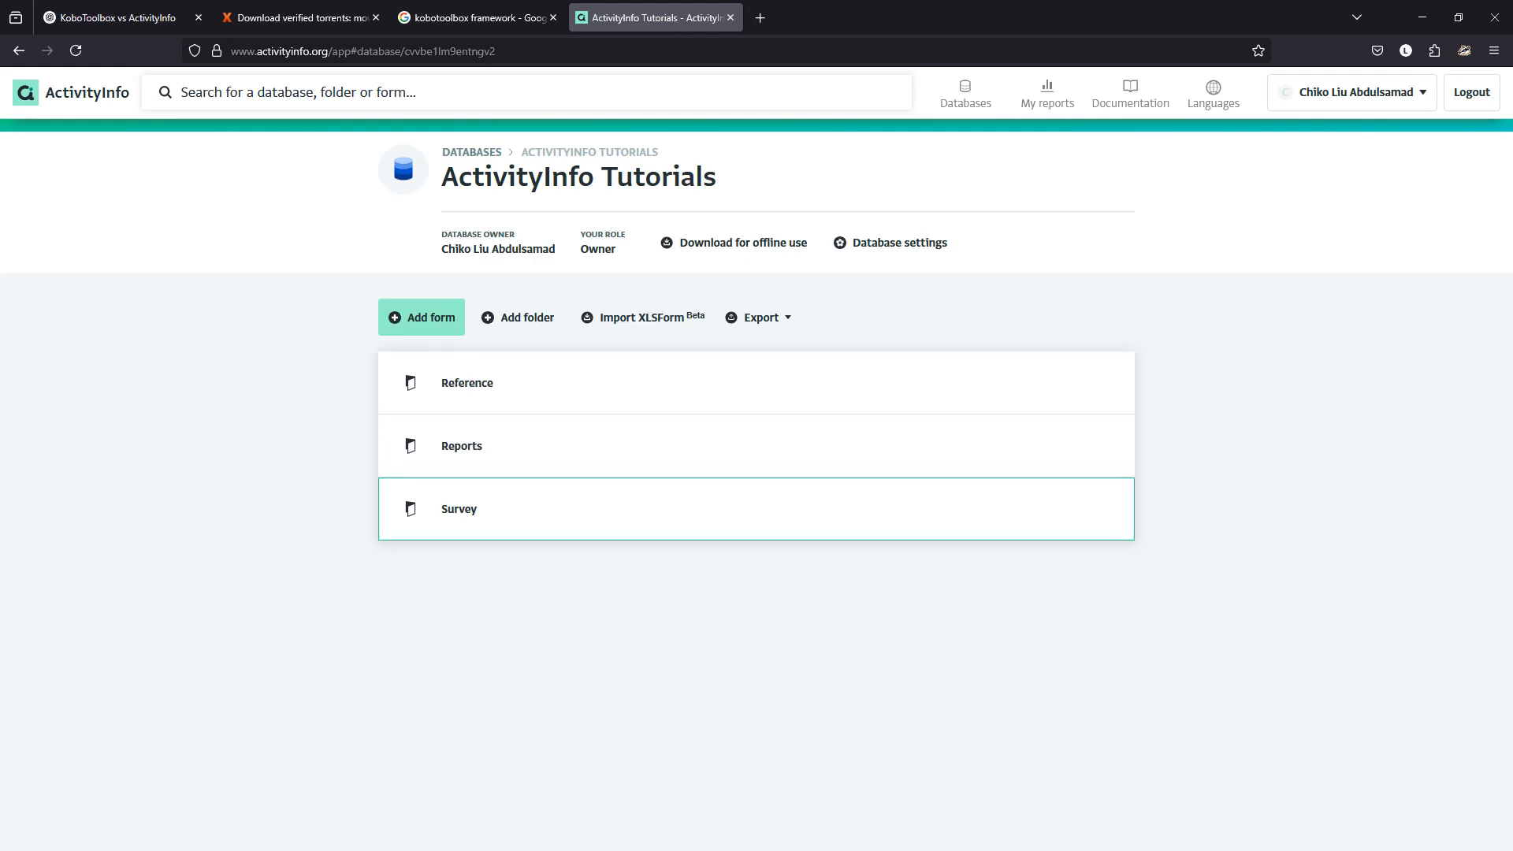
{"action": "left_click", "coordinate": [552, 508]}
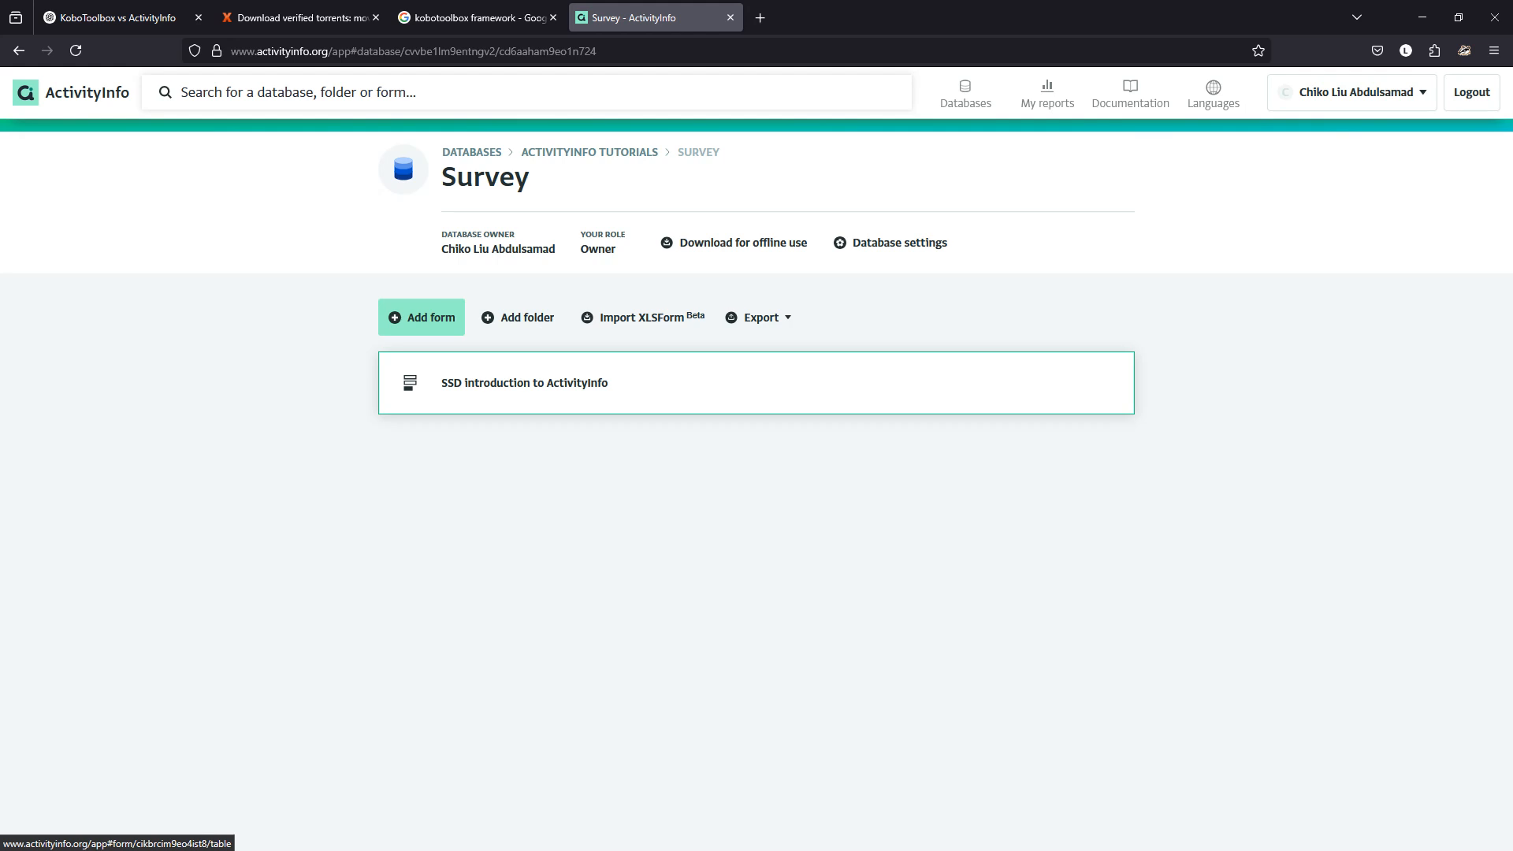
{"action": "left_click", "coordinate": [525, 382]}
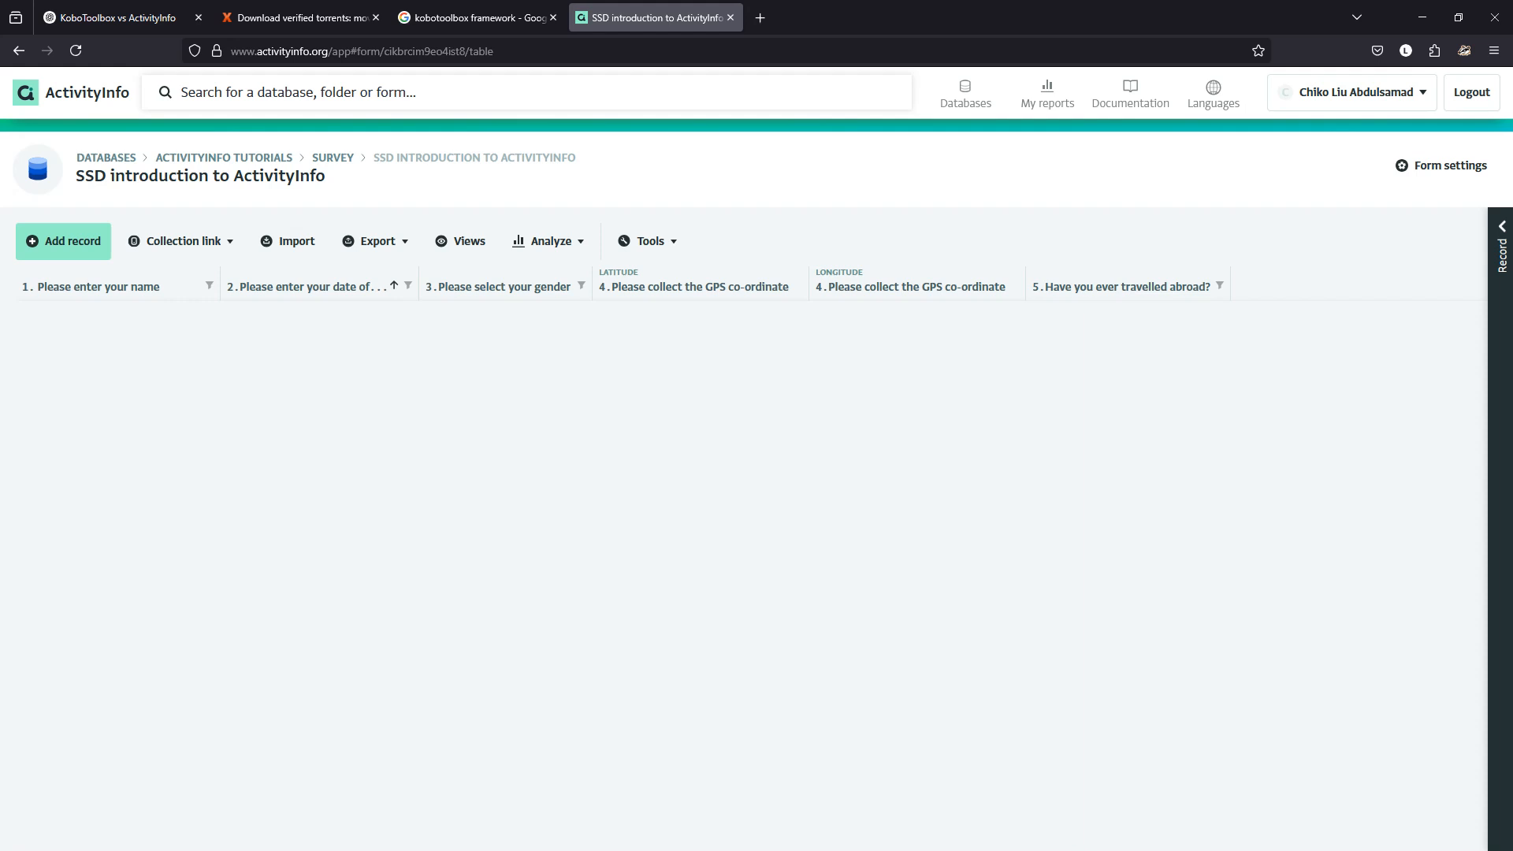
Open the form in the designer and snap the browser to the left screen half.
{"action": "left_click", "coordinate": [1441, 166]}
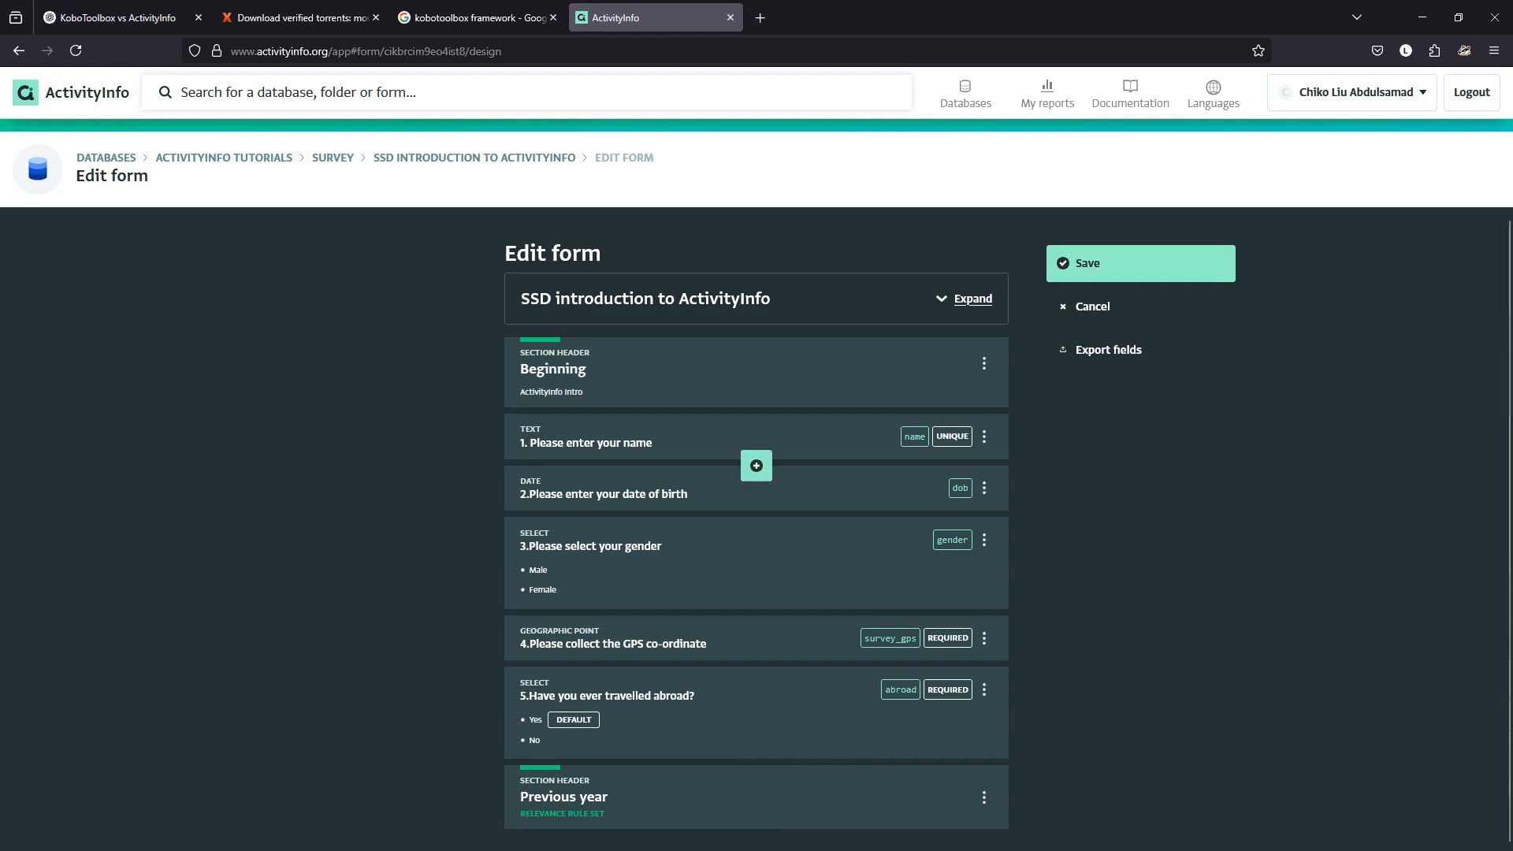
{"action": "left_click_drag", "start_coordinate": [1064, 17], "coordinate": [412, 113]}
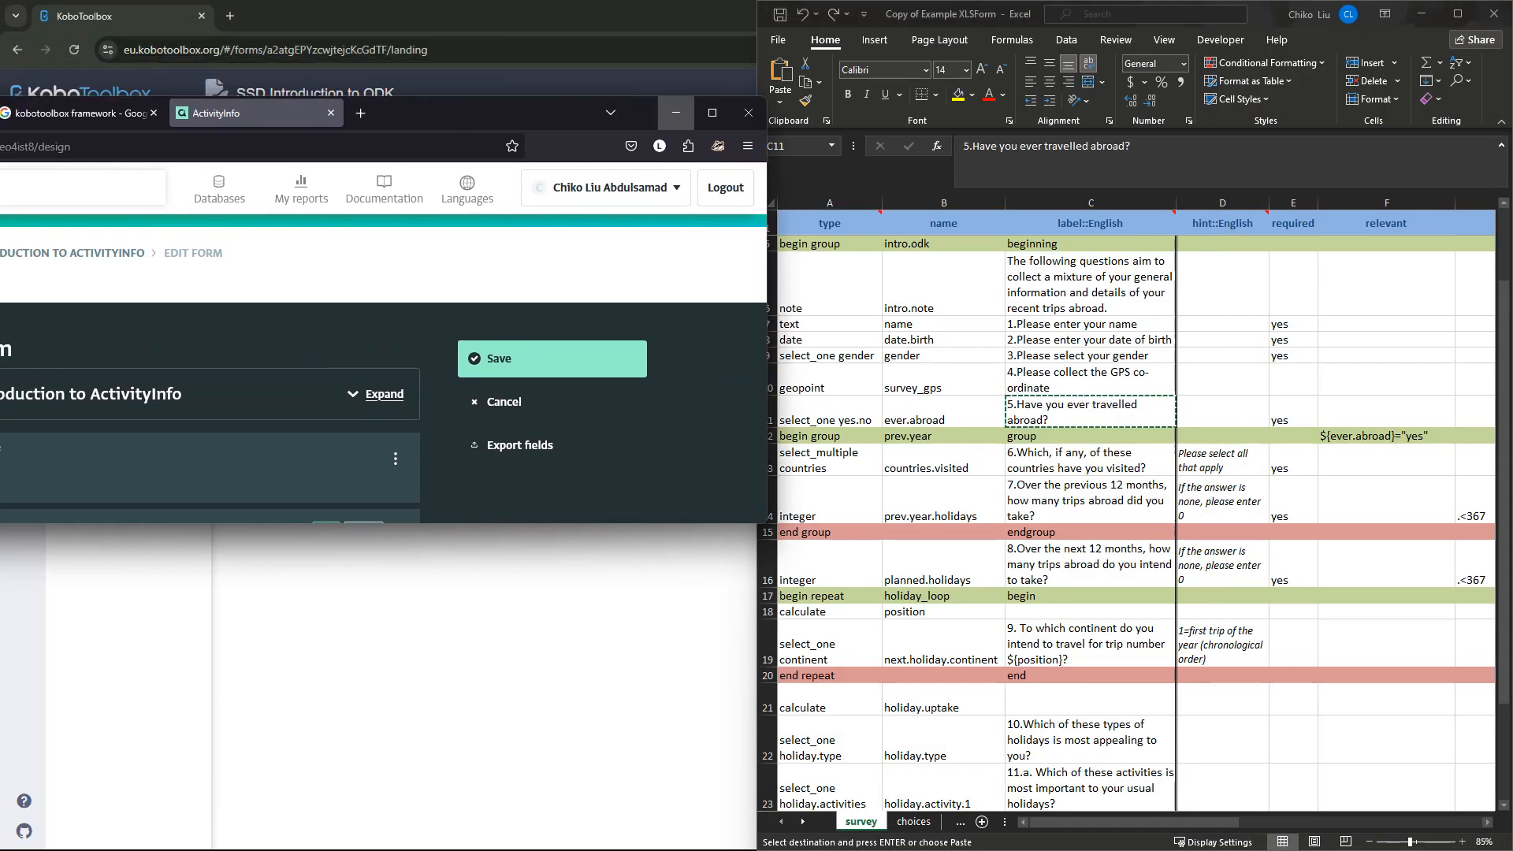
{"action": "mouse_move", "coordinate": [713, 113]}
{"action": "left_click", "coordinate": [607, 166]}
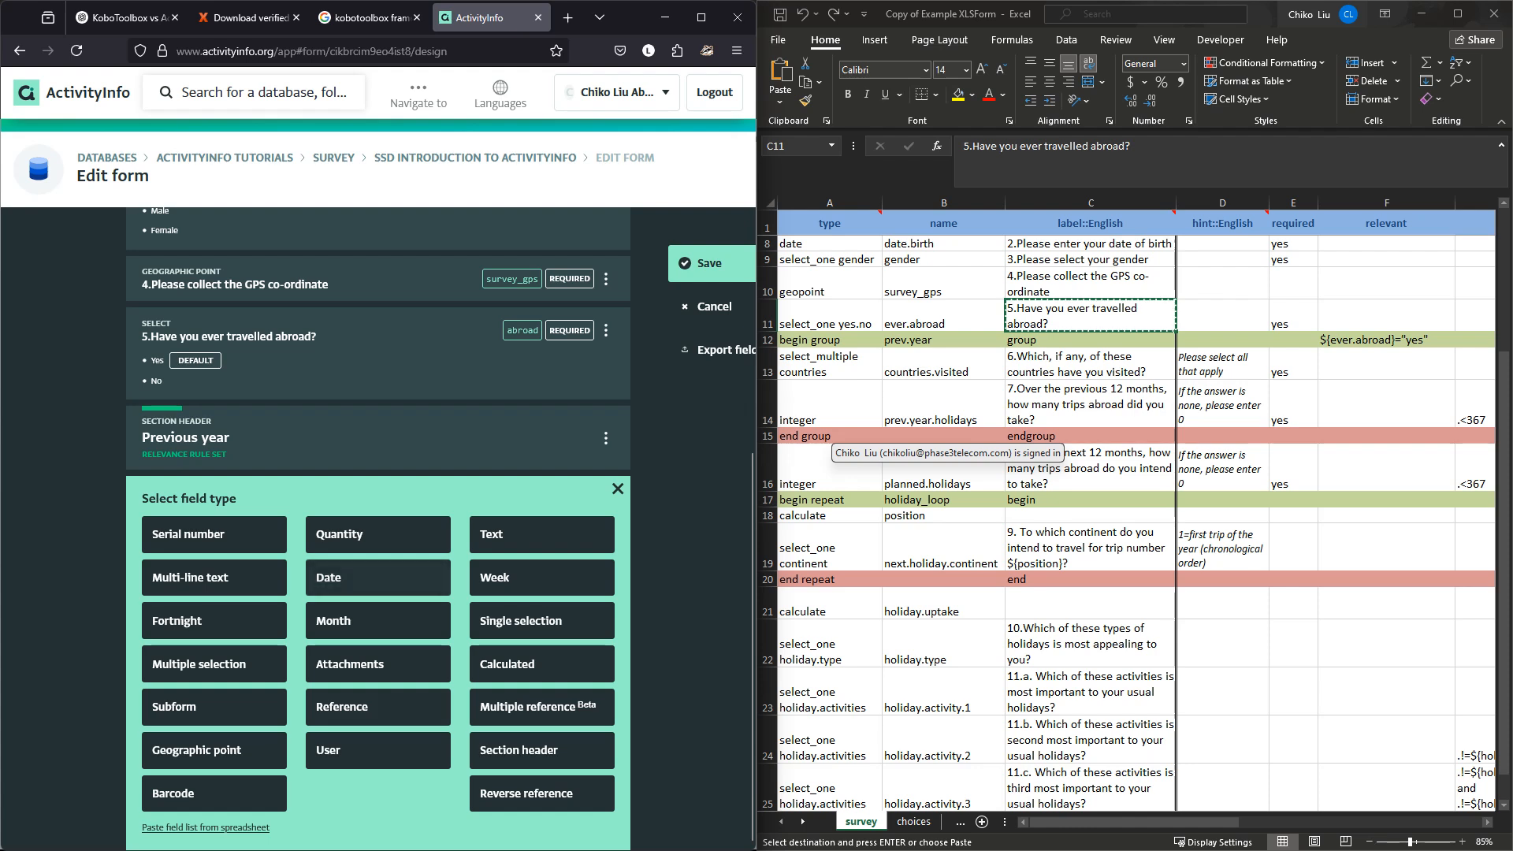
Add a multiple-selection field labelled with question 6's wording copied from Excel cell C13.
{"action": "left_click", "coordinate": [215, 664]}
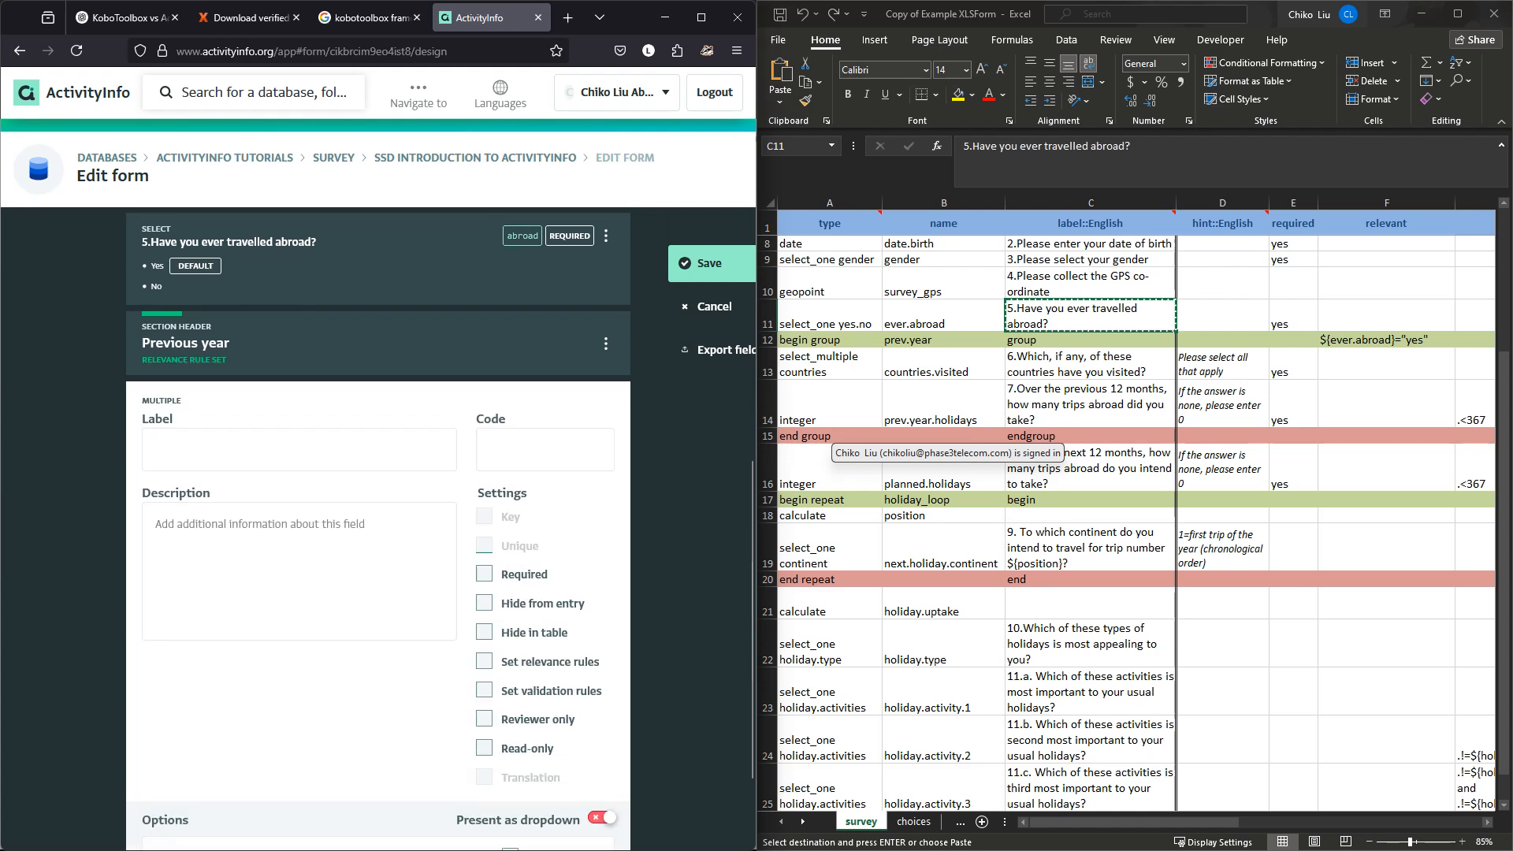
{"action": "double_click", "coordinate": [1031, 324]}
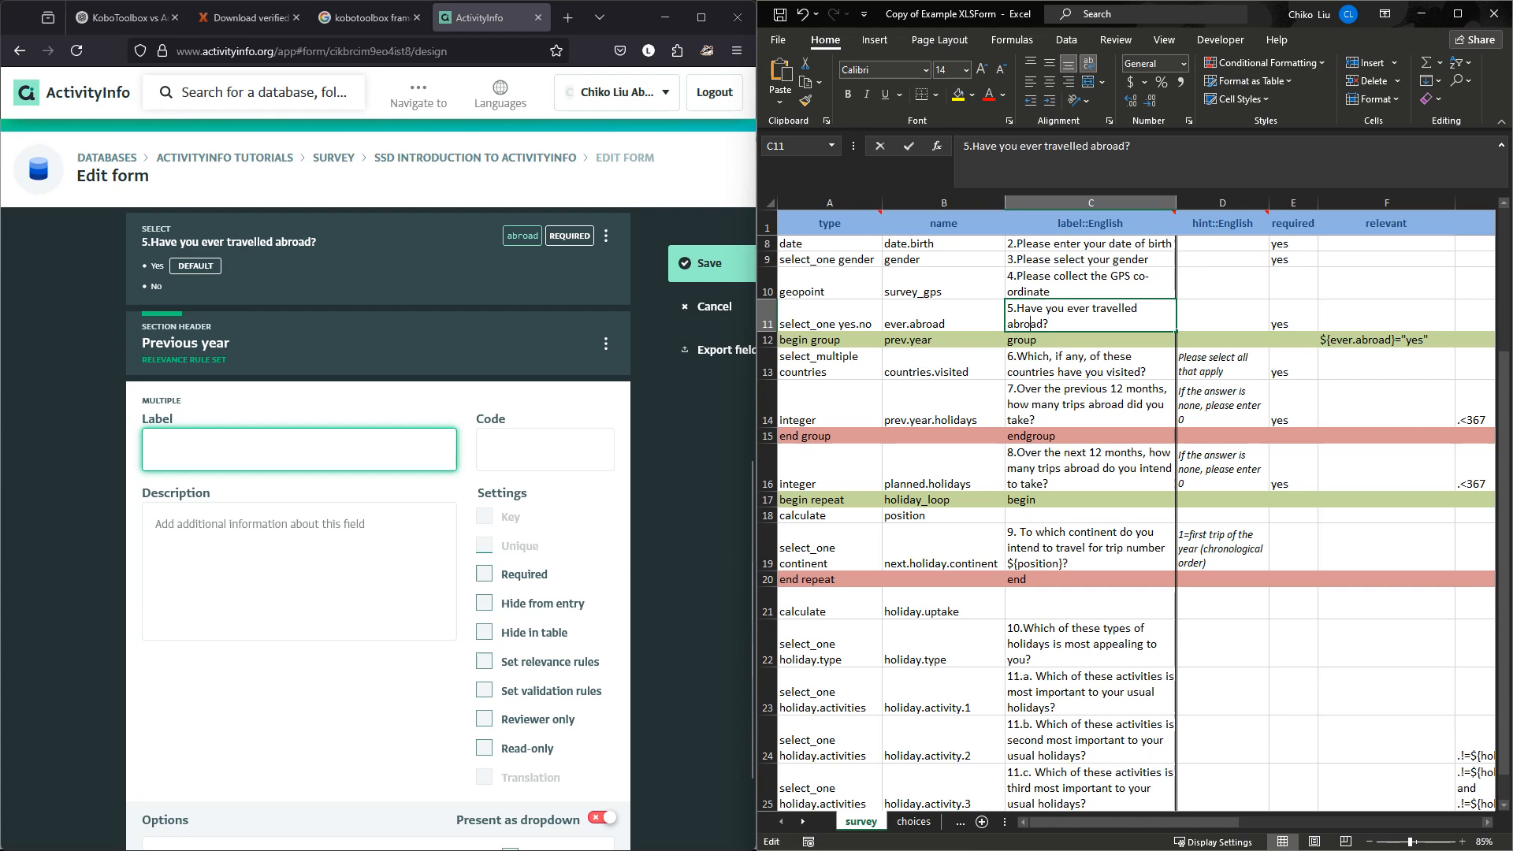
{"action": "left_click", "coordinate": [1079, 364]}
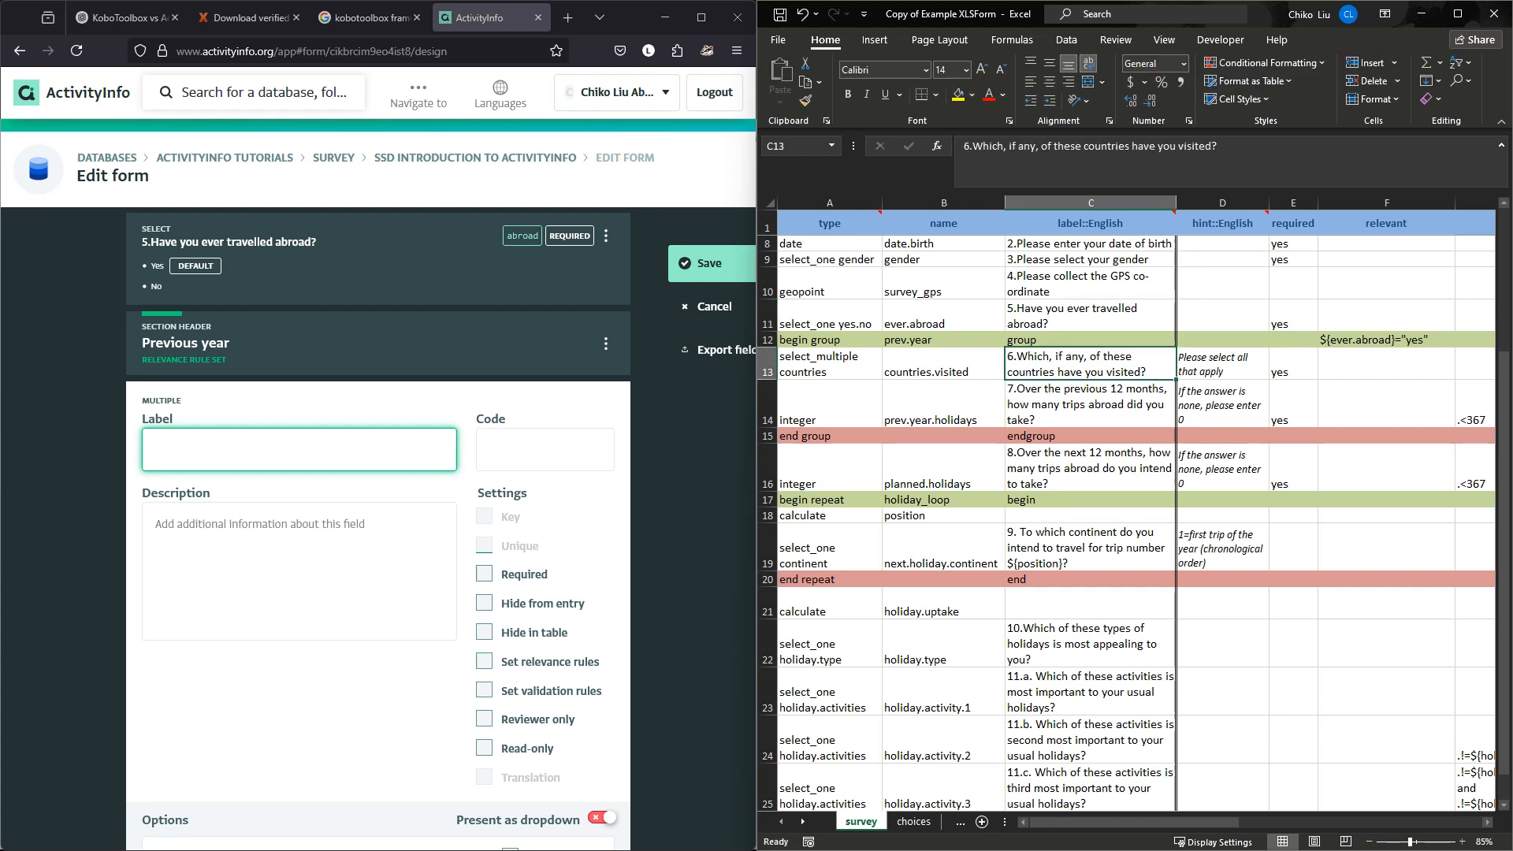
{"action": "key", "text": "ctrl+c"}
{"action": "key", "text": "alt+Tab"}
{"action": "key", "text": "ctrl+v"}
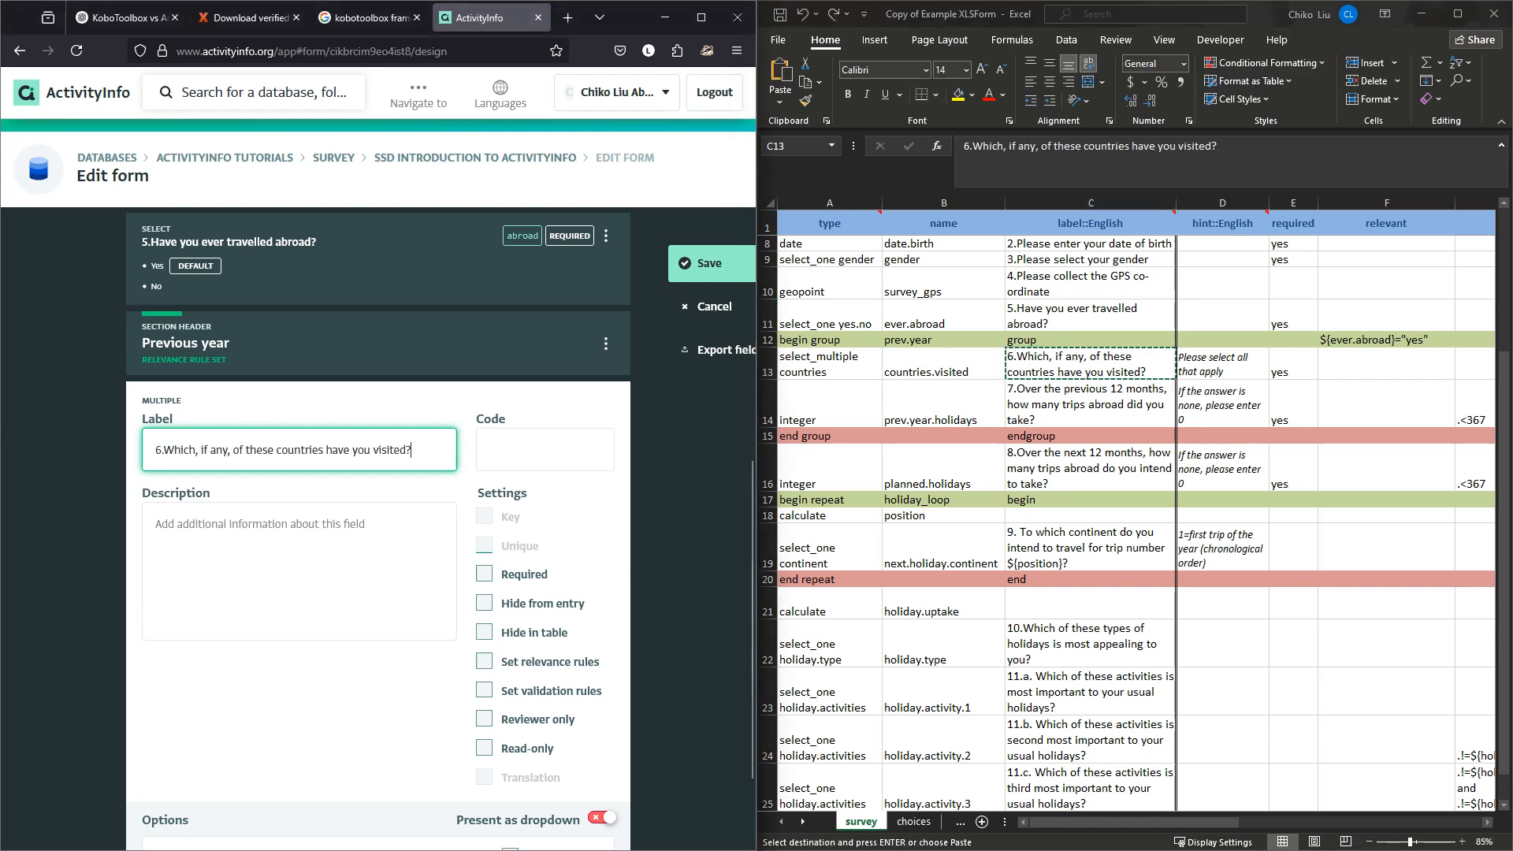
Set the field's code to country, then look over the Excel choices sheet.
{"action": "left_click", "coordinate": [536, 450]}
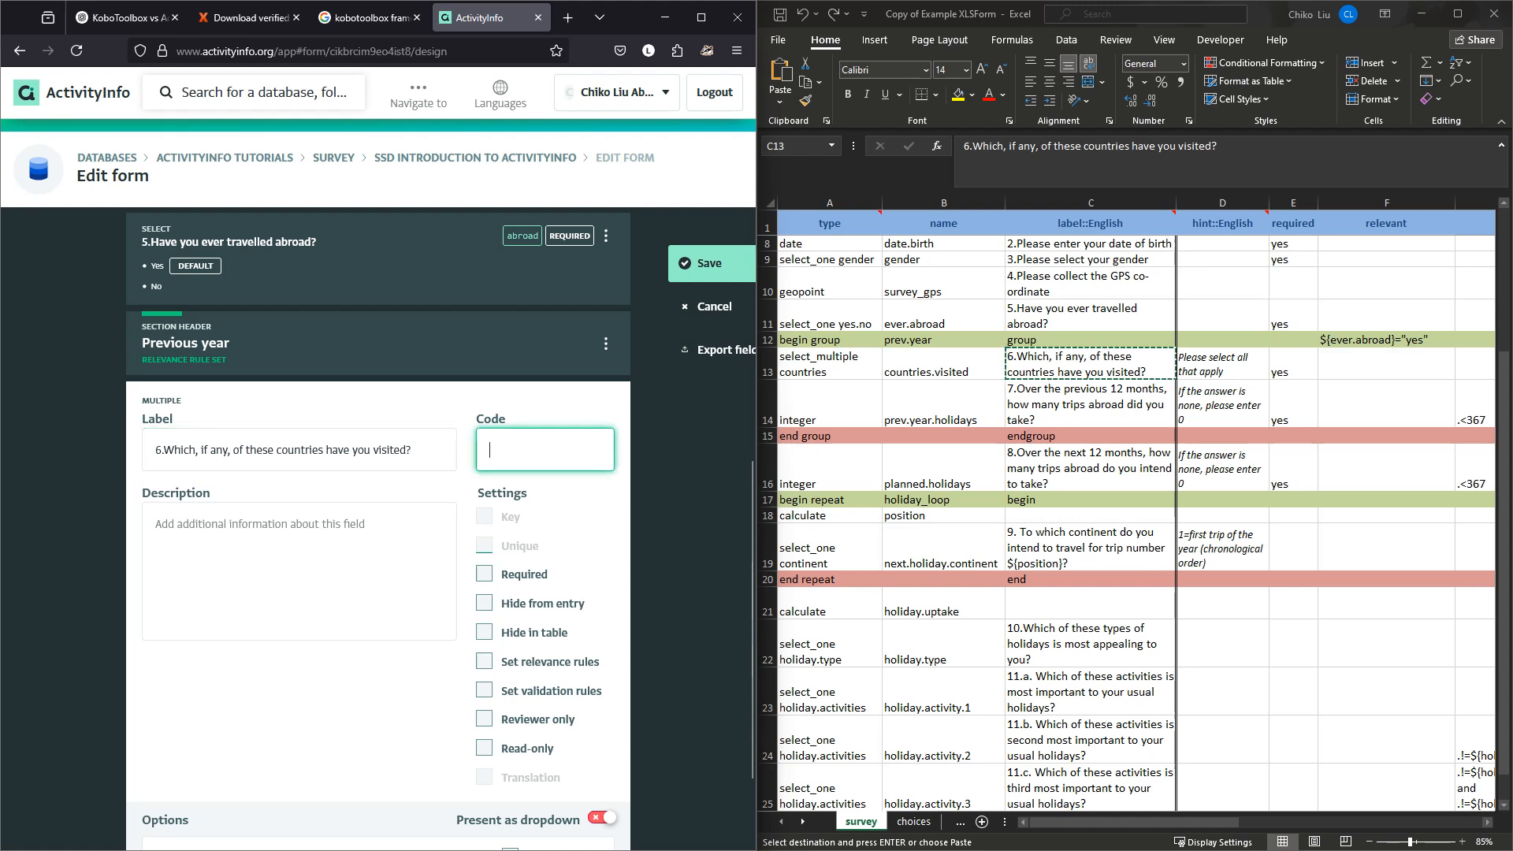
{"action": "type", "text": "coutnri"}
{"action": "key", "text": "BackSpace"}
{"action": "key", "text": "BackSpace"}
{"action": "key", "text": "BackSpace"}
{"action": "key", "text": "BackSpace"}
{"action": "type", "text": "ntry"}
{"action": "left_click", "coordinate": [913, 822]}
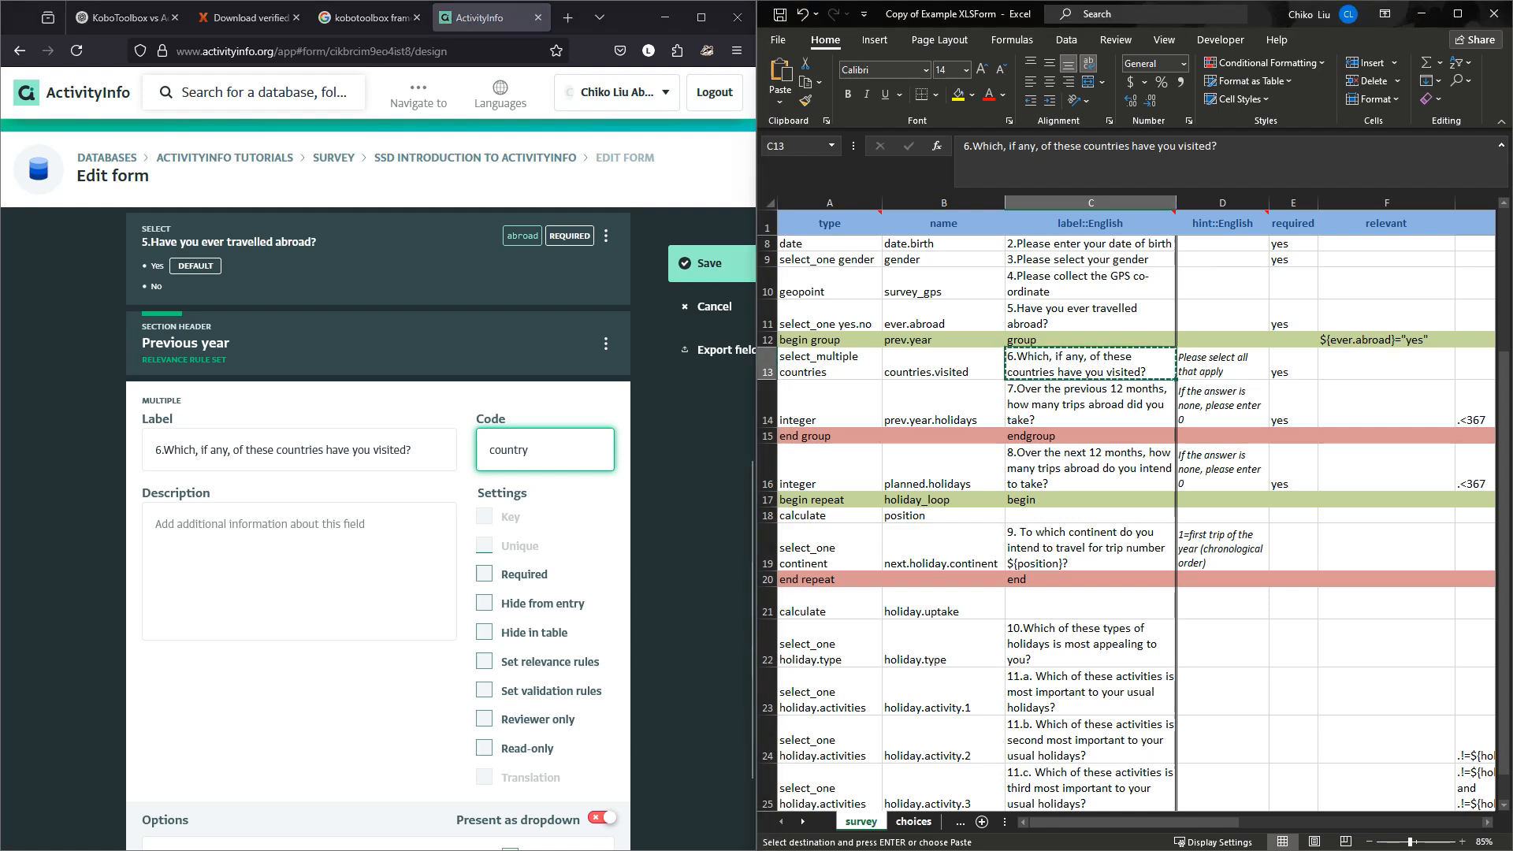
{"action": "scroll", "coordinate": [379, 528], "scroll_direction": "down", "scroll_amount": 2}
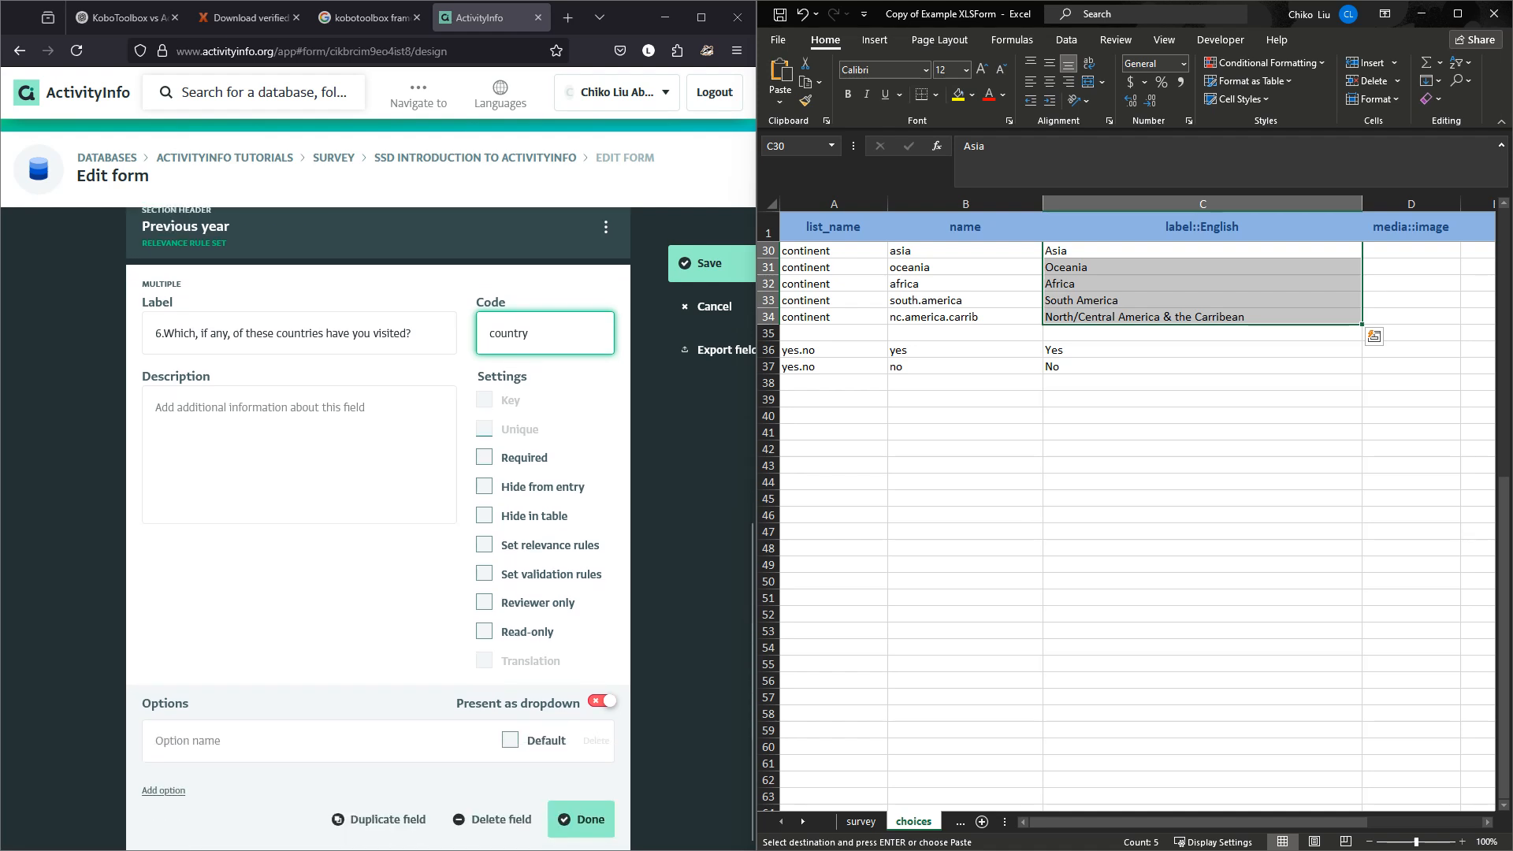
Enter Asia as an option, then paste the continent labels from cells C31–C34 into a new option.
{"action": "left_click", "coordinate": [299, 741]}
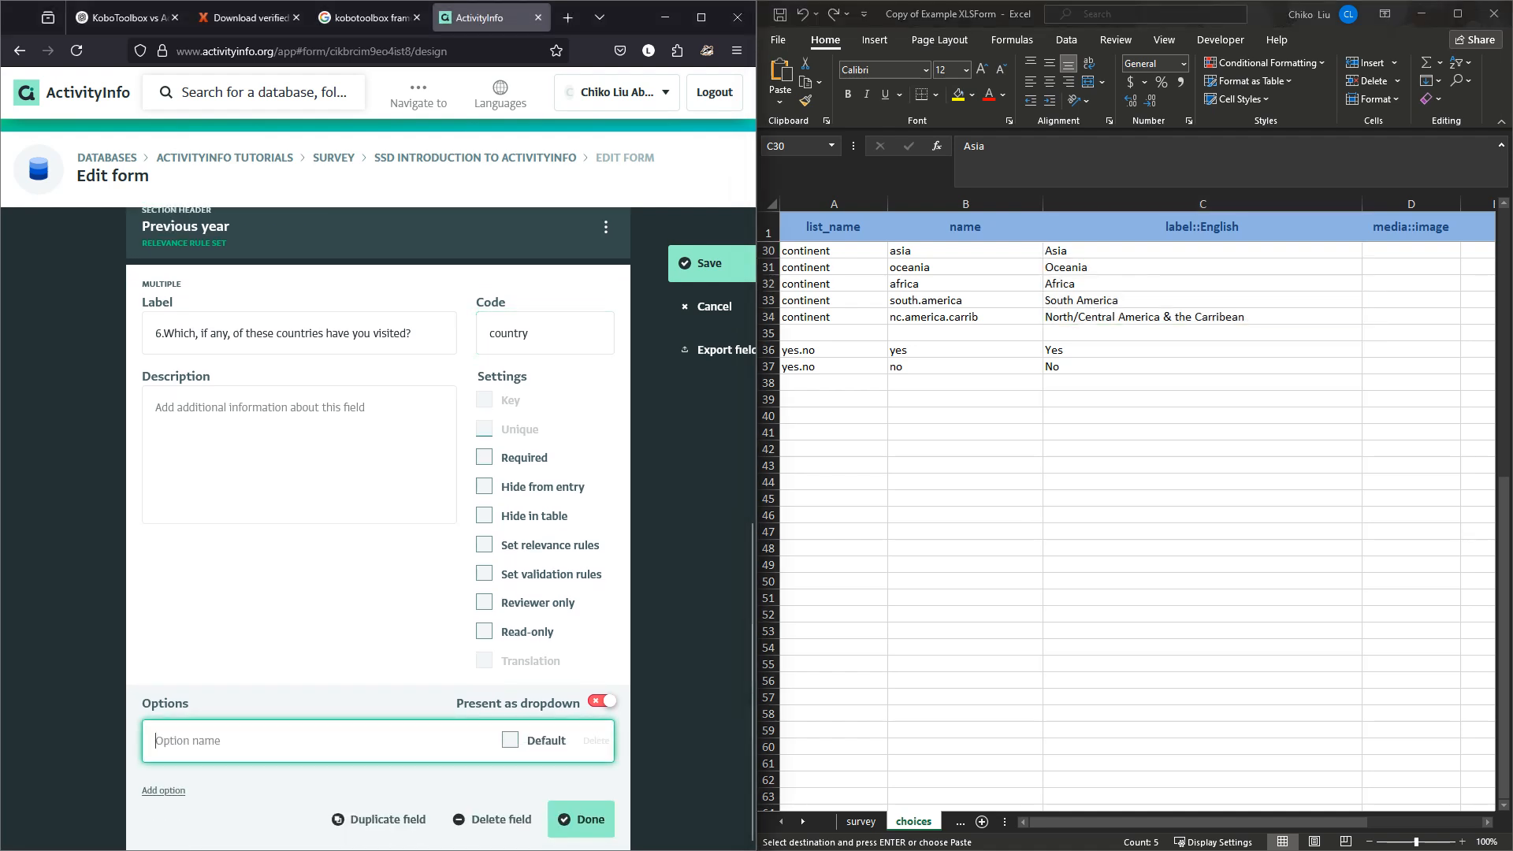
{"action": "type", "text": "Asia"}
{"action": "left_click", "coordinate": [1143, 267]}
{"action": "left_click_drag", "start_coordinate": [1143, 267], "coordinate": [1143, 317]}
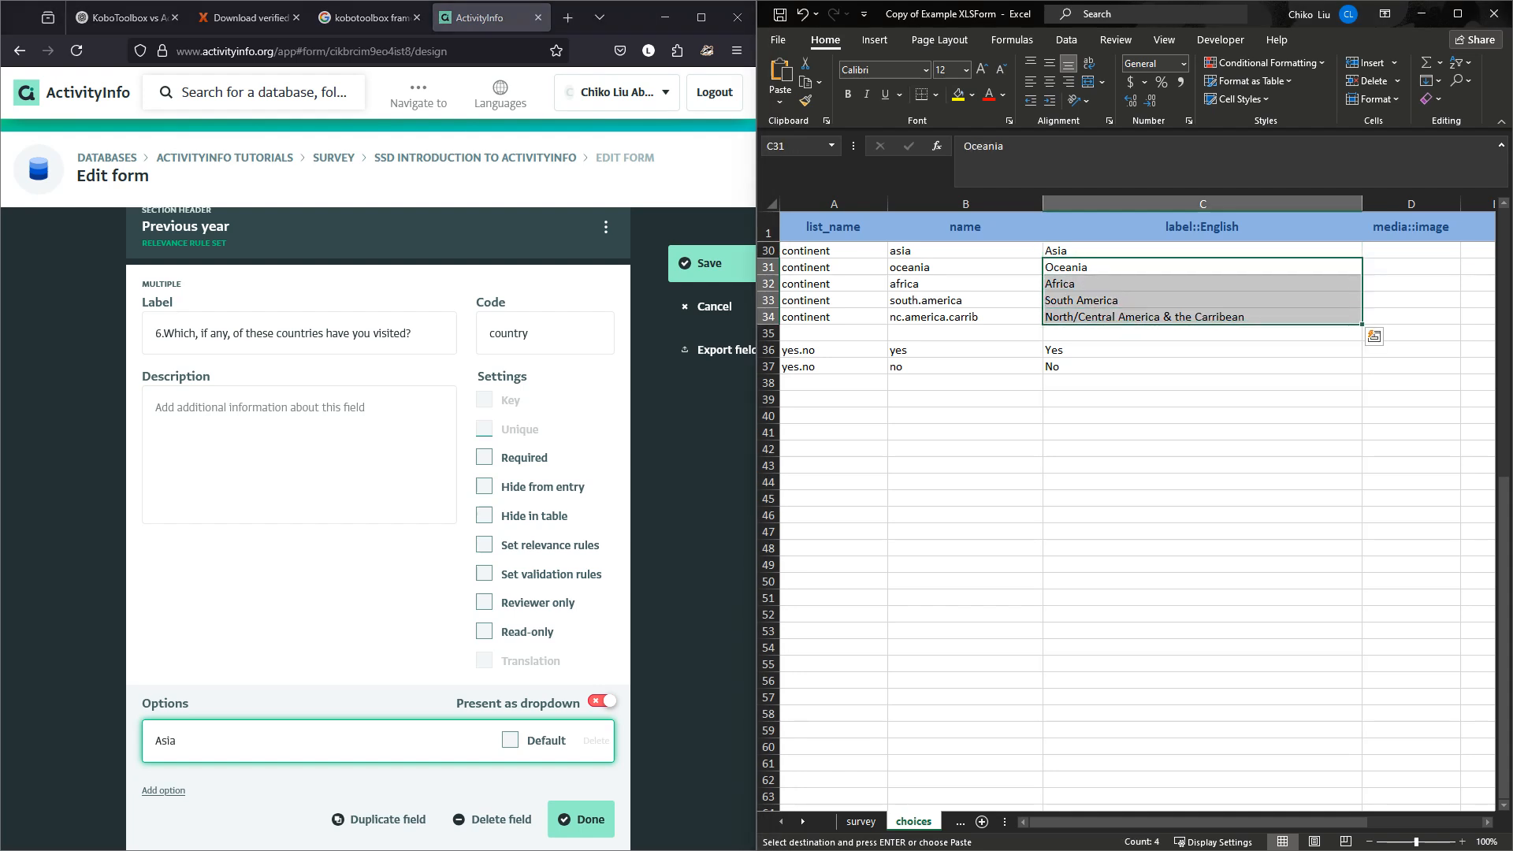
{"action": "key", "text": "ctrl+c"}
{"action": "left_click", "coordinate": [163, 790]}
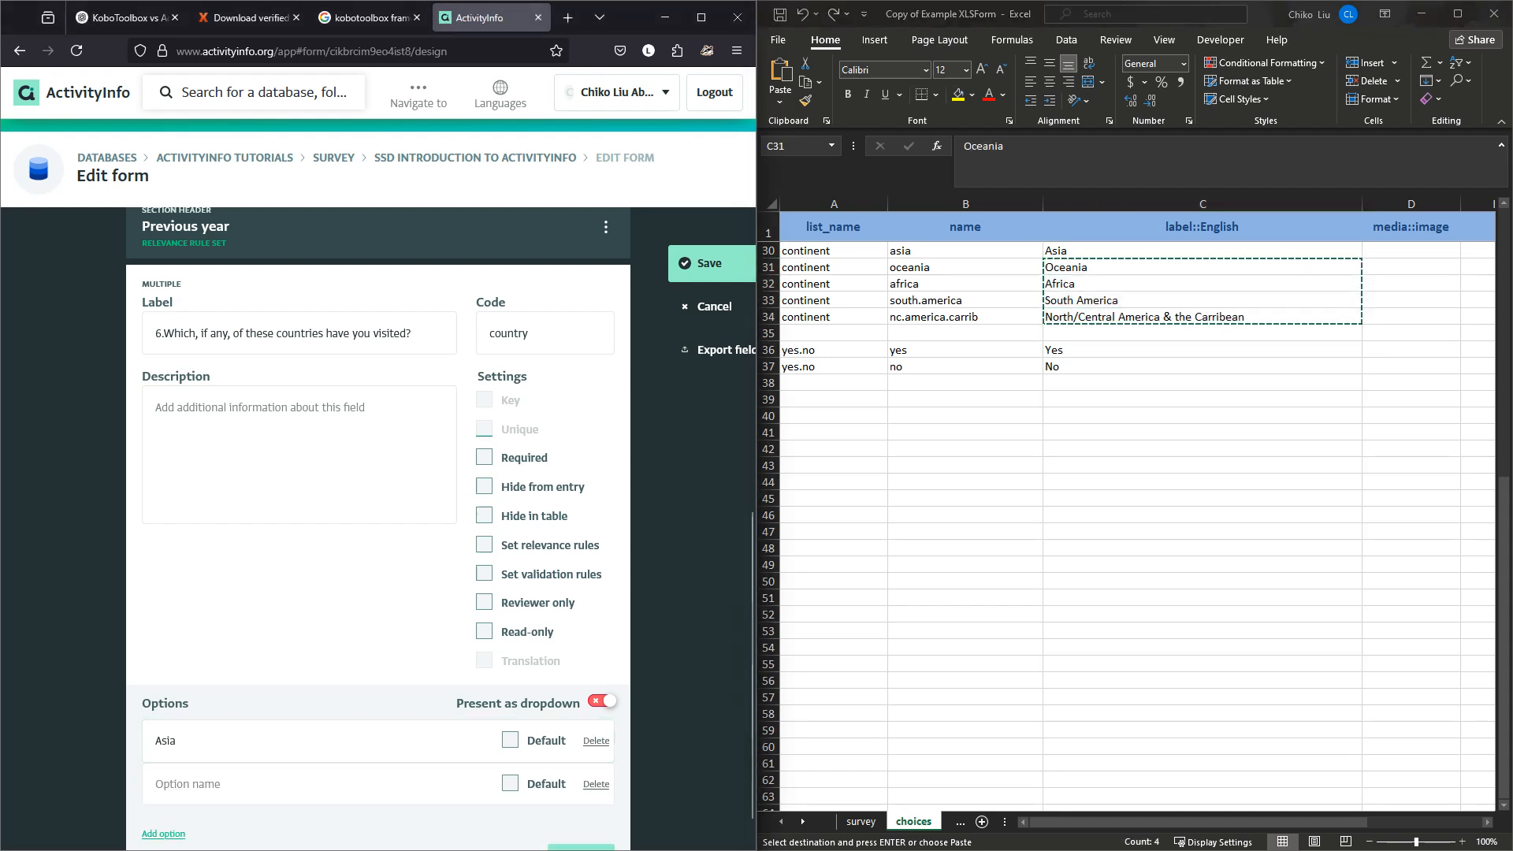
{"action": "key", "text": "ctrl+v"}
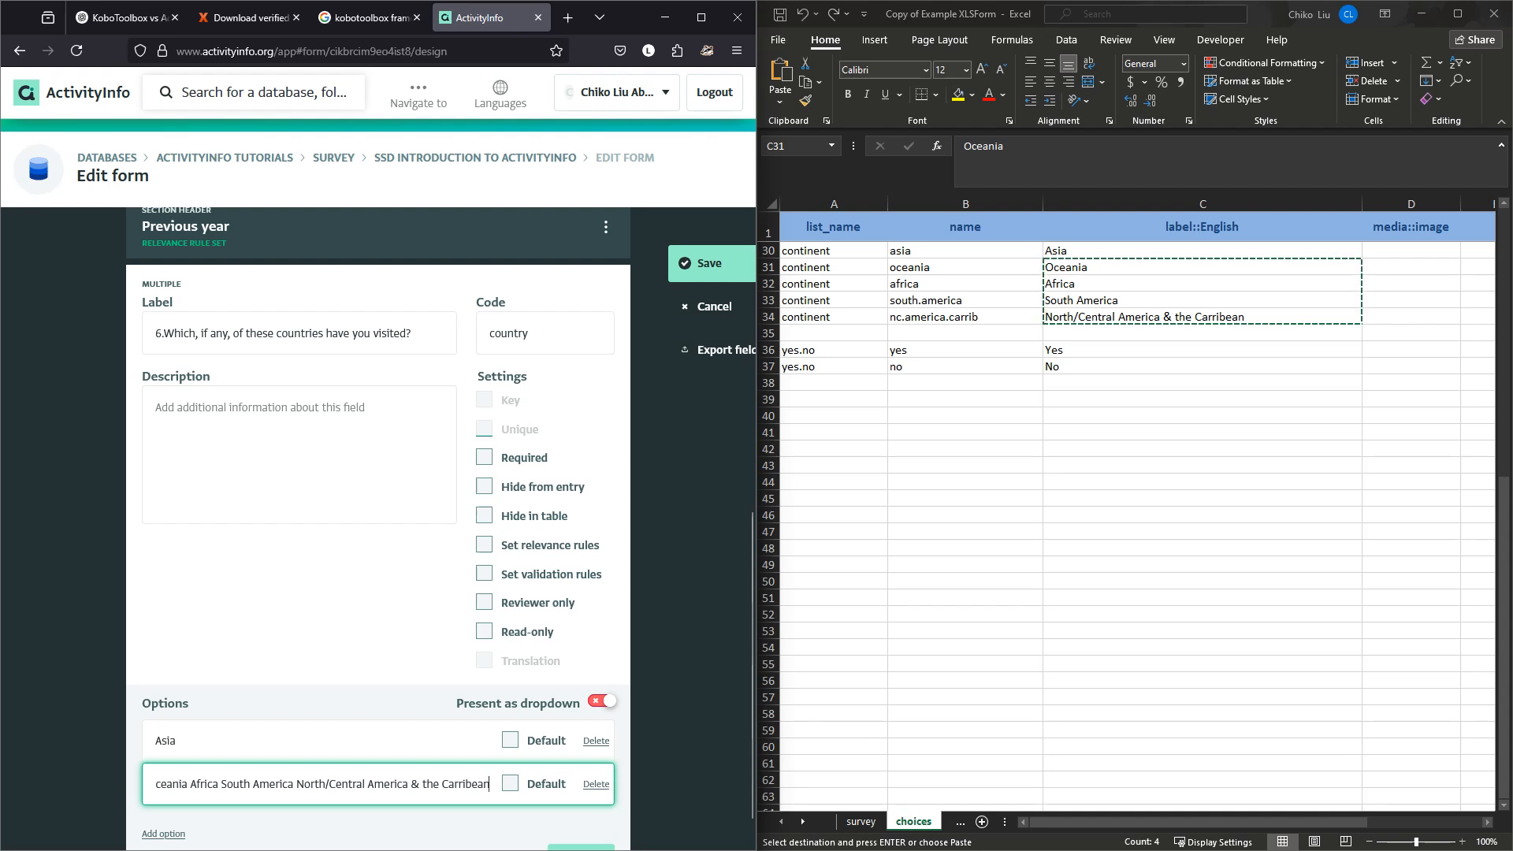
Trim the pasted option to Oceania and move the remaining continents into a new option.
{"action": "key", "text": "Home"}
{"action": "key", "text": "ctrl+Right"}
{"action": "key", "text": "Left"}
{"action": "key", "text": "ctrl+shift+Right"}
{"action": "key", "text": "ctrl+shift+Right"}
{"action": "key", "text": "ctrl+shift+Right"}
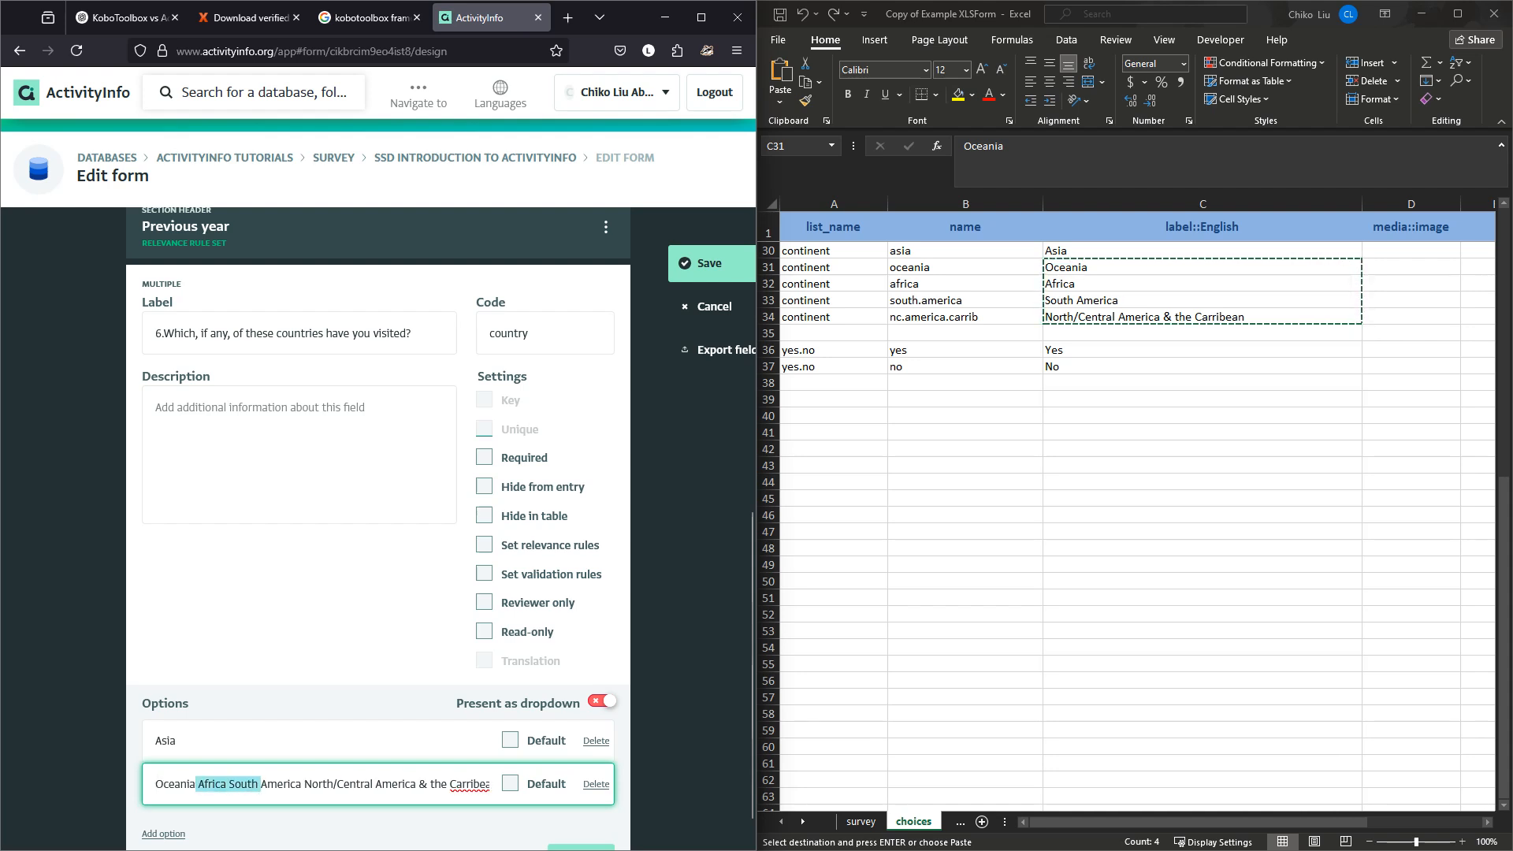
{"action": "key", "text": "shift+End"}
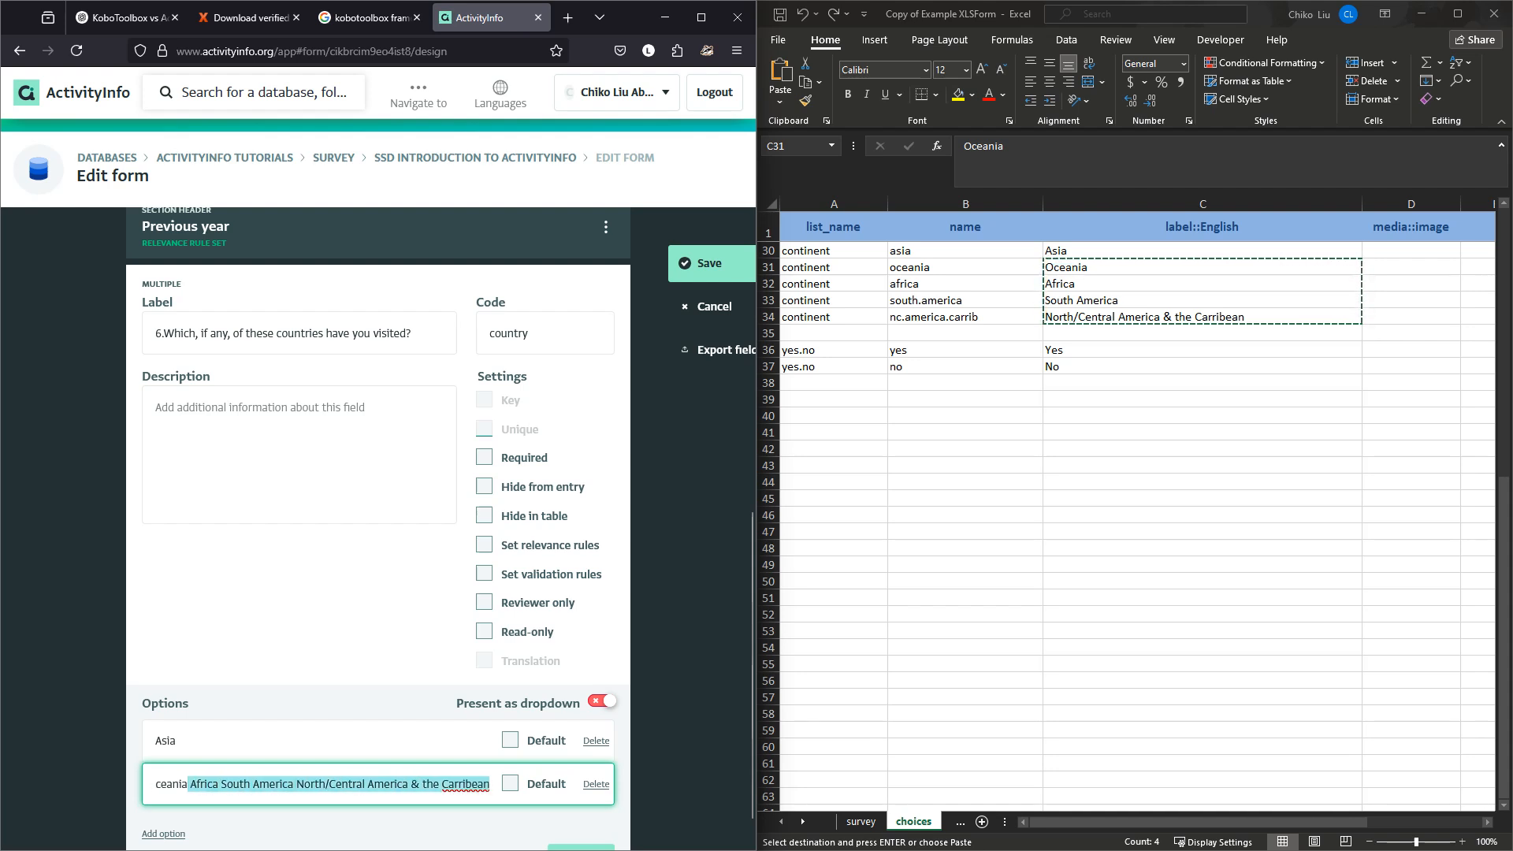
{"action": "key", "text": "ctrl+x"}
{"action": "key", "text": "Return"}
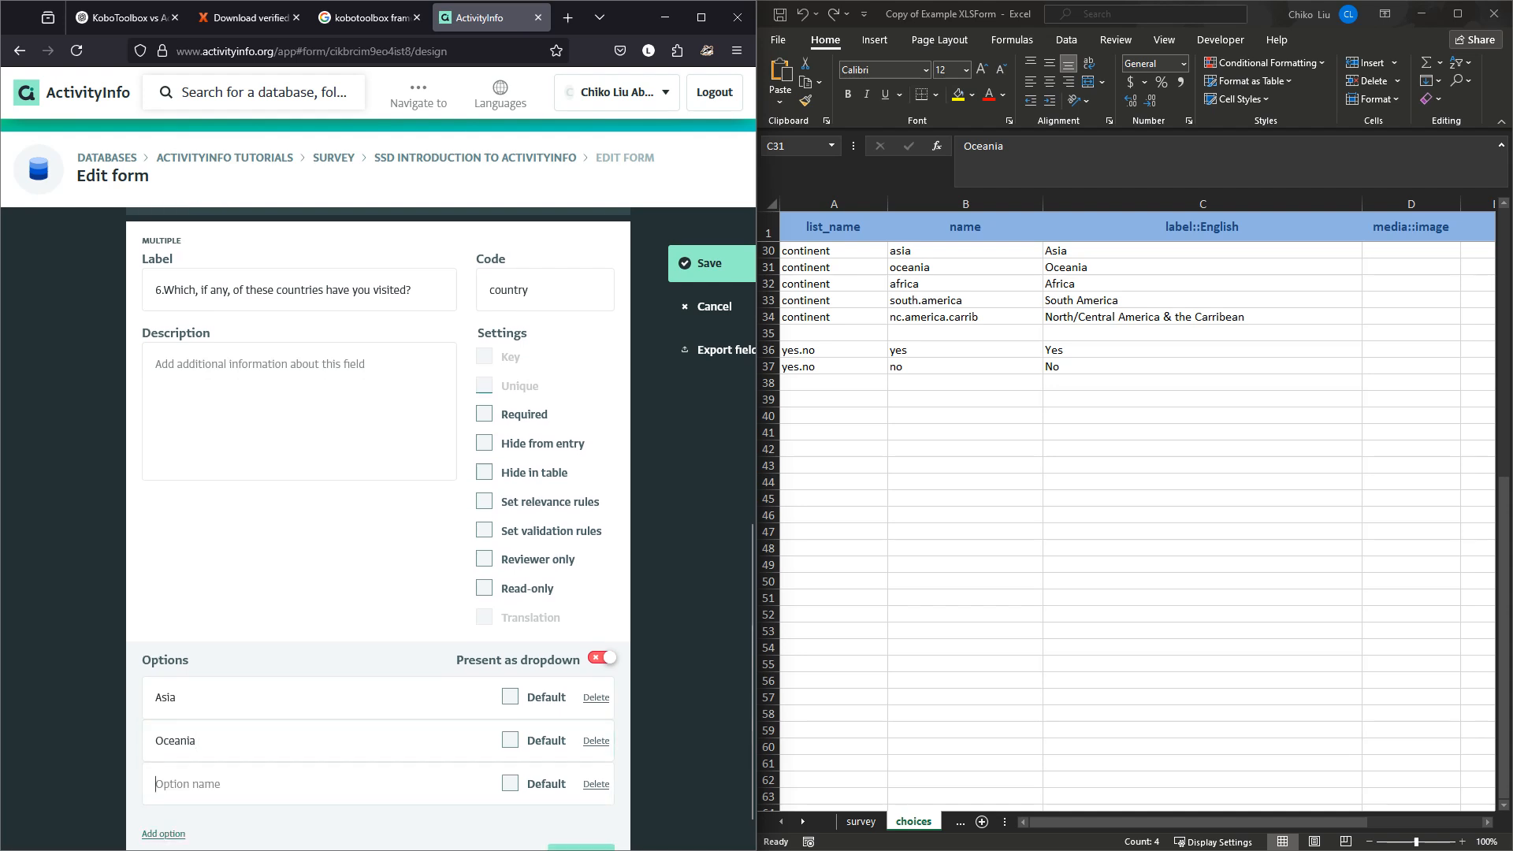
{"action": "key", "text": "ctrl+v"}
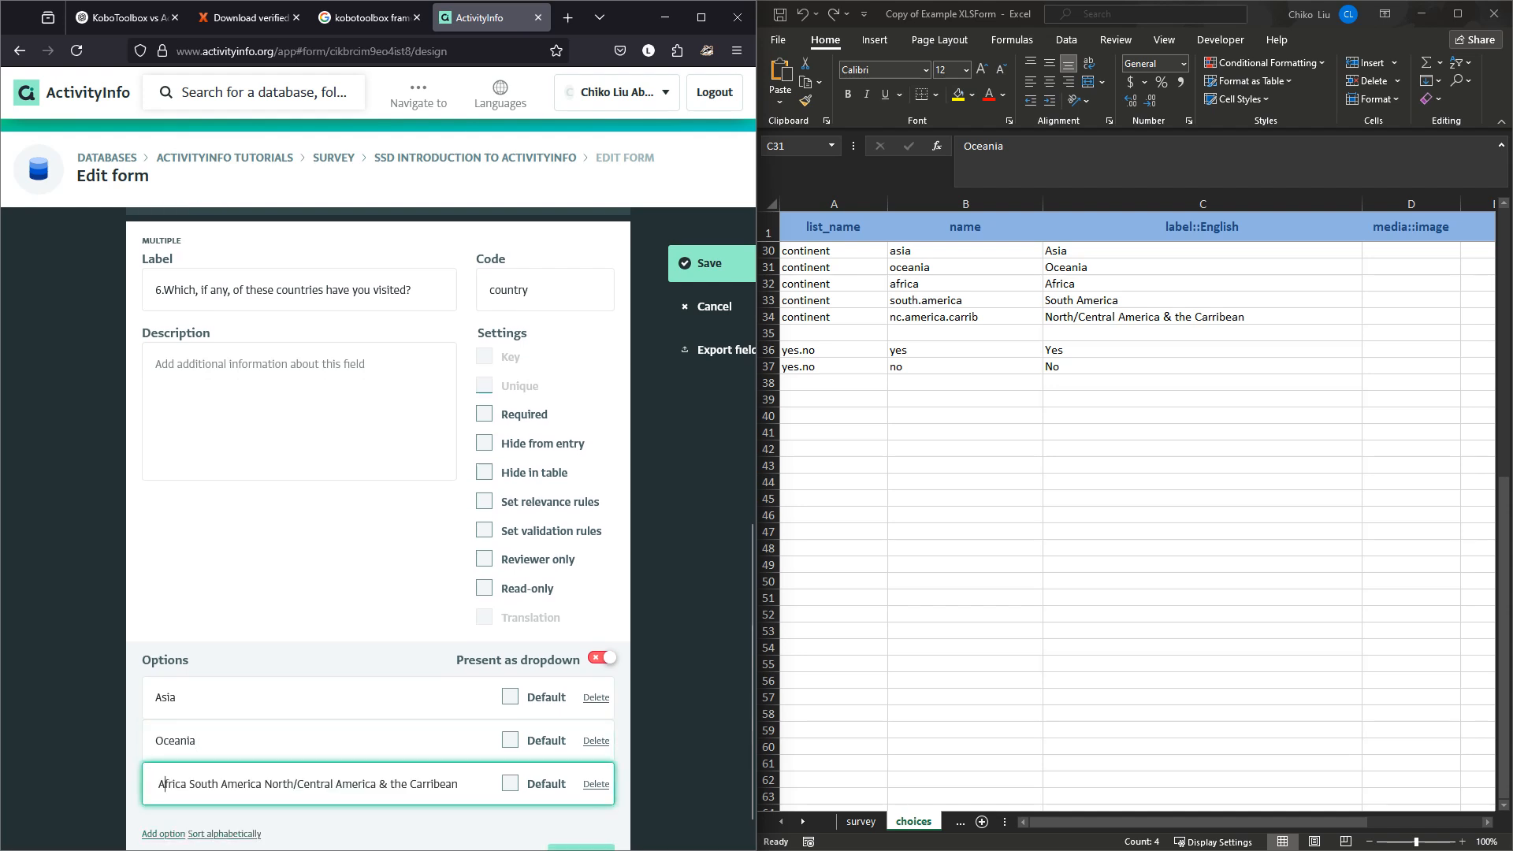
Trim that option to Africa and paste the leftover continents into another new option.
{"action": "left_click_drag", "start_coordinate": [165, 784], "coordinate": [155, 784]}
{"action": "left_click", "coordinate": [159, 785]}
{"action": "type", "text": "\\"}
{"action": "key", "text": "BackSpace"}
{"action": "key", "text": "BackSpace"}
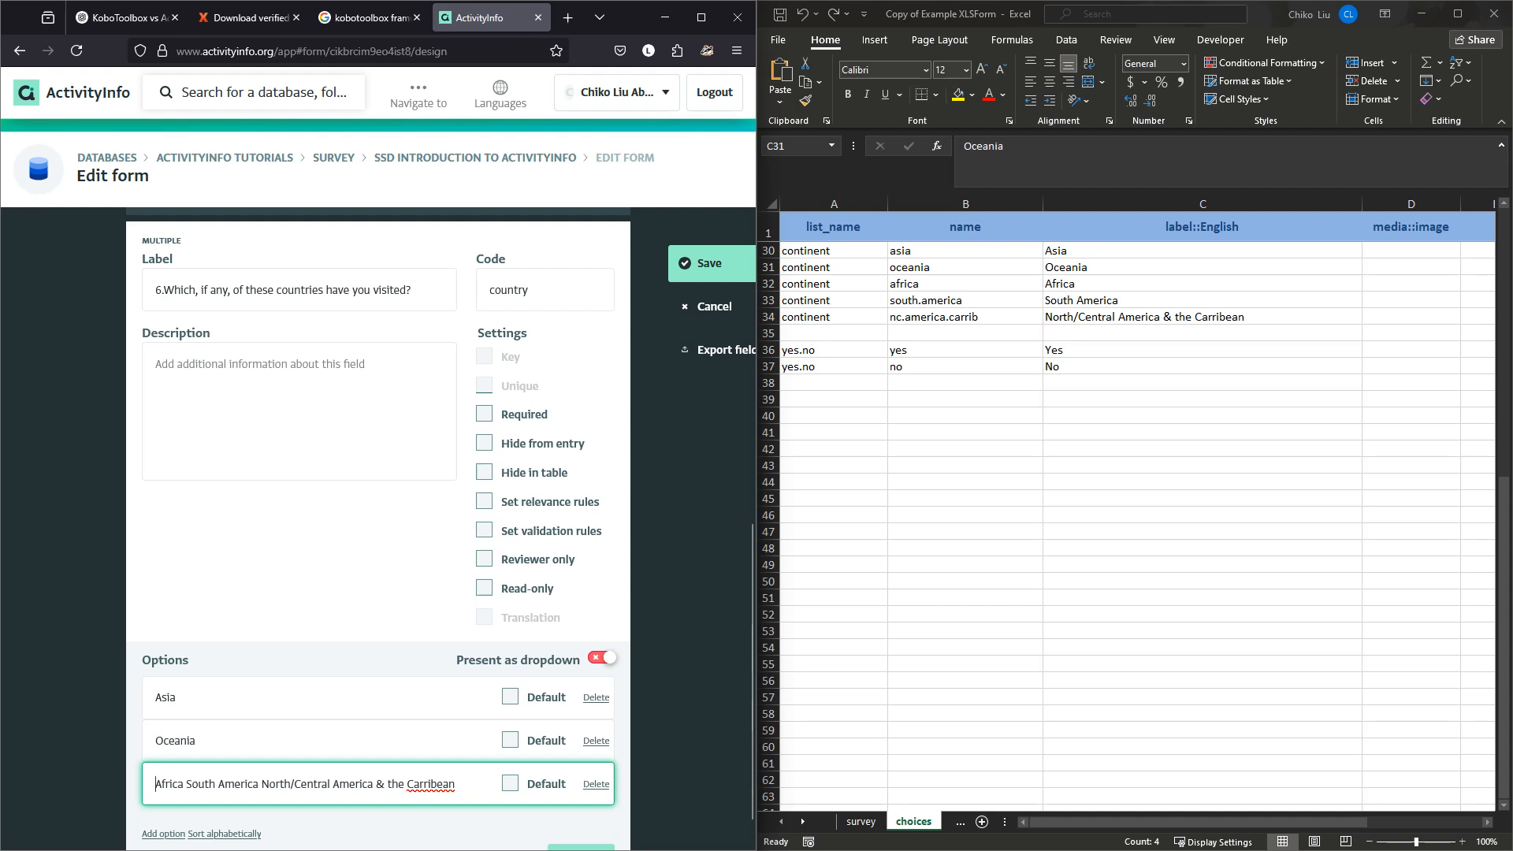
{"action": "left_click_drag", "start_coordinate": [184, 784], "coordinate": [457, 784]}
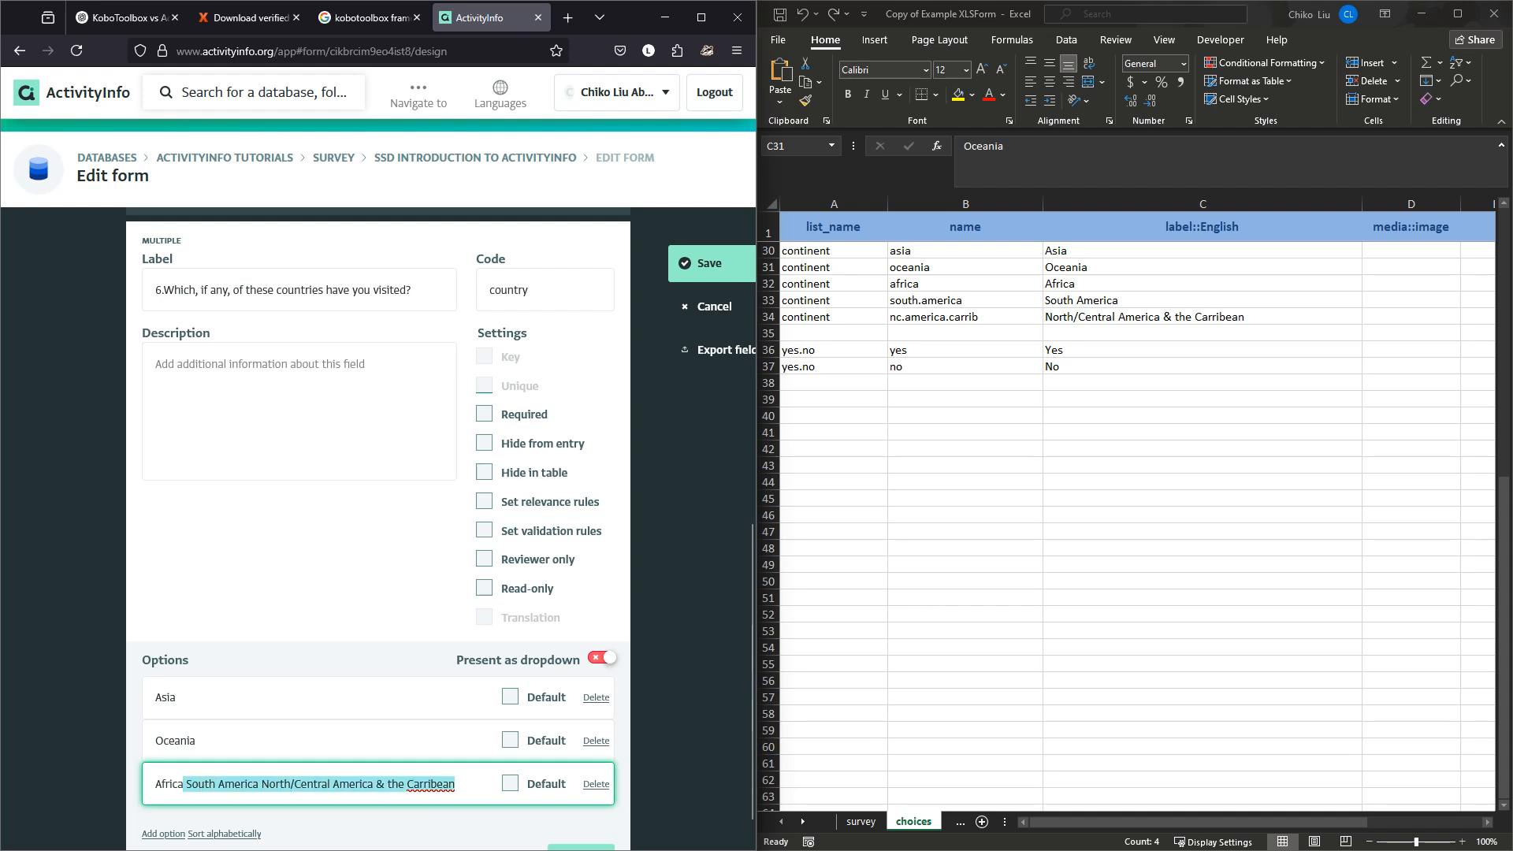
{"action": "key", "text": "BackSpace"}
{"action": "scroll", "coordinate": [379, 528], "scroll_direction": "down", "scroll_amount": 1}
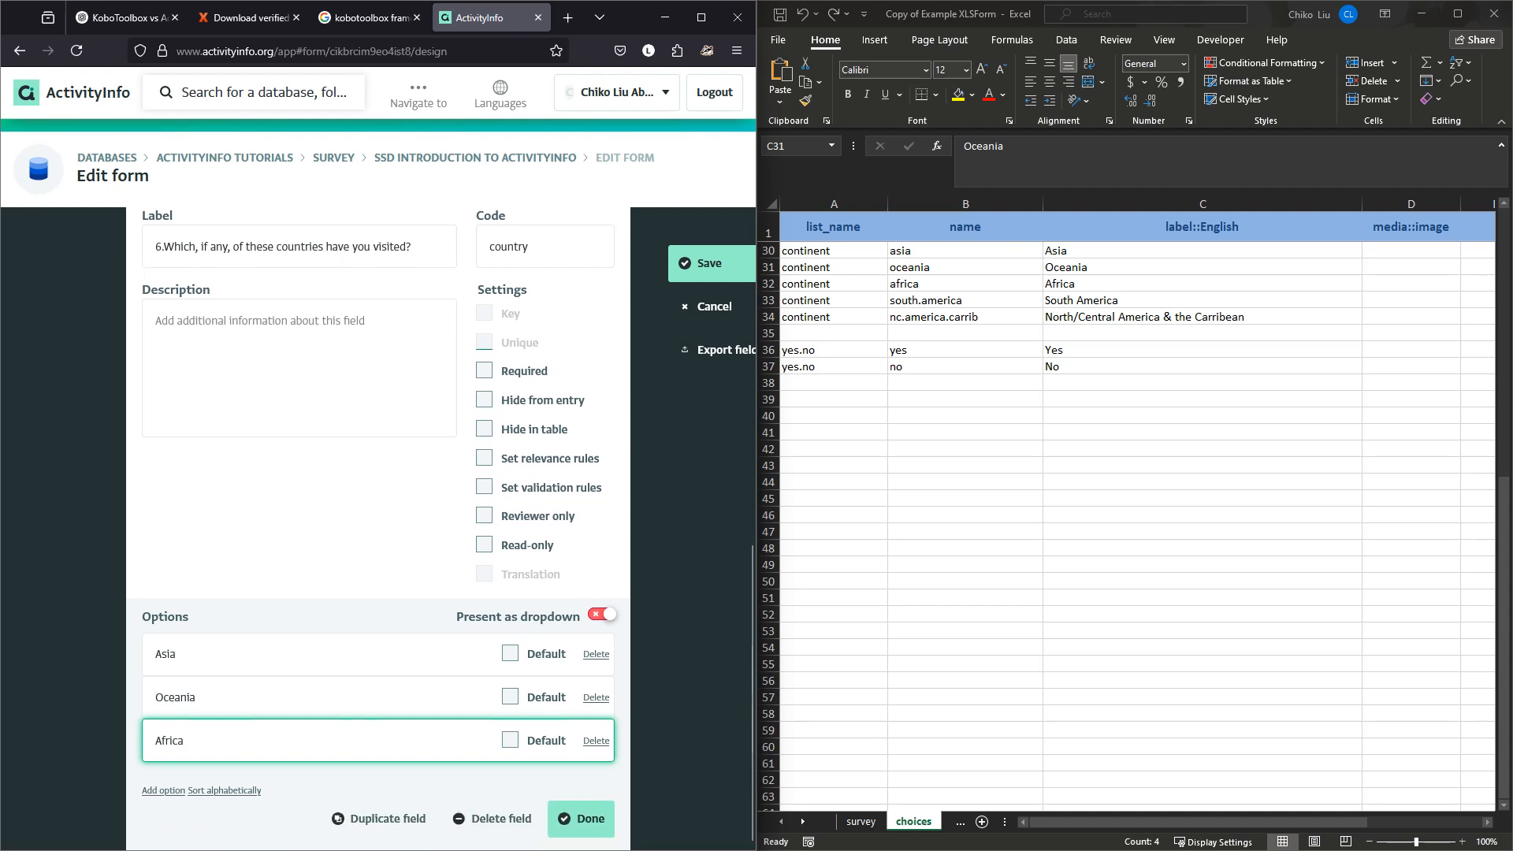
{"action": "key", "text": "Return"}
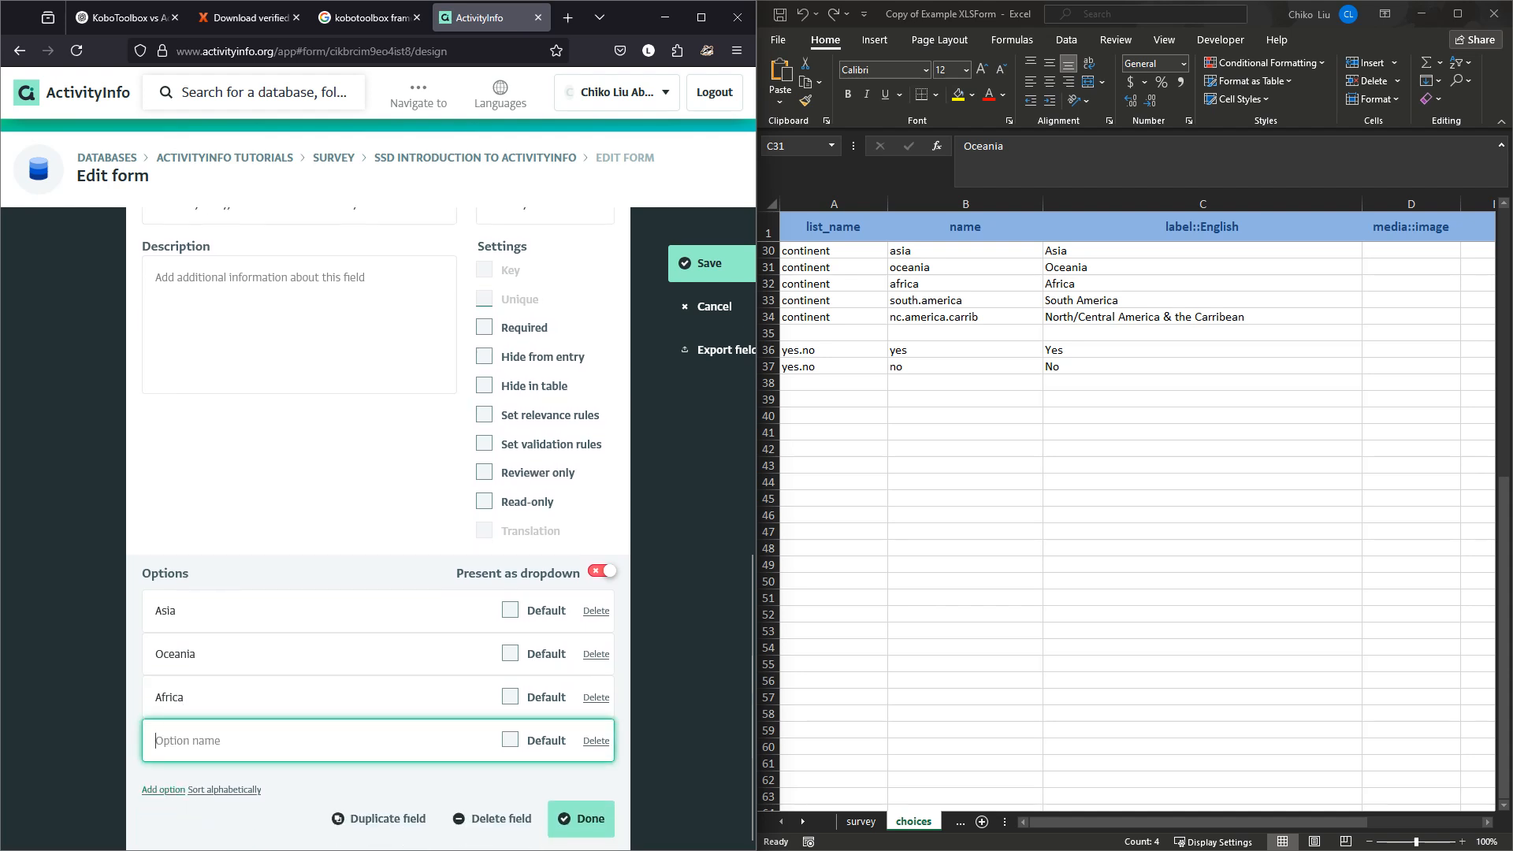
{"action": "key", "text": "ctrl+v"}
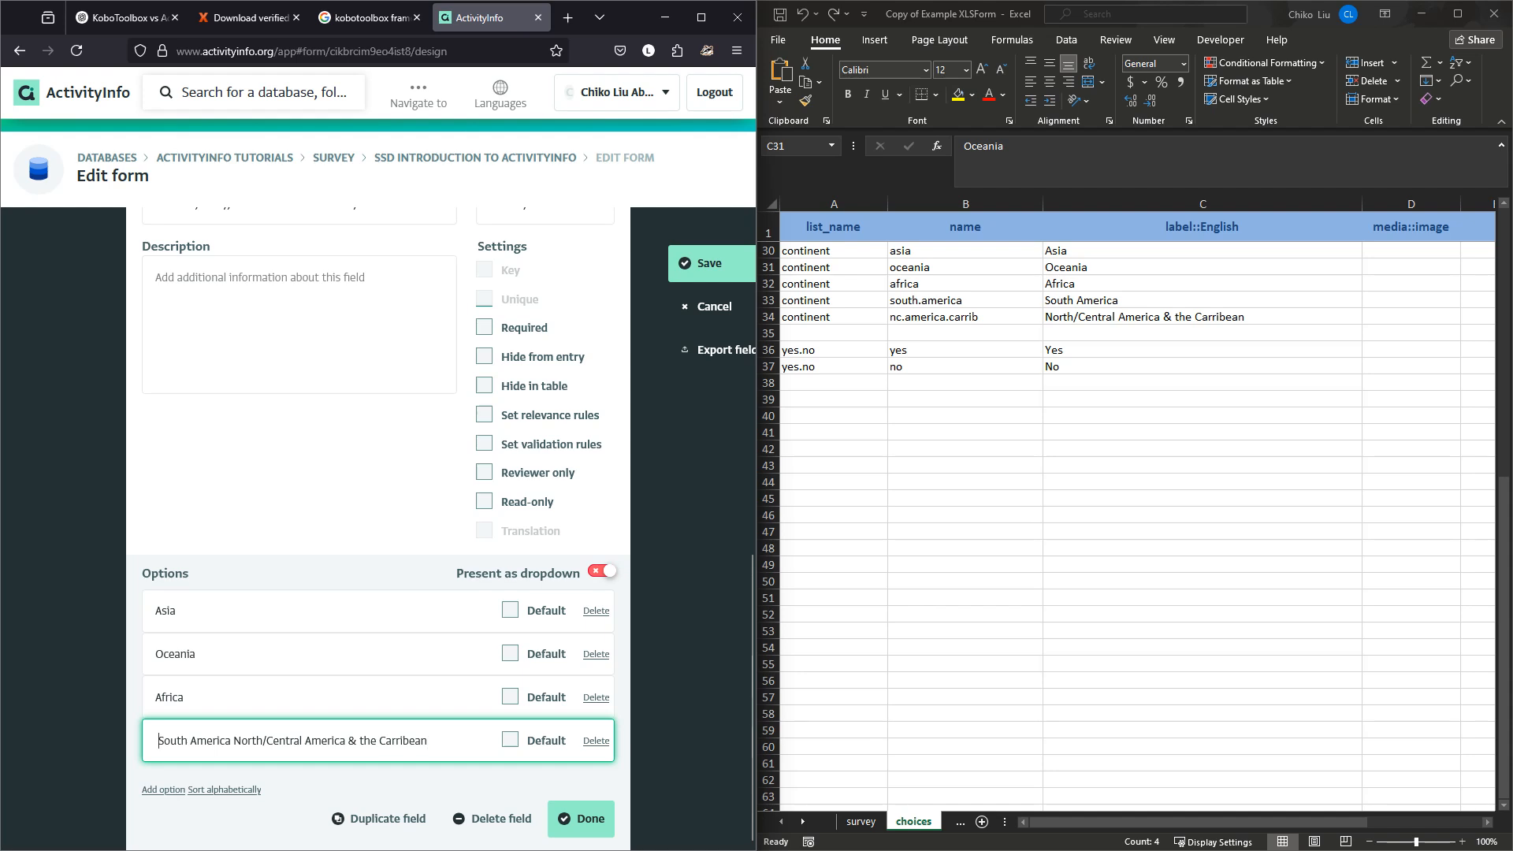
{"action": "key", "text": "BackSpace"}
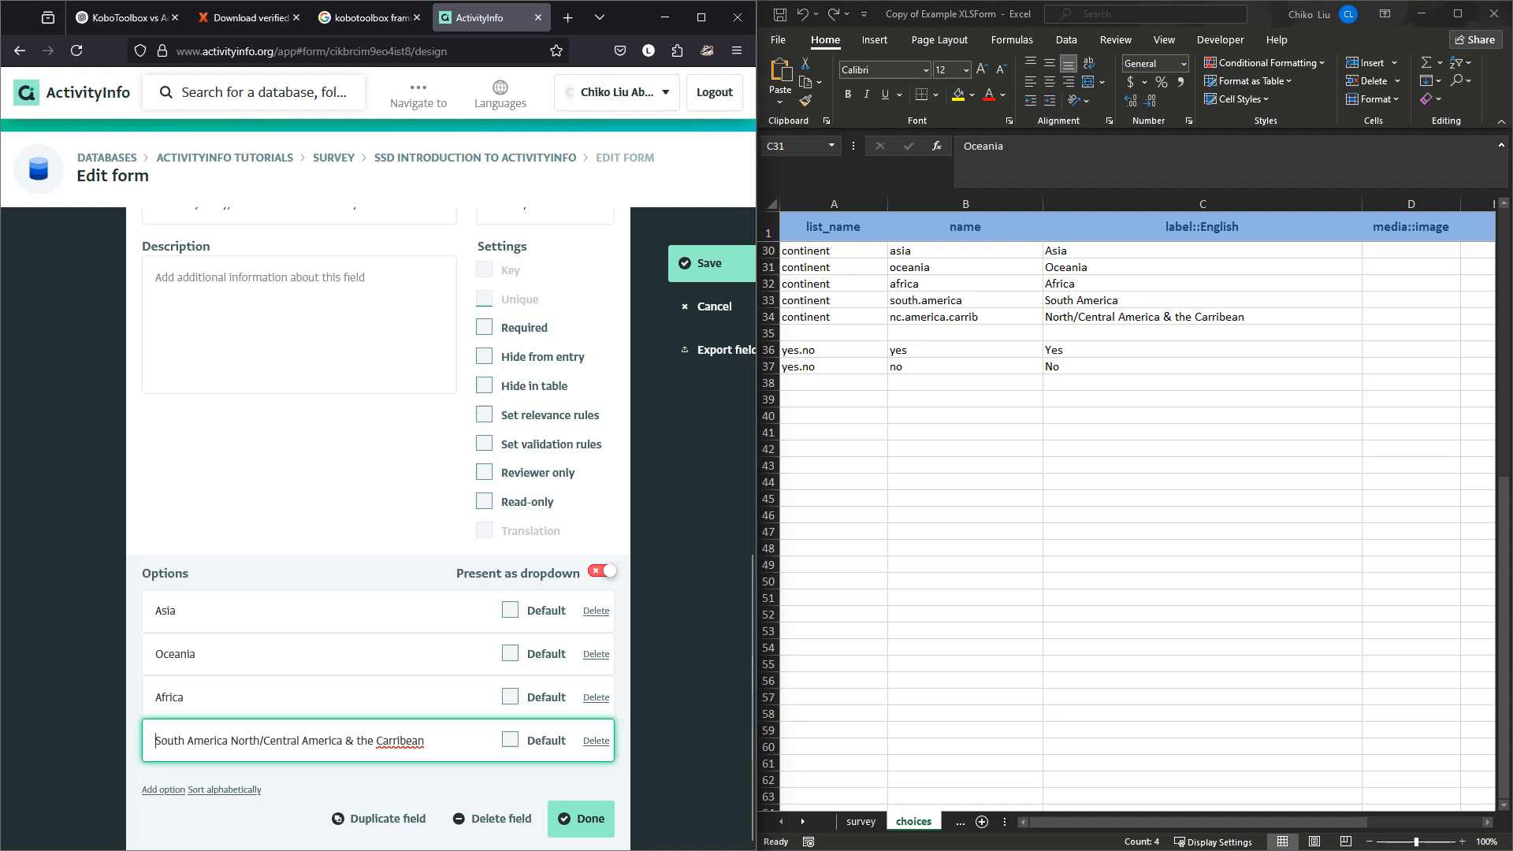
Separate 'North/Central America & the Carribean' from South America and sort all five options alphabetically.
{"action": "left_click_drag", "start_coordinate": [230, 741], "coordinate": [425, 741]}
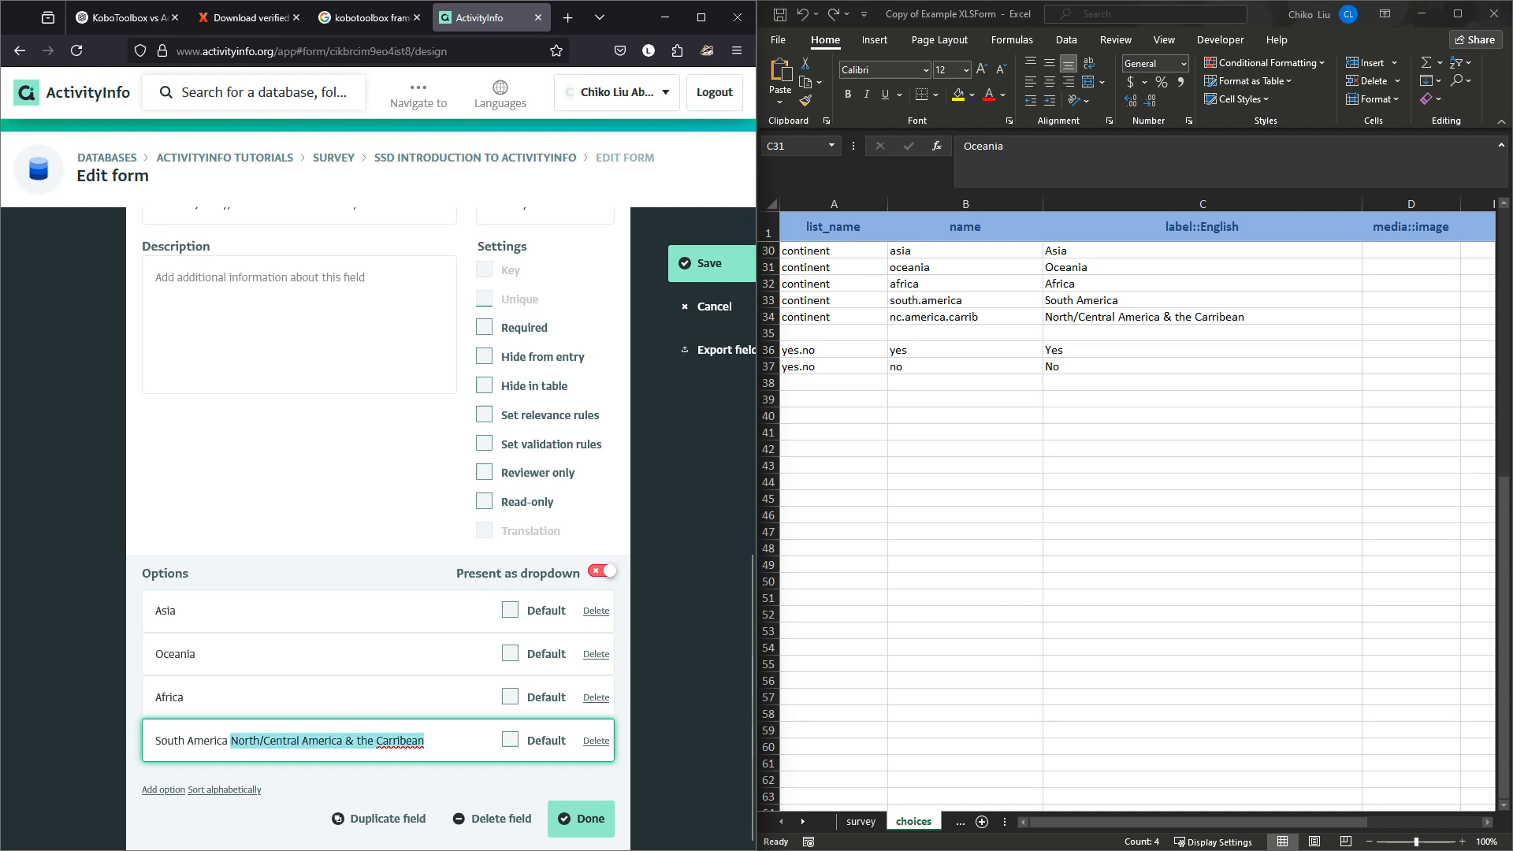
{"action": "key", "text": "ctrl+x"}
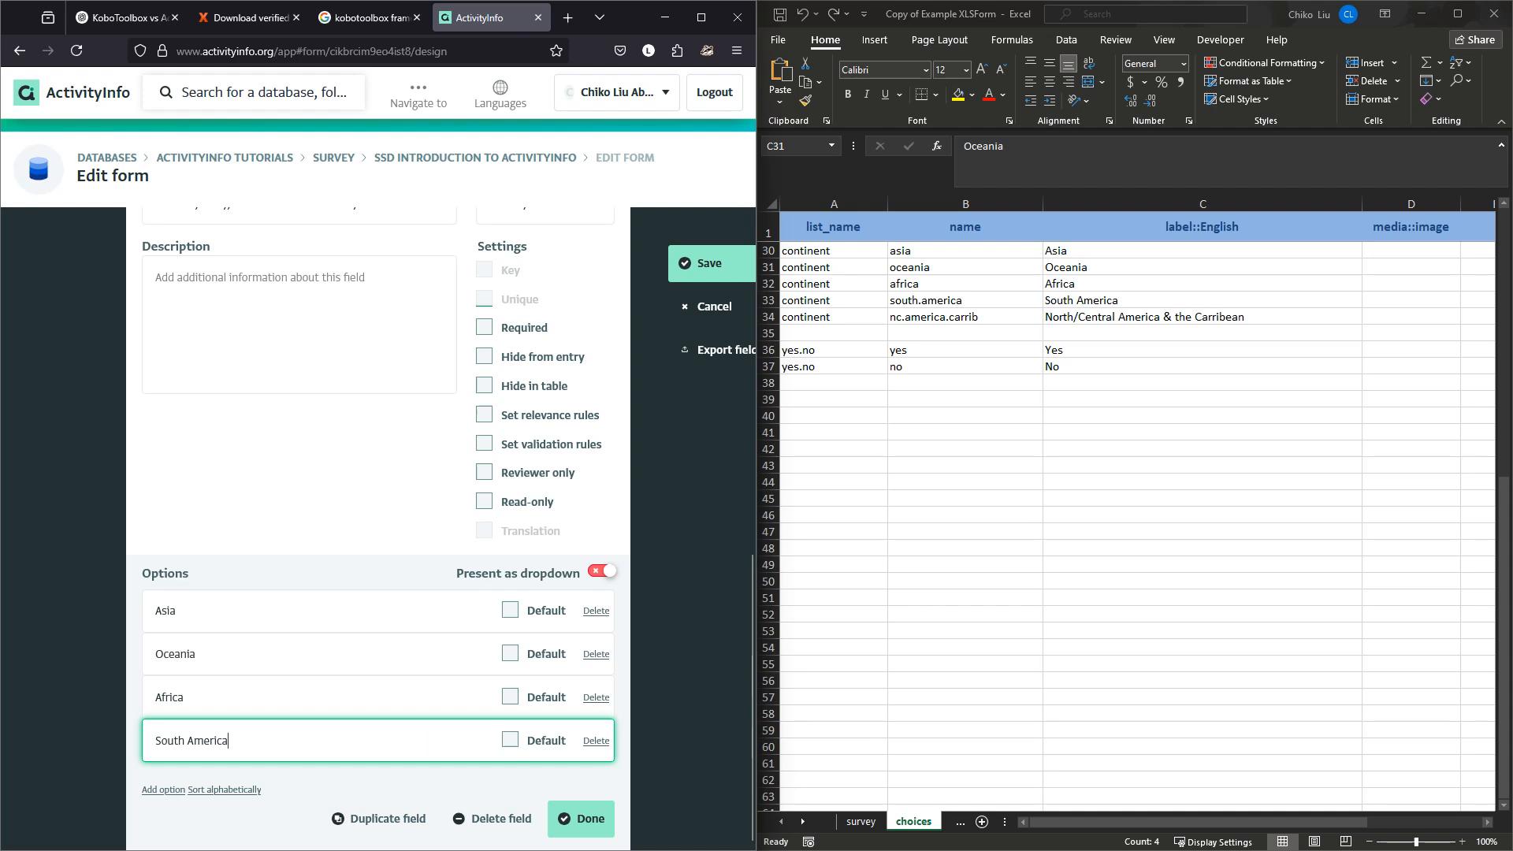
{"action": "key", "text": "Return"}
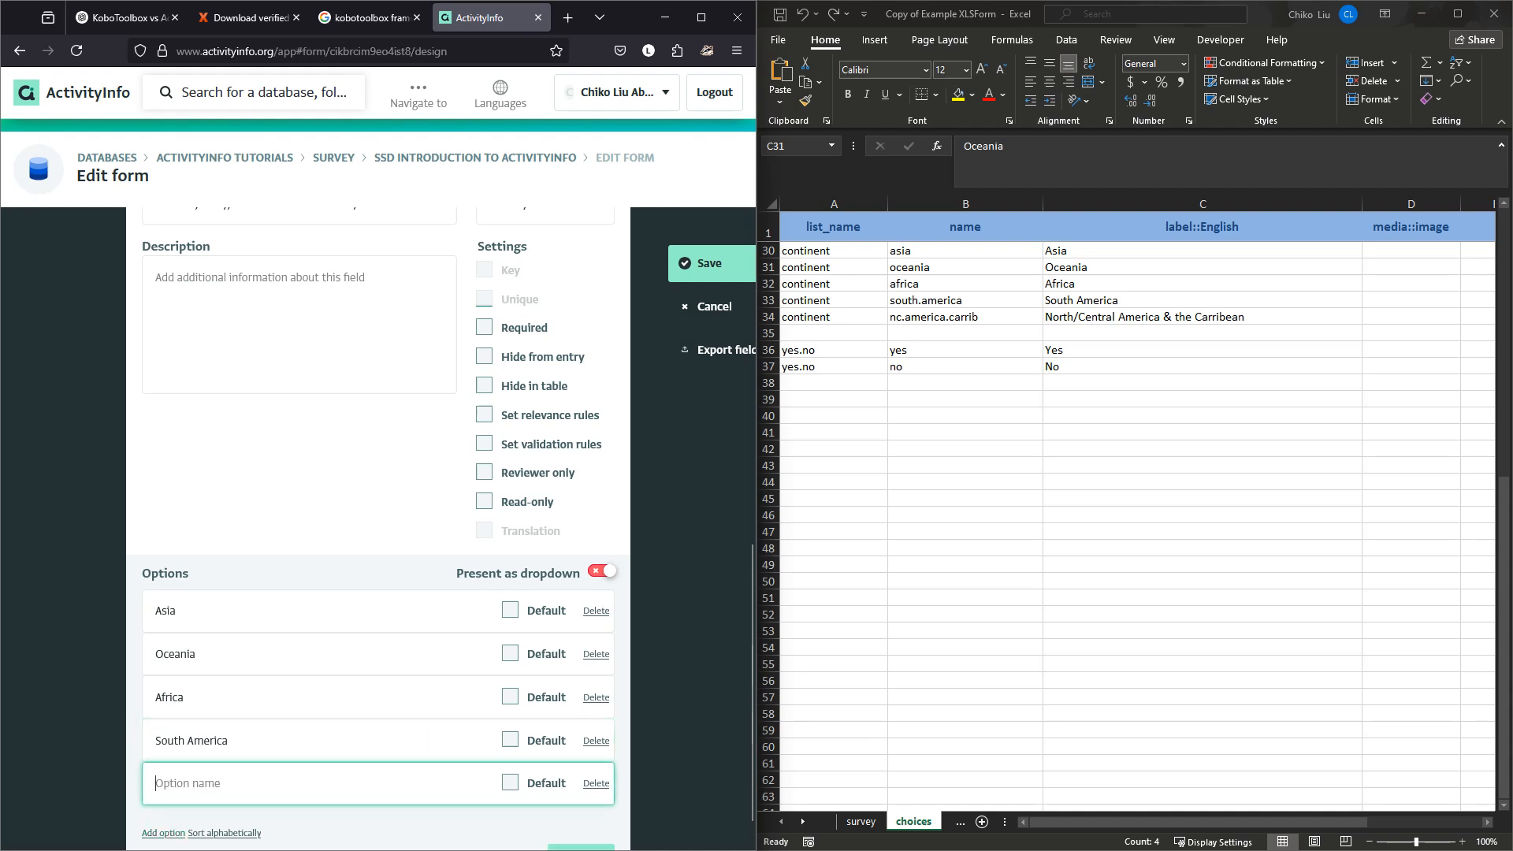
{"action": "key", "text": "ctrl+v"}
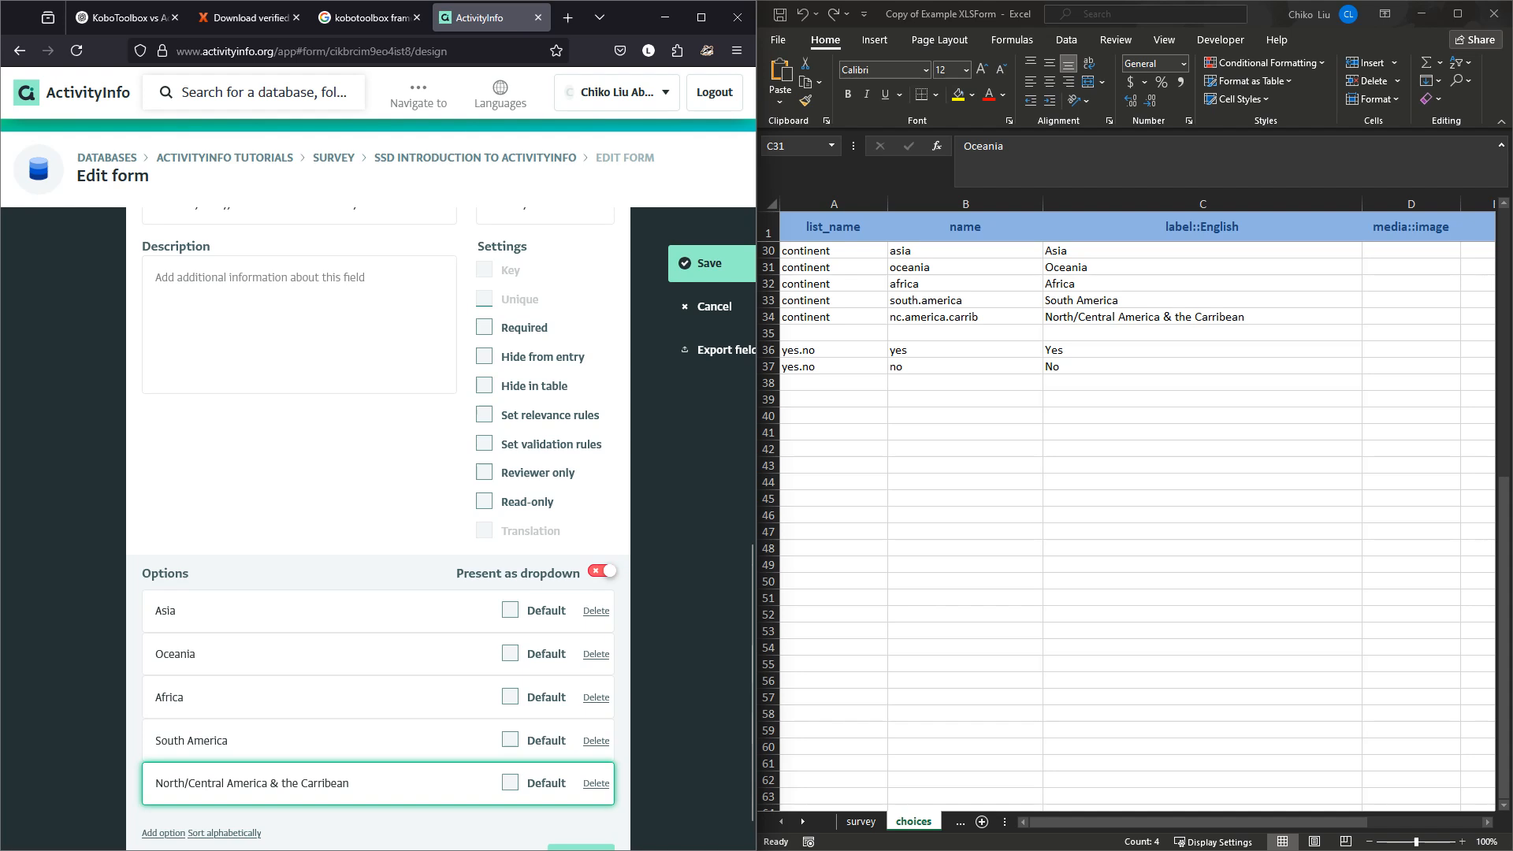
{"action": "scroll", "coordinate": [378, 528], "scroll_direction": "down", "scroll_amount": 1}
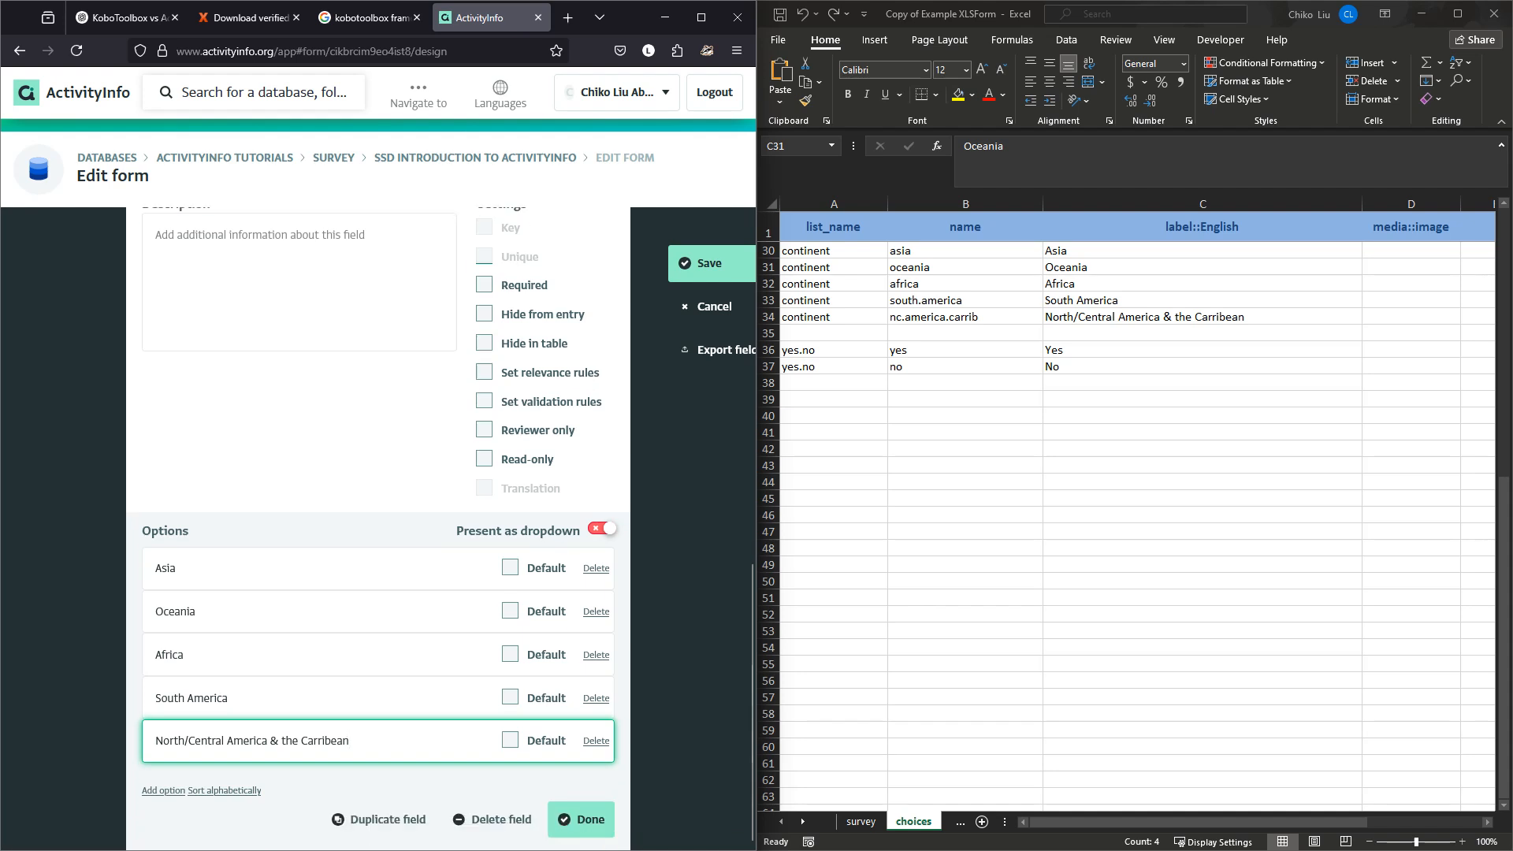
{"action": "left_click", "coordinate": [223, 791]}
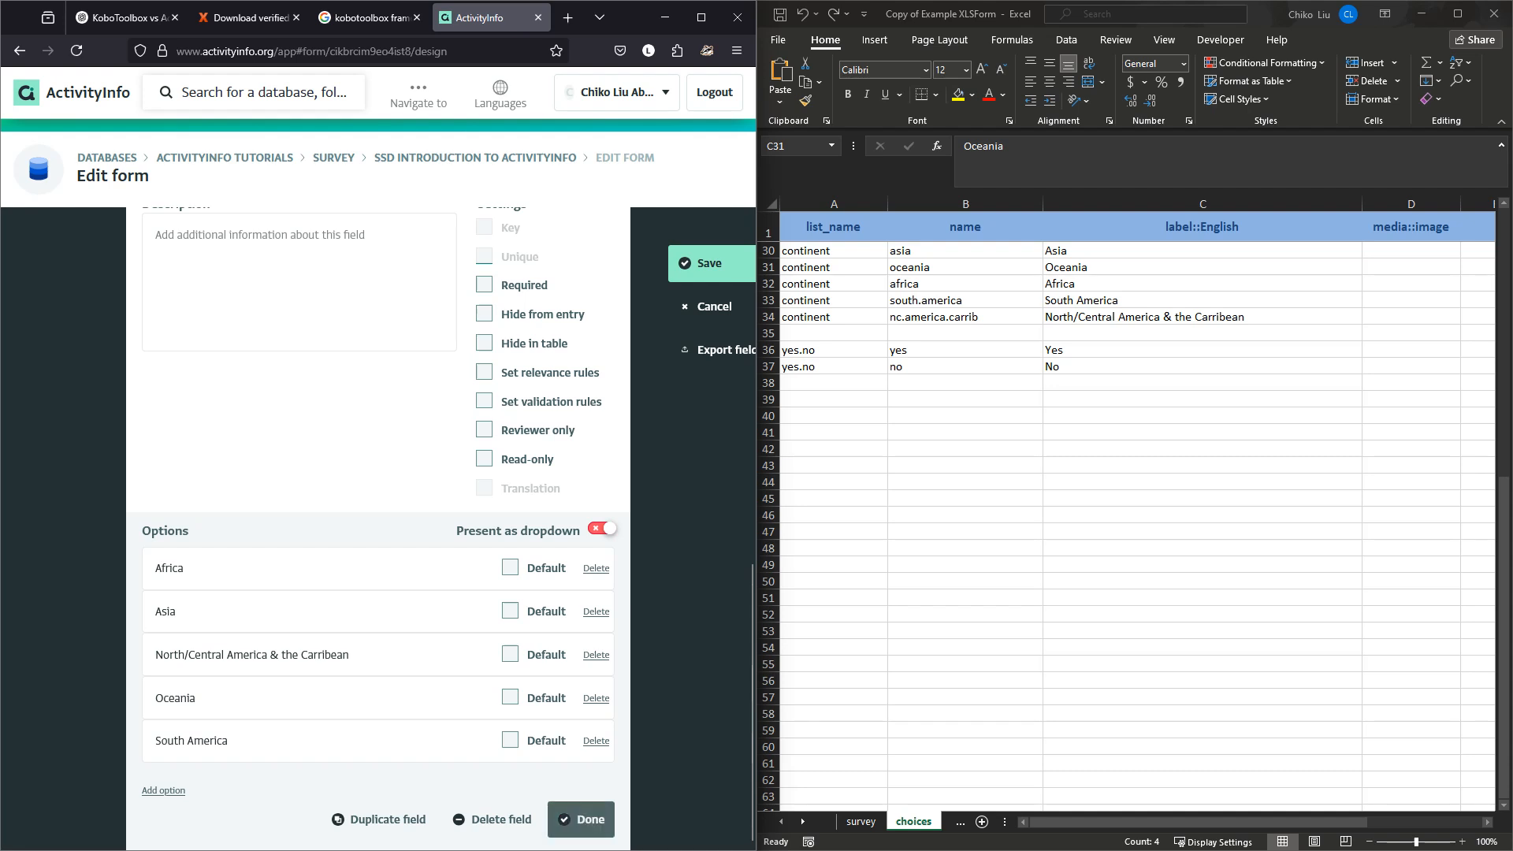
Save the form and start a new record in a maximized browser window.
{"action": "left_click", "coordinate": [581, 819]}
{"action": "left_click", "coordinate": [709, 263]}
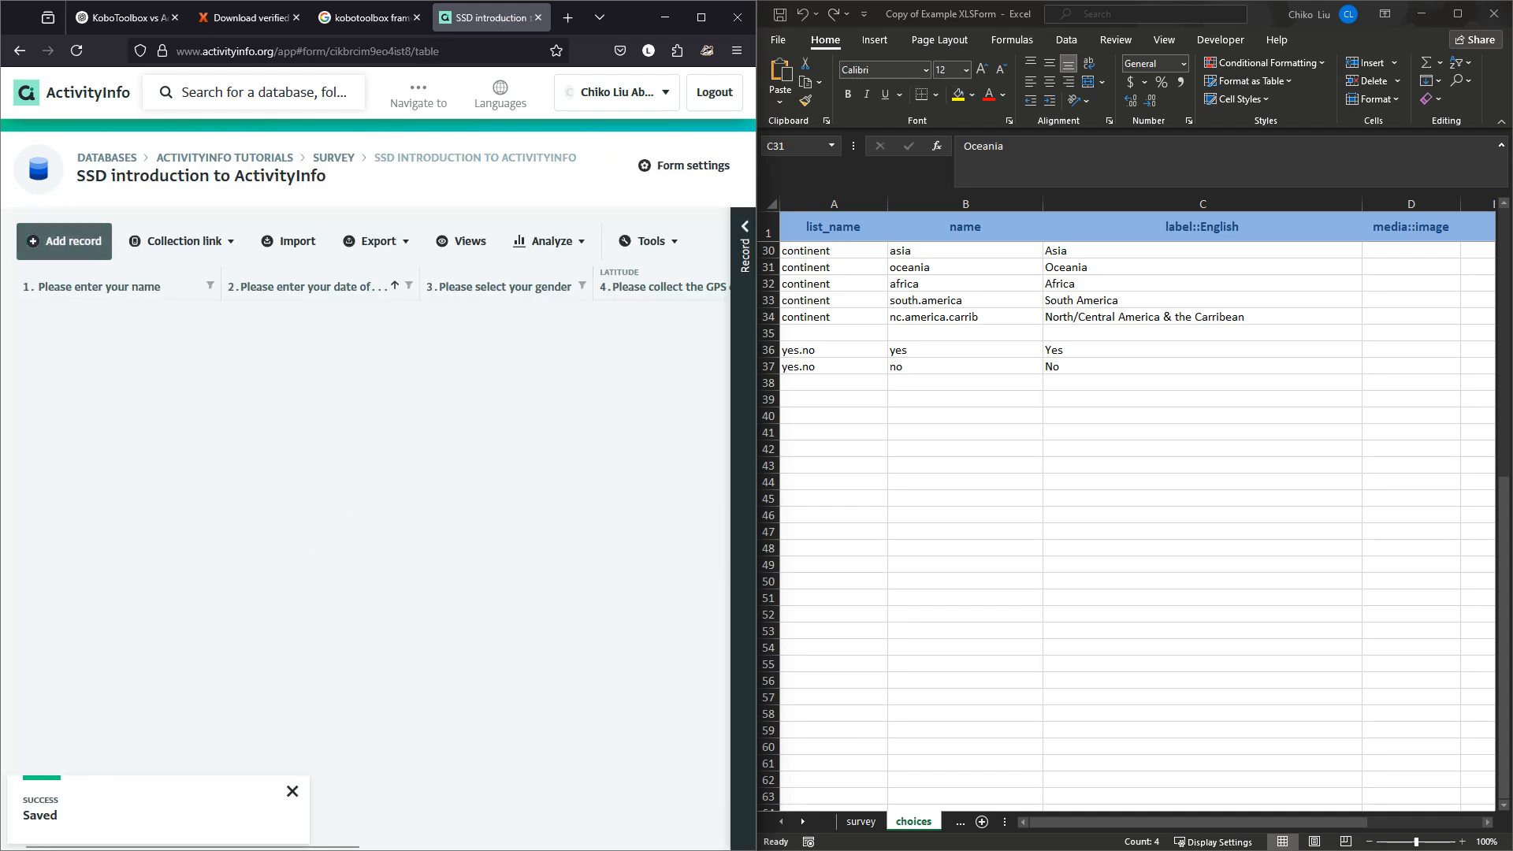
{"action": "left_click", "coordinate": [64, 240]}
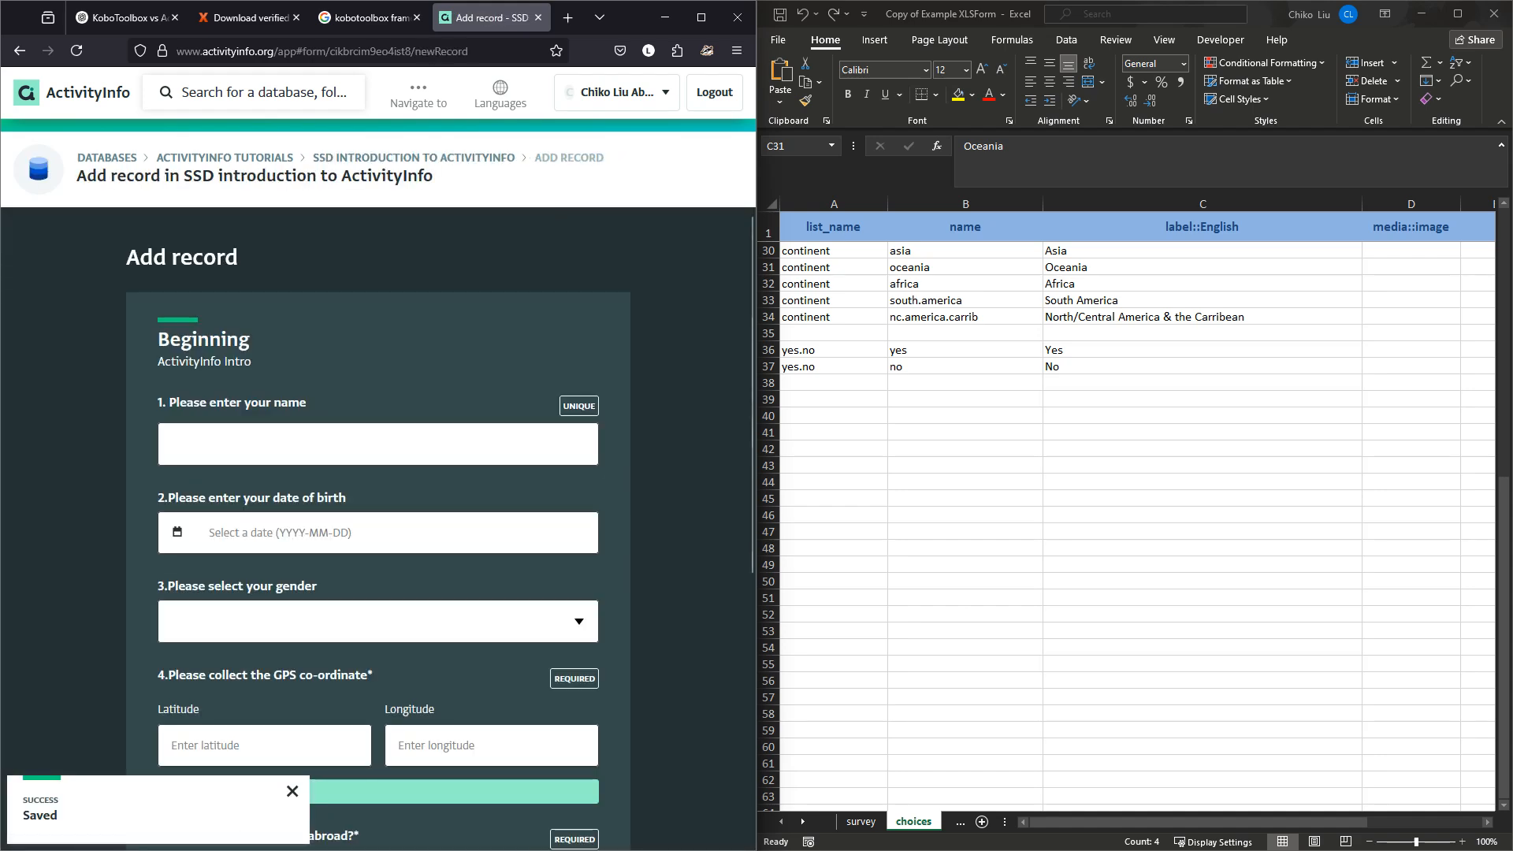
{"action": "left_click", "coordinate": [701, 17]}
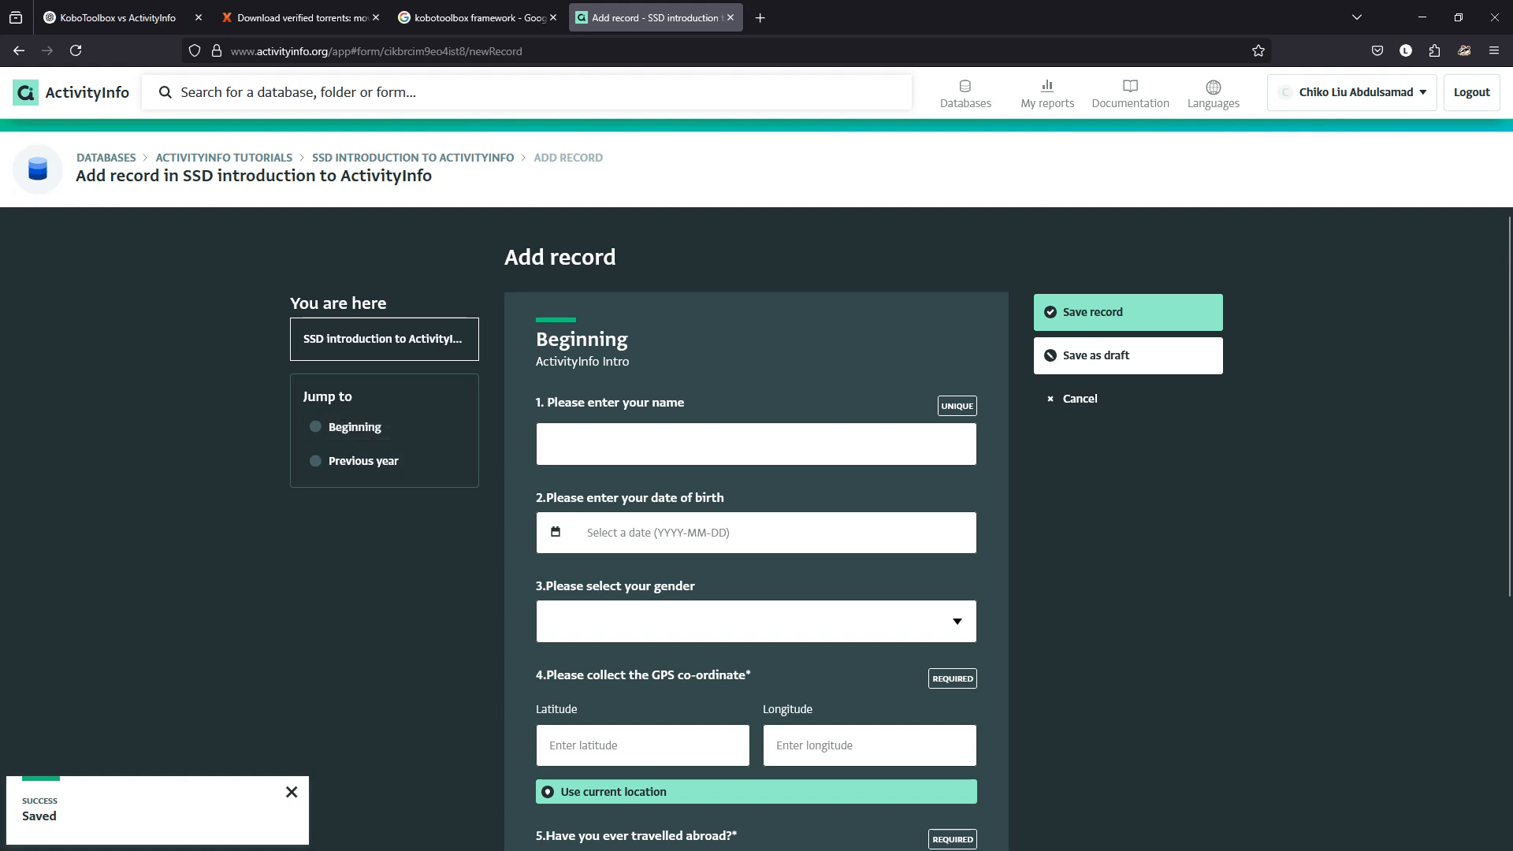
Preview the record, toggling question 5 between No and Yes to check the countries section, then return to the form.
{"action": "left_click", "coordinate": [315, 461]}
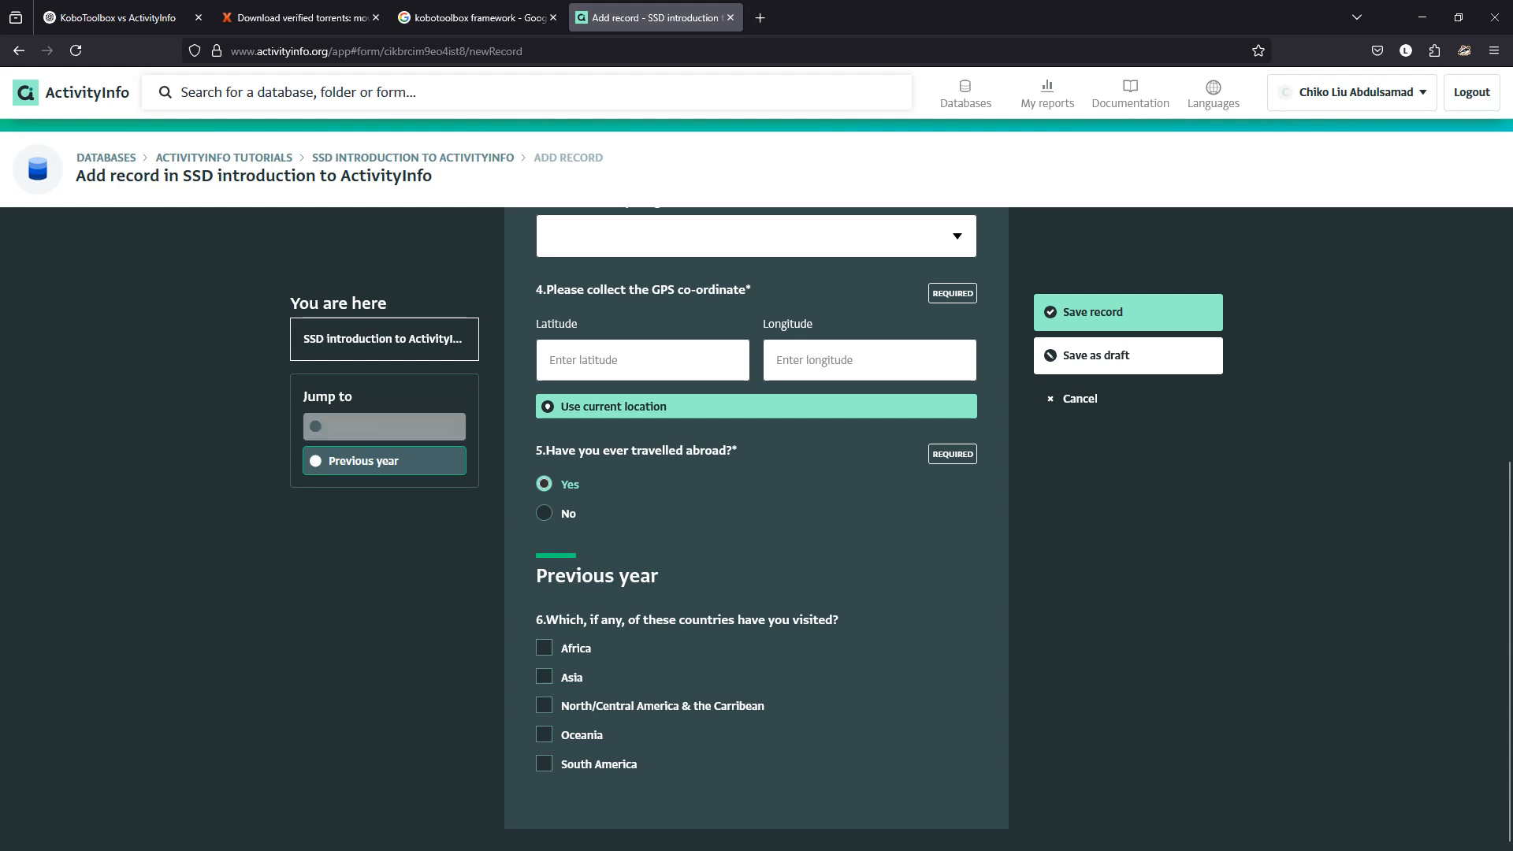
{"action": "left_click", "coordinate": [355, 426]}
{"action": "scroll", "coordinate": [756, 528], "scroll_direction": "down", "scroll_amount": 4}
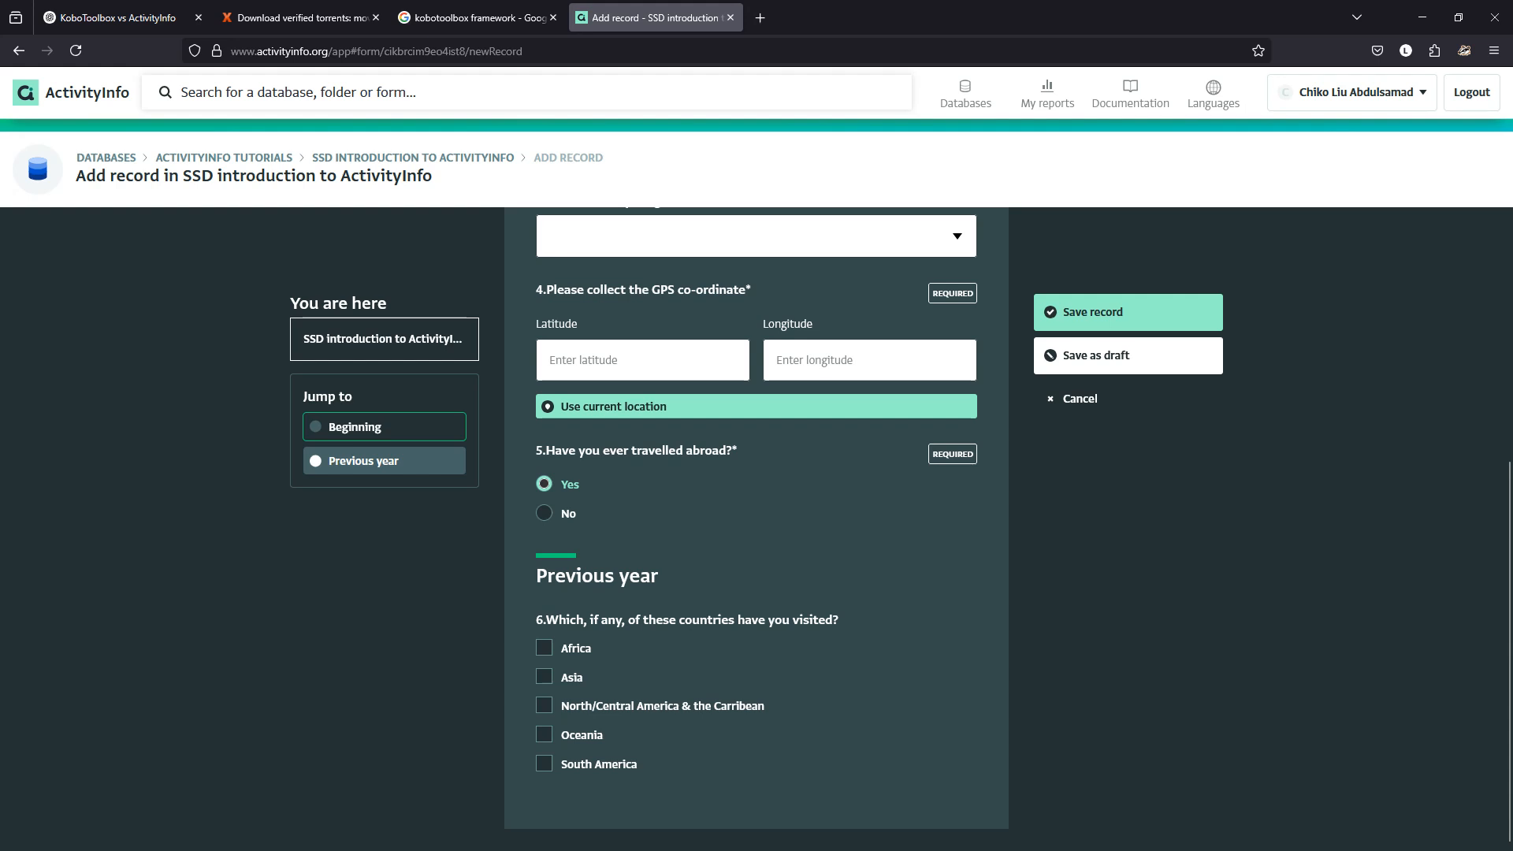
{"action": "scroll", "coordinate": [757, 528], "scroll_direction": "up", "scroll_amount": 3}
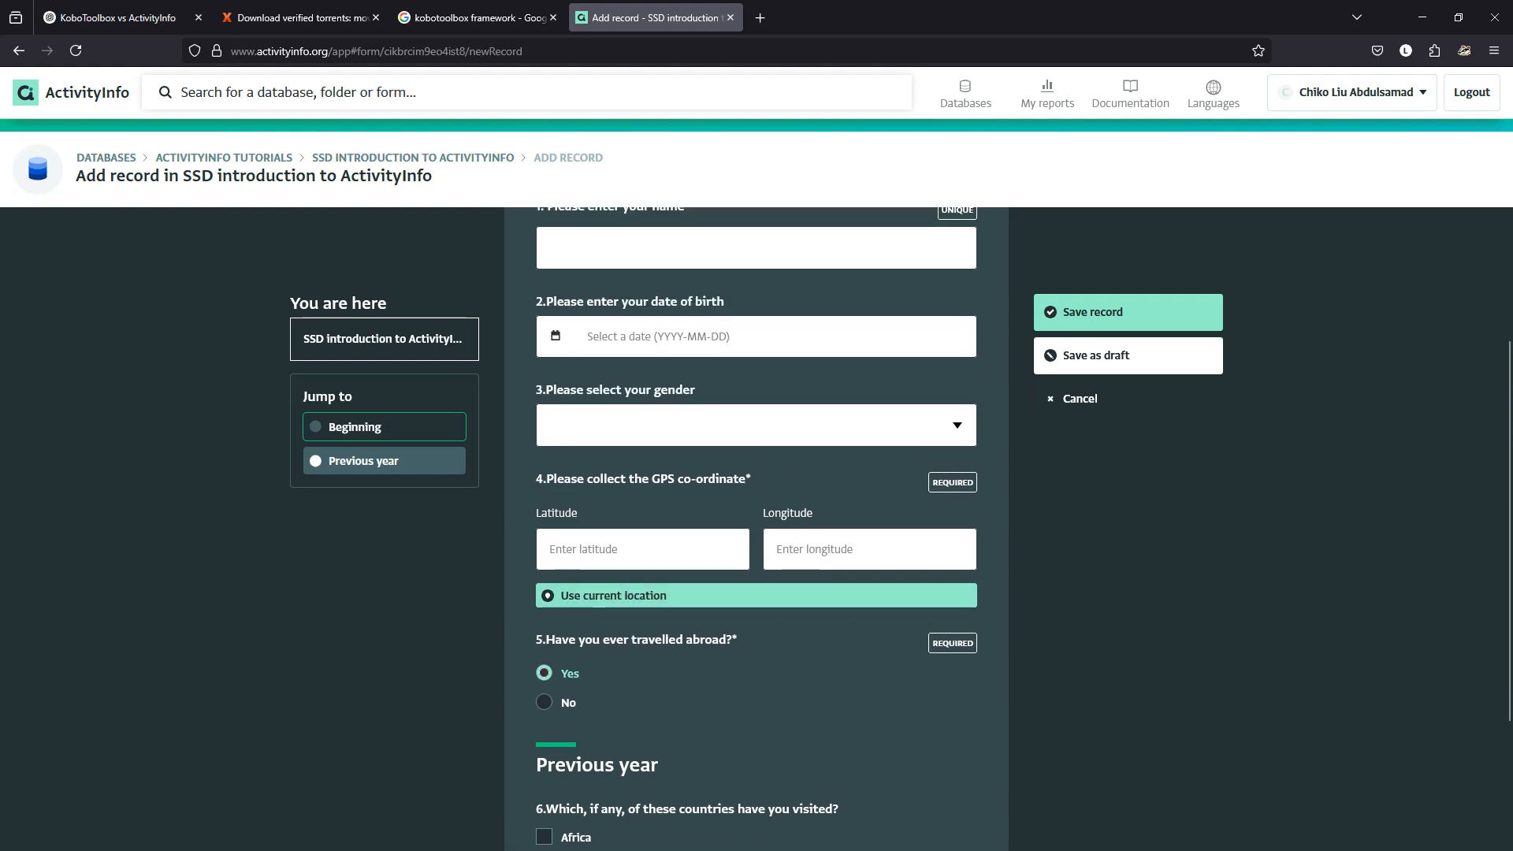
{"action": "scroll", "coordinate": [757, 528], "scroll_direction": "down", "scroll_amount": 3}
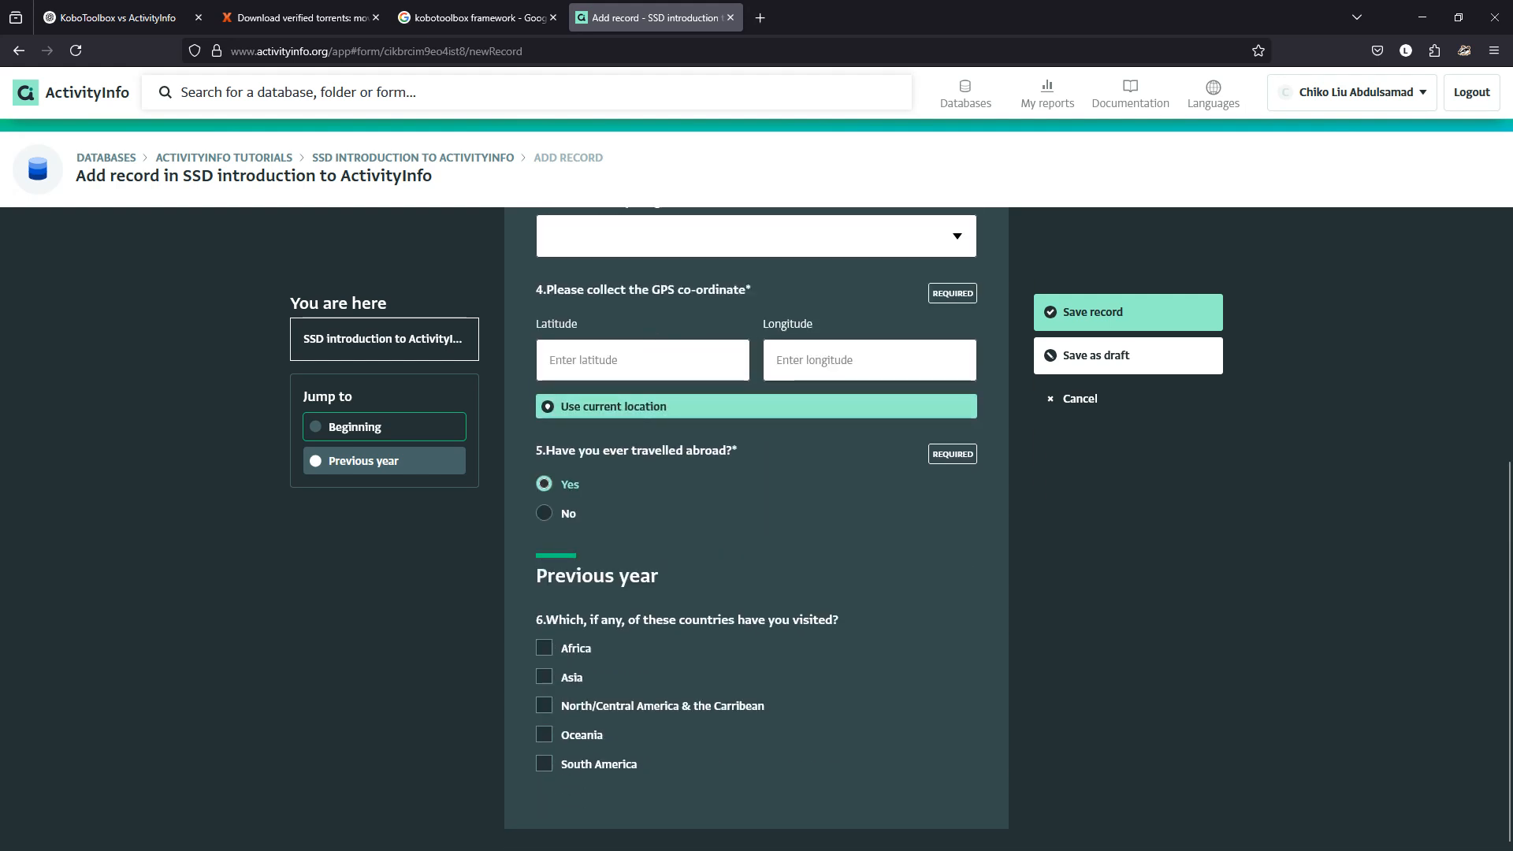
{"action": "key", "text": "Down"}
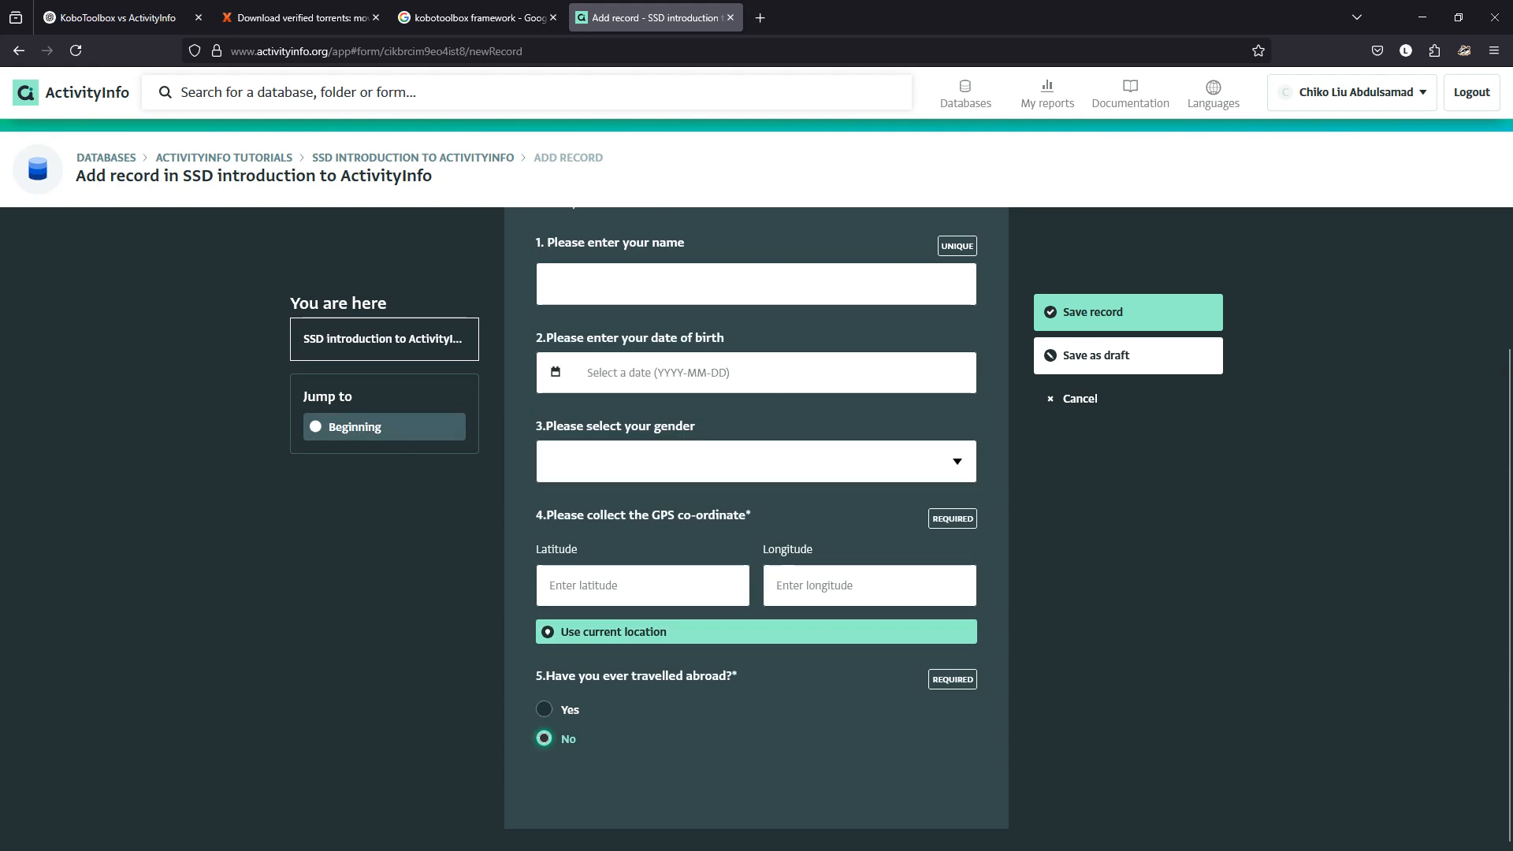
{"action": "key", "text": "Up"}
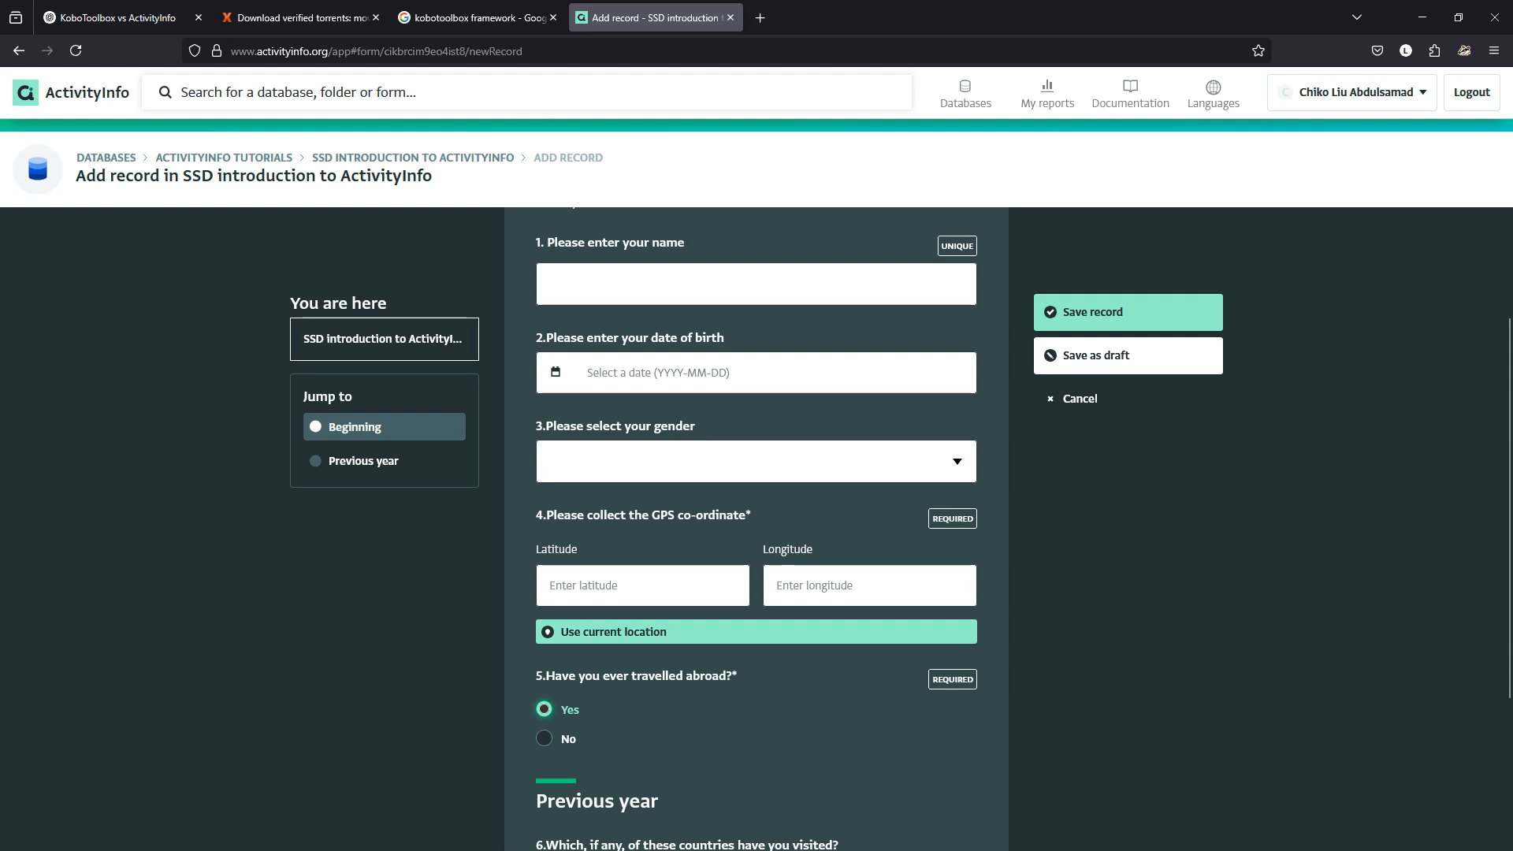
{"action": "left_click", "coordinate": [413, 158]}
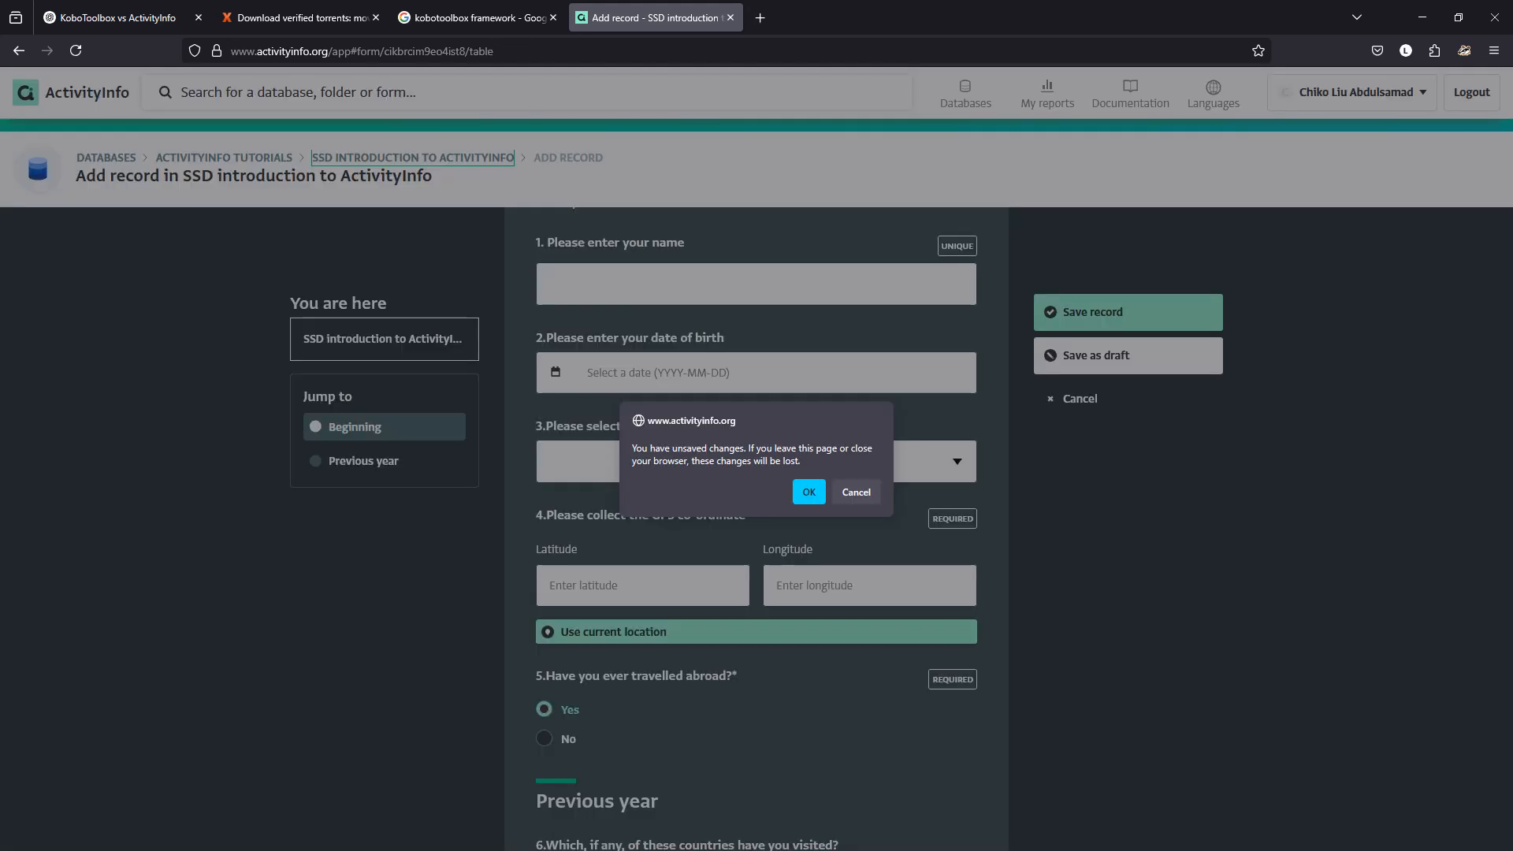
Discard the test record, open Edit form, and expand the travelled-abroad question 5.
{"action": "left_click", "coordinate": [809, 491]}
{"action": "left_click", "coordinate": [1442, 165]}
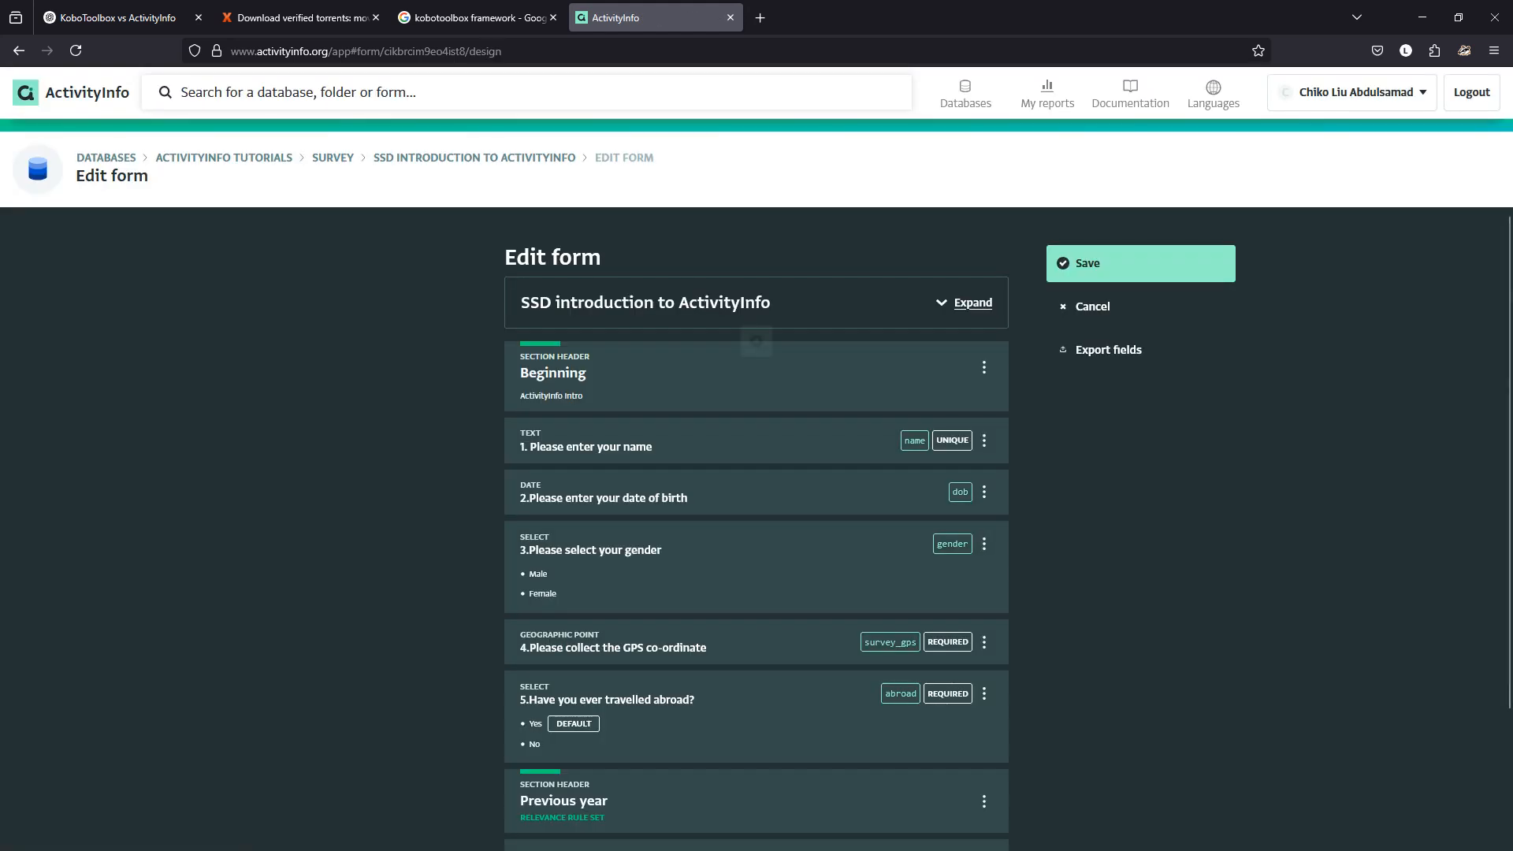
{"action": "scroll", "coordinate": [757, 520], "scroll_direction": "down", "scroll_amount": 2}
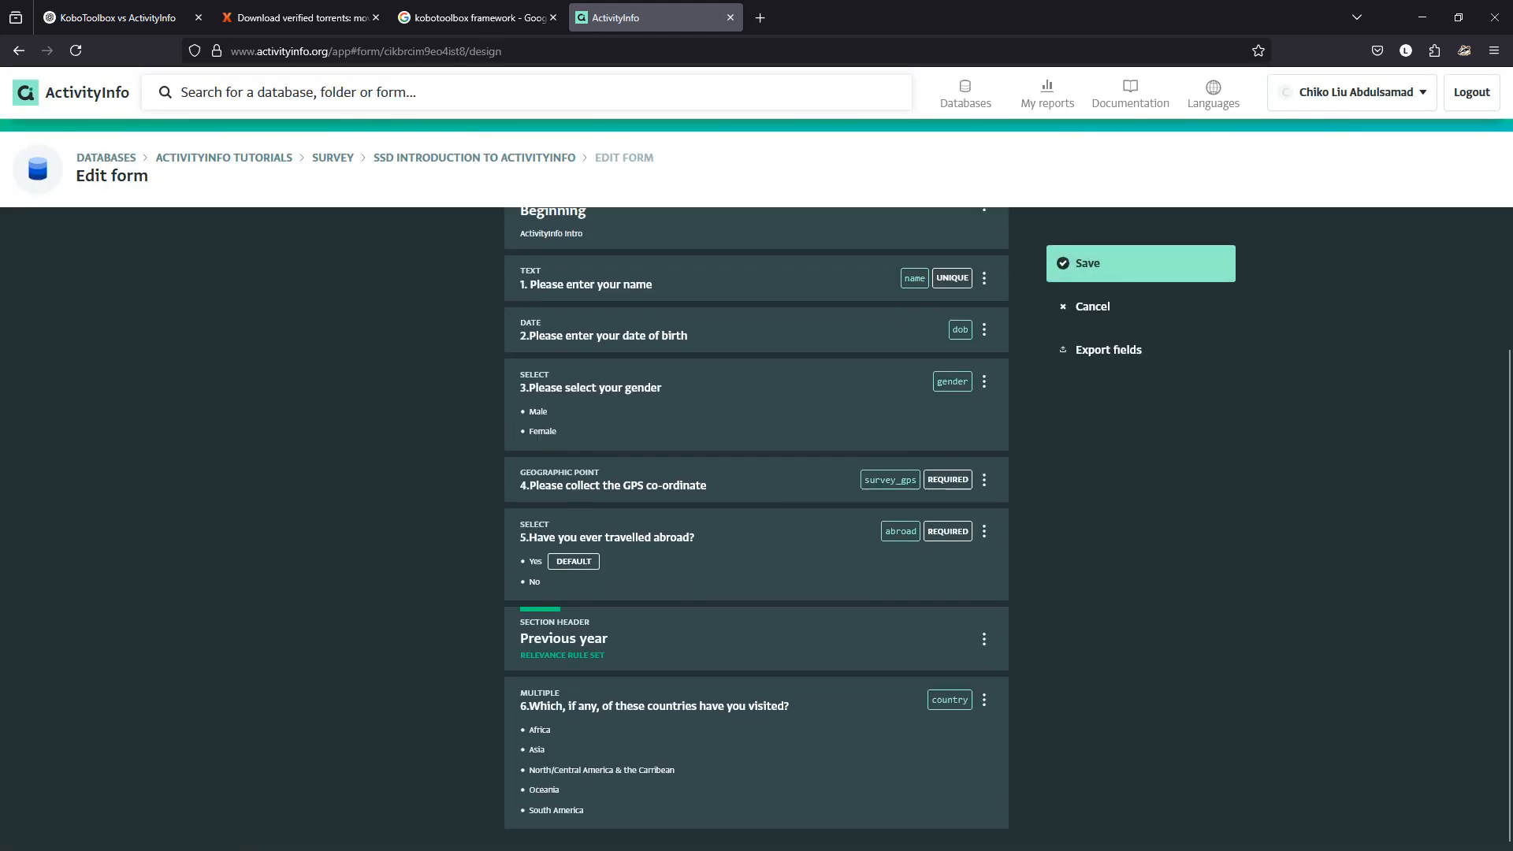
{"action": "left_click", "coordinate": [757, 554]}
{"action": "scroll", "coordinate": [757, 554], "scroll_direction": "down", "scroll_amount": 6}
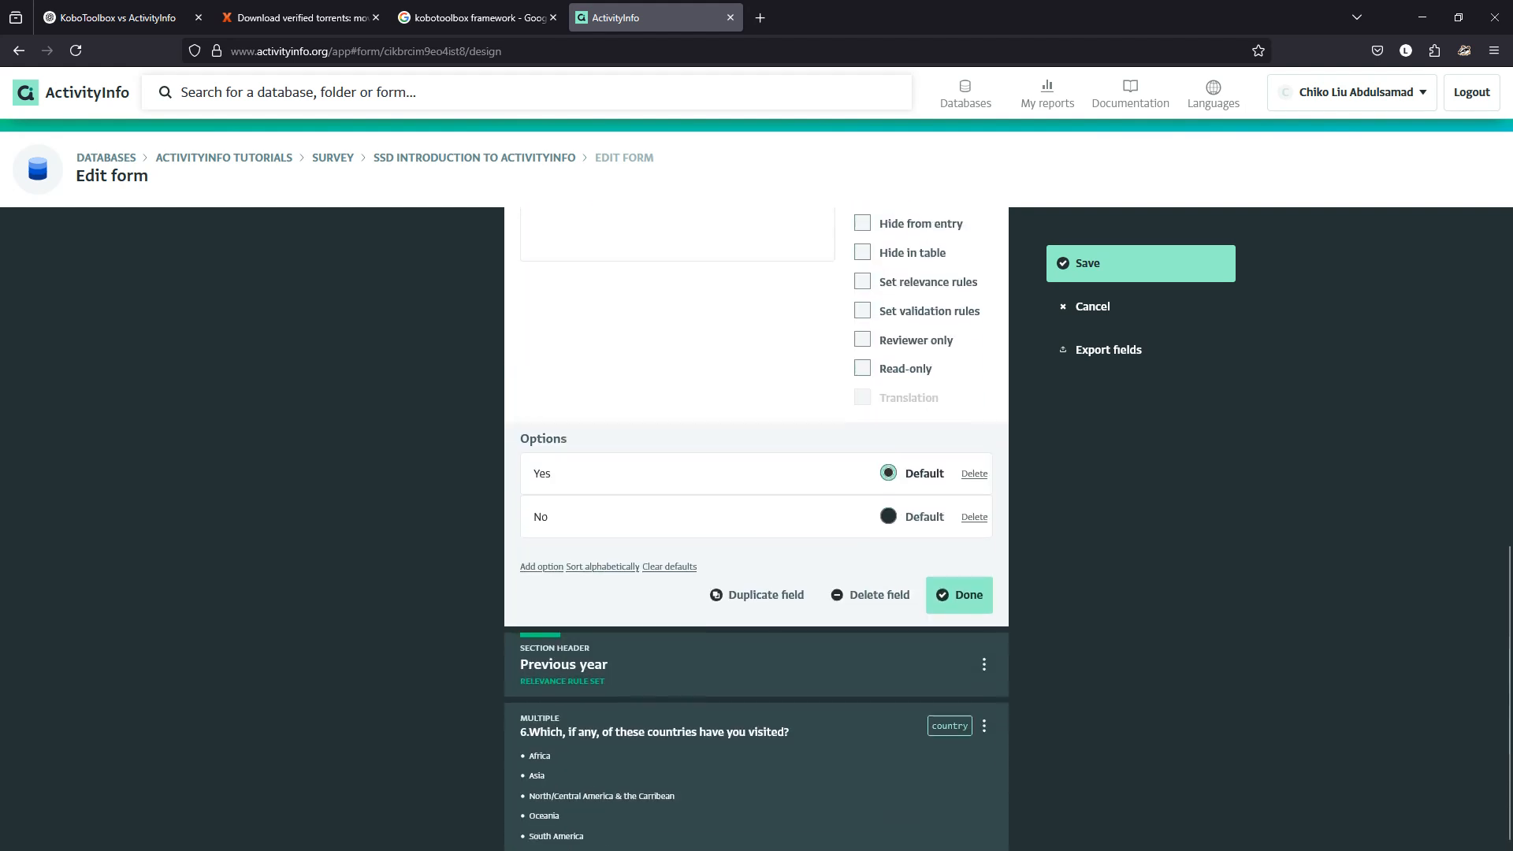
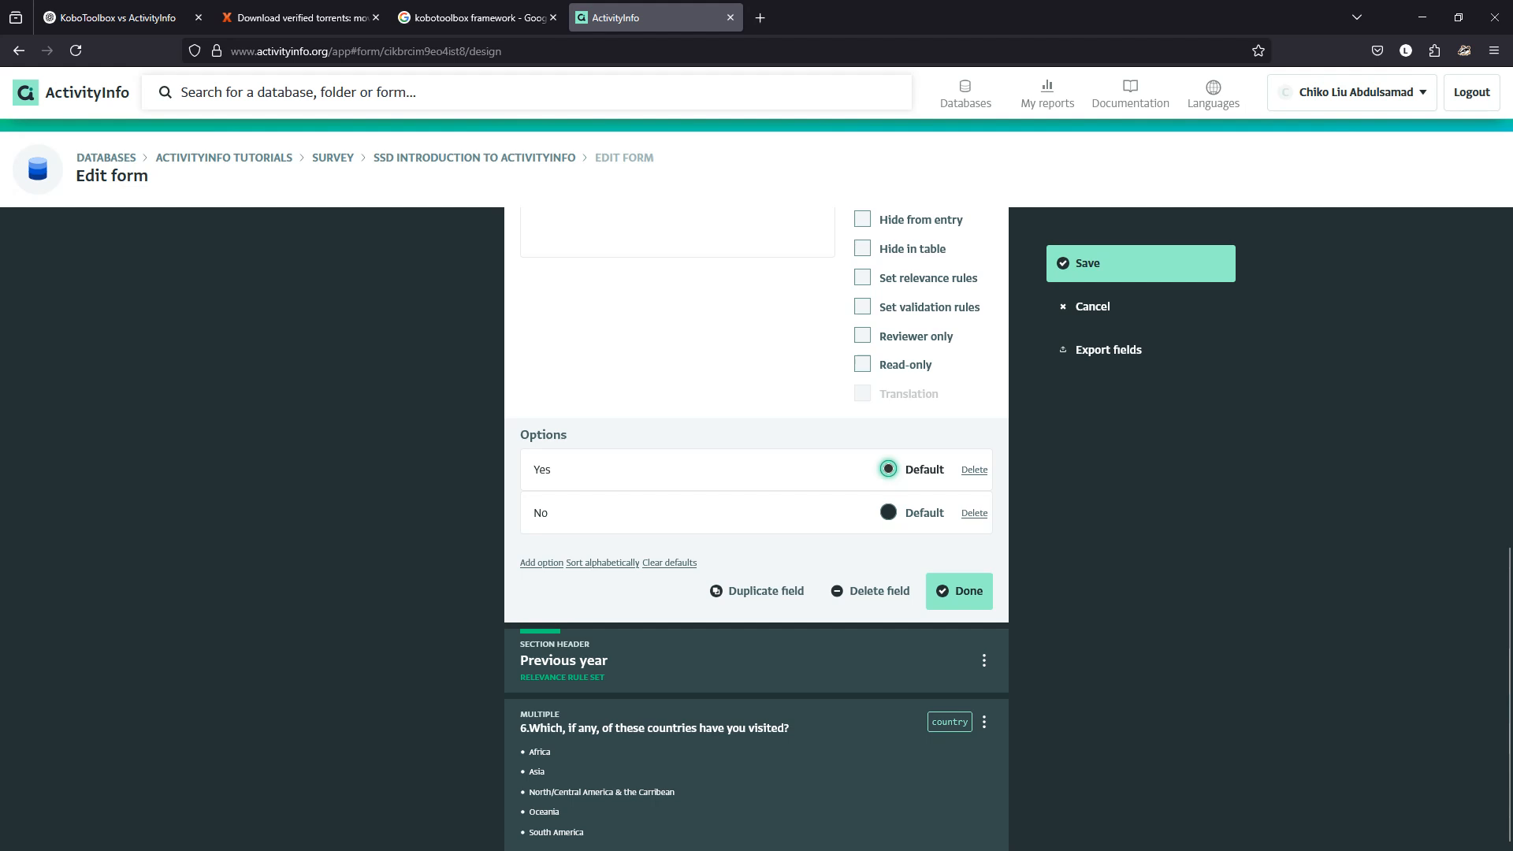
Replace the Yes answer with a newly added Yes option that has no default.
{"action": "left_click", "coordinate": [974, 469]}
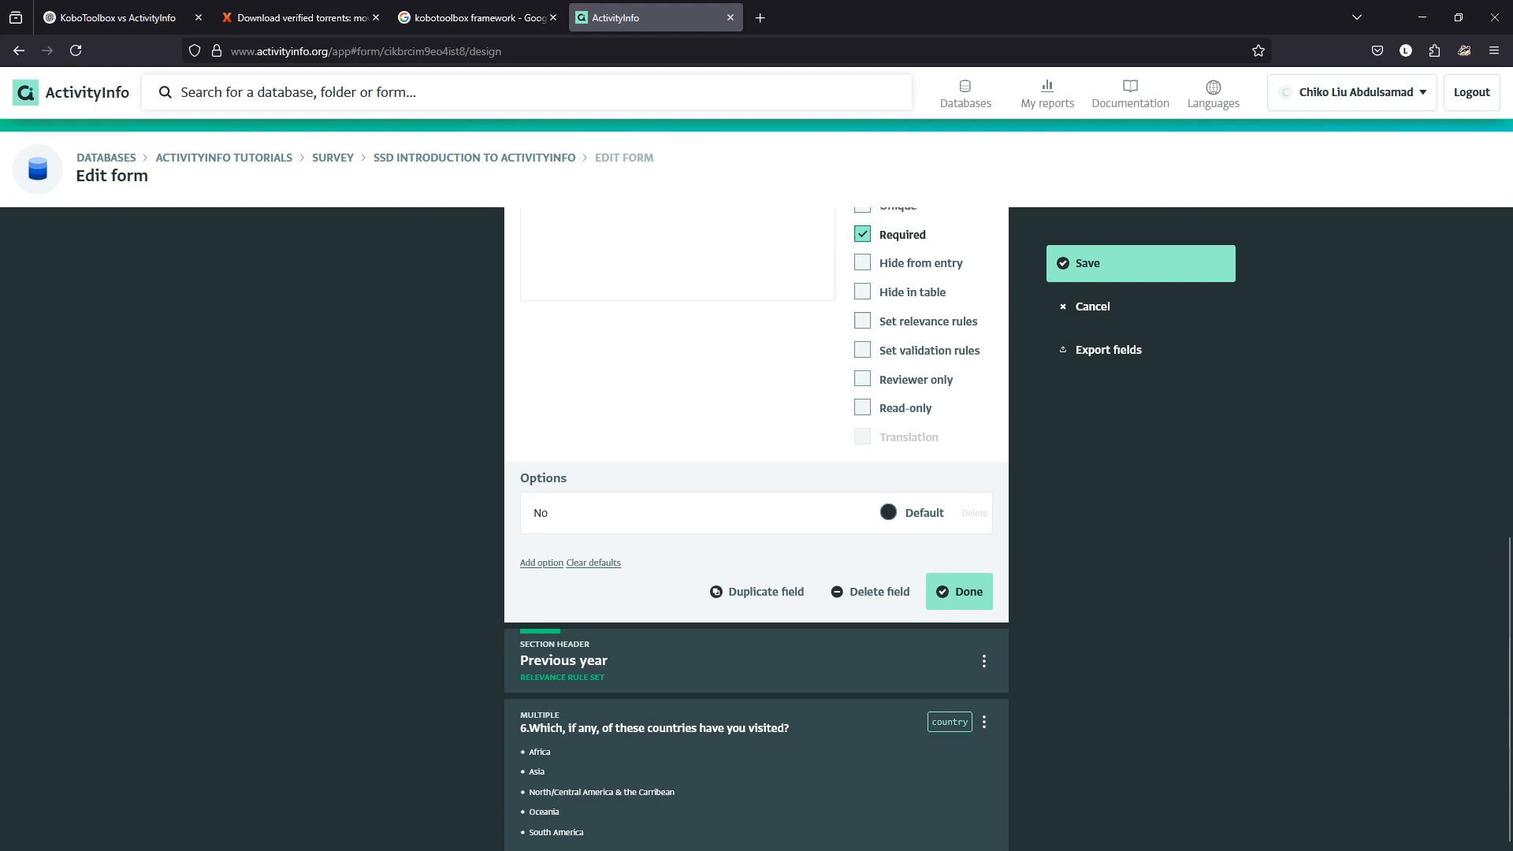
{"action": "left_click", "coordinate": [542, 563]}
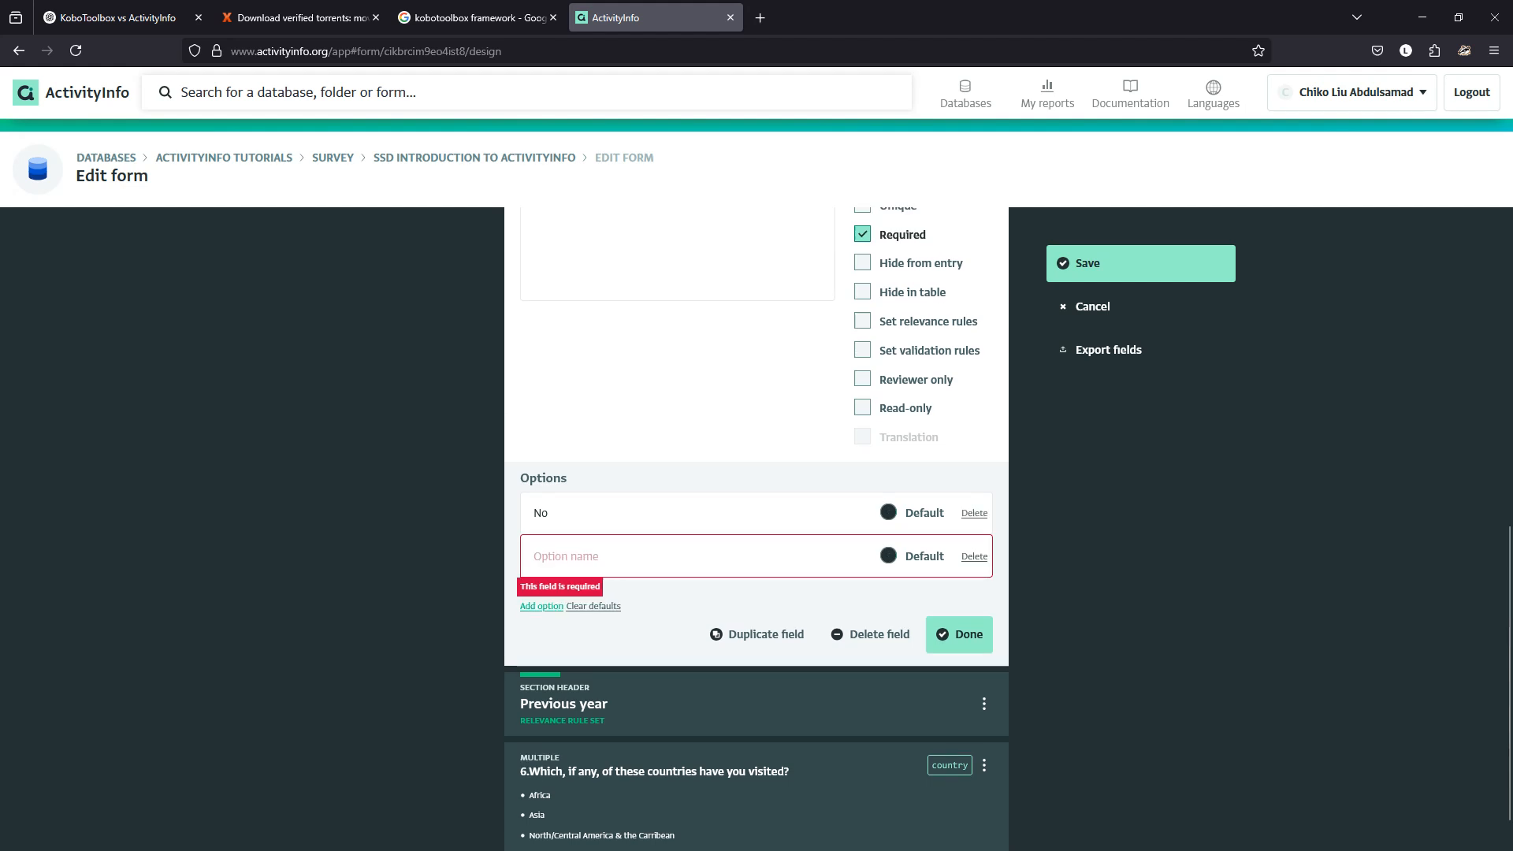
{"action": "type", "text": "Yes"}
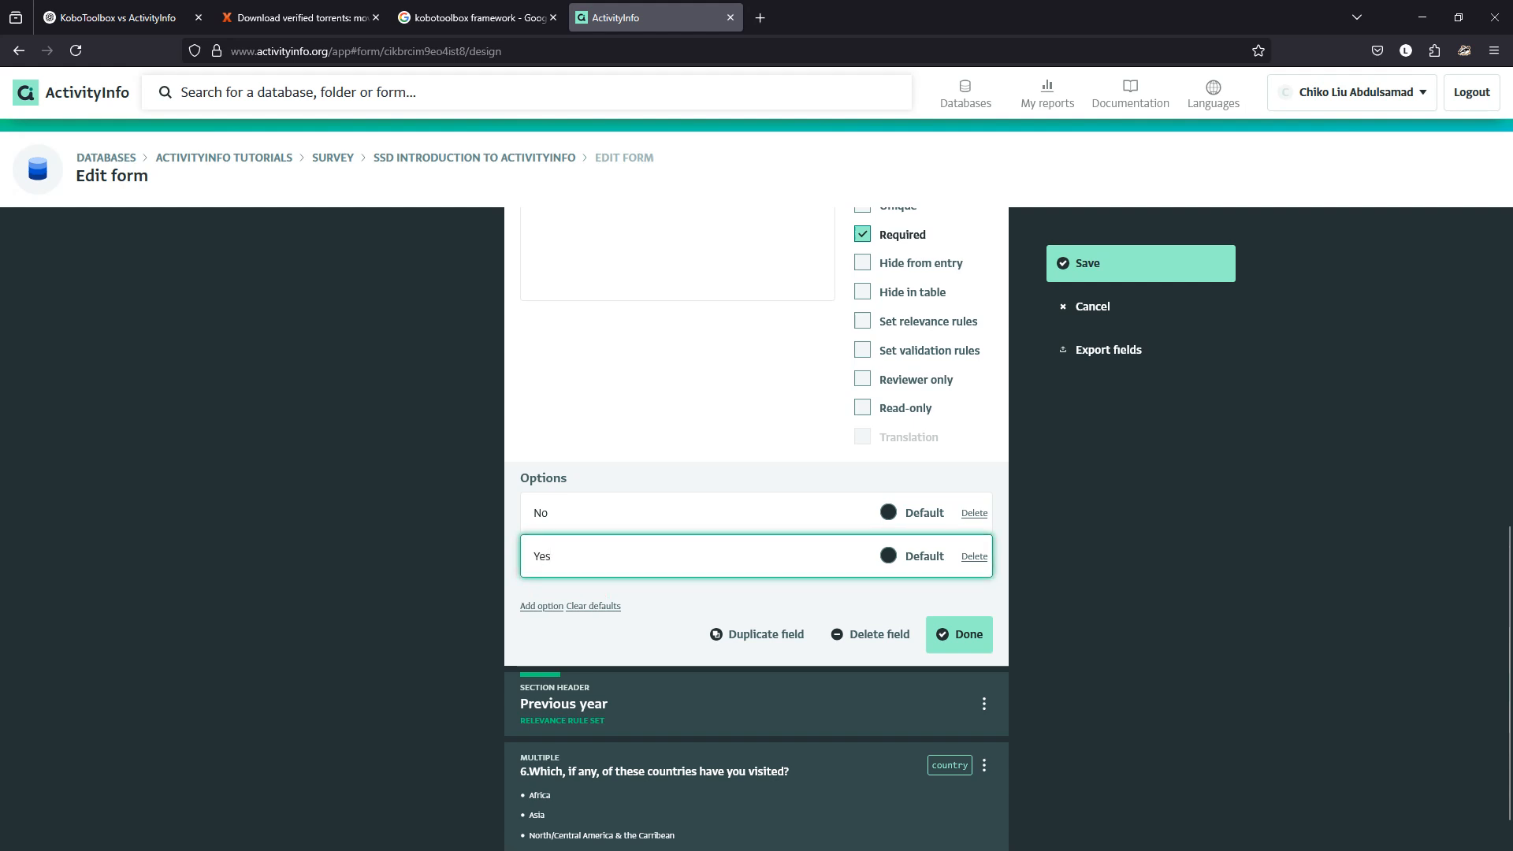
{"action": "left_click", "coordinate": [888, 556]}
{"action": "left_click", "coordinate": [594, 607]}
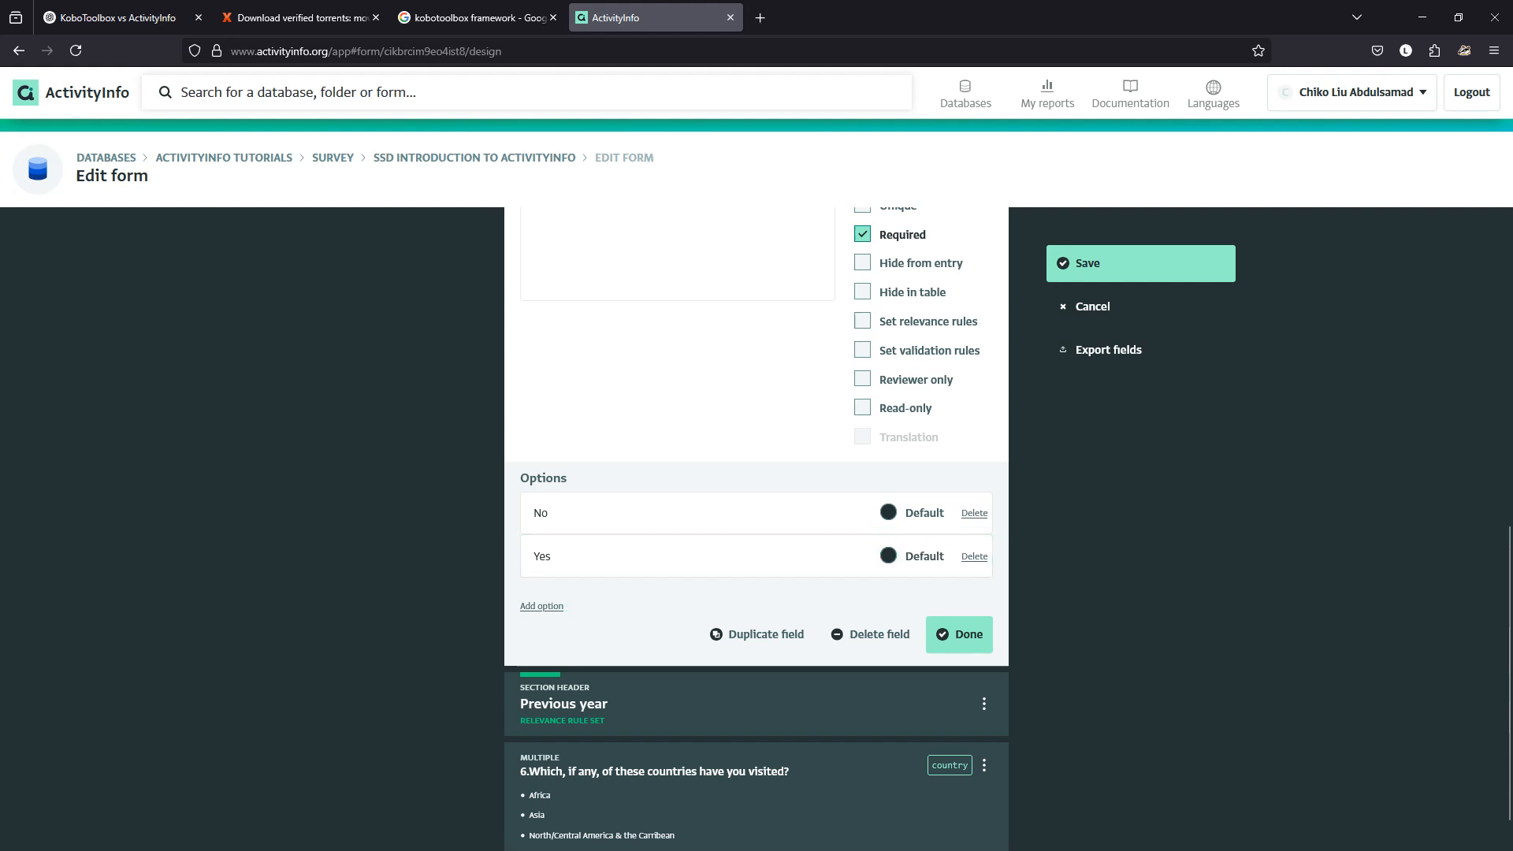
Re-add No as a fresh option below Yes with no default, and finish the question.
{"action": "left_click", "coordinate": [888, 512]}
{"action": "left_click", "coordinate": [974, 513]}
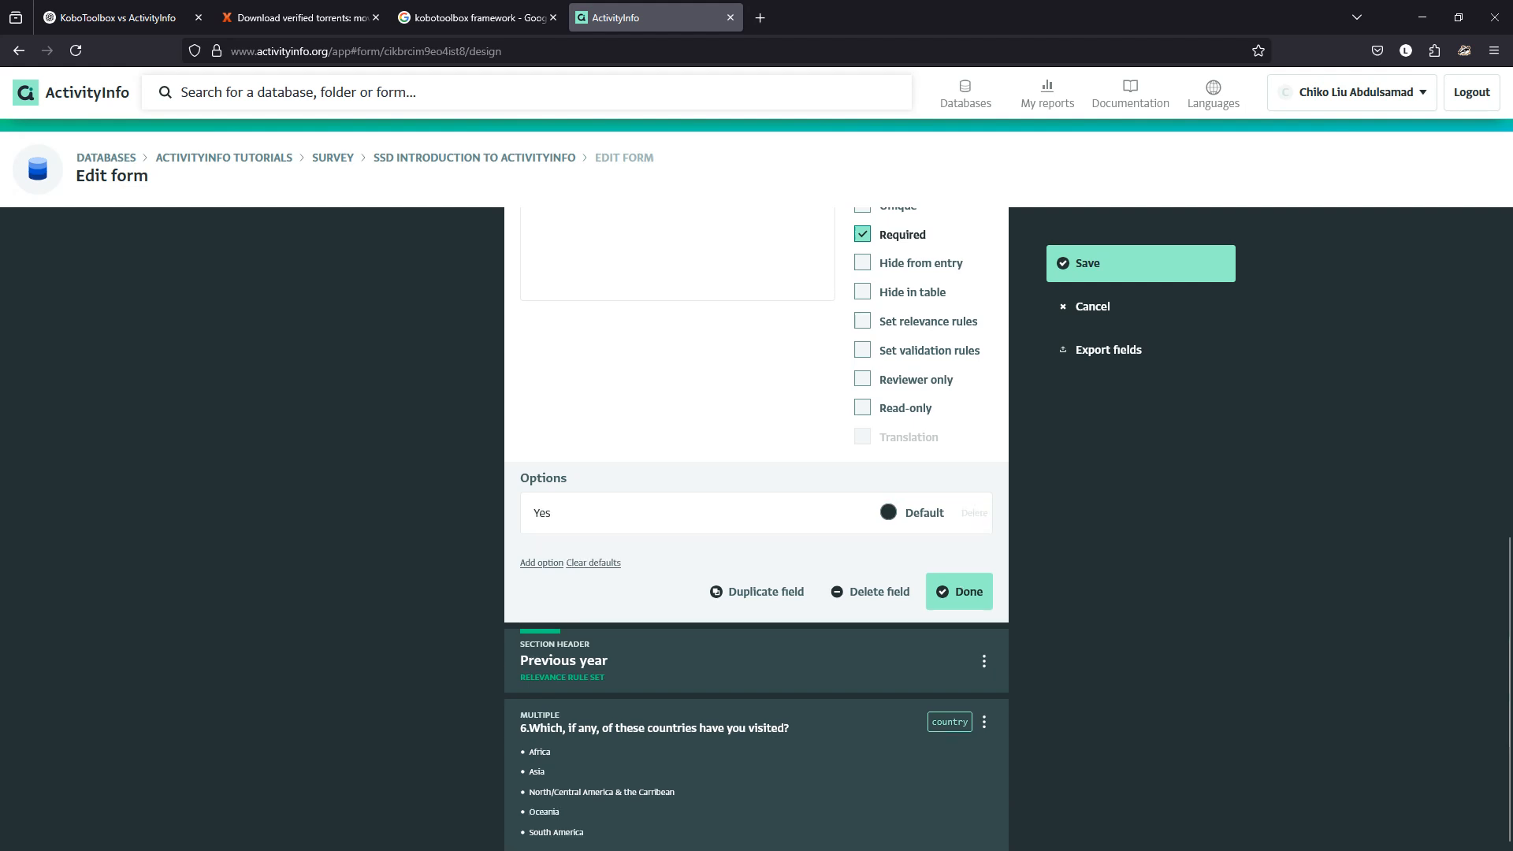
{"action": "left_click", "coordinate": [541, 563]}
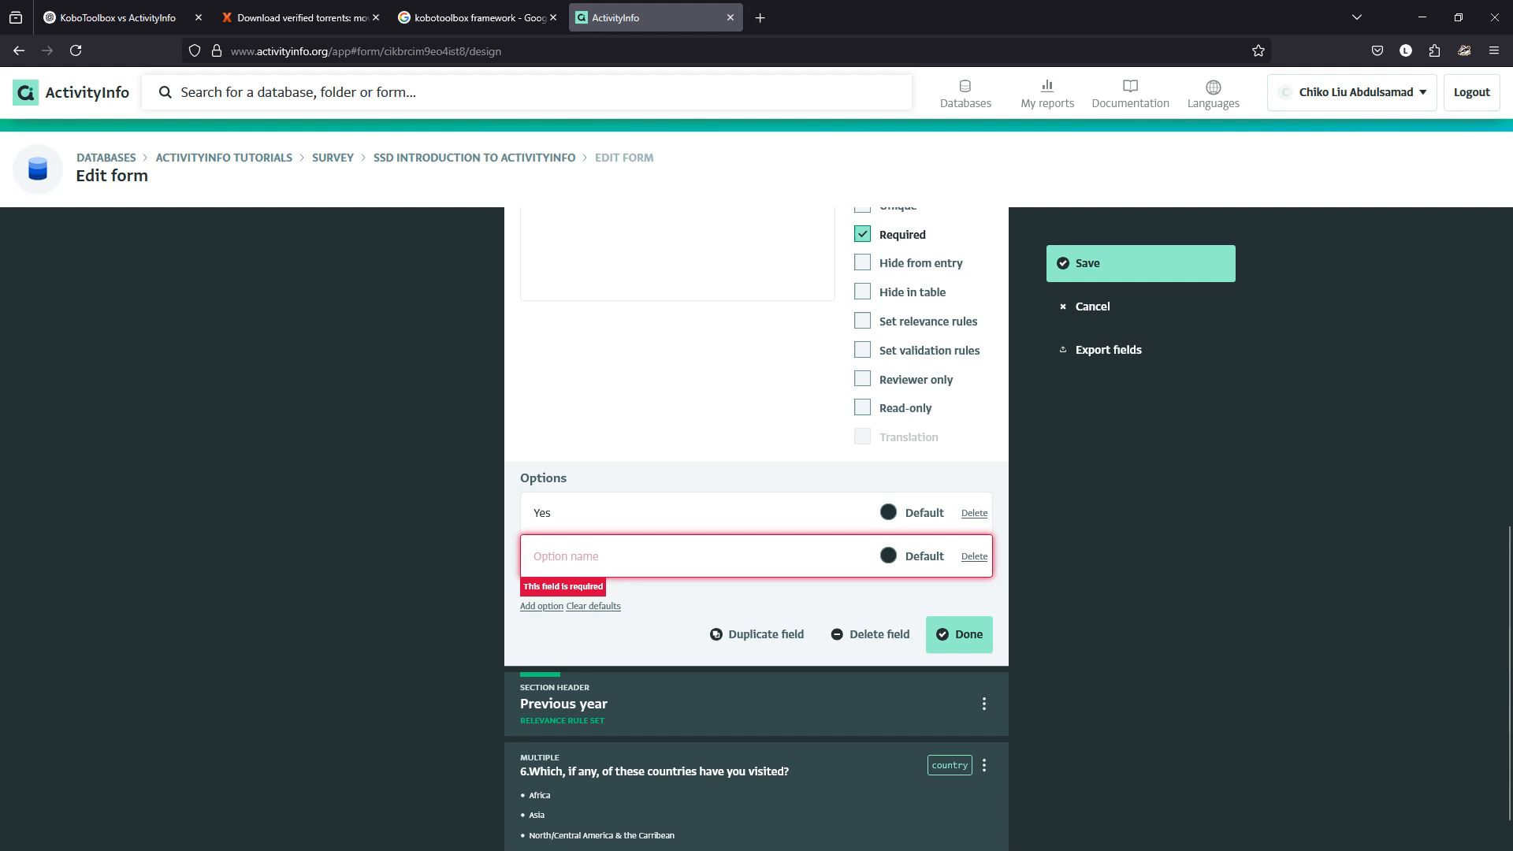
{"action": "type", "text": "No"}
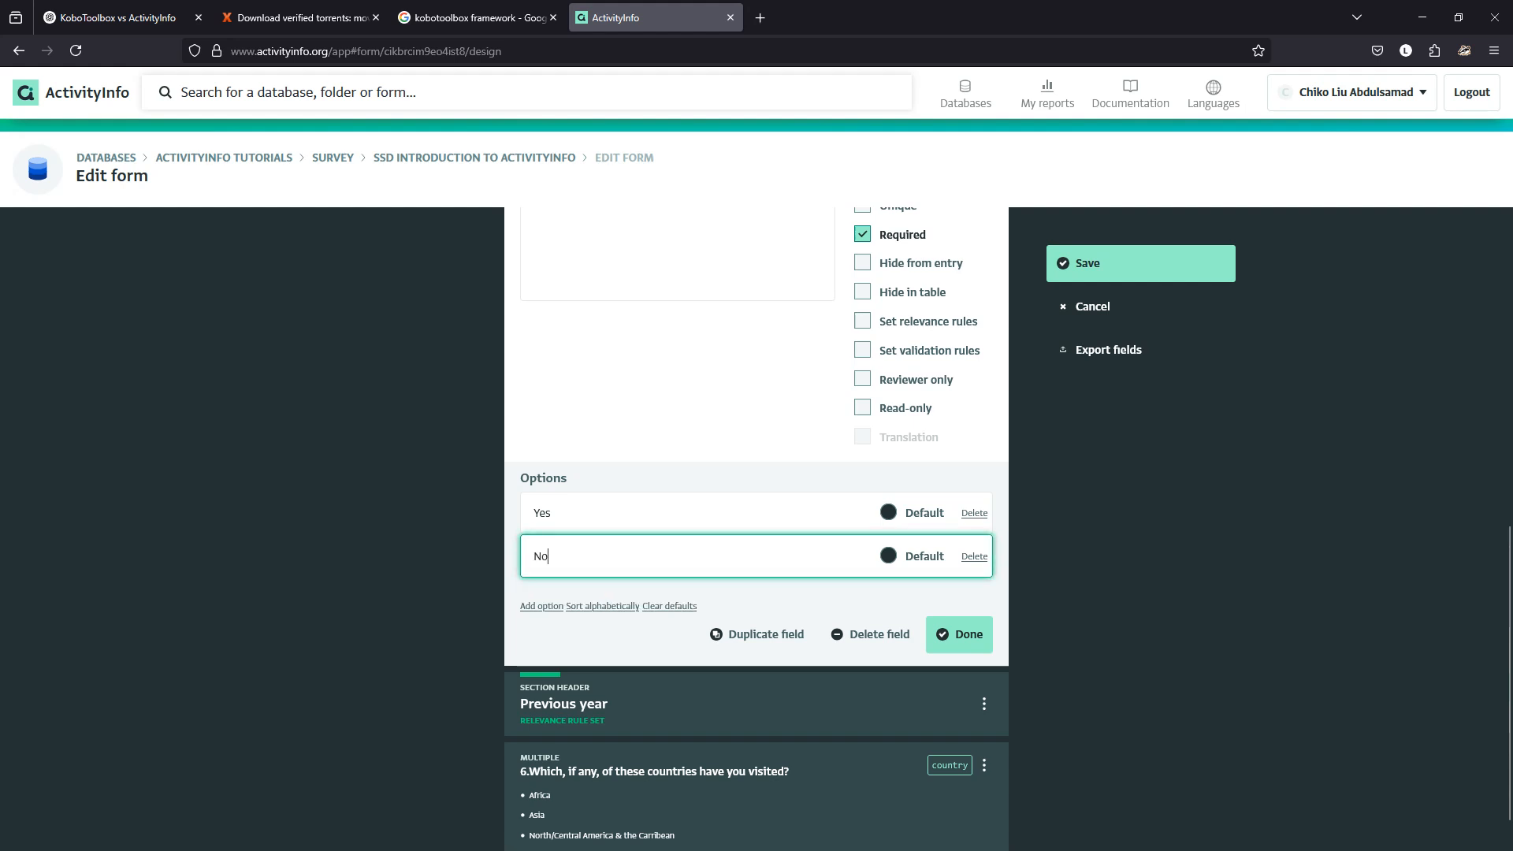
{"action": "key", "text": "Tab"}
{"action": "left_click", "coordinate": [959, 635]}
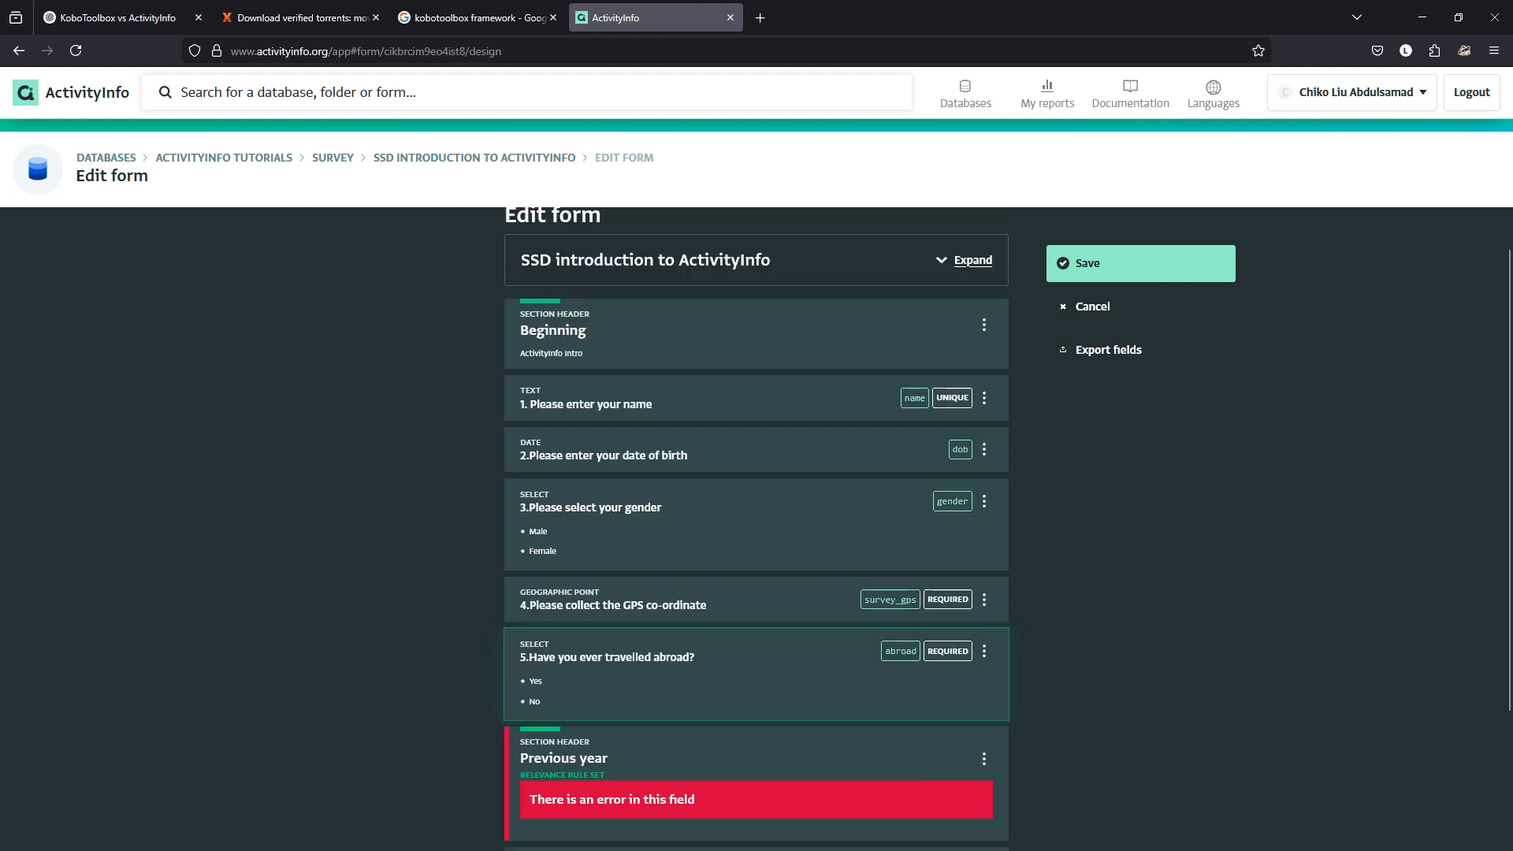
Show the Previous year section only when '5.Have you ever travelled abroad?' is Yes, then save.
{"action": "scroll", "coordinate": [757, 614], "scroll_direction": "down", "scroll_amount": 2}
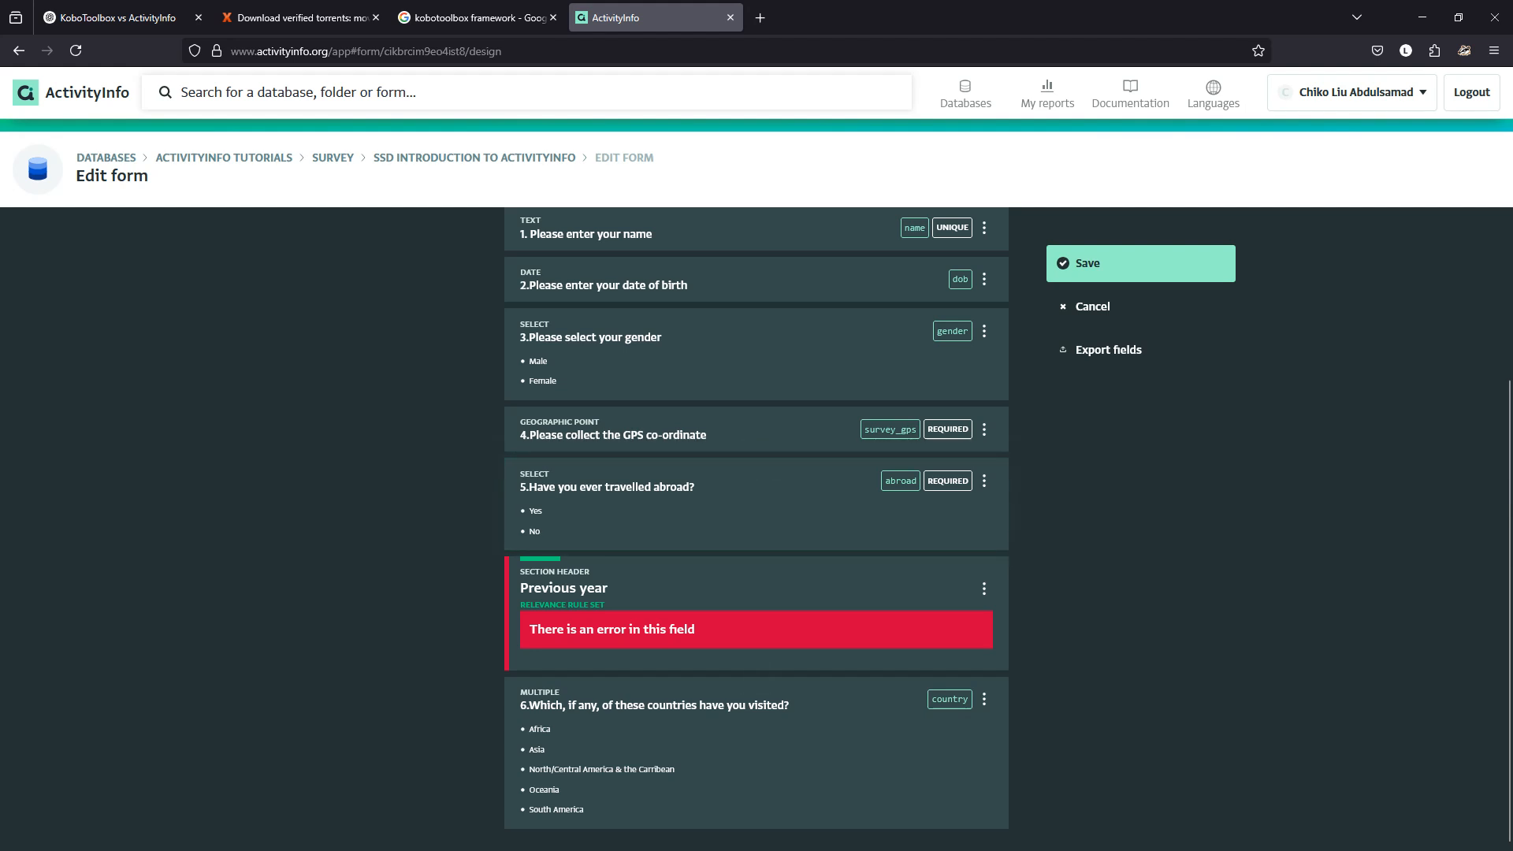
{"action": "left_click", "coordinate": [757, 613]}
{"action": "scroll", "coordinate": [757, 614], "scroll_direction": "down", "scroll_amount": 5}
{"action": "scroll", "coordinate": [756, 614], "scroll_direction": "down", "scroll_amount": 1}
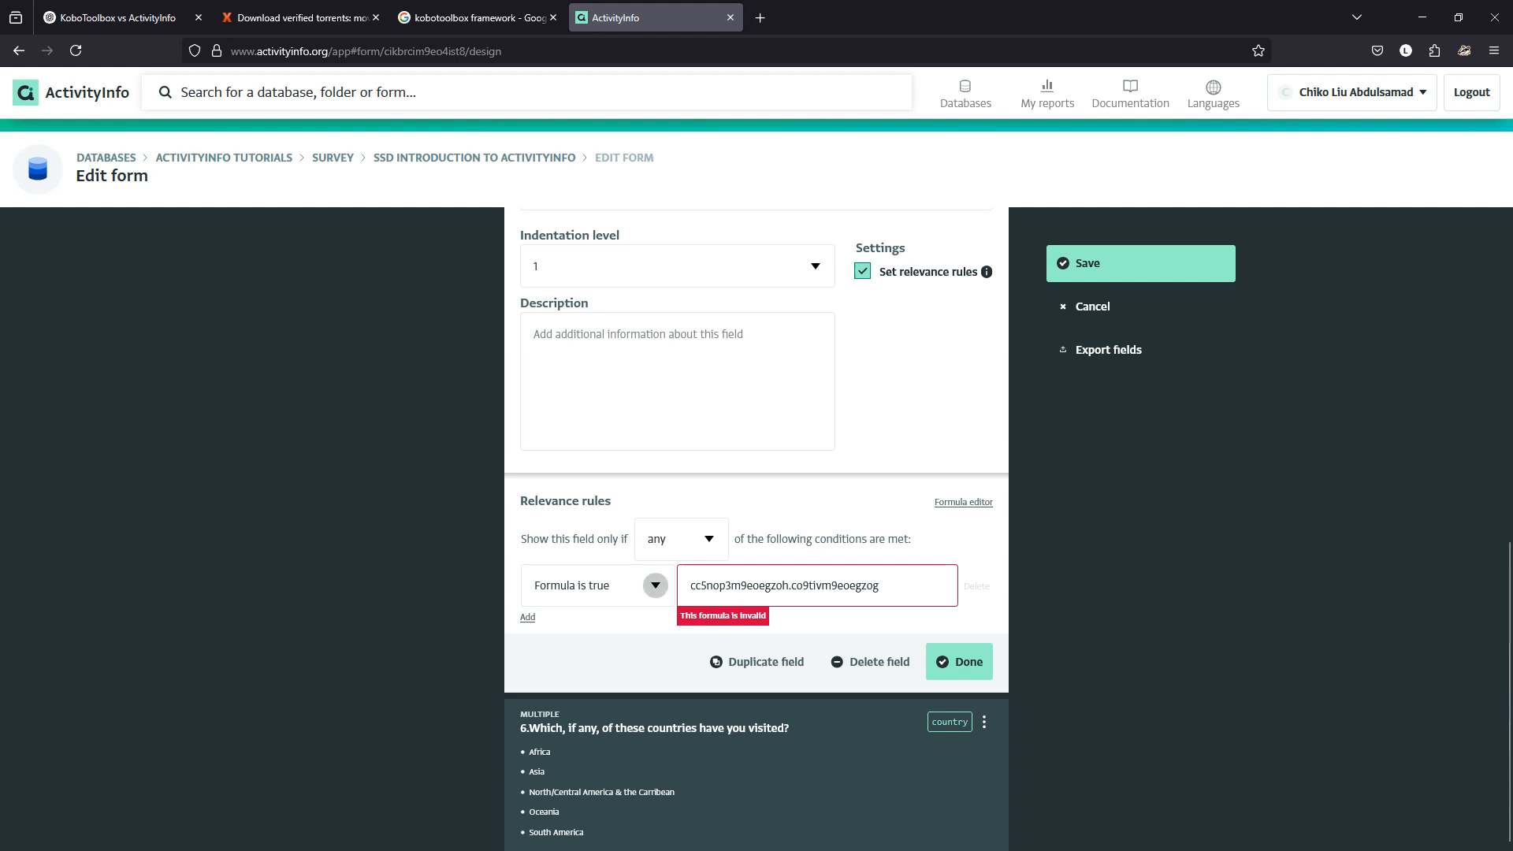
{"action": "left_click", "coordinate": [656, 585]}
{"action": "key", "text": "Down"}
{"action": "key", "text": "Down"}
{"action": "key", "text": "Down"}
{"action": "key", "text": "Down"}
{"action": "key", "text": "Down"}
{"action": "key", "text": "Return"}
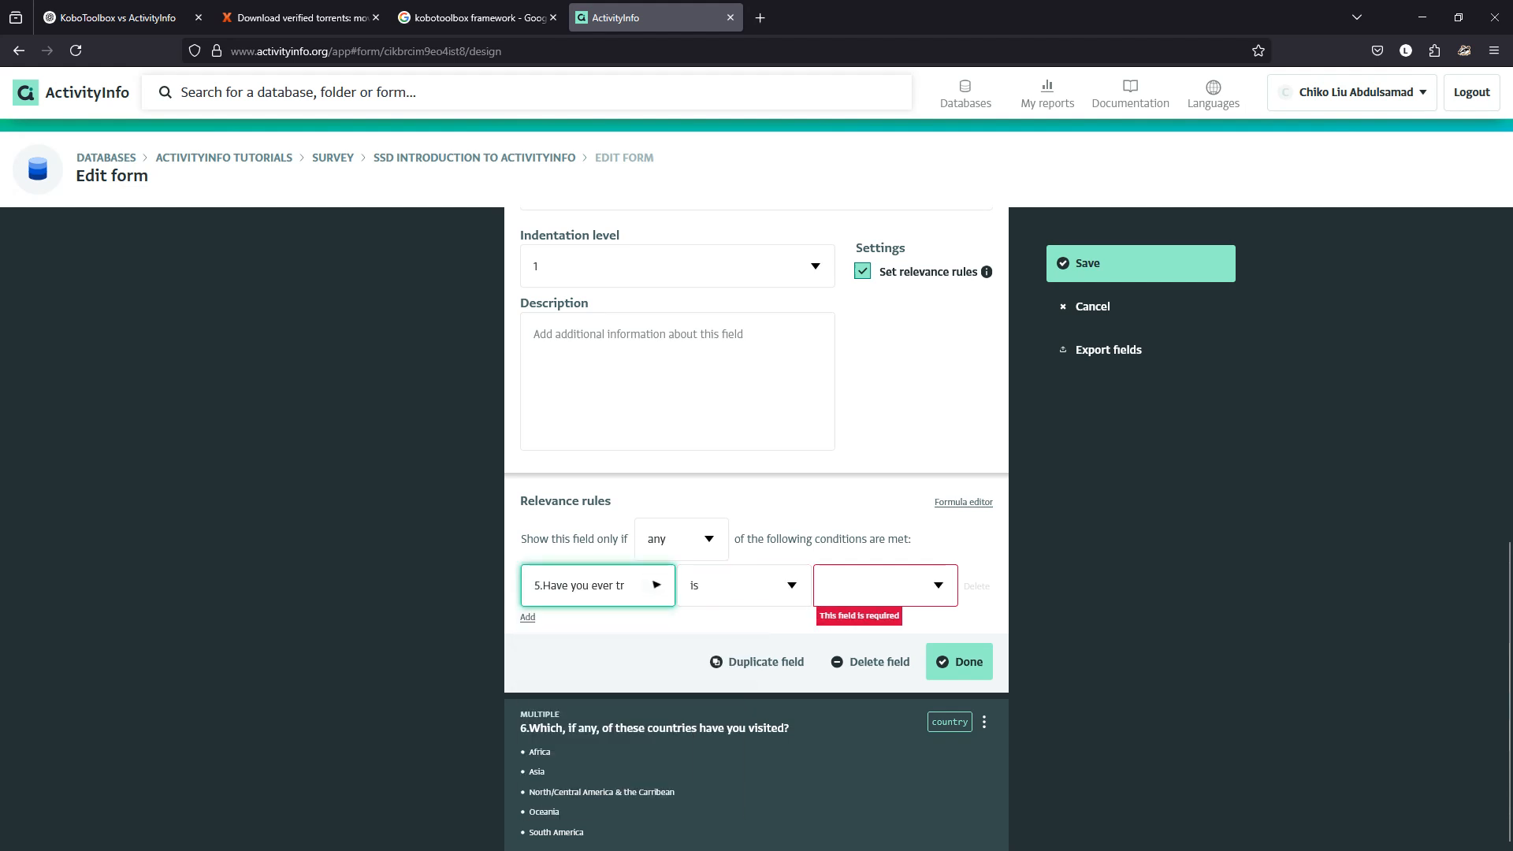
{"action": "left_click", "coordinate": [885, 585]}
{"action": "type", "text": "Yes"}
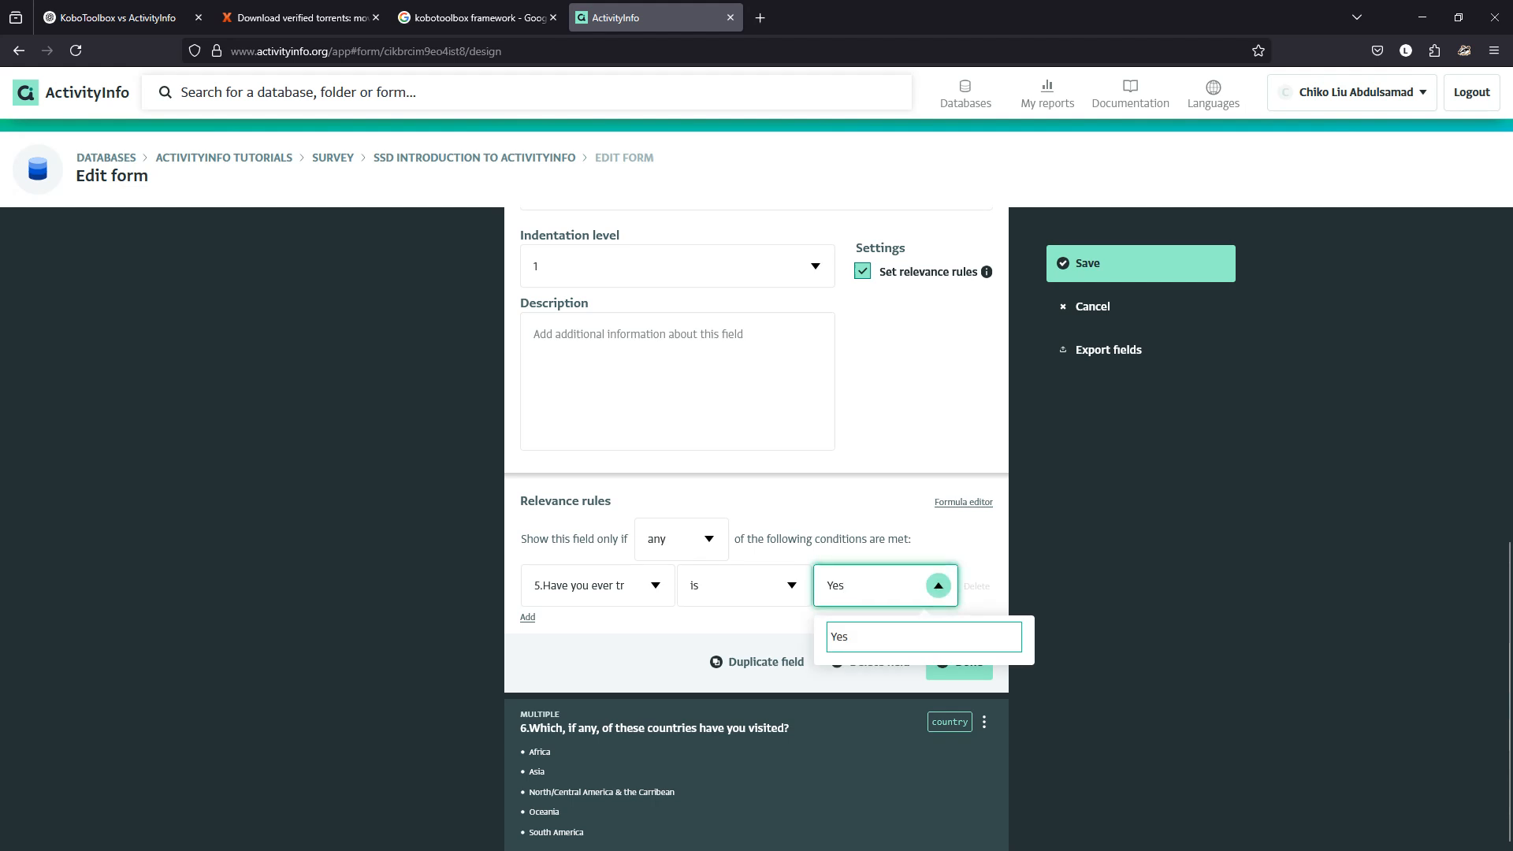
{"action": "left_click", "coordinate": [924, 637]}
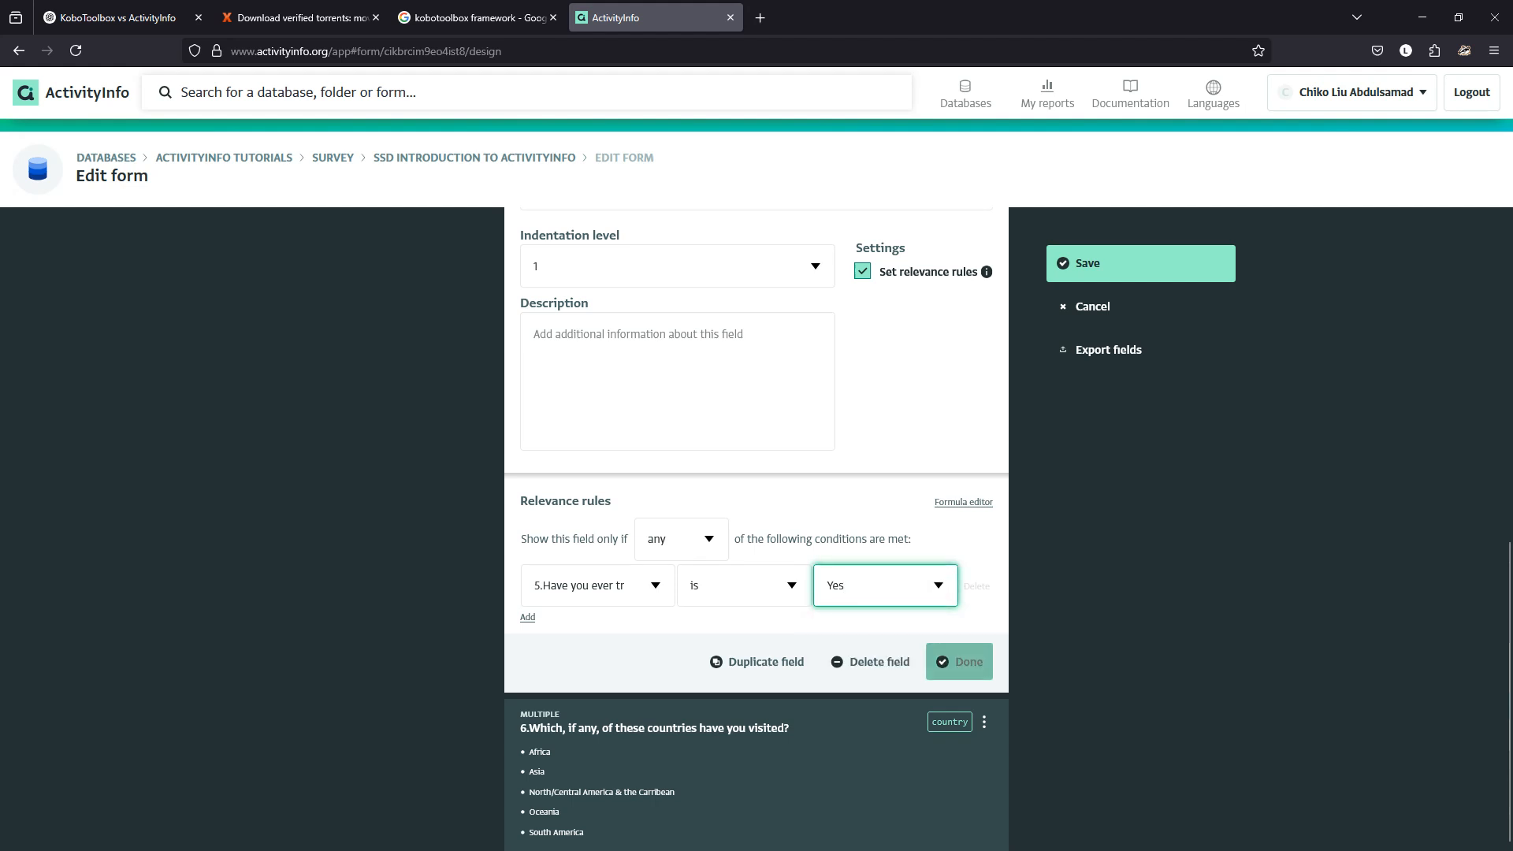
{"action": "left_click", "coordinate": [959, 664]}
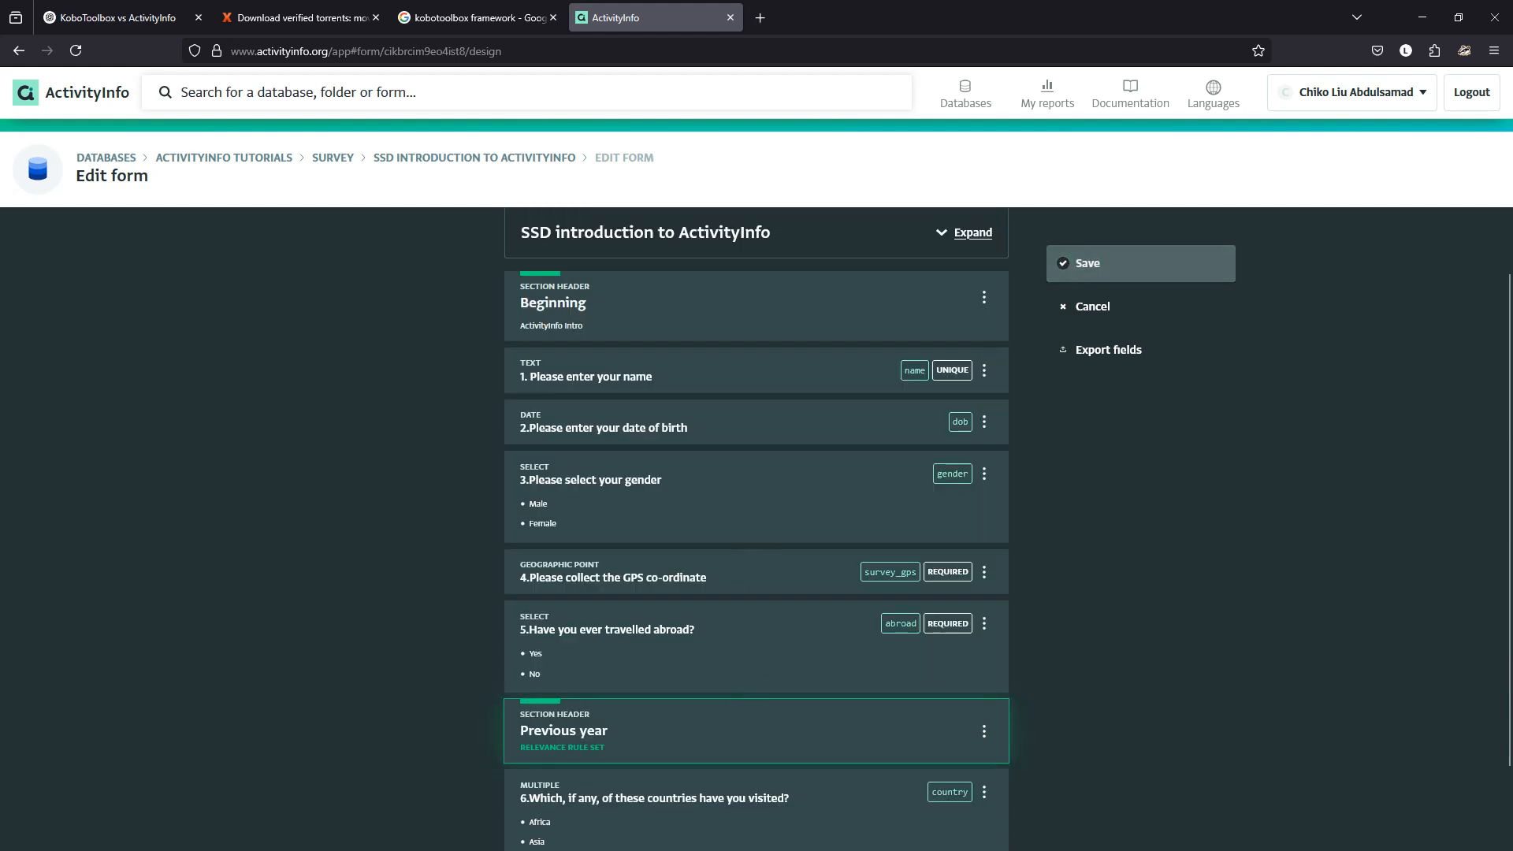
{"action": "left_click", "coordinate": [1140, 263]}
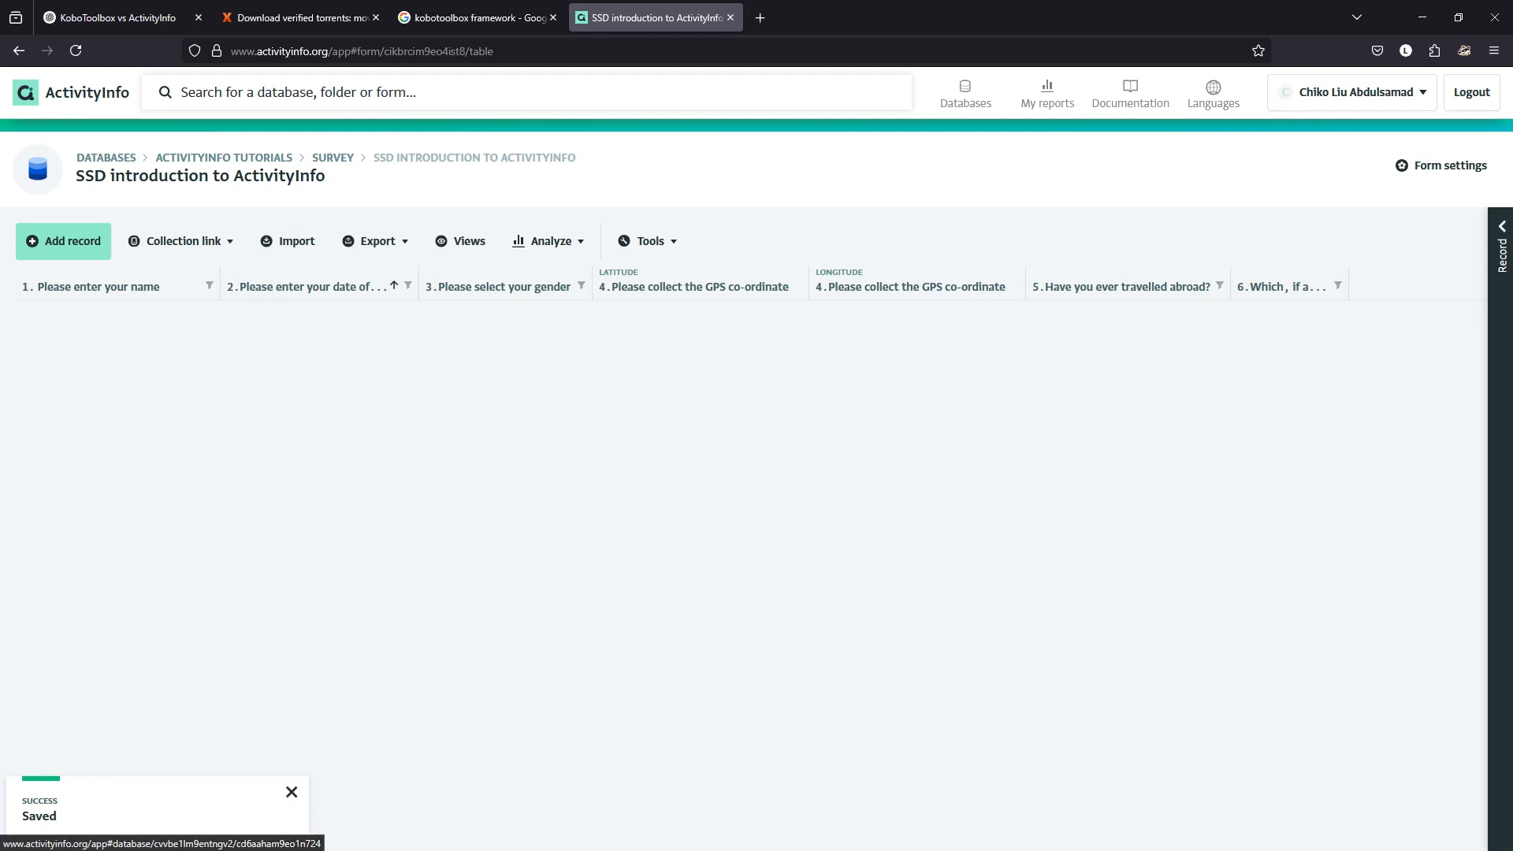
Start a new record in the SSD introduction to ActivityInfo form under Survey.
{"action": "left_click", "coordinate": [332, 157]}
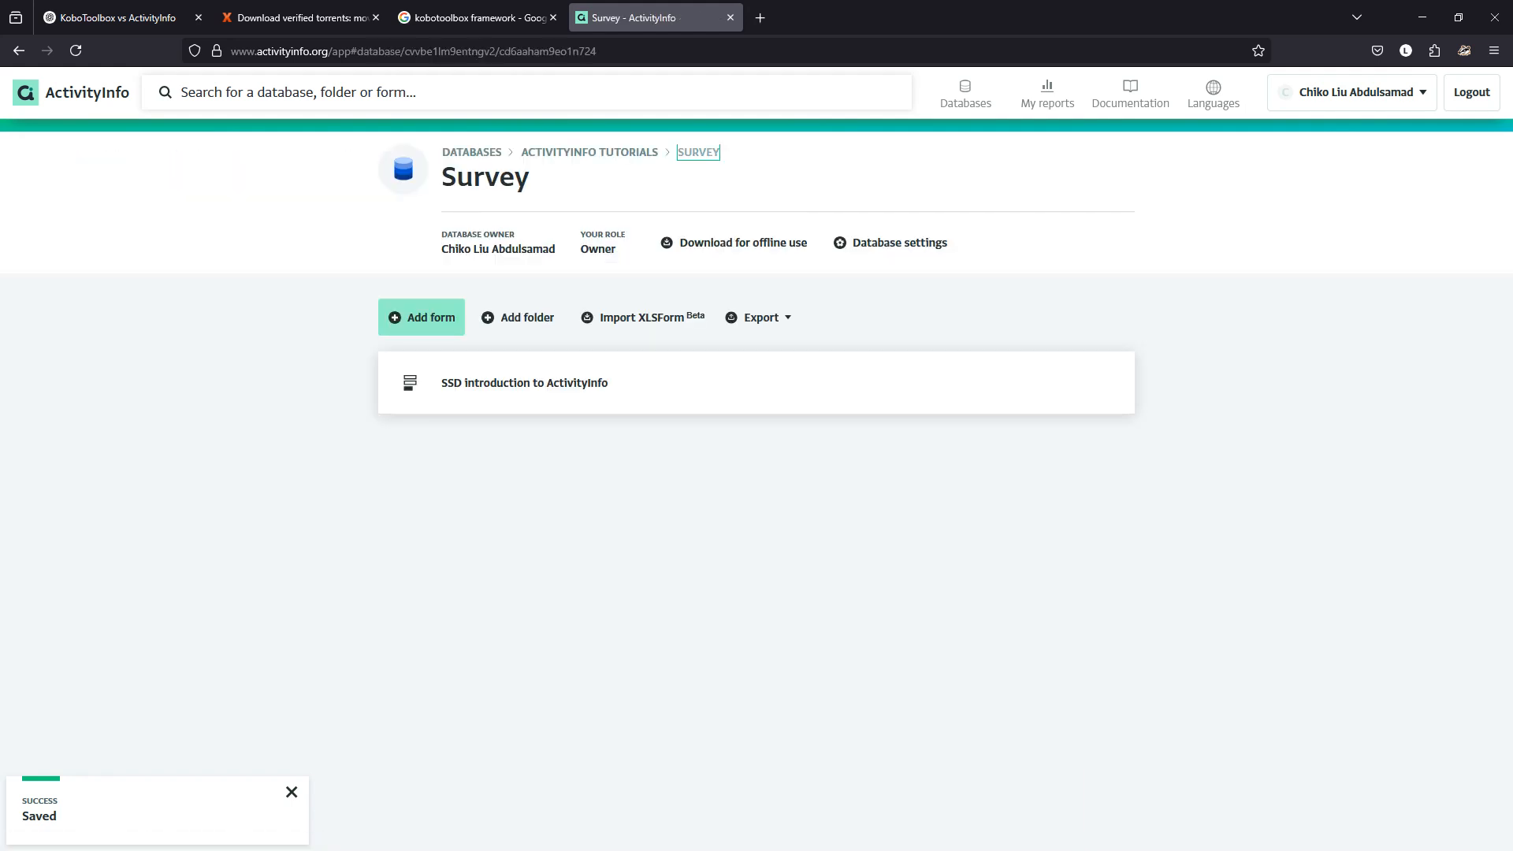
{"action": "left_click", "coordinate": [442, 383]}
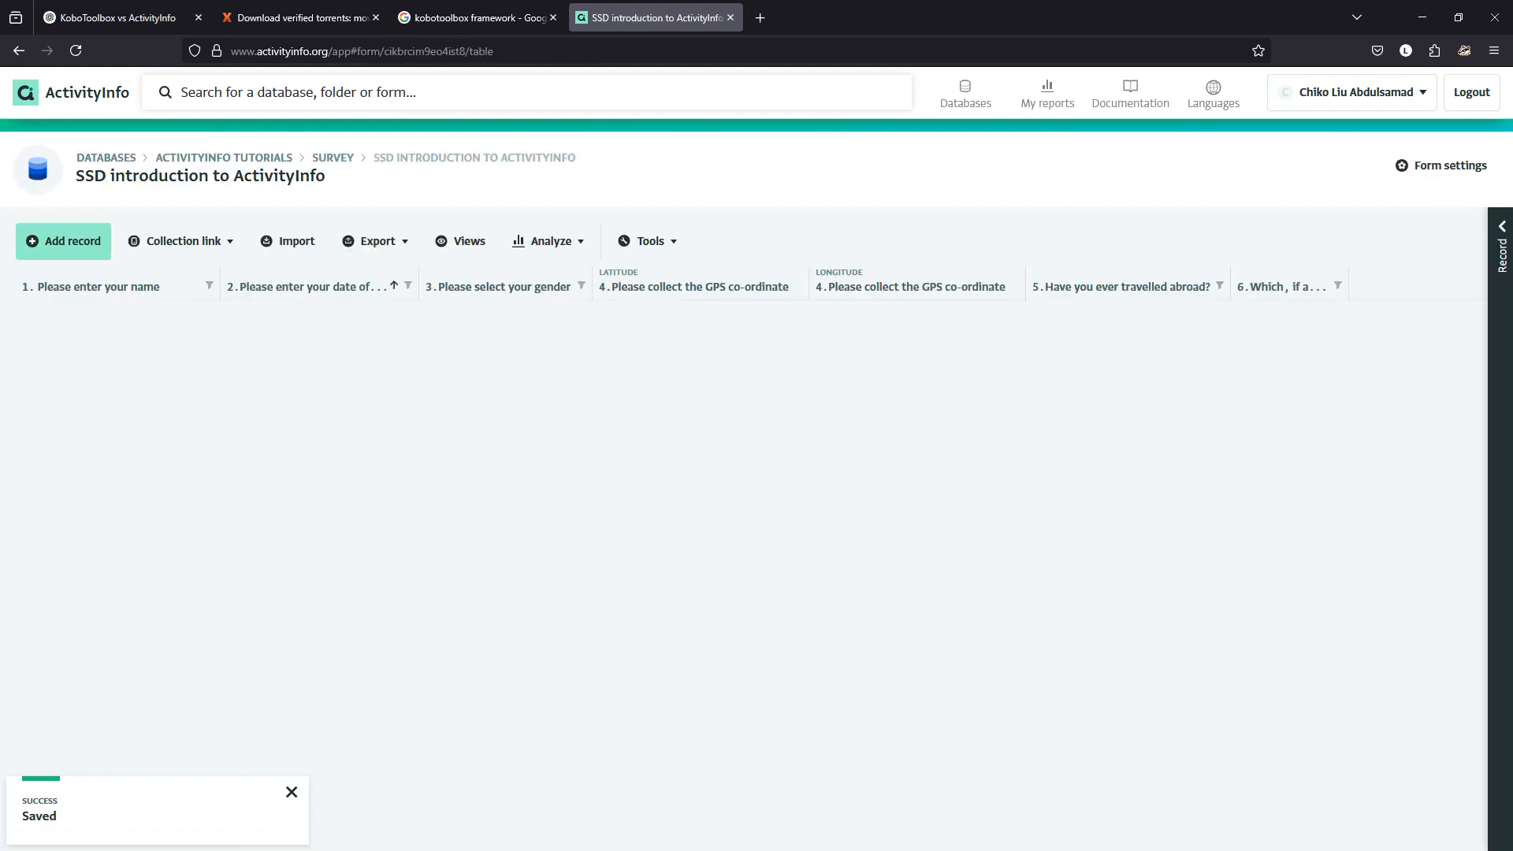
{"action": "left_click", "coordinate": [63, 240]}
Toggle question 5 between No and Yes to confirm Previous year appears only on Yes.
{"action": "scroll", "coordinate": [757, 520], "scroll_direction": "down", "scroll_amount": 2}
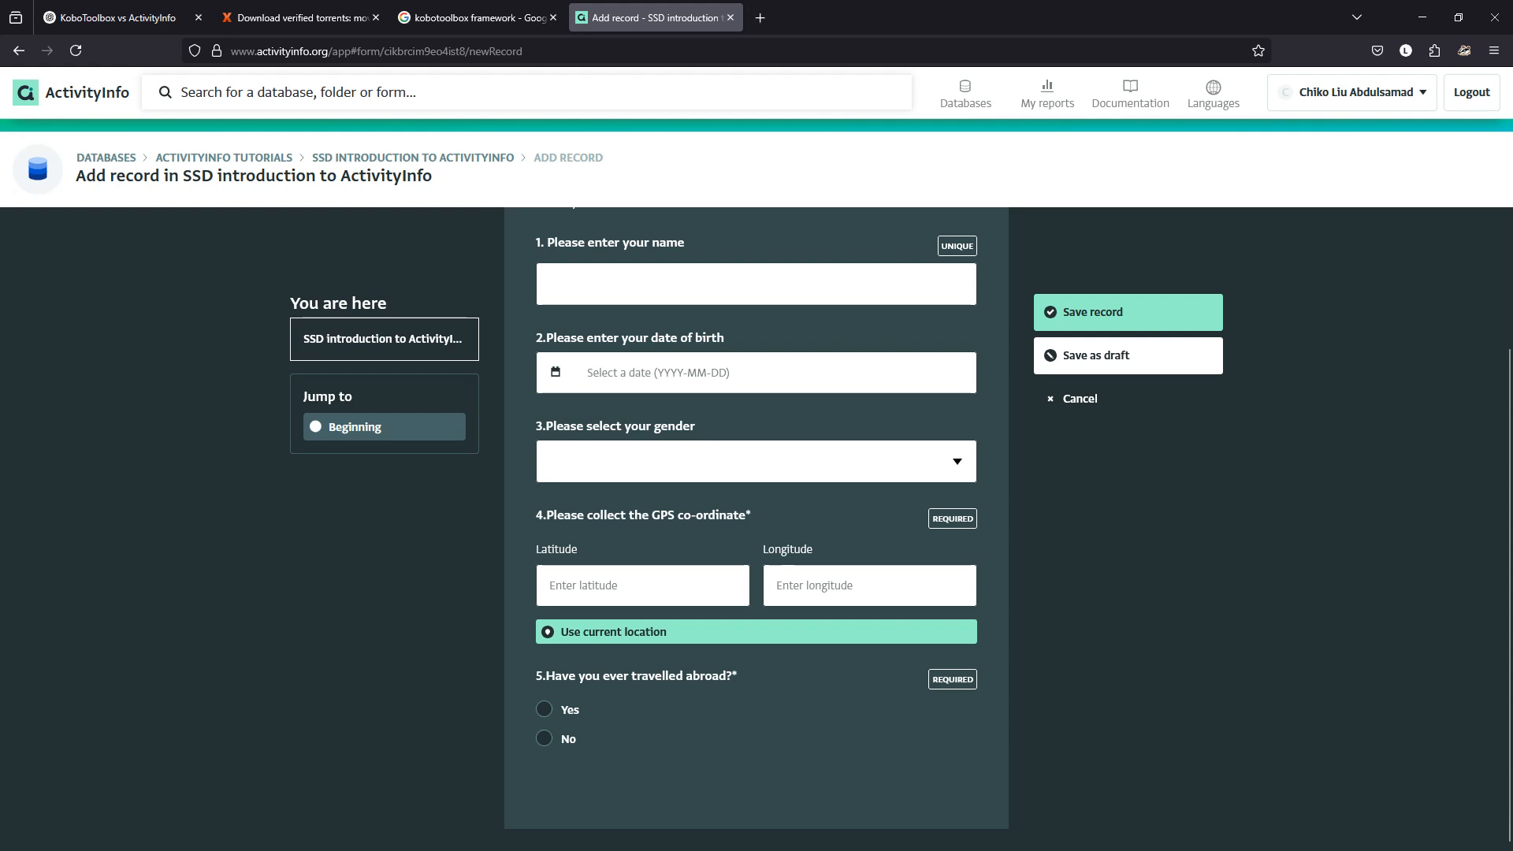
{"action": "left_click", "coordinate": [545, 739]}
{"action": "left_click", "coordinate": [544, 709]}
{"action": "scroll", "coordinate": [756, 520], "scroll_direction": "down", "scroll_amount": 3}
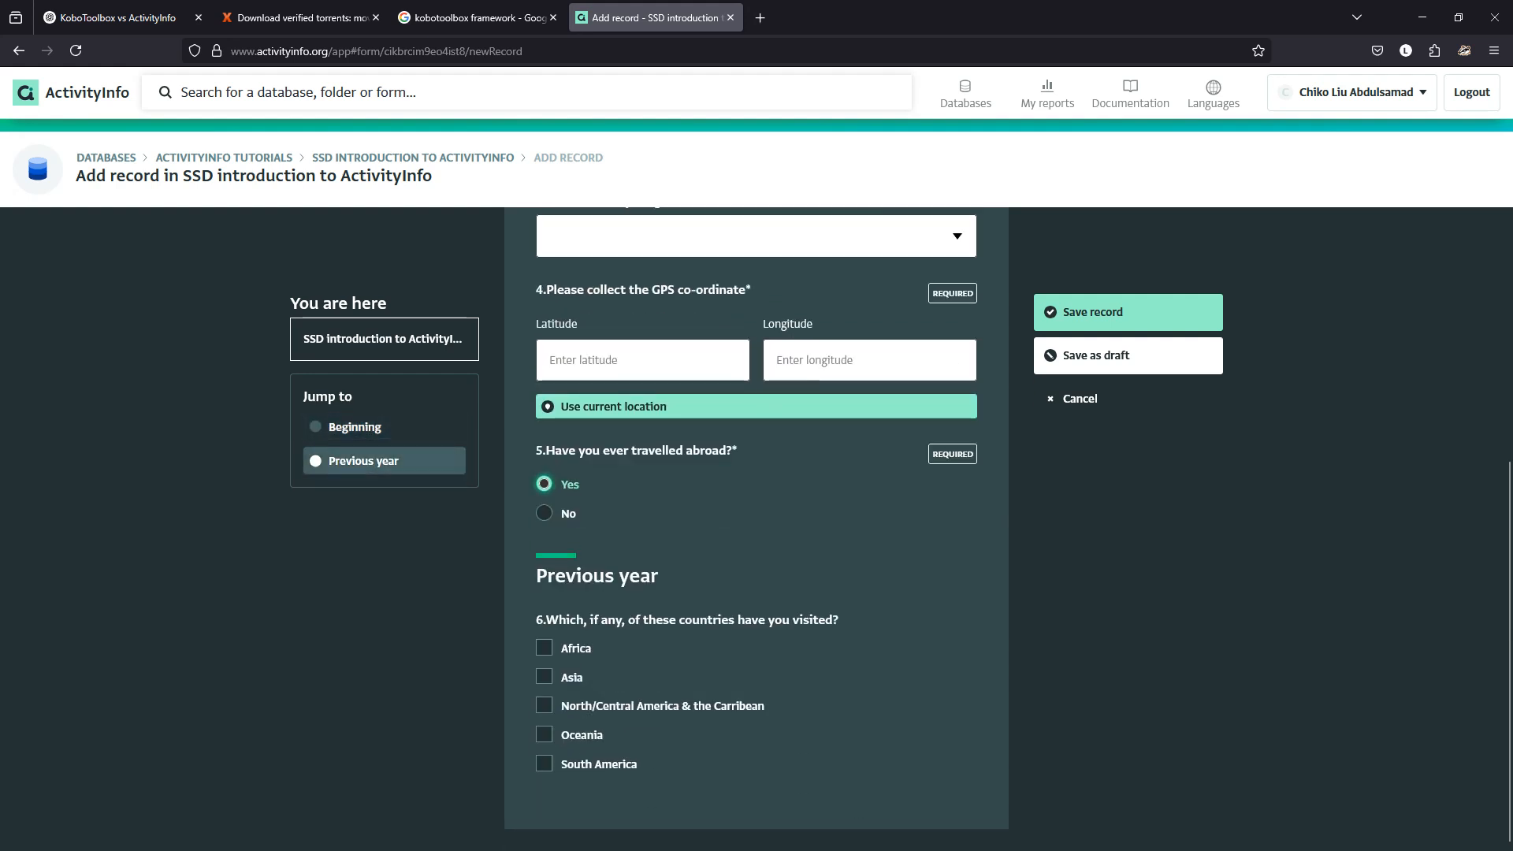
{"action": "left_click", "coordinate": [545, 513]}
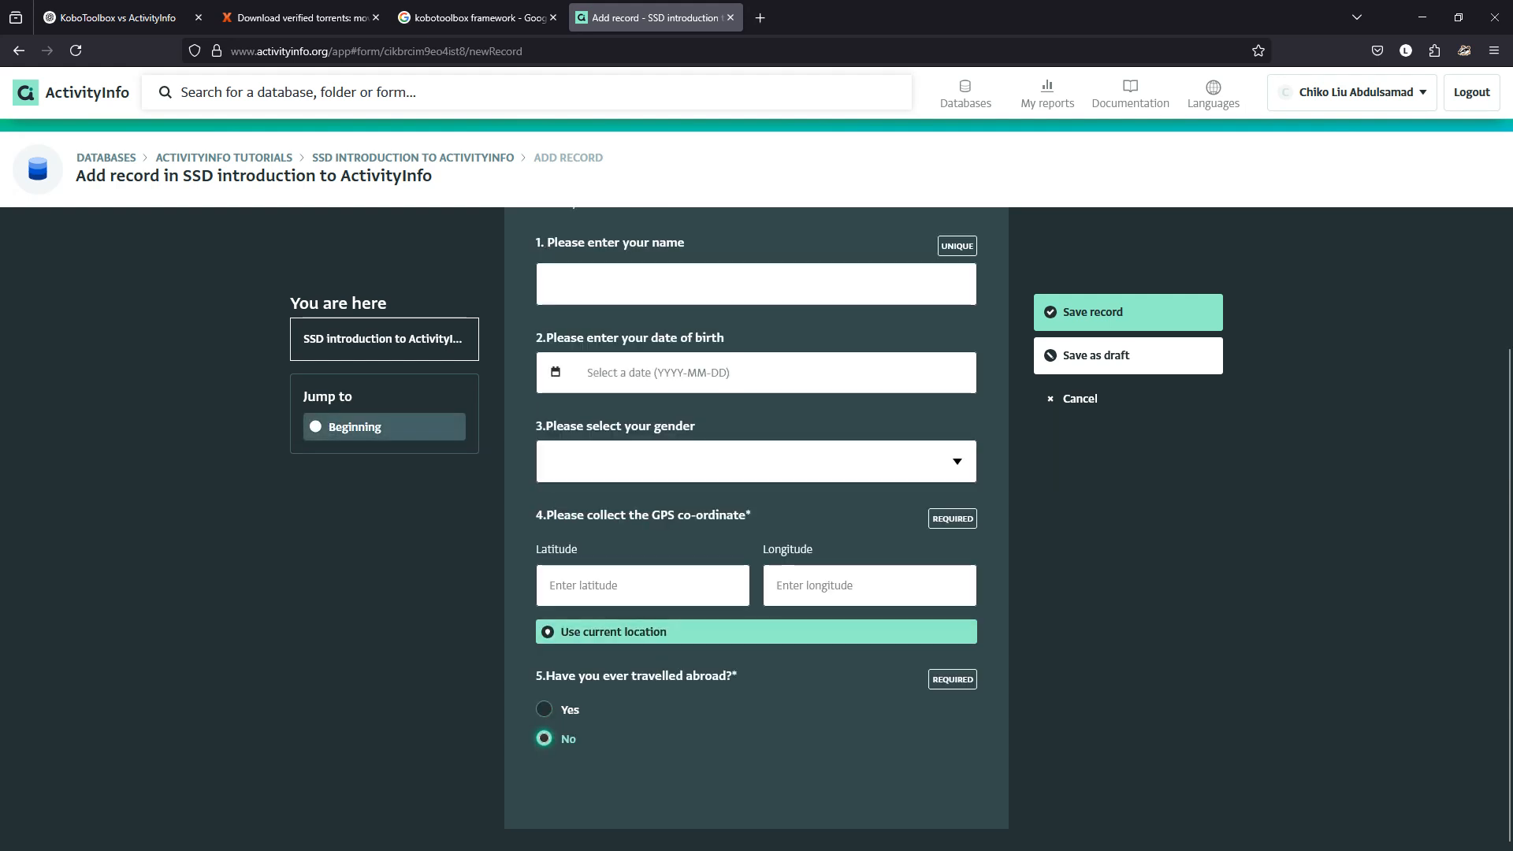
Reload the KoboToolbox form page and open the deployed form's preview.
{"action": "mouse_move", "coordinate": [775, 833]}
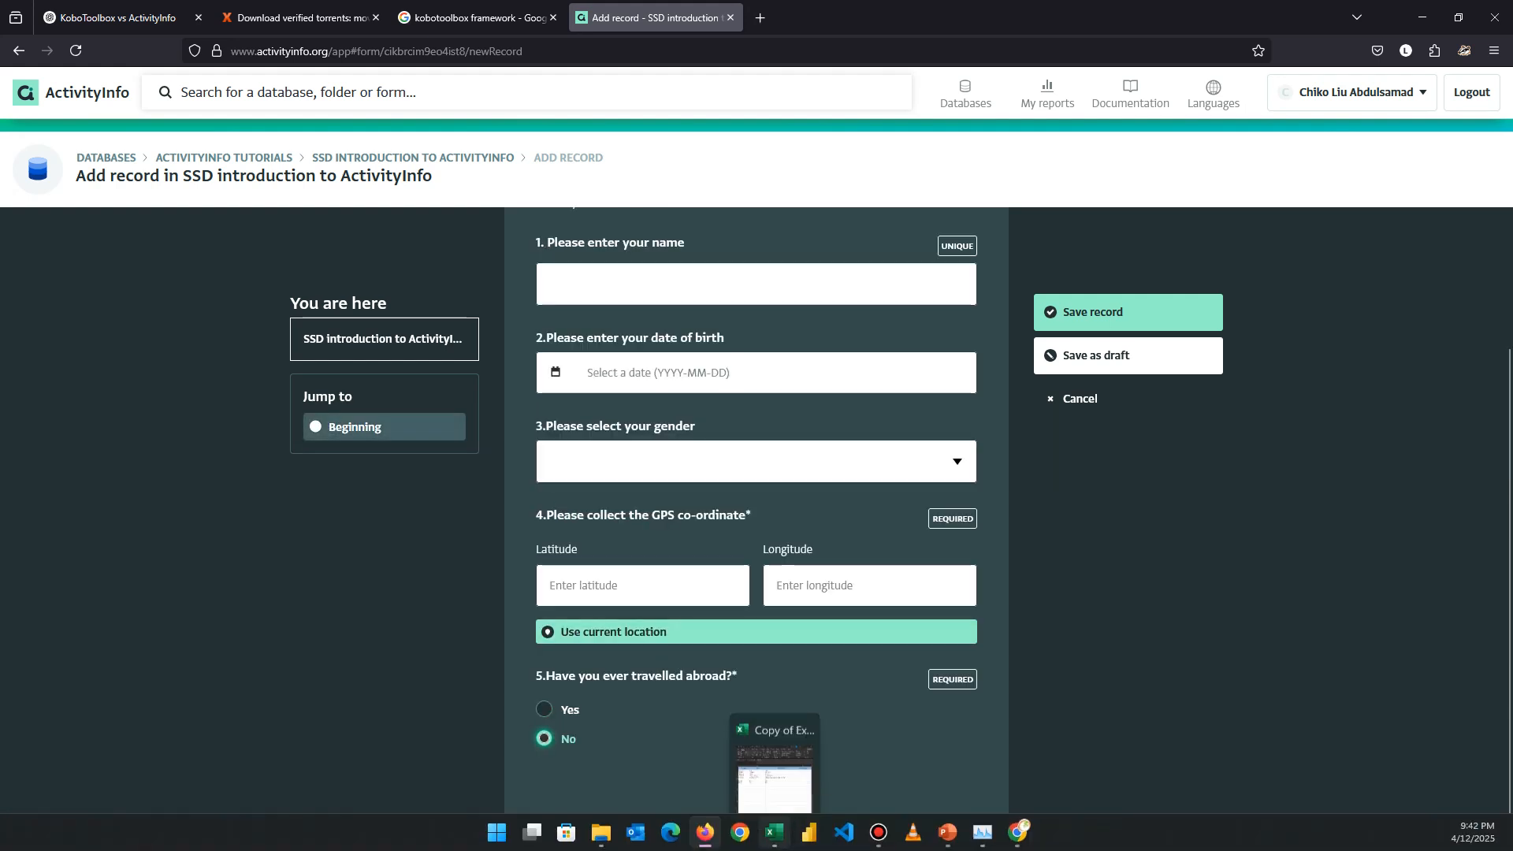
{"action": "left_click", "coordinate": [1017, 832]}
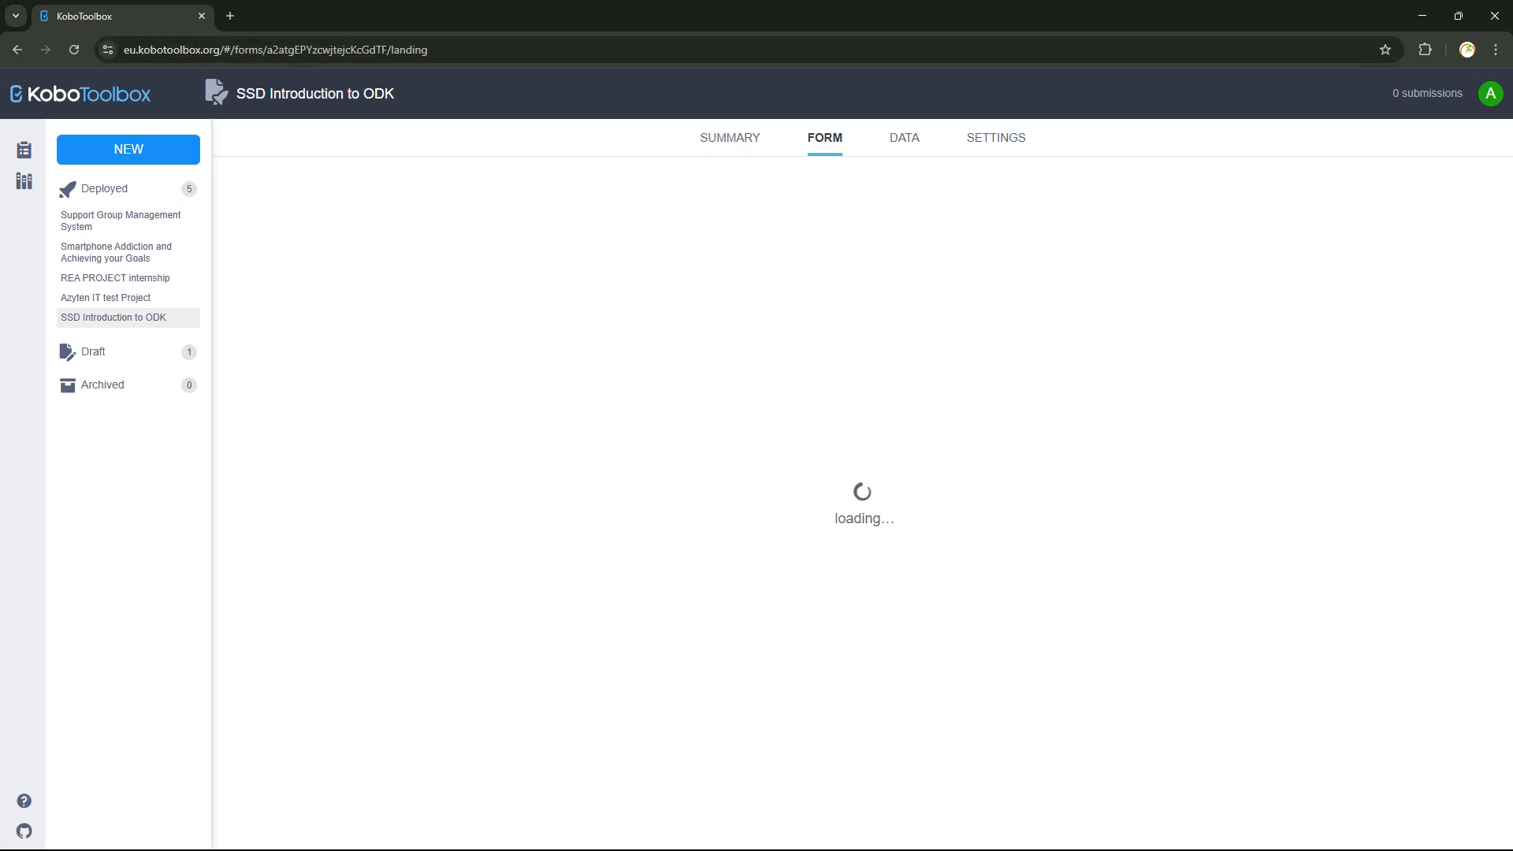
{"action": "left_click", "coordinate": [74, 50]}
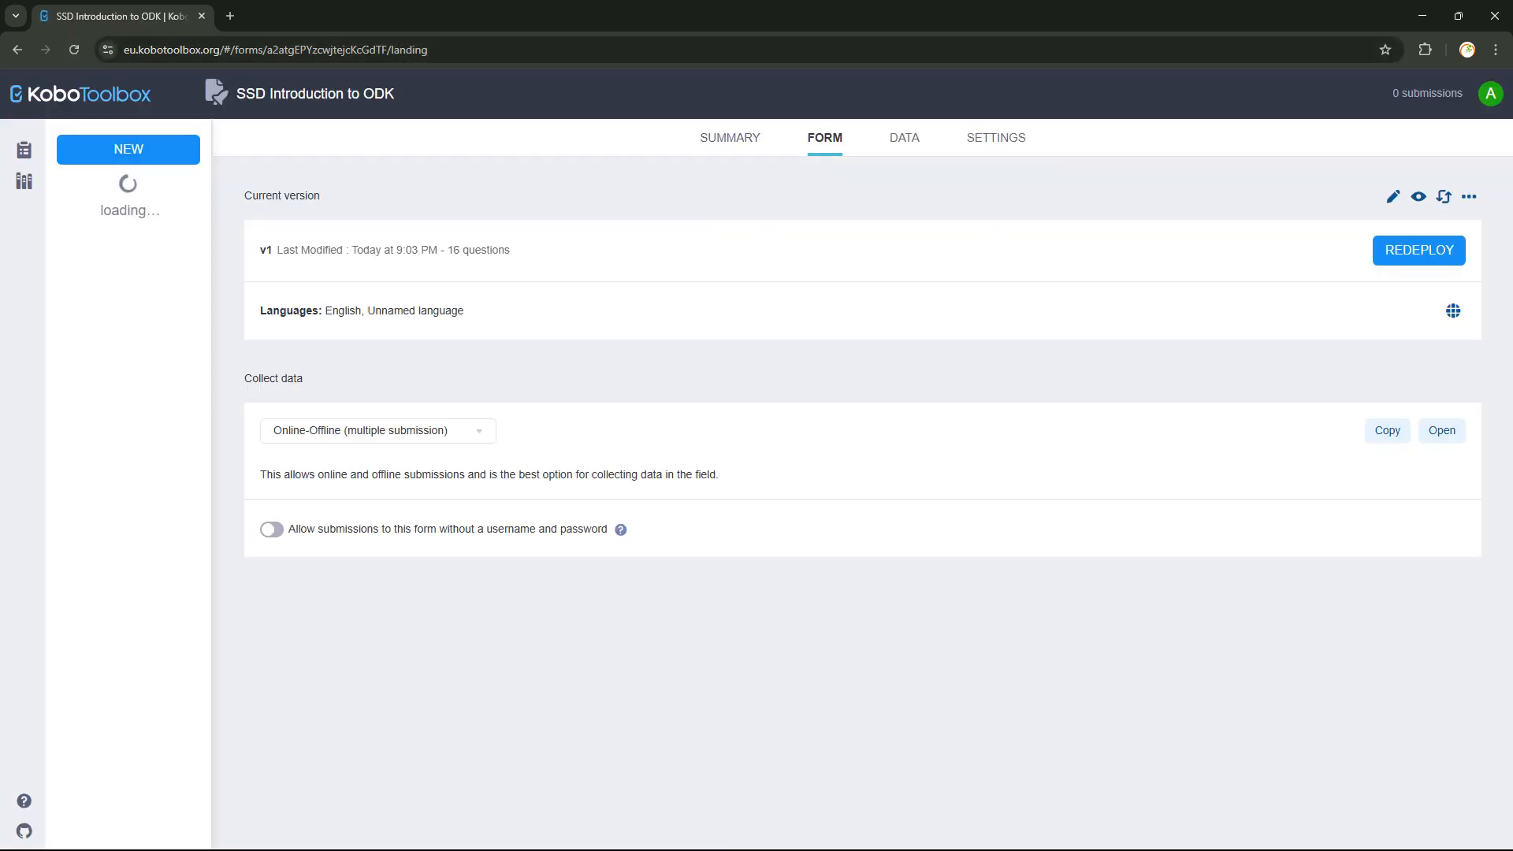
{"action": "left_click", "coordinate": [1419, 196]}
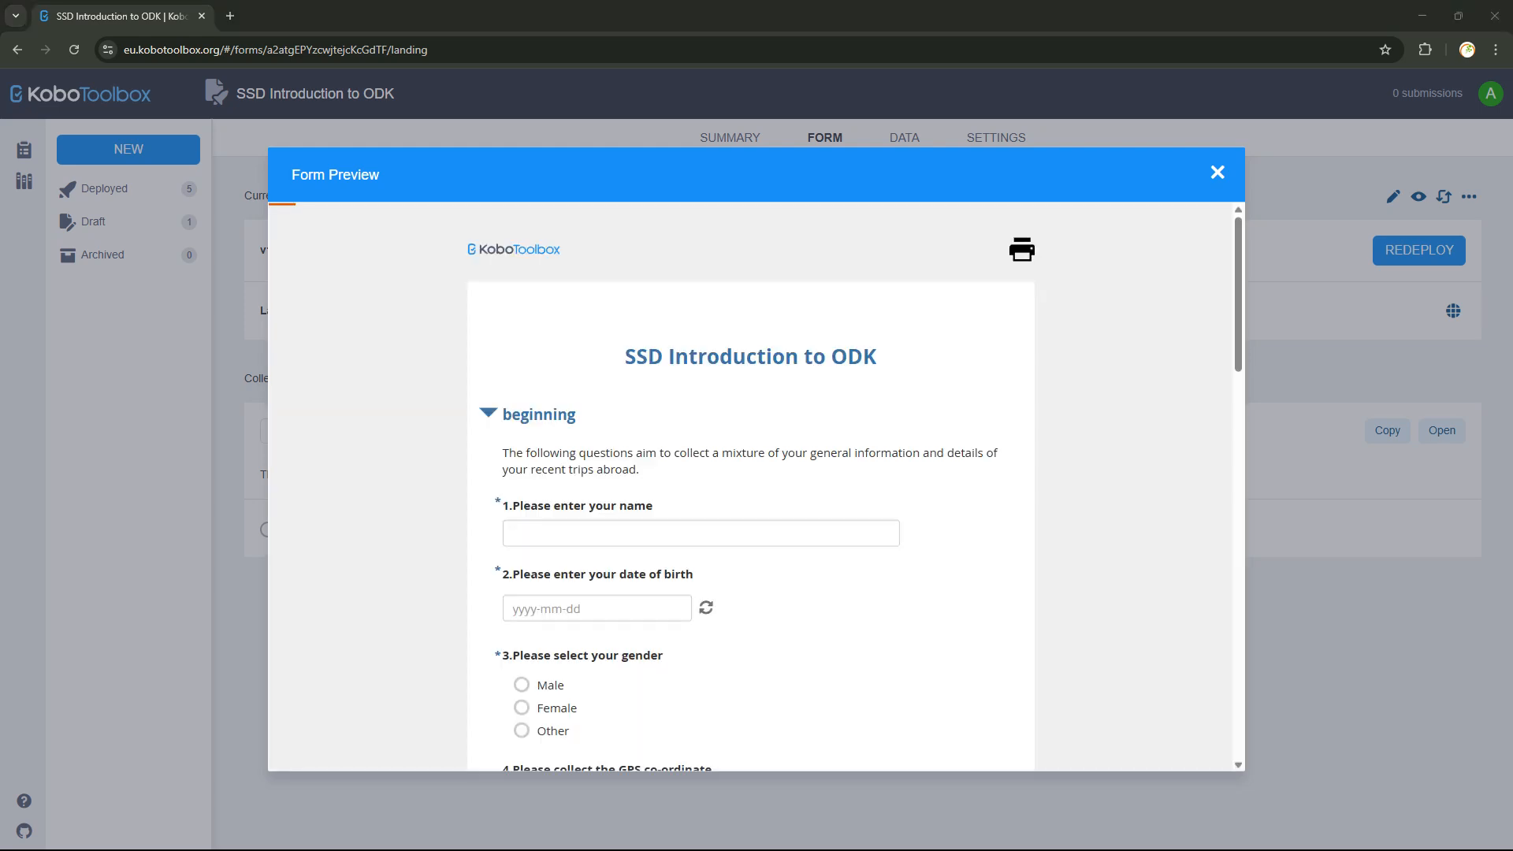
Answer Yes to question 5 in the preview and review question 6's country checklist.
{"action": "scroll", "coordinate": [751, 487], "scroll_direction": "down", "scroll_amount": 9}
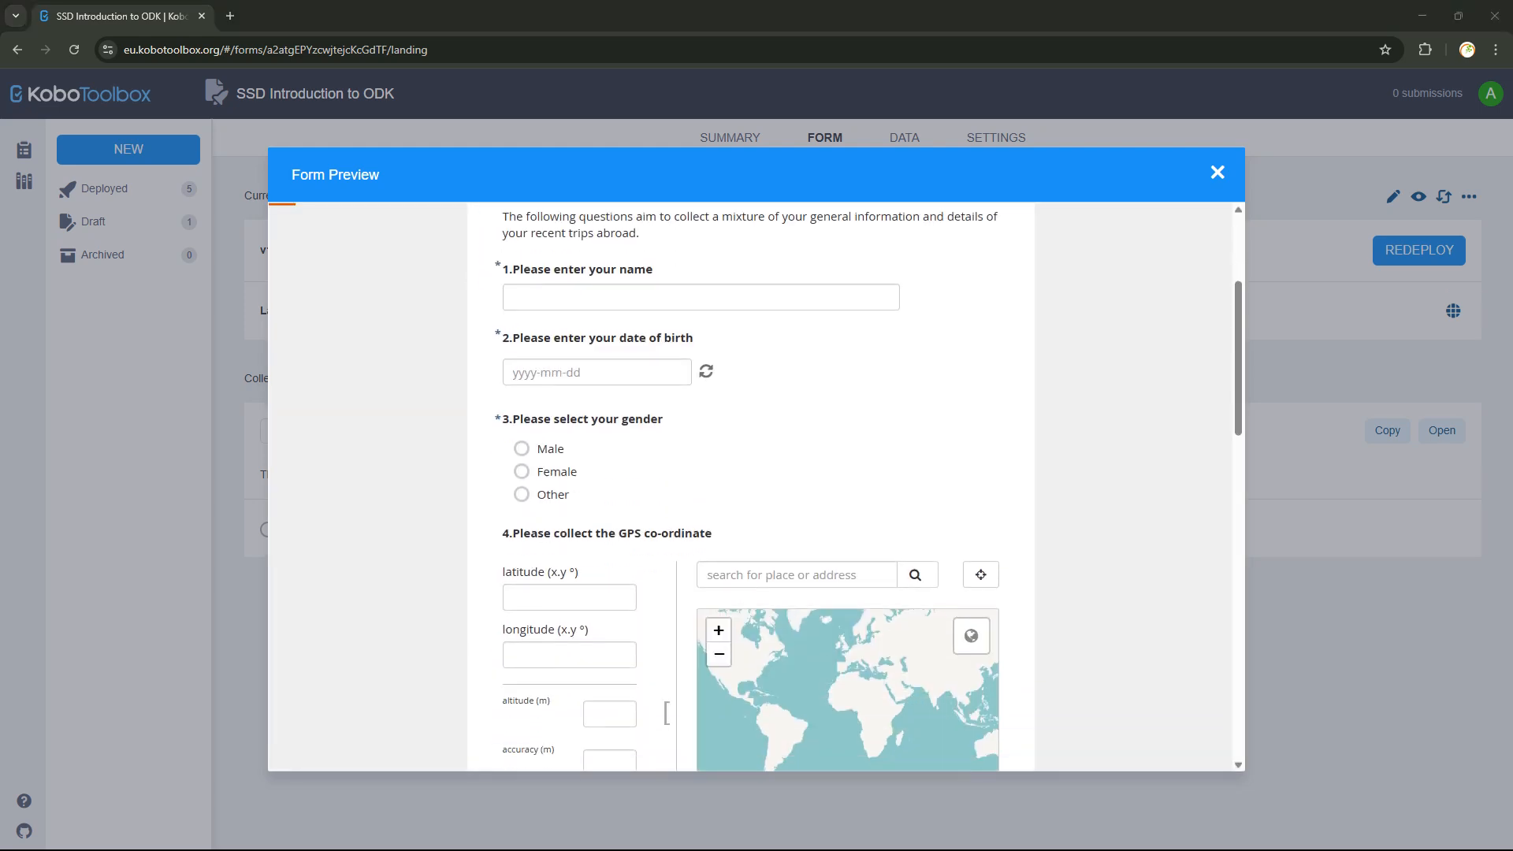
{"action": "scroll", "coordinate": [751, 486], "scroll_direction": "down", "scroll_amount": 3}
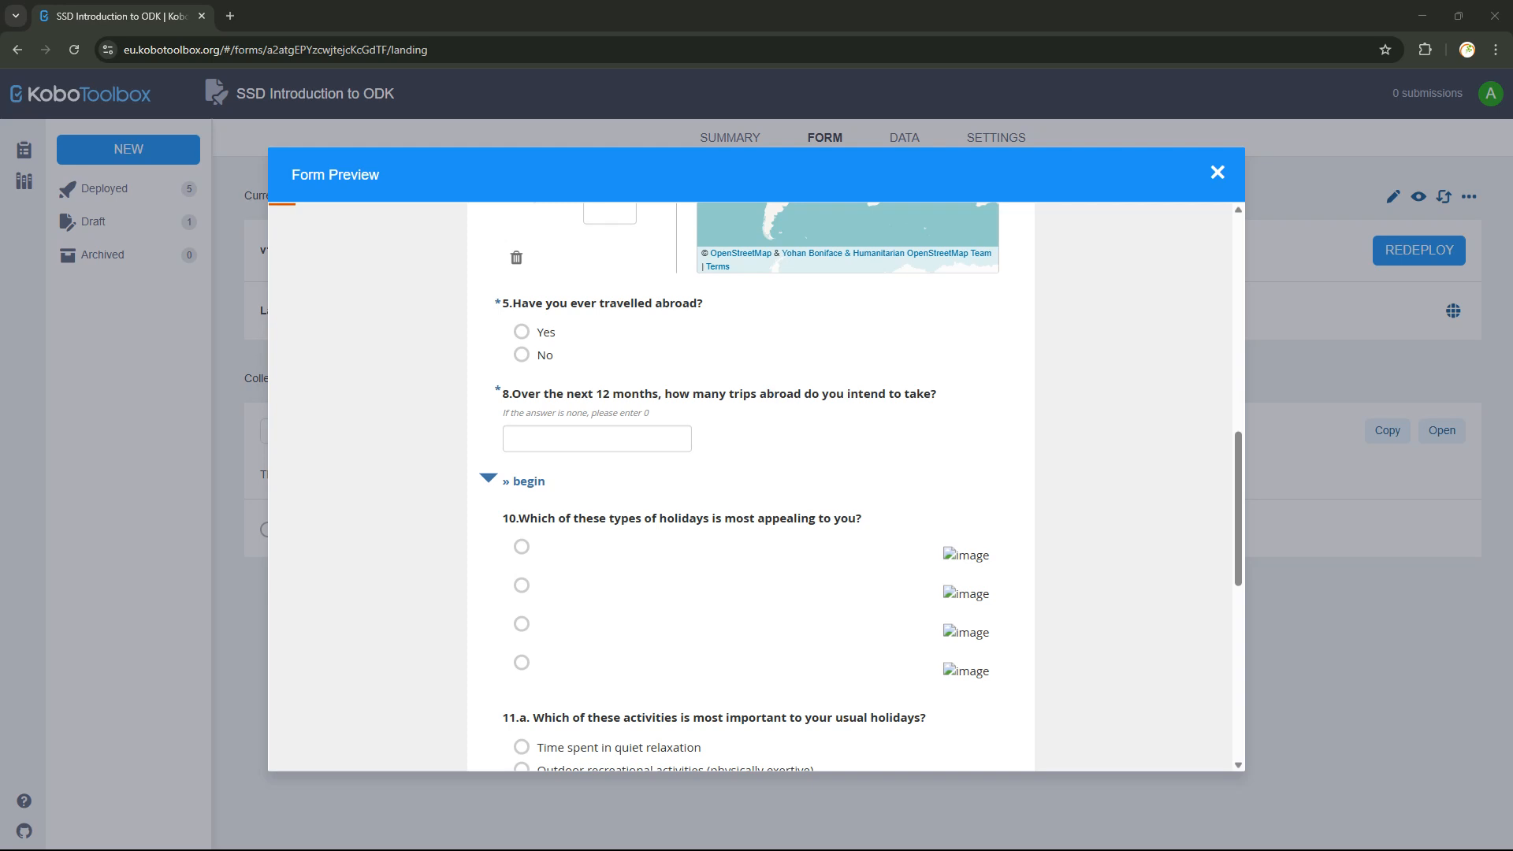
{"action": "scroll", "coordinate": [750, 487], "scroll_direction": "down", "scroll_amount": 5}
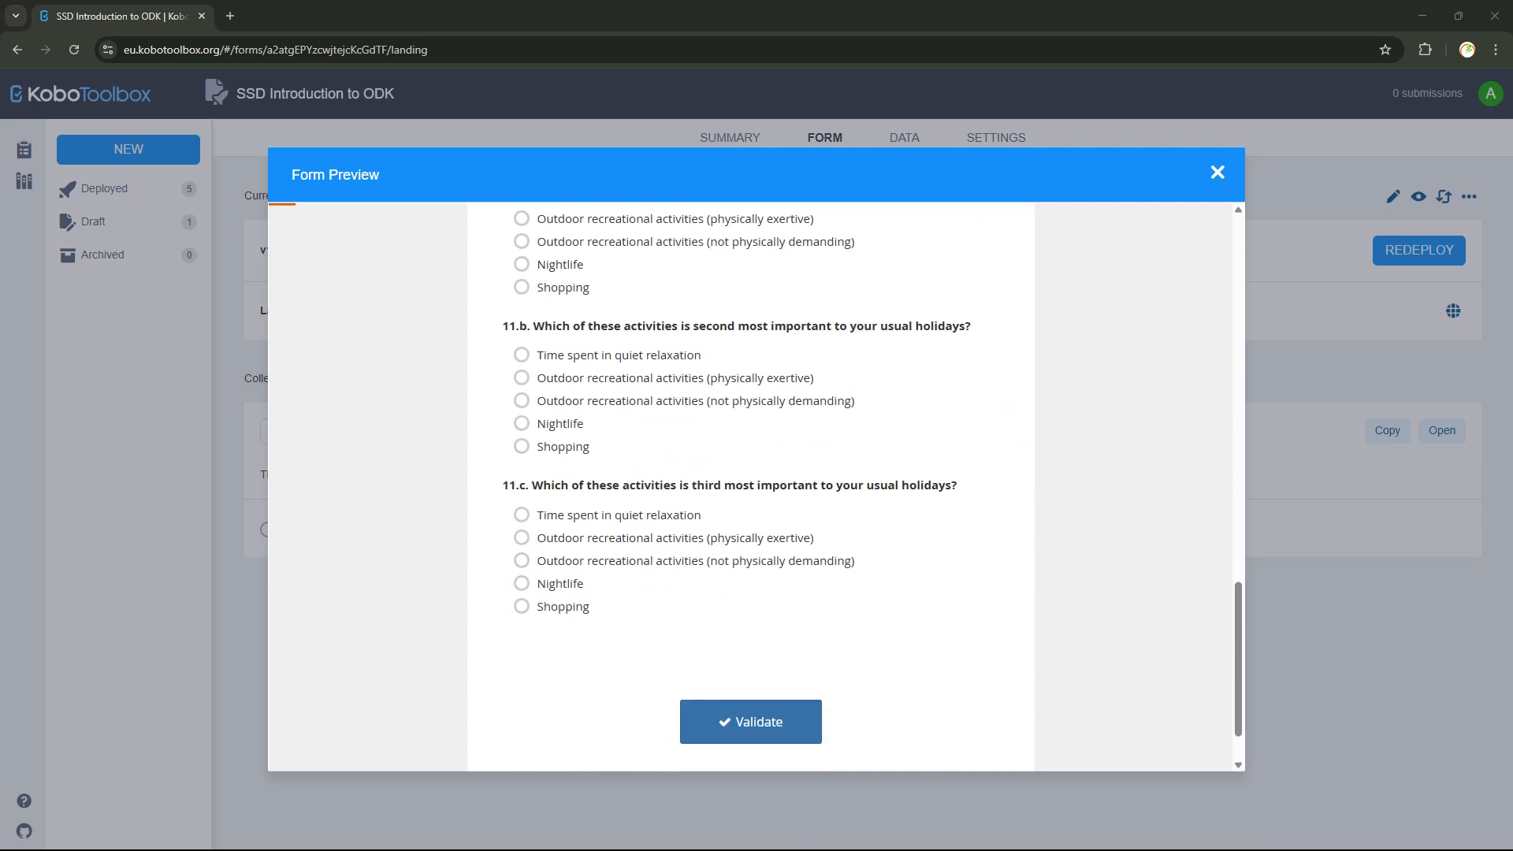
{"action": "scroll", "coordinate": [751, 486], "scroll_direction": "up", "scroll_amount": 6}
{"action": "scroll", "coordinate": [750, 487], "scroll_direction": "up", "scroll_amount": 2}
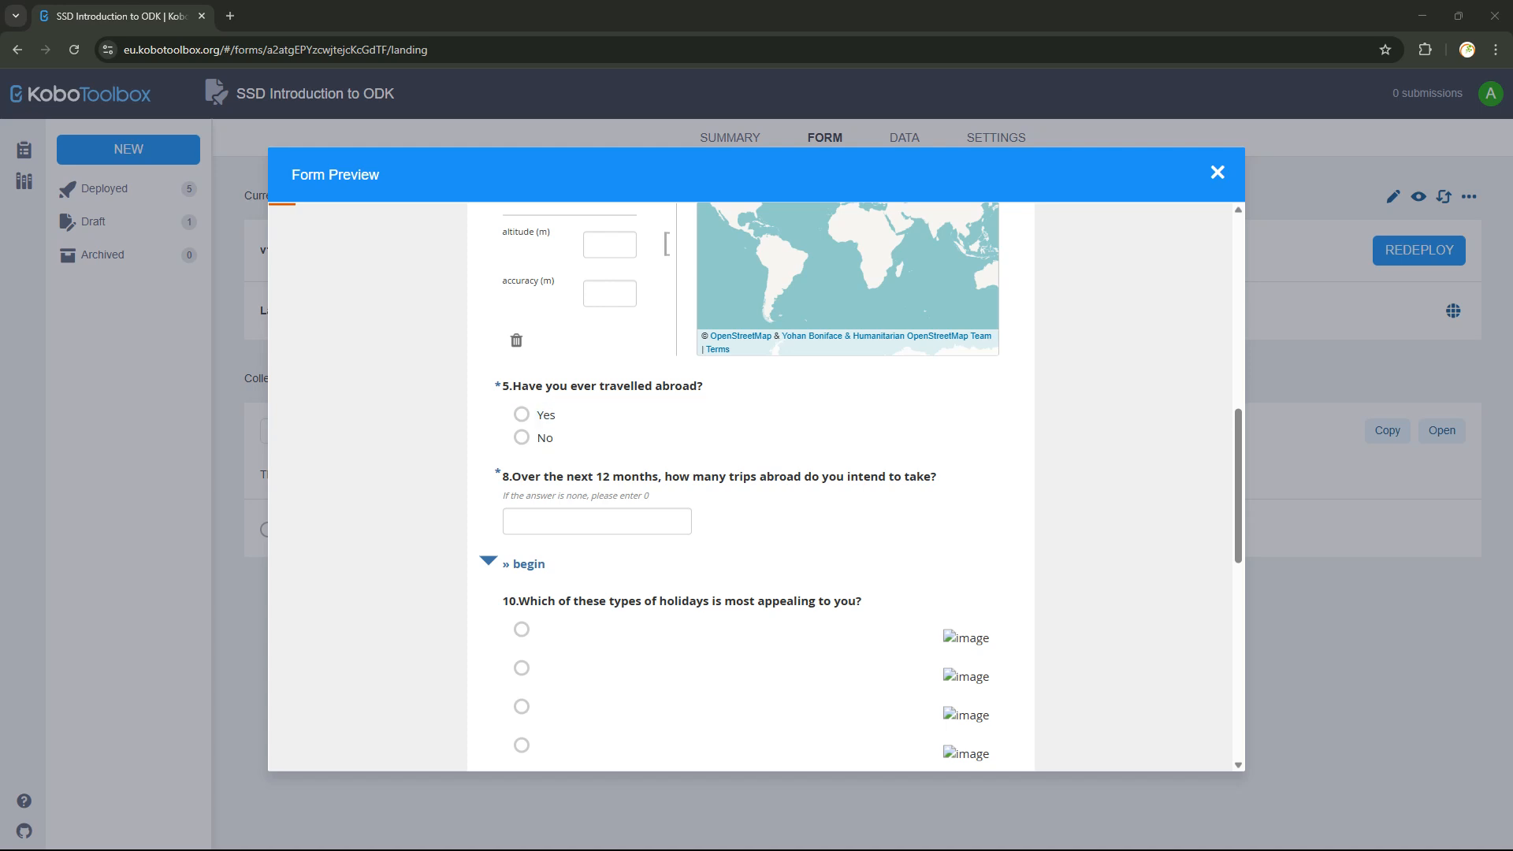
{"action": "scroll", "coordinate": [750, 486], "scroll_direction": "up", "scroll_amount": 5}
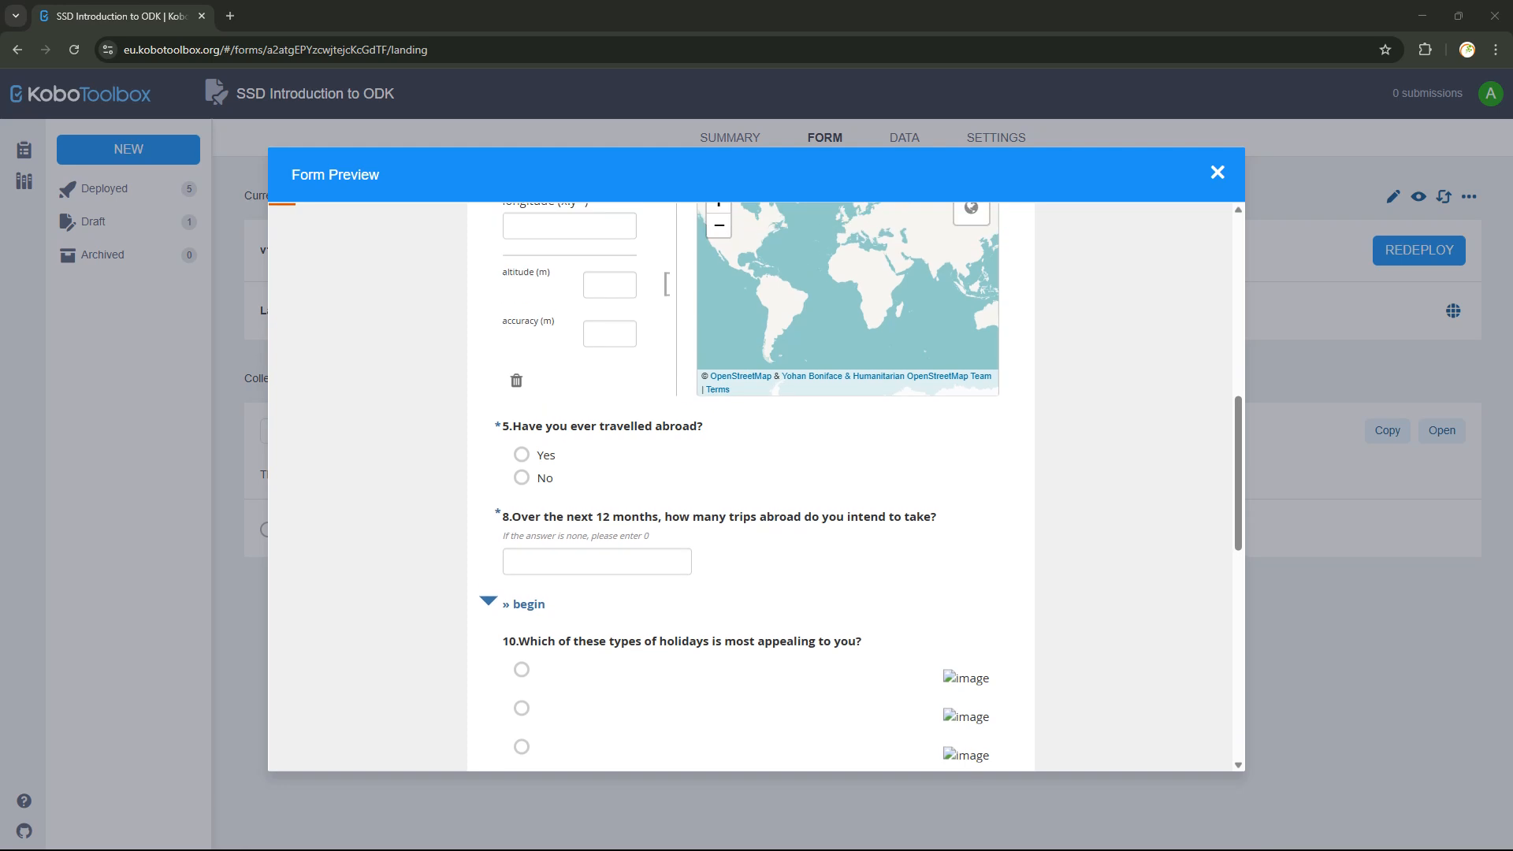
{"action": "scroll", "coordinate": [750, 486], "scroll_direction": "up", "scroll_amount": 4}
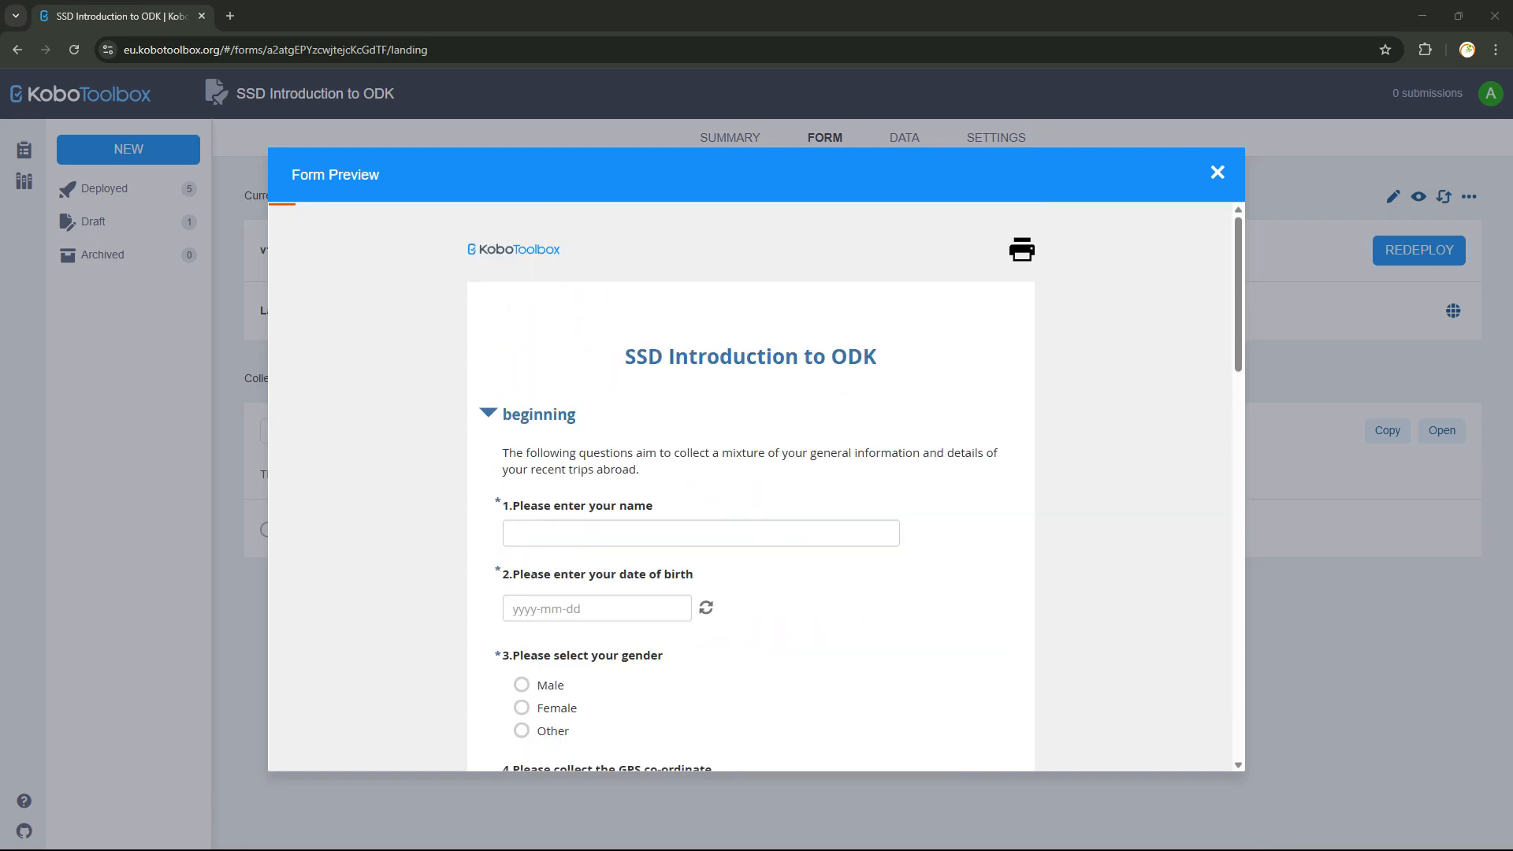
{"action": "scroll", "coordinate": [750, 487], "scroll_direction": "down", "scroll_amount": 2}
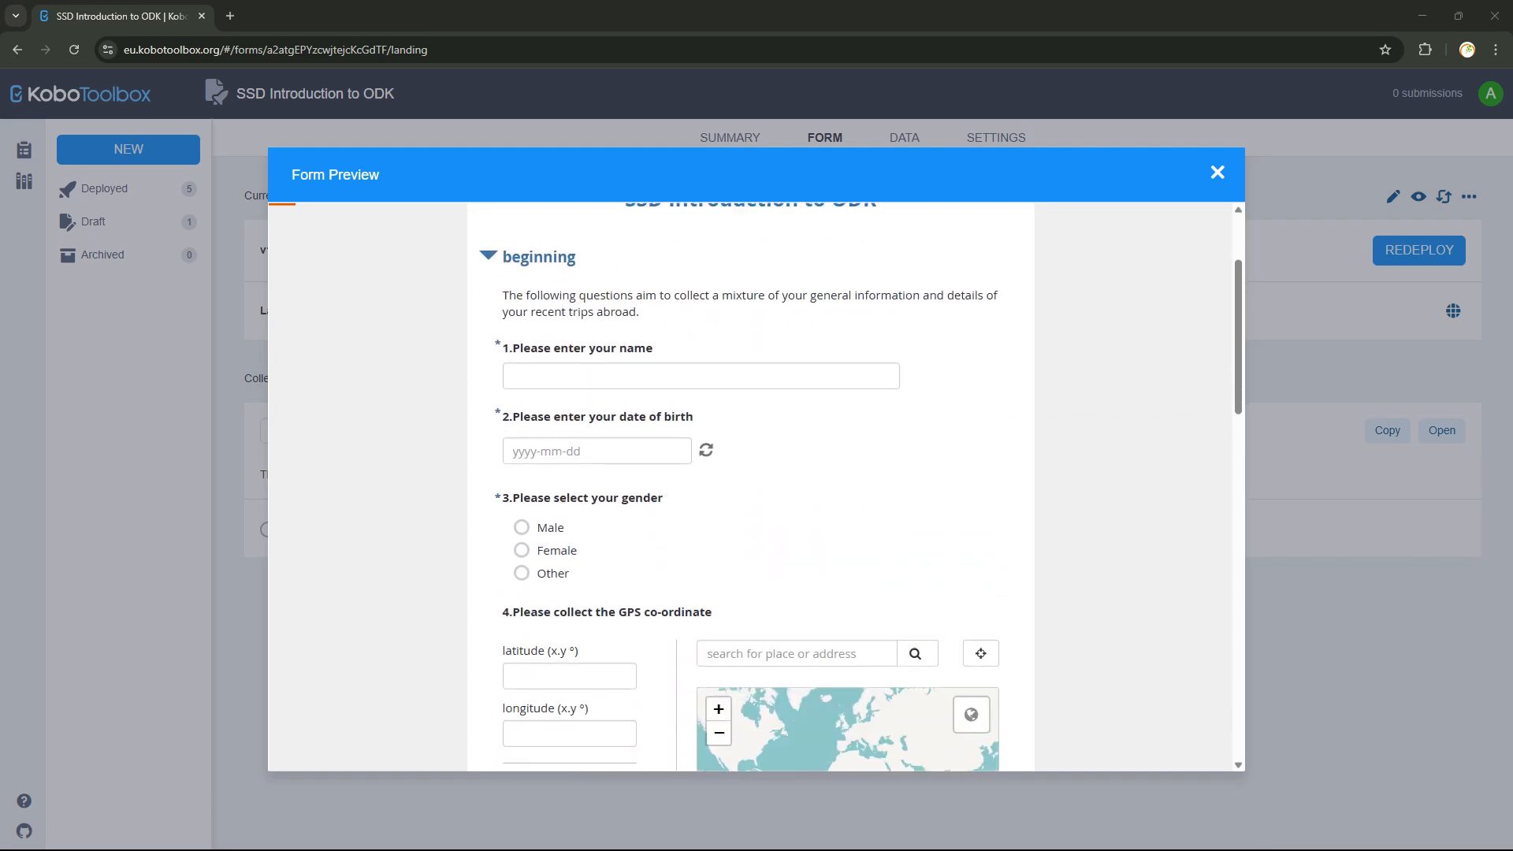
{"action": "scroll", "coordinate": [750, 487], "scroll_direction": "down", "scroll_amount": 4}
{"action": "scroll", "coordinate": [751, 487], "scroll_direction": "down", "scroll_amount": 2}
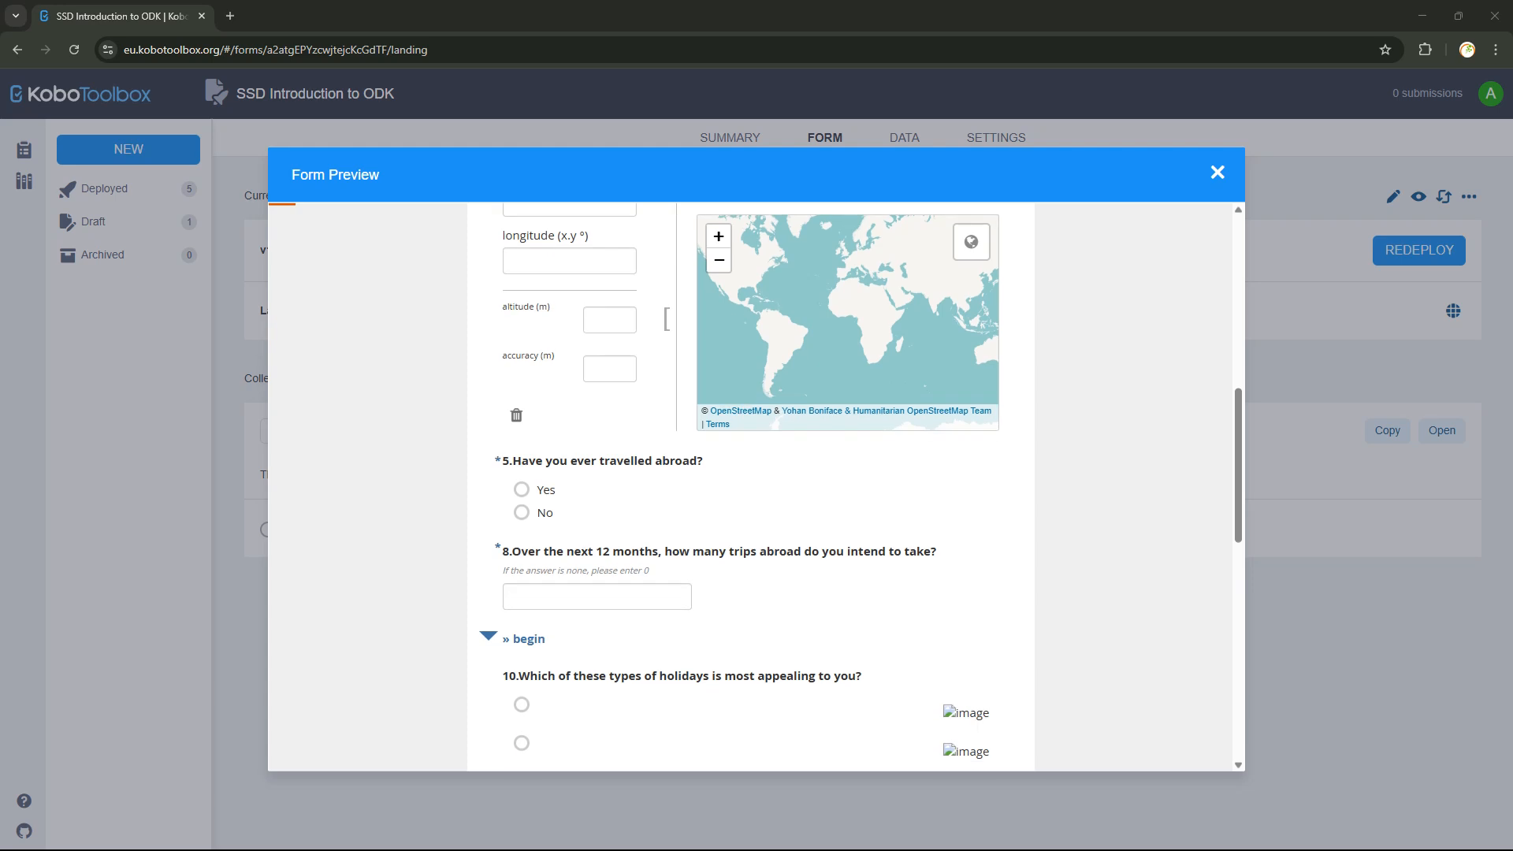
{"action": "left_click", "coordinate": [522, 489]}
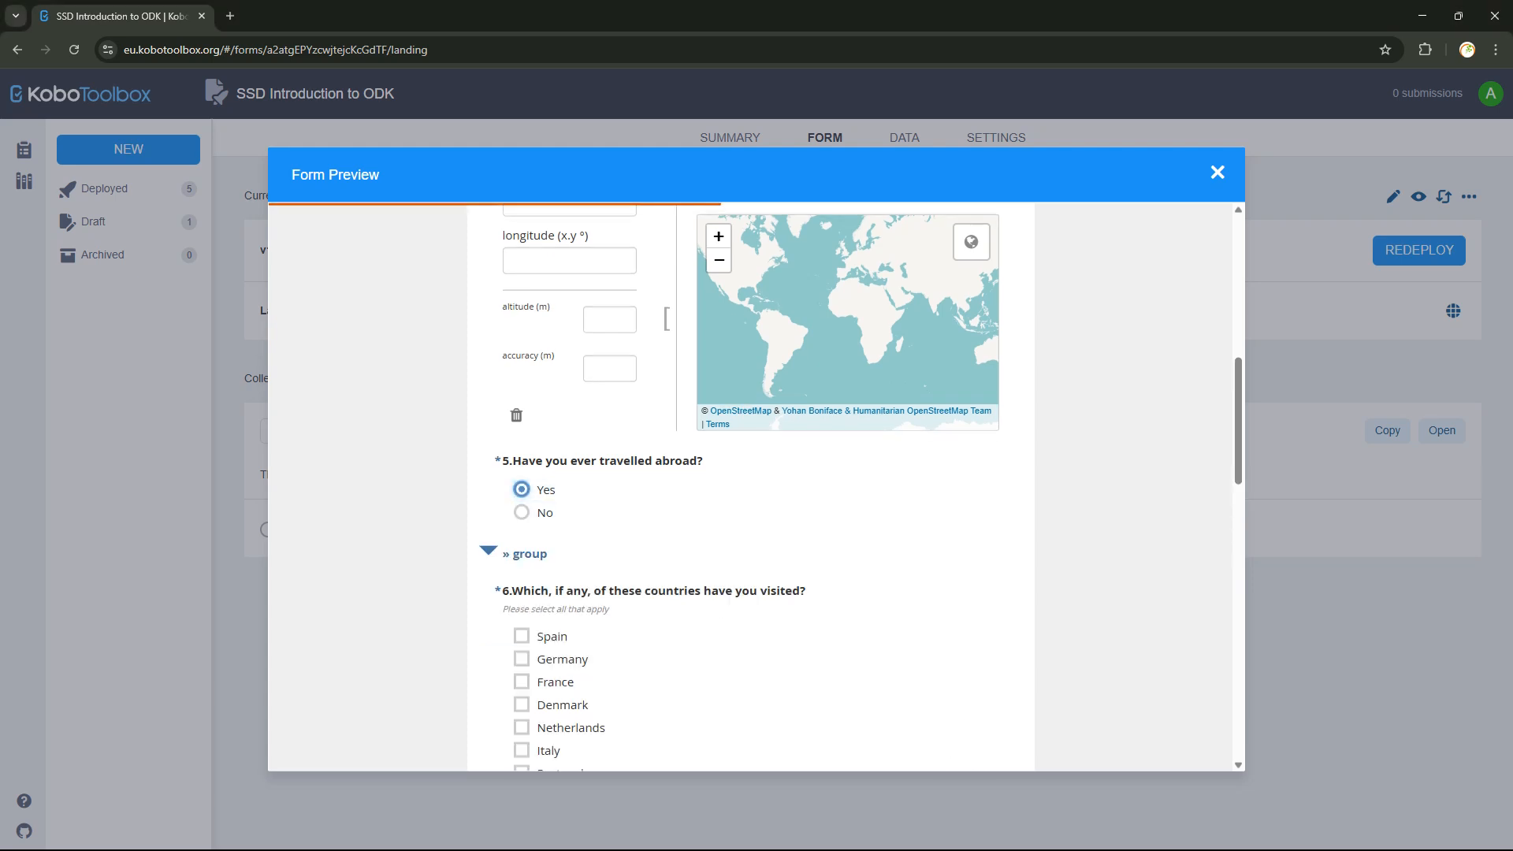
{"action": "scroll", "coordinate": [751, 486], "scroll_direction": "down", "scroll_amount": 4}
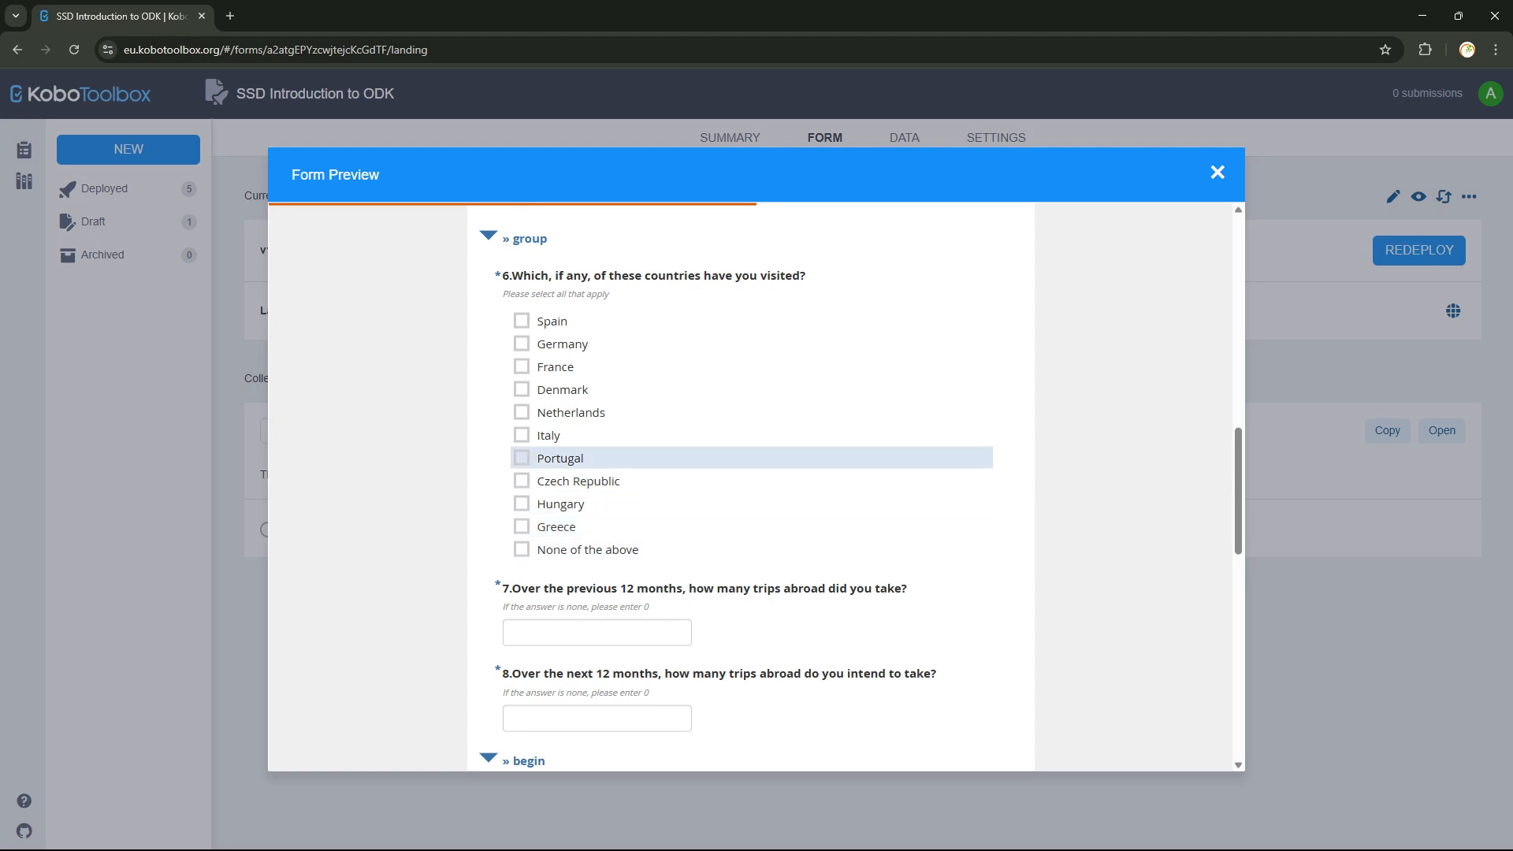
{"action": "scroll", "coordinate": [551, 458], "scroll_direction": "up", "scroll_amount": 2}
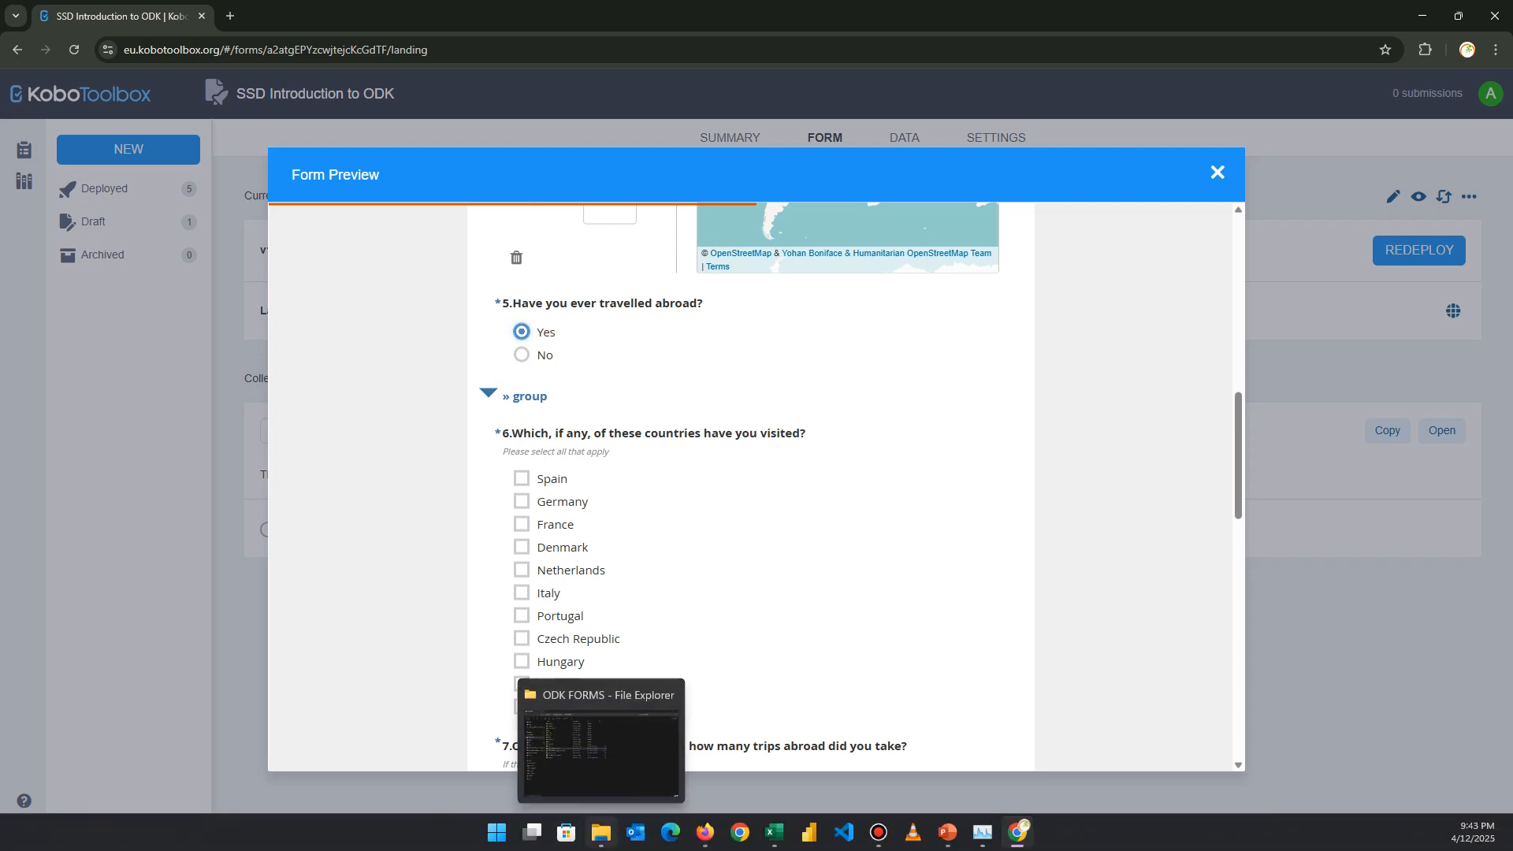
Maximize Excel and look through the XLSForm's survey, settings and choices sheets.
{"action": "left_click", "coordinate": [774, 832]}
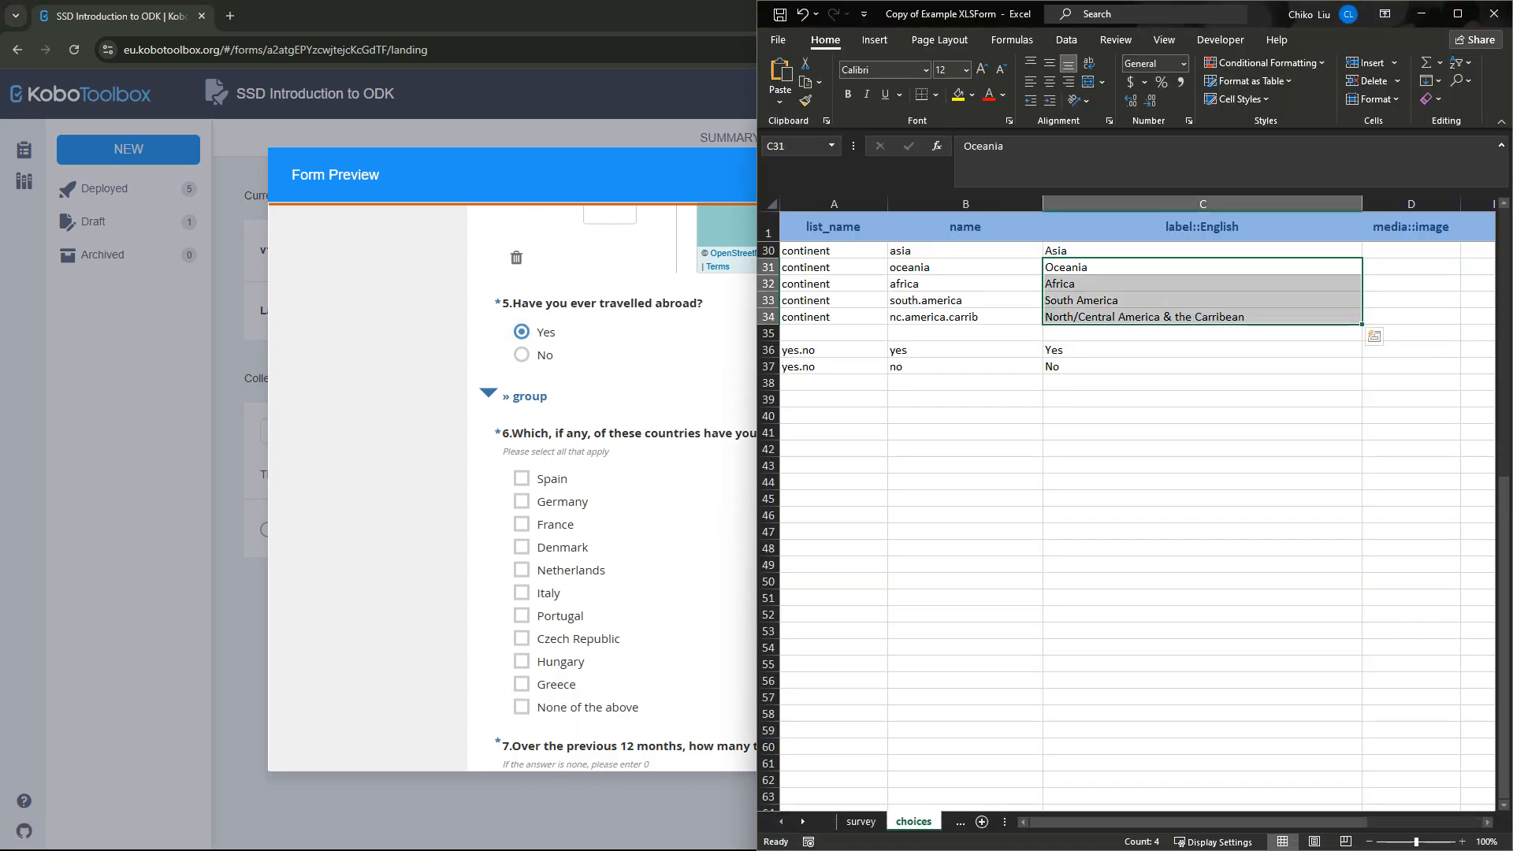
{"action": "left_click", "coordinate": [1458, 13]}
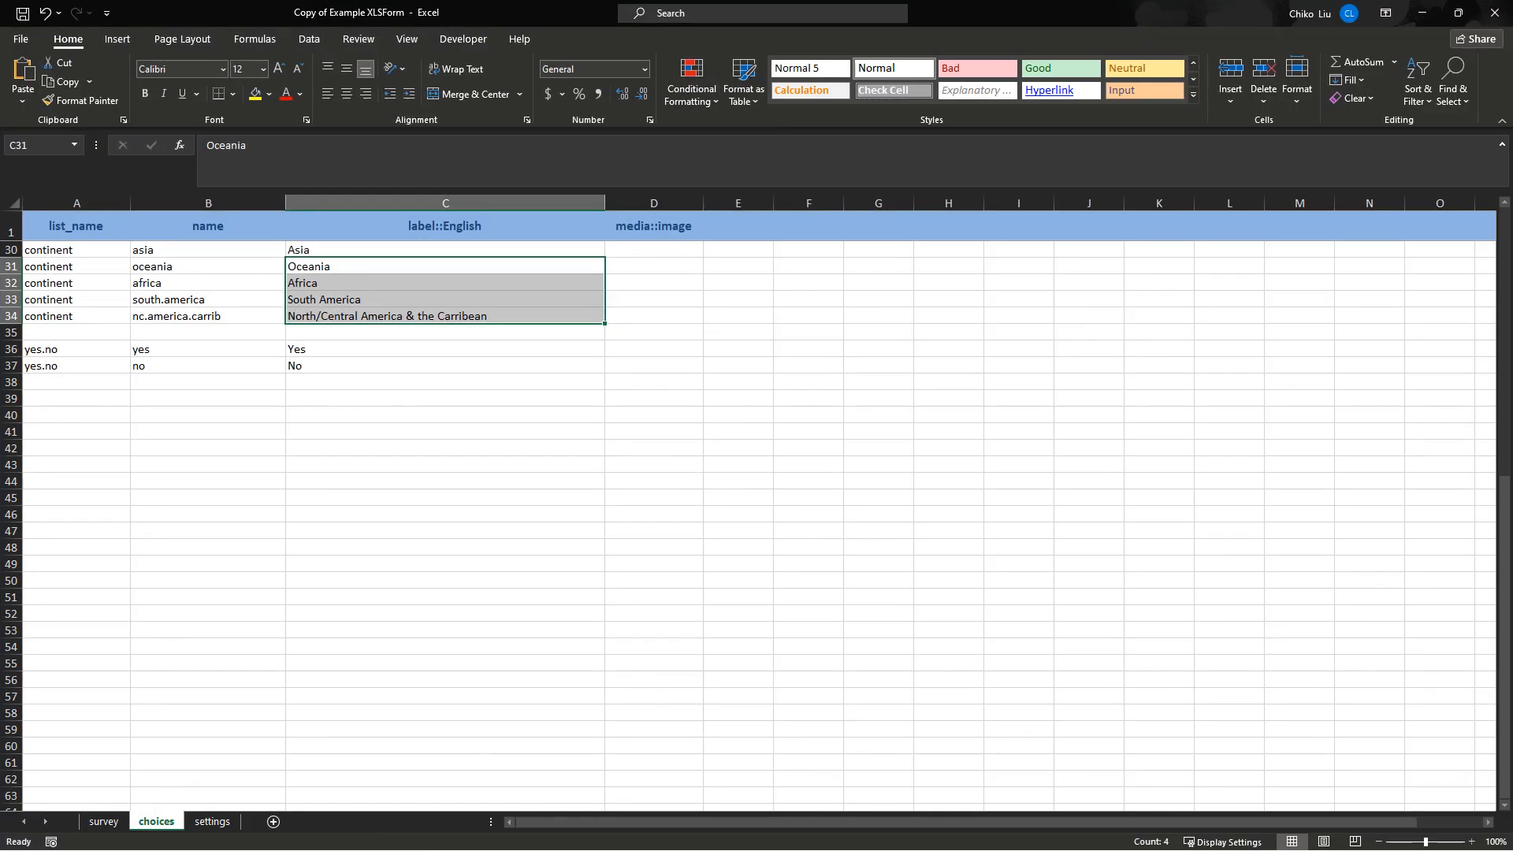
{"action": "key", "text": "ctrl+Page_Up"}
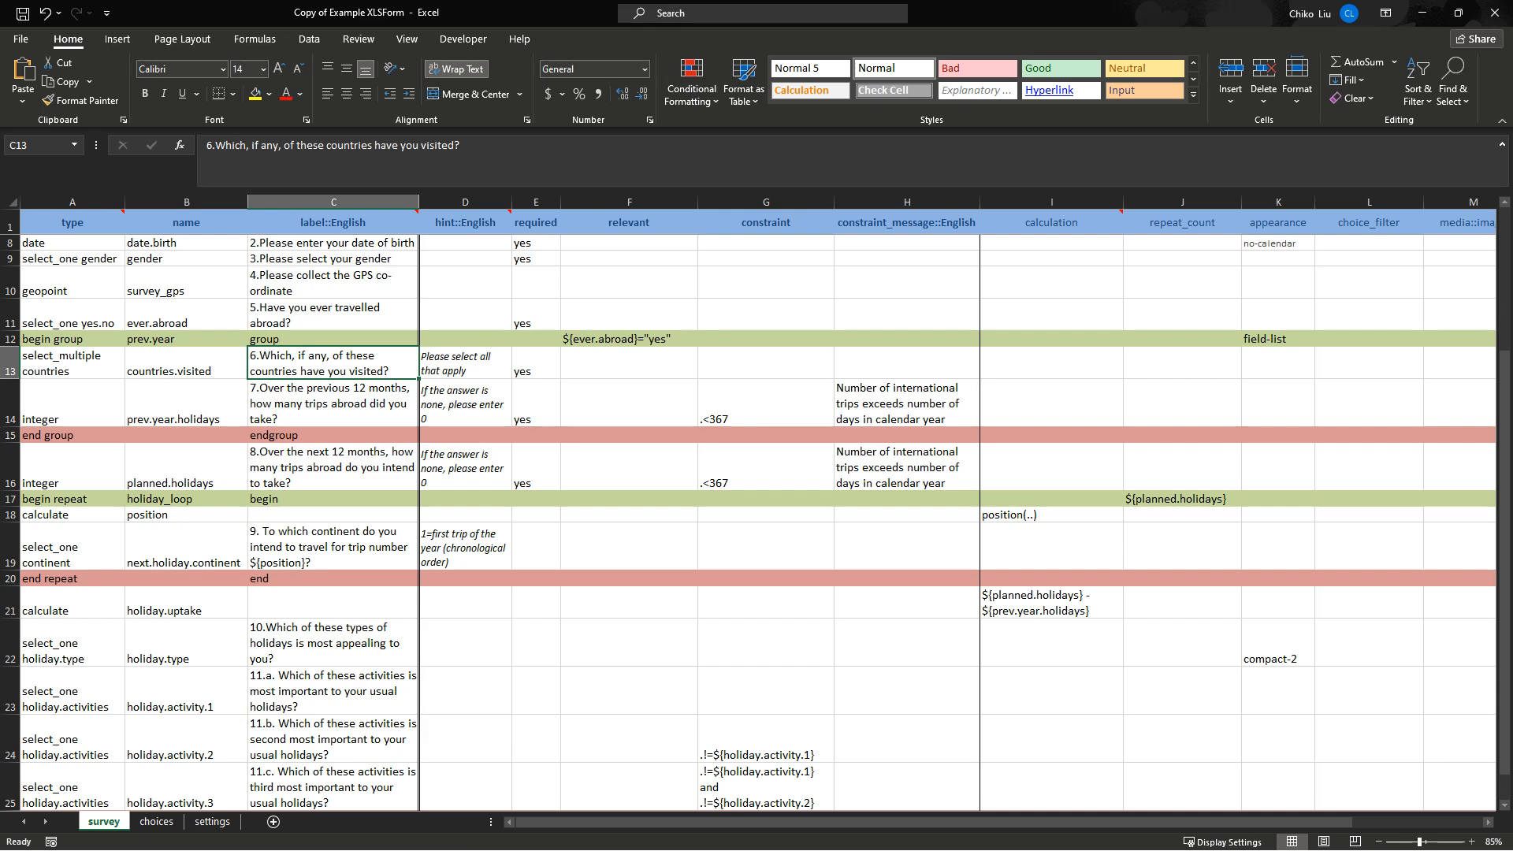
{"action": "scroll", "coordinate": [757, 520], "scroll_direction": "down", "scroll_amount": 2}
{"action": "scroll", "coordinate": [756, 520], "scroll_direction": "up", "scroll_amount": 3}
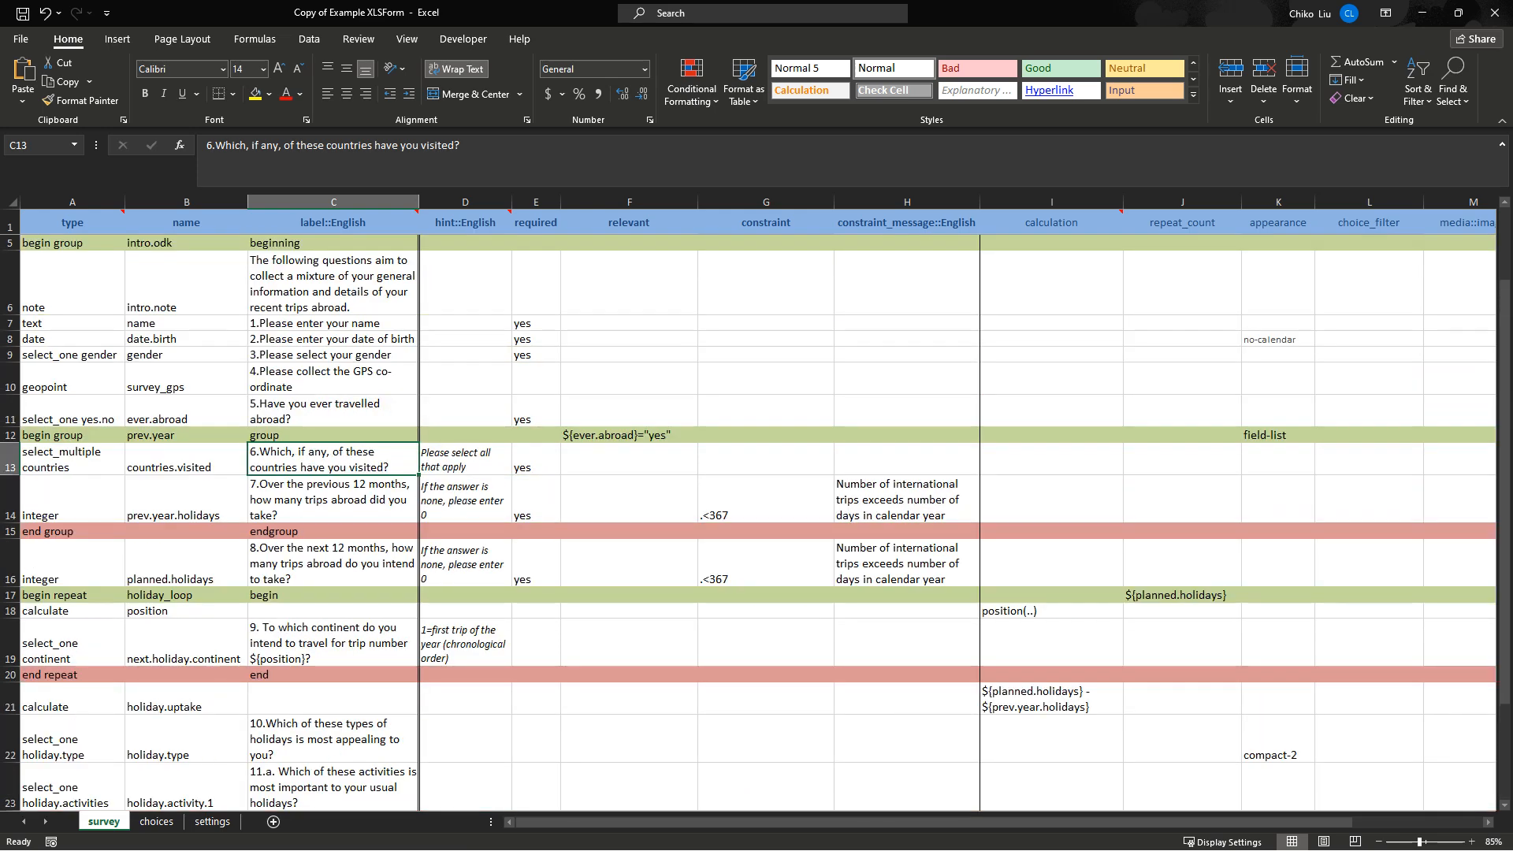
{"action": "left_click", "coordinate": [212, 822]}
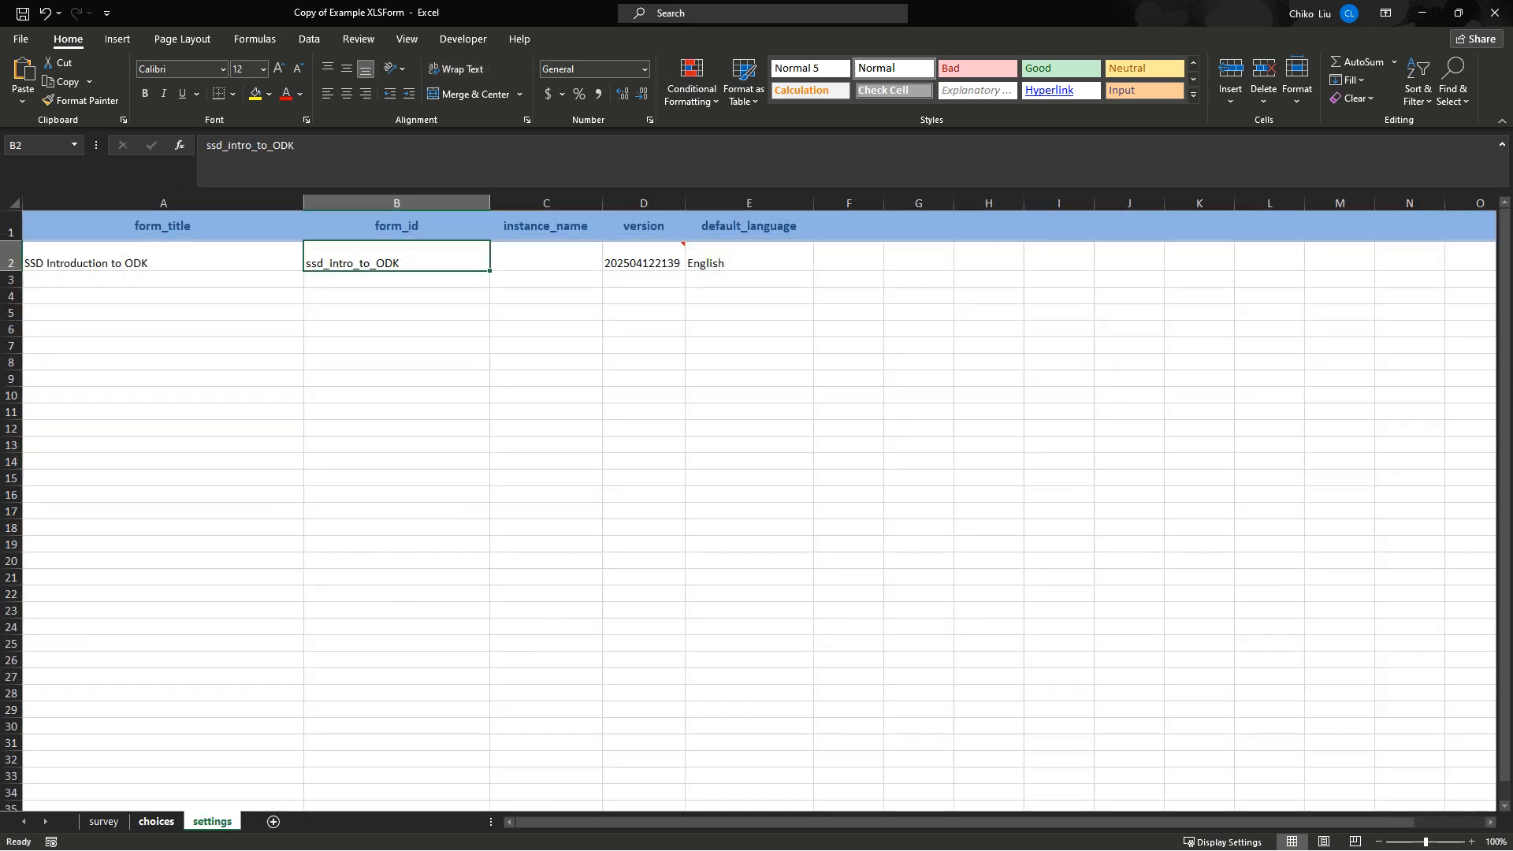
{"action": "left_click", "coordinate": [156, 822]}
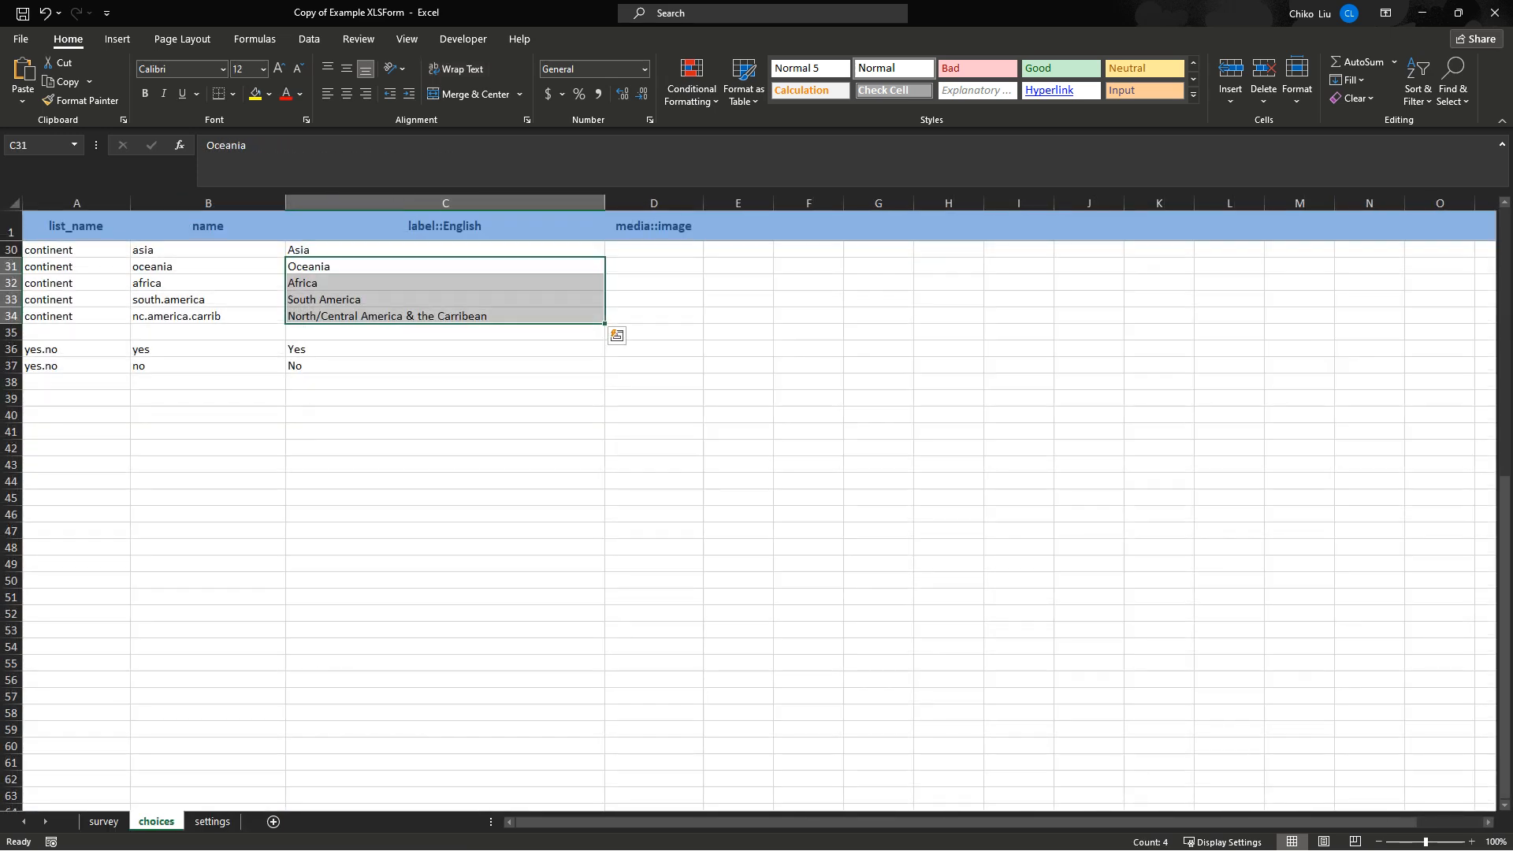
{"action": "left_click", "coordinate": [104, 822]}
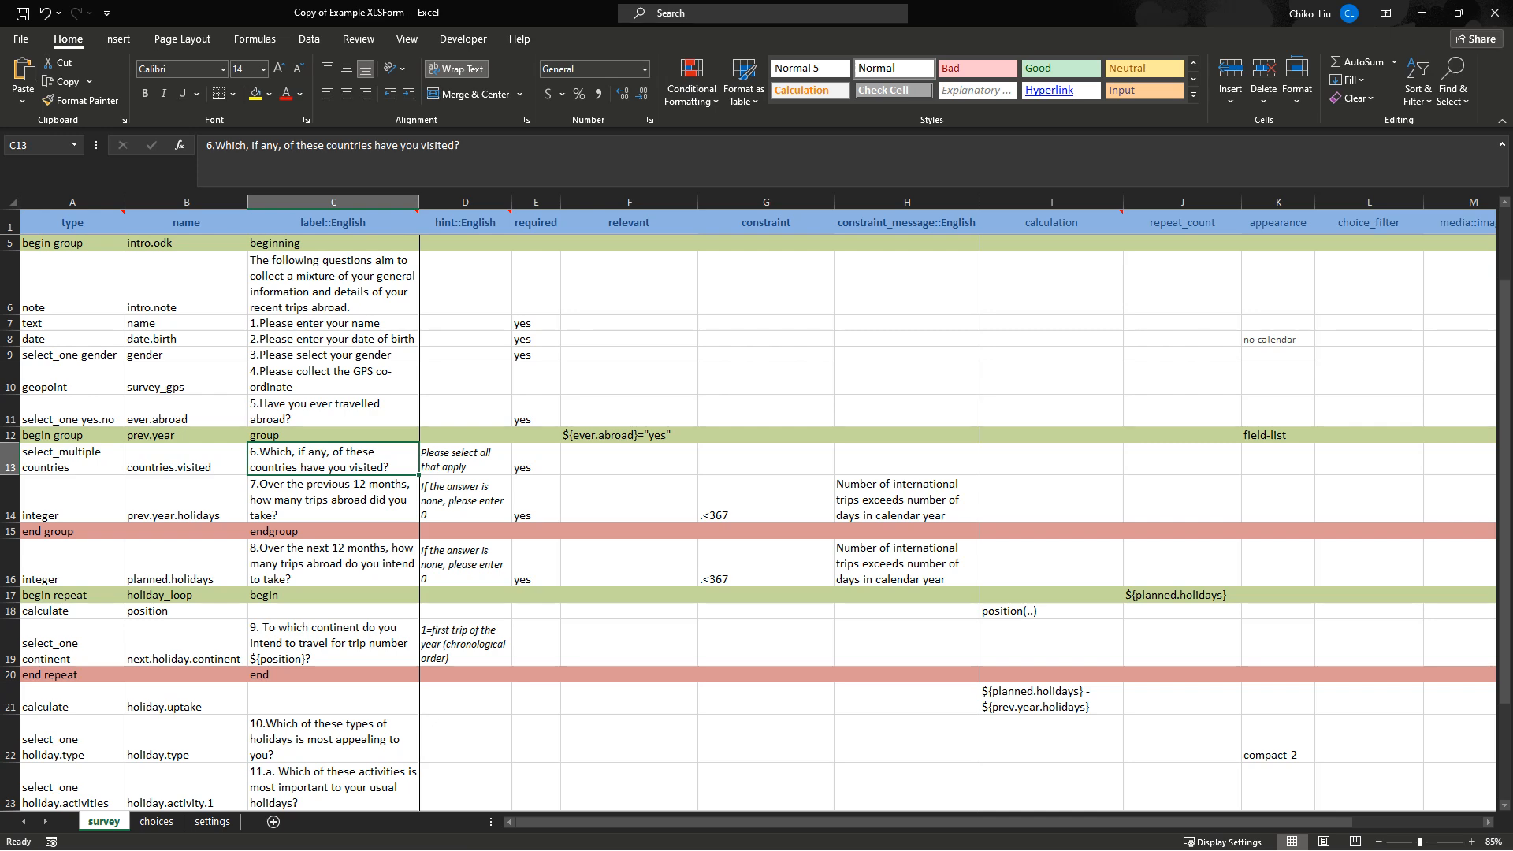
{"action": "left_click", "coordinate": [156, 822]}
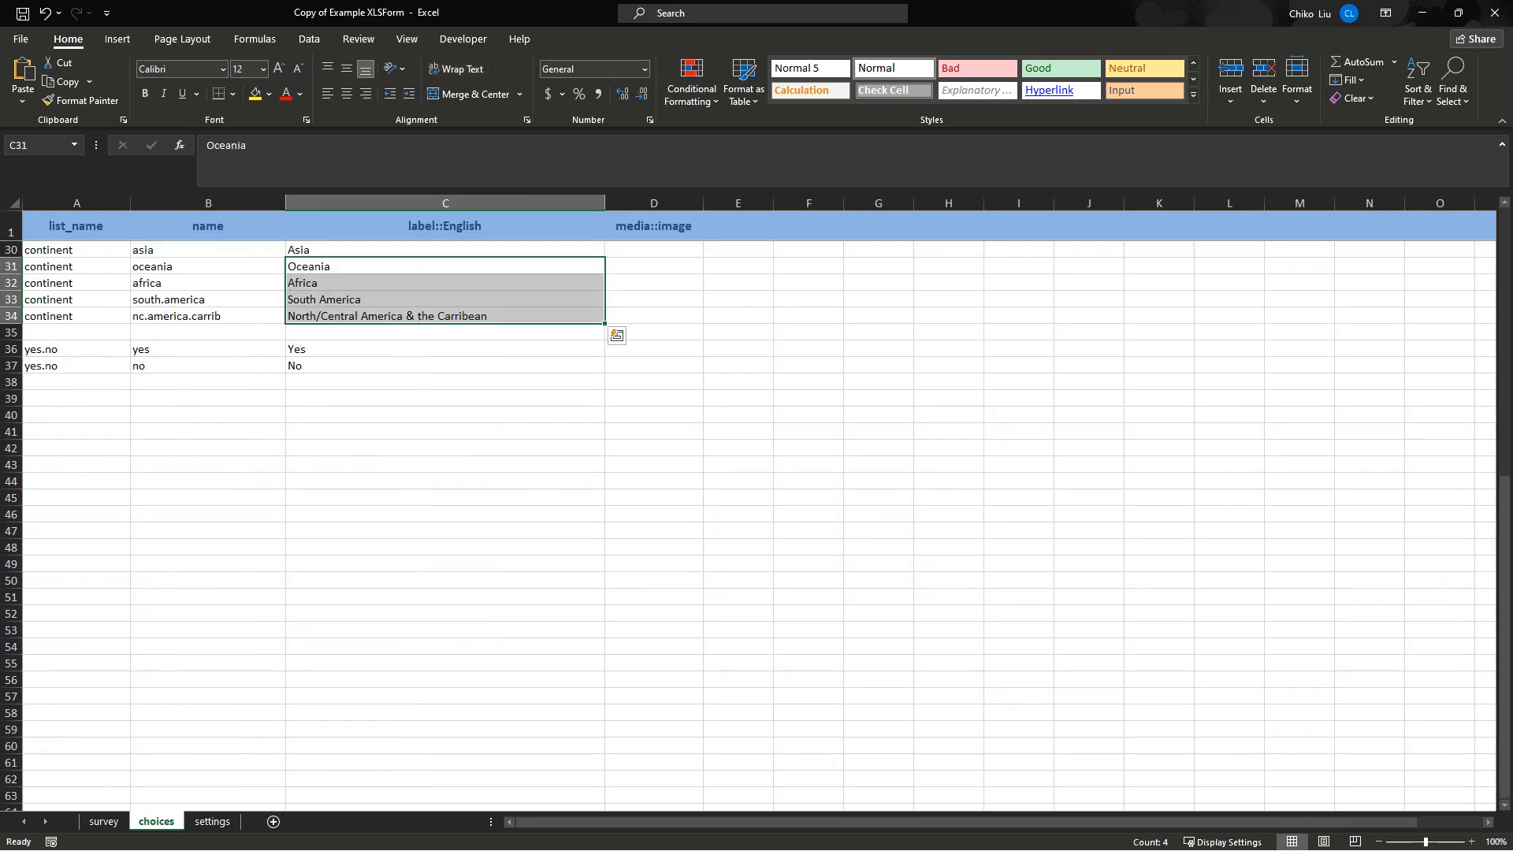
On the choices sheet, select the country labels C6:C14 and holiday image files D18:D21.
{"action": "scroll", "coordinate": [757, 526], "scroll_direction": "up", "scroll_amount": 9}
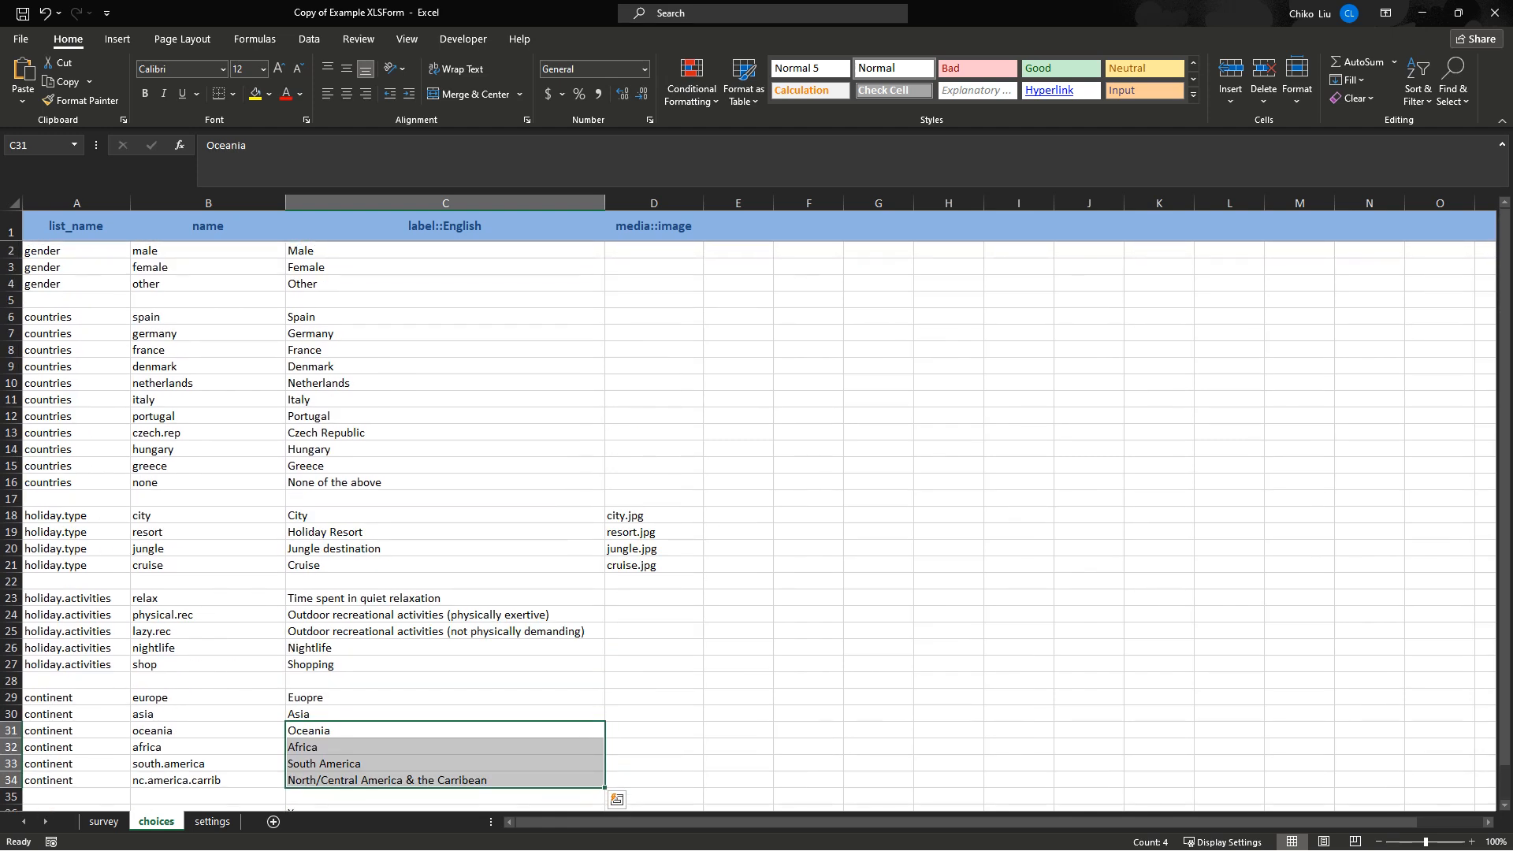
{"action": "scroll", "coordinate": [757, 525], "scroll_direction": "down", "scroll_amount": 1}
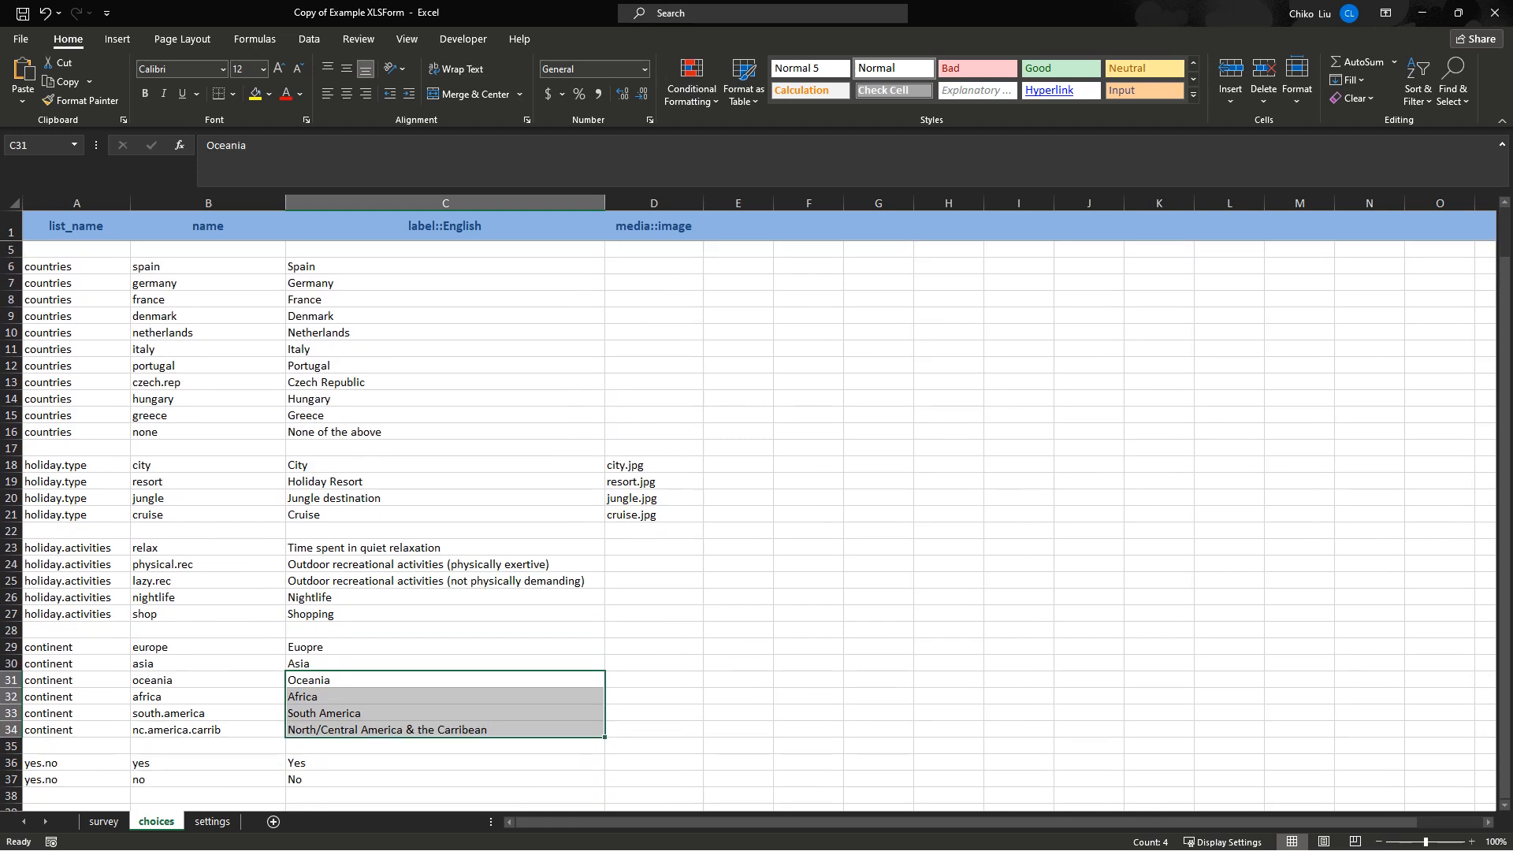
{"action": "scroll", "coordinate": [757, 526], "scroll_direction": "down", "scroll_amount": 6}
{"action": "scroll", "coordinate": [756, 526], "scroll_direction": "up", "scroll_amount": 6}
{"action": "scroll", "coordinate": [757, 525], "scroll_direction": "up", "scroll_amount": 1}
{"action": "left_click_drag", "start_coordinate": [426, 317], "coordinate": [425, 449]}
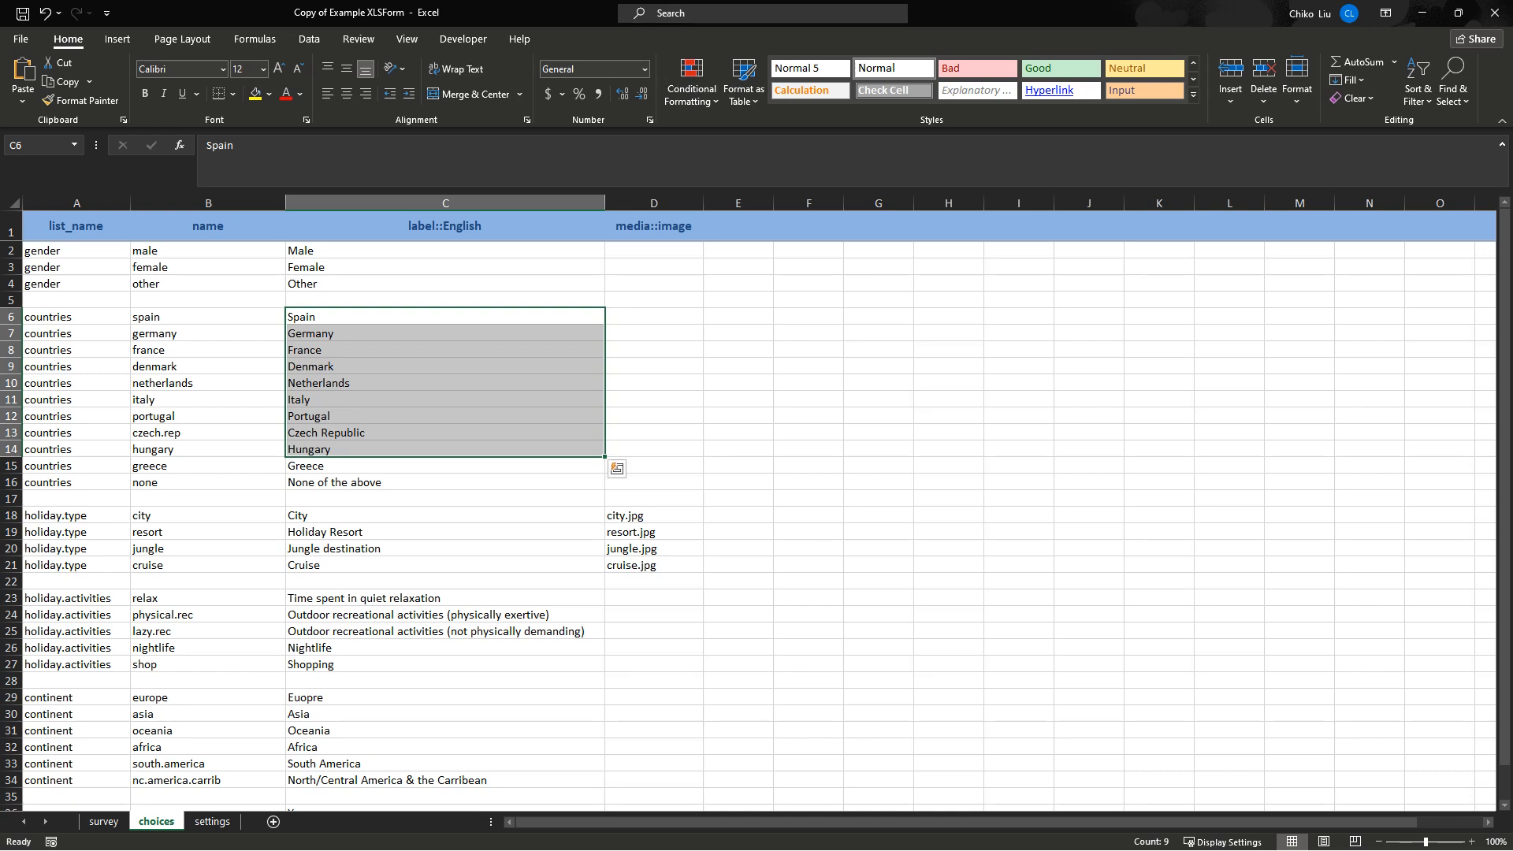
{"action": "left_click_drag", "start_coordinate": [631, 515], "coordinate": [634, 565]}
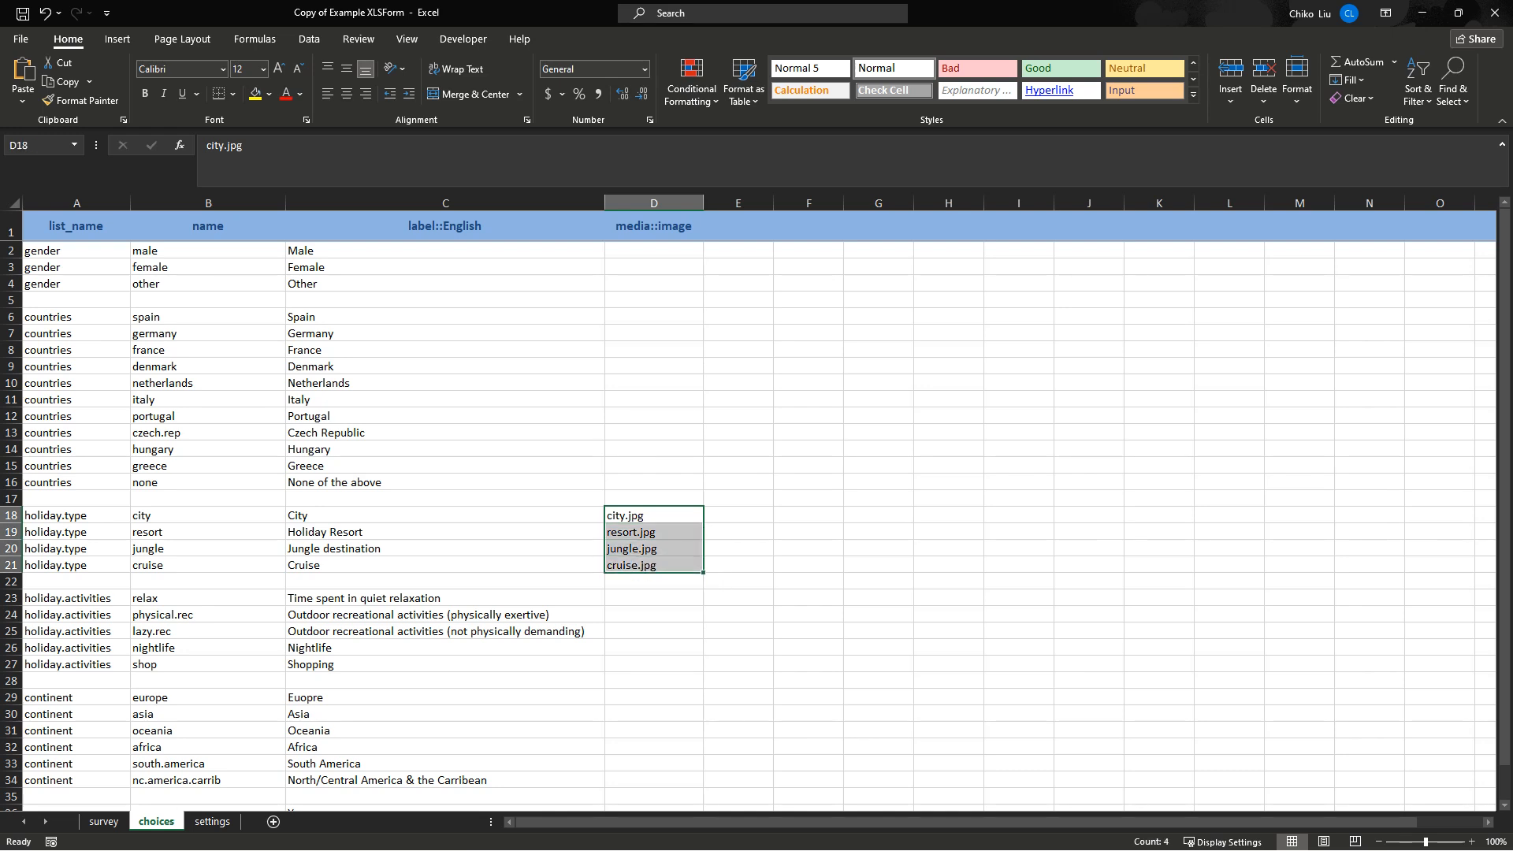
Bring back the Kobo Form Preview and scroll to the visited-countries question 6.
{"action": "left_click", "coordinate": [740, 834]}
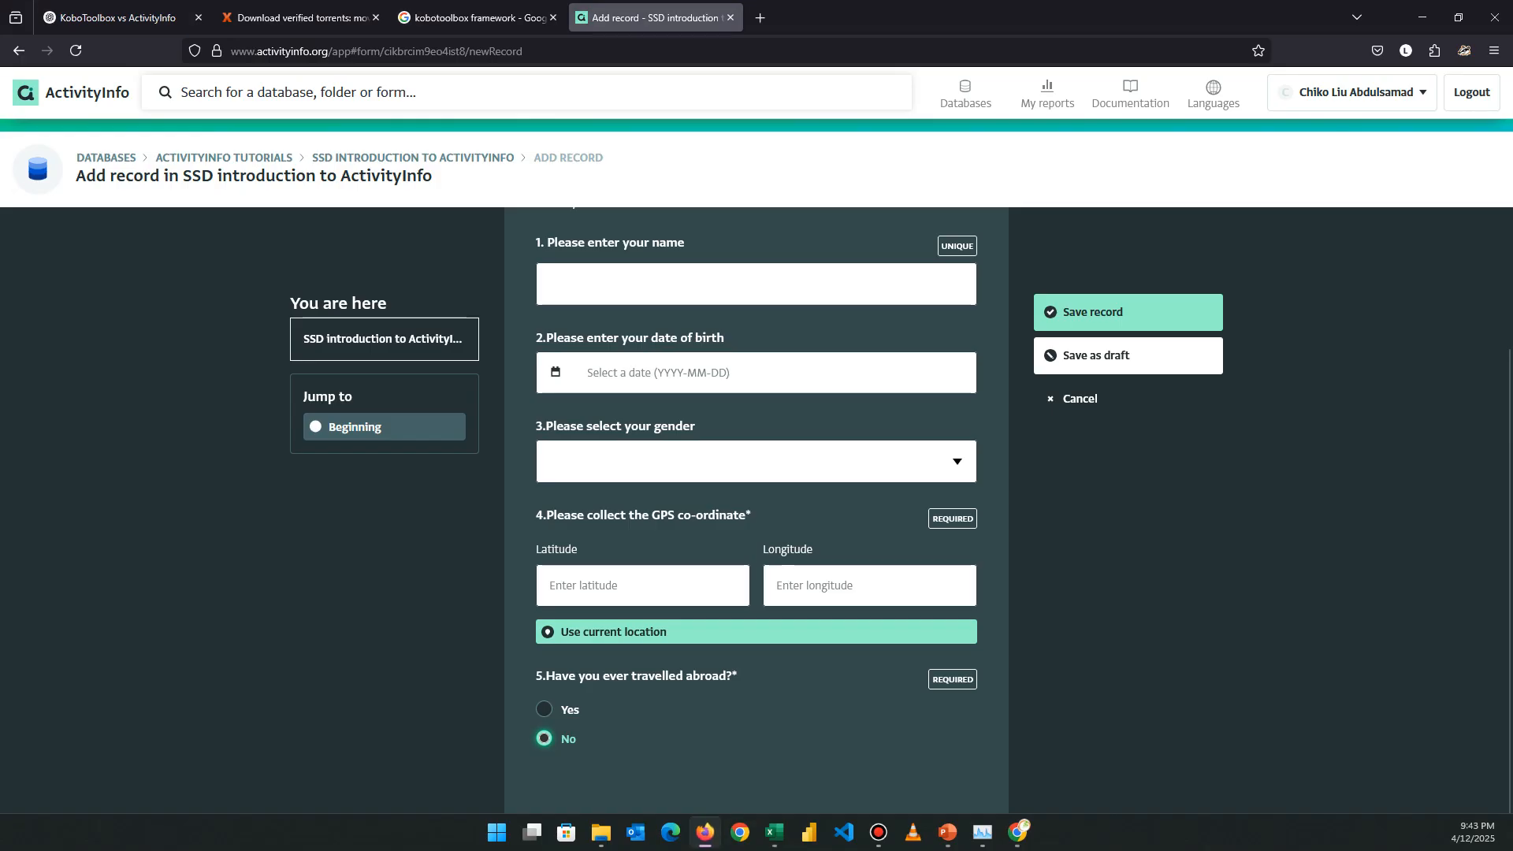
{"action": "left_click", "coordinate": [1020, 834]}
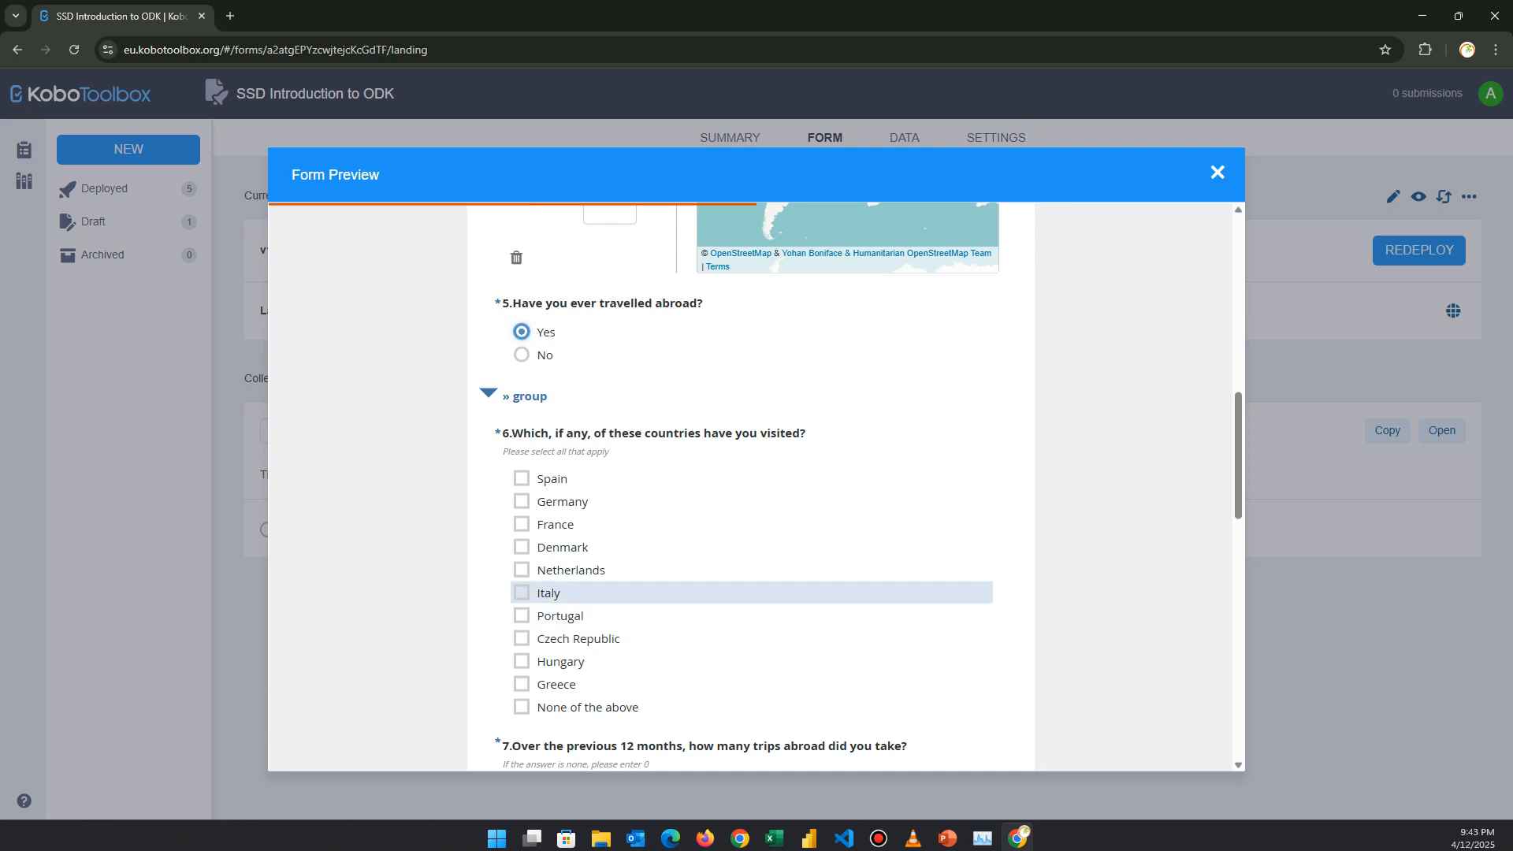
{"action": "scroll", "coordinate": [828, 592], "scroll_direction": "down", "scroll_amount": 6}
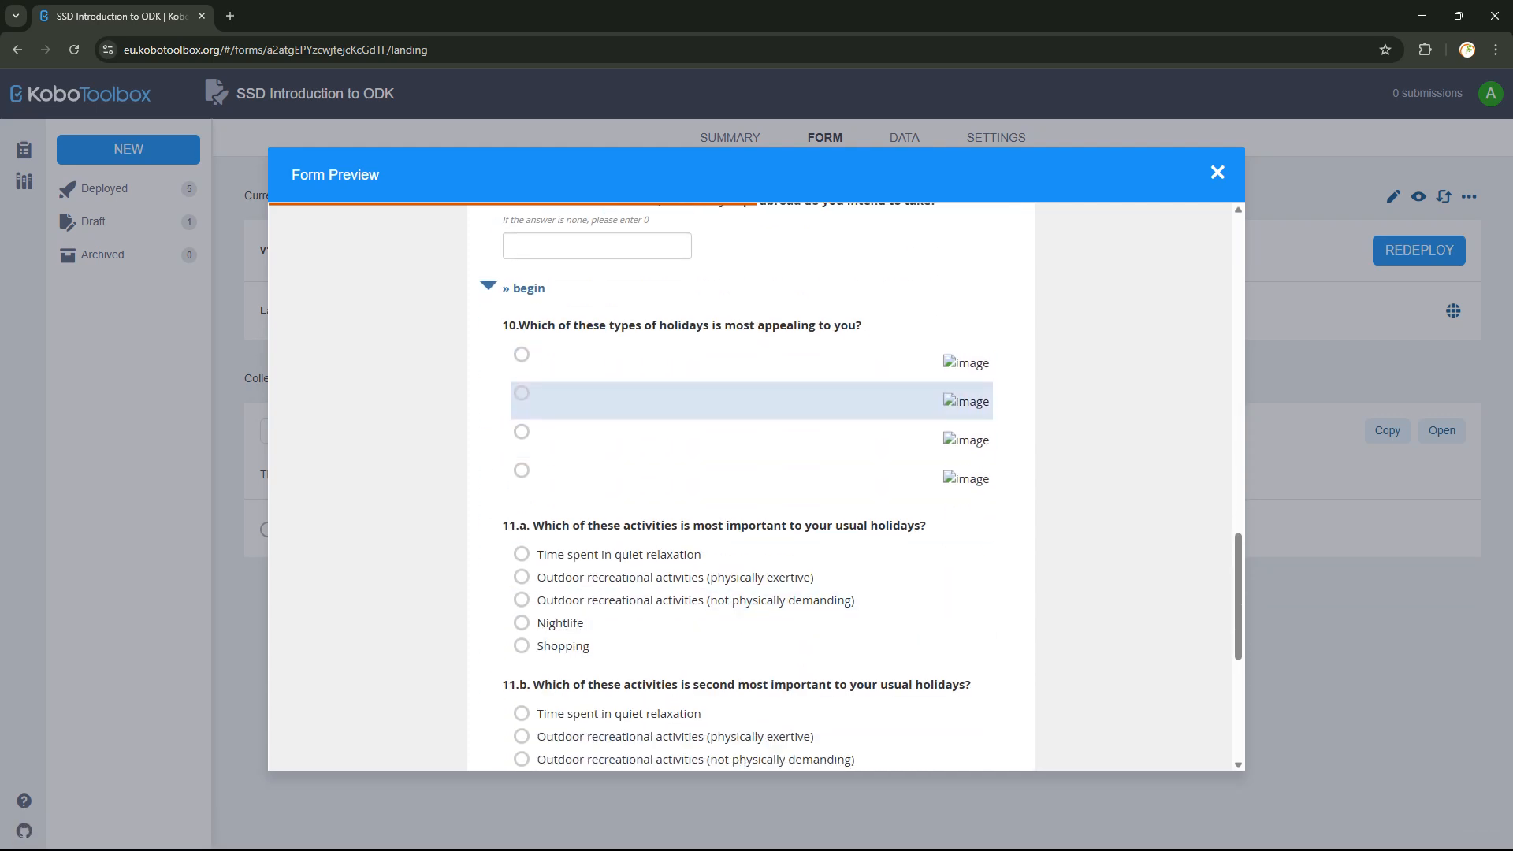
{"action": "scroll", "coordinate": [749, 398], "scroll_direction": "up", "scroll_amount": 5}
{"action": "scroll", "coordinate": [749, 489], "scroll_direction": "up", "scroll_amount": 3}
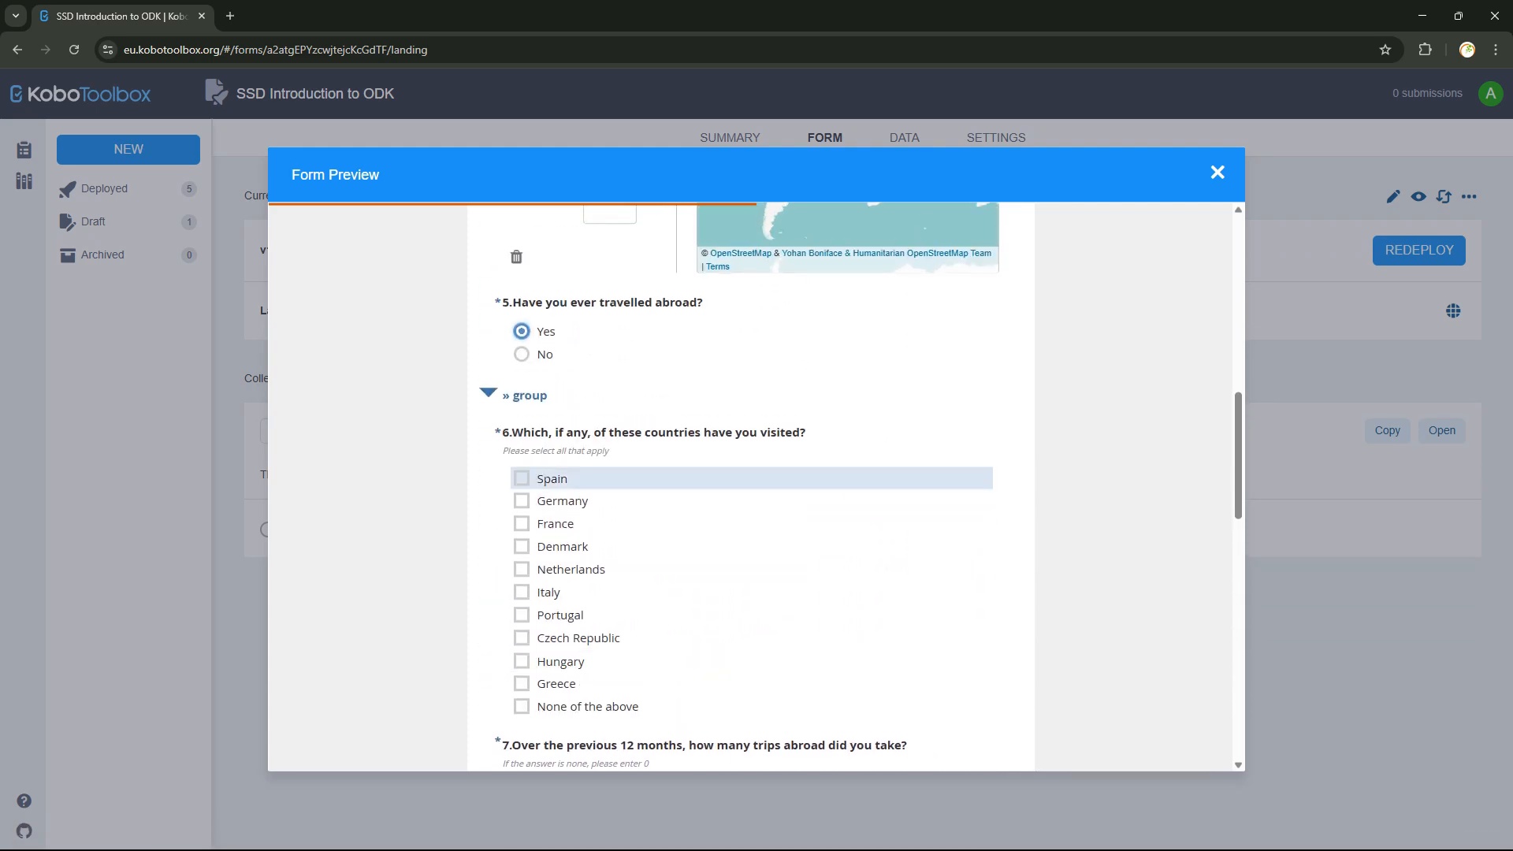
{"action": "scroll", "coordinate": [748, 512], "scroll_direction": "down", "scroll_amount": 1}
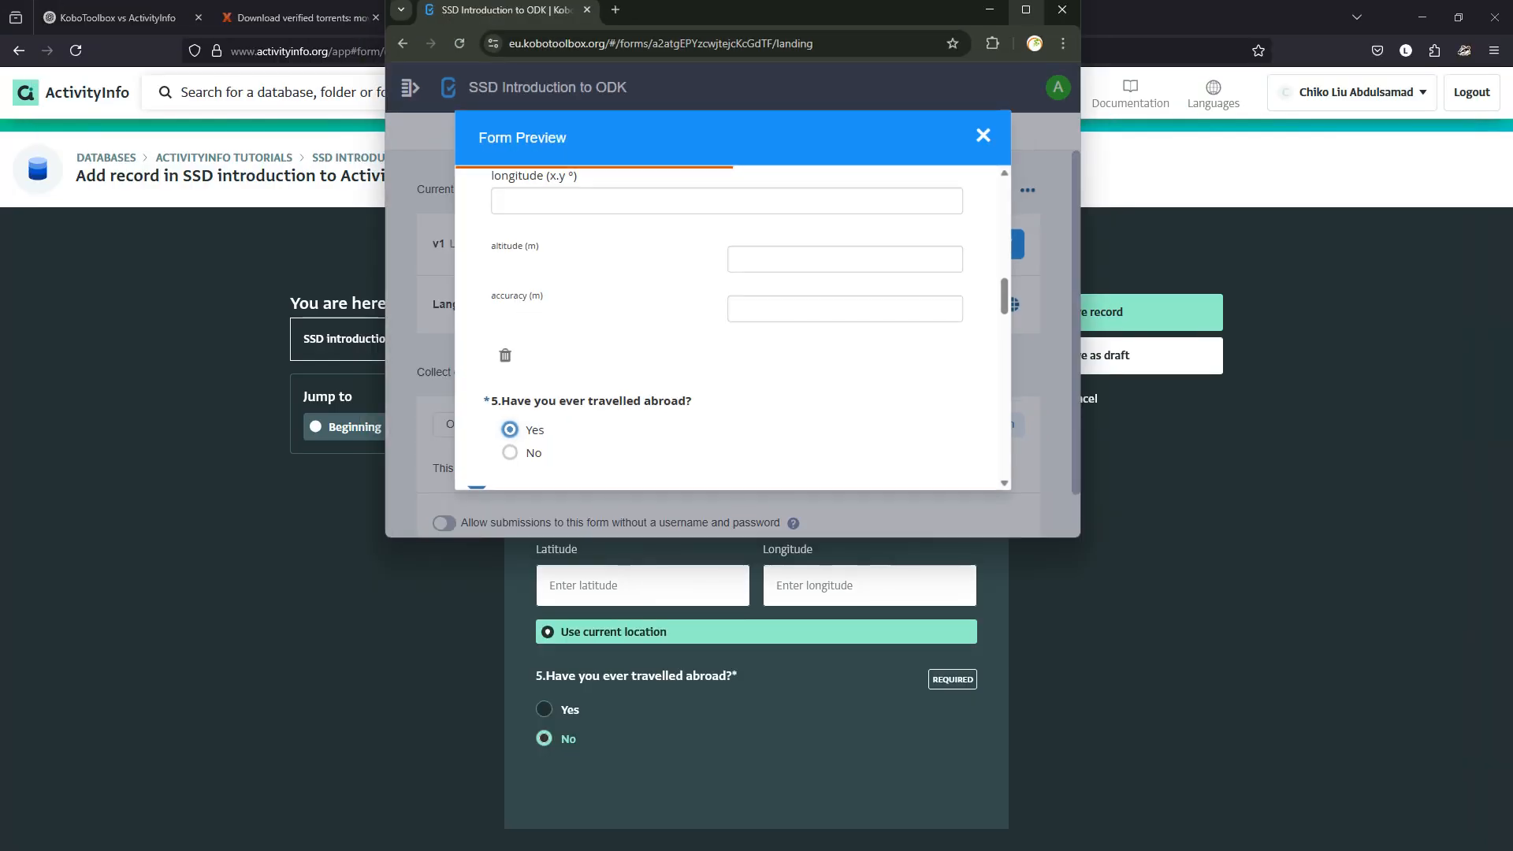
{"action": "mouse_move", "coordinate": [1025, 11]}
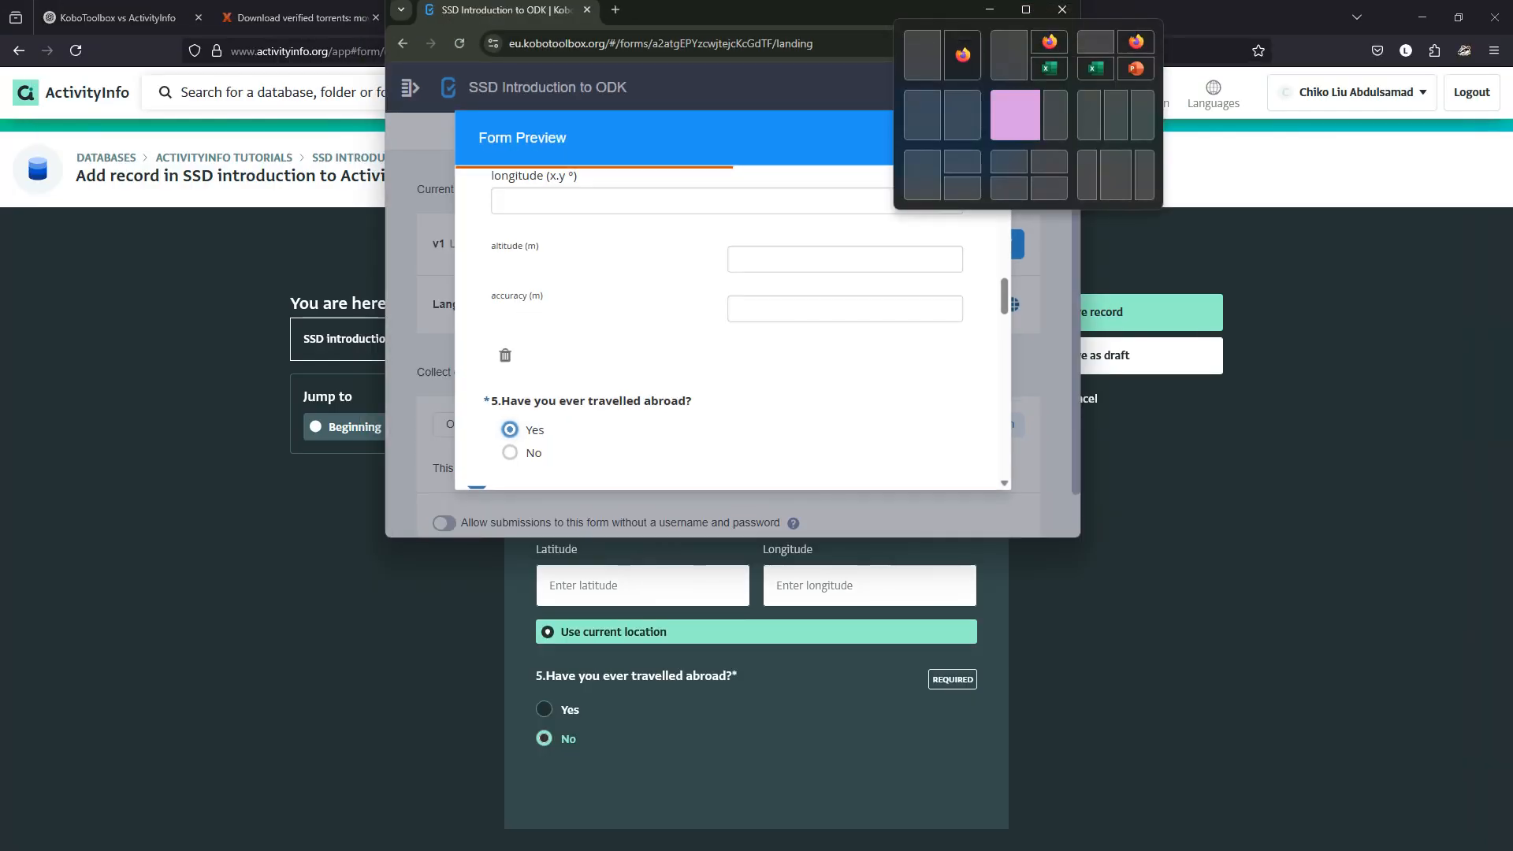
Snap the Kobo preview to the left half and answer Yes to travelling abroad in ActivityInfo.
{"action": "left_click", "coordinate": [922, 55]}
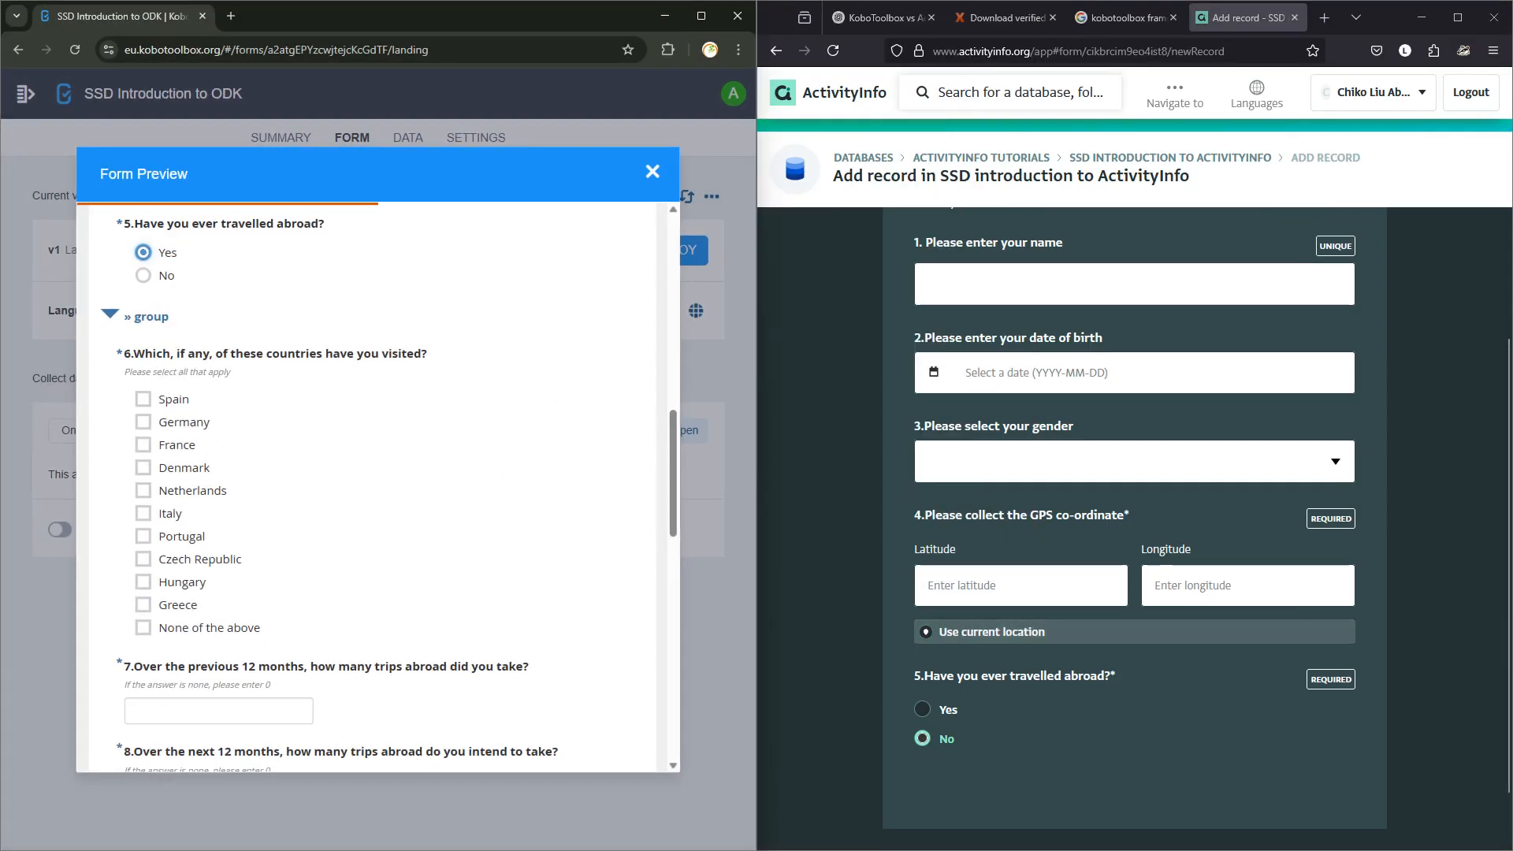
{"action": "left_click", "coordinate": [923, 709]}
{"action": "scroll", "coordinate": [1135, 528], "scroll_direction": "down", "scroll_amount": 3}
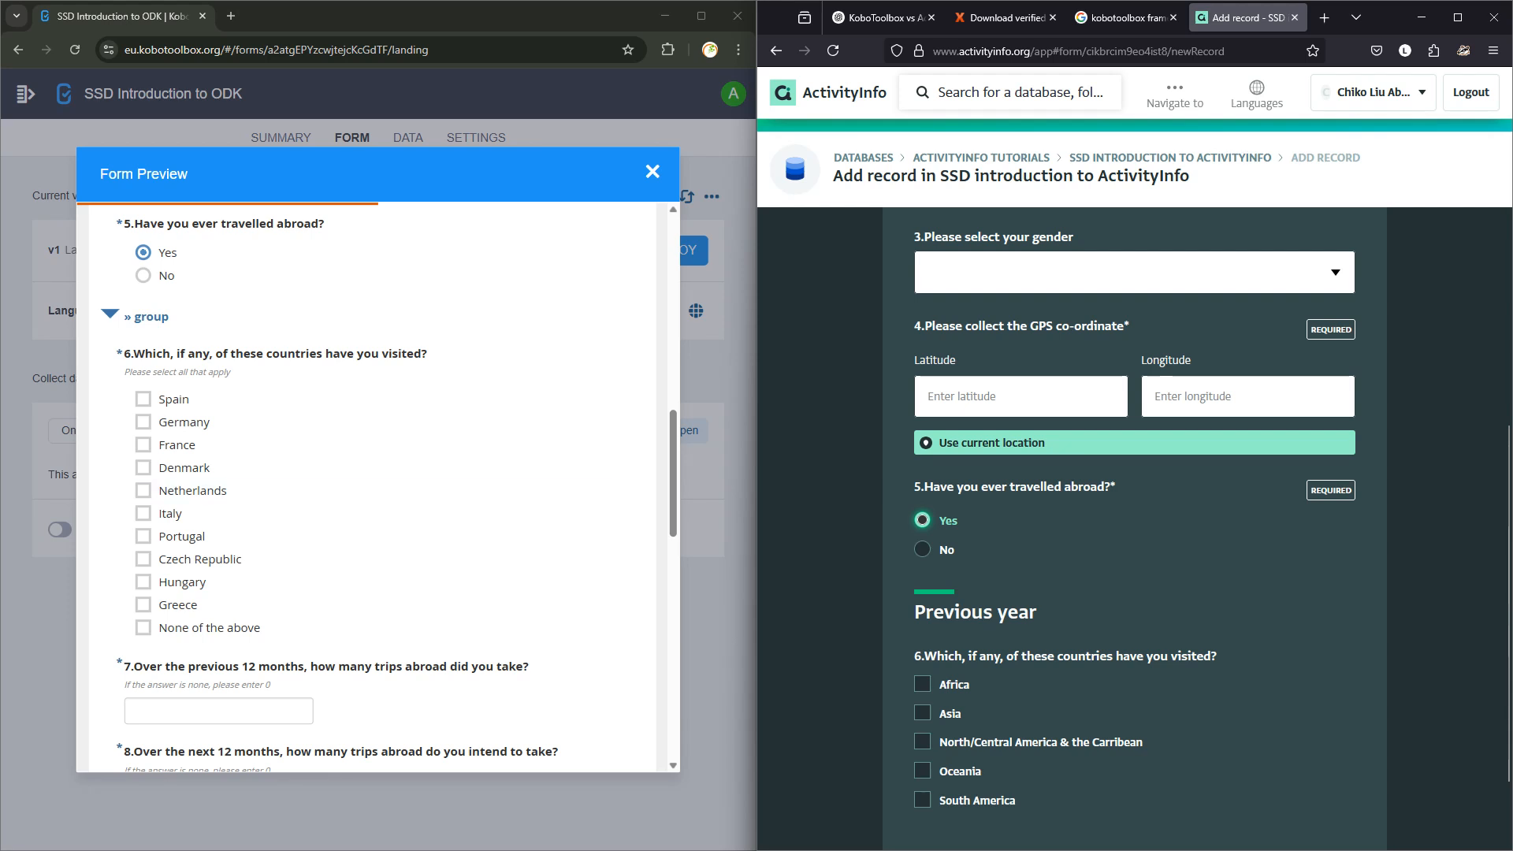
Copy the country labels C6:C16 from Excel and restore ActivityInfo to full screen.
{"action": "mouse_move", "coordinate": [566, 849]}
{"action": "left_click", "coordinate": [775, 832]}
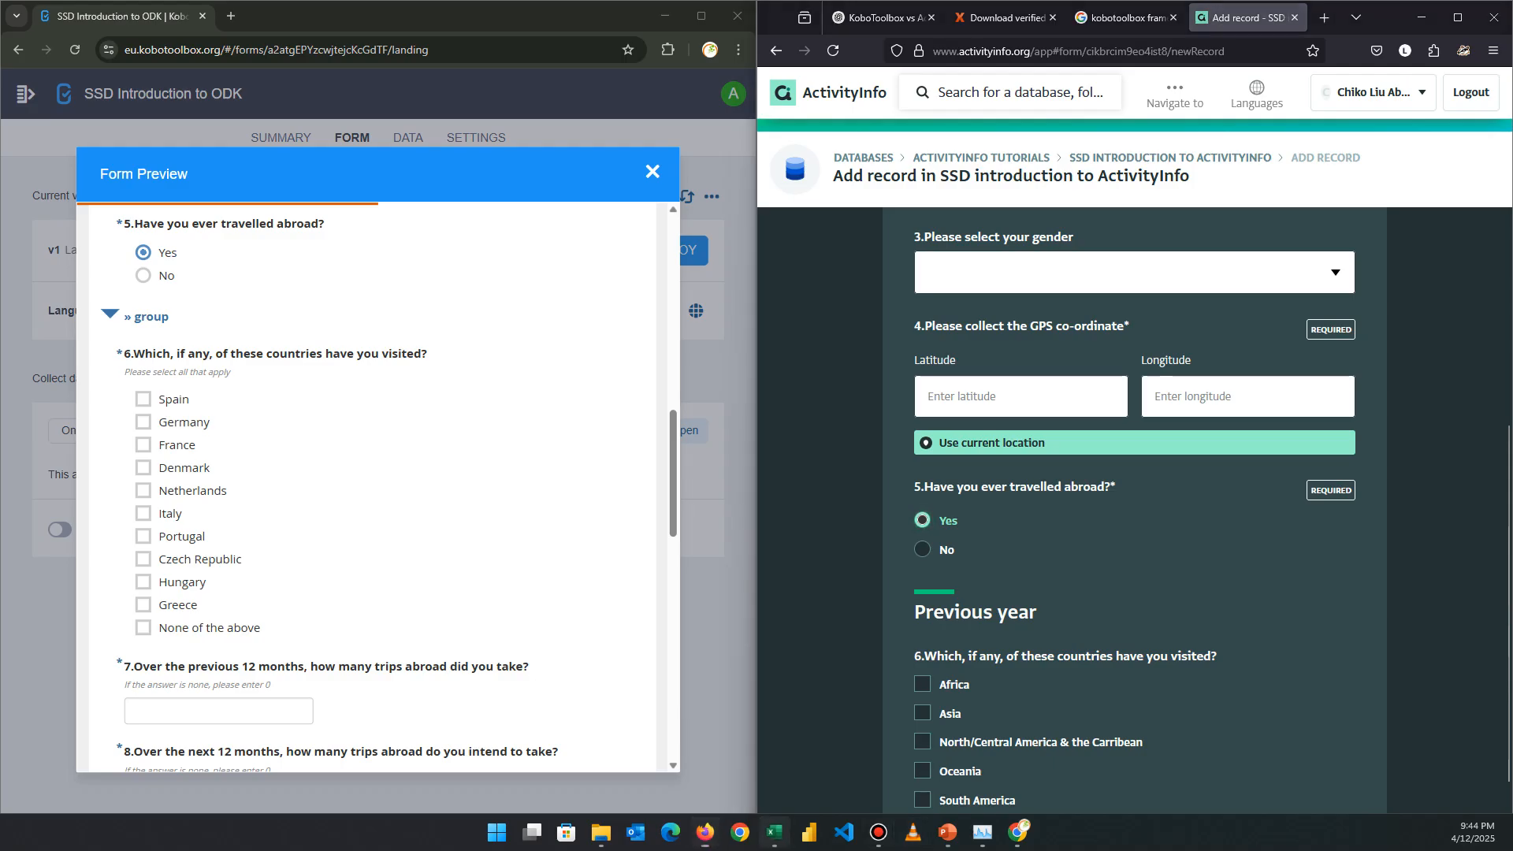
{"action": "left_click_drag", "start_coordinate": [331, 317], "coordinate": [331, 483]}
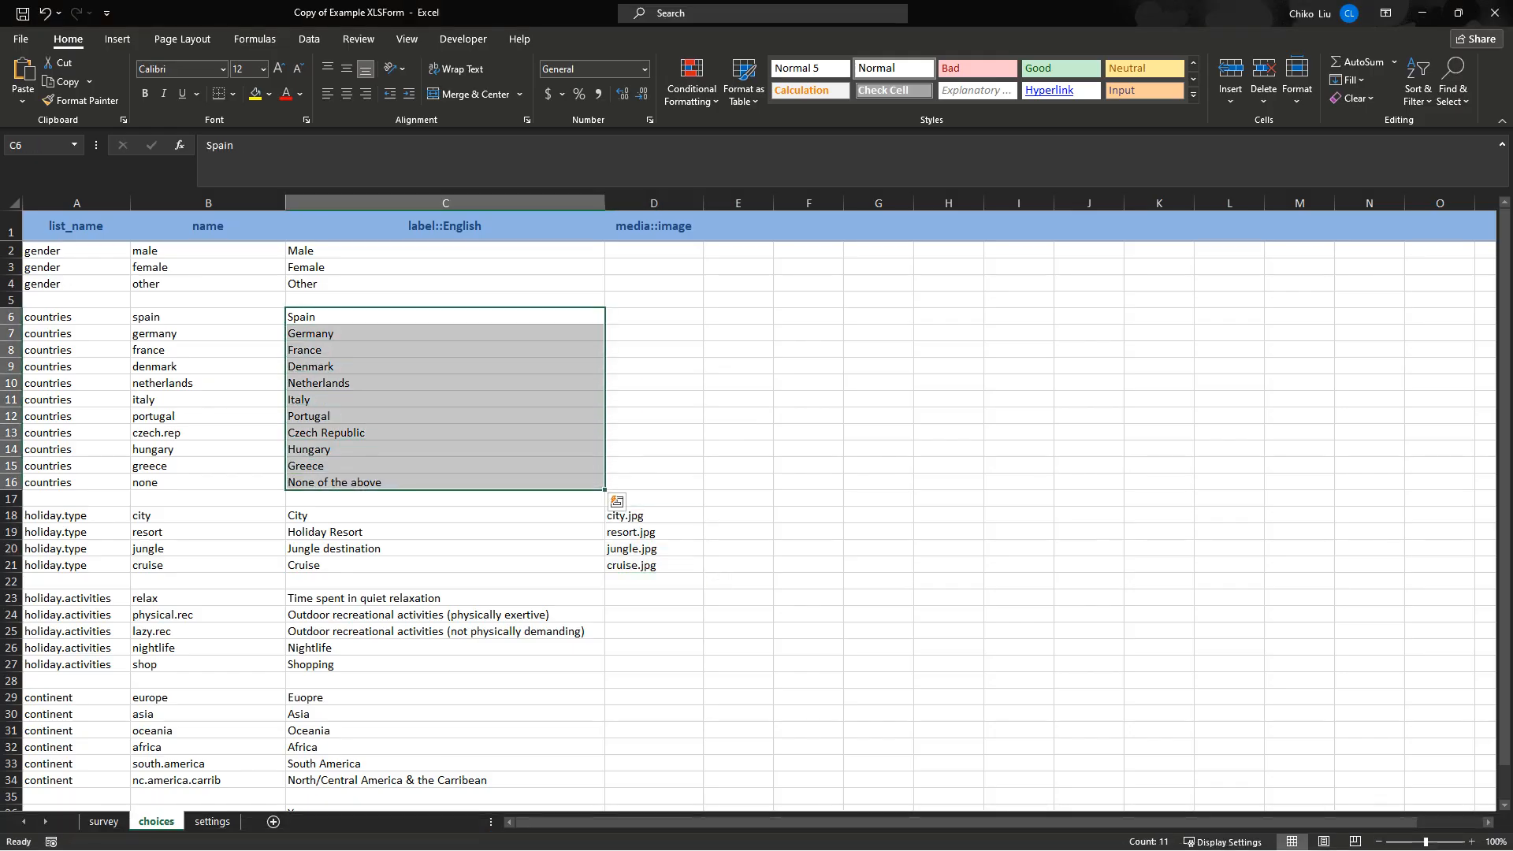
{"action": "key", "text": "ctrl+c"}
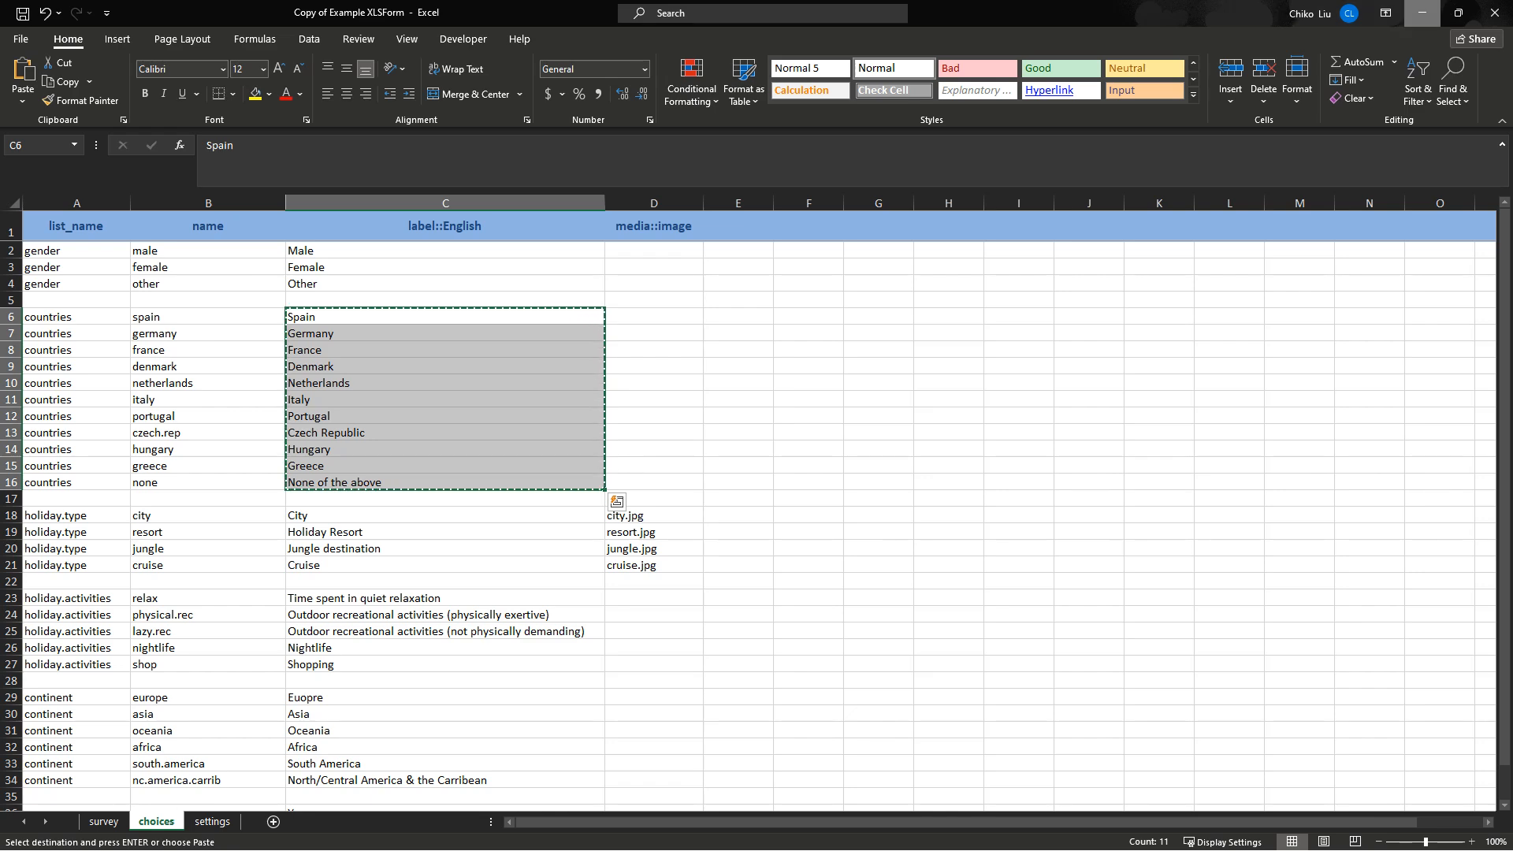
{"action": "left_click", "coordinate": [1423, 13]}
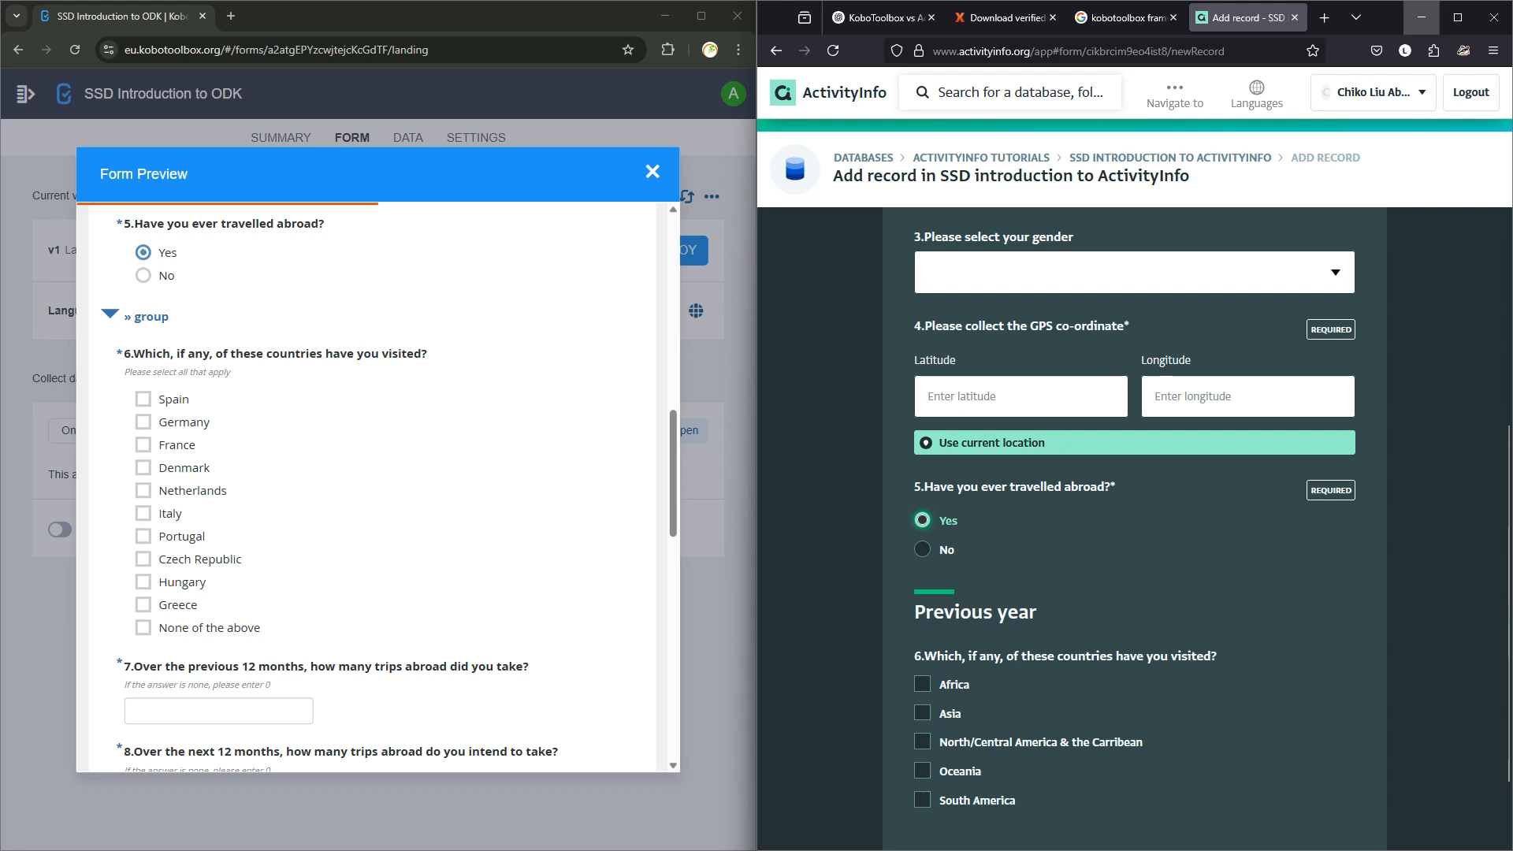
{"action": "left_click", "coordinate": [1458, 17]}
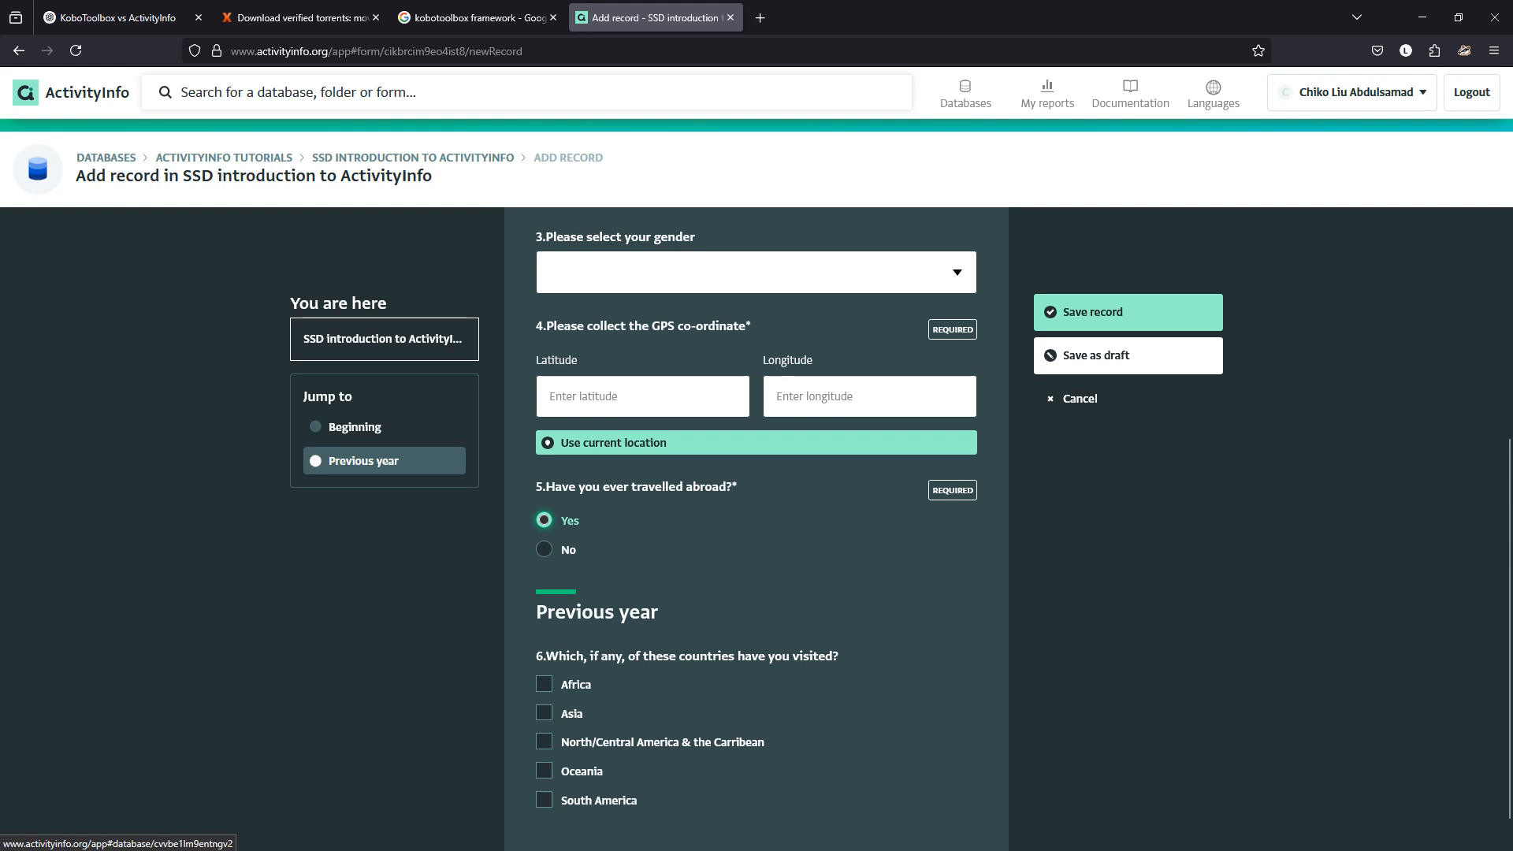
Leave the unsaved record and start a new form named 'Country' in the Tutorials Reference folder.
{"action": "left_click", "coordinate": [224, 157]}
{"action": "left_click", "coordinate": [809, 491]}
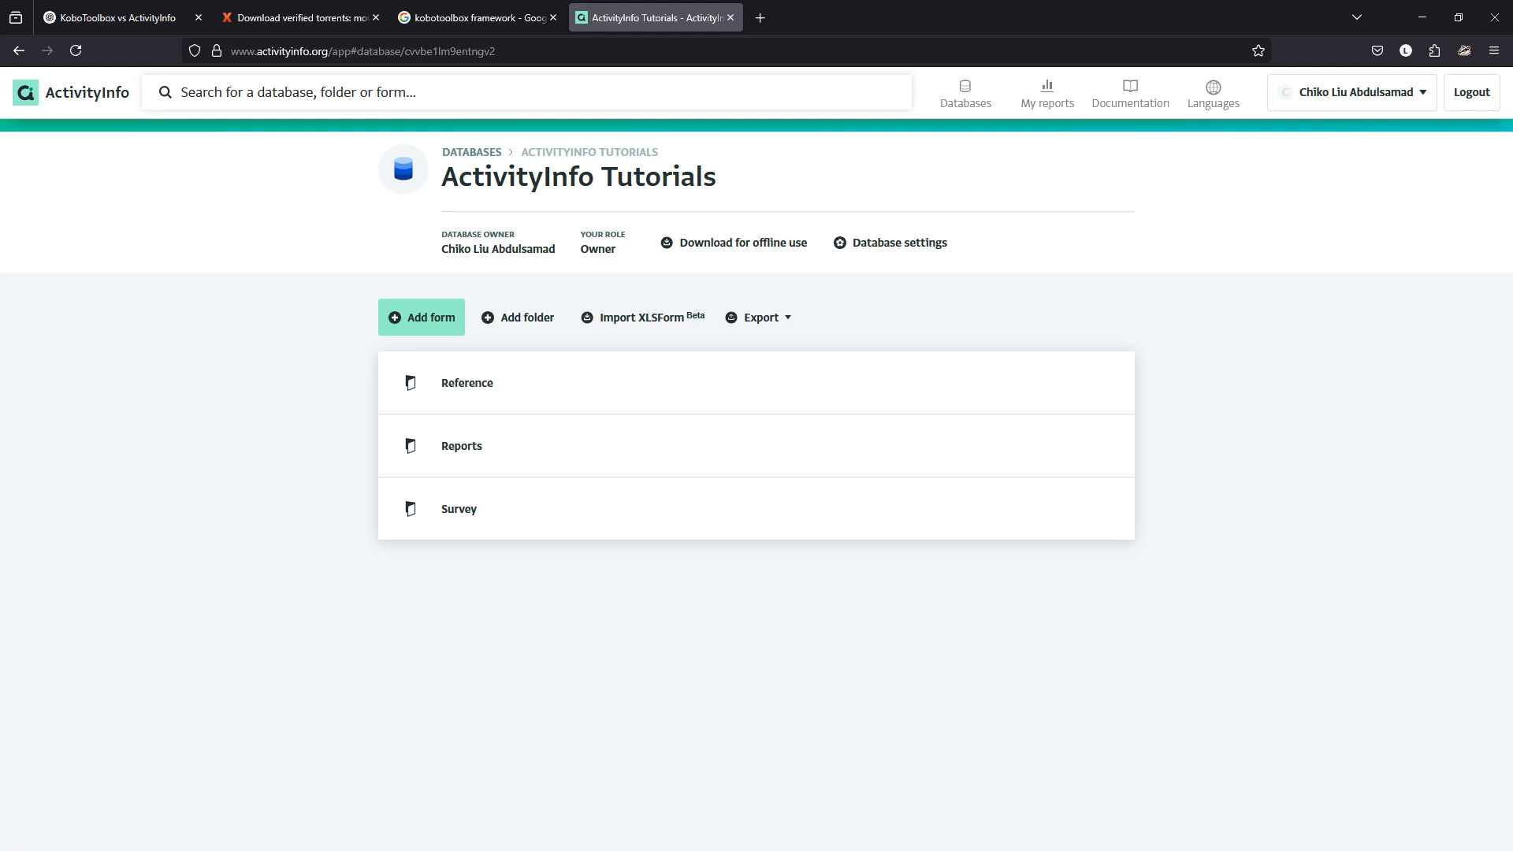
{"action": "left_click", "coordinate": [468, 383]}
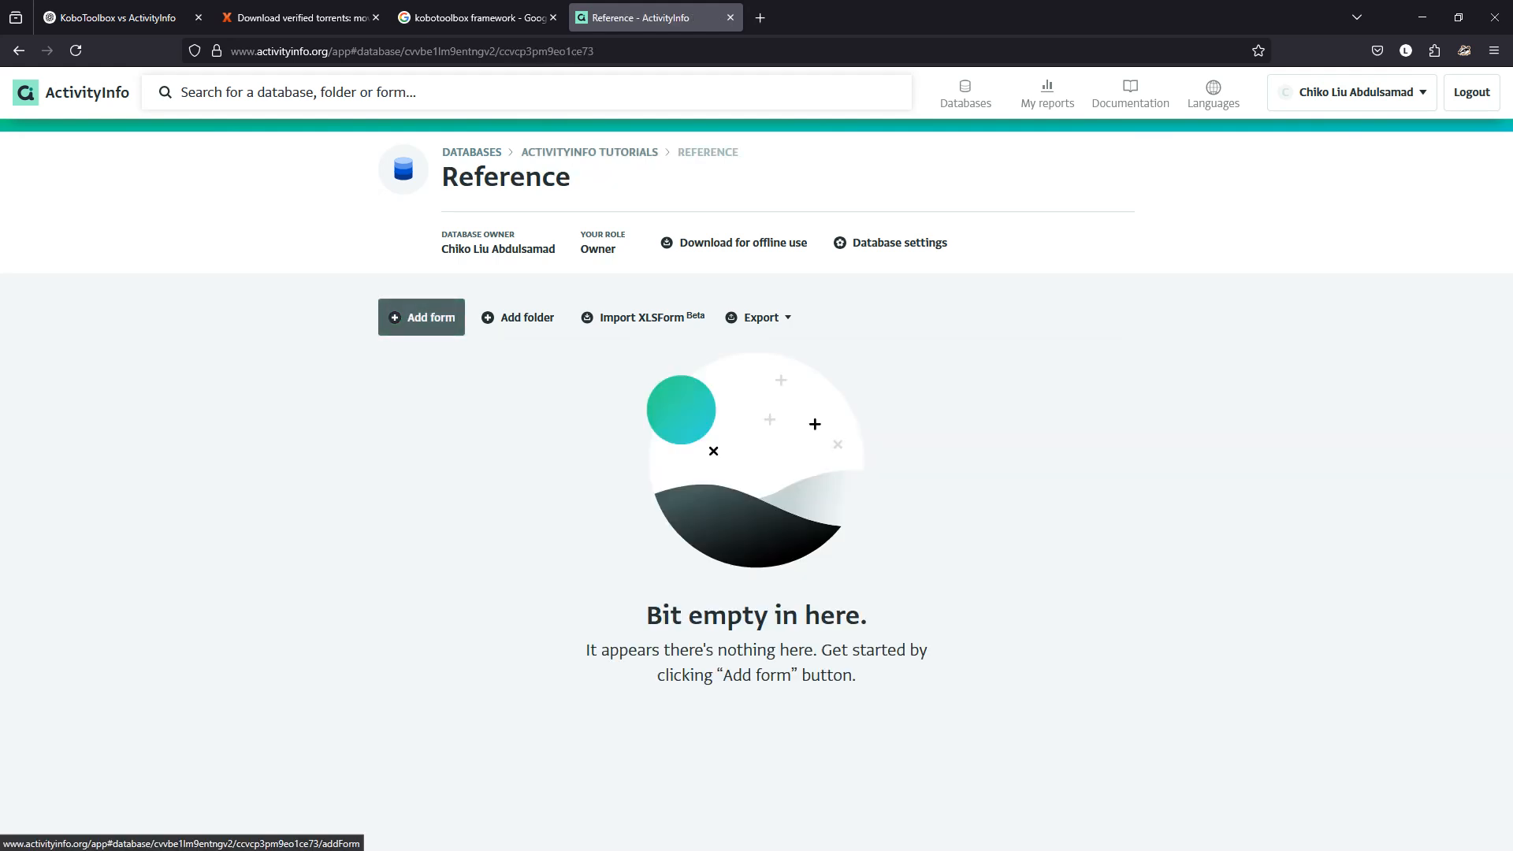
{"action": "left_click", "coordinate": [425, 317]}
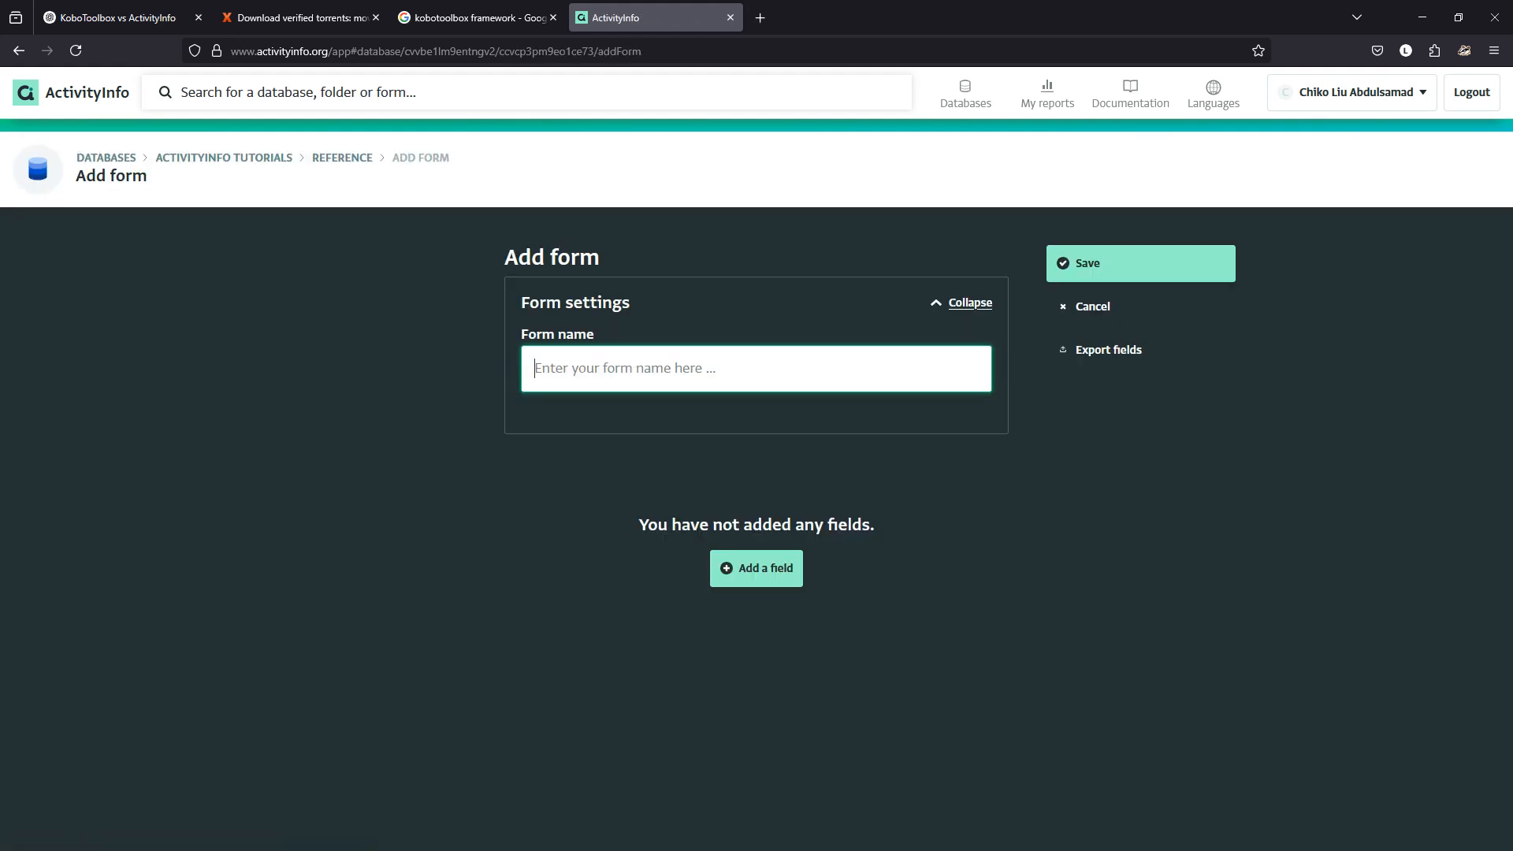
{"action": "type", "text": "Countruy"}
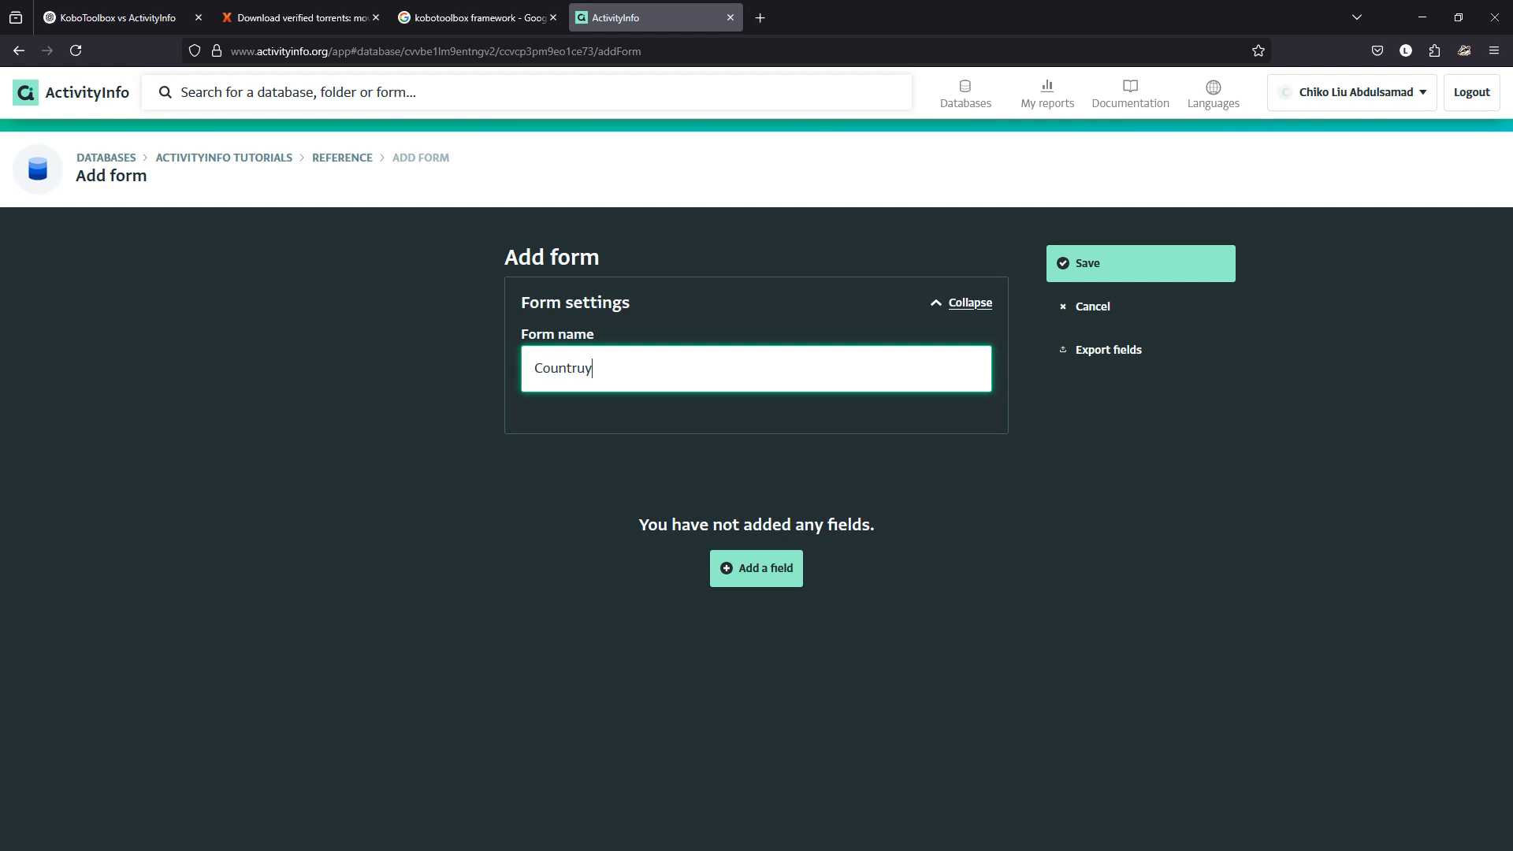
{"action": "key", "text": "BackSpace"}
{"action": "key", "text": "BackSpace"}
{"action": "type", "text": "y"}
{"action": "left_click", "coordinate": [756, 568]}
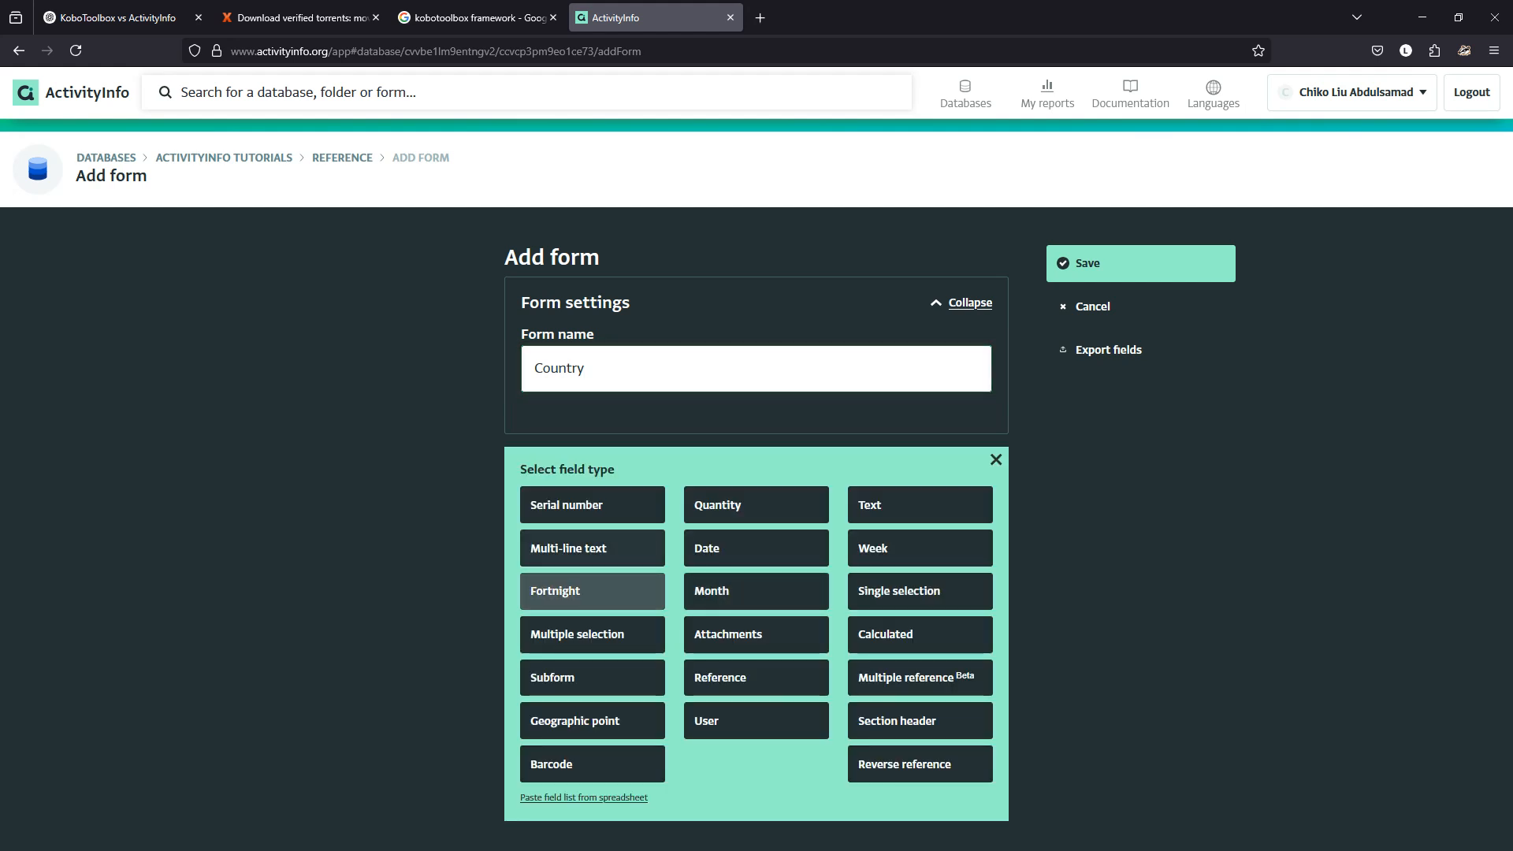
Add a unique Text field labelled 'Name' with code 'name'.
{"action": "left_click", "coordinate": [919, 505]}
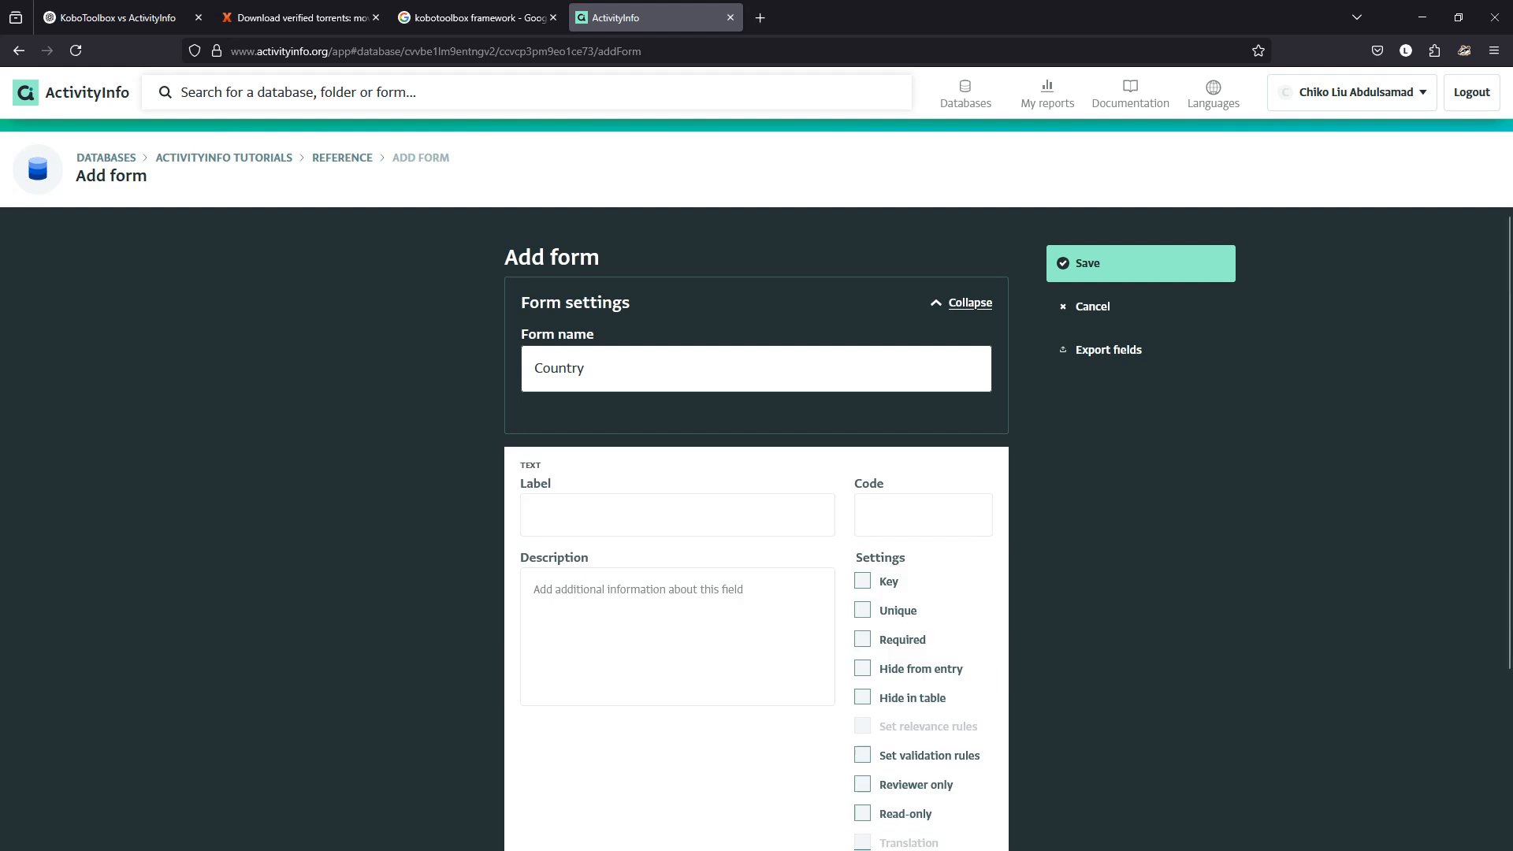
{"action": "left_click", "coordinate": [677, 515]}
{"action": "type", "text": "Nae"}
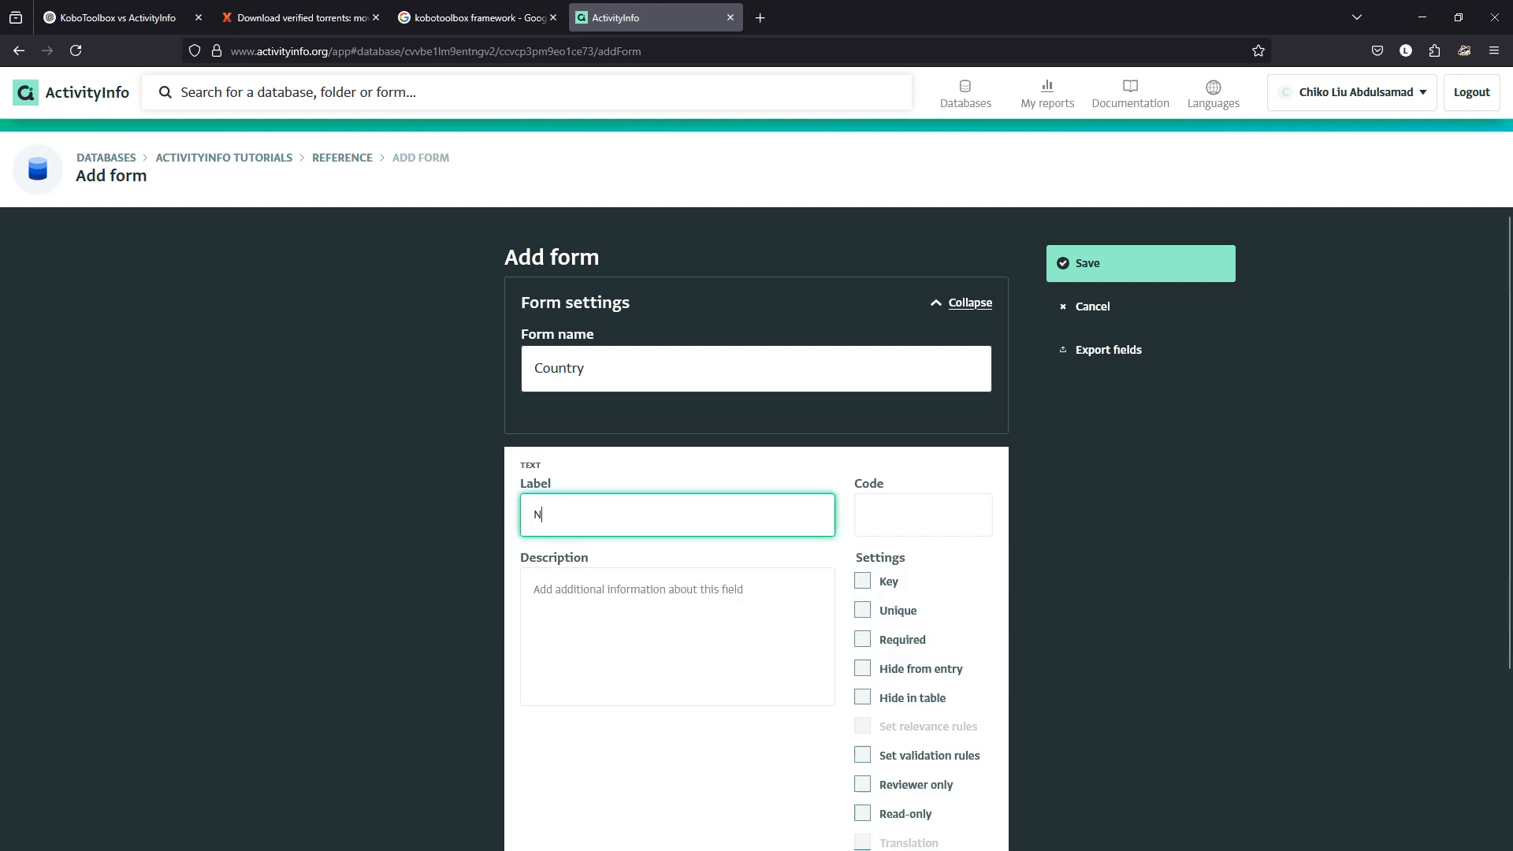
{"action": "key", "text": "BackSpace"}
{"action": "key", "text": "BackSpace"}
{"action": "type", "text": "ame"}
{"action": "key", "text": "Tab"}
{"action": "type", "text": "name"}
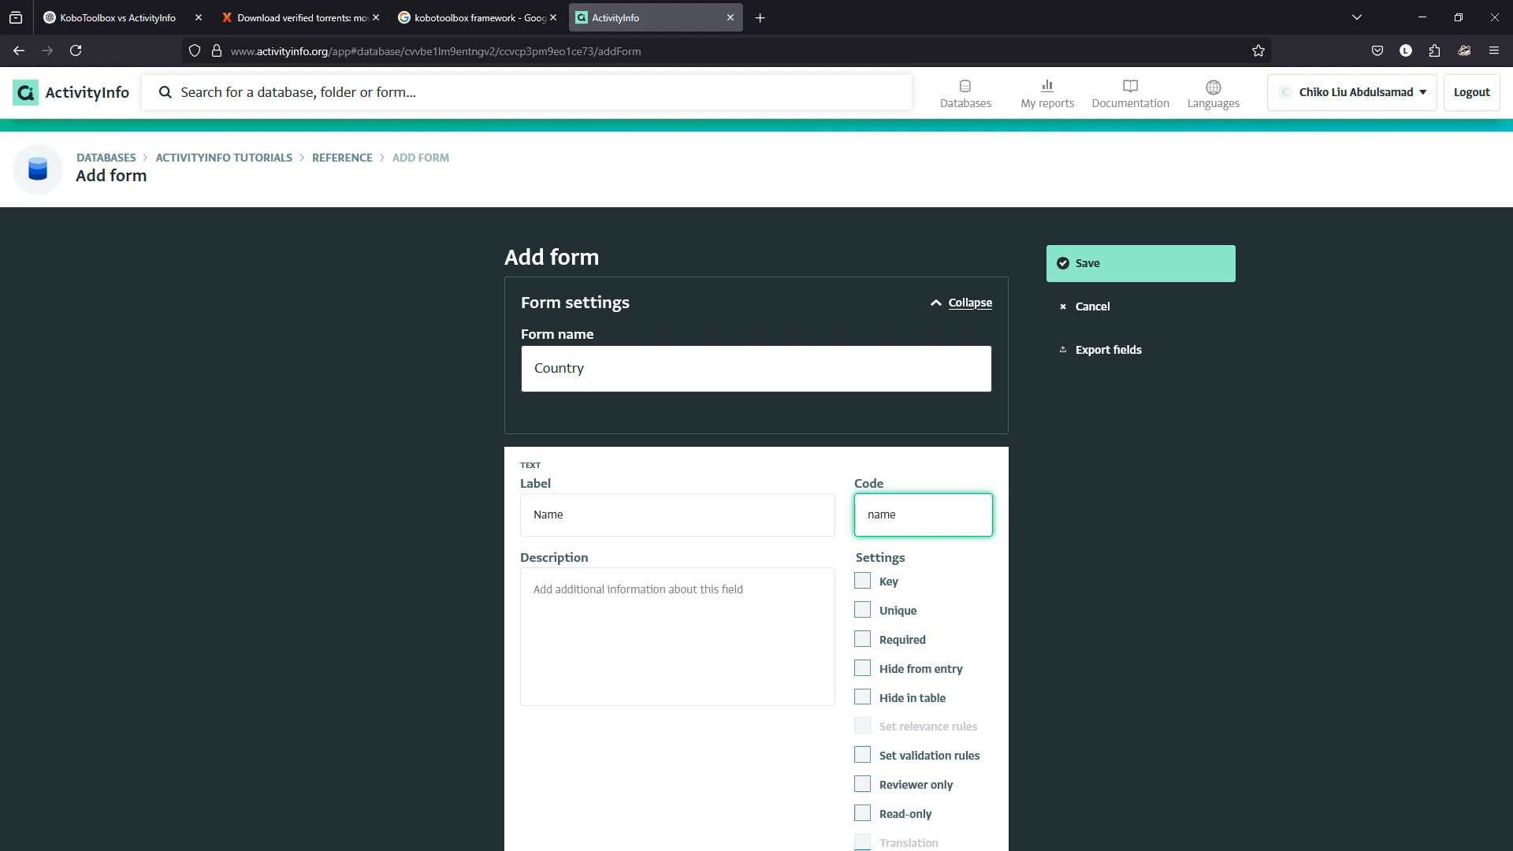
{"action": "scroll", "coordinate": [756, 528], "scroll_direction": "down", "scroll_amount": 3}
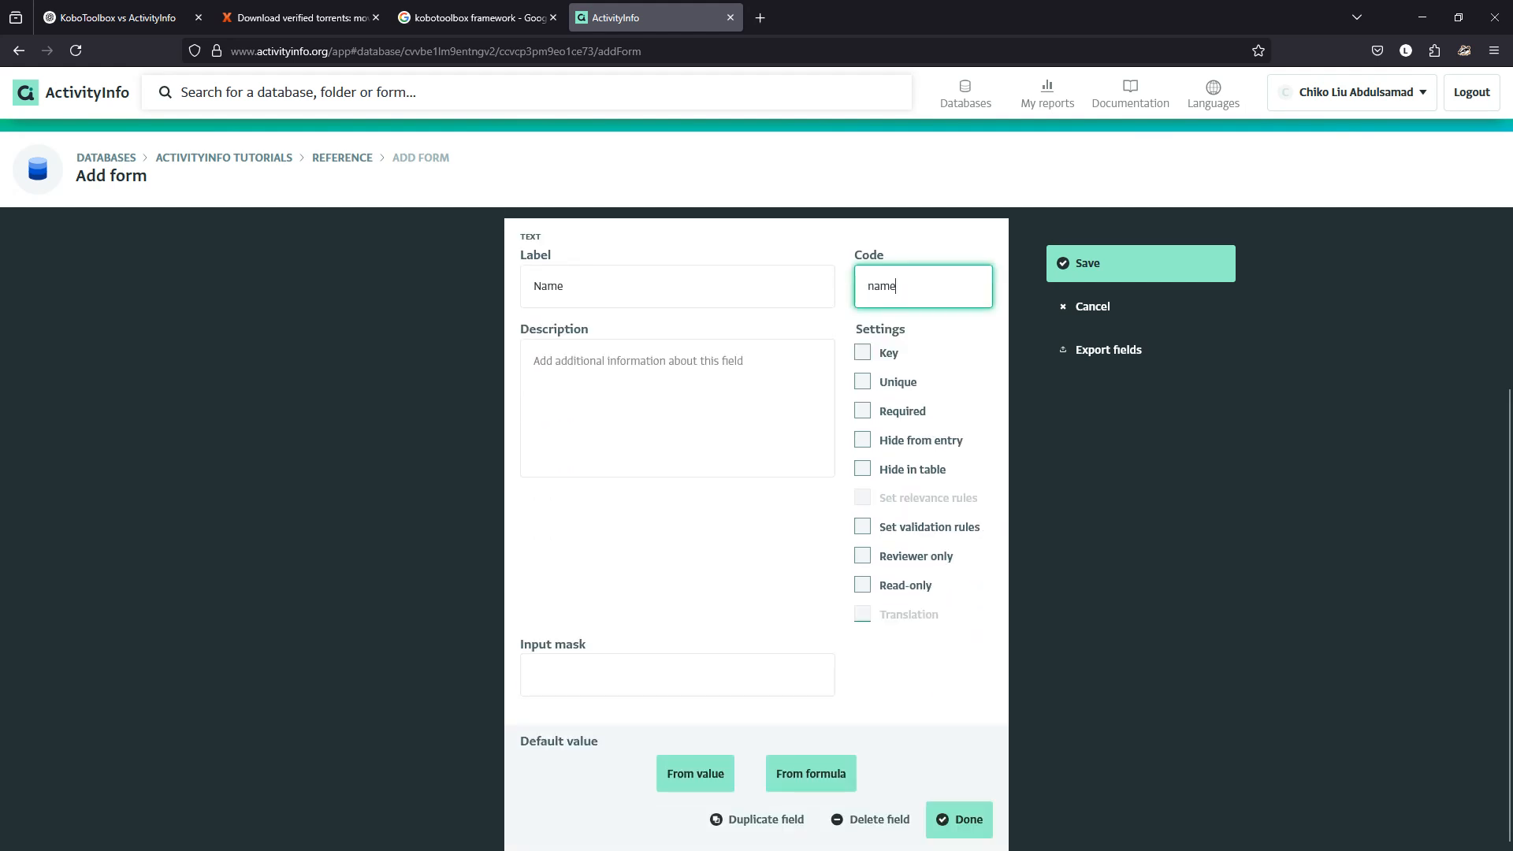
{"action": "left_click", "coordinate": [863, 382]}
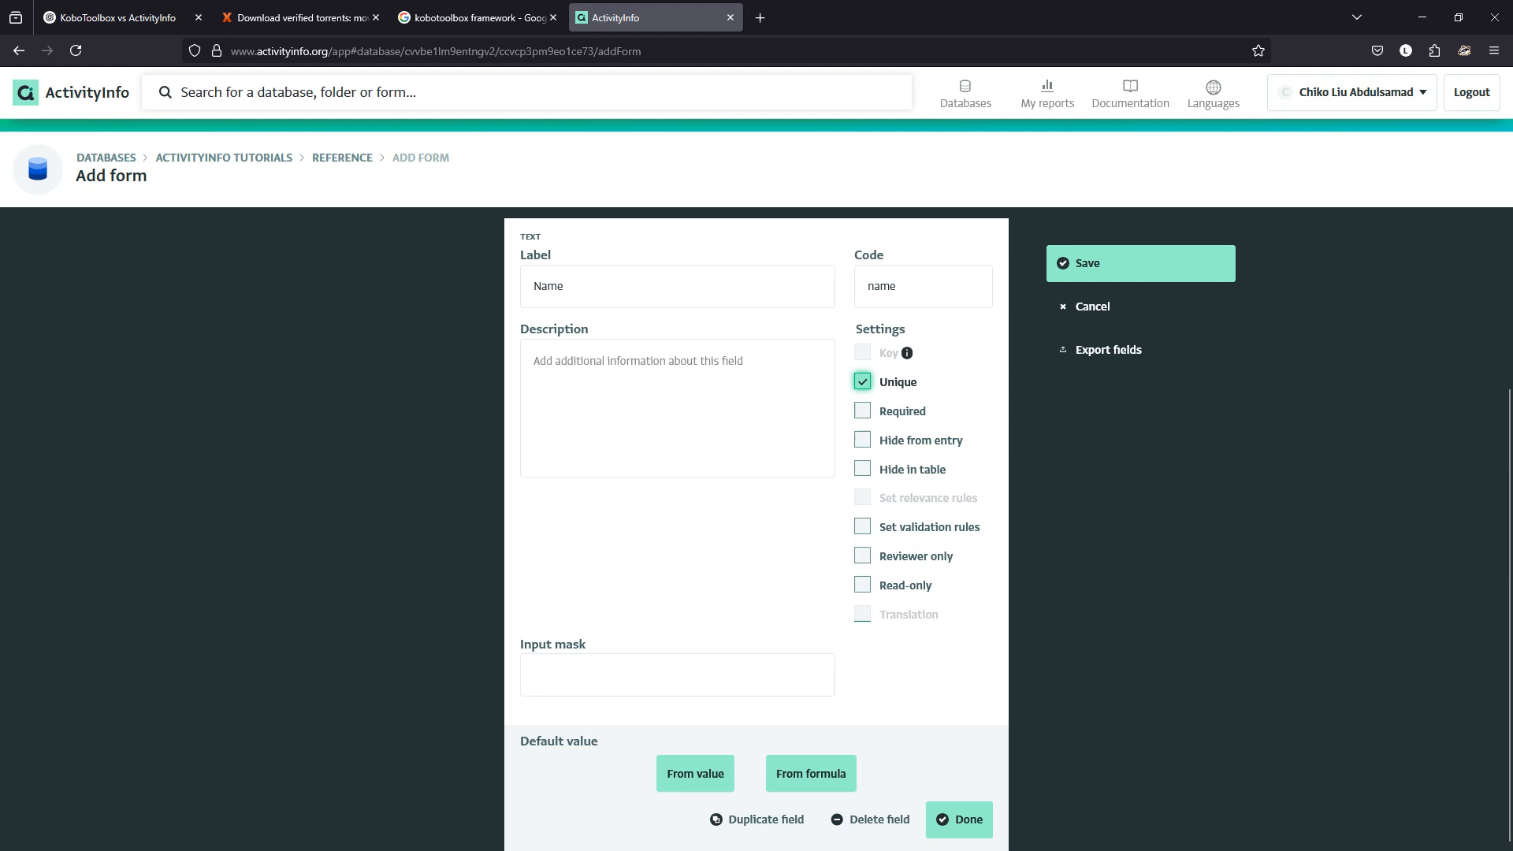
{"action": "left_click", "coordinate": [960, 819]}
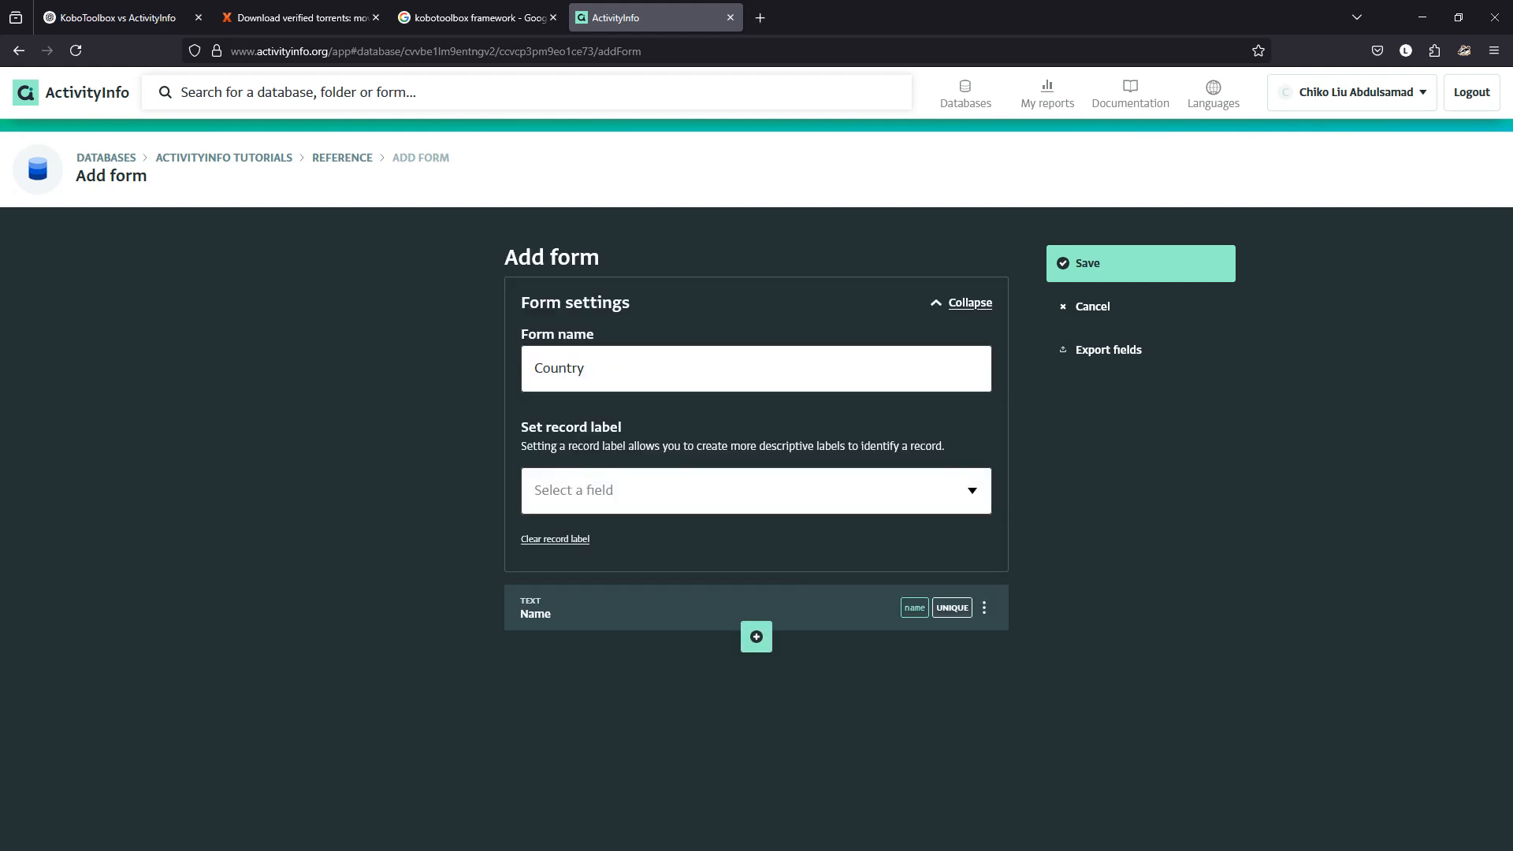
Add a second Text field labelled 'Label' with code 'label'.
{"action": "left_click", "coordinate": [757, 637]}
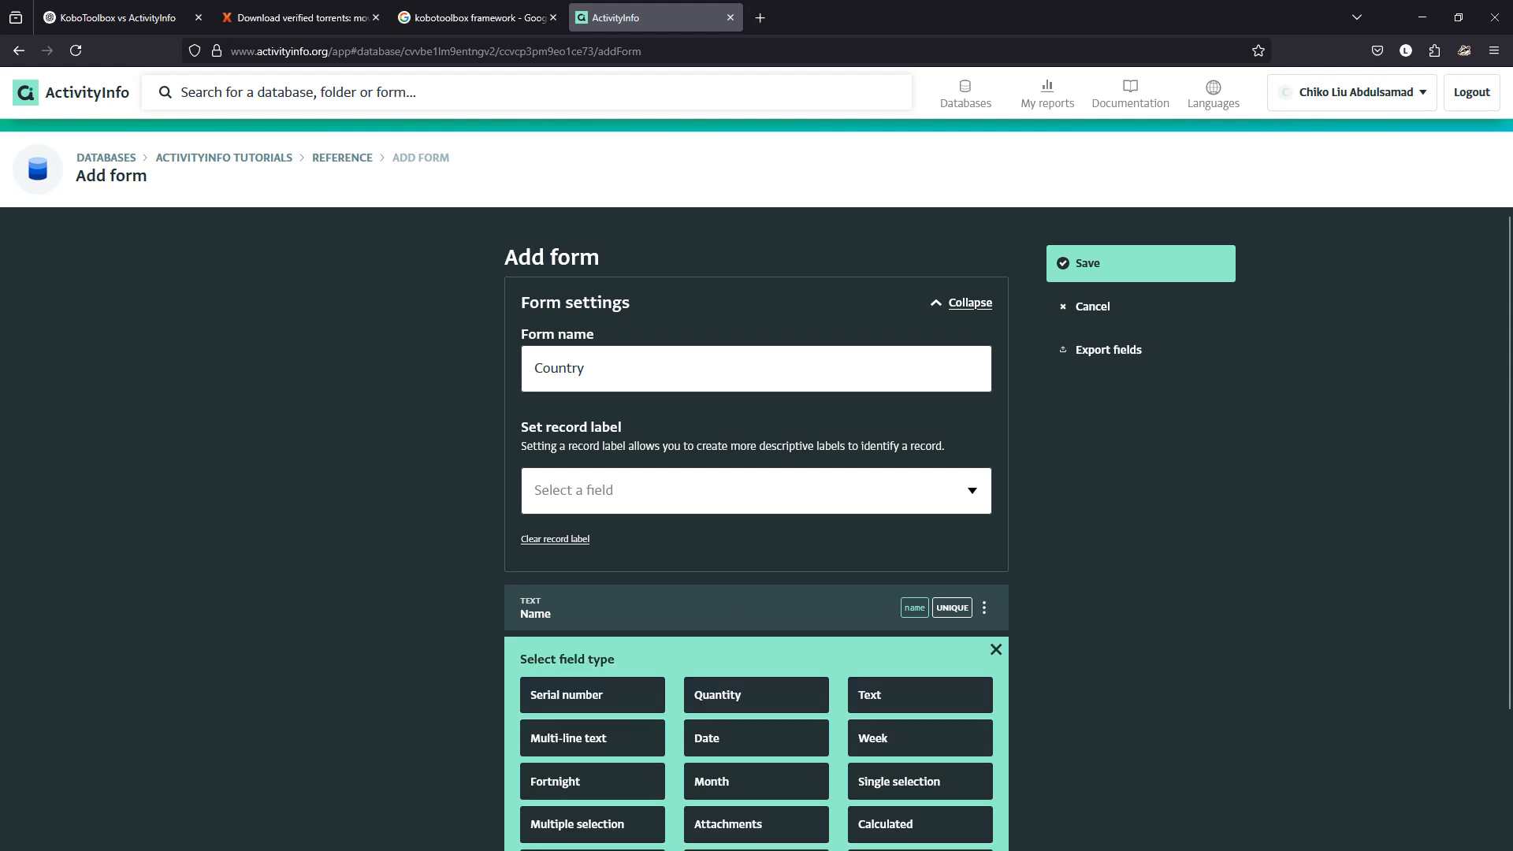
{"action": "left_click", "coordinate": [920, 694]}
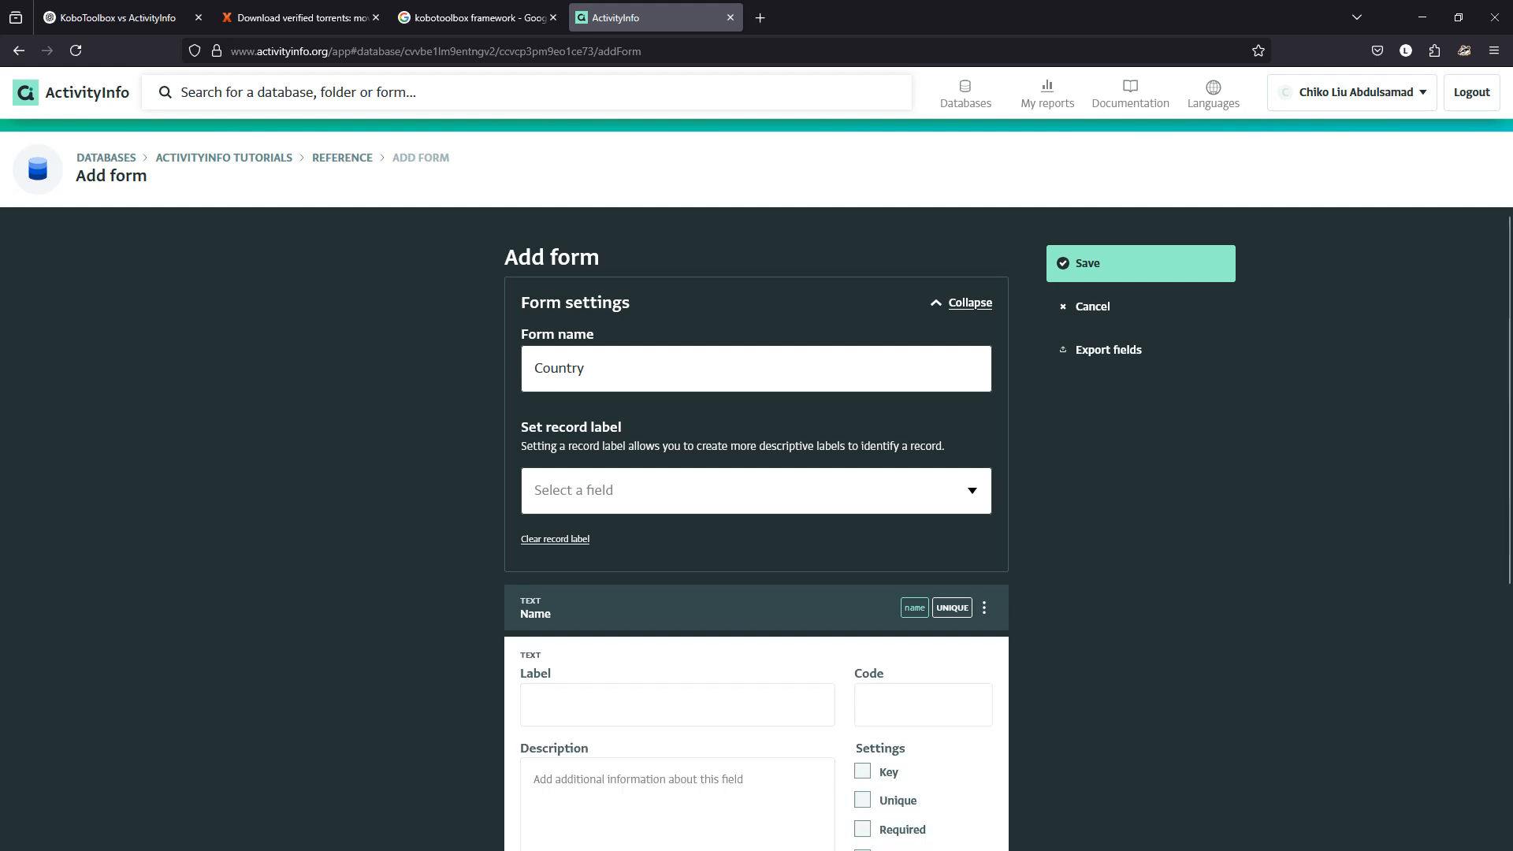
{"action": "left_click", "coordinate": [677, 704]}
{"action": "type", "text": "label"}
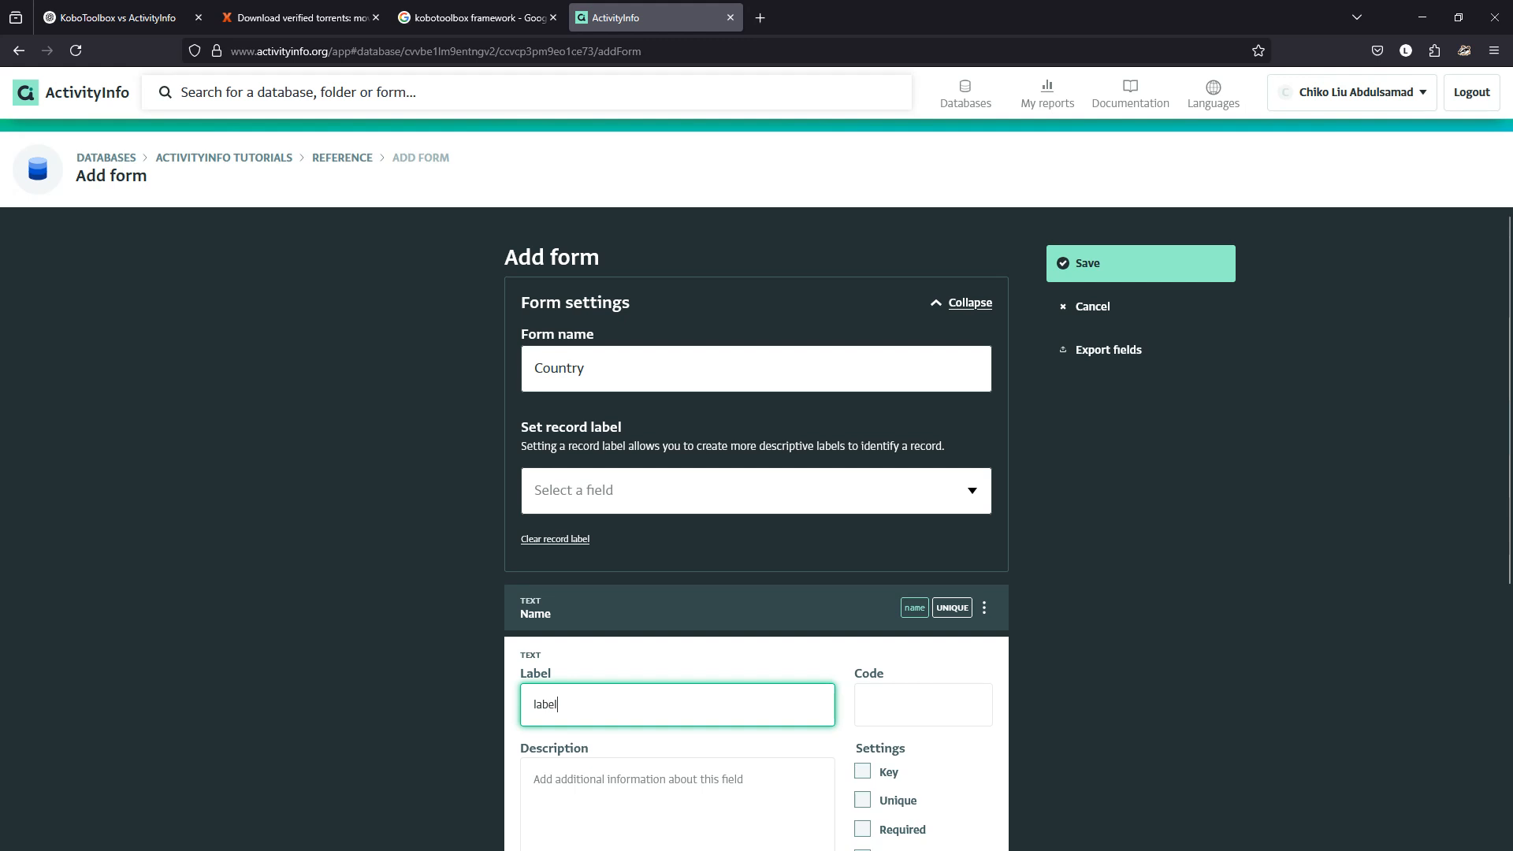
{"action": "key", "text": "Tab"}
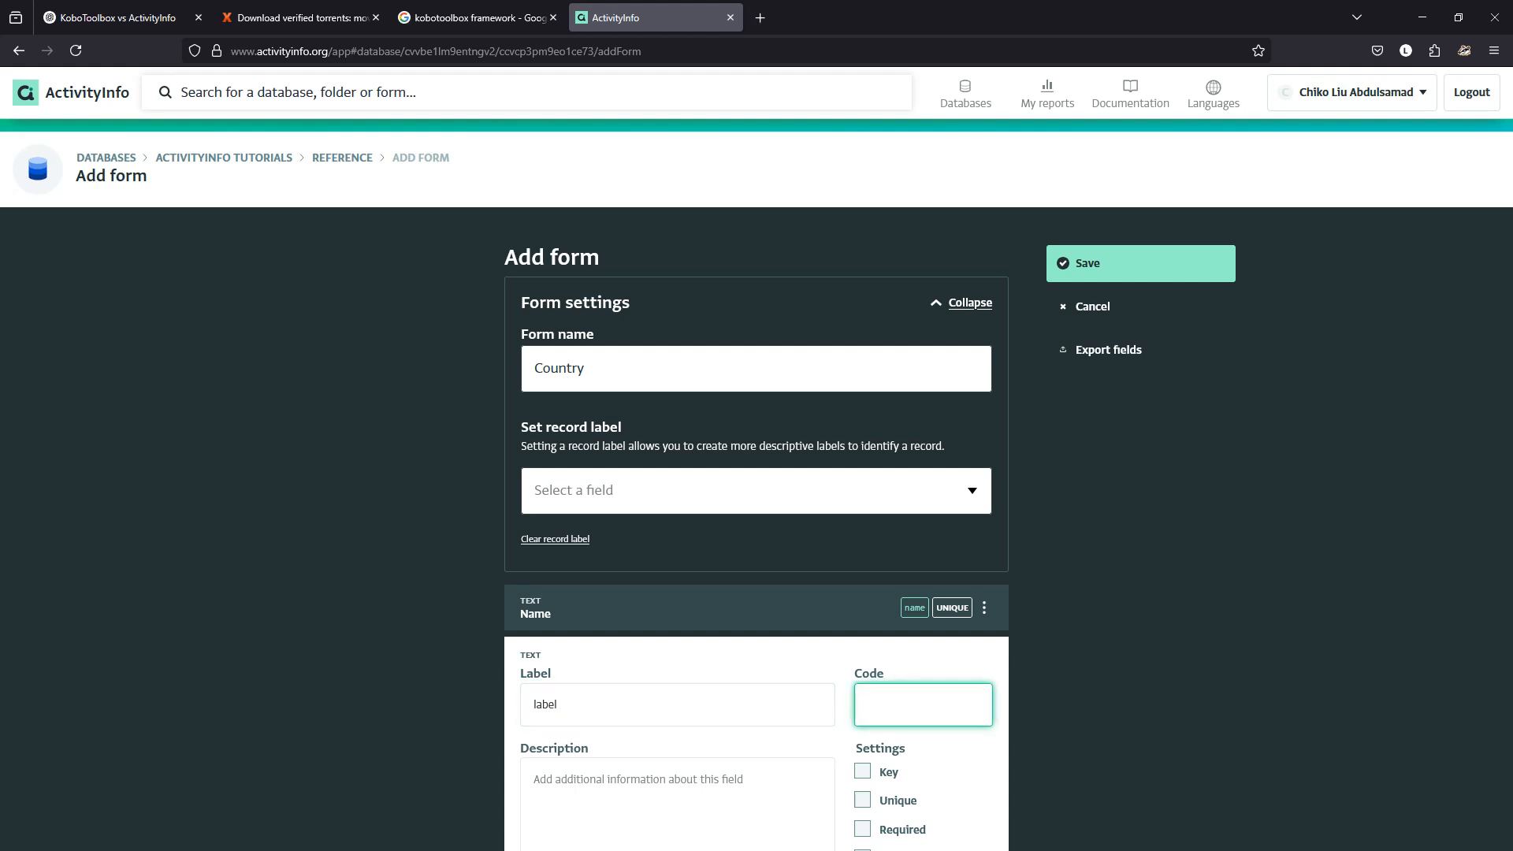
{"action": "type", "text": "label"}
{"action": "key", "text": "shift+Tab"}
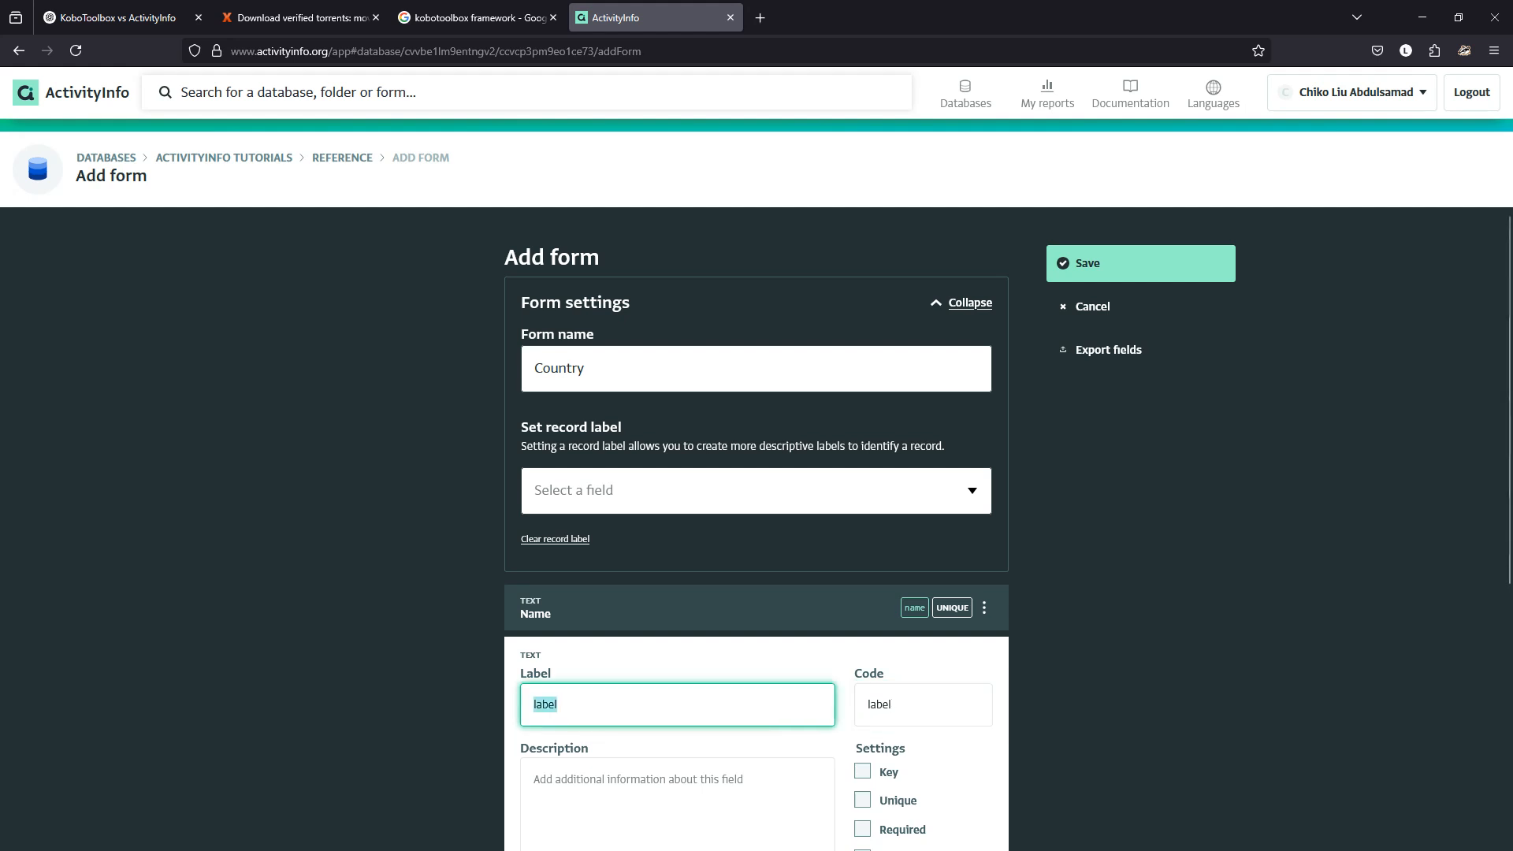
{"action": "type", "text": "Label"}
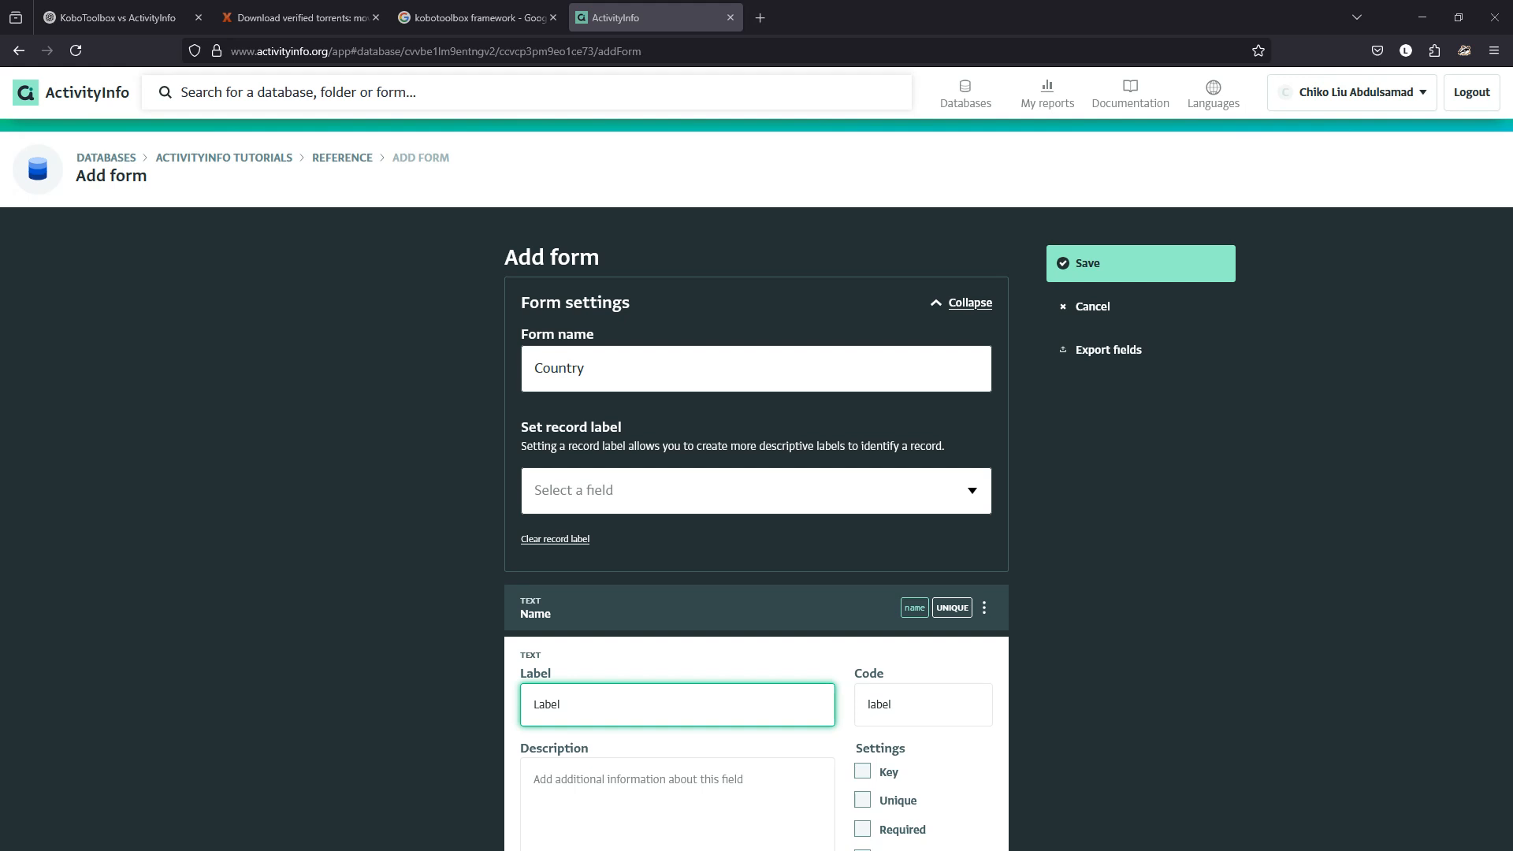
{"action": "key", "text": "alt+Tab"}
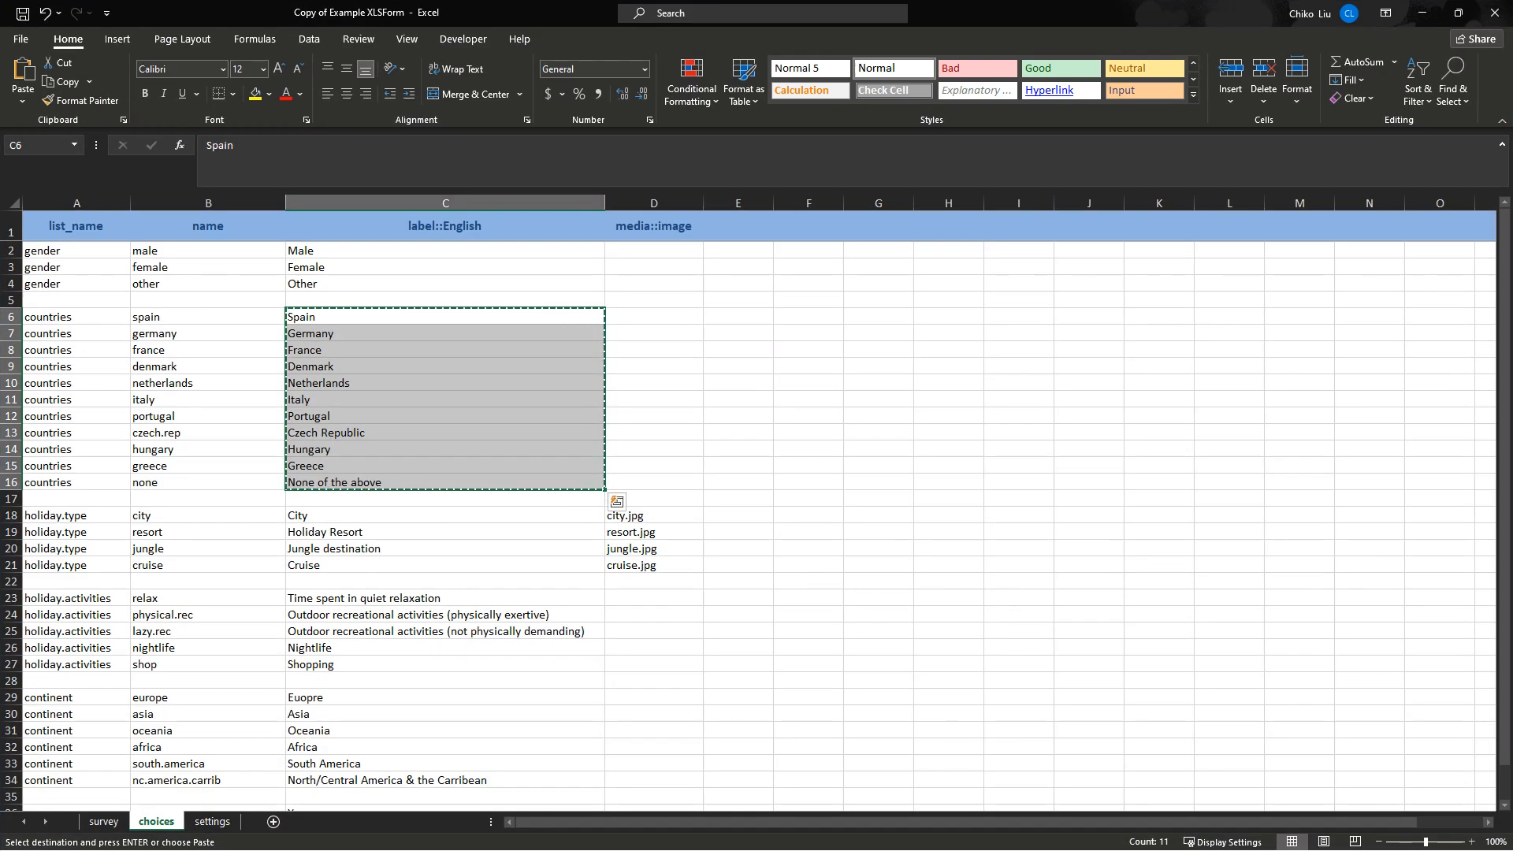
{"action": "key", "text": "alt+Tab"}
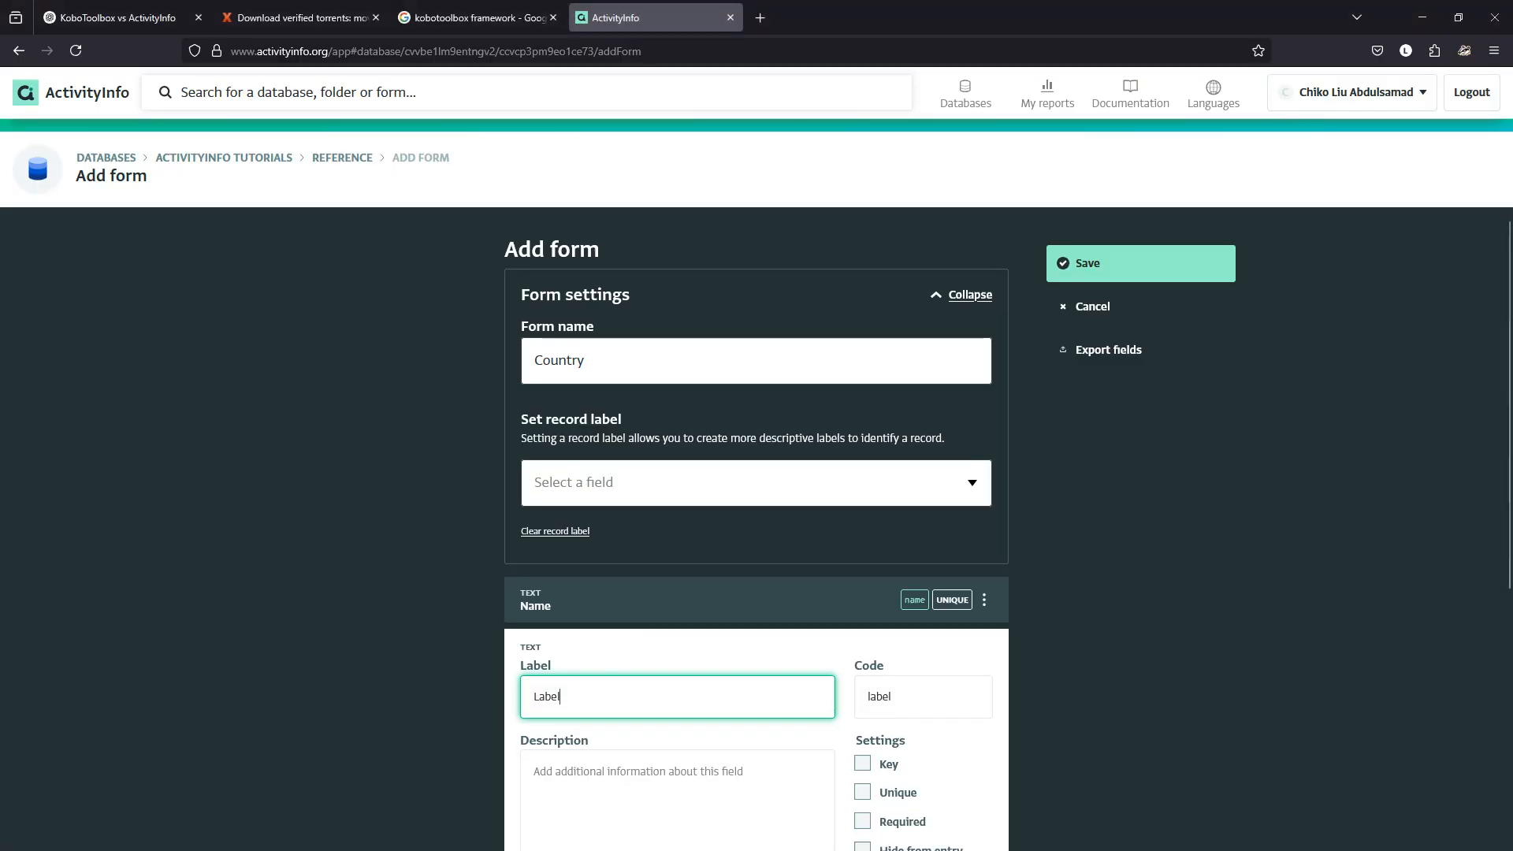
{"action": "scroll", "coordinate": [756, 529], "scroll_direction": "down", "scroll_amount": 5}
{"action": "left_click", "coordinate": [959, 819]}
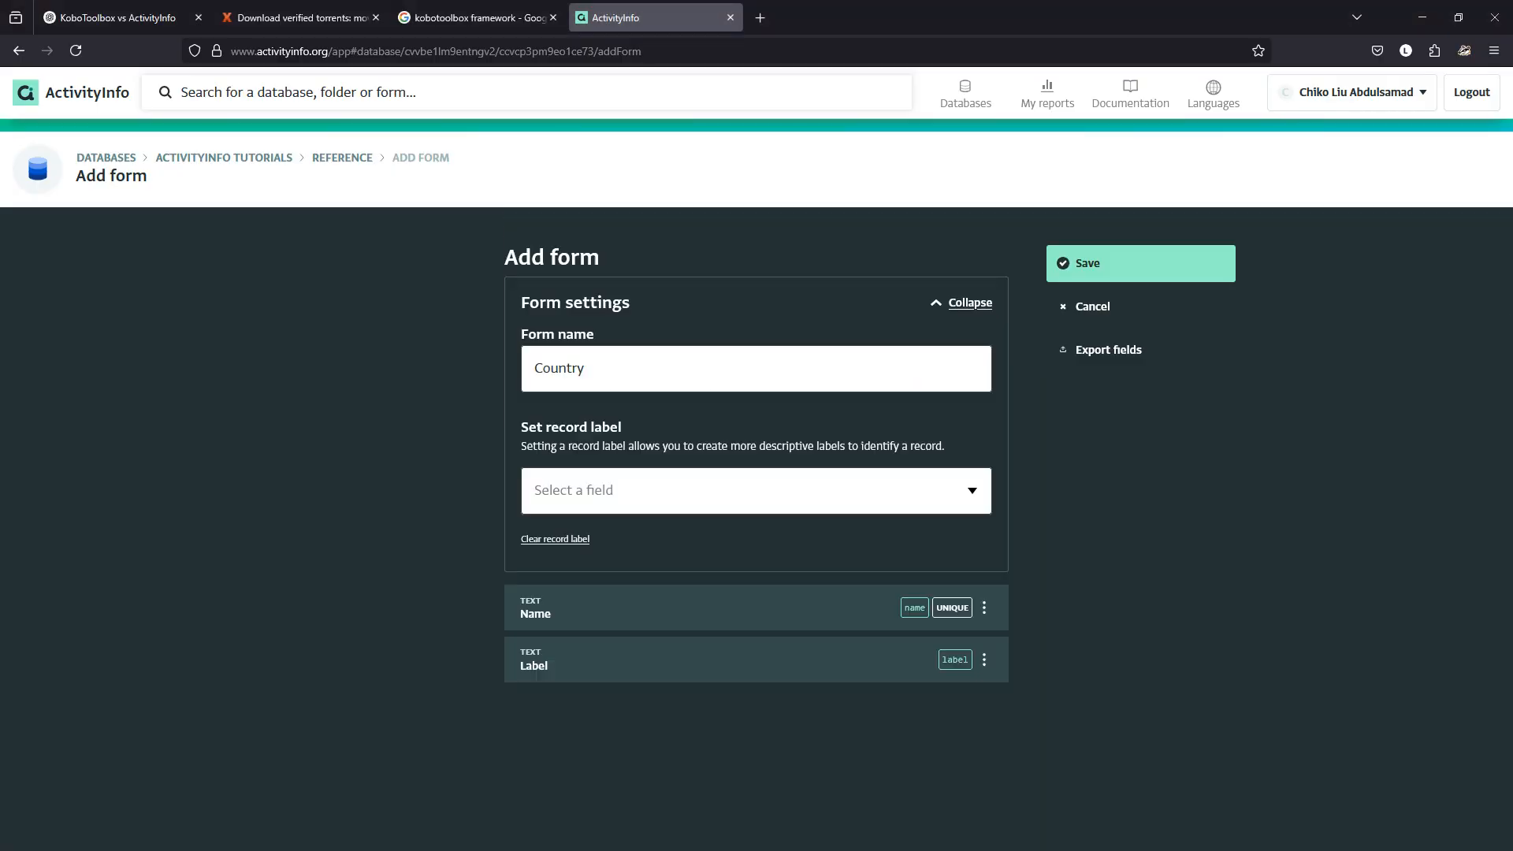
Make the Label field require unique values.
{"action": "left_click", "coordinate": [756, 660]}
{"action": "scroll", "coordinate": [757, 660], "scroll_direction": "down", "scroll_amount": 4}
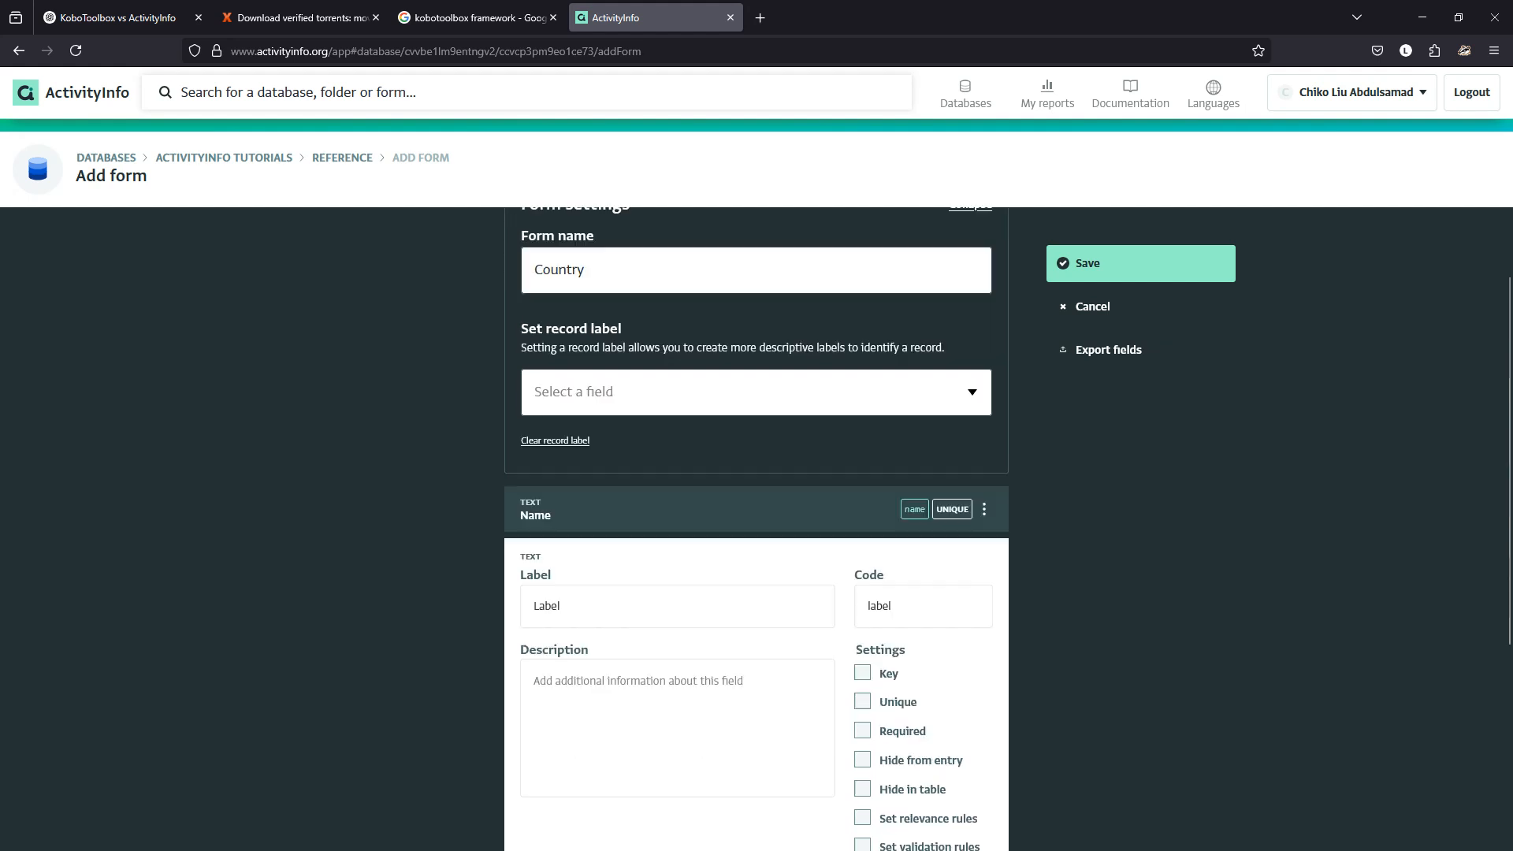
{"action": "left_click", "coordinate": [862, 516]}
{"action": "scroll", "coordinate": [862, 516], "scroll_direction": "down", "scroll_amount": 2}
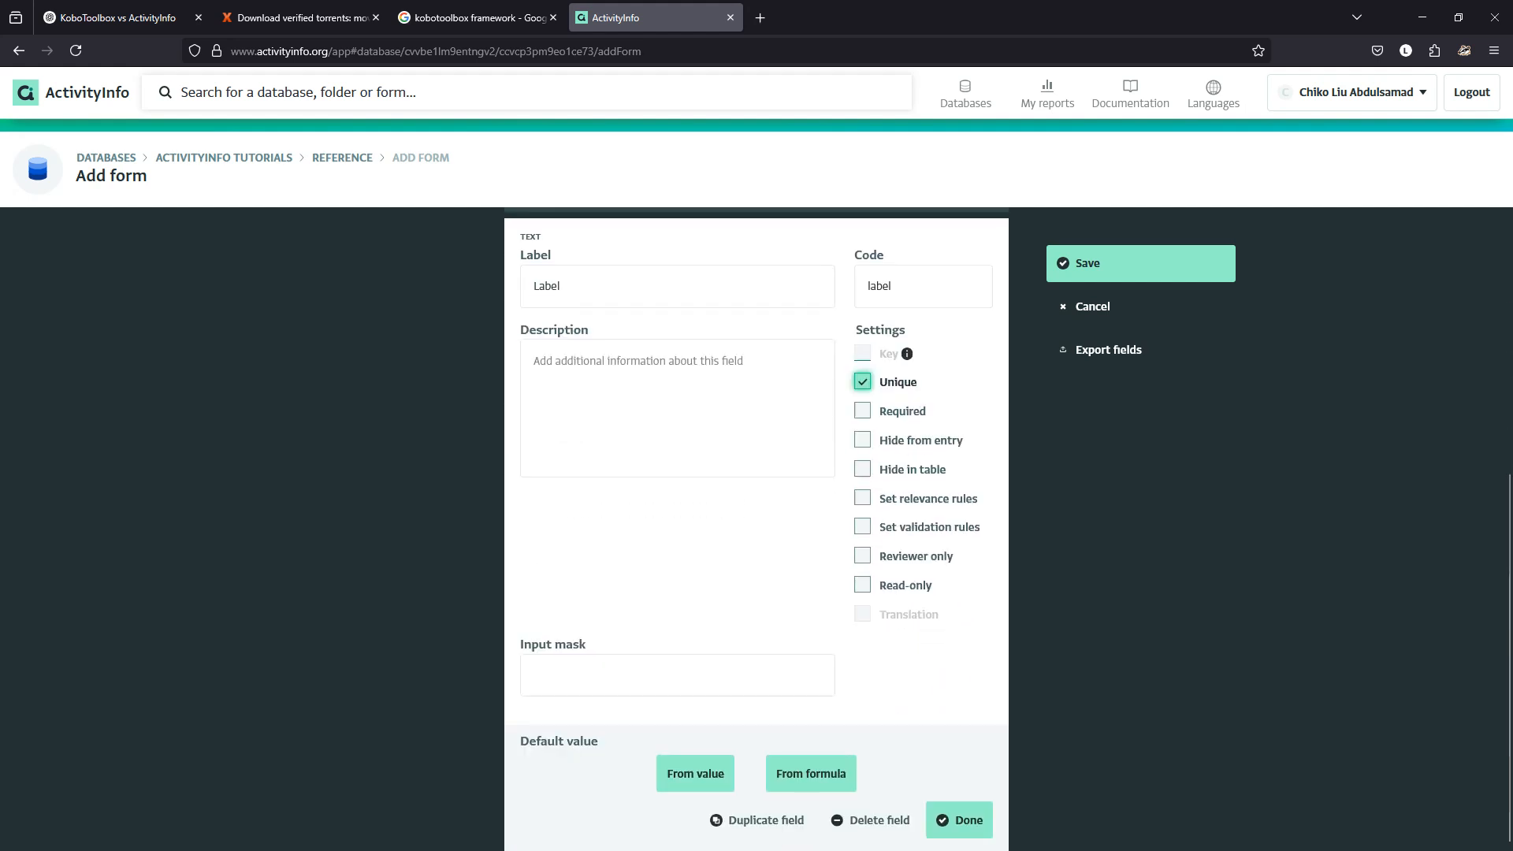
{"action": "left_click", "coordinate": [959, 819]}
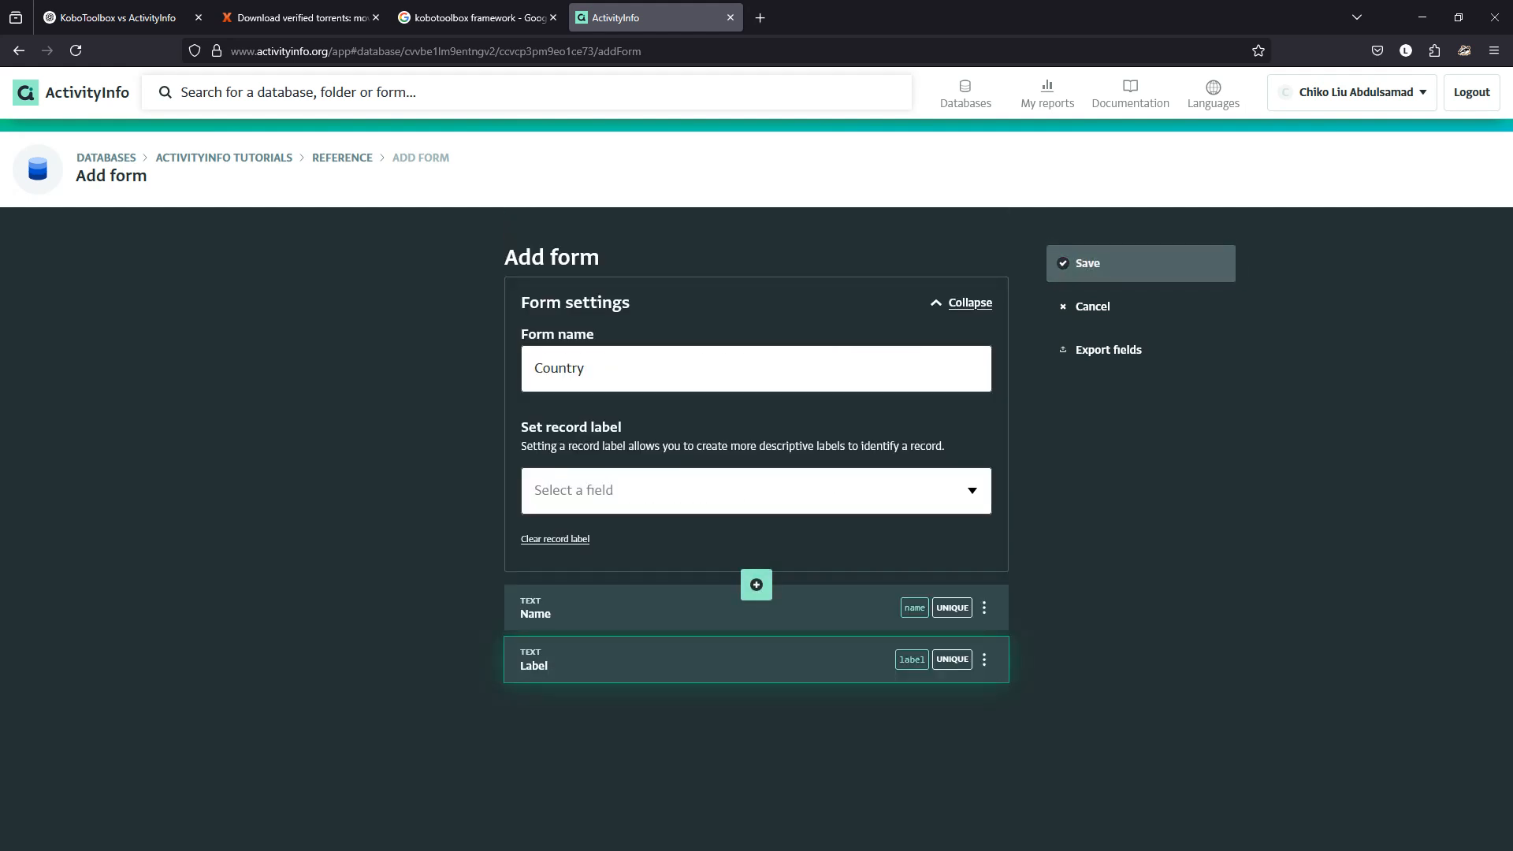
Save the Country form, open its Import page, and select country names and labels B6:C16.
{"action": "left_click", "coordinate": [1141, 264]}
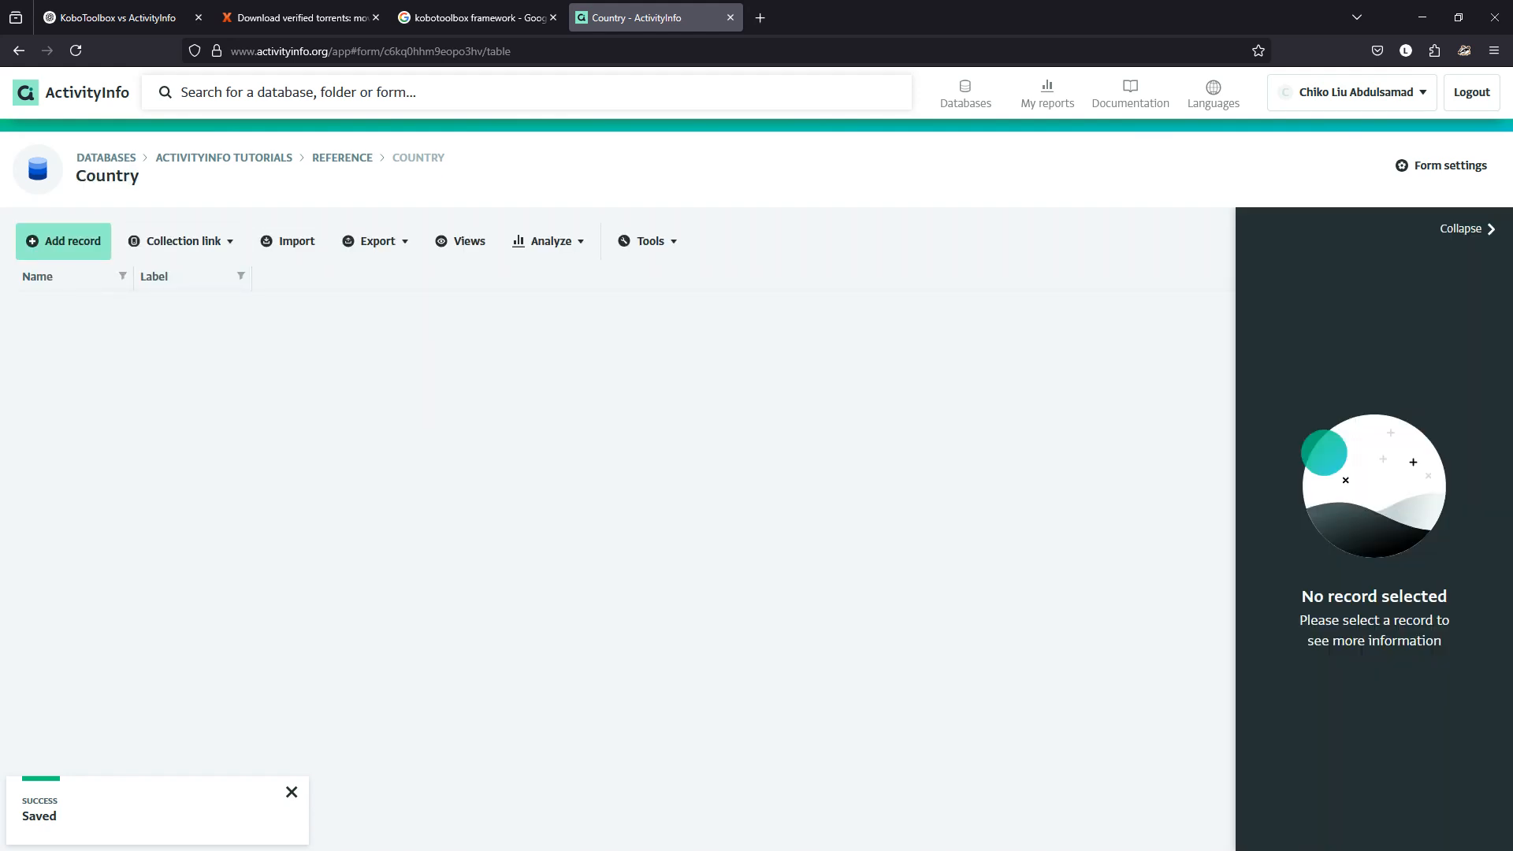
{"action": "left_click", "coordinate": [63, 241]}
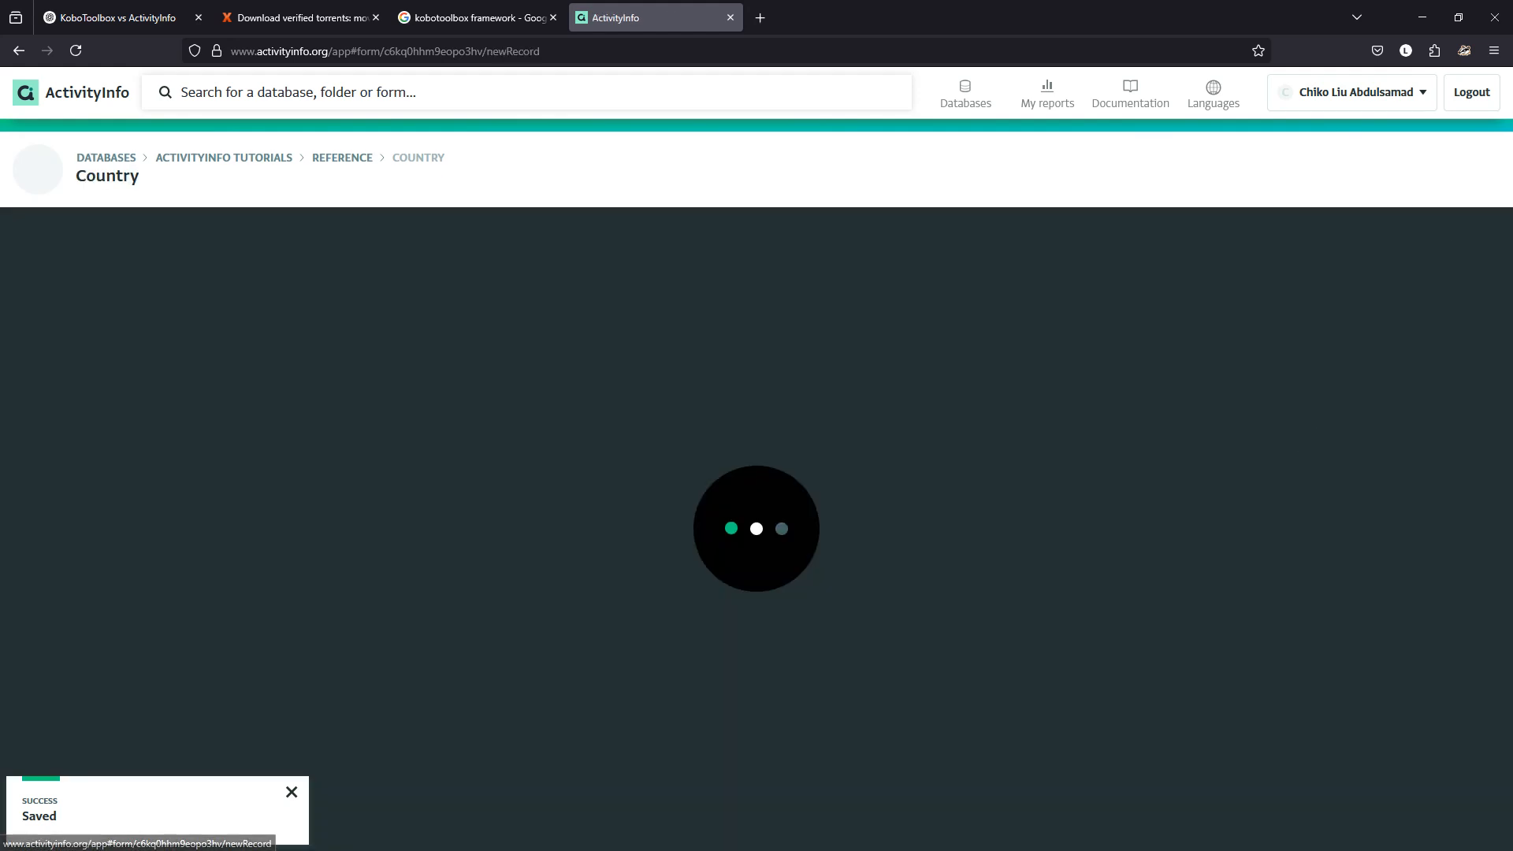
{"action": "key", "text": "alt+Left"}
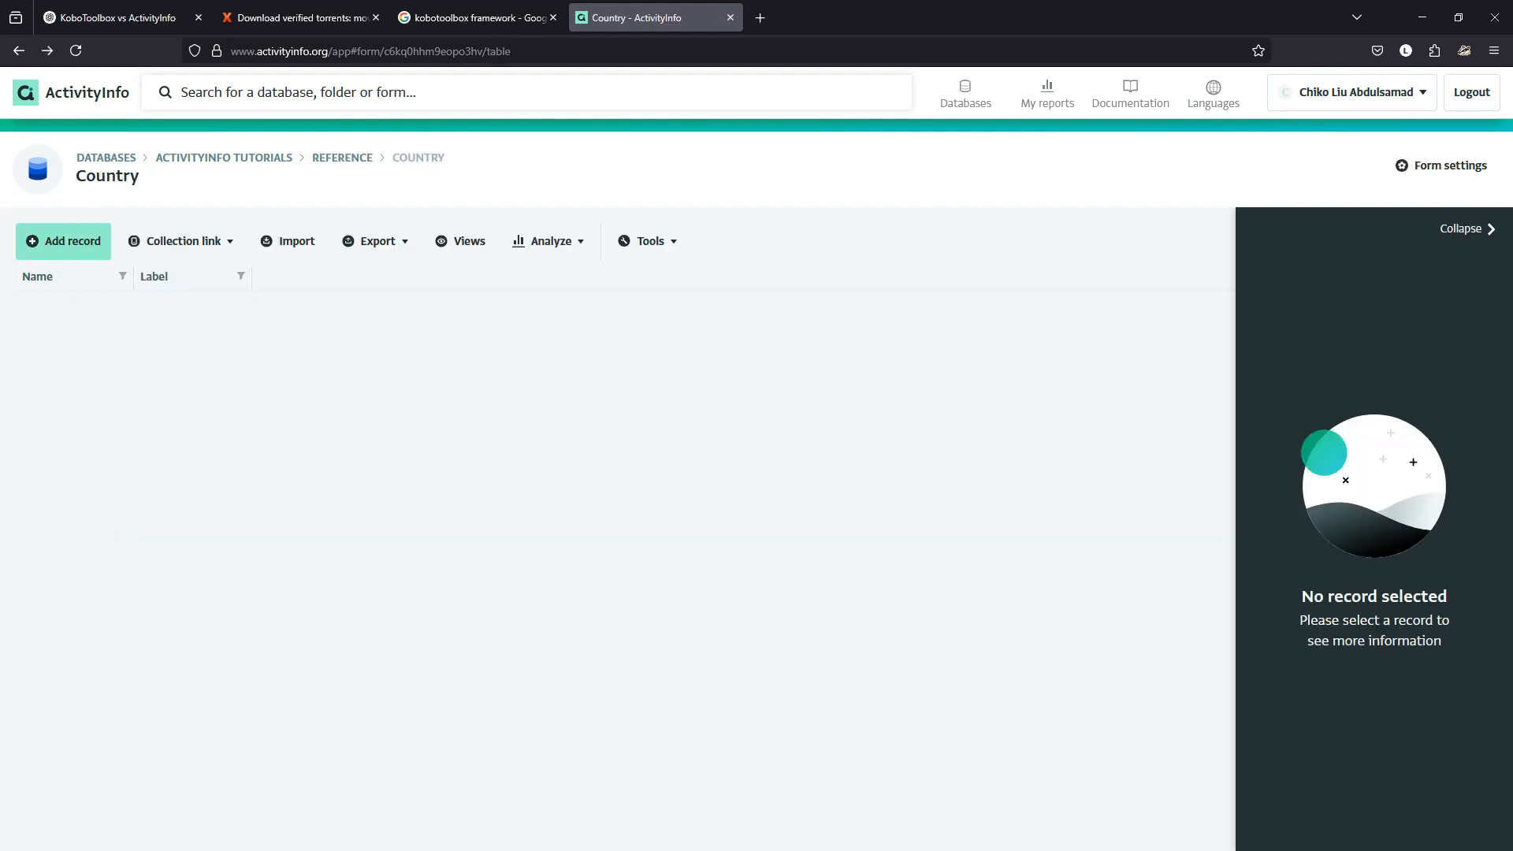
{"action": "left_click", "coordinate": [288, 240]}
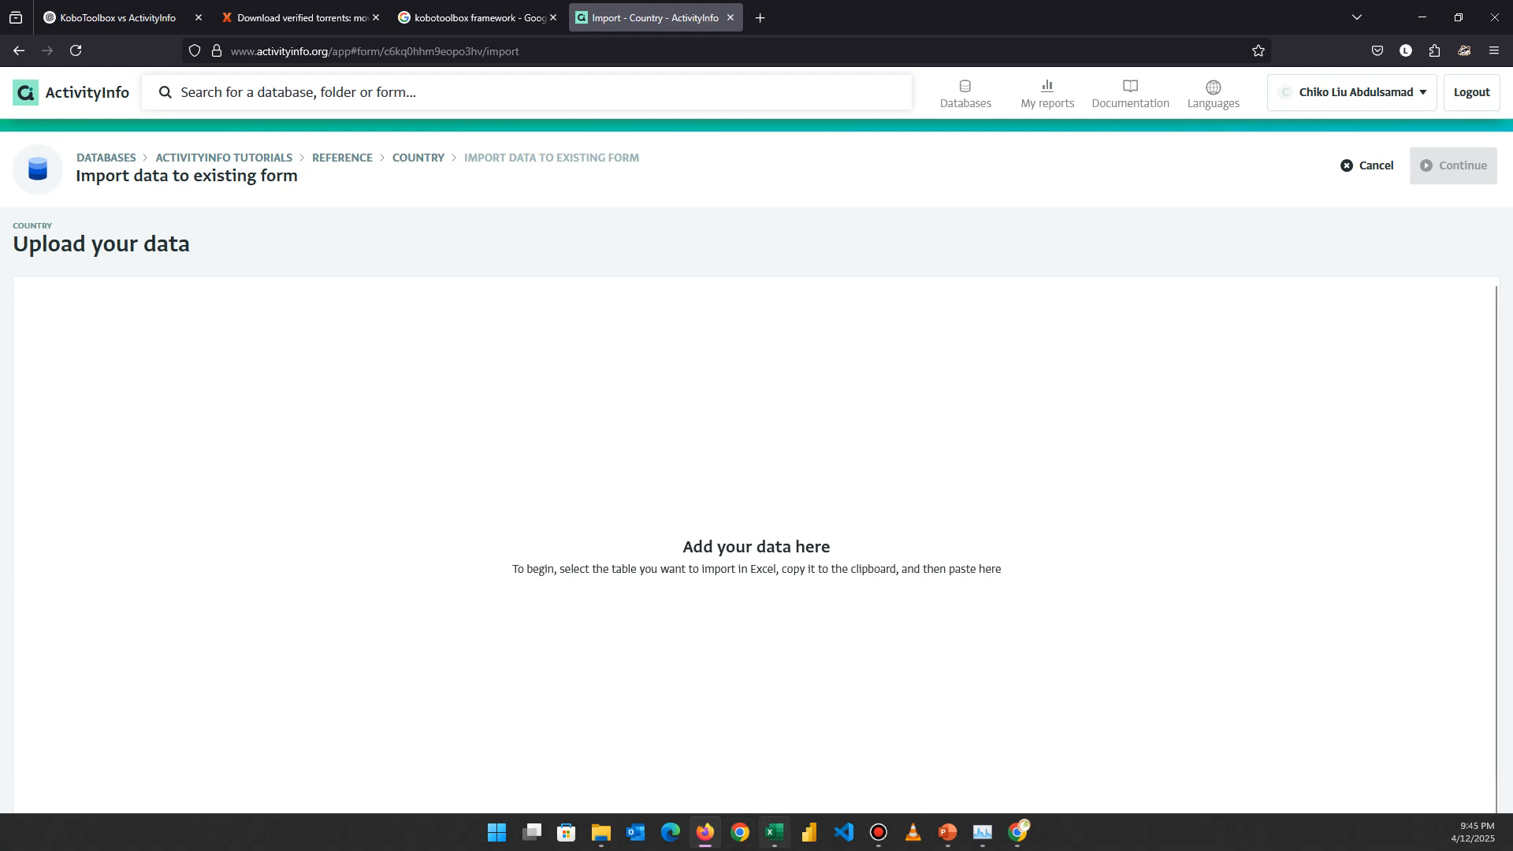
{"action": "left_click", "coordinate": [776, 834]}
{"action": "left_click_drag", "start_coordinate": [208, 317], "coordinate": [378, 484]}
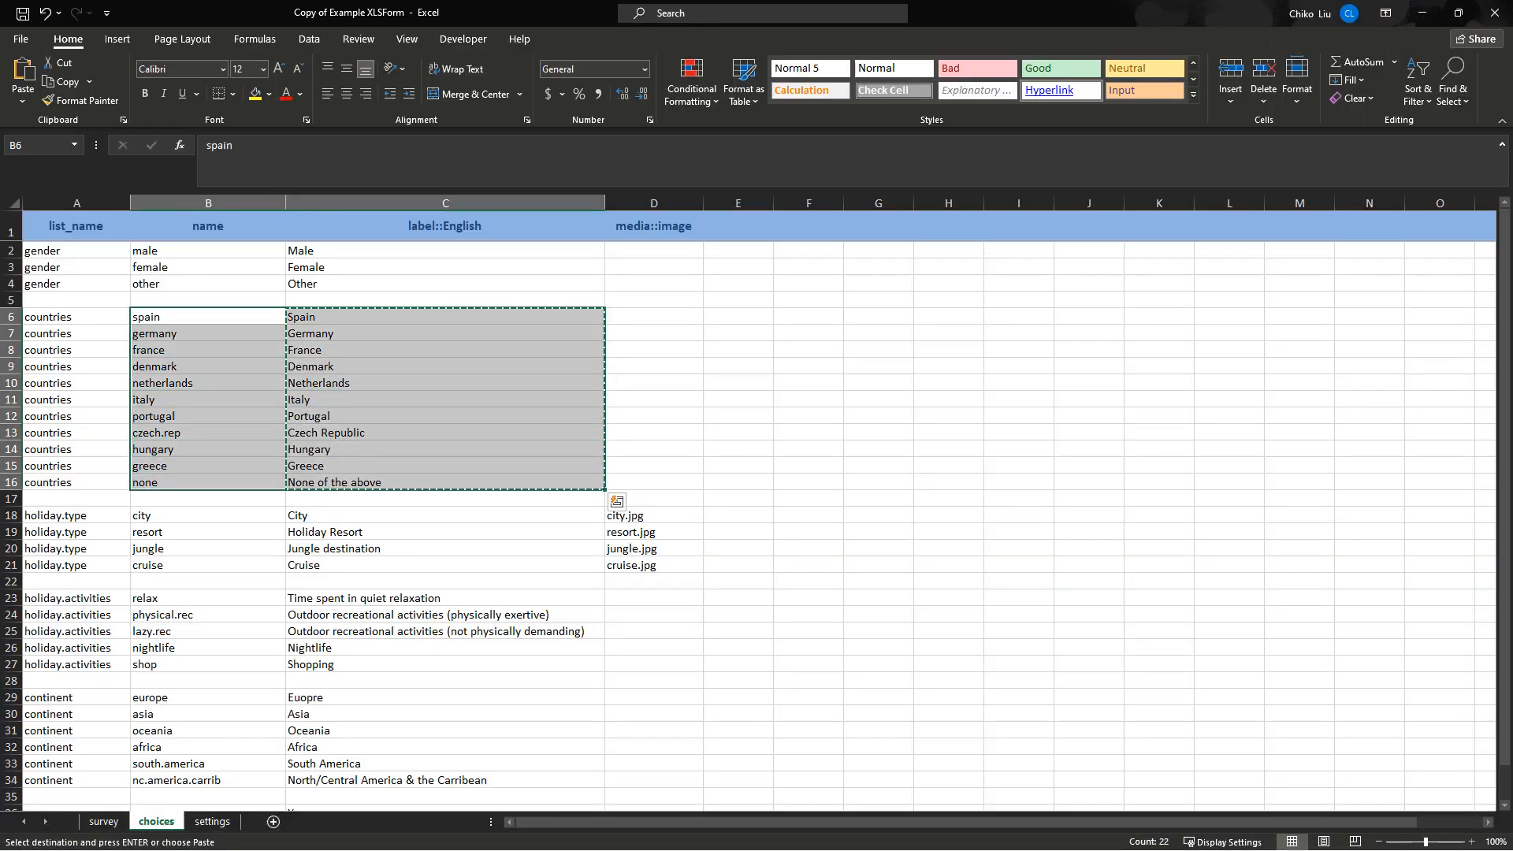
Copy the name and label::English headers plus country rows B6:C16 from Excel.
{"action": "key", "text": "ctrl+c"}
{"action": "left_click_drag", "start_coordinate": [208, 227], "coordinate": [379, 226]}
{"action": "left_click_drag", "start_coordinate": [208, 317], "coordinate": [378, 483], "text": "ctrl"}
{"action": "key", "text": "ctrl+c"}
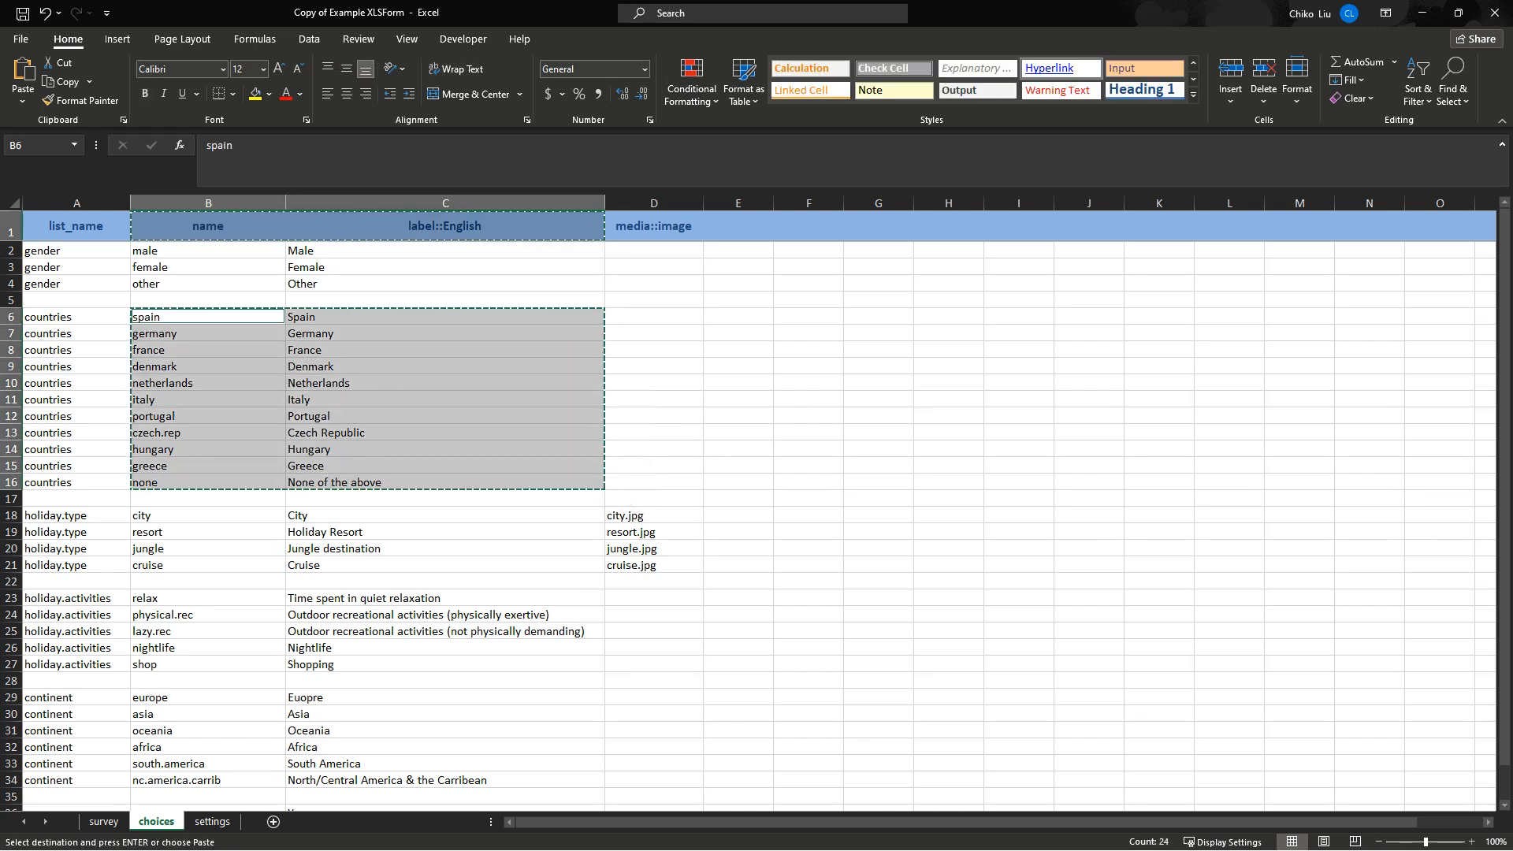
{"action": "key", "text": "alt+Tab"}
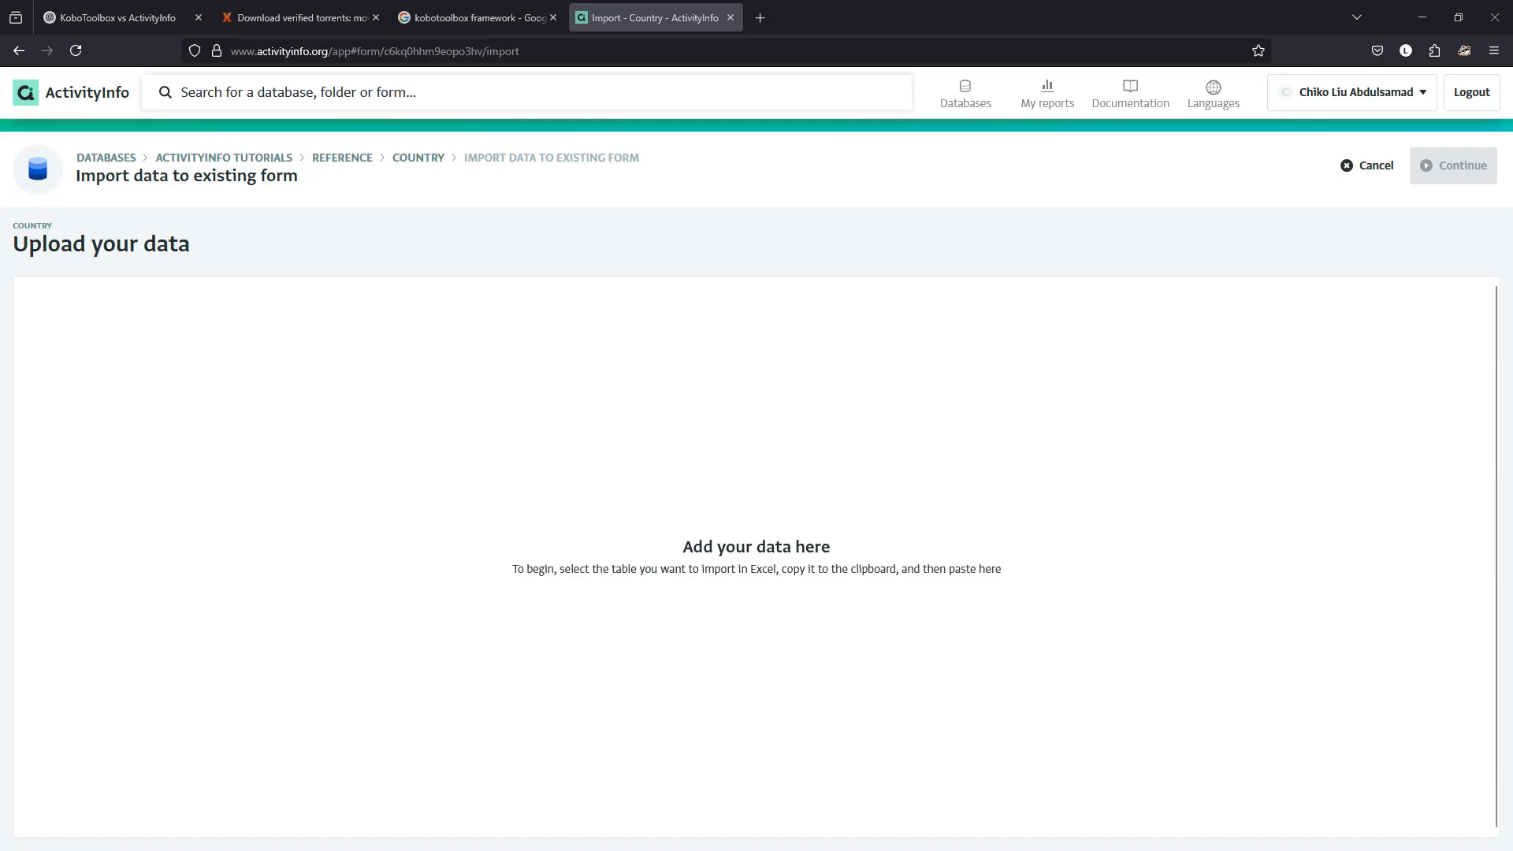
Paste the copied country rows into the import area and delete the male, female and other rows.
{"action": "key", "text": "ctrl+v"}
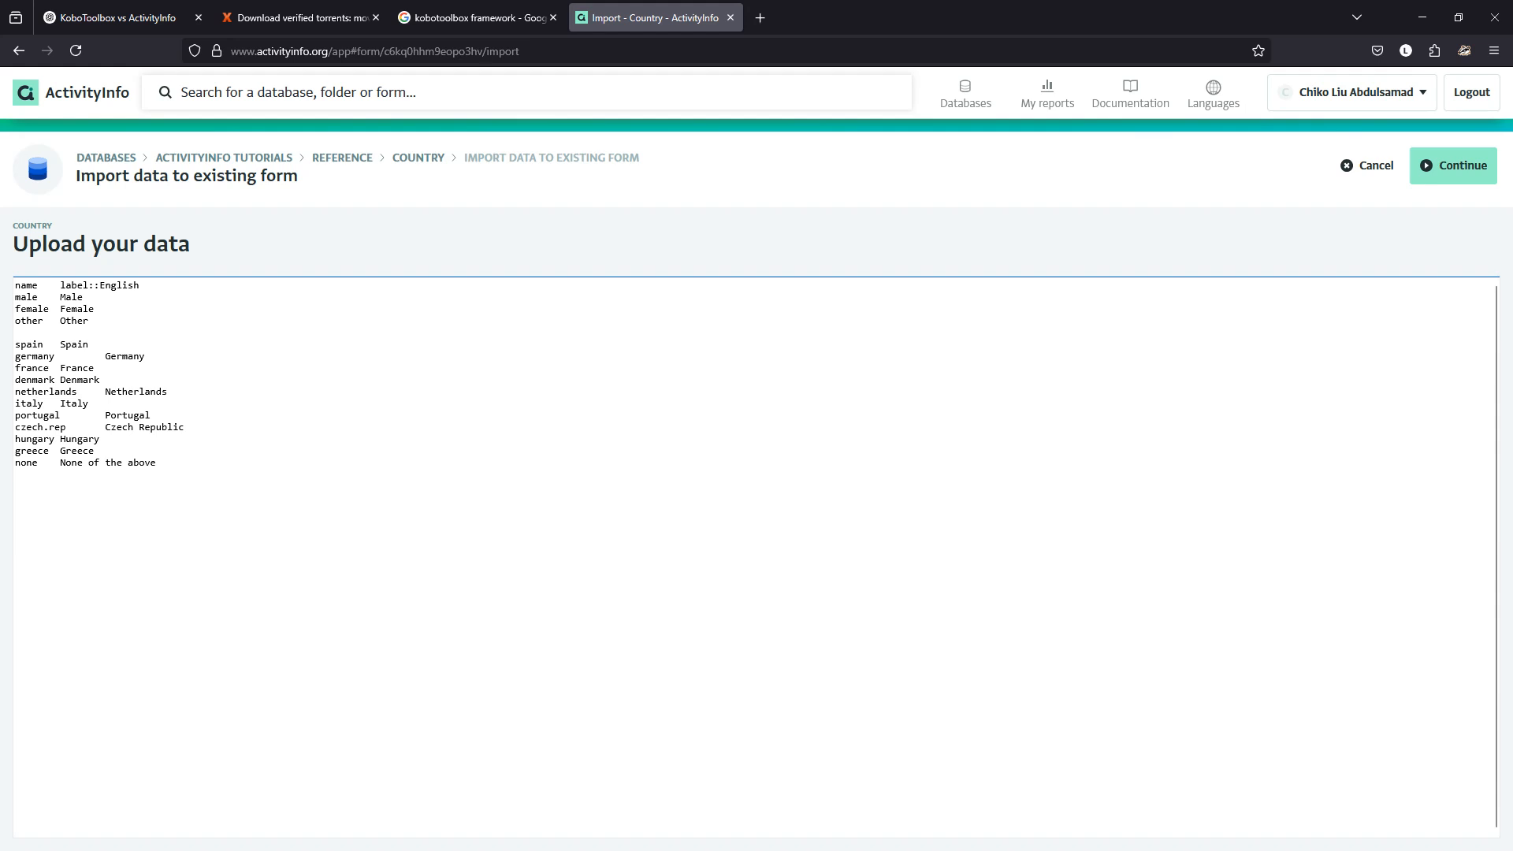
{"action": "left_click_drag", "start_coordinate": [90, 322], "coordinate": [14, 298]}
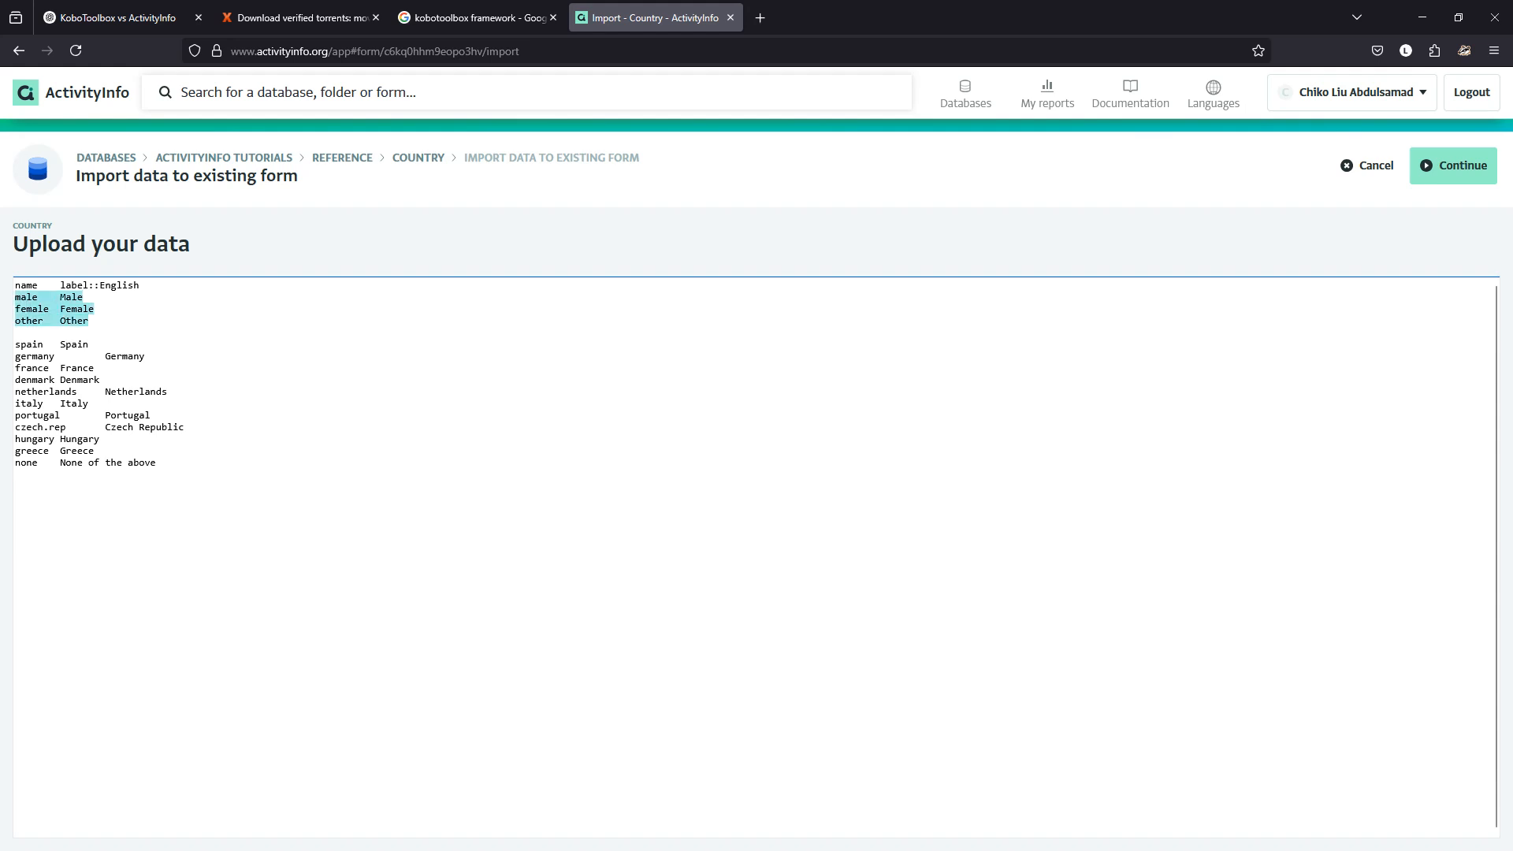
{"action": "key", "text": "BackSpace"}
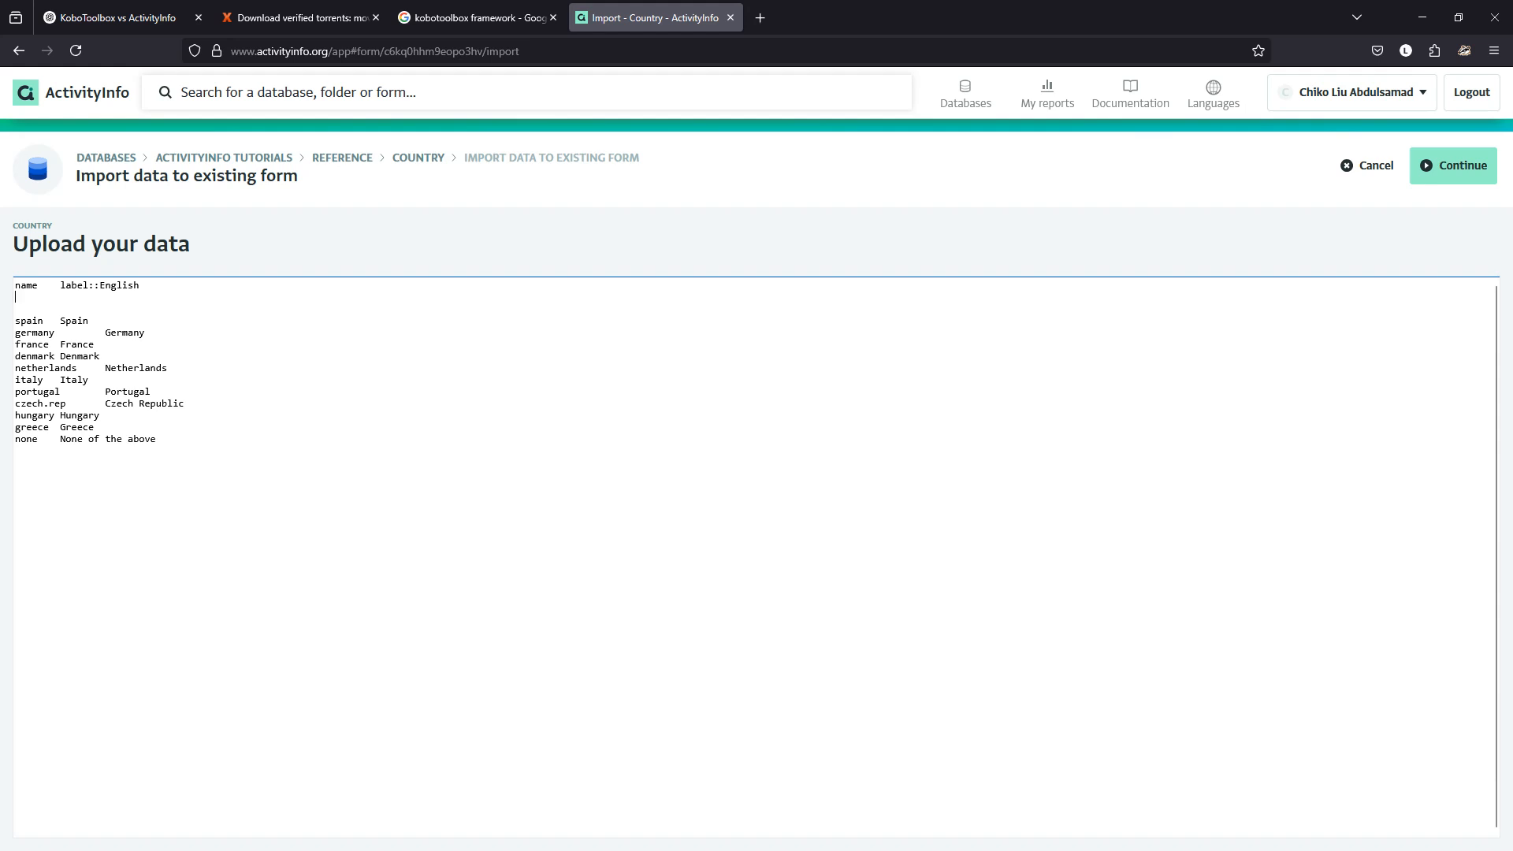
Map label::English to Name and name to Label, then import the 11 records.
{"action": "left_click", "coordinate": [1454, 166]}
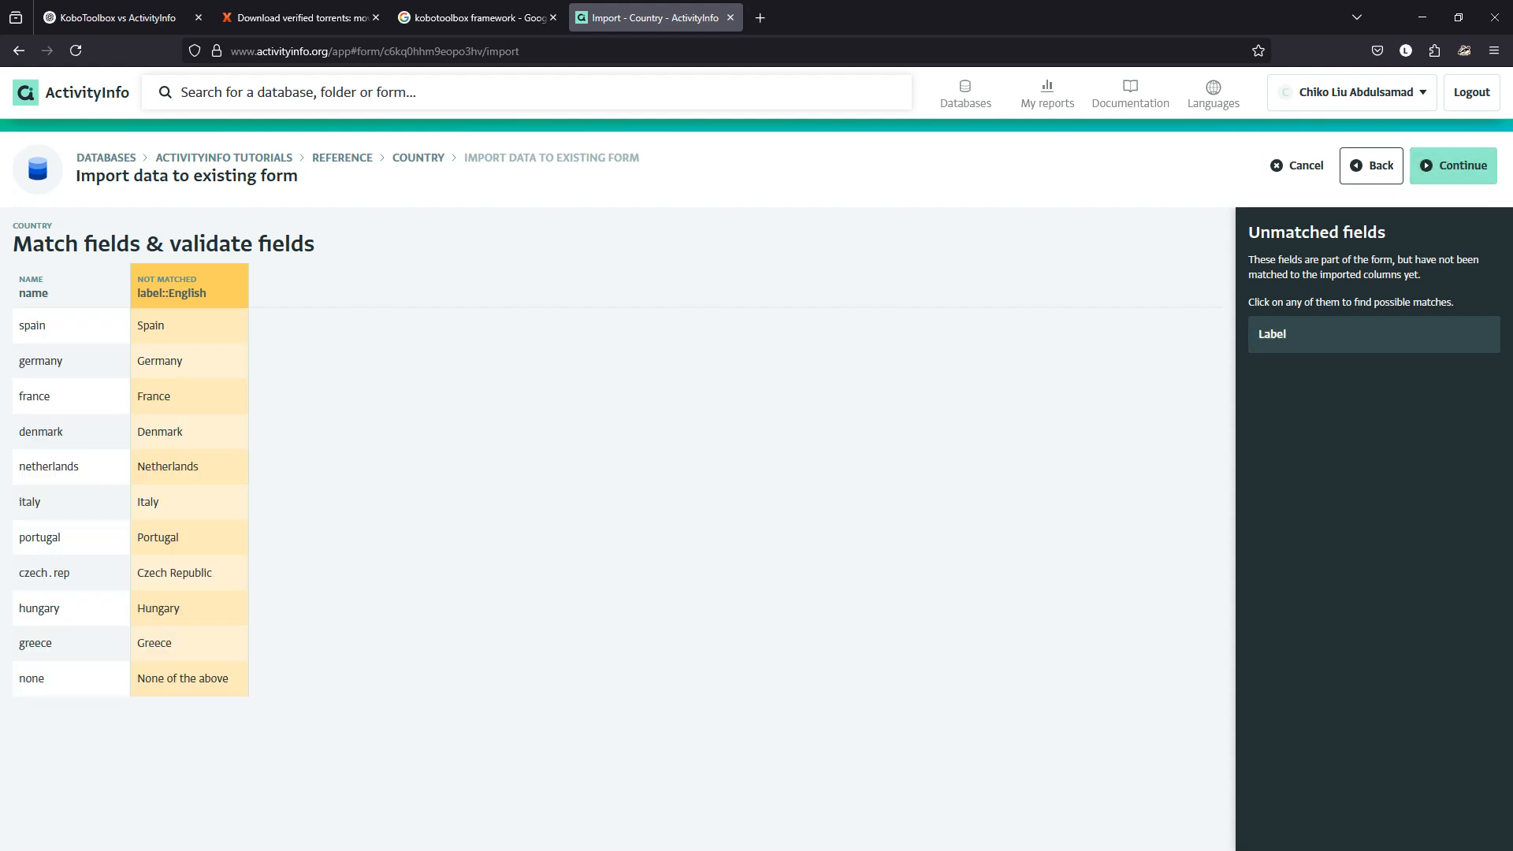
{"action": "left_click", "coordinate": [190, 286]}
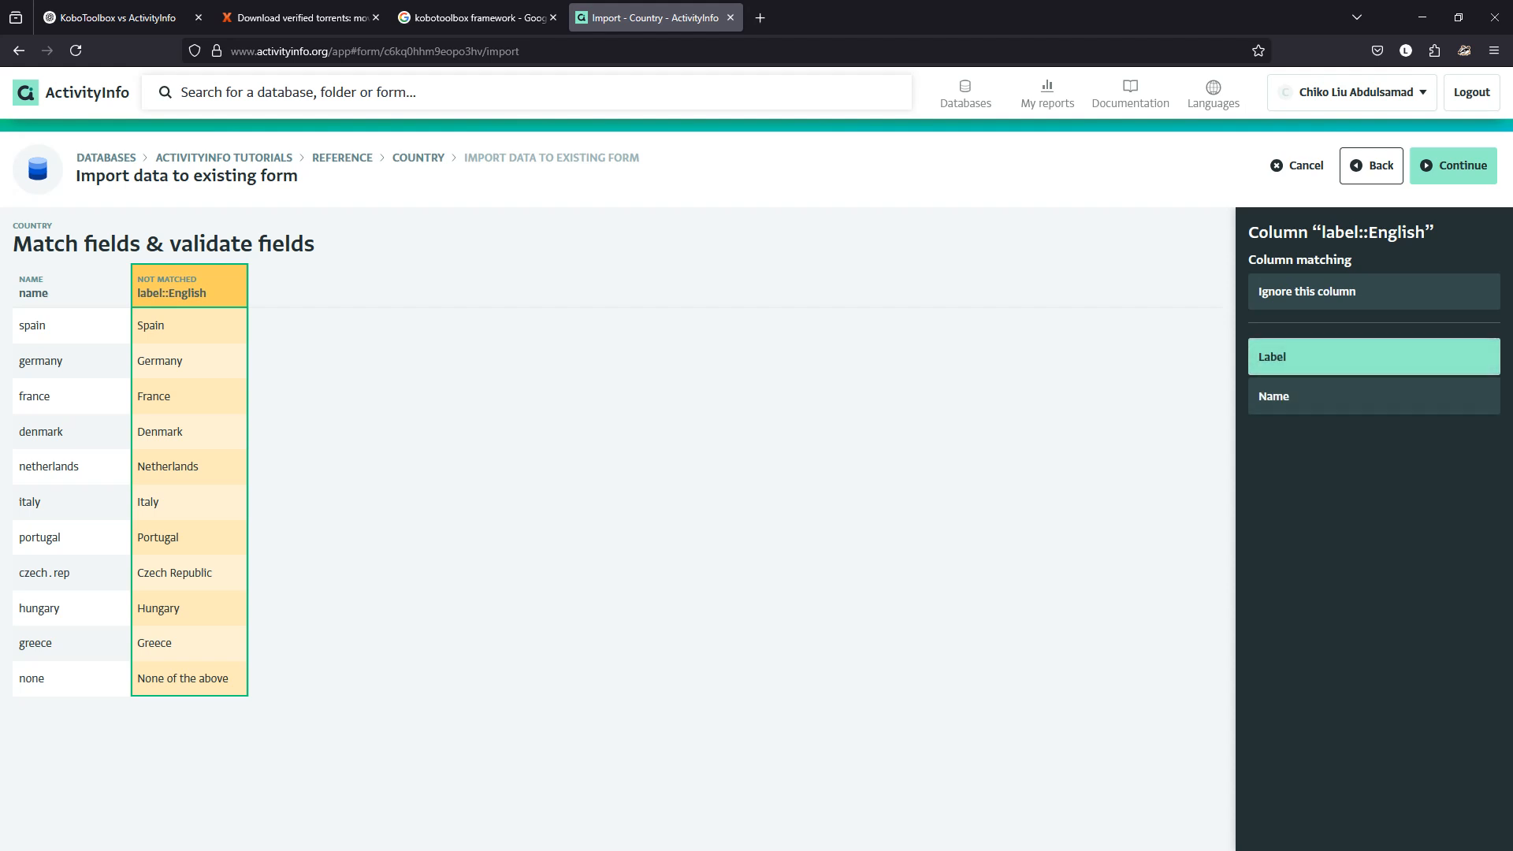
{"action": "left_click", "coordinate": [1374, 357]}
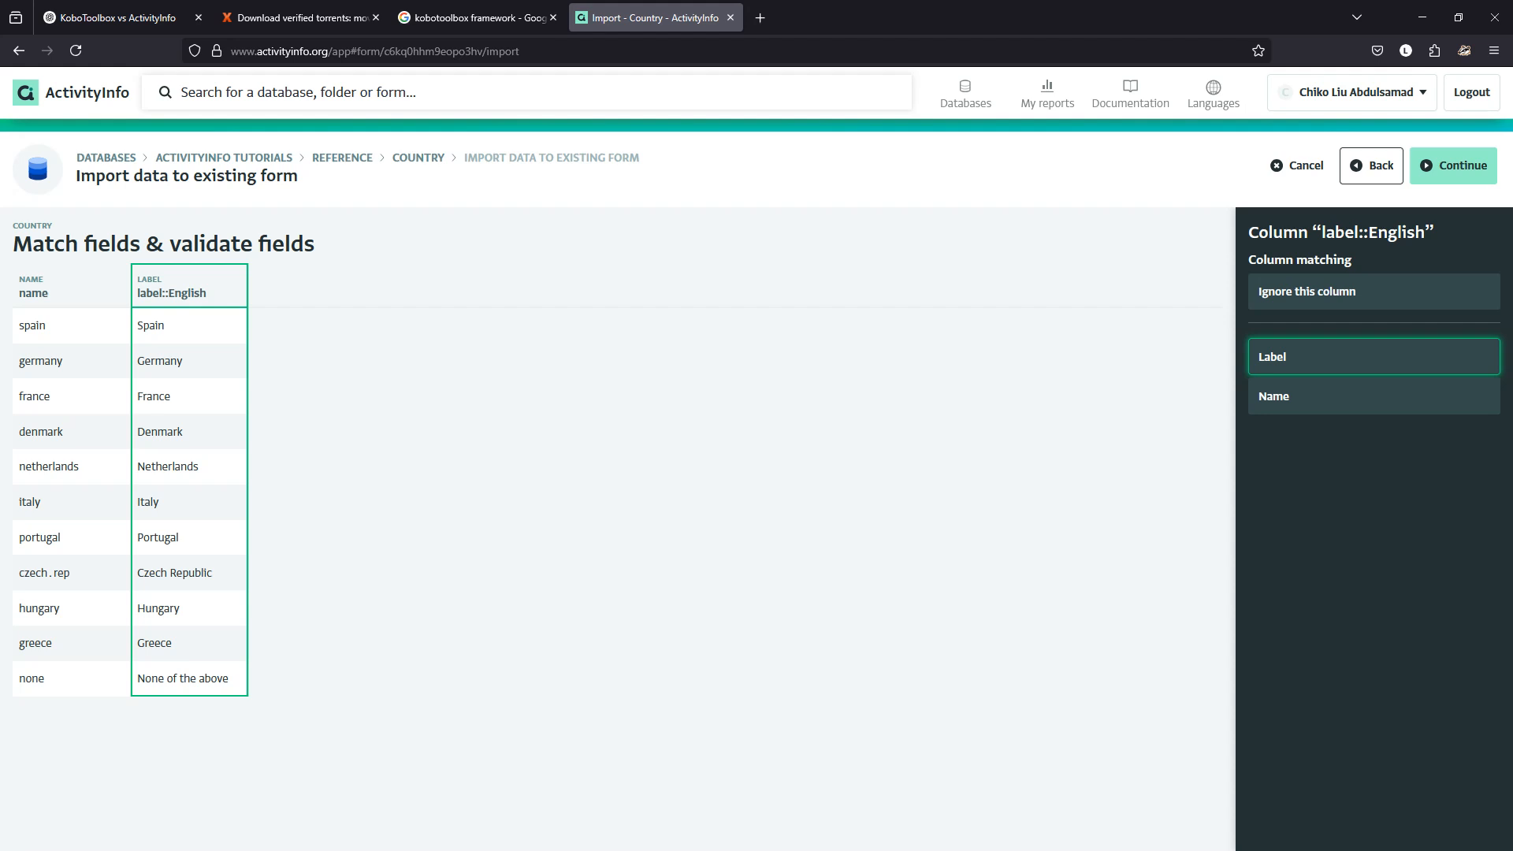
{"action": "left_click", "coordinate": [1375, 397]}
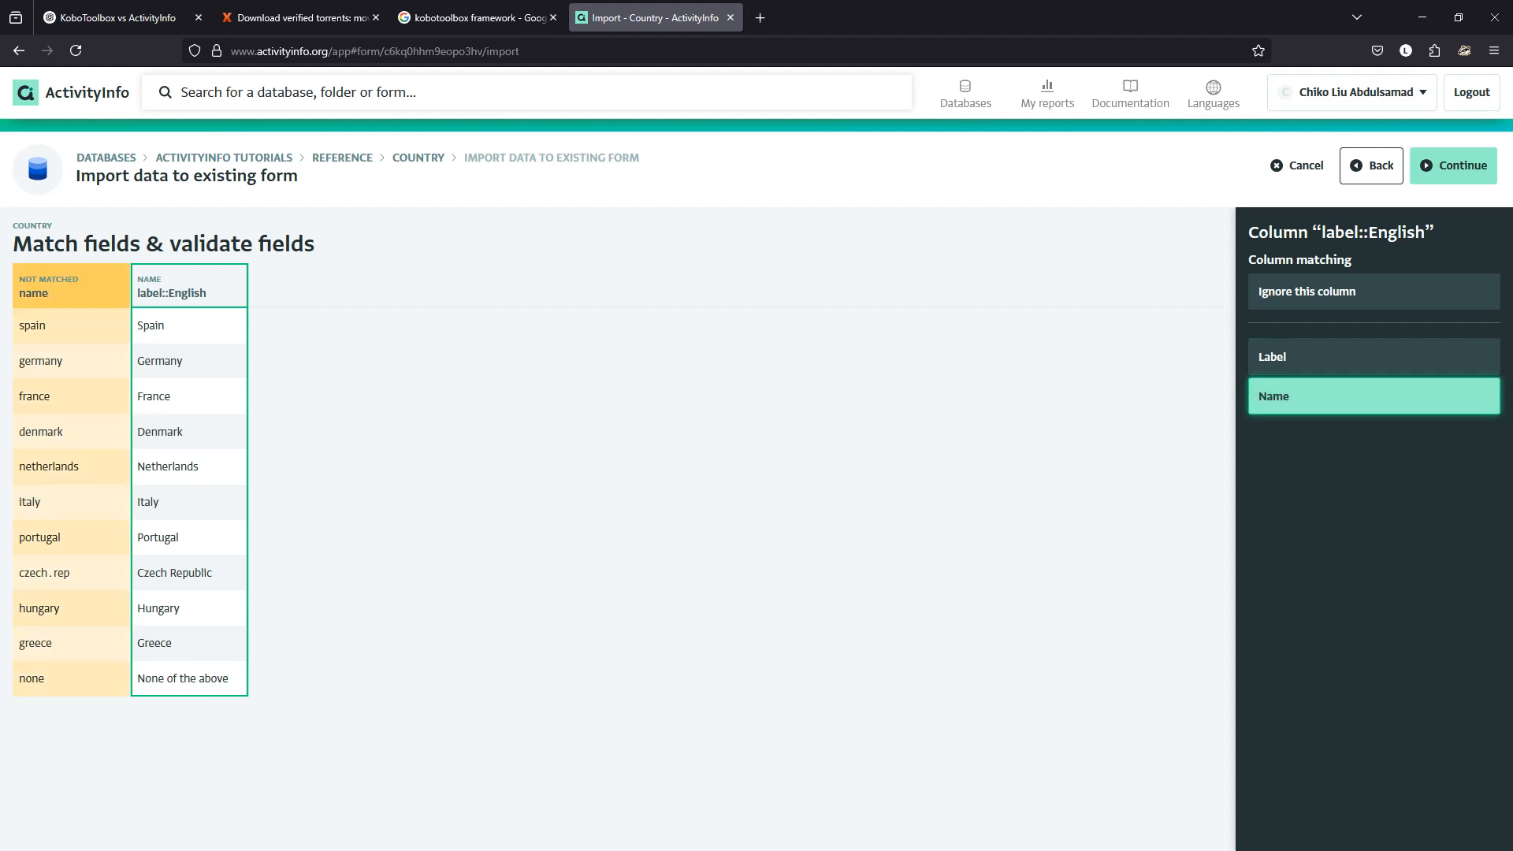
{"action": "left_click", "coordinate": [71, 286]}
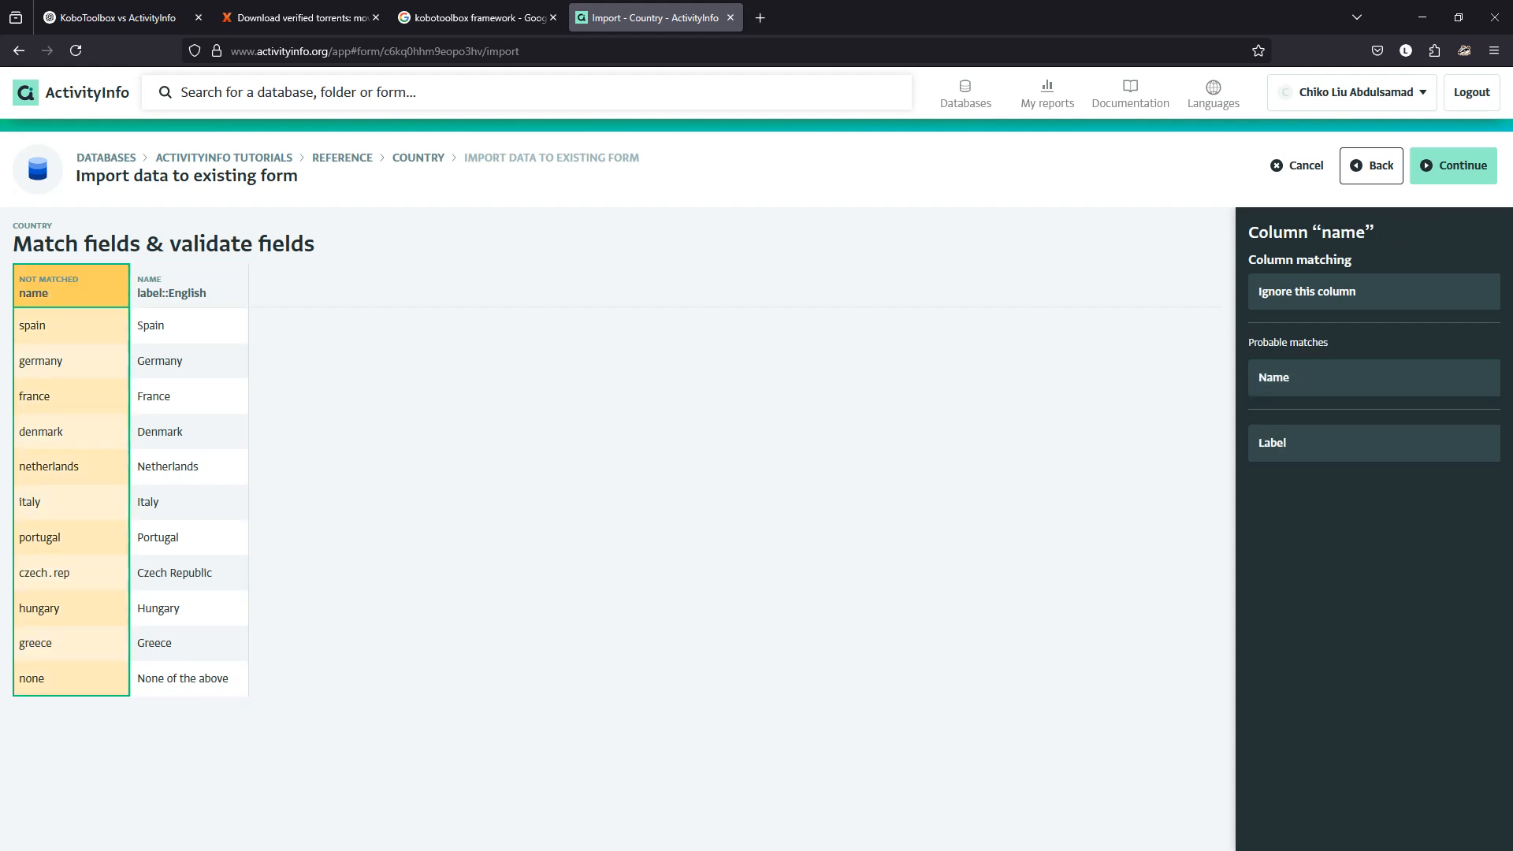
{"action": "left_click", "coordinate": [1375, 443]}
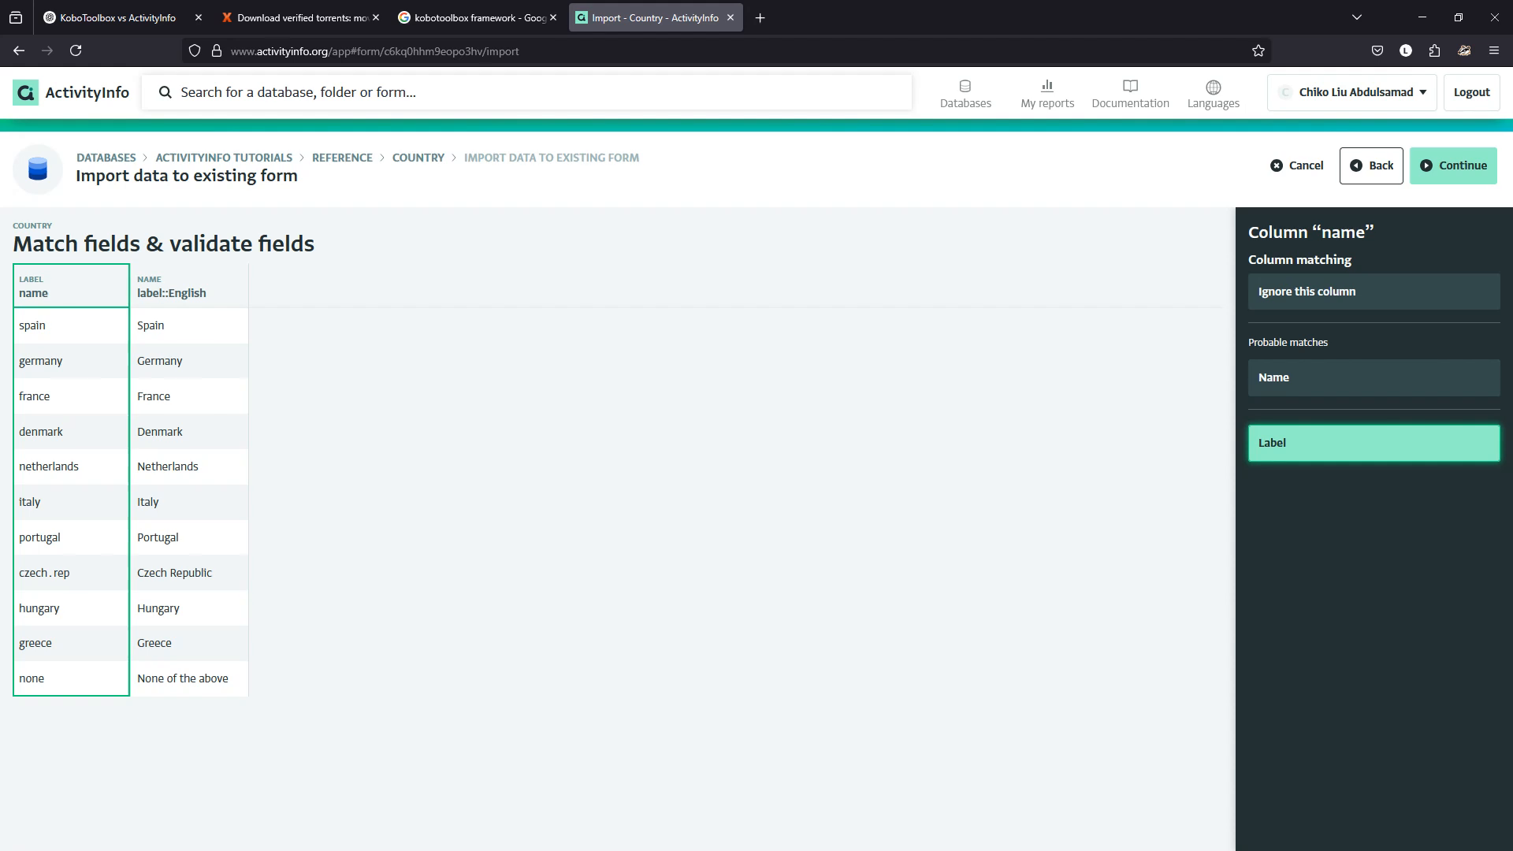
{"action": "left_click", "coordinate": [1454, 165]}
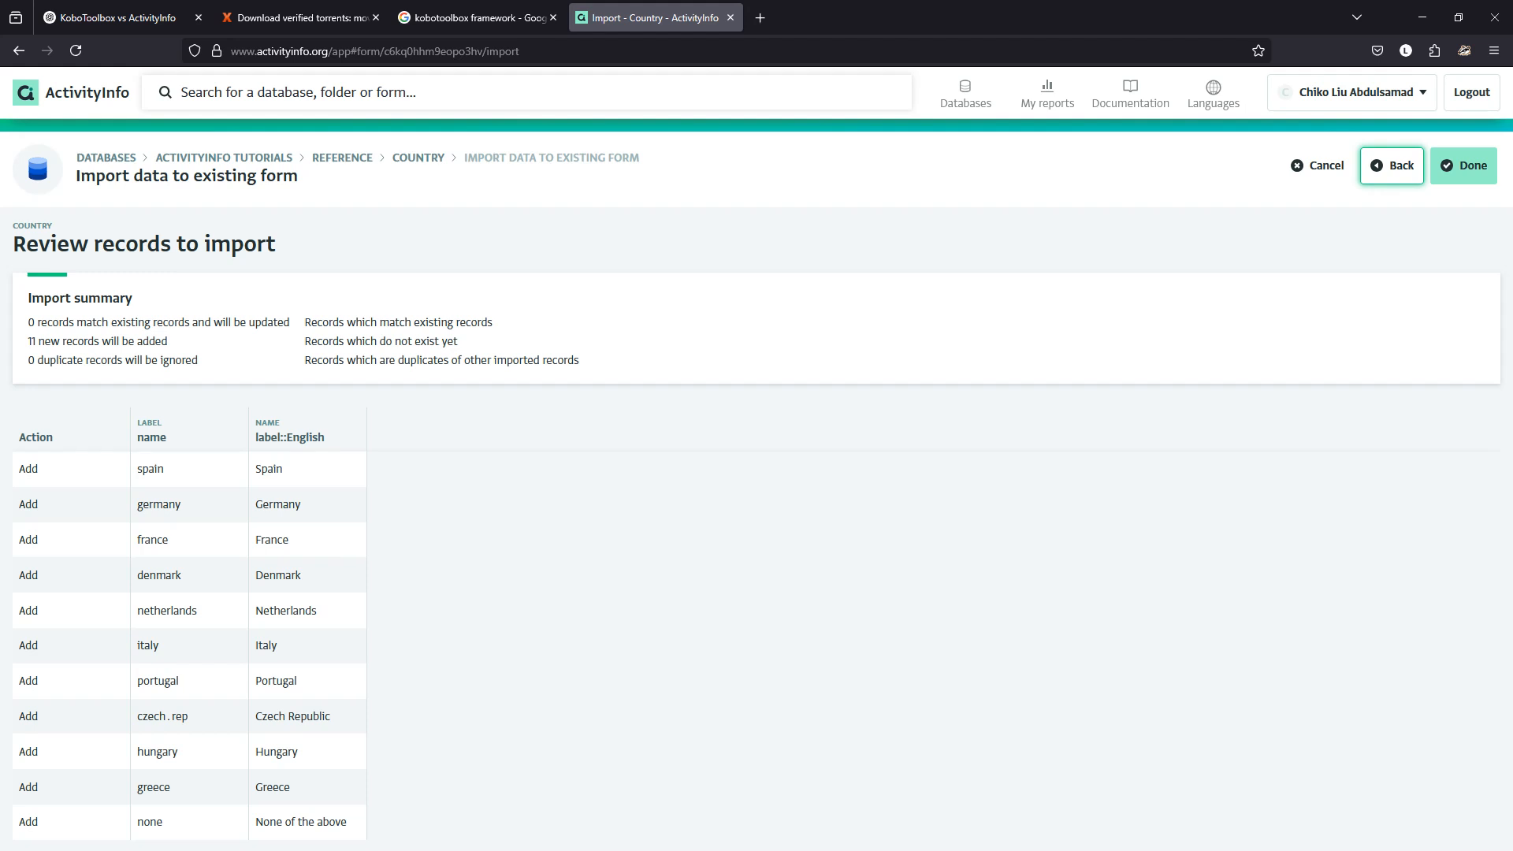
{"action": "left_click", "coordinate": [1464, 166]}
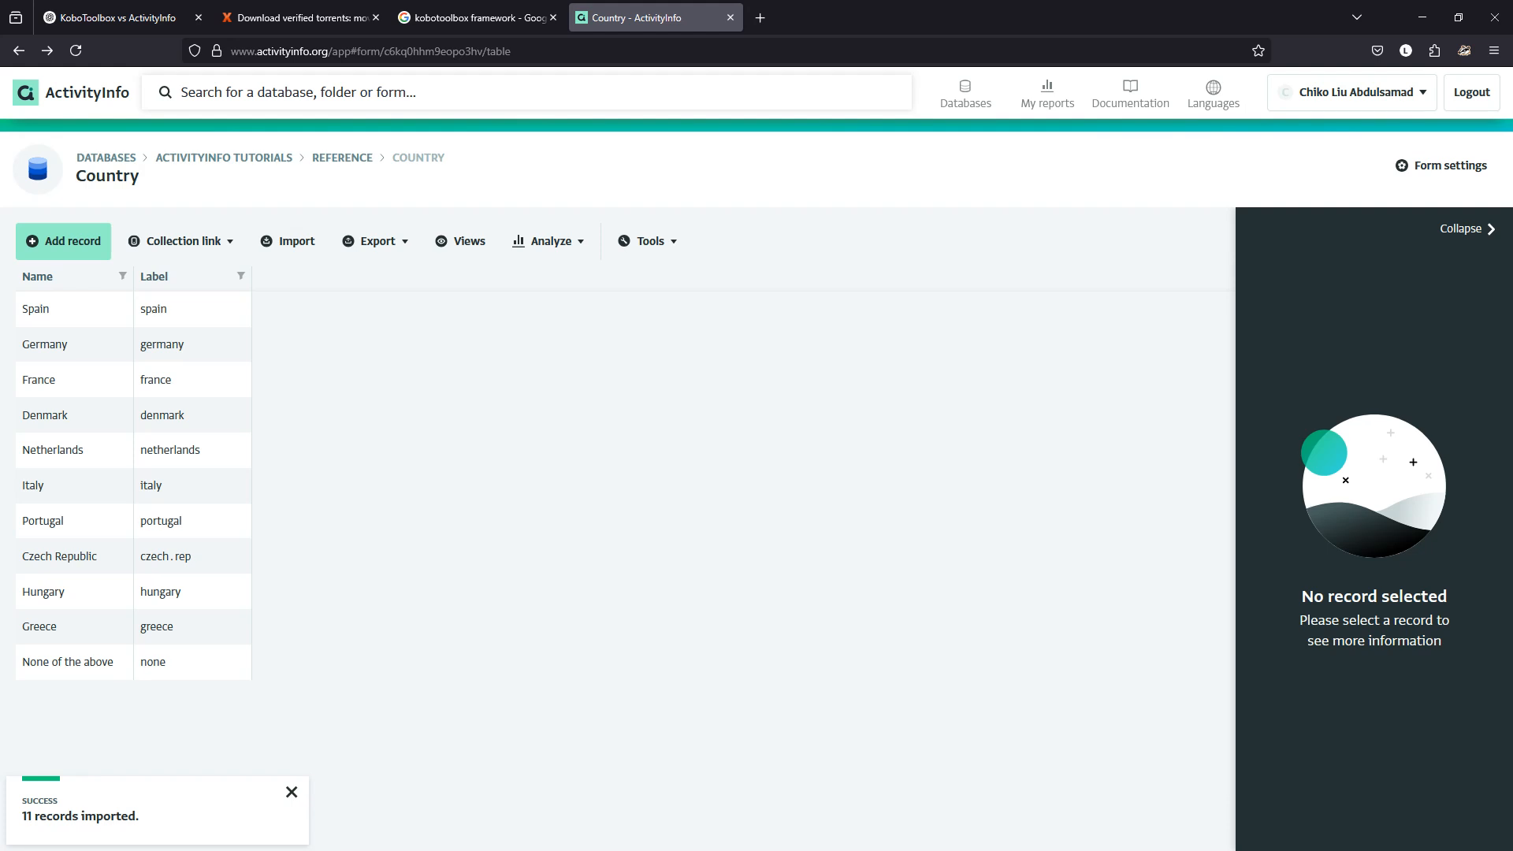
Open the SSD introduction to ActivityInfo form from the Survey folder in its designer.
{"action": "left_click", "coordinate": [224, 158]}
{"action": "left_click", "coordinate": [457, 507]}
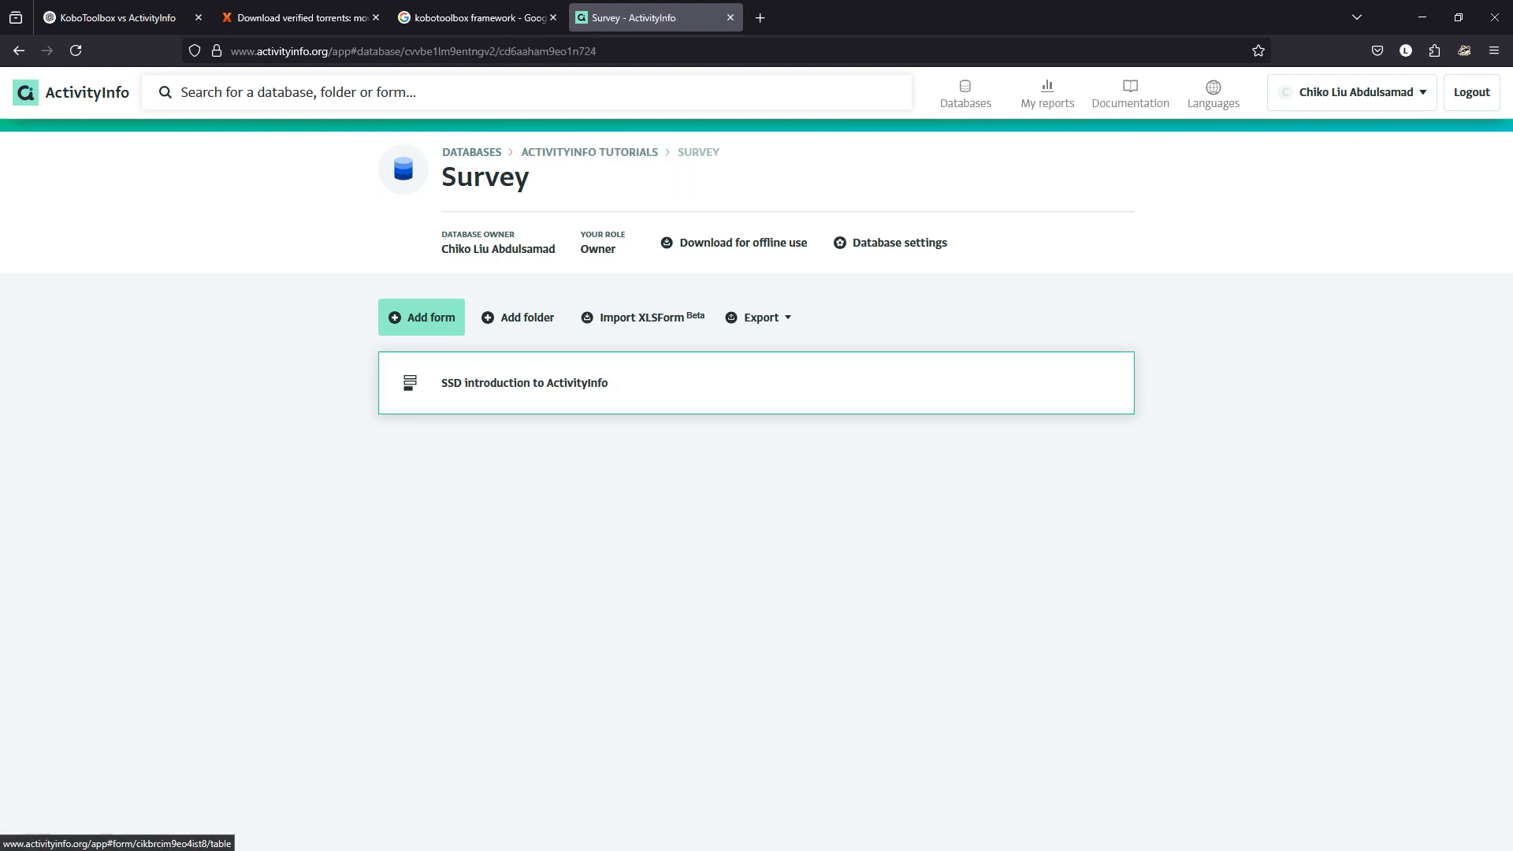
{"action": "left_click", "coordinate": [524, 382]}
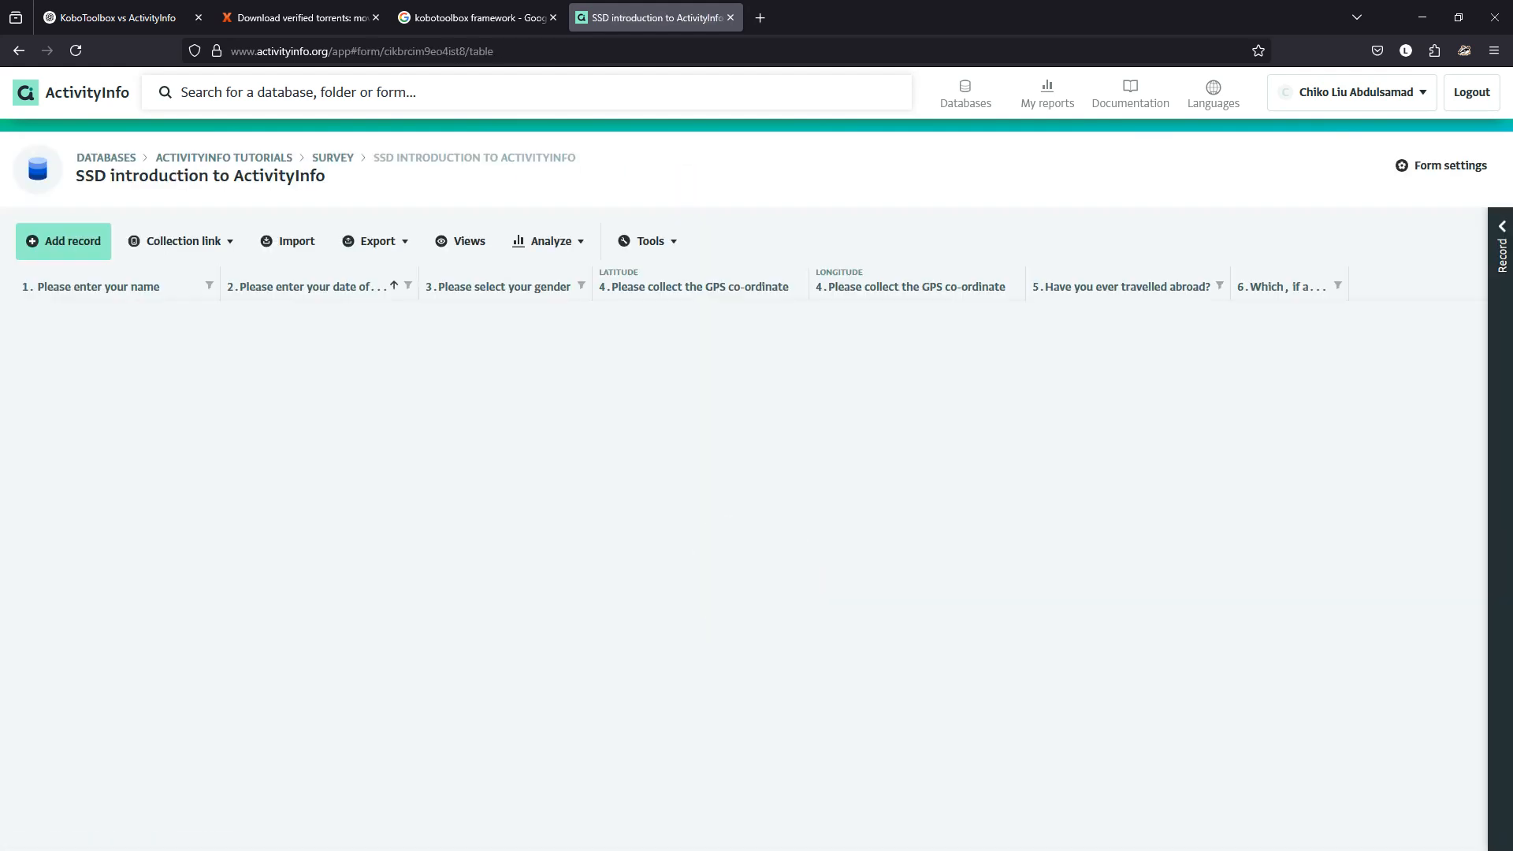
{"action": "left_click", "coordinate": [1441, 166]}
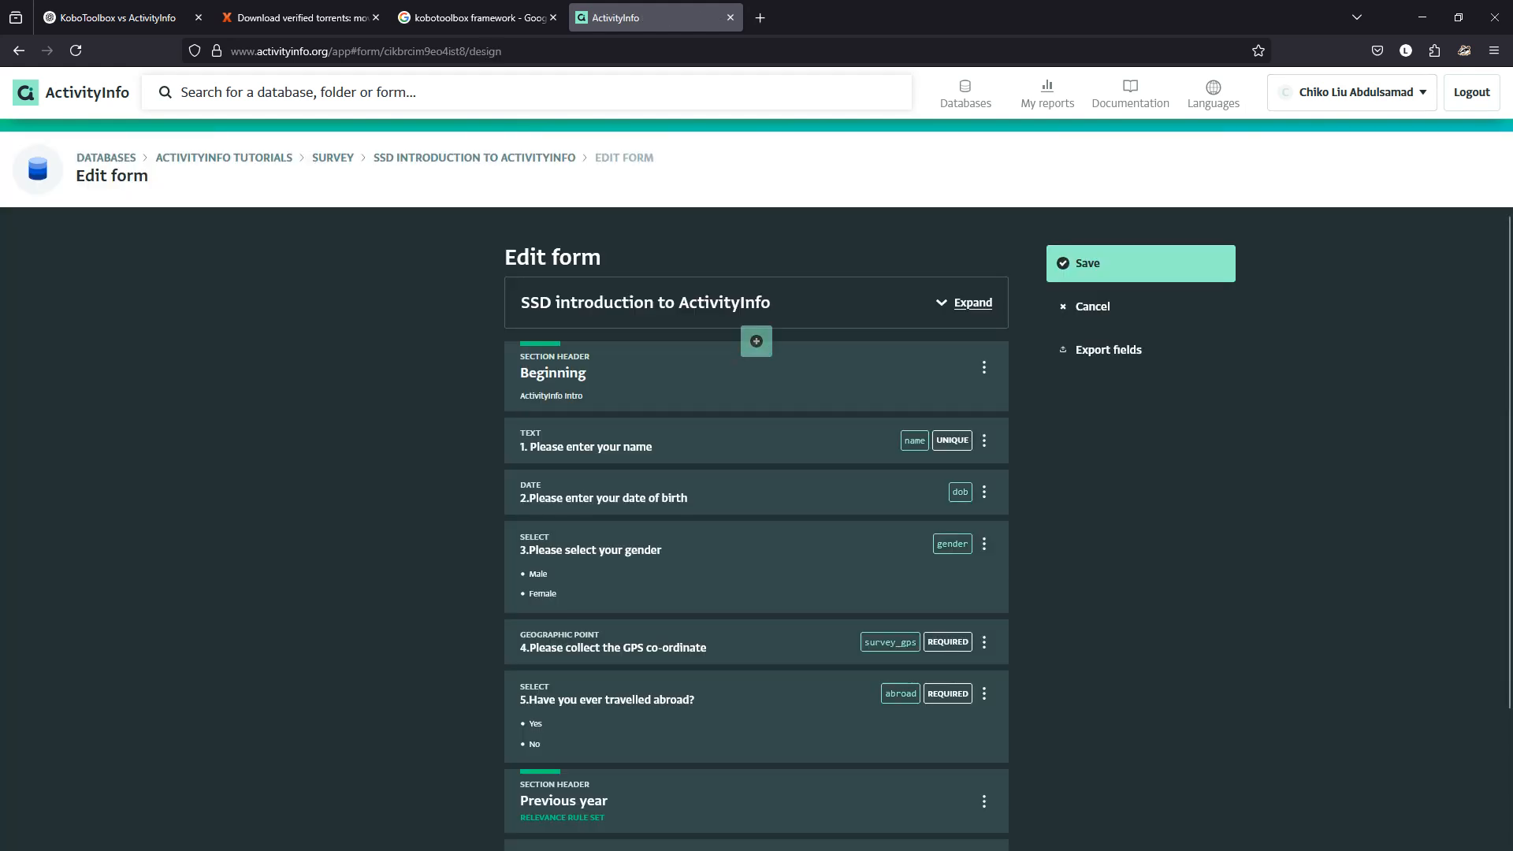
Expand question 6 to review its continent choices, then collapse it.
{"action": "scroll", "coordinate": [757, 331], "scroll_direction": "down", "scroll_amount": 2}
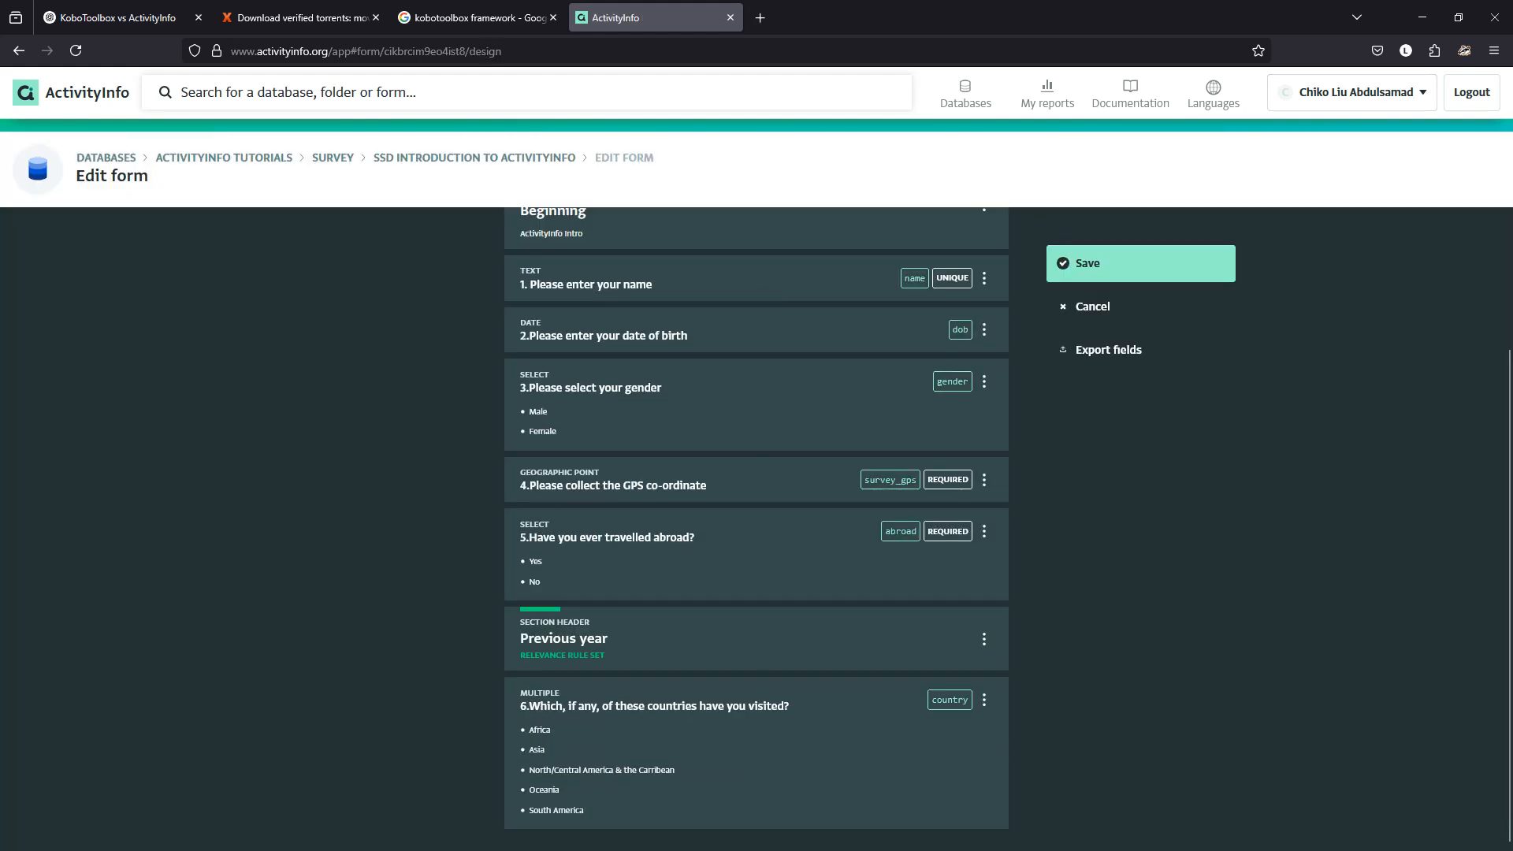
{"action": "left_click", "coordinate": [757, 748]}
{"action": "scroll", "coordinate": [757, 513], "scroll_direction": "down", "scroll_amount": 5}
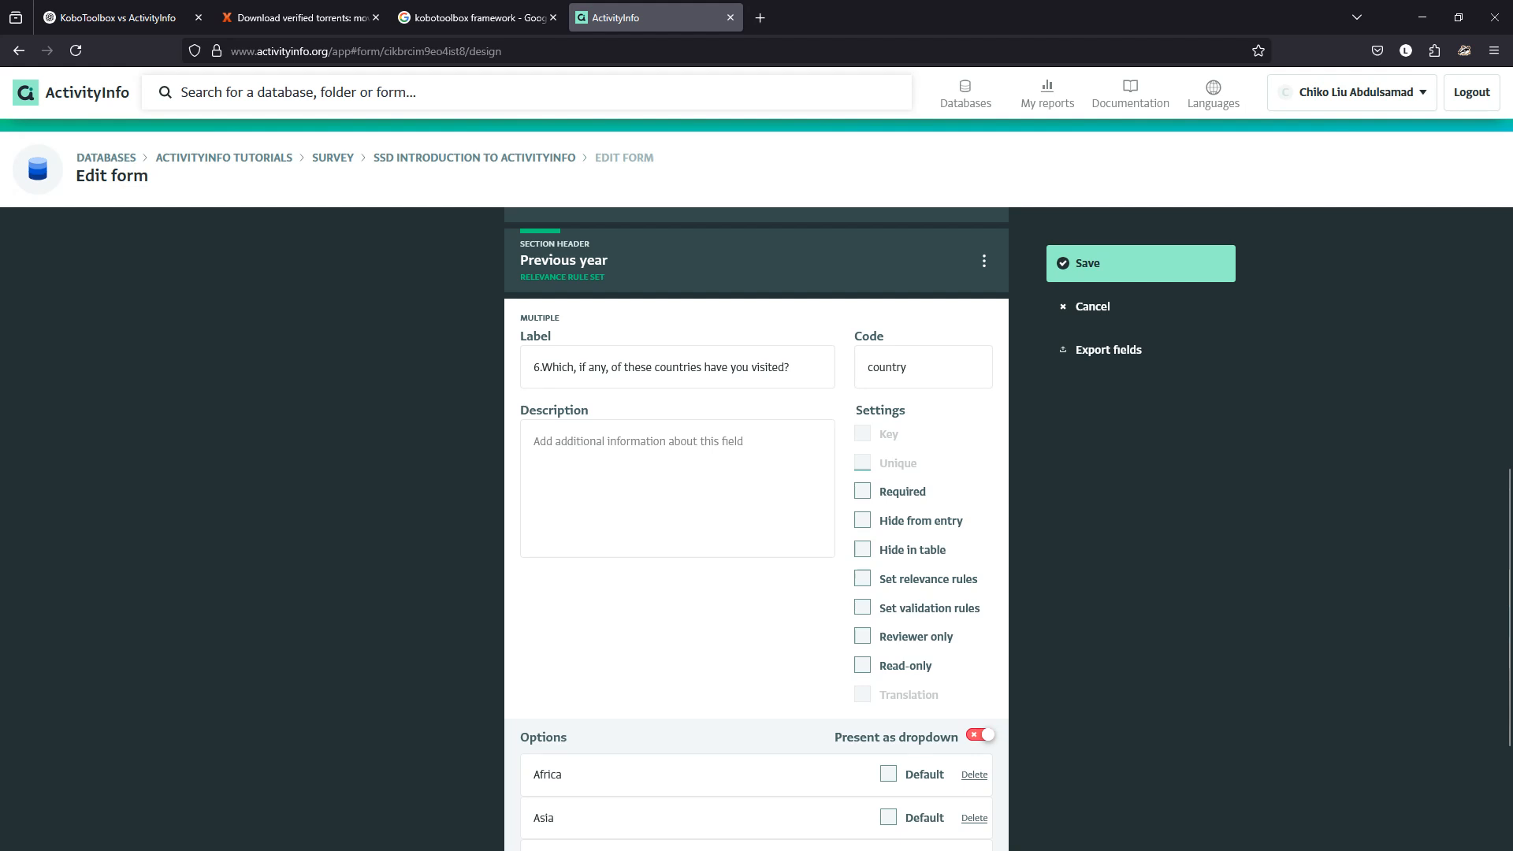
{"action": "scroll", "coordinate": [757, 528], "scroll_direction": "down", "scroll_amount": 2}
{"action": "scroll", "coordinate": [757, 528], "scroll_direction": "up", "scroll_amount": 4}
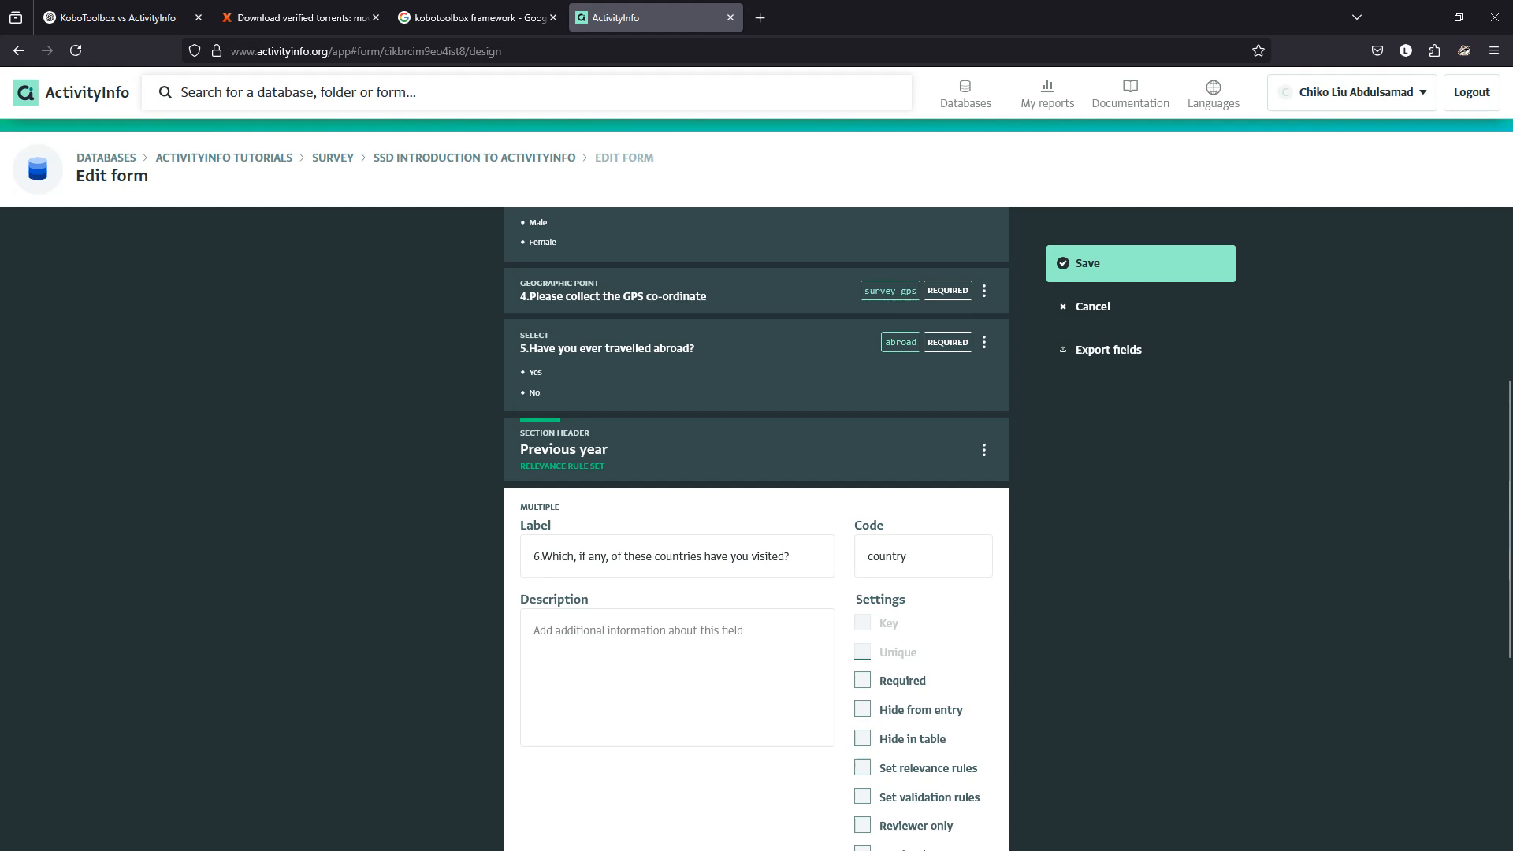
{"action": "scroll", "coordinate": [756, 528], "scroll_direction": "down", "scroll_amount": 5}
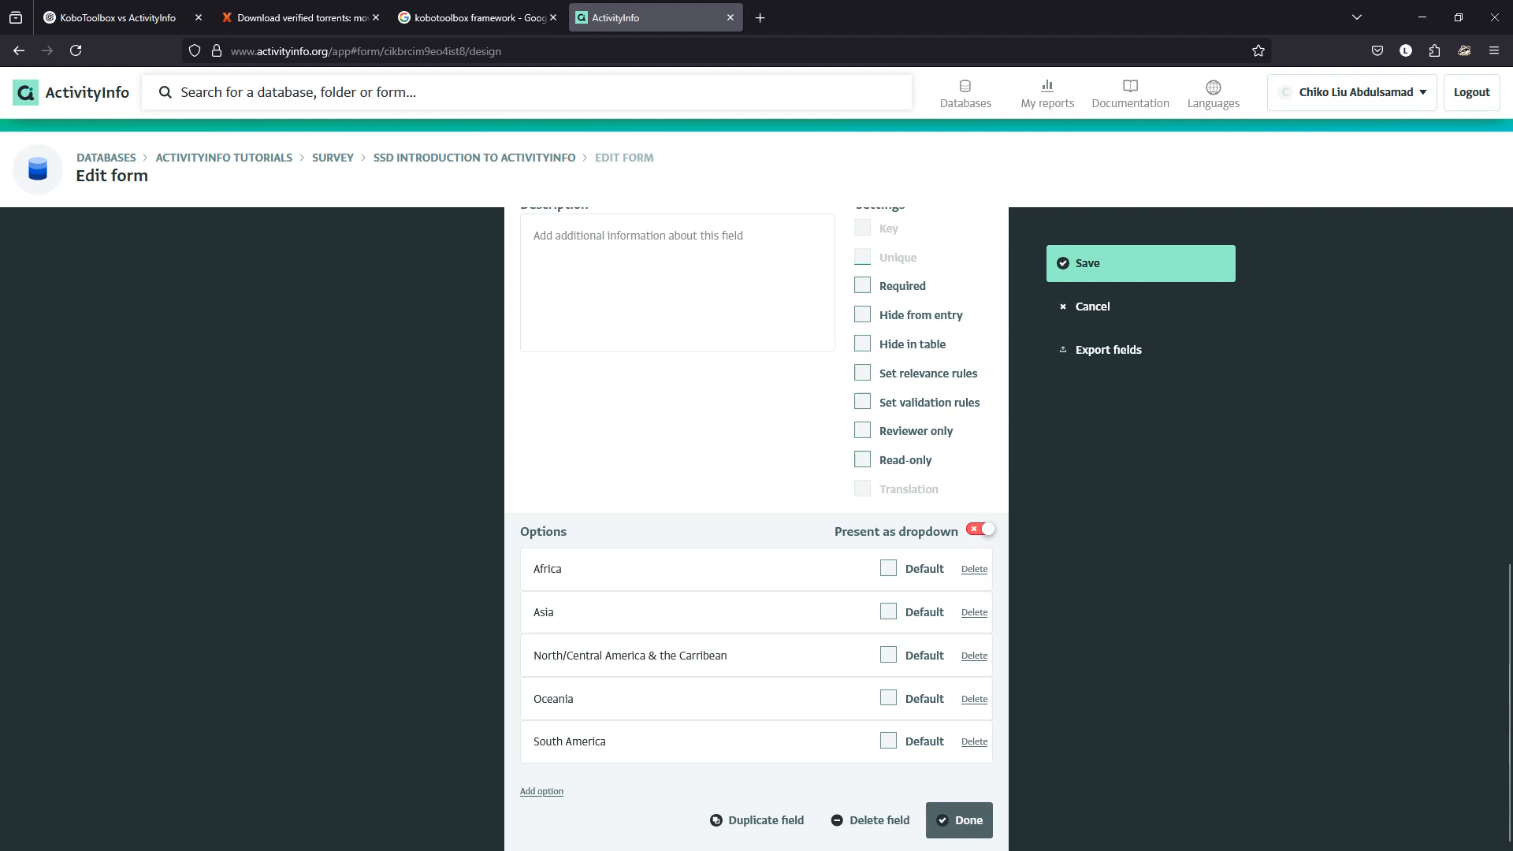
{"action": "left_click", "coordinate": [959, 819]}
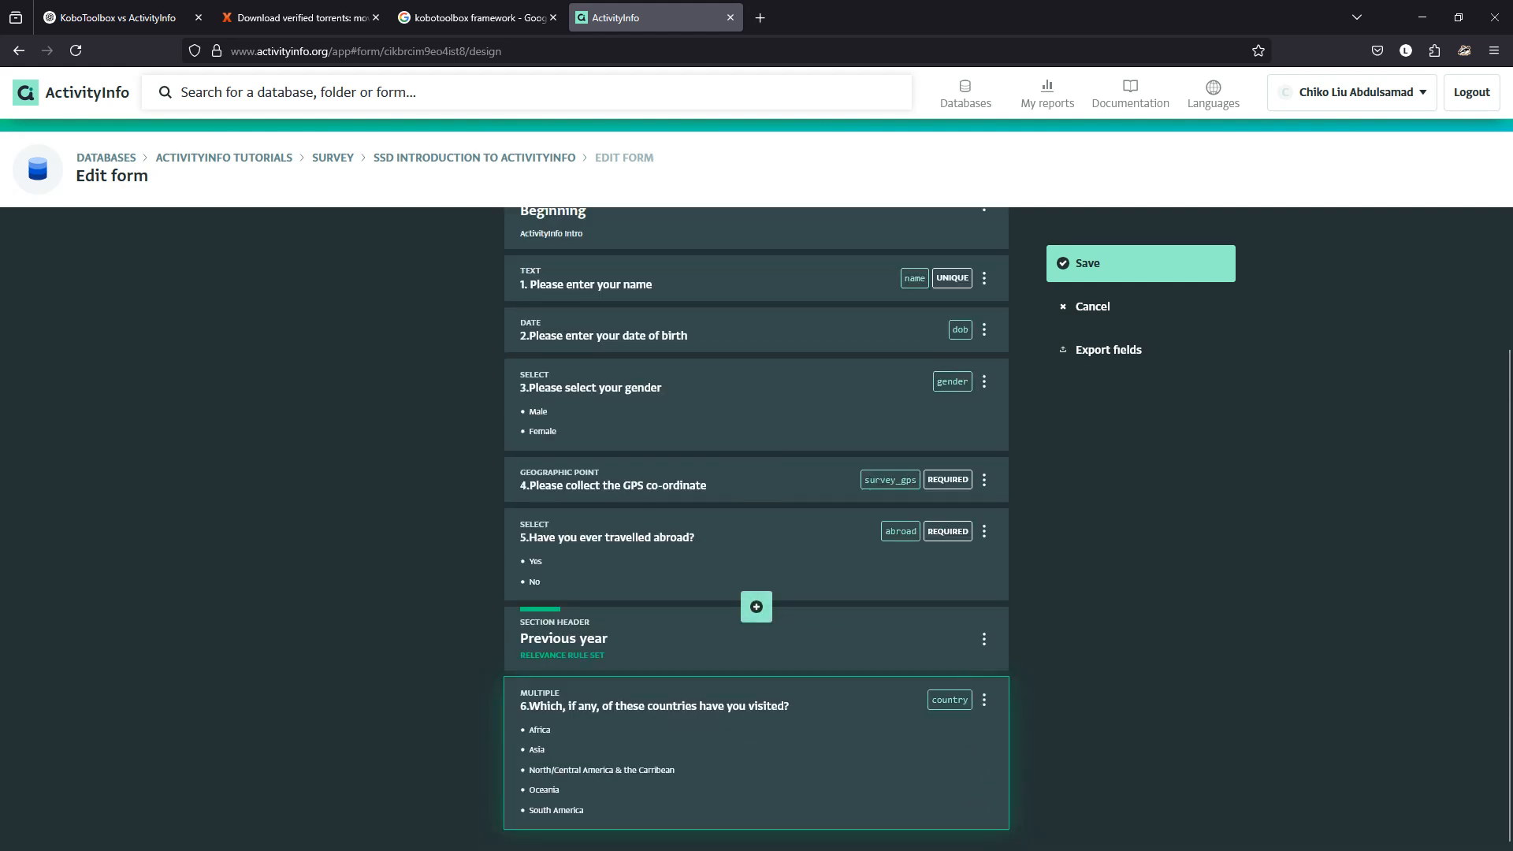
{"action": "mouse_move", "coordinate": [756, 677]}
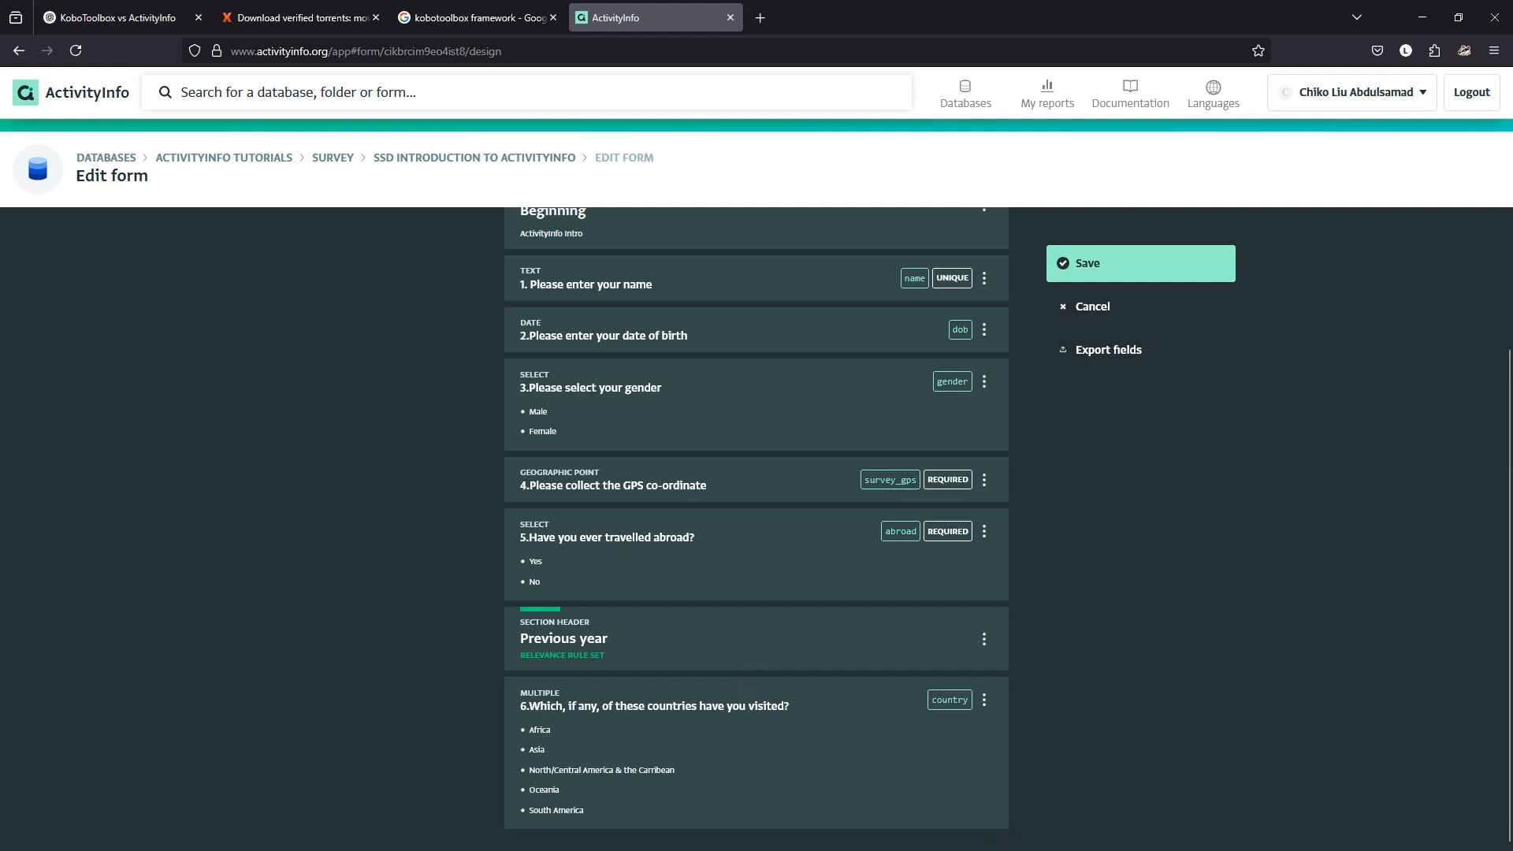
Try adding a reference field above question 6, then discard it.
{"action": "left_click", "coordinate": [984, 699]}
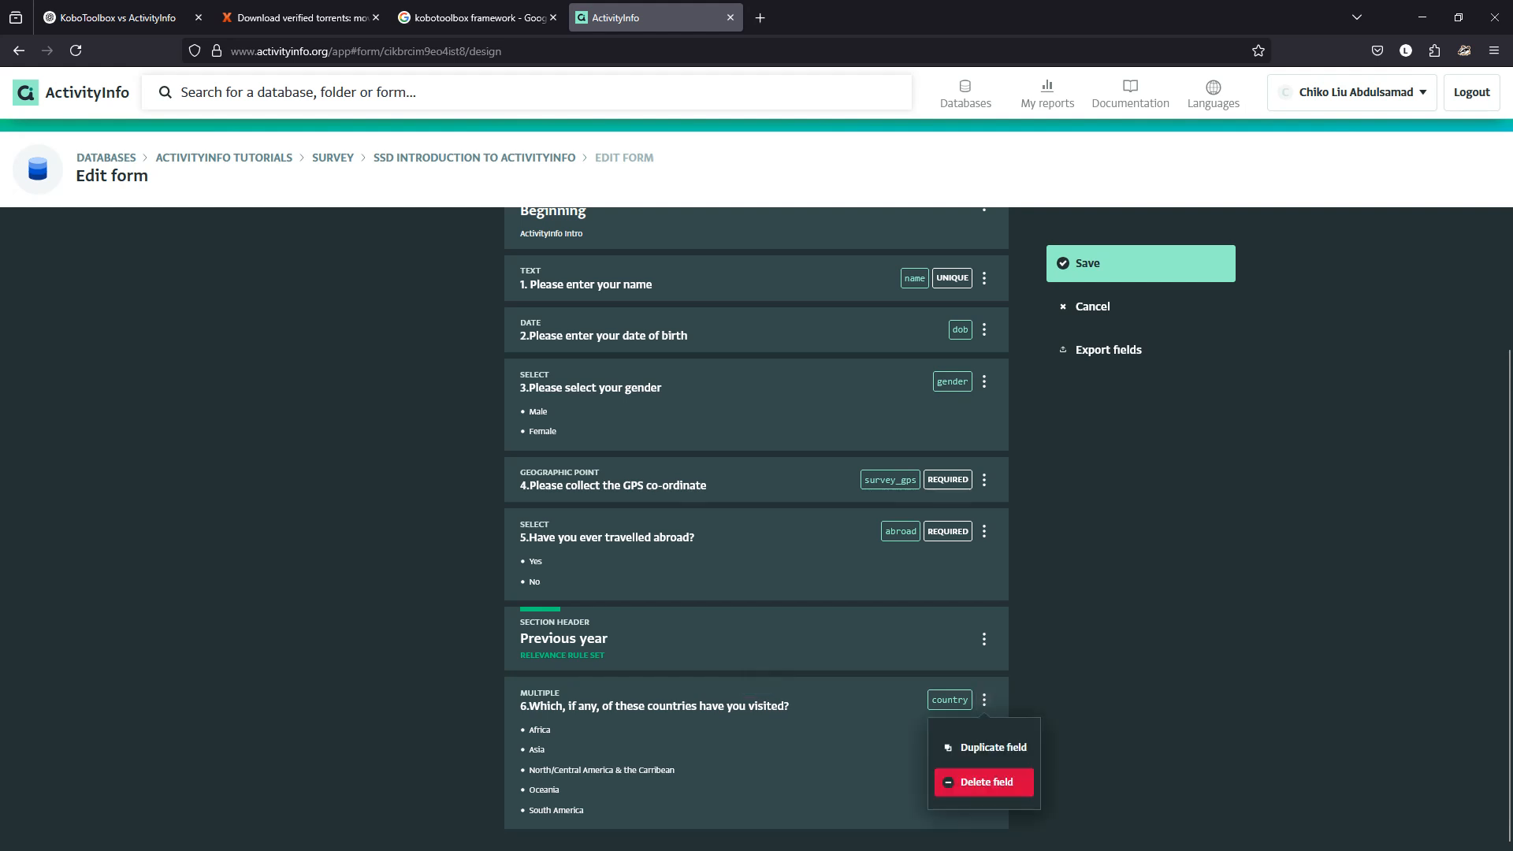
{"action": "left_click", "coordinate": [757, 675]}
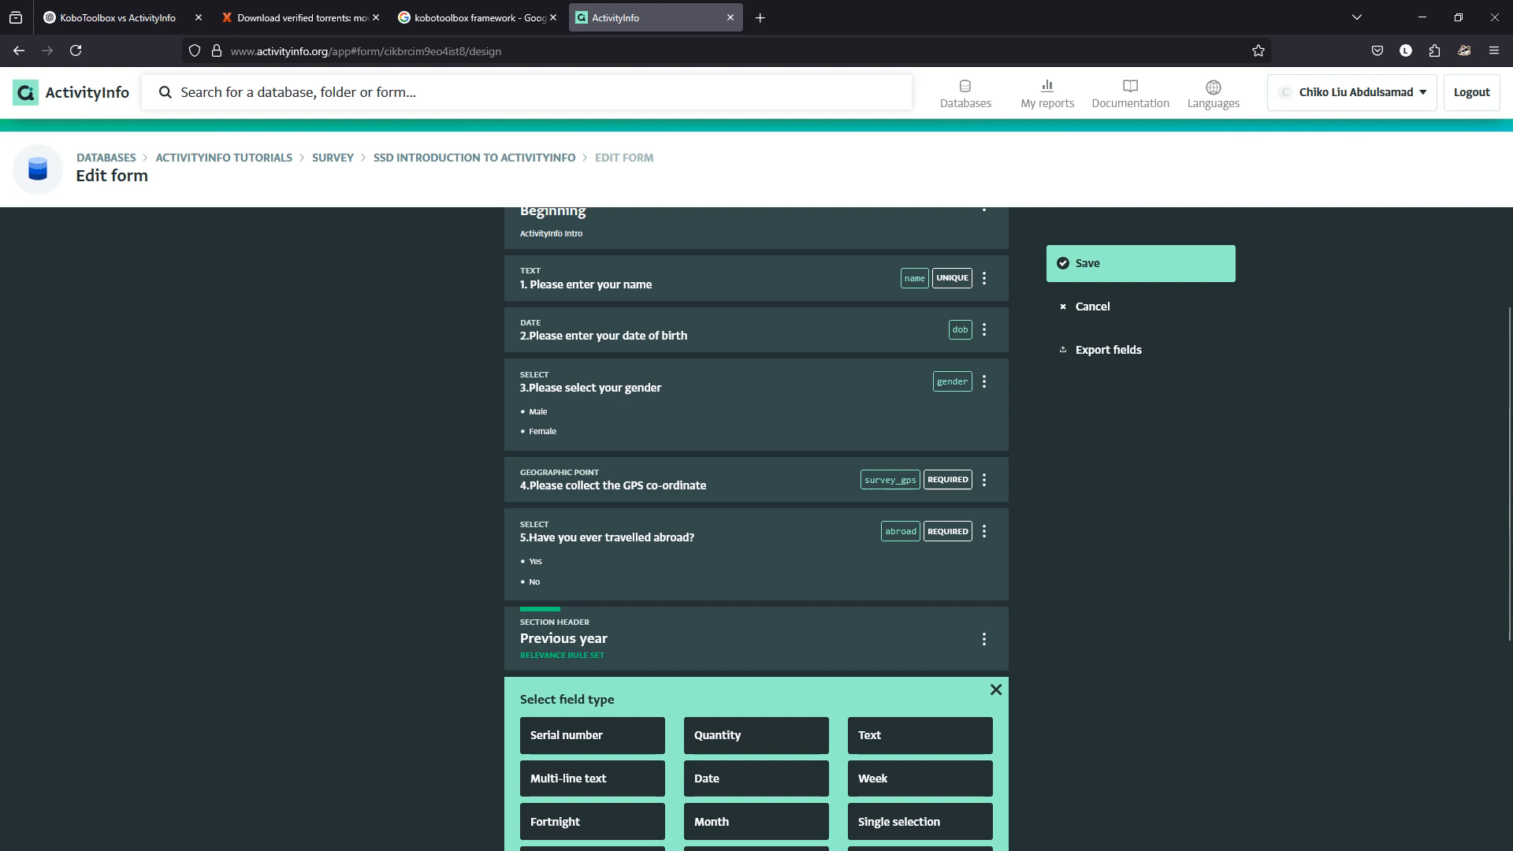
{"action": "scroll", "coordinate": [756, 529], "scroll_direction": "down", "scroll_amount": 4}
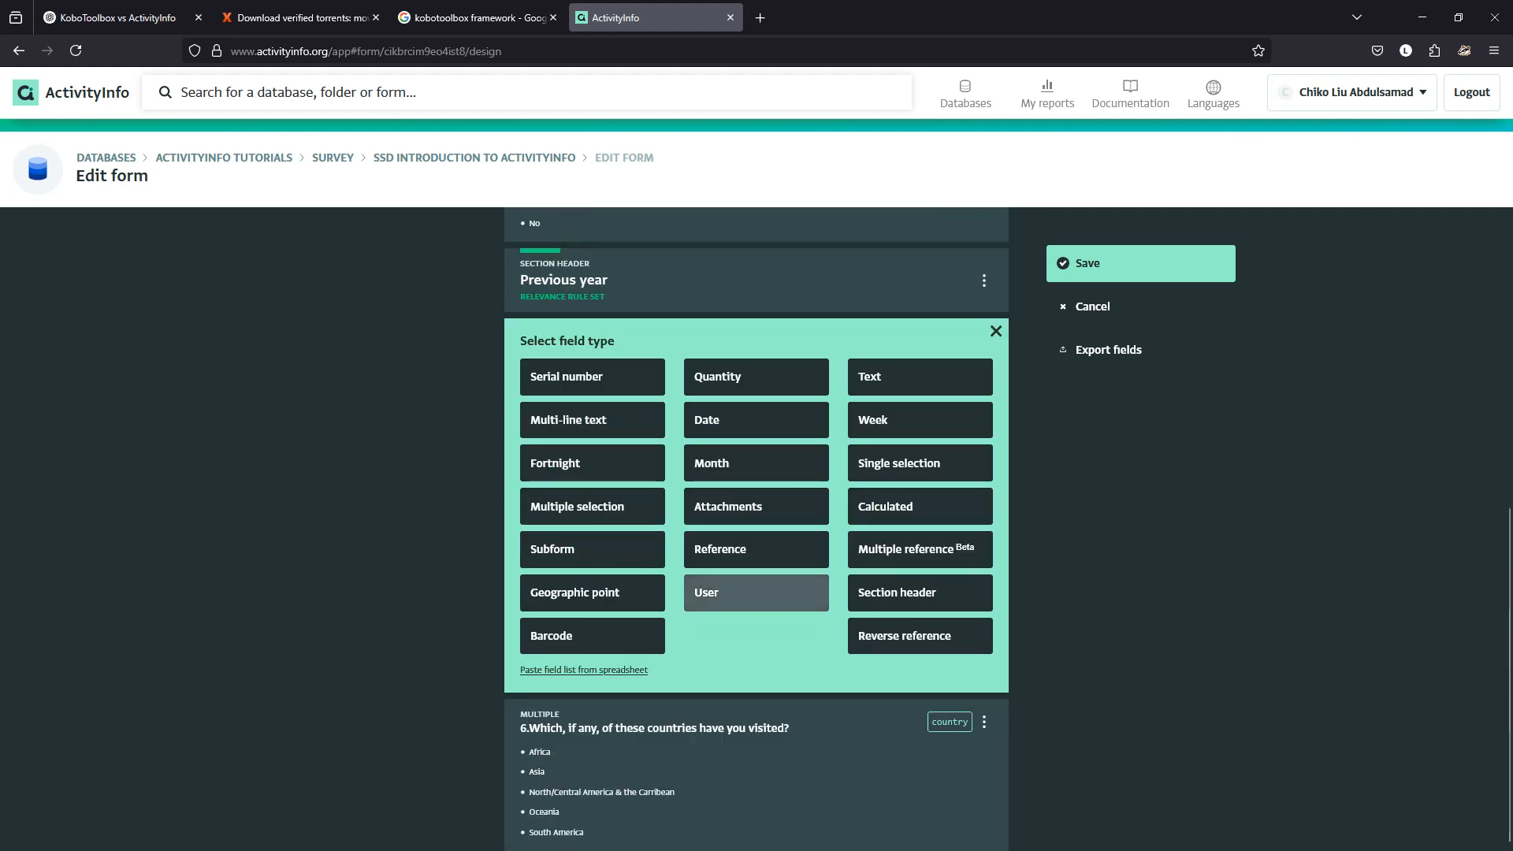
{"action": "left_click", "coordinate": [749, 549]}
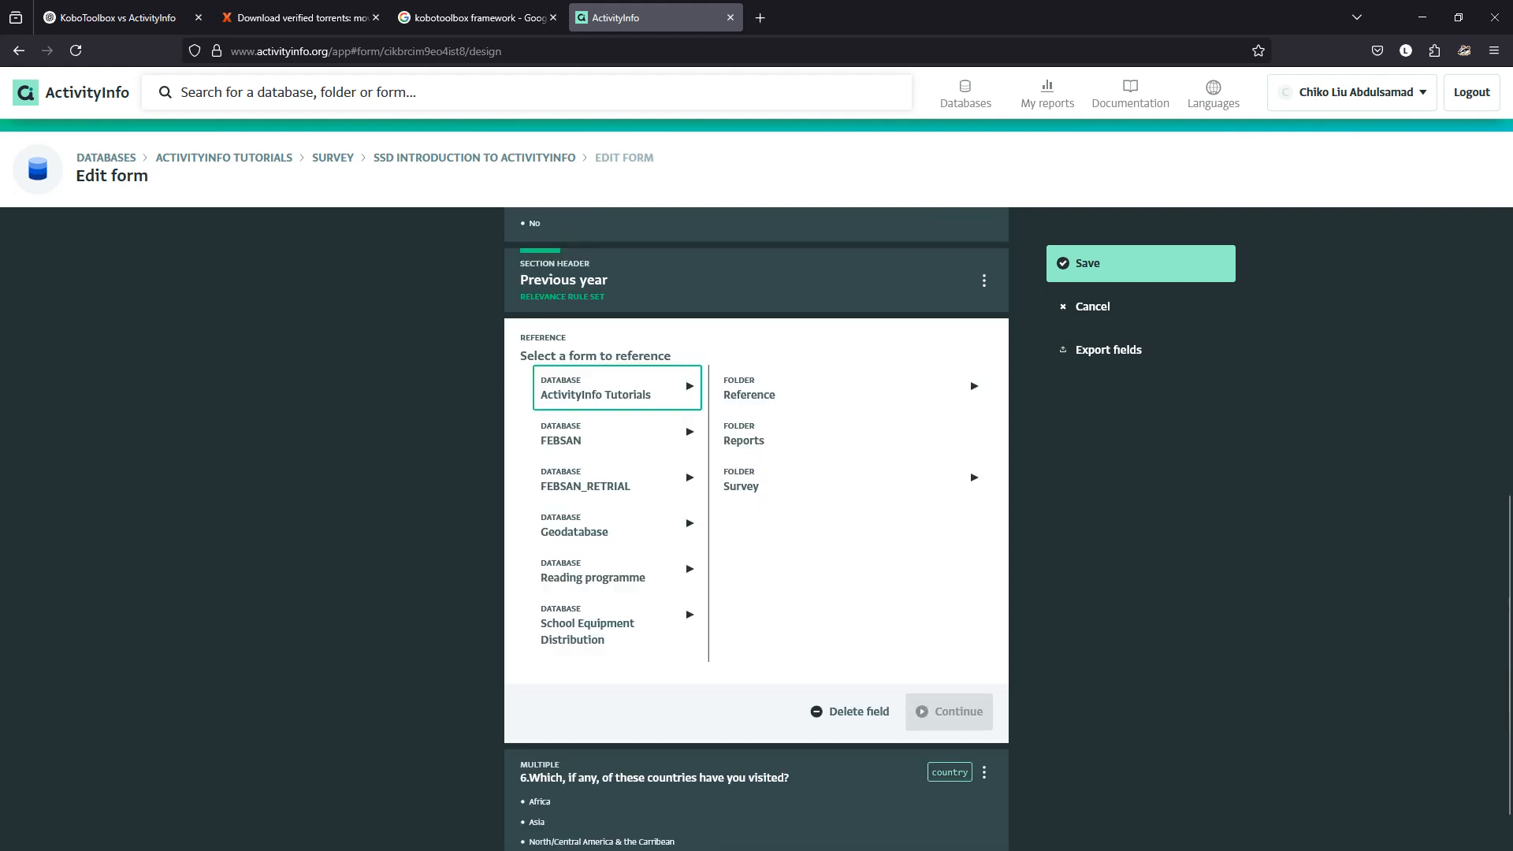
{"action": "left_click", "coordinate": [850, 712]}
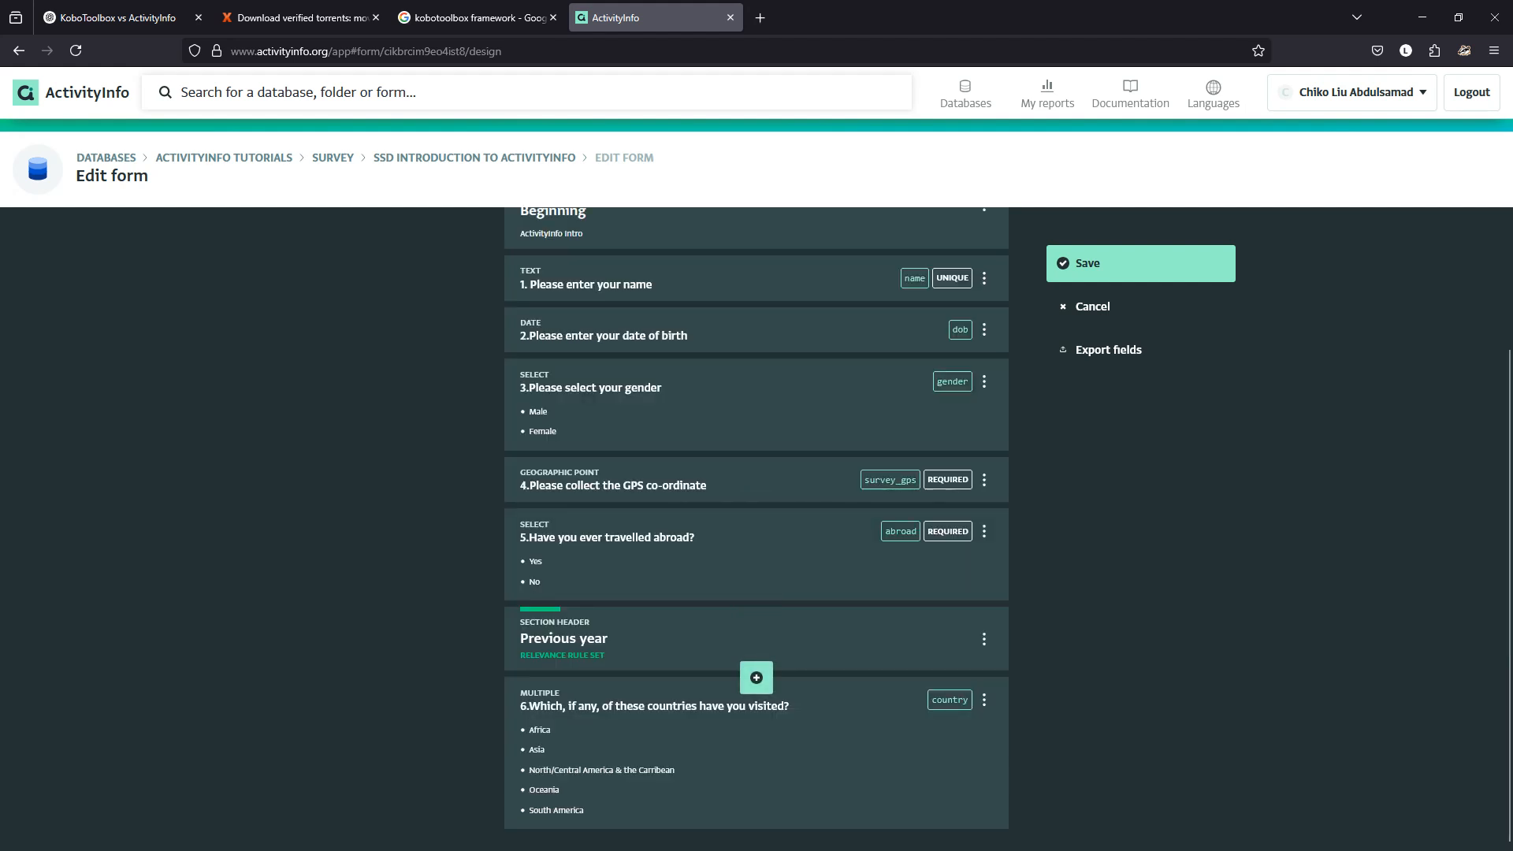
Insert a Reference field below Previous year, linked to the Reference > Country form.
{"action": "left_click", "coordinate": [757, 678]}
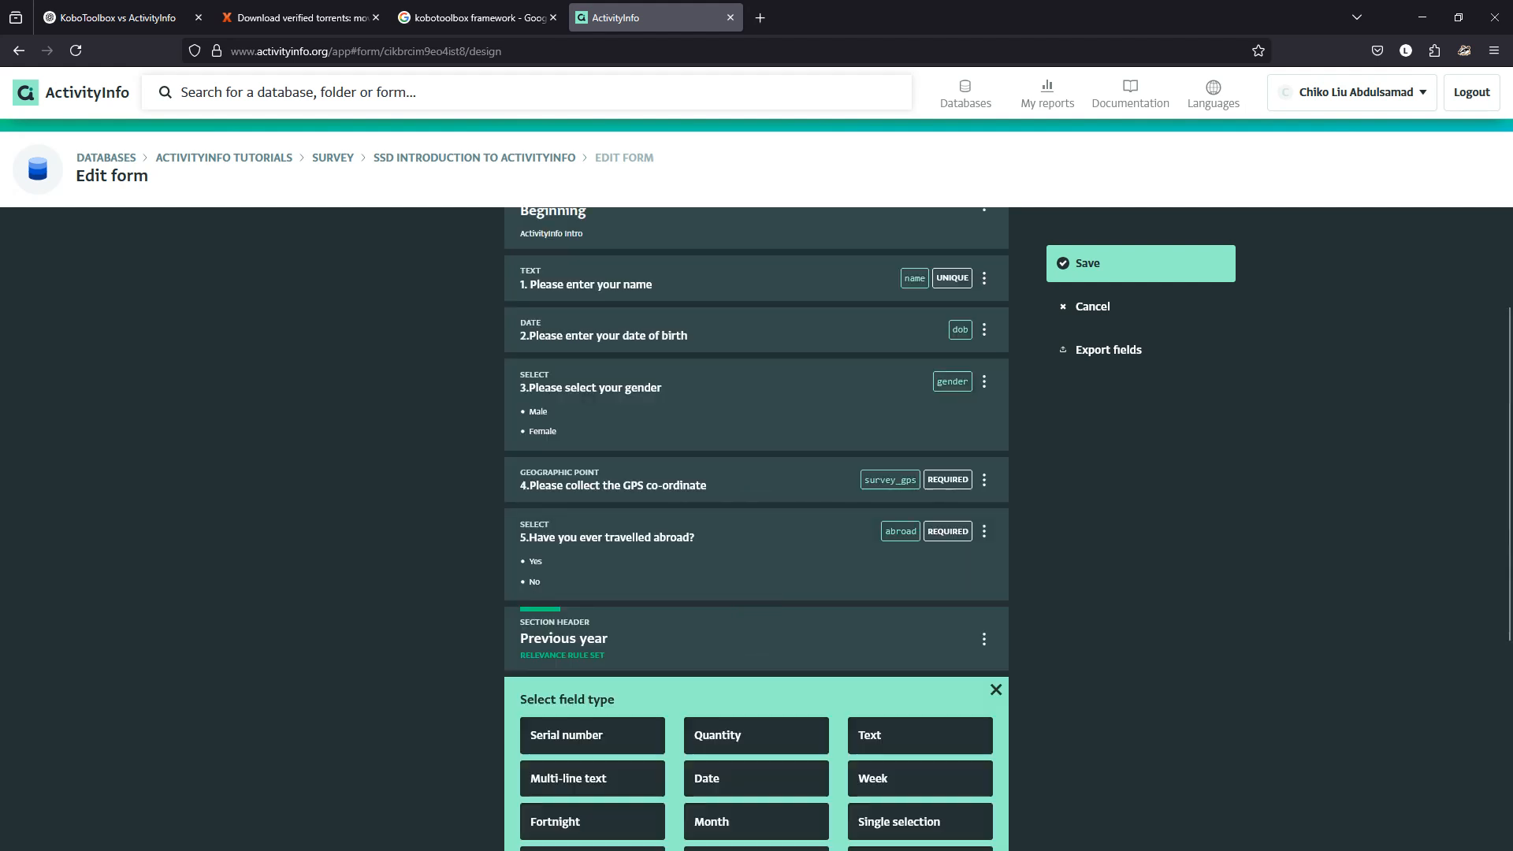
{"action": "scroll", "coordinate": [757, 654], "scroll_direction": "down", "scroll_amount": 4}
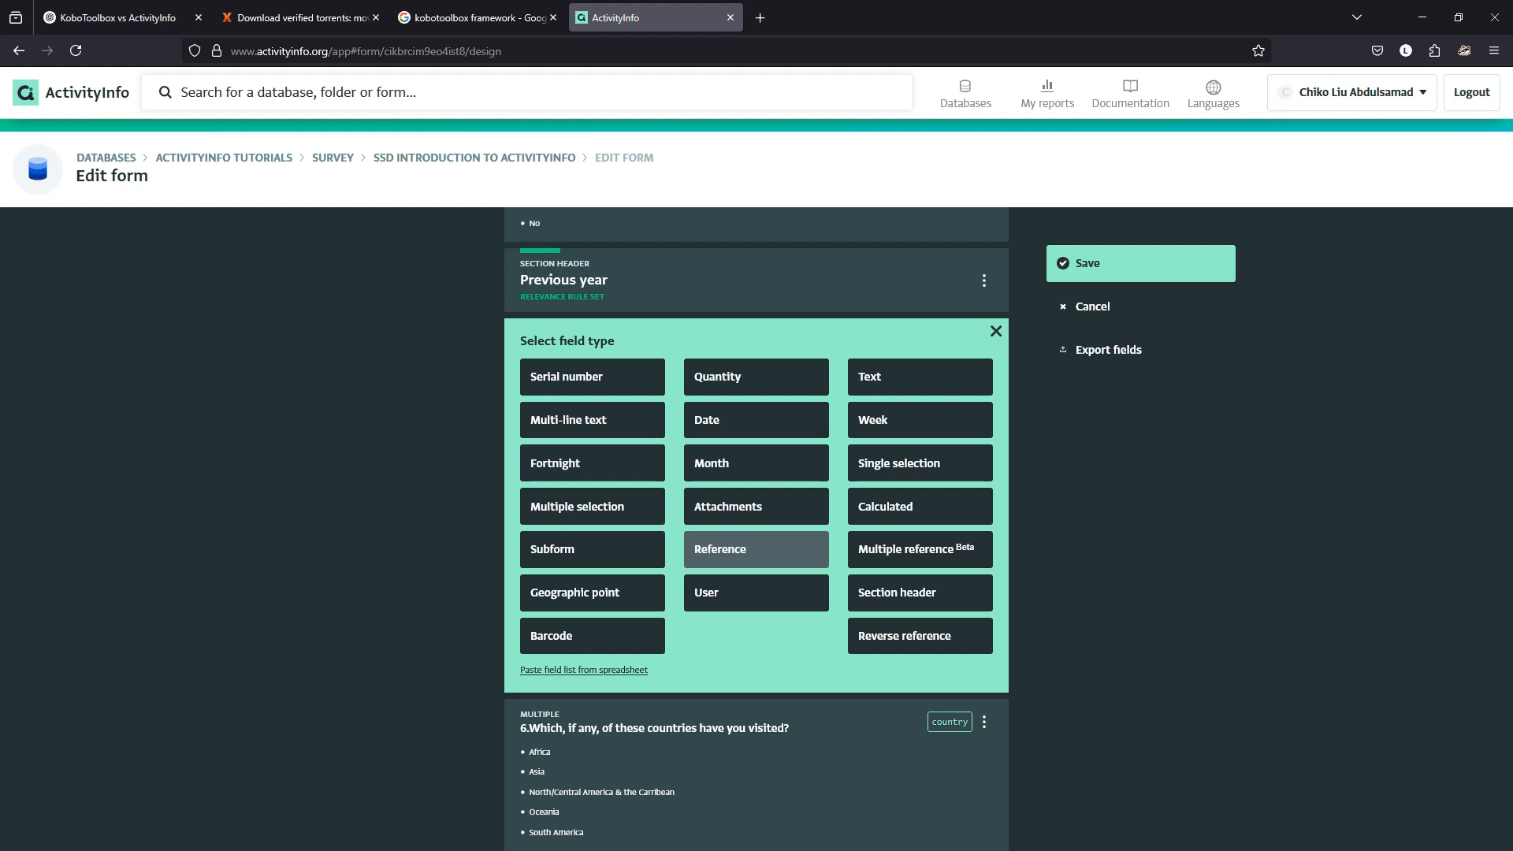
{"action": "left_click", "coordinate": [755, 550]}
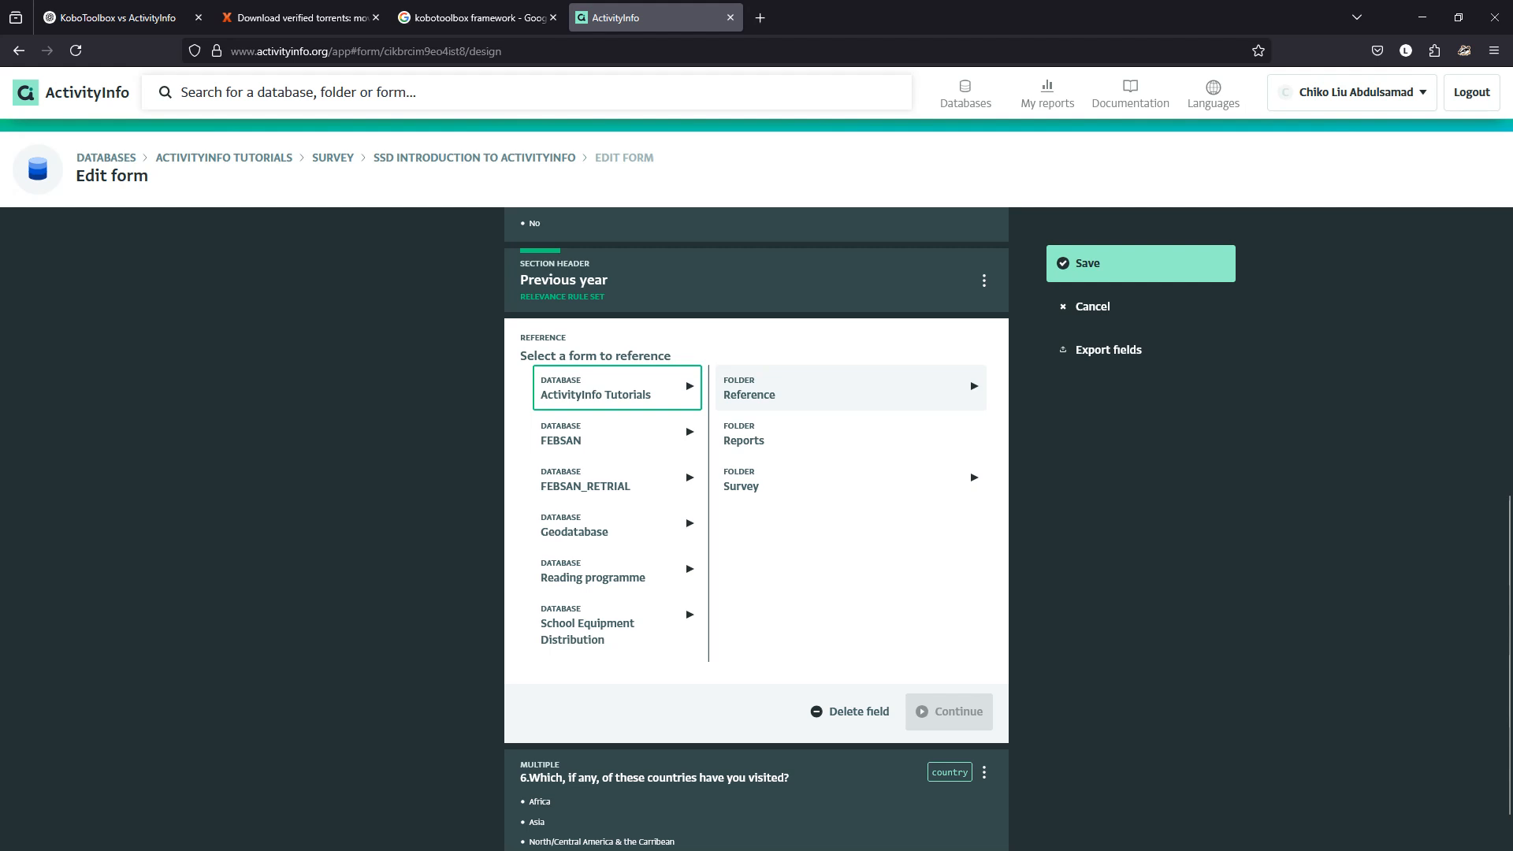
{"action": "left_click", "coordinate": [750, 390]}
{"action": "left_click", "coordinate": [859, 390]}
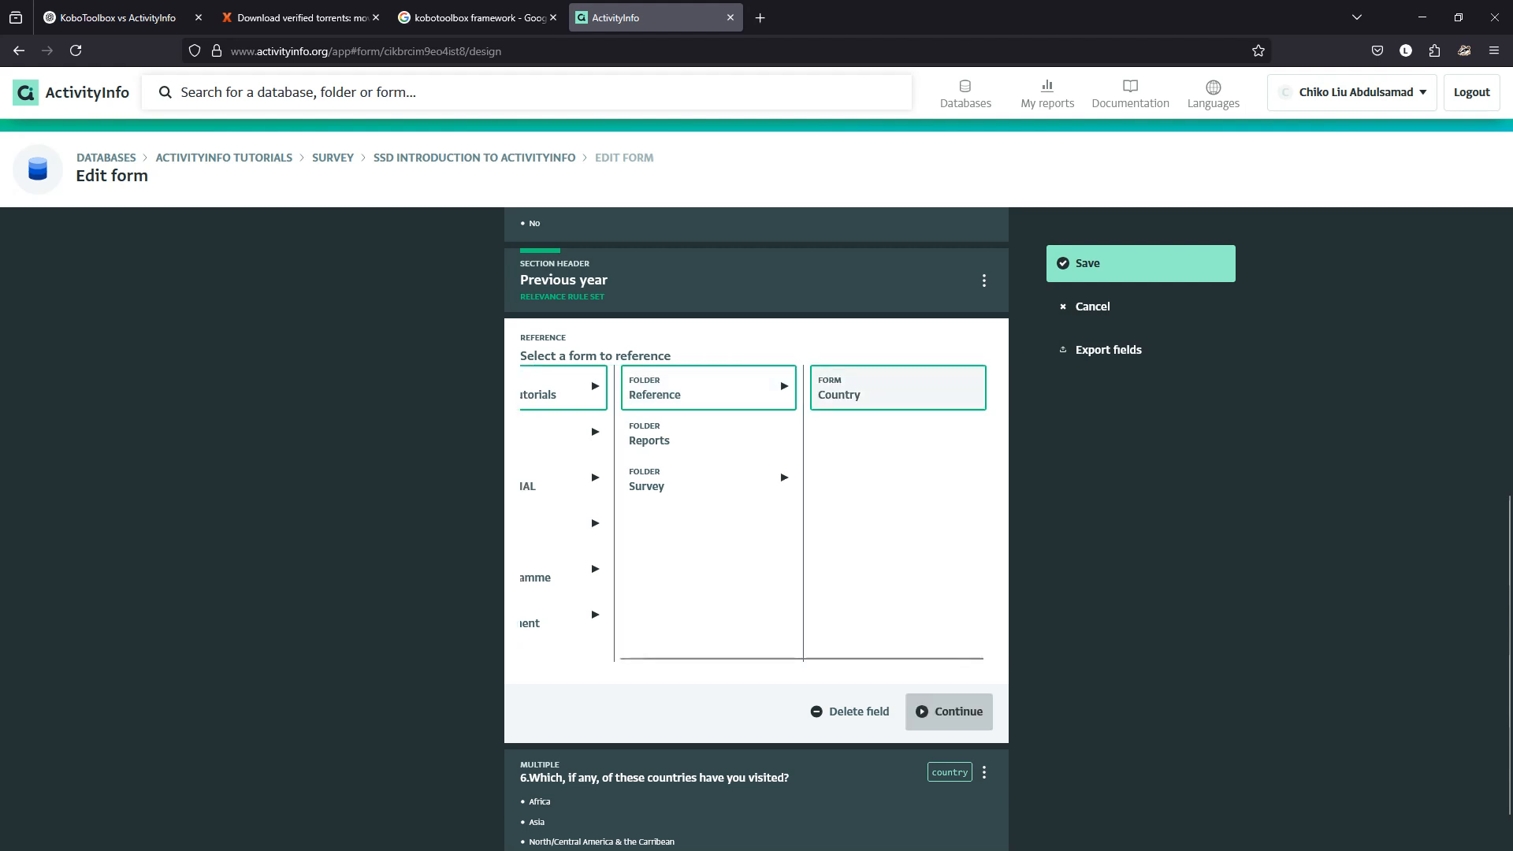
{"action": "left_click", "coordinate": [949, 711]}
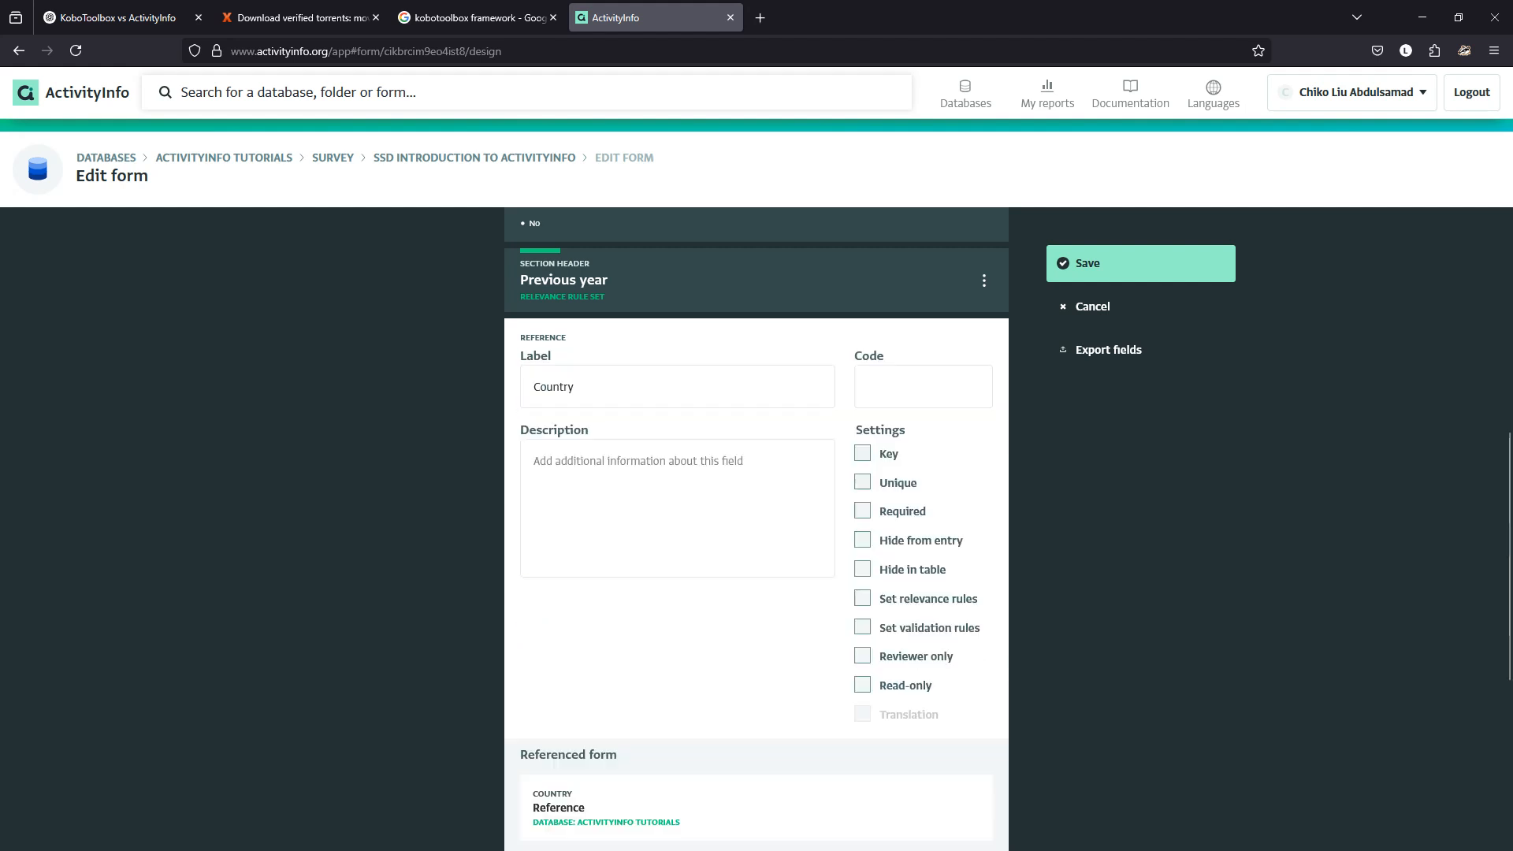
Set the Country field's lookup field to country Name, leaving the default value empty.
{"action": "scroll", "coordinate": [756, 528], "scroll_direction": "down", "scroll_amount": 5}
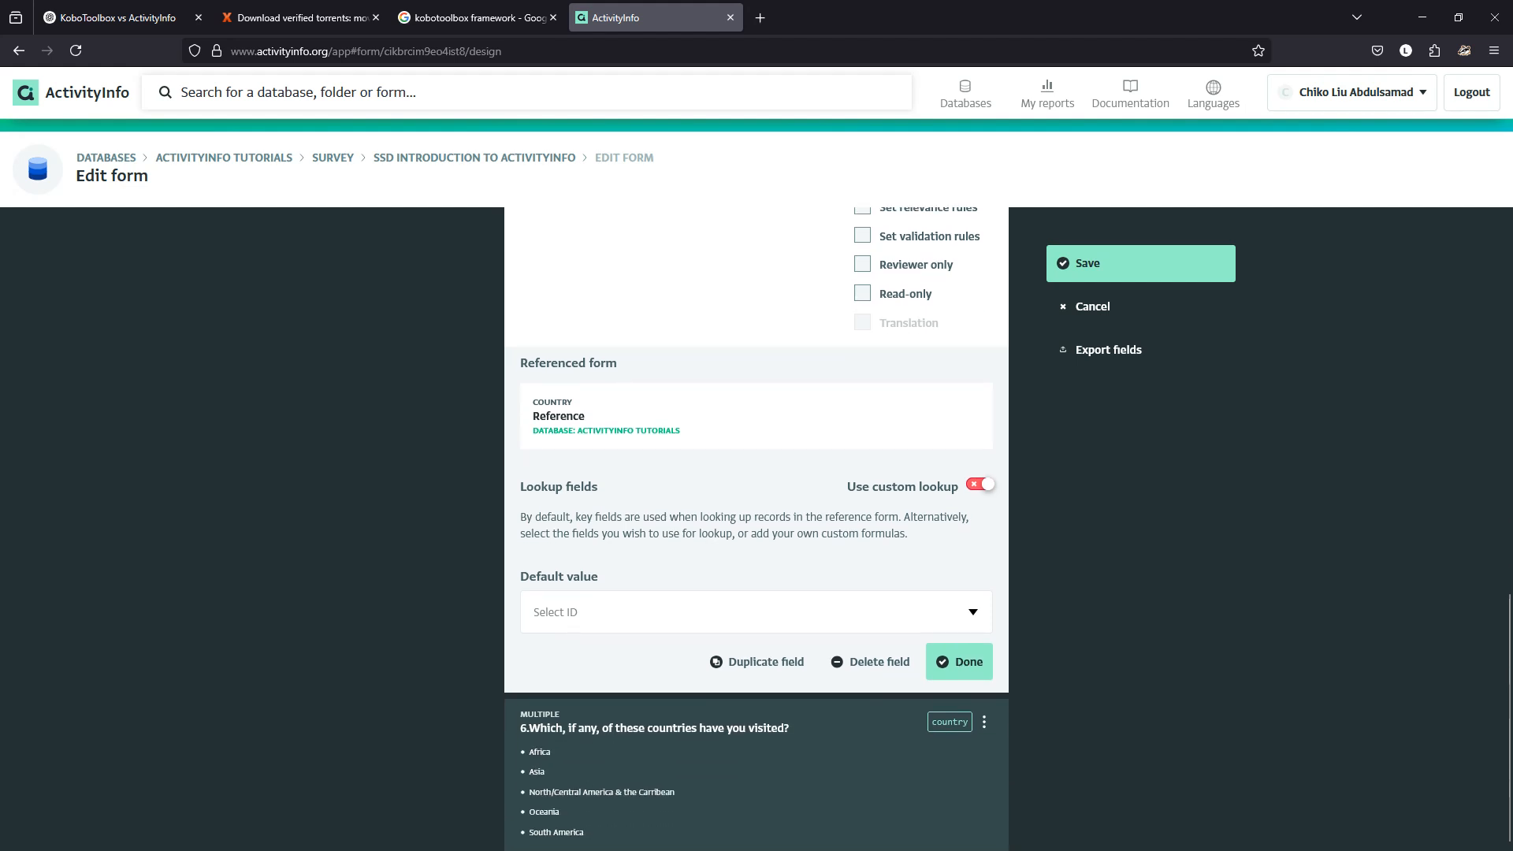
{"action": "left_click", "coordinate": [973, 611]}
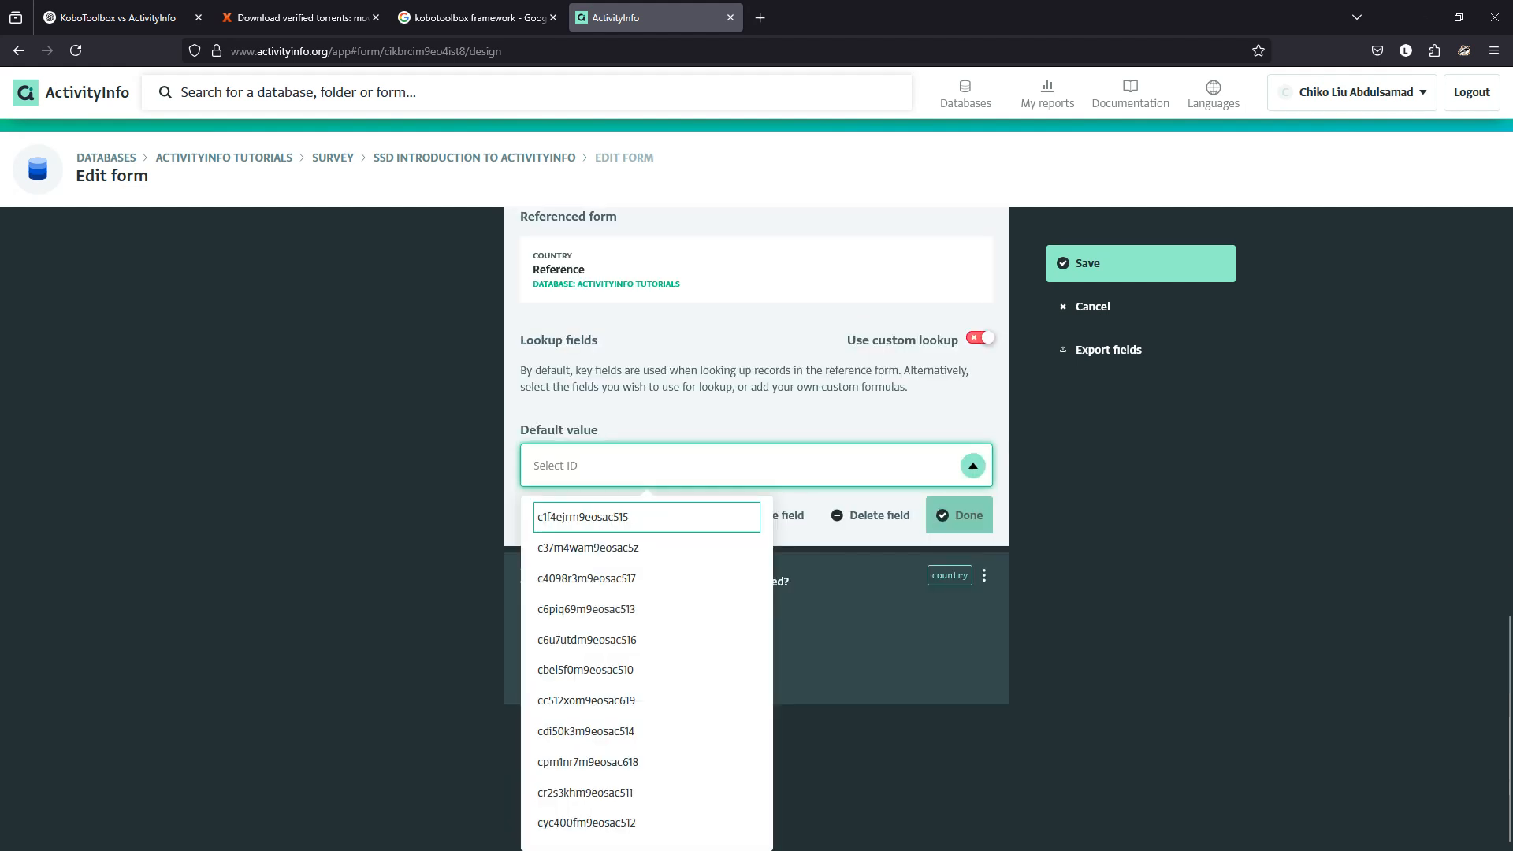
{"action": "left_click", "coordinate": [974, 466]}
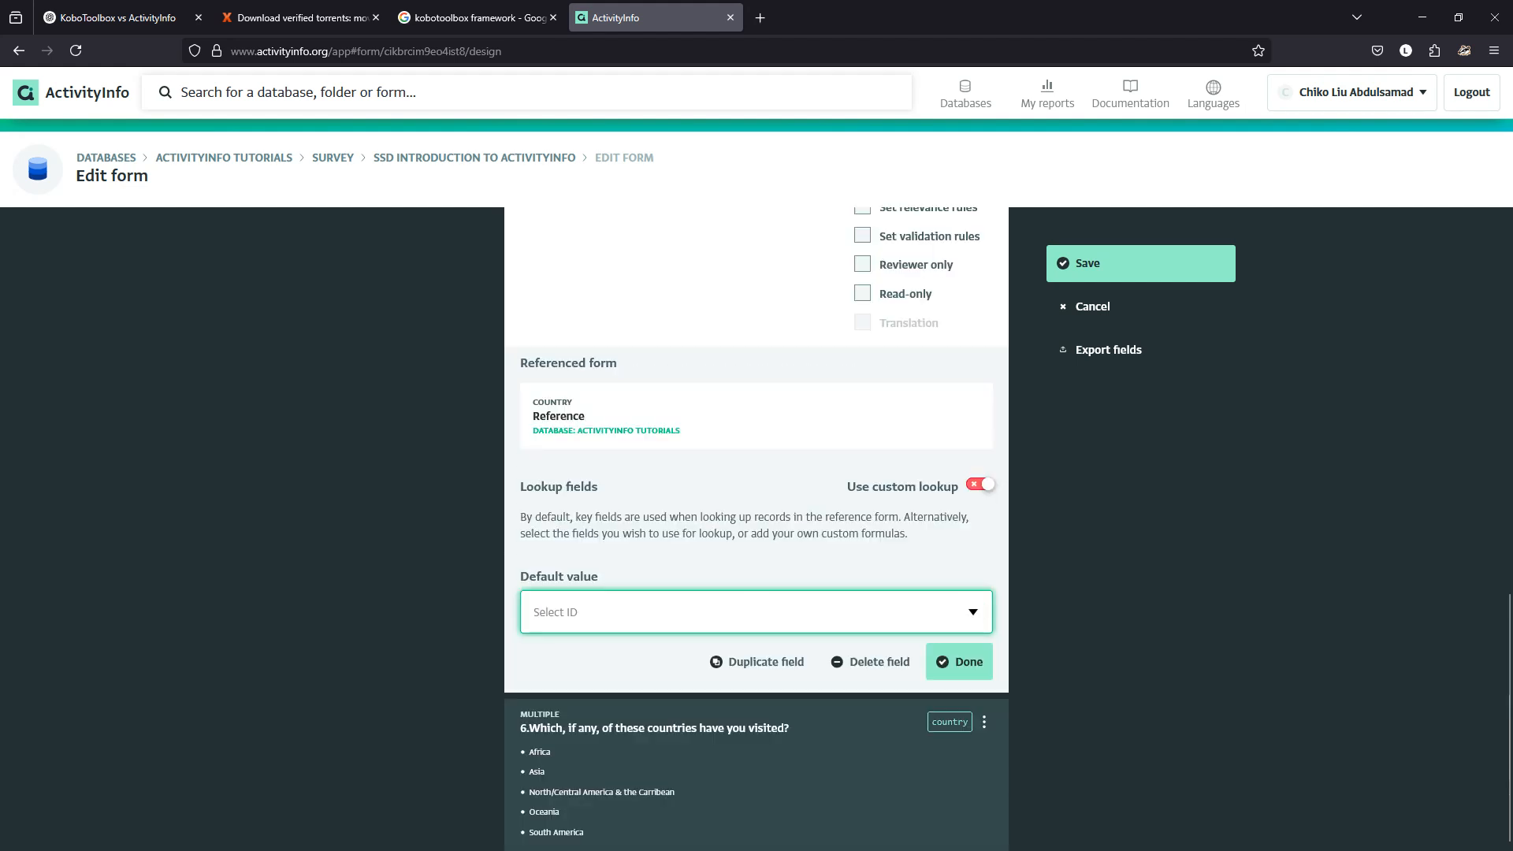
{"action": "left_click", "coordinate": [981, 484]}
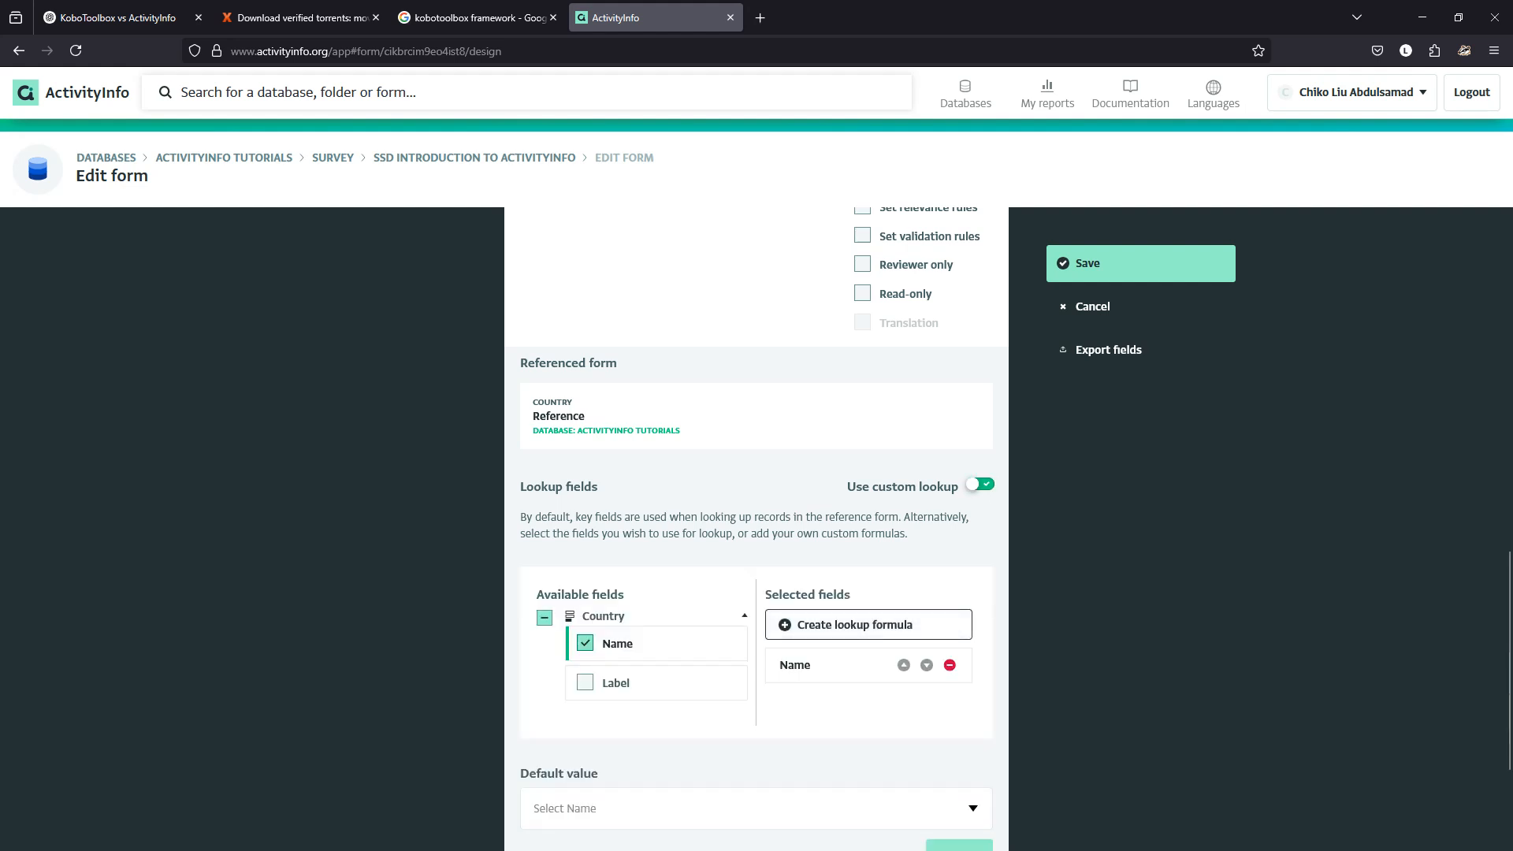
{"action": "scroll", "coordinate": [867, 631], "scroll_direction": "down", "scroll_amount": 2}
{"action": "left_click", "coordinate": [973, 619]}
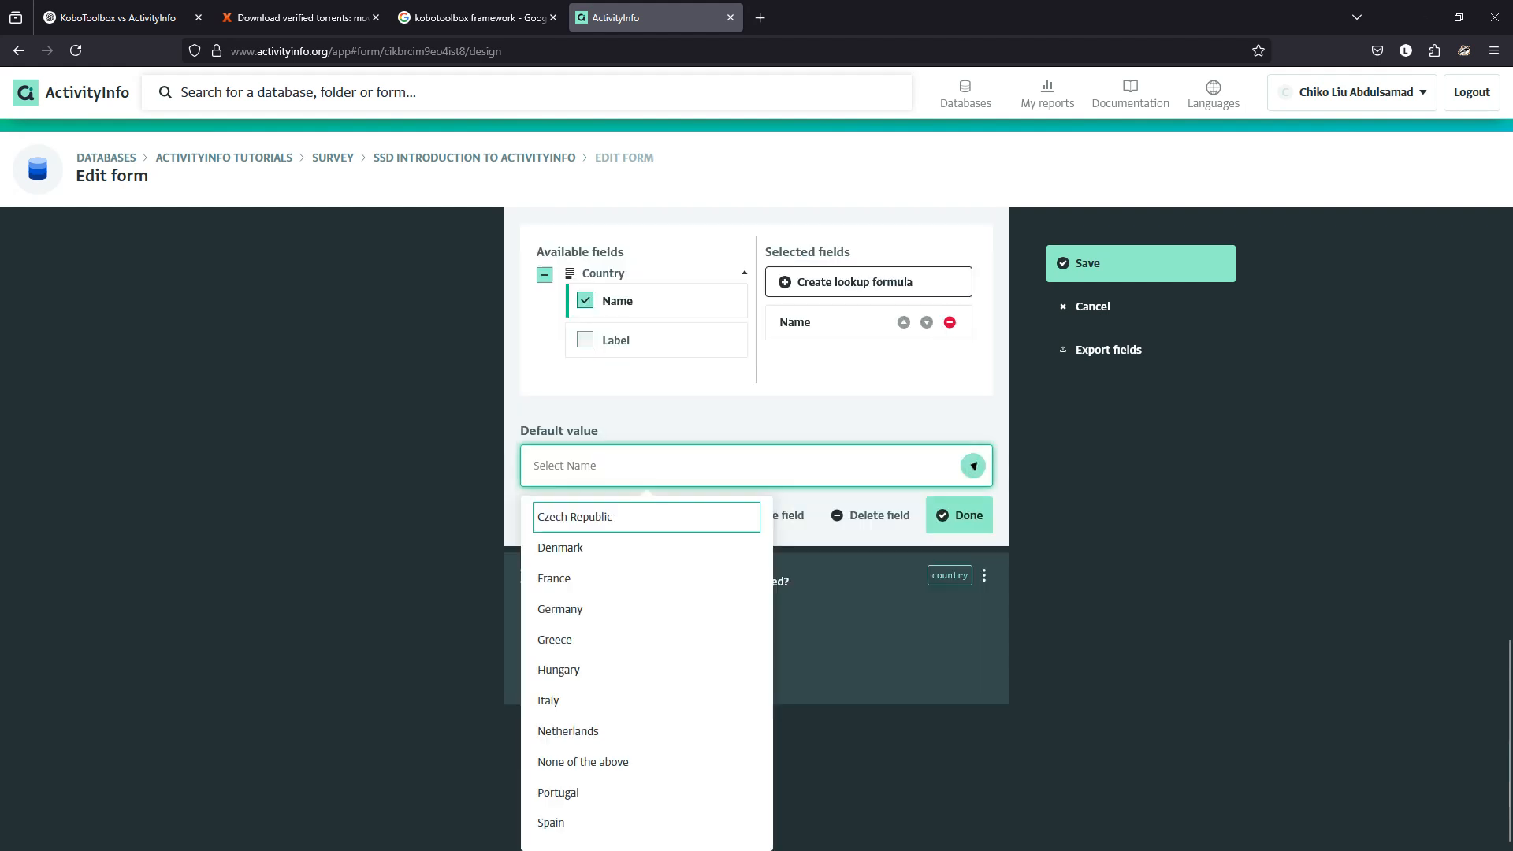
{"action": "left_click", "coordinate": [974, 612]}
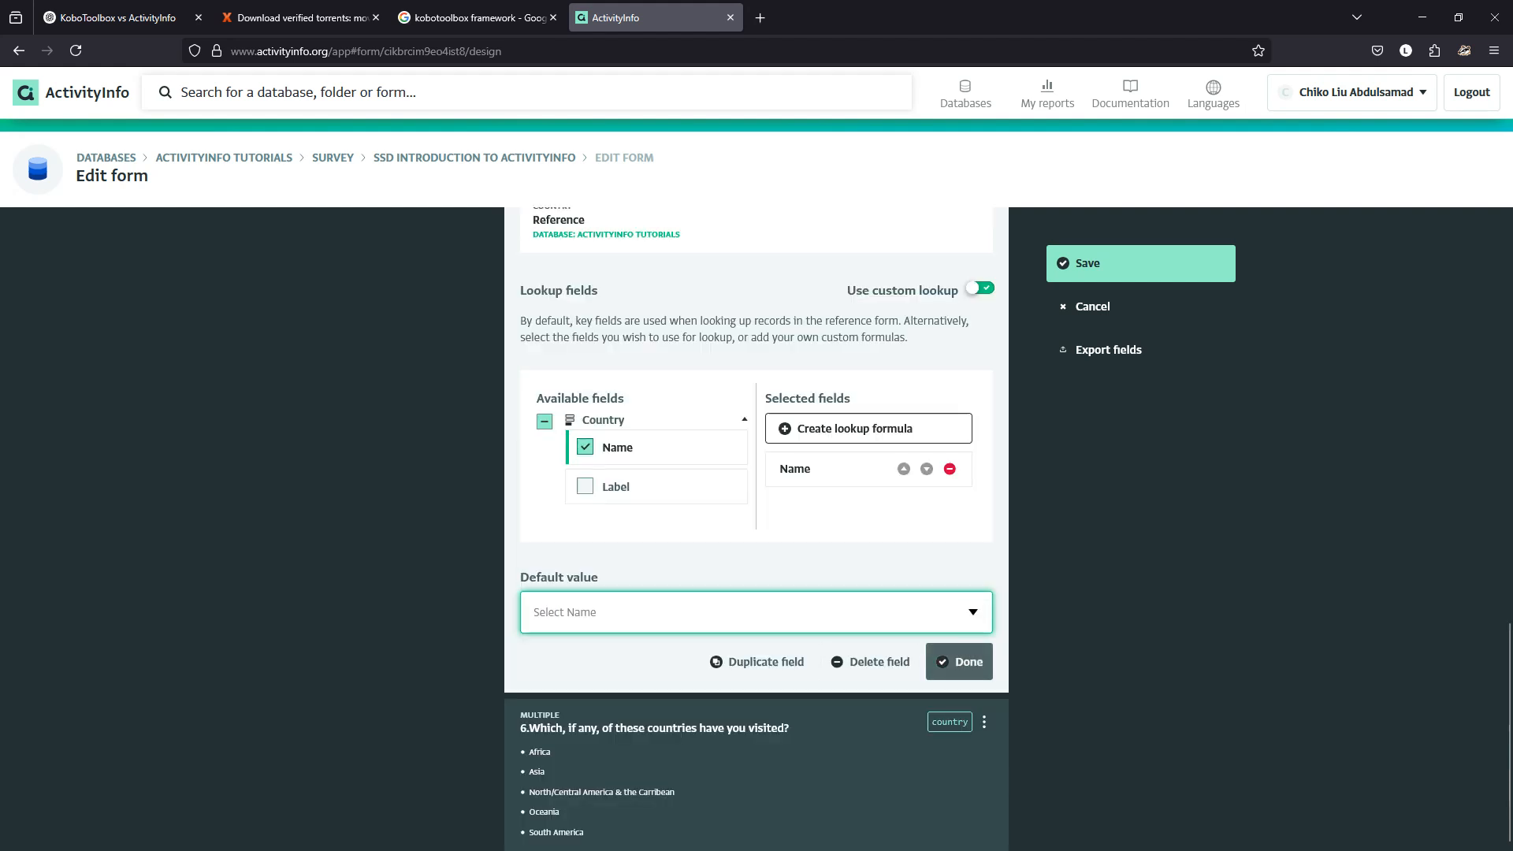
{"action": "left_click", "coordinate": [959, 661]}
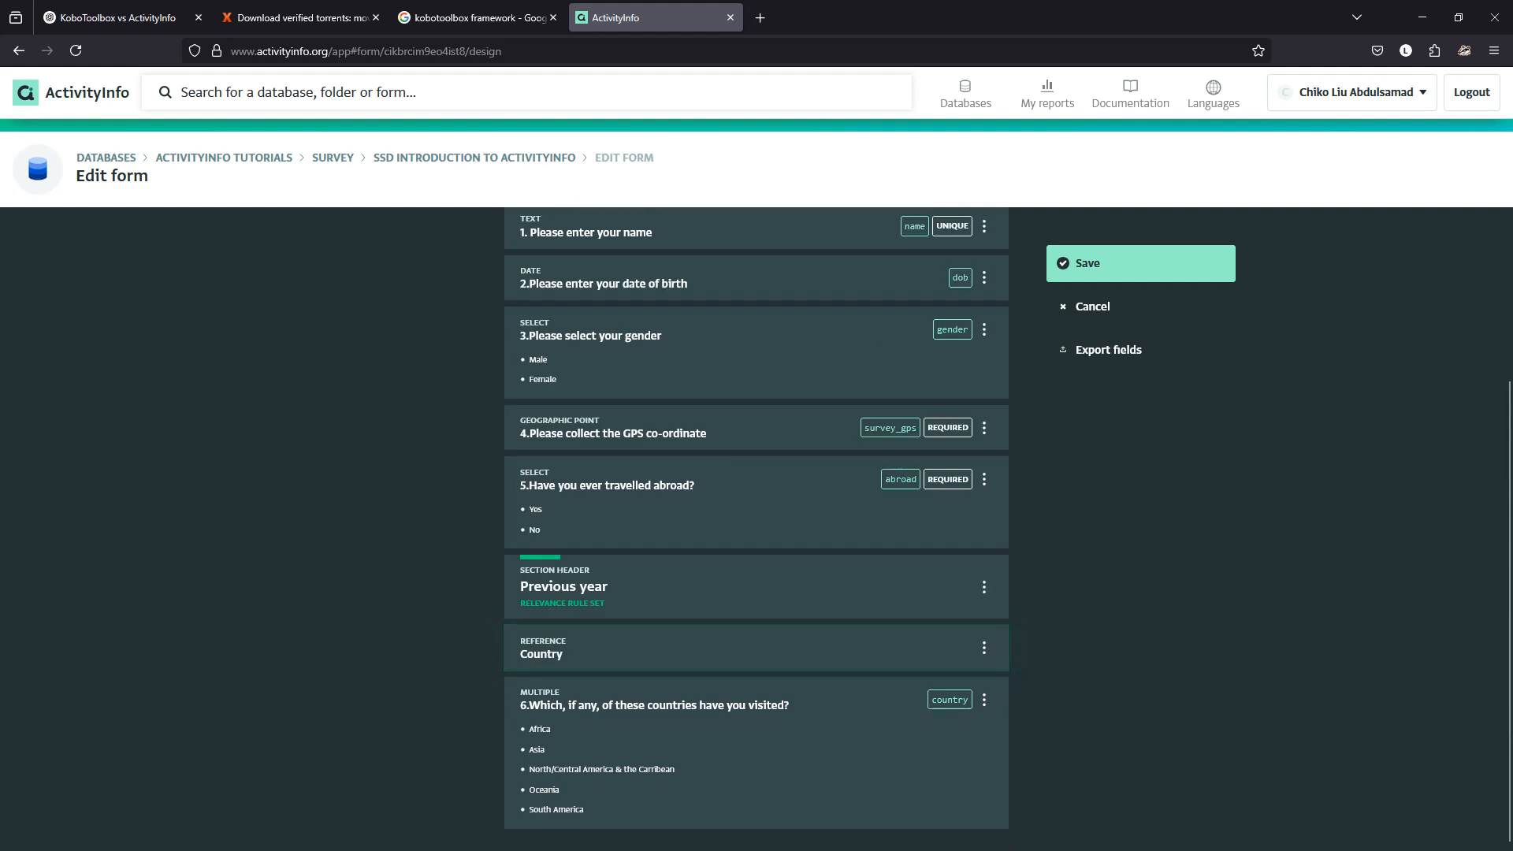
{"action": "left_click", "coordinate": [757, 648]}
{"action": "scroll", "coordinate": [756, 529], "scroll_direction": "down", "scroll_amount": 1}
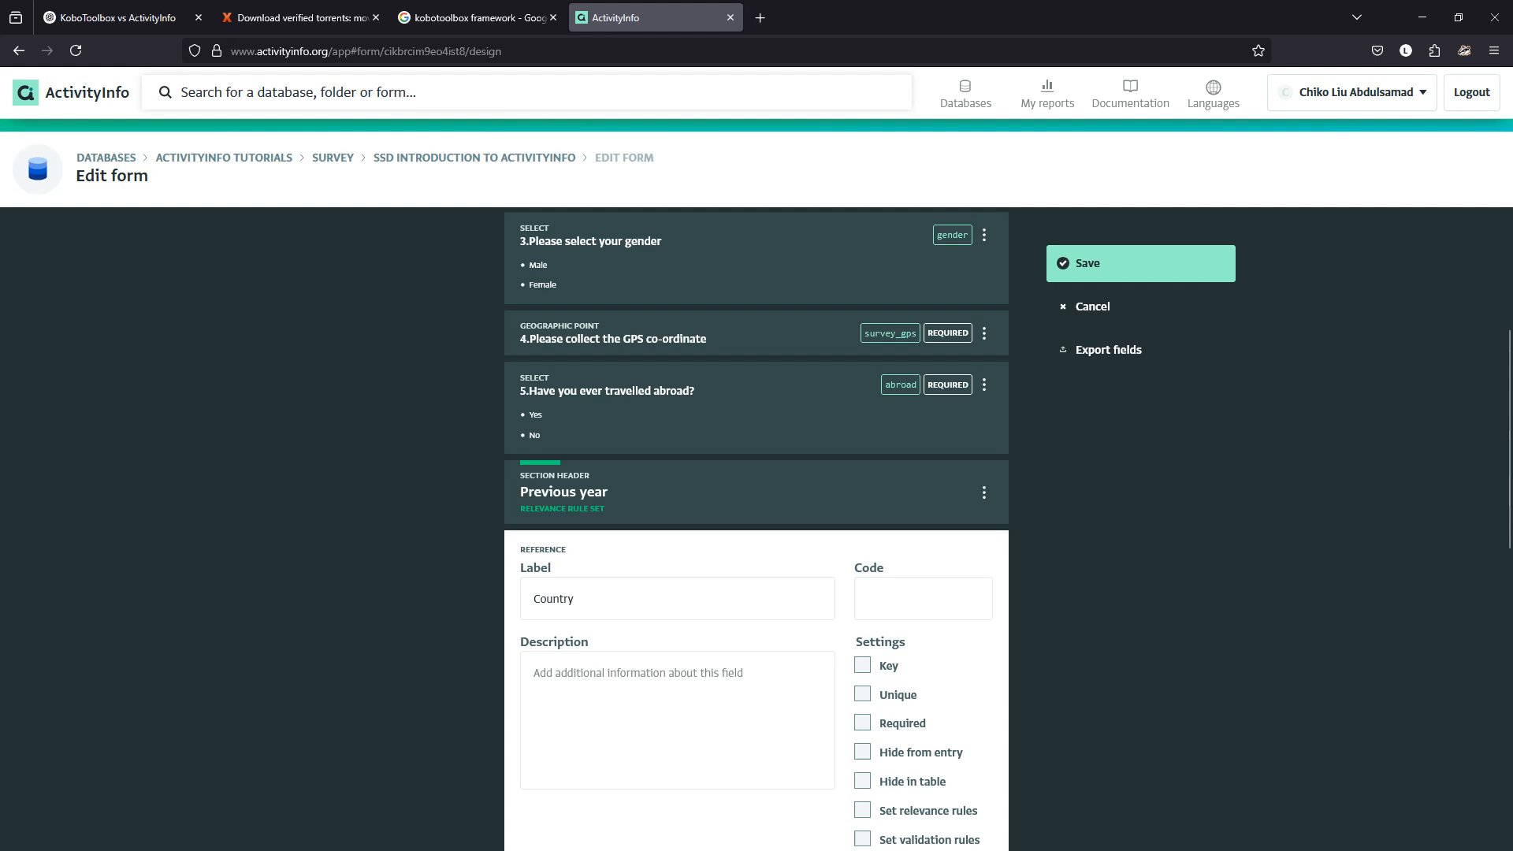
Close the Country field and copy question 6's full label text.
{"action": "scroll", "coordinate": [961, 552], "scroll_direction": "down", "scroll_amount": 9}
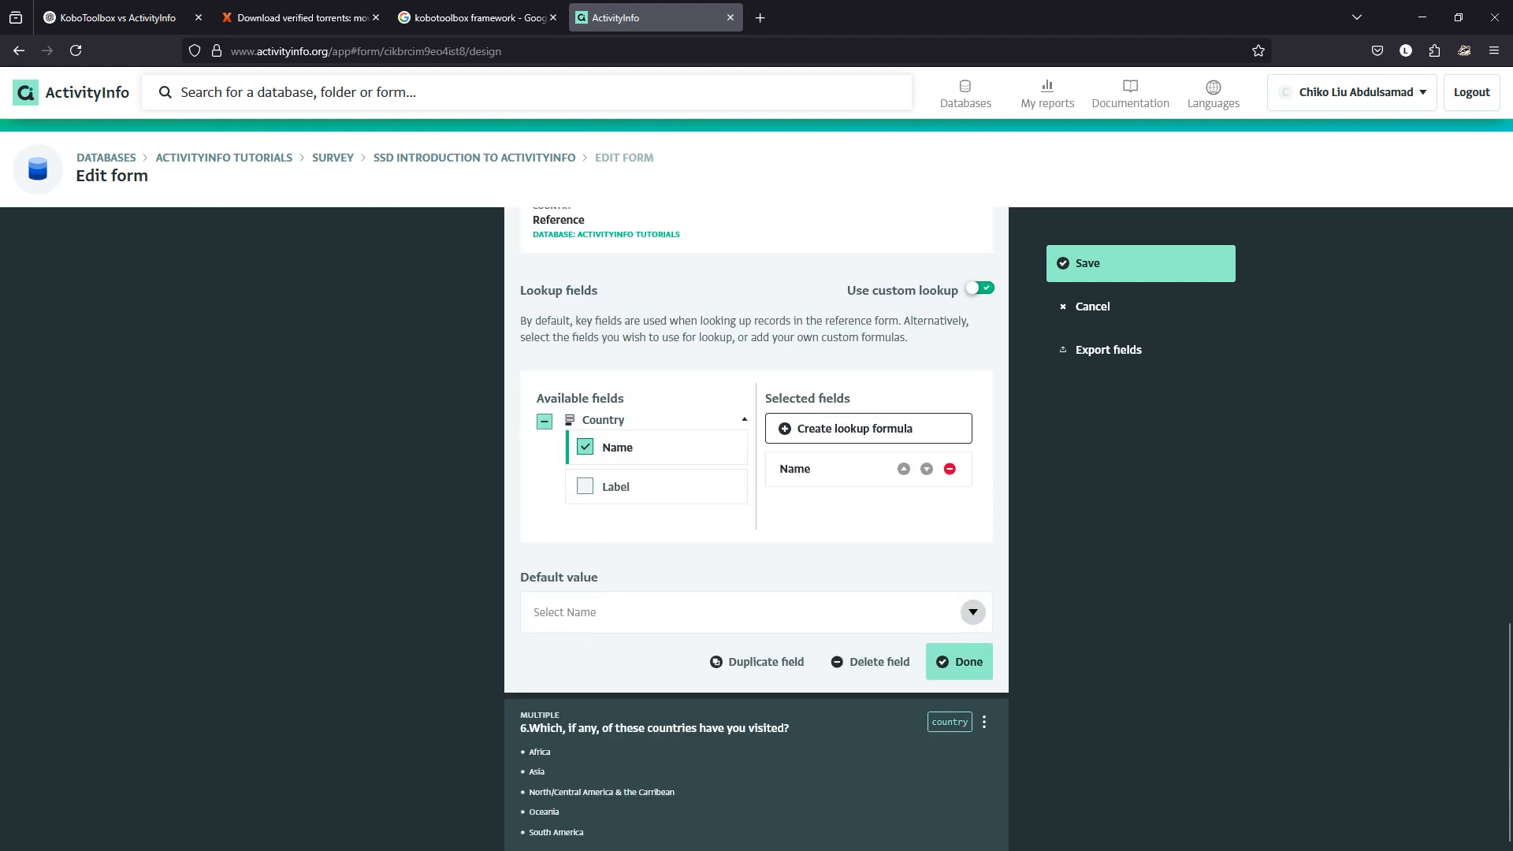
{"action": "left_click", "coordinate": [963, 660]}
{"action": "scroll", "coordinate": [757, 699], "scroll_direction": "down", "scroll_amount": 1}
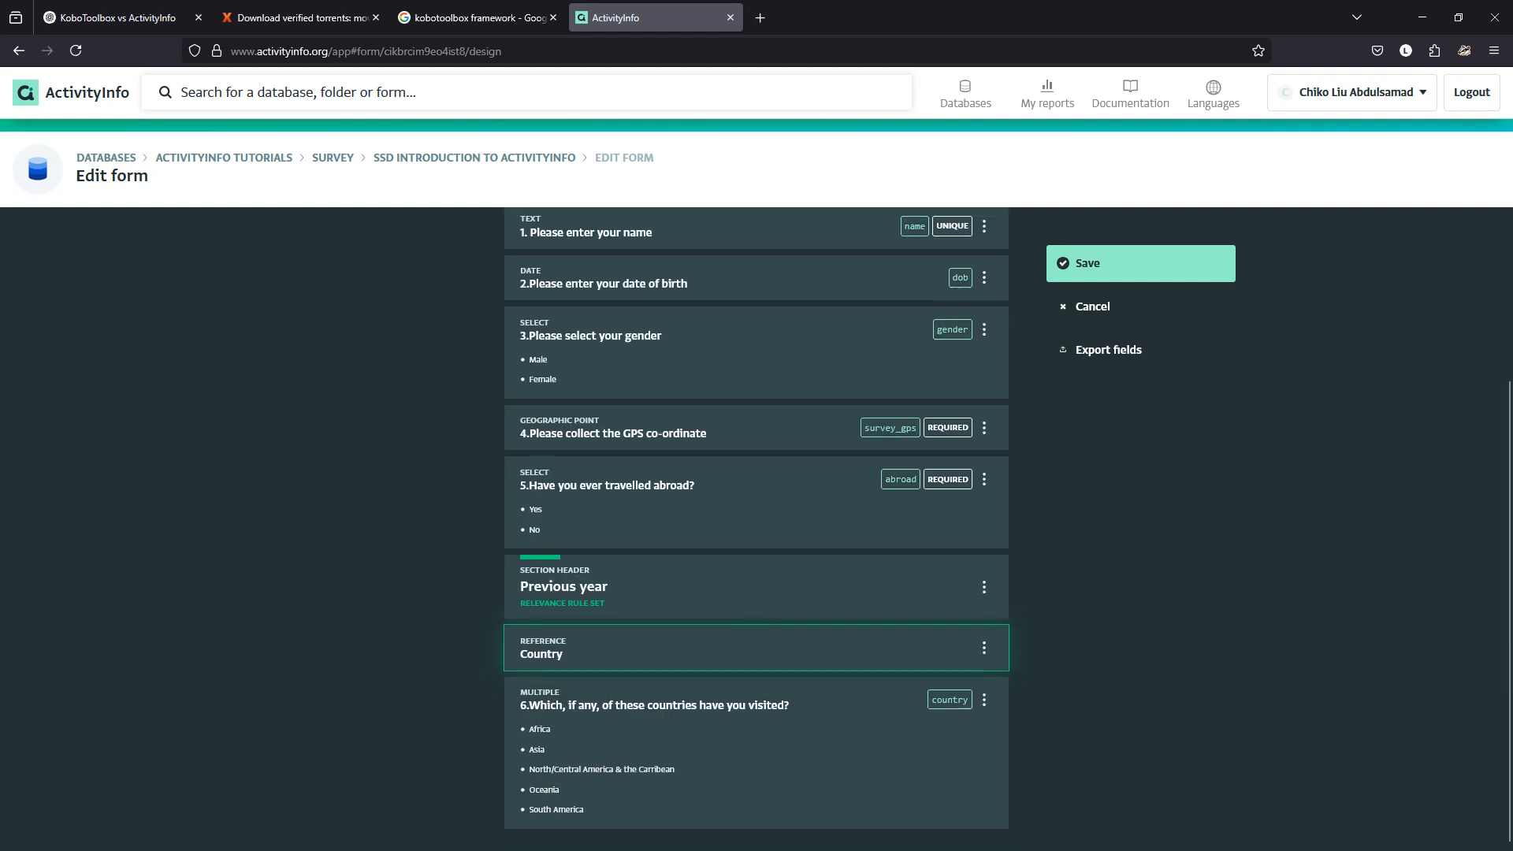
{"action": "left_click", "coordinate": [756, 709]}
{"action": "left_click_drag", "start_coordinate": [791, 745], "coordinate": [533, 745]}
{"action": "key", "text": "ctrl+c"}
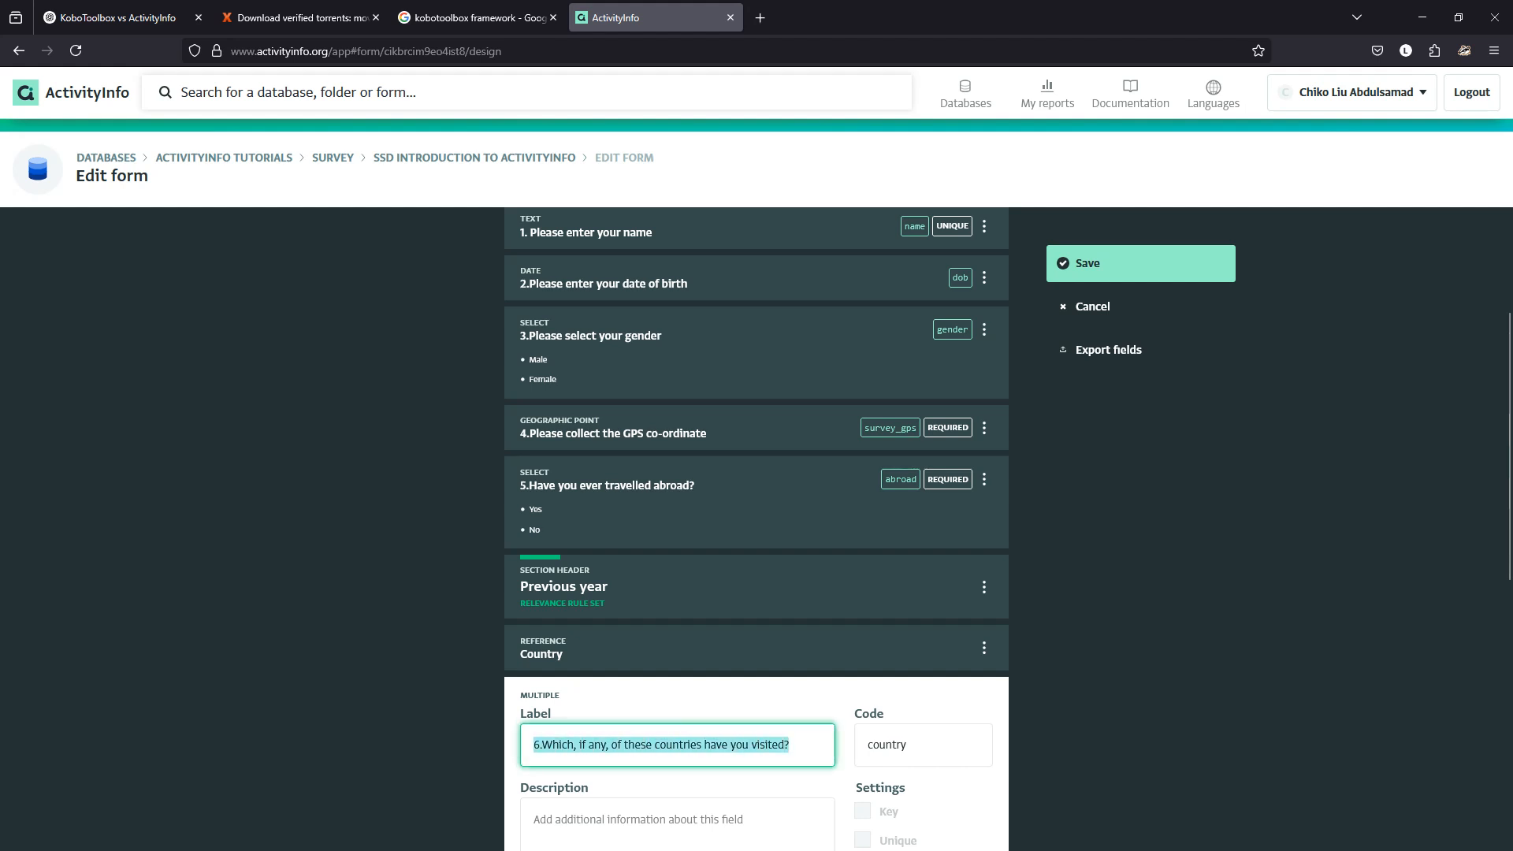
{"action": "scroll", "coordinate": [756, 528], "scroll_direction": "down", "scroll_amount": 8}
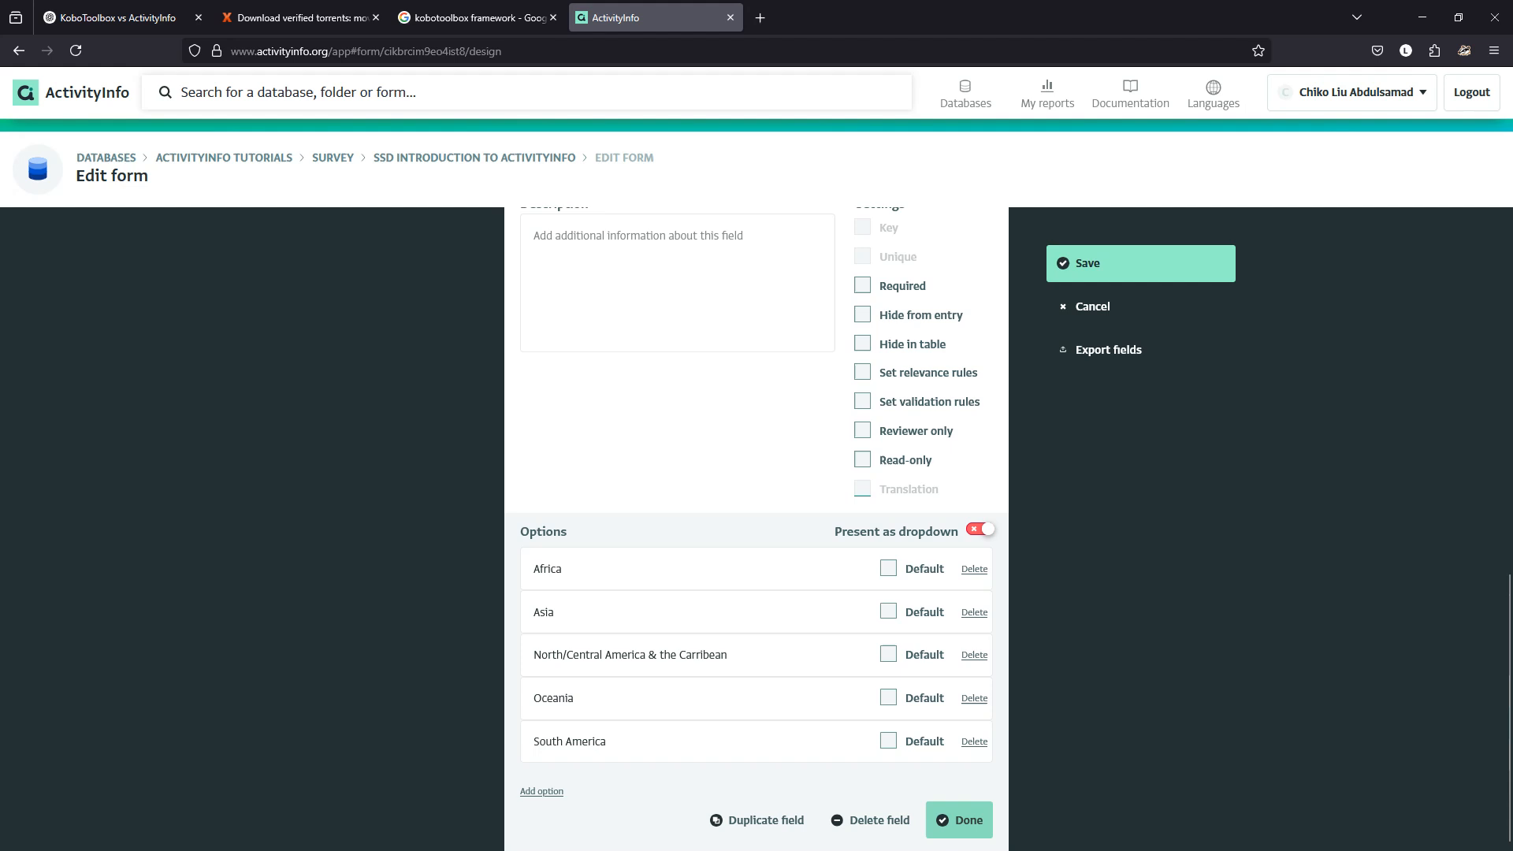
{"action": "left_click", "coordinate": [959, 820]}
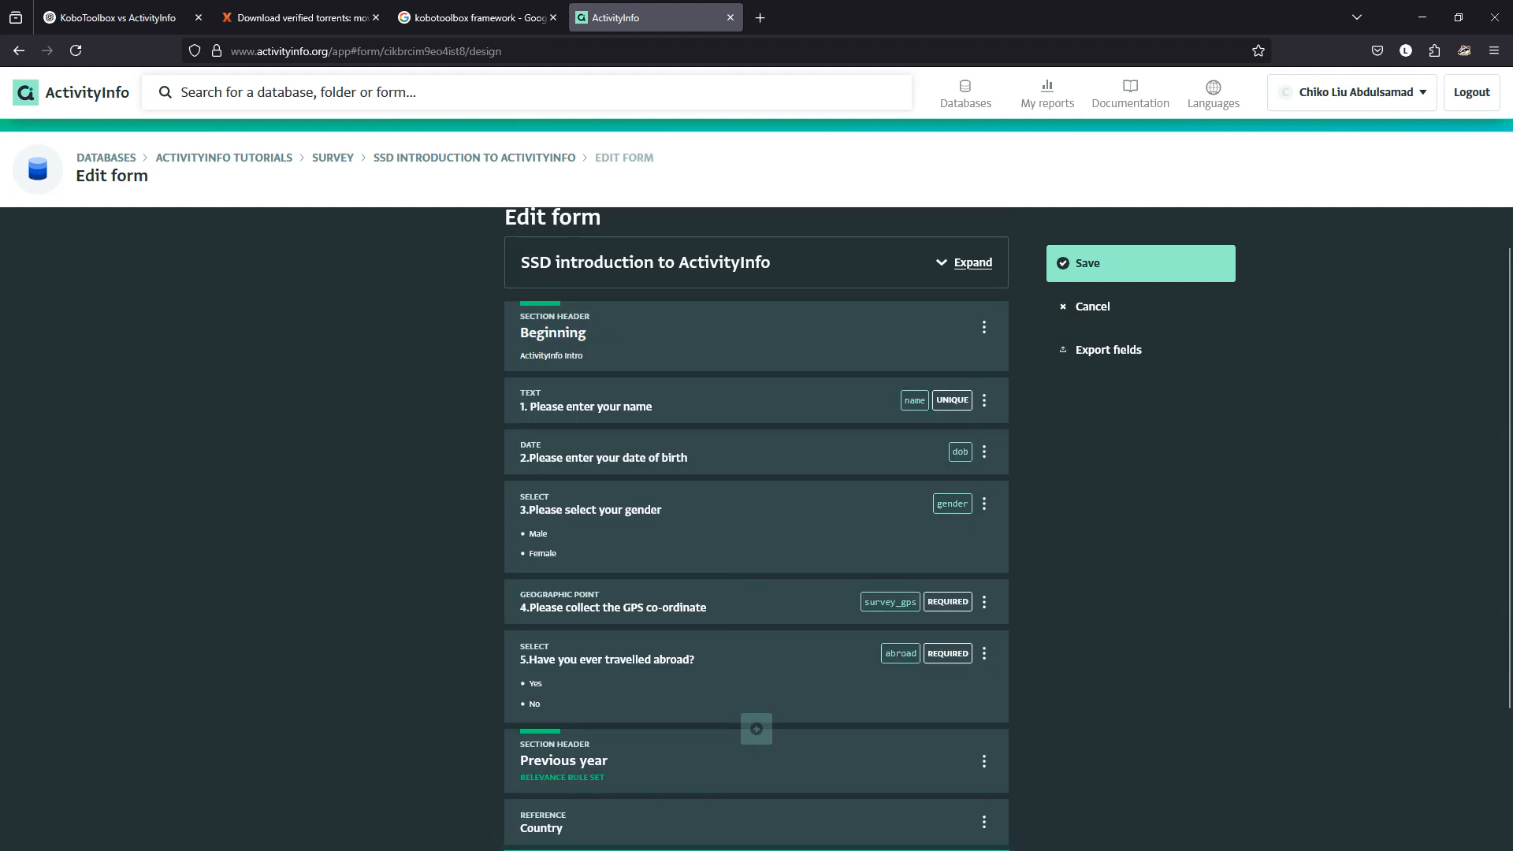
{"action": "scroll", "coordinate": [757, 730], "scroll_direction": "down", "scroll_amount": 2}
Relabel the reference field with question 6's wording and set its code to country_visit.
{"action": "left_click", "coordinate": [756, 666]}
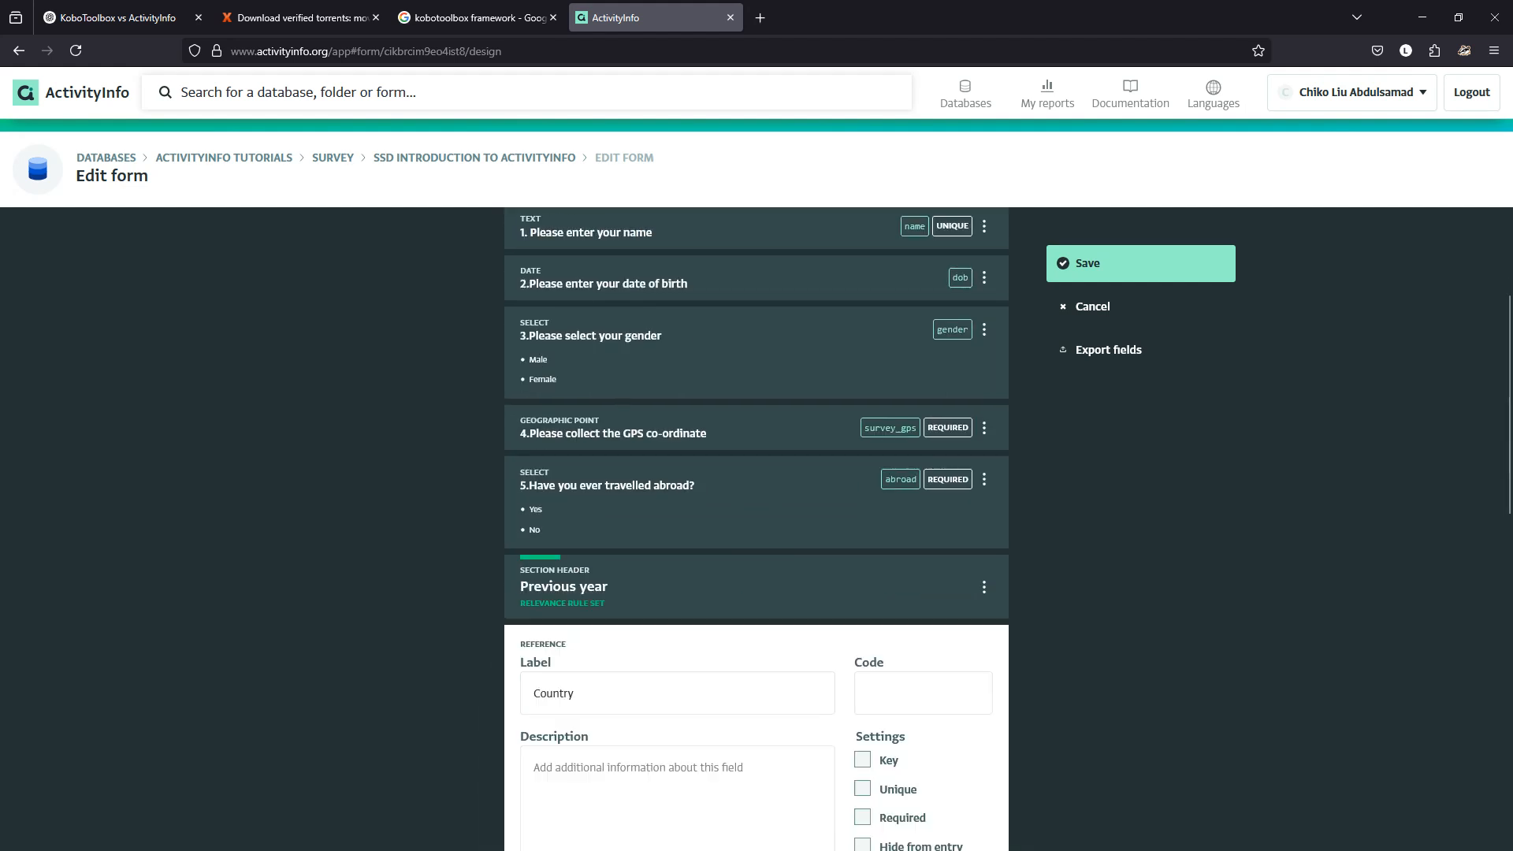
{"action": "double_click", "coordinate": [566, 694]}
{"action": "key", "text": "ctrl+v"}
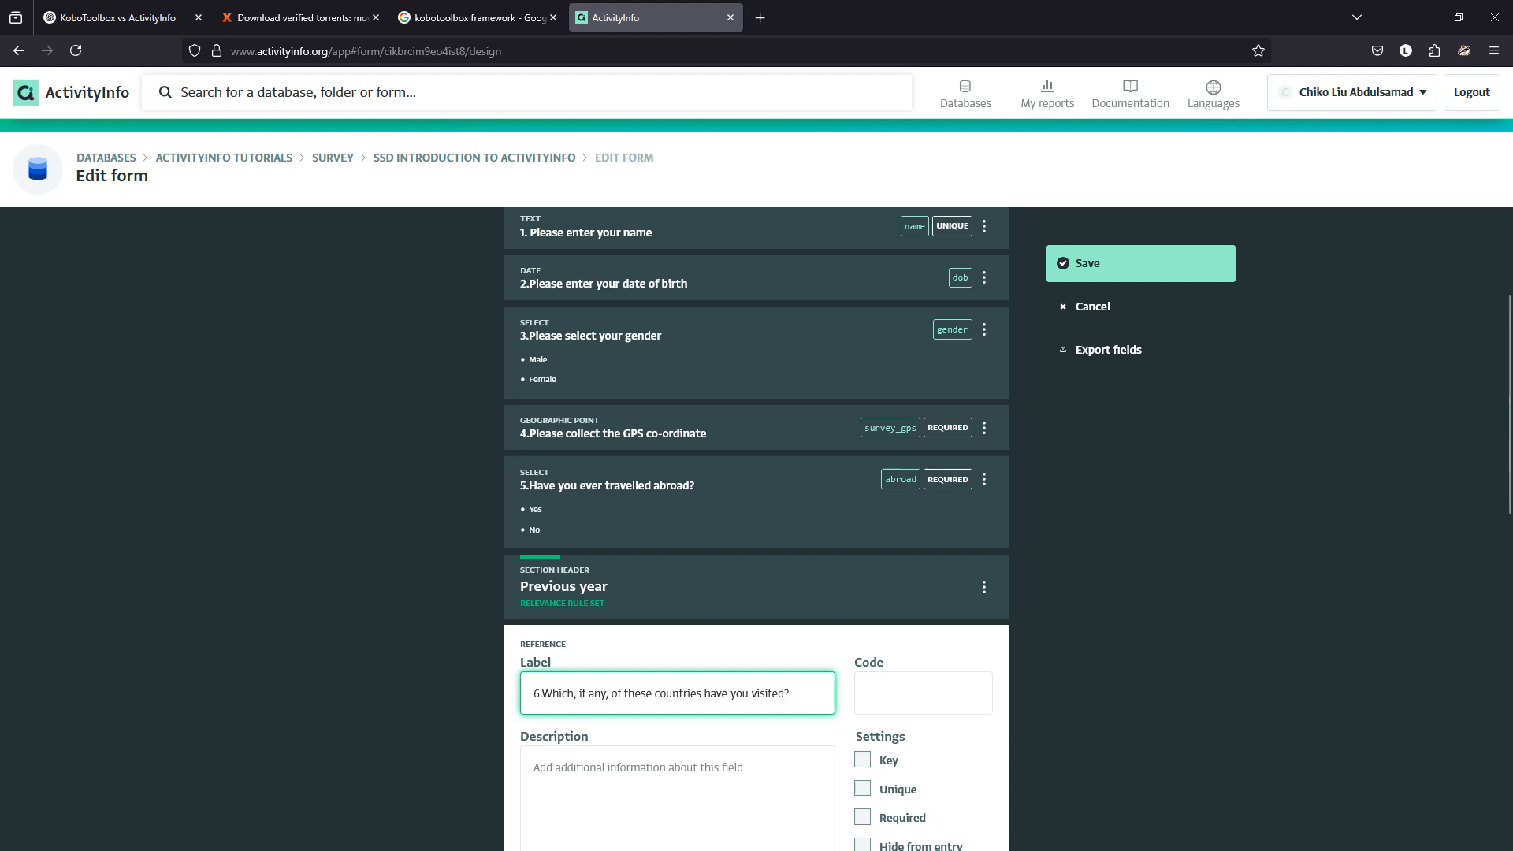
{"action": "left_click", "coordinate": [923, 694]}
{"action": "type", "text": "country"}
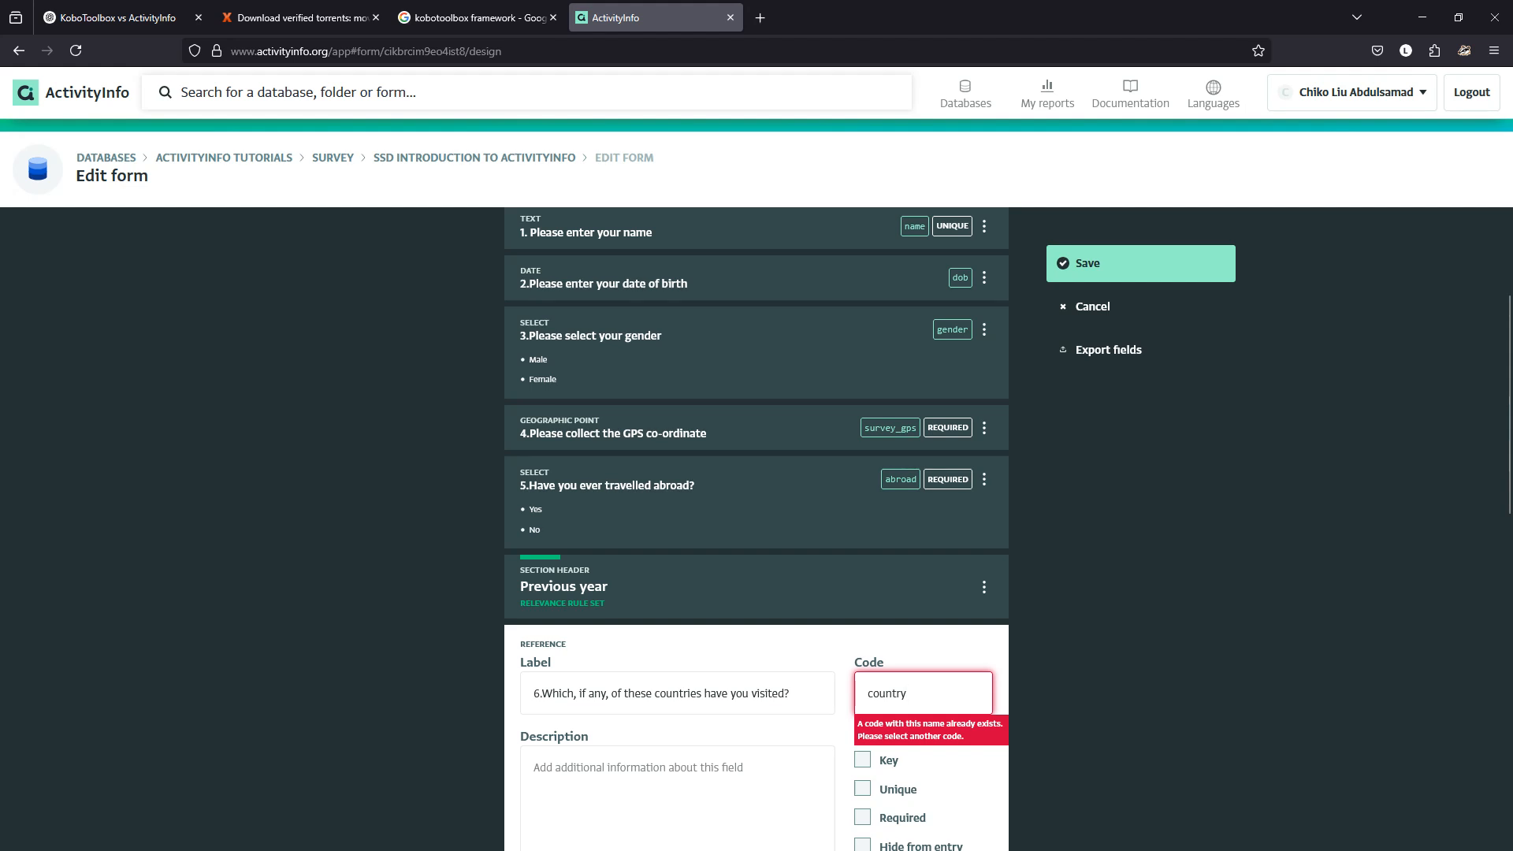
{"action": "type", "text": "_v"}
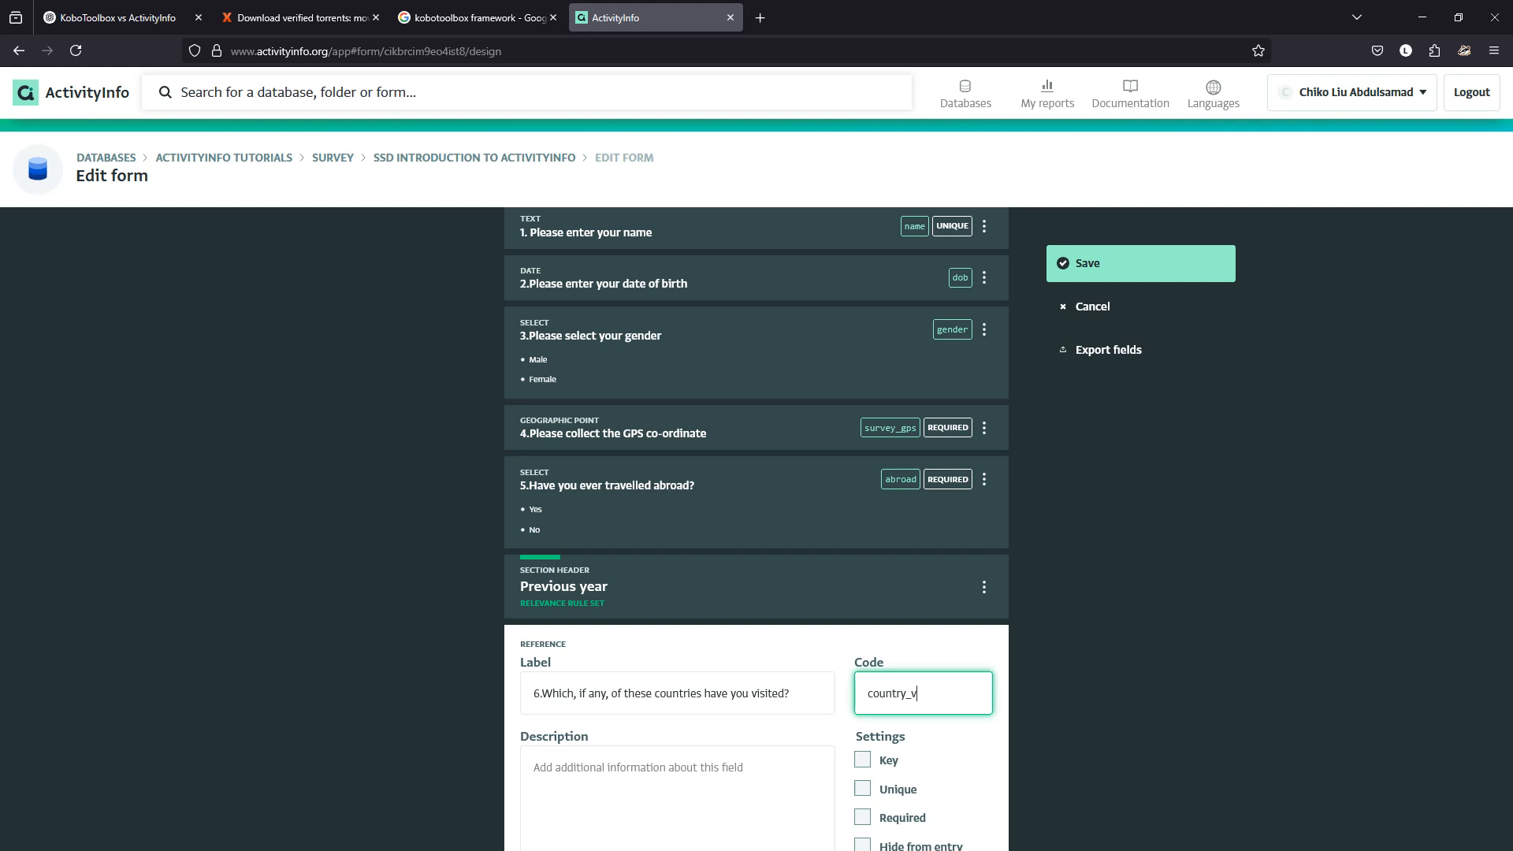
{"action": "type", "text": "isit"}
{"action": "left_click", "coordinate": [1135, 599]}
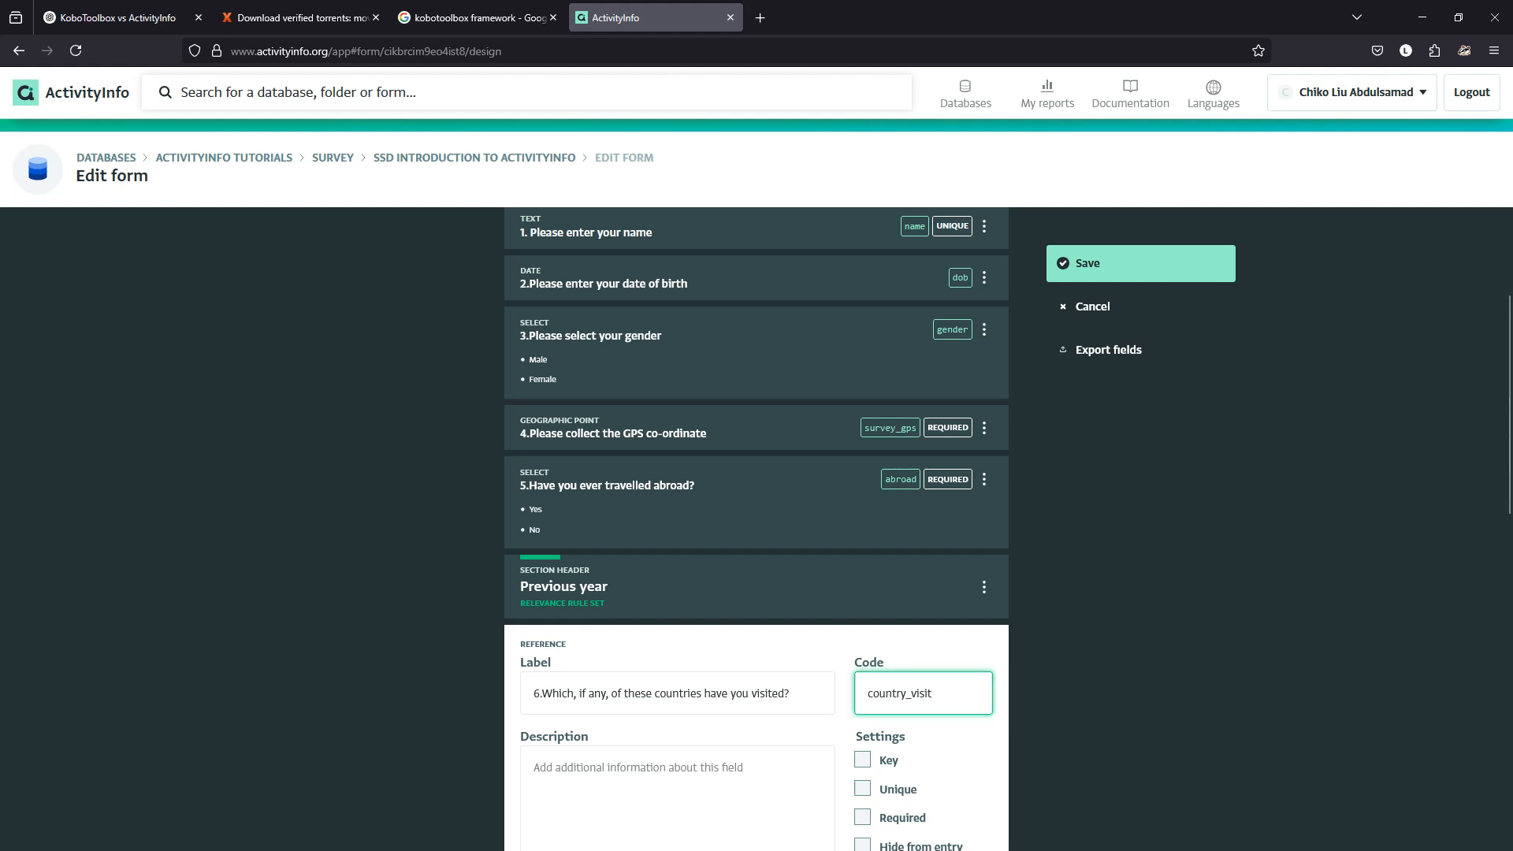
Copy the hint 'Please select all that apply' from the KoboToolbox preview.
{"action": "scroll", "coordinate": [1135, 599], "scroll_direction": "down", "scroll_amount": 2}
{"action": "scroll", "coordinate": [757, 528], "scroll_direction": "down", "scroll_amount": 1}
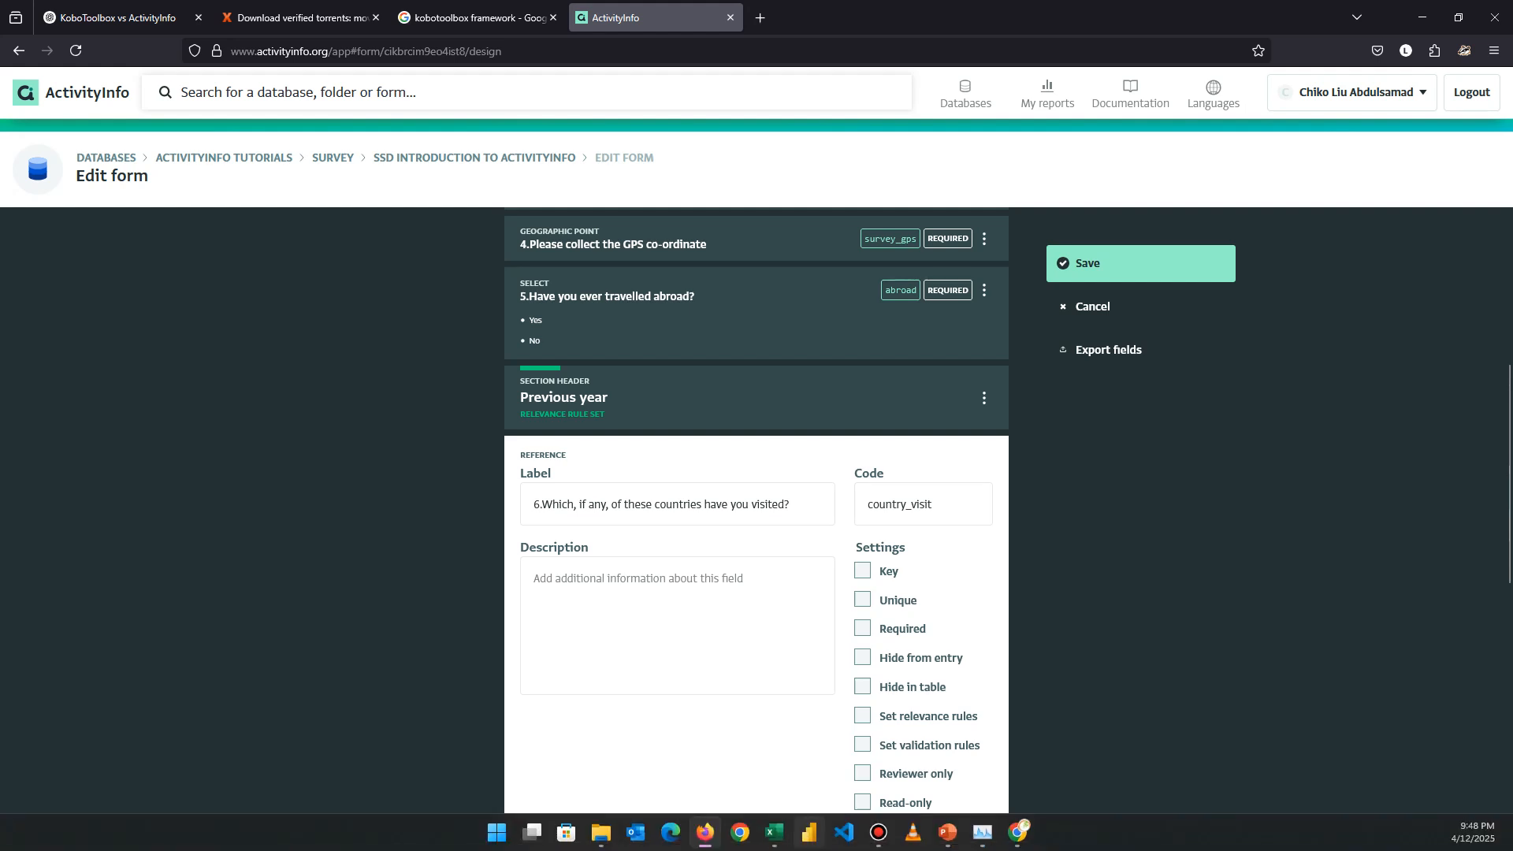
{"action": "left_click", "coordinate": [1017, 831]}
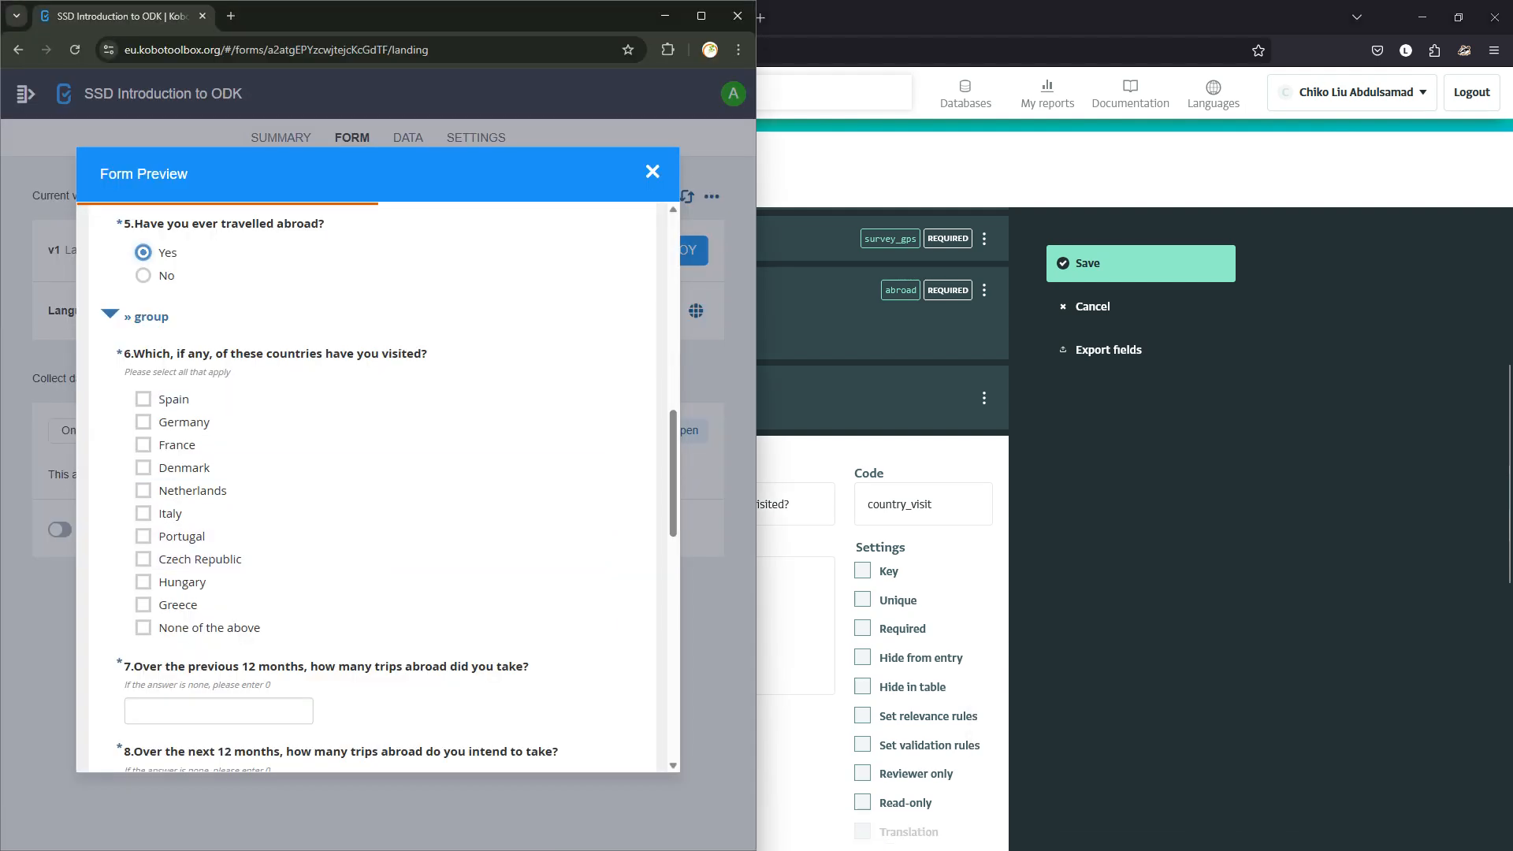
{"action": "left_click_drag", "start_coordinate": [123, 372], "coordinate": [231, 372]}
{"action": "key", "text": "ctrl+c"}
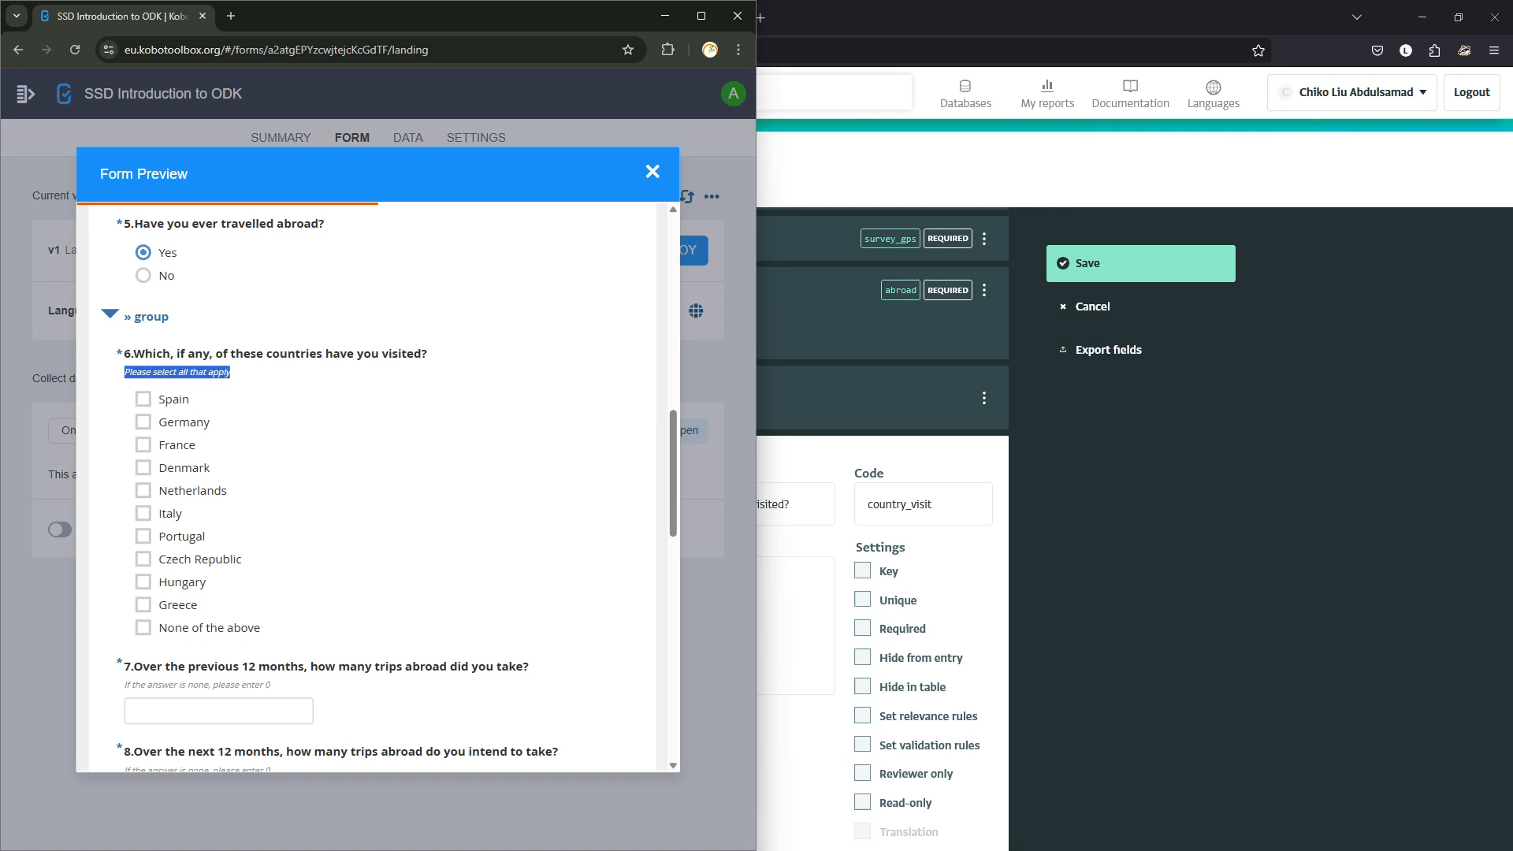
{"action": "key", "text": "alt+Tab"}
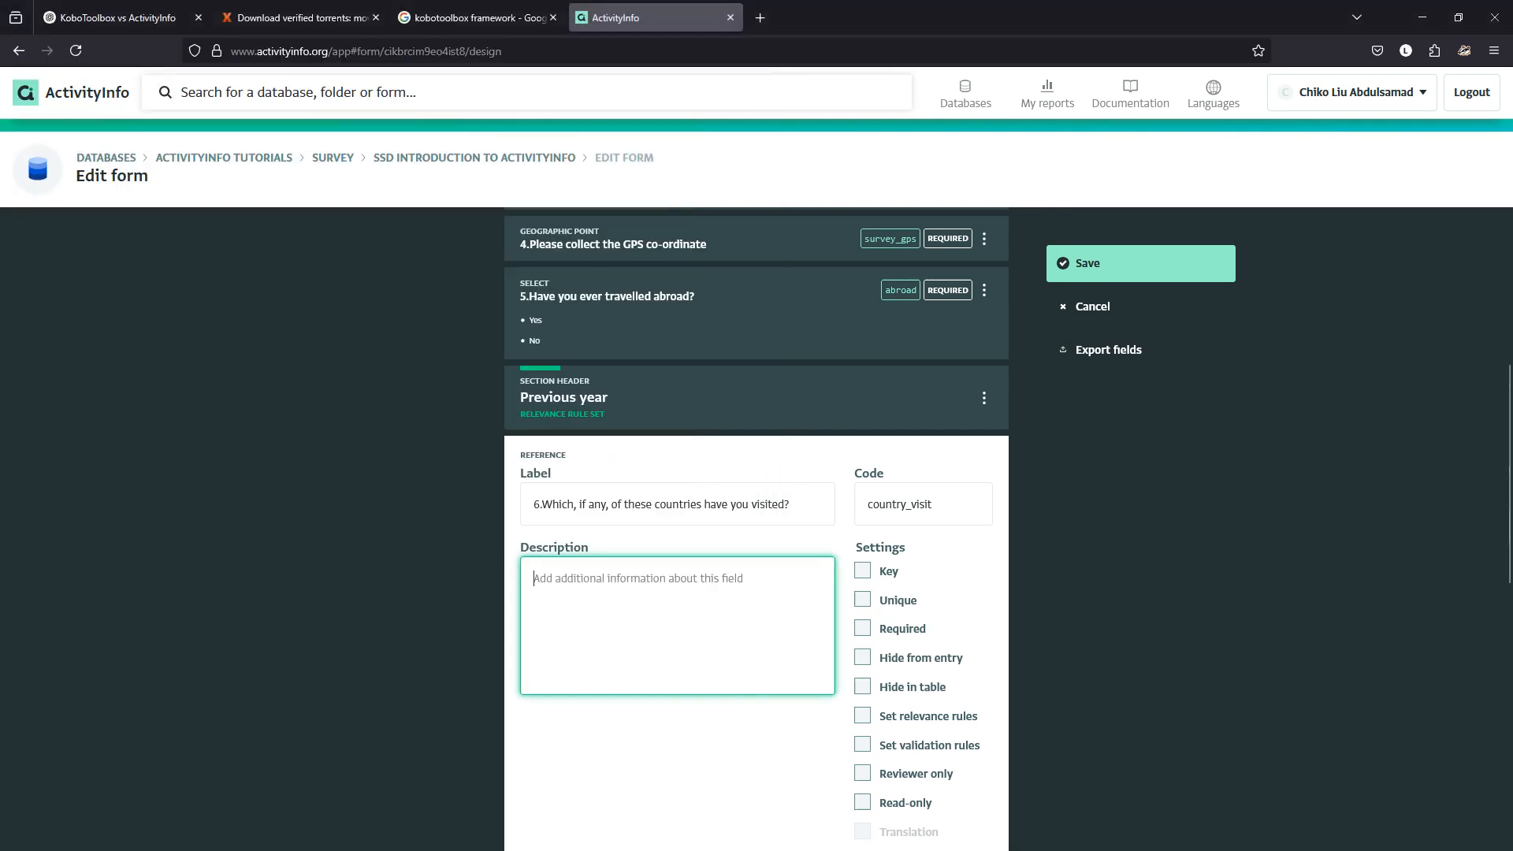
Paste 'Please select all that apply' as the field's description and close its editor.
{"action": "key", "text": "ctrl+v"}
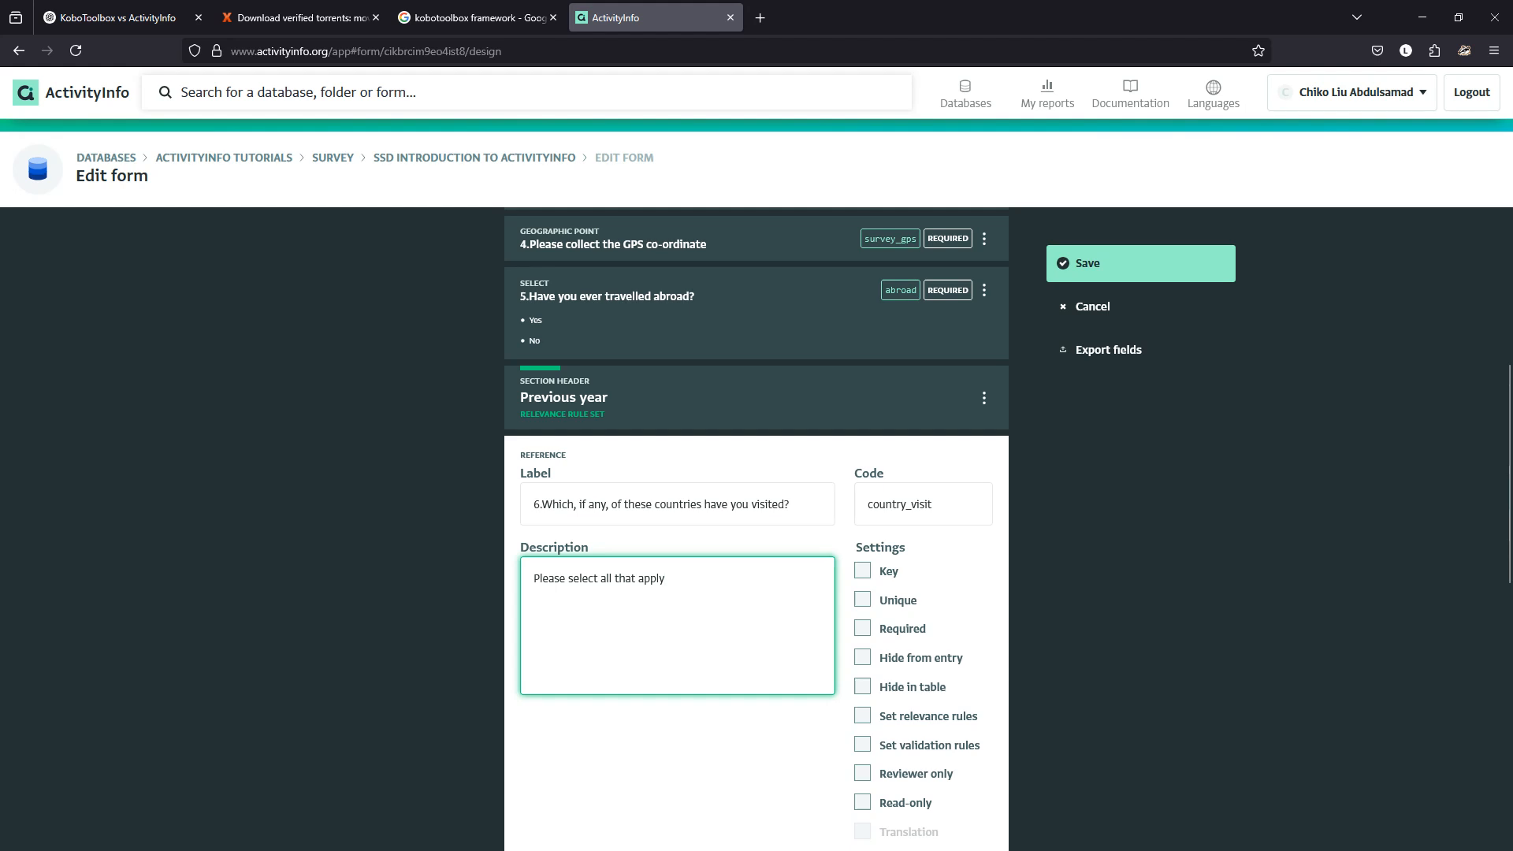
{"action": "scroll", "coordinate": [757, 528], "scroll_direction": "down", "scroll_amount": 3}
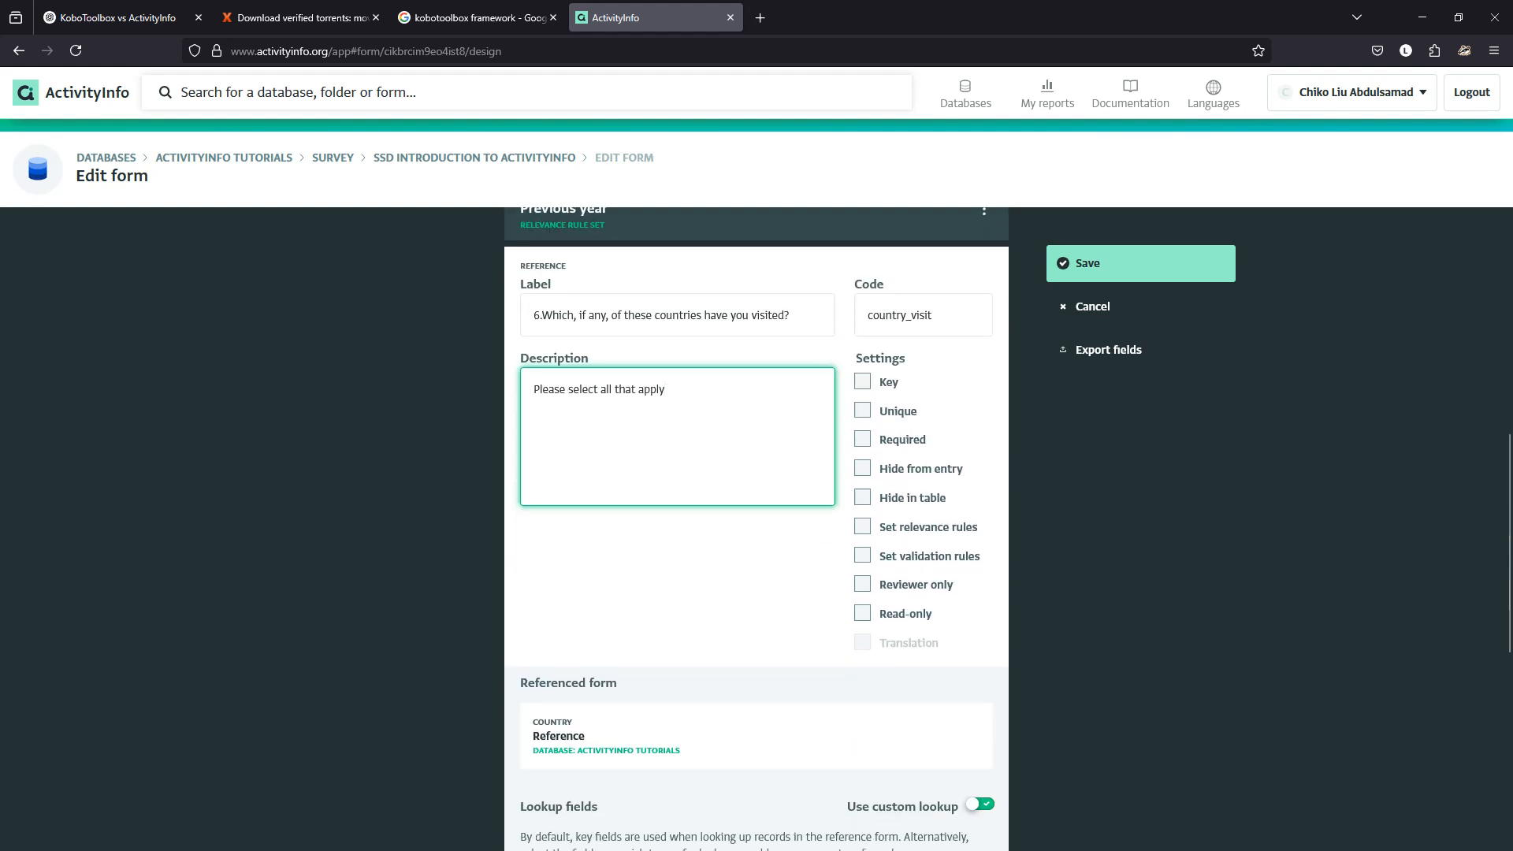
{"action": "scroll", "coordinate": [756, 528], "scroll_direction": "down", "scroll_amount": 6}
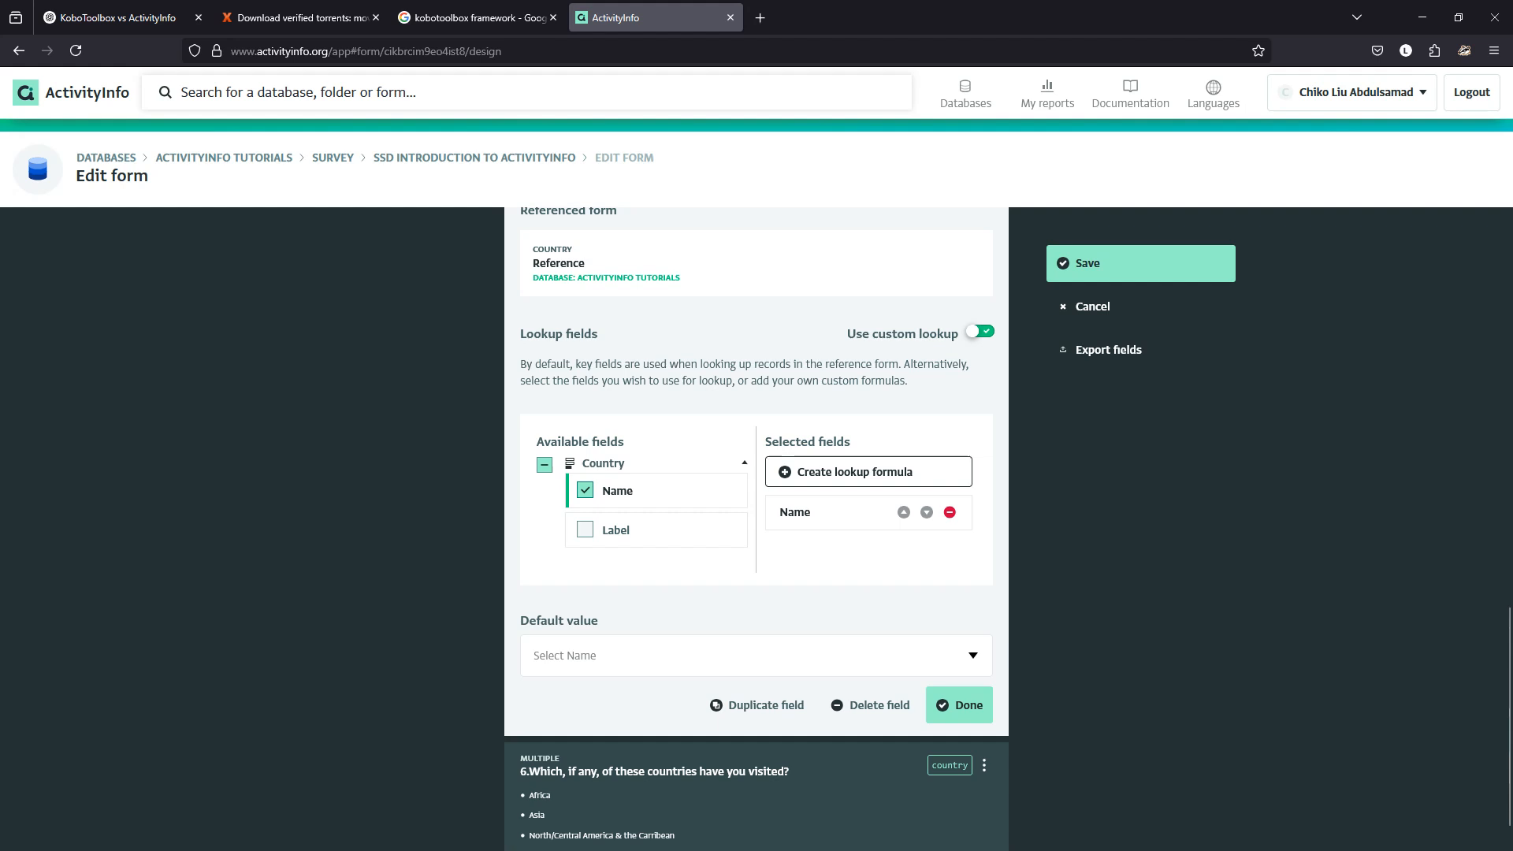
{"action": "scroll", "coordinate": [757, 528], "scroll_direction": "up", "scroll_amount": 2}
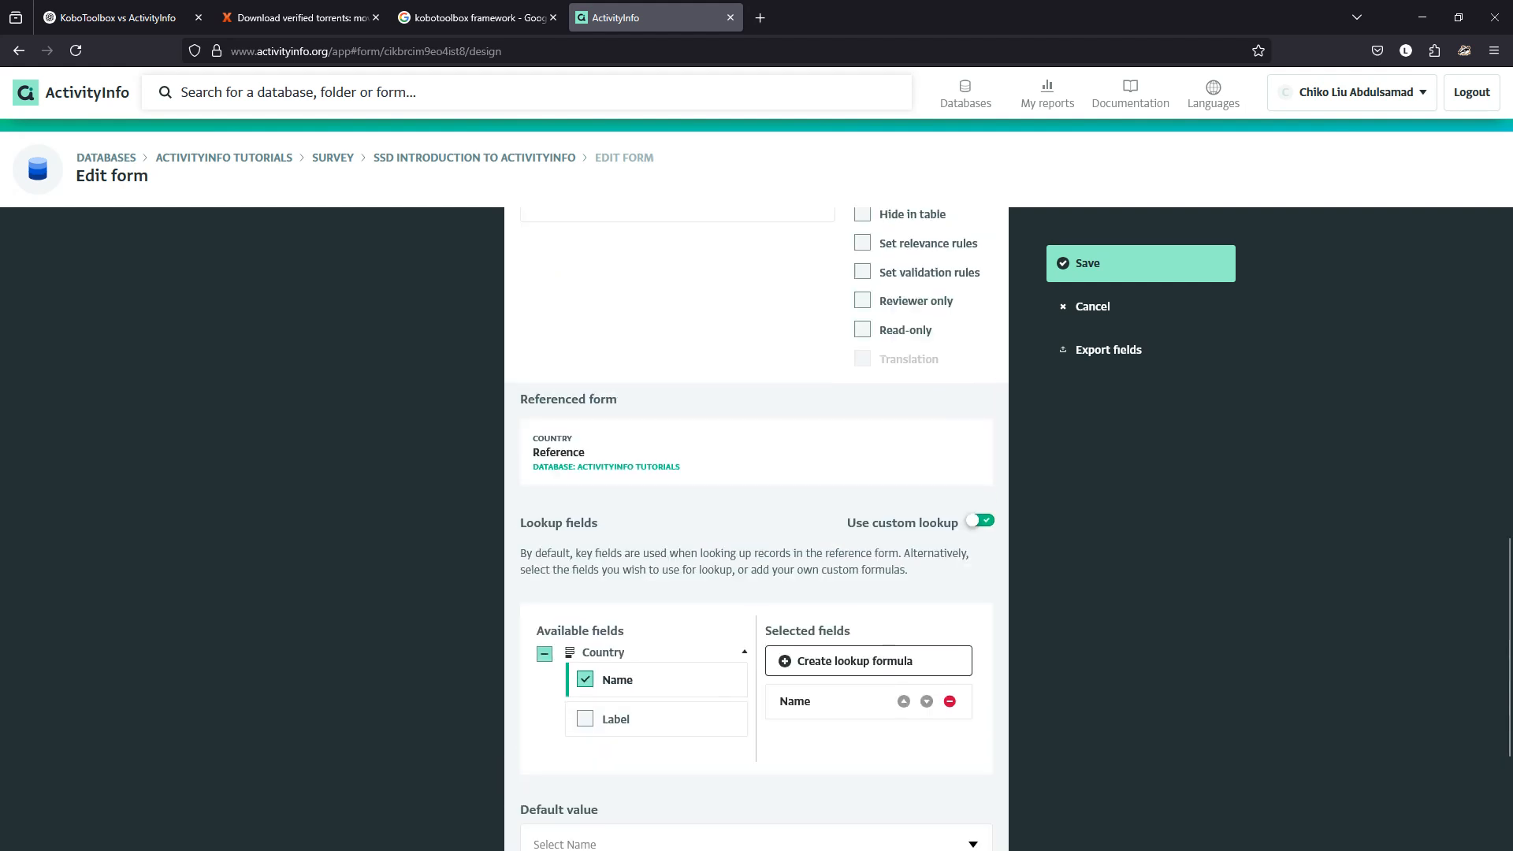
{"action": "scroll", "coordinate": [757, 528], "scroll_direction": "up", "scroll_amount": 3}
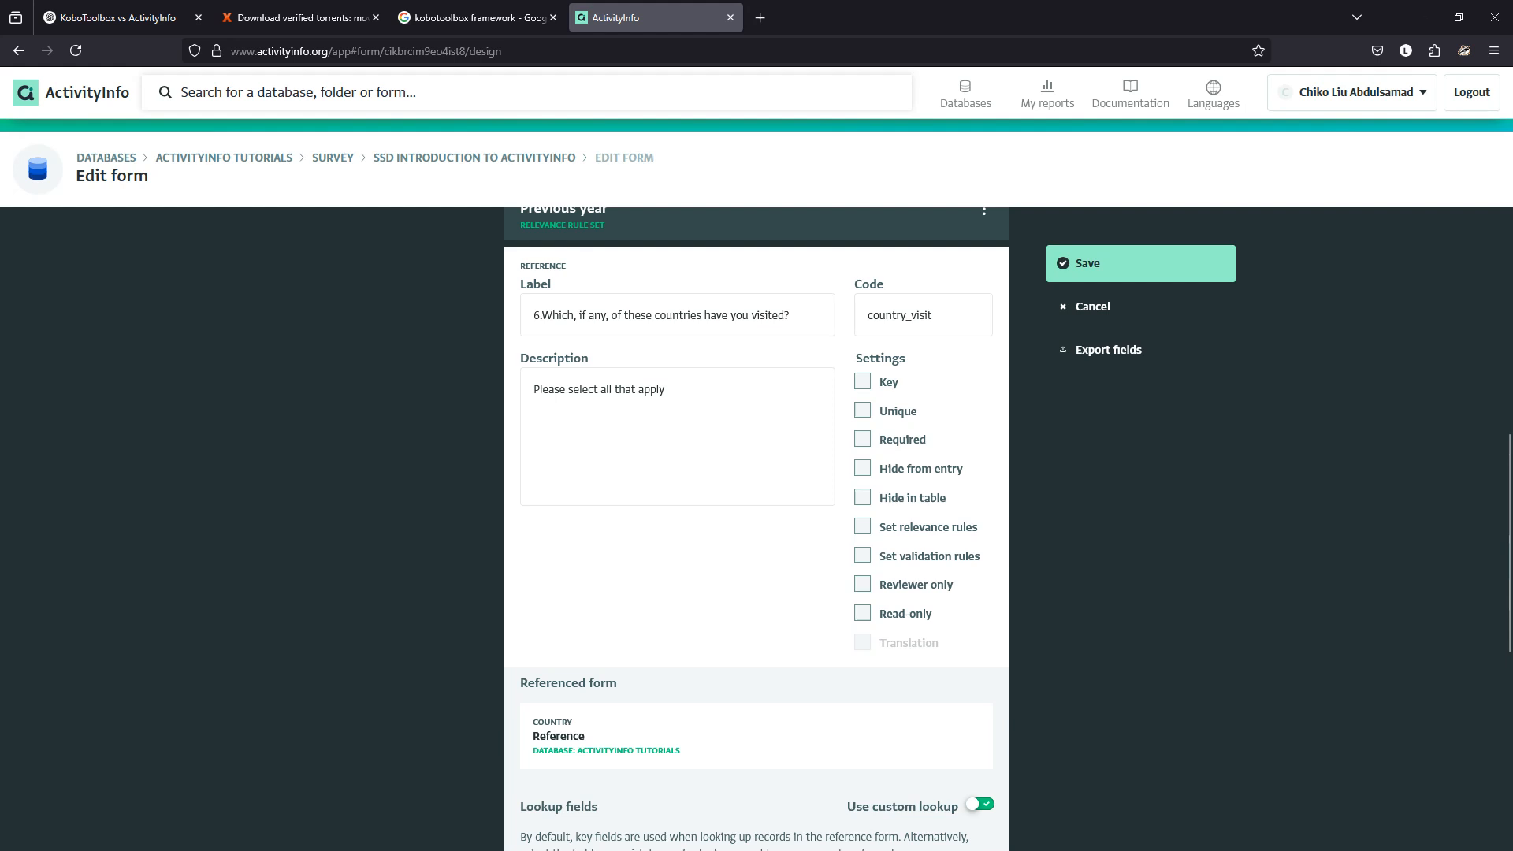
{"action": "scroll", "coordinate": [756, 528], "scroll_direction": "down", "scroll_amount": 7}
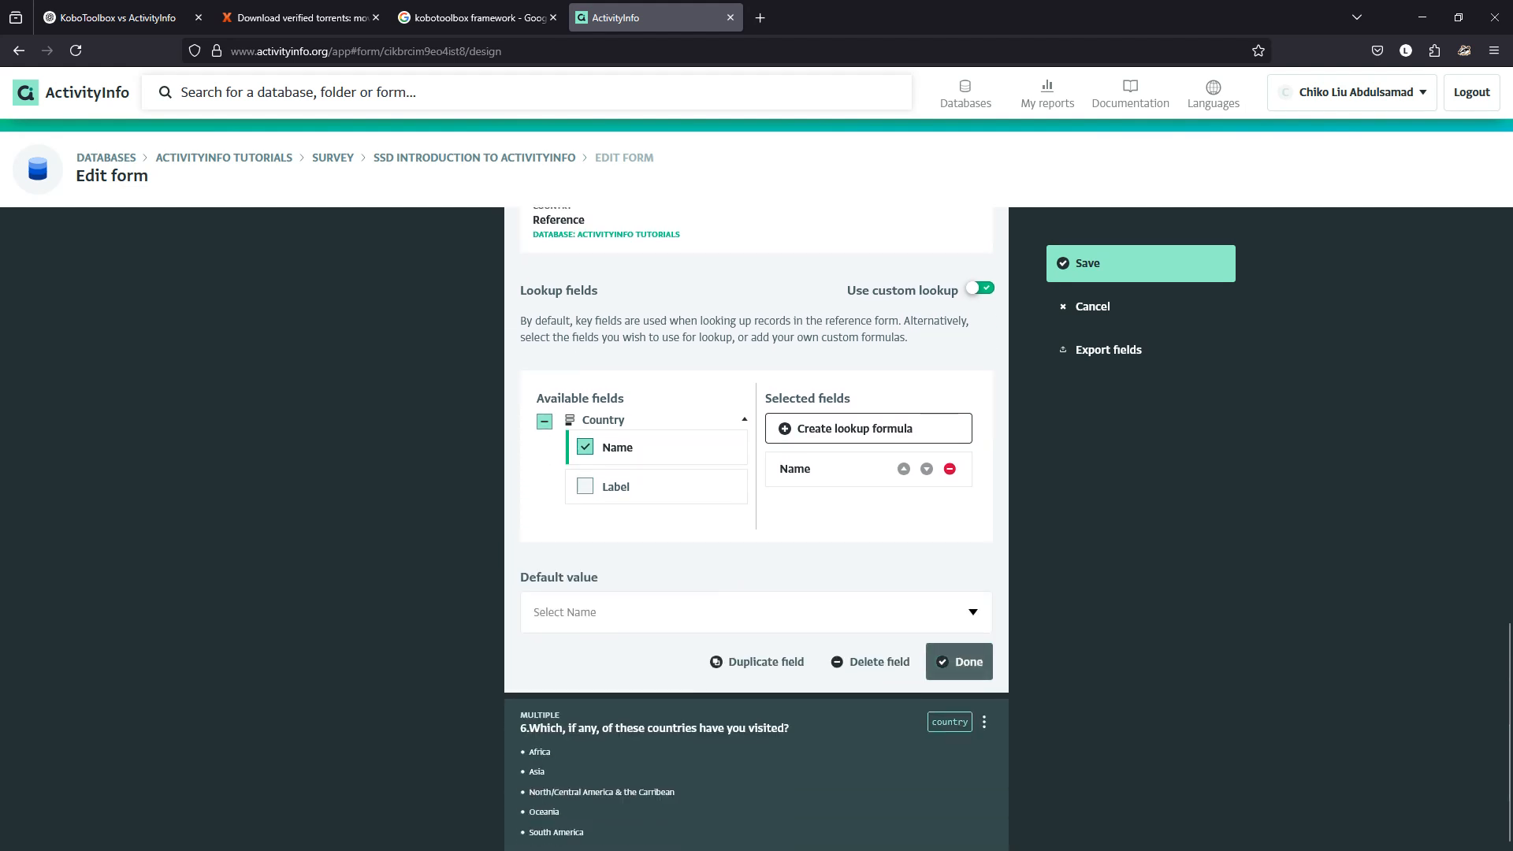
{"action": "left_click", "coordinate": [959, 661]}
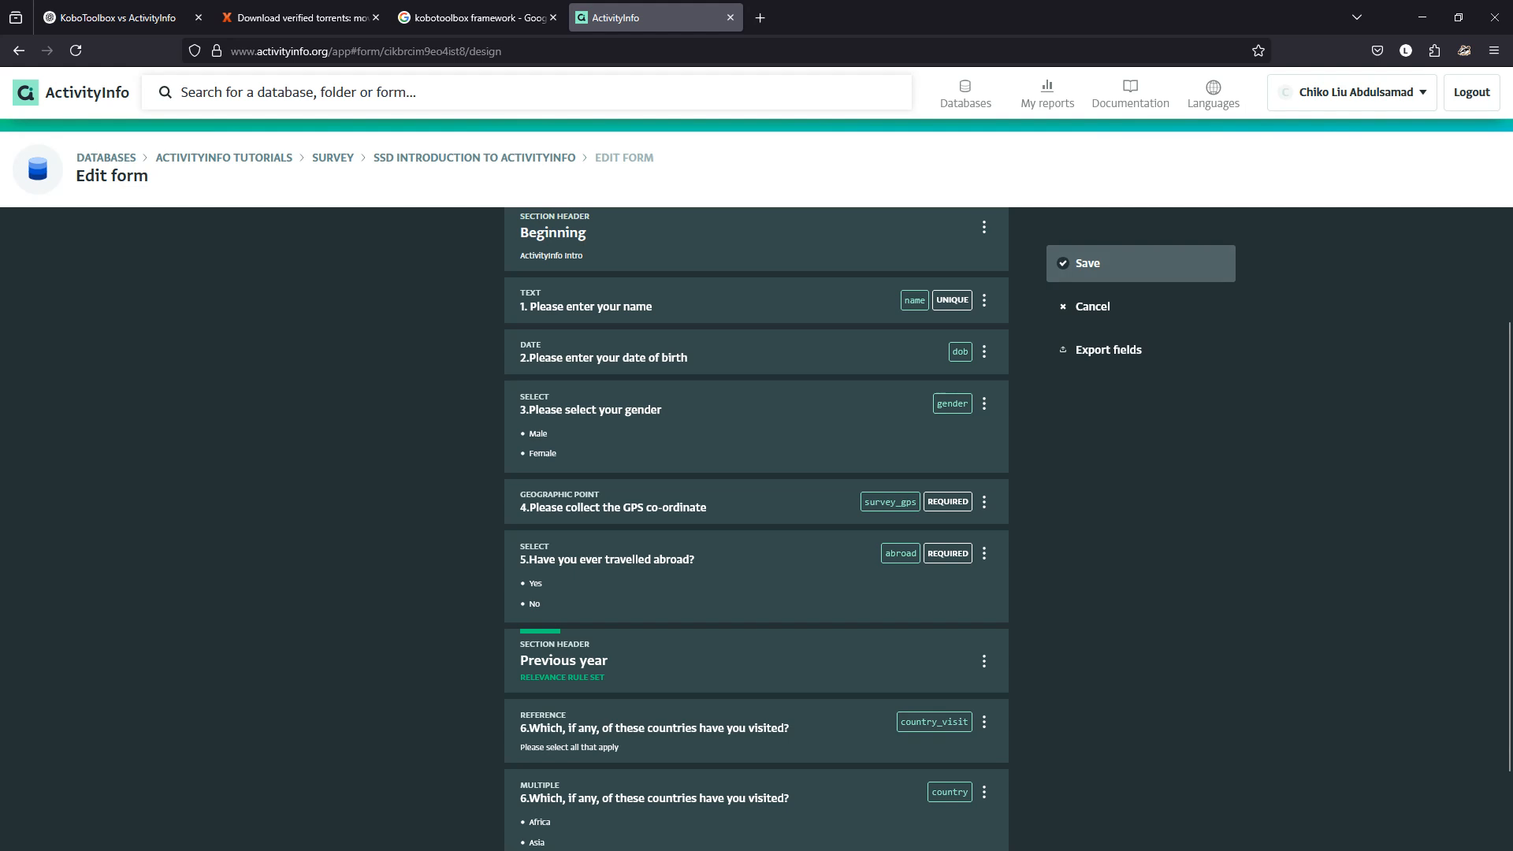
Save the form changes and start a new survey record.
{"action": "left_click", "coordinate": [1141, 263]}
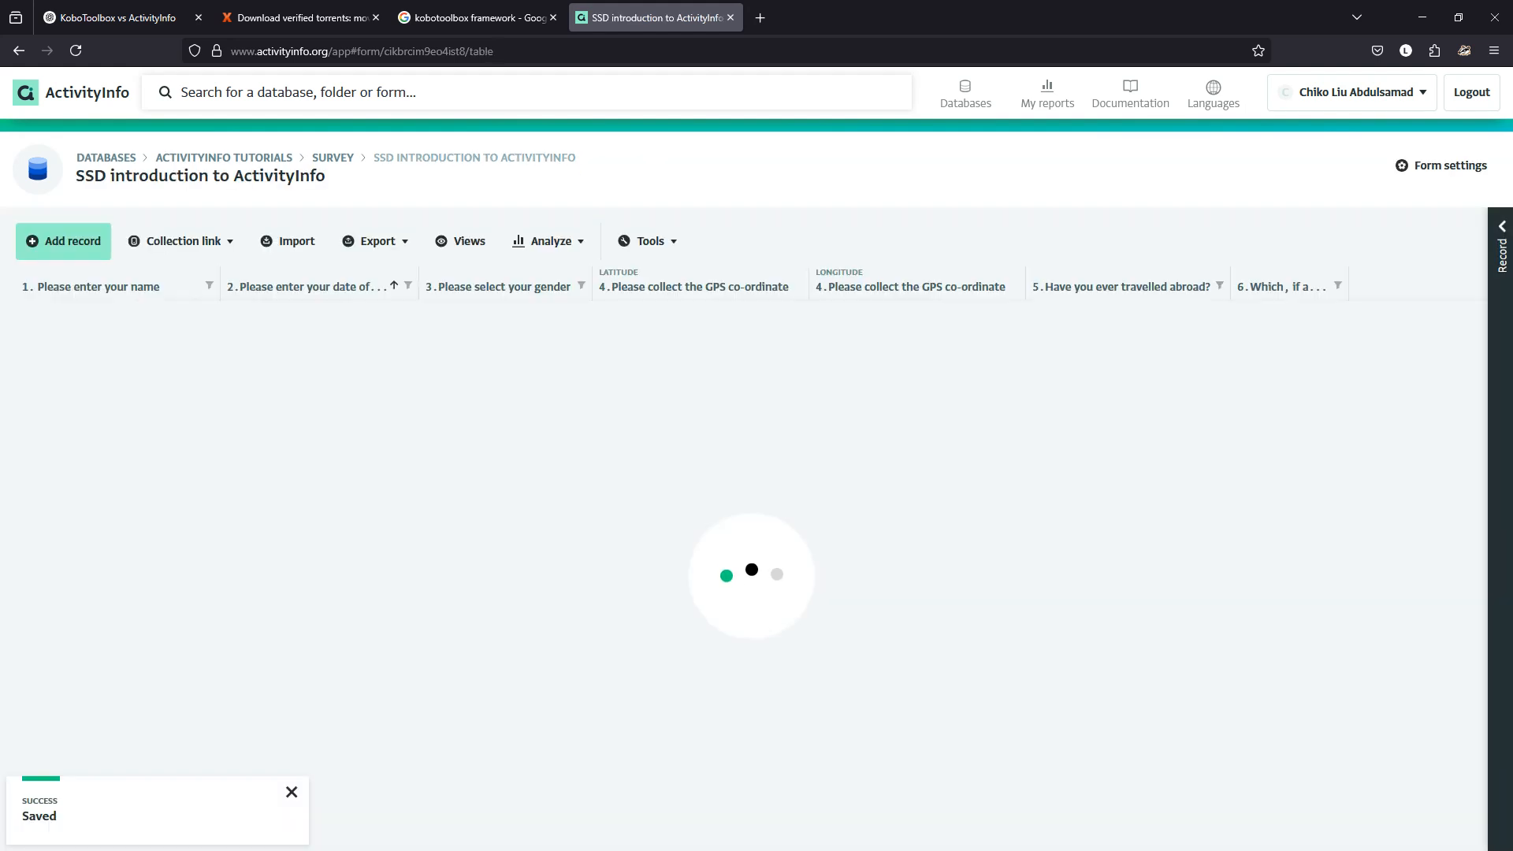
{"action": "left_click", "coordinate": [63, 241]}
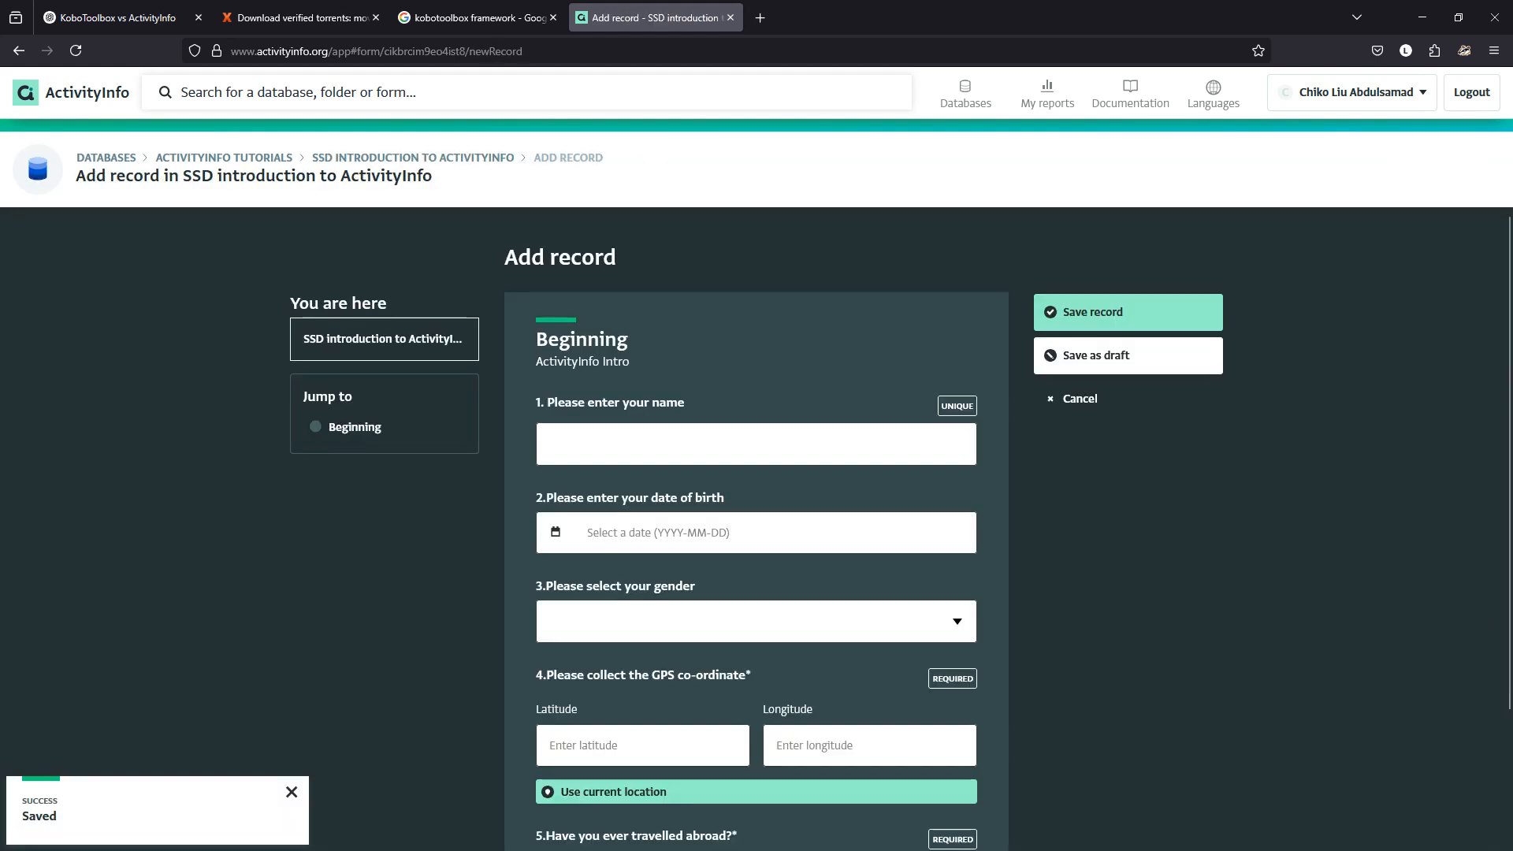
{"action": "scroll", "coordinate": [757, 520], "scroll_direction": "down", "scroll_amount": 2}
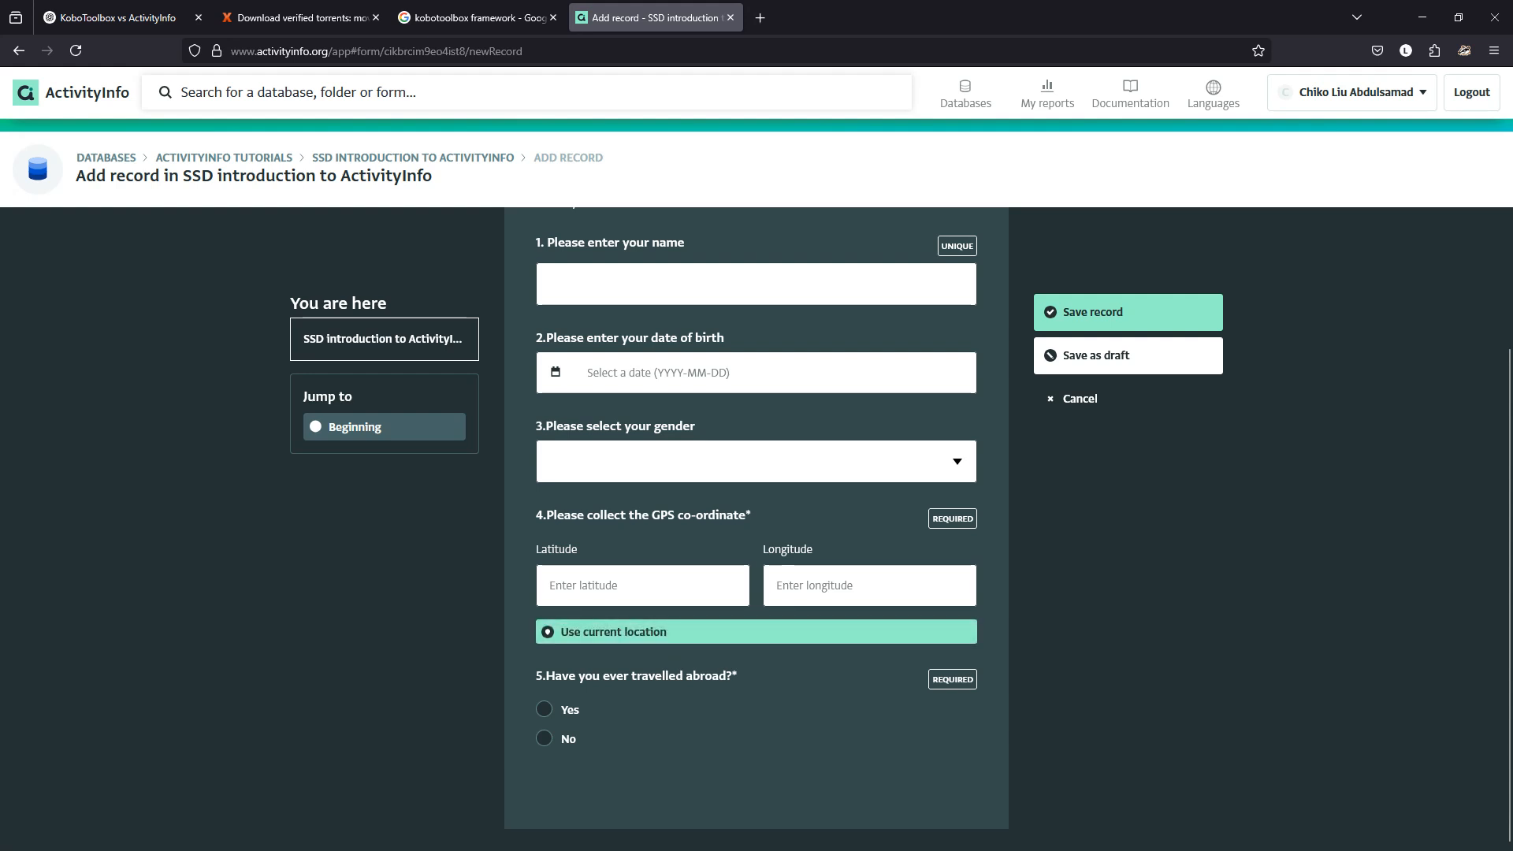
Answer Yes to question 5, choose Denmark for question 6, and start a new Country record.
{"action": "left_click", "coordinate": [544, 709]}
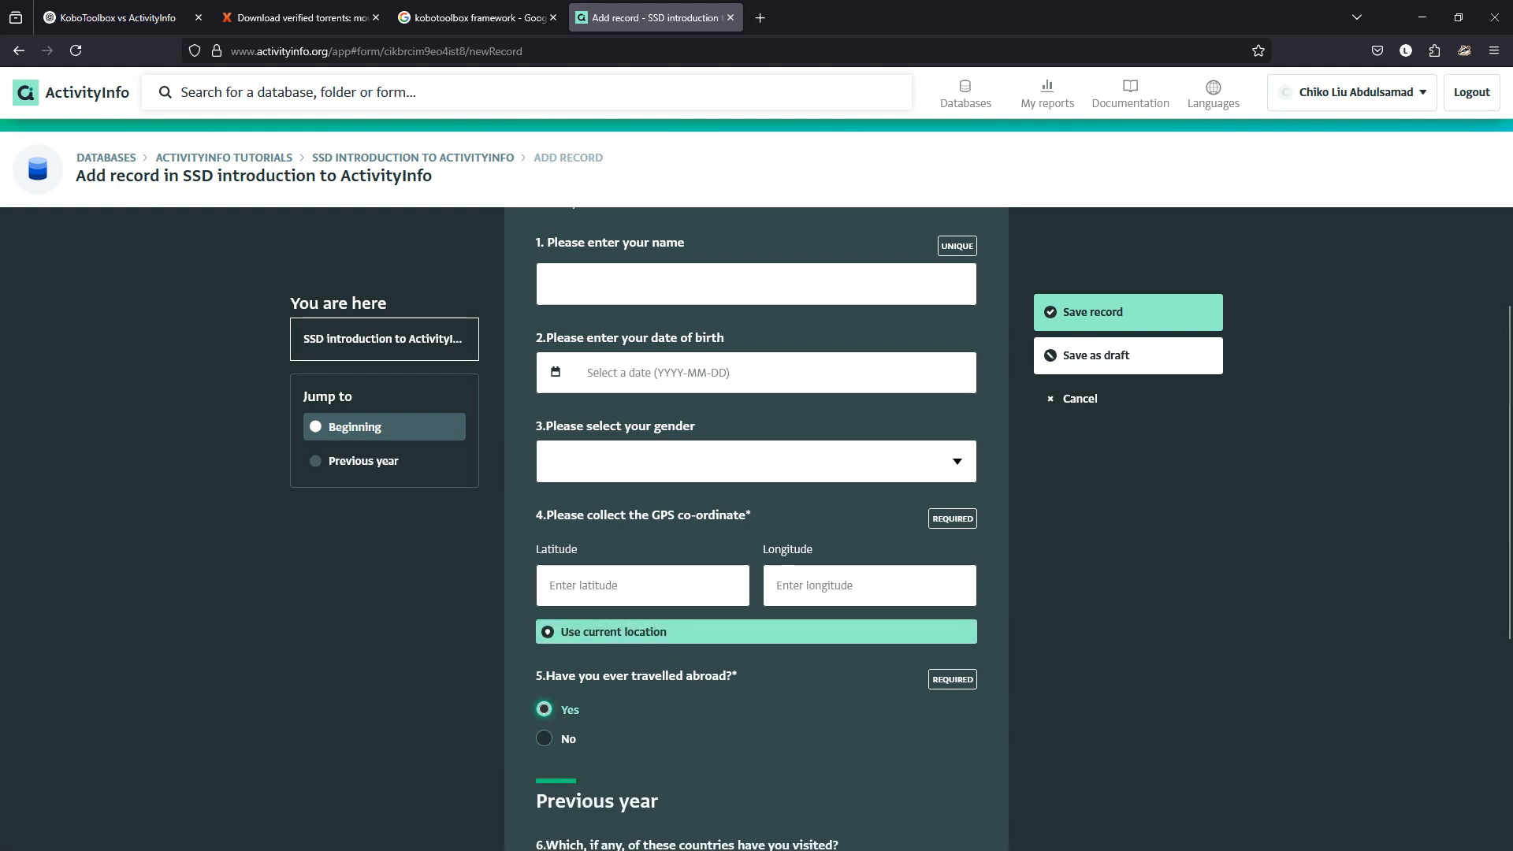
{"action": "scroll", "coordinate": [757, 520], "scroll_direction": "down", "scroll_amount": 3}
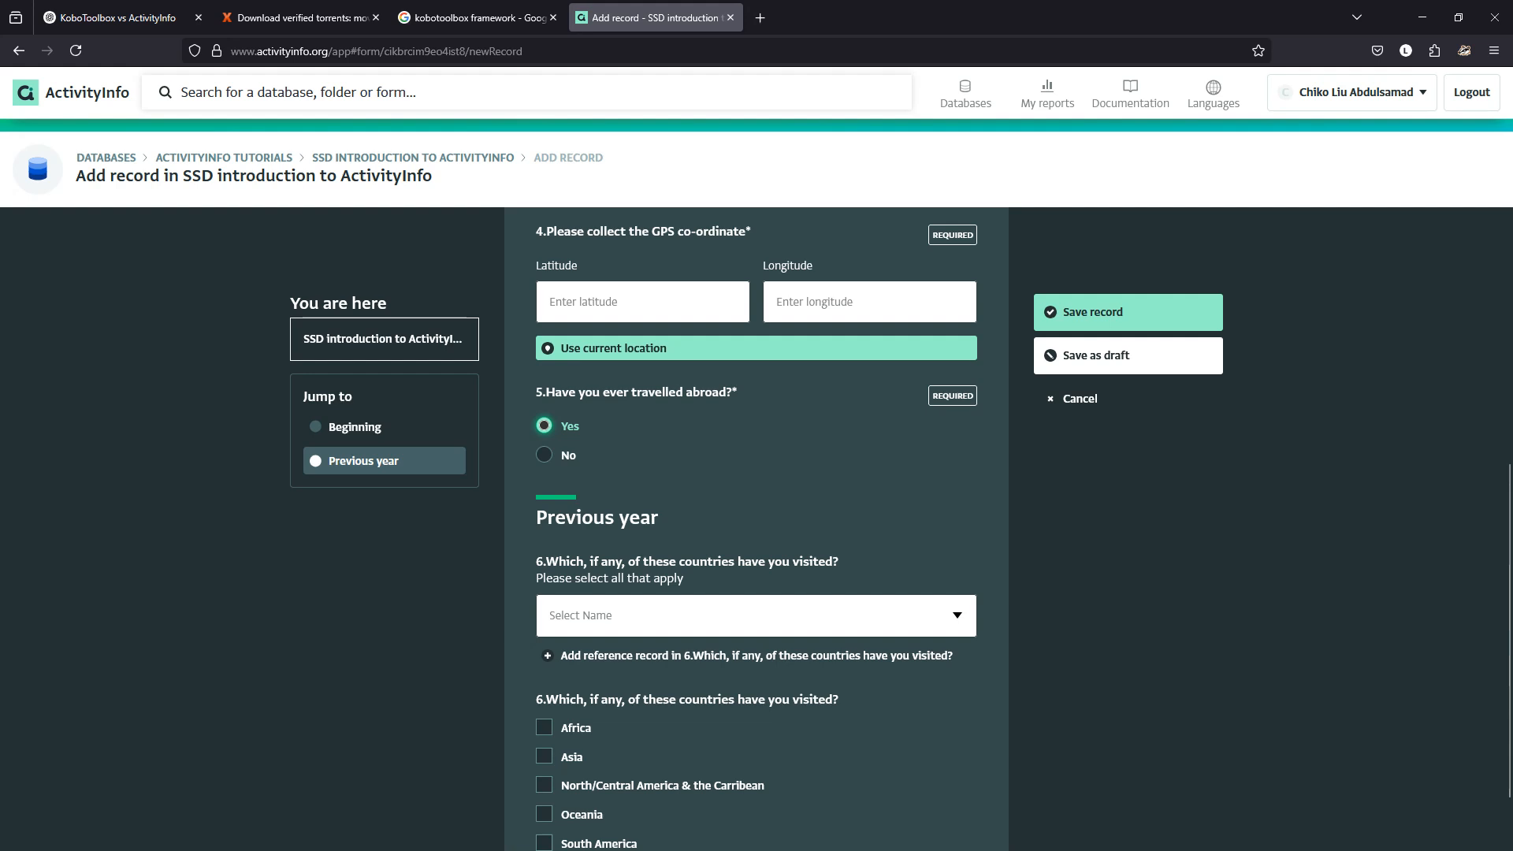
{"action": "left_click", "coordinate": [670, 616]}
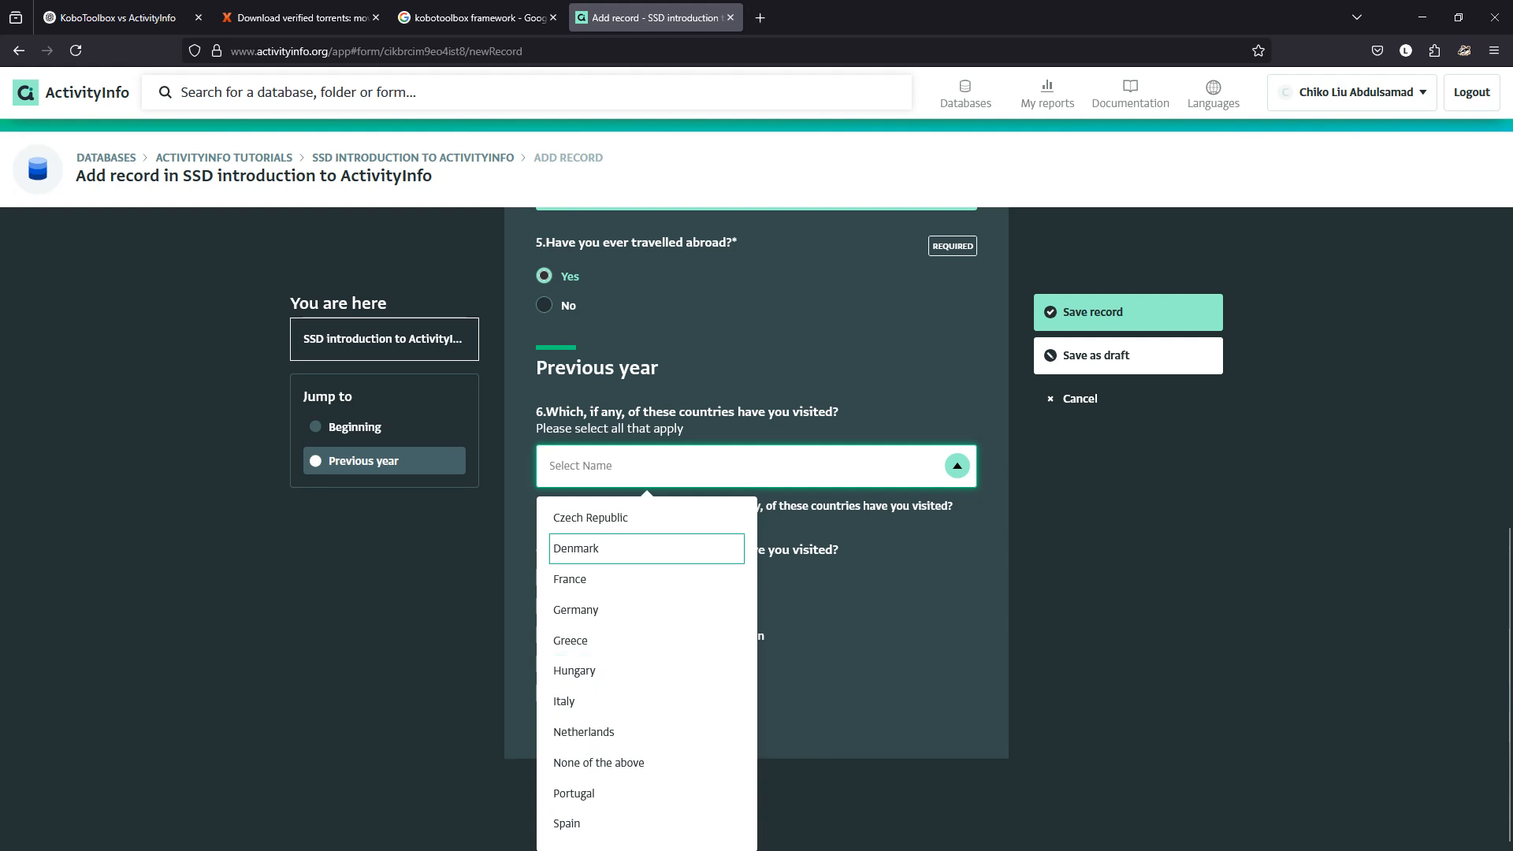
{"action": "key", "text": "Return"}
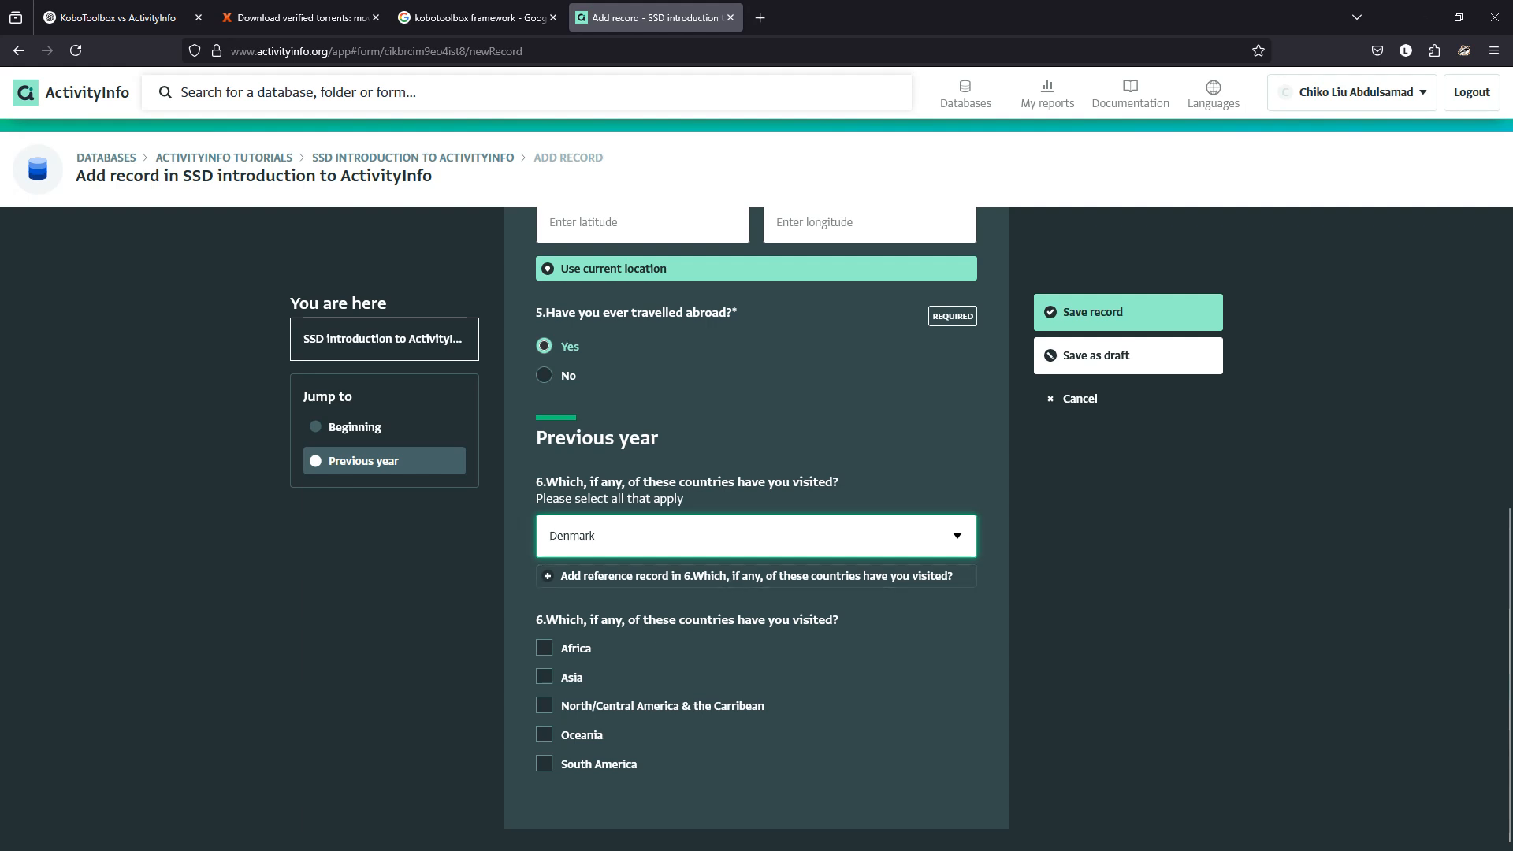
{"action": "left_click", "coordinate": [957, 536]}
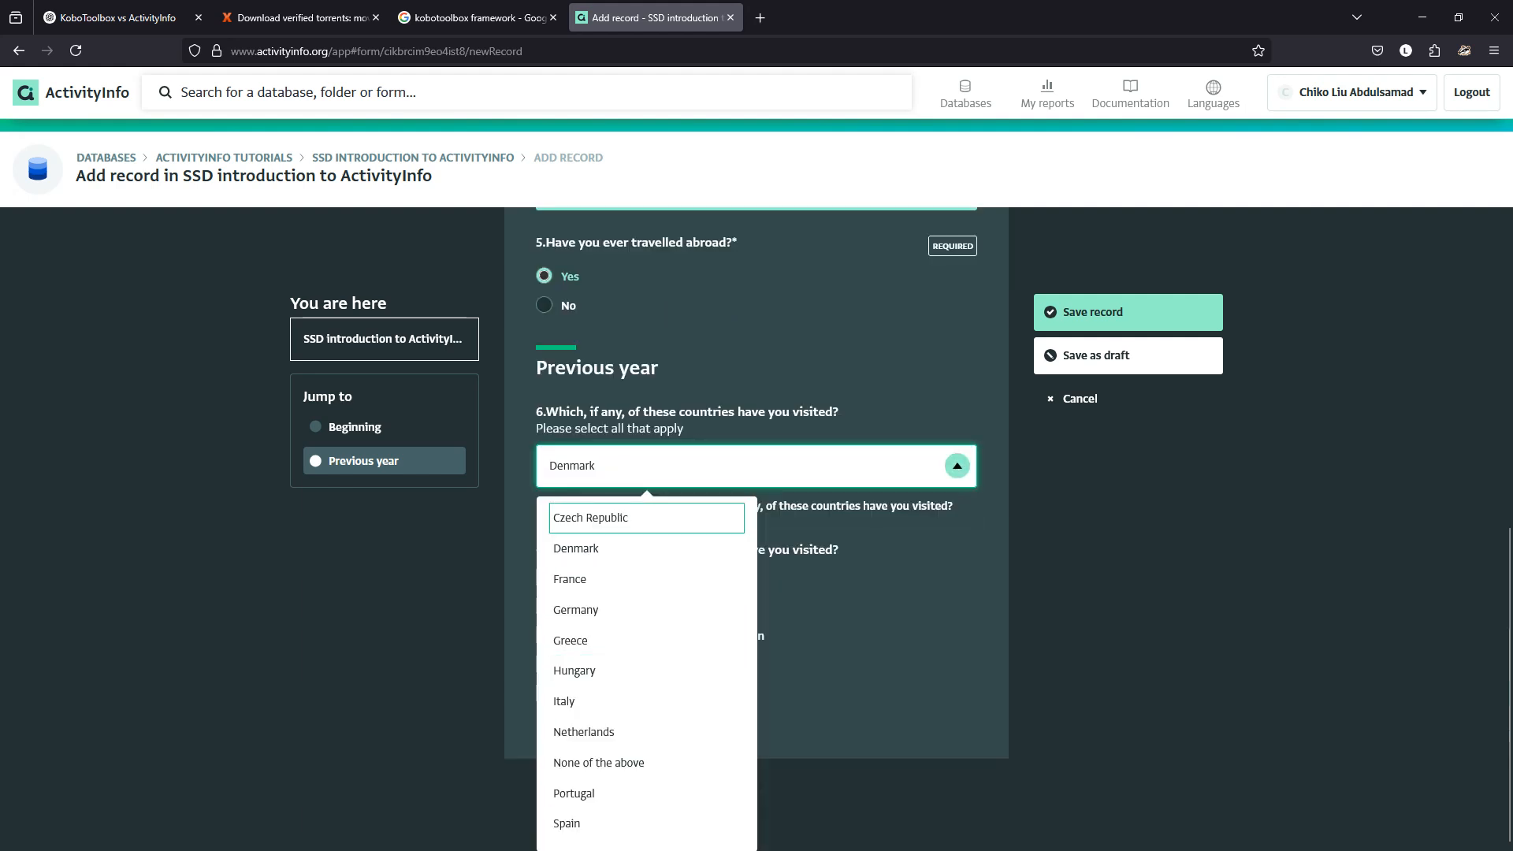
{"action": "left_click", "coordinate": [599, 548]}
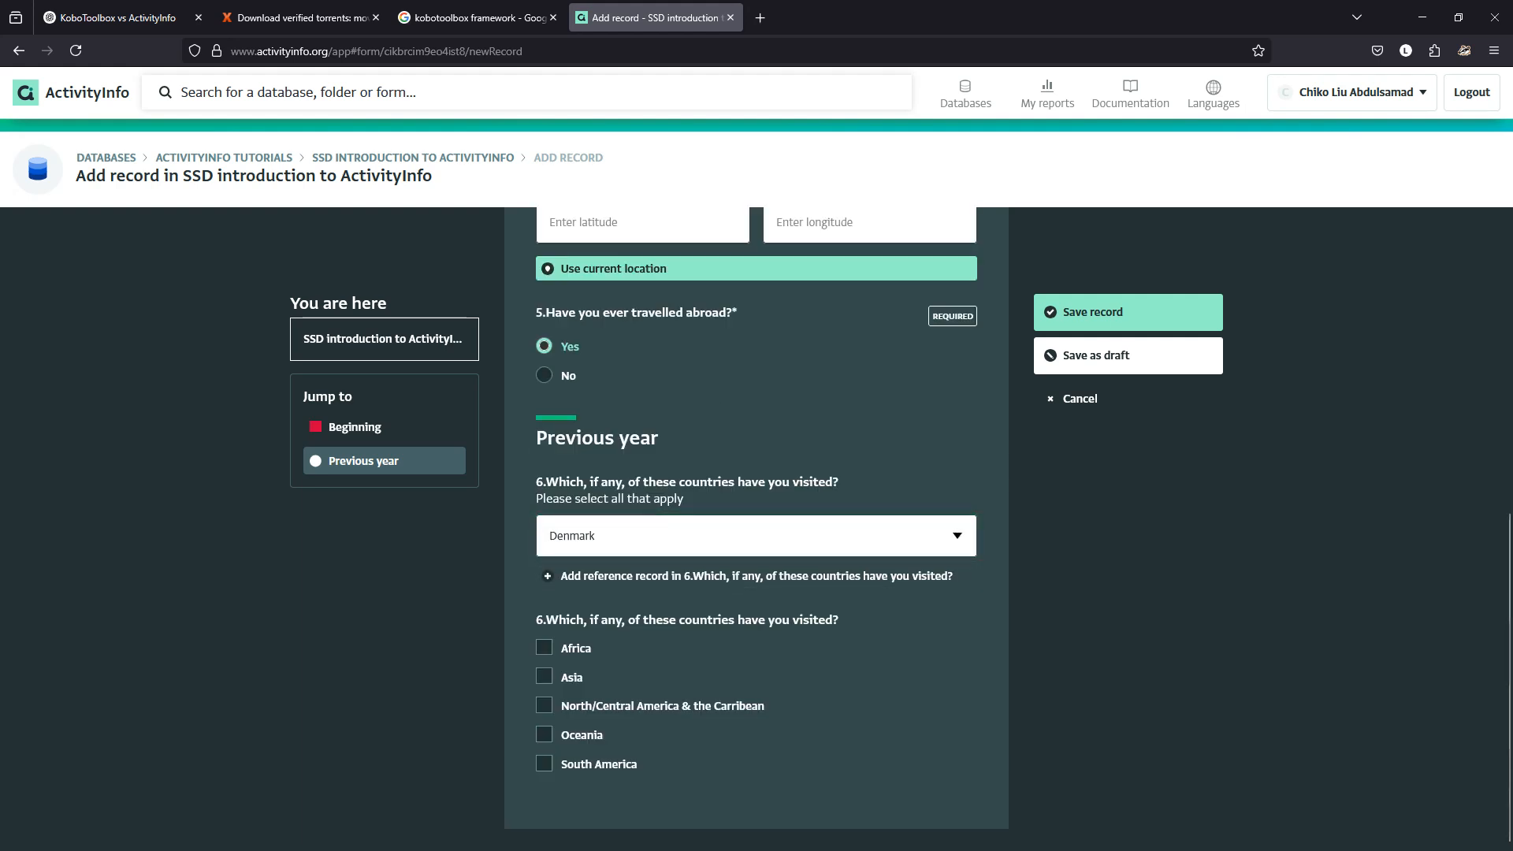
{"action": "left_click", "coordinate": [757, 575]}
{"action": "left_click", "coordinate": [756, 365]}
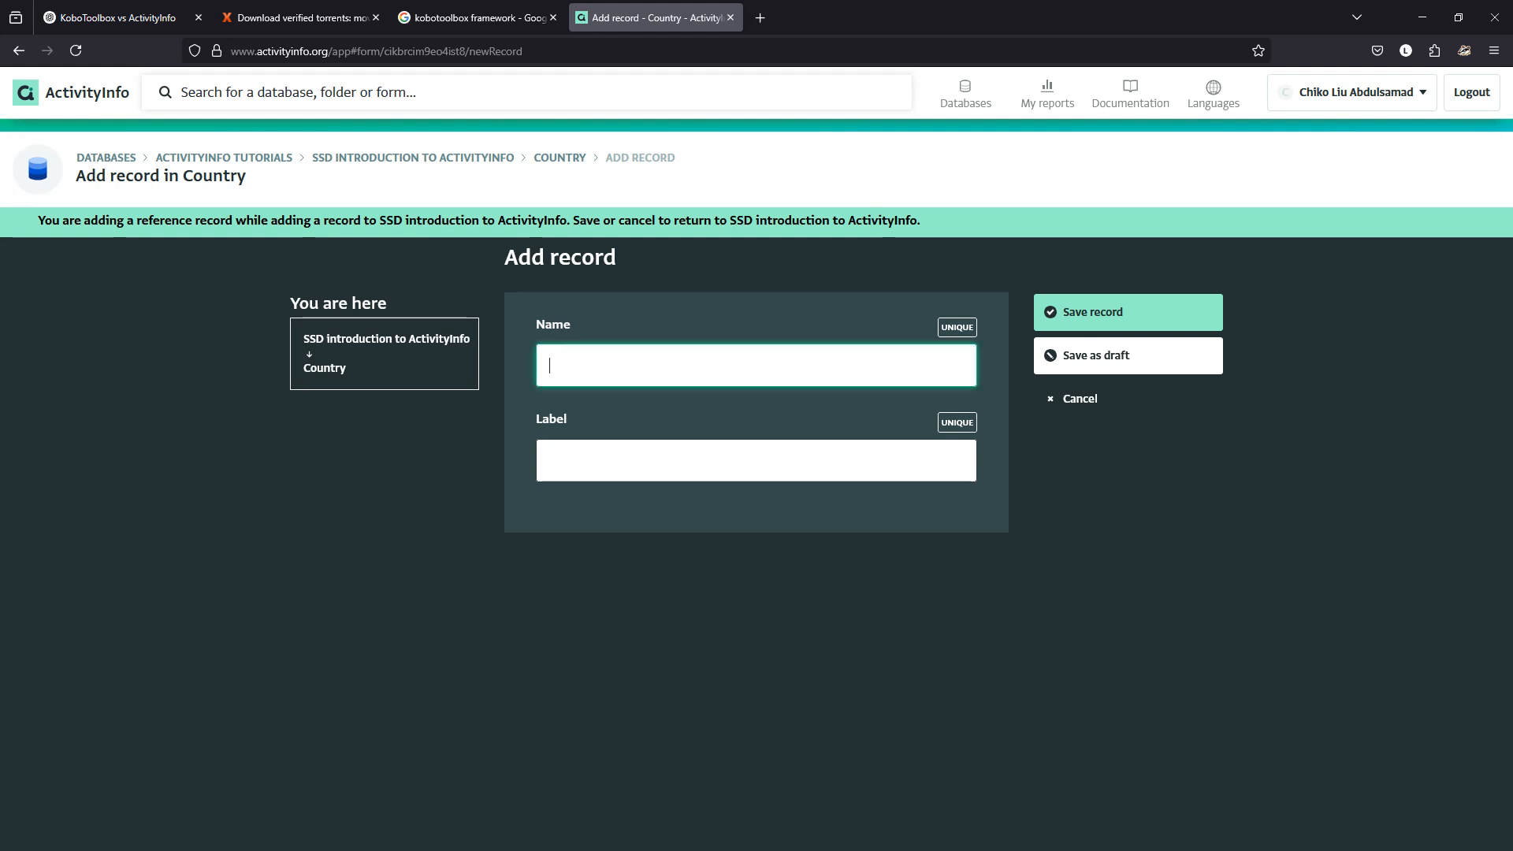
Save a Country record with Name Nigeria and Label nigeria, keeping it selected.
{"action": "type", "text": "Nigeria"}
{"action": "key", "text": "Tab"}
{"action": "type", "text": "nig"}
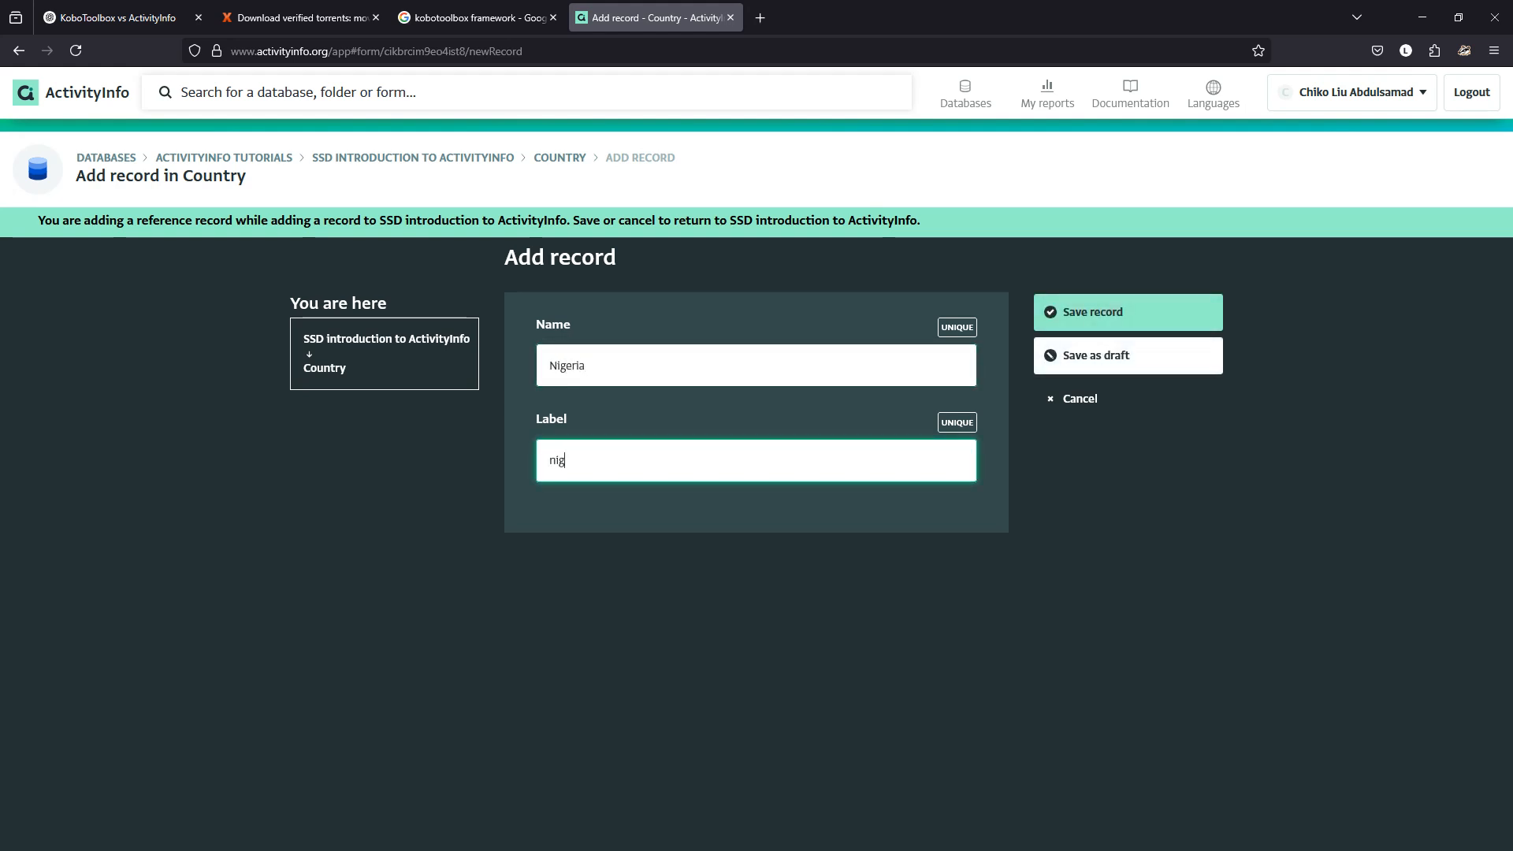
{"action": "type", "text": "eria"}
{"action": "key", "text": "Return"}
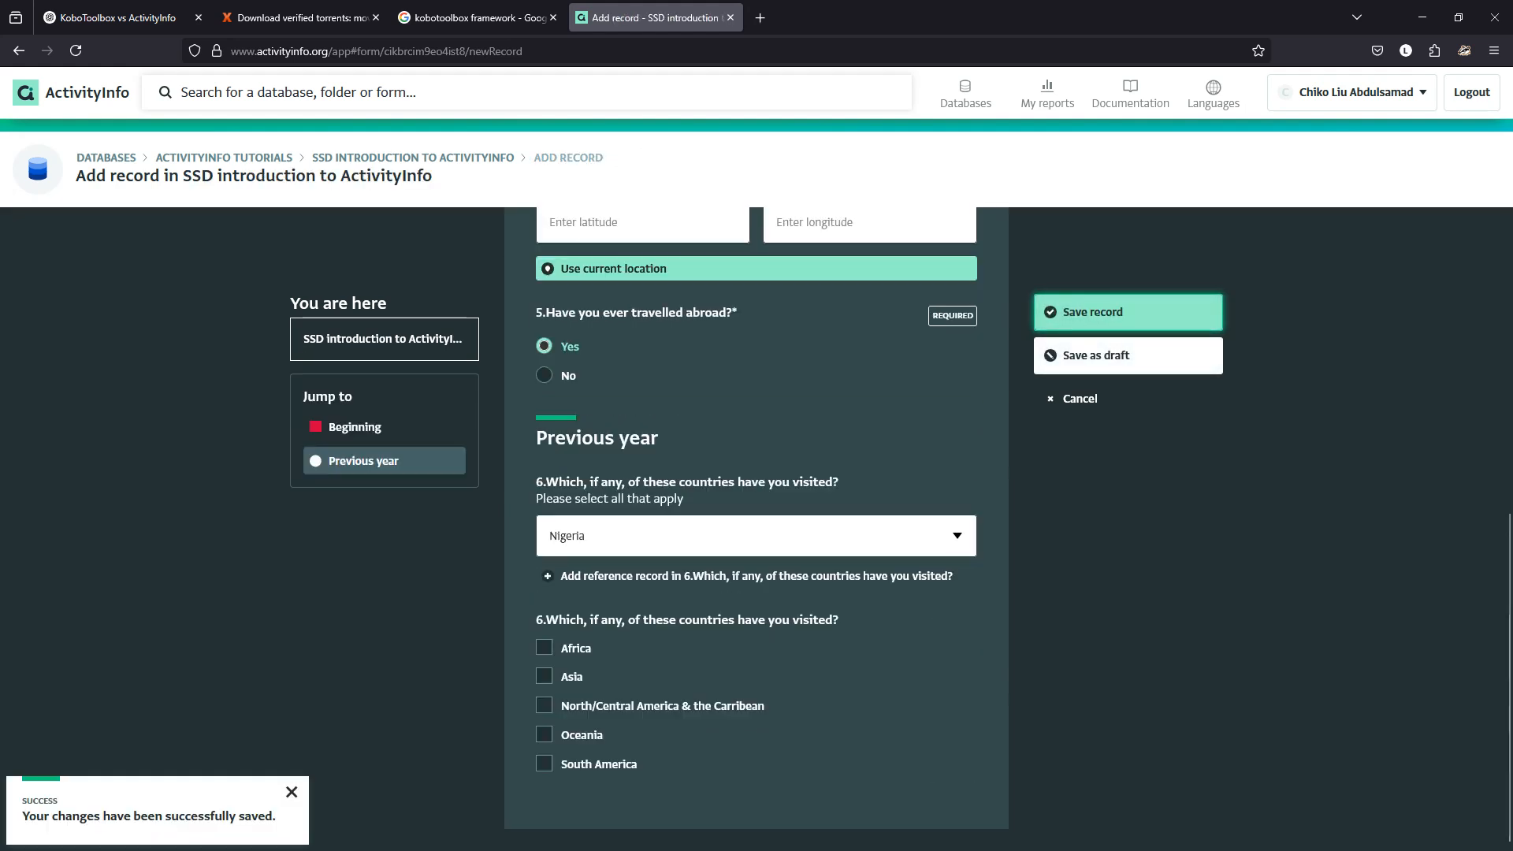
{"action": "left_click", "coordinate": [678, 538]}
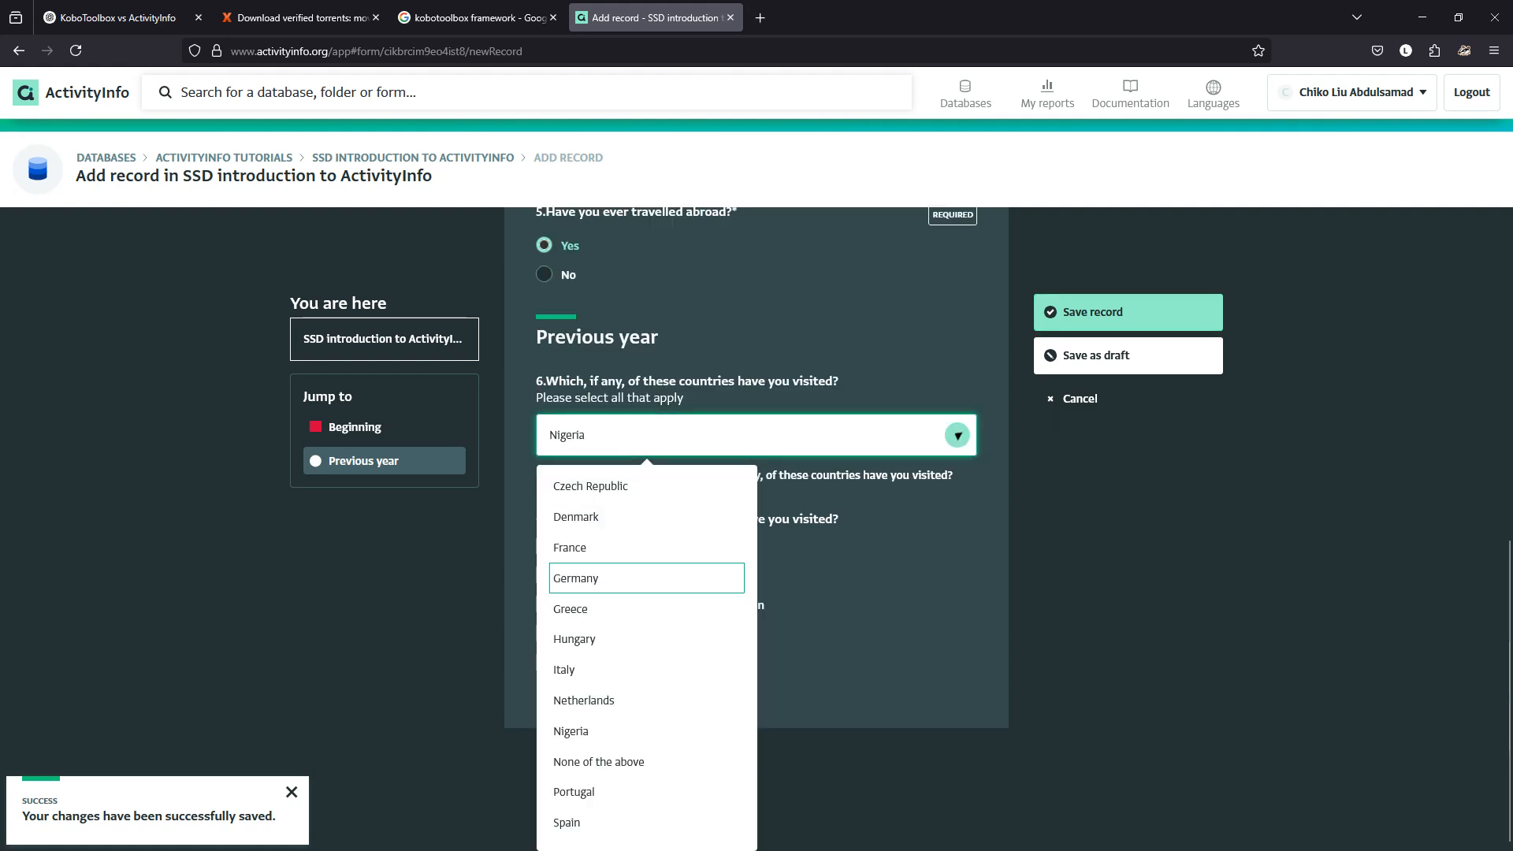
{"action": "left_click", "coordinate": [614, 731]}
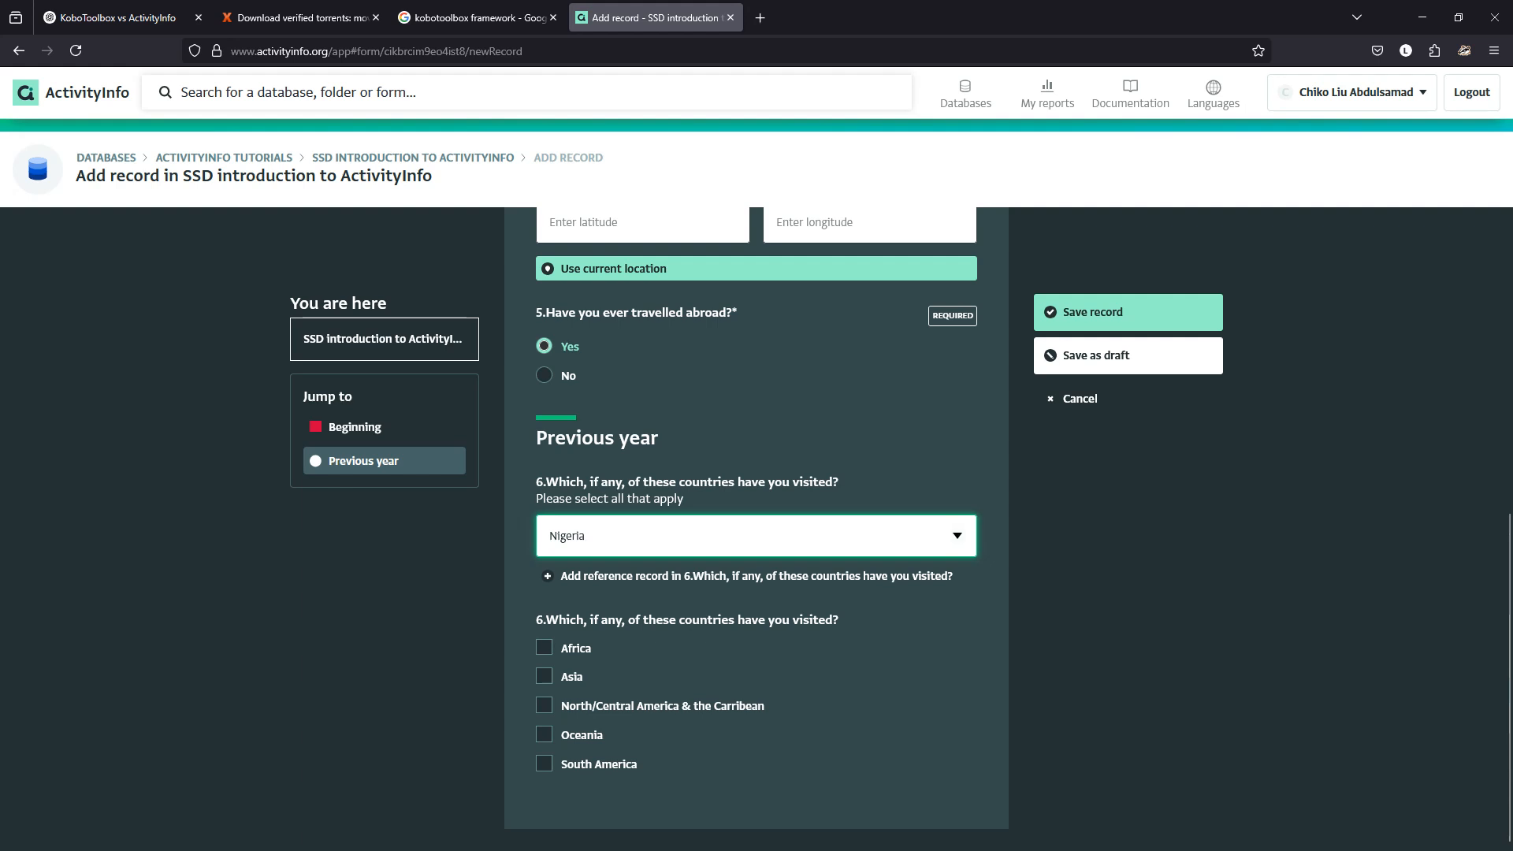
Tick and untick Asia and Africa, then switch to the ChatGPT chat.
{"action": "left_click", "coordinate": [544, 676]}
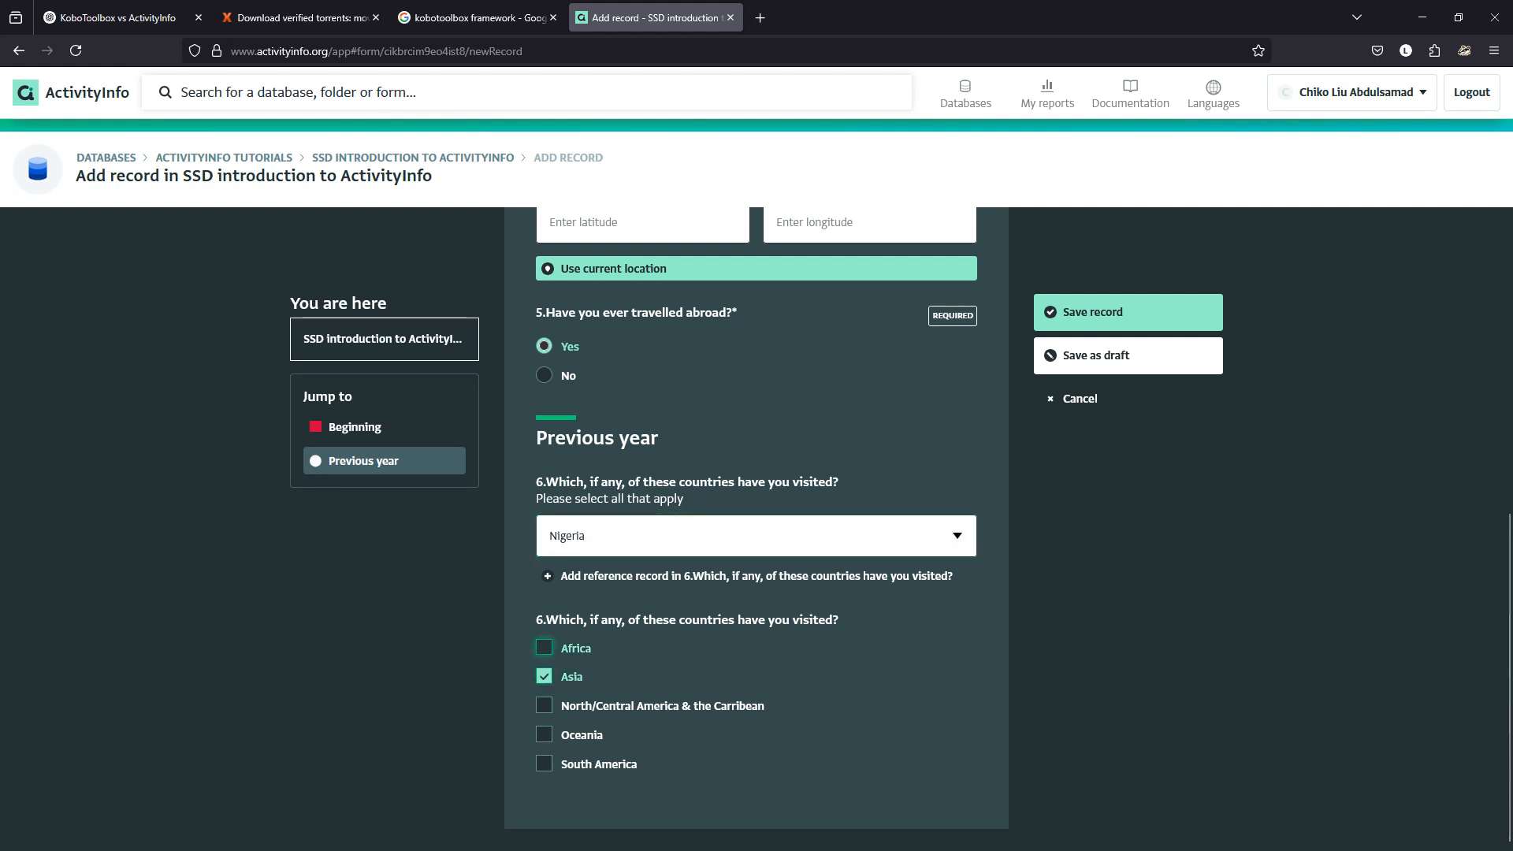
{"action": "left_click", "coordinate": [544, 648]}
{"action": "left_click", "coordinate": [544, 677]}
{"action": "left_click", "coordinate": [544, 648]}
{"action": "left_click", "coordinate": [118, 18]}
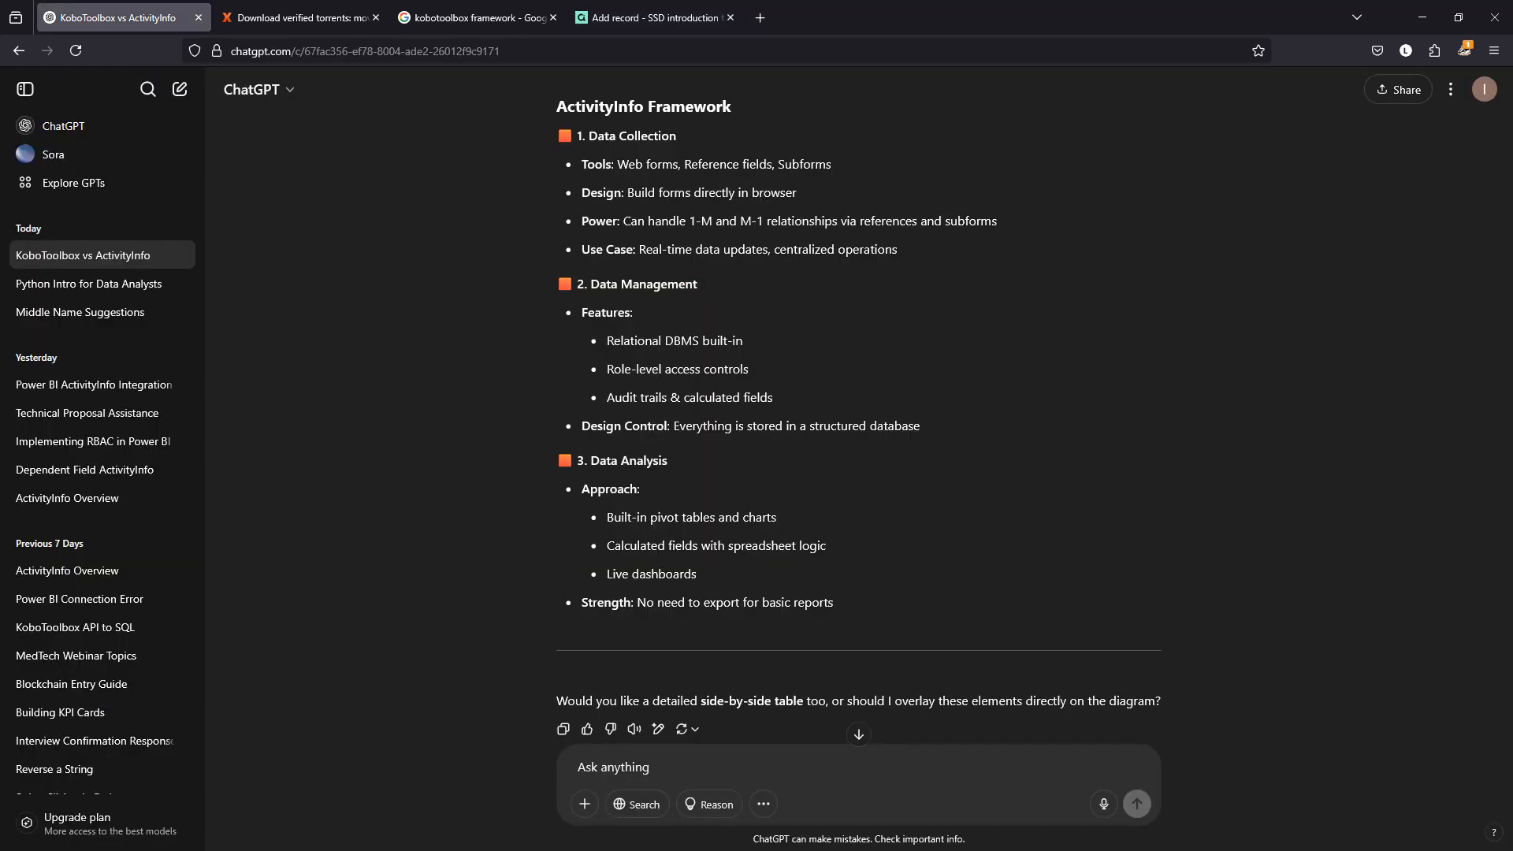
Ask ChatGPT whether an ActivityInfo reference field can be used as Multiple selection.
{"action": "scroll", "coordinate": [859, 404], "scroll_direction": "down", "scroll_amount": 1}
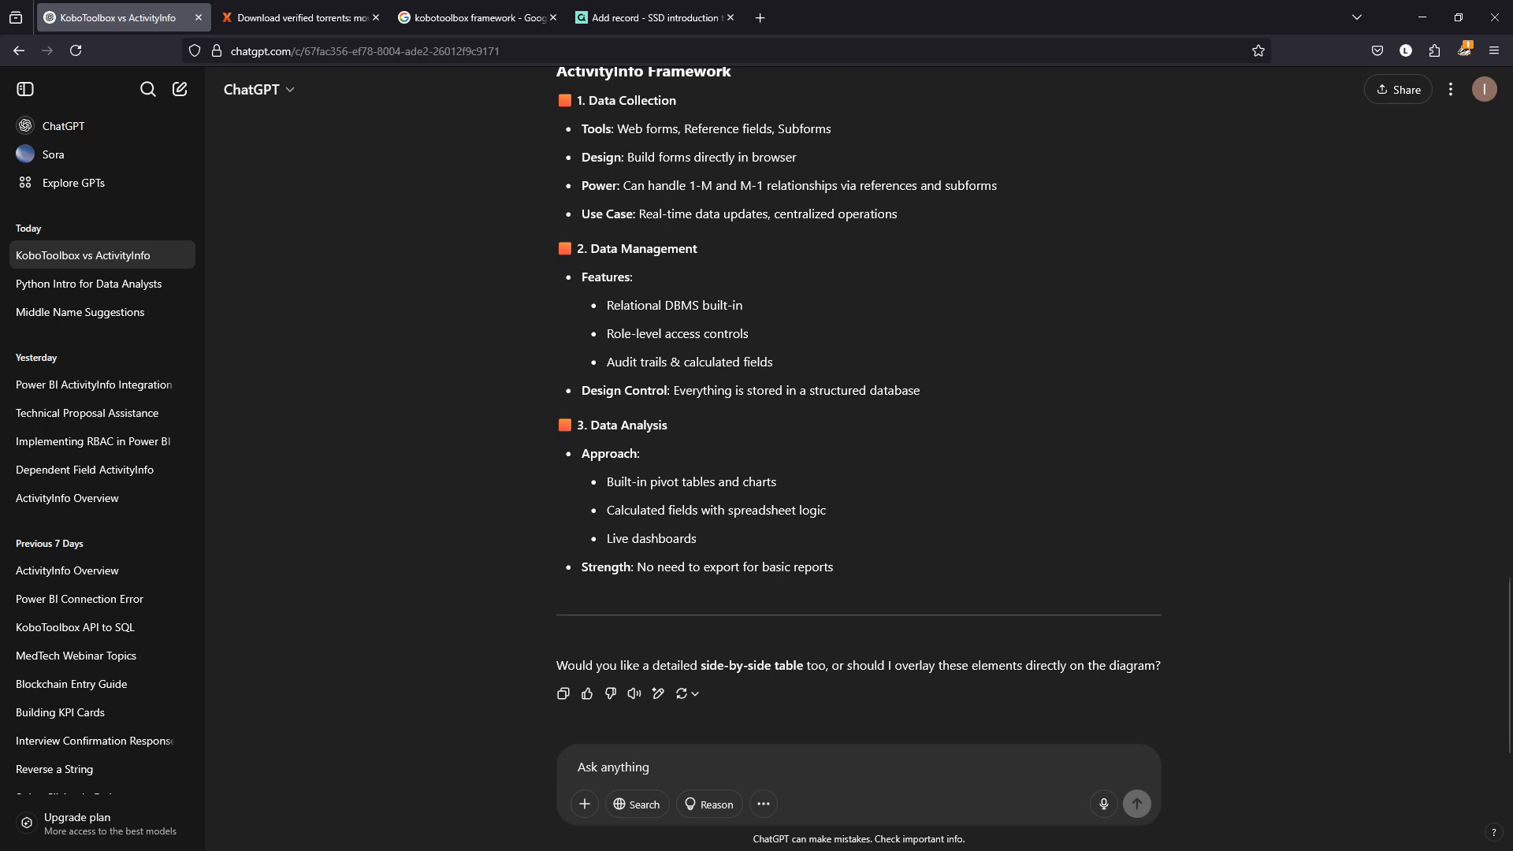
{"action": "type", "text": "can "}
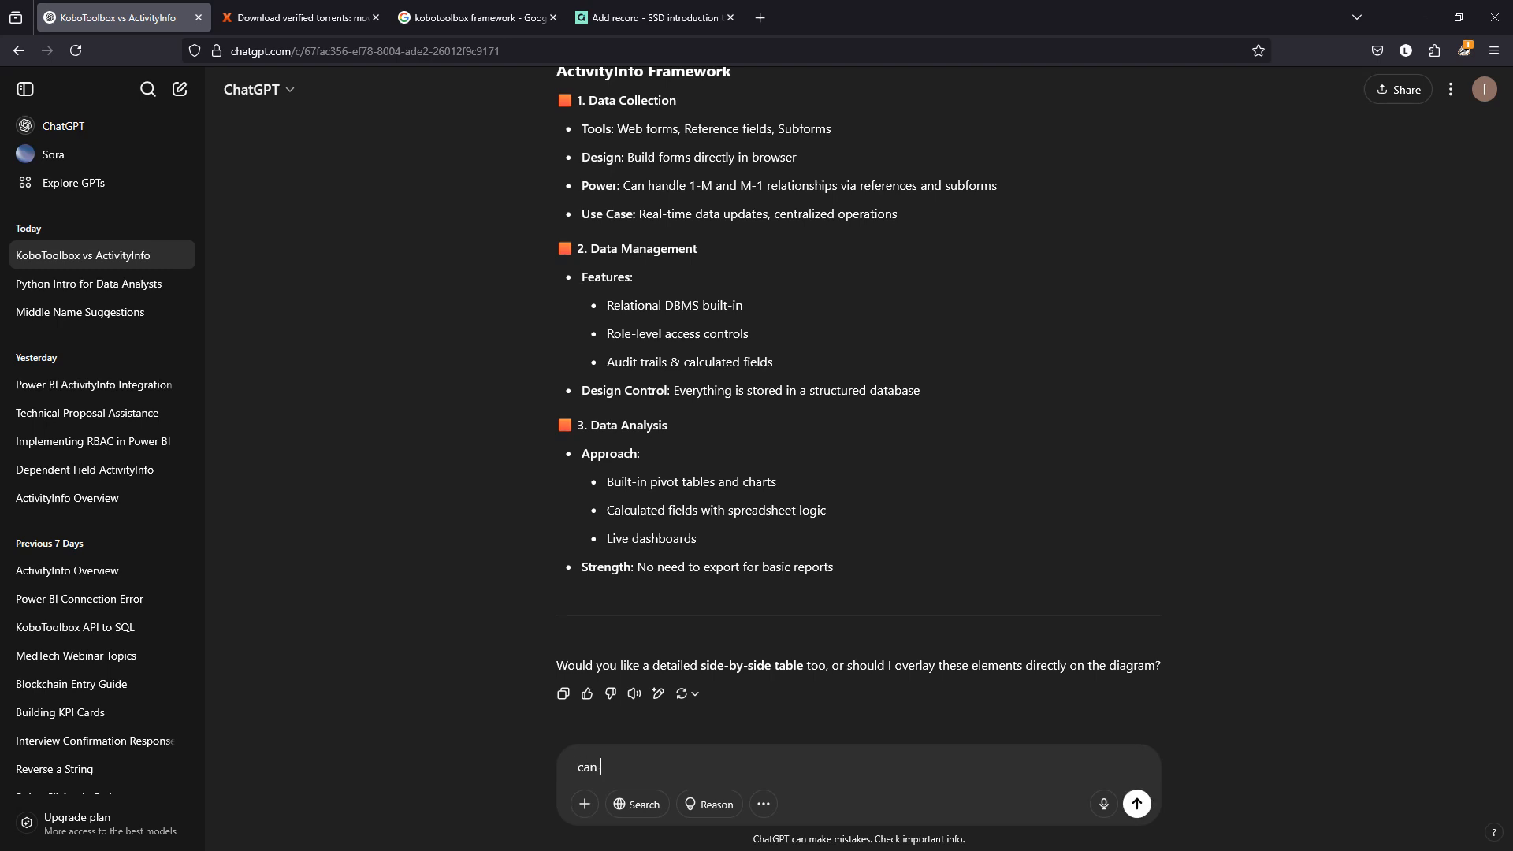
{"action": "type", "text": "I use  reference in activityInfoInfo a"}
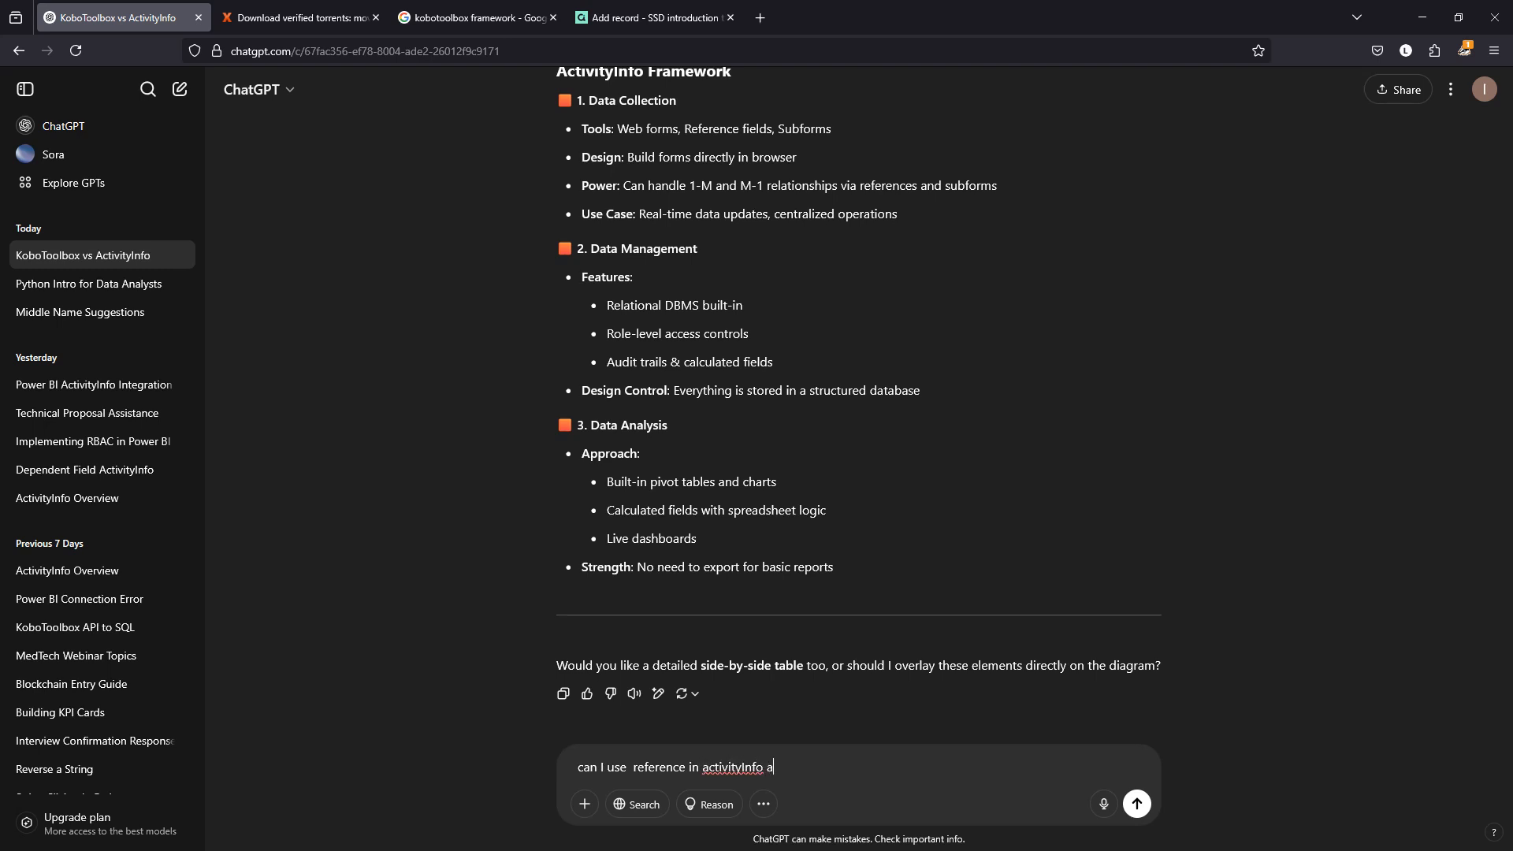
{"action": "type", "text": "s 1"}
{"action": "key", "text": "BackSpace"}
{"action": "type", "text": "M"}
{"action": "type", "text": "li"}
{"action": "key", "text": "BackSpace"}
{"action": "type", "text": "tiple seelc"}
{"action": "key", "text": "BackSpace"}
{"action": "key", "text": "BackSpace"}
{"action": "key", "text": "BackSpace"}
{"action": "type", "text": "lection"}
{"action": "key", "text": "Return"}
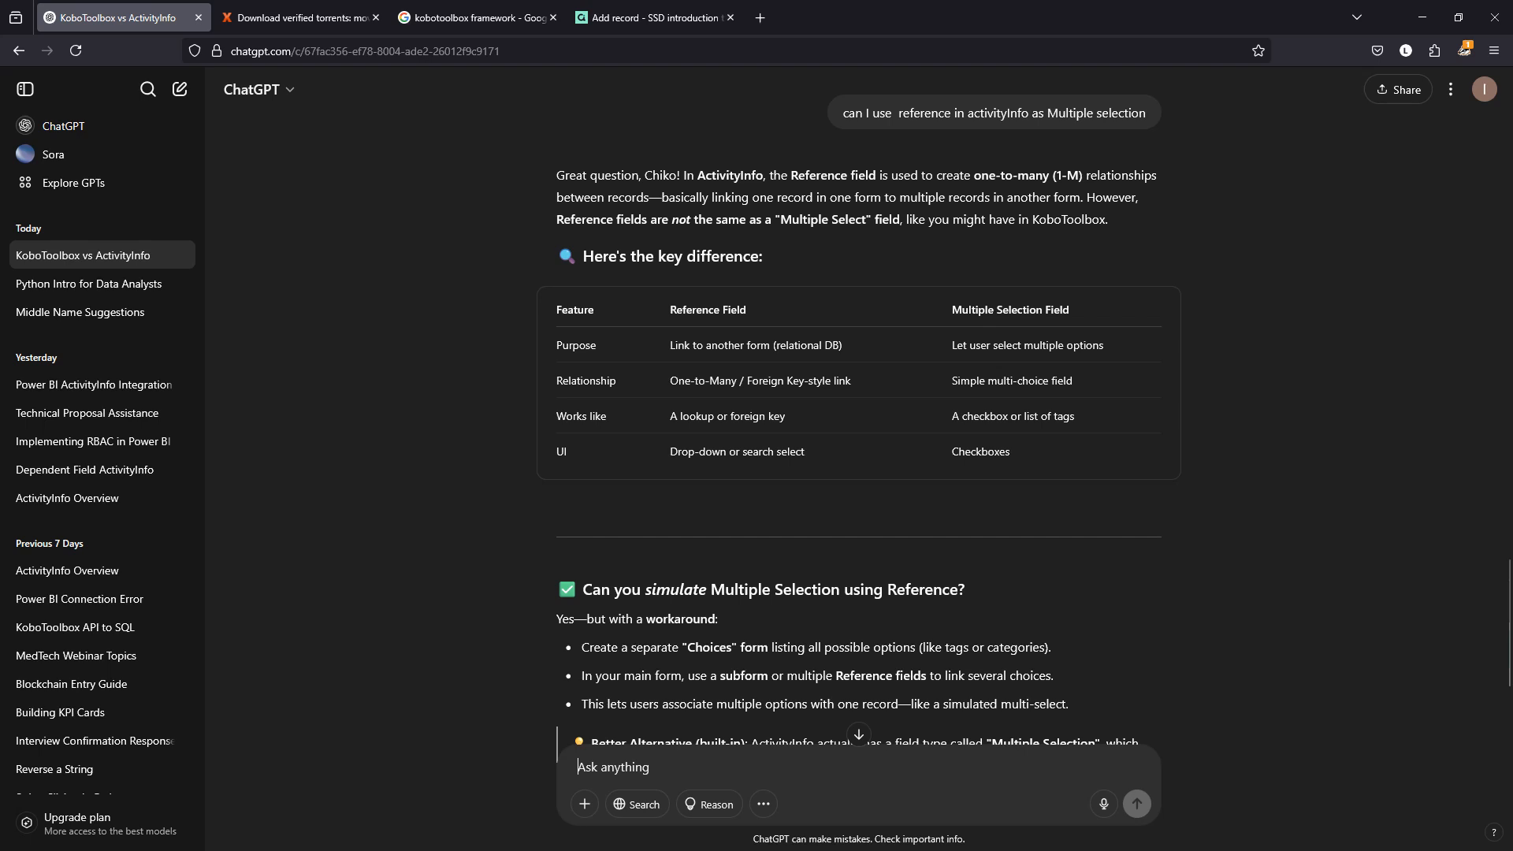
Review the reply's Multiple Selection Field comparison and go back to the ActivityInfo record form.
{"action": "left_click_drag", "start_coordinate": [957, 345], "coordinate": [1013, 453]}
{"action": "left_click", "coordinate": [973, 315]}
{"action": "left_click_drag", "start_coordinate": [951, 310], "coordinate": [1071, 310]}
{"action": "left_click", "coordinate": [647, 17]}
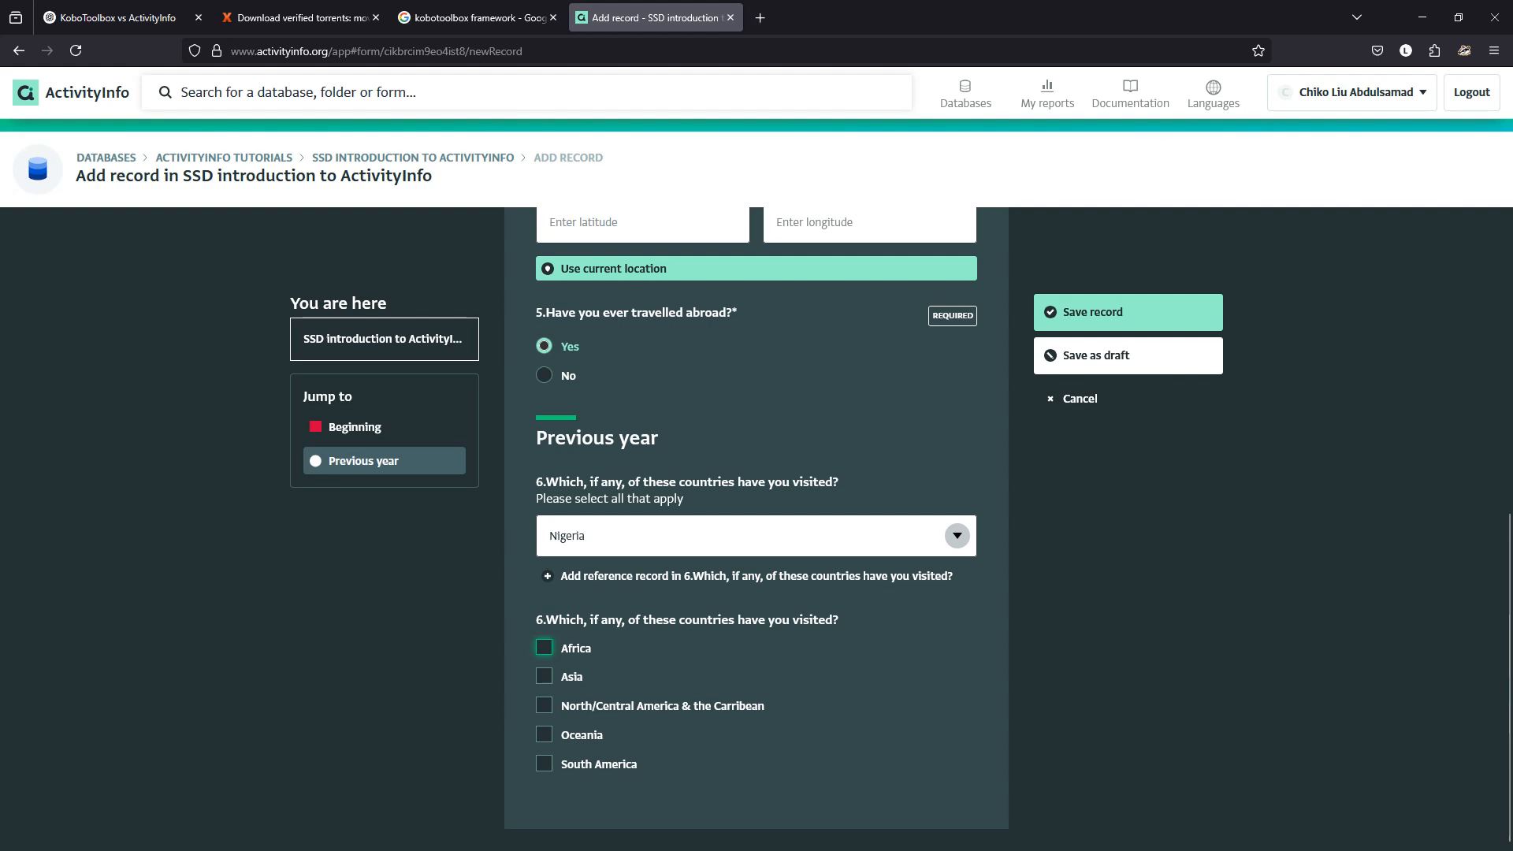
Pick Female for gender, then cancel the survey record and discard its unsaved changes.
{"action": "left_click", "coordinate": [957, 536]}
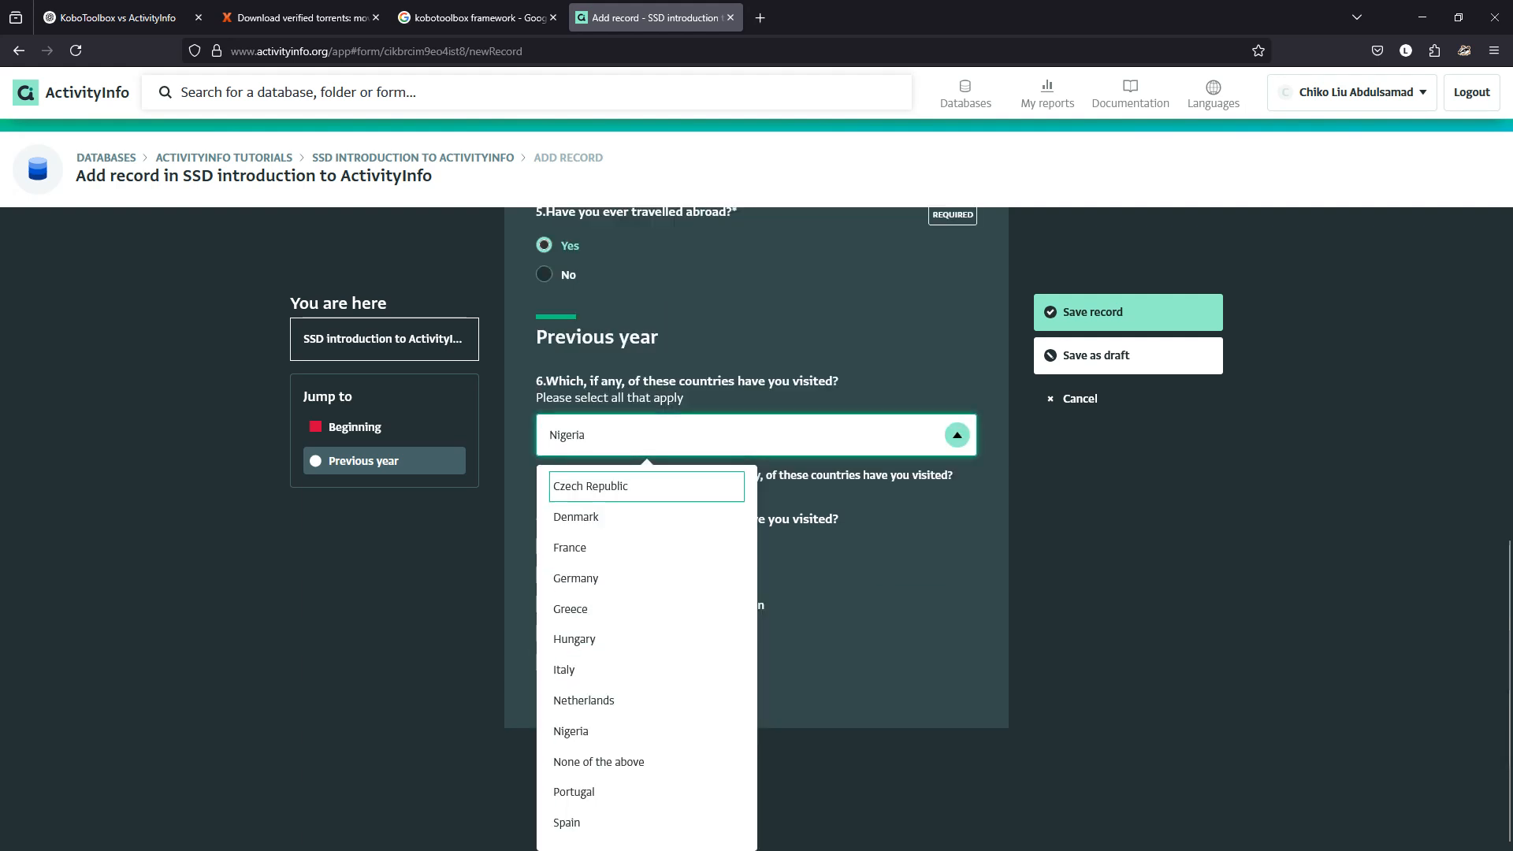
{"action": "scroll", "coordinate": [757, 528], "scroll_direction": "up", "scroll_amount": 5}
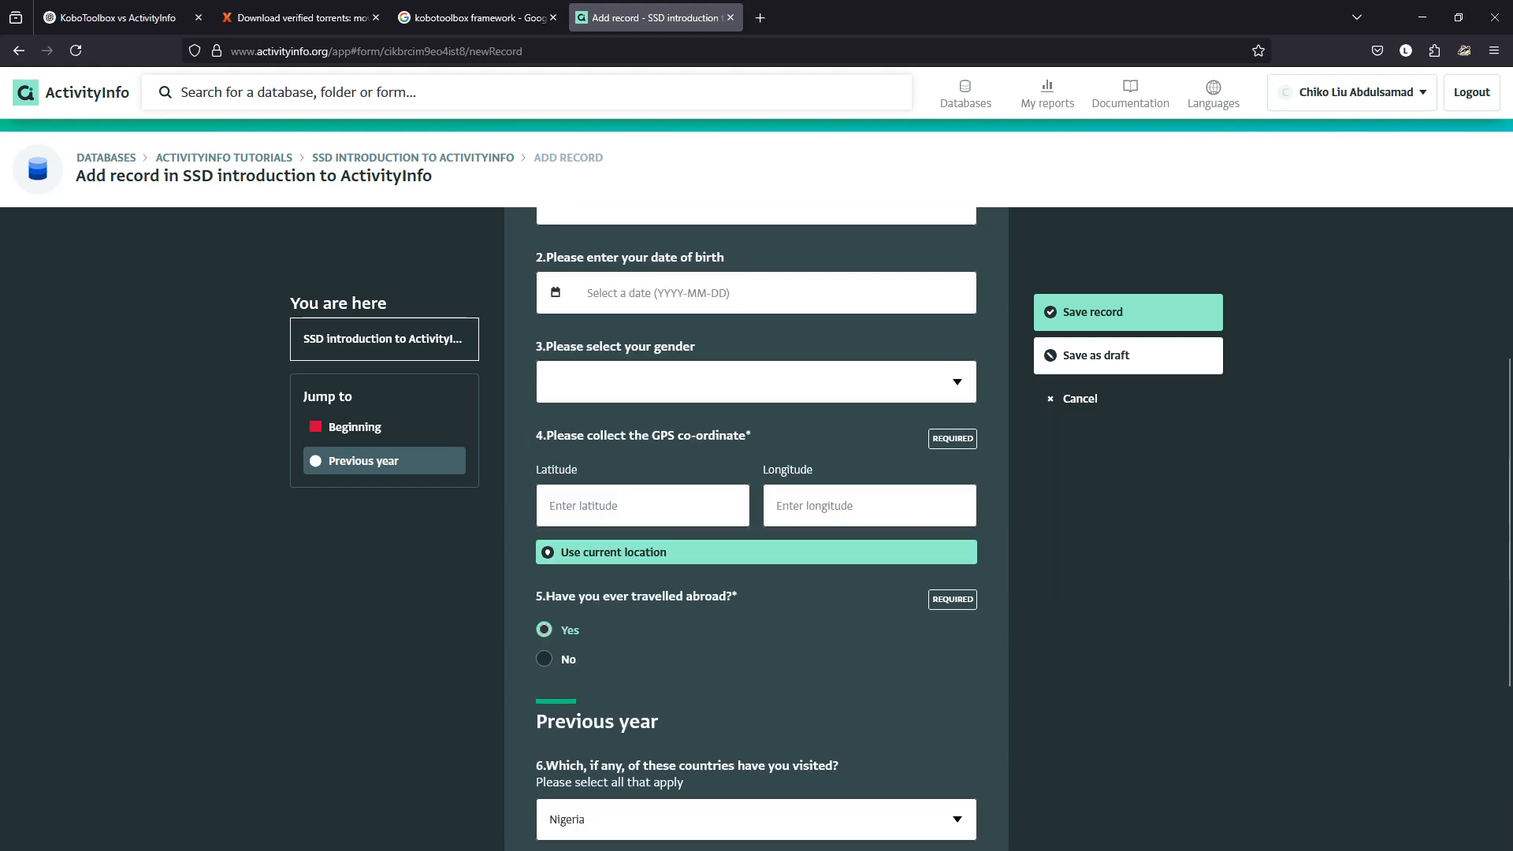
{"action": "scroll", "coordinate": [757, 528], "scroll_direction": "up", "scroll_amount": 1}
{"action": "left_click", "coordinate": [956, 476]}
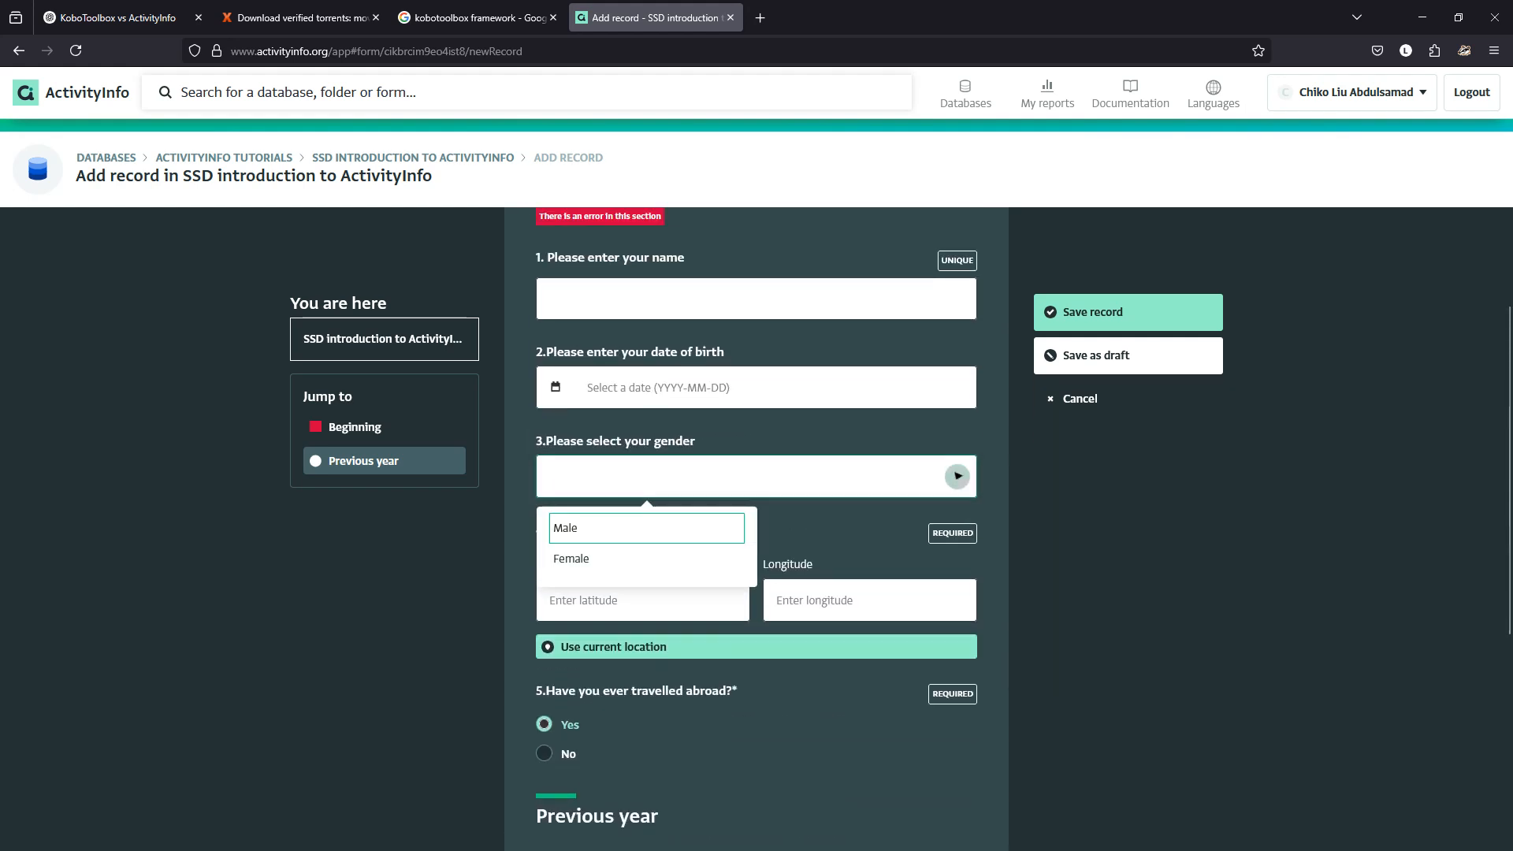
{"action": "left_click", "coordinate": [646, 559]}
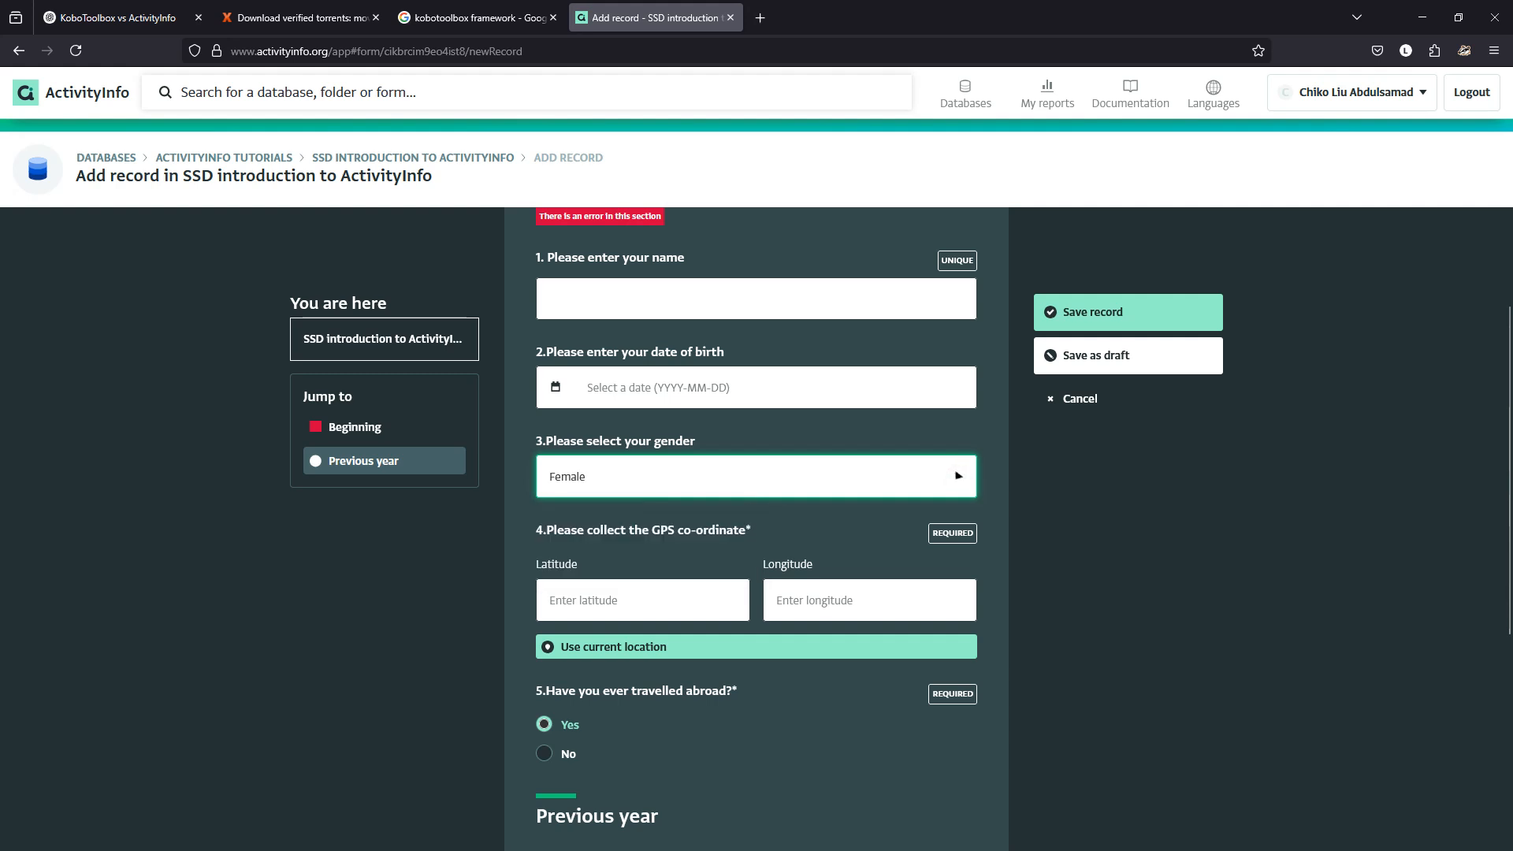
{"action": "left_click", "coordinate": [957, 476]}
{"action": "left_click", "coordinate": [957, 476]}
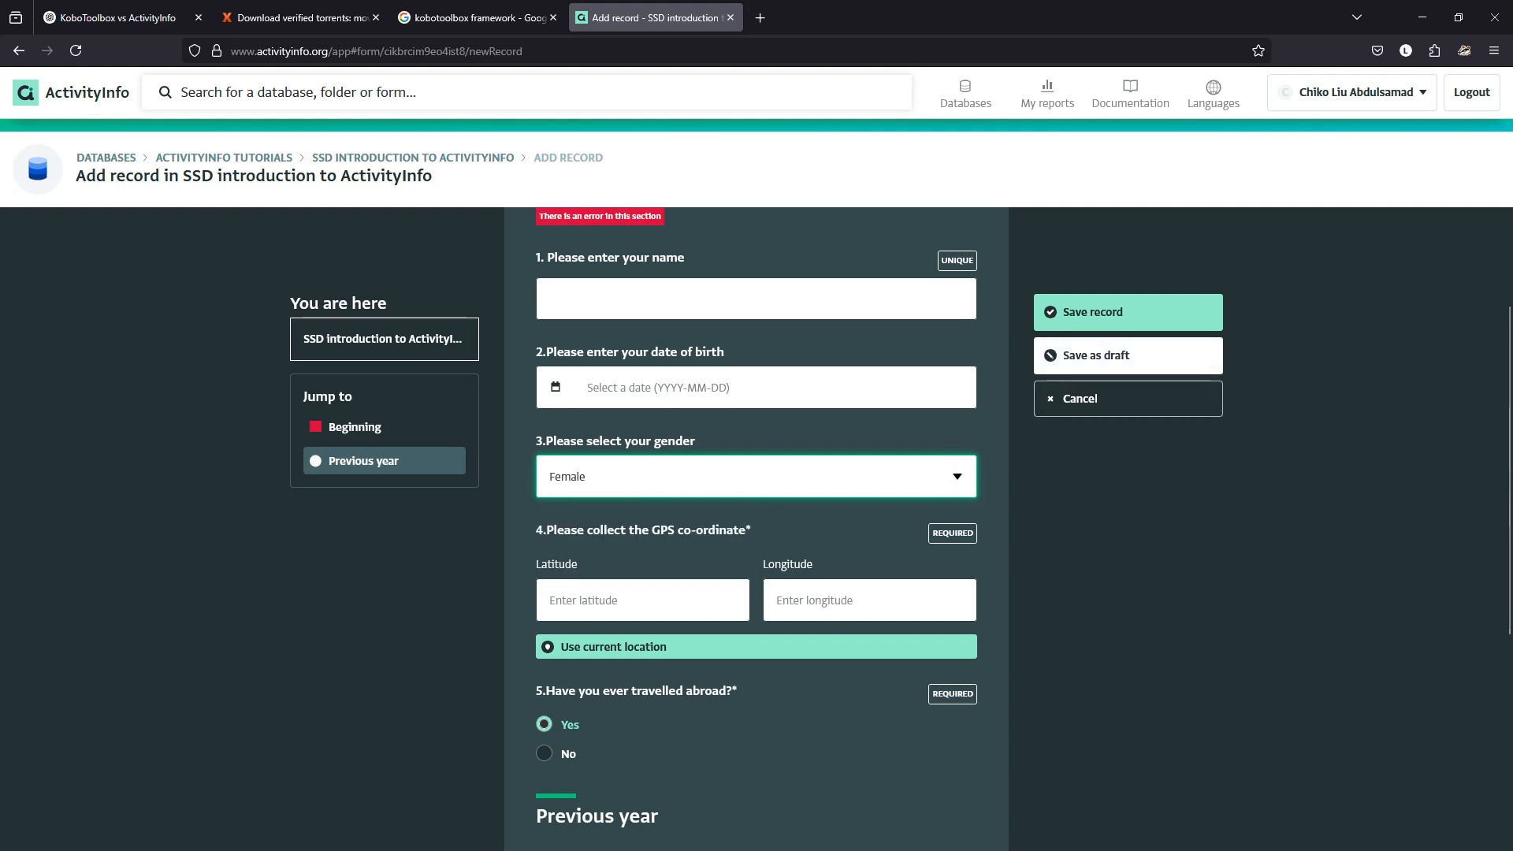
{"action": "left_click", "coordinate": [1079, 398]}
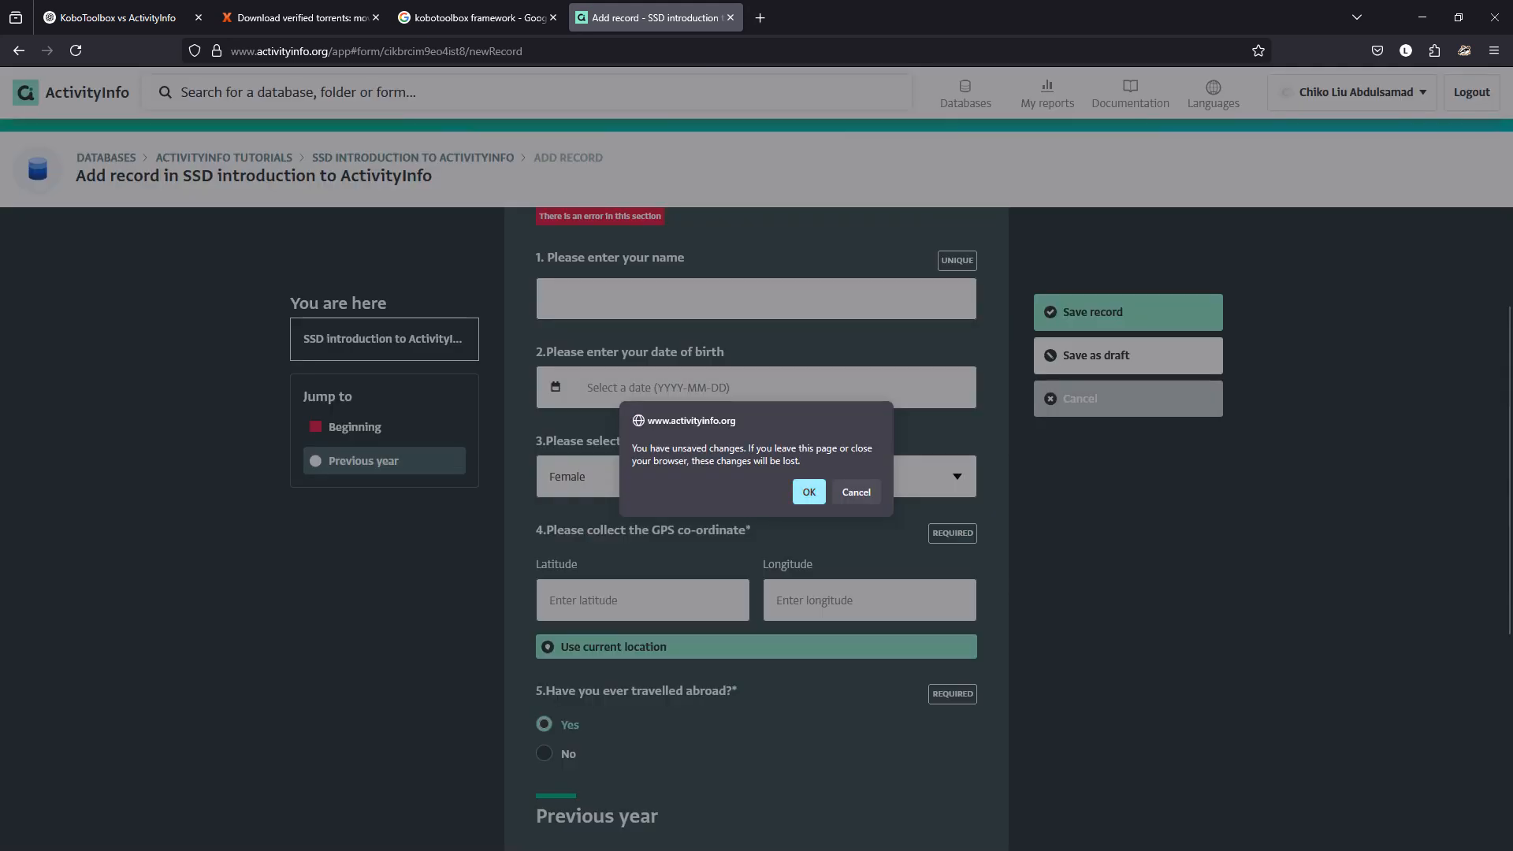
{"action": "left_click", "coordinate": [809, 491]}
Navigate up through the breadcrumbs to the databases list and open the FEBSAN database.
{"action": "left_click", "coordinate": [333, 156]}
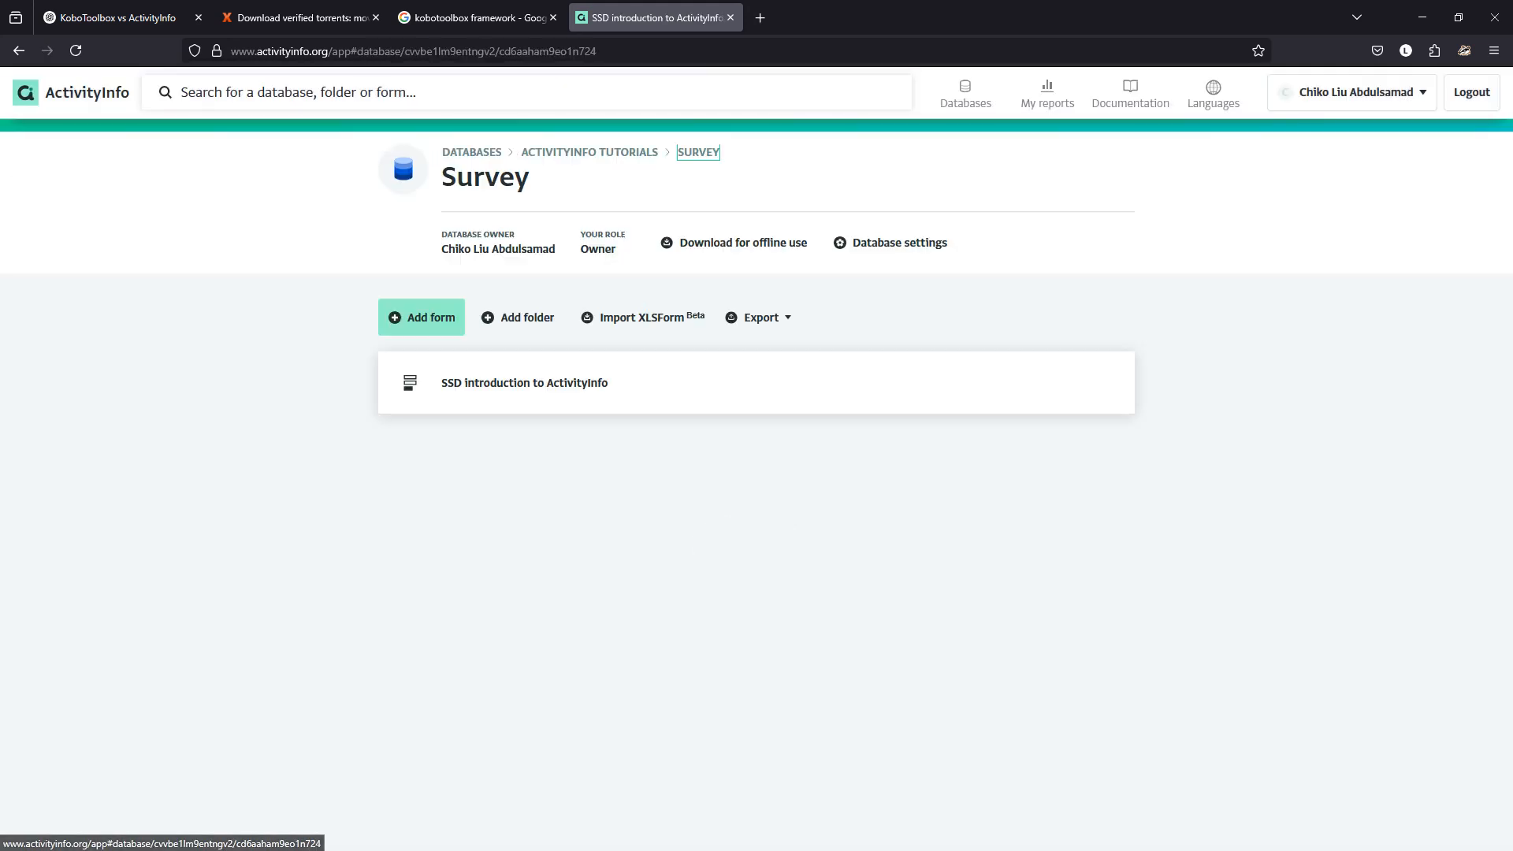
{"action": "left_click", "coordinate": [590, 152]}
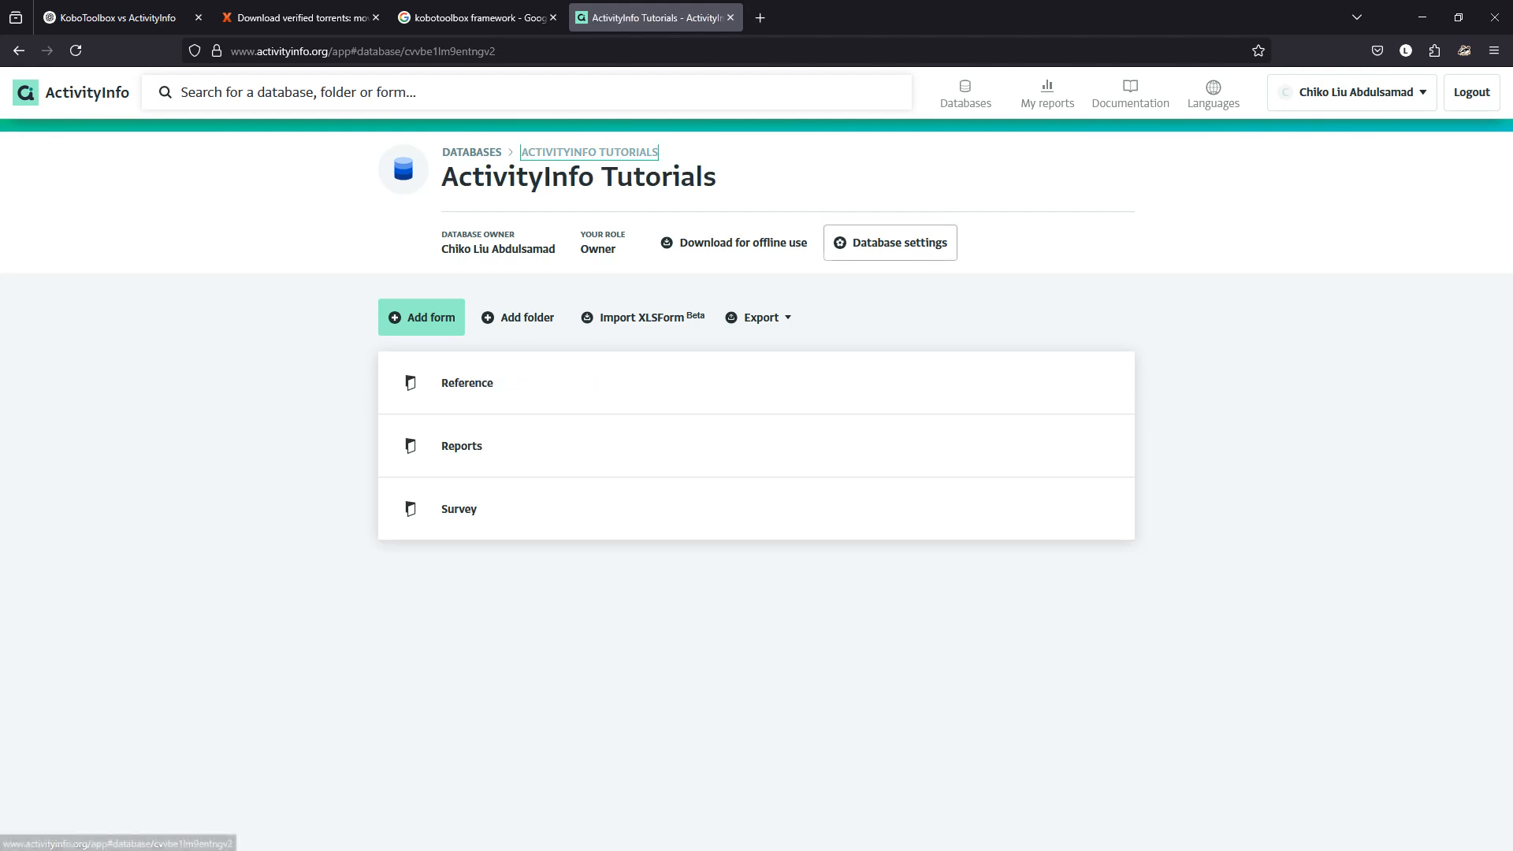
{"action": "left_click", "coordinate": [471, 150]}
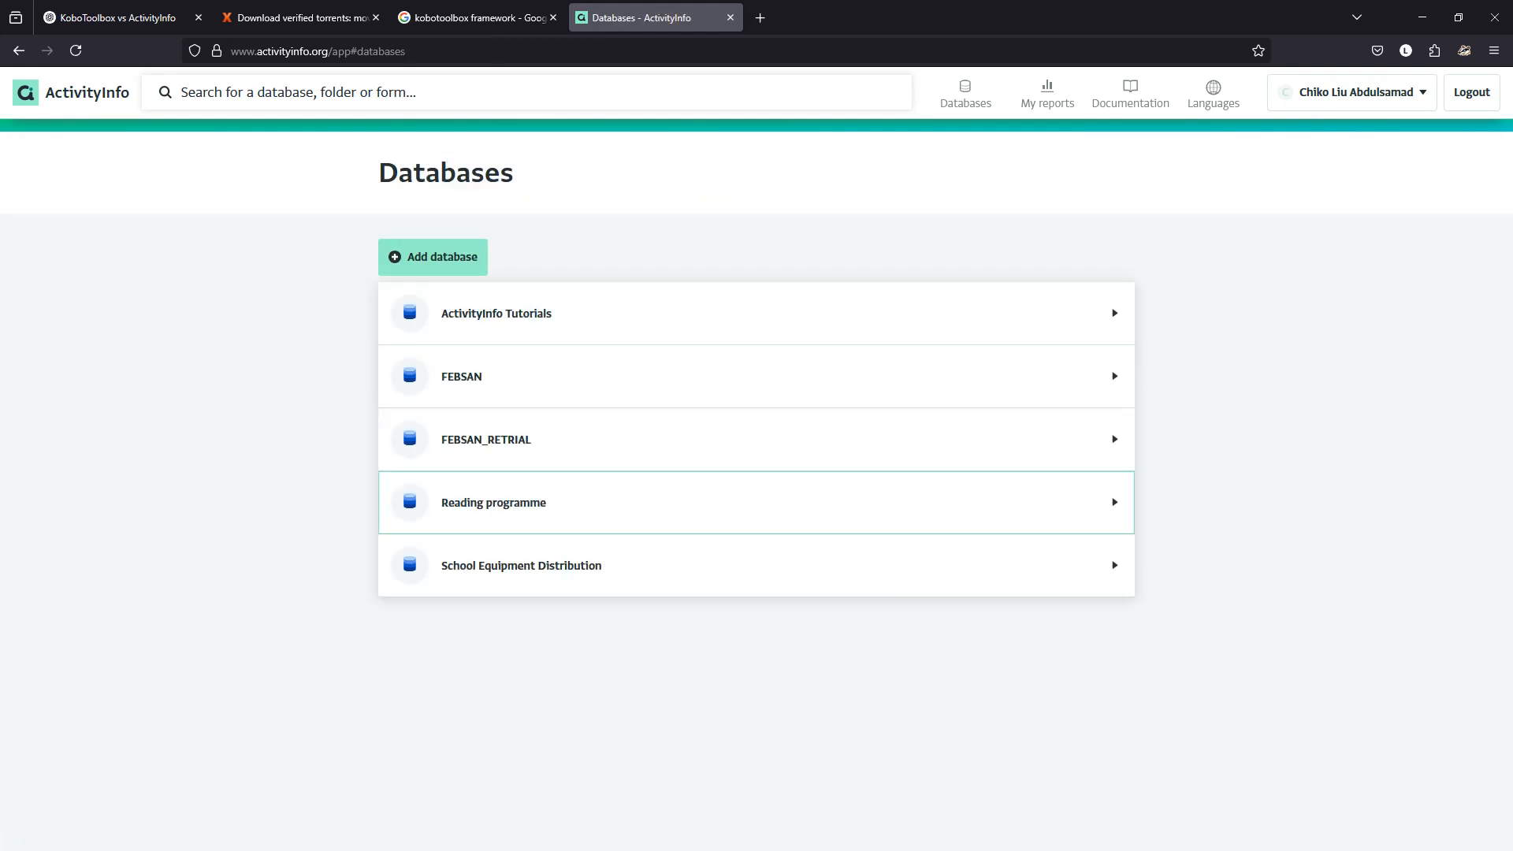
{"action": "left_click", "coordinate": [425, 377]}
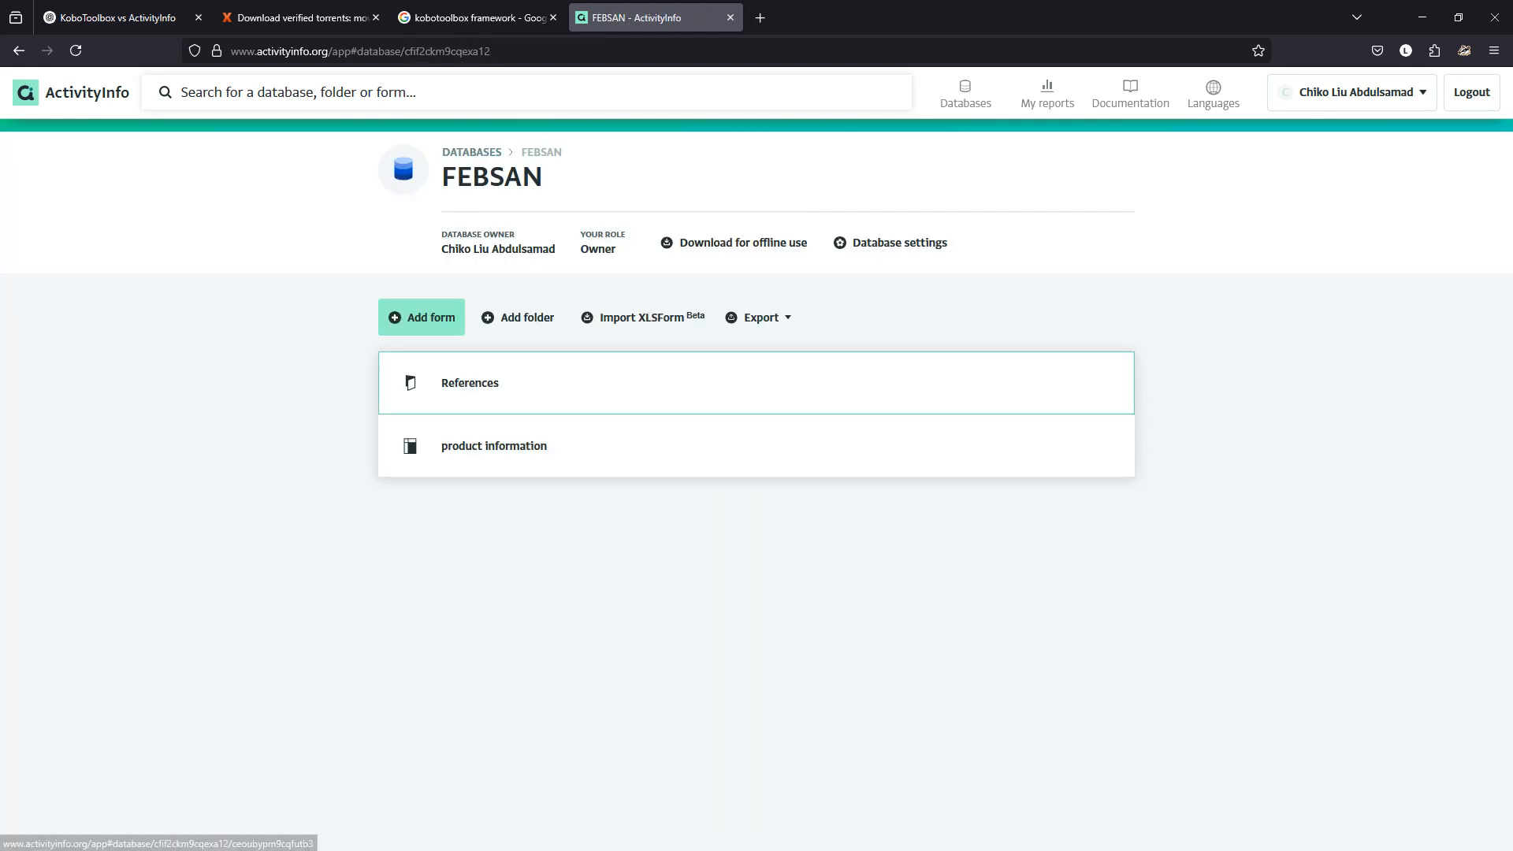
Create a new form named 'Select Country' and add a Reference field to it.
{"action": "left_click", "coordinate": [422, 317]}
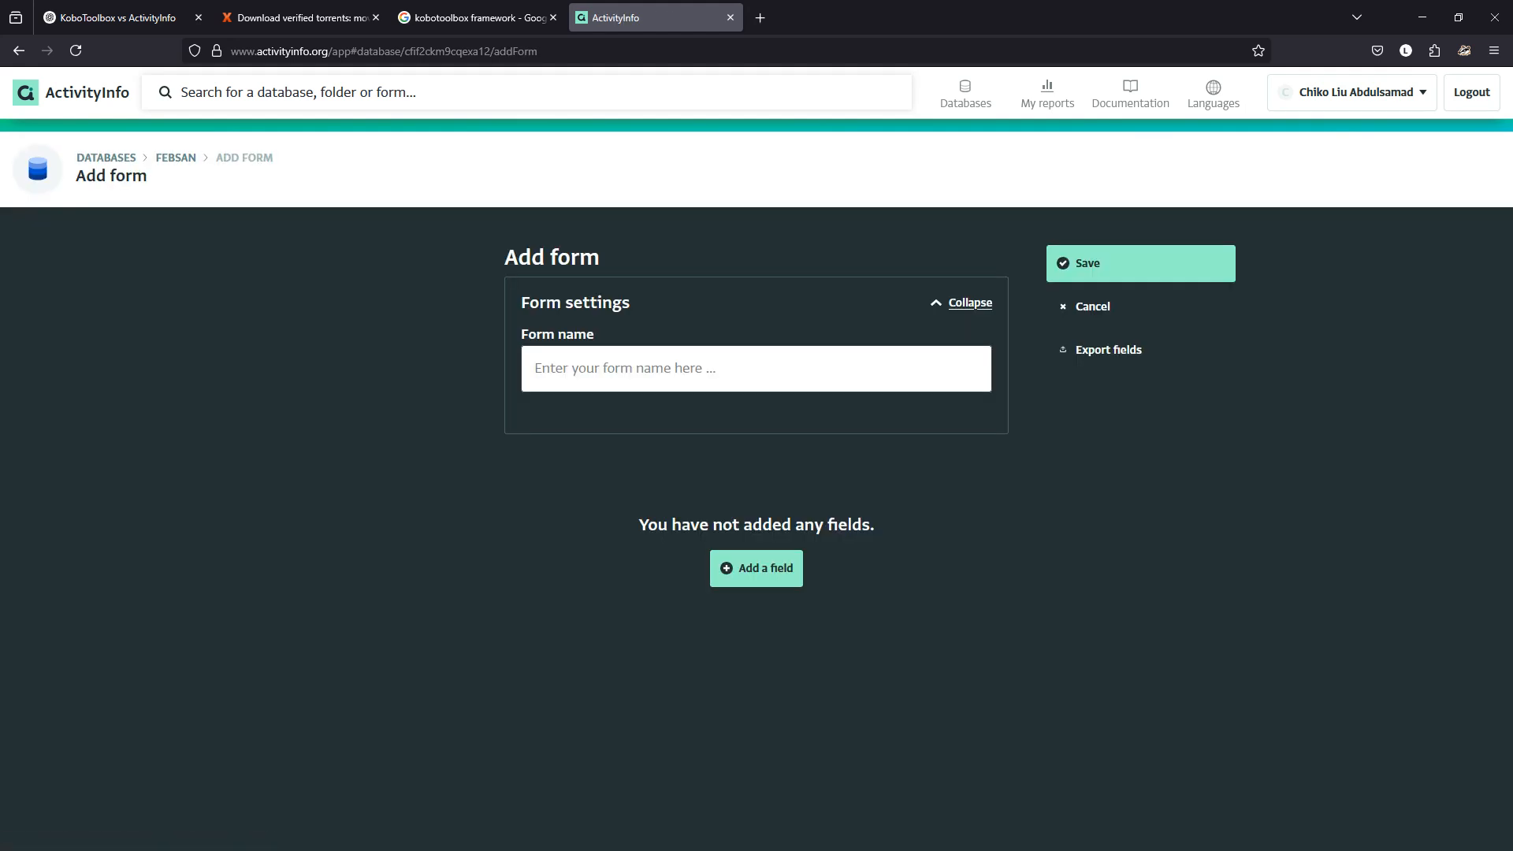
{"action": "type", "text": "Cas"}
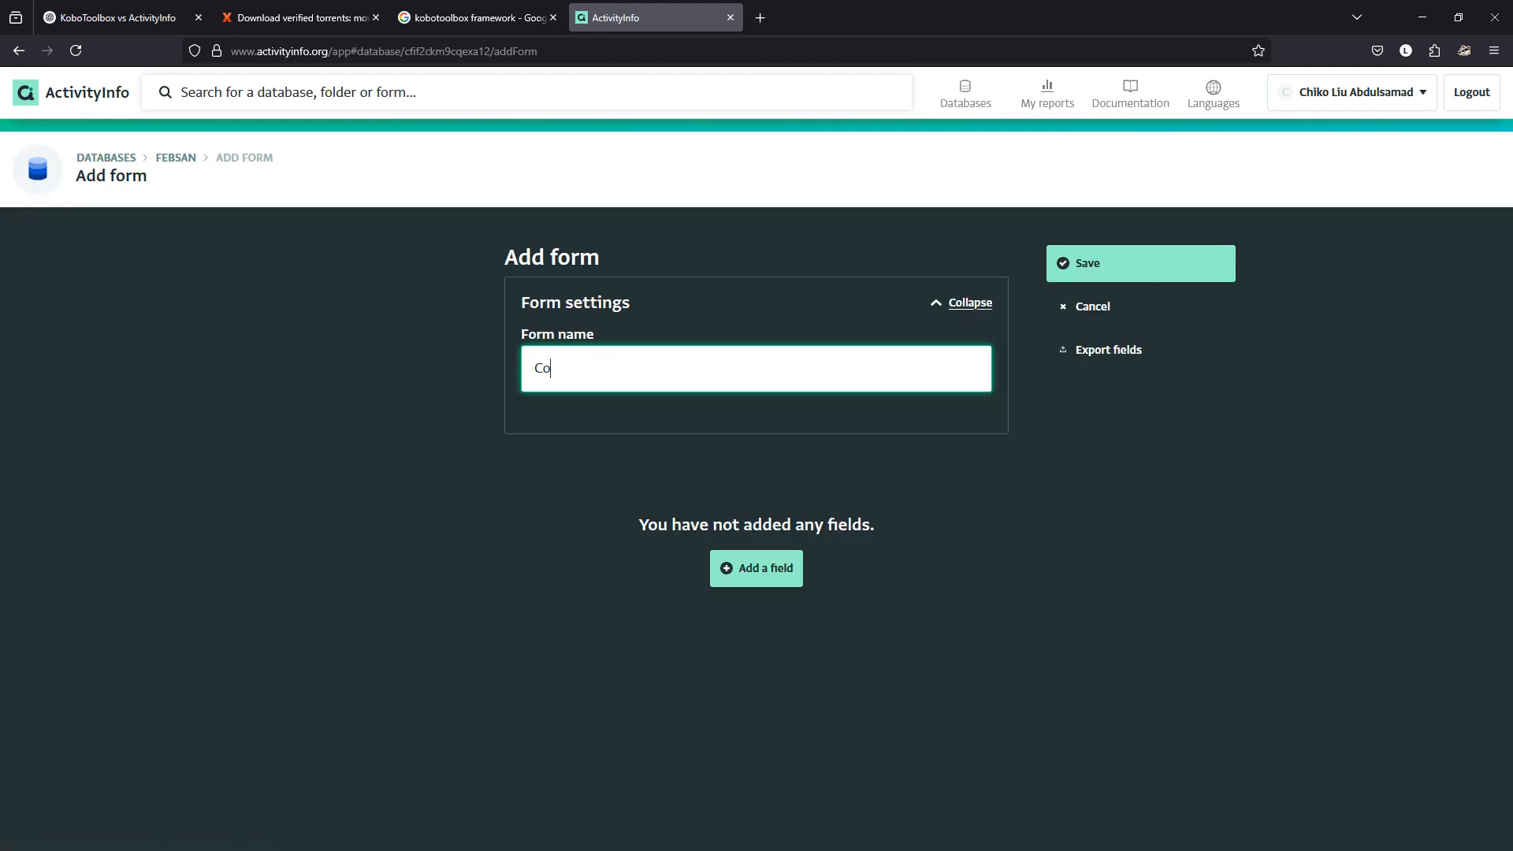
{"action": "key", "text": "BackSpace"}
{"action": "key", "text": "BackSpace"}
{"action": "key", "text": "BackSpace"}
{"action": "type", "text": "Select Country"}
{"action": "left_click", "coordinate": [756, 568]}
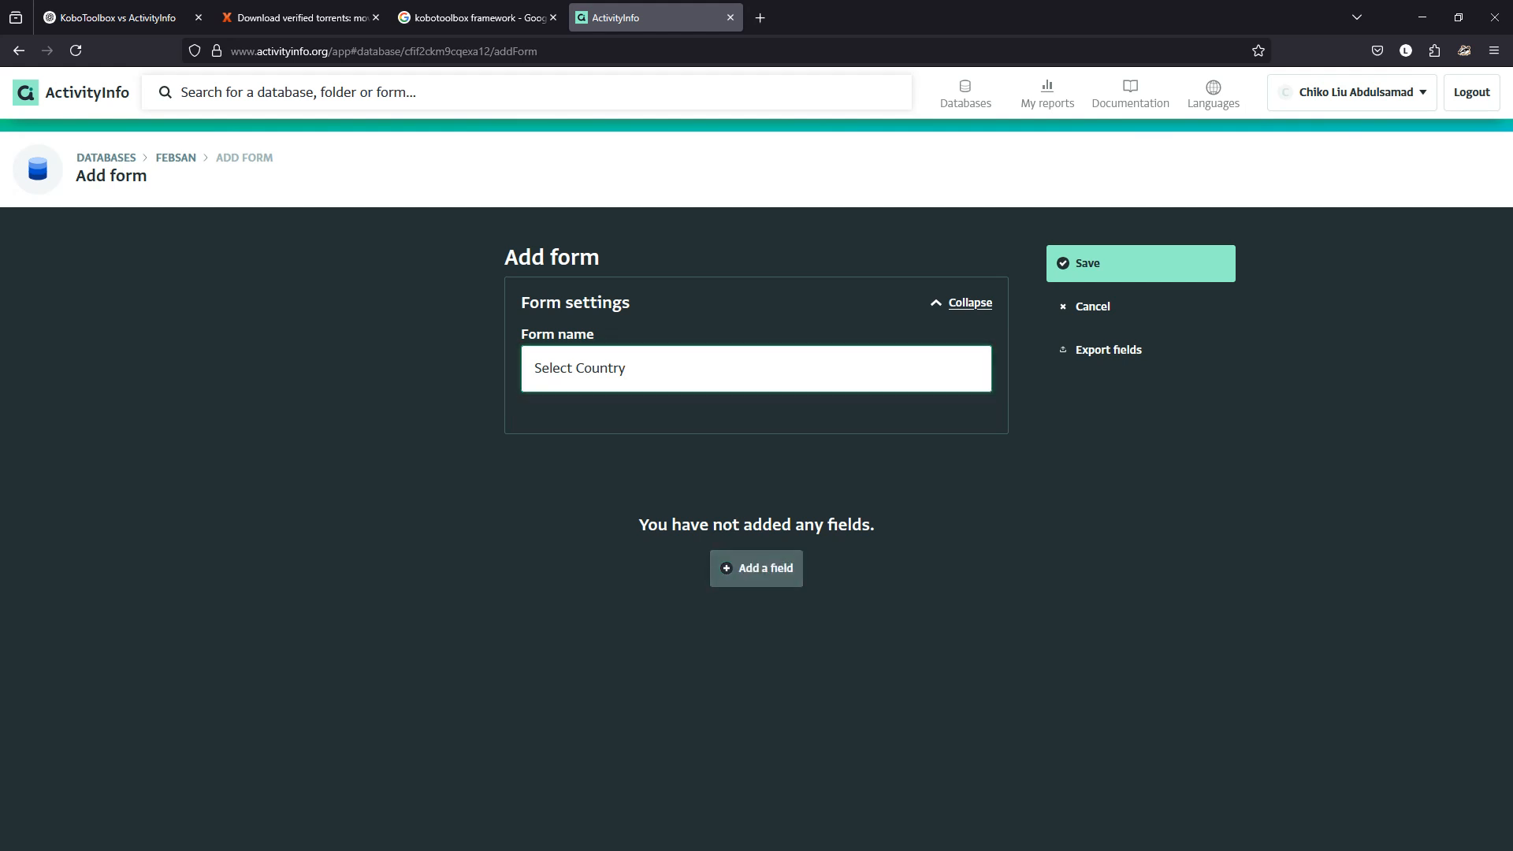
{"action": "left_click", "coordinate": [719, 677]}
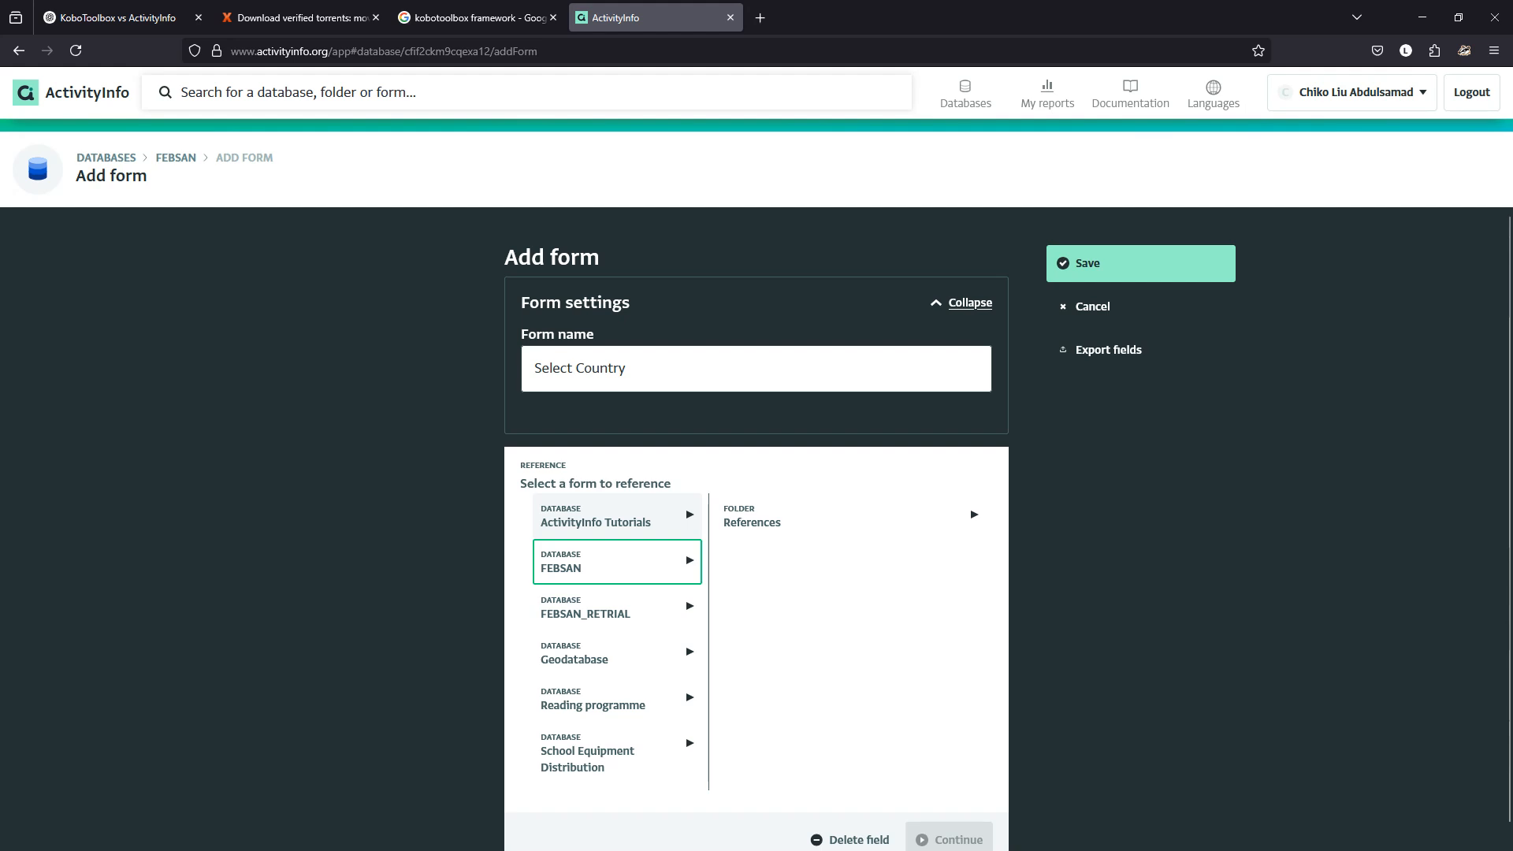
Link the reference field to the Country form in ActivityInfo Tutorials > Reference.
{"action": "left_click", "coordinate": [617, 517]}
{"action": "left_click", "coordinate": [758, 517]}
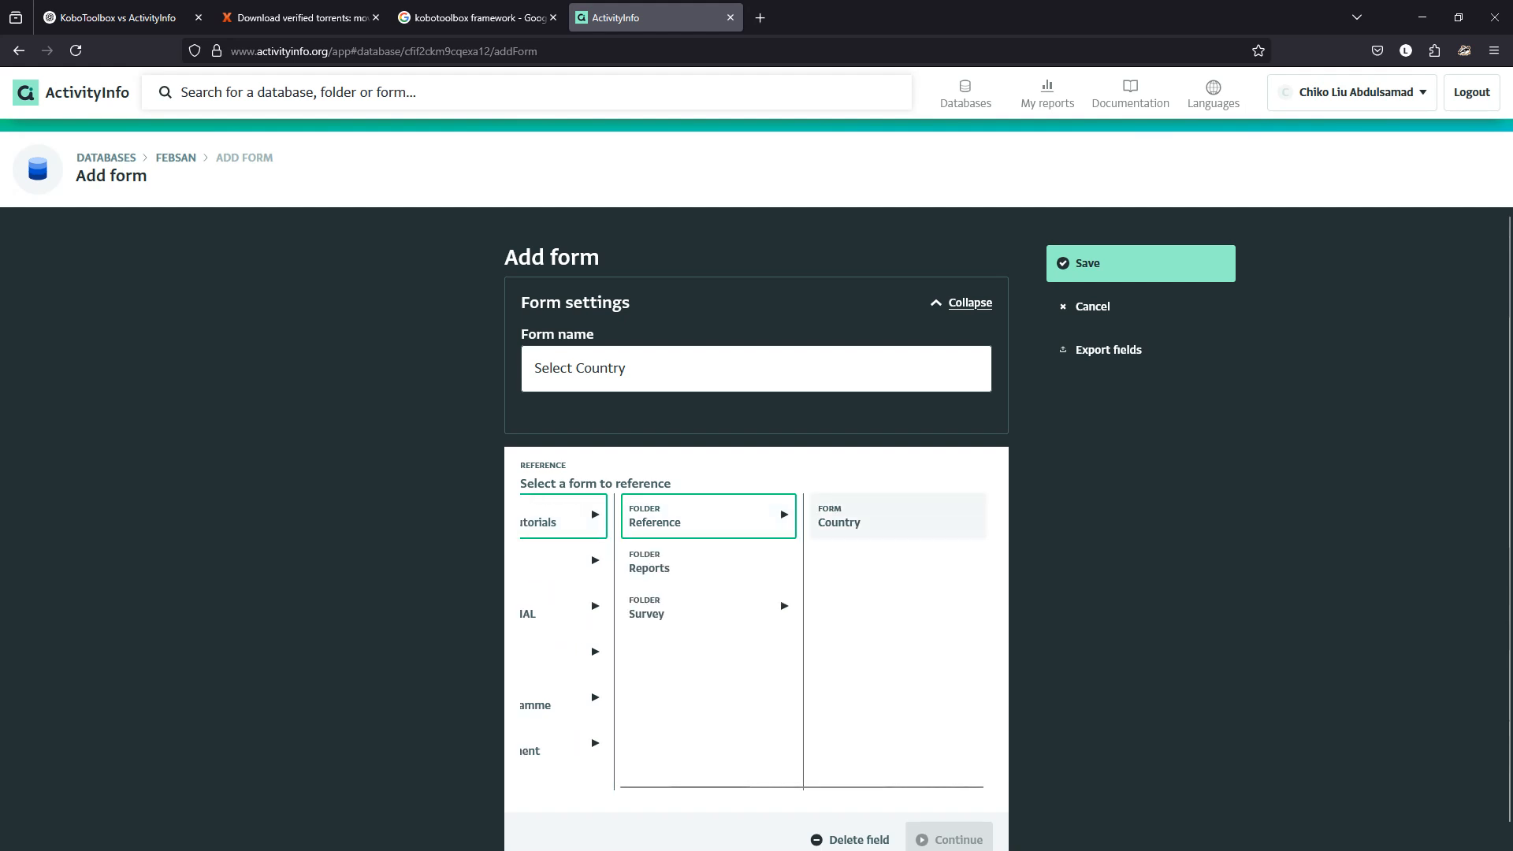
{"action": "left_click", "coordinate": [899, 517]}
{"action": "left_click", "coordinate": [950, 820]}
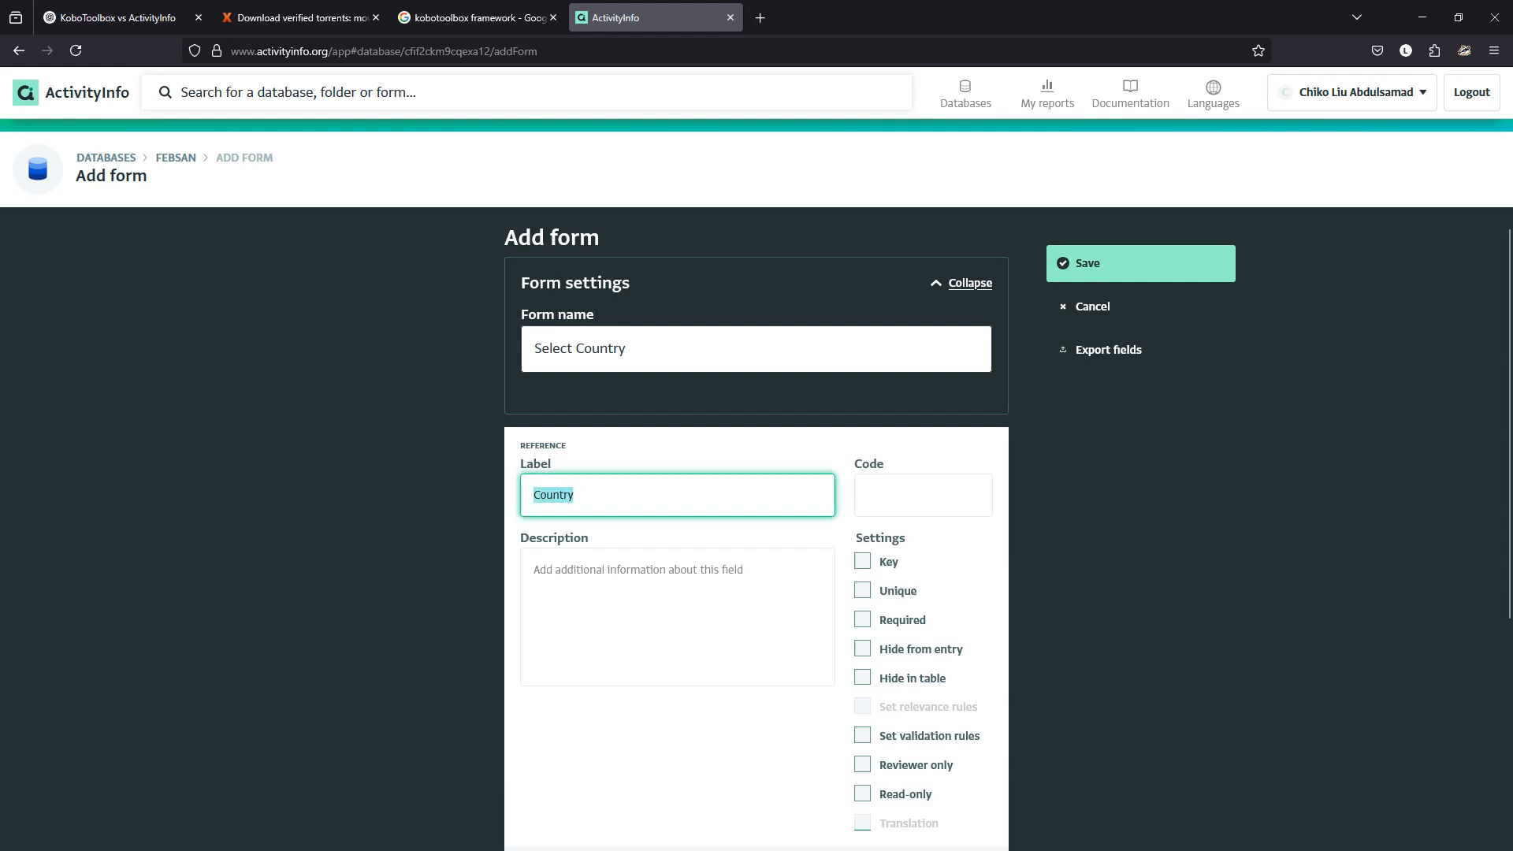
Label the field 'select Country' and give it the code 'country'.
{"action": "type", "text": "select Counrt"}
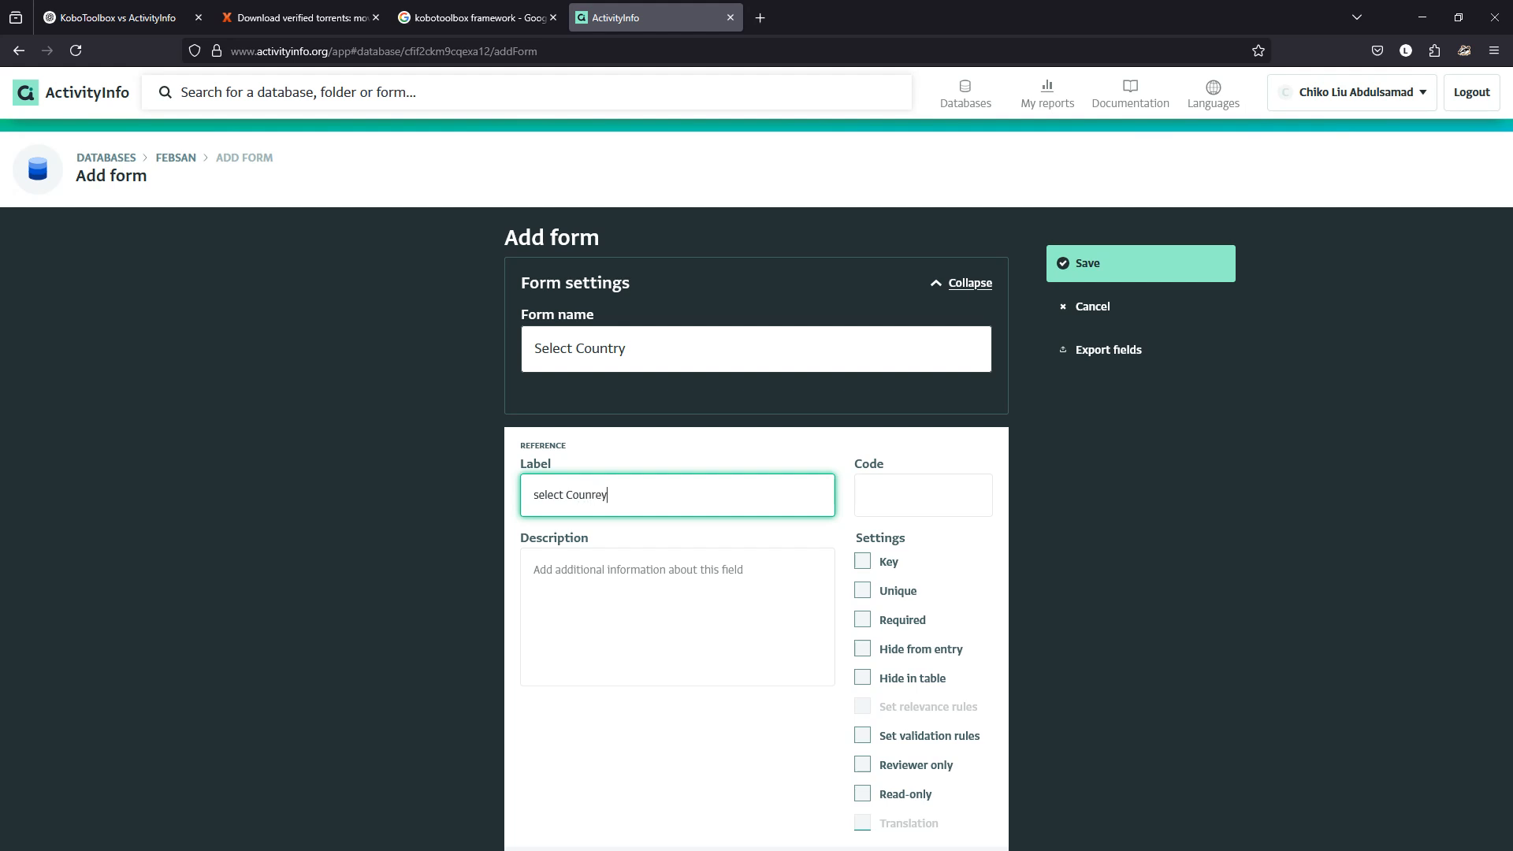
{"action": "key", "text": "BackSpace"}
{"action": "type", "text": "t"}
{"action": "key", "text": "BackSpace"}
{"action": "key", "text": "BackSpace"}
{"action": "type", "text": "try"}
{"action": "key", "text": "Tab"}
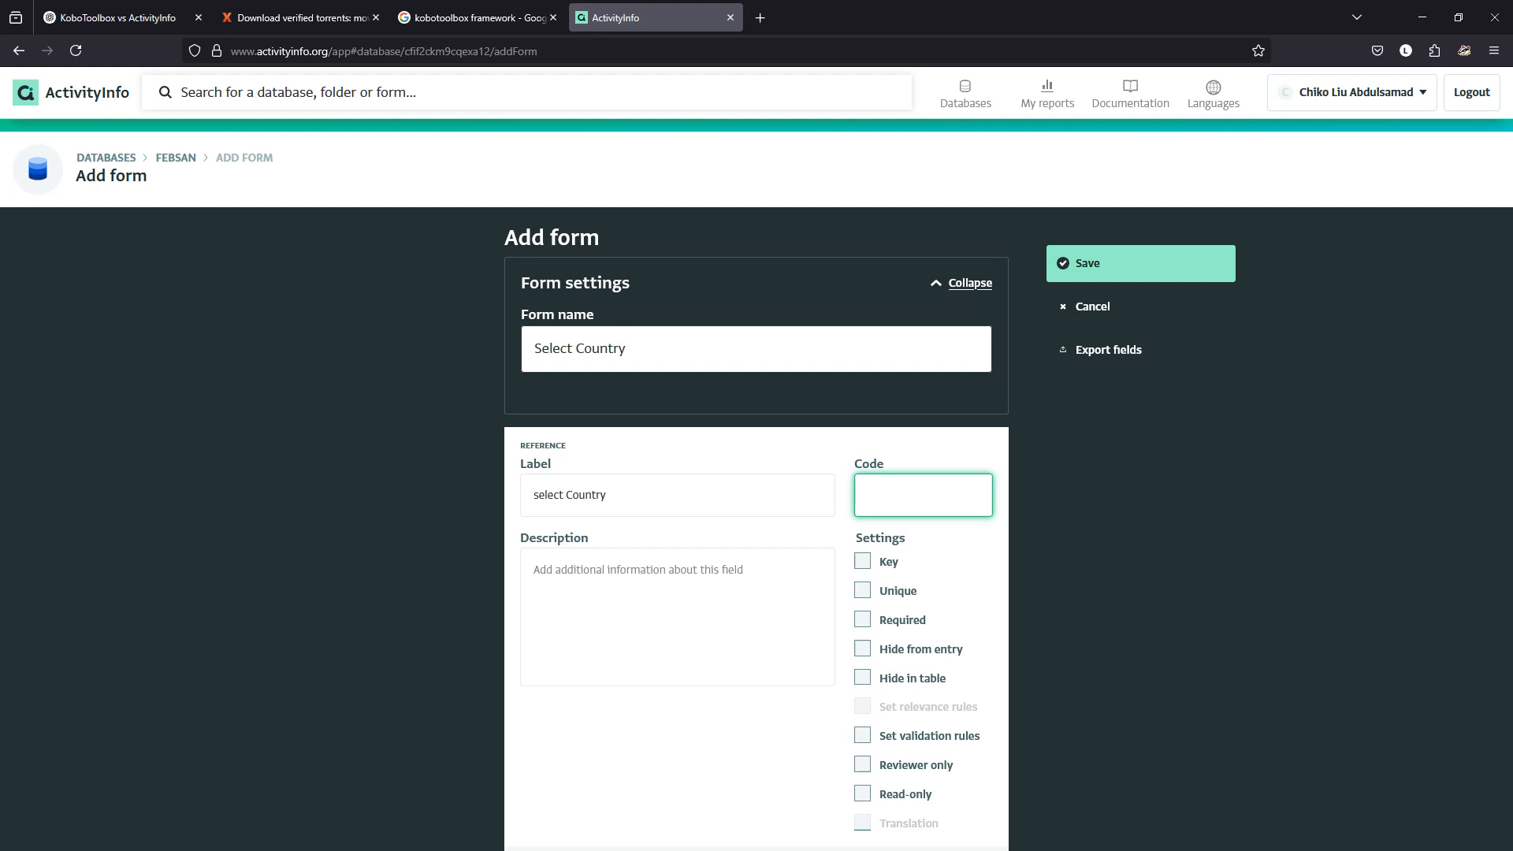
{"action": "type", "text": "country"}
{"action": "key", "text": "BackSpace"}
{"action": "key", "text": "BackSpace"}
{"action": "key", "text": "BackSpace"}
{"action": "key", "text": "BackSpace"}
{"action": "type", "text": "ntry"}
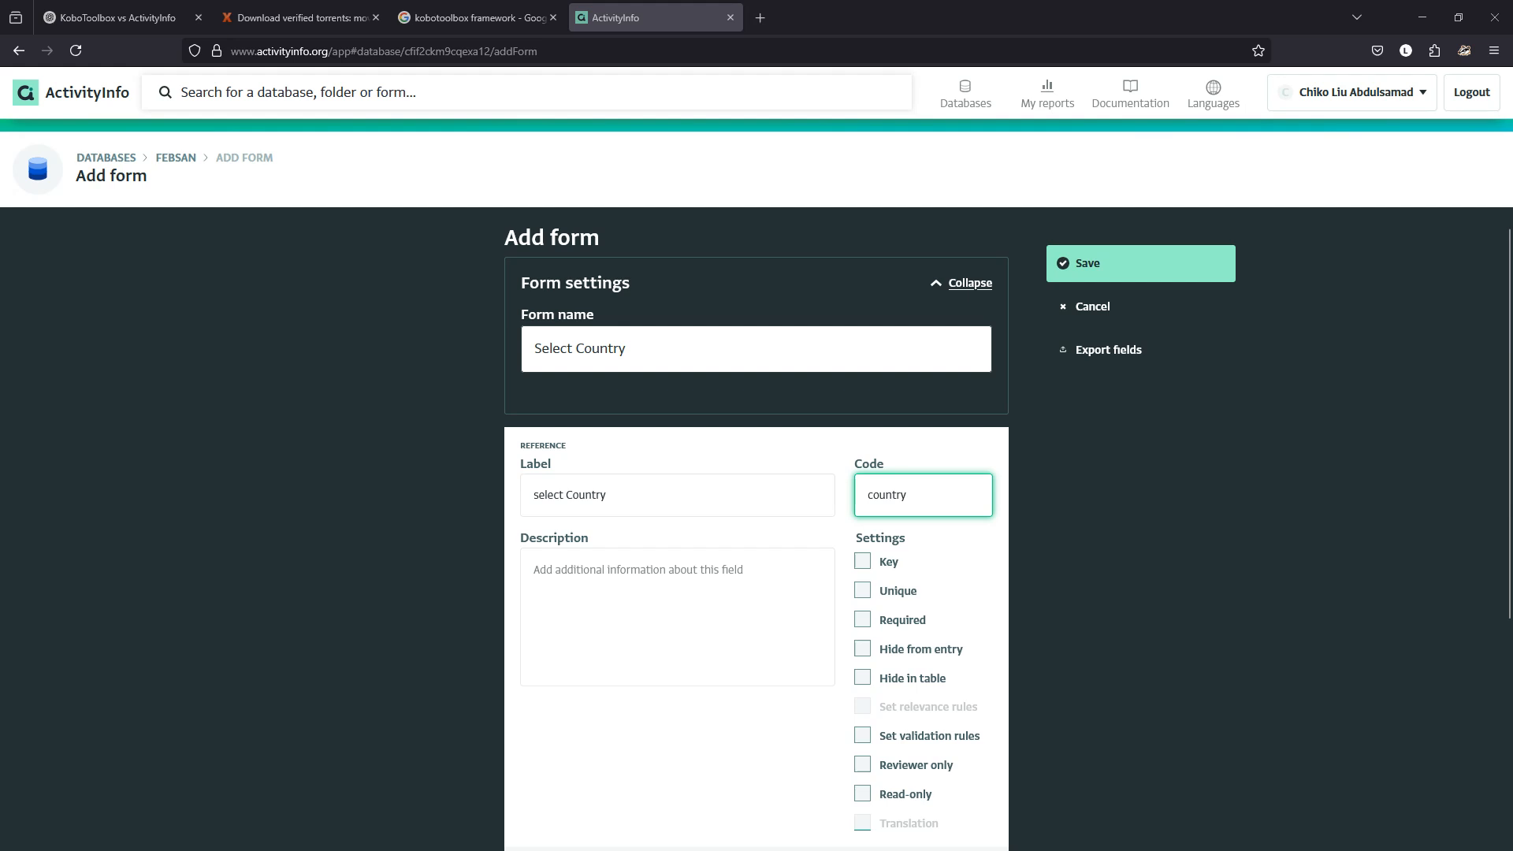
Leave the default value empty and finish editing the reference field.
{"action": "scroll", "coordinate": [757, 528], "scroll_direction": "down", "scroll_amount": 4}
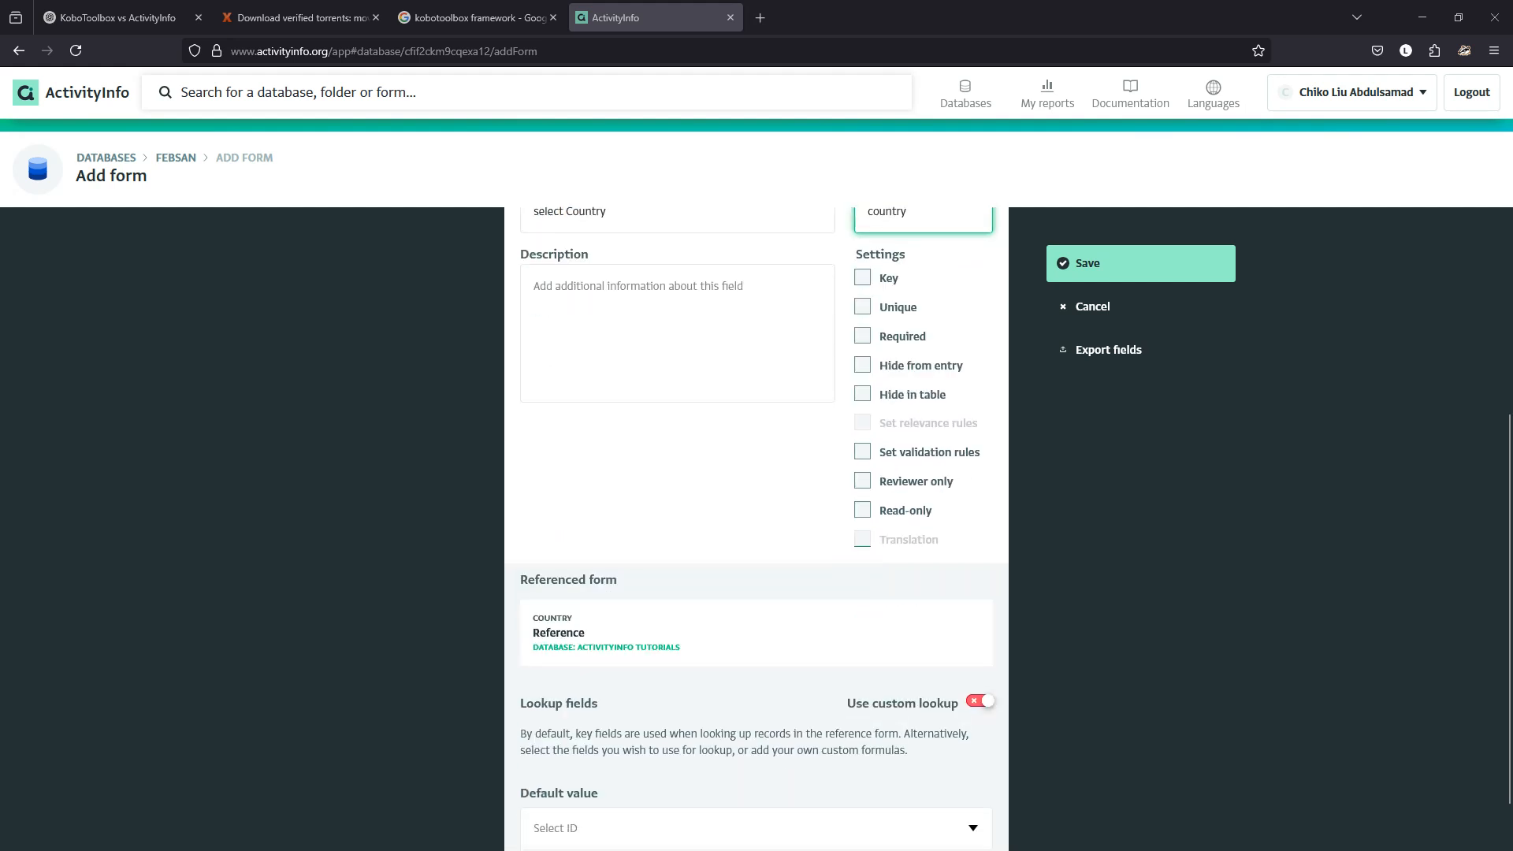
{"action": "scroll", "coordinate": [757, 528], "scroll_direction": "down", "scroll_amount": 1}
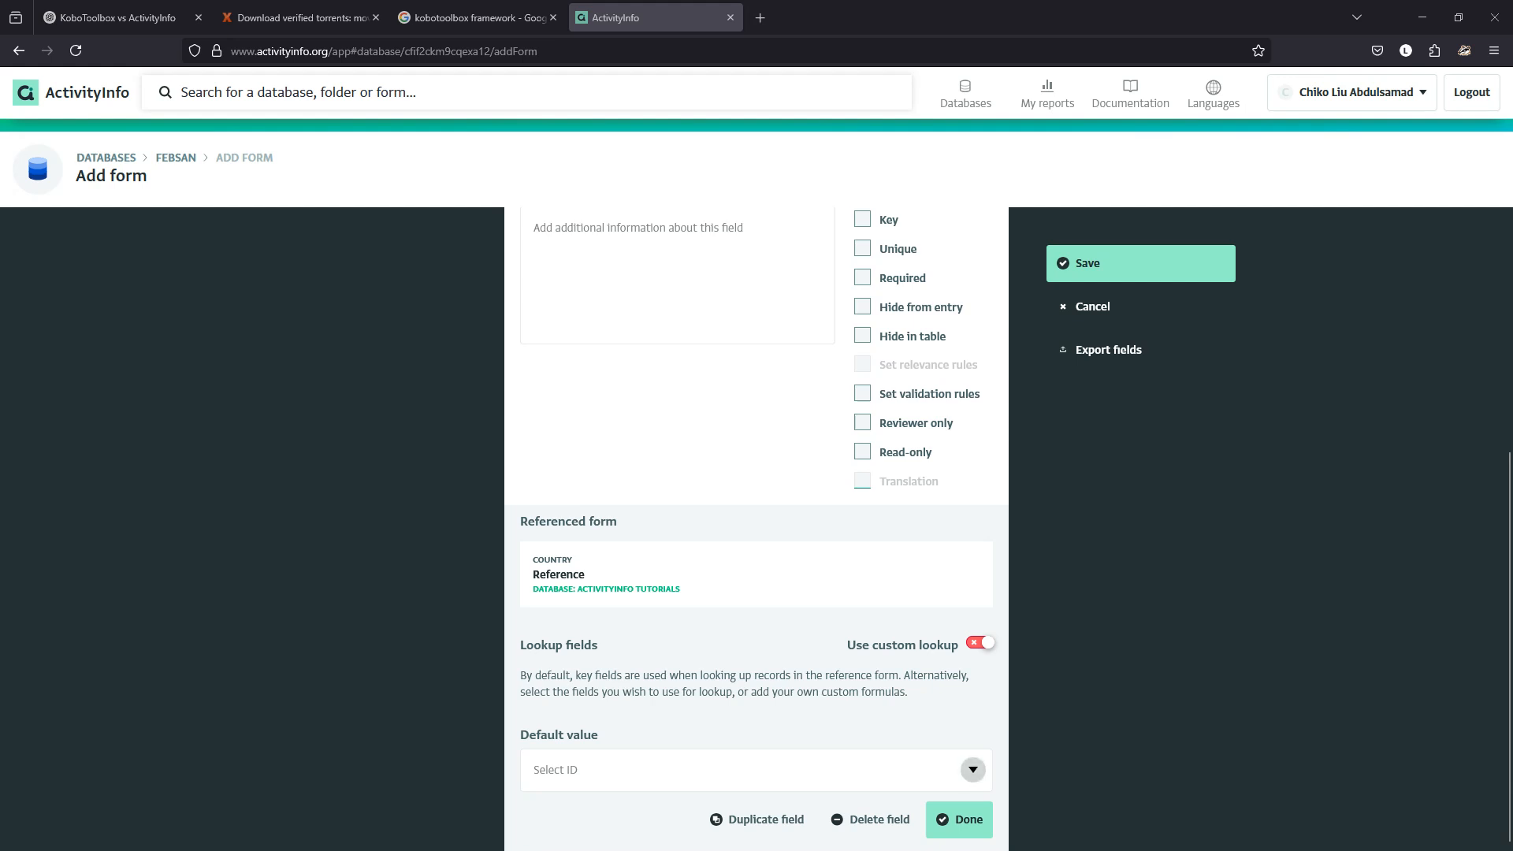
{"action": "left_click", "coordinate": [974, 770]}
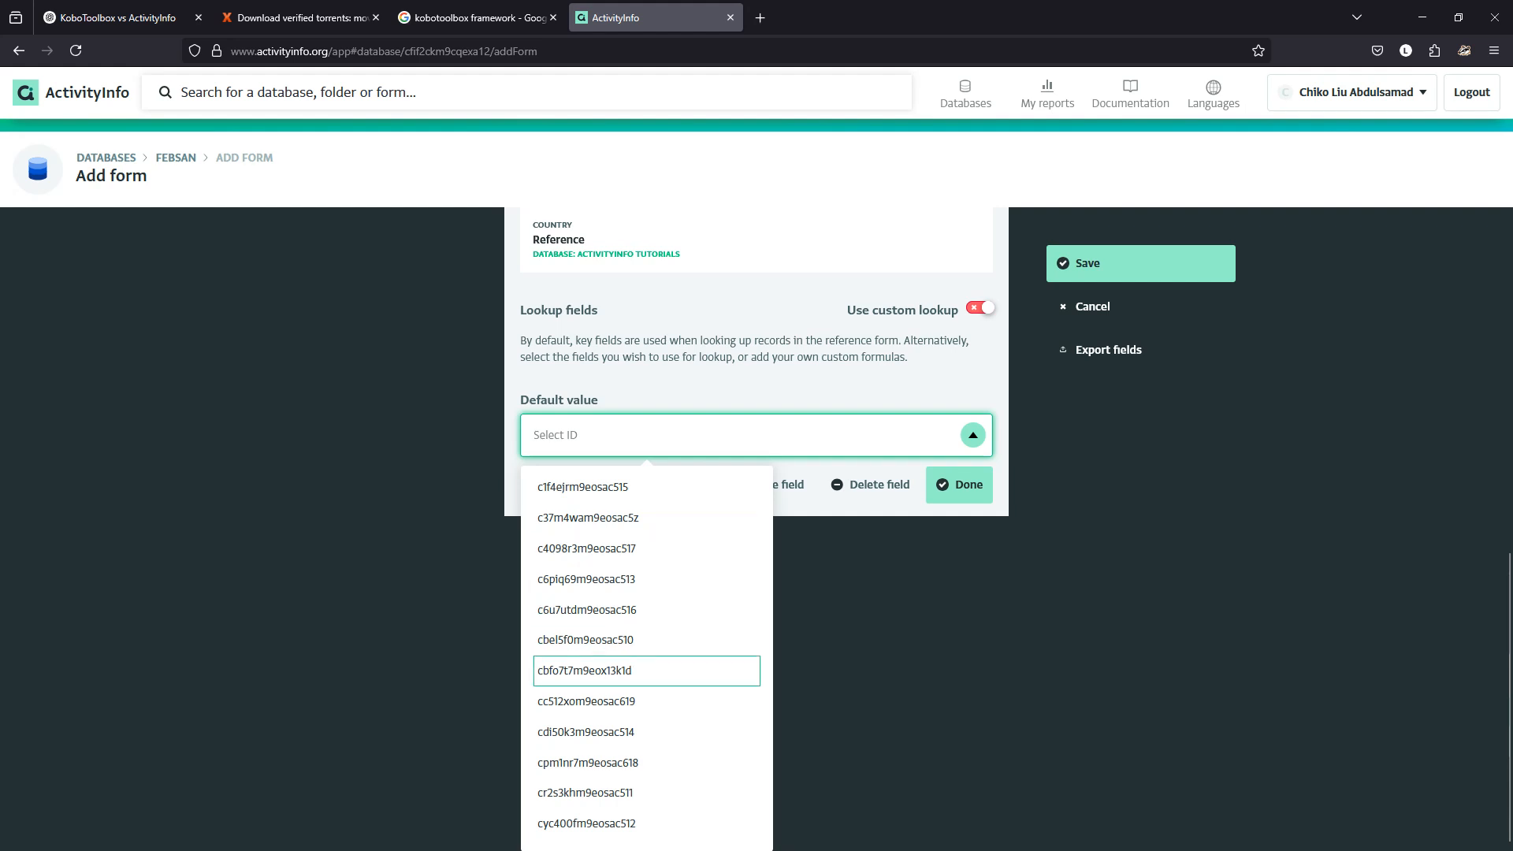
{"action": "left_click", "coordinate": [973, 435]}
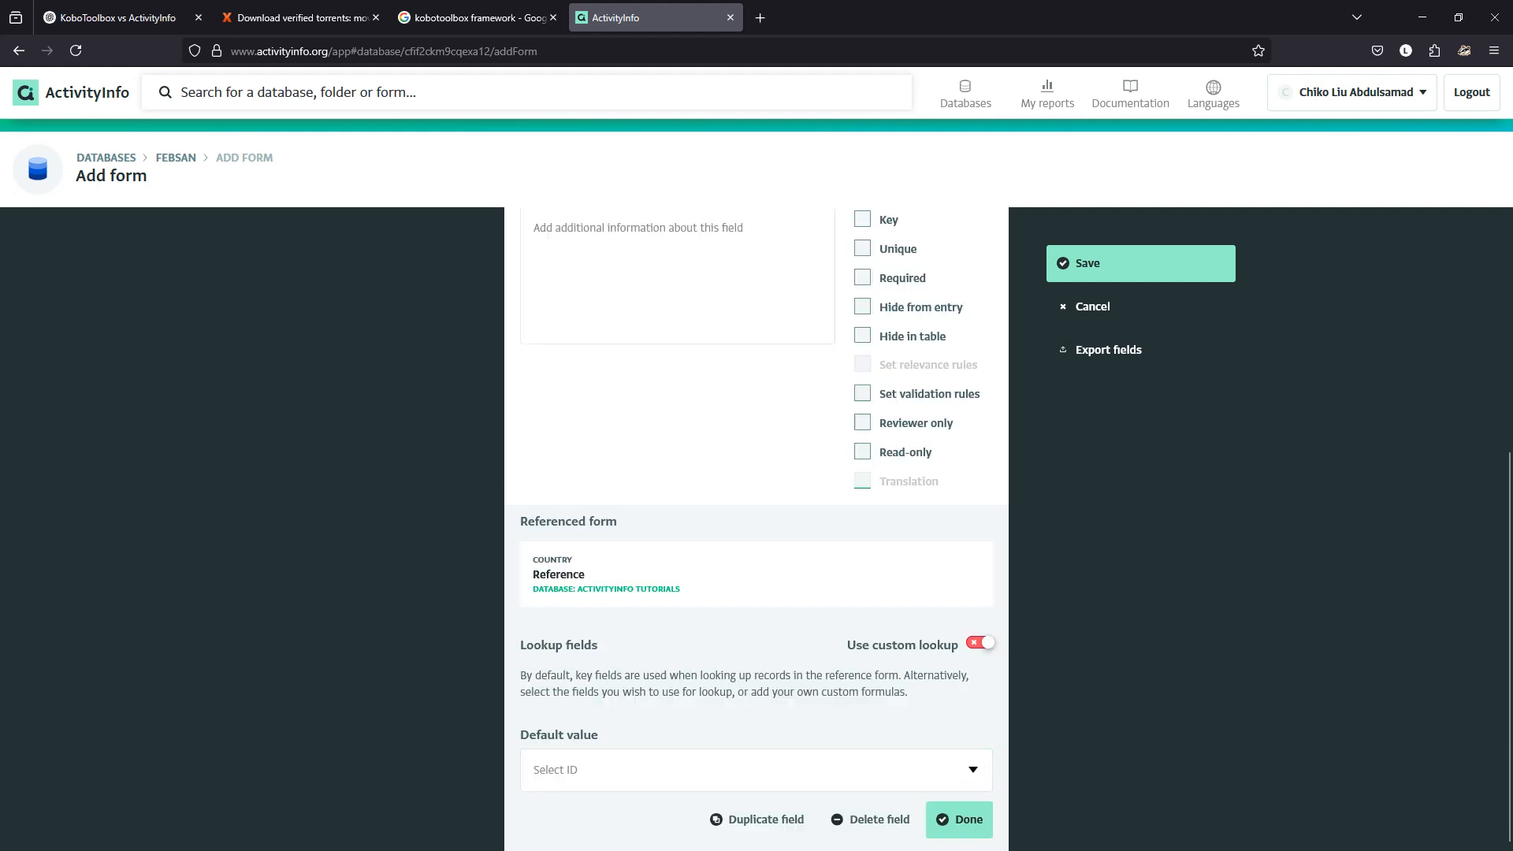
{"action": "left_click", "coordinate": [959, 820]}
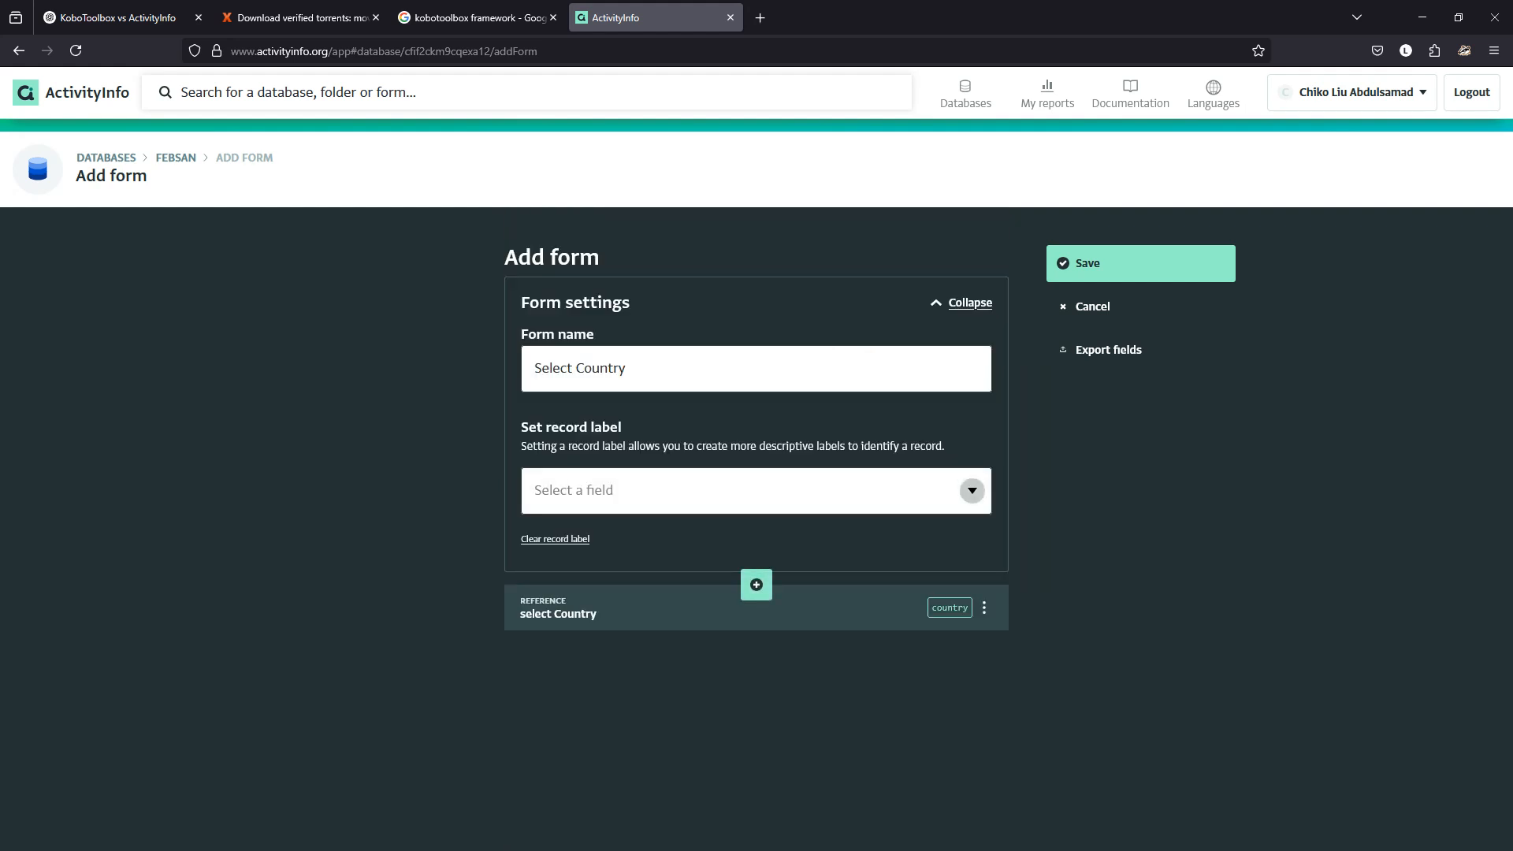
Set the record label to 'select Country' and save the Select Country form.
{"action": "left_click", "coordinate": [972, 491]}
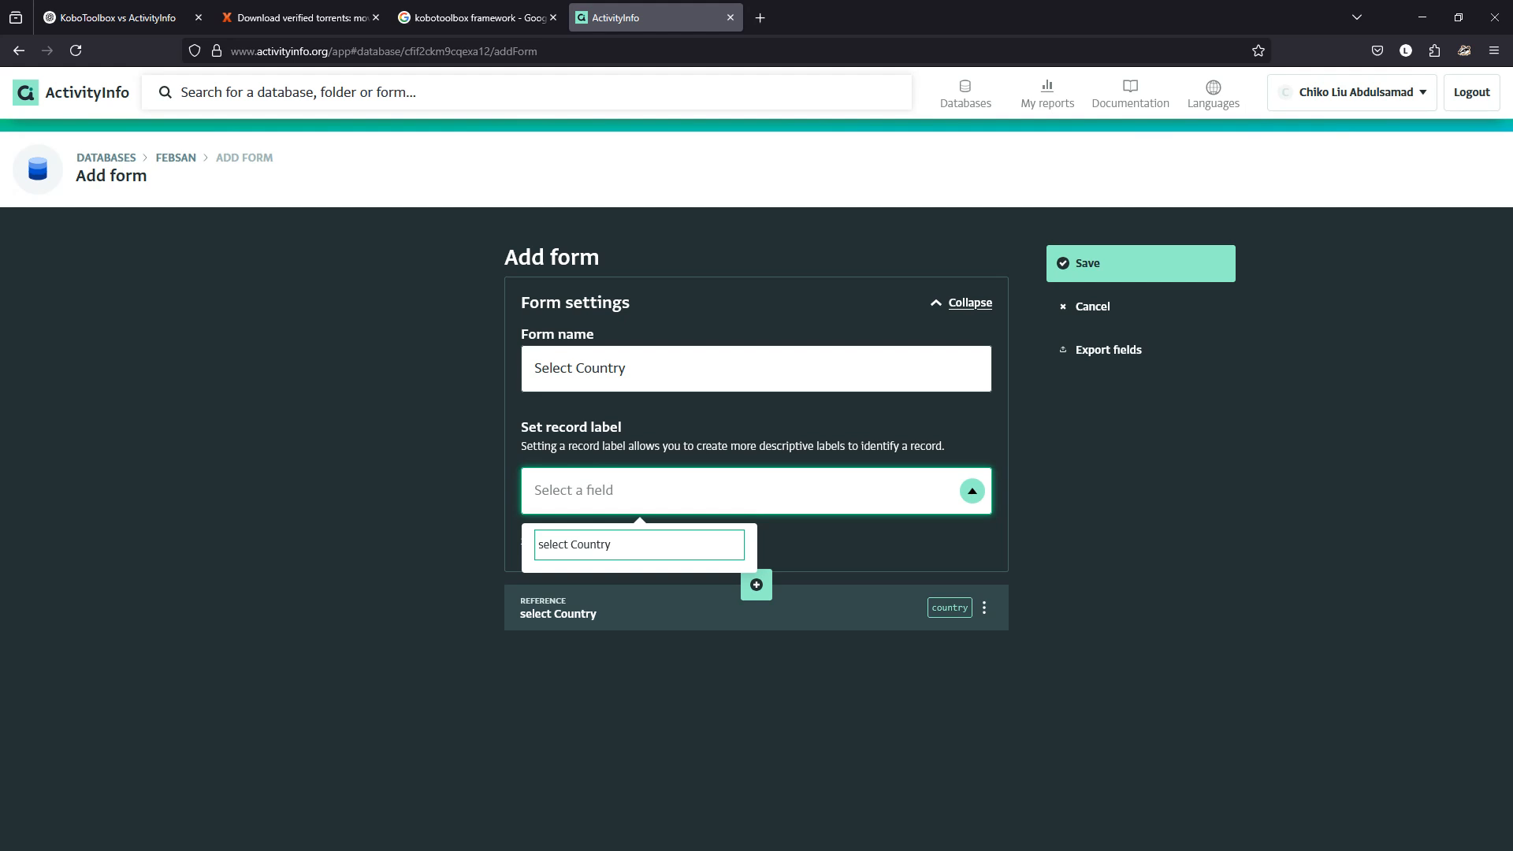
{"action": "left_click", "coordinate": [639, 545]}
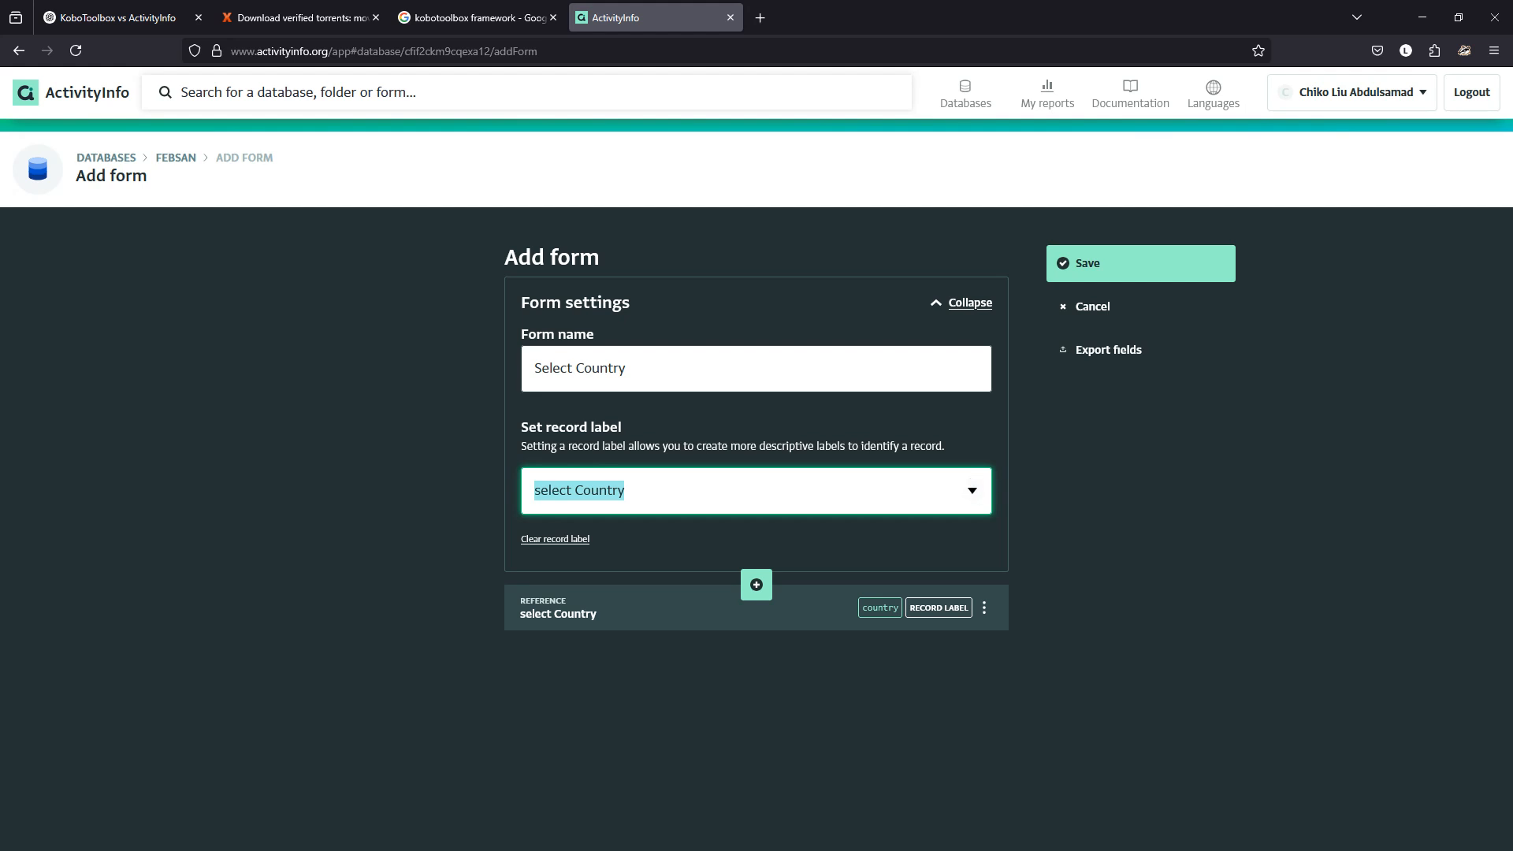
{"action": "left_click", "coordinate": [555, 539]}
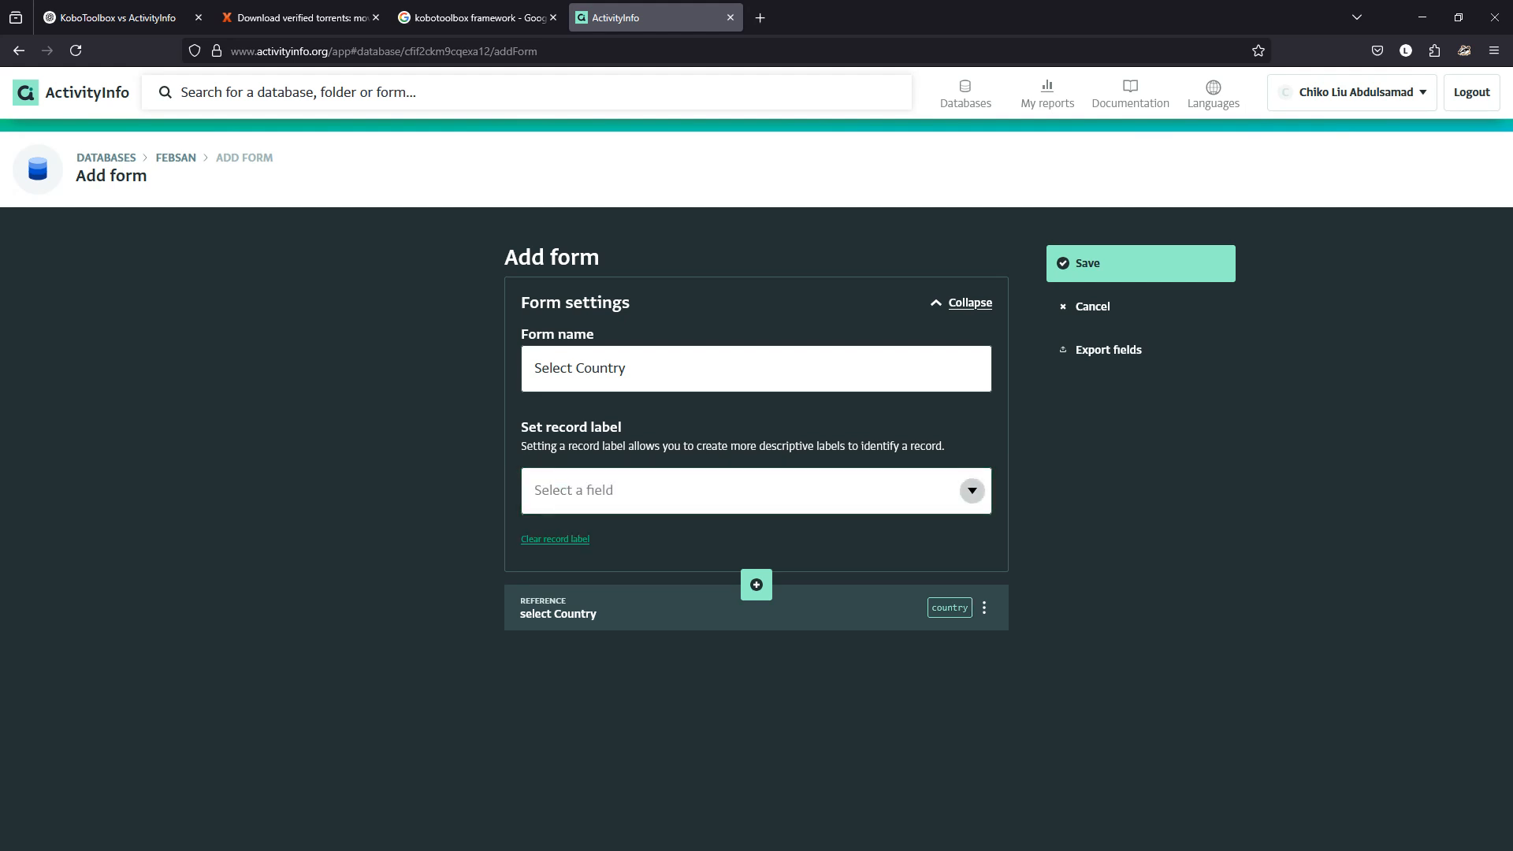
{"action": "left_click", "coordinate": [972, 490]}
{"action": "left_click", "coordinate": [639, 545]}
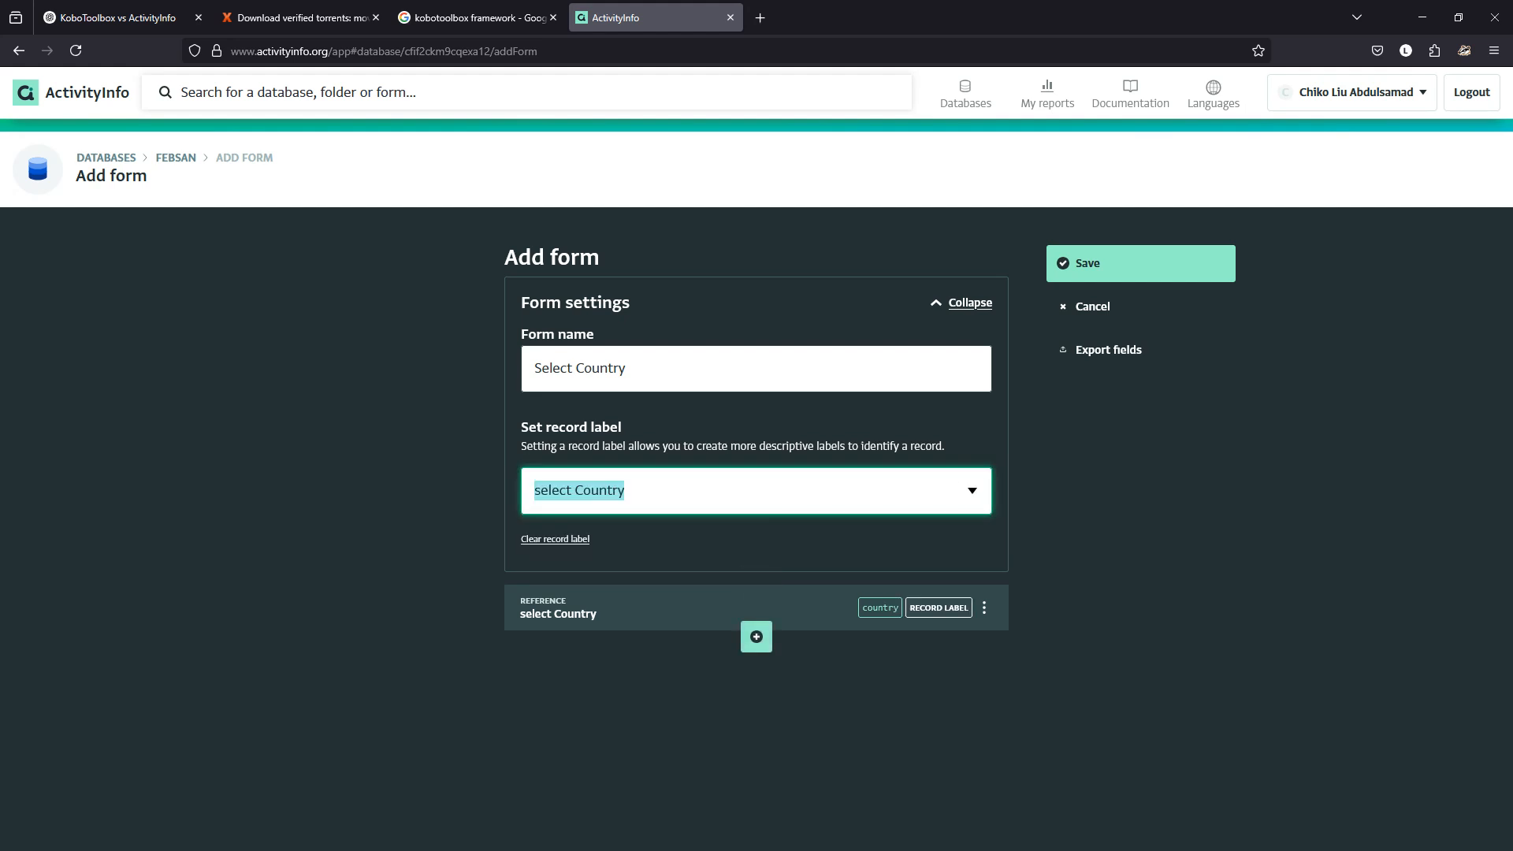
{"action": "left_click", "coordinate": [1087, 264]}
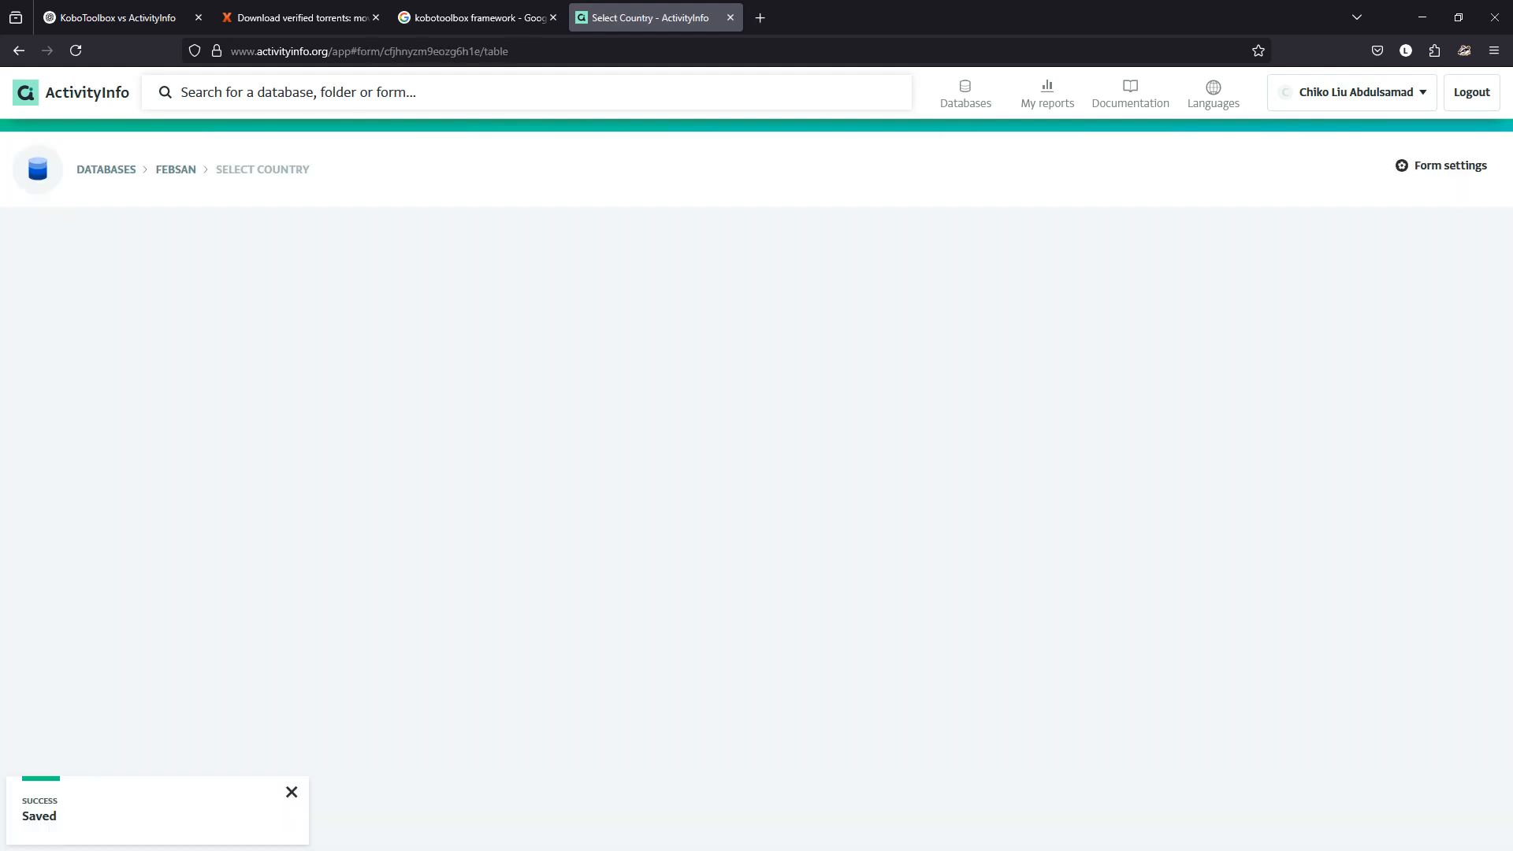
Start a new Select Country record, view its country options, then switch to PowerPoint.
{"action": "left_click", "coordinate": [63, 241]}
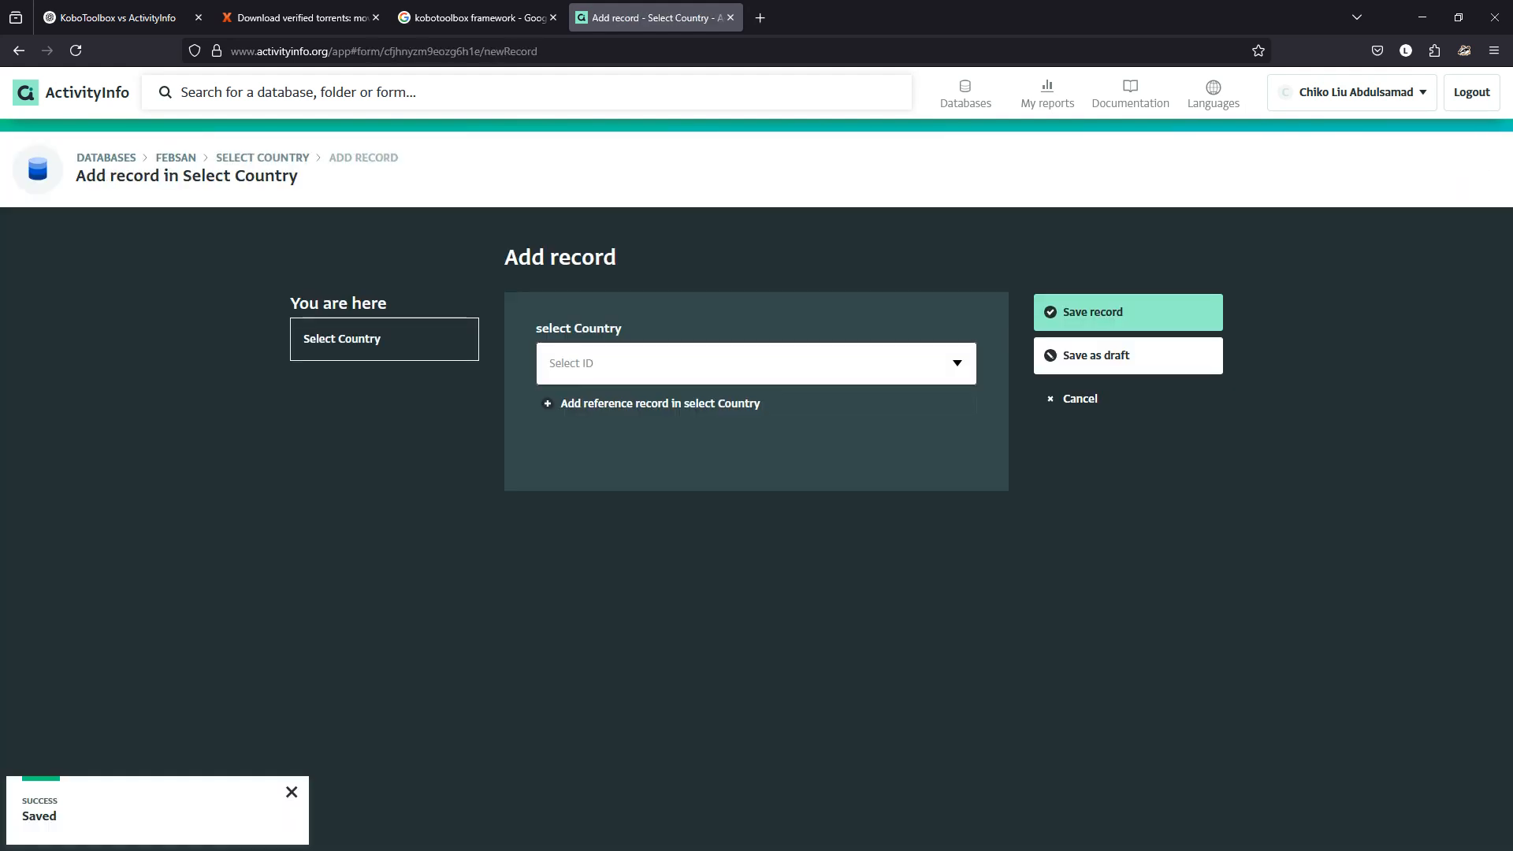
{"action": "left_click", "coordinate": [958, 362]}
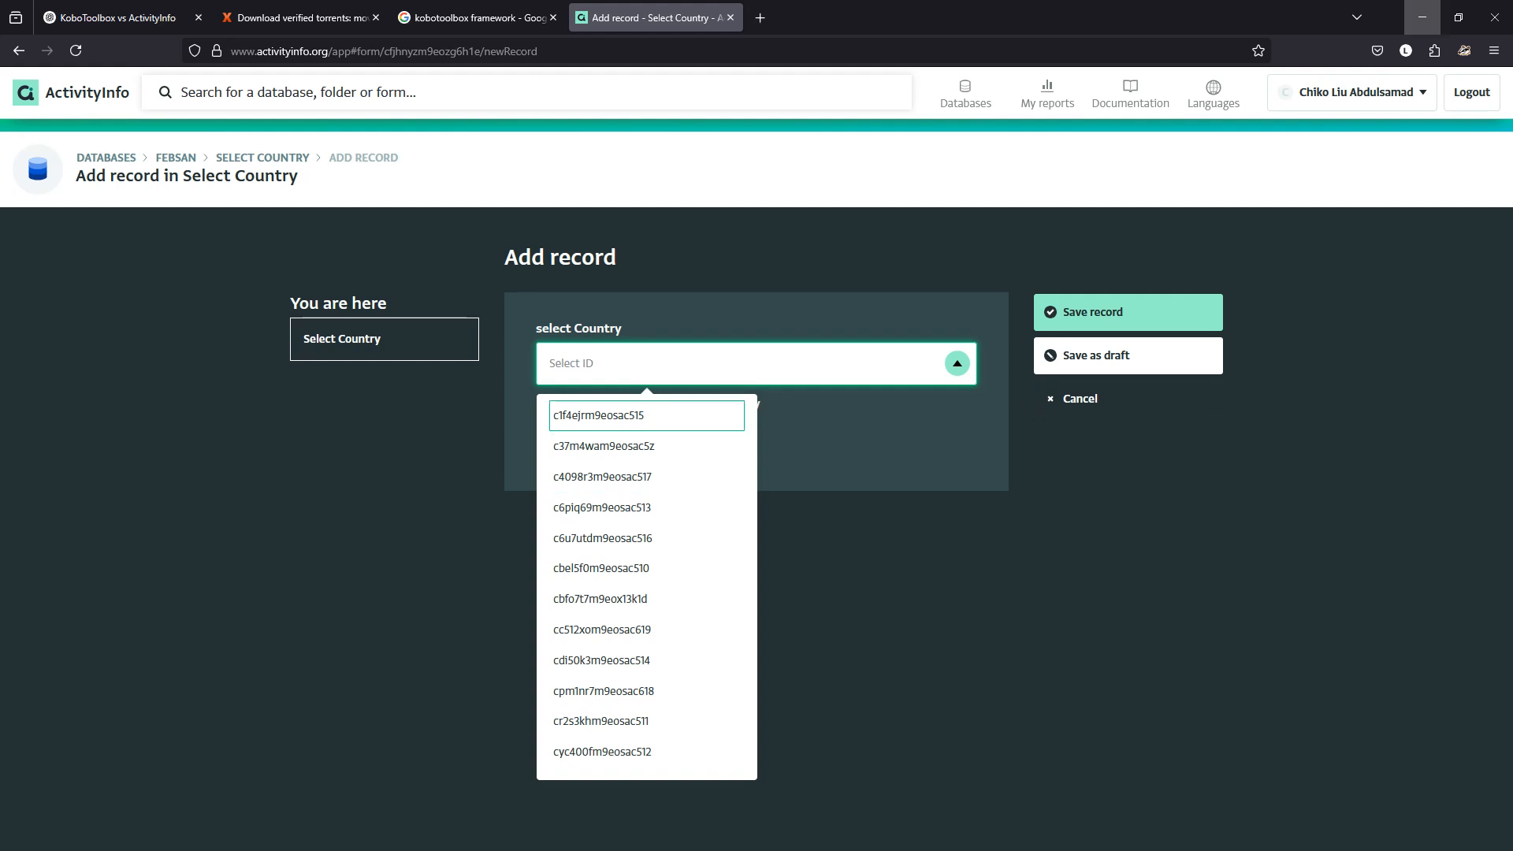
{"action": "left_click", "coordinate": [1422, 17]}
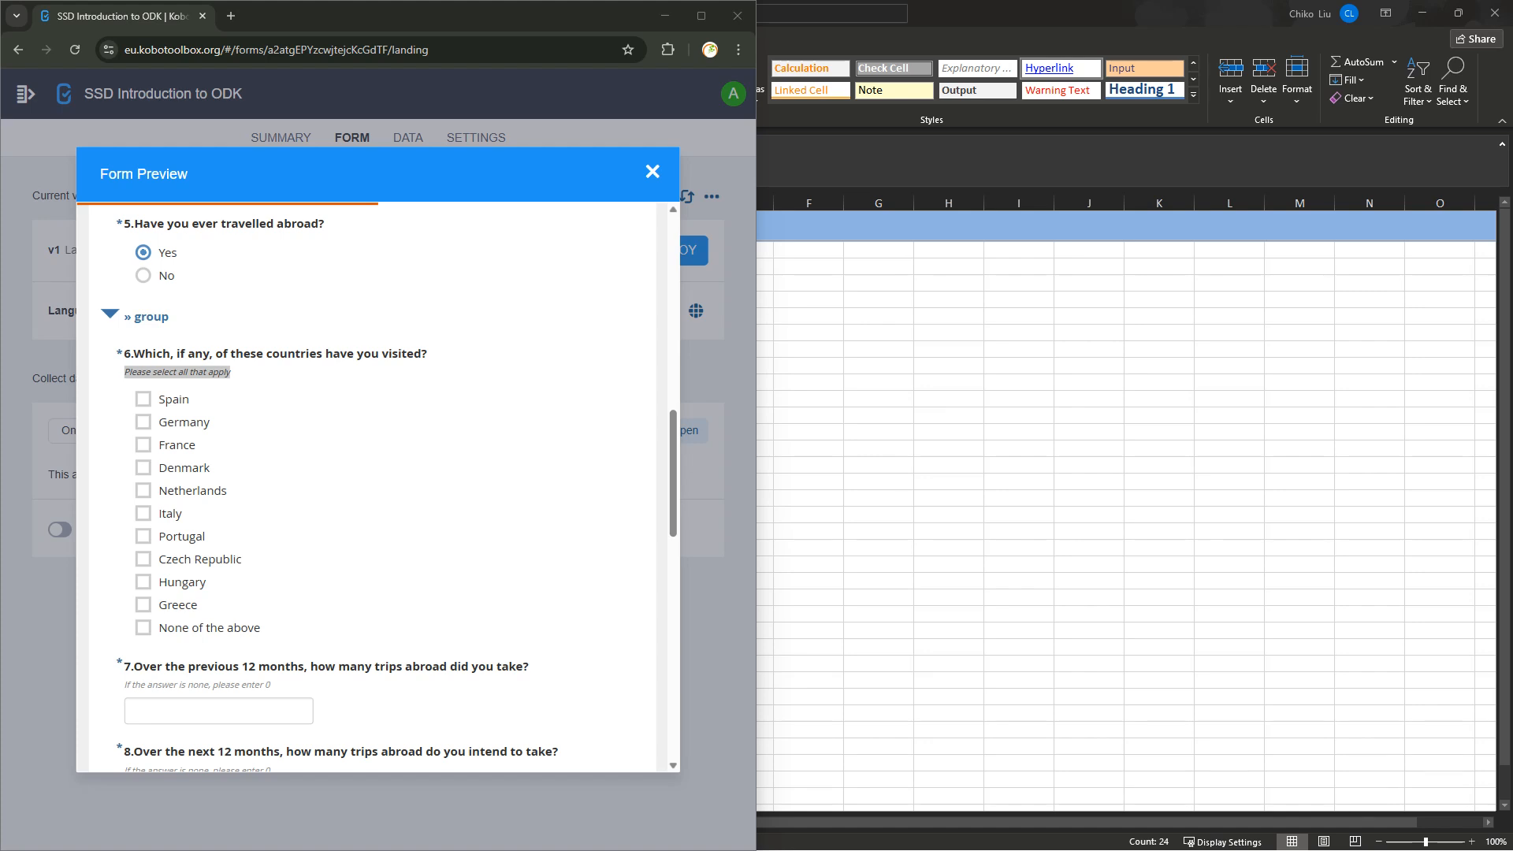
{"action": "left_click", "coordinate": [948, 832]}
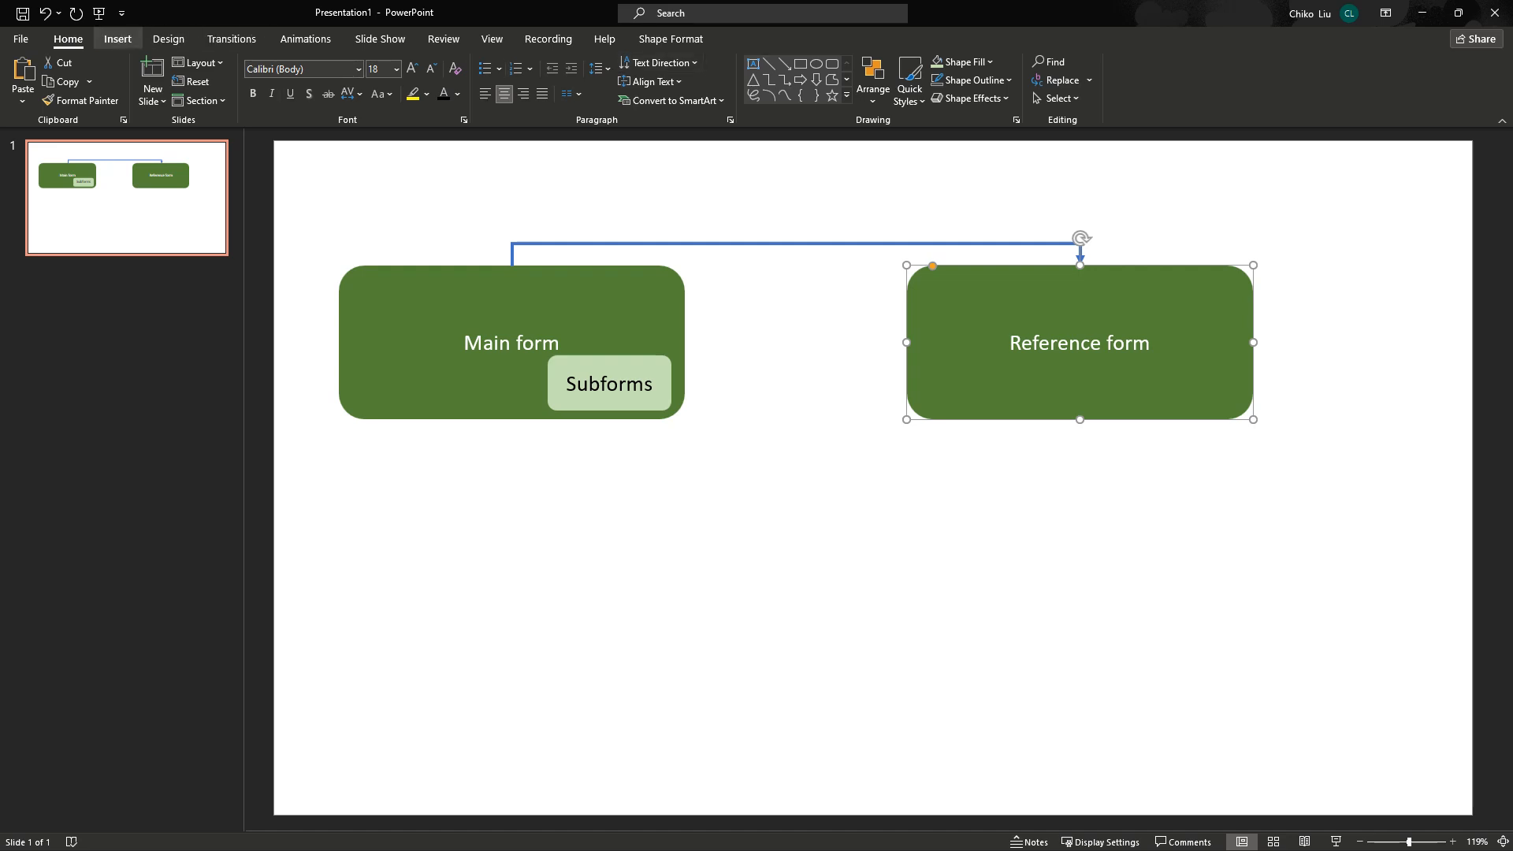
Insert an 8-column, 6-row table and move it below the Main and Reference form shapes.
{"action": "left_click", "coordinate": [118, 39]}
{"action": "left_click", "coordinate": [68, 79]}
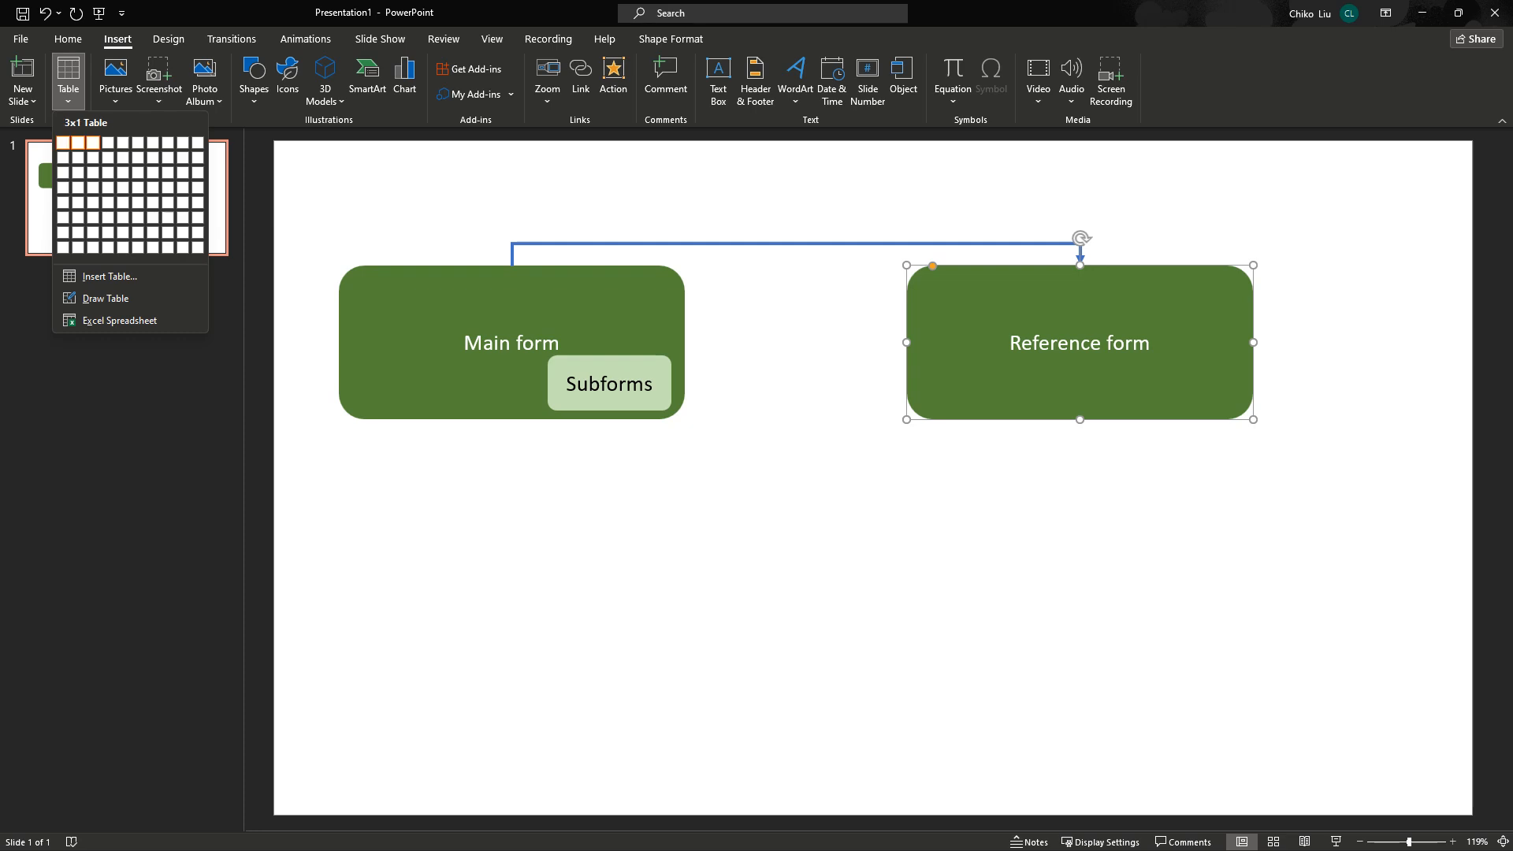
{"action": "left_click", "coordinate": [168, 217]}
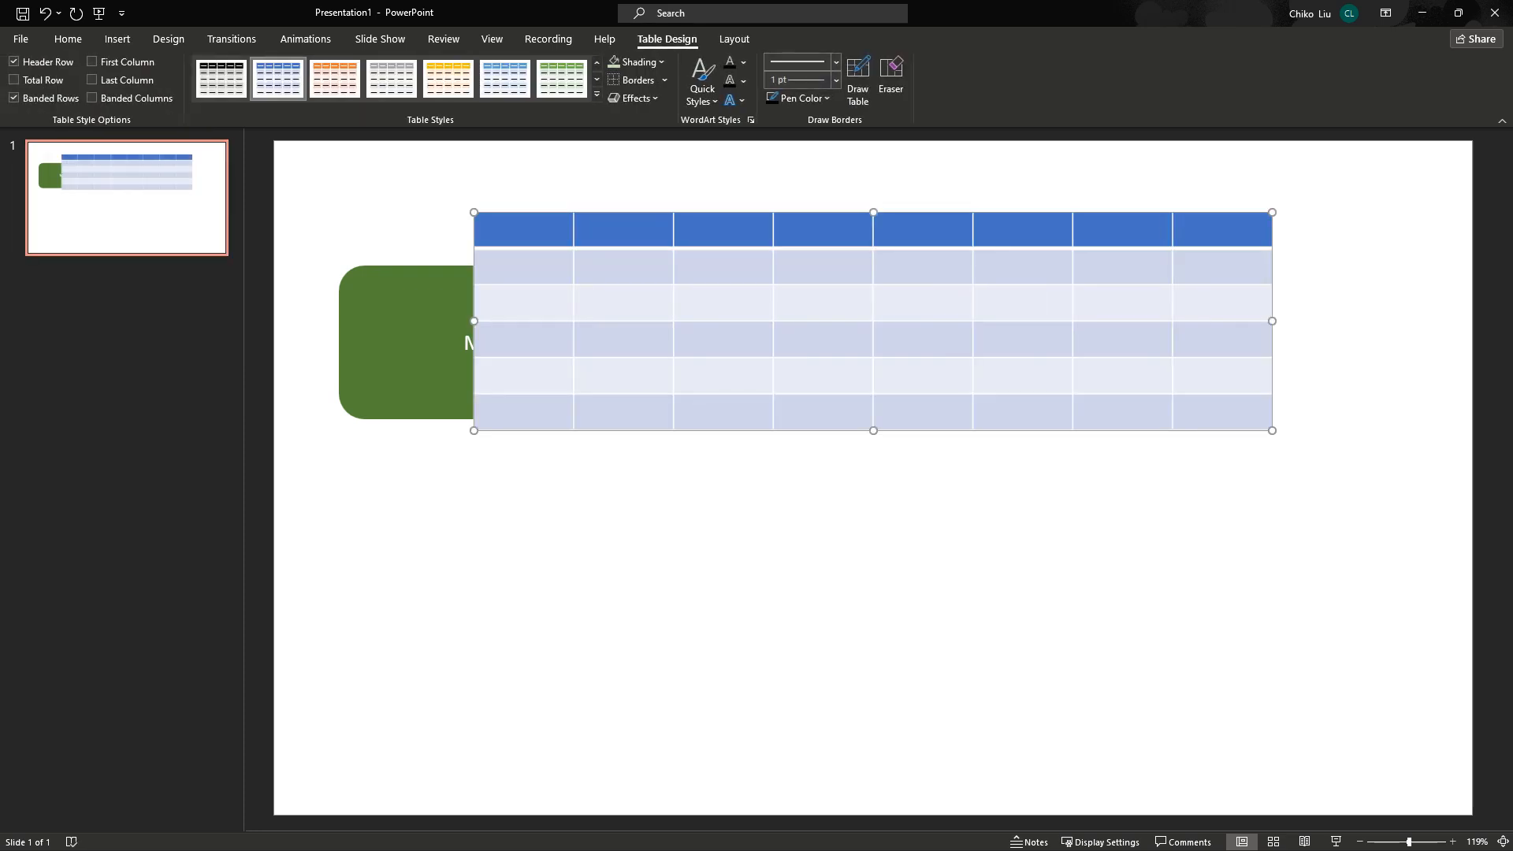
{"action": "left_click_drag", "start_coordinate": [551, 212], "coordinate": [542, 478]}
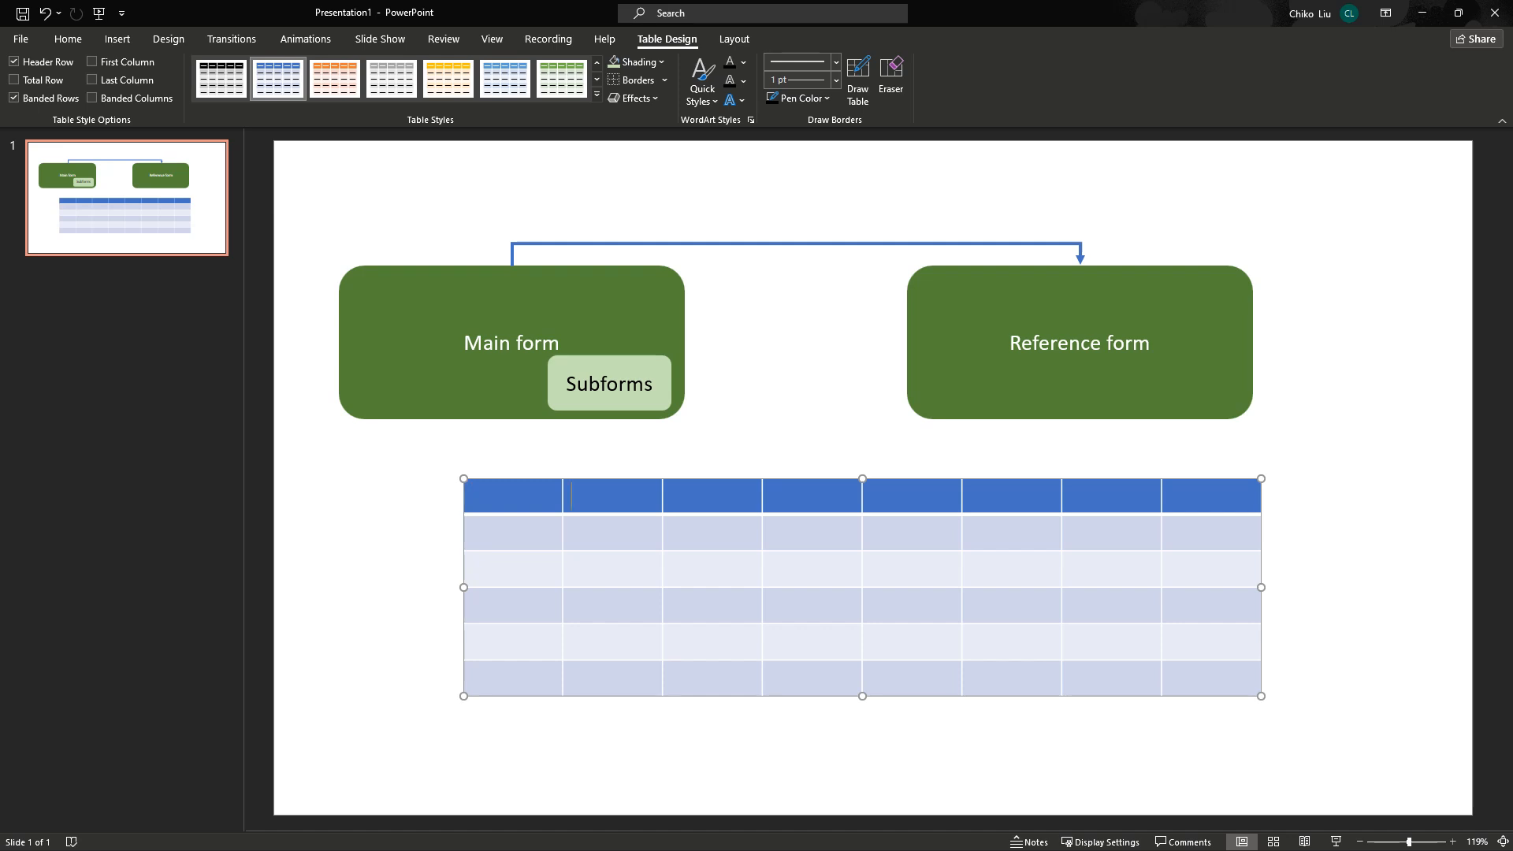
Select the table's first three columns and its first two body rows.
{"action": "left_click_drag", "start_coordinate": [512, 495], "coordinate": [512, 678]}
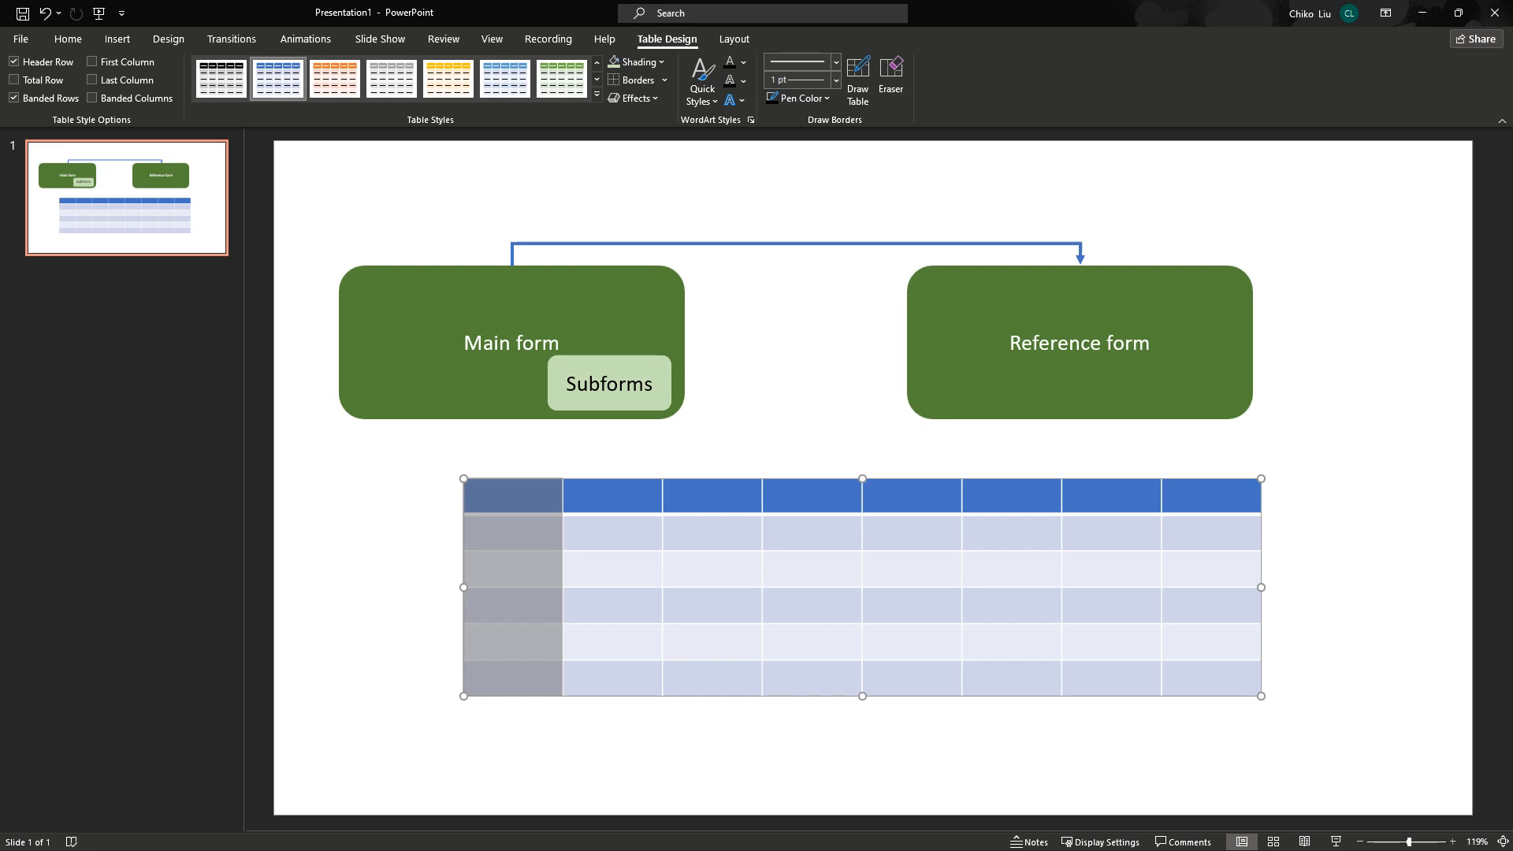
{"action": "left_click_drag", "start_coordinate": [512, 495], "coordinate": [512, 678]}
{"action": "left_click_drag", "start_coordinate": [612, 495], "coordinate": [613, 677]}
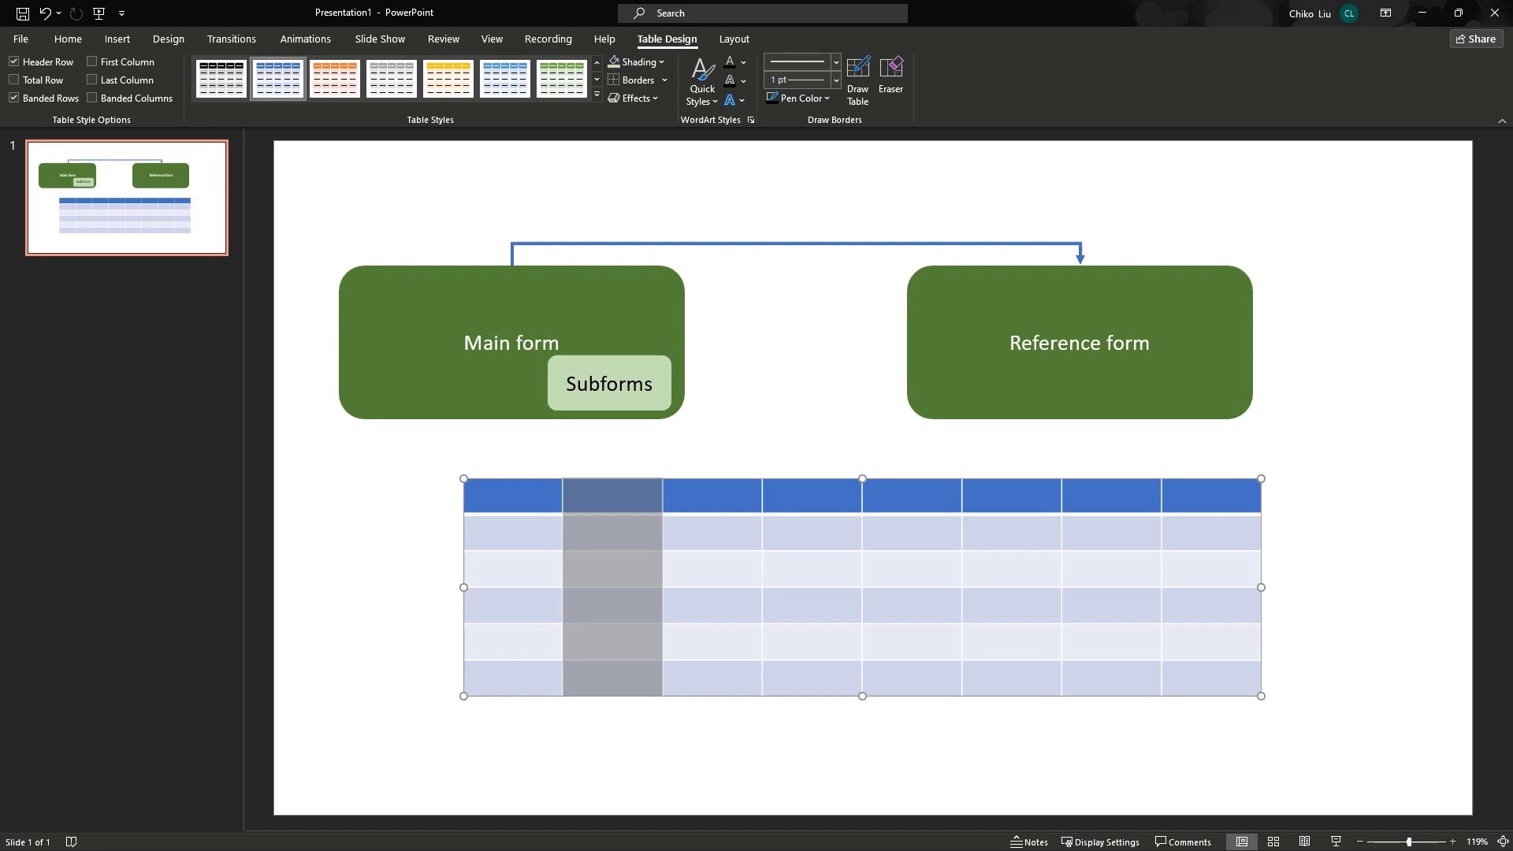
{"action": "left_click_drag", "start_coordinate": [712, 494], "coordinate": [712, 678]}
{"action": "left_click_drag", "start_coordinate": [512, 532], "coordinate": [1214, 532]}
{"action": "left_click_drag", "start_coordinate": [512, 569], "coordinate": [1211, 569]}
{"action": "left_click", "coordinate": [1340, 583]}
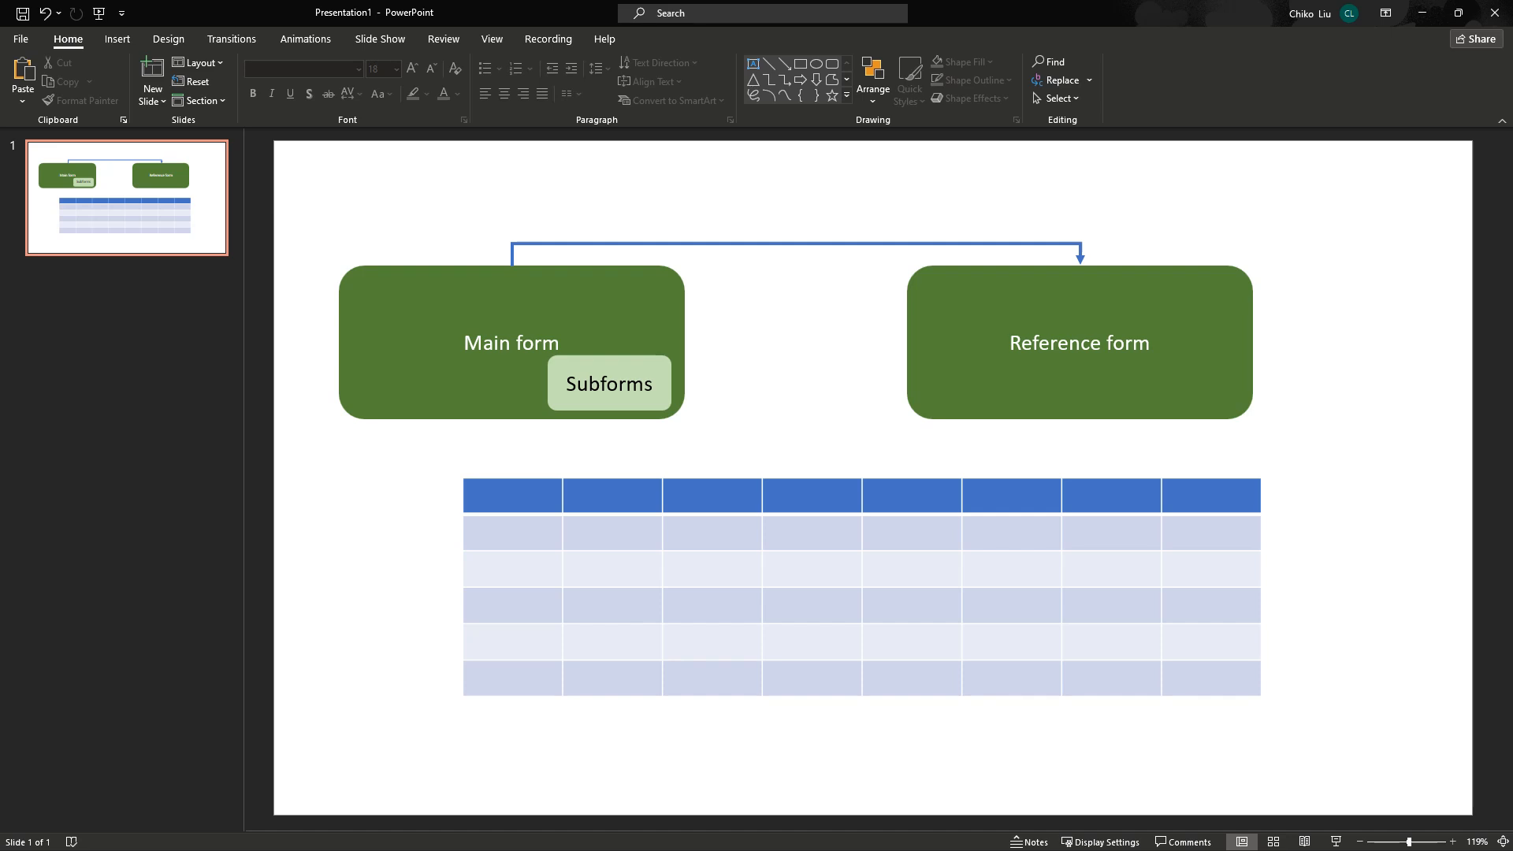
Select the first four cells of rows 2 and 3, then return to the ActivityInfo browser.
{"action": "left_click_drag", "start_coordinate": [512, 536], "coordinate": [811, 541]}
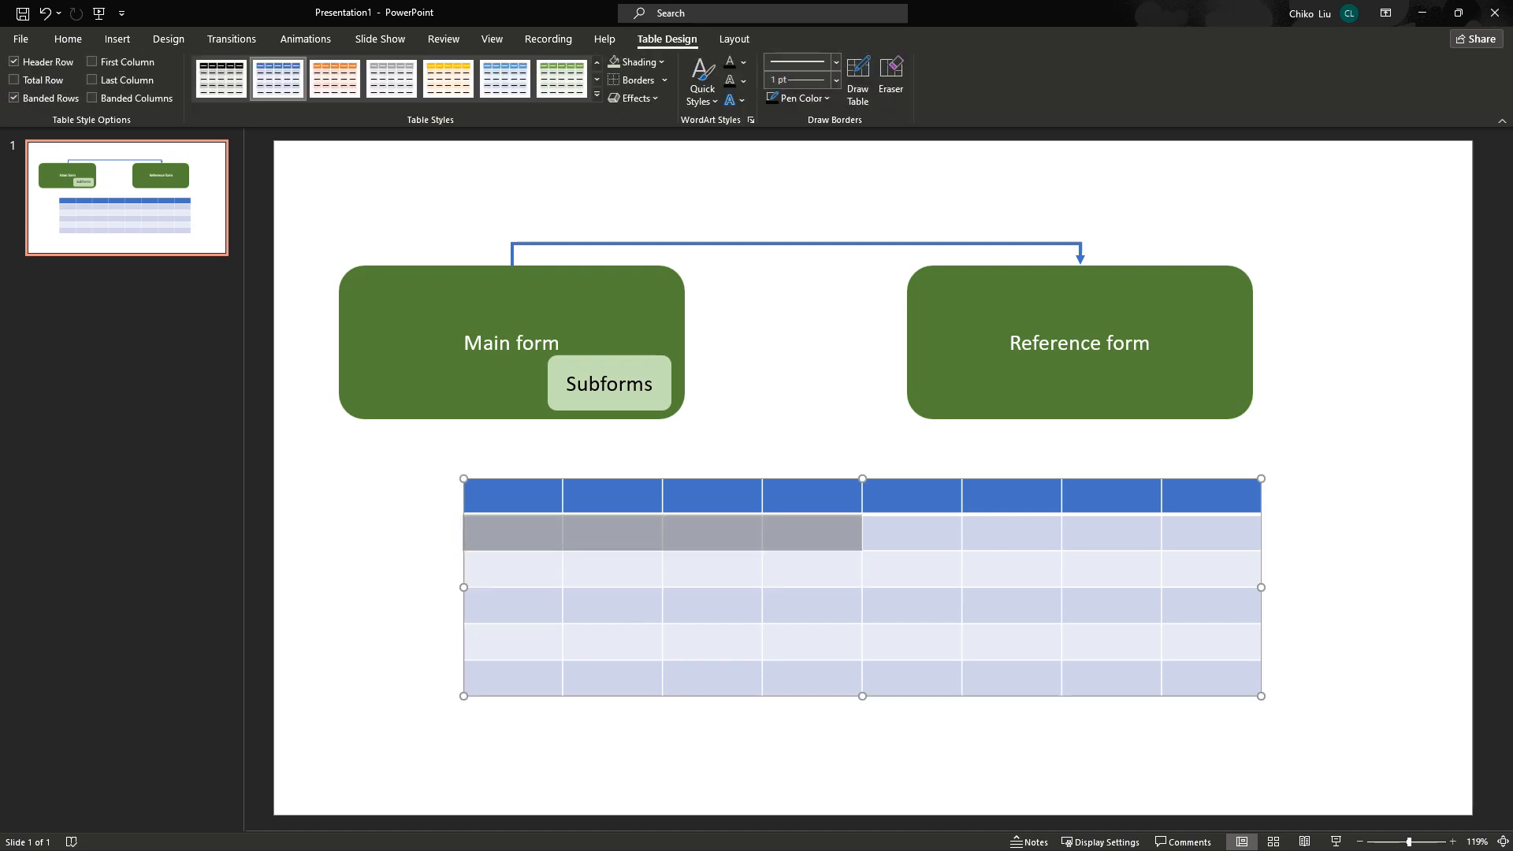
{"action": "left_click", "coordinate": [509, 534]}
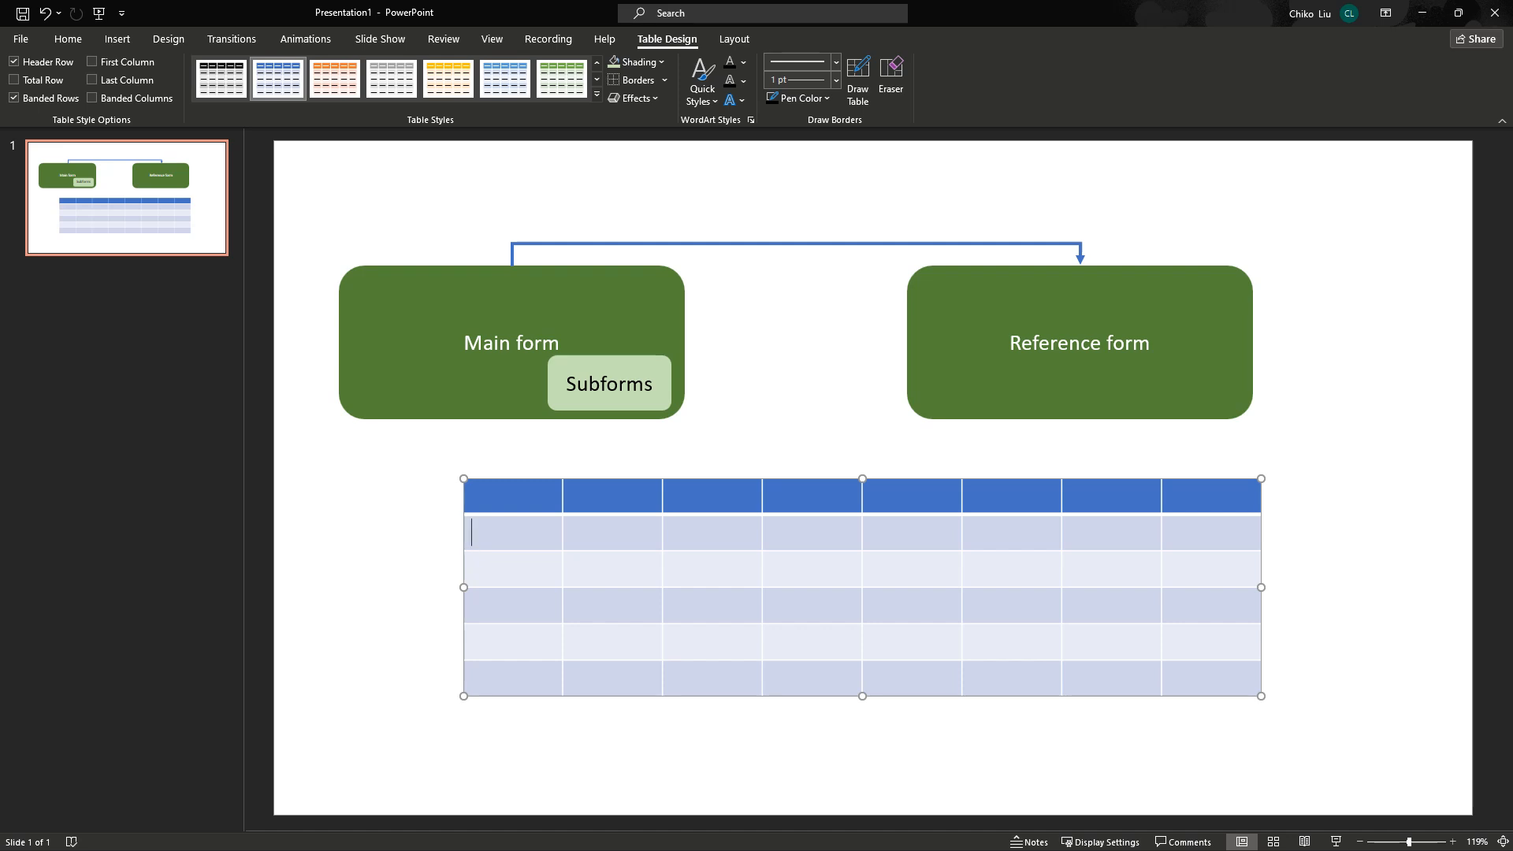
{"action": "left_click_drag", "start_coordinate": [511, 534], "coordinate": [912, 533]}
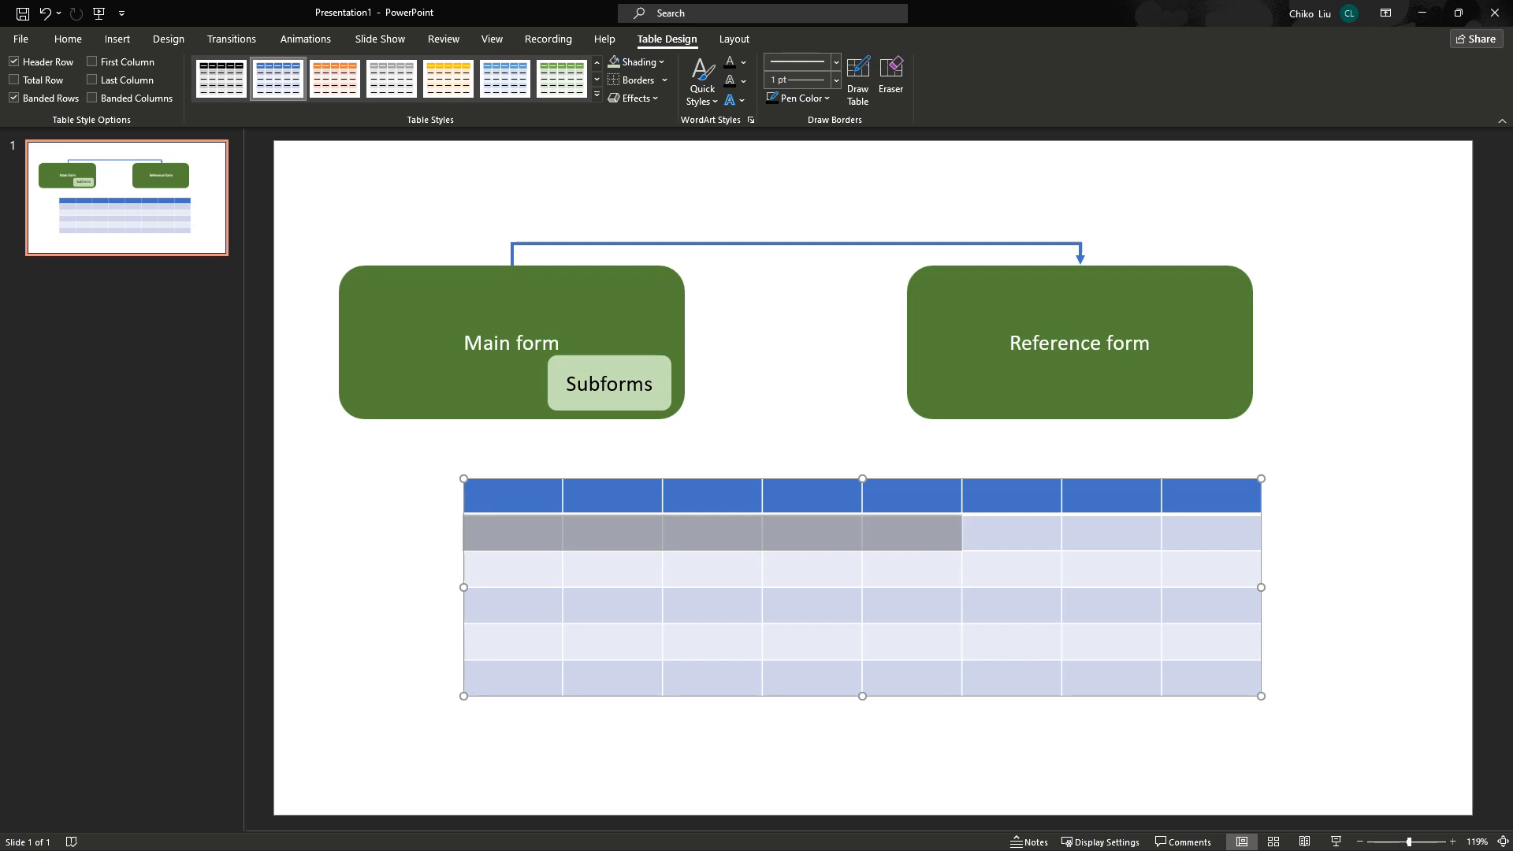
{"action": "left_click", "coordinate": [511, 534]}
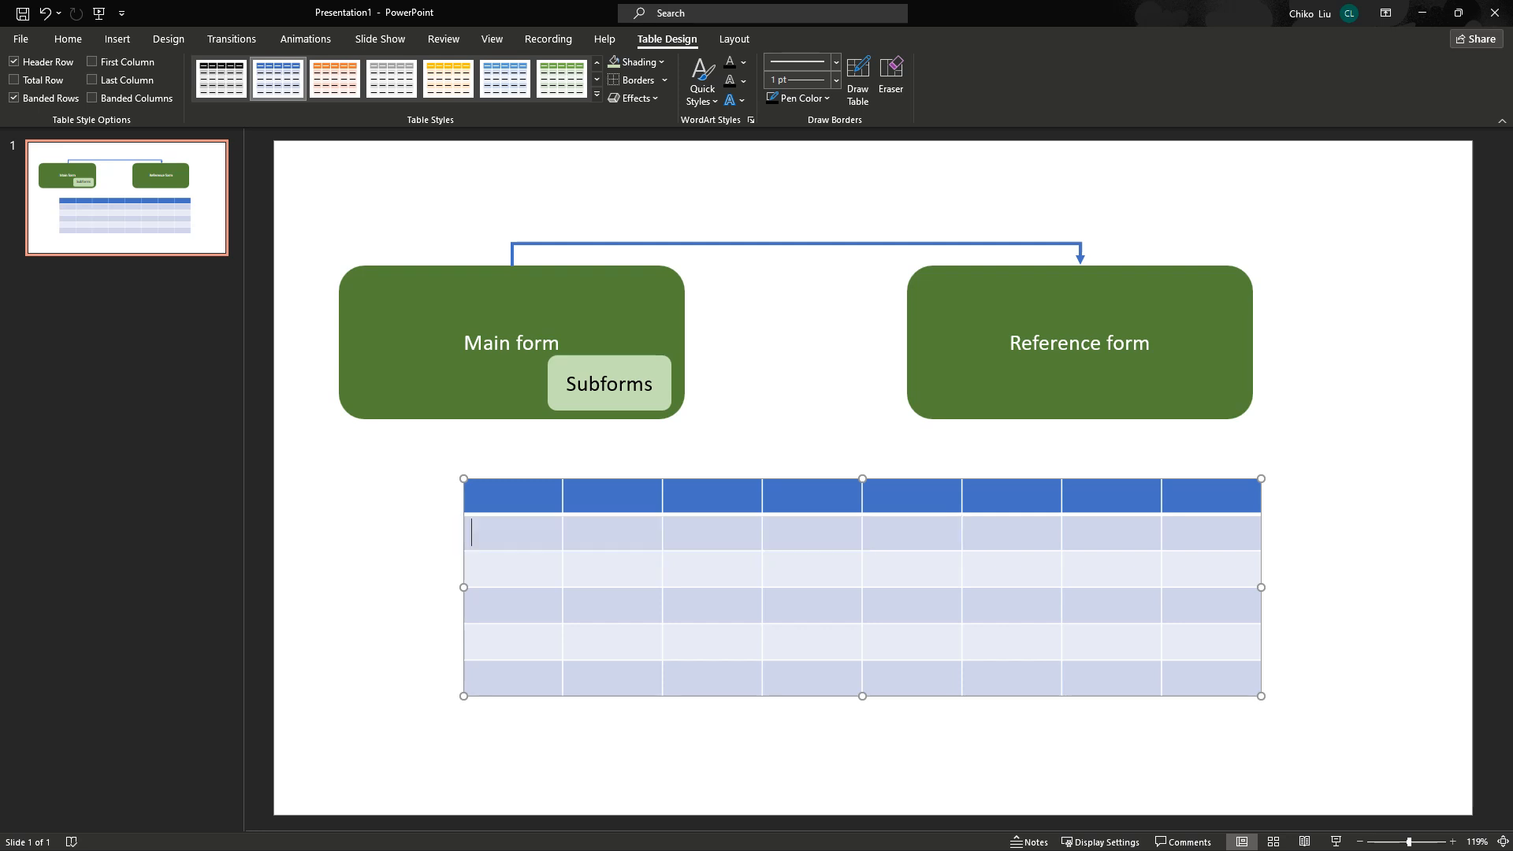
{"action": "left_click_drag", "start_coordinate": [476, 569], "coordinate": [811, 569]}
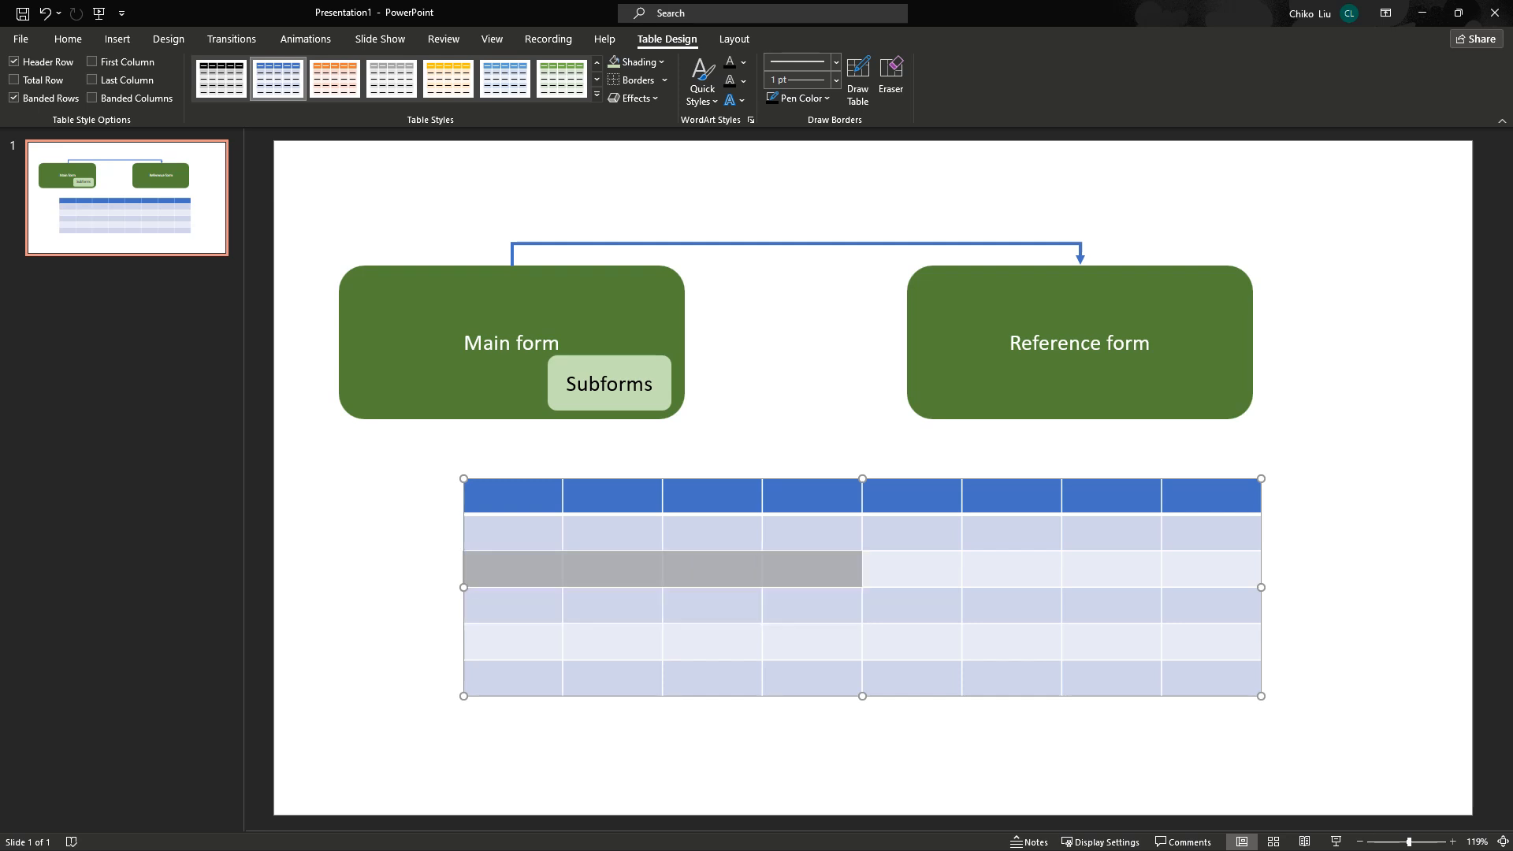
{"action": "left_click", "coordinate": [511, 569]}
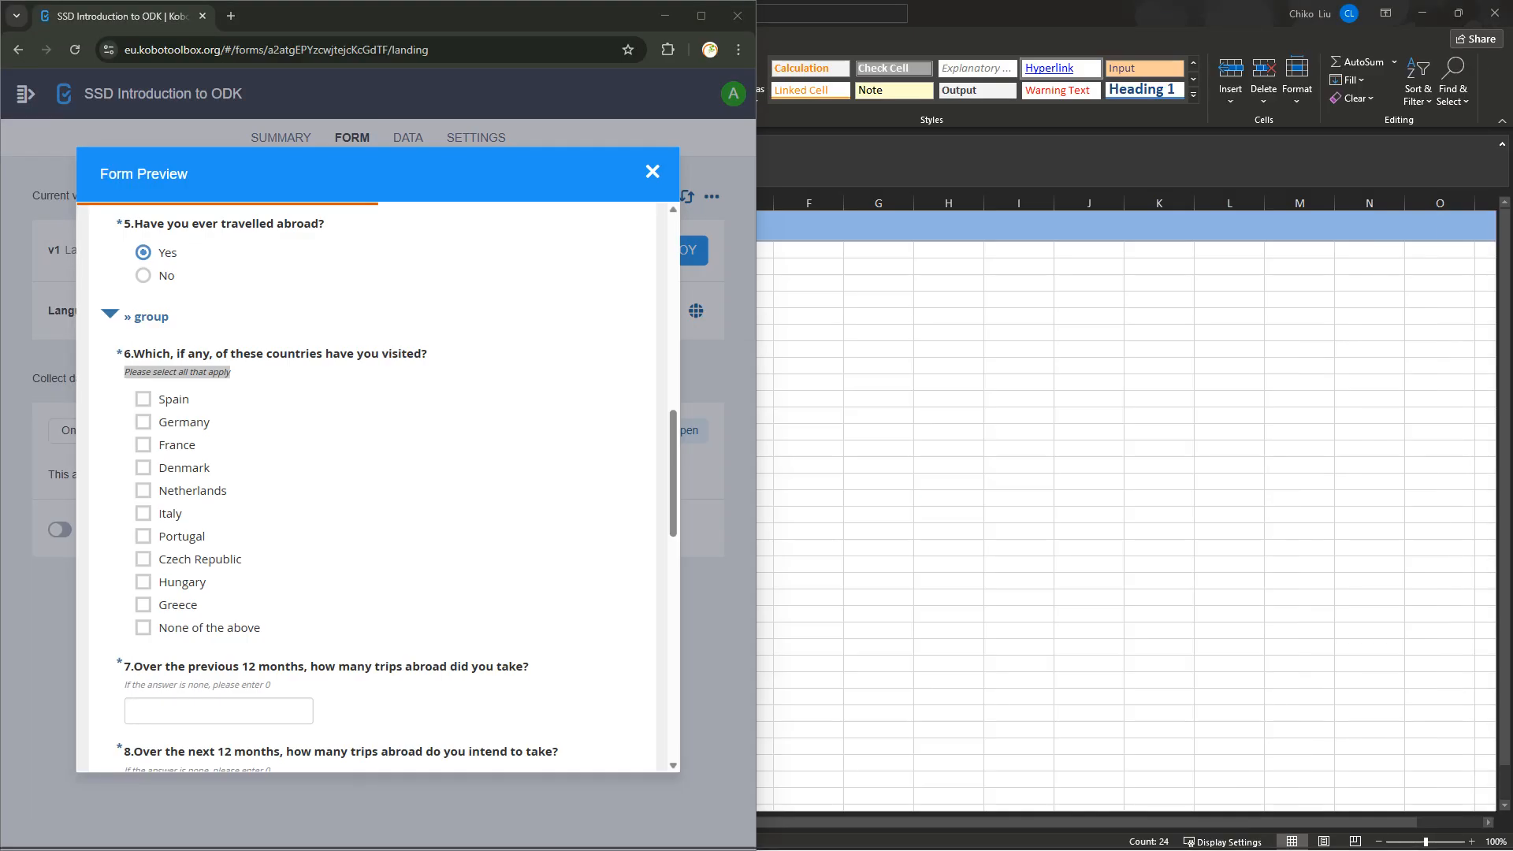
{"action": "left_click", "coordinate": [705, 832]}
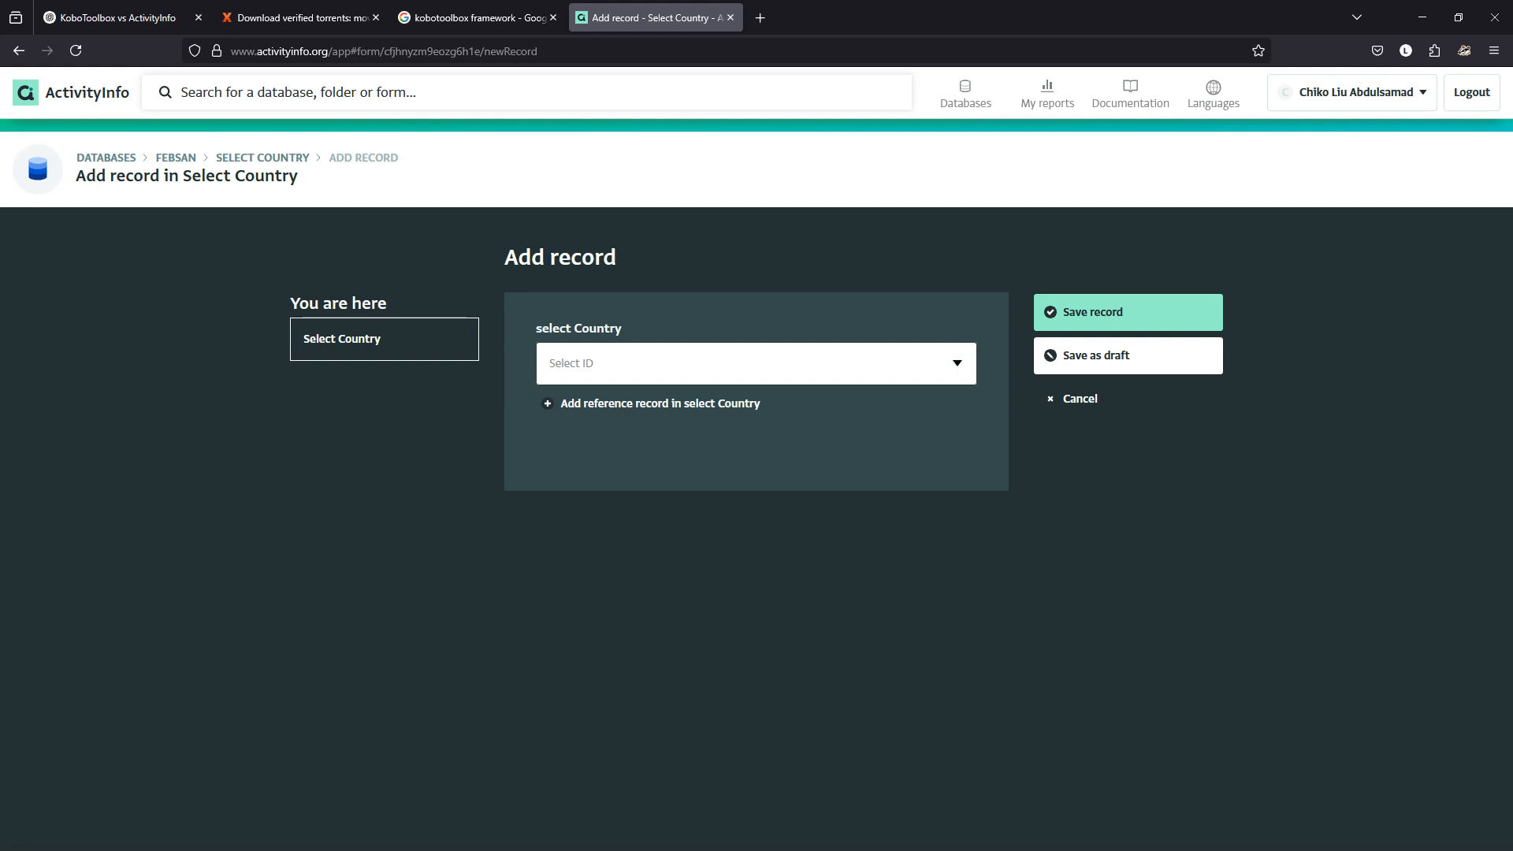
Open the Country table under ActivityInfo Tutorials > Reference to review its records.
{"action": "left_click", "coordinate": [966, 93]}
{"action": "left_click", "coordinate": [835, 313]}
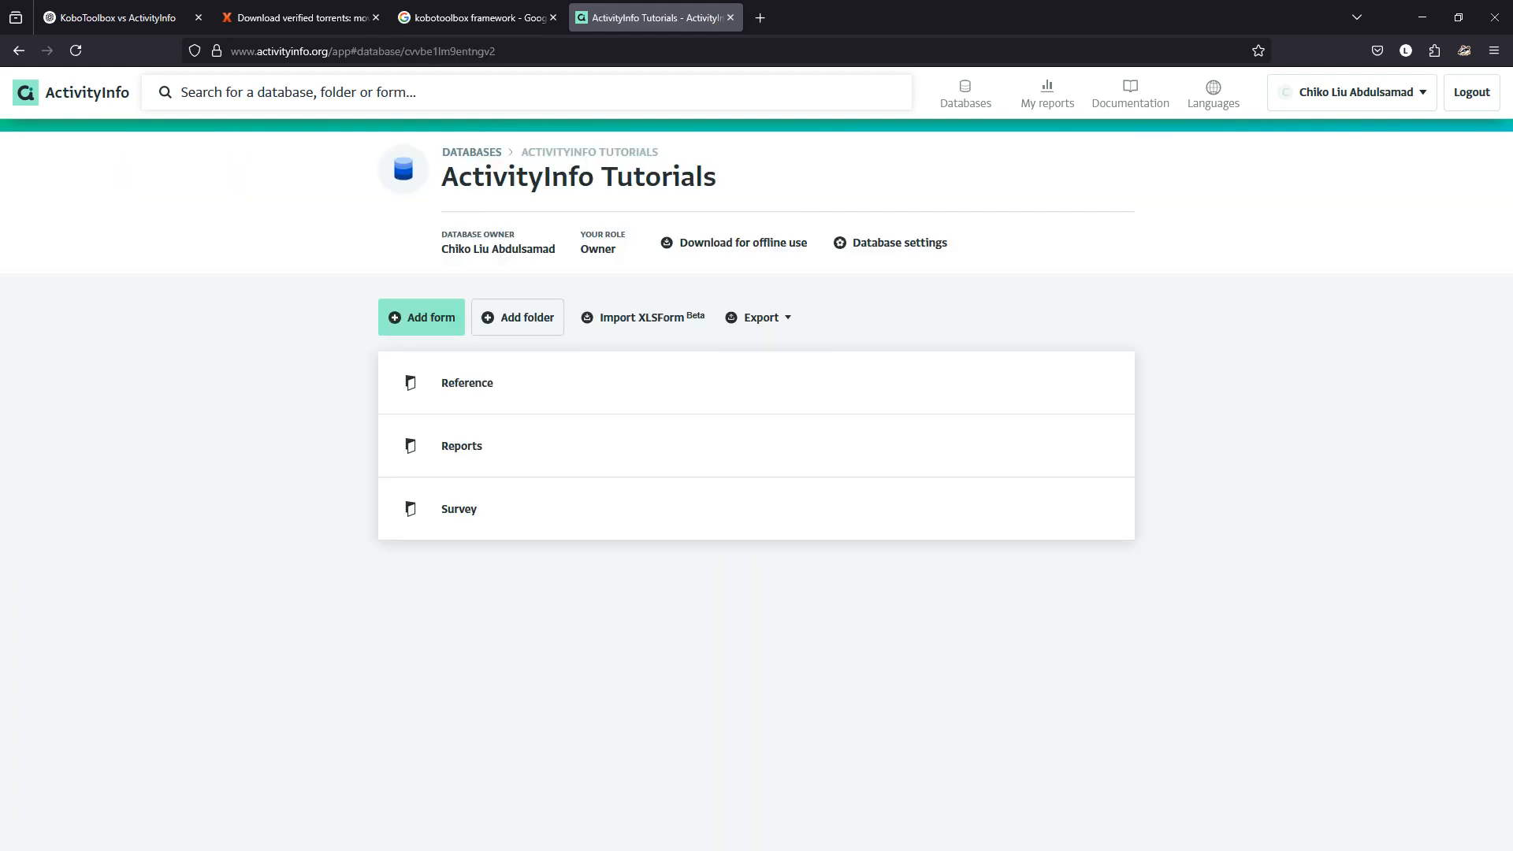
{"action": "left_click", "coordinate": [756, 383]}
{"action": "left_click", "coordinate": [757, 383]}
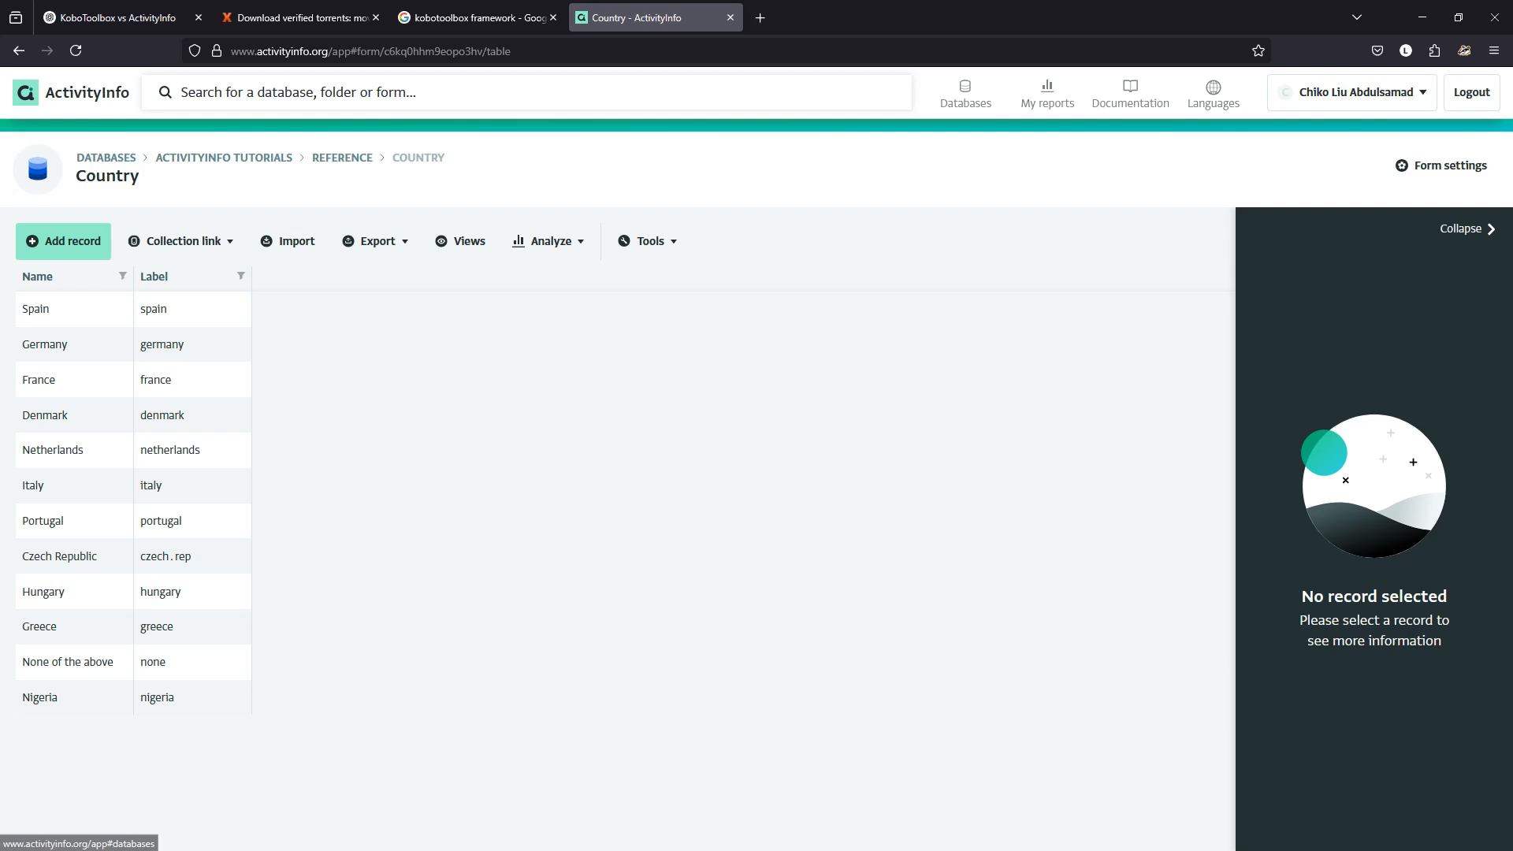
Go to FEBSAN's Select Country table, start a record, view the choices, then cancel it.
{"action": "left_click", "coordinate": [106, 158]}
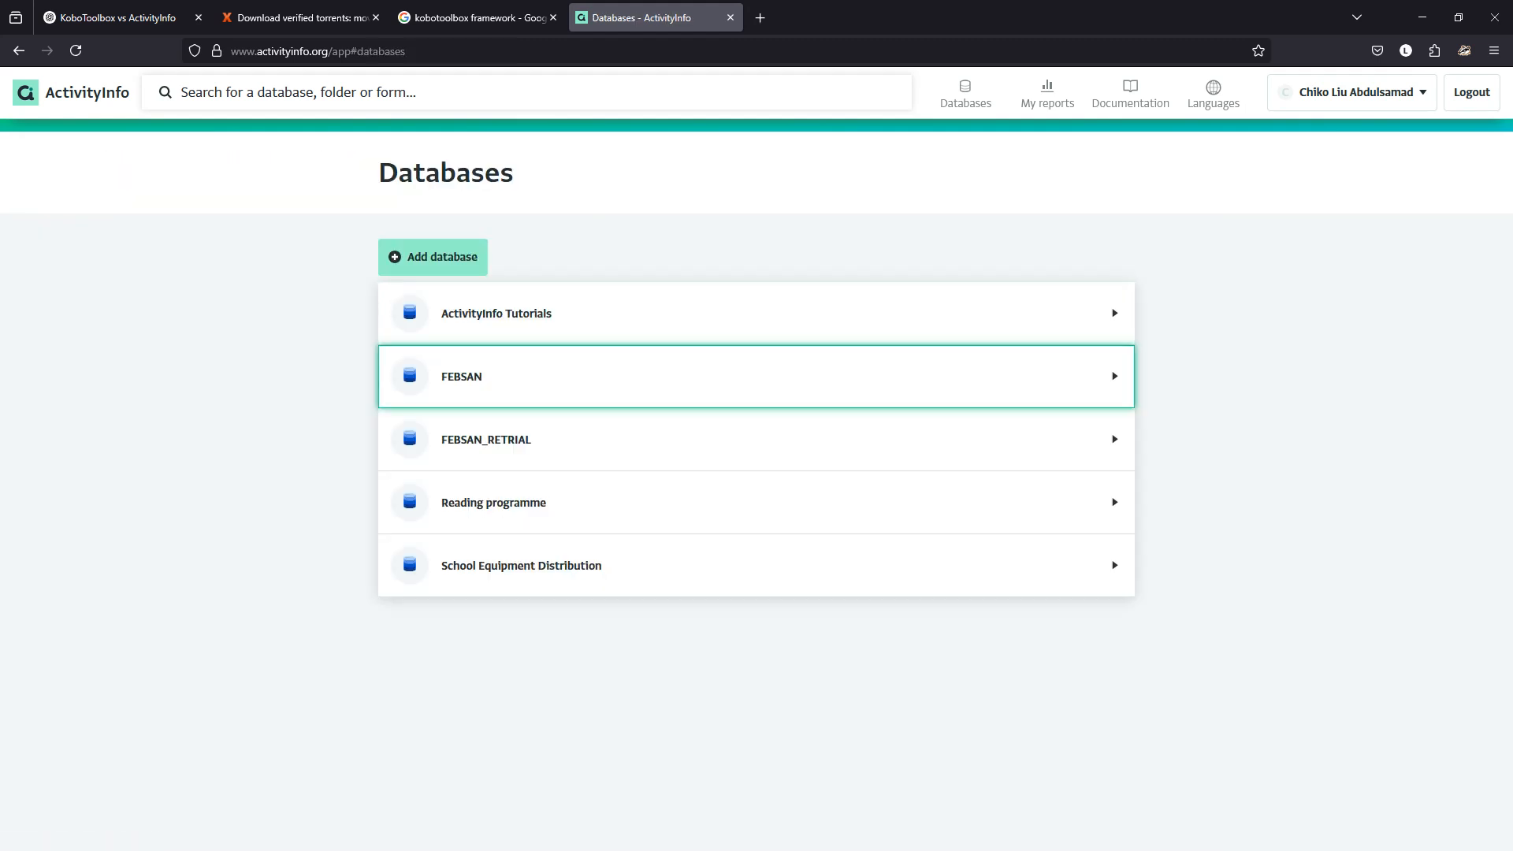
{"action": "left_click", "coordinate": [757, 378]}
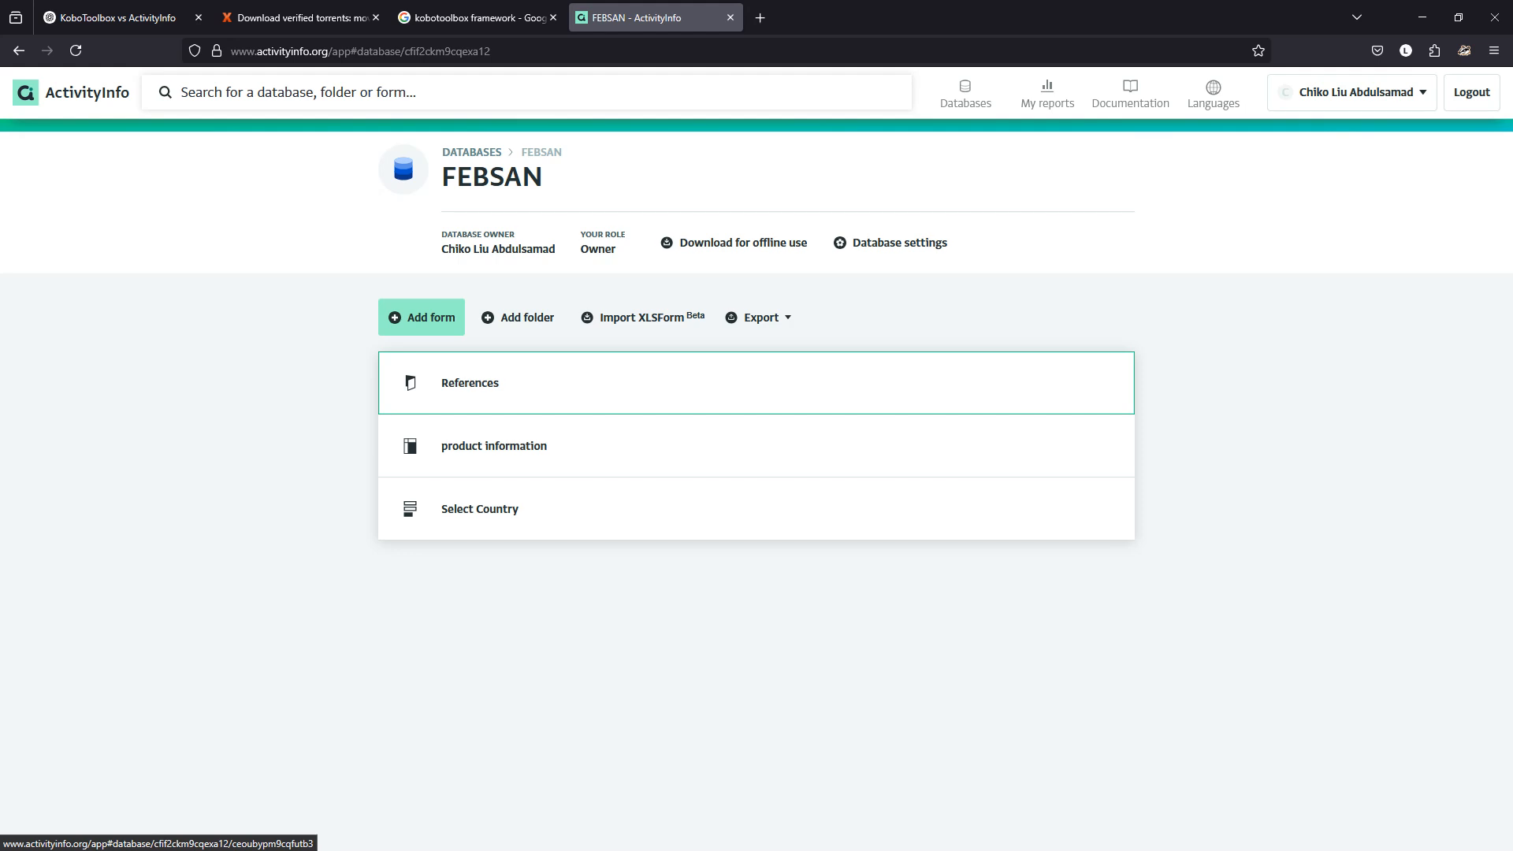
{"action": "left_click", "coordinate": [623, 510]}
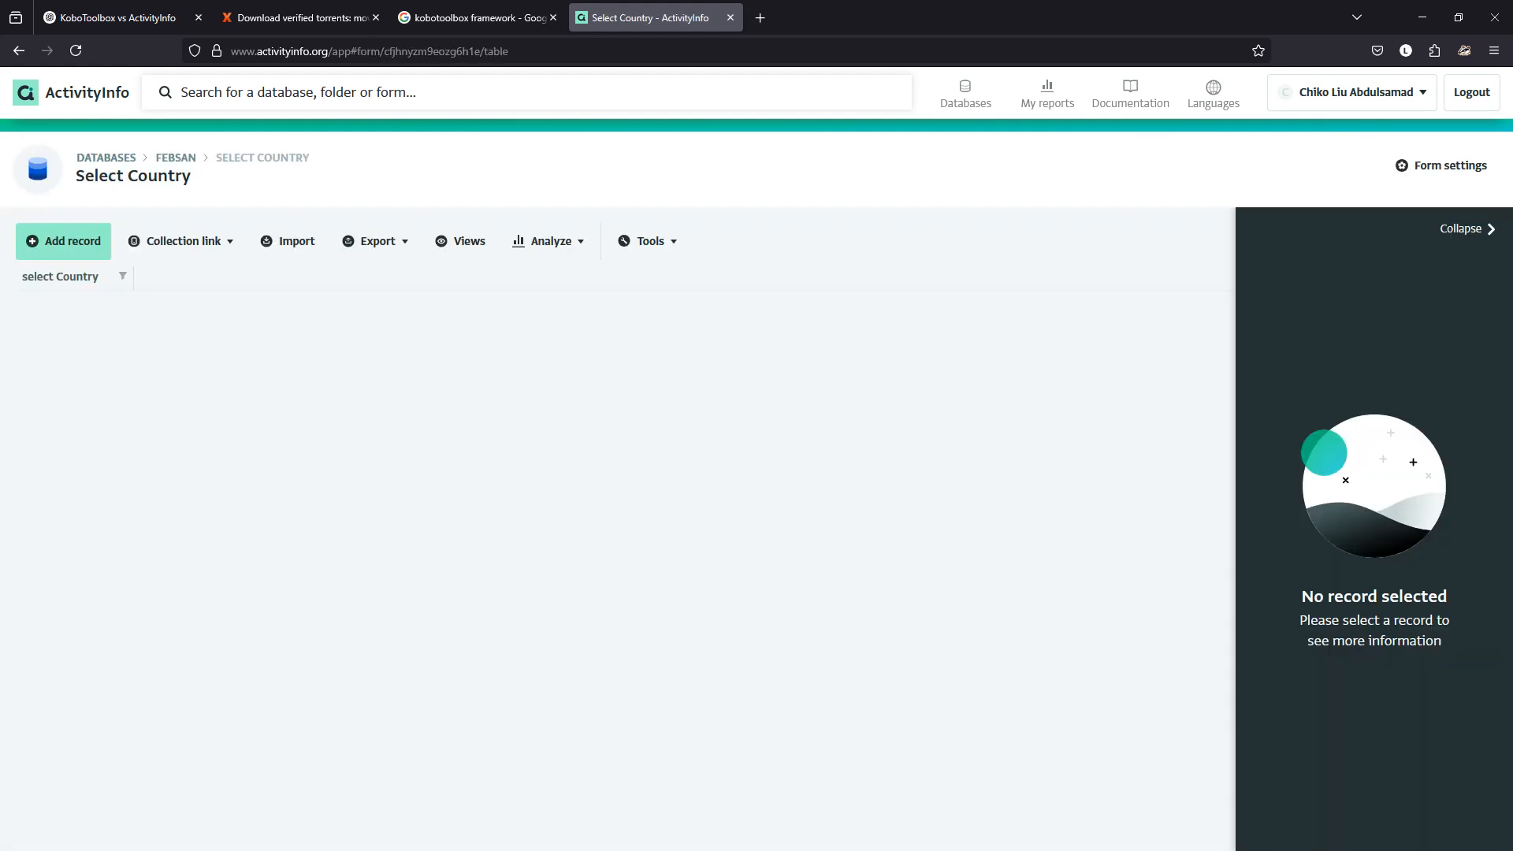
{"action": "left_click", "coordinate": [63, 240]}
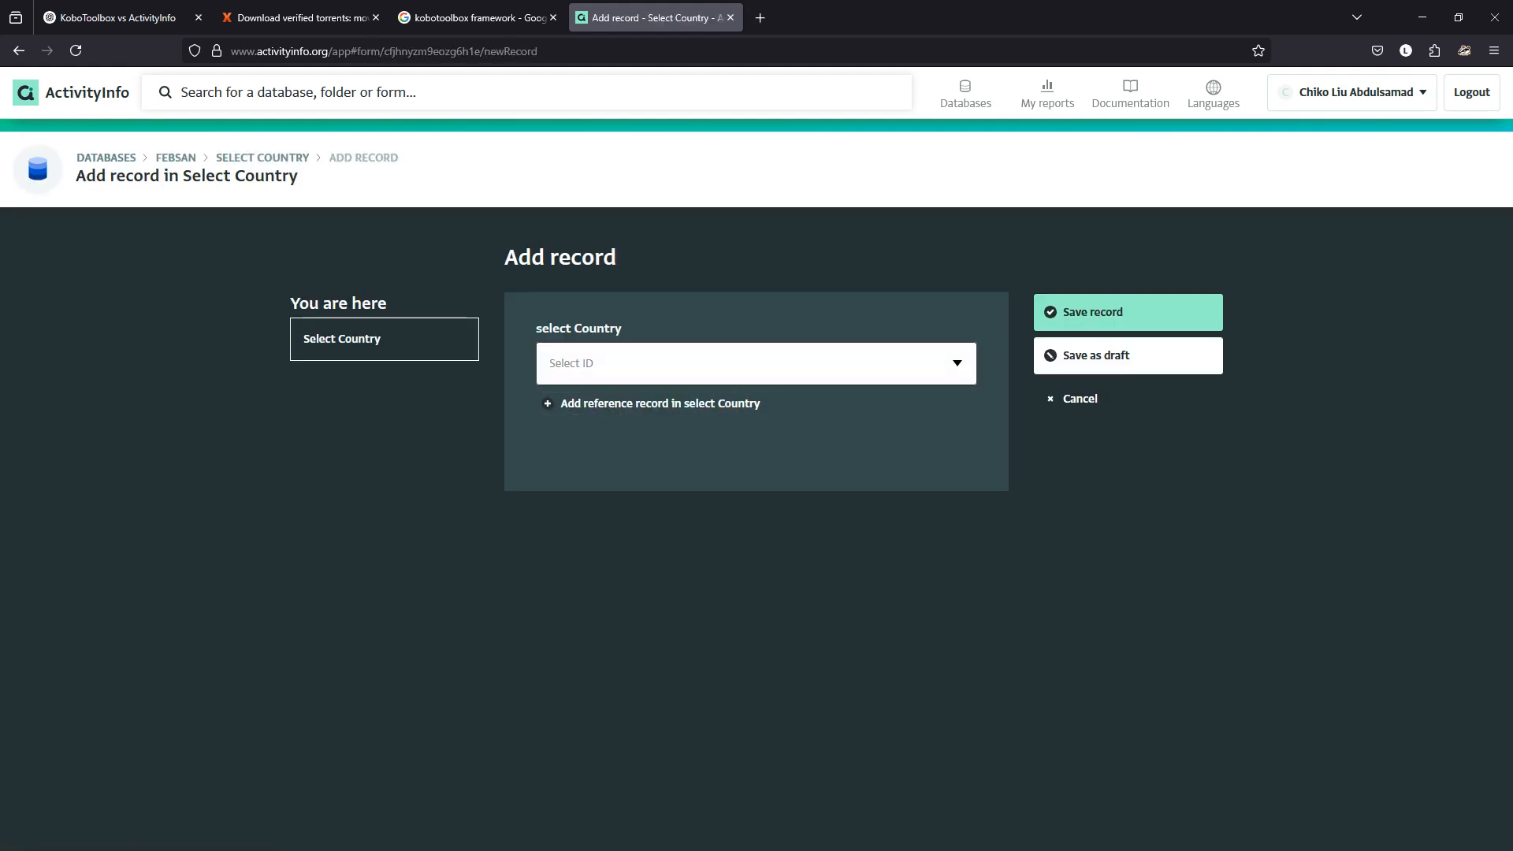
{"action": "left_click", "coordinate": [958, 364]}
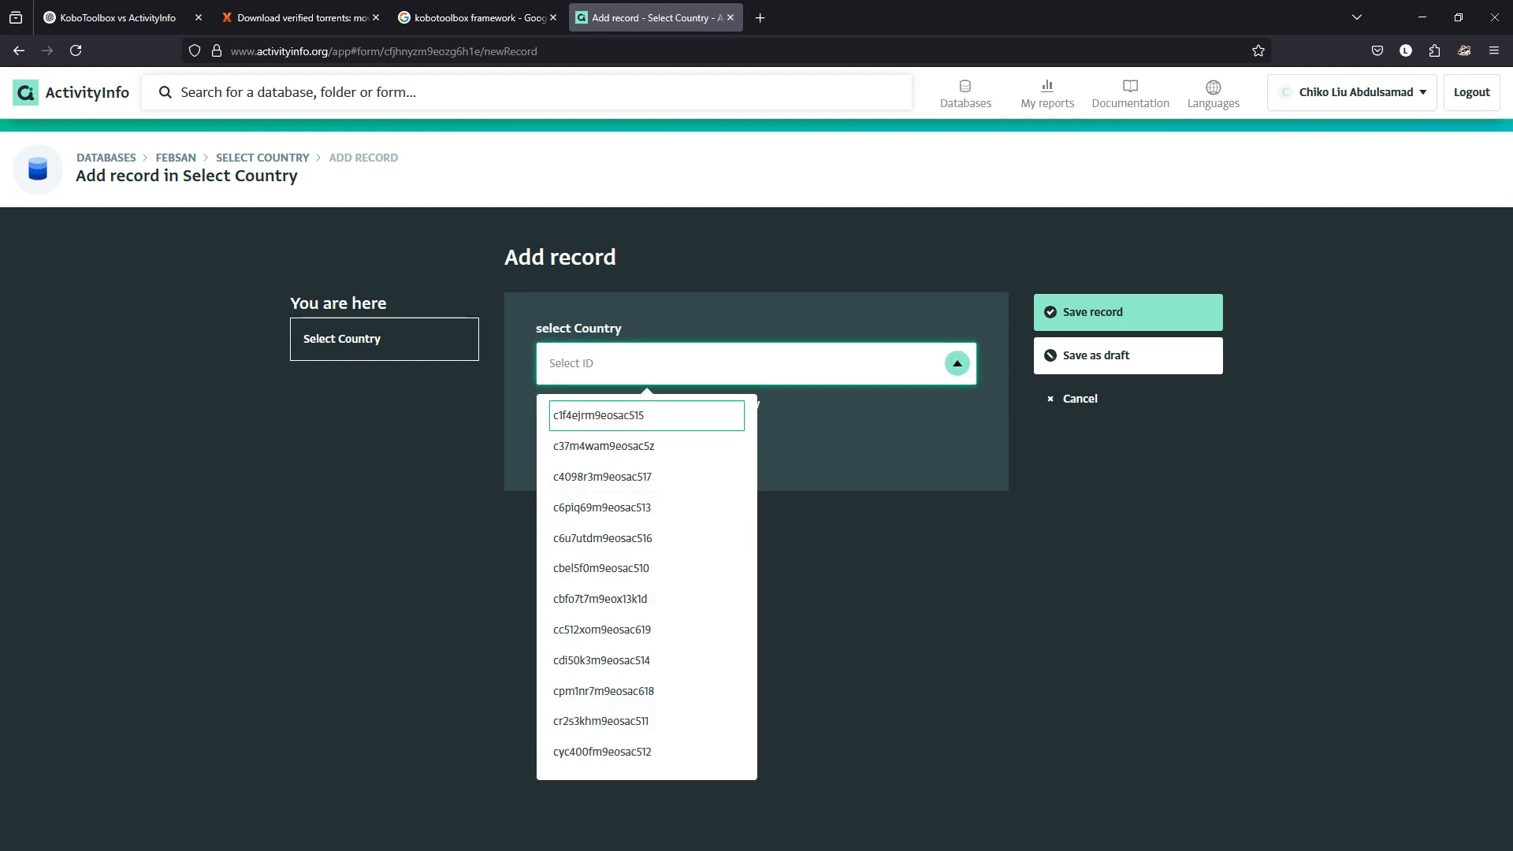
{"action": "left_click", "coordinate": [1076, 399]}
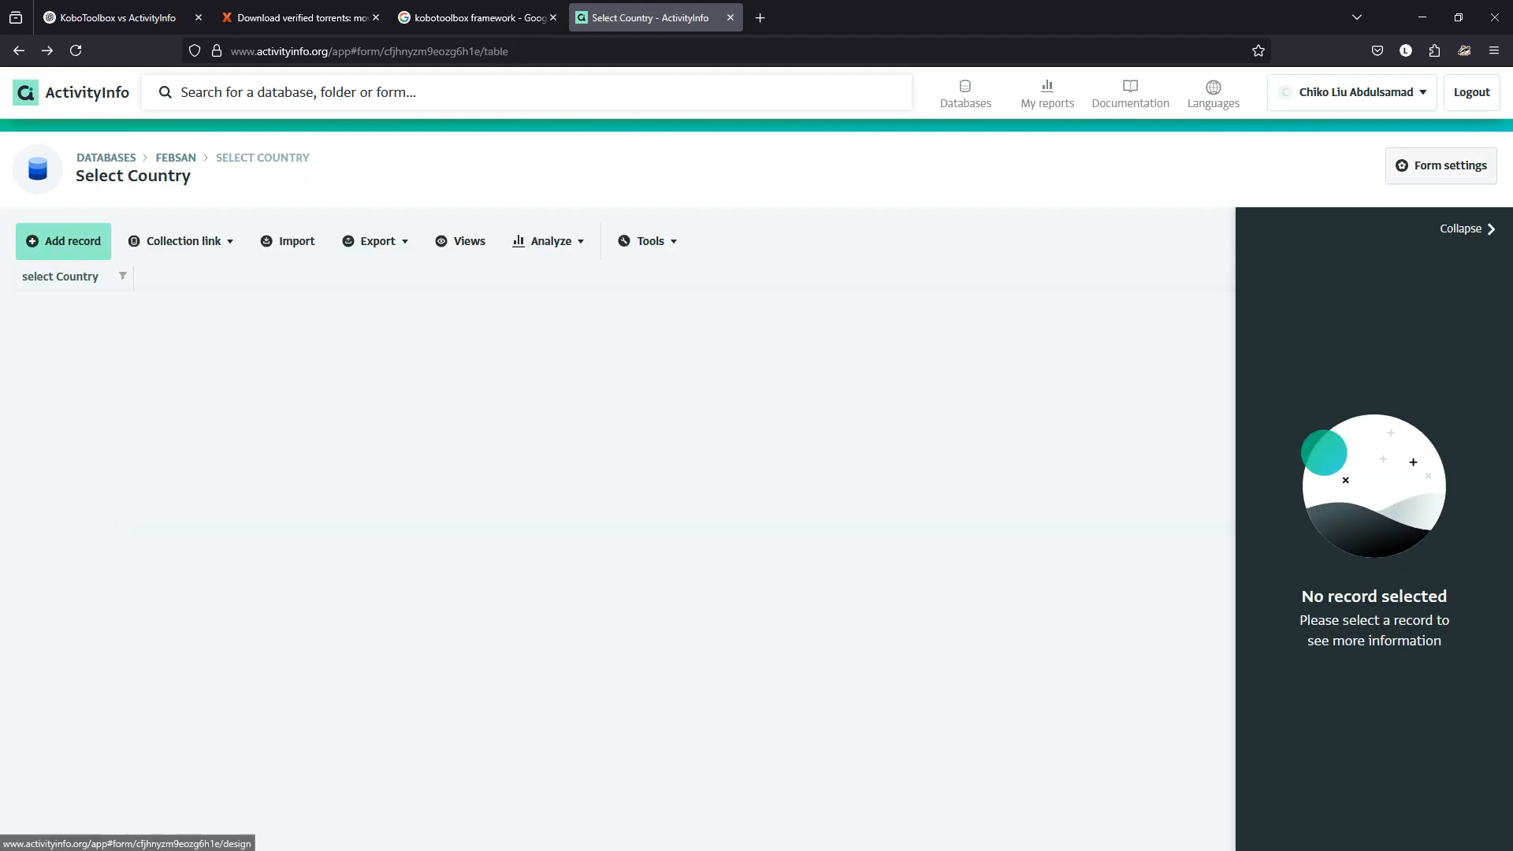
Enable custom lookup on the select Country field with Name and Label as lookup fields.
{"action": "left_click", "coordinate": [1442, 165]}
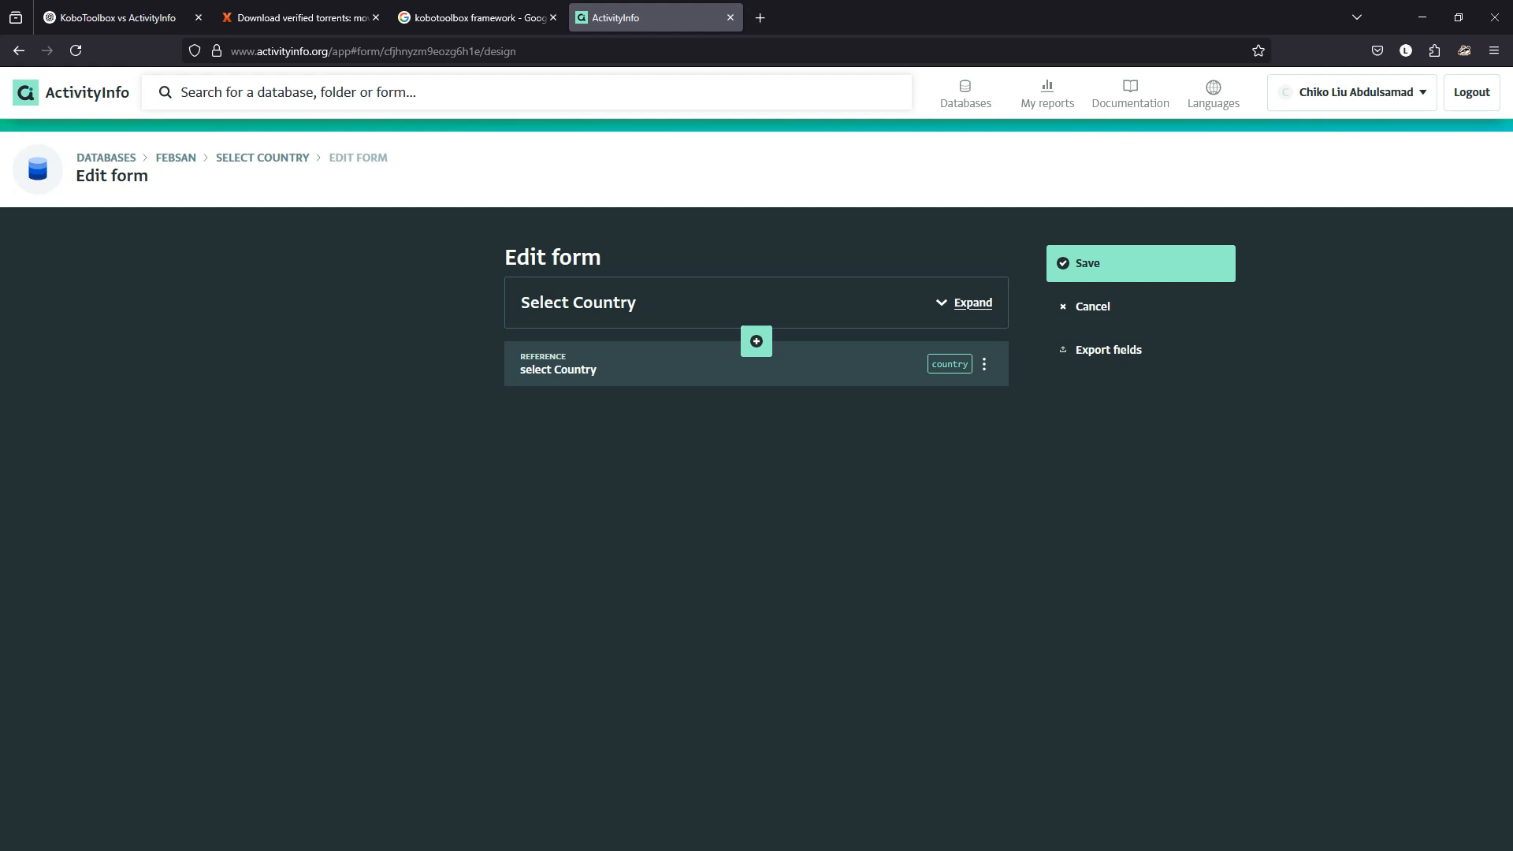
{"action": "left_click", "coordinate": [710, 367]}
{"action": "scroll", "coordinate": [757, 528], "scroll_direction": "down", "scroll_amount": 3}
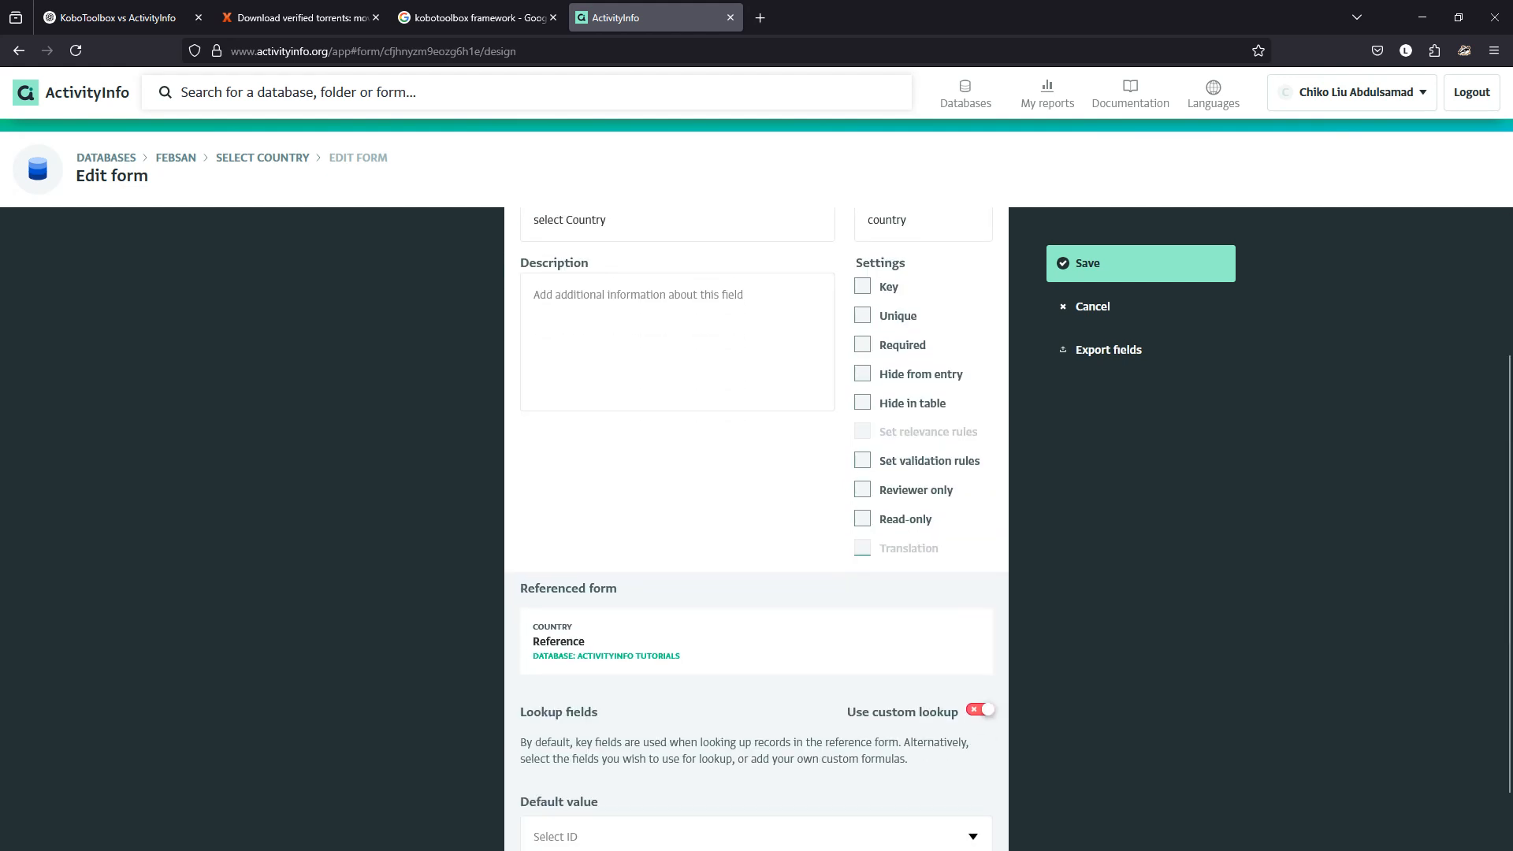
{"action": "scroll", "coordinate": [757, 528], "scroll_direction": "down", "scroll_amount": 1}
{"action": "left_click", "coordinate": [980, 643]}
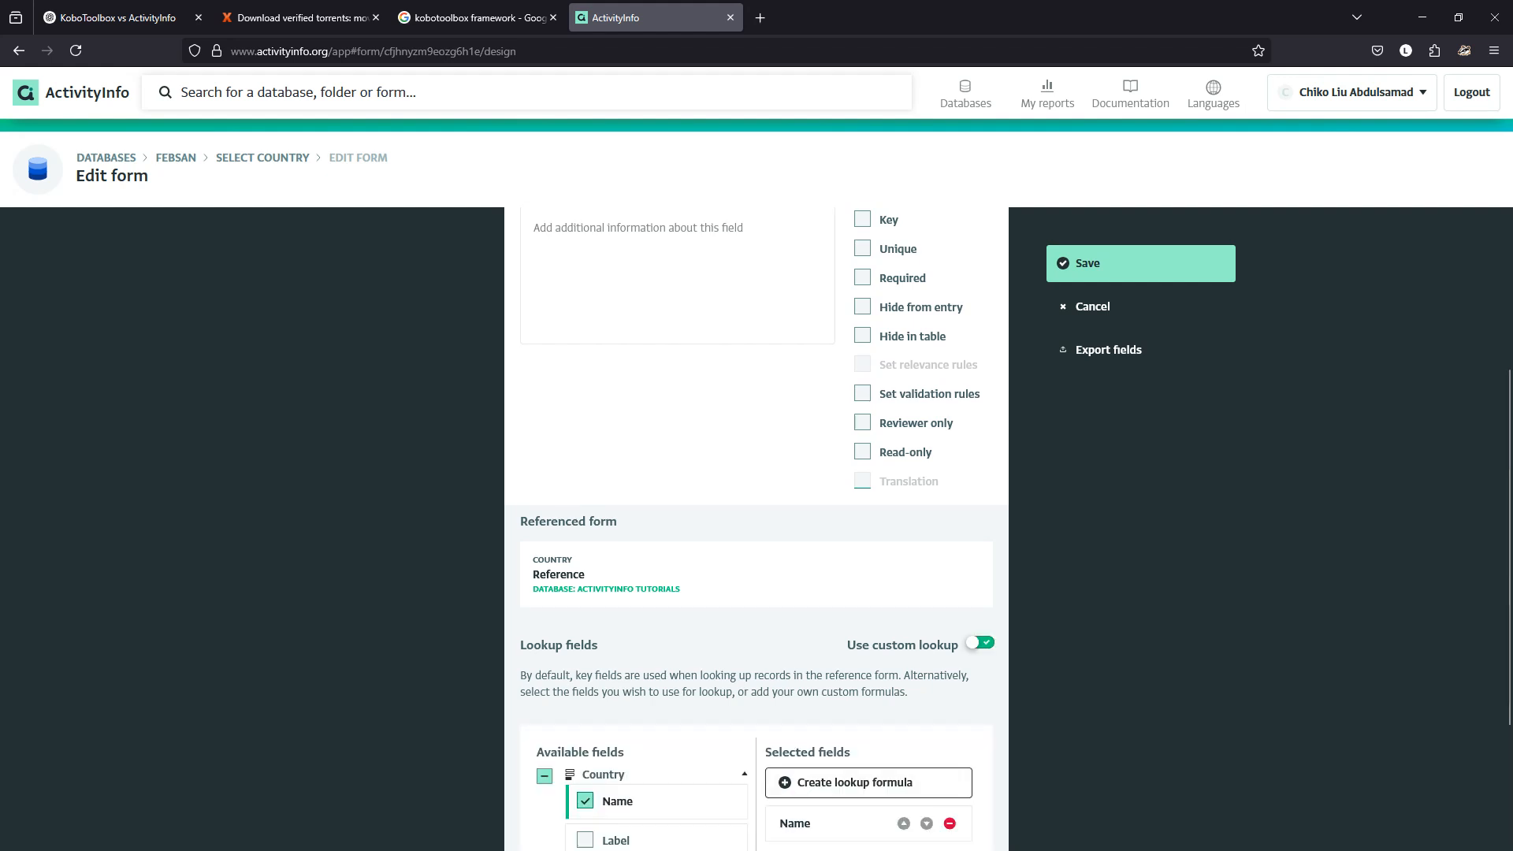
{"action": "scroll", "coordinate": [981, 643], "scroll_direction": "down", "scroll_amount": 3}
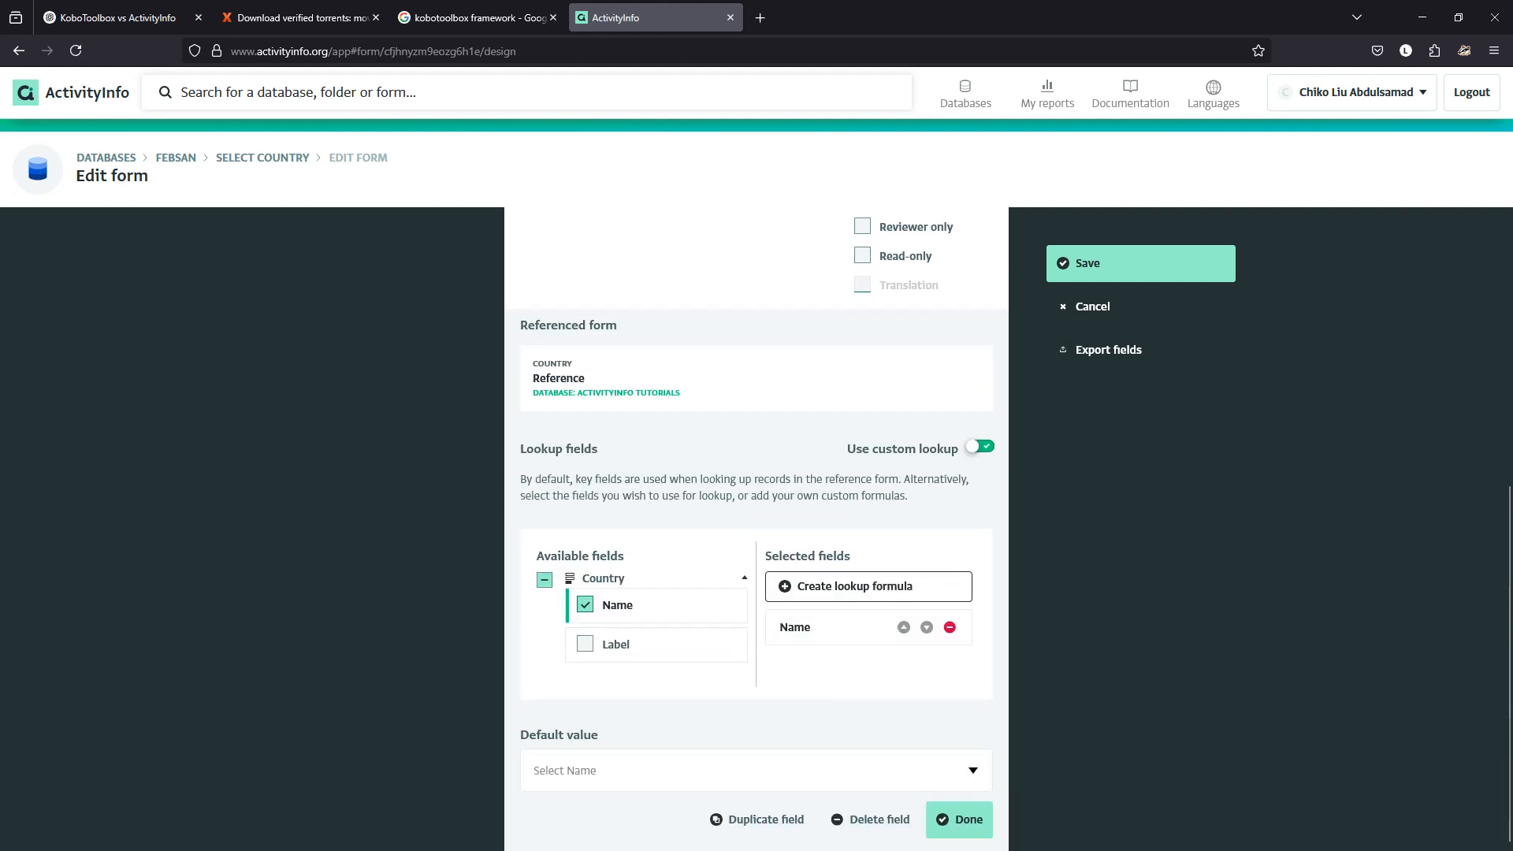
{"action": "left_click", "coordinate": [584, 605]}
{"action": "left_click", "coordinate": [585, 605]}
{"action": "left_click", "coordinate": [585, 644]}
Remove Label so only Name is the lookup field, then save the form.
{"action": "scroll", "coordinate": [972, 722], "scroll_direction": "down", "scroll_amount": 1}
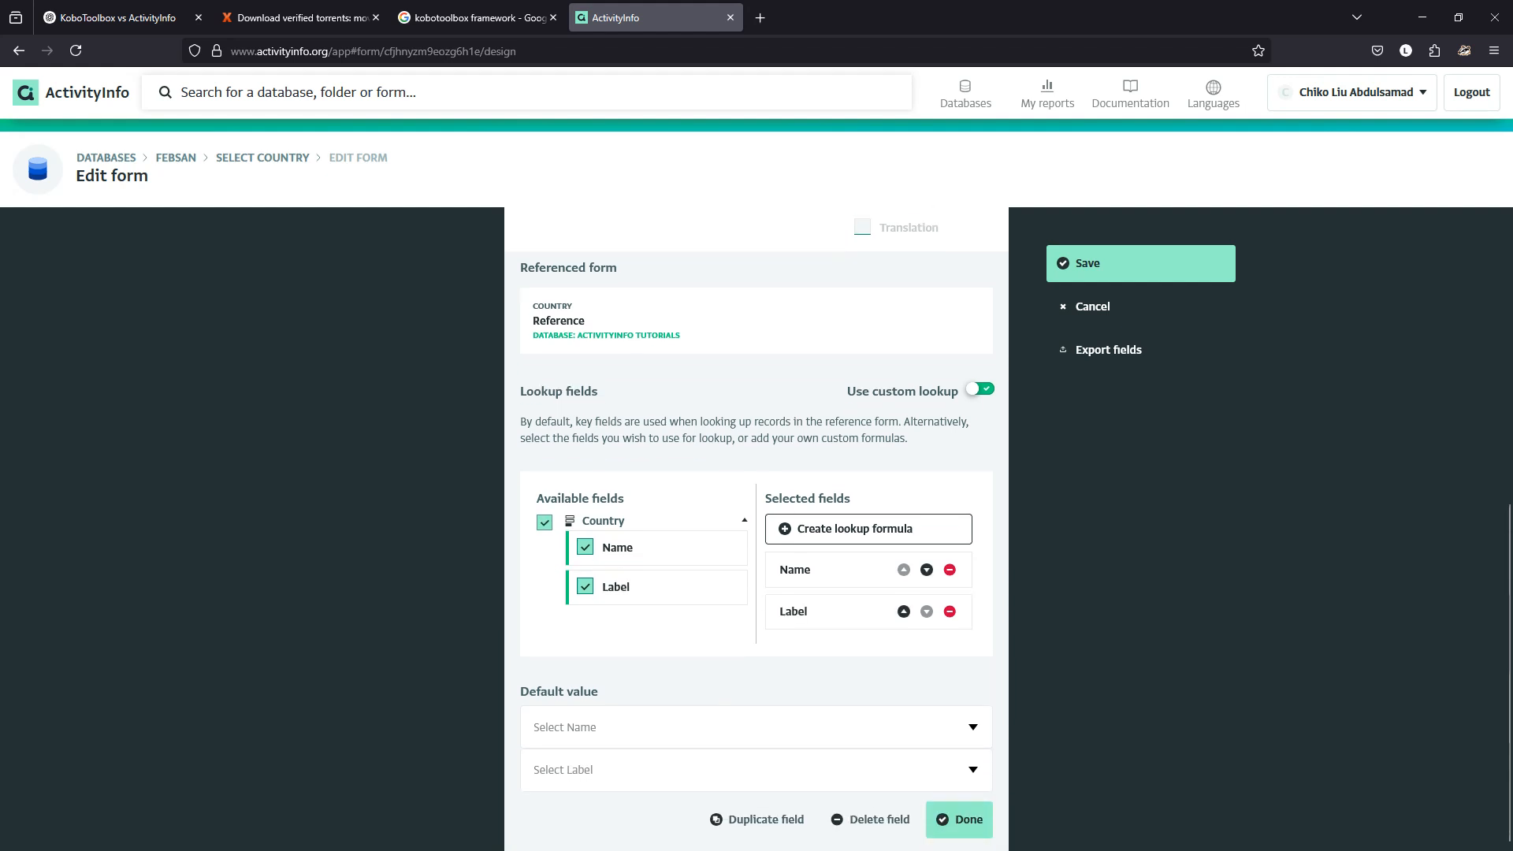
{"action": "left_click", "coordinate": [972, 723]}
{"action": "left_click", "coordinate": [891, 670]}
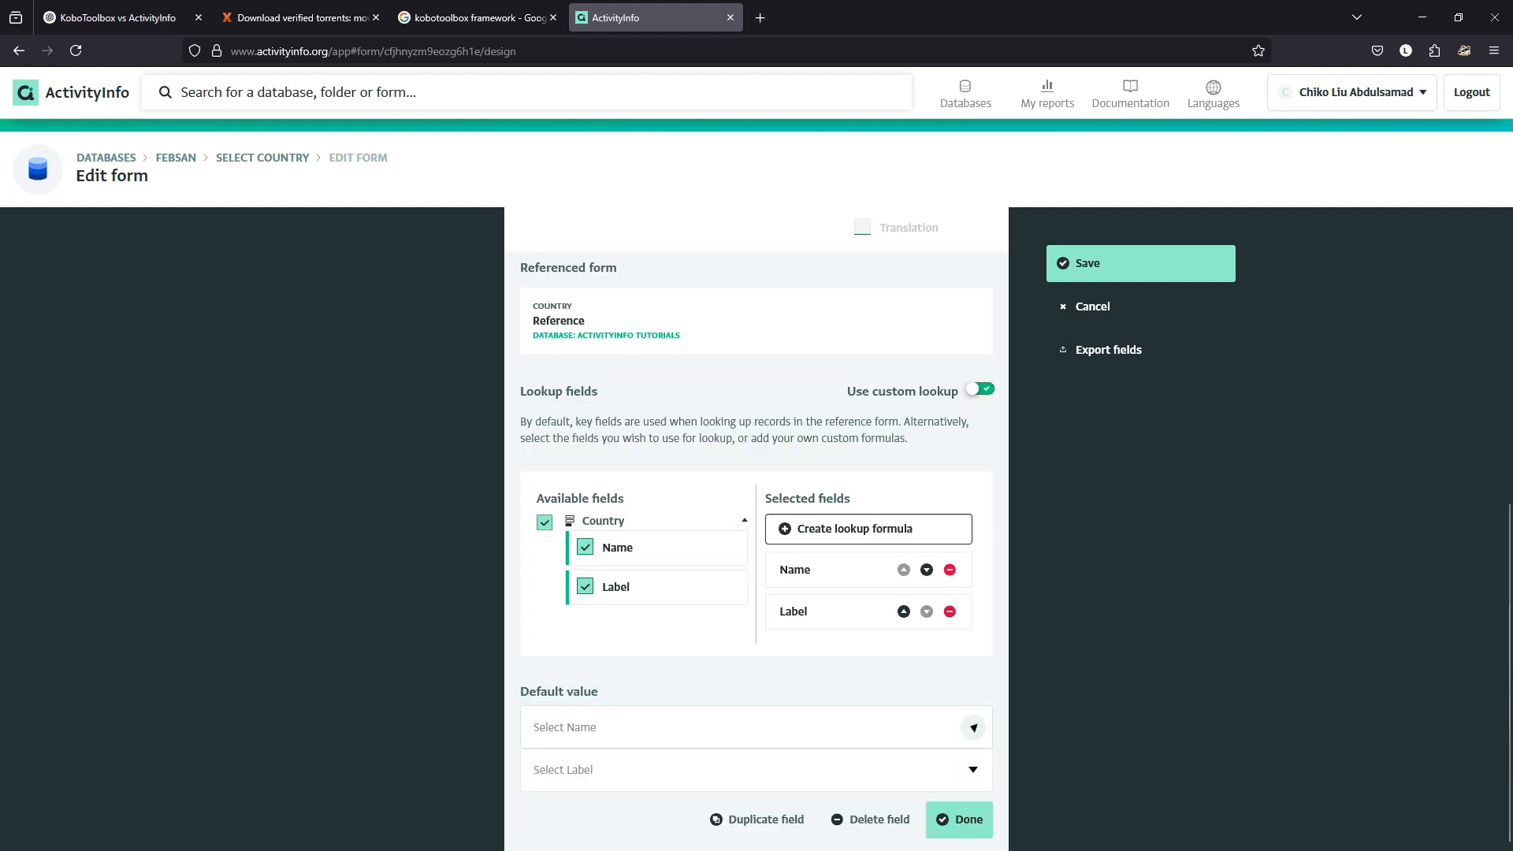
{"action": "left_click", "coordinate": [972, 770]}
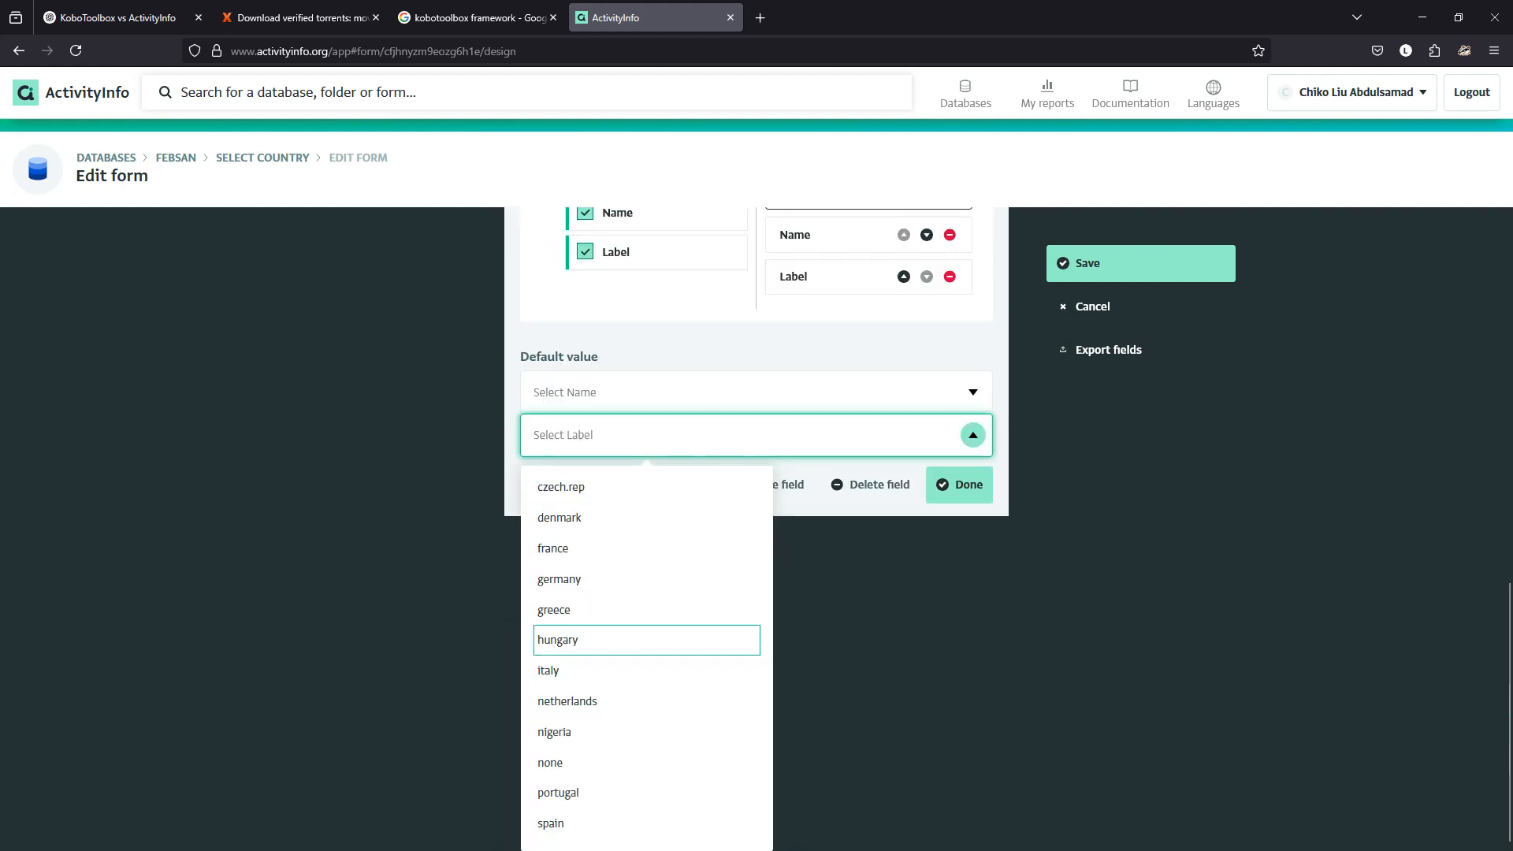
{"action": "left_click", "coordinate": [883, 638]}
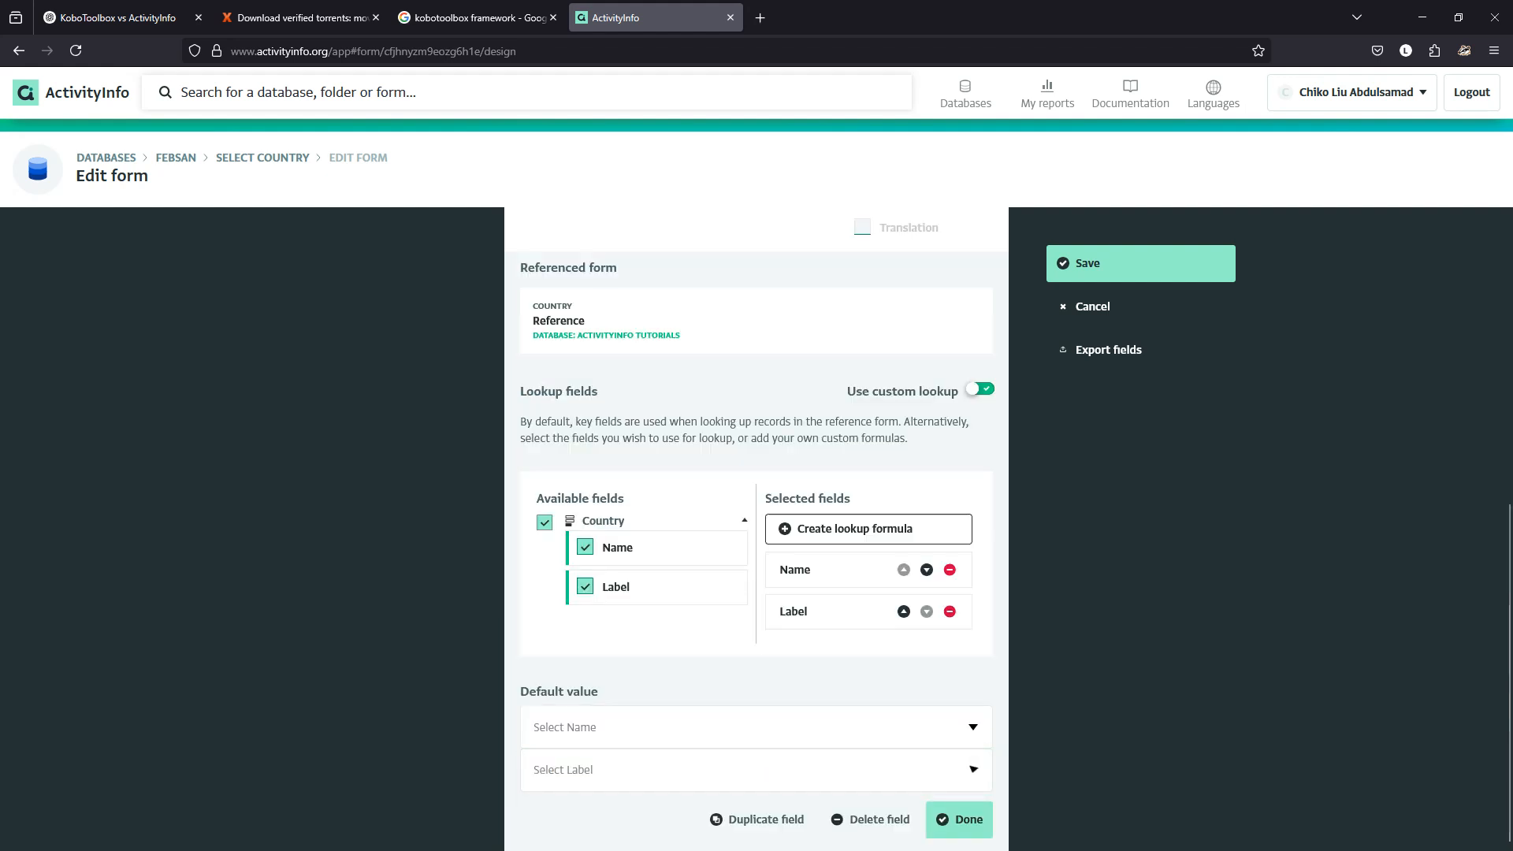
{"action": "left_click", "coordinate": [584, 586]}
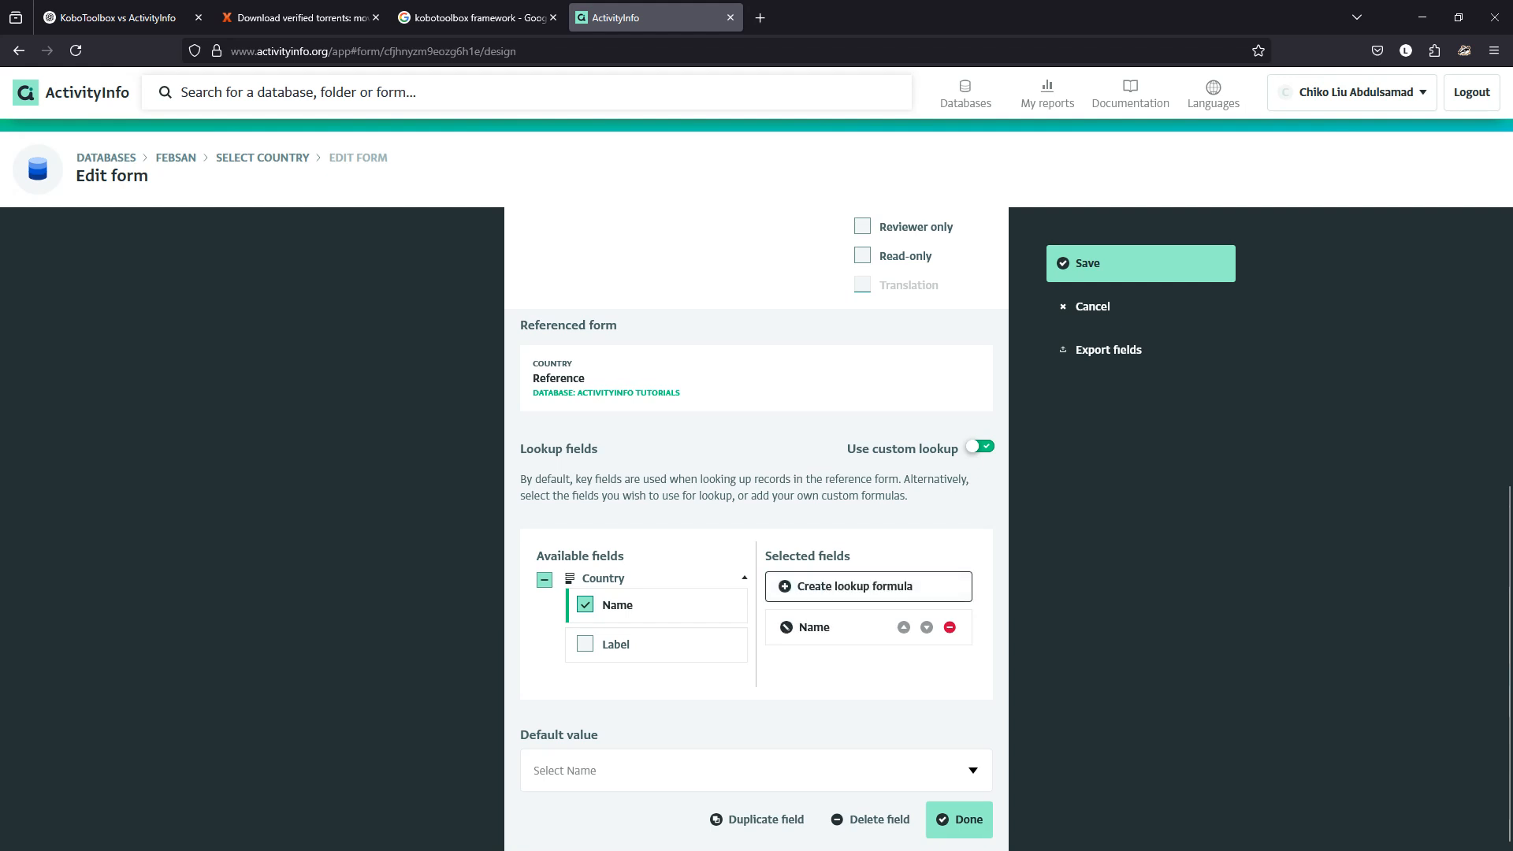
{"action": "left_click", "coordinate": [959, 820]}
{"action": "left_click", "coordinate": [1140, 263]}
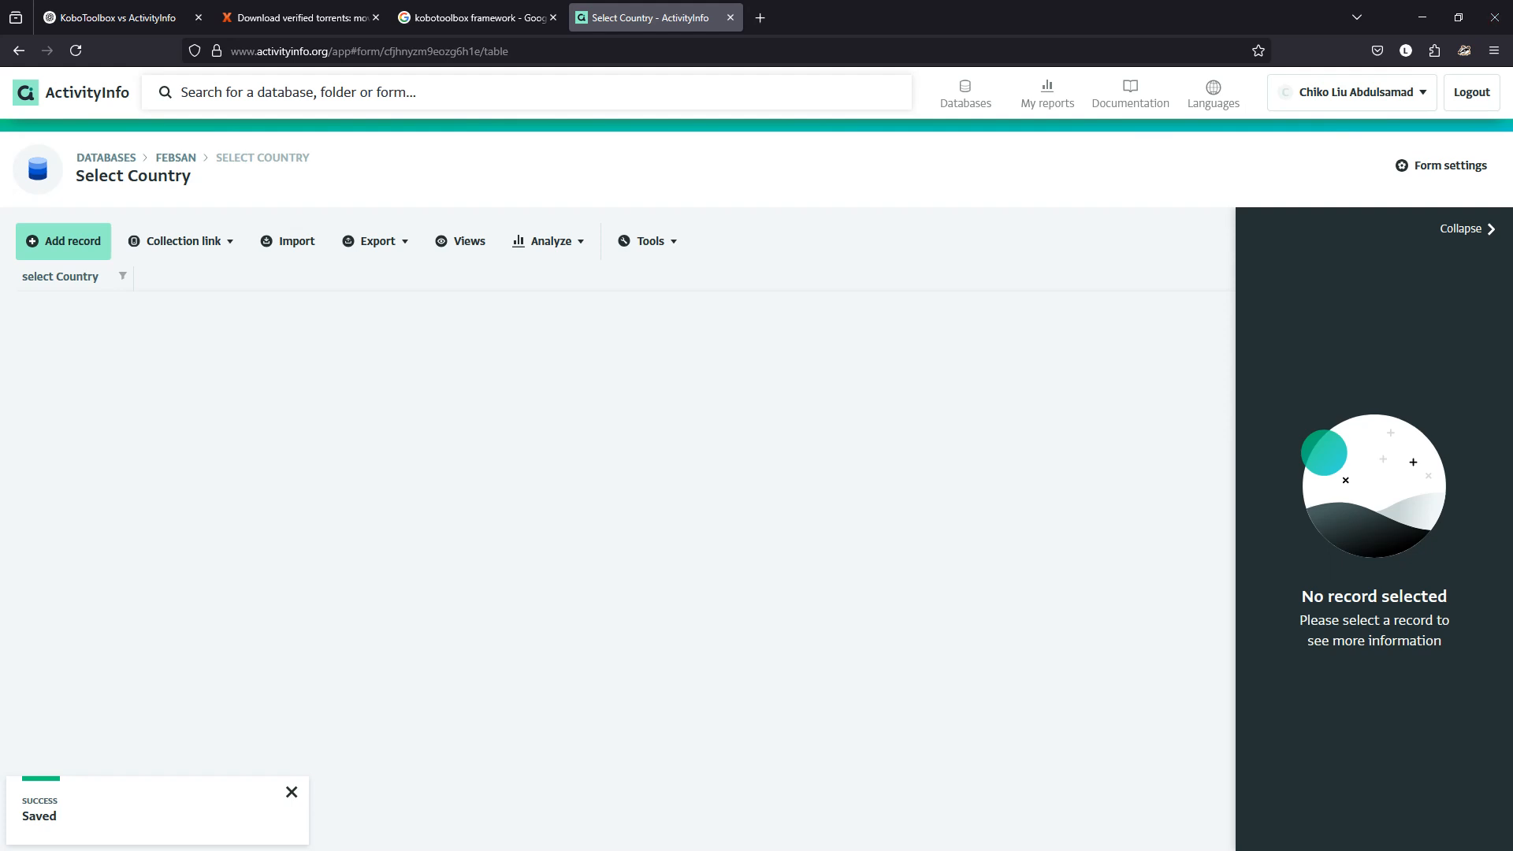
Start a new Select Country record and check the available country choices.
{"action": "left_click", "coordinate": [63, 240]}
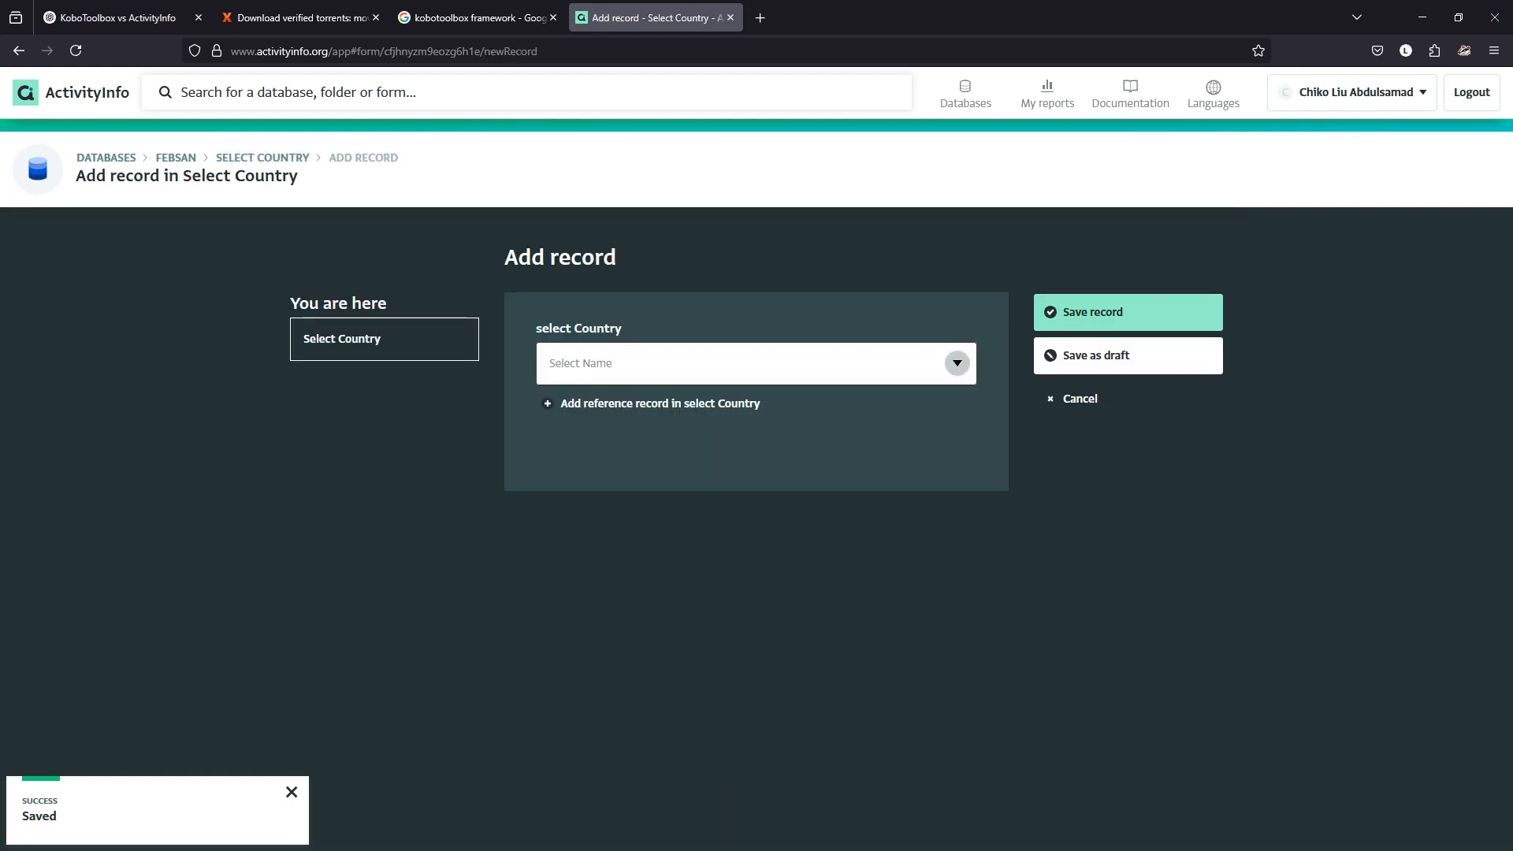
{"action": "left_click", "coordinate": [738, 363]}
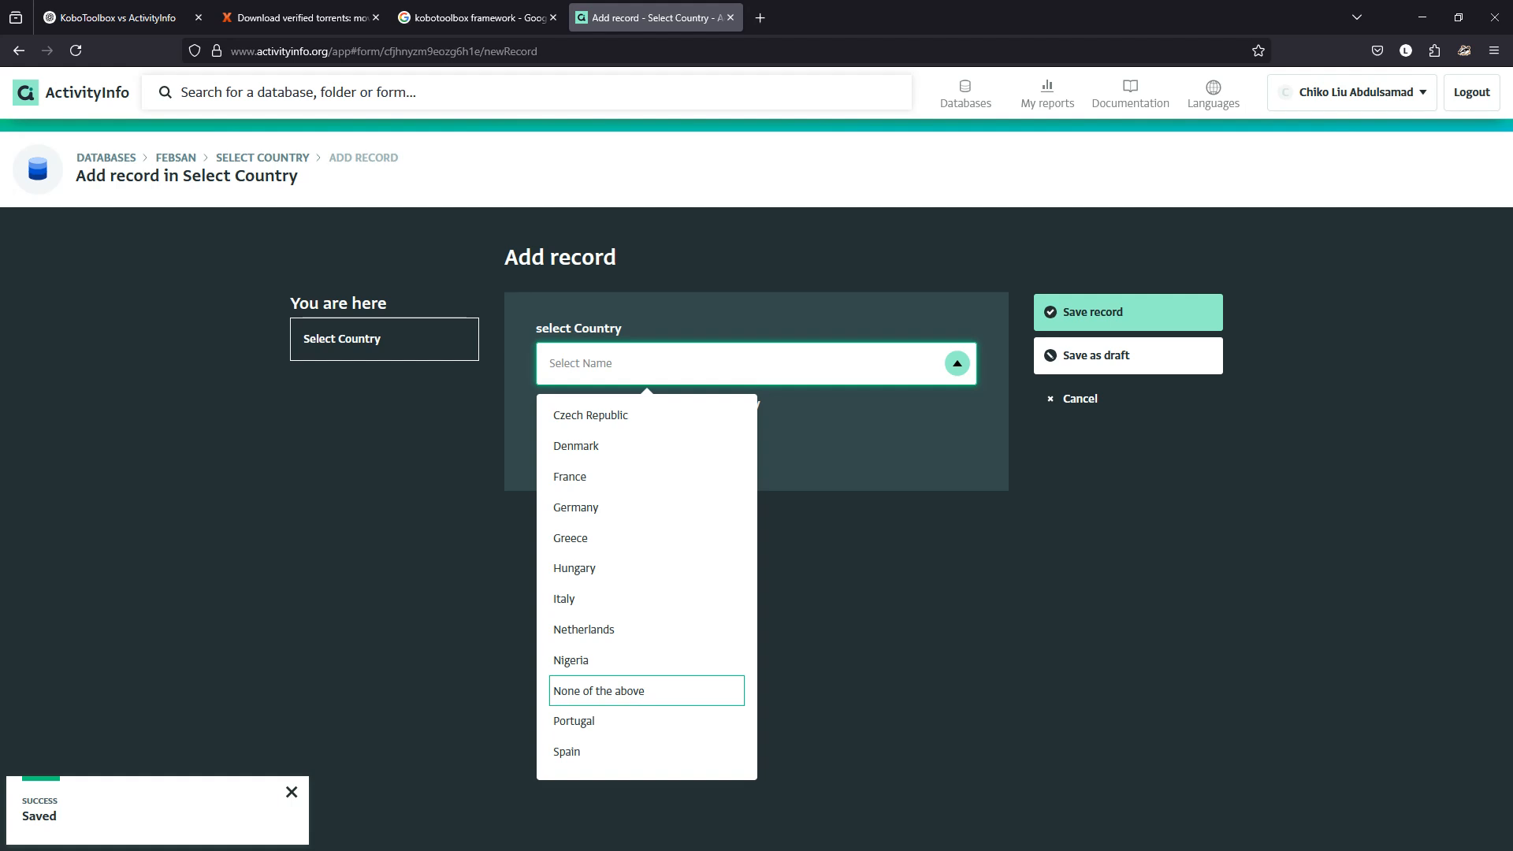
{"action": "key", "text": "Escape"}
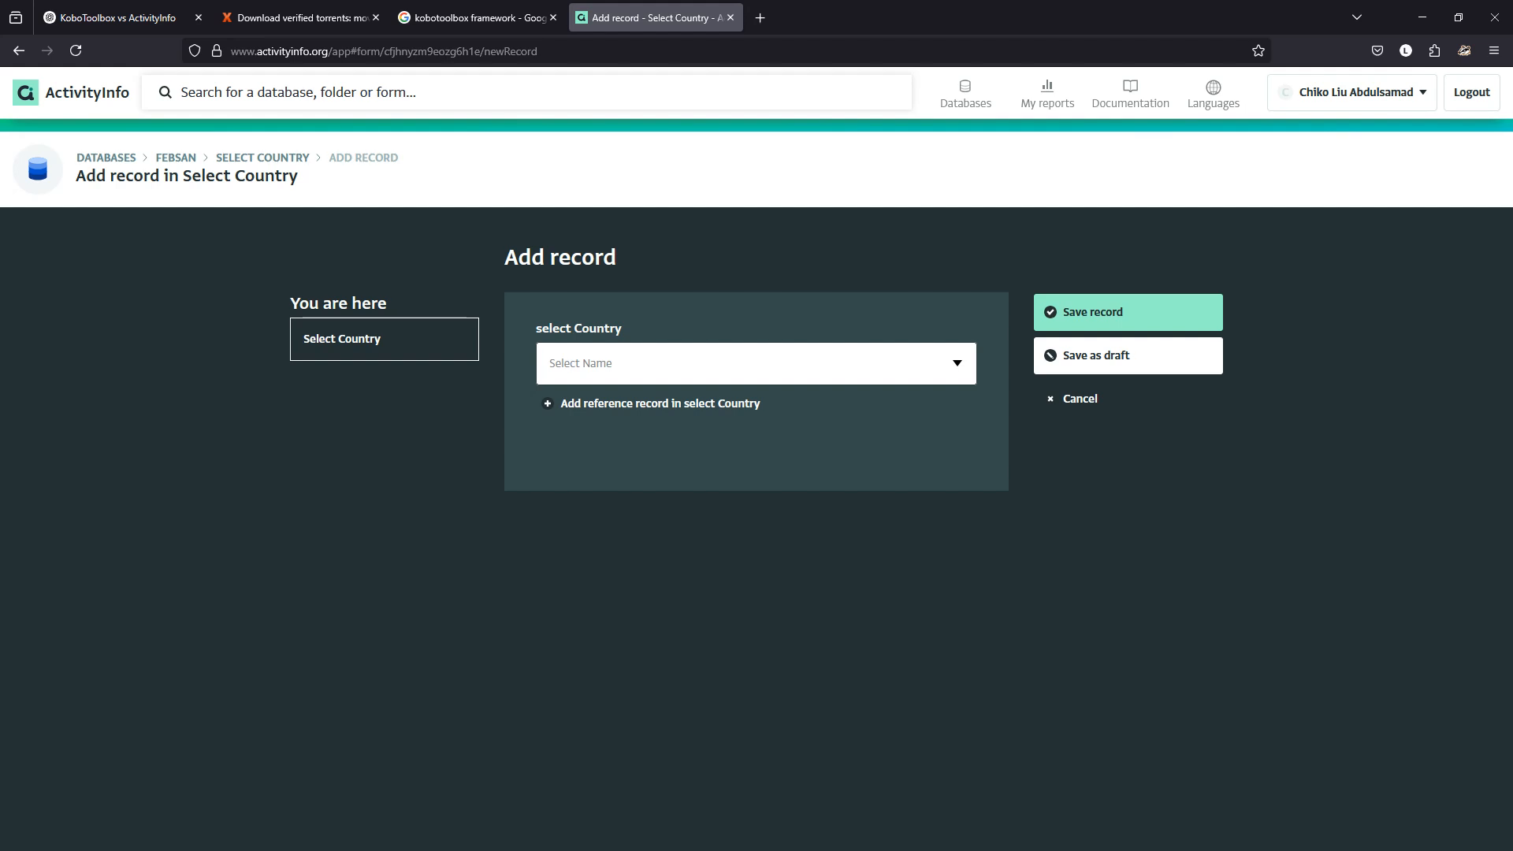
Add a new Country reference record with Name 'United State' and Label 'usa'.
{"action": "left_click", "coordinate": [661, 403]}
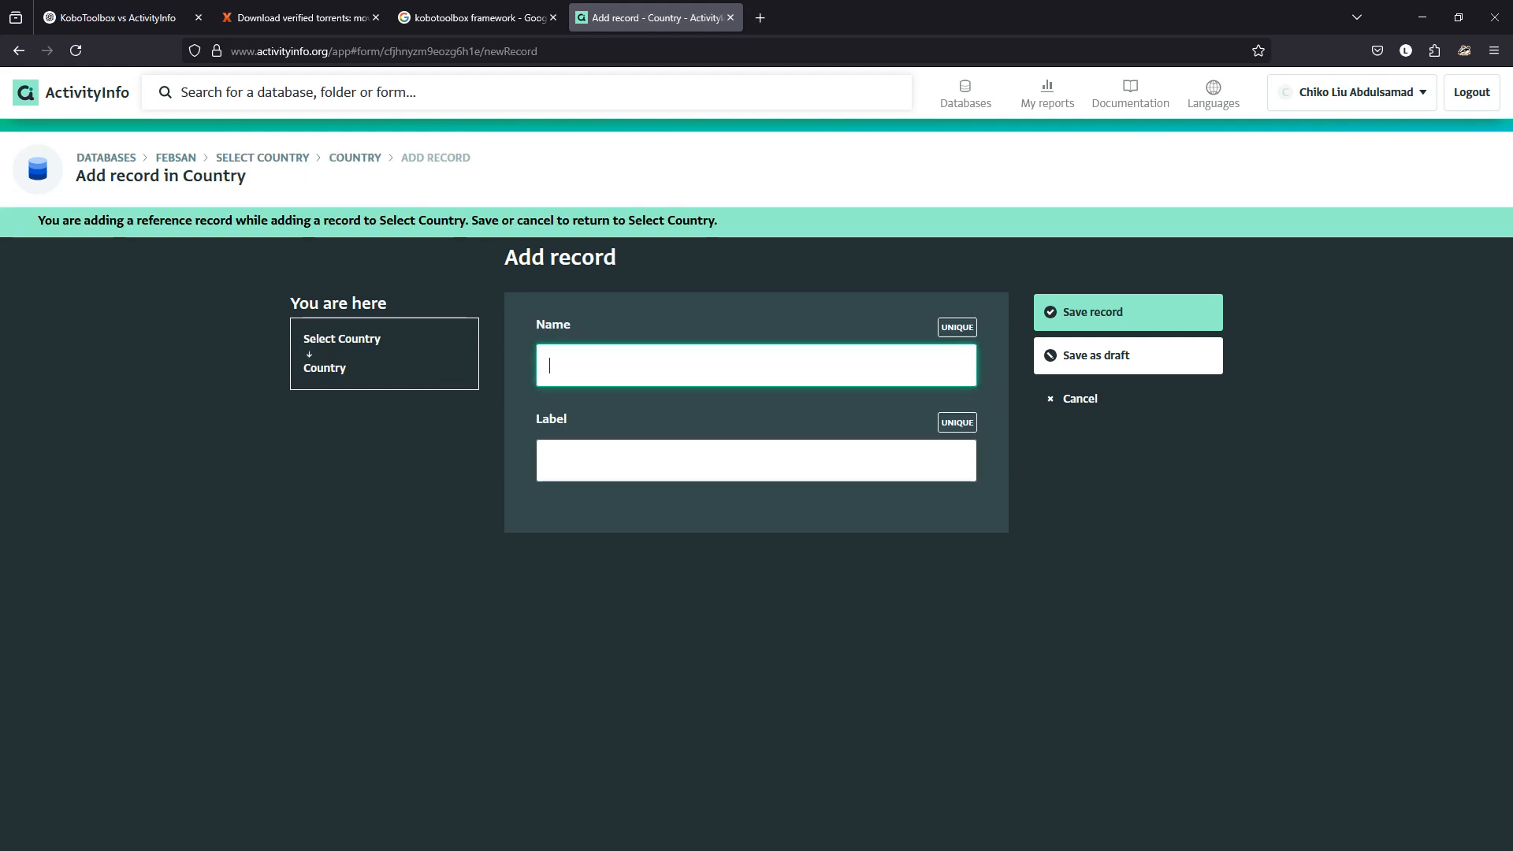
{"action": "type", "text": "Ug"}
{"action": "key", "text": "BackSpace"}
{"action": "type", "text": "nit"}
{"action": "type", "text": "d"}
{"action": "key", "text": "BackSpace"}
{"action": "key", "text": "BackSpace"}
{"action": "key", "text": "BackSpace"}
{"action": "type", "text": "d"}
{"action": "key", "text": "BackSpace"}
{"action": "type", "text": "ted Stat"}
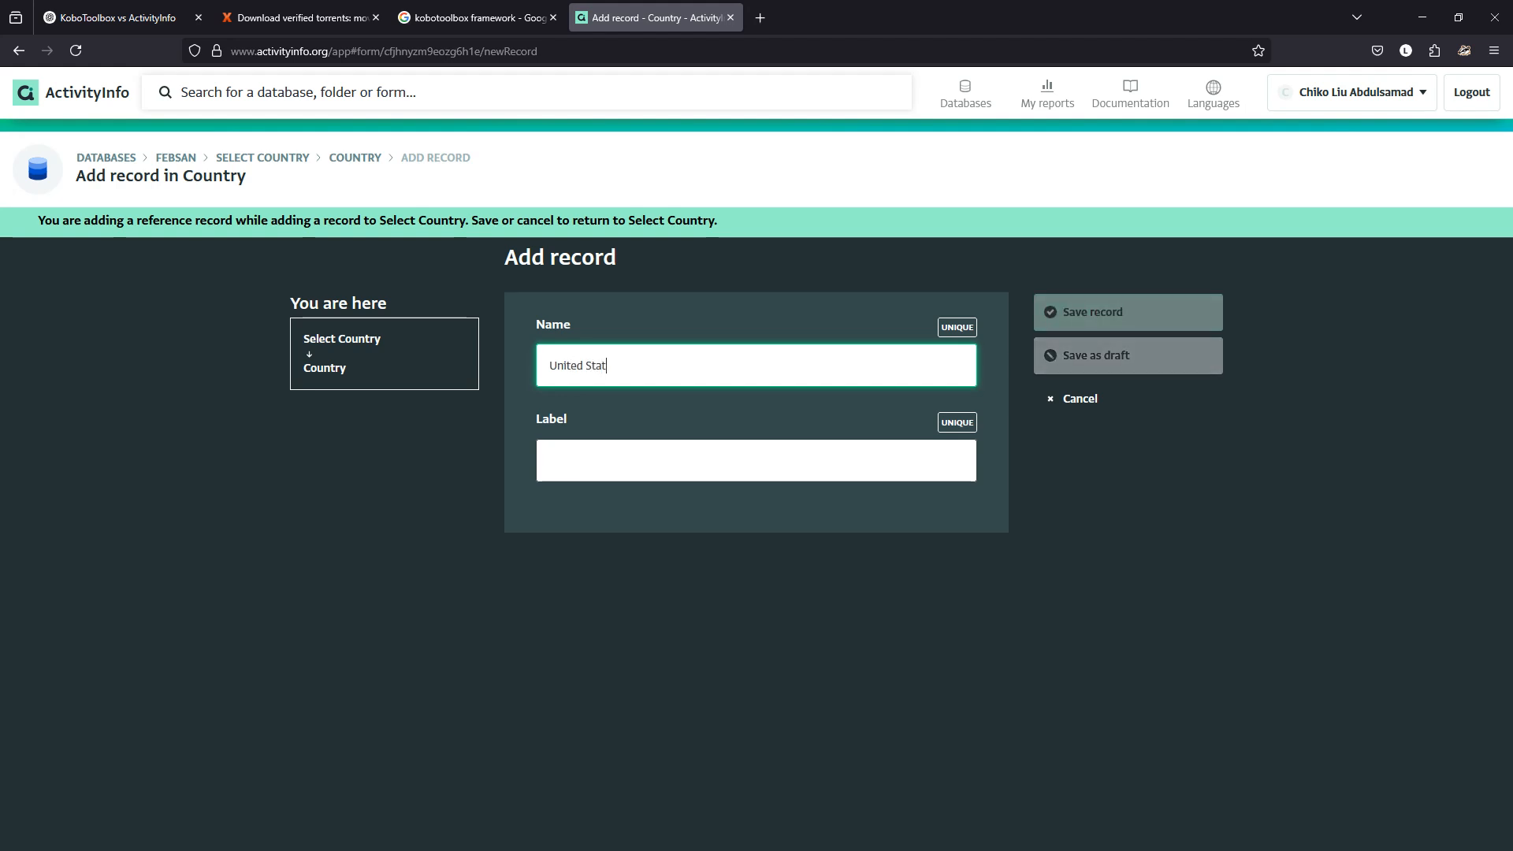
{"action": "type", "text": "e"}
{"action": "key", "text": "Tab"}
{"action": "type", "text": "usa"}
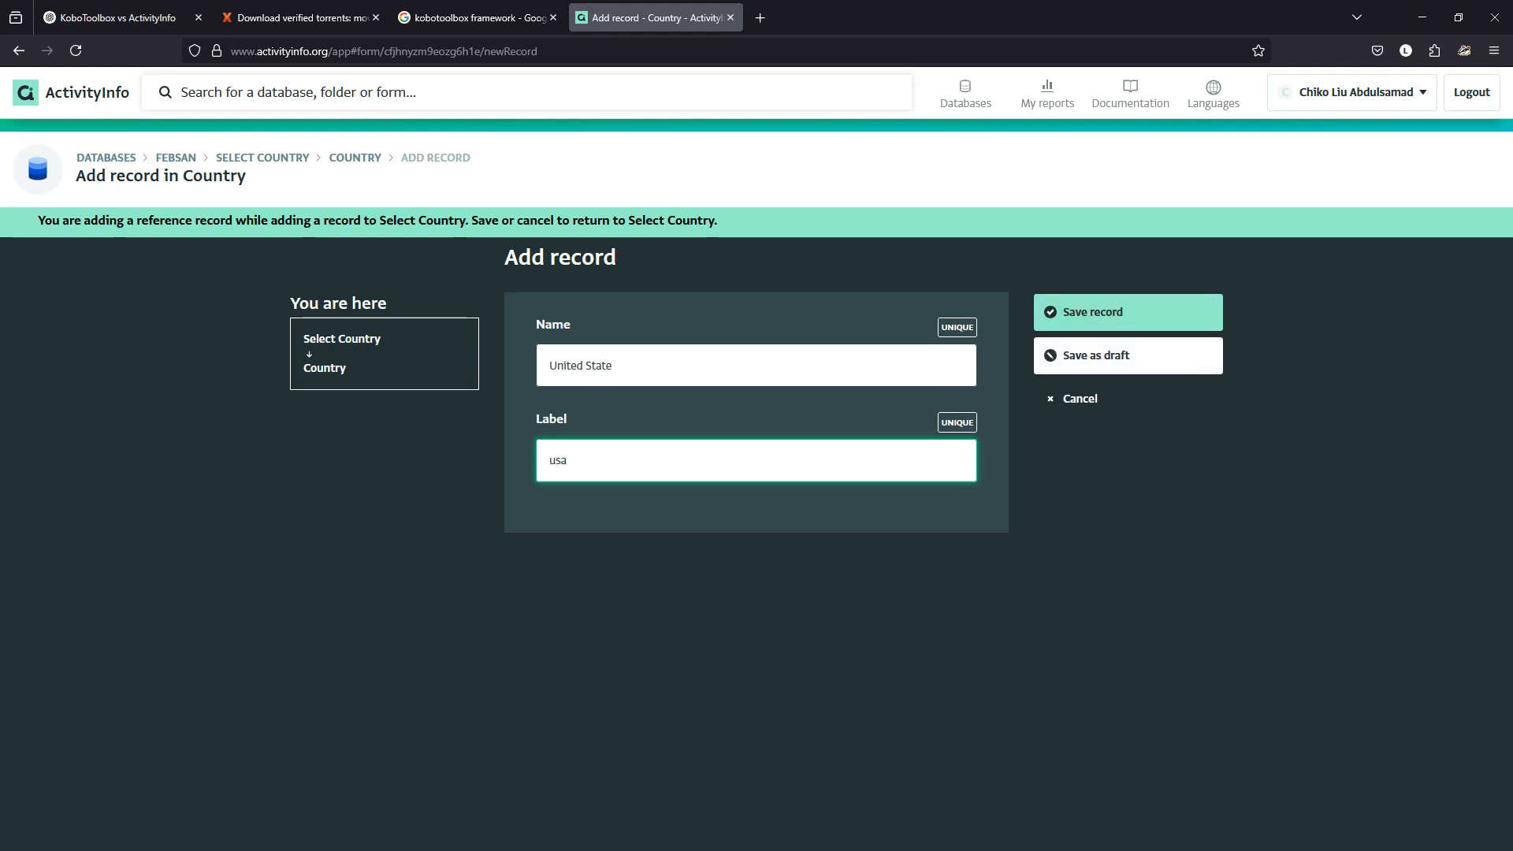
{"action": "key", "text": "Tab"}
{"action": "key", "text": "Return"}
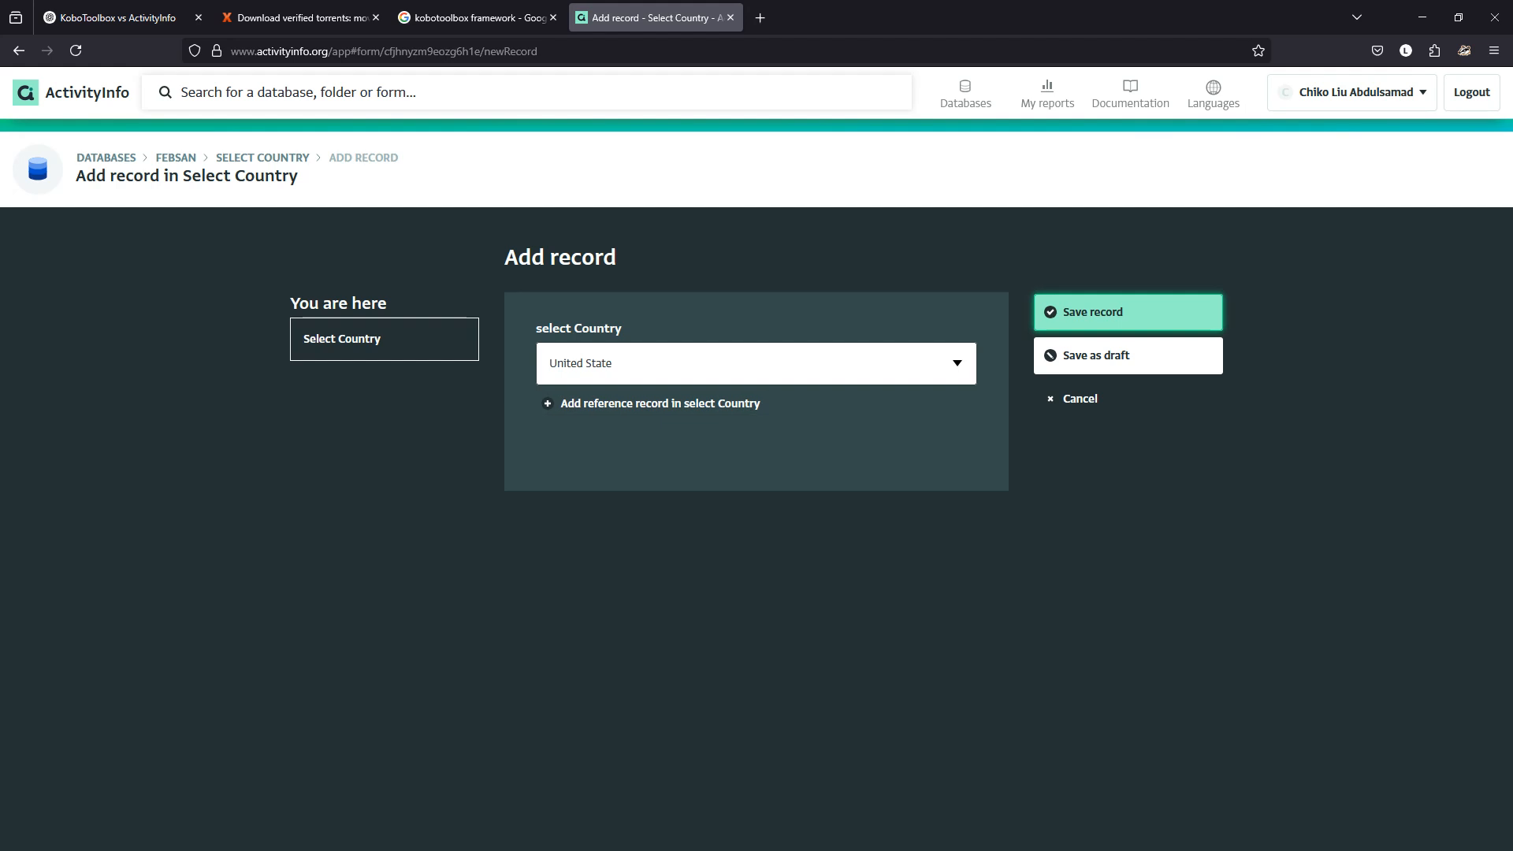
Rename the Country record 'United State' to 'United States of America' and save it.
{"action": "left_click", "coordinate": [106, 158]}
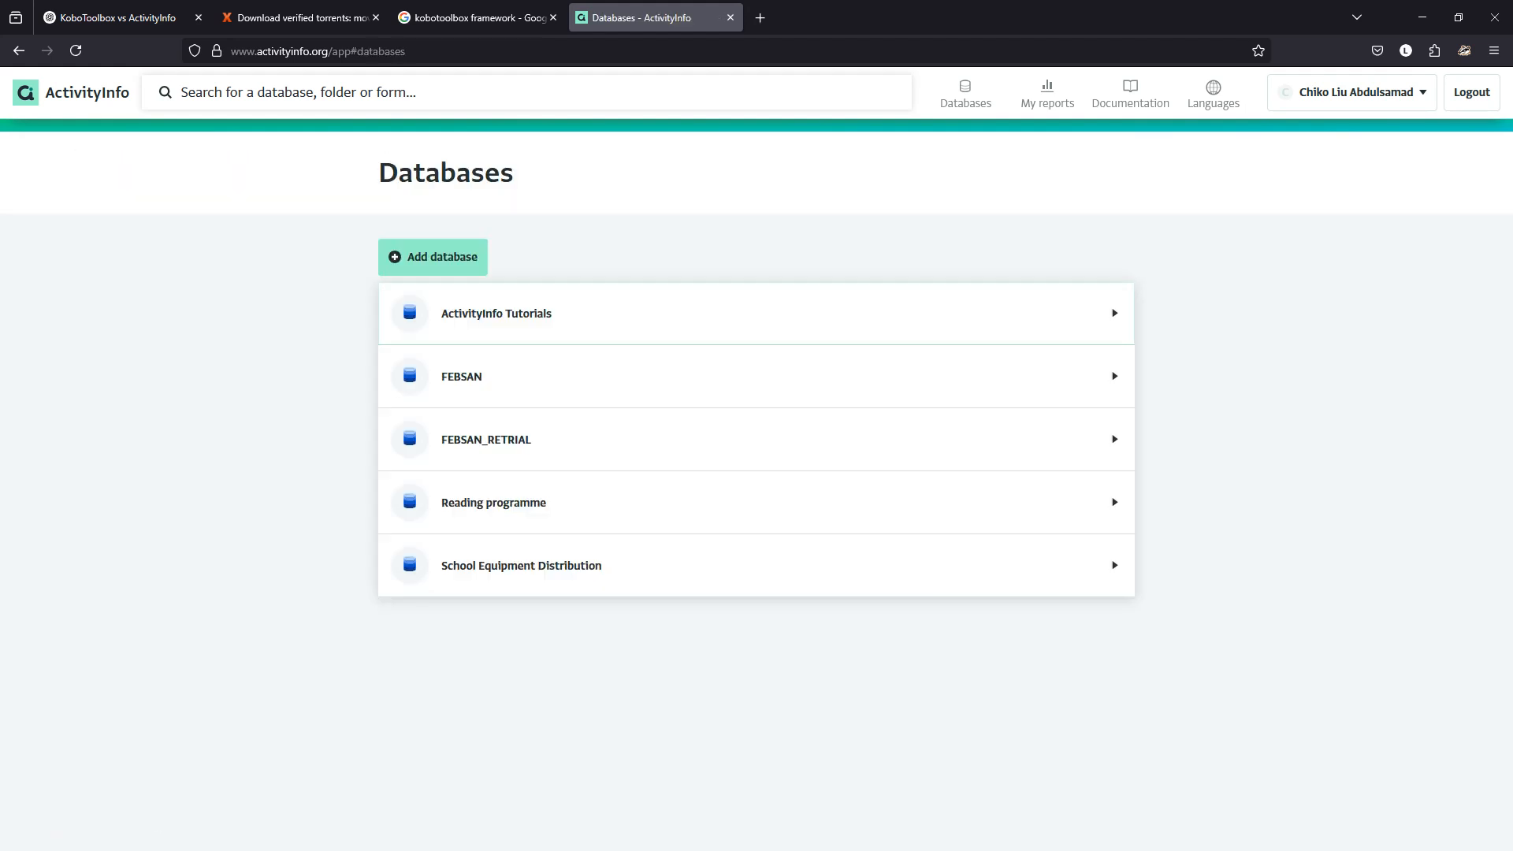
{"action": "left_click", "coordinate": [517, 315]}
{"action": "left_click", "coordinate": [467, 382]}
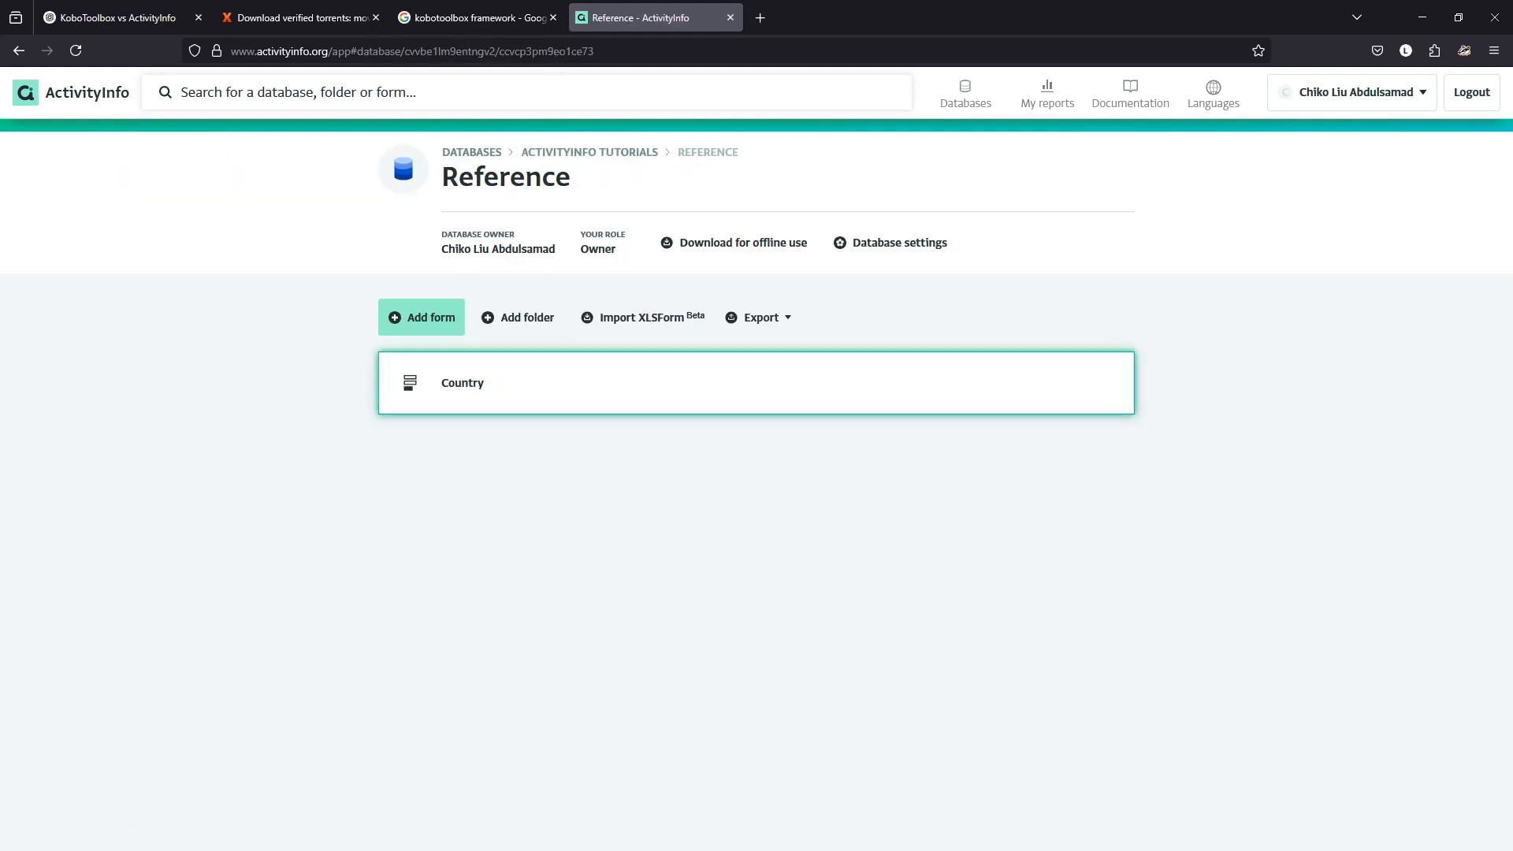
{"action": "left_click", "coordinate": [465, 382]}
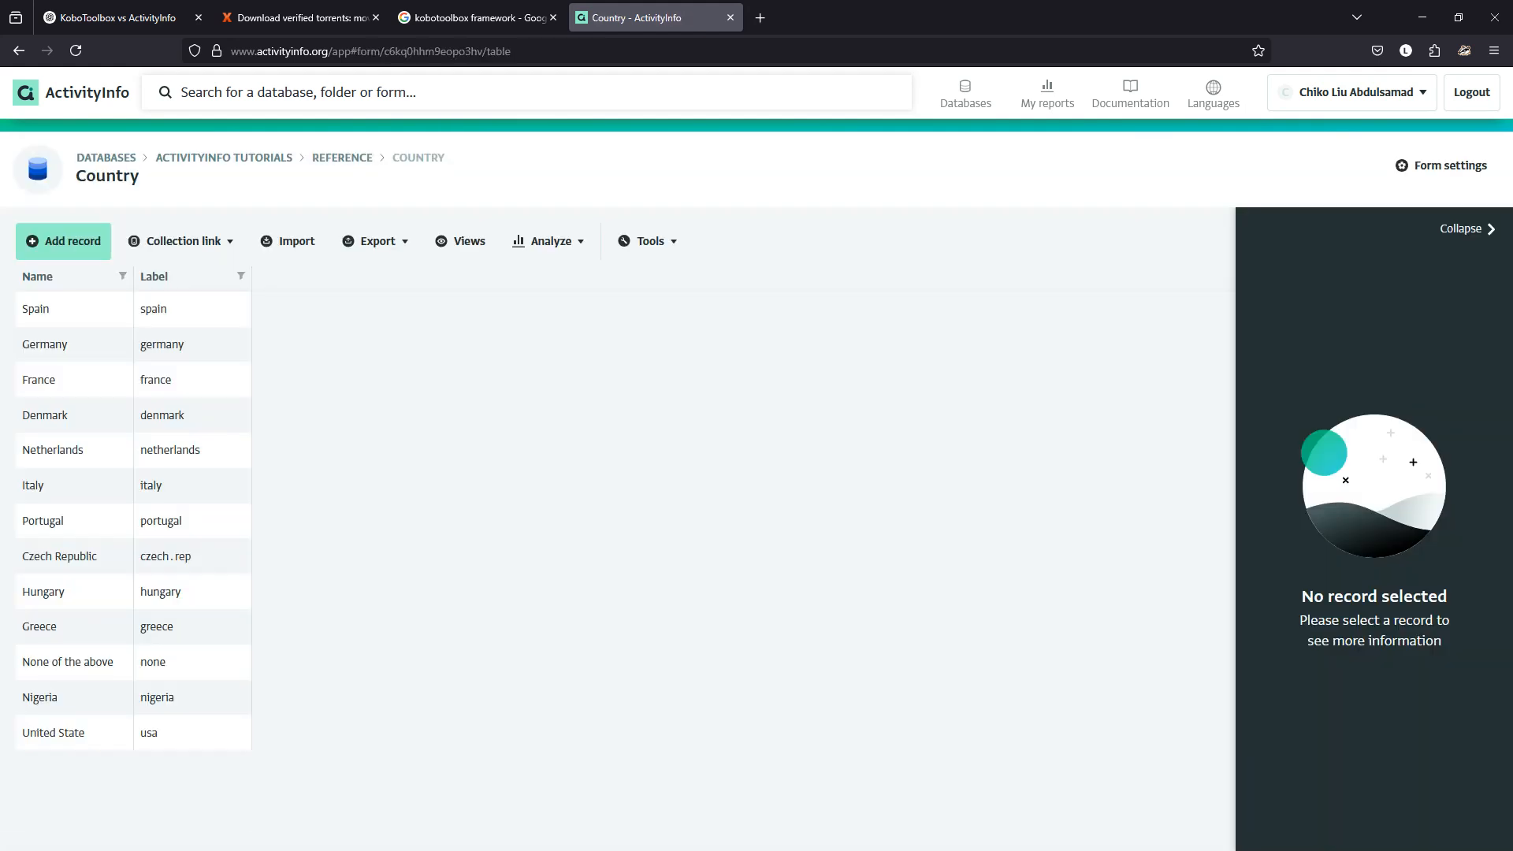
{"action": "left_click", "coordinate": [74, 732]}
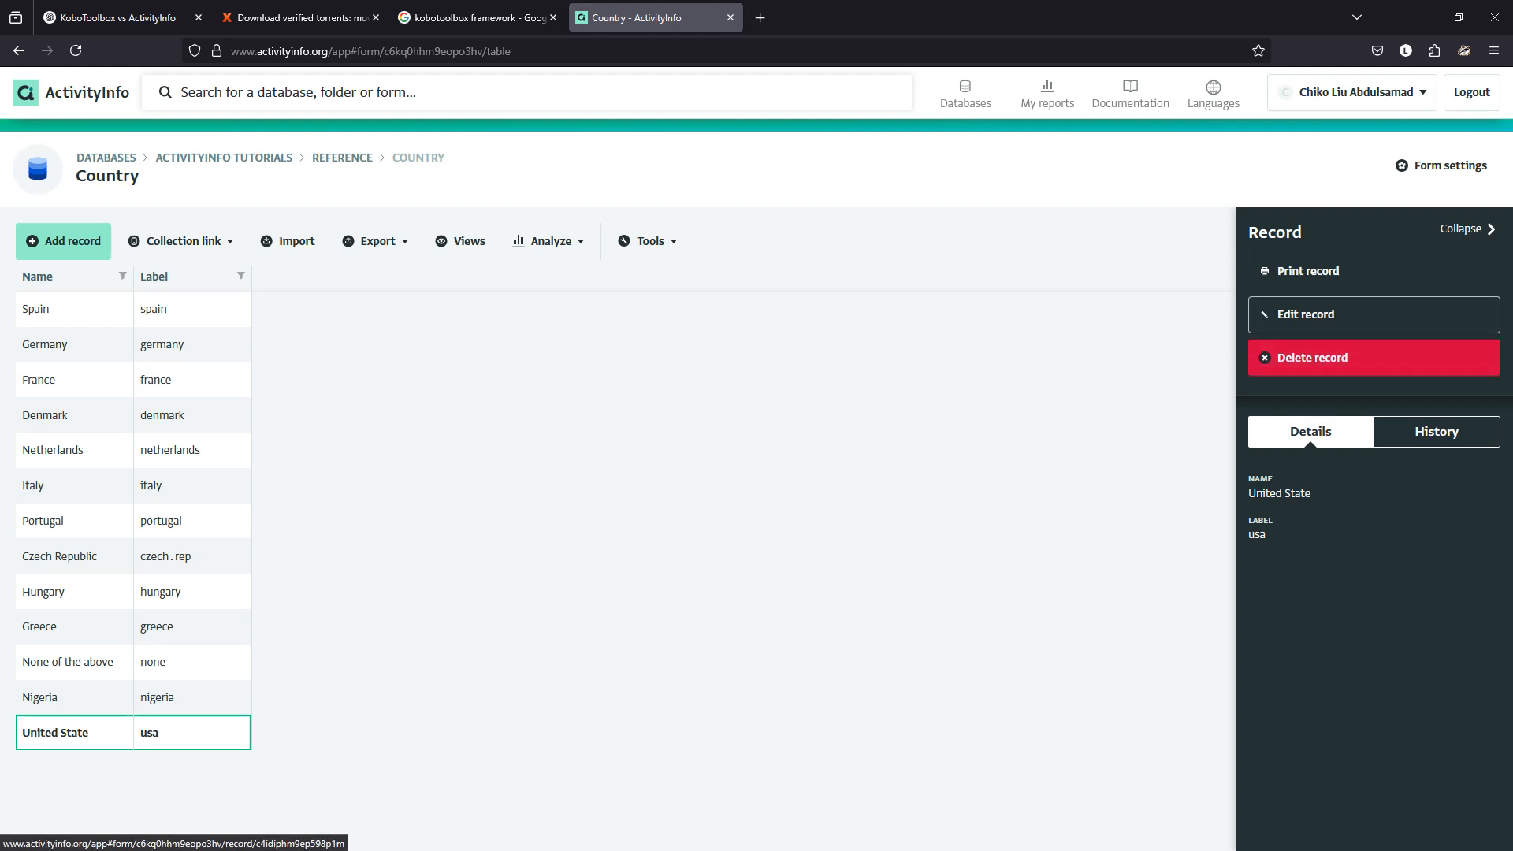
{"action": "left_click", "coordinate": [1306, 314]}
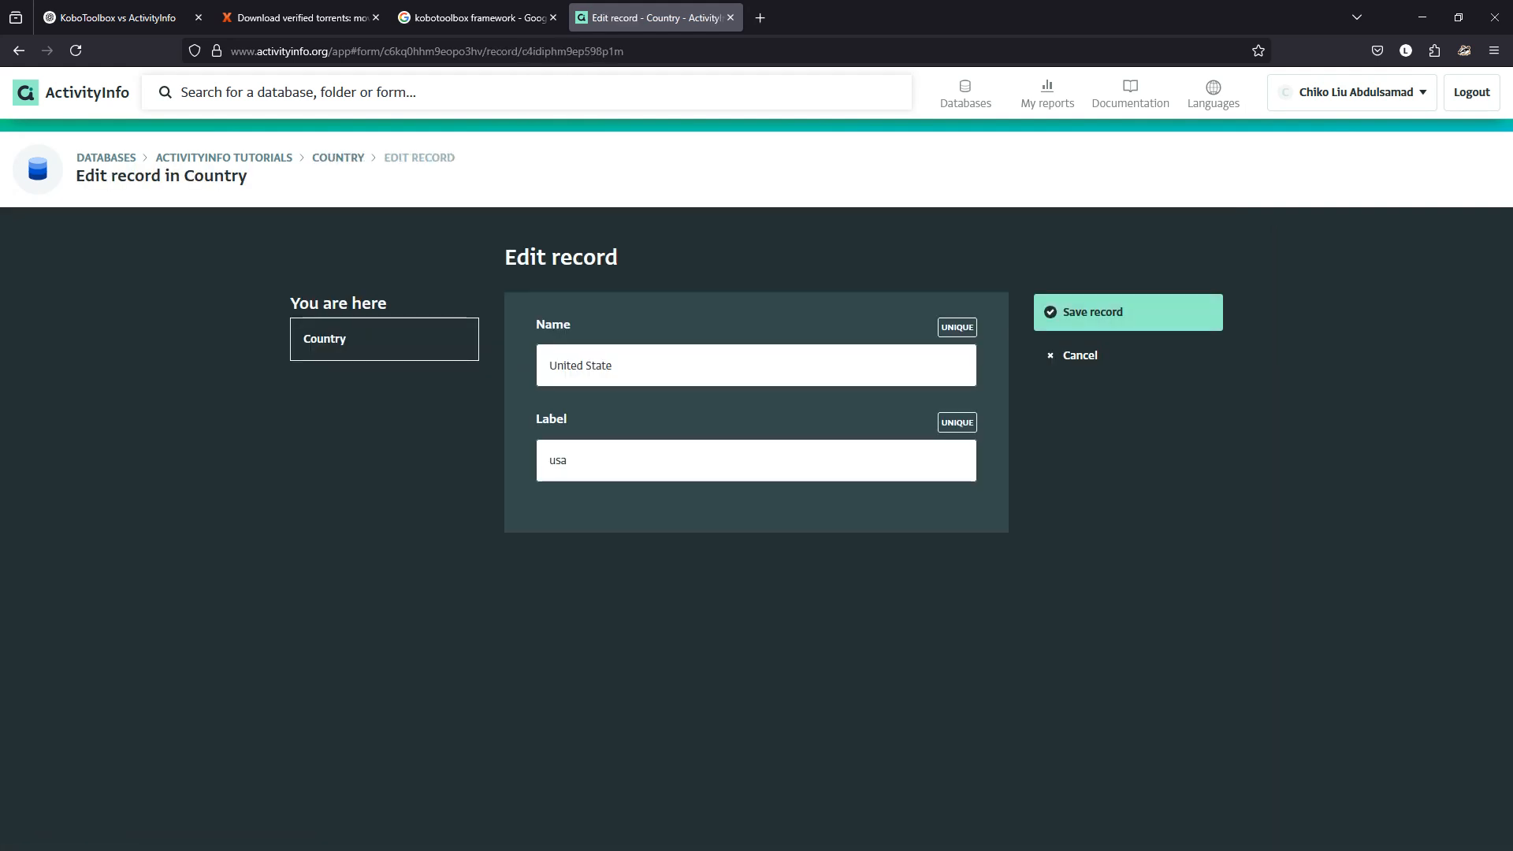
{"action": "left_click", "coordinate": [613, 366]}
{"action": "type", "text": "s"}
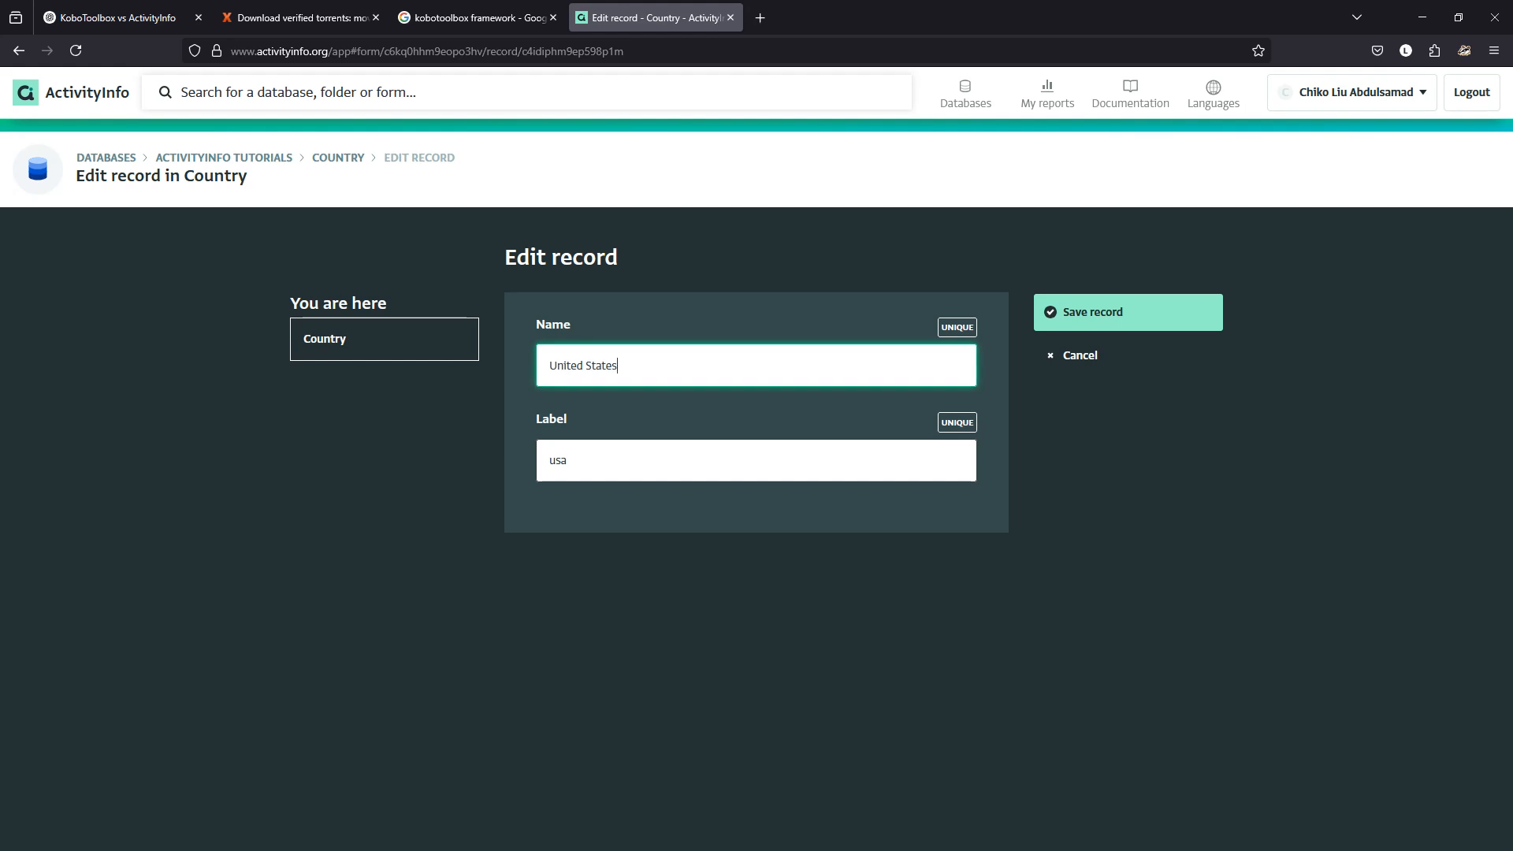
{"action": "type", "text": " of America"}
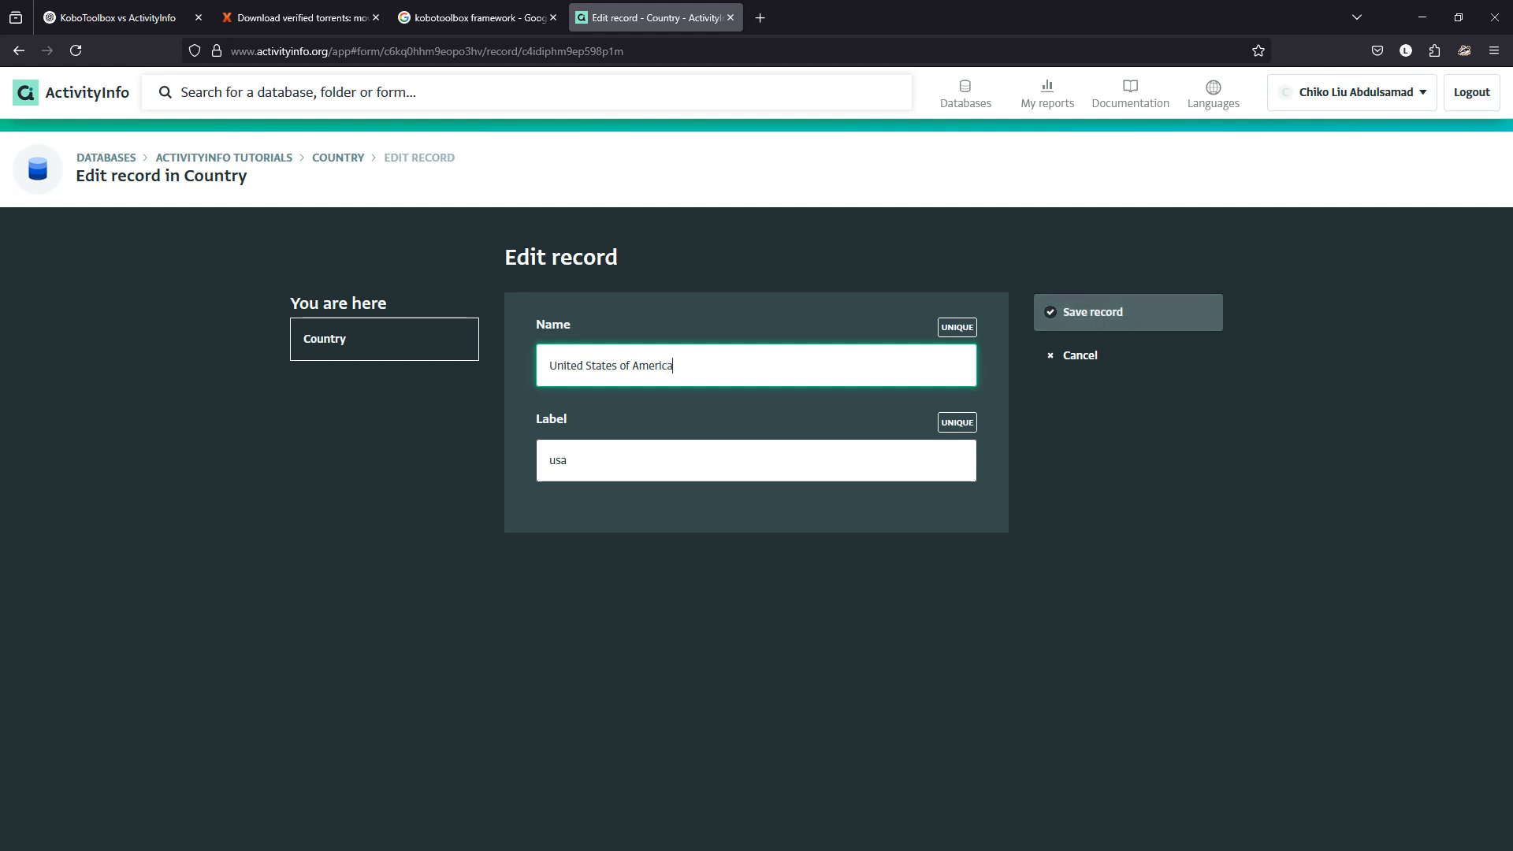
{"action": "key", "text": "Return"}
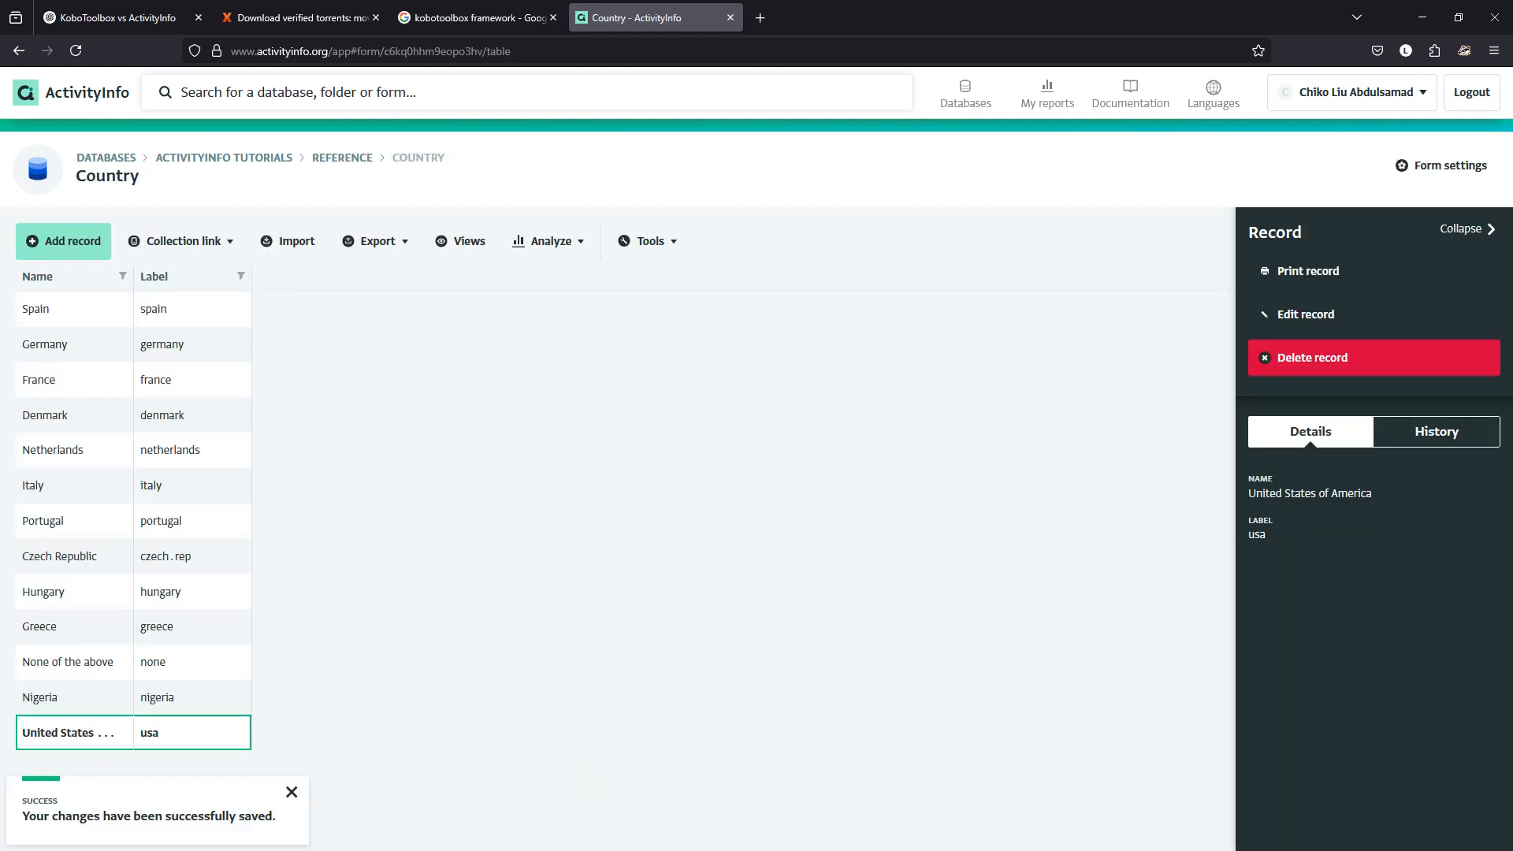
Add a new Select Country record in FEBSAN choosing United States of America.
{"action": "left_click", "coordinate": [106, 157]}
{"action": "left_click", "coordinate": [461, 375]}
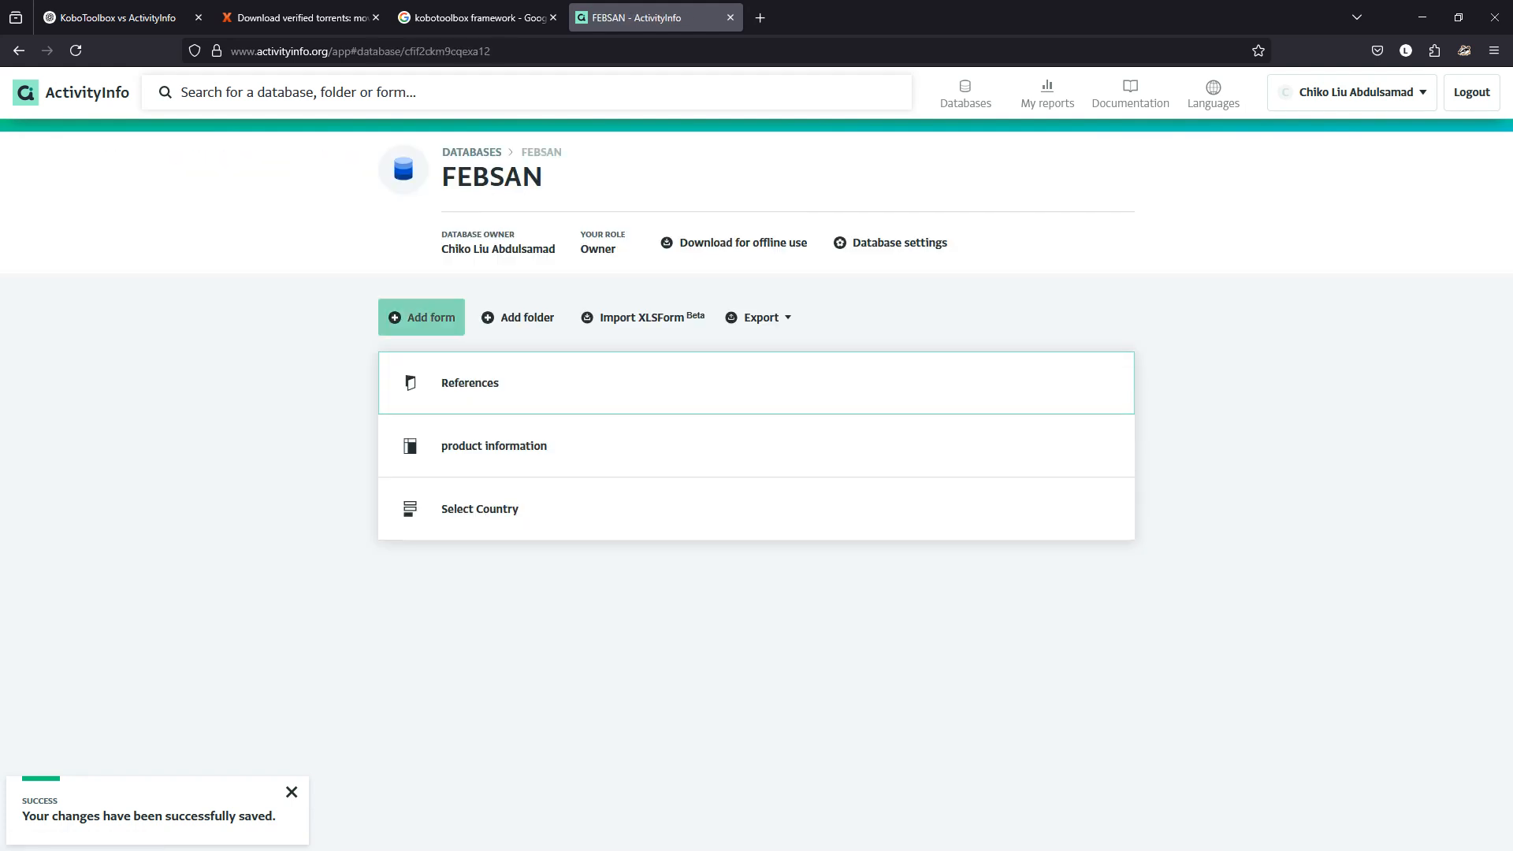
{"action": "left_click", "coordinate": [480, 508]}
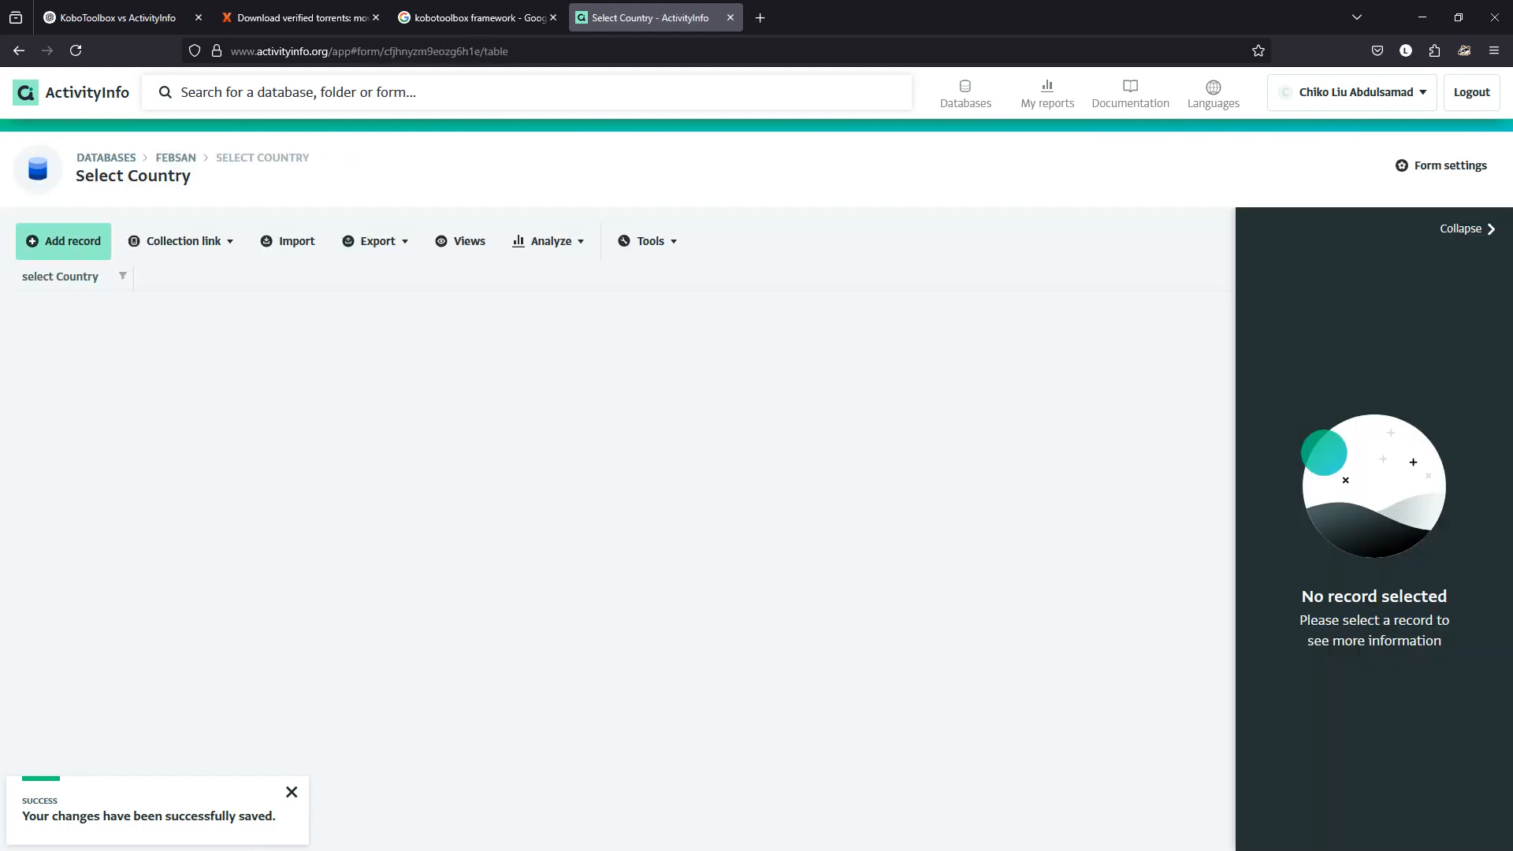
{"action": "left_click", "coordinate": [63, 241]}
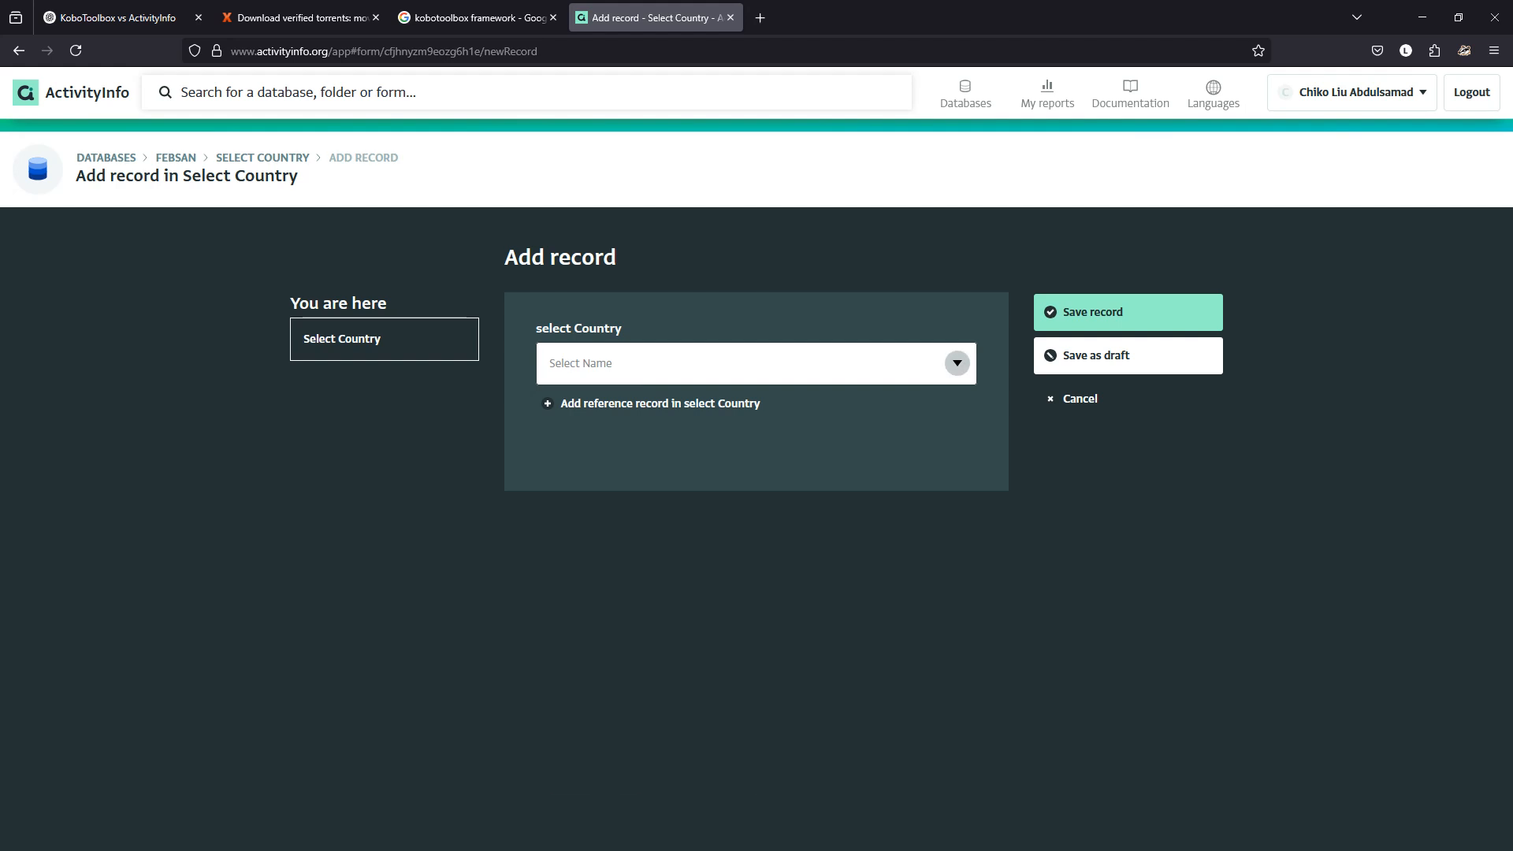
{"action": "left_click", "coordinate": [756, 363]}
{"action": "scroll", "coordinate": [646, 601], "scroll_direction": "down", "scroll_amount": 1}
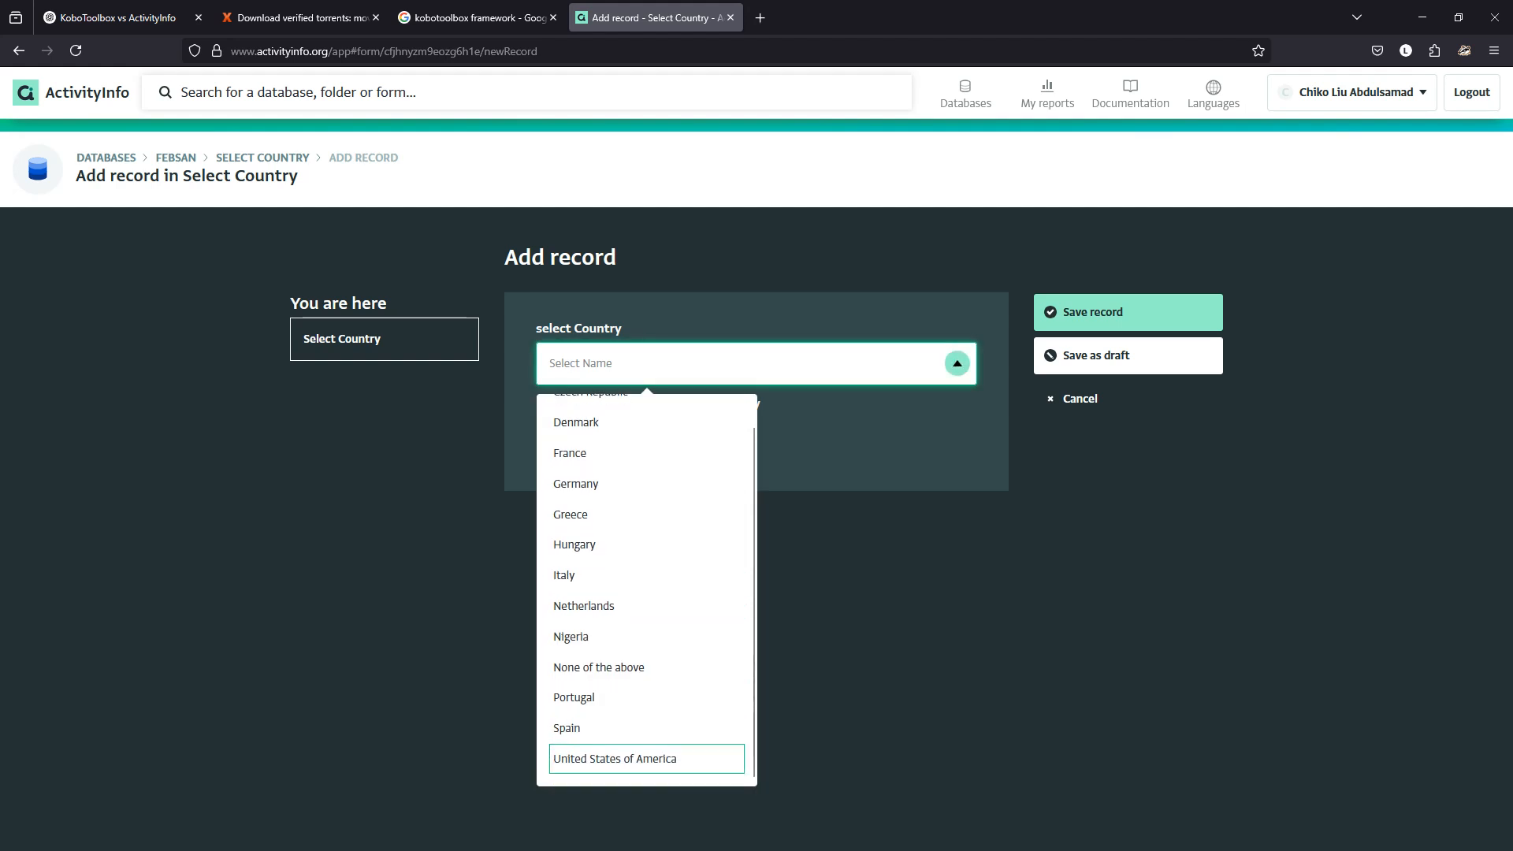
{"action": "left_click", "coordinate": [646, 759]}
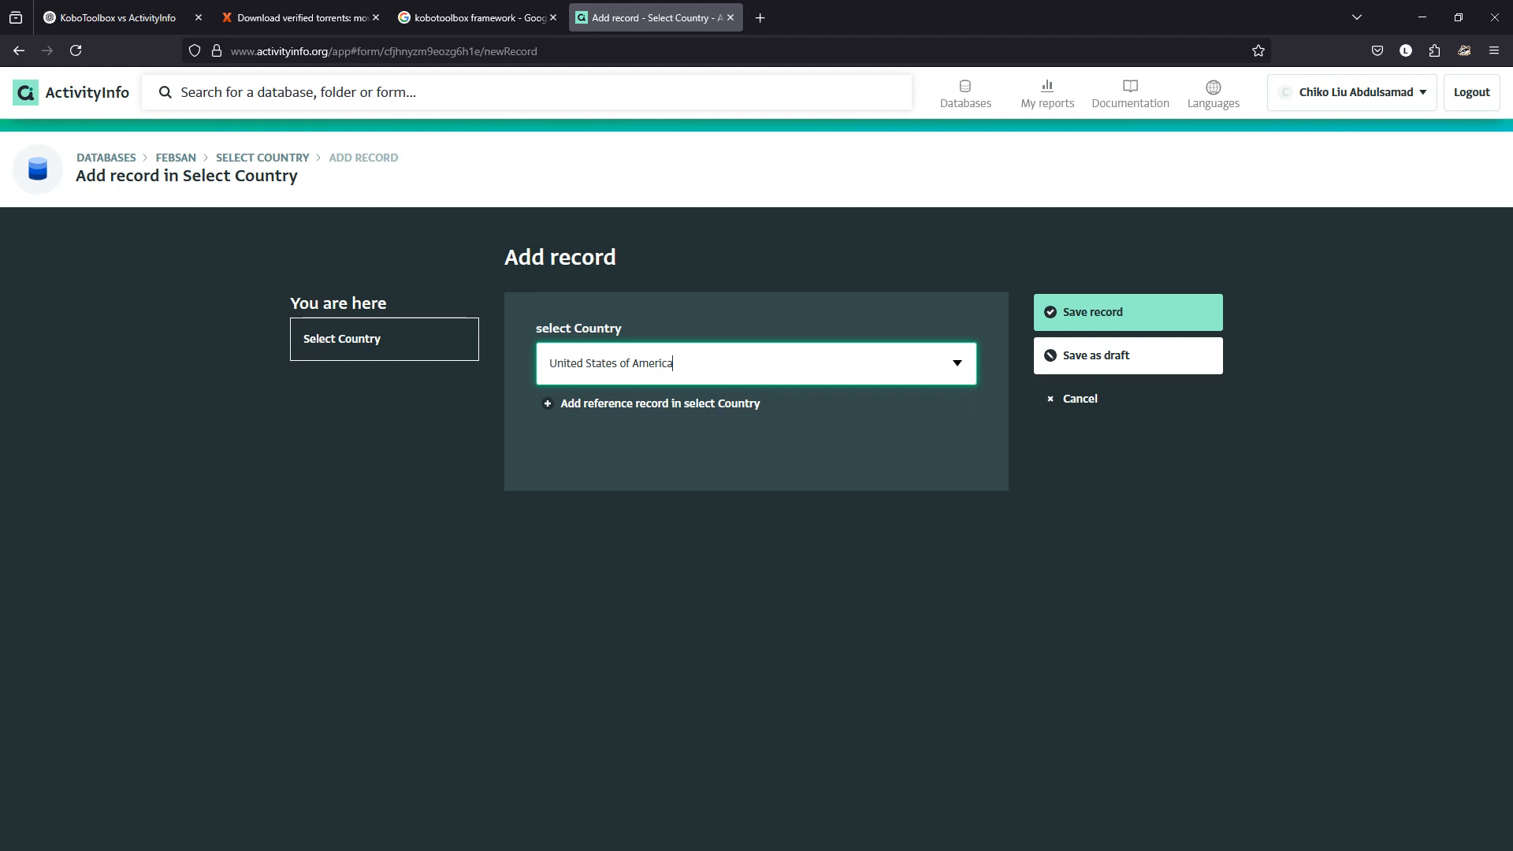
Go back to the Databases list from the Select Country add-record page.
{"action": "left_click", "coordinate": [966, 93]}
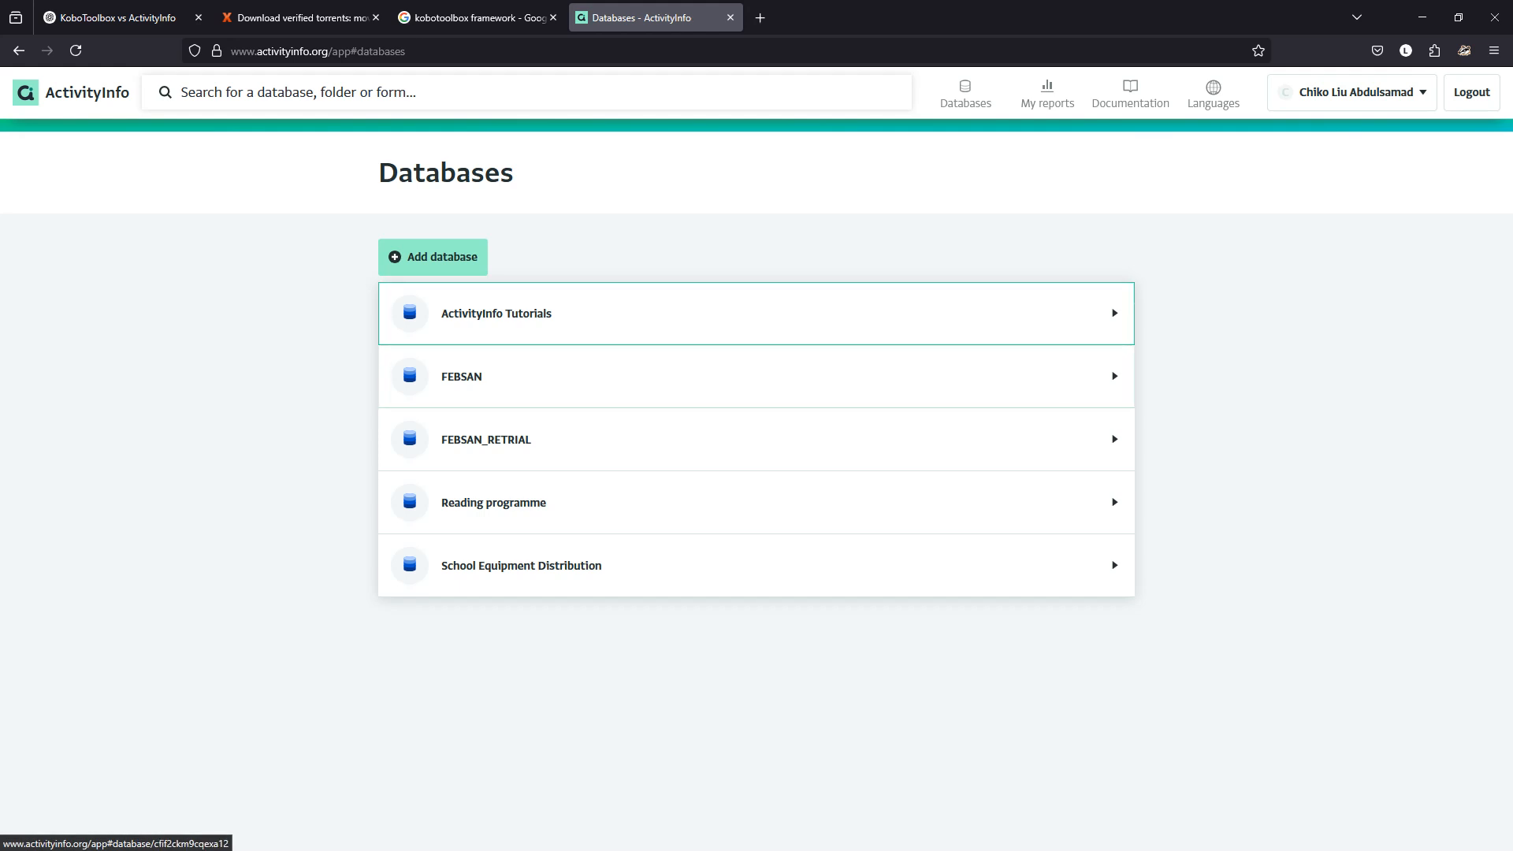
Browse the FEBSAN and ActivityInfo Tutorials databases, checking the Reference folder and database roles.
{"action": "left_click", "coordinate": [462, 375]}
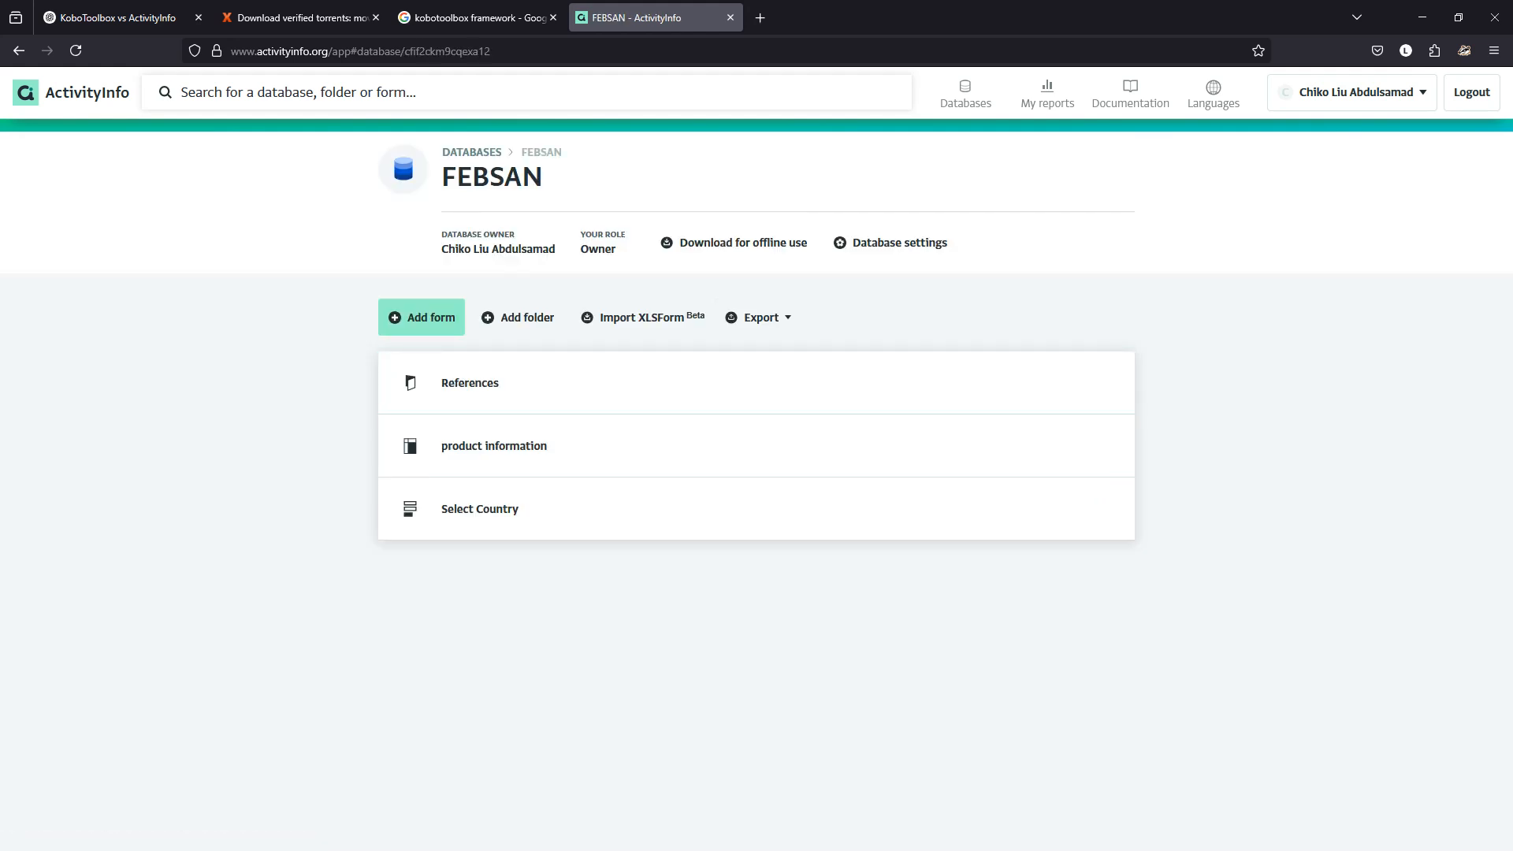
{"action": "left_click", "coordinate": [471, 152]}
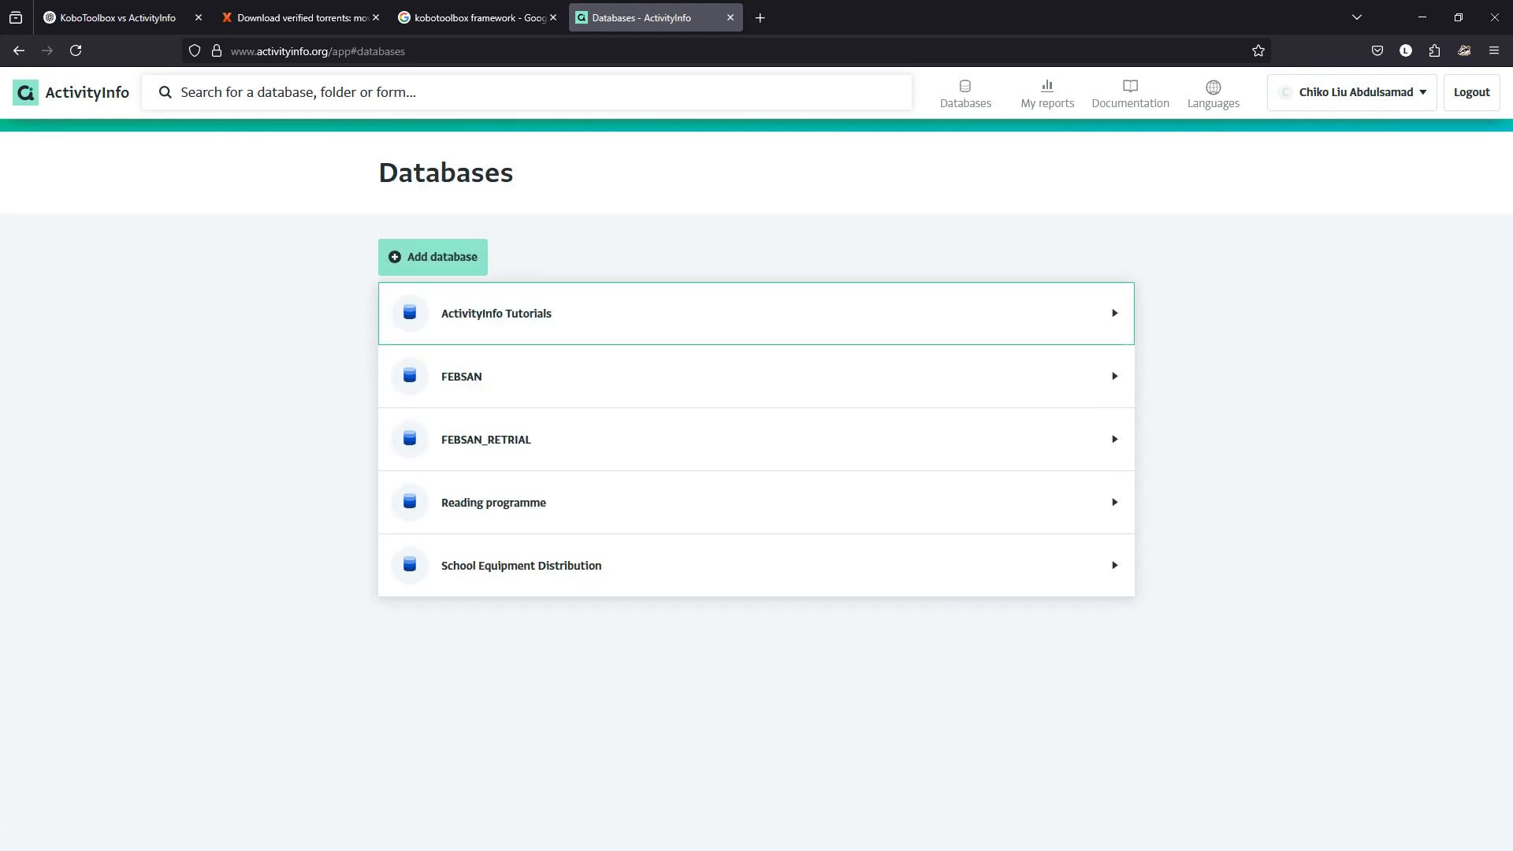
{"action": "left_click", "coordinate": [497, 315]}
{"action": "left_click", "coordinate": [467, 382]}
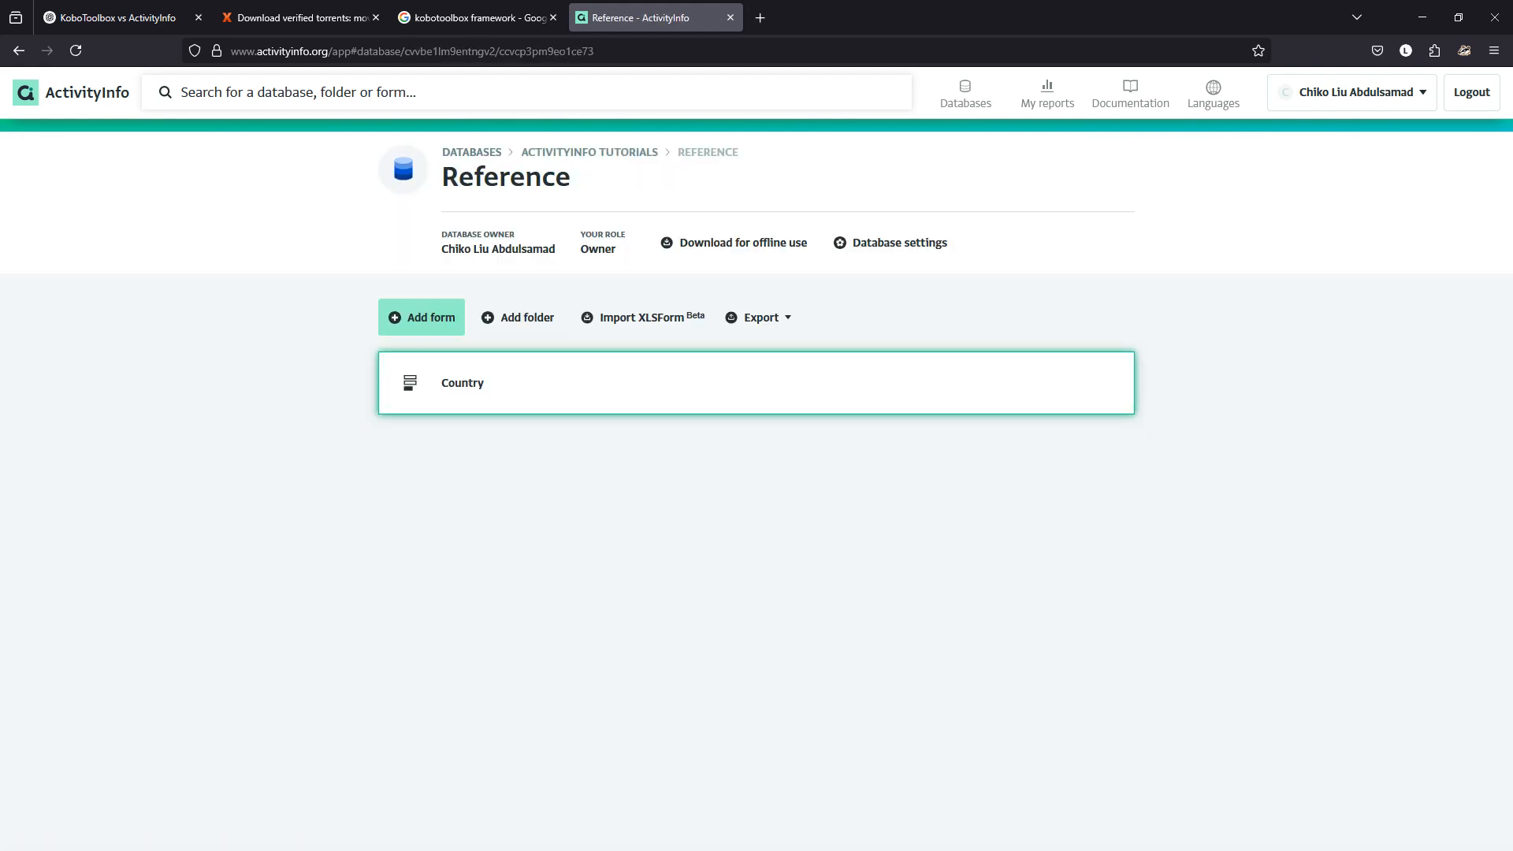
{"action": "left_click", "coordinate": [898, 243]}
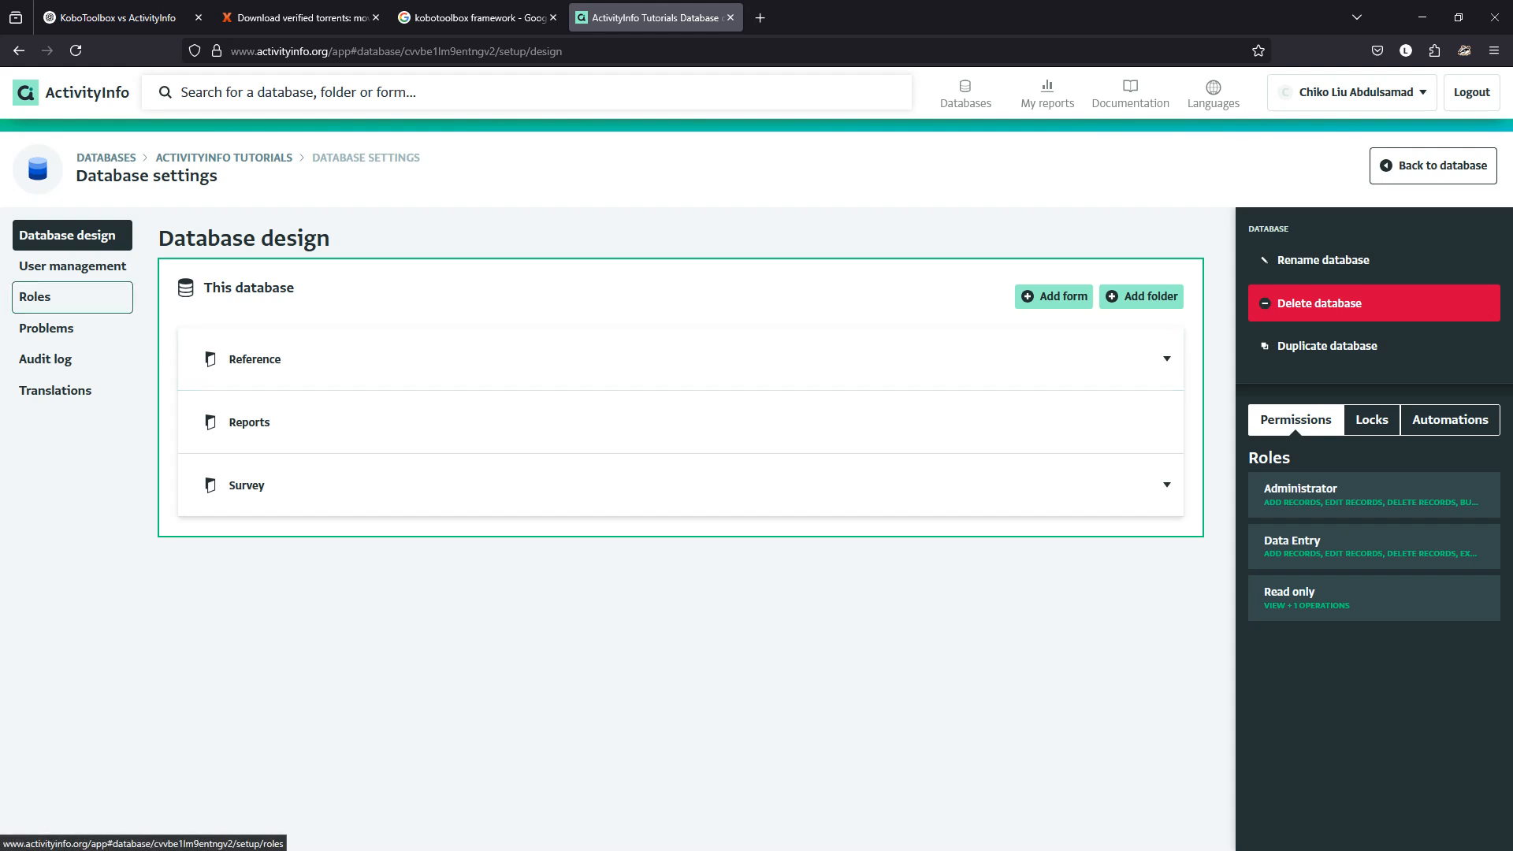
{"action": "left_click", "coordinate": [35, 296]}
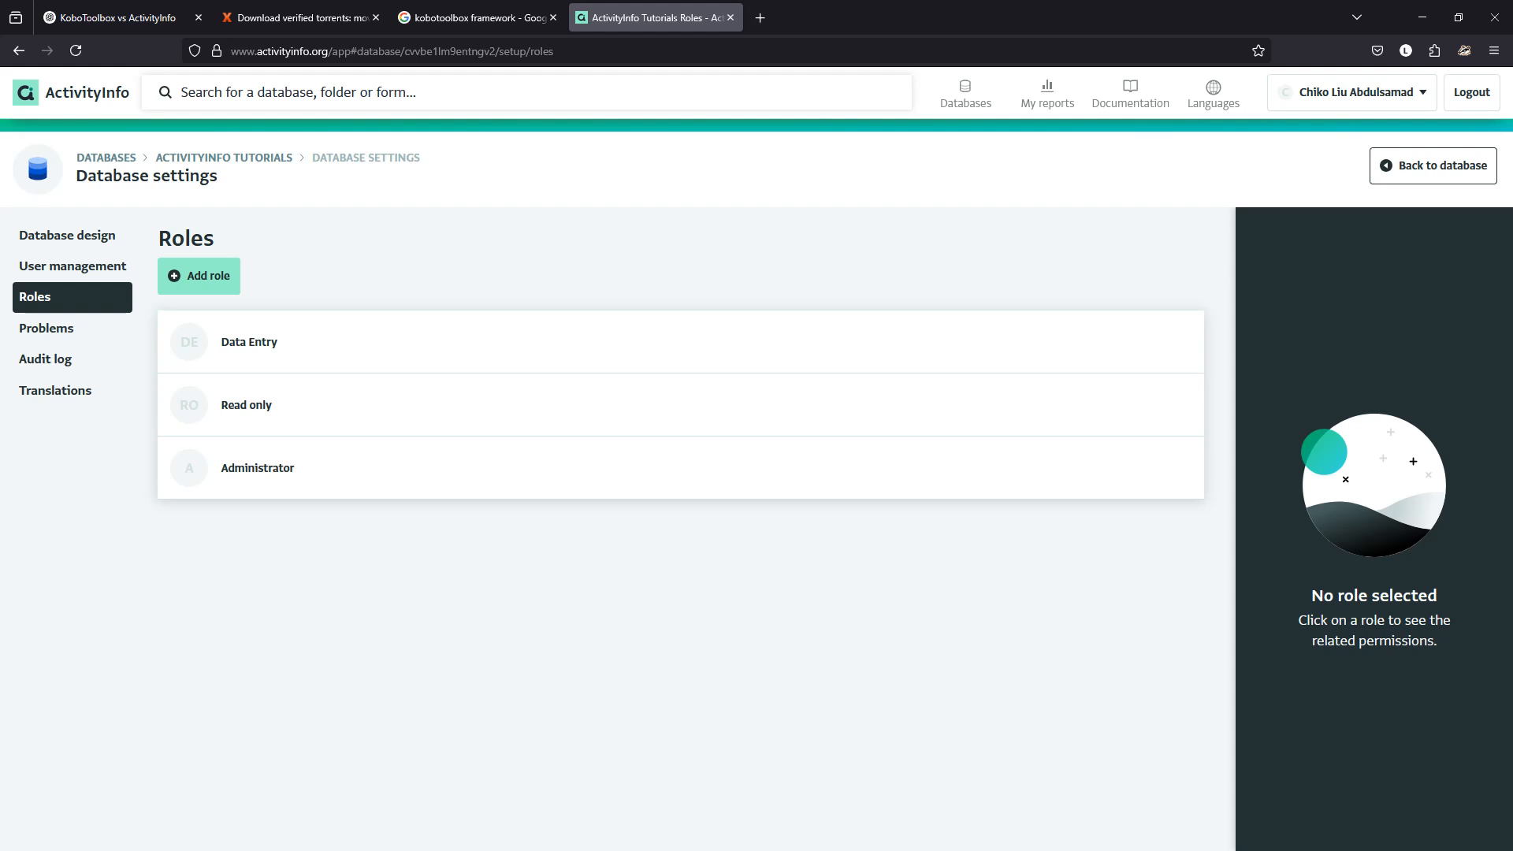
{"action": "left_click", "coordinate": [106, 158]}
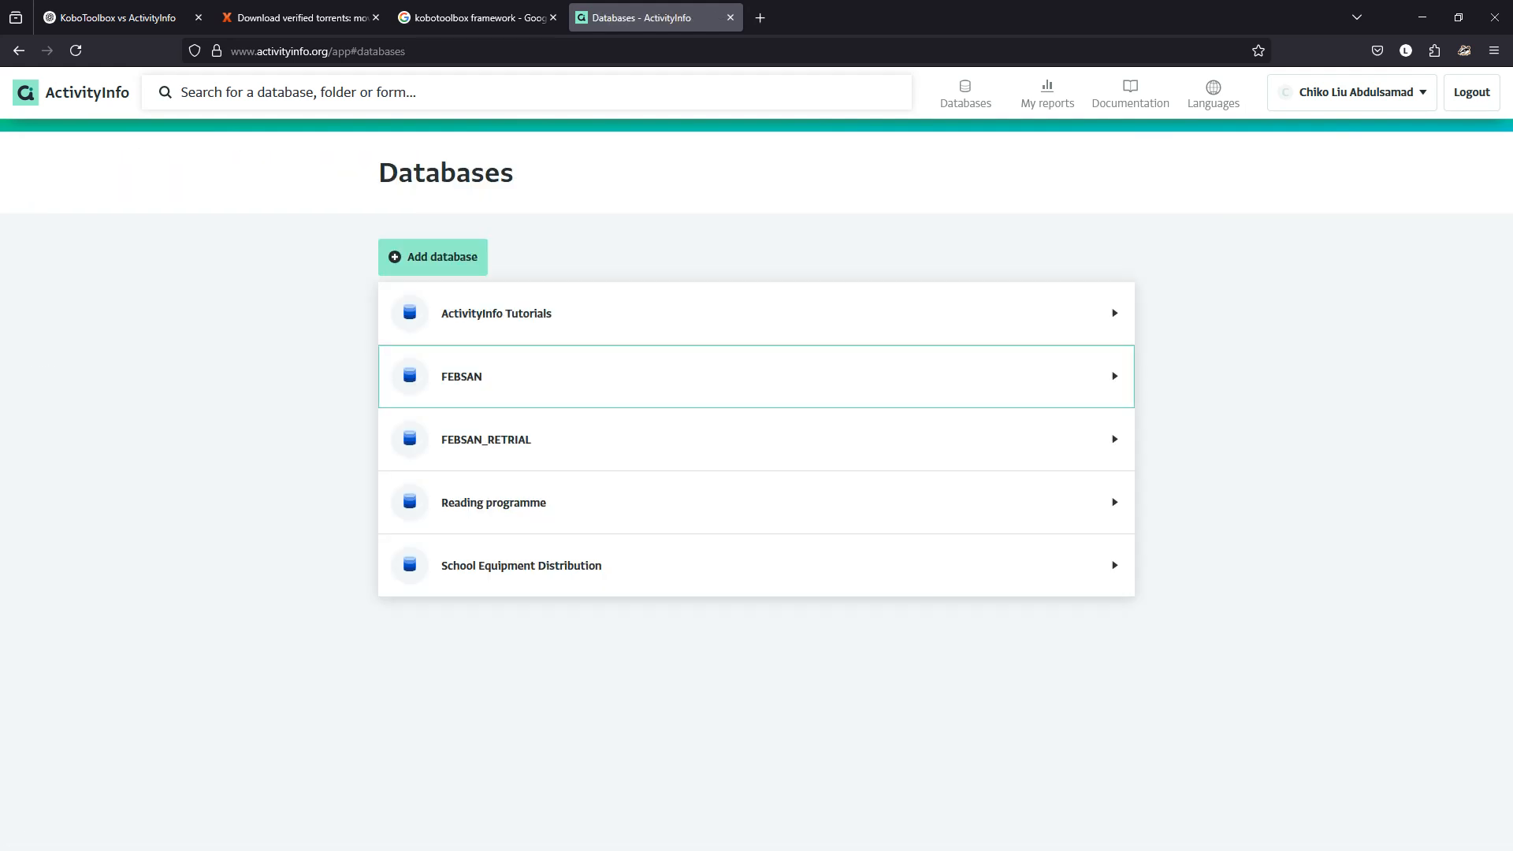
Open the SSD introduction to ActivityInfo form from the Survey folder in the form designer.
{"action": "left_click", "coordinate": [642, 313]}
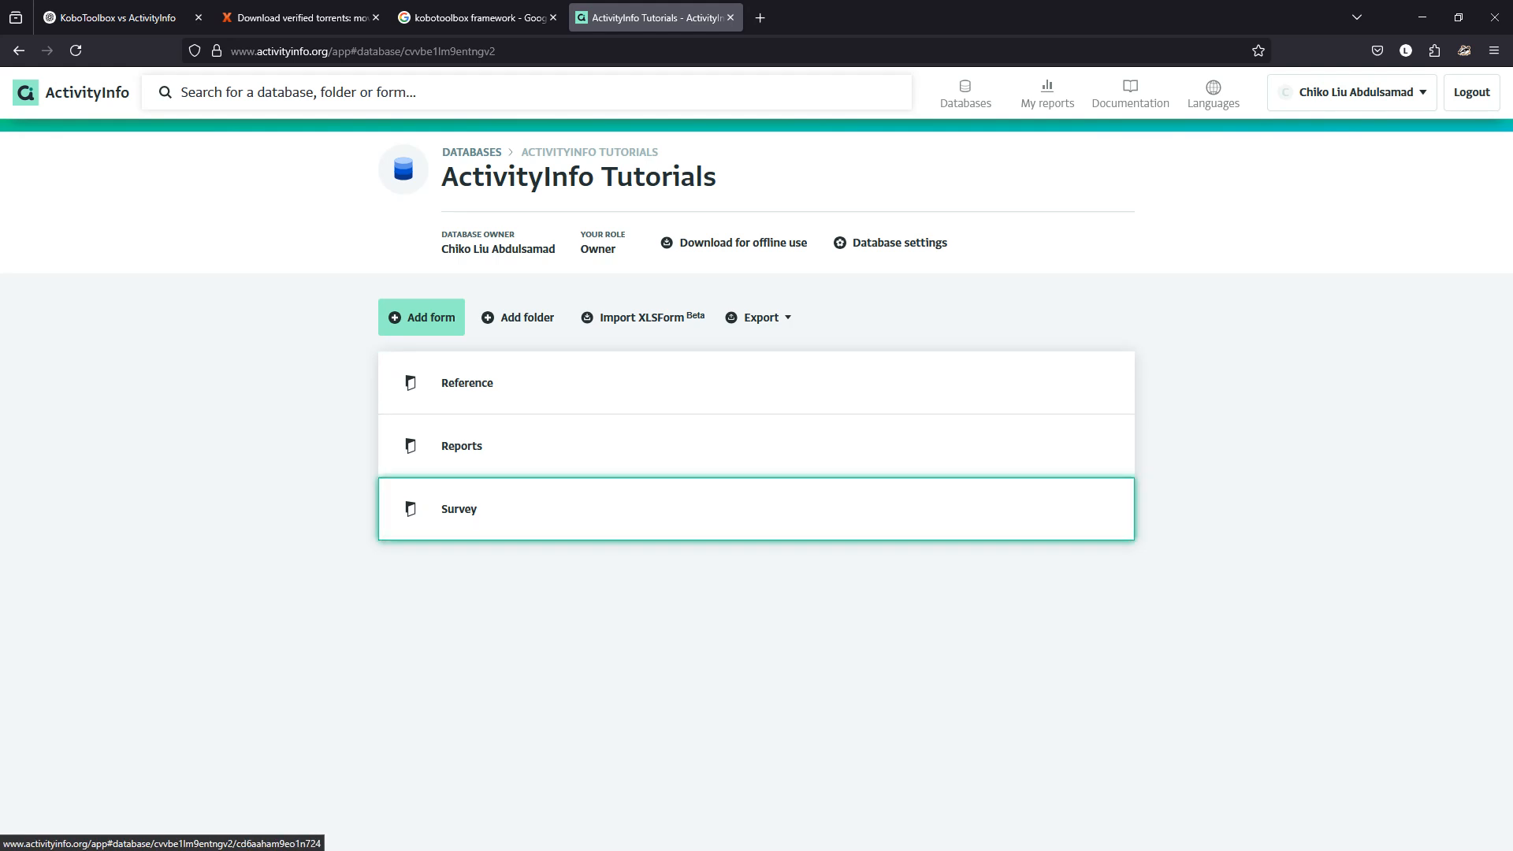
{"action": "left_click", "coordinate": [473, 508]}
{"action": "left_click", "coordinate": [524, 383]}
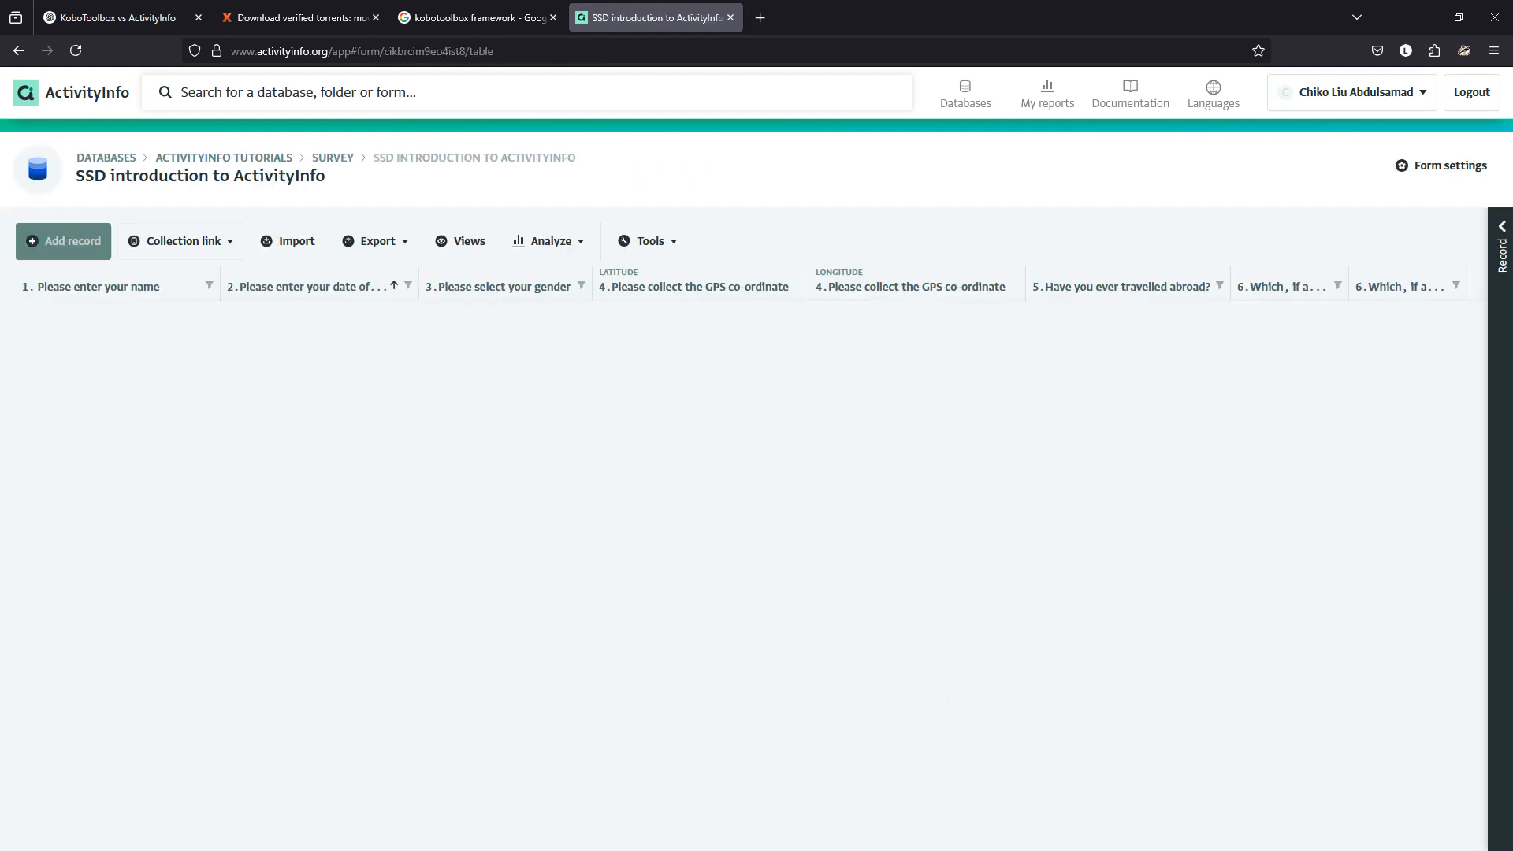
{"action": "left_click", "coordinate": [1442, 166]}
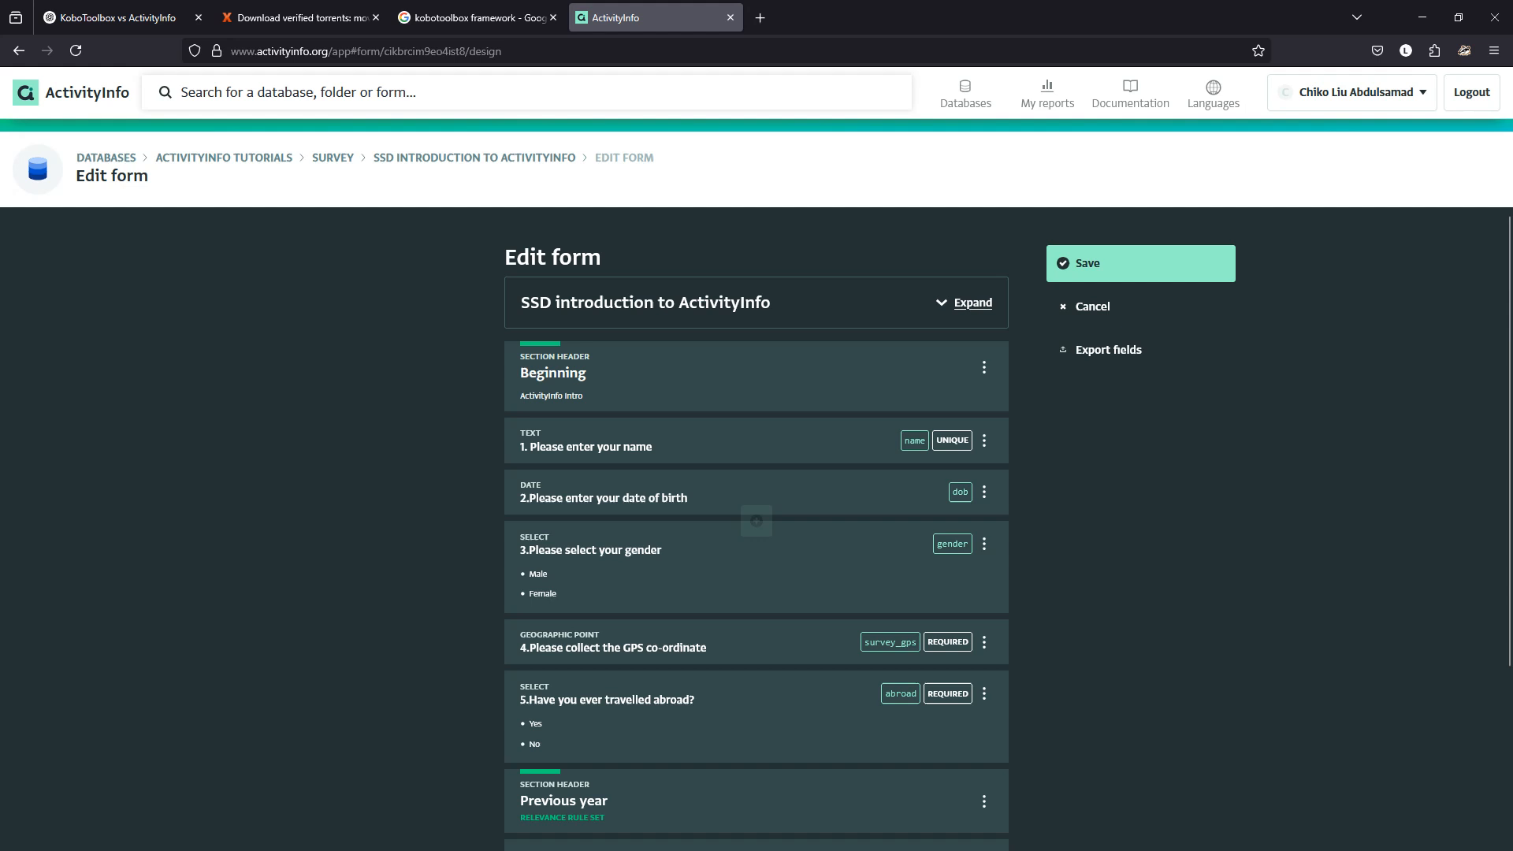
{"action": "scroll", "coordinate": [757, 473], "scroll_direction": "down", "scroll_amount": 3}
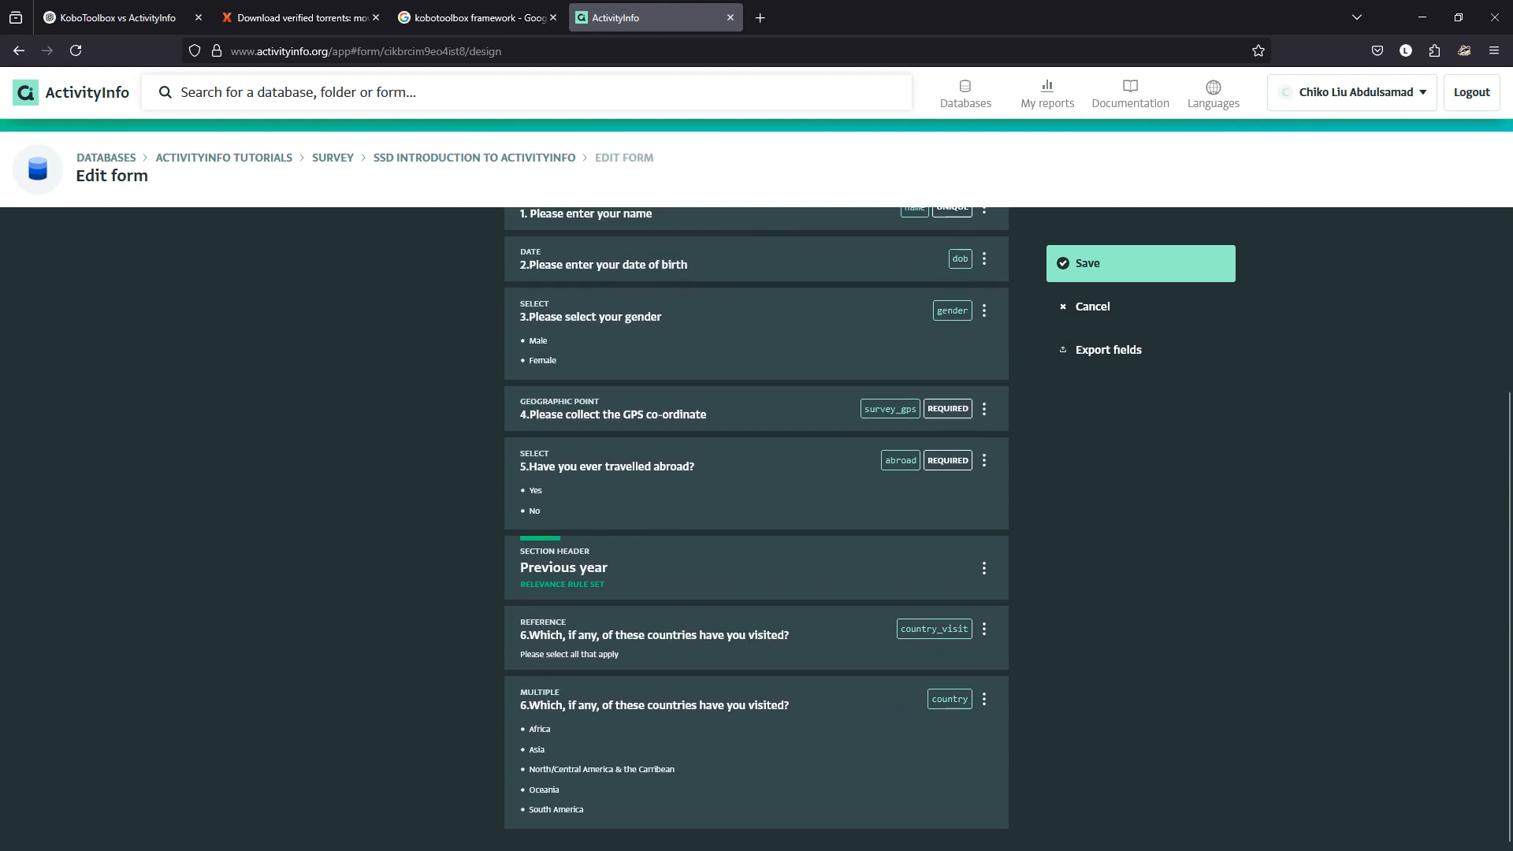
Scroll the KoboToolbox preview to question 6's country checklist and trip-count questions 7–8.
{"action": "mouse_move", "coordinate": [765, 850]}
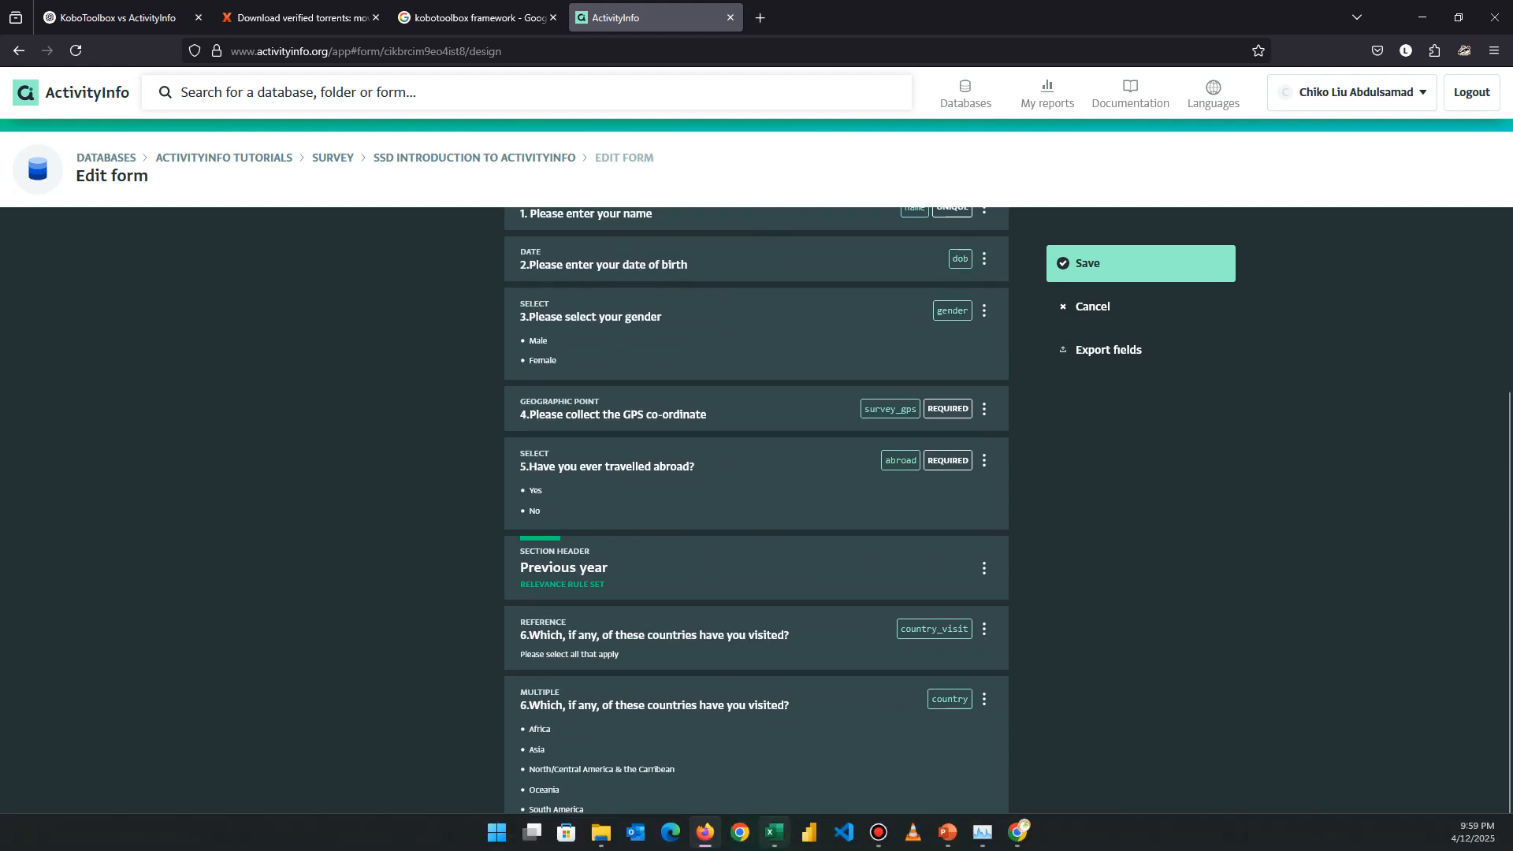
{"action": "left_click", "coordinate": [1018, 833]}
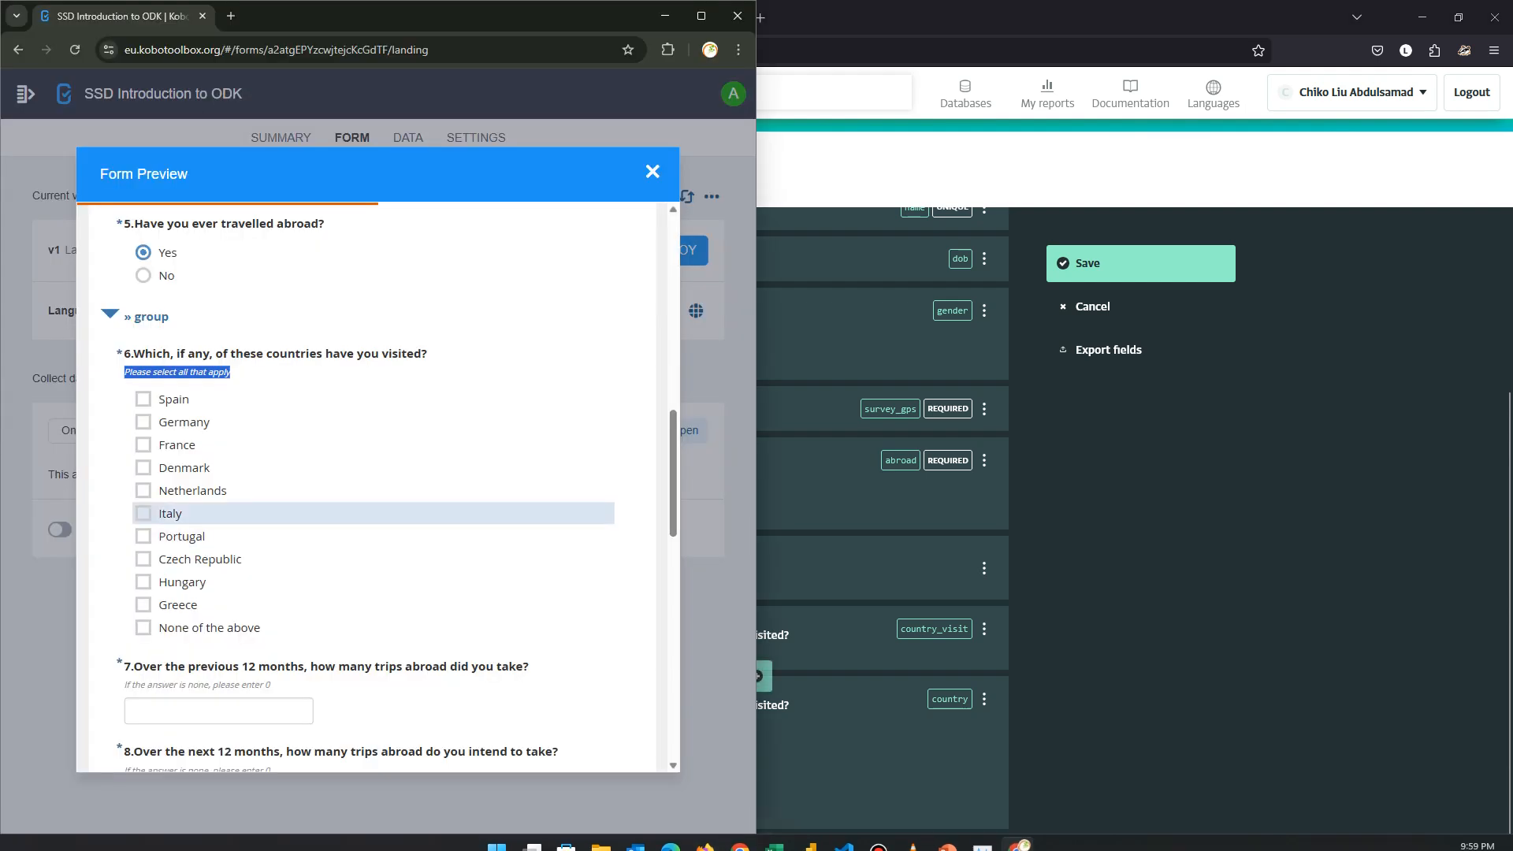
{"action": "scroll", "coordinate": [378, 504], "scroll_direction": "down", "scroll_amount": 1}
{"action": "scroll", "coordinate": [379, 502], "scroll_direction": "down", "scroll_amount": 4}
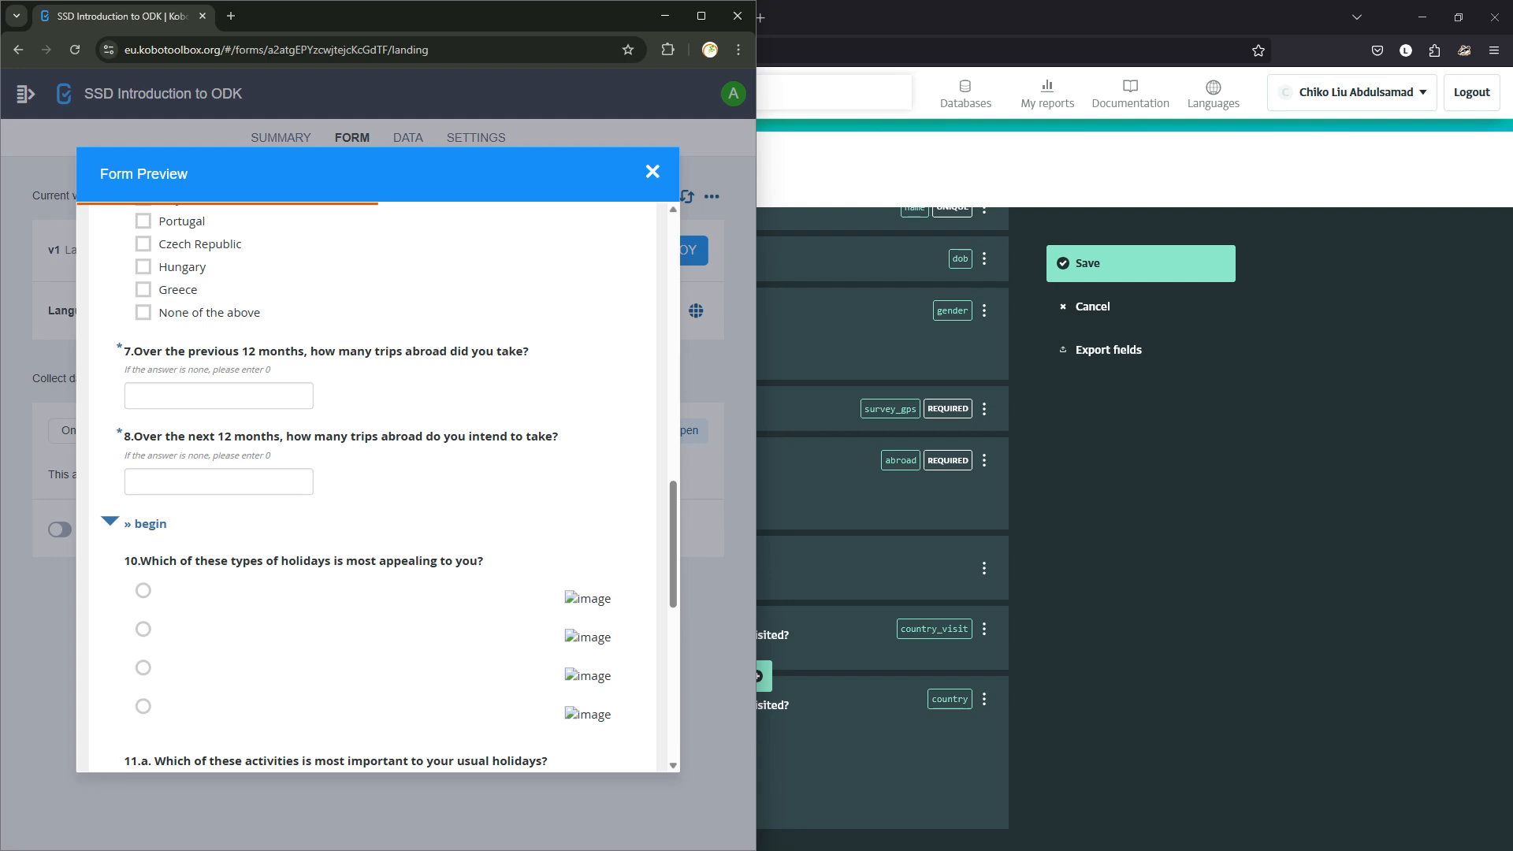
{"action": "scroll", "coordinate": [370, 402], "scroll_direction": "down", "scroll_amount": 5}
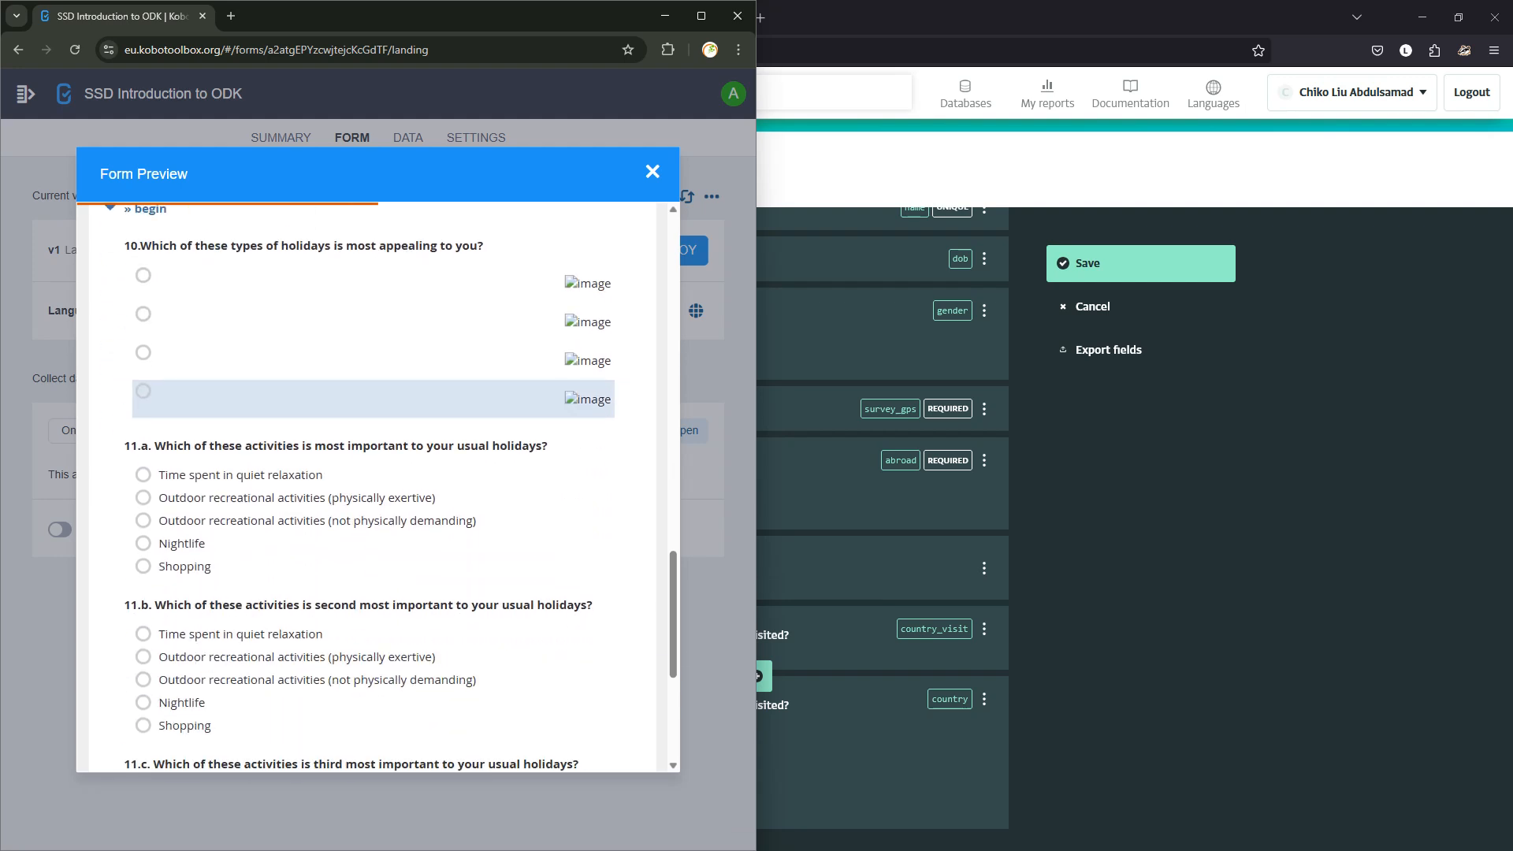
{"action": "scroll", "coordinate": [379, 489], "scroll_direction": "up", "scroll_amount": 9}
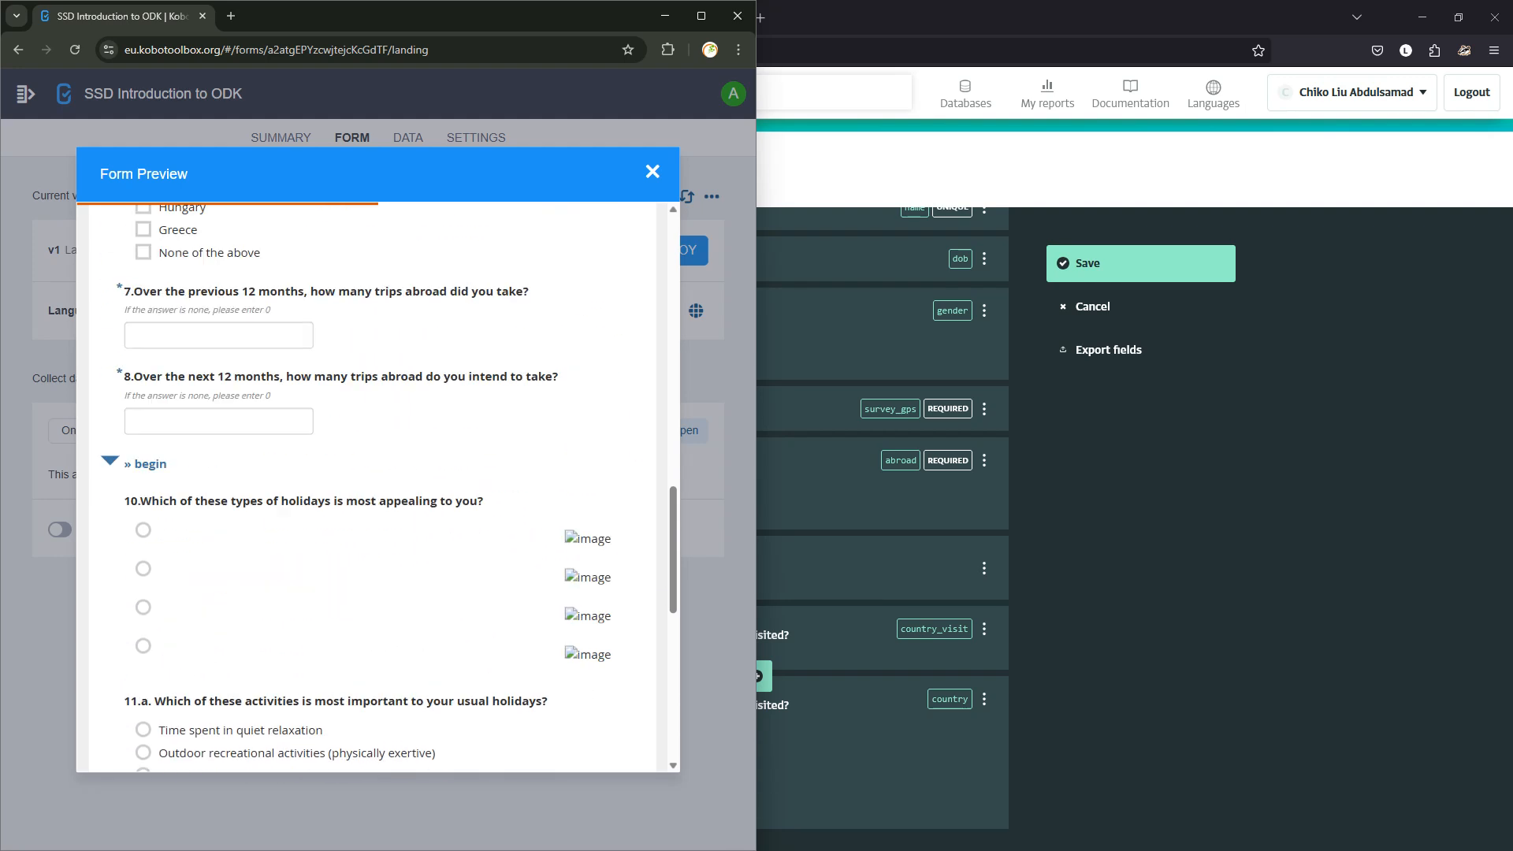
{"action": "scroll", "coordinate": [370, 513], "scroll_direction": "up", "scroll_amount": 3}
{"action": "scroll", "coordinate": [370, 512], "scroll_direction": "down", "scroll_amount": 2}
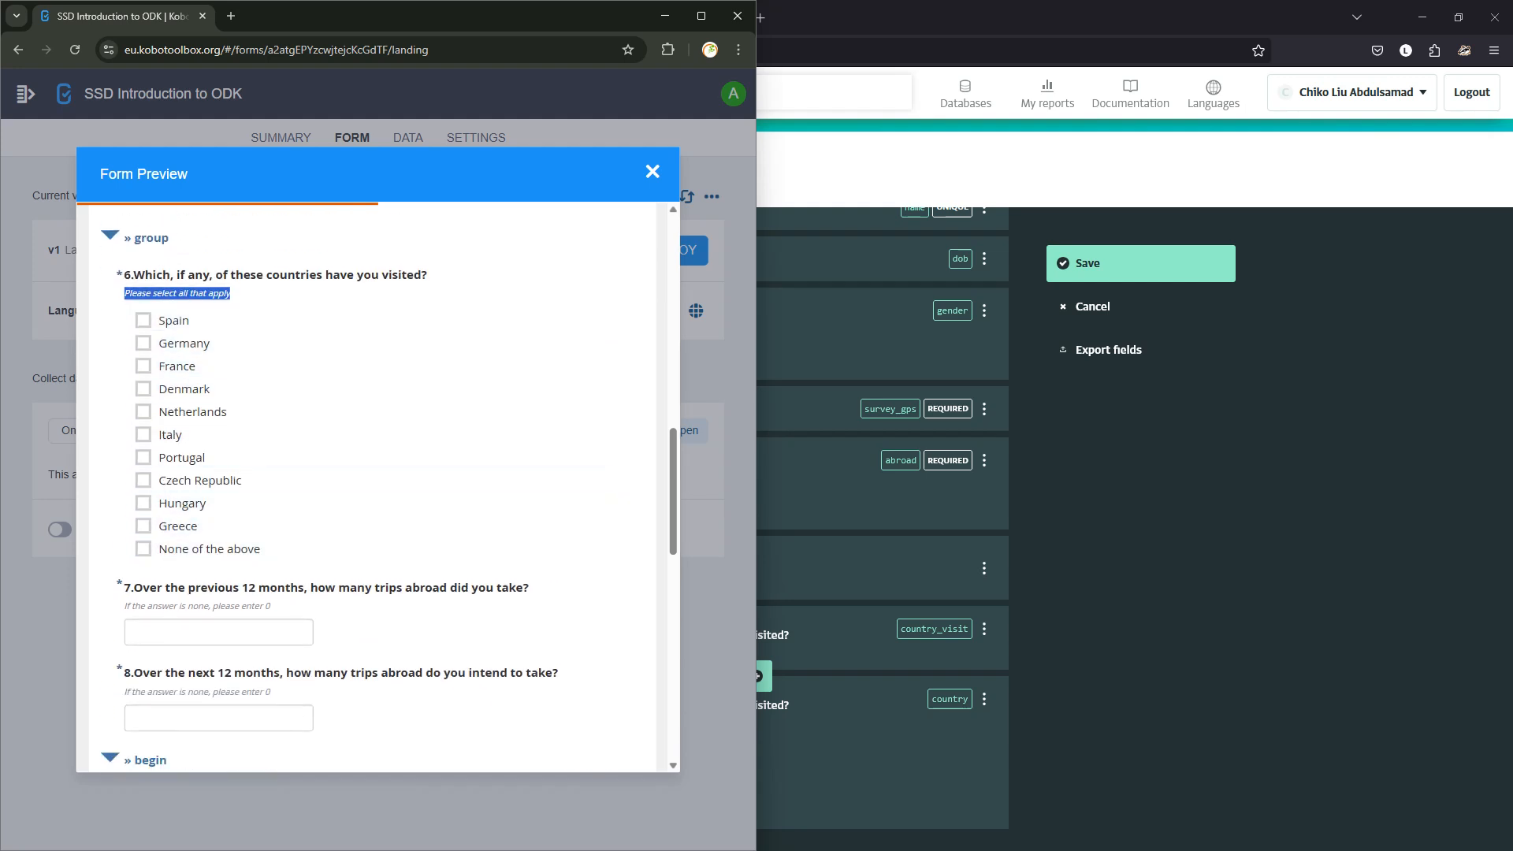
Expand the country question and copy Excel's country labels Spain through None of the above (C6:C16).
{"action": "left_click", "coordinate": [837, 747]}
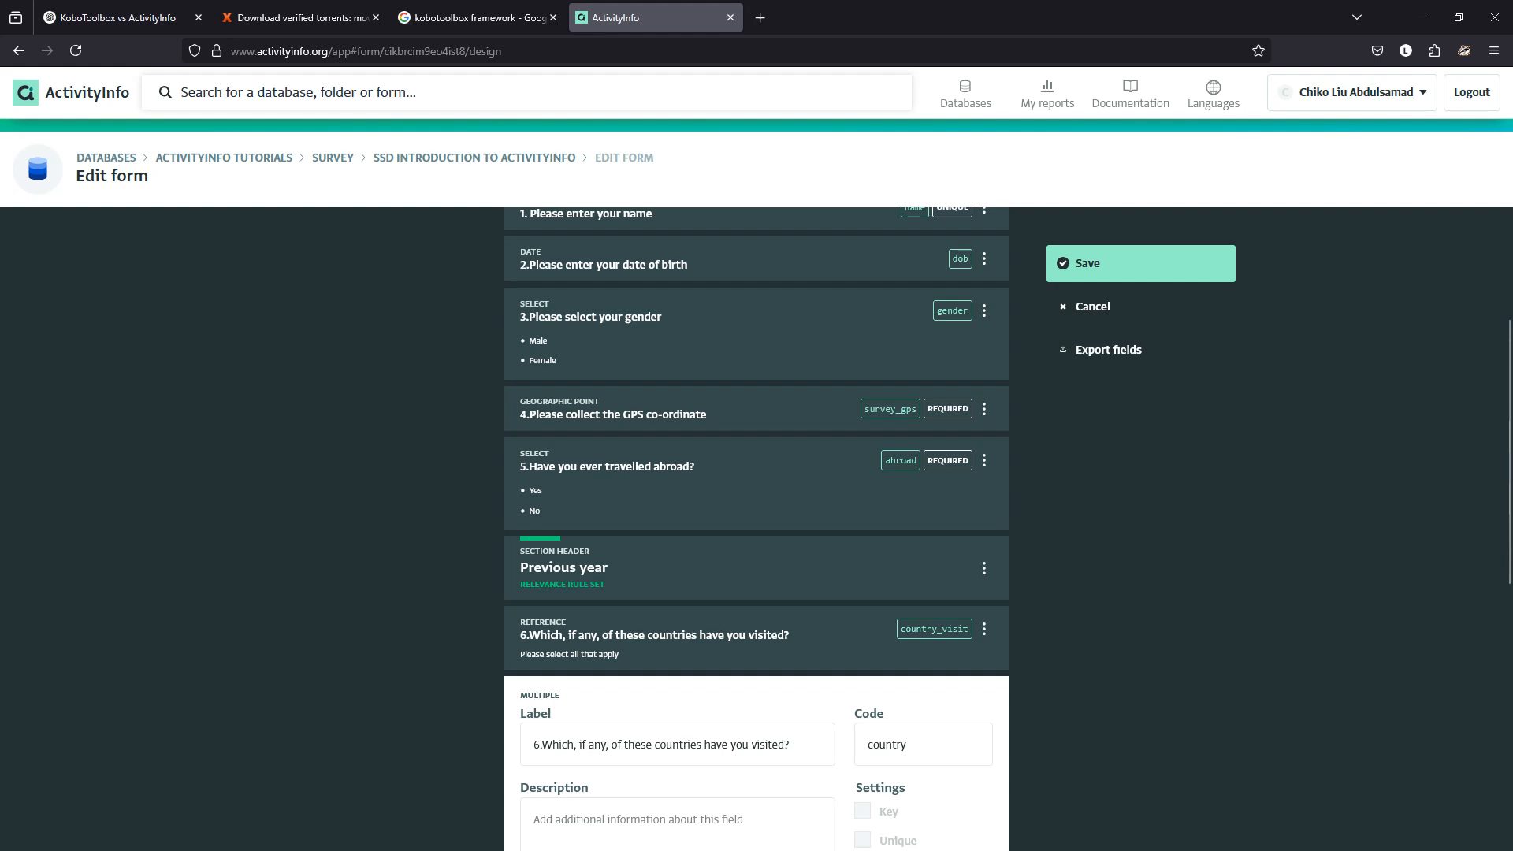
{"action": "scroll", "coordinate": [757, 528], "scroll_direction": "down", "scroll_amount": 6}
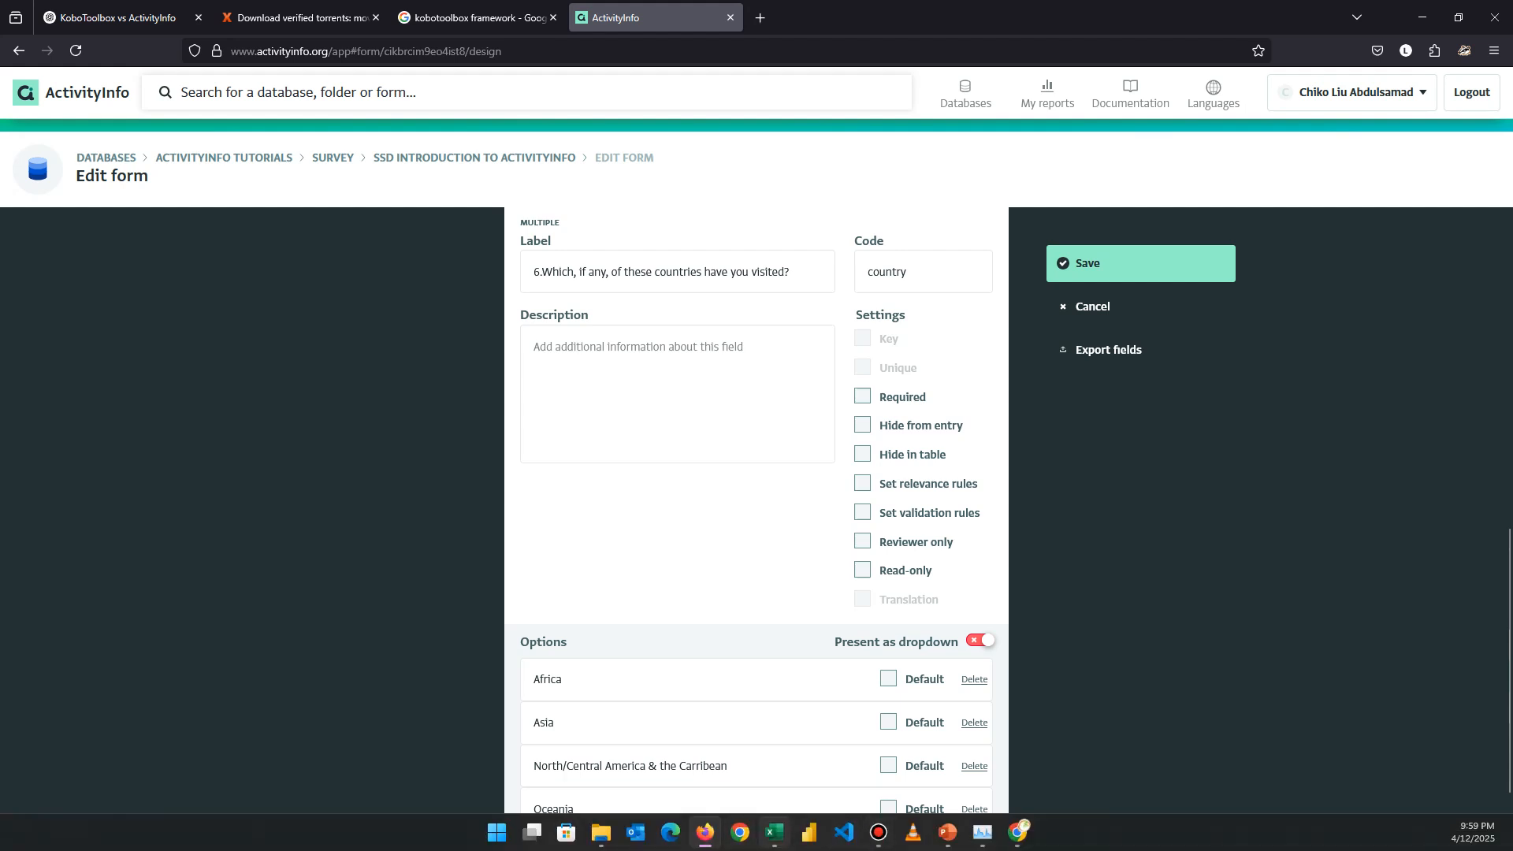
{"action": "left_click", "coordinate": [773, 832]}
{"action": "left_click_drag", "start_coordinate": [347, 317], "coordinate": [346, 482]}
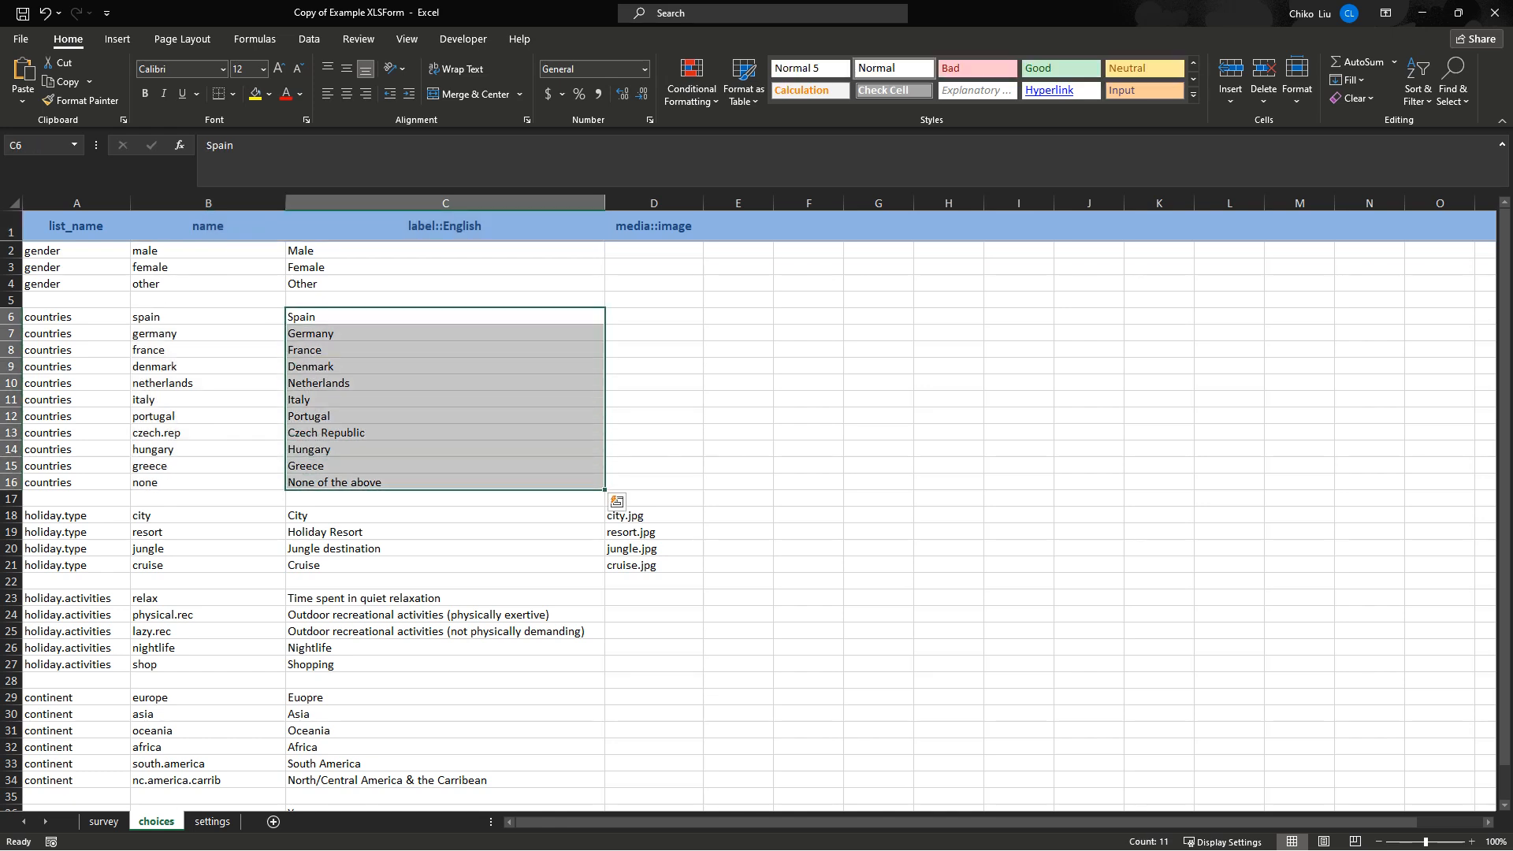
{"action": "key", "text": "ctrl+c"}
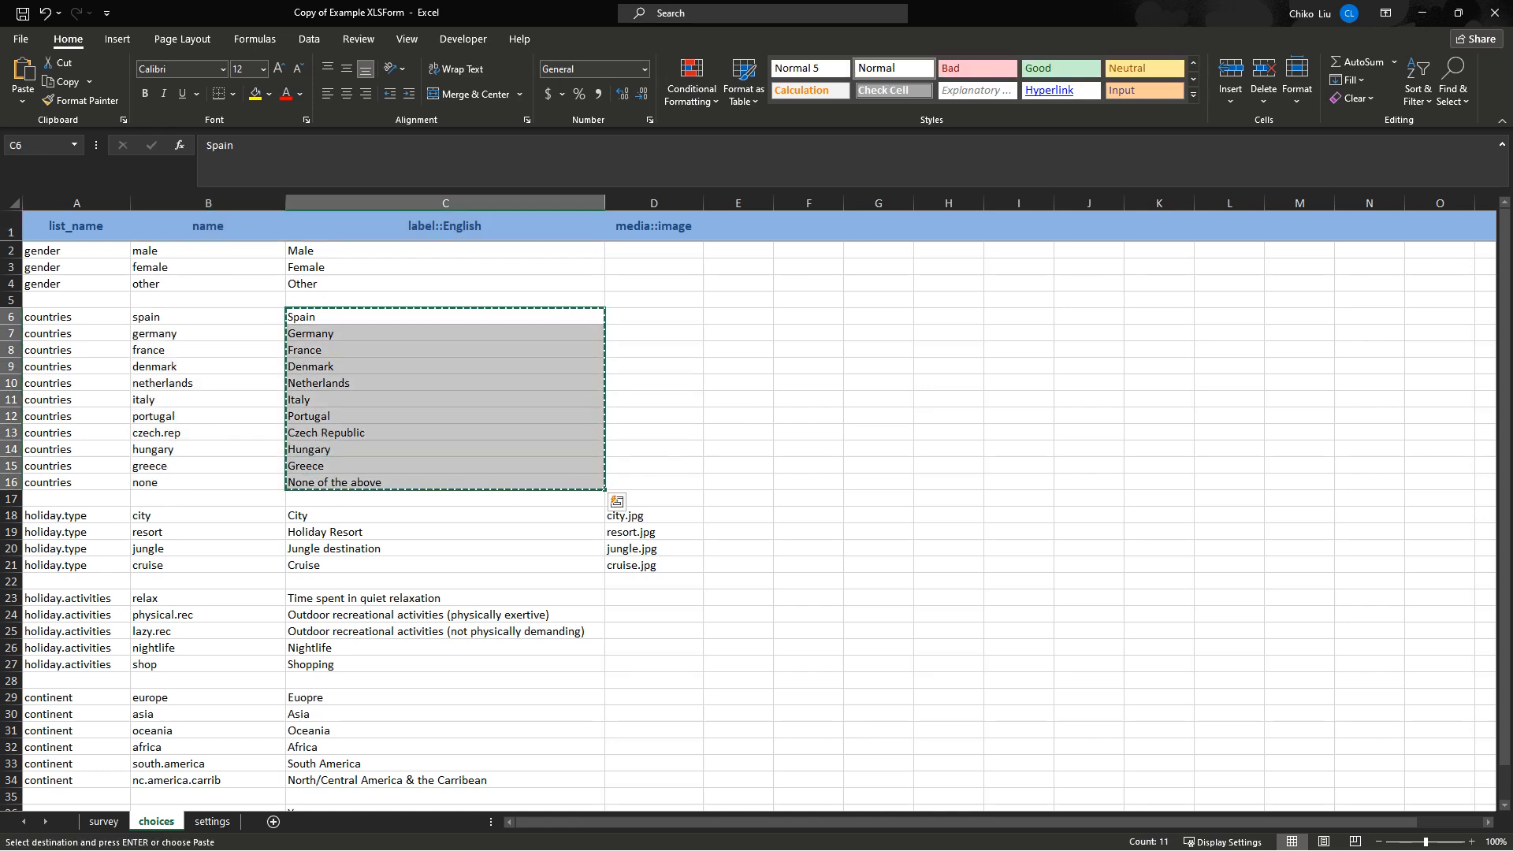
{"action": "key", "text": "alt+Tab"}
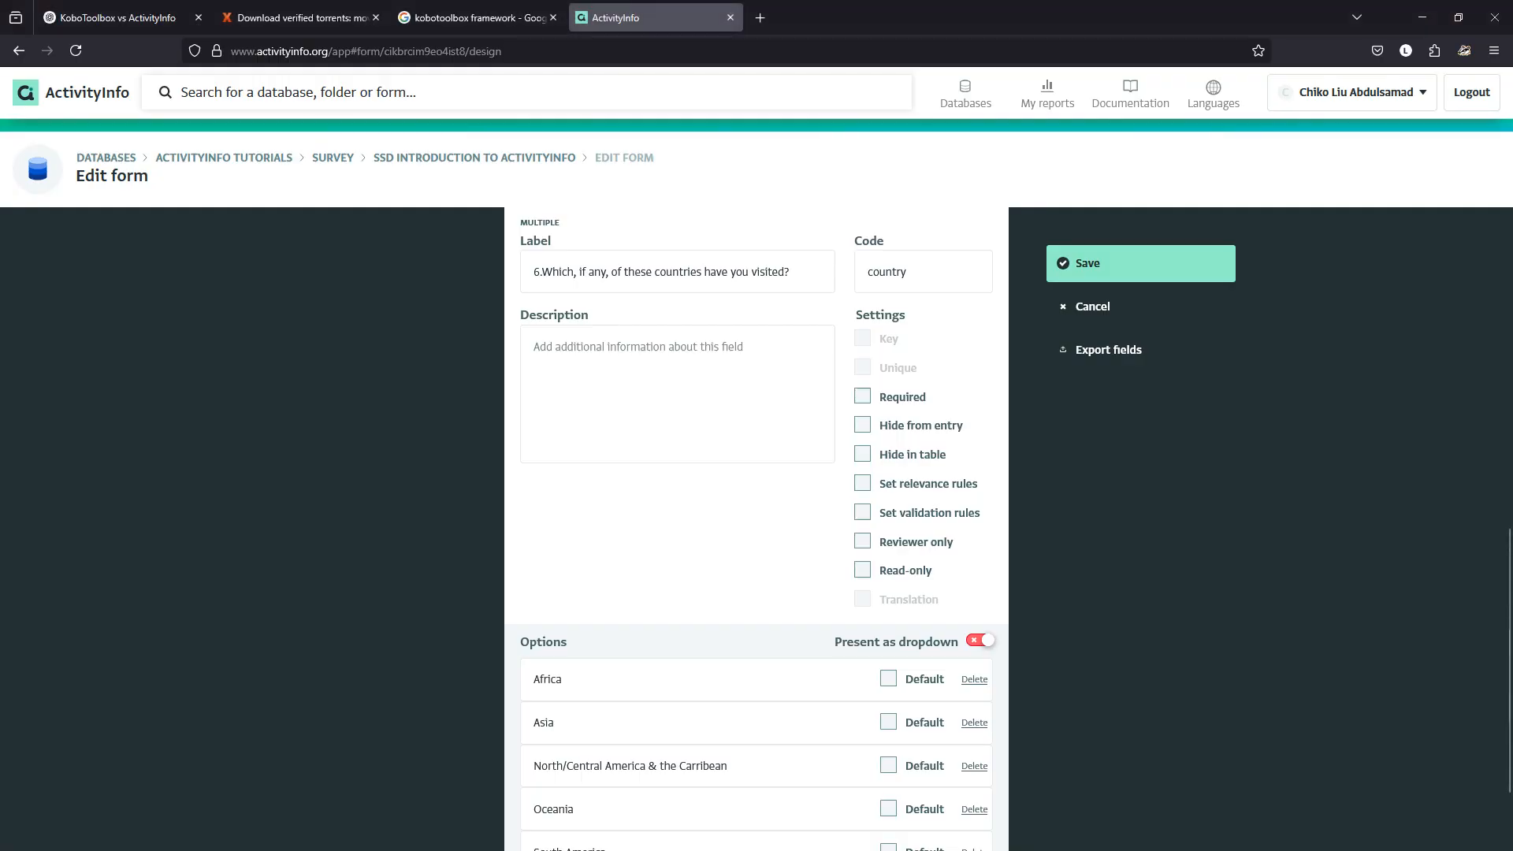
Replace the Africa and Asia options with Spain and Germany from the pasted country list.
{"action": "left_click_drag", "start_coordinate": [566, 679], "coordinate": [532, 679]}
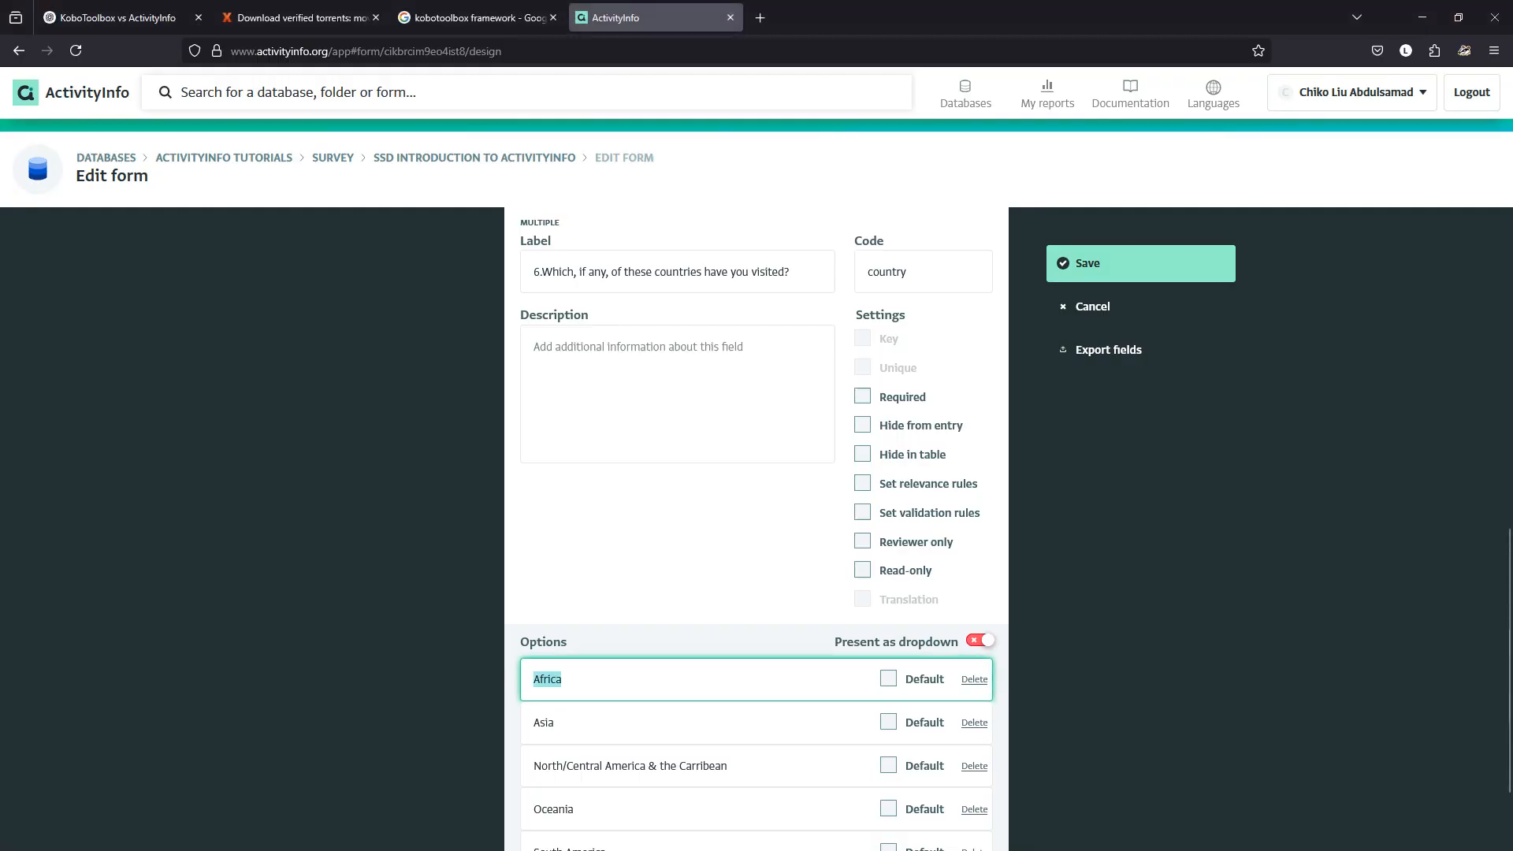
{"action": "key", "text": "ctrl+v"}
{"action": "key", "text": "ctrl+shift+Left"}
{"action": "key", "text": "ctrl+shift+Left"}
{"action": "key", "text": "ctrl+shift+Left"}
{"action": "key", "text": "ctrl+shift+Left"}
{"action": "key", "text": "ctrl+shift+Left"}
{"action": "key", "text": "ctrl+shift+Left"}
{"action": "key", "text": "ctrl+shift+Left"}
{"action": "key", "text": "ctrl+shift+Left"}
{"action": "key", "text": "ctrl+shift+Left"}
{"action": "key", "text": "ctrl+shift+Left"}
{"action": "key", "text": "ctrl+shift+Left"}
{"action": "key", "text": "ctrl+shift+Left"}
{"action": "key", "text": "ctrl+shift+Left"}
{"action": "key", "text": "ctrl+shift+Left"}
{"action": "key", "text": "ctrl+shift+Left"}
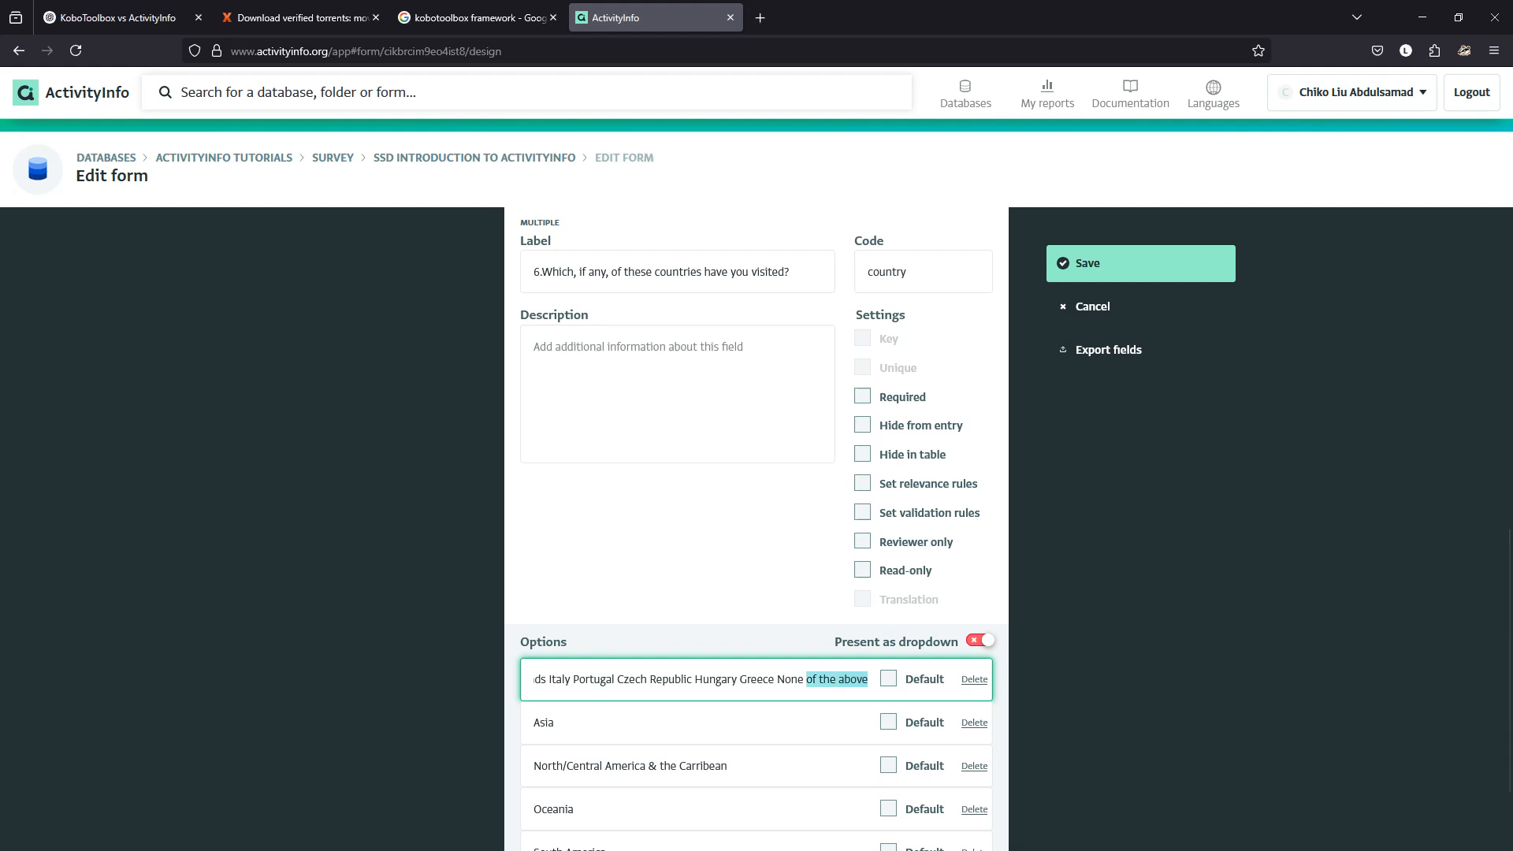
{"action": "key", "text": "ctrl+shift+Right"}
{"action": "key", "text": "shift+Left"}
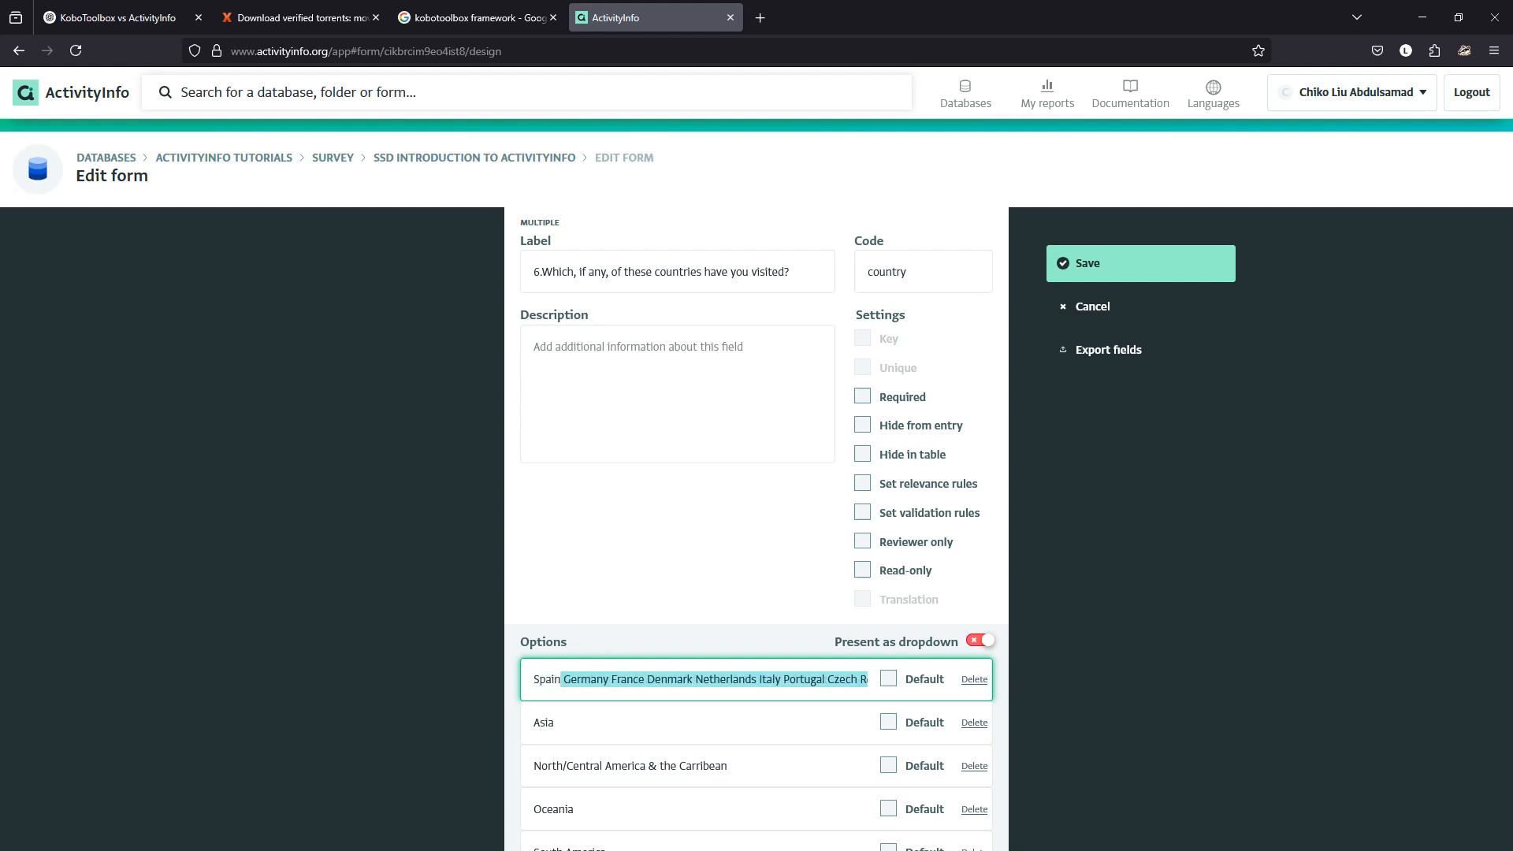
{"action": "key", "text": "ctrl+x"}
{"action": "key", "text": "Tab"}
{"action": "key", "text": "Tab"}
{"action": "key", "text": "Tab"}
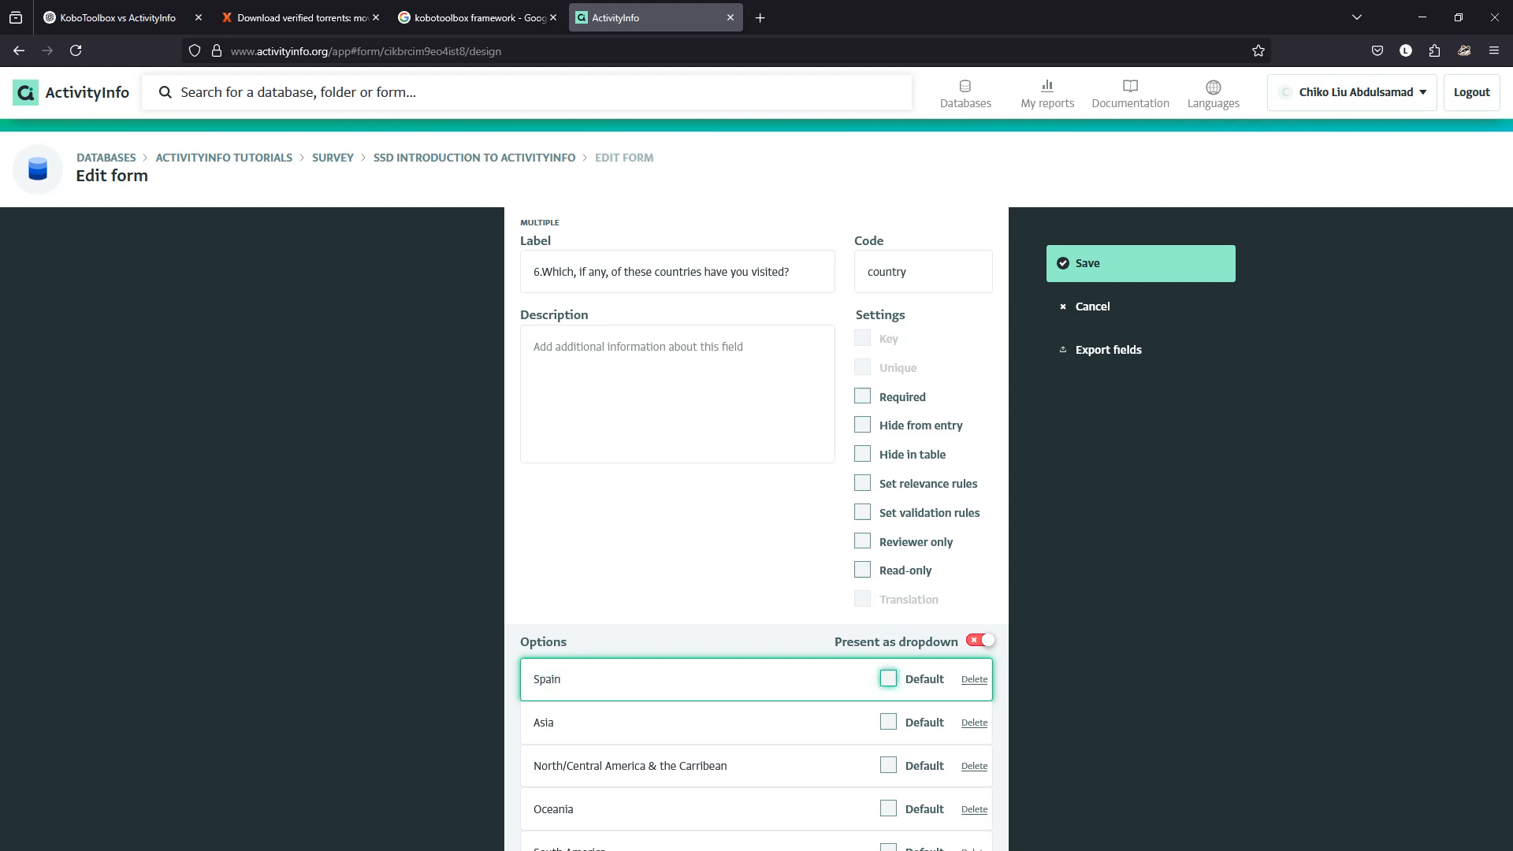
{"action": "key", "text": "ctrl+v"}
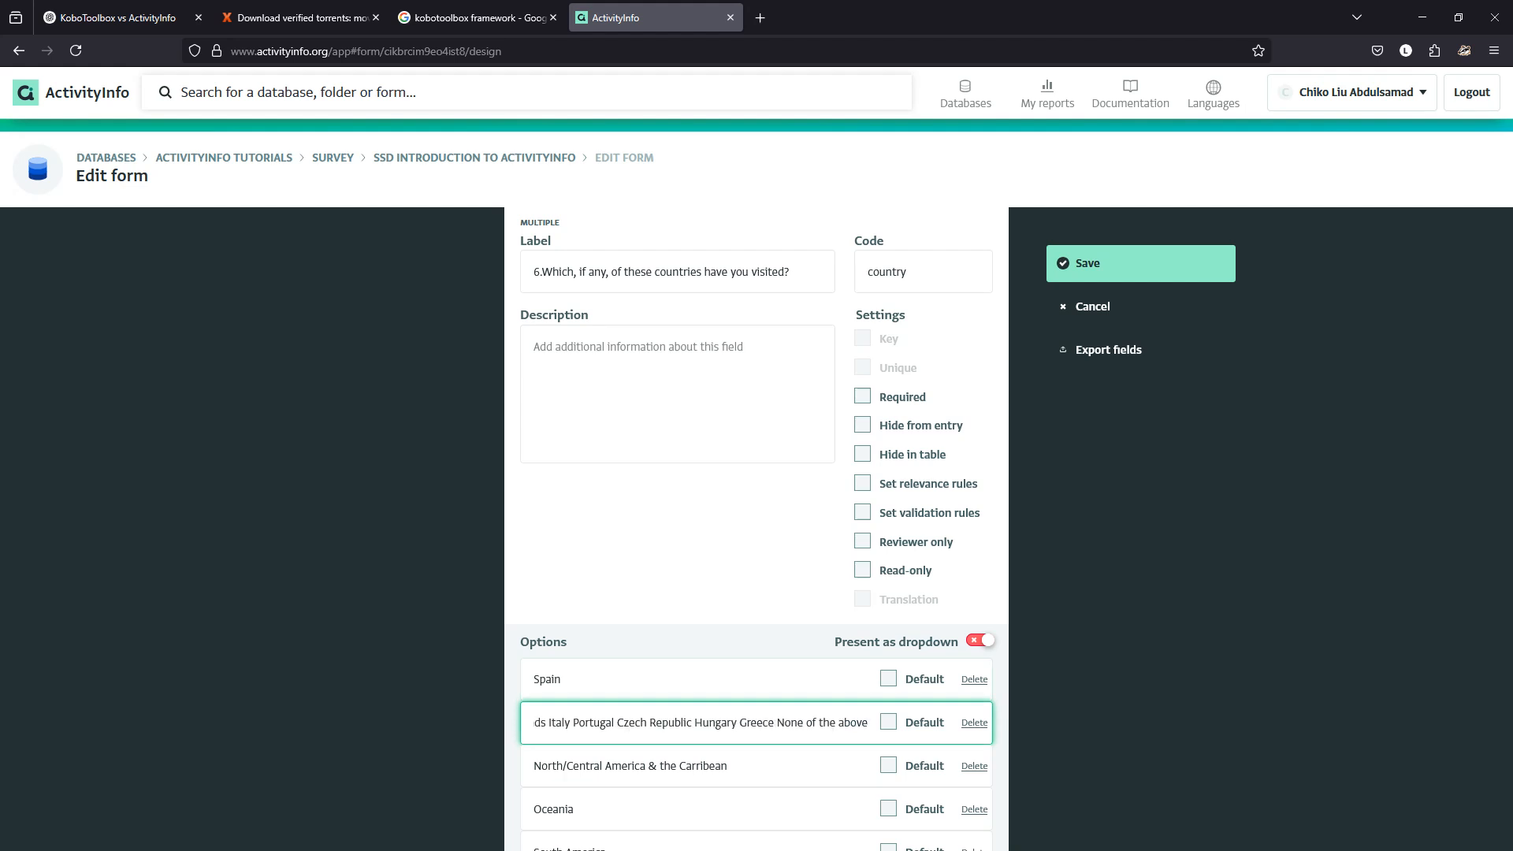
{"action": "key", "text": "ctrl+shift+Left"}
{"action": "key", "text": "ctrl+shift+Left"}
{"action": "key", "text": "ctrl+shift+Left"}
{"action": "key", "text": "ctrl+shift+Left"}
{"action": "key", "text": "ctrl+shift+Left"}
{"action": "key", "text": "ctrl+shift+Left"}
{"action": "key", "text": "ctrl+shift+Left"}
{"action": "key", "text": "ctrl+shift+Left"}
{"action": "key", "text": "ctrl+shift+Left"}
{"action": "key", "text": "ctrl+shift+Left"}
{"action": "key", "text": "ctrl+shift+Left"}
{"action": "key", "text": "ctrl+shift+Left"}
{"action": "key", "text": "ctrl+shift+Left"}
{"action": "key", "text": "ctrl+shift+Left"}
{"action": "key", "text": "ctrl+shift+Left"}
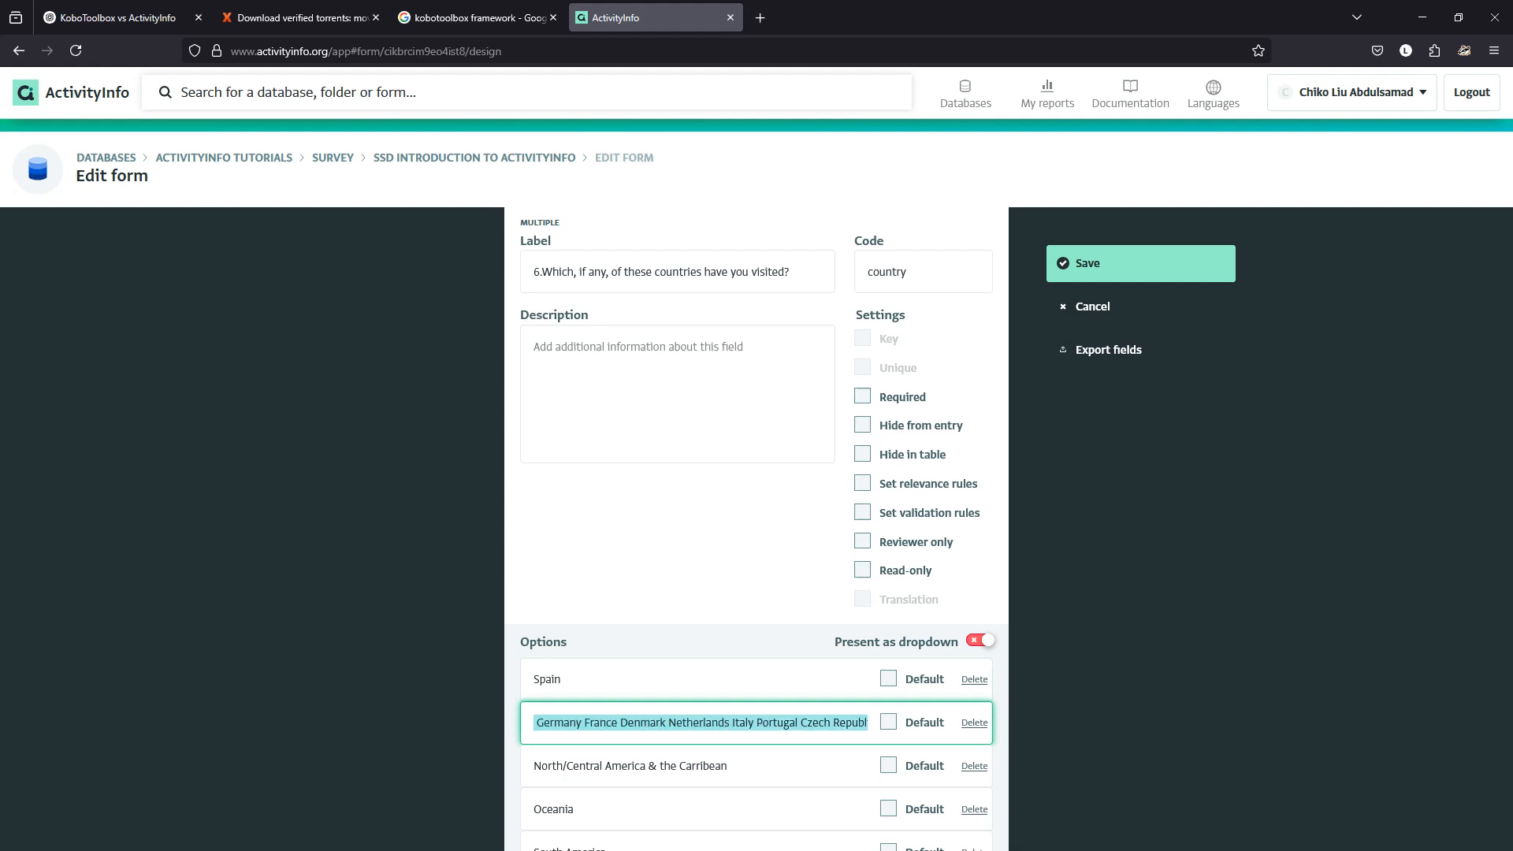
{"action": "key", "text": "ctrl+shift+Right"}
{"action": "key", "text": "ctrl+shift+Right"}
{"action": "key", "text": "ctrl+x"}
{"action": "key", "text": "shift+Left"}
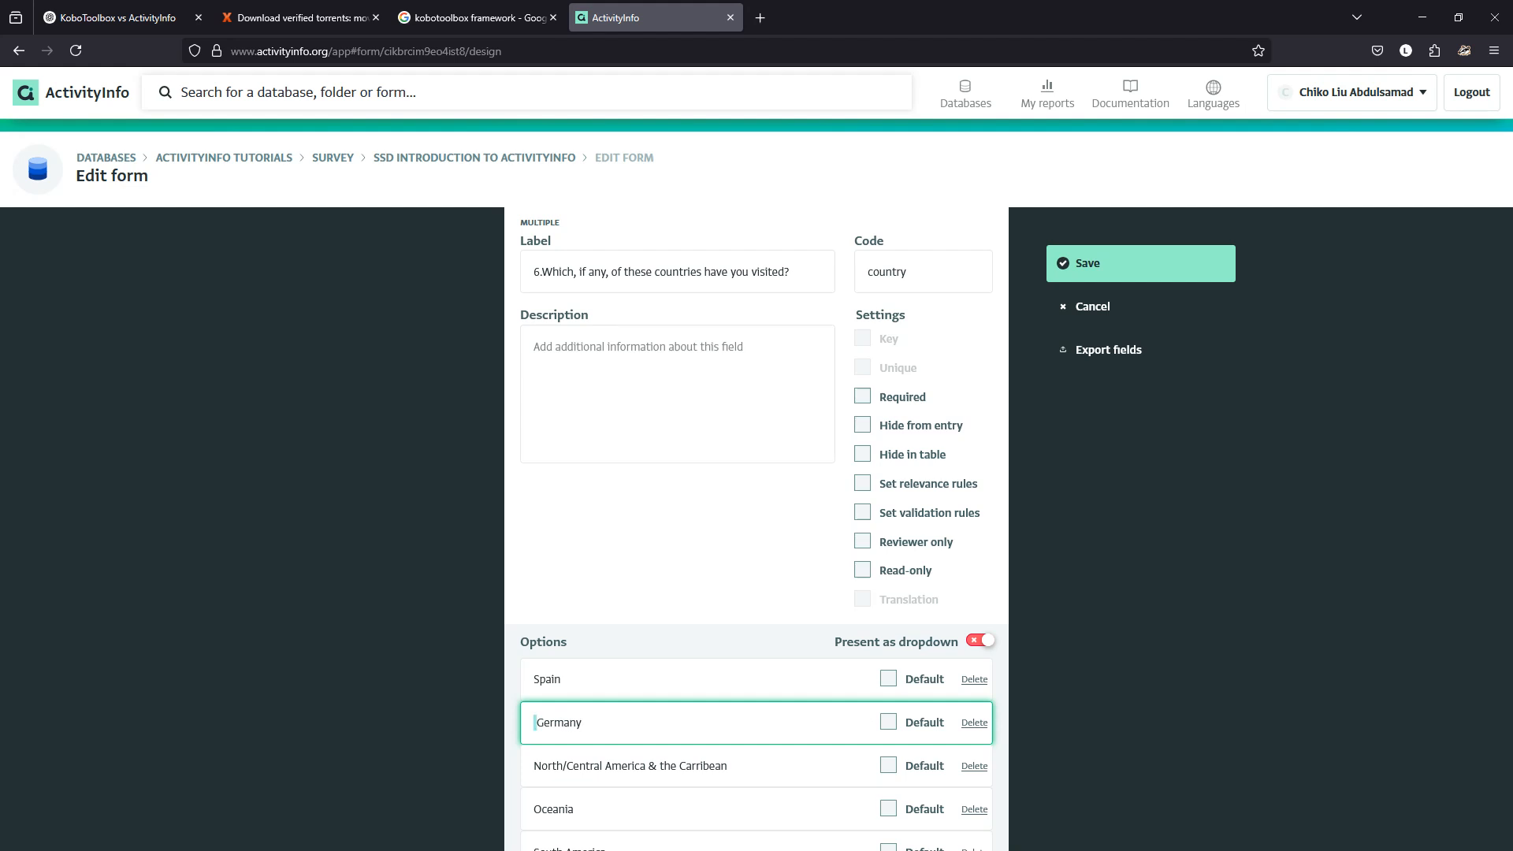
{"action": "key", "text": "BackSpace"}
Replace the North/Central America and Oceania options with France and Denmark.
{"action": "key", "text": "Tab"}
{"action": "key", "text": "Tab"}
{"action": "key", "text": "Tab"}
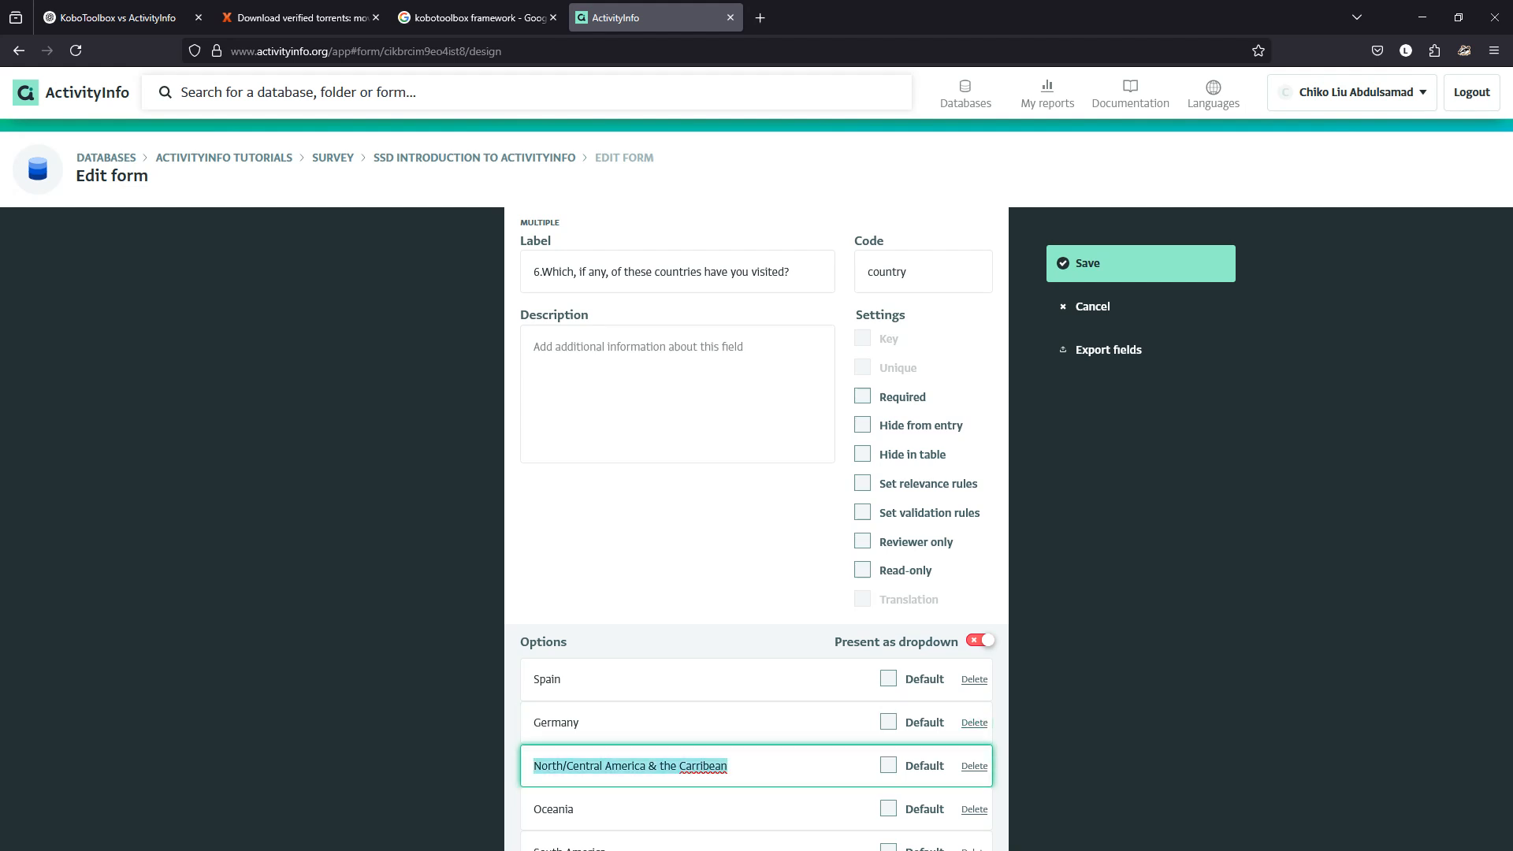
{"action": "key", "text": "ctrl+v"}
{"action": "key", "text": "ctrl+shift+Left"}
{"action": "key", "text": "ctrl+shift+Left"}
{"action": "key", "text": "ctrl+shift+Left"}
{"action": "key", "text": "ctrl+shift+Left"}
{"action": "key", "text": "ctrl+shift+Left"}
{"action": "key", "text": "ctrl+shift+Left"}
{"action": "key", "text": "ctrl+shift+Left"}
{"action": "key", "text": "ctrl+shift+Left"}
{"action": "key", "text": "ctrl+shift+Left"}
{"action": "key", "text": "ctrl+shift+Left"}
{"action": "key", "text": "ctrl+shift+Left"}
{"action": "key", "text": "ctrl+shift+Left"}
{"action": "key", "text": "ctrl+shift+Left"}
{"action": "key", "text": "ctrl+shift+Left"}
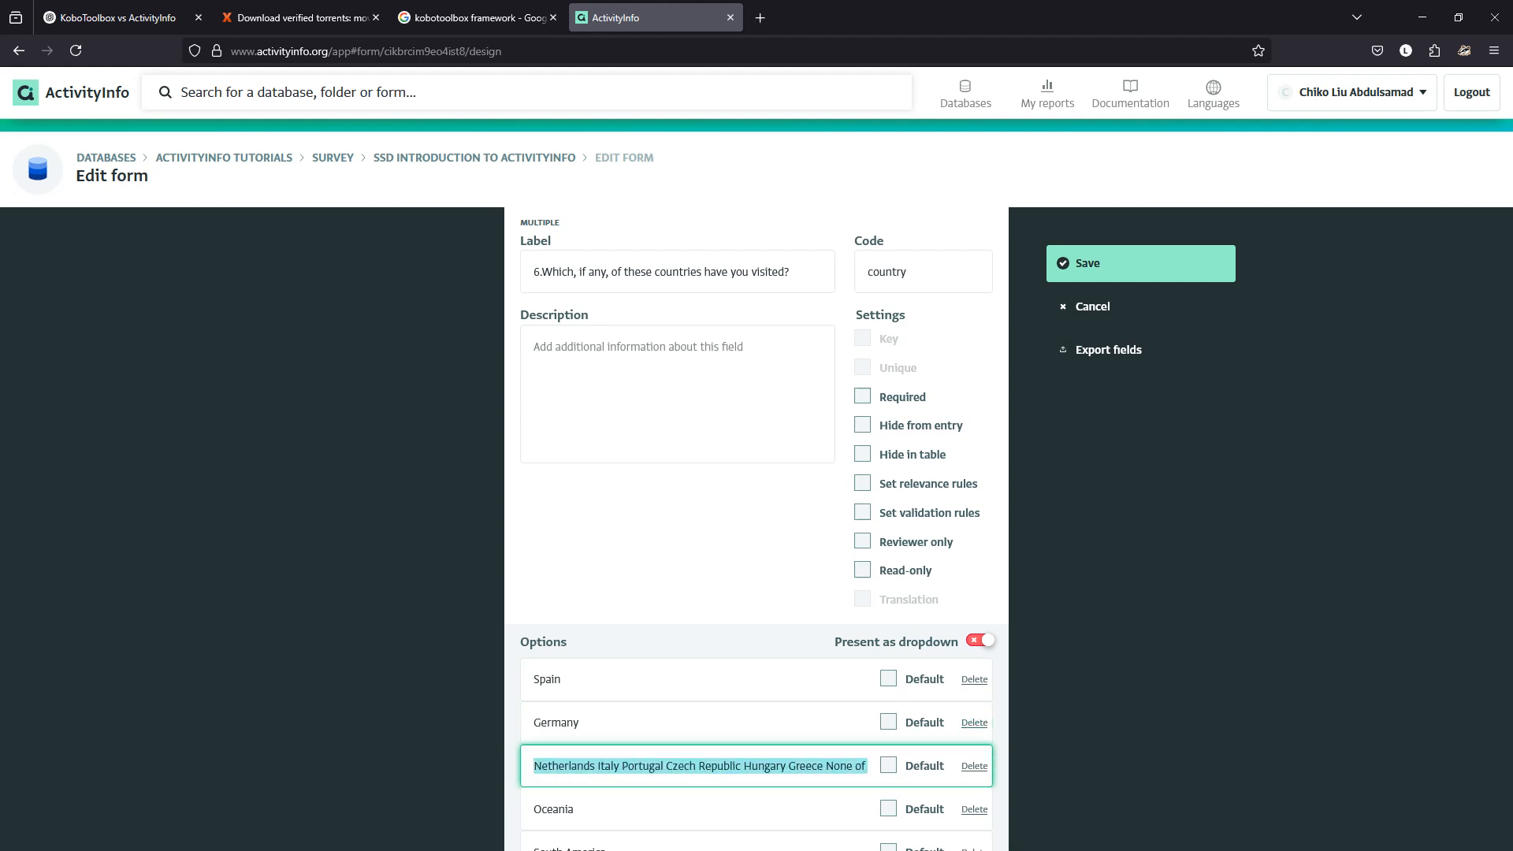
{"action": "key", "text": "shift+Right"}
{"action": "key", "text": "ctrl+shift+Right"}
{"action": "key", "text": "shift+Left"}
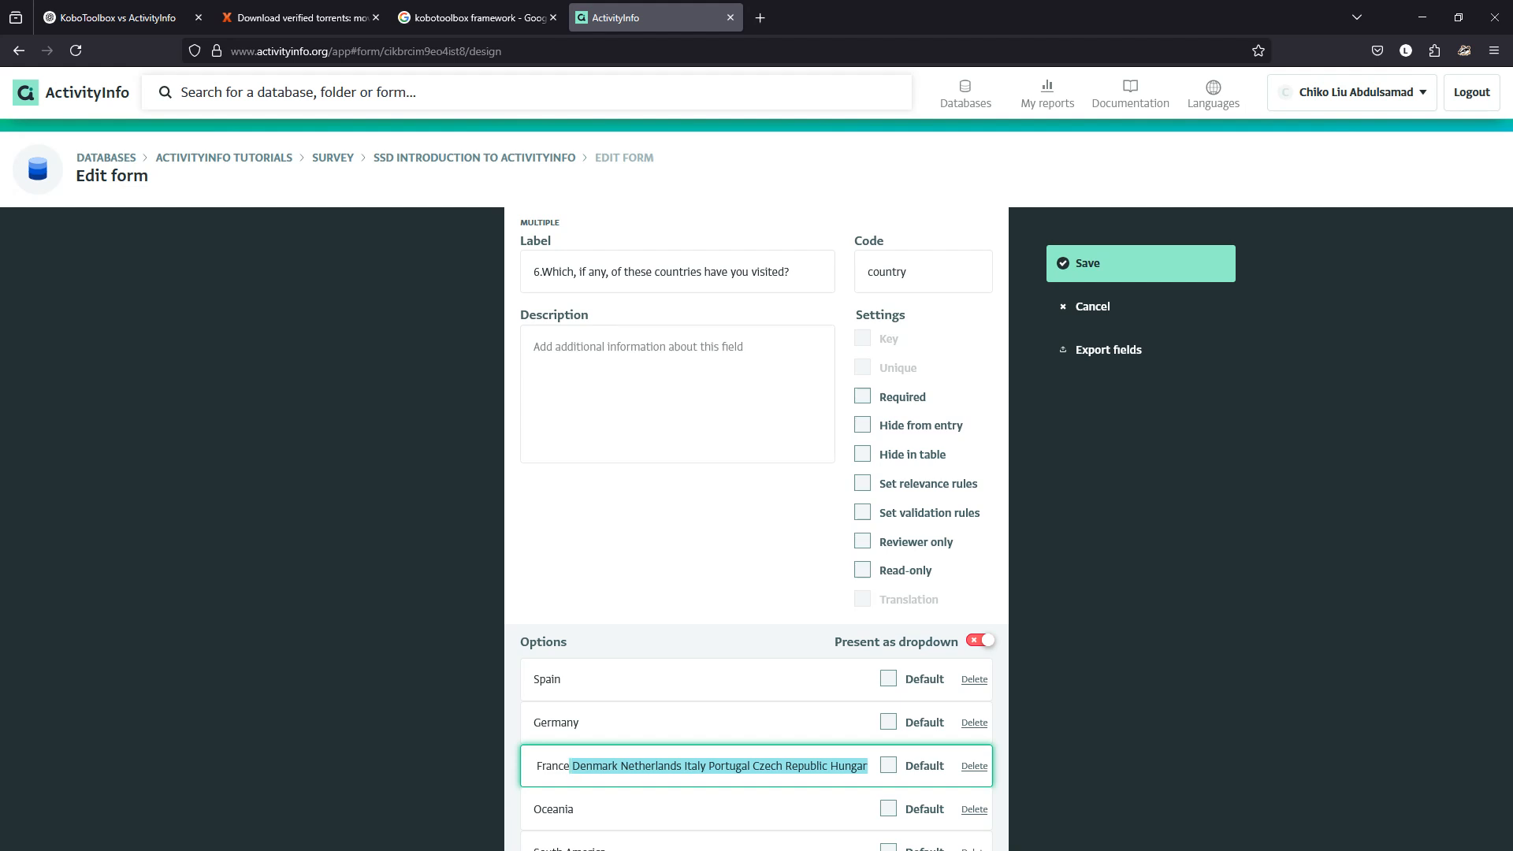
{"action": "key", "text": "ctrl+x"}
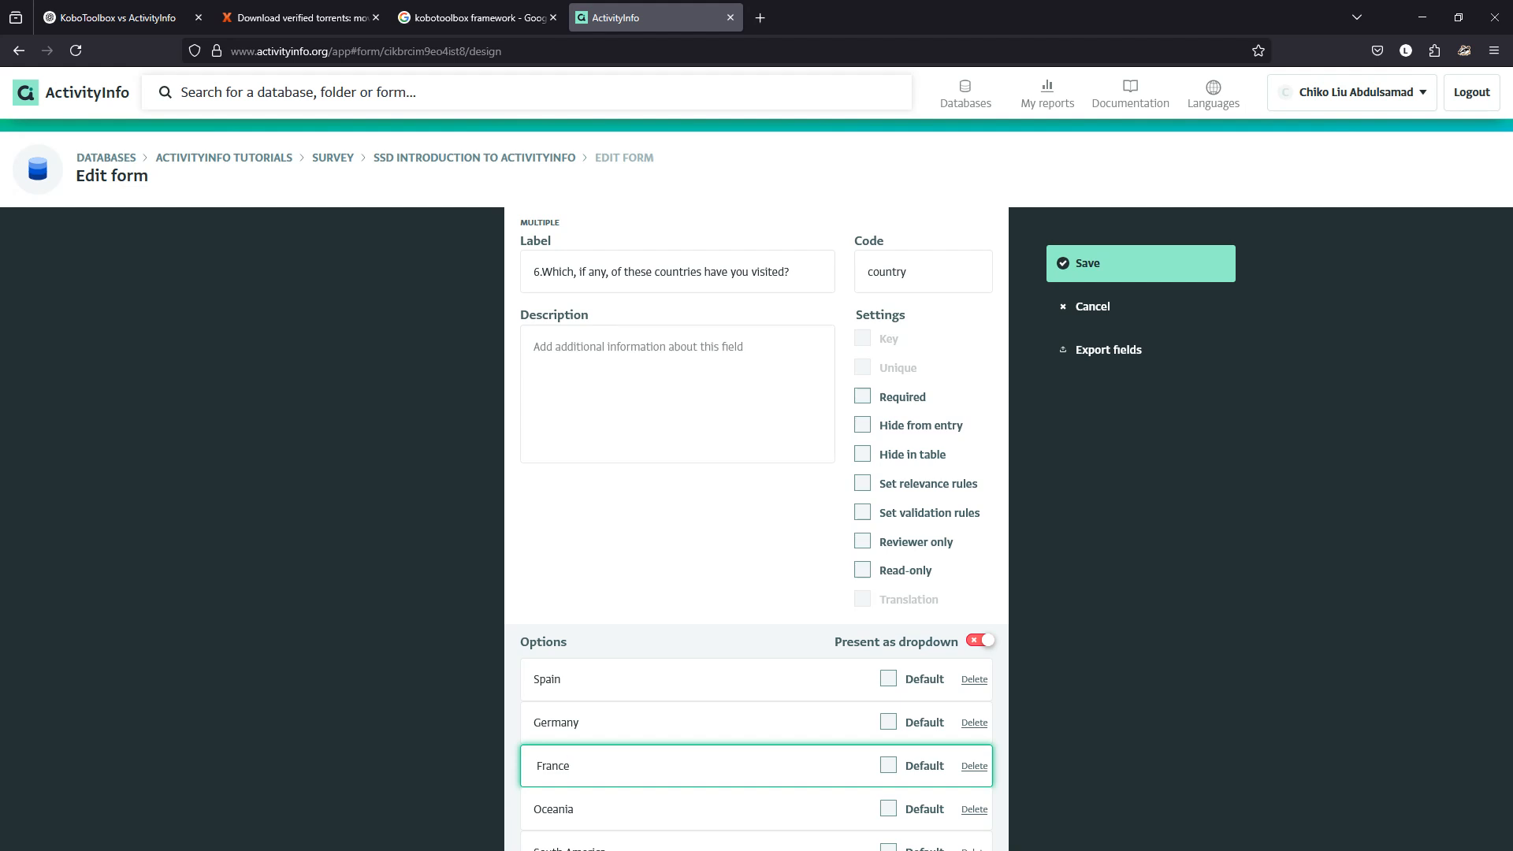
{"action": "key", "text": "BackSpace"}
{"action": "key", "text": "Tab"}
{"action": "key", "text": "Tab"}
{"action": "key", "text": "Tab"}
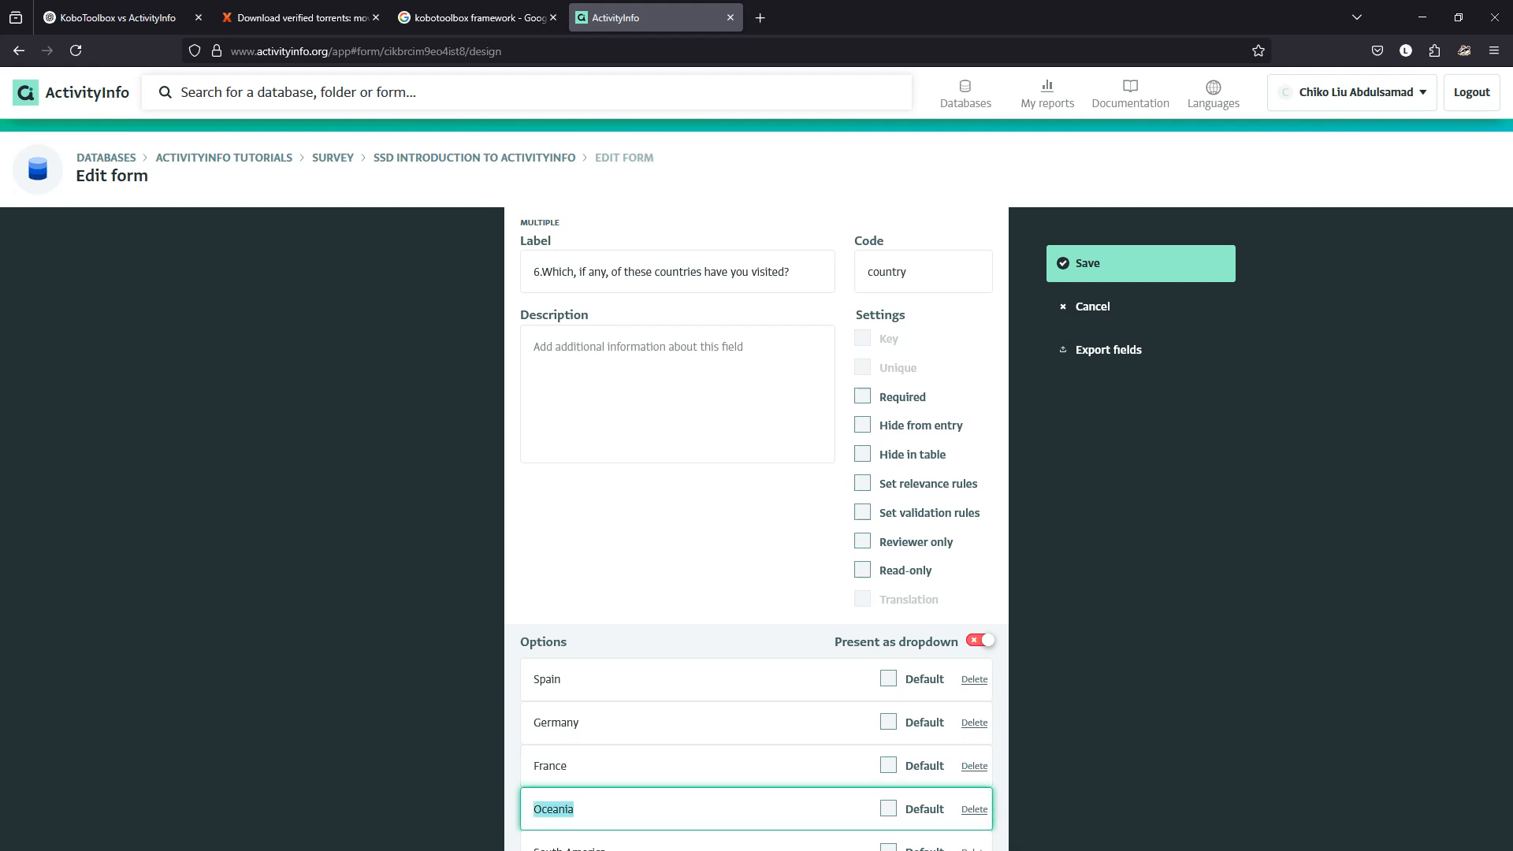
{"action": "key", "text": "ctrl+v"}
{"action": "key", "text": "ctrl+shift+Left"}
{"action": "key", "text": "ctrl+shift+Left"}
{"action": "key", "text": "ctrl+shift+Left"}
{"action": "key", "text": "ctrl+shift+Left"}
{"action": "key", "text": "ctrl+shift+Left"}
{"action": "key", "text": "ctrl+shift+Left"}
{"action": "key", "text": "ctrl+shift+Left"}
{"action": "key", "text": "ctrl+shift+Left"}
{"action": "key", "text": "ctrl+shift+Left"}
{"action": "key", "text": "ctrl+shift+Left"}
{"action": "key", "text": "ctrl+shift+Left"}
{"action": "key", "text": "ctrl+shift+Left"}
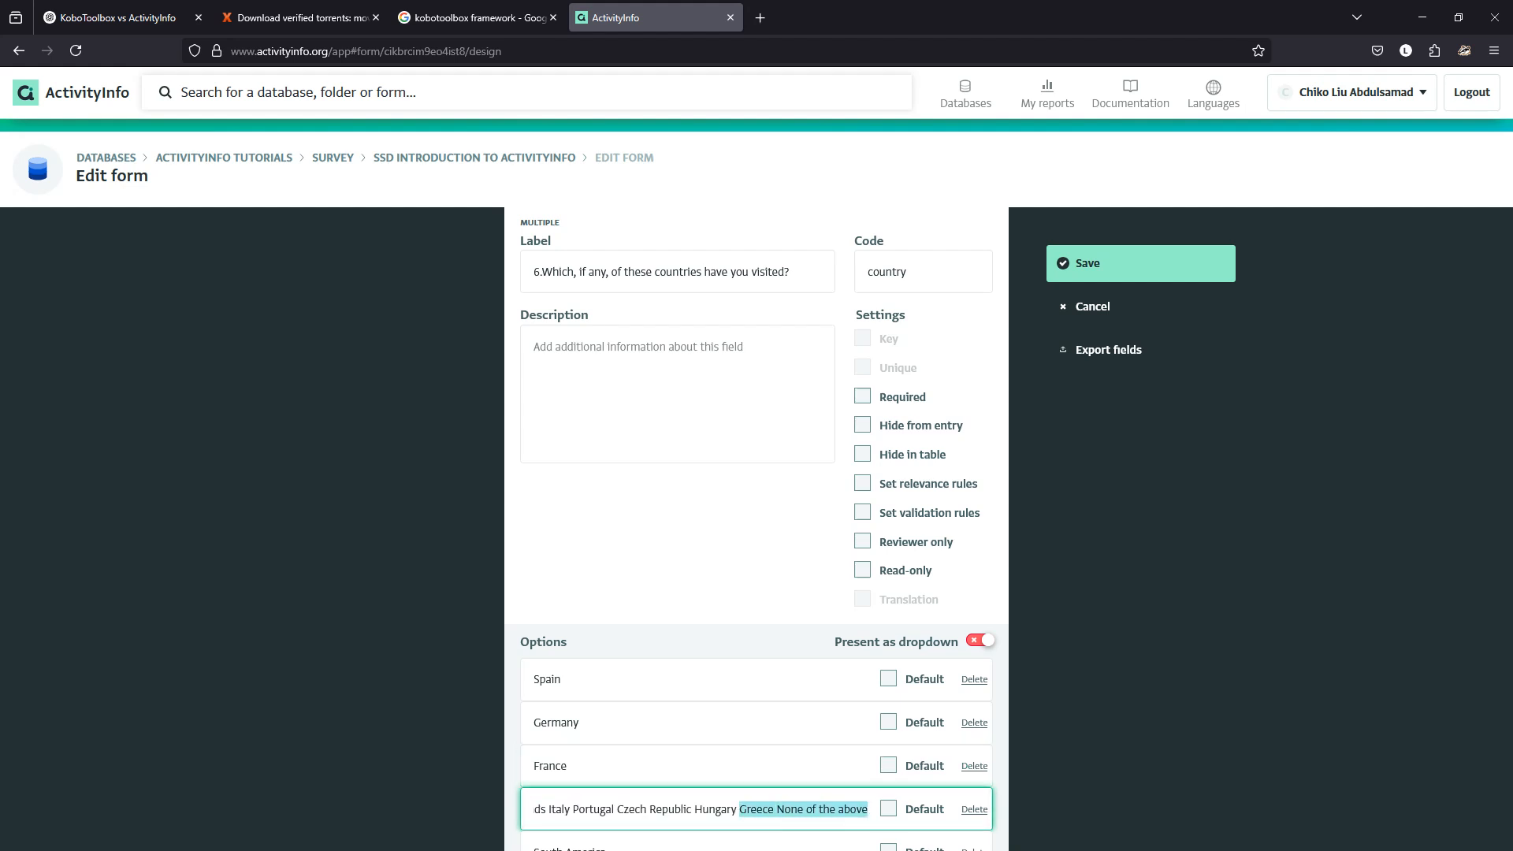
{"action": "key", "text": "ctrl+shift+Right"}
{"action": "key", "text": "ctrl+shift+Right"}
{"action": "key", "text": "ctrl+shift+Left"}
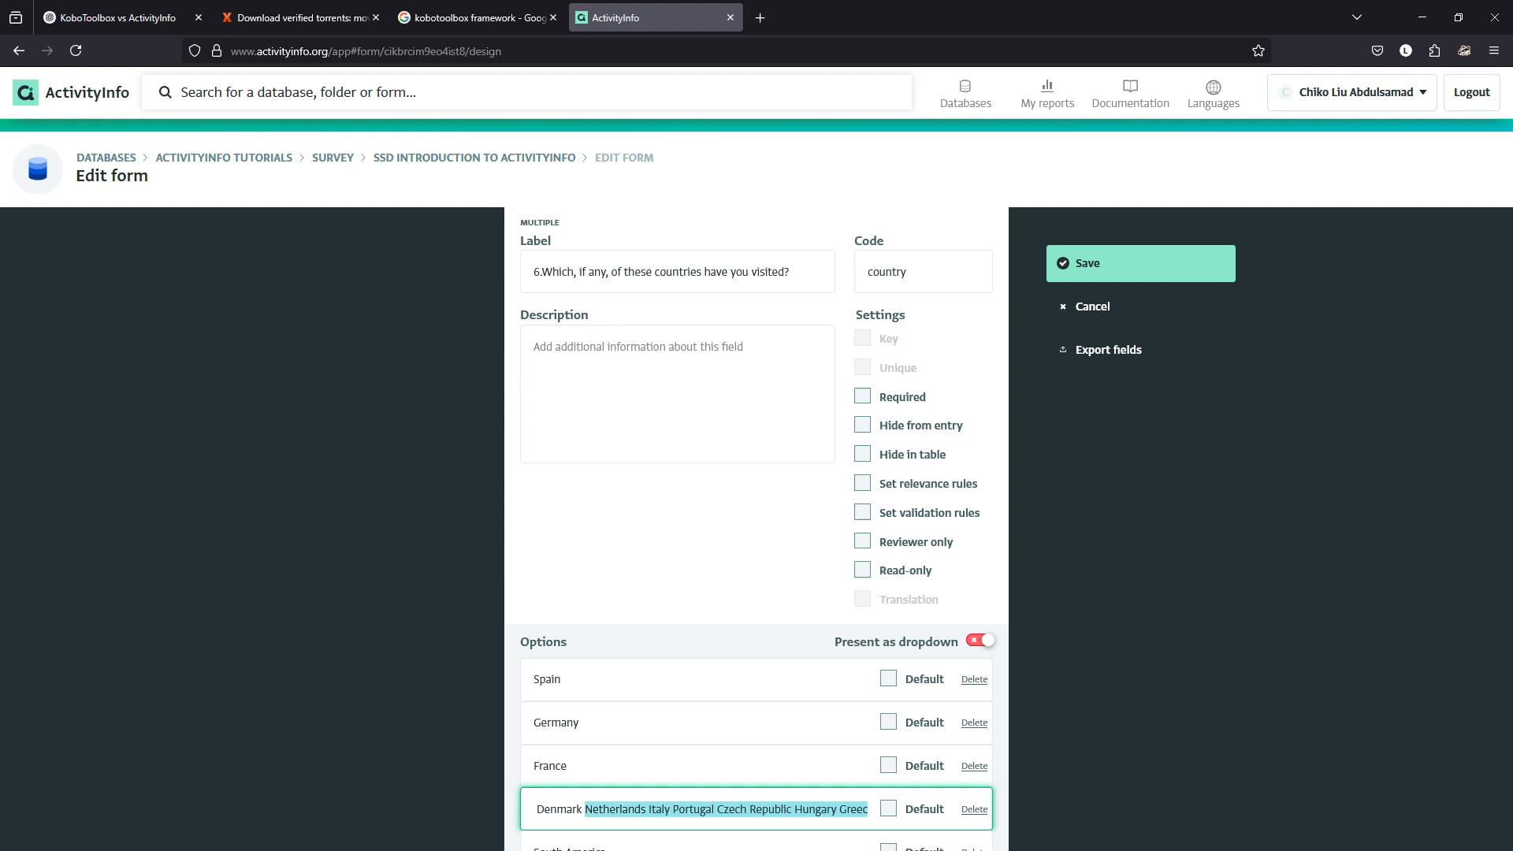
{"action": "key", "text": "ctrl+shift+Left"}
{"action": "key", "text": "ctrl+shift+Right"}
{"action": "key", "text": "shift+Left"}
{"action": "key", "text": "BackSpace"}
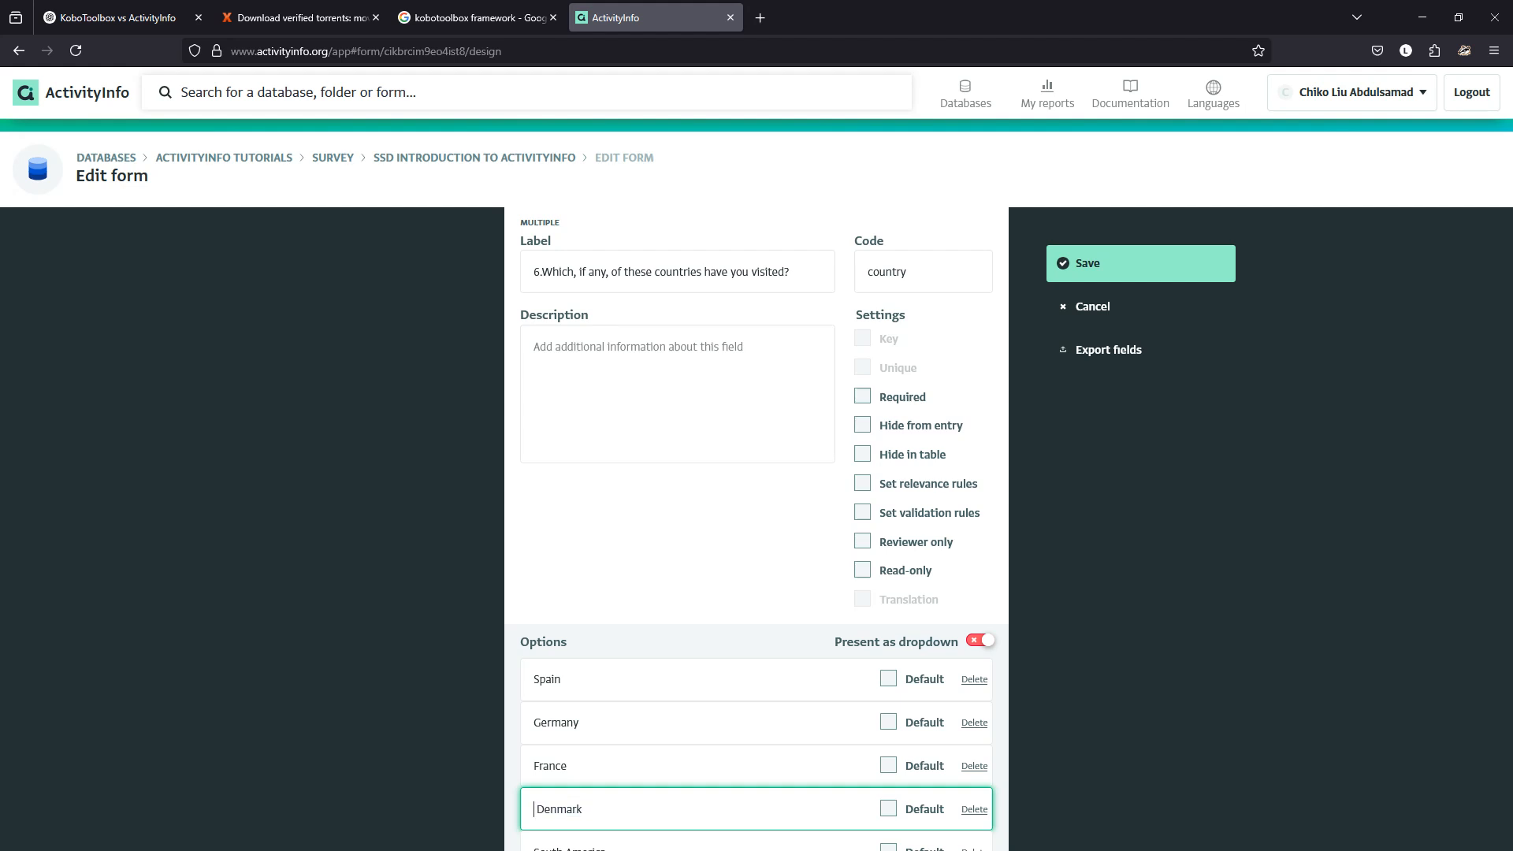
{"action": "key", "text": "Delete"}
Change South America to Netherlands and add a new Italy option.
{"action": "key", "text": "Tab"}
{"action": "key", "text": "Tab"}
{"action": "key", "text": "Tab"}
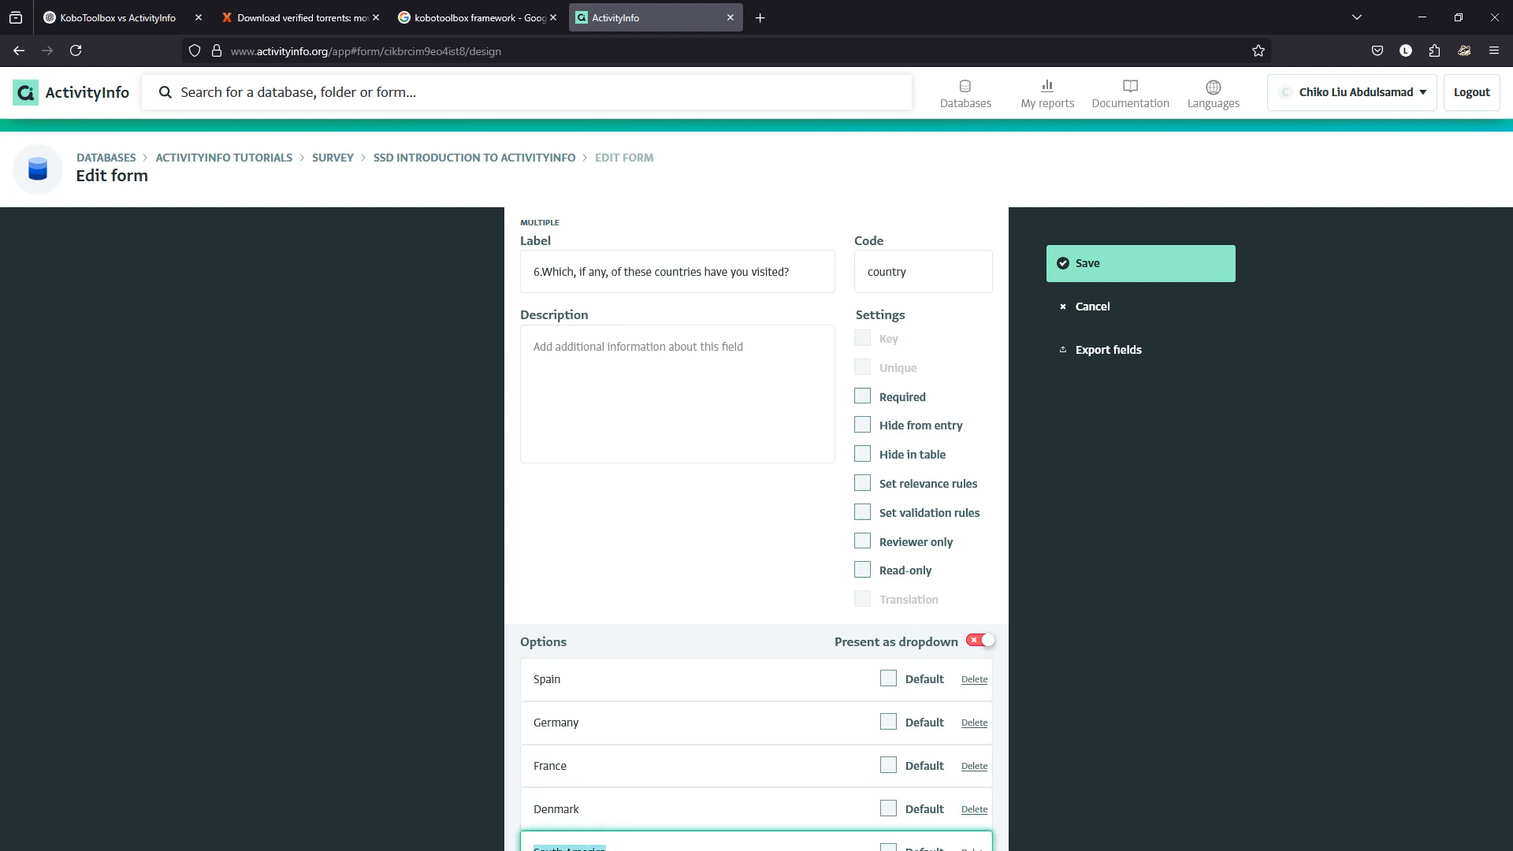
{"action": "key", "text": "ctrl+v"}
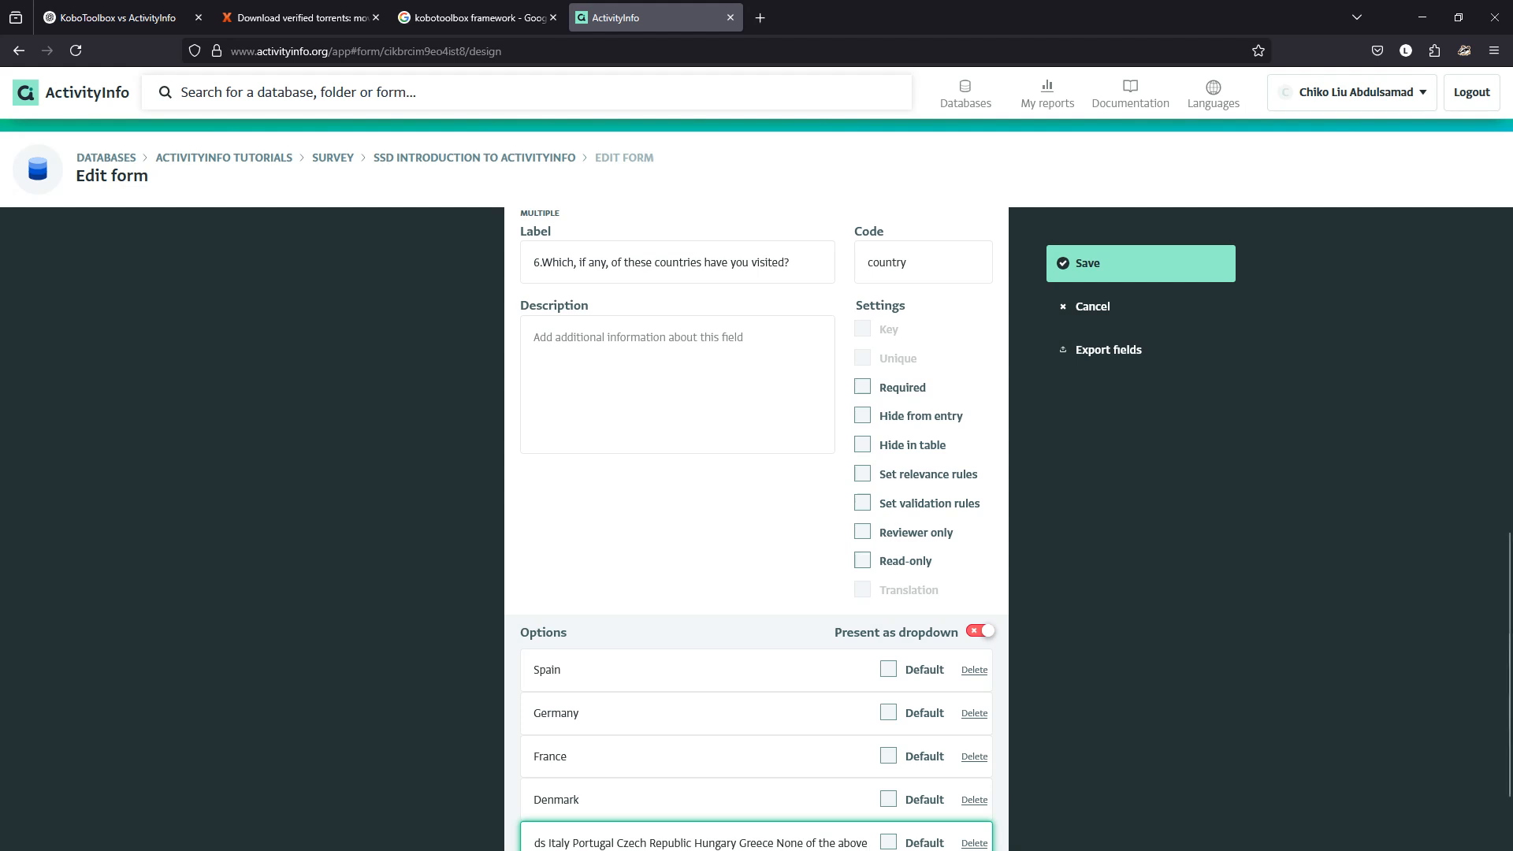
{"action": "key", "text": "ctrl+shift+Left"}
{"action": "key", "text": "ctrl+shift+Left"}
{"action": "key", "text": "ctrl+shift+Left"}
{"action": "key", "text": "ctrl+shift+Left"}
{"action": "key", "text": "ctrl+shift+Left"}
{"action": "key", "text": "ctrl+shift+Left"}
{"action": "key", "text": "ctrl+shift+Left"}
{"action": "key", "text": "ctrl+shift+Left"}
{"action": "key", "text": "ctrl+shift+Left"}
{"action": "key", "text": "ctrl+shift+Left"}
{"action": "key", "text": "ctrl+shift+Left"}
{"action": "key", "text": "ctrl+shift+Left"}
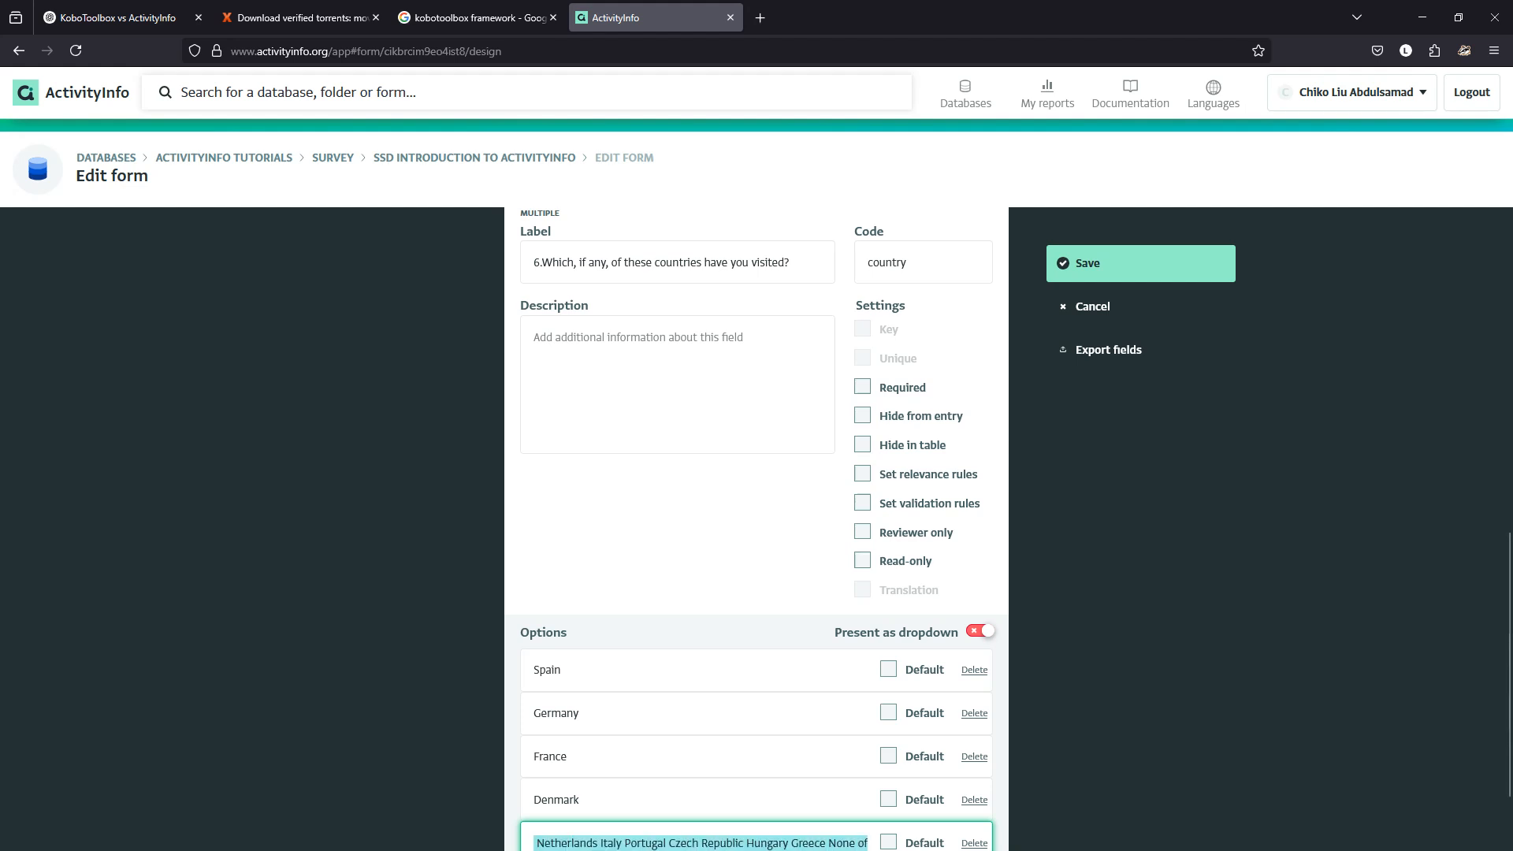
{"action": "key", "text": "ctrl+shift+Right"}
{"action": "key", "text": "ctrl+shift+Right"}
{"action": "key", "text": "ctrl+shift+Right"}
{"action": "key", "text": "ctrl+shift+Left"}
{"action": "key", "text": "shift+Left"}
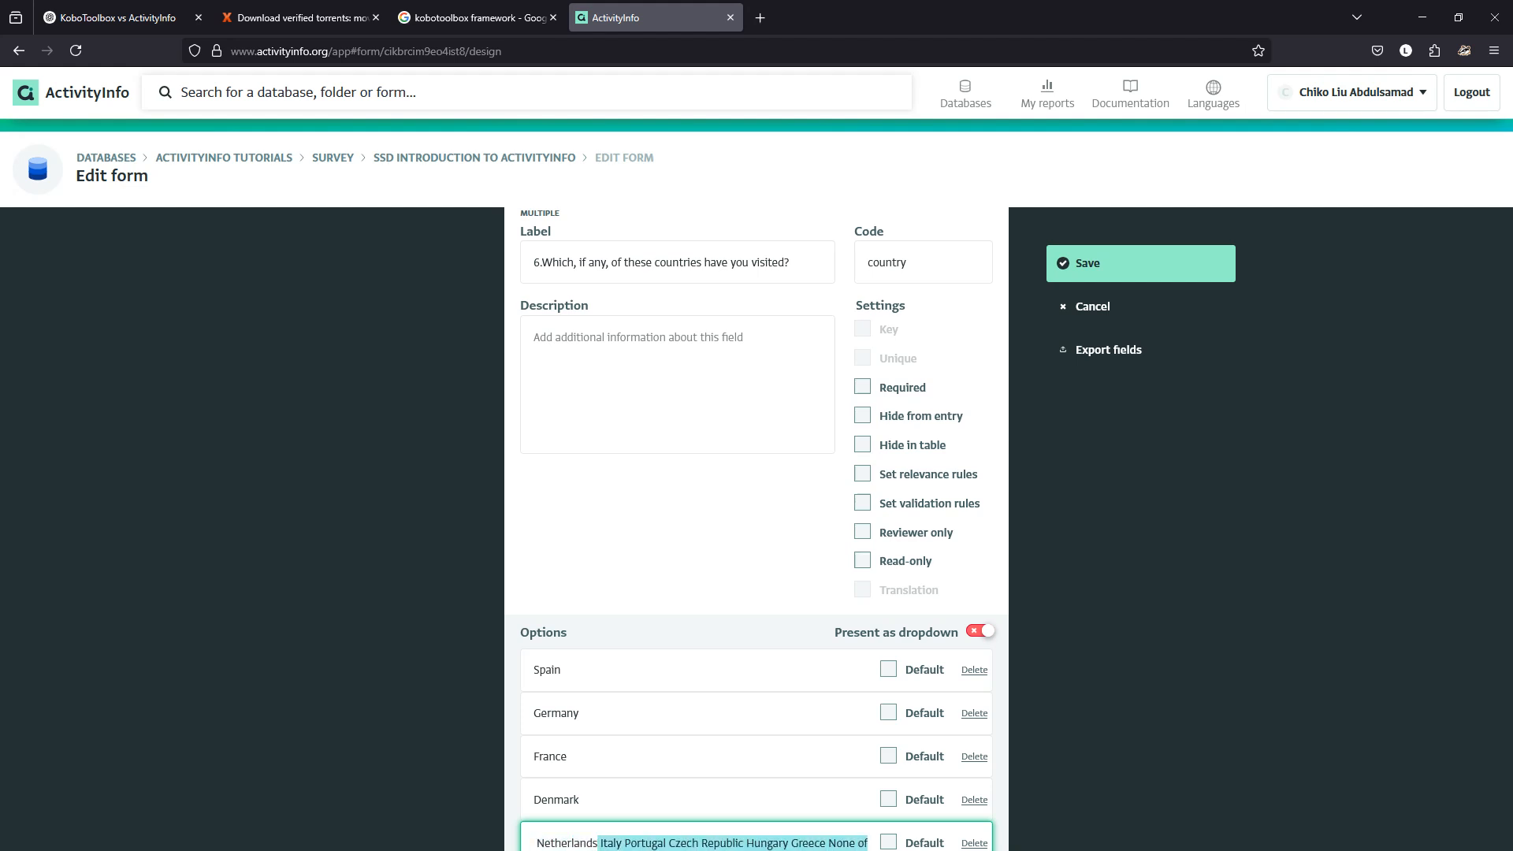
{"action": "key", "text": "BackSpace"}
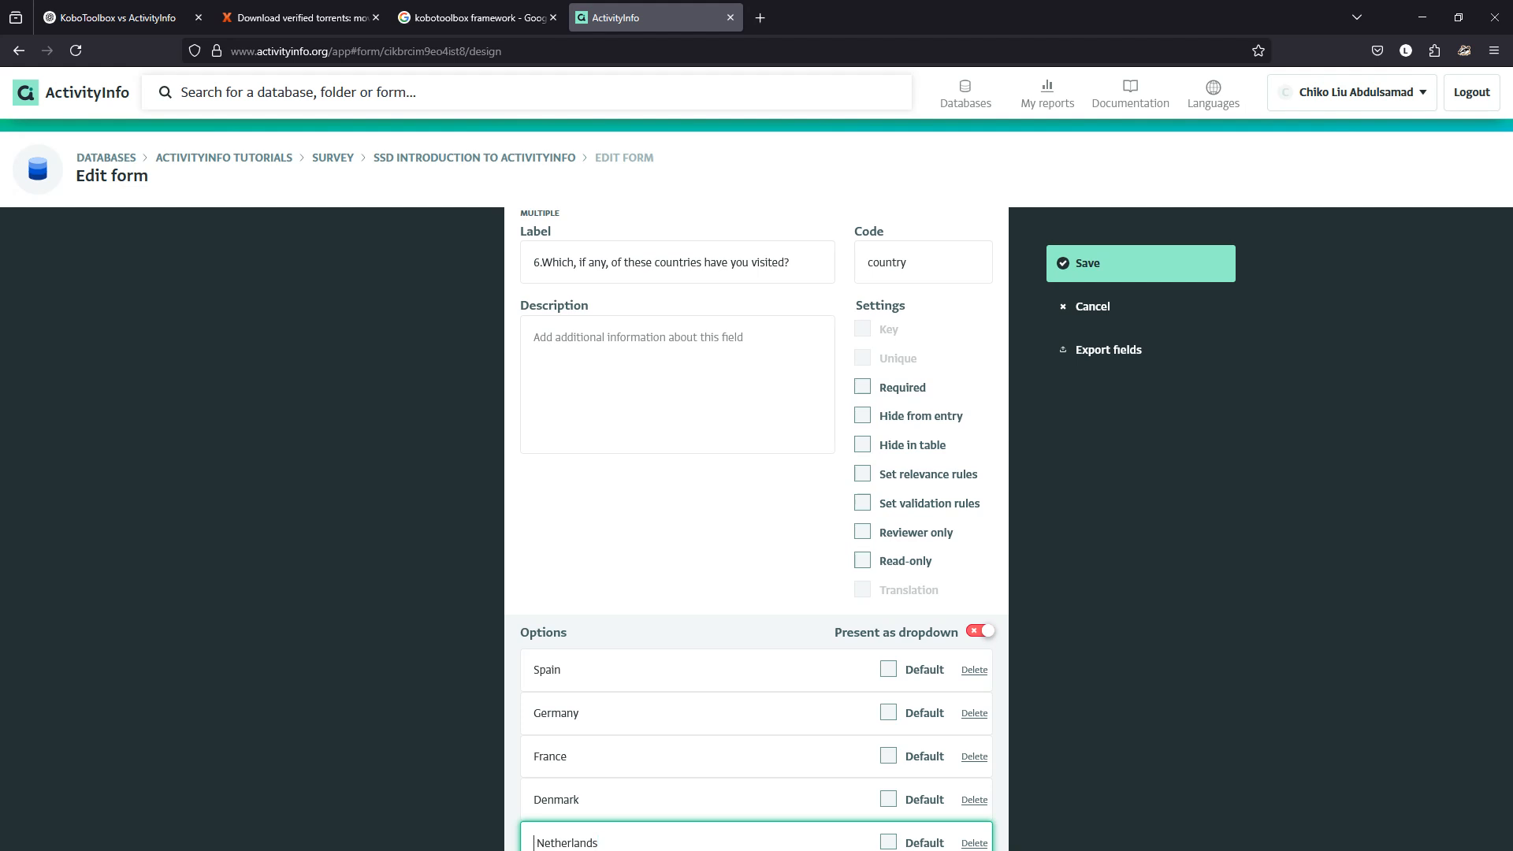
{"action": "key", "text": "BackSpace"}
{"action": "scroll", "coordinate": [757, 528], "scroll_direction": "down", "scroll_amount": 2}
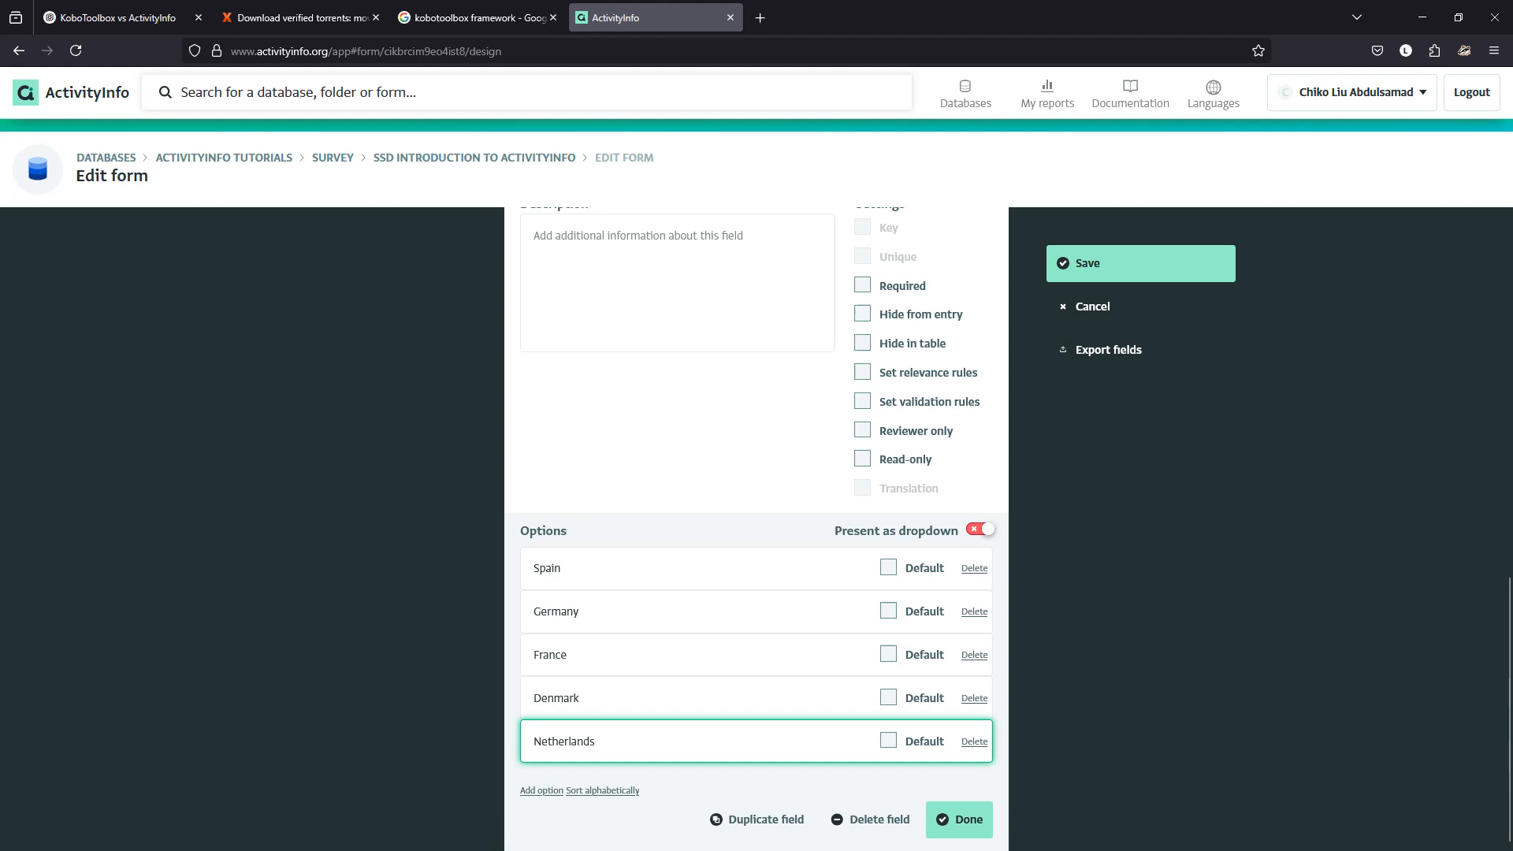
{"action": "key", "text": "Return"}
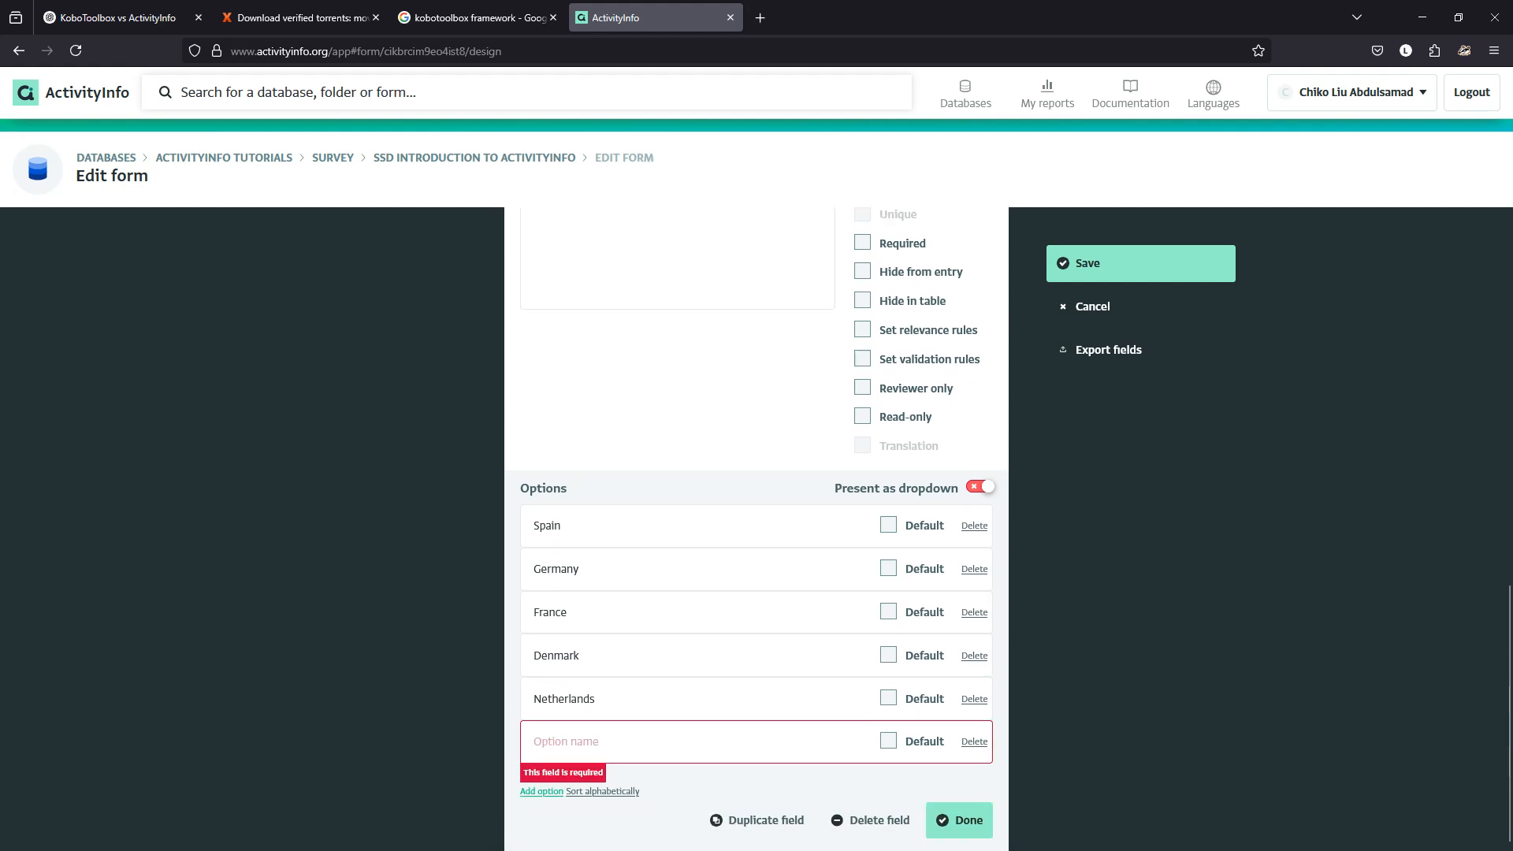
{"action": "key", "text": "ctrl+v"}
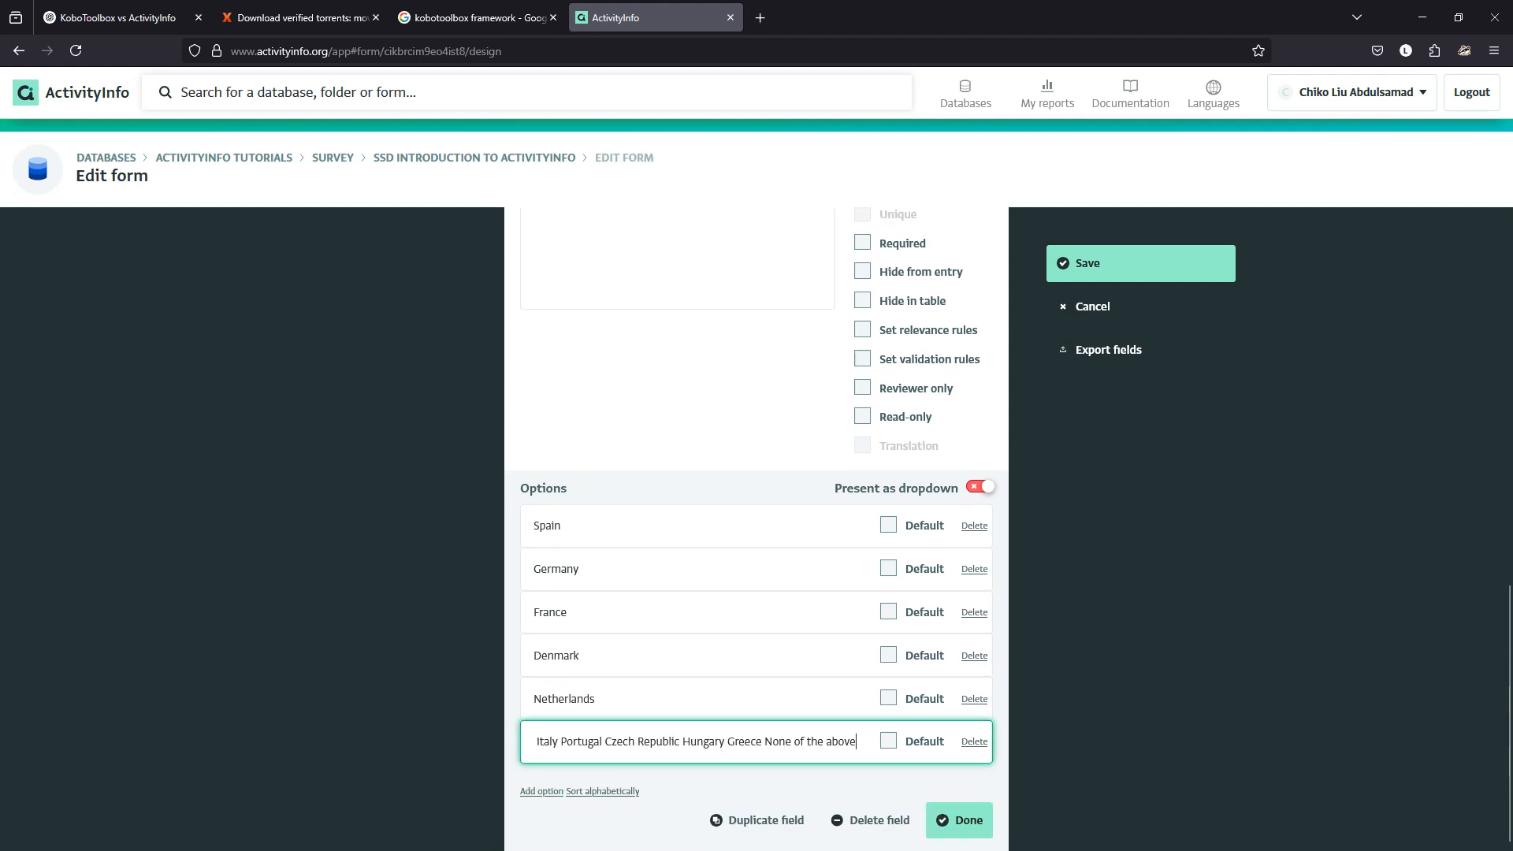
{"action": "key", "text": "ctrl+shift+Left"}
{"action": "key", "text": "ctrl+shift+Left"}
{"action": "key", "text": "ctrl+shift+Left"}
{"action": "key", "text": "ctrl+shift+Left"}
{"action": "key", "text": "ctrl+shift+Left"}
{"action": "key", "text": "ctrl+shift+Left"}
{"action": "key", "text": "ctrl+shift+Left"}
{"action": "key", "text": "ctrl+shift+Left"}
{"action": "key", "text": "ctrl+shift+Left"}
{"action": "key", "text": "ctrl+shift+Left"}
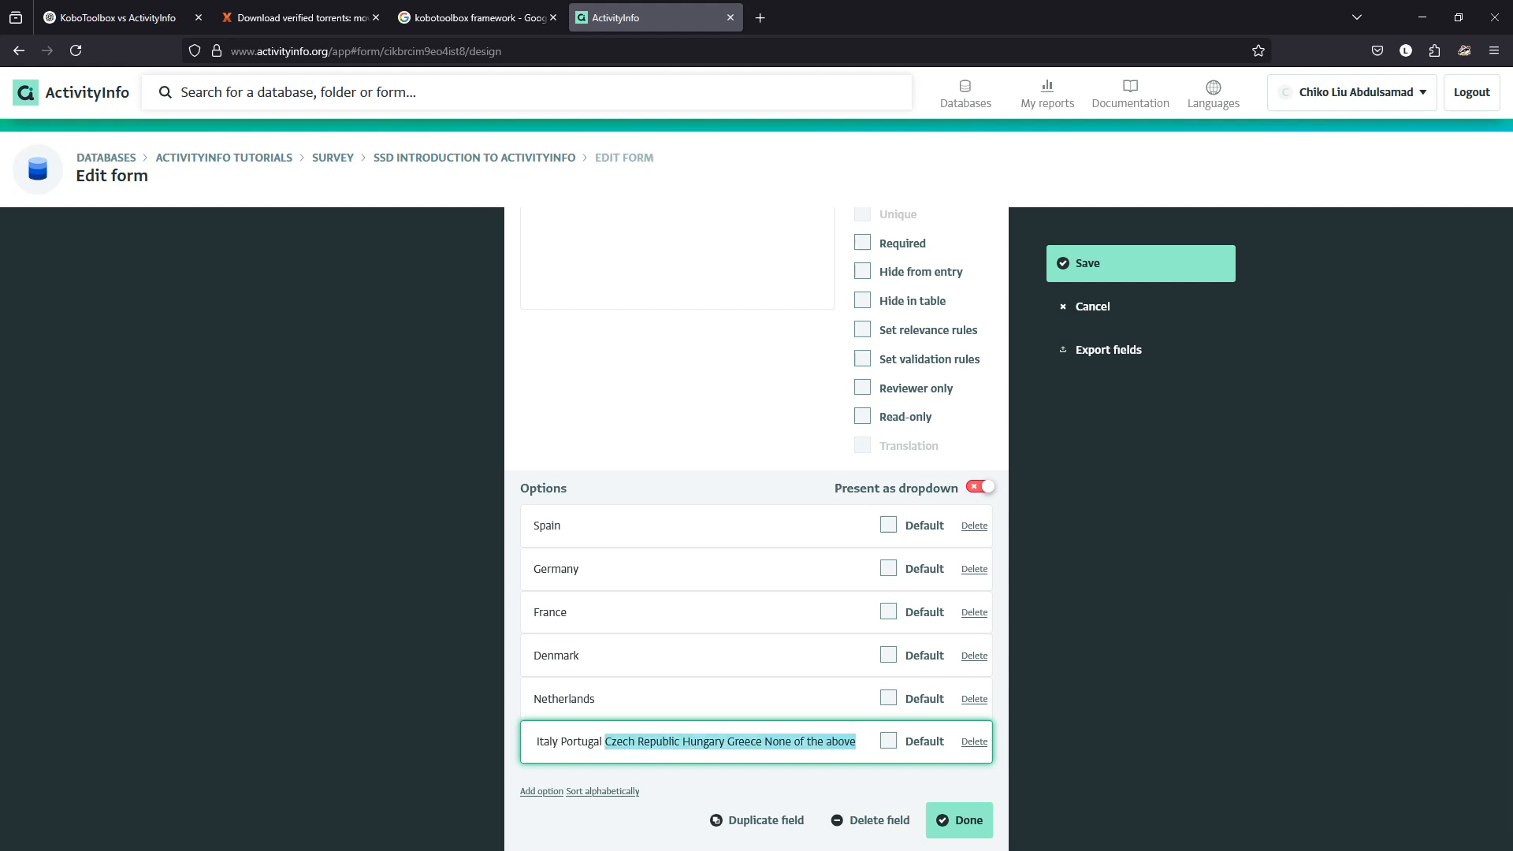
{"action": "key", "text": "ctrl+shift+Right"}
{"action": "key", "text": "ctrl+x"}
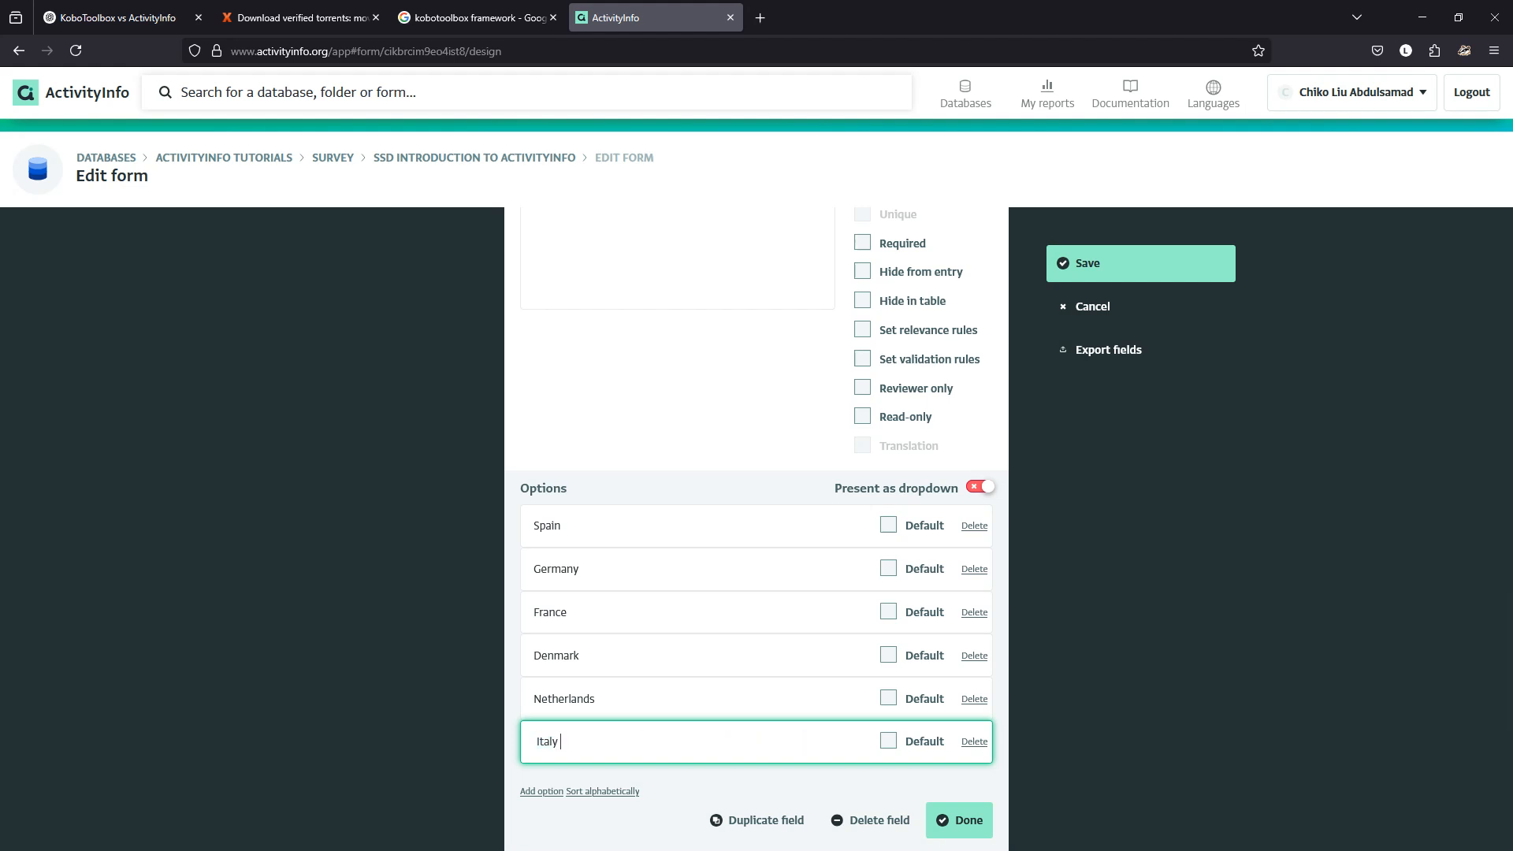
{"action": "key", "text": "BackSpace"}
{"action": "key", "text": "BackSpace"}
Add Portugal and Czech Republic as new country options.
{"action": "left_click", "coordinate": [542, 792]}
{"action": "left_click", "coordinate": [565, 742]}
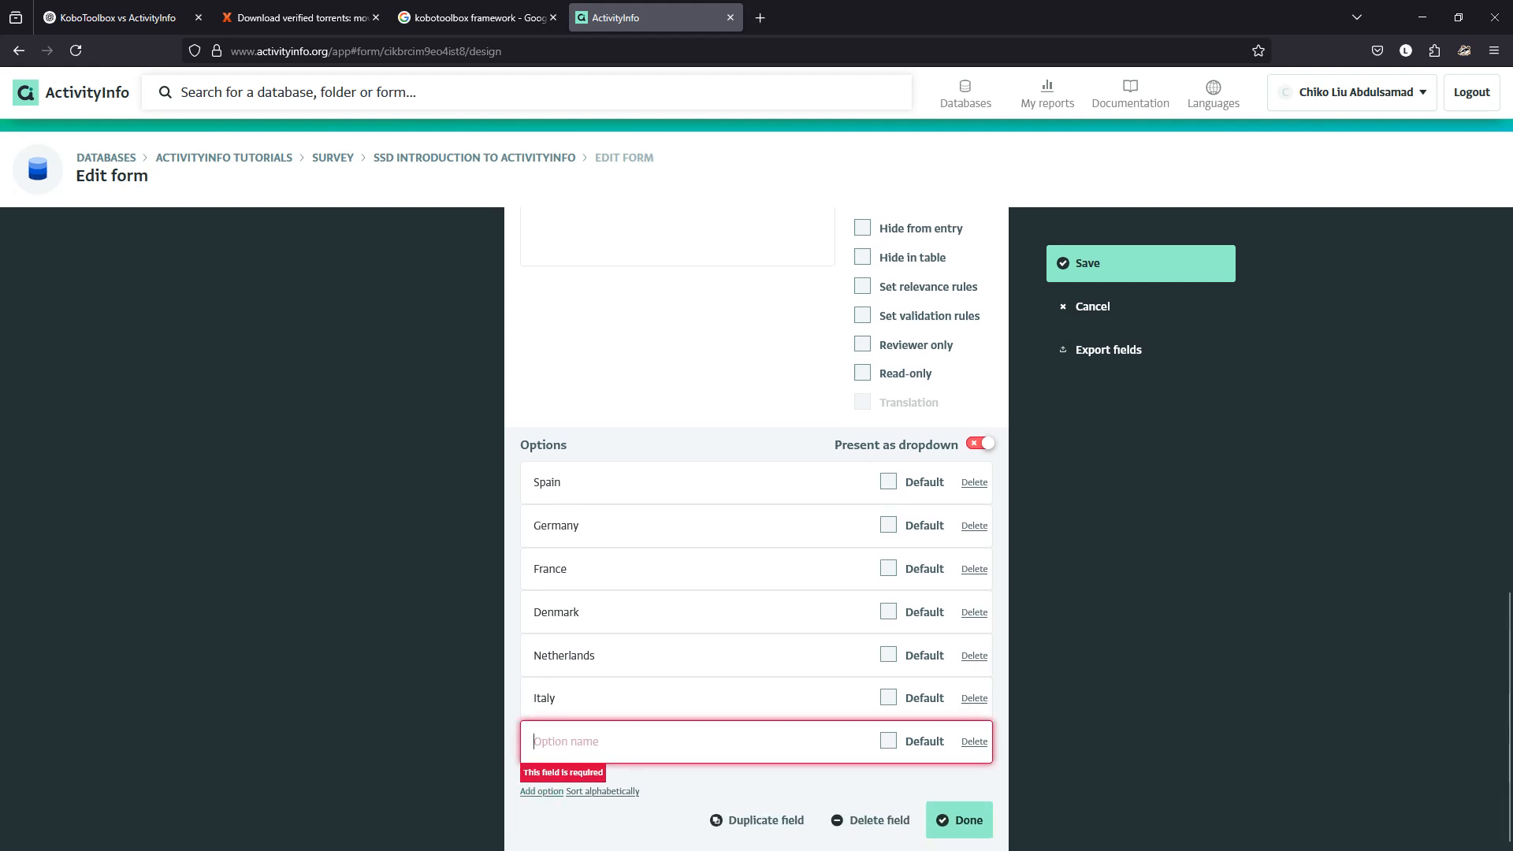
{"action": "key", "text": "ctrl+v"}
{"action": "key", "text": "ctrl+shift+Left"}
{"action": "key", "text": "ctrl+shift+Left"}
{"action": "key", "text": "ctrl+shift+Left"}
{"action": "key", "text": "ctrl+shift+Left"}
{"action": "key", "text": "ctrl+shift+Left"}
{"action": "key", "text": "ctrl+shift+Left"}
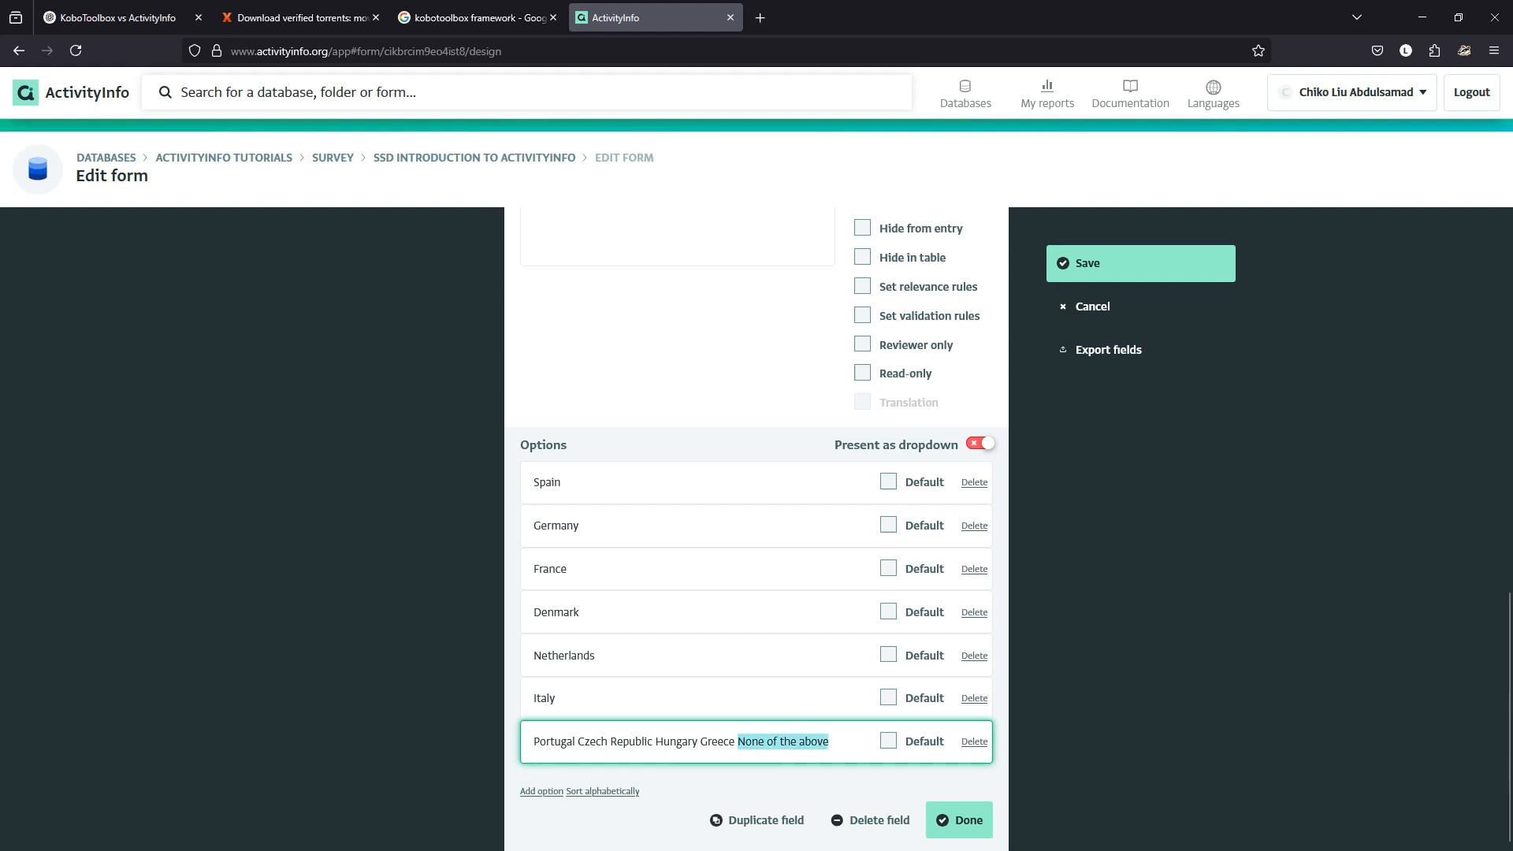
{"action": "key", "text": "ctrl+shift+Left"}
{"action": "key", "text": "ctrl+shift+Left"}
{"action": "key", "text": "shift+Left"}
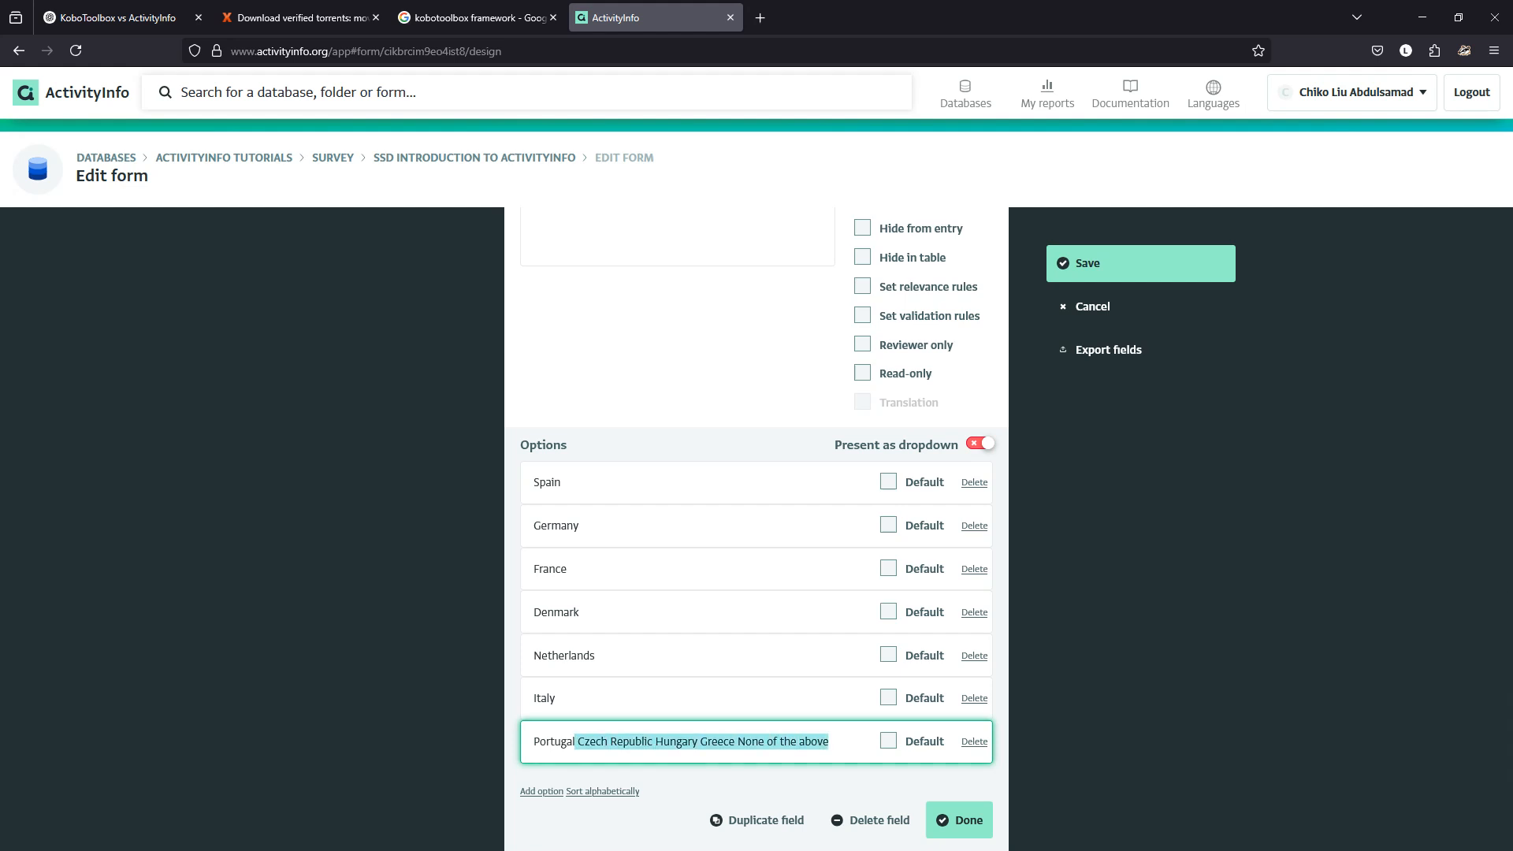
{"action": "key", "text": "BackSpace"}
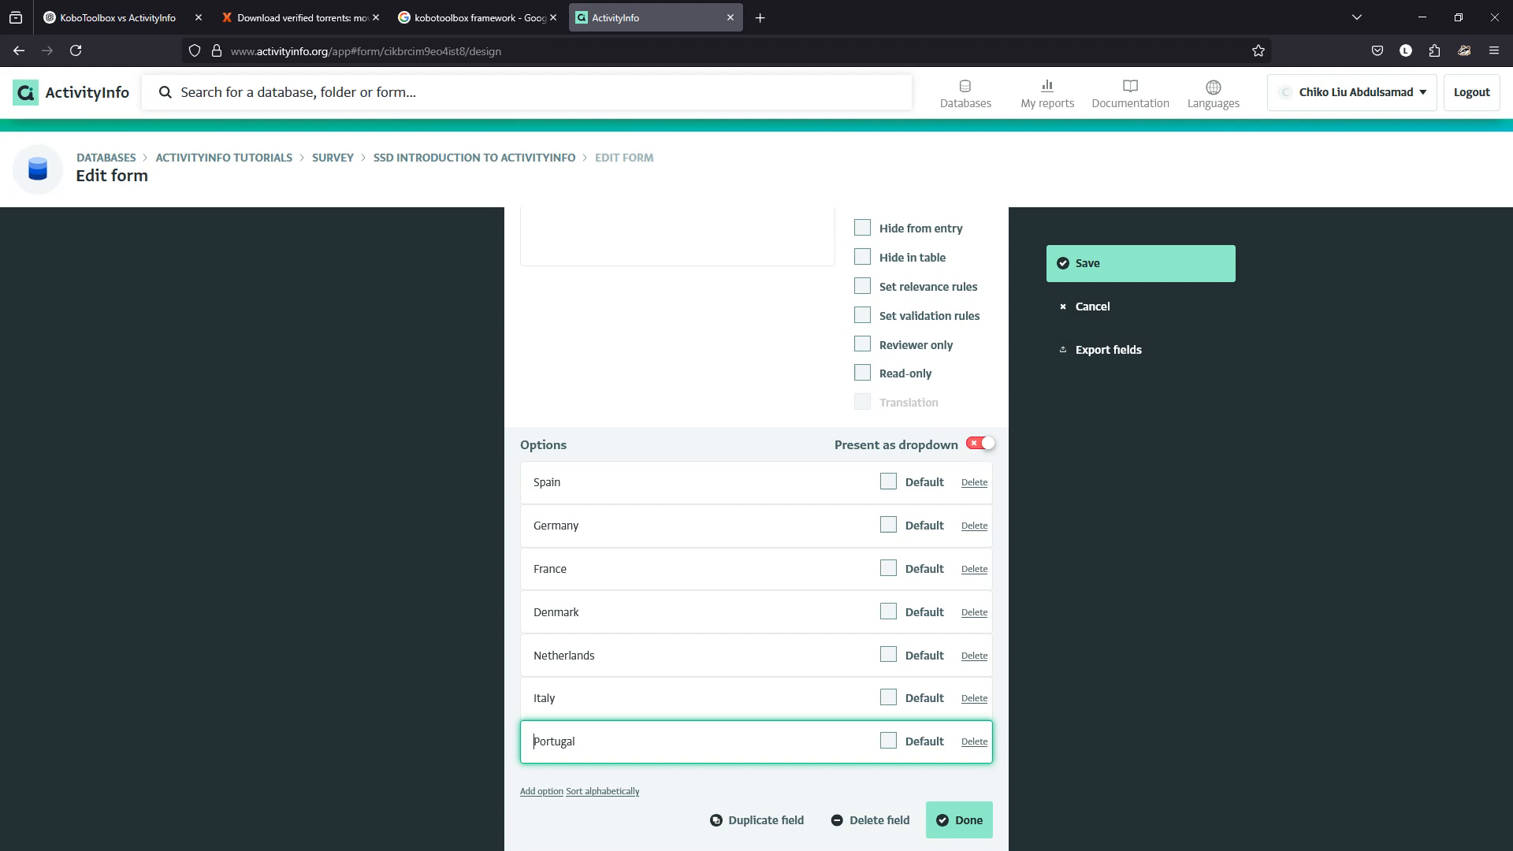
{"action": "key", "text": "Home"}
{"action": "key", "text": "Return"}
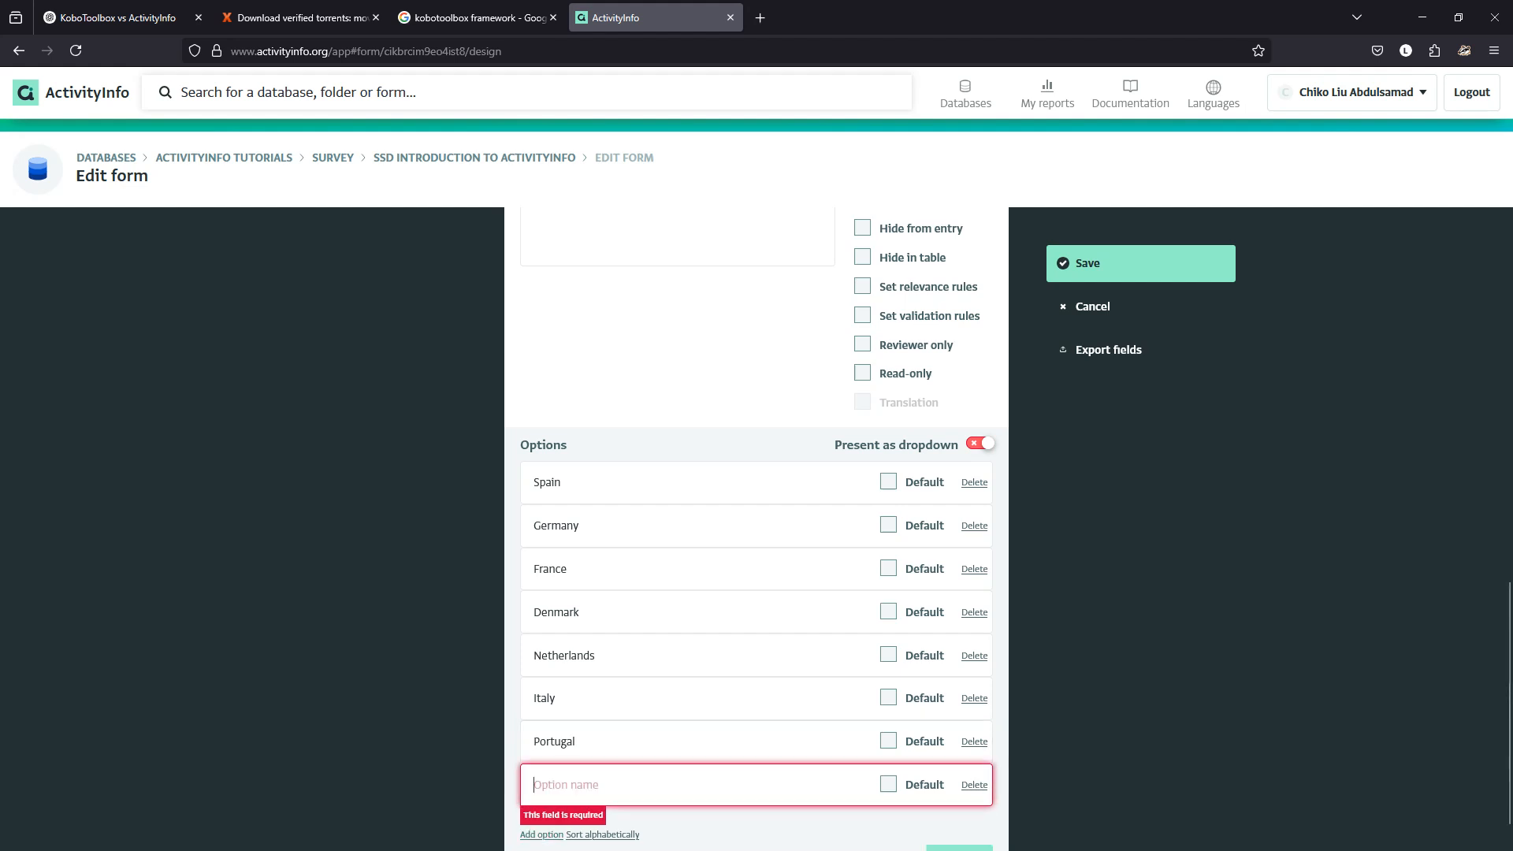
{"action": "key", "text": "ctrl+v"}
{"action": "key", "text": "ctrl+shift+Left"}
{"action": "key", "text": "ctrl+shift+Left"}
{"action": "key", "text": "ctrl+shift+Left"}
{"action": "key", "text": "ctrl+shift+Left"}
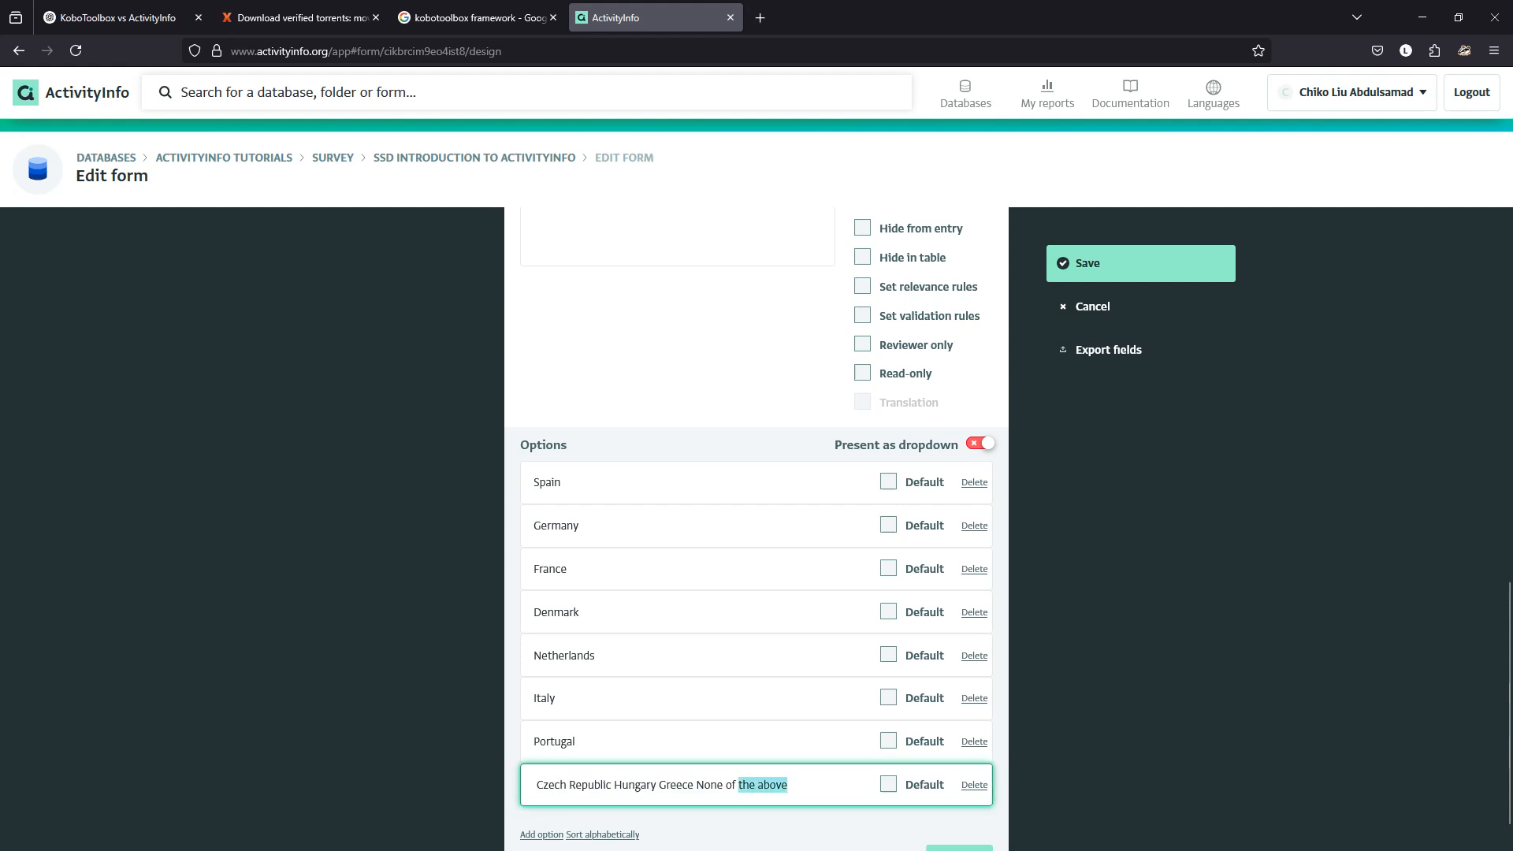
{"action": "key", "text": "ctrl+shift+Left"}
{"action": "key", "text": "ctrl+shift+Left"}
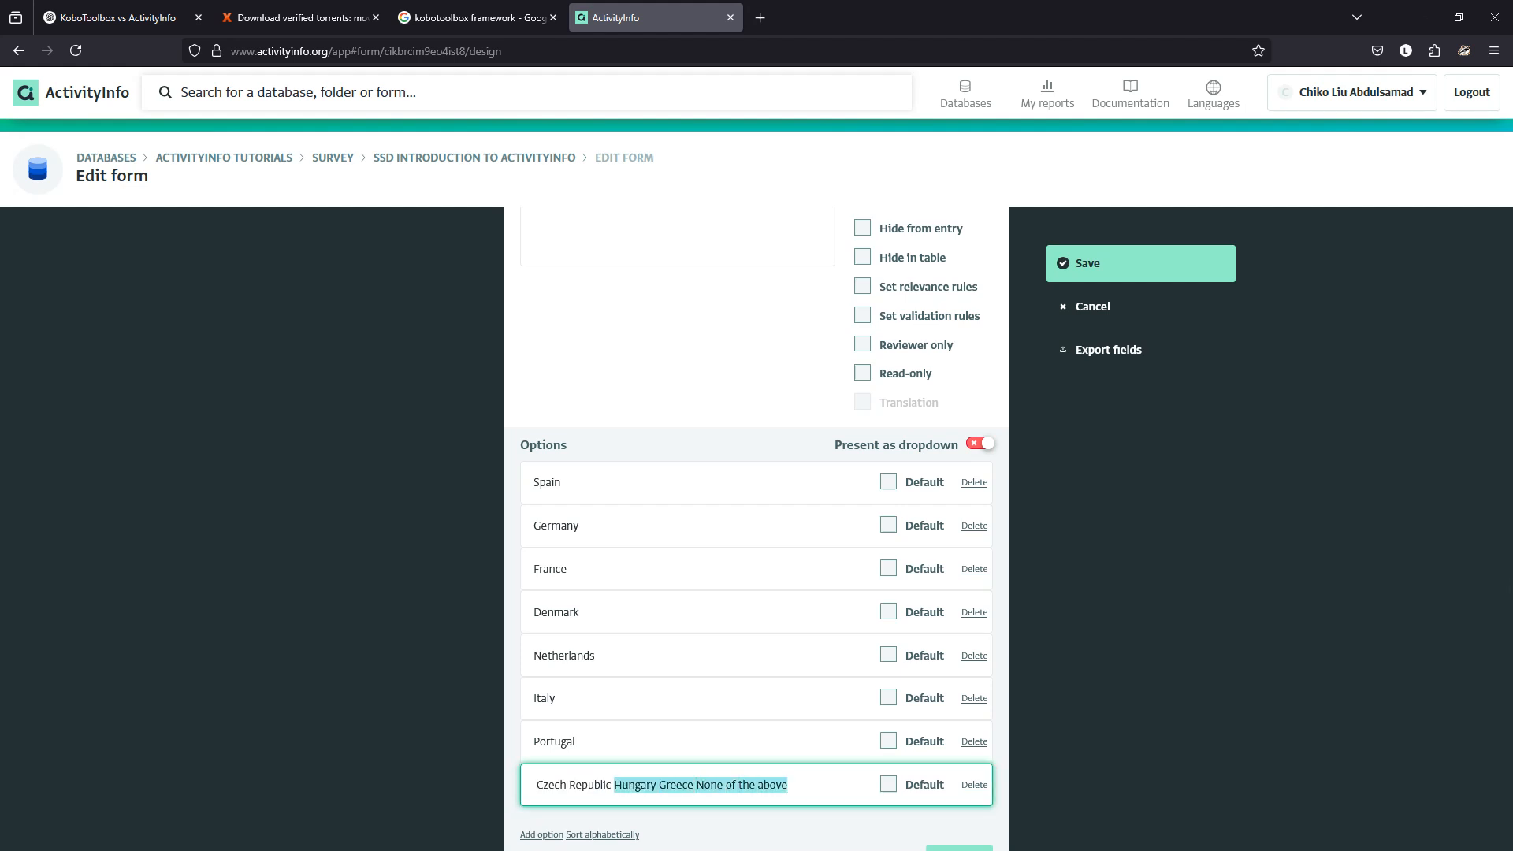
{"action": "key", "text": "ctrl+x"}
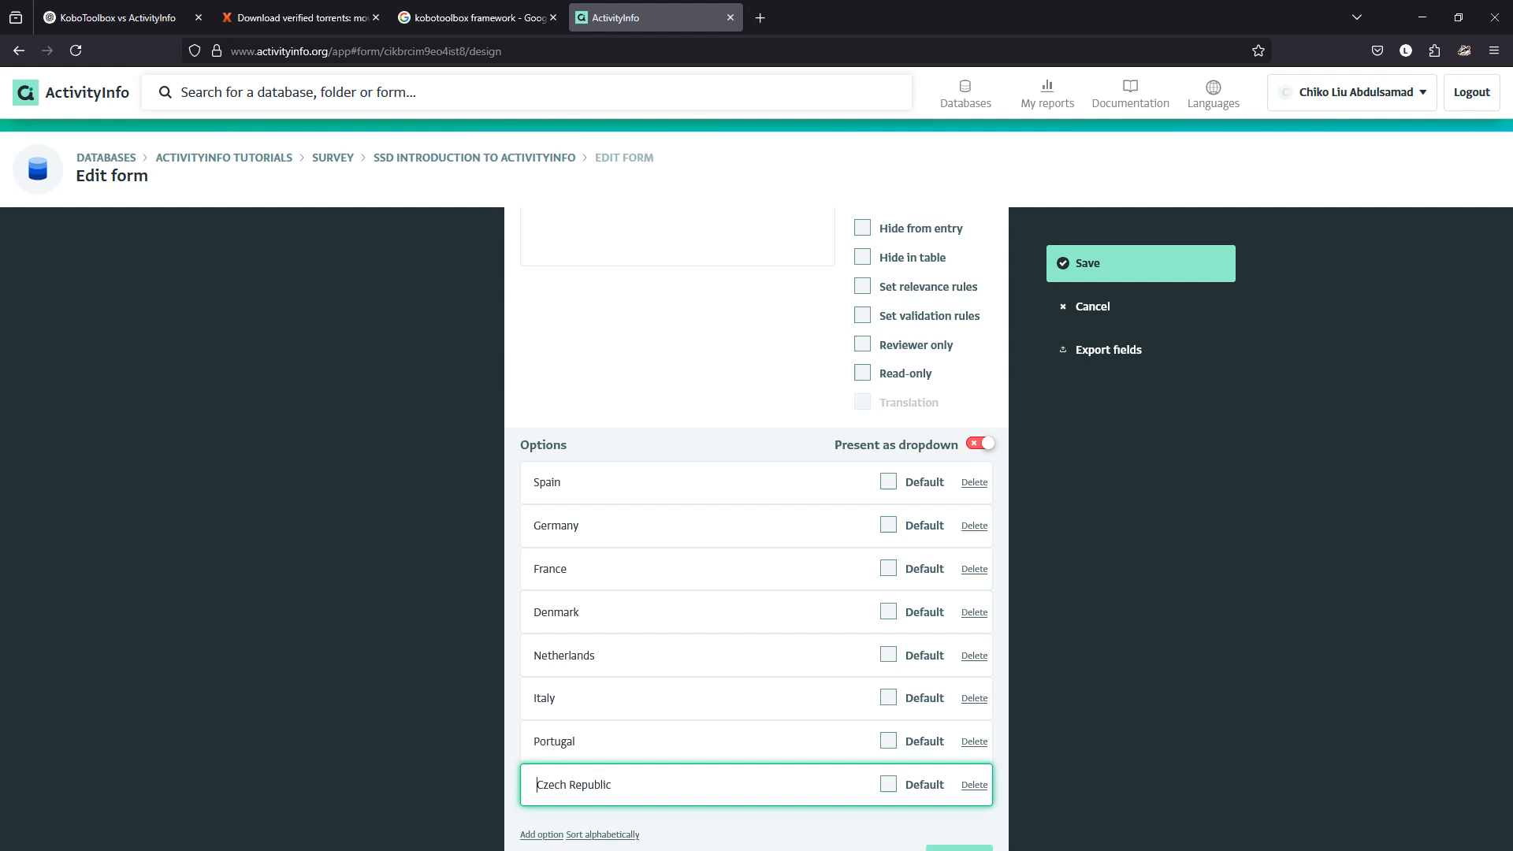
{"action": "key", "text": "BackSpace"}
Add Hungary and Greece as further options, trimming the extra pasted text.
{"action": "scroll", "coordinate": [541, 792], "scroll_direction": "down", "scroll_amount": 1}
{"action": "left_click", "coordinate": [541, 791]}
{"action": "scroll", "coordinate": [542, 794], "scroll_direction": "down", "scroll_amount": 1}
{"action": "left_click", "coordinate": [566, 743]}
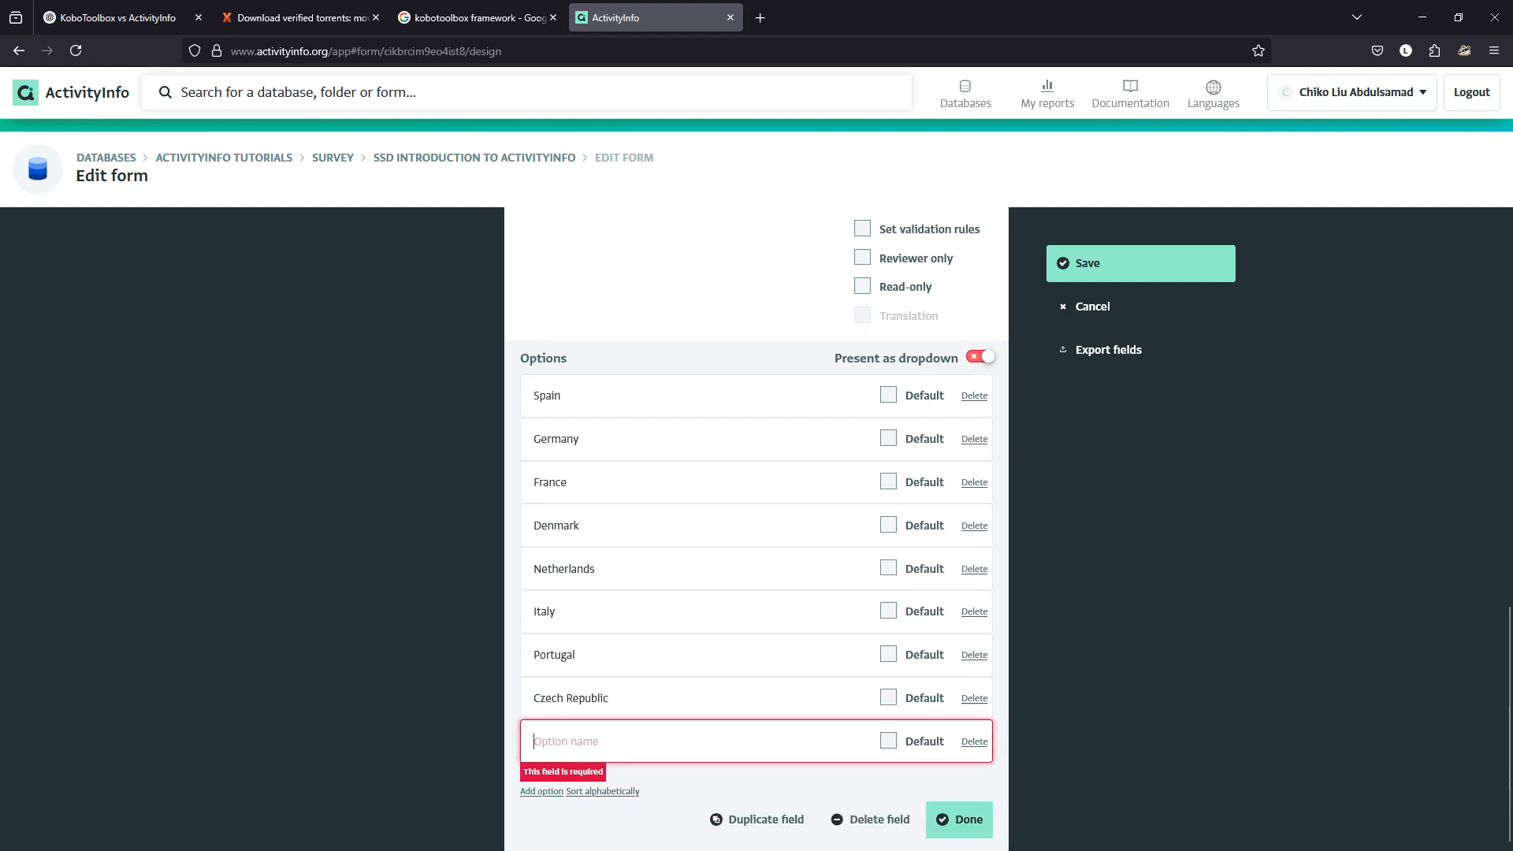
{"action": "key", "text": "ctrl+v"}
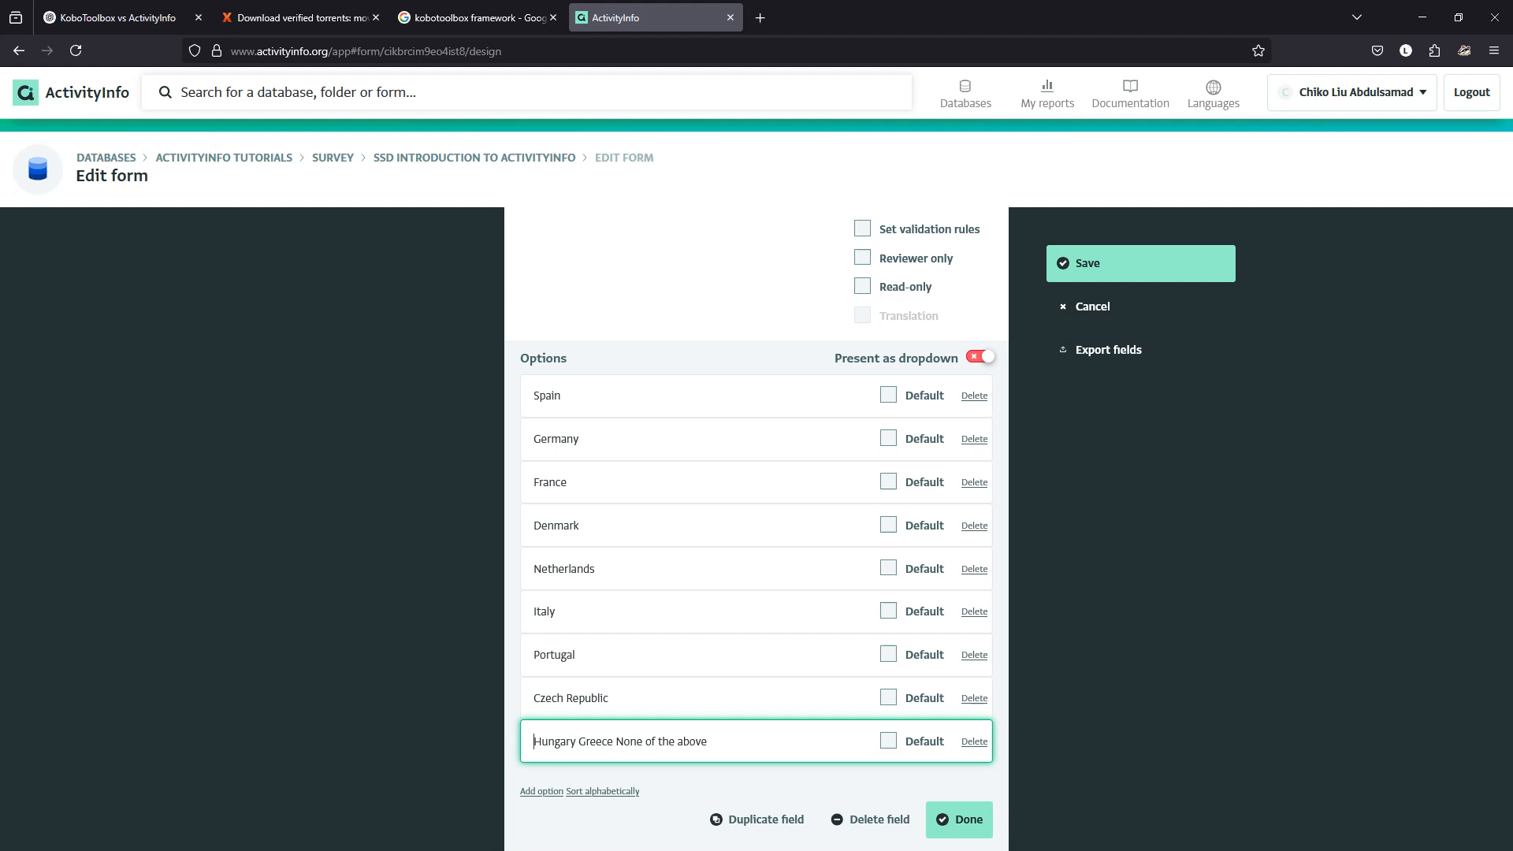
{"action": "left_click_drag", "start_coordinate": [576, 740], "coordinate": [707, 742]}
{"action": "key", "text": "BackSpace"}
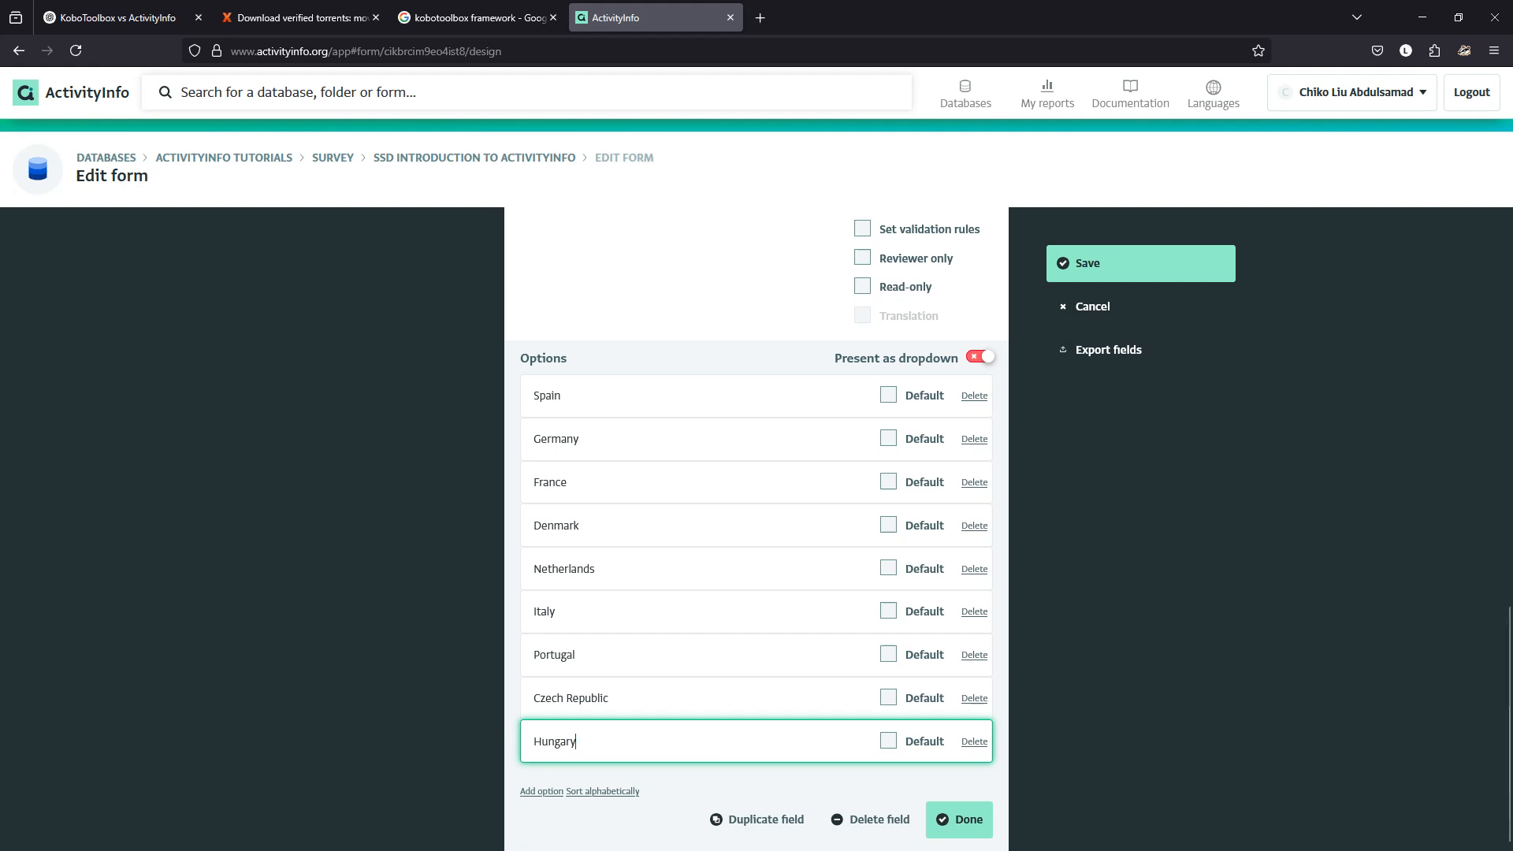
{"action": "key", "text": "Tab"}
{"action": "key", "text": "Tab"}
{"action": "key", "text": "Tab"}
{"action": "key", "text": "Return"}
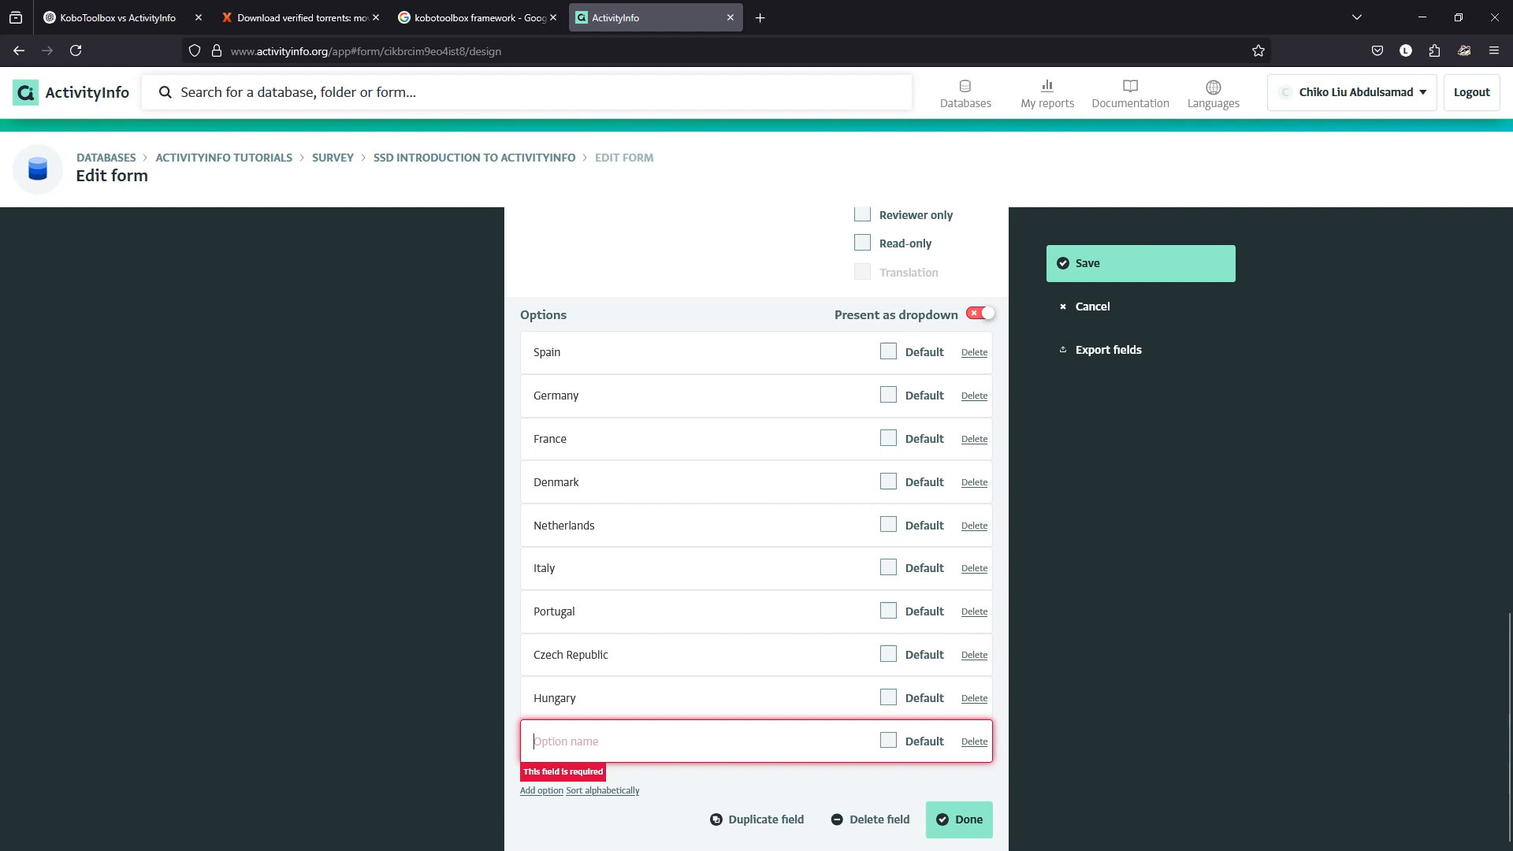
{"action": "key", "text": "ctrl+v"}
{"action": "key", "text": "ctrl+shift+Left"}
{"action": "key", "text": "ctrl+shift+Left"}
{"action": "key", "text": "ctrl+shift+Left"}
{"action": "key", "text": "ctrl+shift+Left"}
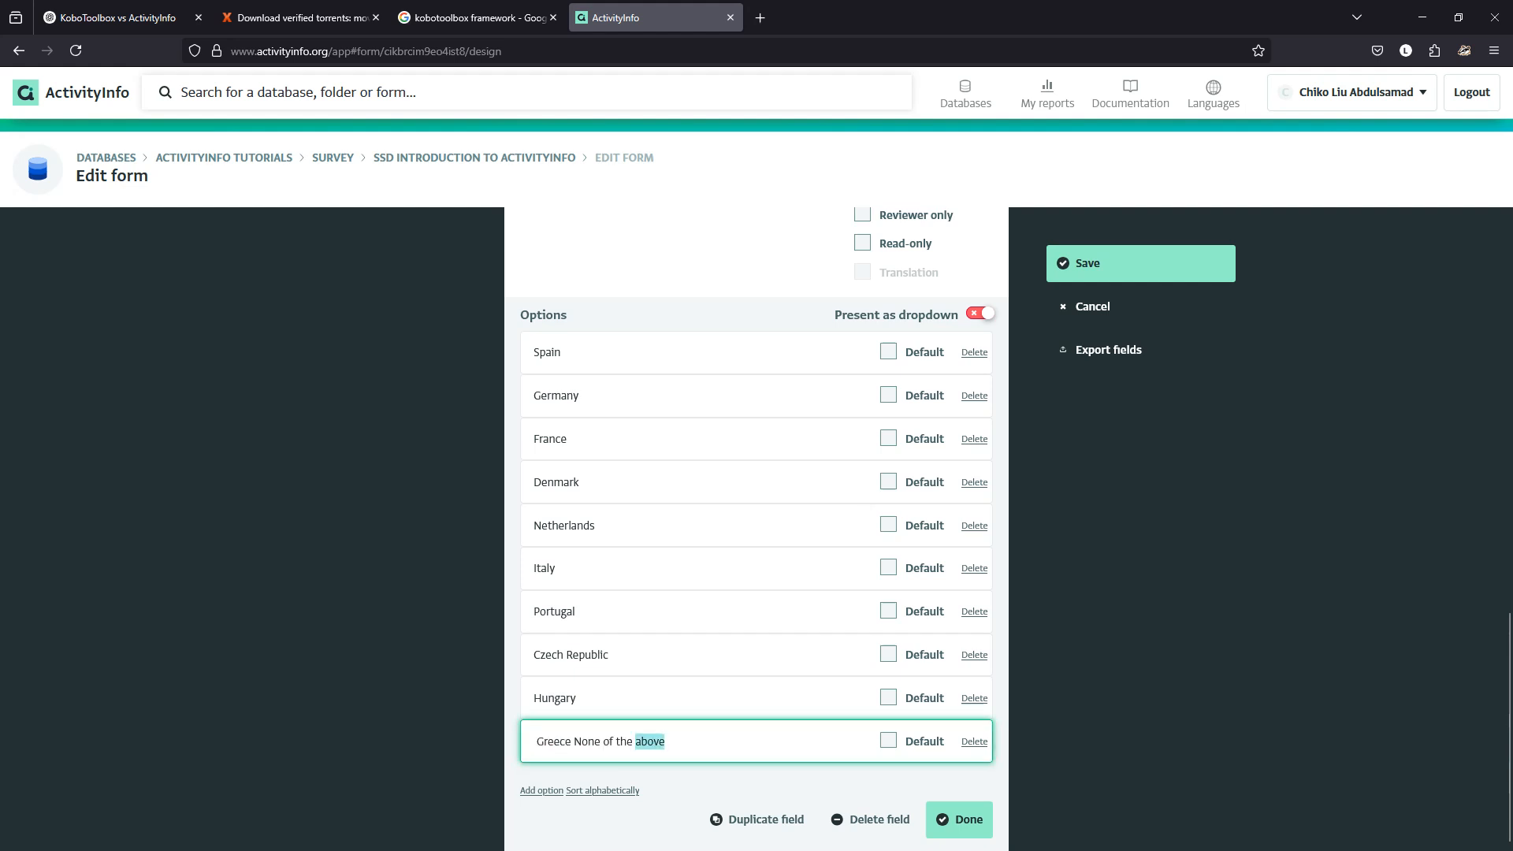
{"action": "key", "text": "BackSpace"}
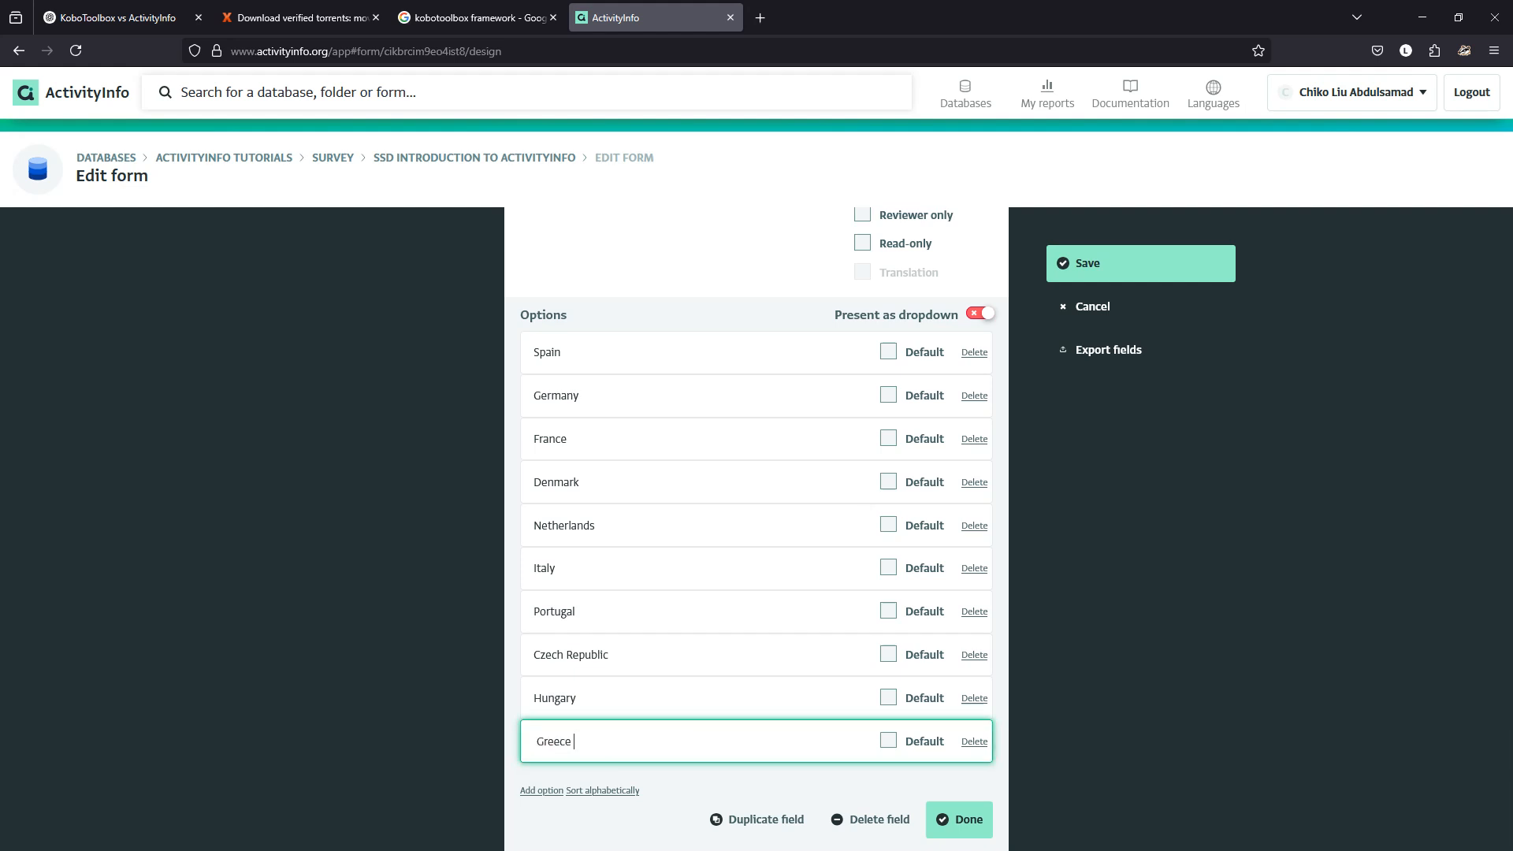
{"action": "key", "text": "BackSpace"}
{"action": "key", "text": "BackSpace"}
Sort question 6's countries alphabetically, append a 'None of the above' option, and close the question editor.
{"action": "left_click", "coordinate": [603, 790]}
{"action": "left_click", "coordinate": [541, 790]}
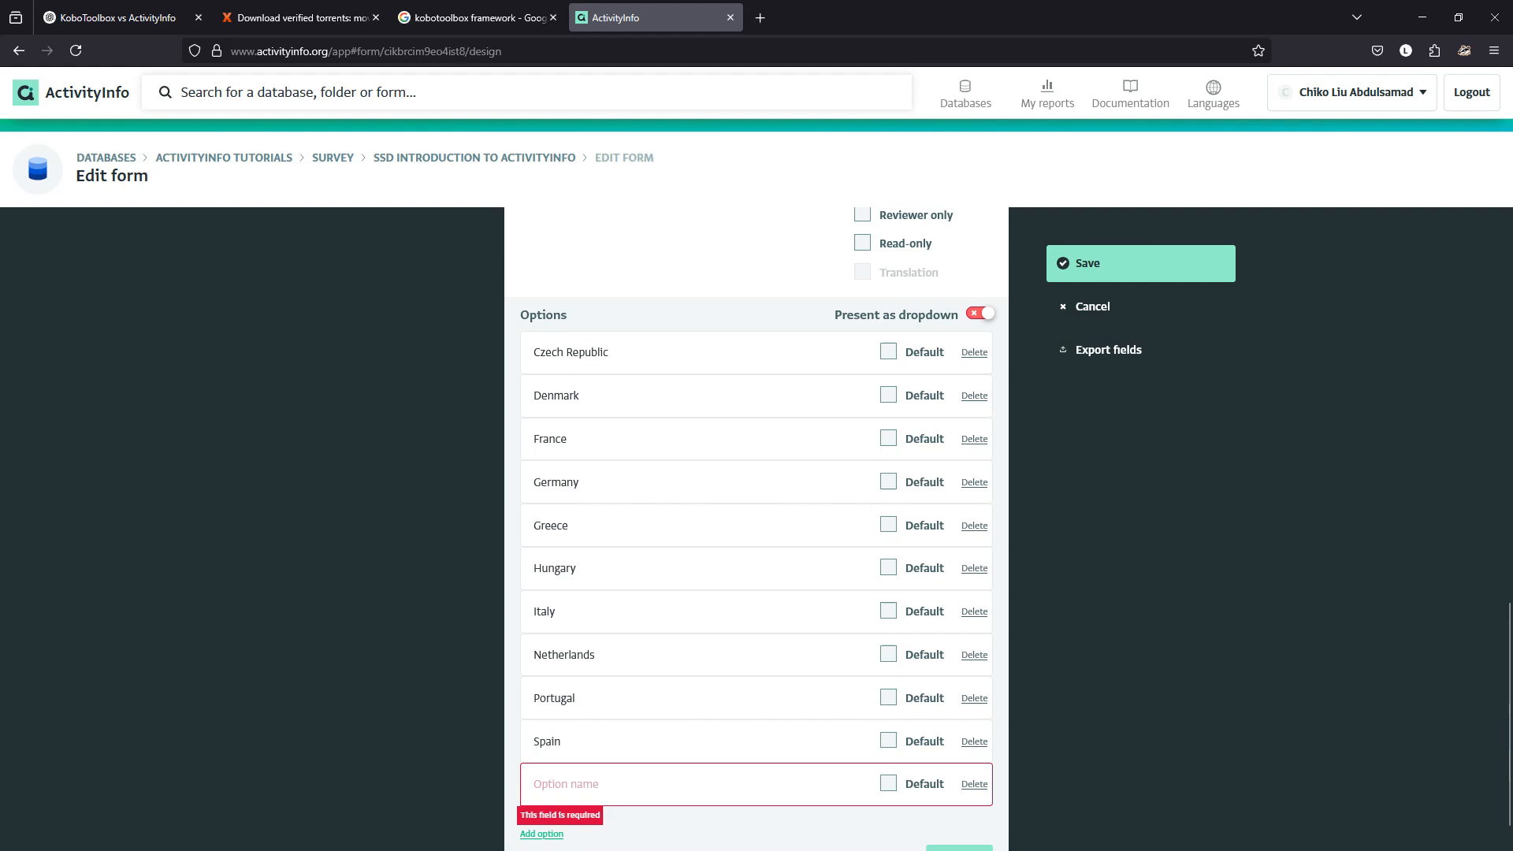
{"action": "type", "text": "None of the above"}
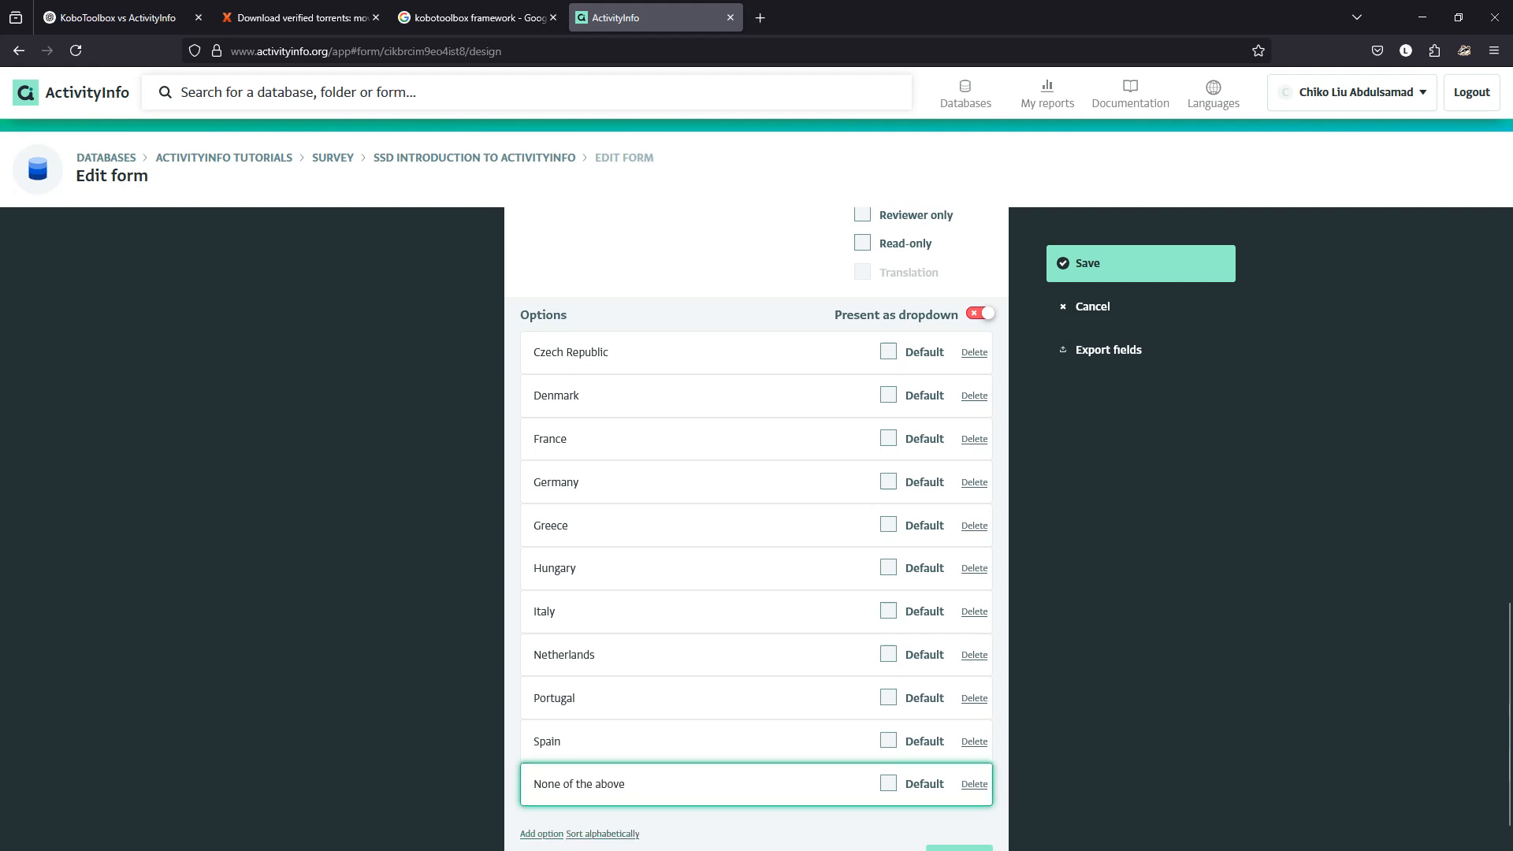
{"action": "key", "text": "ctrl+Left"}
{"action": "key", "text": "ctrl+Left"}
{"action": "scroll", "coordinate": [756, 528], "scroll_direction": "down", "scroll_amount": 1}
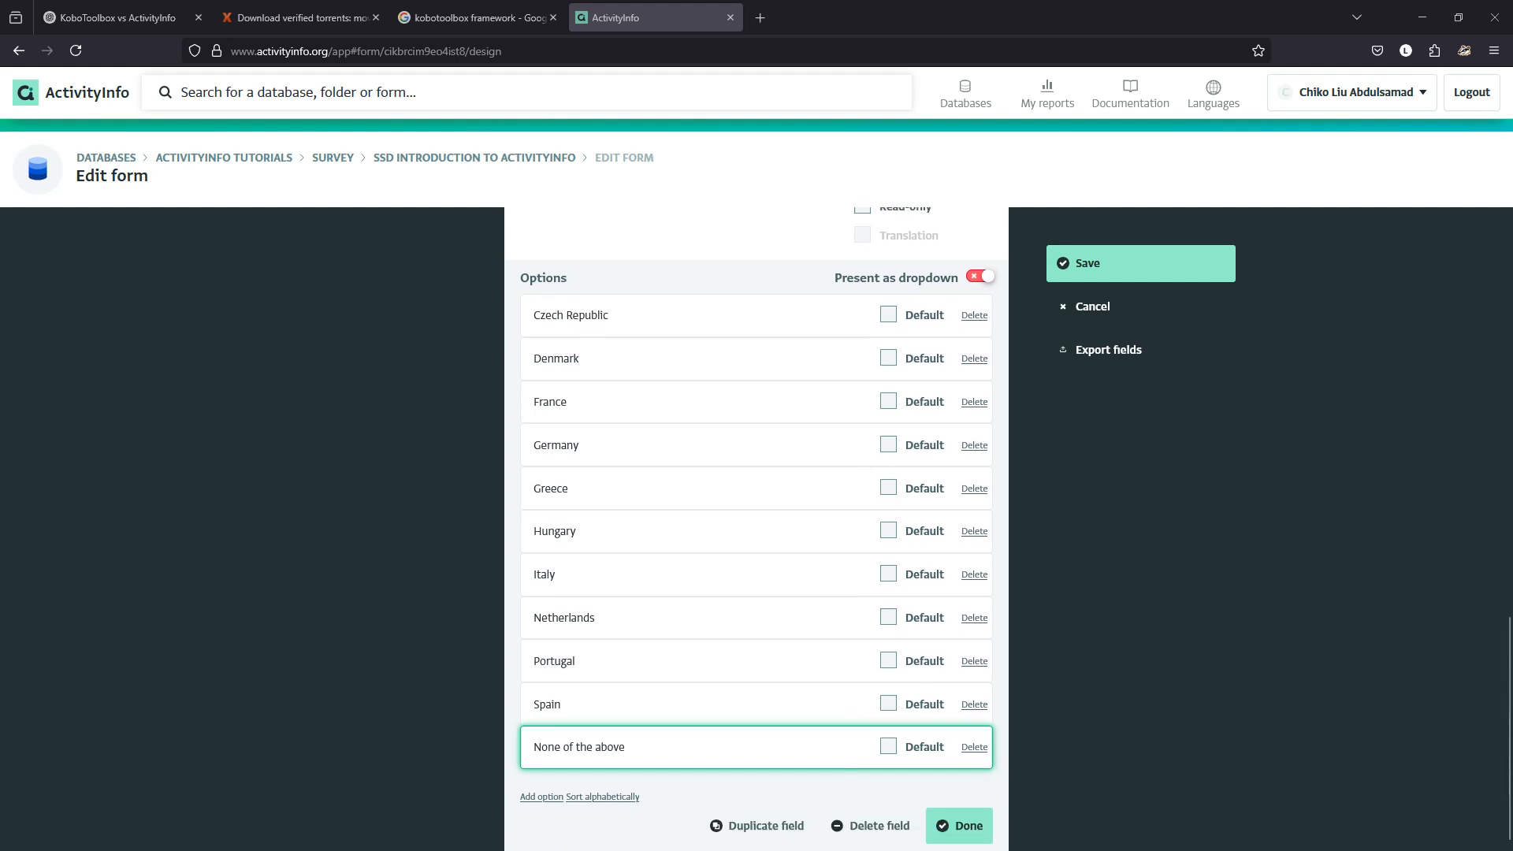
{"action": "left_click", "coordinate": [959, 820]}
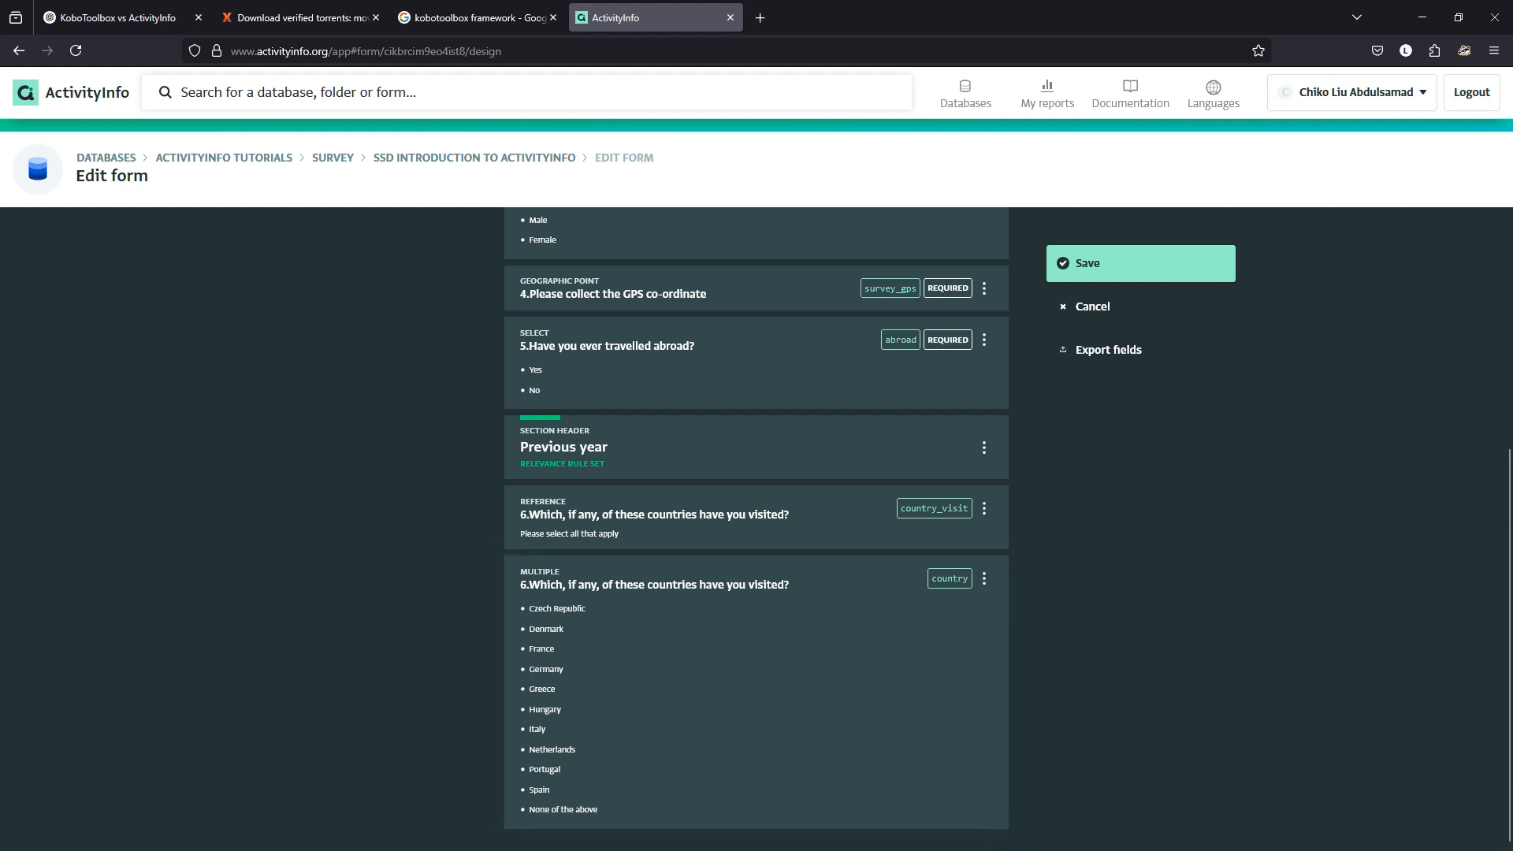
{"action": "left_click_drag", "start_coordinate": [835, 18], "coordinate": [1512, 260]}
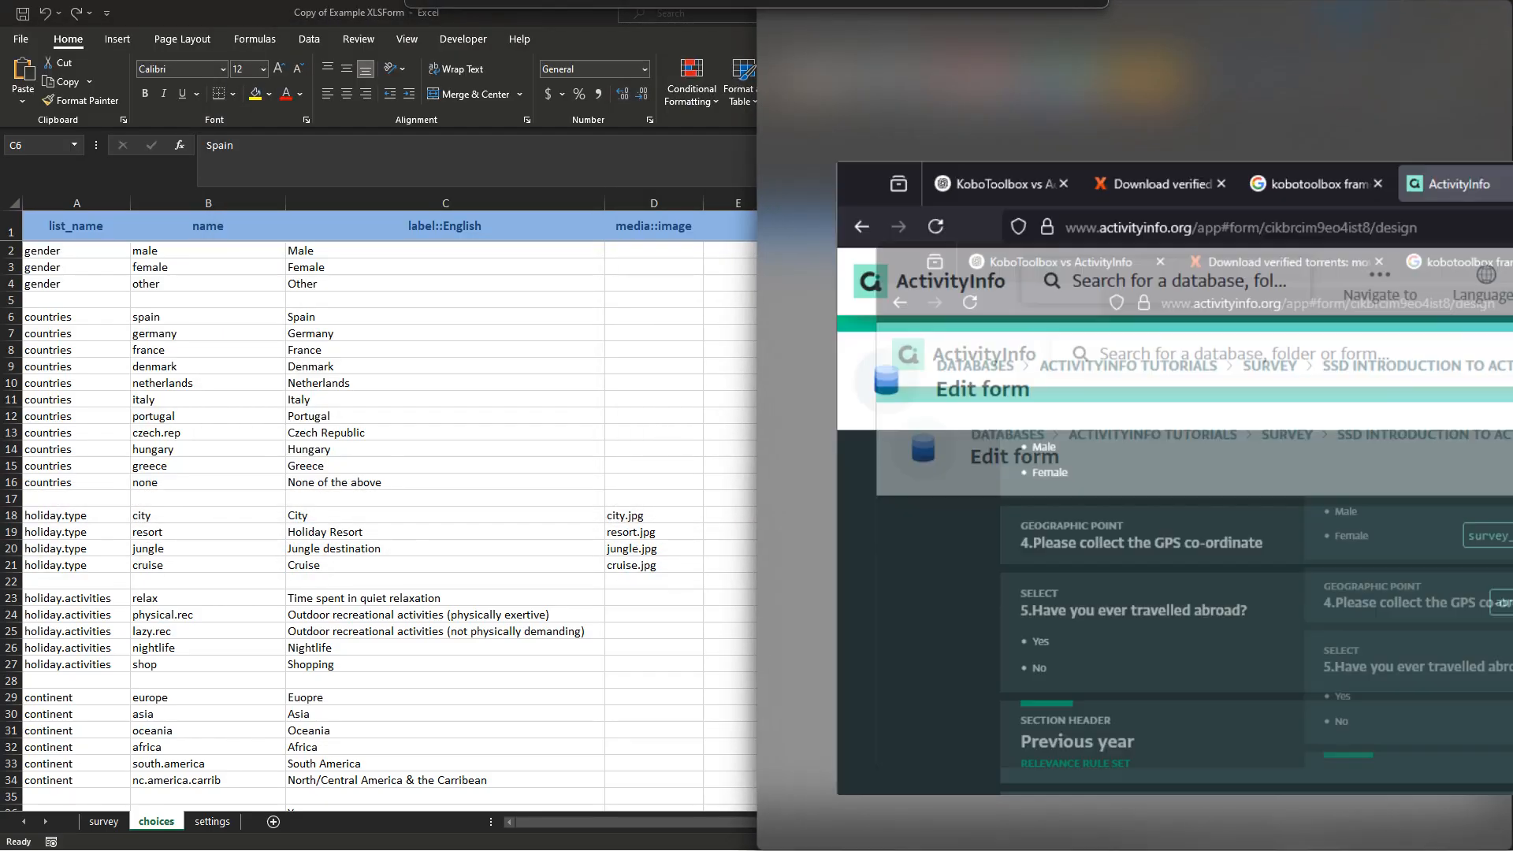
Copy question 7's wording from the Kobo preview and check its label and integer type in Excel cells C14 and A14.
{"action": "left_click", "coordinate": [610, 145]}
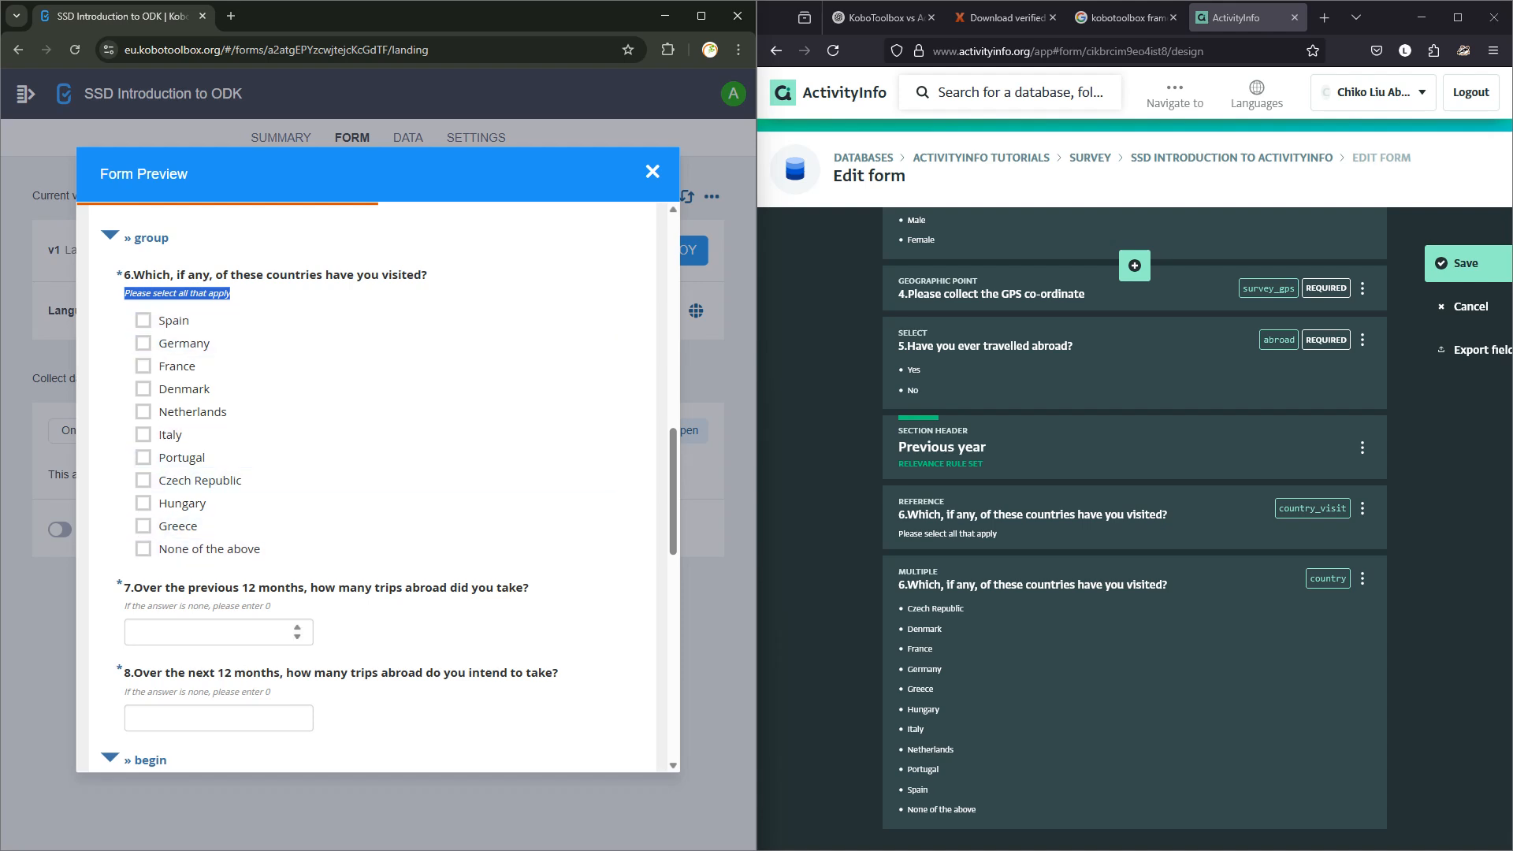
{"action": "left_click_drag", "start_coordinate": [124, 587], "coordinate": [529, 590]}
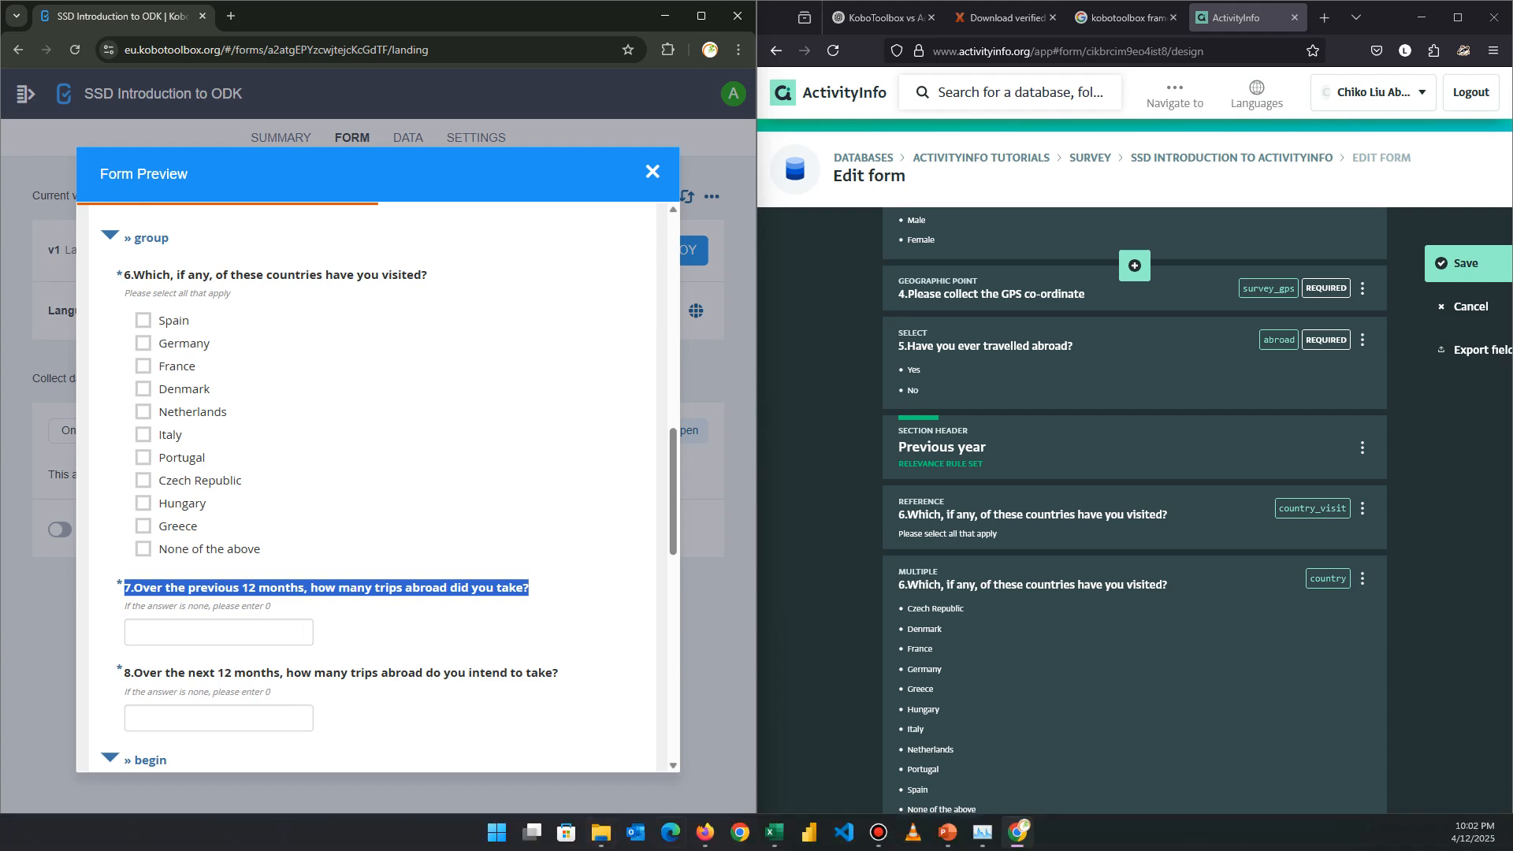
{"action": "left_click", "coordinate": [774, 832]}
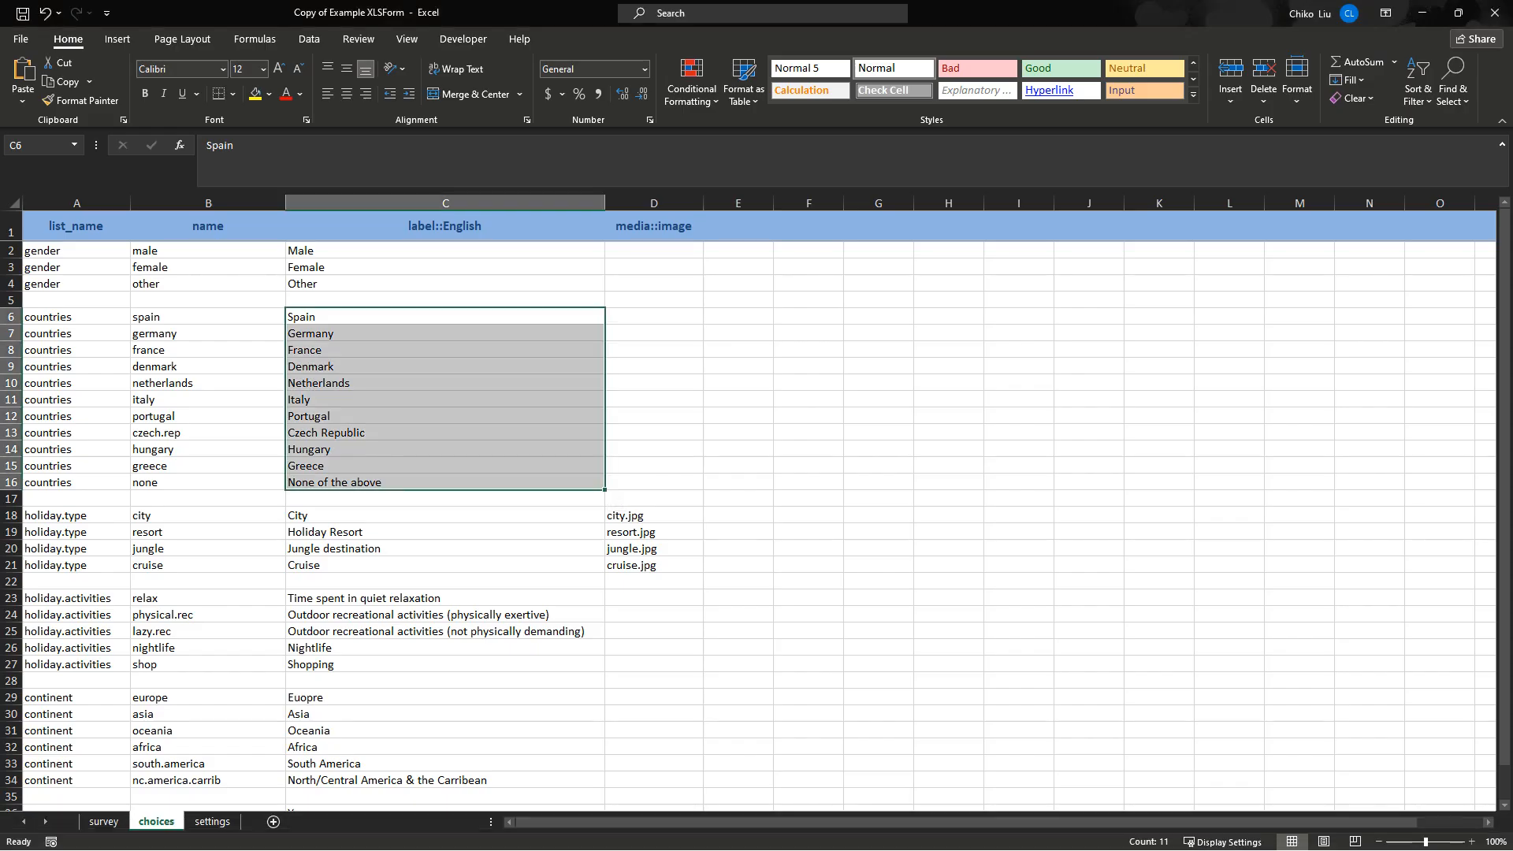
{"action": "left_click", "coordinate": [103, 822]}
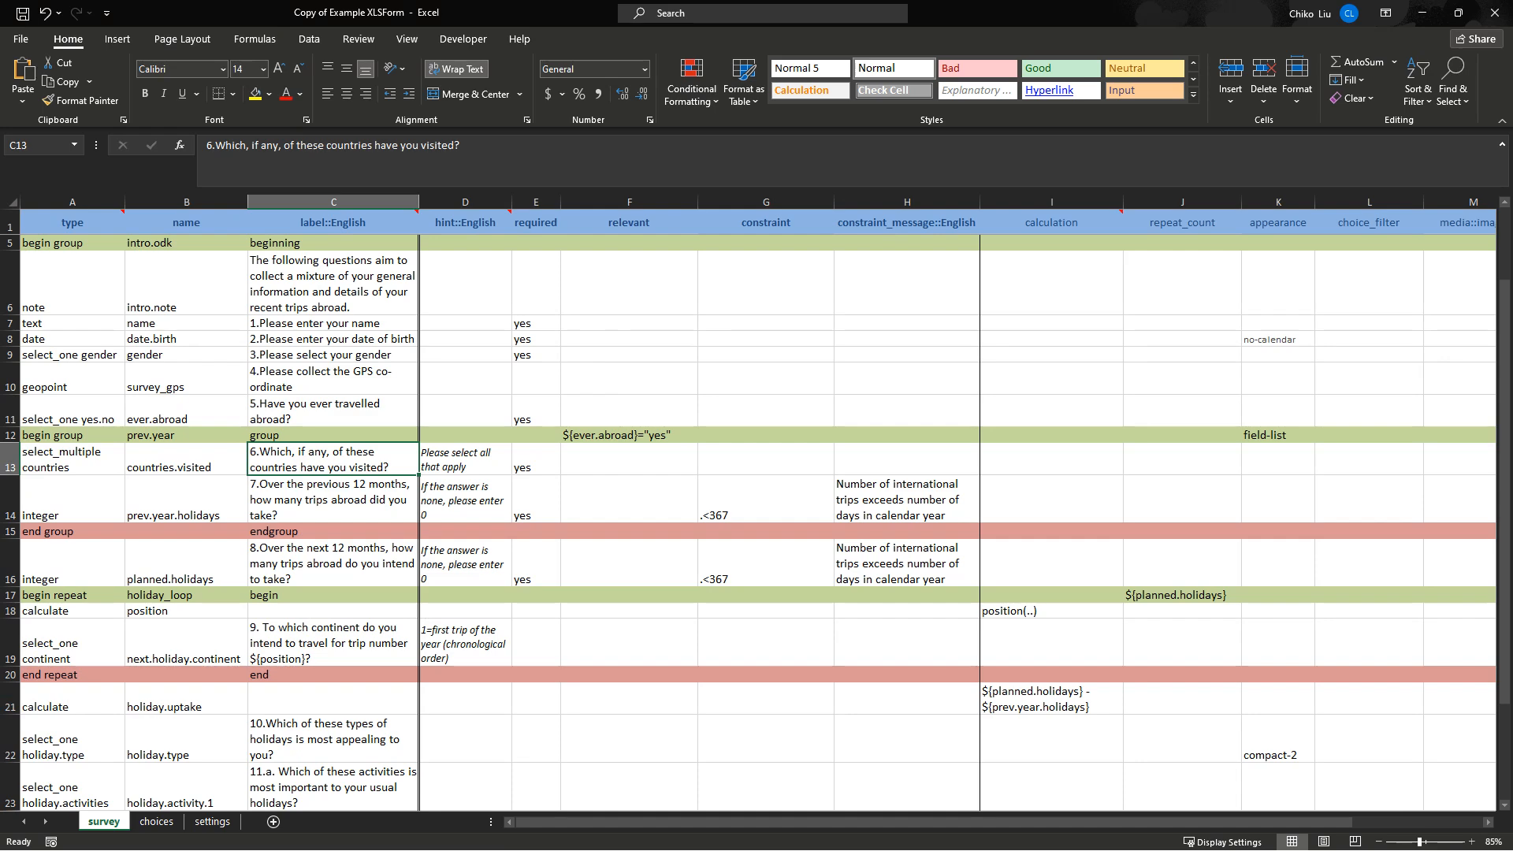
{"action": "left_click", "coordinate": [333, 500]}
{"action": "left_click", "coordinate": [73, 500]}
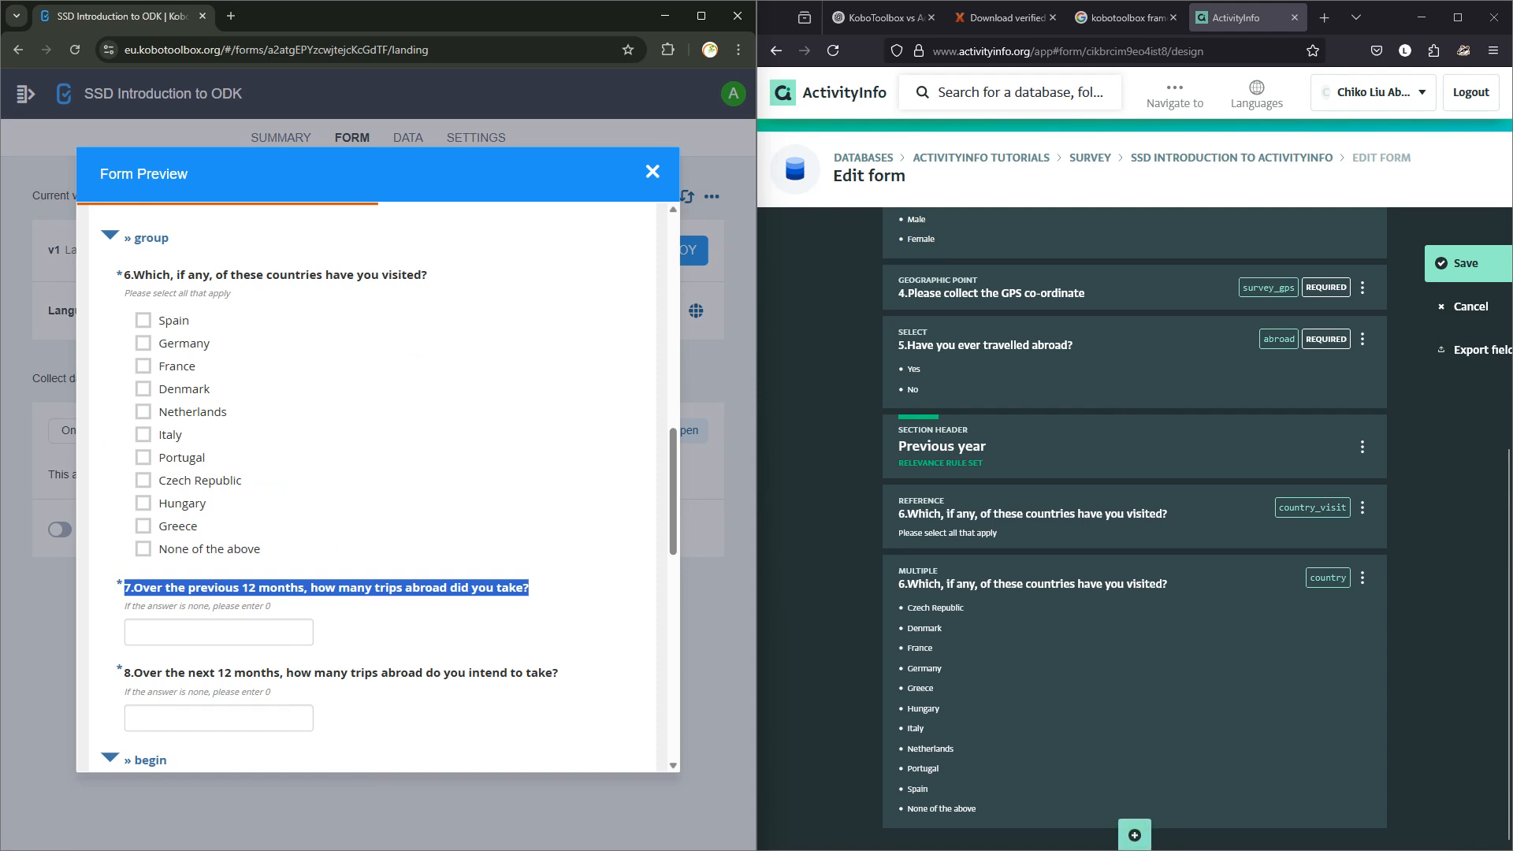
Add a Quantity field labelled with question 7's wording and code 'trips'.
{"action": "left_click", "coordinate": [1135, 835]}
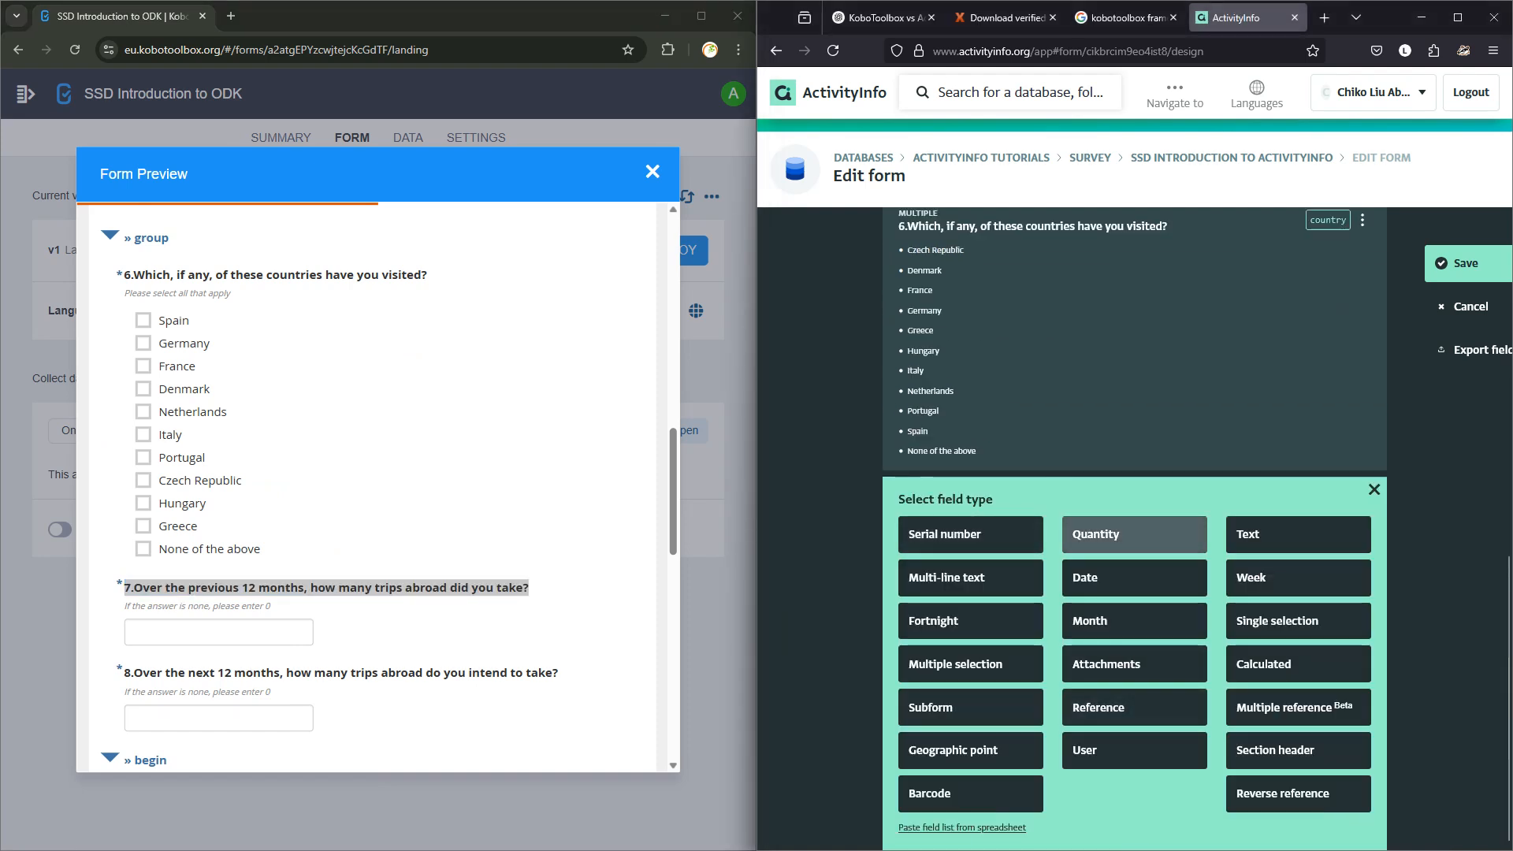
{"action": "left_click", "coordinate": [1135, 535]}
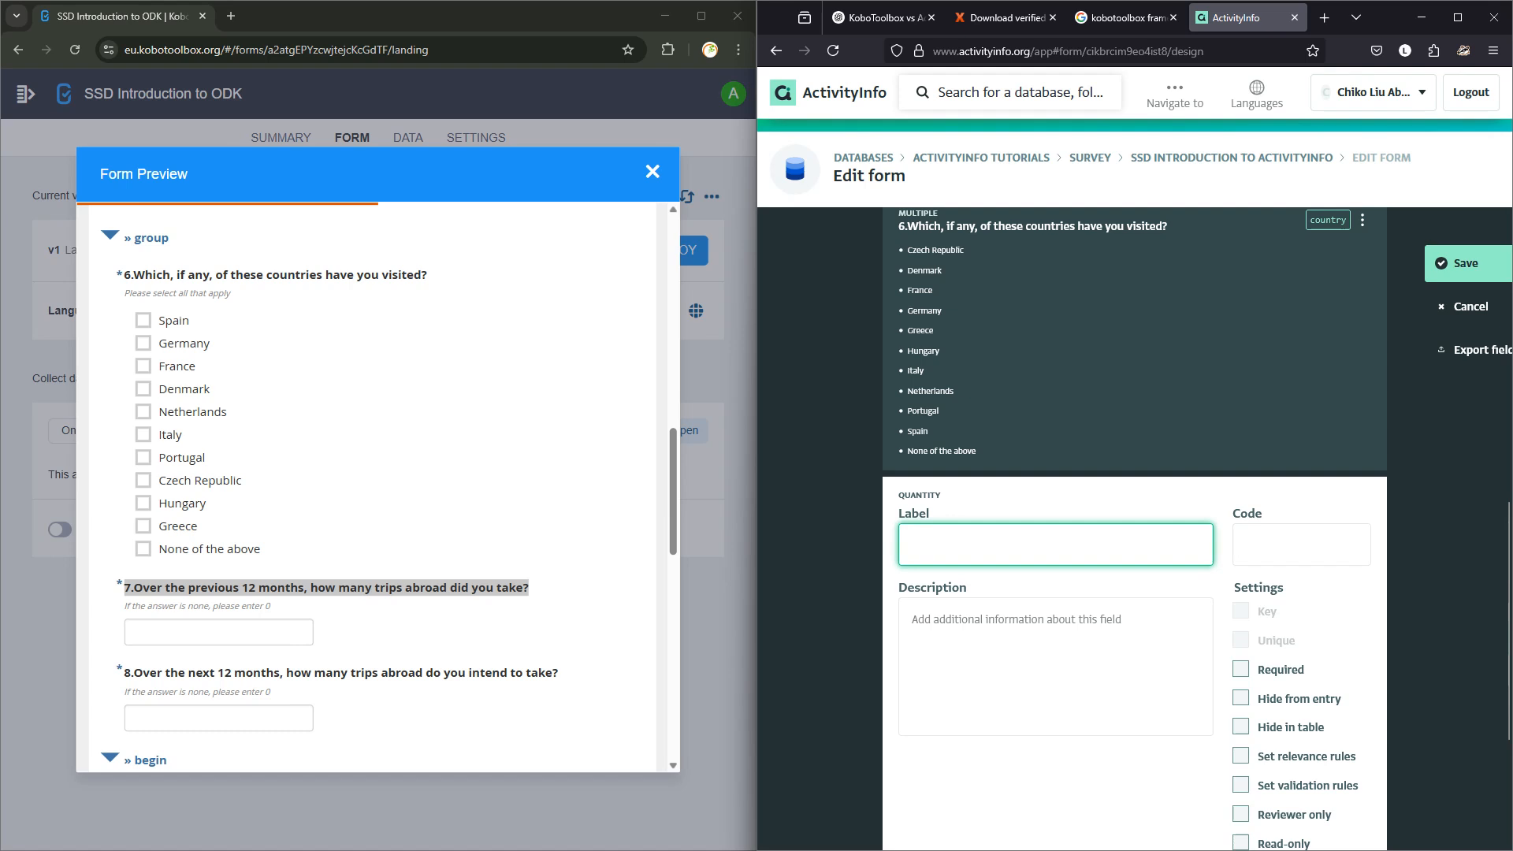
{"action": "key", "text": "ctrl+v"}
{"action": "left_click", "coordinate": [1300, 545]}
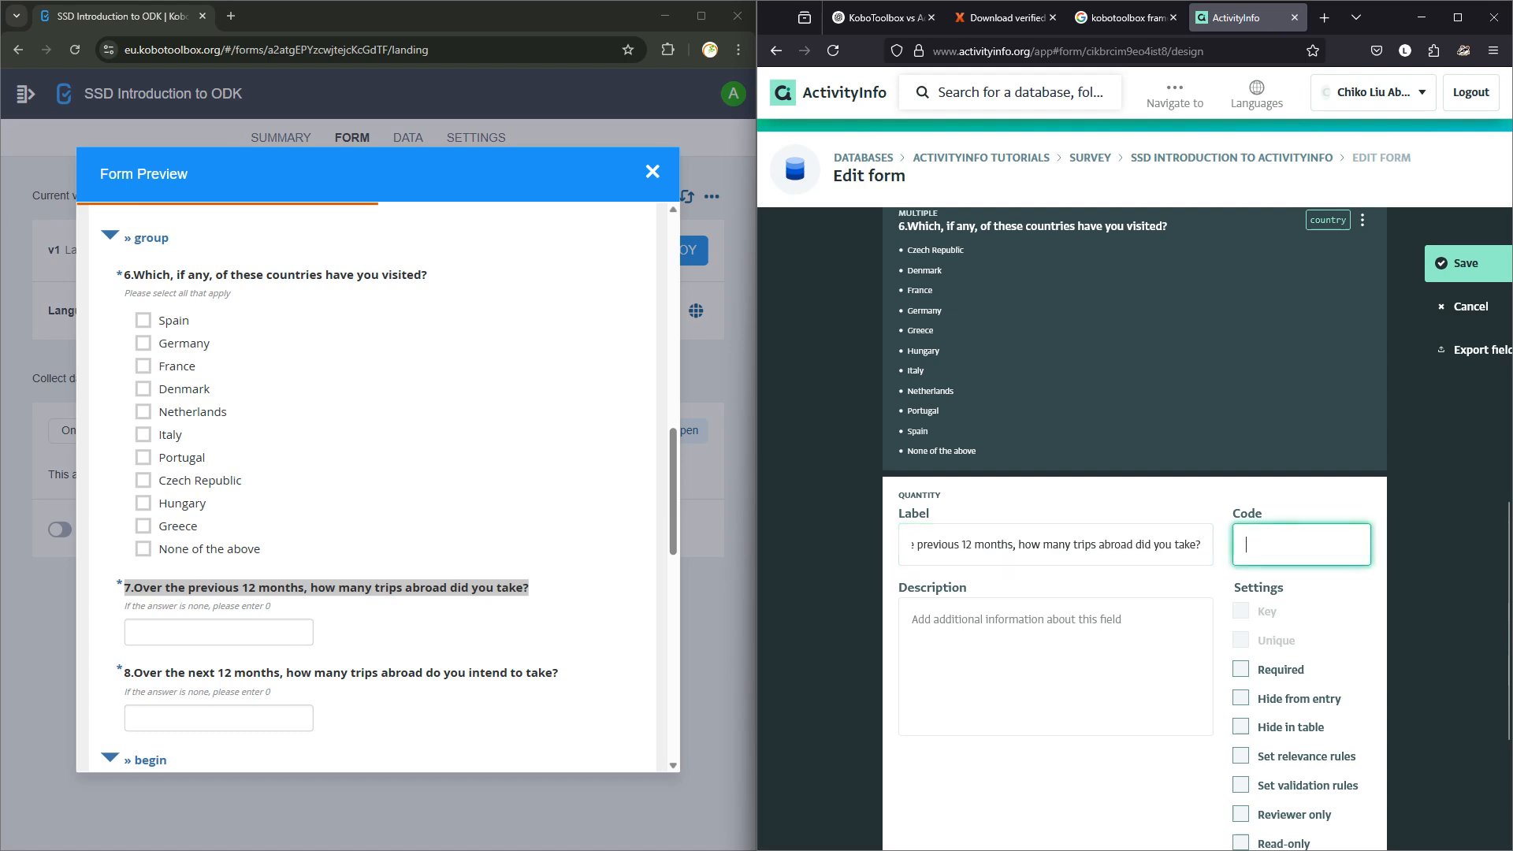
{"action": "type", "text": "trips"}
Set the description to the hint 'If the answer is none, please enter 0' and make the default value formula-based.
{"action": "left_click_drag", "start_coordinate": [125, 606], "coordinate": [271, 607]}
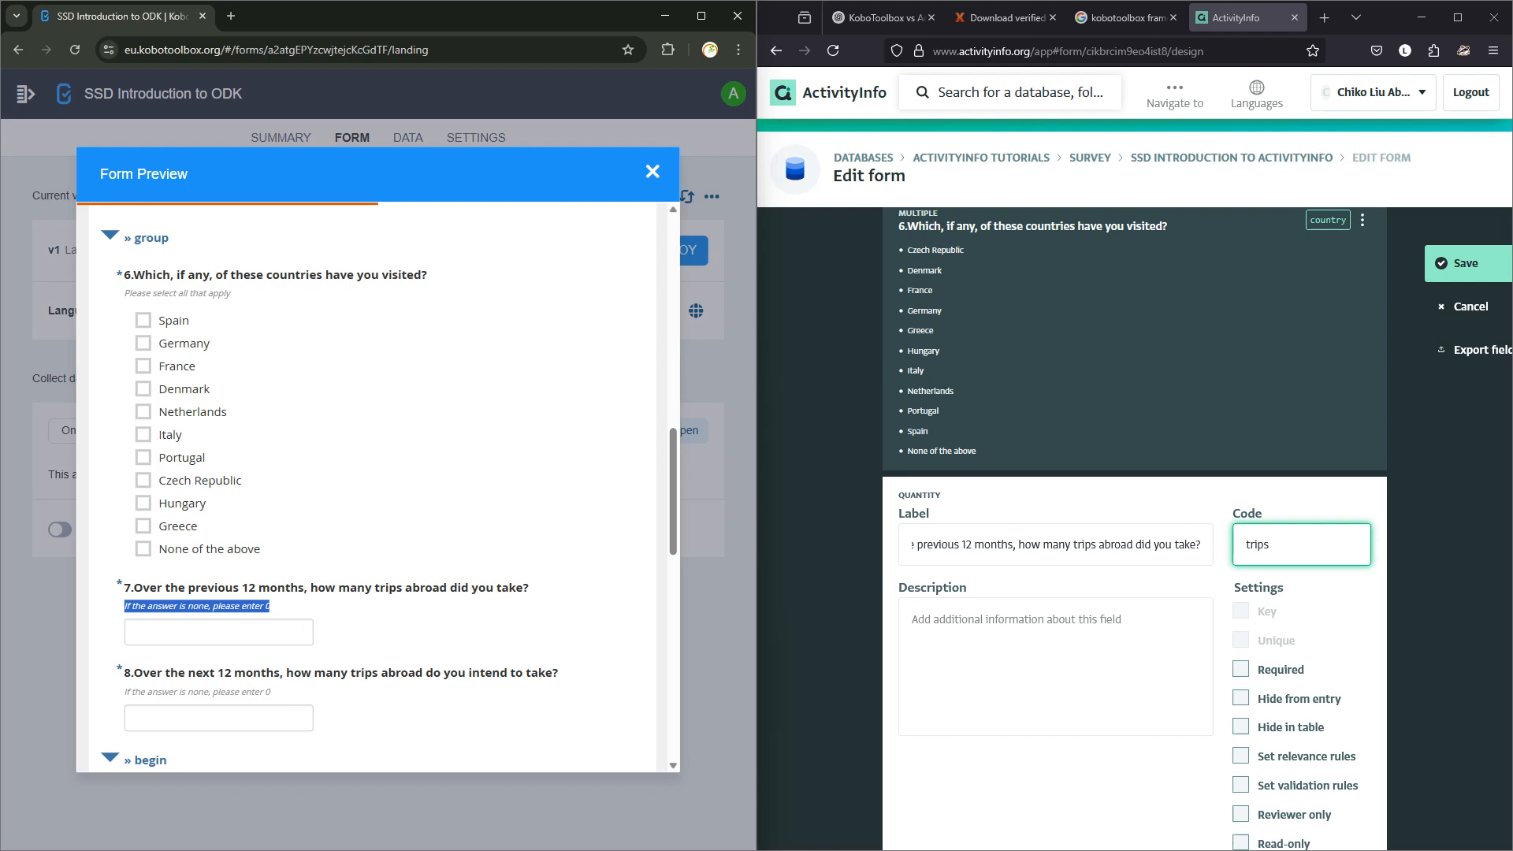
{"action": "left_click", "coordinate": [1016, 642]}
{"action": "key", "text": "ctrl+v"}
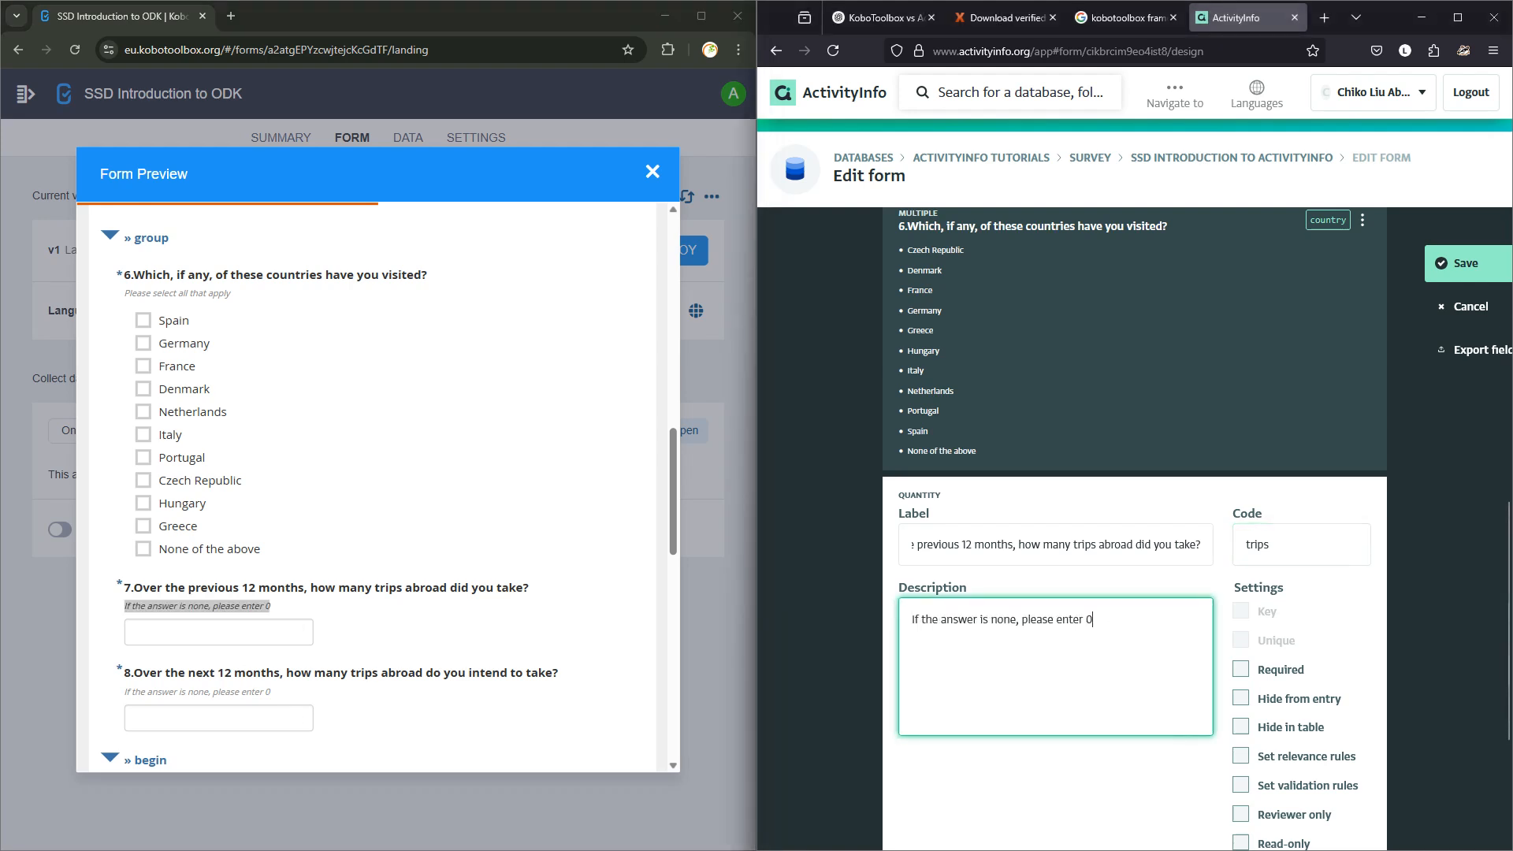
{"action": "scroll", "coordinate": [1135, 528], "scroll_direction": "down", "scroll_amount": 3}
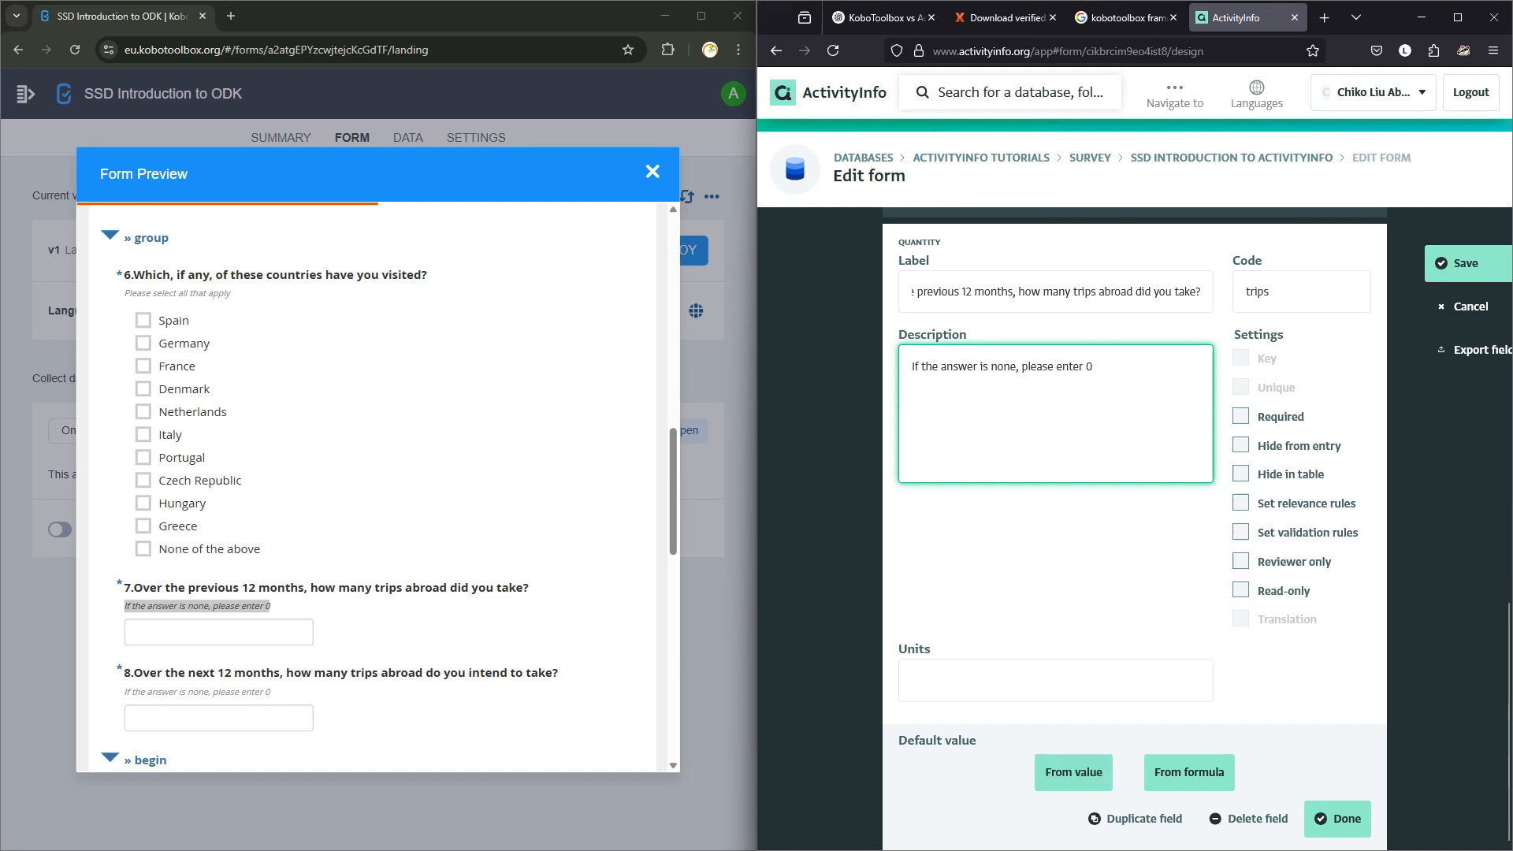
{"action": "left_click", "coordinate": [1060, 681]}
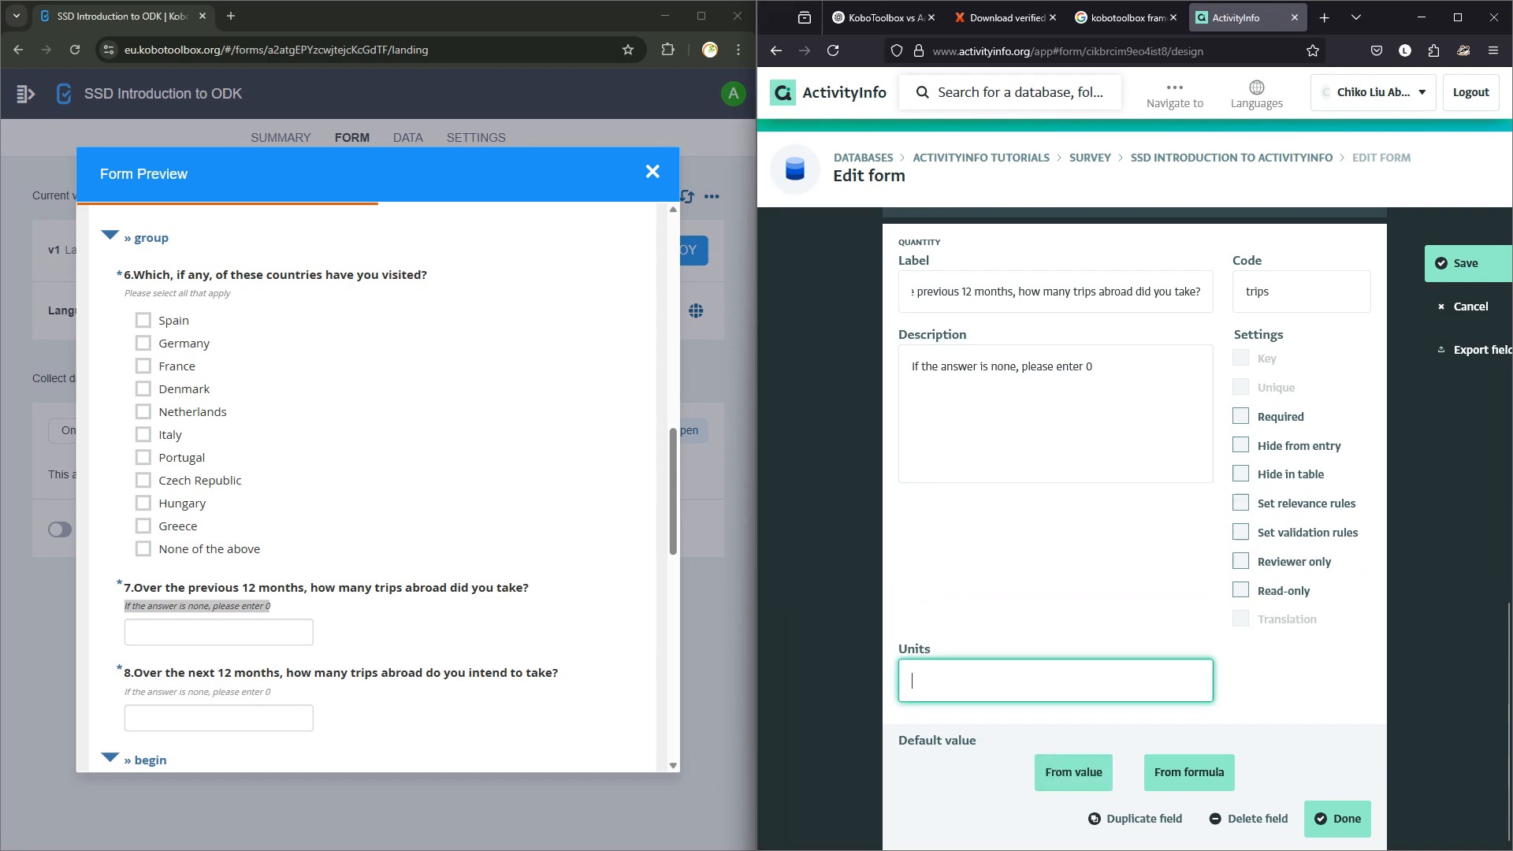
{"action": "left_click", "coordinate": [1074, 772]}
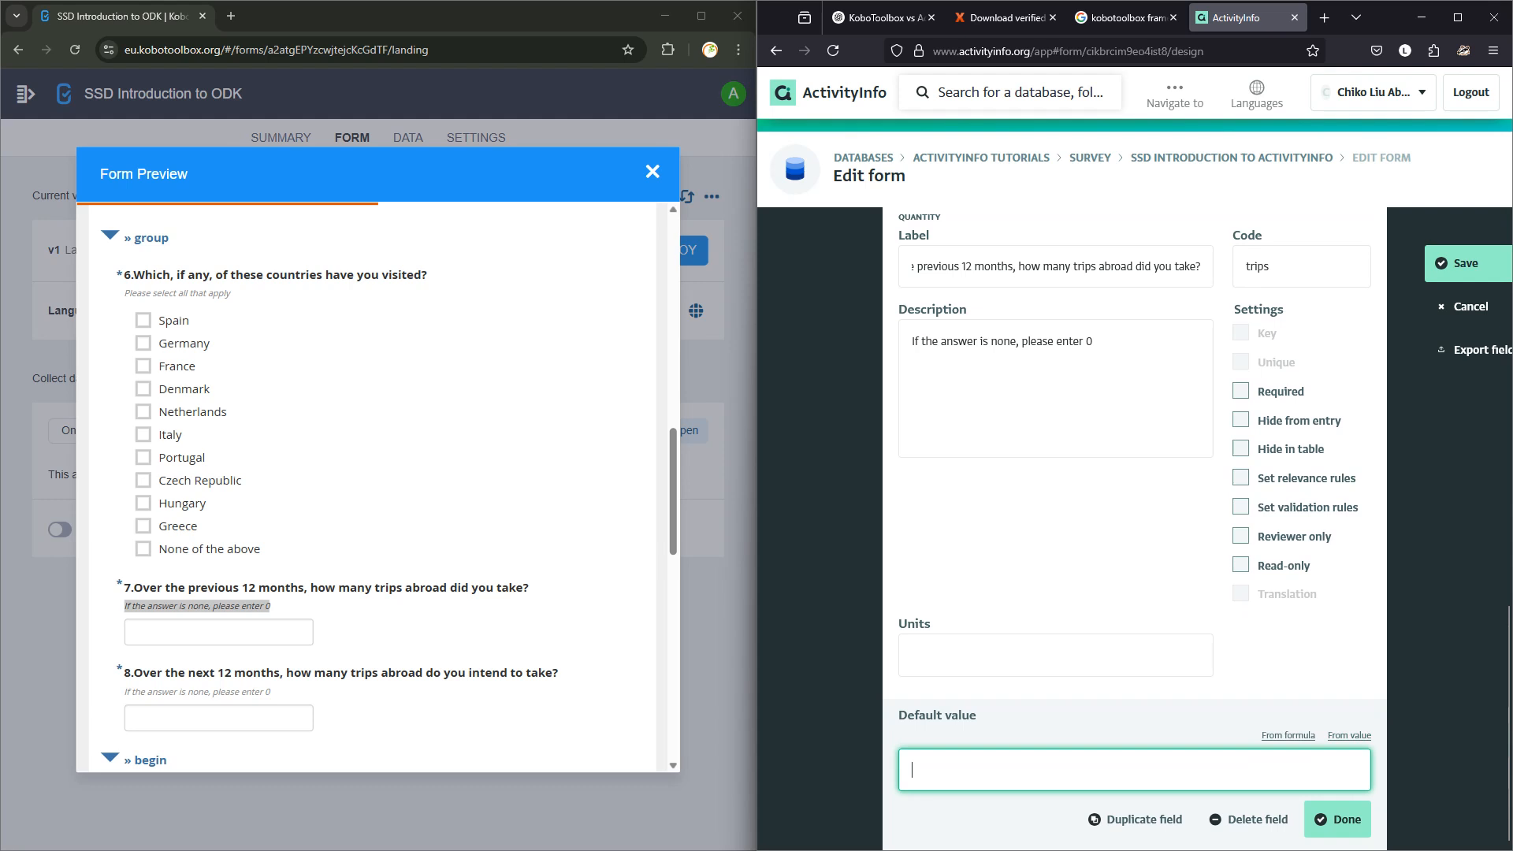
{"action": "left_click", "coordinate": [1288, 736]}
{"action": "left_click", "coordinate": [1101, 770]}
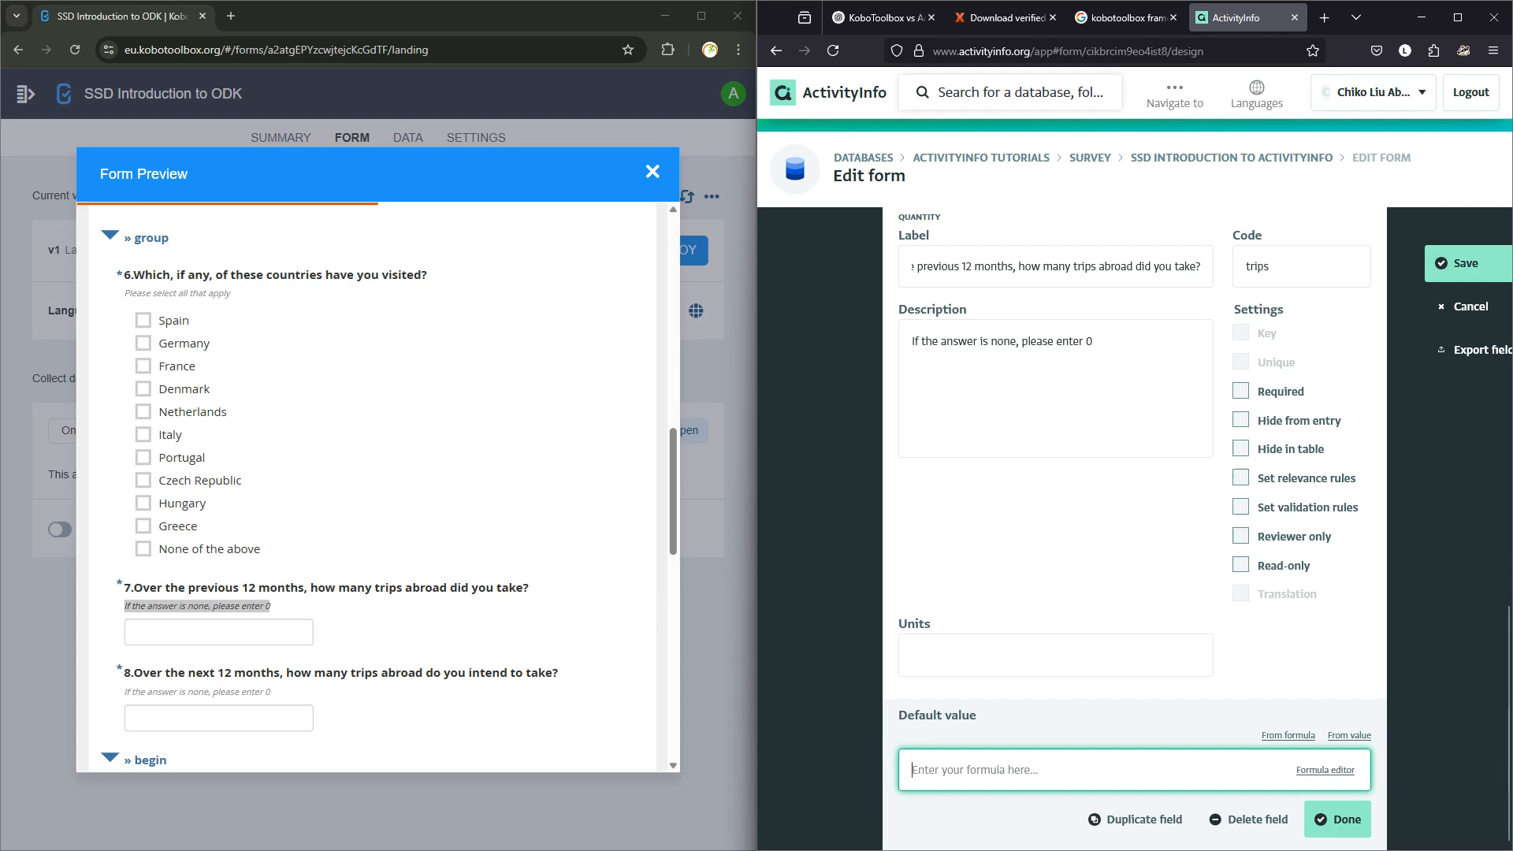
{"action": "left_click", "coordinate": [1326, 770]}
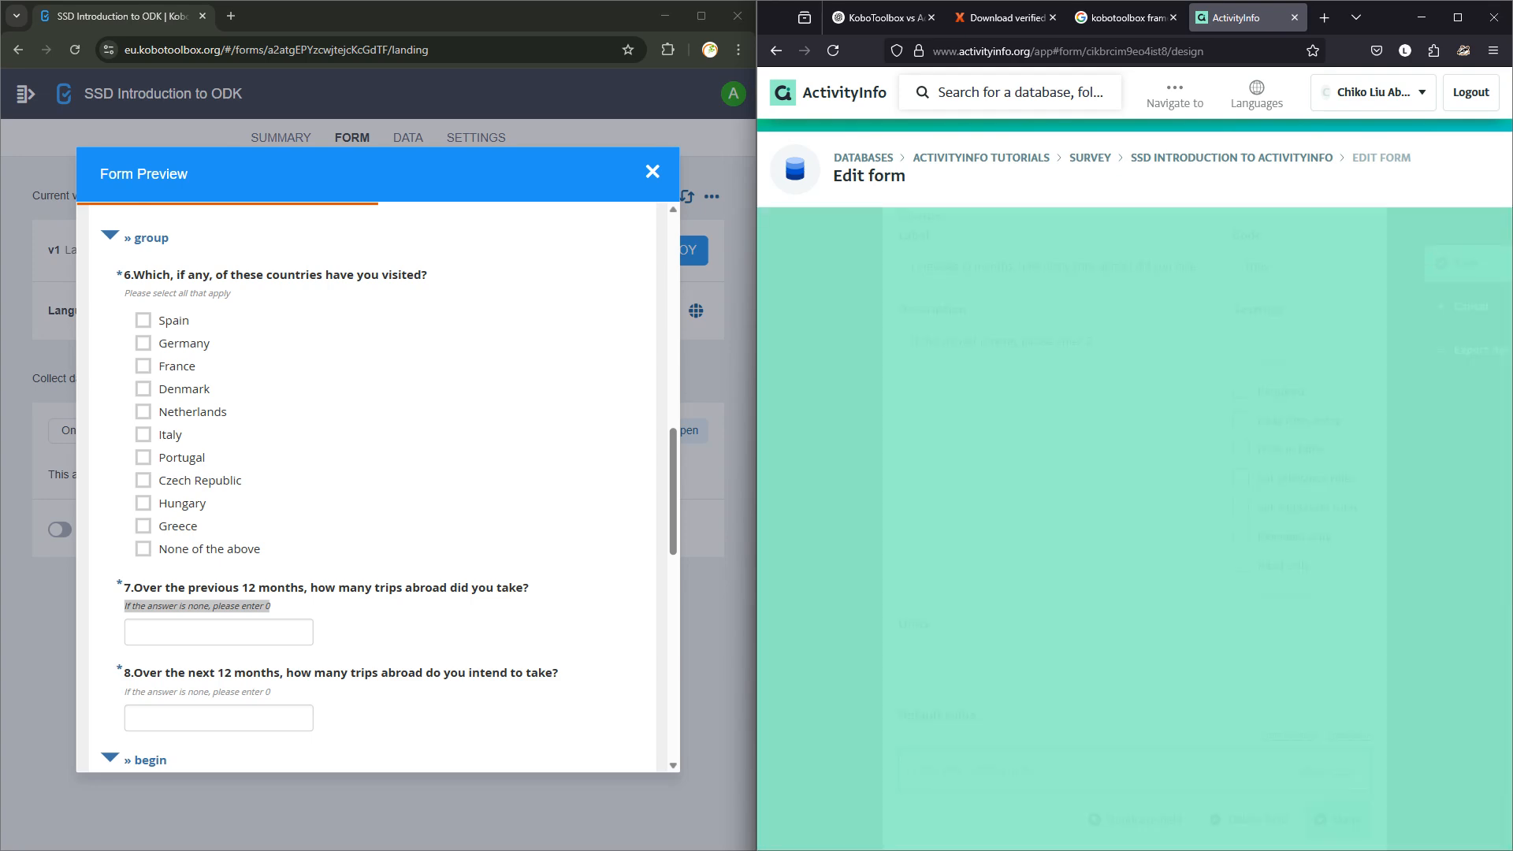
Open and close the default-value formula editor without entering a formula, then finish the field.
{"action": "left_click", "coordinate": [1457, 17]}
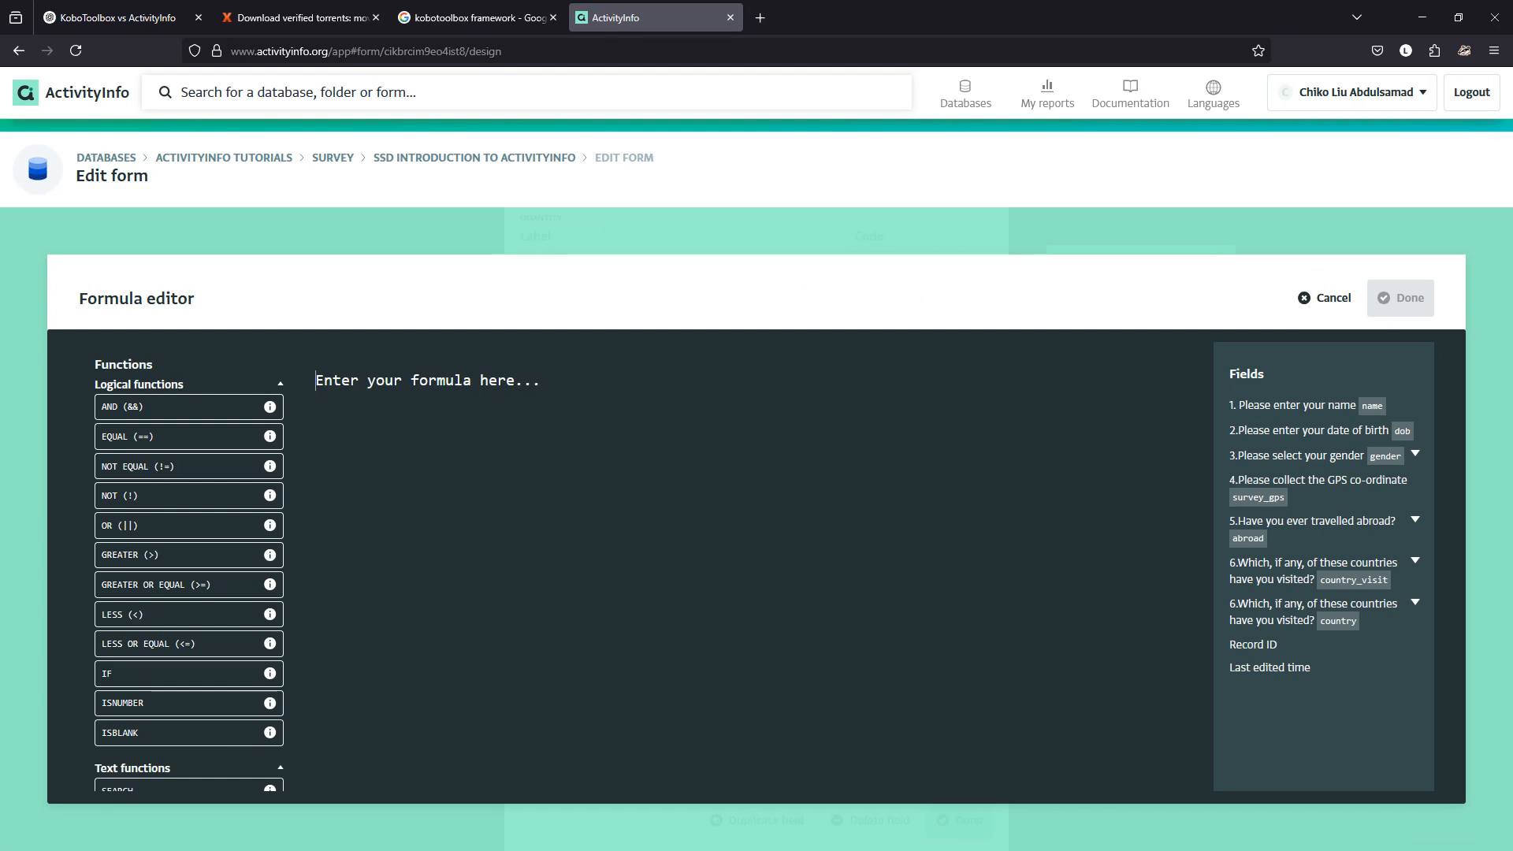
{"action": "left_click", "coordinate": [1325, 298]}
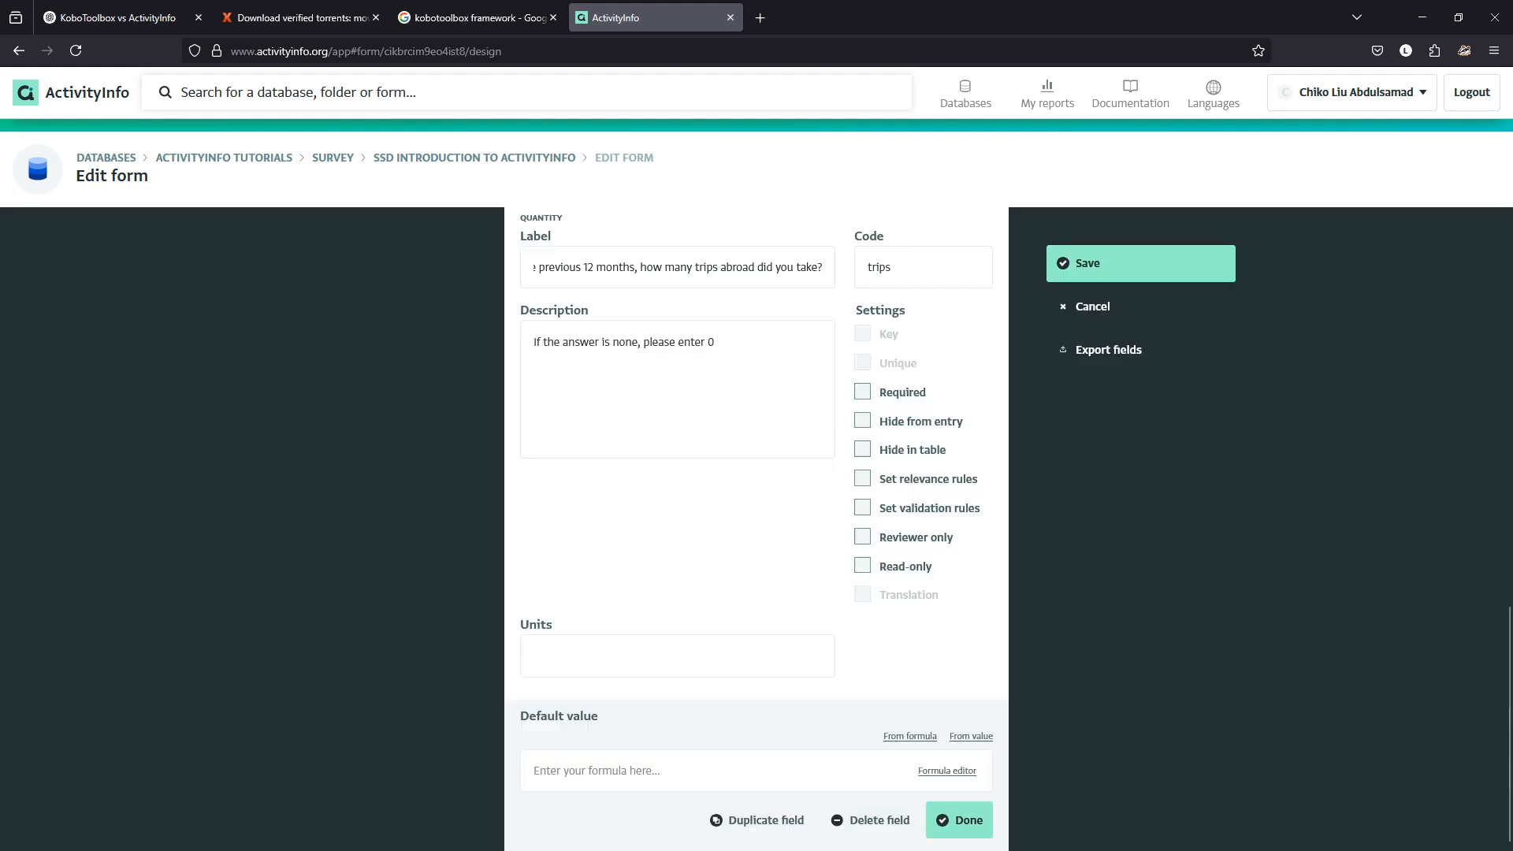
{"action": "left_click", "coordinate": [946, 770]}
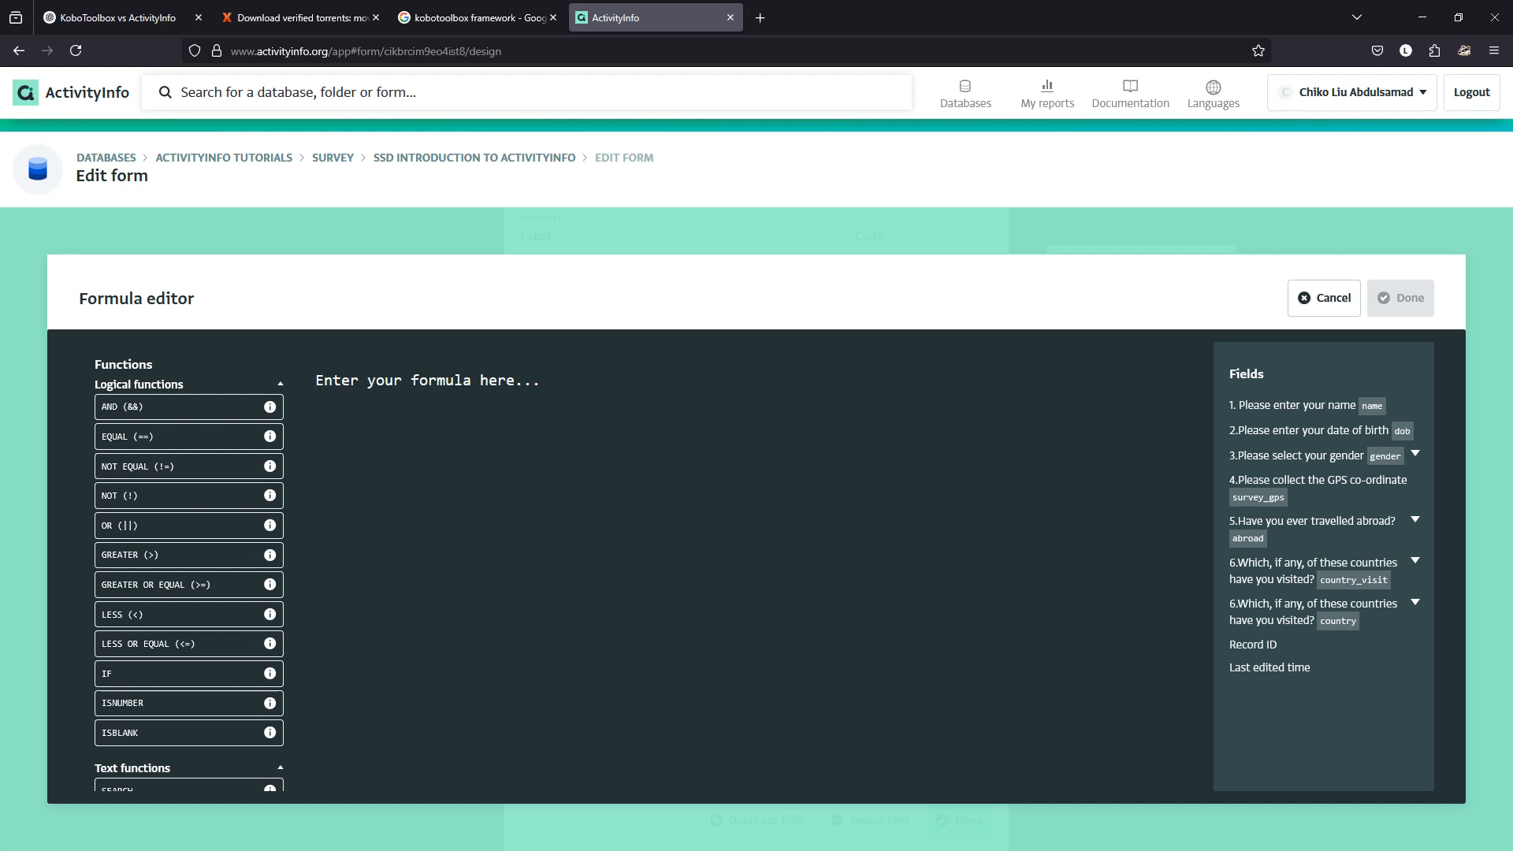
{"action": "left_click", "coordinate": [1324, 298]}
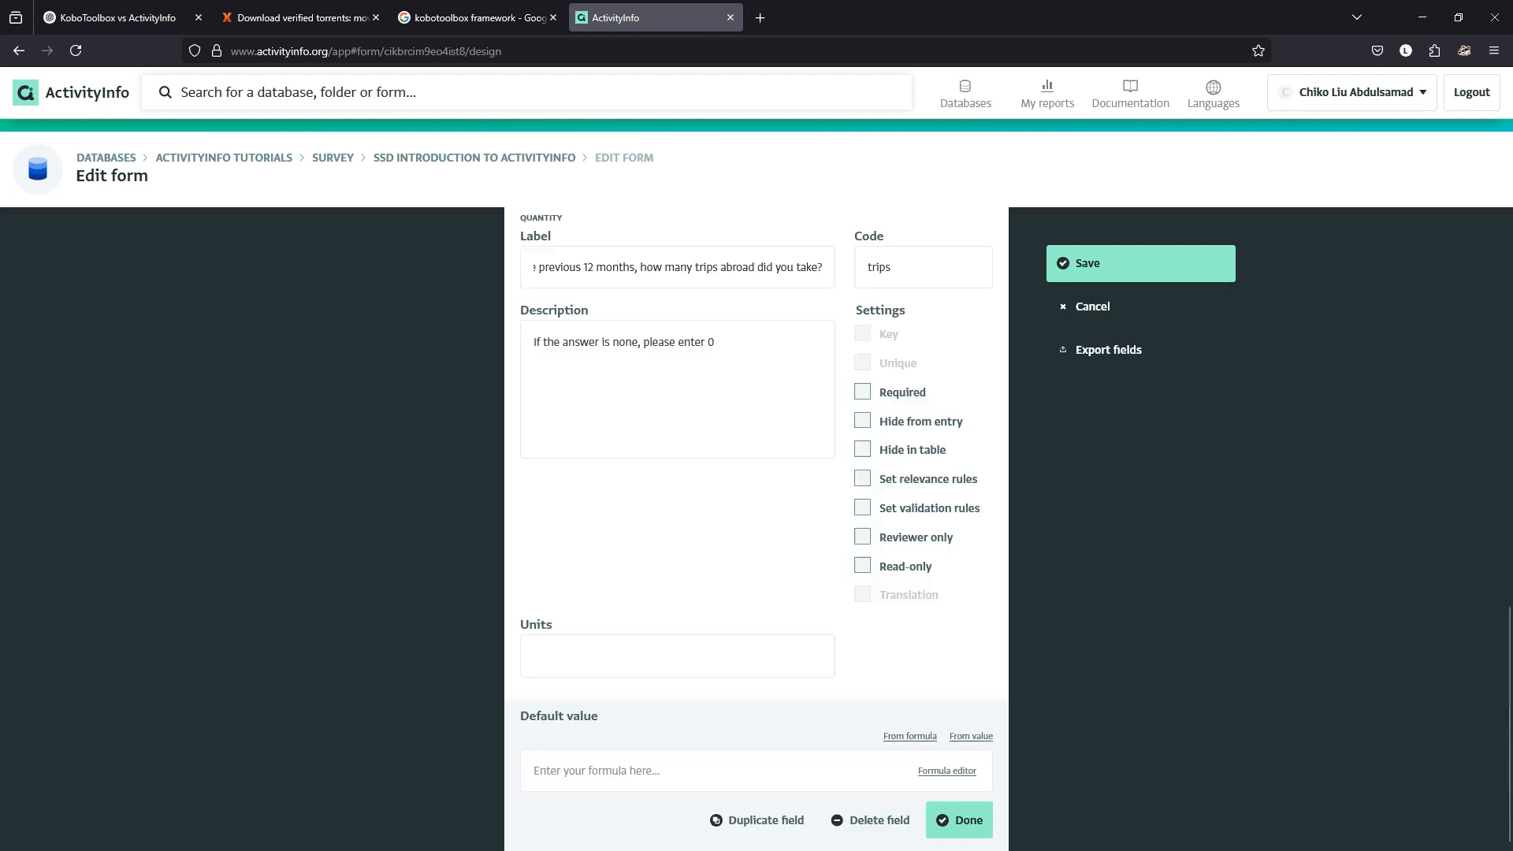
{"action": "left_click", "coordinate": [959, 821]}
Reopen the trips question and give it a fixed default value of 0.
{"action": "left_click", "coordinate": [995, 847]}
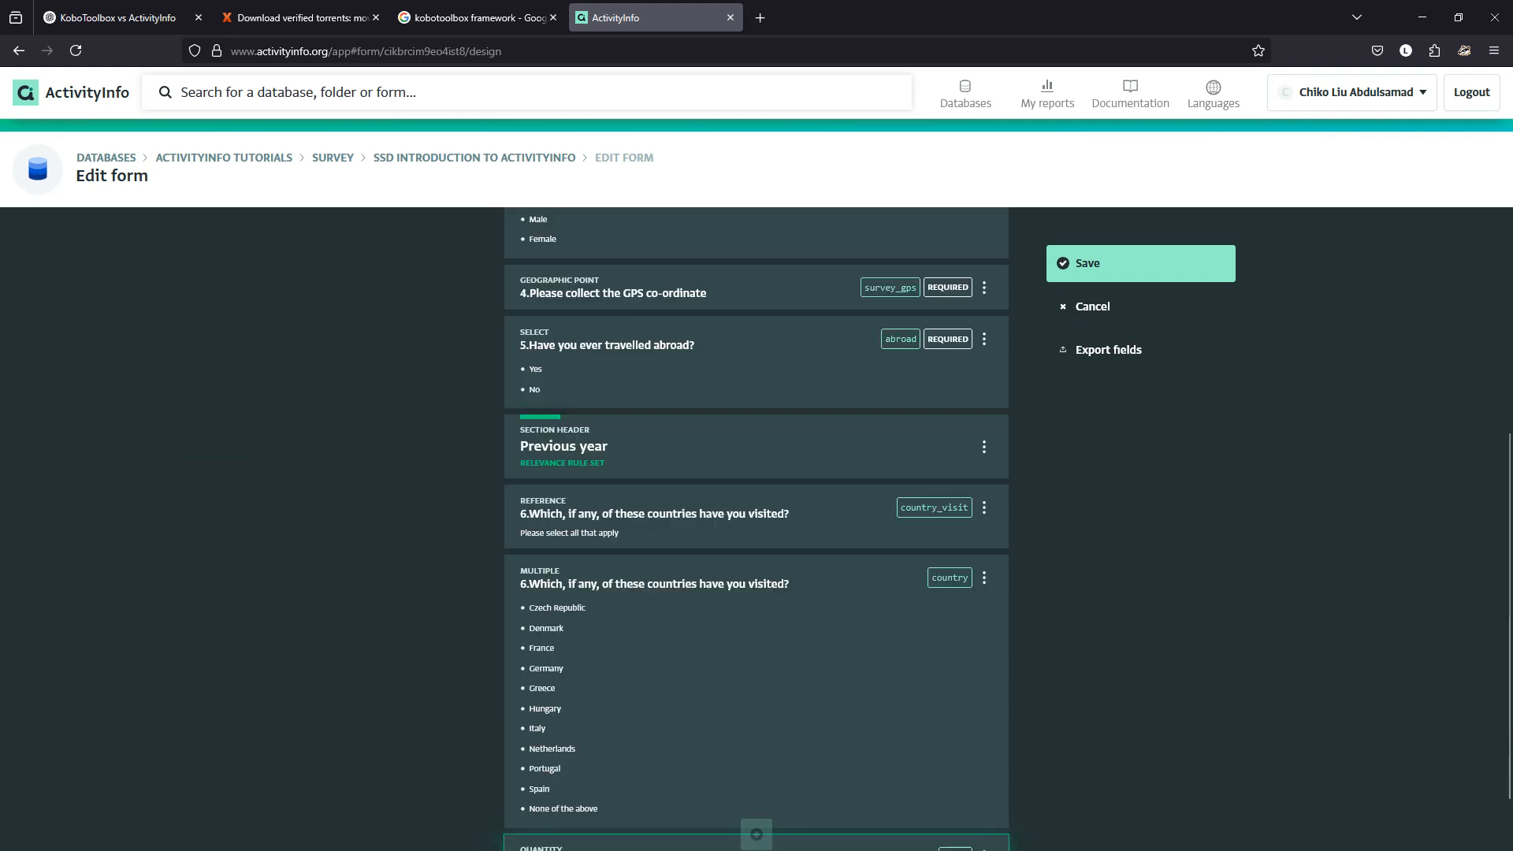
{"action": "scroll", "coordinate": [789, 840], "scroll_direction": "down", "scroll_amount": 1}
{"action": "left_click", "coordinate": [756, 799]}
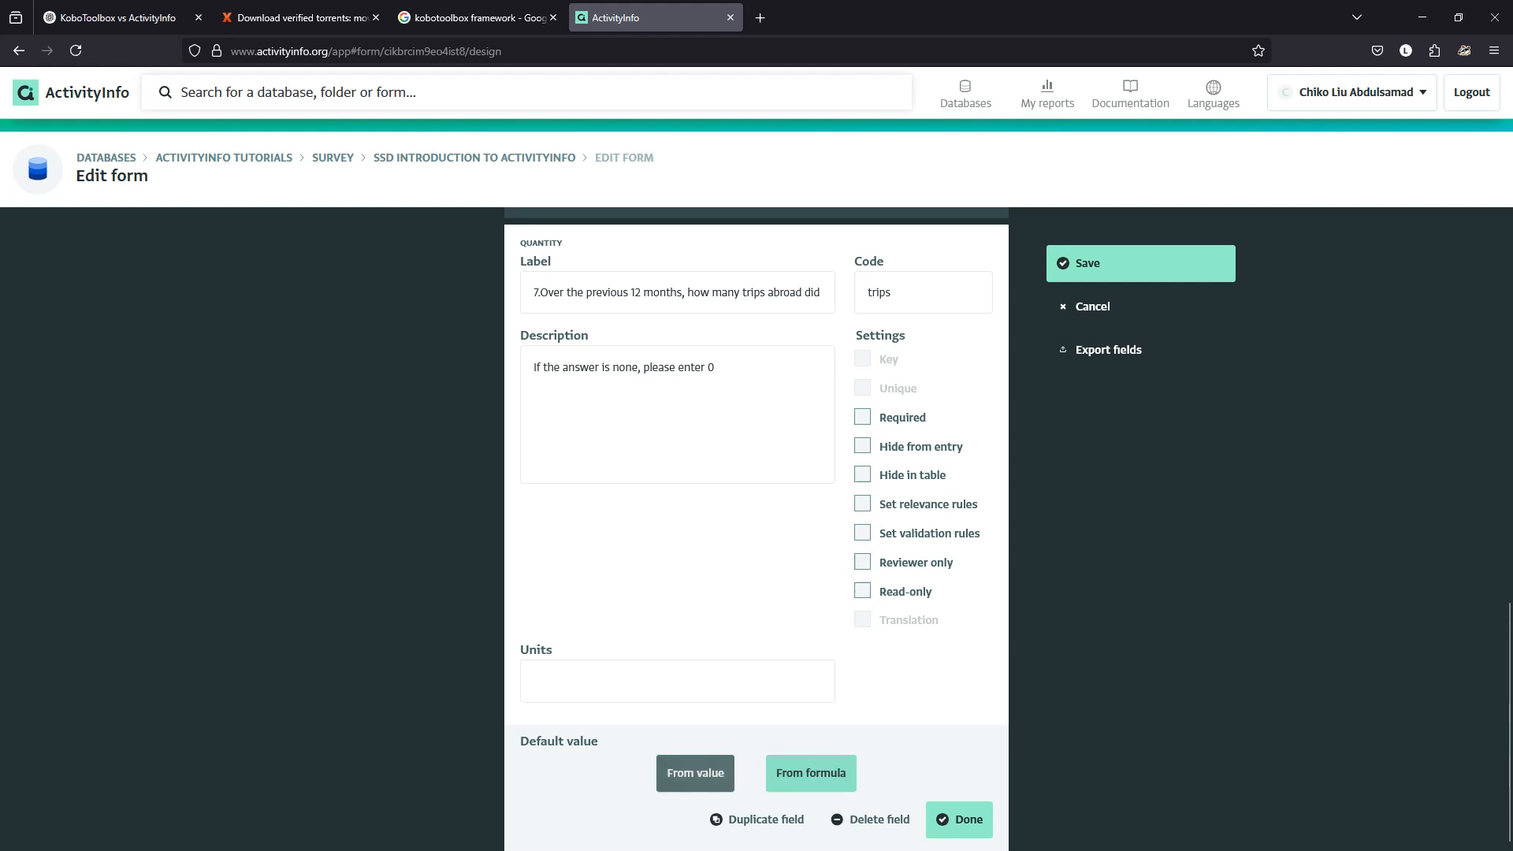
{"action": "left_click", "coordinate": [695, 773]}
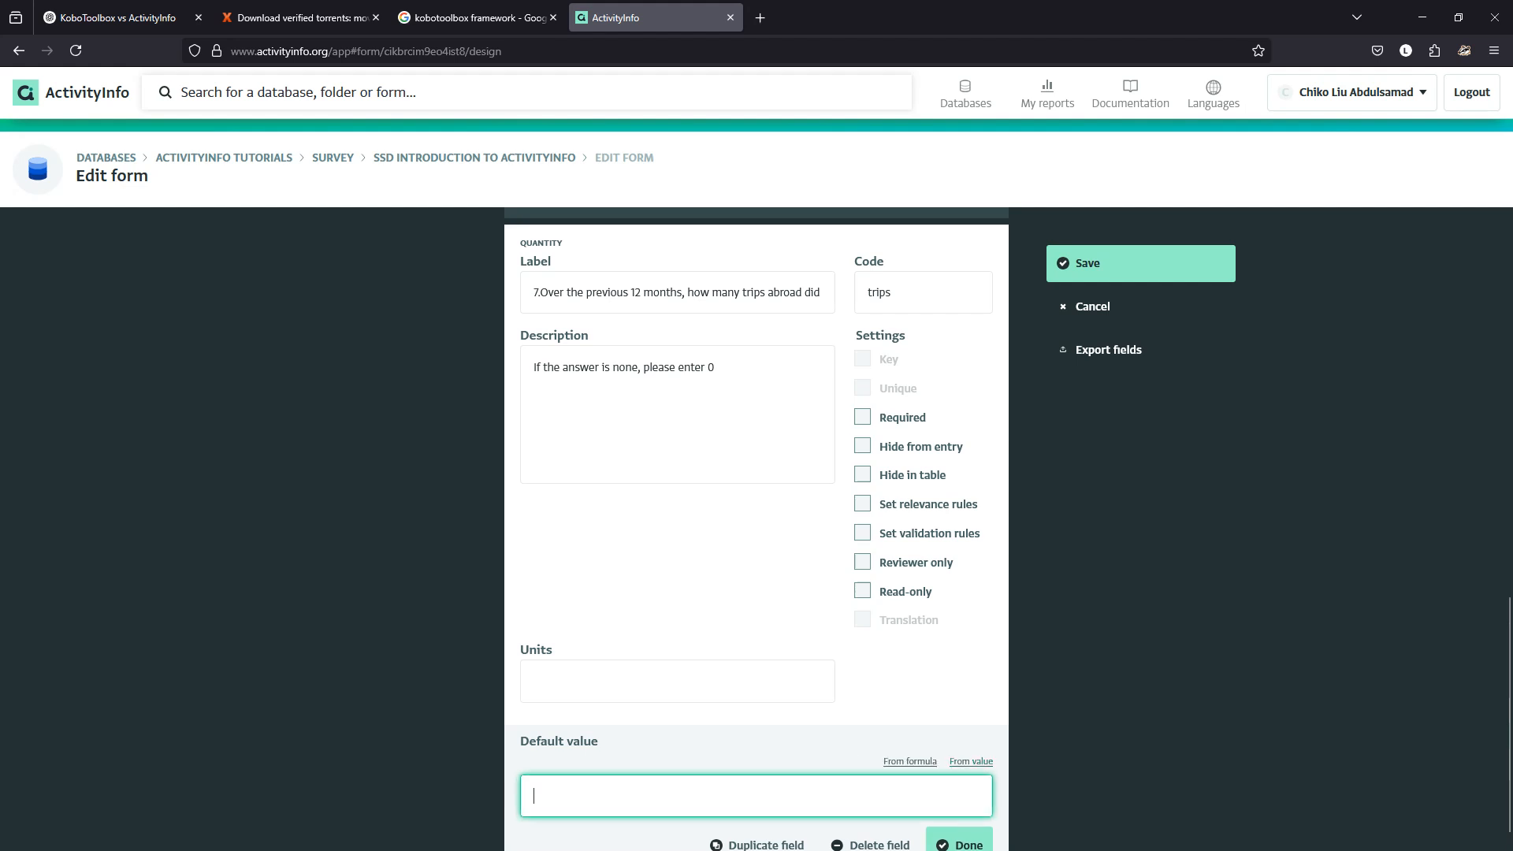
{"action": "type", "text": "0"}
{"action": "scroll", "coordinate": [757, 528], "scroll_direction": "down", "scroll_amount": 1}
{"action": "left_click", "coordinate": [959, 821]}
{"action": "scroll", "coordinate": [959, 821], "scroll_direction": "down", "scroll_amount": 1}
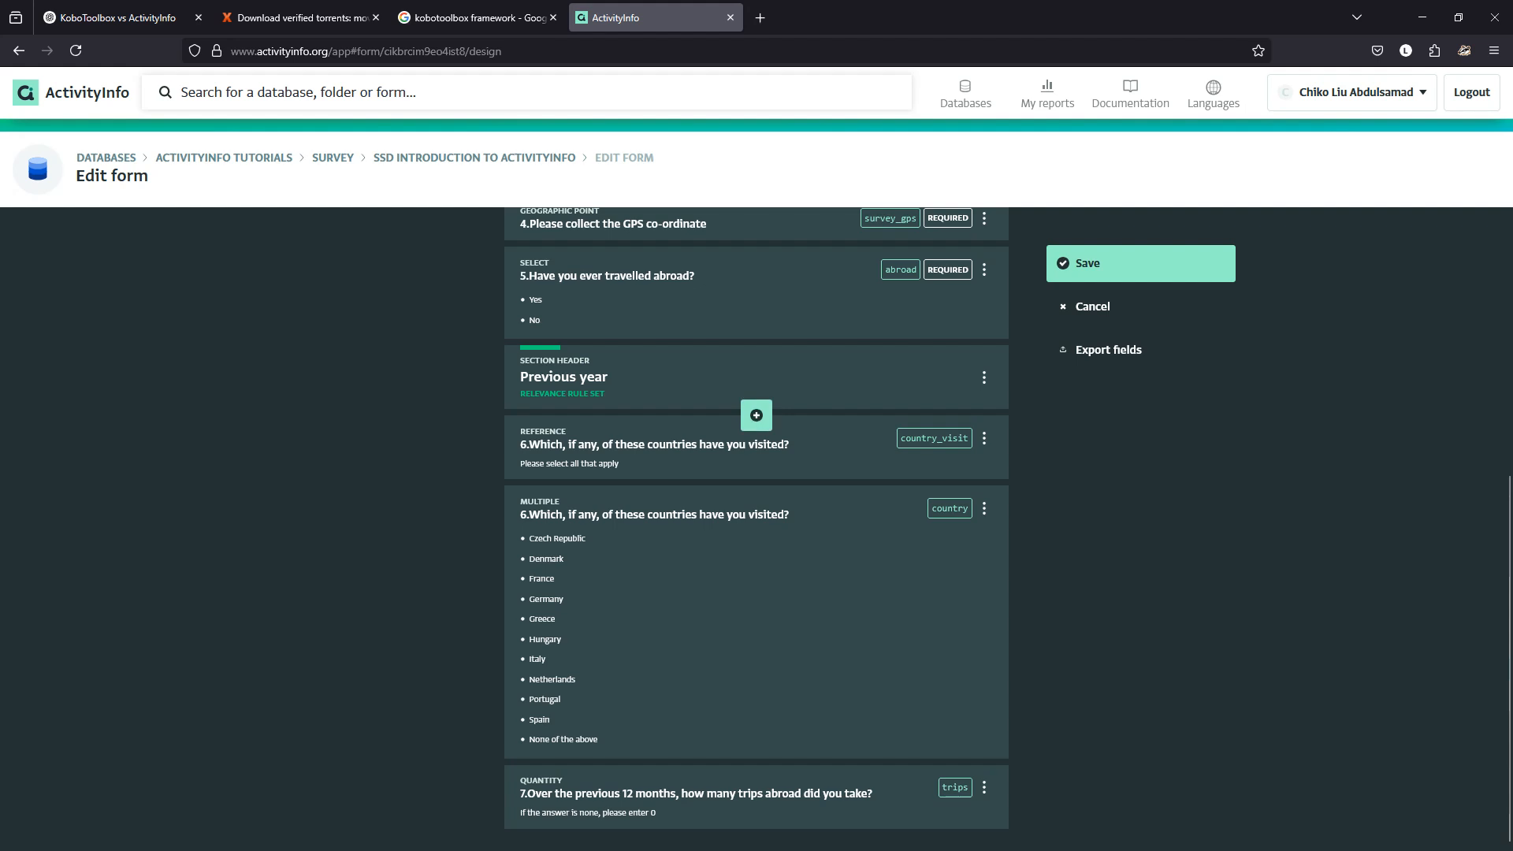
Save the form and open a new test record to confirm question 7 shows 0 trips.
{"action": "left_click", "coordinate": [1140, 263]}
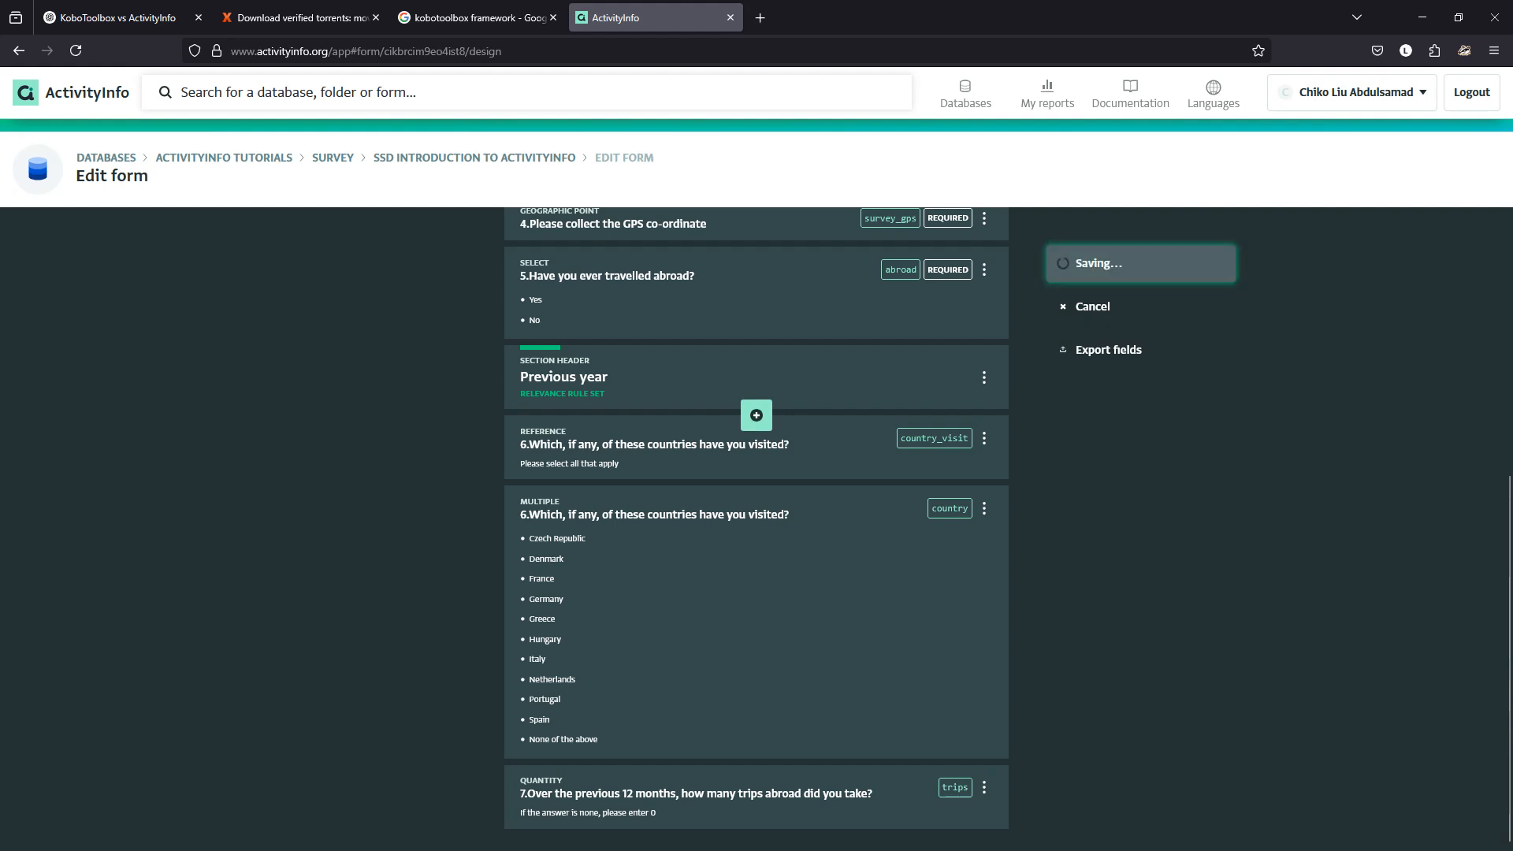
{"action": "left_click", "coordinate": [64, 242]}
{"action": "scroll", "coordinate": [756, 520], "scroll_direction": "down", "scroll_amount": 2}
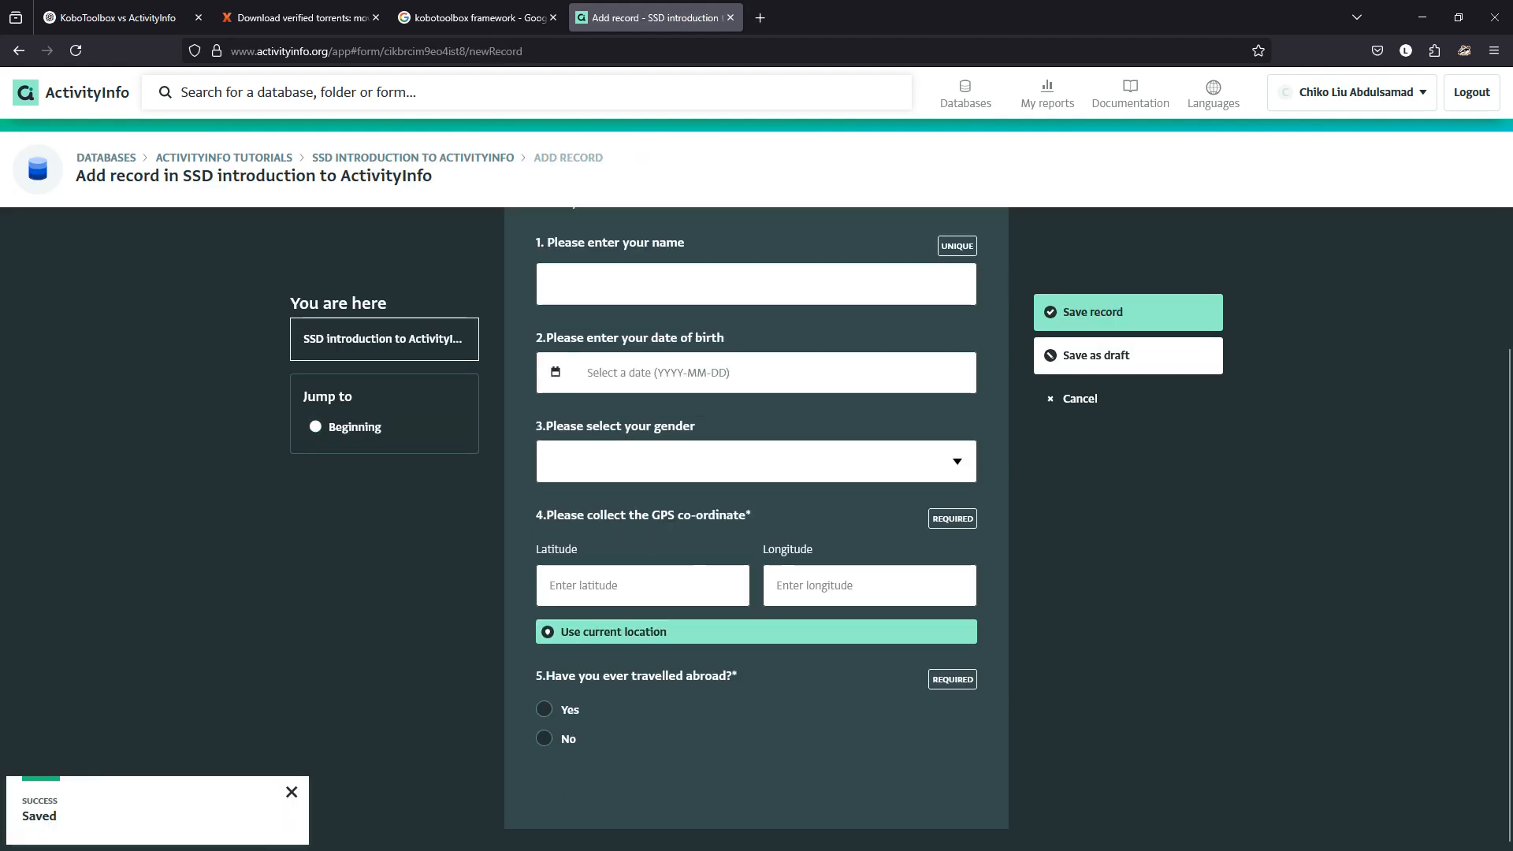
{"action": "scroll", "coordinate": [757, 520], "scroll_direction": "down", "scroll_amount": 8}
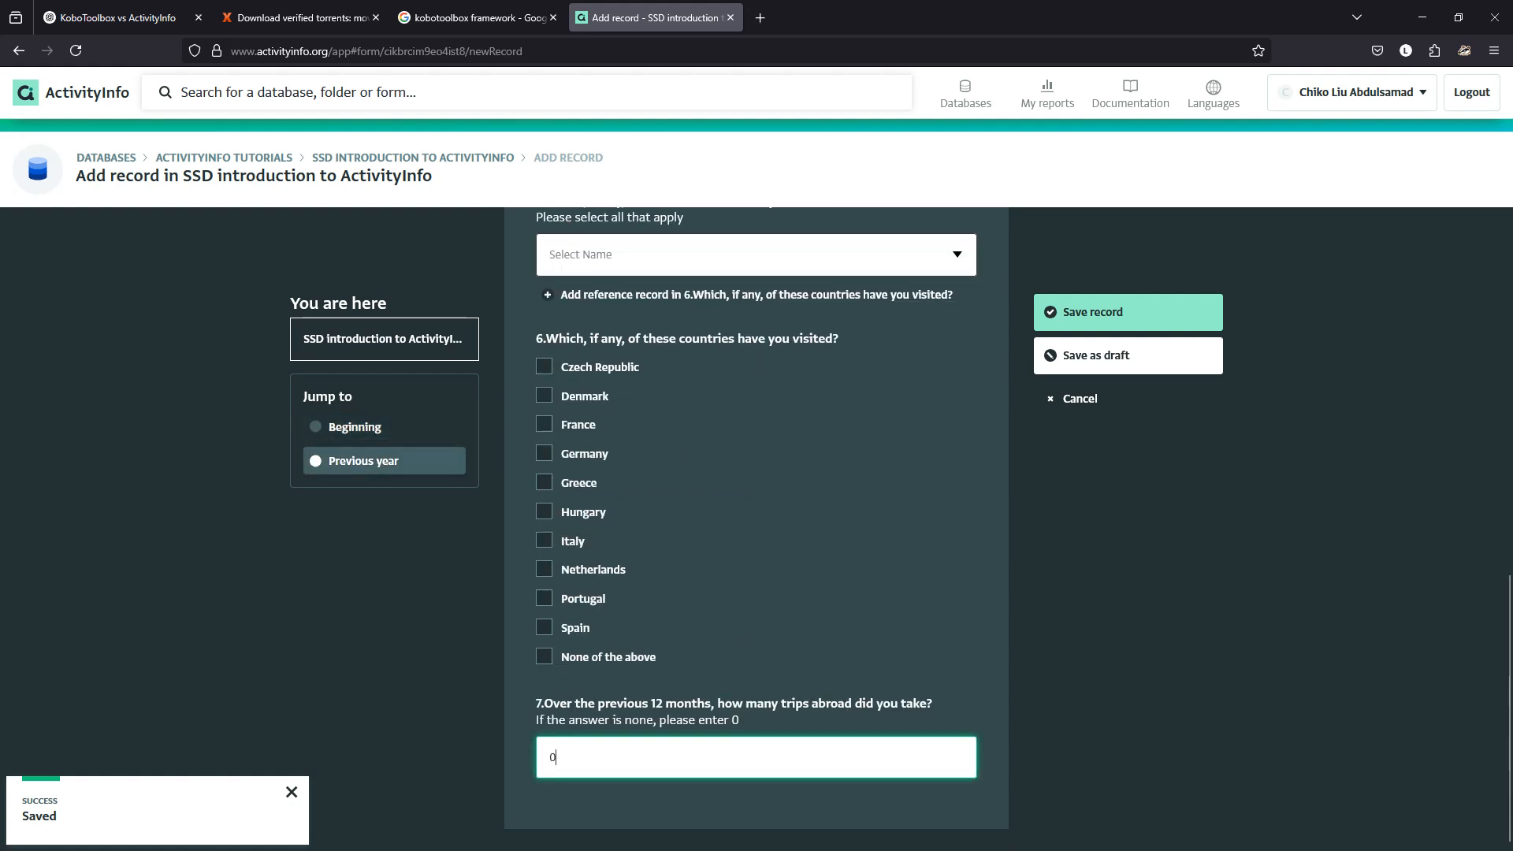
Discard the test record without saving and reopen the form designer.
{"action": "left_click", "coordinate": [1129, 399]}
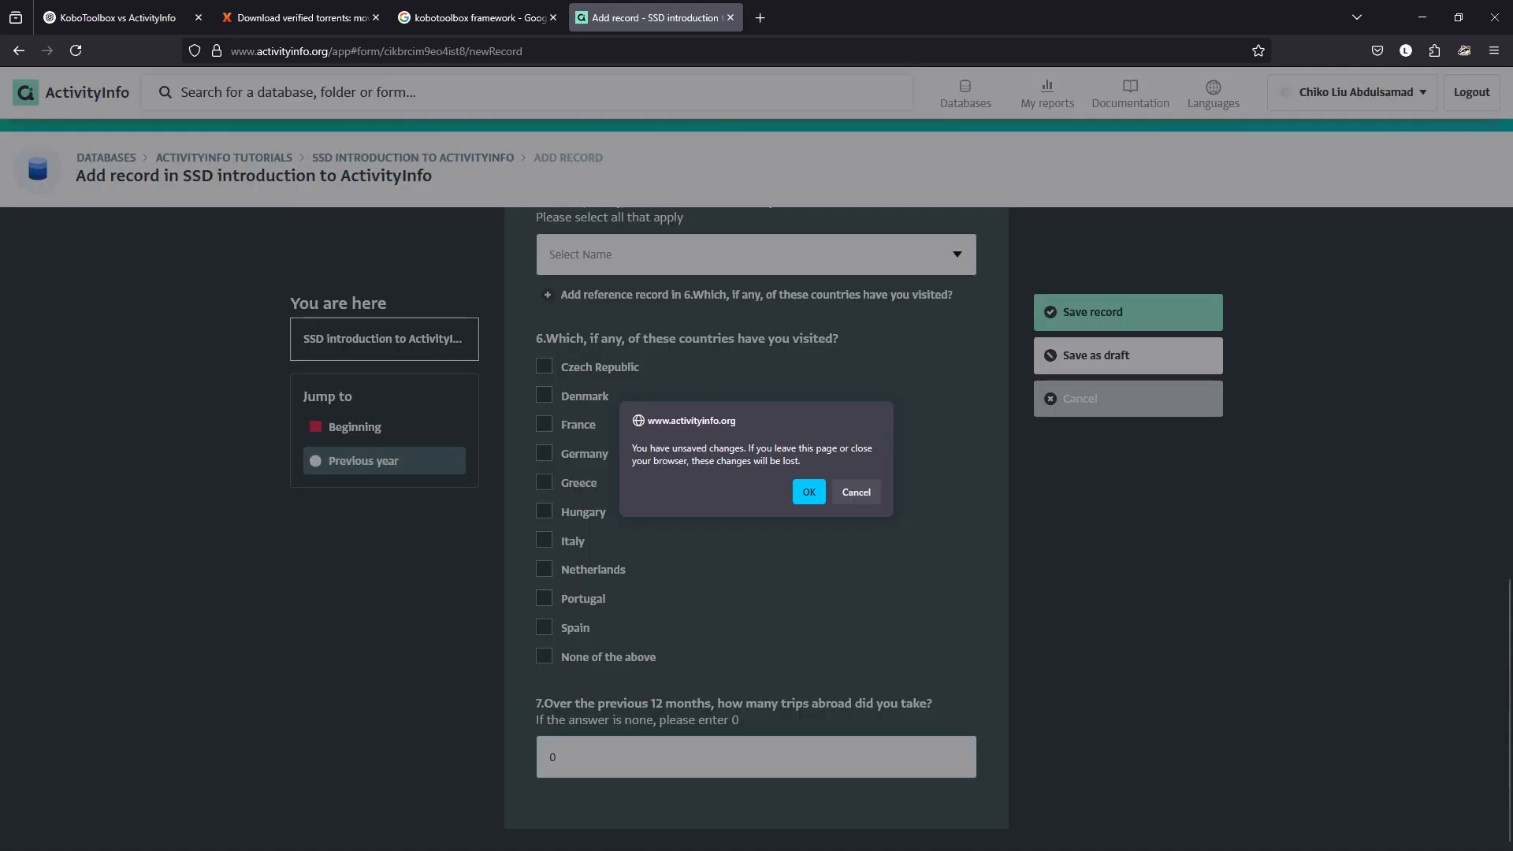
{"action": "left_click", "coordinate": [810, 492]}
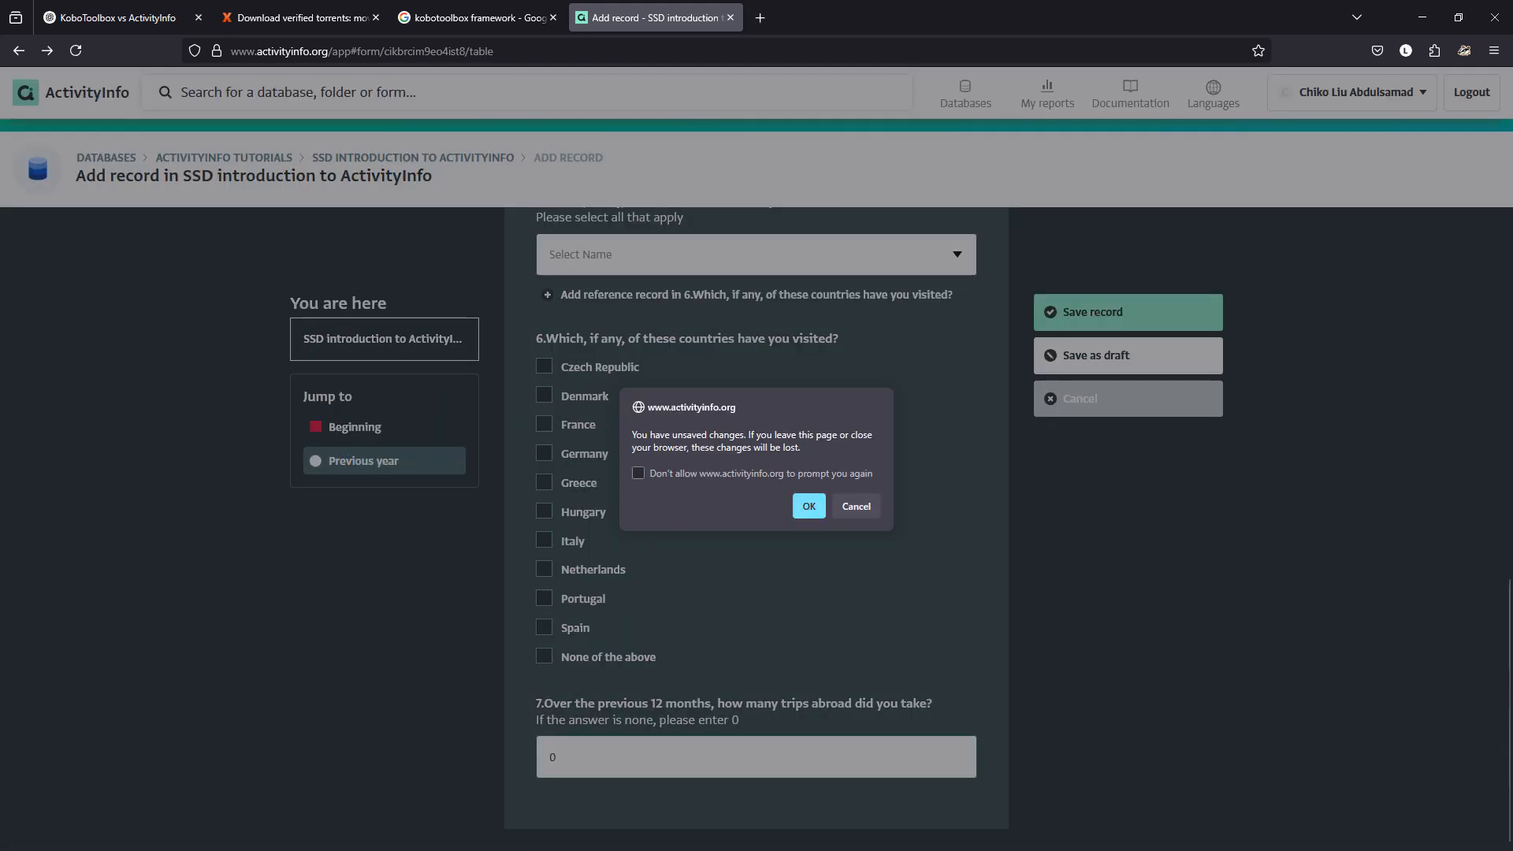
{"action": "left_click", "coordinate": [809, 506]}
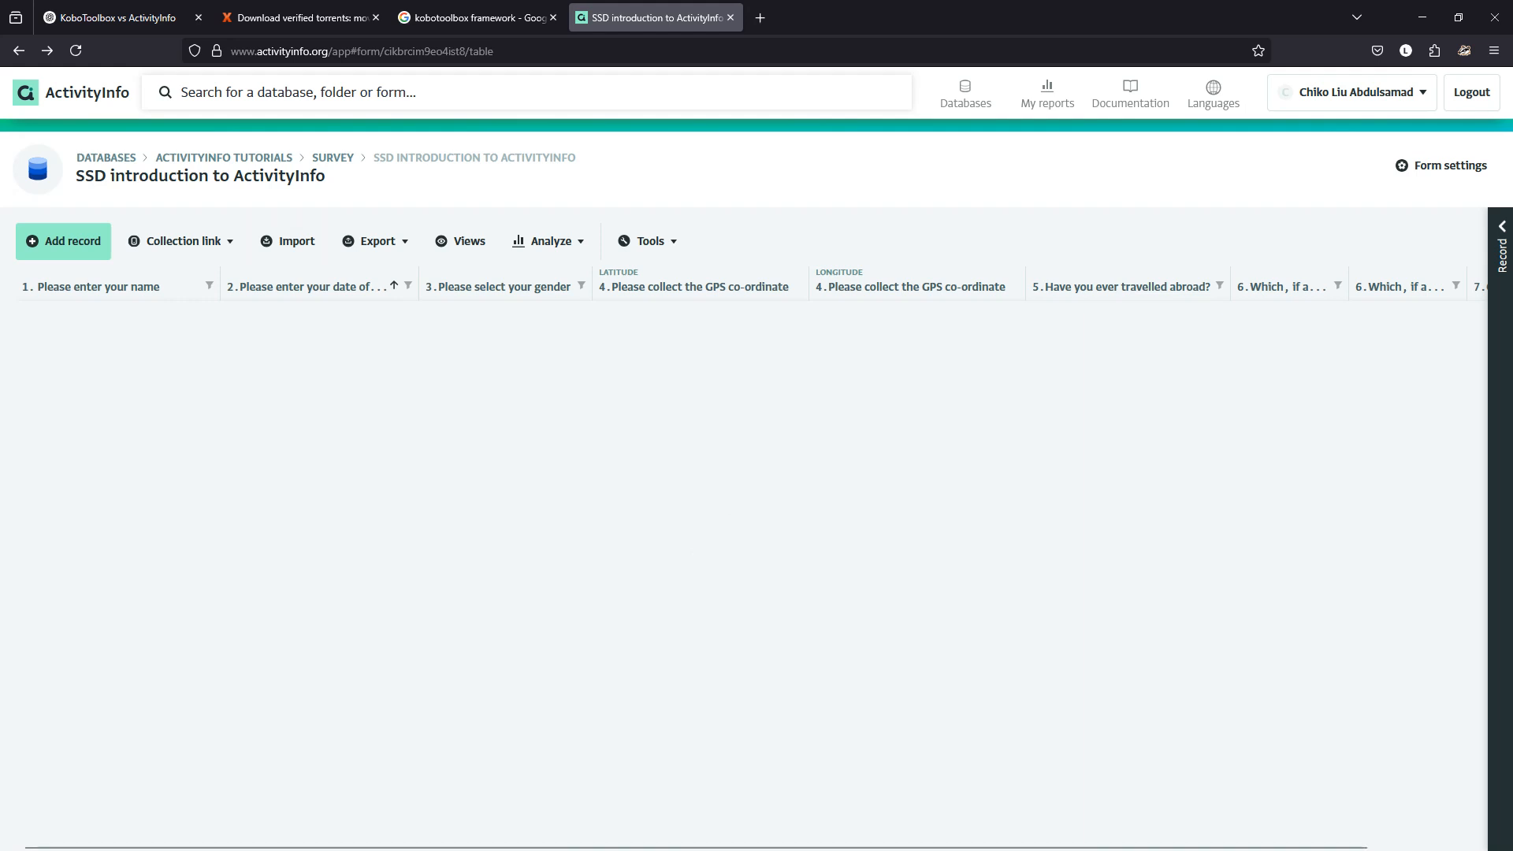
{"action": "left_click", "coordinate": [1442, 165]}
{"action": "scroll", "coordinate": [756, 486], "scroll_direction": "down", "scroll_amount": 5}
{"action": "mouse_move", "coordinate": [755, 845]}
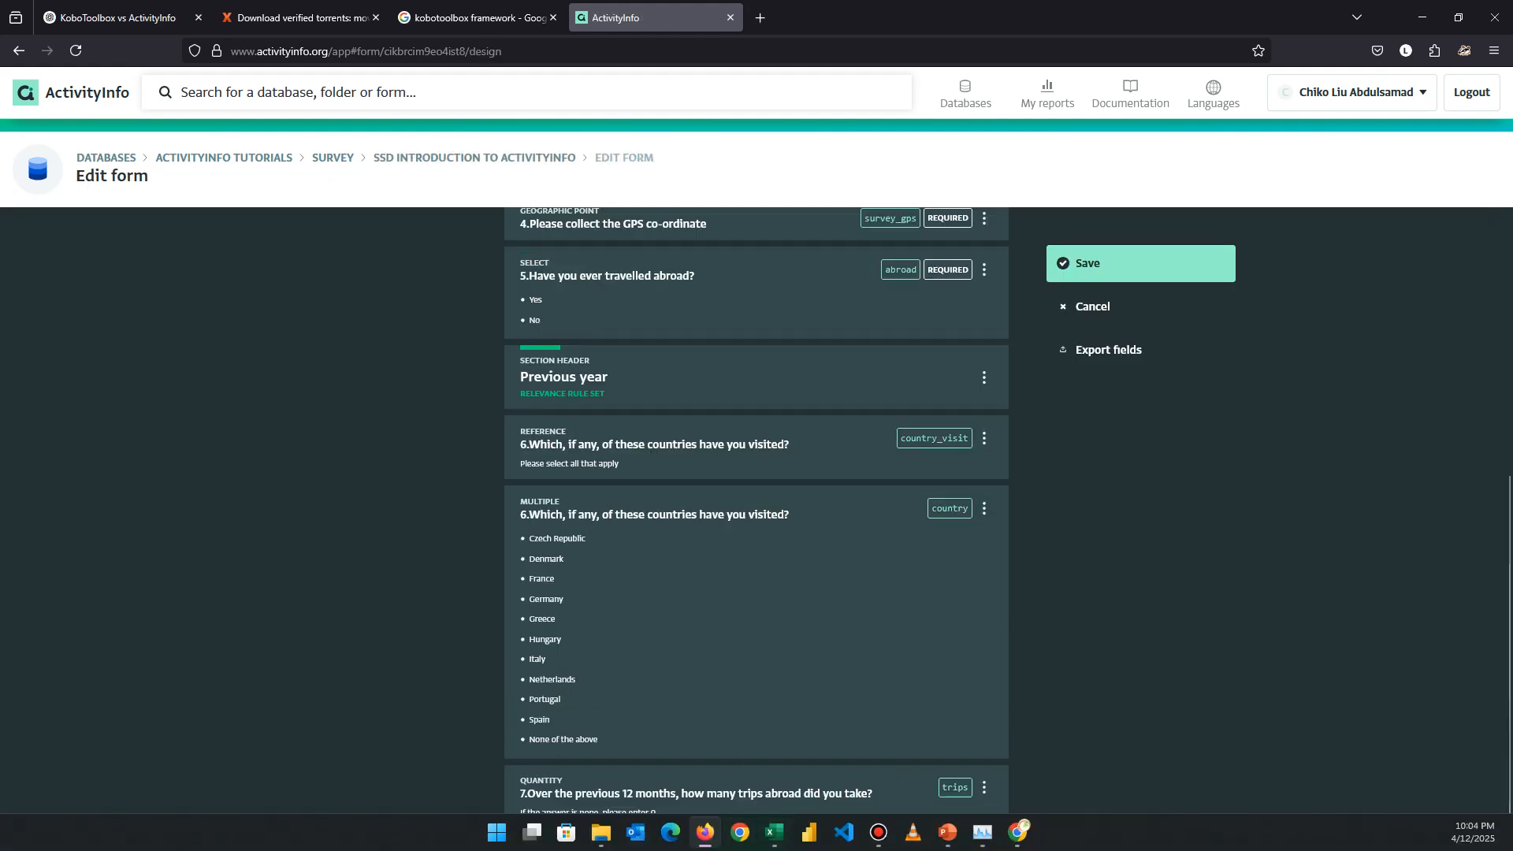
{"action": "left_click", "coordinate": [1018, 833]}
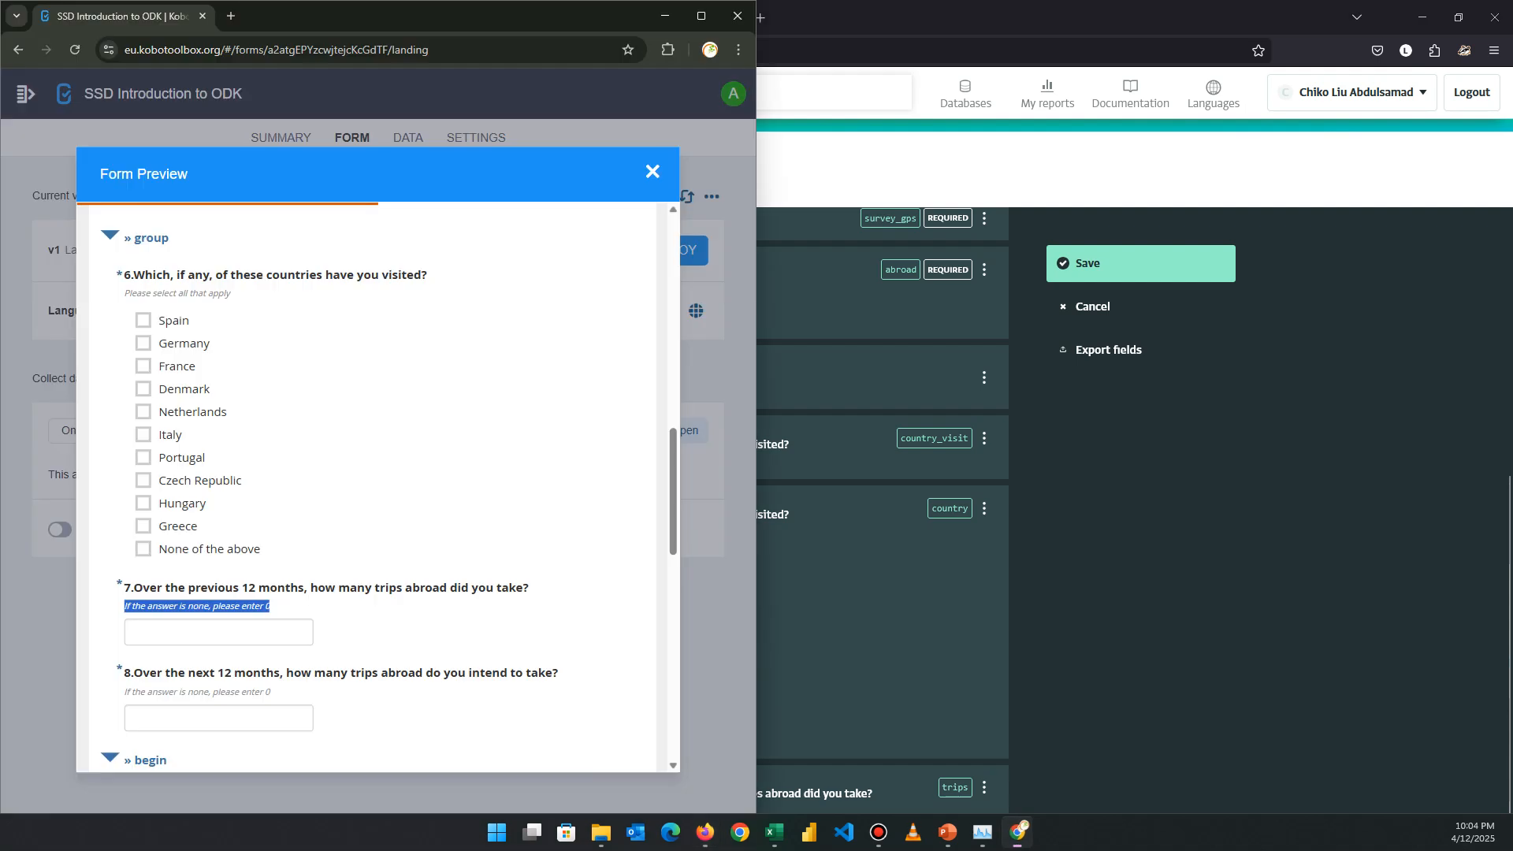
{"action": "scroll", "coordinate": [315, 478], "scroll_direction": "down", "scroll_amount": 5}
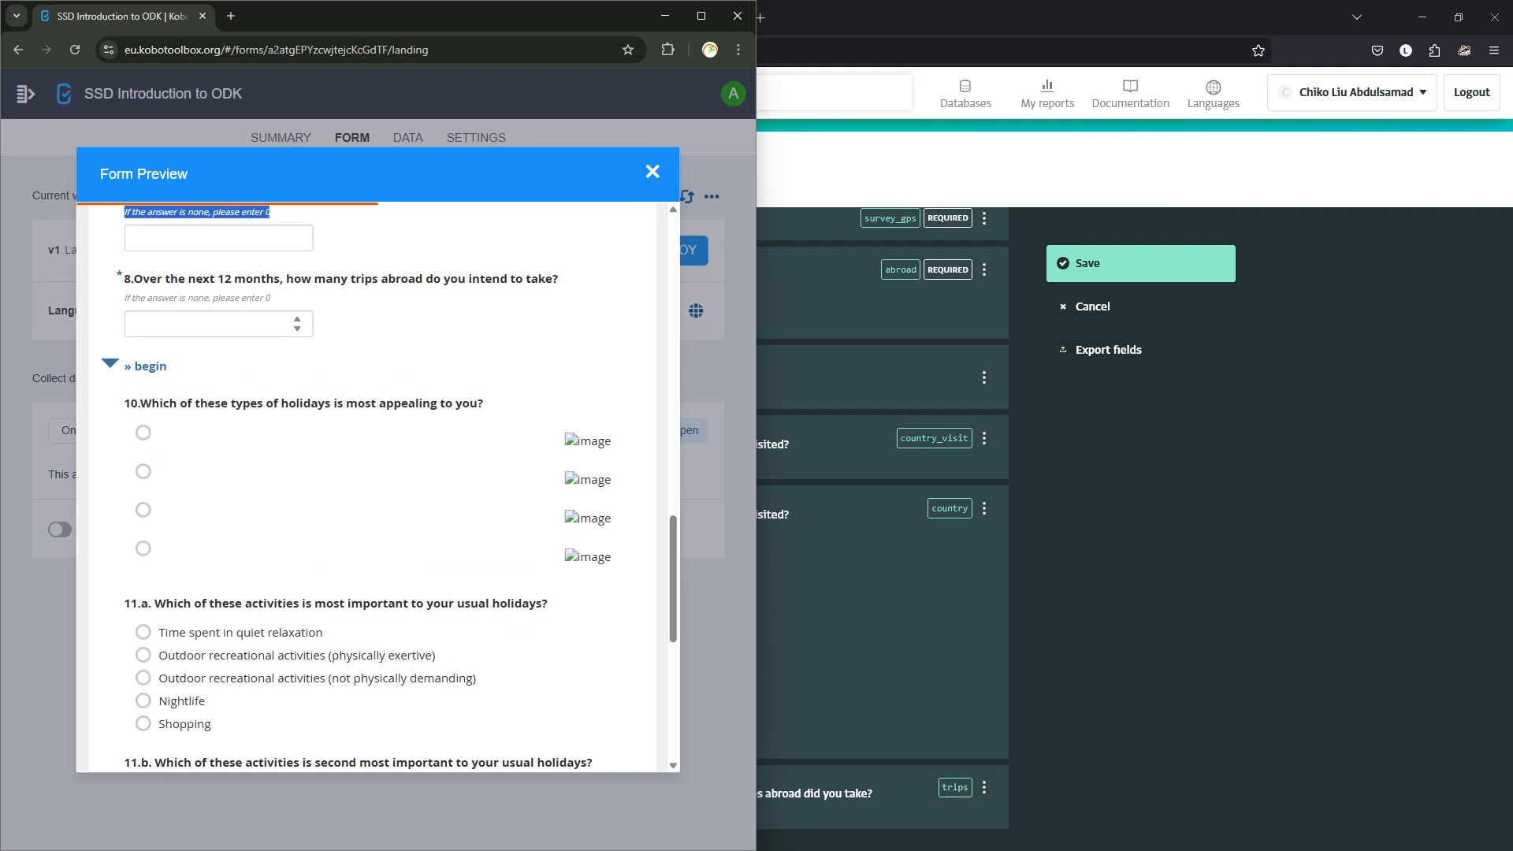
{"action": "left_click", "coordinate": [143, 433]}
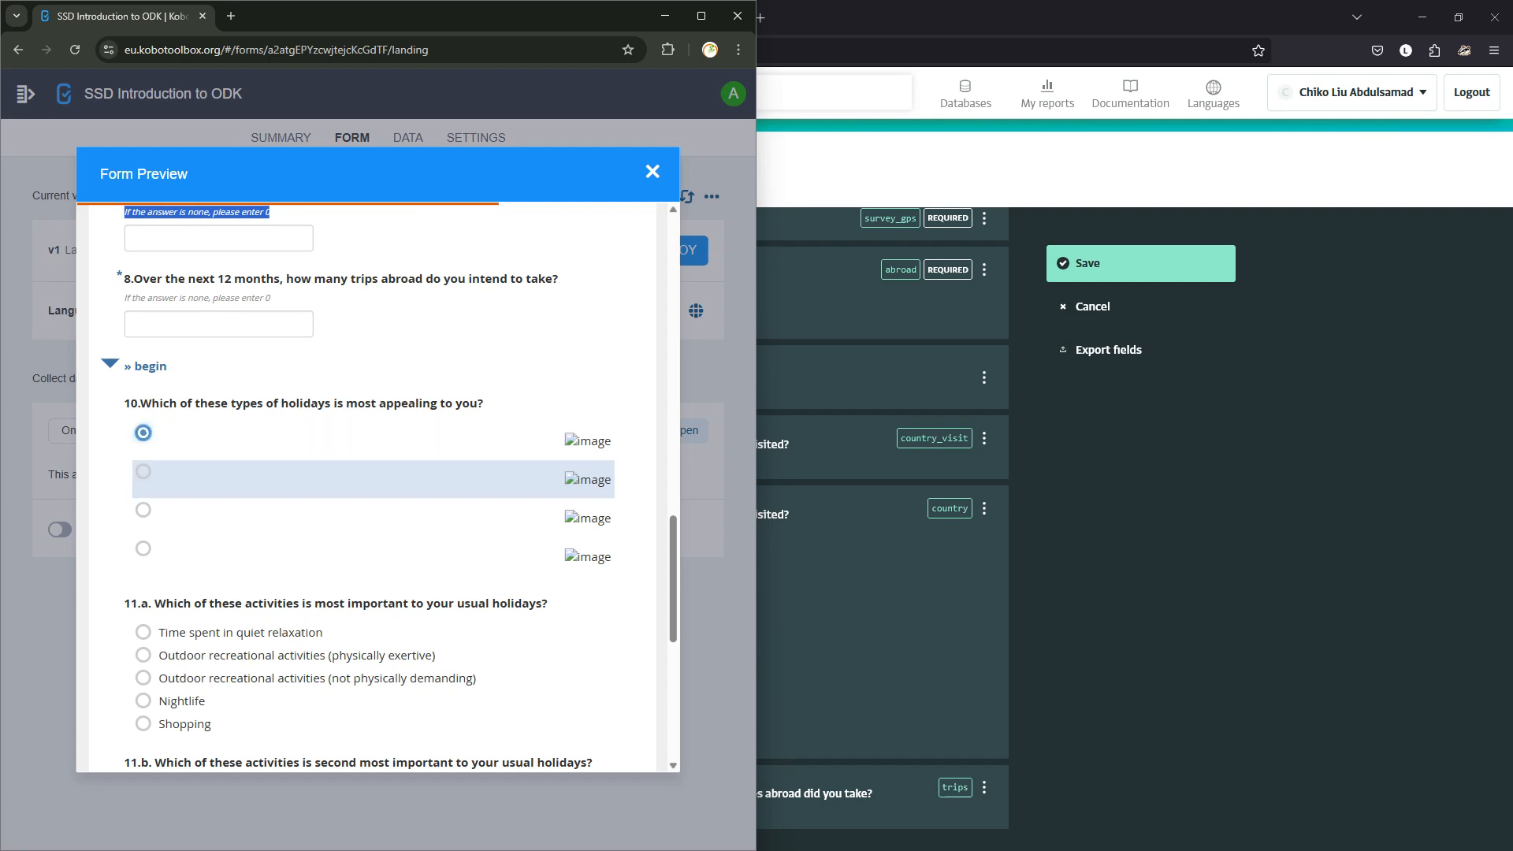
{"action": "left_click", "coordinate": [143, 472]}
{"action": "left_click", "coordinate": [143, 510]}
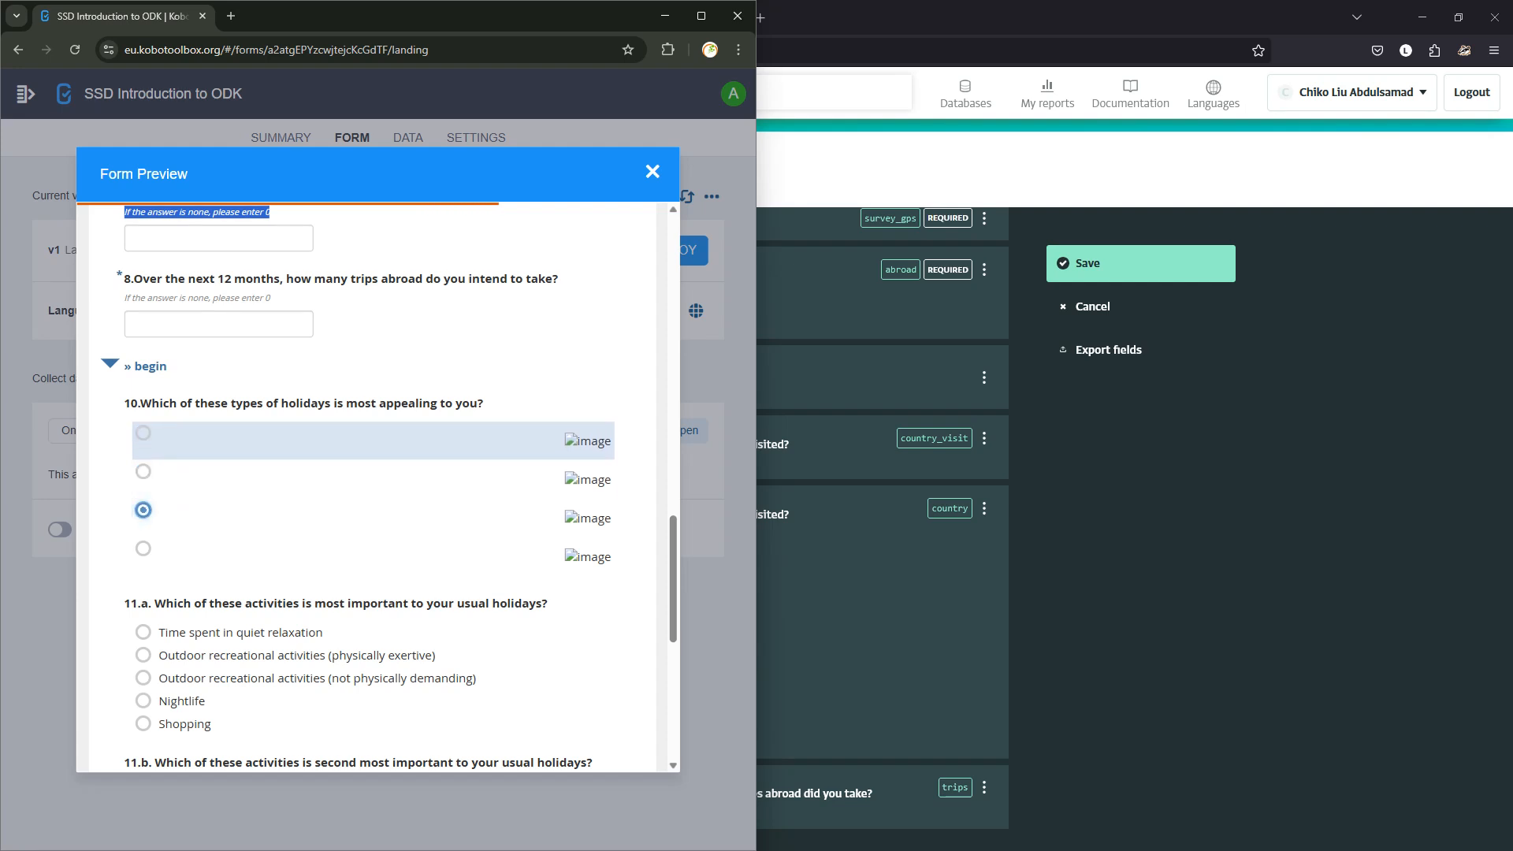
{"action": "left_click", "coordinate": [169, 437]}
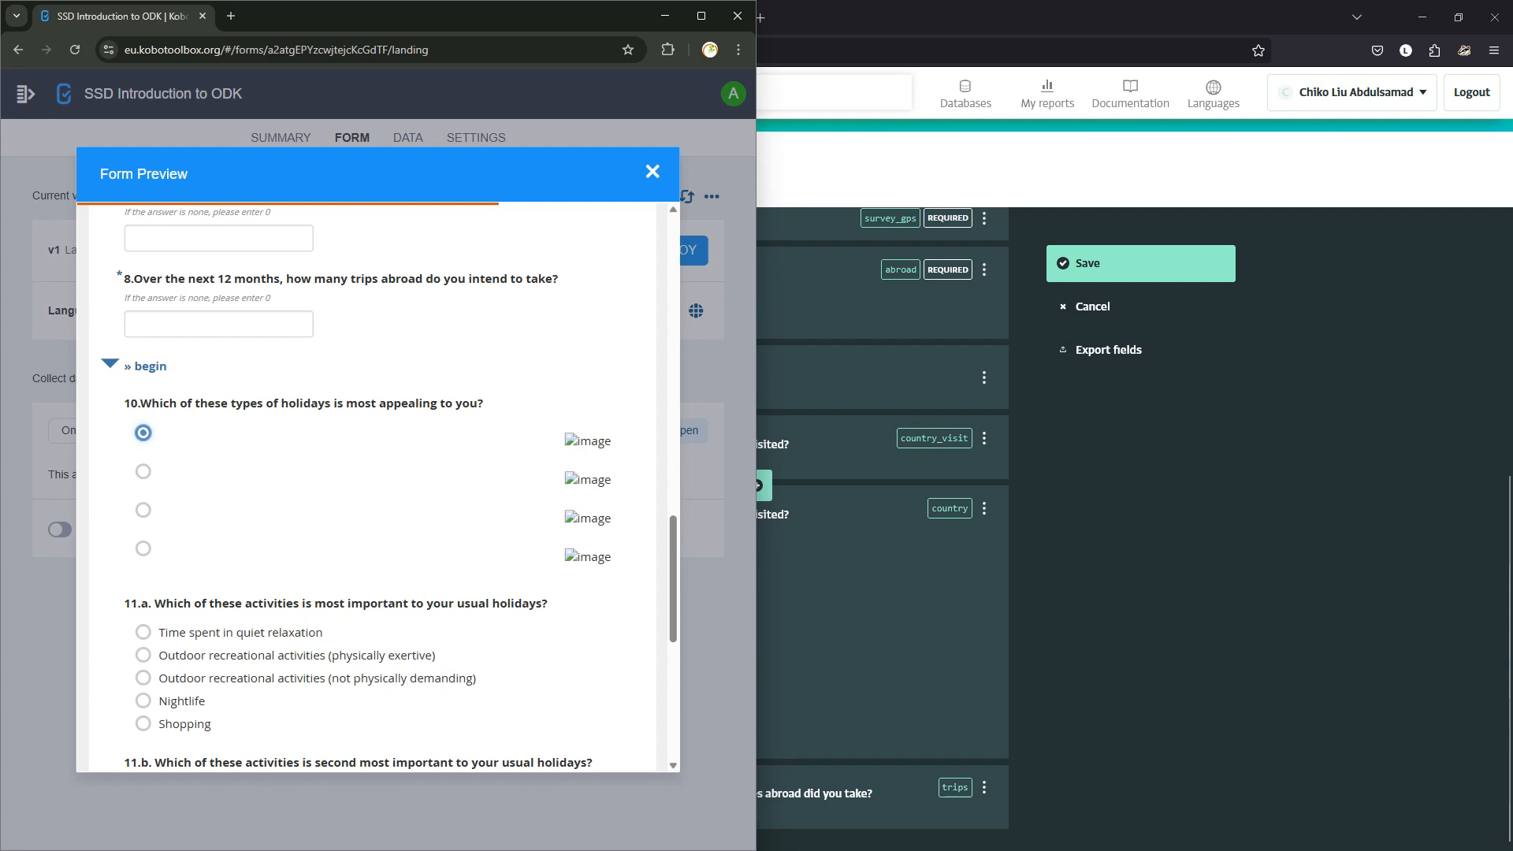
{"action": "left_click", "coordinate": [1104, 513]}
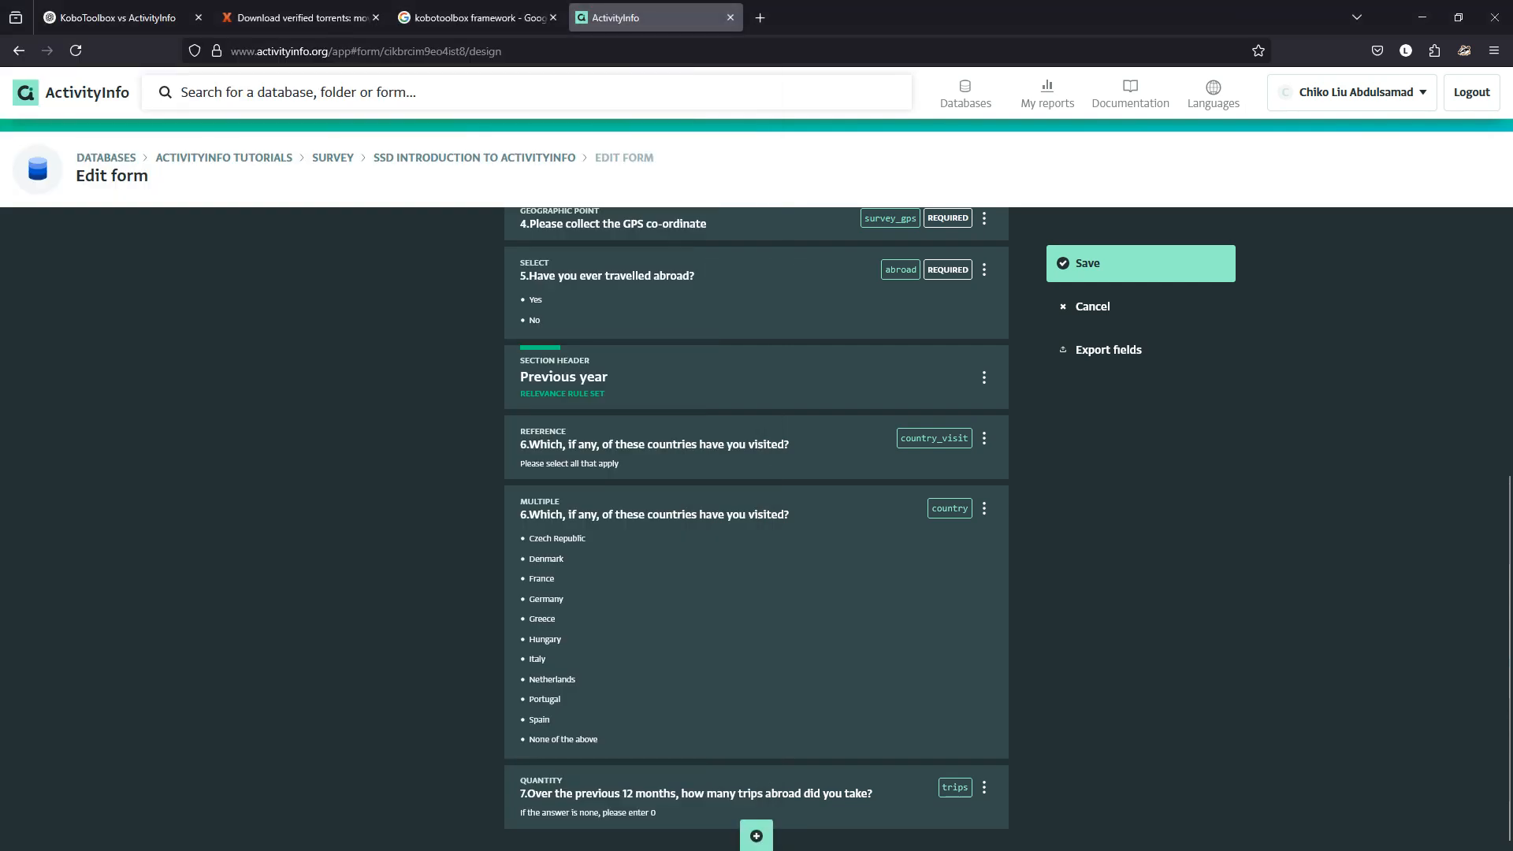
Add a section header labelled 'Begin' at indentation level 2 after the trips question.
{"action": "left_click", "coordinate": [756, 834]}
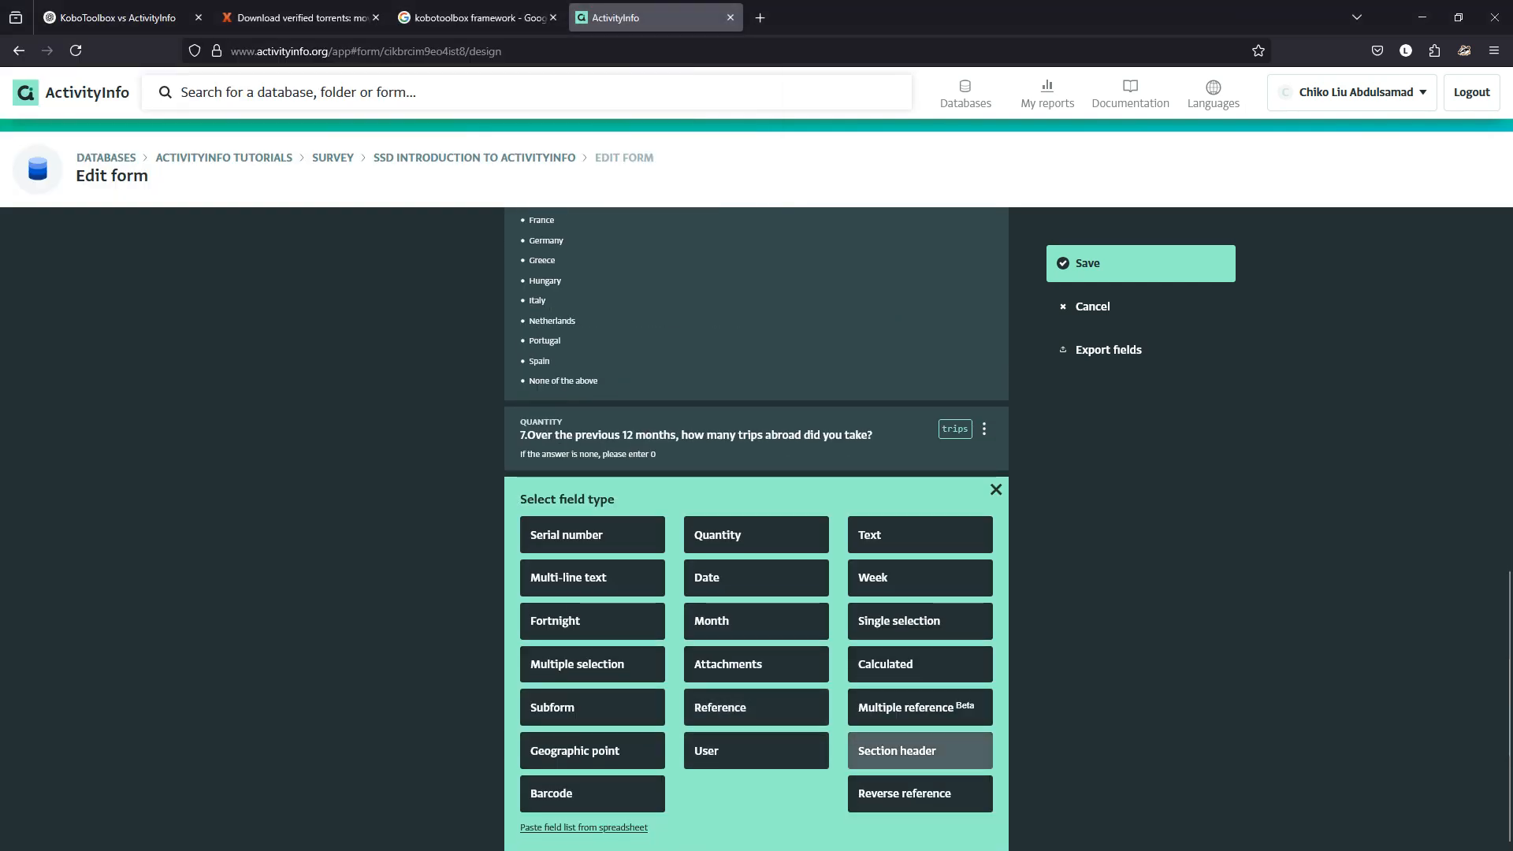
{"action": "left_click", "coordinate": [920, 750]}
{"action": "left_click", "coordinate": [756, 545]}
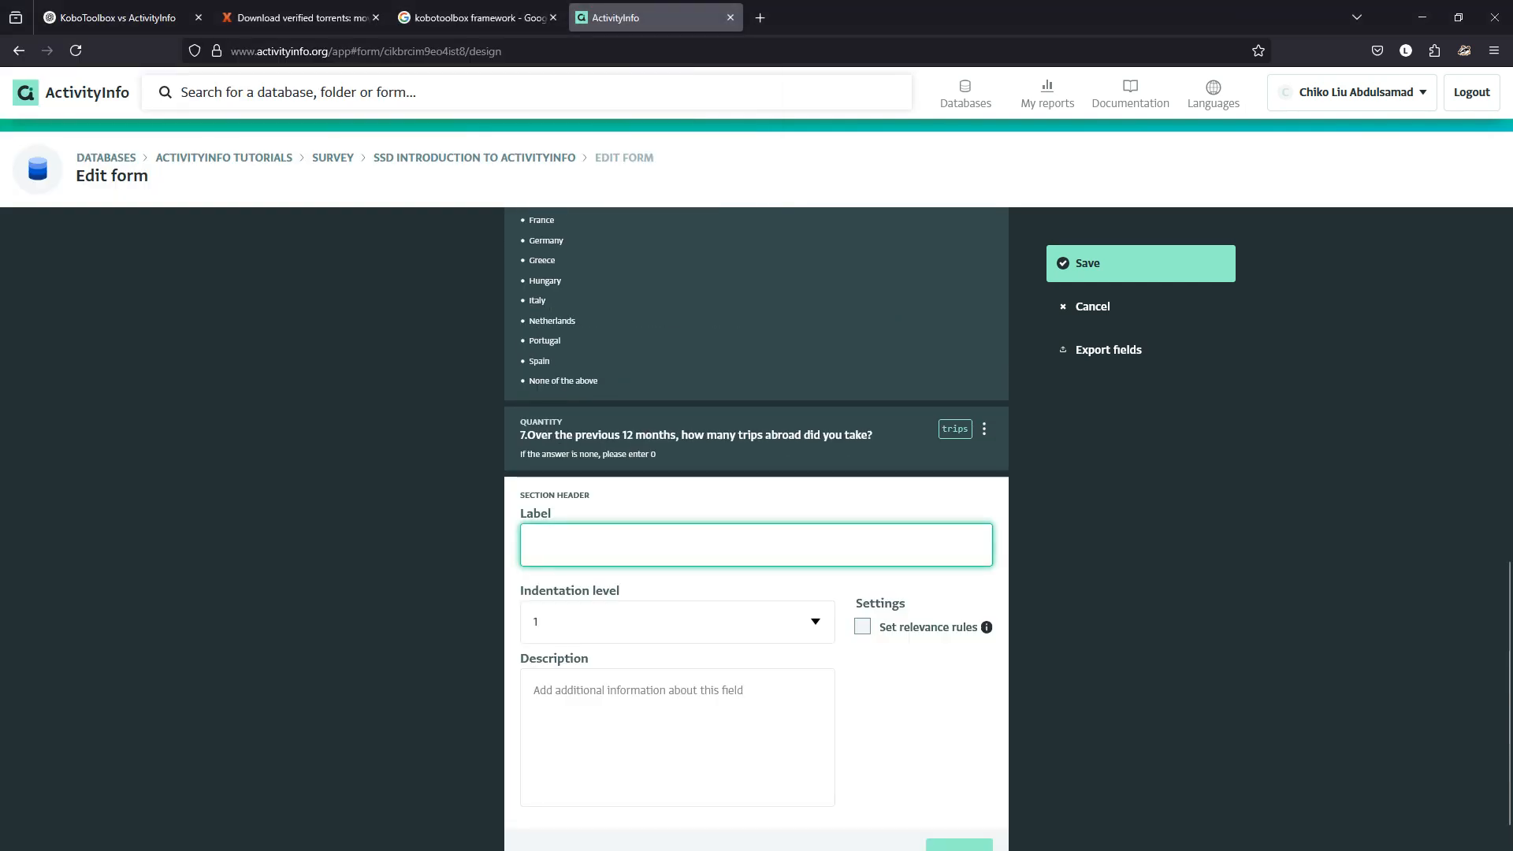
{"action": "type", "text": "Begin"}
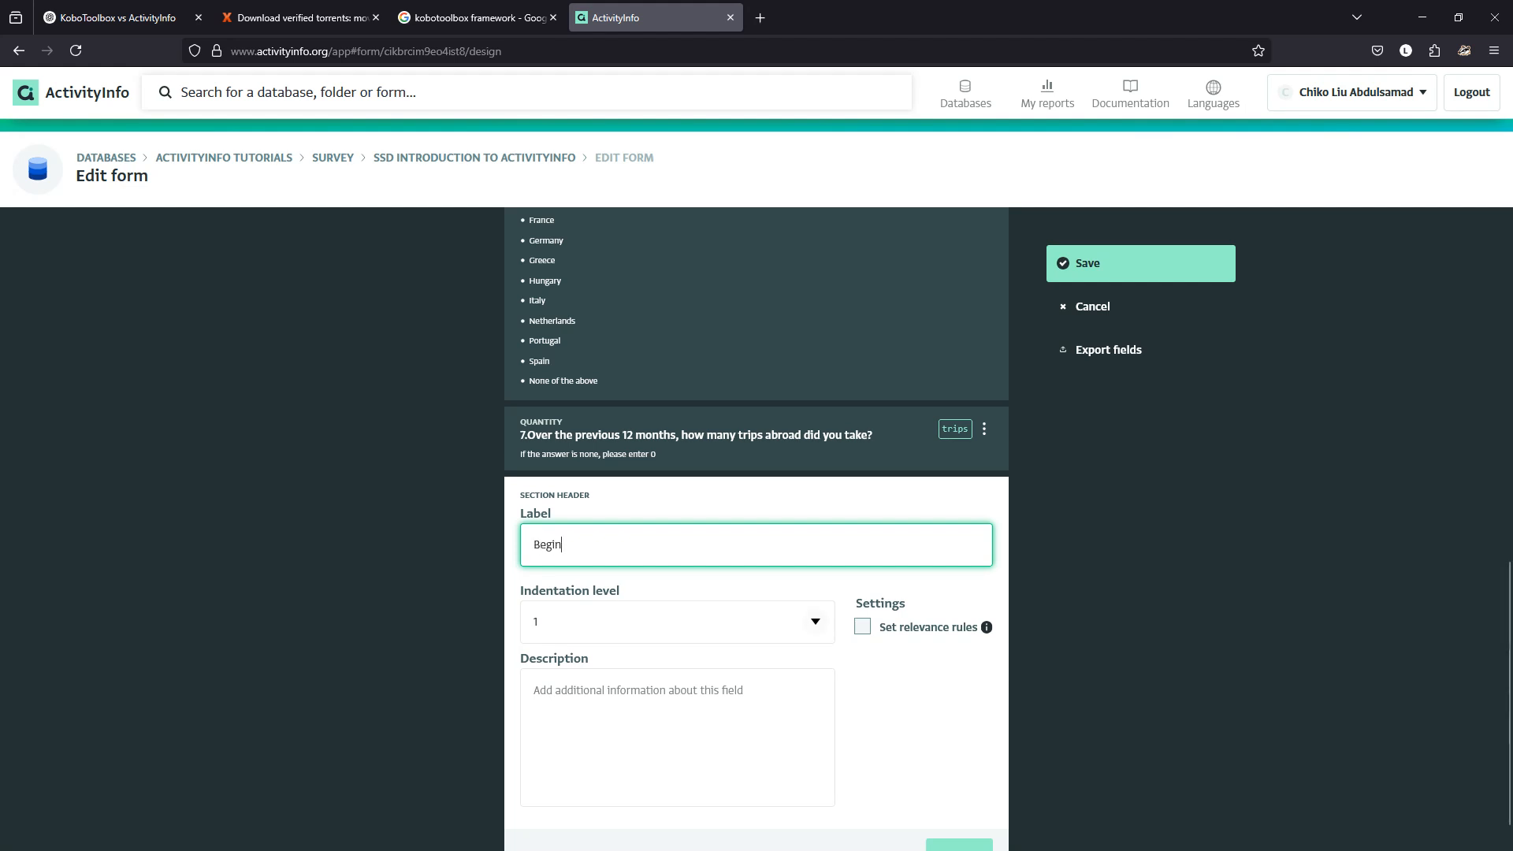
{"action": "left_click", "coordinate": [815, 622]}
{"action": "key", "text": "Return"}
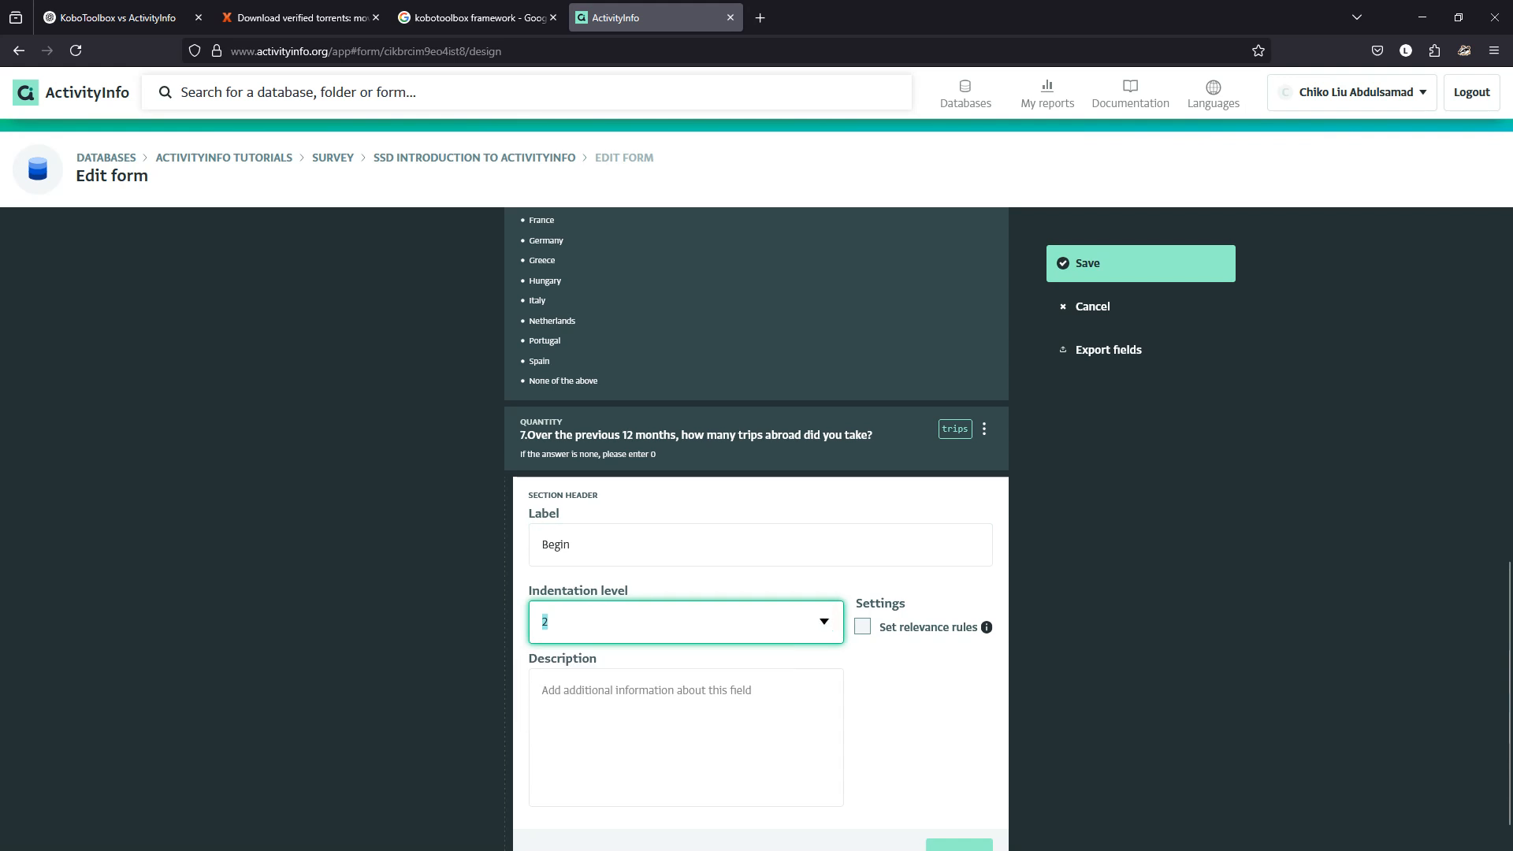
{"action": "scroll", "coordinate": [832, 631], "scroll_direction": "down", "scroll_amount": 1}
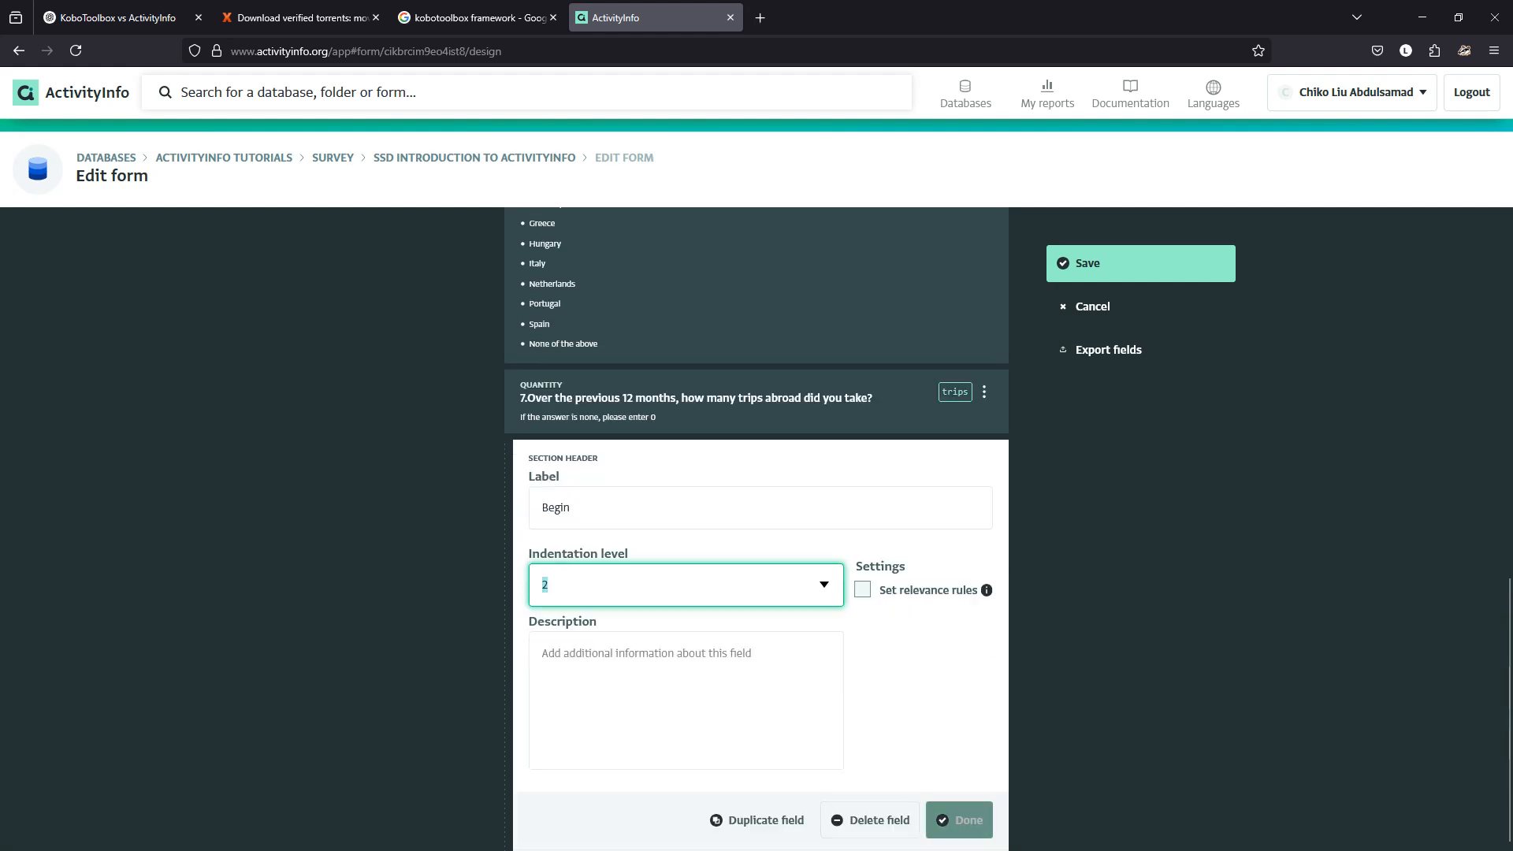
{"action": "left_click", "coordinate": [959, 820]}
Change the Previous year section header to indentation level 2.
{"action": "scroll", "coordinate": [757, 619], "scroll_direction": "up", "scroll_amount": 10}
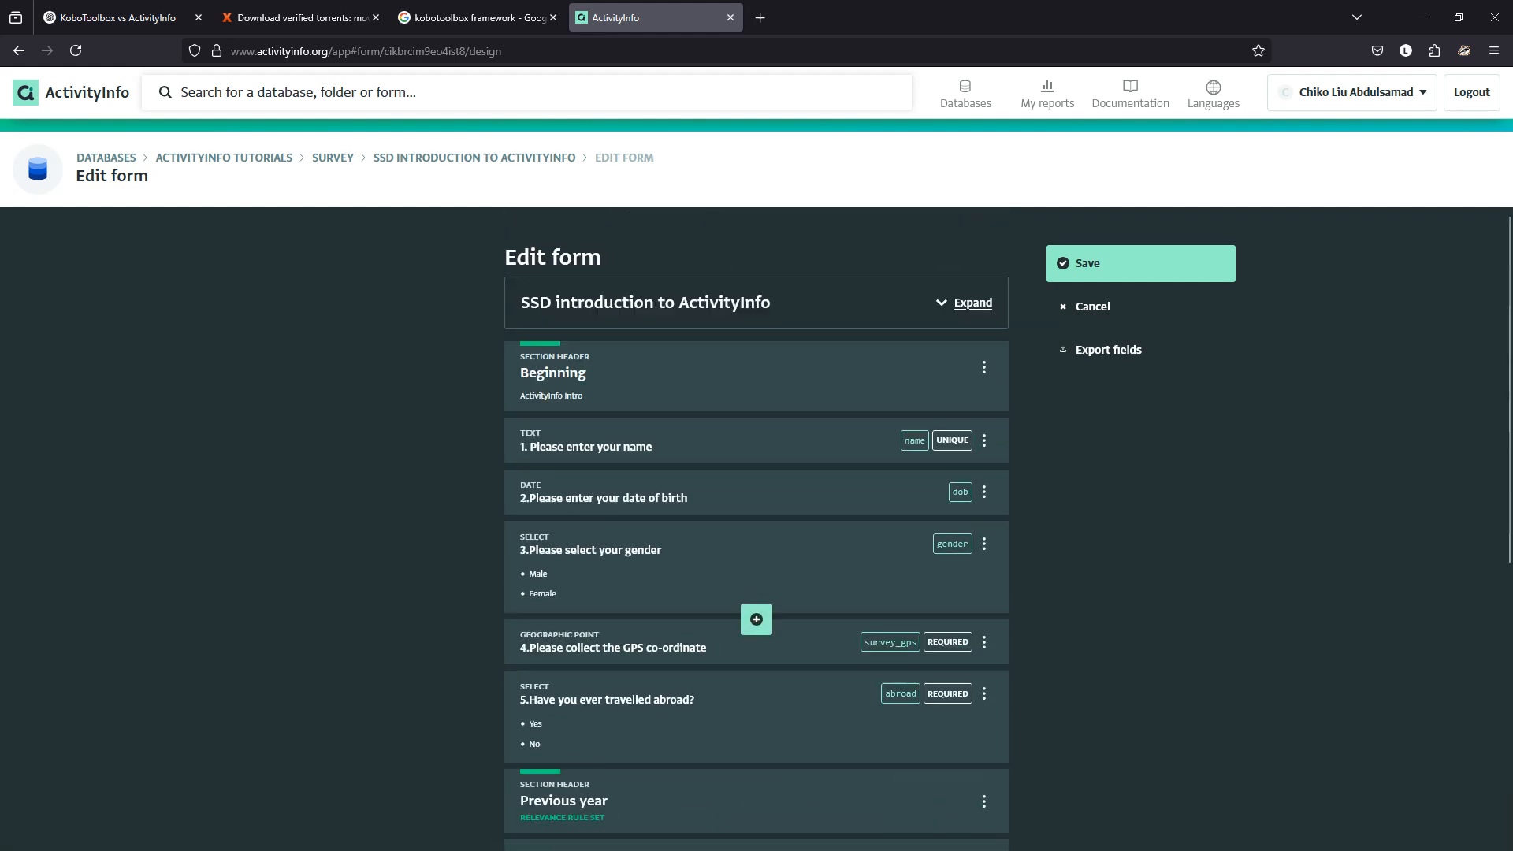
{"action": "scroll", "coordinate": [757, 620], "scroll_direction": "down", "scroll_amount": 5}
{"action": "left_click", "coordinate": [741, 614]}
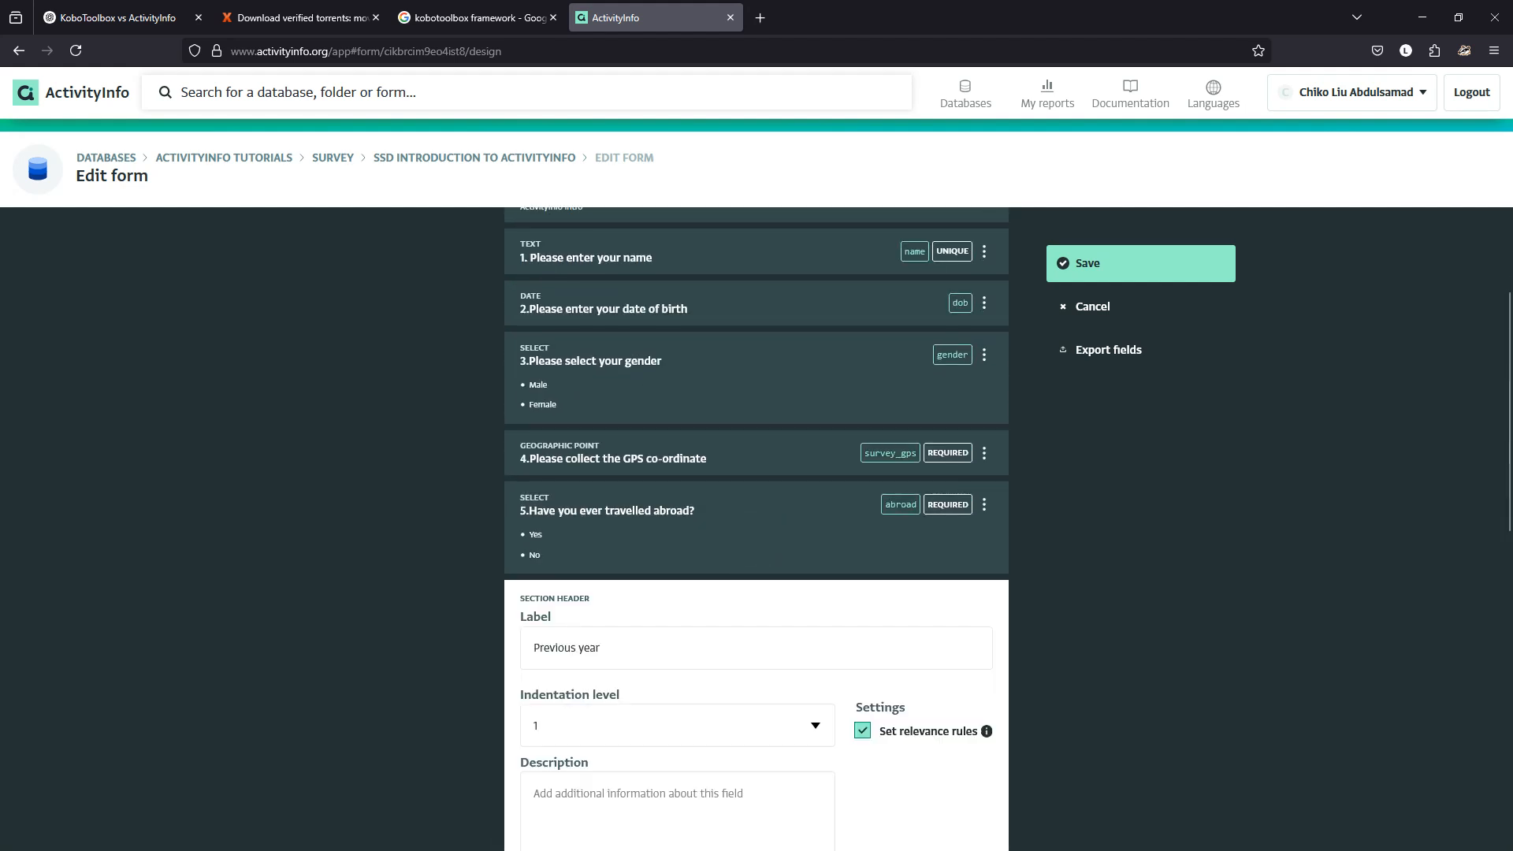
{"action": "left_click", "coordinate": [816, 726]}
{"action": "left_click", "coordinate": [544, 804]}
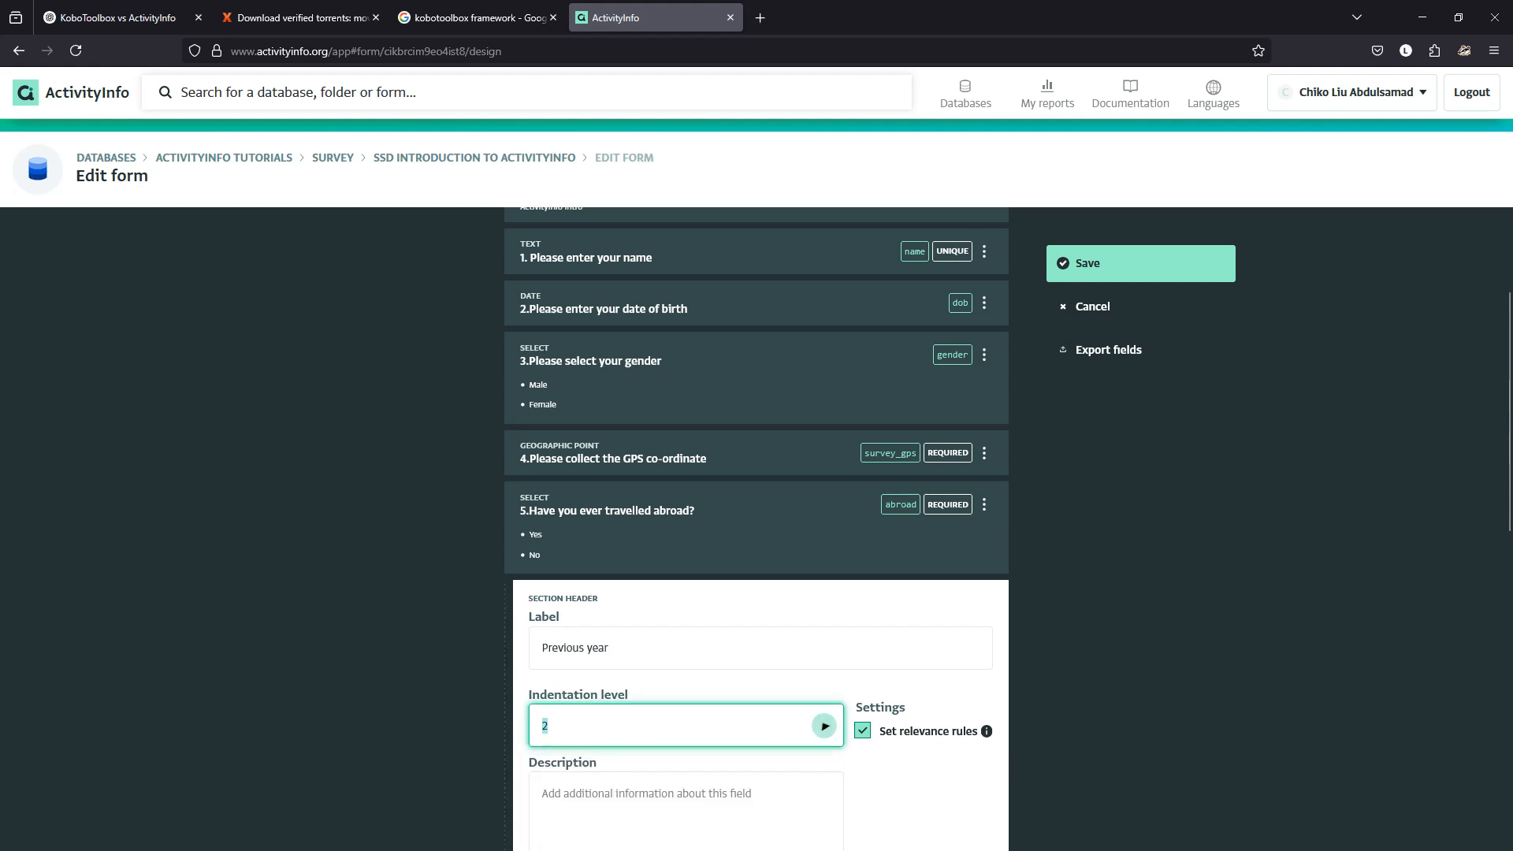
{"action": "scroll", "coordinate": [756, 529], "scroll_direction": "down", "scroll_amount": 10}
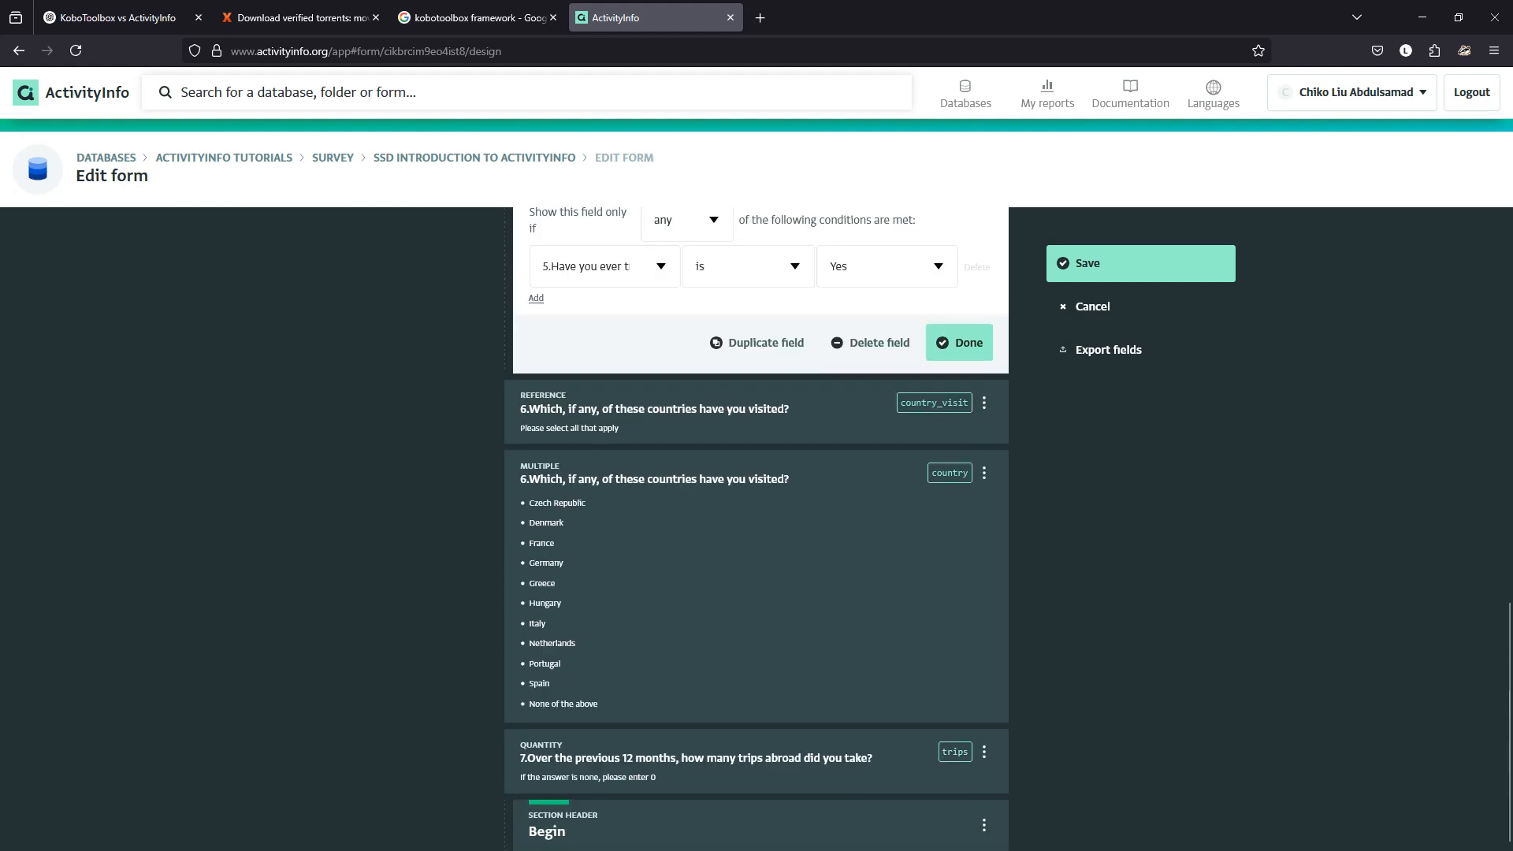
{"action": "left_click", "coordinate": [959, 342]}
{"action": "scroll", "coordinate": [757, 480], "scroll_direction": "down", "scroll_amount": 2}
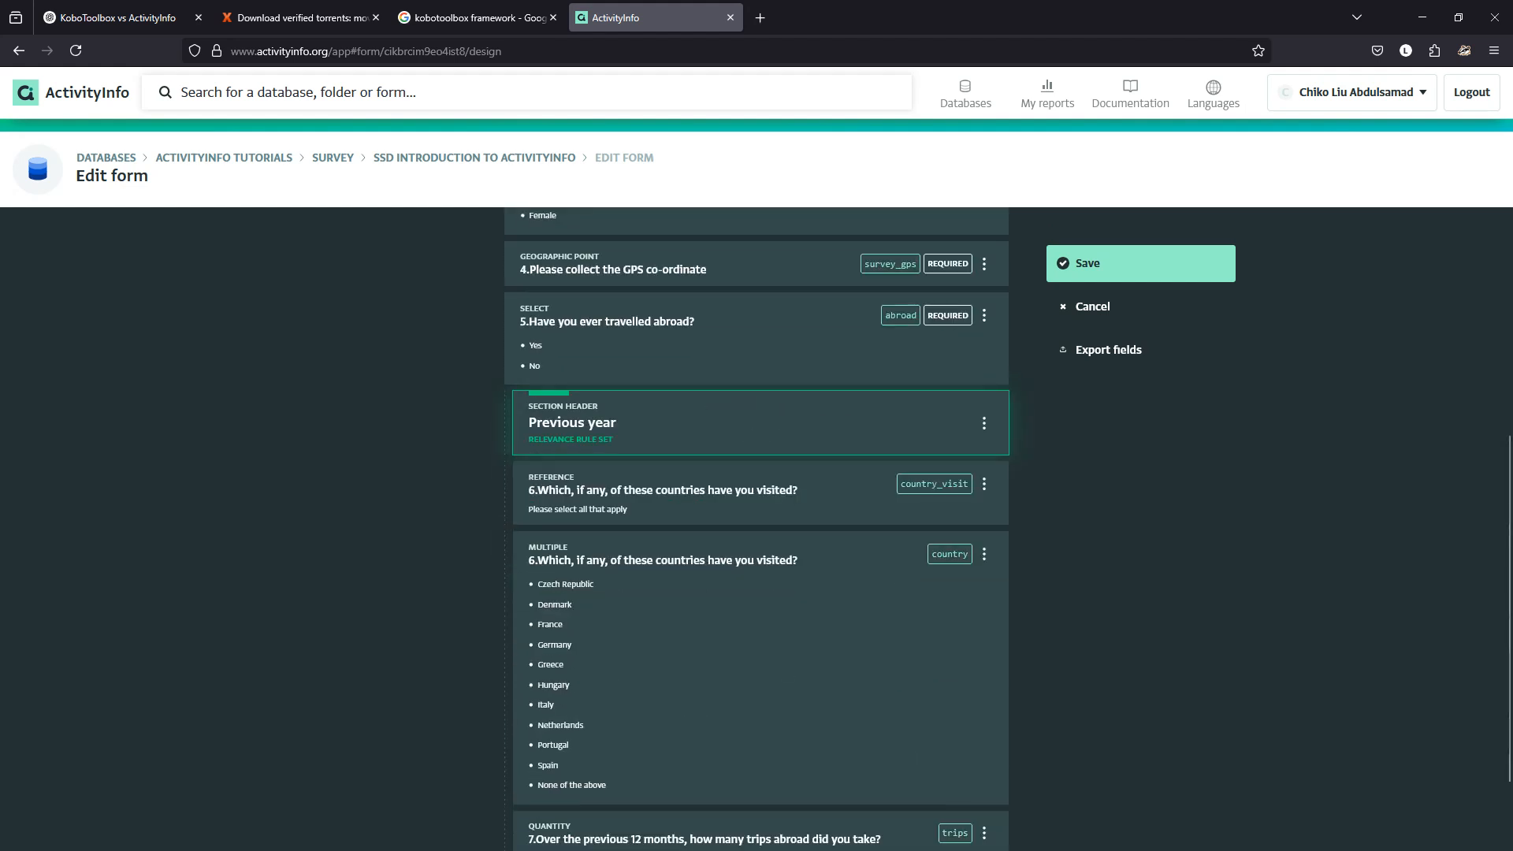
Check the Beginning section header and keep its indentation level at 1.
{"action": "scroll", "coordinate": [757, 528], "scroll_direction": "down", "scroll_amount": 2}
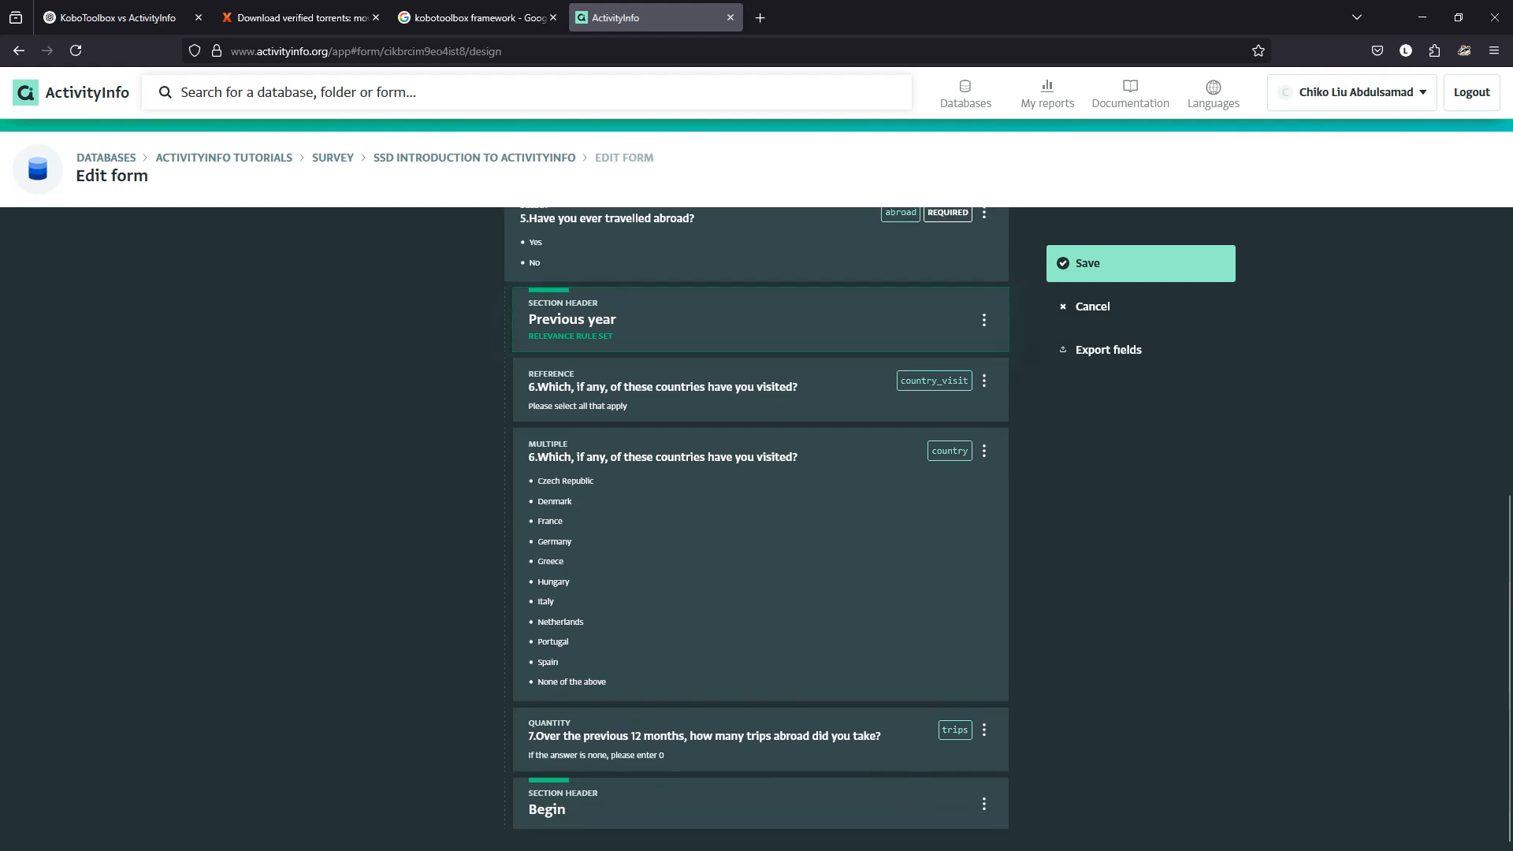
{"action": "scroll", "coordinate": [757, 528], "scroll_direction": "up", "scroll_amount": 3}
{"action": "scroll", "coordinate": [756, 528], "scroll_direction": "down", "scroll_amount": 3}
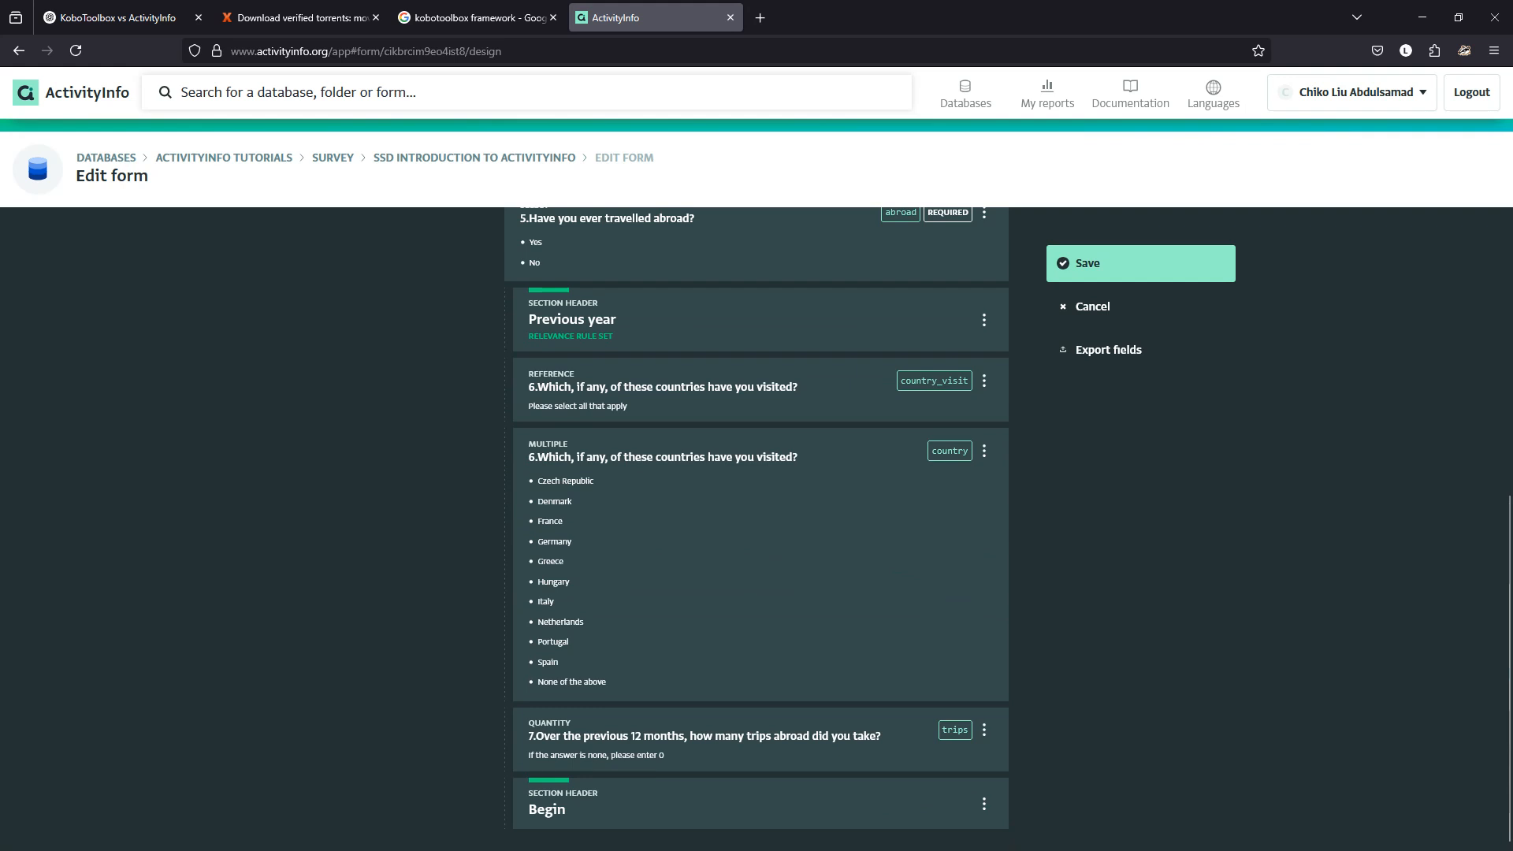
{"action": "scroll", "coordinate": [757, 410], "scroll_direction": "up", "scroll_amount": 8}
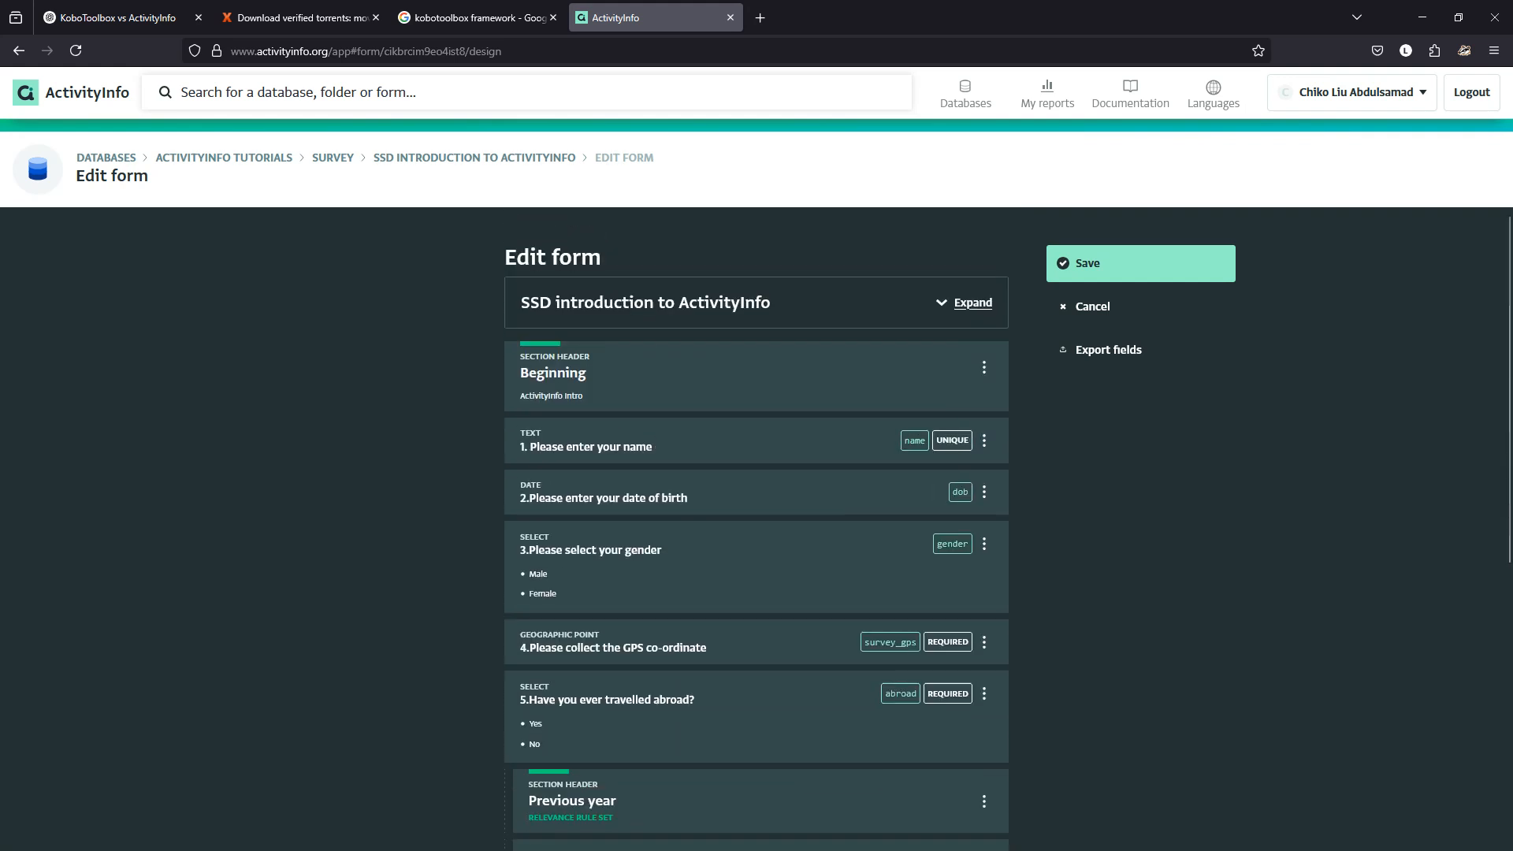
{"action": "scroll", "coordinate": [757, 631], "scroll_direction": "down", "scroll_amount": 6}
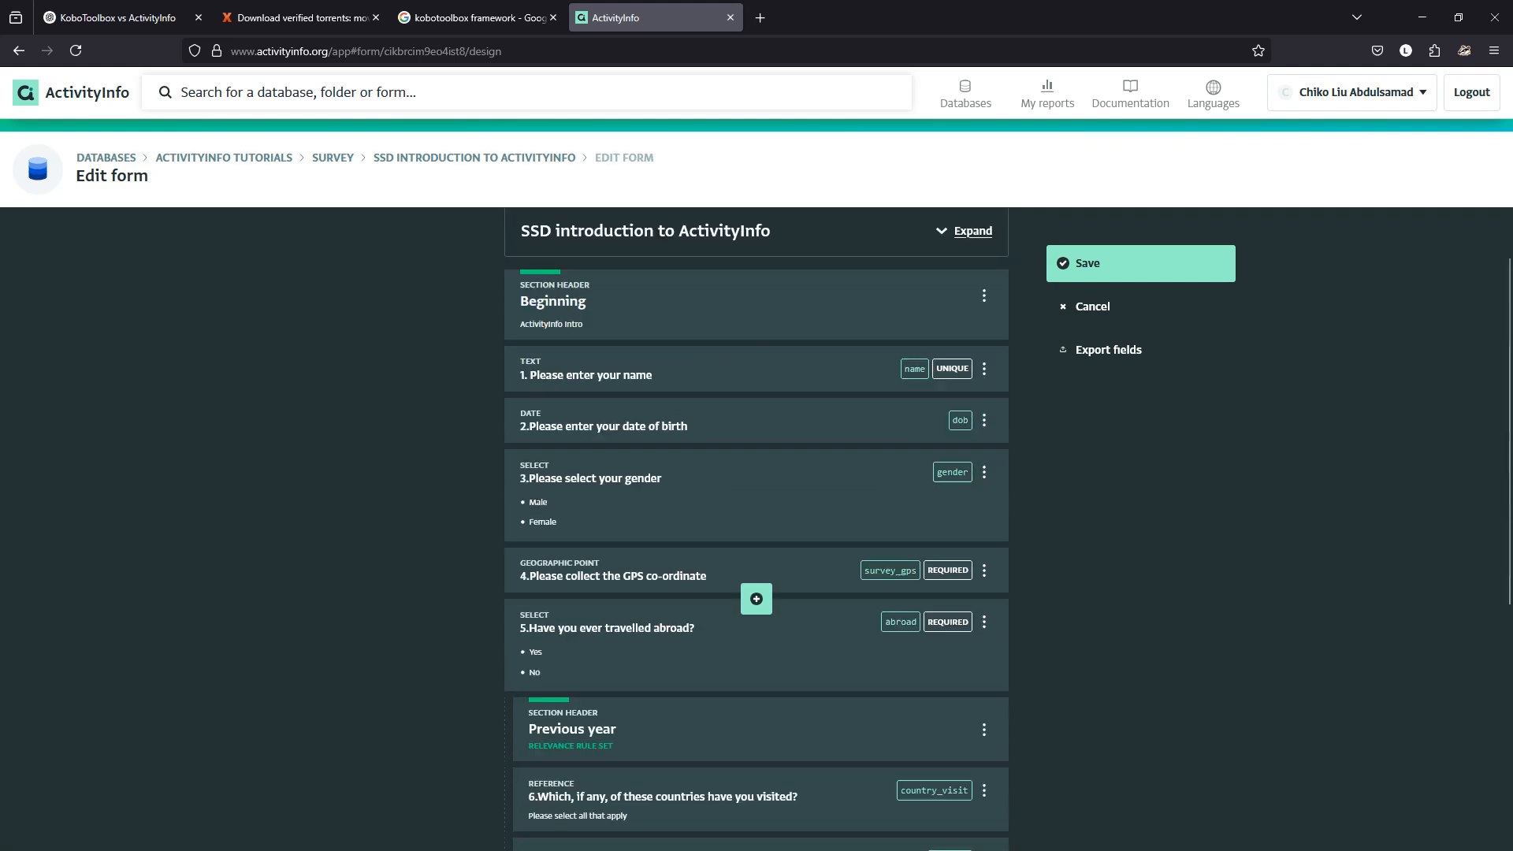
{"action": "scroll", "coordinate": [757, 623], "scroll_direction": "up", "scroll_amount": 6}
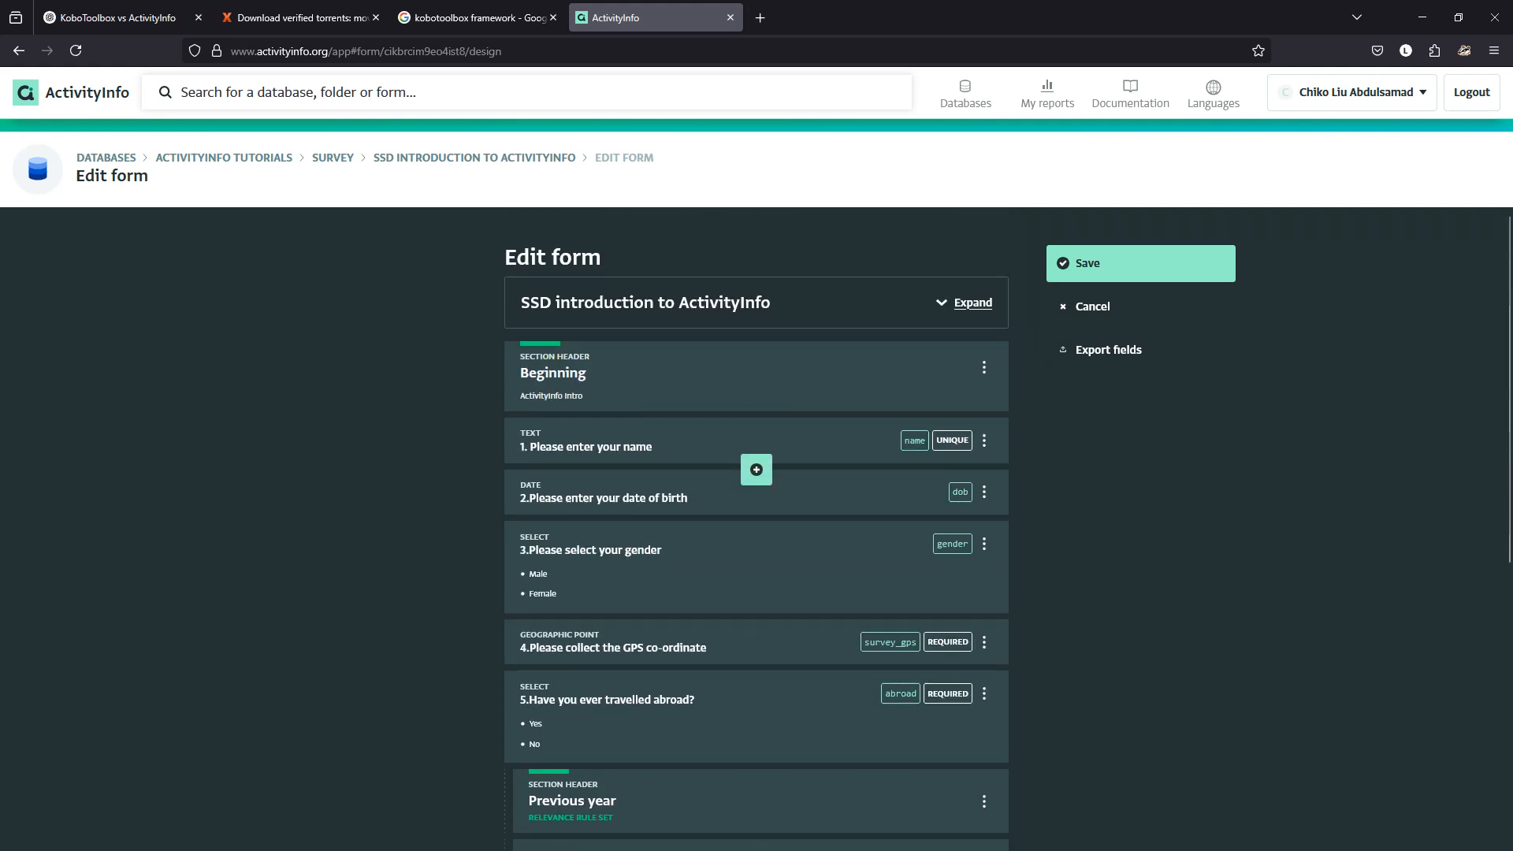
{"action": "left_click", "coordinate": [741, 379]}
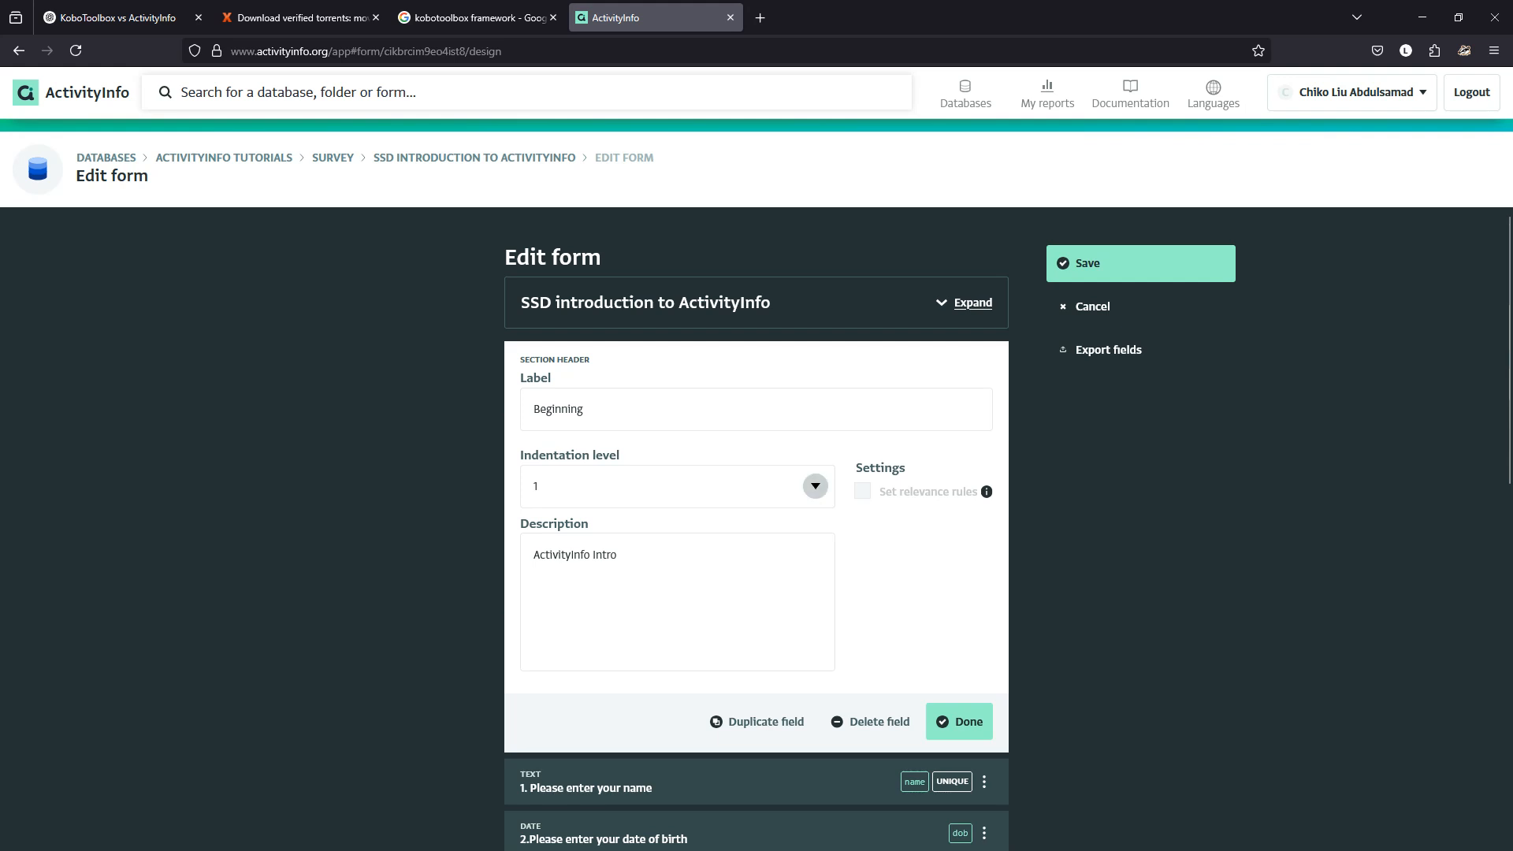
{"action": "left_click", "coordinate": [815, 486]}
{"action": "left_click", "coordinate": [816, 486]}
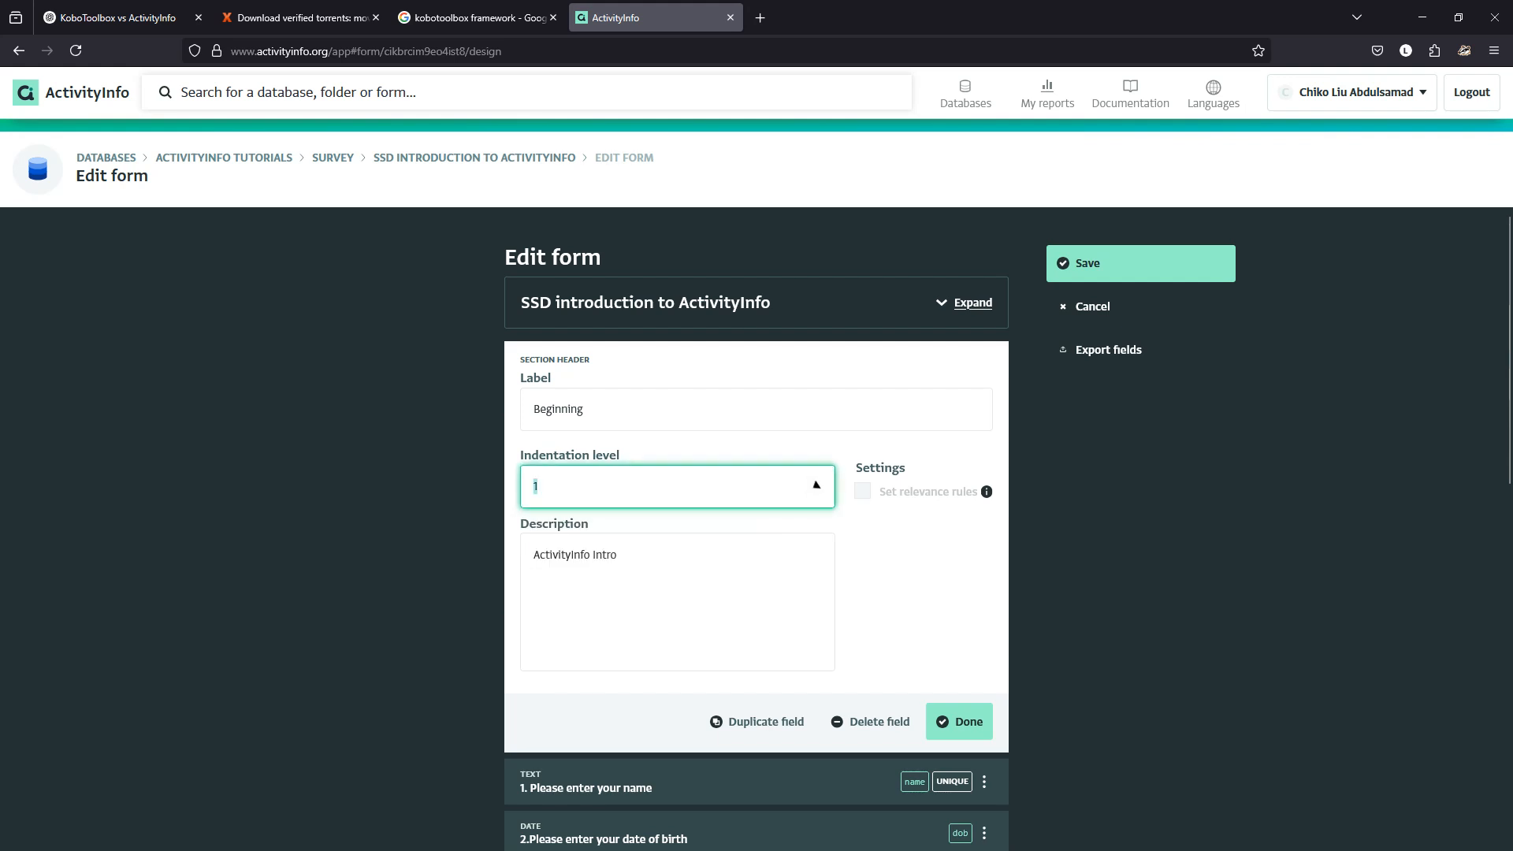
{"action": "left_click", "coordinate": [959, 722]}
Bring the KoboToolbox form preview up beside ActivityInfo.
{"action": "scroll", "coordinate": [757, 619], "scroll_direction": "down", "scroll_amount": 6}
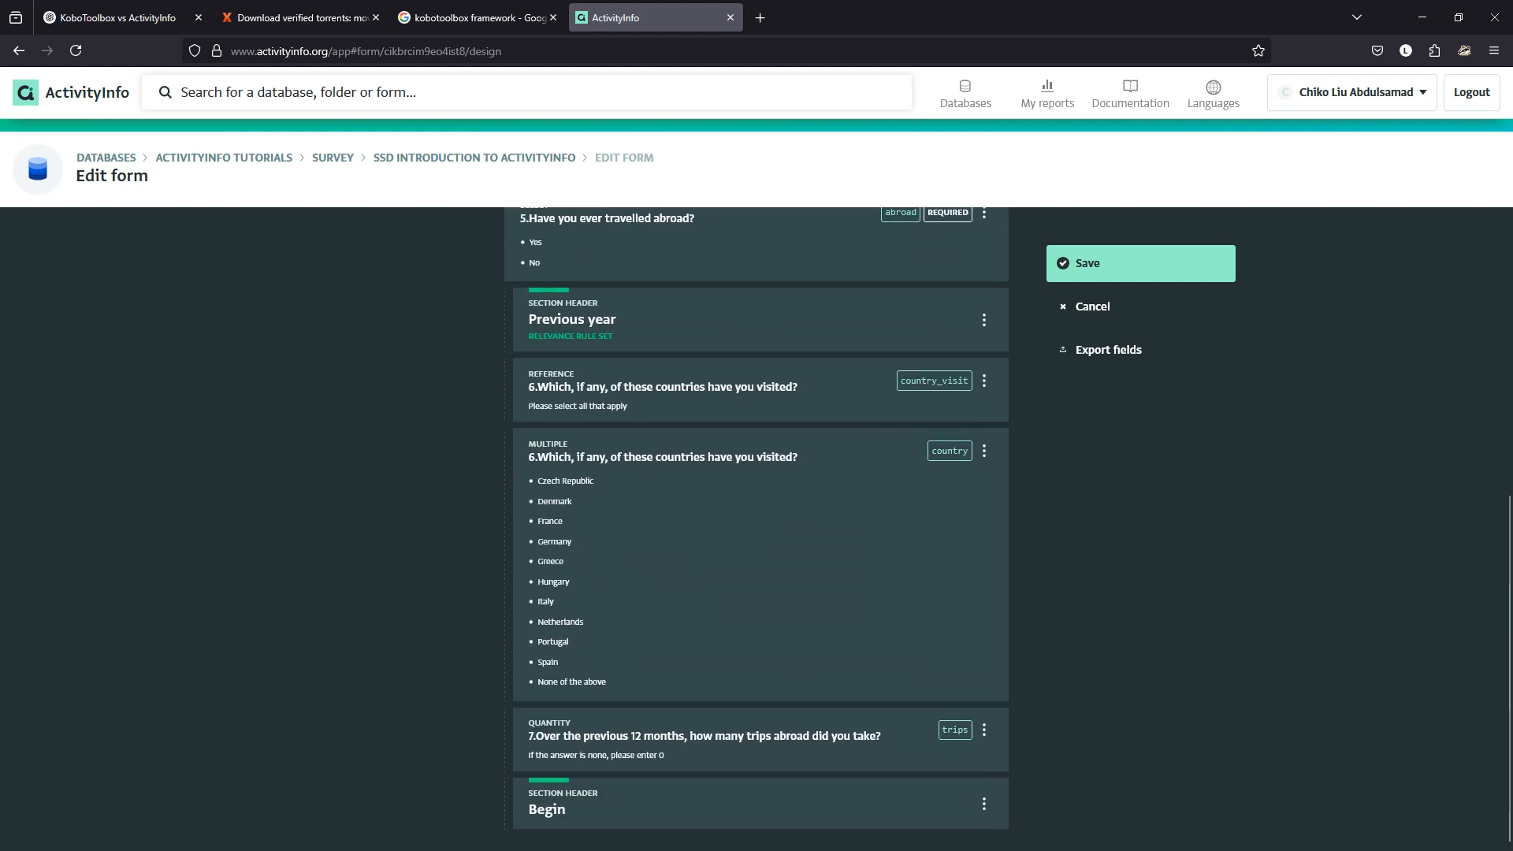
{"action": "scroll", "coordinate": [756, 528], "scroll_direction": "up", "scroll_amount": 6}
{"action": "scroll", "coordinate": [757, 528], "scroll_direction": "down", "scroll_amount": 6}
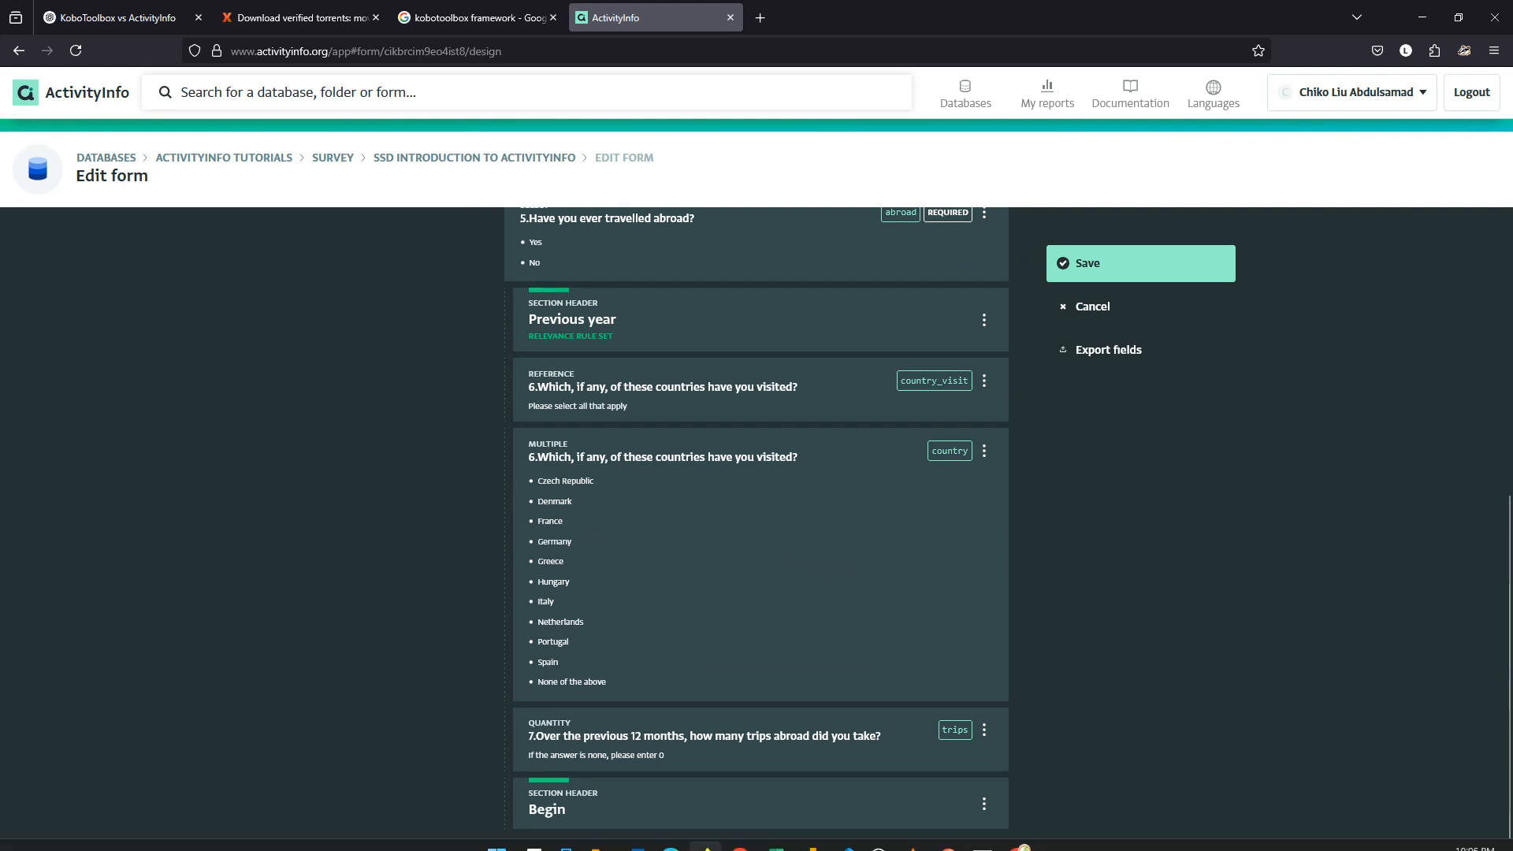
{"action": "left_click", "coordinate": [1017, 831]}
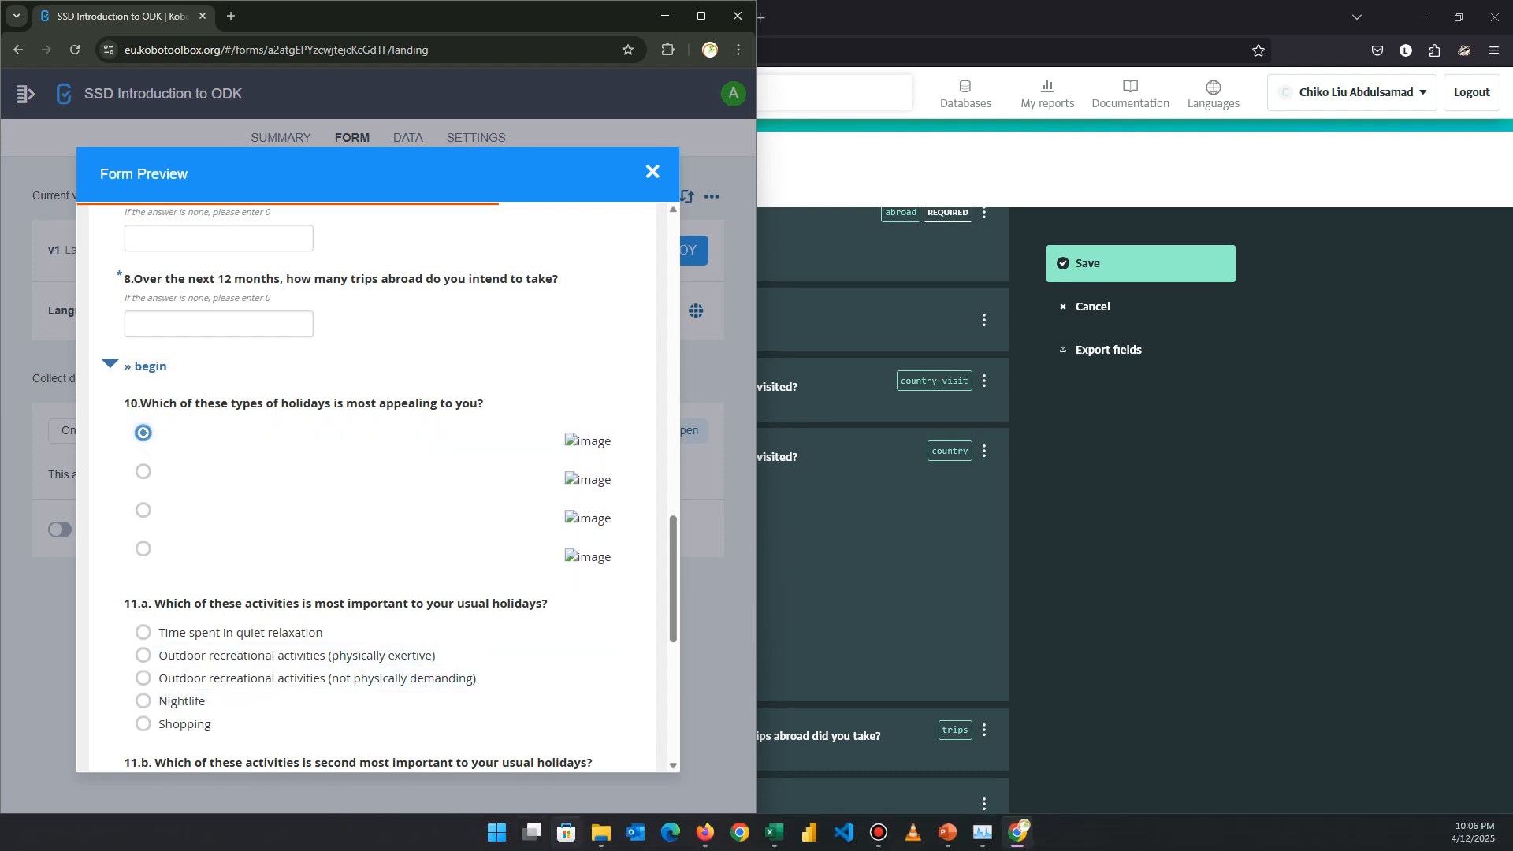
Bring the Copy of Example XLSForm workbook to the front in Excel.
{"action": "left_click", "coordinate": [775, 832]}
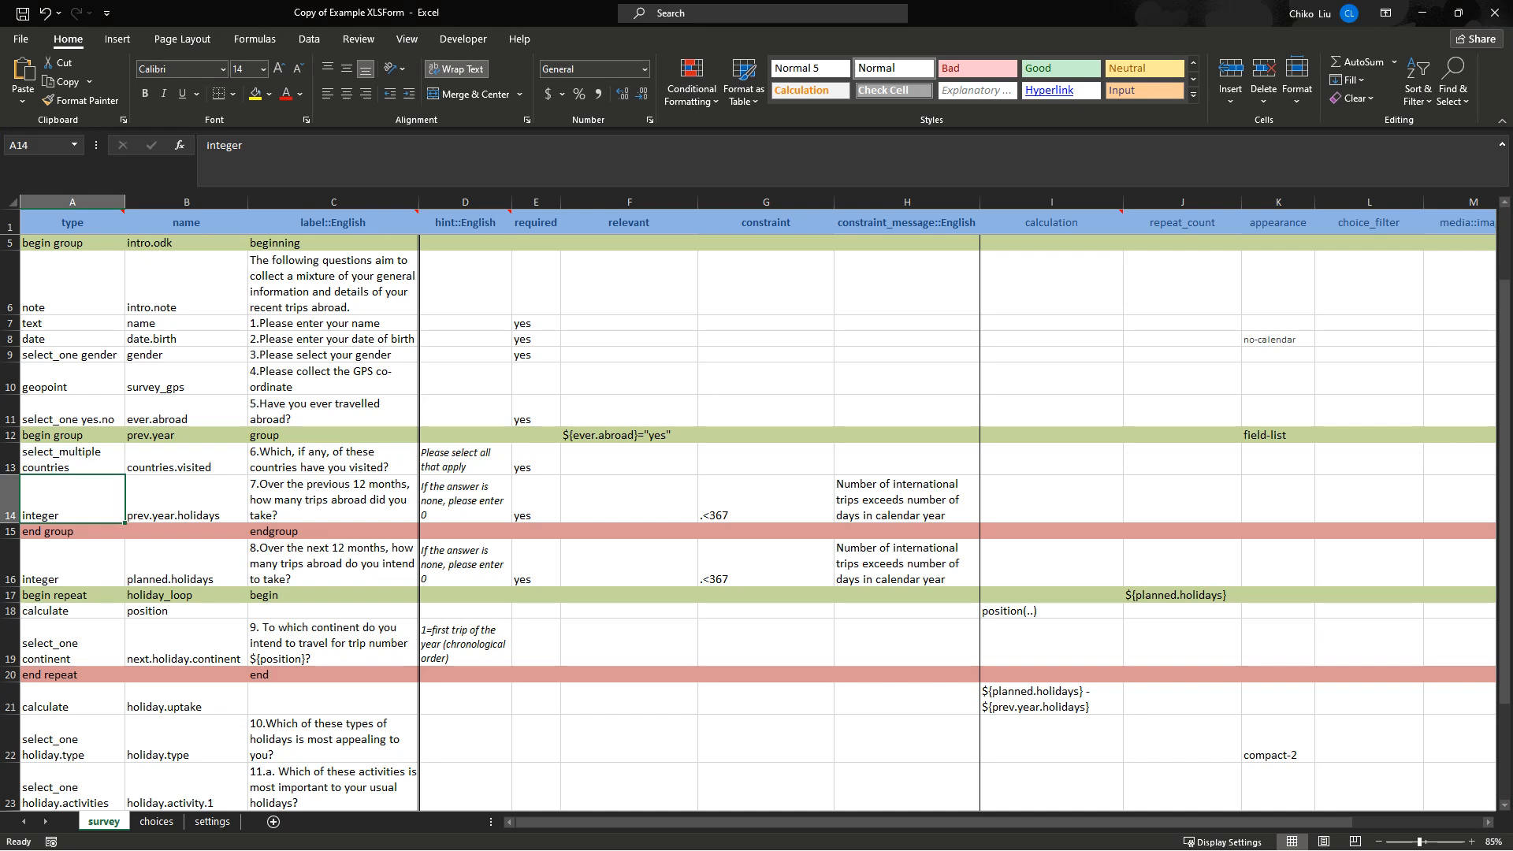
Review the planned trips and continent rows on the survey sheet and the continent choices list.
{"action": "left_click_drag", "start_coordinate": [333, 563], "coordinate": [72, 564]}
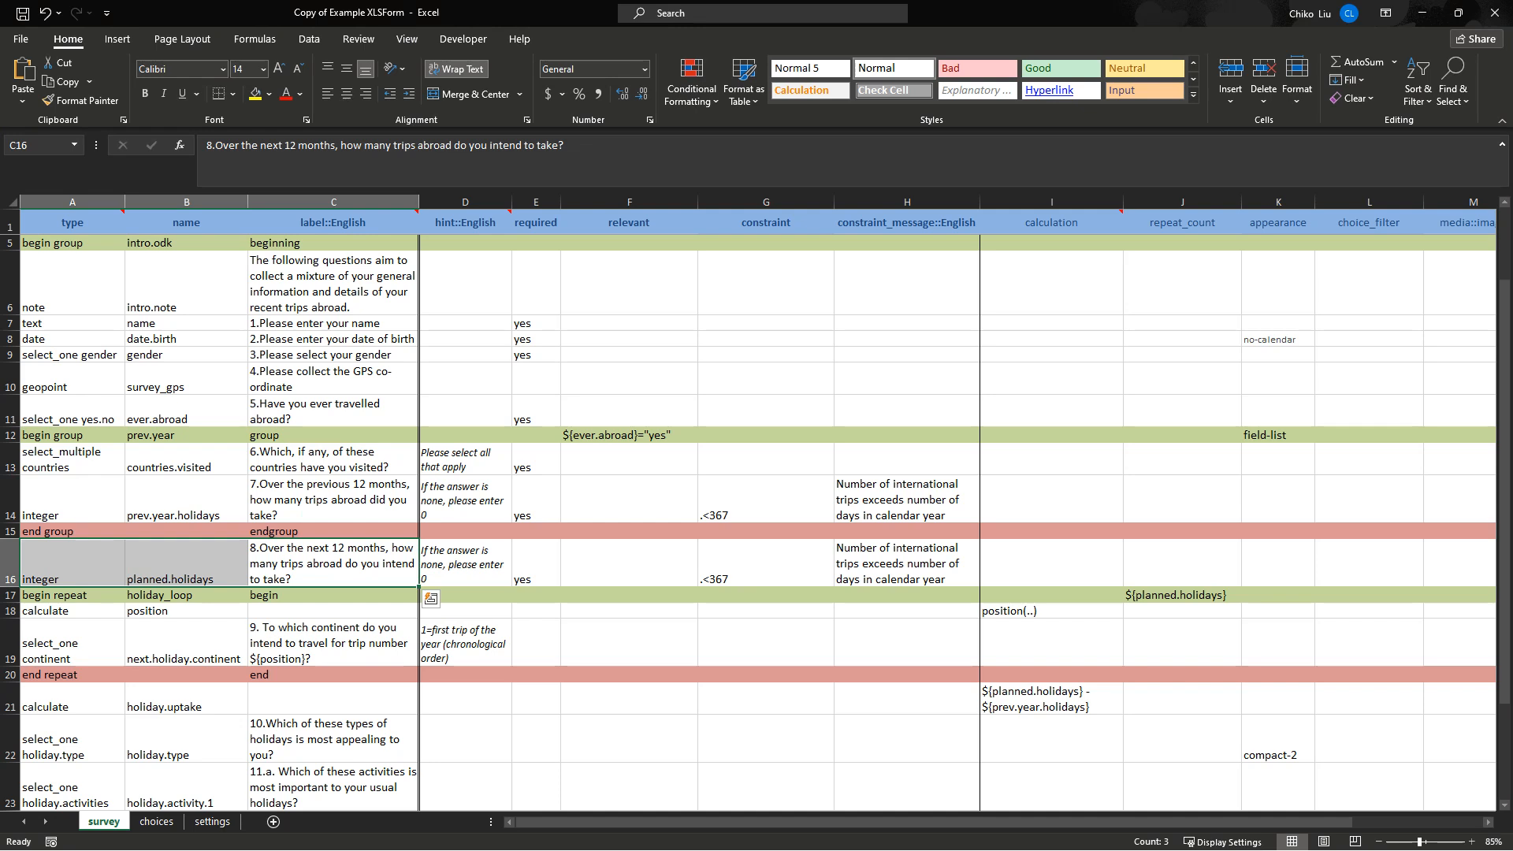
{"action": "left_click_drag", "start_coordinate": [334, 643], "coordinate": [189, 643]}
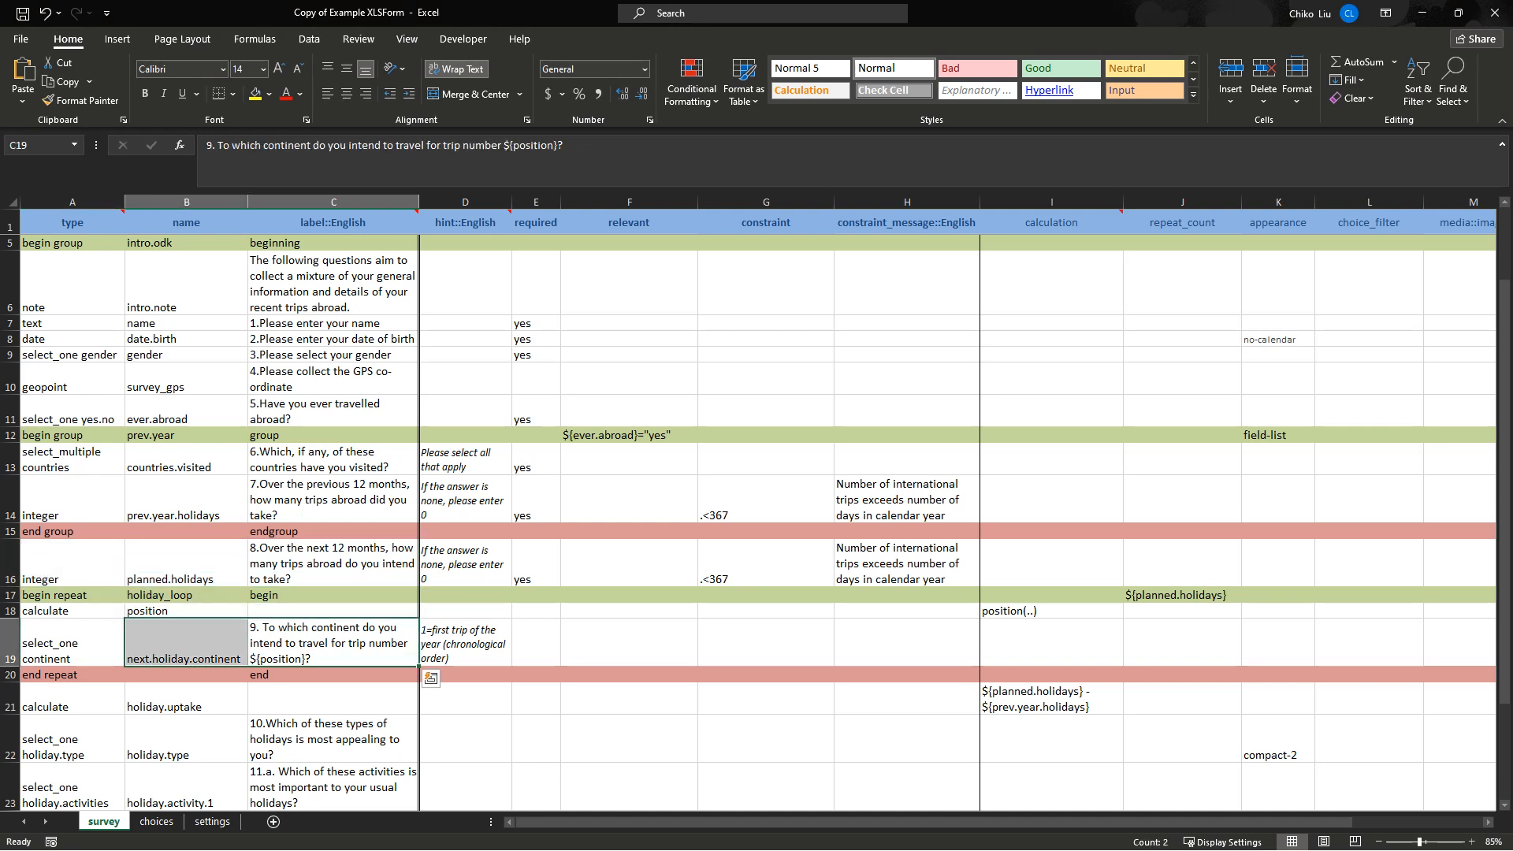
{"action": "left_click", "coordinate": [73, 643]}
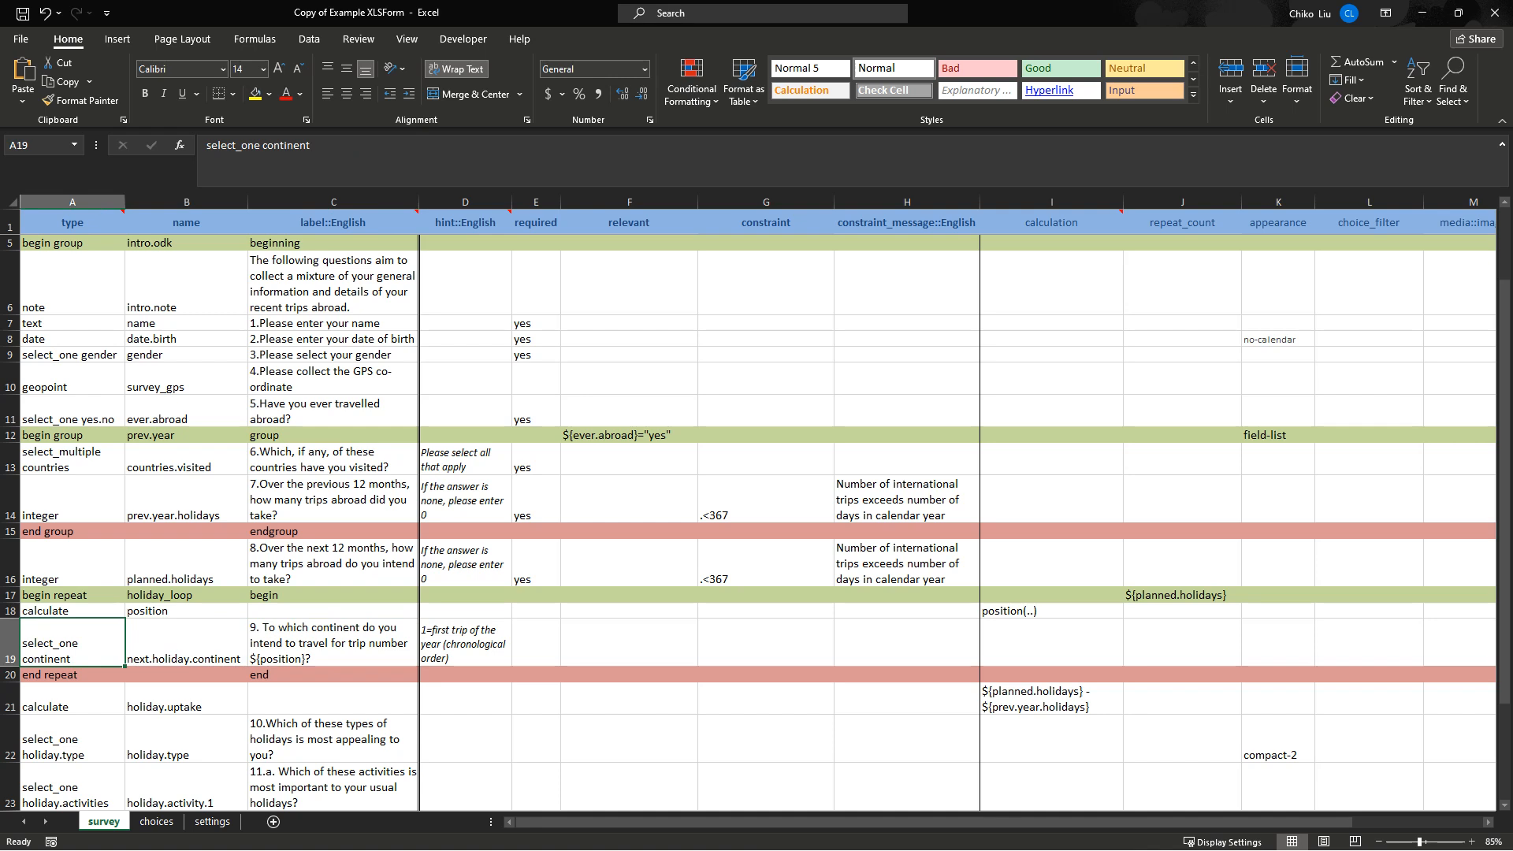
{"action": "left_click", "coordinate": [334, 643]}
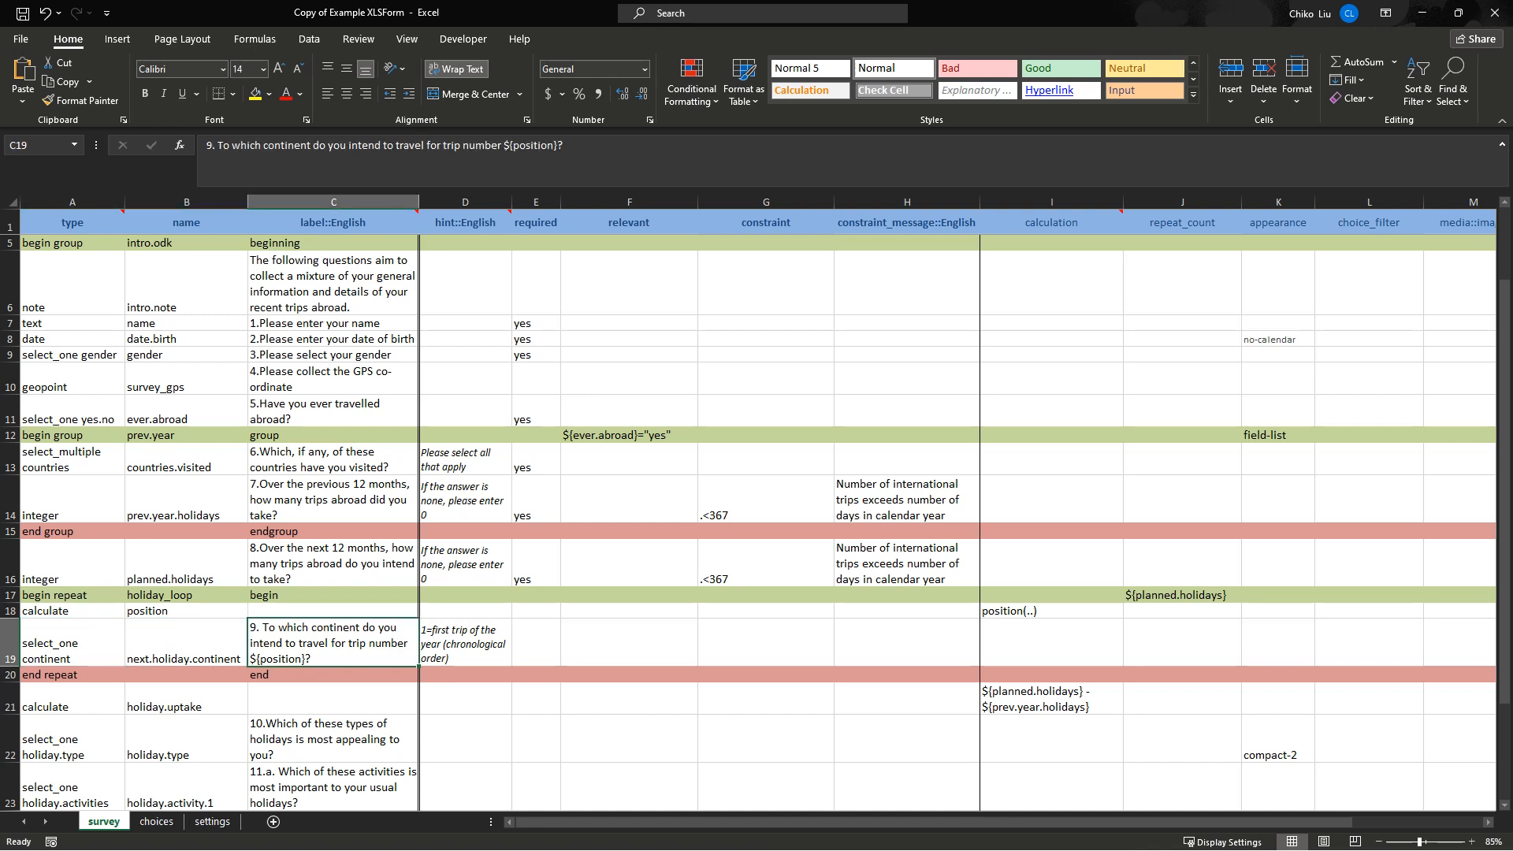
{"action": "left_click", "coordinate": [156, 821]}
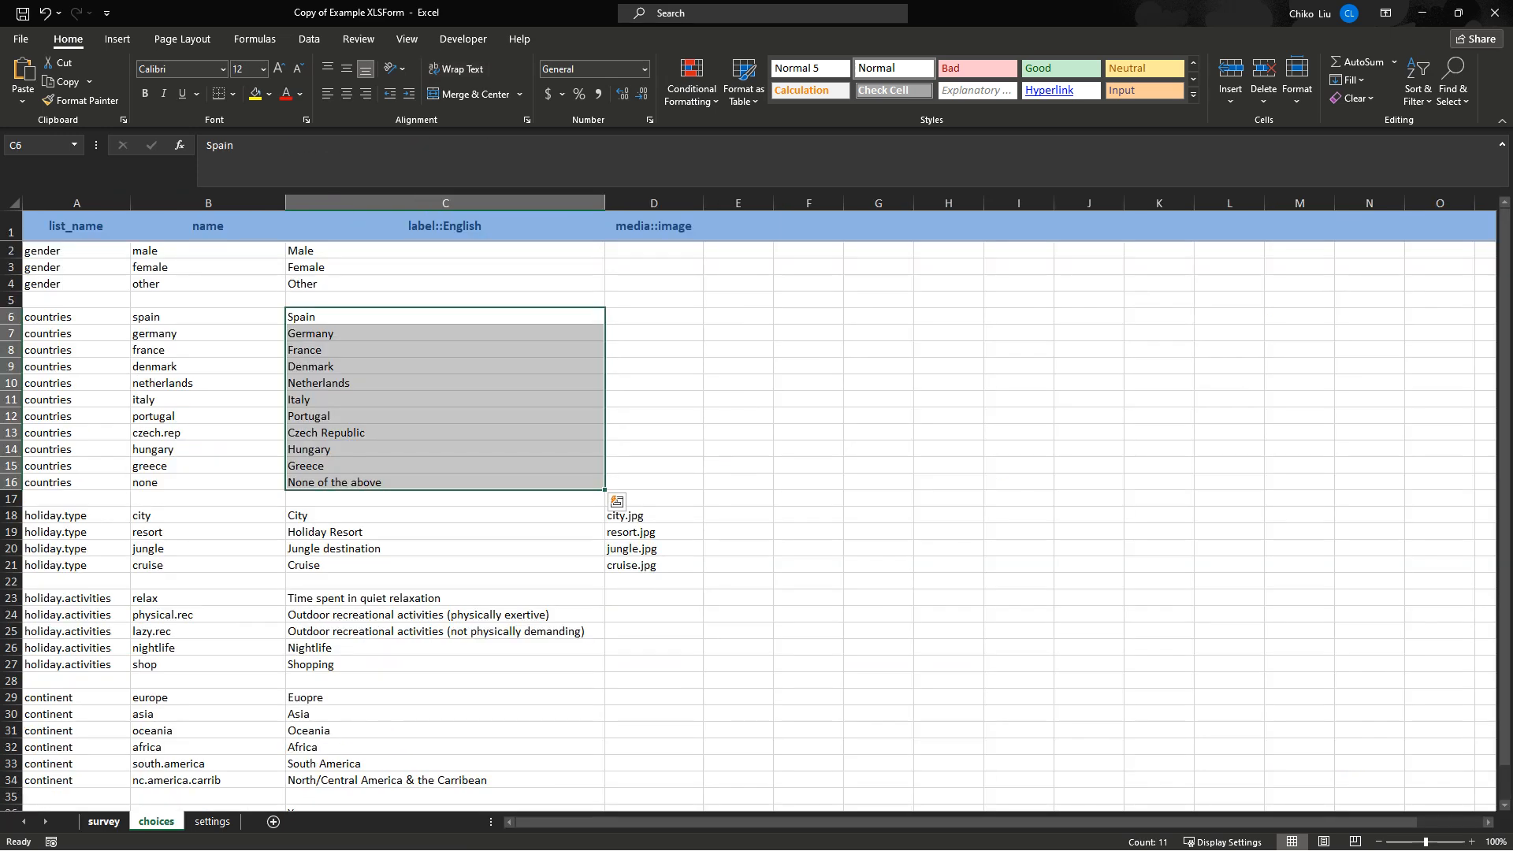
{"action": "left_click", "coordinate": [103, 821]}
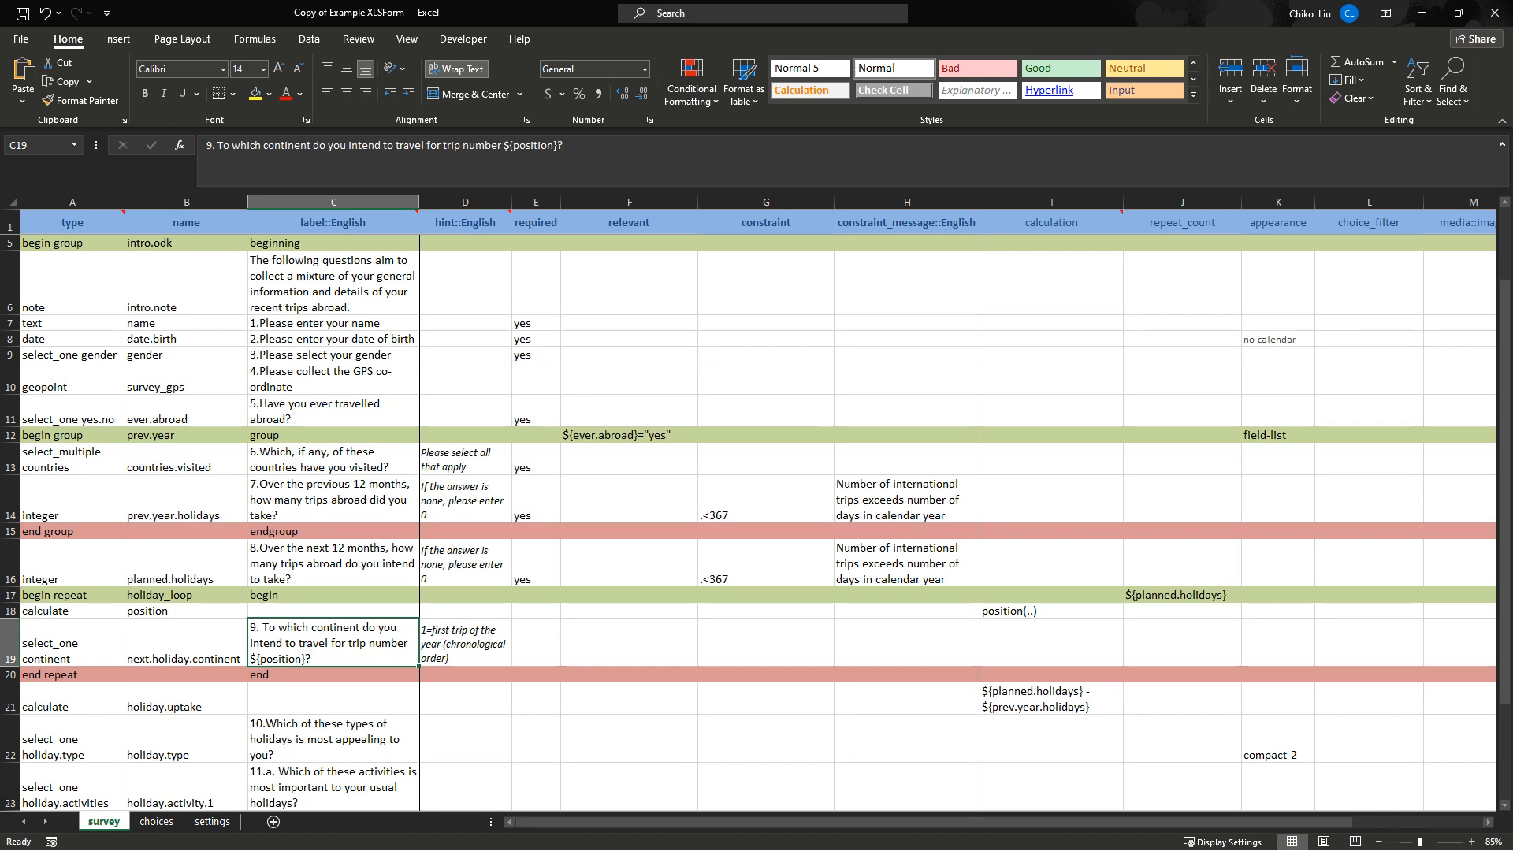
{"action": "left_click", "coordinate": [1018, 837]}
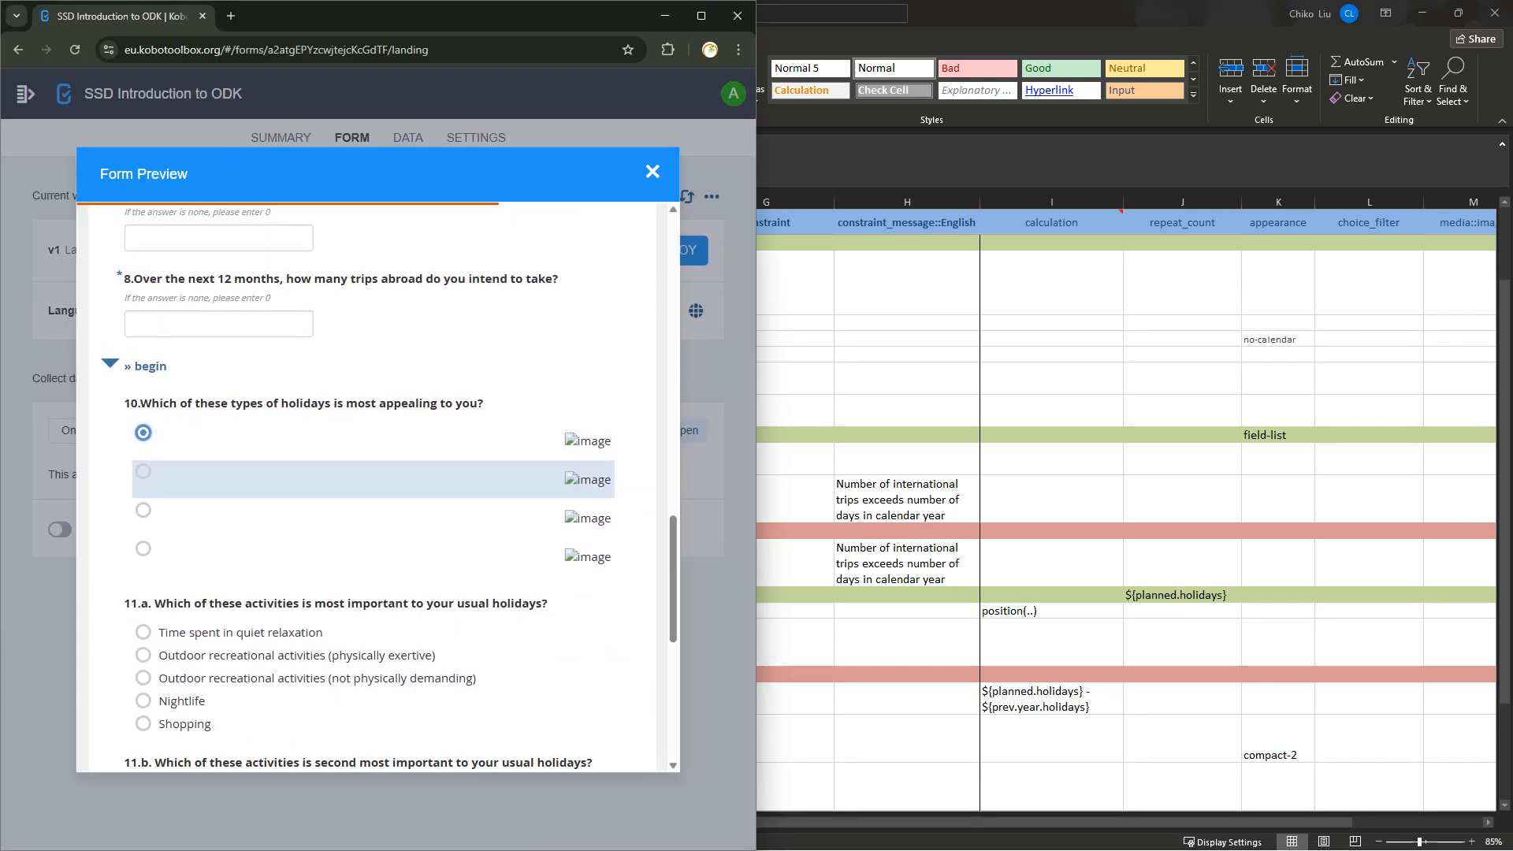
Tick two more holiday types in question 10, then check the repeat count ${planned.holidays} in the XLSForm.
{"action": "left_click", "coordinate": [143, 471]}
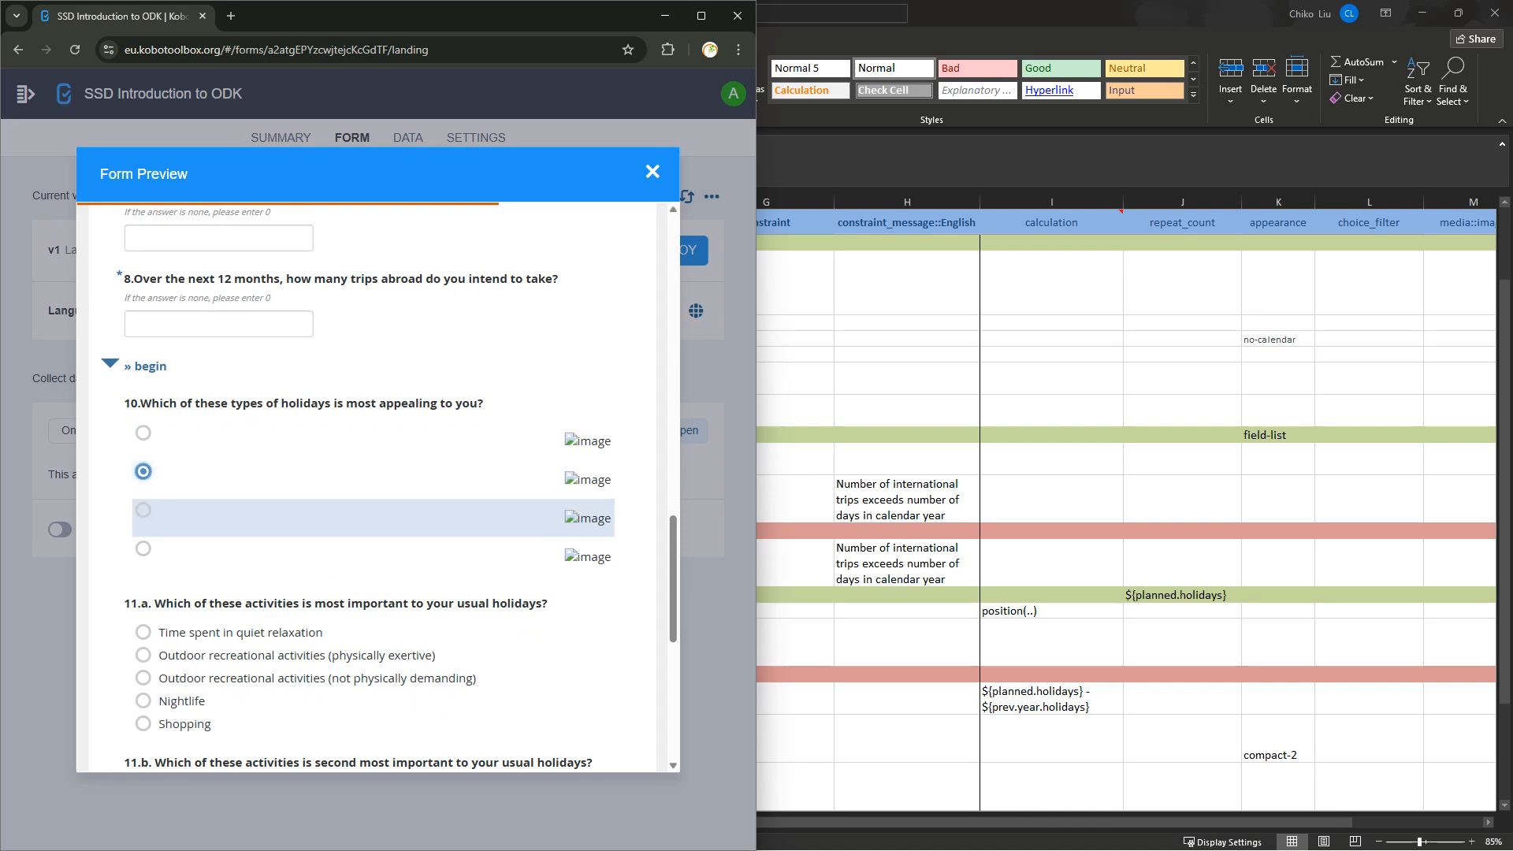
{"action": "left_click", "coordinate": [143, 510]}
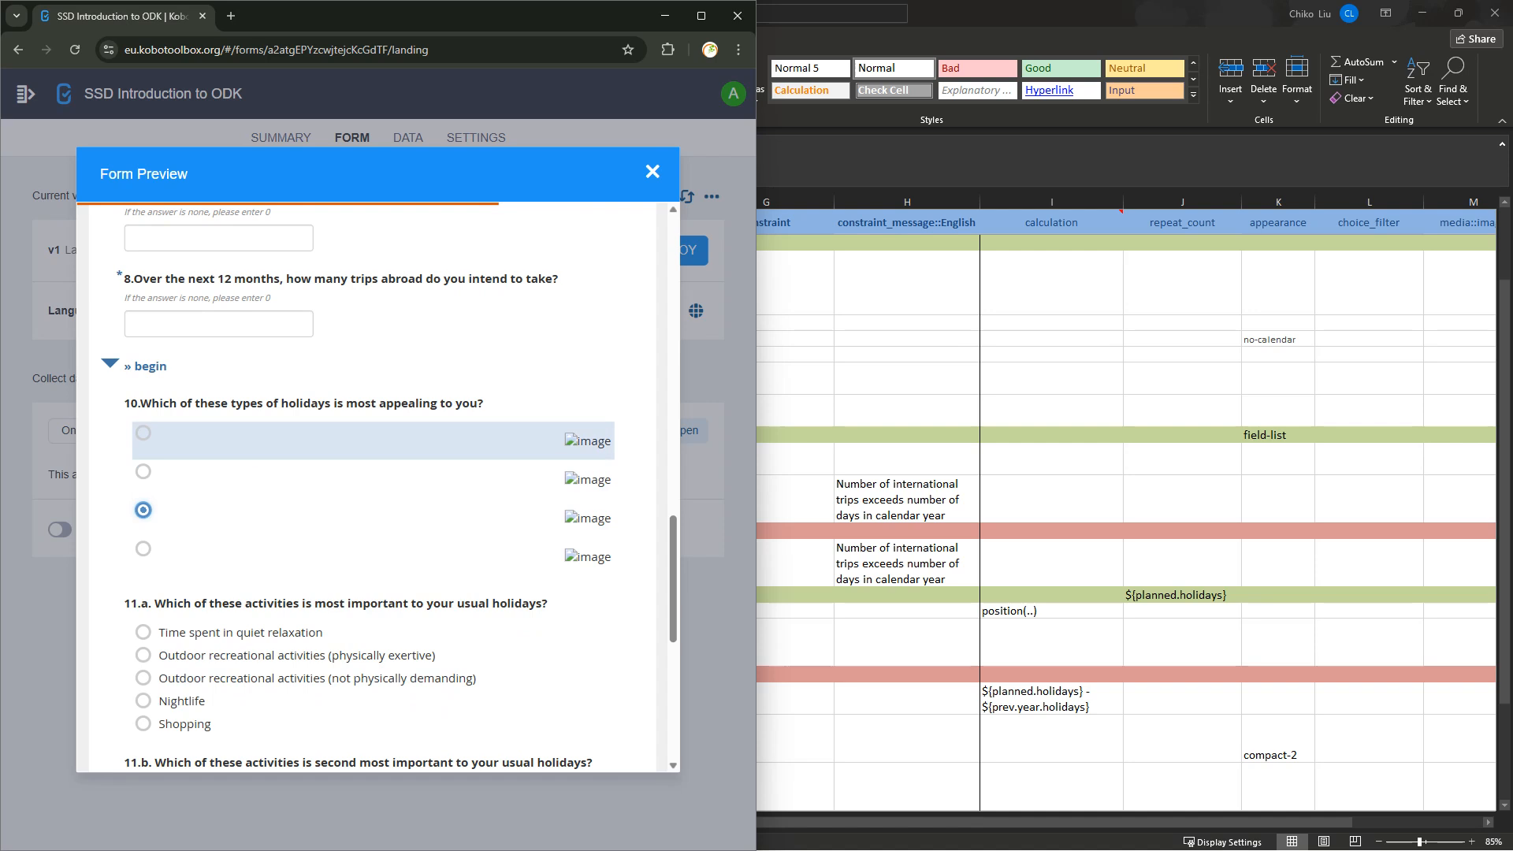
{"action": "scroll", "coordinate": [378, 489], "scroll_direction": "up", "scroll_amount": 2}
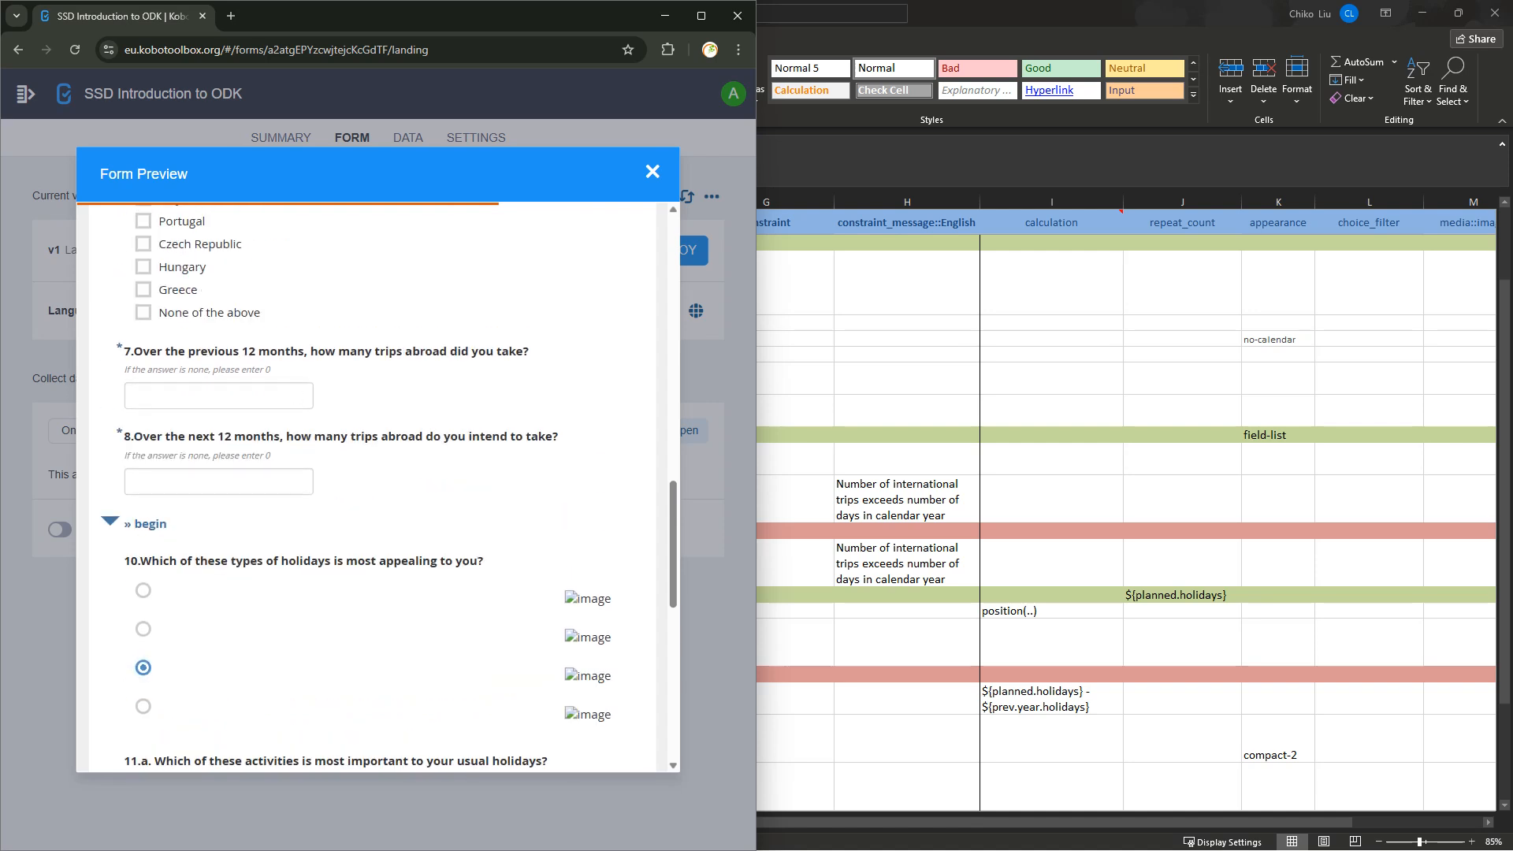
{"action": "key", "text": "alt+Tab"}
{"action": "left_click", "coordinate": [333, 564]}
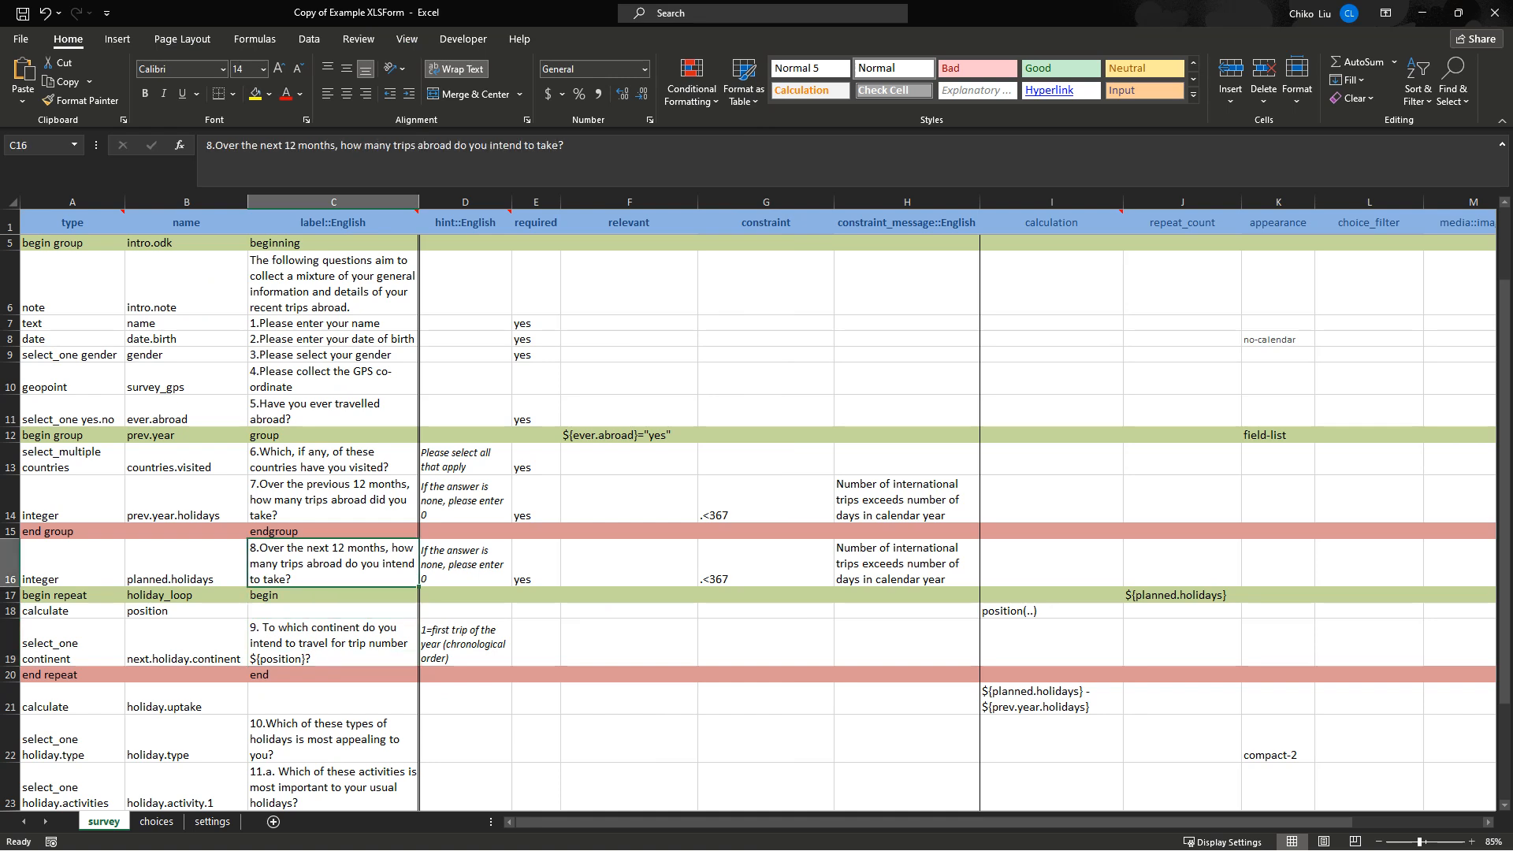
{"action": "left_click", "coordinate": [334, 595]}
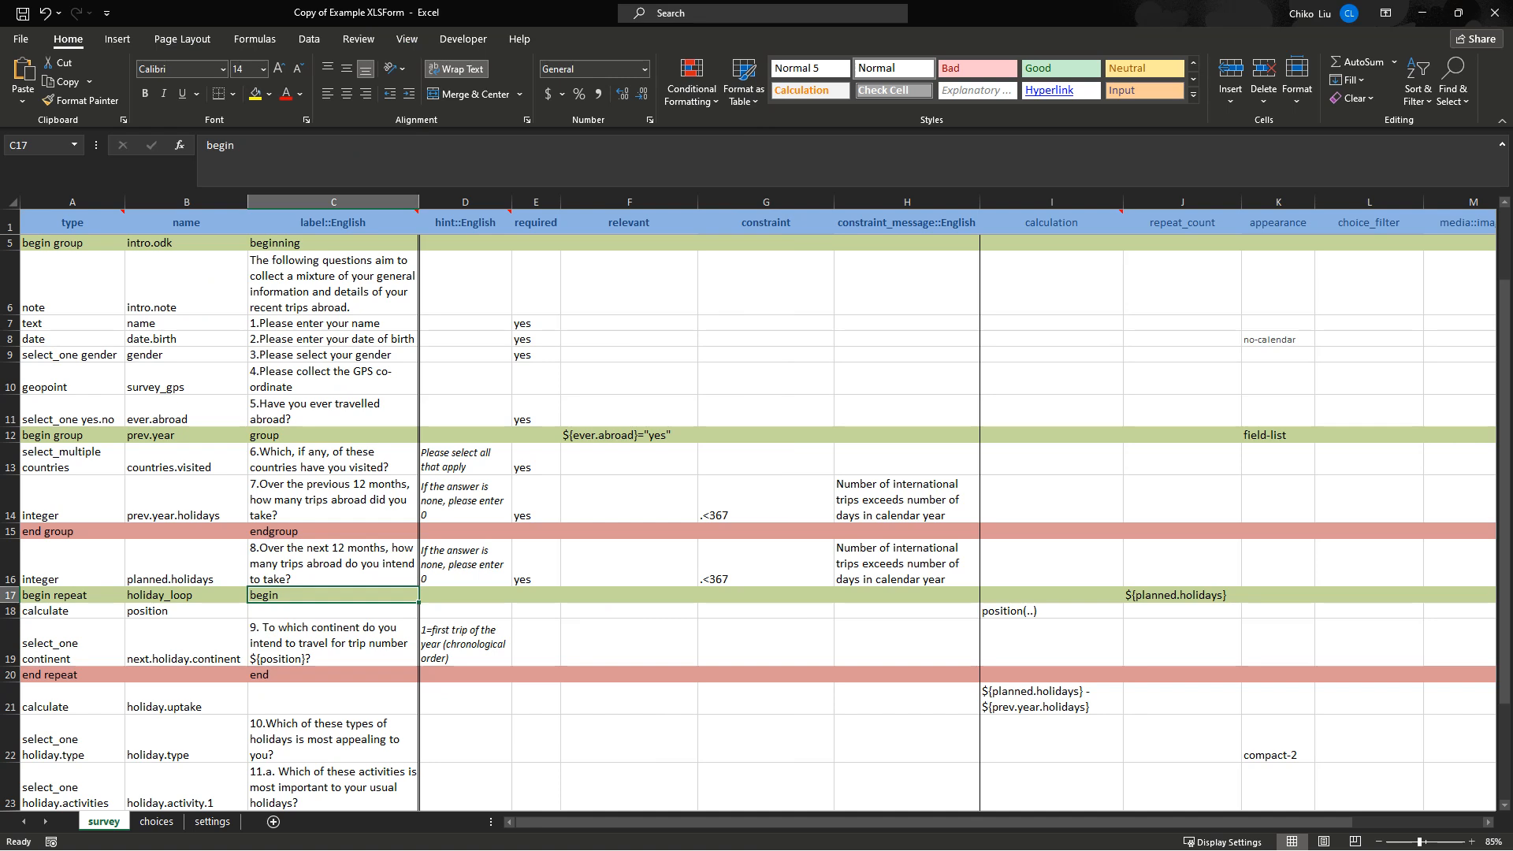
{"action": "left_click", "coordinate": [1182, 595]}
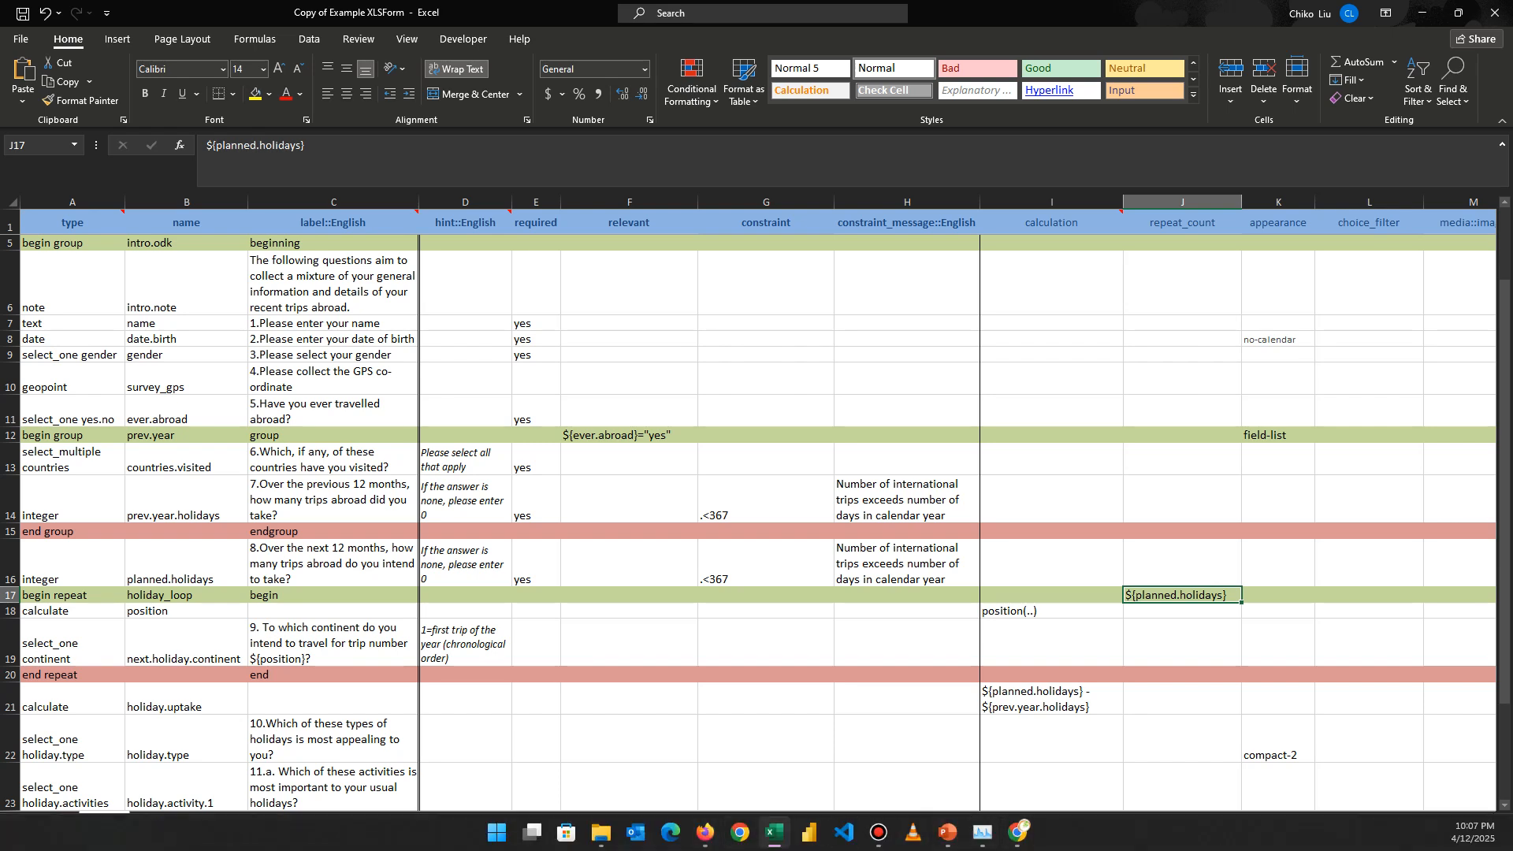
In the Kobo preview, enter 1 planned trip and answer Euopre for the continent question.
{"action": "left_click", "coordinate": [1017, 832]}
{"action": "left_click", "coordinate": [297, 477]}
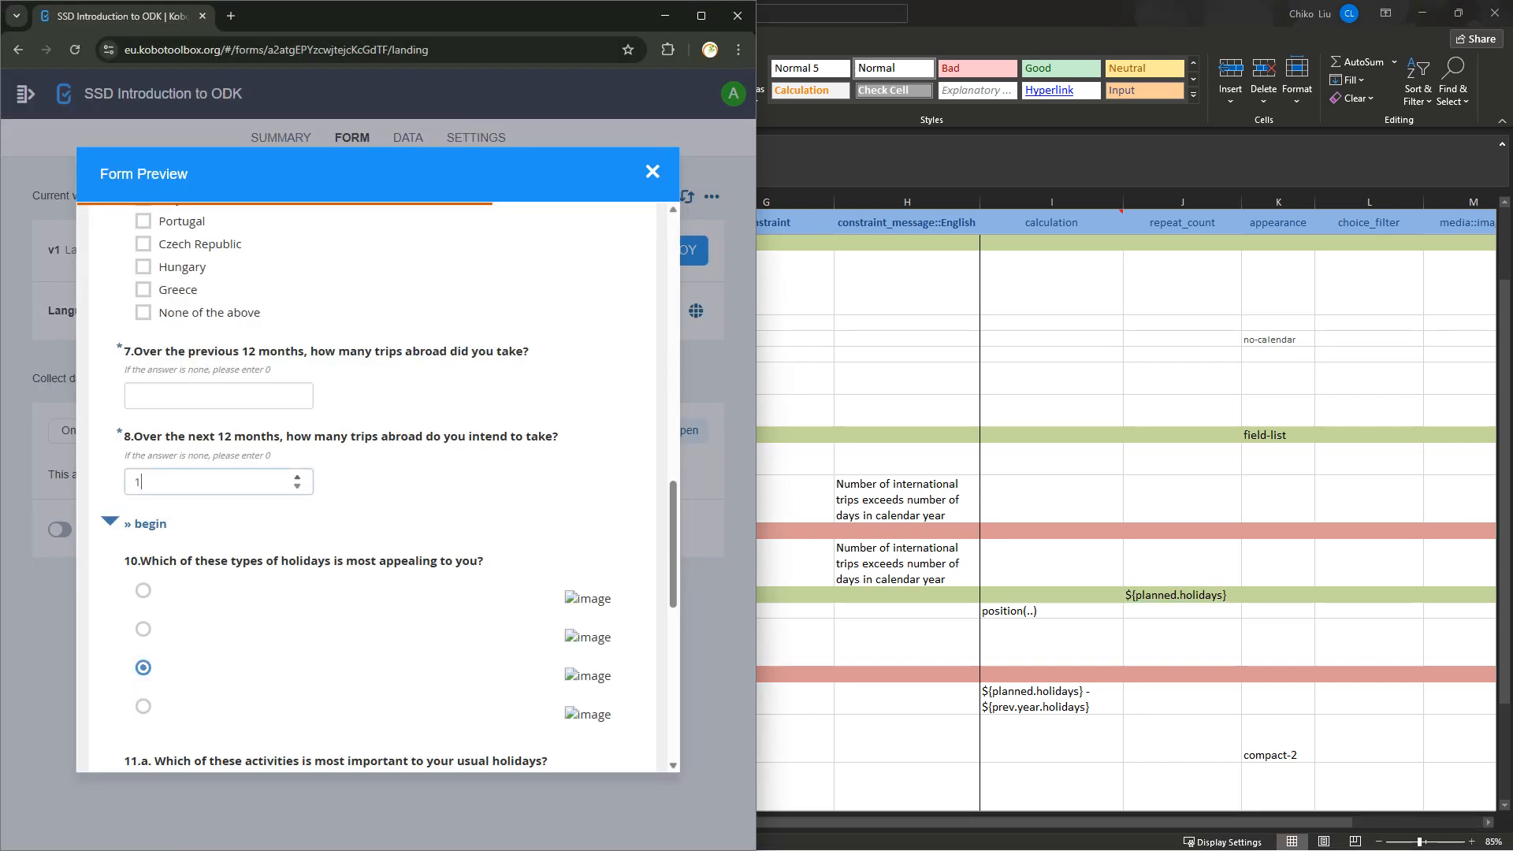
{"action": "scroll", "coordinate": [370, 552], "scroll_direction": "down", "scroll_amount": 2}
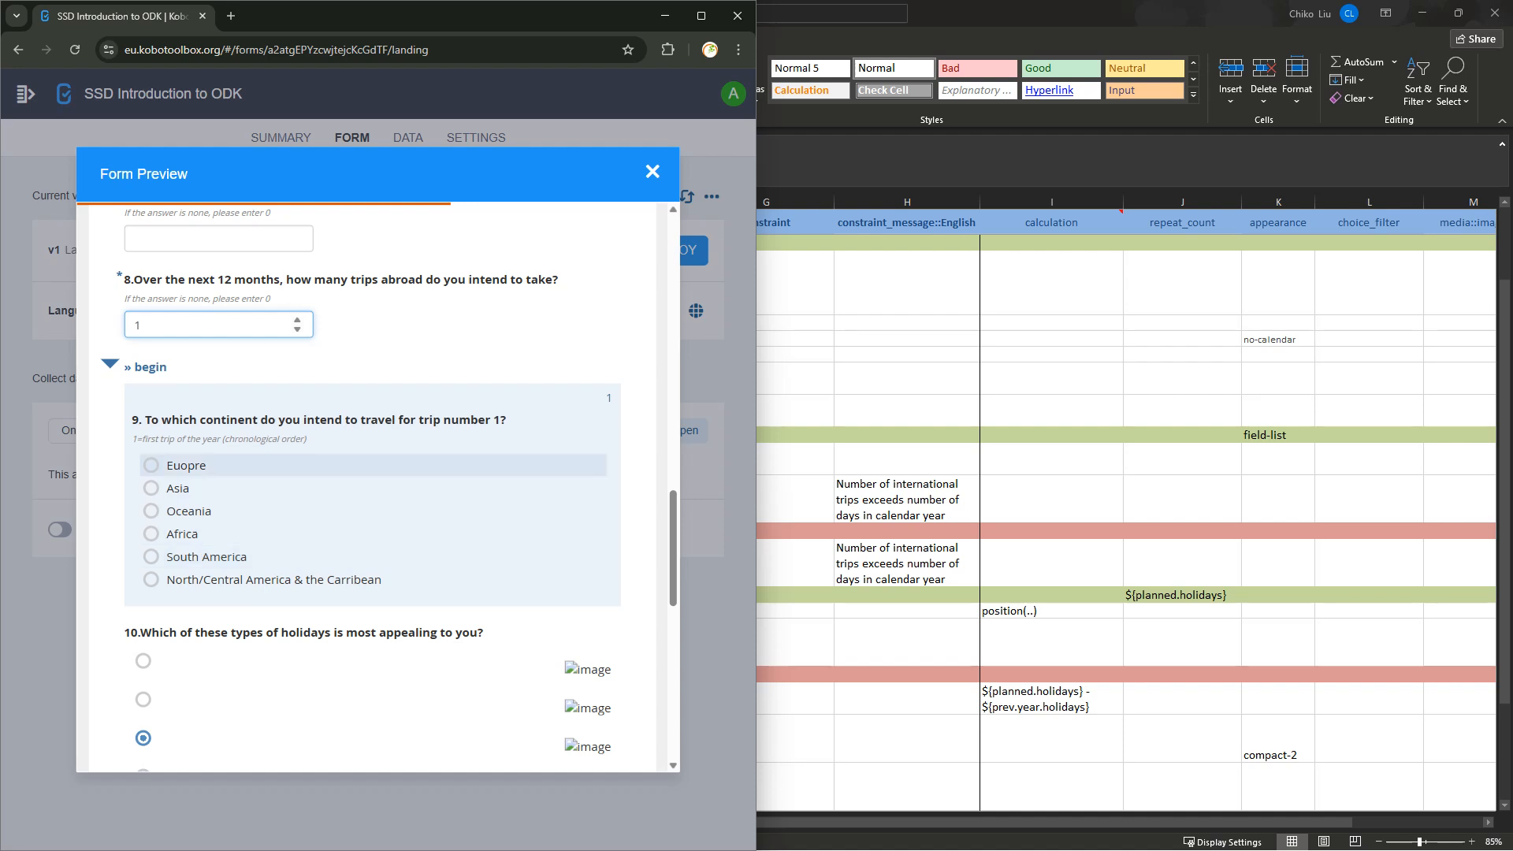
{"action": "left_click", "coordinate": [186, 466]}
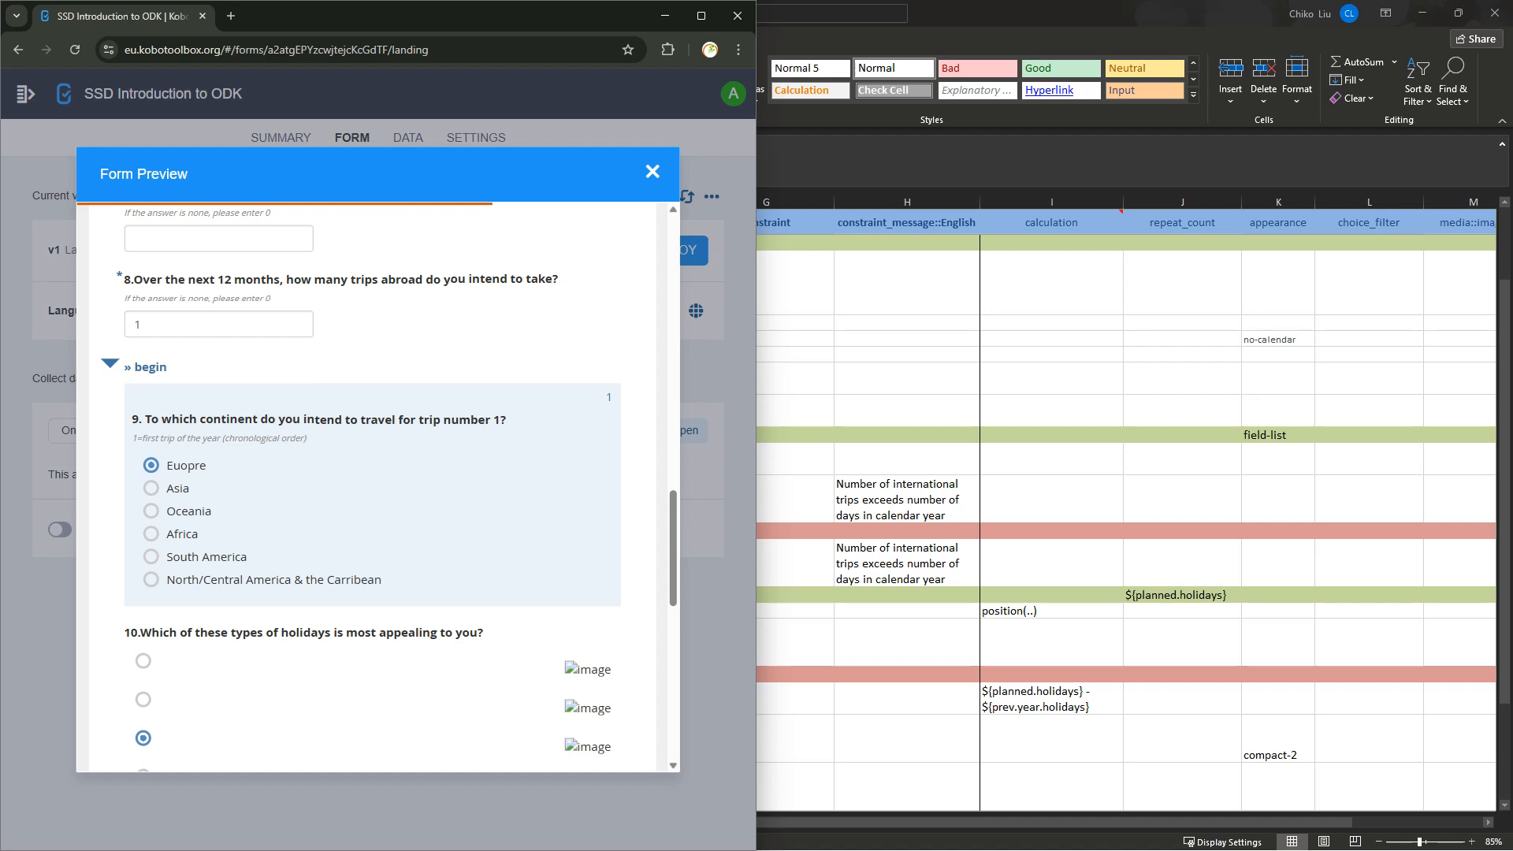
{"action": "left_click_drag", "start_coordinate": [152, 418], "coordinate": [132, 419]}
{"action": "left_click_drag", "start_coordinate": [124, 279], "coordinate": [558, 279]}
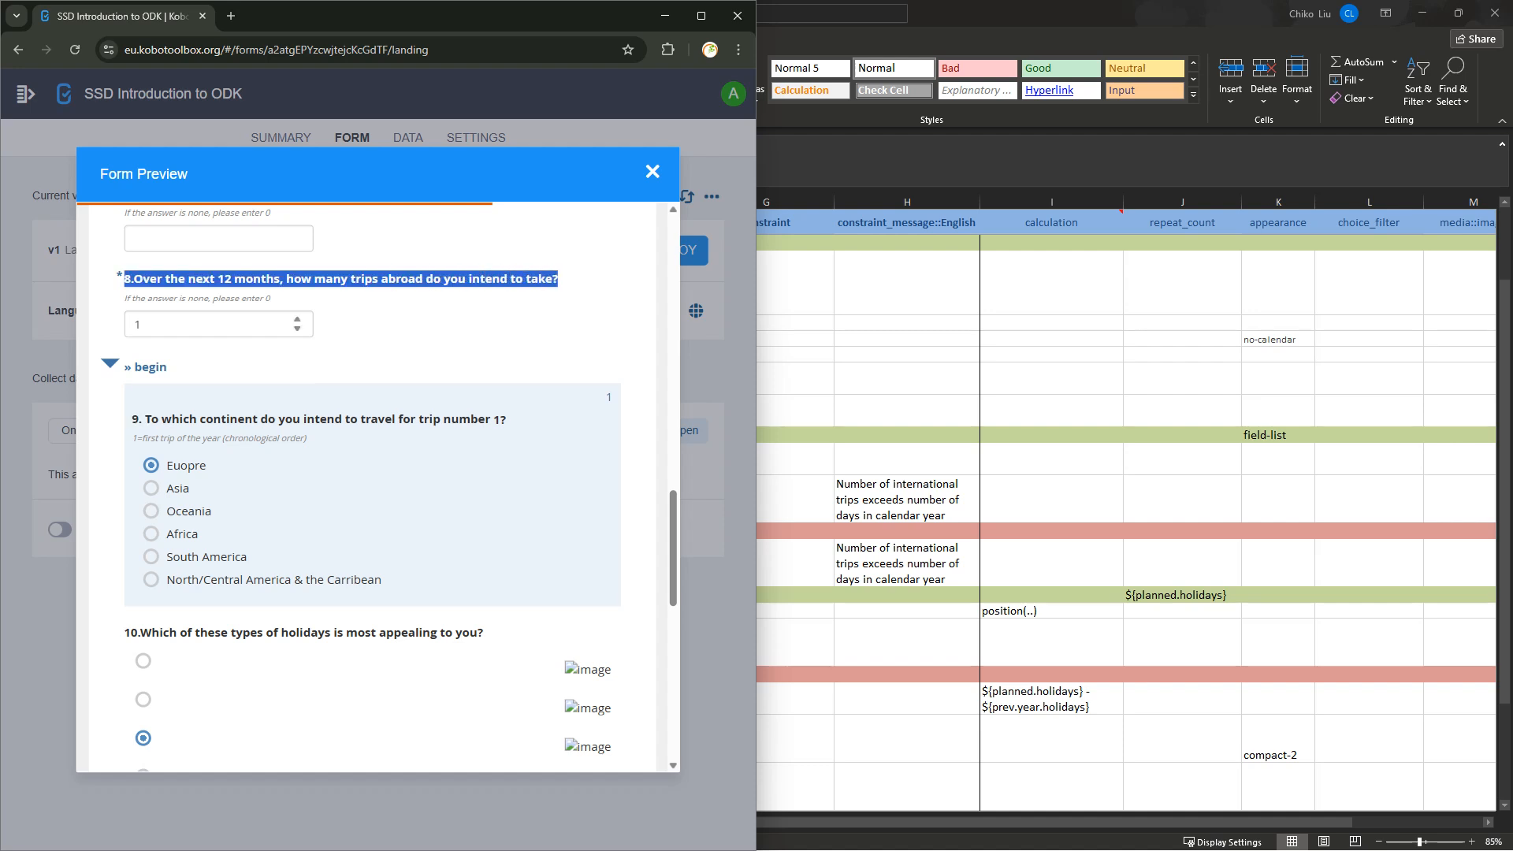
{"action": "mouse_move", "coordinate": [947, 850]}
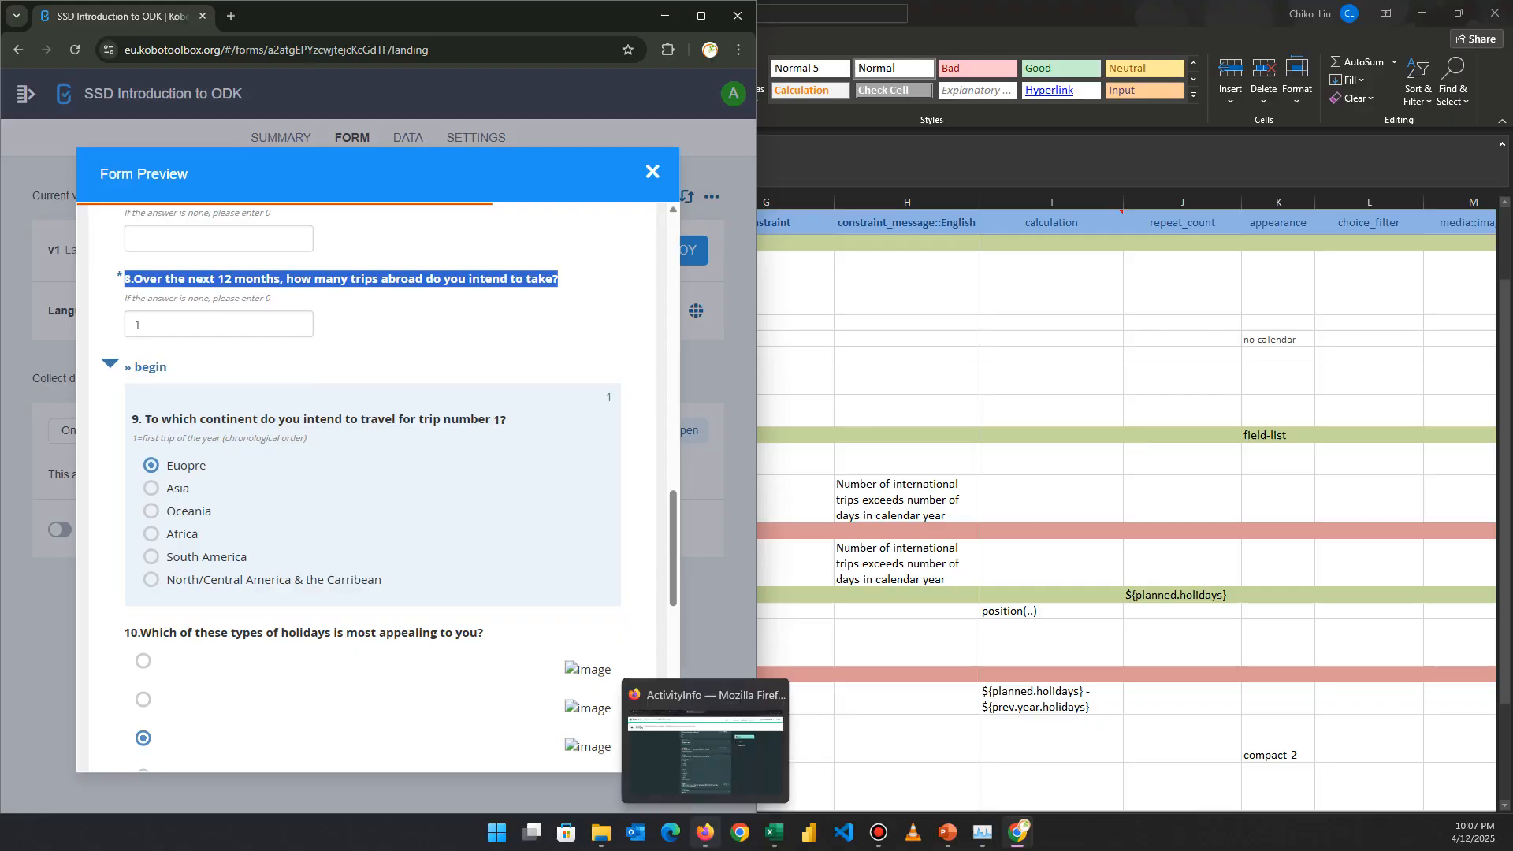
{"action": "left_click", "coordinate": [704, 833]}
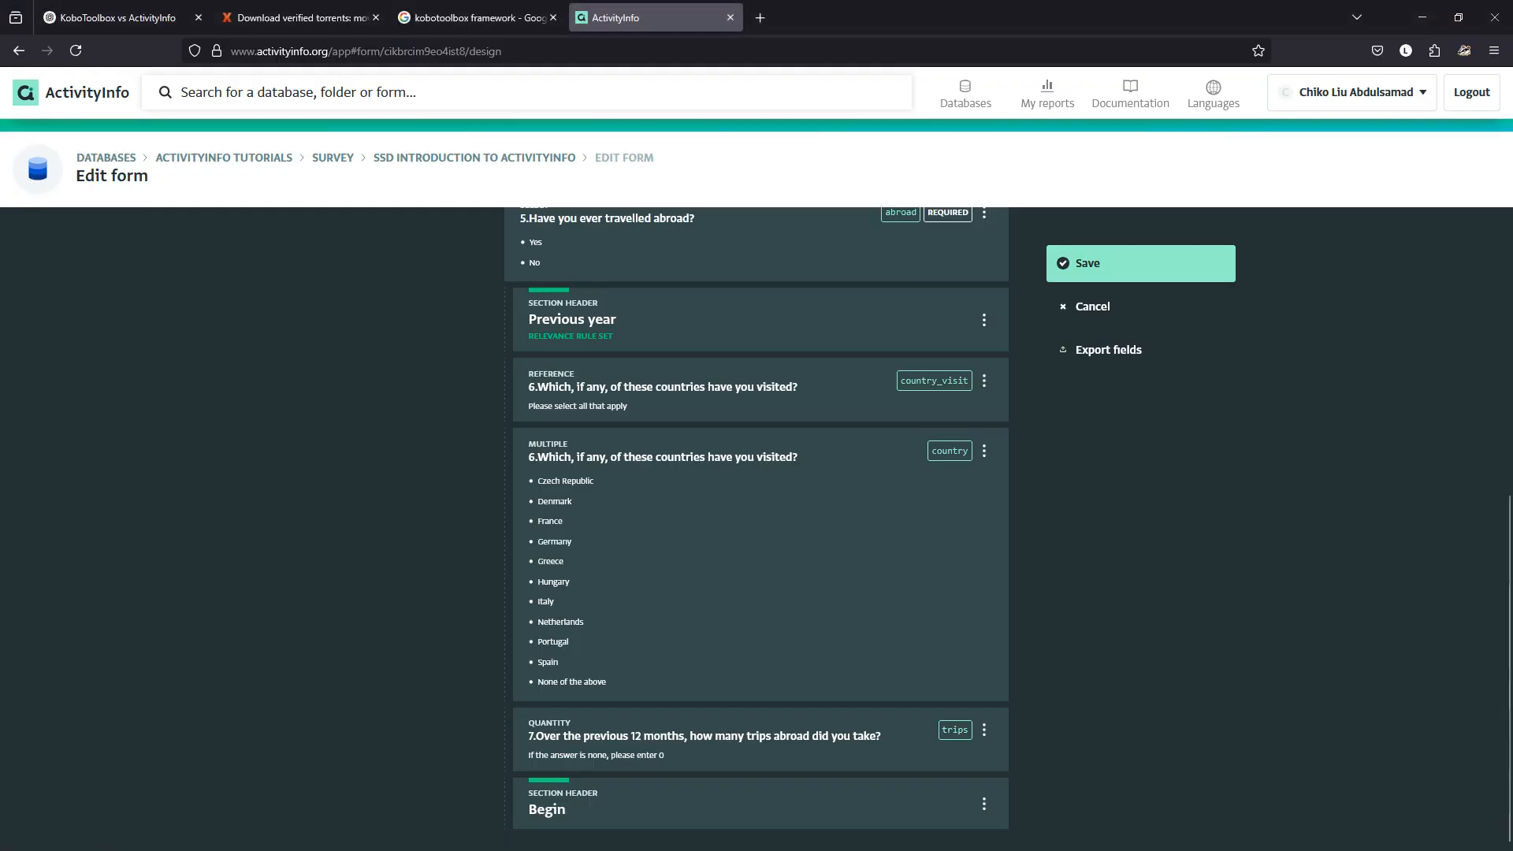
Add a quantity field below Begin with the pasted question 8 wording about intended trips abroad.
{"action": "left_click", "coordinate": [756, 834]}
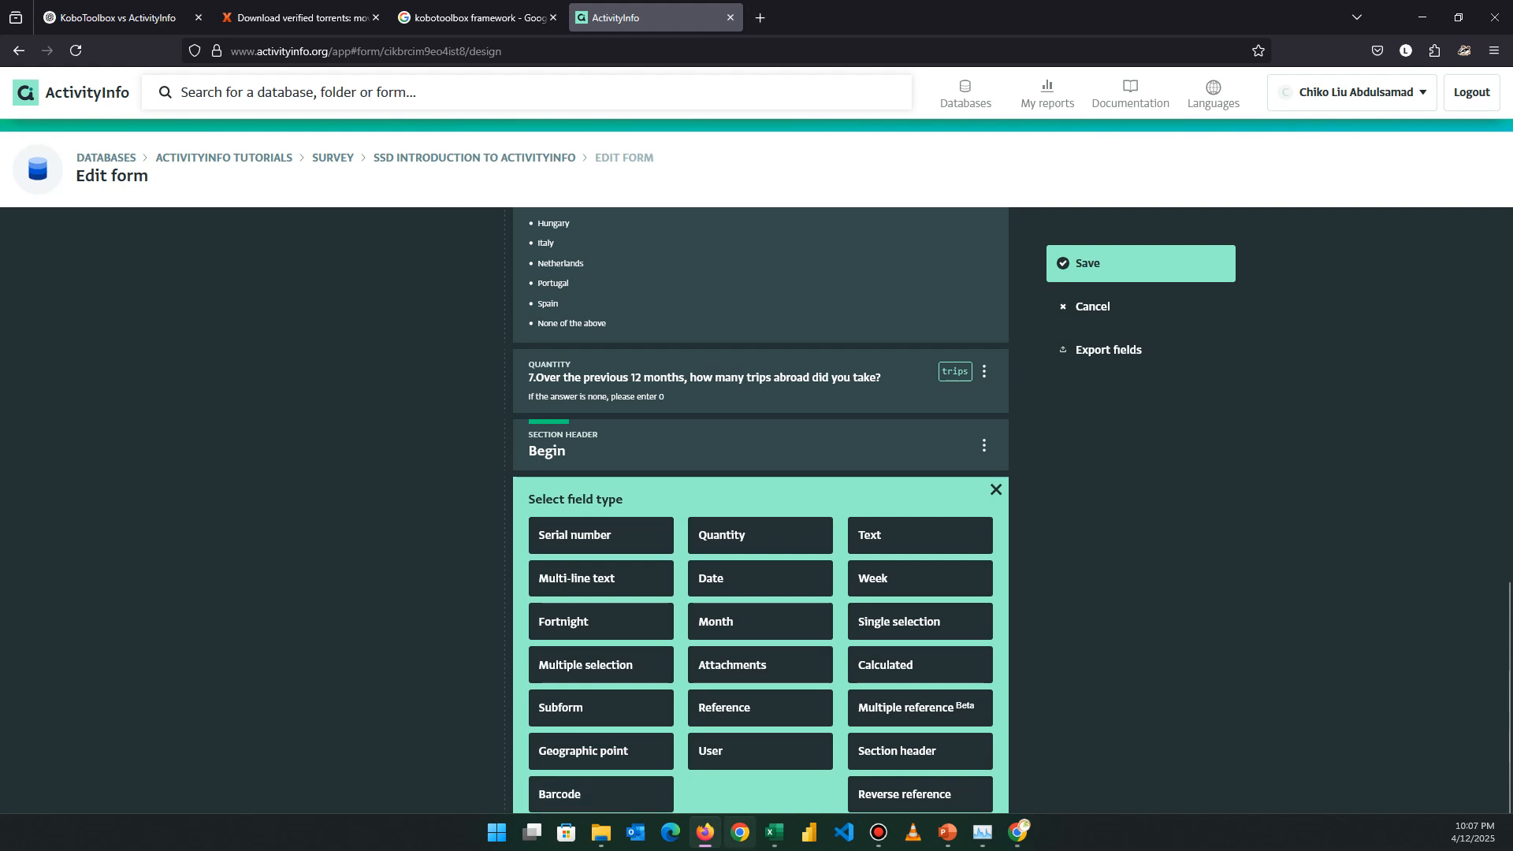
{"action": "left_click", "coordinate": [1017, 832]}
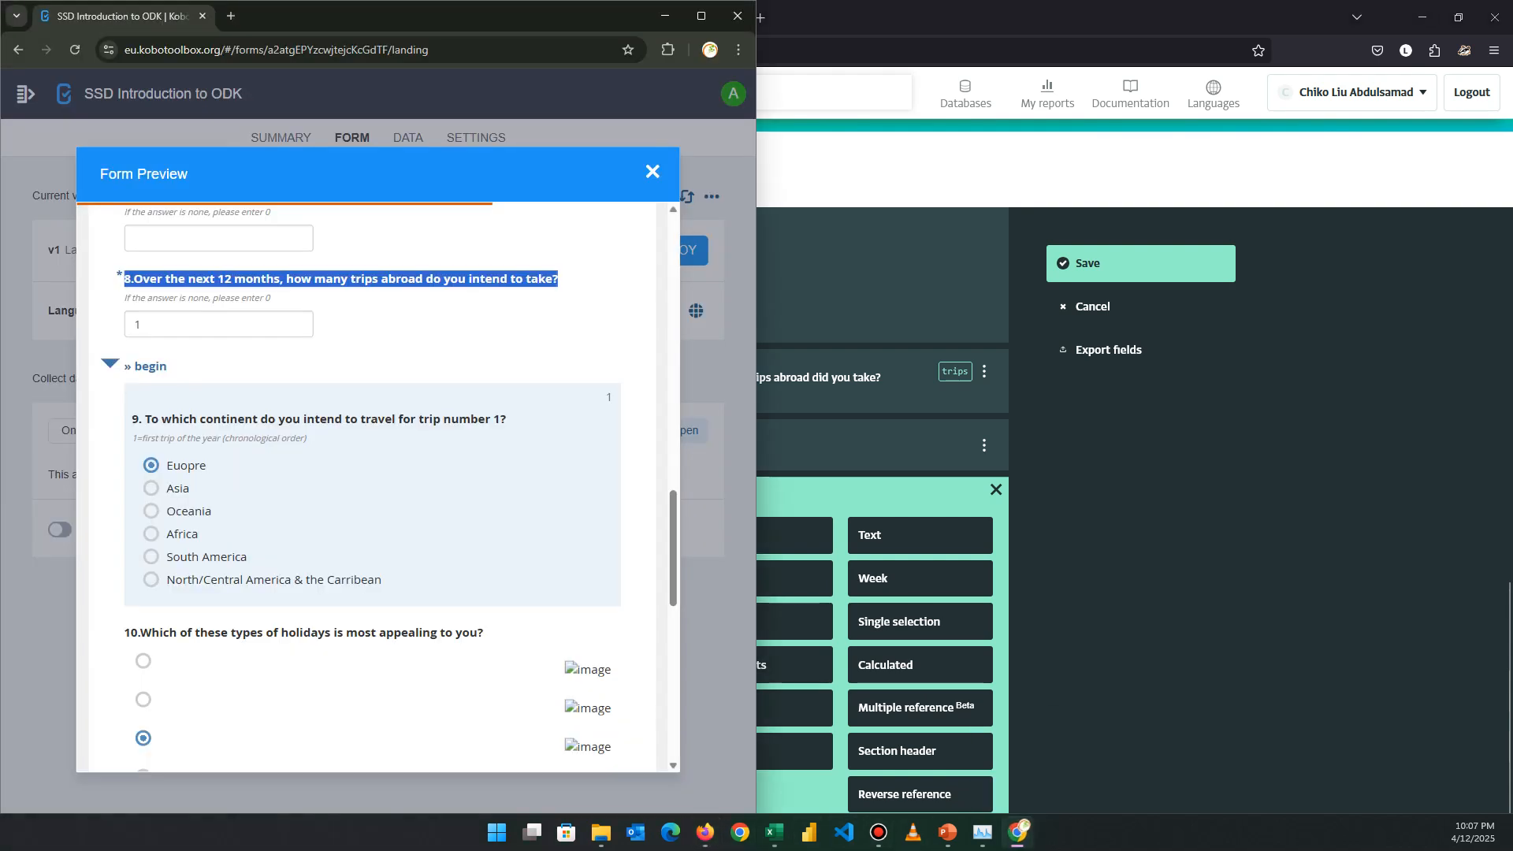
{"action": "left_click", "coordinate": [1017, 832]}
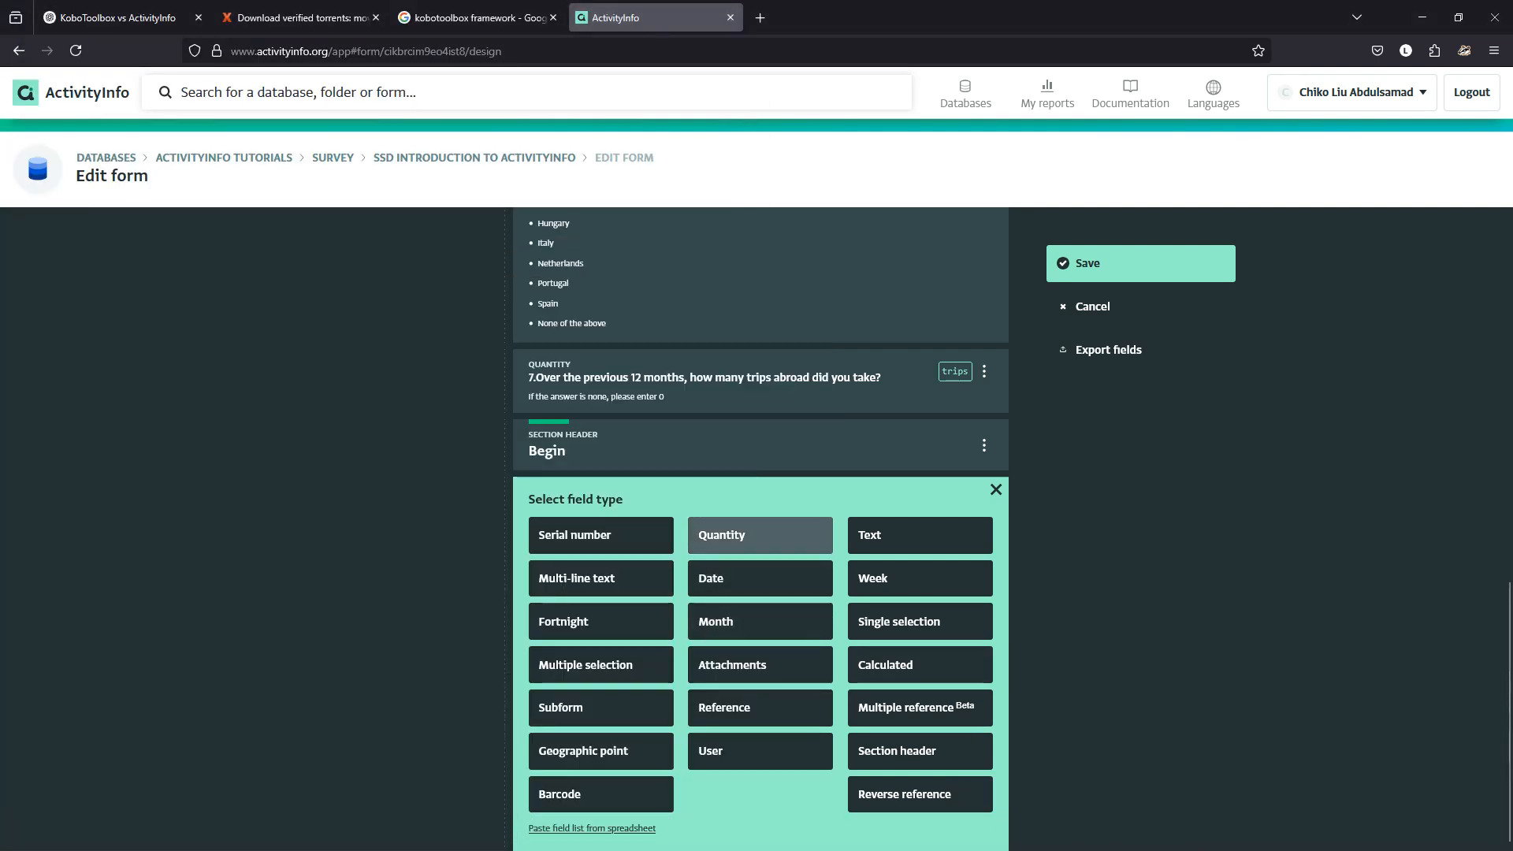
{"action": "left_click", "coordinate": [761, 536]}
{"action": "key", "text": "ctrl+b"}
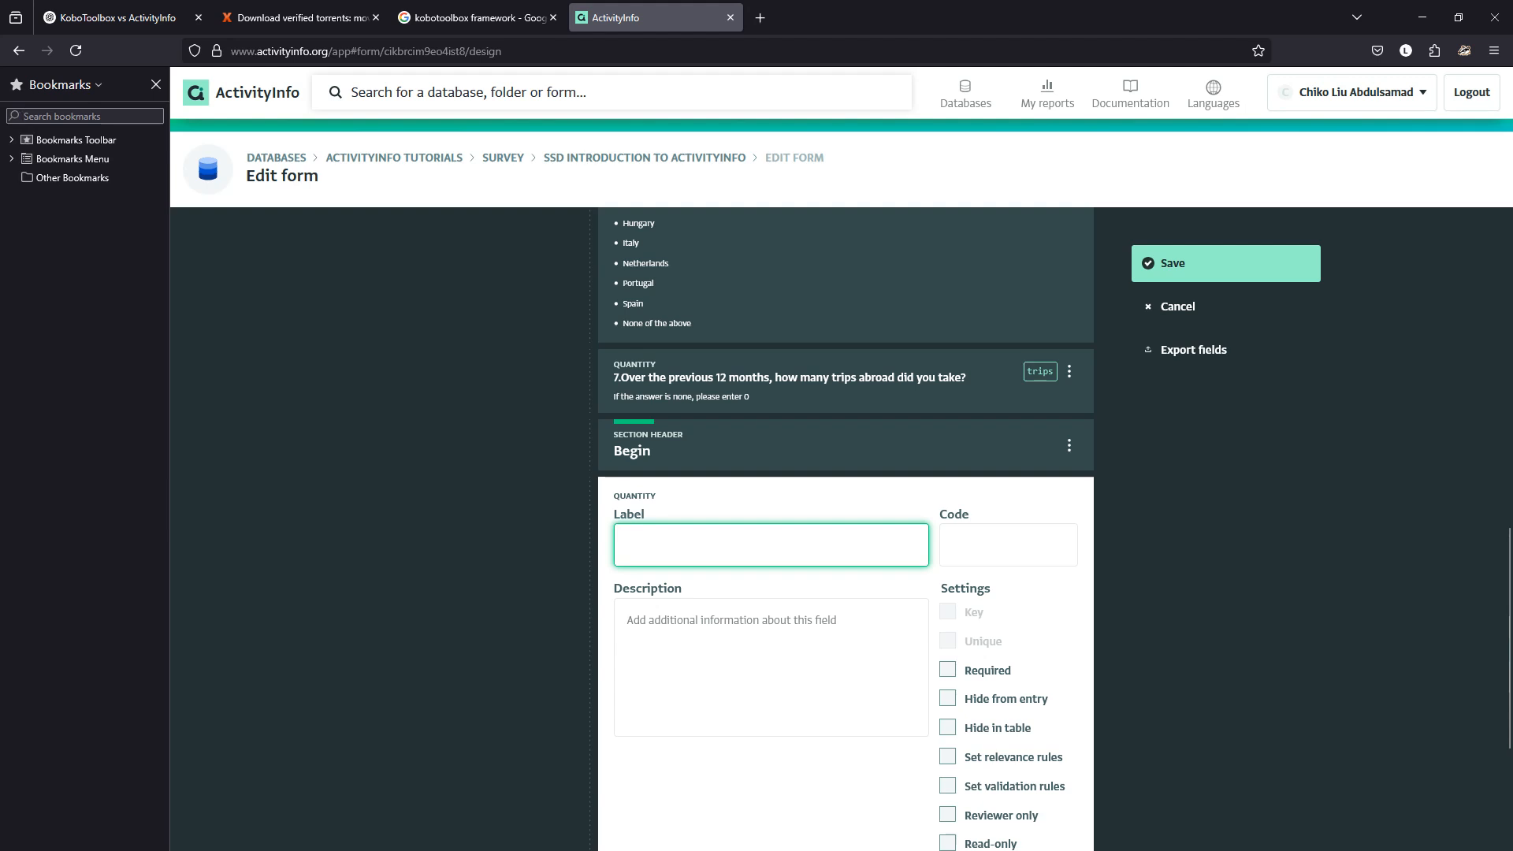
{"action": "key", "text": "ctrl+v"}
{"action": "key", "text": "ctrl+v"}
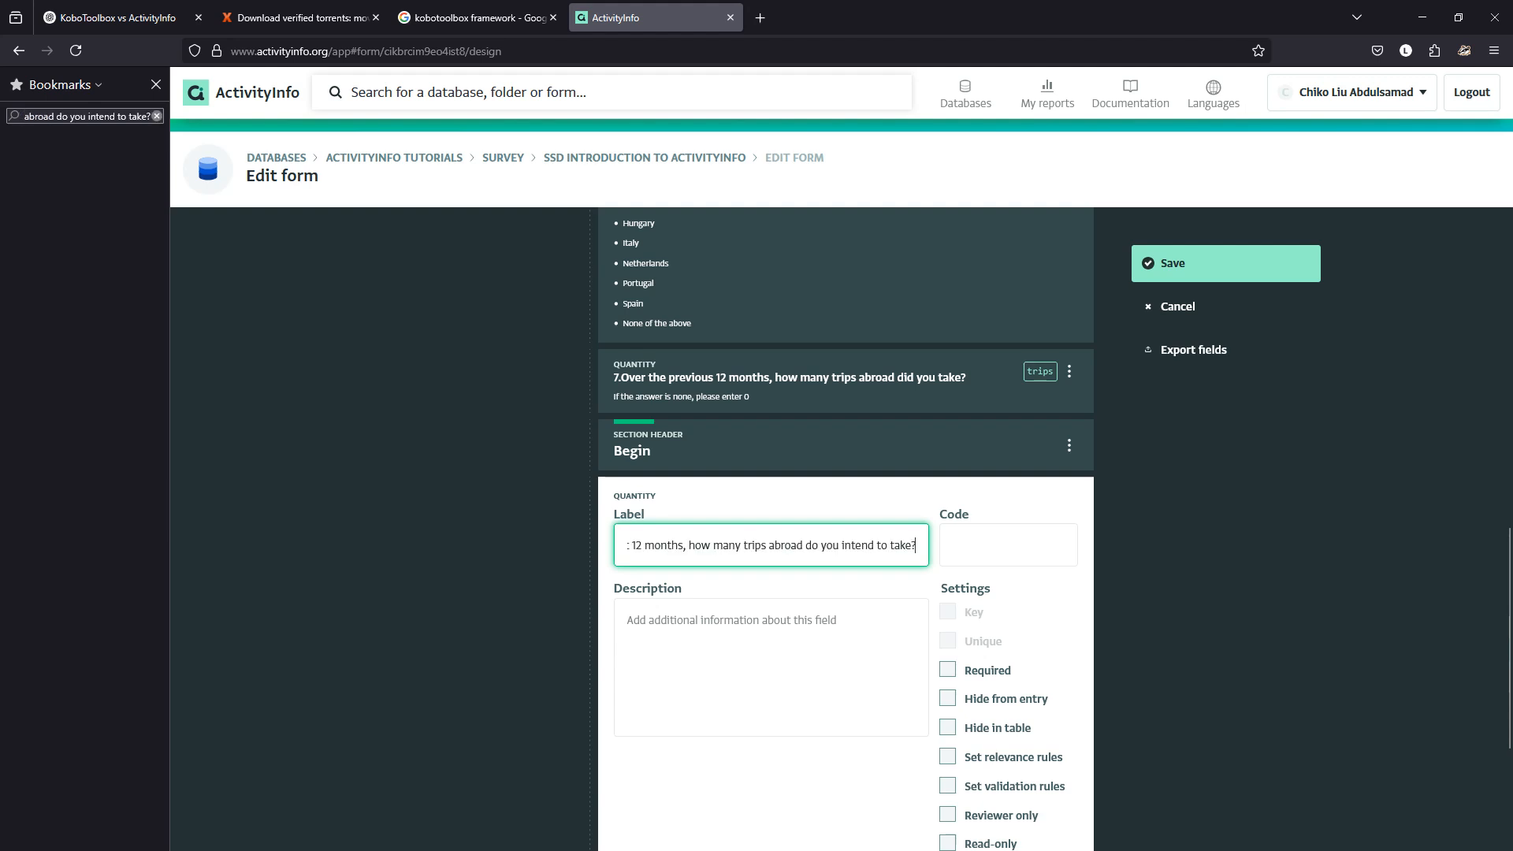
{"action": "left_click", "coordinate": [155, 85]}
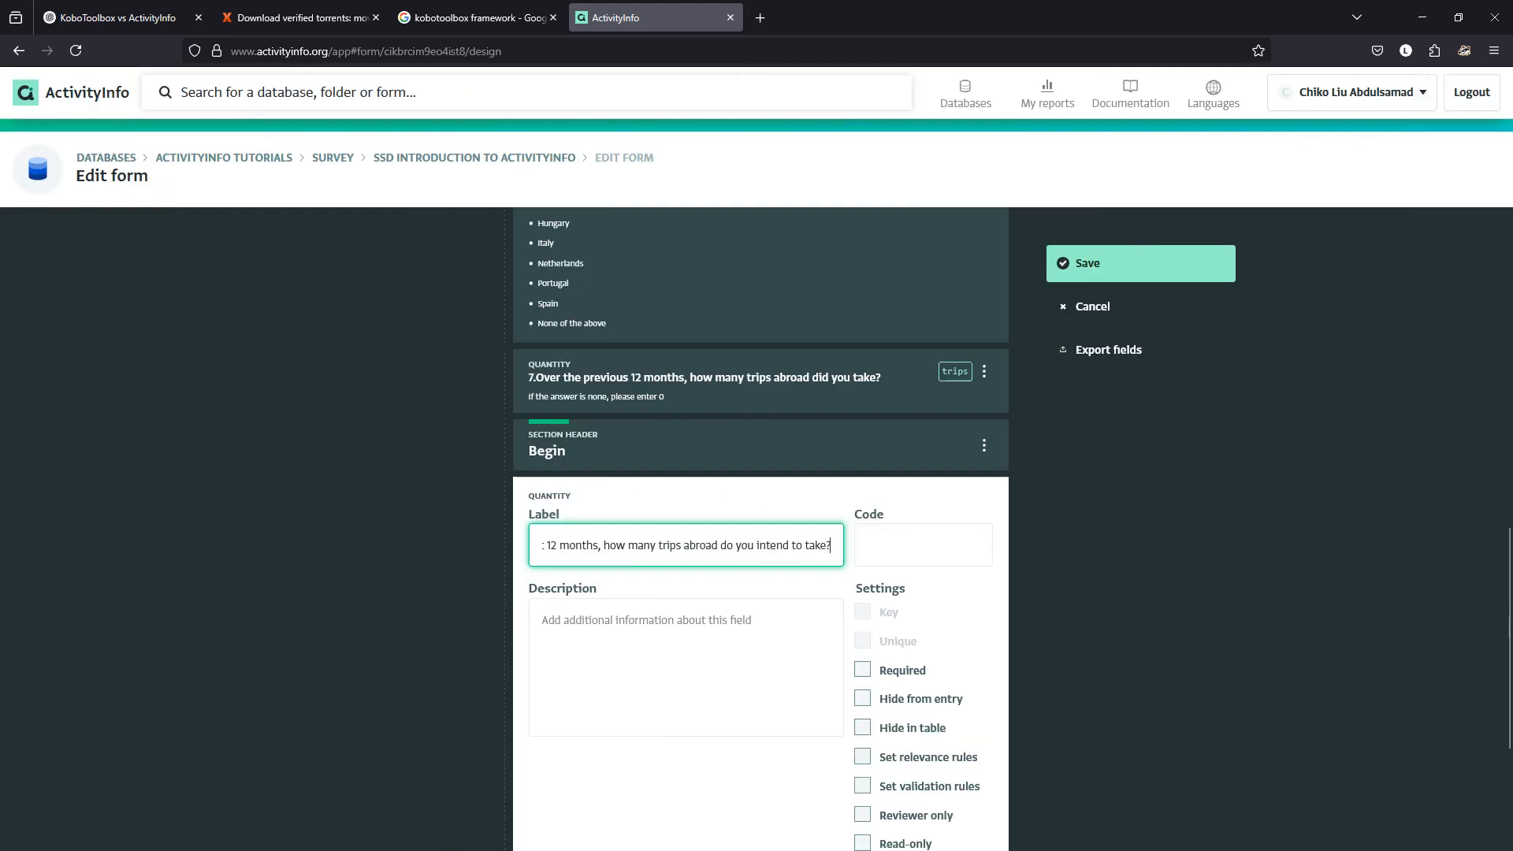
Give the quantity field code 'intend' and default value 0.
{"action": "left_click", "coordinate": [923, 545]}
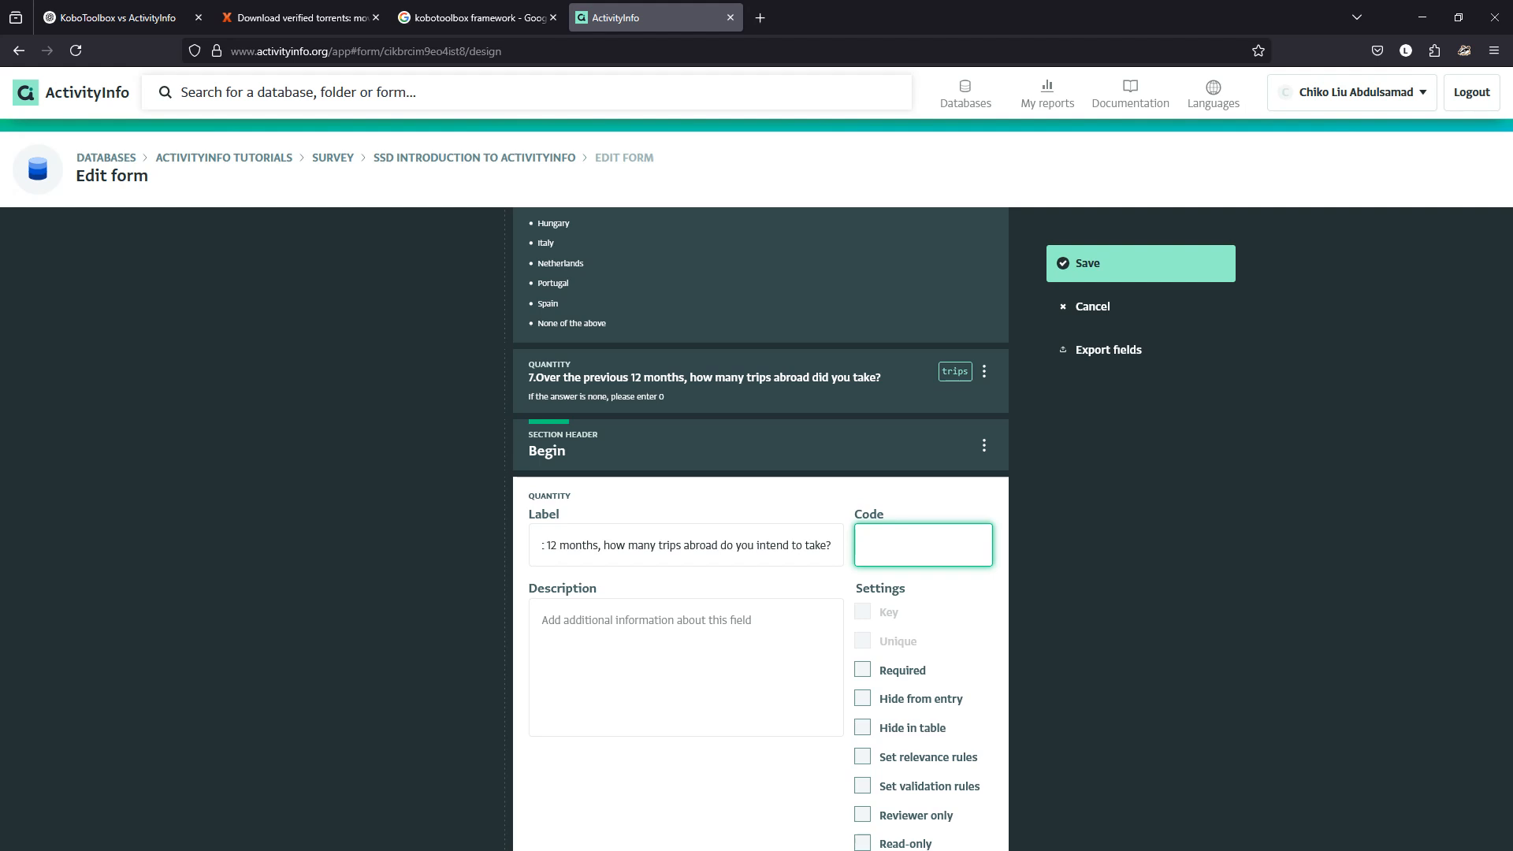
{"action": "type", "text": "intend"}
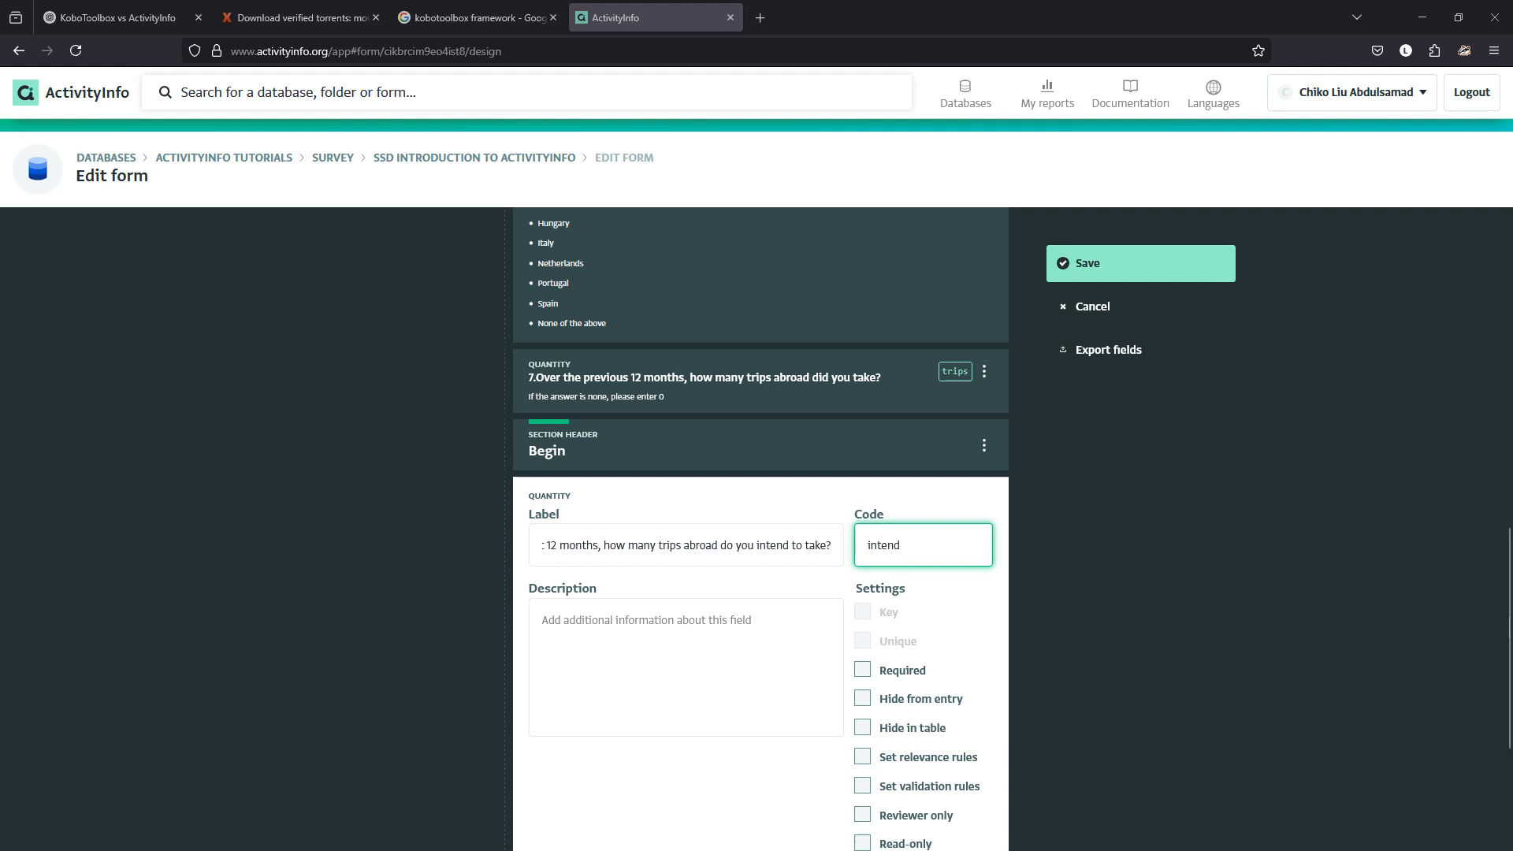
{"action": "scroll", "coordinate": [761, 528], "scroll_direction": "down", "scroll_amount": 3}
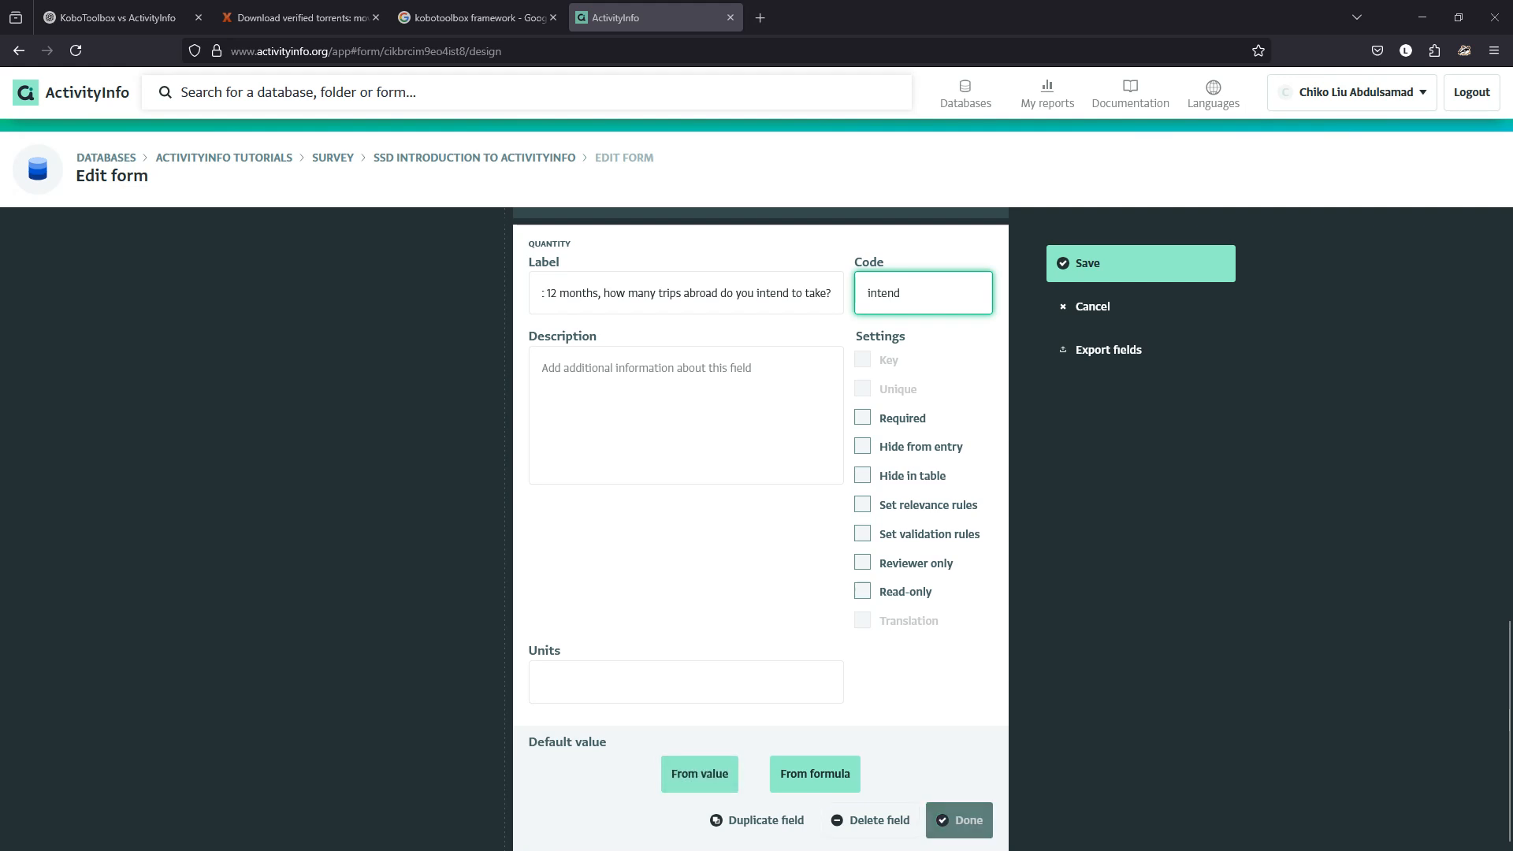
{"action": "left_click", "coordinate": [699, 773]}
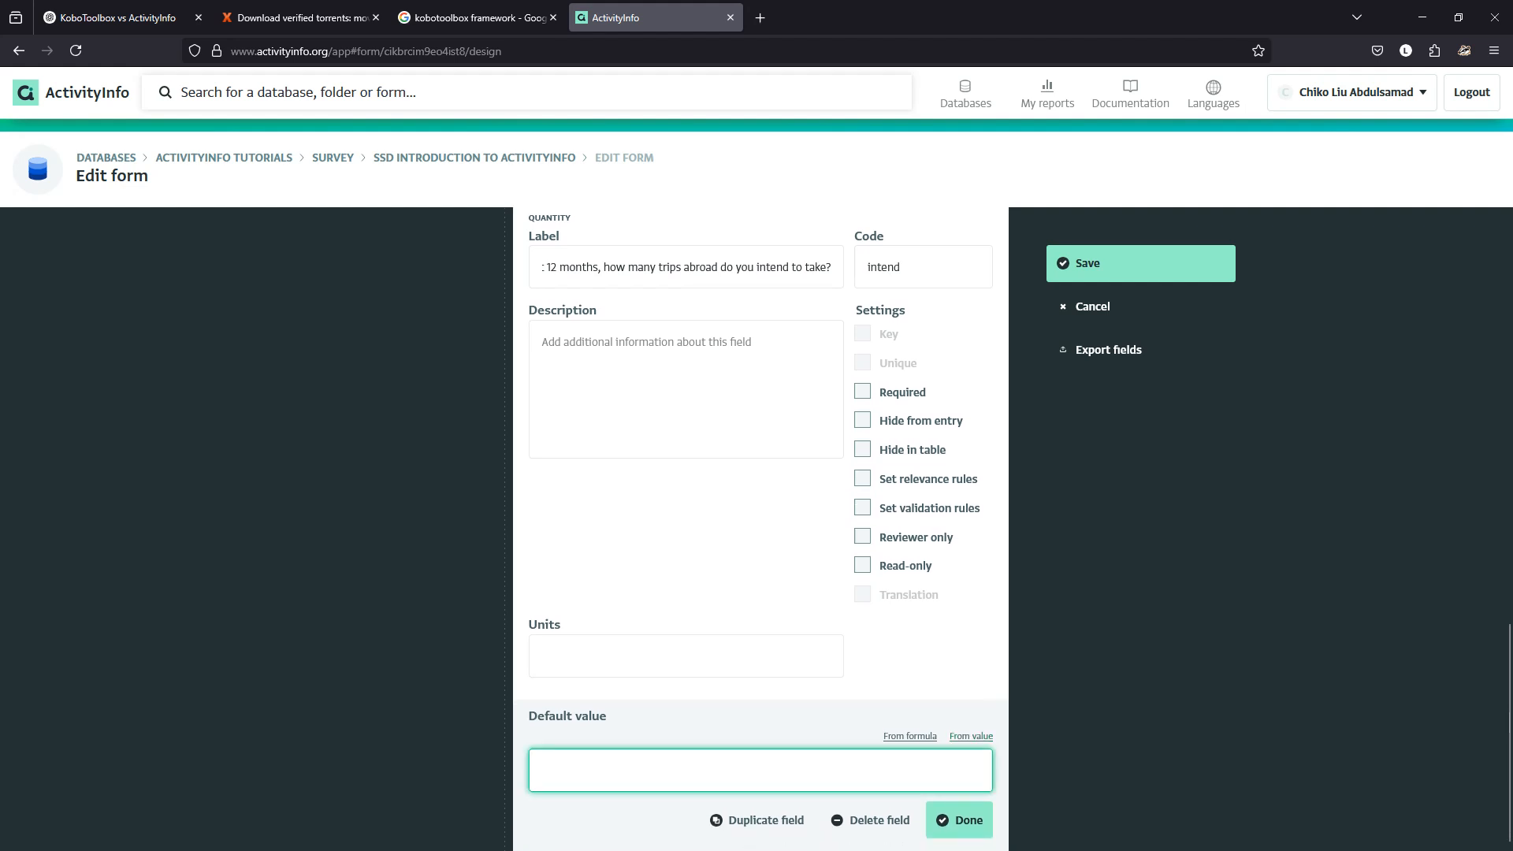
{"action": "type", "text": "0"}
{"action": "left_click", "coordinate": [960, 820]}
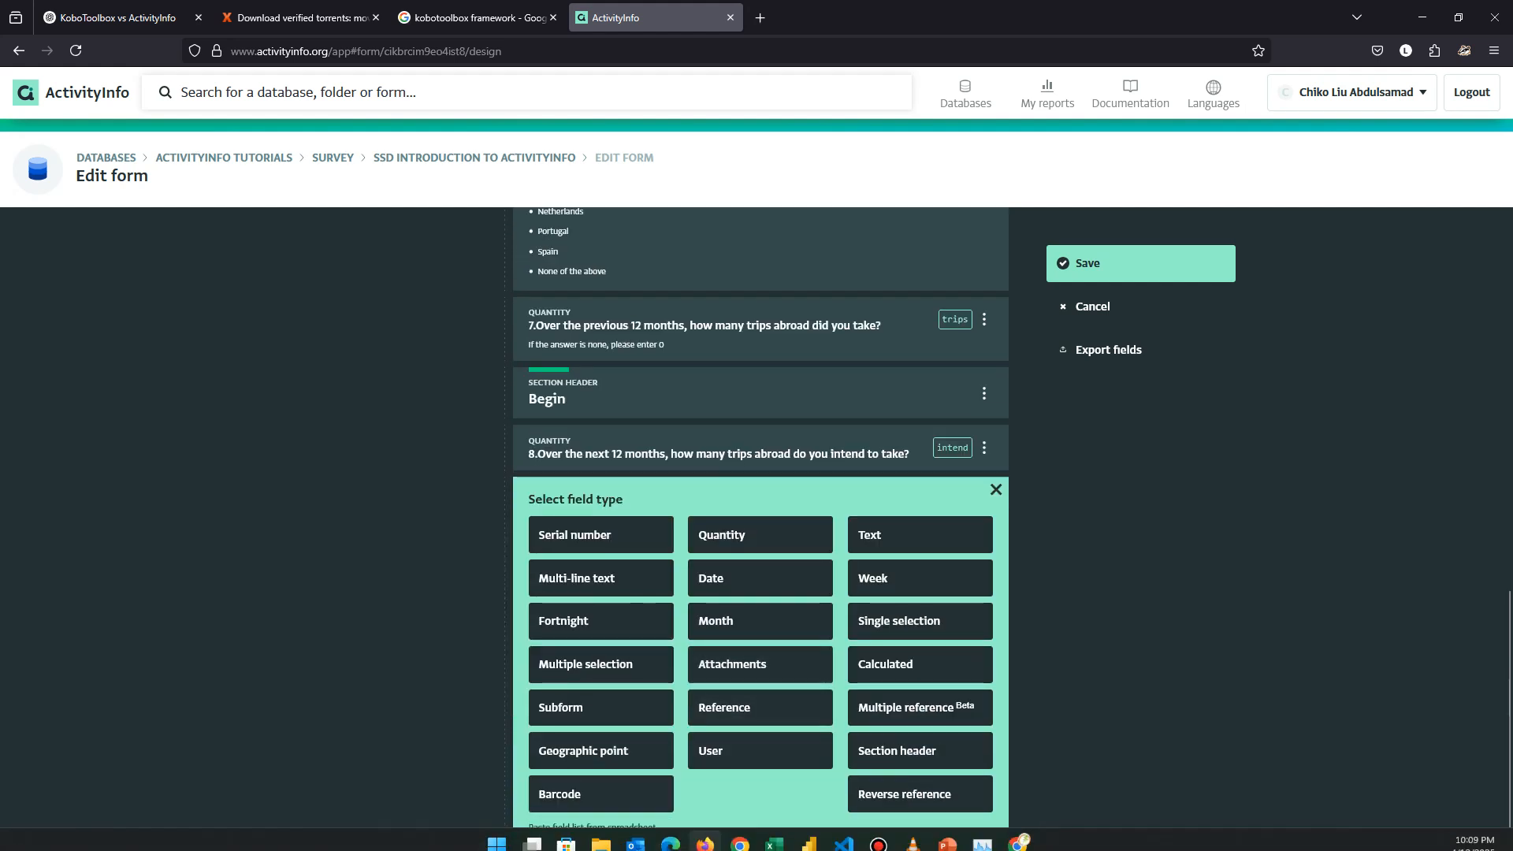
Add a single-selection field after question 8 labelled with the Kobo question 9 continent wording.
{"action": "left_click", "coordinate": [1018, 833]}
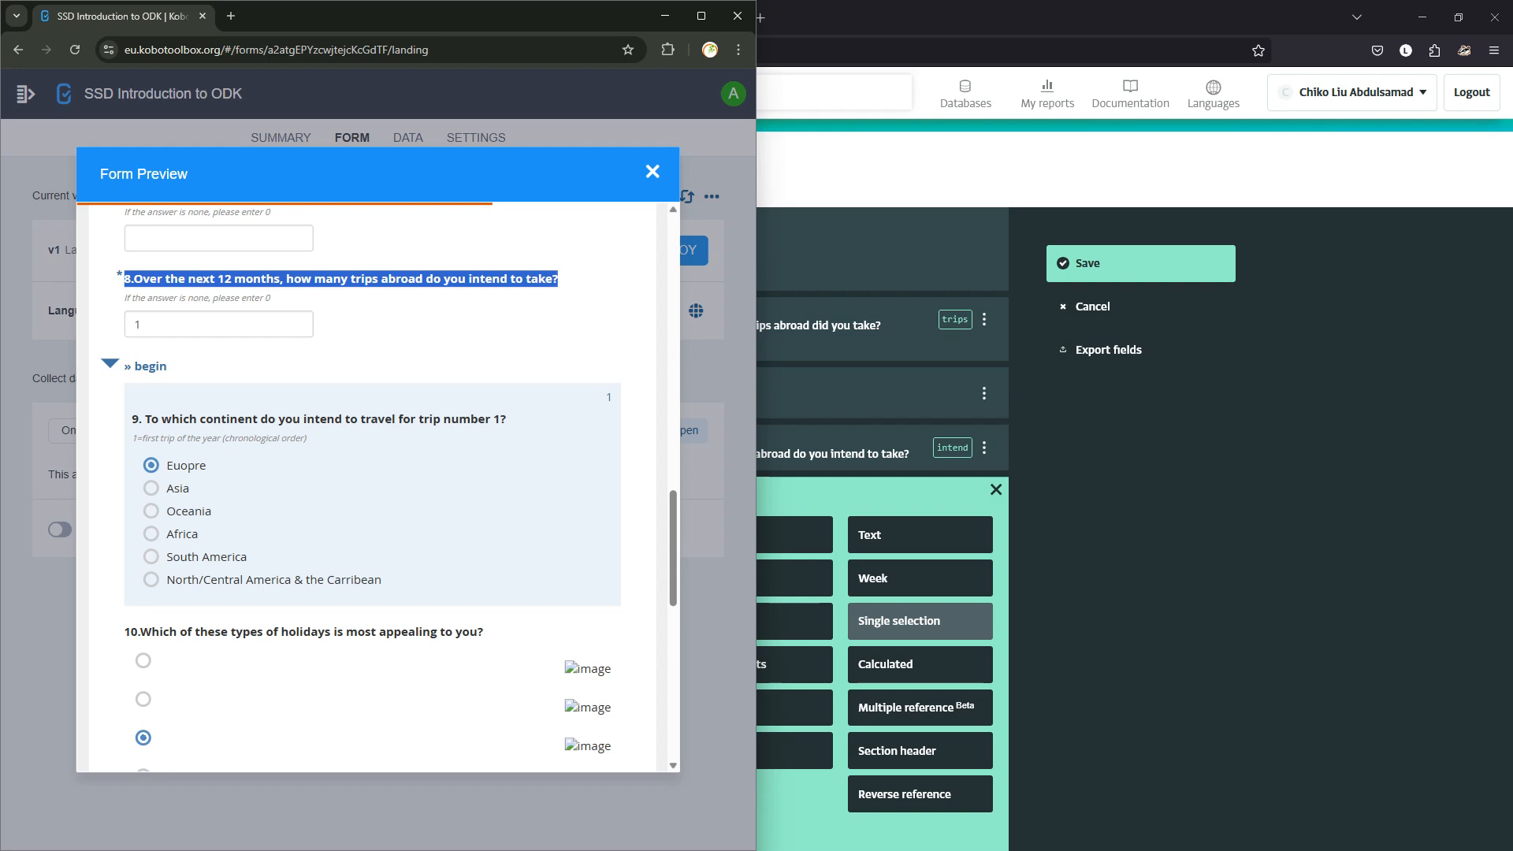
{"action": "left_click", "coordinate": [918, 620]}
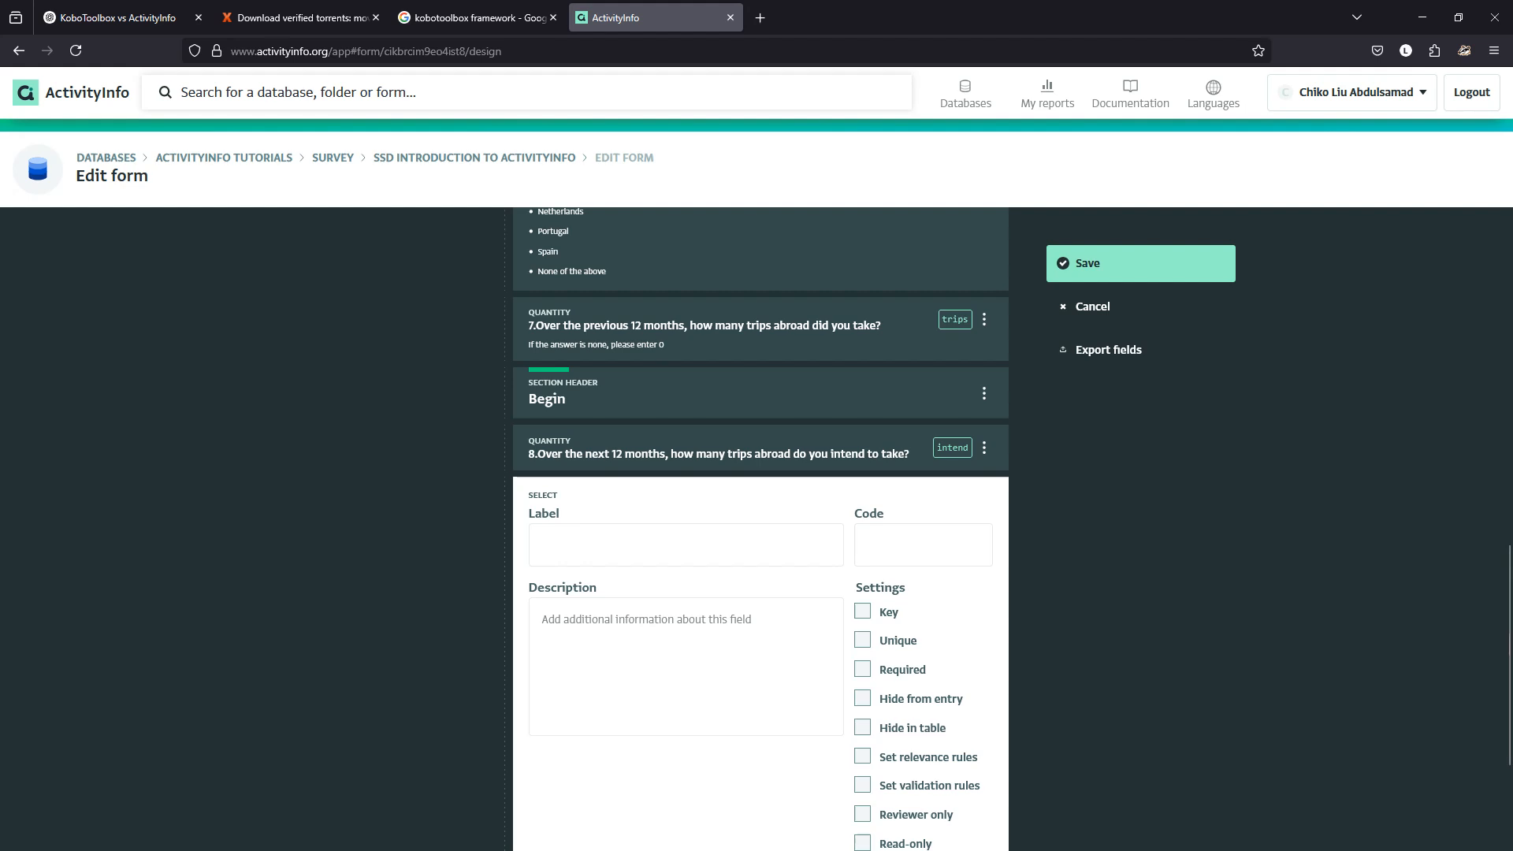
{"action": "scroll", "coordinate": [760, 529], "scroll_direction": "down", "scroll_amount": 1}
{"action": "left_click", "coordinate": [685, 450]}
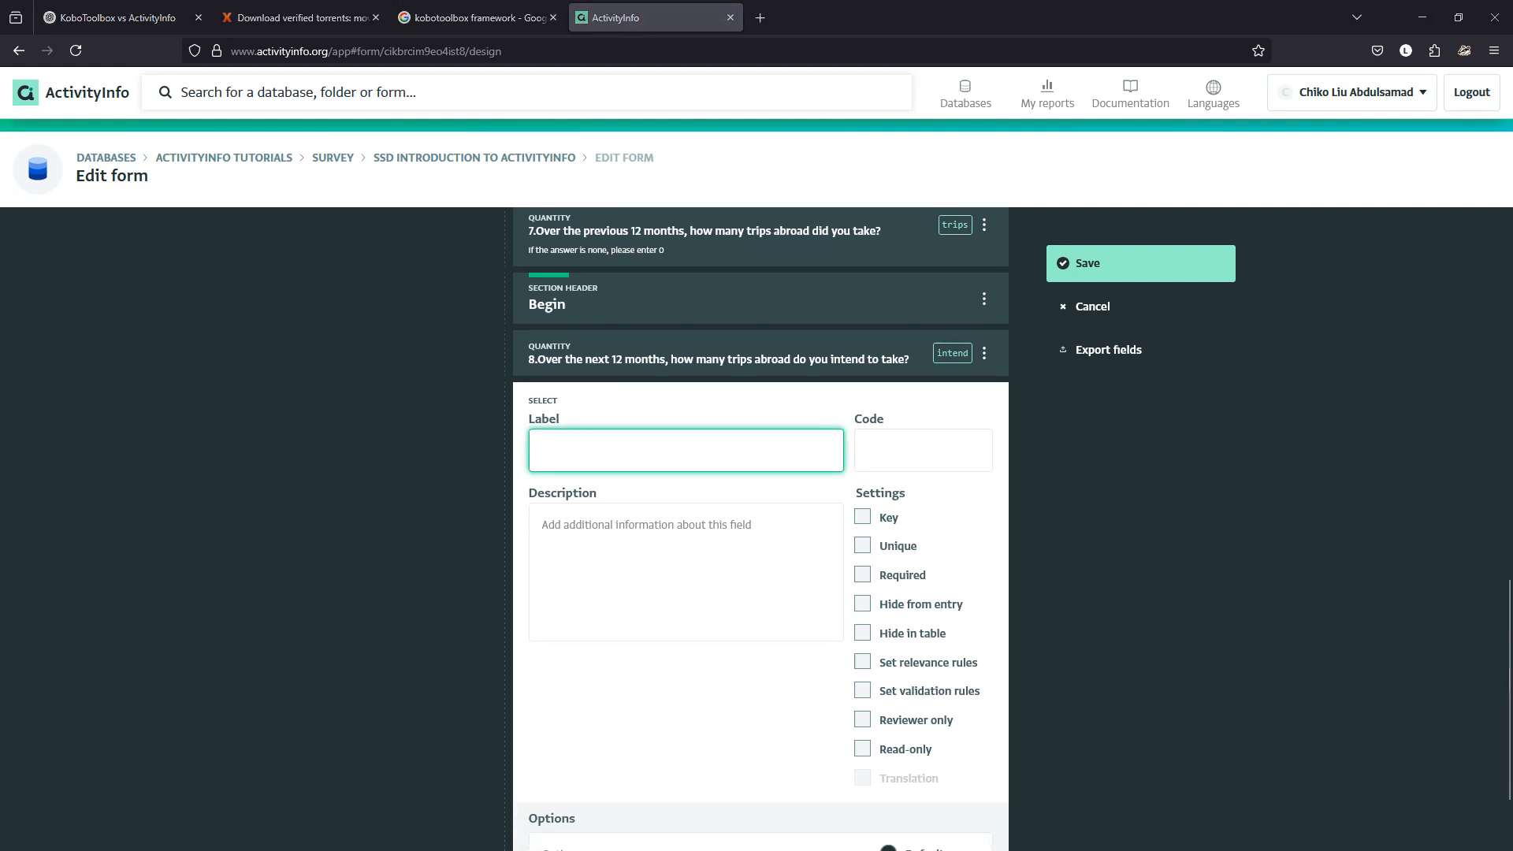
{"action": "key", "text": "alt+Tab"}
{"action": "left_click_drag", "start_coordinate": [507, 419], "coordinate": [131, 419]}
{"action": "key", "text": "ctrl+c"}
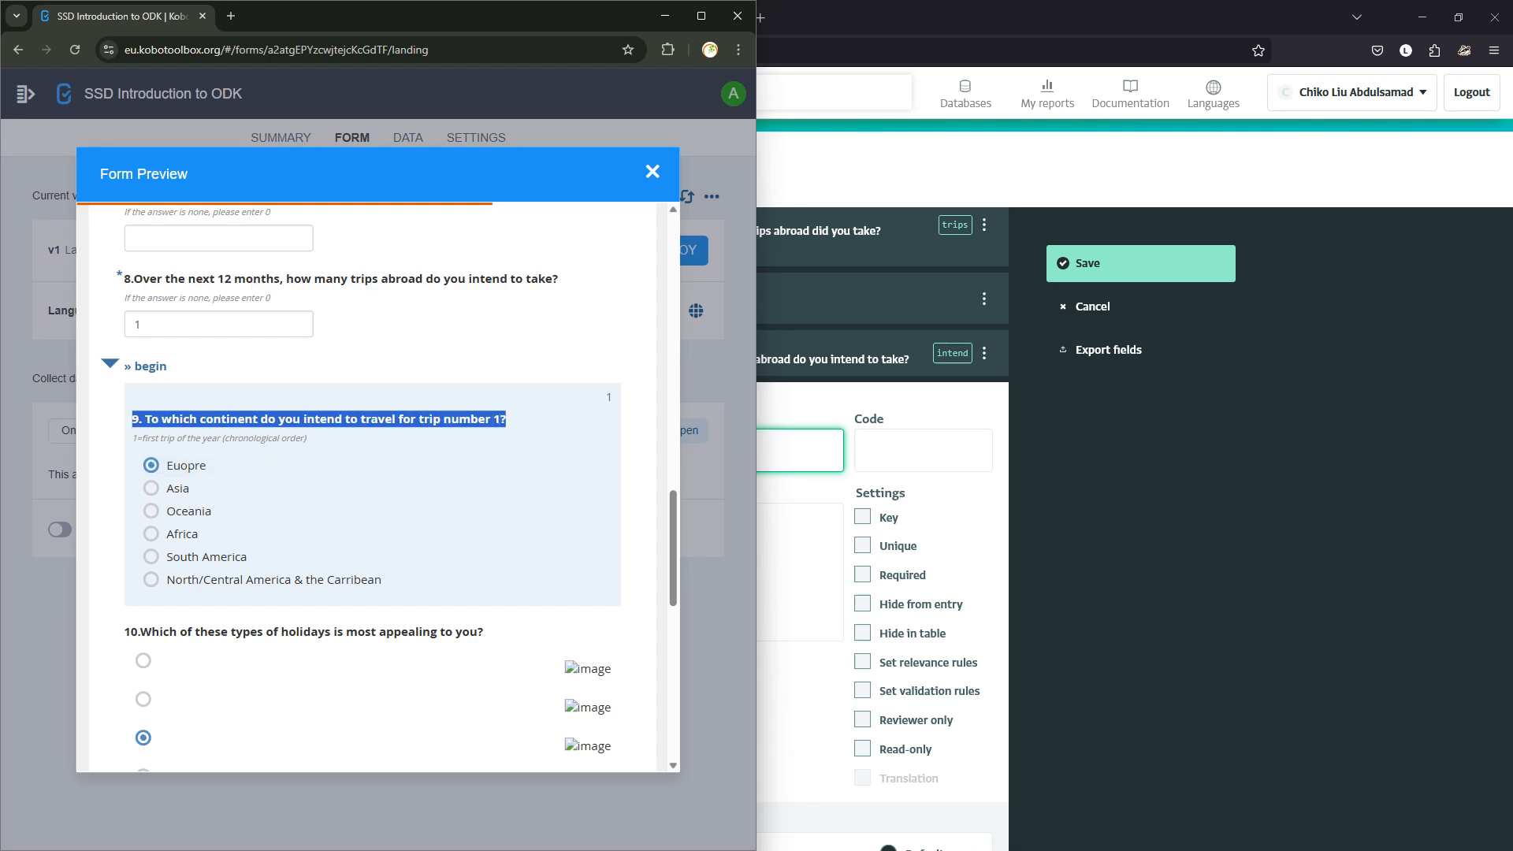
{"action": "key", "text": "alt+Tab"}
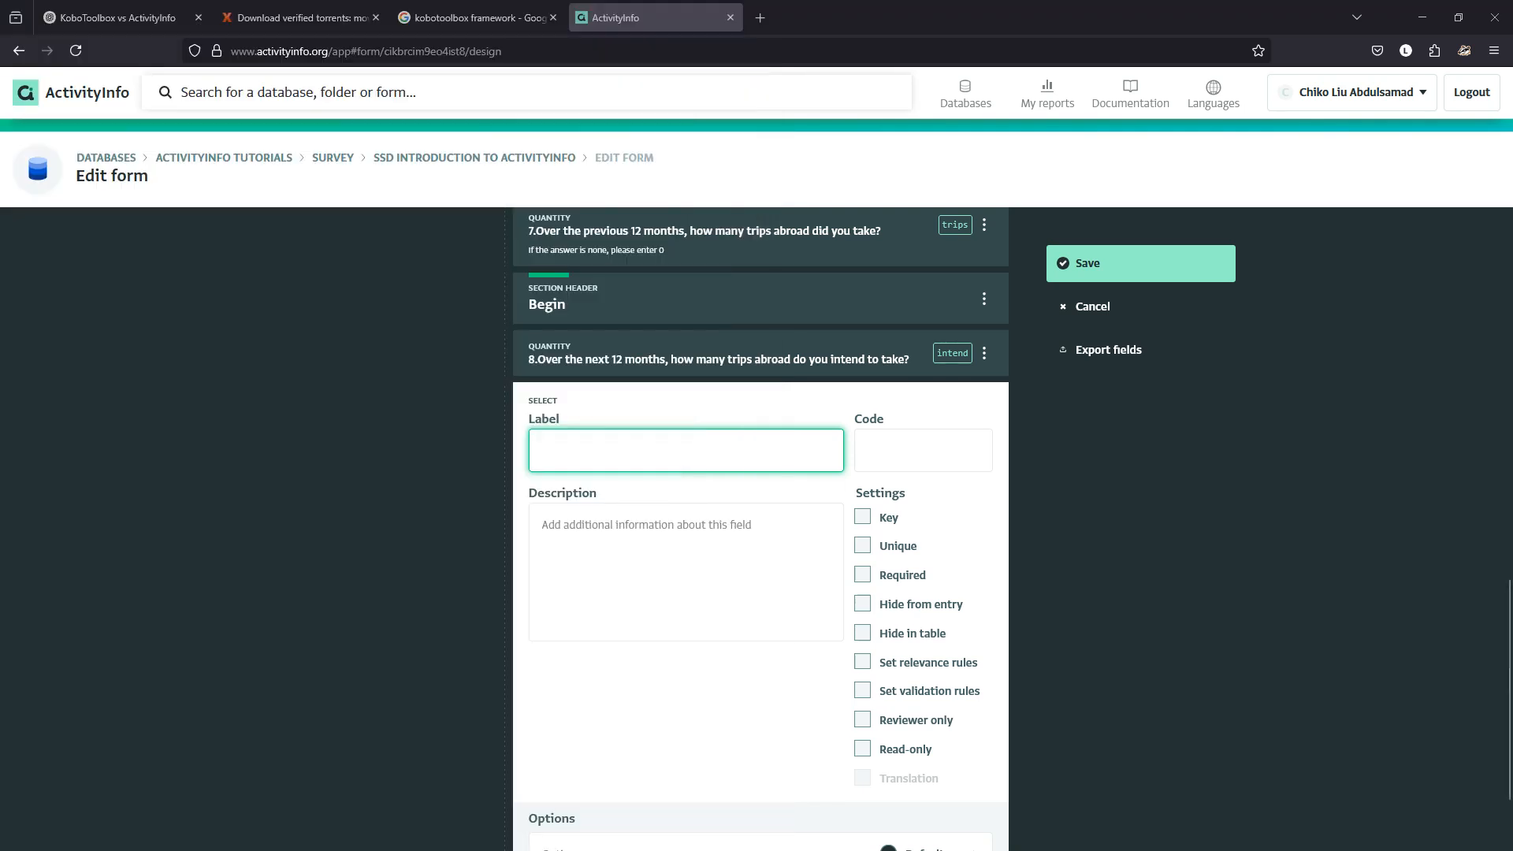
{"action": "key", "text": "ctrl+v"}
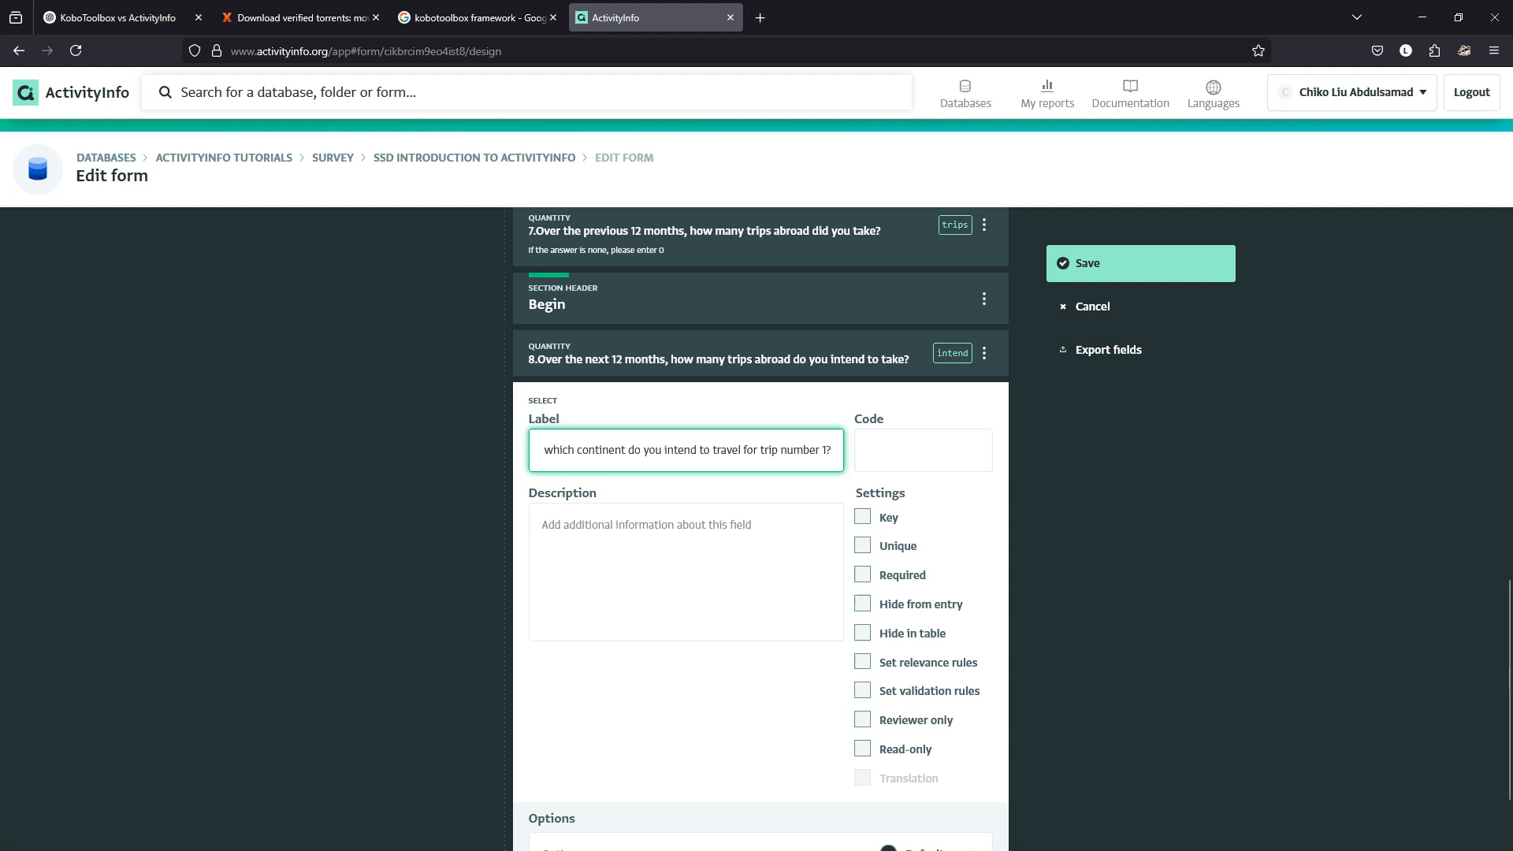
Set the field's code to 'continent', add Europe as the first option, plus an empty second option.
{"action": "key", "text": "Tab"}
{"action": "type", "text": "con"}
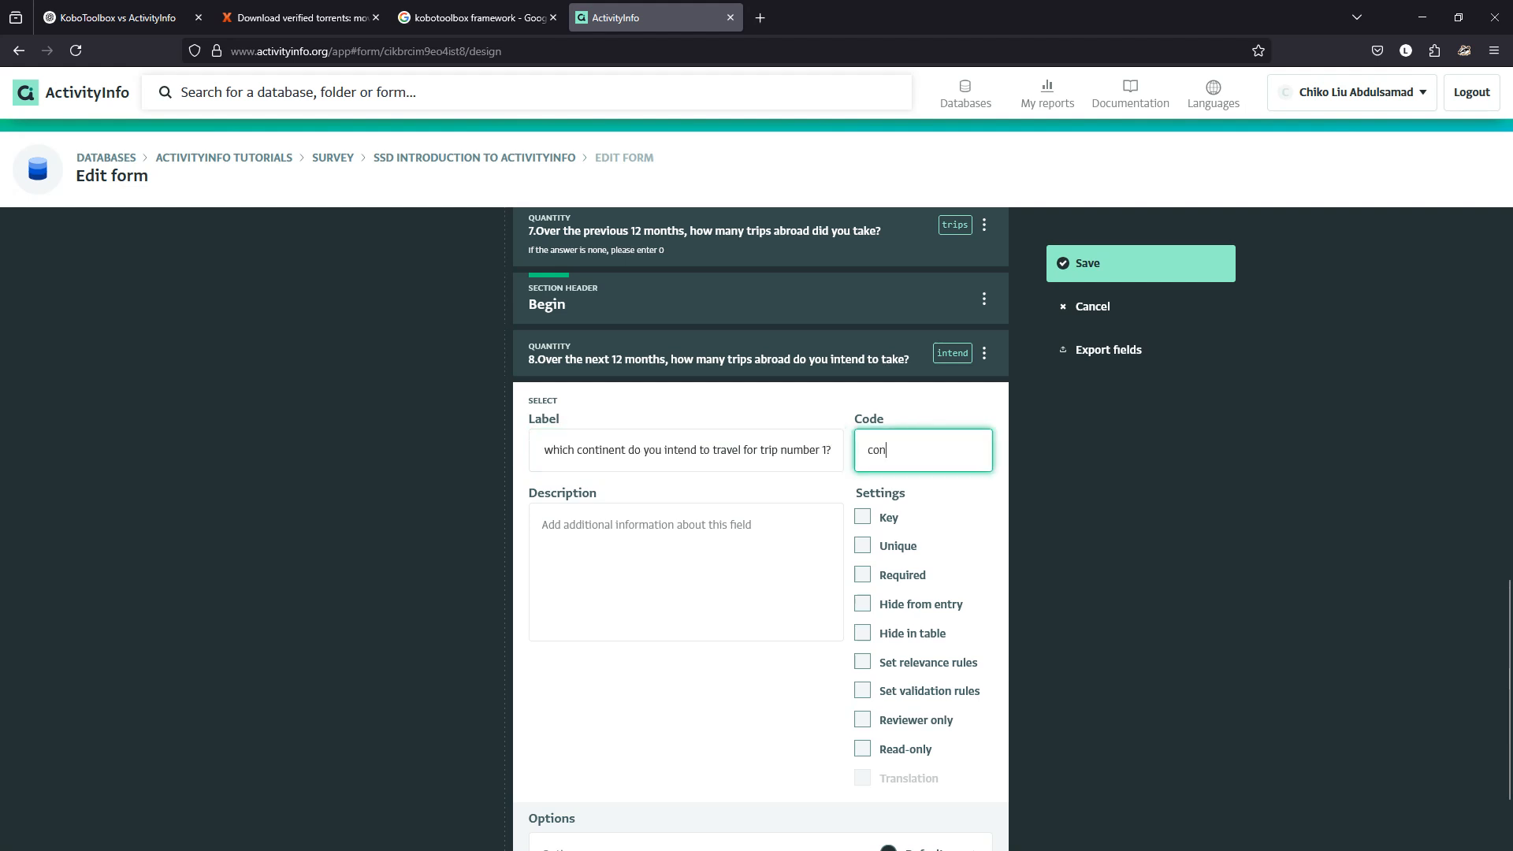
{"action": "type", "text": "tinent"}
{"action": "scroll", "coordinate": [760, 528], "scroll_direction": "down", "scroll_amount": 2}
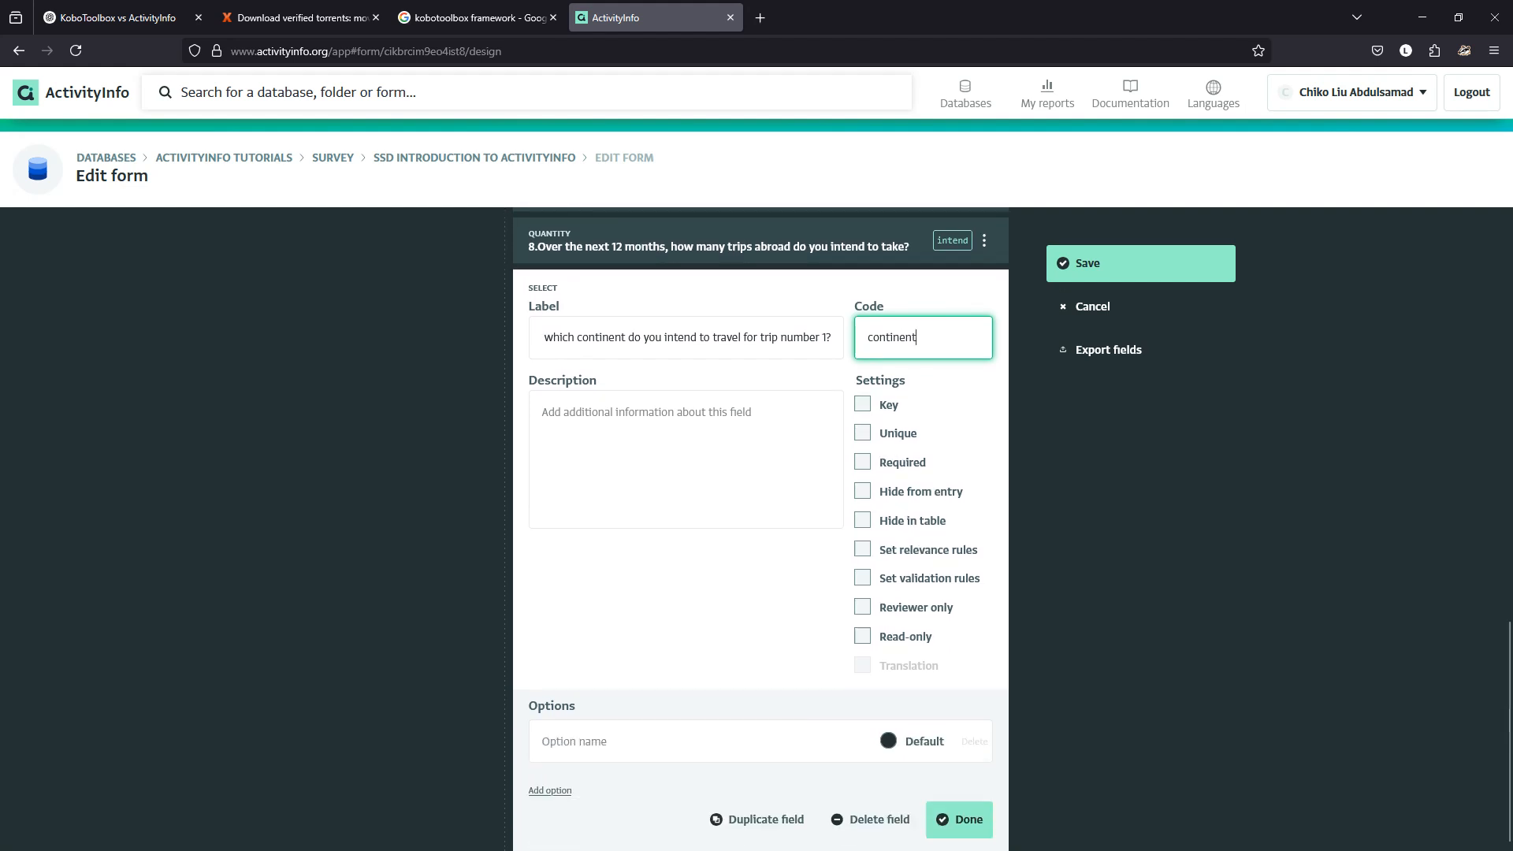
{"action": "left_click", "coordinate": [631, 742]}
{"action": "type", "text": "Europe"}
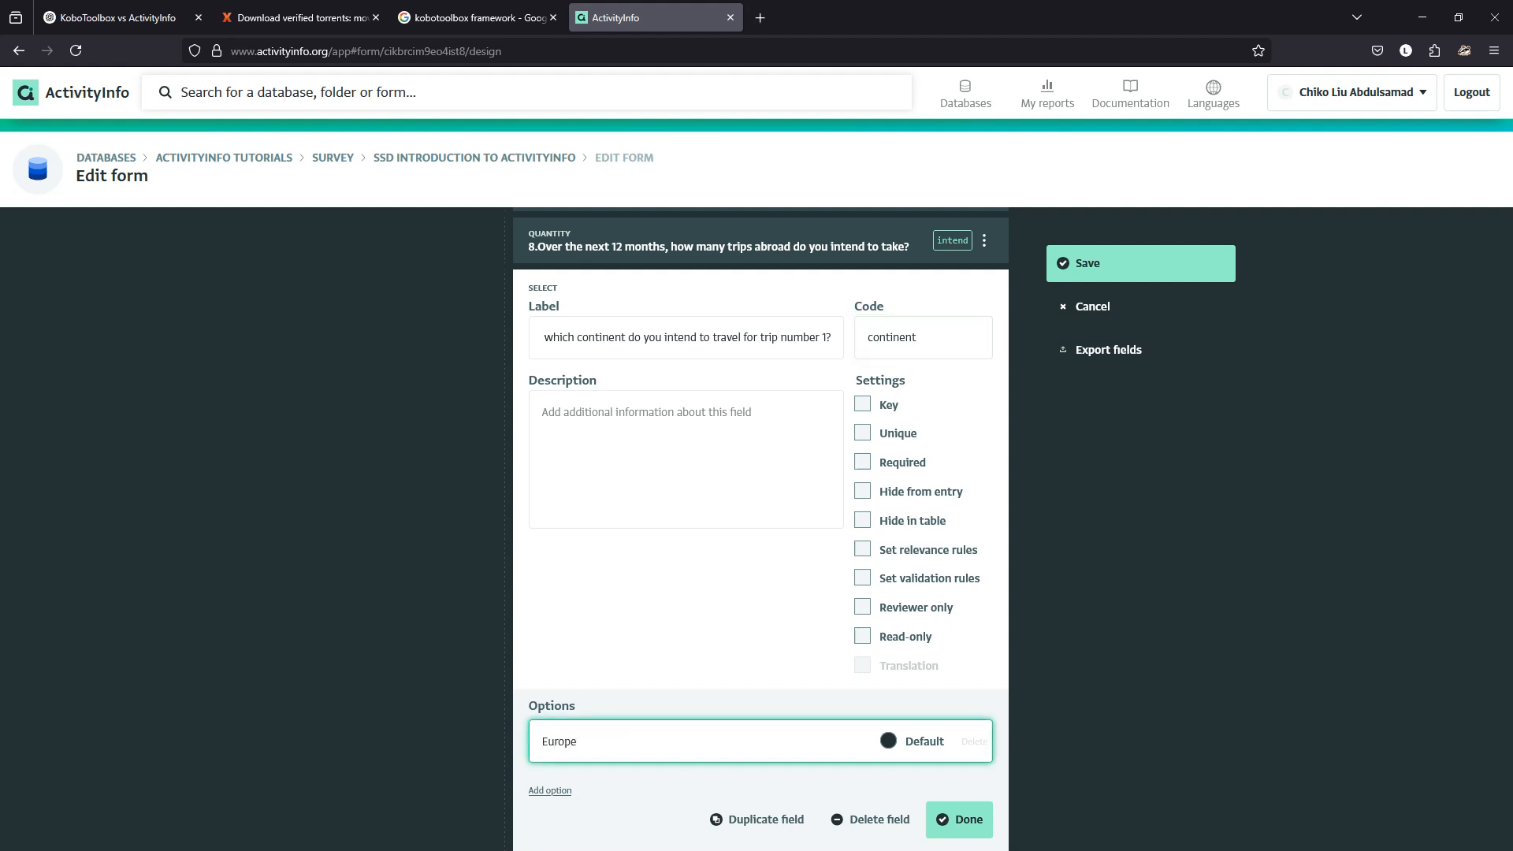
{"action": "key", "text": "Tab"}
{"action": "left_click", "coordinate": [550, 790]}
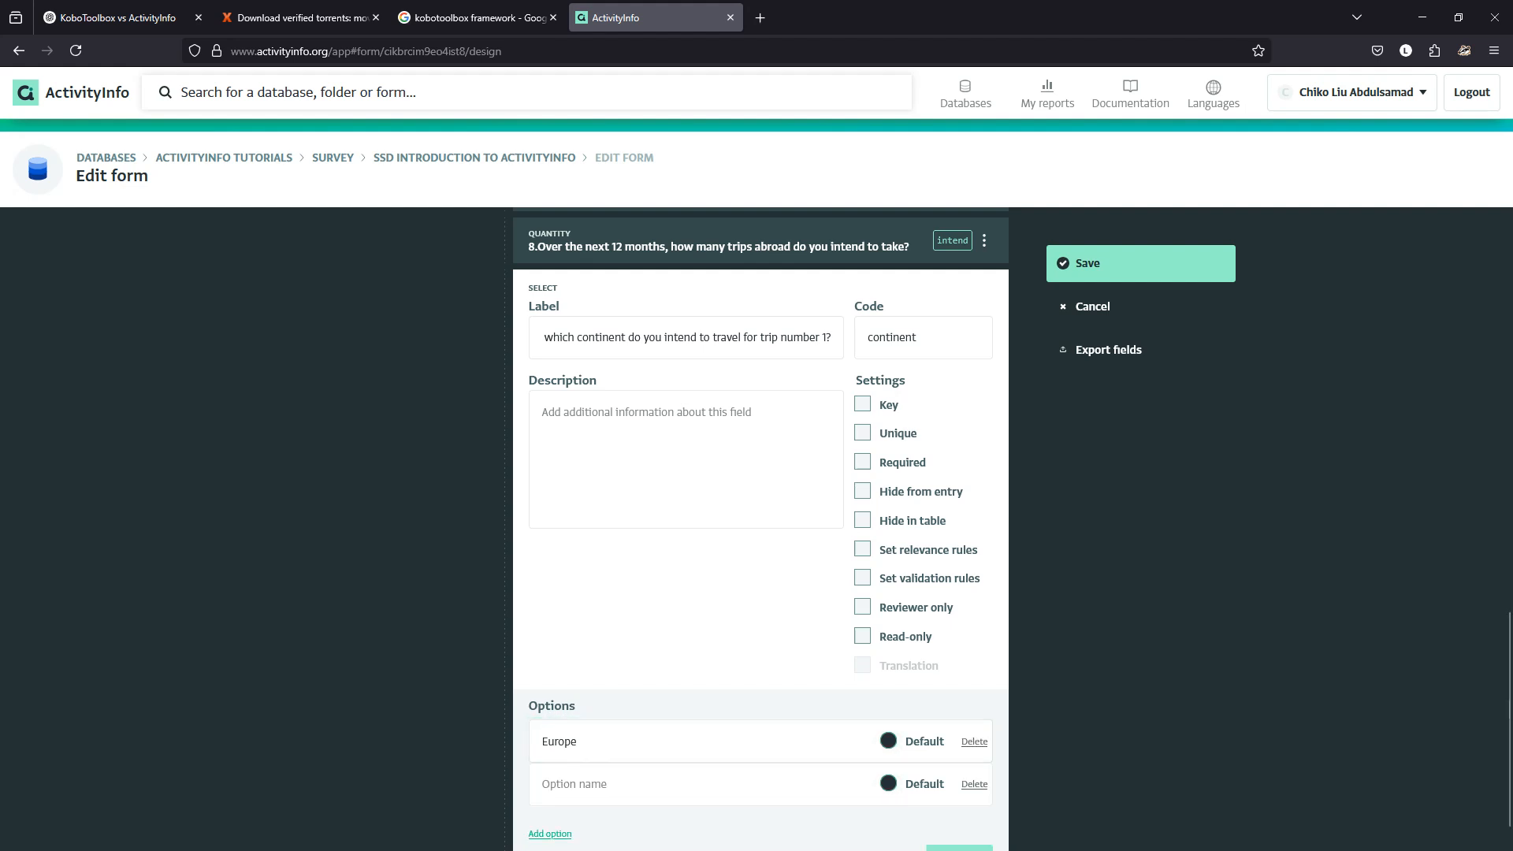
{"action": "mouse_move", "coordinate": [867, 849]}
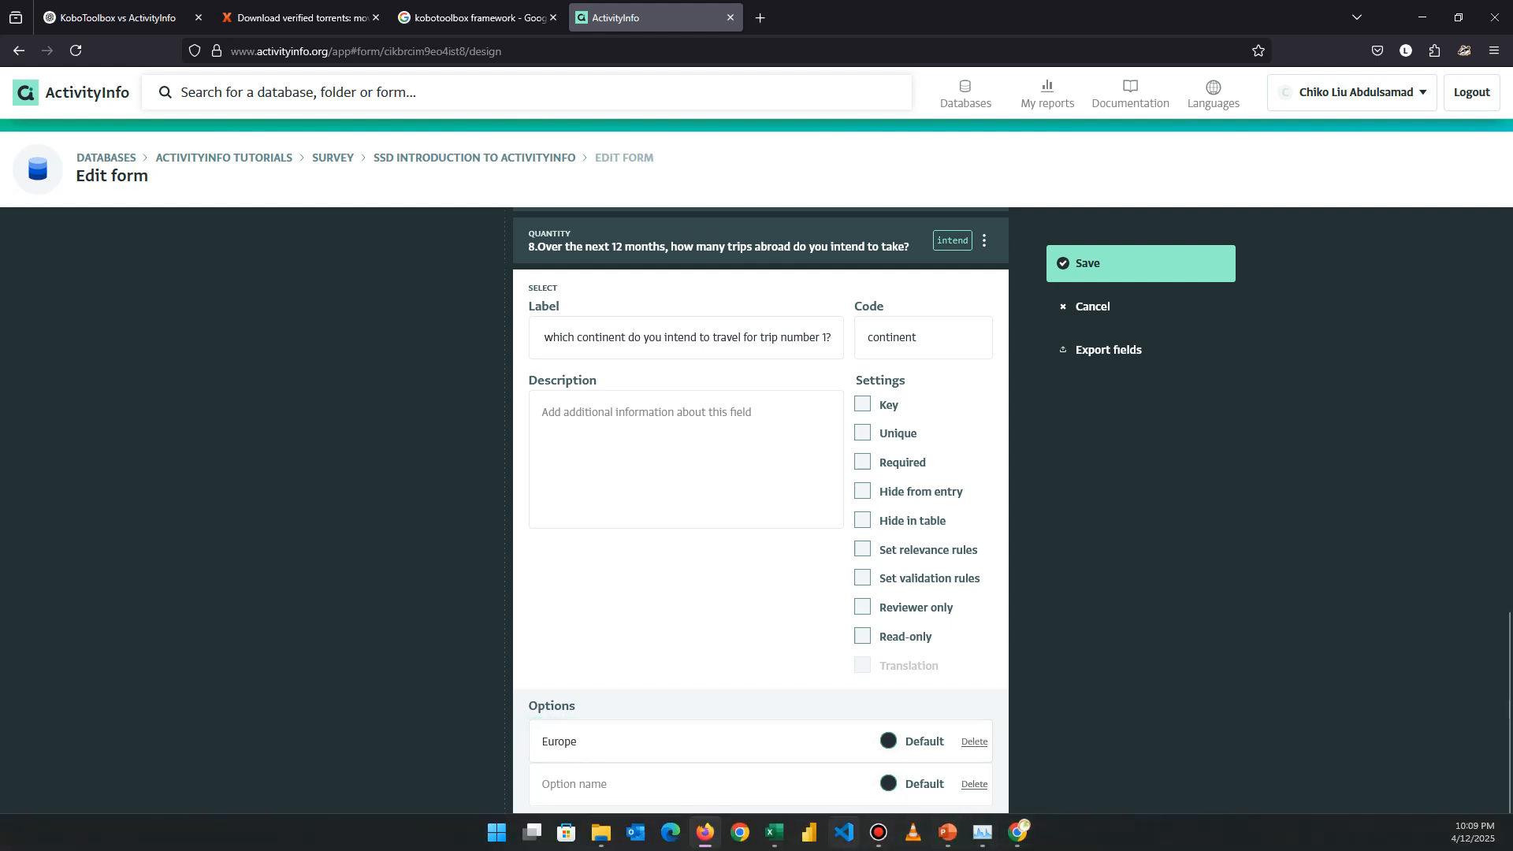
{"action": "left_click", "coordinate": [775, 832]}
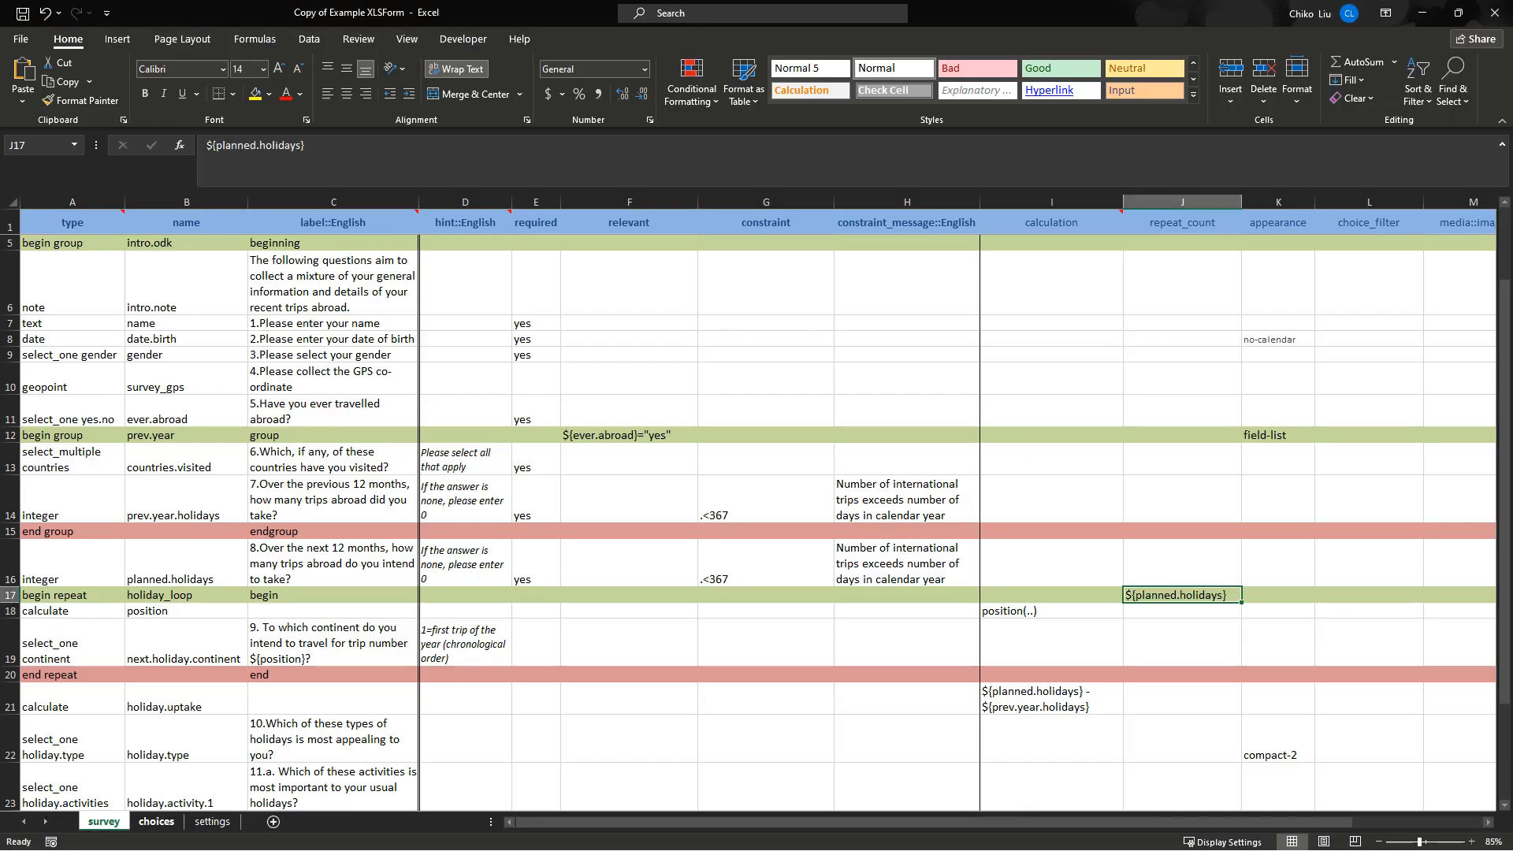
Copy continent labels C30:C34, Asia through North/Central America & the Carribean, from the choices sheet.
{"action": "left_click", "coordinate": [156, 822]}
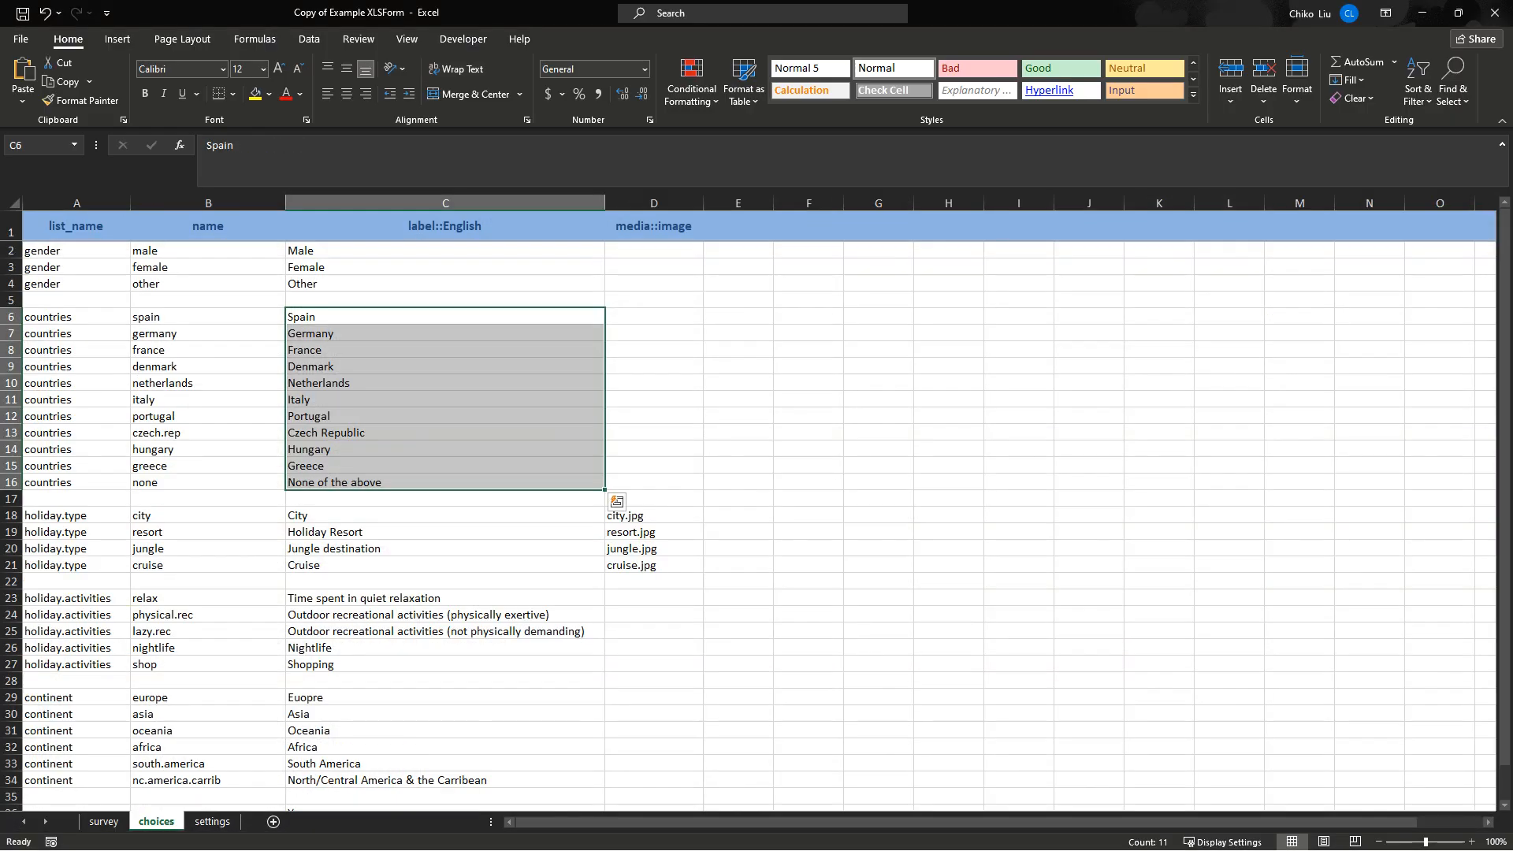
{"action": "left_click_drag", "start_coordinate": [394, 698], "coordinate": [394, 780]}
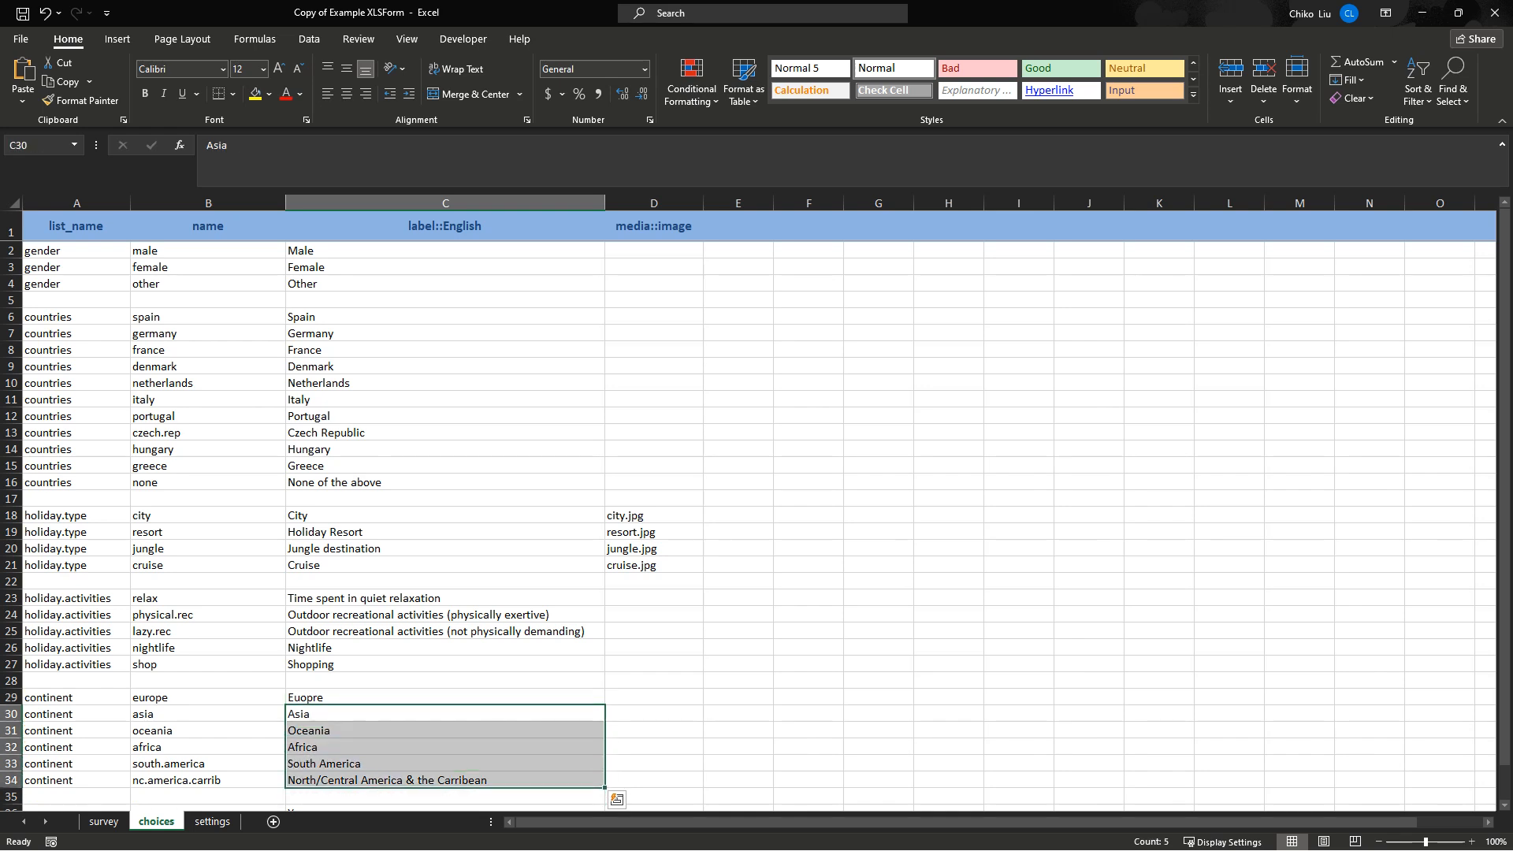
{"action": "key", "text": "ctrl+c"}
{"action": "key", "text": "alt+Tab"}
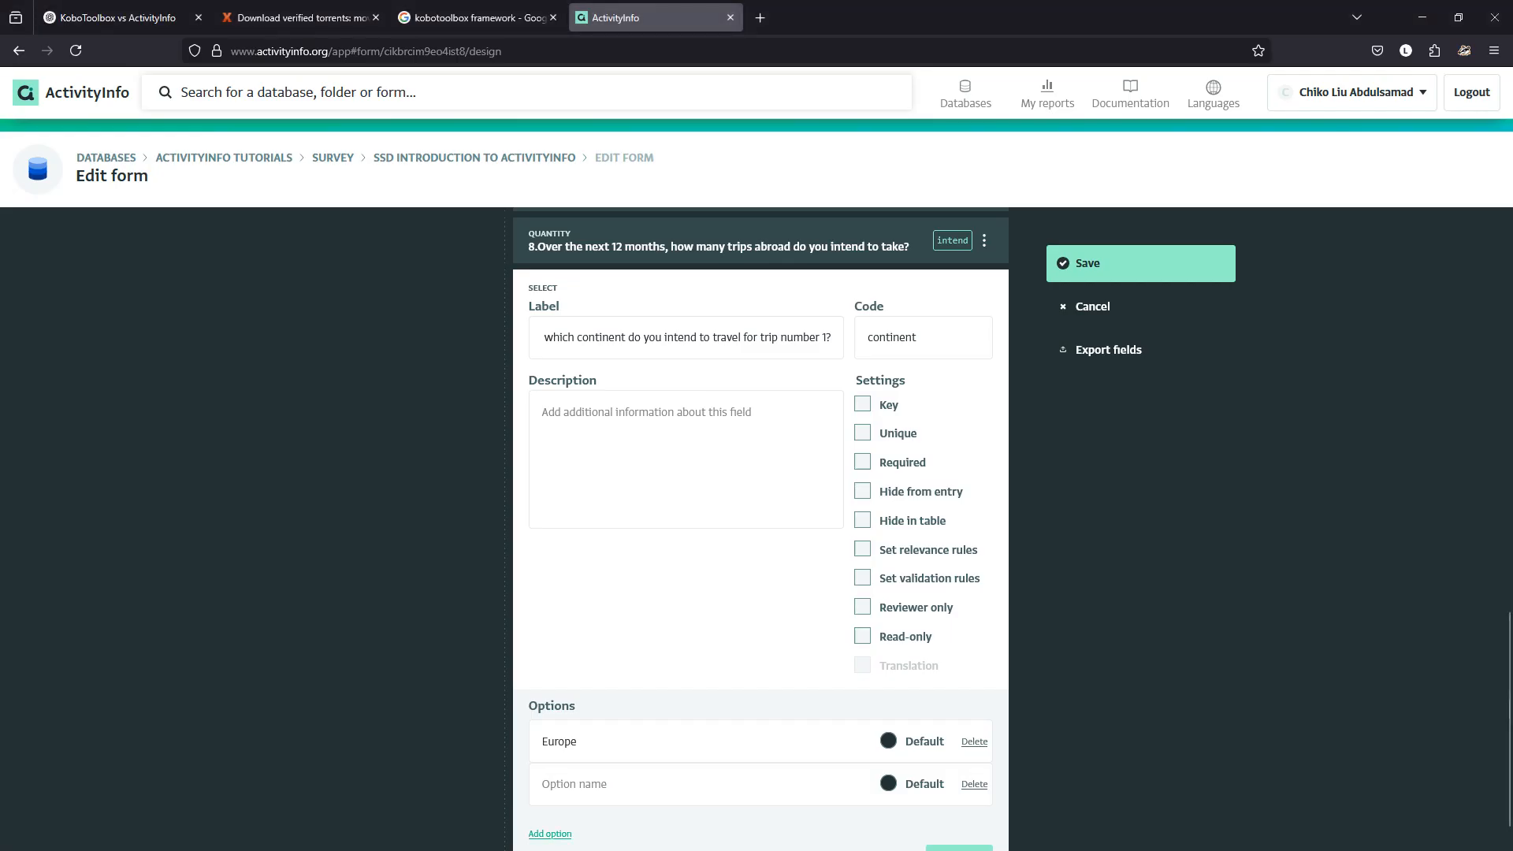
Paste the copied continents into new option rows, trimming them into Asia and Africa options.
{"action": "left_click", "coordinate": [574, 784]}
{"action": "key", "text": "ctrl+v"}
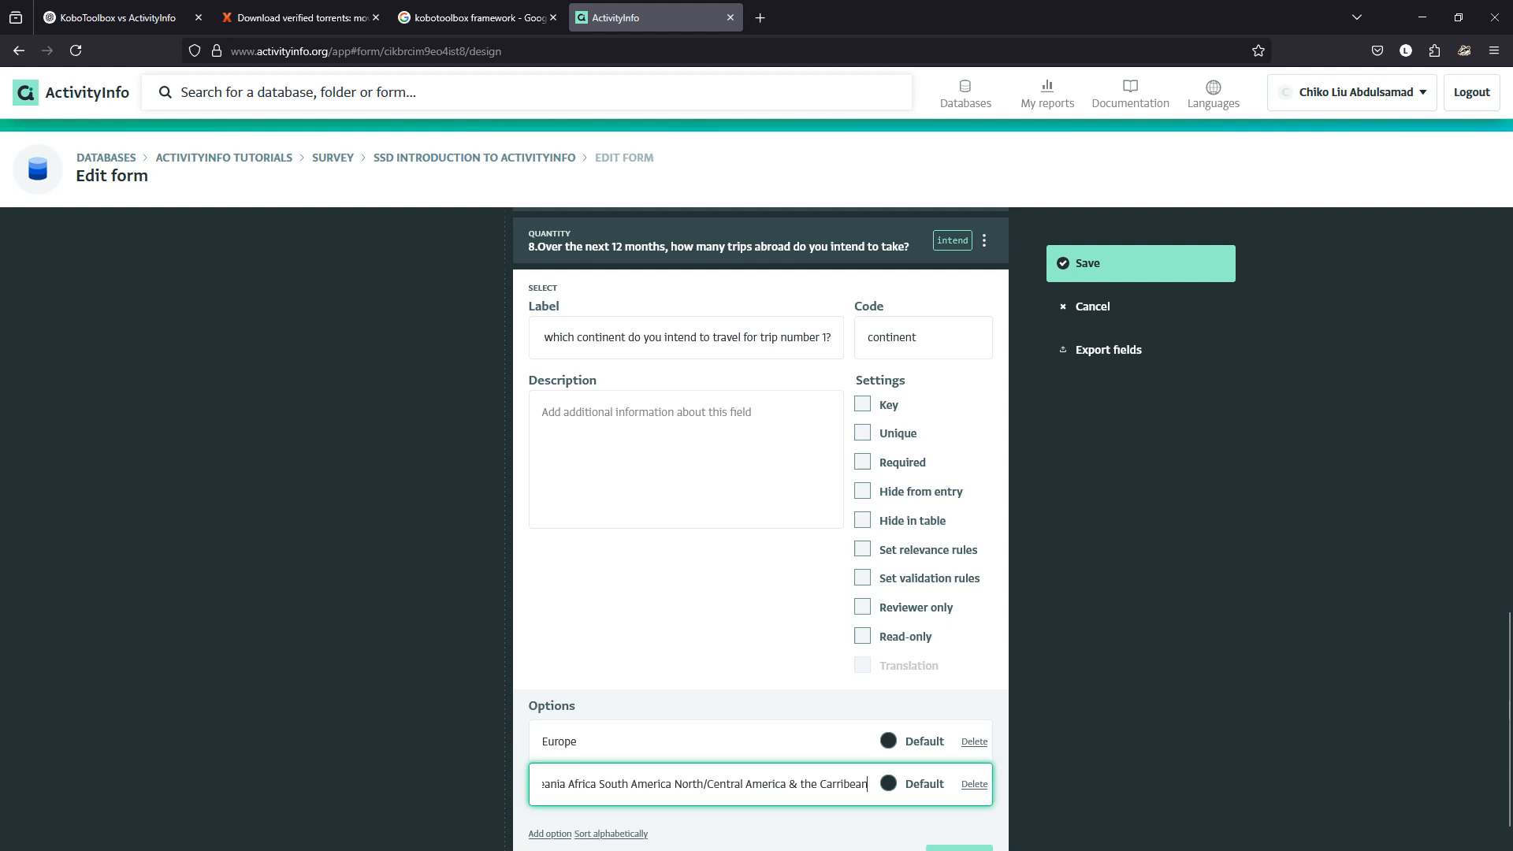
{"action": "key", "text": "ctrl+shift+Left"}
{"action": "key", "text": "ctrl+shift+Left"}
{"action": "key", "text": "ctrl+shift+Left"}
{"action": "key", "text": "ctrl+shift+Left"}
{"action": "key", "text": "ctrl+shift+Left"}
{"action": "key", "text": "ctrl+shift+Left"}
{"action": "key", "text": "ctrl+shift+Left"}
{"action": "key", "text": "ctrl+shift+Left"}
{"action": "key", "text": "ctrl+shift+Left"}
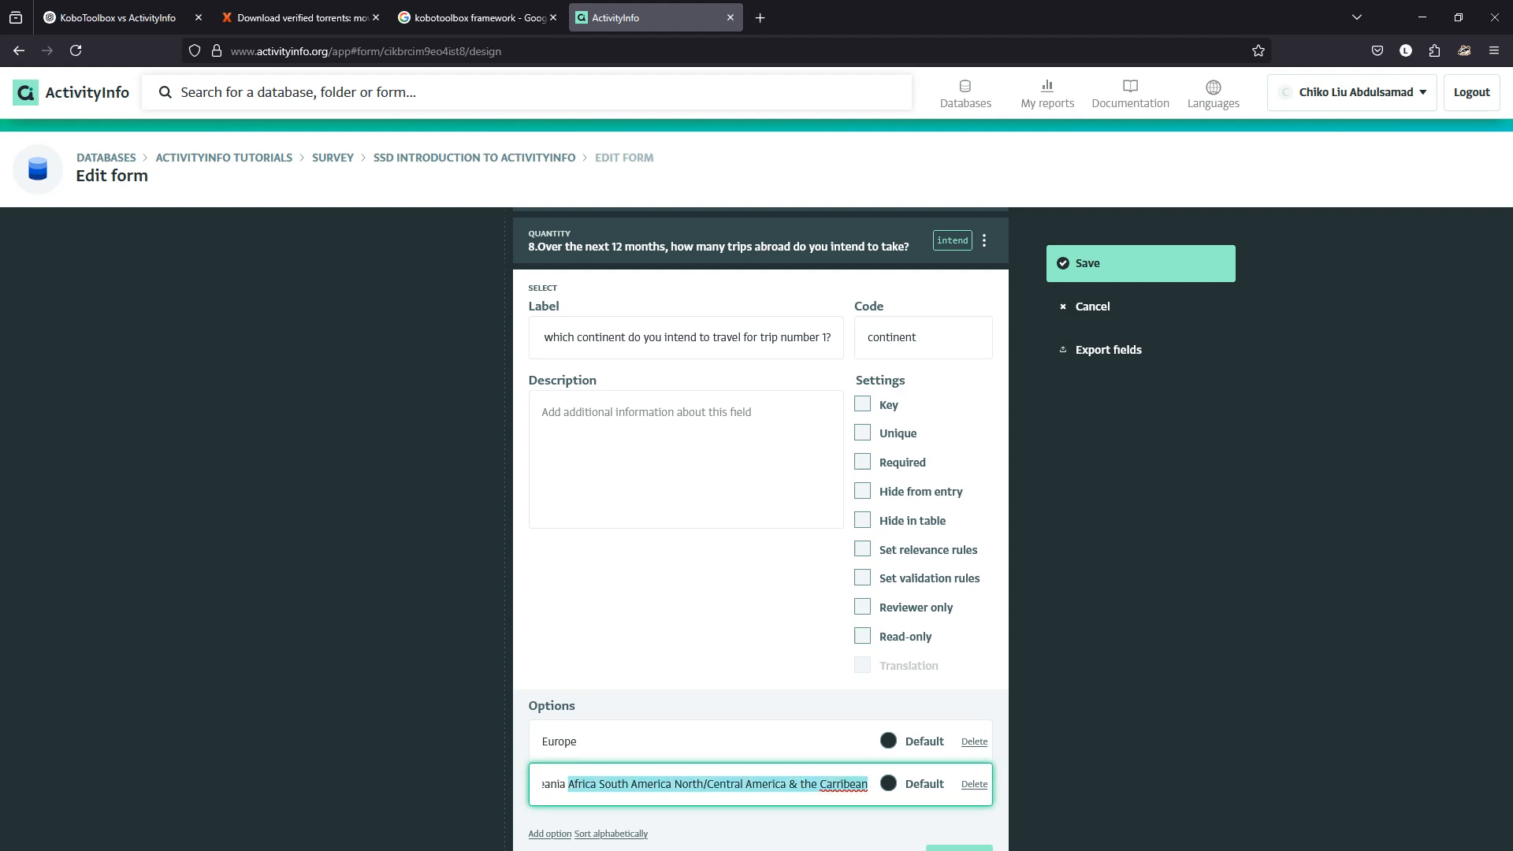
{"action": "key", "text": "BackSpace"}
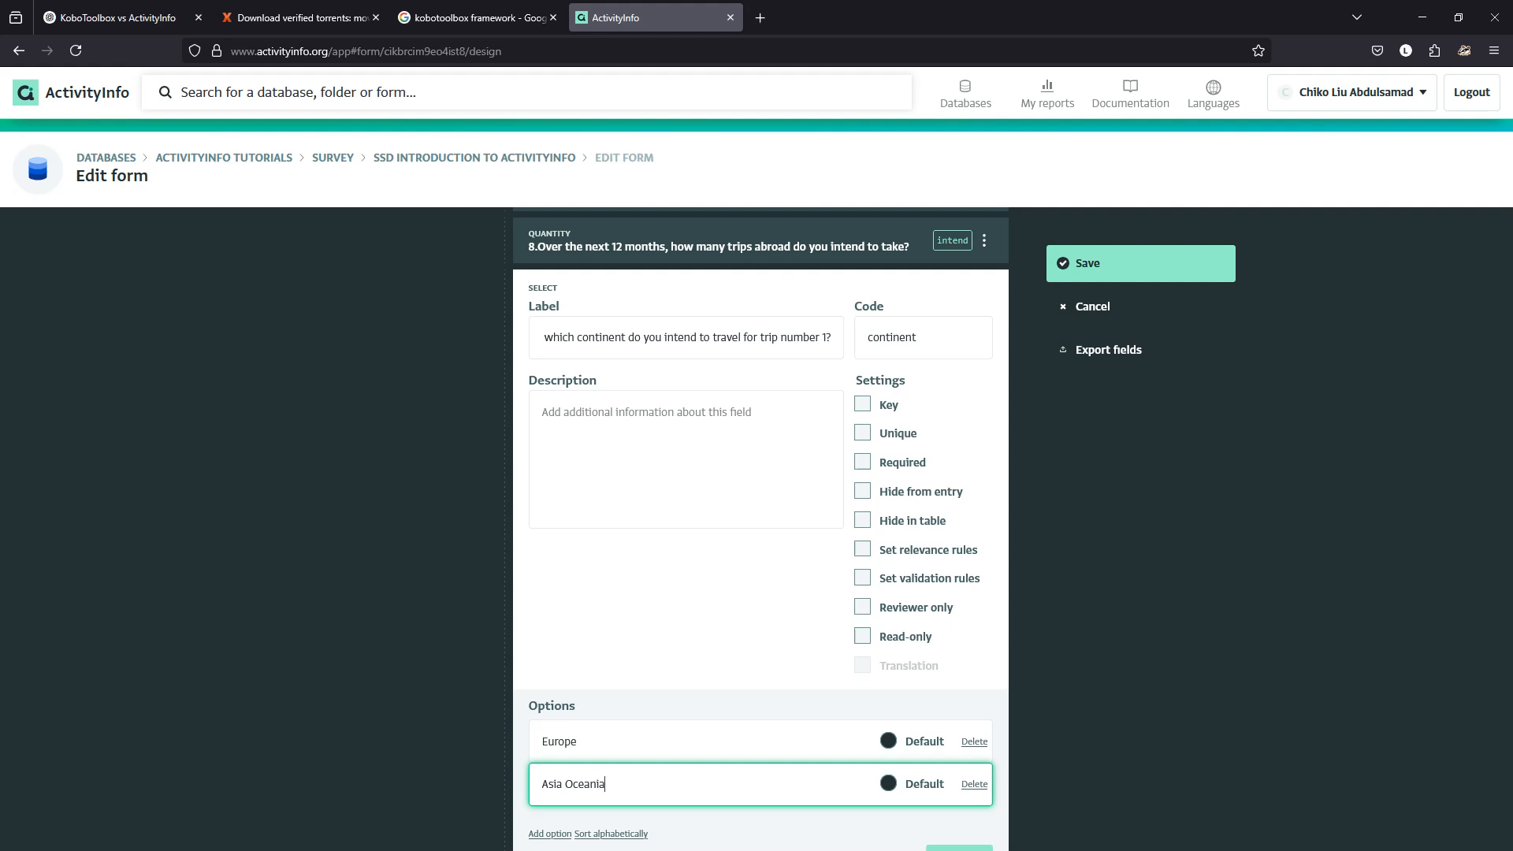
{"action": "scroll", "coordinate": [761, 528], "scroll_direction": "down", "scroll_amount": 1}
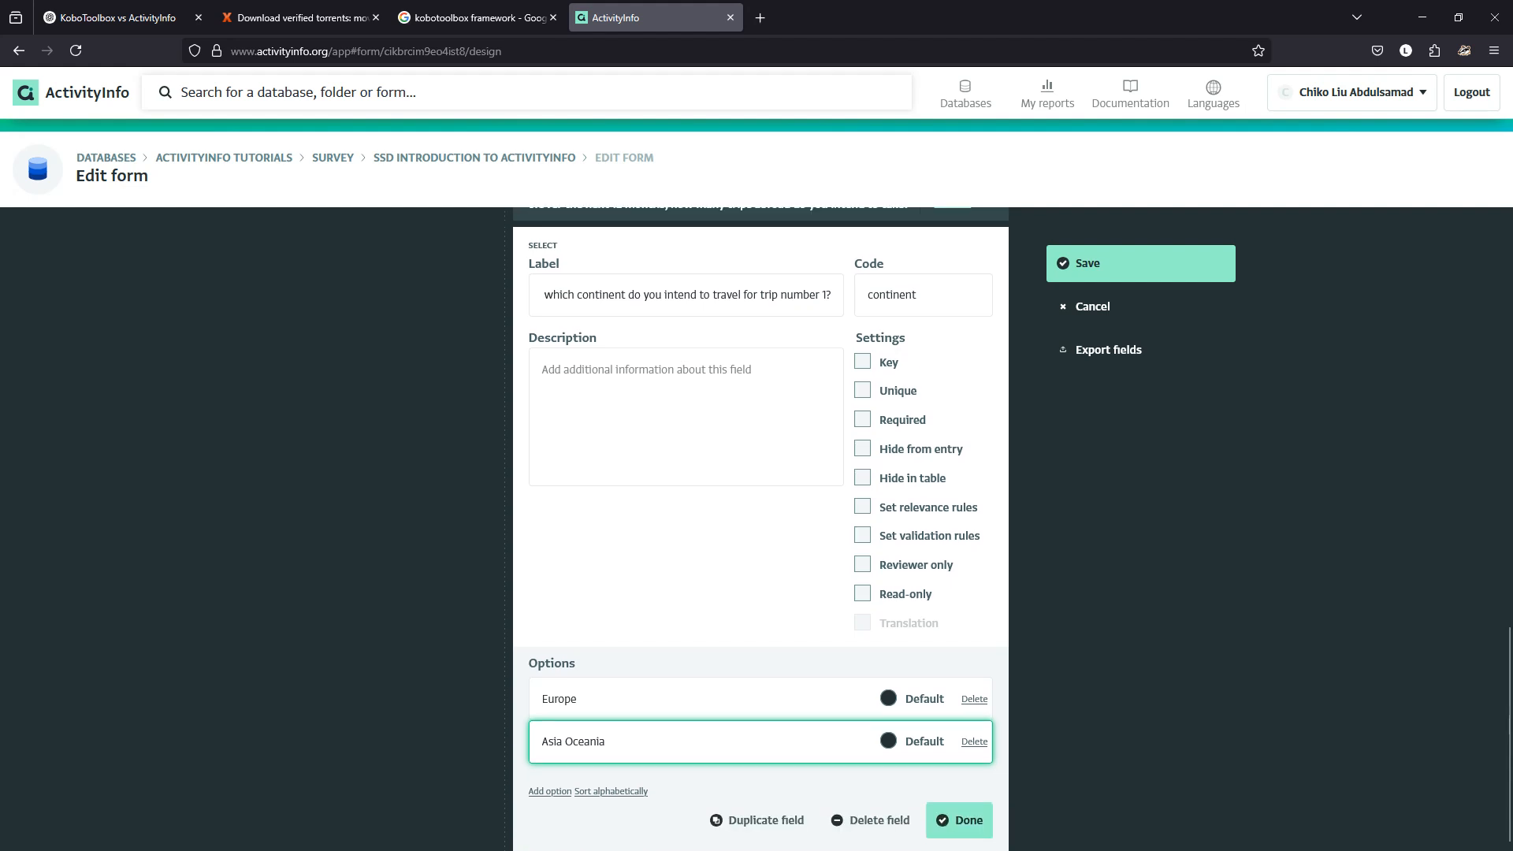
{"action": "key", "text": "Return"}
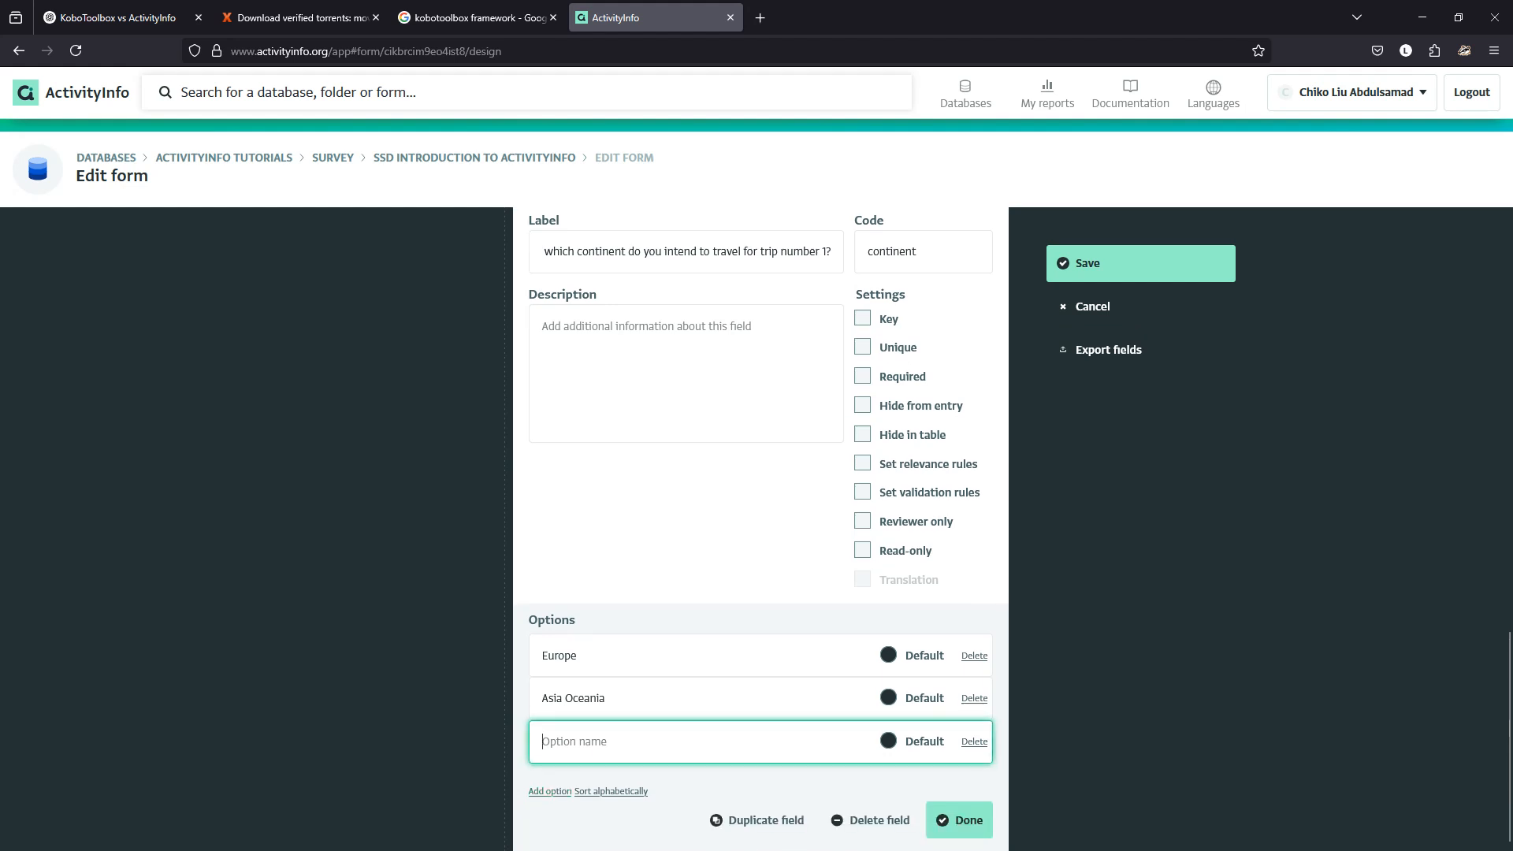
{"action": "key", "text": "ctrl+v"}
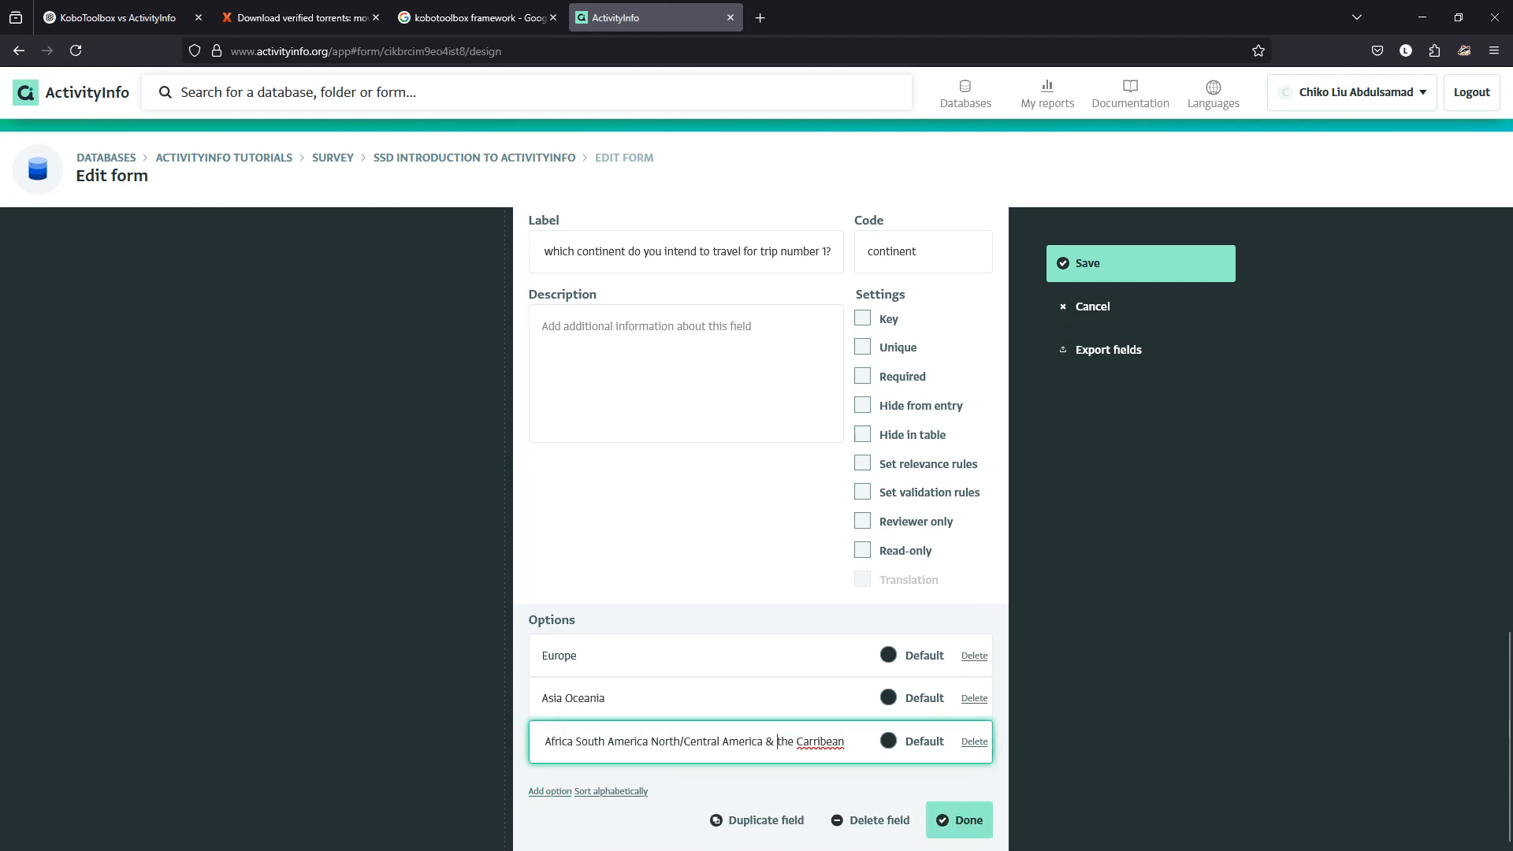
{"action": "key", "text": "ctrl+Left"}
{"action": "key", "text": "ctrl+Left"}
{"action": "key", "text": "ctrl+Left"}
{"action": "key", "text": "BackSpace"}
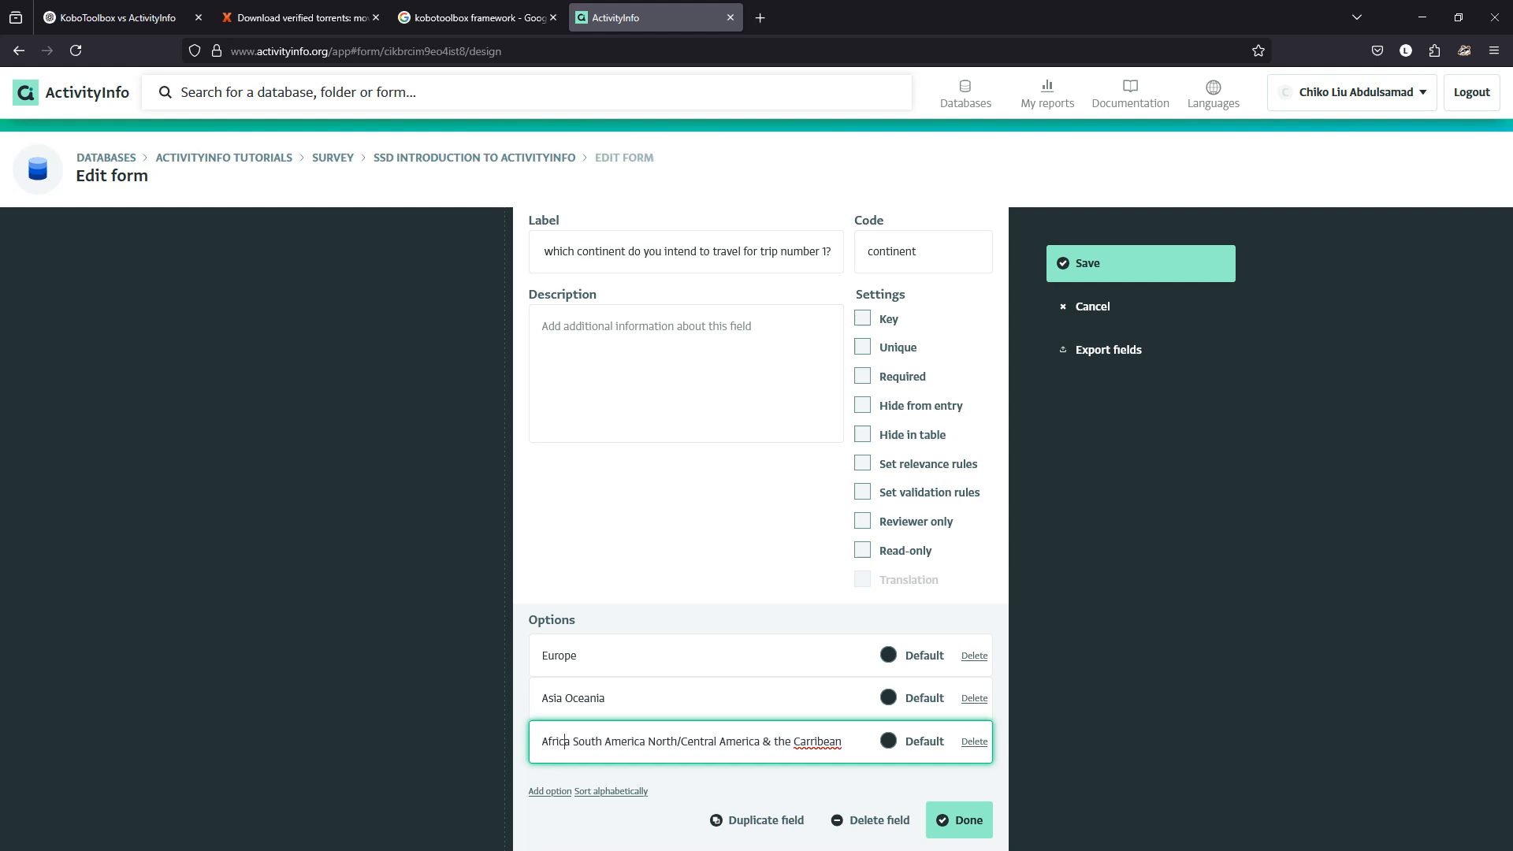
{"action": "key", "text": "ctrl+shift+Right"}
{"action": "key", "text": "ctrl+shift+Right"}
{"action": "key", "text": "ctrl+shift+Right"}
{"action": "key", "text": "ctrl+shift+Right"}
{"action": "key", "text": "ctrl+shift+Right"}
{"action": "key", "text": "ctrl+shift+Right"}
{"action": "key", "text": "ctrl+shift+Right"}
{"action": "key", "text": "ctrl+shift+Right"}
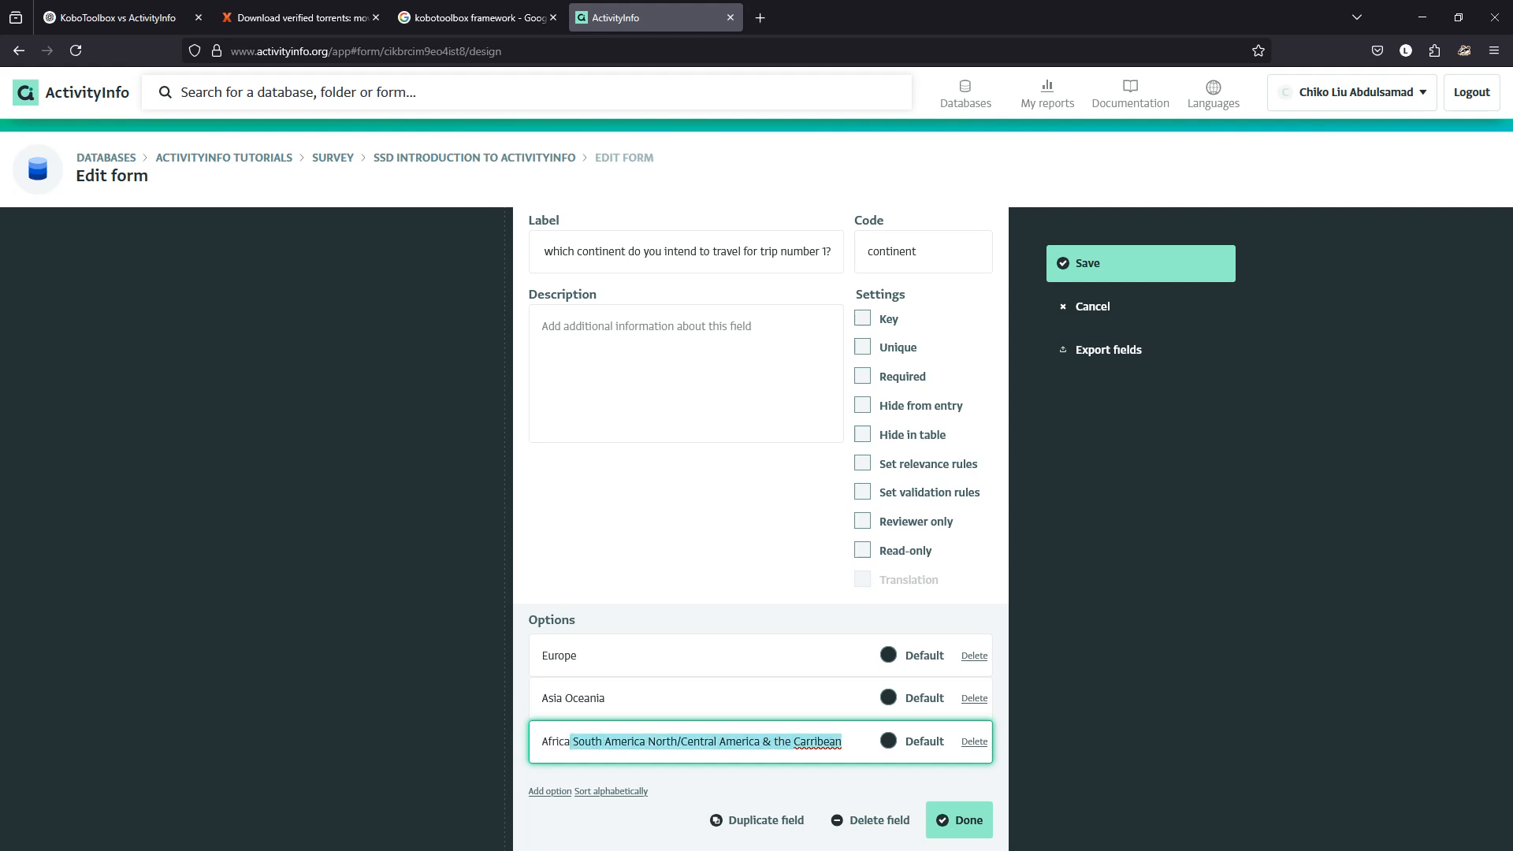
{"action": "key", "text": "BackSpace"}
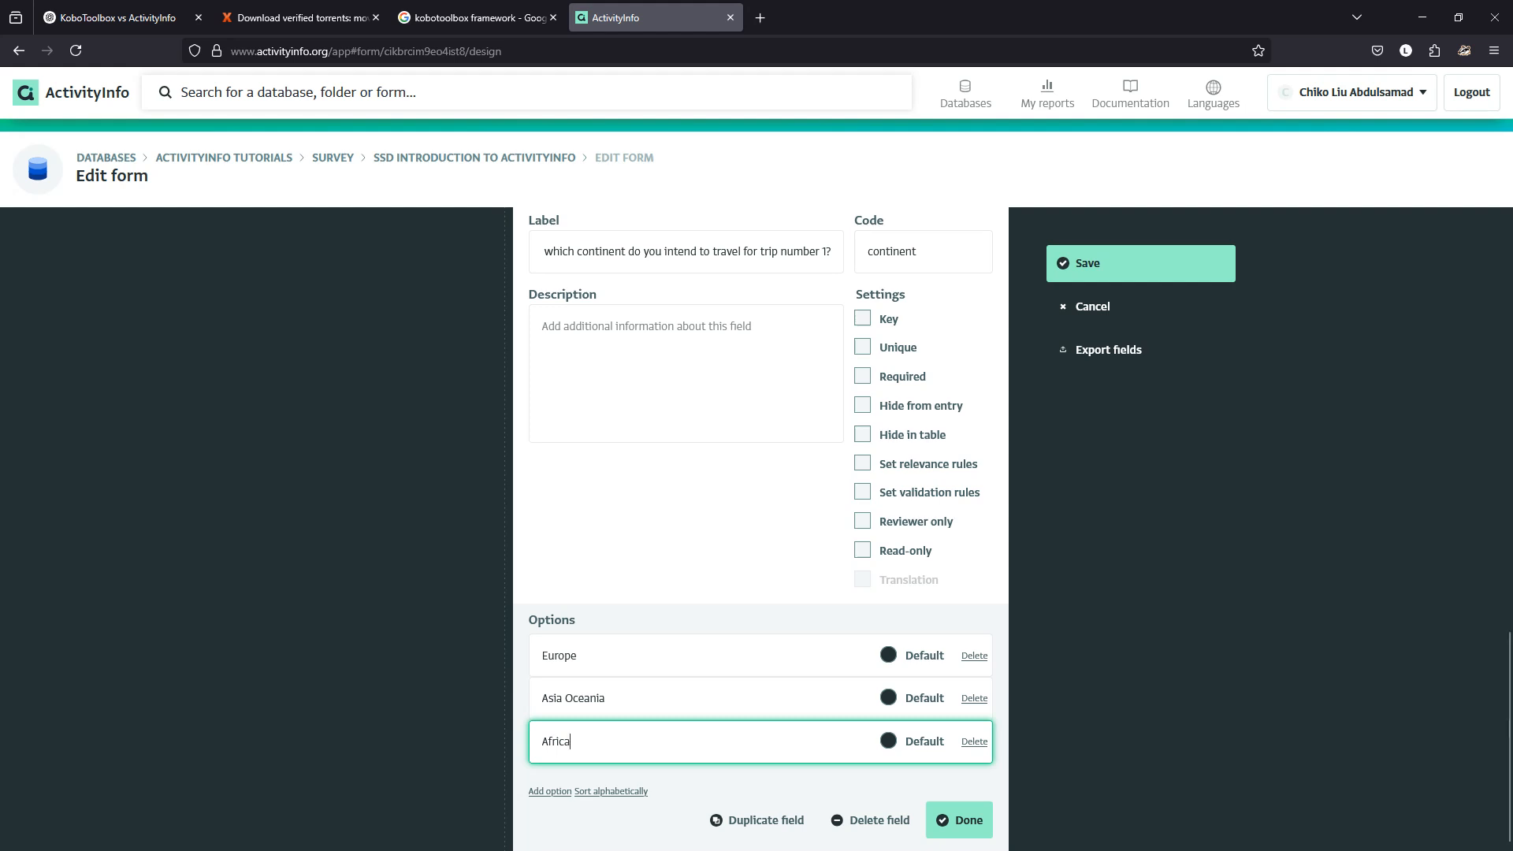
Split out South America and North/Central America & the Carribean as separate options without leading spaces.
{"action": "key", "text": "Return"}
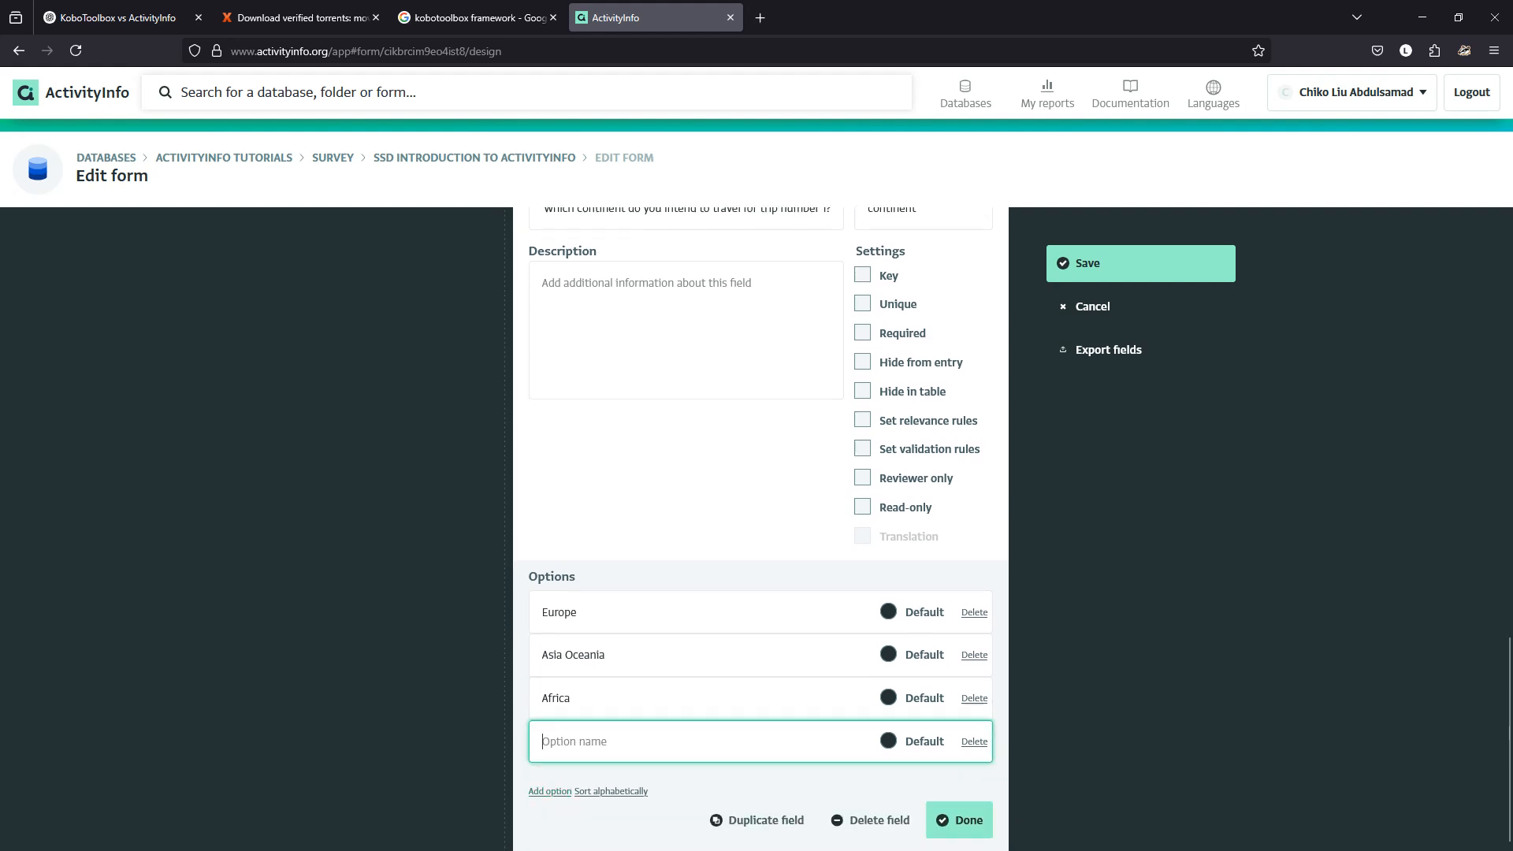
{"action": "key", "text": "ctrl+v"}
{"action": "key", "text": "ctrl+shift+Left"}
{"action": "key", "text": "ctrl+shift+Left"}
{"action": "key", "text": "ctrl+shift+Left"}
{"action": "key", "text": "ctrl+shift+Left"}
{"action": "key", "text": "ctrl+shift+Left"}
{"action": "key", "text": "ctrl+shift+Left"}
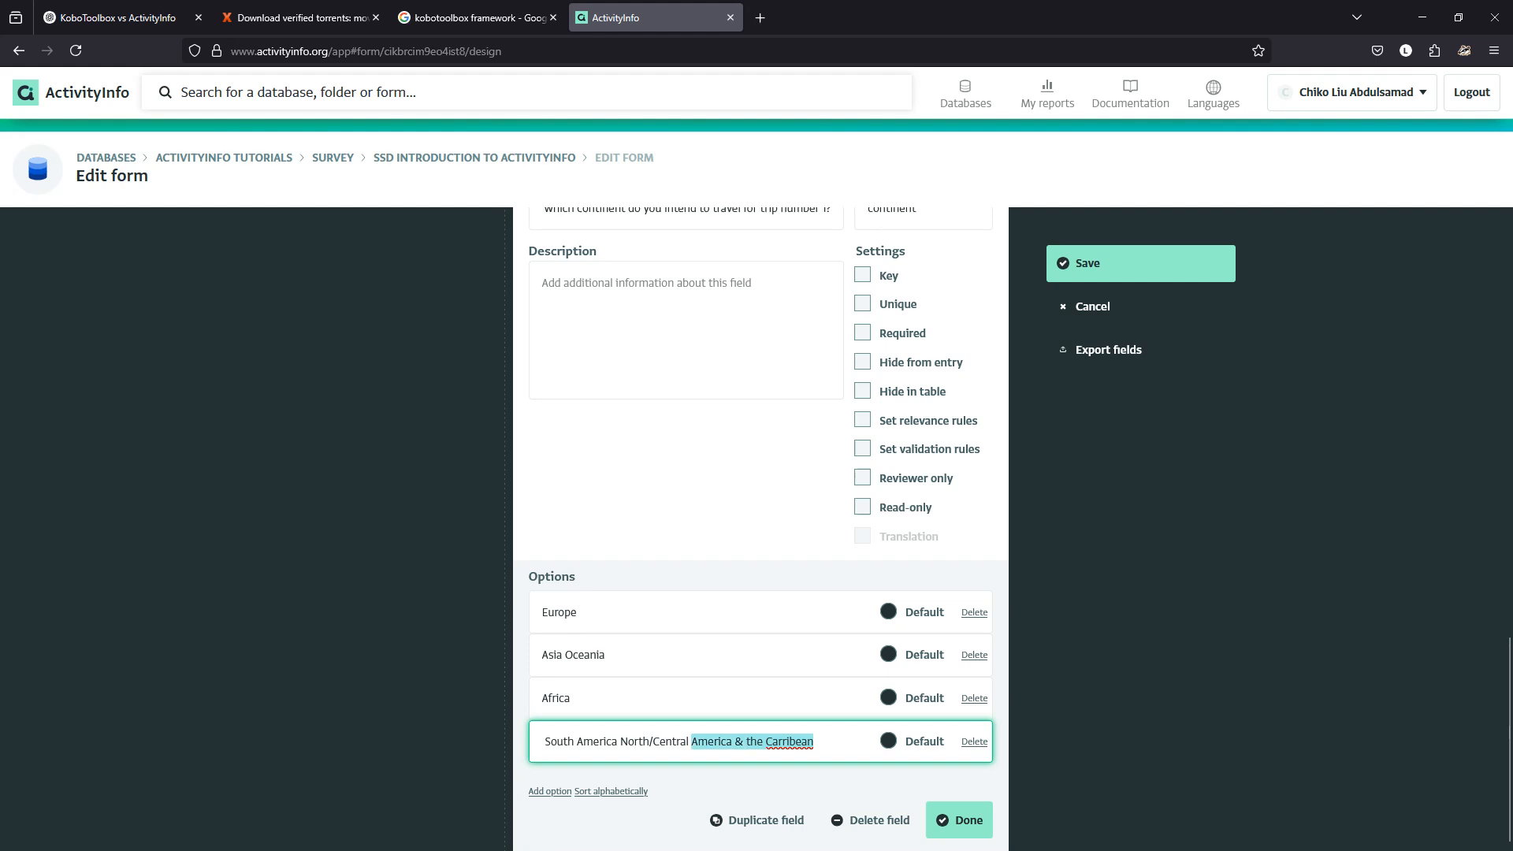
{"action": "key", "text": "shift+Left"}
{"action": "key", "text": "ctrl+x"}
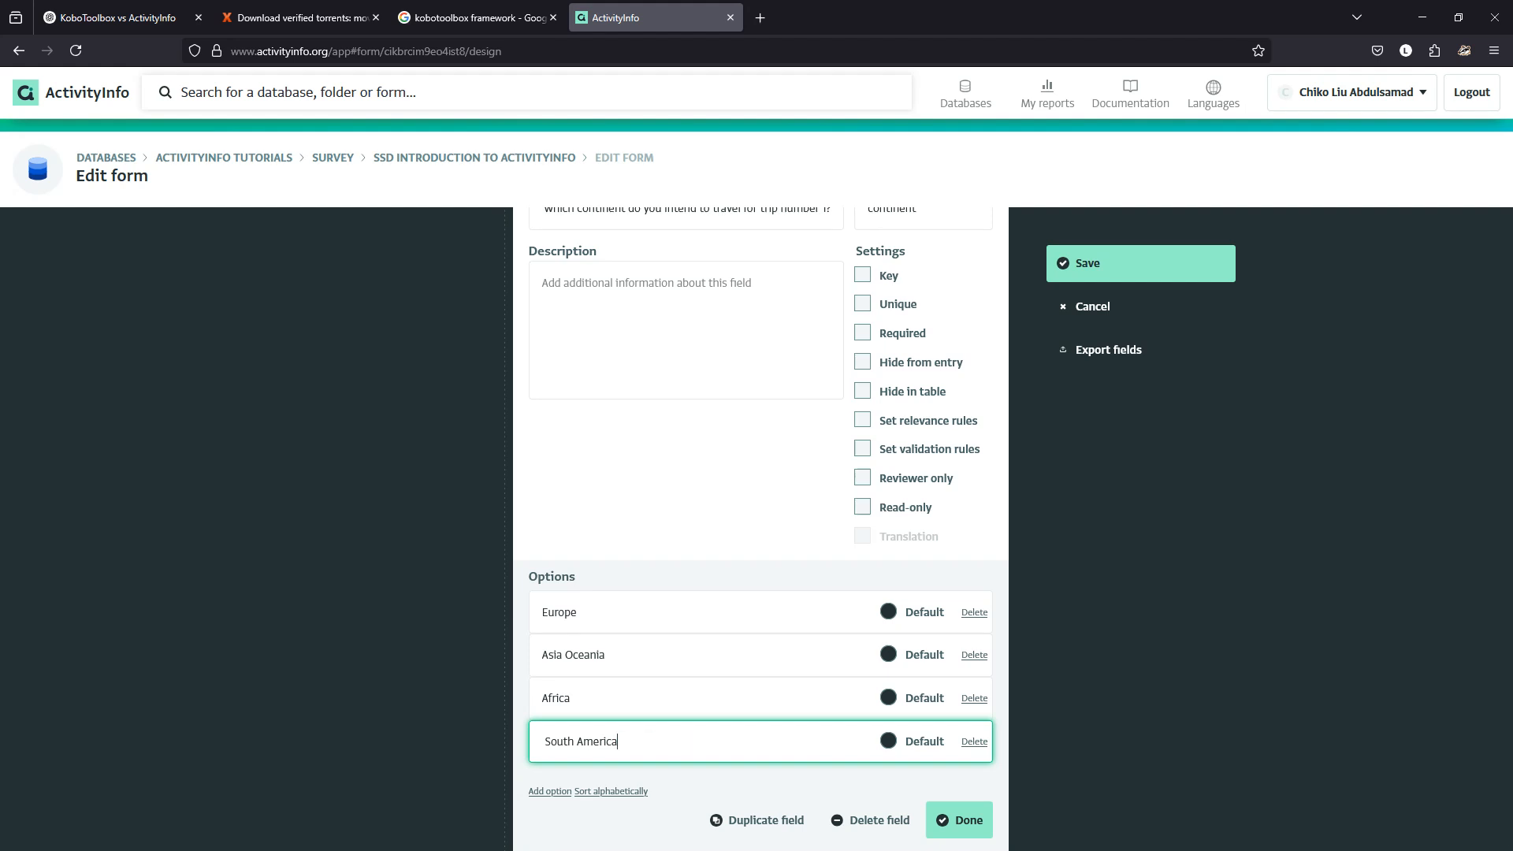
{"action": "key", "text": "Home"}
{"action": "key", "text": "Delete"}
{"action": "key", "text": "Return"}
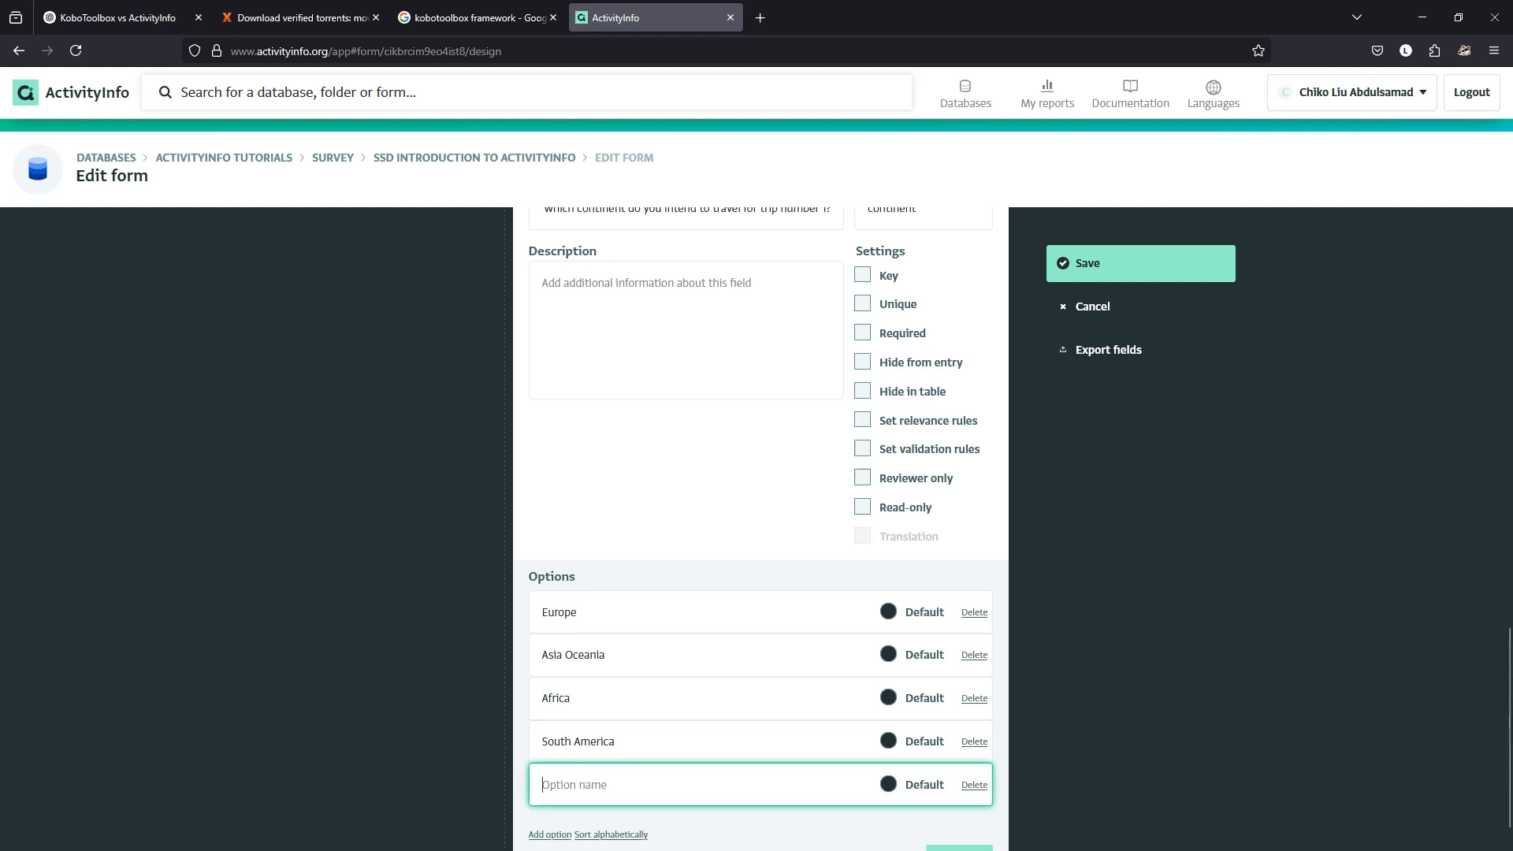
{"action": "key", "text": "ctrl+v"}
{"action": "key", "text": "ctrl+shift+Left"}
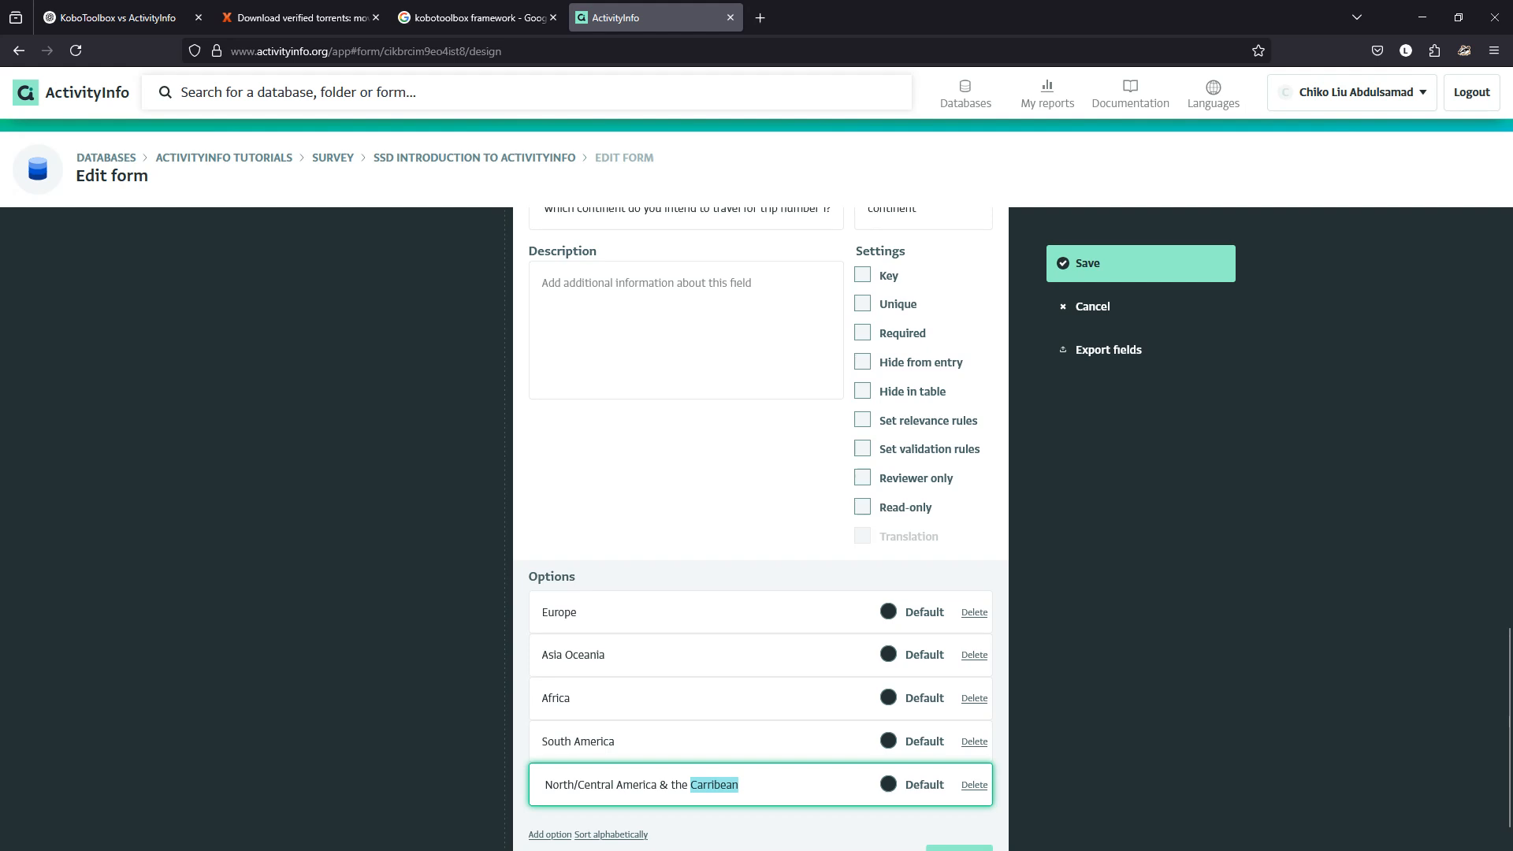
{"action": "key", "text": "ctrl+shift+Left"}
{"action": "key", "text": "Left"}
{"action": "key", "text": "shift+Left"}
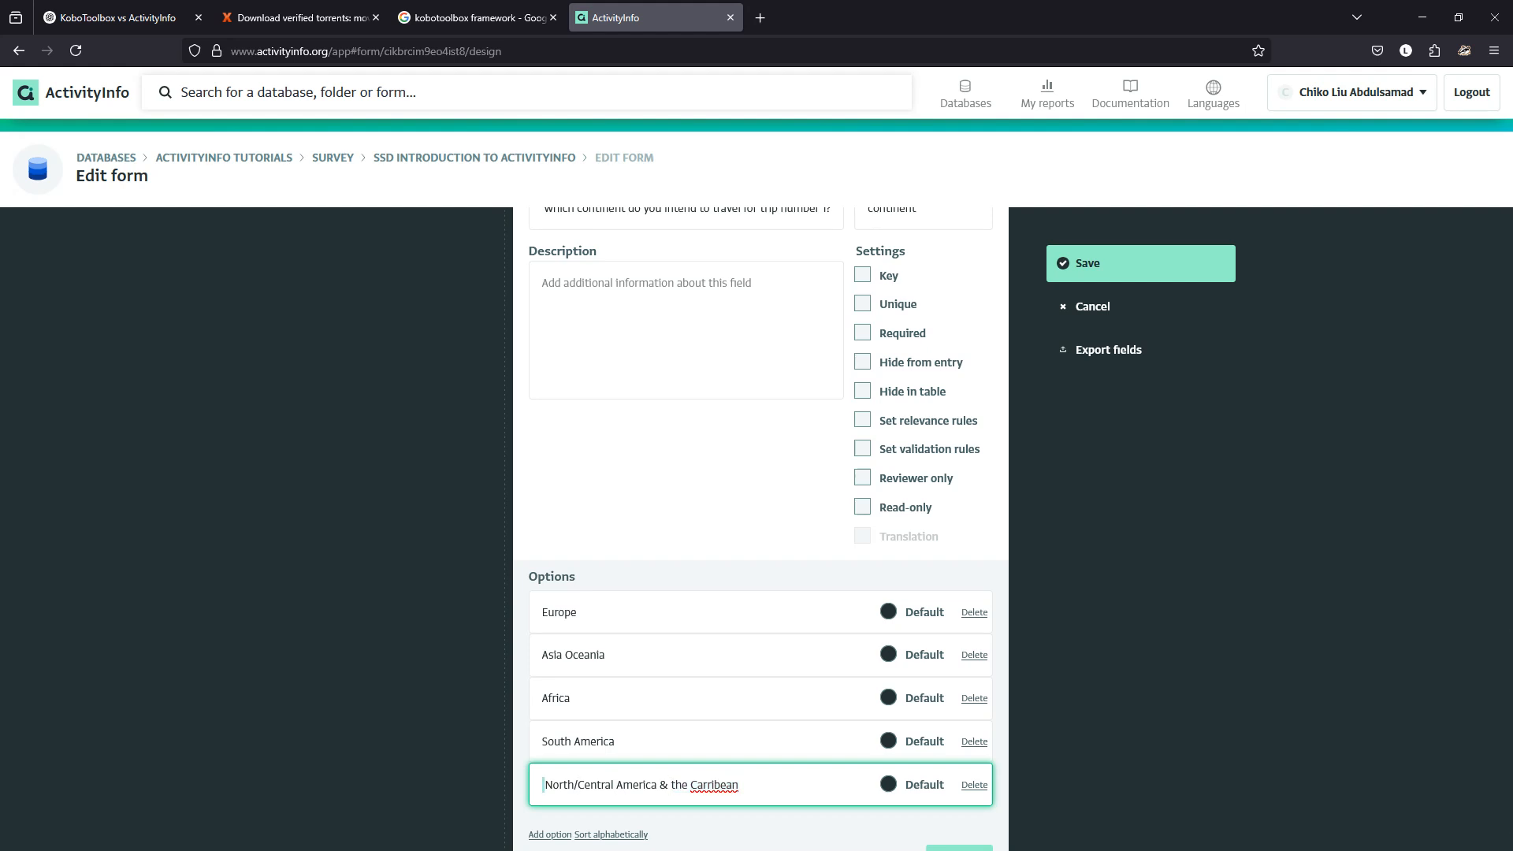
{"action": "key", "text": "BackSpace"}
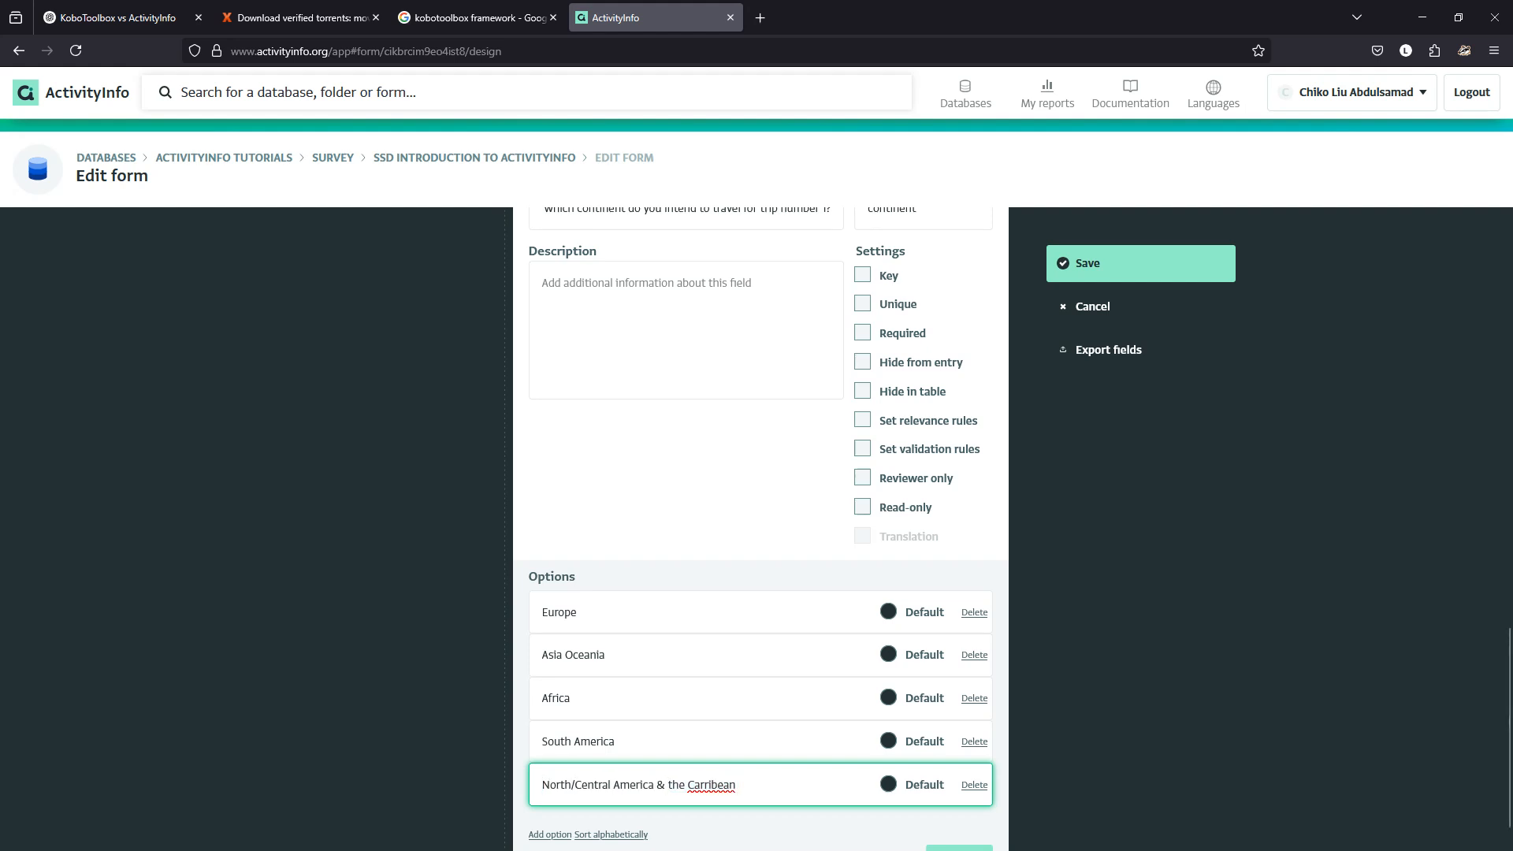
Move Oceania into its own option and sort all six continent options alphabetically.
{"action": "double_click", "coordinate": [567, 655]}
{"action": "key", "text": "BackSpace"}
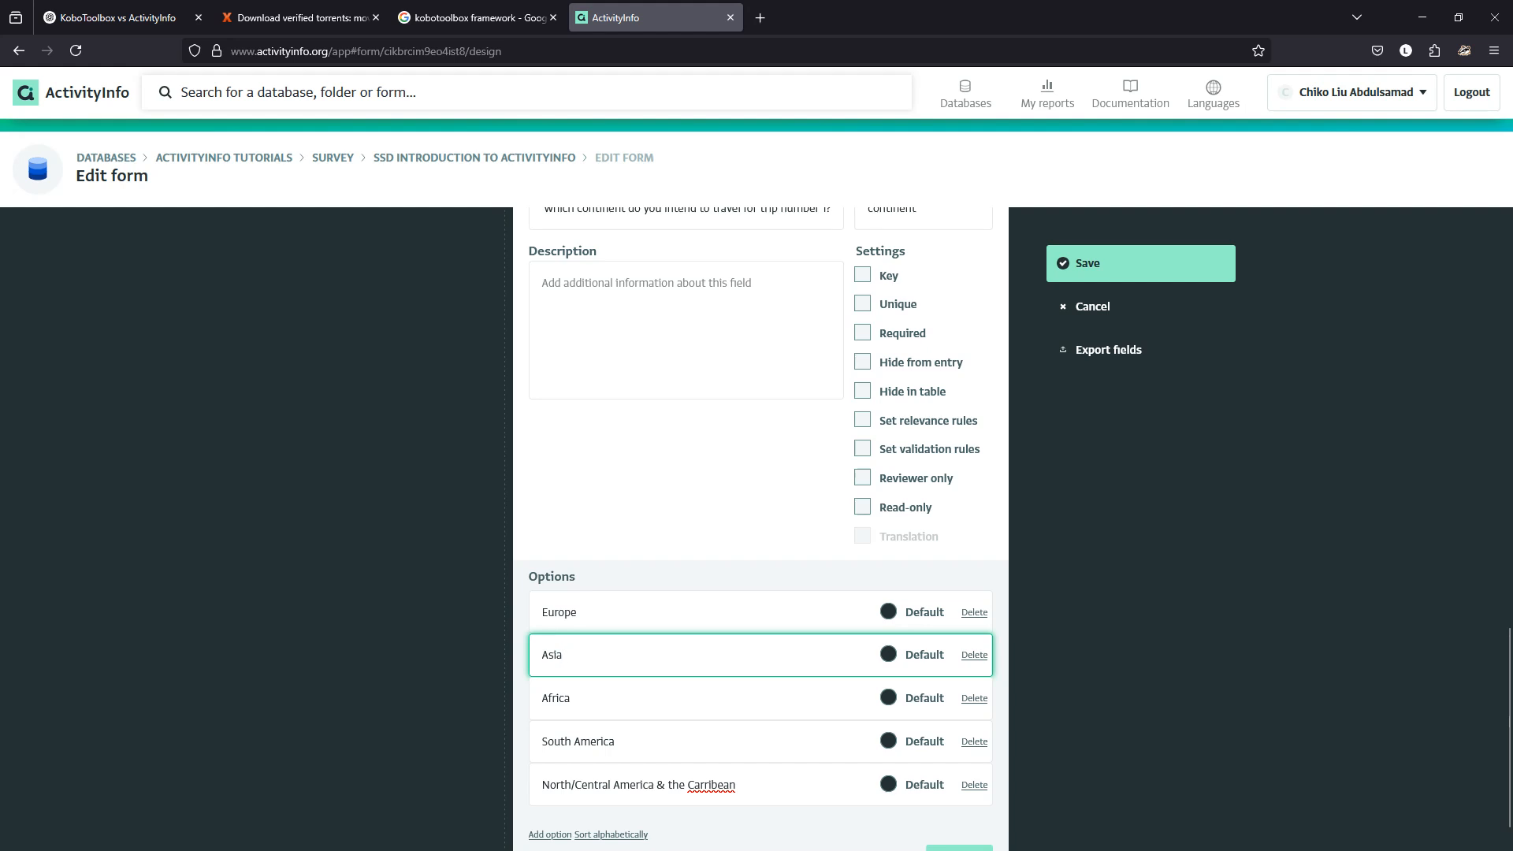
{"action": "left_click", "coordinate": [550, 835]}
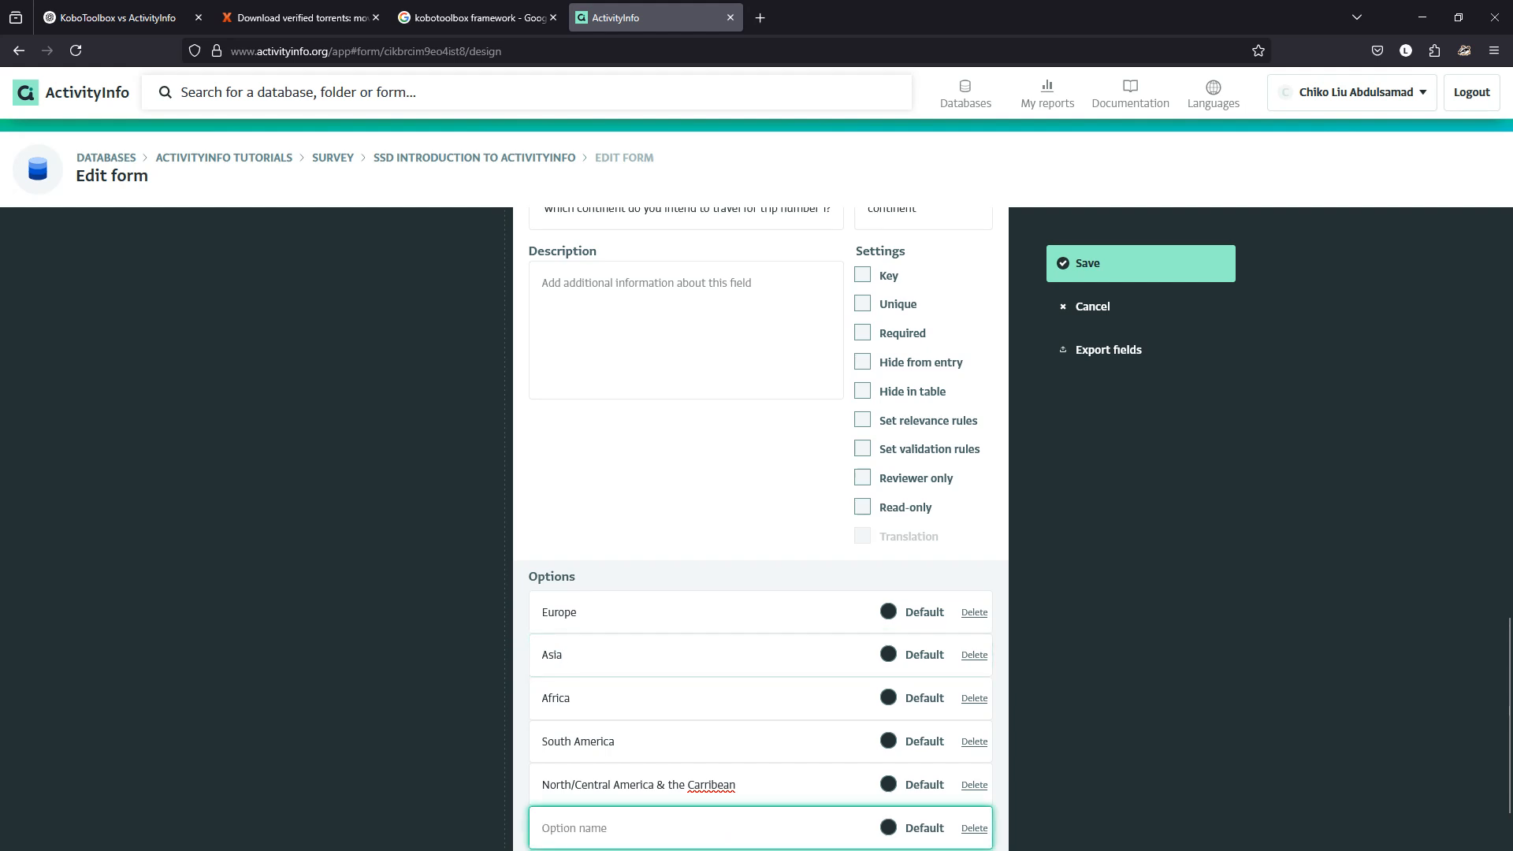
{"action": "type", "text": "Oceania"}
{"action": "scroll", "coordinate": [760, 528], "scroll_direction": "down", "scroll_amount": 2}
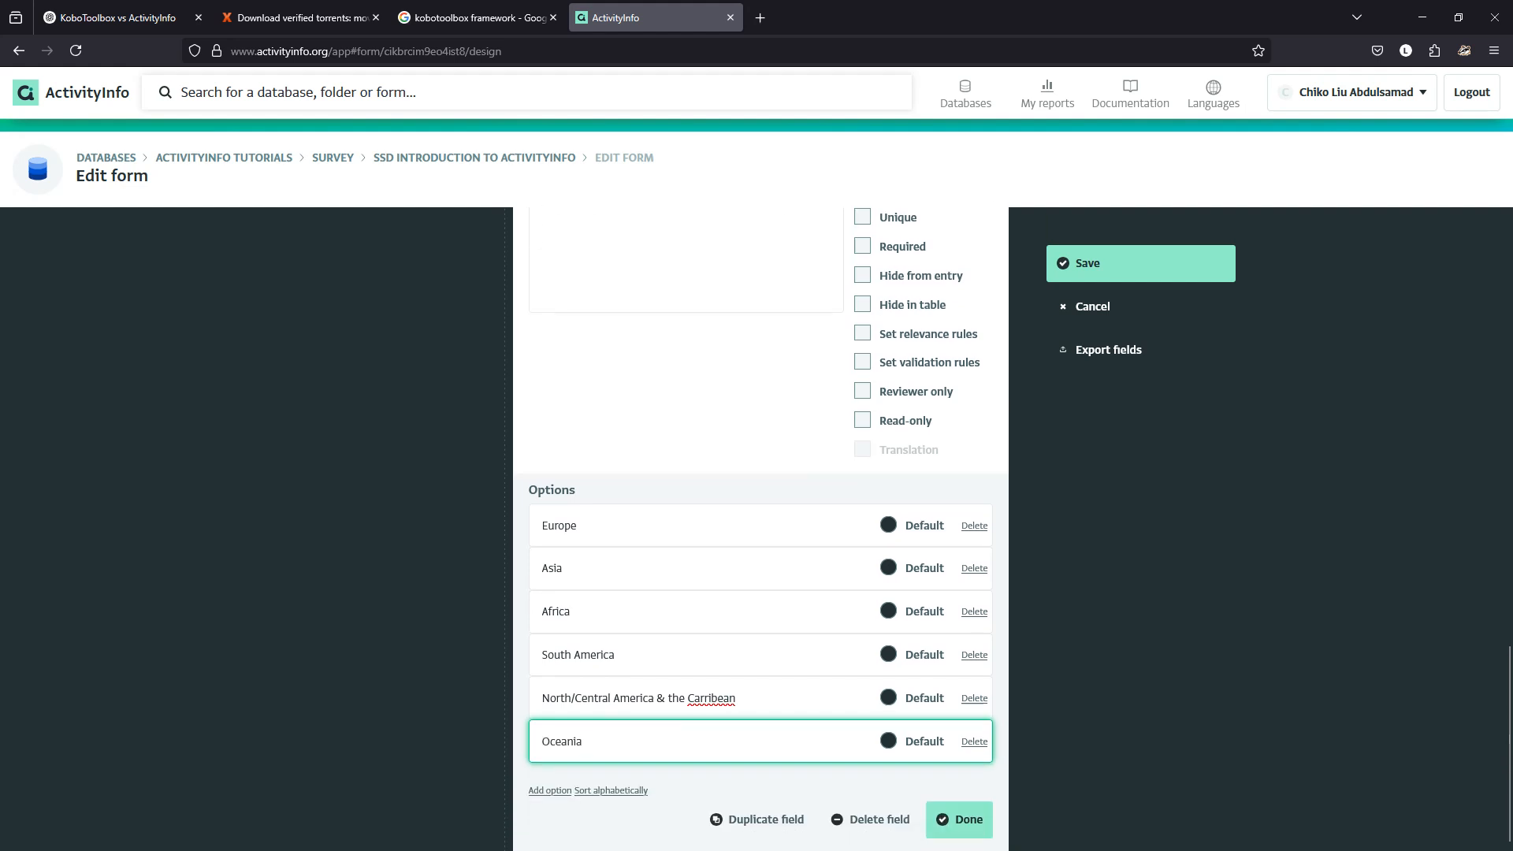
{"action": "left_click", "coordinate": [611, 790]}
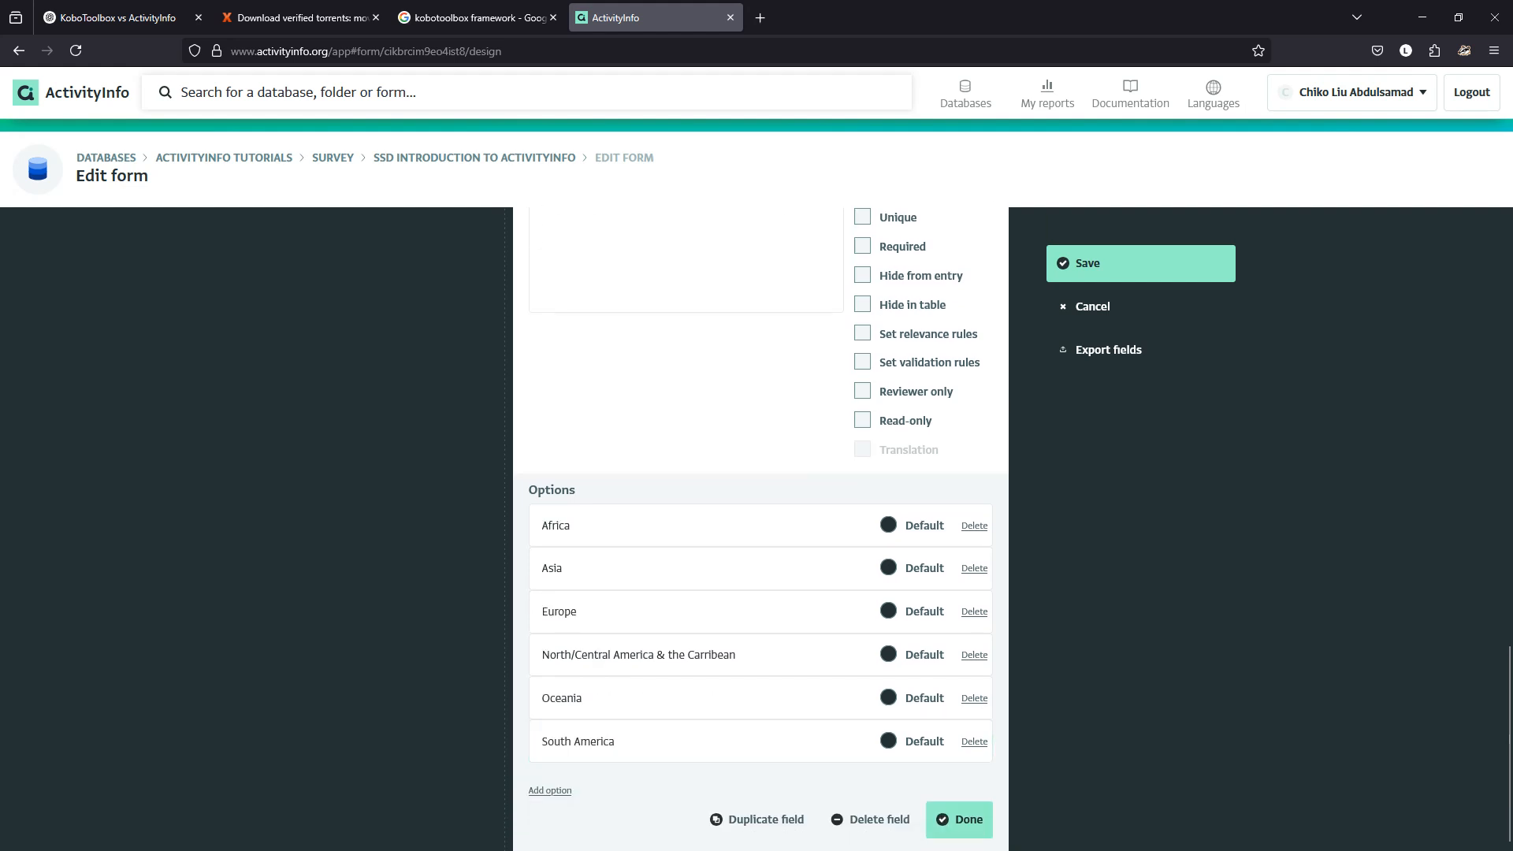
{"action": "left_click", "coordinate": [959, 820]}
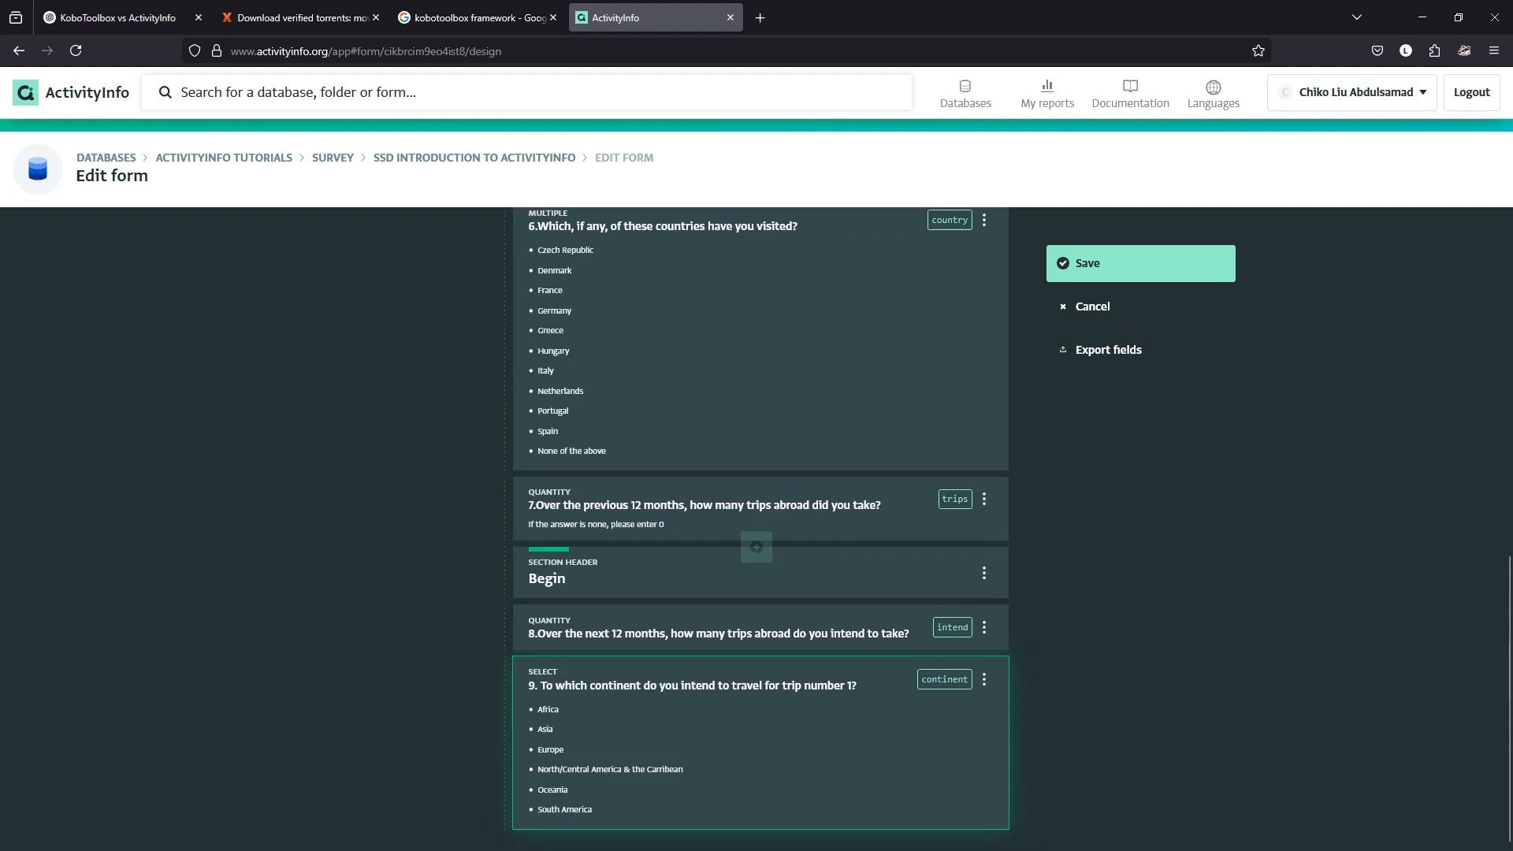
Open the continent question (question 9) and turn on its relevance rules.
{"action": "left_click", "coordinate": [761, 742]}
{"action": "scroll", "coordinate": [761, 677], "scroll_direction": "down", "scroll_amount": 7}
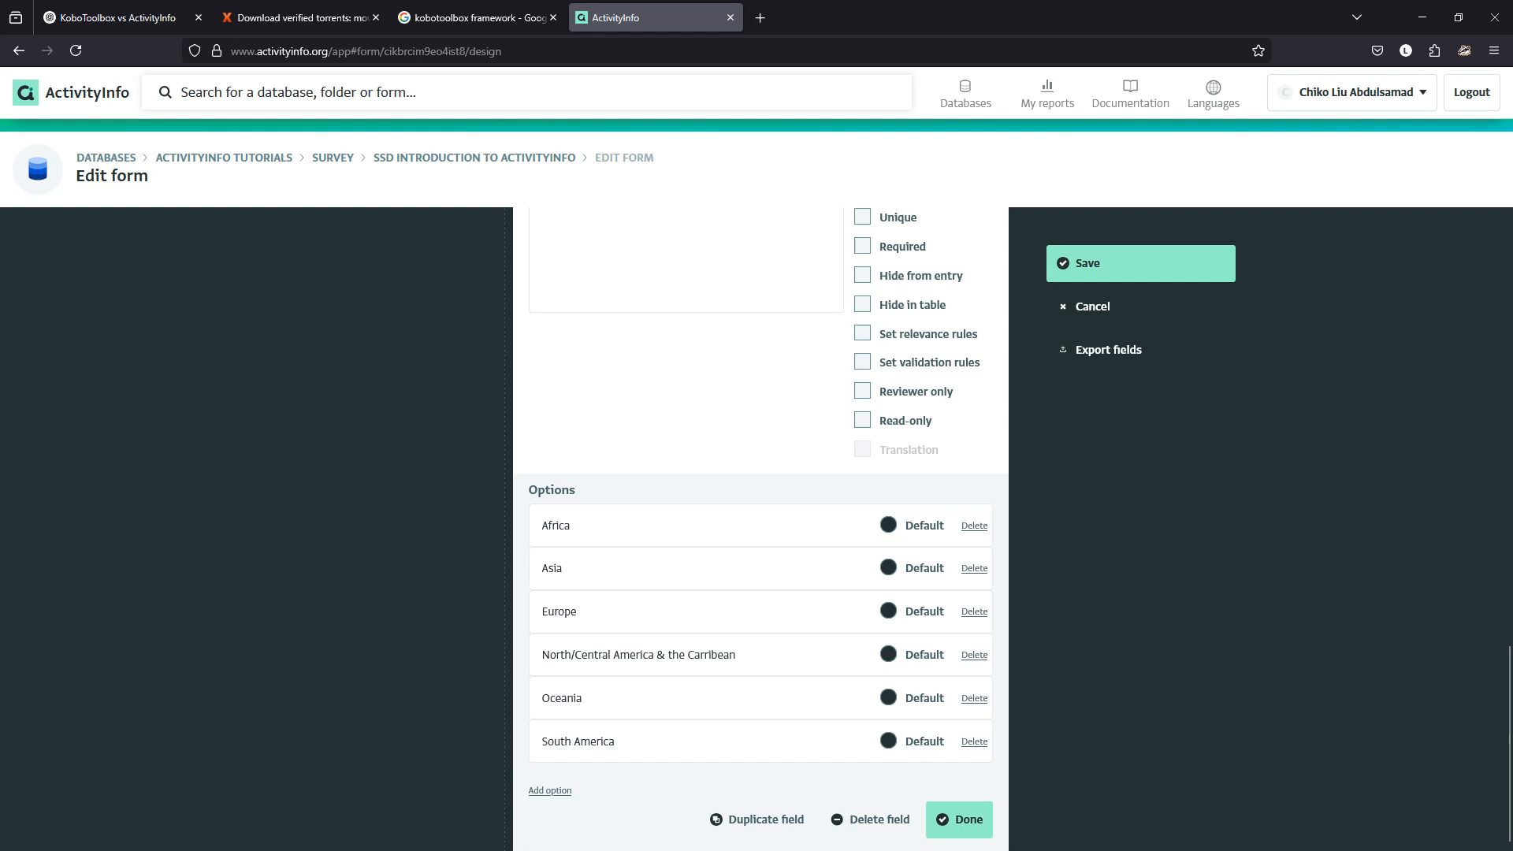
{"action": "left_click", "coordinate": [863, 334]}
{"action": "scroll", "coordinate": [863, 473], "scroll_direction": "down", "scroll_amount": 3}
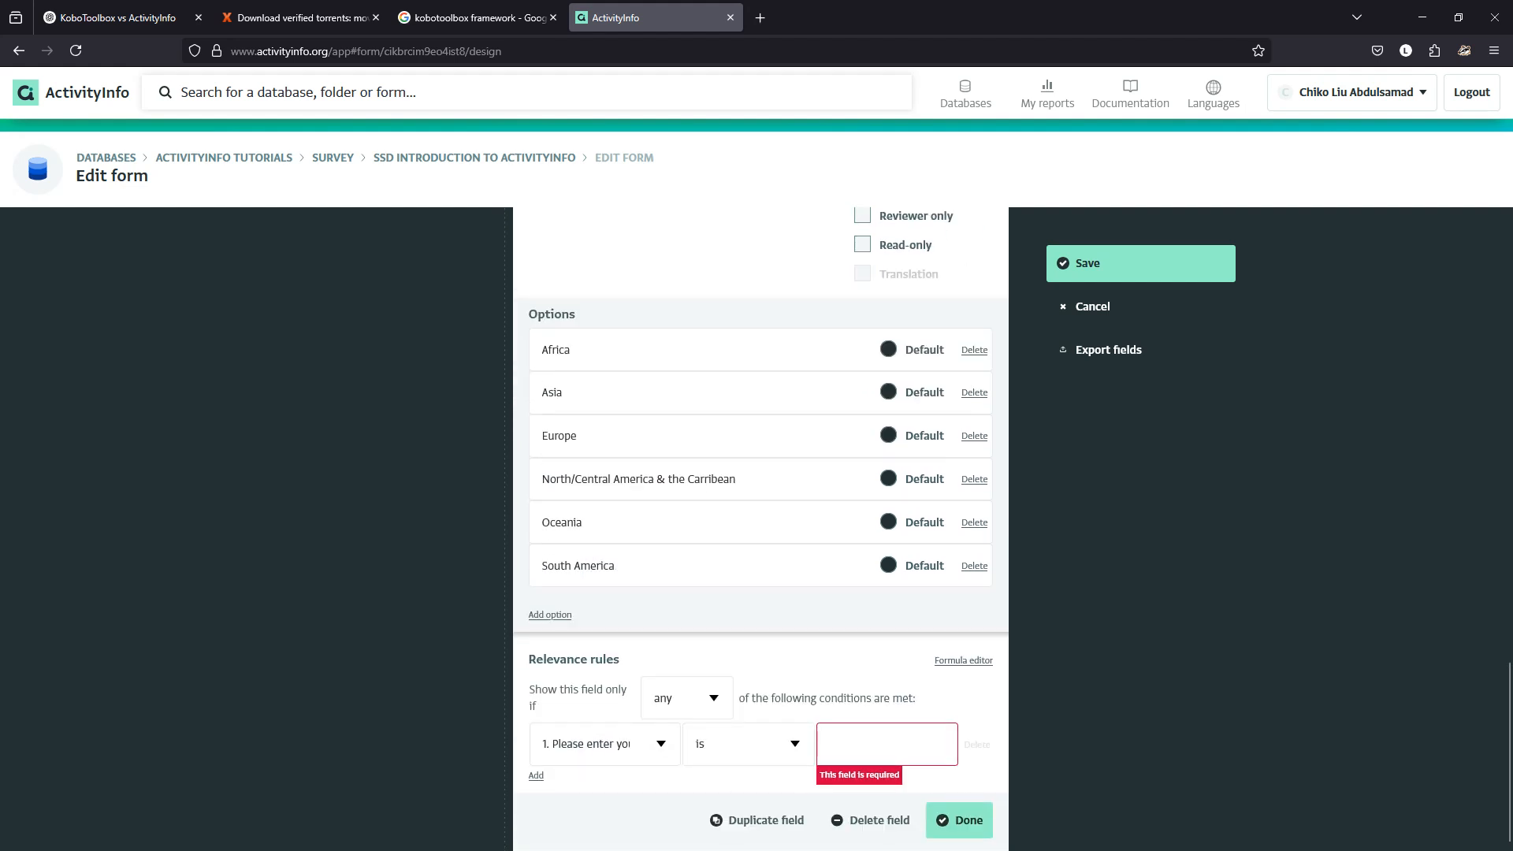
Show question 9 only when question 8's planned trips is greater than 0, then save the form.
{"action": "left_click", "coordinate": [661, 744]}
{"action": "left_click", "coordinate": [714, 786]}
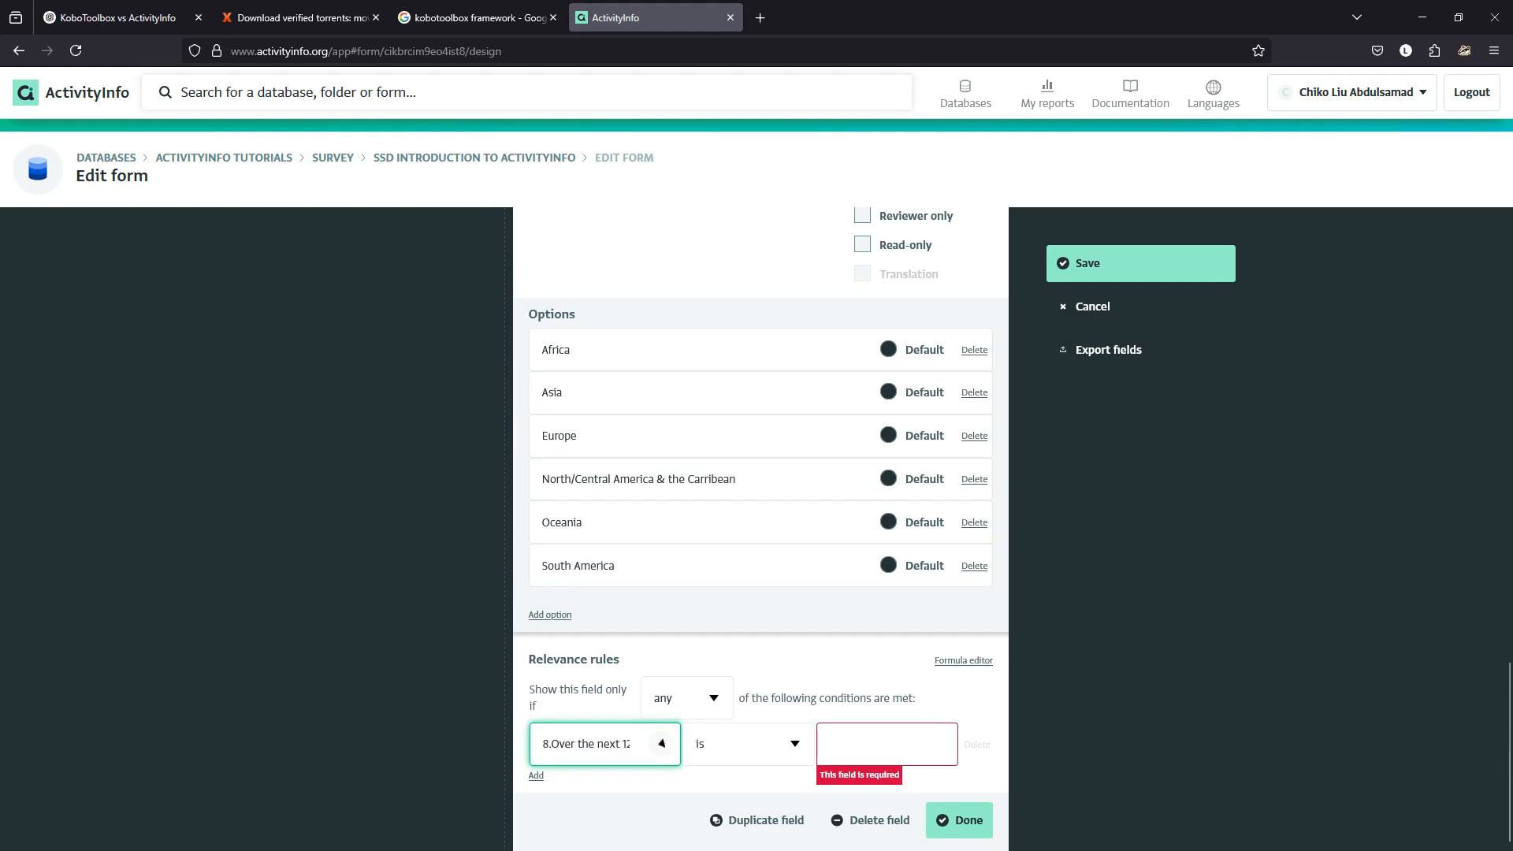
{"action": "left_click", "coordinate": [795, 744]}
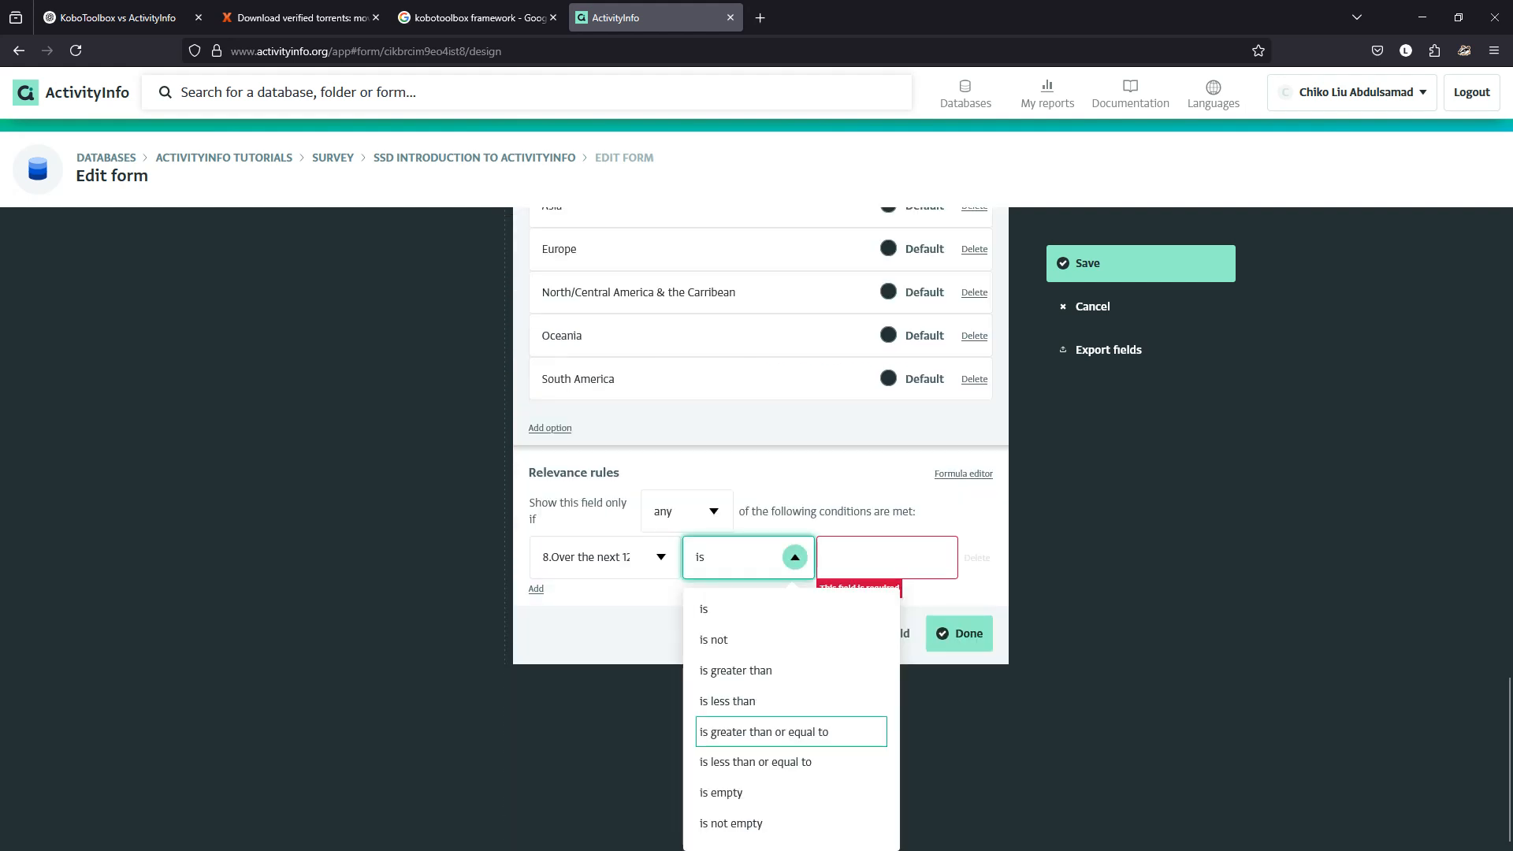
{"action": "key", "text": "Up"}
{"action": "key", "text": "Up"}
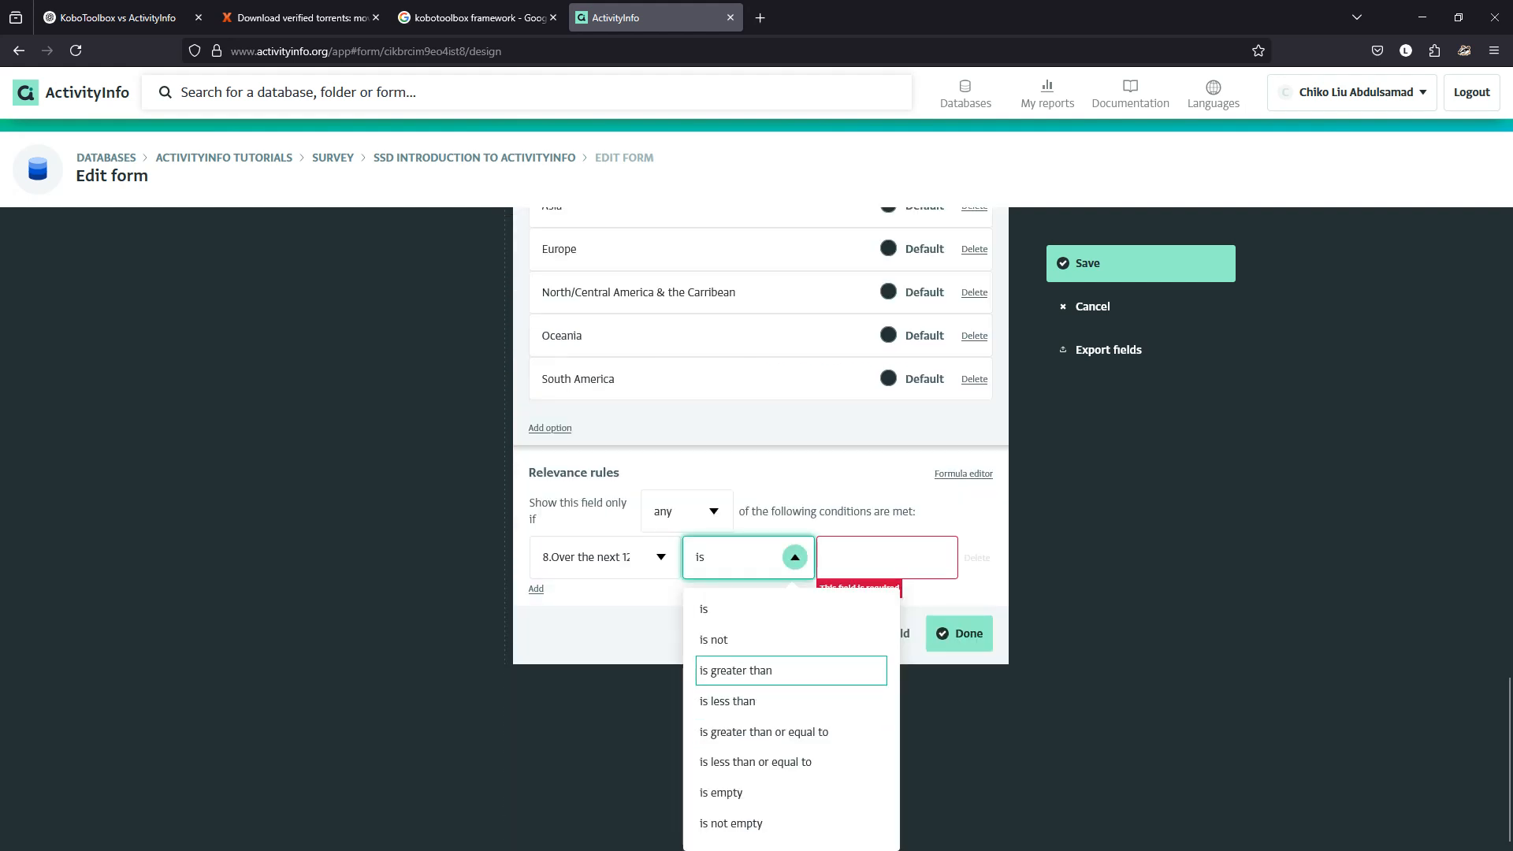
{"action": "key", "text": "Return"}
{"action": "left_click", "coordinate": [887, 744]}
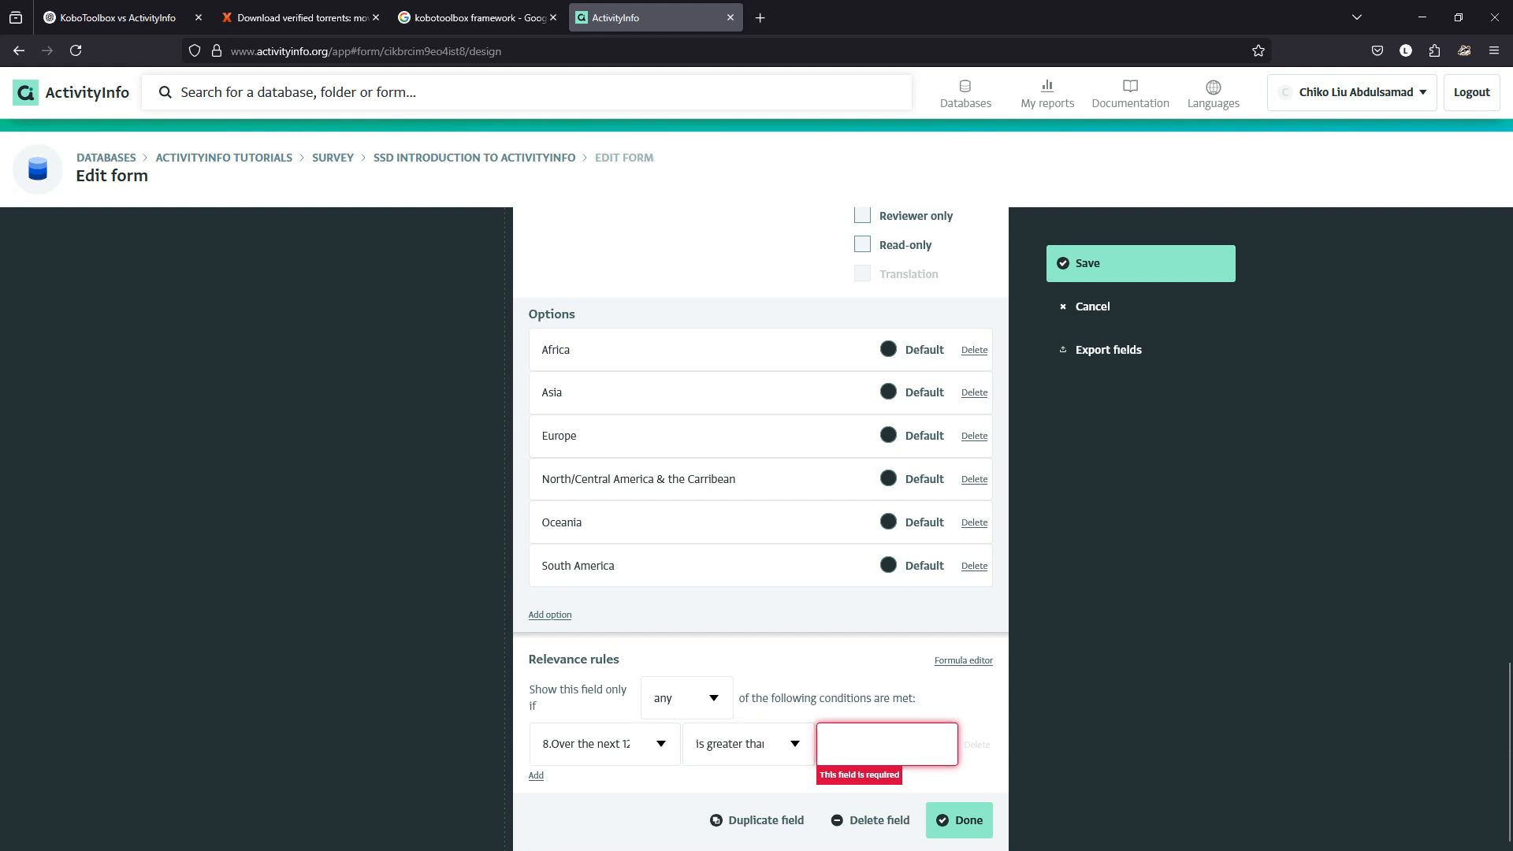
{"action": "type", "text": "0"}
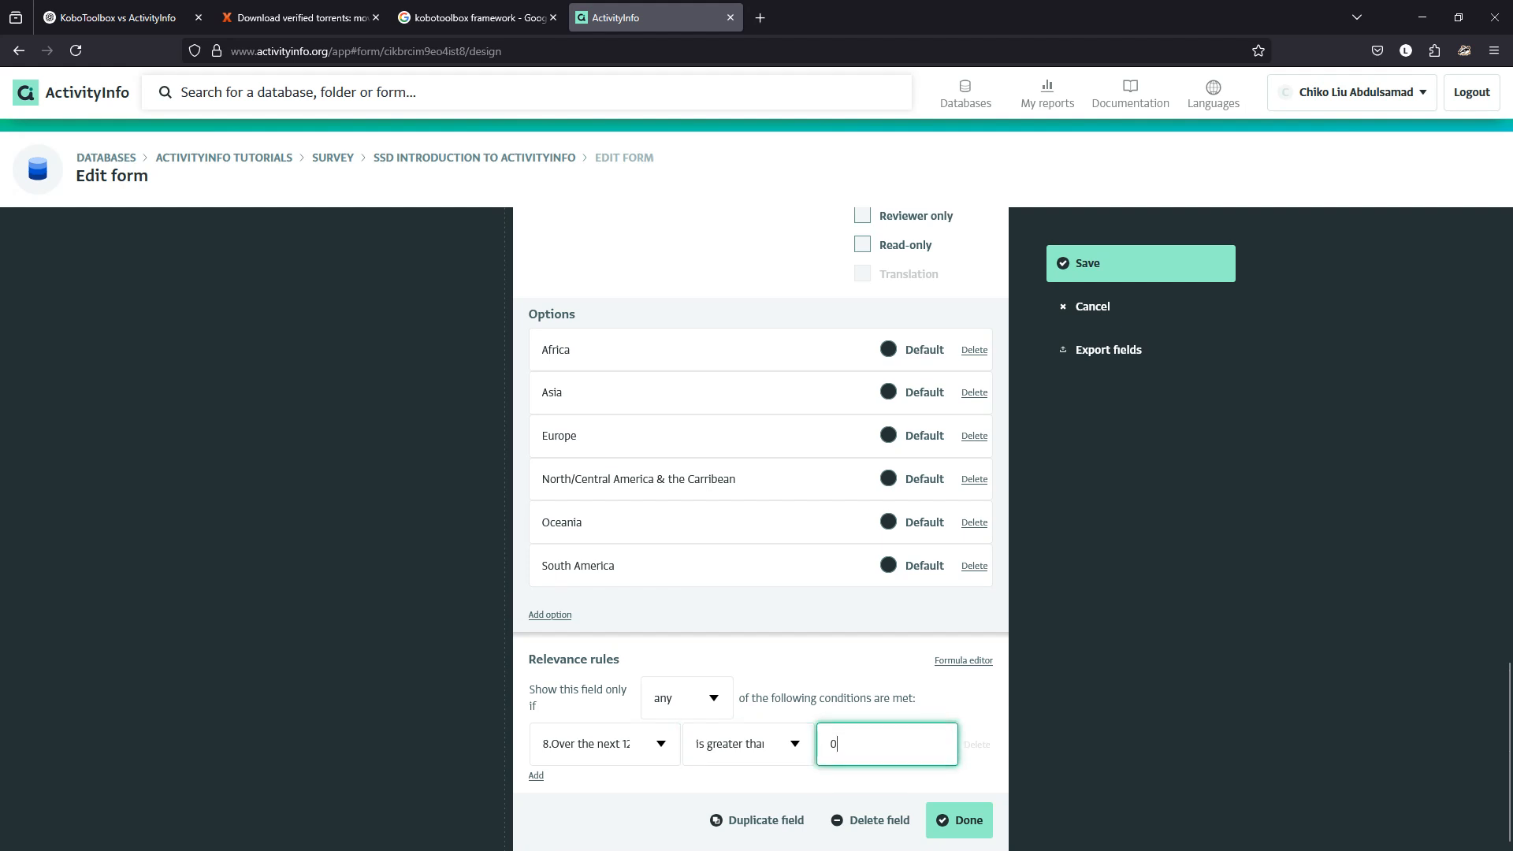
{"action": "left_click", "coordinate": [959, 820]}
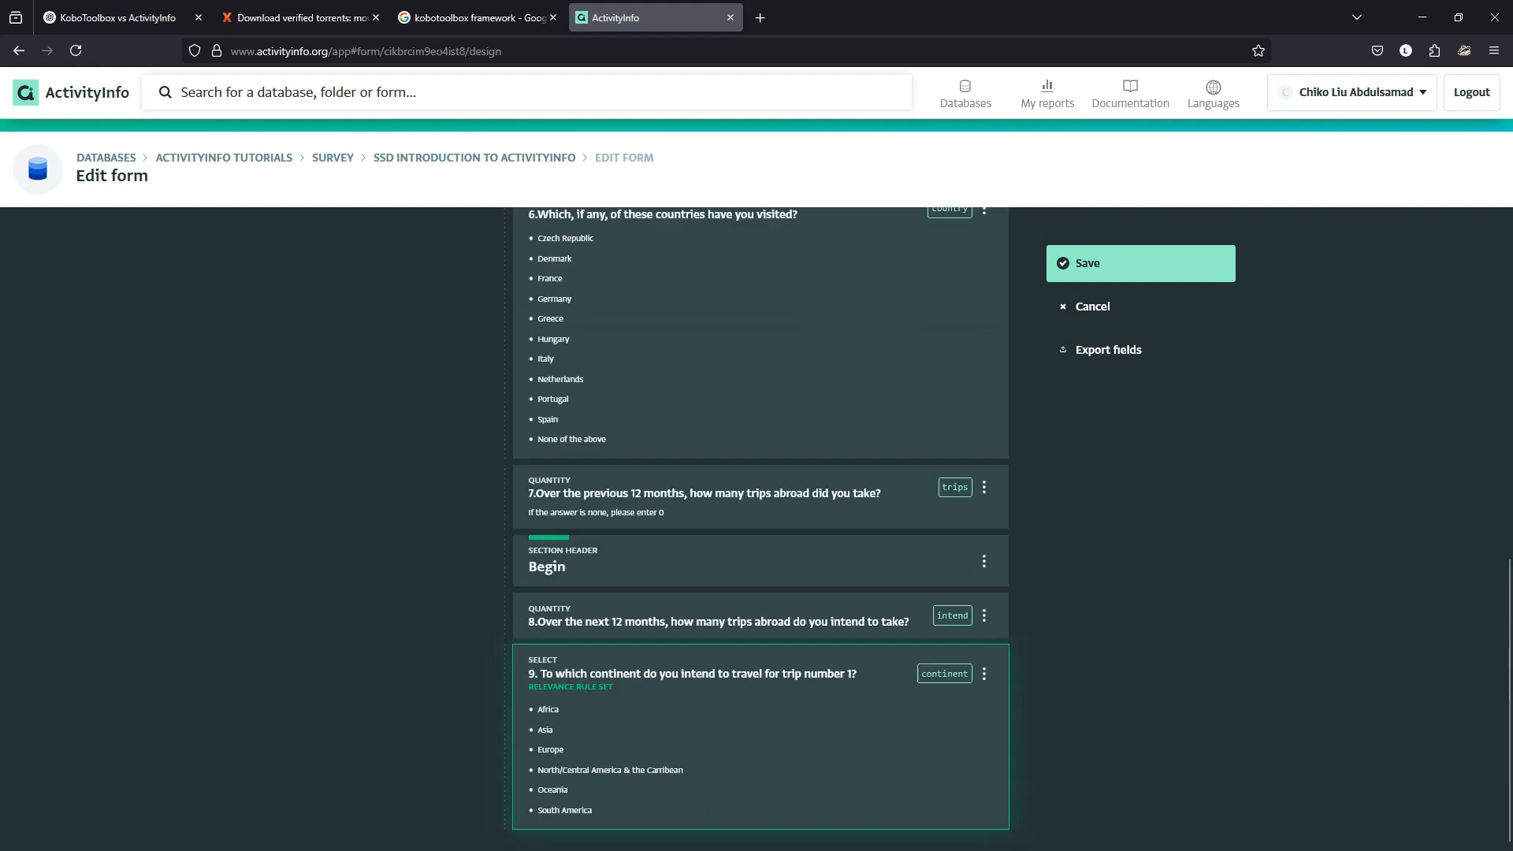
{"action": "left_click", "coordinate": [1140, 264]}
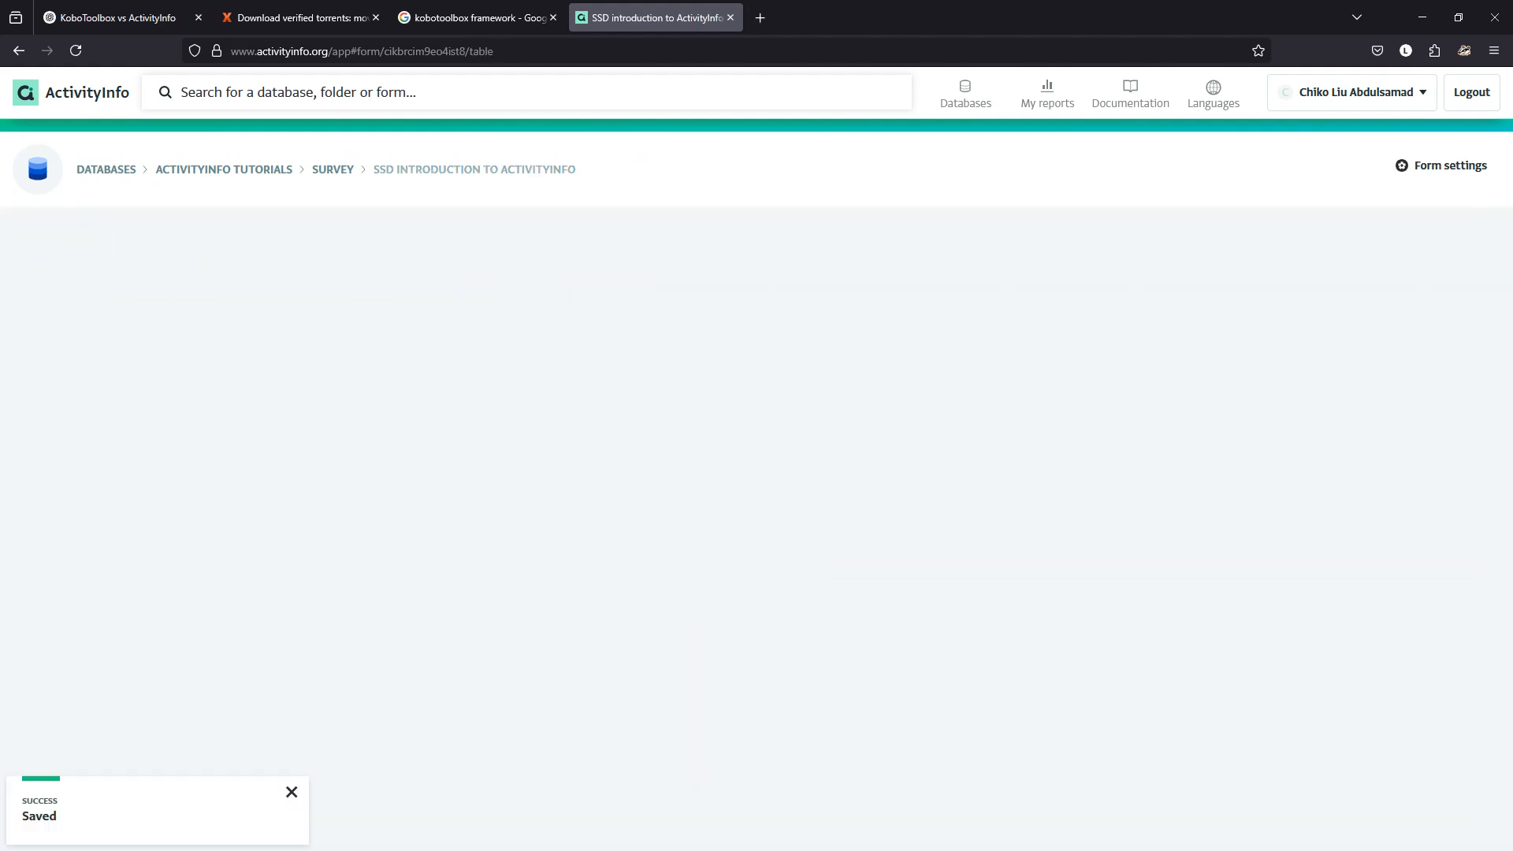
Start a new test record and enter 1 as the planned trips in question 8.
{"action": "left_click", "coordinate": [64, 241]}
{"action": "scroll", "coordinate": [757, 520], "scroll_direction": "down", "scroll_amount": 5}
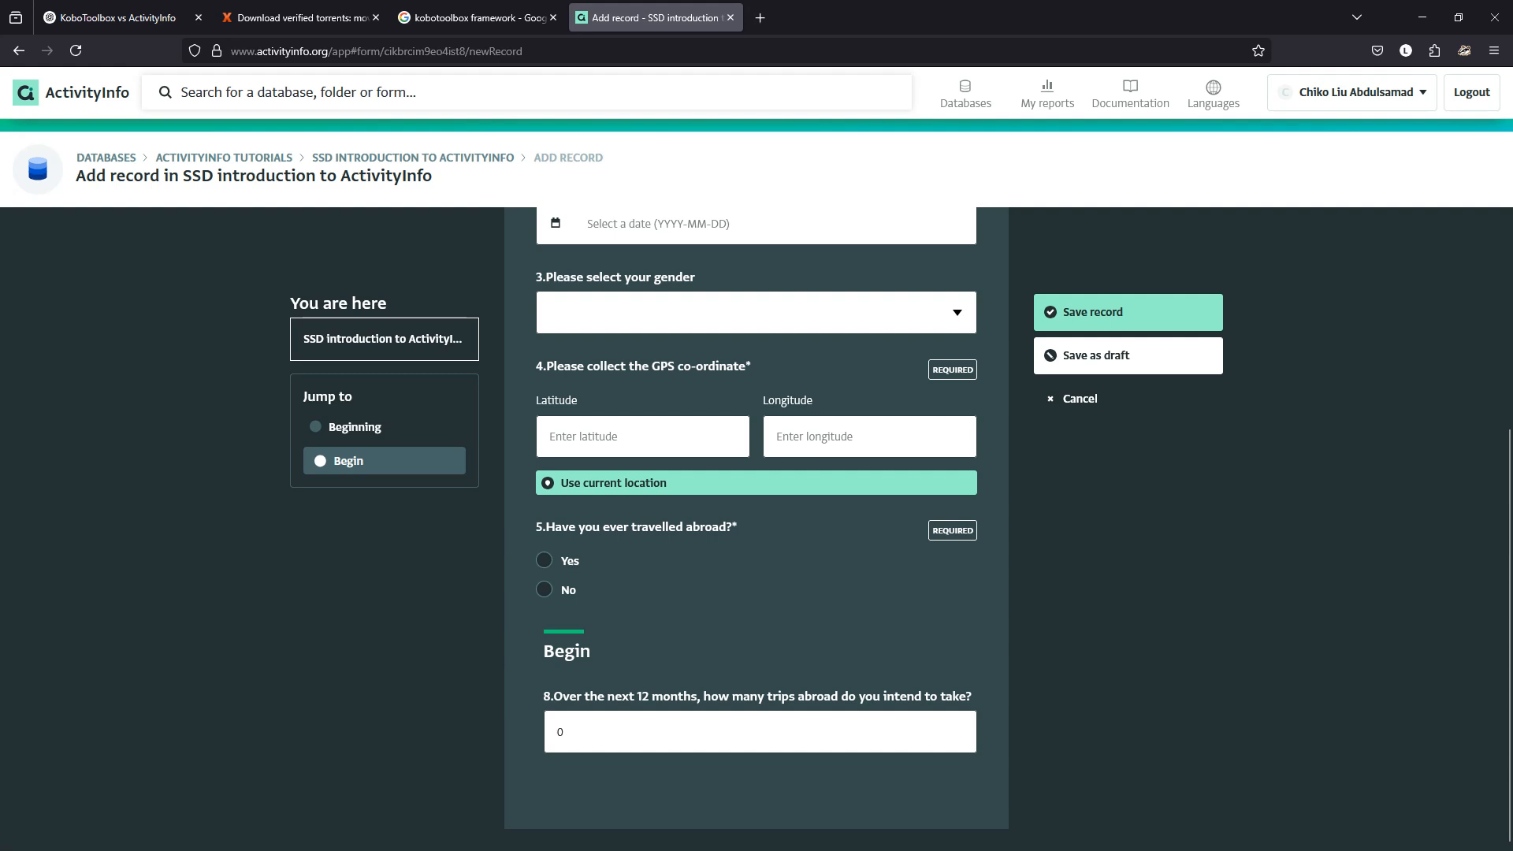
{"action": "left_click", "coordinate": [570, 732]}
{"action": "key", "text": "BackSpace"}
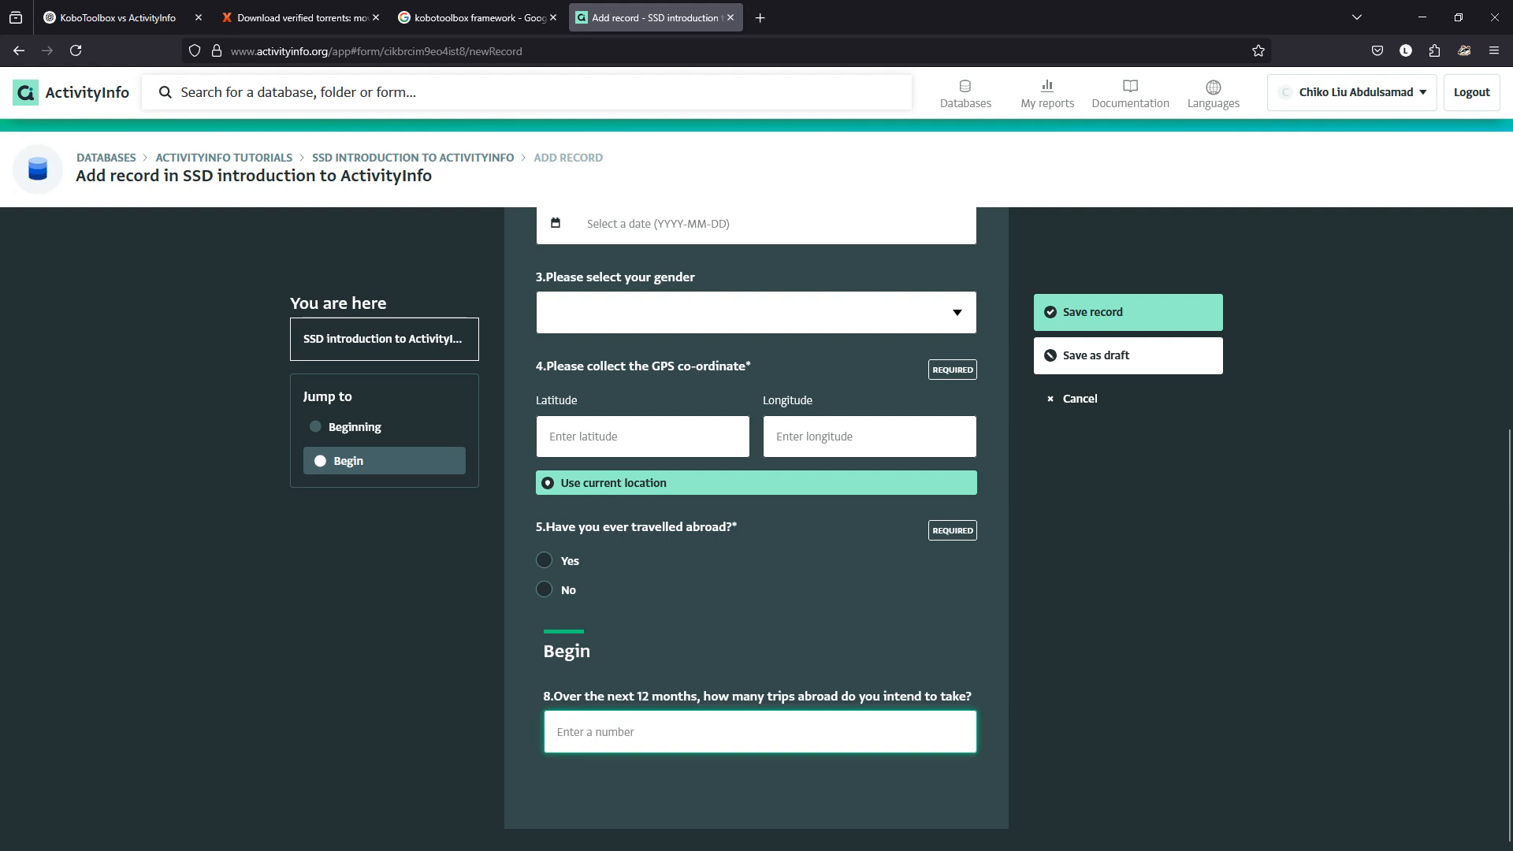
{"action": "type", "text": "1"}
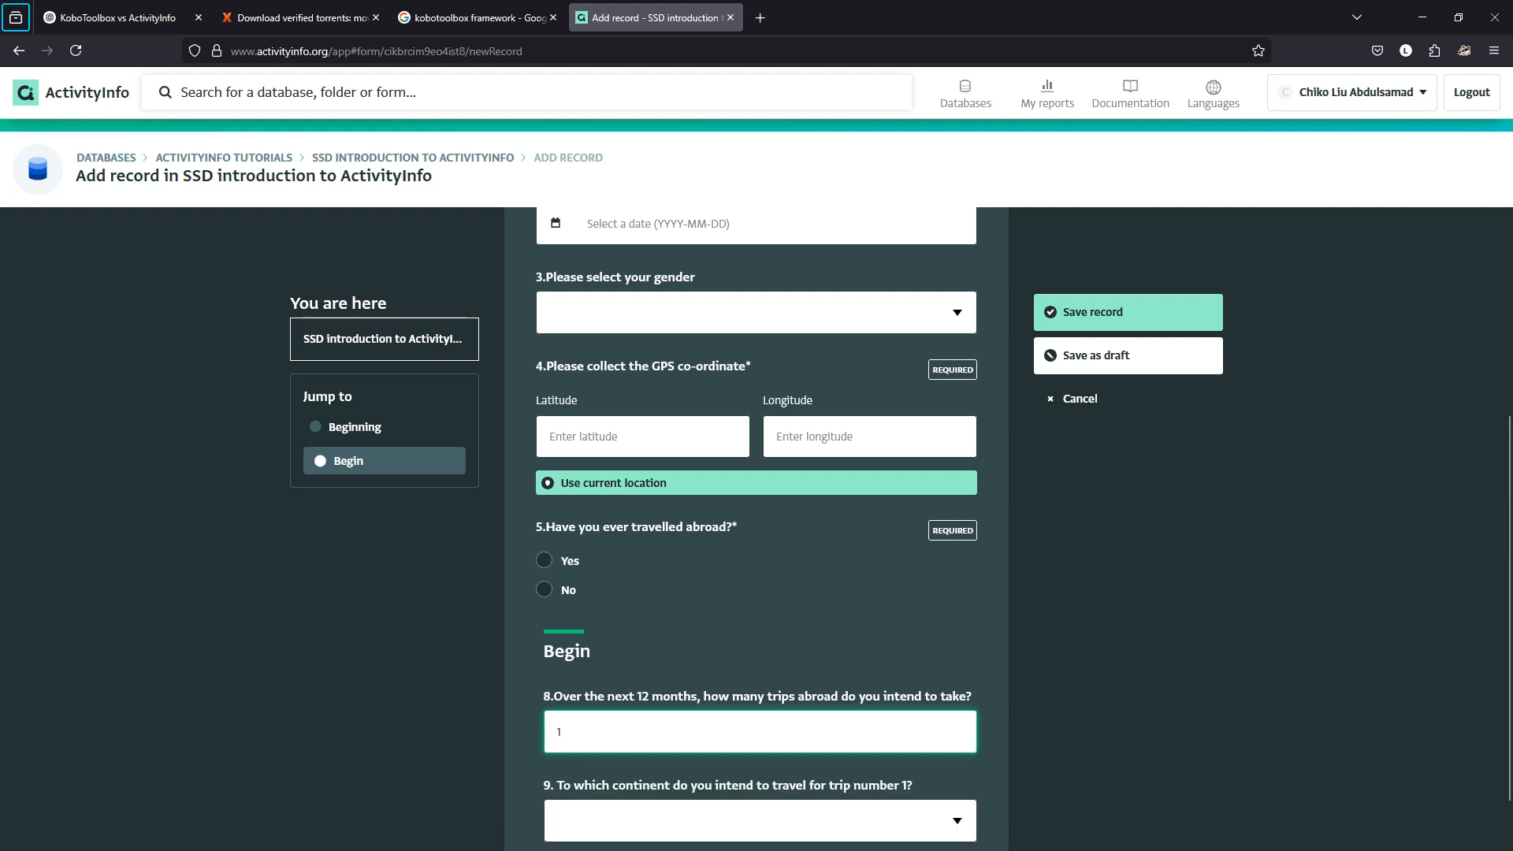
Choose North/Central America & the Carribean as the continent for trip 1.
{"action": "scroll", "coordinate": [756, 552], "scroll_direction": "down", "scroll_amount": 2}
{"action": "left_click", "coordinate": [957, 756]}
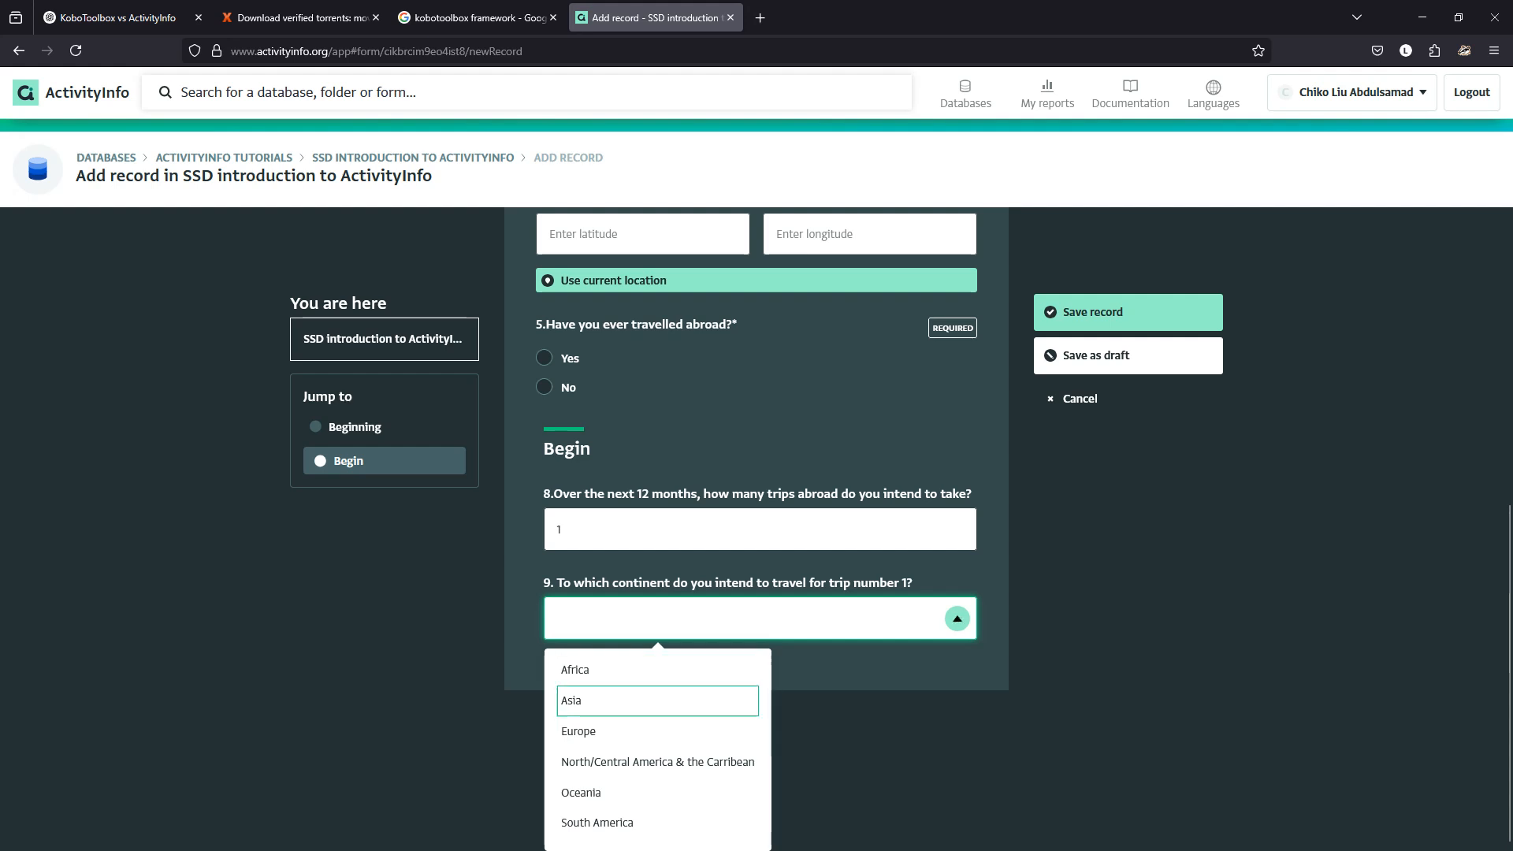
{"action": "key", "text": "Down"}
{"action": "key", "text": "Down"}
{"action": "key", "text": "Return"}
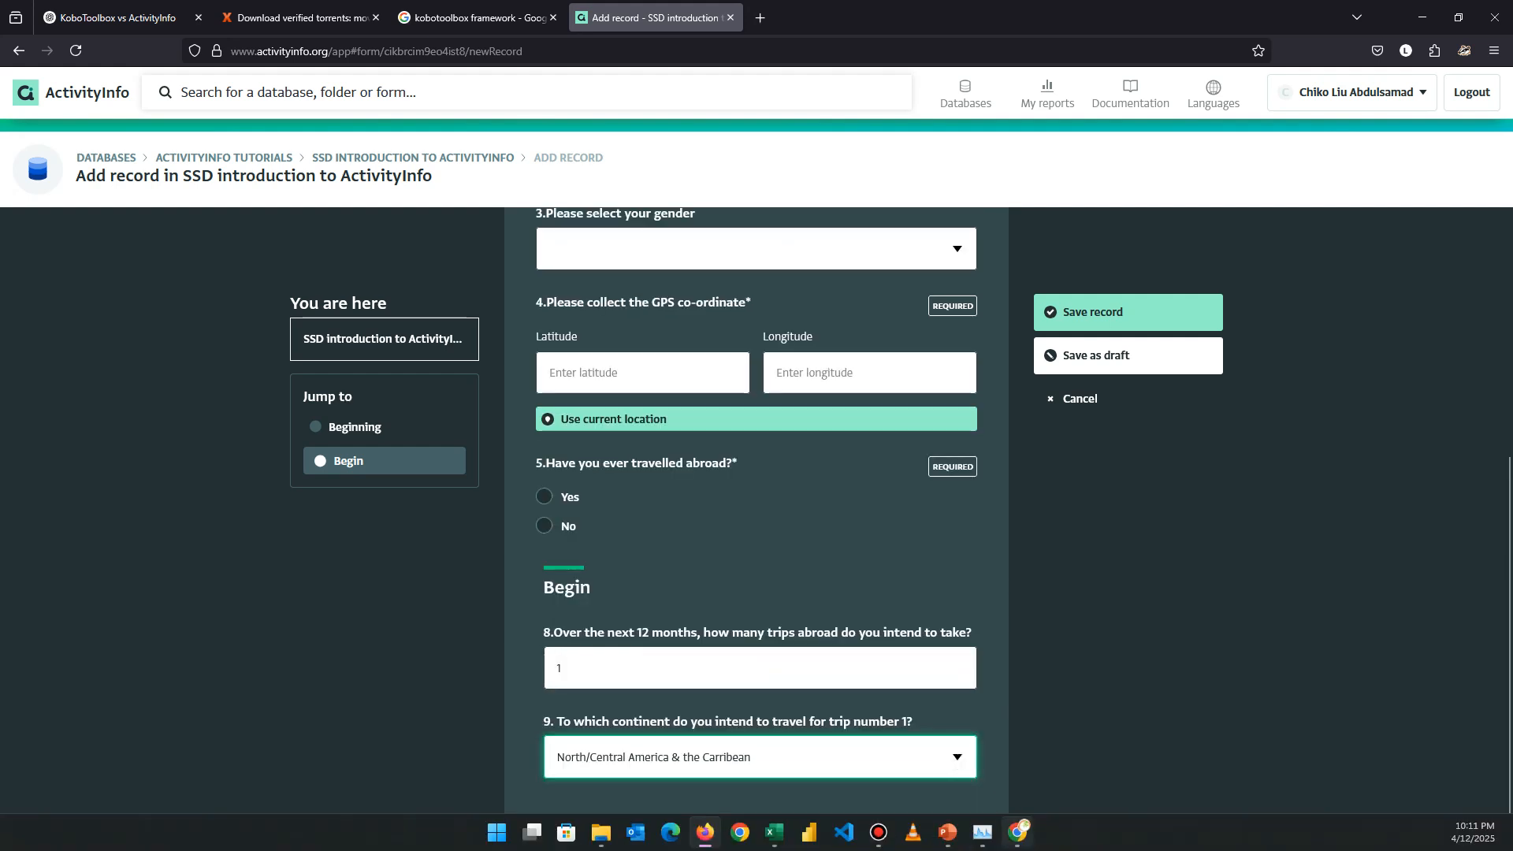
{"action": "left_click", "coordinate": [1018, 832]}
In the KoboToolbox preview, set question 8 to 0 trips so the continent question hides.
{"action": "double_click", "coordinate": [140, 324]}
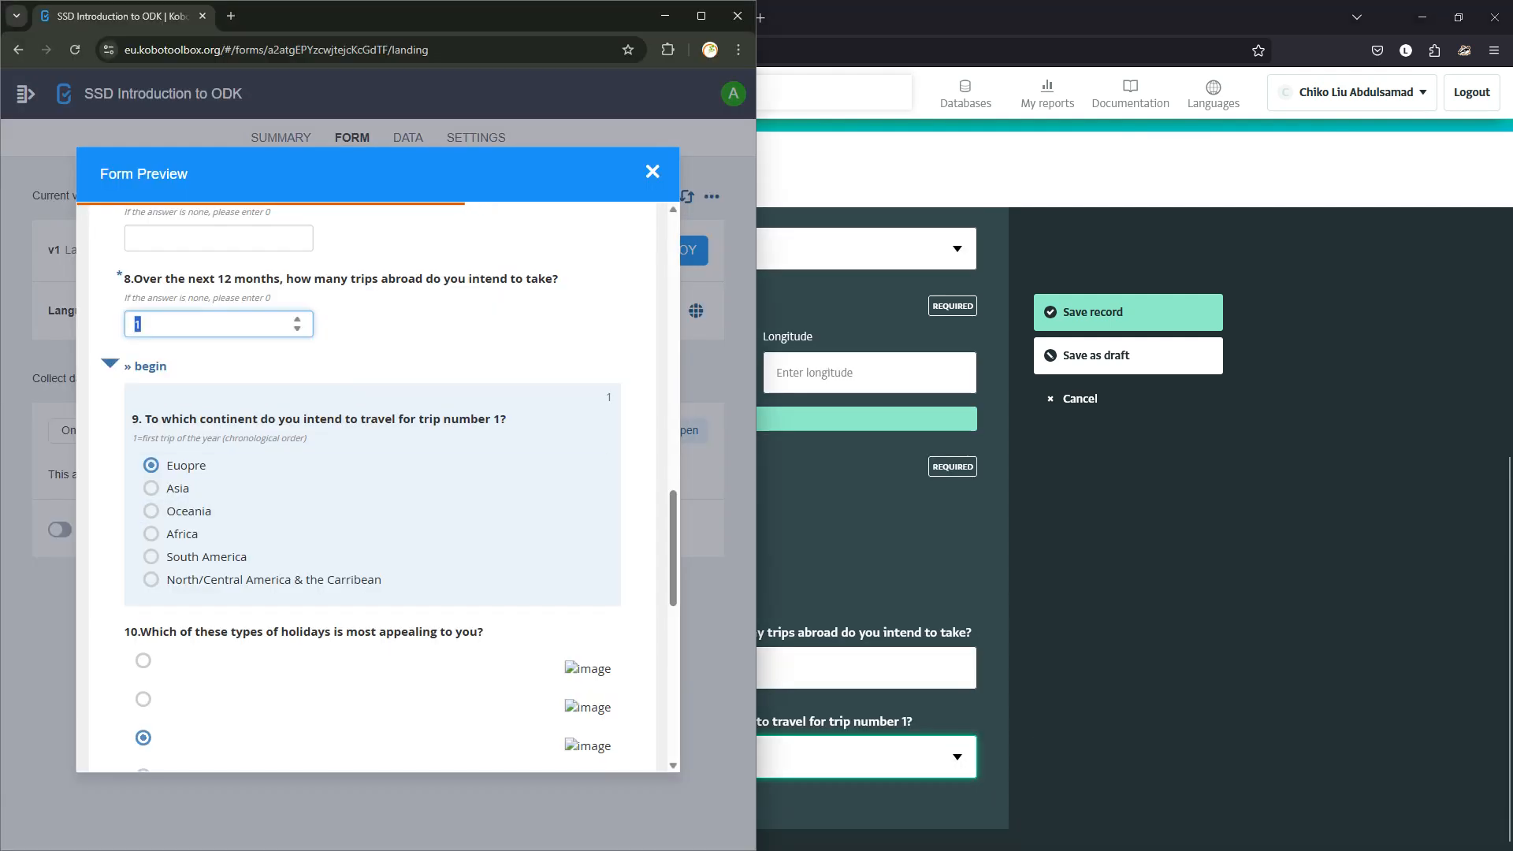
{"action": "type", "text": "0"}
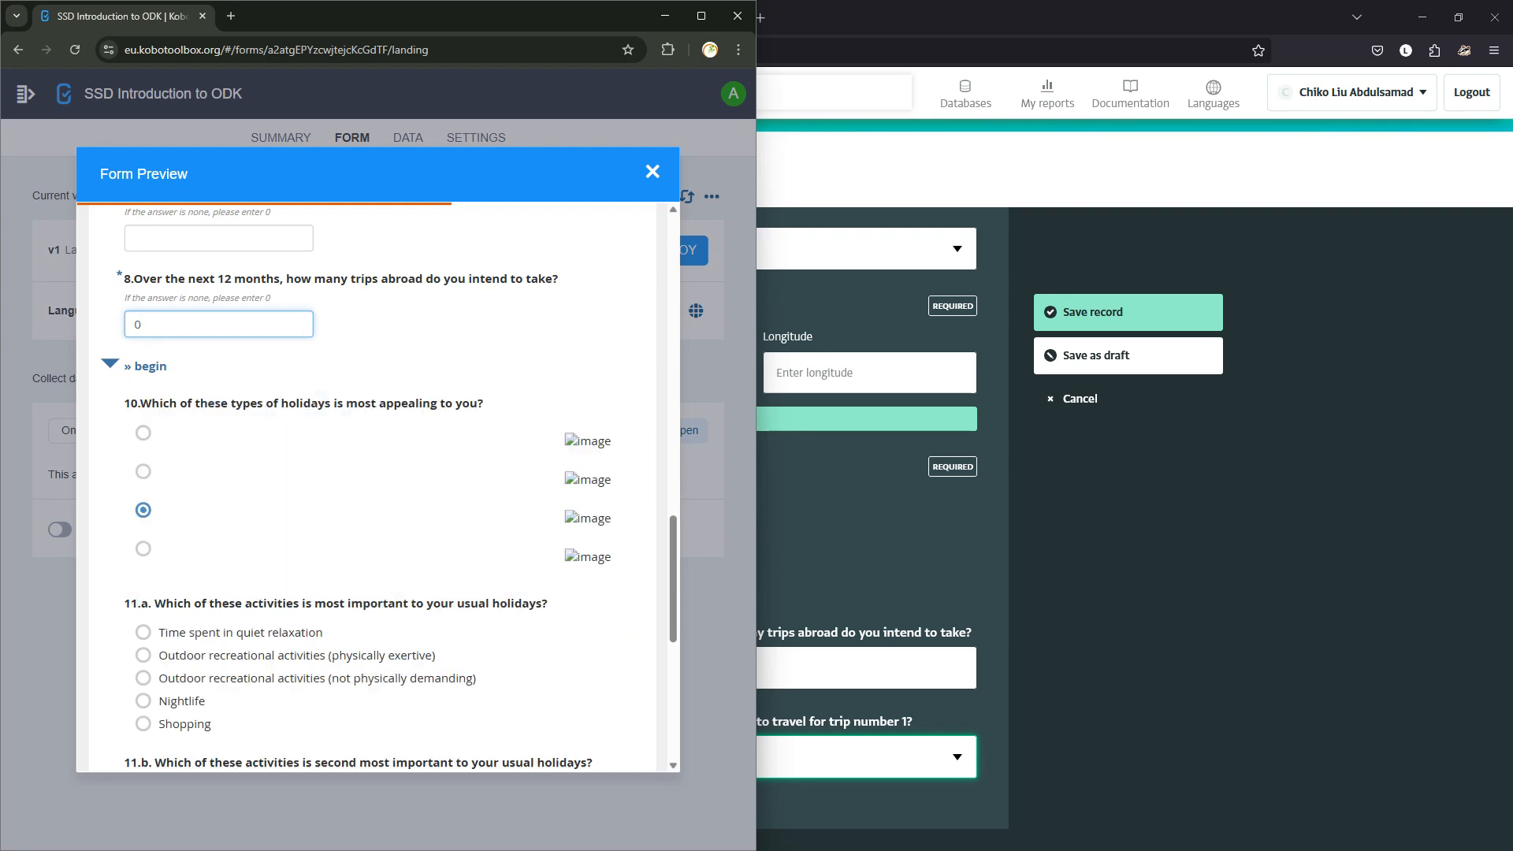
{"action": "key", "text": "Tab"}
In the ActivityInfo record, try 0 and then 1 planned trips, then clear the answer.
{"action": "left_click", "coordinate": [867, 669]}
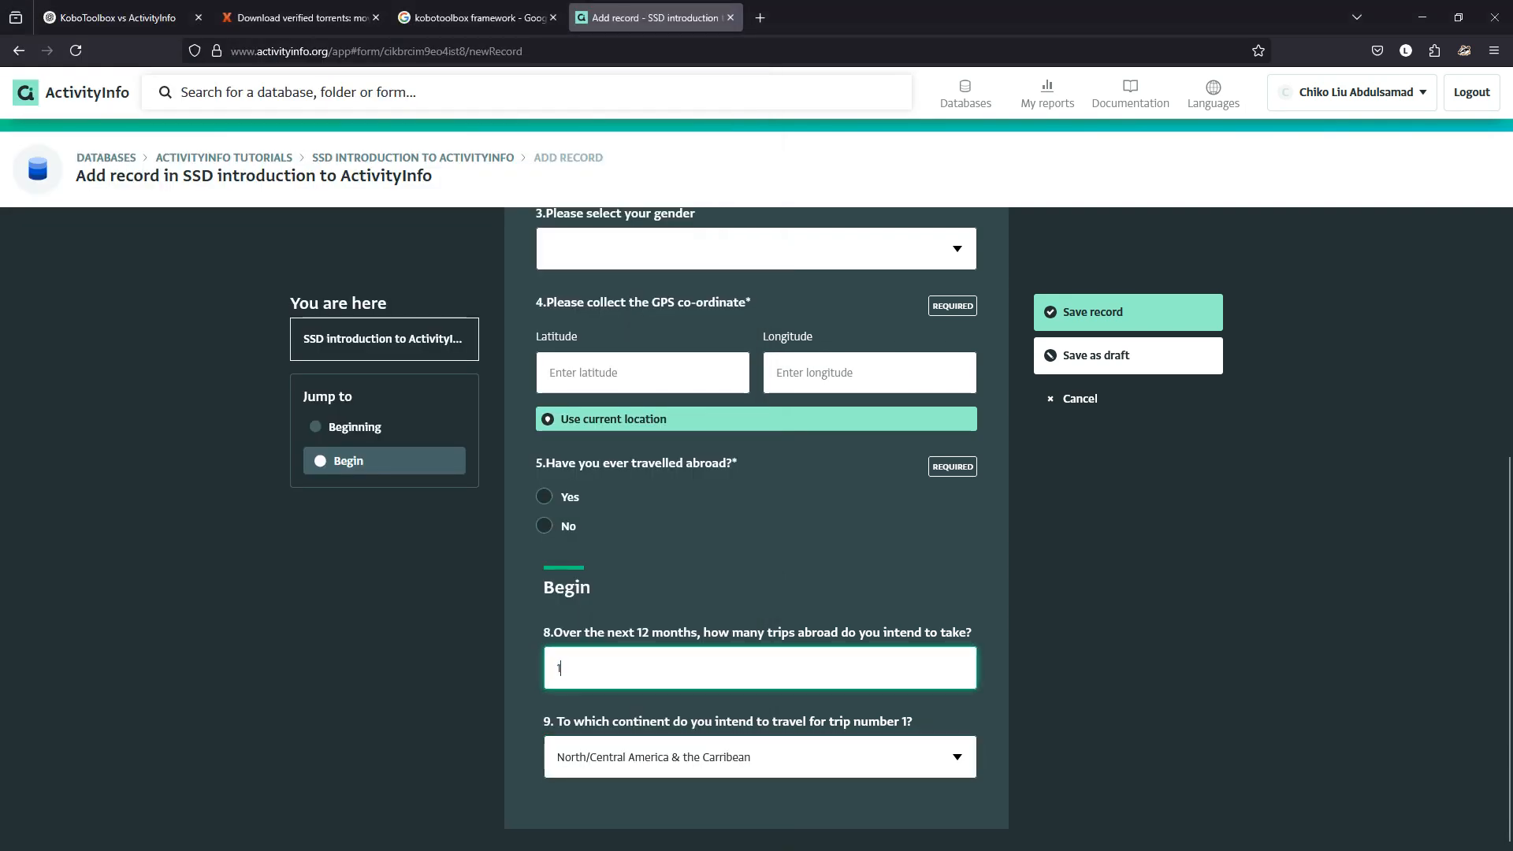
{"action": "key", "text": "BackSpace"}
{"action": "type", "text": "0"}
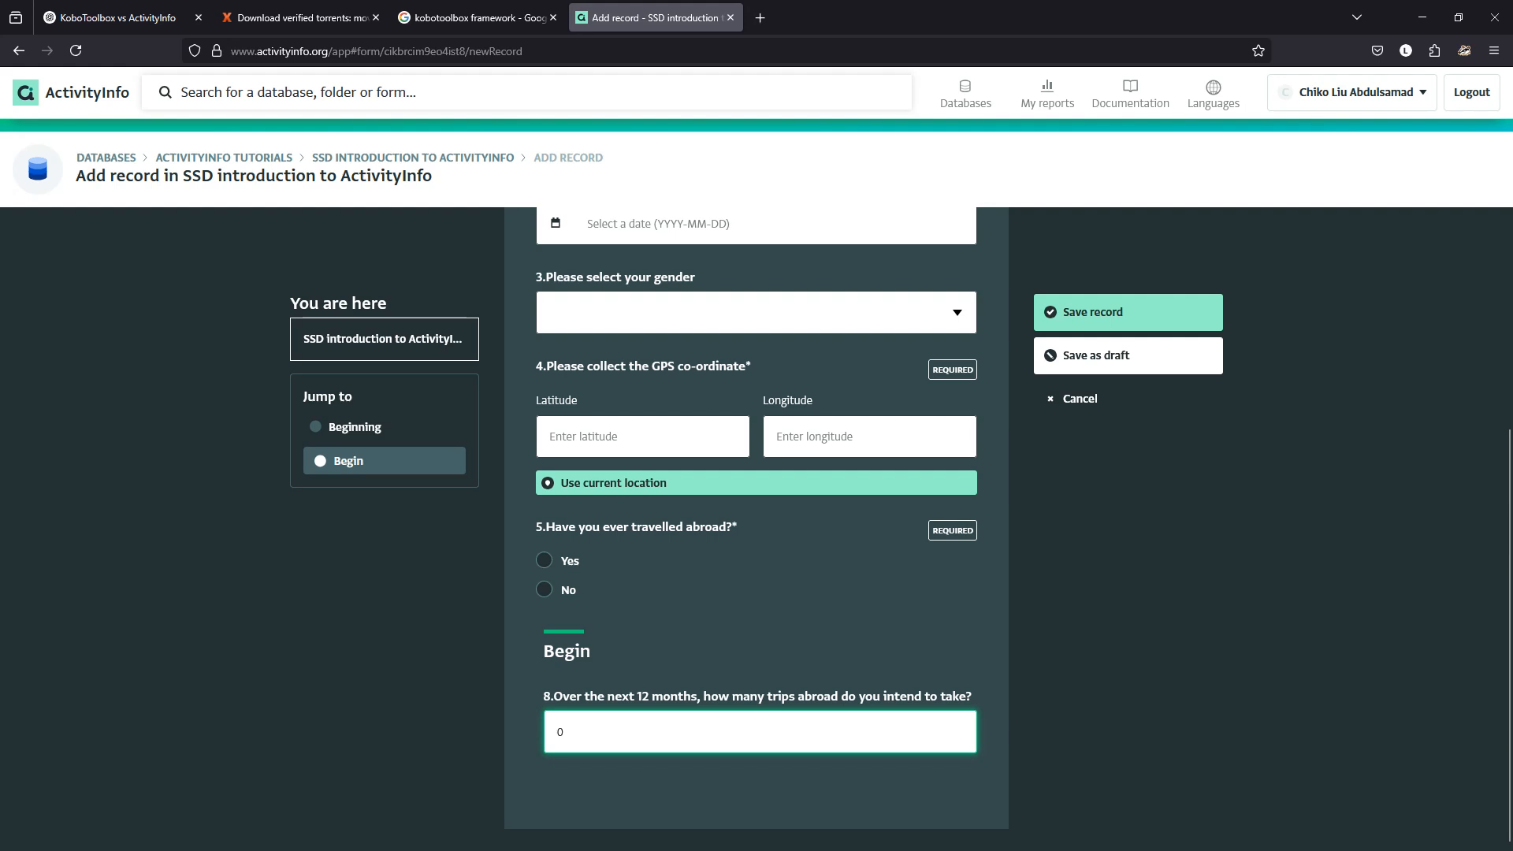
{"action": "key", "text": "BackSpace"}
{"action": "type", "text": "1"}
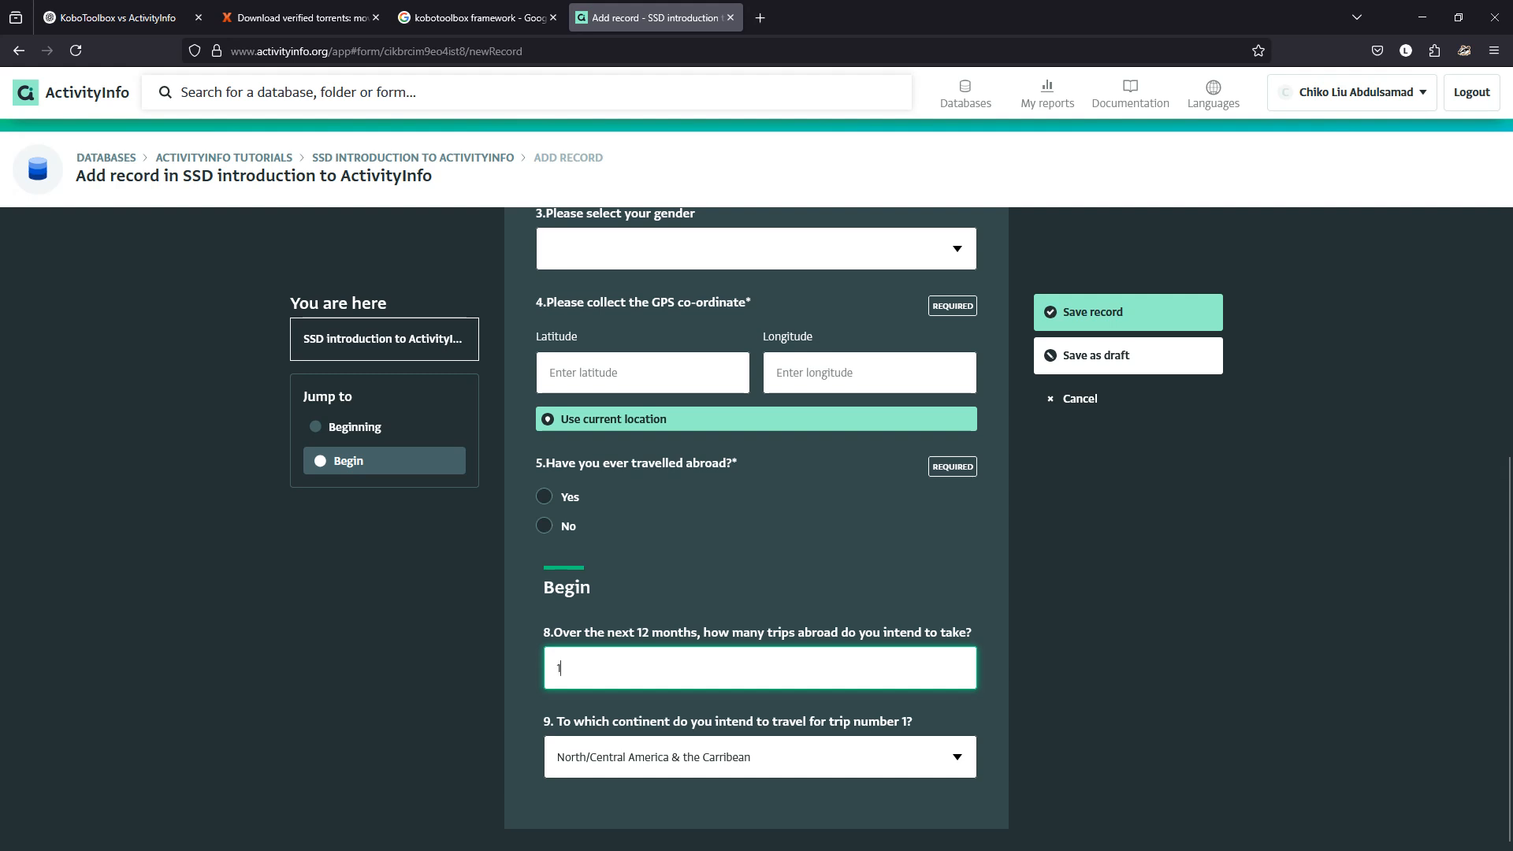
{"action": "key", "text": "BackSpace"}
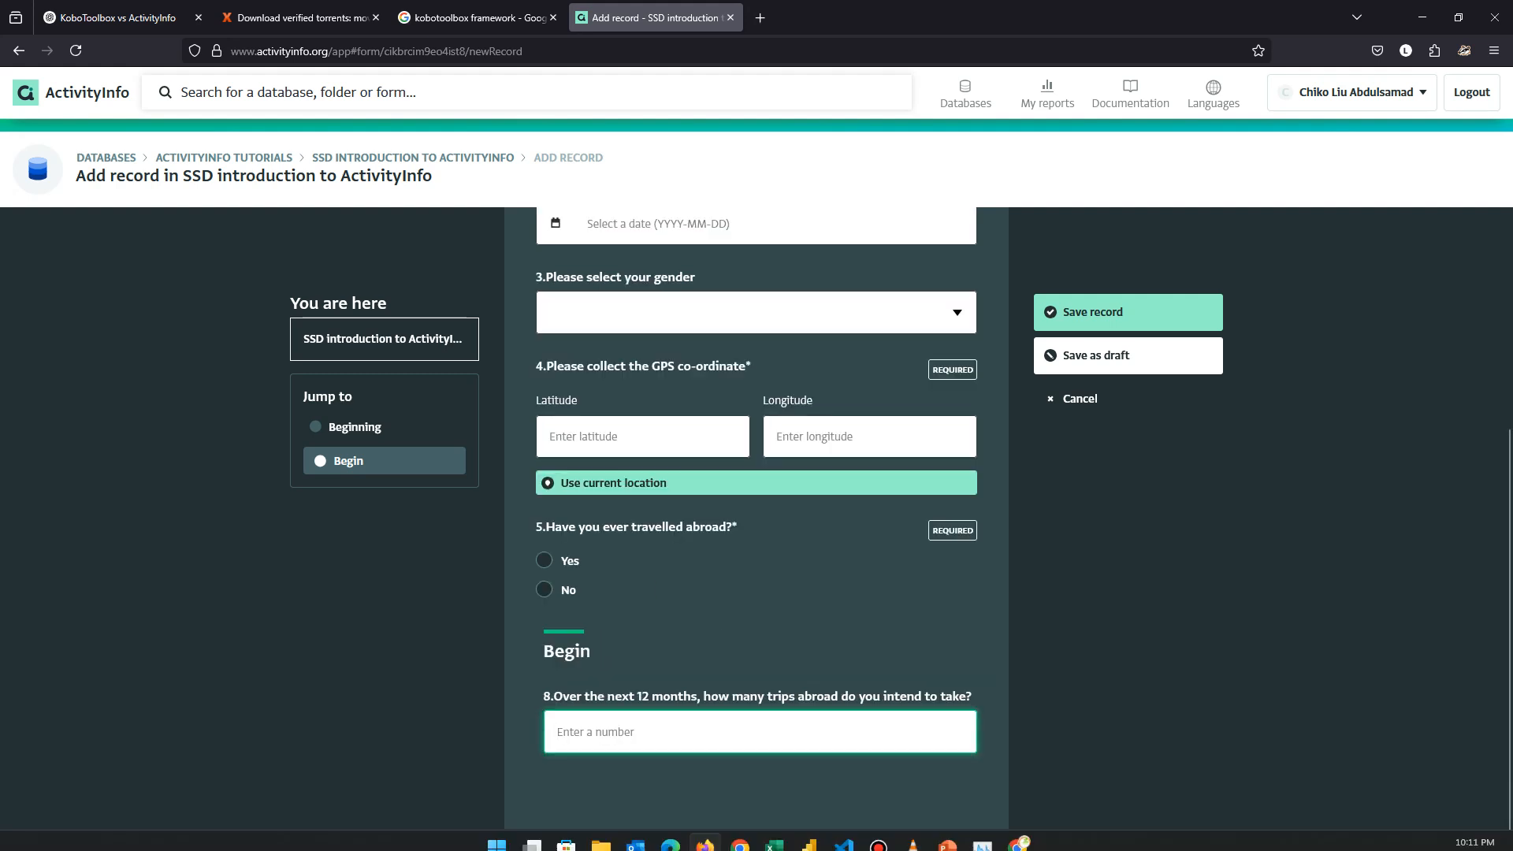
In the KoboToolbox preview, enter 1 and then 0 trips to confirm question 9 toggles.
{"action": "left_click", "coordinate": [1017, 832]}
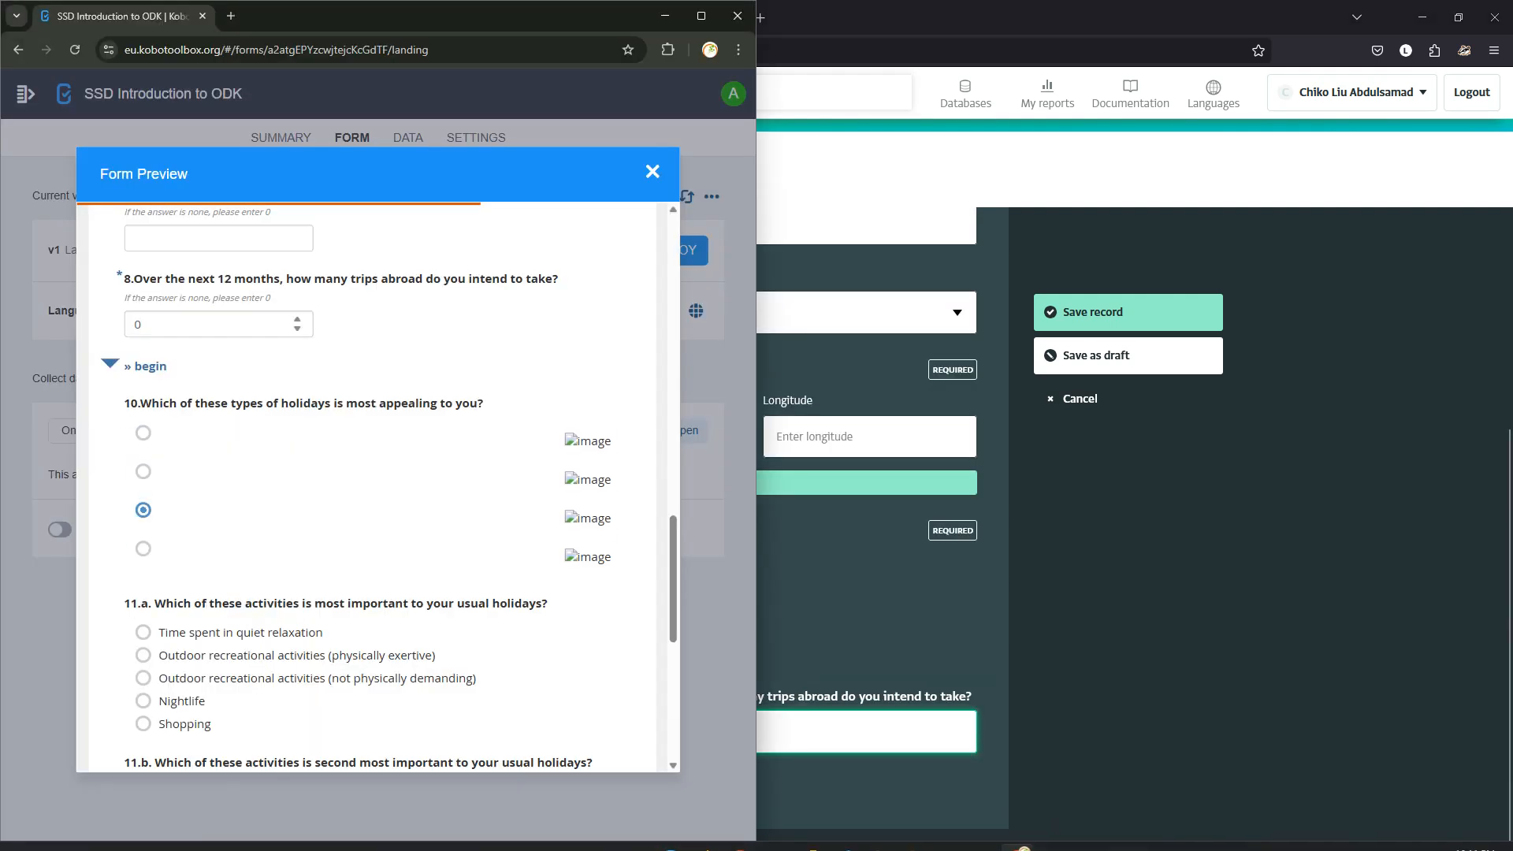
{"action": "left_click", "coordinate": [218, 324]}
{"action": "key", "text": "BackSpace"}
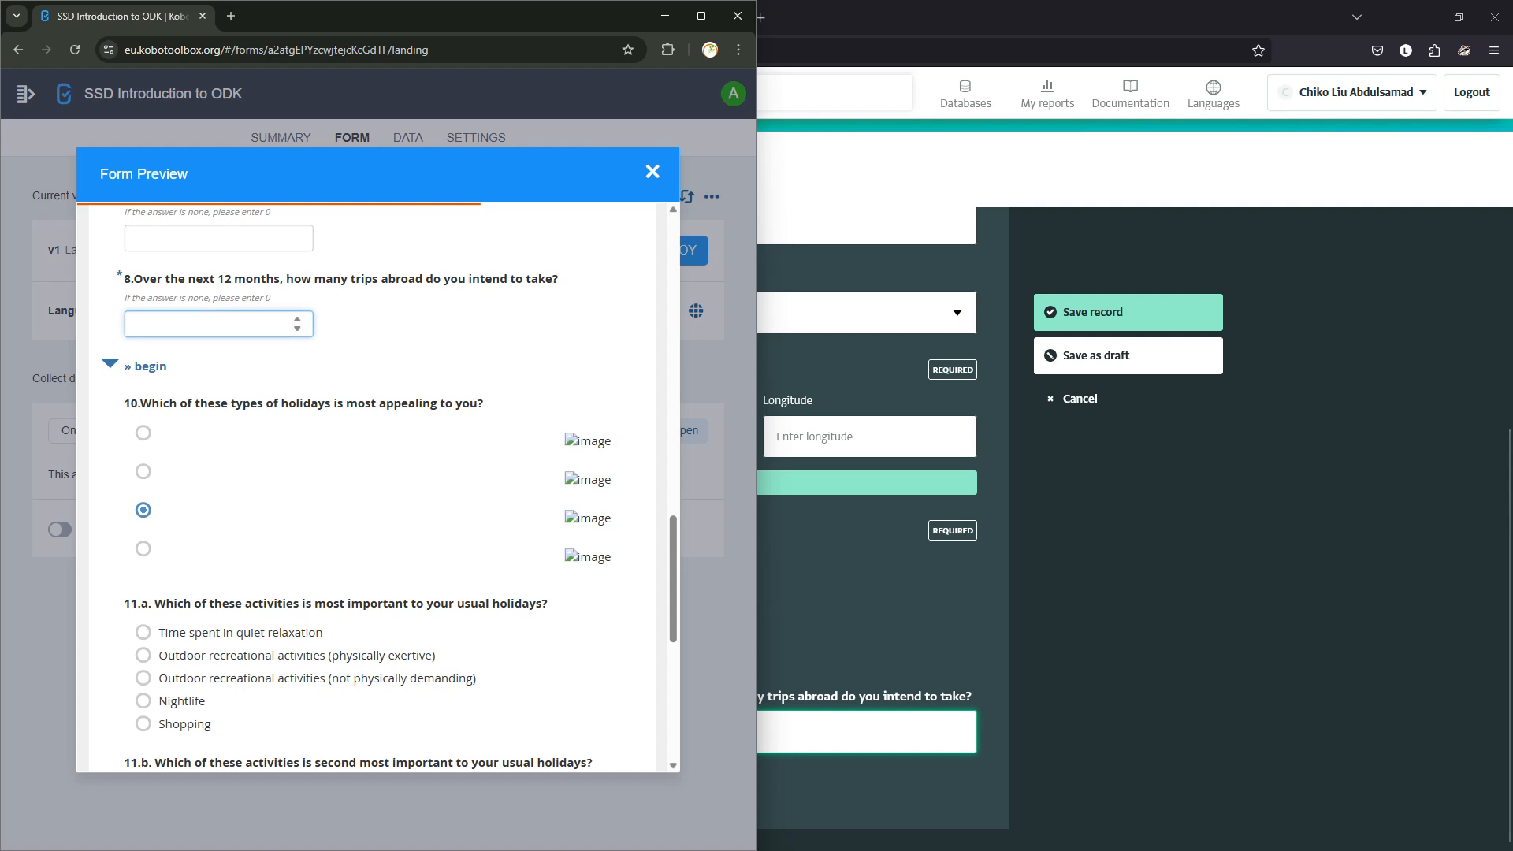
{"action": "type", "text": "1"}
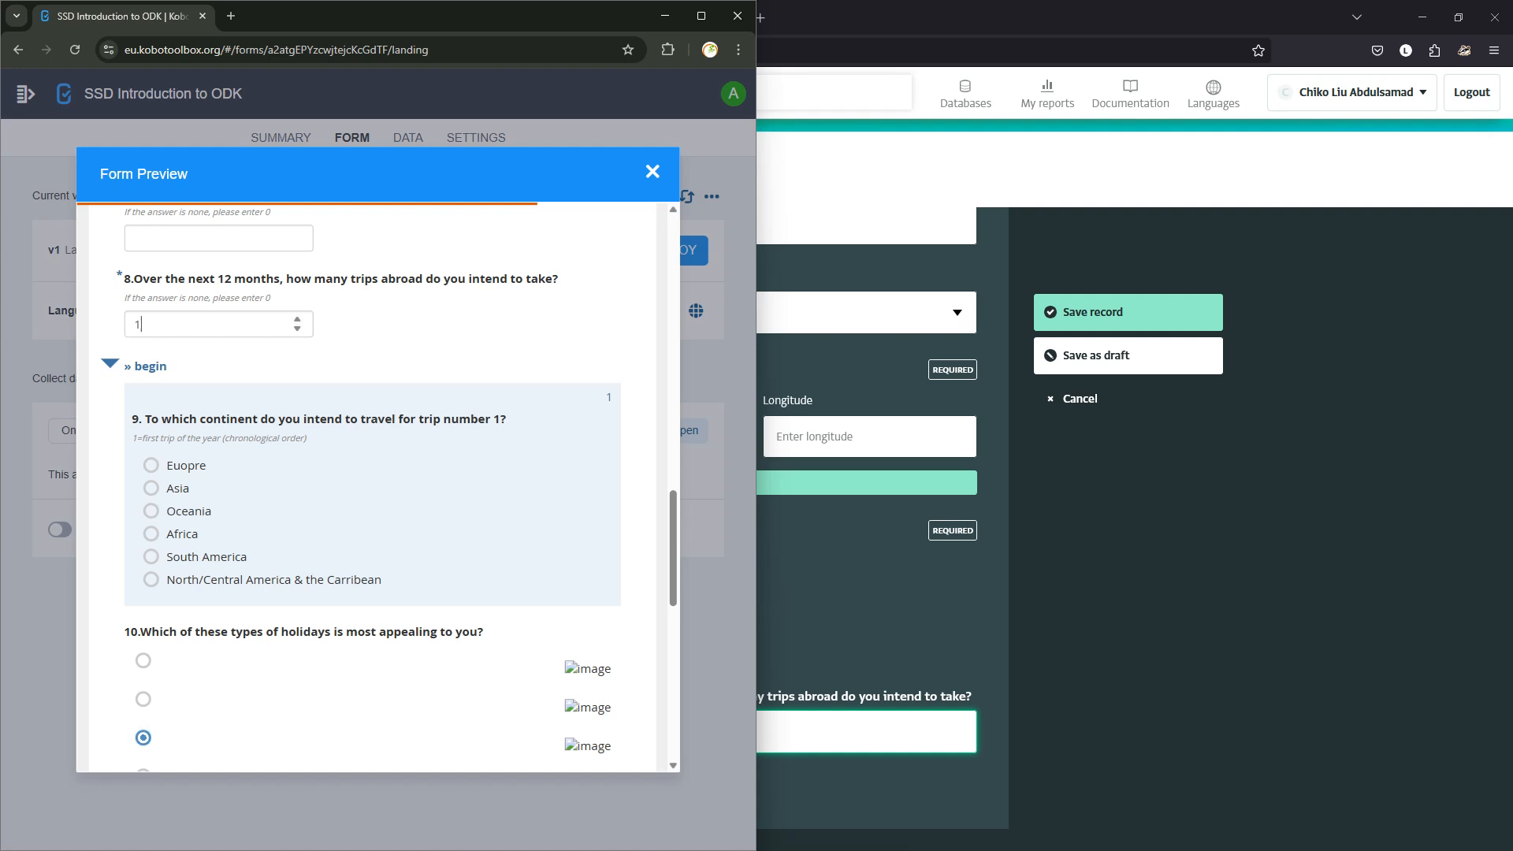
{"action": "key", "text": "BackSpace"}
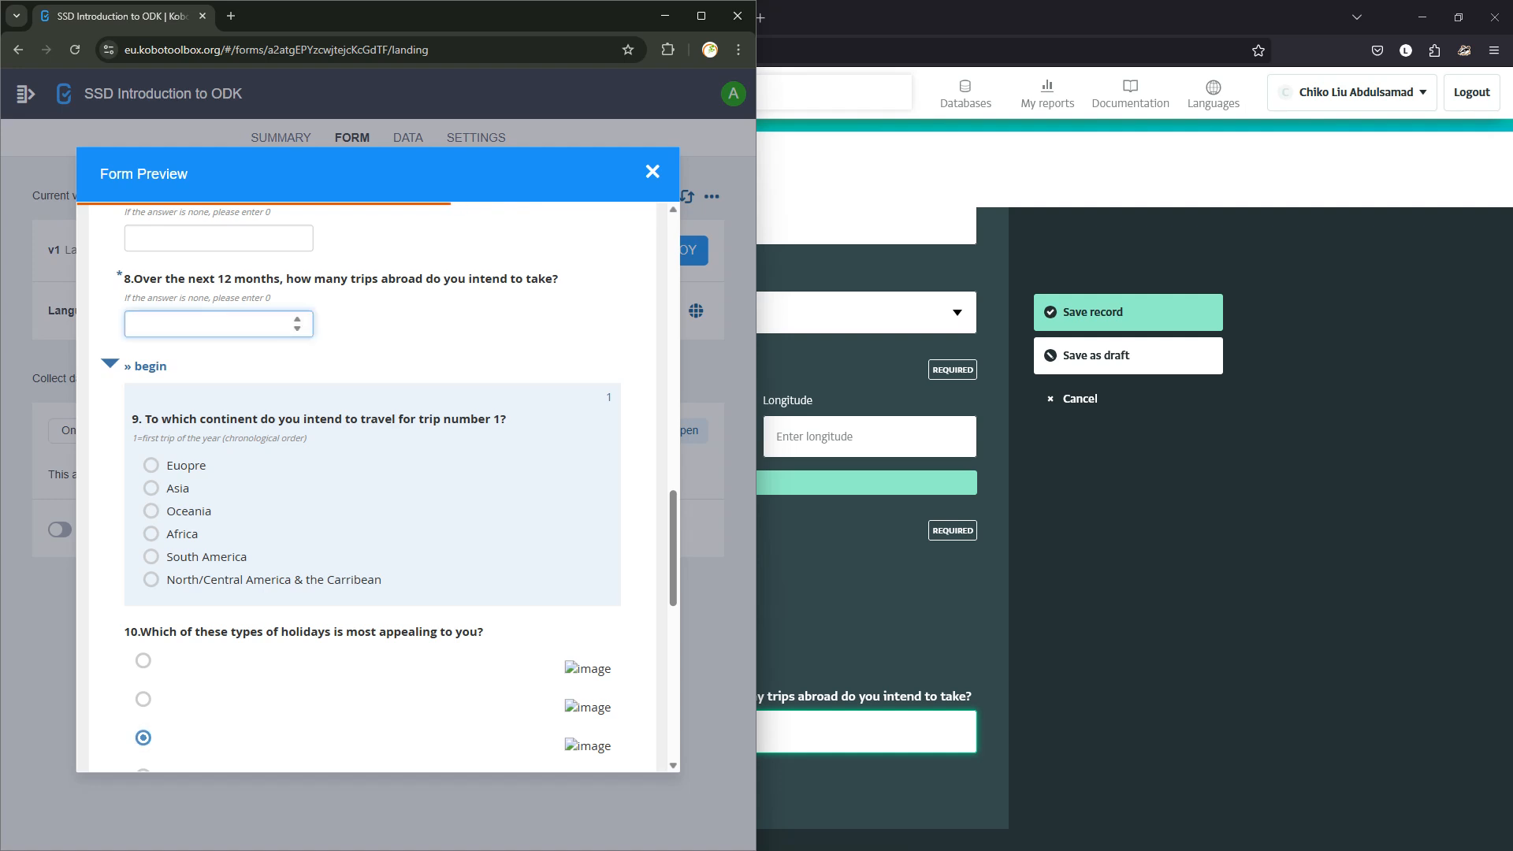
{"action": "type", "text": "0"}
{"action": "key", "text": "Tab"}
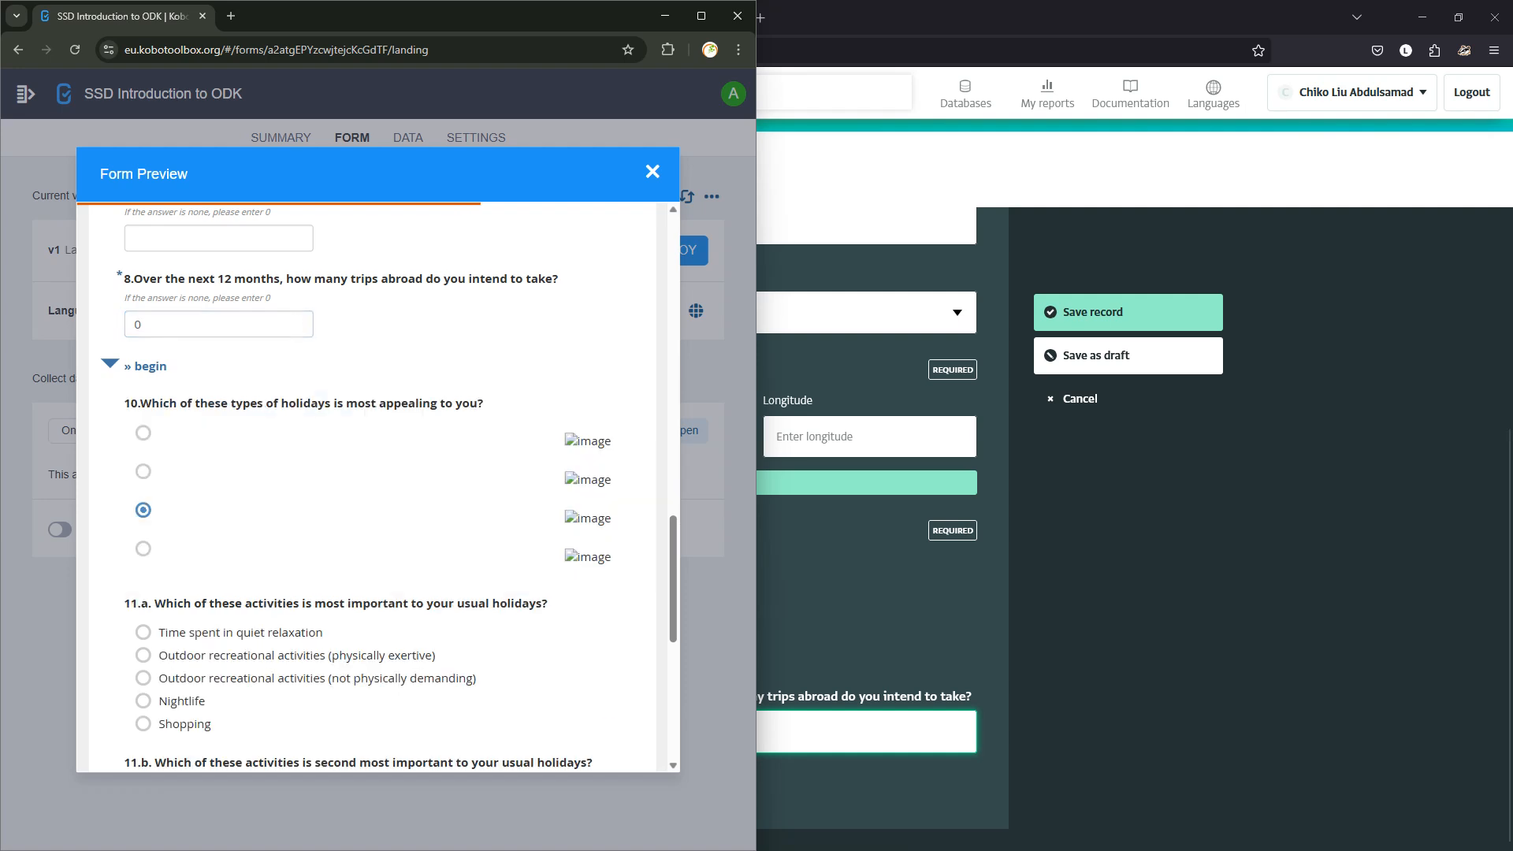
{"action": "key", "text": "alt+Tab"}
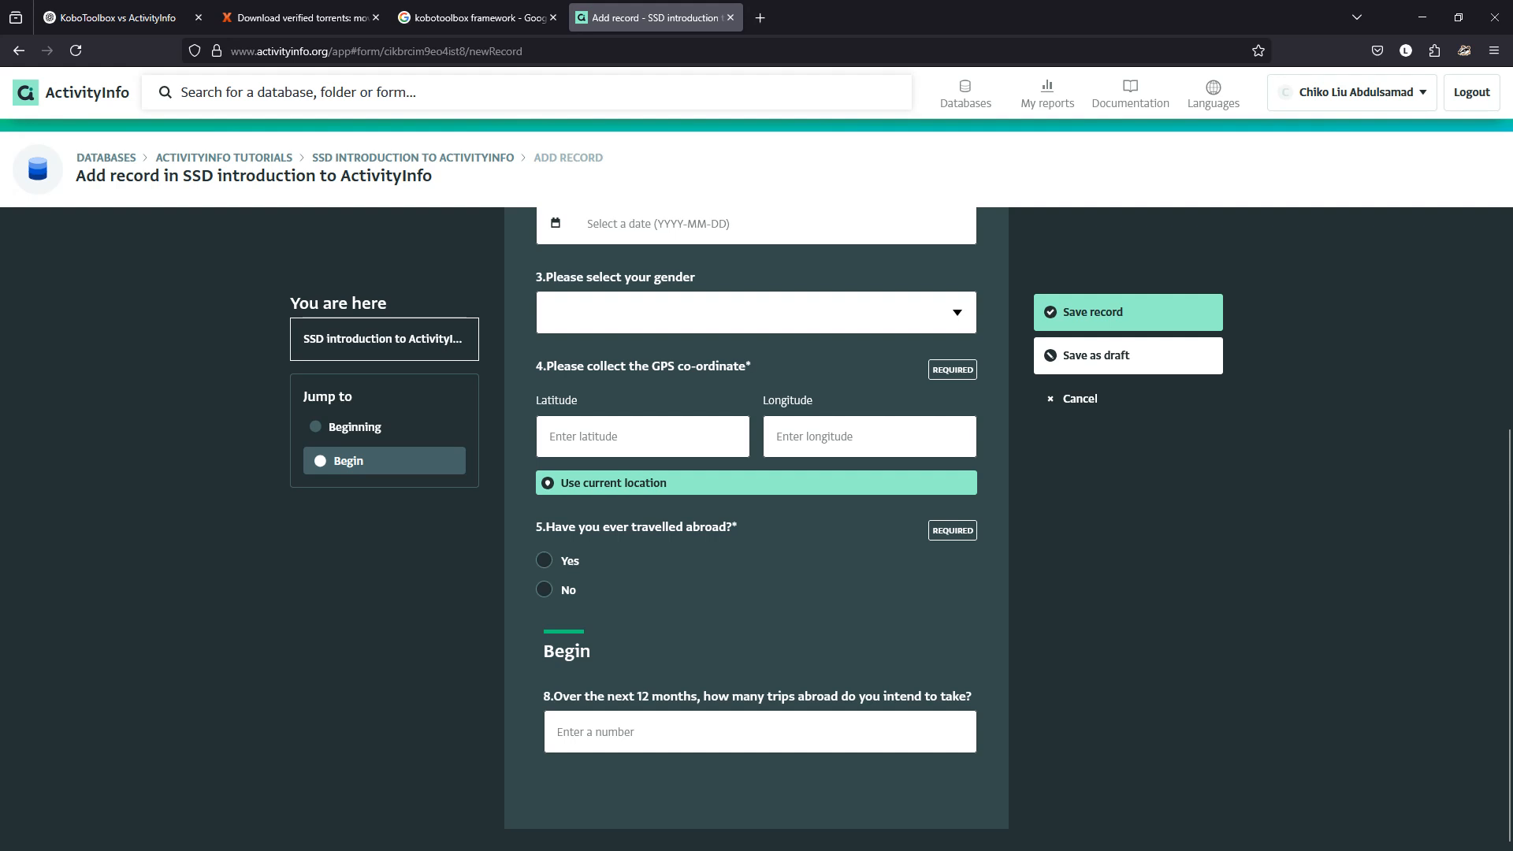
Discard the unsaved test record and return to the form designer.
{"action": "left_click", "coordinate": [413, 158]}
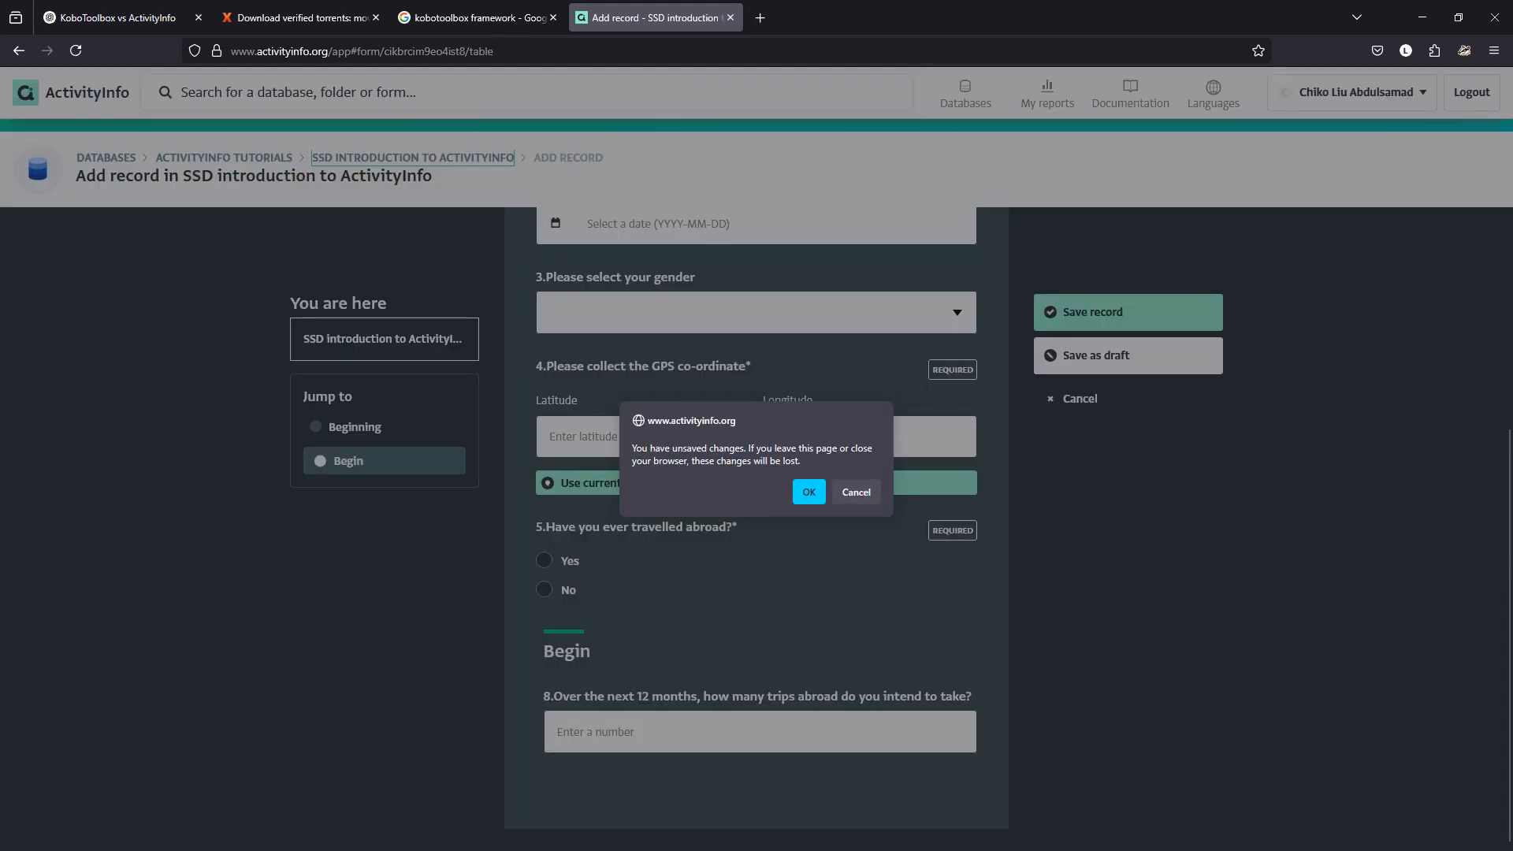
{"action": "left_click", "coordinate": [809, 492]}
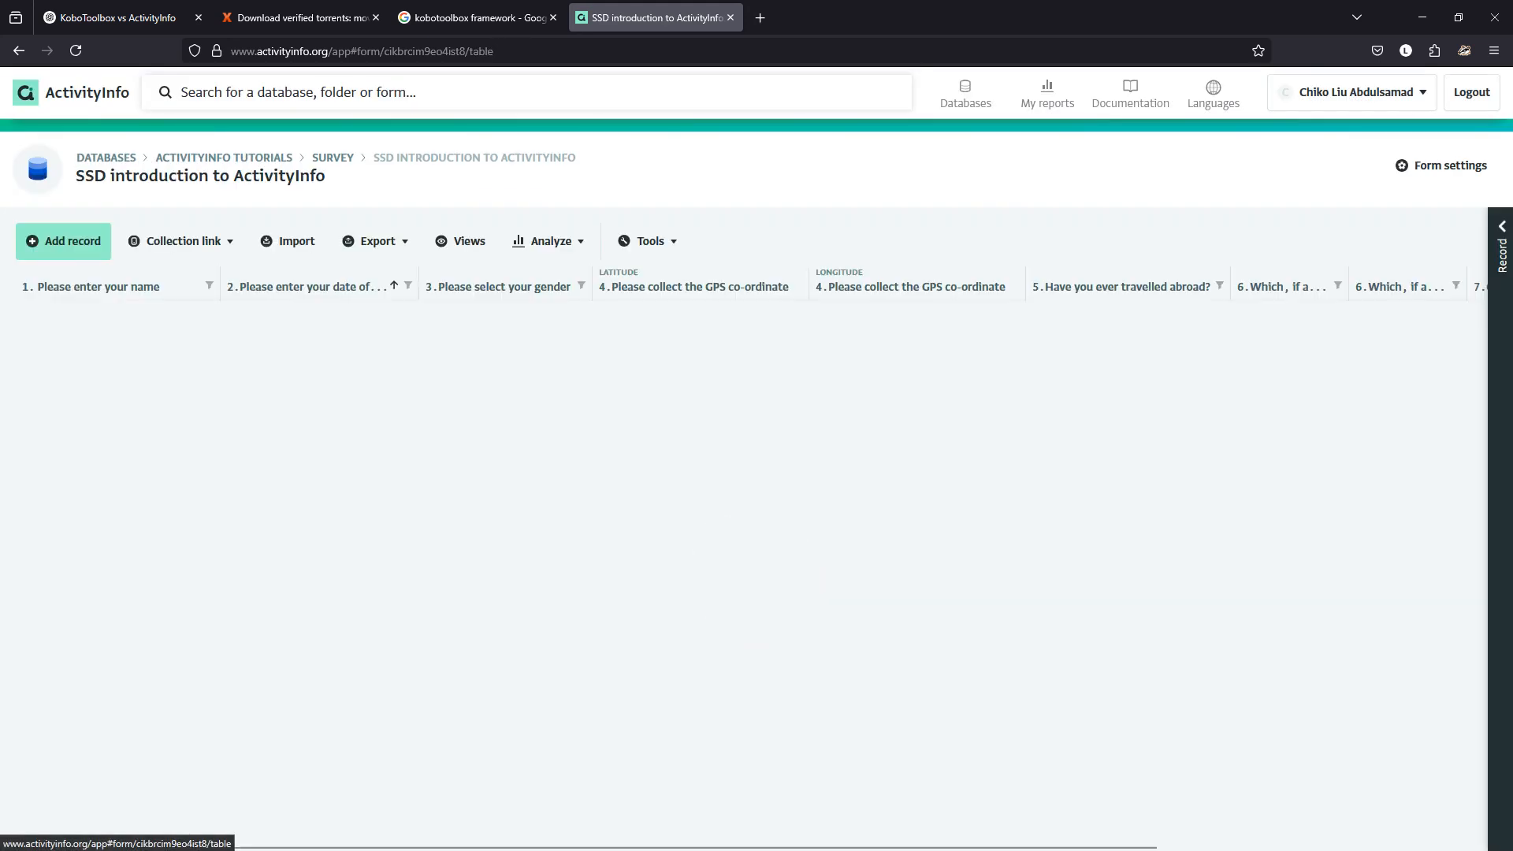
{"action": "left_click", "coordinate": [1441, 166]}
{"action": "scroll", "coordinate": [756, 528], "scroll_direction": "down", "scroll_amount": 8}
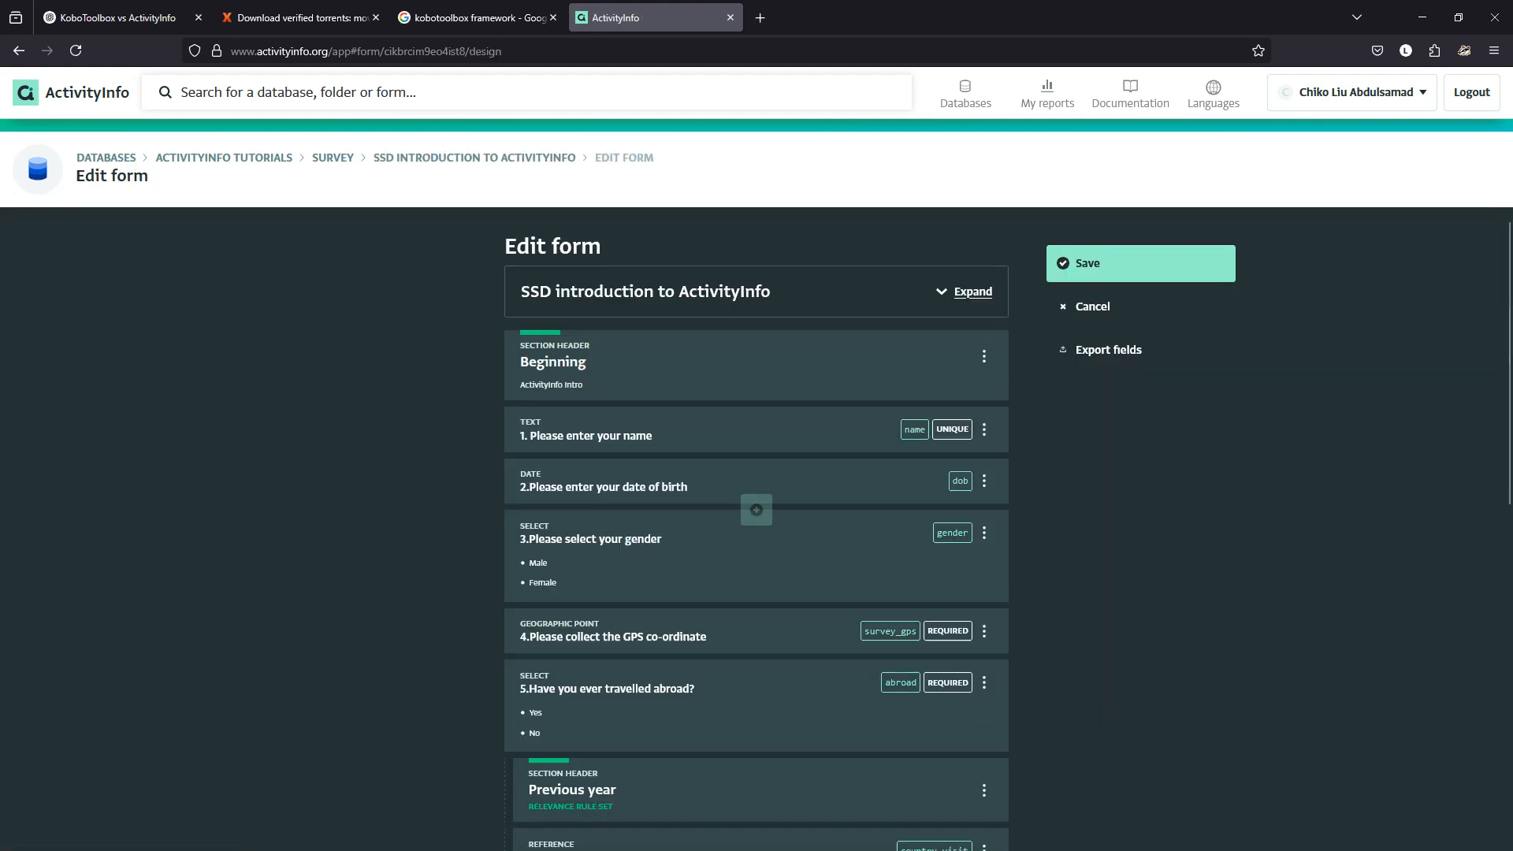
Mark continent question 9 as Required and save the form design.
{"action": "left_click", "coordinate": [756, 733]}
{"action": "scroll", "coordinate": [757, 630], "scroll_direction": "down", "scroll_amount": 8}
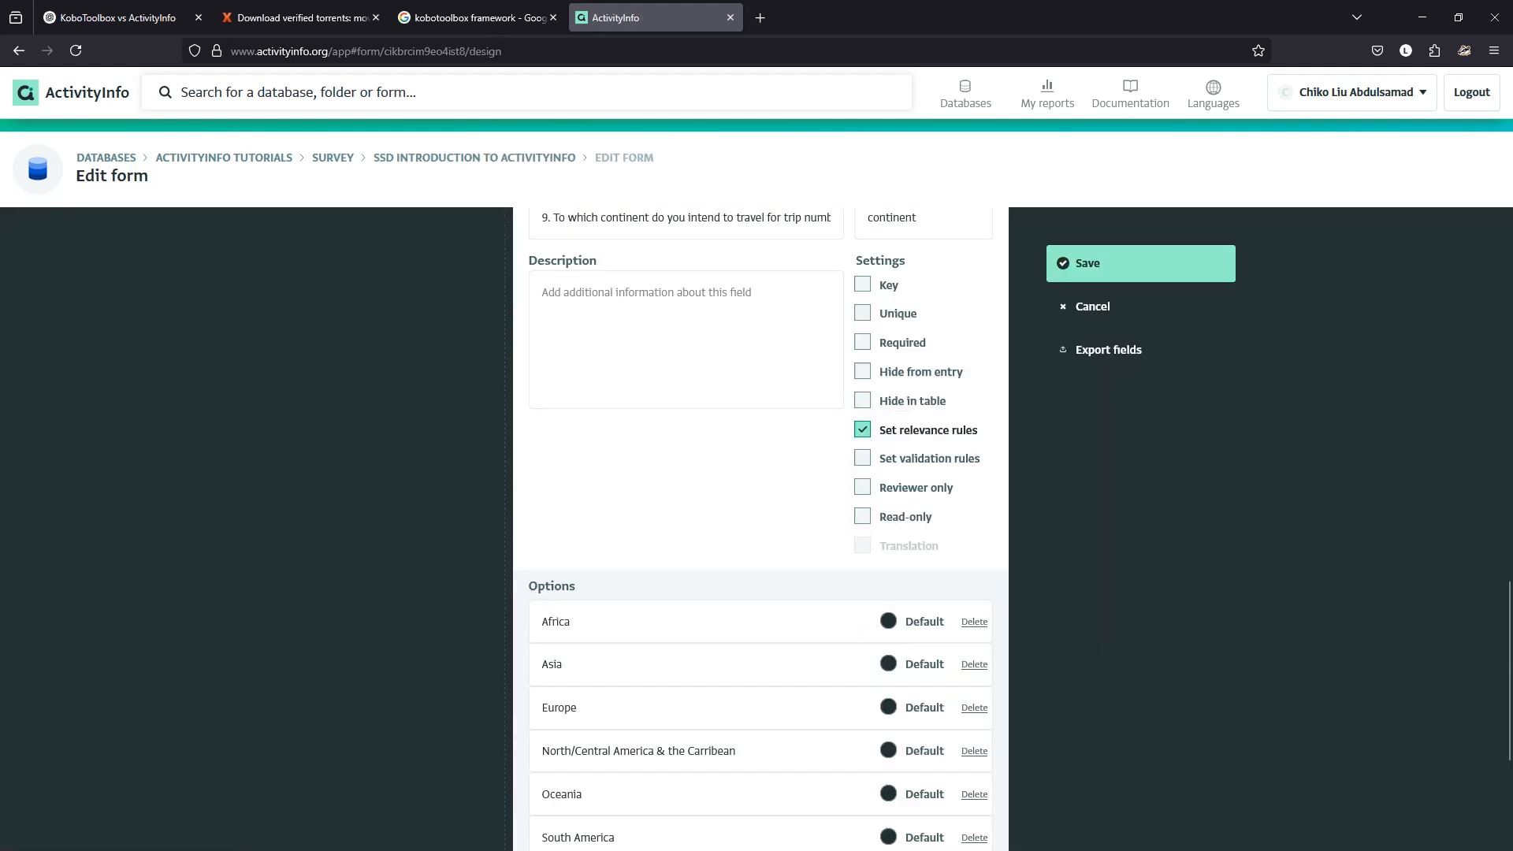
{"action": "scroll", "coordinate": [757, 630], "scroll_direction": "up", "scroll_amount": 2}
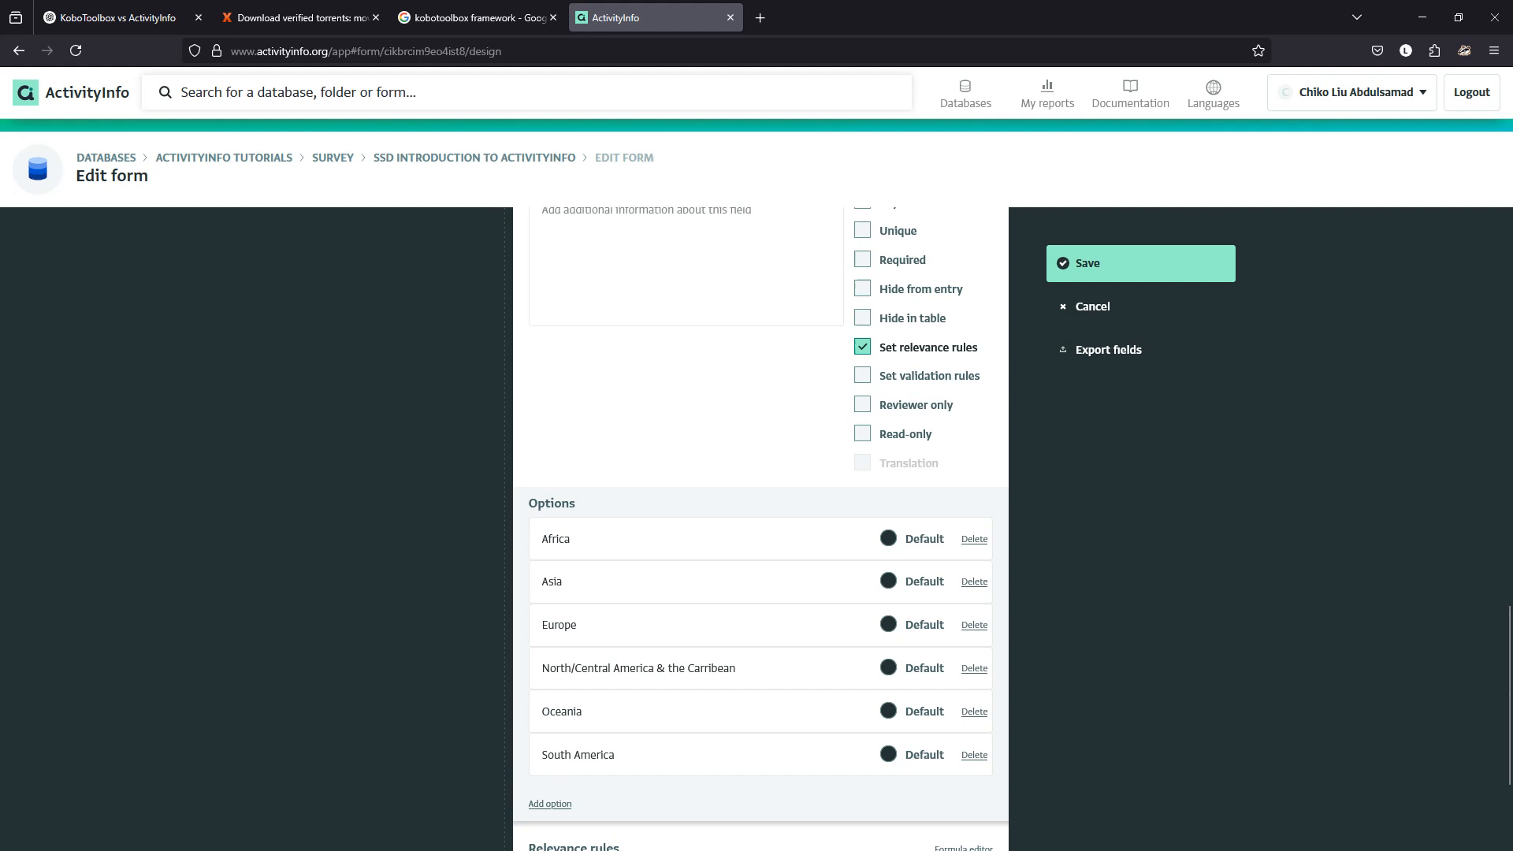
{"action": "left_click", "coordinate": [863, 260]}
{"action": "left_click", "coordinate": [1141, 264]}
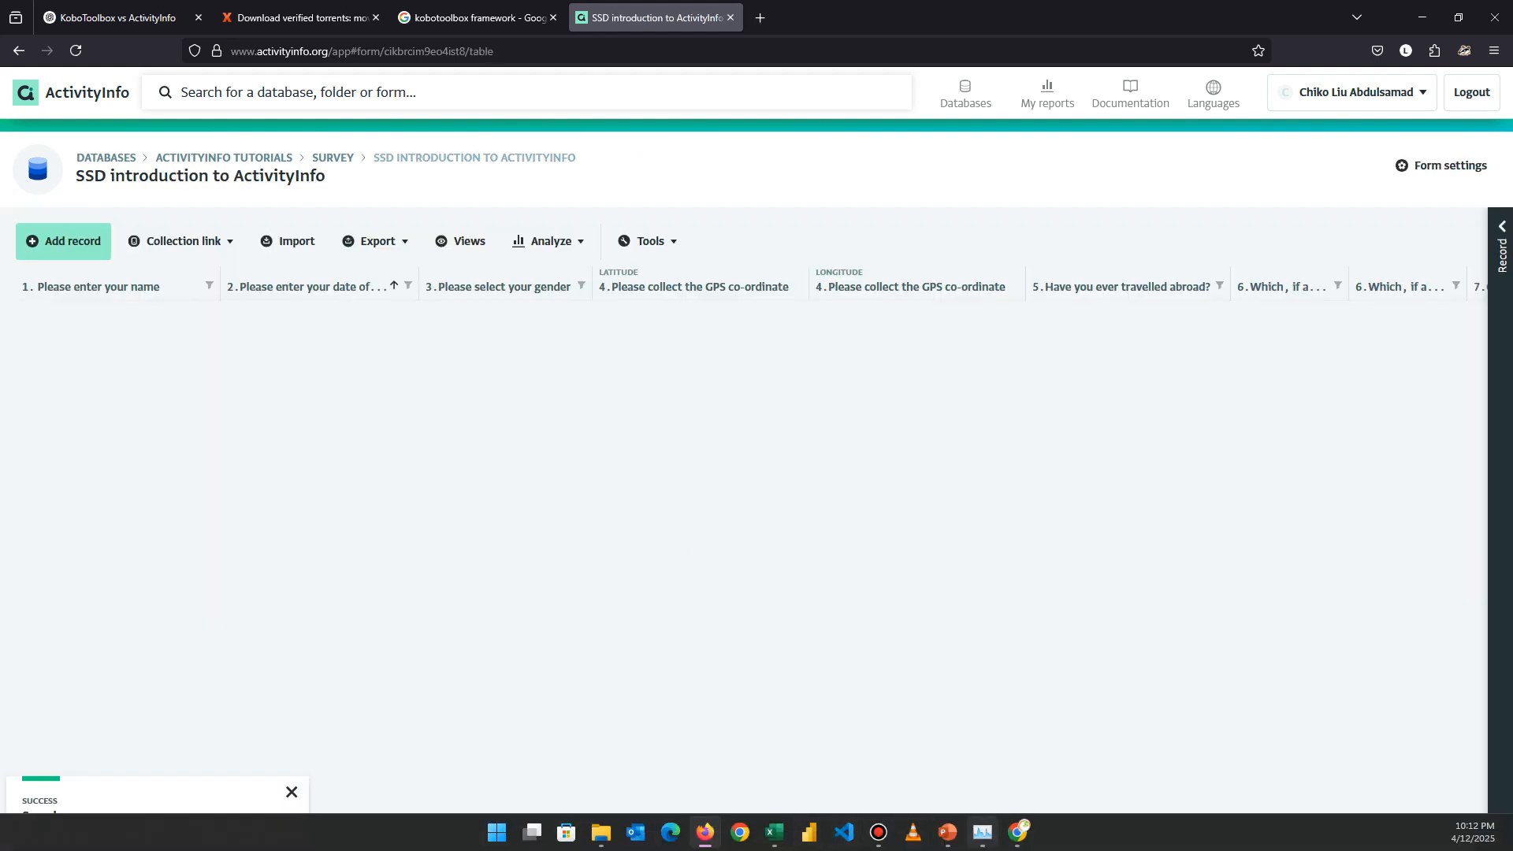
Answer question 11.a in the KoboToolbox preview with 'Outdoor recreational activities (physically exertive)'.
{"action": "left_click", "coordinate": [1017, 833]}
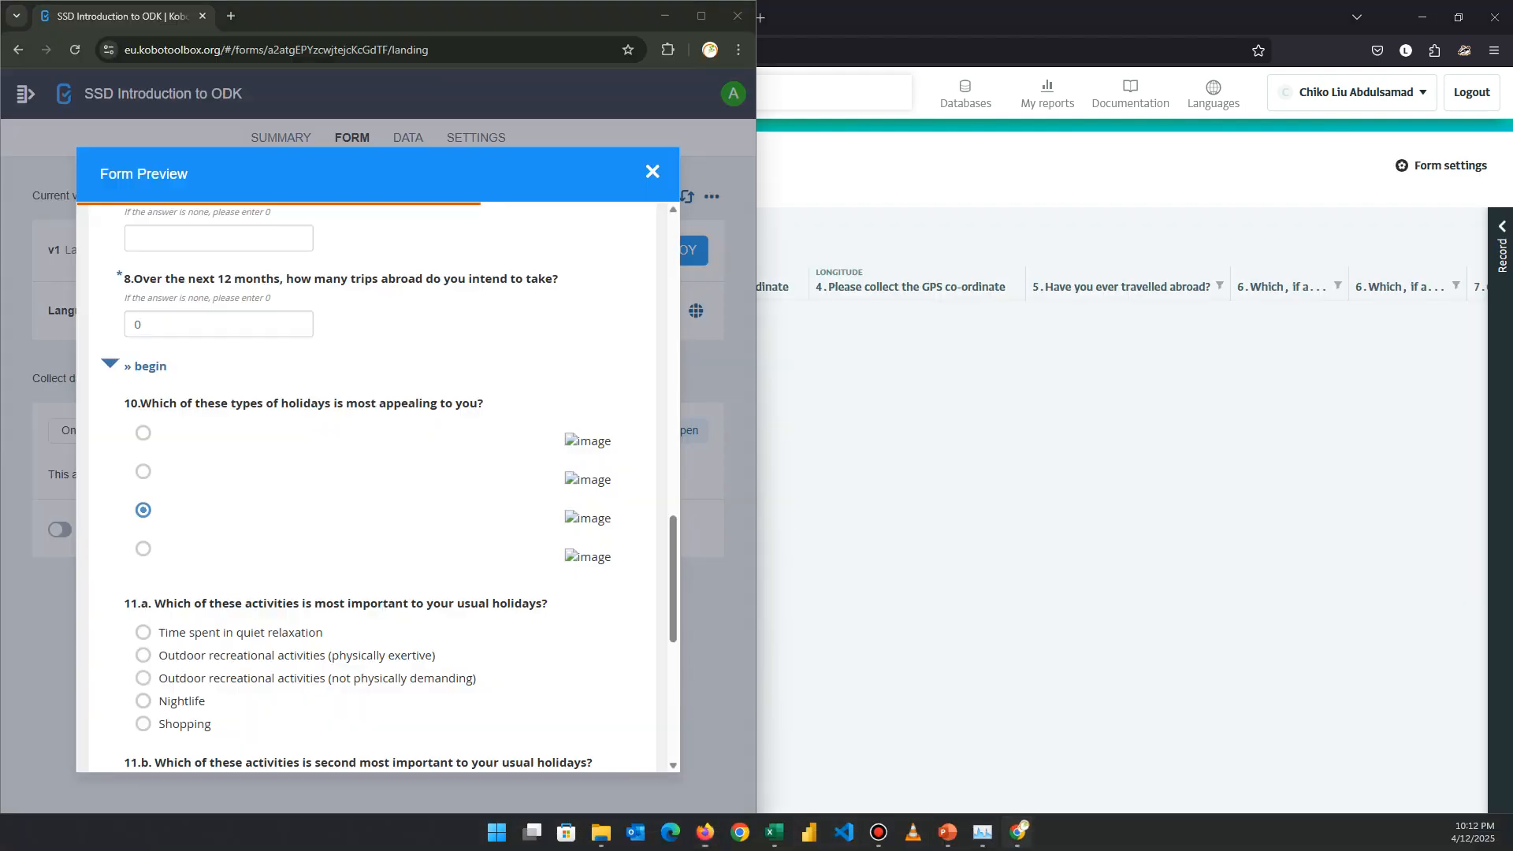
{"action": "scroll", "coordinate": [378, 473], "scroll_direction": "down", "scroll_amount": 5}
{"action": "scroll", "coordinate": [379, 473], "scroll_direction": "up", "scroll_amount": 2}
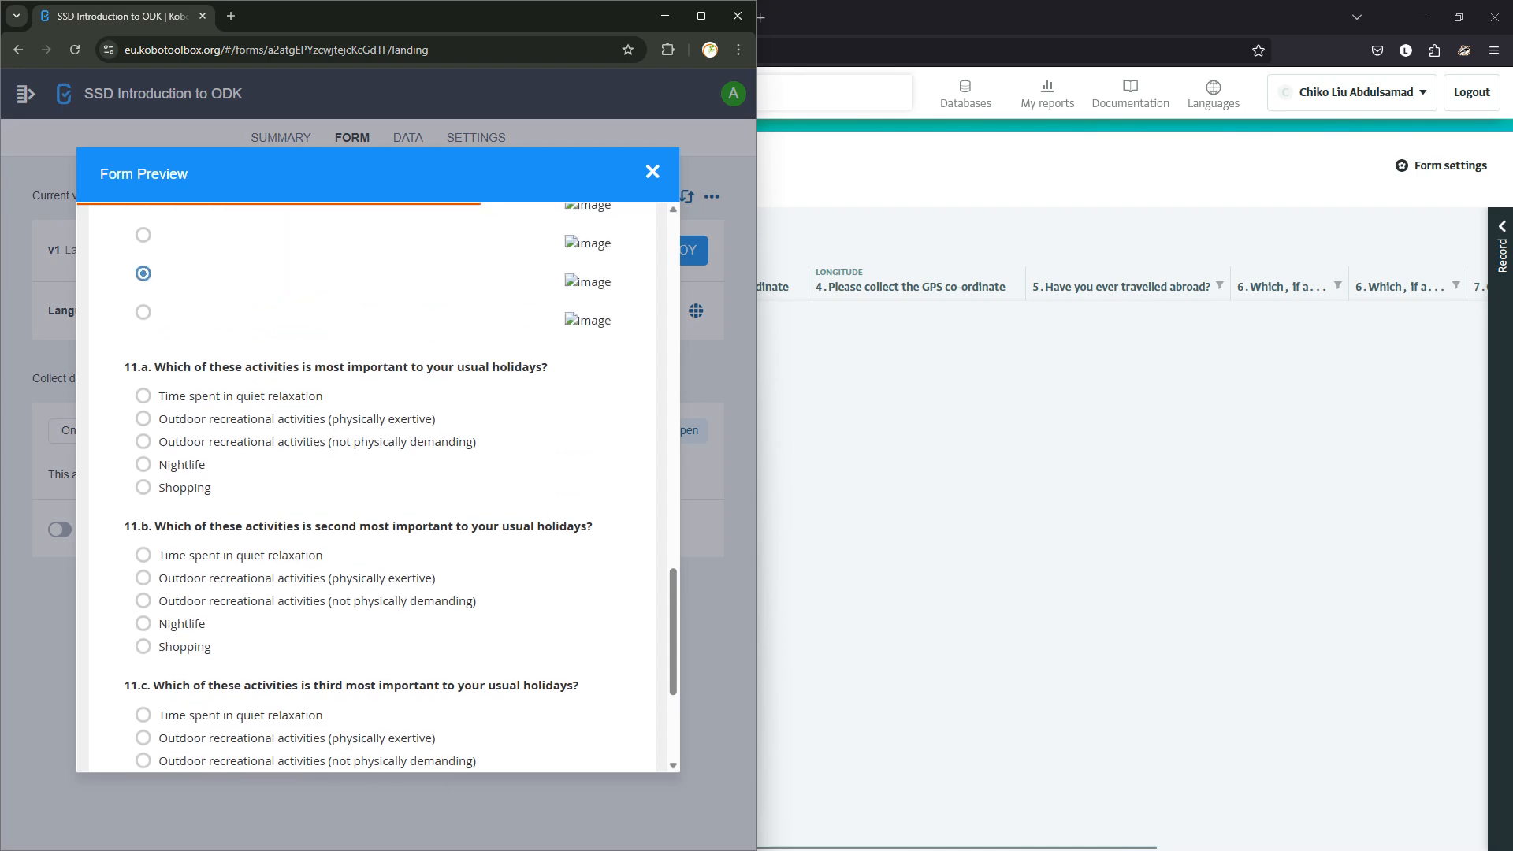
{"action": "left_click", "coordinate": [284, 419]}
{"action": "scroll", "coordinate": [315, 473], "scroll_direction": "up", "scroll_amount": 3}
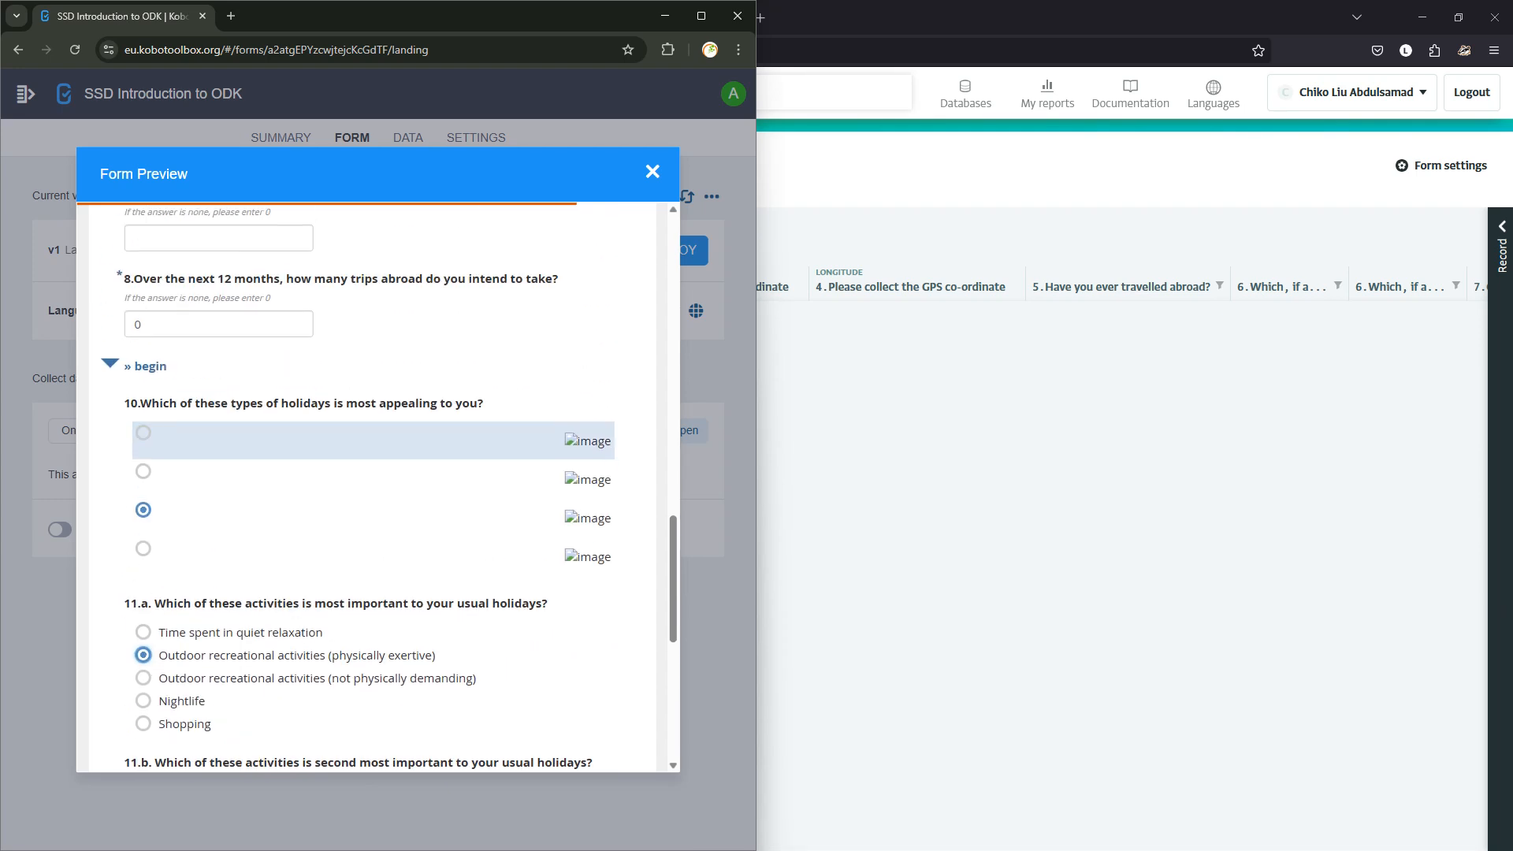
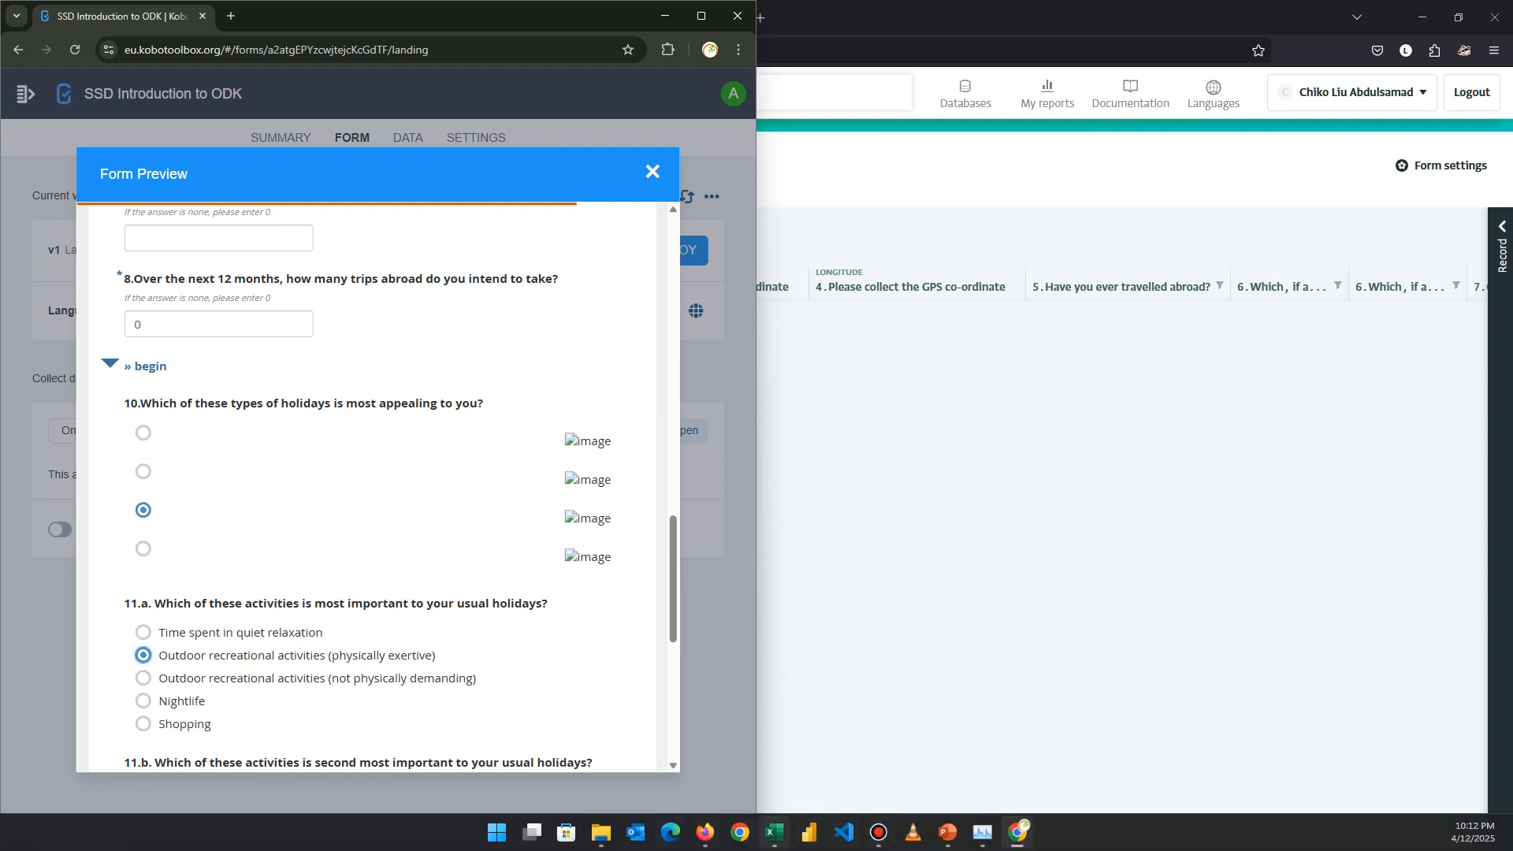
Switch from the Kobo form preview to the XLSForm workbook in Excel.
{"action": "left_click", "coordinate": [775, 833]}
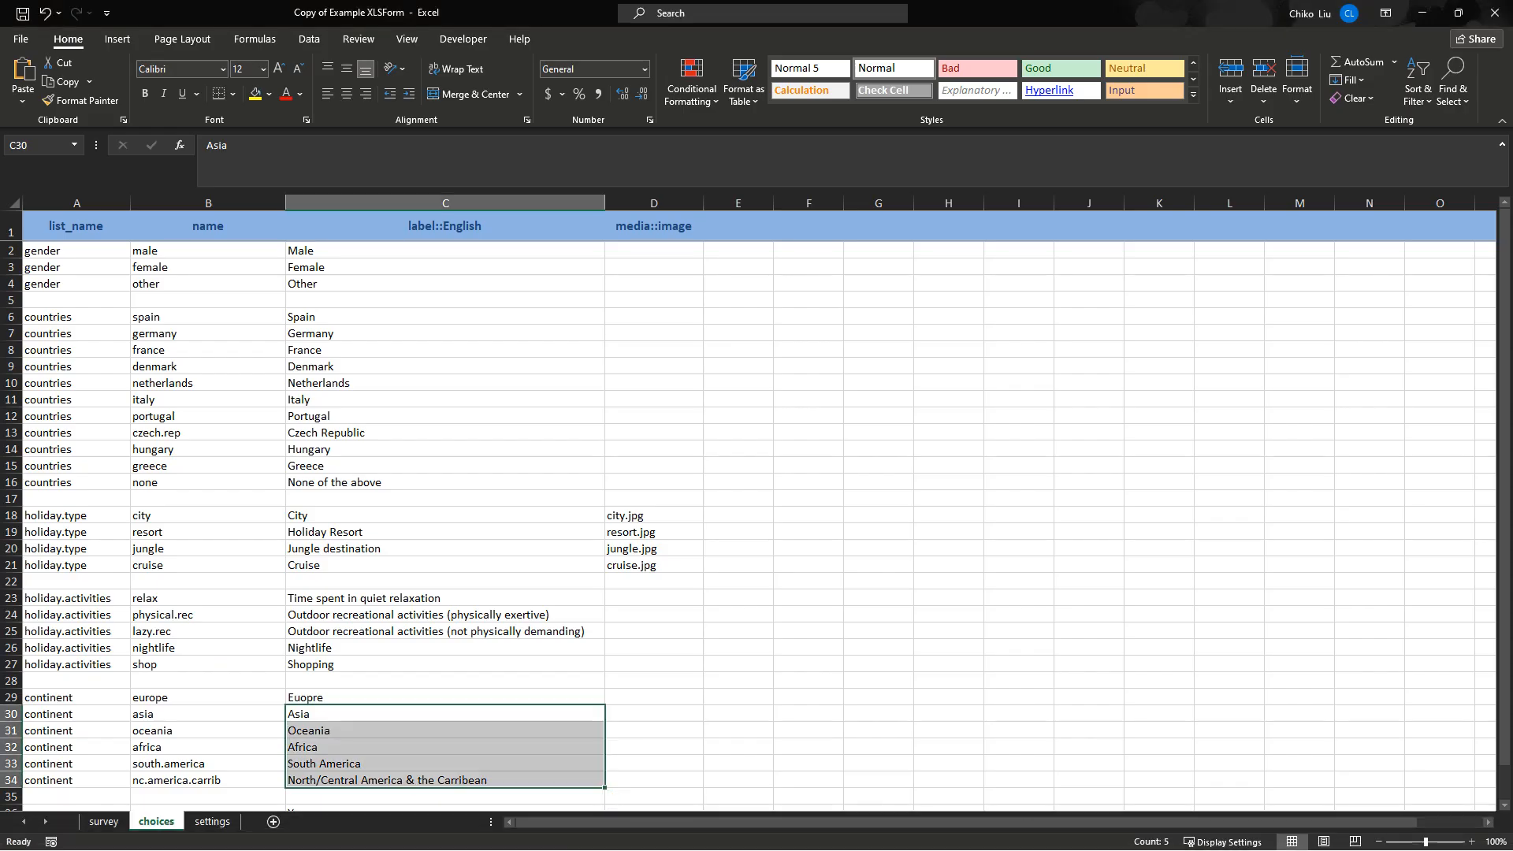
On the choices sheet, highlight the holiday .jpg file names and the holiday.activities choice list.
{"action": "left_click_drag", "start_coordinate": [635, 515], "coordinate": [654, 565]}
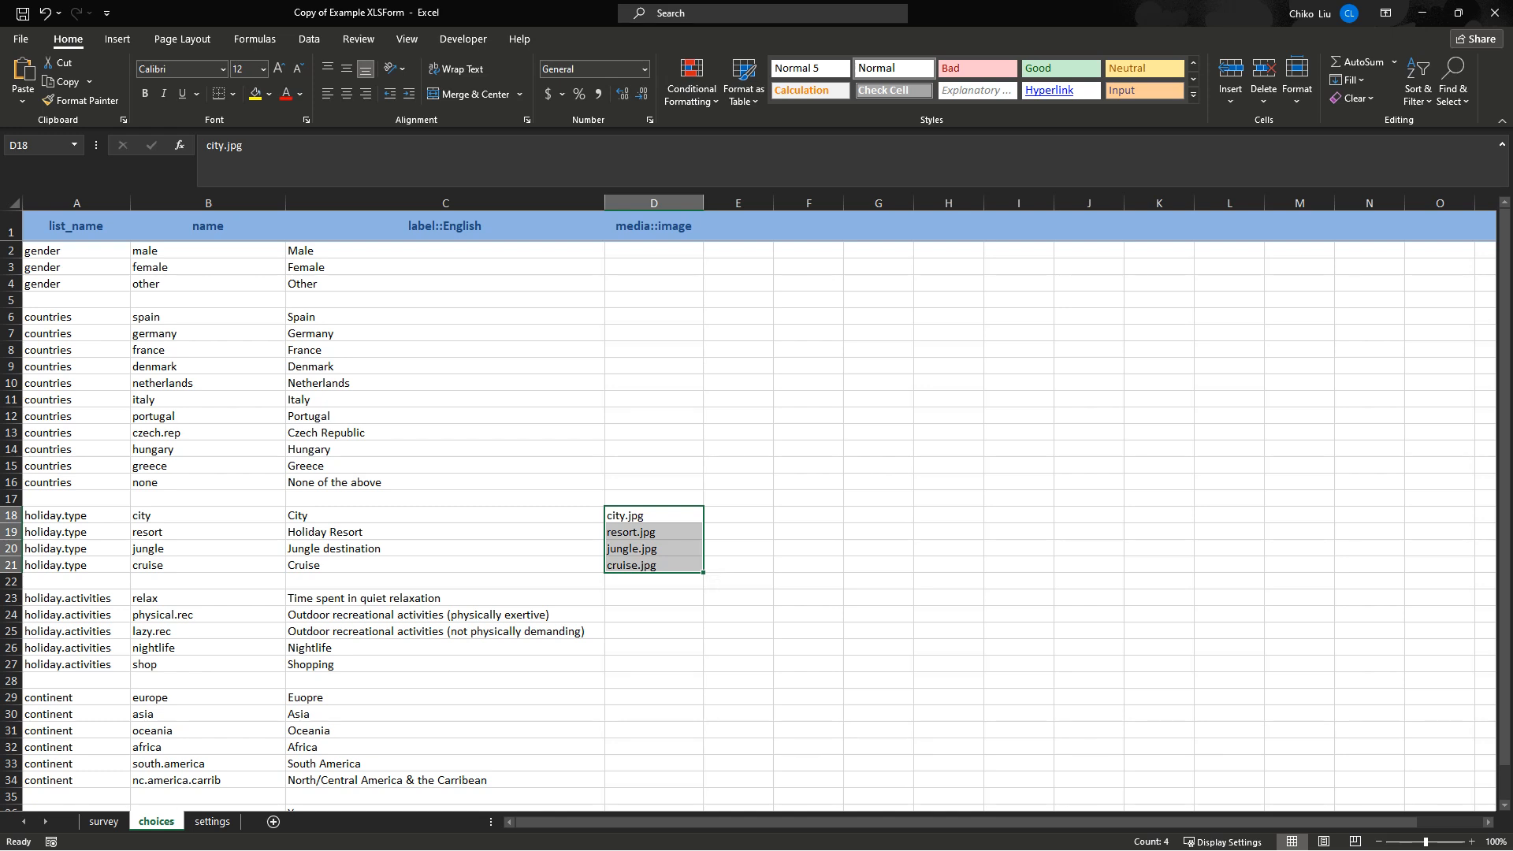
{"action": "scroll", "coordinate": [757, 513], "scroll_direction": "down", "scroll_amount": 6}
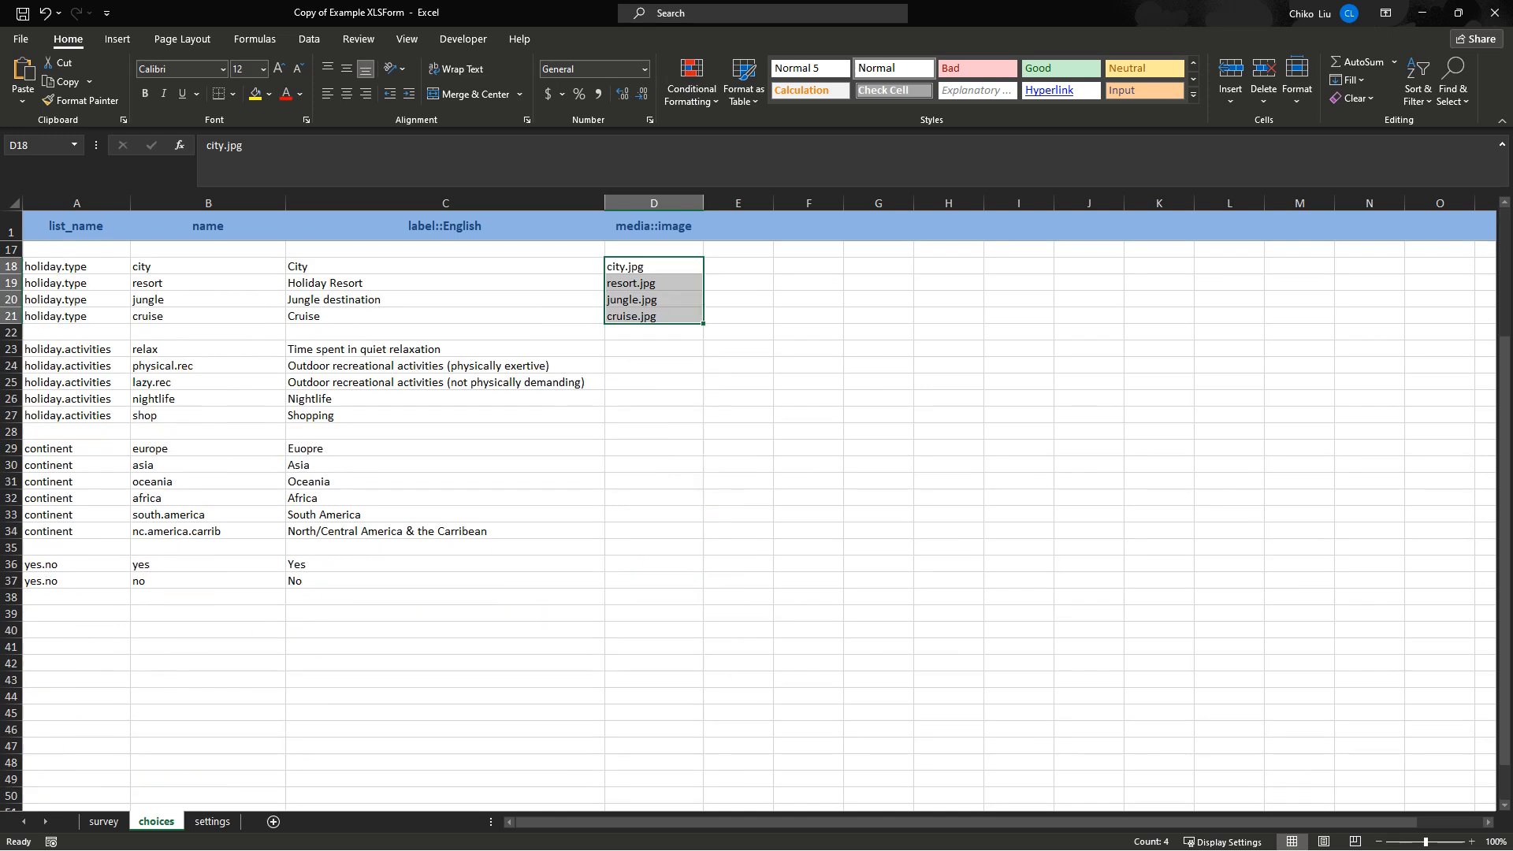
{"action": "scroll", "coordinate": [757, 512], "scroll_direction": "up", "scroll_amount": 3}
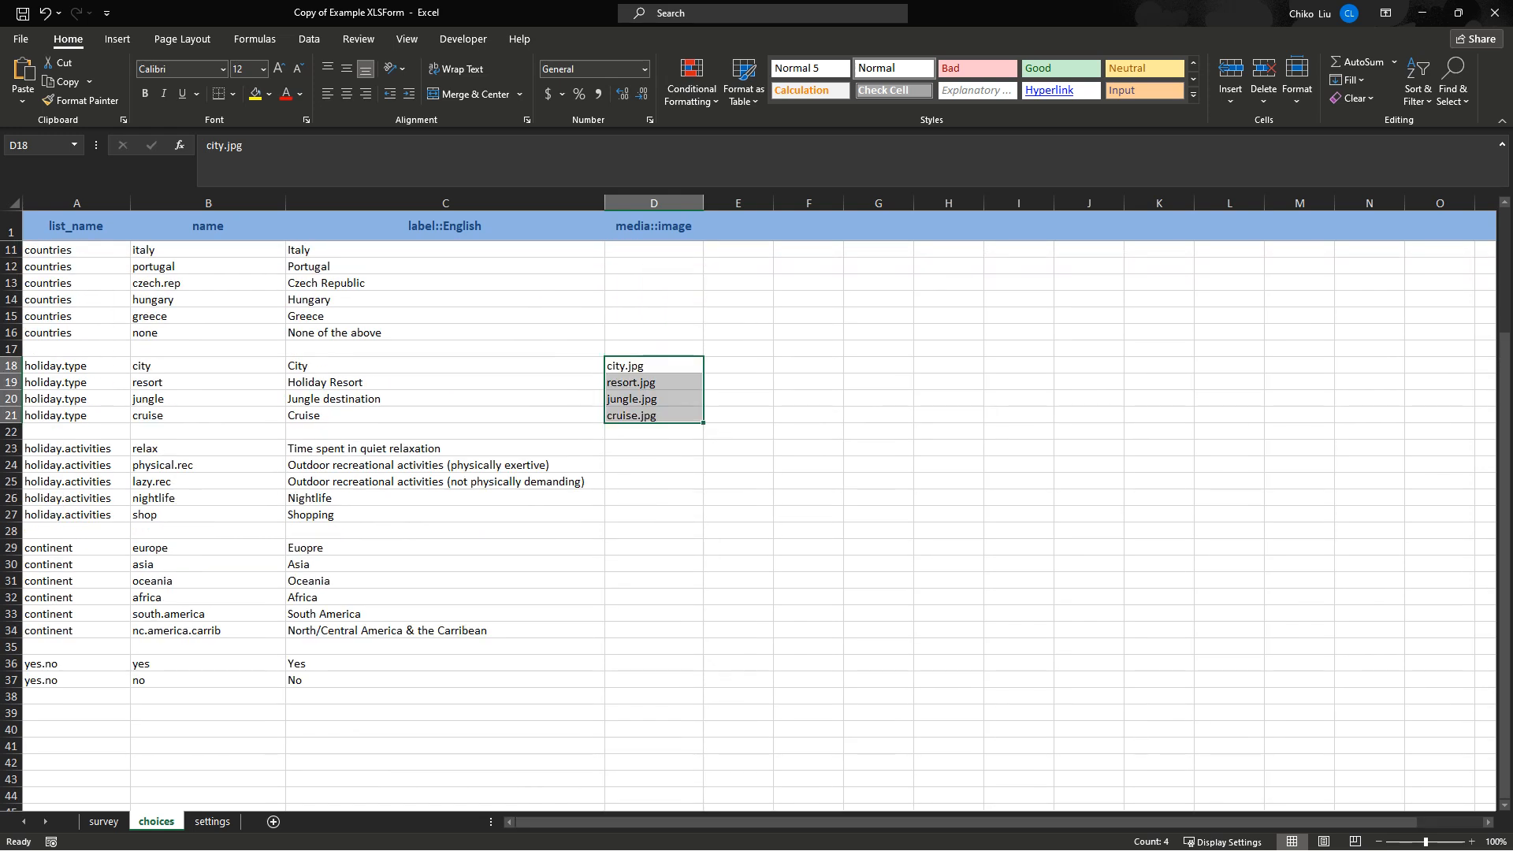
{"action": "left_click", "coordinate": [76, 448]}
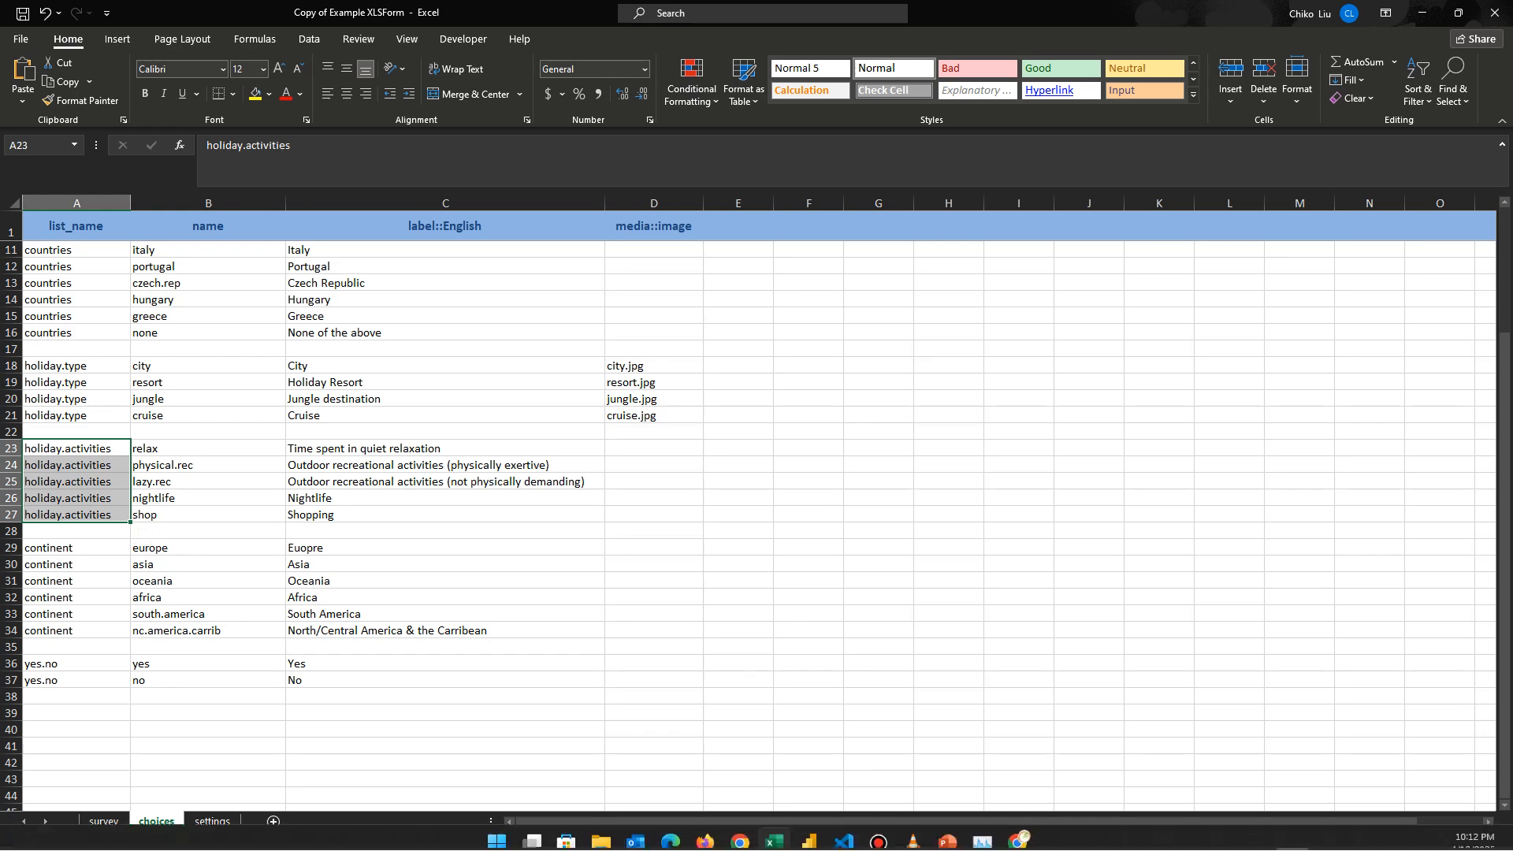
On the survey sheet, select the rows for questions 11.c, 11.b and 11.a and the holiday type question.
{"action": "left_click", "coordinate": [103, 821]}
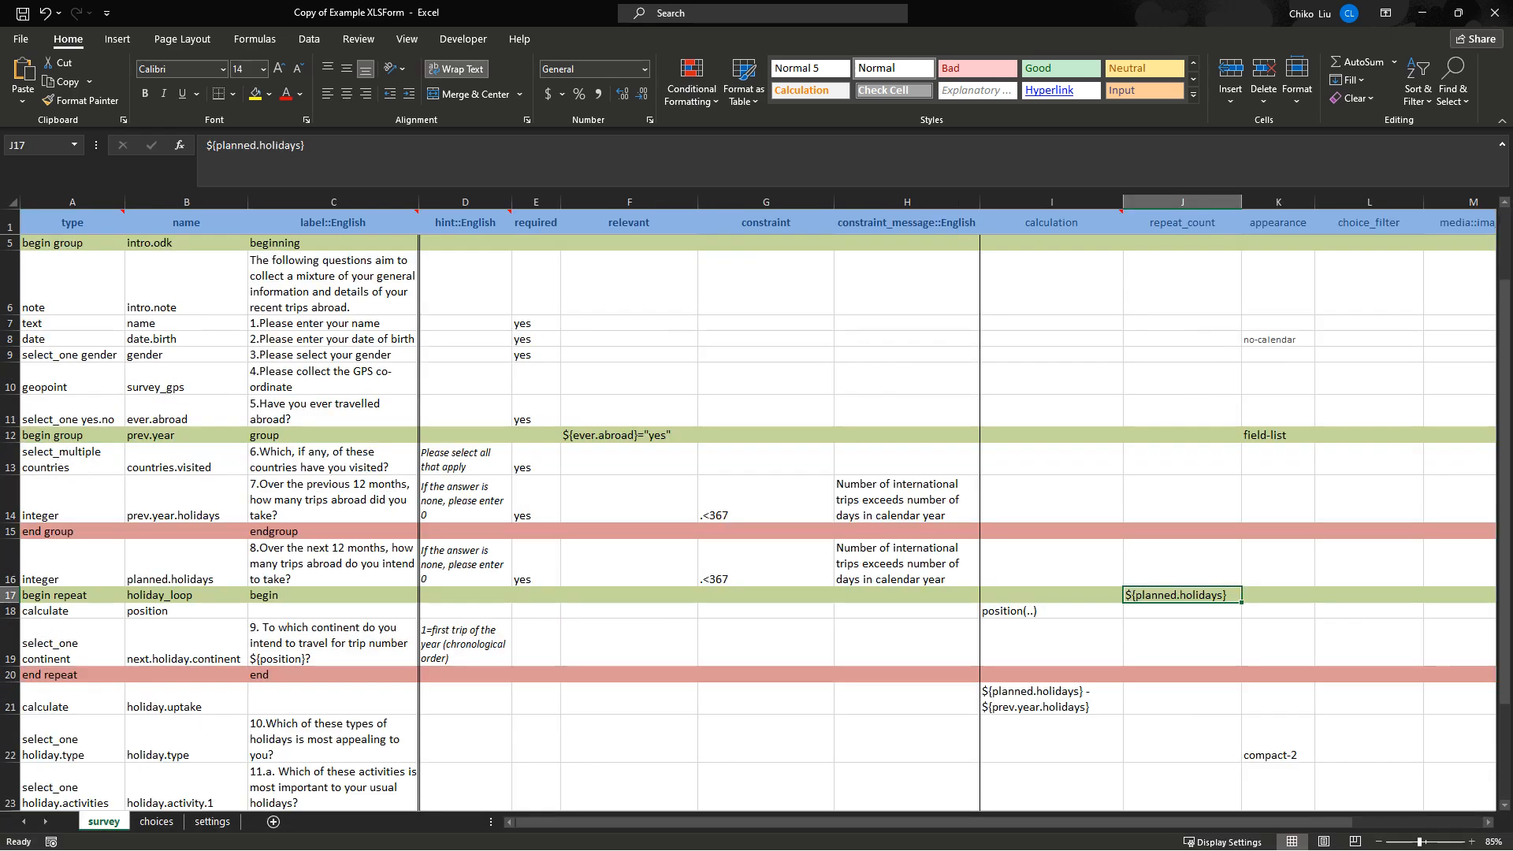
{"action": "scroll", "coordinate": [756, 504], "scroll_direction": "down", "scroll_amount": 5}
{"action": "left_click", "coordinate": [73, 531]}
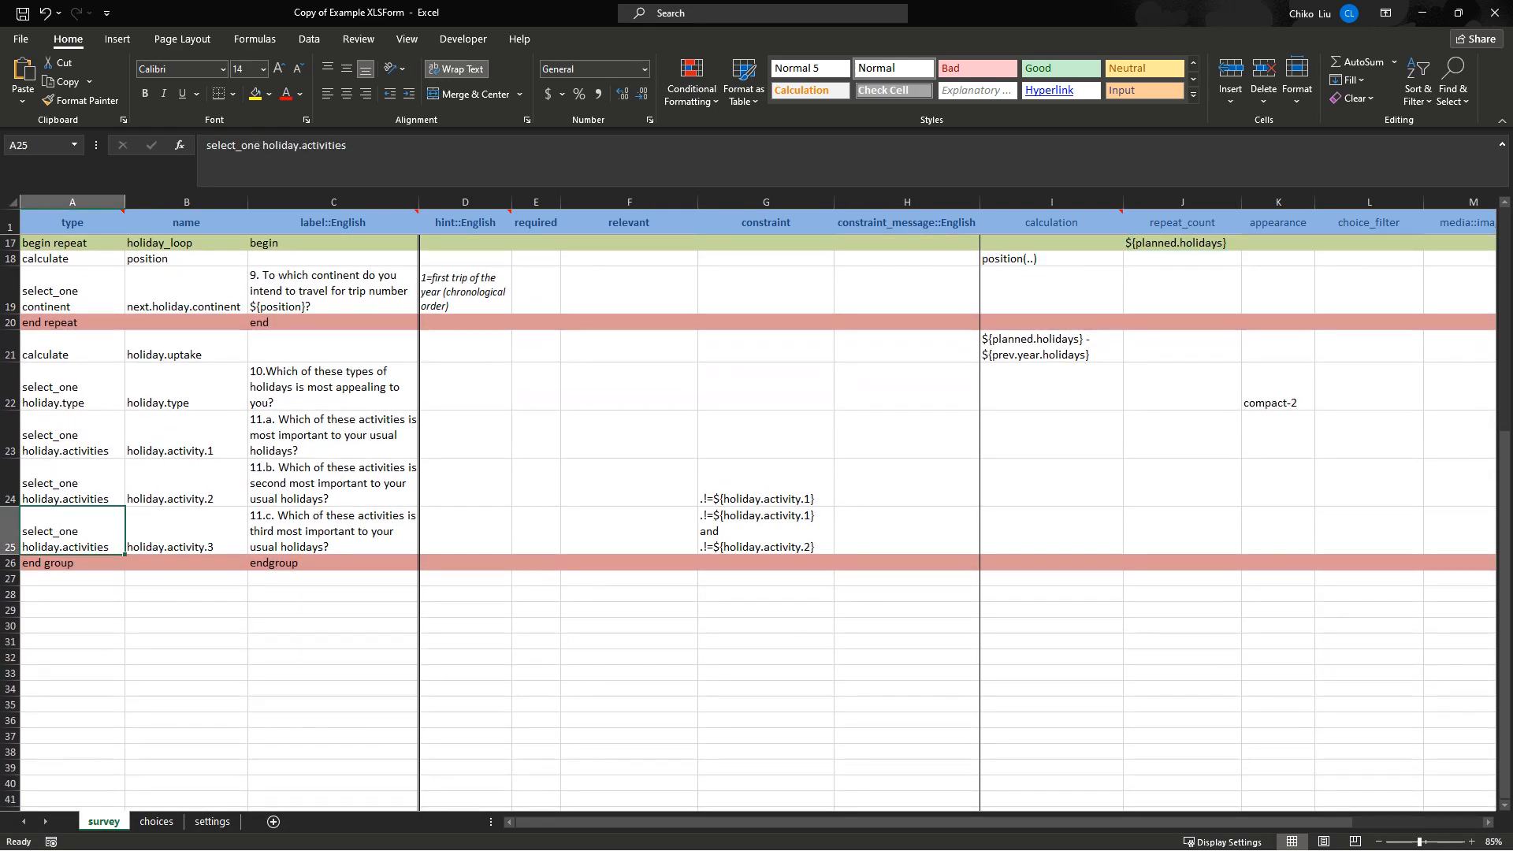
{"action": "left_click", "coordinate": [73, 483]}
{"action": "left_click", "coordinate": [73, 435]}
{"action": "left_click", "coordinate": [73, 387]}
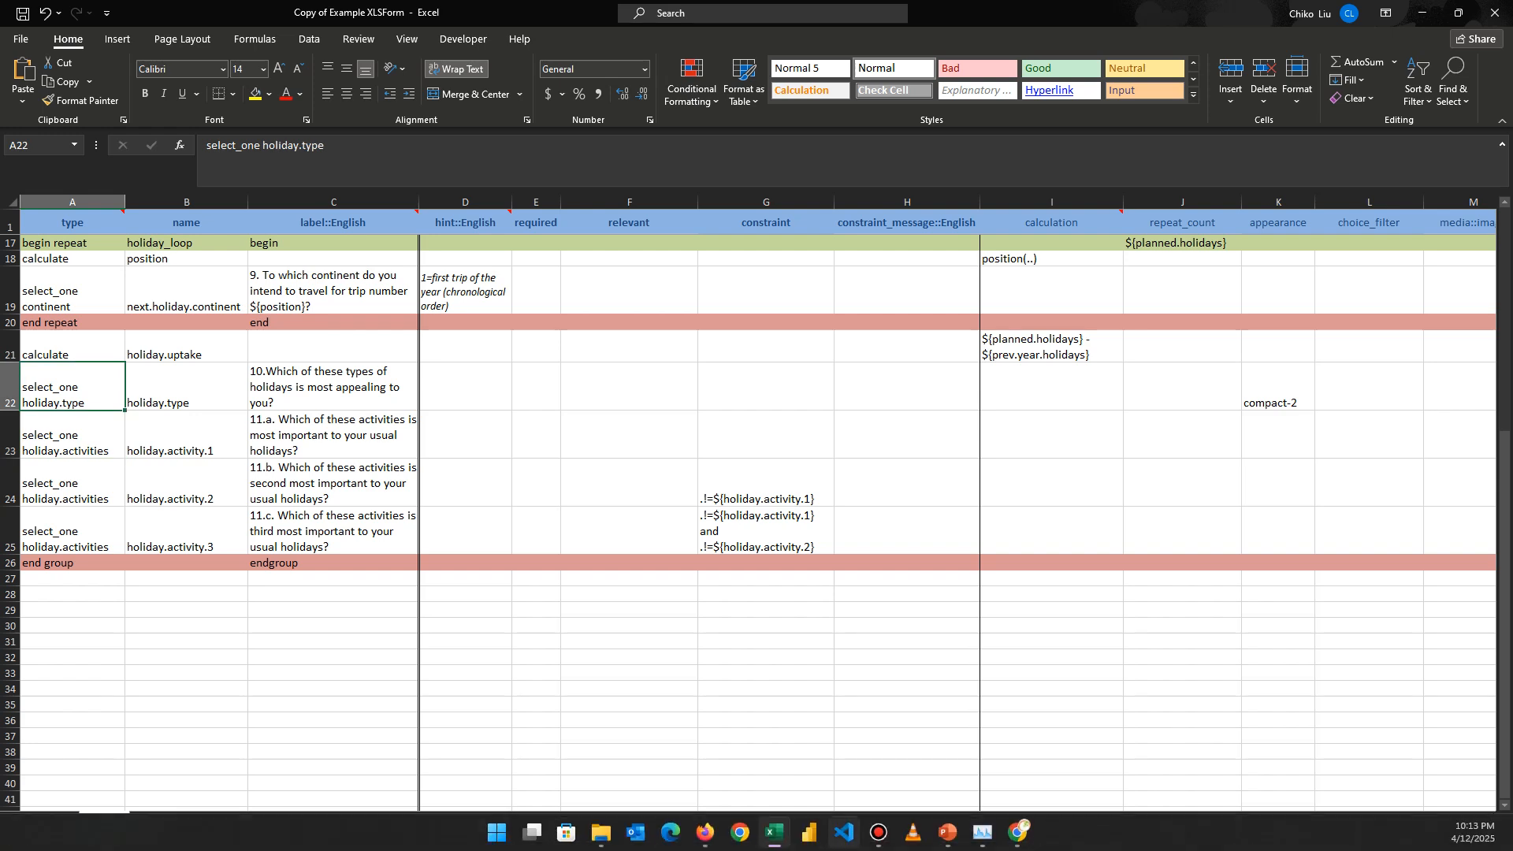
Switch through the Kobo preview to the survey's ActivityInfo records table.
{"action": "mouse_move", "coordinate": [774, 832]}
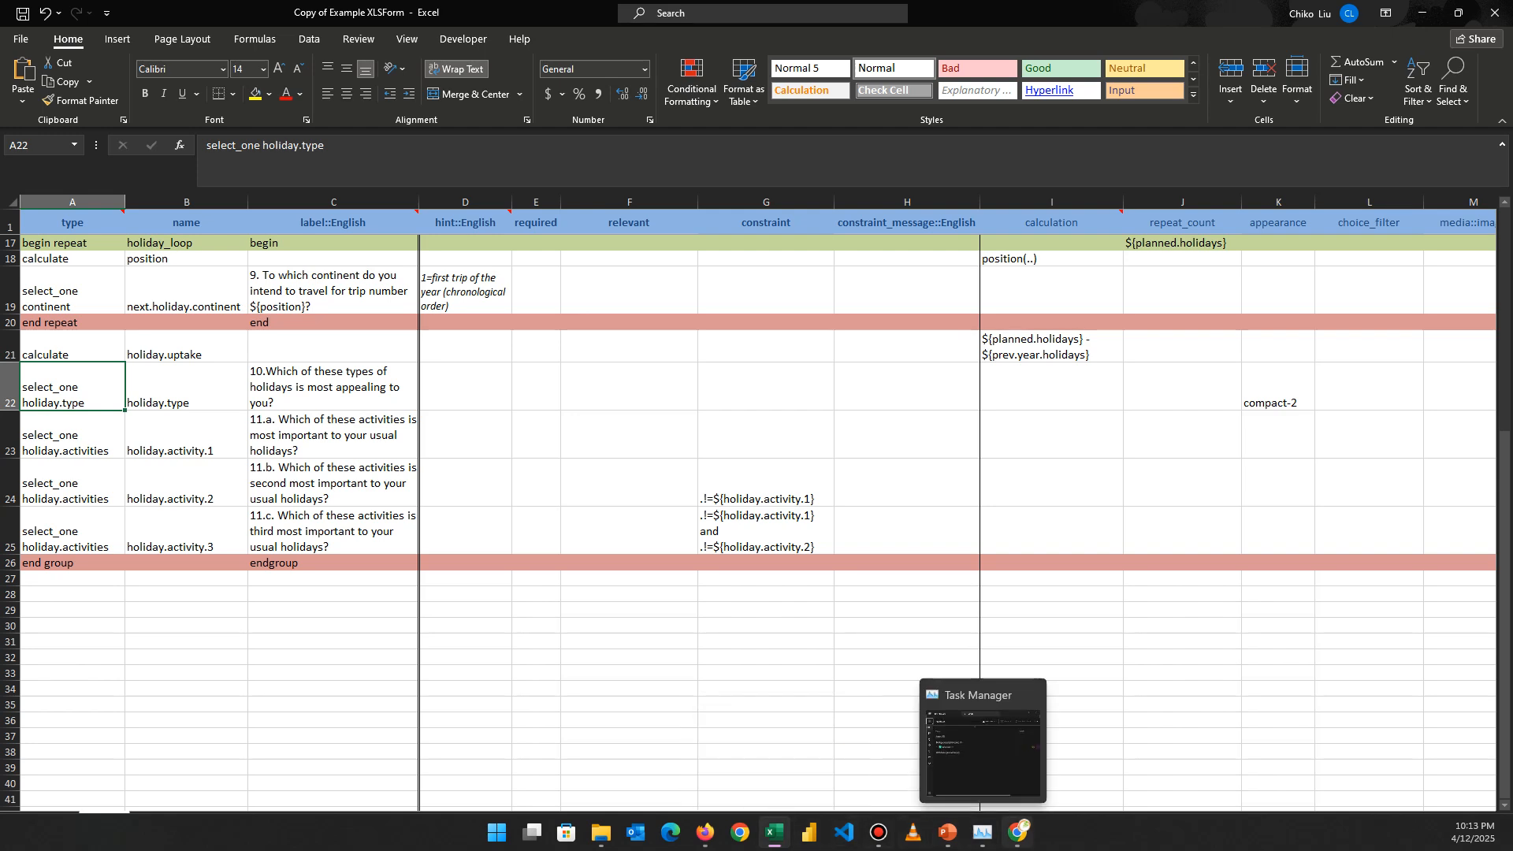
{"action": "left_click", "coordinate": [1017, 832]}
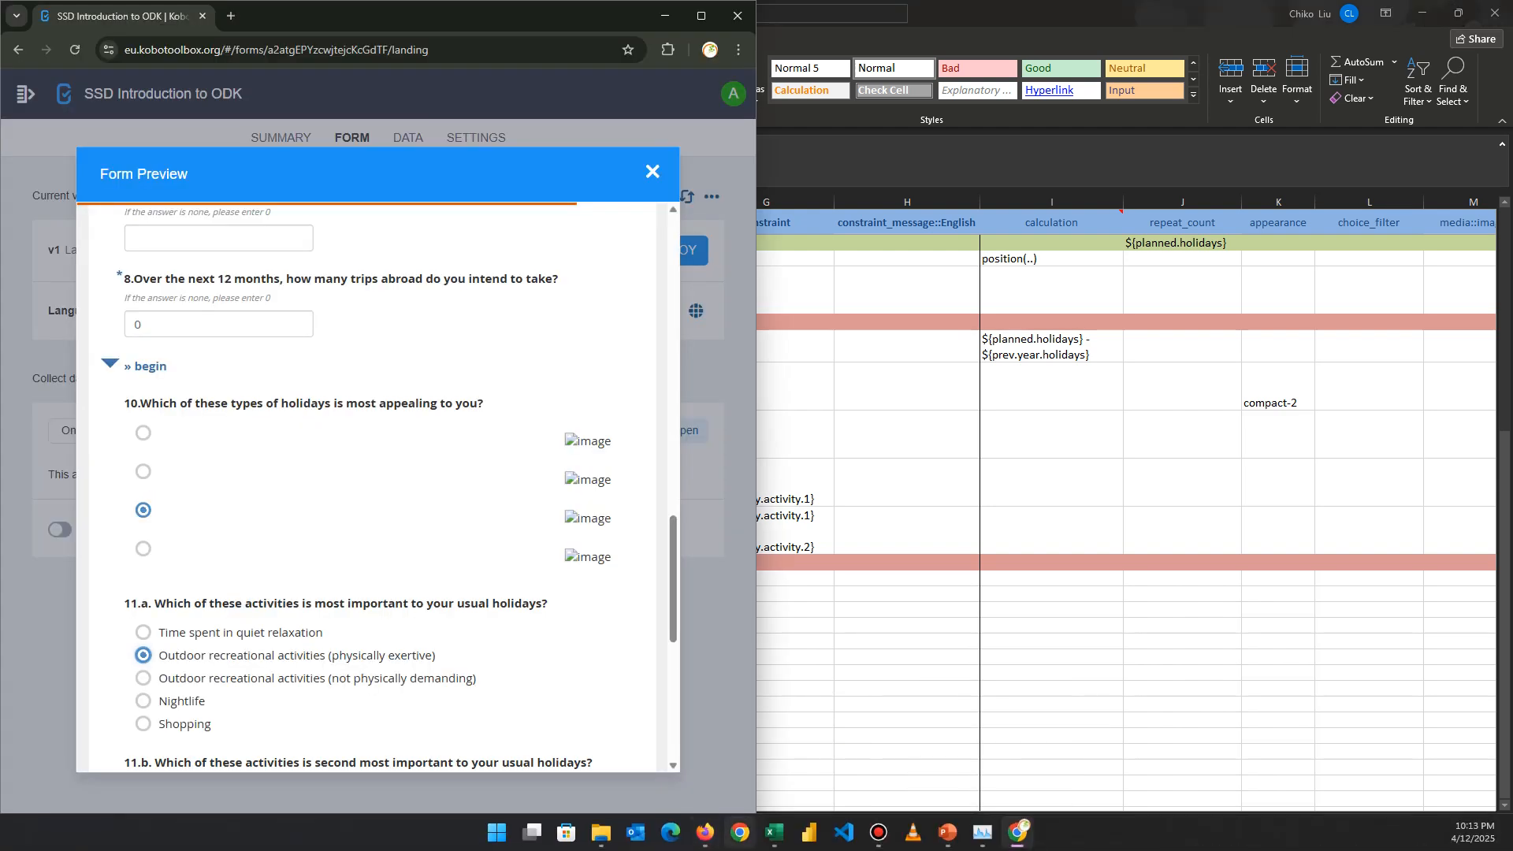
{"action": "left_click", "coordinate": [704, 834]}
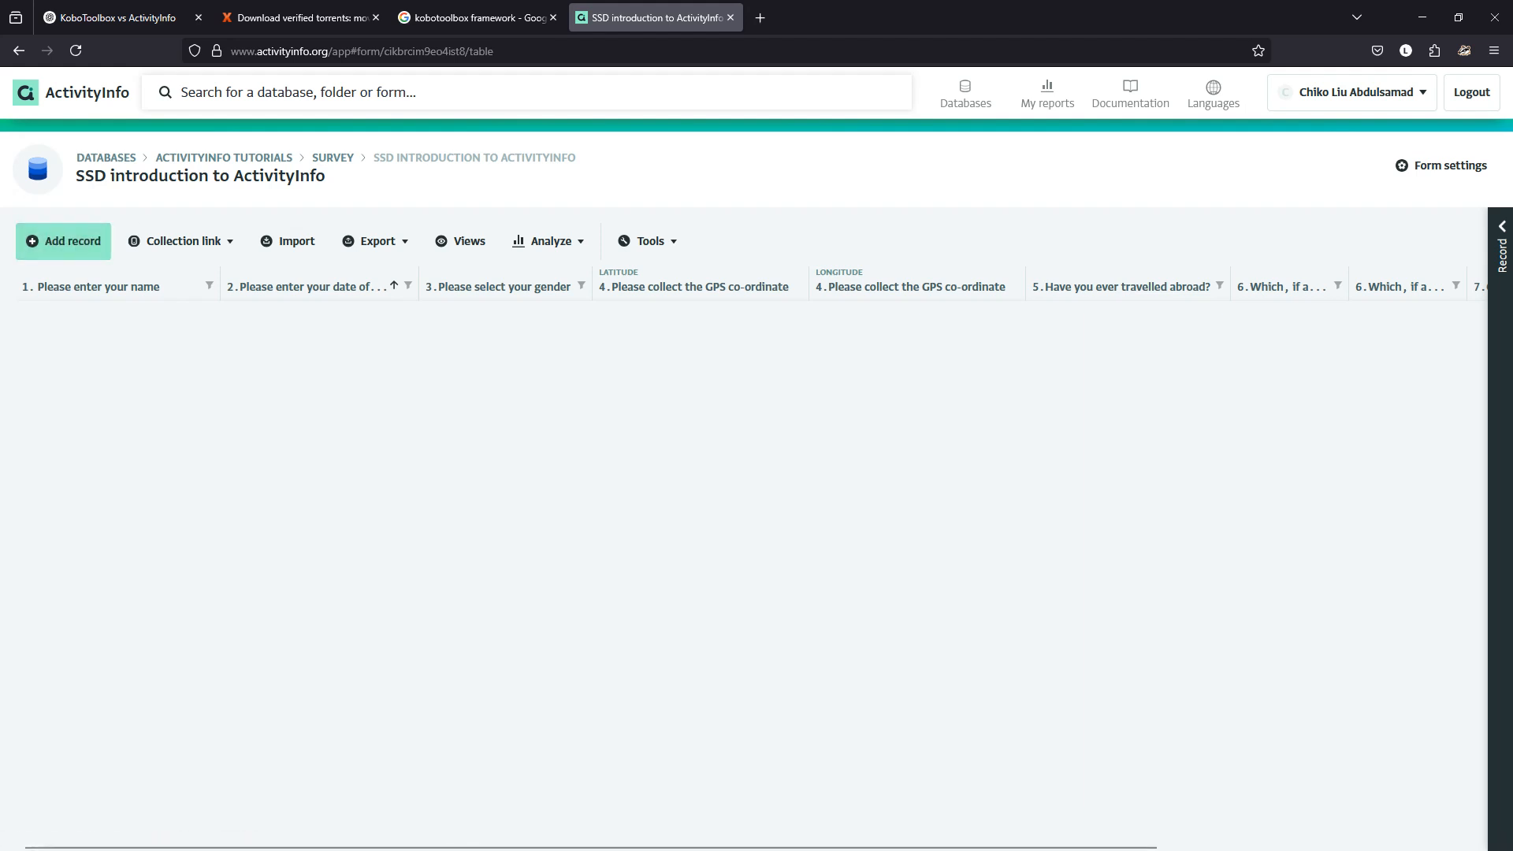
Open the form designer and inspect the date-of-birth question's settings.
{"action": "left_click", "coordinate": [1443, 166]}
{"action": "scroll", "coordinate": [757, 473], "scroll_direction": "down", "scroll_amount": 4}
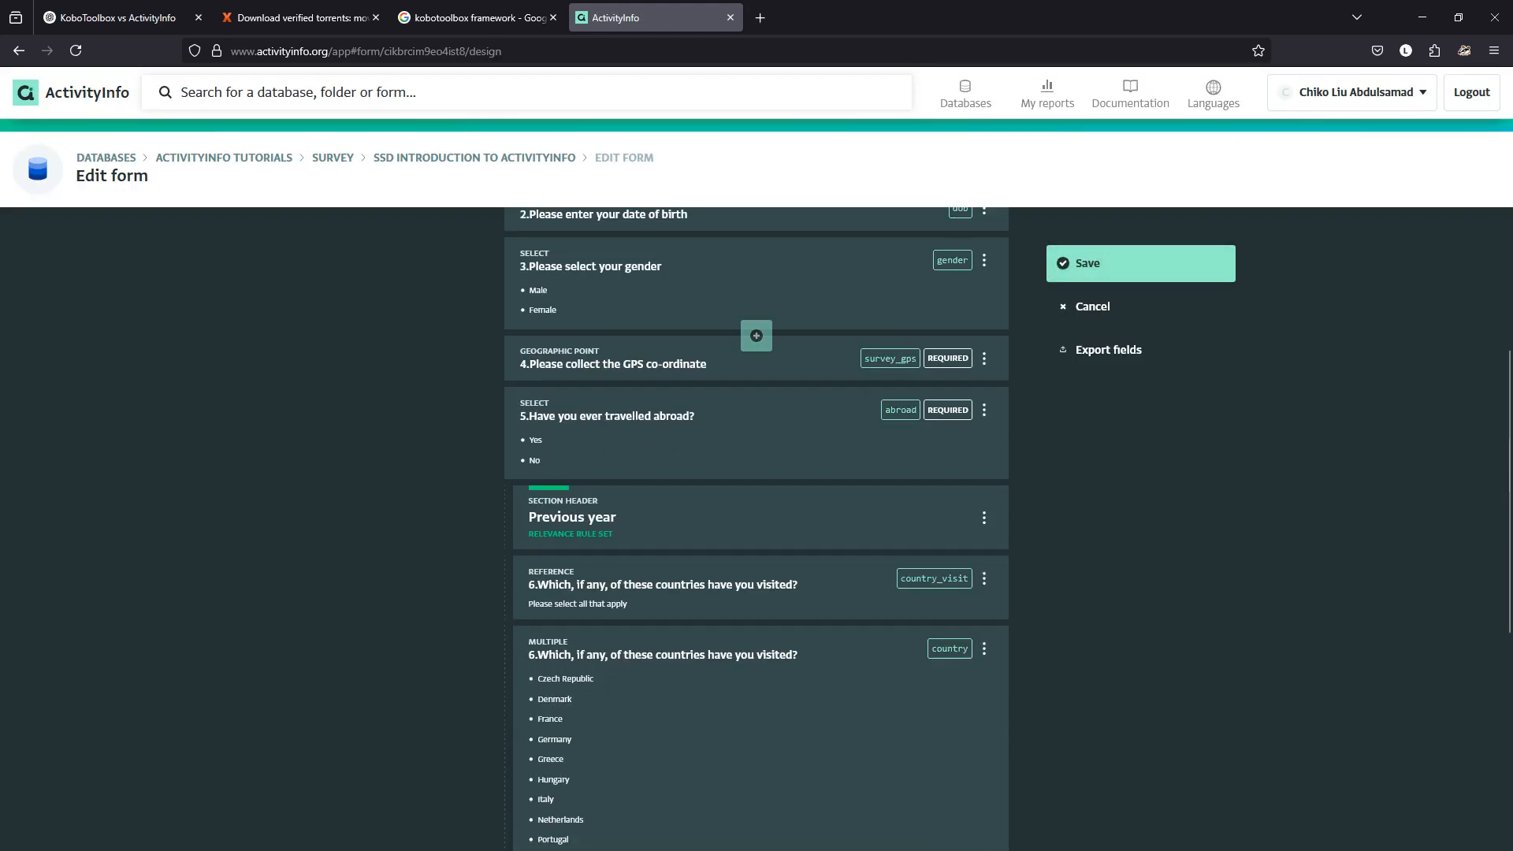
{"action": "scroll", "coordinate": [756, 335], "scroll_direction": "up", "scroll_amount": 1}
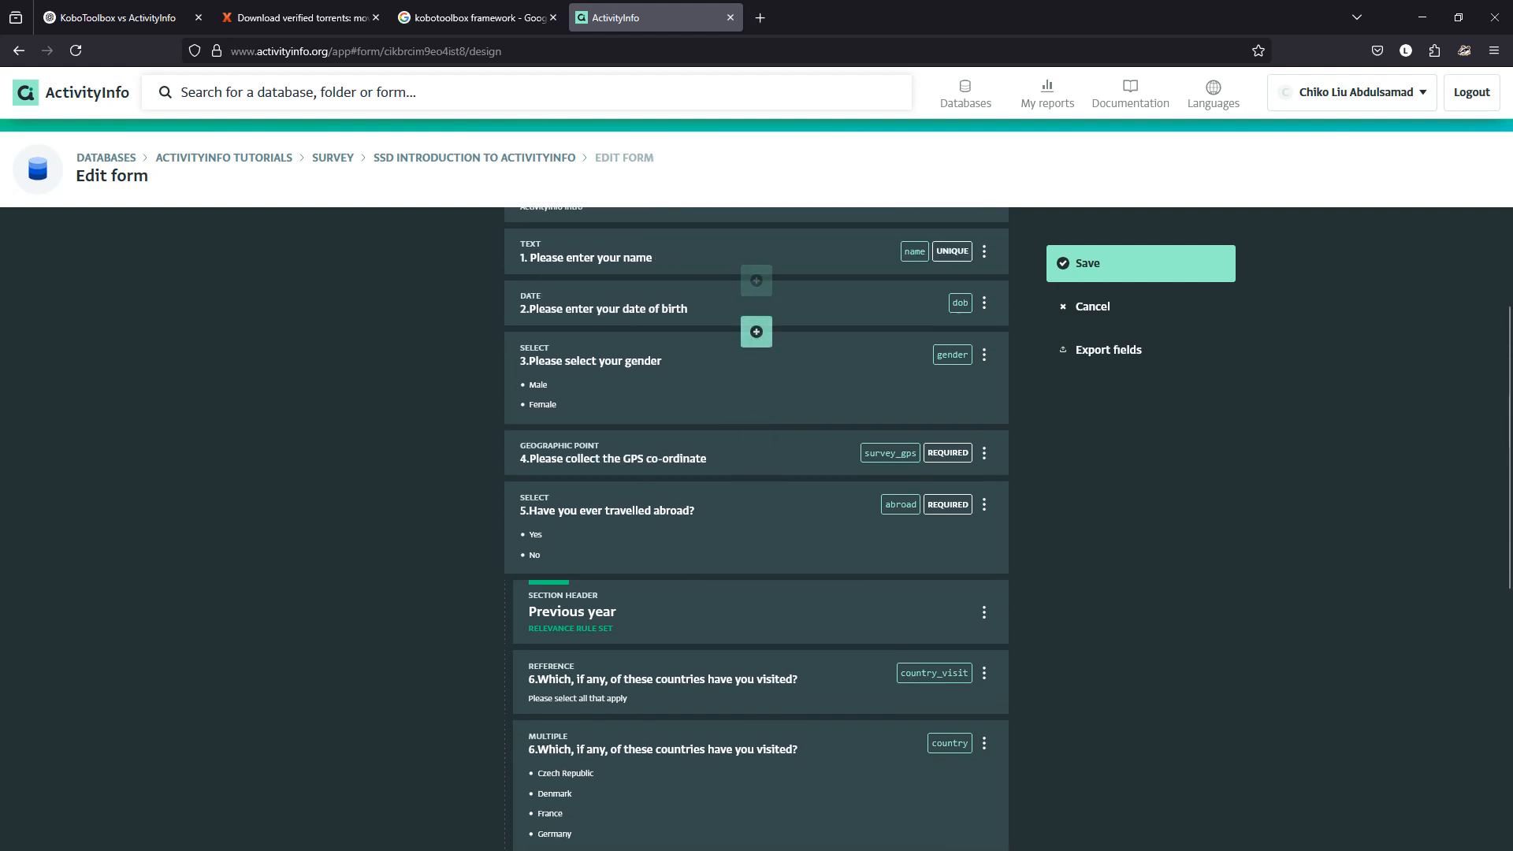
{"action": "left_click", "coordinate": [732, 308]}
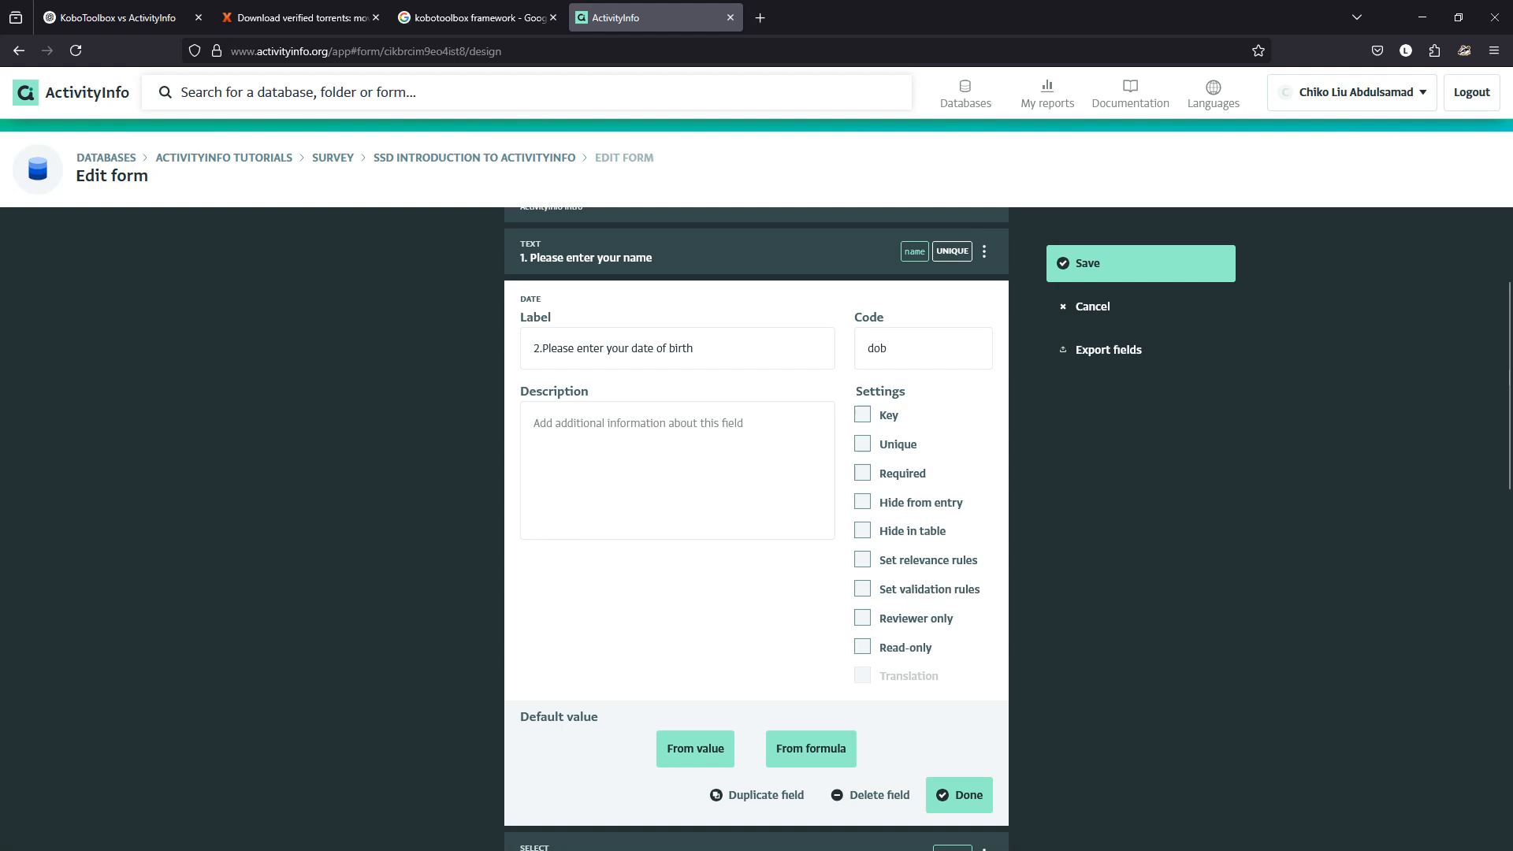
{"action": "scroll", "coordinate": [756, 528], "scroll_direction": "down", "scroll_amount": 5}
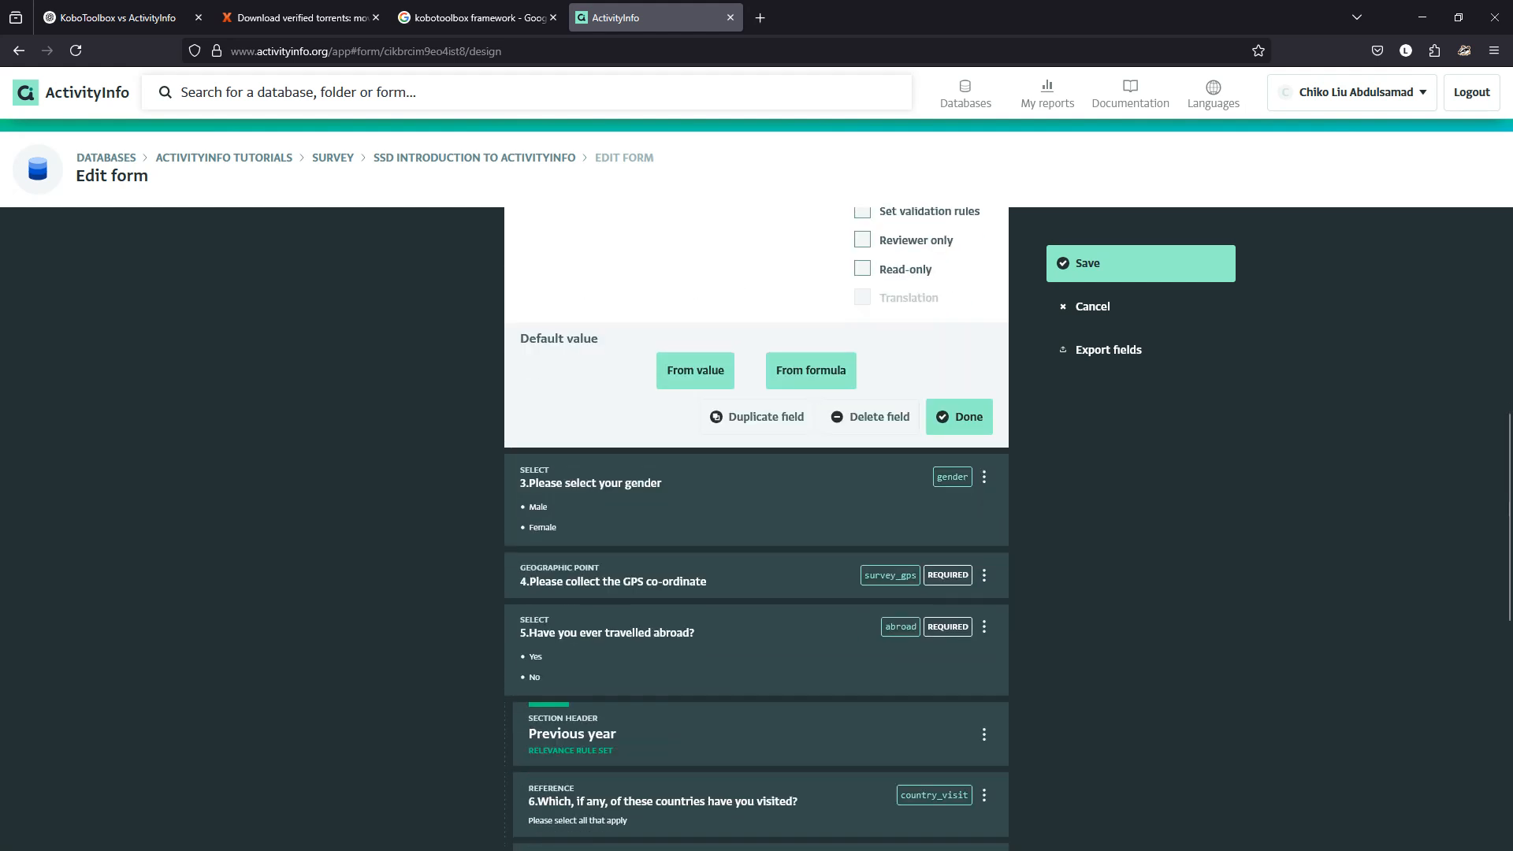
{"action": "left_click", "coordinate": [959, 415]}
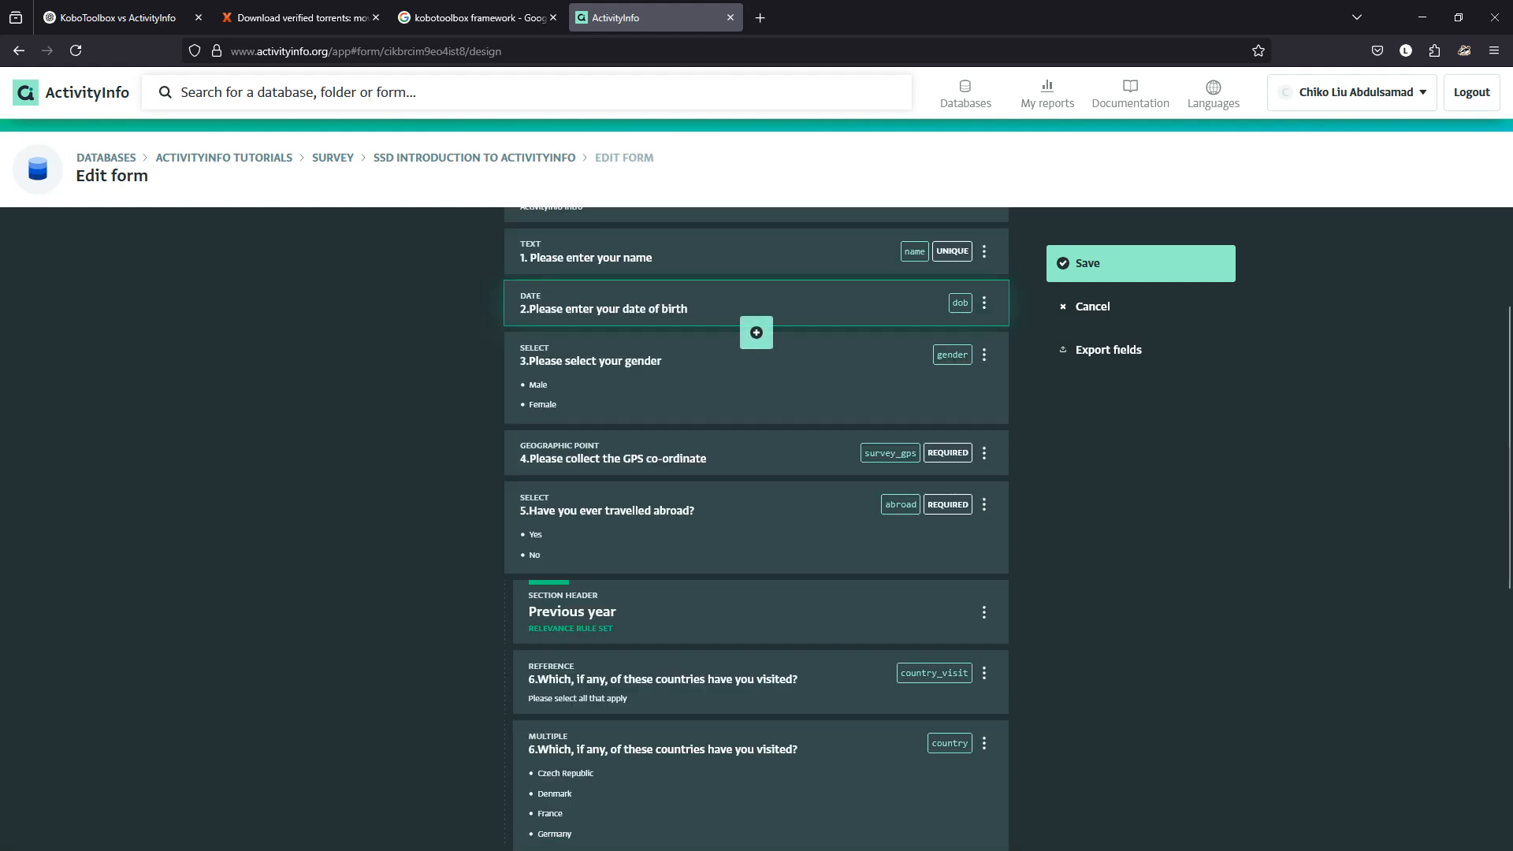
Insert a calculated field after date of birth, labelled 'My Age' with code 'age'.
{"action": "left_click", "coordinate": [757, 332]}
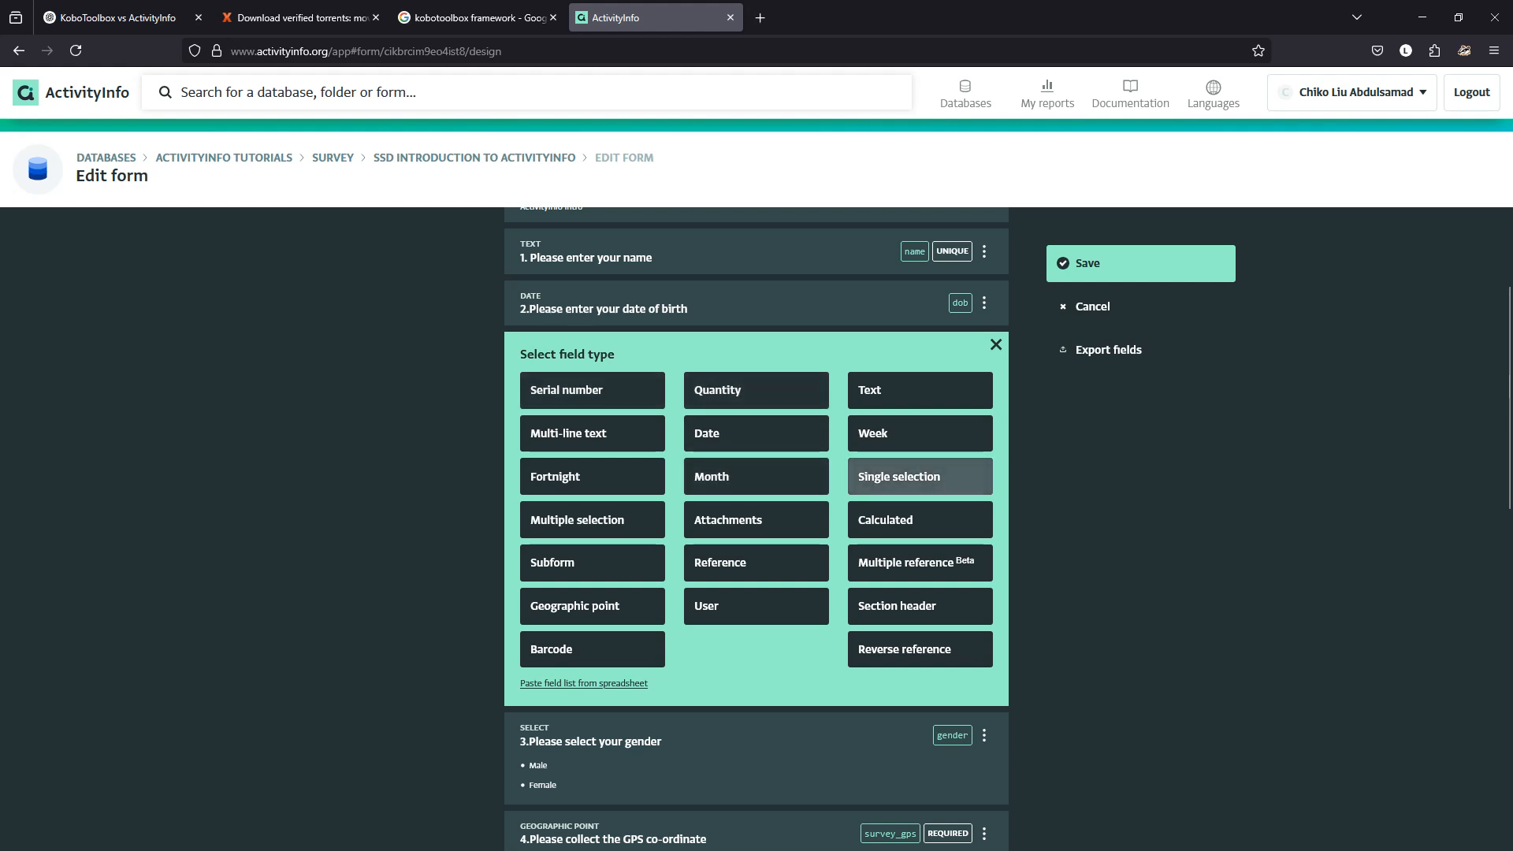
{"action": "left_click", "coordinate": [920, 520]}
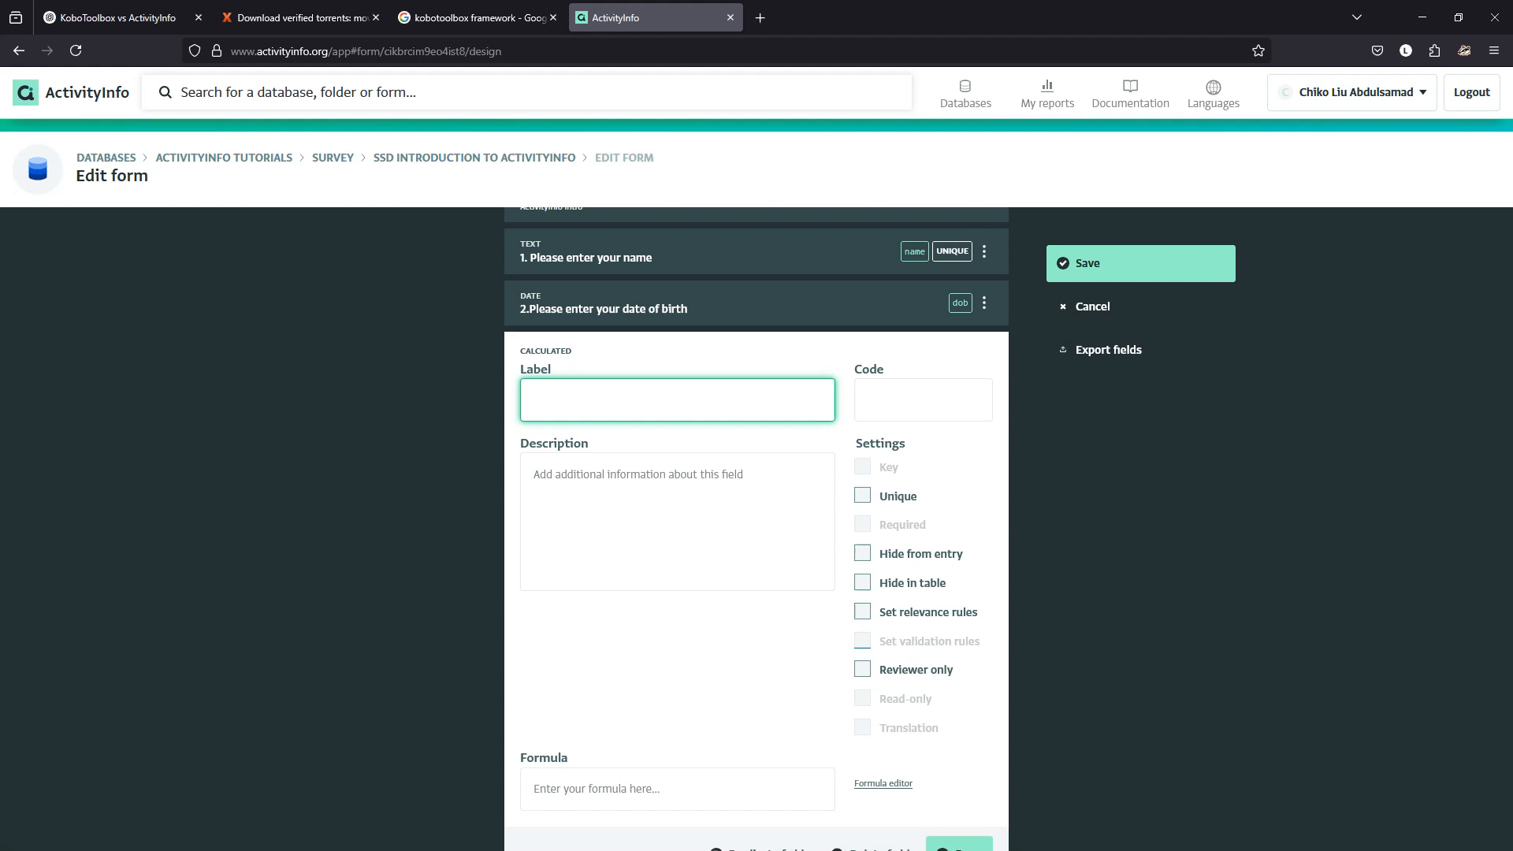
{"action": "type", "text": "My Age"}
{"action": "left_click", "coordinate": [900, 400]}
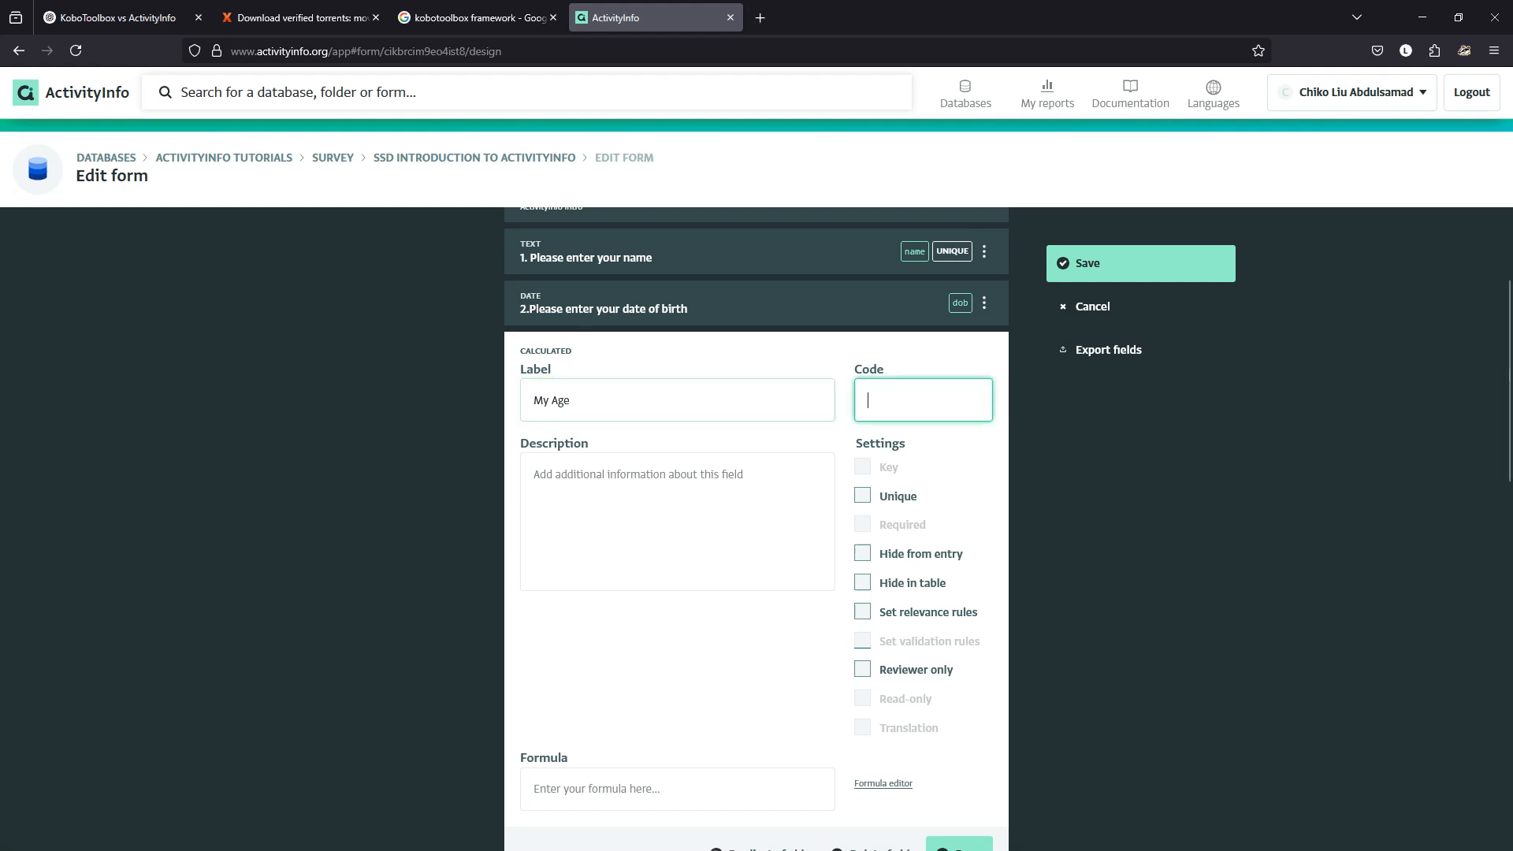
{"action": "type", "text": "age"}
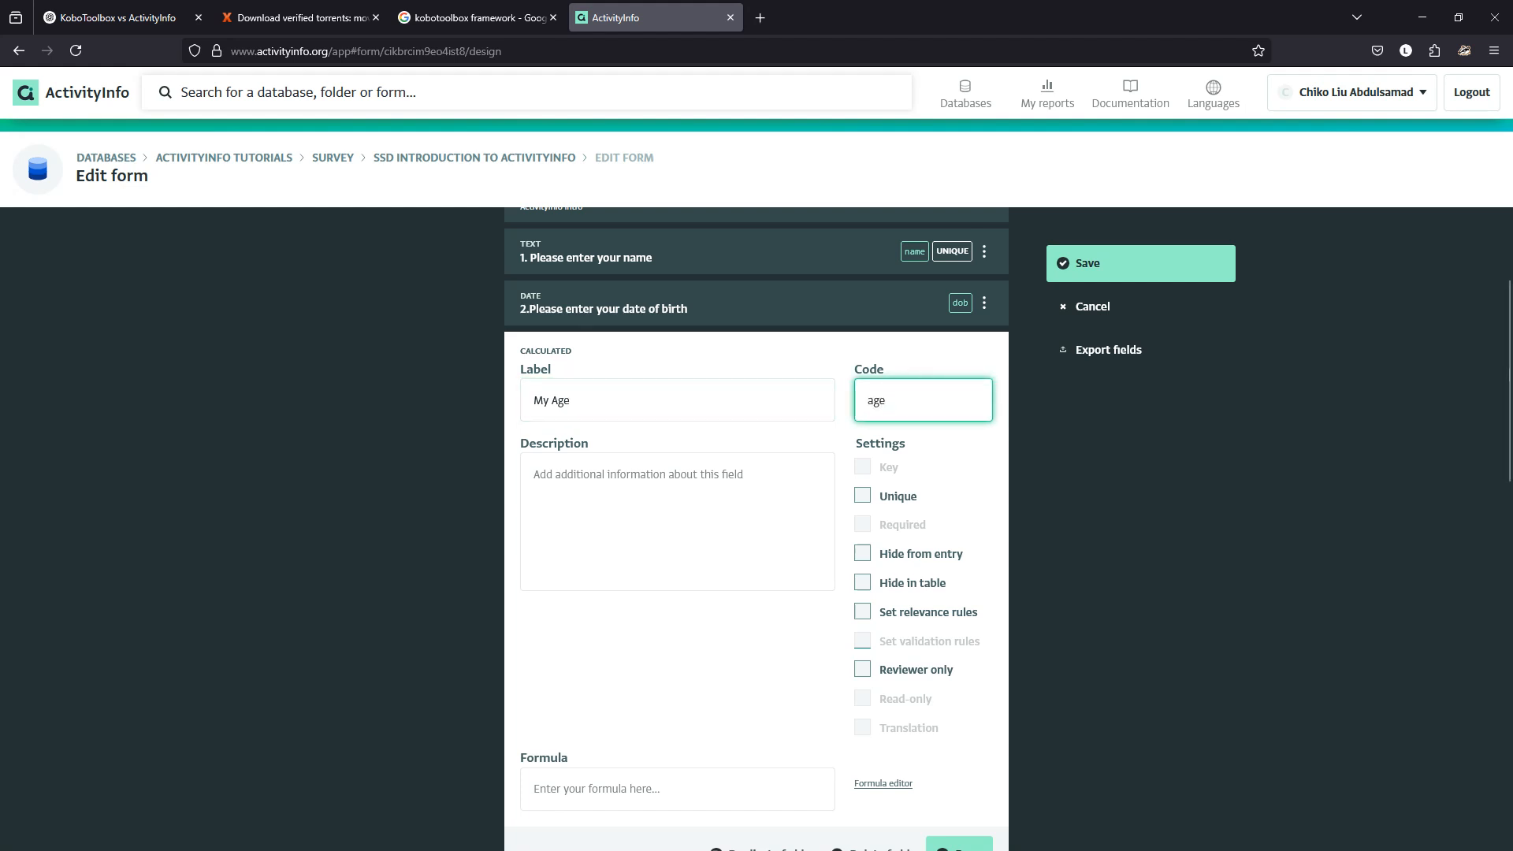
{"action": "scroll", "coordinate": [757, 528], "scroll_direction": "down", "scroll_amount": 2}
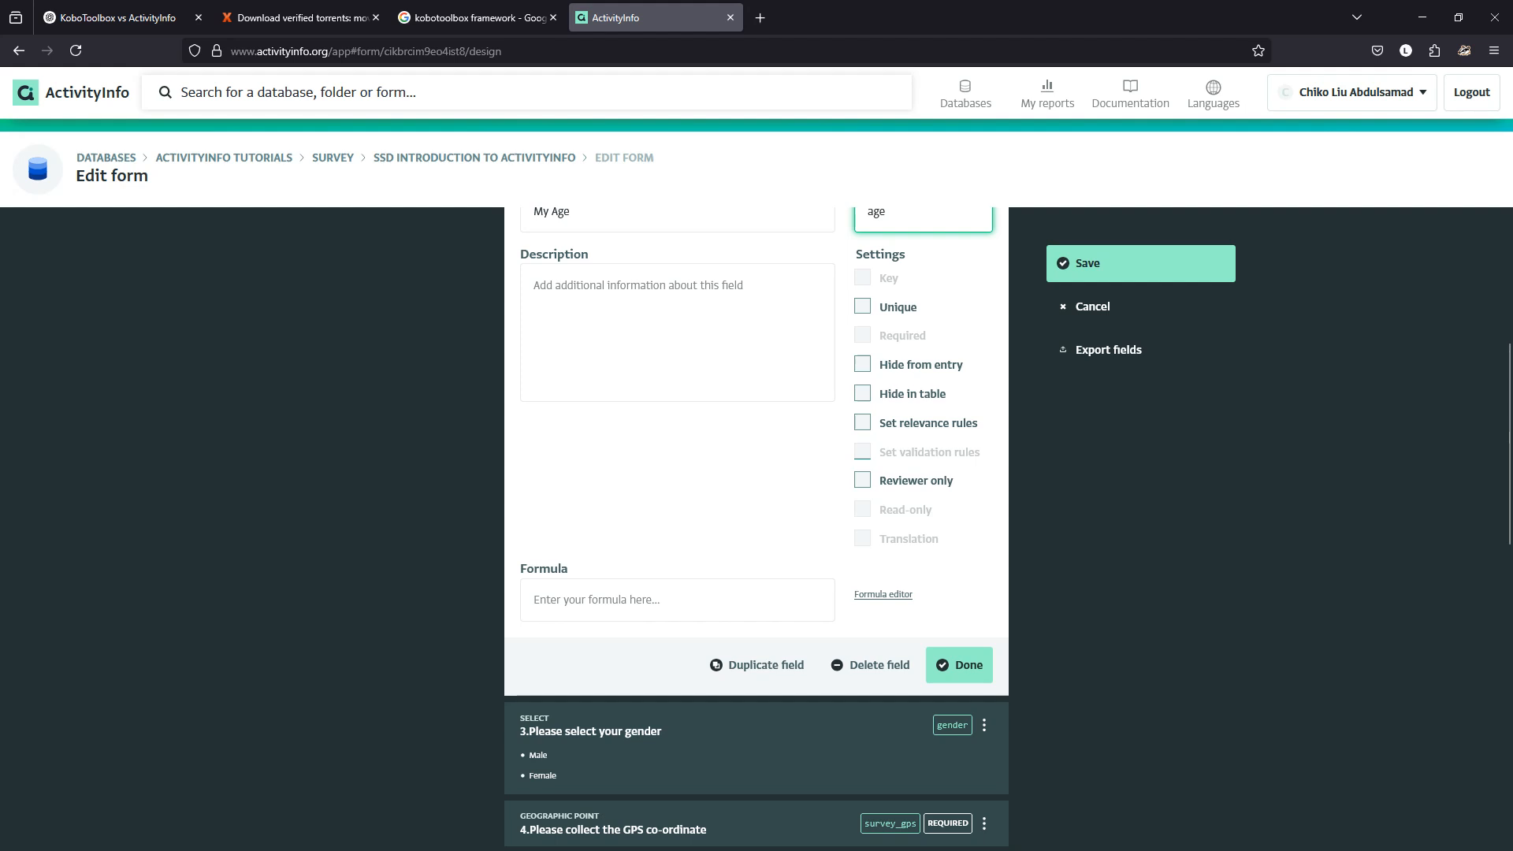
{"action": "left_click", "coordinate": [883, 595]}
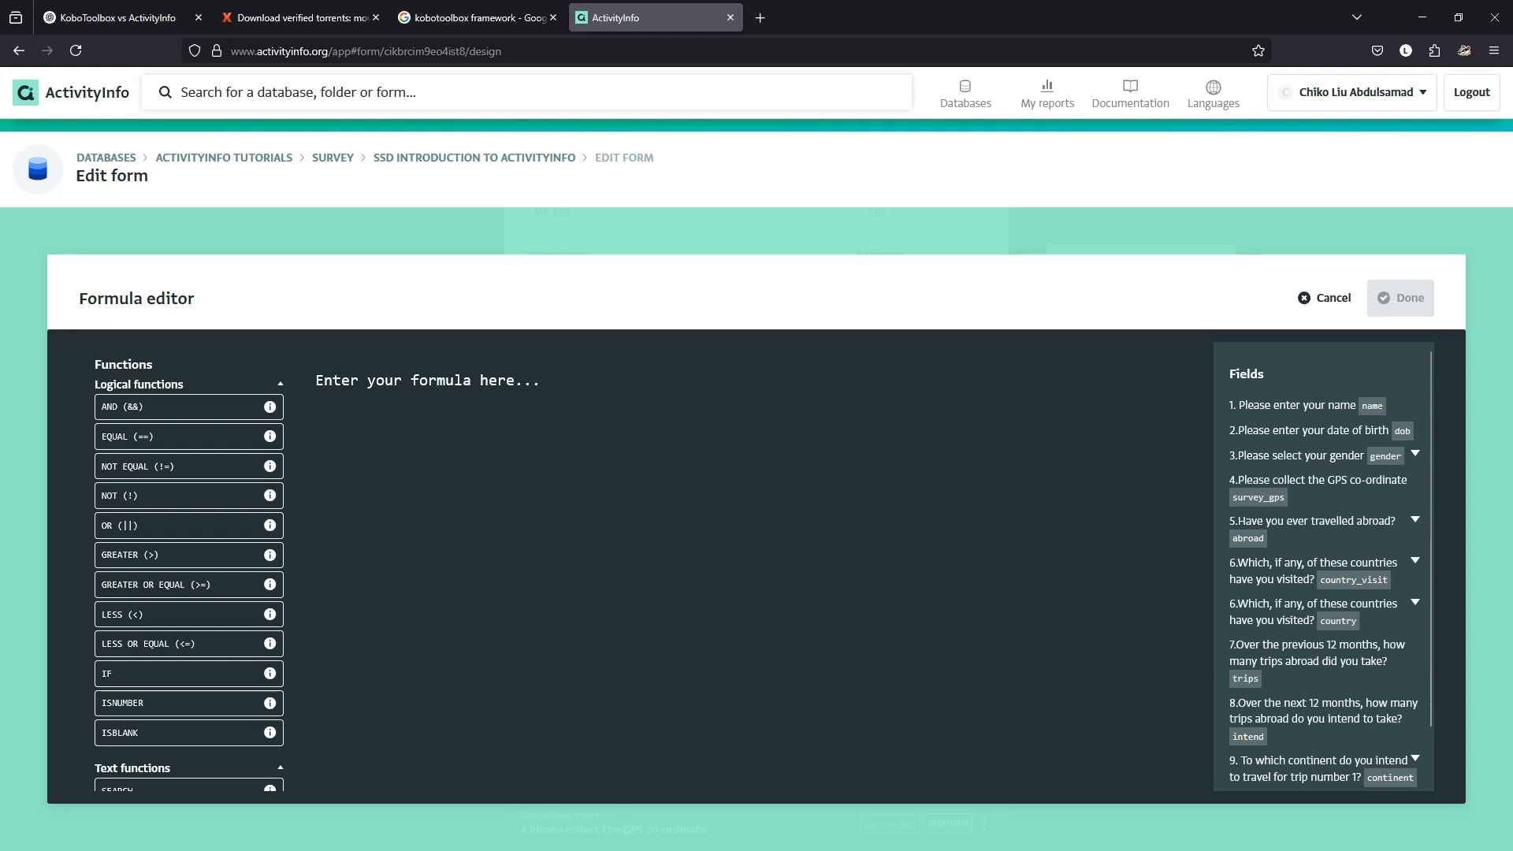
Discard the IF attempts and write YEAR(dob) as the age formula.
{"action": "type", "text": "dob"}
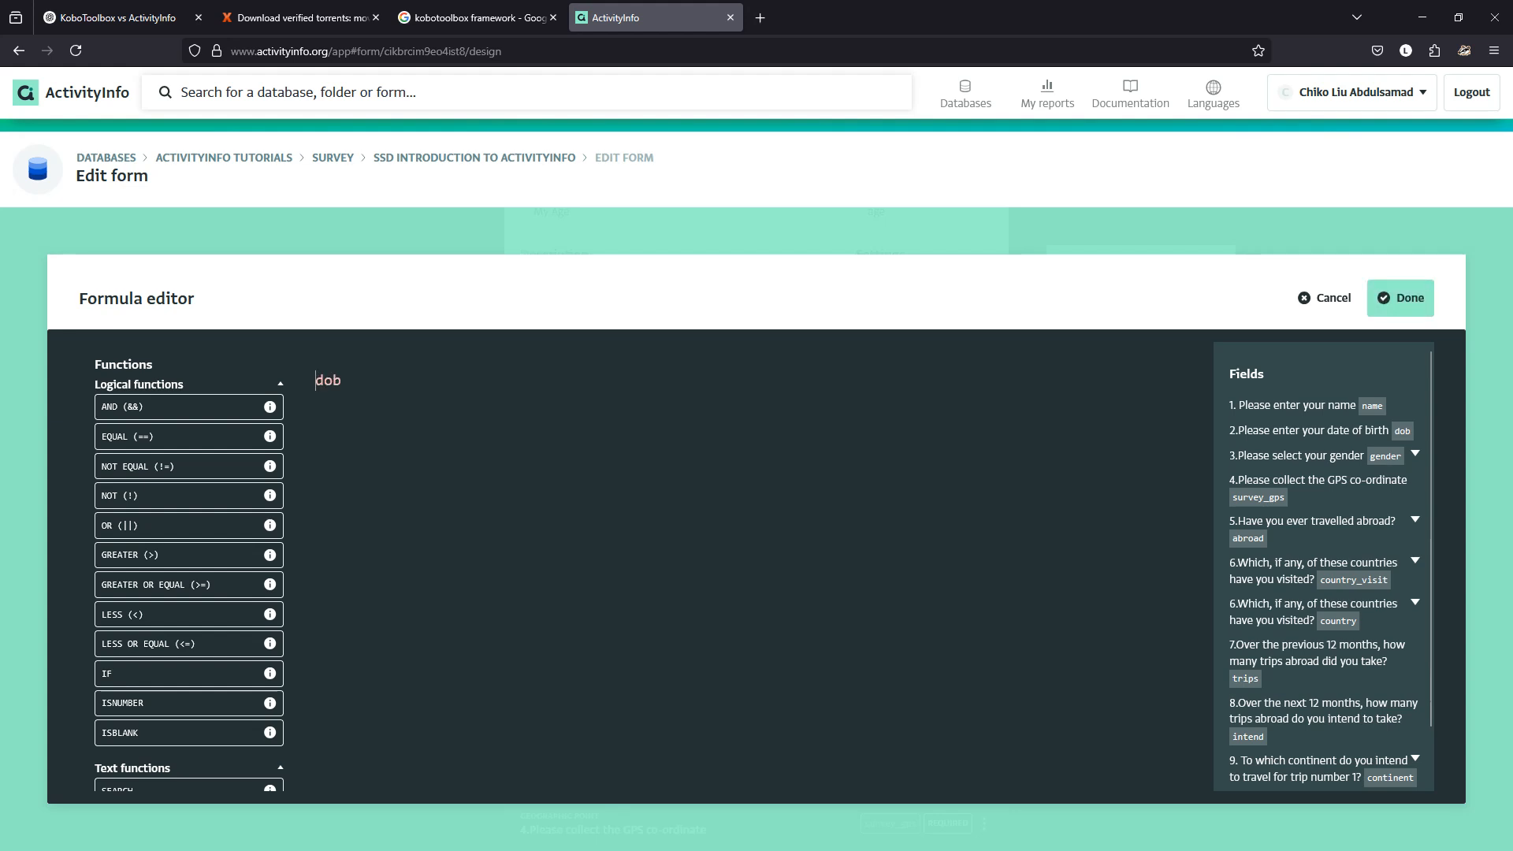
{"action": "type", "text": "if"}
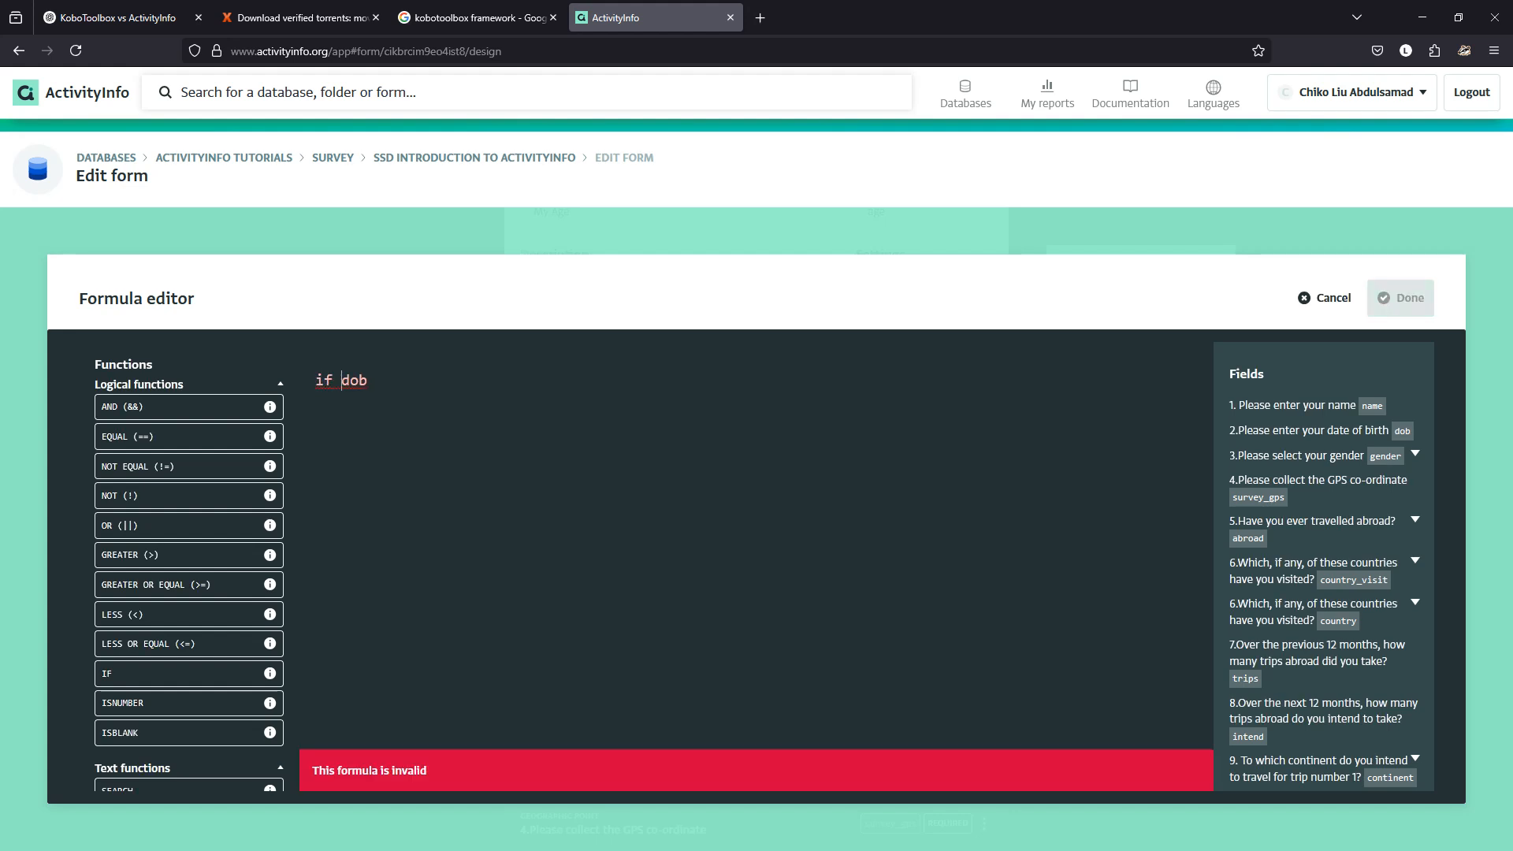
{"action": "key", "text": "BackSpace"}
{"action": "key", "text": "BackSpace"}
{"action": "key", "text": "BackSpace"}
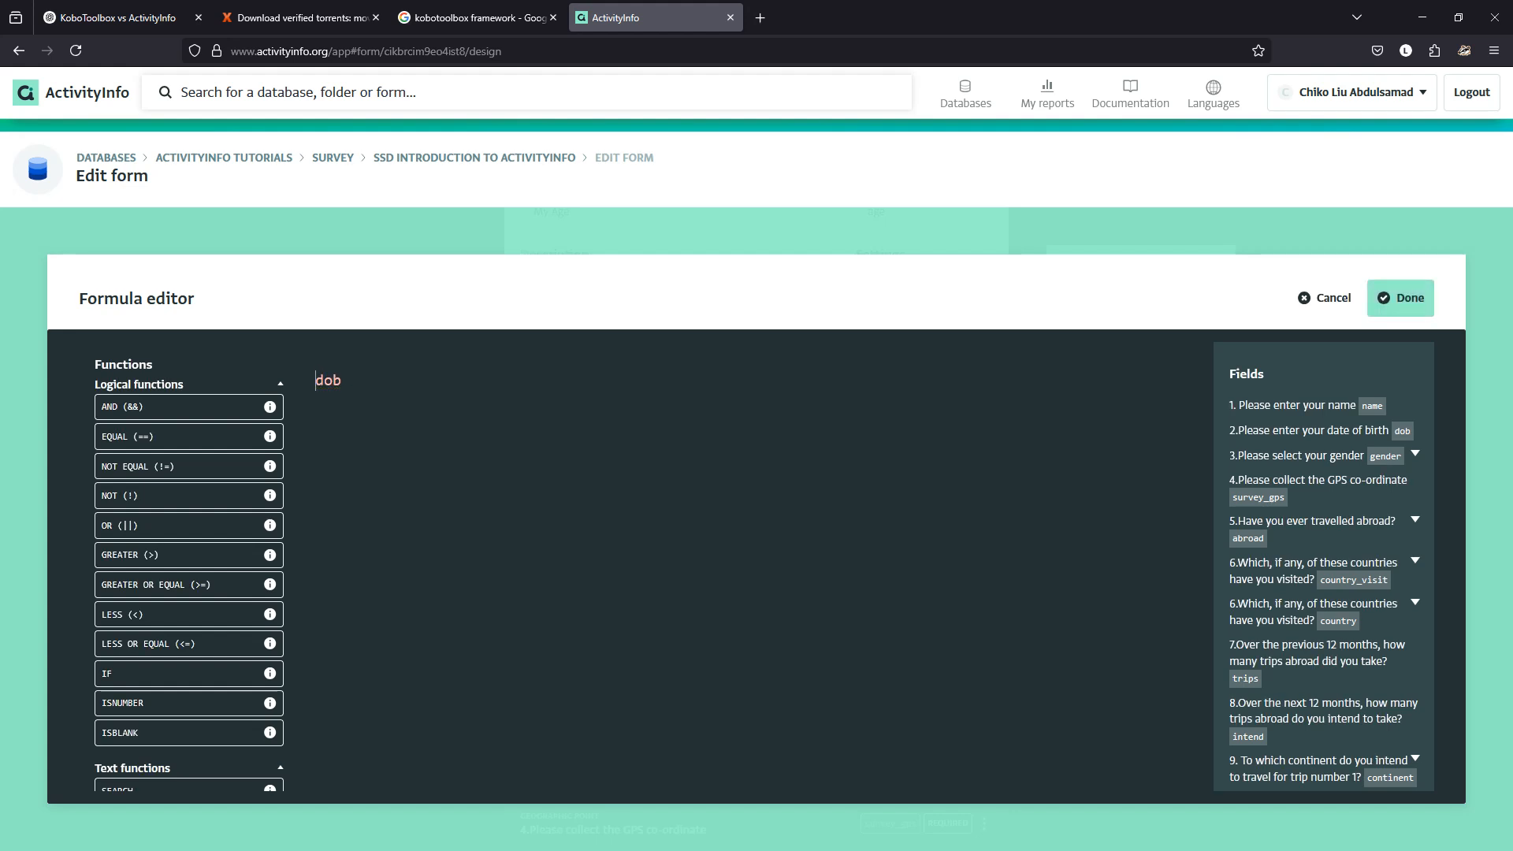
{"action": "type", "text": "IF("}
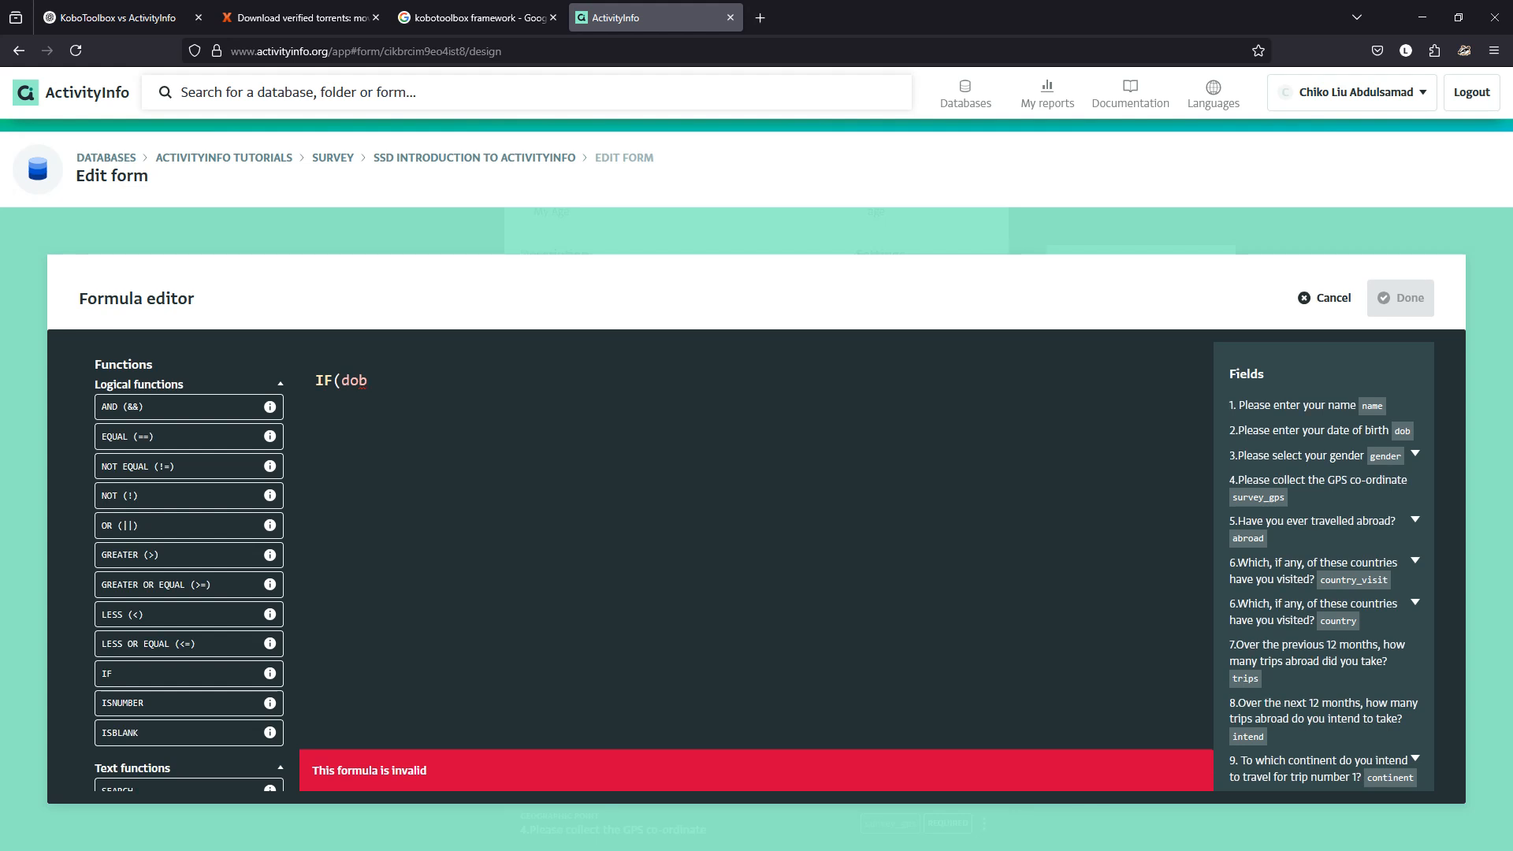
{"action": "key", "text": "shift+Left"}
{"action": "key", "text": "shift+Left"}
{"action": "key", "text": "shift+Left"}
{"action": "key", "text": "shift+Left"}
{"action": "key", "text": "shift+Left"}
{"action": "key", "text": "shift+Left"}
{"action": "key", "text": "BackSpace"}
{"action": "type", "text": "YEAR(DO"}
{"action": "key", "text": "BackSpace"}
{"action": "key", "text": "BackSpace"}
{"action": "type", "text": "dob"}
{"action": "key", "text": "BackSpace"}
{"action": "key", "text": "BackSpace"}
{"action": "key", "text": "BackSpace"}
{"action": "key", "text": "BackSpace"}
{"action": "key", "text": "BackSpace"}
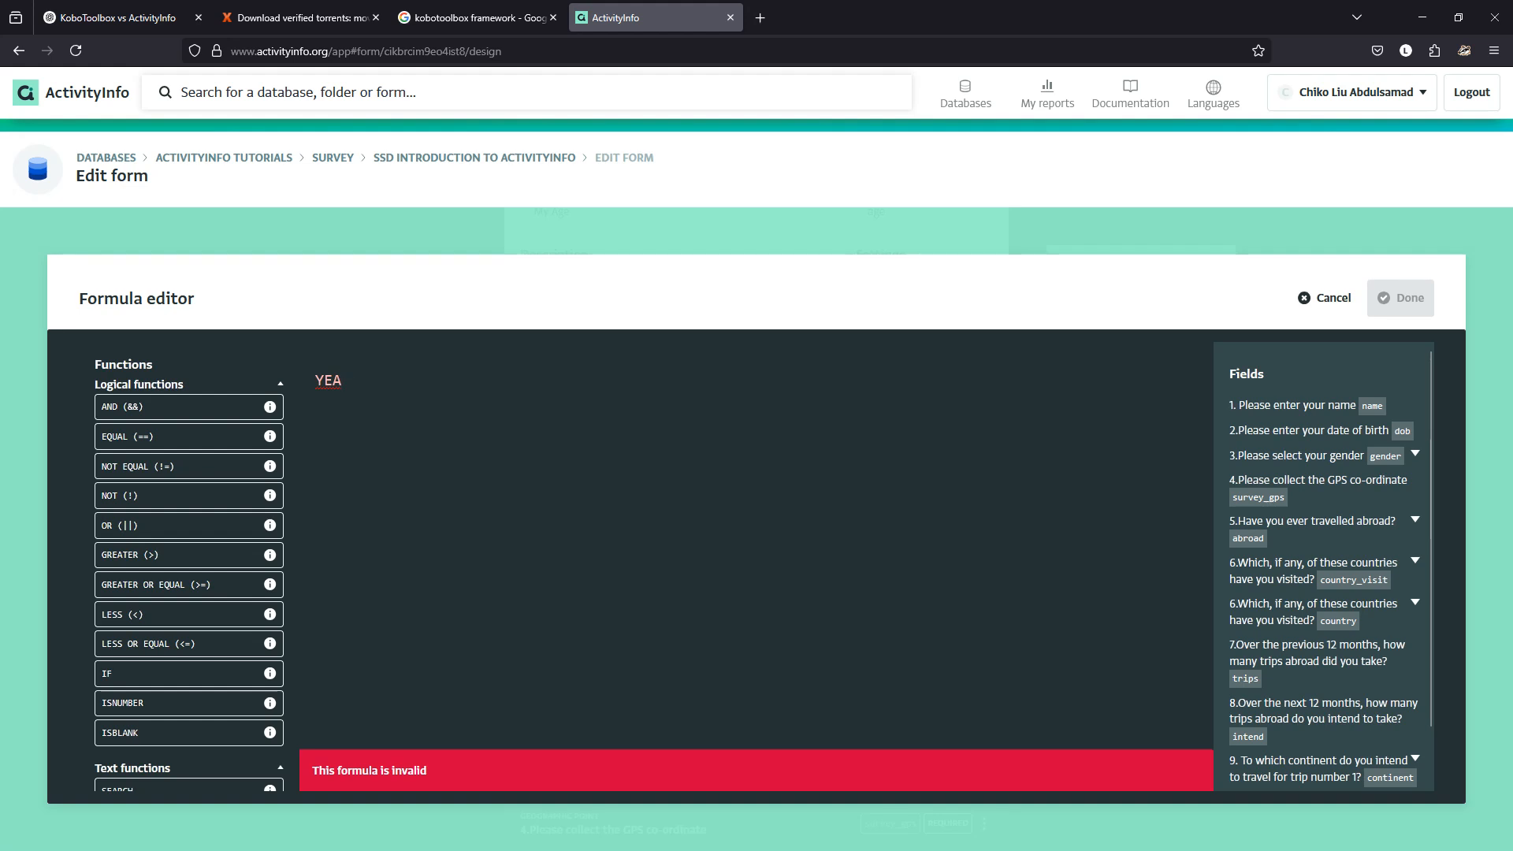
{"action": "type", "text": "r"}
{"action": "key", "text": "BackSpace"}
{"action": "type", "text": "R(dob)"}
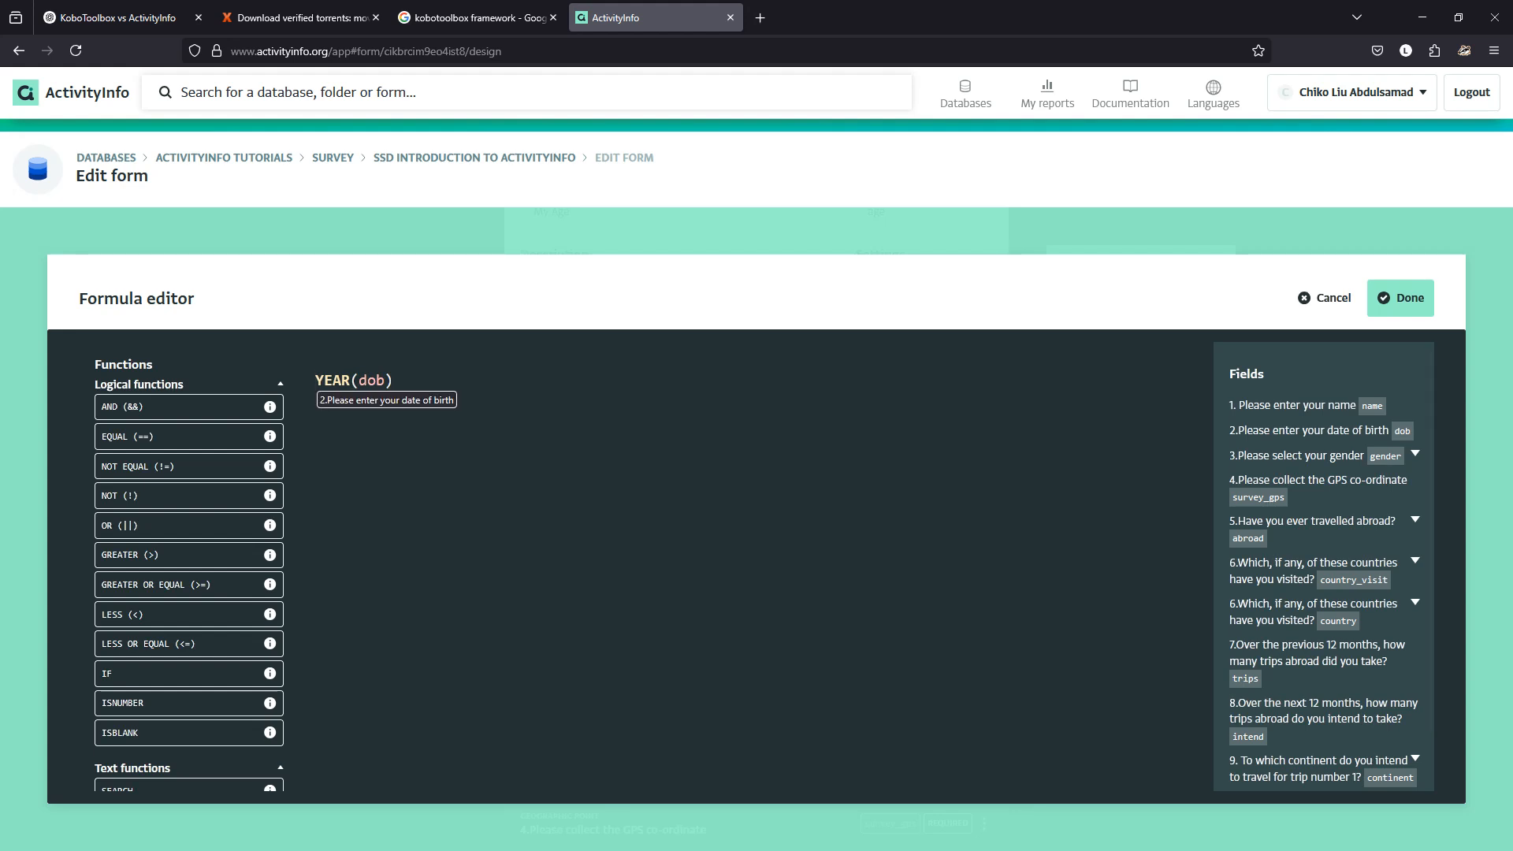
Prepend YEAR(NOW())- so the formula reads YEAR(NOW())-YEAR(dob).
{"action": "left_click", "coordinate": [316, 380]}
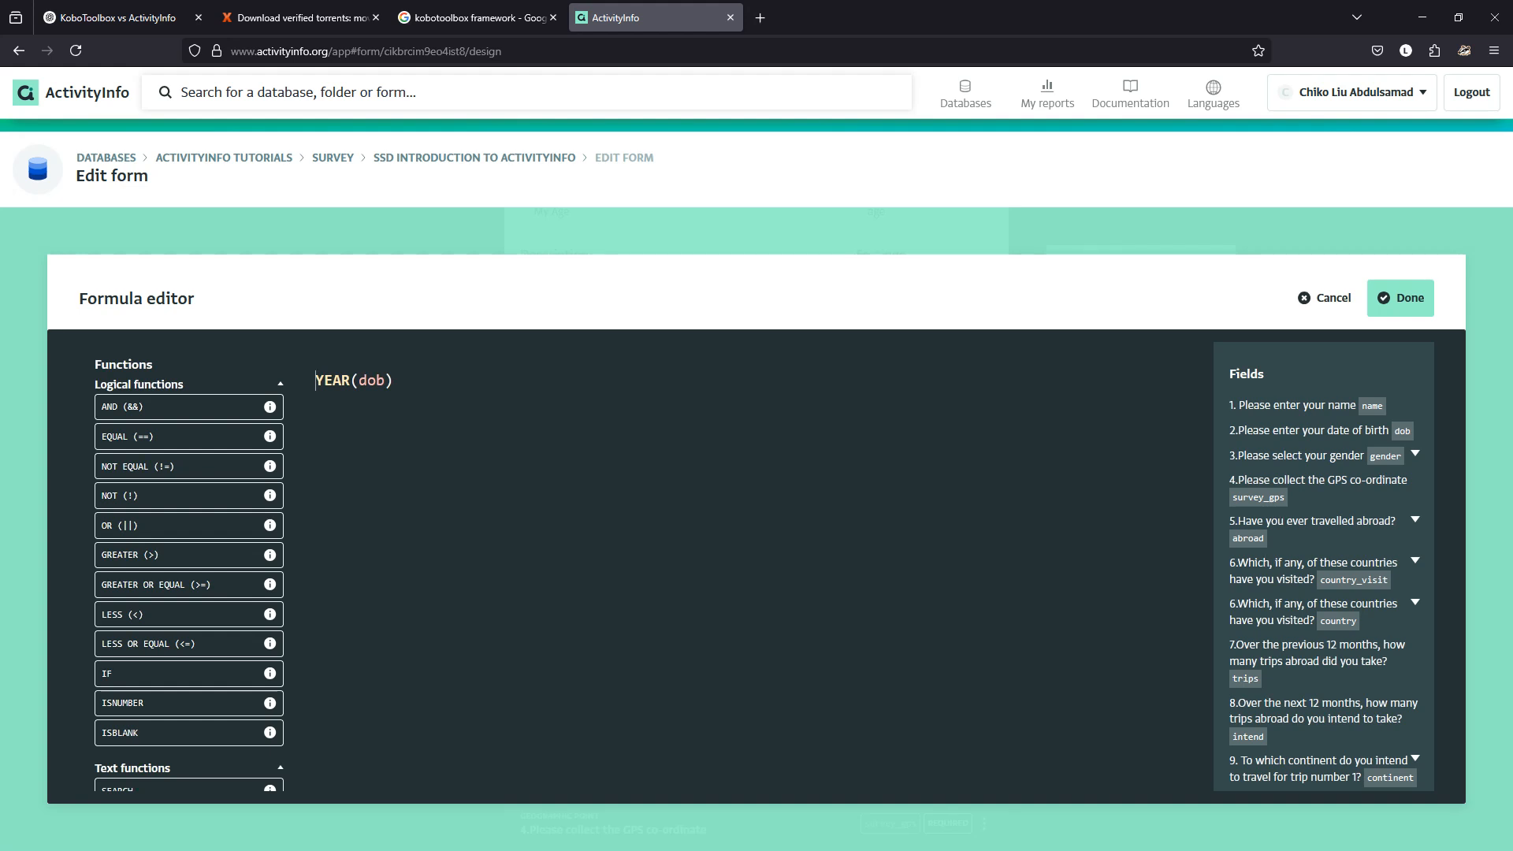
{"action": "type", "text": "YEAR*("}
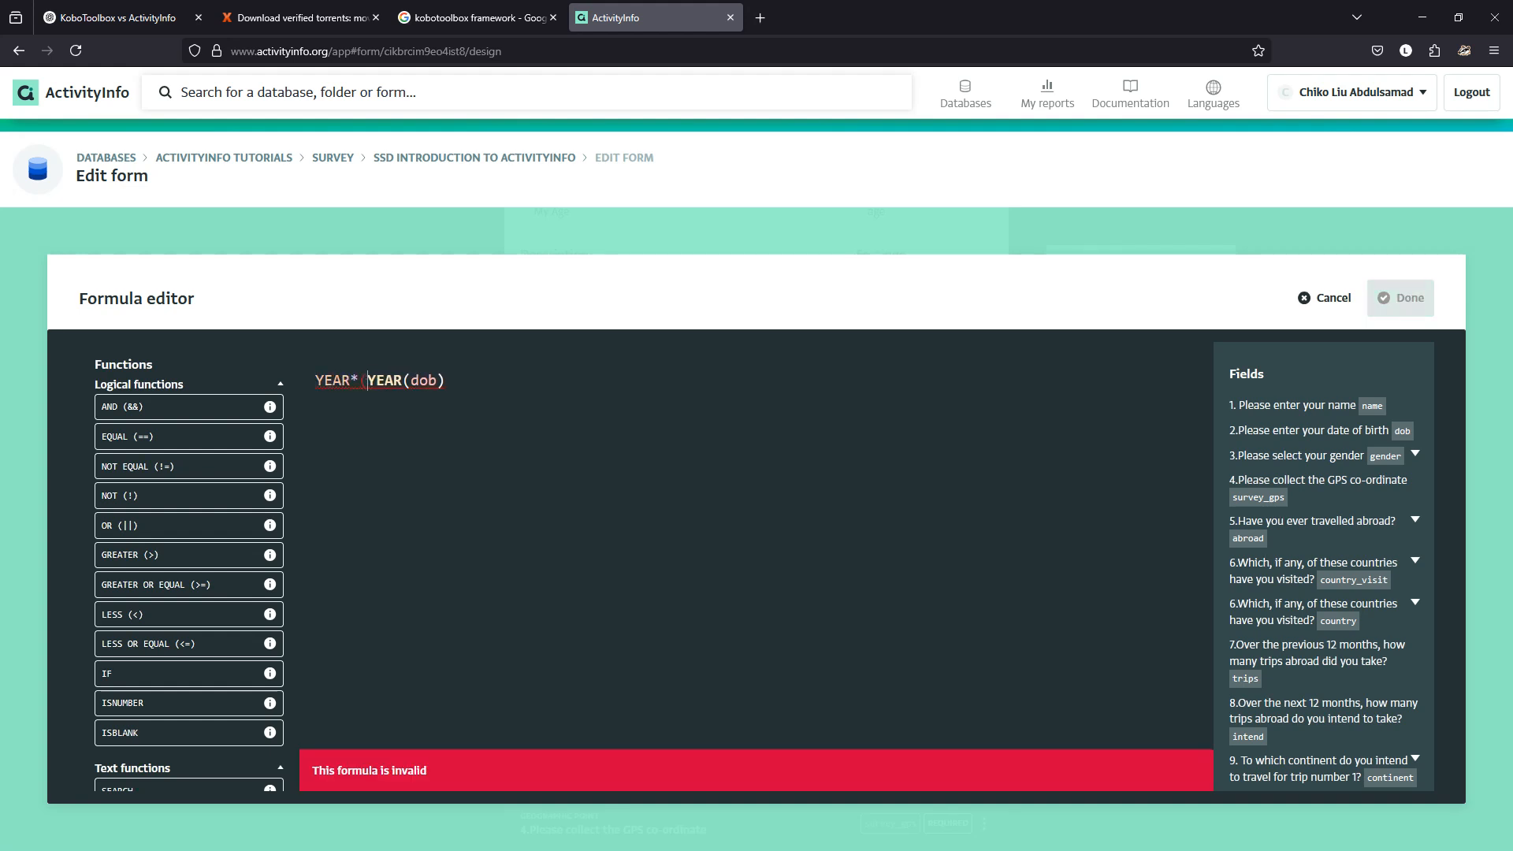
{"action": "key", "text": "BackSpace"}
{"action": "key", "text": "BackSpace"}
{"action": "type", "text": "()-"}
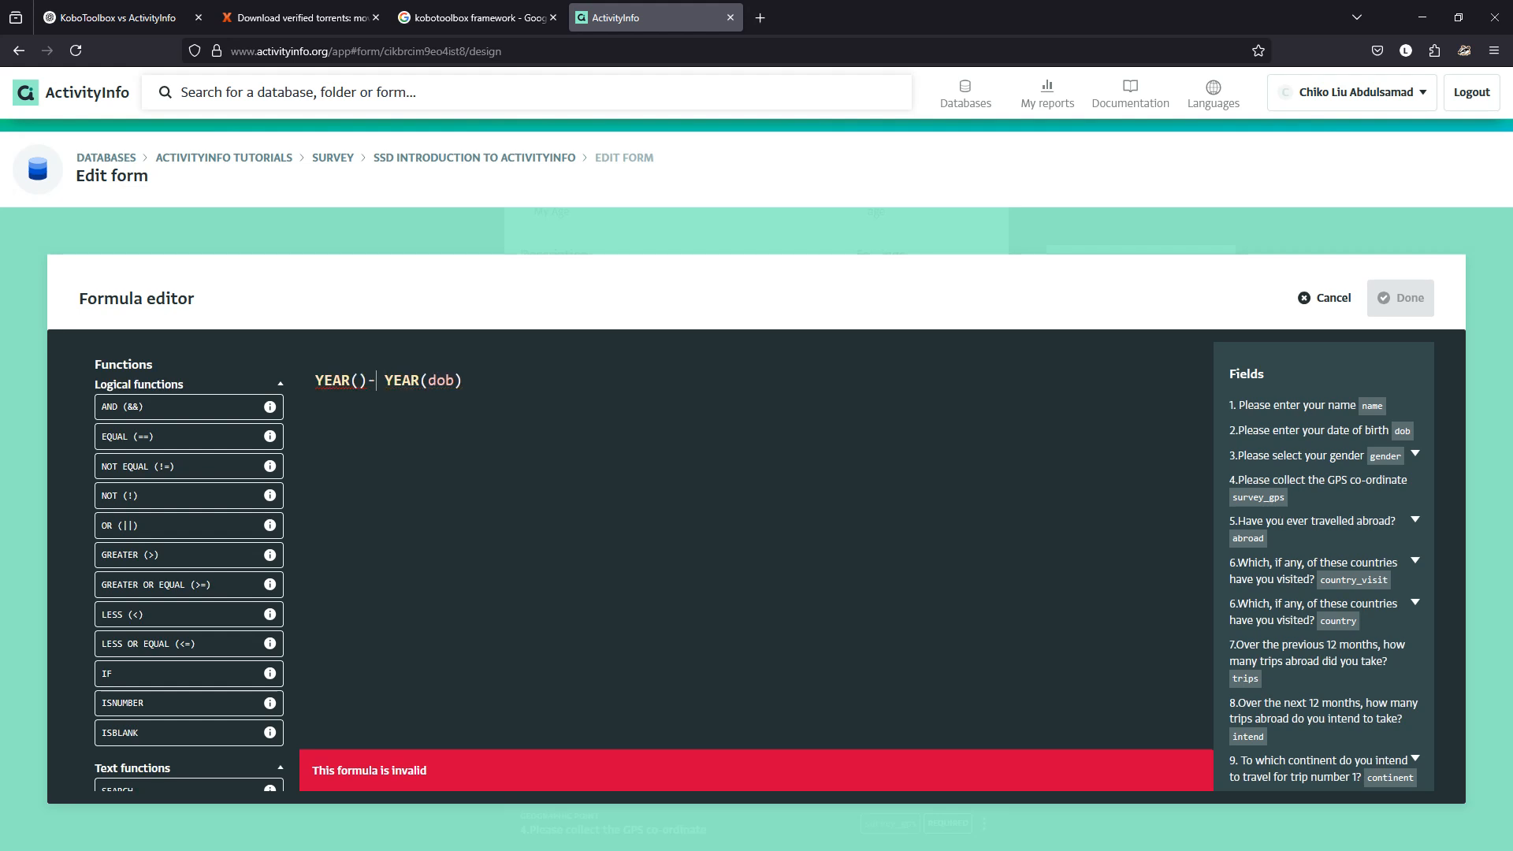
{"action": "key", "text": "BackSpace"}
{"action": "key", "text": "Left"}
{"action": "type", "text": "NOW()"}
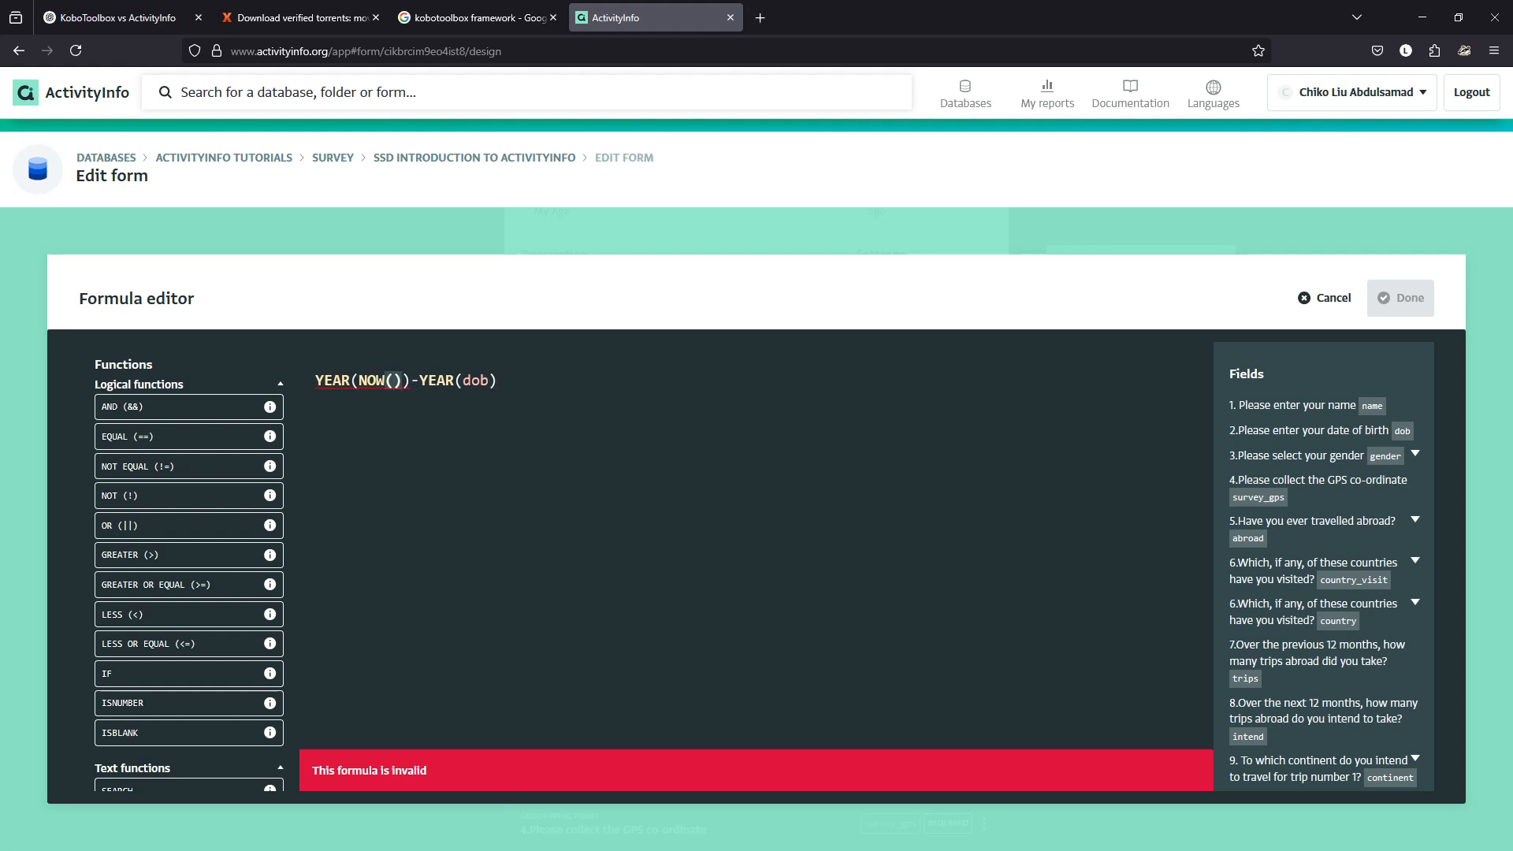
Replace NOW with TODAY, making the formula YEAR(TODAY()) - YEAR(dob).
{"action": "scroll", "coordinate": [189, 566], "scroll_direction": "down", "scroll_amount": 5}
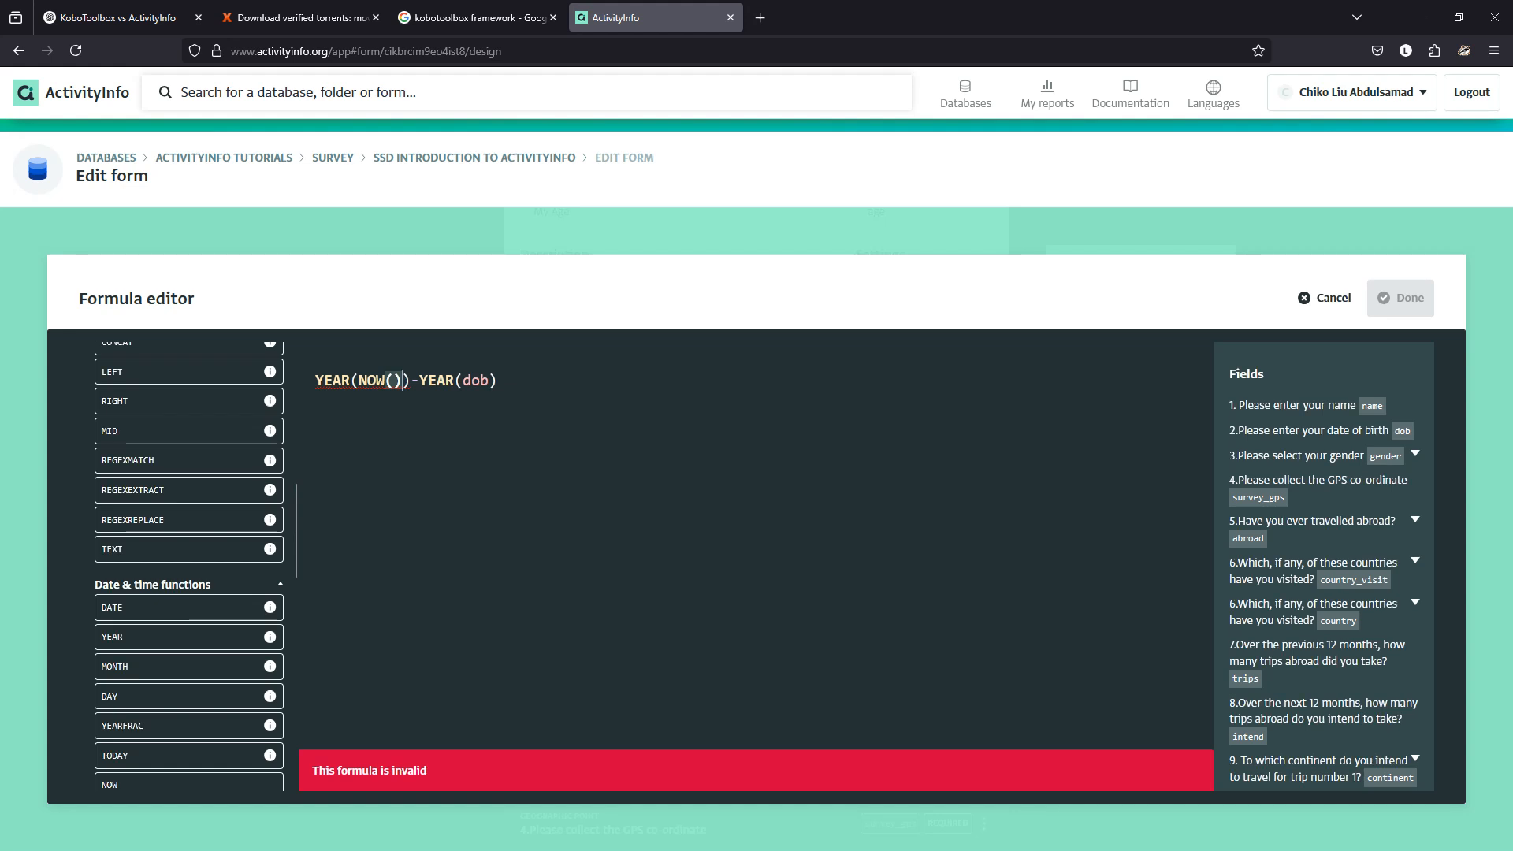
{"action": "scroll", "coordinate": [189, 563], "scroll_direction": "down", "scroll_amount": 1}
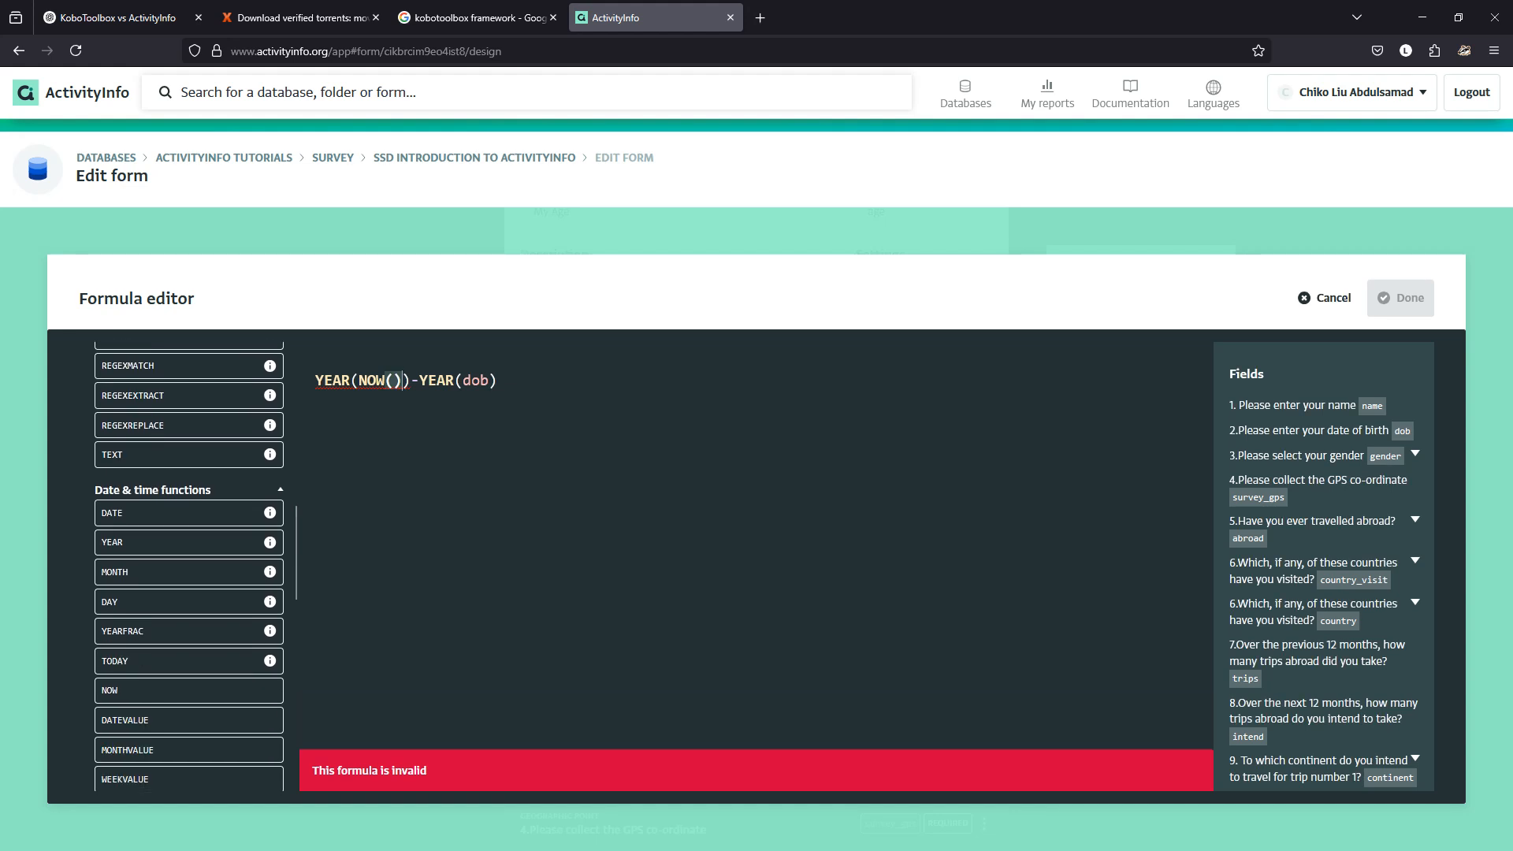
{"action": "left_click", "coordinate": [377, 380]}
{"action": "key", "text": "Delete"}
{"action": "key", "text": "BackSpace"}
{"action": "key", "text": "BackSpace"}
{"action": "type", "text": "TO"}
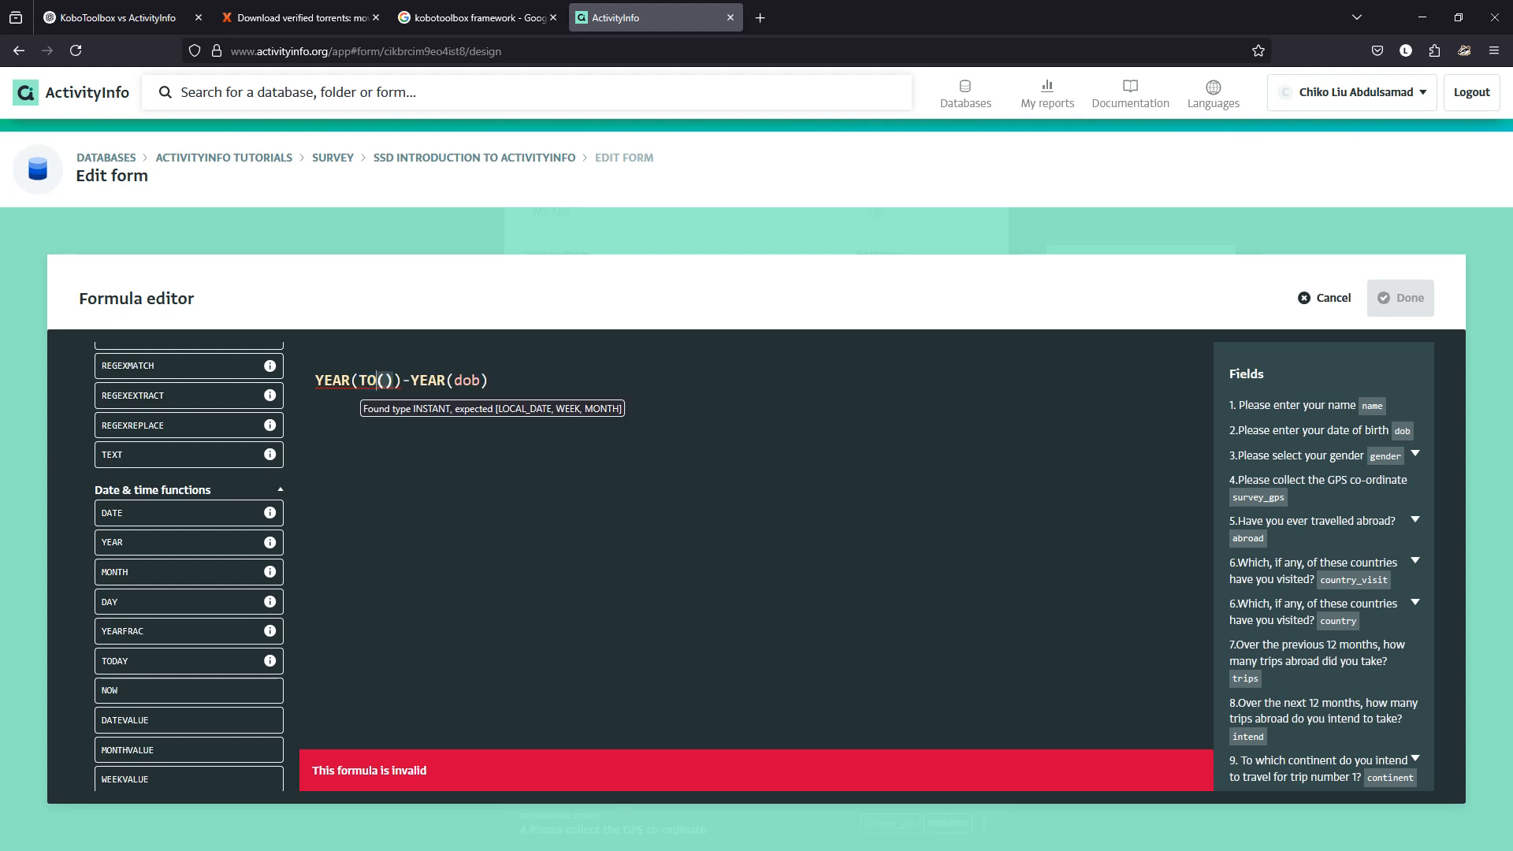
{"action": "type", "text": "DAY"}
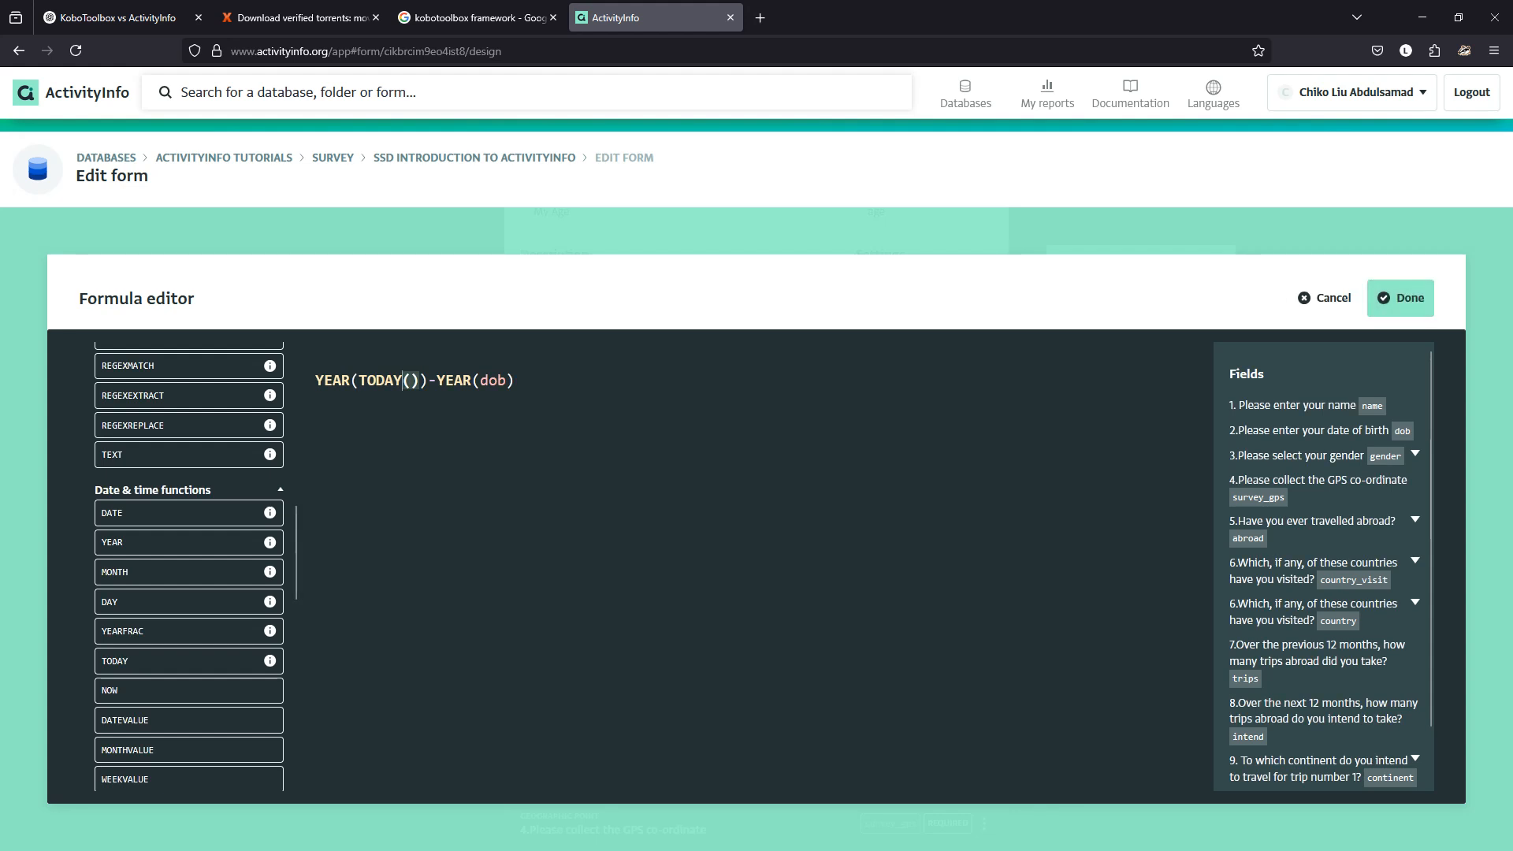
Apply the formula and keep My Age visible by toggling Hide from entry on and off.
{"action": "scroll", "coordinate": [189, 567], "scroll_direction": "up", "scroll_amount": 8}
{"action": "scroll", "coordinate": [189, 567], "scroll_direction": "down", "scroll_amount": 6}
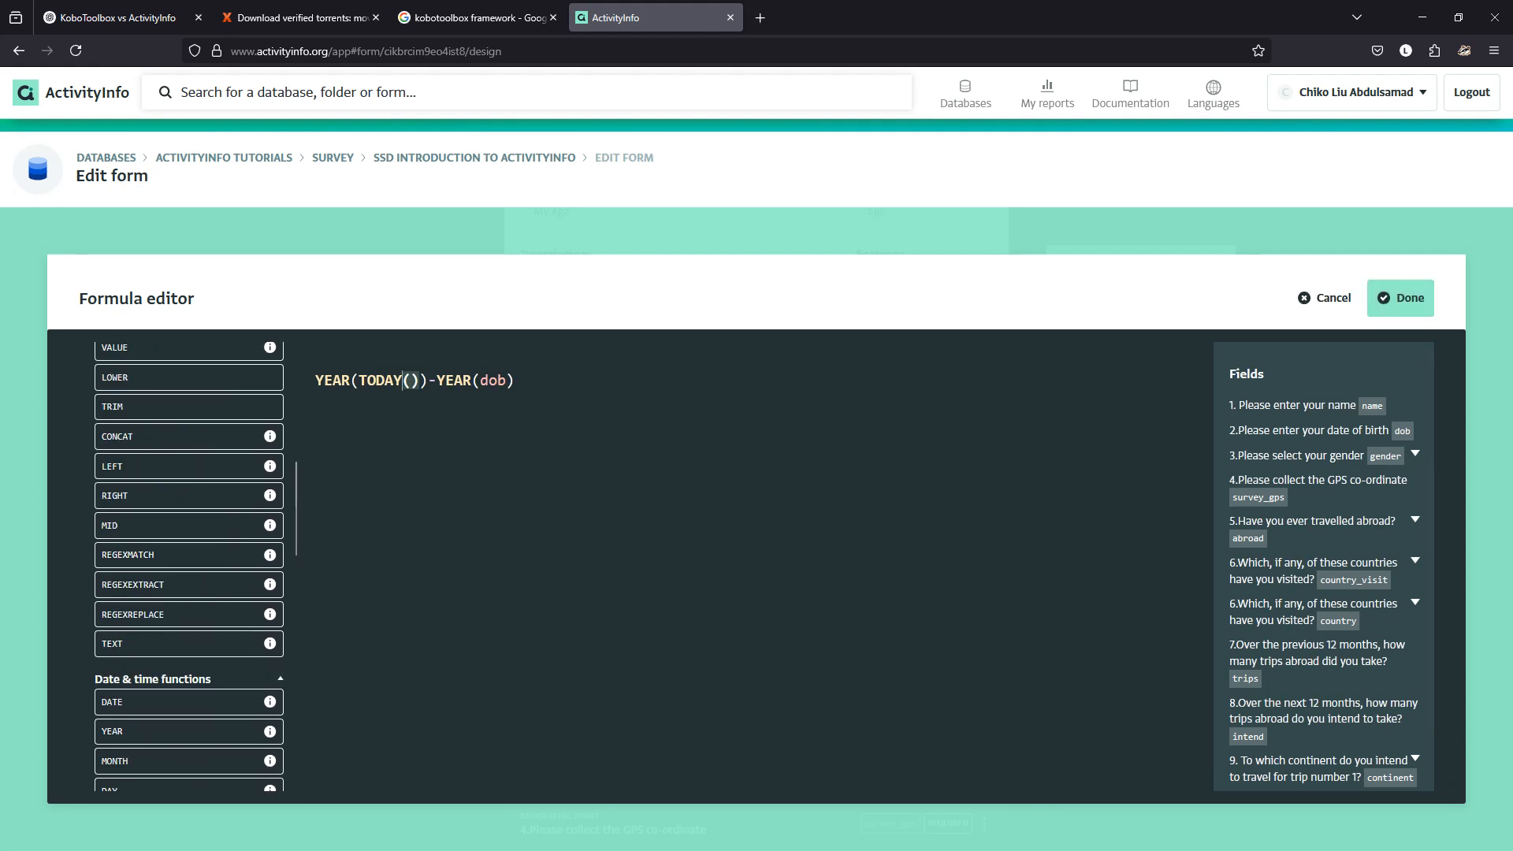
{"action": "scroll", "coordinate": [189, 567], "scroll_direction": "down", "scroll_amount": 8}
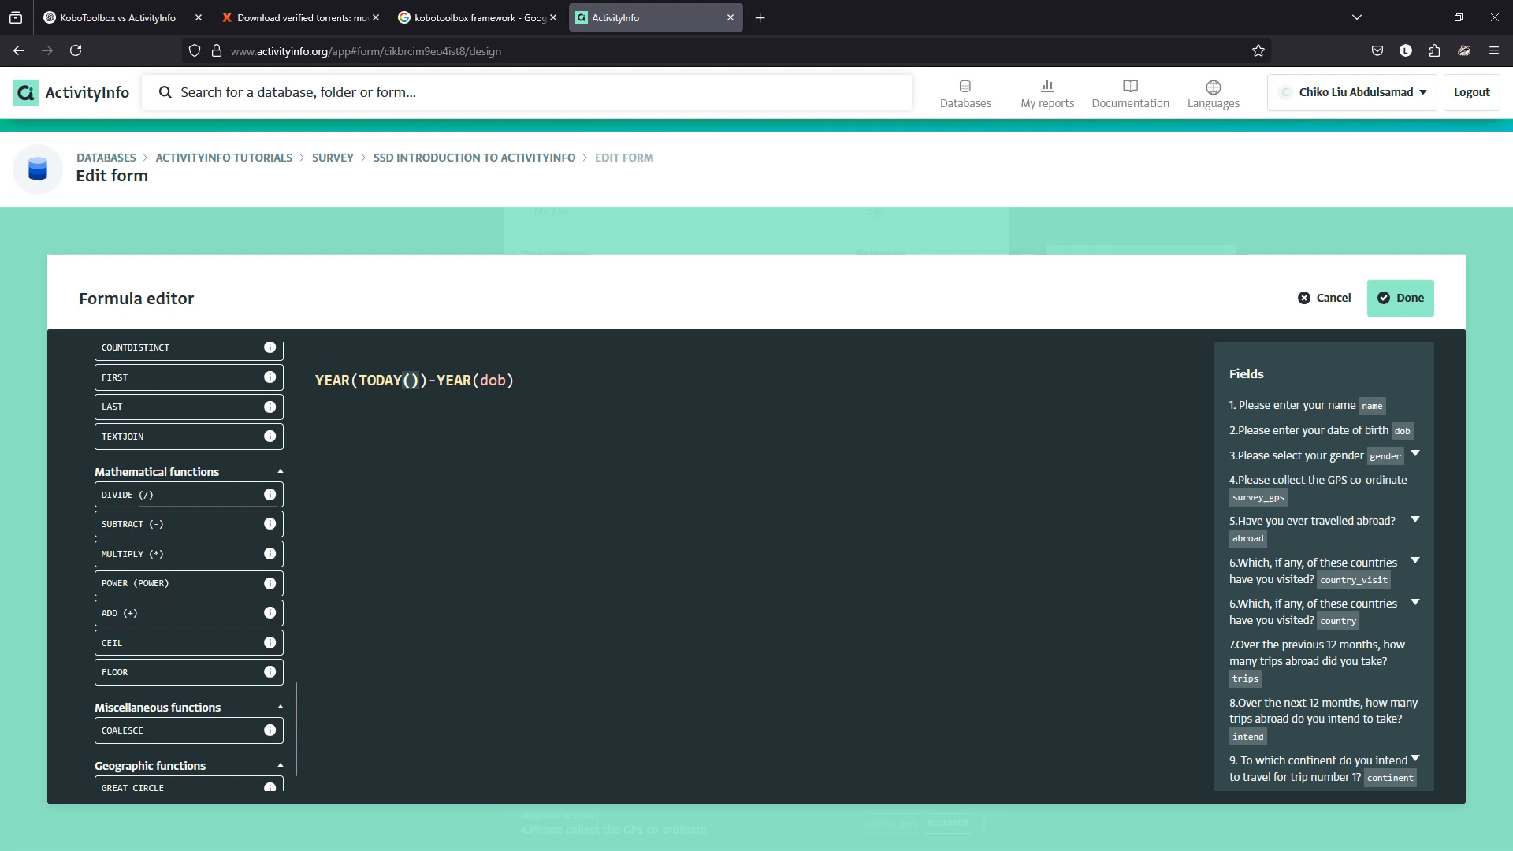
{"action": "scroll", "coordinate": [190, 567], "scroll_direction": "up", "scroll_amount": 8}
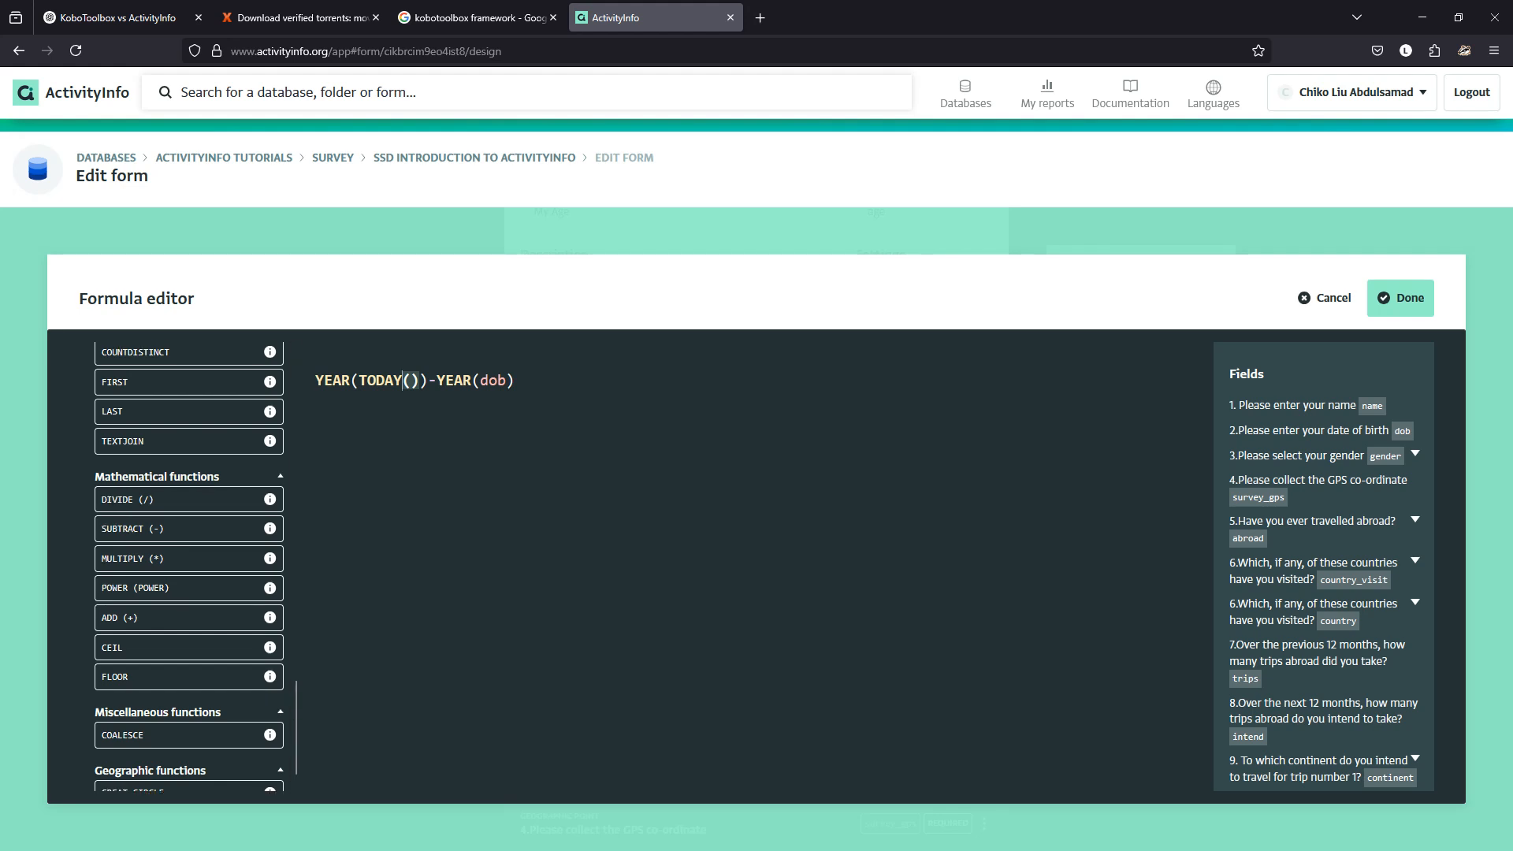
{"action": "scroll", "coordinate": [189, 568], "scroll_direction": "up", "scroll_amount": 5}
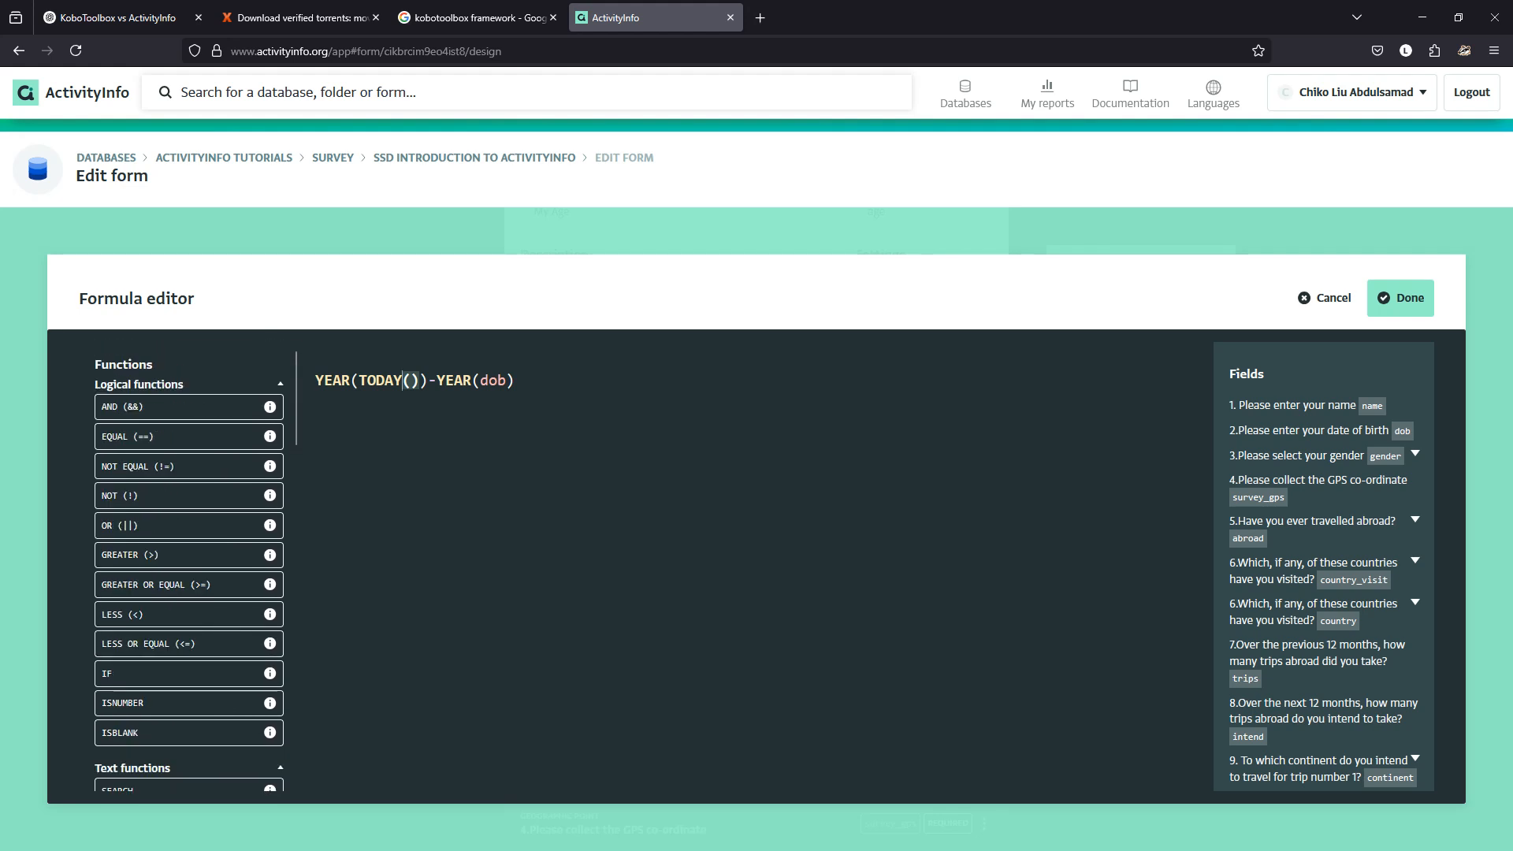
{"action": "scroll", "coordinate": [189, 568], "scroll_direction": "down", "scroll_amount": 6}
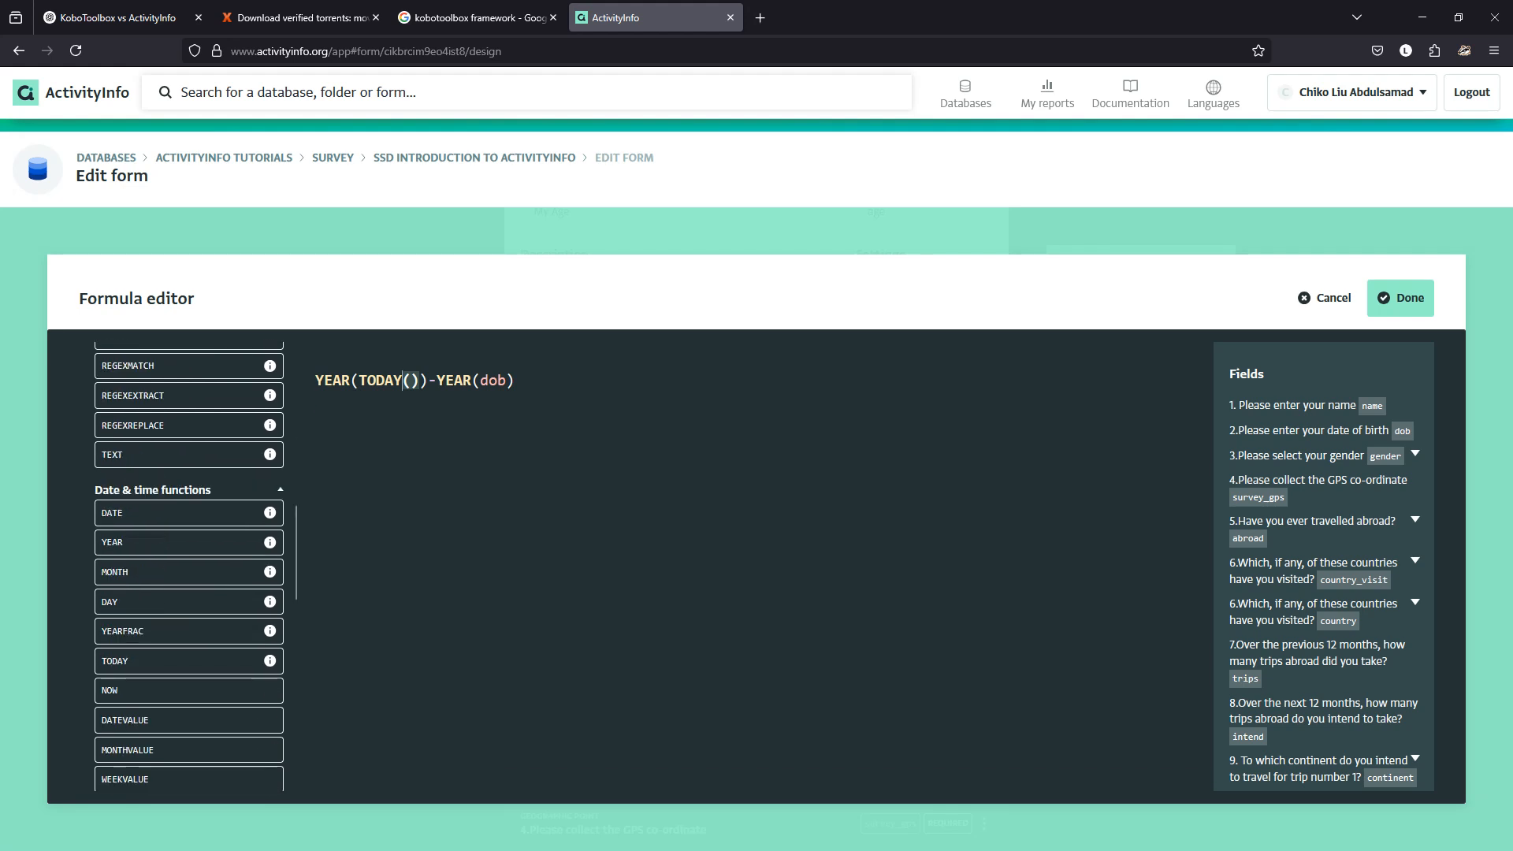
{"action": "scroll", "coordinate": [189, 567], "scroll_direction": "down", "scroll_amount": 8}
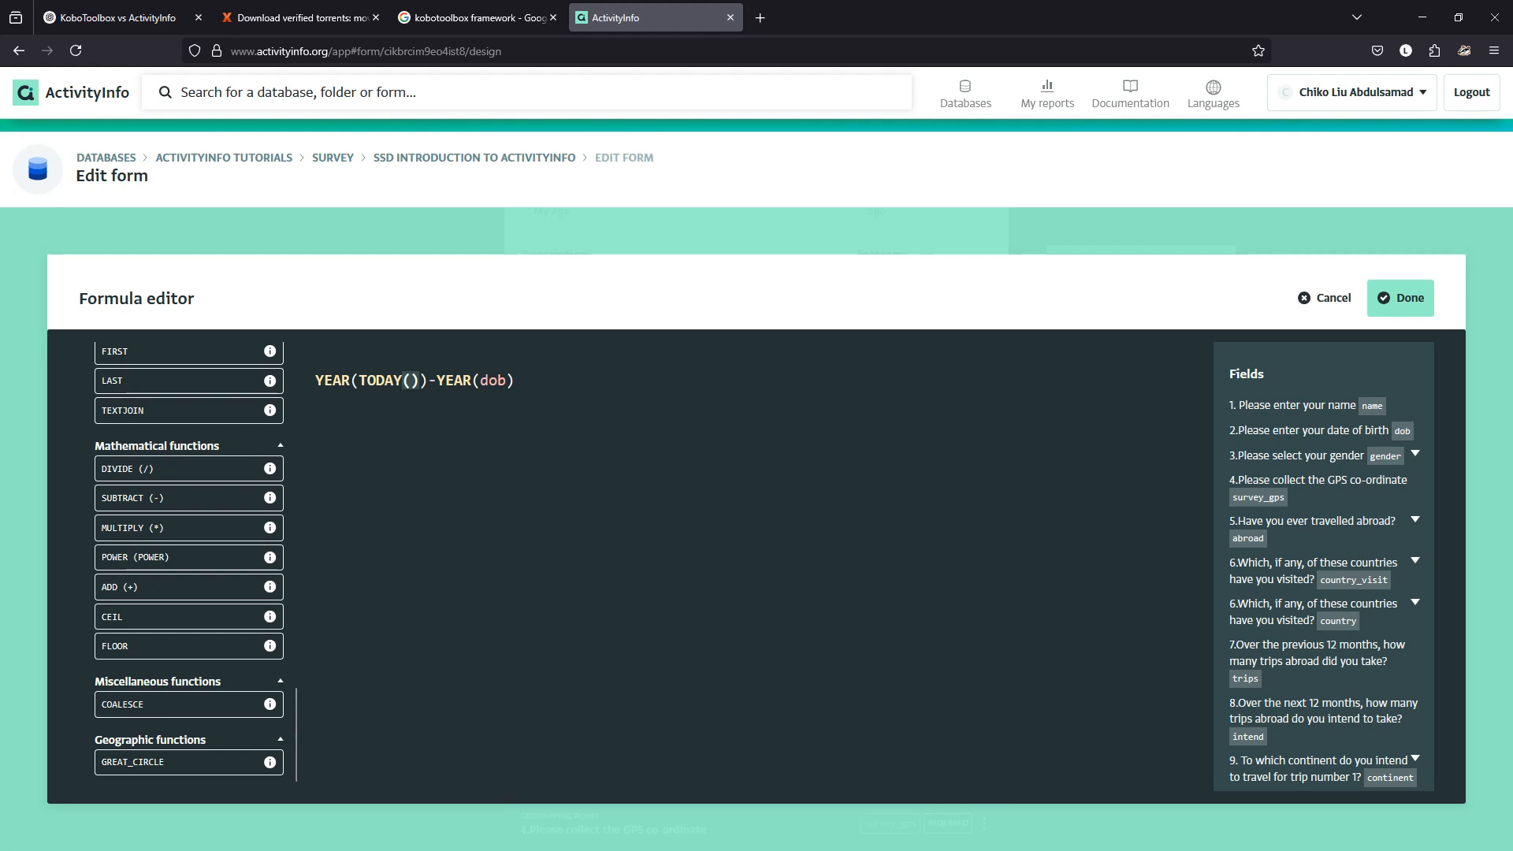
{"action": "left_click", "coordinate": [1401, 298]}
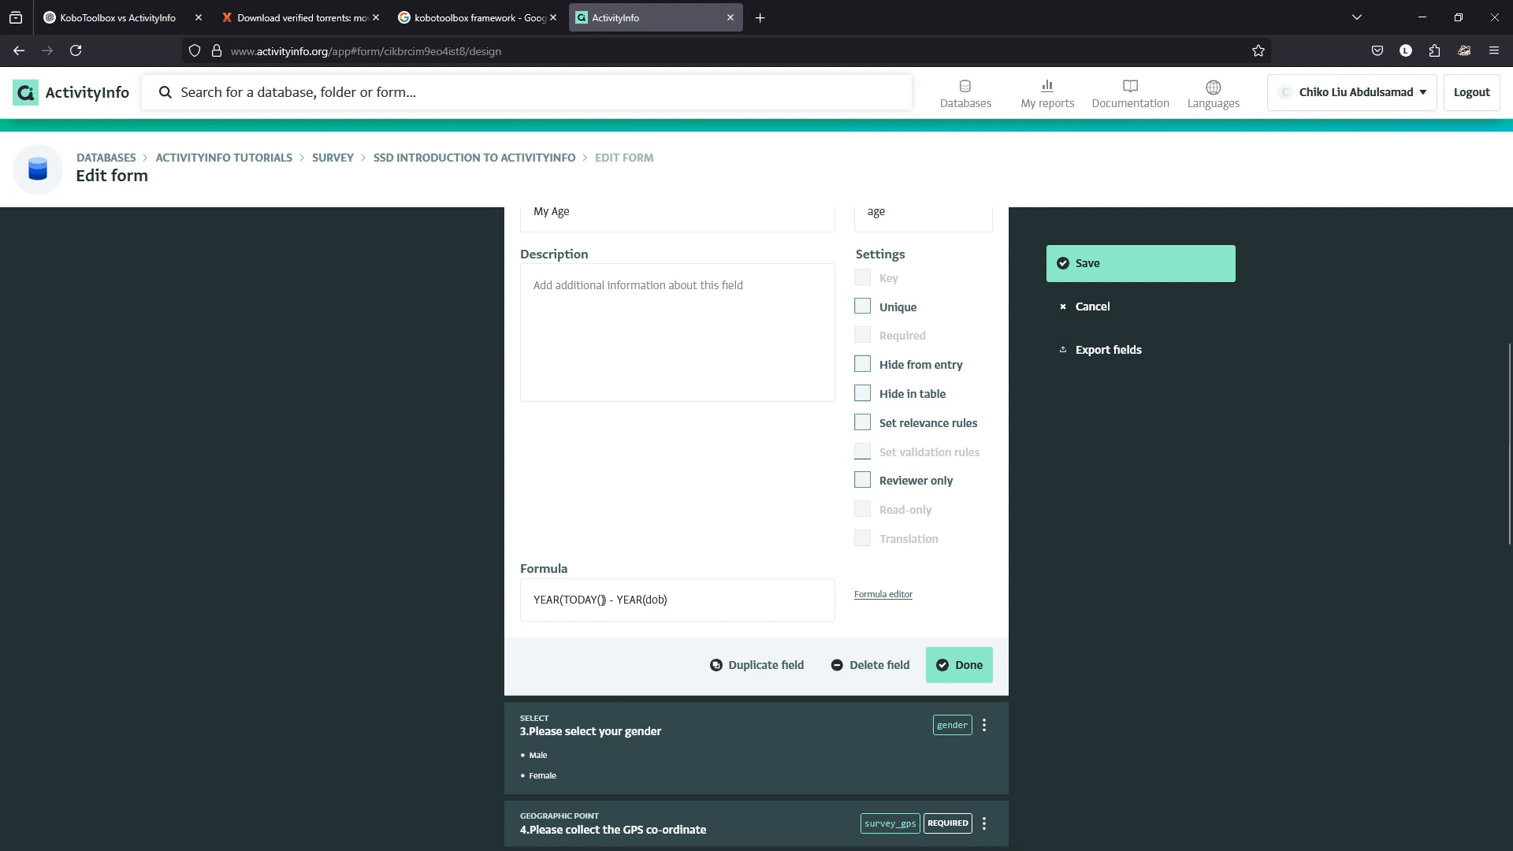
{"action": "left_click", "coordinate": [863, 364]}
{"action": "left_click", "coordinate": [863, 364]}
Save the form and start a new record, where My Age shows 2,025.
{"action": "left_click", "coordinate": [959, 664]}
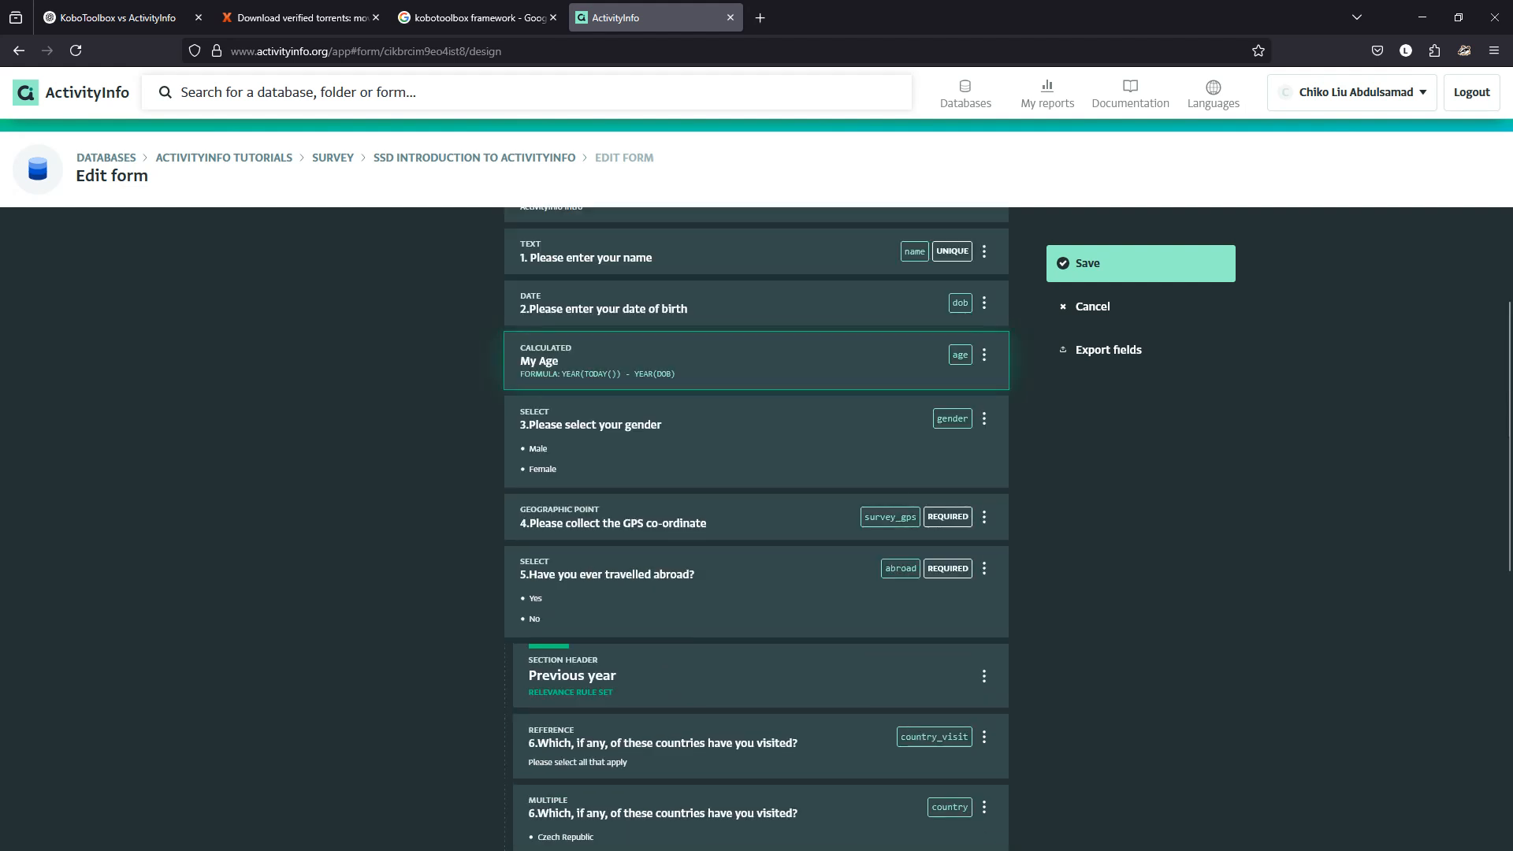
{"action": "left_click", "coordinate": [1088, 263]}
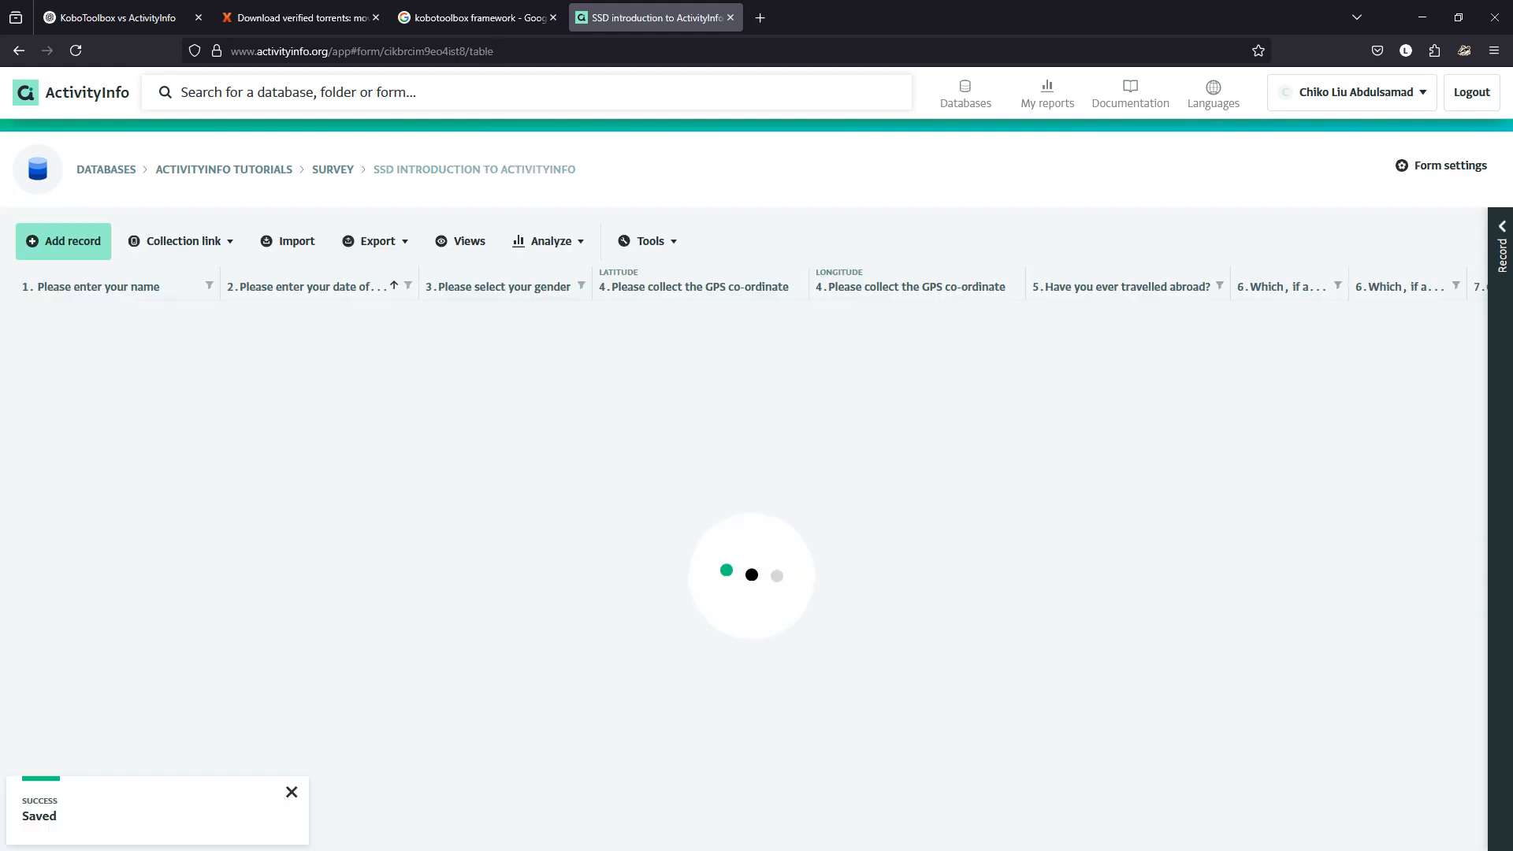
{"action": "left_click", "coordinate": [63, 240]}
{"action": "scroll", "coordinate": [757, 528], "scroll_direction": "down", "scroll_amount": 4}
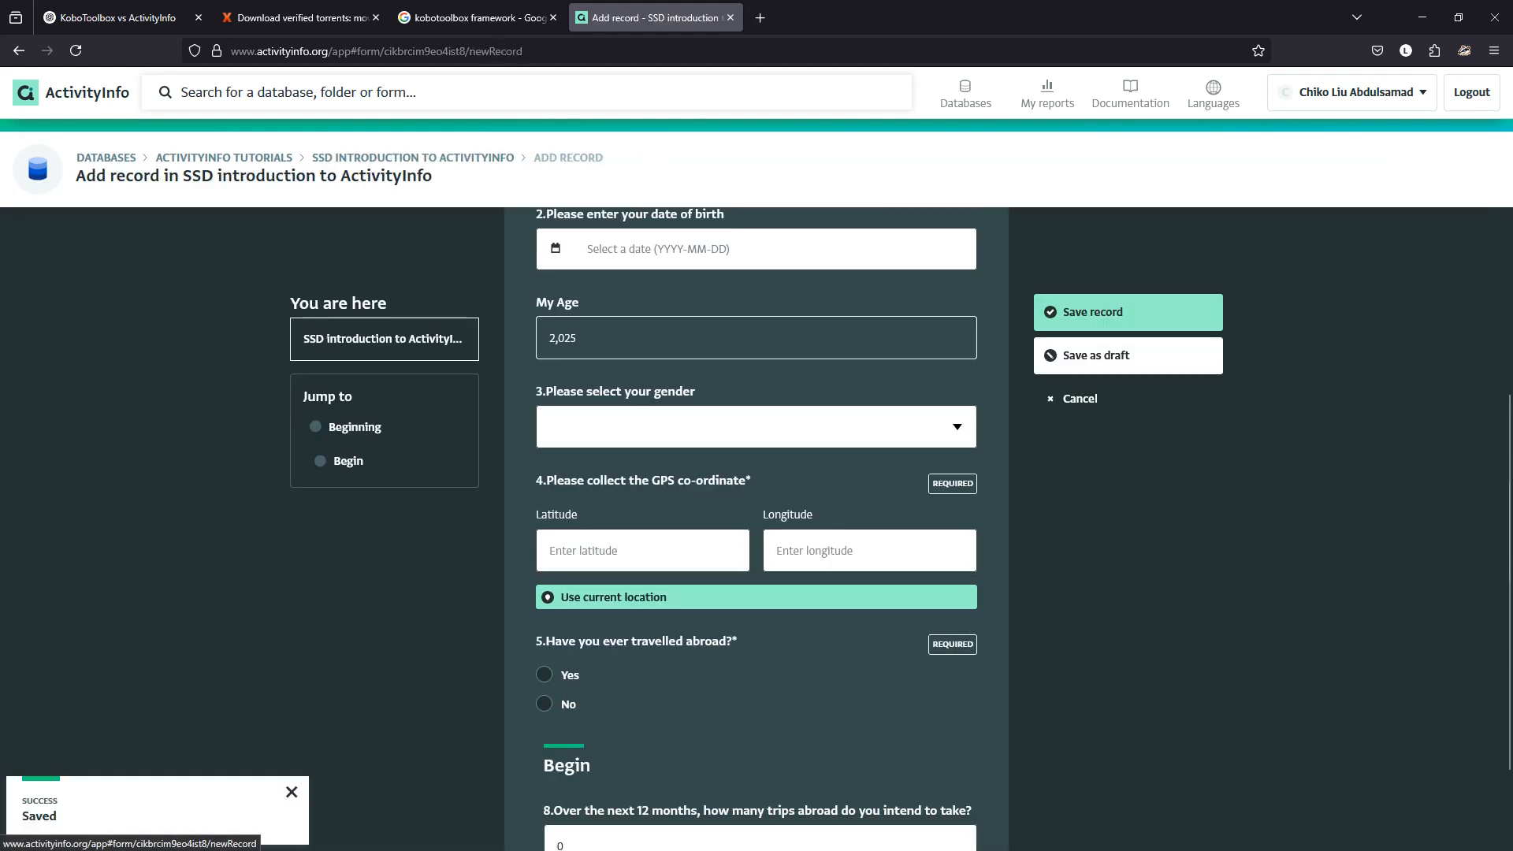
{"action": "scroll", "coordinate": [757, 528], "scroll_direction": "up", "scroll_amount": 1}
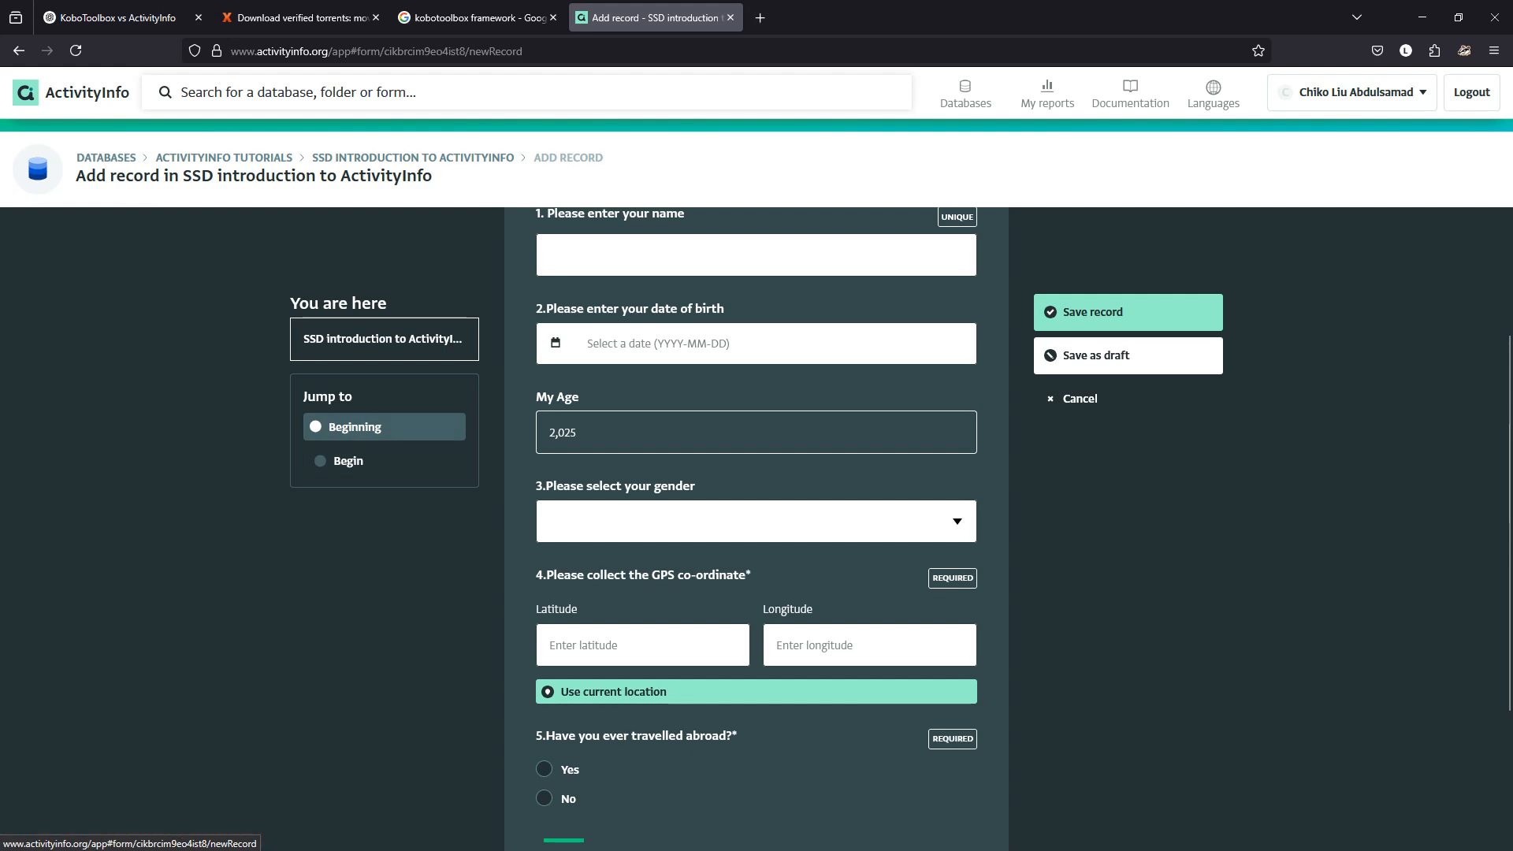
{"action": "left_click_drag", "start_coordinate": [578, 433], "coordinate": [548, 433]}
{"action": "left_click", "coordinate": [565, 433]}
{"action": "left_click_drag", "start_coordinate": [578, 432], "coordinate": [549, 433]}
Pick 2023-06-26 as the test date of birth in the calendar.
{"action": "left_click", "coordinate": [659, 344]}
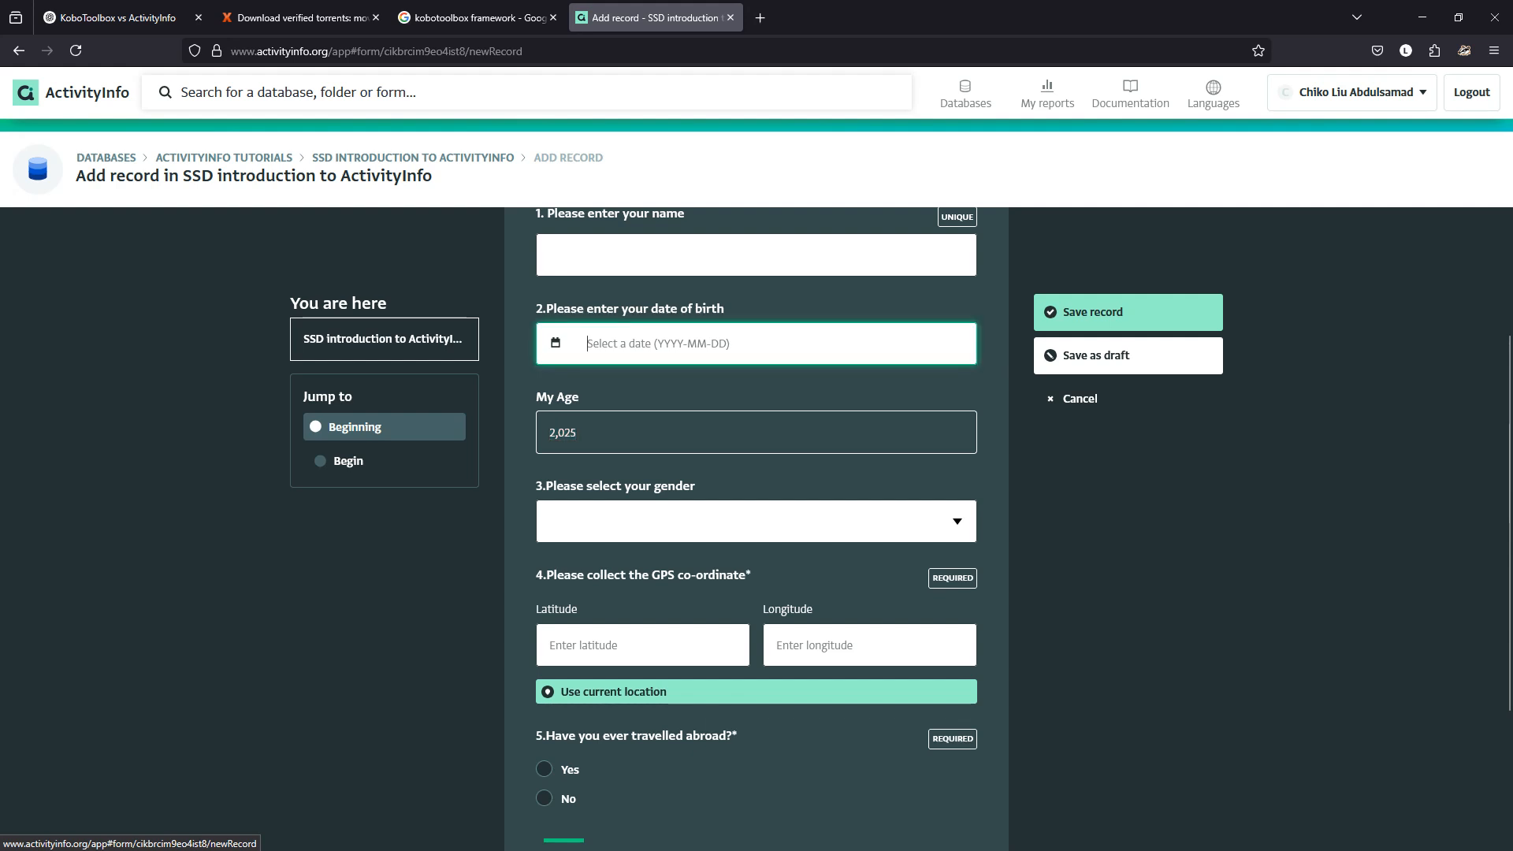
{"action": "left_click", "coordinate": [556, 344]}
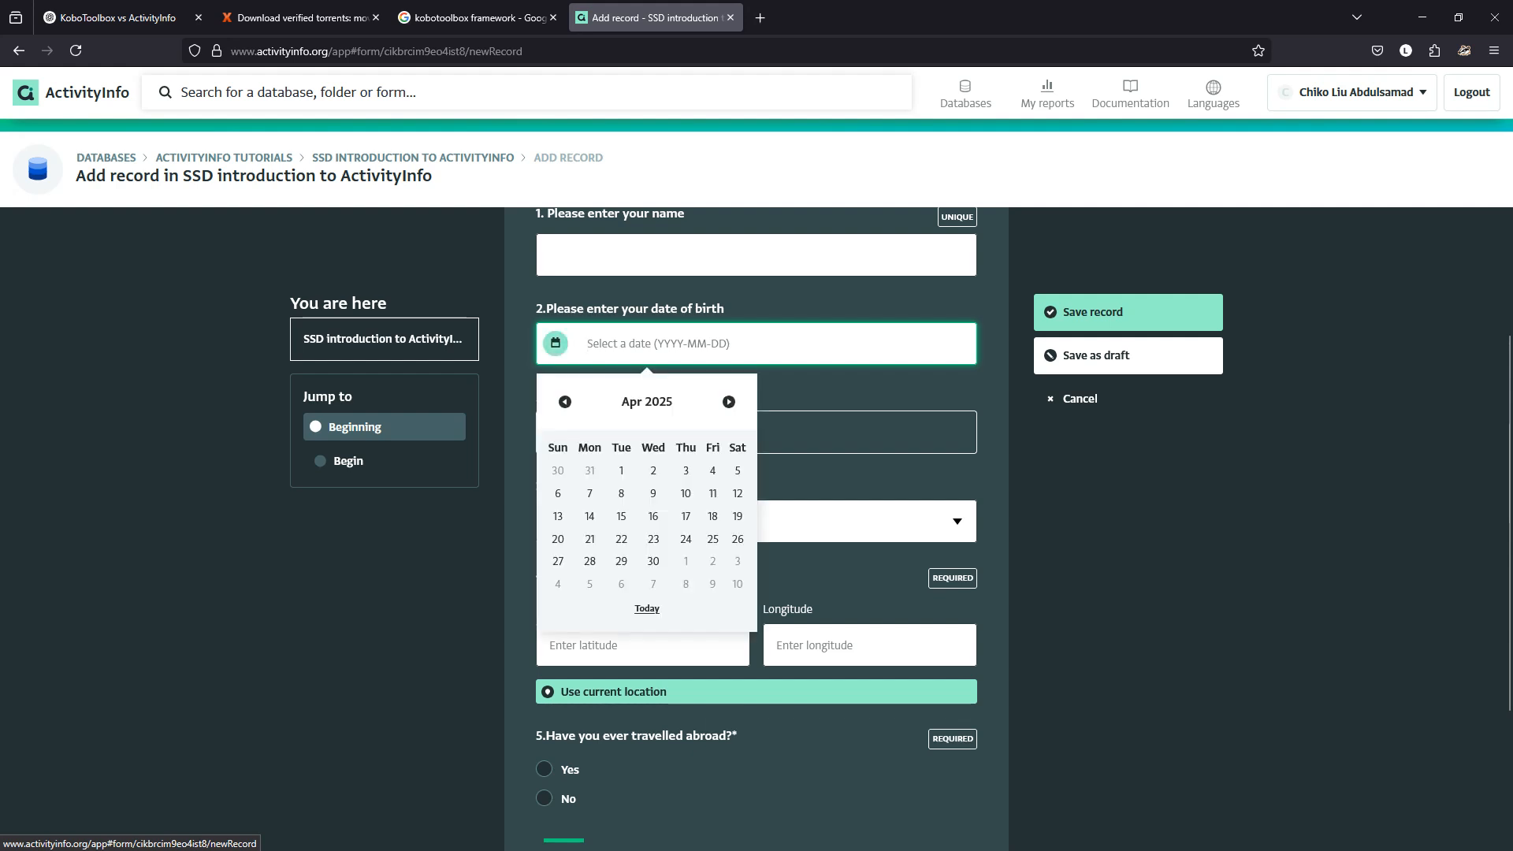
{"action": "double_click", "coordinate": [565, 402]}
{"action": "double_click", "coordinate": [566, 402]}
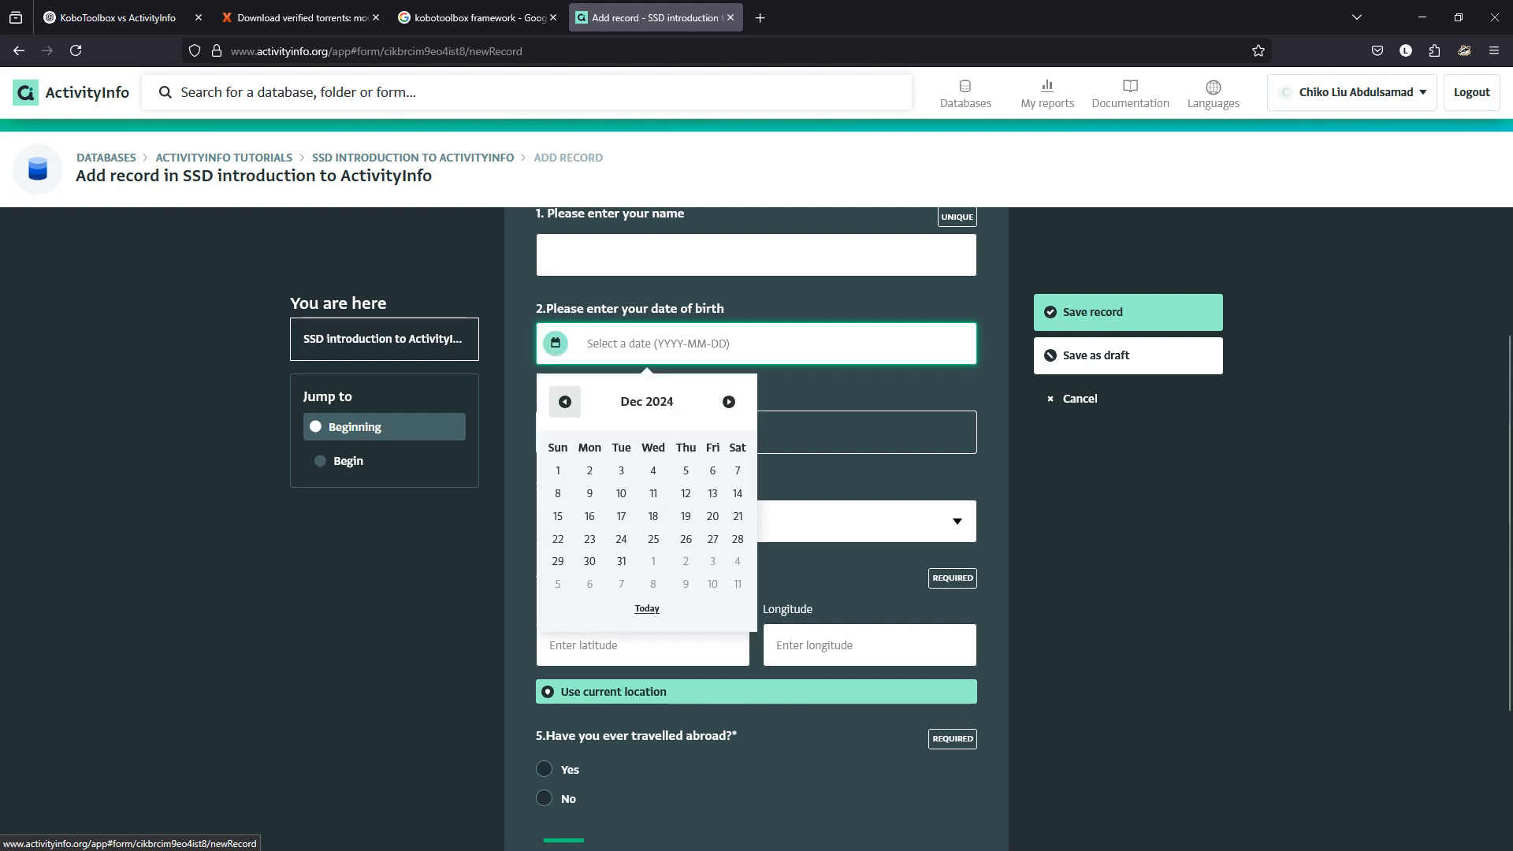
{"action": "triple_click", "coordinate": [565, 402]}
{"action": "triple_click", "coordinate": [565, 402]}
{"action": "left_click", "coordinate": [565, 402]}
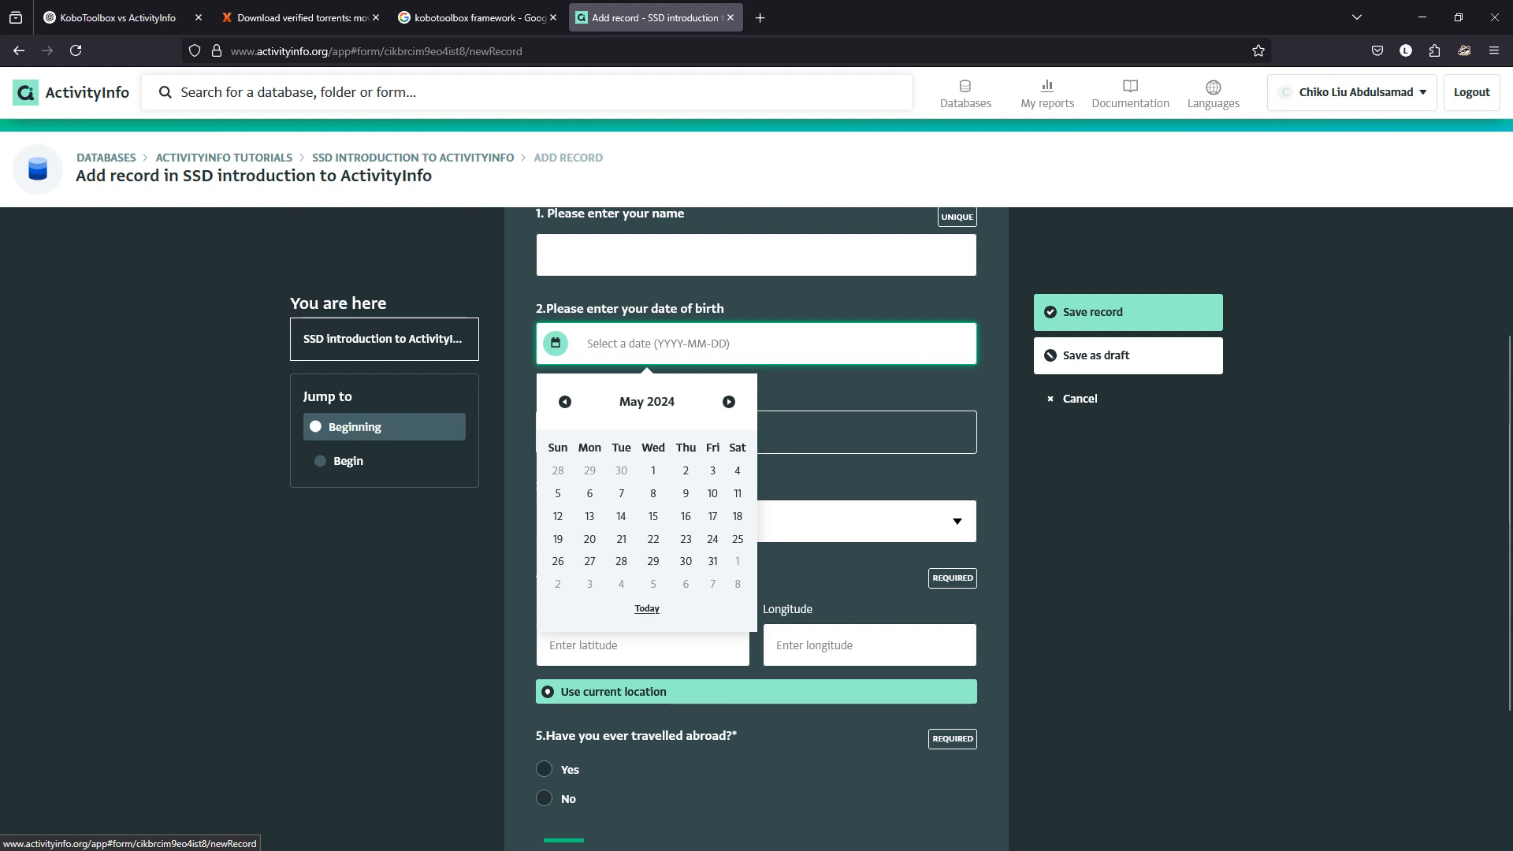
{"action": "double_click", "coordinate": [565, 402]}
{"action": "left_click", "coordinate": [565, 401]}
{"action": "double_click", "coordinate": [565, 402]}
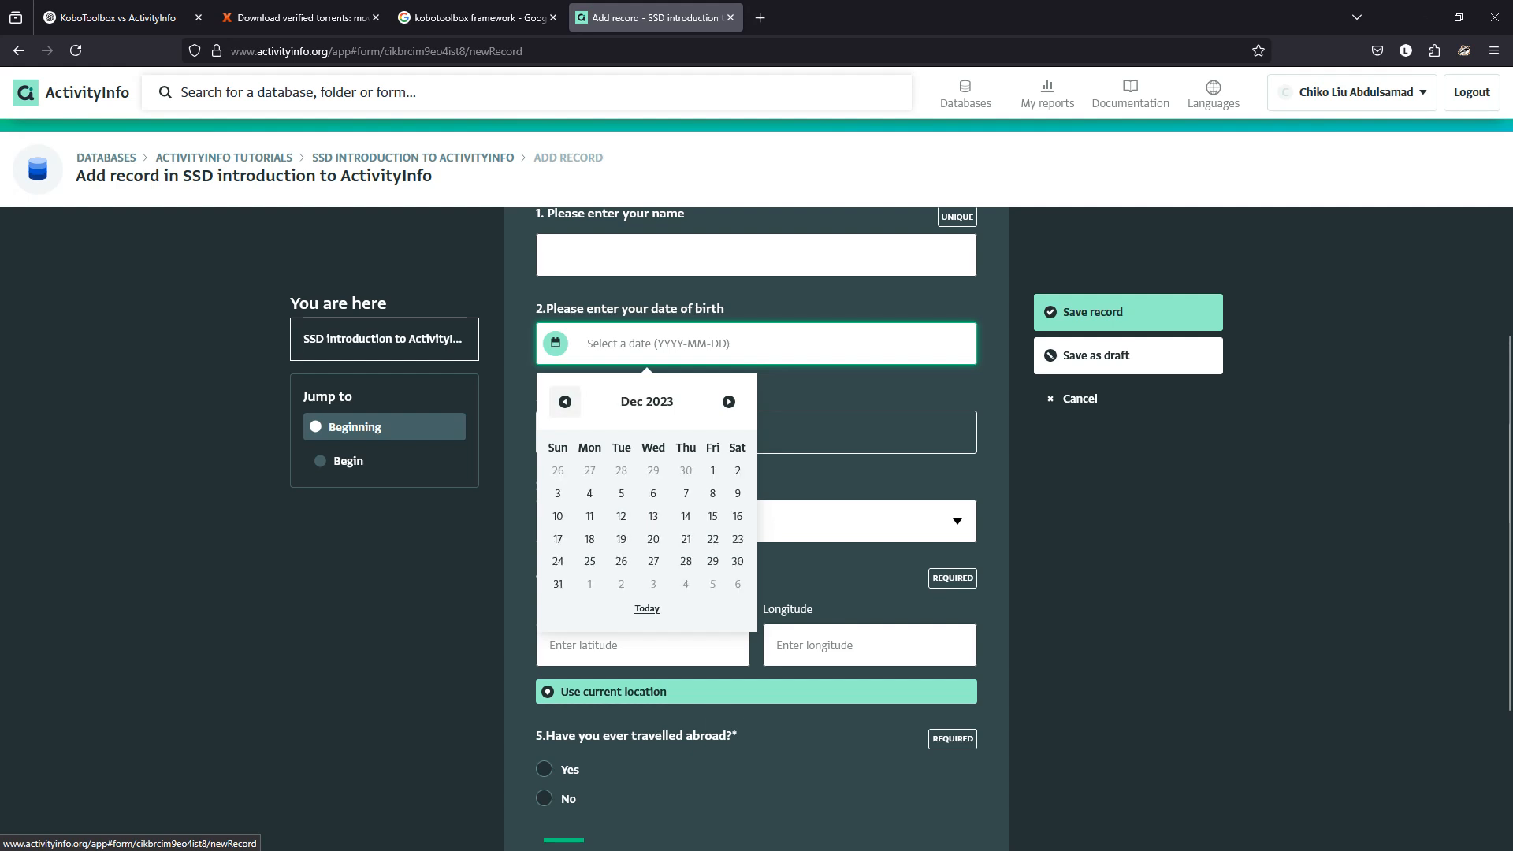
{"action": "triple_click", "coordinate": [565, 402]}
{"action": "double_click", "coordinate": [565, 402]}
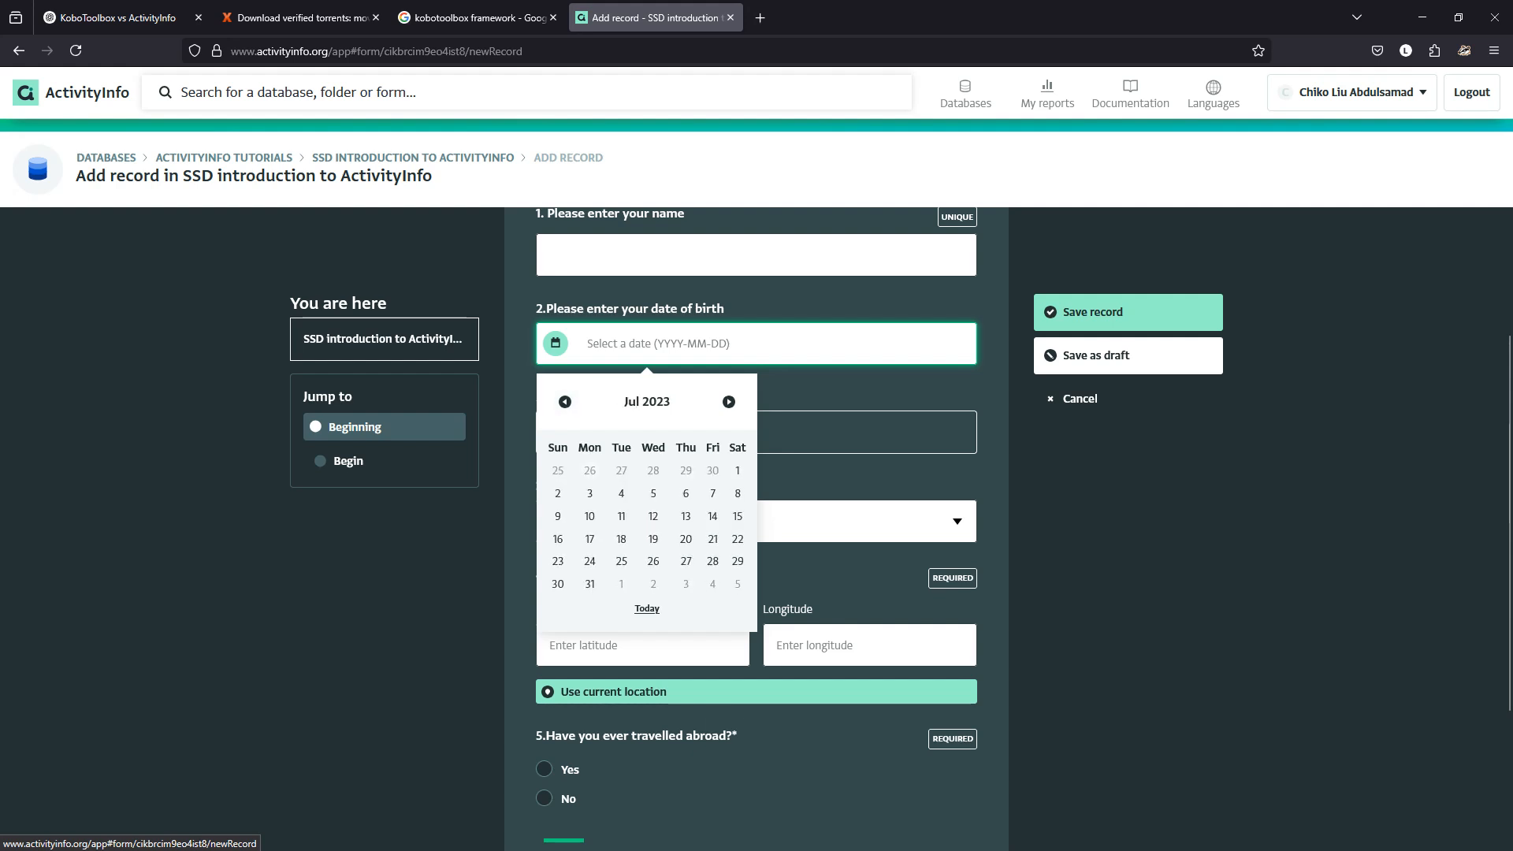
{"action": "left_click", "coordinate": [590, 471]}
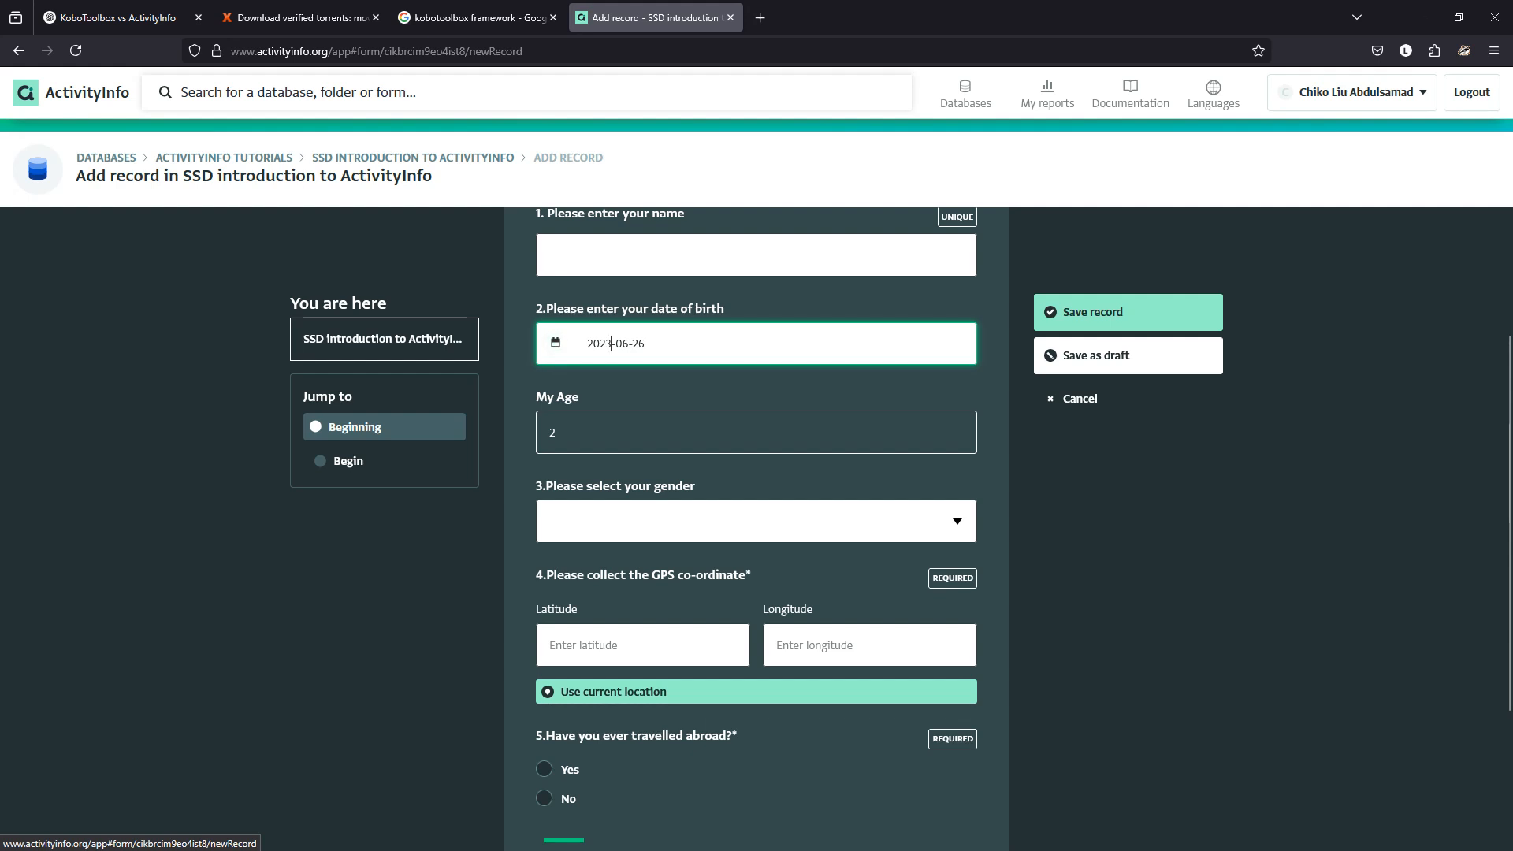
Try the year 2000, clear the birth date, and discard the test record.
{"action": "key", "text": "BackSpace"}
{"action": "key", "text": "BackSpace"}
{"action": "key", "text": "BackSpace"}
{"action": "key", "text": "BackSpace"}
{"action": "type", "text": "200"}
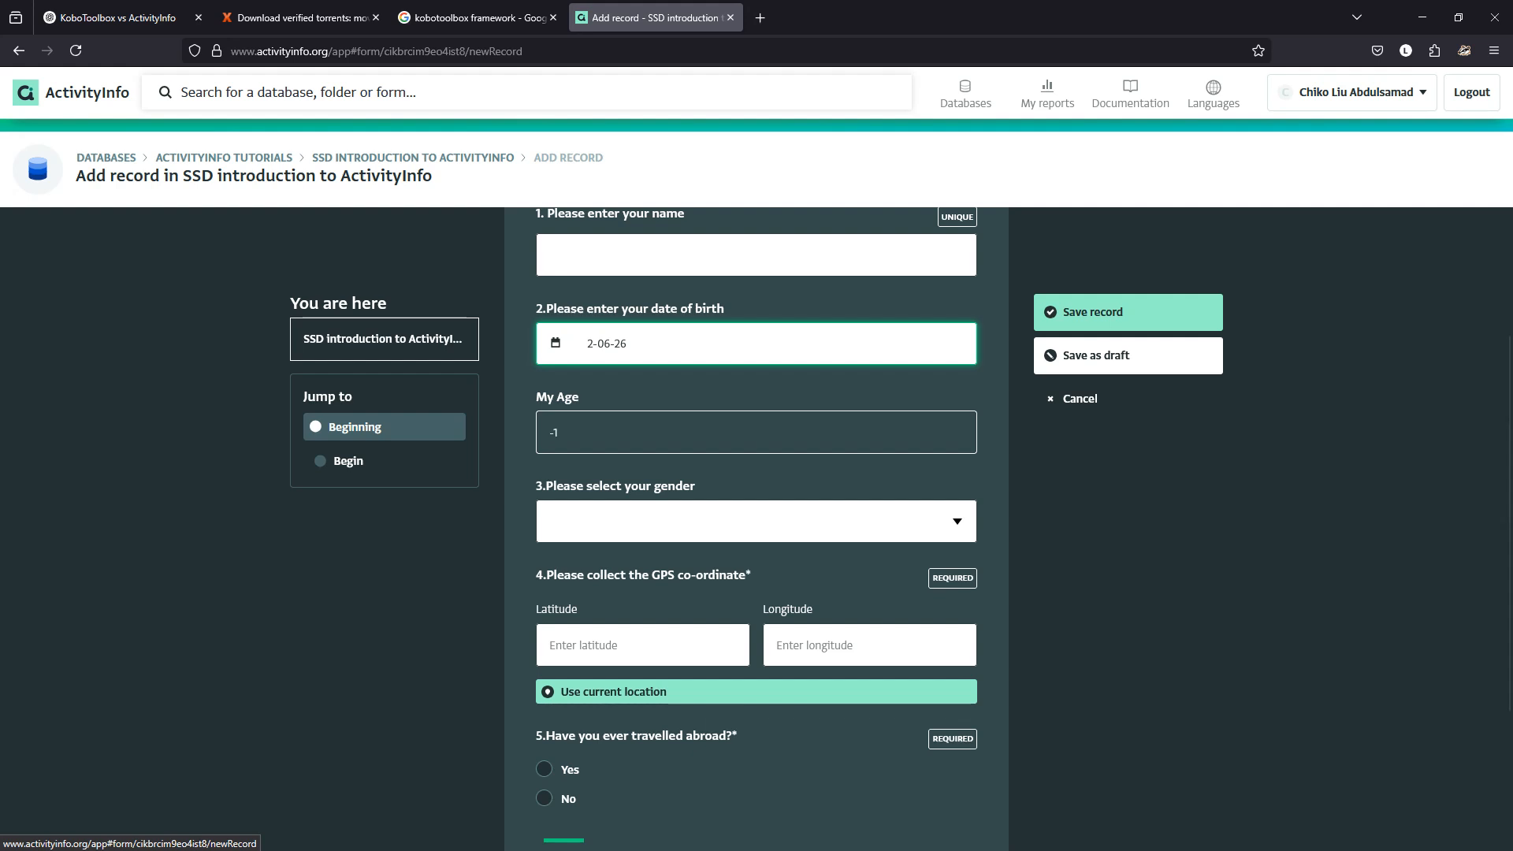
{"action": "type", "text": "0"}
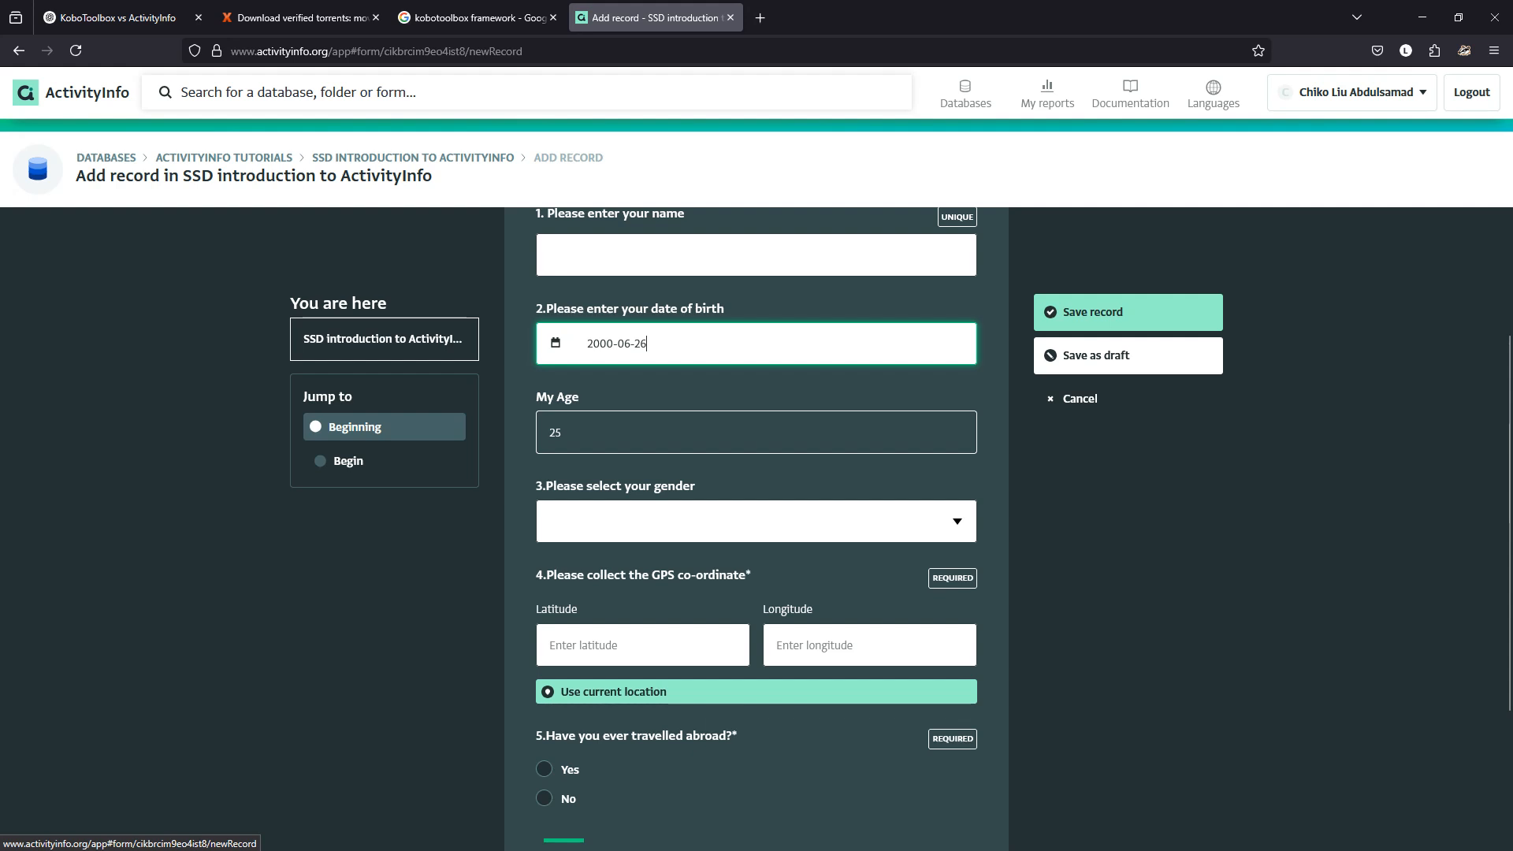
{"action": "key", "text": "ctrl+a"}
{"action": "type", "text": "0"}
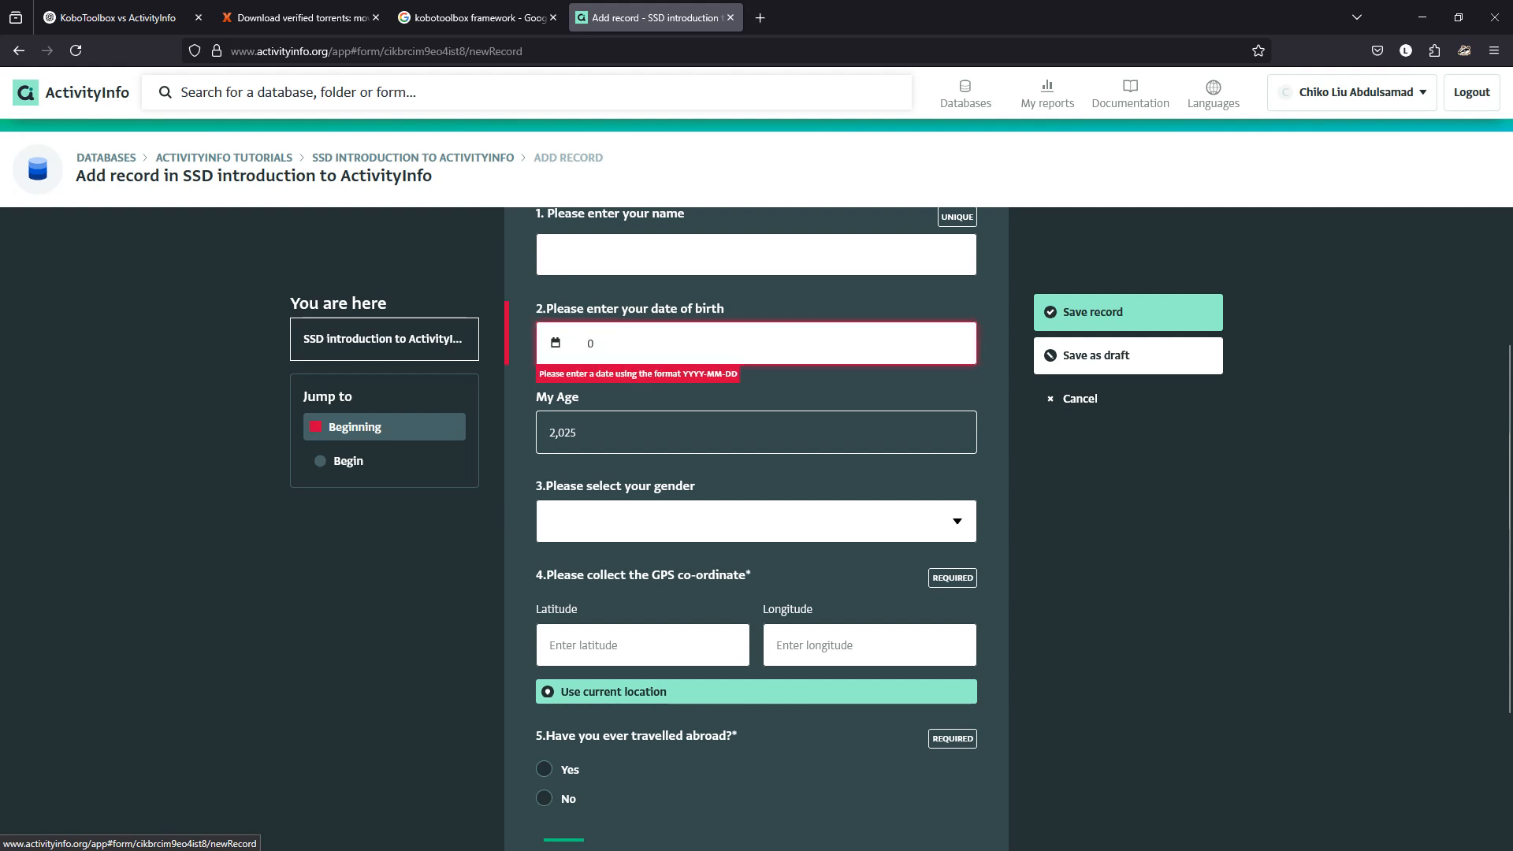
{"action": "key", "text": "BackSpace"}
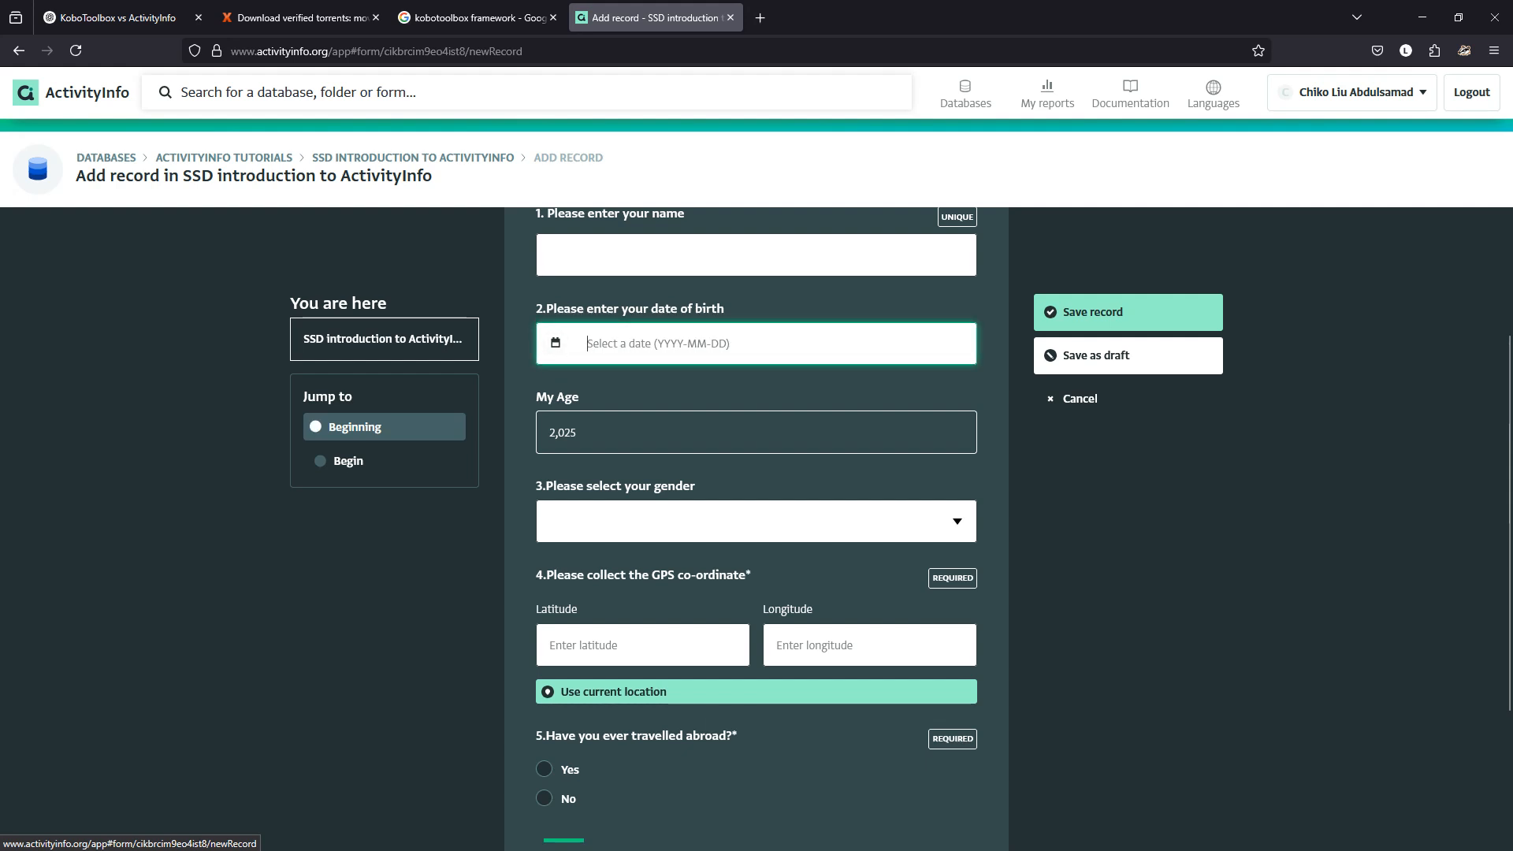
{"action": "left_click", "coordinate": [1079, 398]}
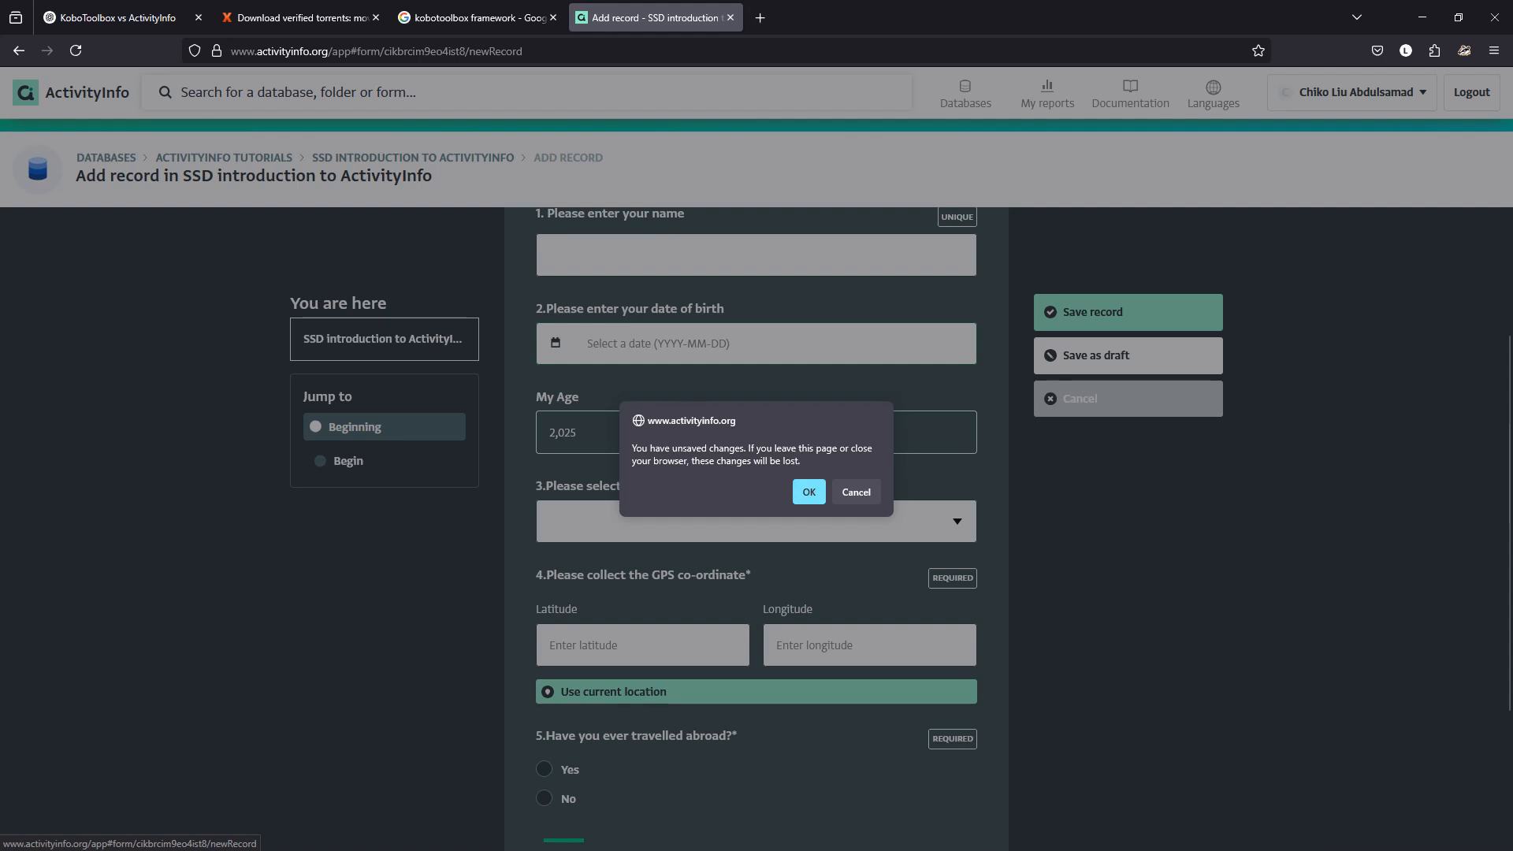
{"action": "key", "text": "Return"}
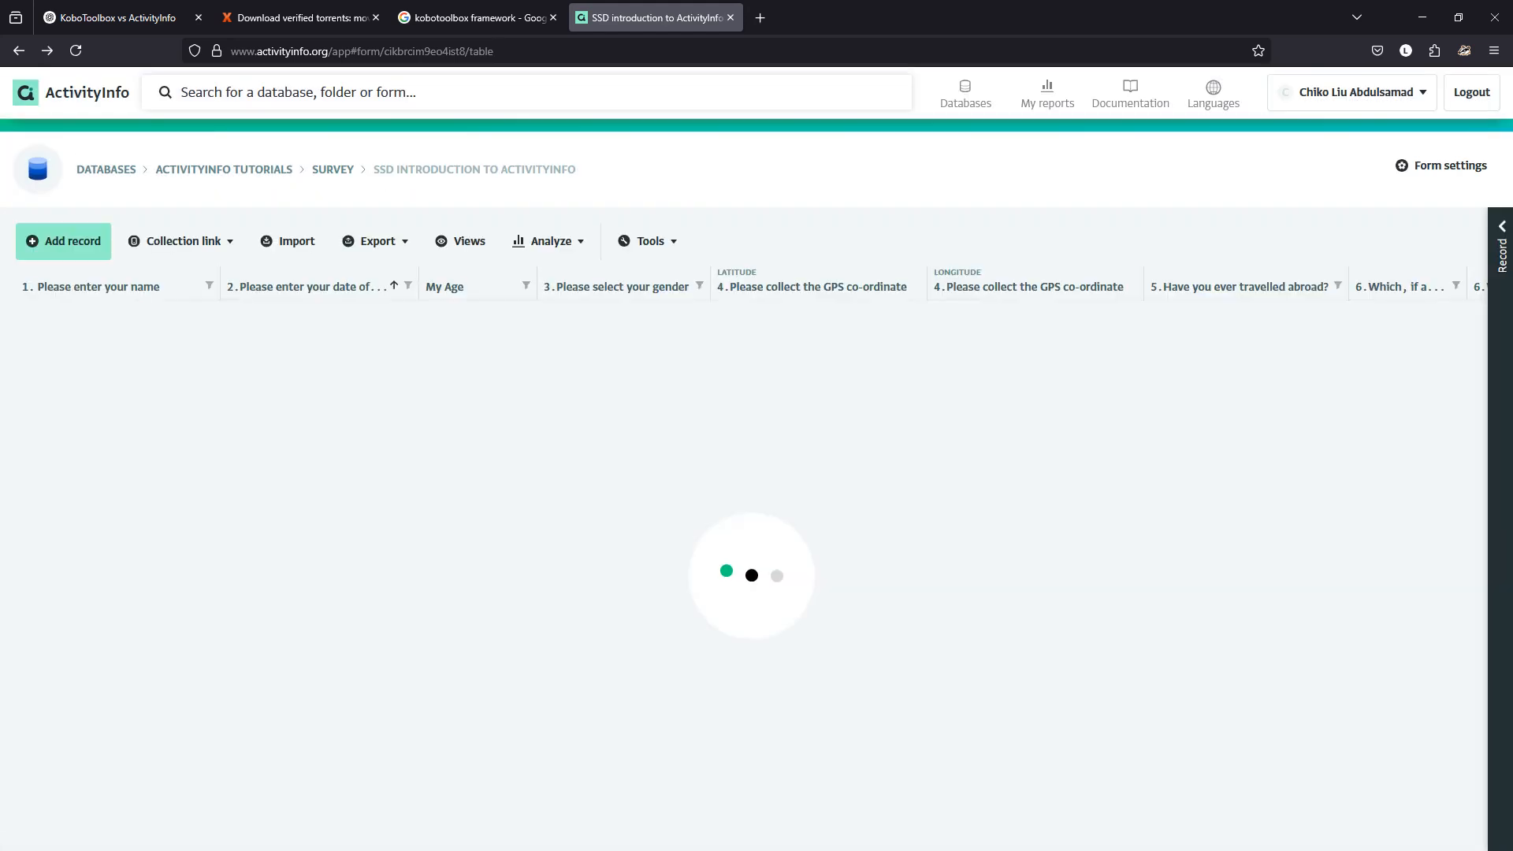
Reopen the My Age field's formula in the form designer.
{"action": "left_click", "coordinate": [1441, 165]}
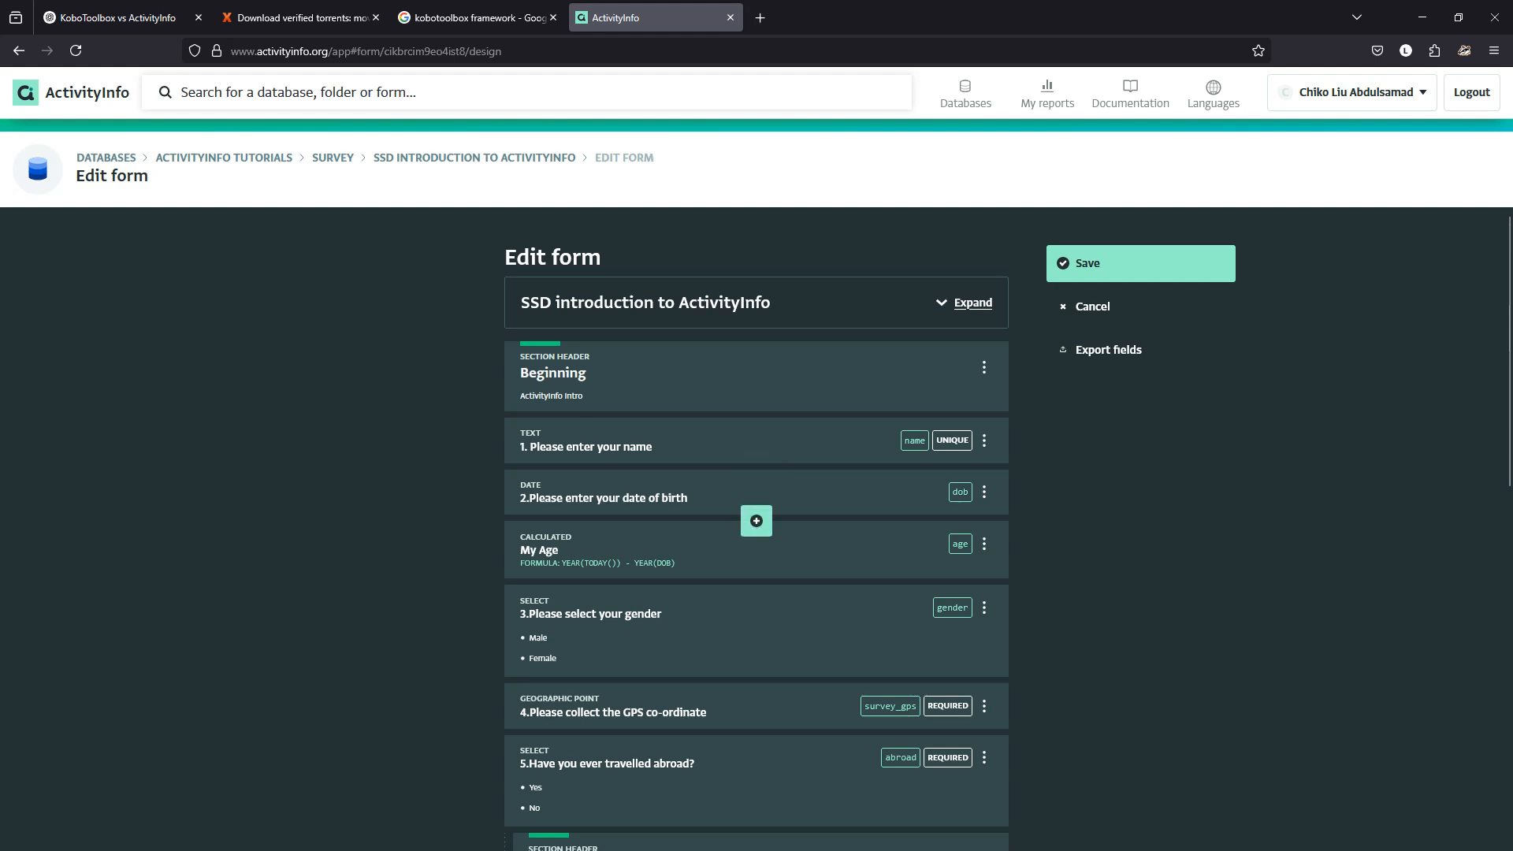
{"action": "left_click", "coordinate": [694, 498]}
{"action": "scroll", "coordinate": [694, 498], "scroll_direction": "down", "scroll_amount": 5}
{"action": "scroll", "coordinate": [757, 520], "scroll_direction": "down", "scroll_amount": 1}
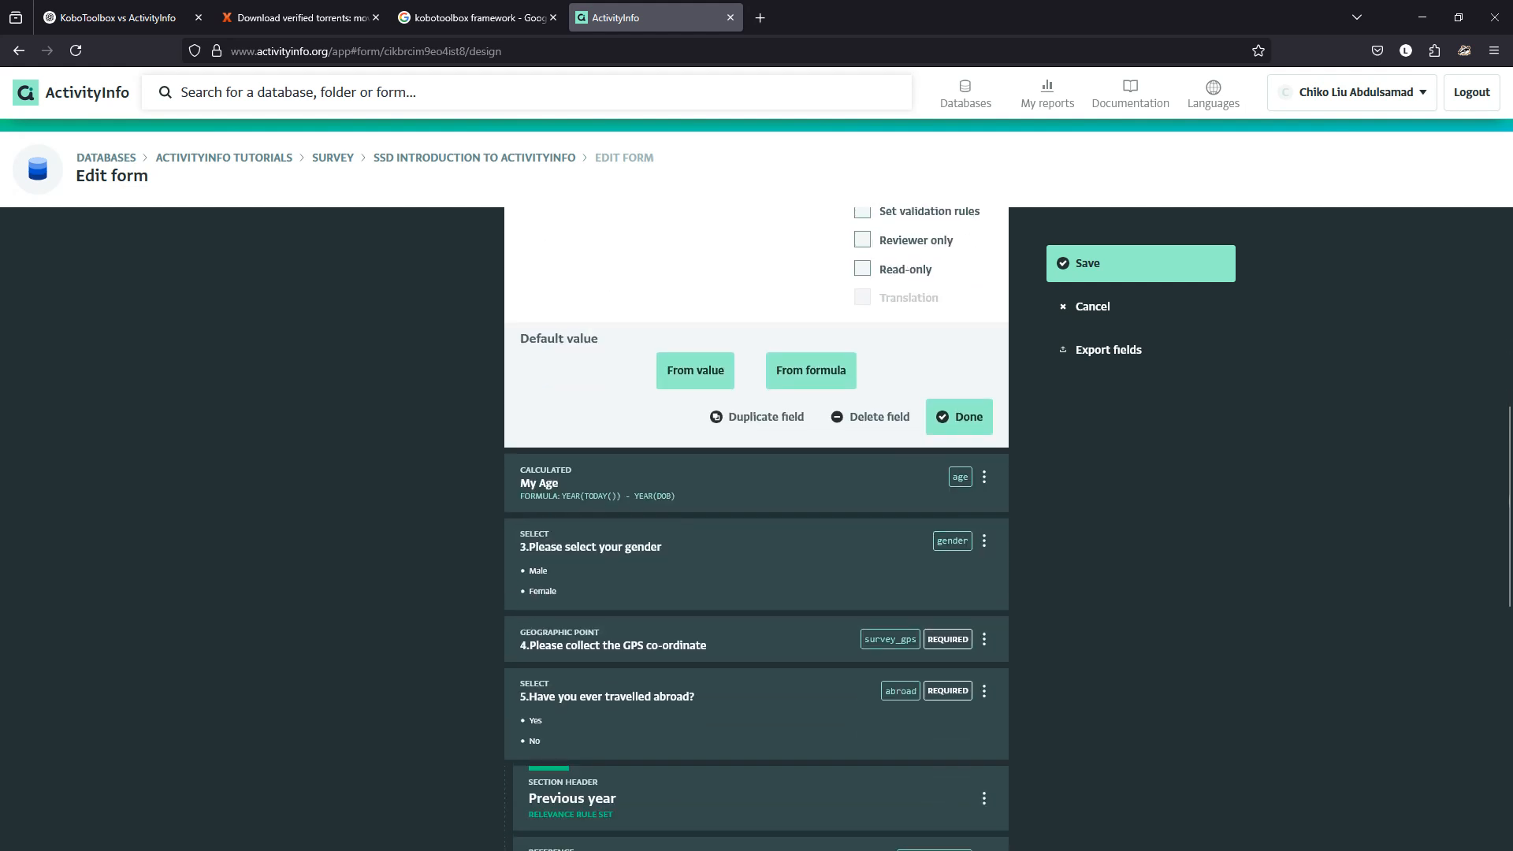
{"action": "scroll", "coordinate": [867, 605], "scroll_direction": "up", "scroll_amount": 2}
{"action": "left_click", "coordinate": [747, 668]}
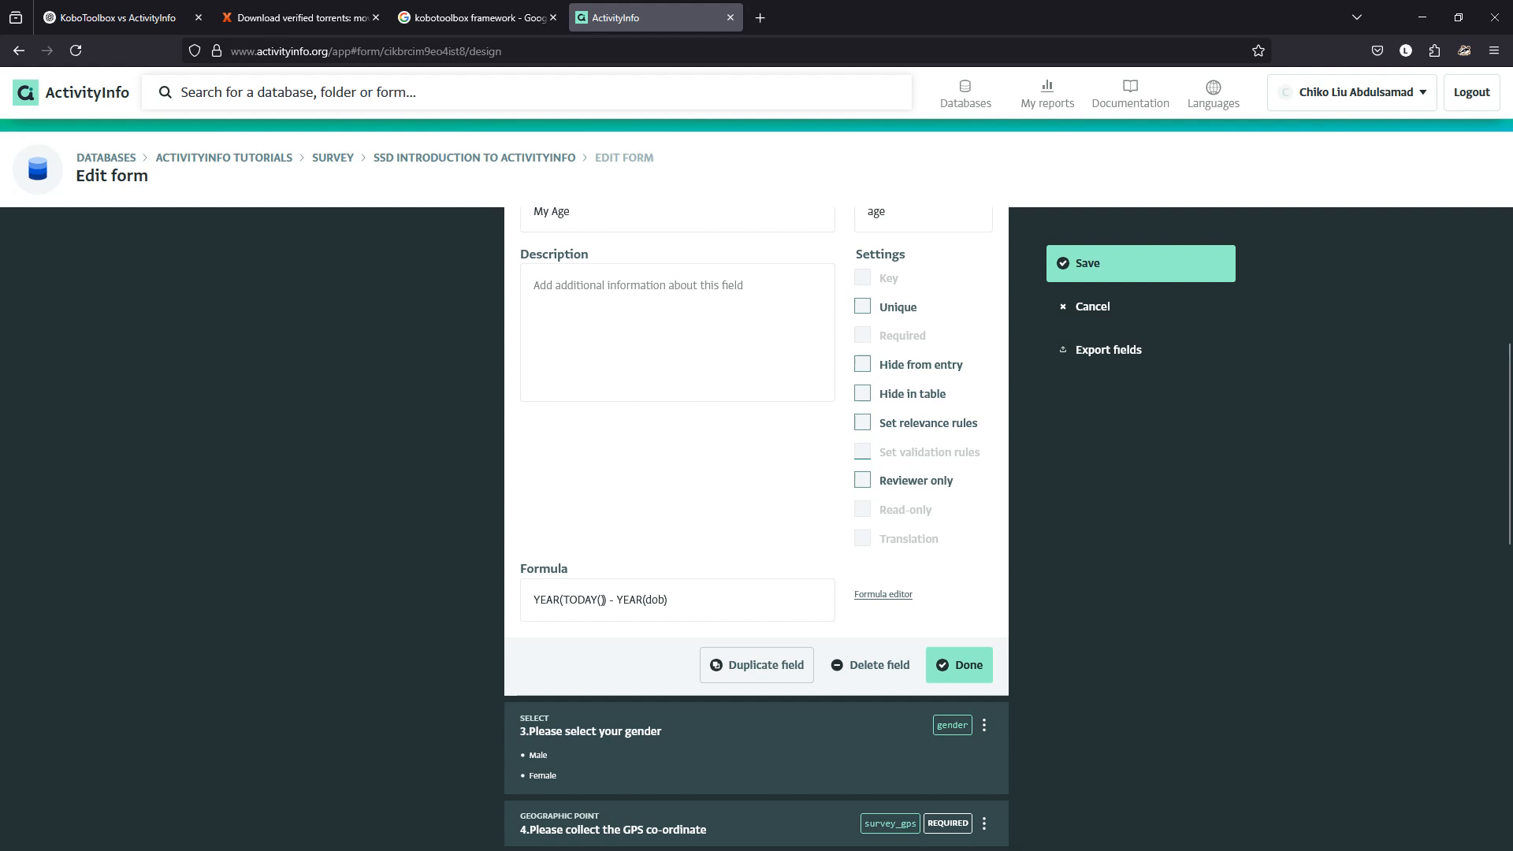
{"action": "left_click", "coordinate": [883, 595]}
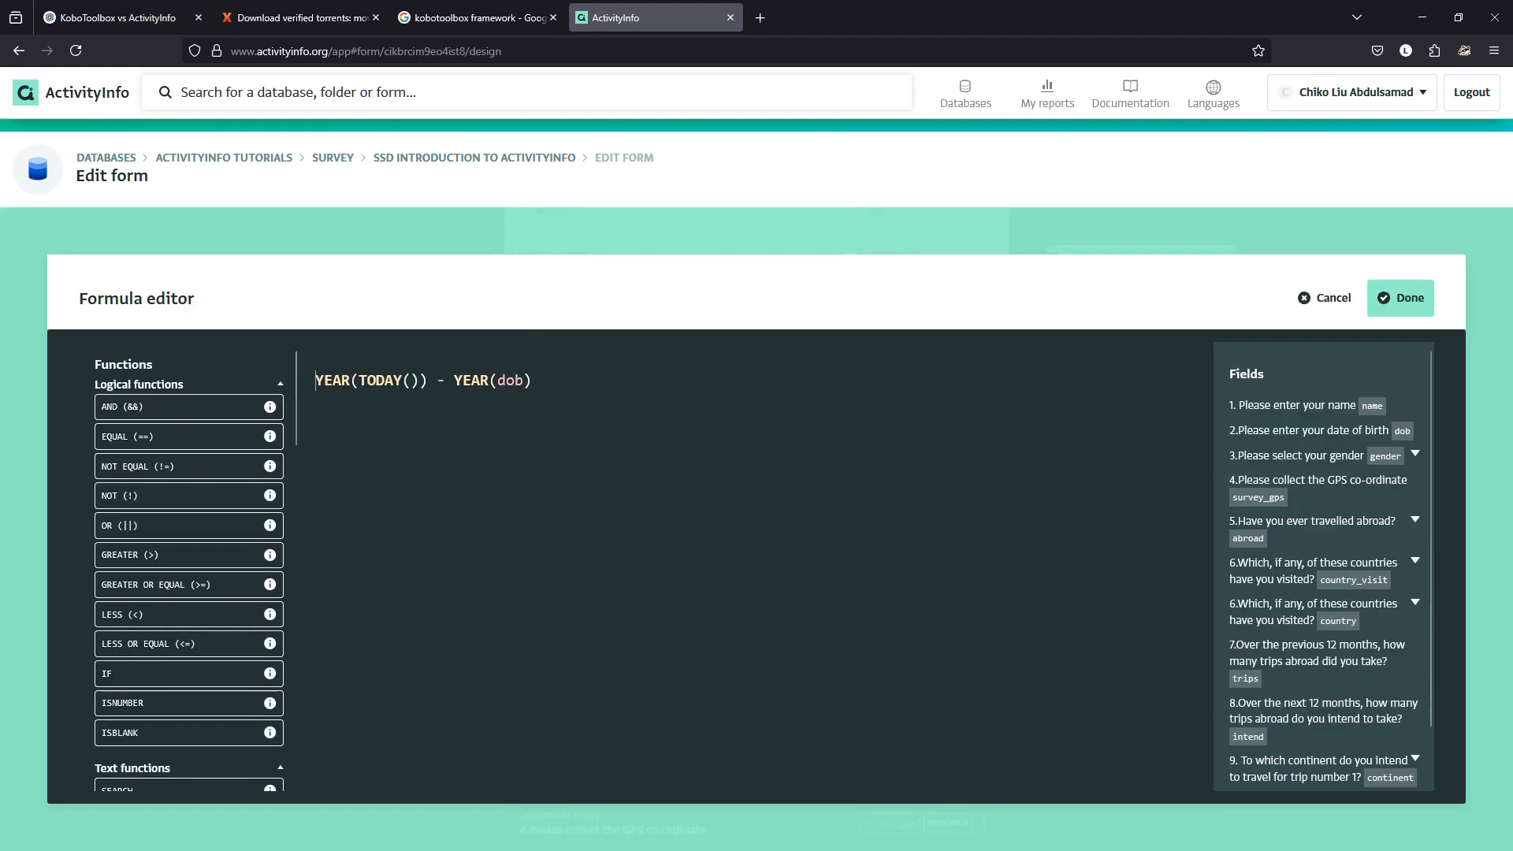
Wrap the formula as IF(dob=="",0,YEAR(TODAY()) - YEAR(dob)).
{"action": "type", "text": "IF"}
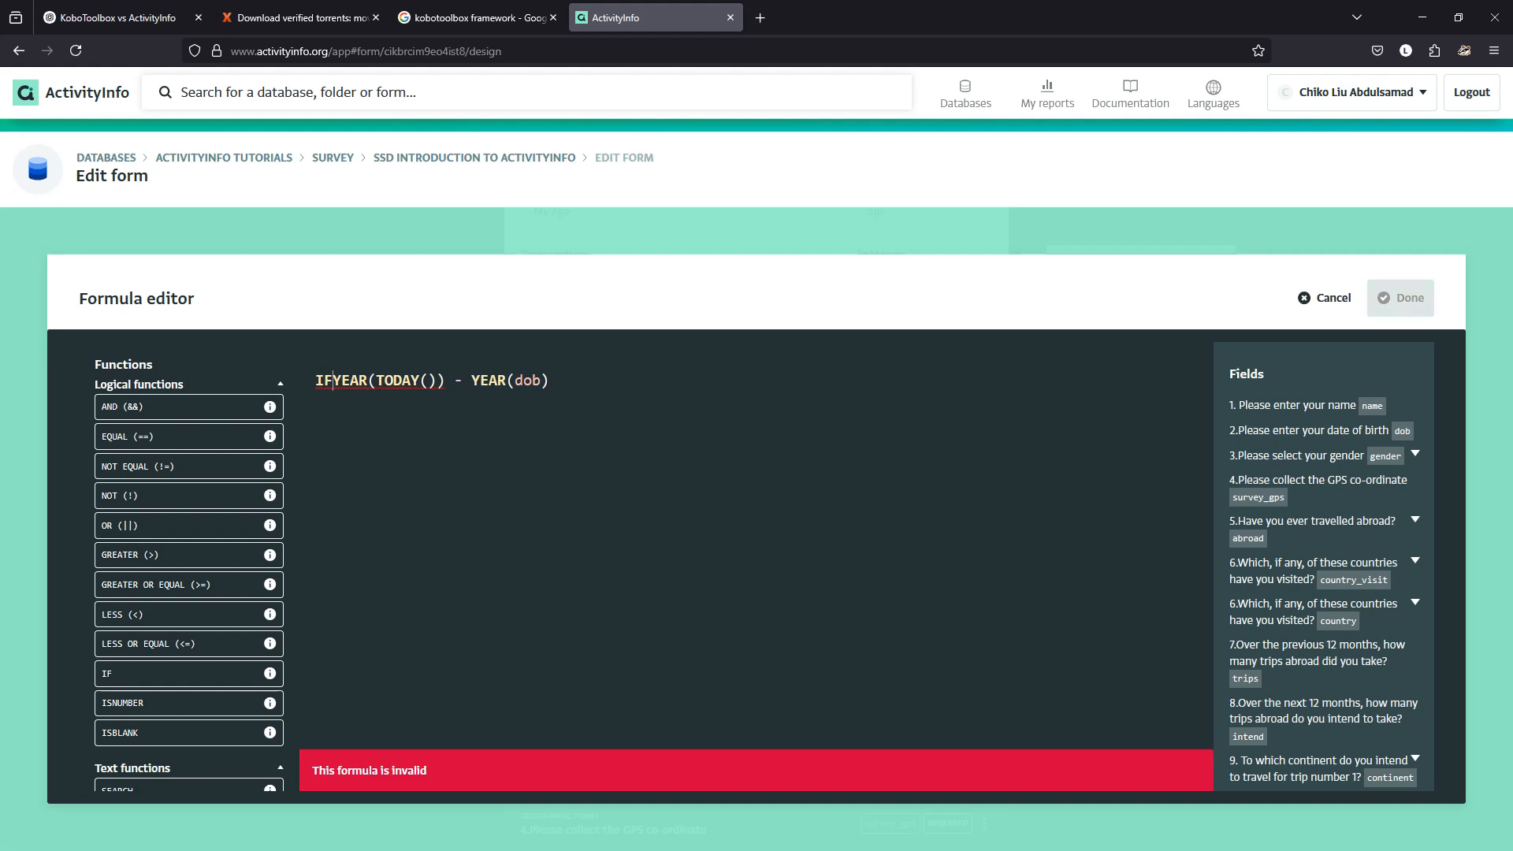
{"action": "type", "text": "("}
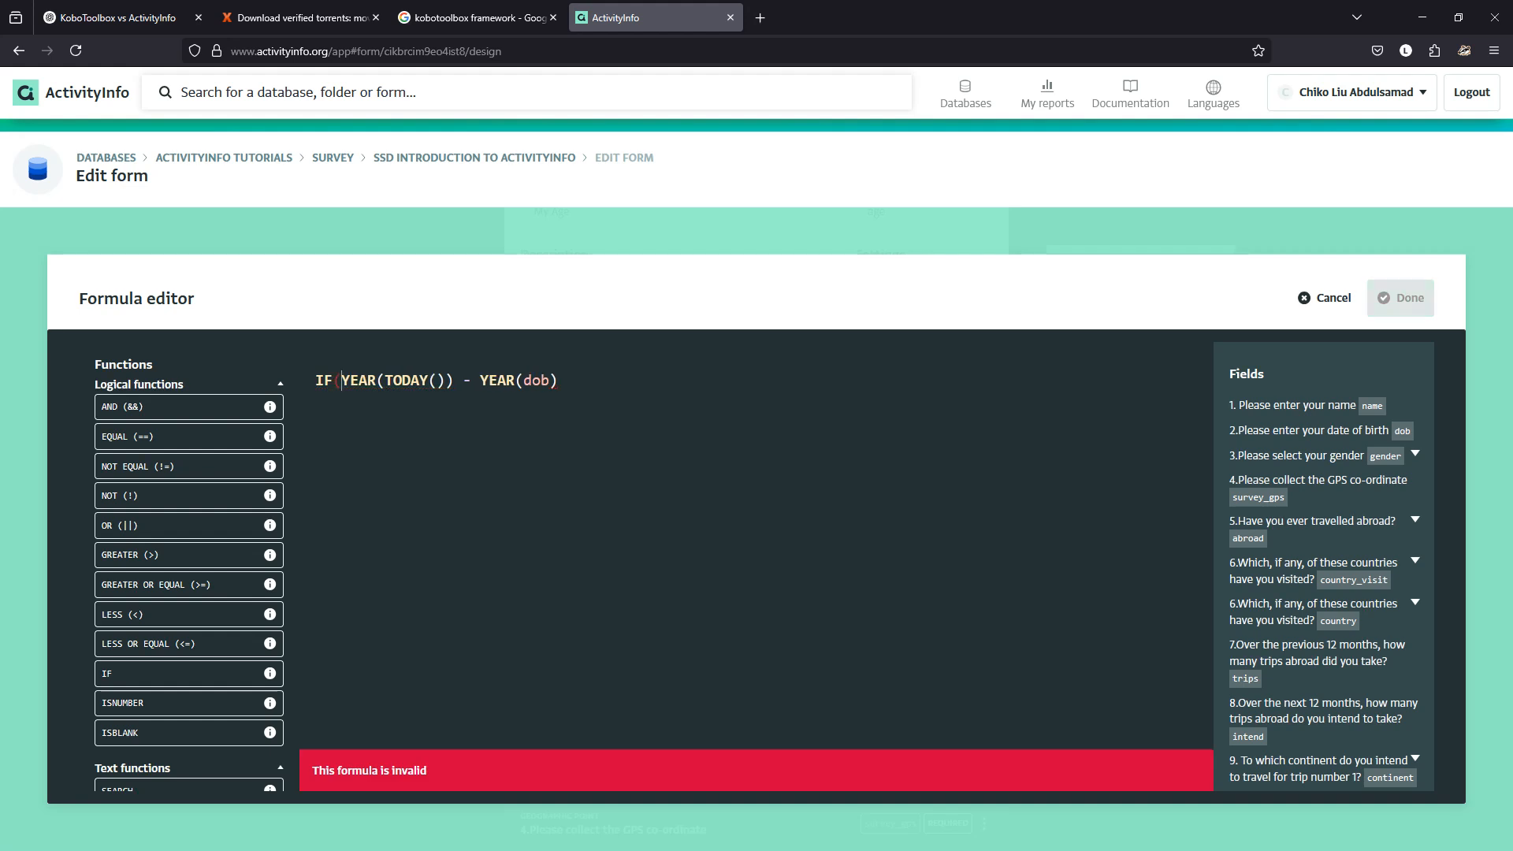
{"action": "type", "text": "dob"}
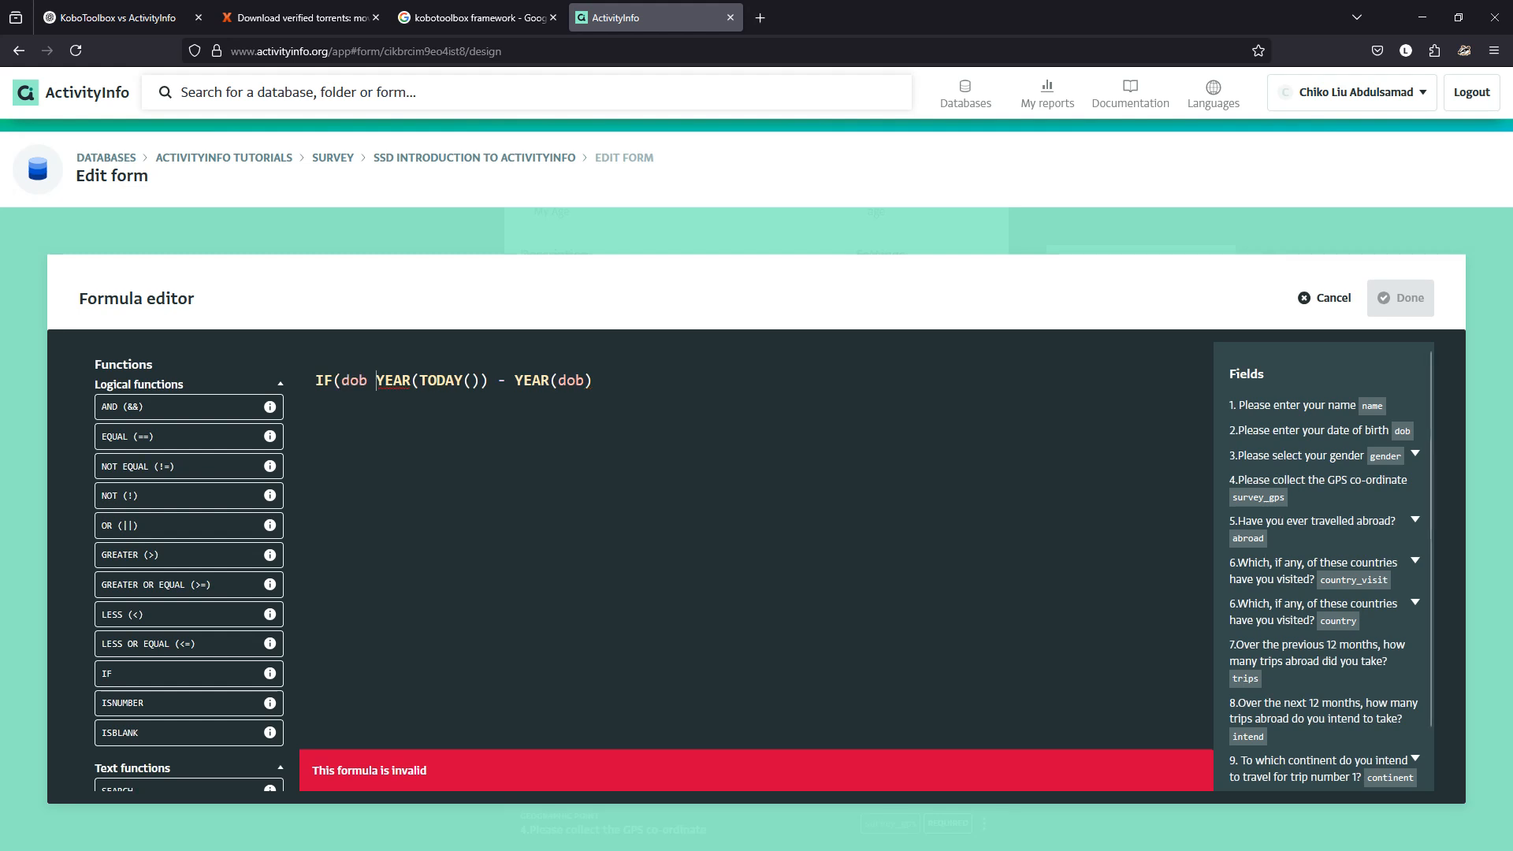
{"action": "key", "text": "BackSpace"}
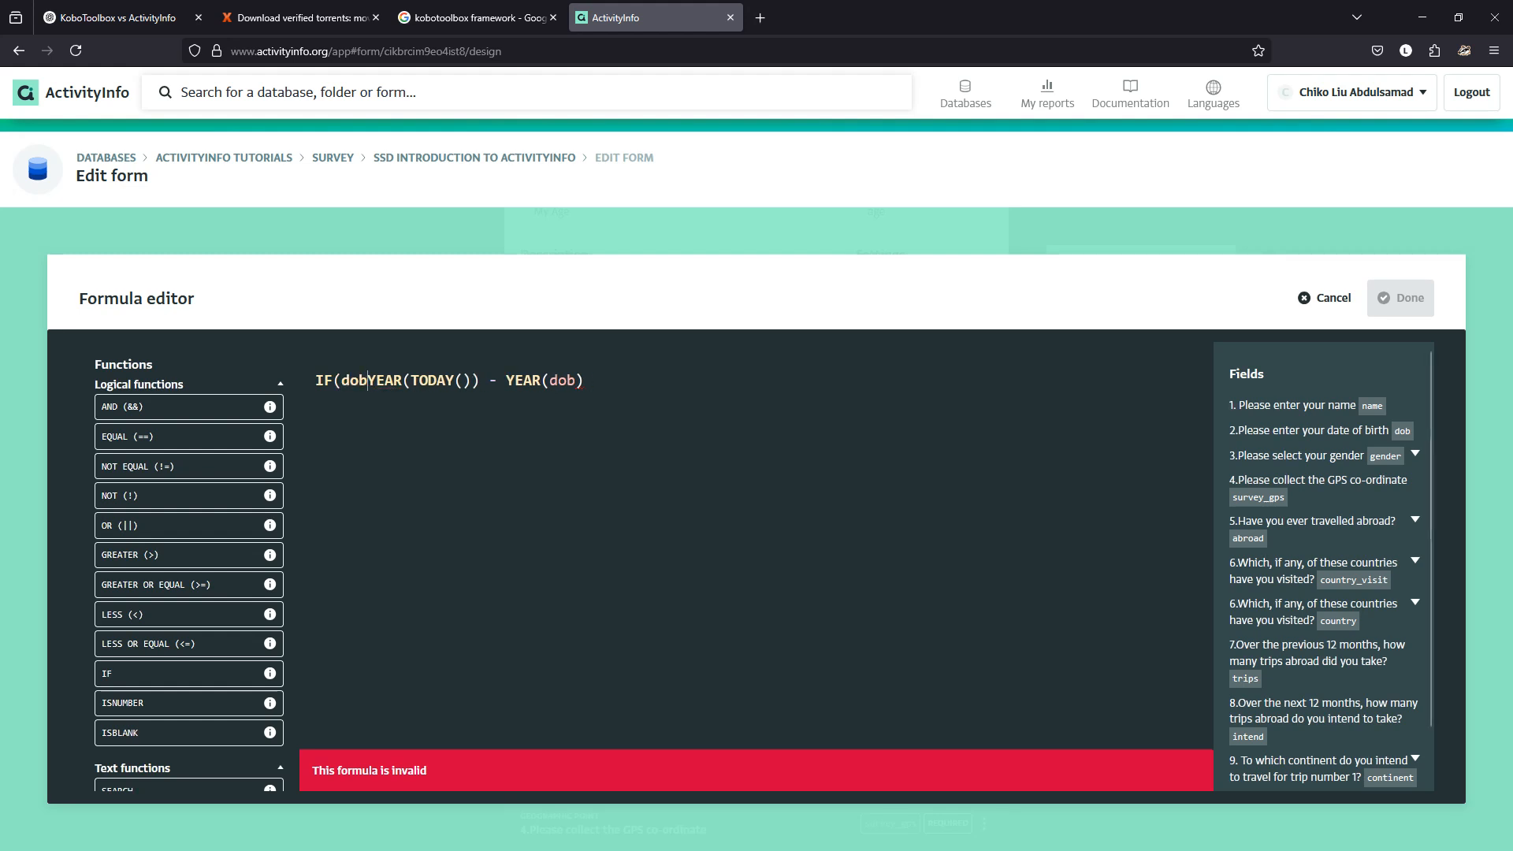
{"action": "type", "text": "=="}
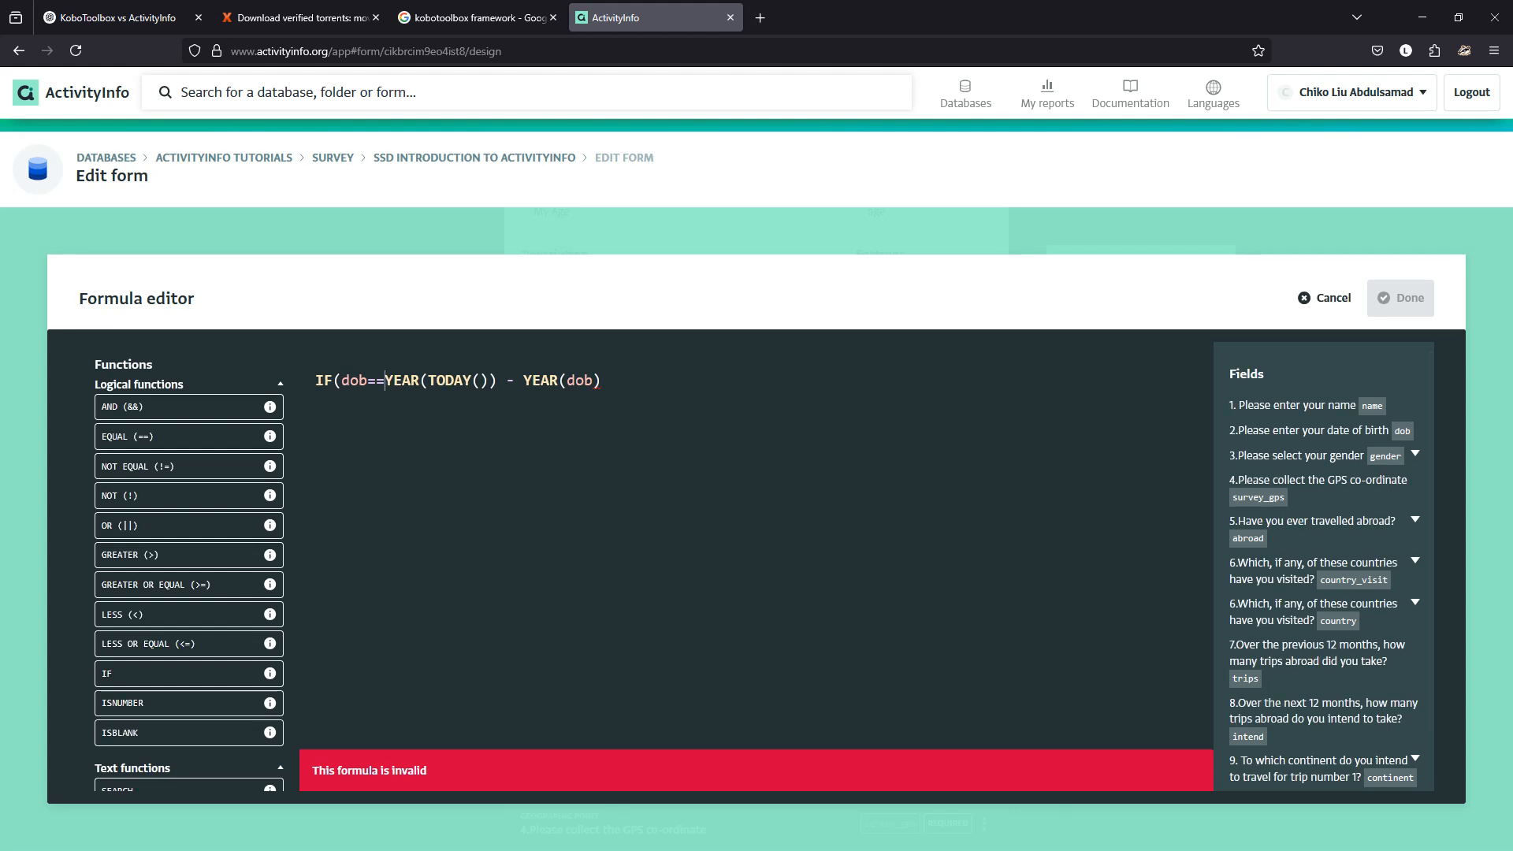
{"action": "type", "text": "\"\""}
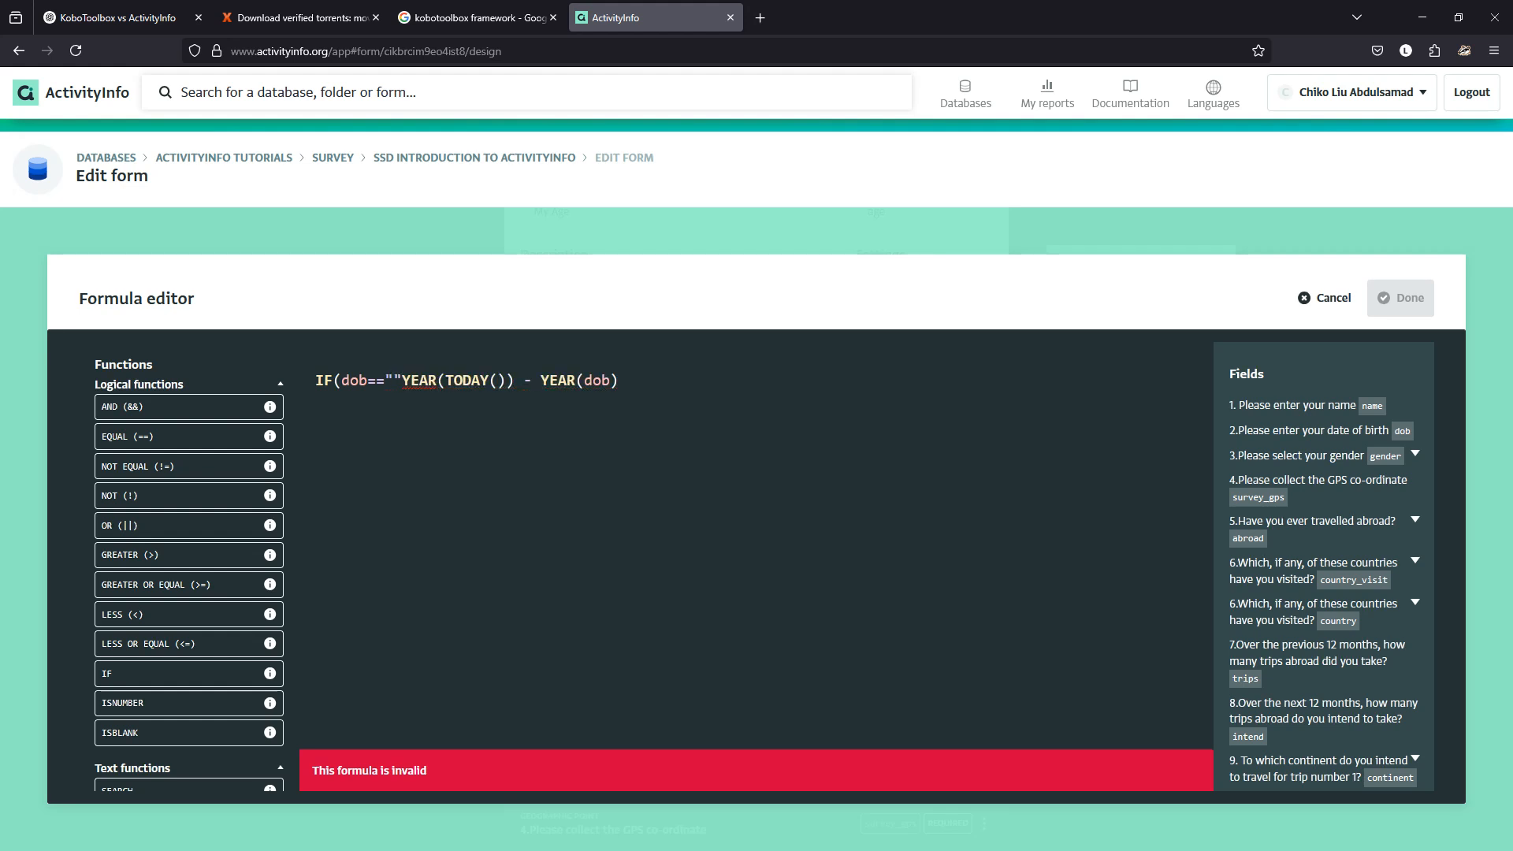
{"action": "type", "text": ","}
{"action": "key", "text": "shift+Right"}
{"action": "key", "text": "shift+Right"}
{"action": "key", "text": "shift+Right"}
{"action": "key", "text": "shift+Right"}
{"action": "key", "text": "shift+Right"}
{"action": "key", "text": "shift+Right"}
{"action": "key", "text": "shift+Right"}
{"action": "key", "text": "shift+Right"}
{"action": "key", "text": "shift+Right"}
{"action": "key", "text": "shift+Right"}
{"action": "key", "text": "shift+Right"}
{"action": "key", "text": "shift+Right"}
{"action": "key", "text": "shift+Right"}
{"action": "key", "text": "shift+Right"}
{"action": "key", "text": "shift+Right"}
{"action": "key", "text": "shift+Right"}
{"action": "key", "text": "shift+Right"}
{"action": "key", "text": "shift+Right"}
{"action": "key", "text": "shift+Right"}
{"action": "key", "text": "shift+Right"}
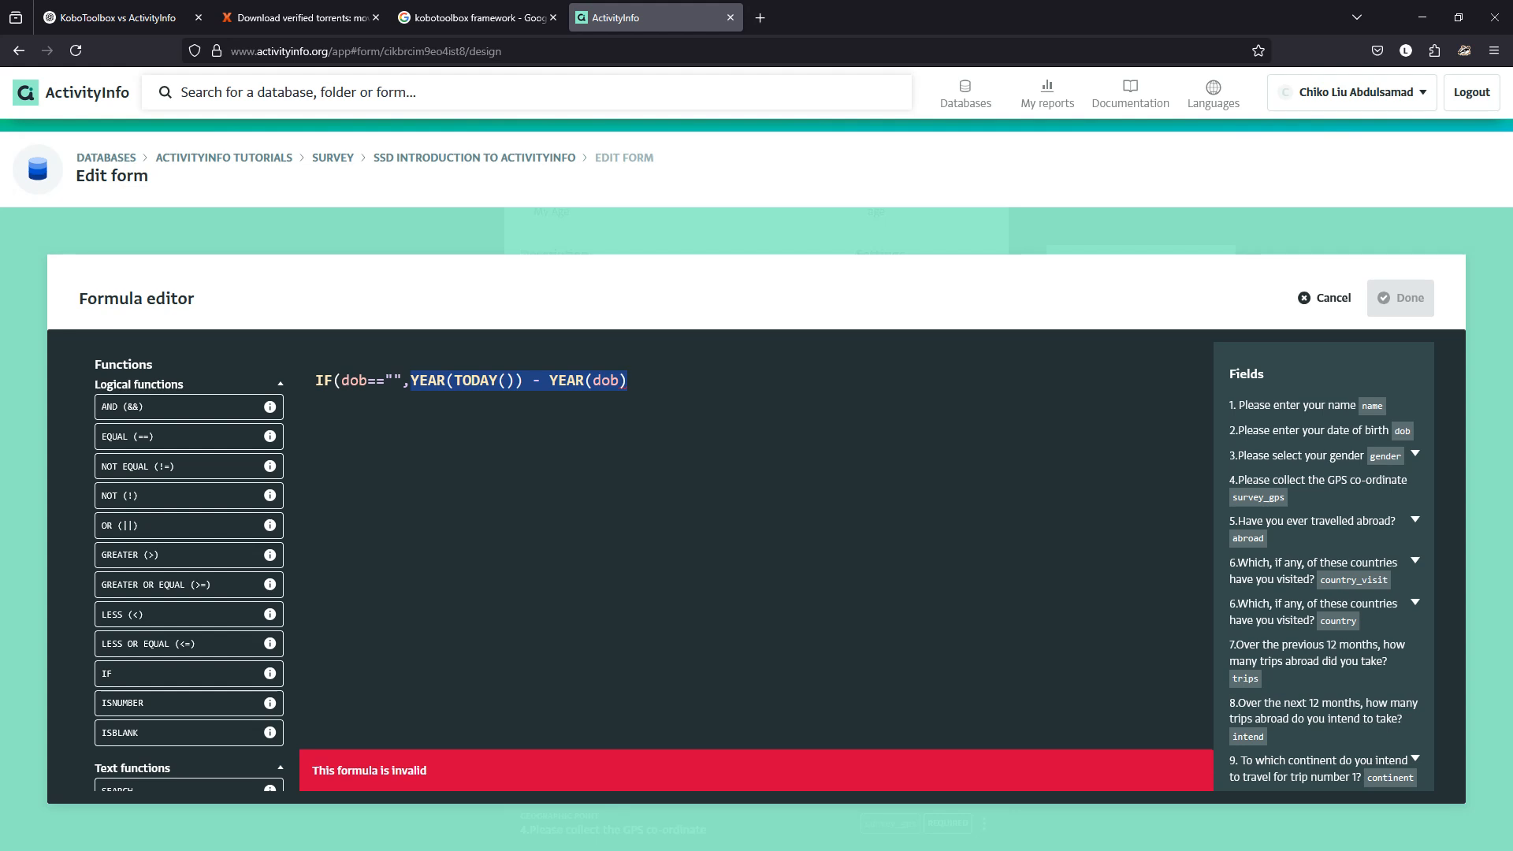
{"action": "key", "text": "Left"}
{"action": "type", "text": "0"}
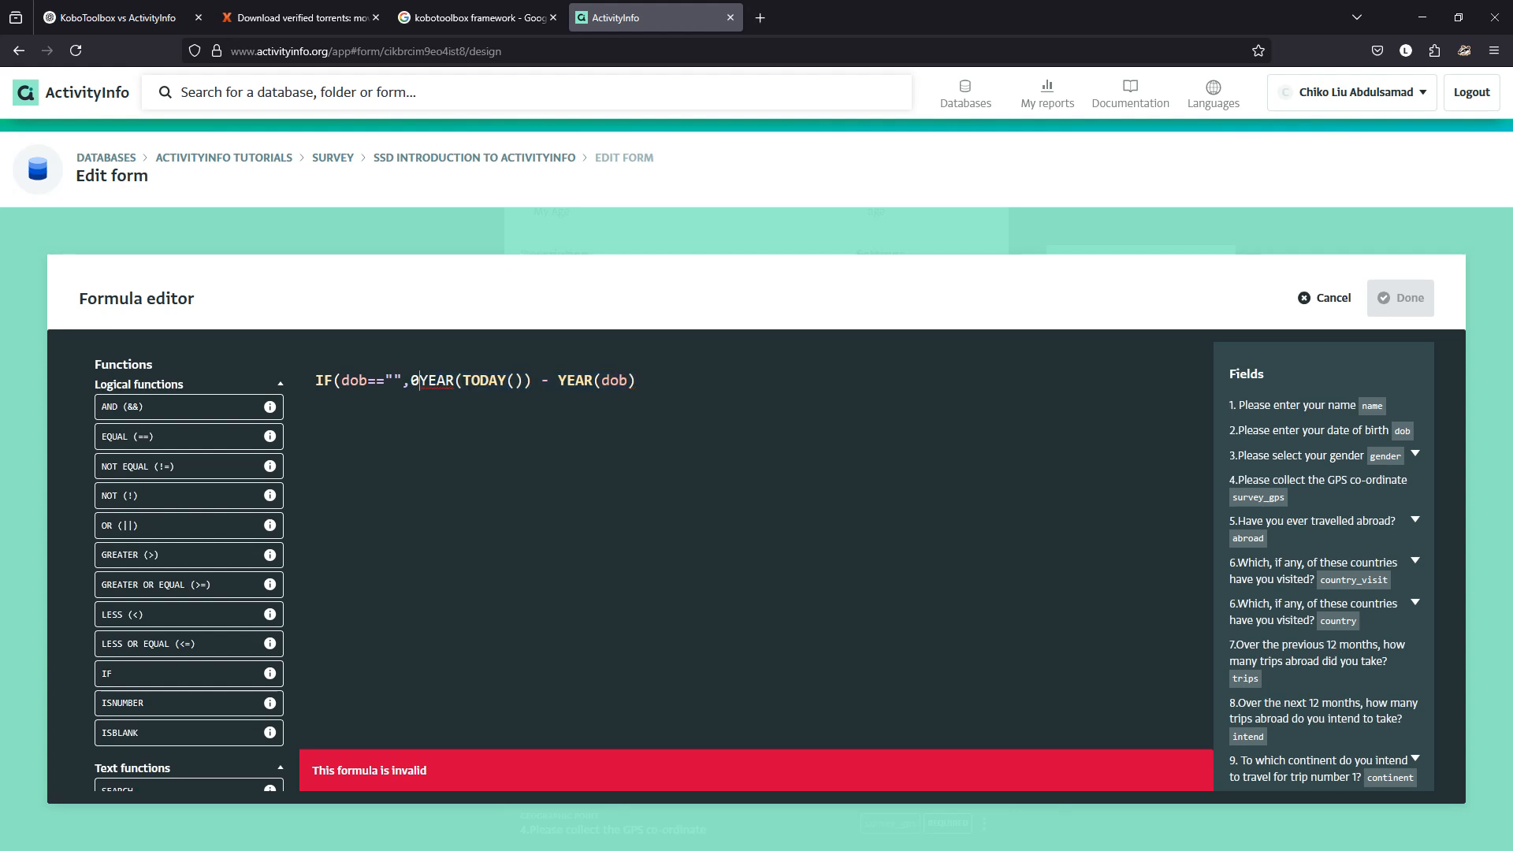
{"action": "type", "text": ","}
{"action": "key", "text": "Right"}
{"action": "key", "text": "Right"}
{"action": "key", "text": "Right"}
{"action": "key", "text": "Right"}
{"action": "key", "text": "Right"}
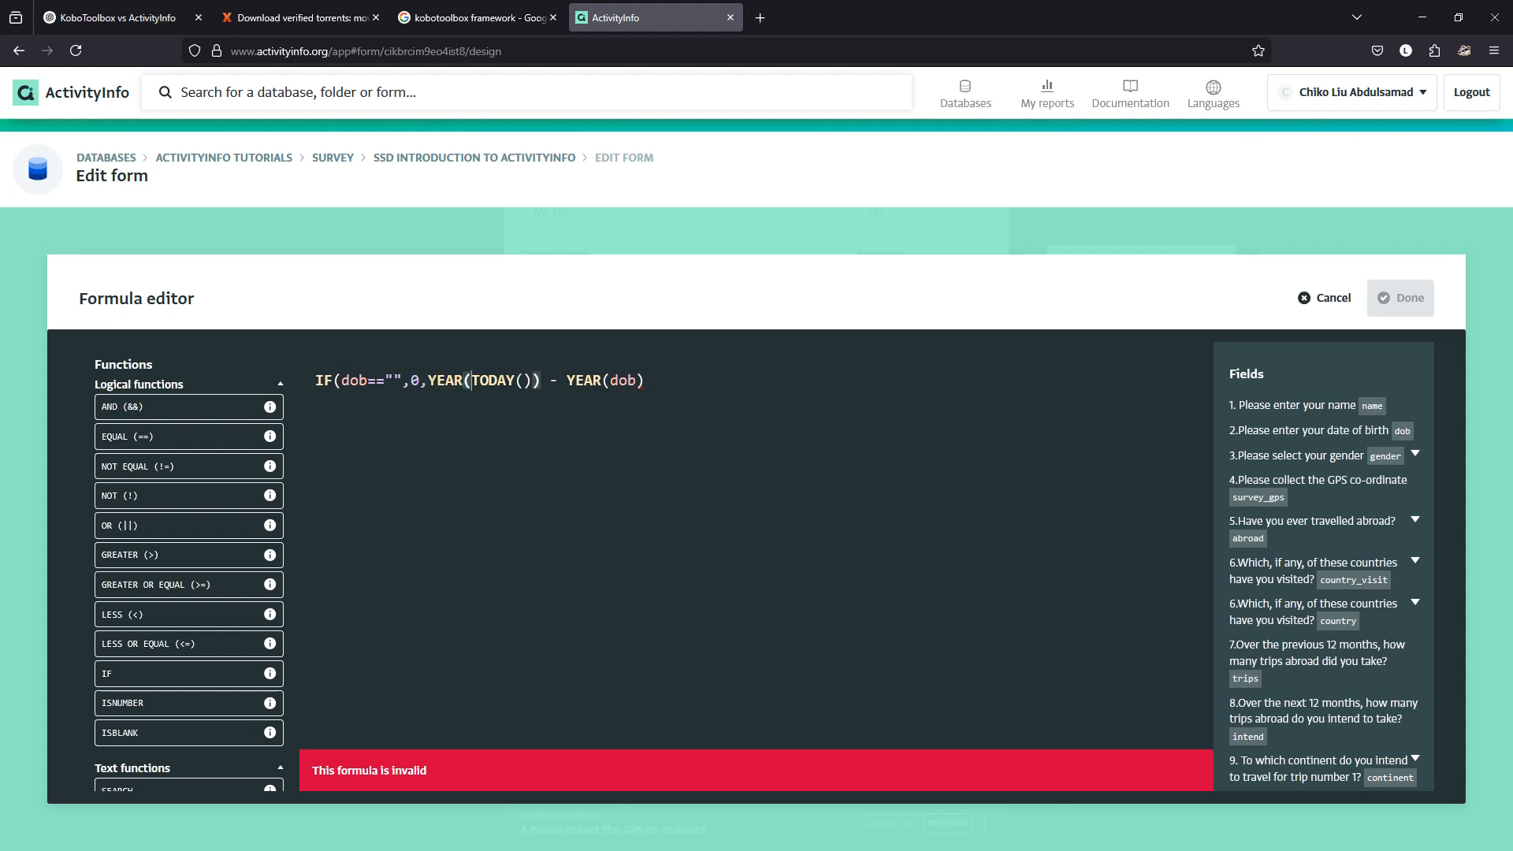
{"action": "key", "text": "End"}
{"action": "type", "text": ")"}
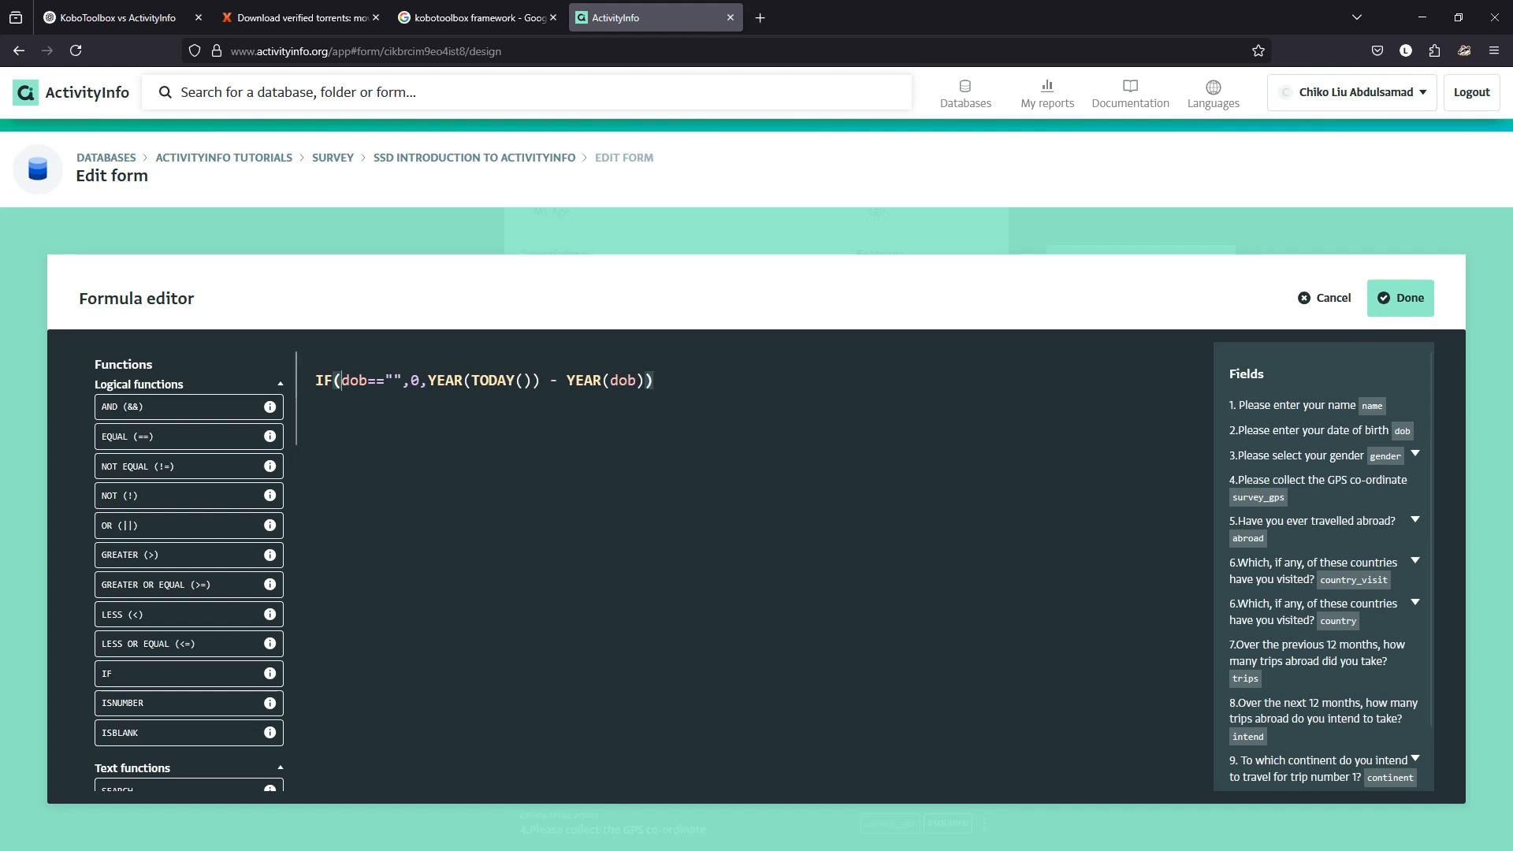
Review the condition and year-difference parts, then apply the formula and close My Age.
{"action": "left_click_drag", "start_coordinate": [342, 381], "coordinate": [411, 381]}
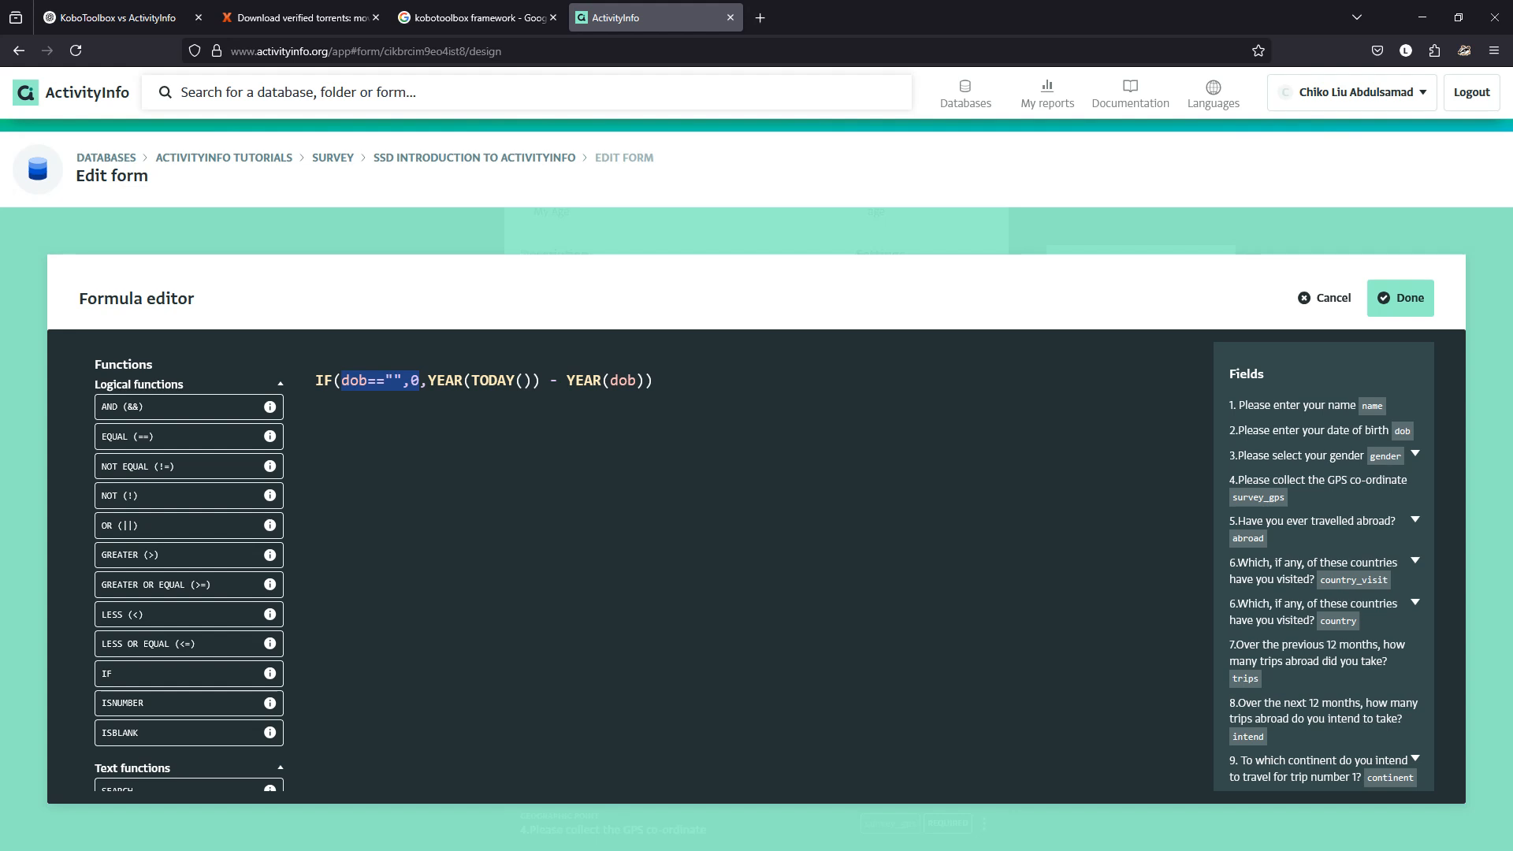
{"action": "left_click", "coordinate": [420, 381]}
{"action": "left_click_drag", "start_coordinate": [428, 380], "coordinate": [619, 381]}
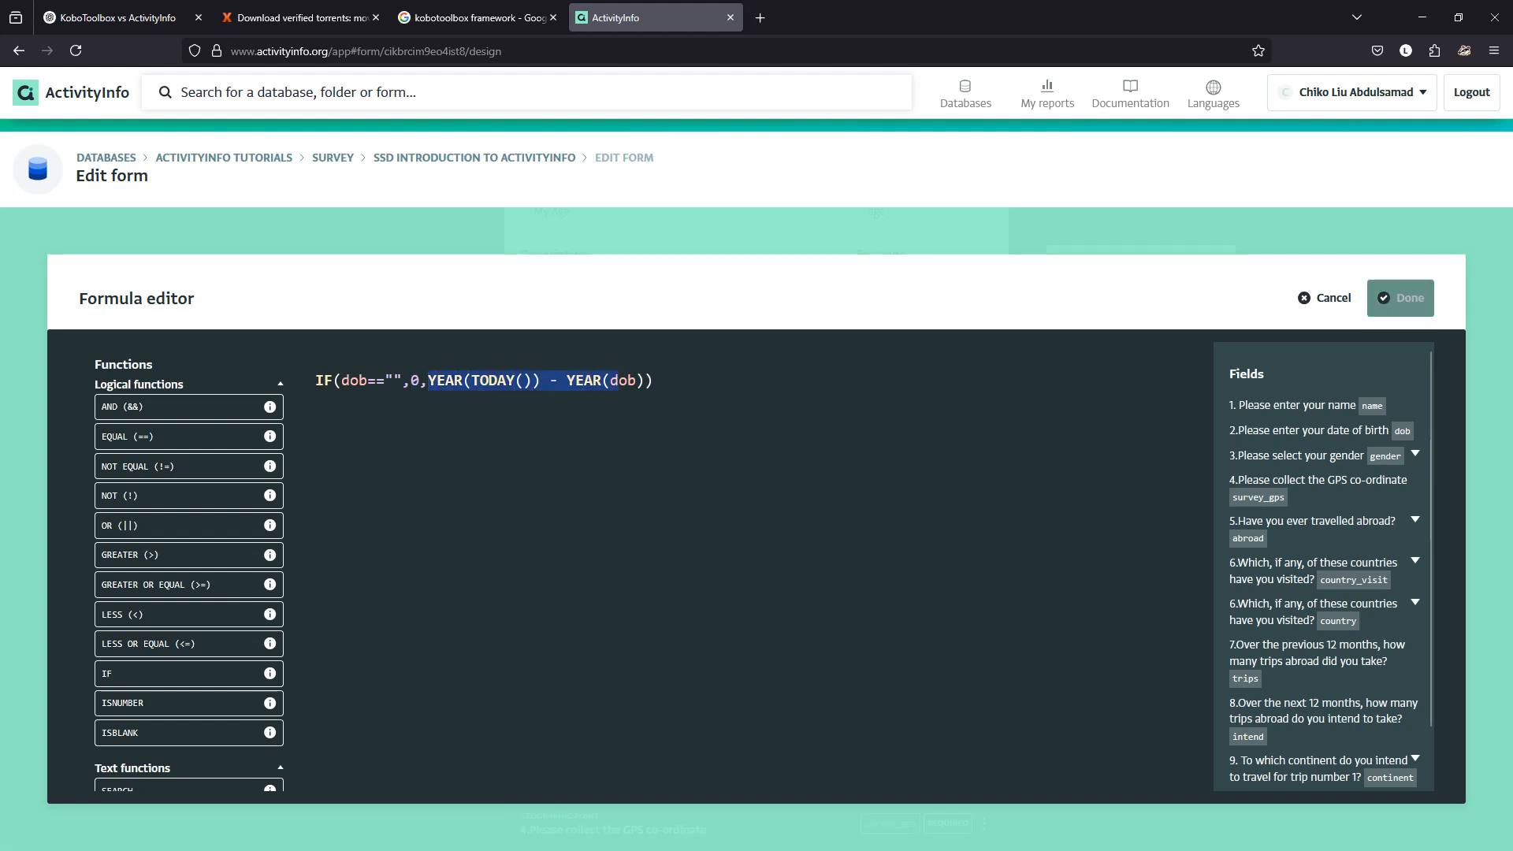
{"action": "left_click", "coordinate": [1400, 298]}
{"action": "left_click", "coordinate": [959, 665]}
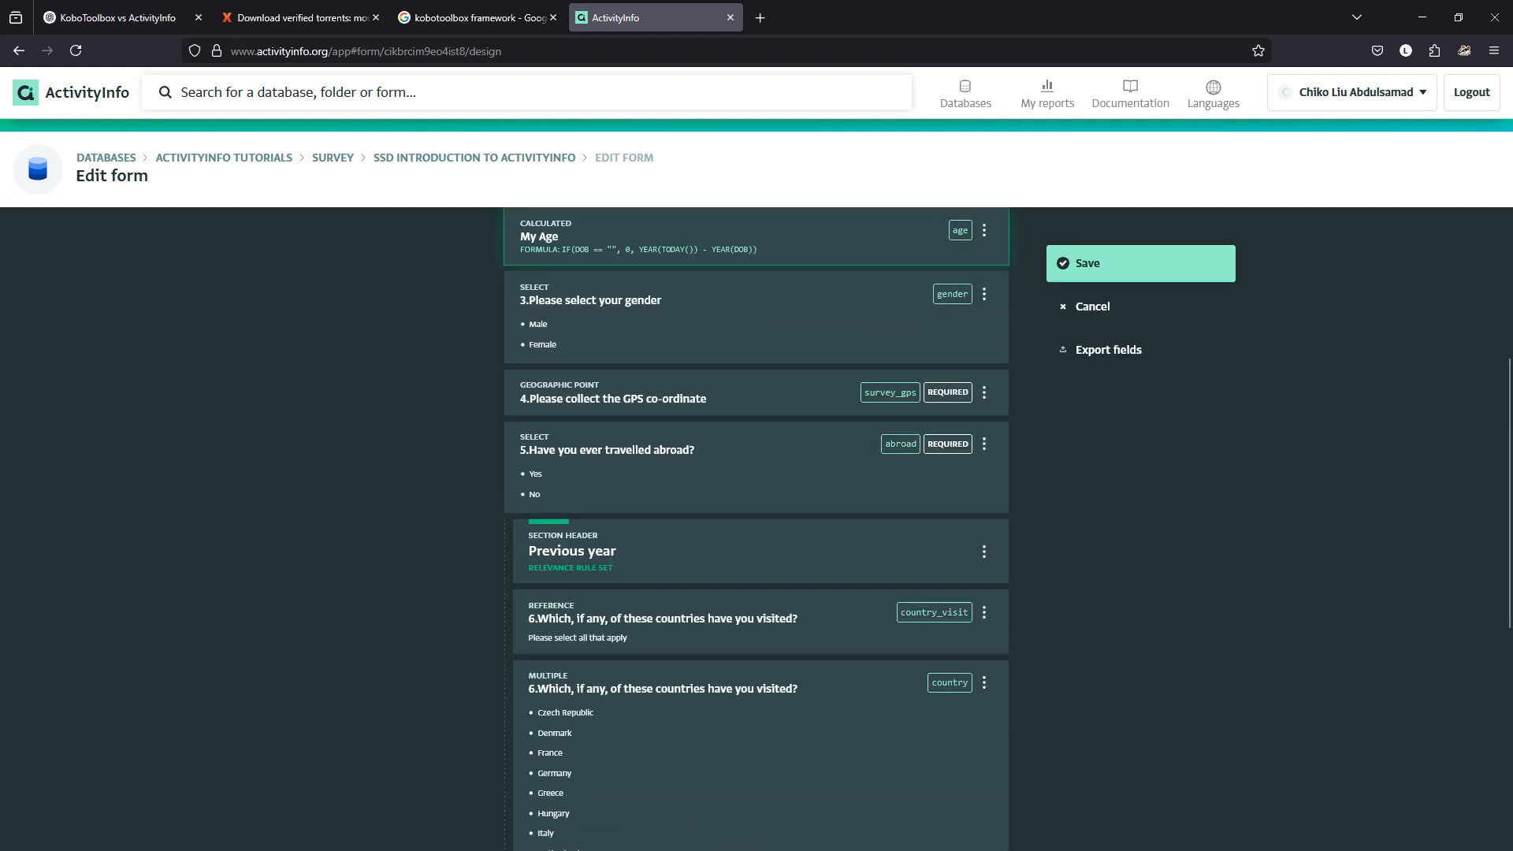
Save the form, check My Age on a blank new record, discard it, and reopen the designer.
{"action": "left_click", "coordinate": [1095, 263]}
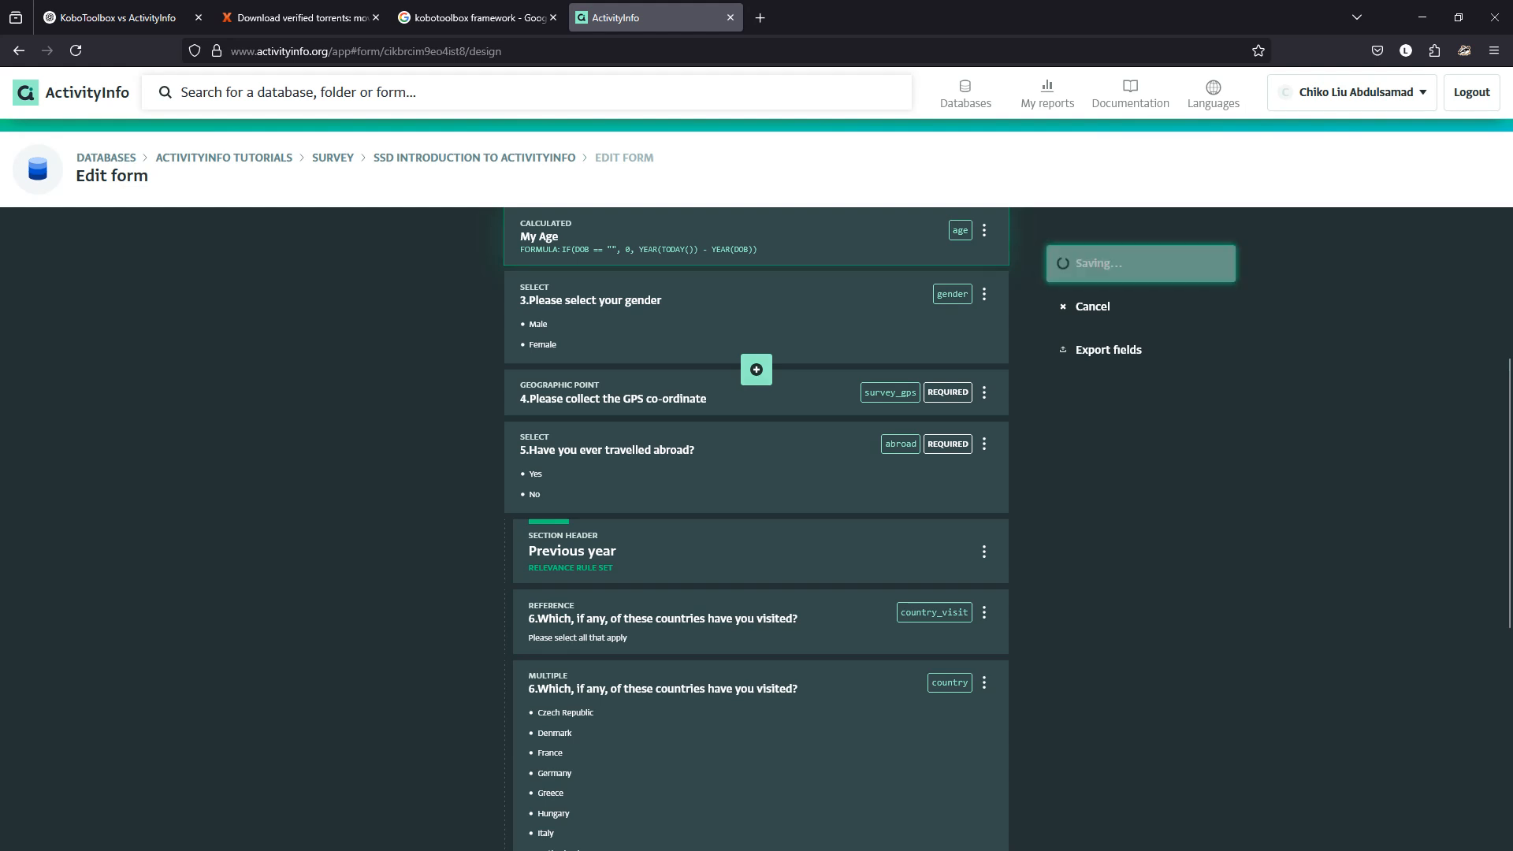
{"action": "left_click", "coordinate": [60, 241]}
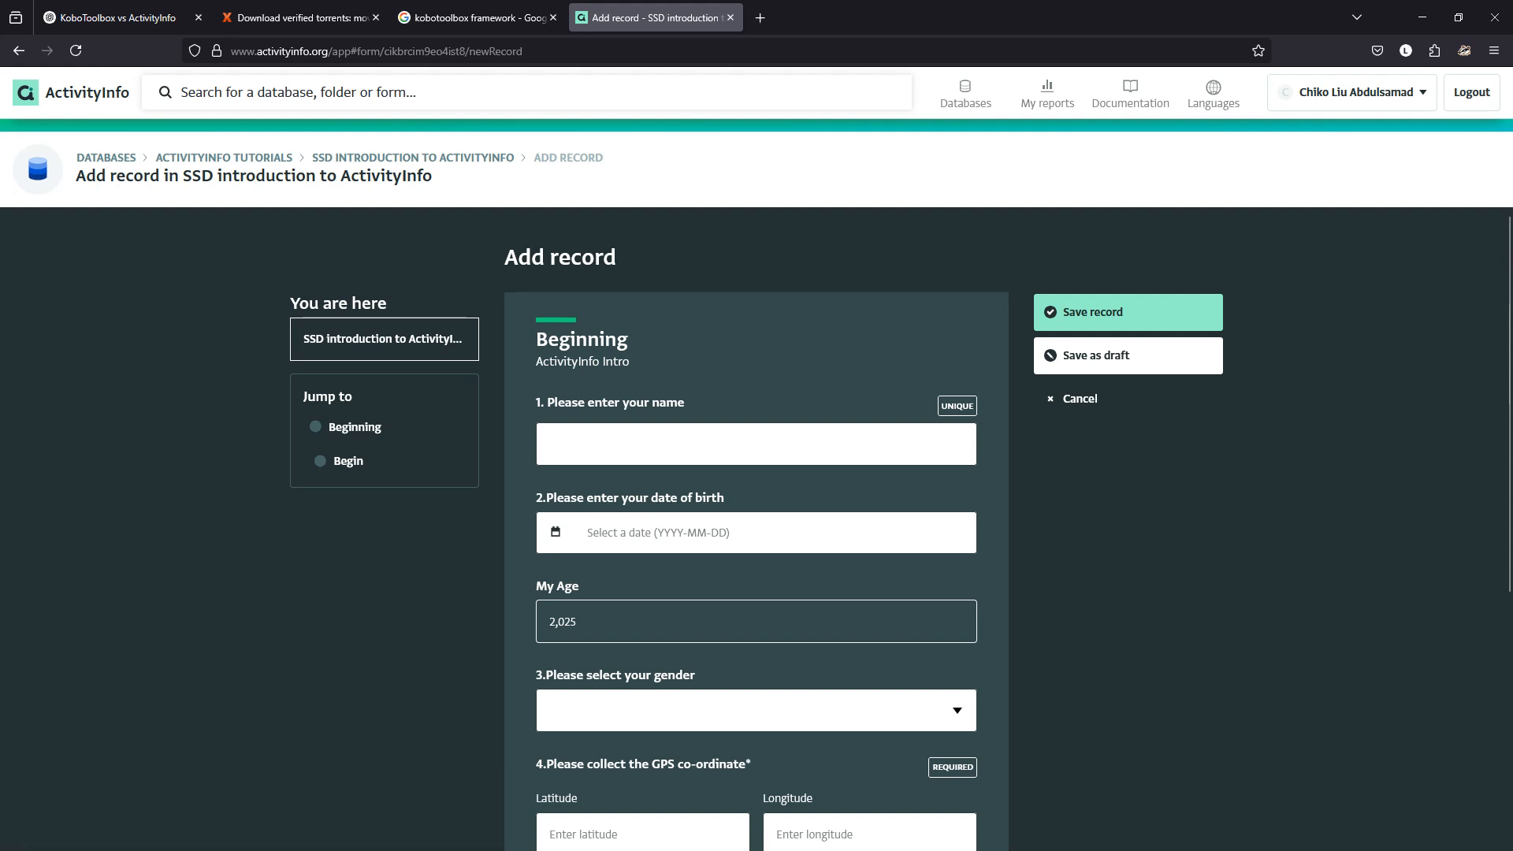
{"action": "left_click", "coordinate": [709, 533]}
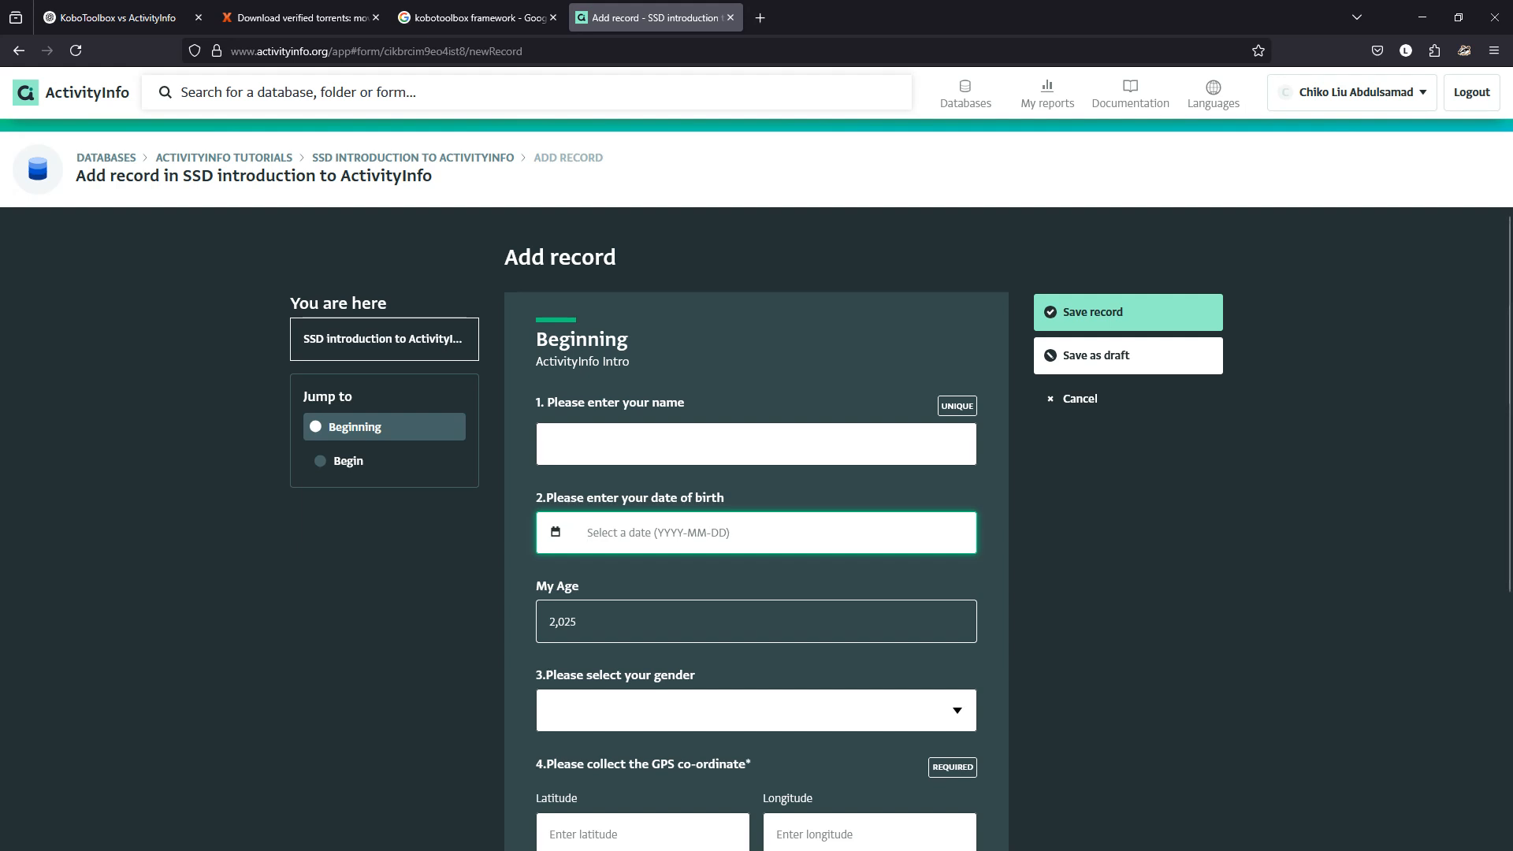
{"action": "left_click", "coordinate": [1079, 398]}
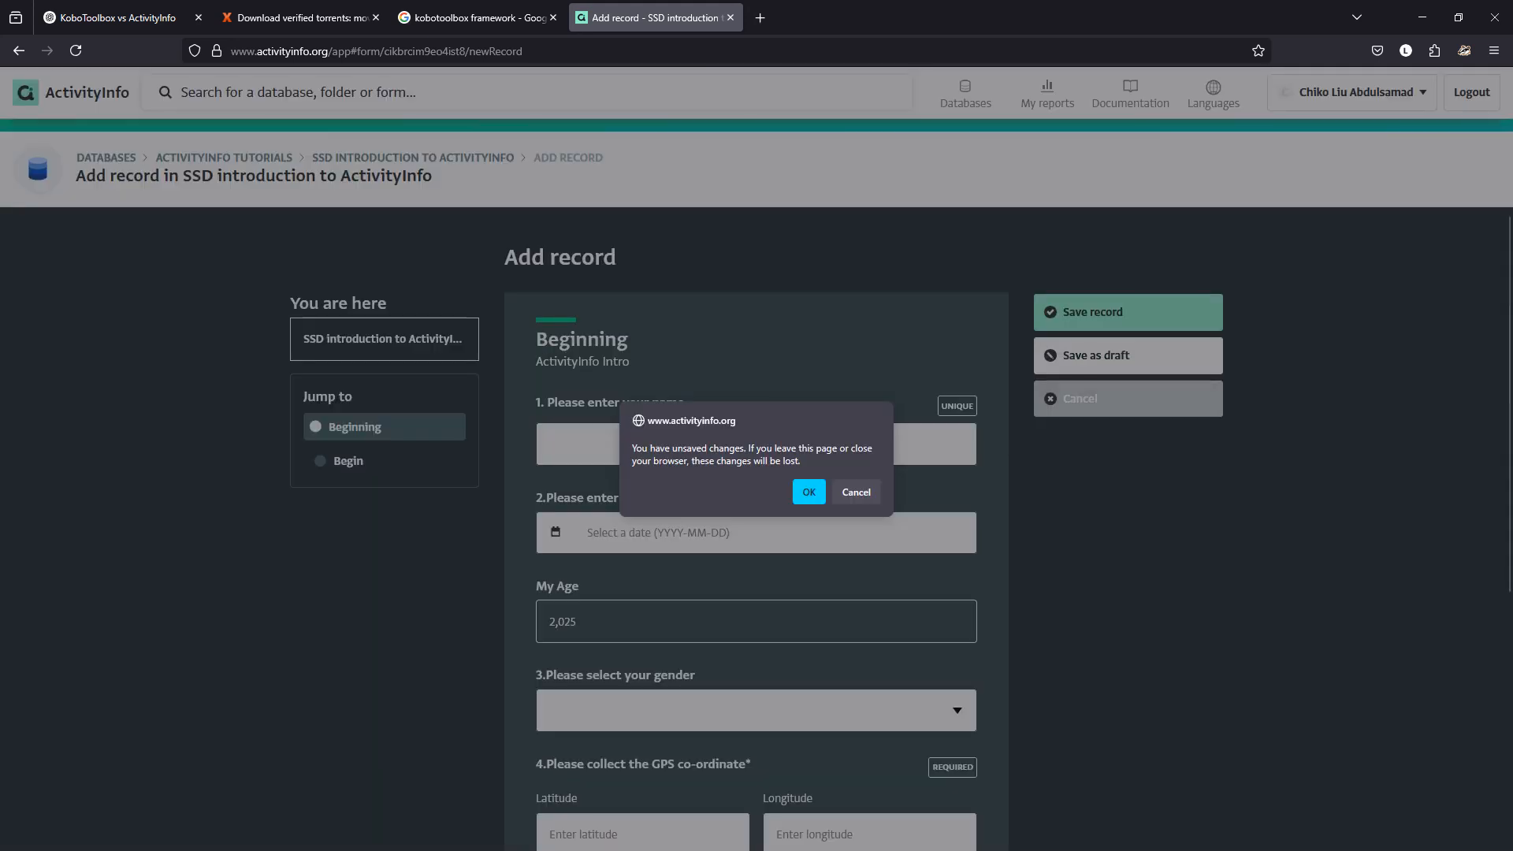
{"action": "left_click", "coordinate": [808, 492]}
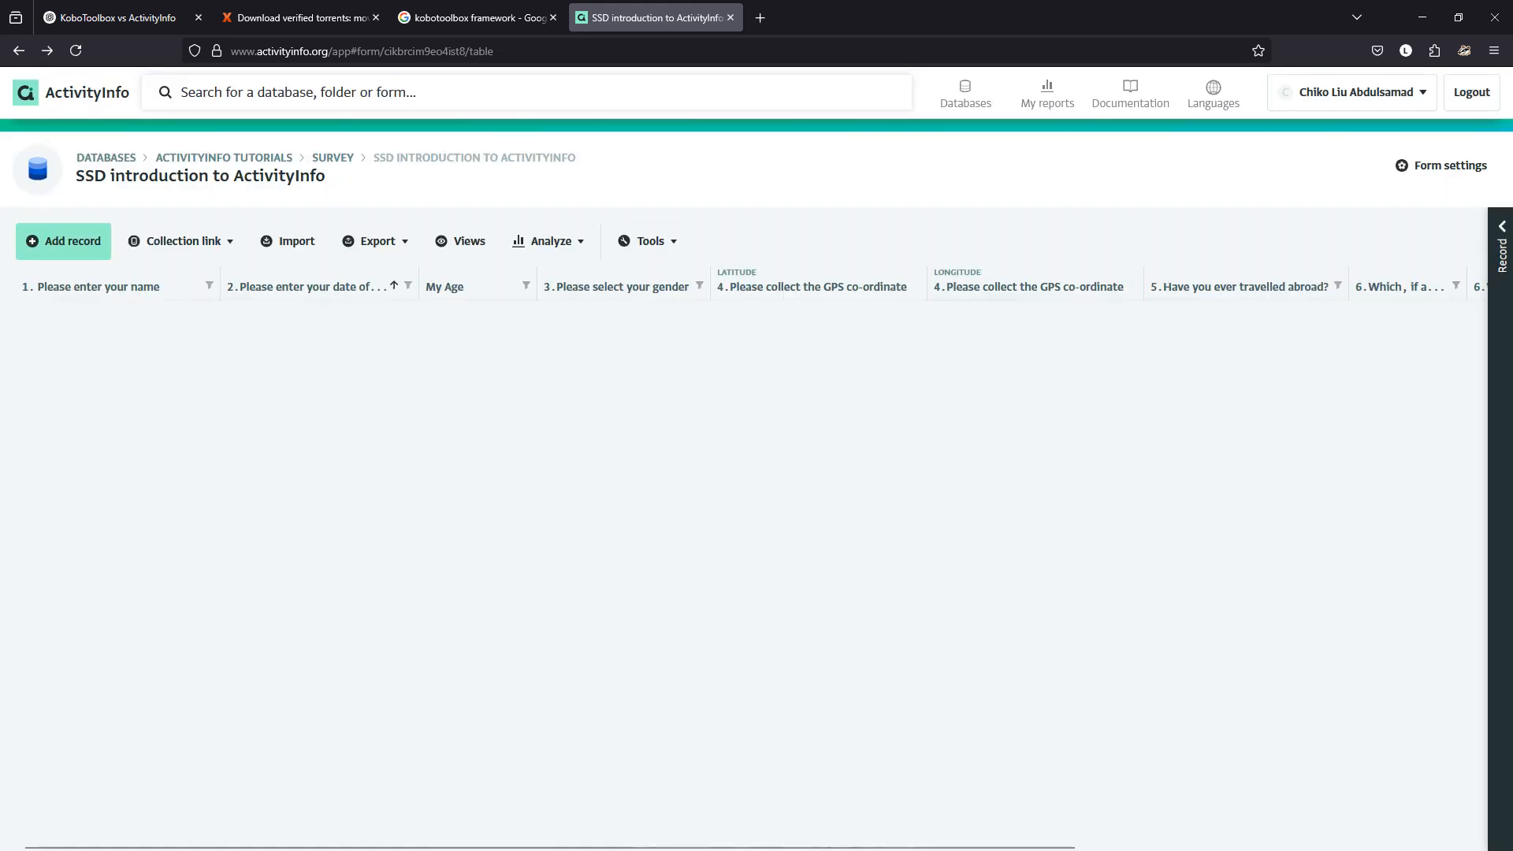
{"action": "left_click", "coordinate": [1442, 165]}
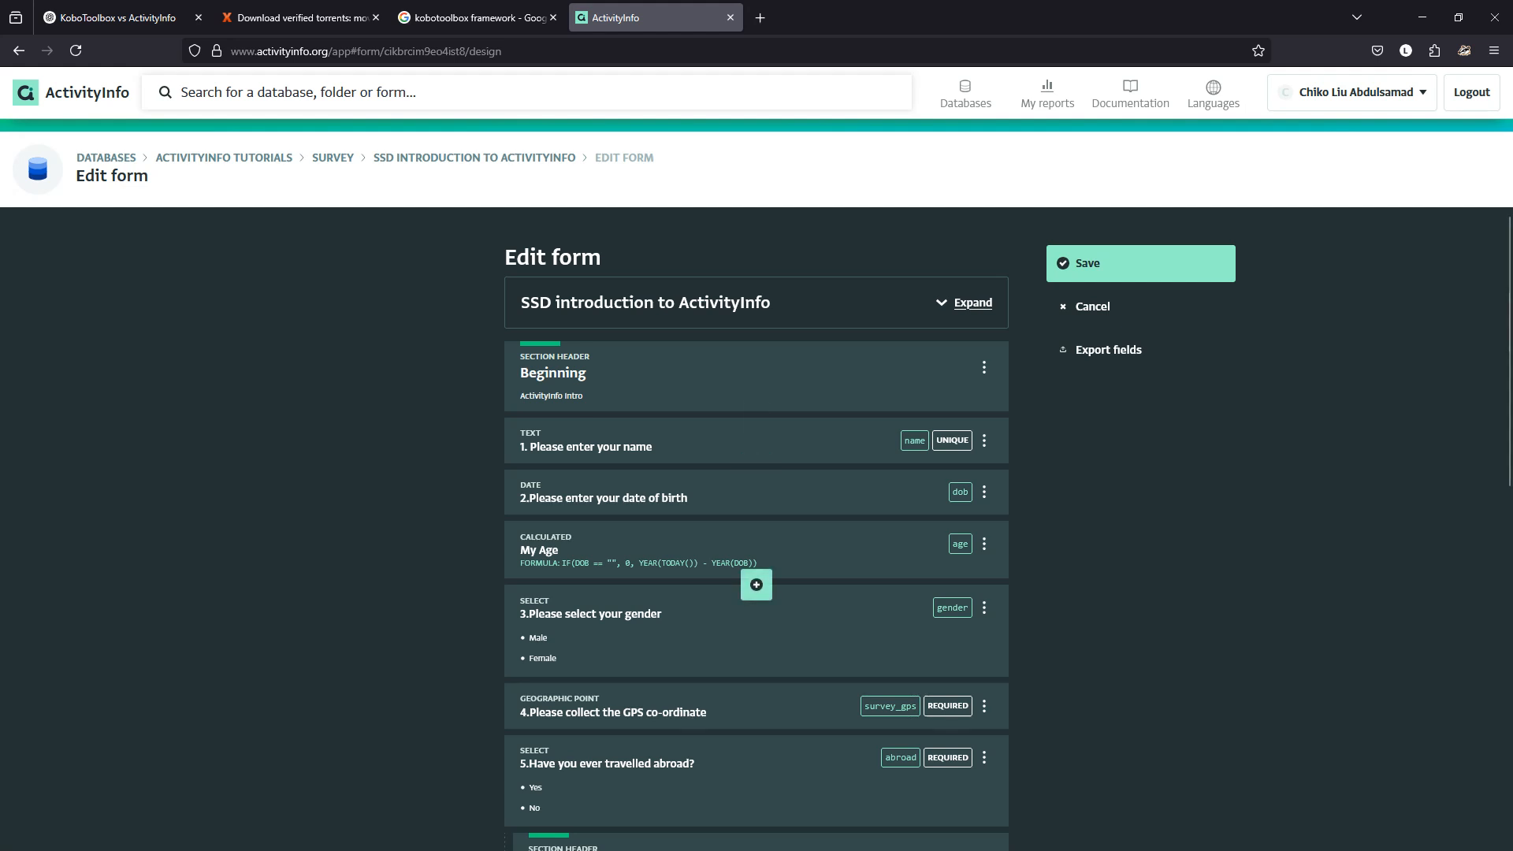
In the My Age formula, replace the empty quotes with 0 and remove spaces around ==.
{"action": "left_click", "coordinate": [733, 552]}
{"action": "scroll", "coordinate": [757, 528], "scroll_direction": "down", "scroll_amount": 6}
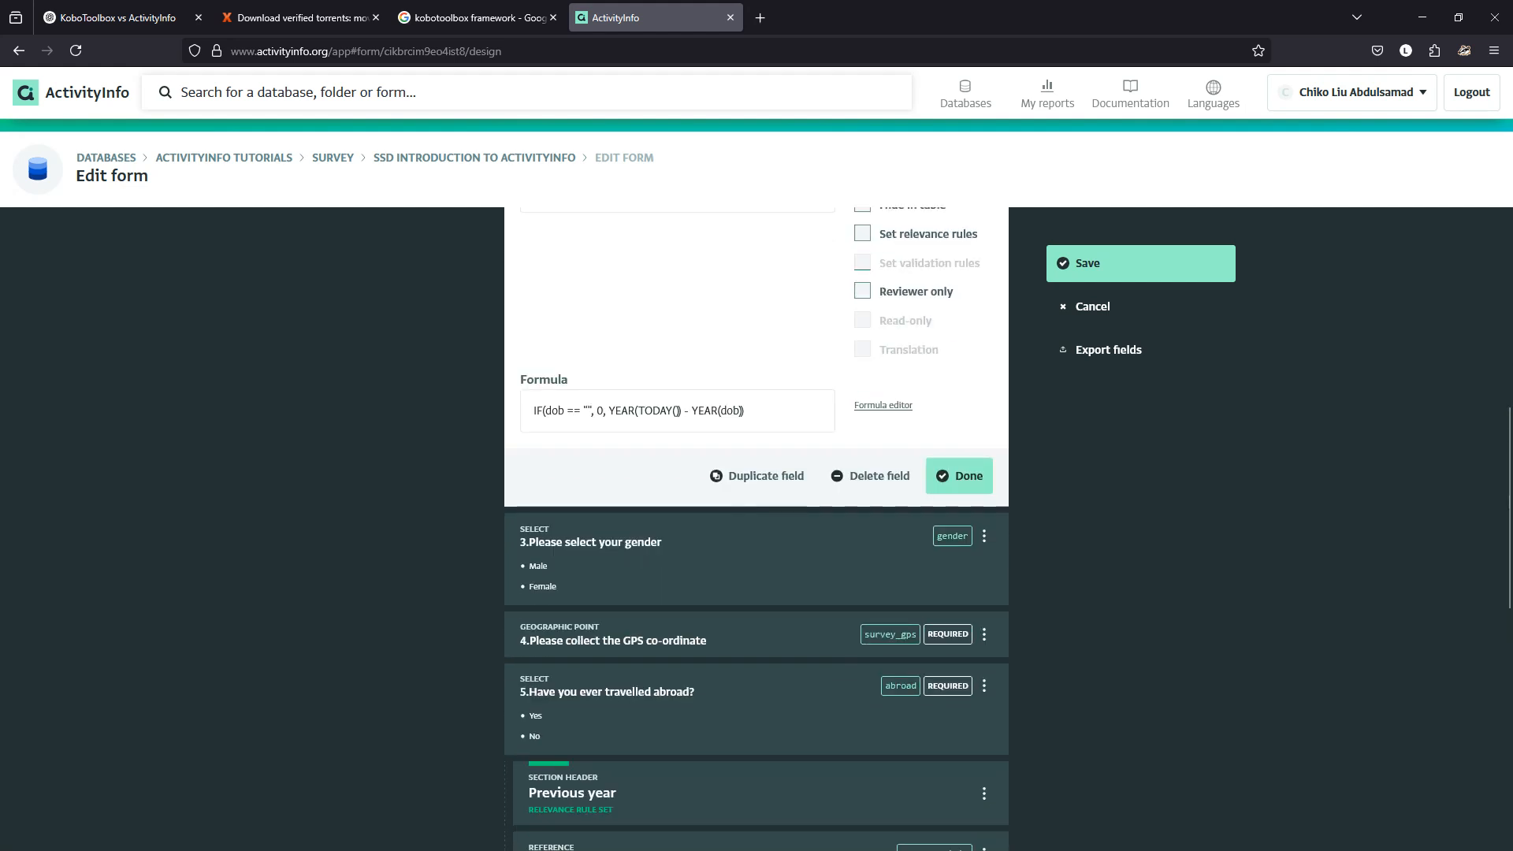
{"action": "left_click", "coordinate": [591, 410]}
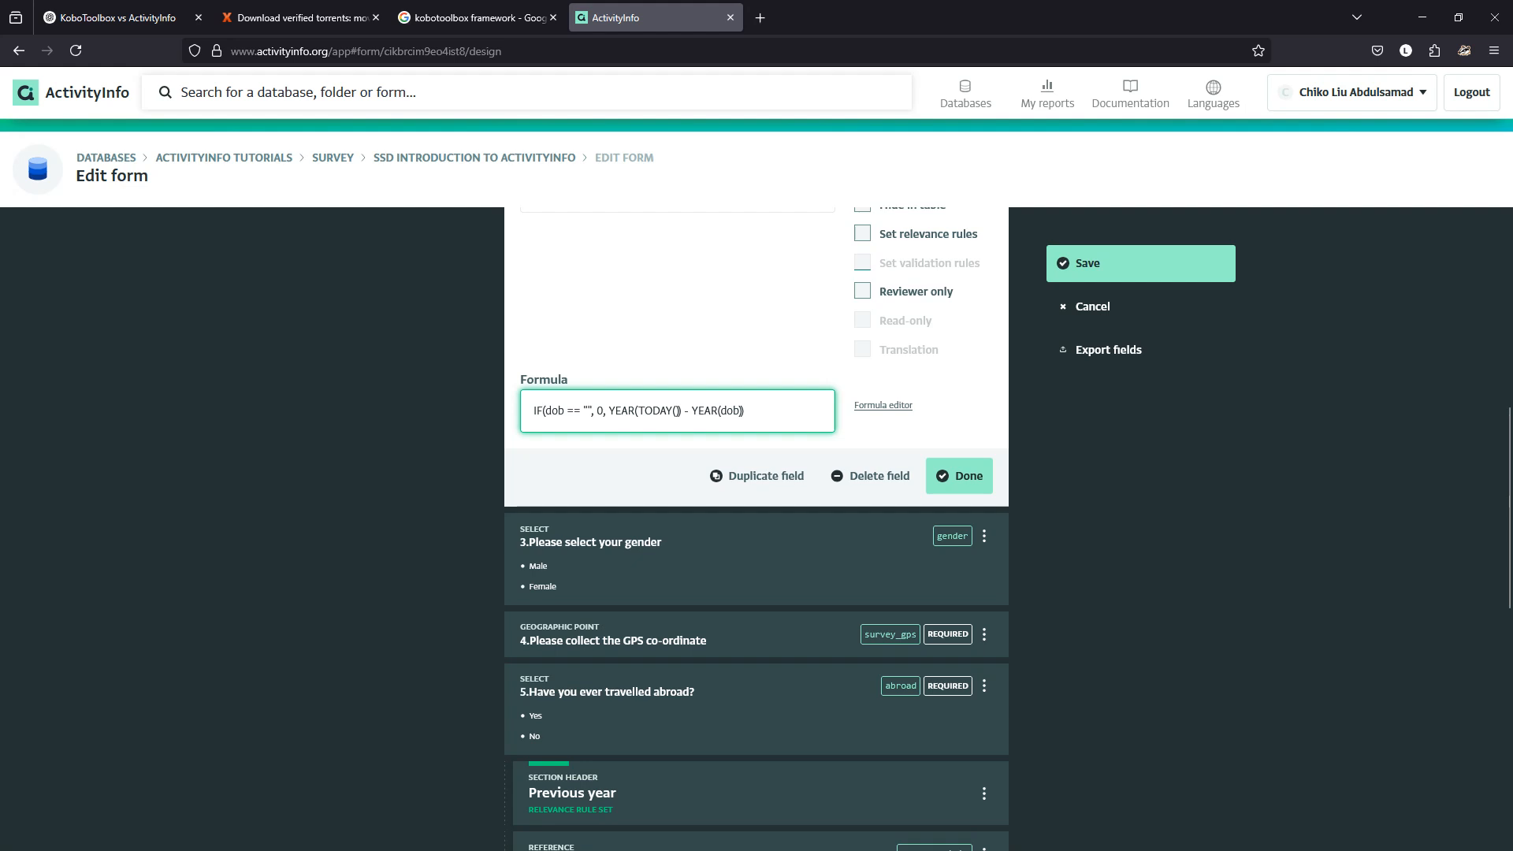
{"action": "key", "text": "BackSpace"}
{"action": "key", "text": "BackSpace"}
{"action": "type", "text": "0"}
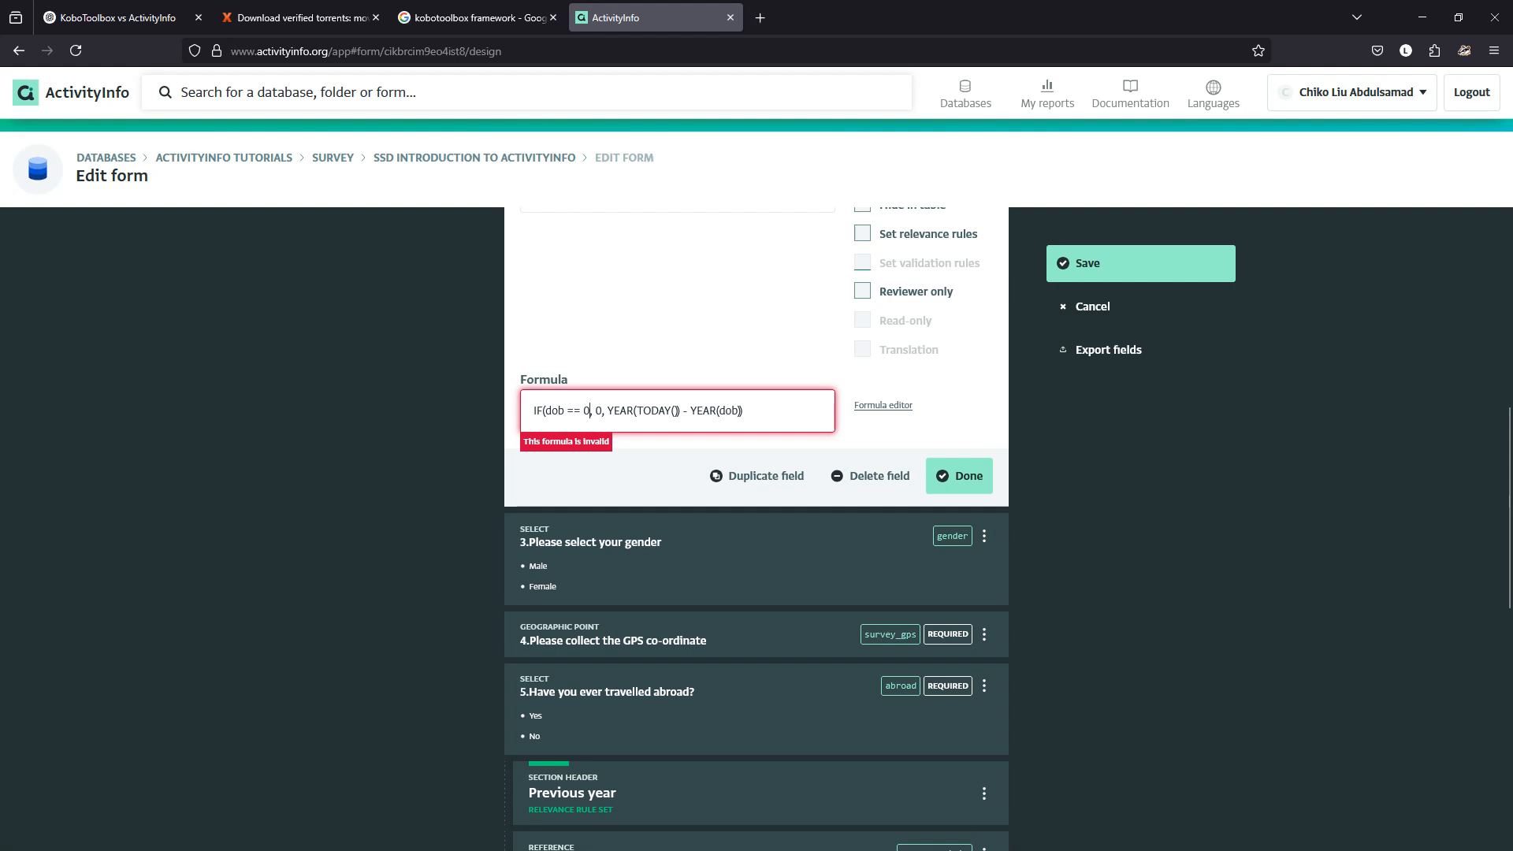
{"action": "left_click", "coordinate": [883, 405]}
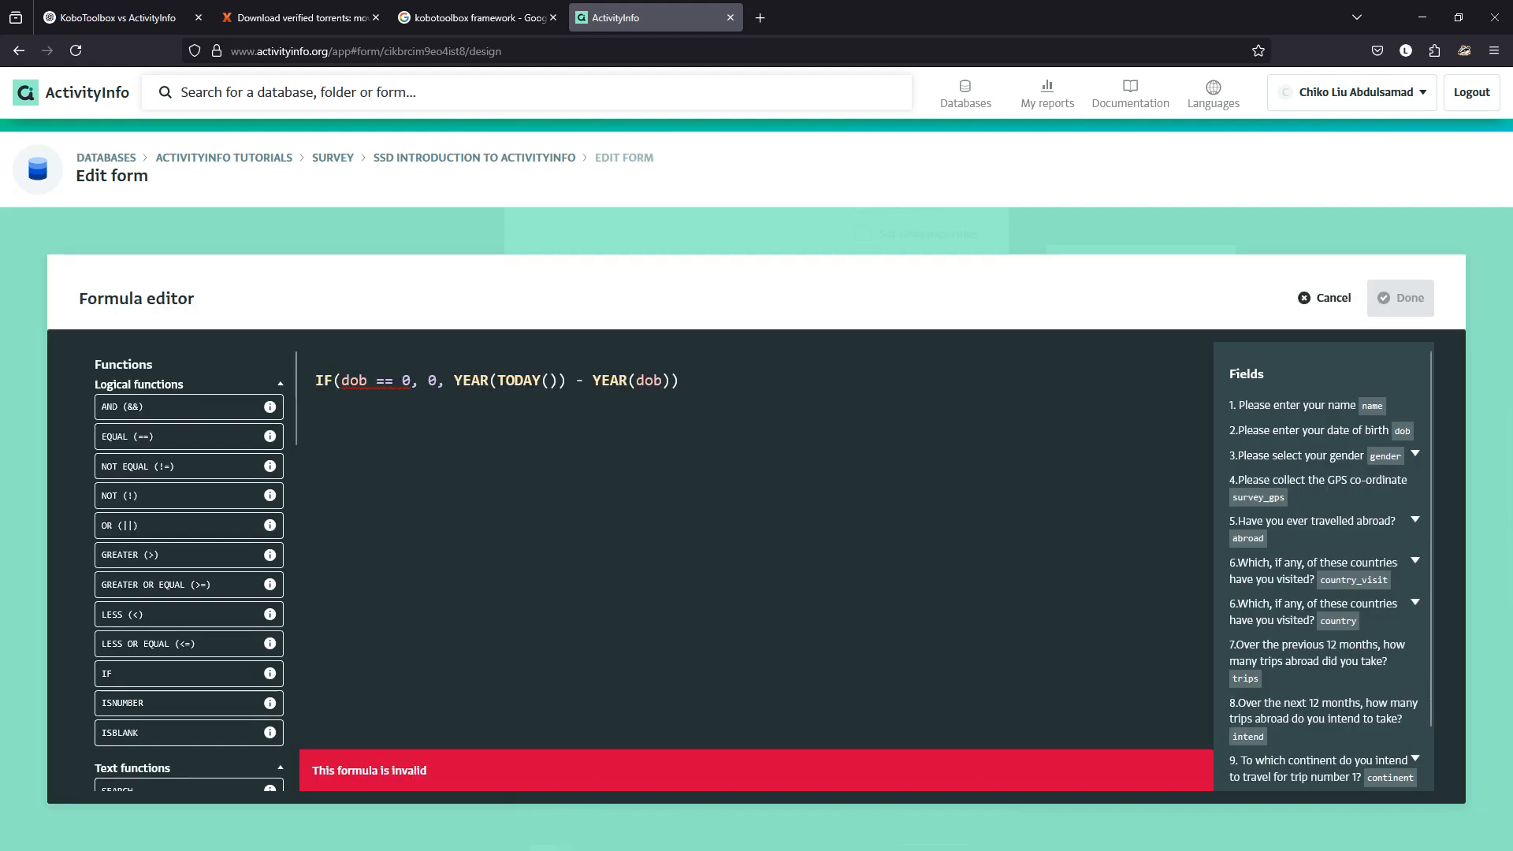
{"action": "key", "text": "BackSpace"}
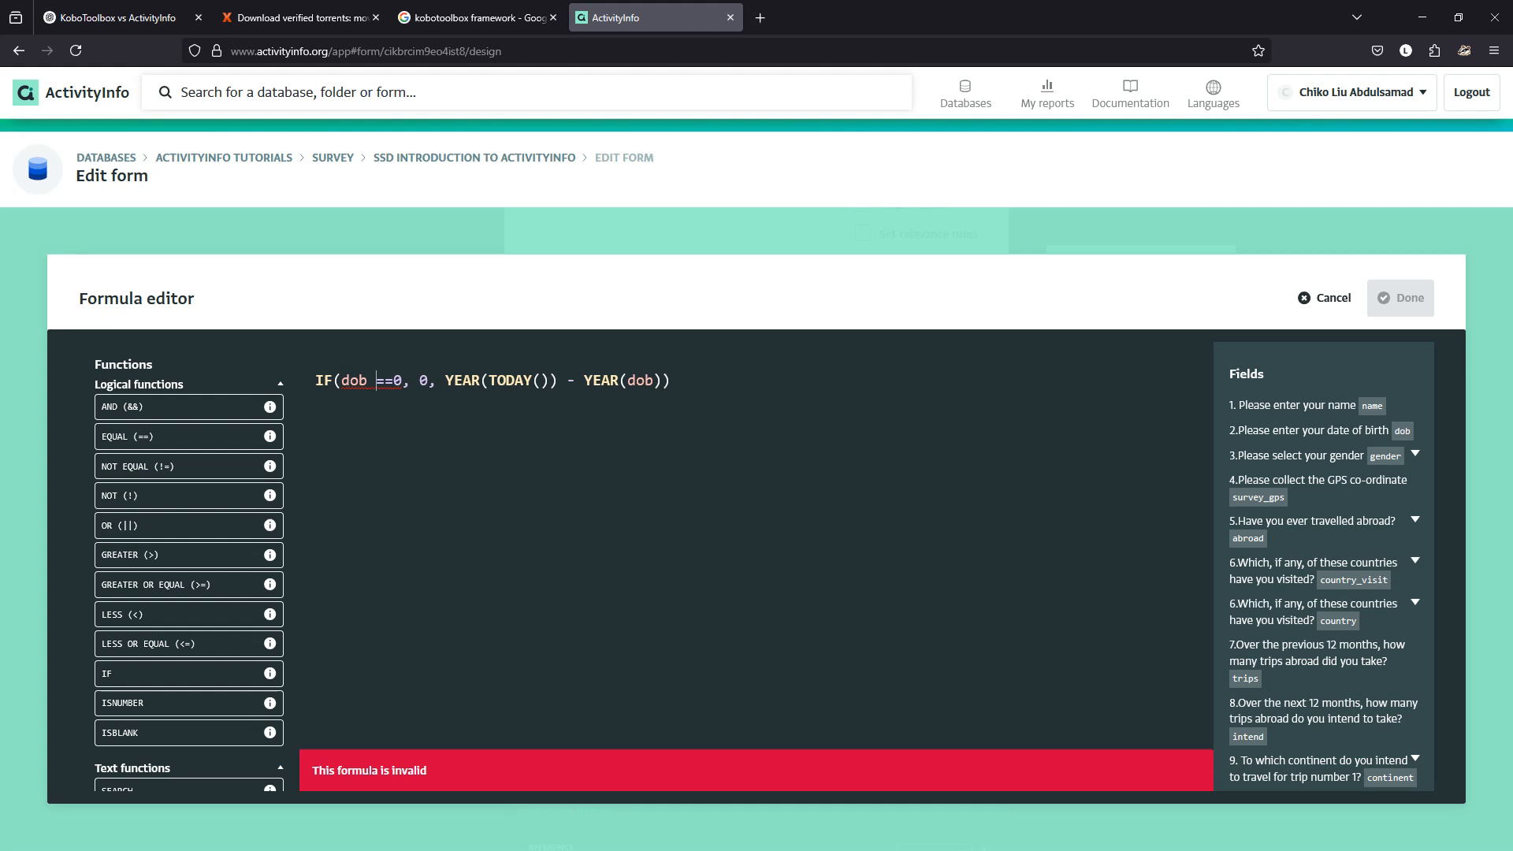
{"action": "key", "text": "Left"}
{"action": "key", "text": "Left"}
{"action": "key", "text": "BackSpace"}
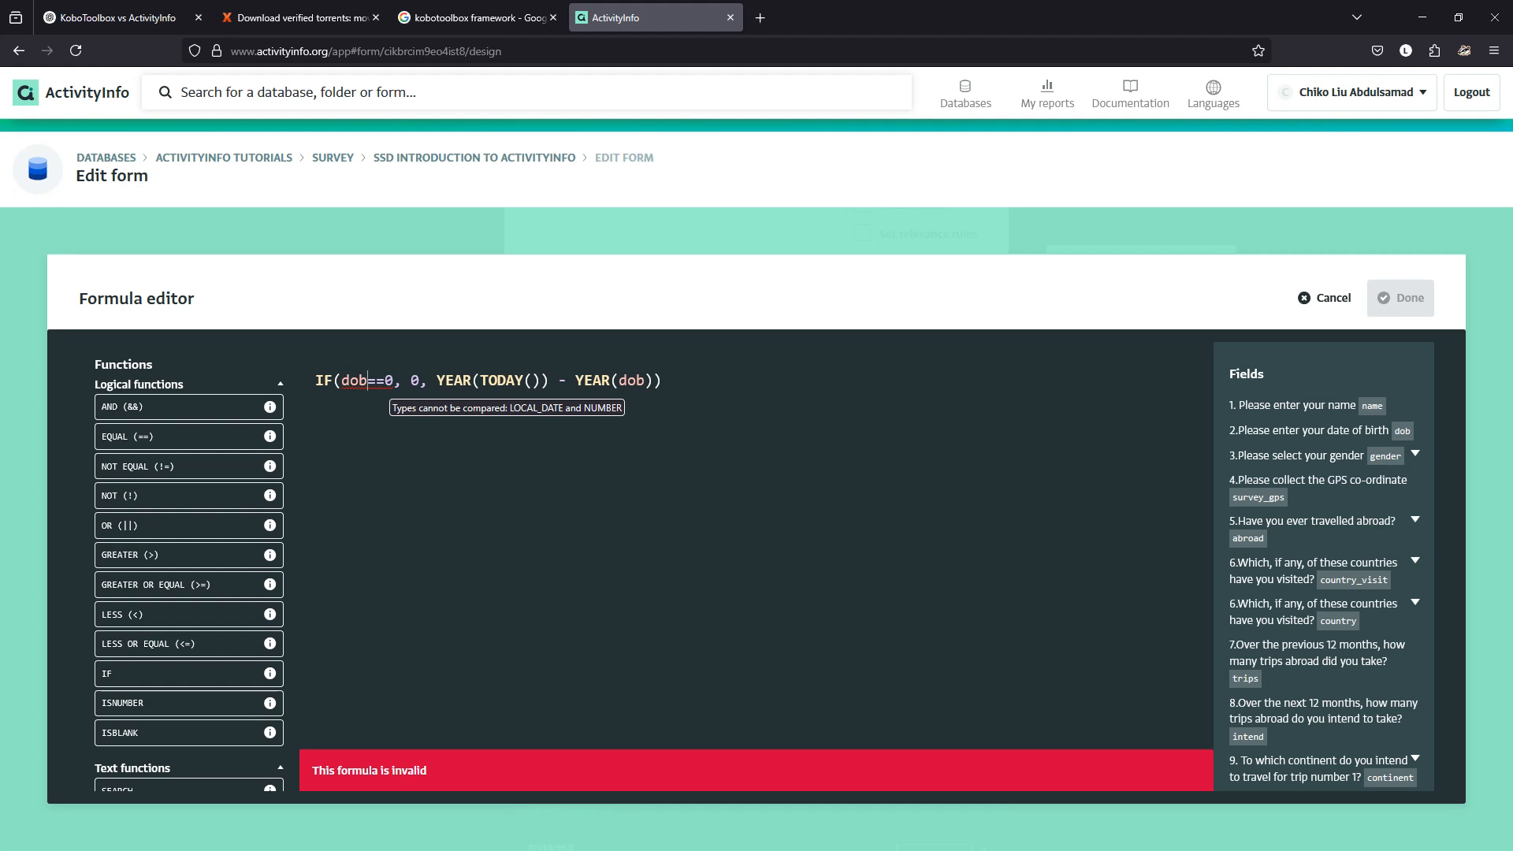
Change the comparison to dob==DATE(0,0,0) and apply the corrected formula.
{"action": "scroll", "coordinate": [189, 566], "scroll_direction": "down", "scroll_amount": 5}
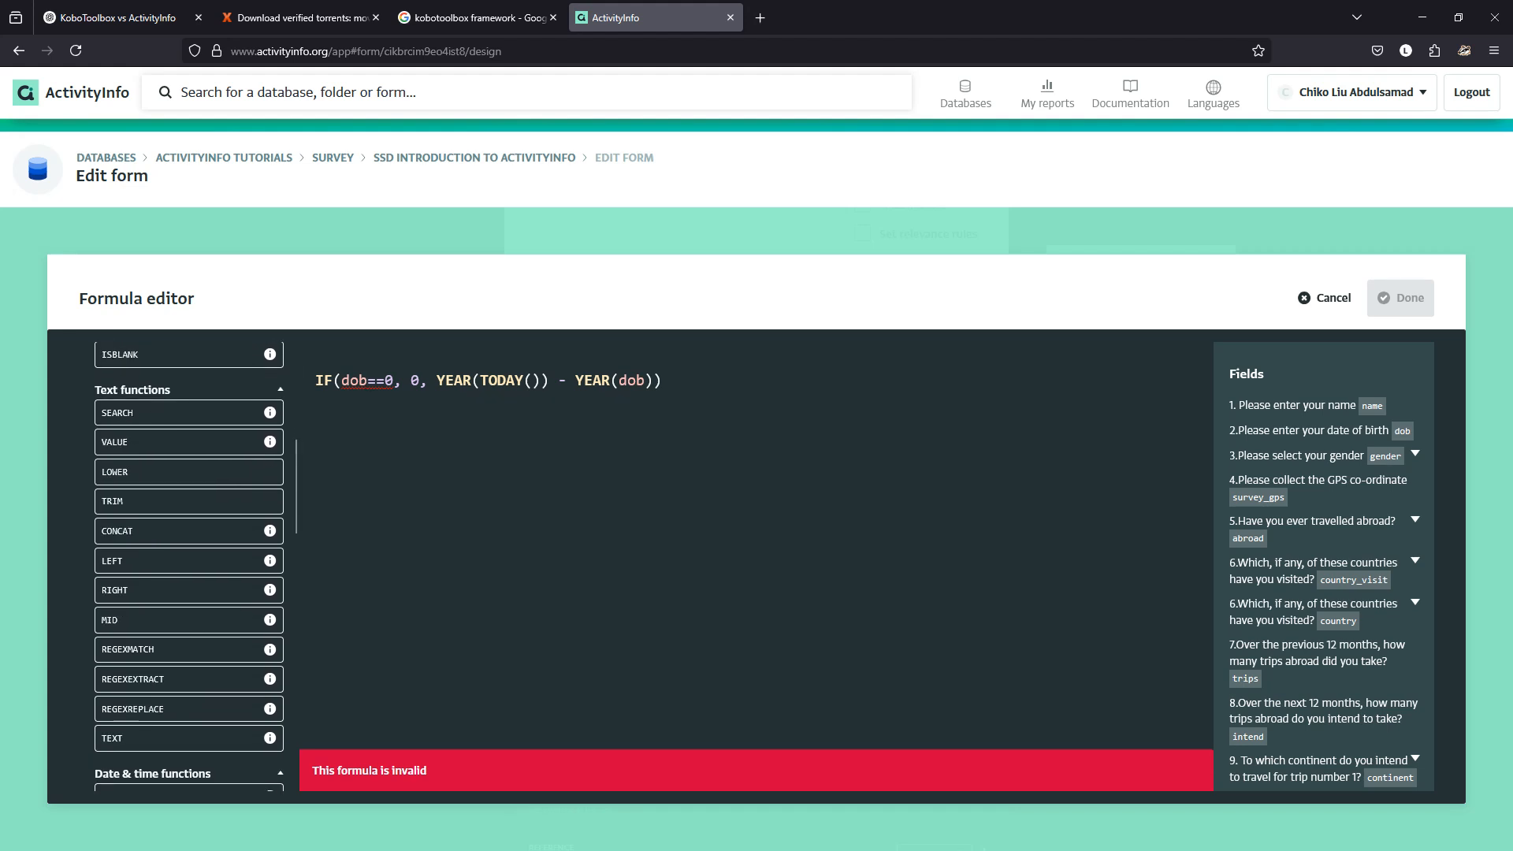
{"action": "scroll", "coordinate": [189, 566], "scroll_direction": "down", "scroll_amount": 3}
{"action": "scroll", "coordinate": [189, 566], "scroll_direction": "up", "scroll_amount": 1}
{"action": "scroll", "coordinate": [189, 566], "scroll_direction": "down", "scroll_amount": 1}
{"action": "scroll", "coordinate": [189, 566], "scroll_direction": "up", "scroll_amount": 1}
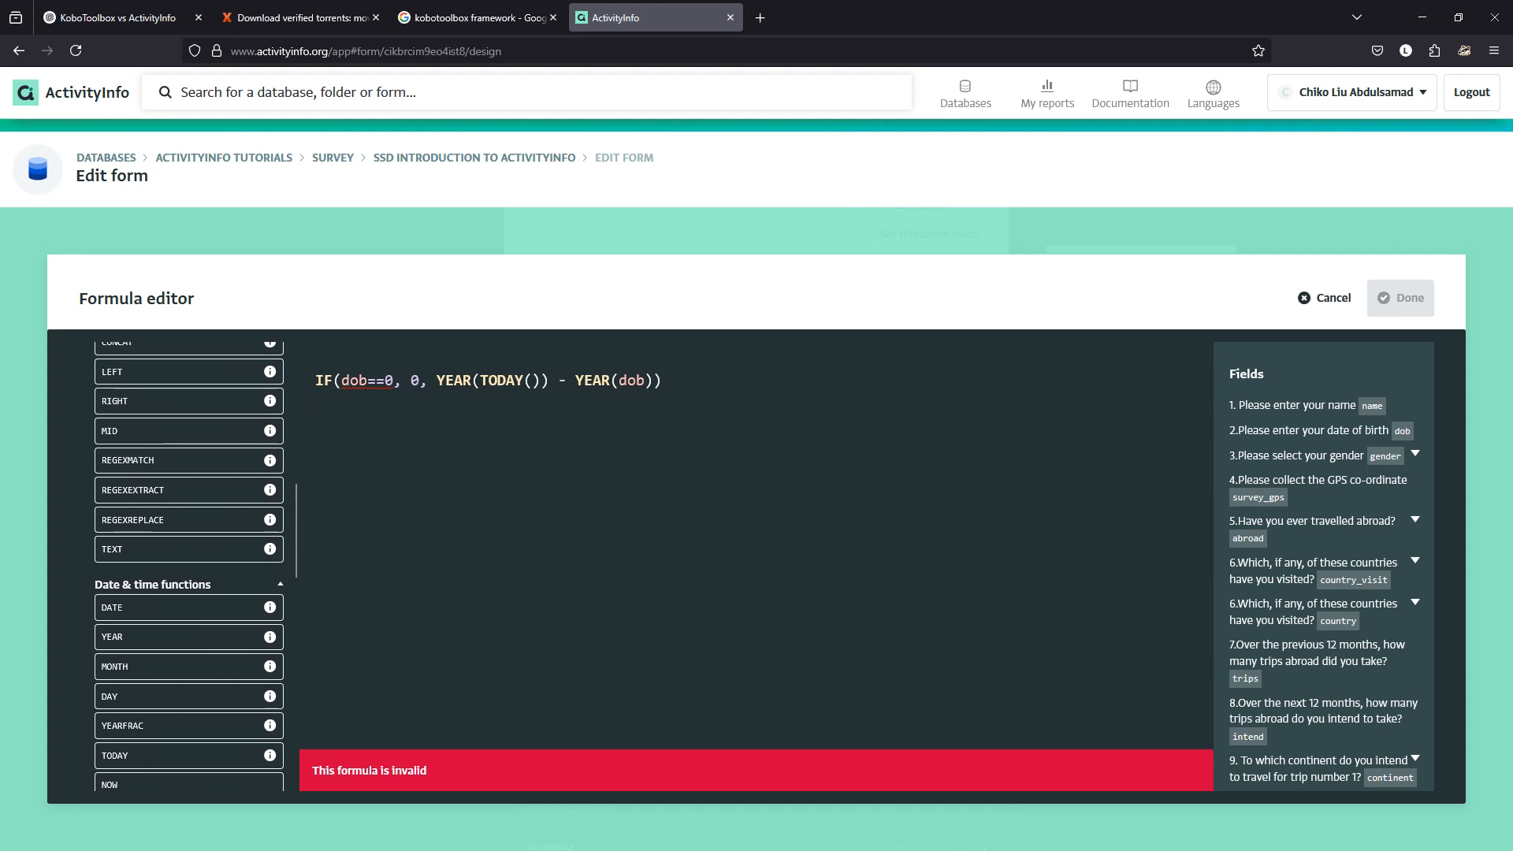
{"action": "scroll", "coordinate": [189, 566], "scroll_direction": "down", "scroll_amount": 1}
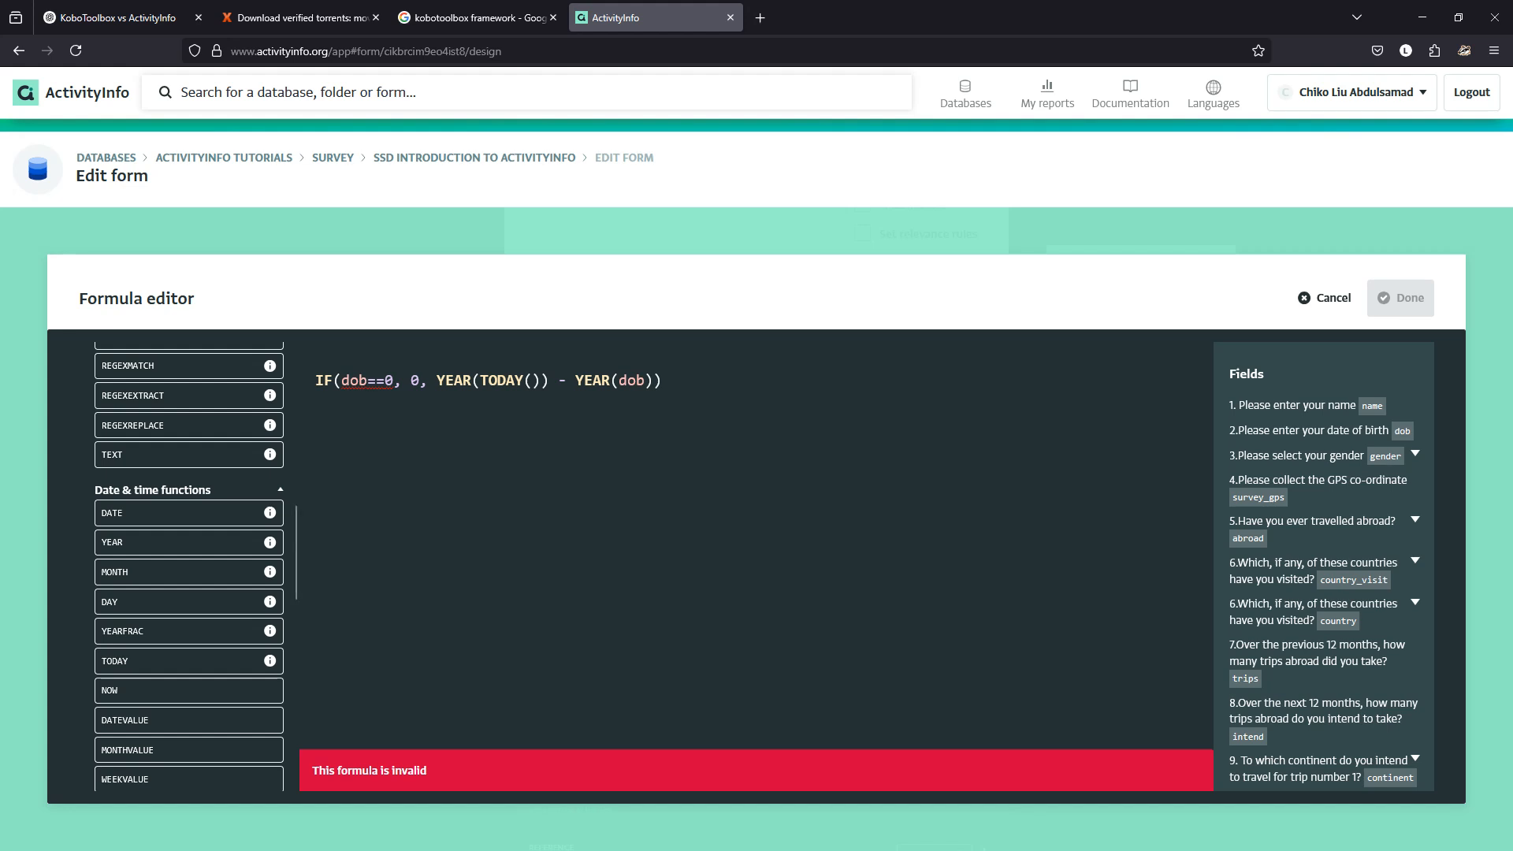
{"action": "double_click", "coordinate": [389, 380]}
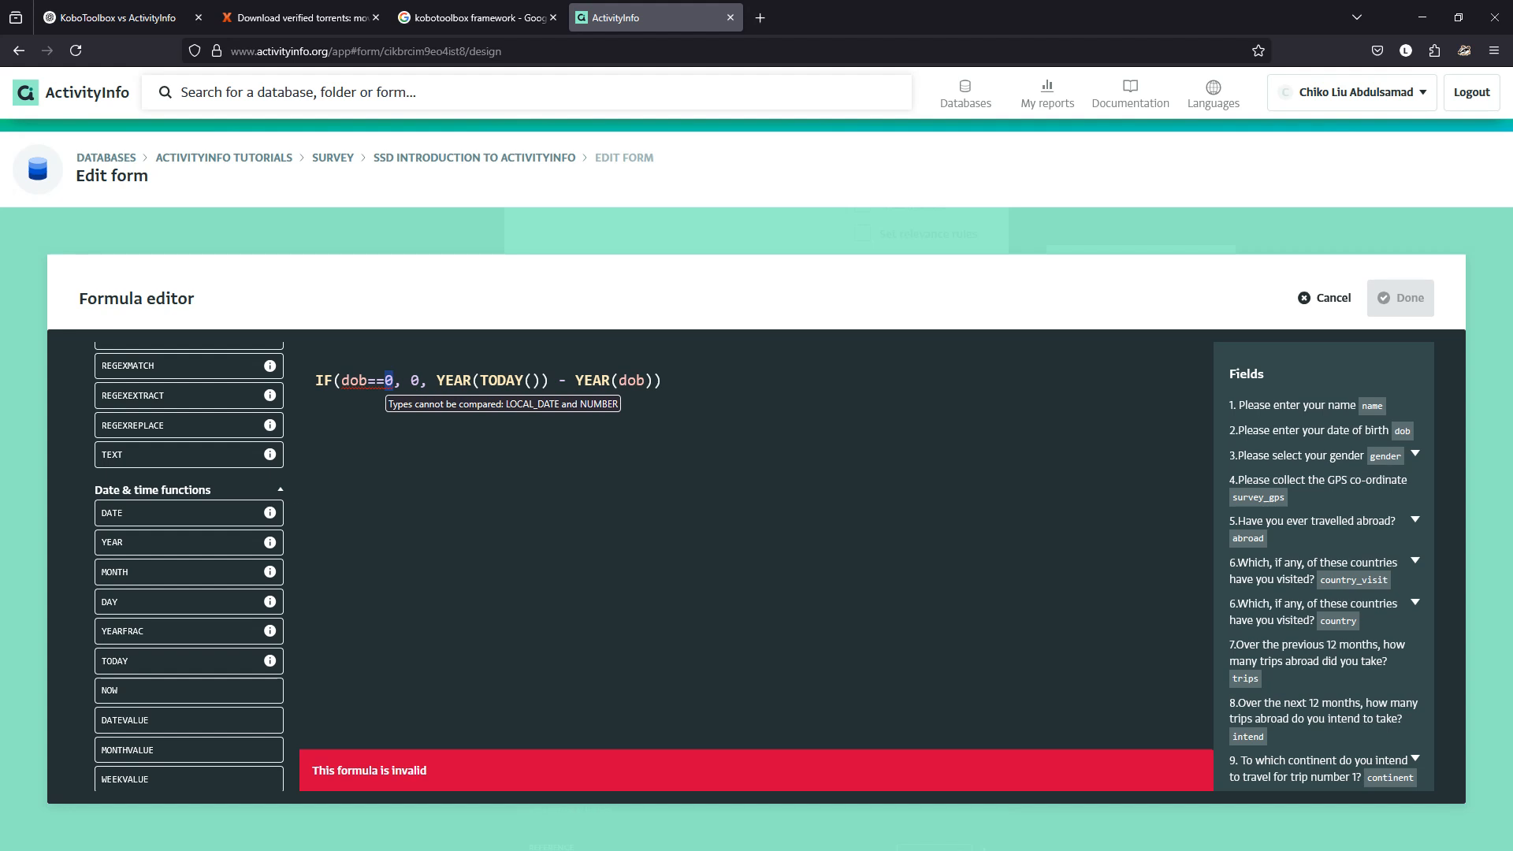
{"action": "type", "text": "DATE"}
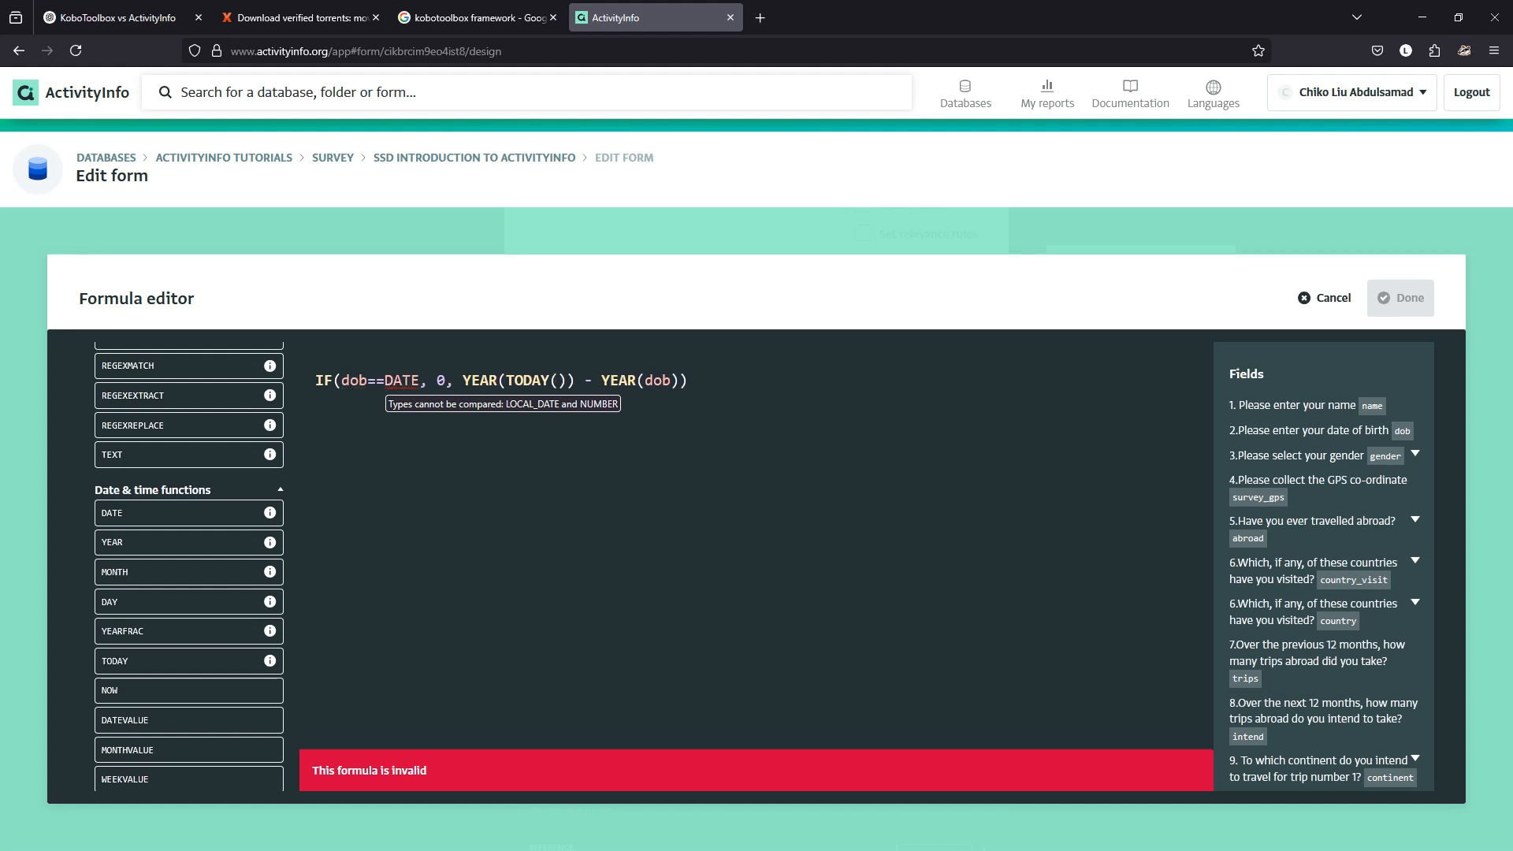
{"action": "type", "text": "()"}
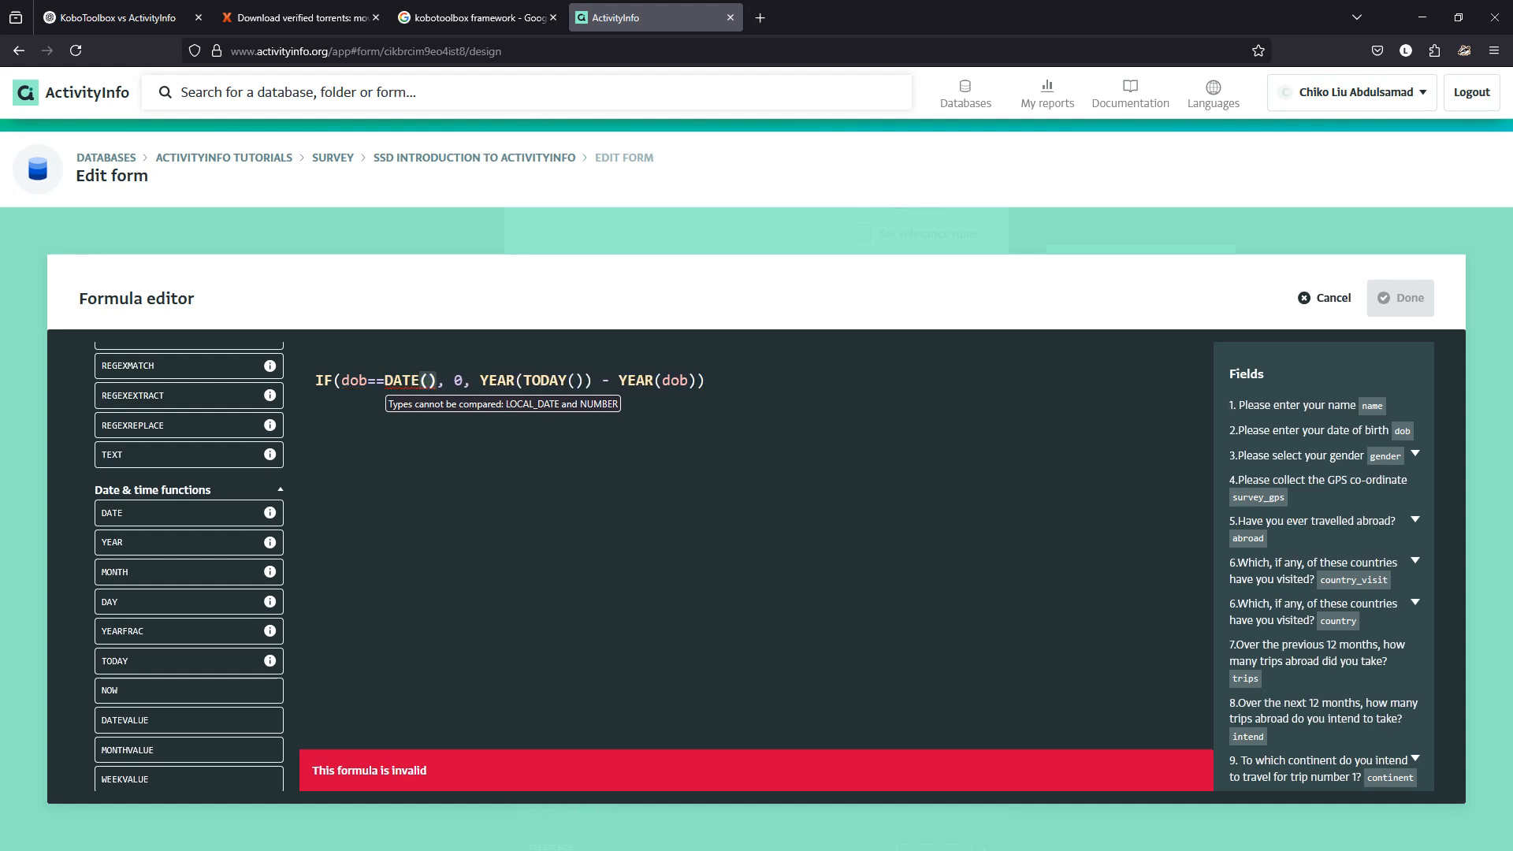
{"action": "type", "text": "0,0,0,"}
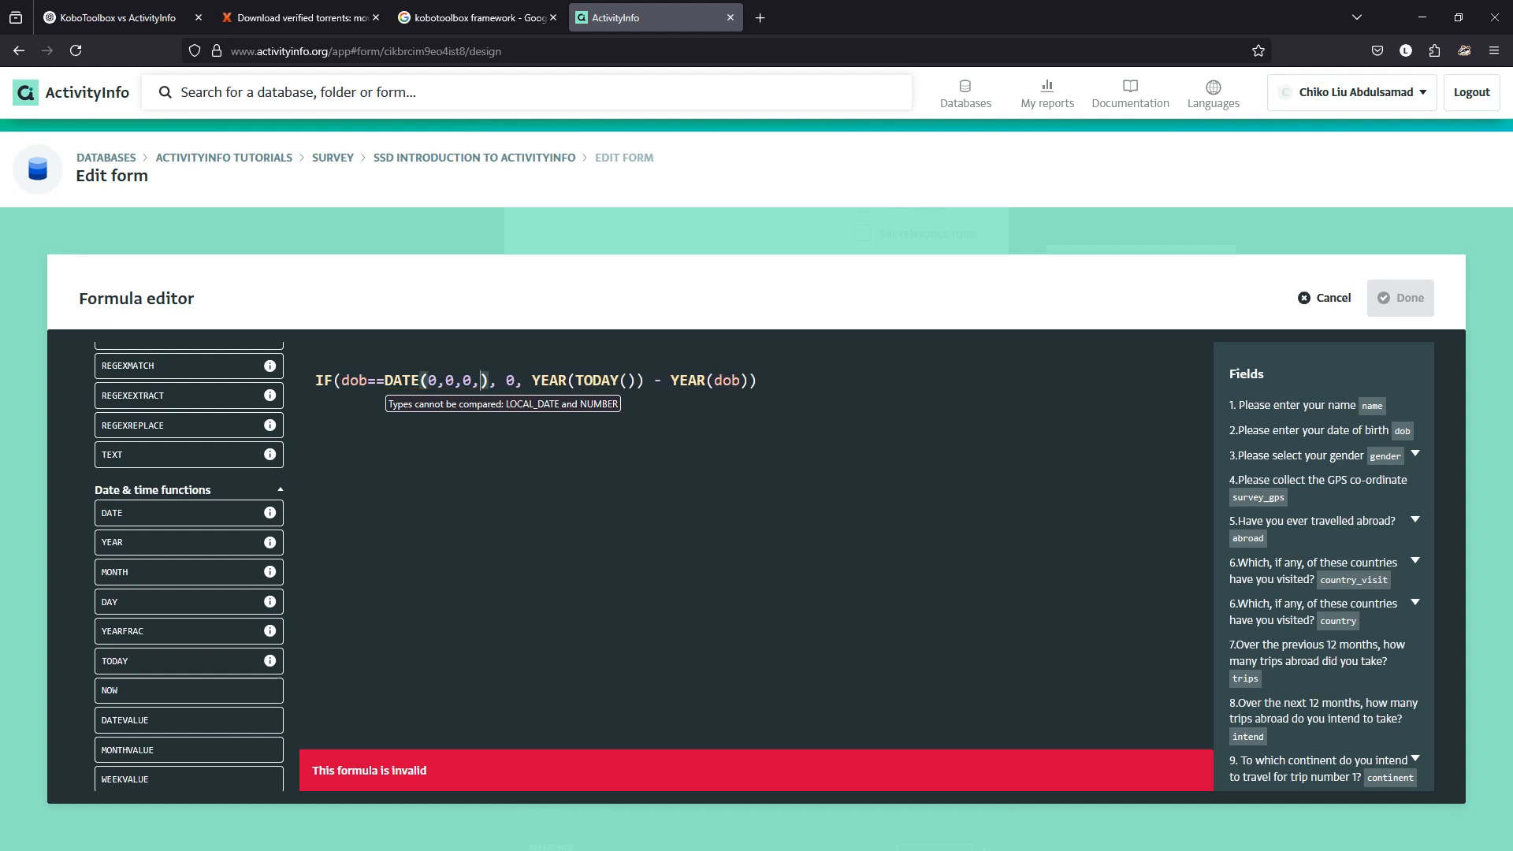
{"action": "key", "text": "BackSpace"}
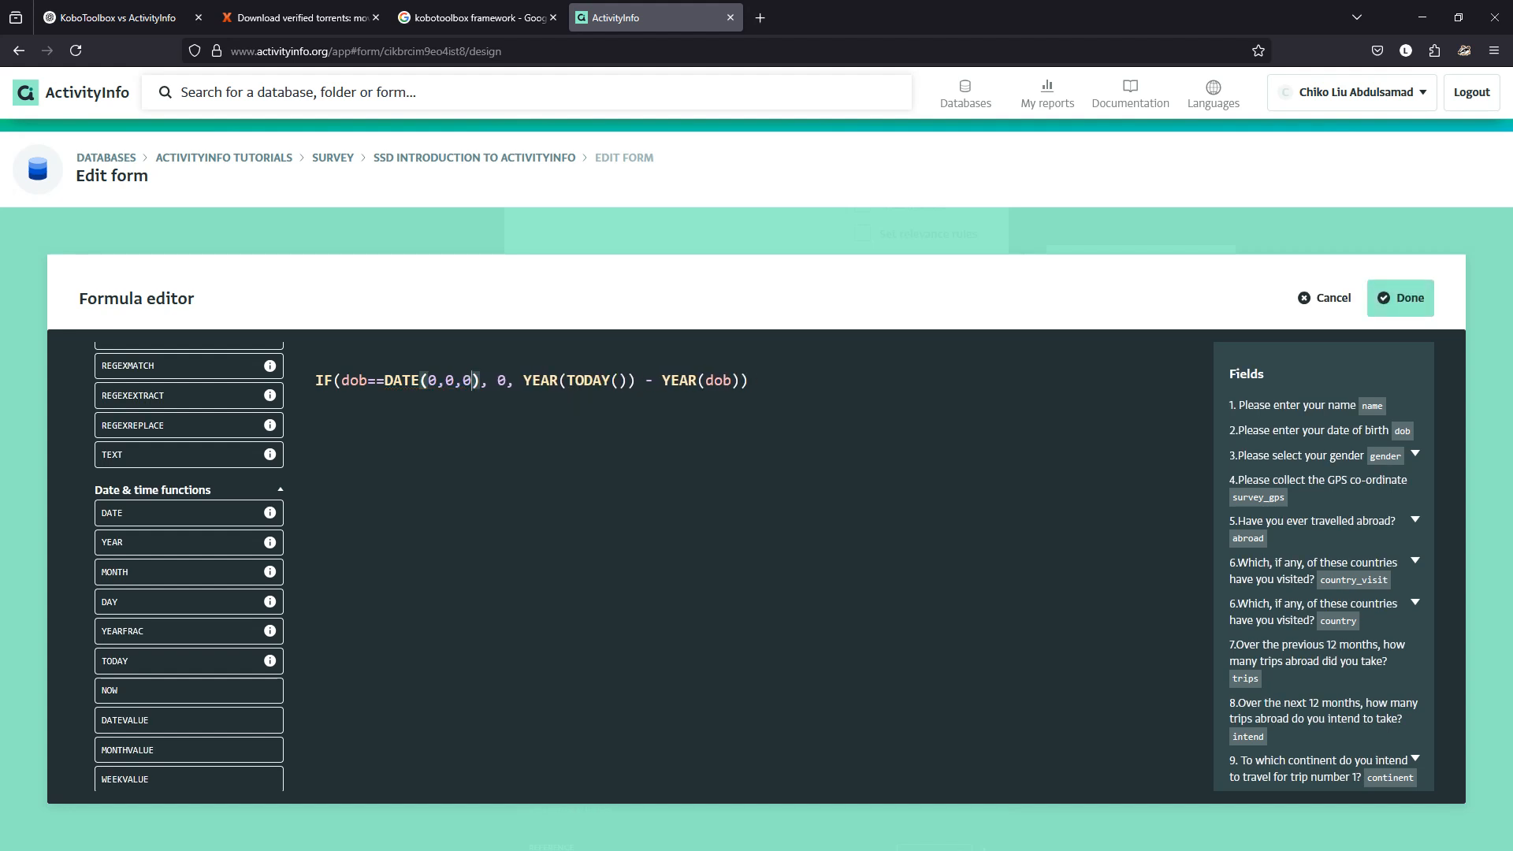
{"action": "left_click", "coordinate": [1400, 298]}
Save the form with My Age, see a blank new record show 2,025, then discard it.
{"action": "left_click", "coordinate": [960, 475]}
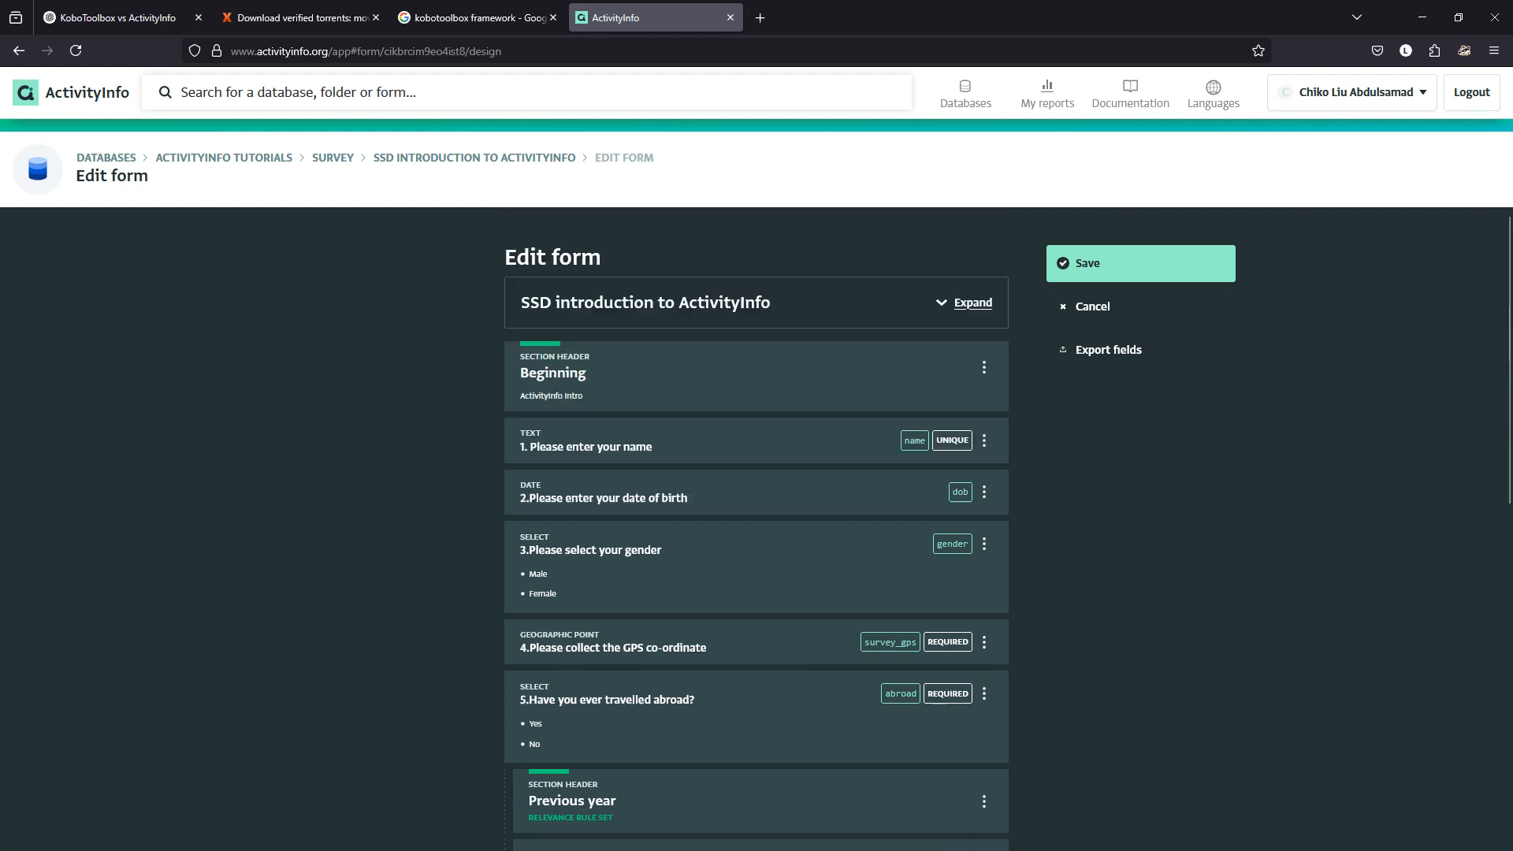
{"action": "left_click", "coordinate": [1141, 263]}
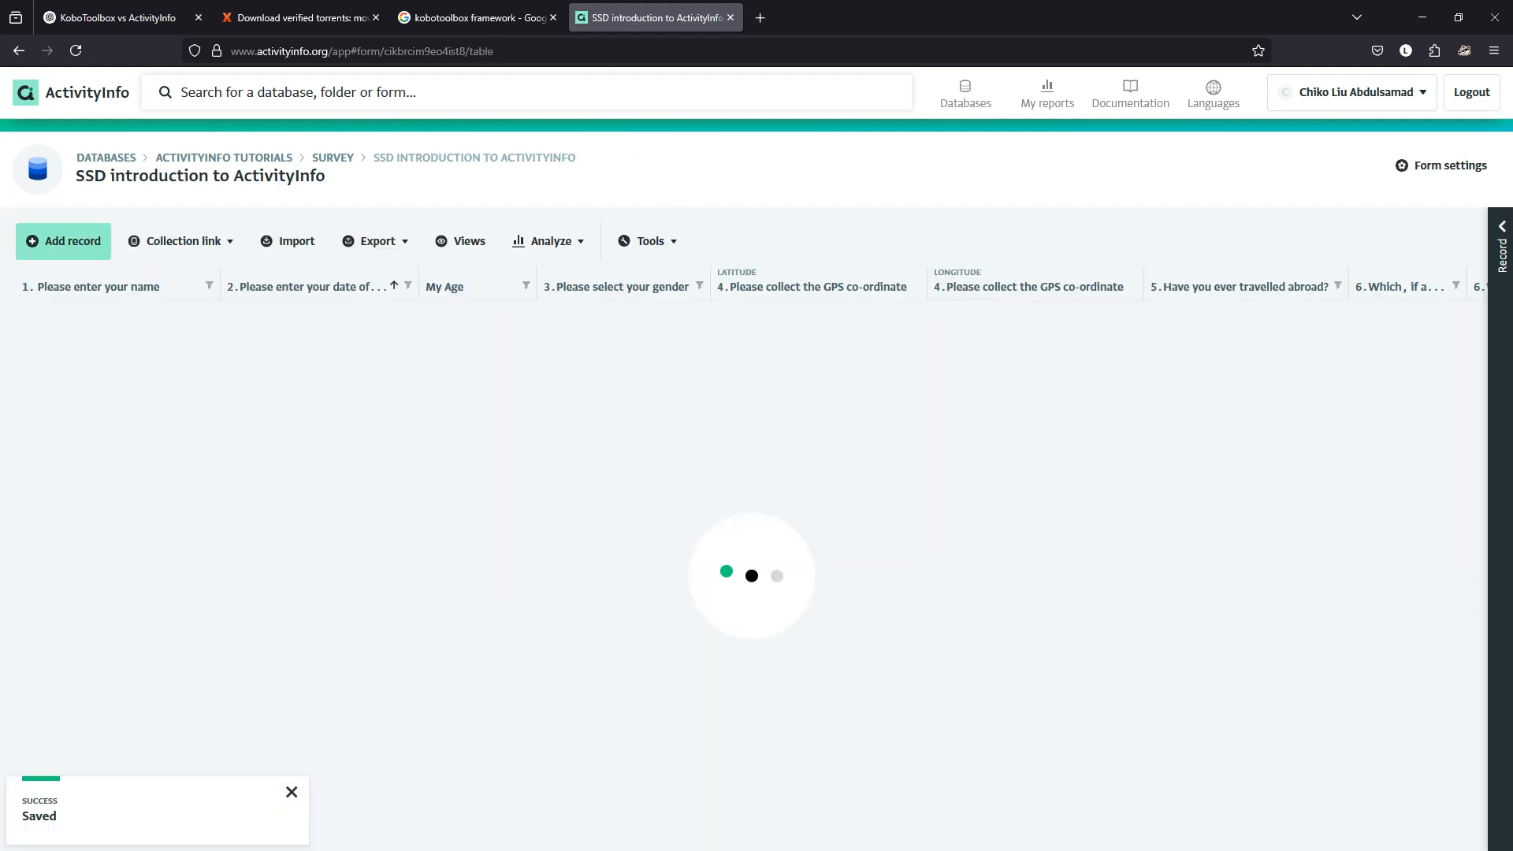
{"action": "left_click", "coordinate": [63, 241]}
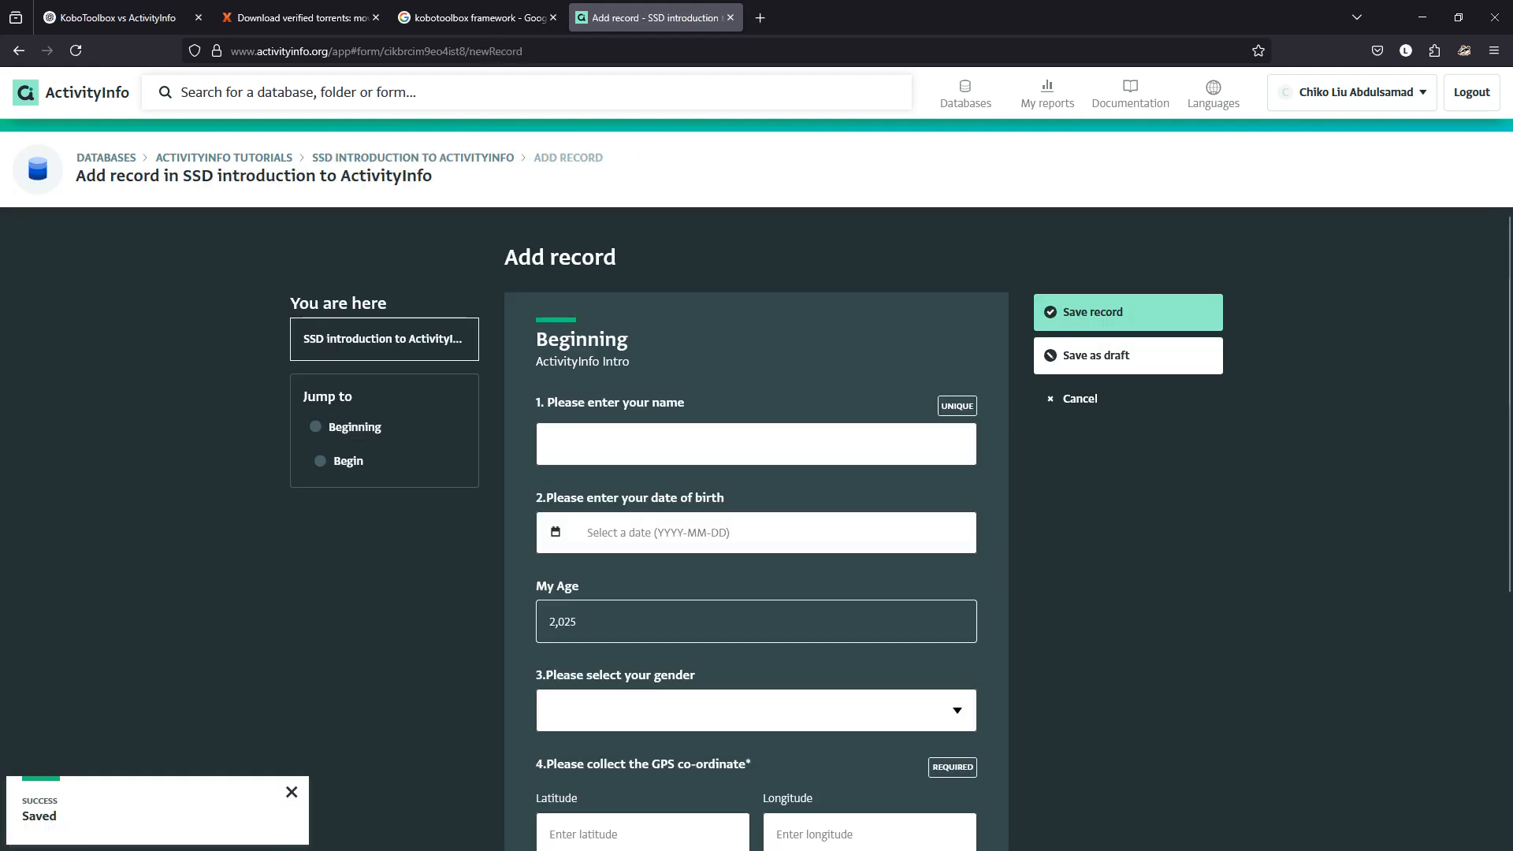
{"action": "left_click_drag", "start_coordinate": [577, 623], "coordinate": [547, 623]}
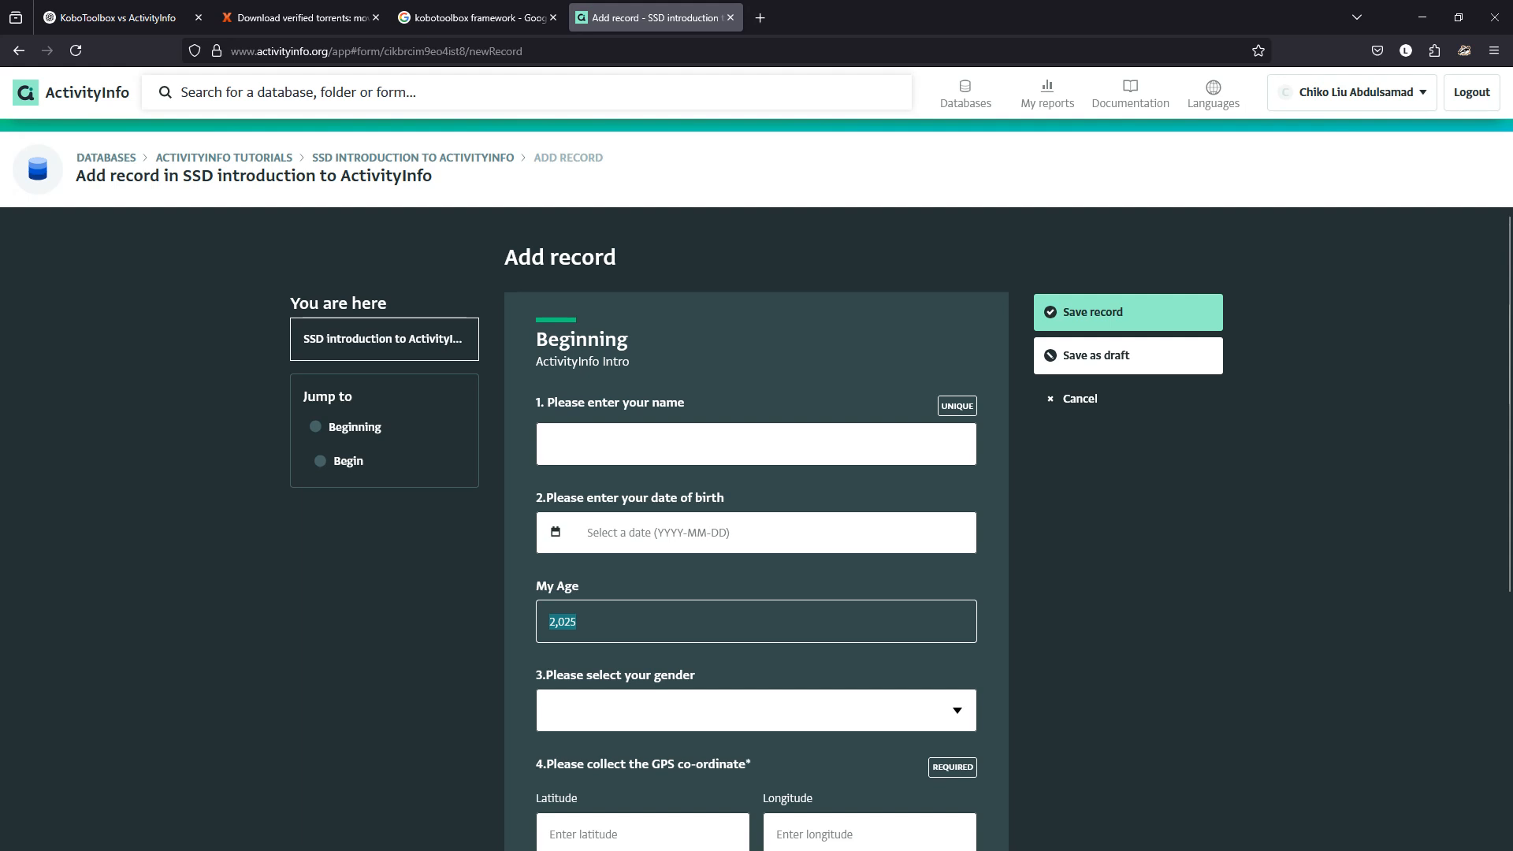
{"action": "left_click", "coordinate": [1080, 398]}
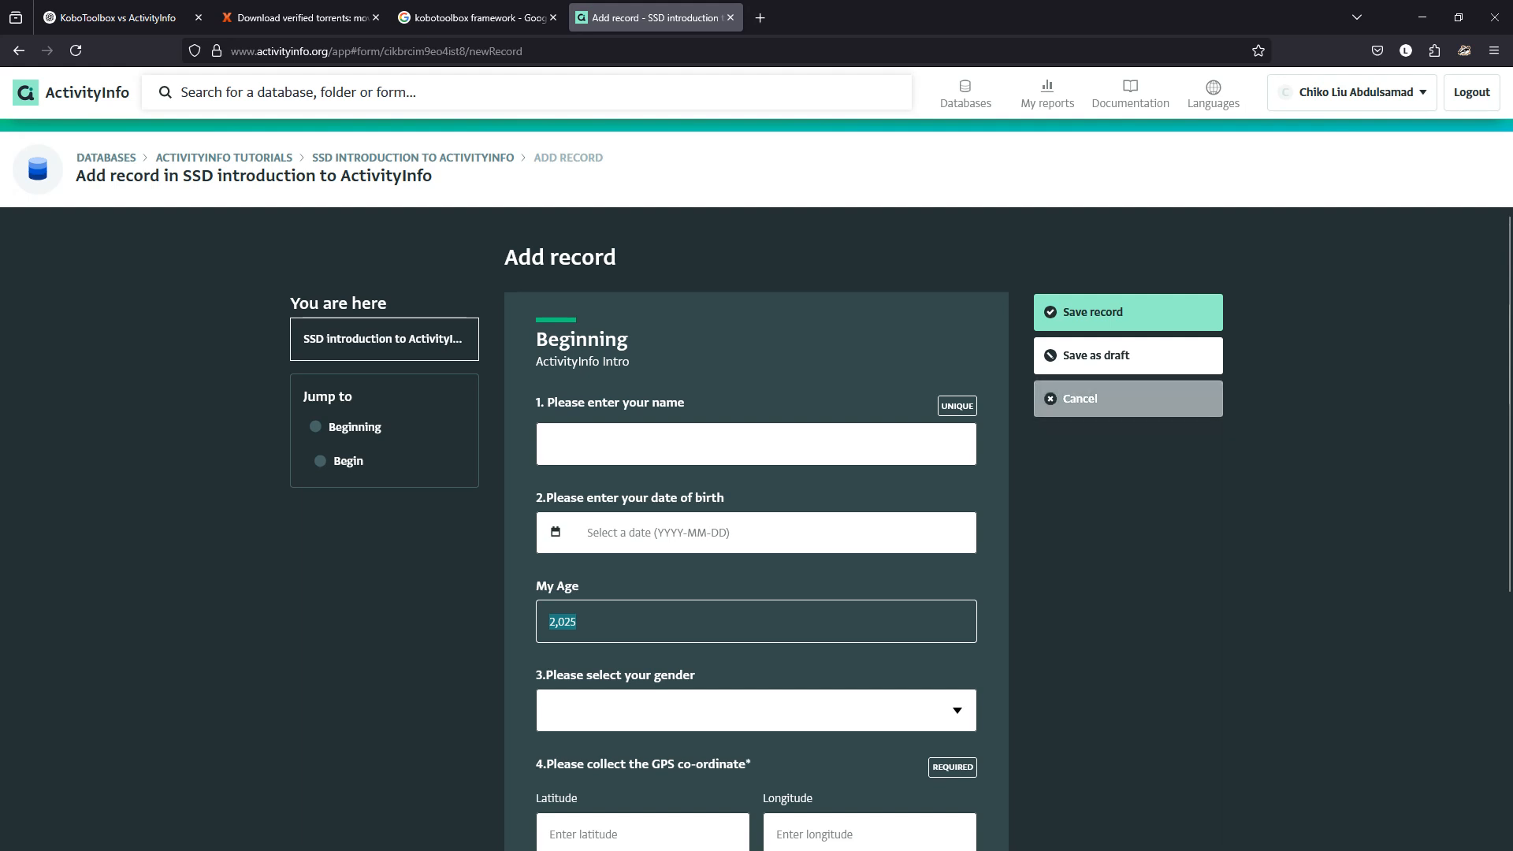
{"action": "key", "text": "Return"}
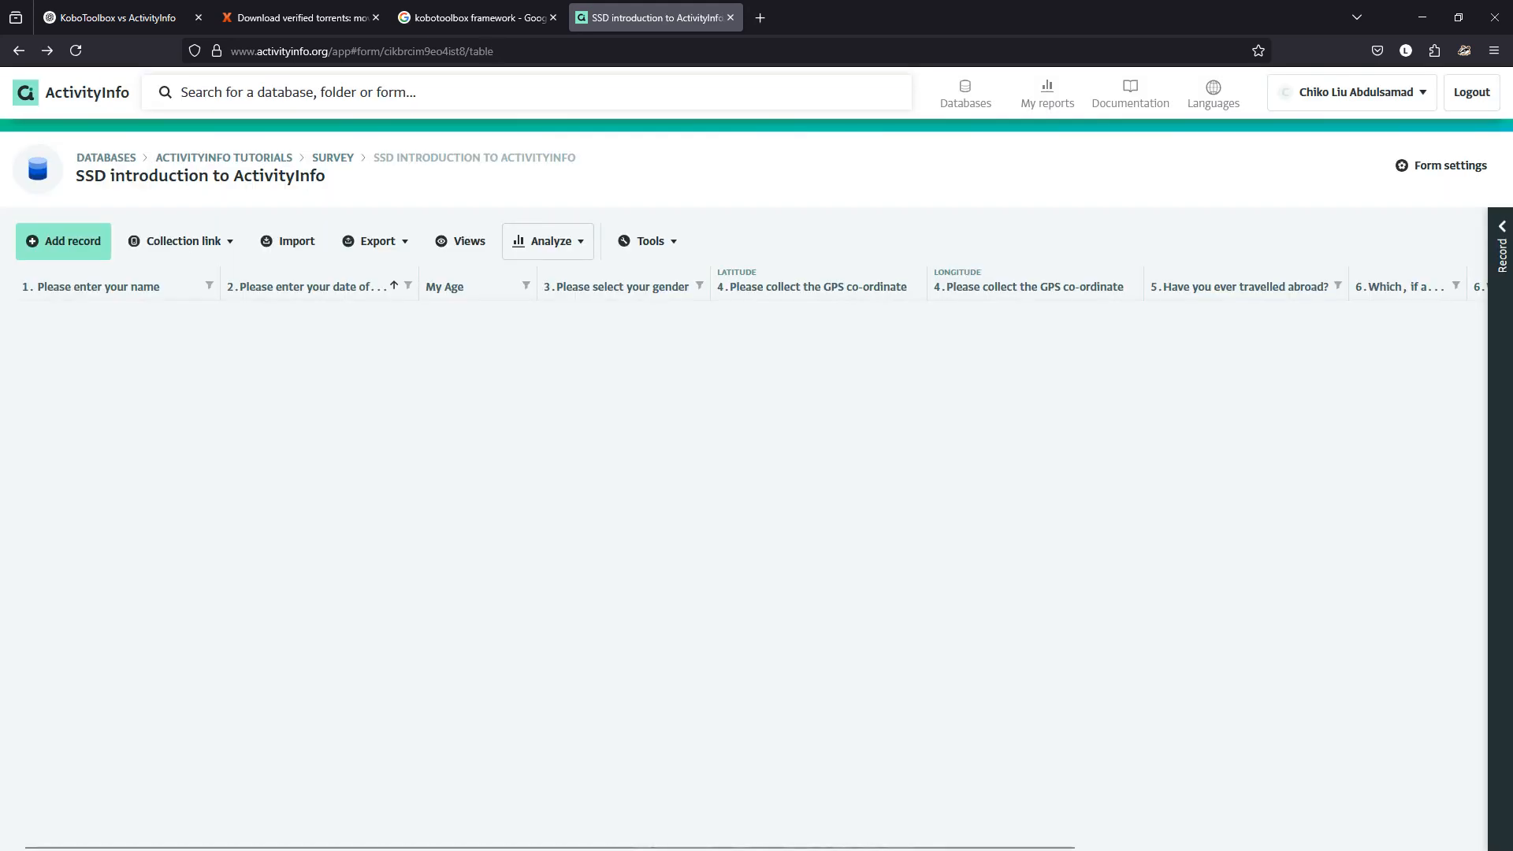
Replace dob == DATE(0, 0, 0) with ISBLANK(dob) in the My Age formula and save the form.
{"action": "left_click", "coordinate": [1442, 166]}
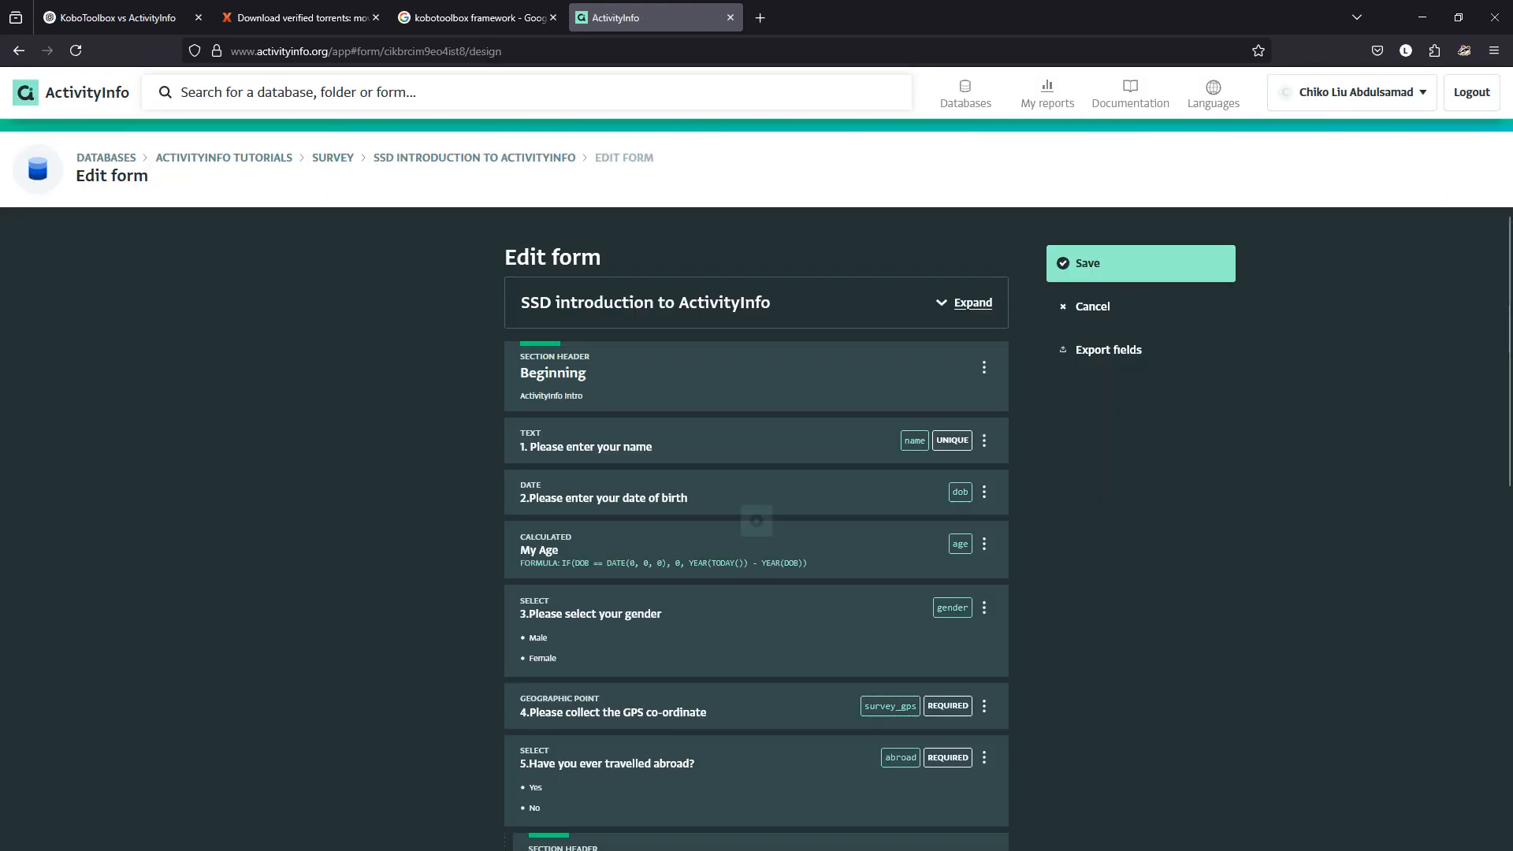
{"action": "left_click", "coordinate": [756, 583]}
{"action": "scroll", "coordinate": [756, 525], "scroll_direction": "down", "scroll_amount": 5}
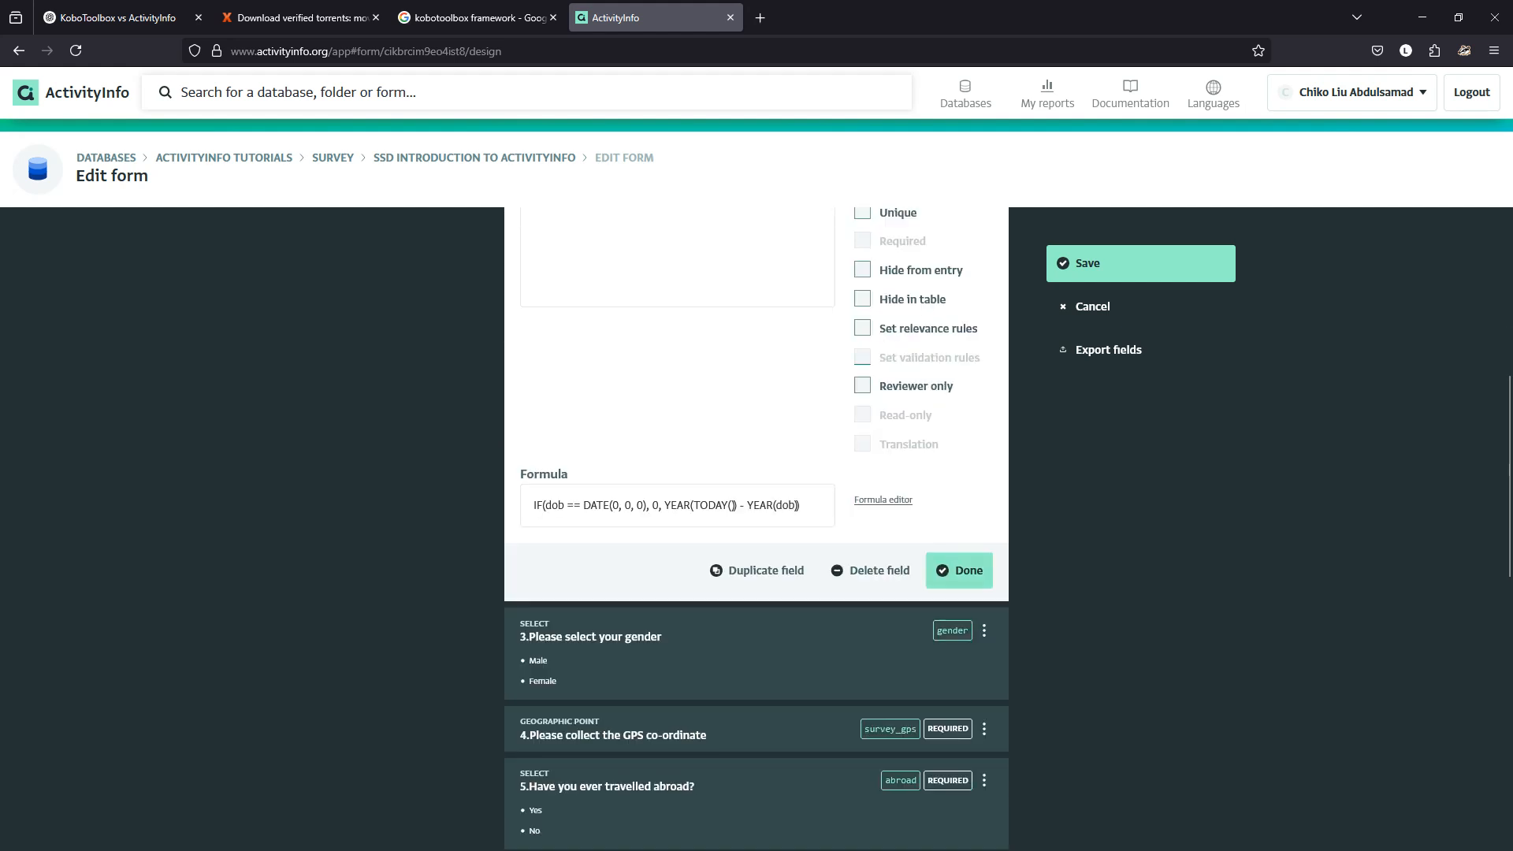
{"action": "left_click", "coordinate": [882, 499]}
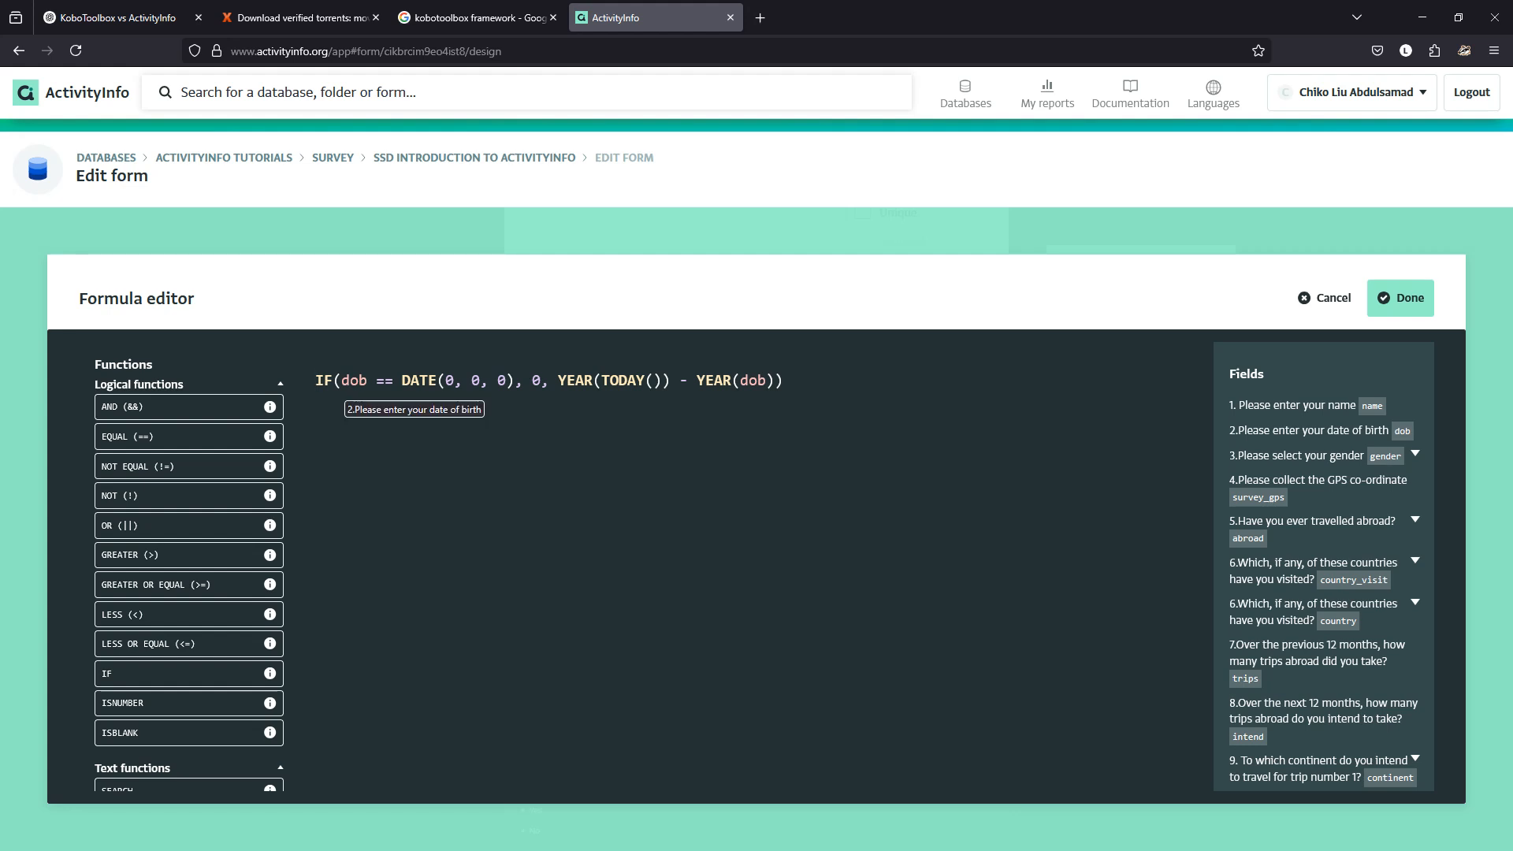
{"action": "left_click_drag", "start_coordinate": [342, 383], "coordinate": [365, 382]}
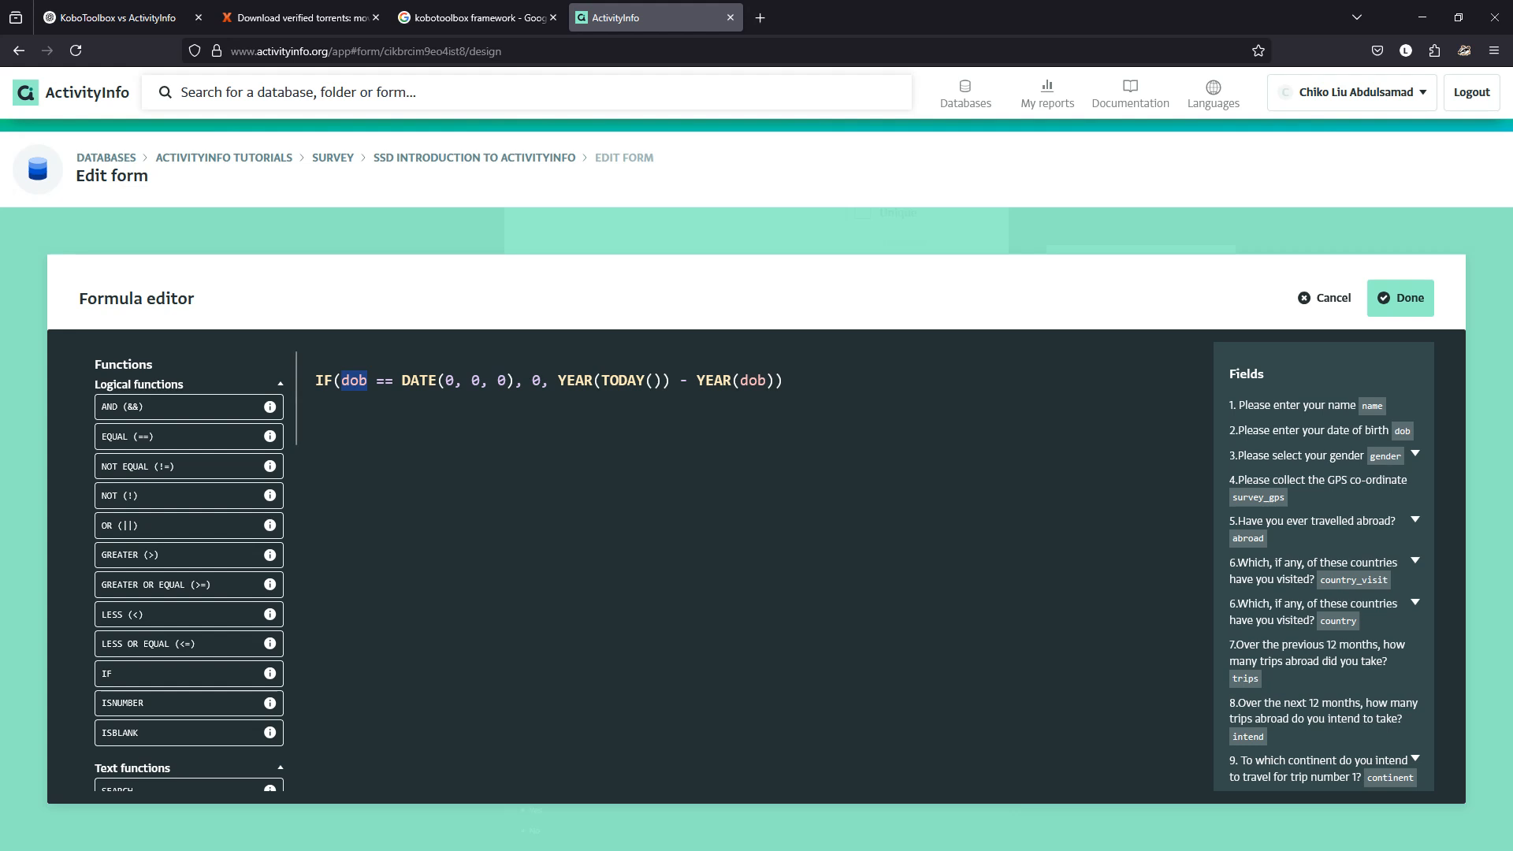
{"action": "left_click_drag", "start_coordinate": [515, 381], "coordinate": [403, 380]}
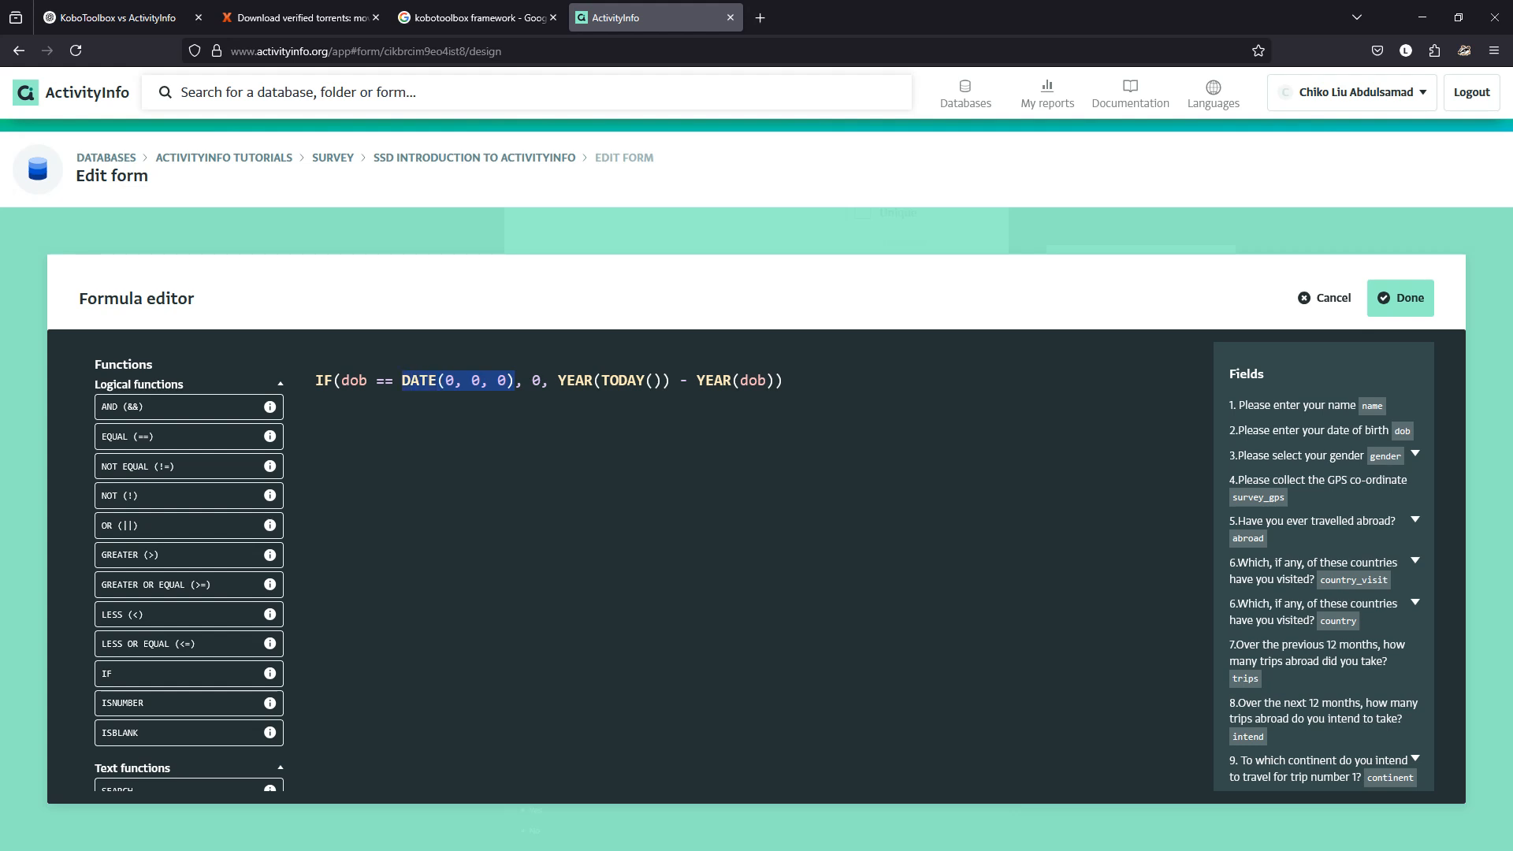
{"action": "key", "text": "BackSpace"}
{"action": "key", "text": "BackSpace"}
{"action": "key", "text": "BackSpace"}
{"action": "key", "text": "BackSpace"}
{"action": "key", "text": "BackSpace"}
{"action": "key", "text": "BackSpace"}
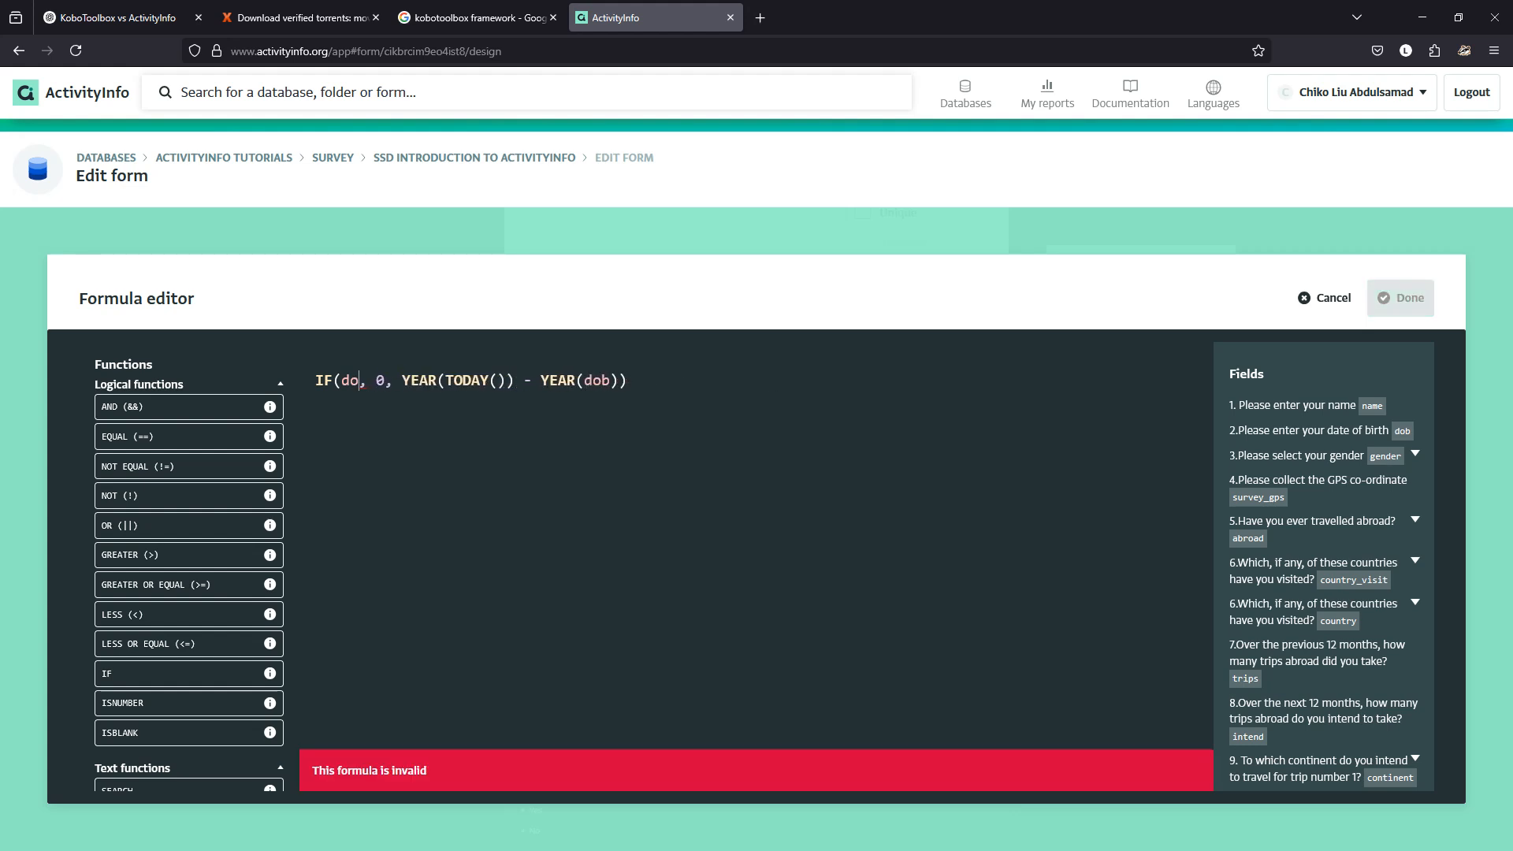
{"action": "key", "text": "BackSpace"}
{"action": "key", "text": "BackSpace"}
{"action": "type", "text": "ISBLANK()"}
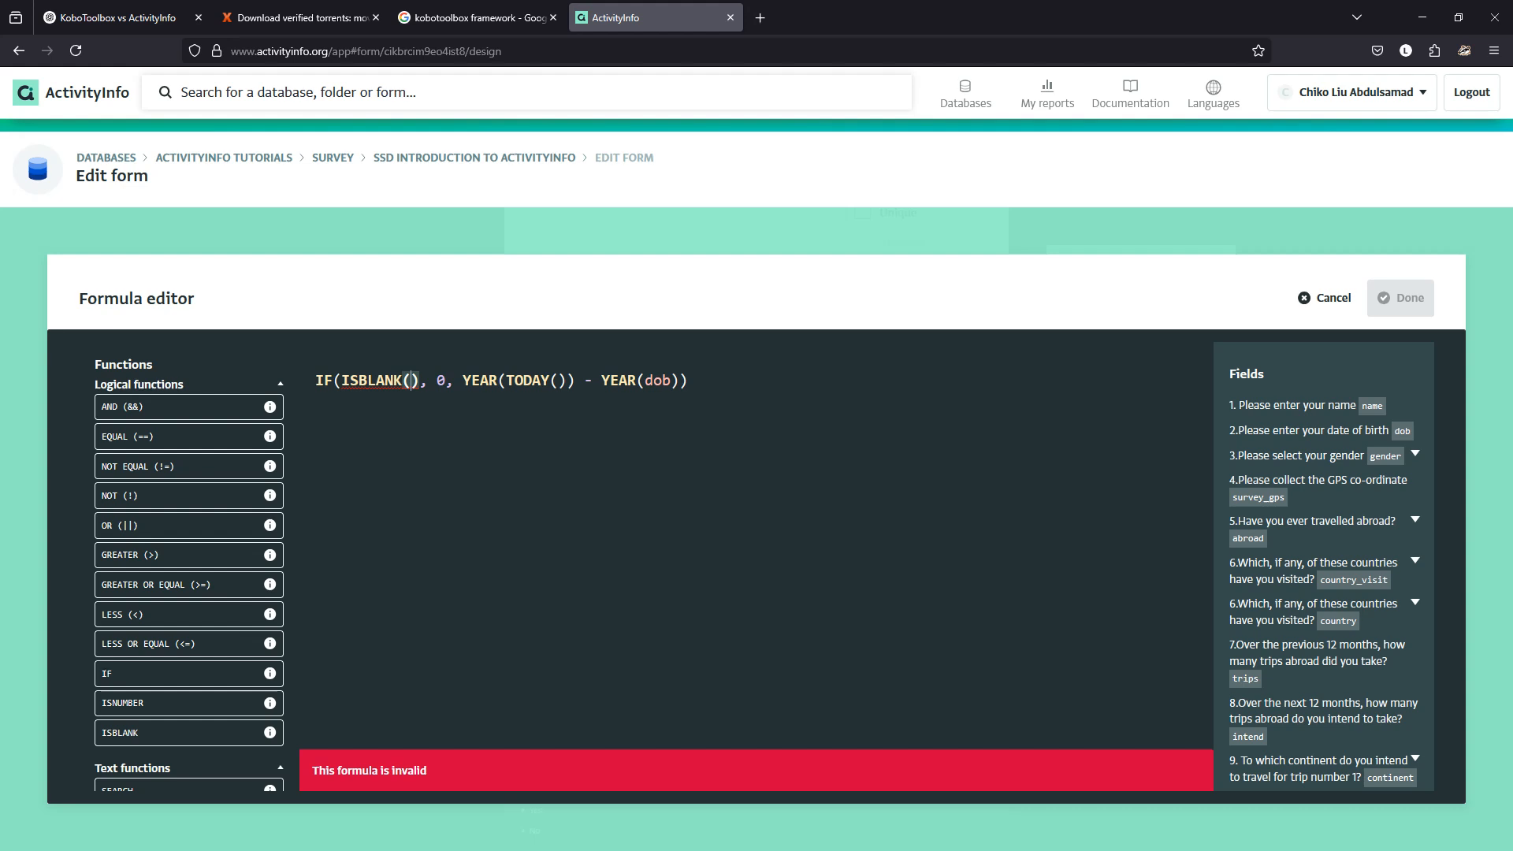
{"action": "type", "text": "dob"}
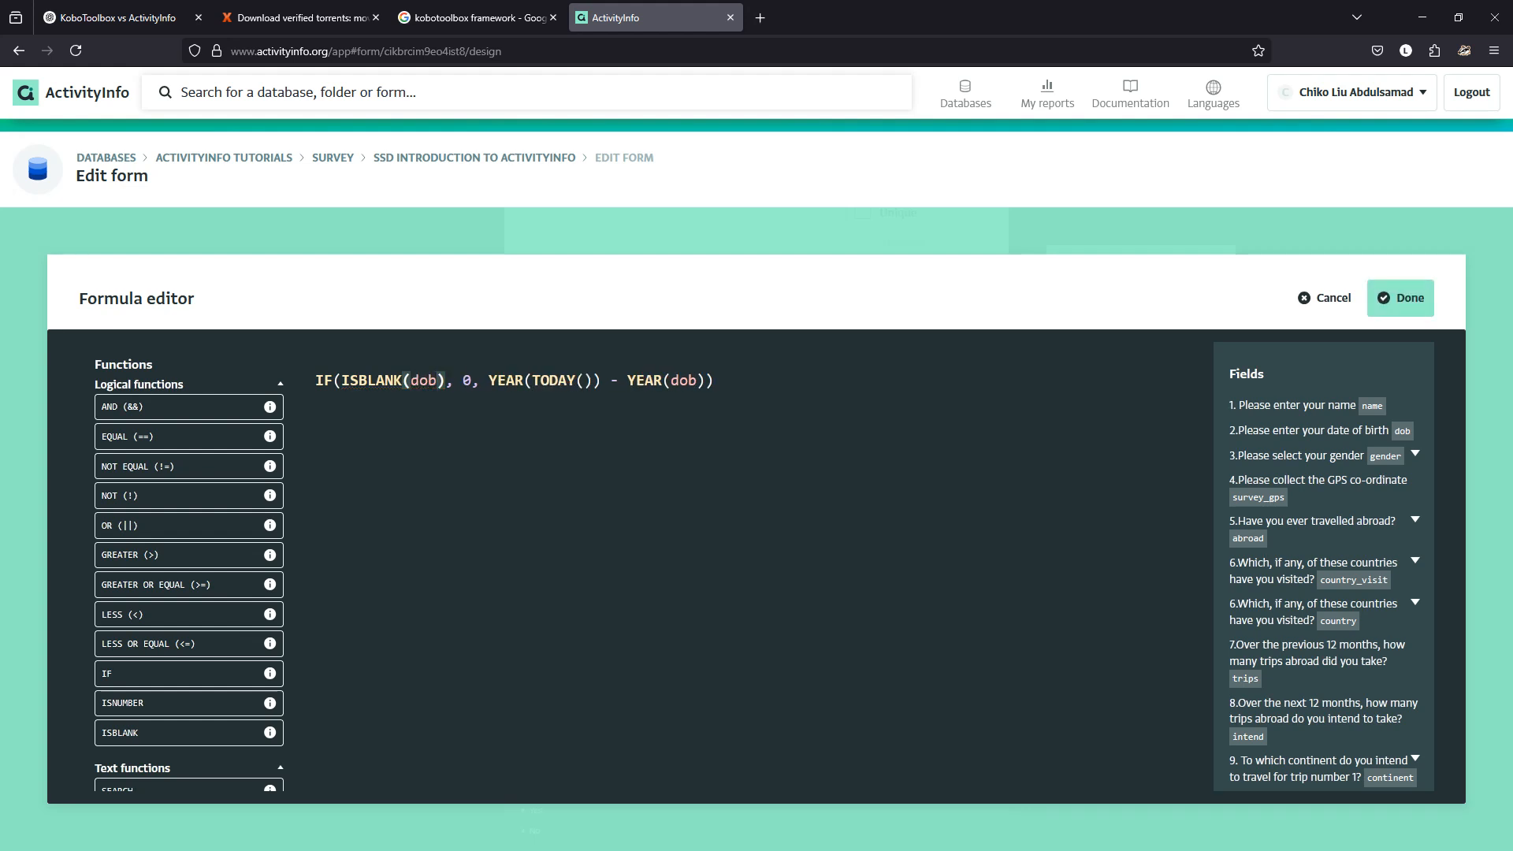
{"action": "left_click", "coordinate": [1401, 298]}
{"action": "left_click", "coordinate": [1141, 263]}
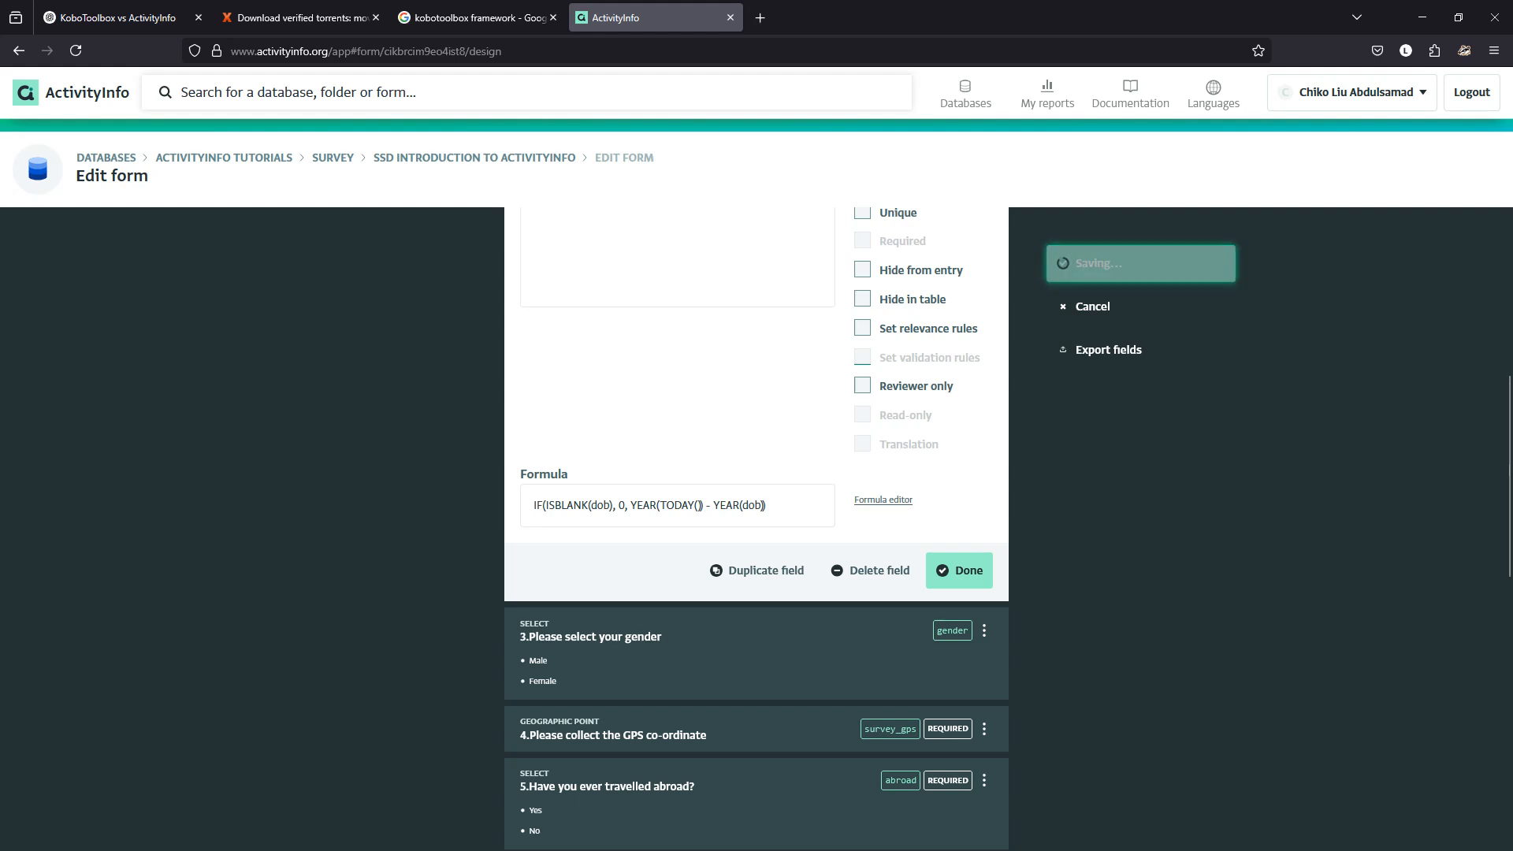
Enter birth date 1977-04-01 in a new test record, confirm My Age shows 48, then discard it.
{"action": "left_click", "coordinate": [62, 240]}
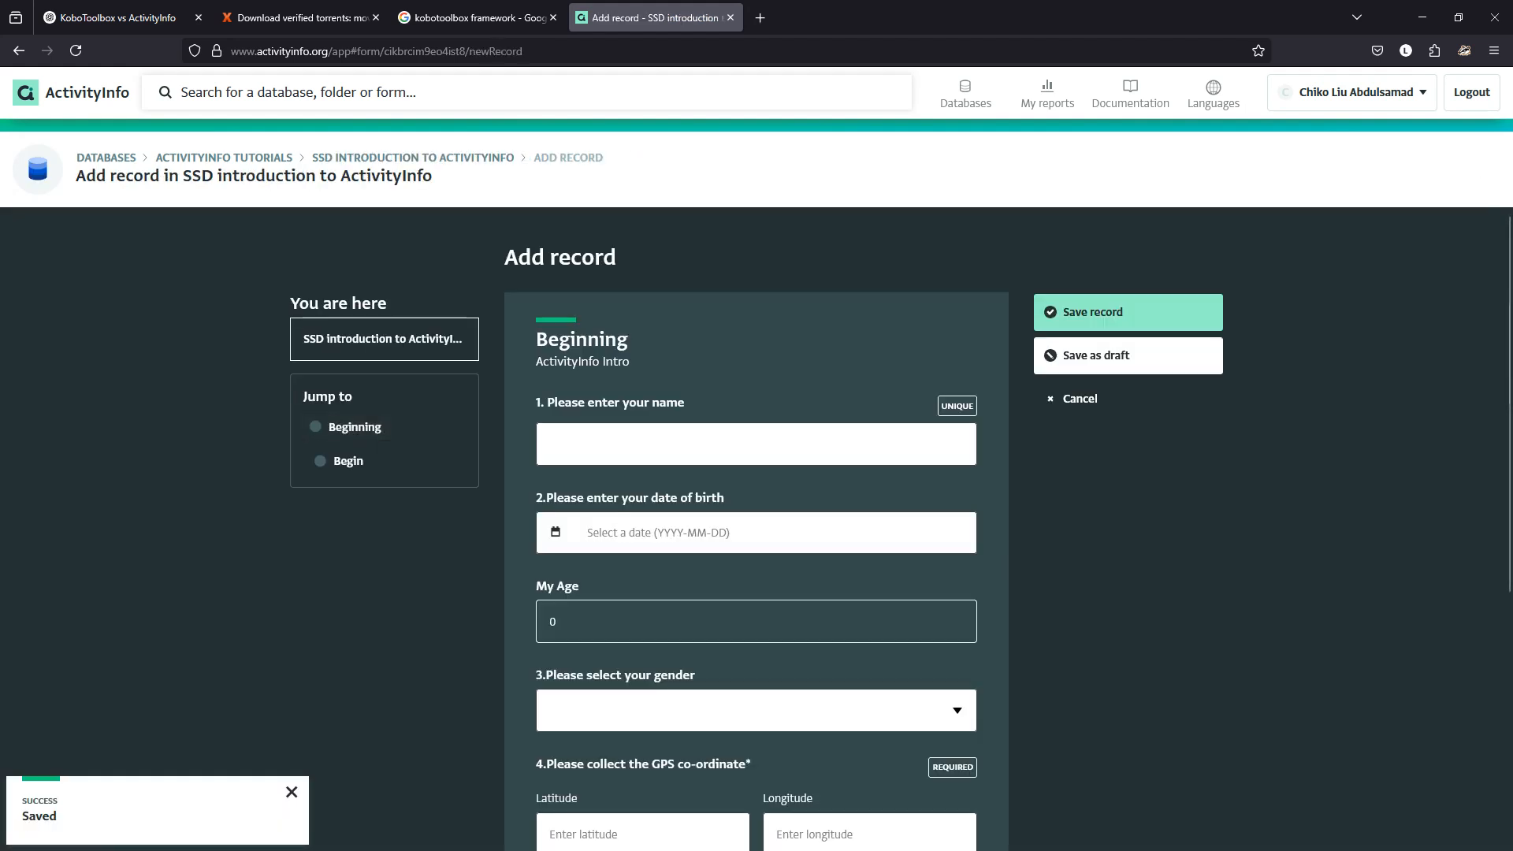
{"action": "left_click", "coordinate": [647, 533]}
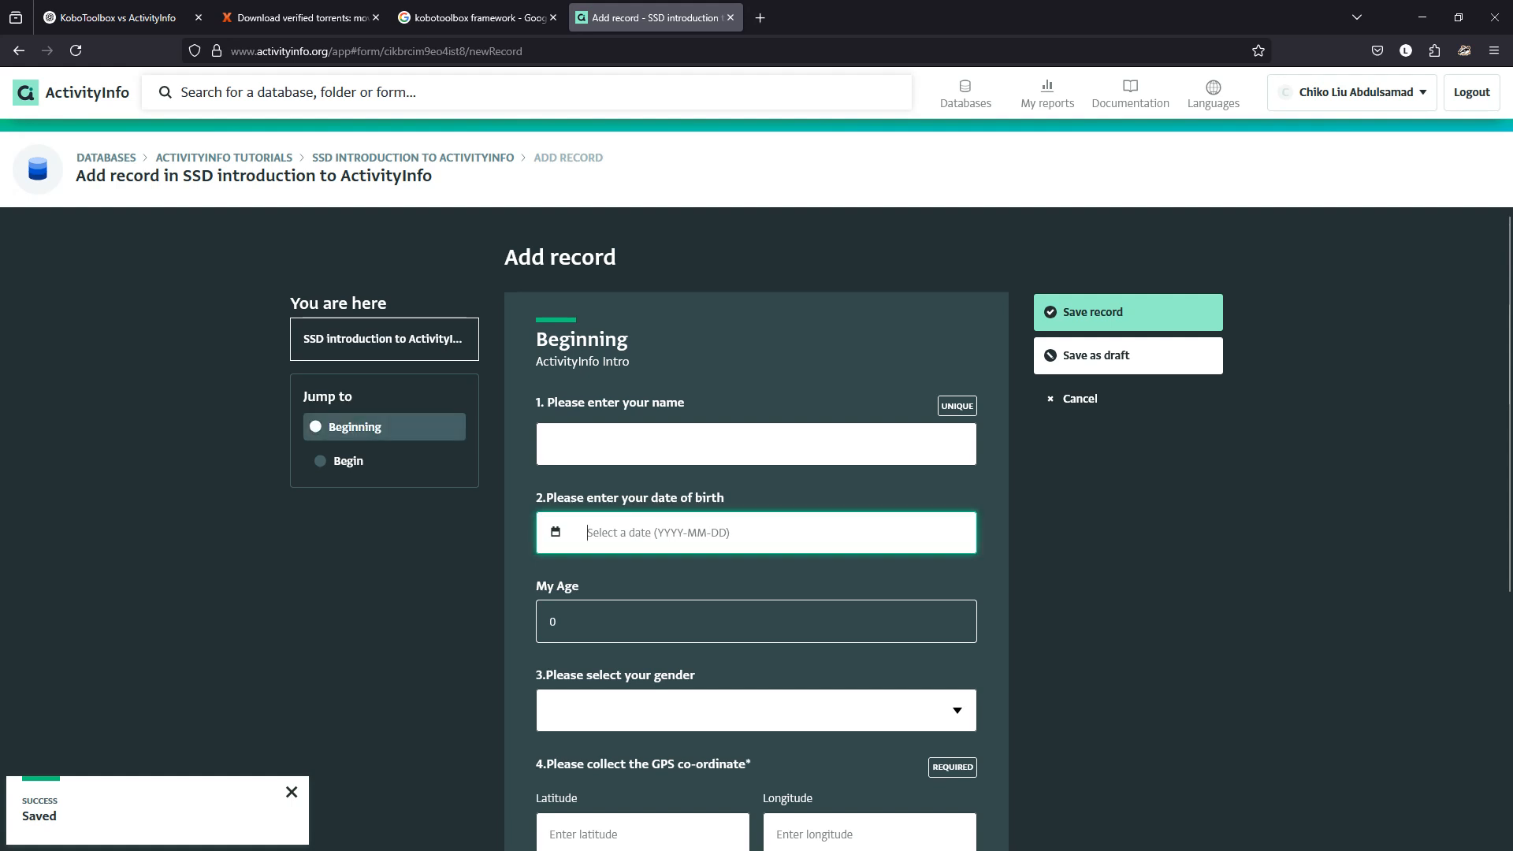
{"action": "left_click", "coordinate": [556, 532]}
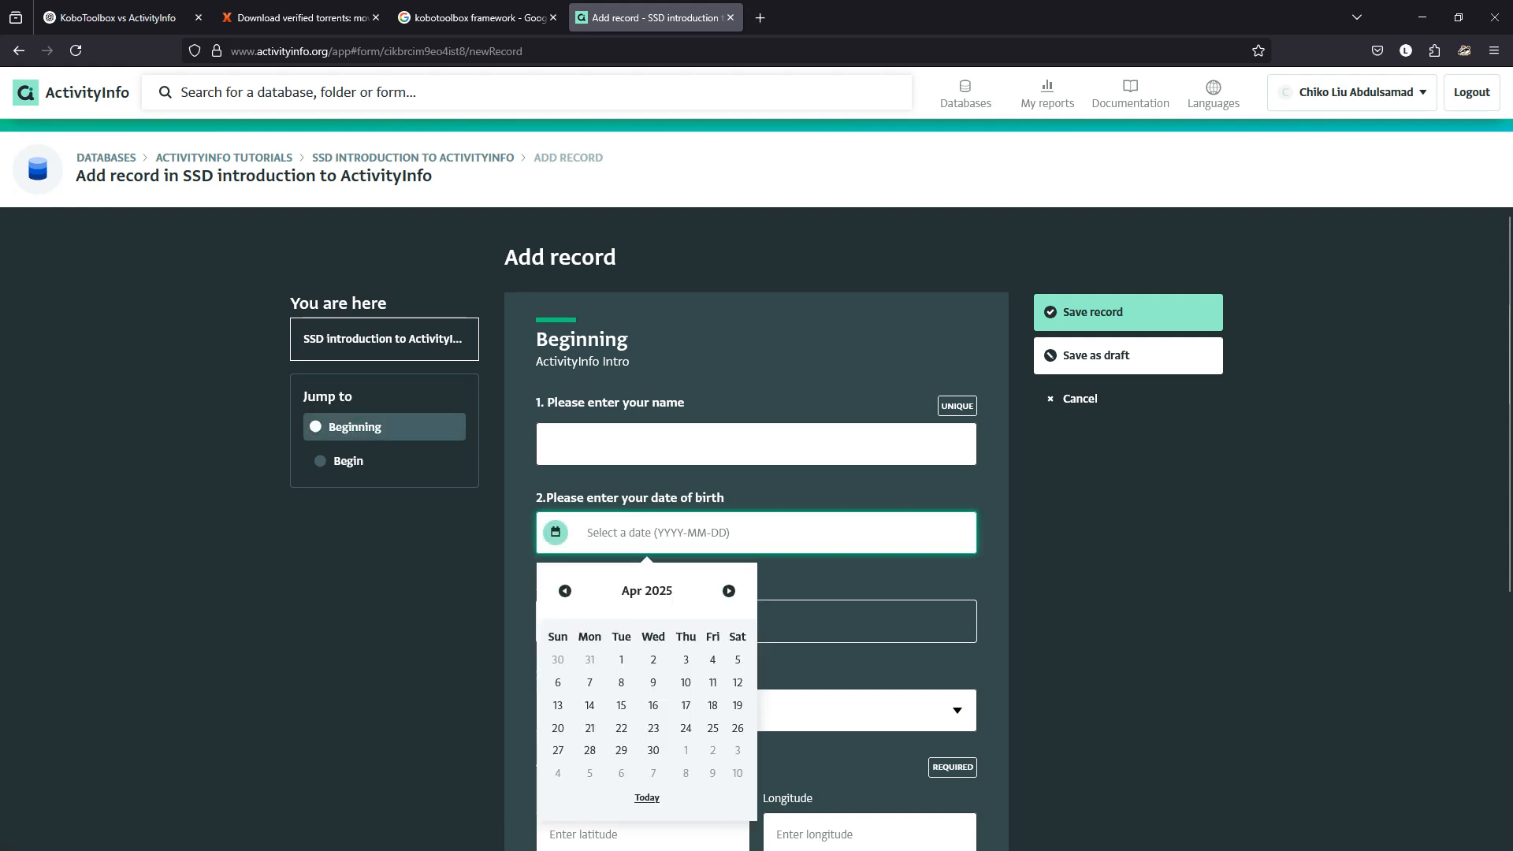
{"action": "left_click", "coordinate": [621, 660]}
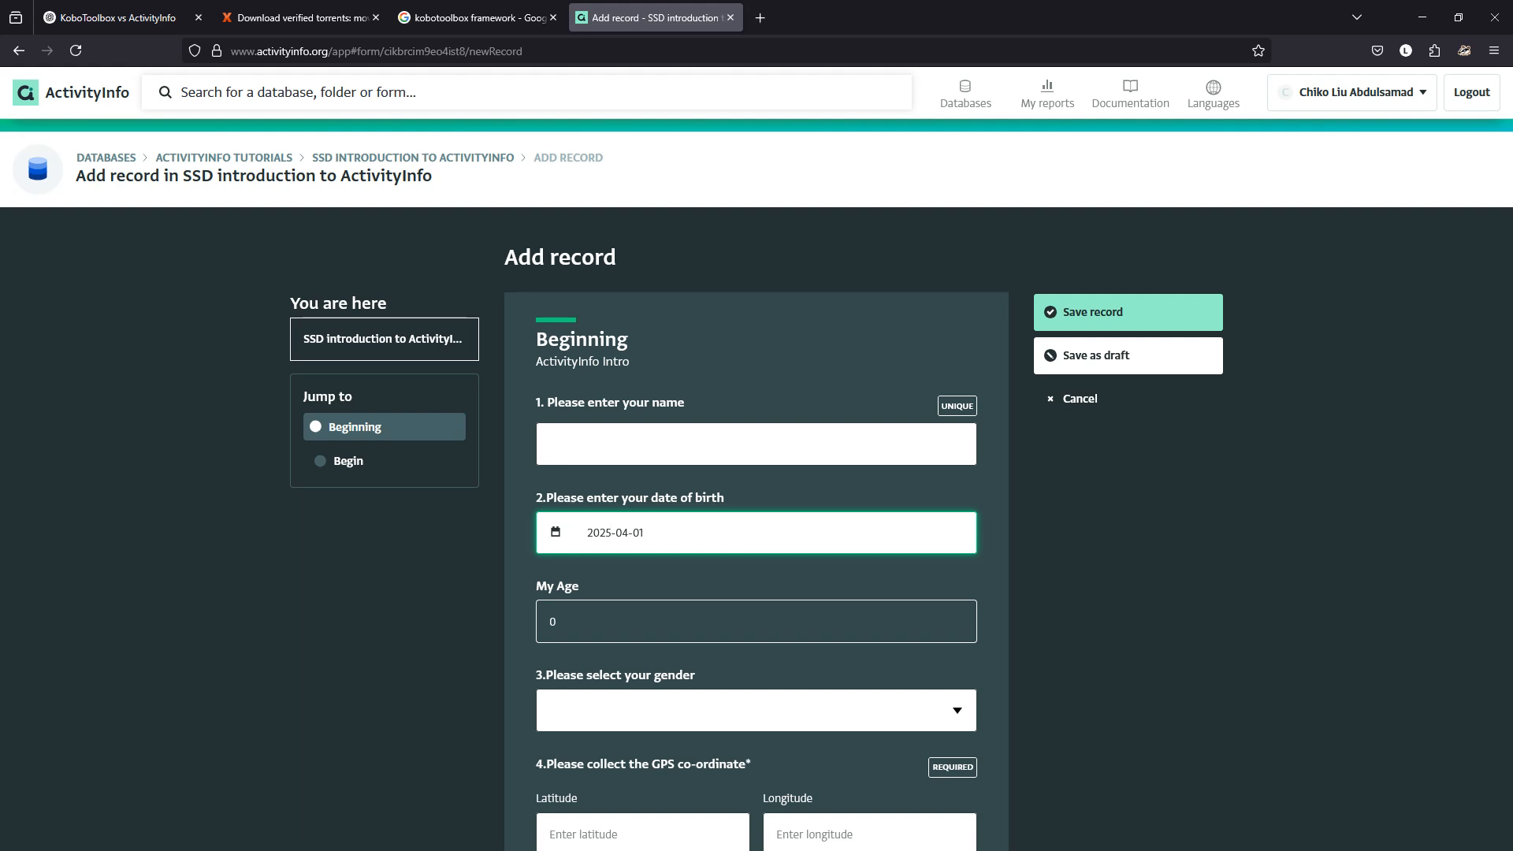
{"action": "key", "text": "BackSpace"}
{"action": "key", "text": "BackSpace"}
{"action": "key", "text": "BackSpace"}
{"action": "key", "text": "BackSpace"}
{"action": "type", "text": "1977"}
{"action": "left_click", "coordinate": [756, 586]}
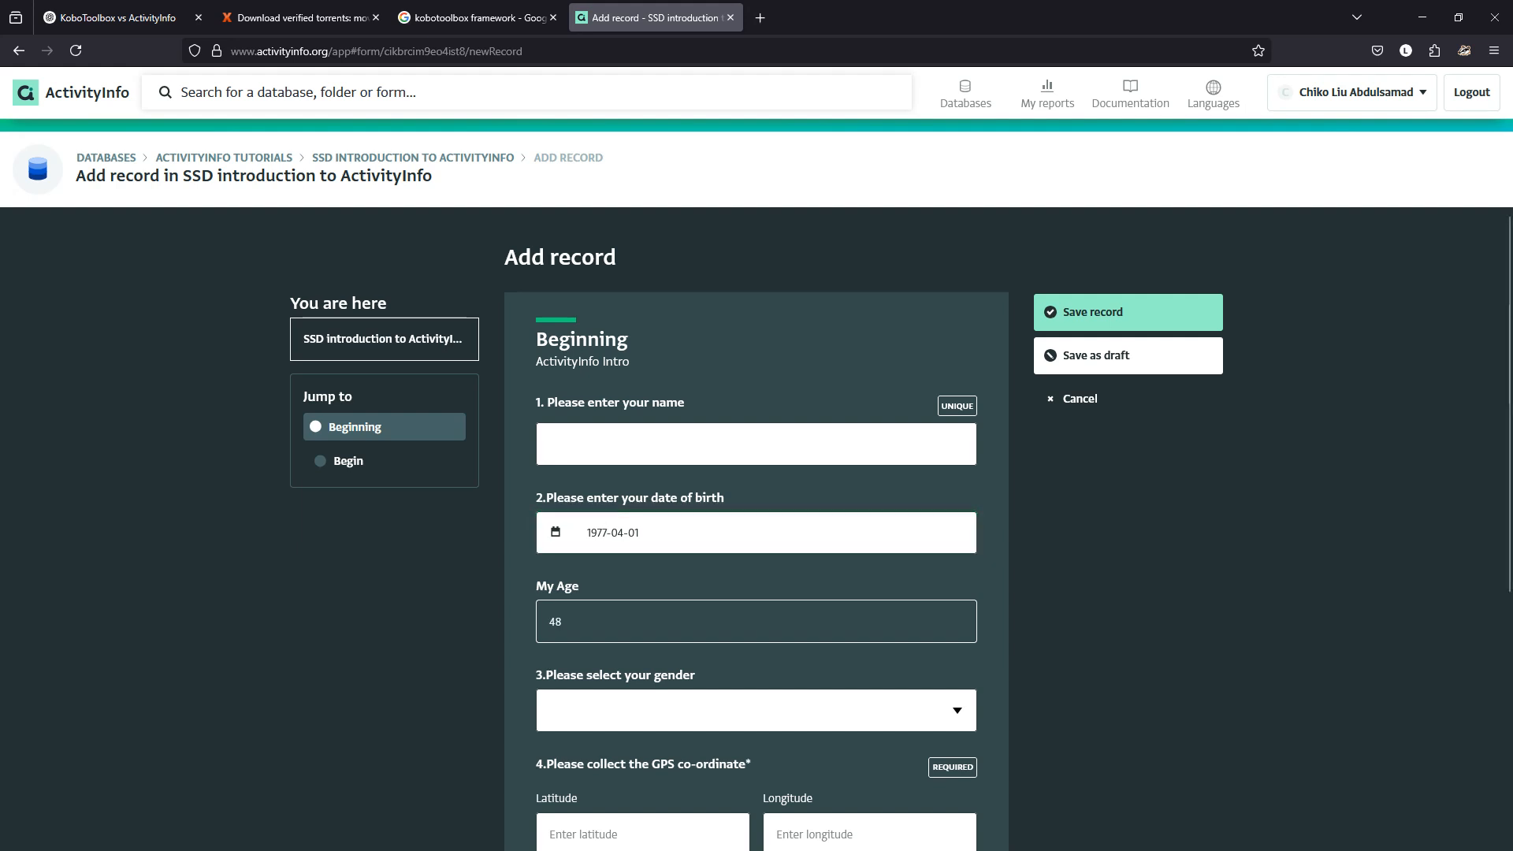
{"action": "left_click", "coordinate": [1079, 398]}
{"action": "left_click", "coordinate": [809, 493]}
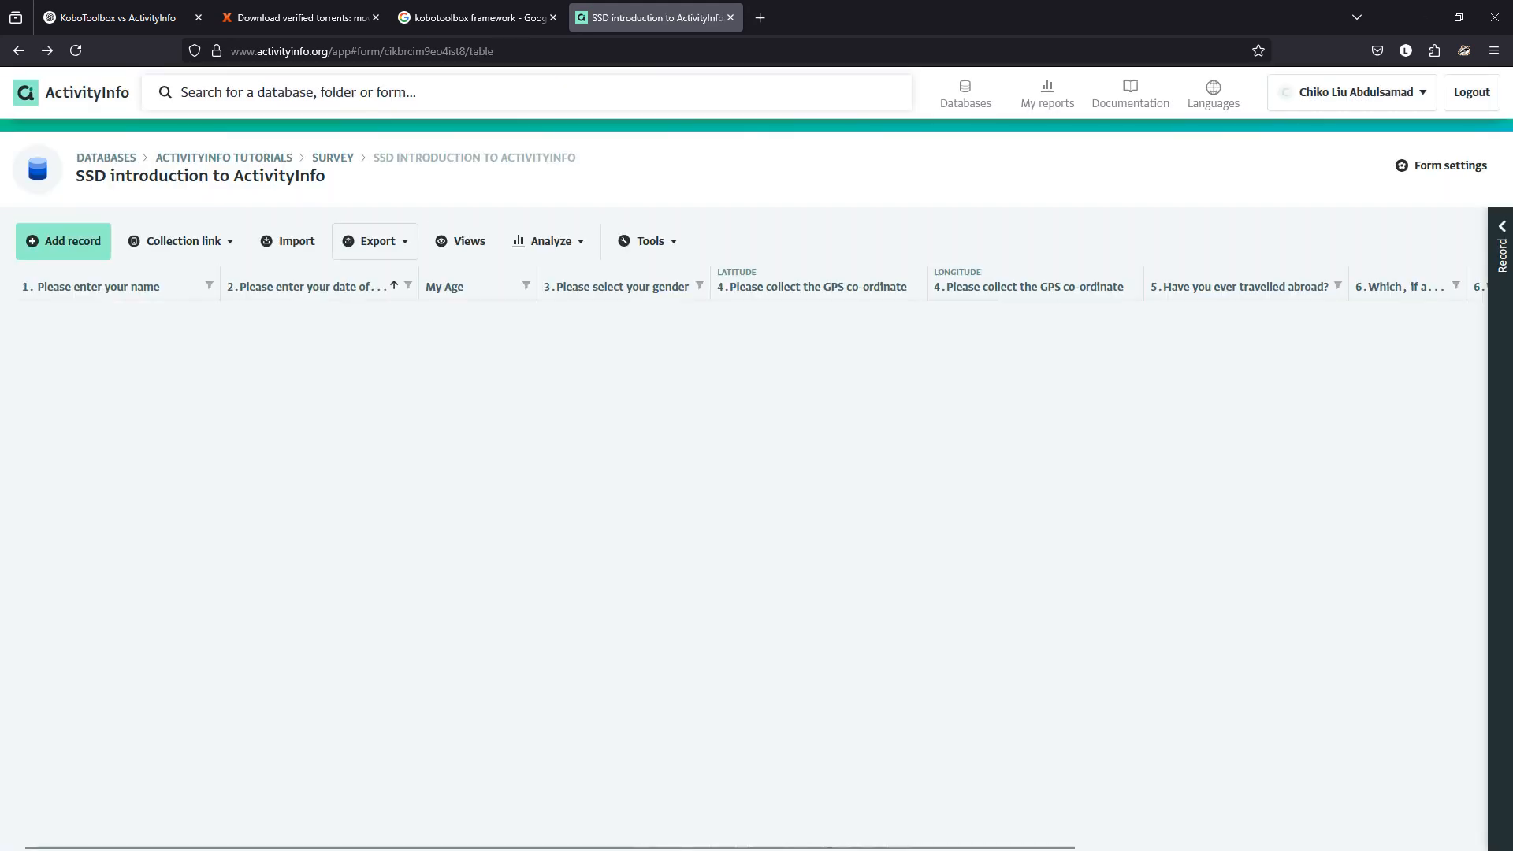
Change My Age's blank-date result from 0 to "" and save the form.
{"action": "left_click", "coordinate": [1441, 166]}
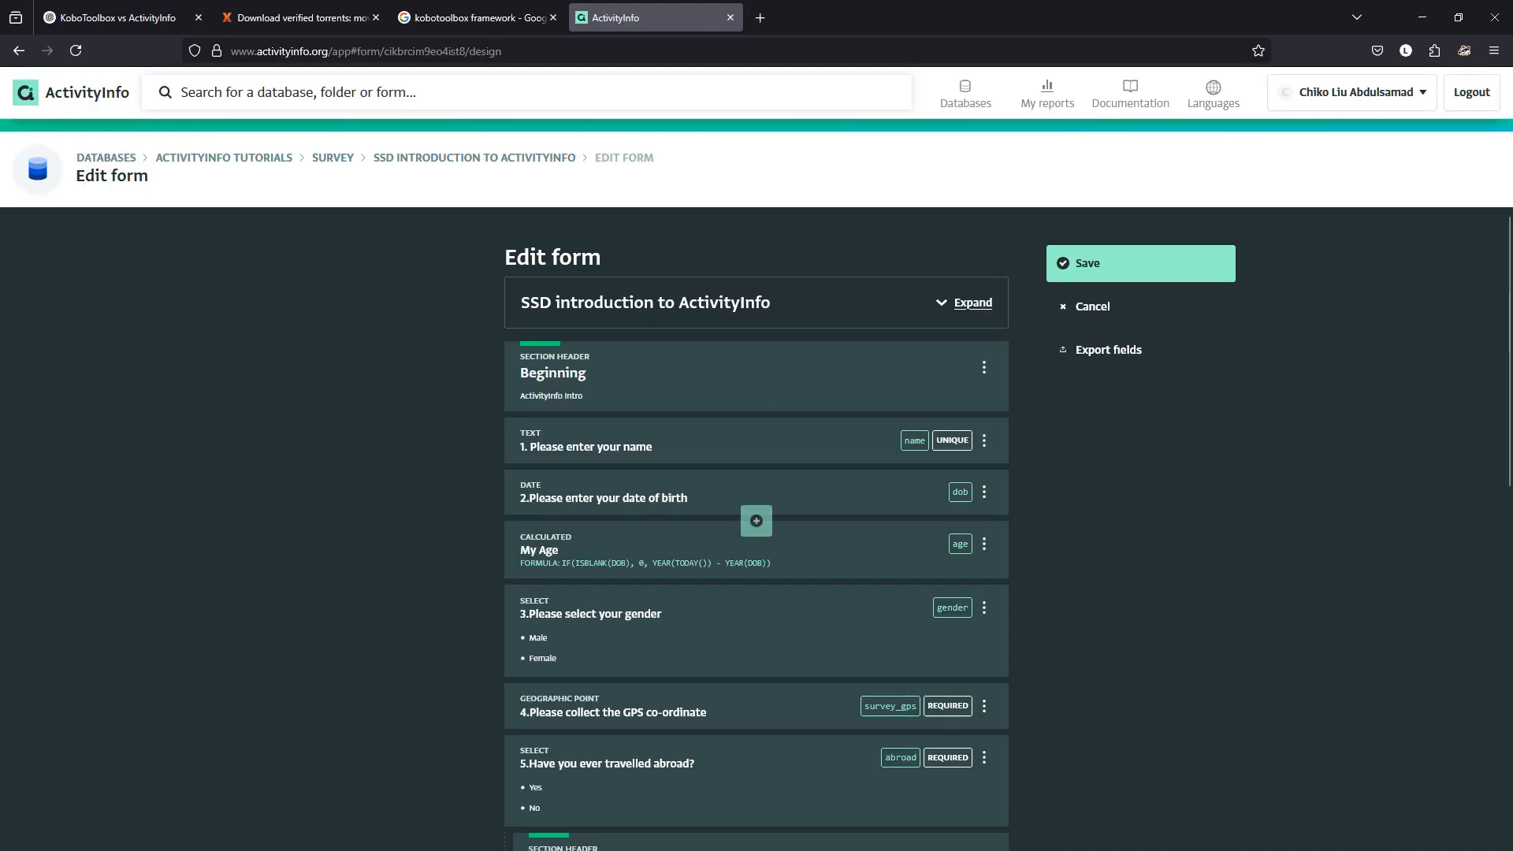
{"action": "left_click", "coordinate": [756, 548]}
{"action": "scroll", "coordinate": [757, 528], "scroll_direction": "down", "scroll_amount": 6}
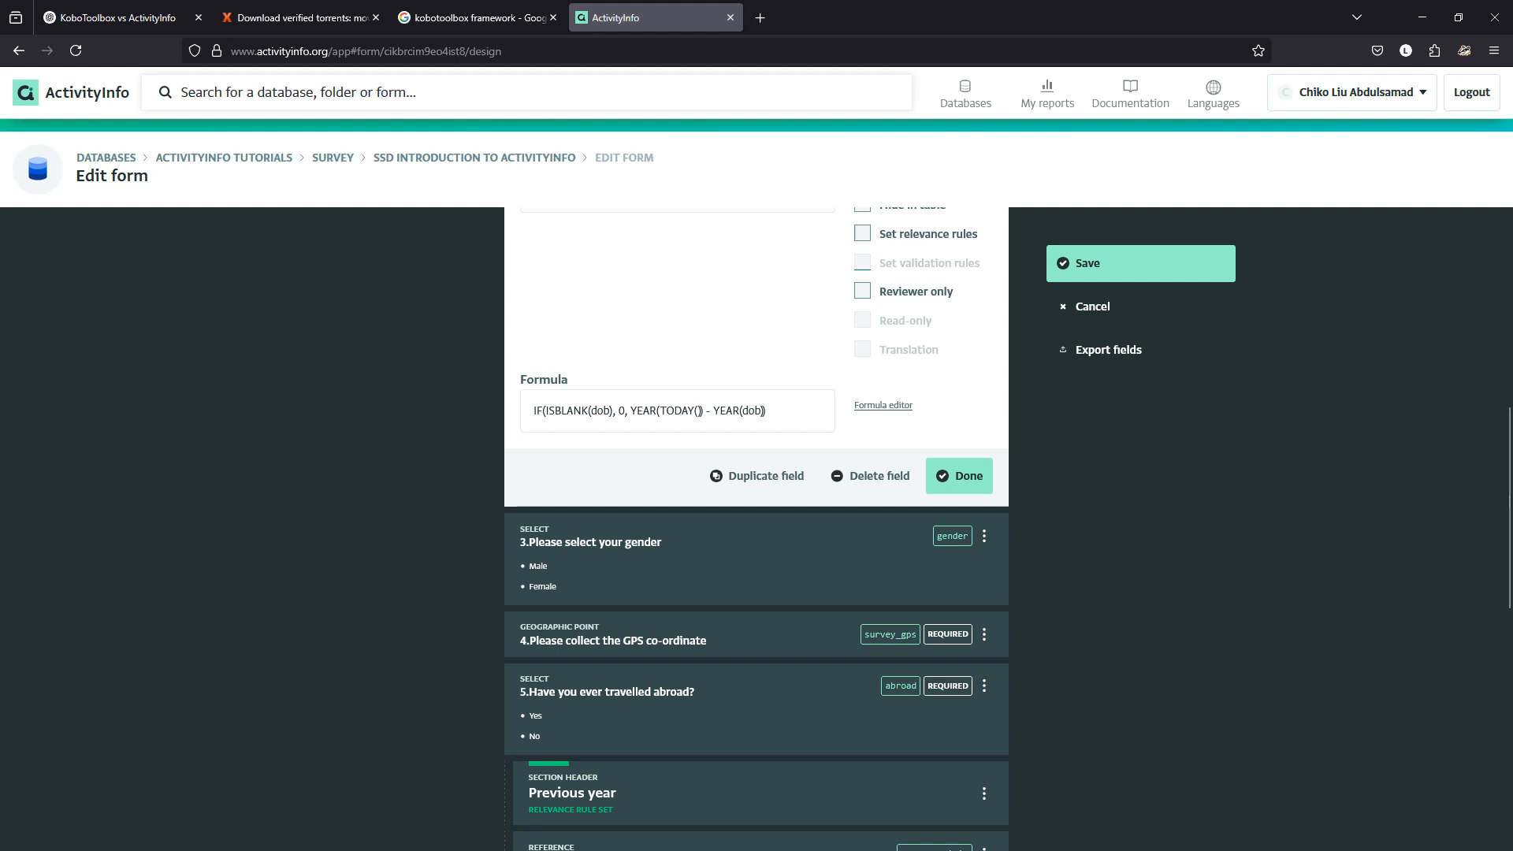
{"action": "double_click", "coordinate": [622, 411]}
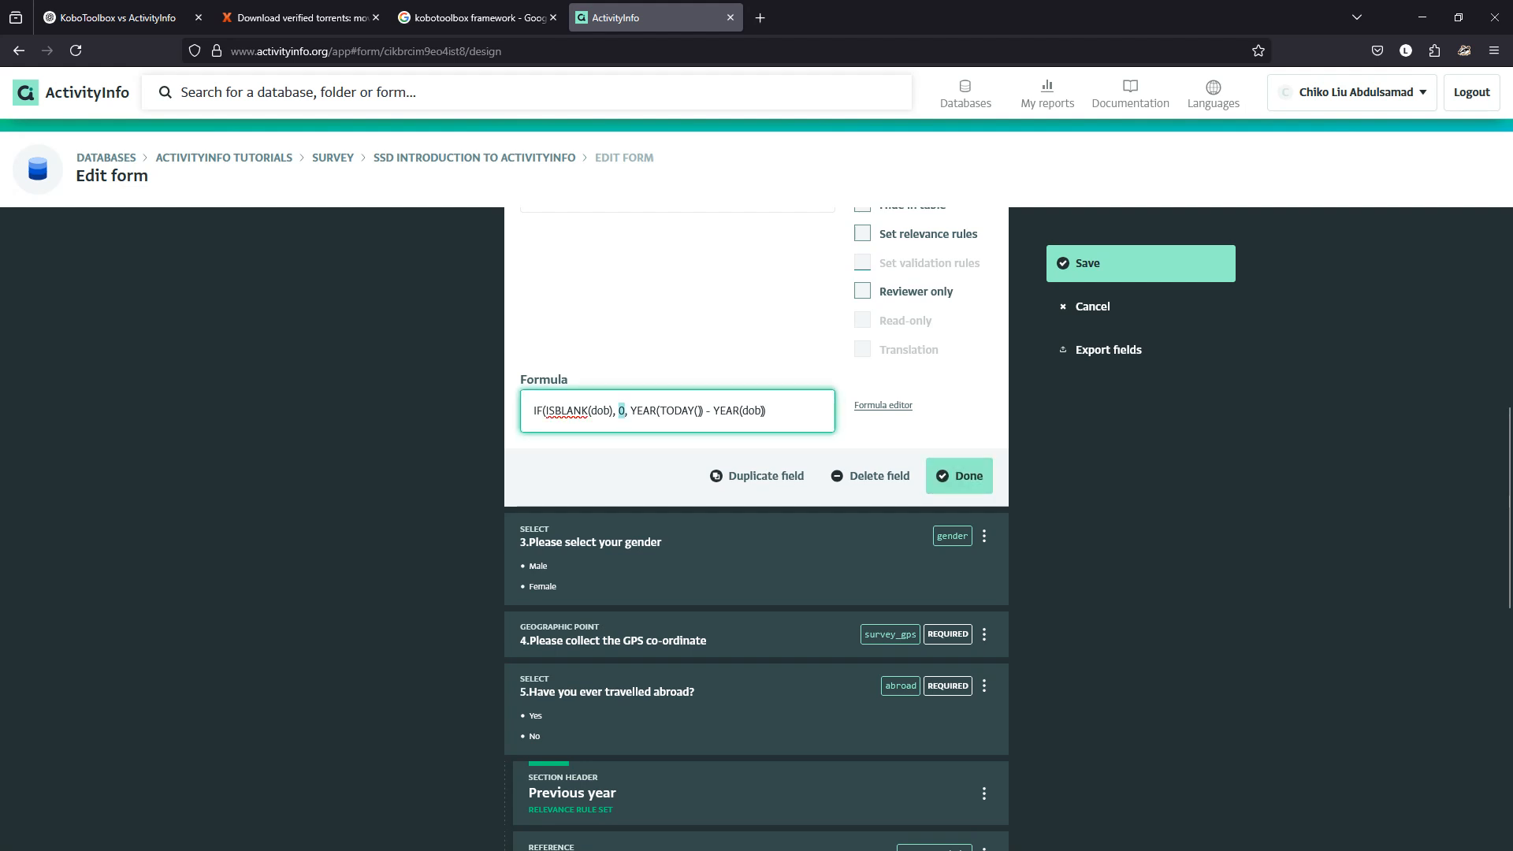
{"action": "type", "text": "\"\""}
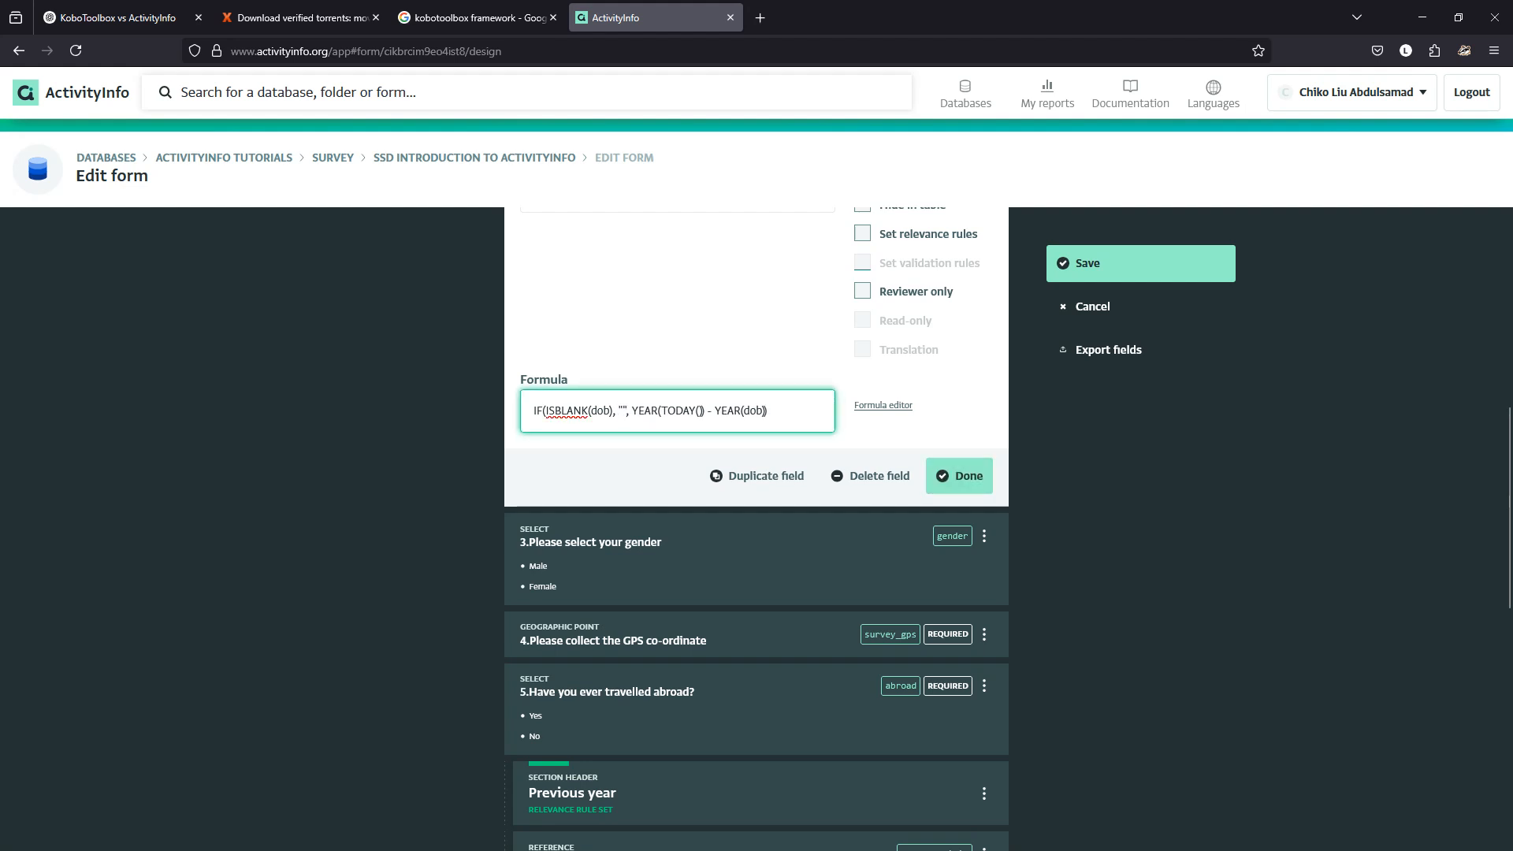
{"action": "left_click", "coordinate": [959, 476]}
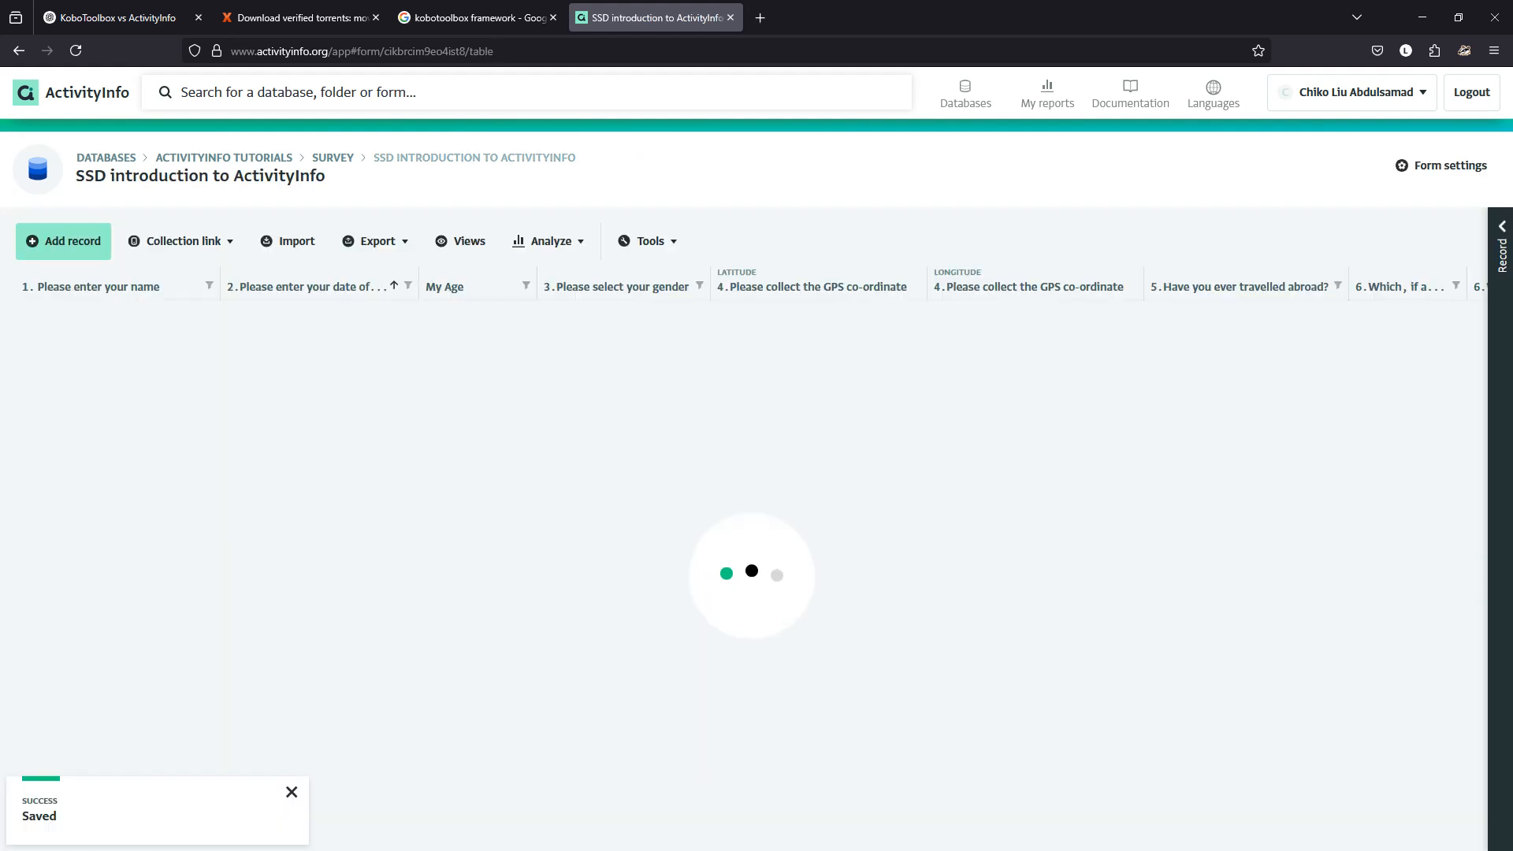
Add a new record with date of birth 1972-05-31 so My Age shows 53.
{"action": "left_click", "coordinate": [63, 241]}
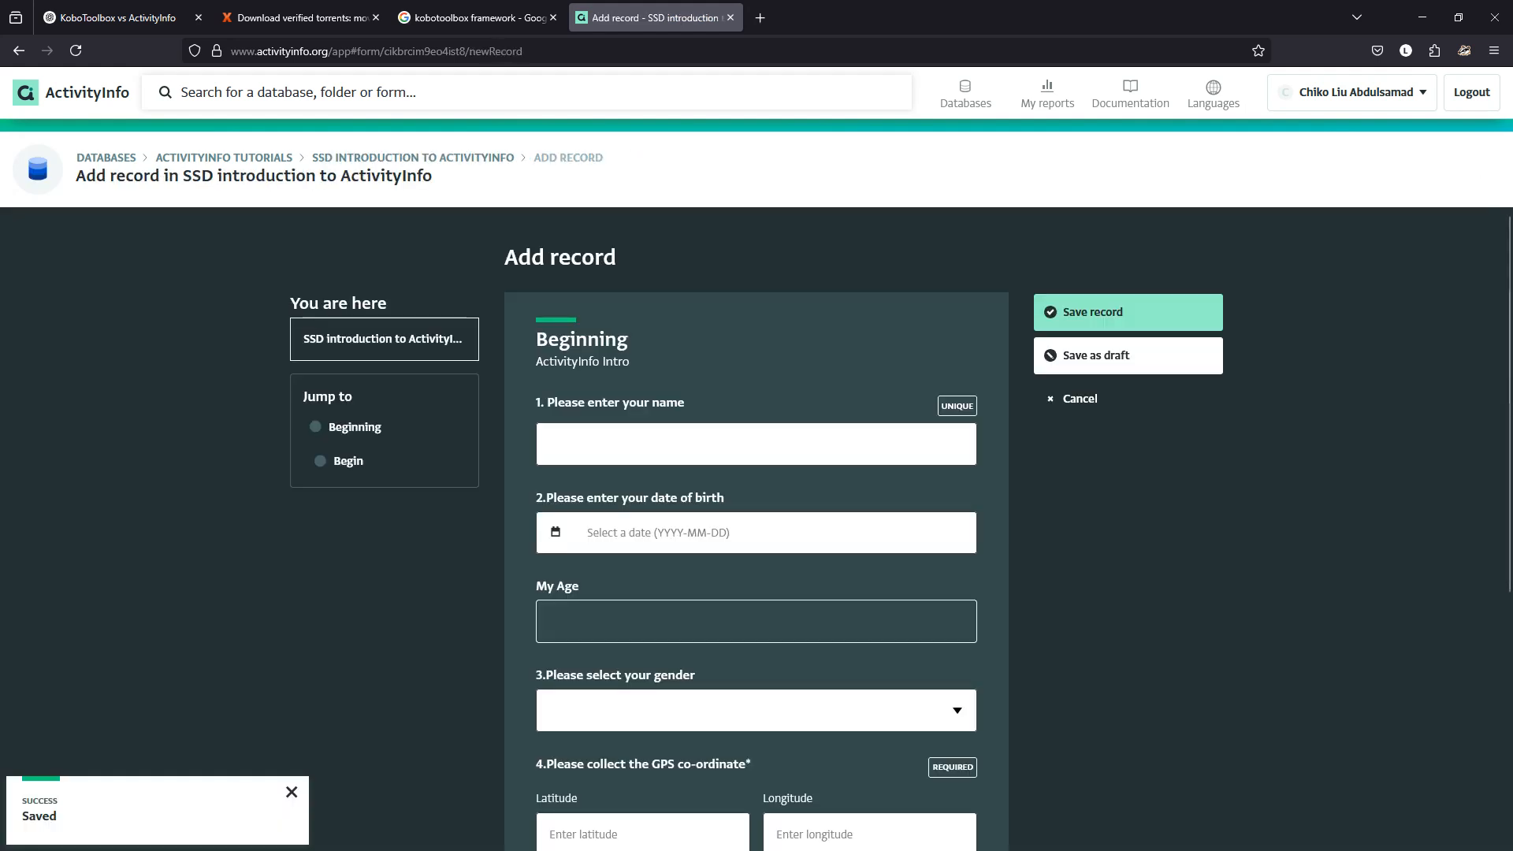
{"action": "left_click", "coordinate": [658, 532]}
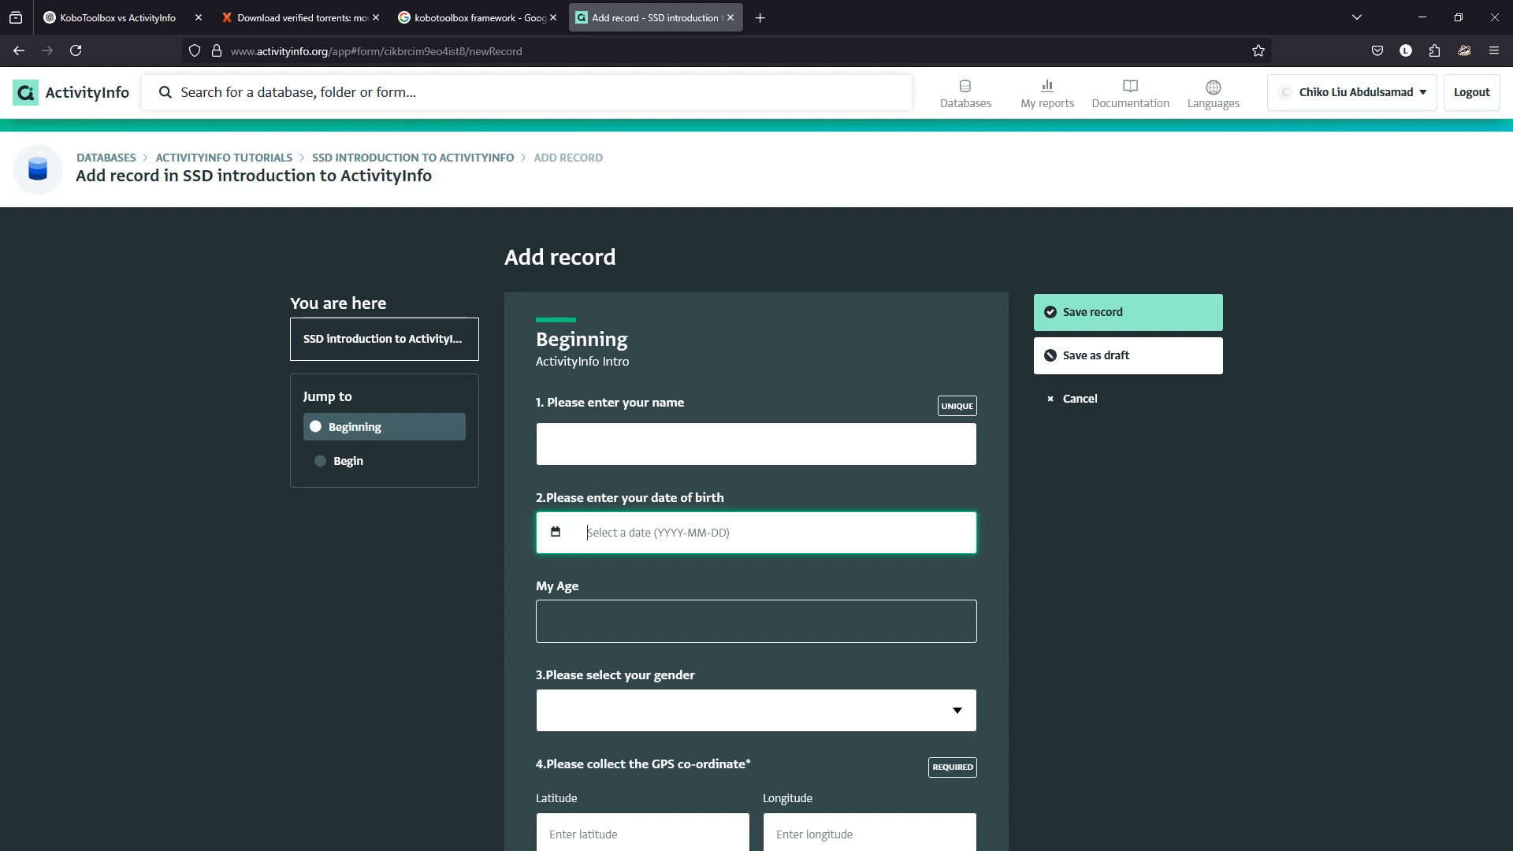
{"action": "type", "text": "1972"}
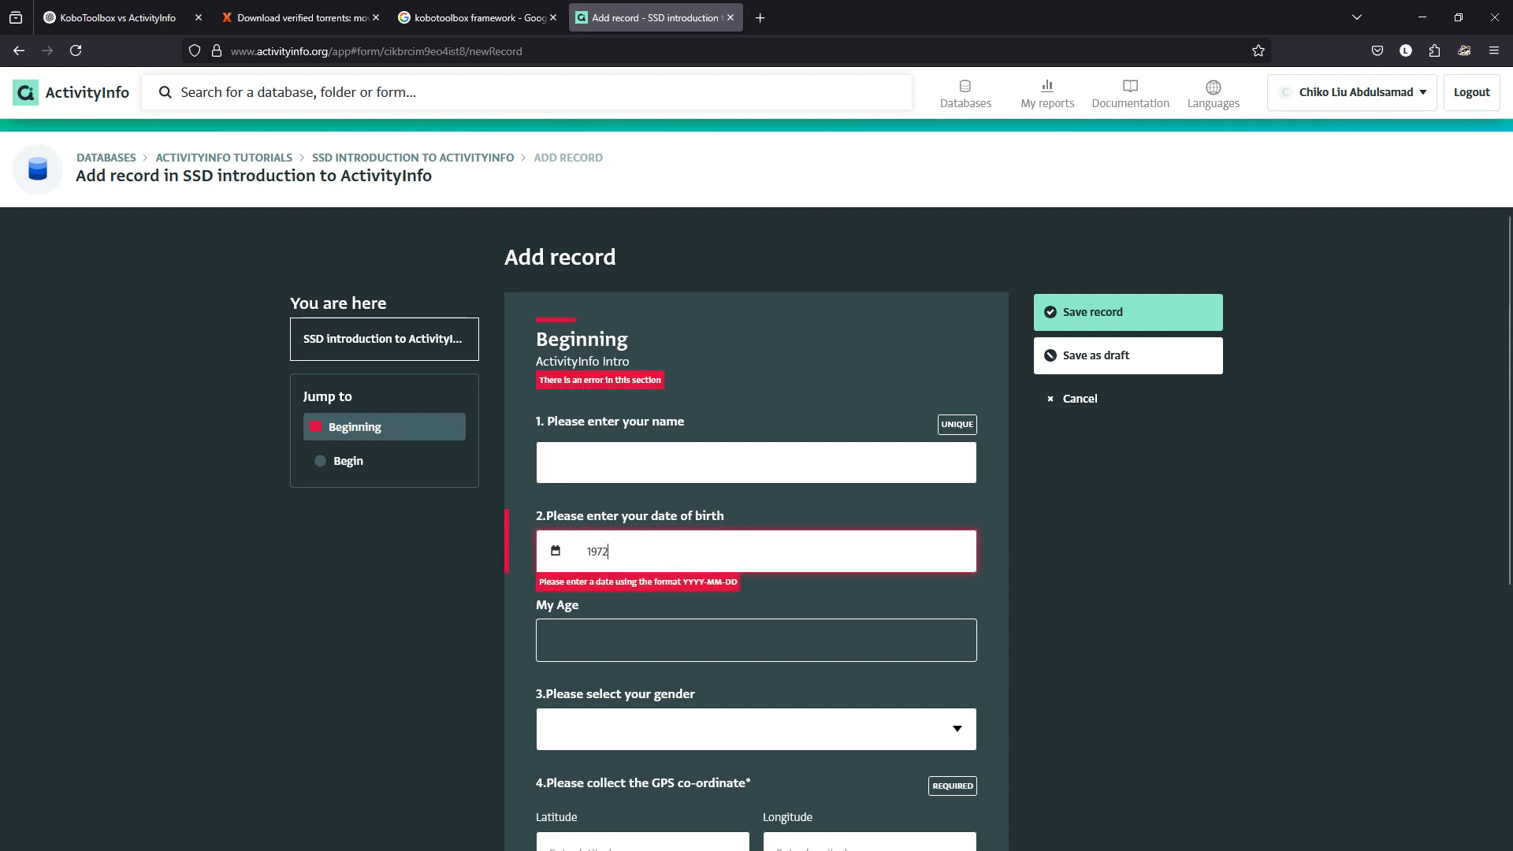
{"action": "type", "text": "-05-31"}
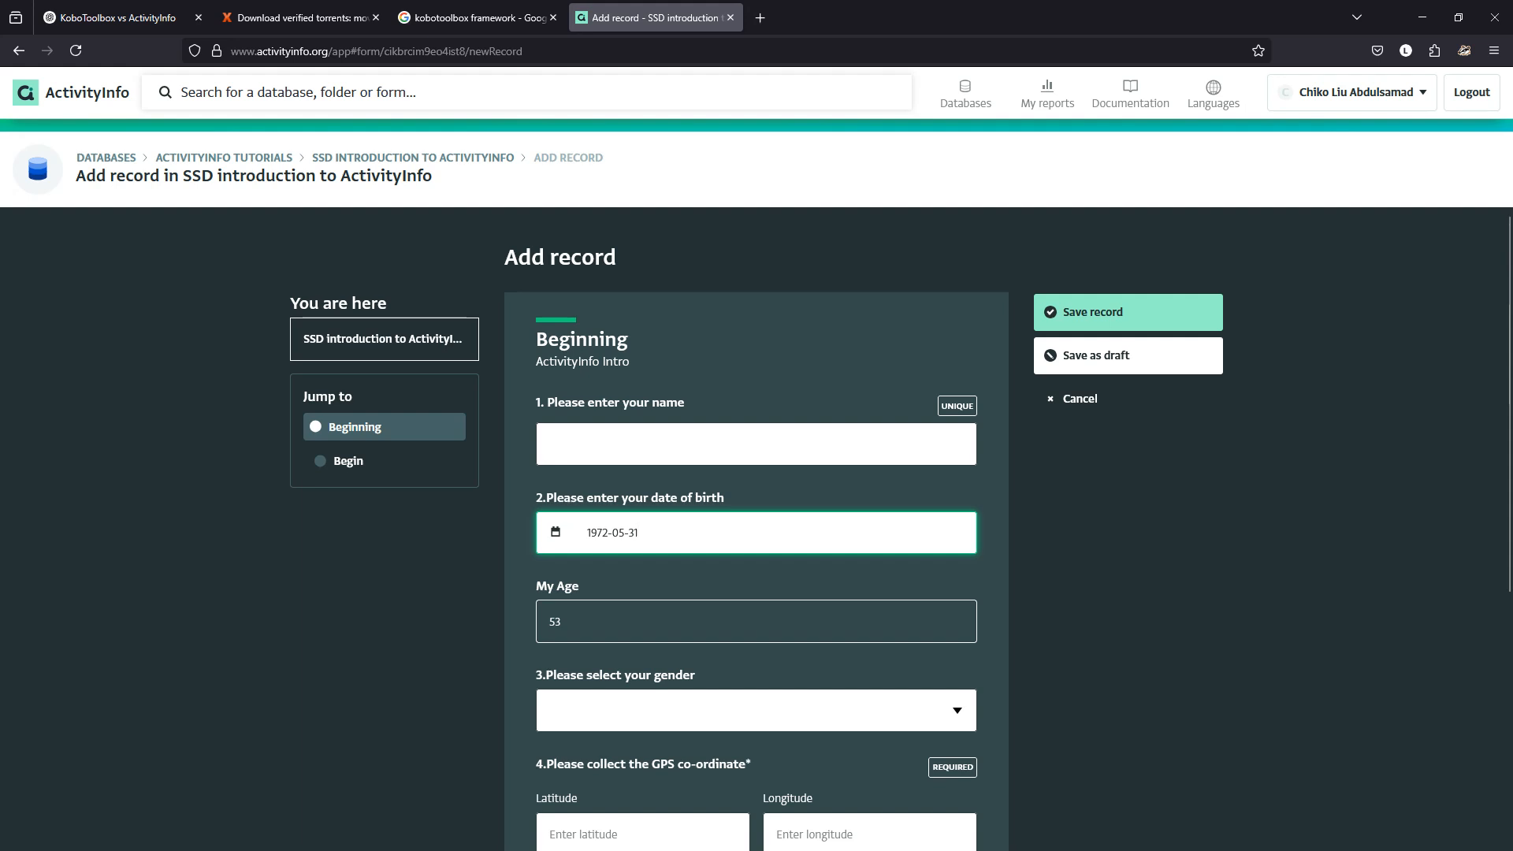
{"action": "key", "text": "Tab"}
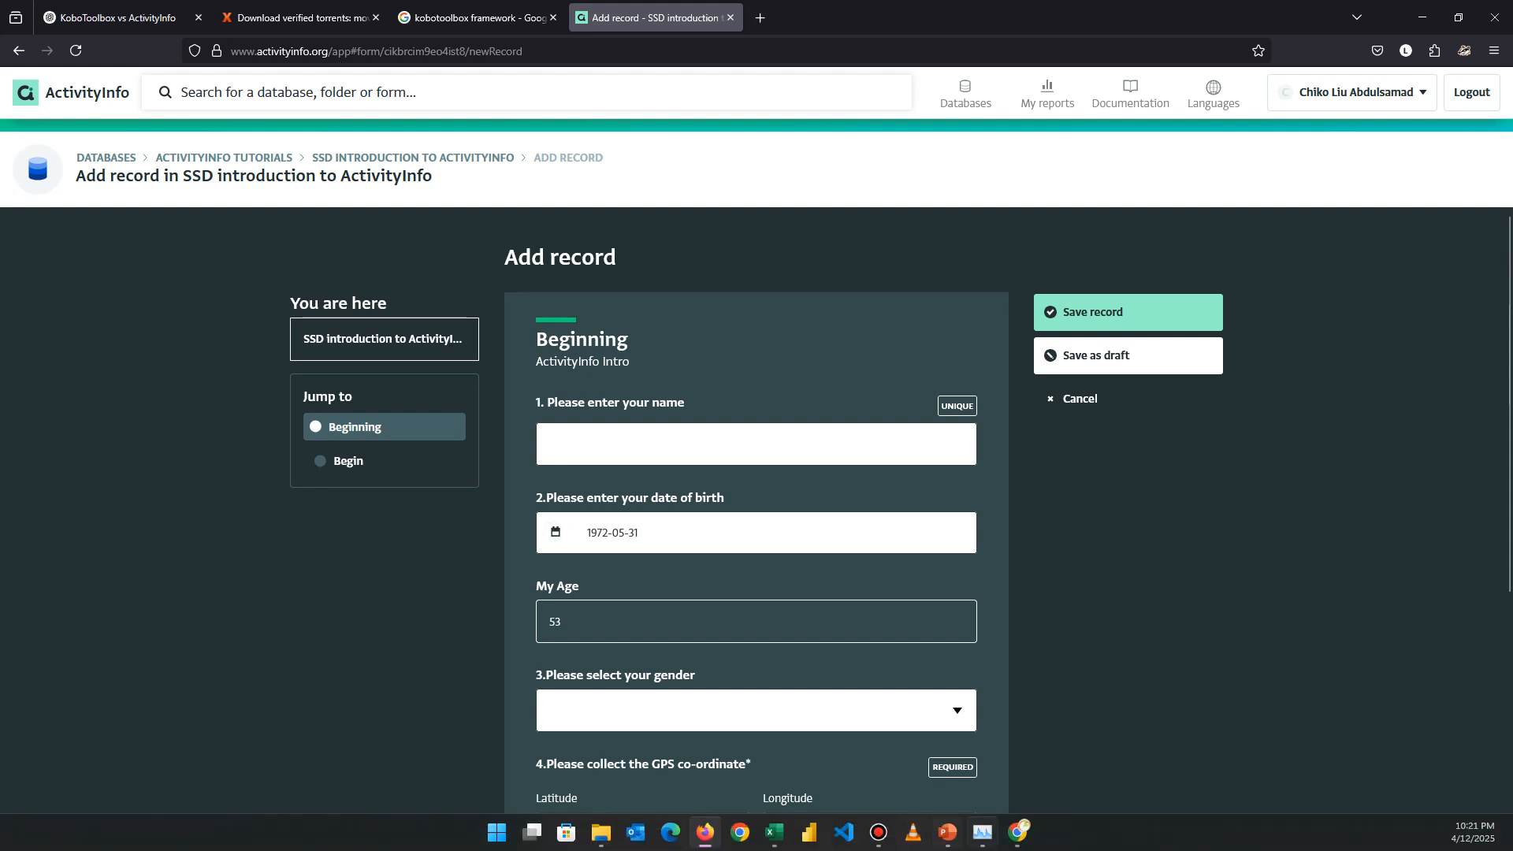
{"action": "left_click", "coordinate": [1018, 833]}
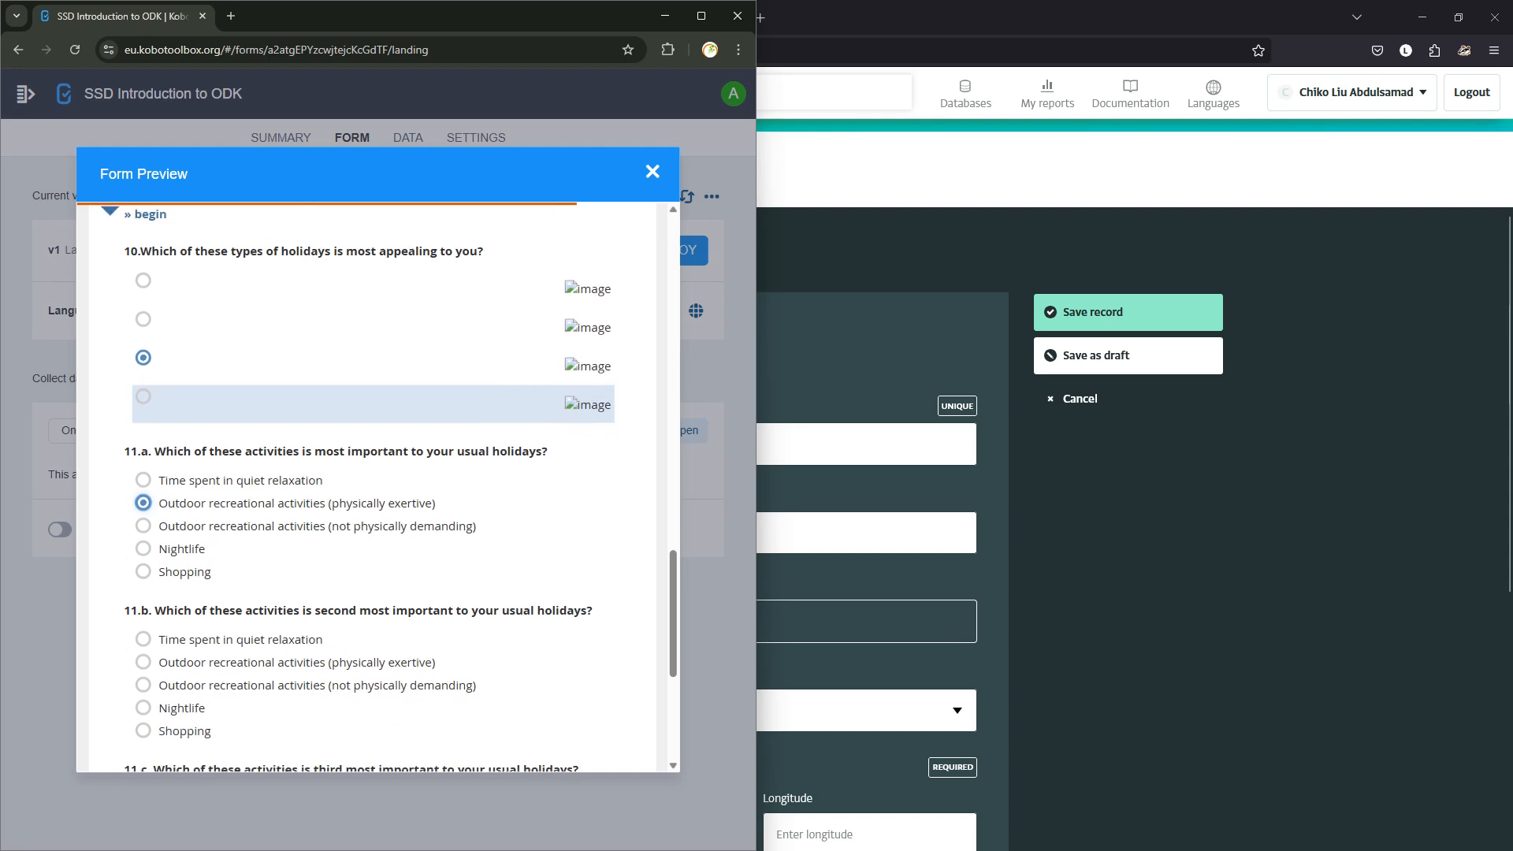
{"action": "scroll", "coordinate": [371, 473], "scroll_direction": "down", "scroll_amount": 1}
{"action": "scroll", "coordinate": [371, 473], "scroll_direction": "up", "scroll_amount": 8}
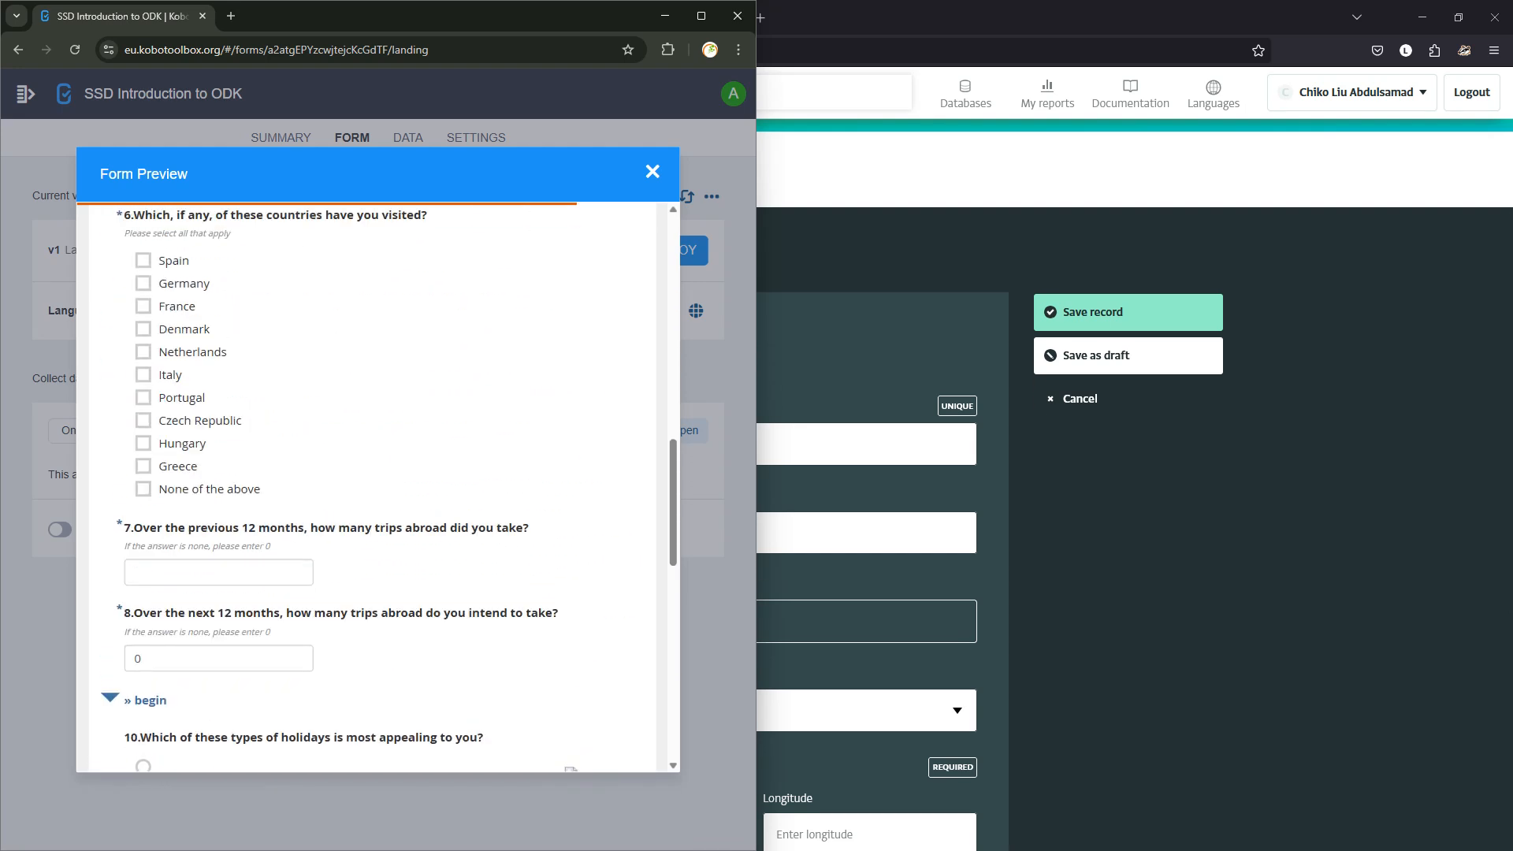
{"action": "scroll", "coordinate": [370, 556], "scroll_direction": "up", "scroll_amount": 4}
{"action": "scroll", "coordinate": [371, 557], "scroll_direction": "up", "scroll_amount": 8}
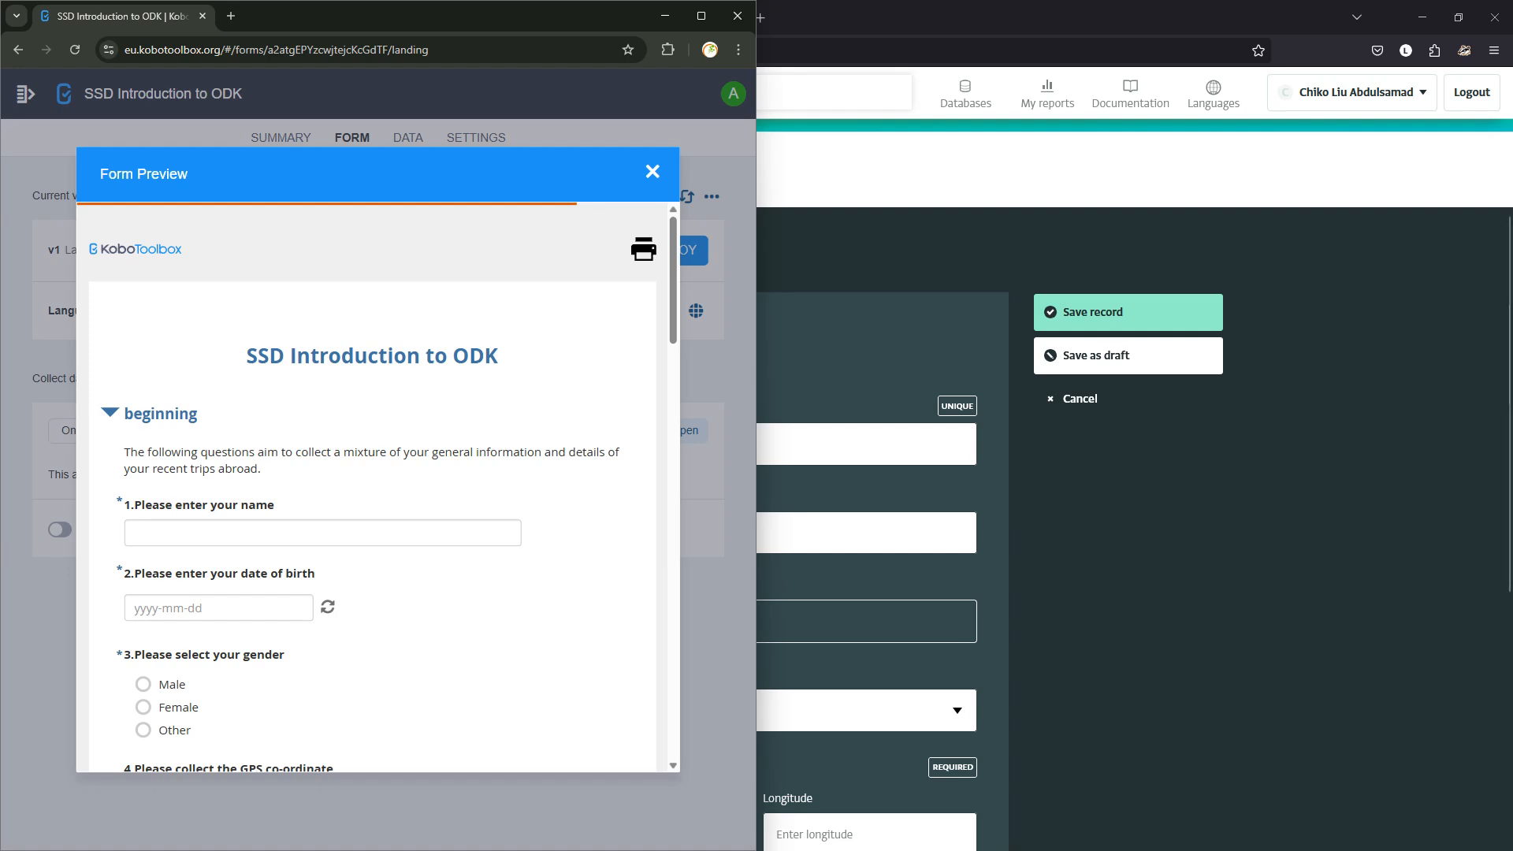
{"action": "left_click", "coordinate": [1119, 536]}
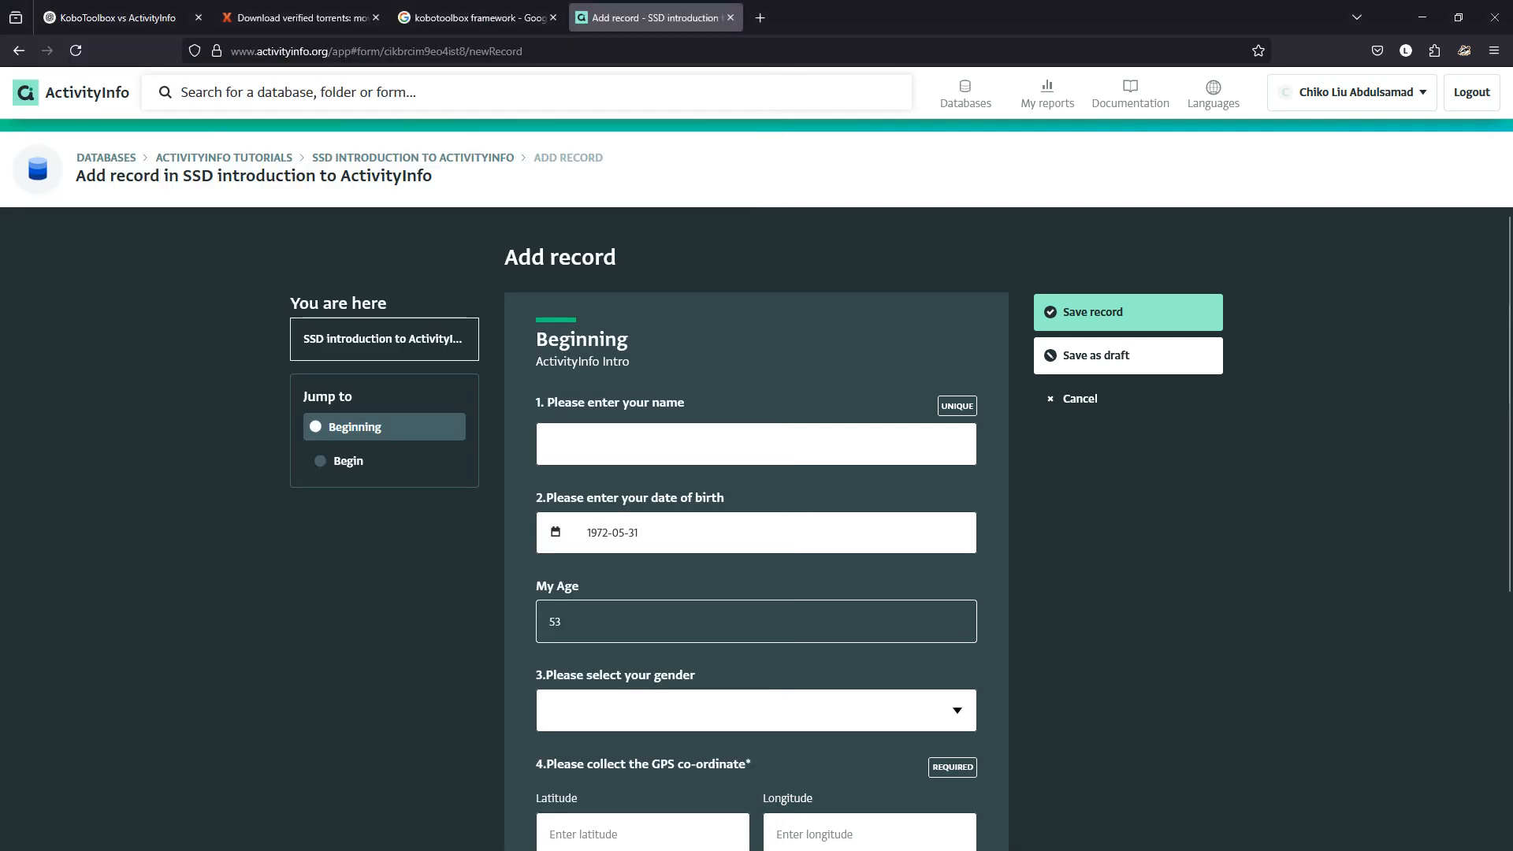
Cancel the test record without saving and return to the SSD introduction form's Edit form page.
{"action": "left_click", "coordinate": [757, 445]}
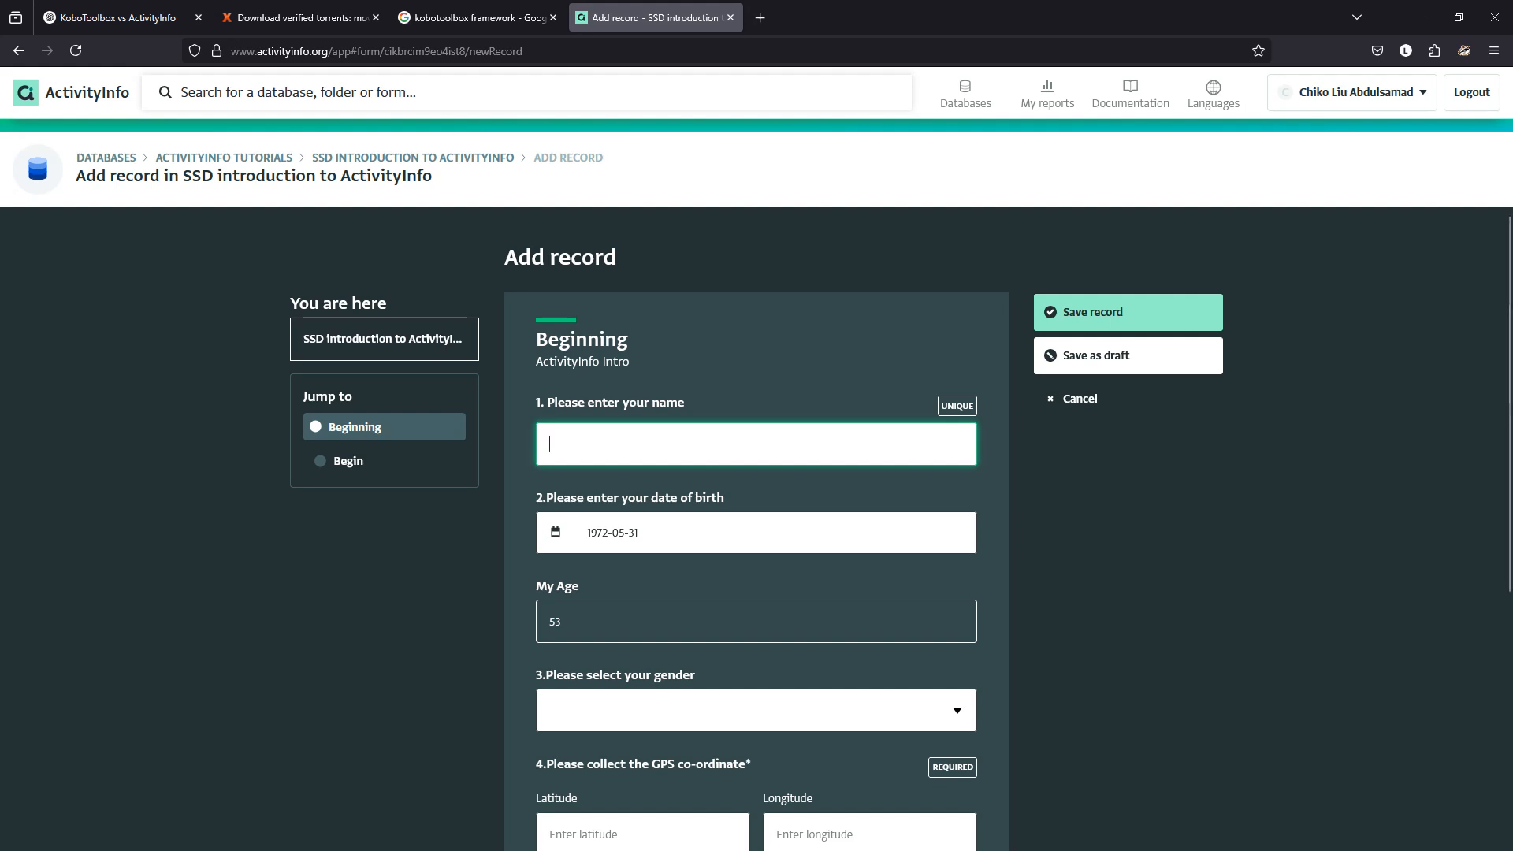
{"action": "left_click", "coordinate": [1079, 398]}
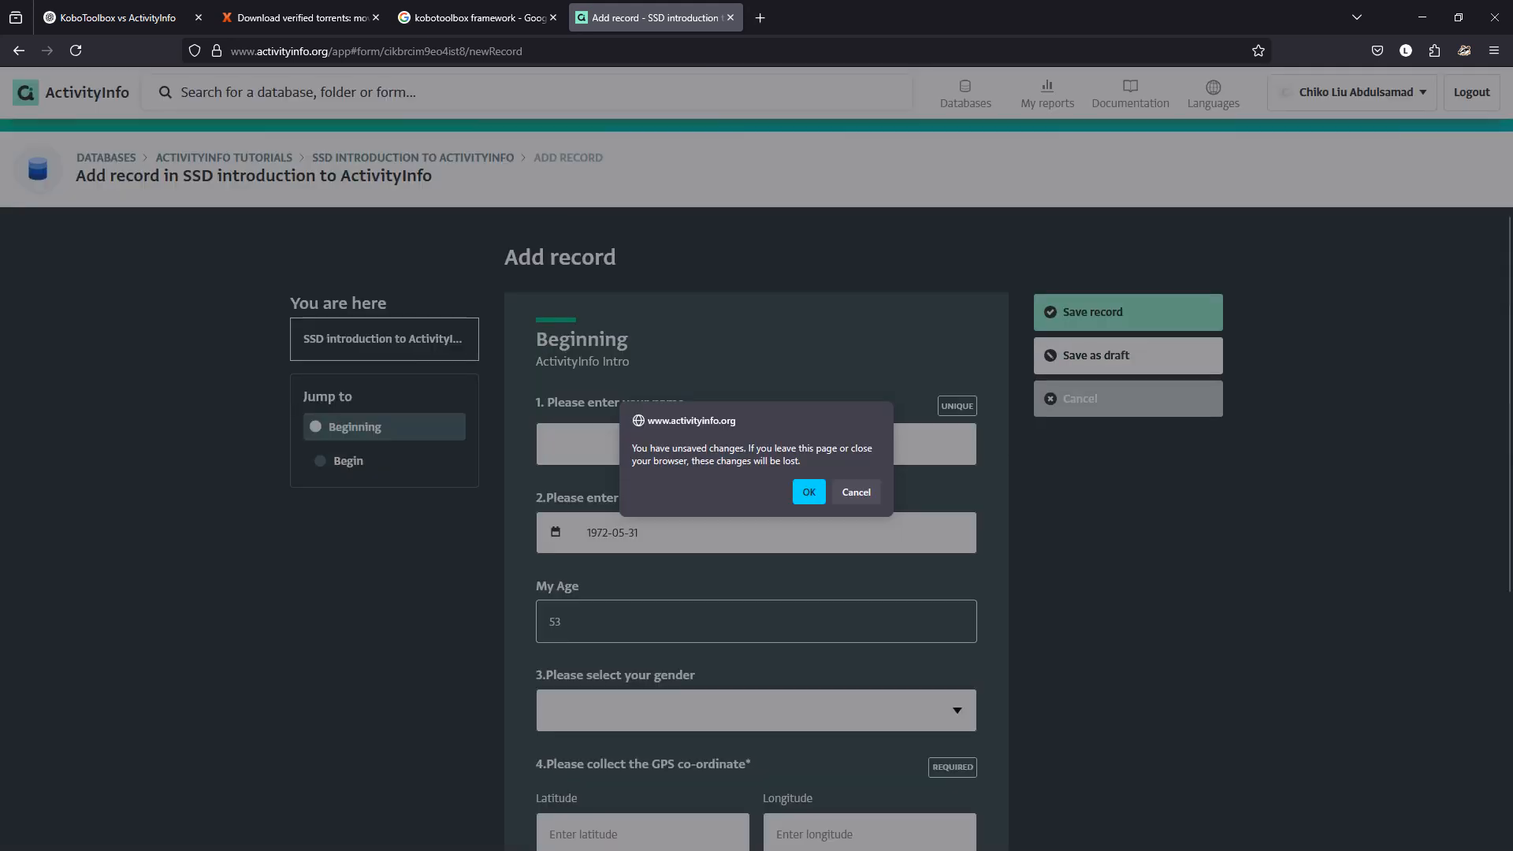
{"action": "key", "text": "Return"}
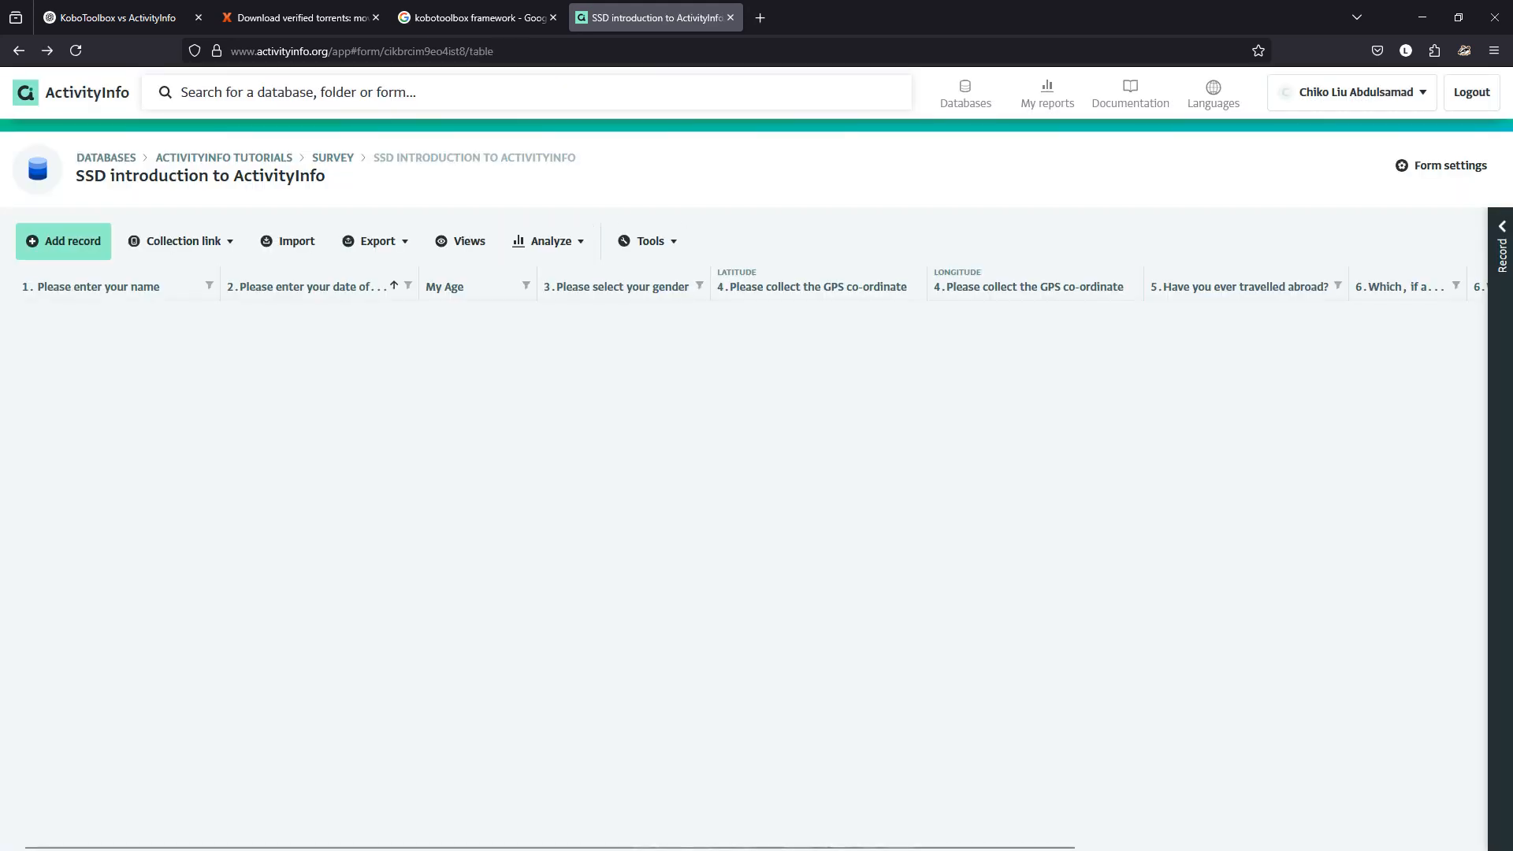
{"action": "left_click", "coordinate": [1441, 166]}
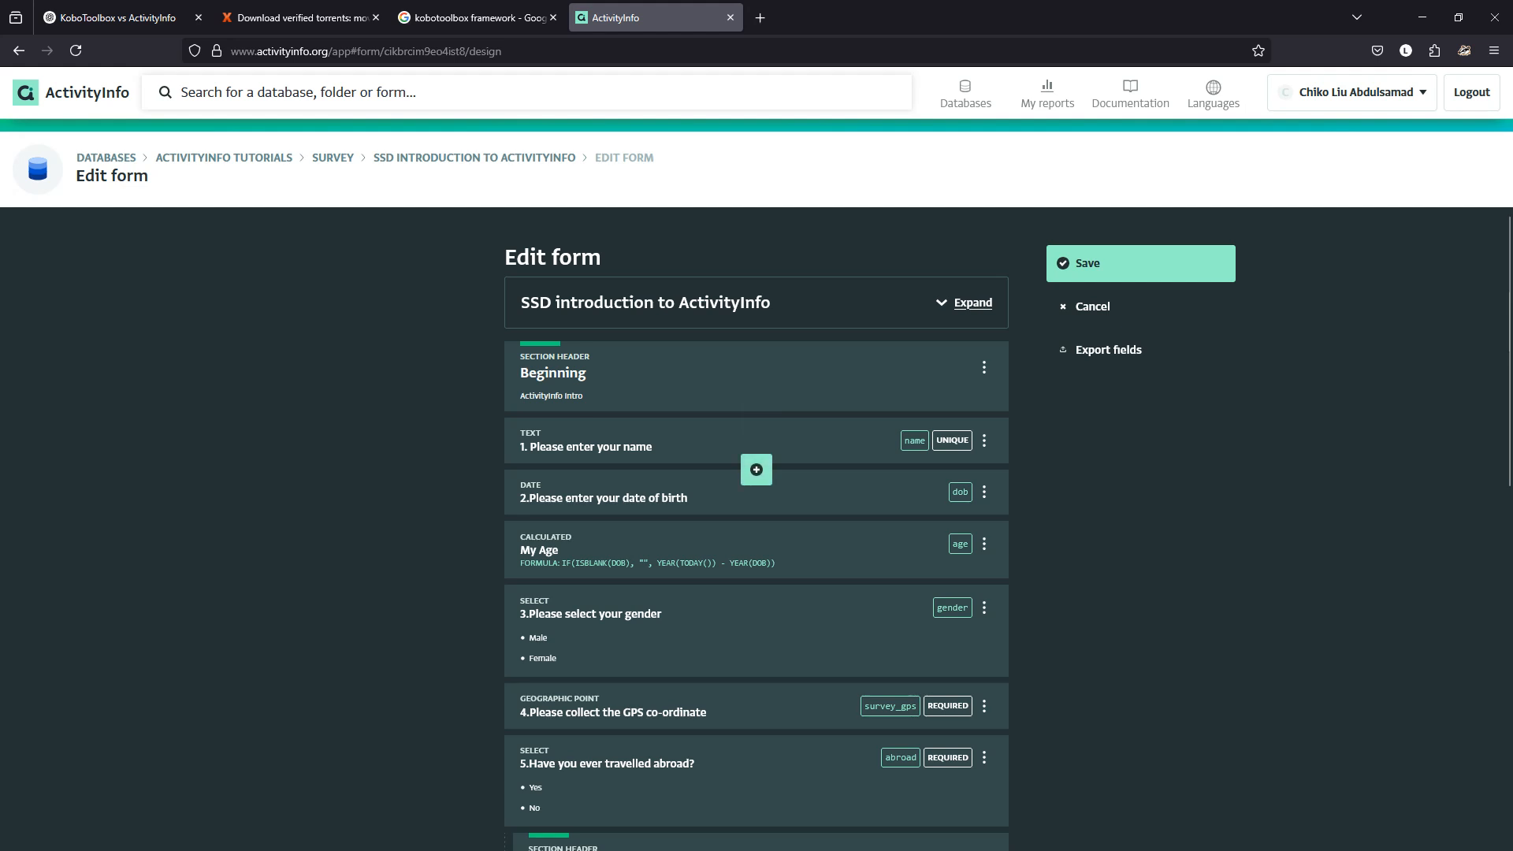
Change the name question's label to '1. Please enter first name'.
{"action": "left_click", "coordinate": [694, 446]}
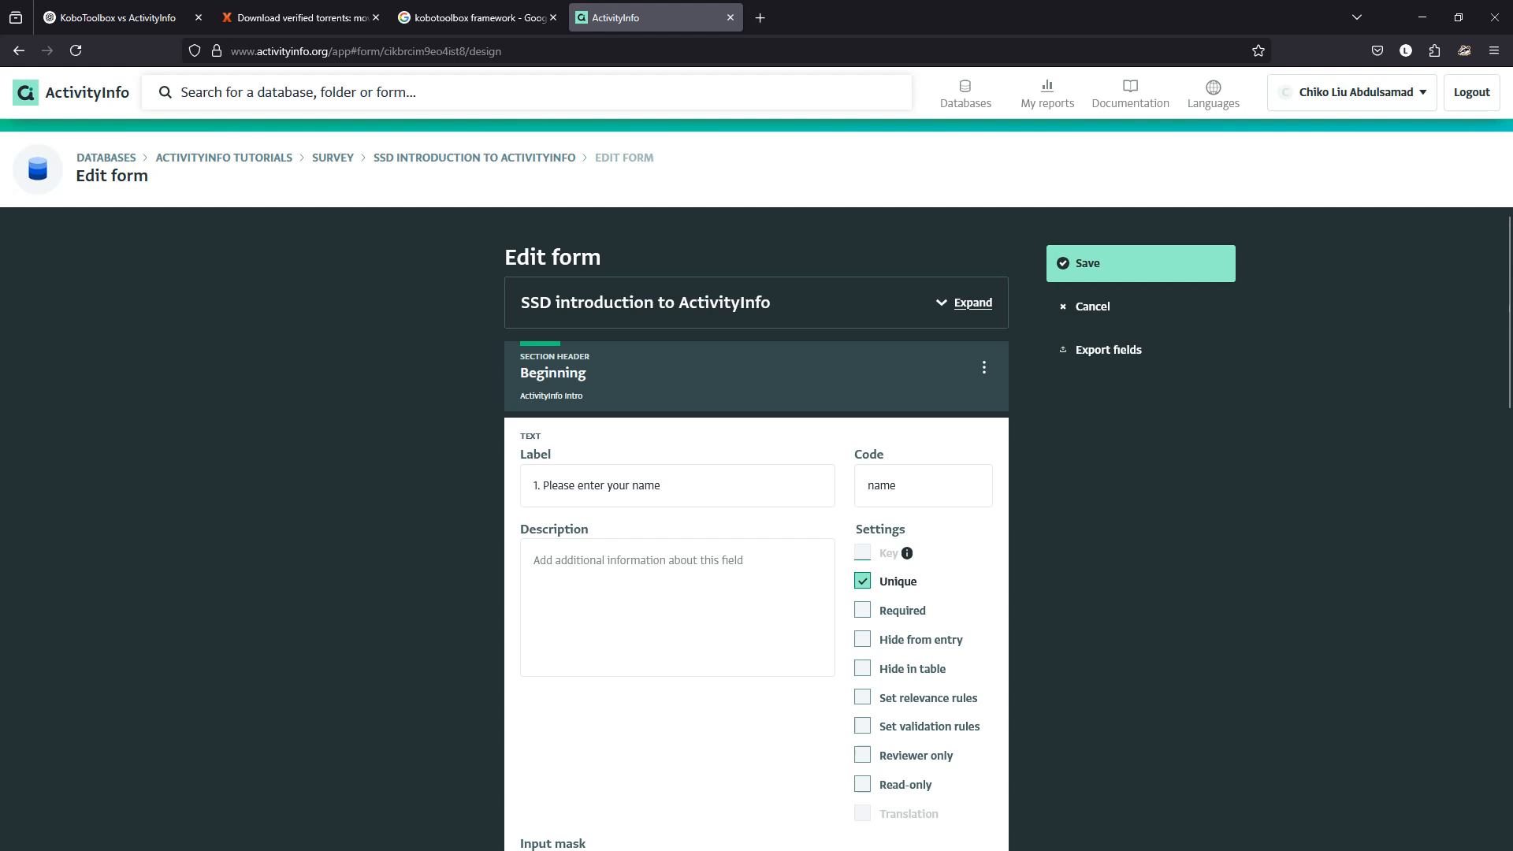
{"action": "left_click_drag", "start_coordinate": [607, 485], "coordinate": [660, 486]}
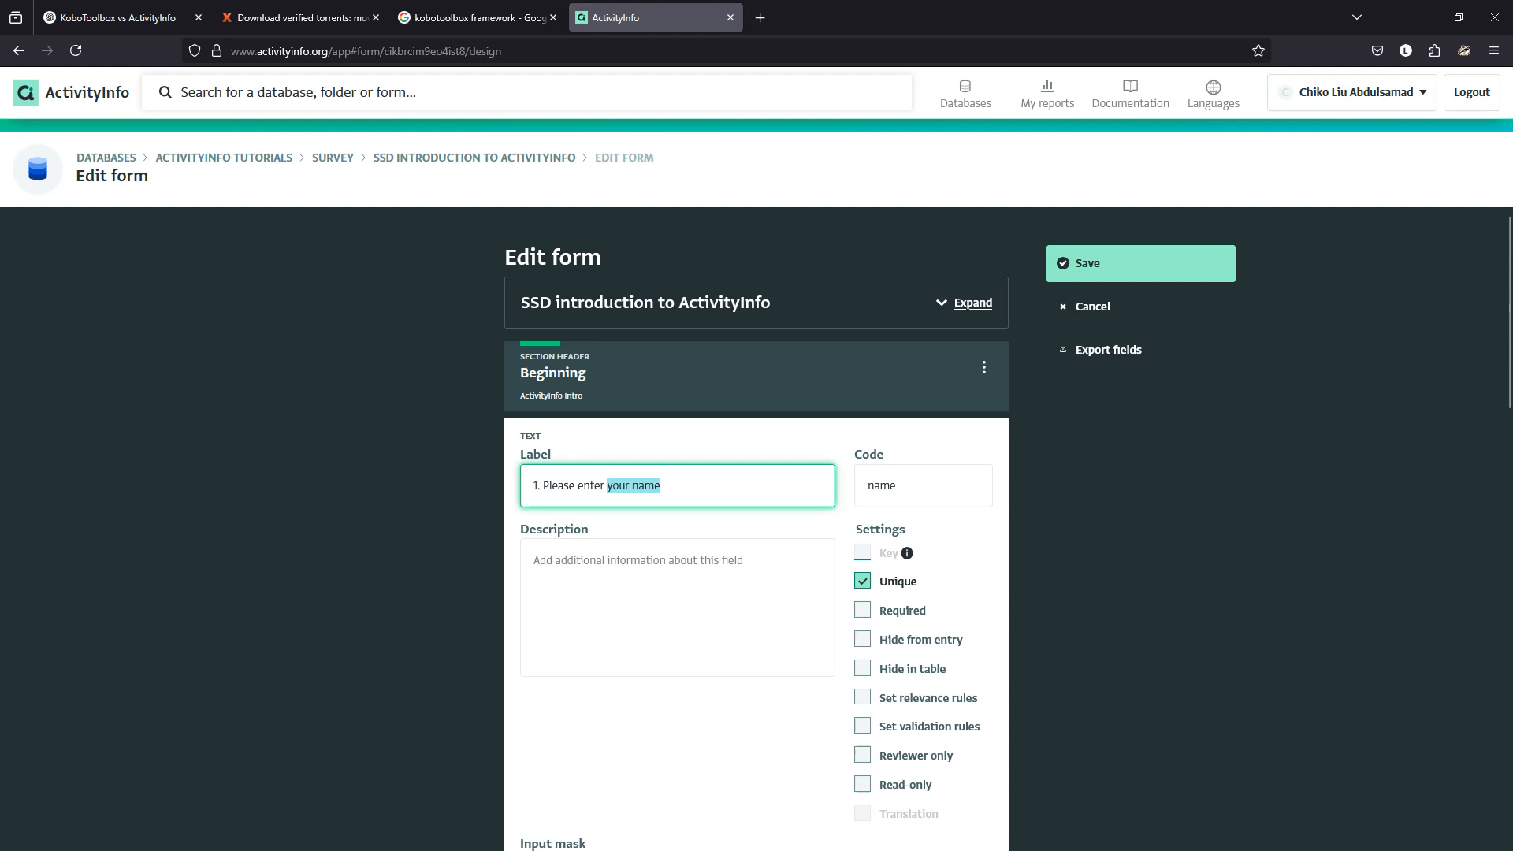
{"action": "key", "text": "ctrl+a"}
{"action": "key", "text": "ctrl+c"}
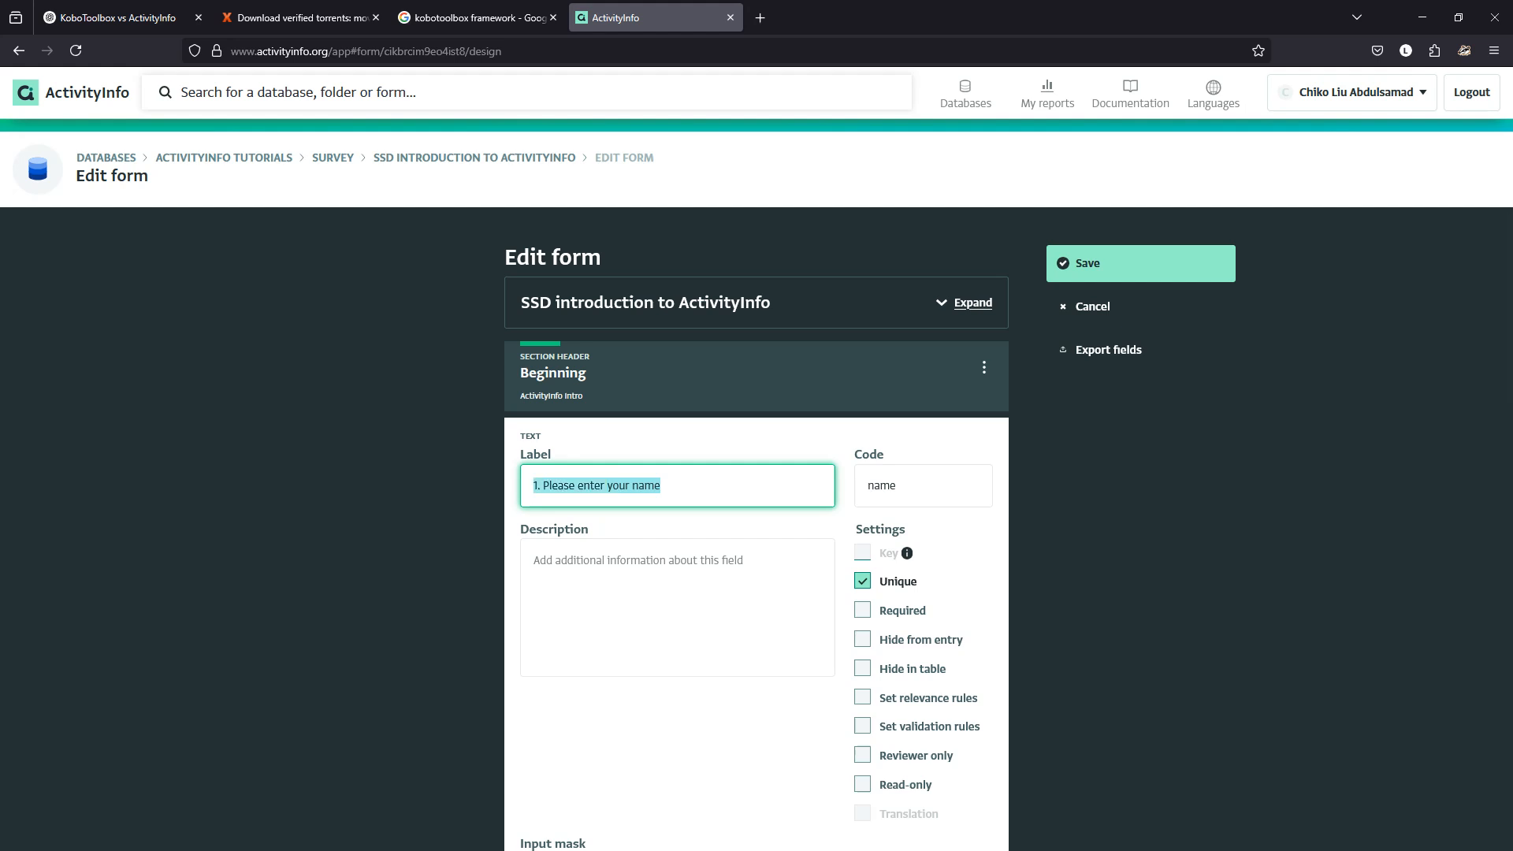
{"action": "key", "text": "End"}
{"action": "key", "text": "ctrl+shift+Left"}
{"action": "key", "text": "ctrl+shift+Left"}
{"action": "type", "text": "first name"}
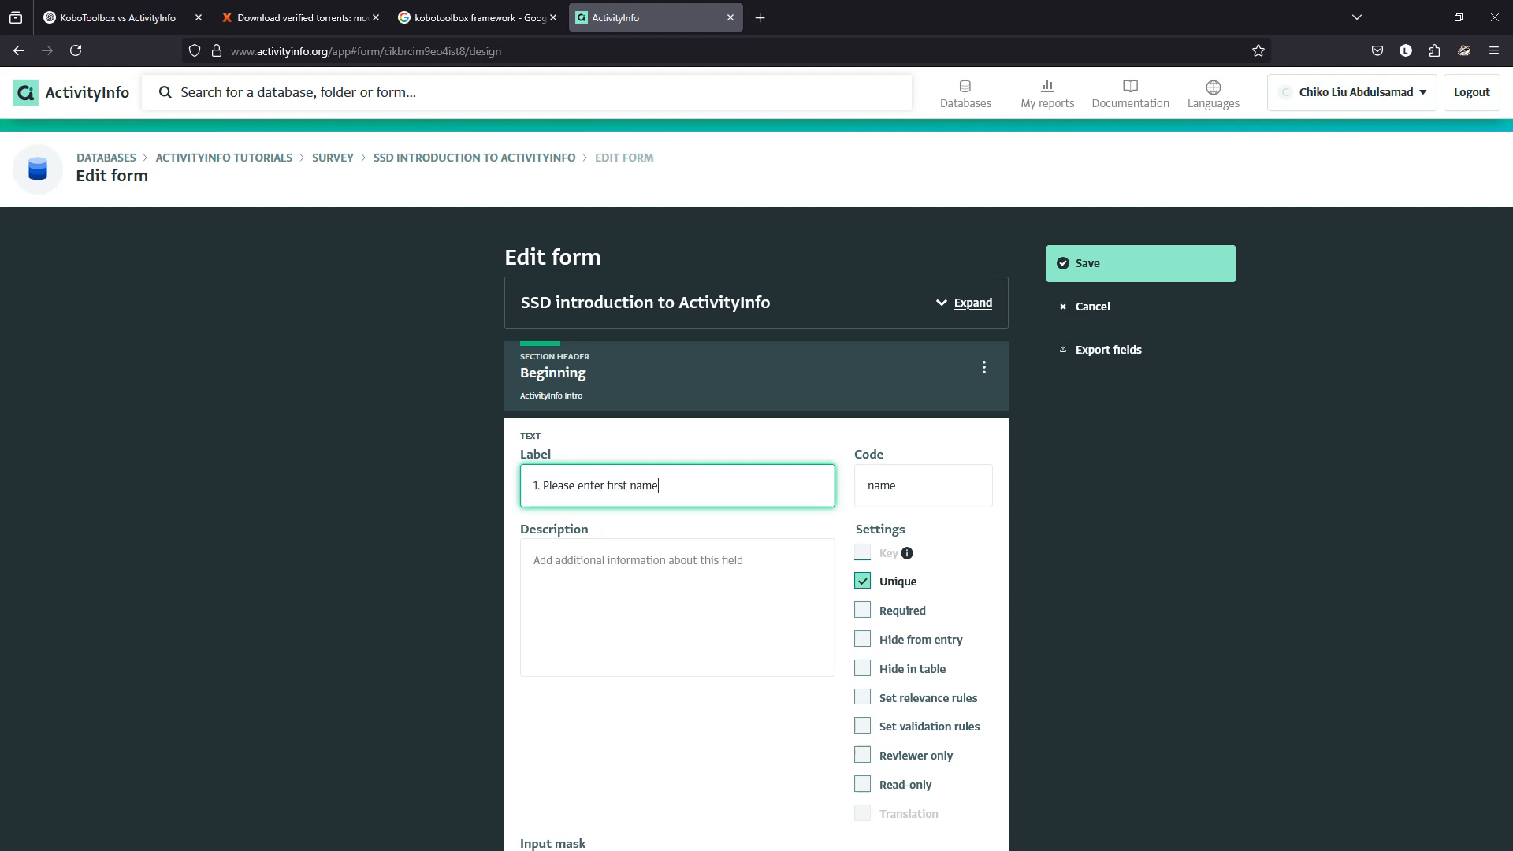
Set the question's description to 'enter your name' and finish editing it.
{"action": "left_click", "coordinate": [655, 579]}
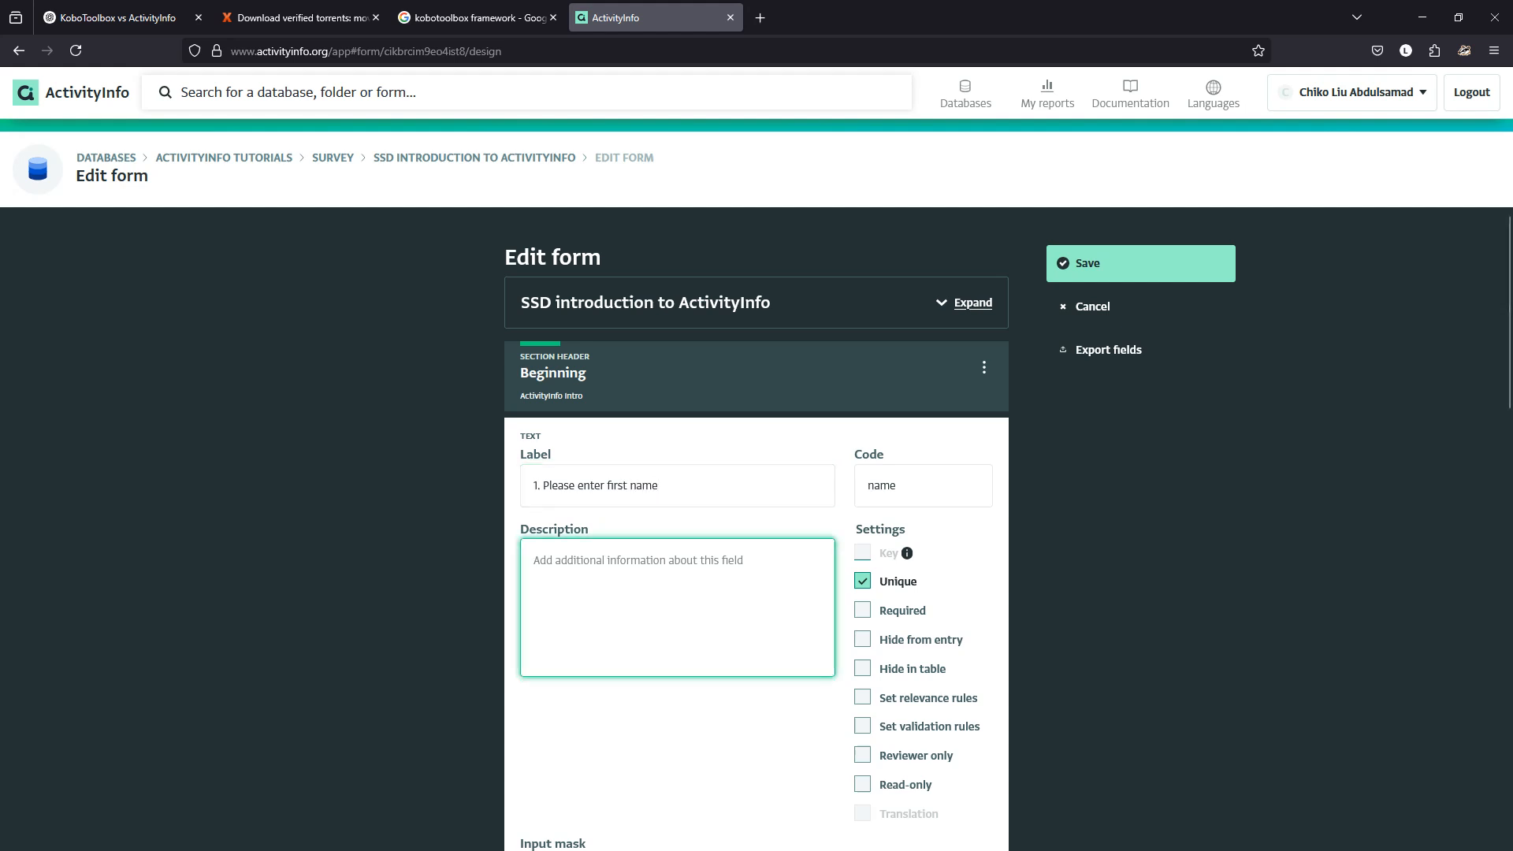
{"action": "key", "text": "ctrl+v"}
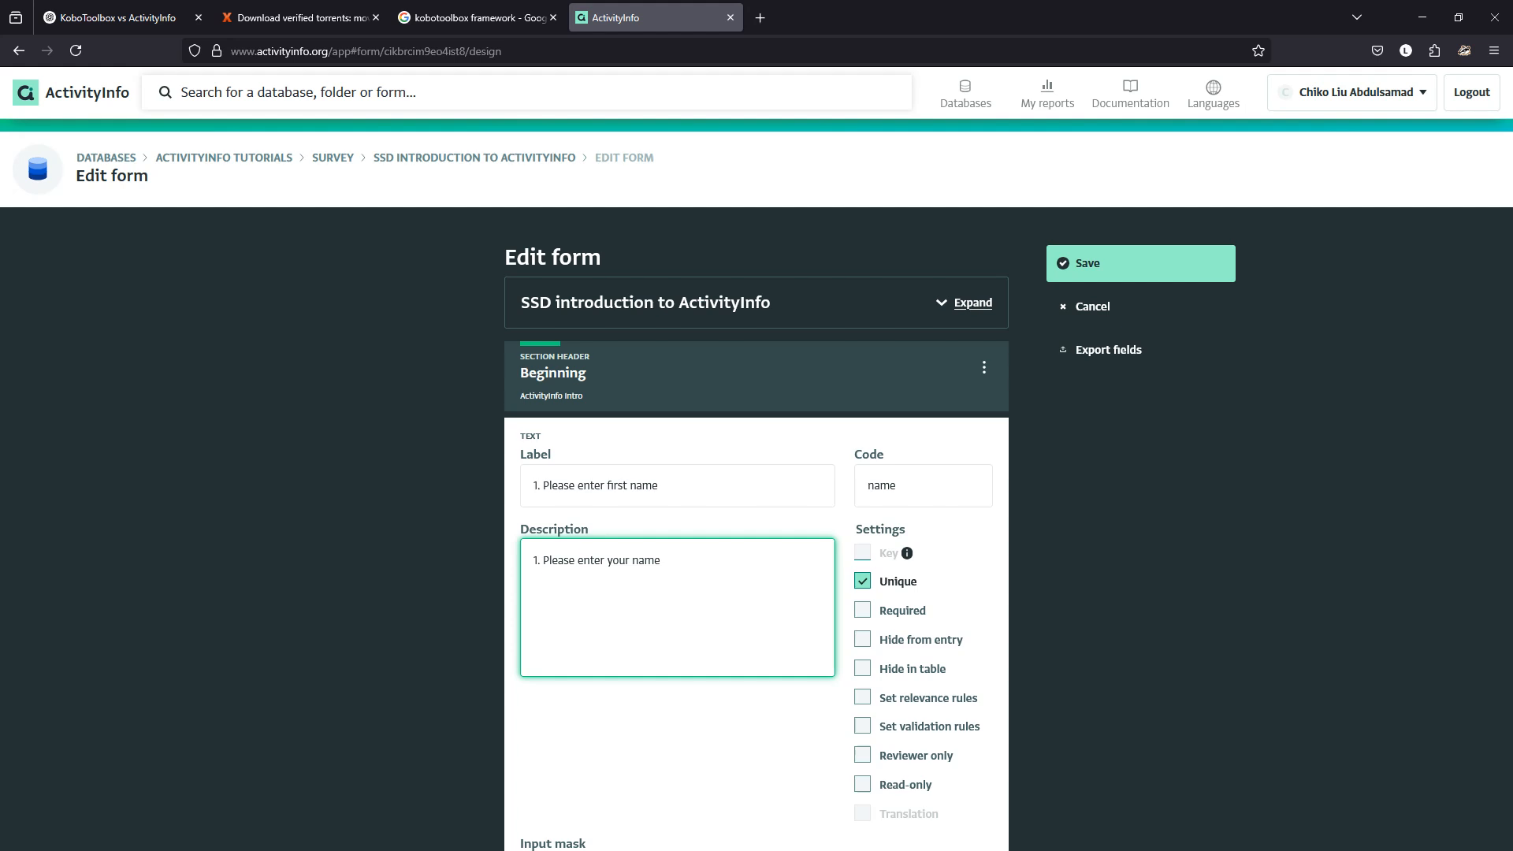
{"action": "left_click_drag", "start_coordinate": [580, 560], "coordinate": [533, 561]}
{"action": "key", "text": "BackSpace"}
{"action": "scroll", "coordinate": [962, 446], "scroll_direction": "down", "scroll_amount": 7}
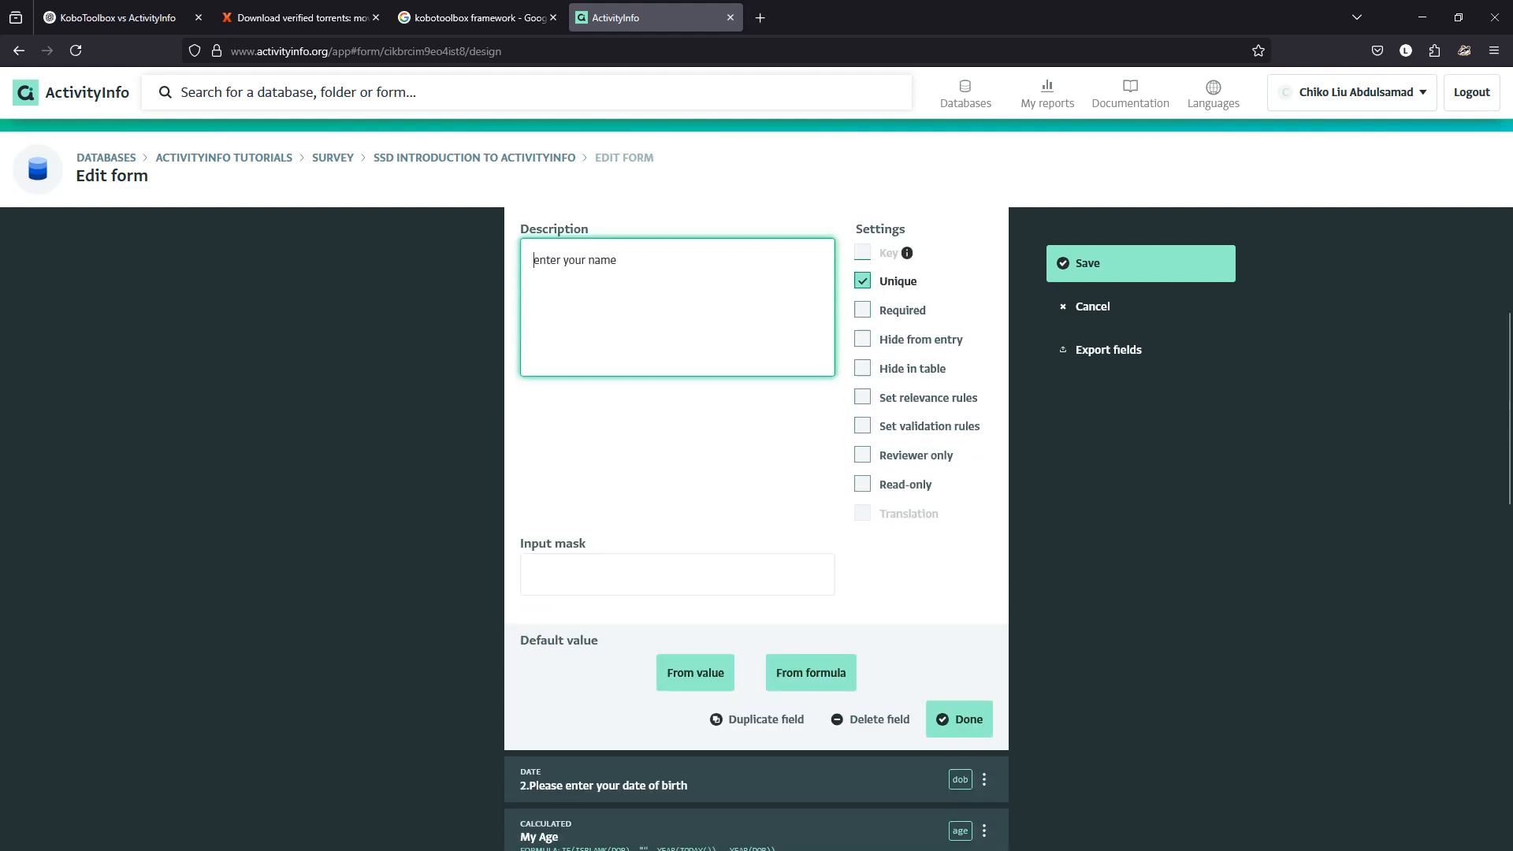
{"action": "left_click", "coordinate": [962, 446]}
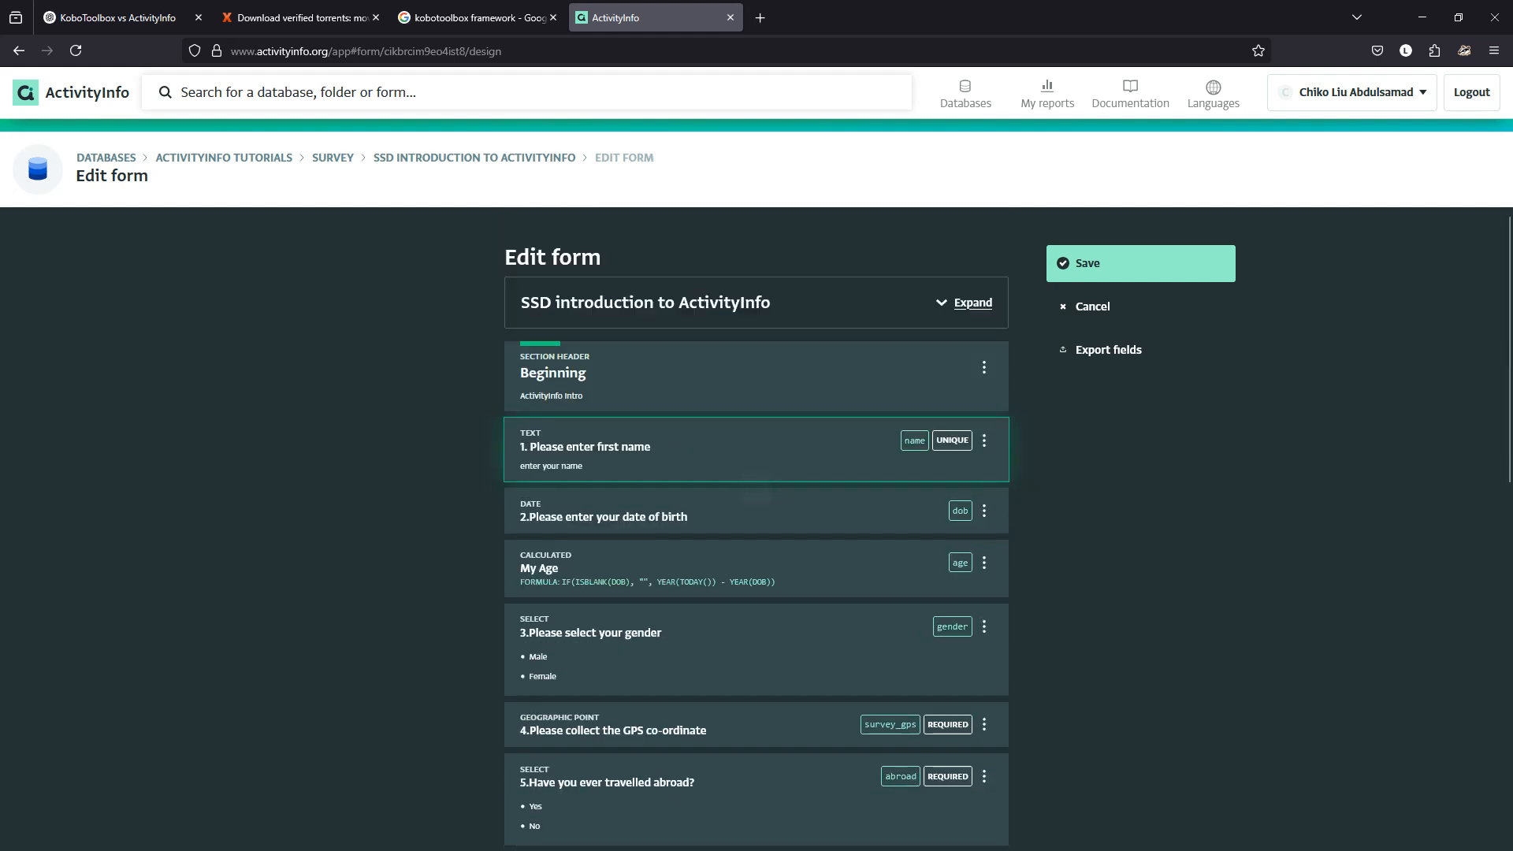
{"action": "mouse_move", "coordinate": [757, 488]}
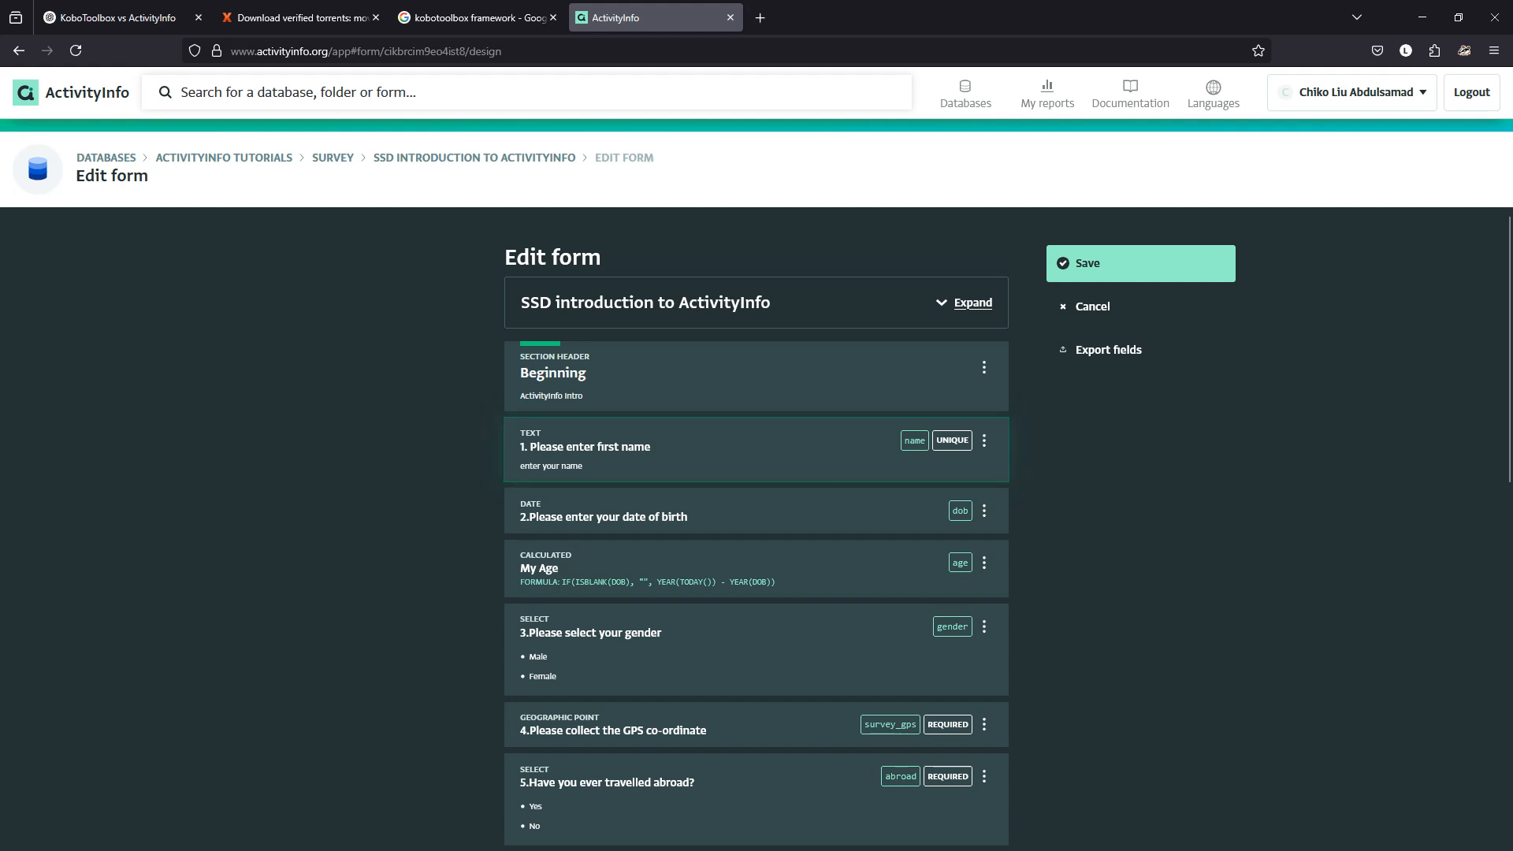
{"action": "left_click", "coordinate": [984, 440]}
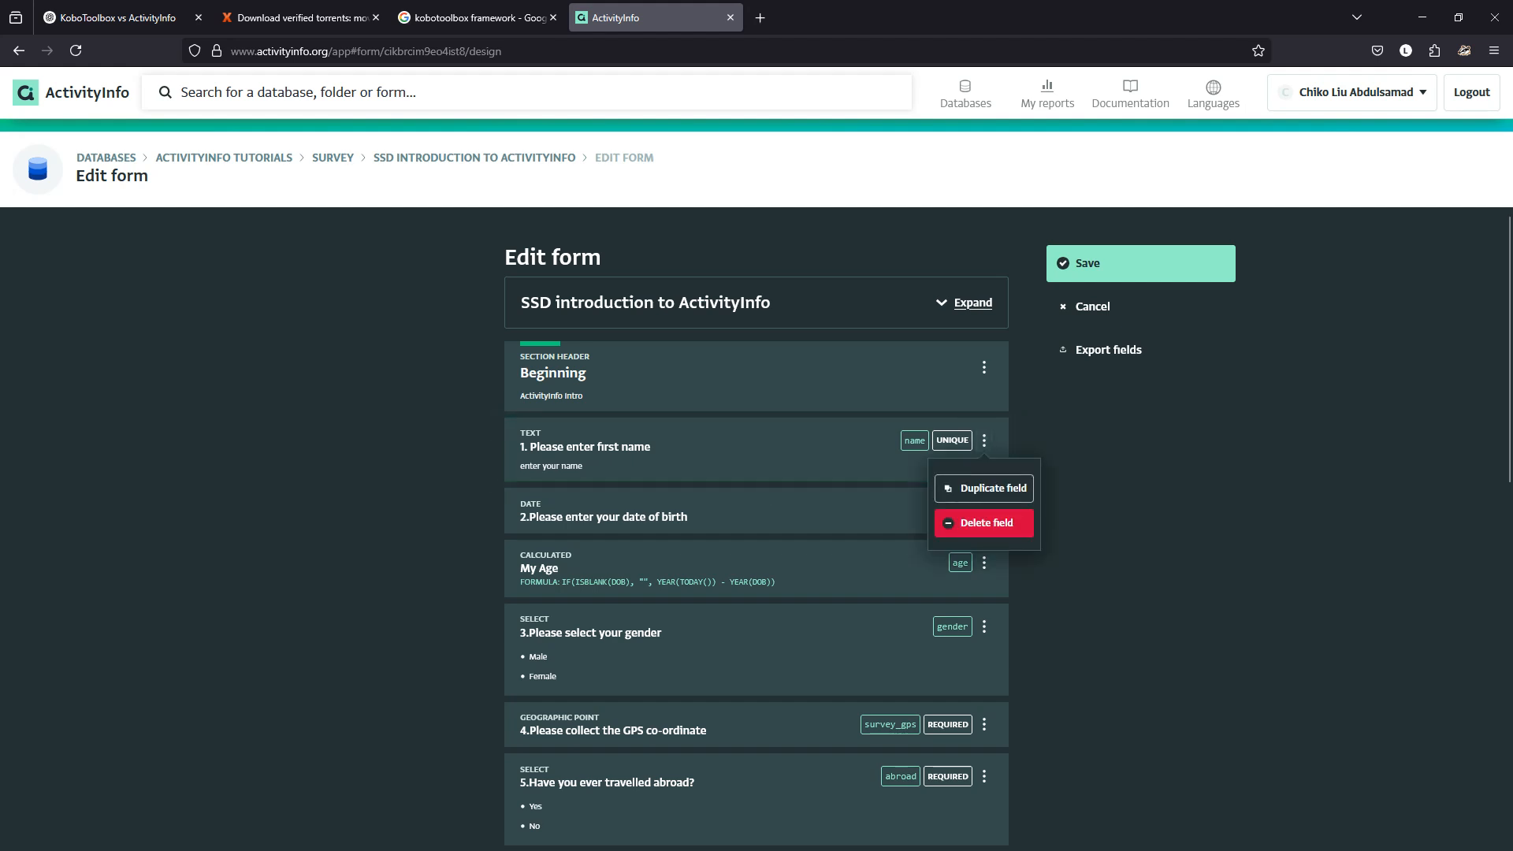
Duplicate the first-name question and relabel the copy 'Please enter last name'.
{"action": "left_click", "coordinate": [985, 488]}
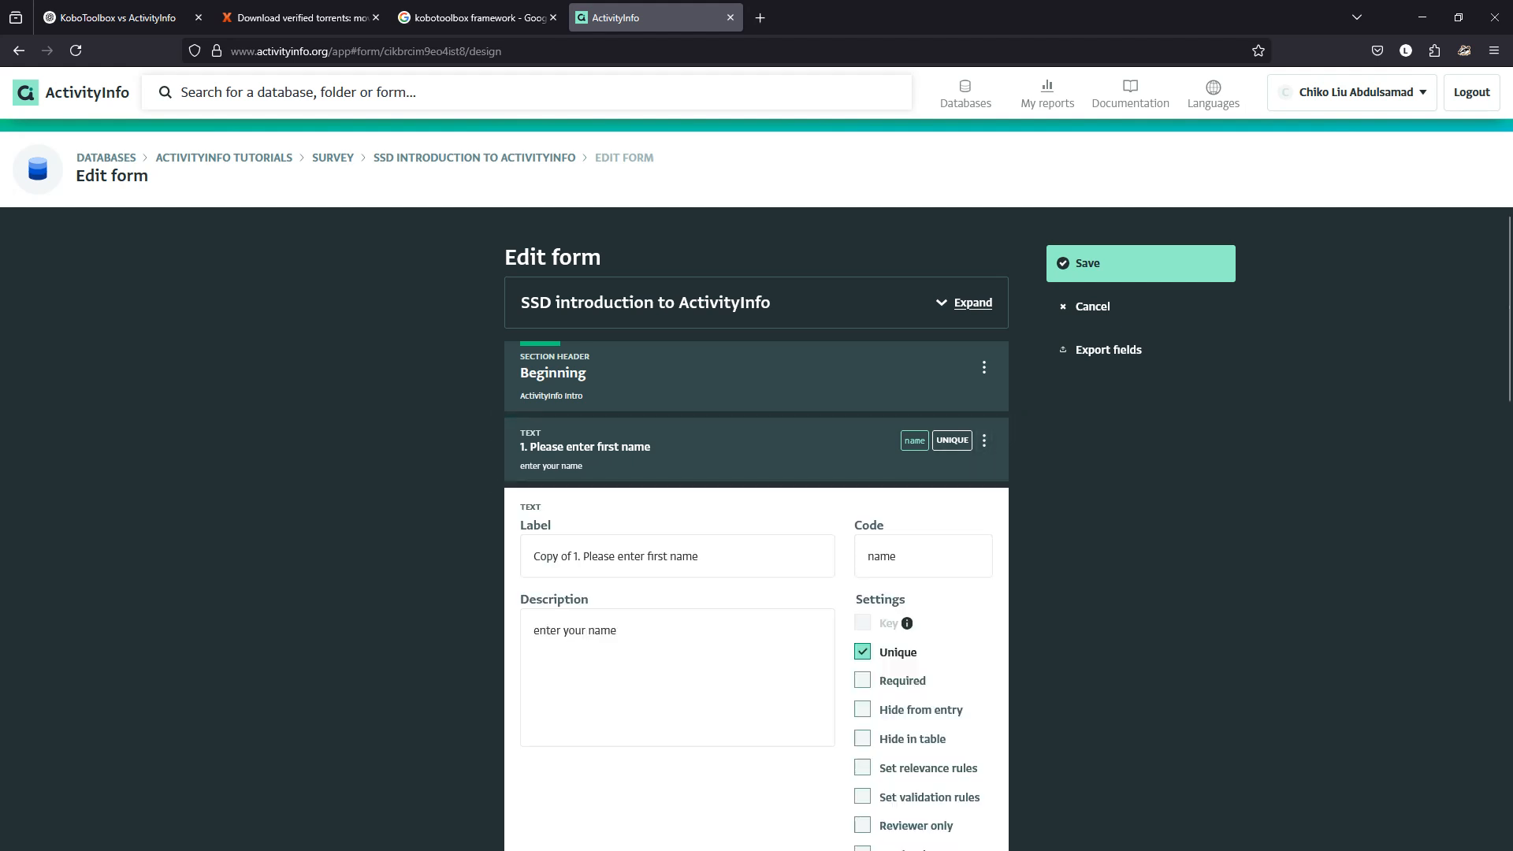
{"action": "left_click", "coordinate": [575, 557]}
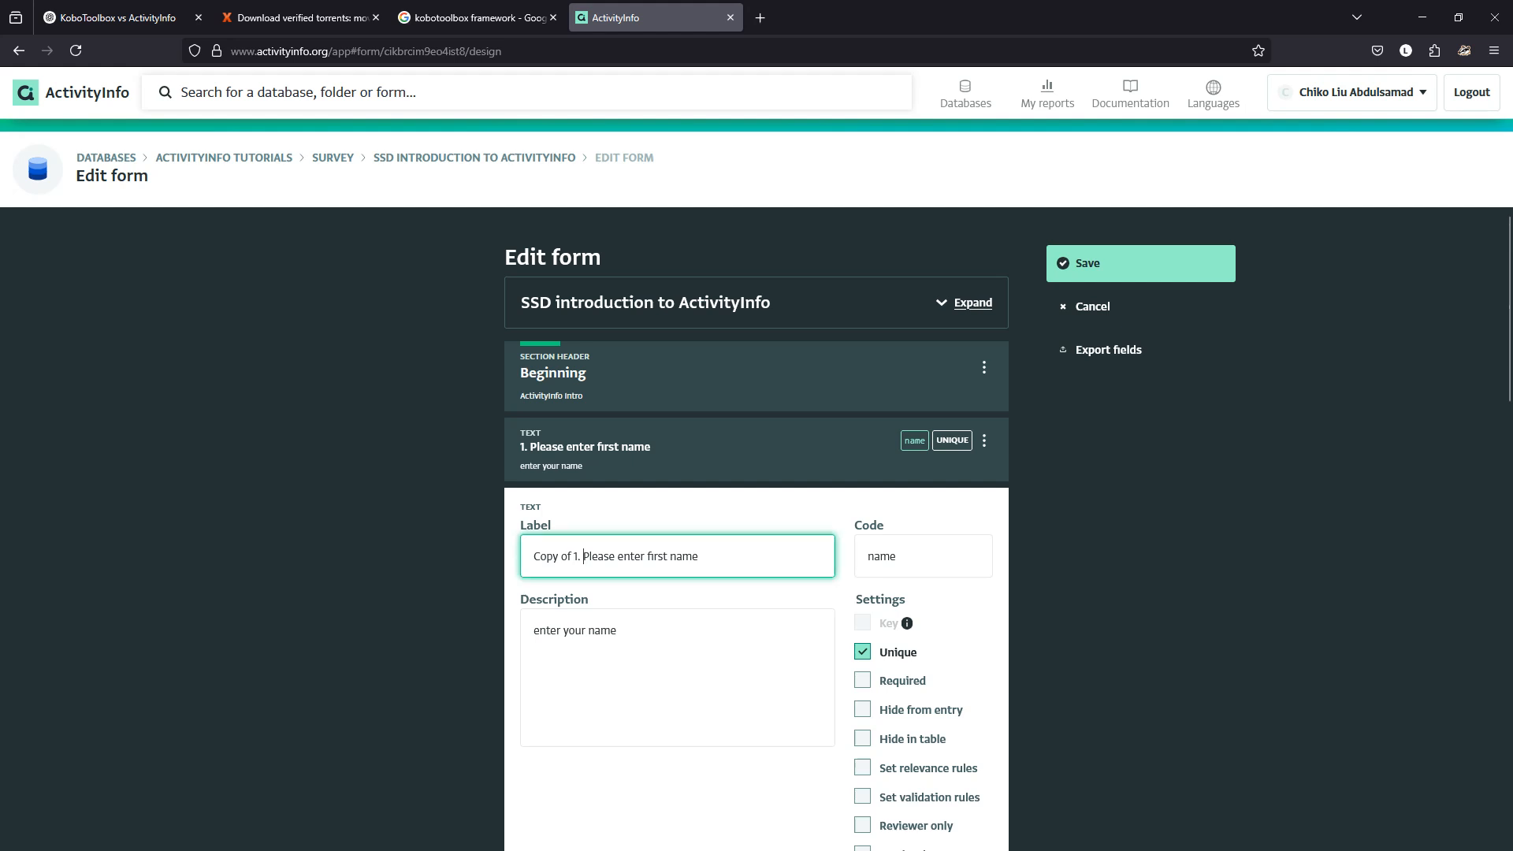
{"action": "key", "text": "ctrl+shift+Left"}
{"action": "key", "text": "ctrl+shift+Left"}
{"action": "key", "text": "ctrl+shift+Left"}
{"action": "key", "text": "BackSpace"}
{"action": "double_click", "coordinate": [609, 557]}
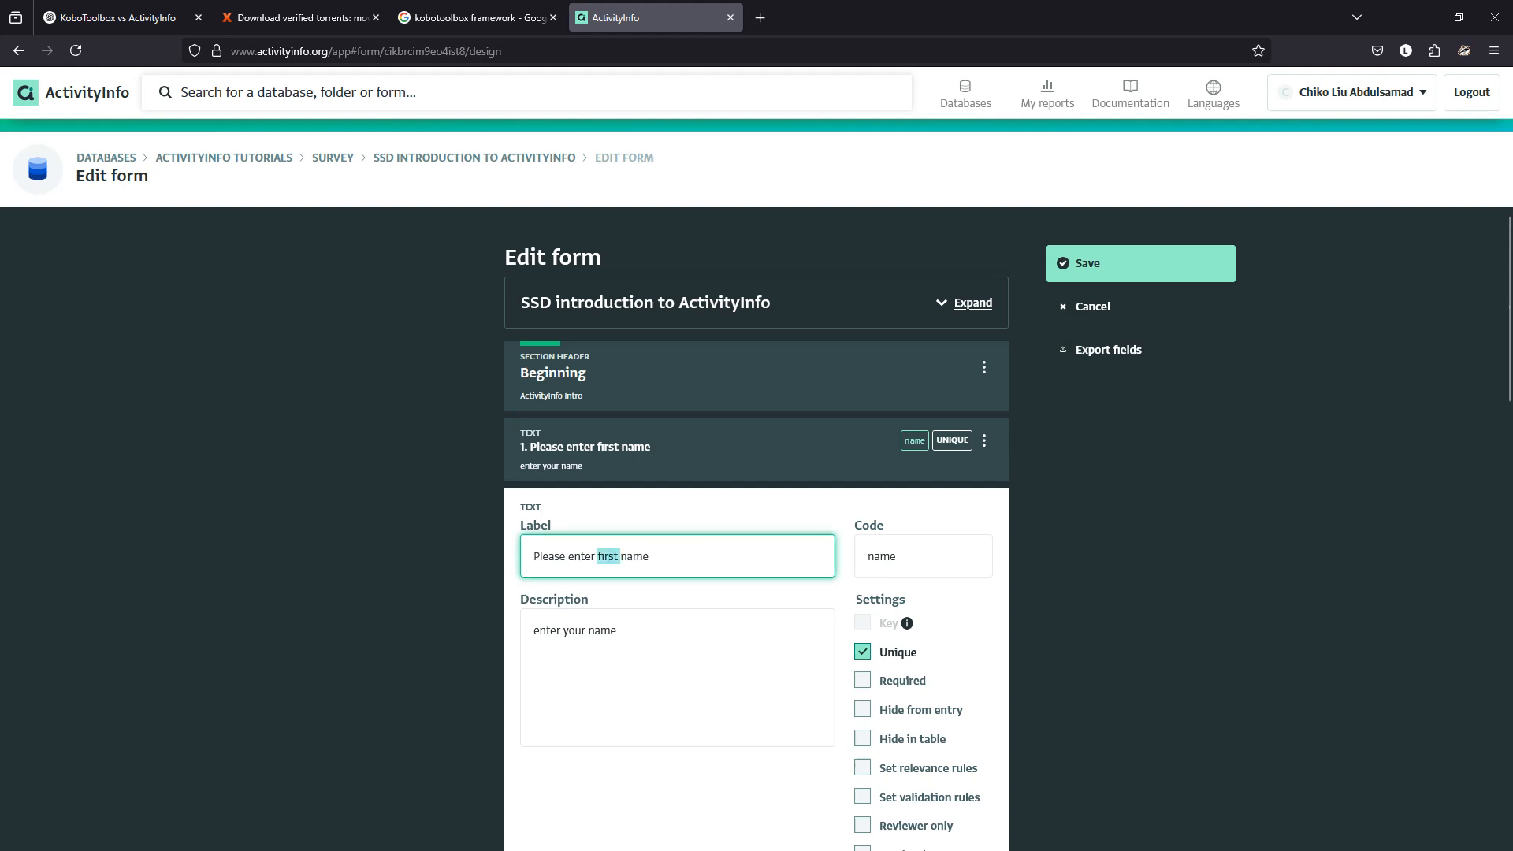
{"action": "type", "text": "last"}
{"action": "key", "text": "Tab"}
{"action": "key", "text": "Tab"}
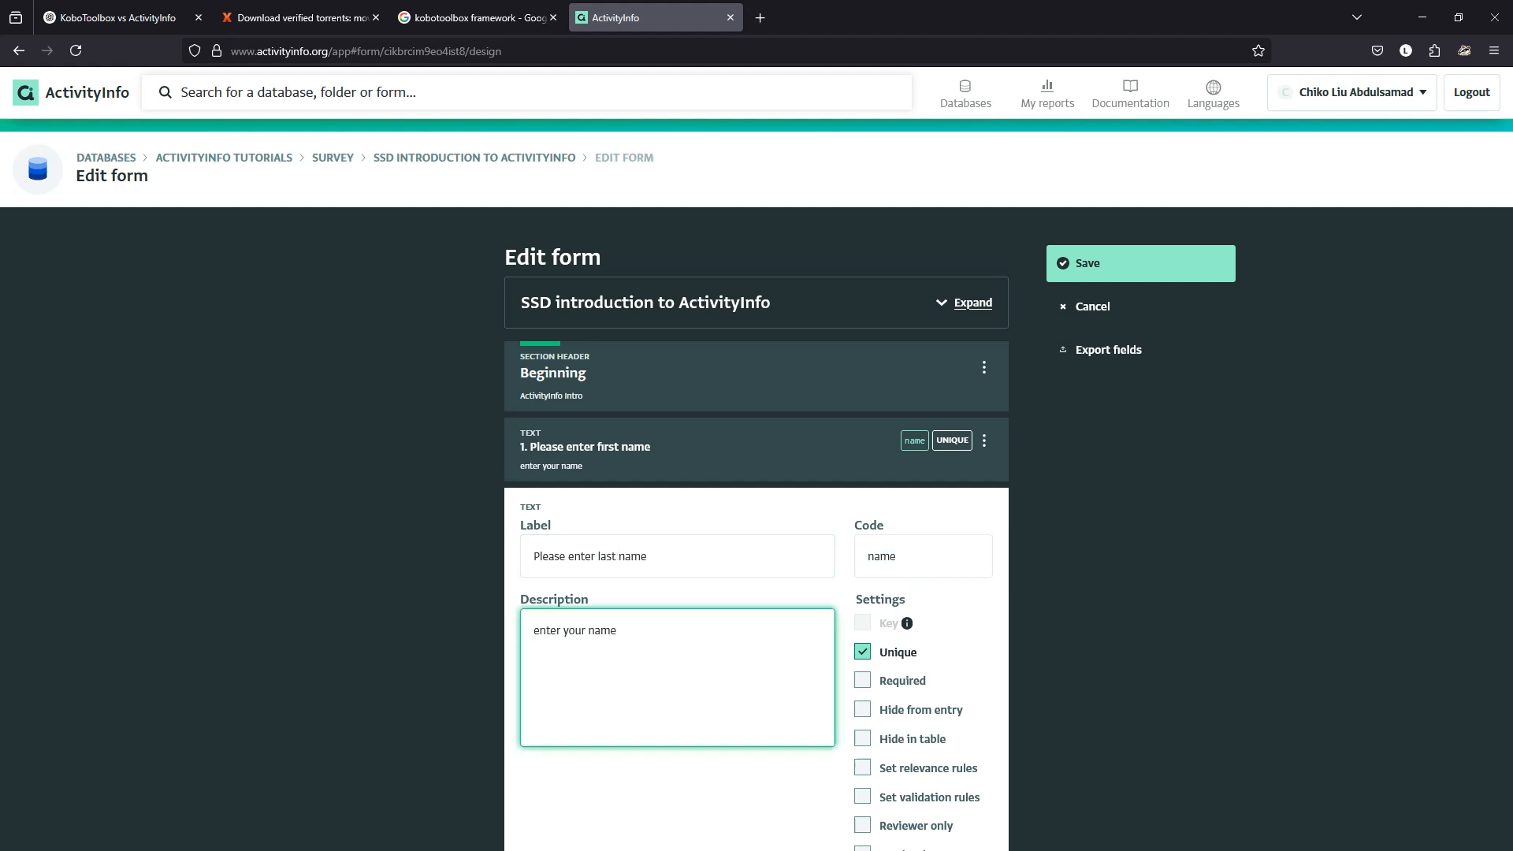
Give the last-name question the description 'enter surname'.
{"action": "key", "text": "ctrl+v"}
{"action": "key", "text": "ctrl+shift+Left"}
{"action": "key", "text": "ctrl+shift+Left"}
{"action": "key", "text": "ctrl+shift+Left"}
{"action": "key", "text": "ctrl+shift+Left"}
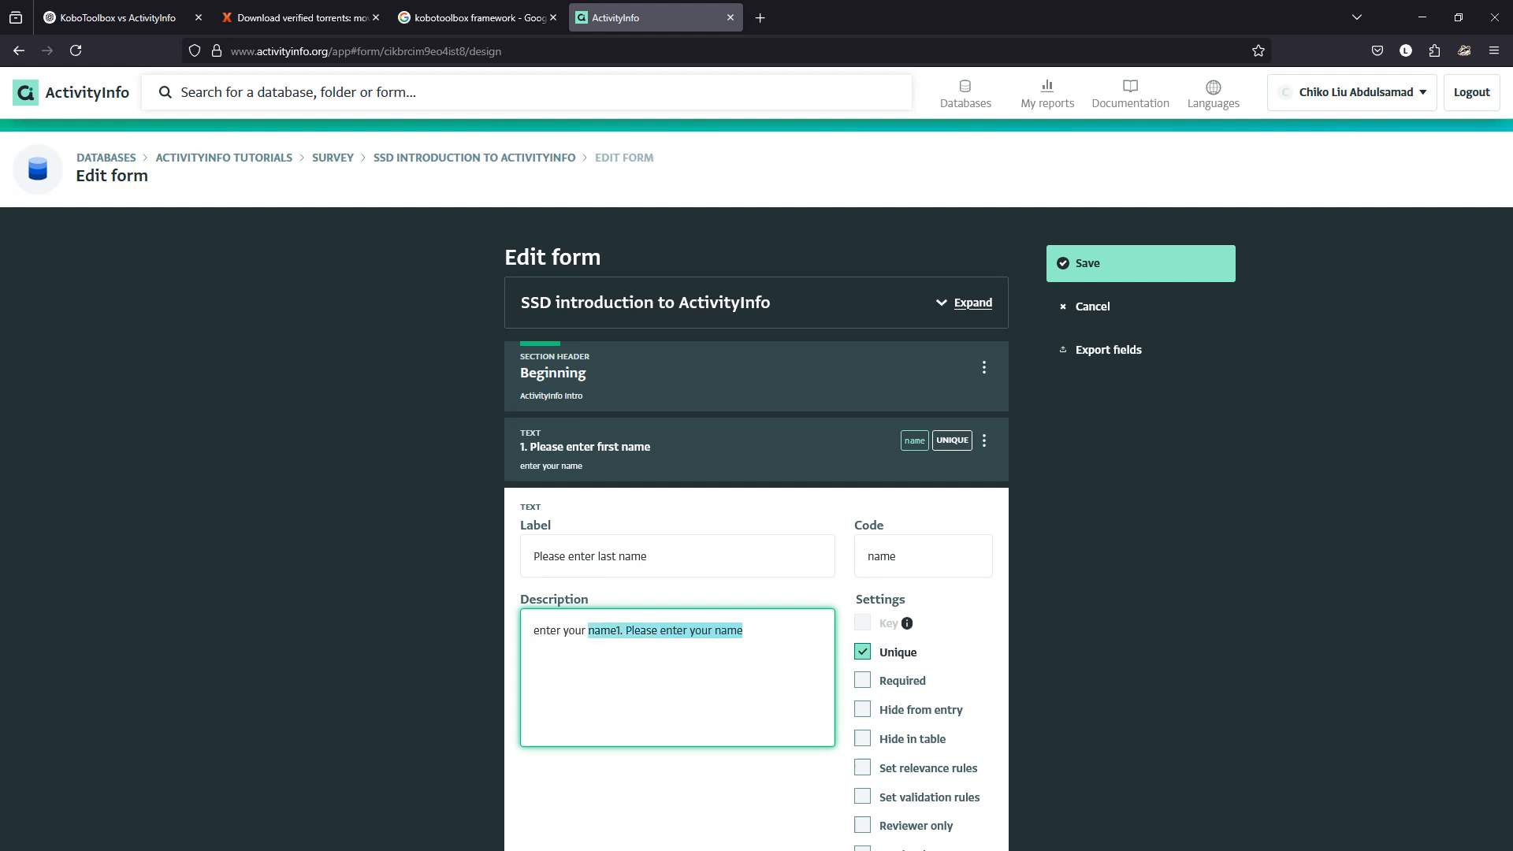
{"action": "key", "text": "ctrl+shift+Right"}
{"action": "key", "text": "BackSpace"}
{"action": "key", "text": "BackSpace"}
{"action": "key", "text": "BackSpace"}
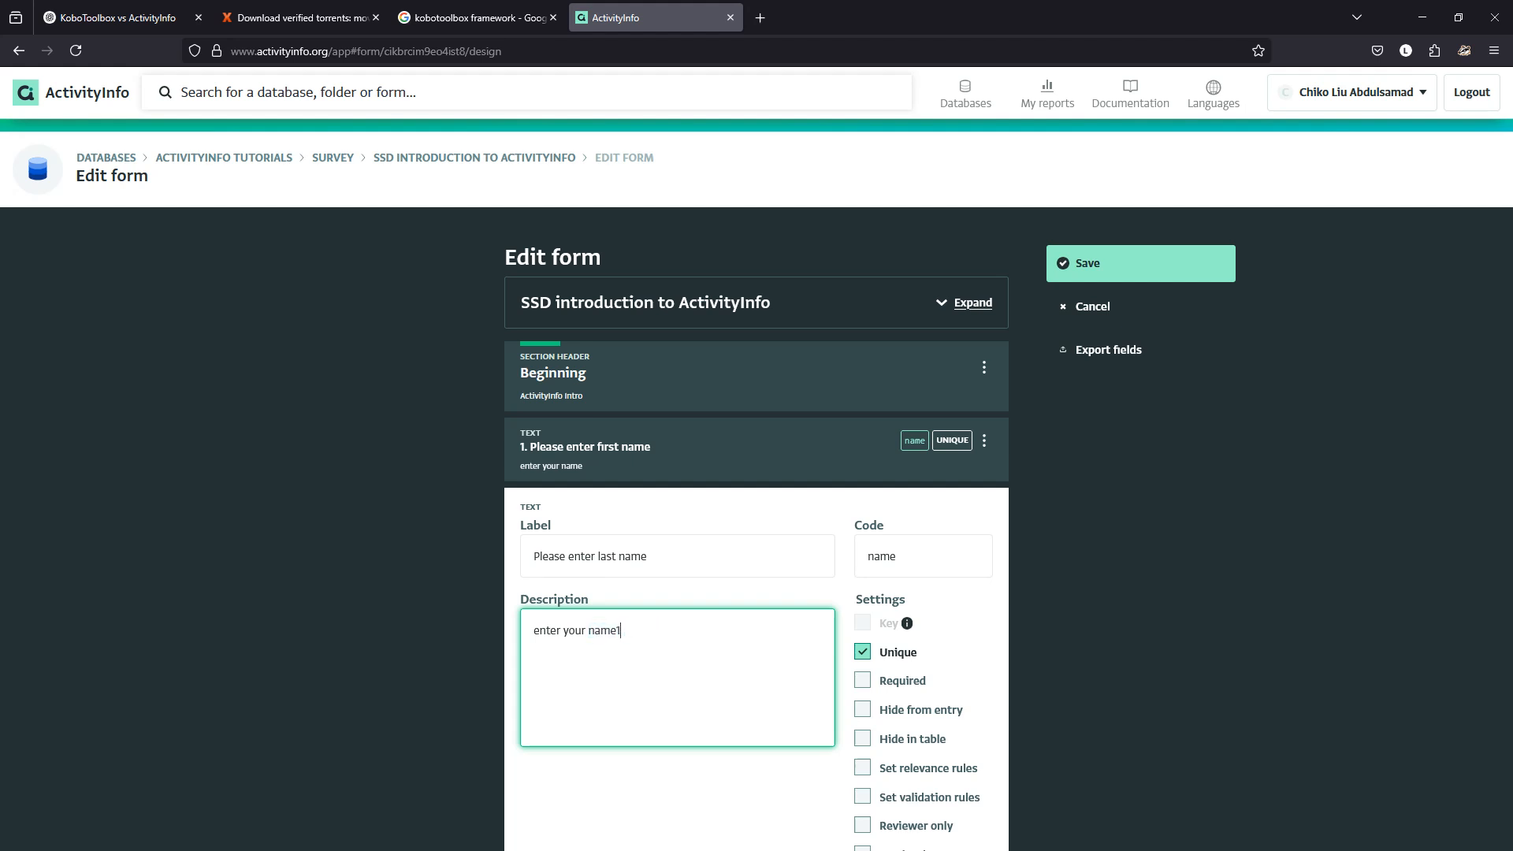
{"action": "key", "text": "ctrl+shift+Left"}
{"action": "type", "text": "sur ="}
{"action": "key", "text": "BackSpace"}
{"action": "key", "text": "BackSpace"}
{"action": "scroll", "coordinate": [756, 528], "scroll_direction": "down", "scroll_amount": 5}
{"action": "left_click", "coordinate": [959, 712]}
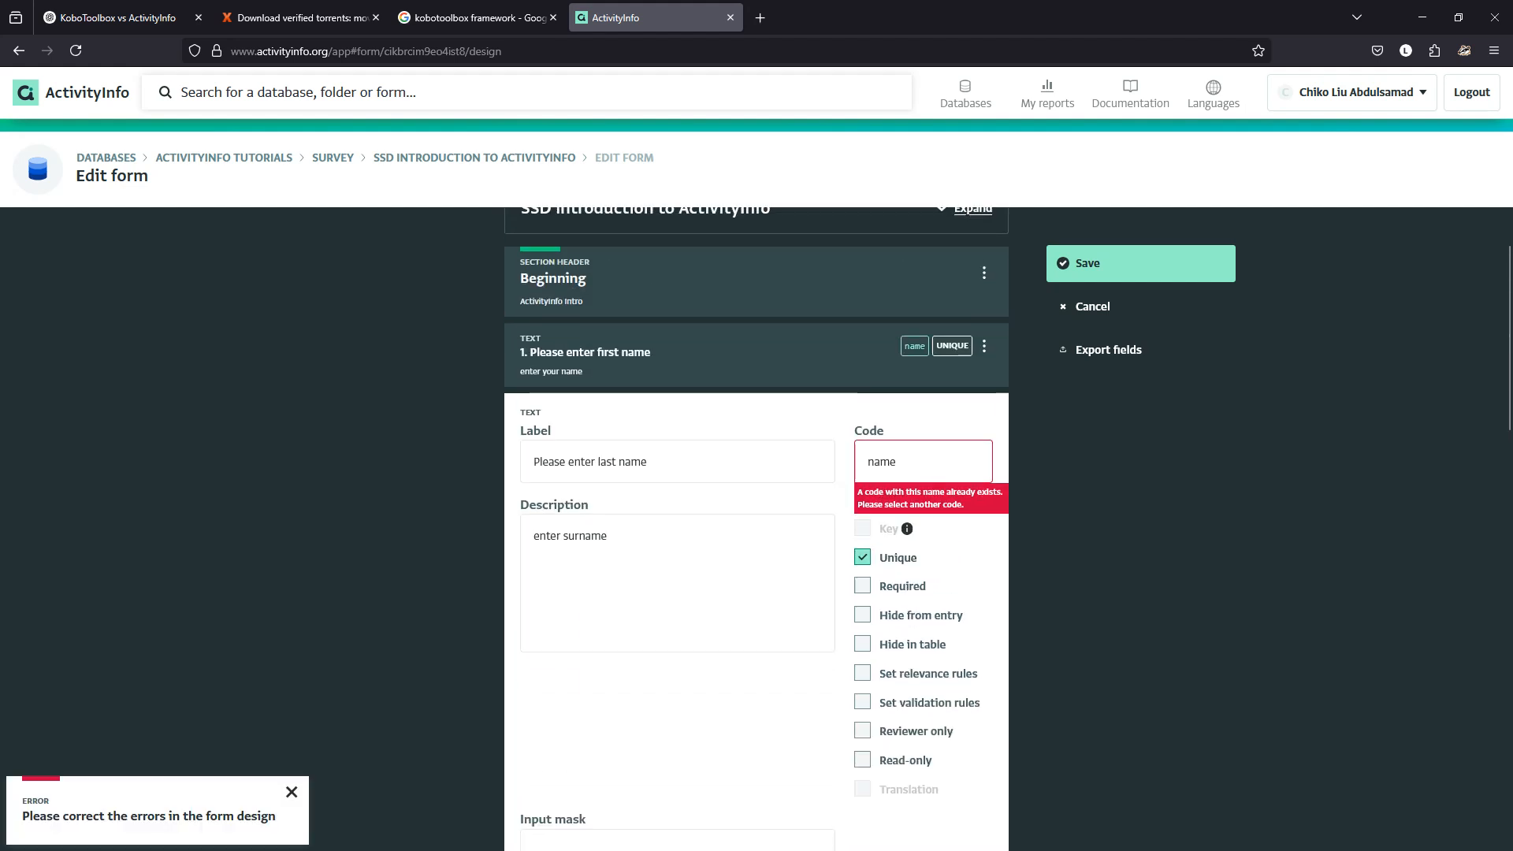
Set the last-name field code to 'last', keep it unique, and add a new field after it.
{"action": "left_click", "coordinate": [863, 557]}
{"action": "left_click", "coordinate": [863, 557]}
{"action": "left_click", "coordinate": [907, 462]}
{"action": "key", "text": "BackSpace"}
{"action": "key", "text": "BackSpace"}
{"action": "key", "text": "BackSpace"}
{"action": "key", "text": "BackSpace"}
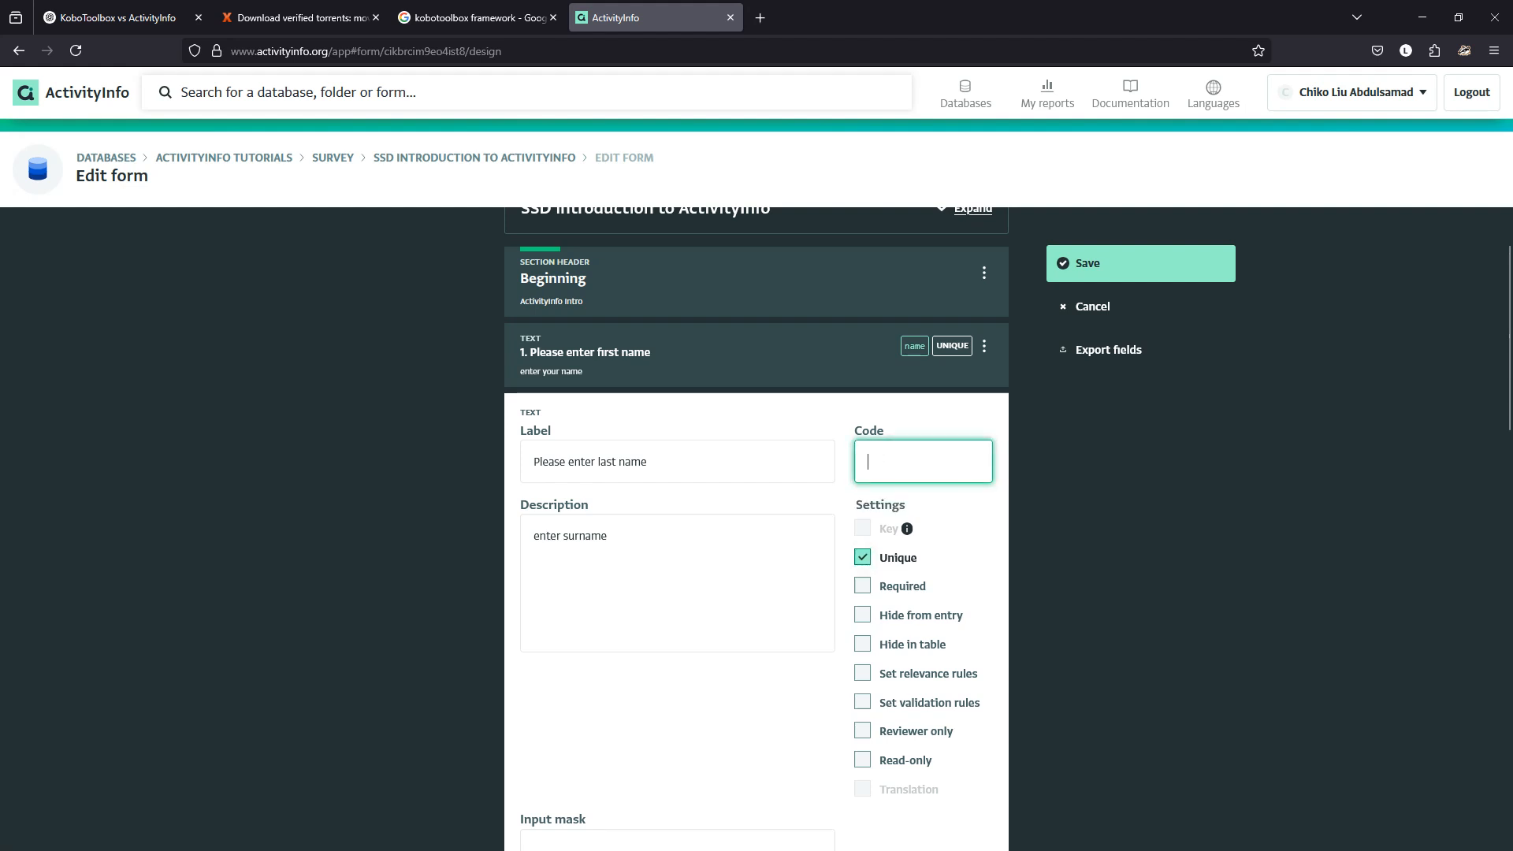
{"action": "type", "text": "last"}
{"action": "scroll", "coordinate": [757, 520], "scroll_direction": "down", "scroll_amount": 4}
{"action": "left_click", "coordinate": [955, 713]}
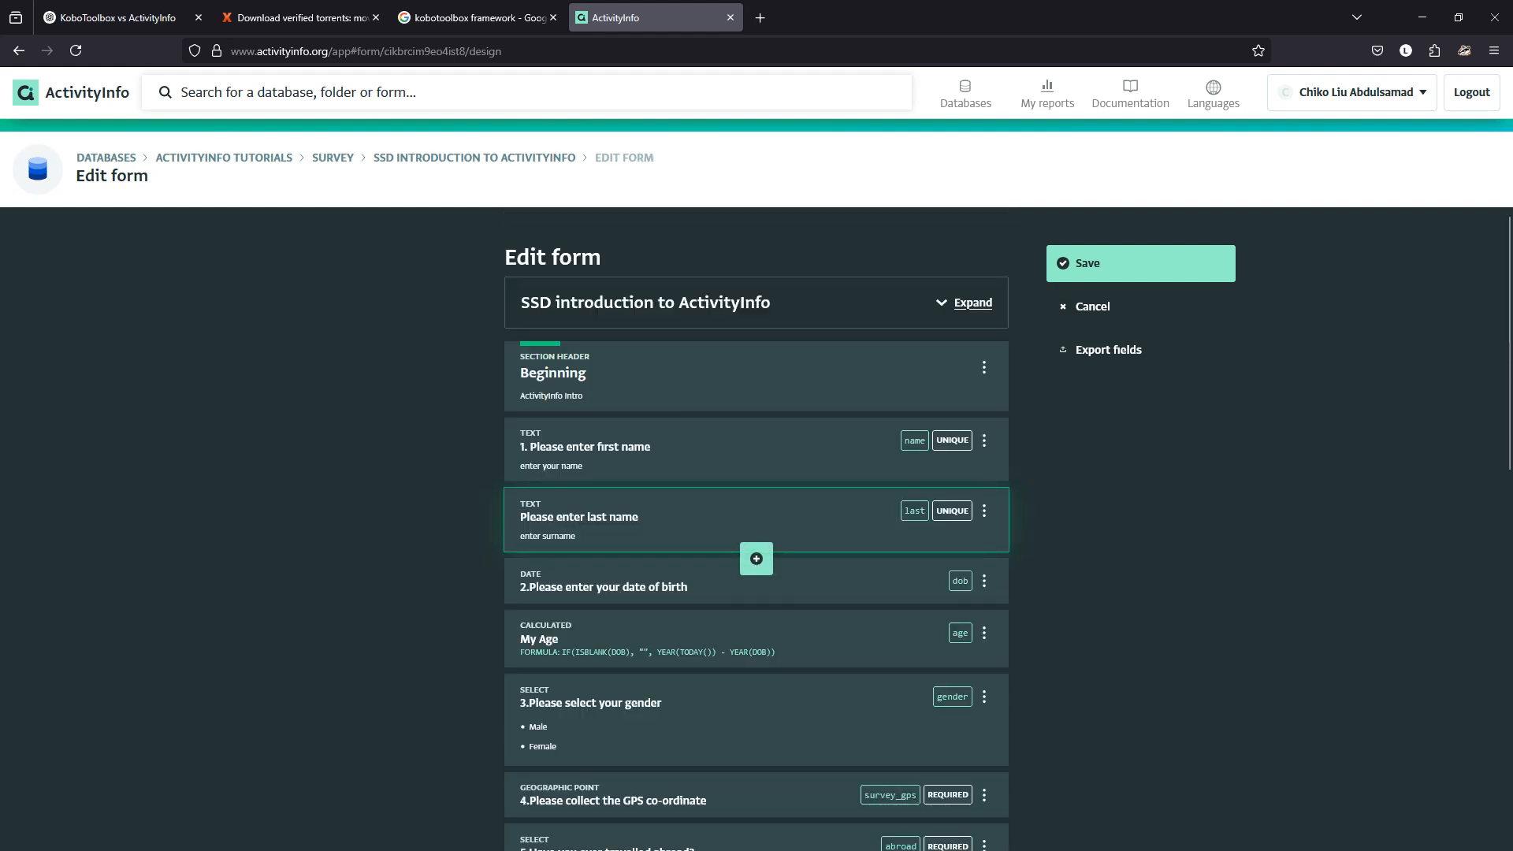
{"action": "left_click", "coordinate": [756, 558]}
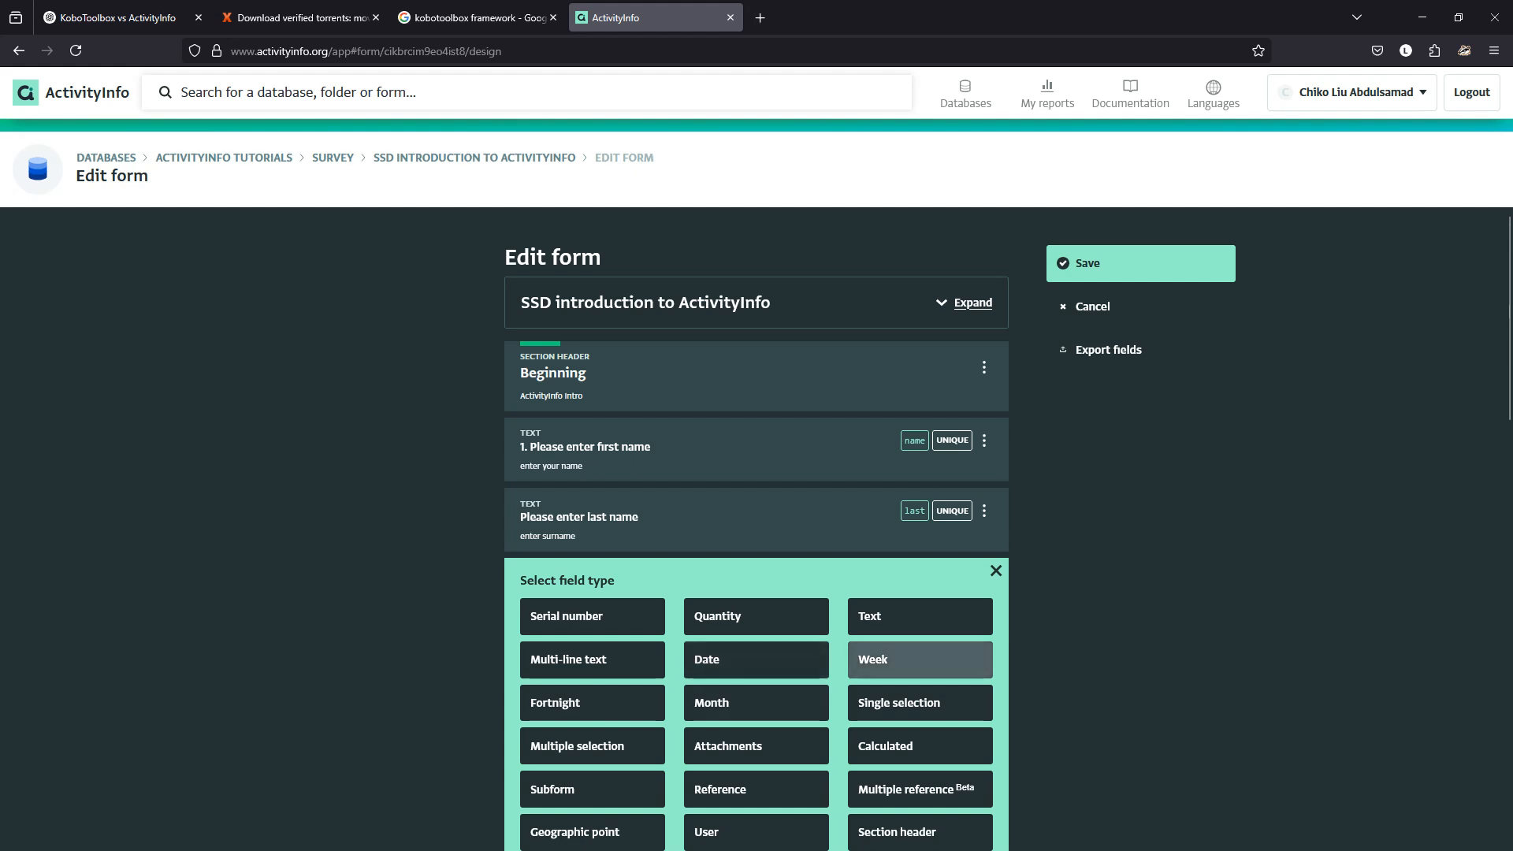
Make the new field Calculated, labelled 'Fullname' with code 'fullname', and open its formula editor.
{"action": "left_click", "coordinate": [920, 746]}
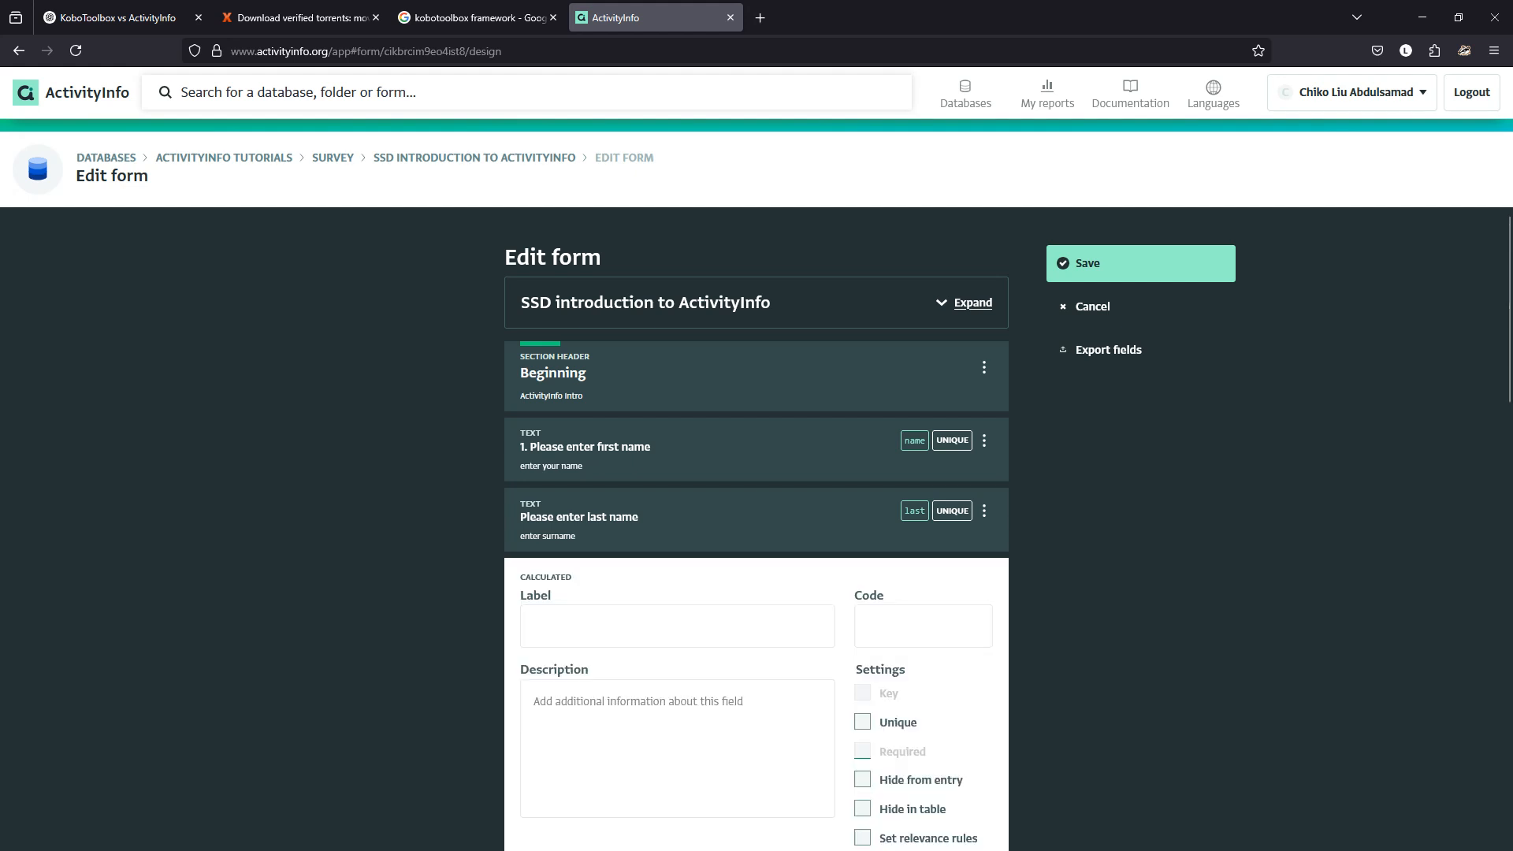
{"action": "left_click", "coordinate": [677, 627]}
{"action": "type", "text": "Fullname"}
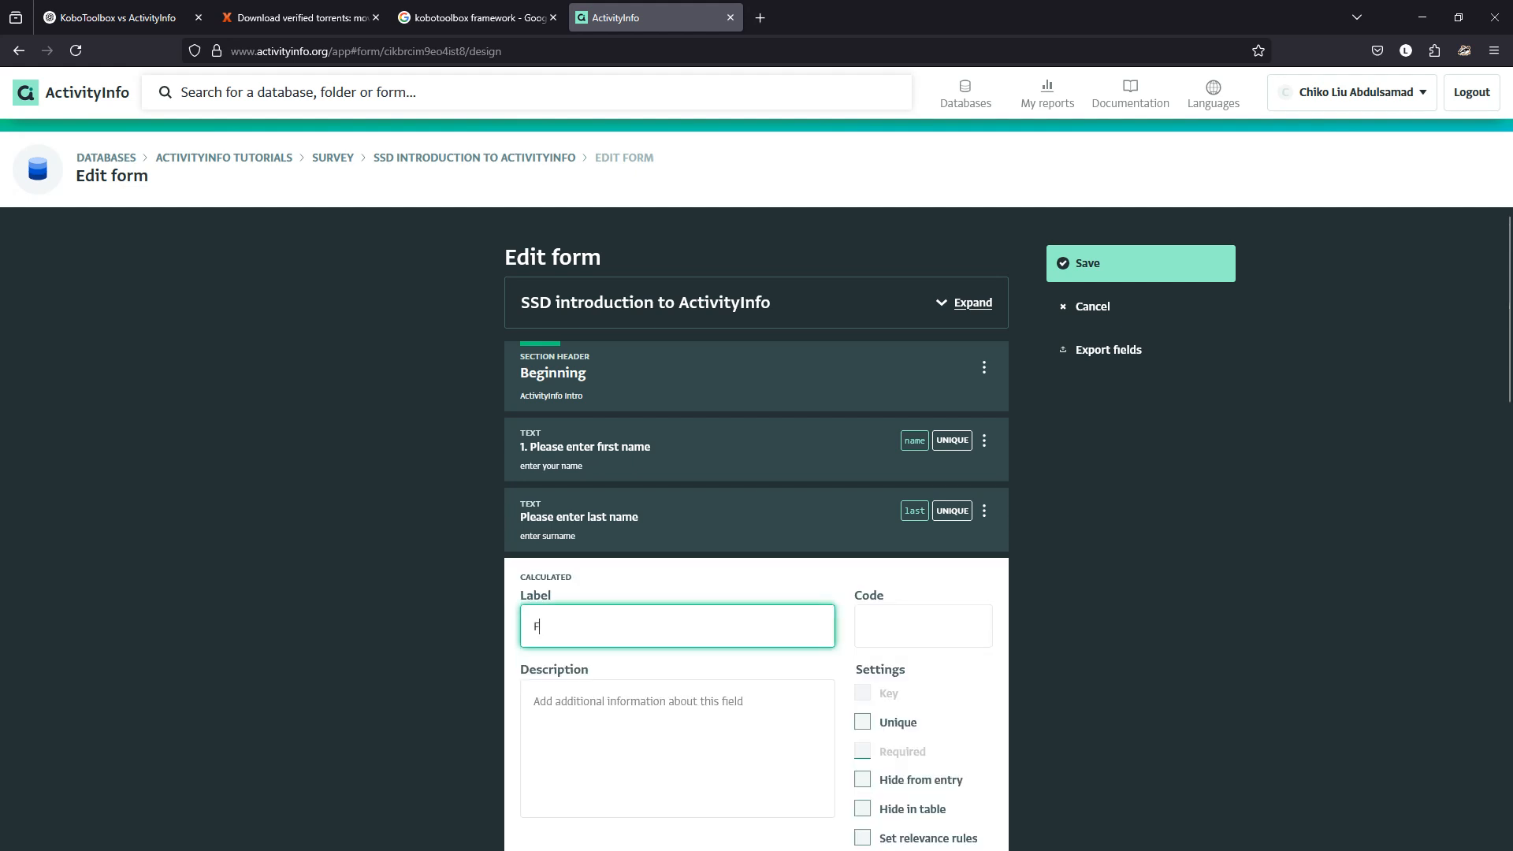
{"action": "key", "text": "Tab"}
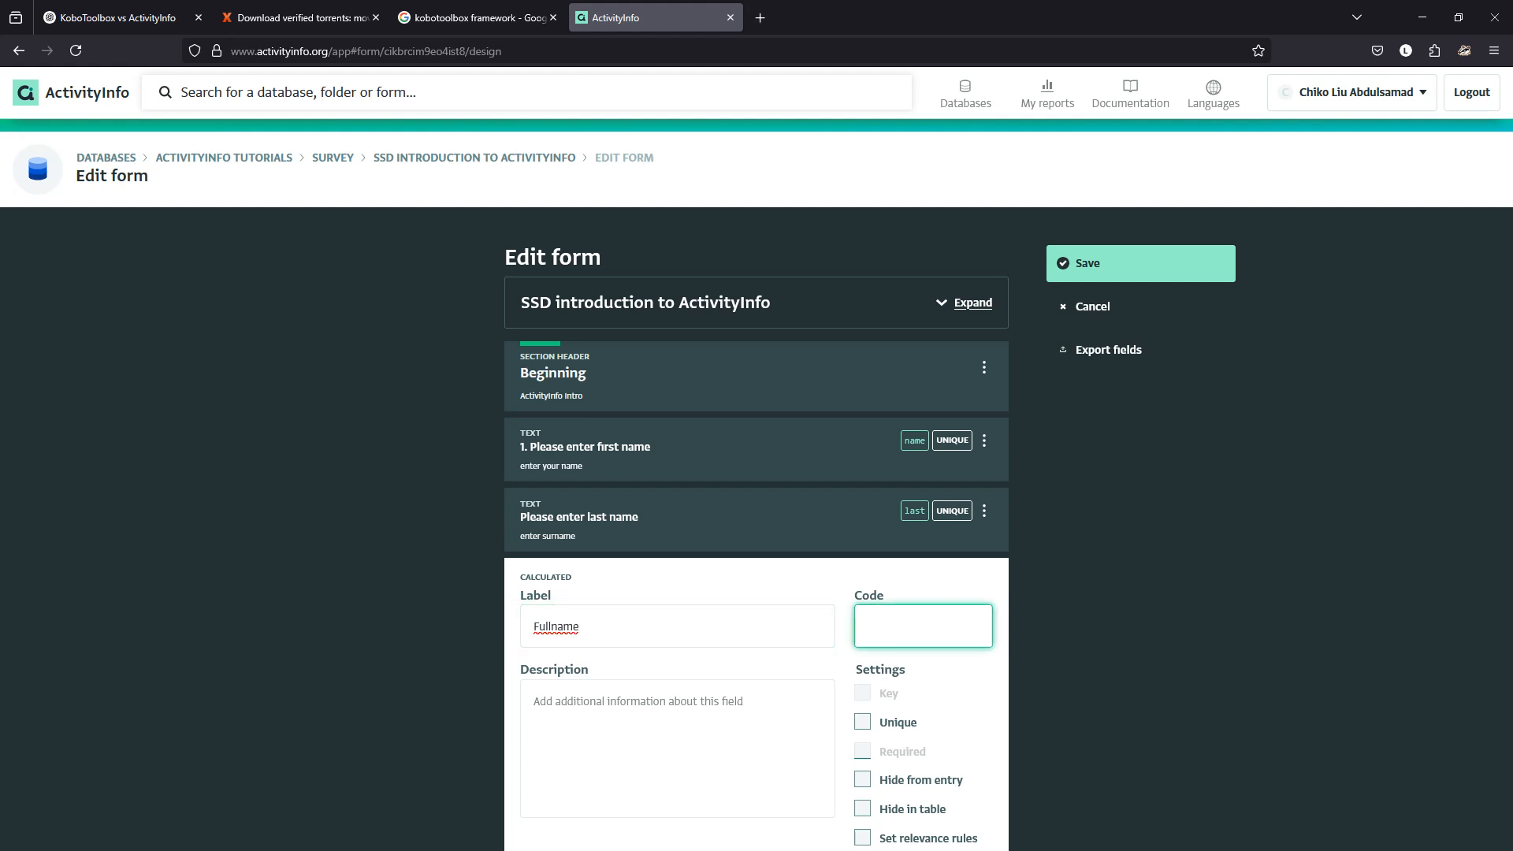
{"action": "type", "text": "fullname"}
{"action": "scroll", "coordinate": [757, 528], "scroll_direction": "down", "scroll_amount": 3}
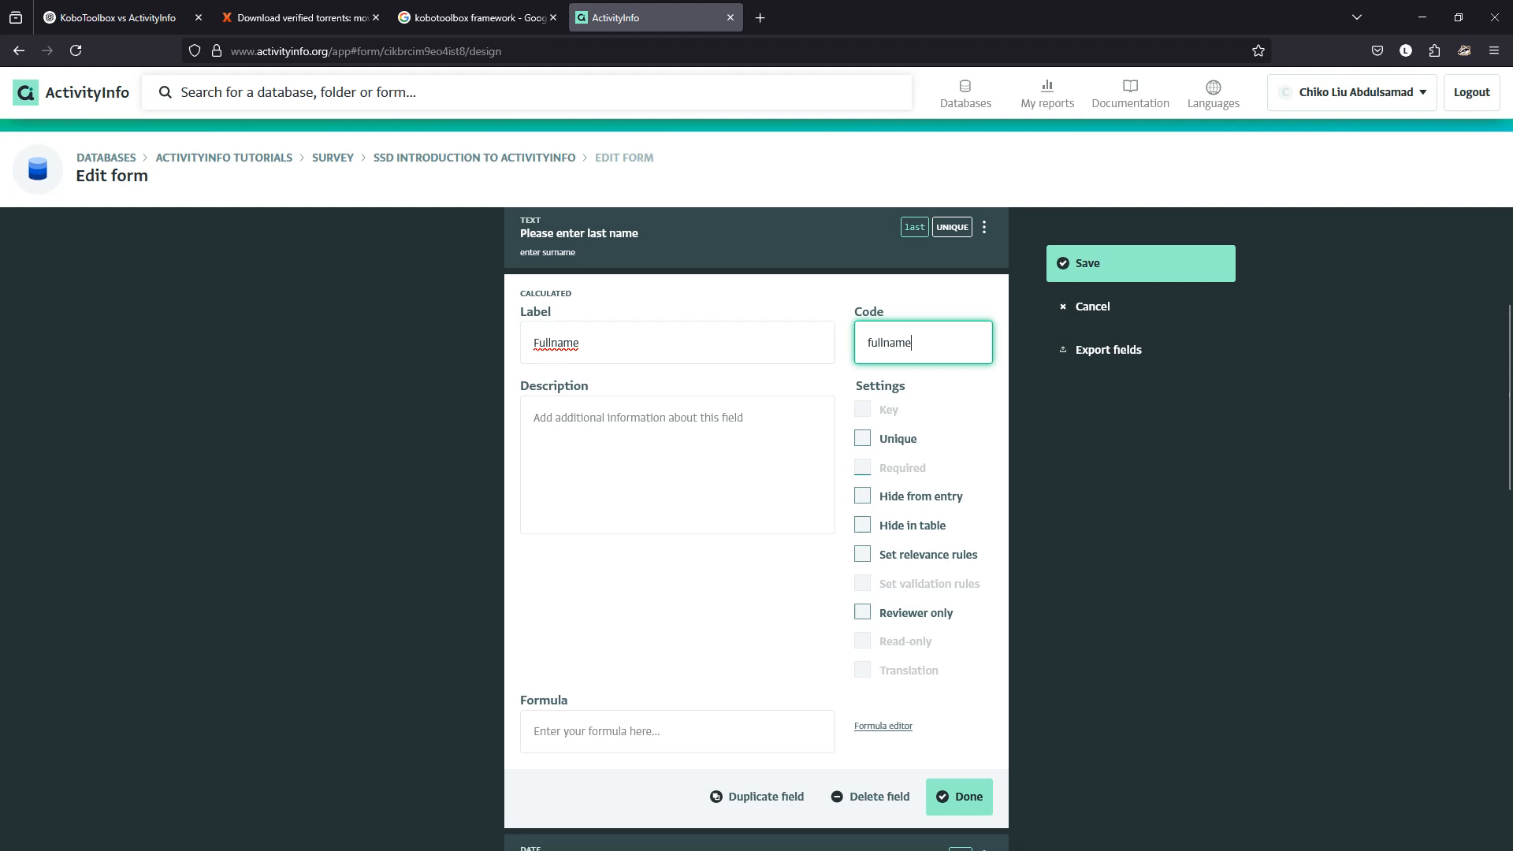
{"action": "left_click", "coordinate": [883, 726]}
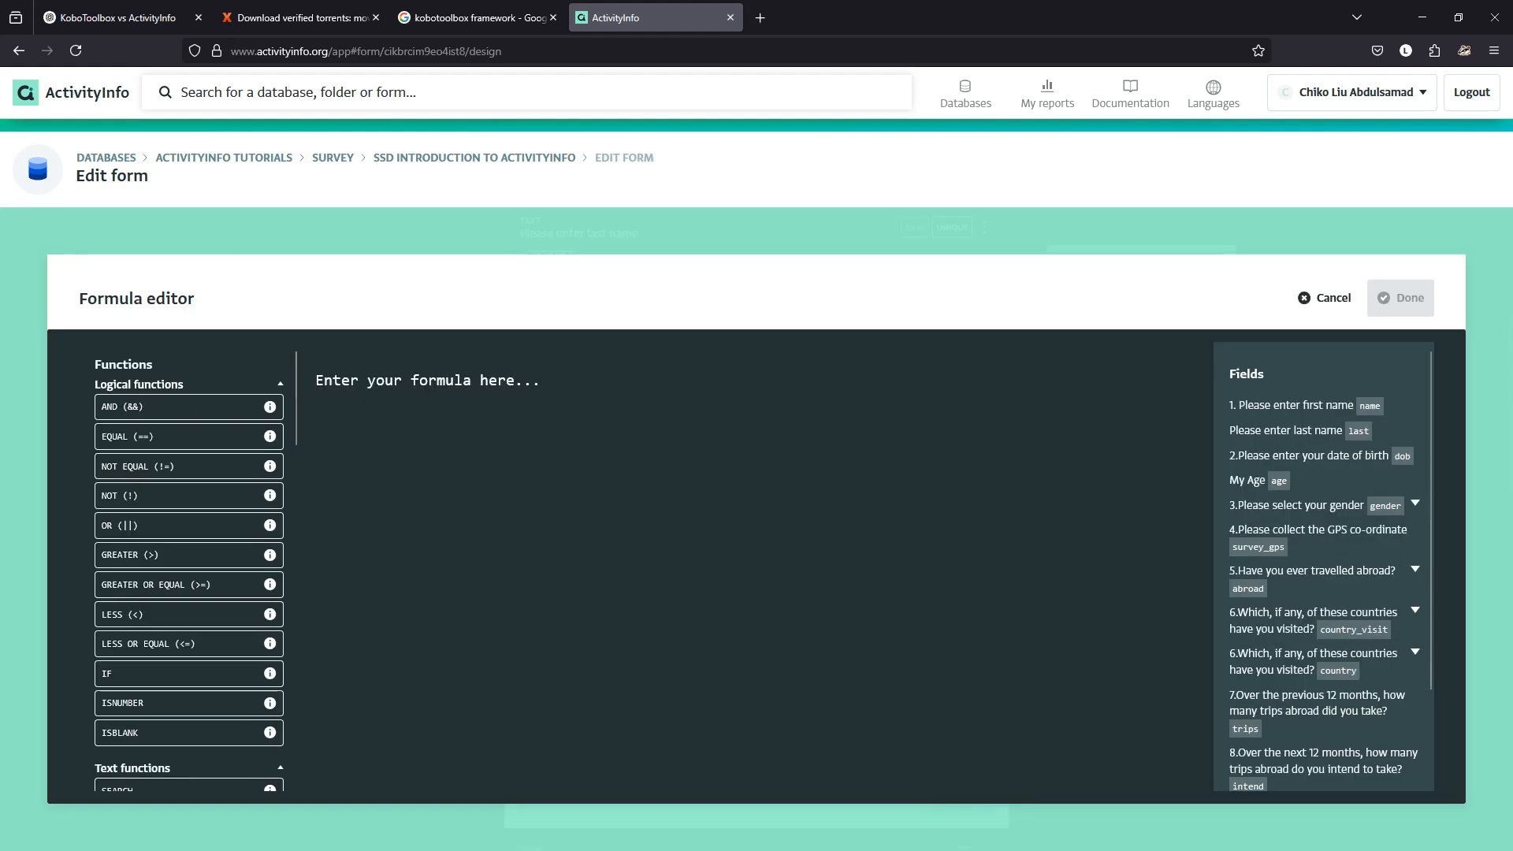
Enter CONCAT(name, " ", last) as the Fullname formula and apply it to the field.
{"action": "type", "text": "CONCA"}
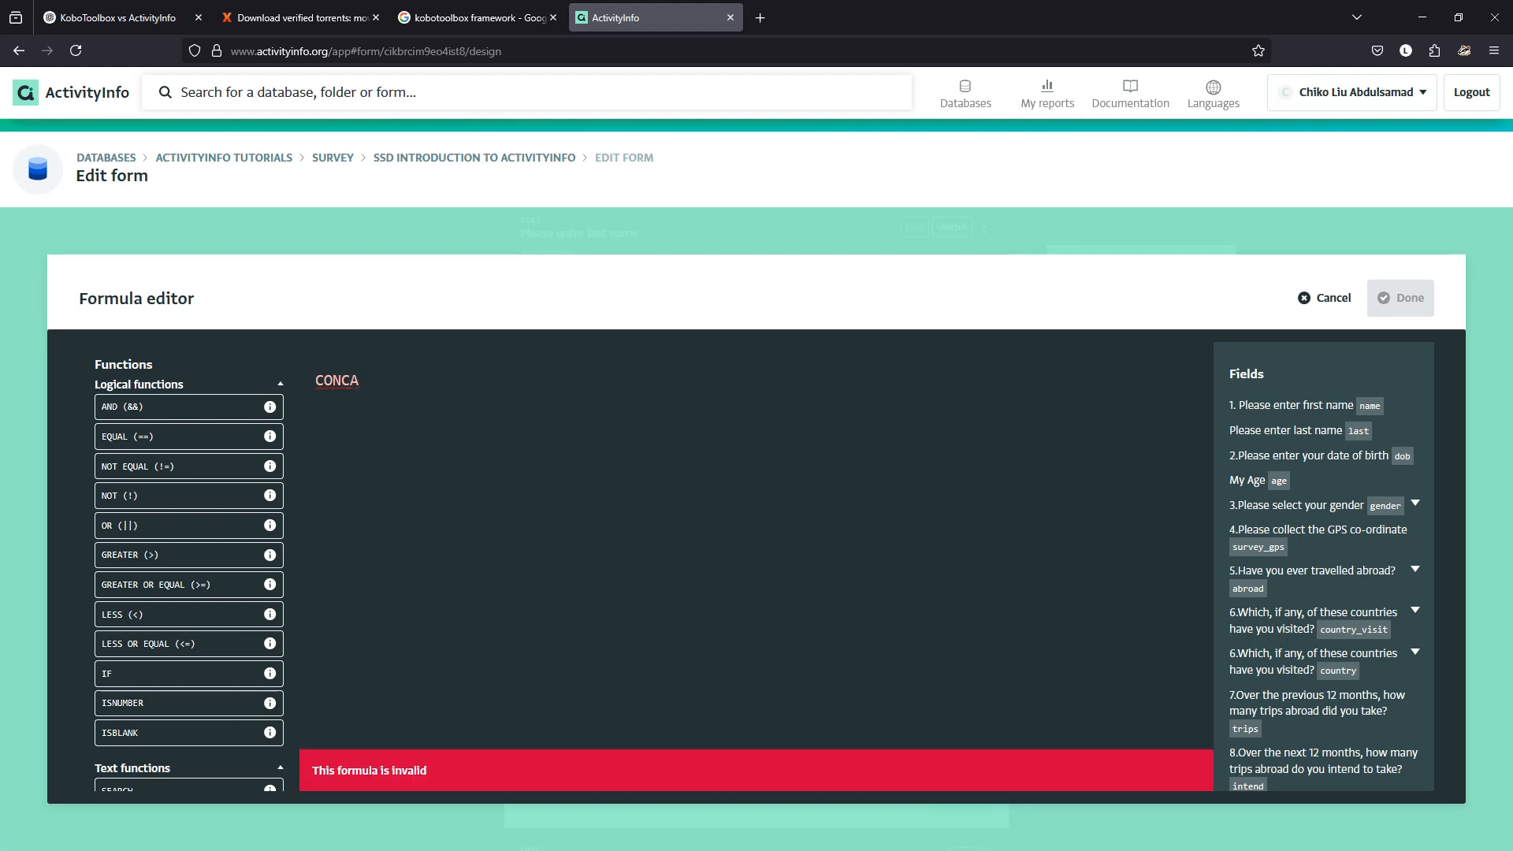
{"action": "type", "text": "T(NAME"}
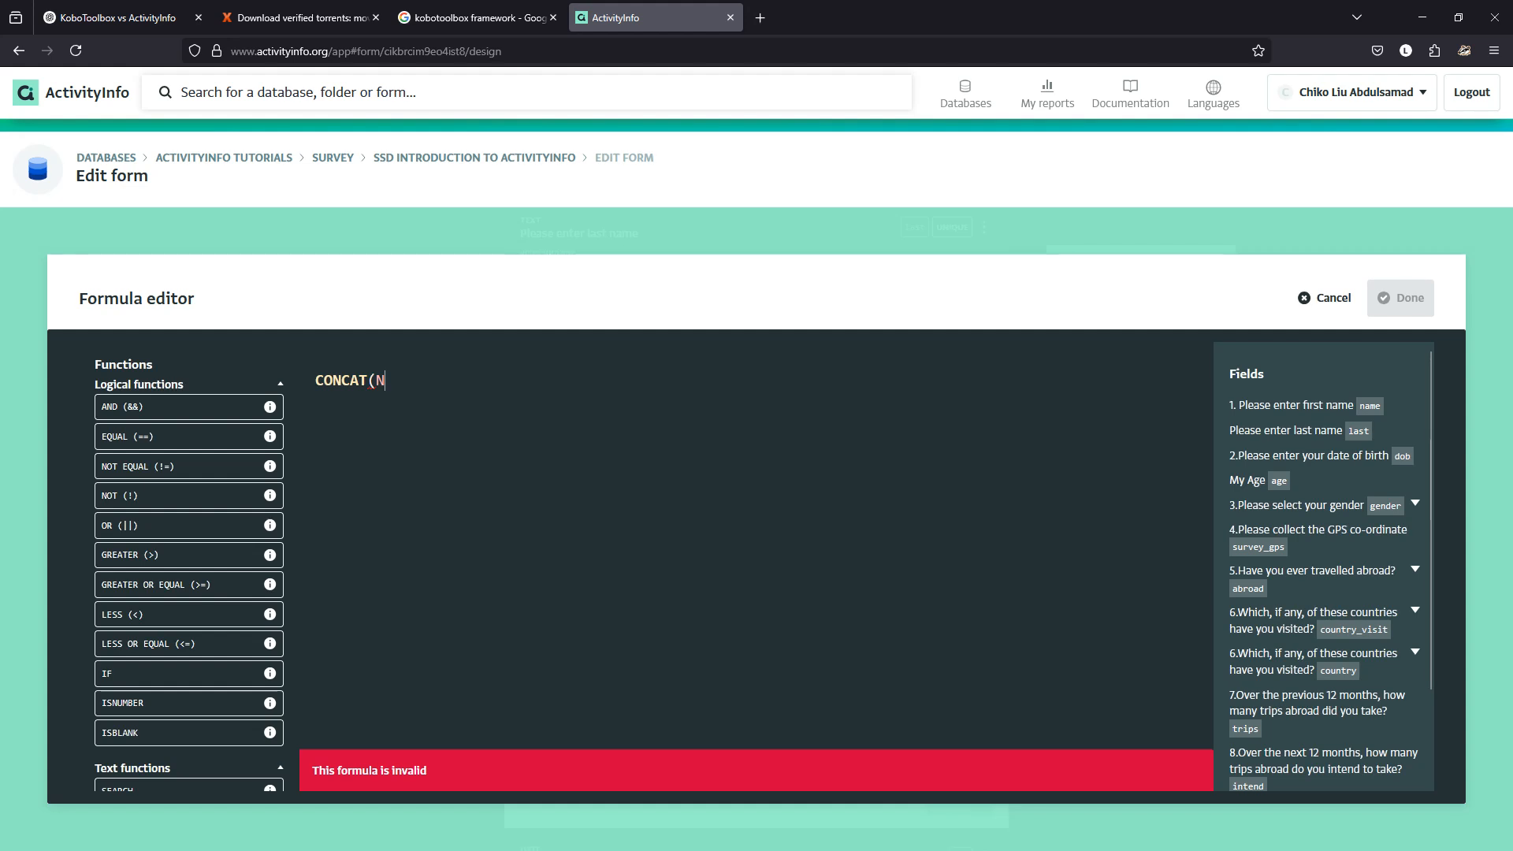
{"action": "key", "text": "BackSpace"}
{"action": "key", "text": "BackSpace"}
{"action": "key", "text": "BackSpace"}
{"action": "key", "text": "BackSpace"}
{"action": "type", "text": "name,\" \",last"}
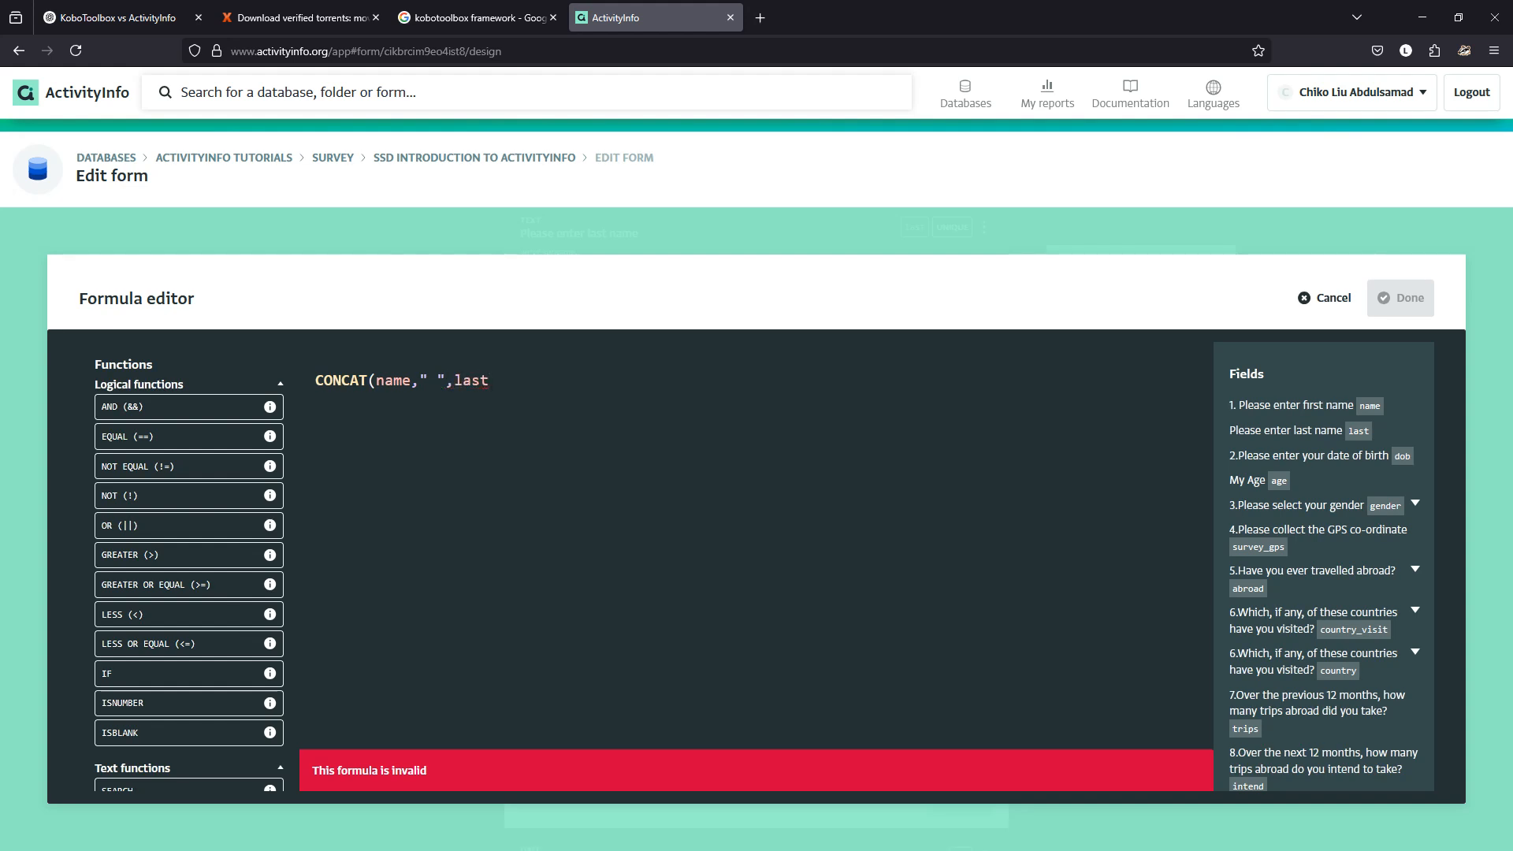
{"action": "type", "text": ")"}
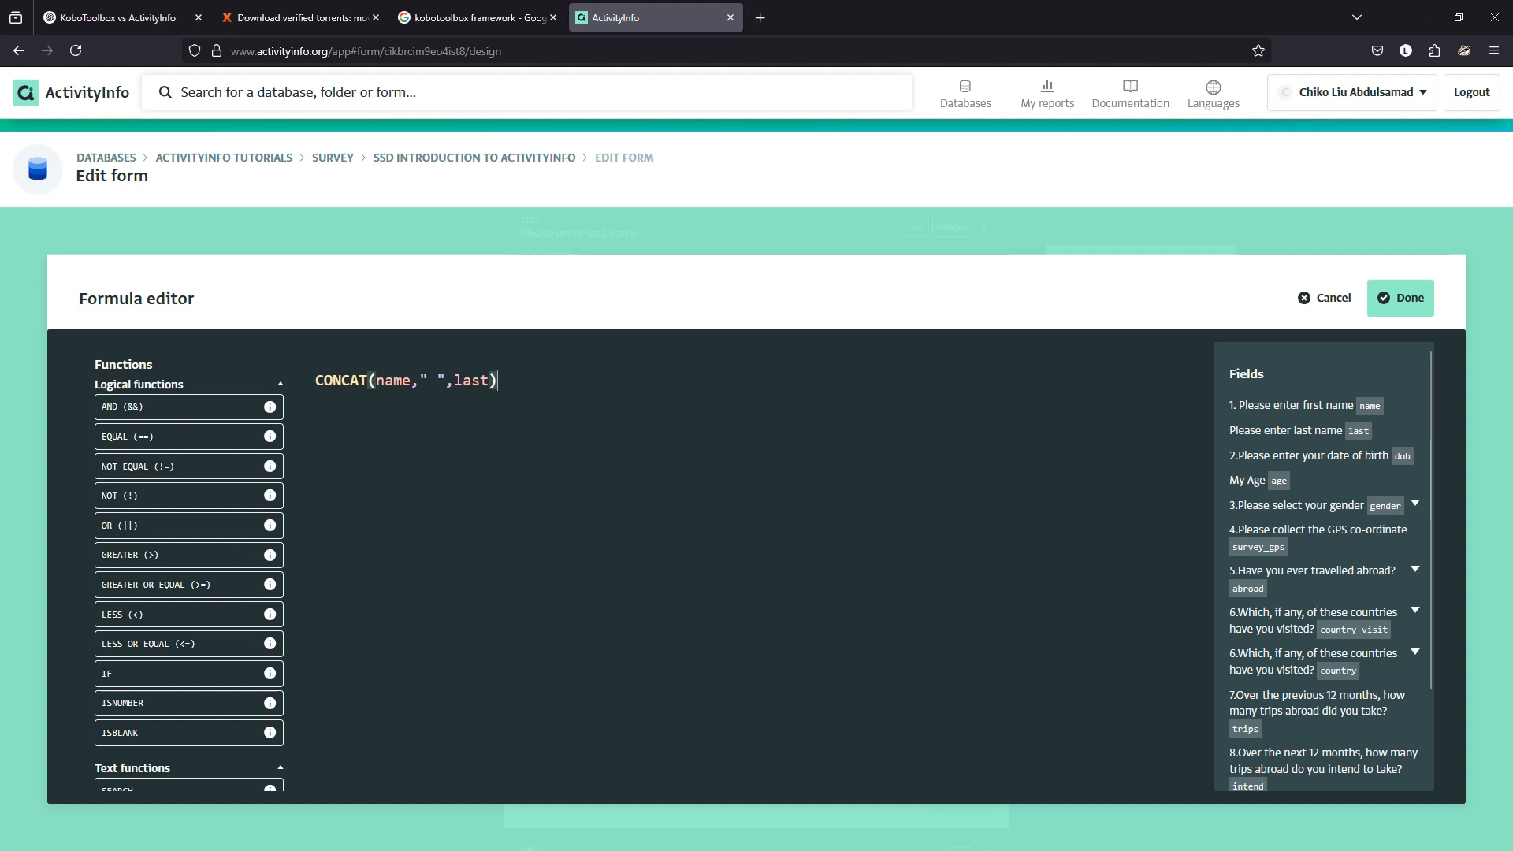
{"action": "left_click", "coordinate": [1401, 298]}
{"action": "left_click", "coordinate": [1141, 264]}
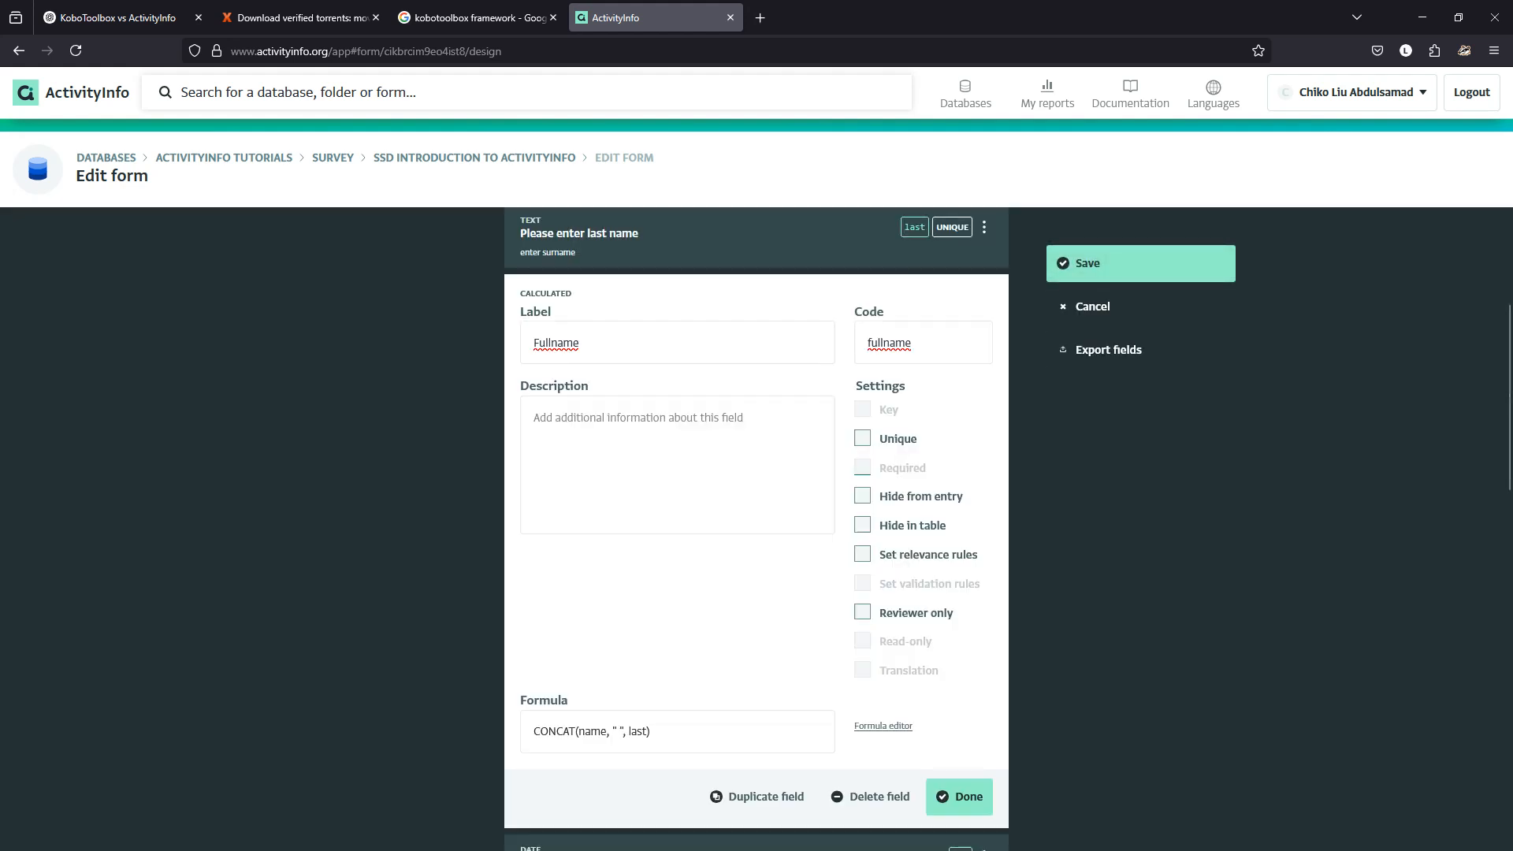
{"action": "left_click", "coordinate": [959, 796]}
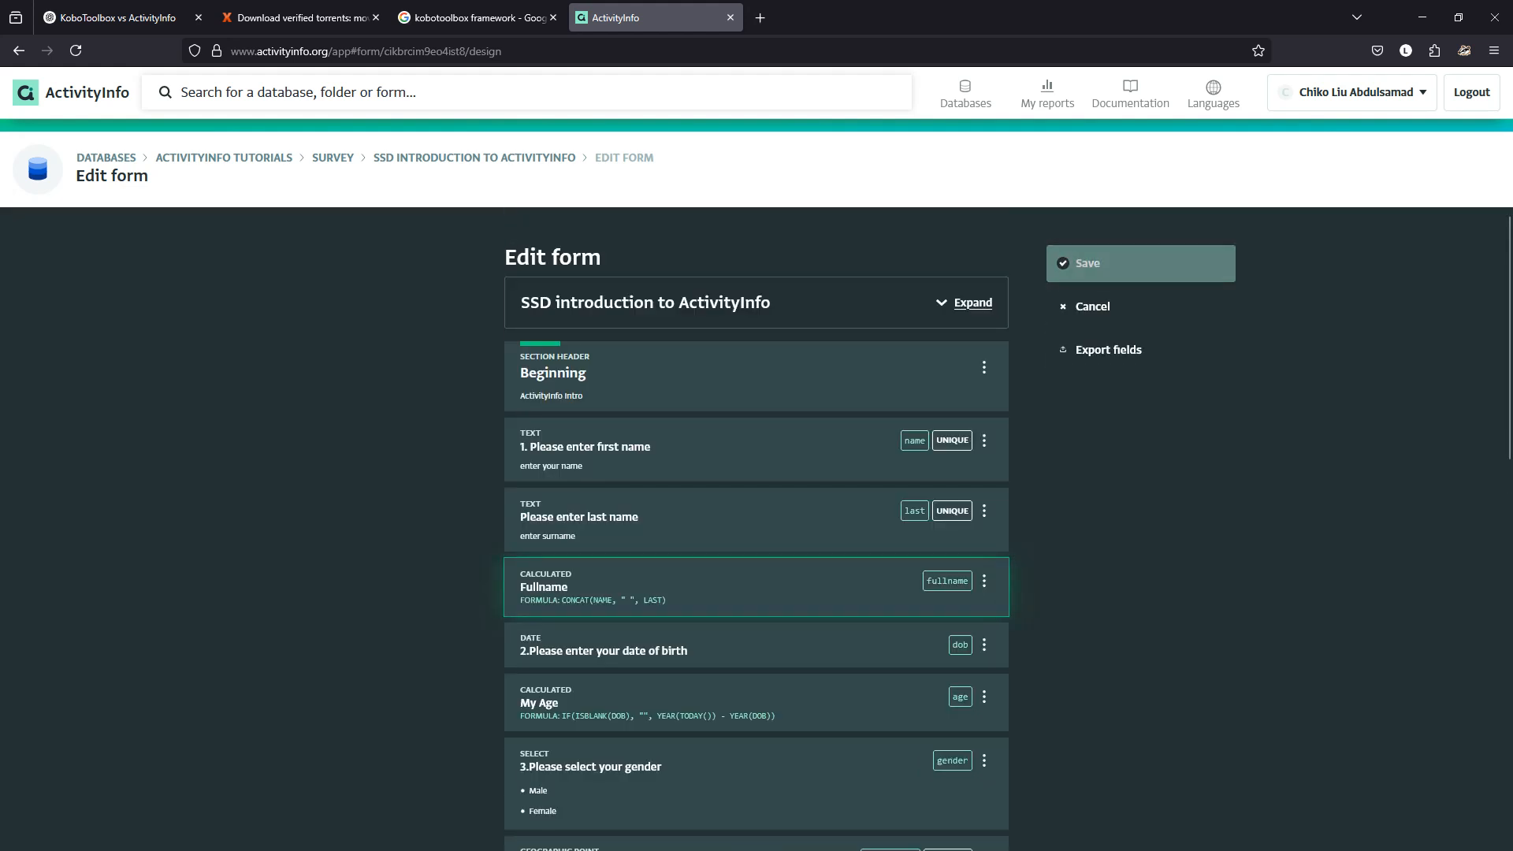
{"action": "left_click", "coordinate": [1141, 264]}
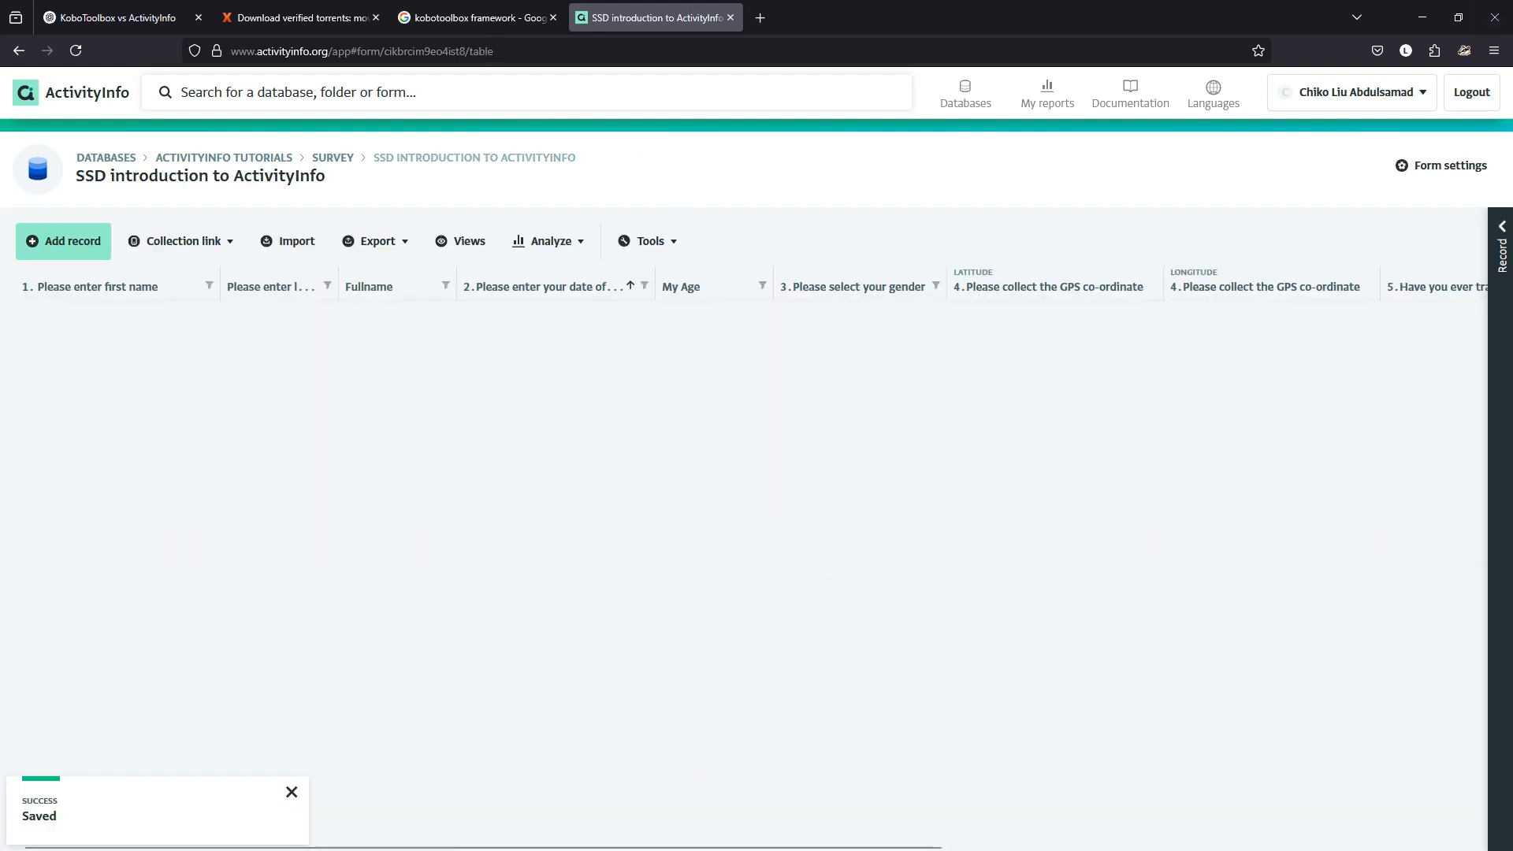
{"action": "left_click", "coordinate": [63, 241]}
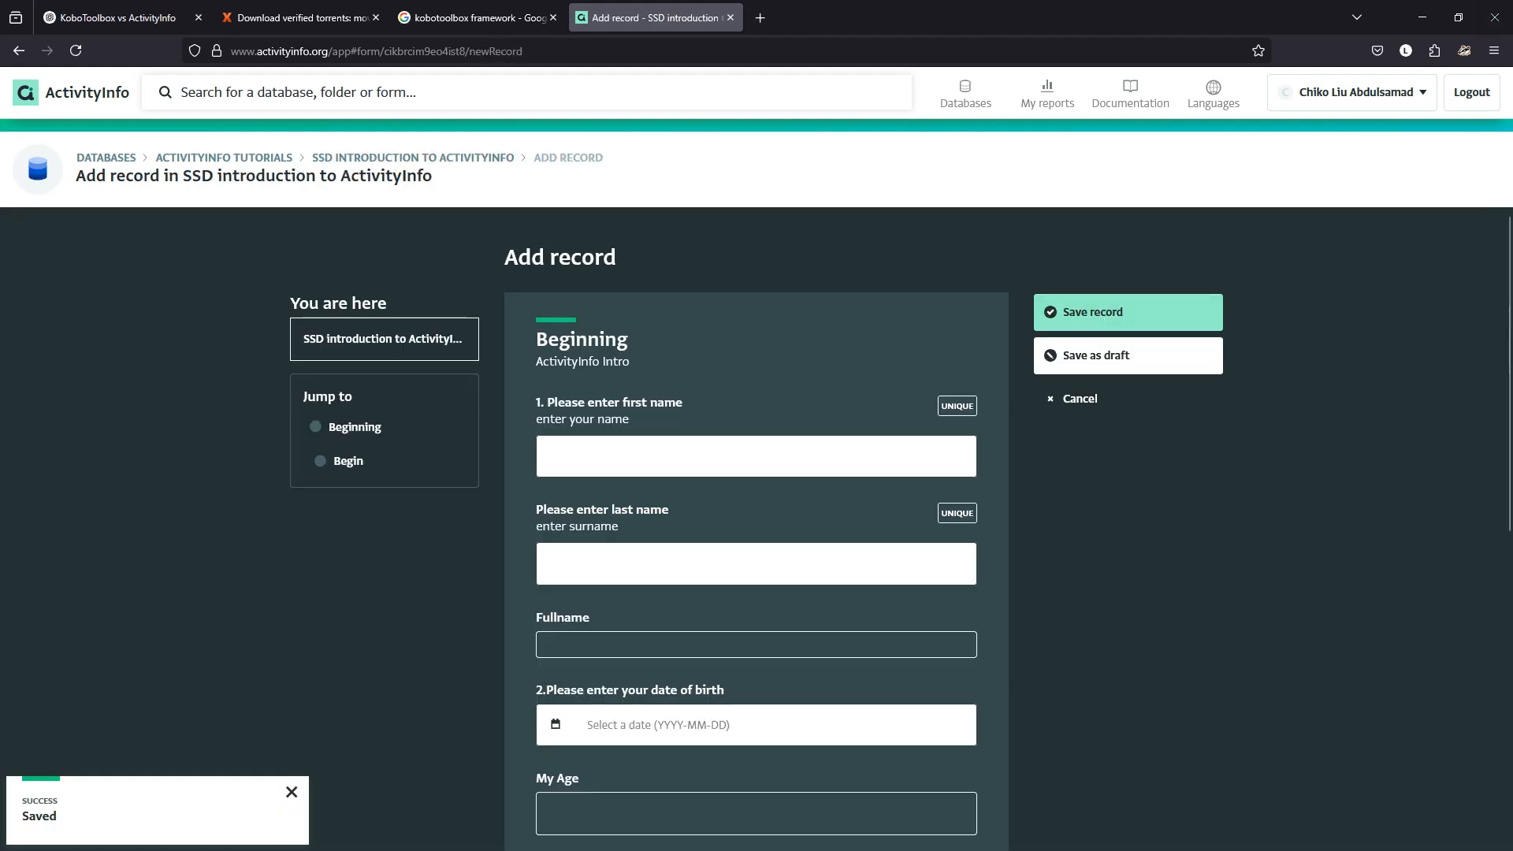
{"action": "left_click", "coordinate": [756, 457]}
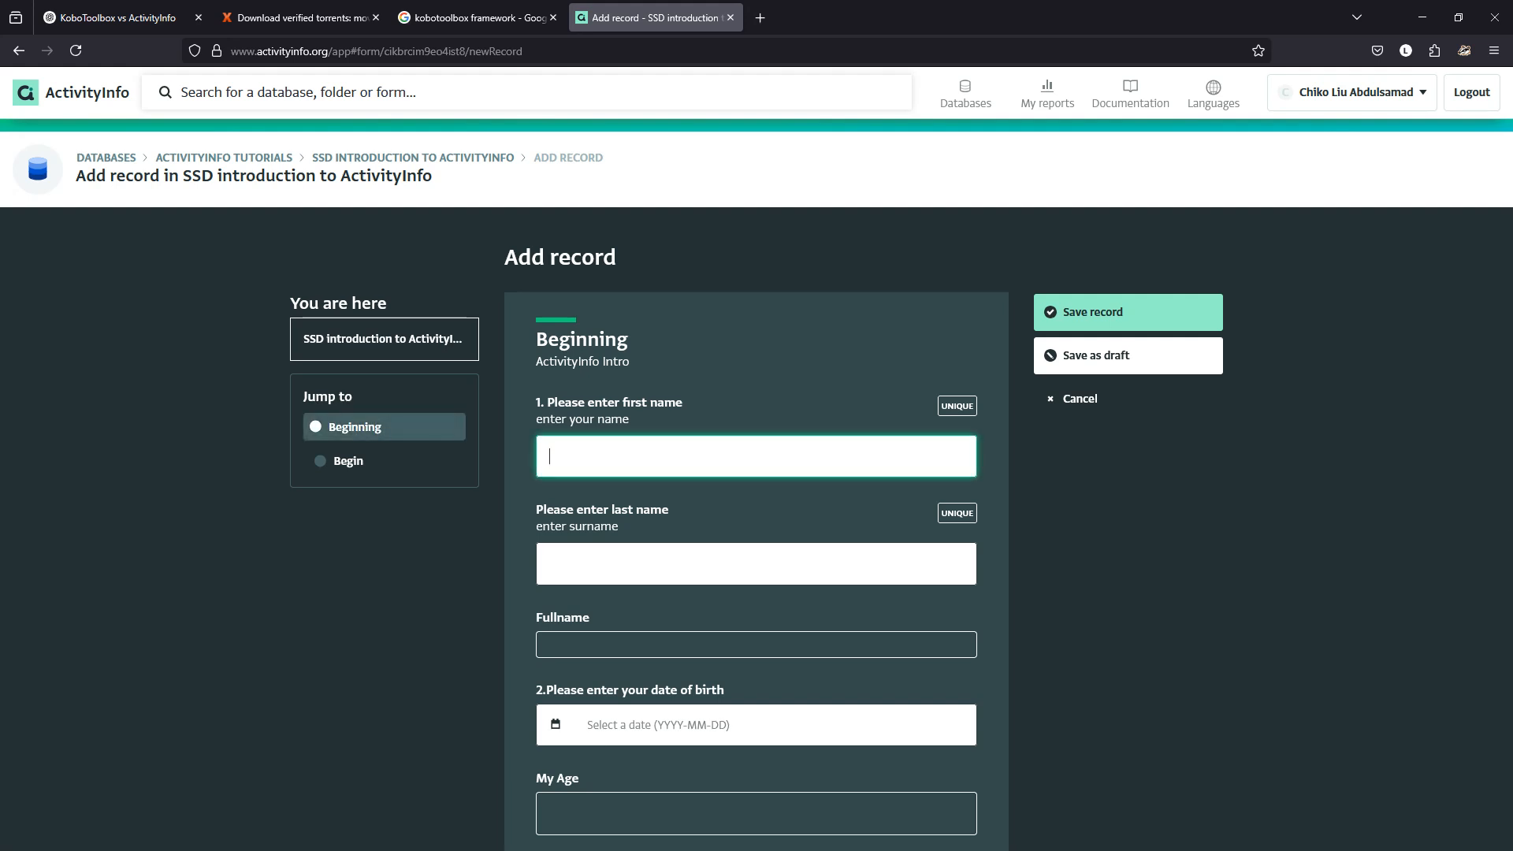
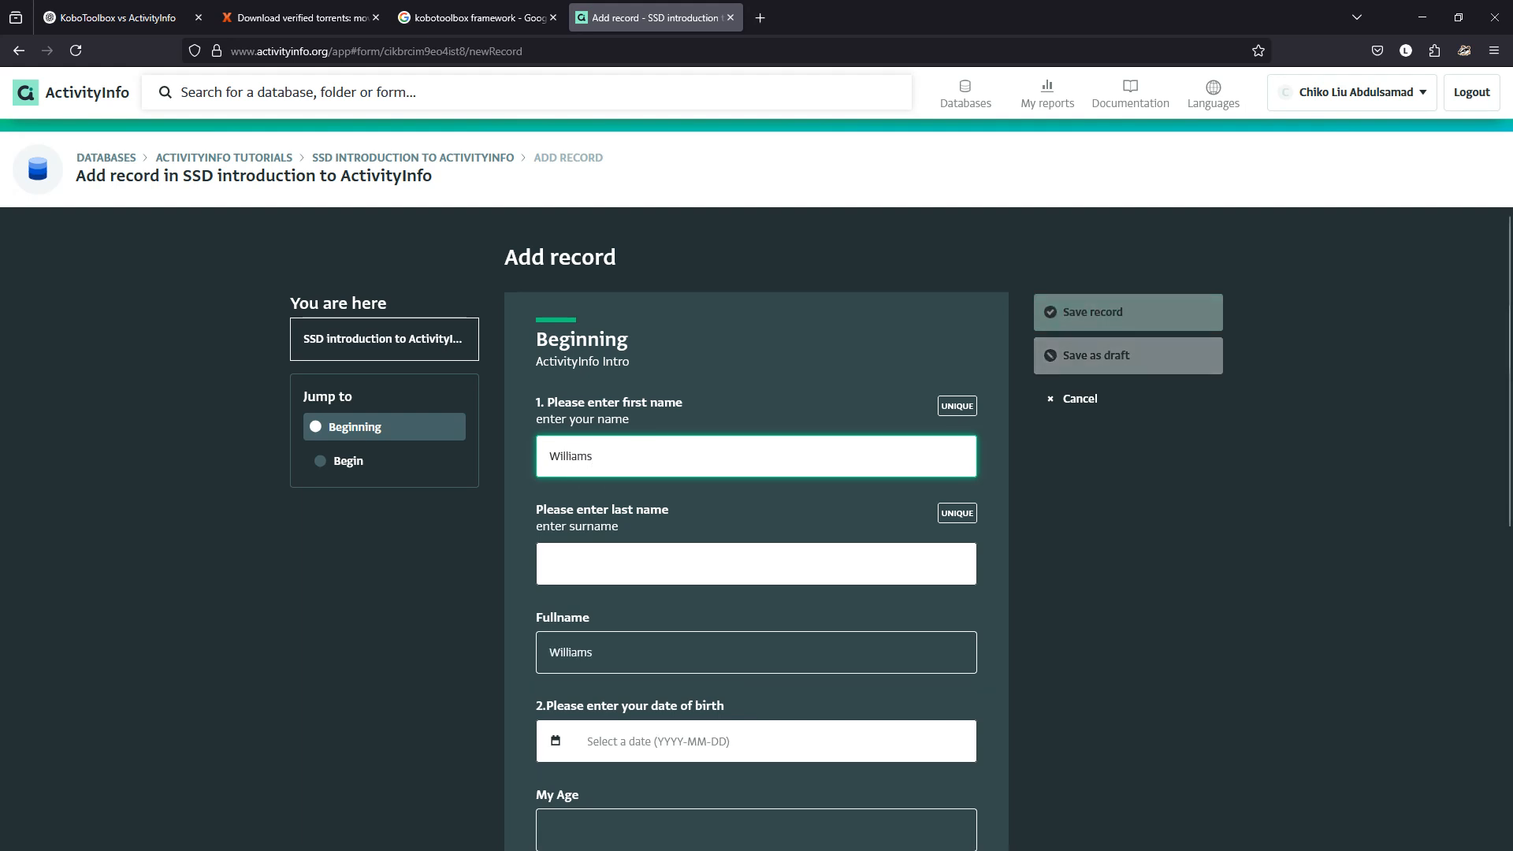
{"action": "key", "text": "Tab"}
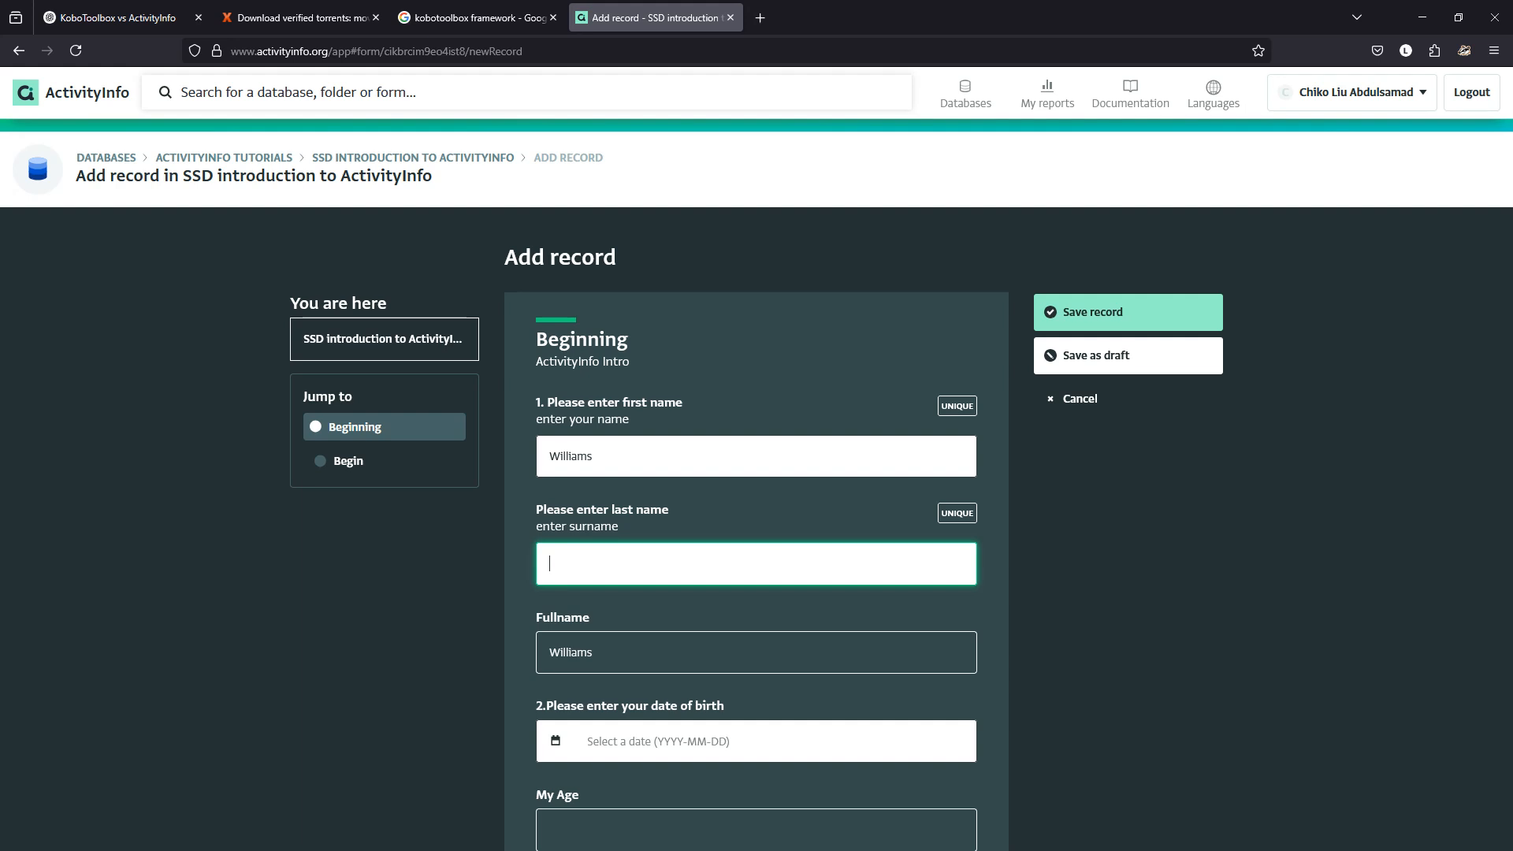
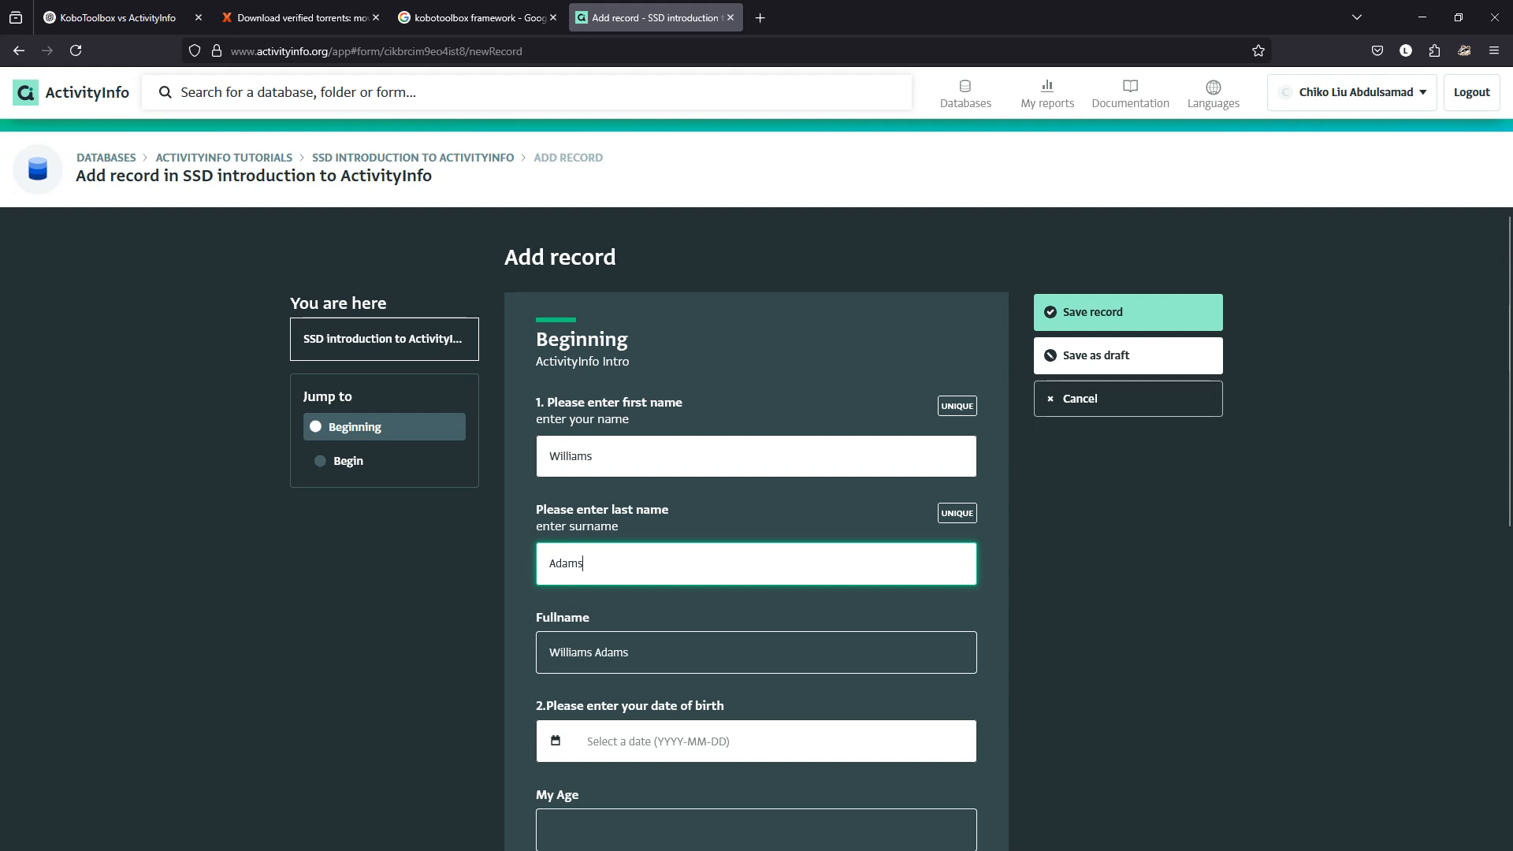
{"action": "left_click", "coordinate": [589, 653]}
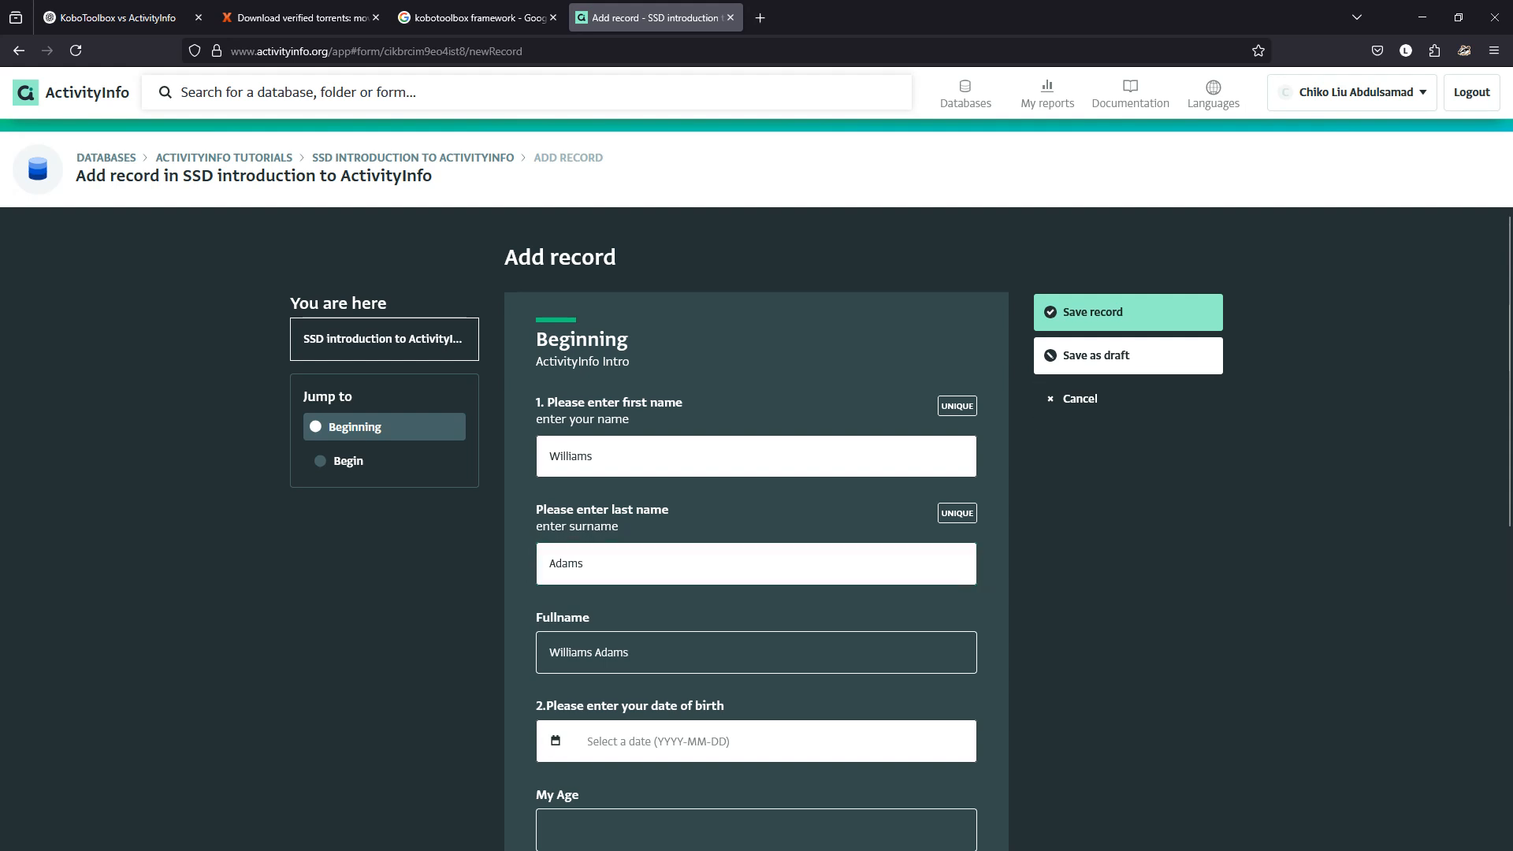
{"action": "left_click_drag", "start_coordinate": [630, 653], "coordinate": [548, 652]}
{"action": "left_click", "coordinate": [589, 652]}
{"action": "left_click", "coordinate": [1073, 400]}
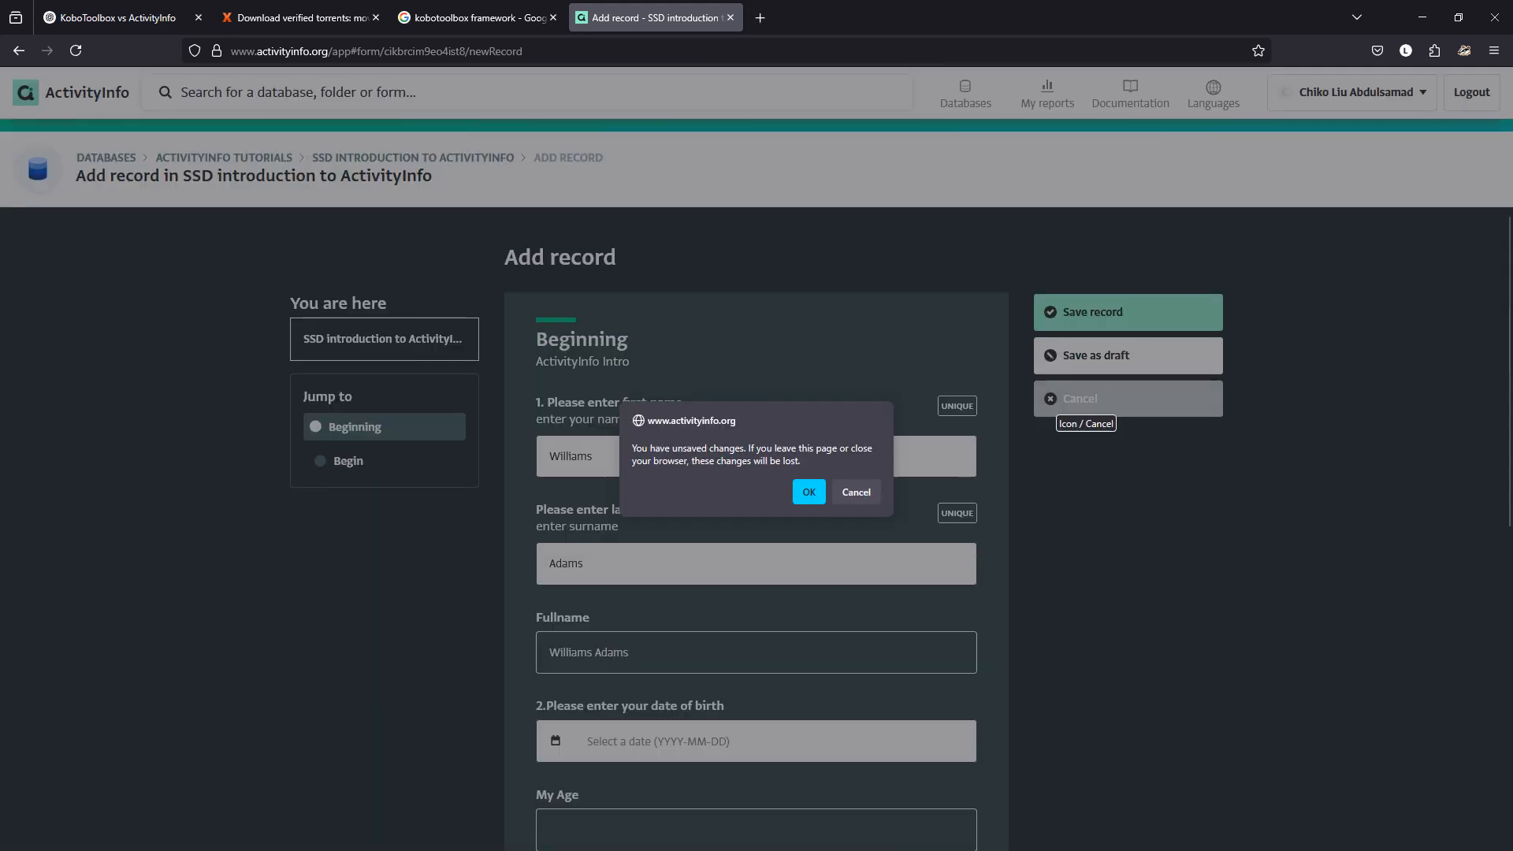
{"action": "left_click", "coordinate": [808, 492]}
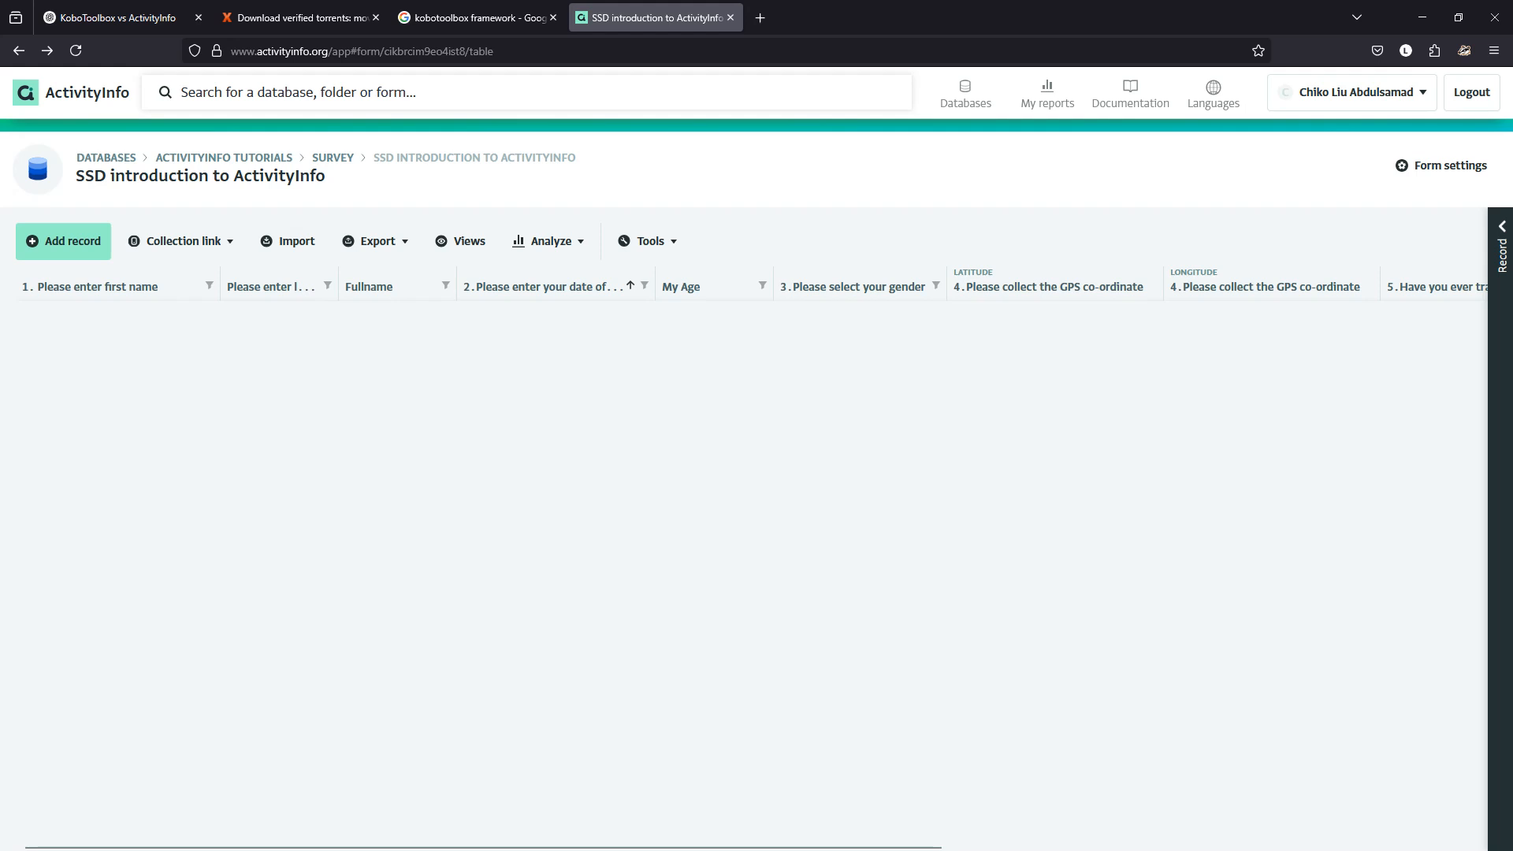
Hide the Fullname field from data entry, relabel it 'Full Name', and save the form.
{"action": "left_click", "coordinate": [1441, 166]}
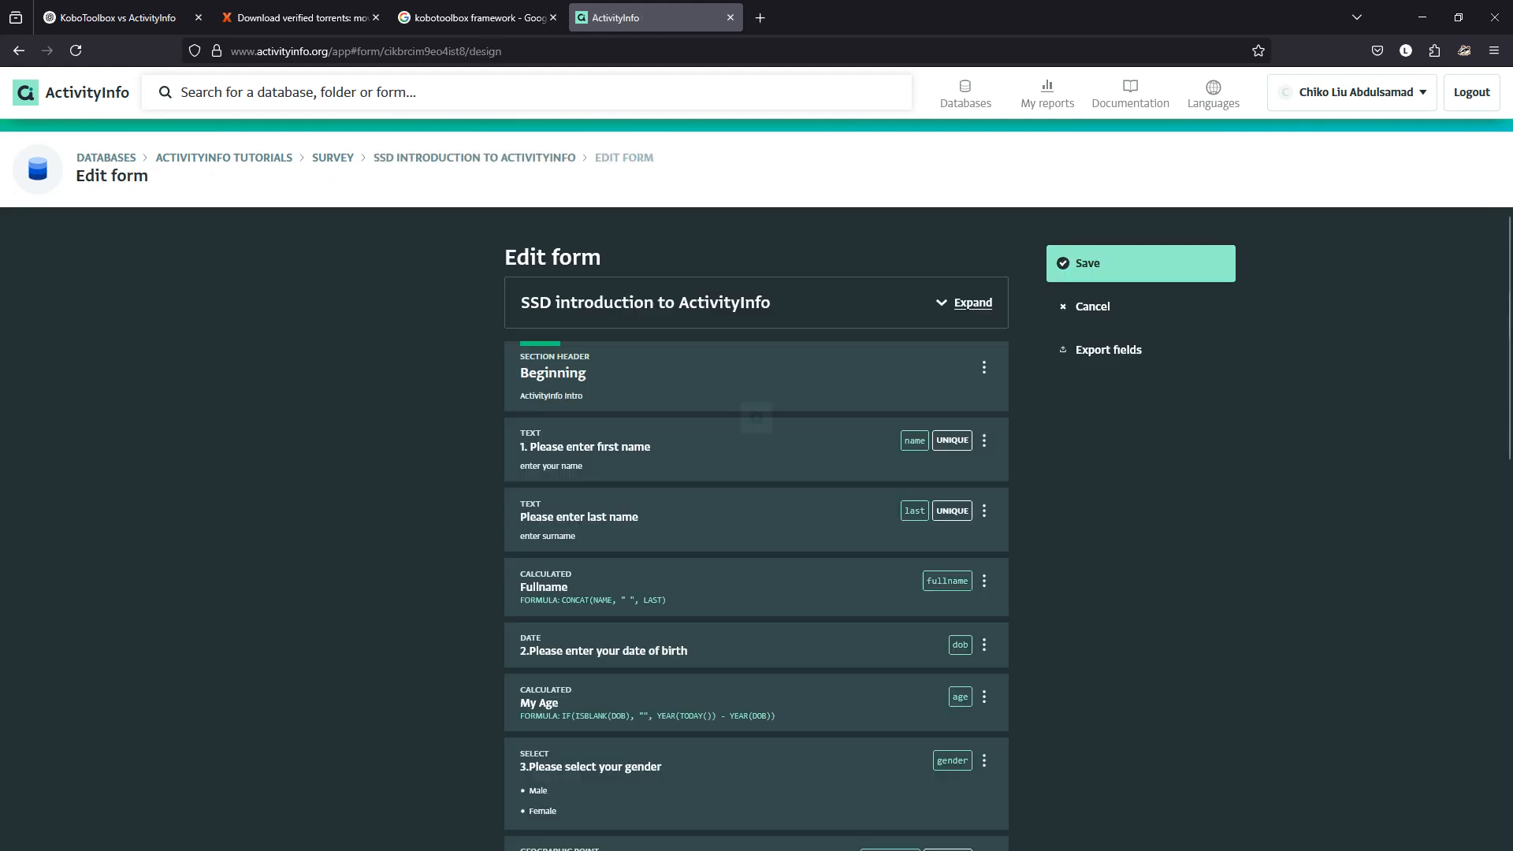
{"action": "left_click", "coordinate": [755, 603]}
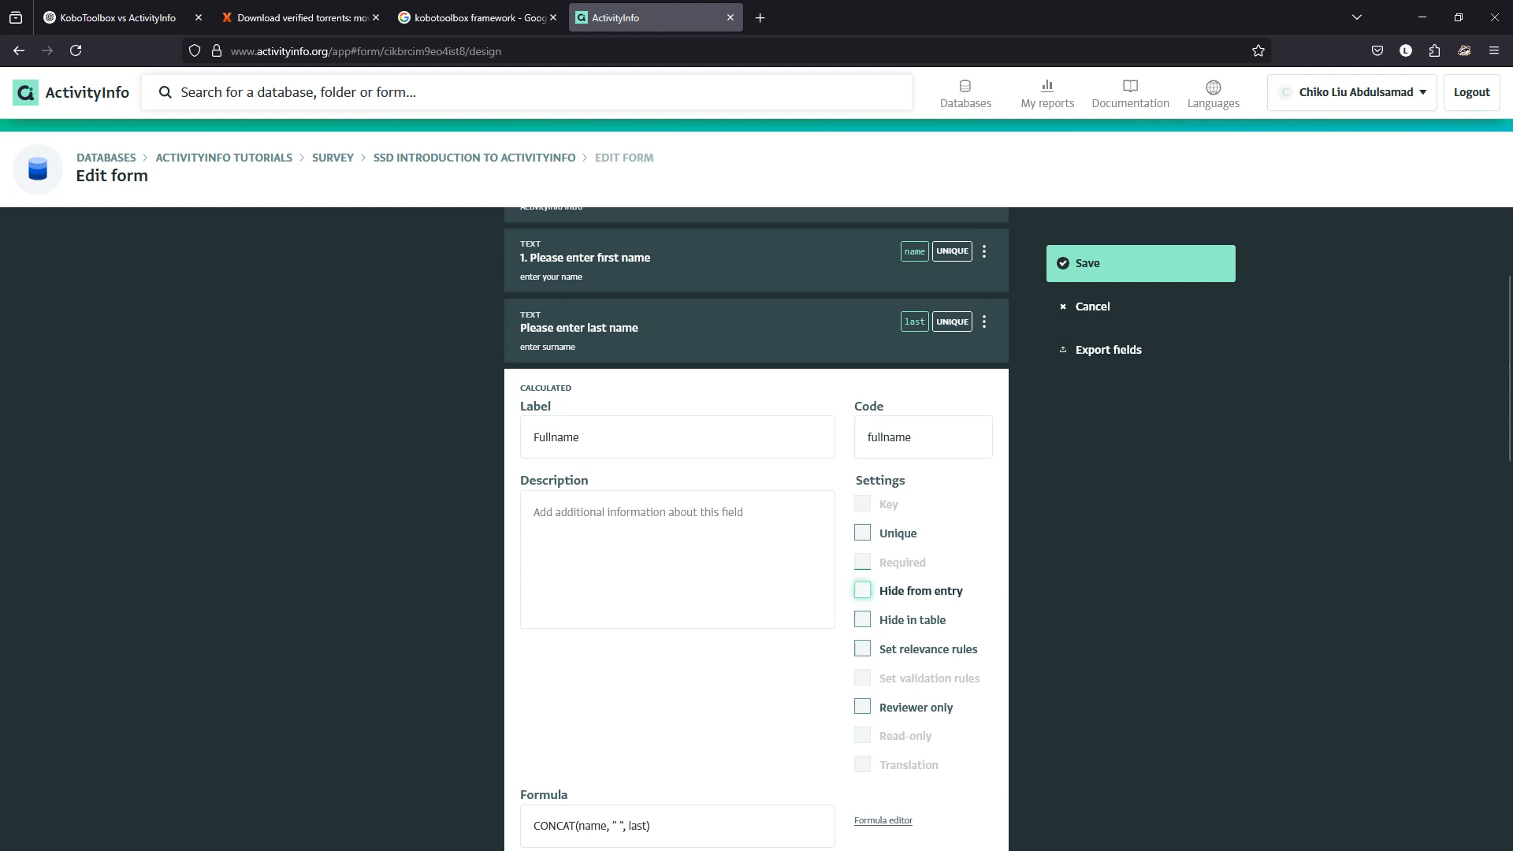
{"action": "left_click", "coordinate": [863, 590]}
{"action": "left_click", "coordinate": [552, 438]}
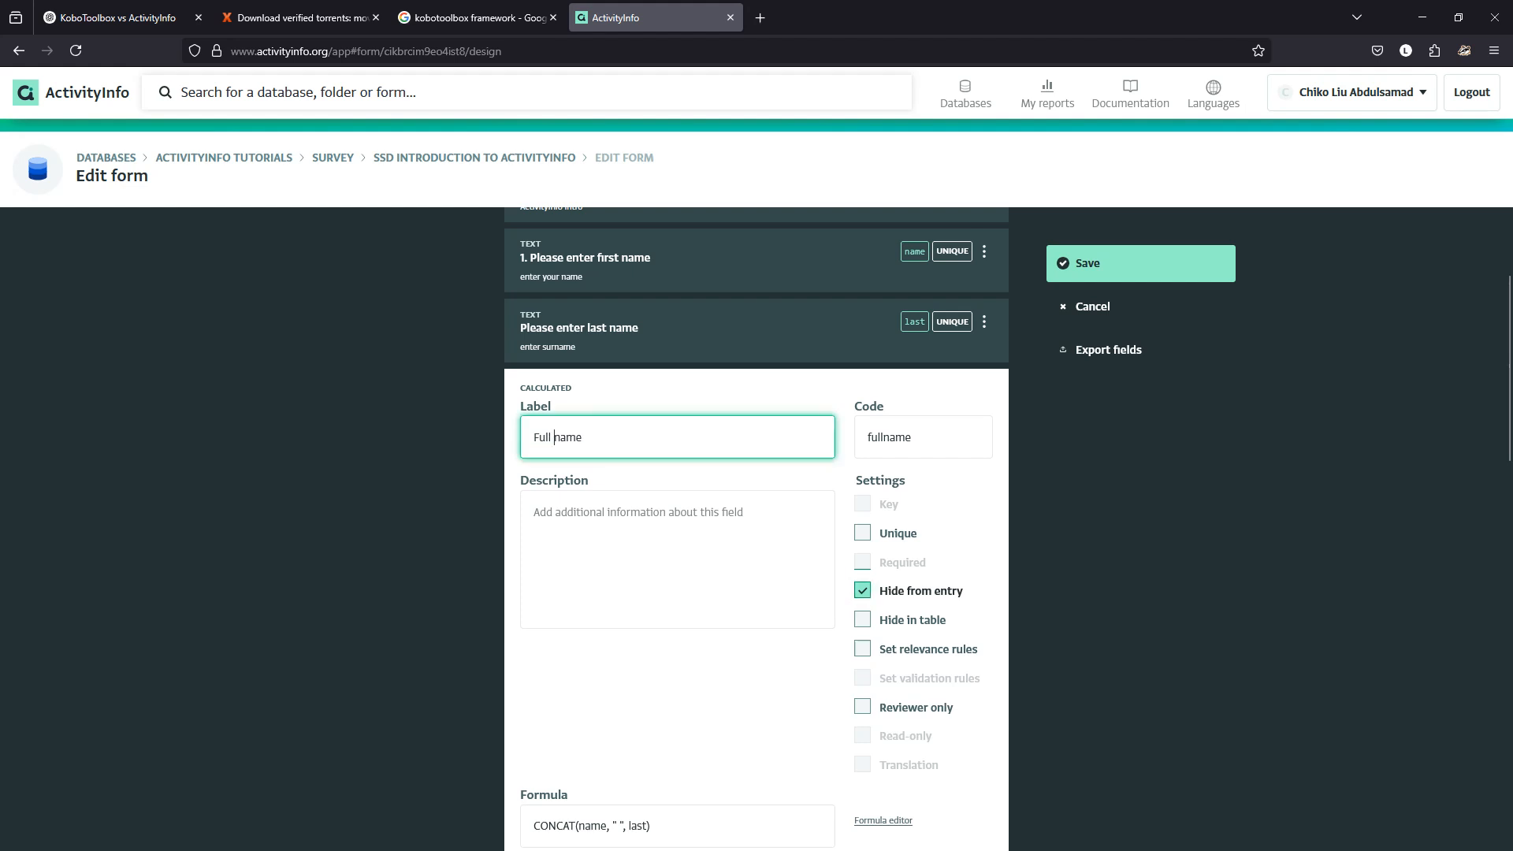
{"action": "key", "text": "BackSpace"}
{"action": "type", "text": "N"}
{"action": "left_click", "coordinate": [1141, 263]}
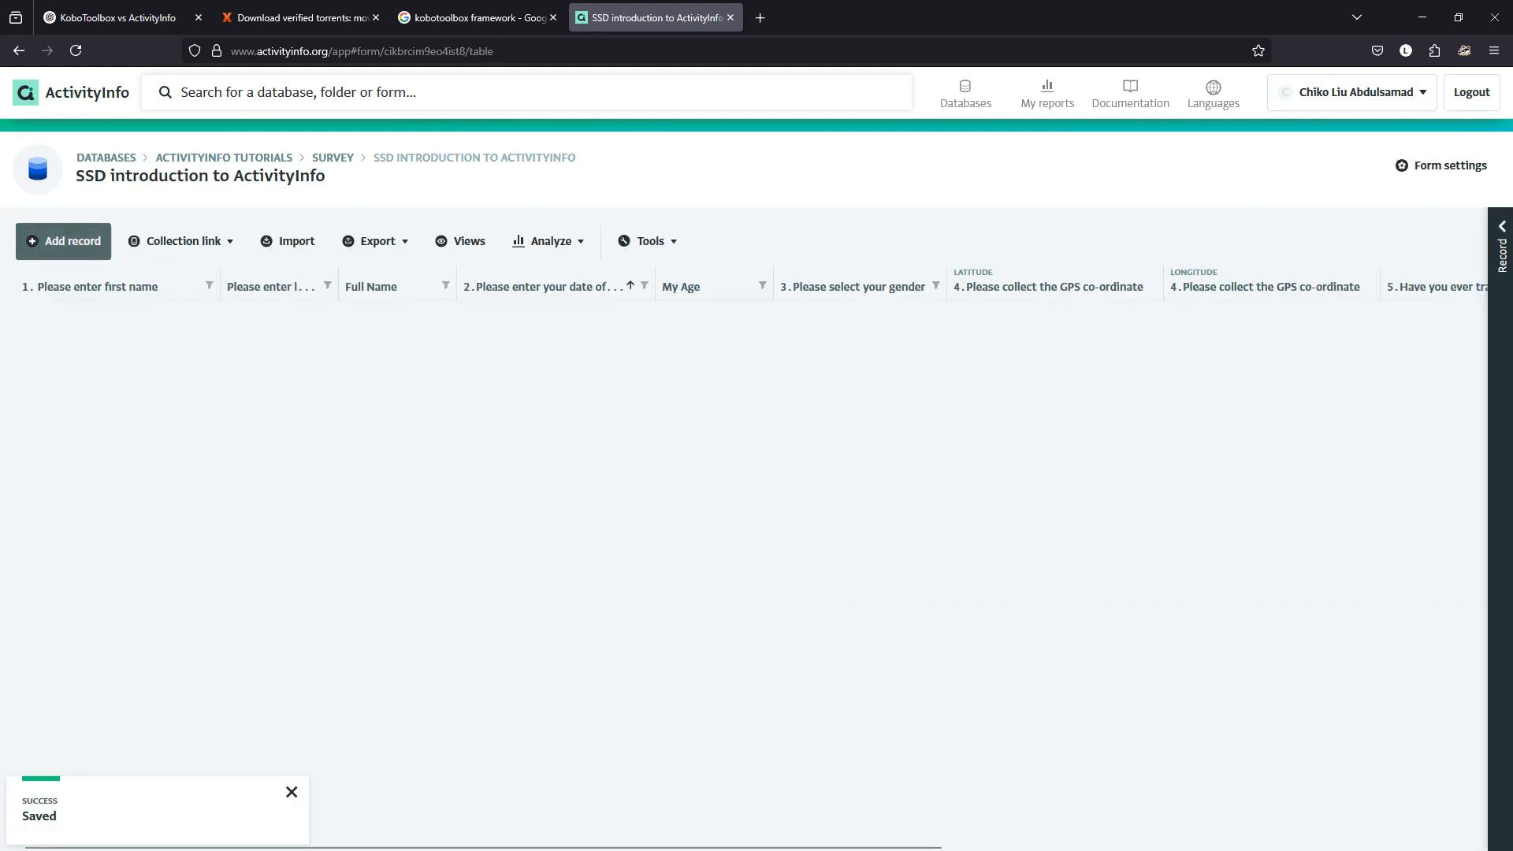
Open a blank new record to confirm Full Name is no longer asked, then discard it.
{"action": "left_click", "coordinate": [63, 241]}
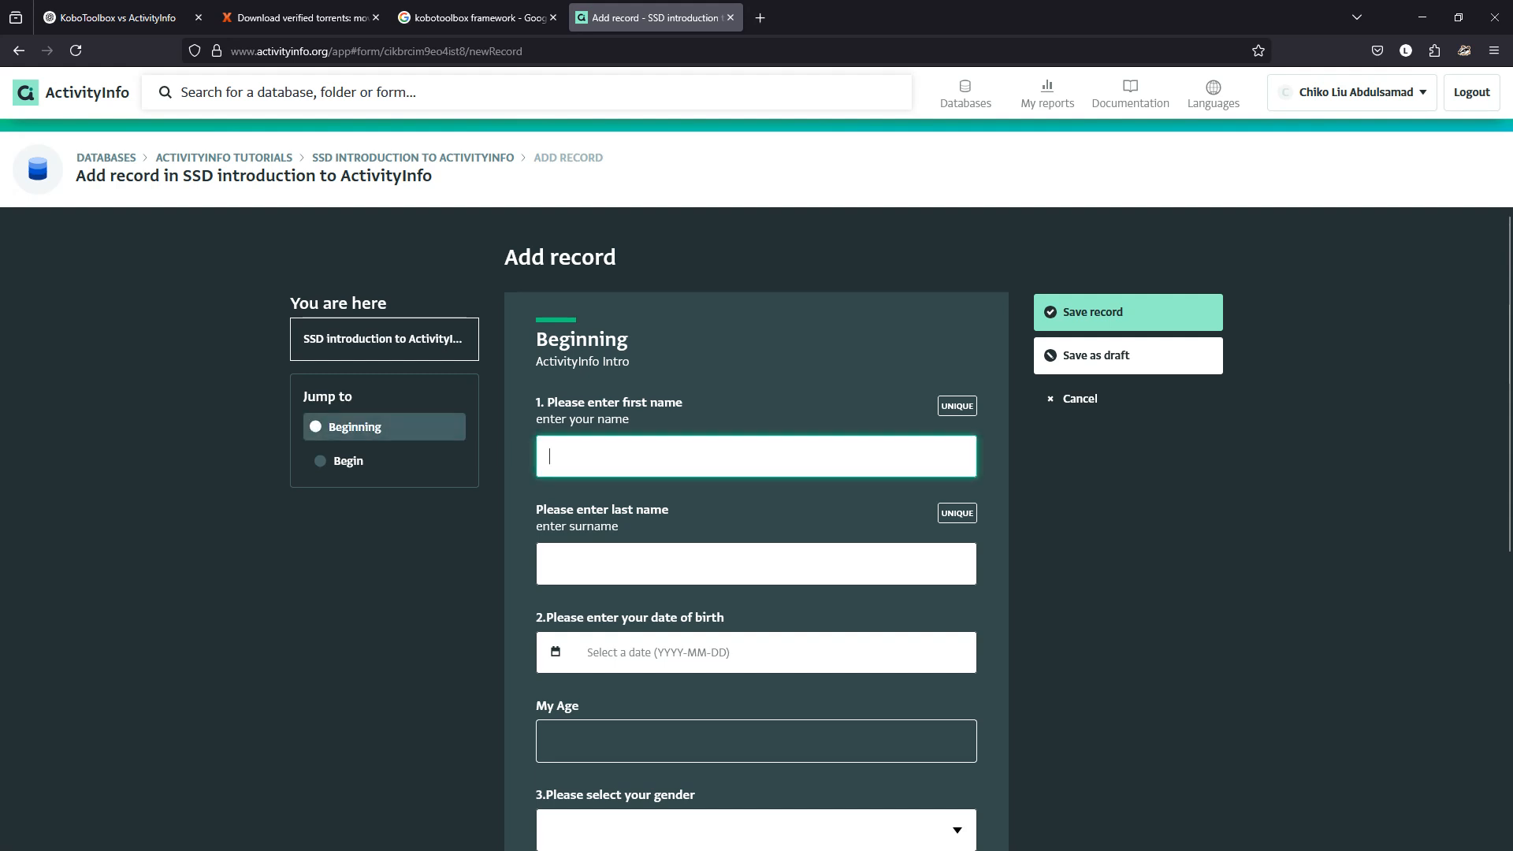
{"action": "left_click", "coordinate": [1080, 398]}
{"action": "left_click", "coordinate": [809, 490]}
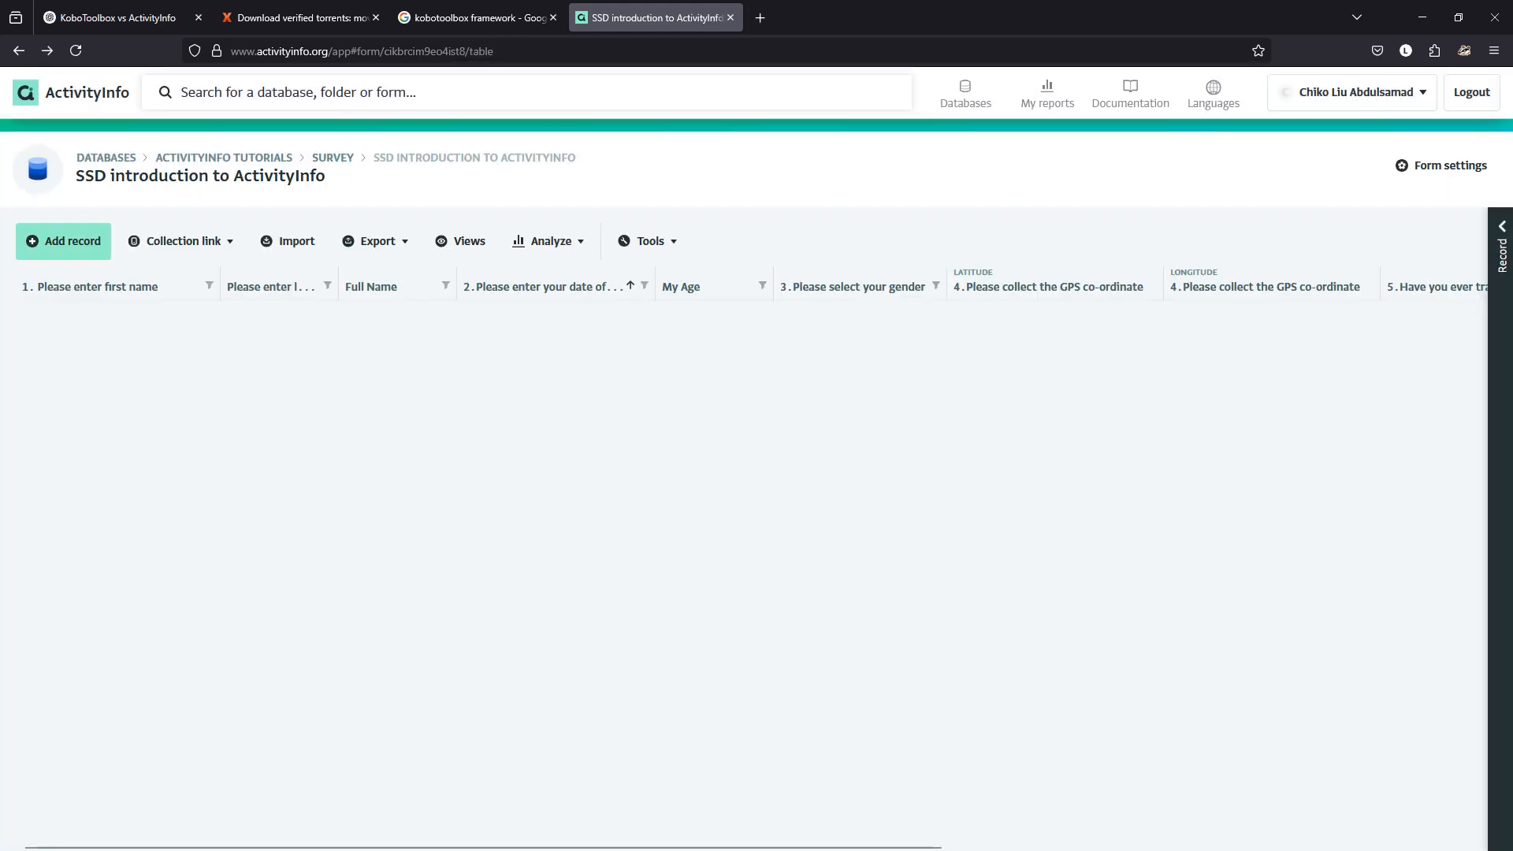
Resize the last name, Full Name and date-of-birth columns so their headings fit.
{"action": "left_click", "coordinate": [208, 285]}
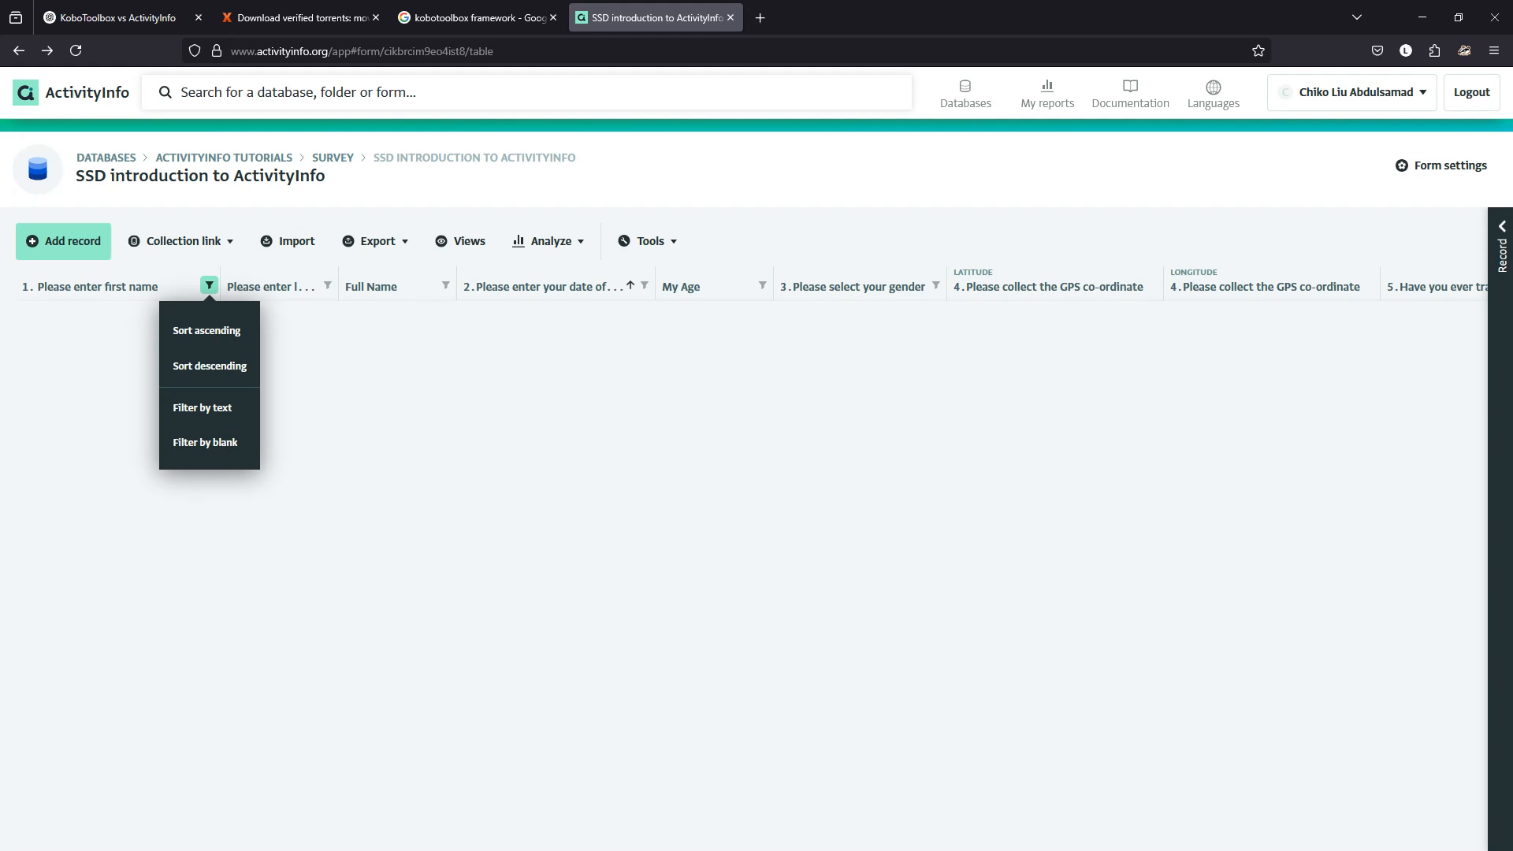
{"action": "left_click_drag", "start_coordinate": [339, 285], "coordinate": [373, 285]}
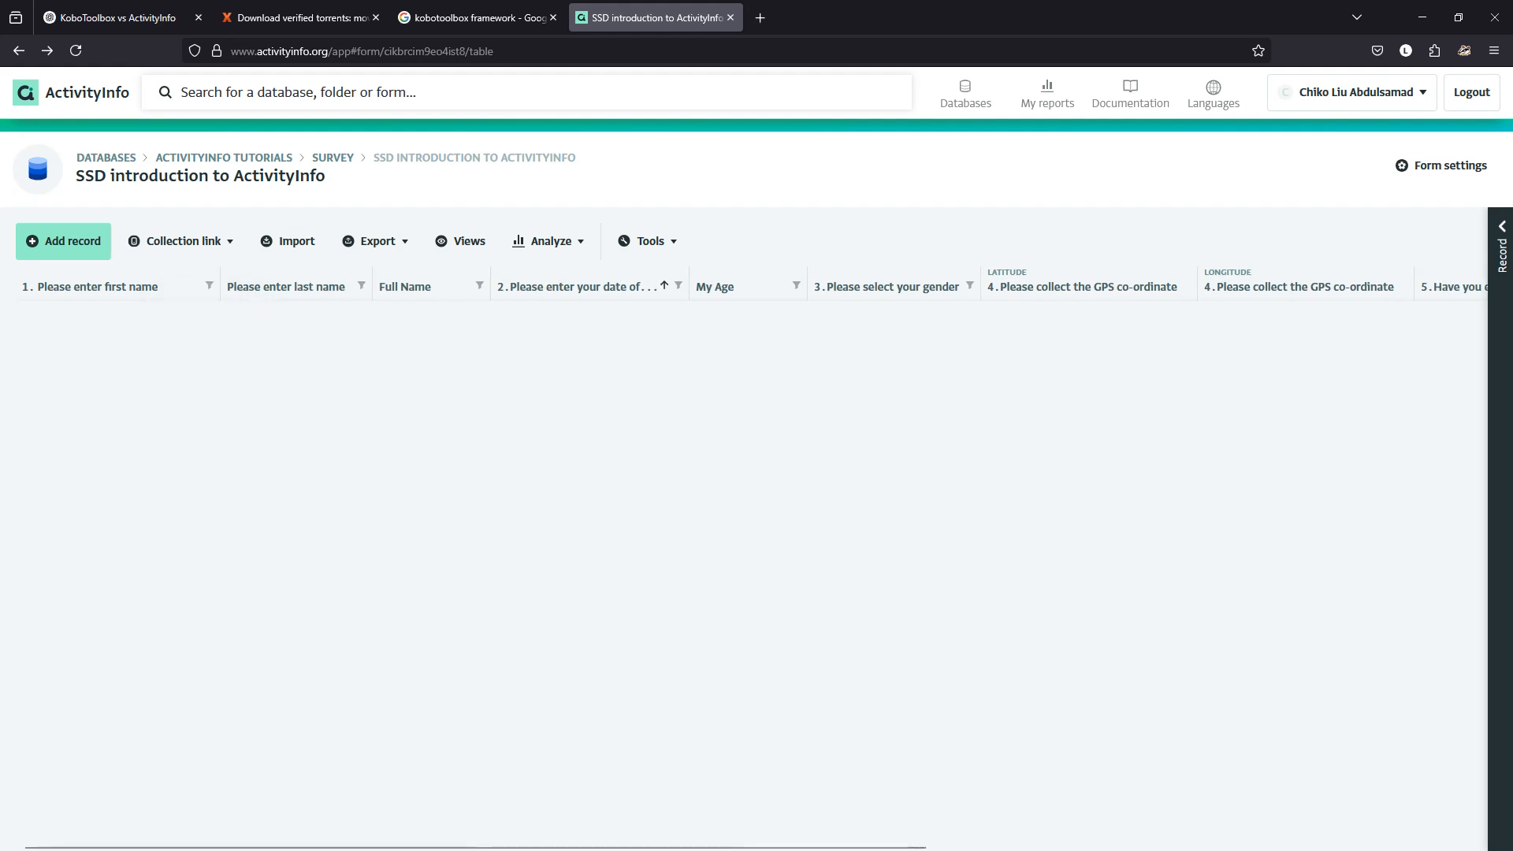
{"action": "left_click_drag", "start_coordinate": [491, 286], "coordinate": [463, 285]}
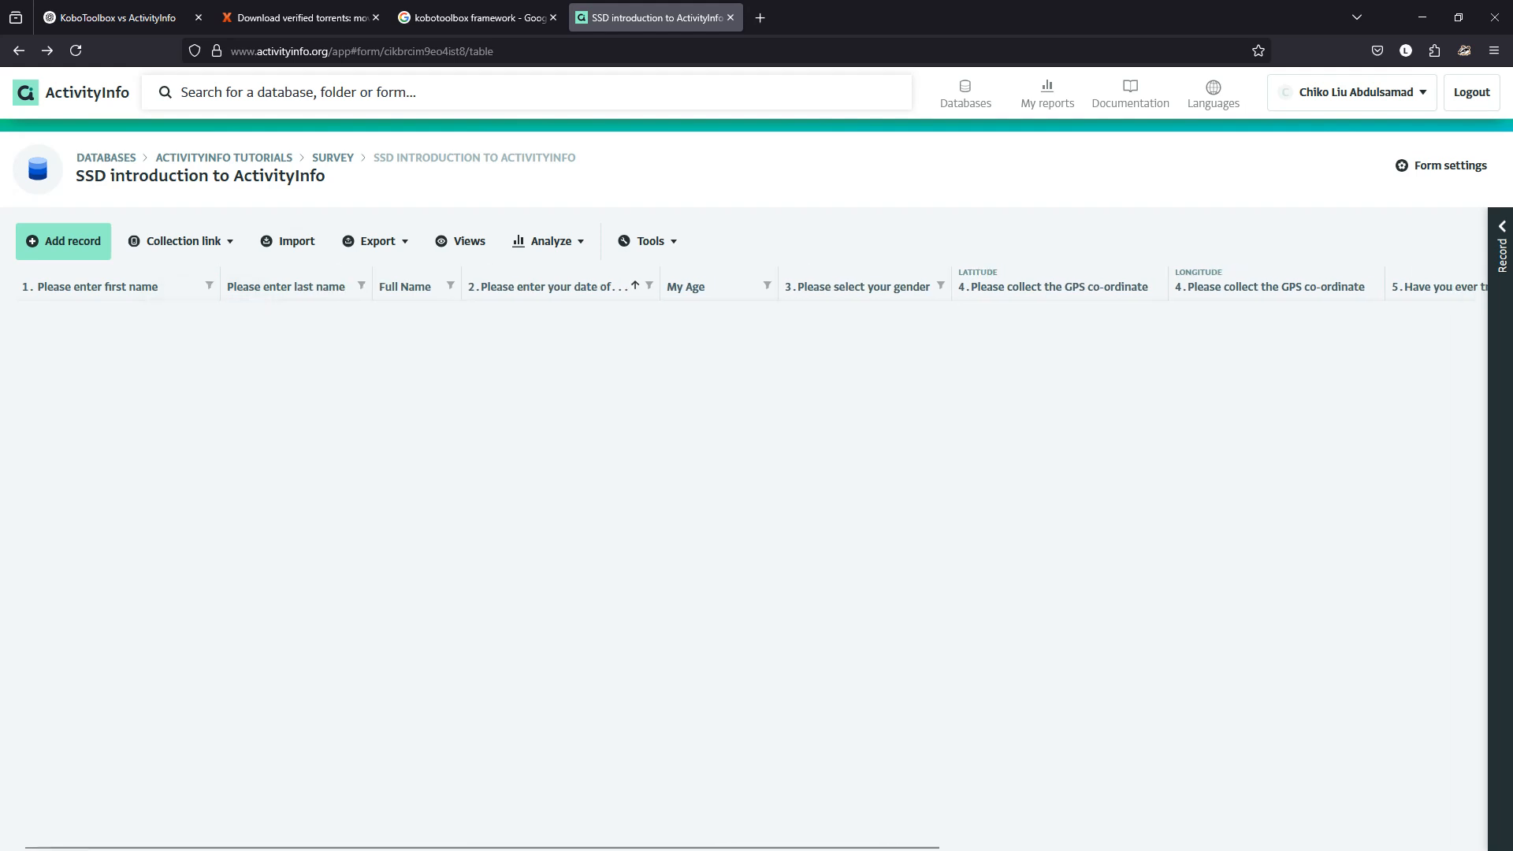
{"action": "mouse_move", "coordinate": [661, 285]}
{"action": "left_mouse_down"}
{"action": "mouse_move", "coordinate": [580, 286]}
{"action": "mouse_move", "coordinate": [736, 285]}
{"action": "mouse_move", "coordinate": [647, 286]}
{"action": "mouse_move", "coordinate": [672, 285]}
{"action": "left_mouse_up"}
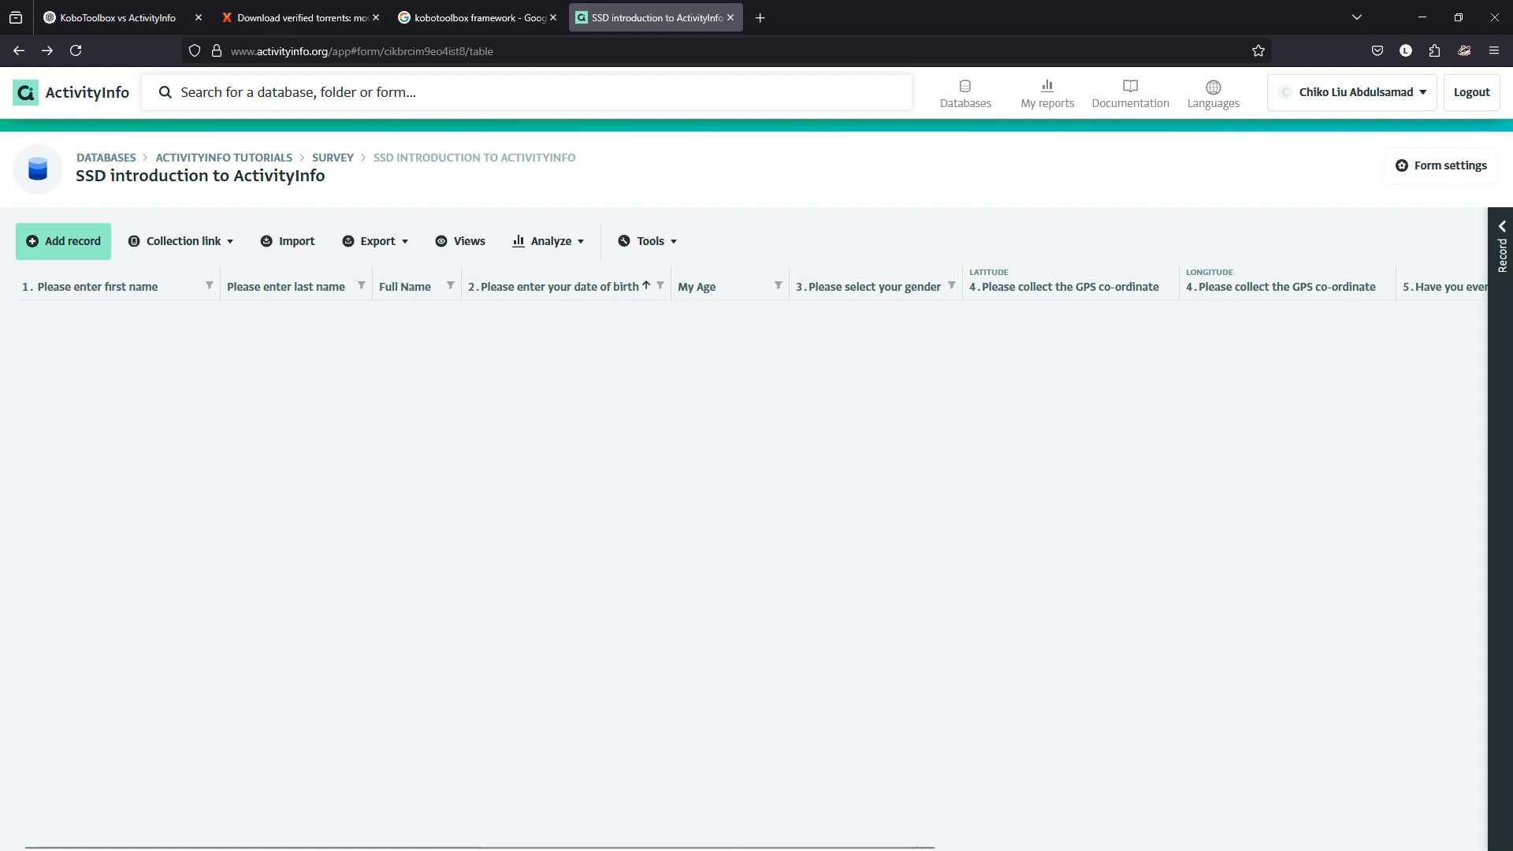
Mark the My Age calculated field as hidden from entry and save the form.
{"action": "left_click", "coordinate": [1442, 165]}
{"action": "scroll", "coordinate": [757, 488], "scroll_direction": "down", "scroll_amount": 1}
{"action": "scroll", "coordinate": [756, 417], "scroll_direction": "down", "scroll_amount": 3}
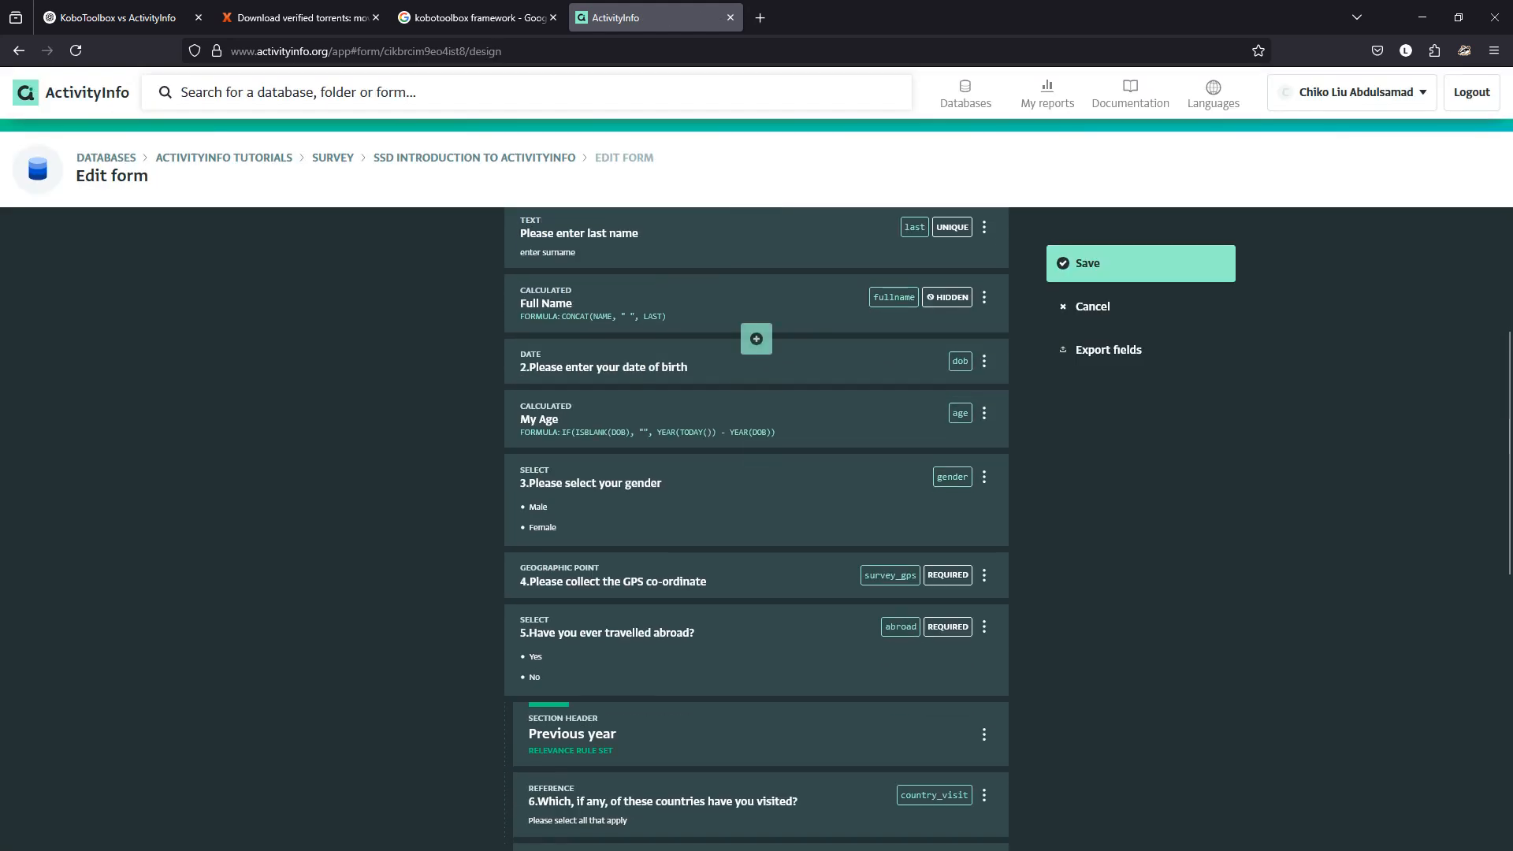
{"action": "left_click", "coordinate": [756, 418]}
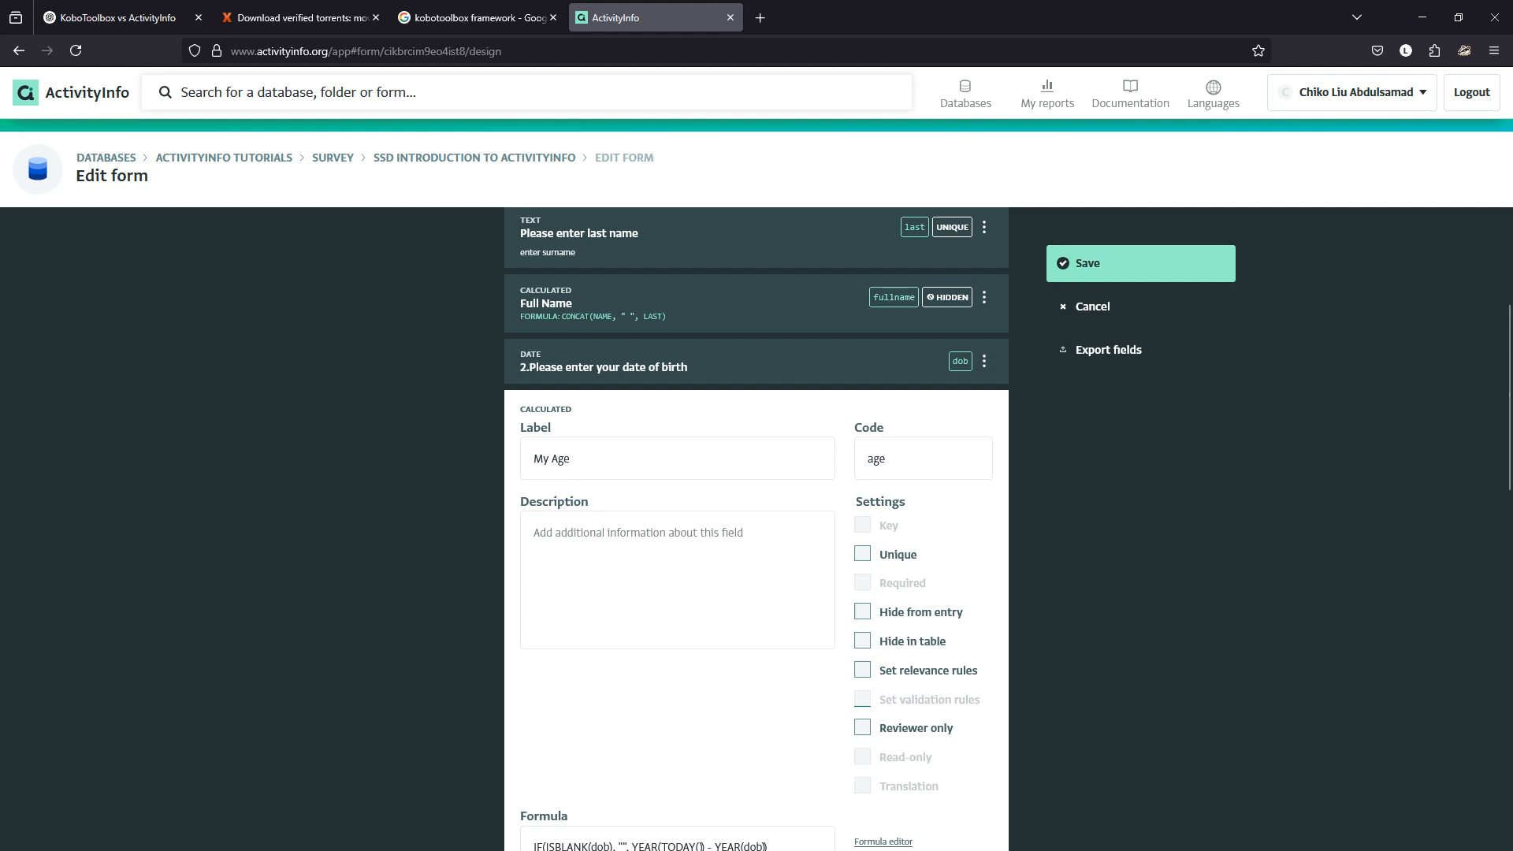
{"action": "left_click", "coordinate": [862, 612]}
{"action": "left_click", "coordinate": [1141, 263]}
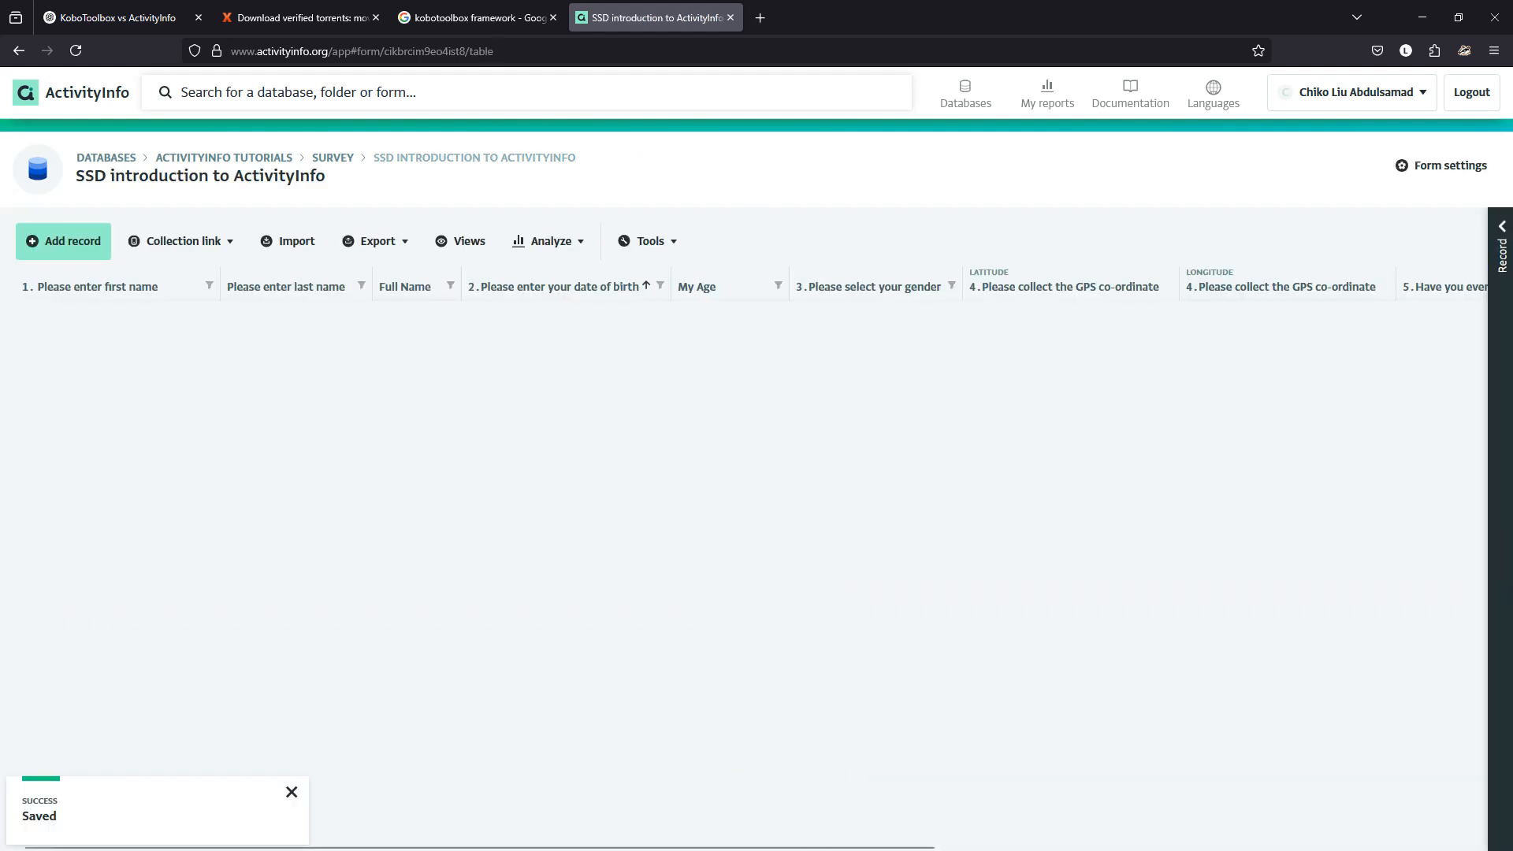
Open a blank new record to check the form, then discard it without saving.
{"action": "left_click", "coordinate": [63, 240]}
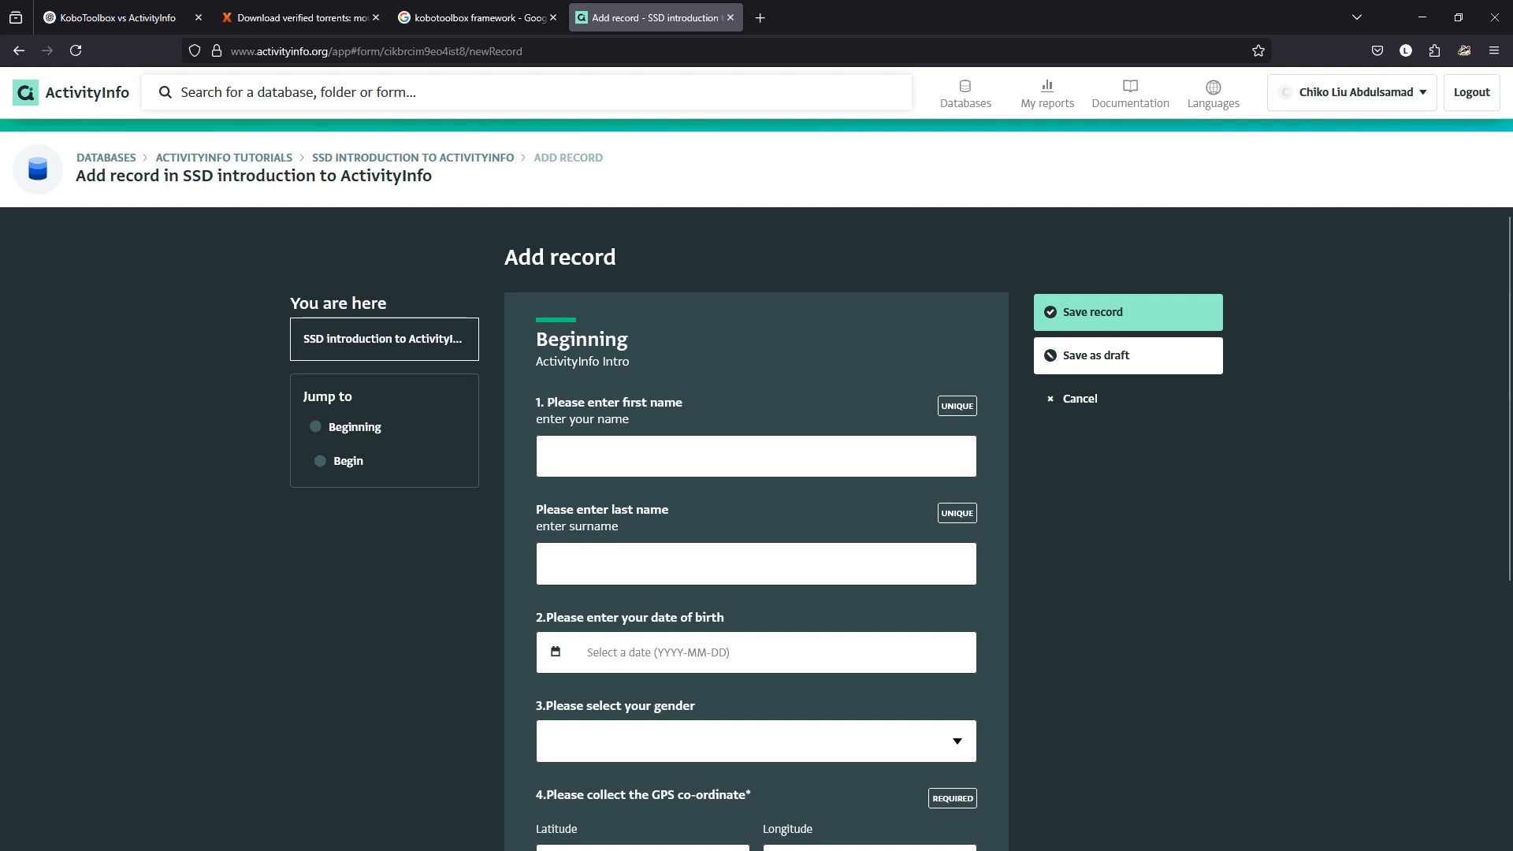
{"action": "scroll", "coordinate": [757, 528], "scroll_direction": "down", "scroll_amount": 5}
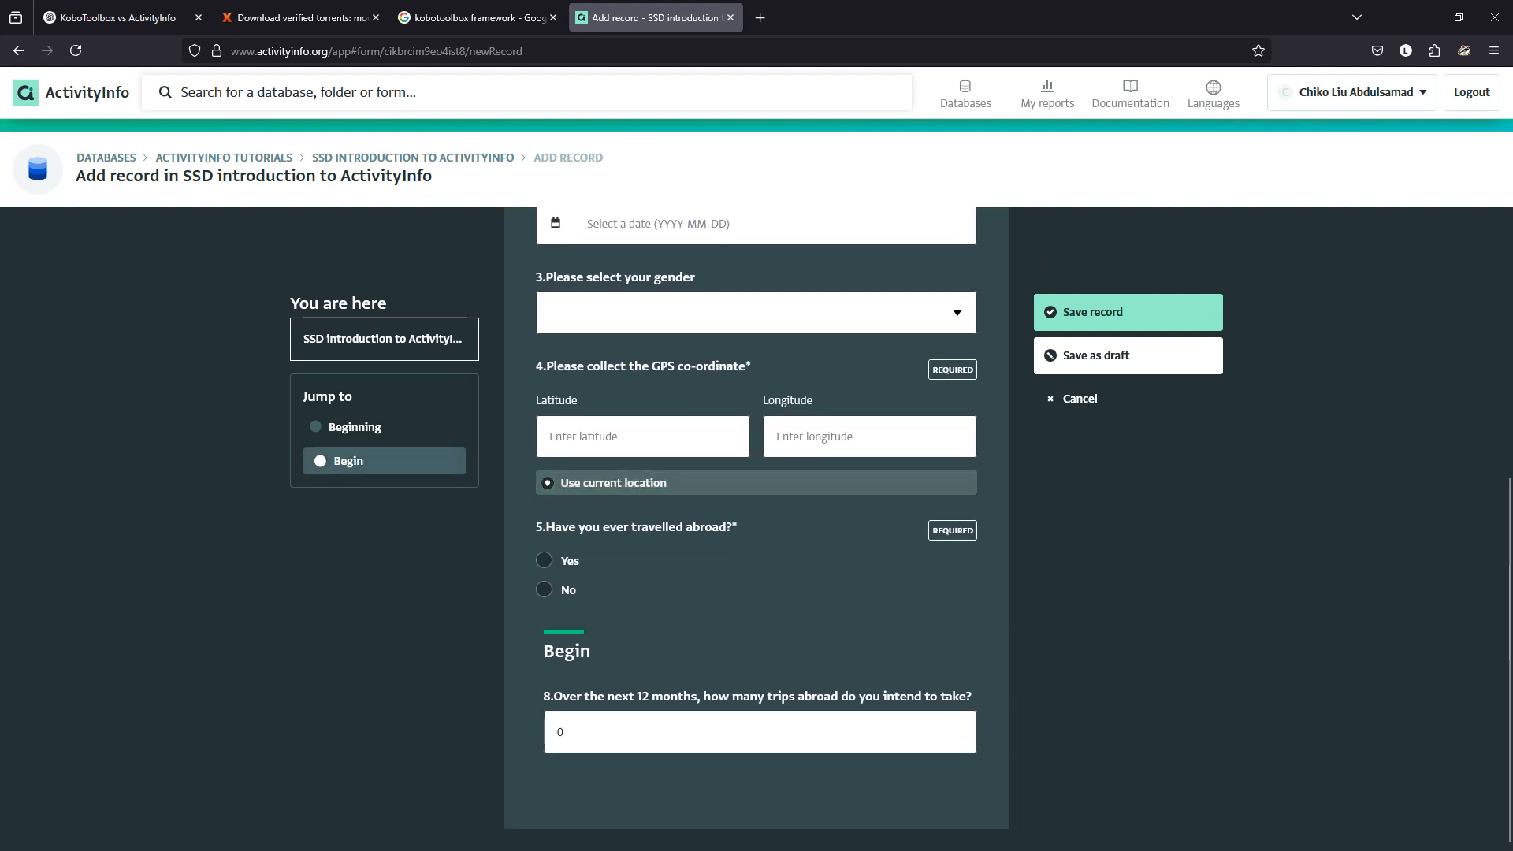
{"action": "scroll", "coordinate": [757, 528], "scroll_direction": "up", "scroll_amount": 5}
{"action": "left_click", "coordinate": [1128, 399]}
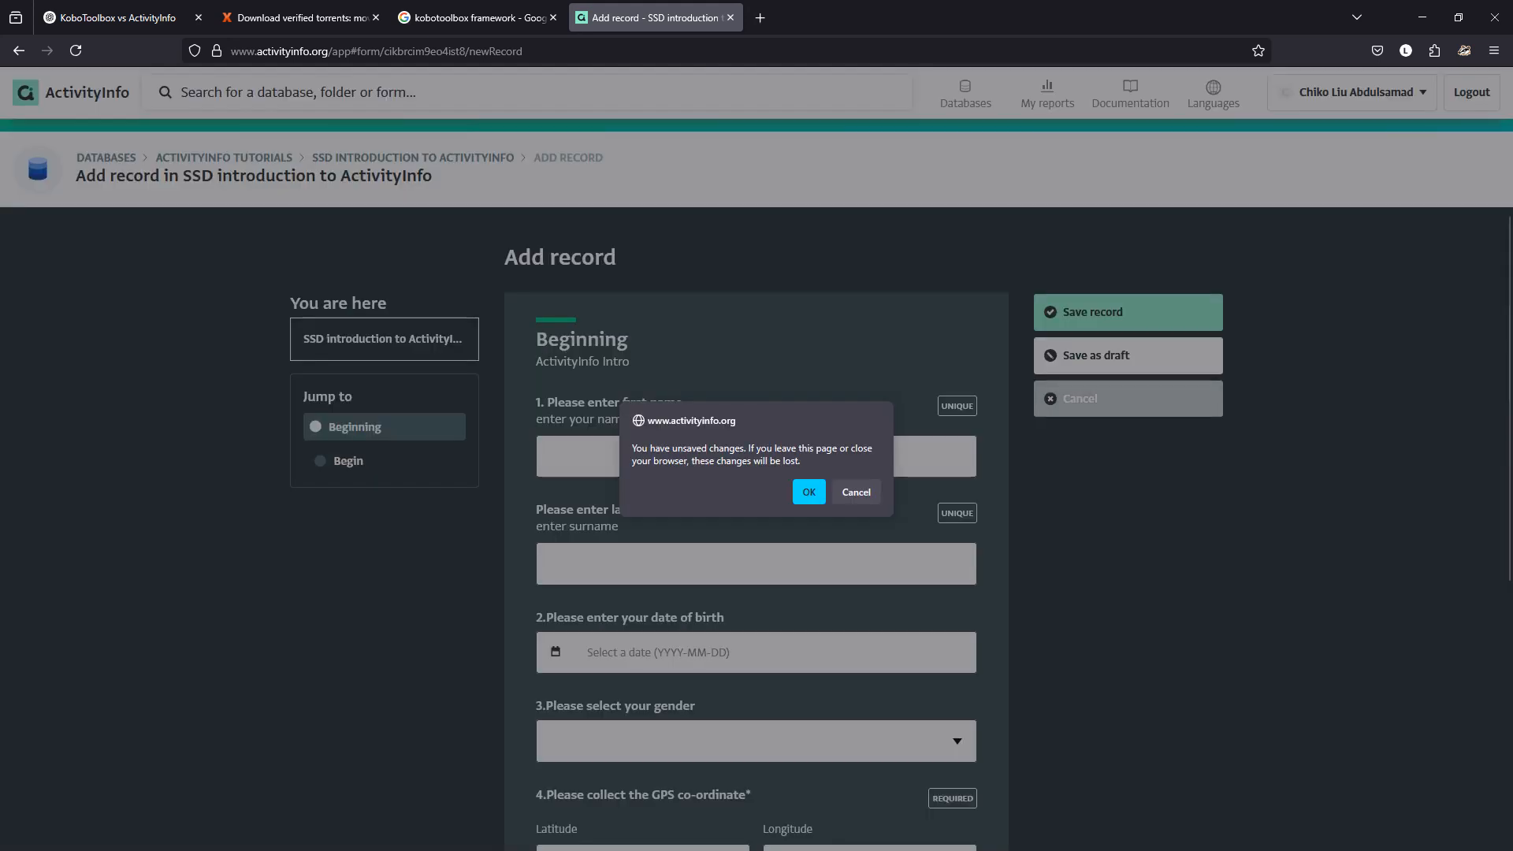
{"action": "left_click", "coordinate": [809, 492]}
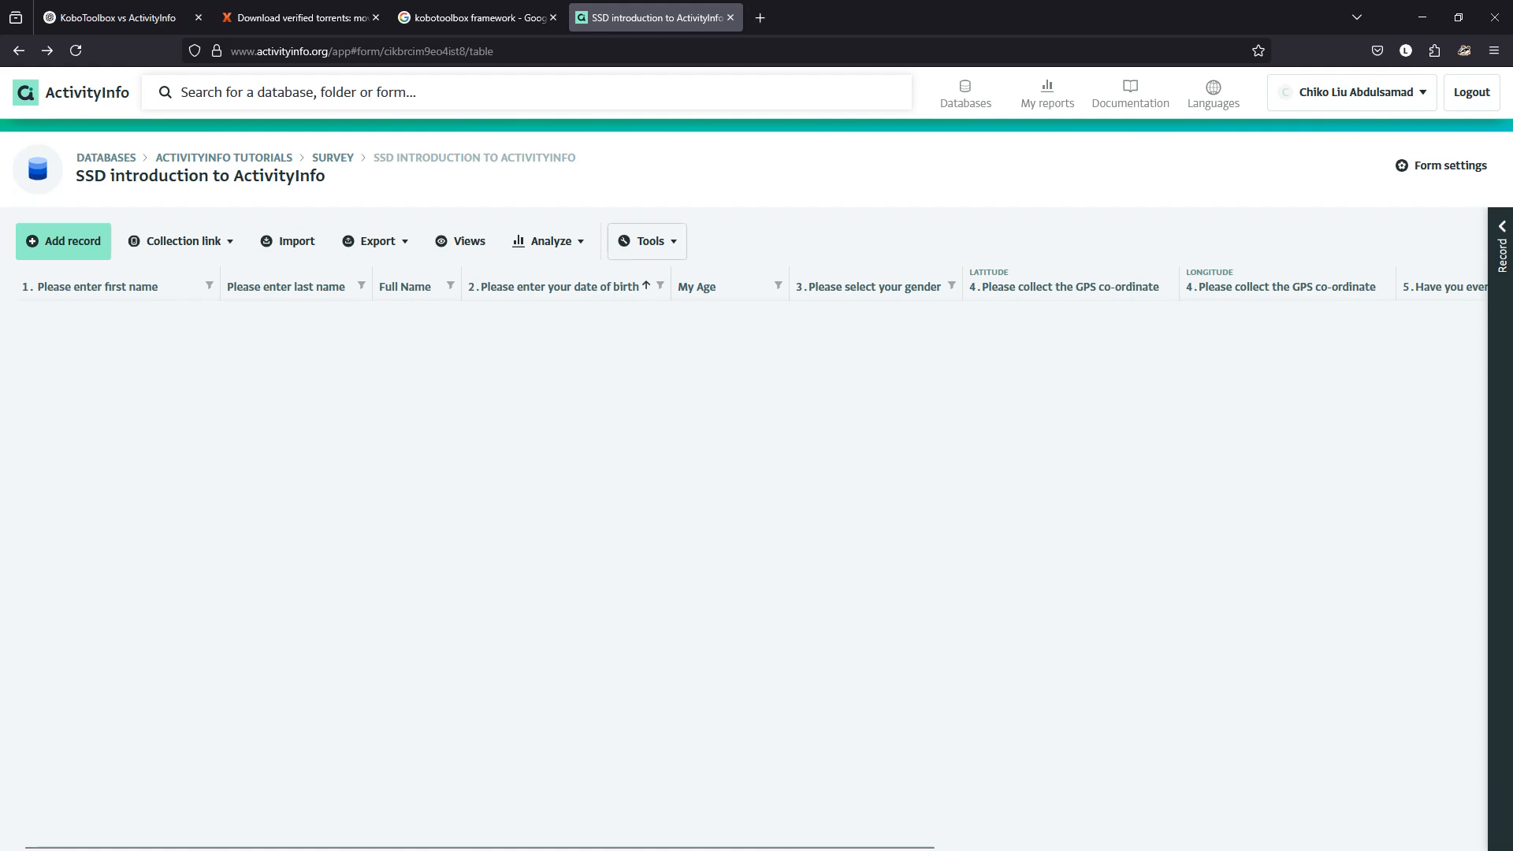
Look at the form's Tools and Analyze options, then go back to the Databases list.
{"action": "left_click", "coordinate": [647, 241]}
{"action": "left_click", "coordinate": [548, 240]}
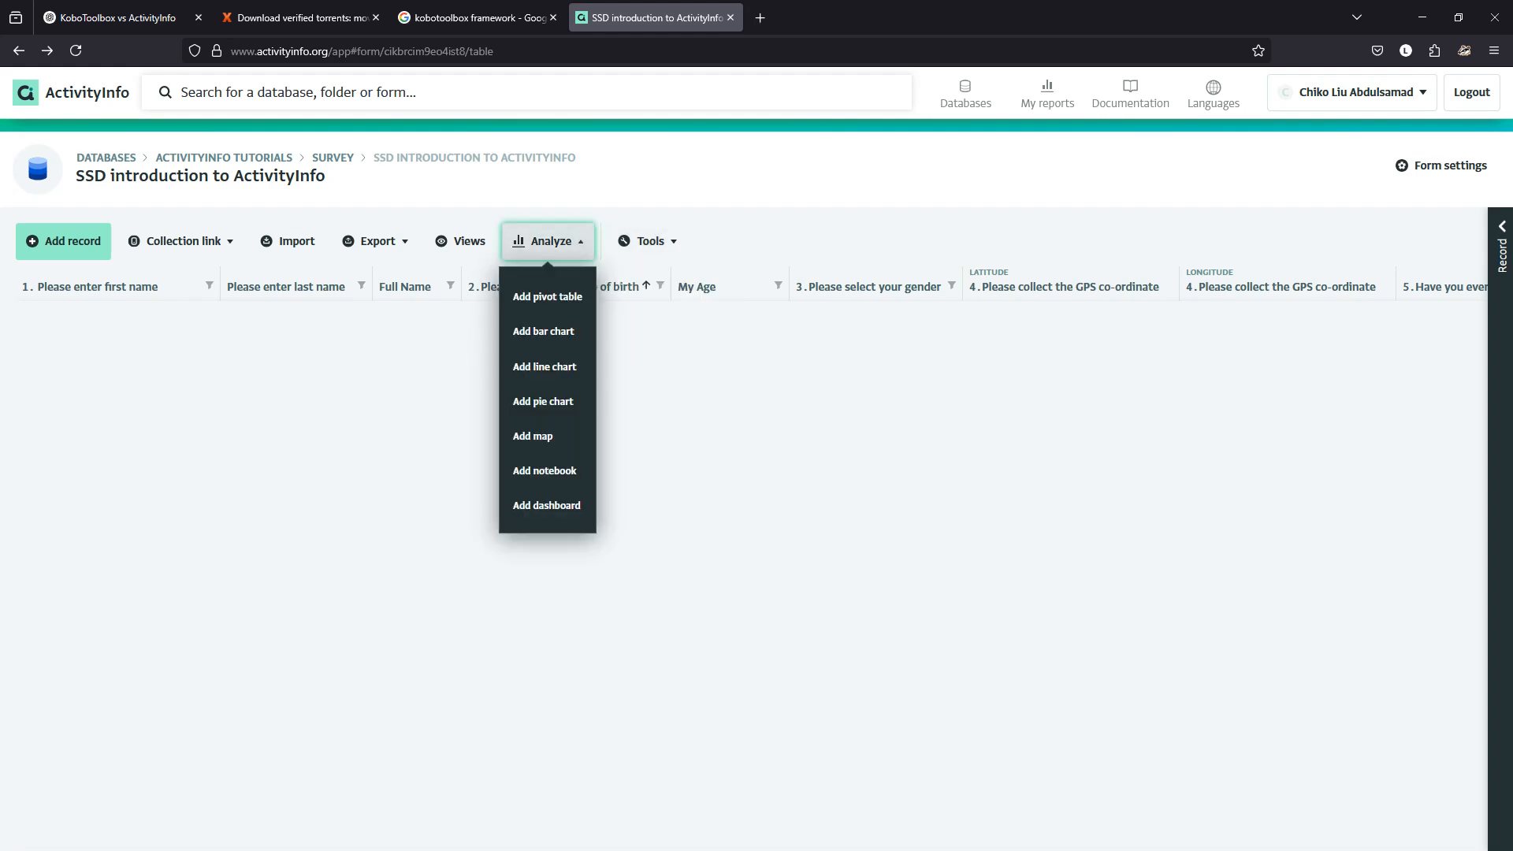
{"action": "left_click", "coordinate": [433, 473]}
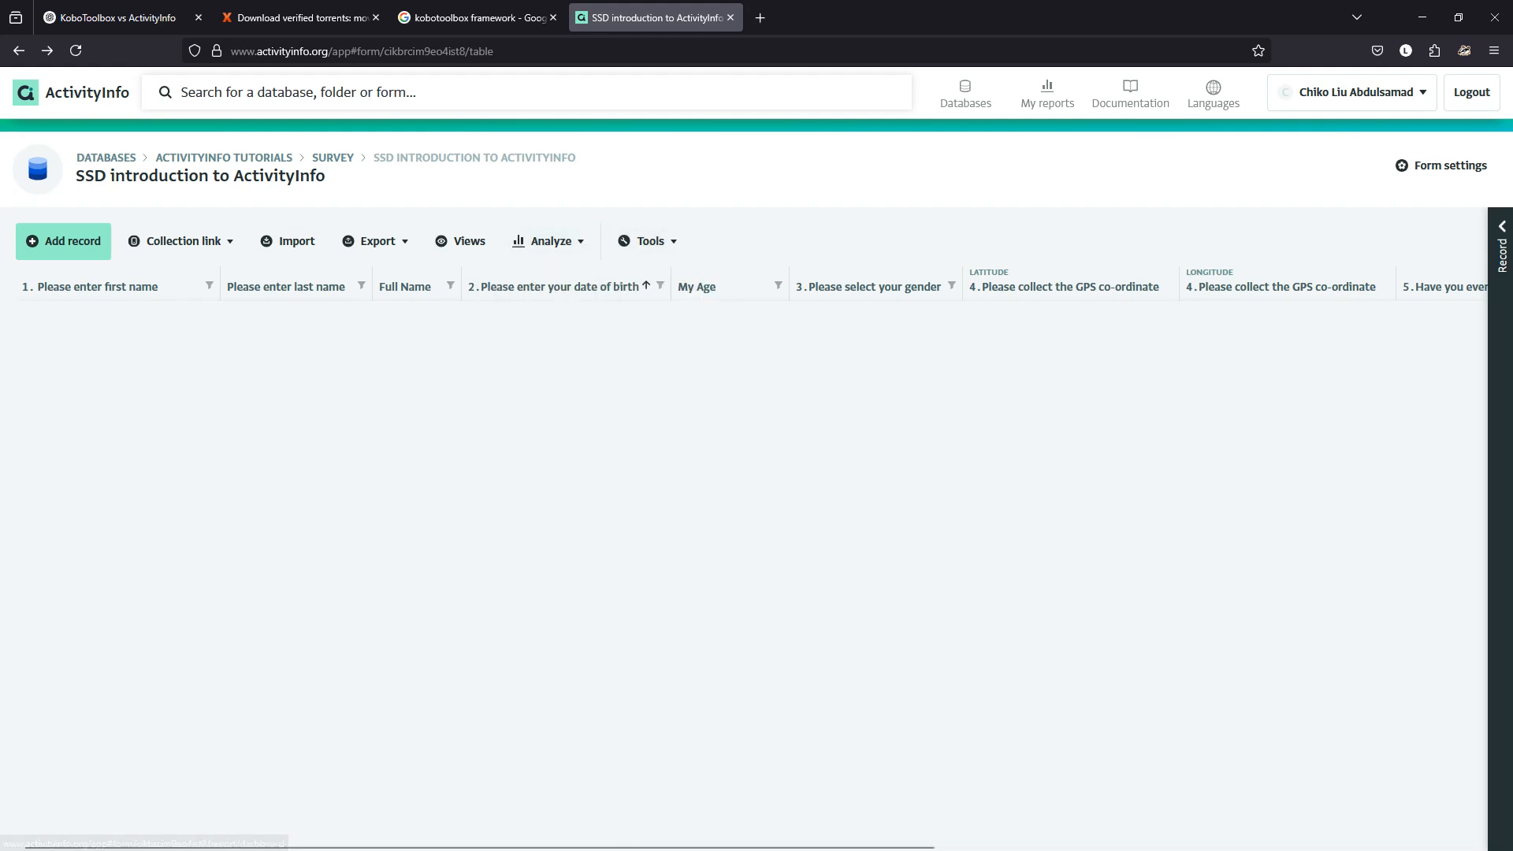
{"action": "left_click", "coordinate": [224, 158]}
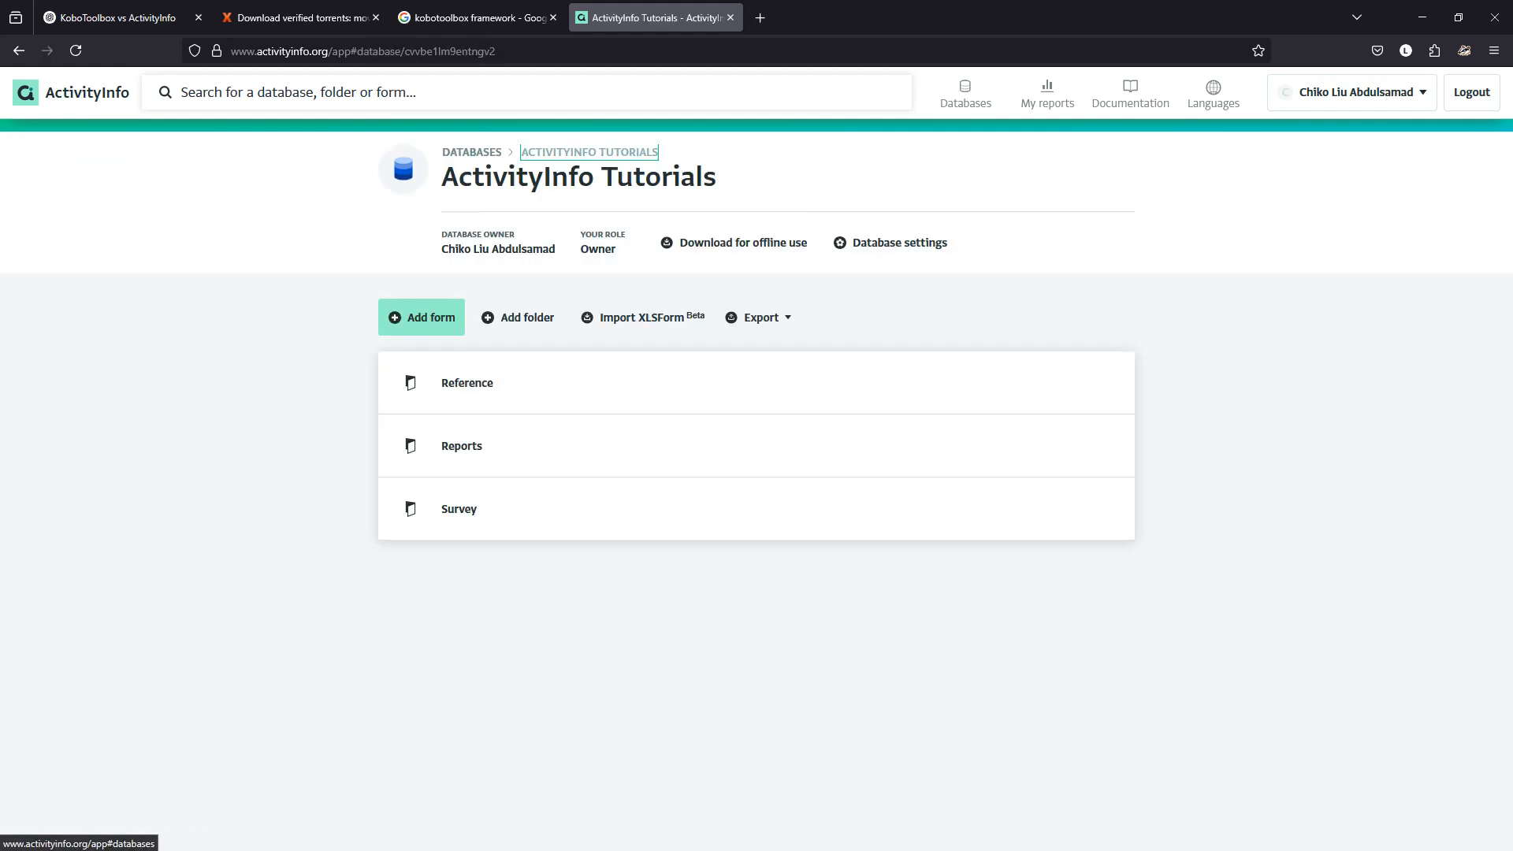
{"action": "left_click", "coordinate": [471, 152]}
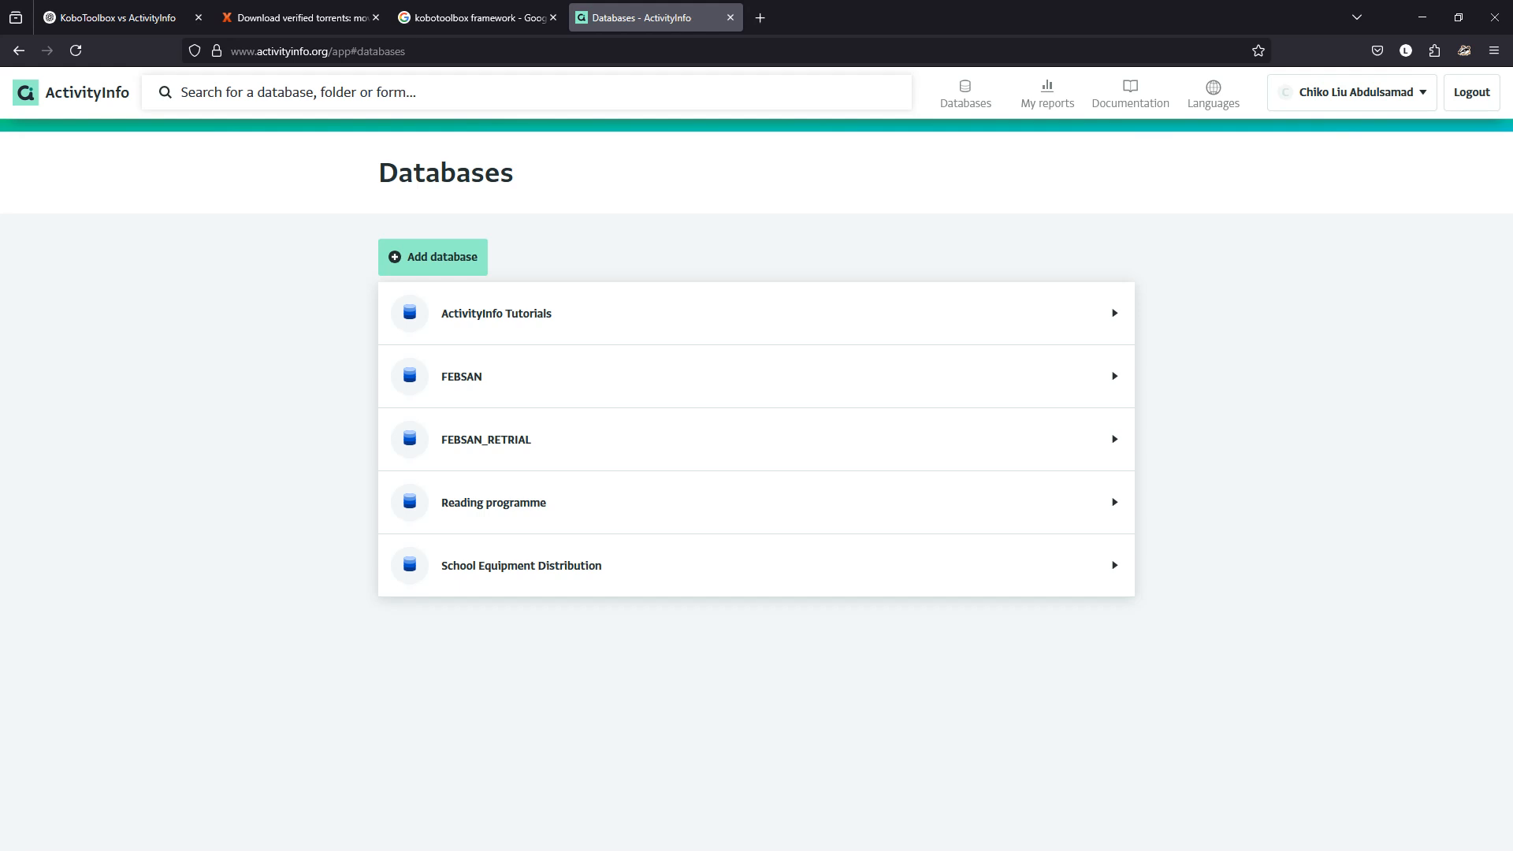
Browse School Equipment Distribution's Health Facilities and Patient Visit records, then return to Databases.
{"action": "left_click", "coordinate": [473, 566]}
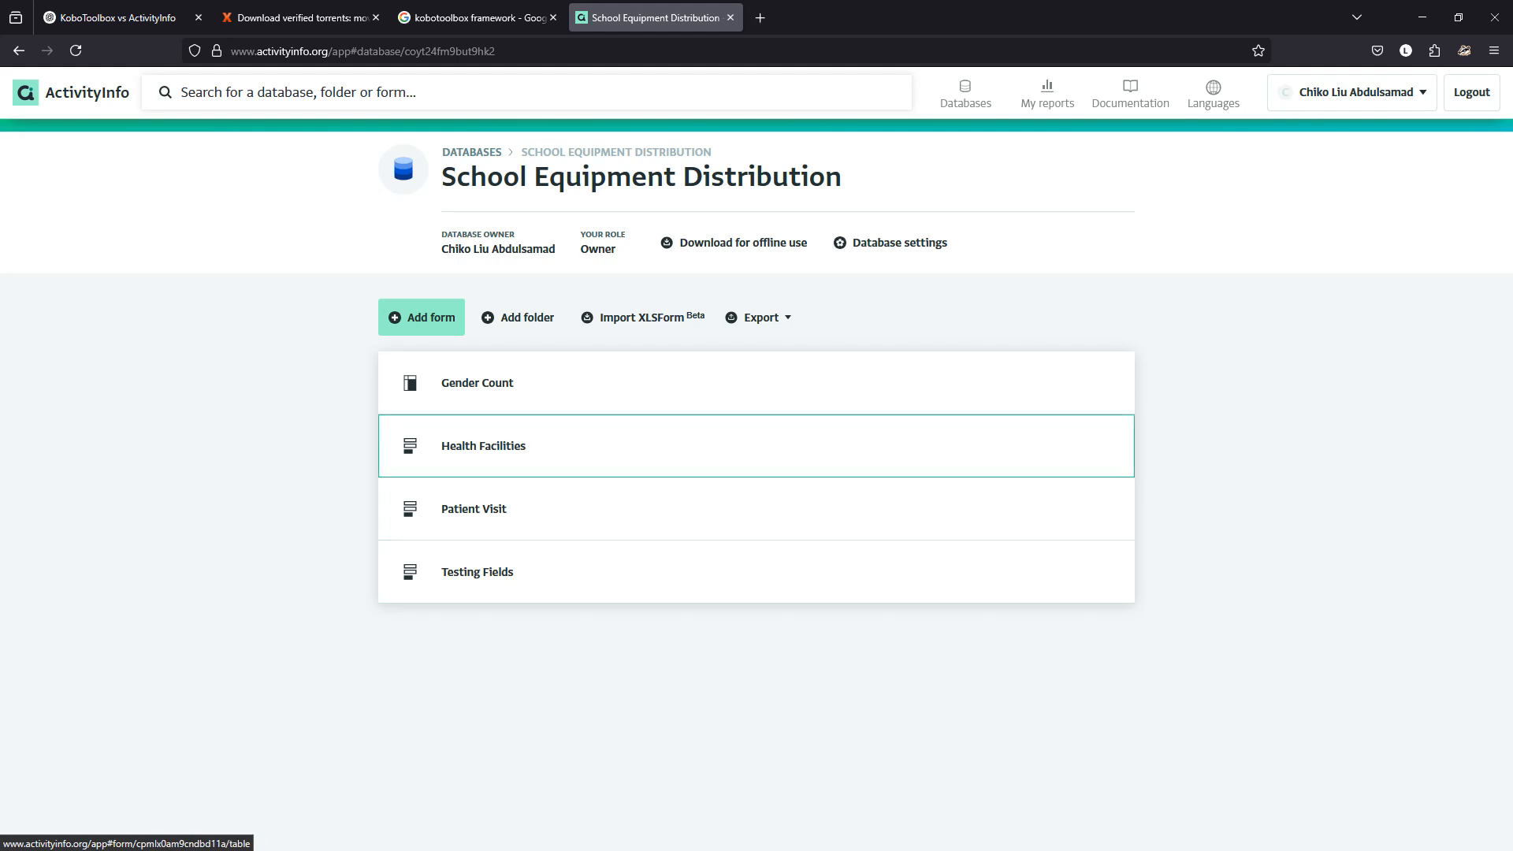
{"action": "left_click", "coordinate": [483, 446]}
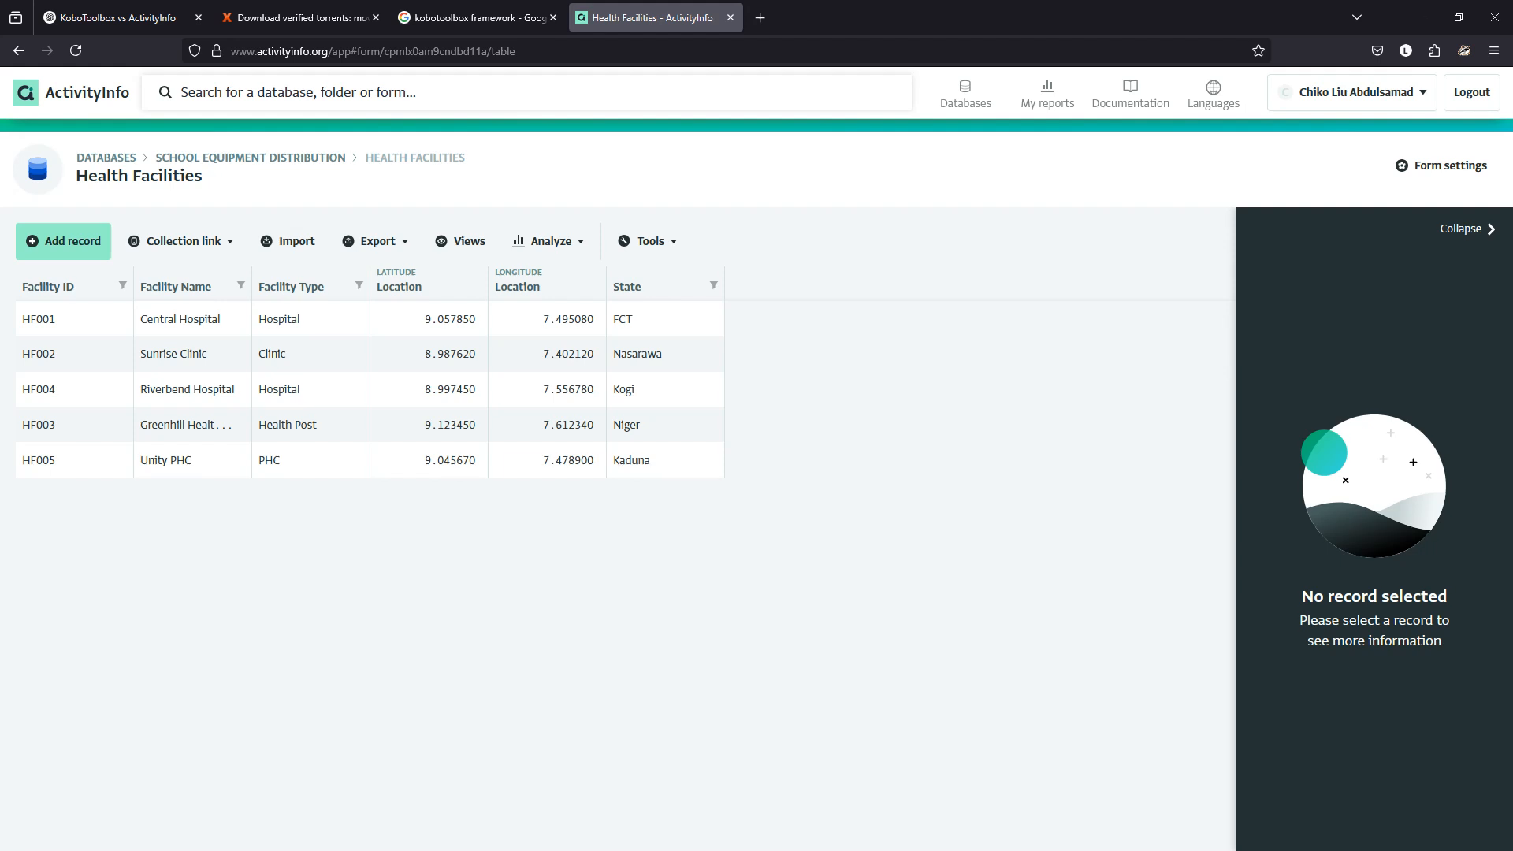
{"action": "left_click", "coordinate": [251, 157]}
{"action": "left_click", "coordinate": [479, 509]}
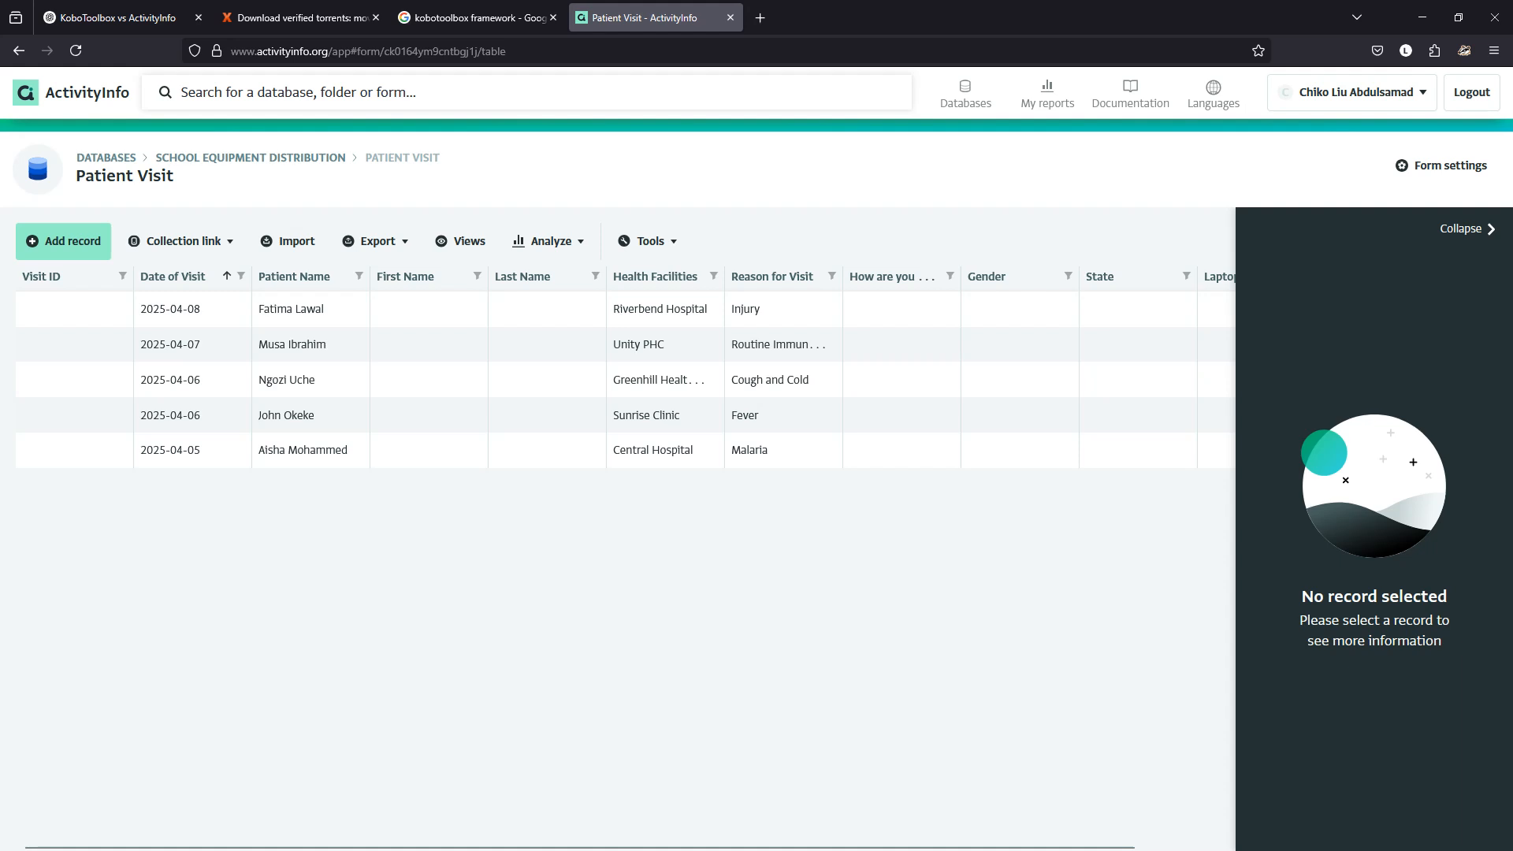
{"action": "left_click", "coordinate": [106, 157]}
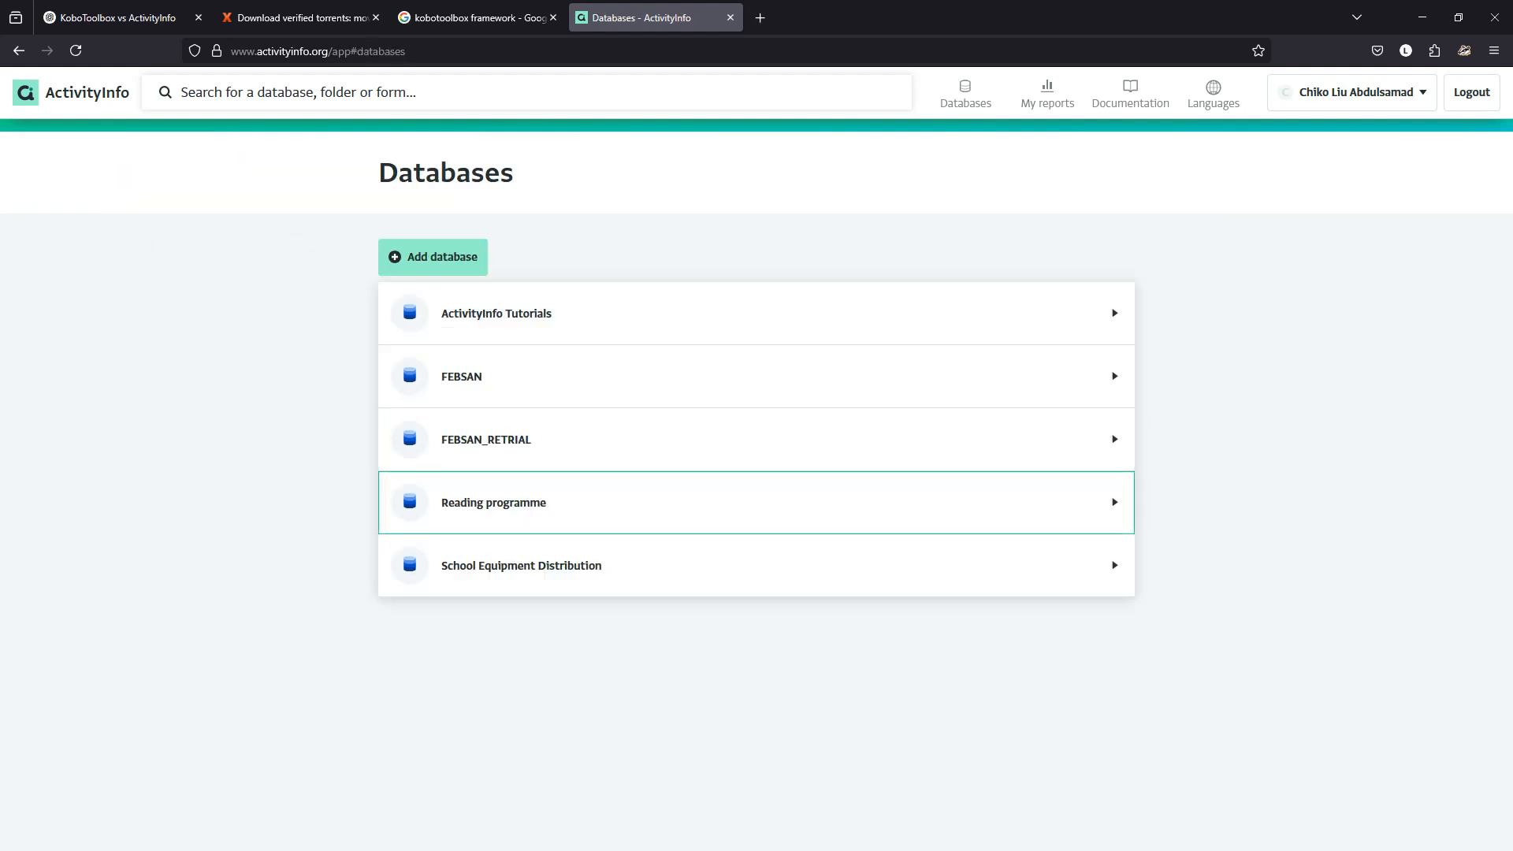
Open Reading programme's Reading camps records and view the Students subform for camp Xx.
{"action": "left_click", "coordinate": [494, 502]}
{"action": "left_click", "coordinate": [481, 447]}
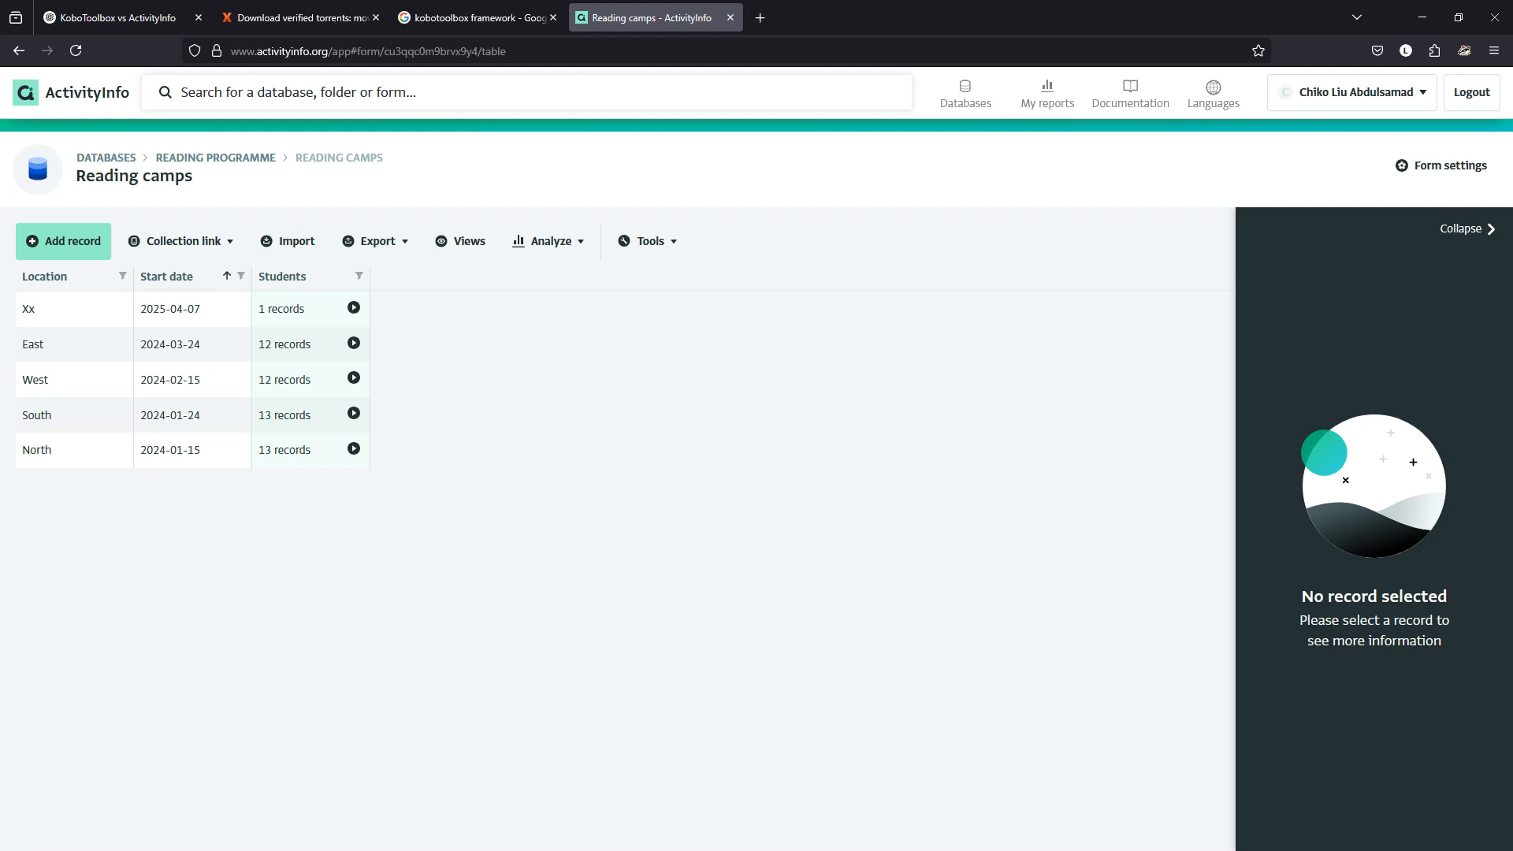
{"action": "left_click", "coordinate": [353, 309]}
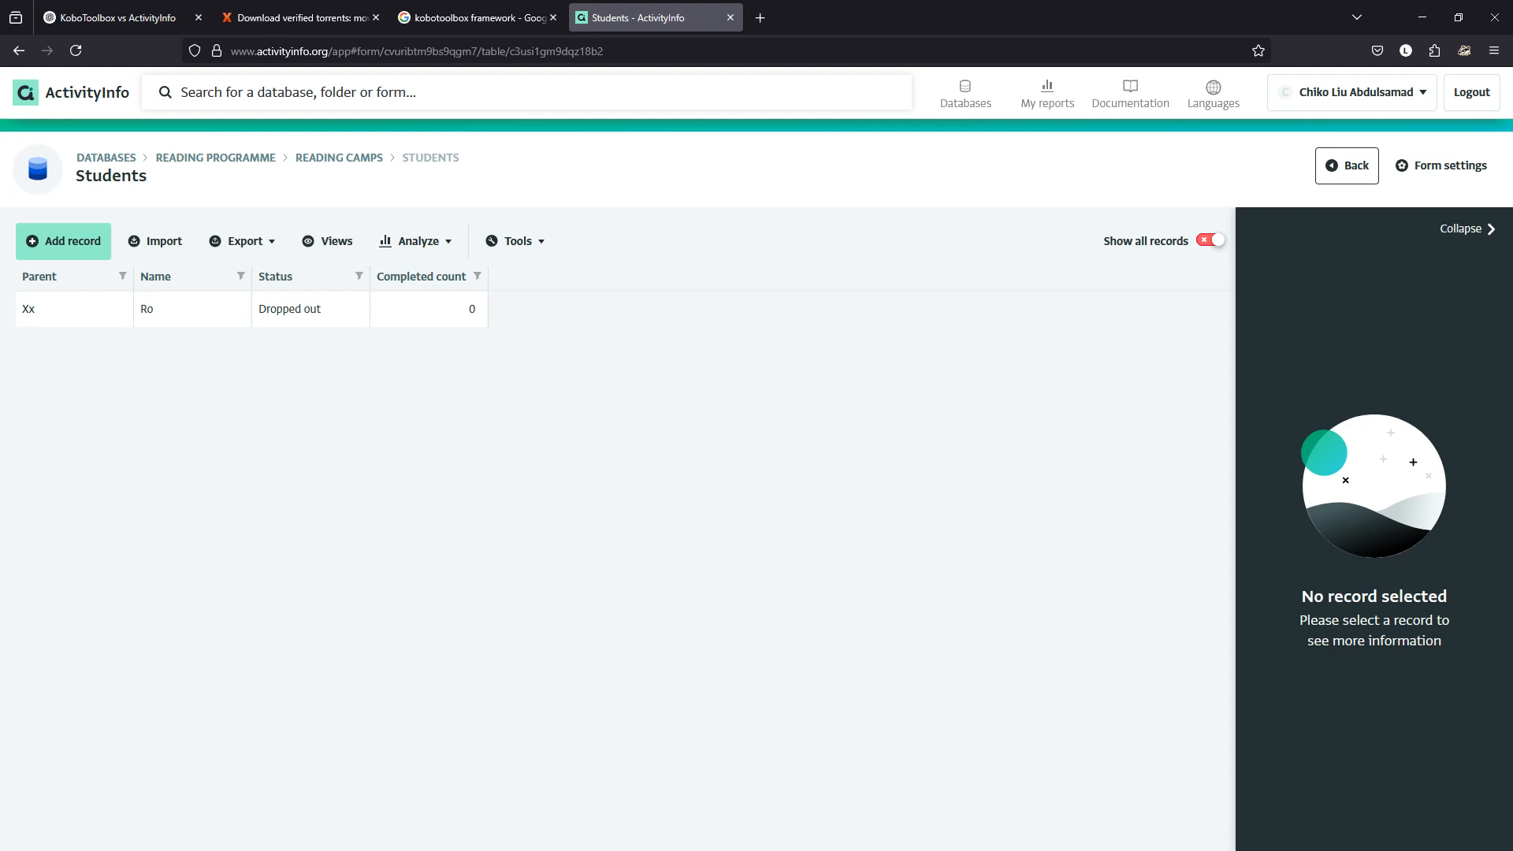
{"action": "left_click", "coordinate": [215, 157]}
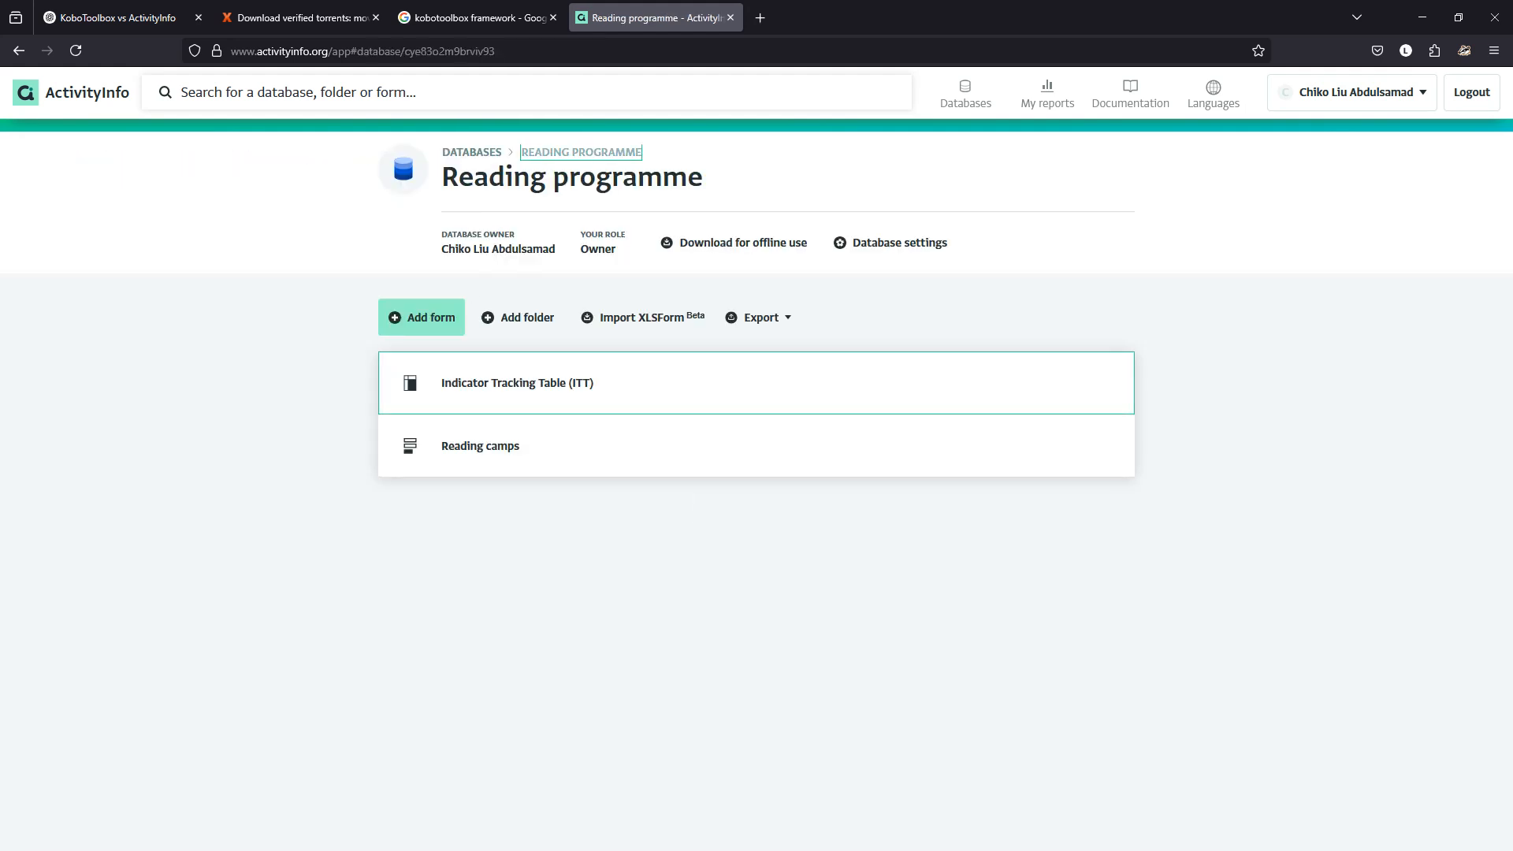
View the Indicator Tracking Table (ITT) report, then return to the Reading camps records.
{"action": "left_click", "coordinate": [517, 383]}
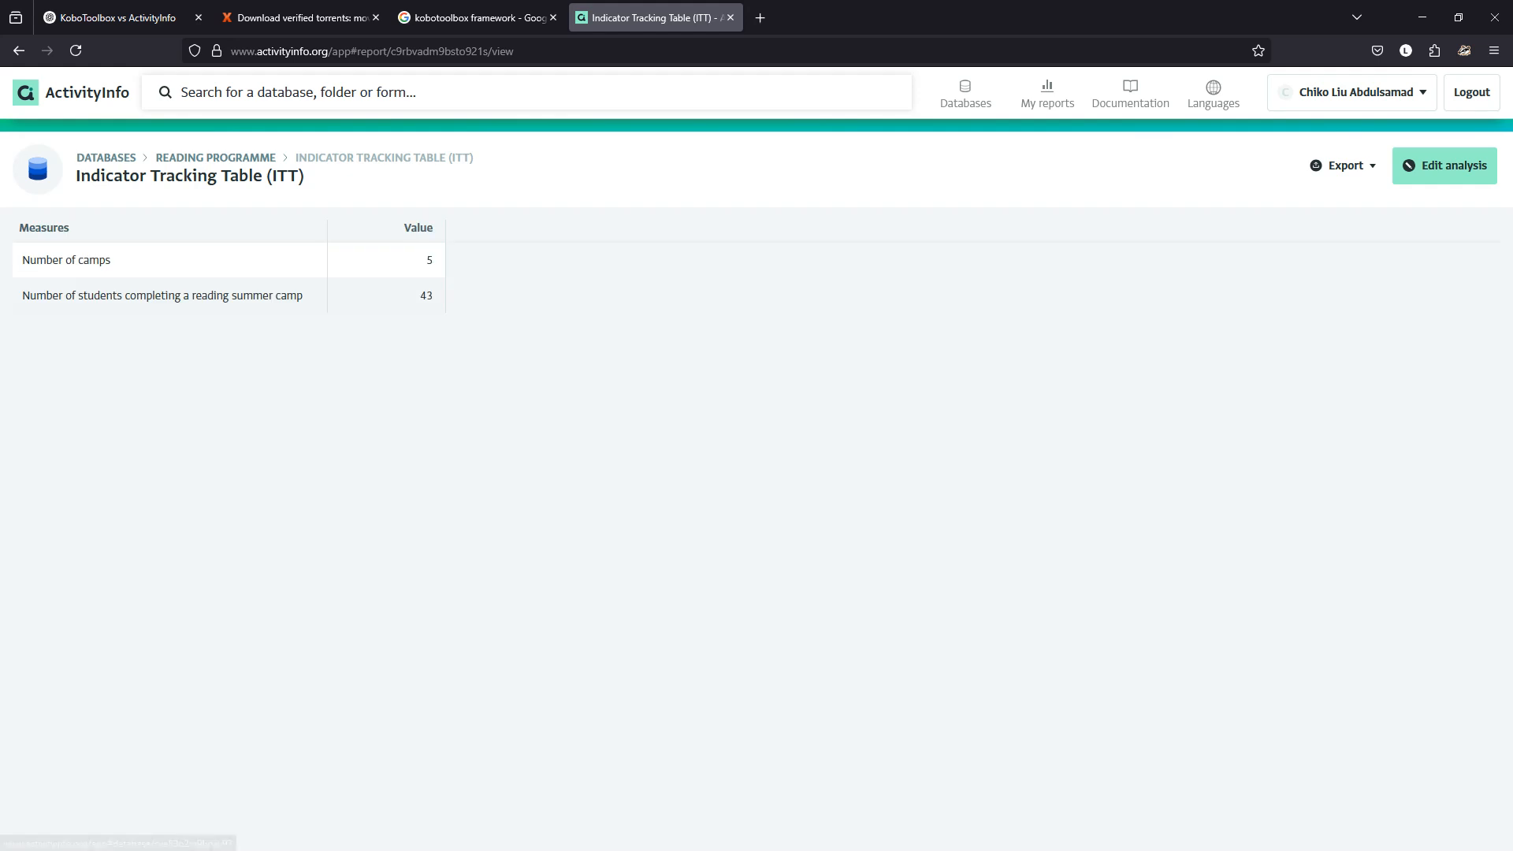
{"action": "left_click", "coordinate": [215, 157]}
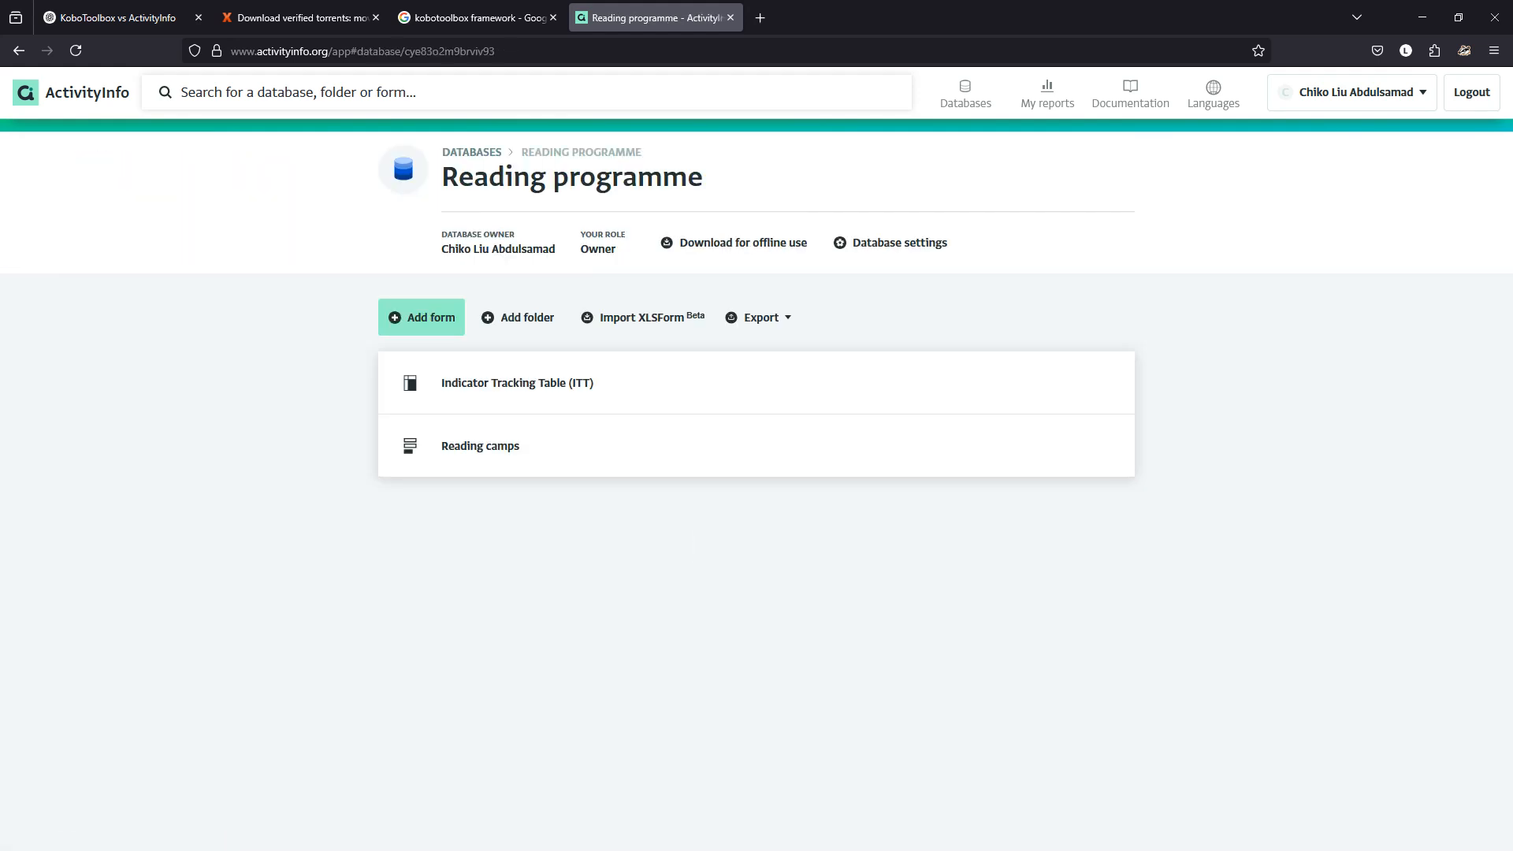
{"action": "left_click", "coordinate": [471, 152]}
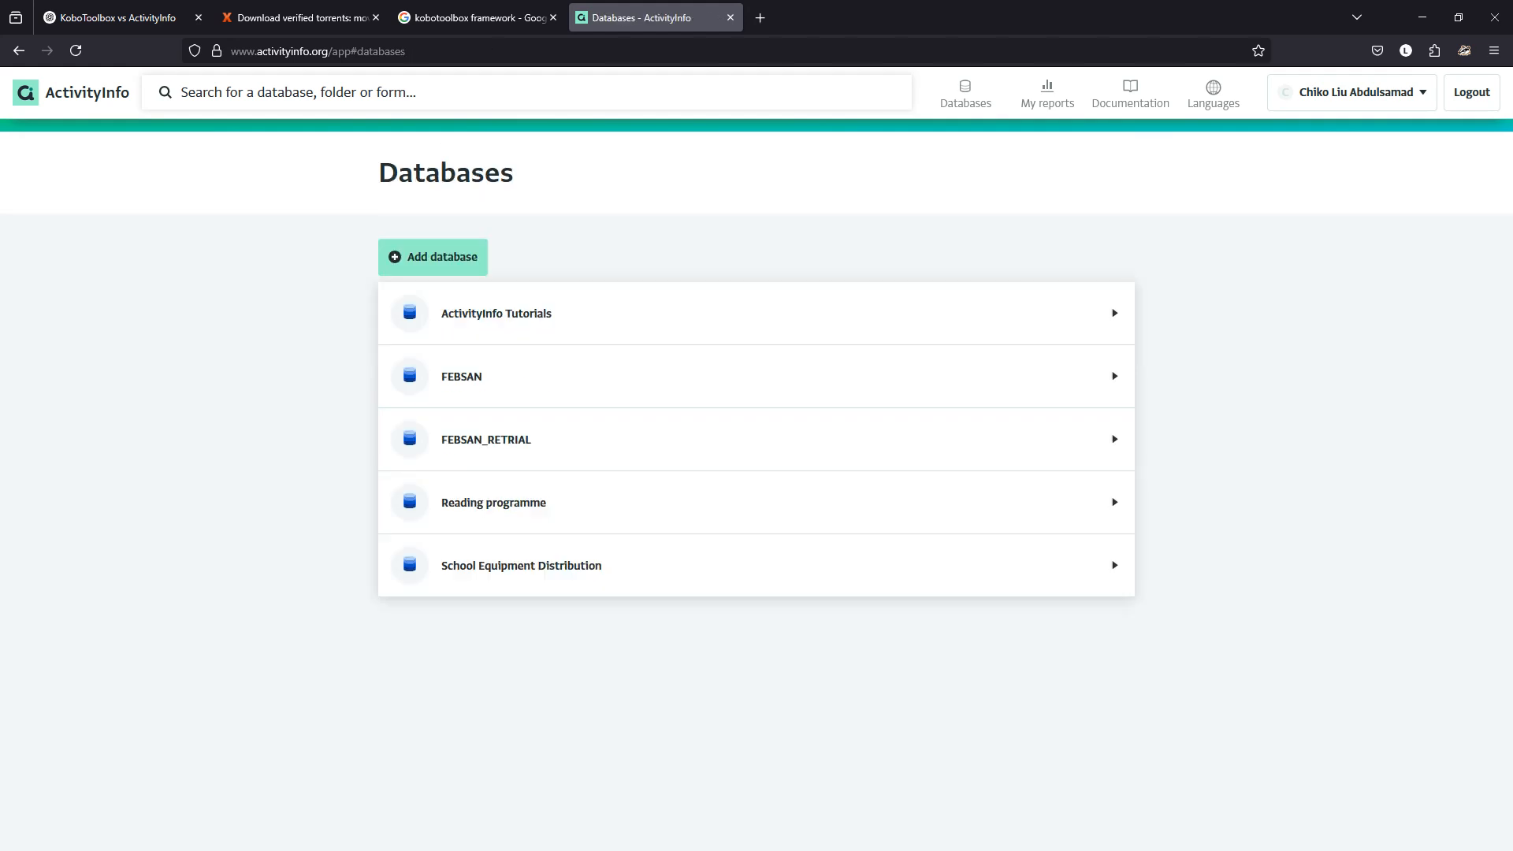
{"action": "left_click", "coordinate": [494, 502]}
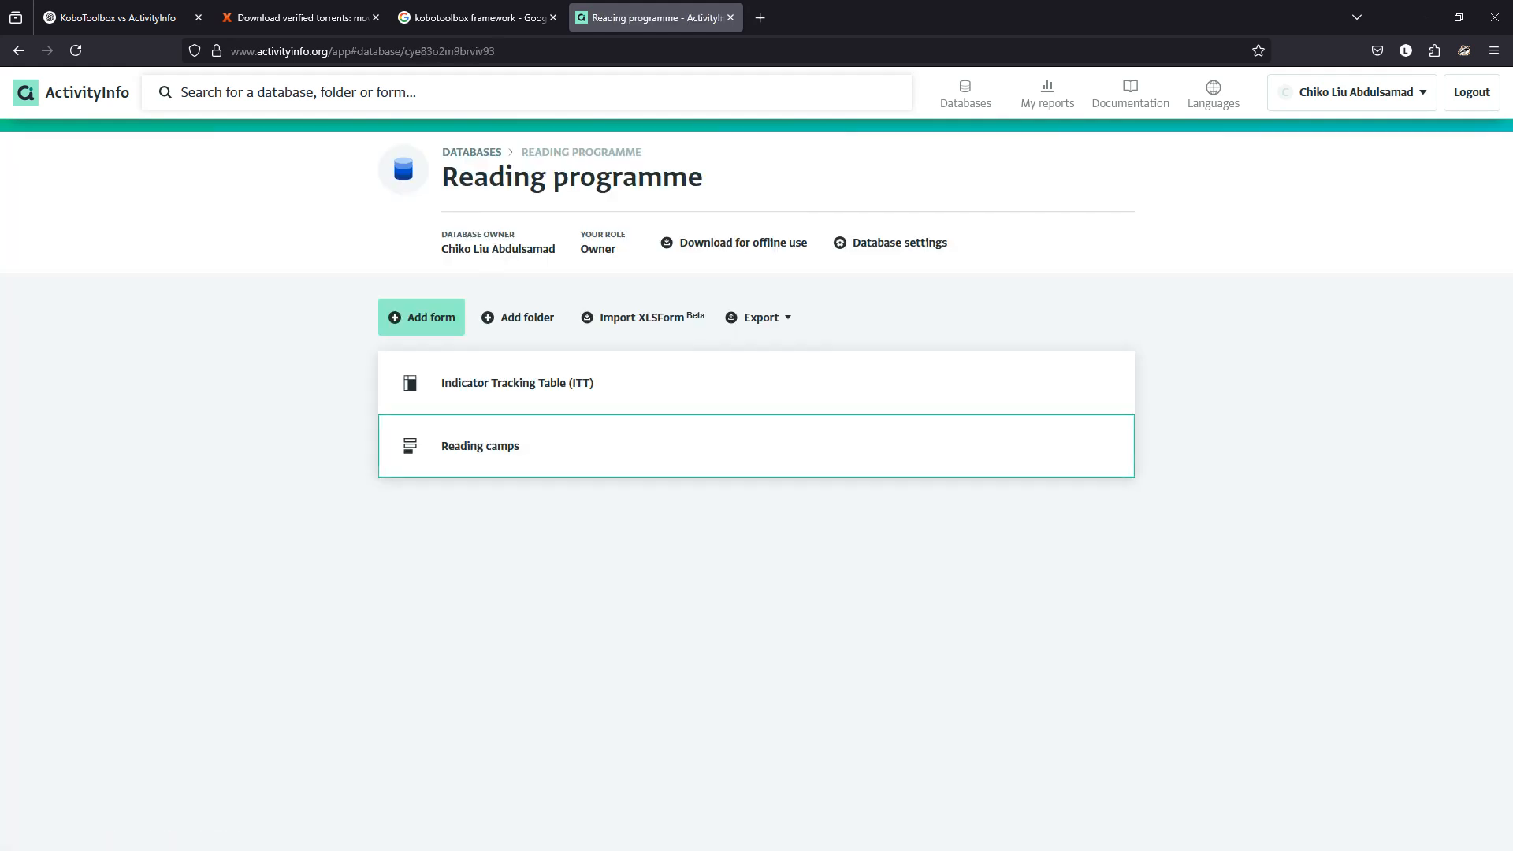
{"action": "left_click", "coordinate": [481, 446]}
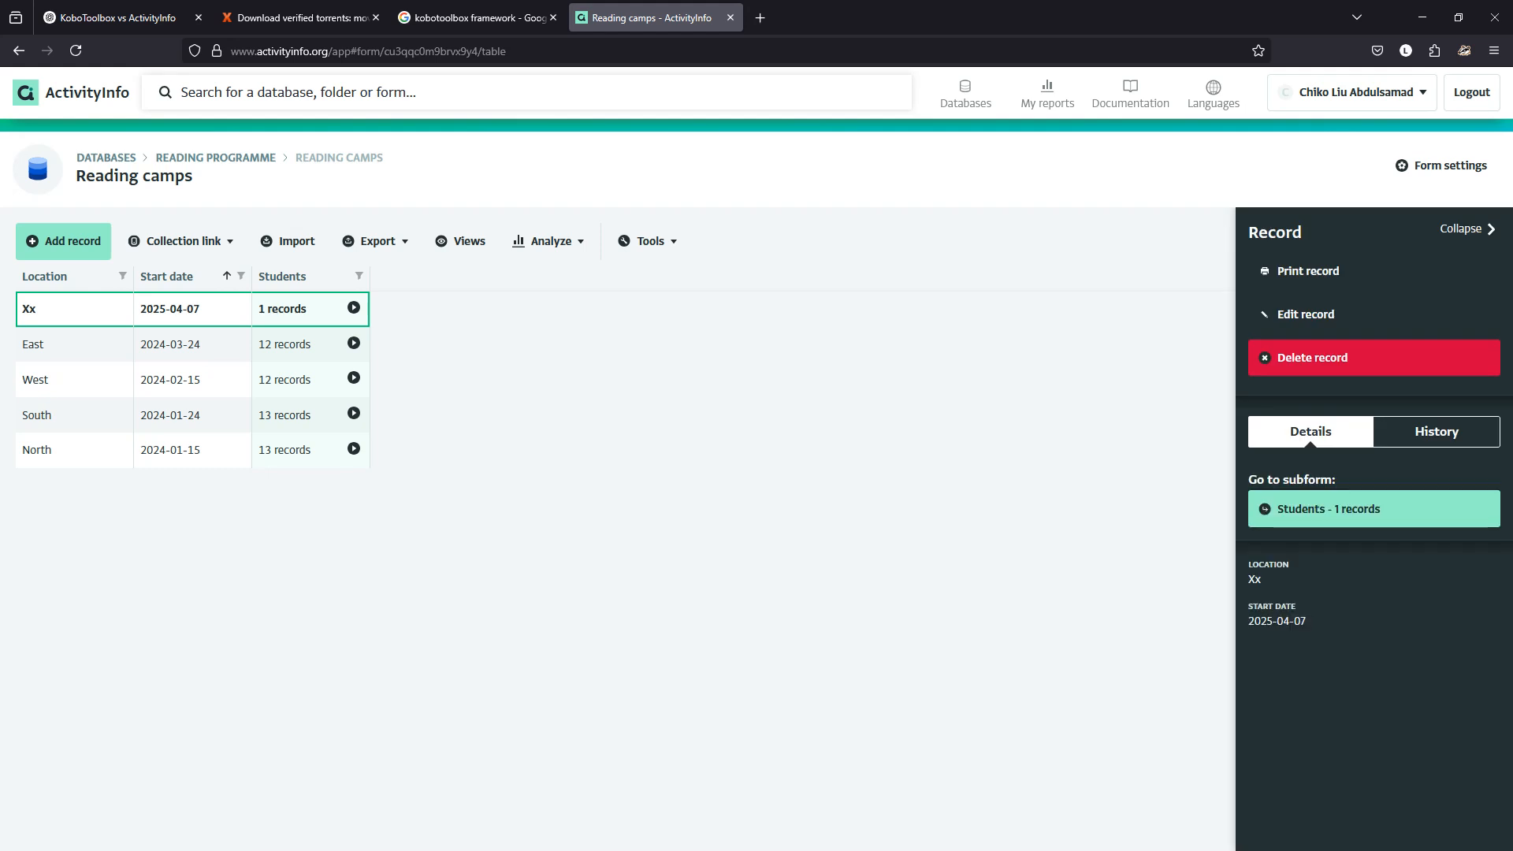
Inspect the Students subform's design, then list the 12 students of the East camp.
{"action": "left_click", "coordinate": [1442, 166]}
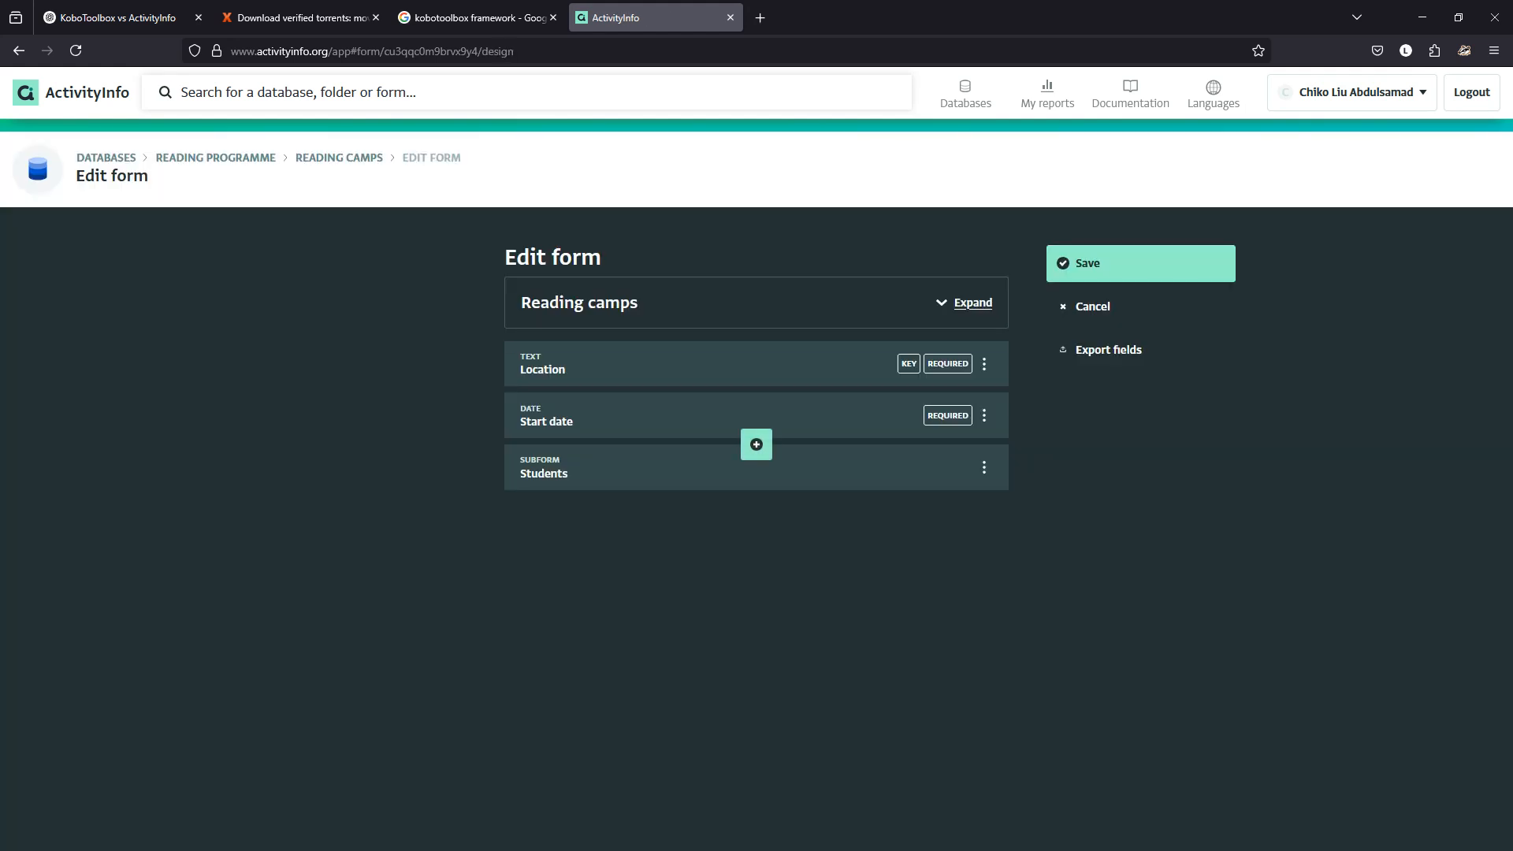
{"action": "left_click", "coordinate": [694, 471]}
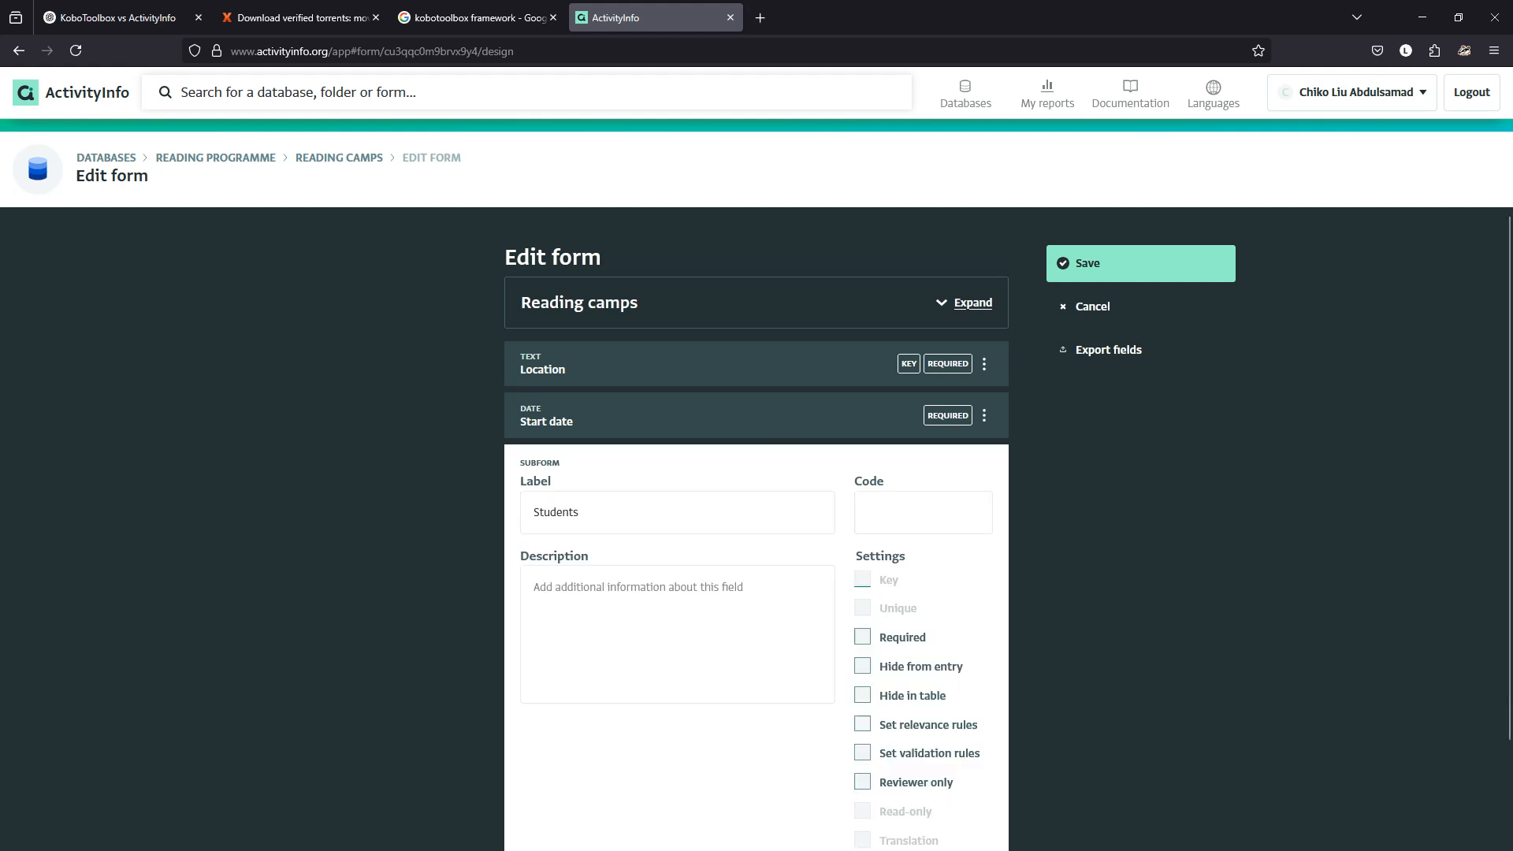
{"action": "scroll", "coordinate": [757, 528], "scroll_direction": "down", "scroll_amount": 2}
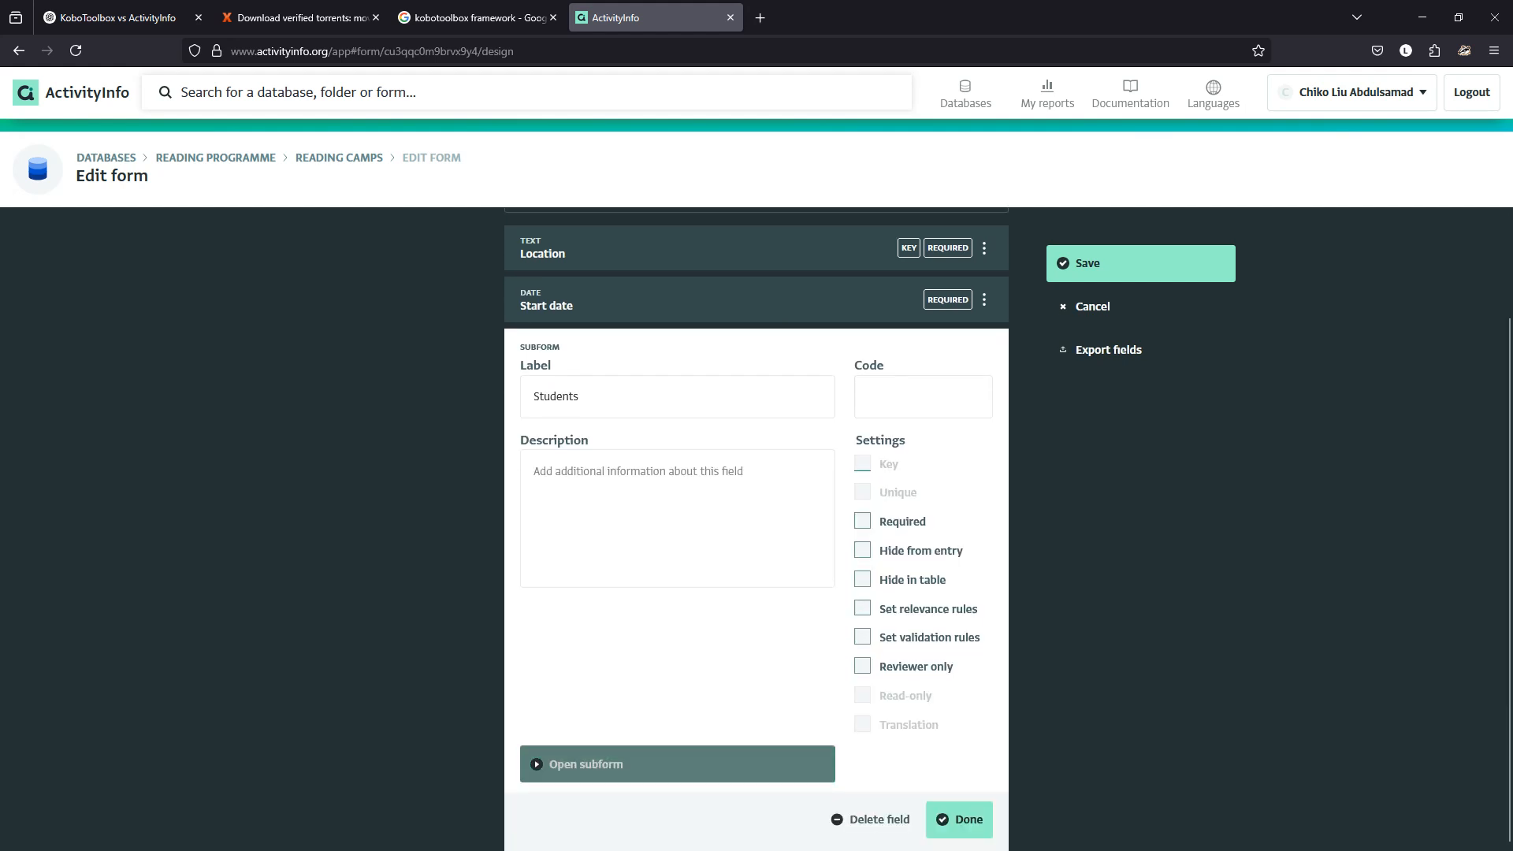
{"action": "left_click", "coordinate": [585, 764]}
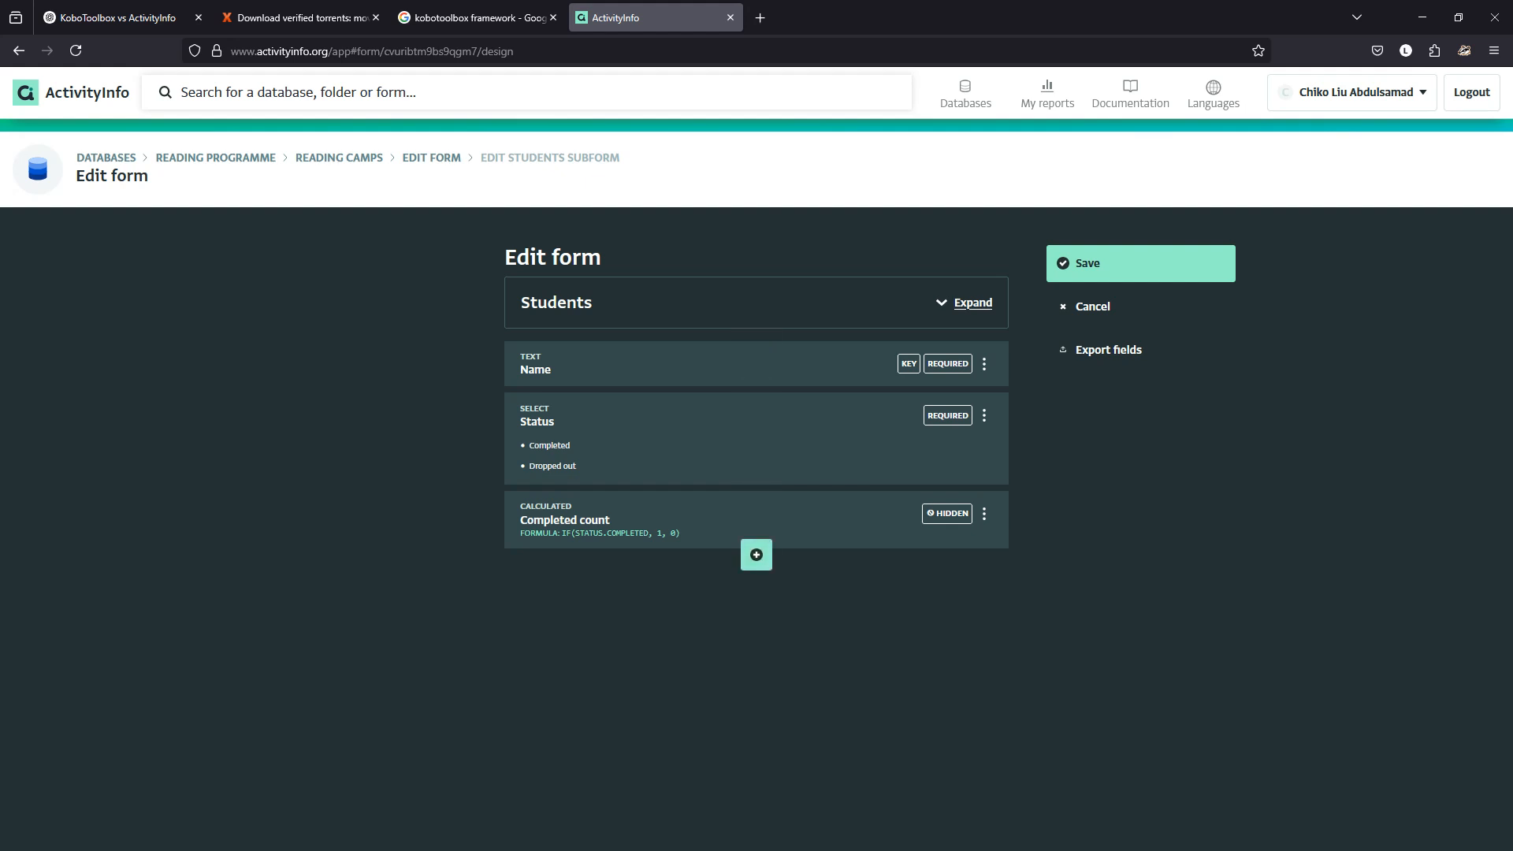
{"action": "left_click", "coordinate": [1092, 306]}
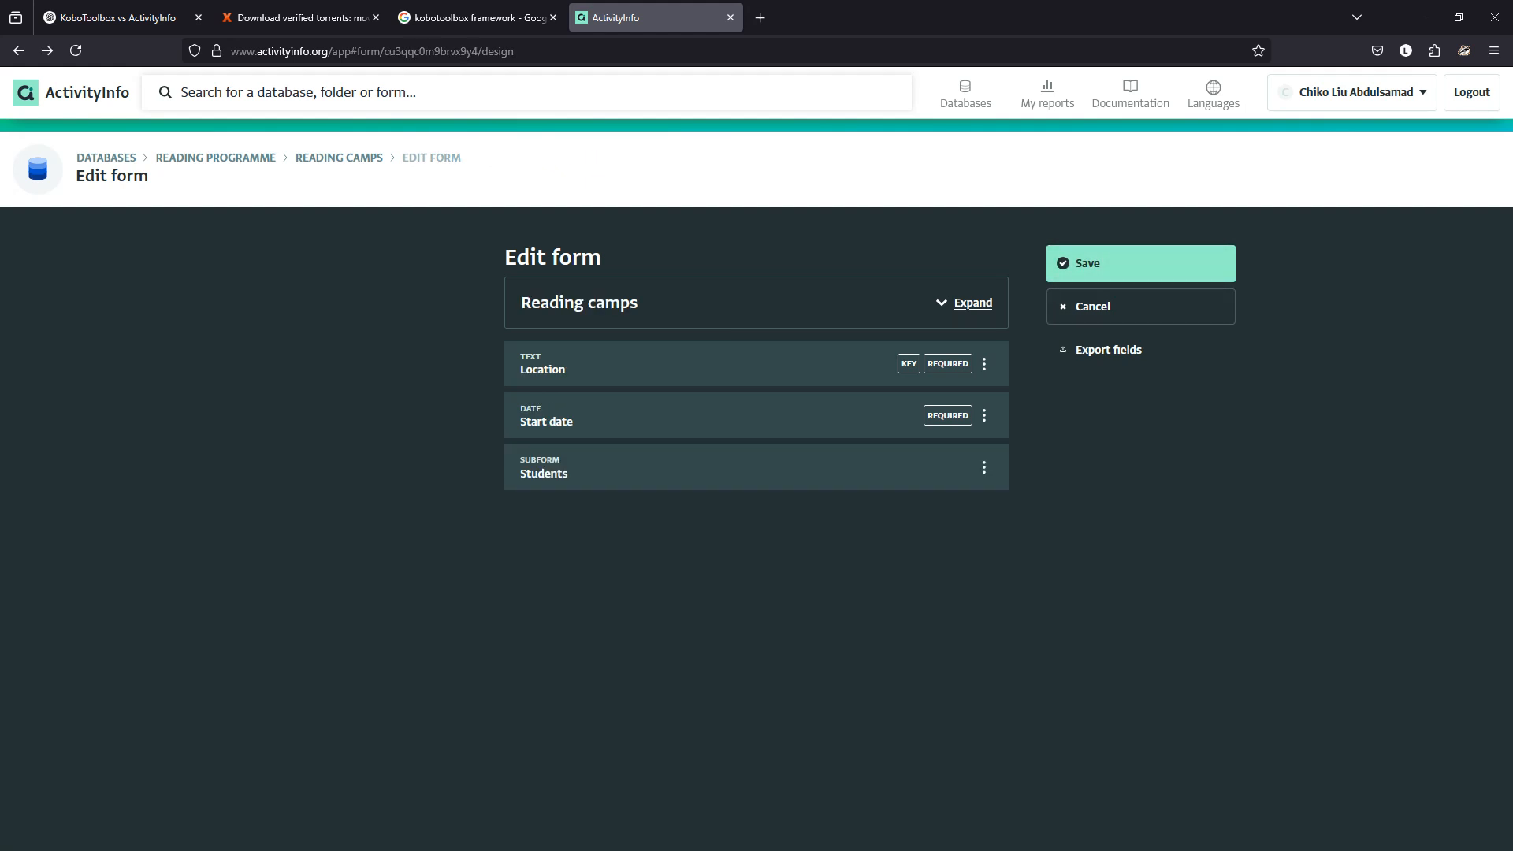
{"action": "left_click", "coordinate": [338, 158]}
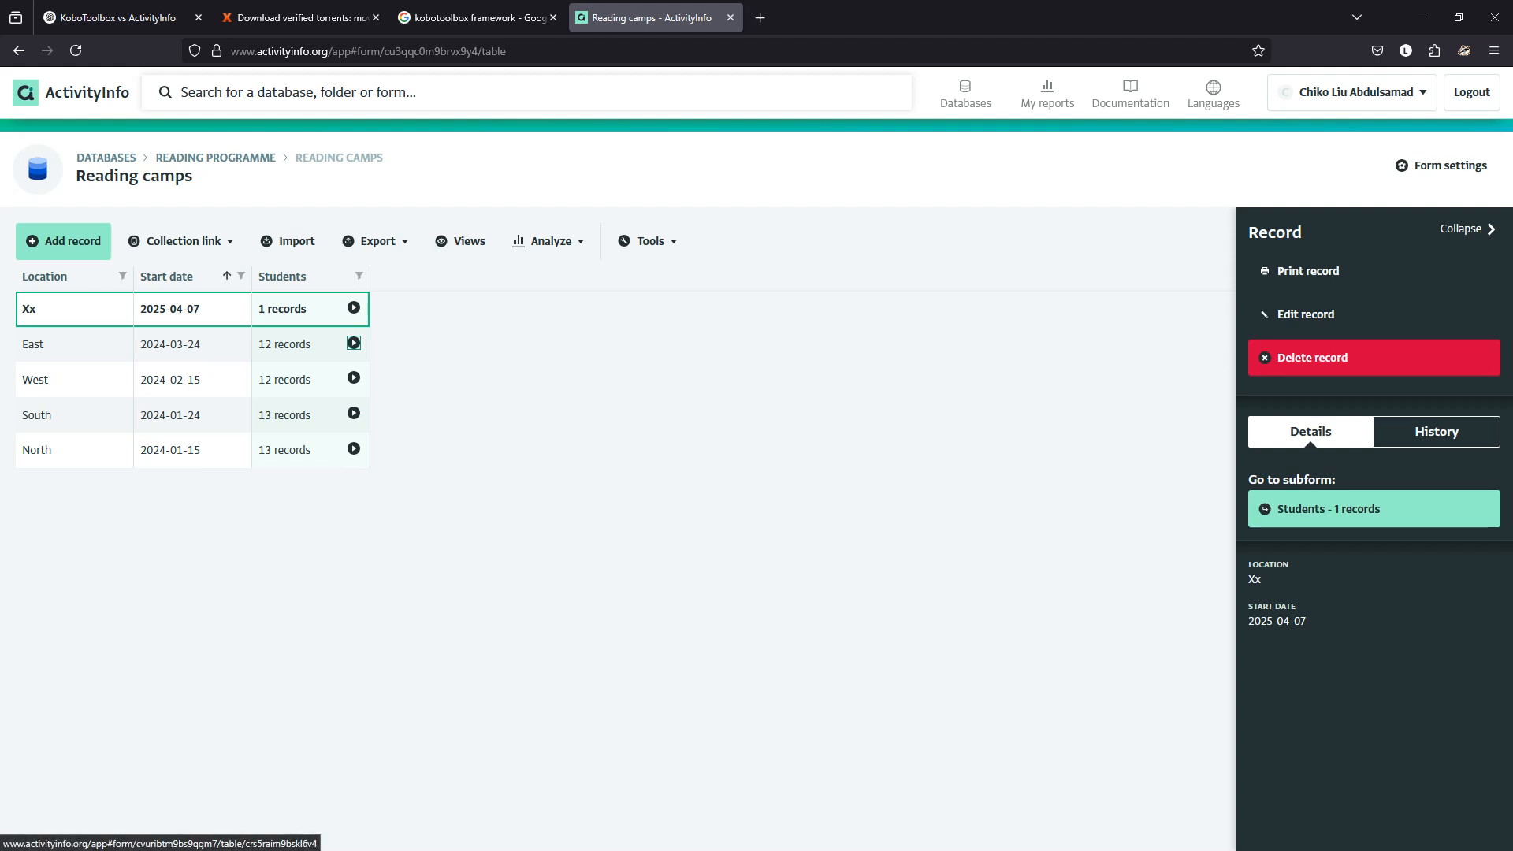
{"action": "left_click", "coordinate": [354, 343]}
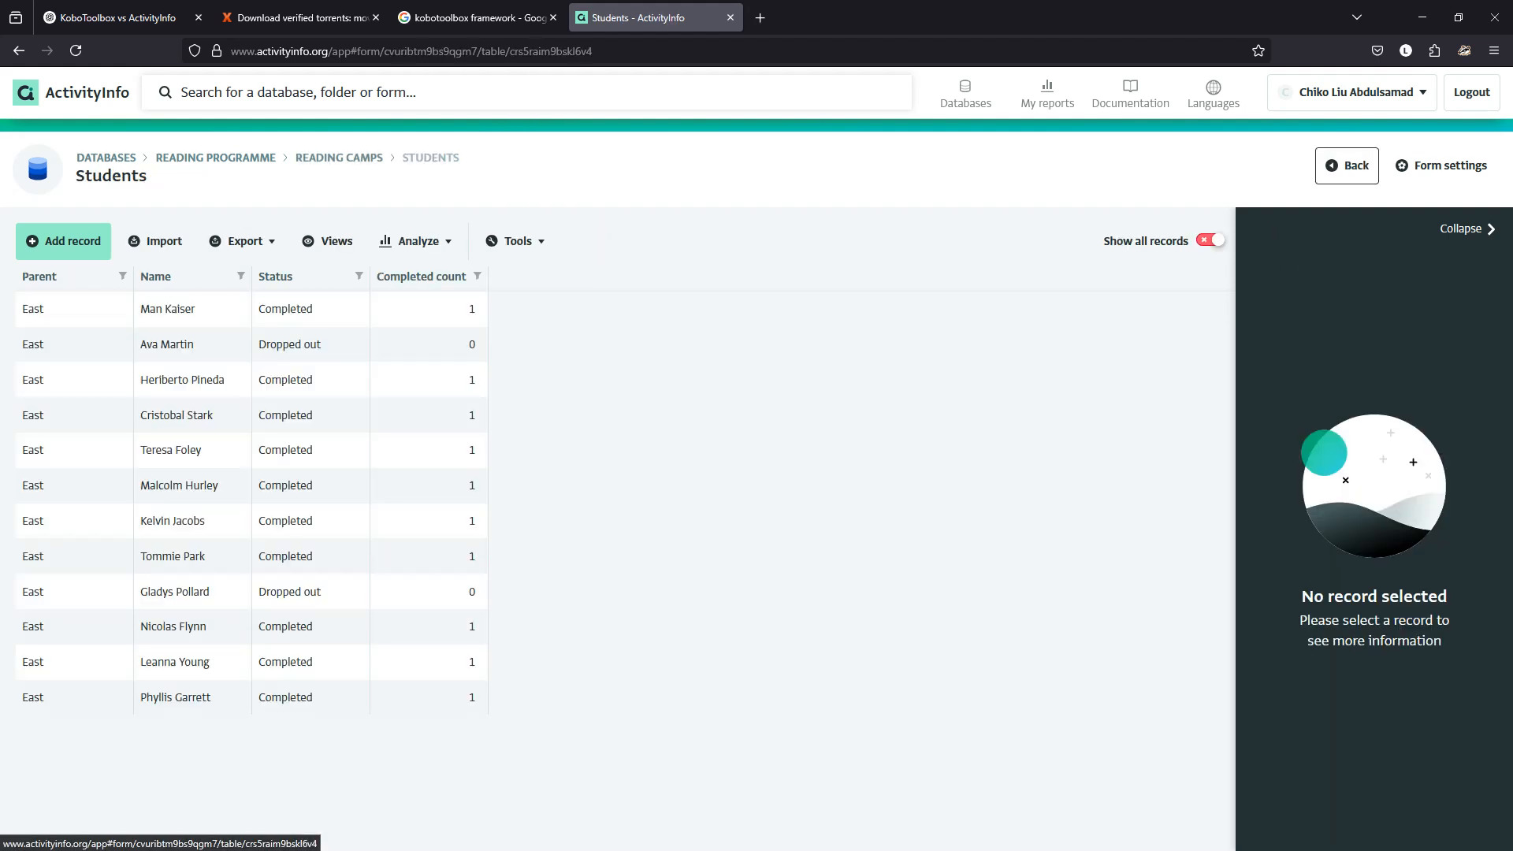
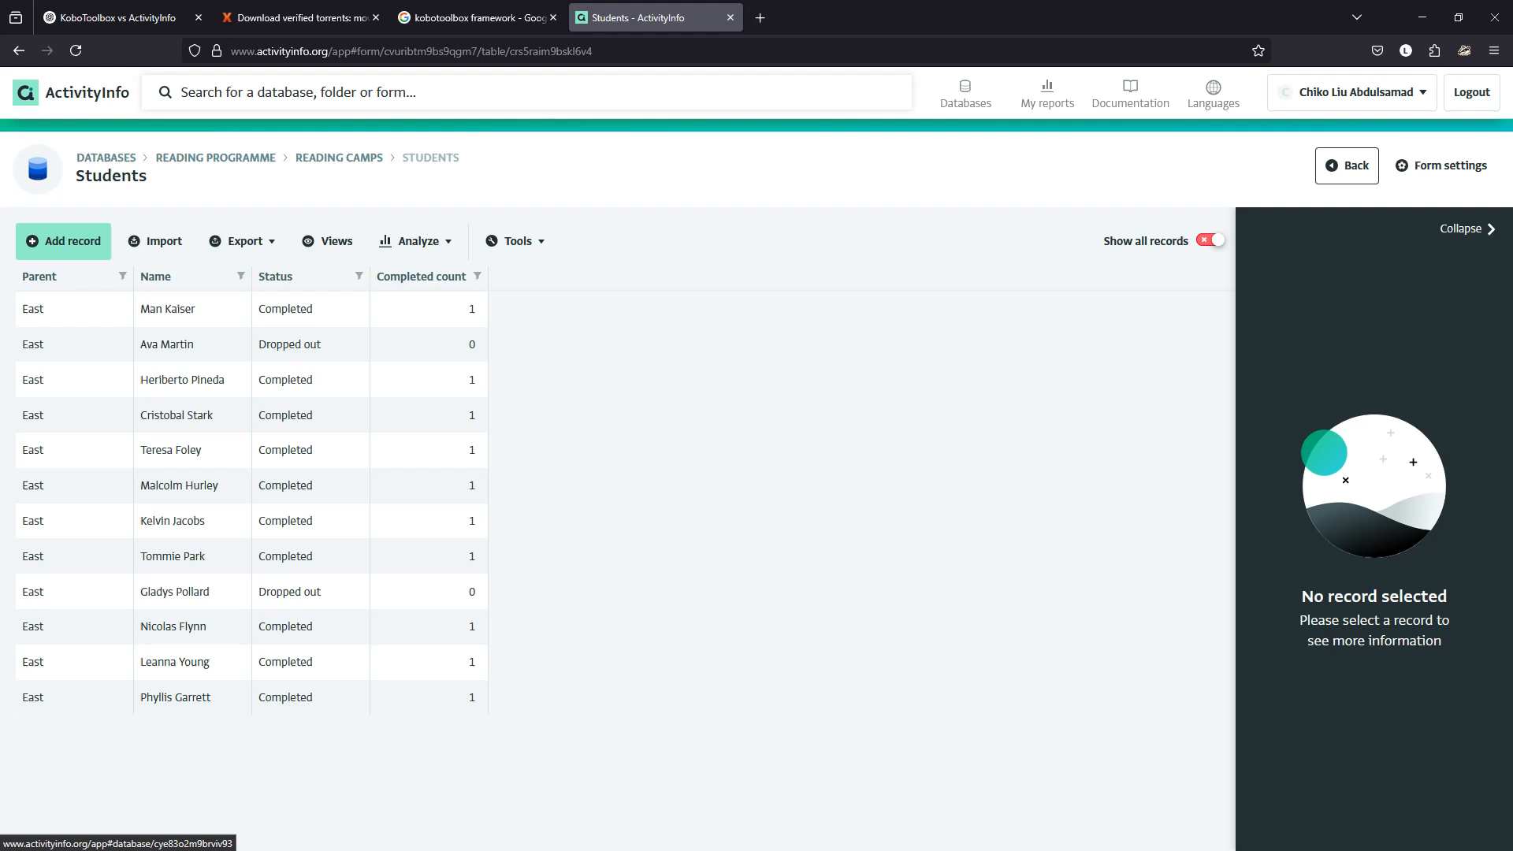
Build a Reading camps pivot report summing Completed count (43), then head back to Reading camps.
{"action": "left_click", "coordinate": [216, 157]}
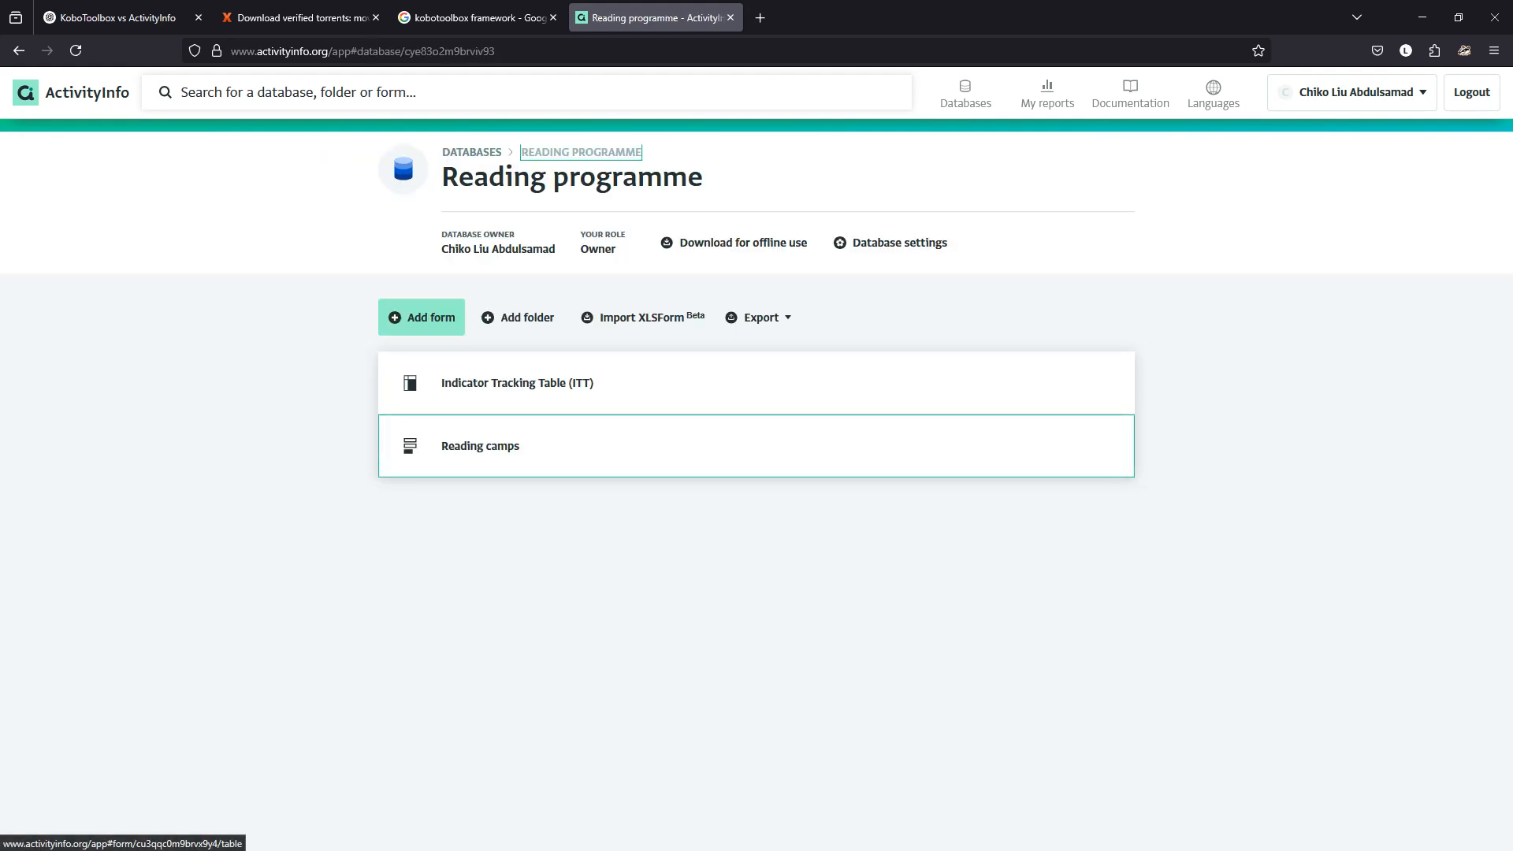
{"action": "left_click", "coordinate": [480, 446]}
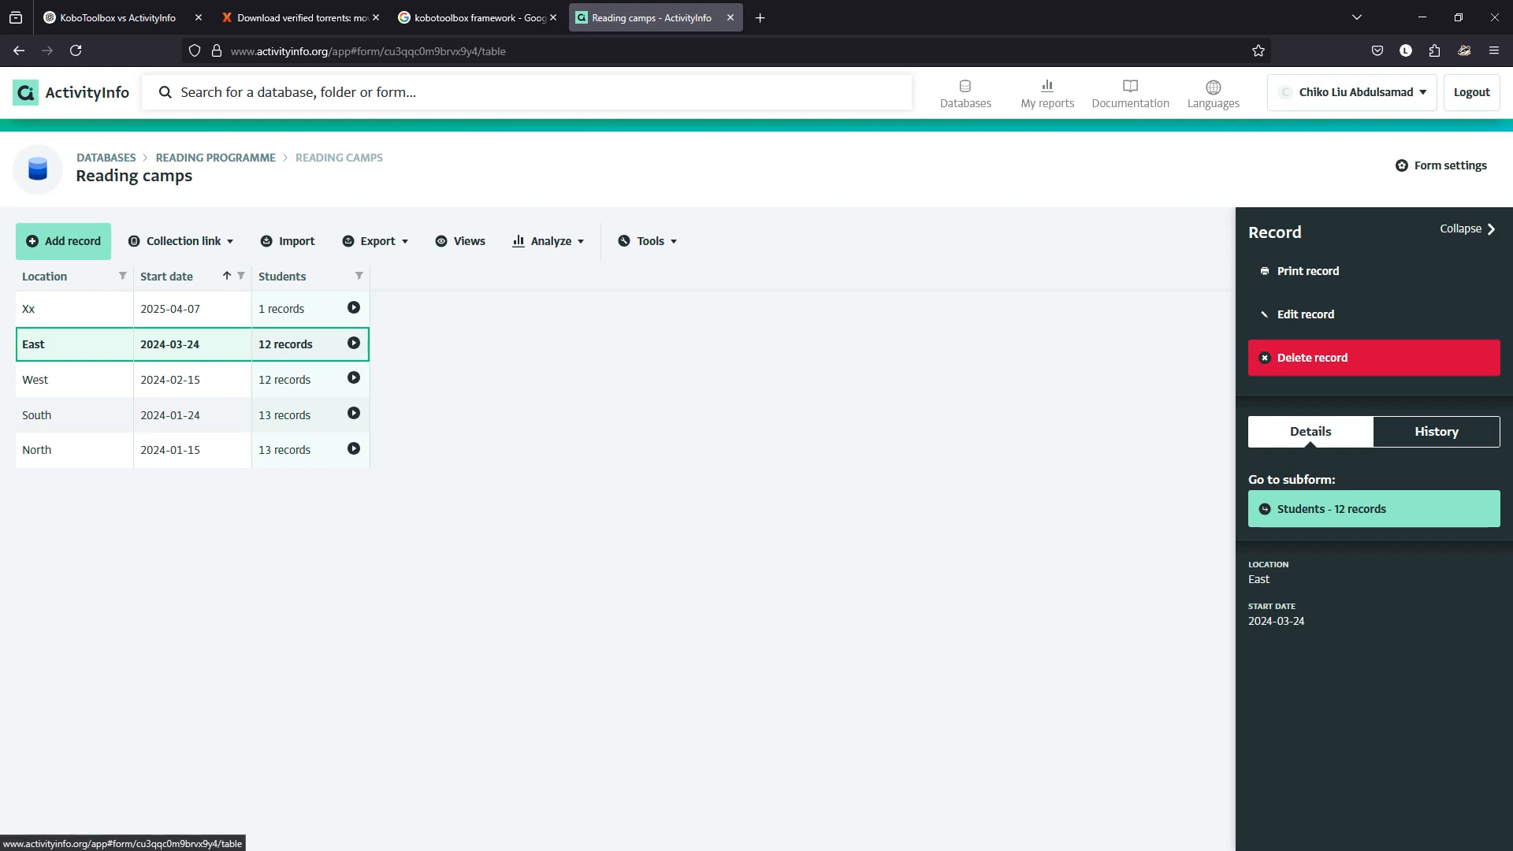
{"action": "left_click", "coordinate": [548, 241]}
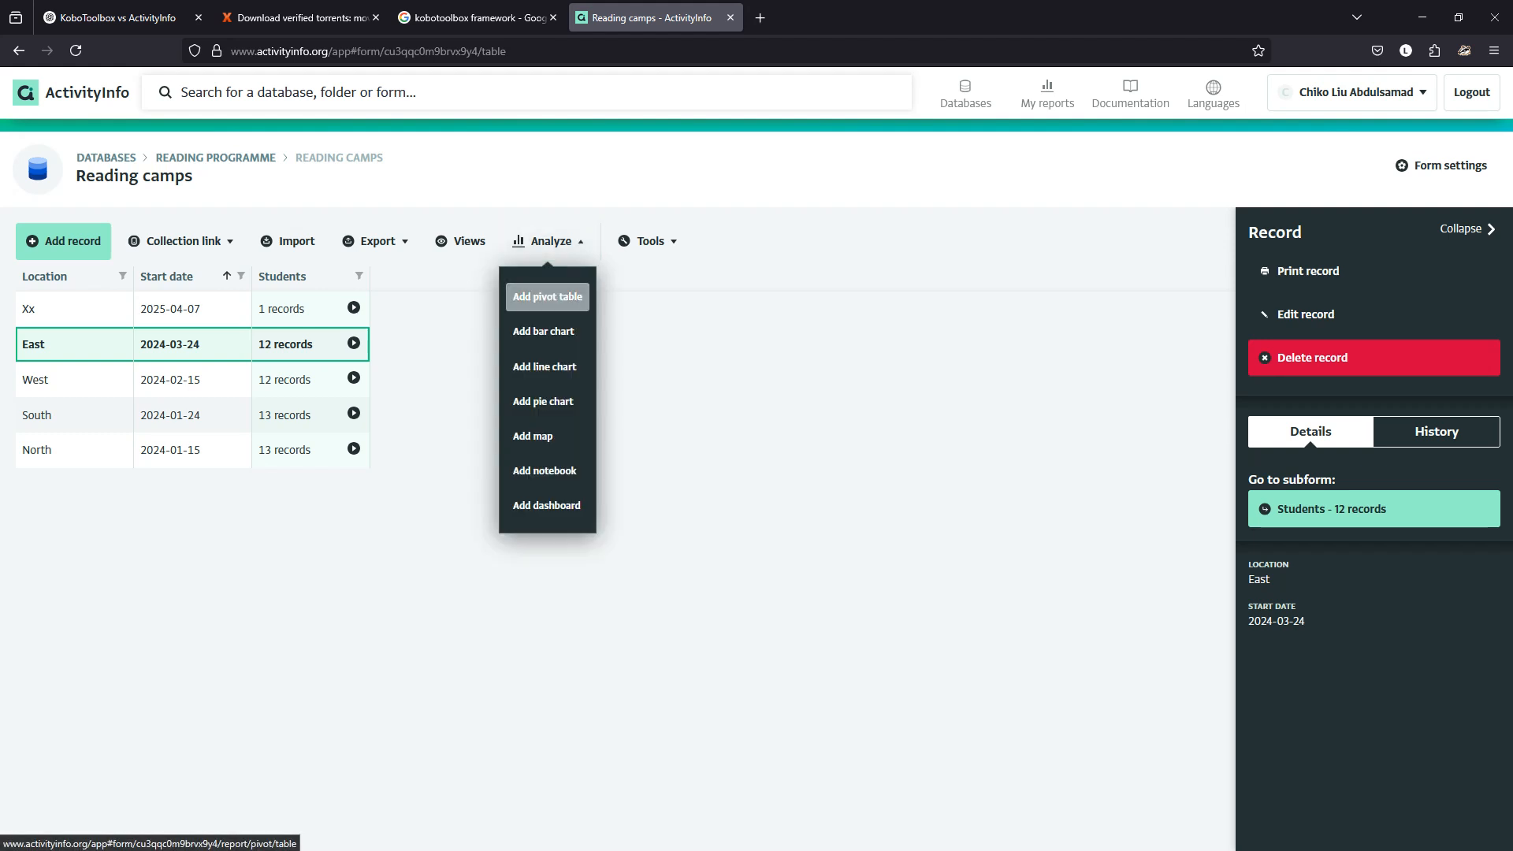
{"action": "left_click", "coordinate": [547, 297]}
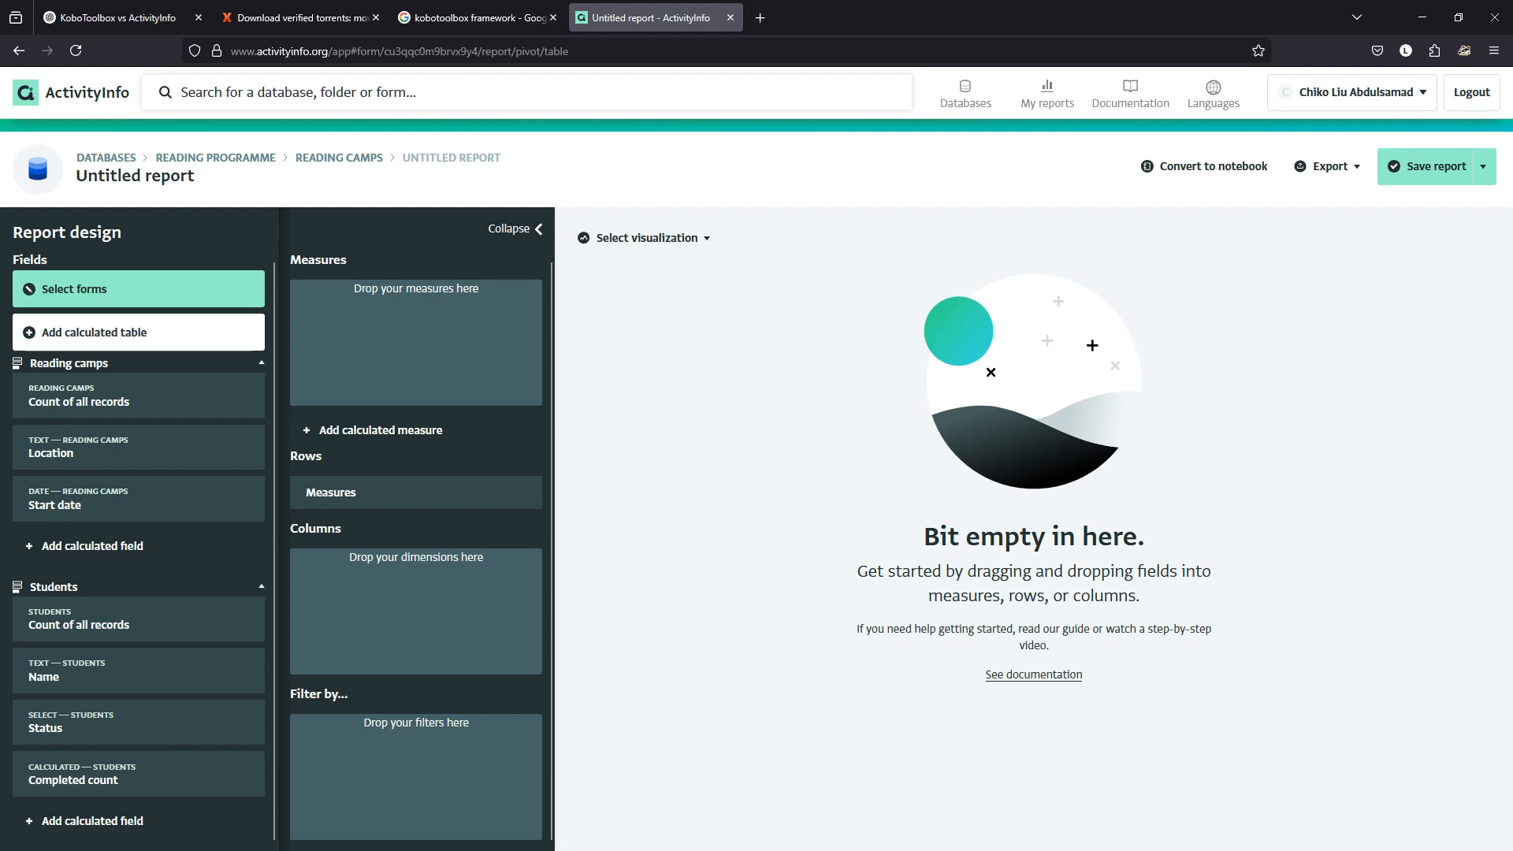
{"action": "scroll", "coordinate": [139, 551], "scroll_direction": "down", "scroll_amount": 1}
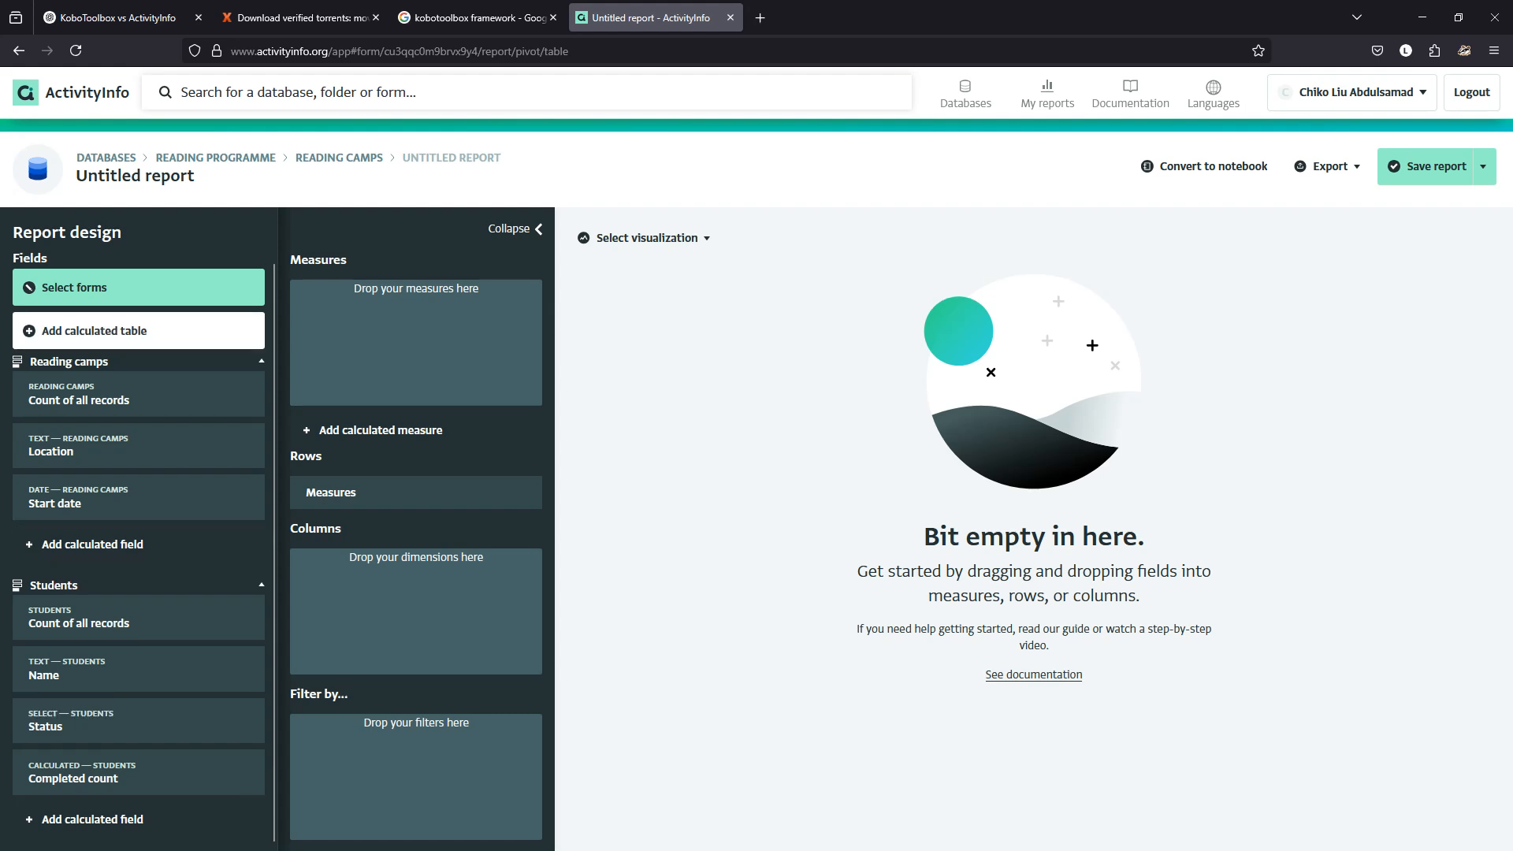
{"action": "left_click_drag", "start_coordinate": [79, 776], "coordinate": [376, 358]}
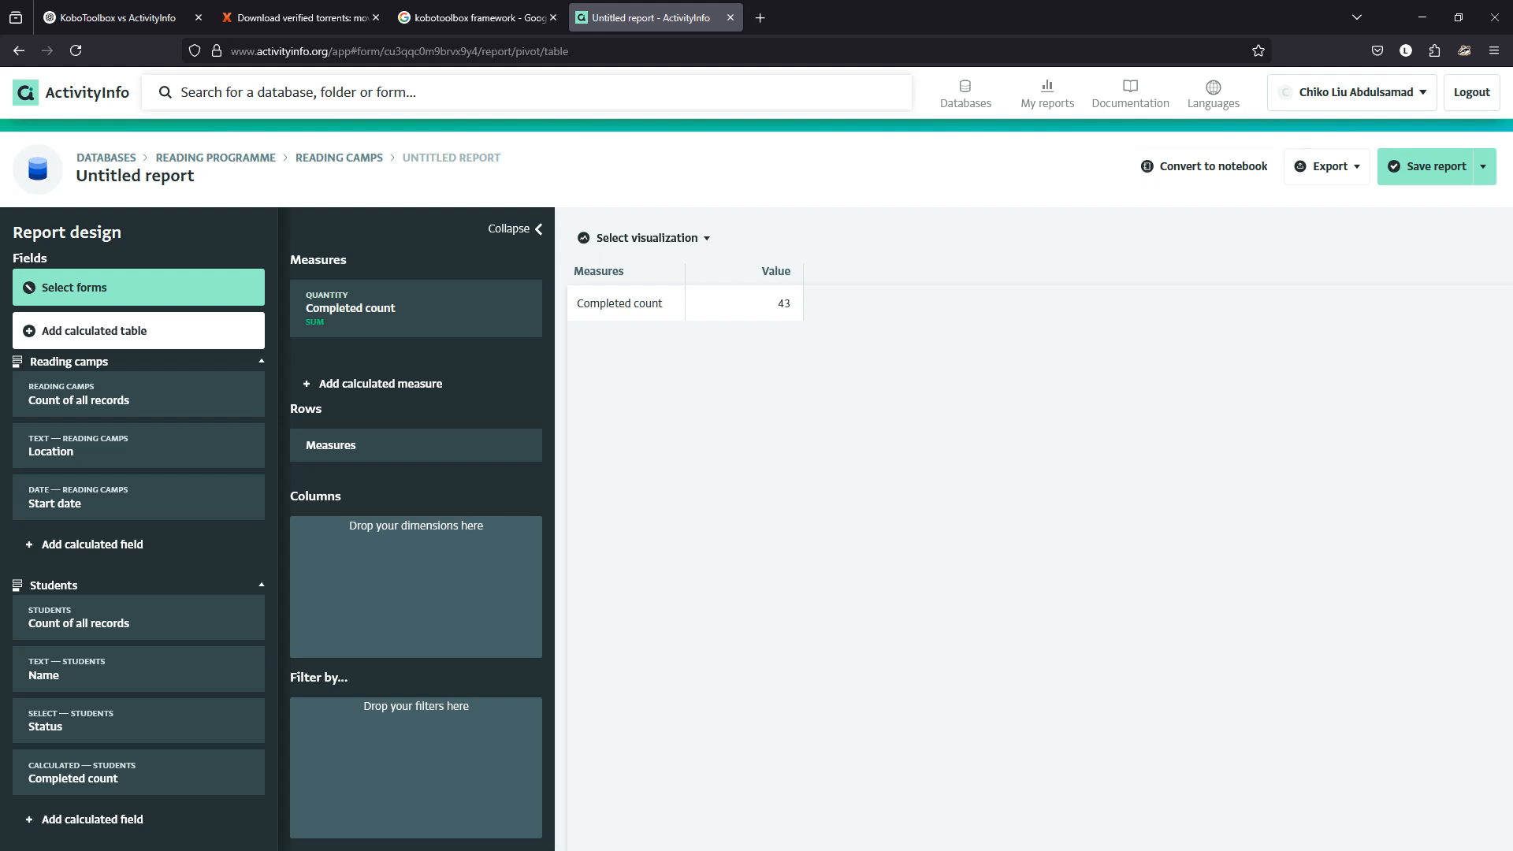
{"action": "left_click", "coordinate": [339, 158]}
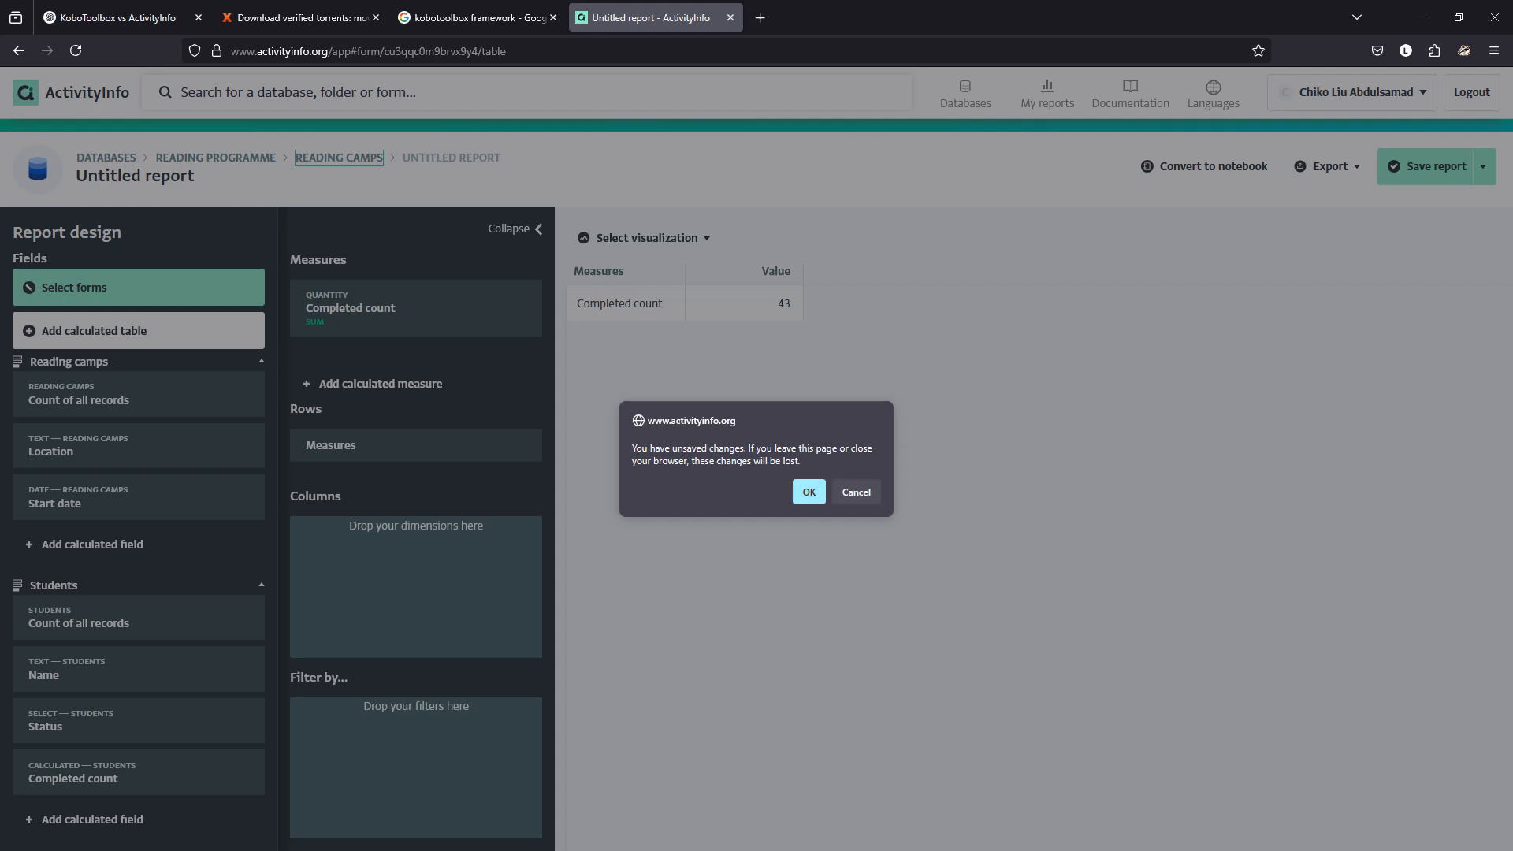
Discard the report, then add a calculated field to the East camp's Students form.
{"action": "left_click", "coordinate": [808, 492]}
{"action": "left_click", "coordinate": [353, 343]}
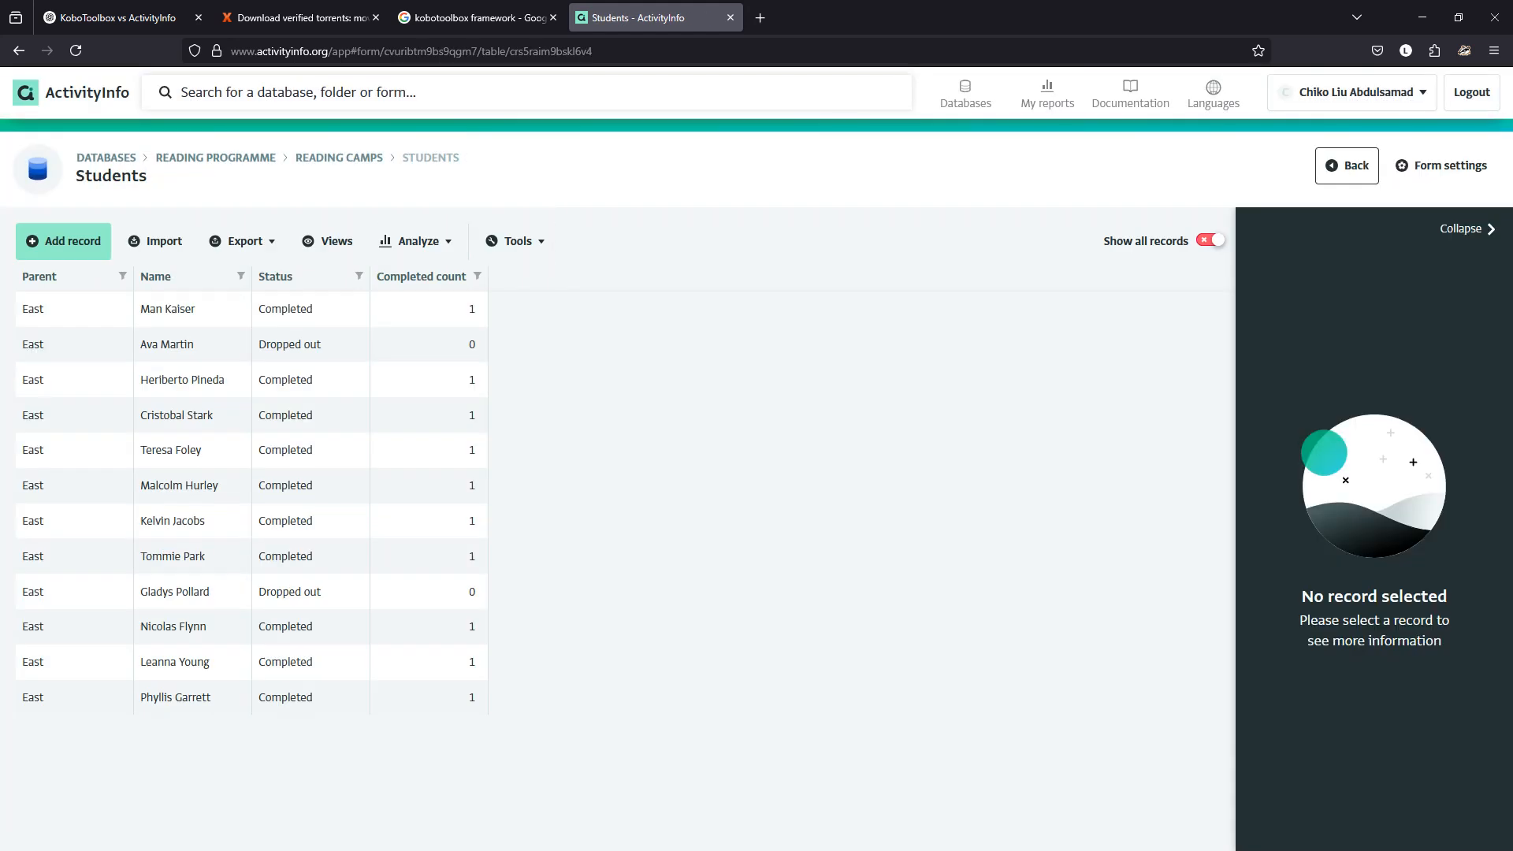
{"action": "left_click", "coordinate": [1442, 165]}
{"action": "mouse_move", "coordinate": [757, 555]}
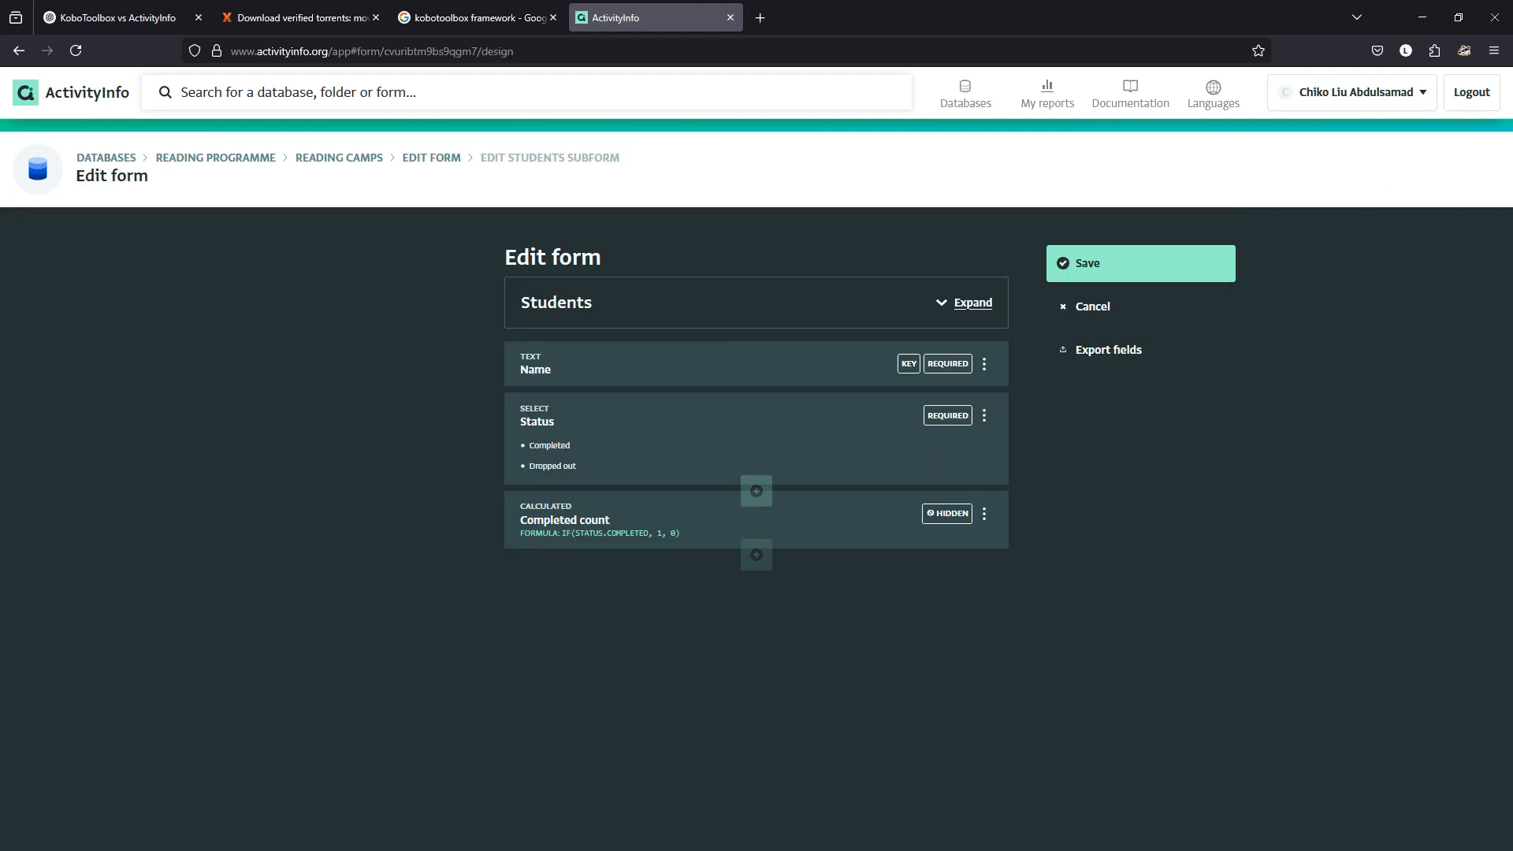
{"action": "left_click", "coordinate": [756, 554]}
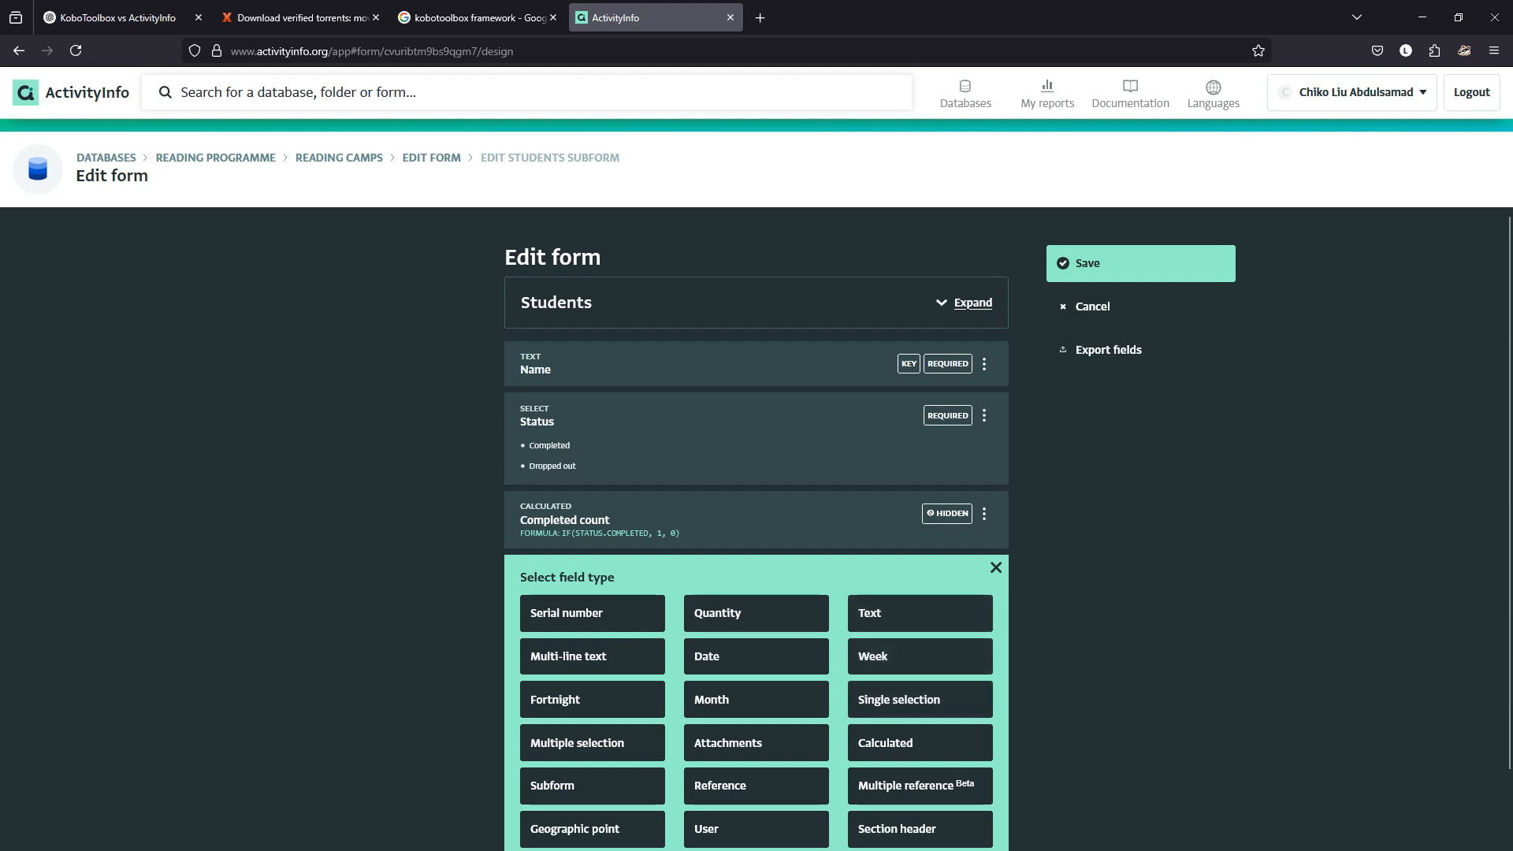
{"action": "scroll", "coordinate": [918, 664], "scroll_direction": "down", "scroll_amount": 1}
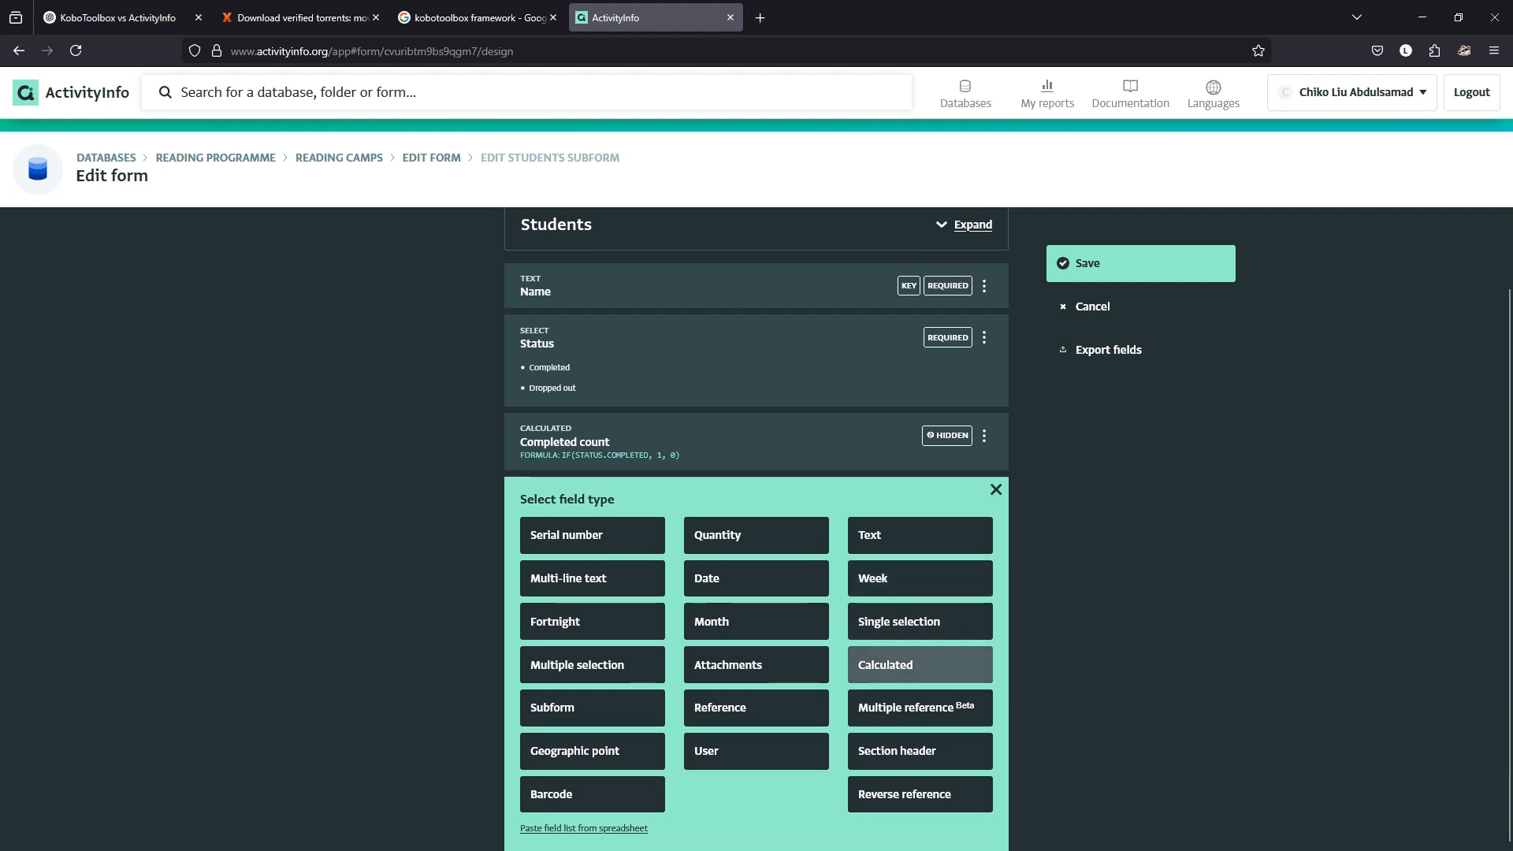
{"action": "left_click", "coordinate": [918, 665]}
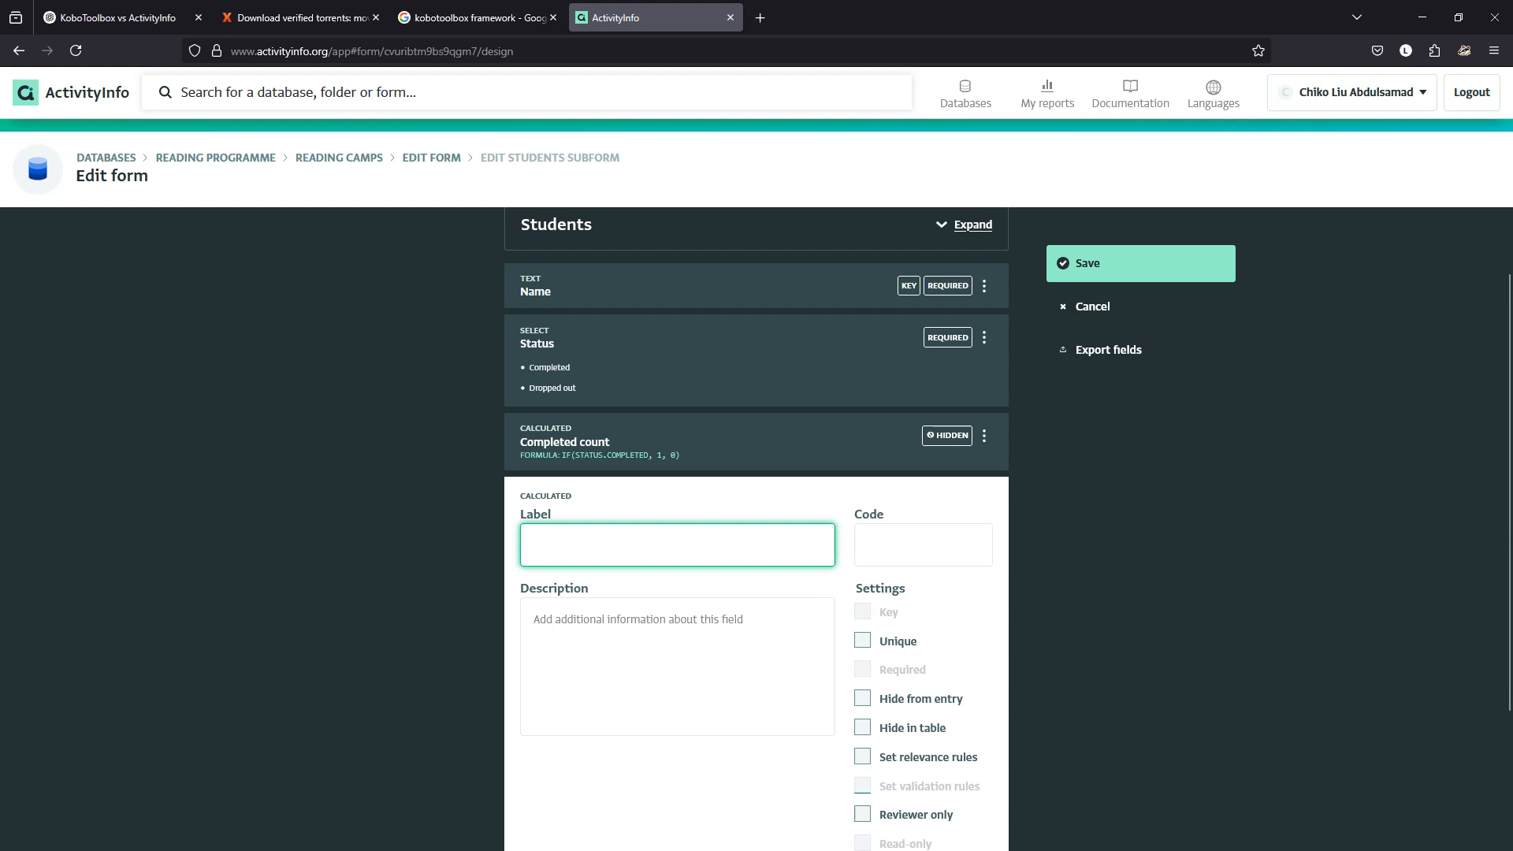
Label the new field 'dropout count' and give it the code 'drop'.
{"action": "type", "text": "dropout c"}
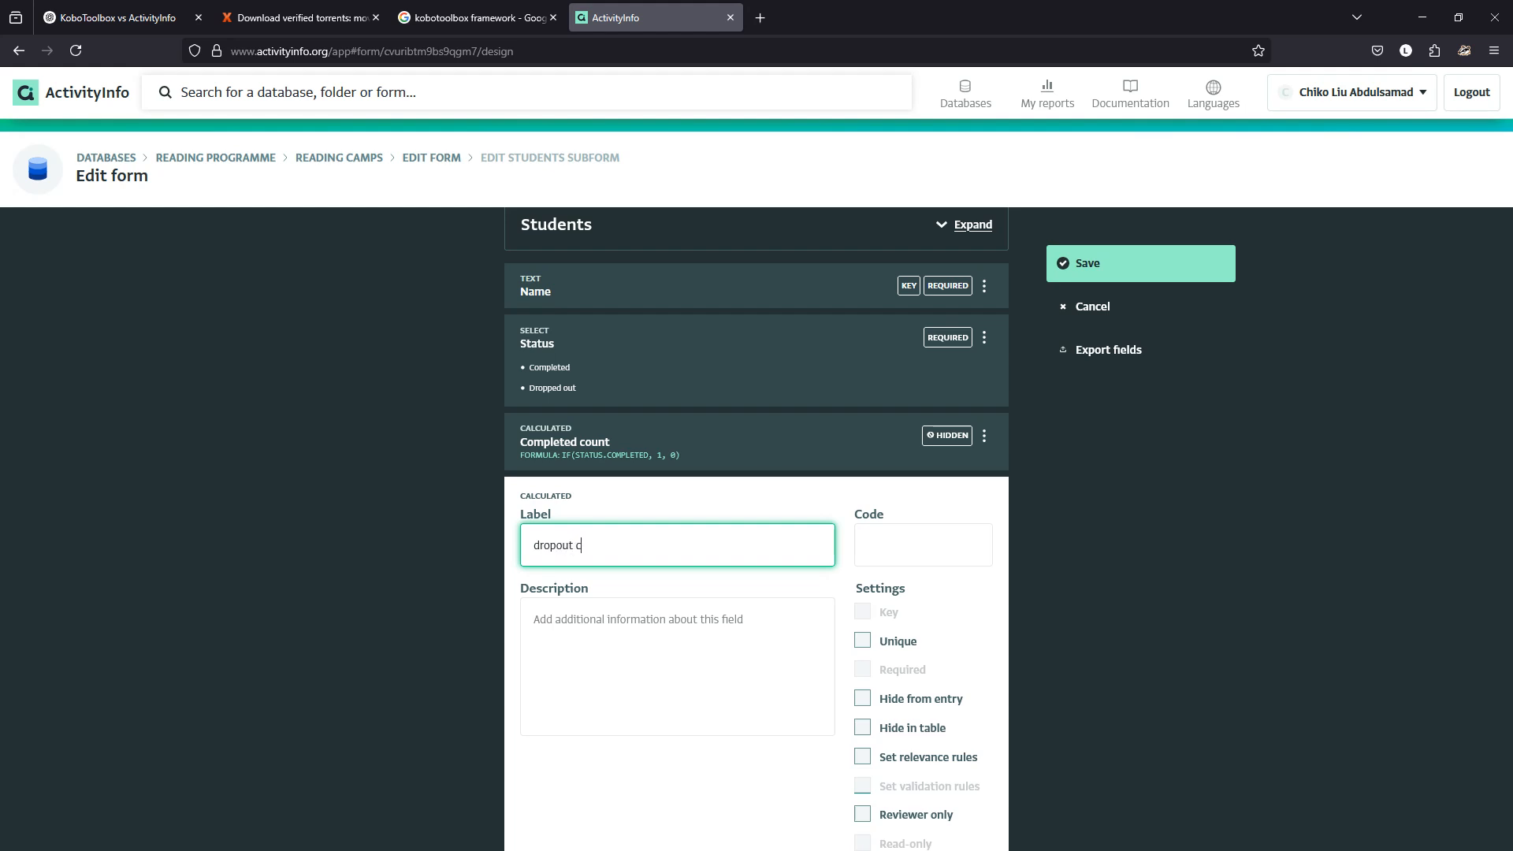
{"action": "type", "text": "ount"}
{"action": "left_click", "coordinate": [924, 544]}
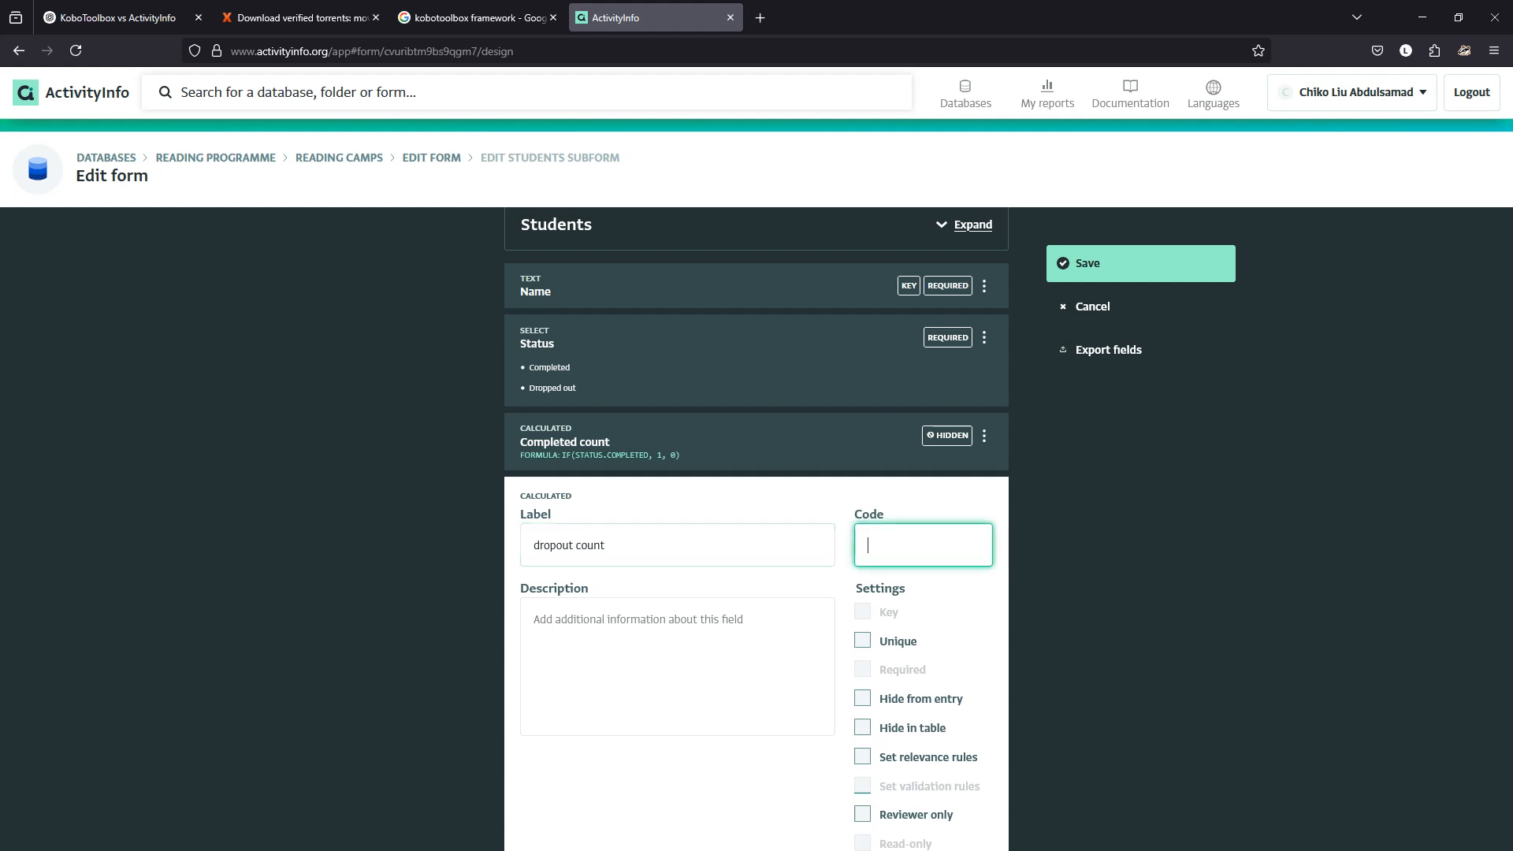
{"action": "type", "text": "dorp"}
{"action": "key", "text": "BackSpace"}
{"action": "type", "text": "rop"}
Start the formula with IF(STATUS and switch to the full formula editor.
{"action": "scroll", "coordinate": [757, 528], "scroll_direction": "down", "scroll_amount": 2}
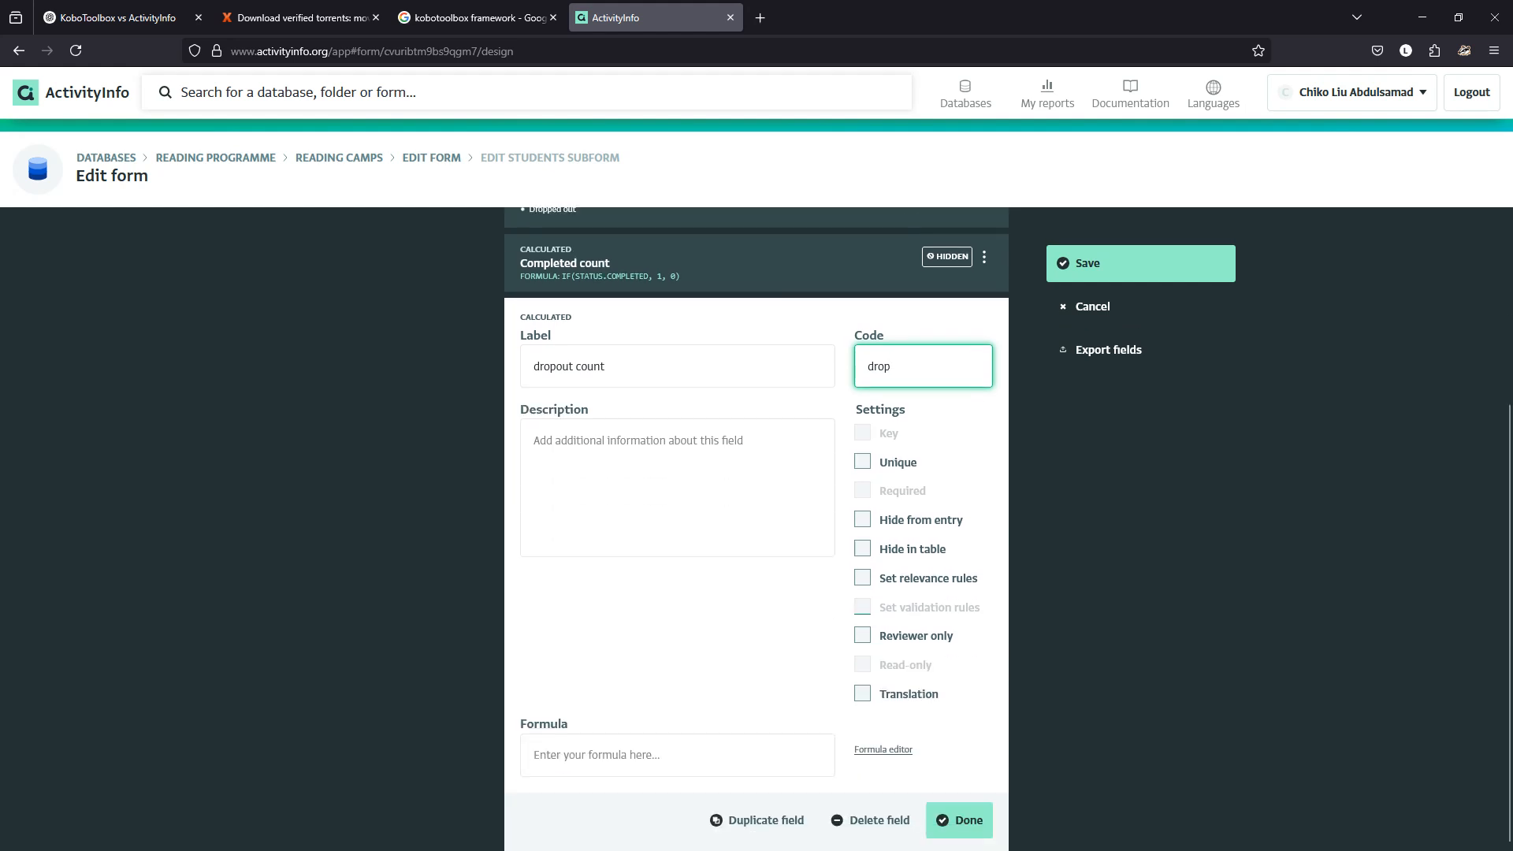
{"action": "left_click", "coordinate": [677, 755]}
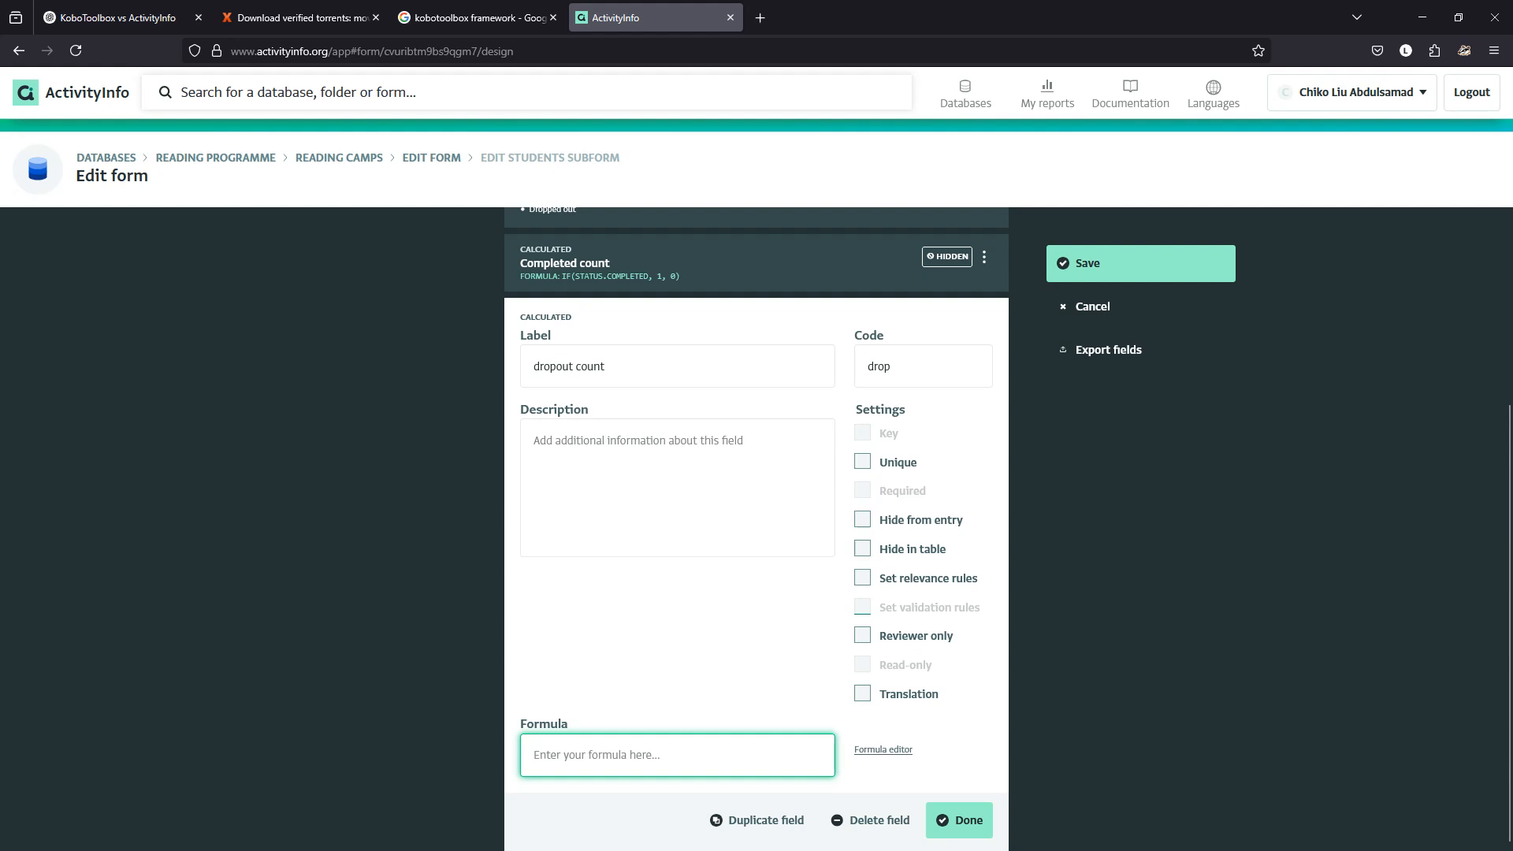
{"action": "type", "text": "IF"}
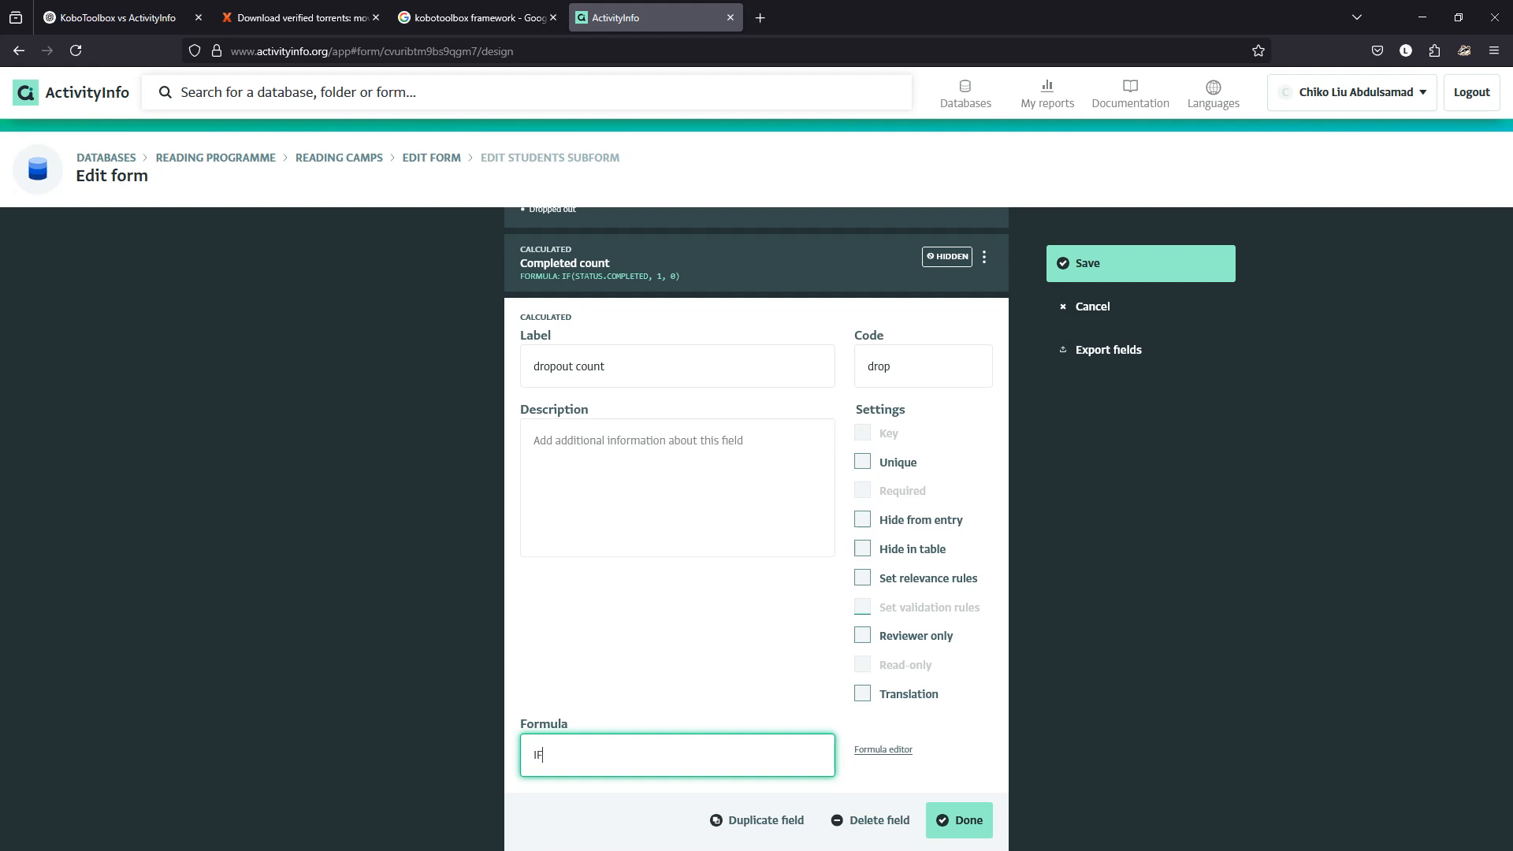
{"action": "type", "text": "(STATUS."}
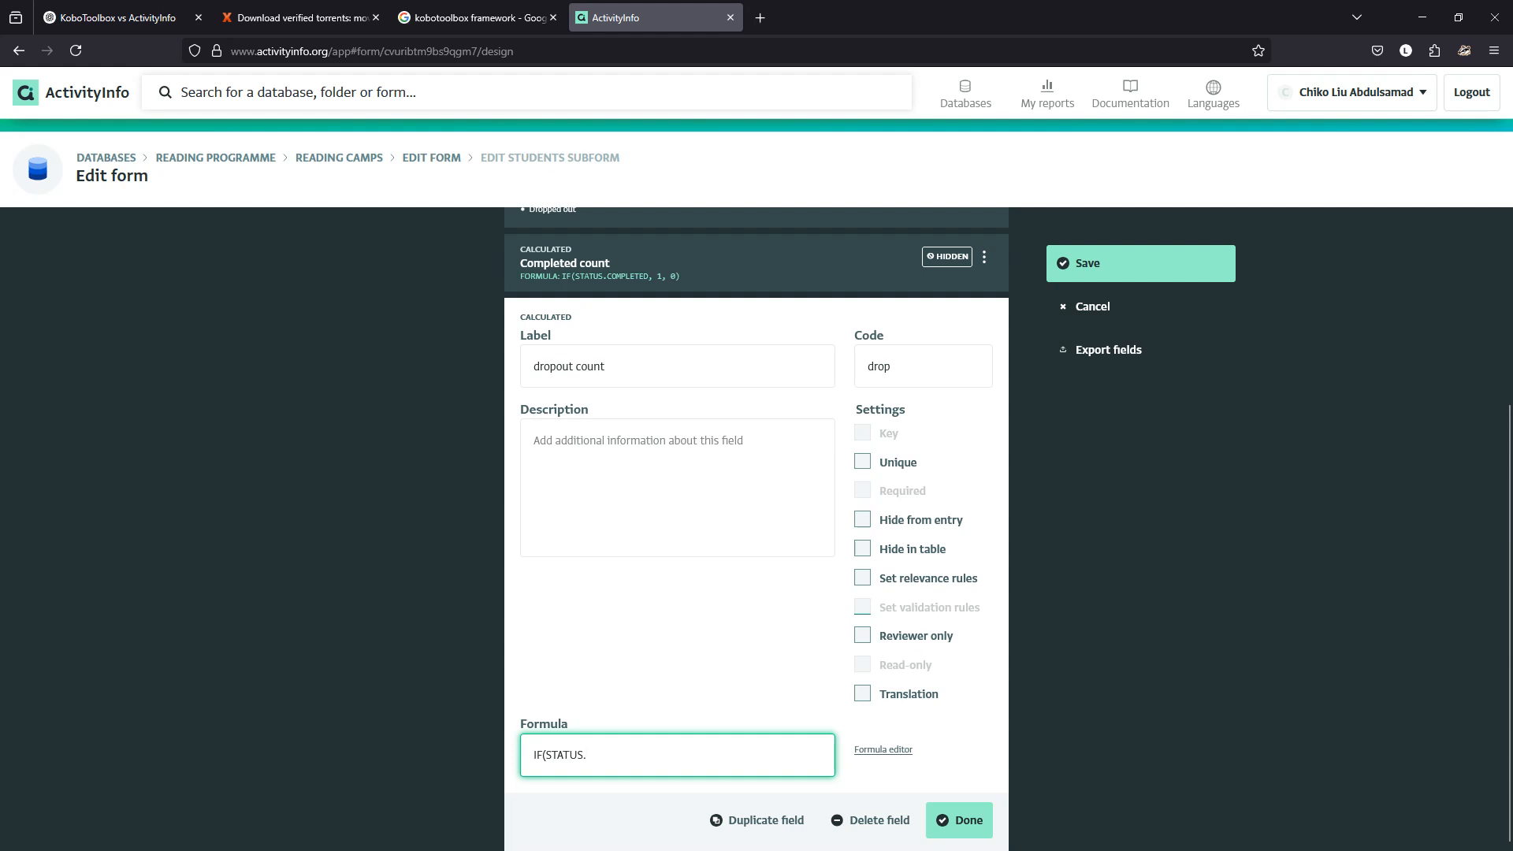
{"action": "left_click", "coordinate": [882, 749]}
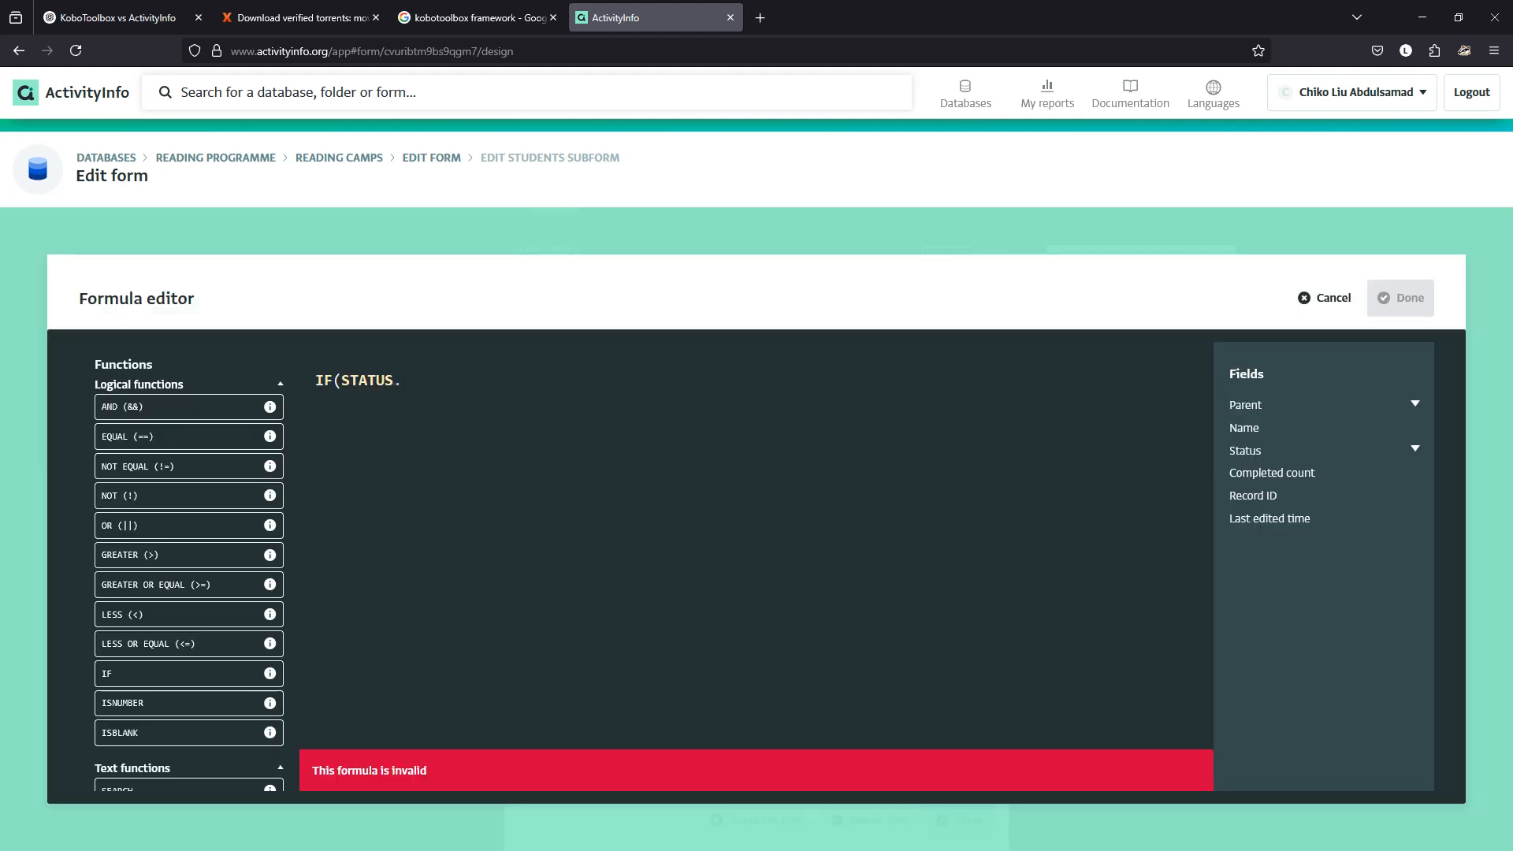
Insert Status.[Dropped out] into the formula and delete the stray STATUS. text.
{"action": "left_click", "coordinate": [1415, 449]}
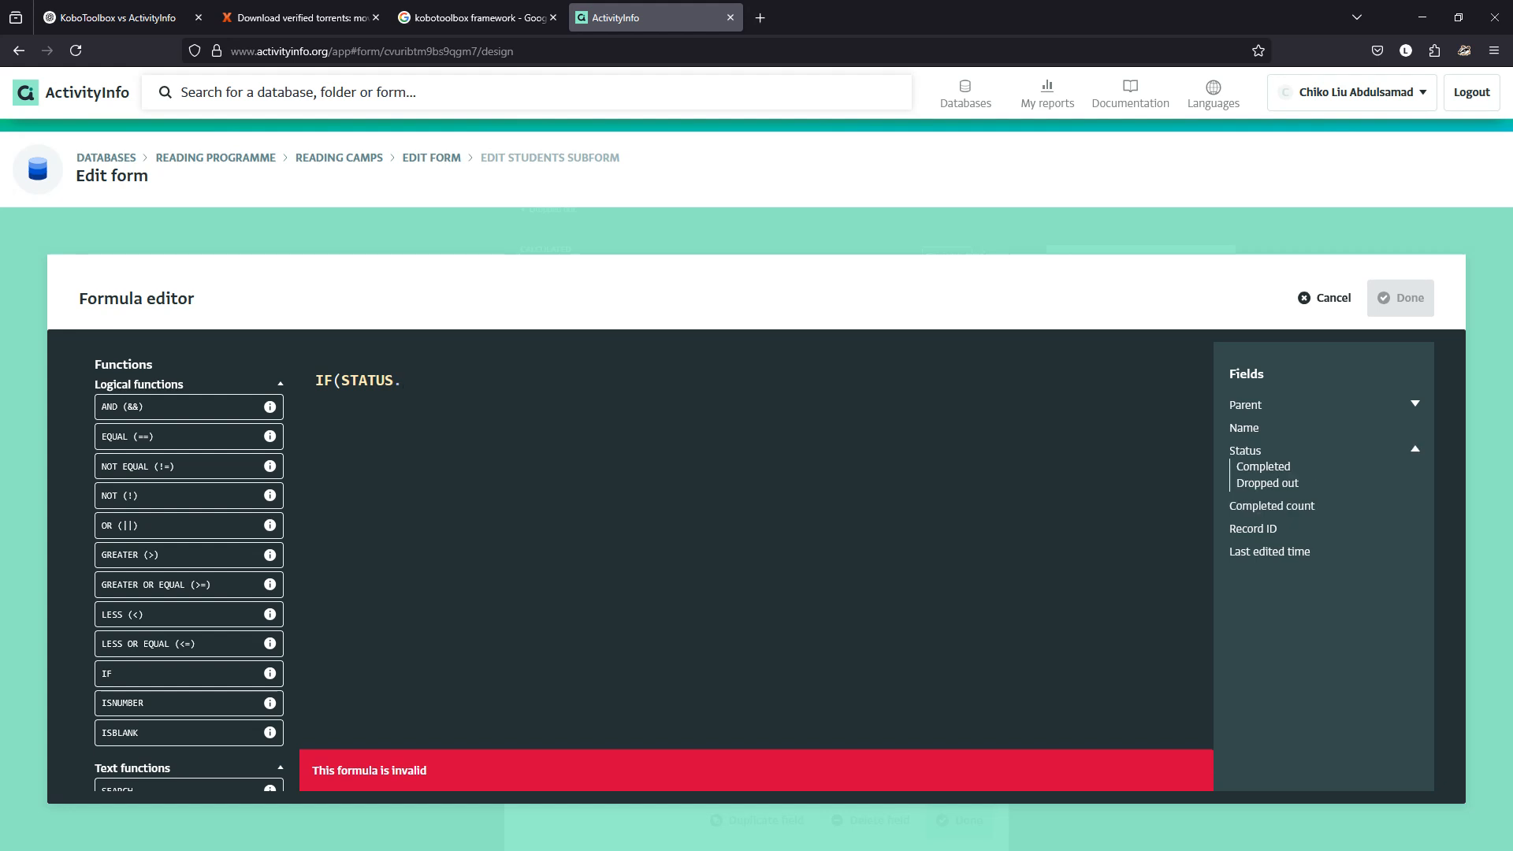
{"action": "left_click", "coordinate": [1267, 483]}
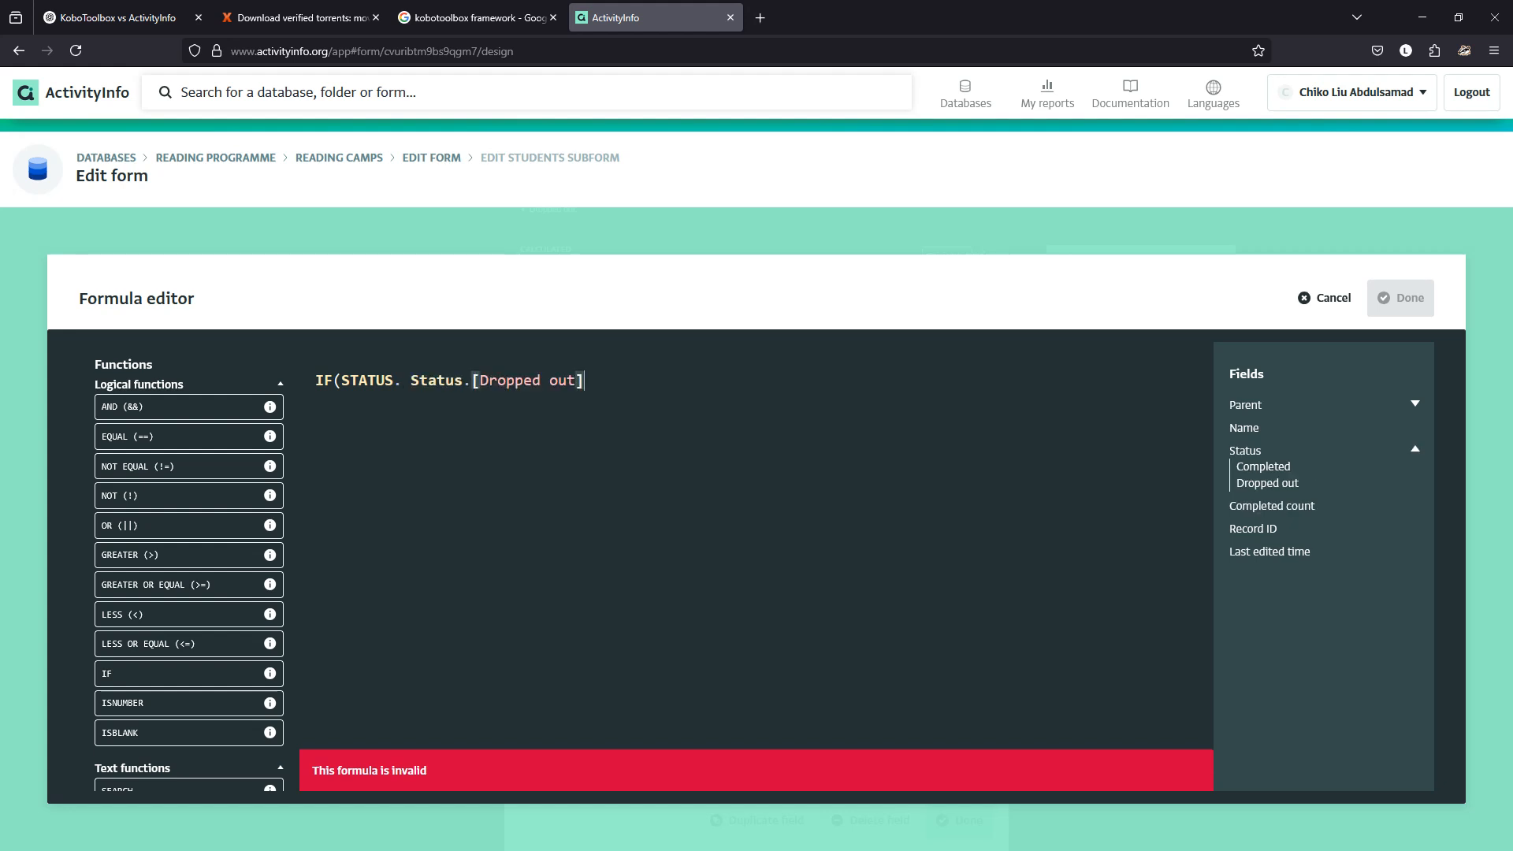
{"action": "left_click_drag", "start_coordinate": [410, 381], "coordinate": [350, 381]}
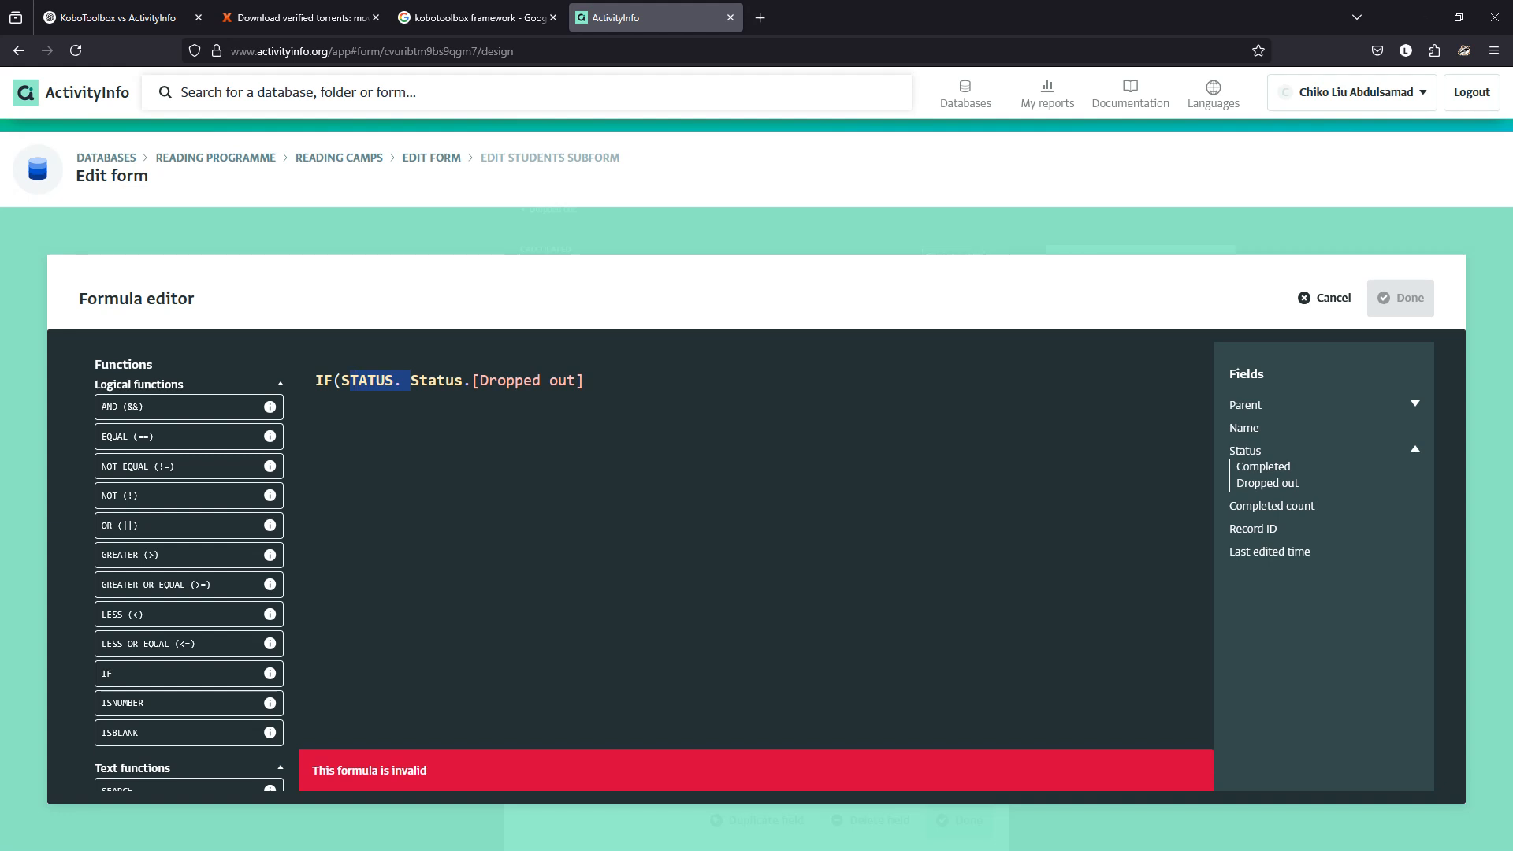
{"action": "key", "text": "BackSpace"}
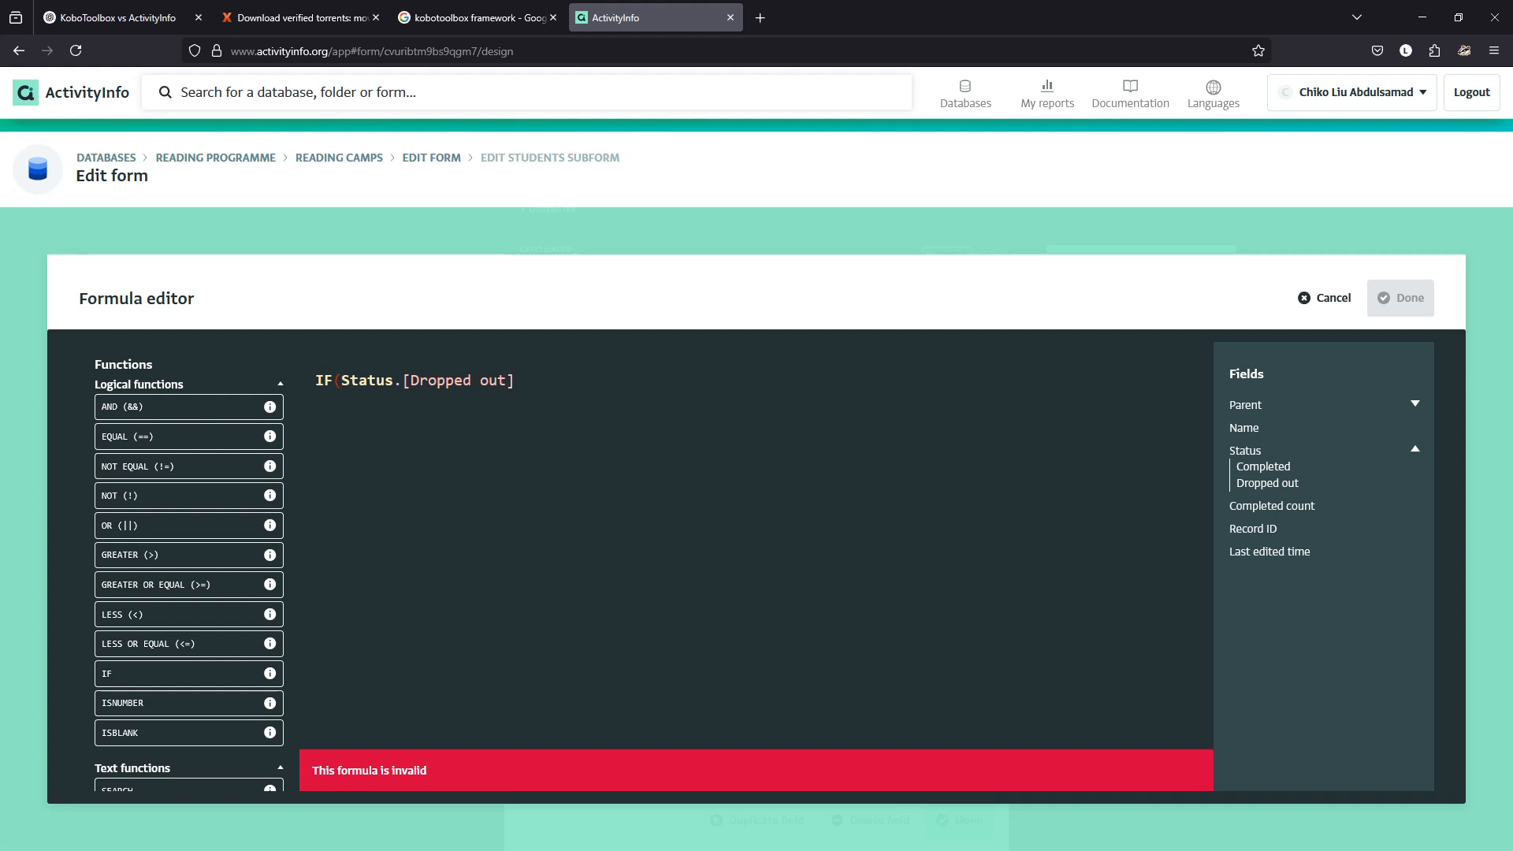
Append ,1,0) to the formula, then cancel the editor without applying it.
{"action": "double_click", "coordinate": [475, 380]}
{"action": "left_click", "coordinate": [479, 381]}
{"action": "left_click", "coordinate": [516, 381]}
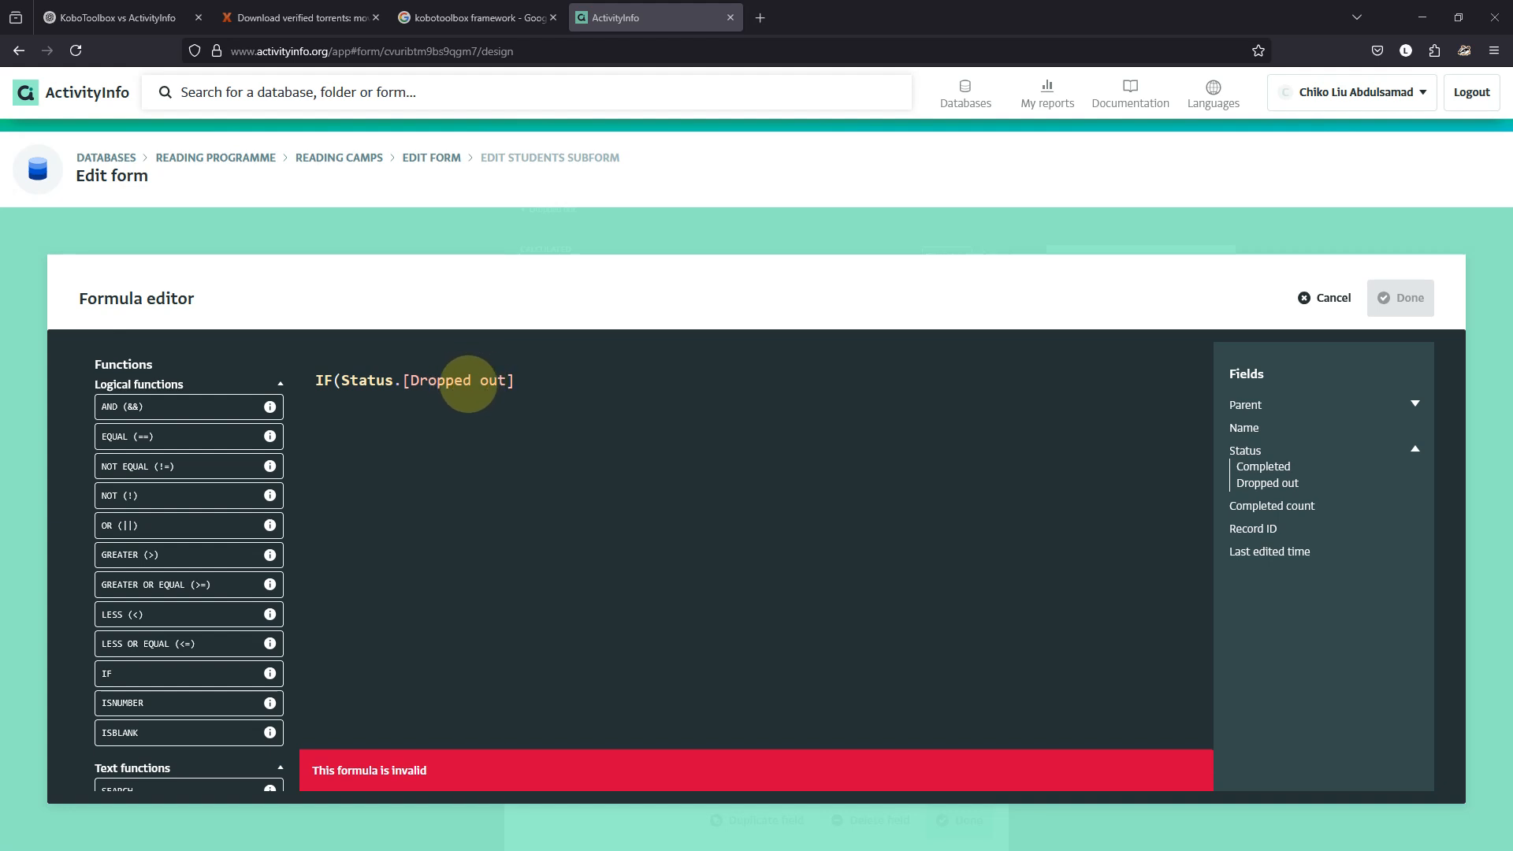
{"action": "left_click", "coordinate": [528, 384]}
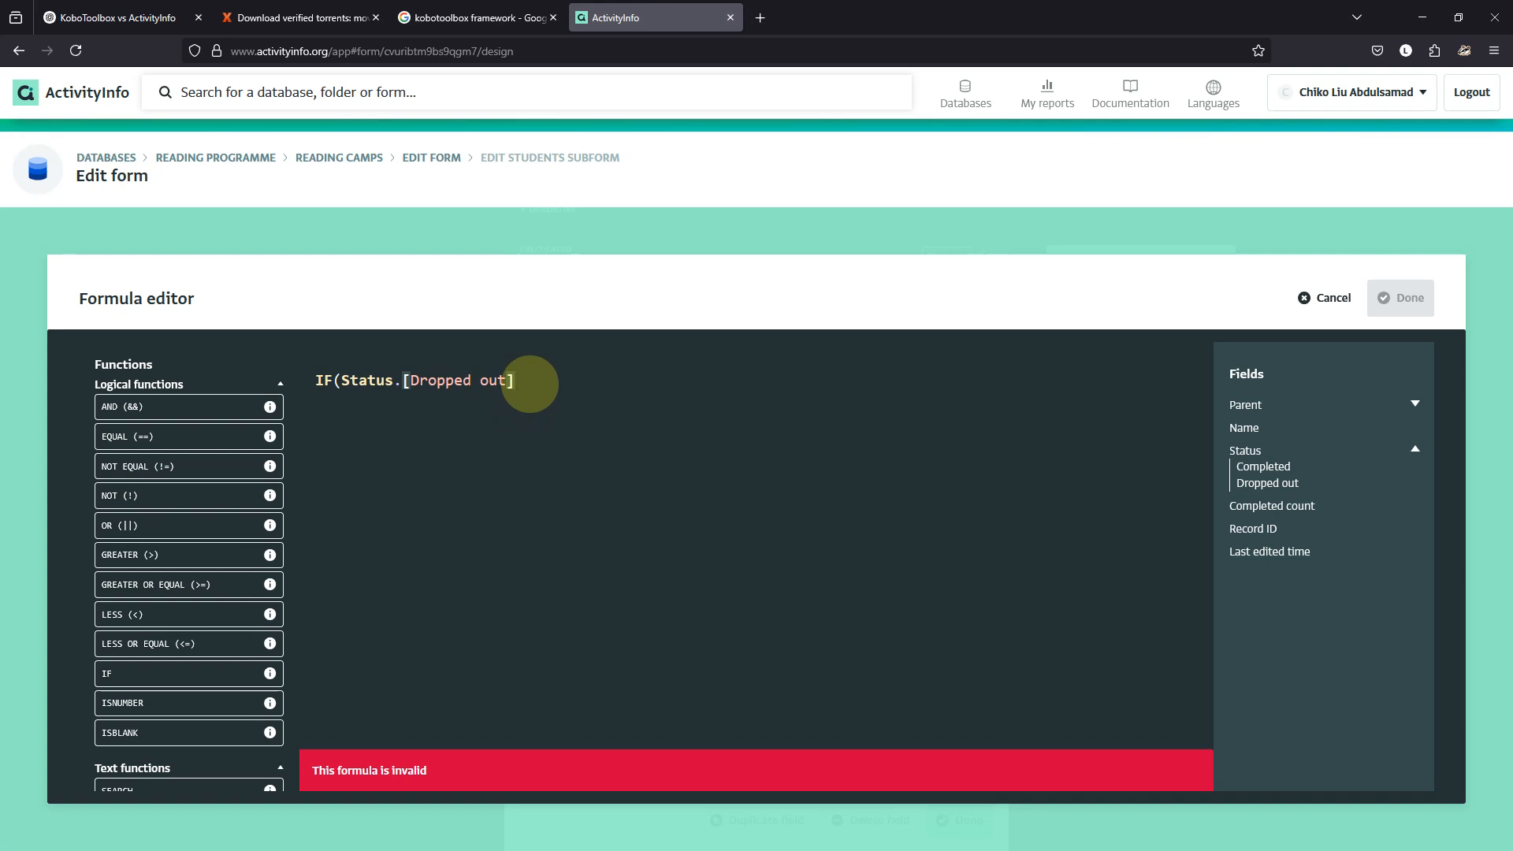
{"action": "type", "text": ",1,0)"}
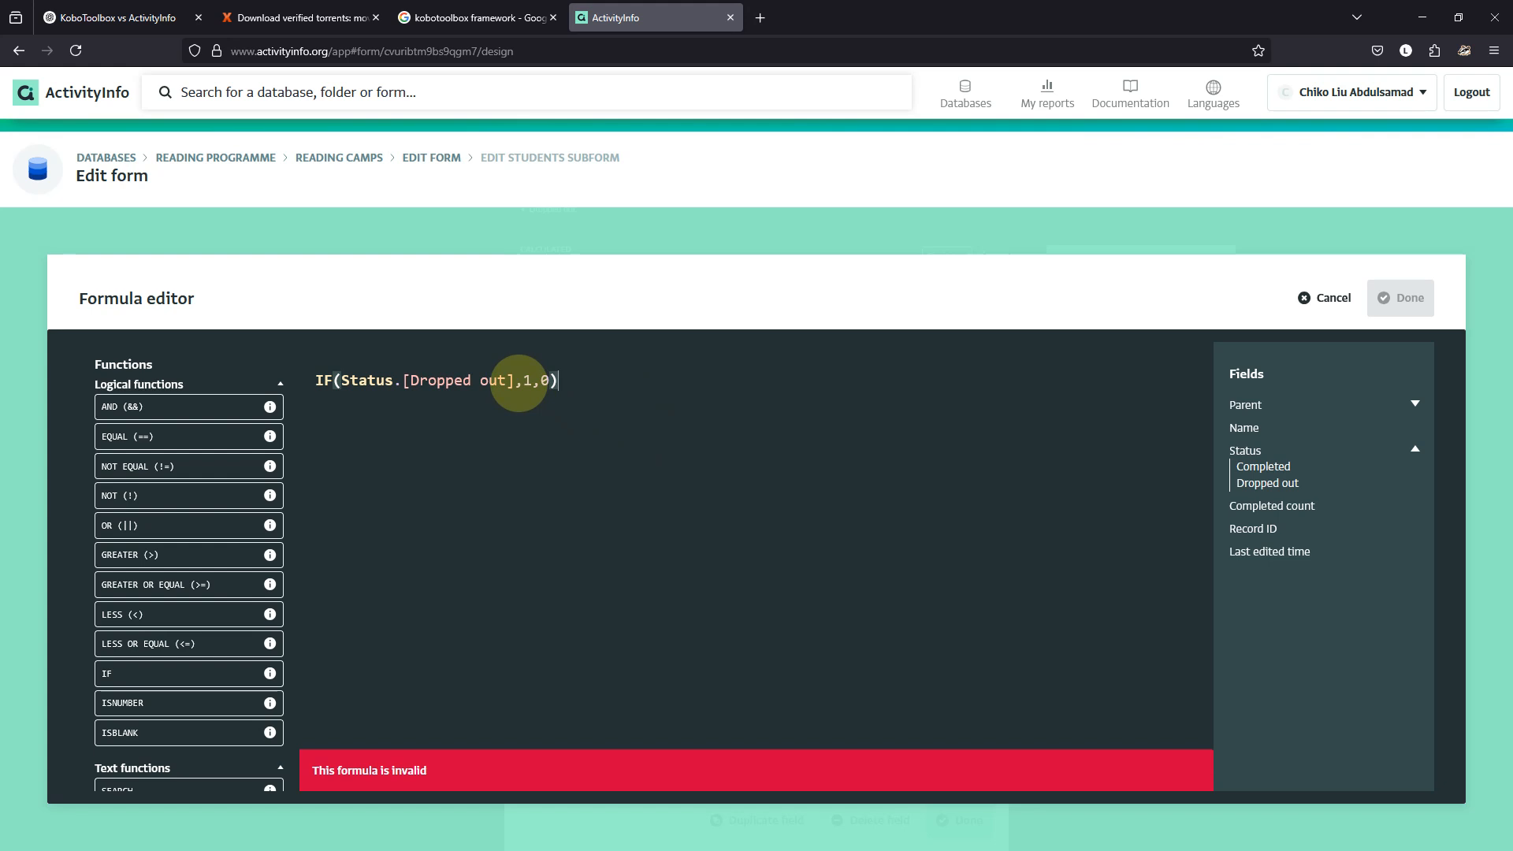
{"action": "left_click", "coordinate": [512, 380]}
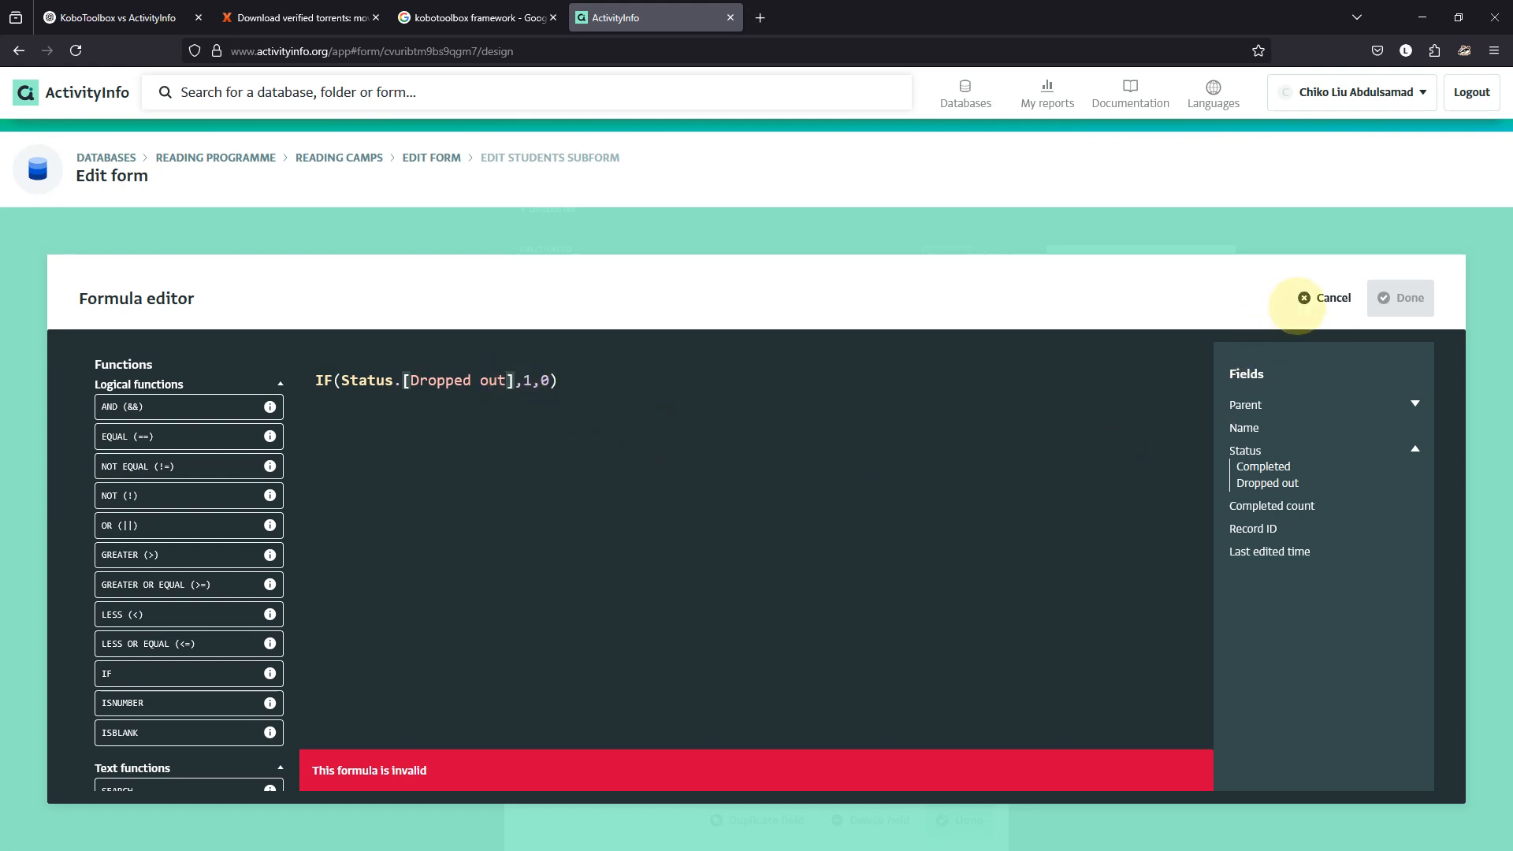
{"action": "left_click", "coordinate": [1316, 298]}
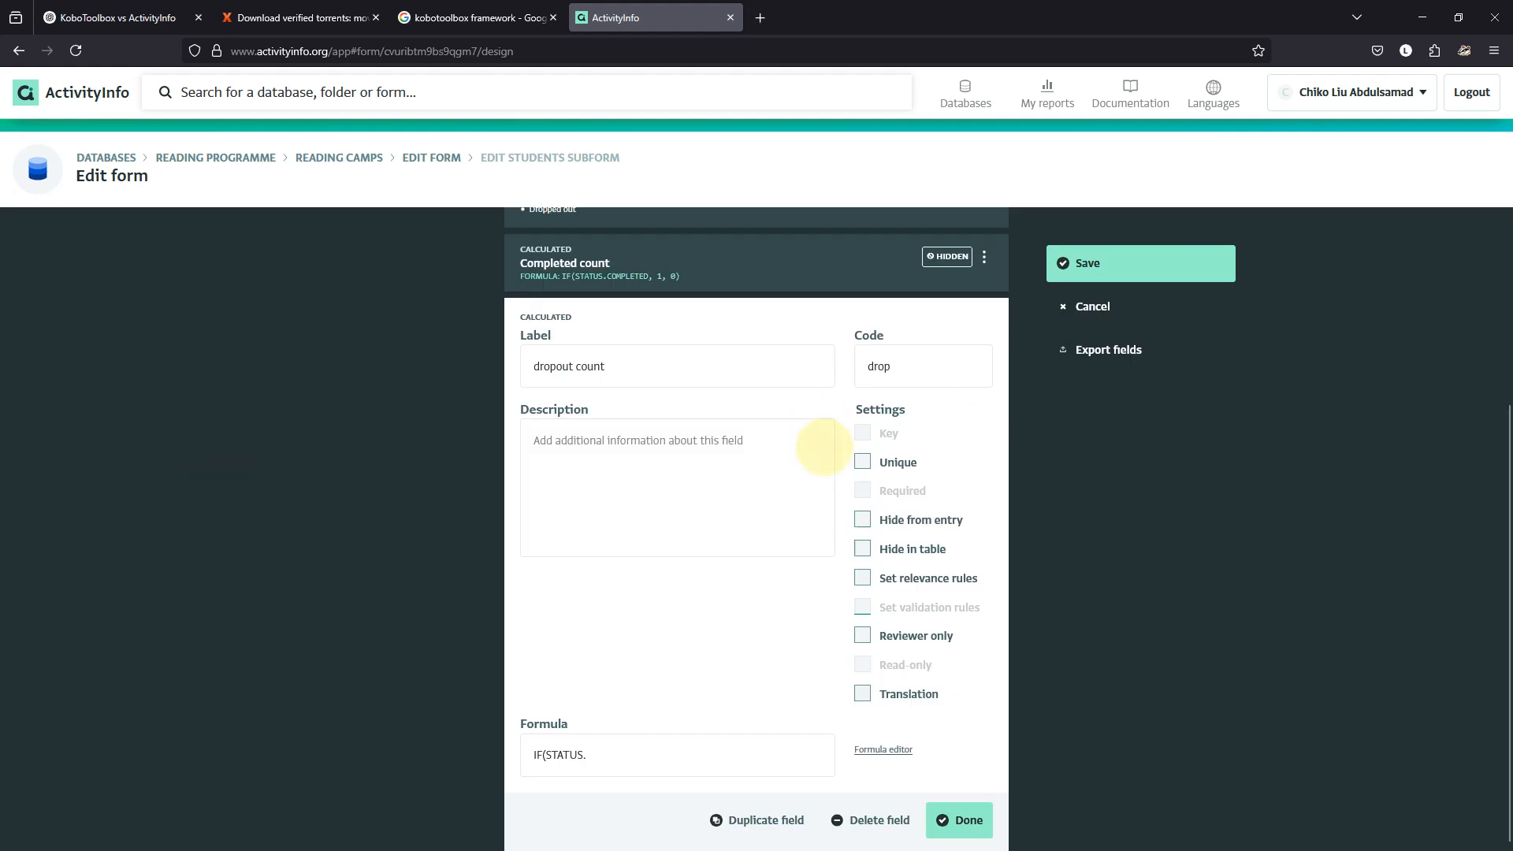
Clear the invalid IF(STATUS formula from the dropout count field.
{"action": "left_click", "coordinate": [670, 280]}
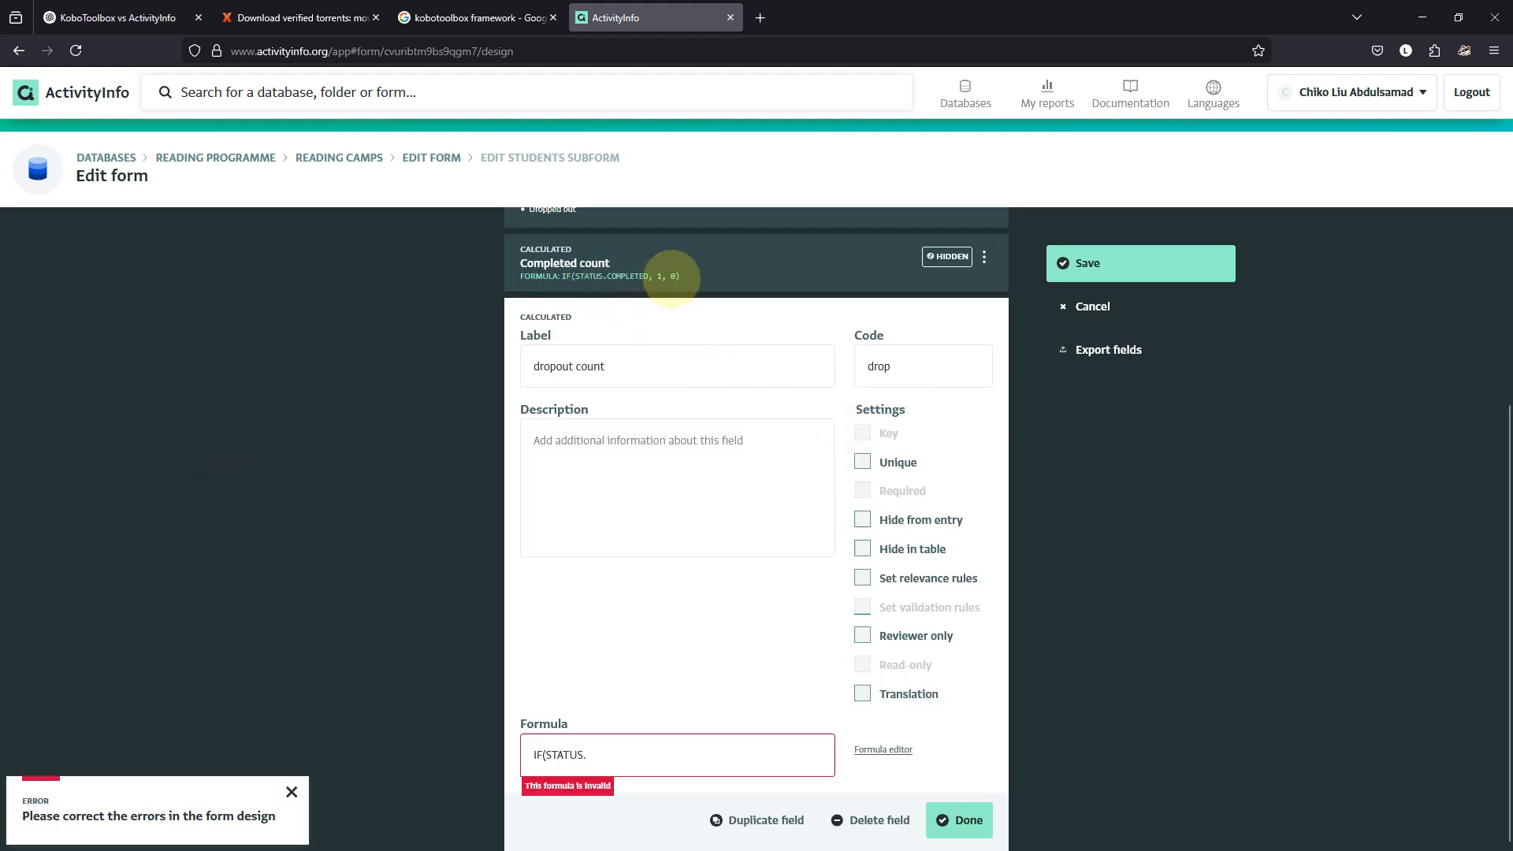
{"action": "key", "text": "ctrl+a"}
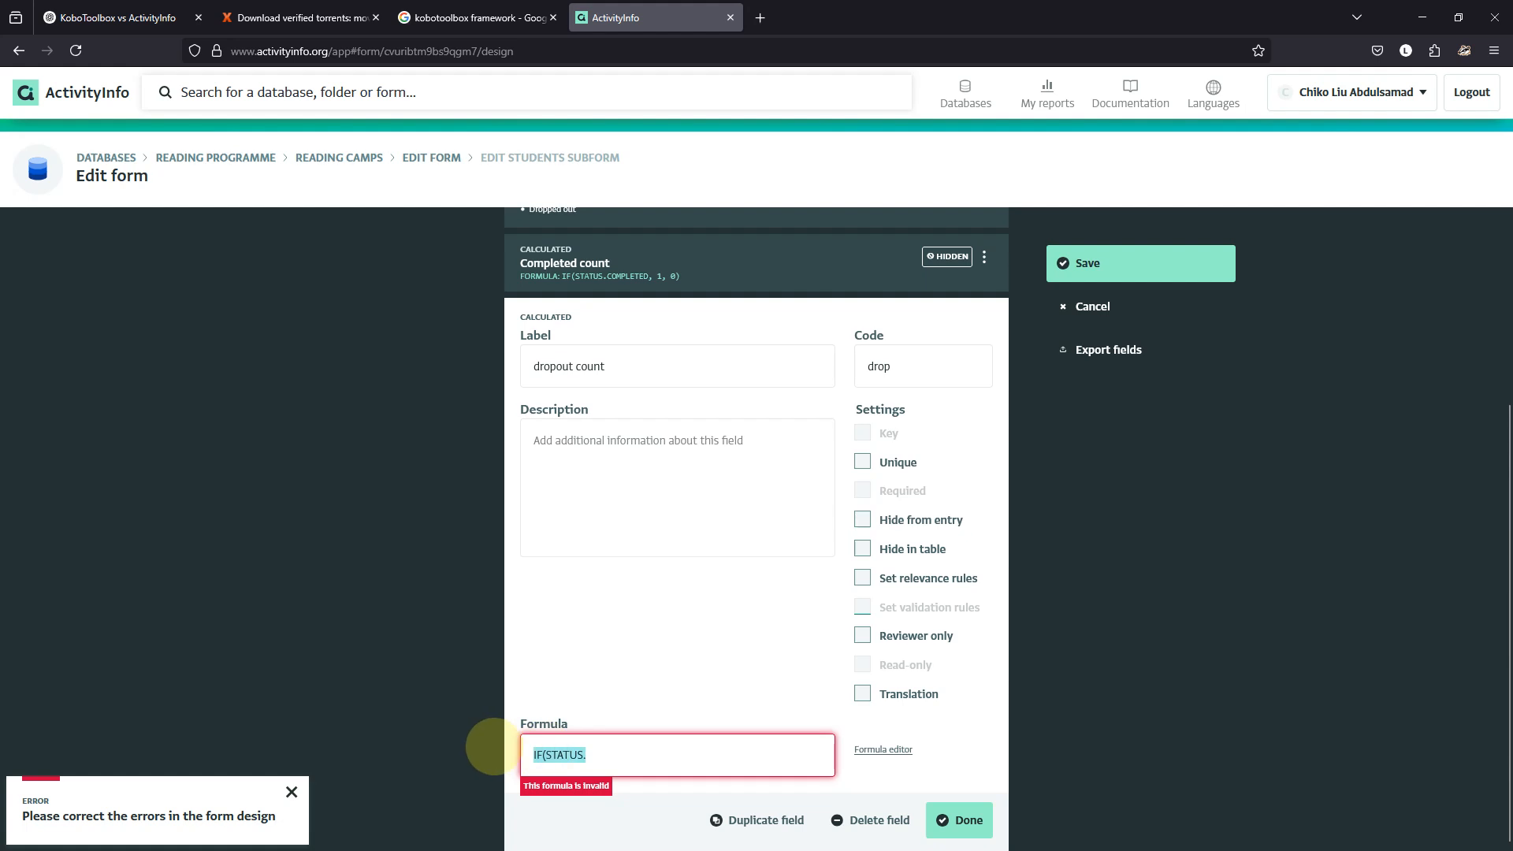
{"action": "key", "text": "BackSpace"}
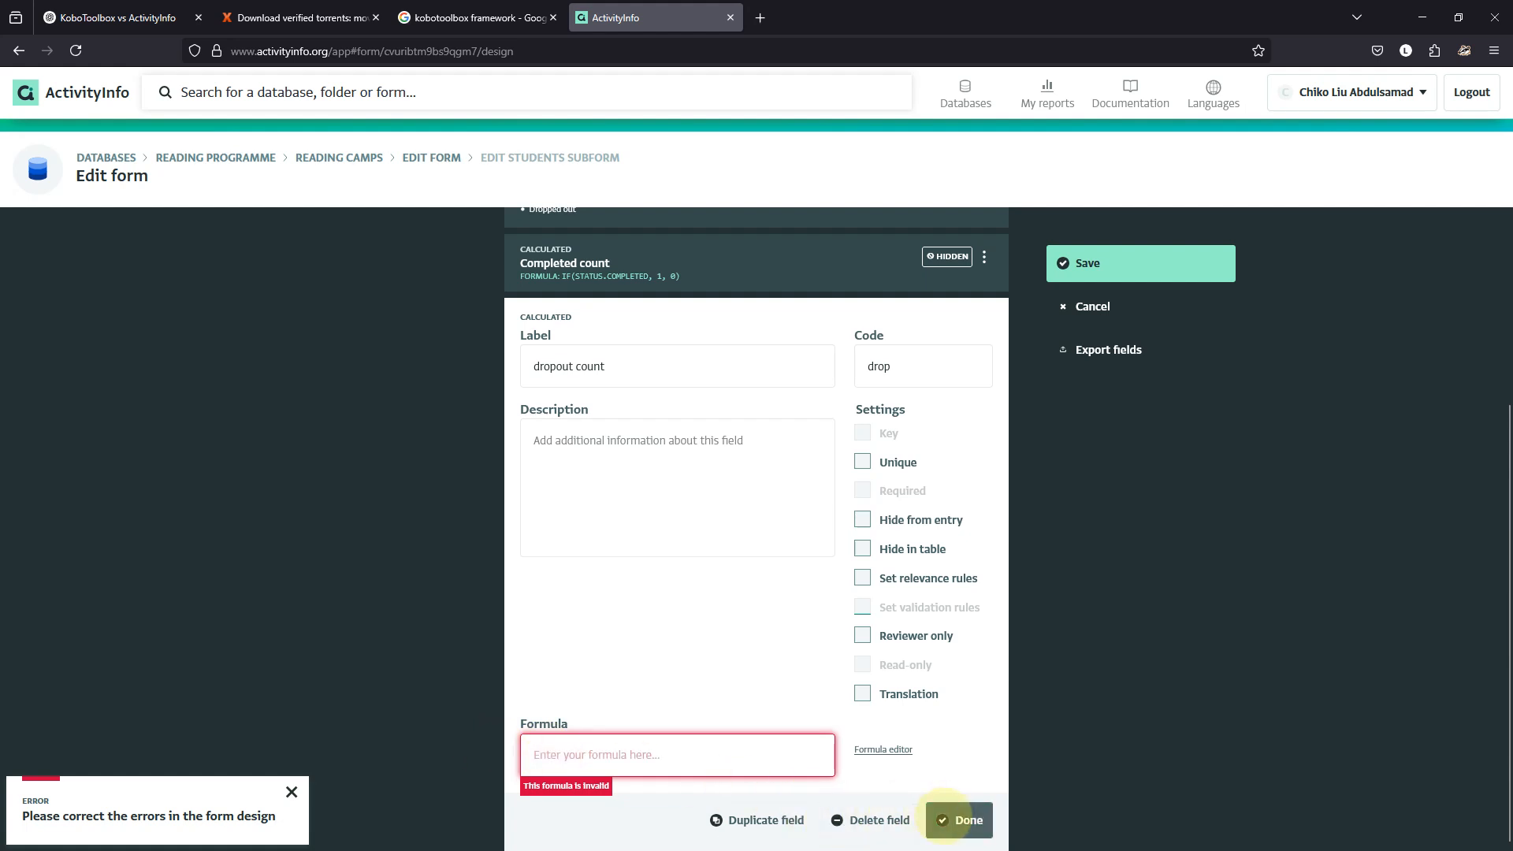
{"action": "left_click", "coordinate": [934, 812]}
Build IF(Status.[Dropped out],1,0) in the formula editor and apply it to the field.
{"action": "left_click", "coordinate": [884, 750]}
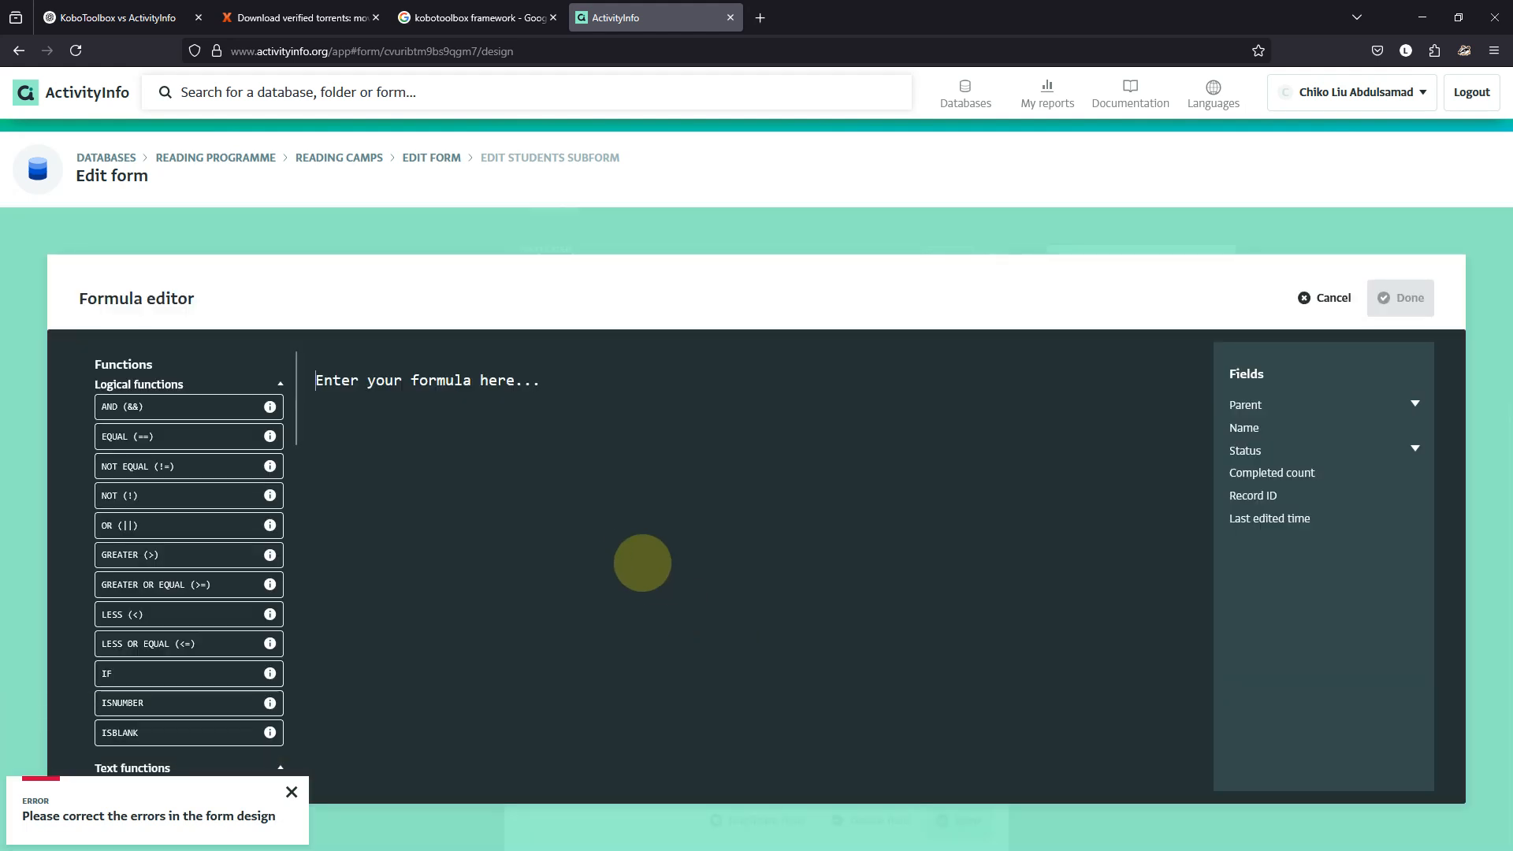
{"action": "type", "text": "I"}
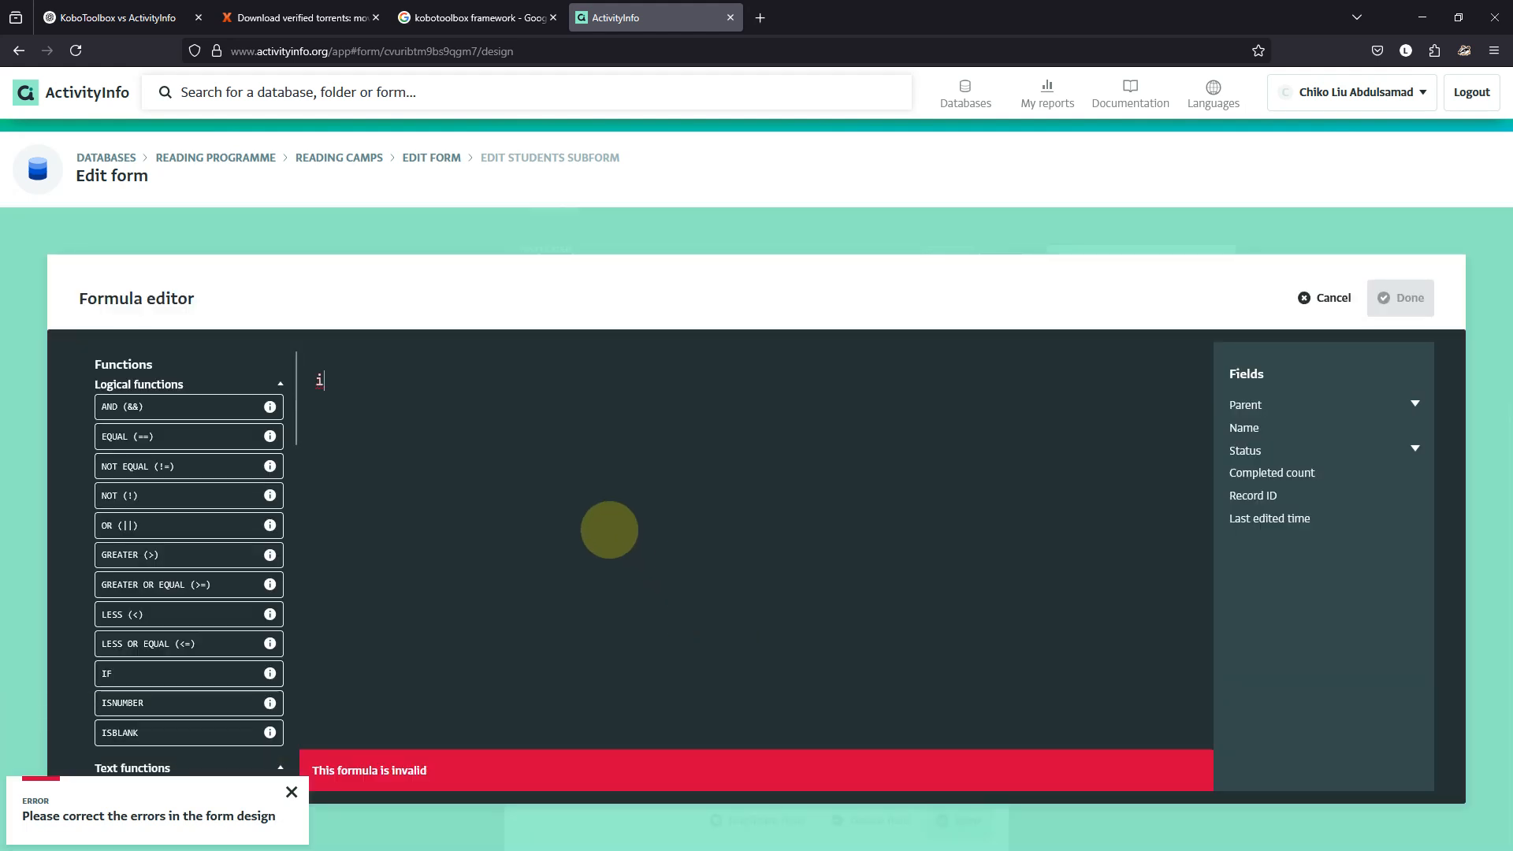
{"action": "key", "text": "BackSpace"}
{"action": "type", "text": "IF()"}
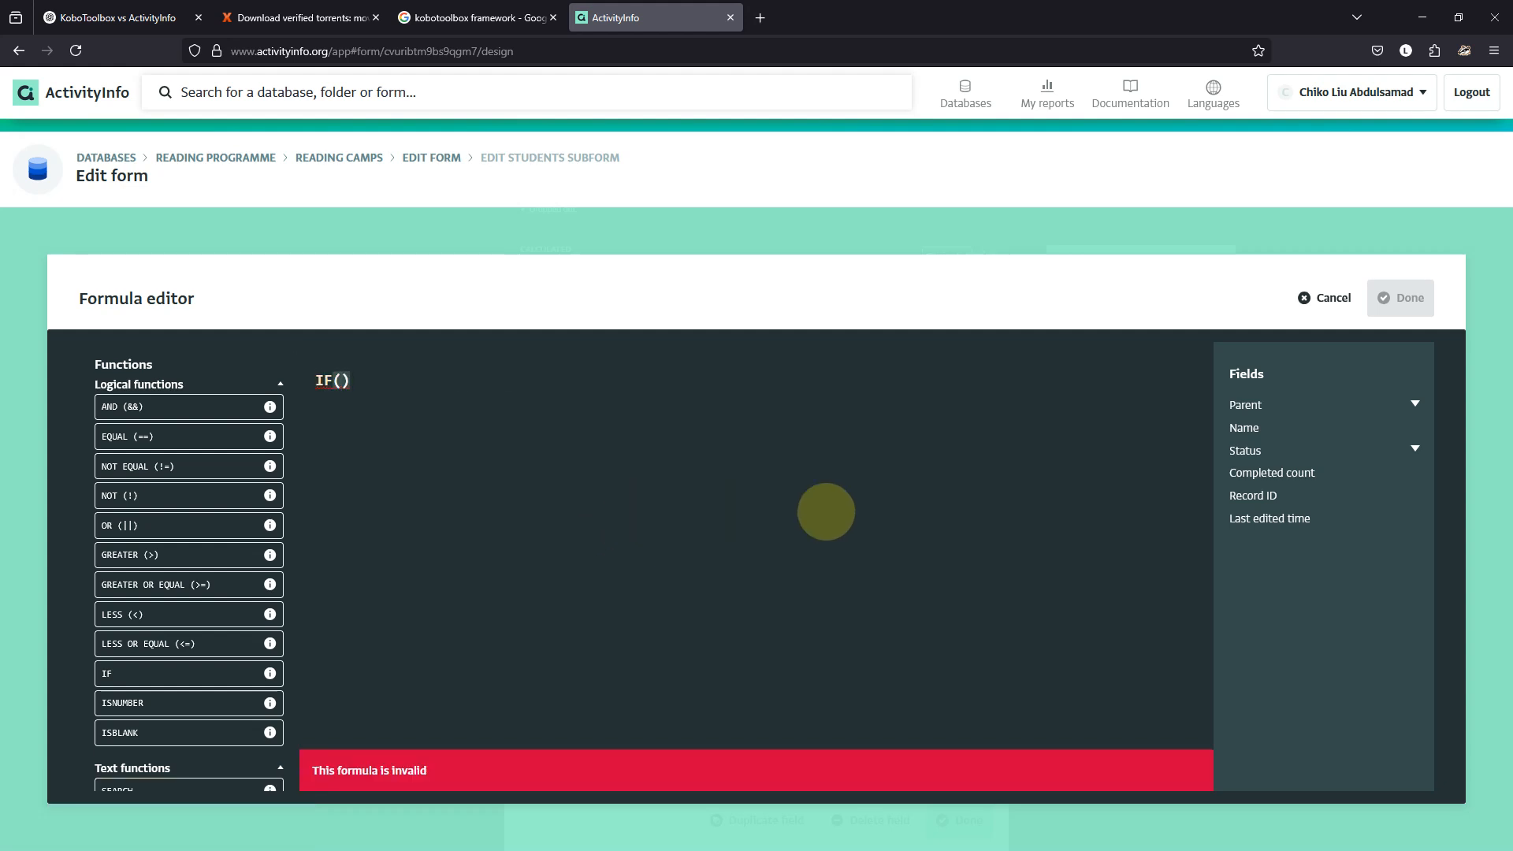
{"action": "left_click", "coordinate": [1247, 450]}
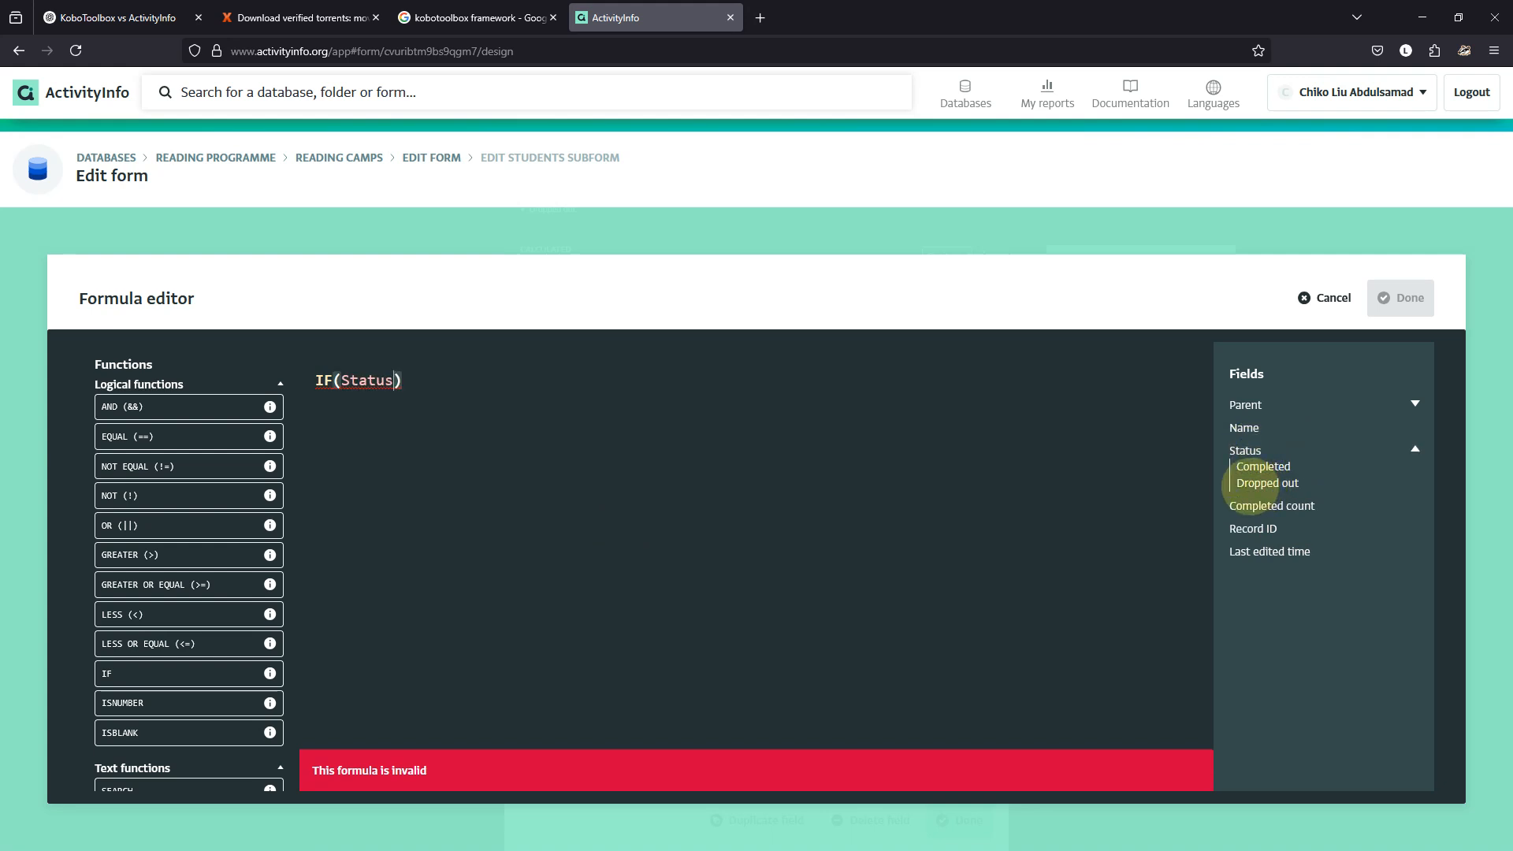
{"action": "left_click", "coordinate": [1260, 482]}
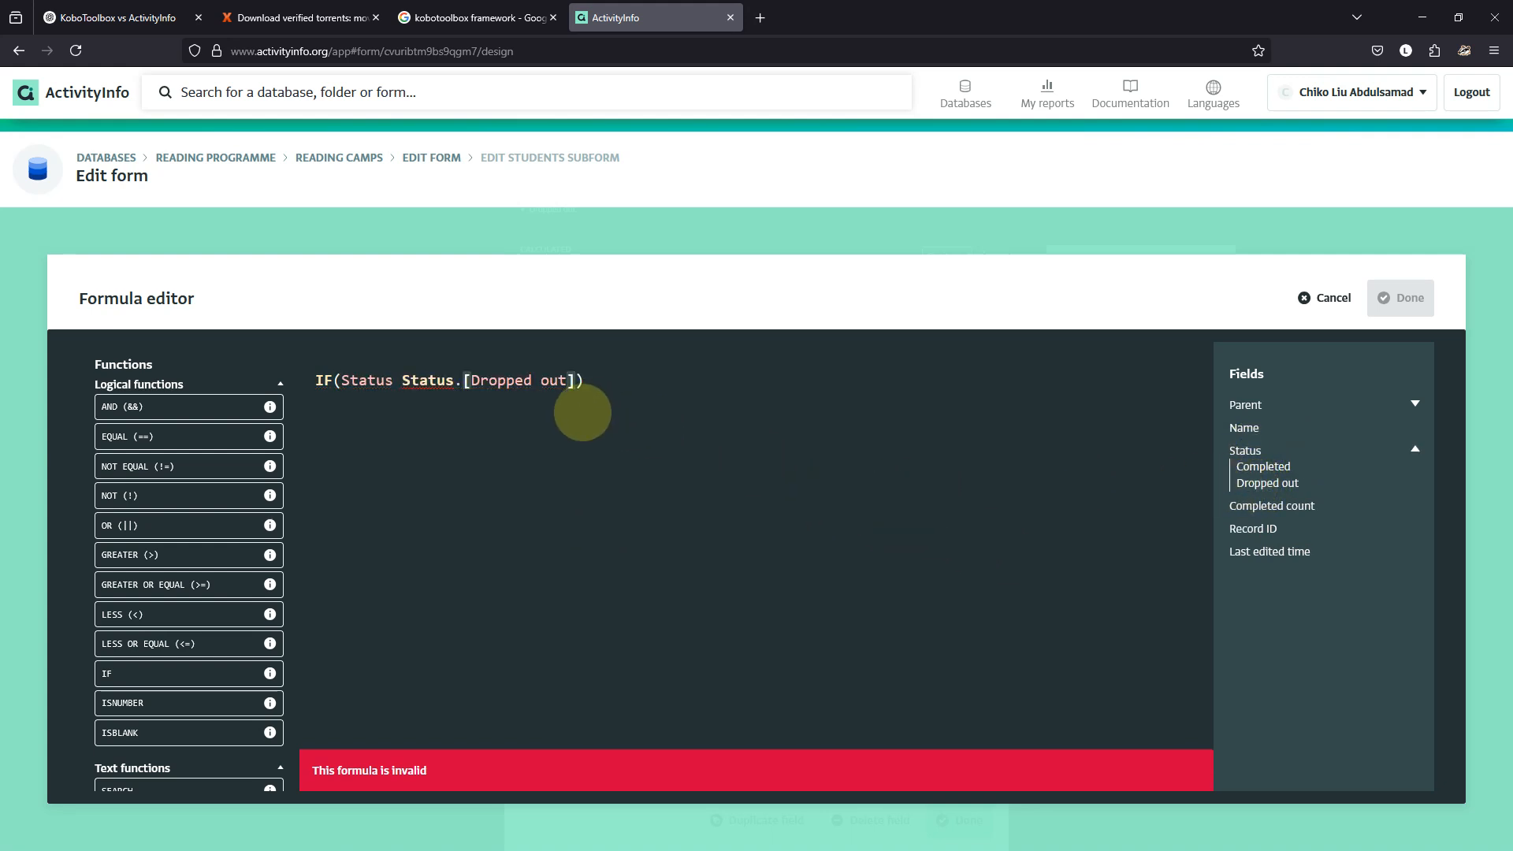
{"action": "key", "text": "BackSpace"}
{"action": "key", "text": "BackSpace"}
{"action": "key", "text": "BackSpace"}
{"action": "key", "text": "BackSpace"}
{"action": "key", "text": "BackSpace"}
{"action": "key", "text": "BackSpace"}
{"action": "key", "text": "BackSpace"}
{"action": "key", "text": "BackSpace"}
{"action": "key", "text": "BackSpace"}
{"action": "key", "text": "BackSpace"}
{"action": "key", "text": "BackSpace"}
{"action": "key", "text": "BackSpace"}
{"action": "key", "text": "BackSpace"}
{"action": "key", "text": "BackSpace"}
{"action": "key", "text": "BackSpace"}
{"action": "key", "text": "BackSpace"}
{"action": "key", "text": "BackSpace"}
{"action": "key", "text": "BackSpace"}
{"action": "key", "text": "BackSpace"}
{"action": "key", "text": "BackSpace"}
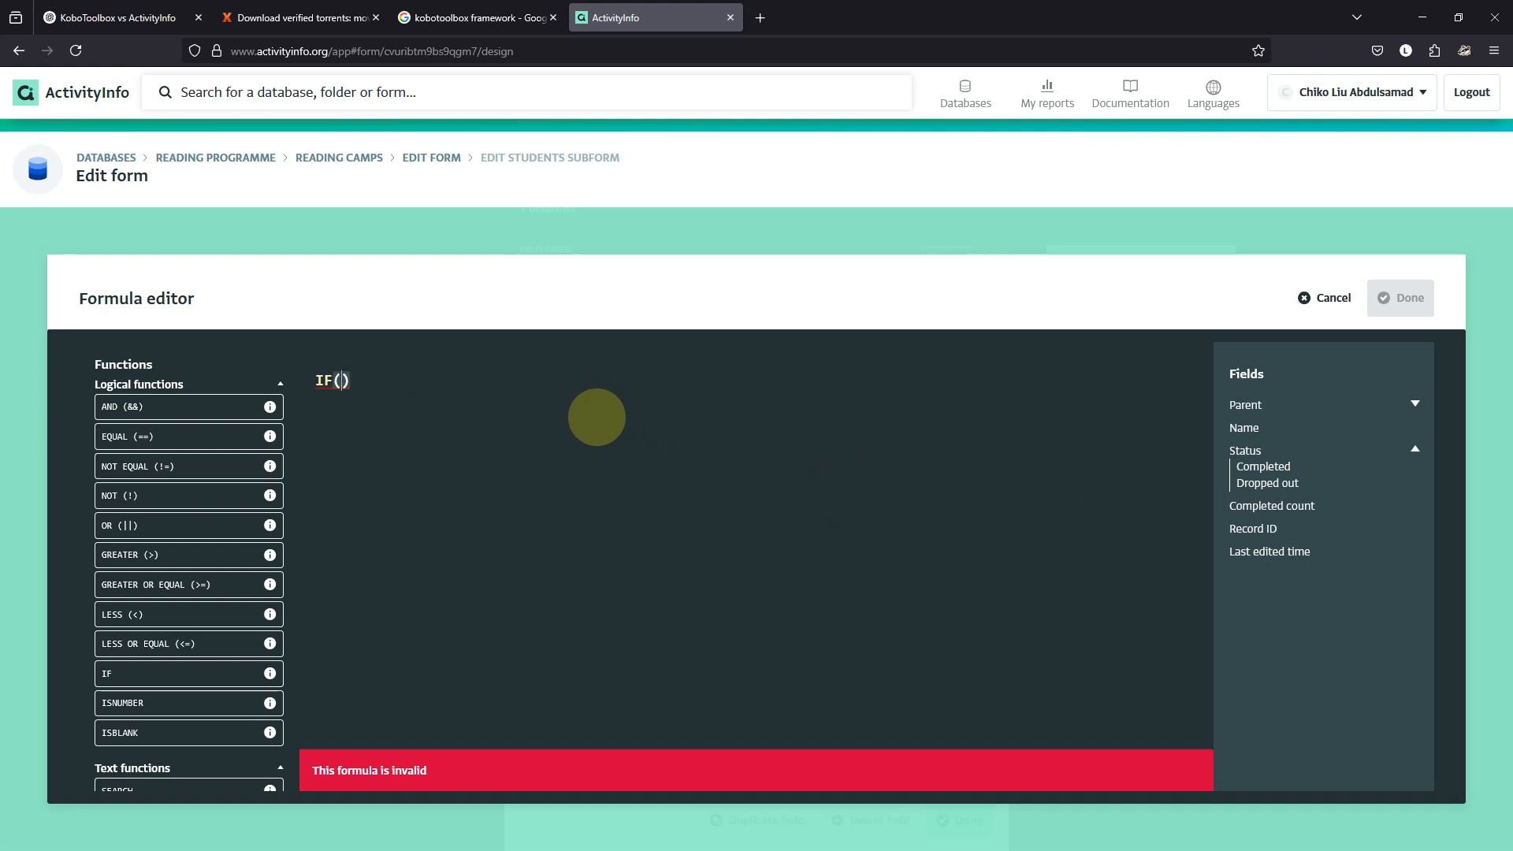
{"action": "left_click", "coordinate": [1260, 484]}
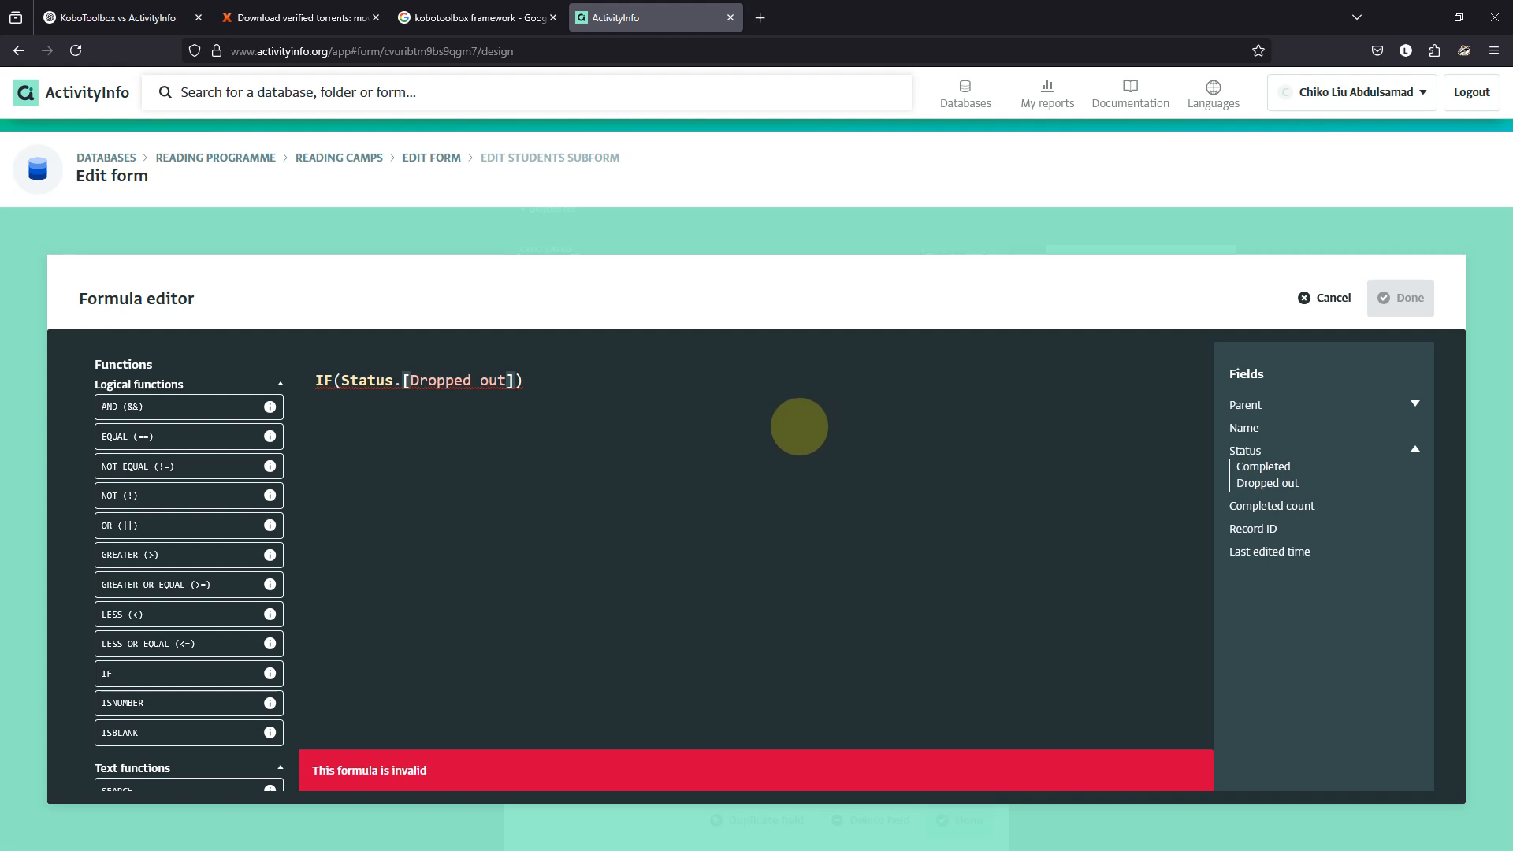
{"action": "type", "text": ",1,"}
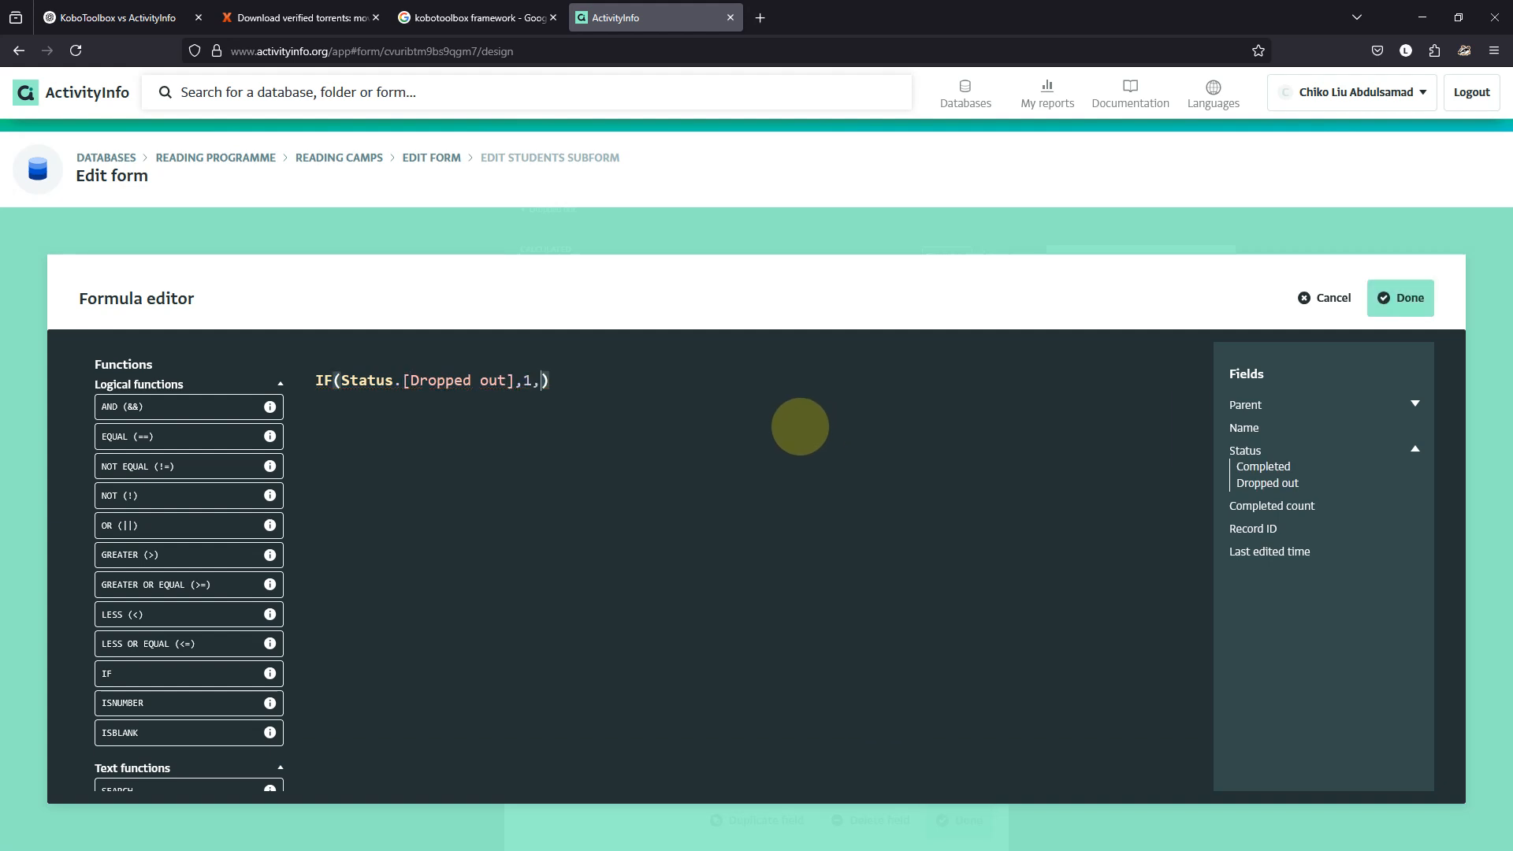
{"action": "type", "text": "0"}
{"action": "left_click", "coordinate": [1396, 298]}
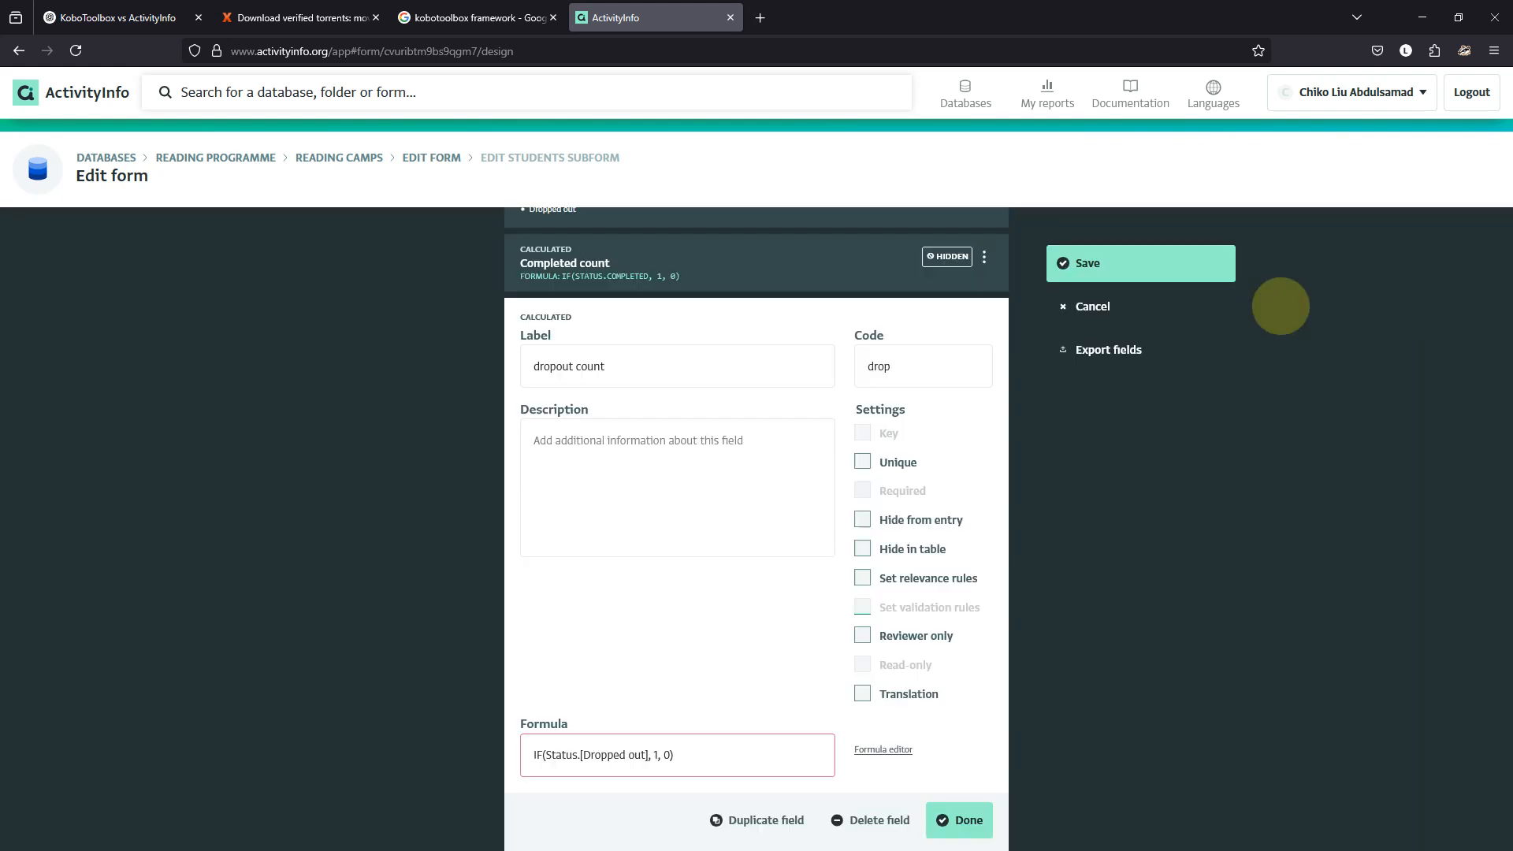
Save the Students form with dropout count and re-save a dropped-out student's record.
{"action": "left_click", "coordinate": [957, 820]}
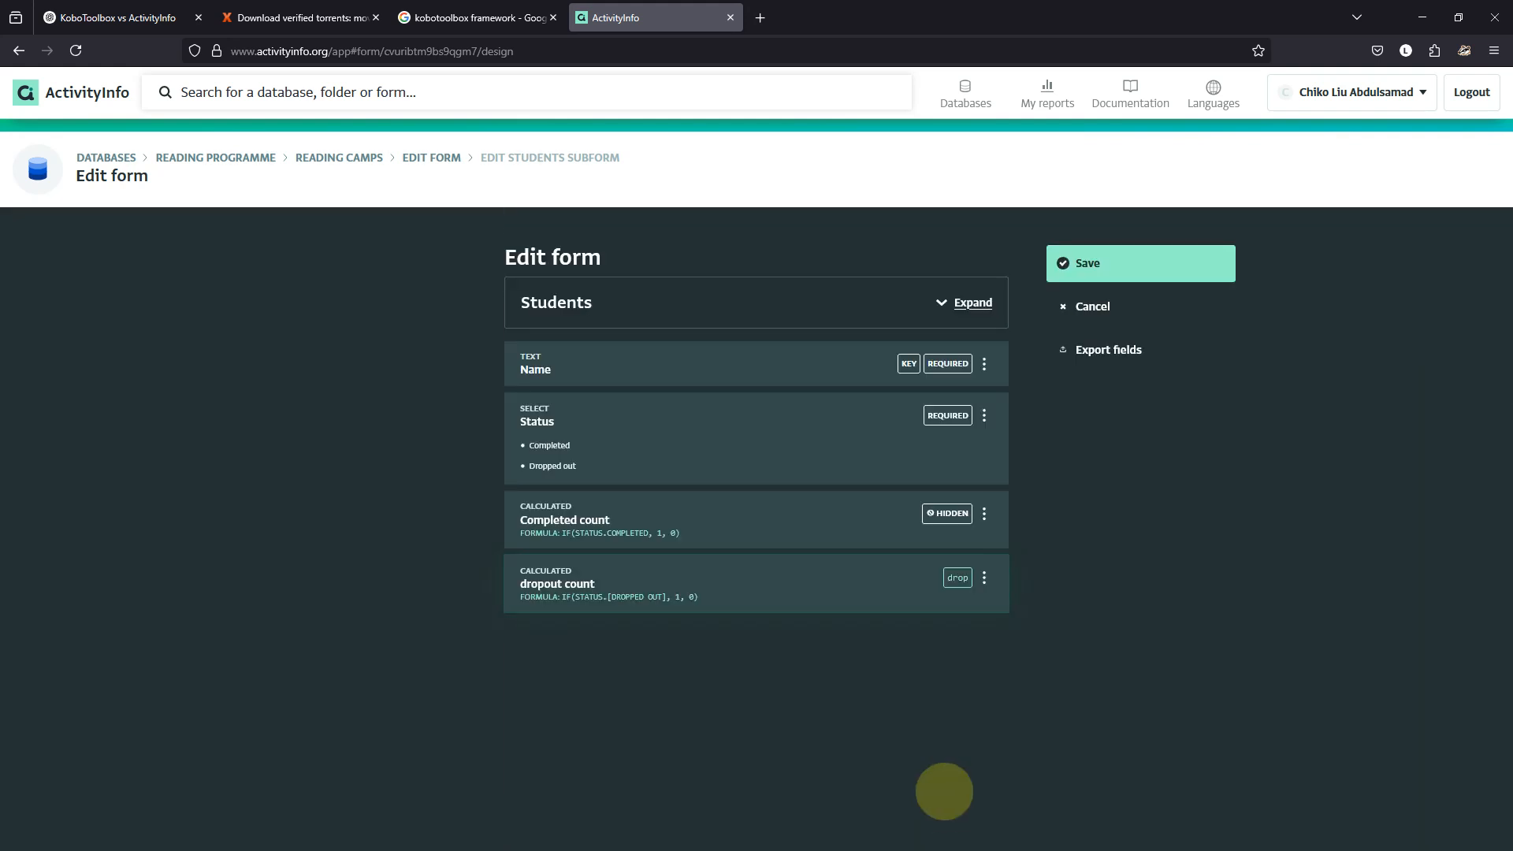
{"action": "left_click", "coordinate": [1091, 262]}
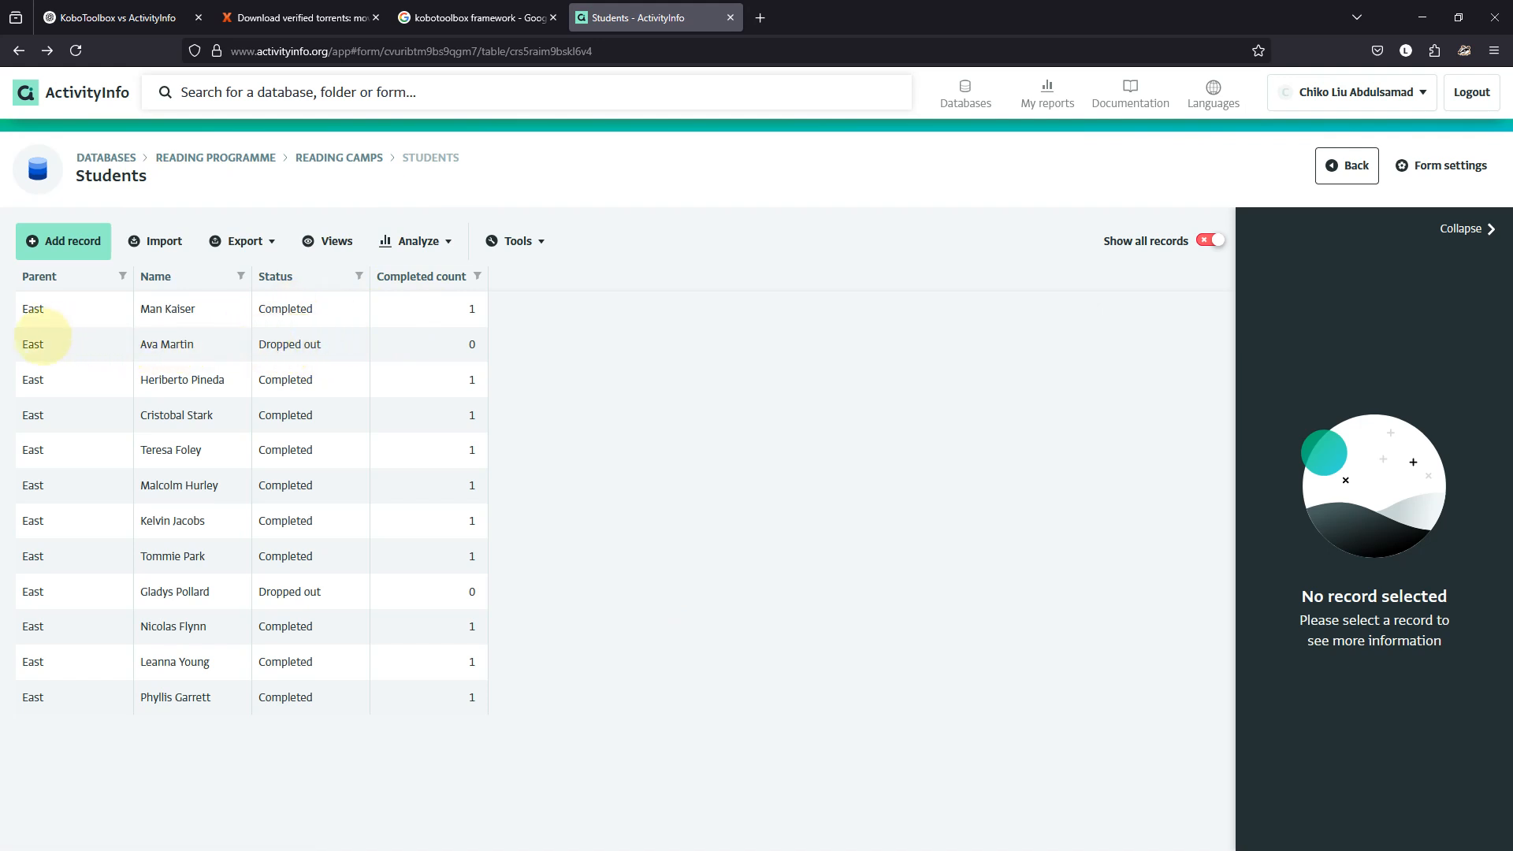
{"action": "left_click", "coordinate": [40, 344]}
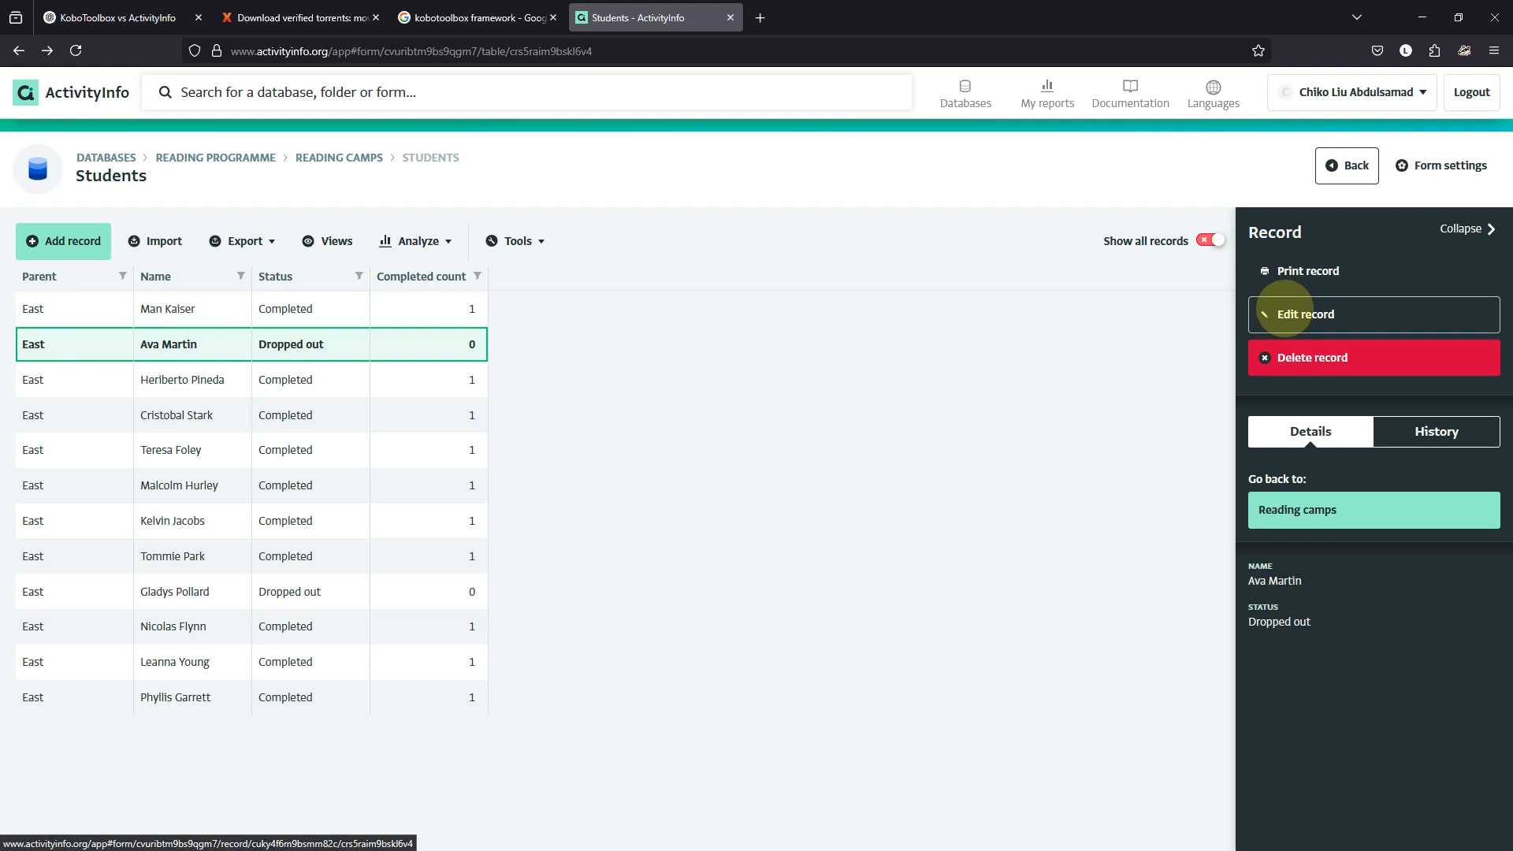
{"action": "left_click", "coordinate": [1285, 313]}
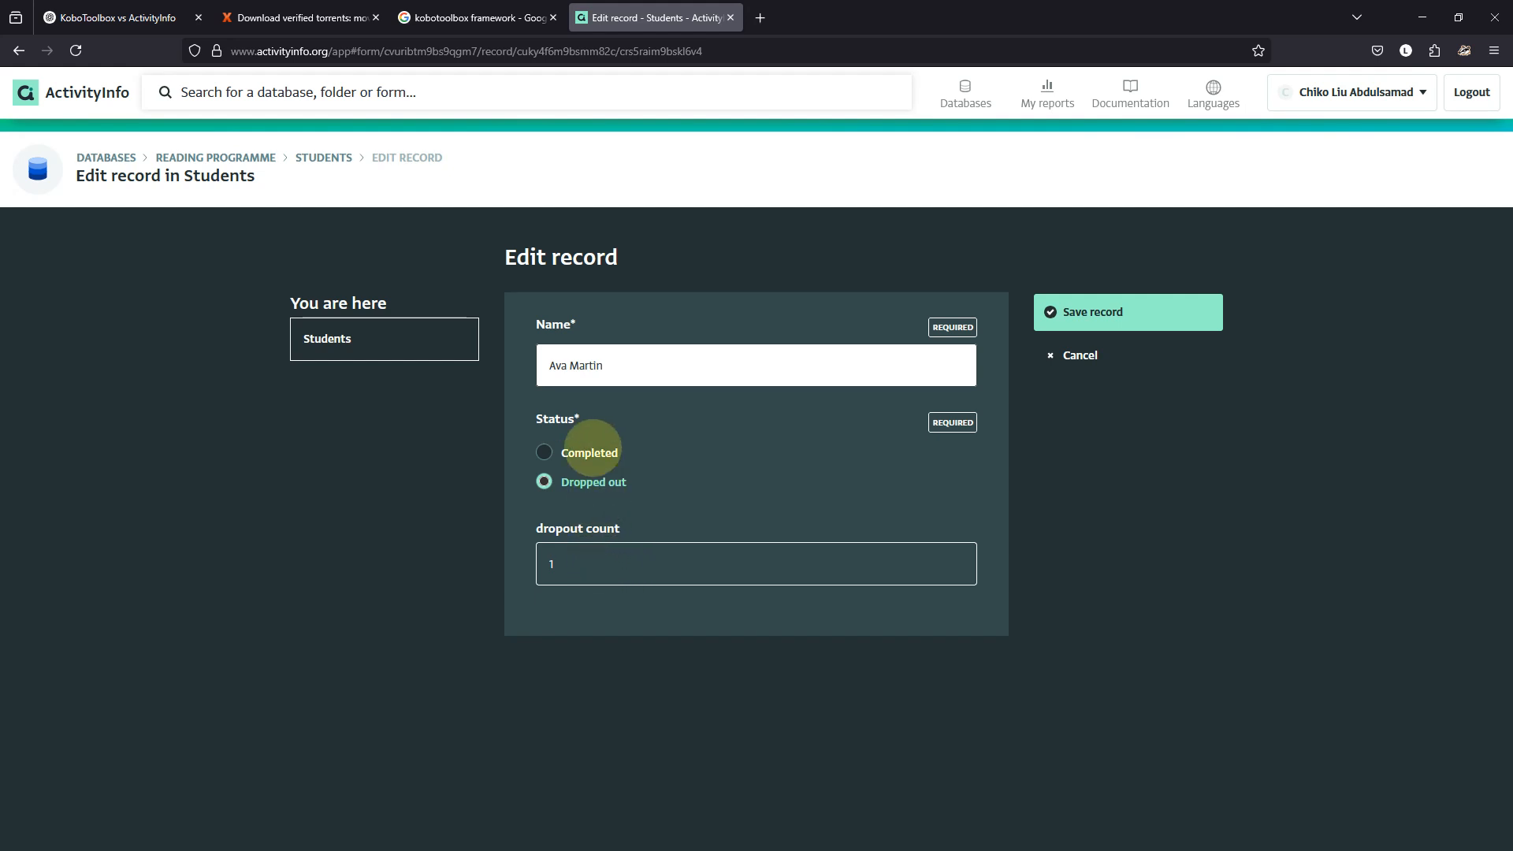
{"action": "left_click", "coordinate": [1092, 317]}
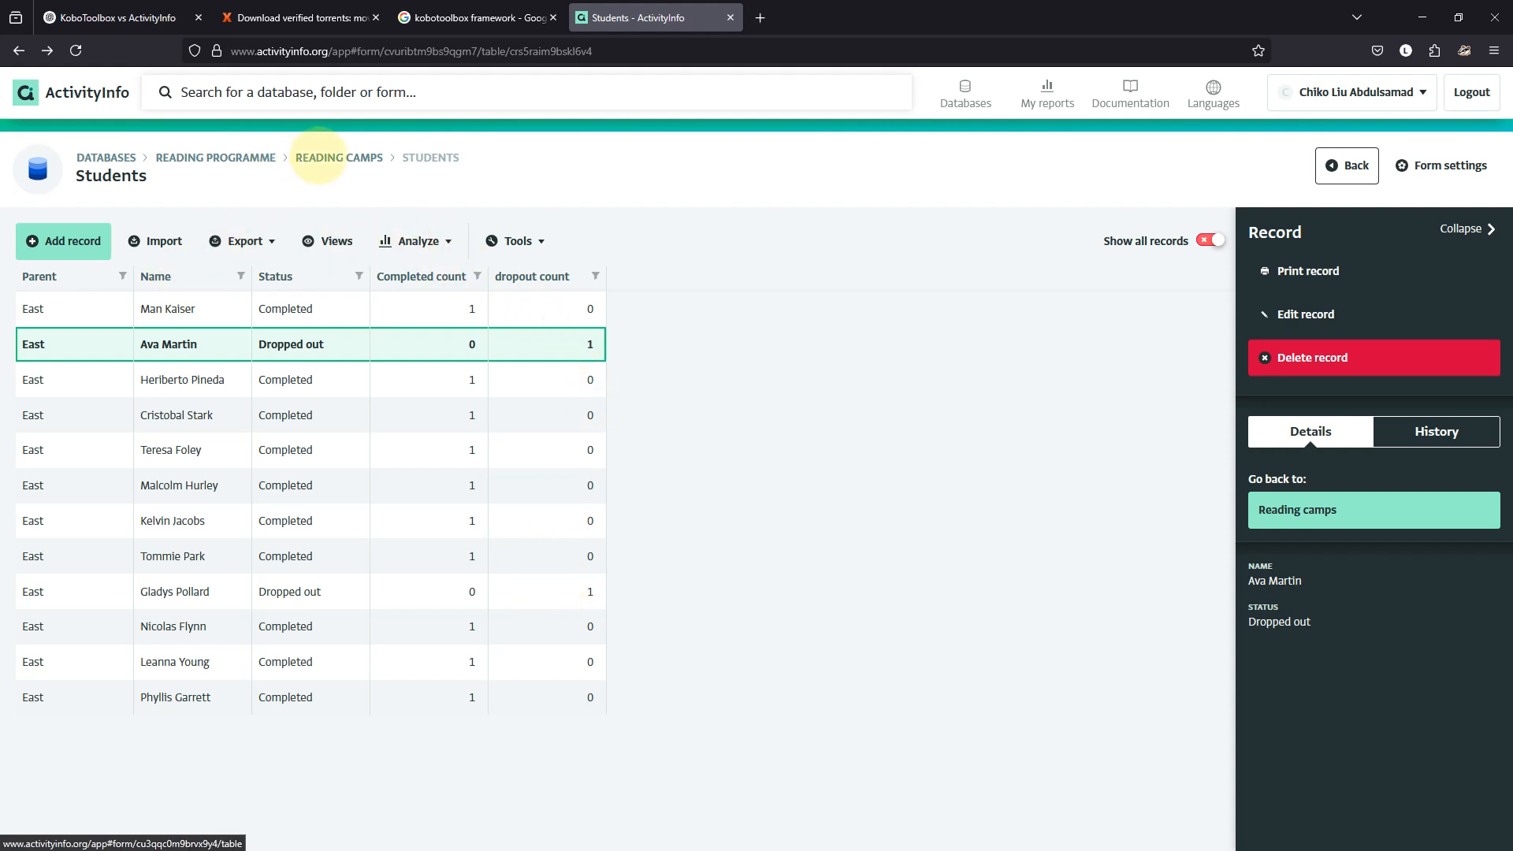
Return to Reading camps and start a new pivot table report.
{"action": "left_click", "coordinate": [319, 157]}
{"action": "left_click", "coordinate": [552, 241]}
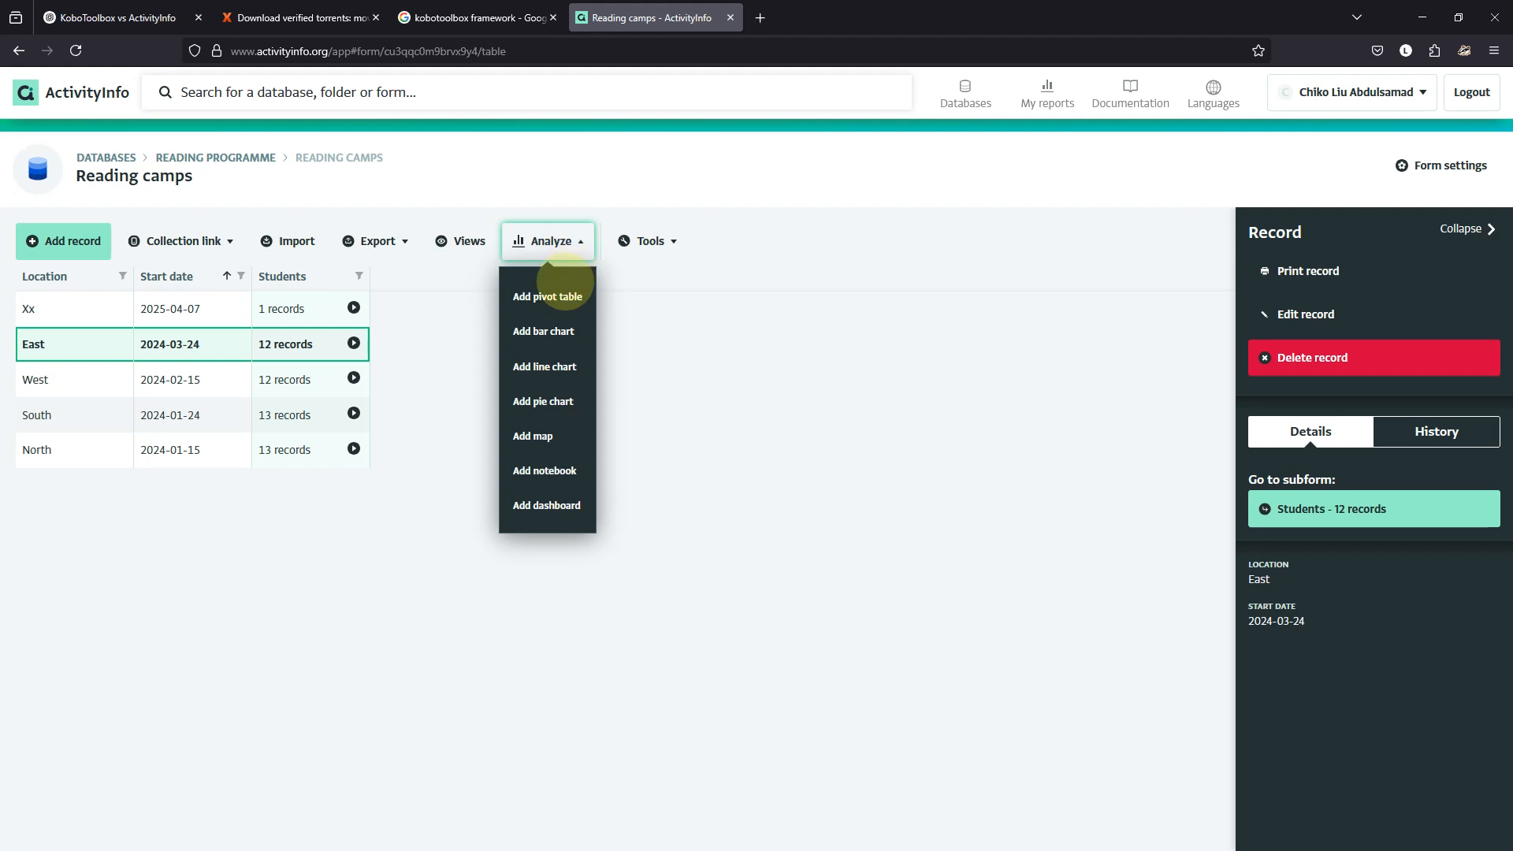
{"action": "left_click", "coordinate": [559, 296]}
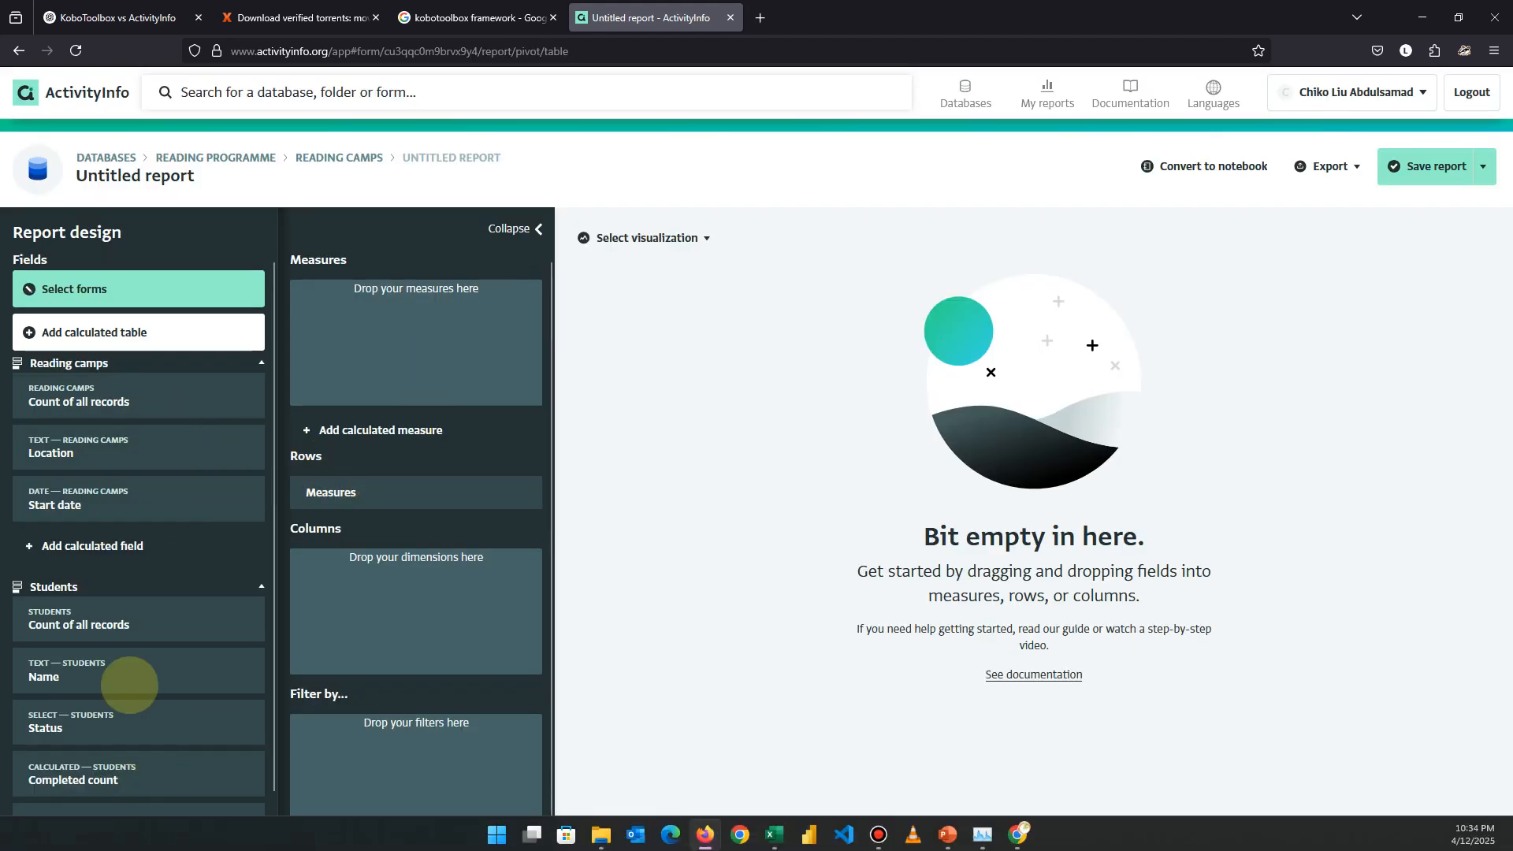
Add Status, Completed count and dropout count as measures, showing 51, 43 and 8.
{"action": "scroll", "coordinate": [126, 644], "scroll_direction": "down", "scroll_amount": 1}
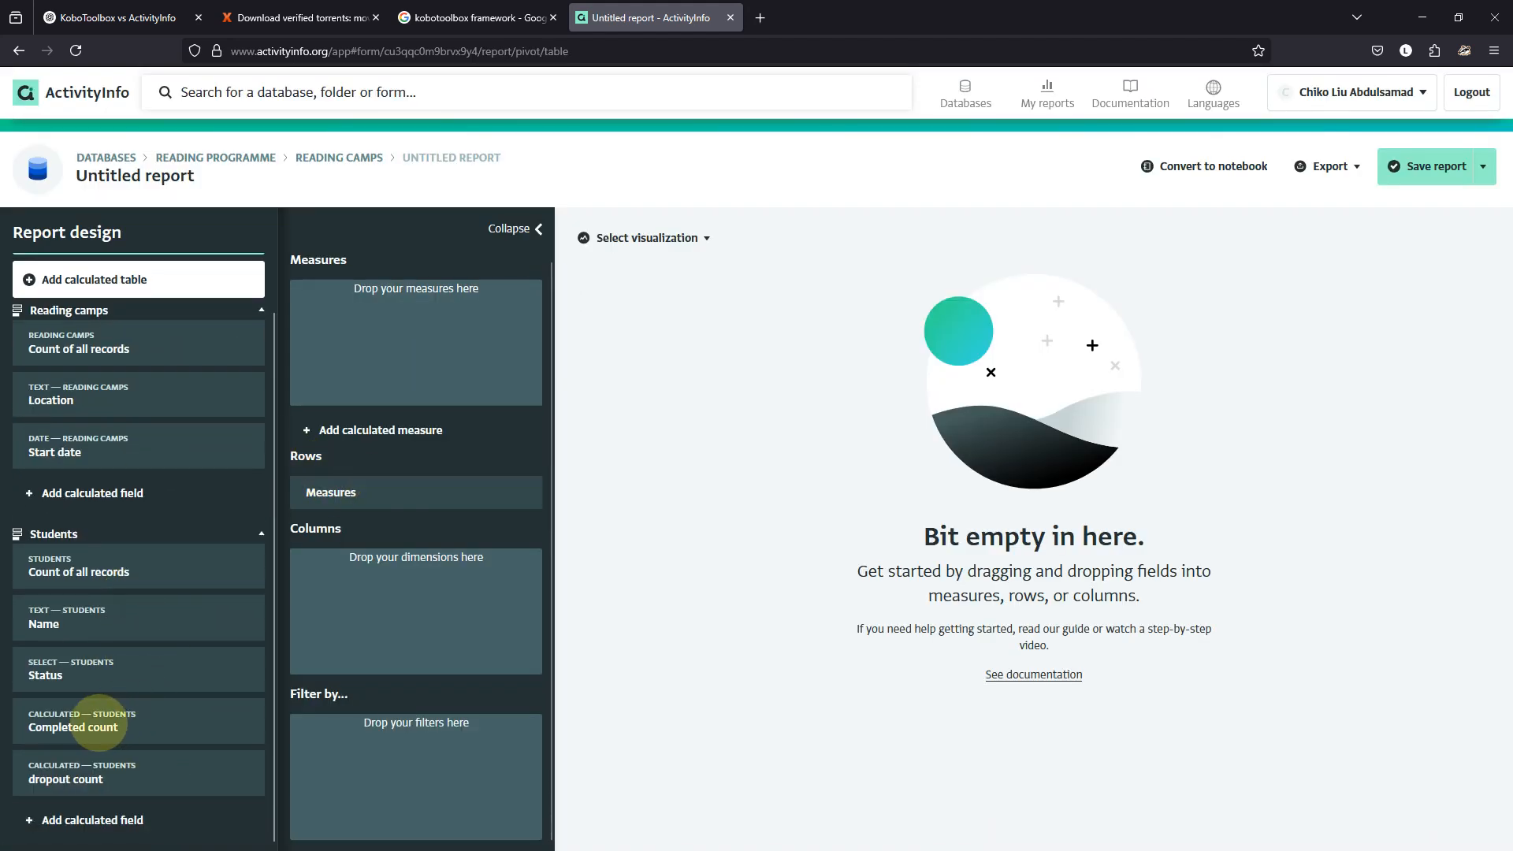
{"action": "left_click_drag", "start_coordinate": [122, 717], "coordinate": [374, 324]}
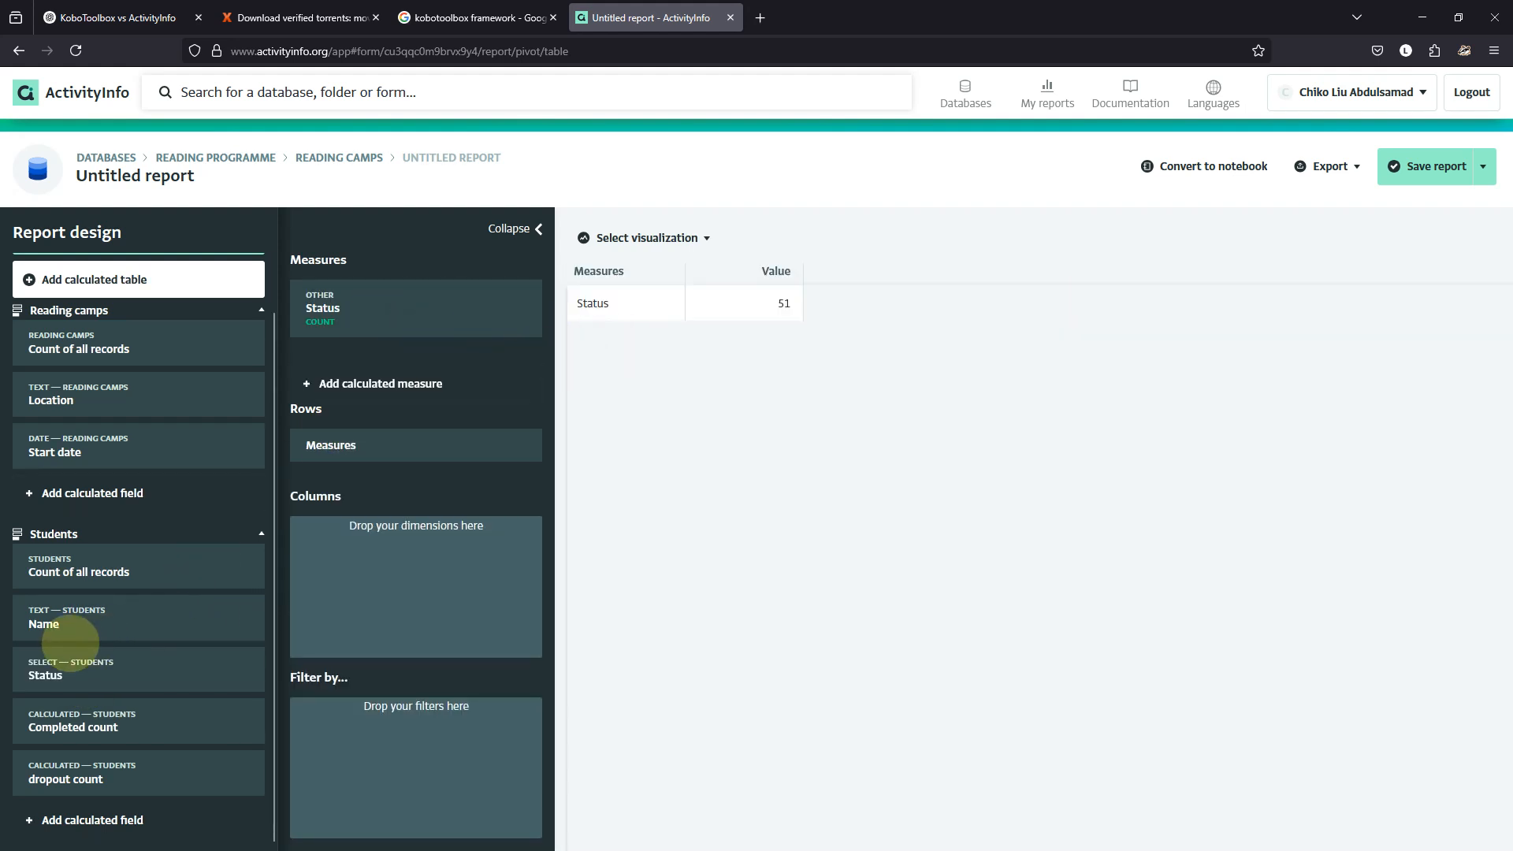
{"action": "left_click_drag", "start_coordinate": [67, 698], "coordinate": [329, 349]}
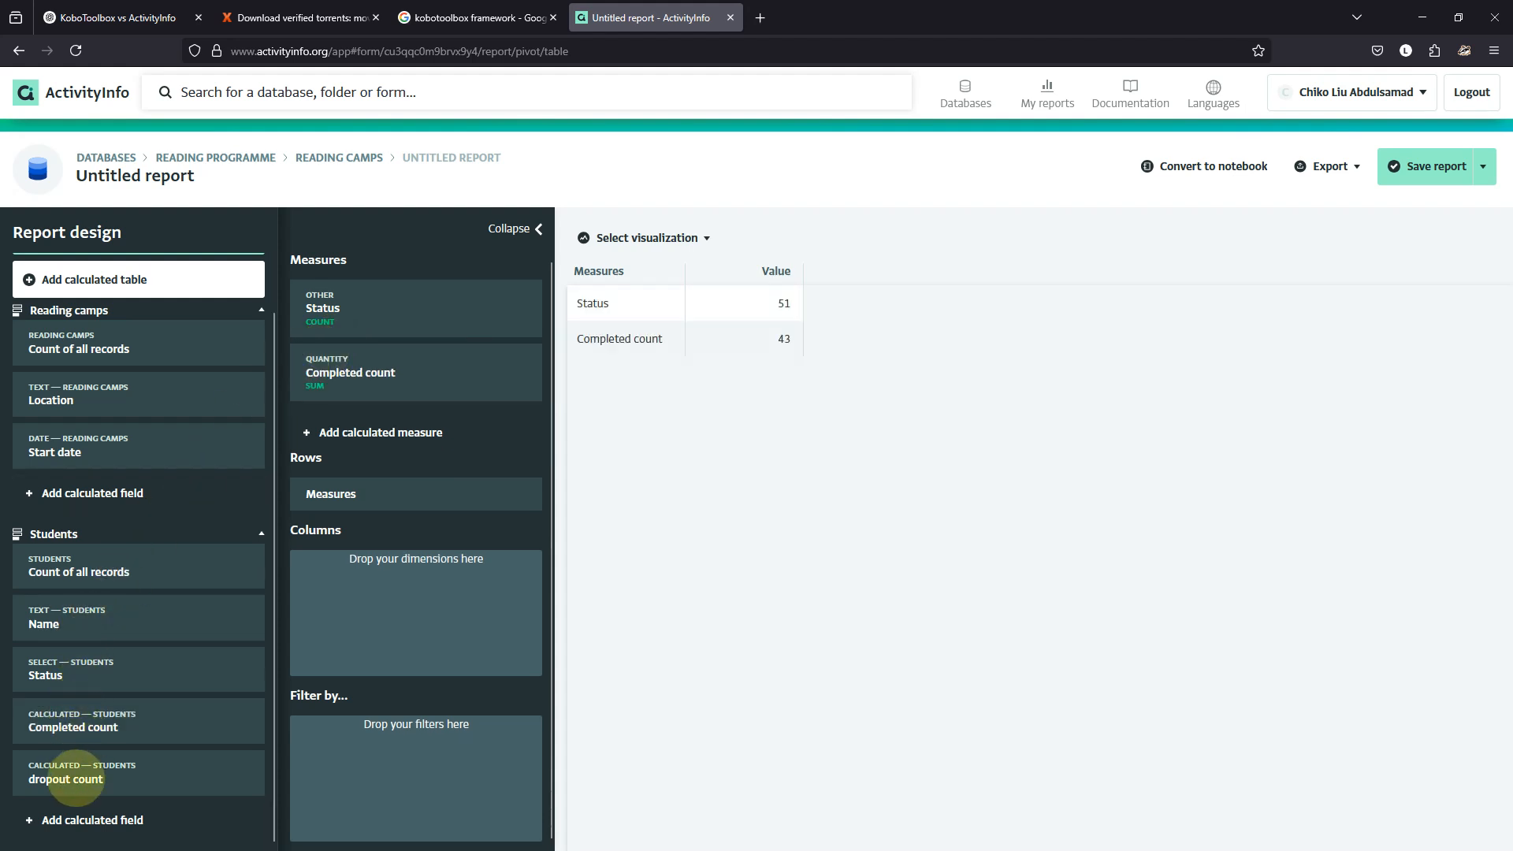
{"action": "left_click_drag", "start_coordinate": [76, 779], "coordinate": [321, 400]}
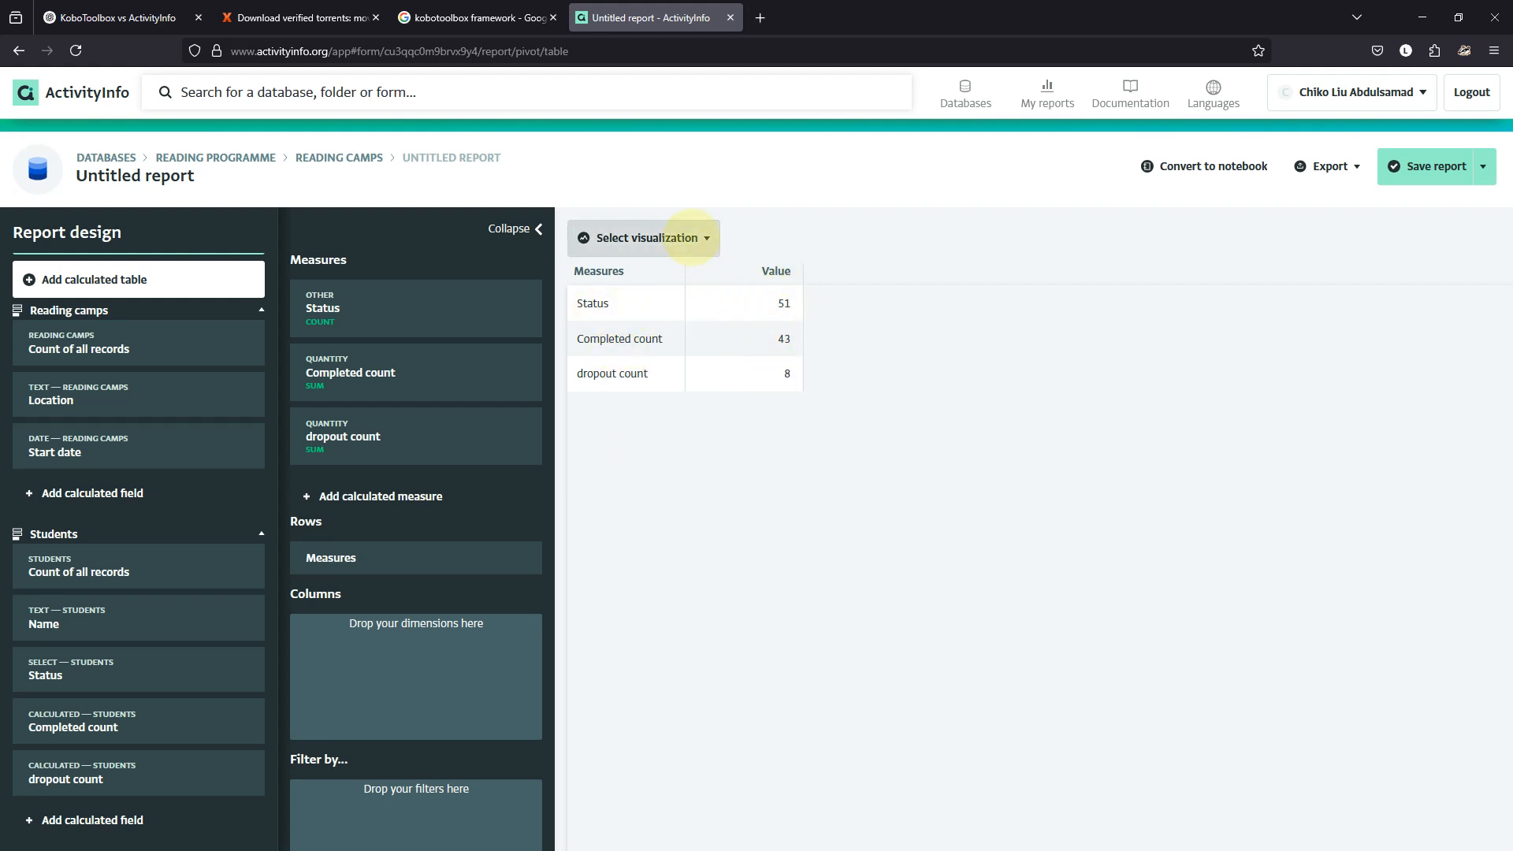
Switch the report's visualization to a bar chart of the three measures.
{"action": "left_click", "coordinate": [690, 237]}
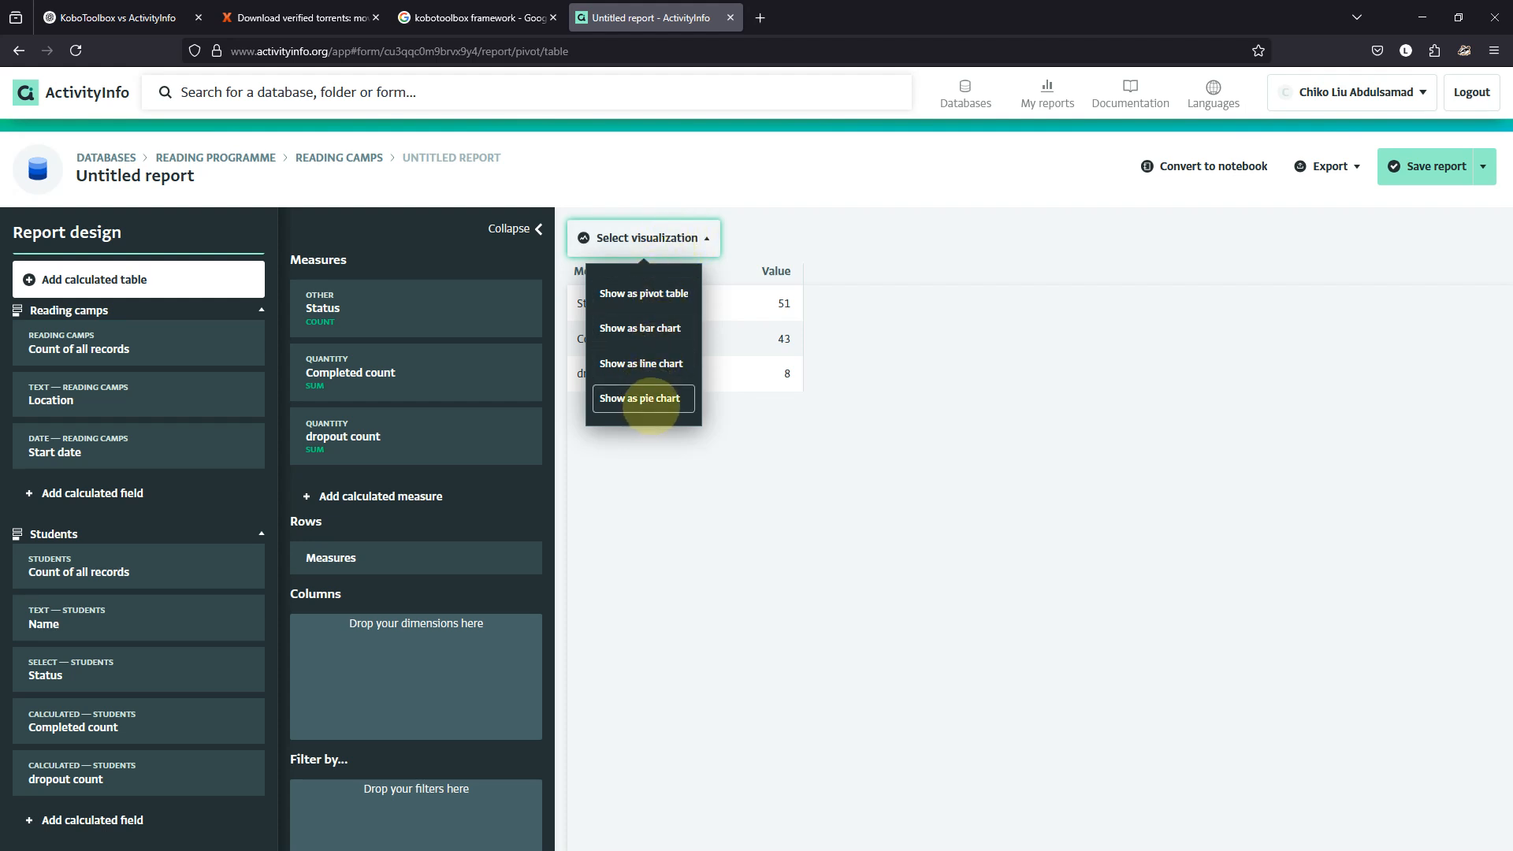
{"action": "left_click", "coordinate": [649, 330]}
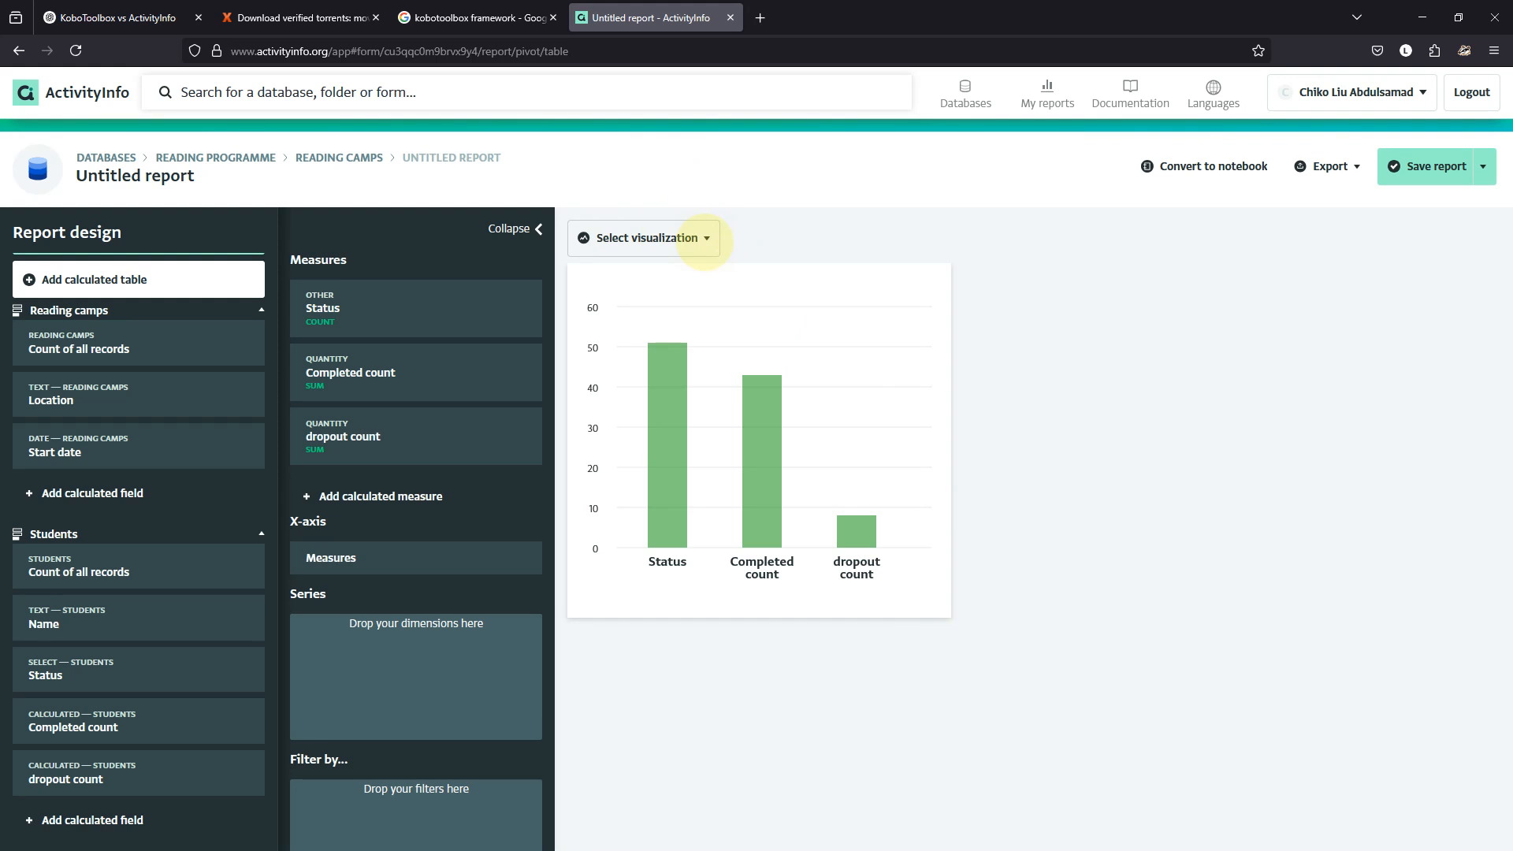
{"action": "left_click", "coordinate": [704, 240]}
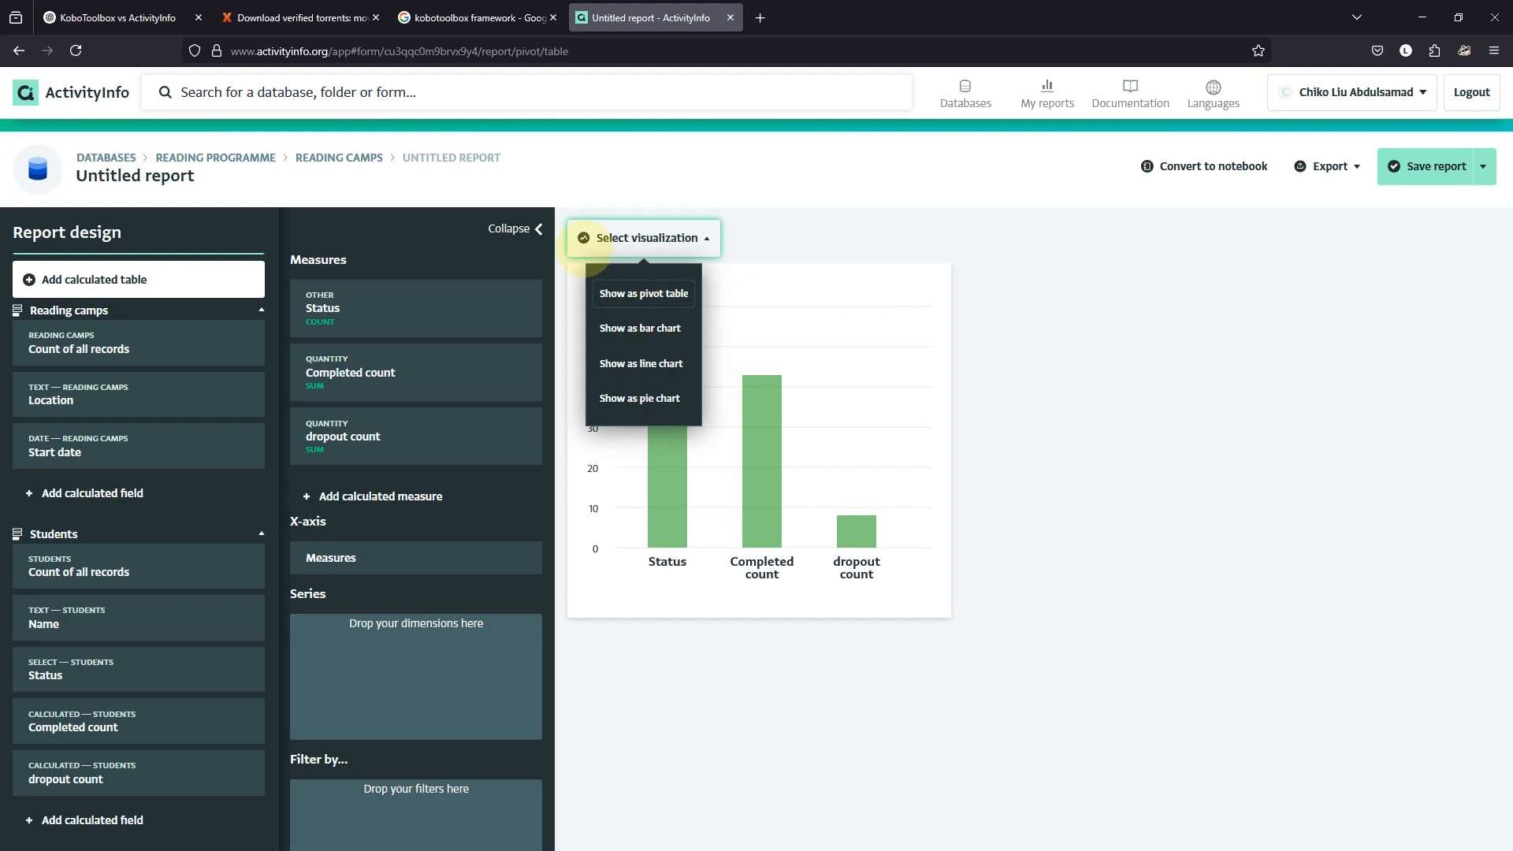
{"action": "left_click", "coordinate": [990, 230]}
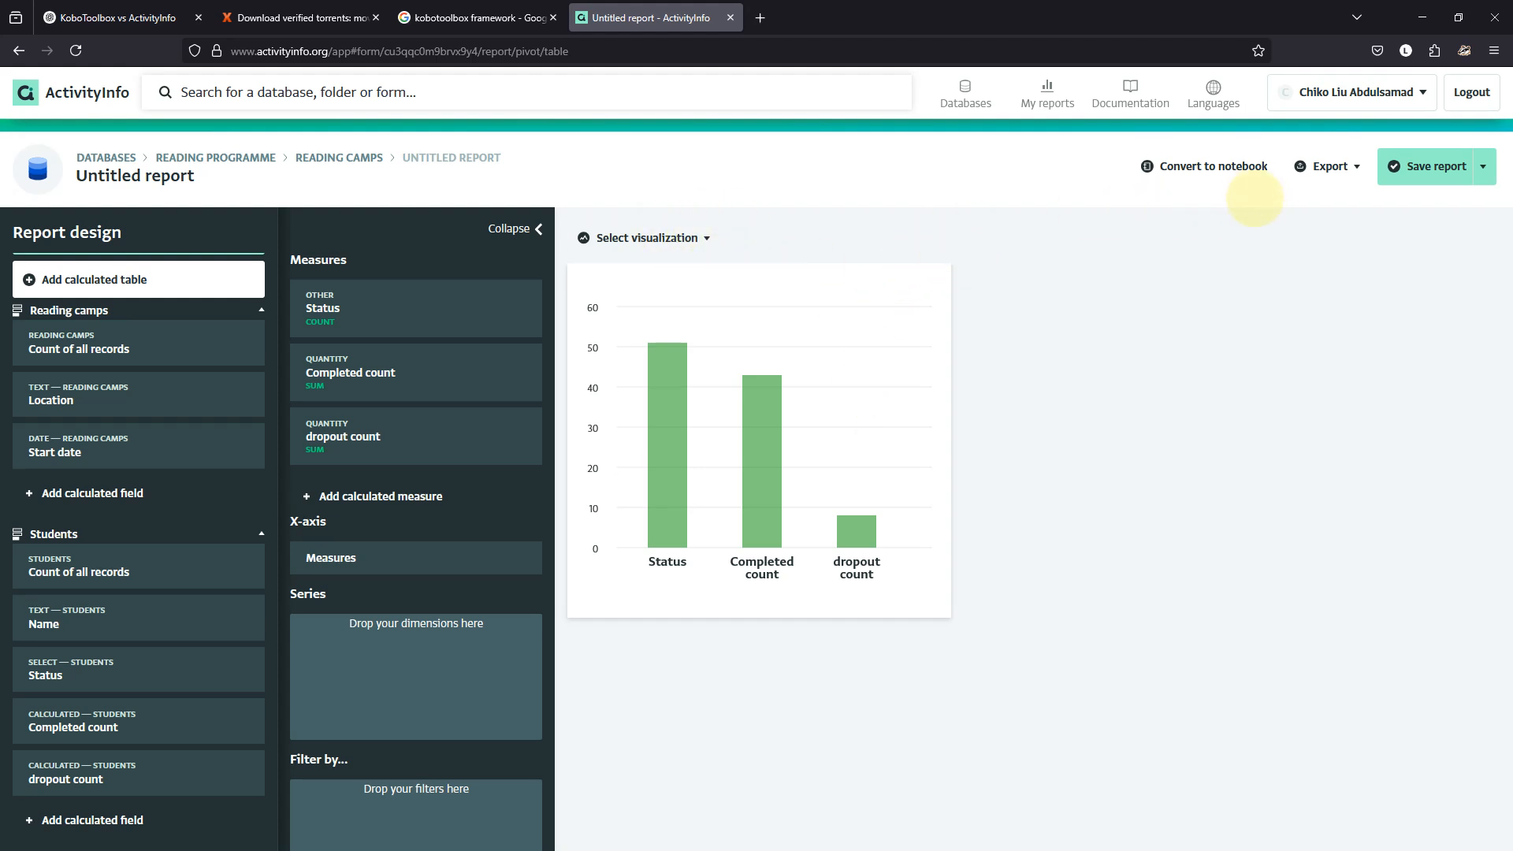
Convert the report to a notebook and title the bar chart 'Status of Students'.
{"action": "left_click", "coordinate": [1229, 167]}
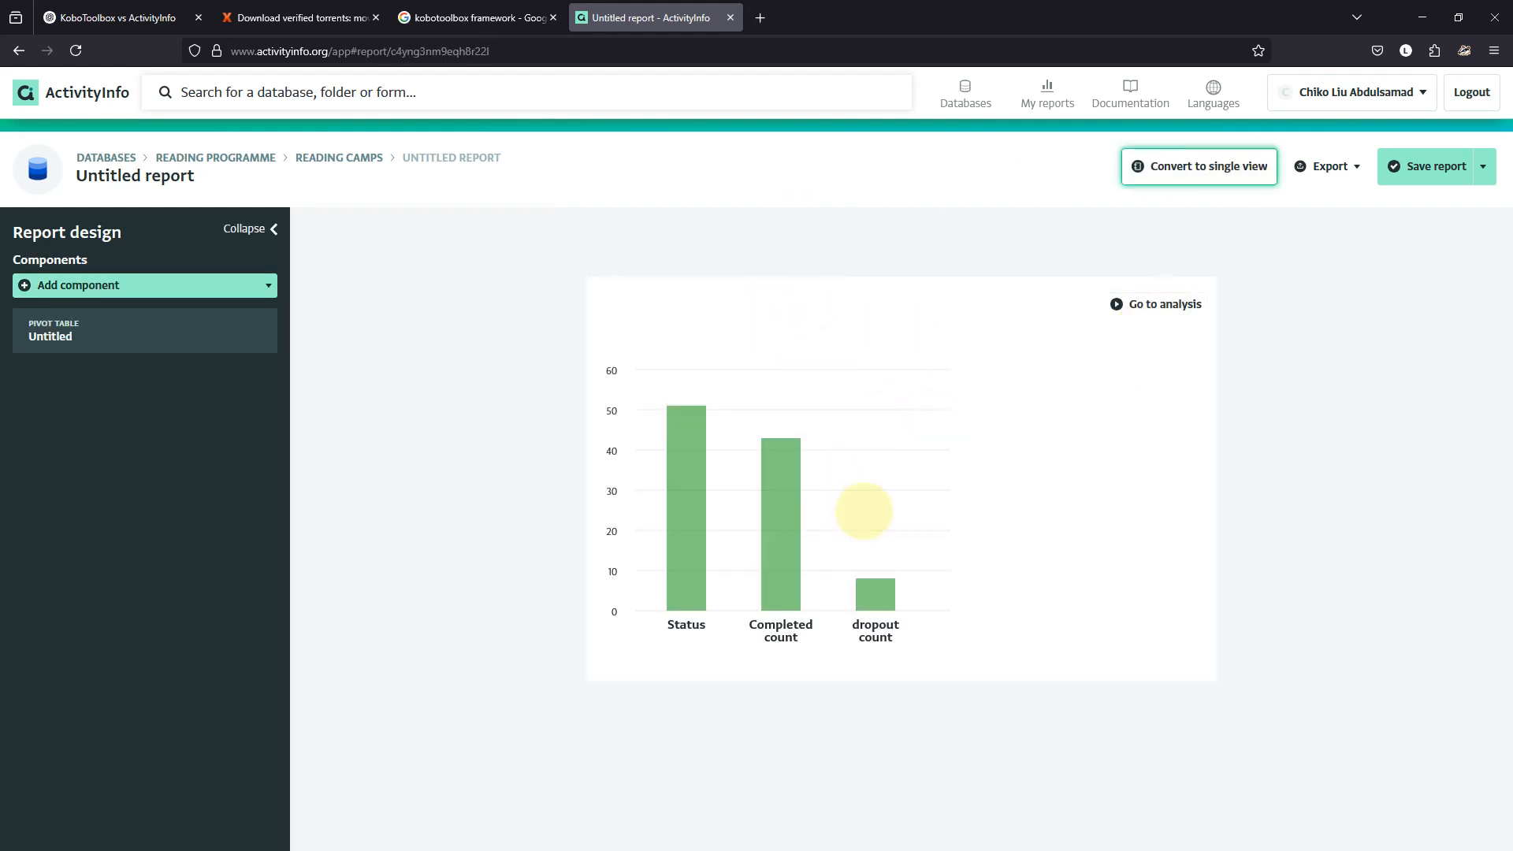
{"action": "left_click", "coordinate": [863, 511]}
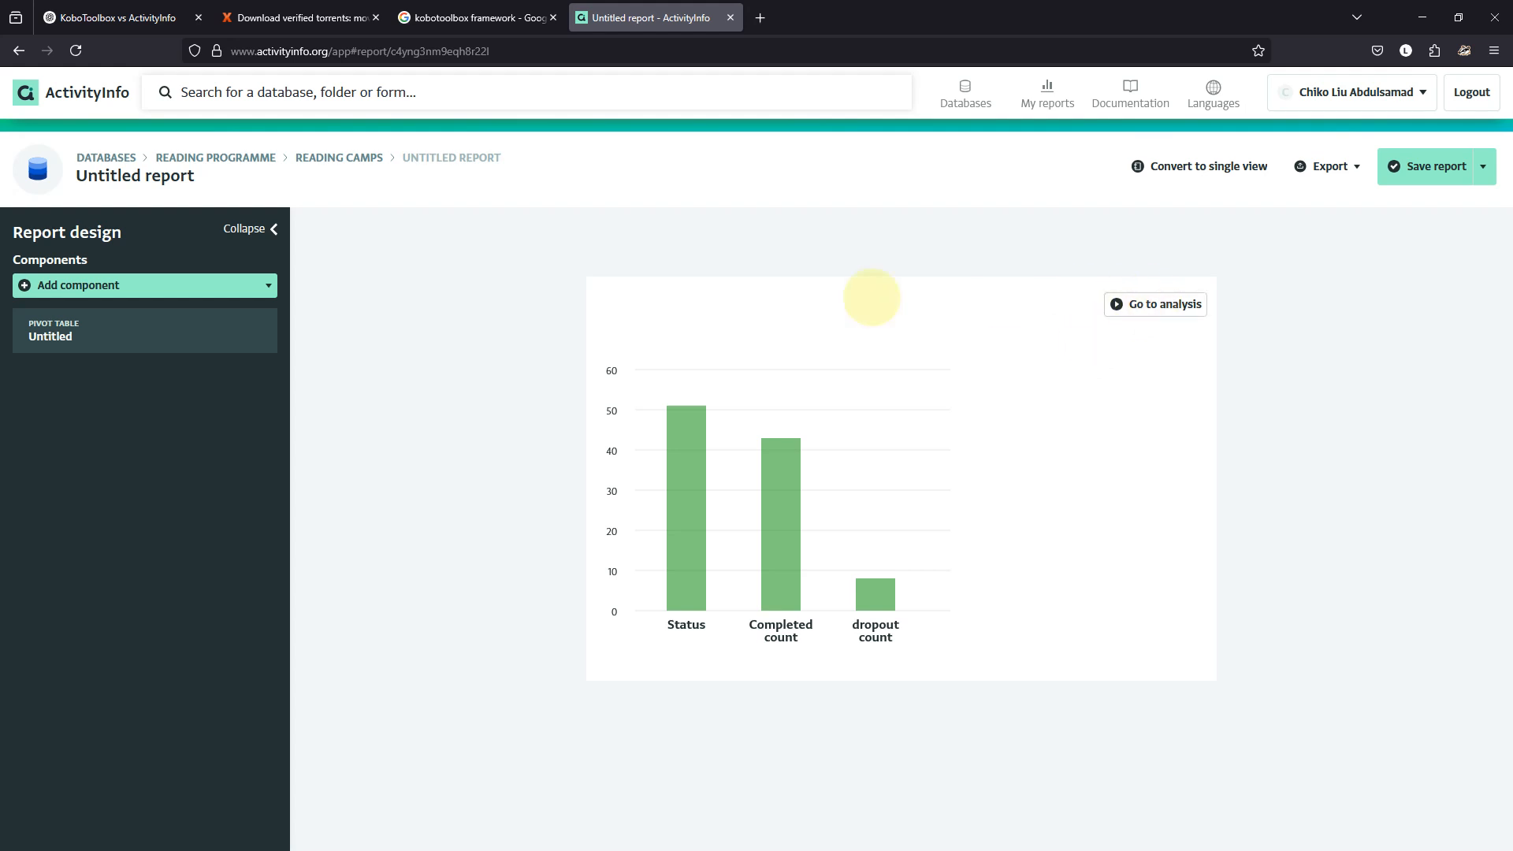
{"action": "left_click", "coordinate": [75, 328]}
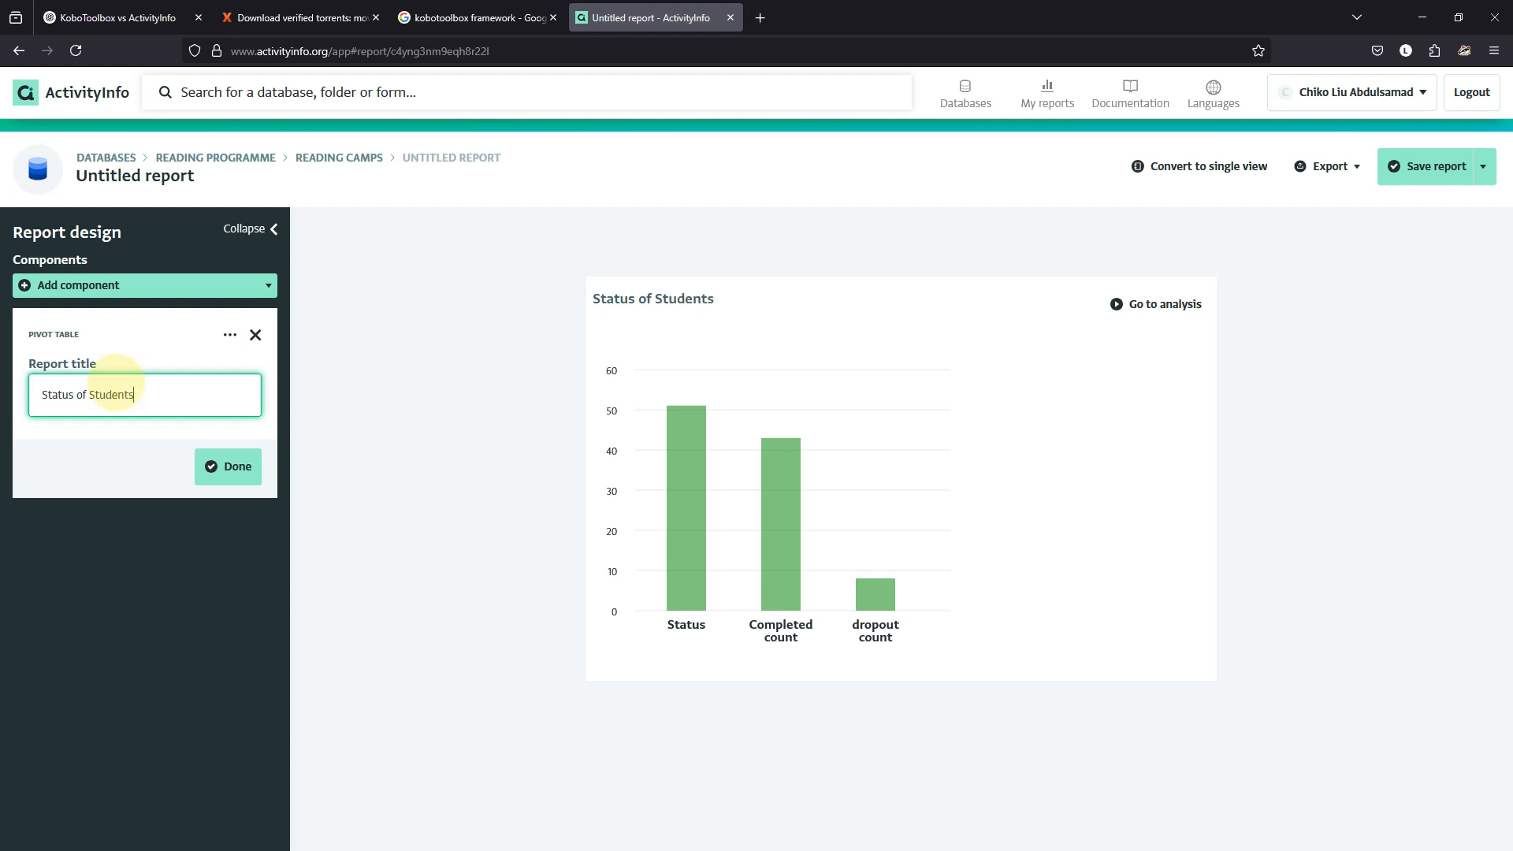
{"action": "left_click", "coordinate": [239, 465]}
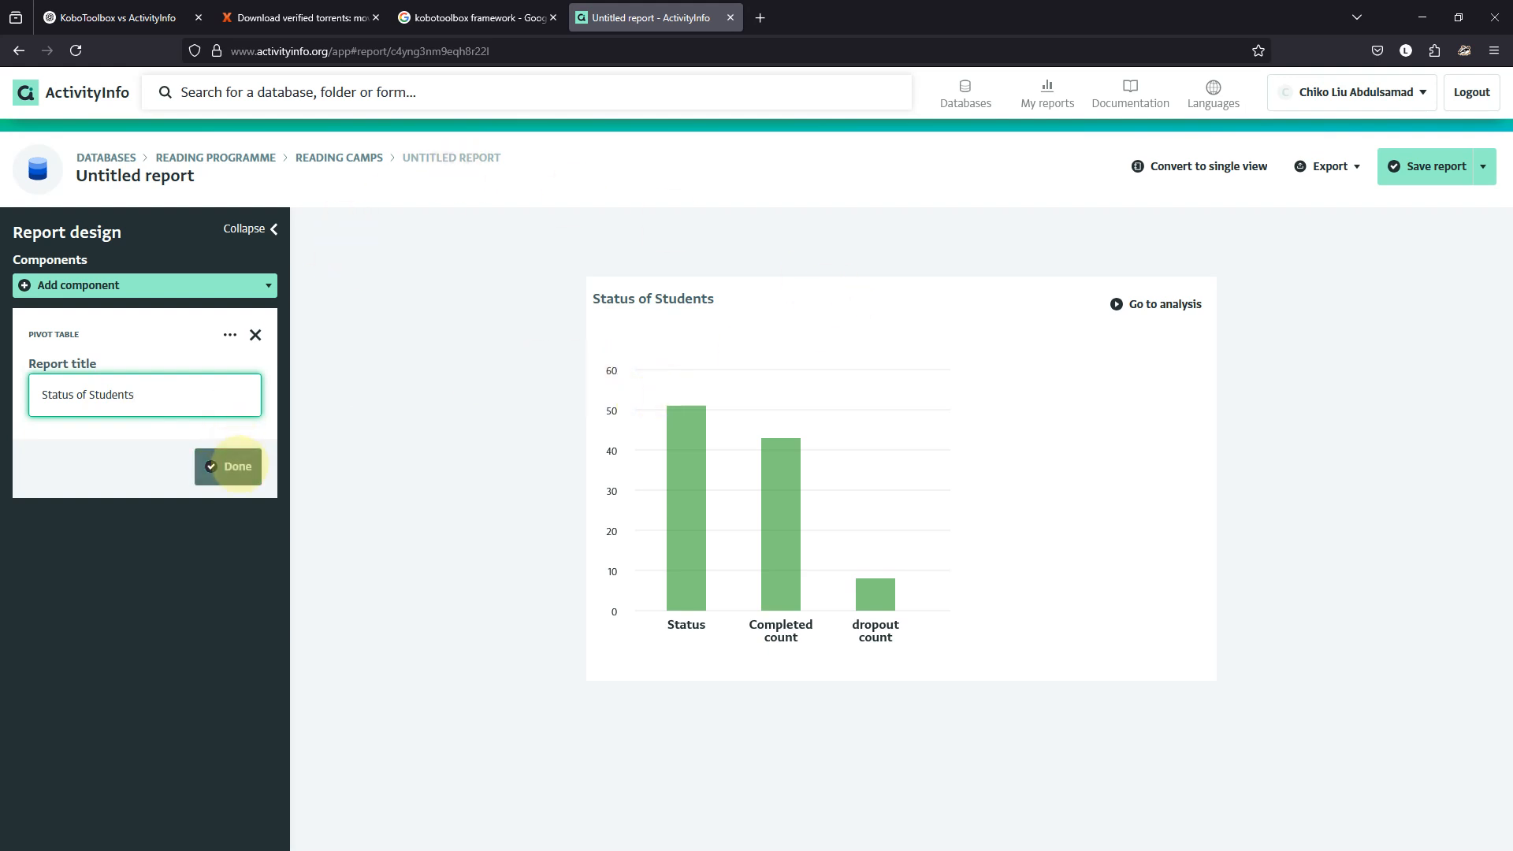
{"action": "left_click", "coordinate": [249, 286]}
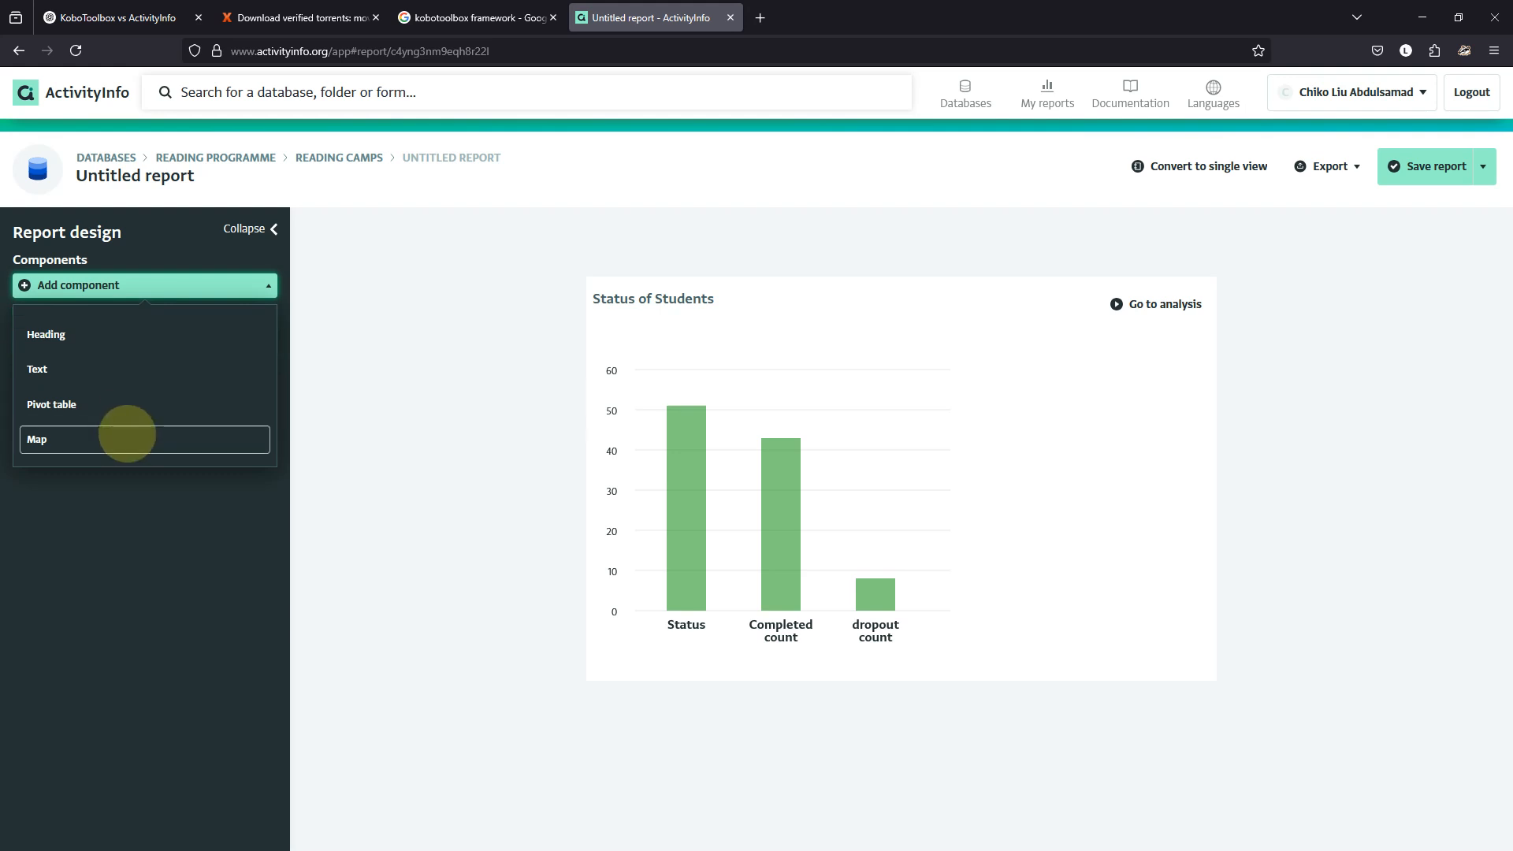
Add a map component, then leave the untitled report, discarding its unsaved changes.
{"action": "left_click", "coordinate": [116, 443]}
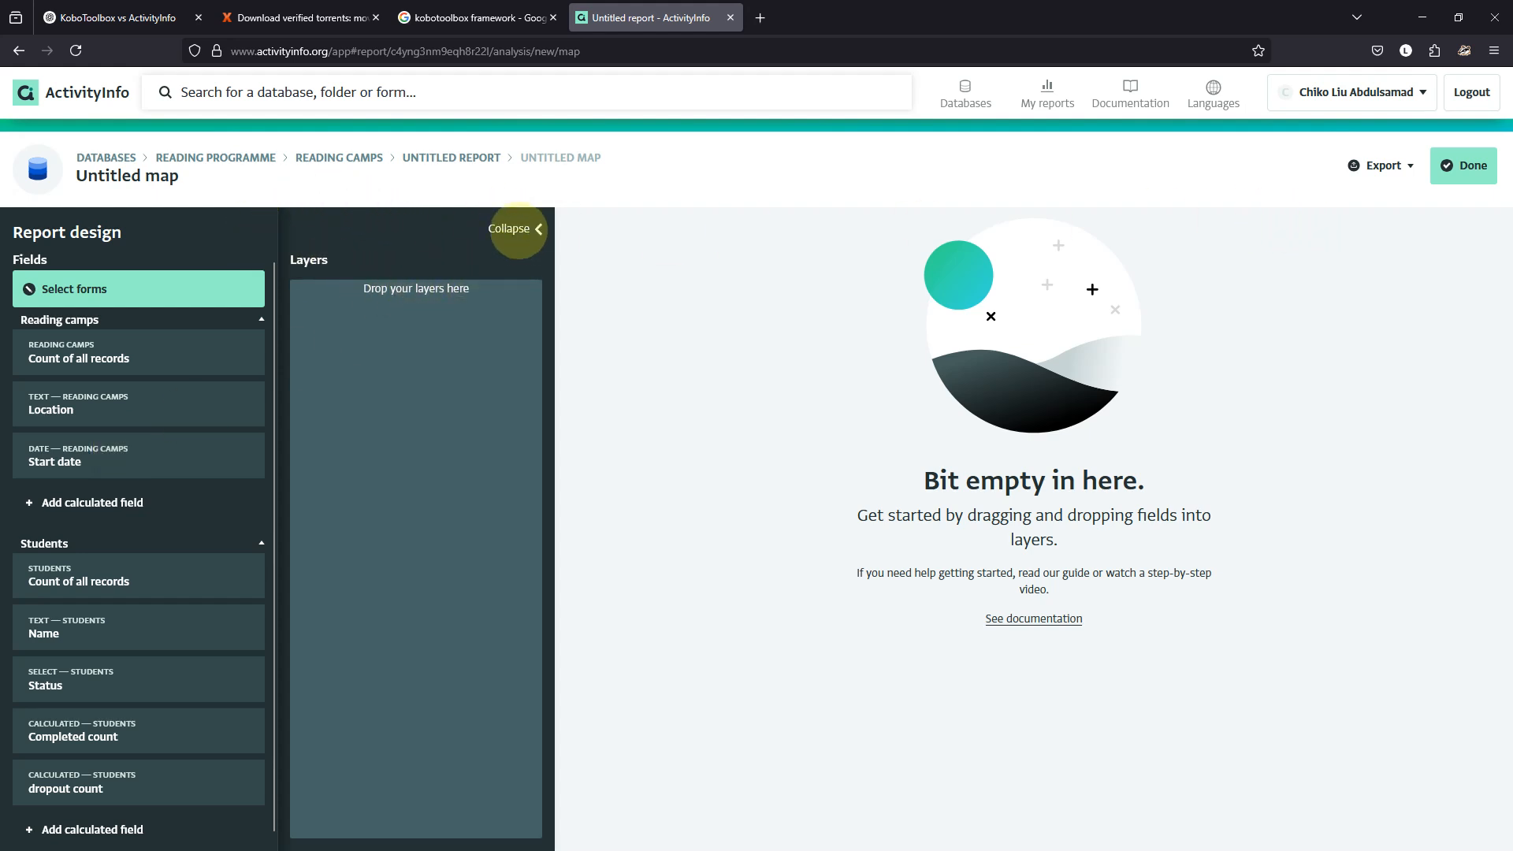
{"action": "left_click", "coordinate": [512, 229]}
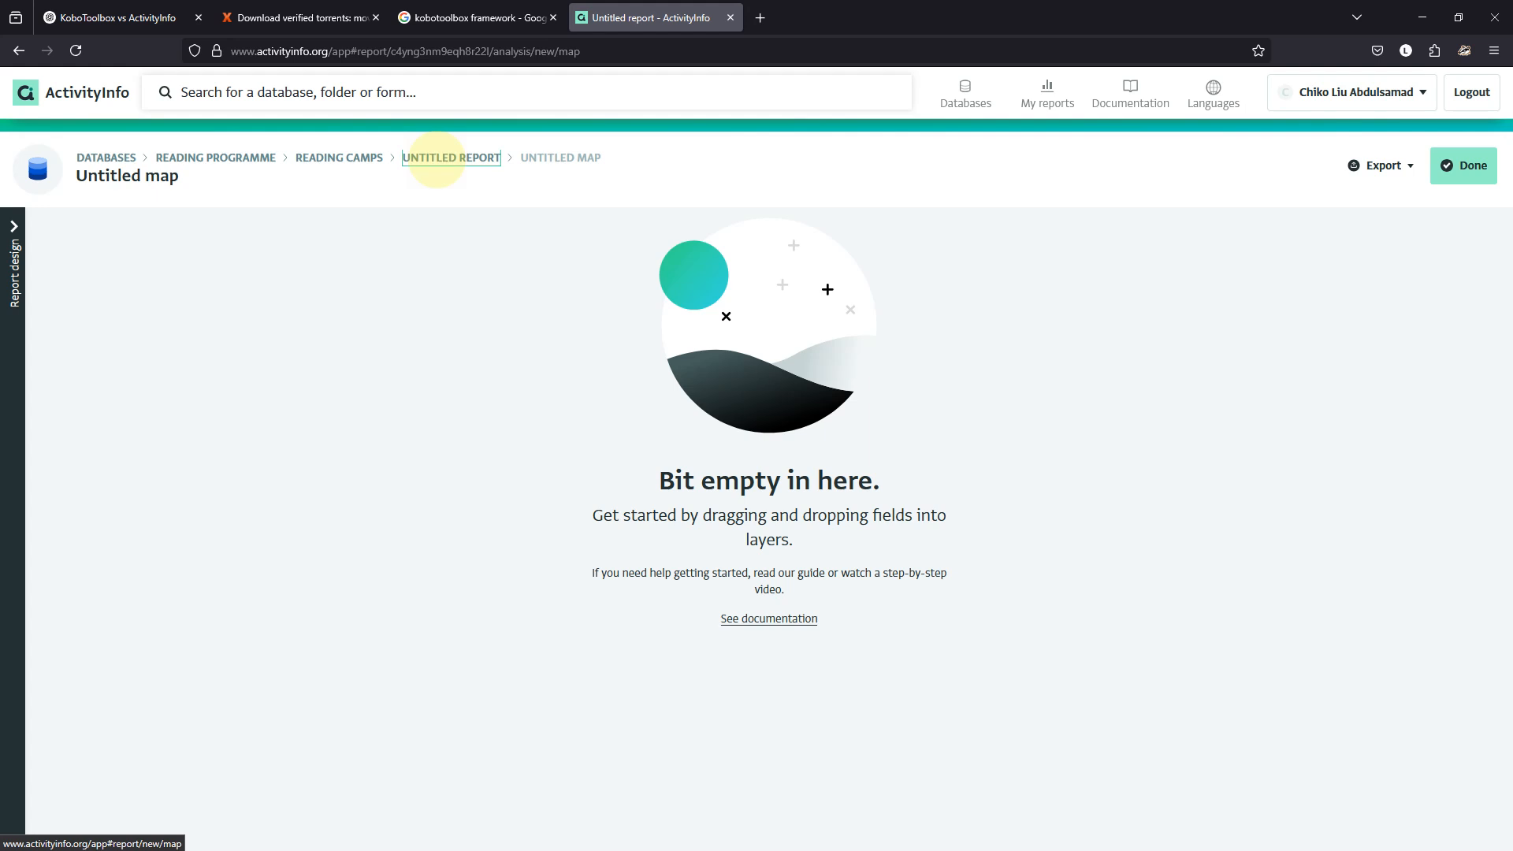
{"action": "left_click", "coordinate": [436, 158]}
{"action": "left_click", "coordinate": [805, 489]}
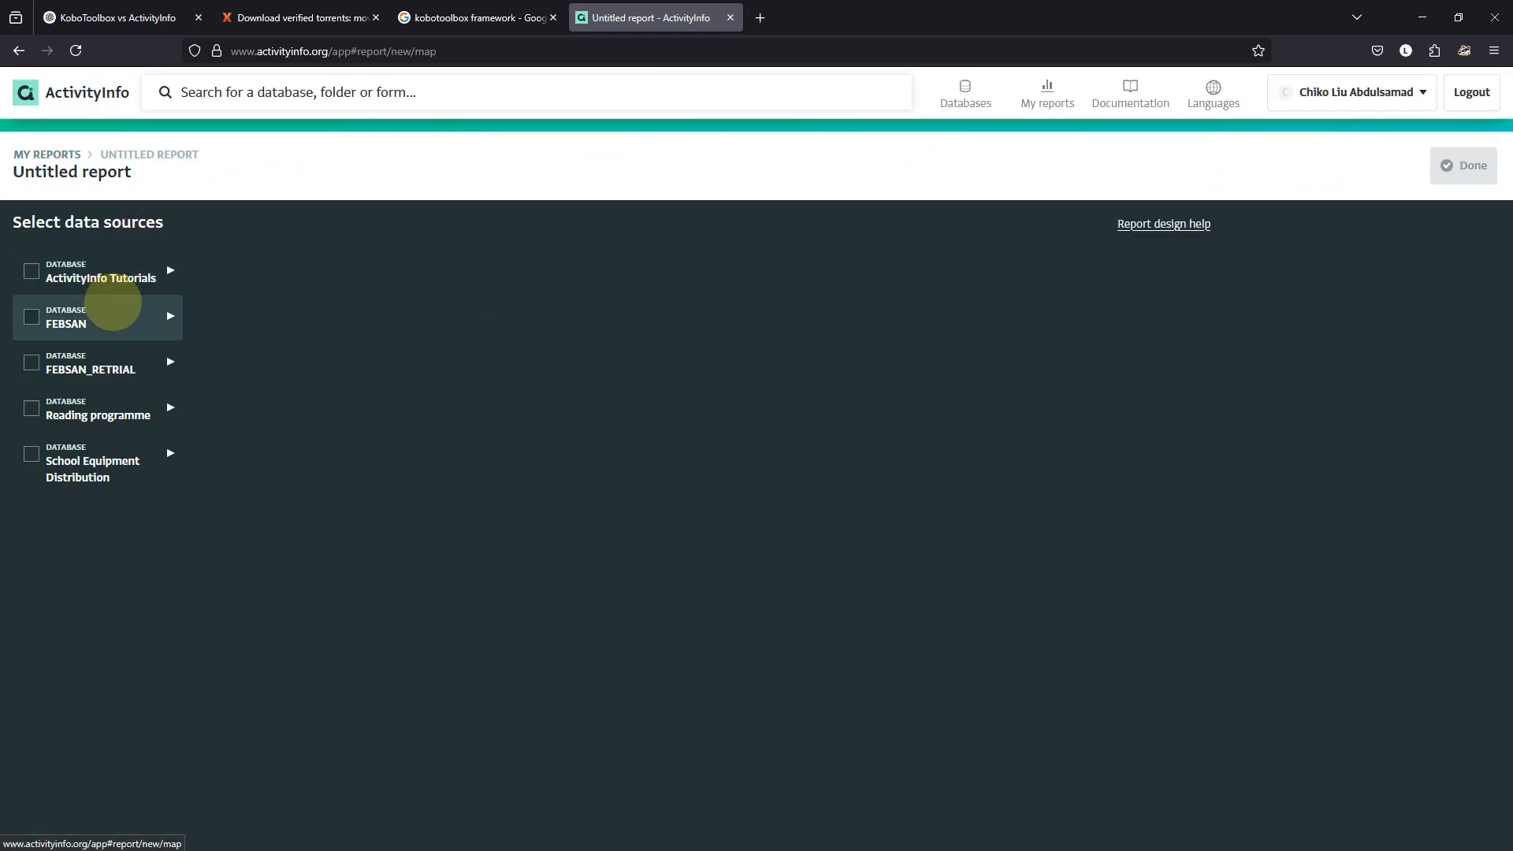
{"action": "left_click", "coordinate": [46, 155]}
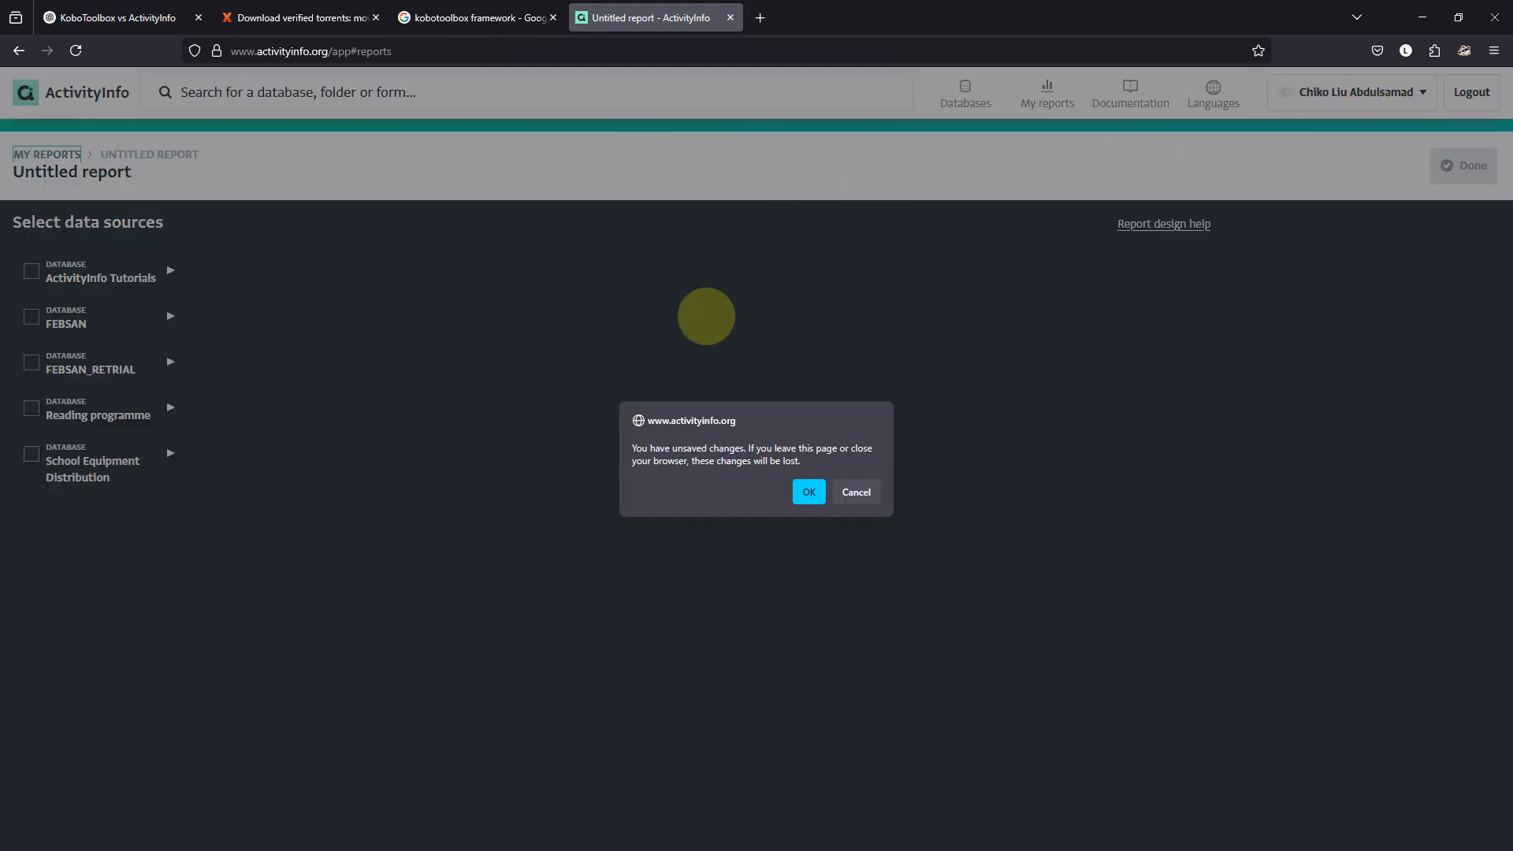
{"action": "left_click", "coordinate": [807, 491]}
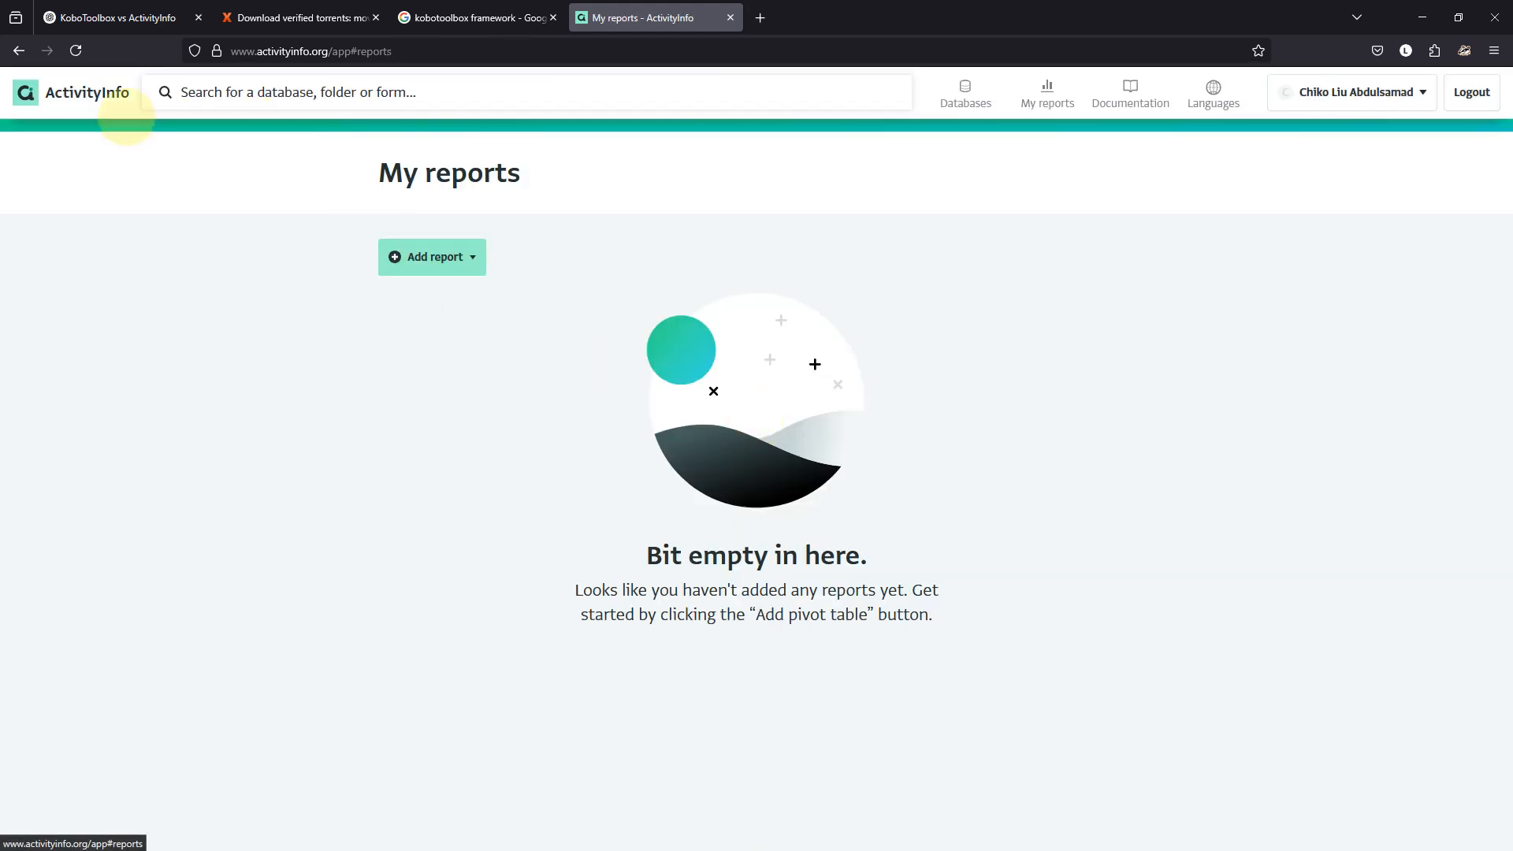
Go to Databases > Reading programme > Reading camps and bring up its analysis options.
{"action": "left_click", "coordinate": [958, 104]}
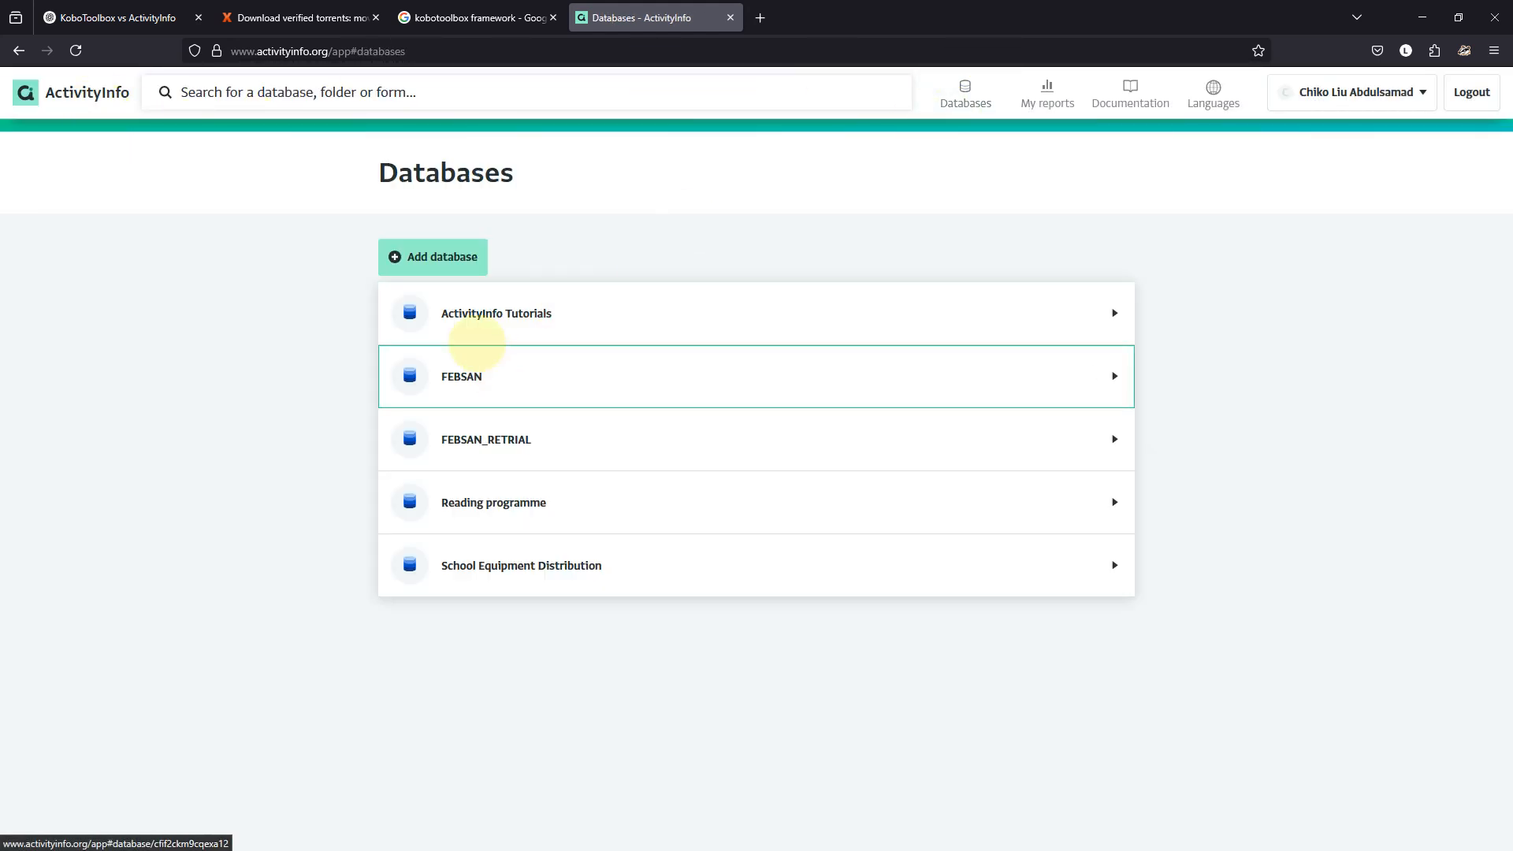
{"action": "left_click", "coordinate": [517, 501]}
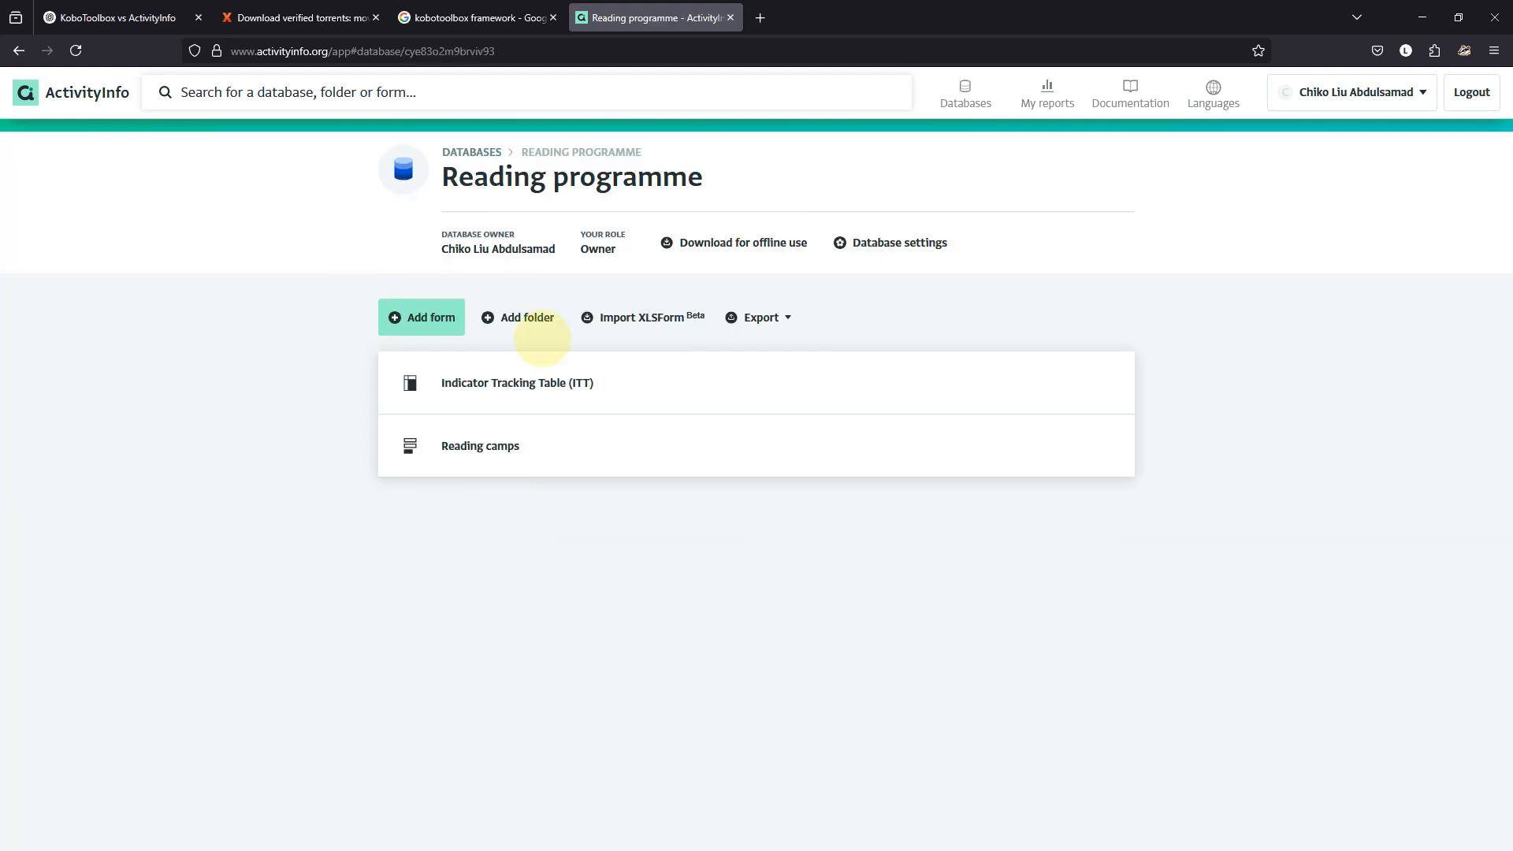
{"action": "left_click", "coordinate": [524, 454]}
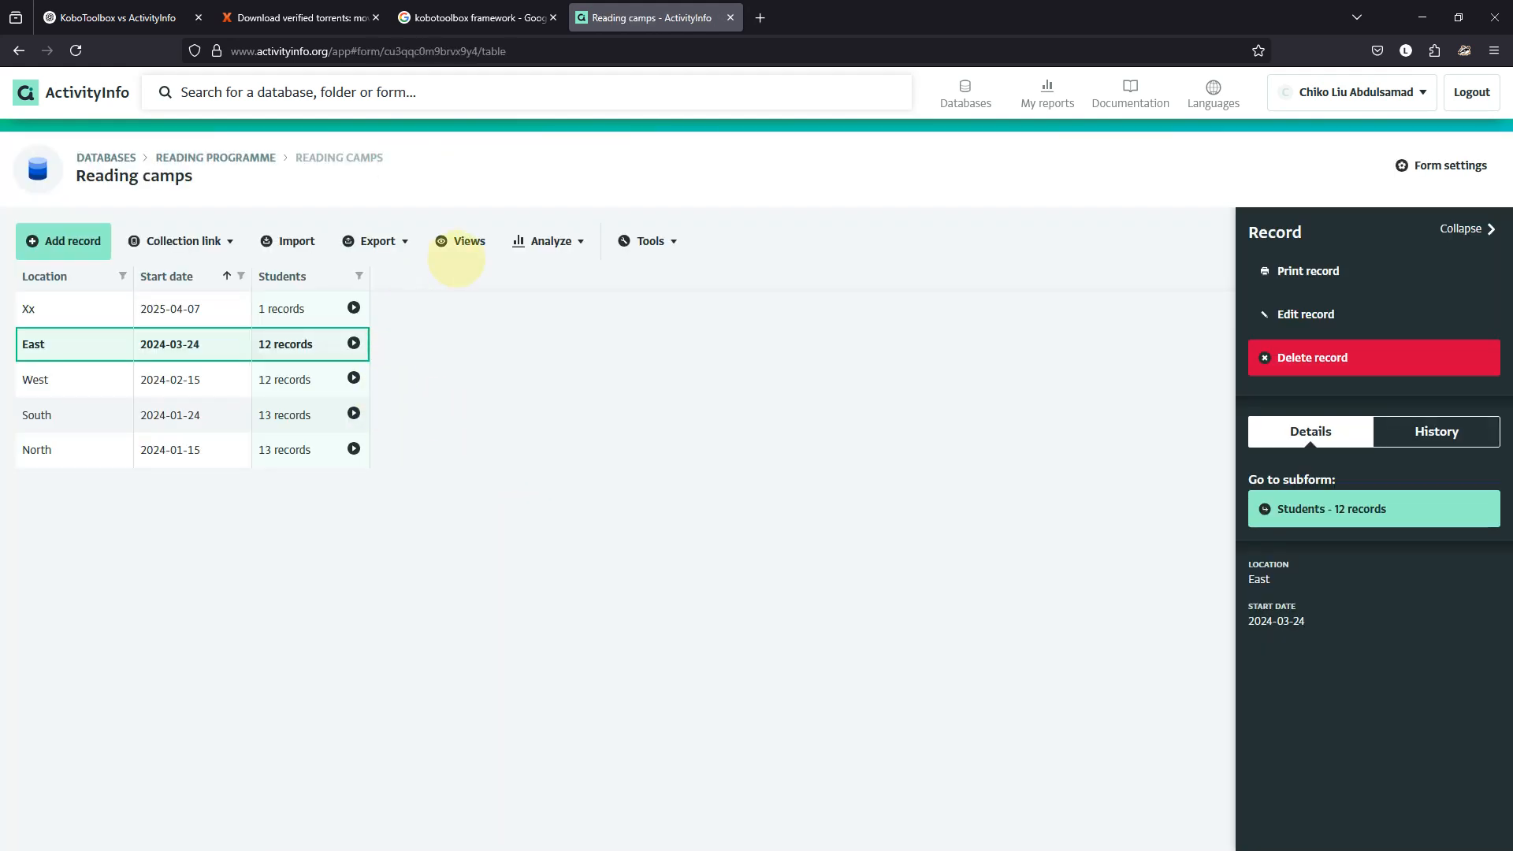
{"action": "left_click", "coordinate": [535, 241]}
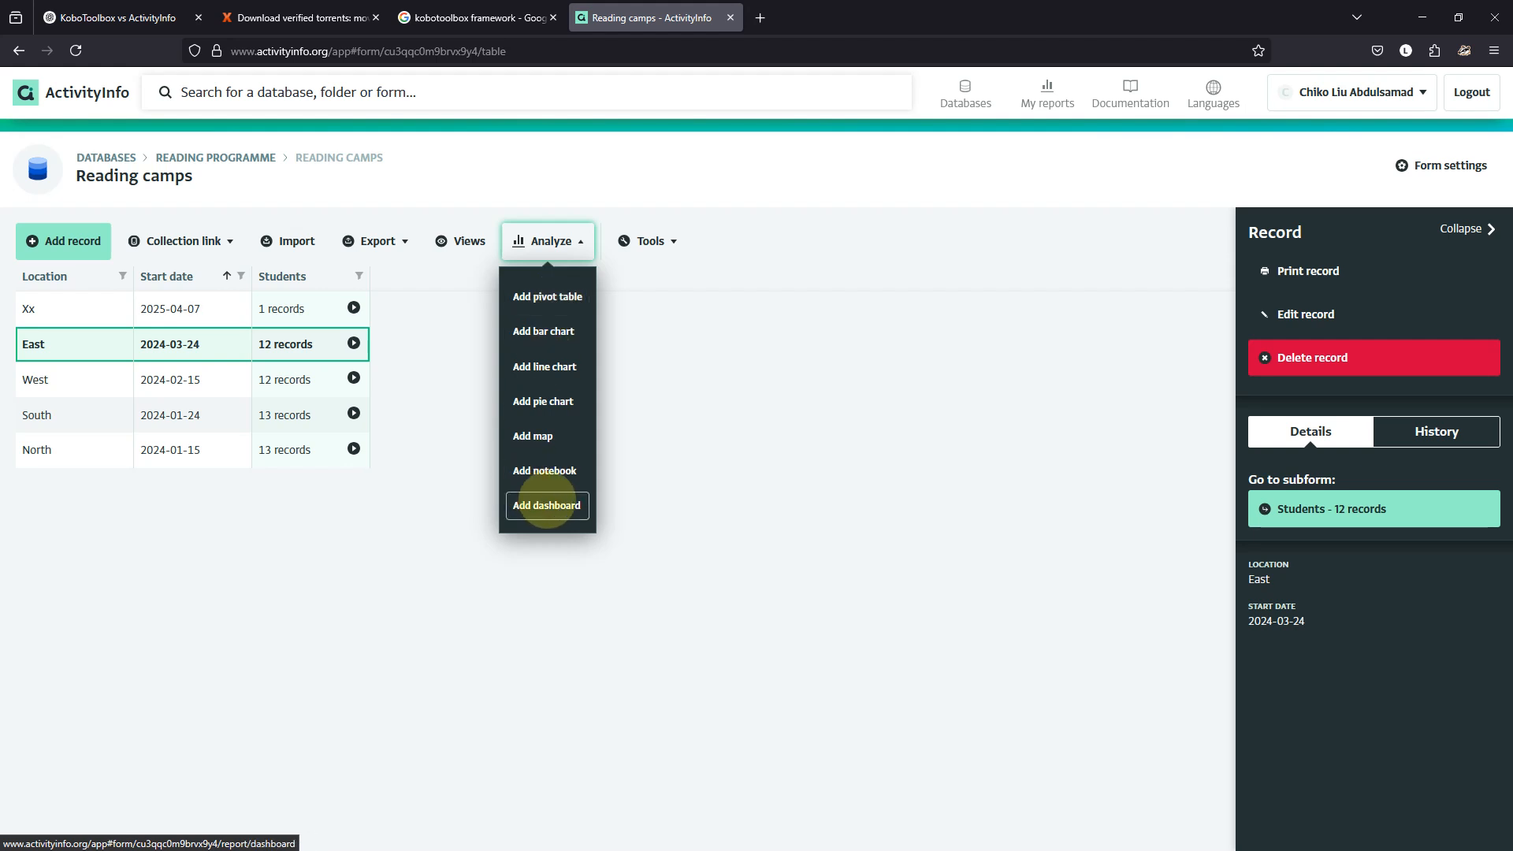
Create a Reading camps dashboard with a header block titled STUDENT STATUS, subtitled 'updated report'.
{"action": "left_click", "coordinate": [547, 506]}
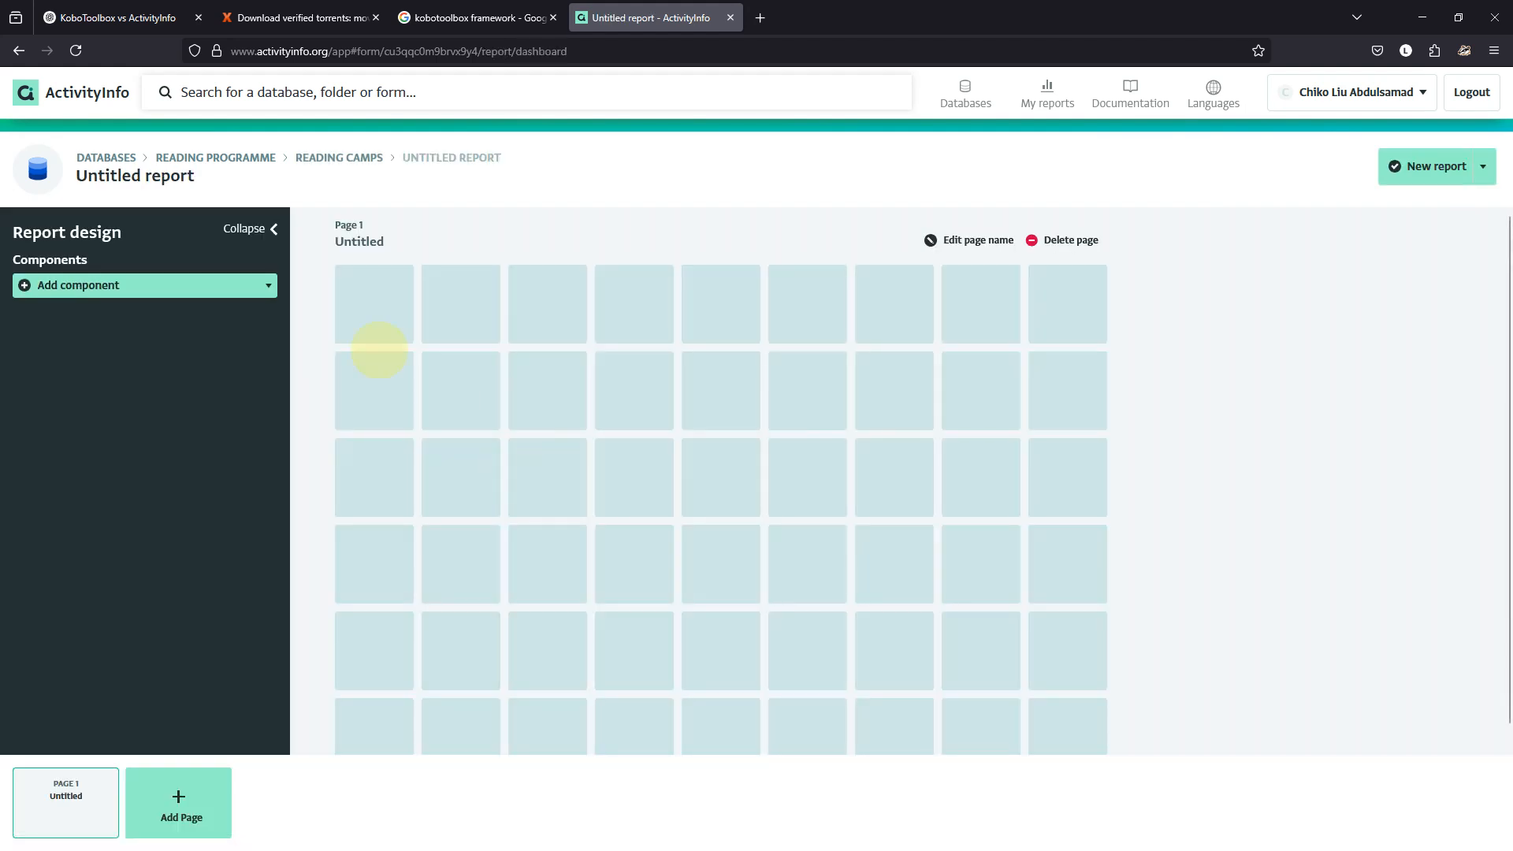
{"action": "left_click", "coordinate": [231, 285]}
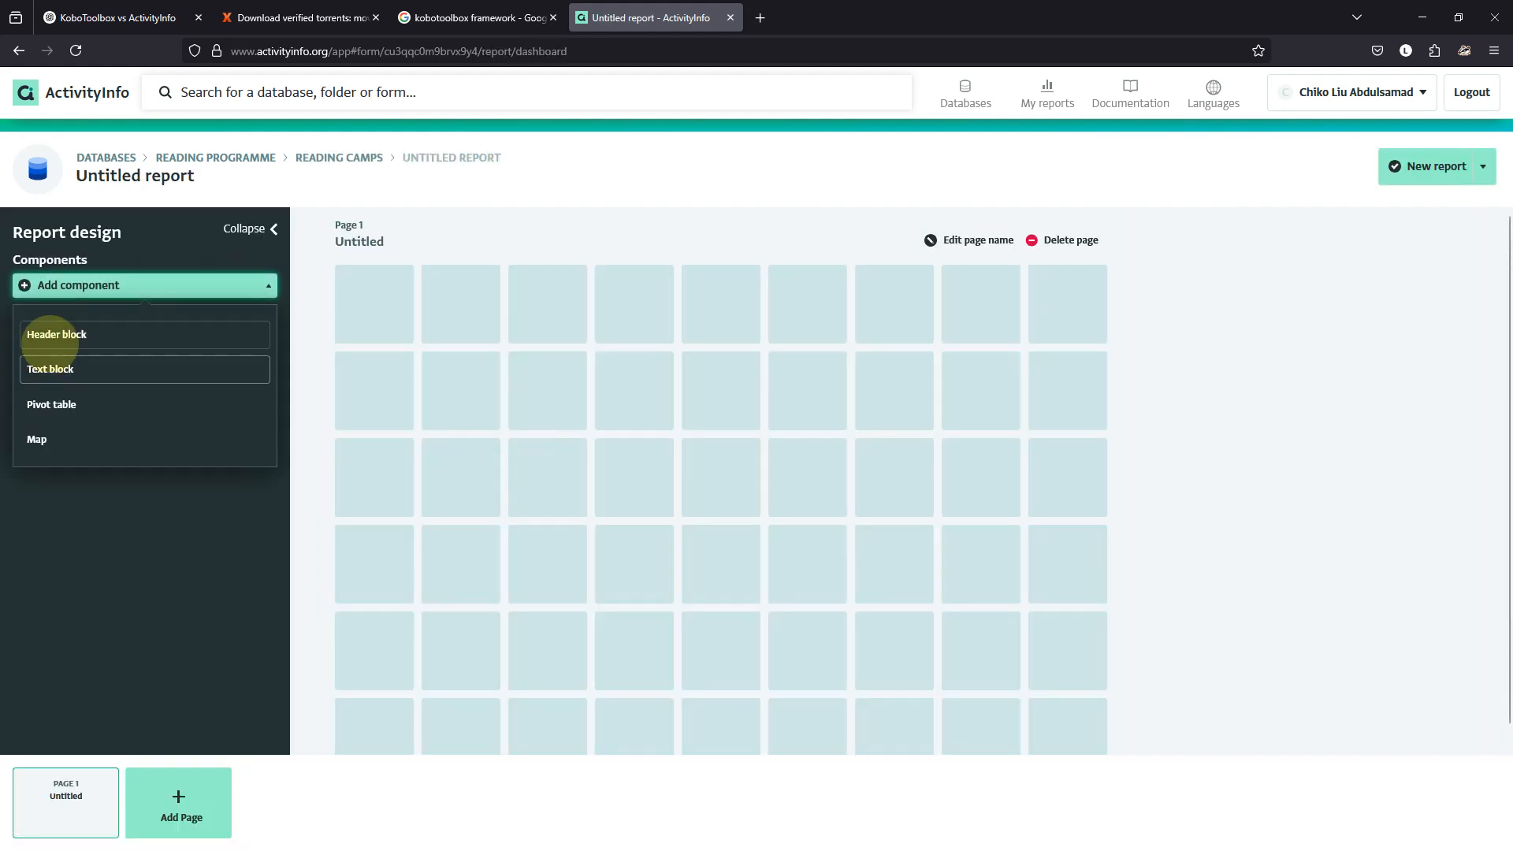
{"action": "left_click", "coordinate": [57, 333]}
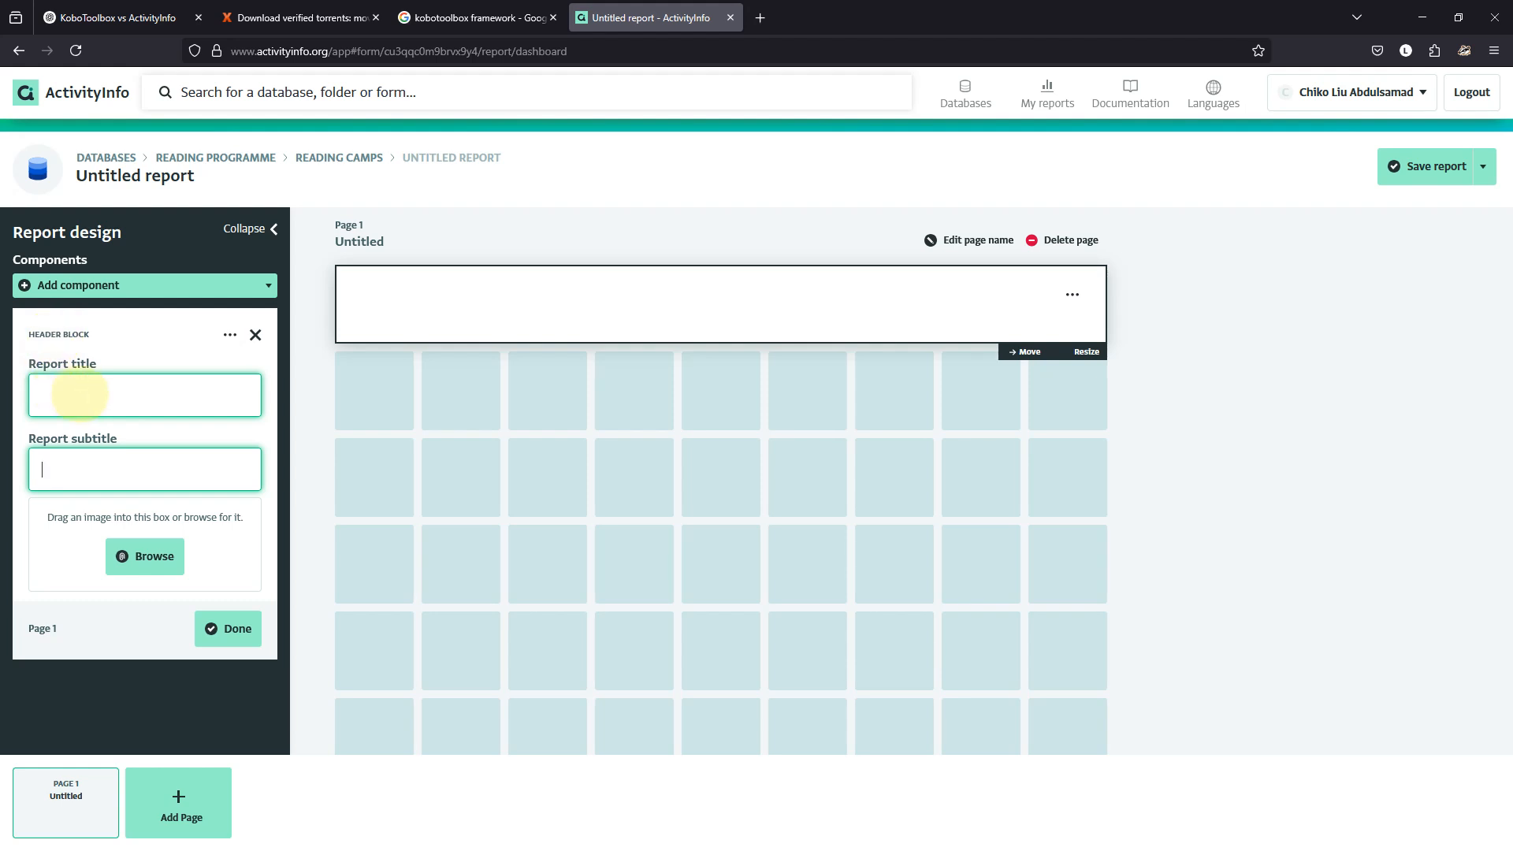
{"action": "left_click", "coordinate": [79, 394]}
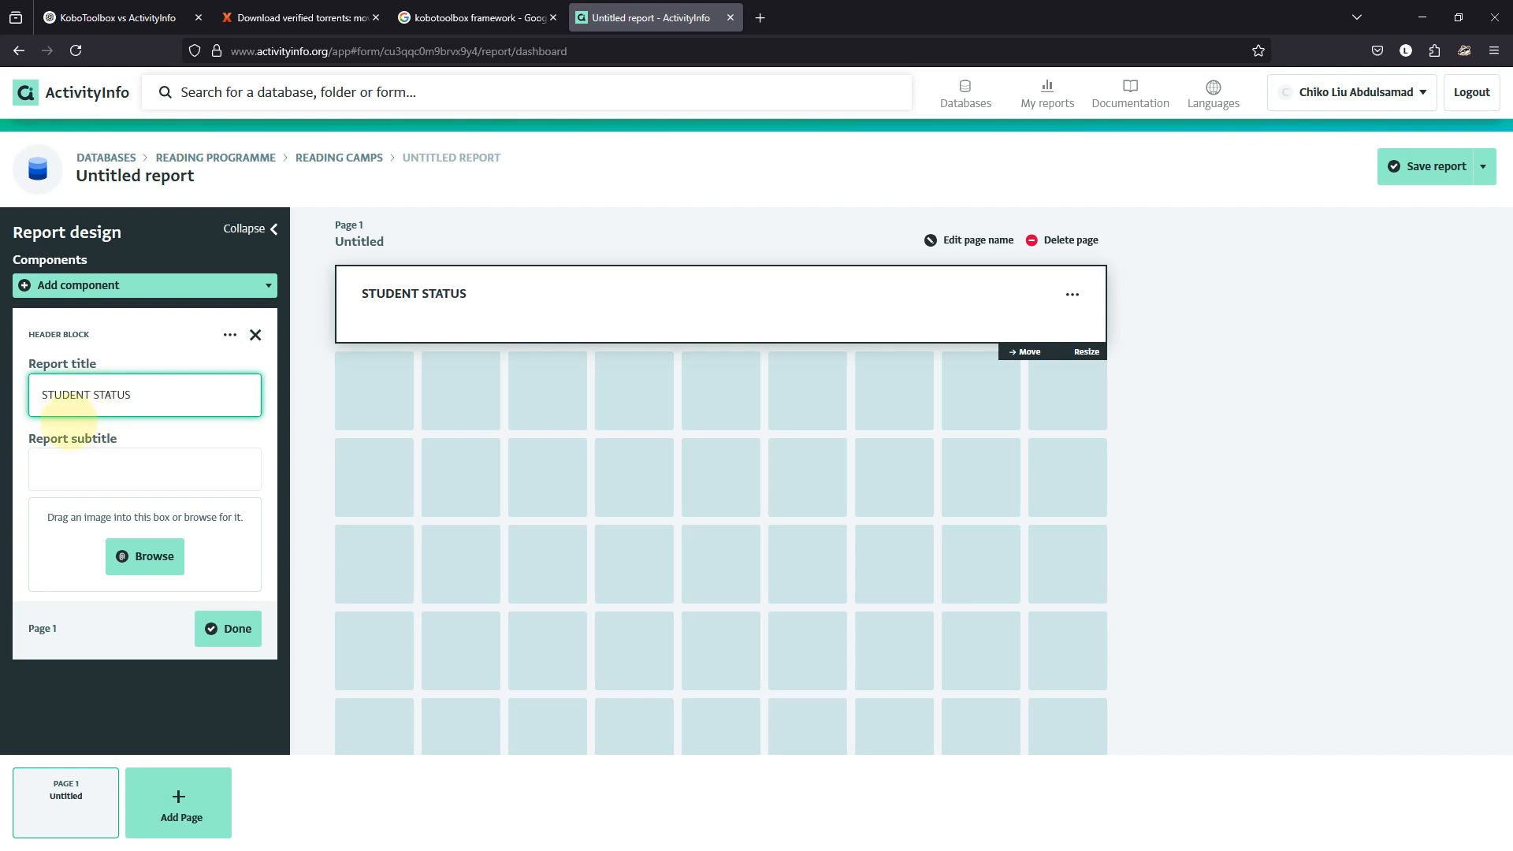
{"action": "key", "text": "Tab"}
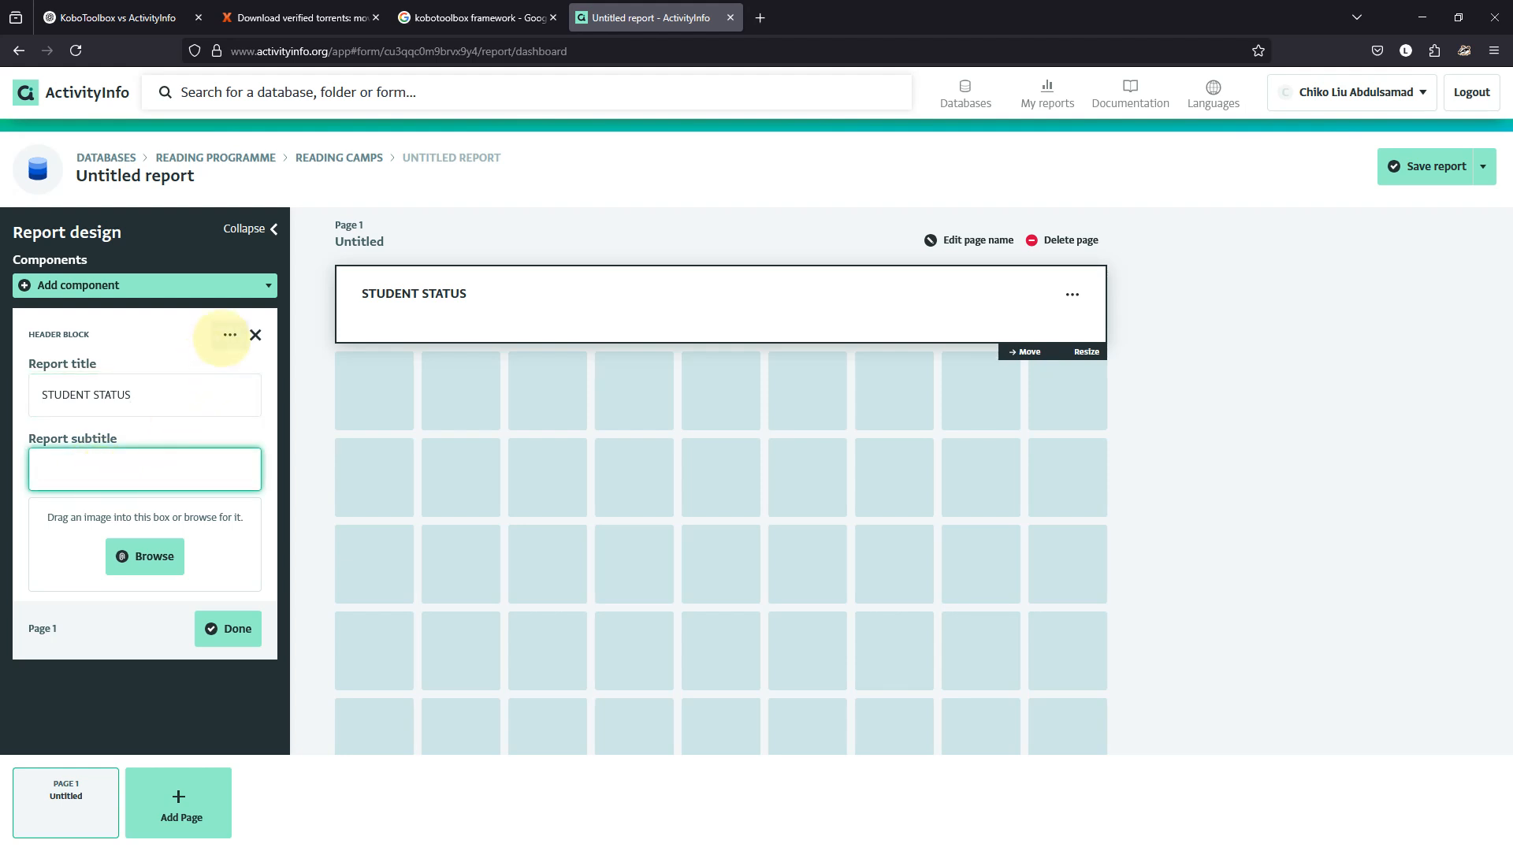
{"action": "left_click", "coordinate": [230, 334]}
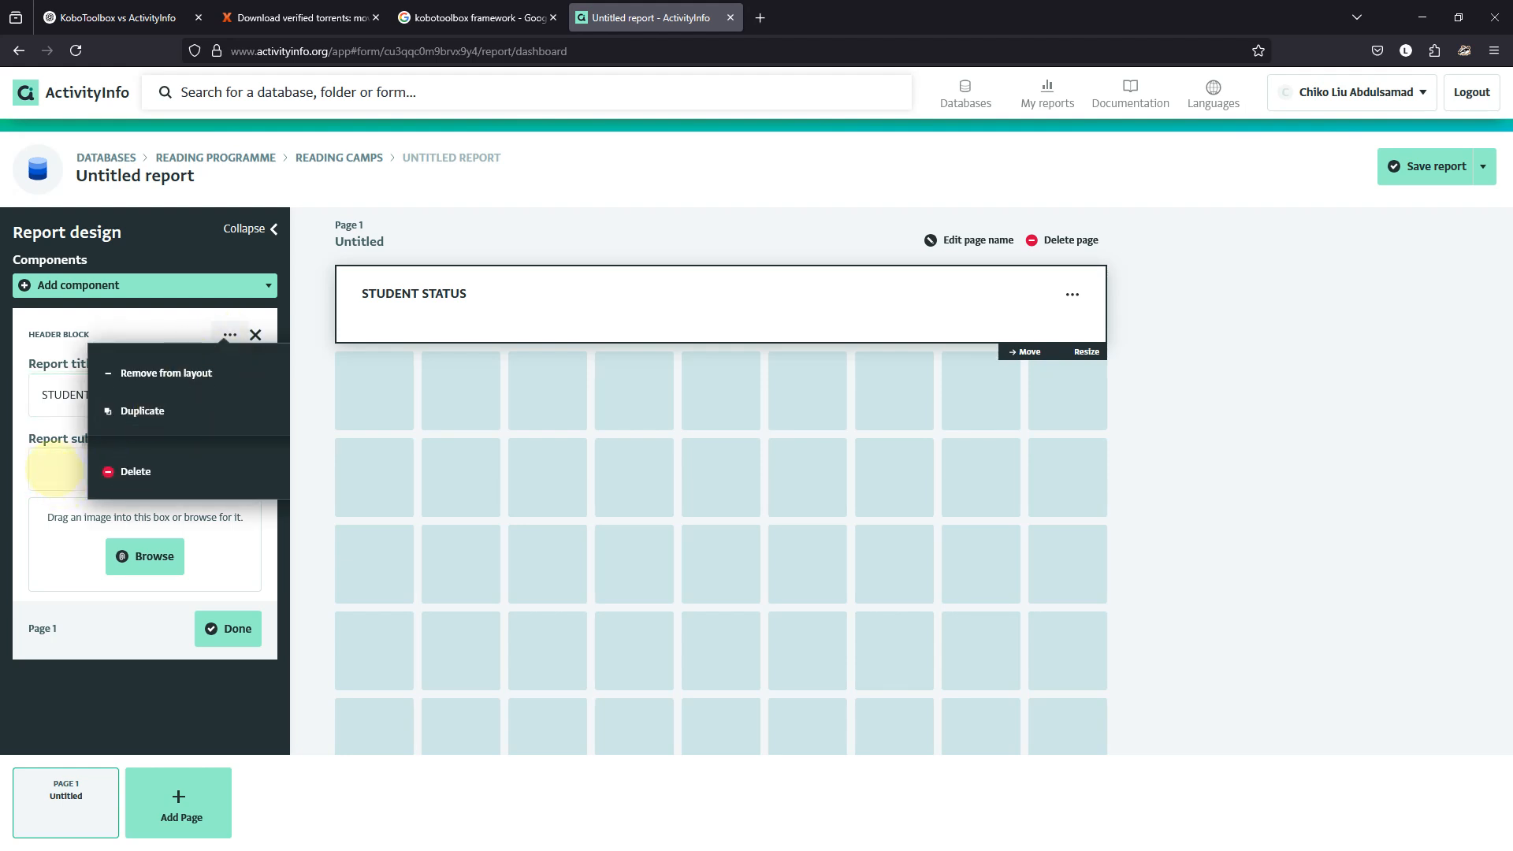
{"action": "left_click", "coordinate": [56, 469]}
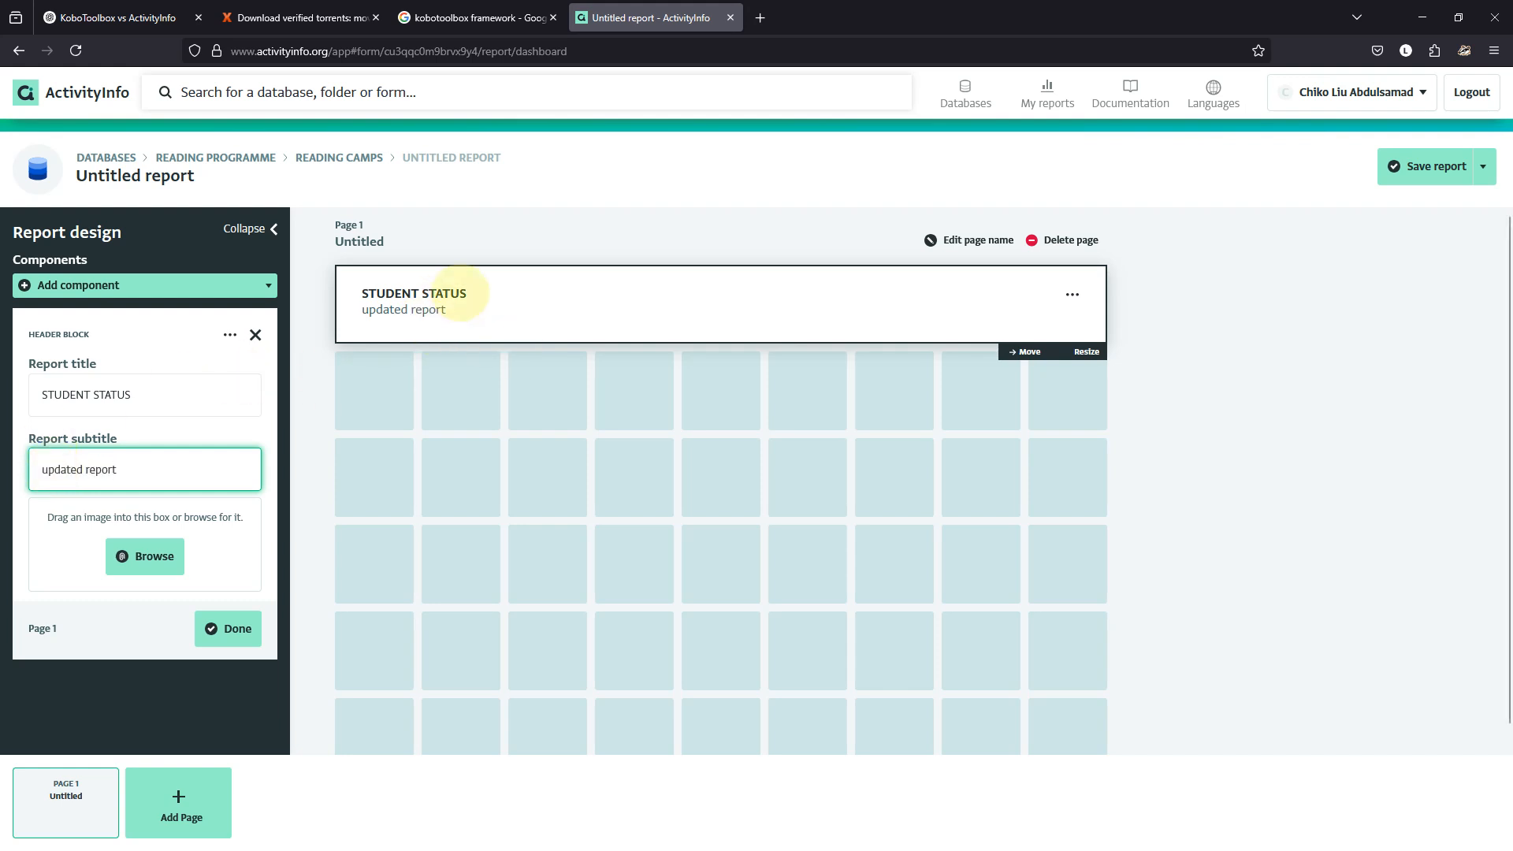
{"action": "left_click", "coordinate": [449, 293]}
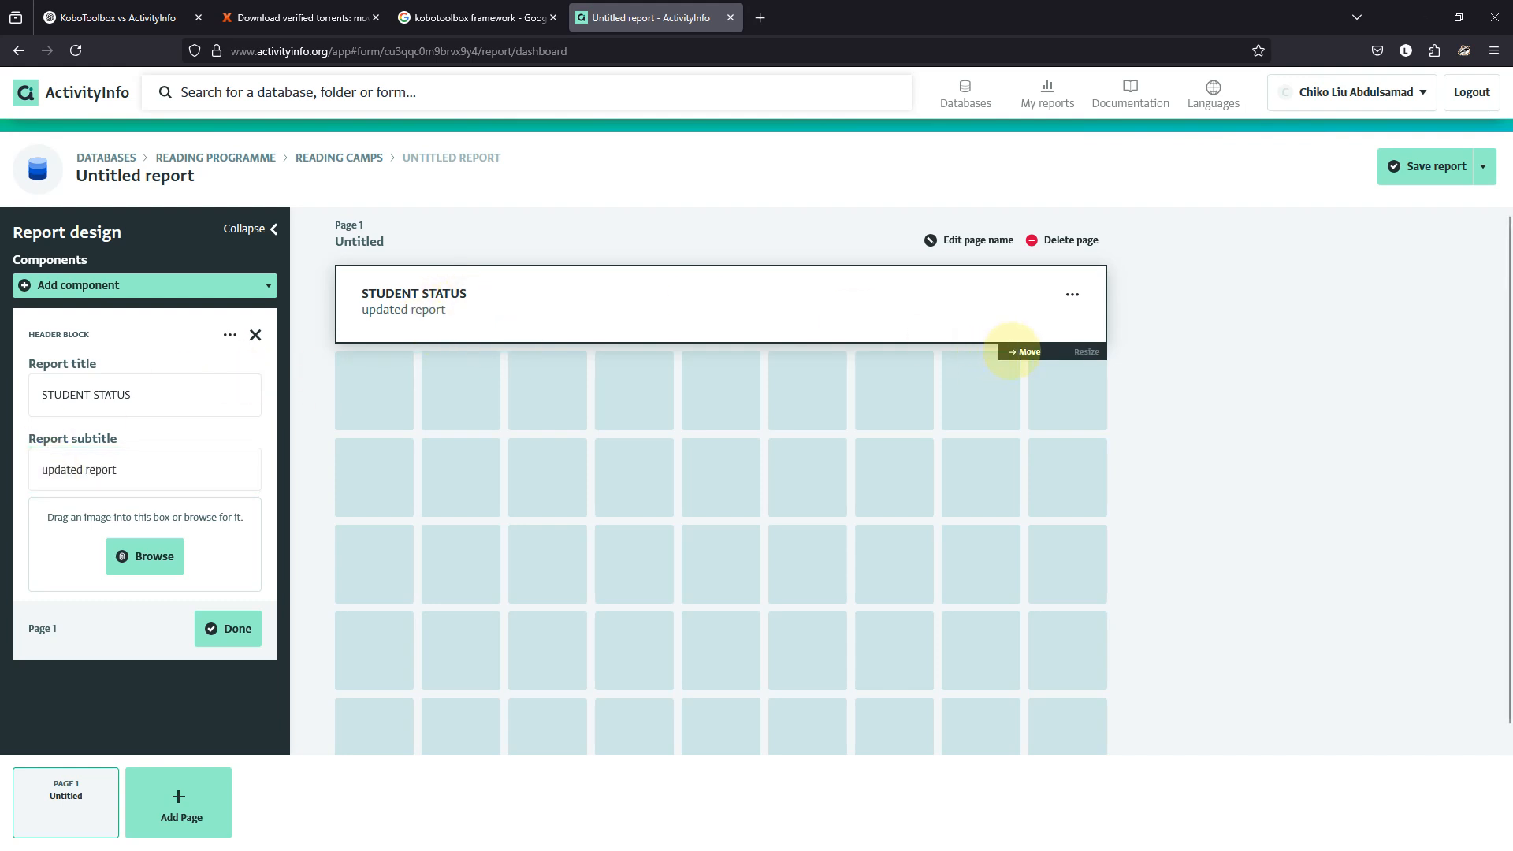
Adjust the header block's placement on the dashboard and close its editor.
{"action": "left_click_drag", "start_coordinate": [608, 320], "coordinate": [370, 290]}
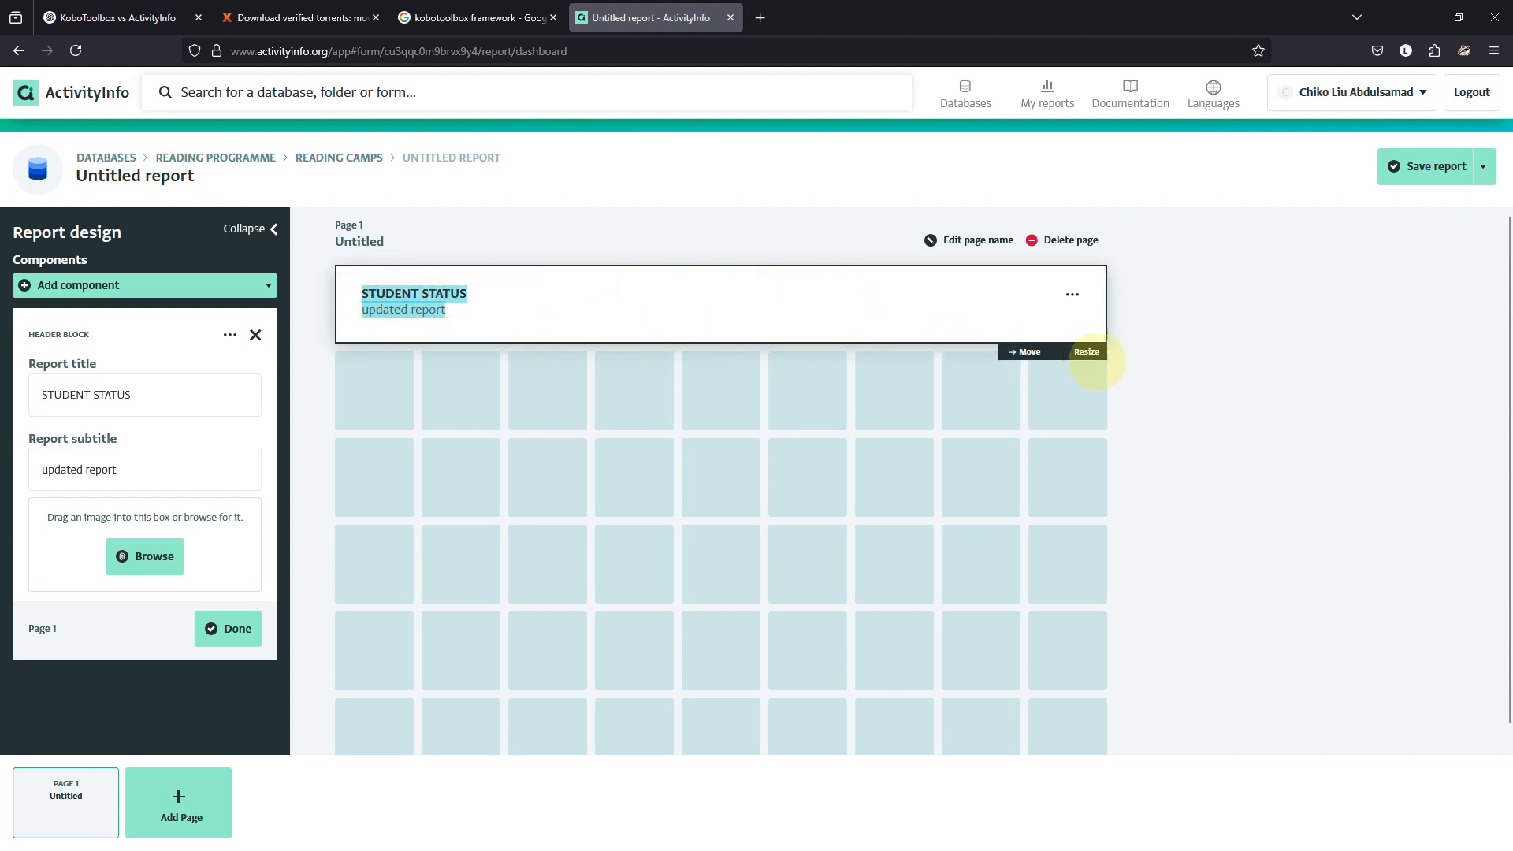
{"action": "left_click", "coordinate": [1072, 295]}
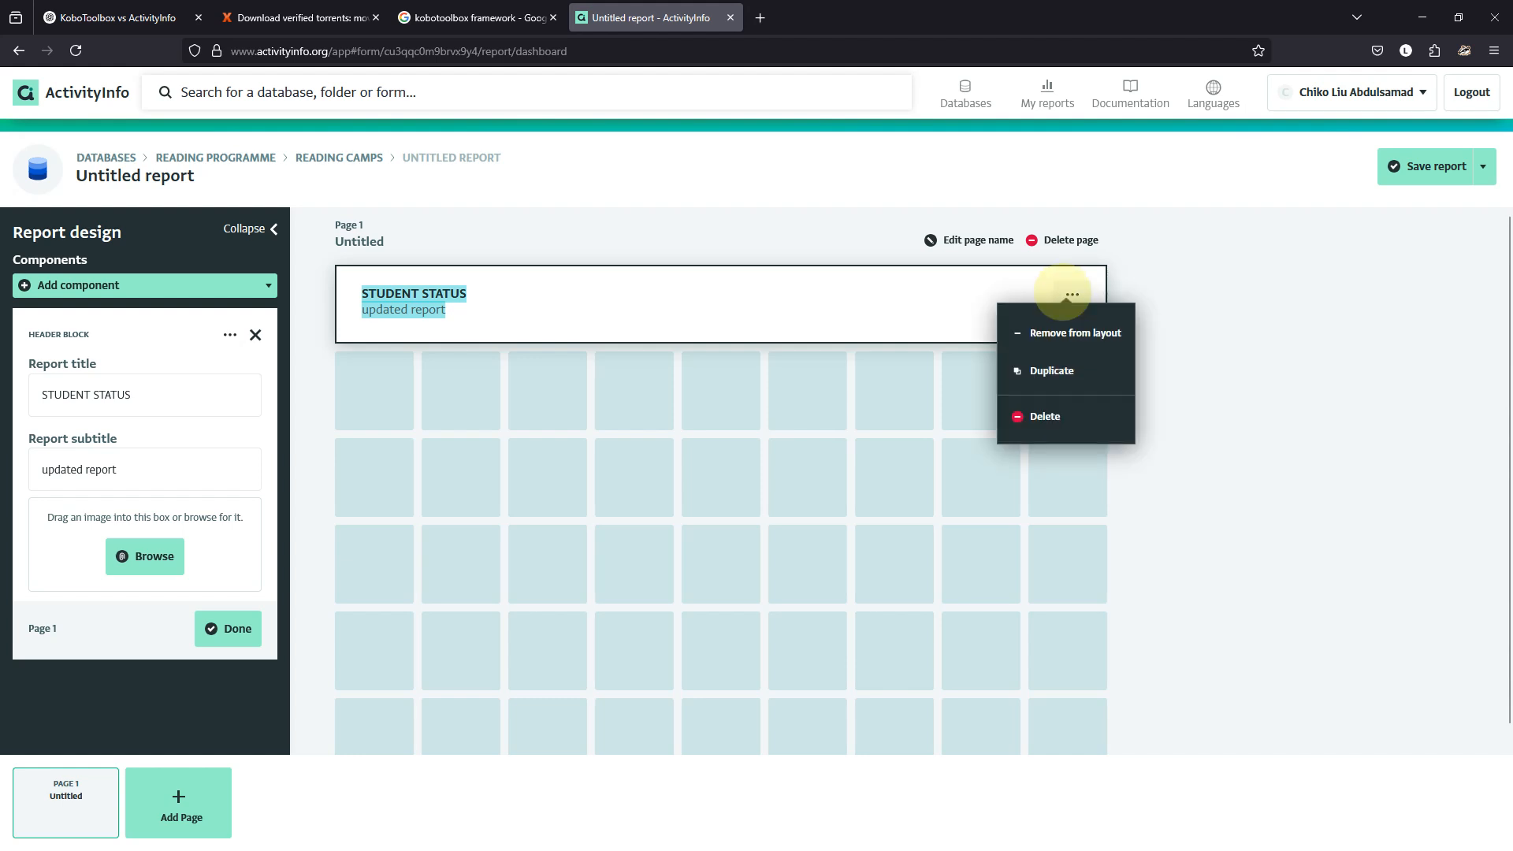
{"action": "left_click", "coordinate": [763, 310]}
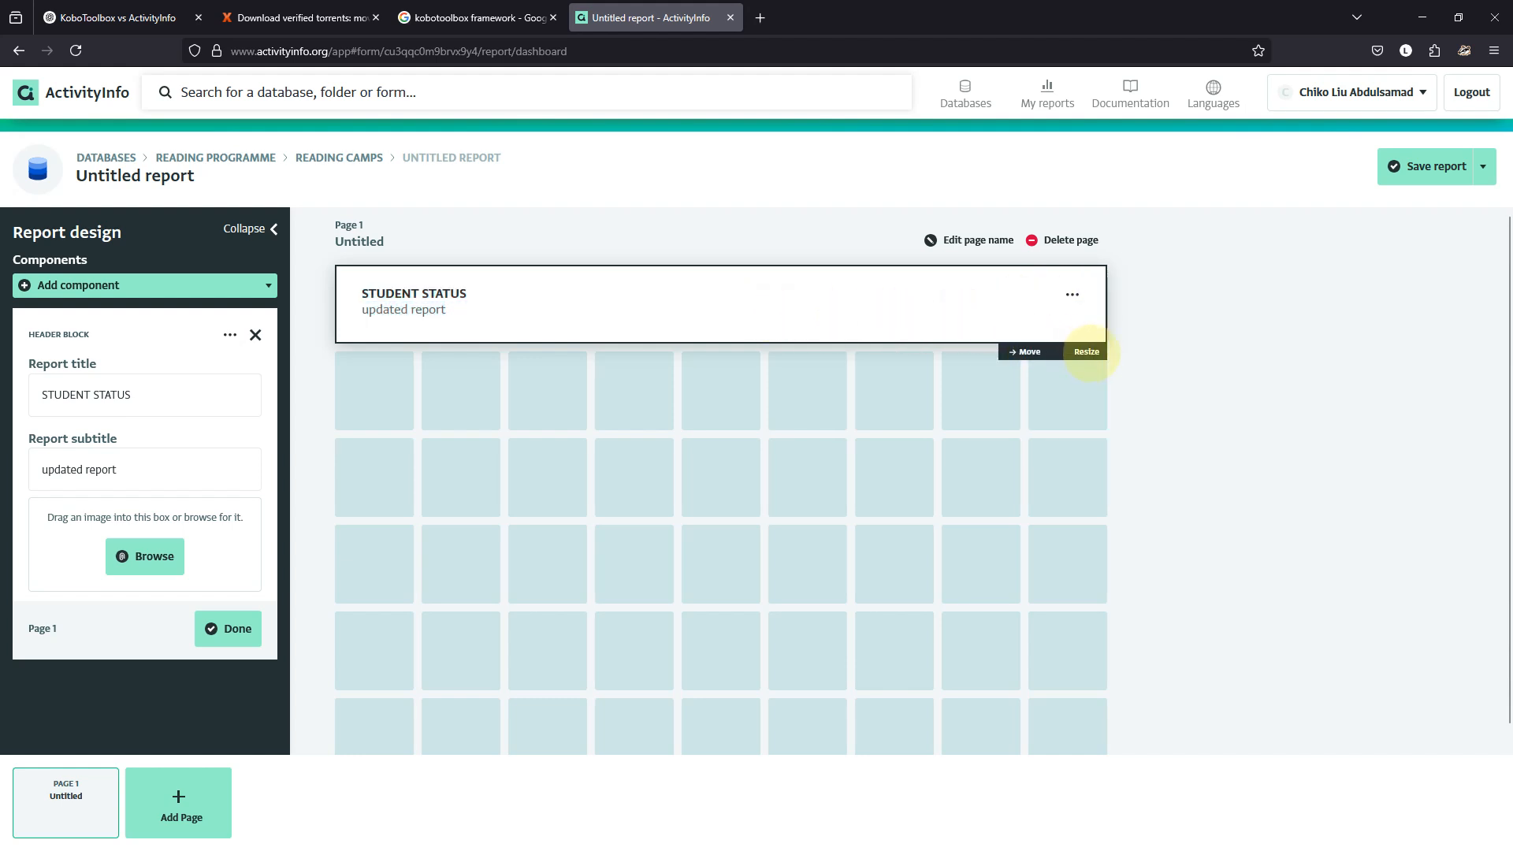
{"action": "left_click_drag", "start_coordinate": [1021, 352], "coordinate": [959, 338]}
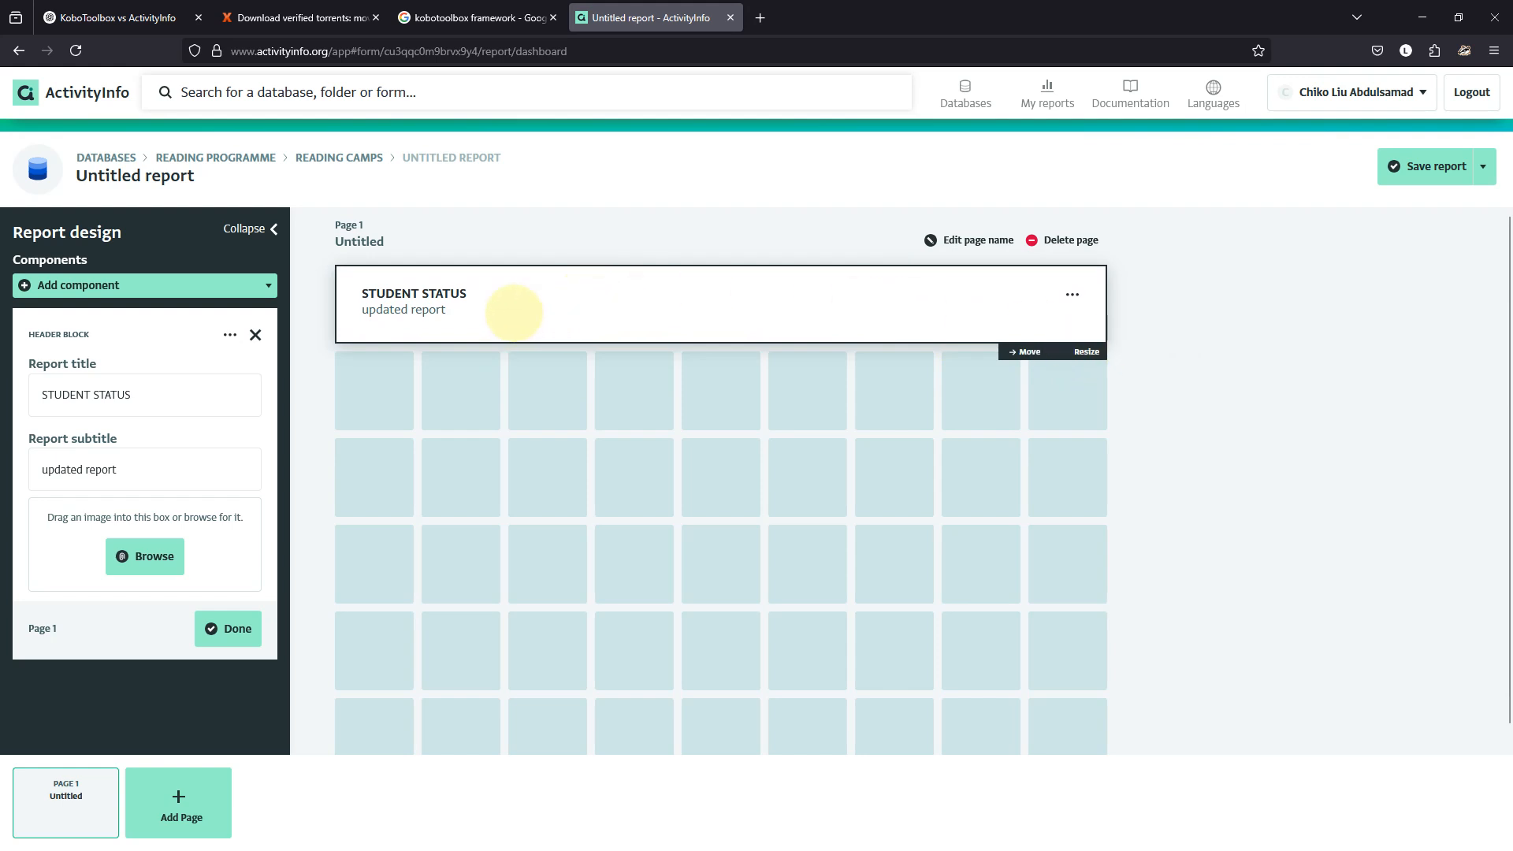
{"action": "left_click_drag", "start_coordinate": [443, 309], "coordinate": [356, 287]}
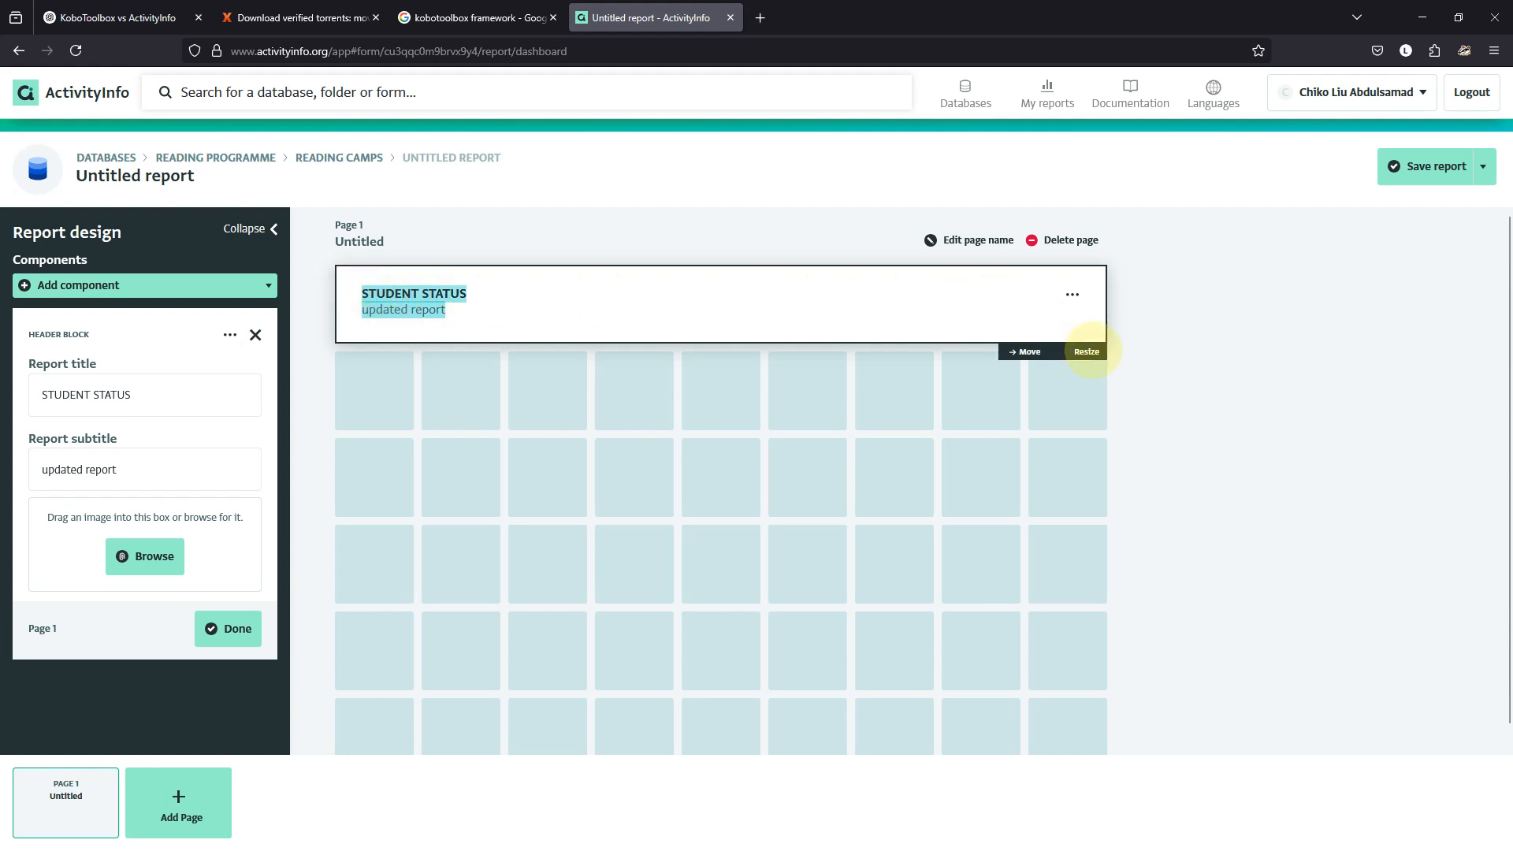
{"action": "left_click", "coordinate": [781, 431]}
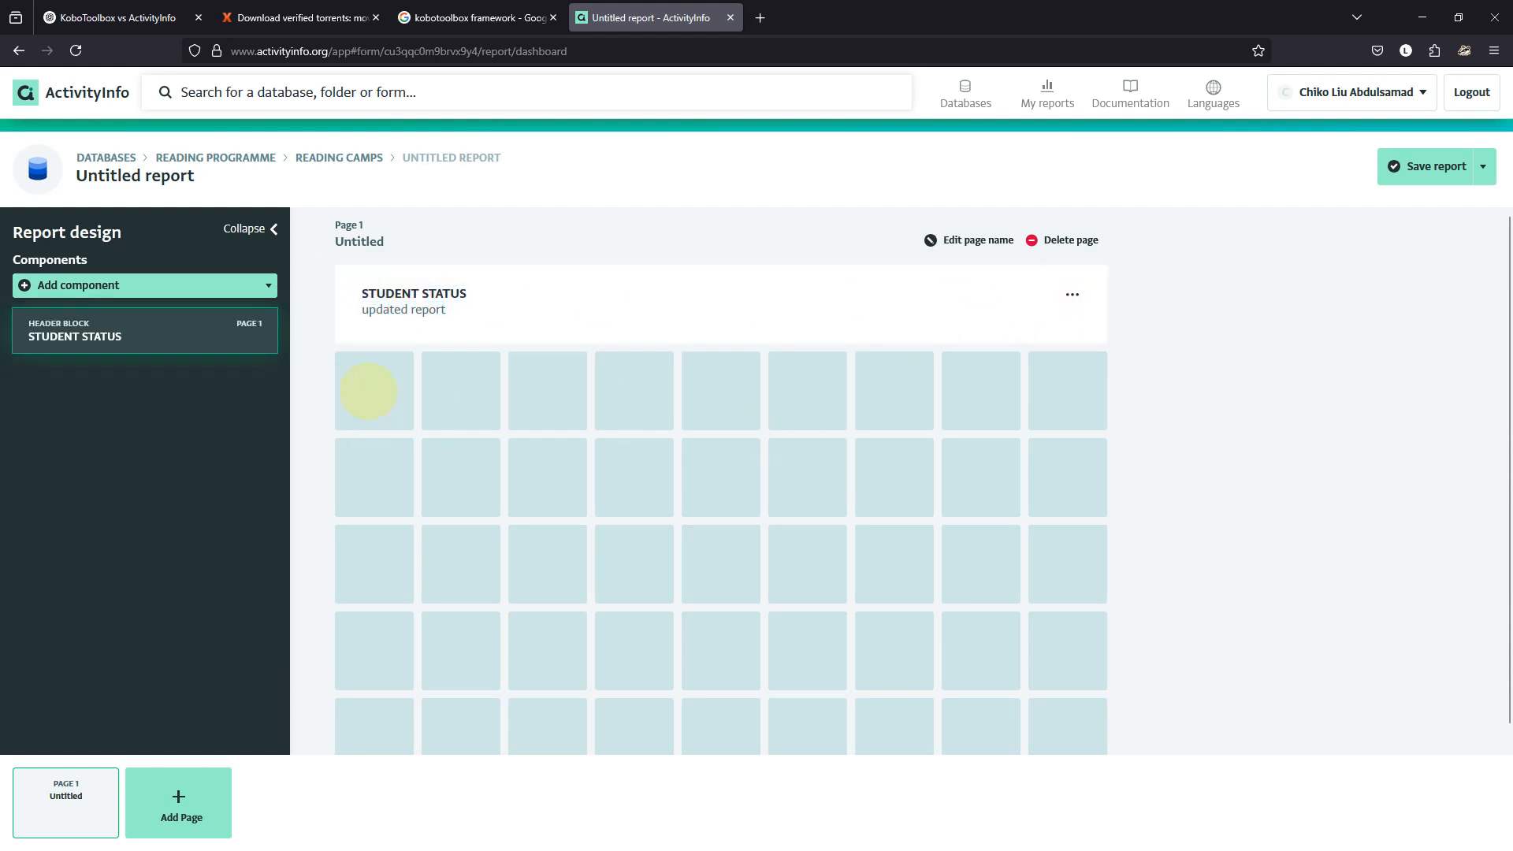
{"action": "left_click", "coordinate": [383, 282]}
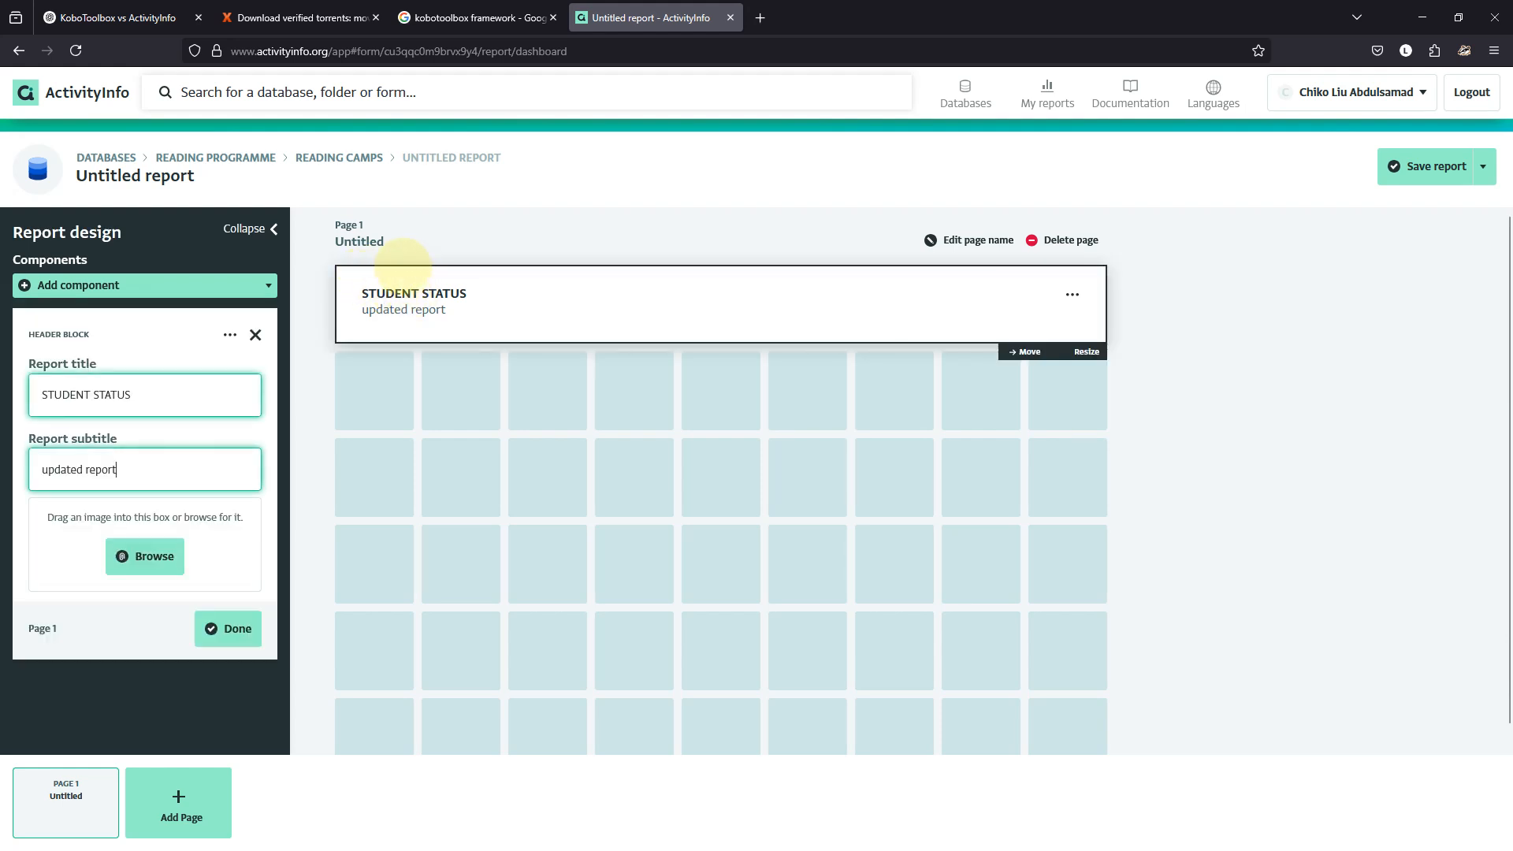
{"action": "left_click", "coordinate": [500, 240]}
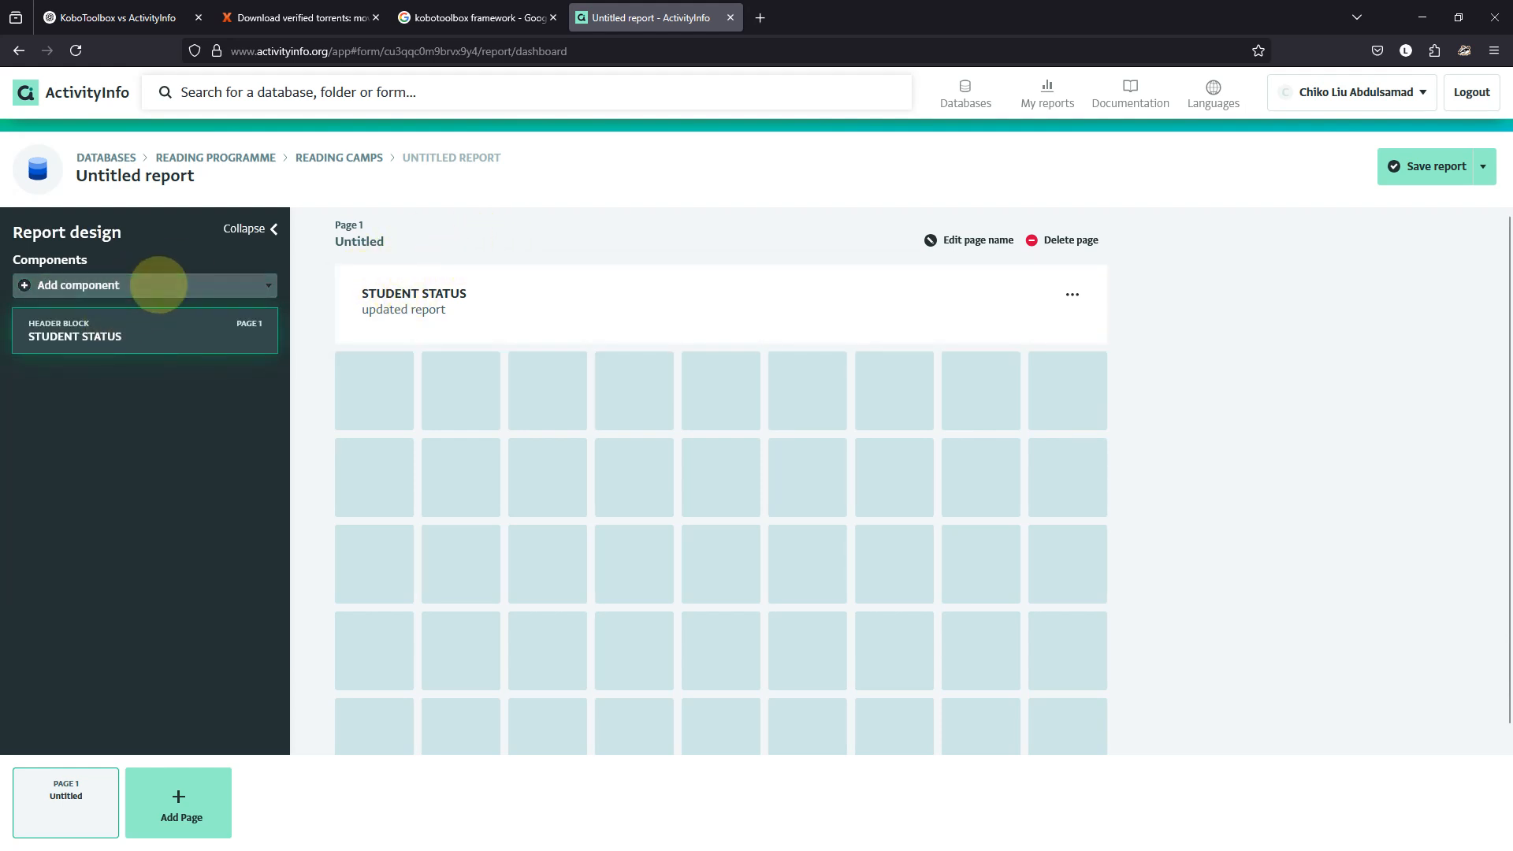
{"action": "left_click", "coordinate": [159, 285]}
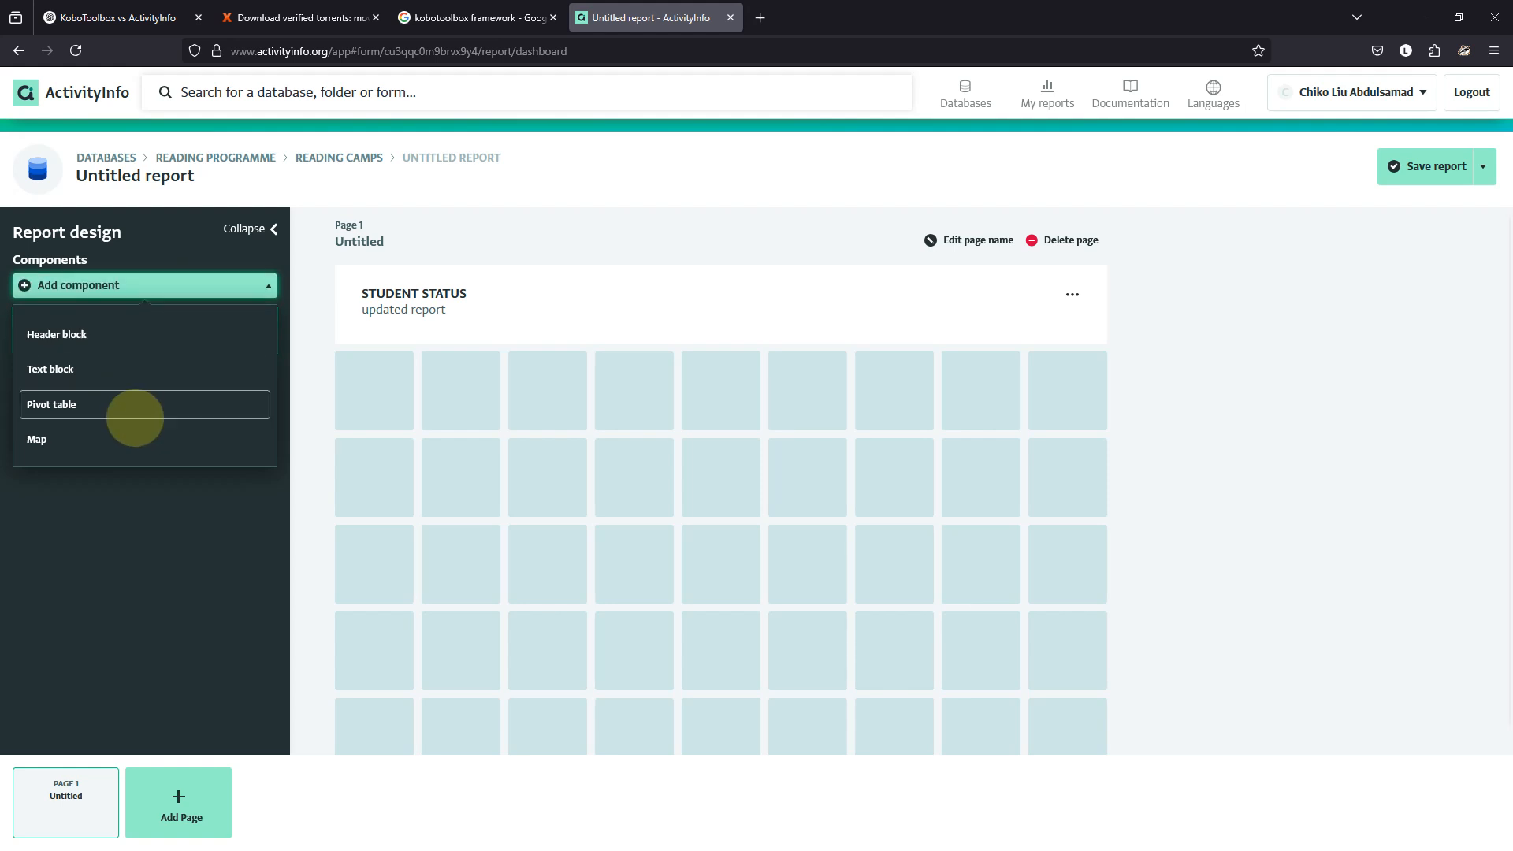
Add a pivot table totalling Status (51), Completed count (43) and dropout count (8).
{"action": "left_click", "coordinate": [135, 405]}
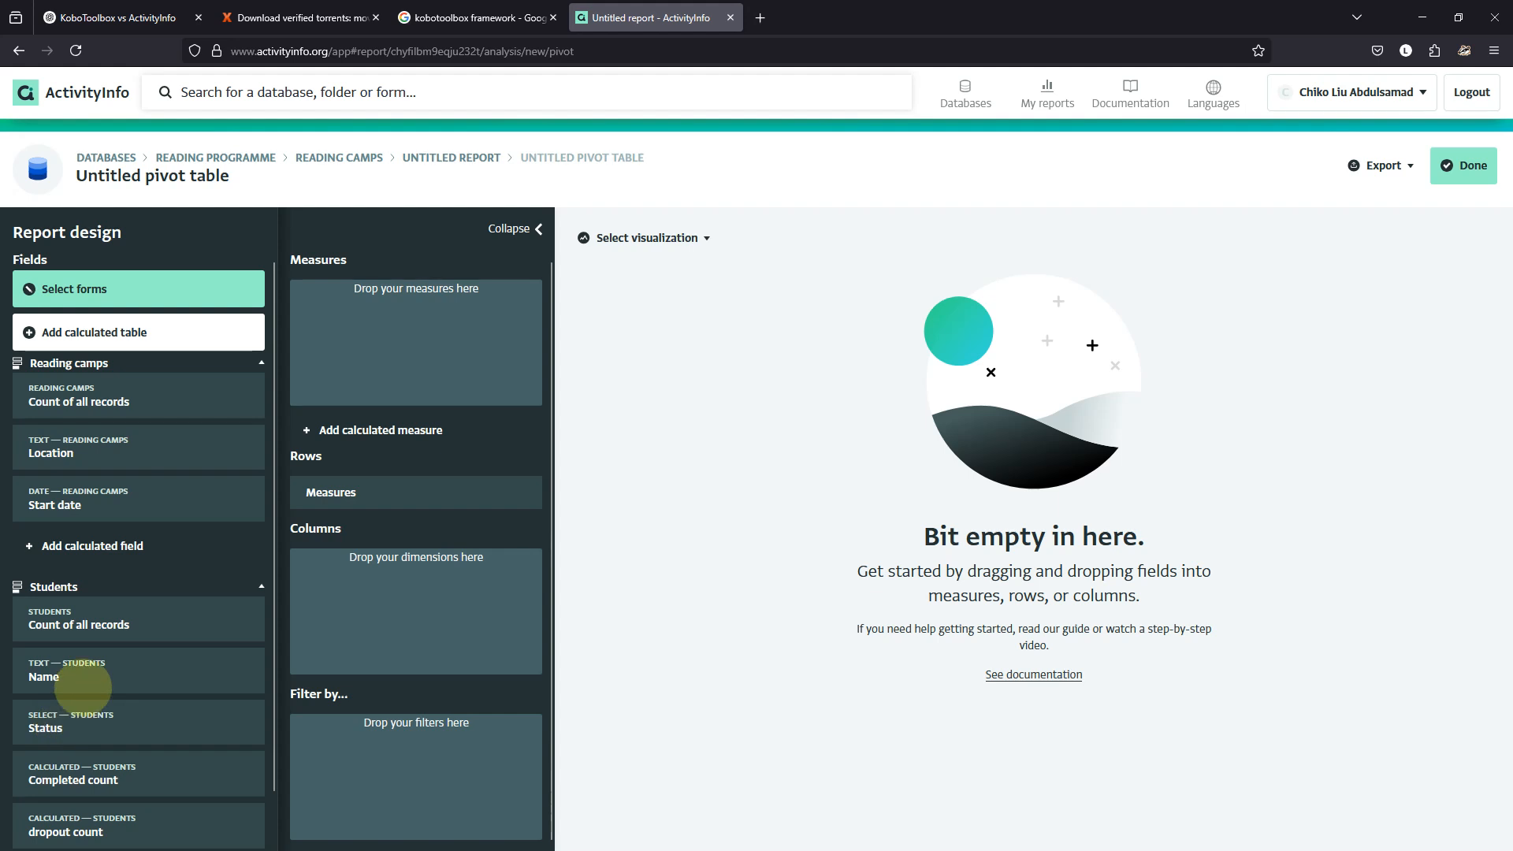
{"action": "scroll", "coordinate": [67, 693], "scroll_direction": "down", "scroll_amount": 1}
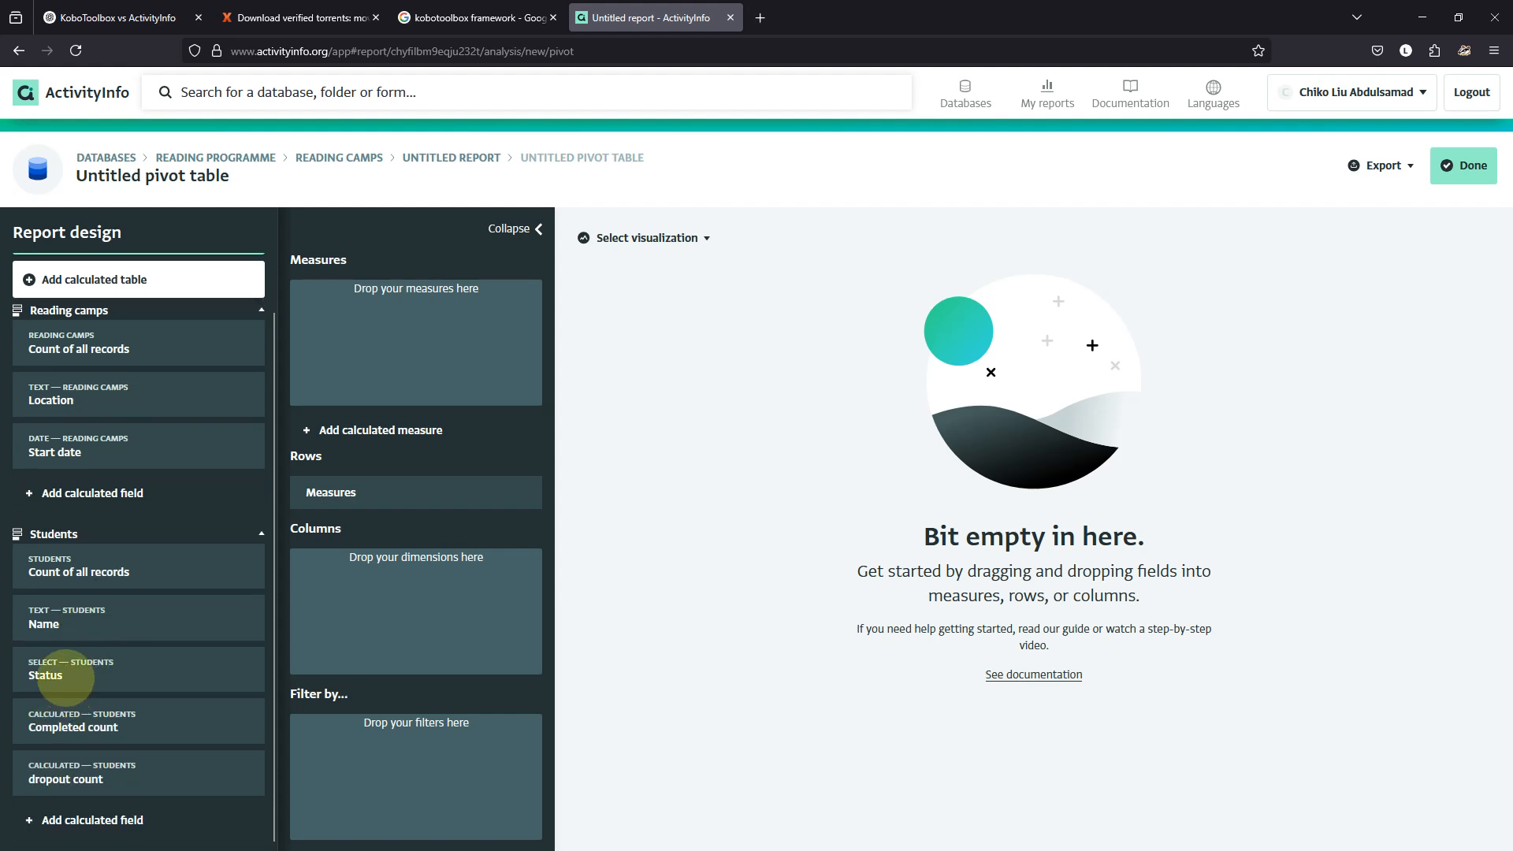
{"action": "left_click_drag", "start_coordinate": [65, 677], "coordinate": [422, 328]}
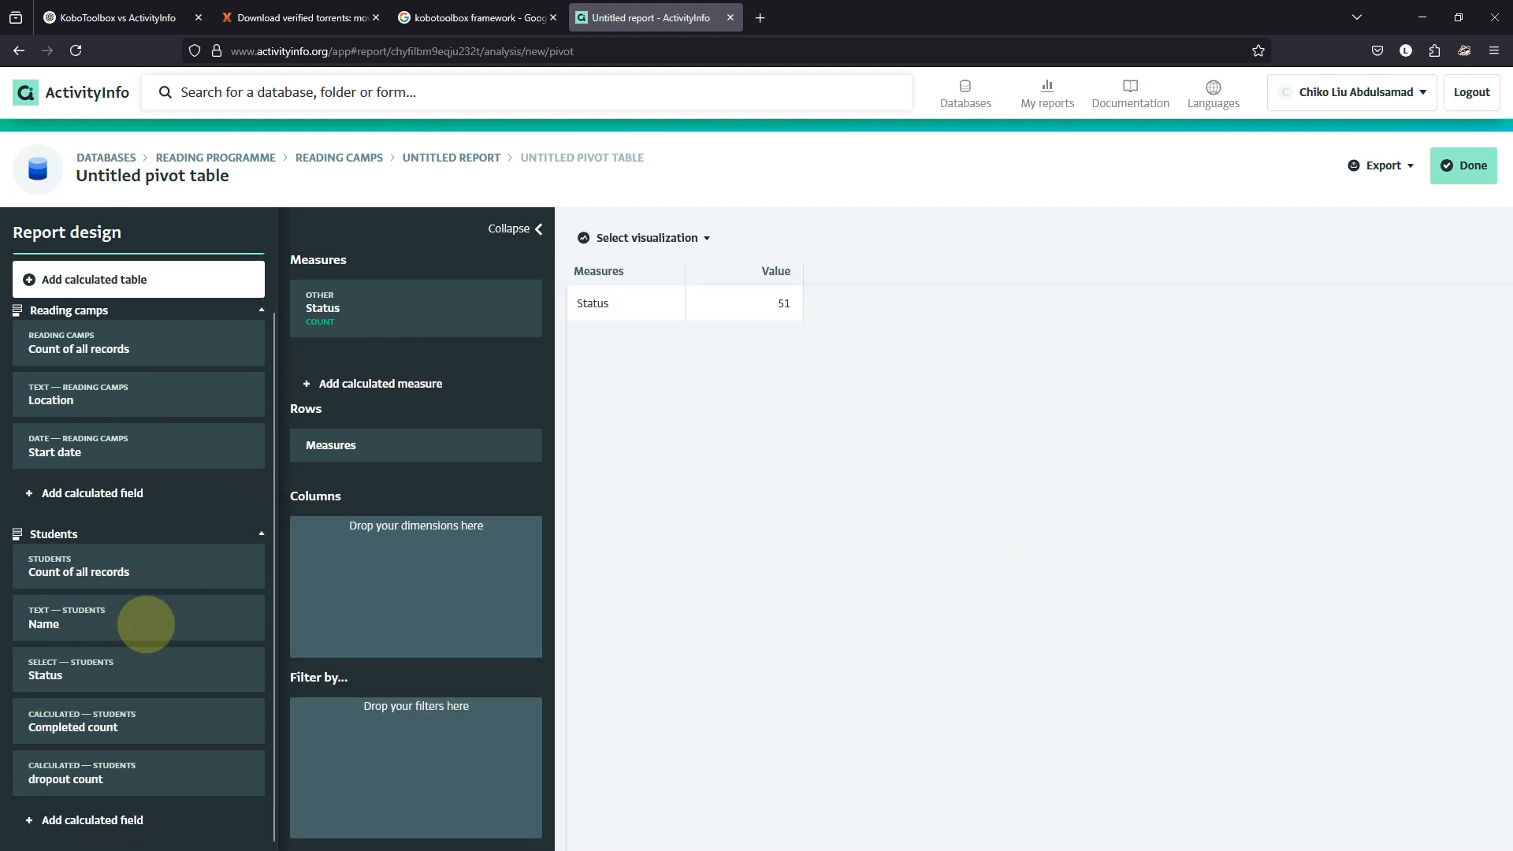
{"action": "left_click_drag", "start_coordinate": [118, 715], "coordinate": [387, 374]}
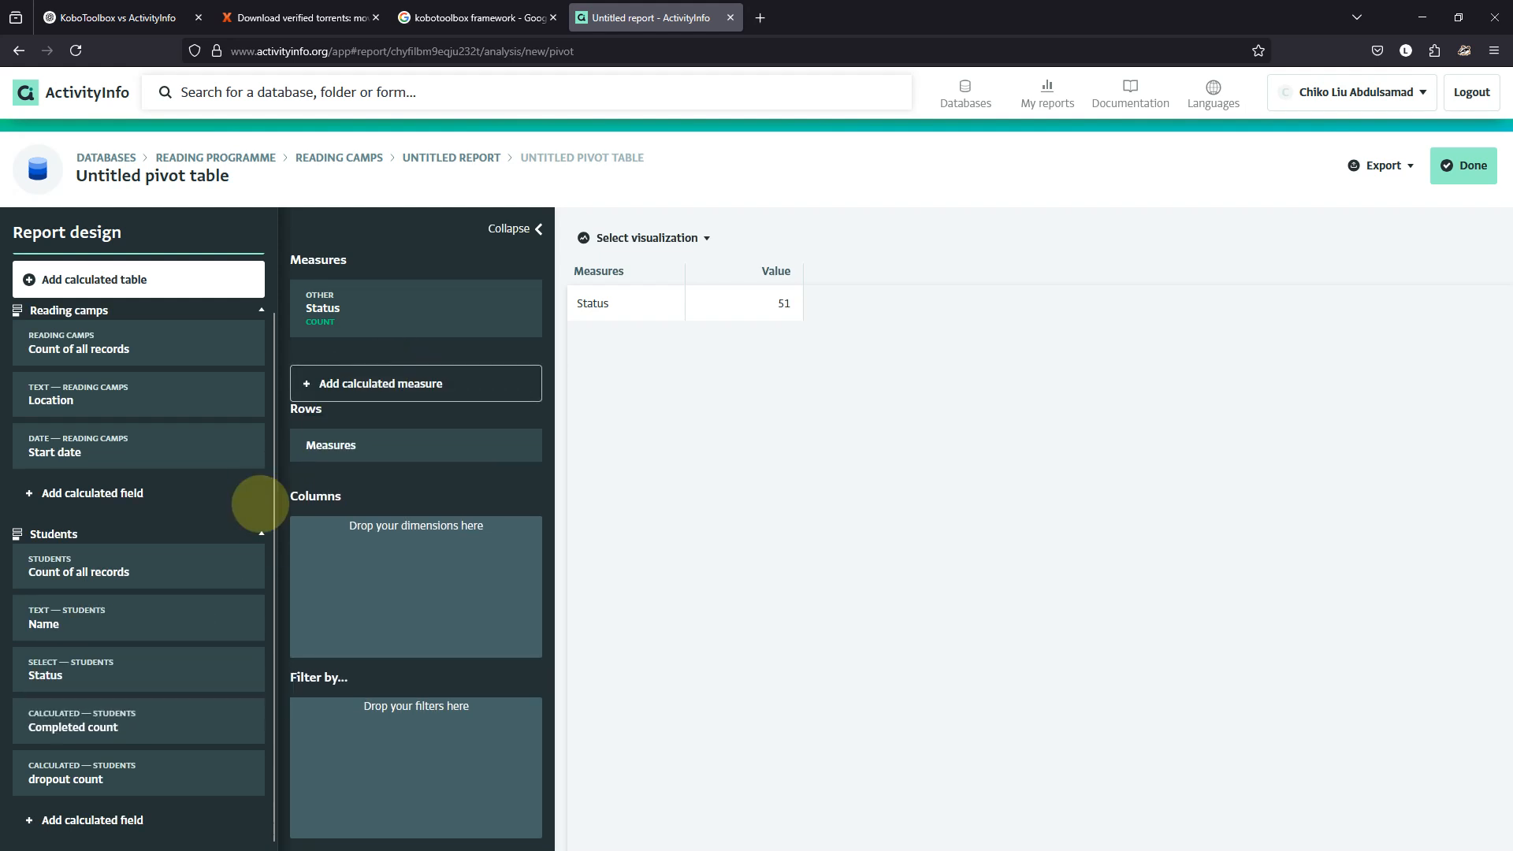
{"action": "left_click_drag", "start_coordinate": [131, 727], "coordinate": [352, 347]}
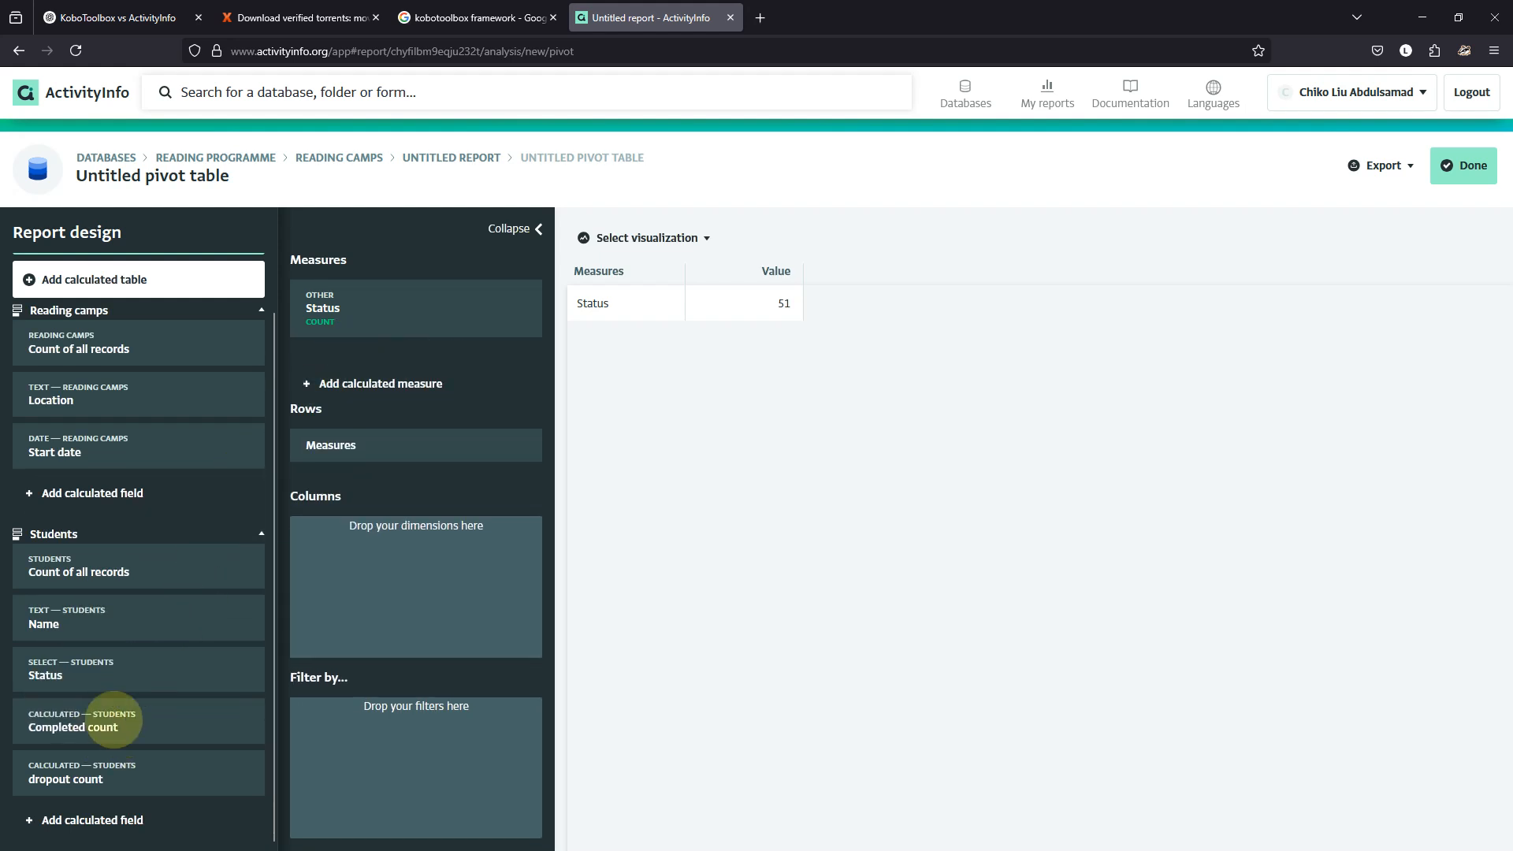
{"action": "left_click_drag", "start_coordinate": [114, 717], "coordinate": [346, 317]}
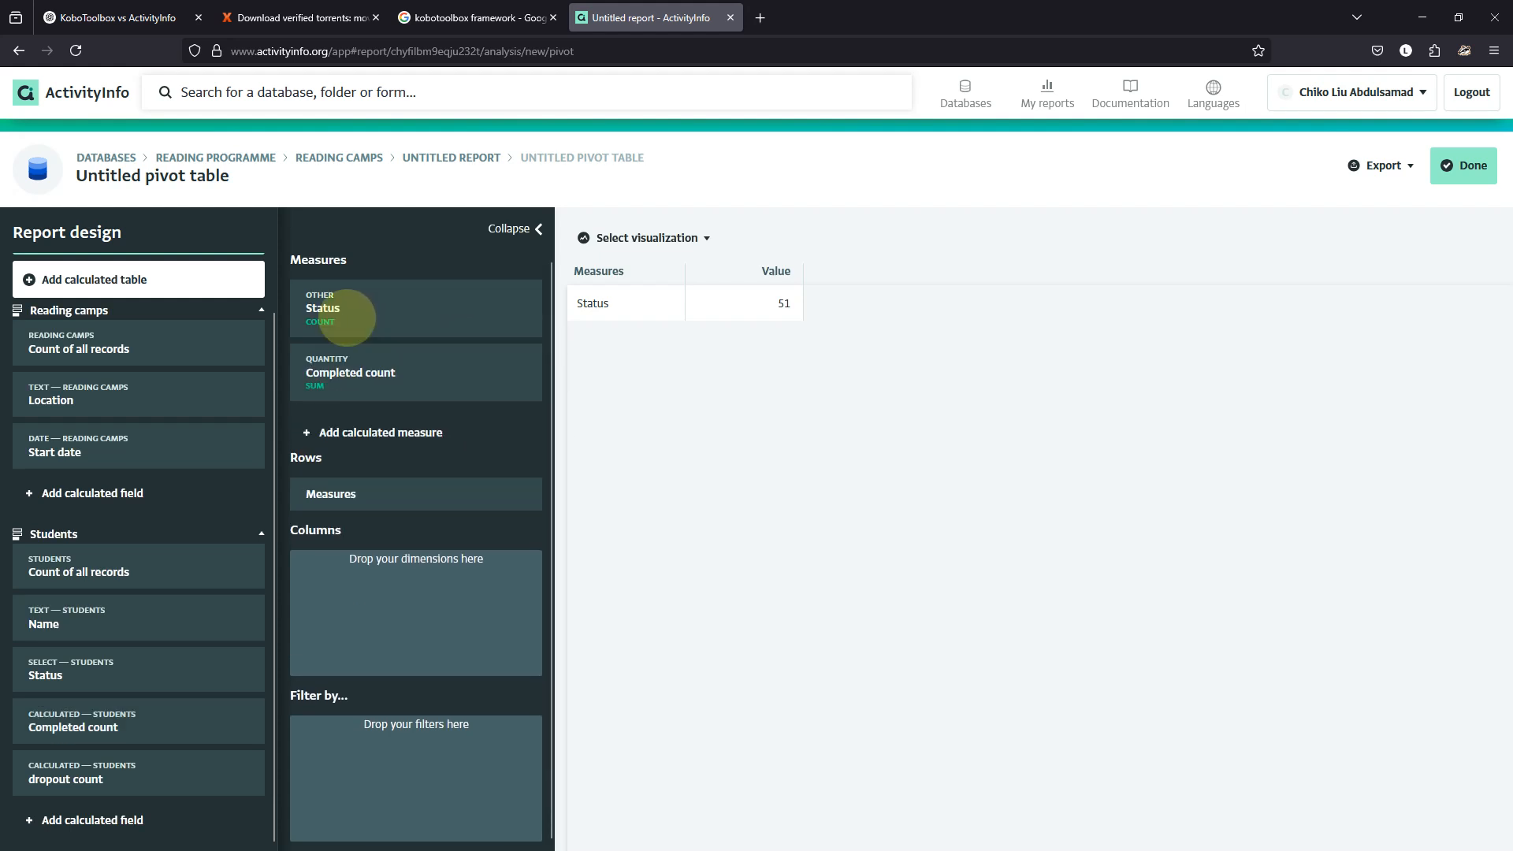
{"action": "left_click_drag", "start_coordinate": [111, 763], "coordinate": [360, 369]}
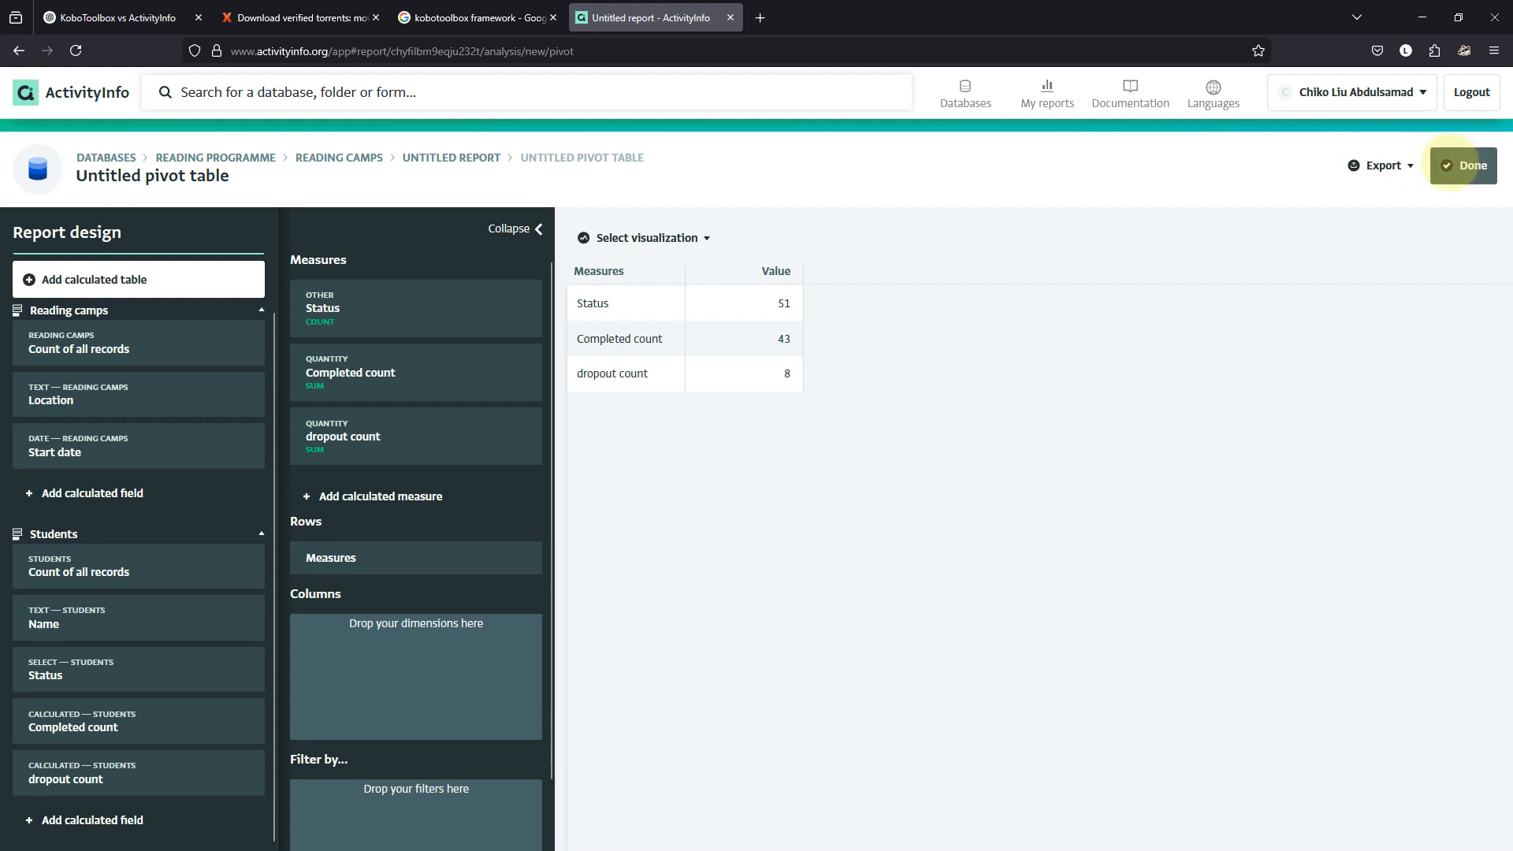
{"action": "left_click", "coordinate": [1458, 165]}
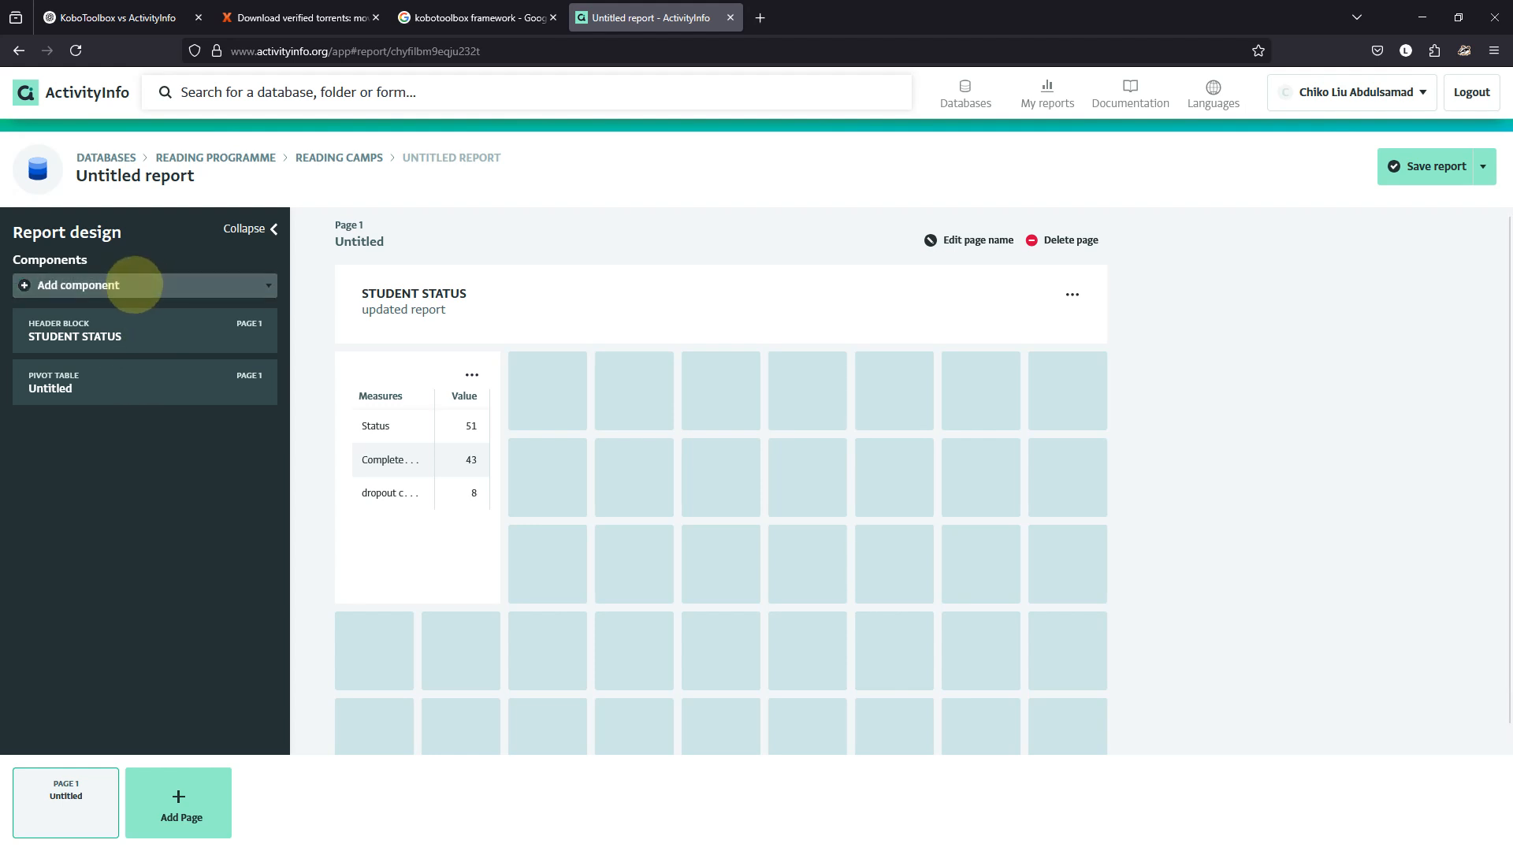
Add a second pivot component with Status, Completed count and dropout count shown as a bar chart.
{"action": "left_click", "coordinate": [135, 290]}
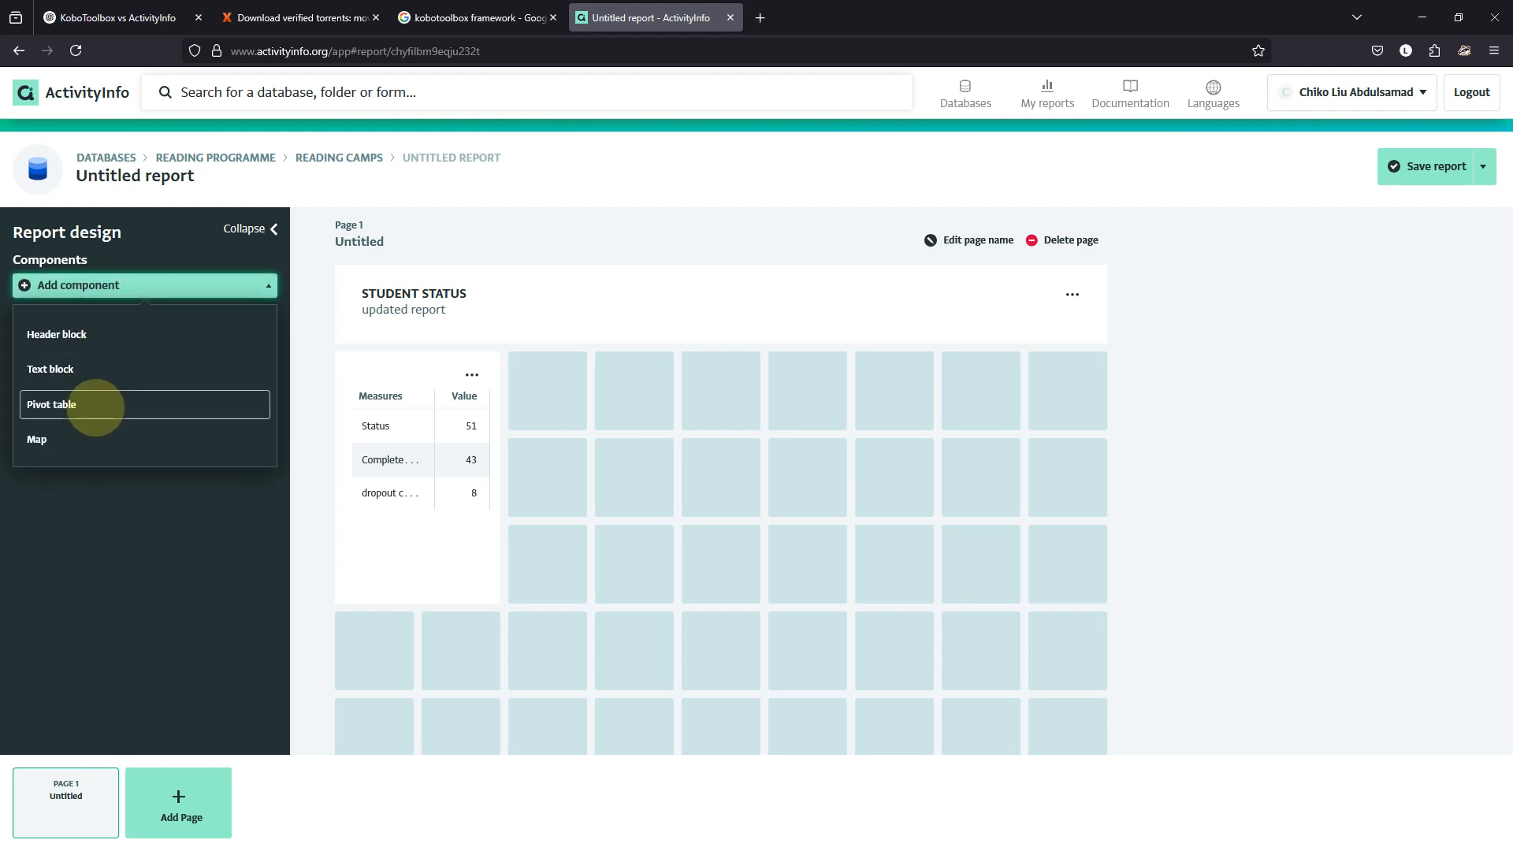
{"action": "left_click", "coordinate": [95, 407]}
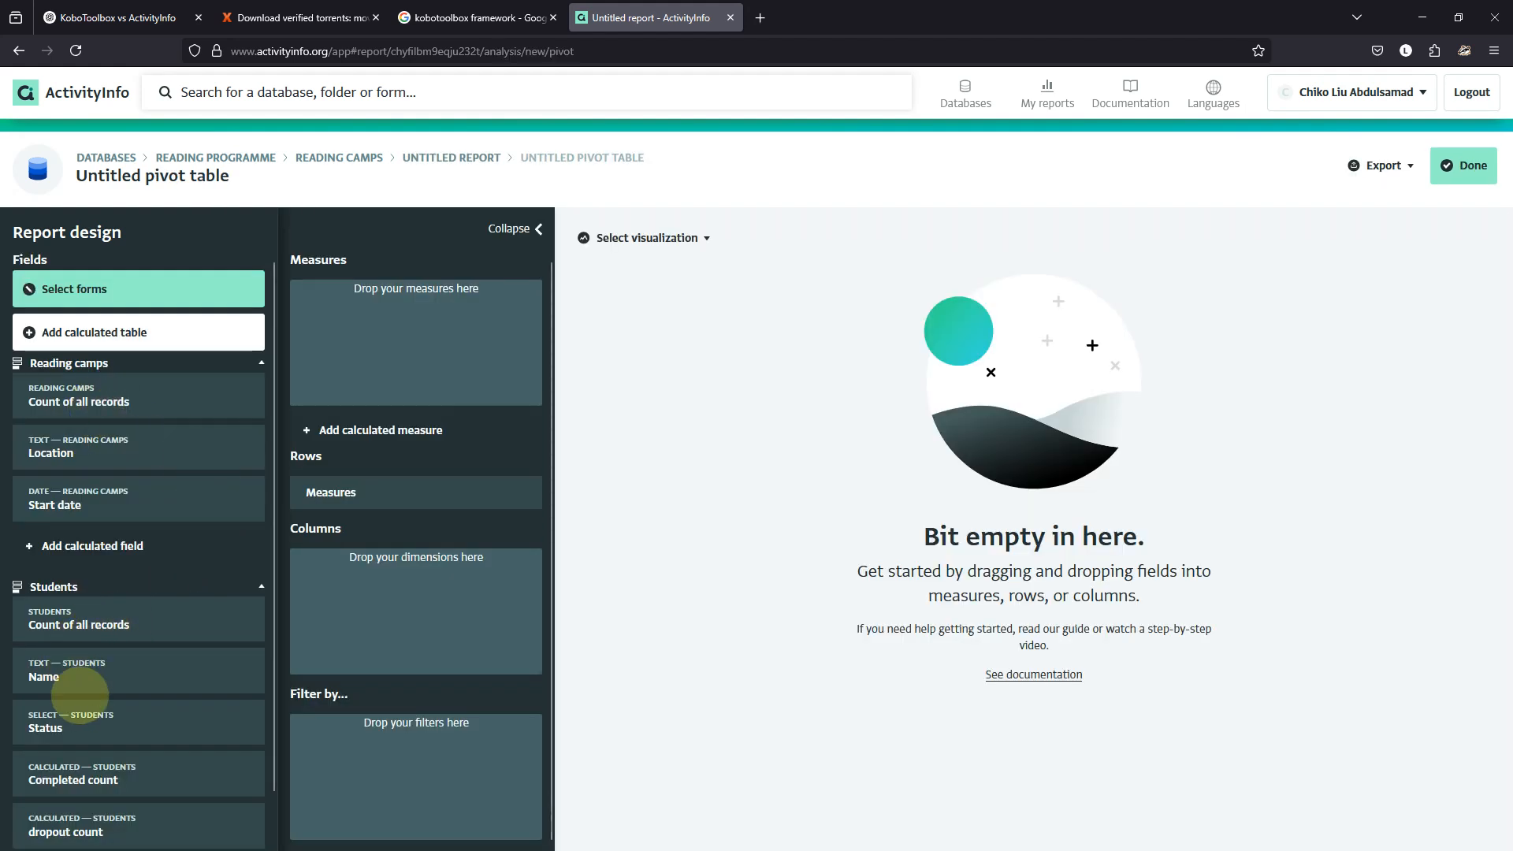
{"action": "left_click_drag", "start_coordinate": [69, 713], "coordinate": [311, 300]}
{"action": "left_click_drag", "start_coordinate": [59, 780], "coordinate": [312, 339]}
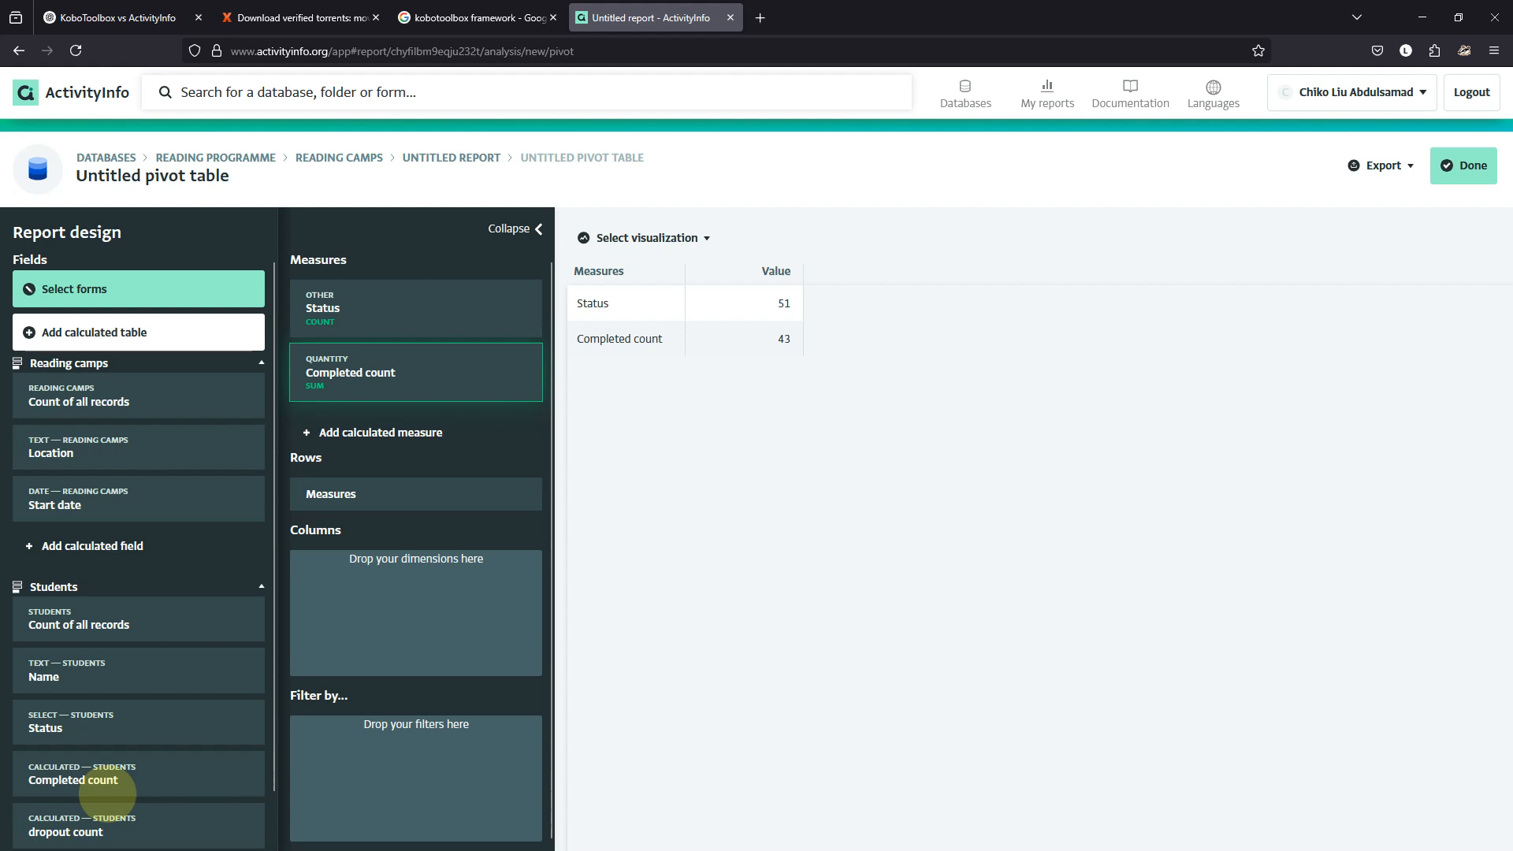
{"action": "left_click_drag", "start_coordinate": [102, 831], "coordinate": [338, 371]}
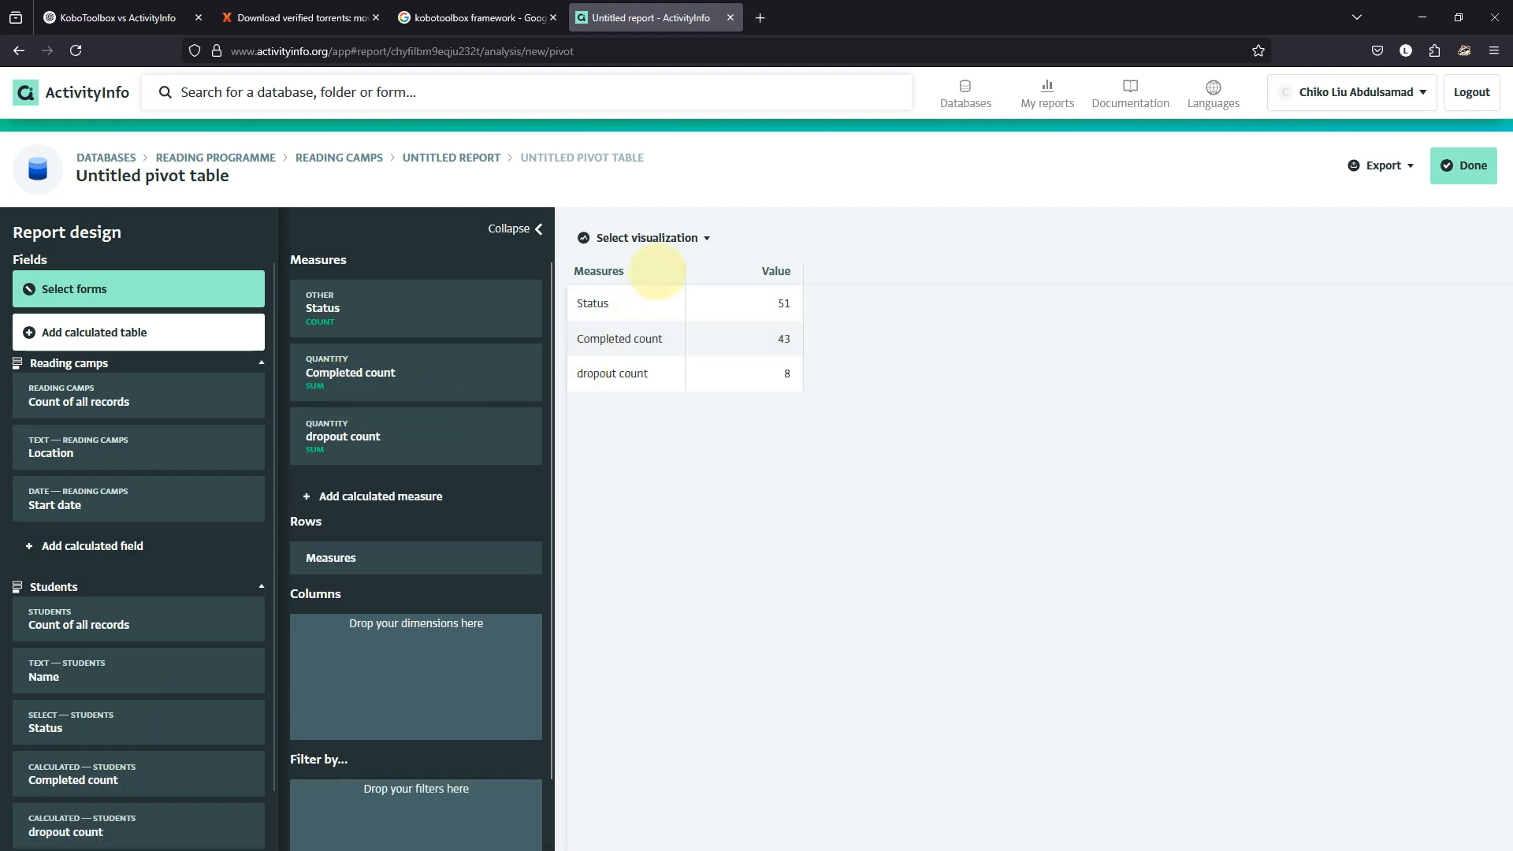
{"action": "left_click", "coordinate": [671, 238]}
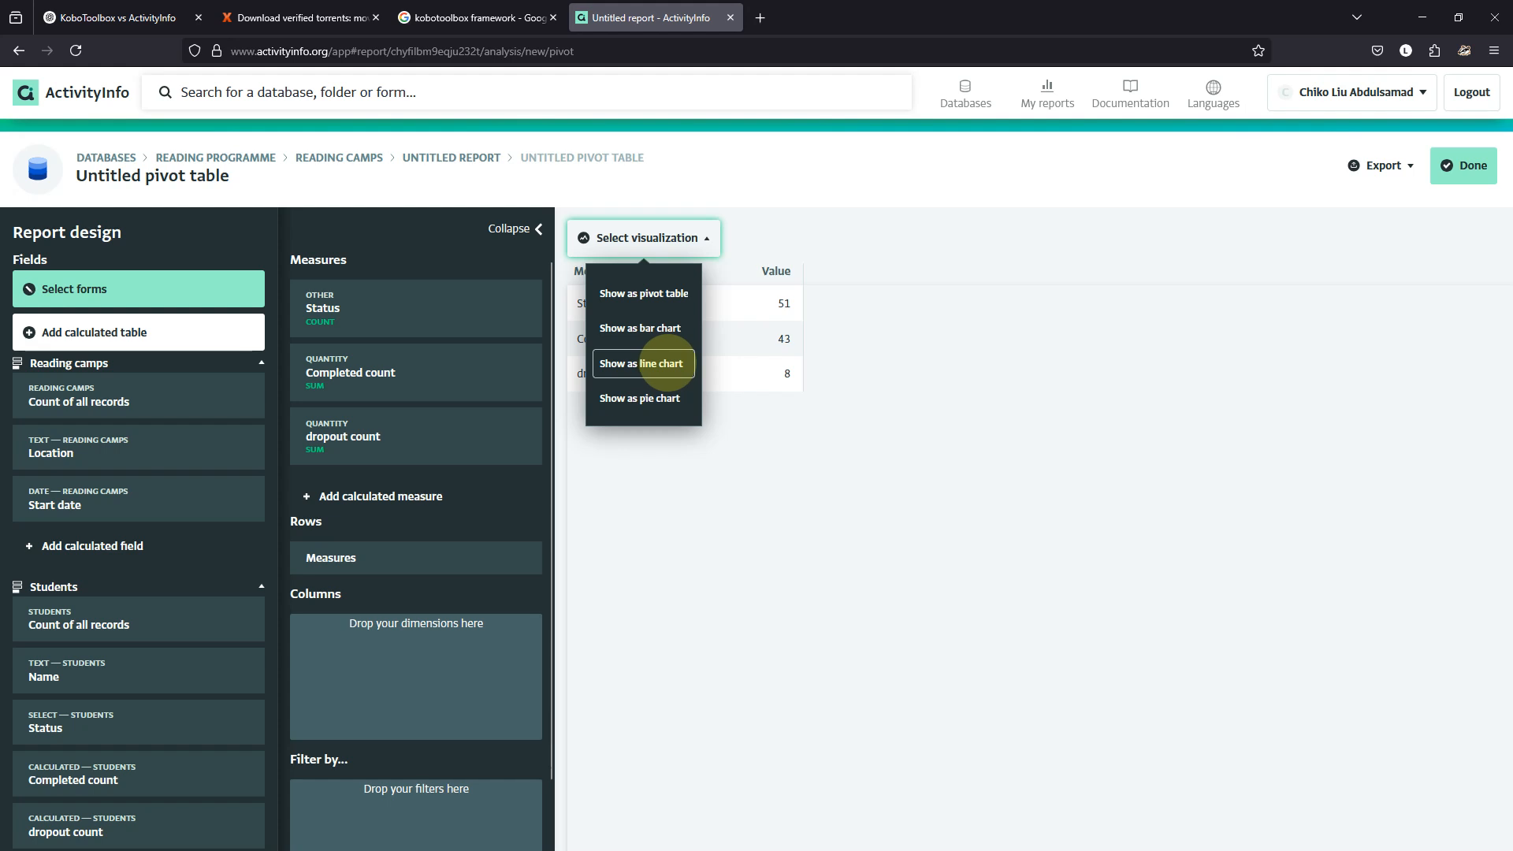
{"action": "left_click", "coordinate": [665, 330]}
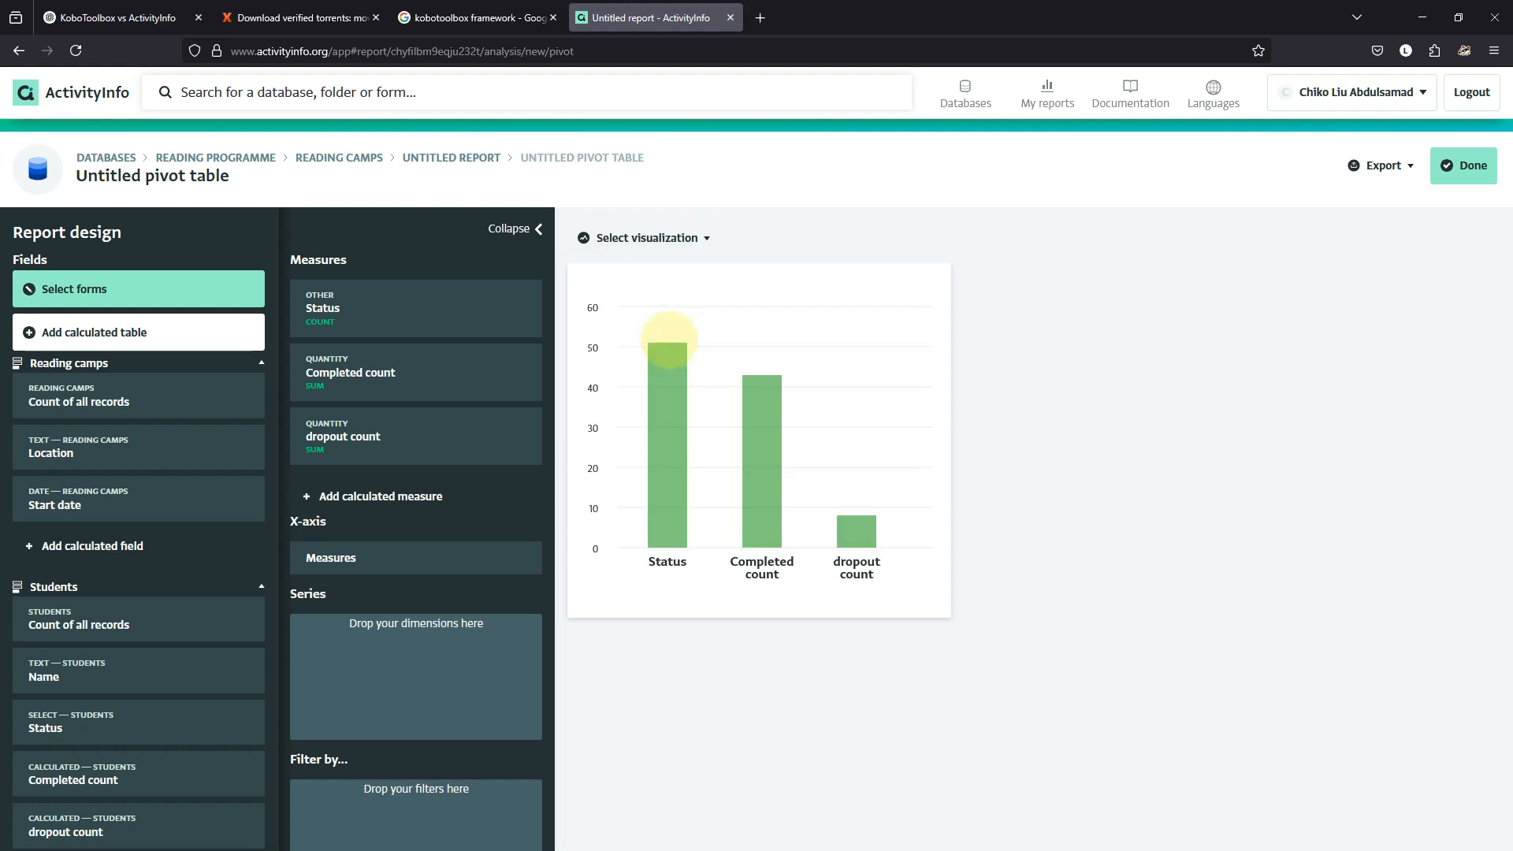
{"action": "left_click", "coordinate": [1460, 165]}
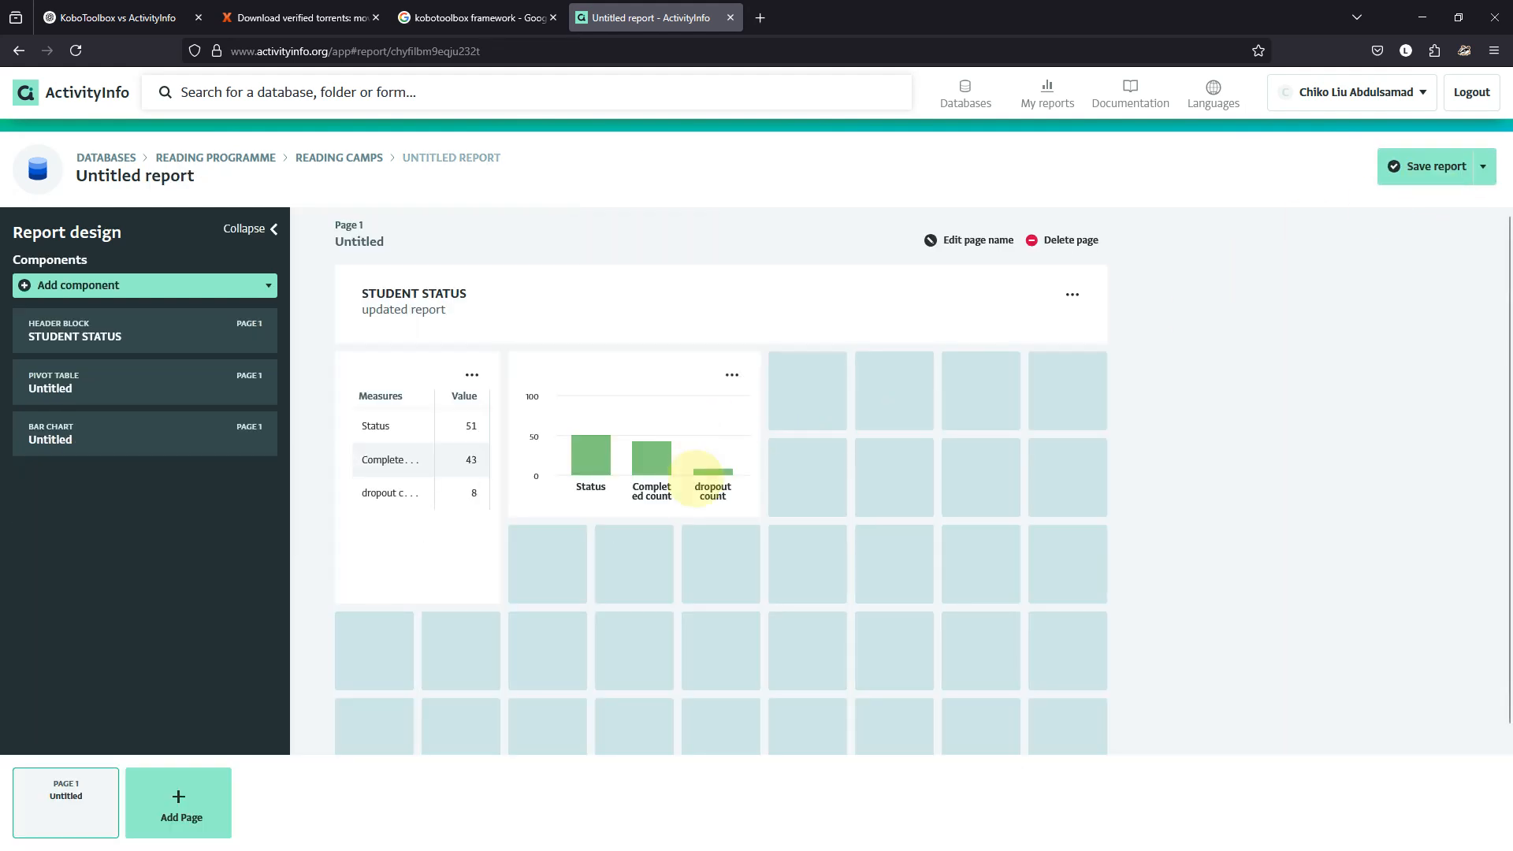
Enlarge the bar chart and move it to the right, then widen the pivot table to show full measure names.
{"action": "left_click", "coordinate": [749, 498]}
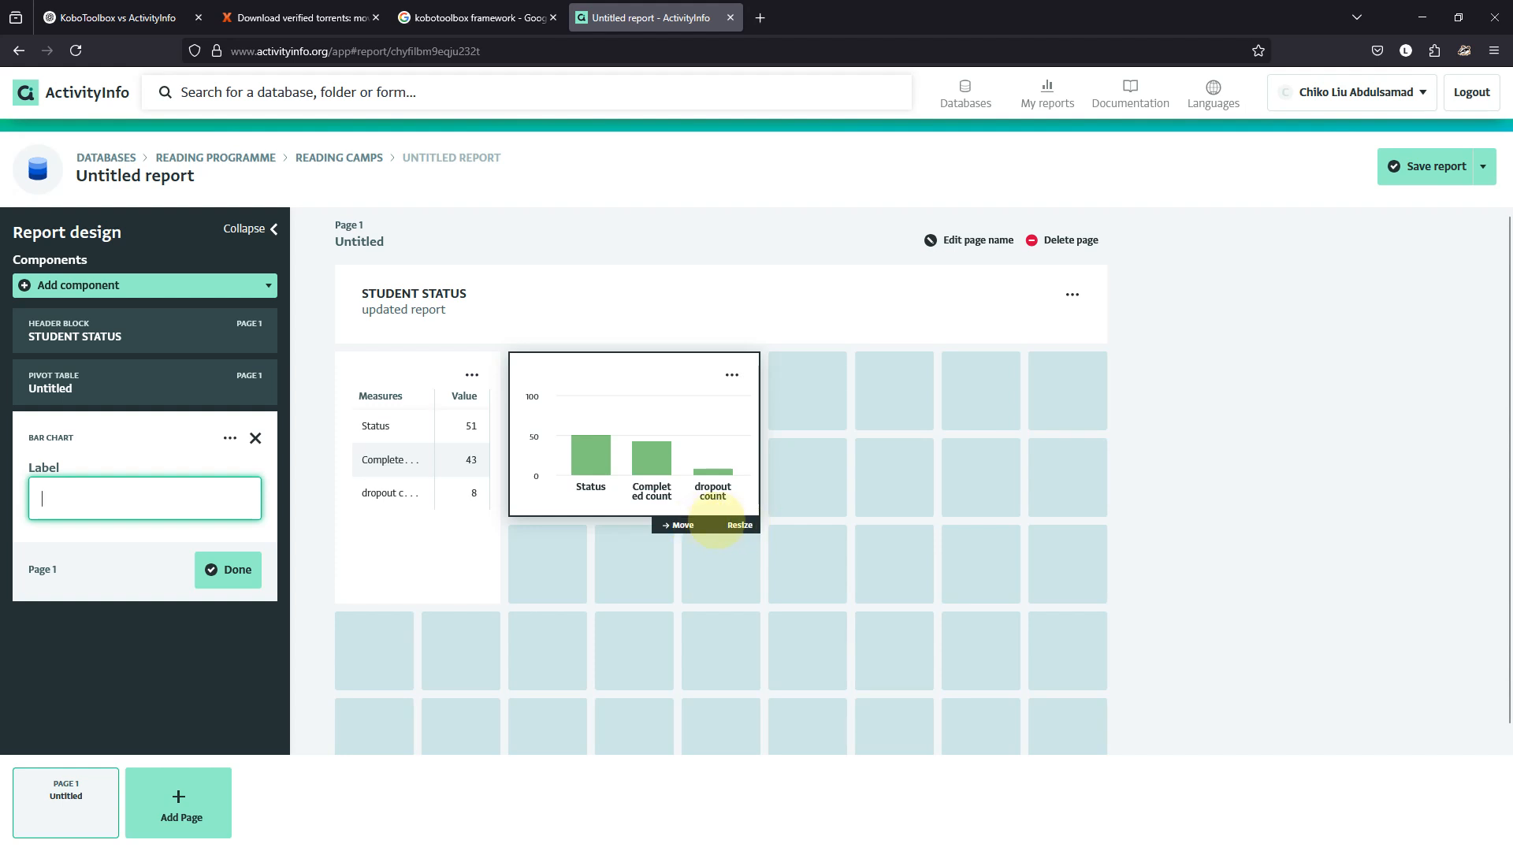
{"action": "left_click_drag", "start_coordinate": [745, 522], "coordinate": [1301, 603]}
{"action": "left_click_drag", "start_coordinate": [1133, 585], "coordinate": [1114, 593]}
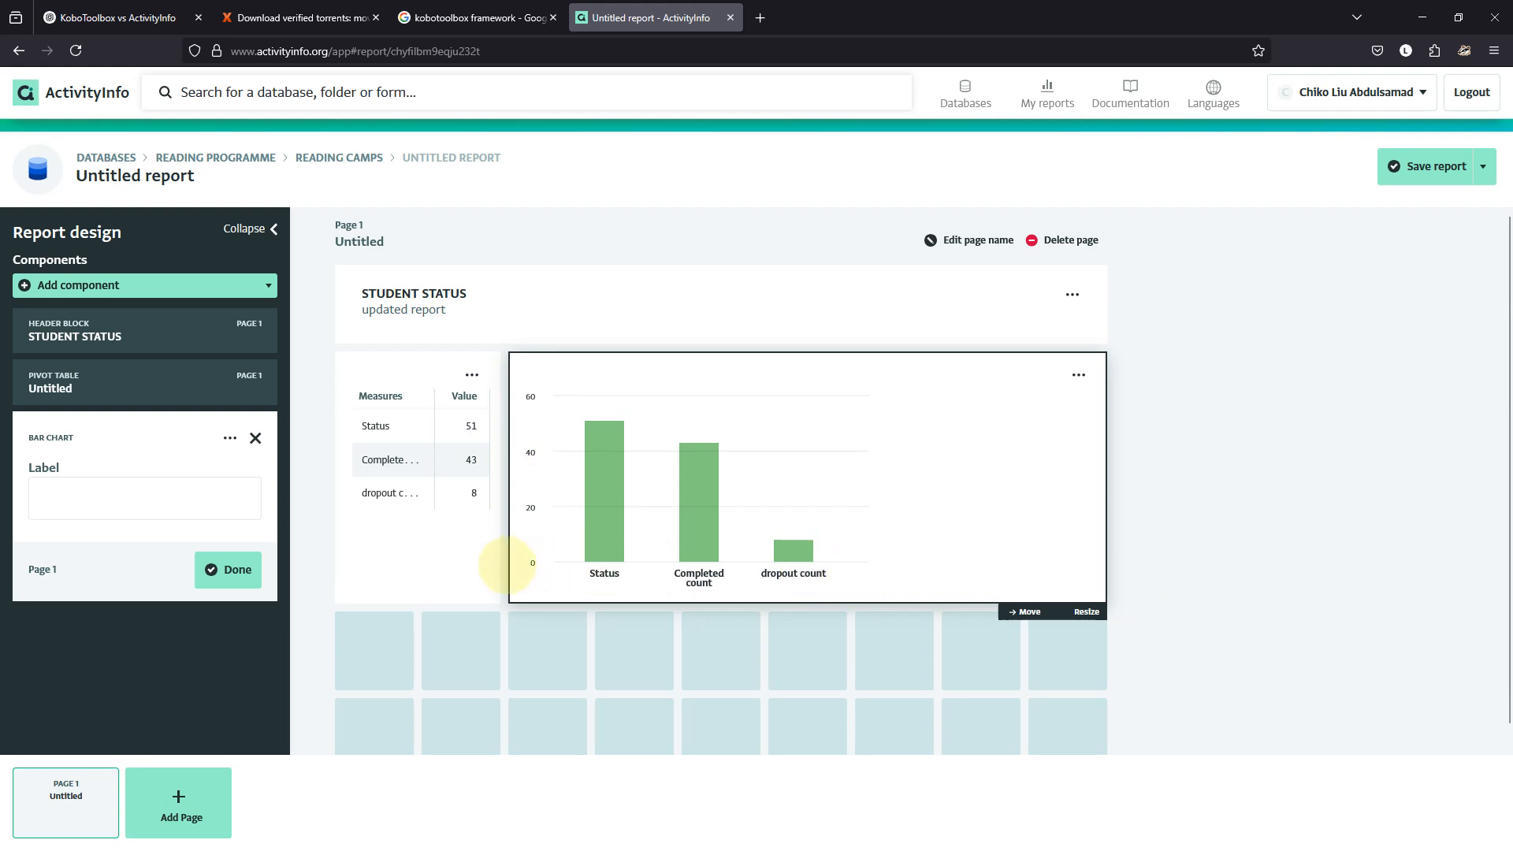
{"action": "left_click_drag", "start_coordinate": [534, 558], "coordinate": [540, 561]}
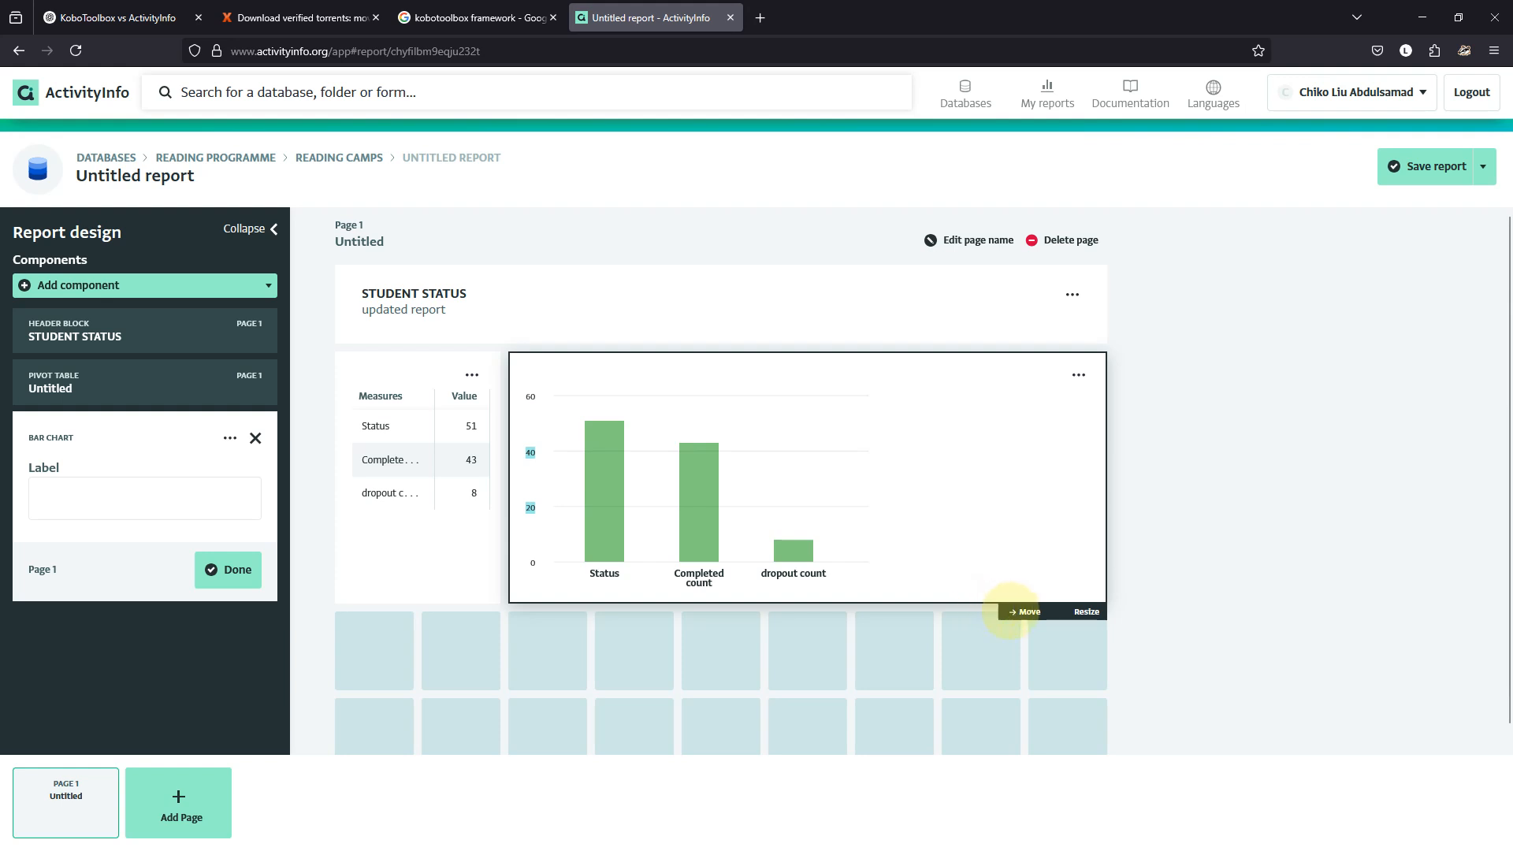
{"action": "left_click_drag", "start_coordinate": [1010, 611], "coordinate": [938, 599]}
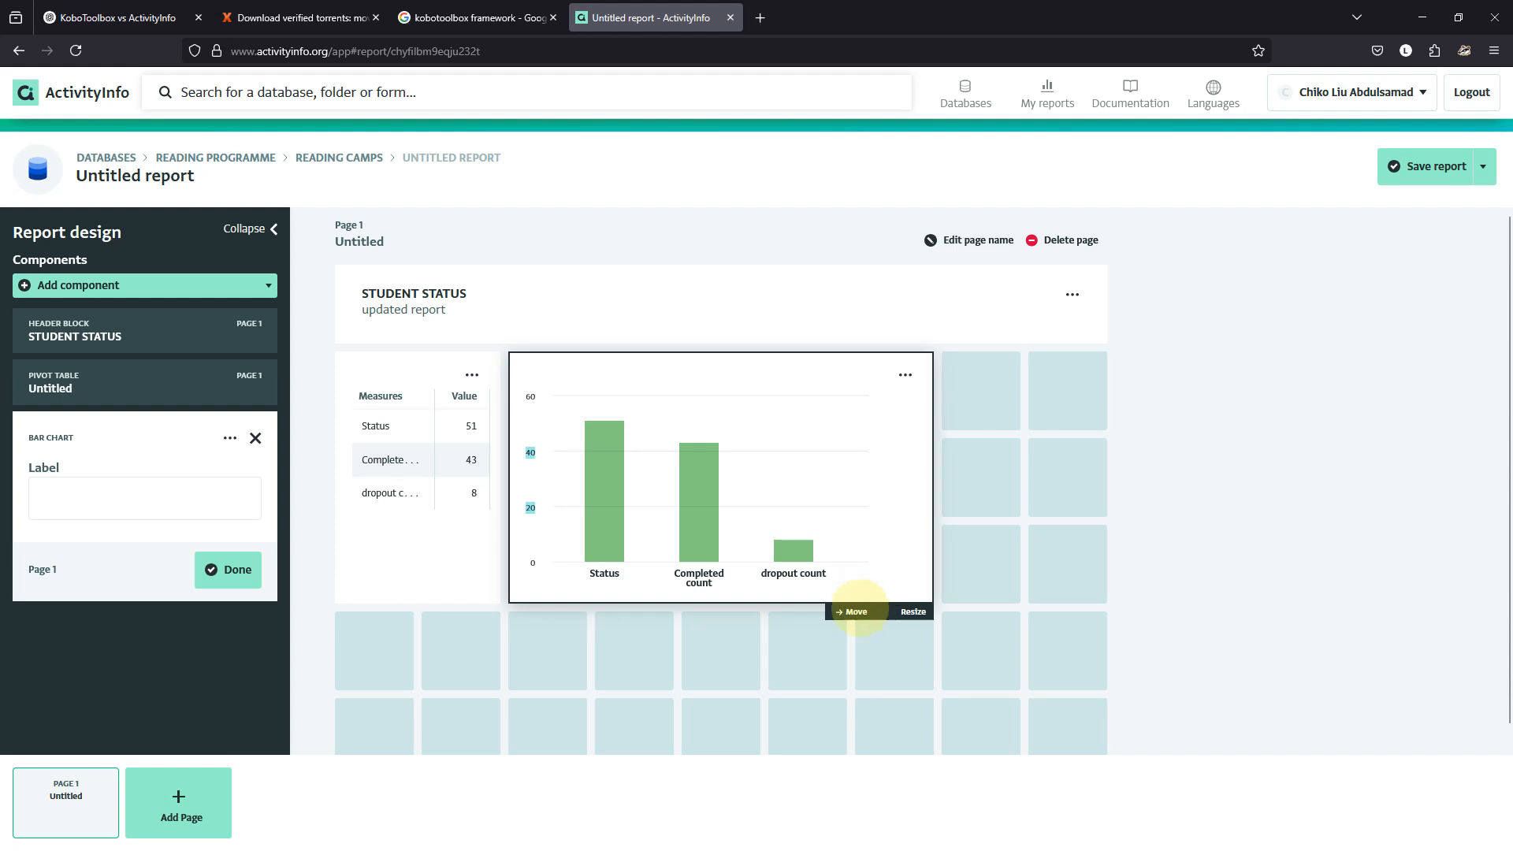
{"action": "left_click_drag", "start_coordinate": [843, 607], "coordinate": [979, 594]}
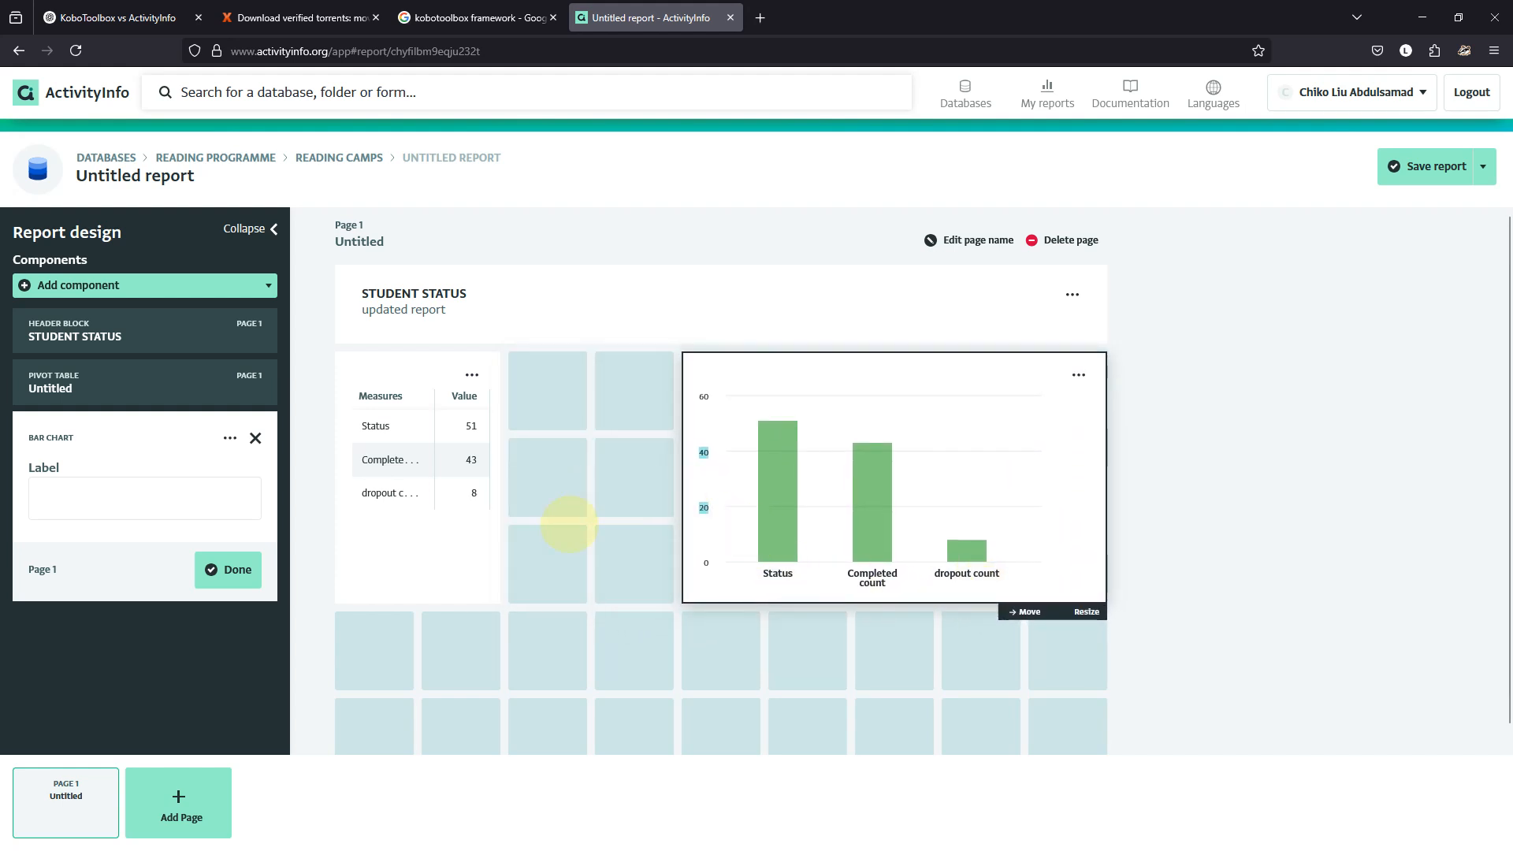
{"action": "left_click", "coordinate": [490, 546]}
{"action": "left_click_drag", "start_coordinate": [479, 616], "coordinate": [675, 596]}
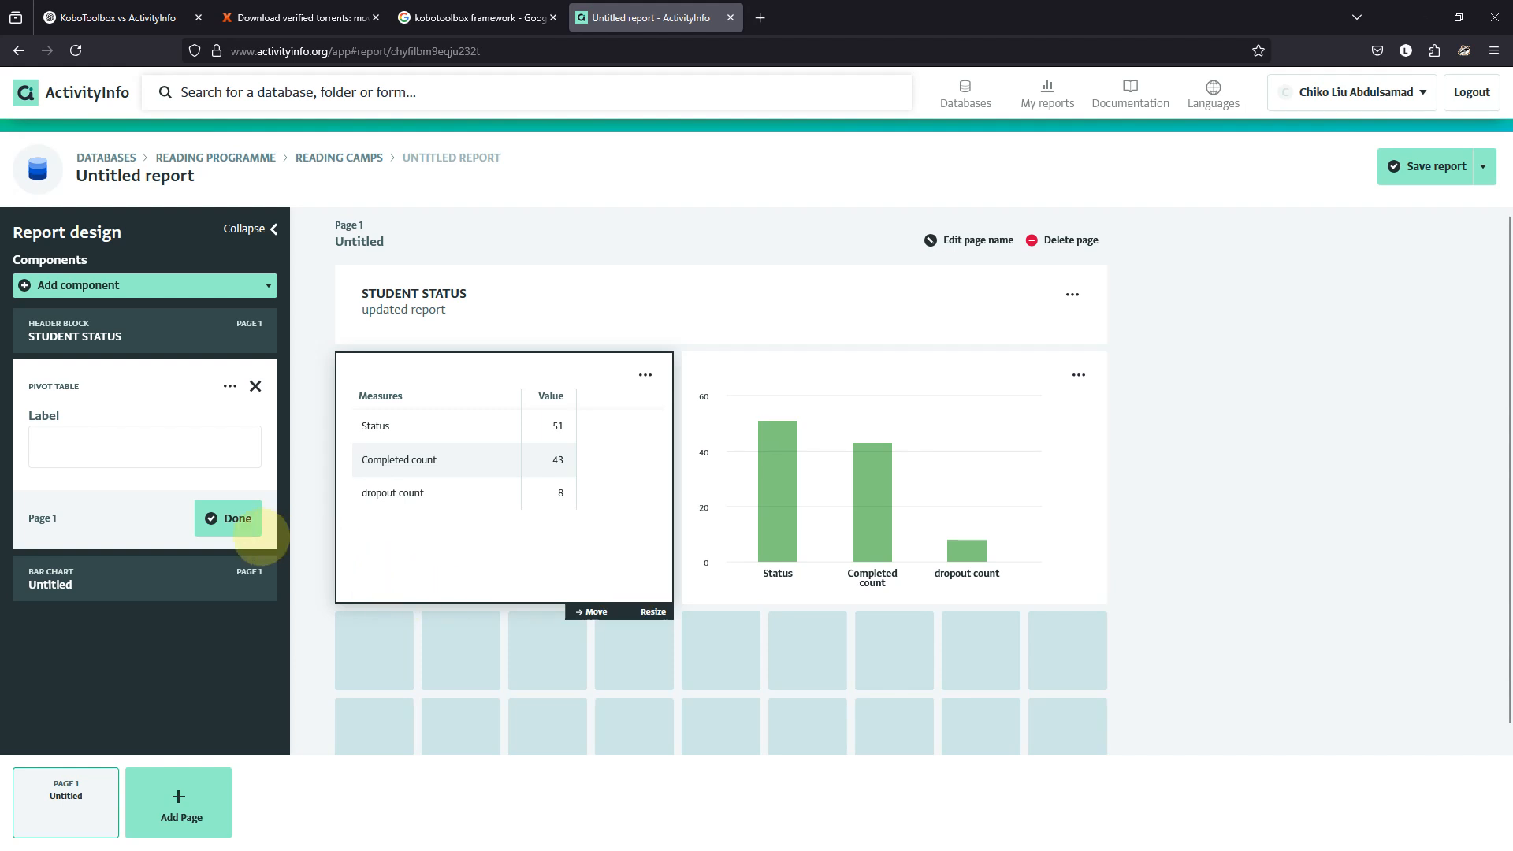
Label the pivot table 'status table' and the bar chart 'status chart', then begin renaming Page 1.
{"action": "left_click", "coordinate": [211, 450]}
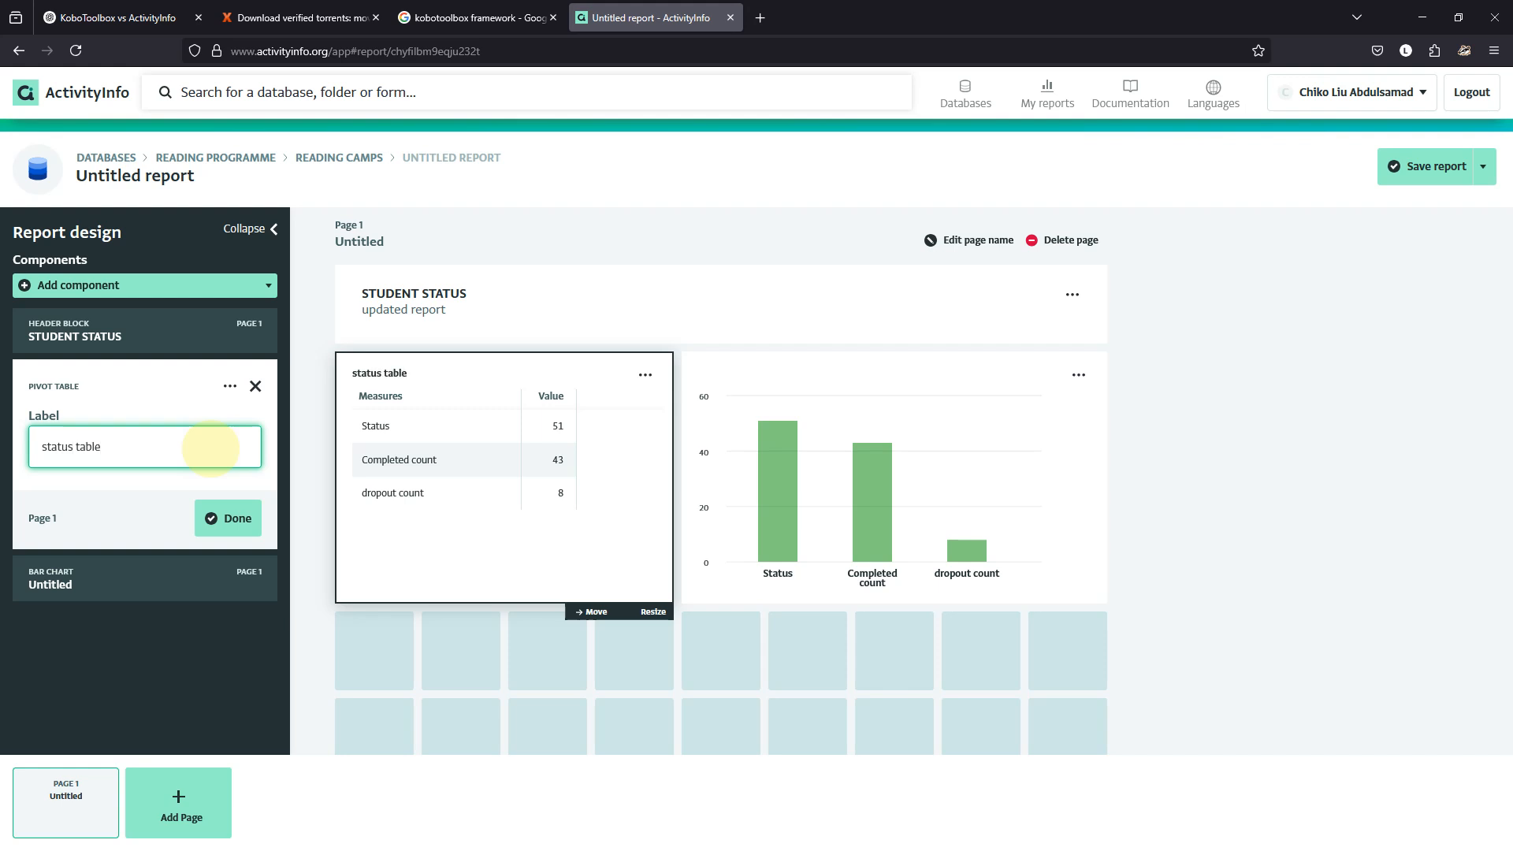
{"action": "left_click", "coordinate": [225, 518]}
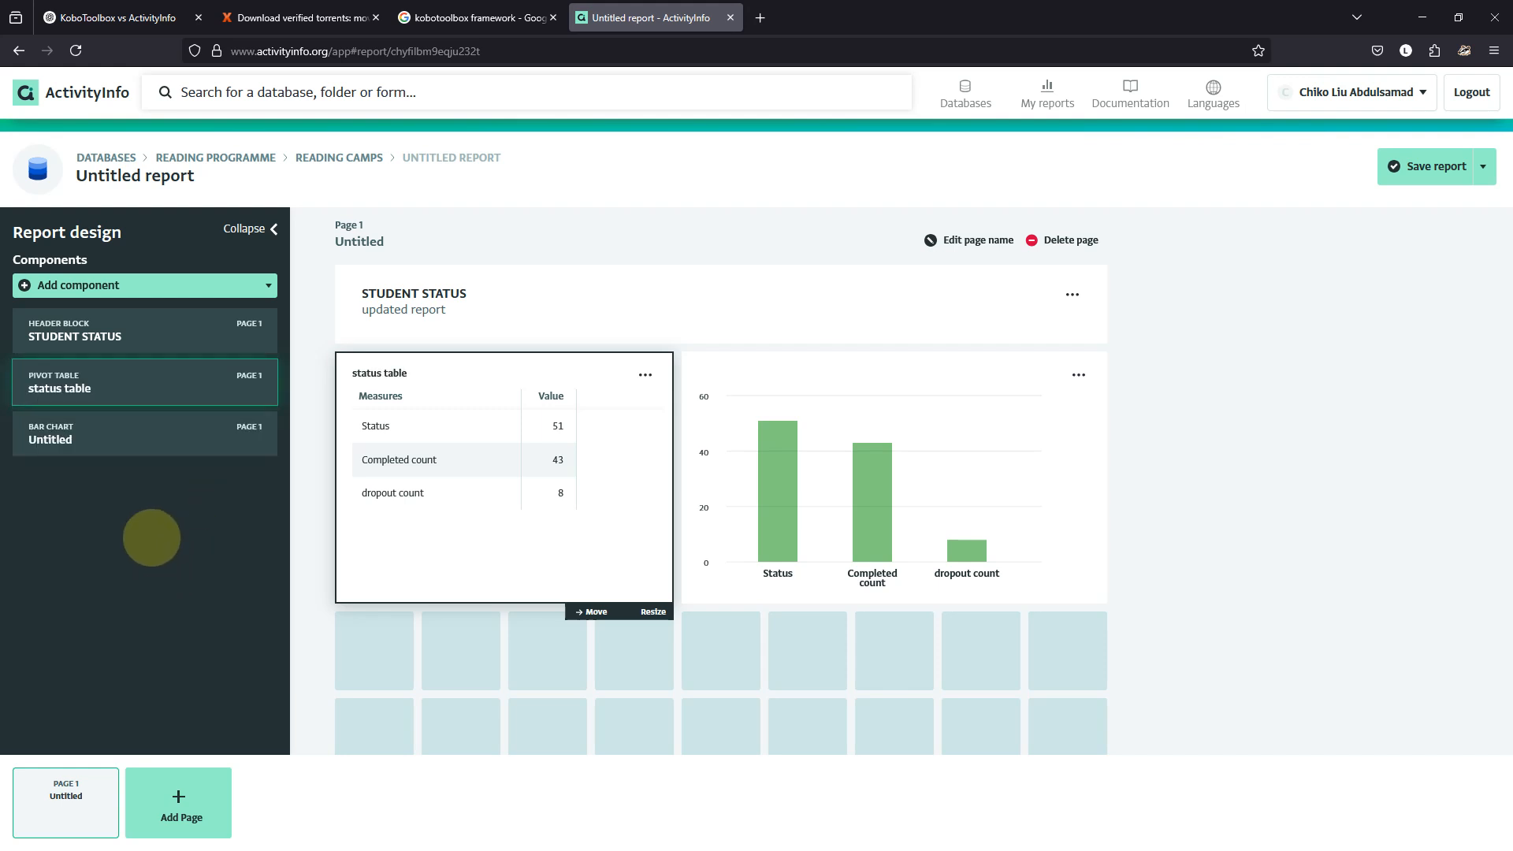
{"action": "left_click", "coordinate": [129, 432]}
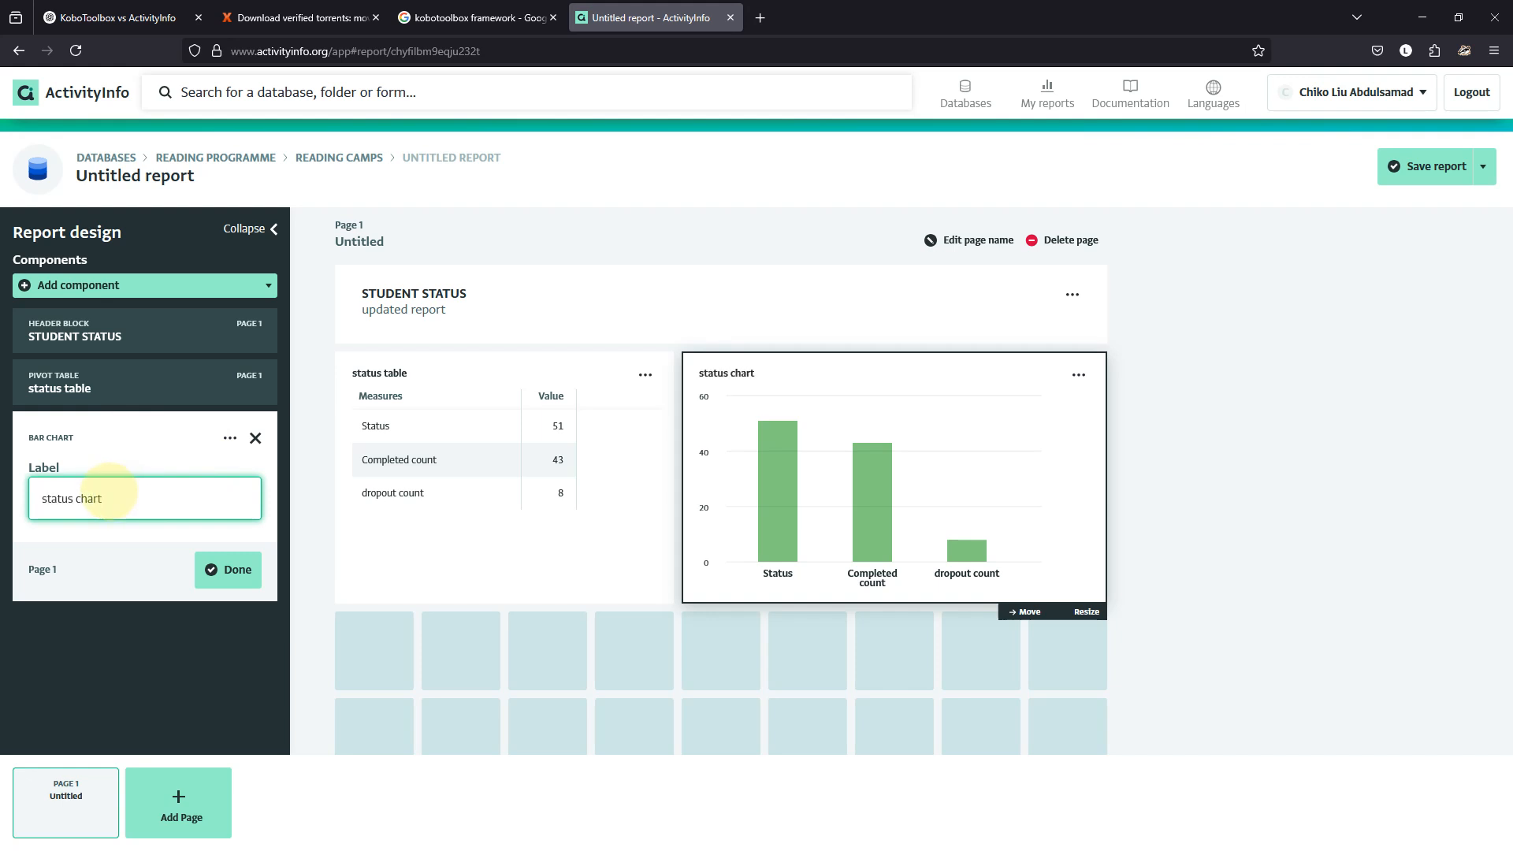
{"action": "left_click", "coordinate": [211, 568]}
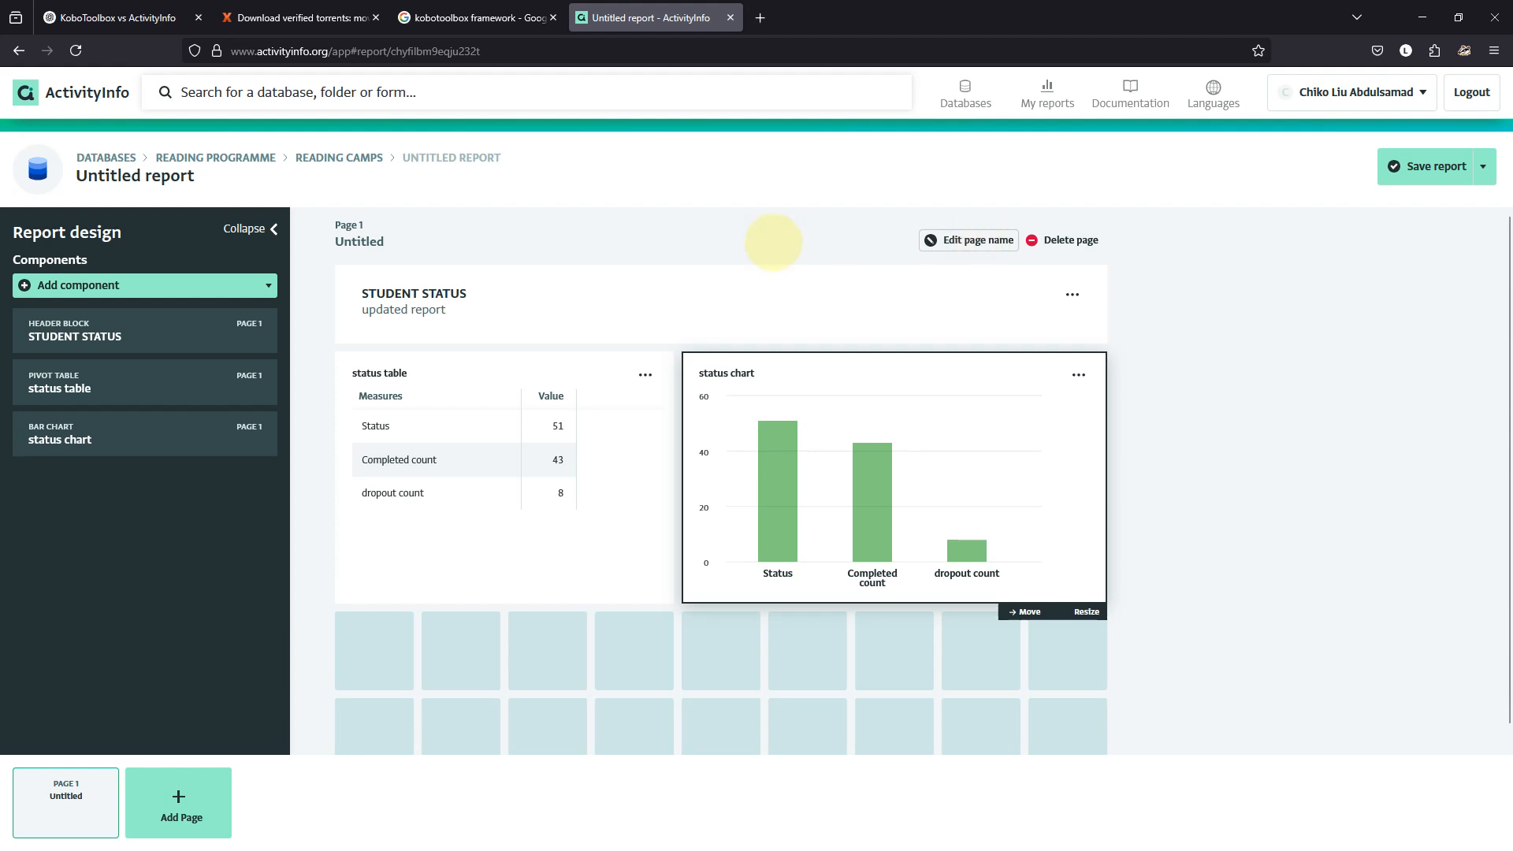
{"action": "left_click", "coordinate": [943, 241]}
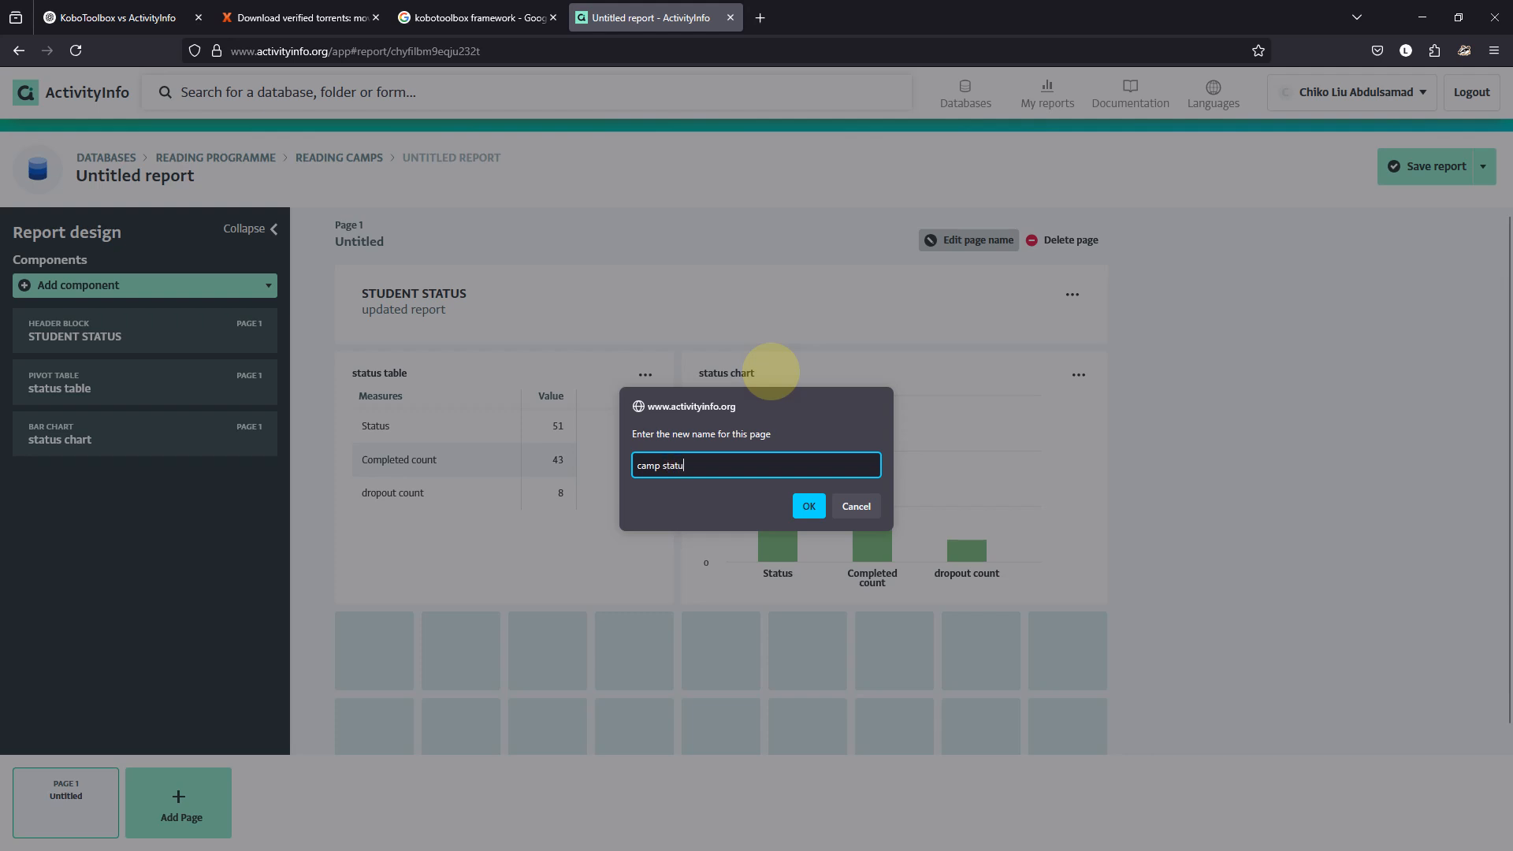
Name Page 1 'camp status' and save the report as 'Dashboard' in the Reading programme database.
{"action": "type", "text": "s"}
{"action": "key", "text": "Return"}
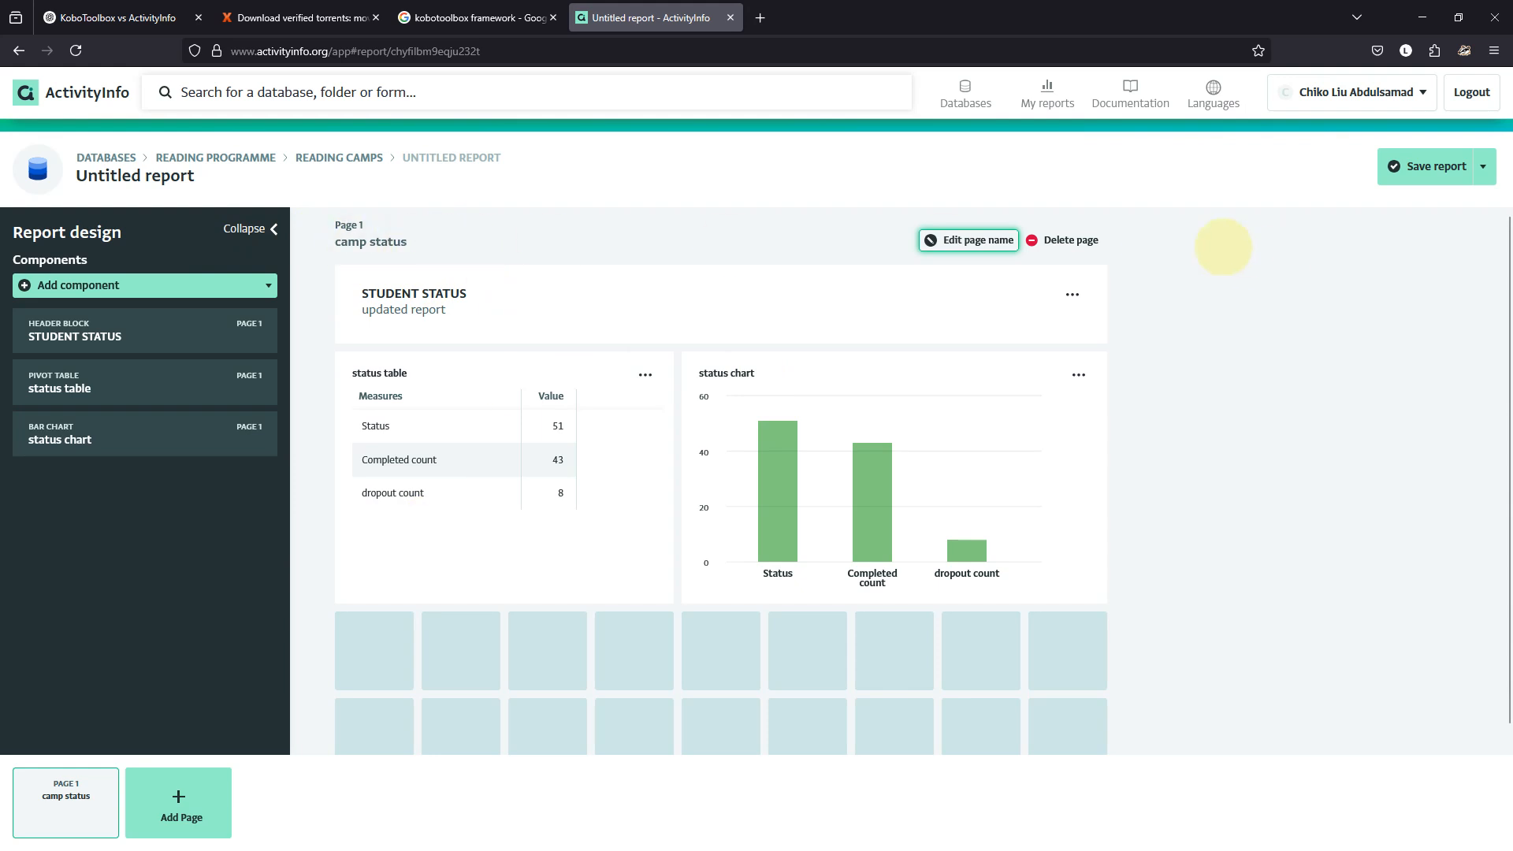
{"action": "left_click", "coordinate": [1449, 167]}
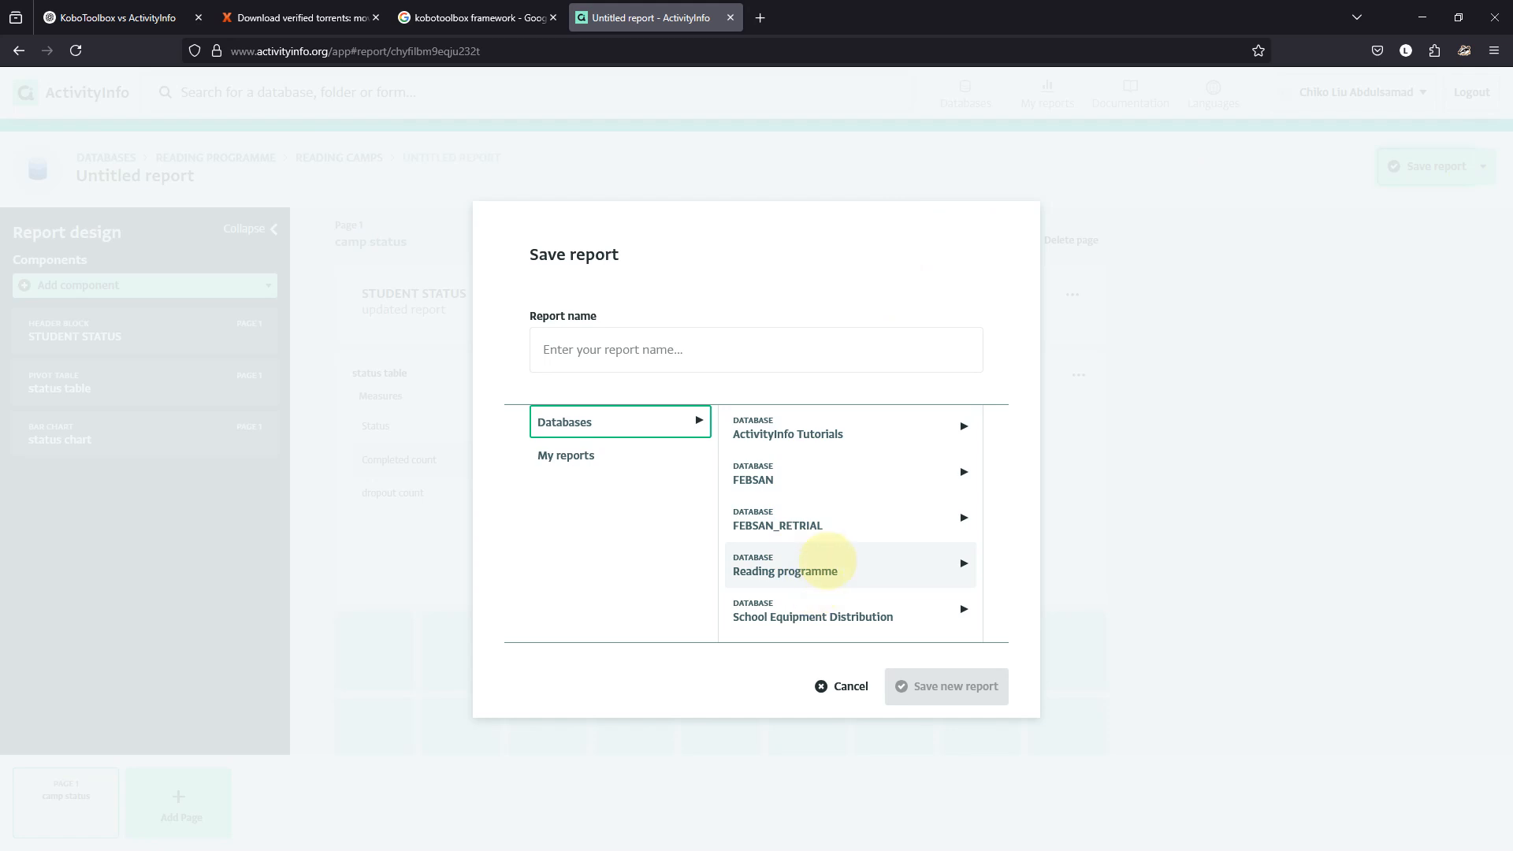
{"action": "left_click", "coordinate": [827, 563]}
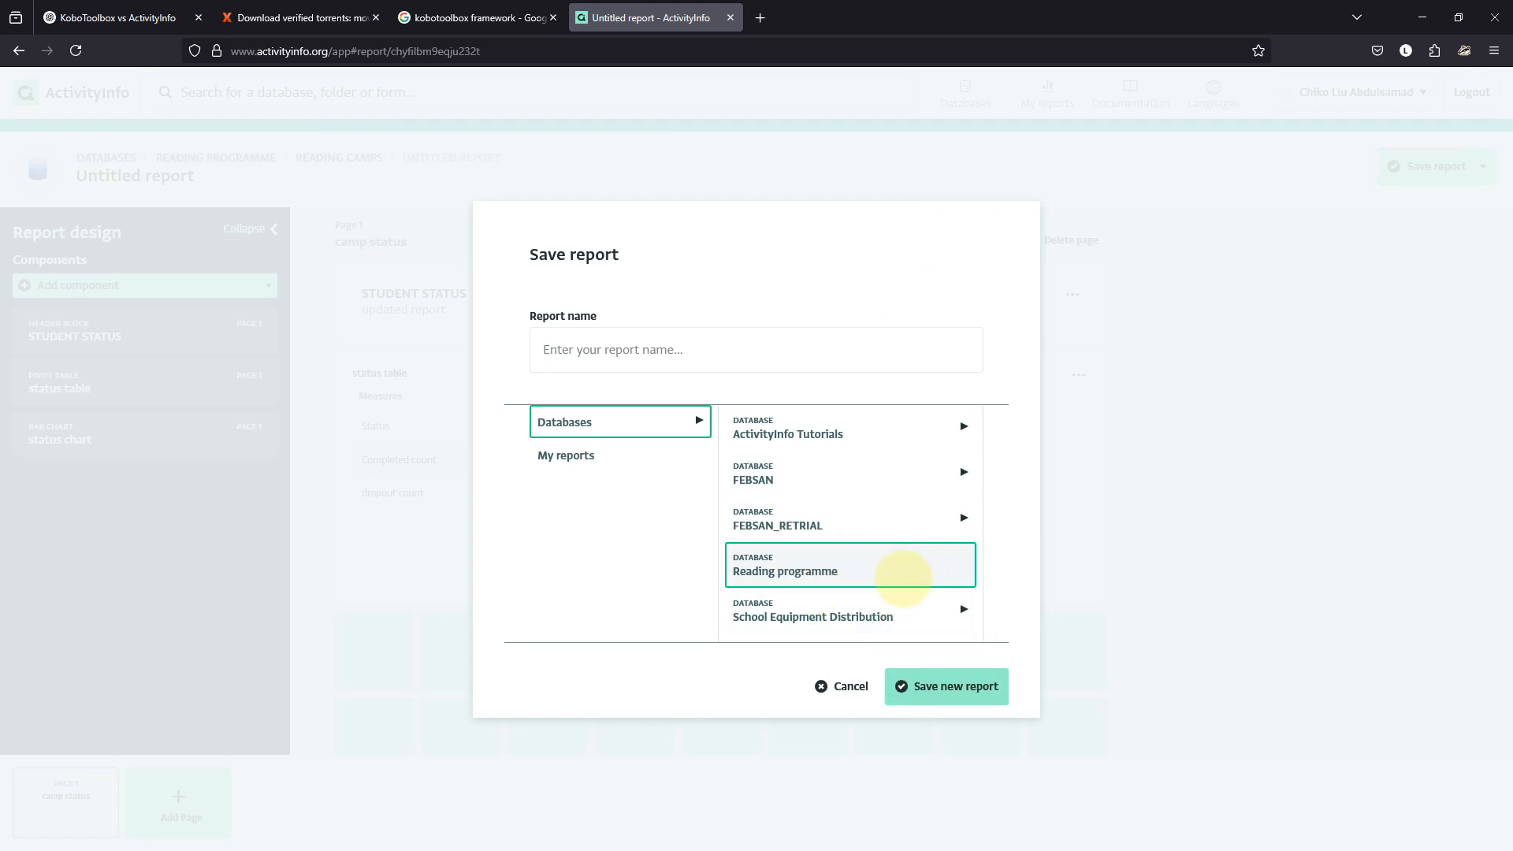
{"action": "left_click", "coordinate": [941, 689]}
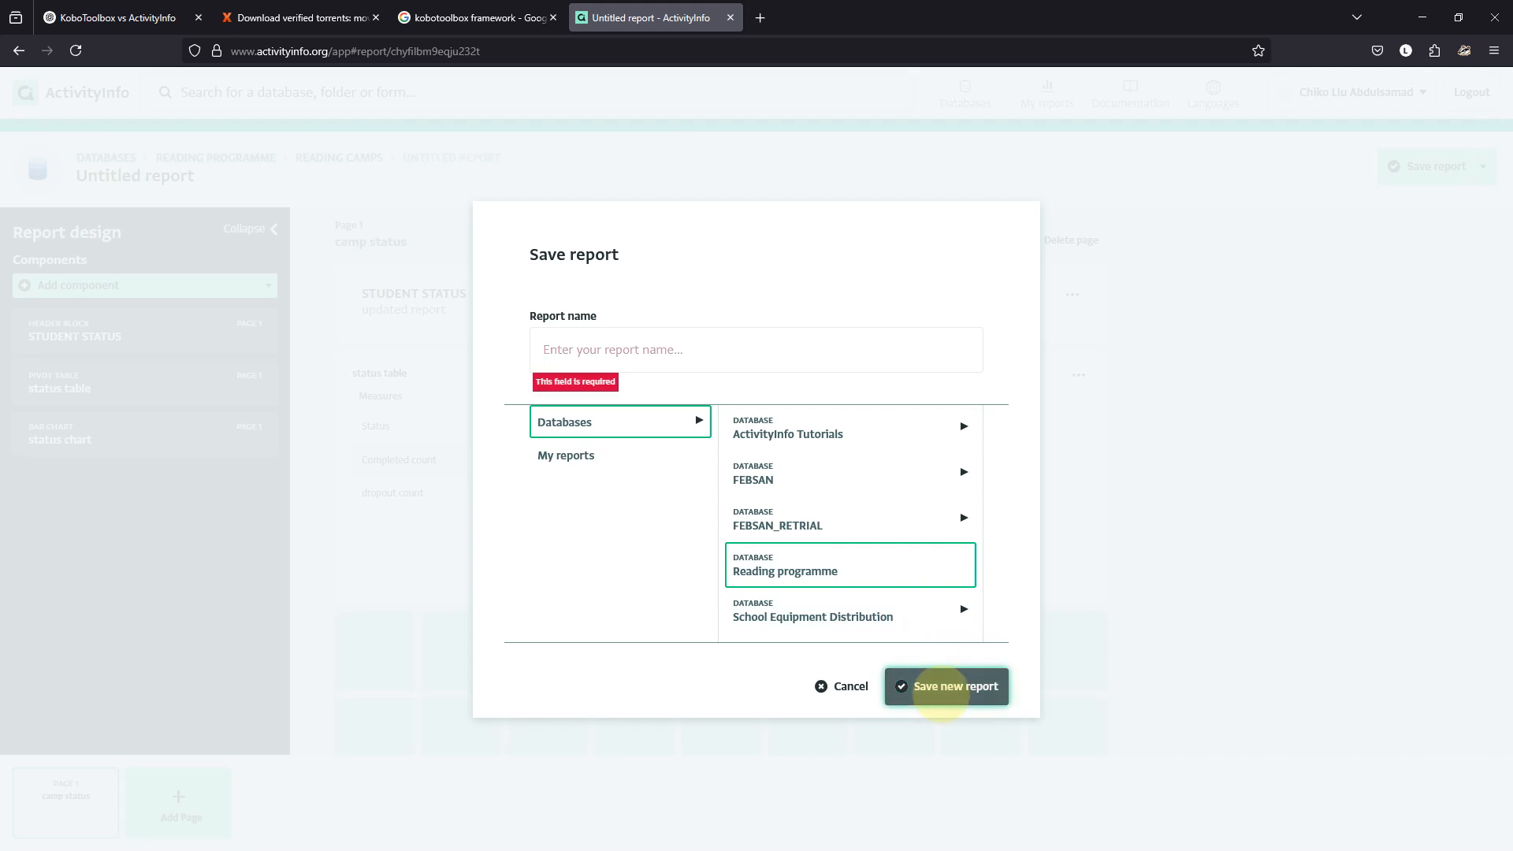
{"action": "left_click", "coordinate": [692, 360]}
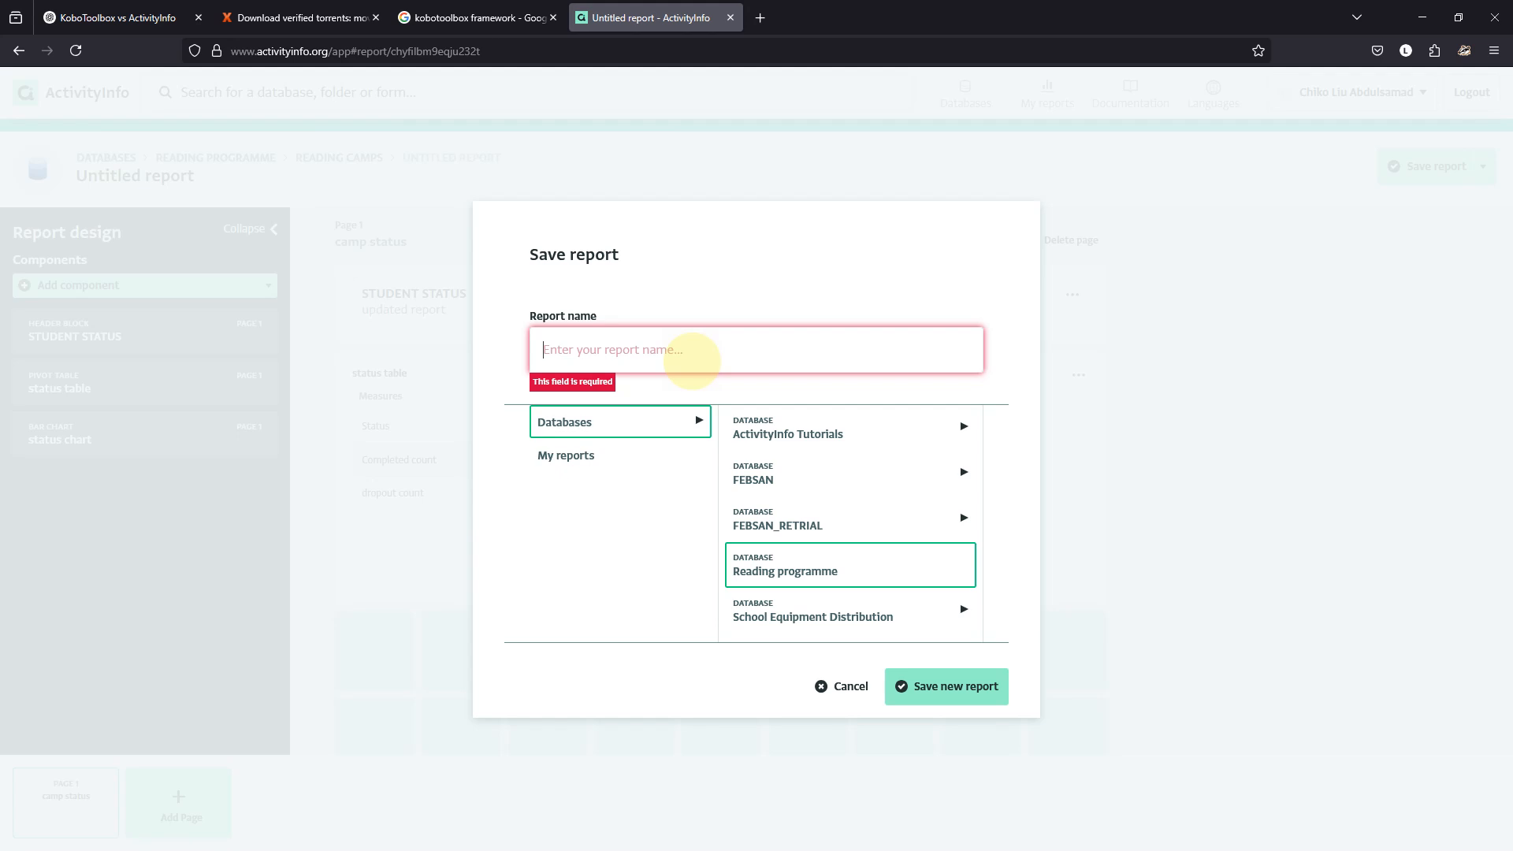
{"action": "type", "text": "Dashboard"}
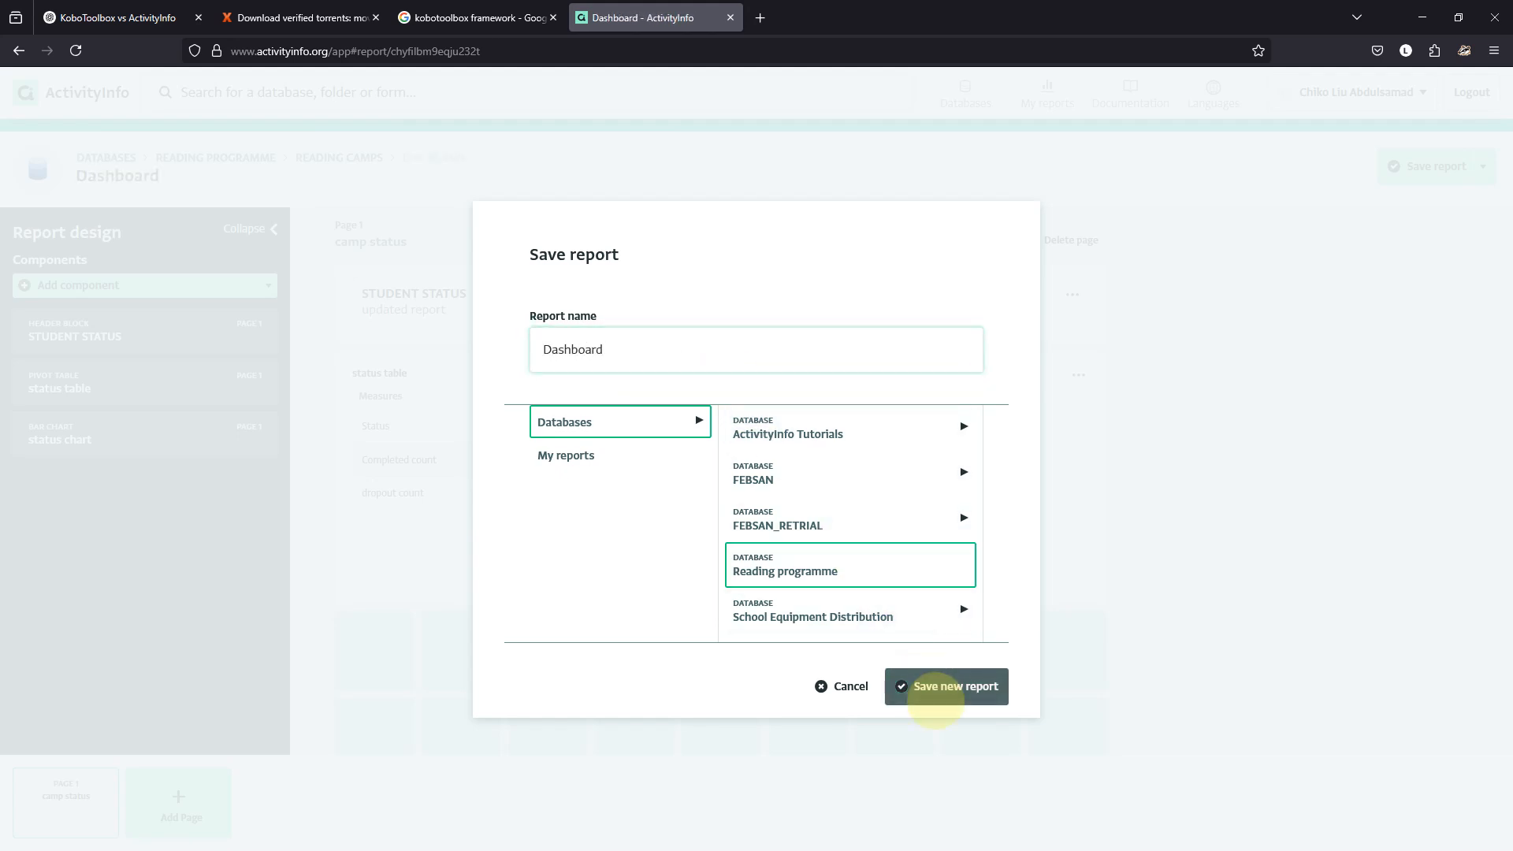
{"action": "left_click", "coordinate": [898, 687]}
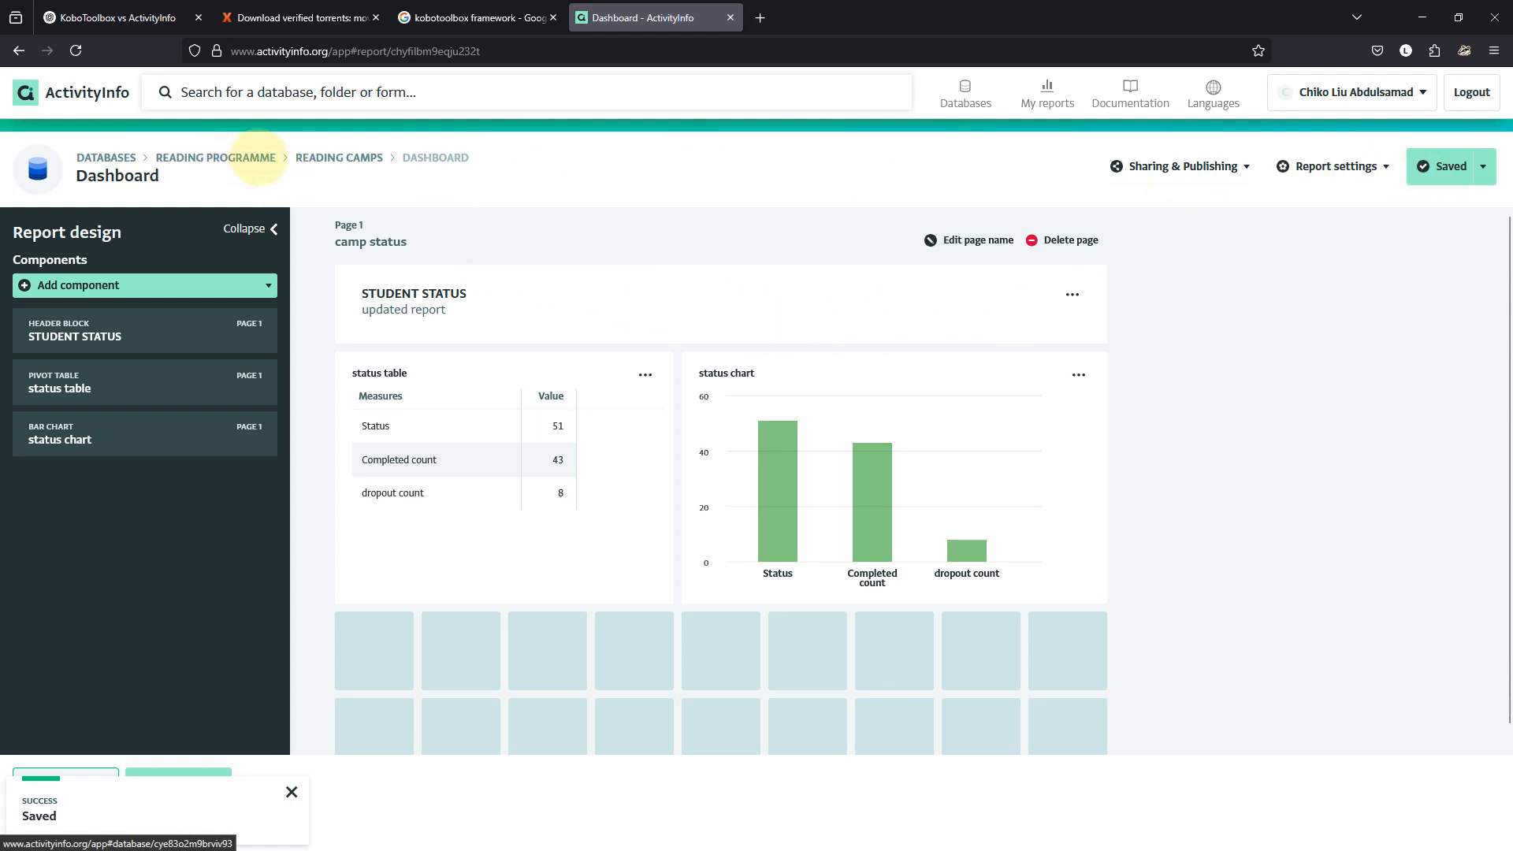
Publish the Dashboard report as a standalone webpage and copy its public URL.
{"action": "left_click", "coordinate": [1209, 166]}
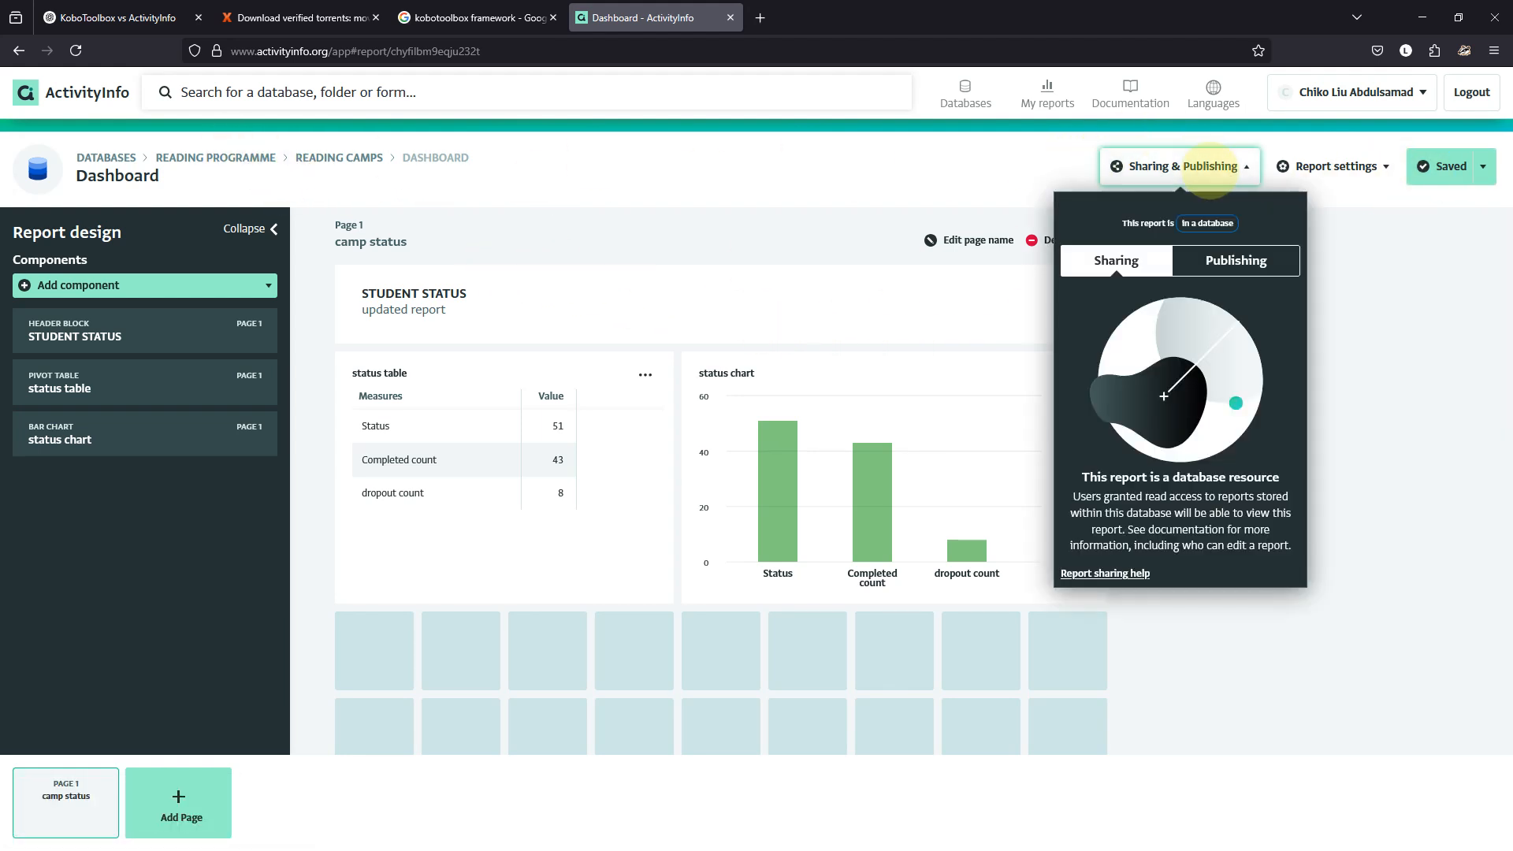
{"action": "left_click", "coordinate": [1234, 260]}
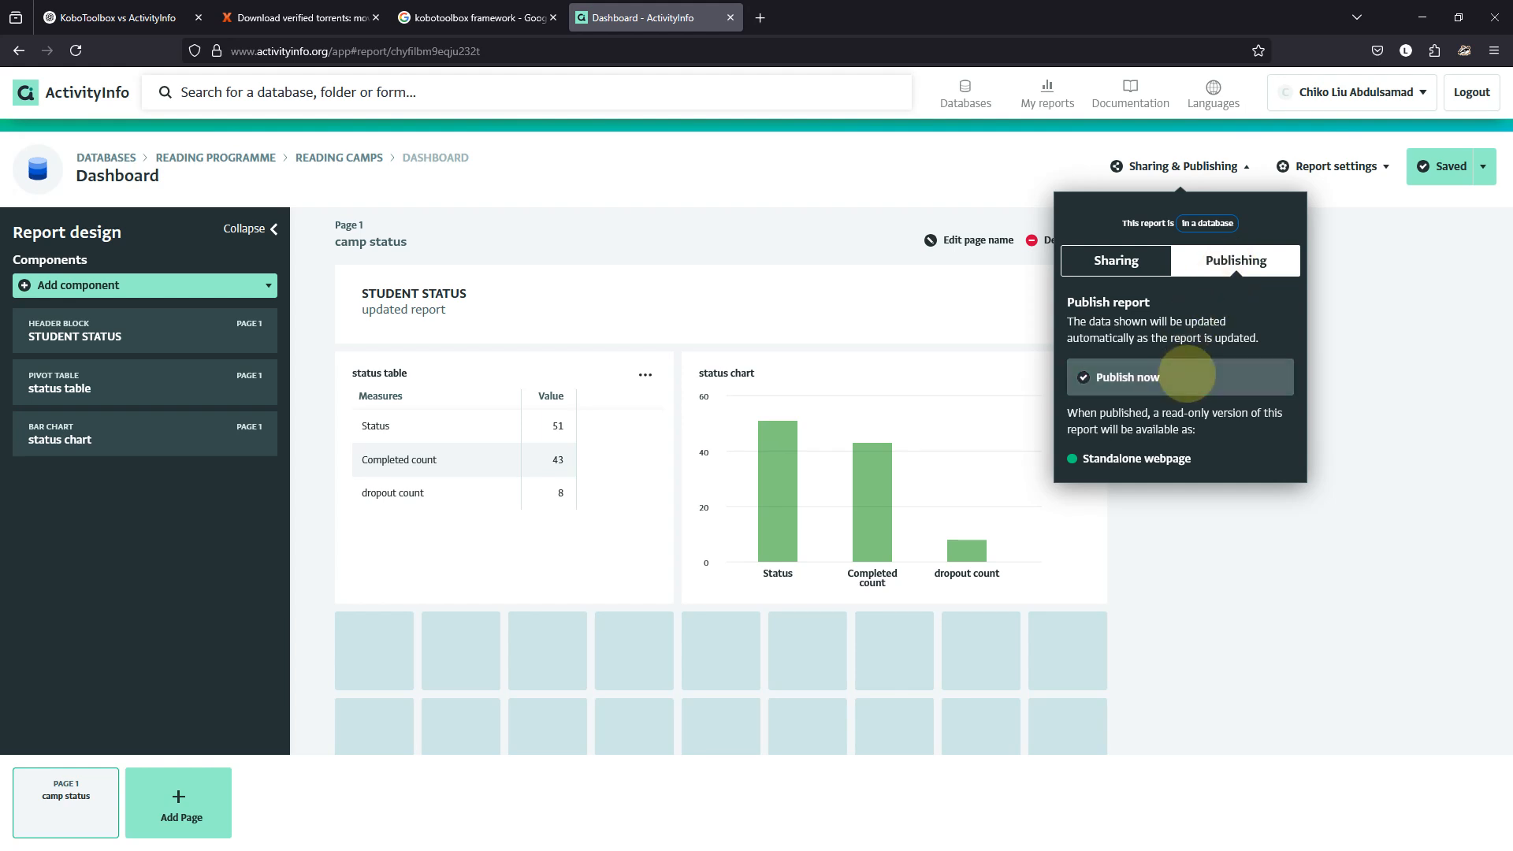
{"action": "left_click", "coordinate": [1187, 376]}
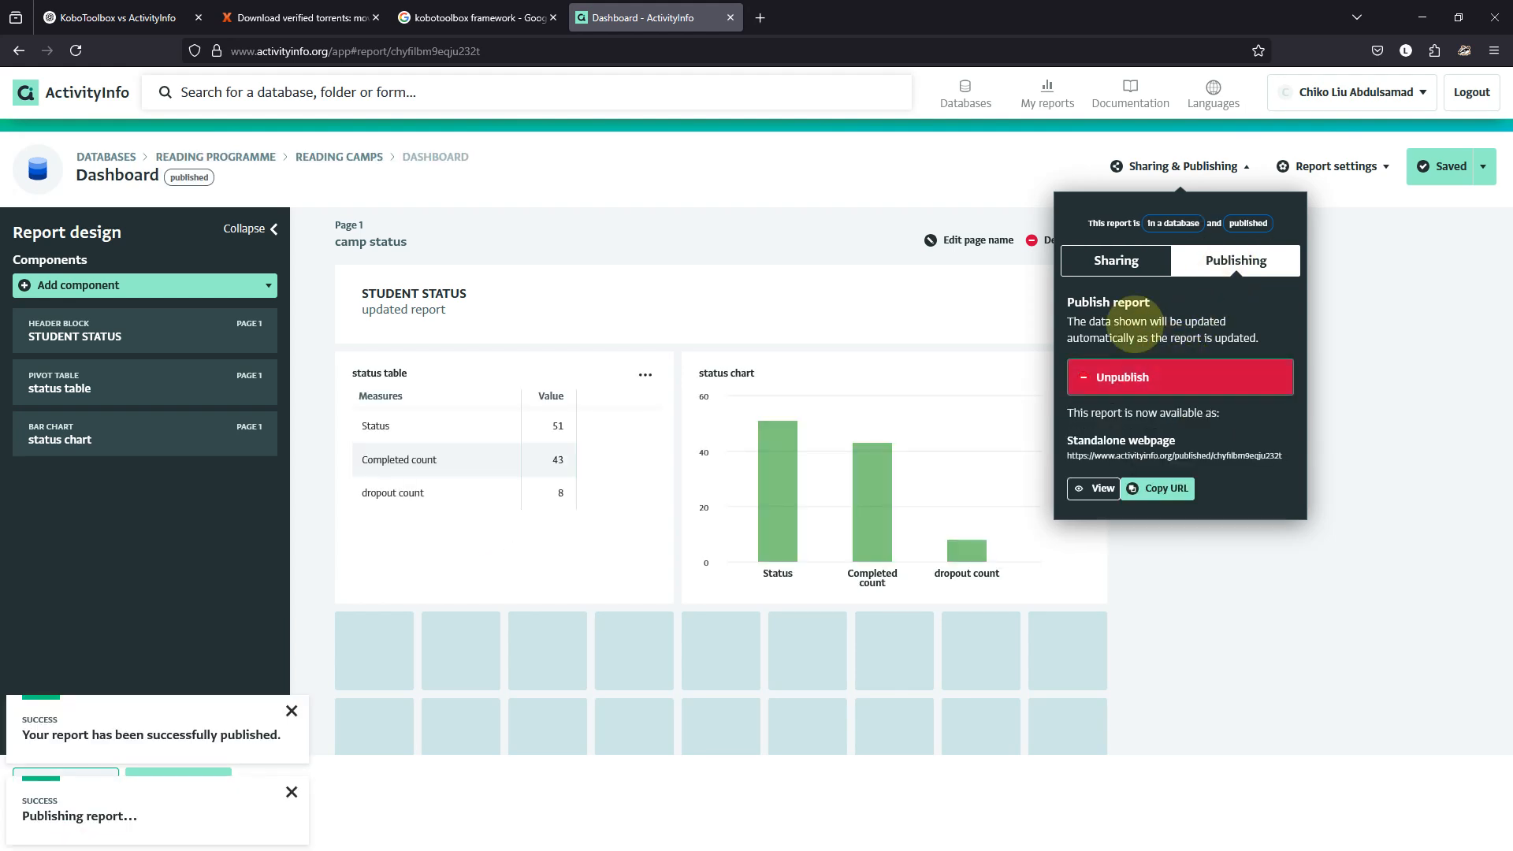
{"action": "left_click", "coordinate": [1114, 260]}
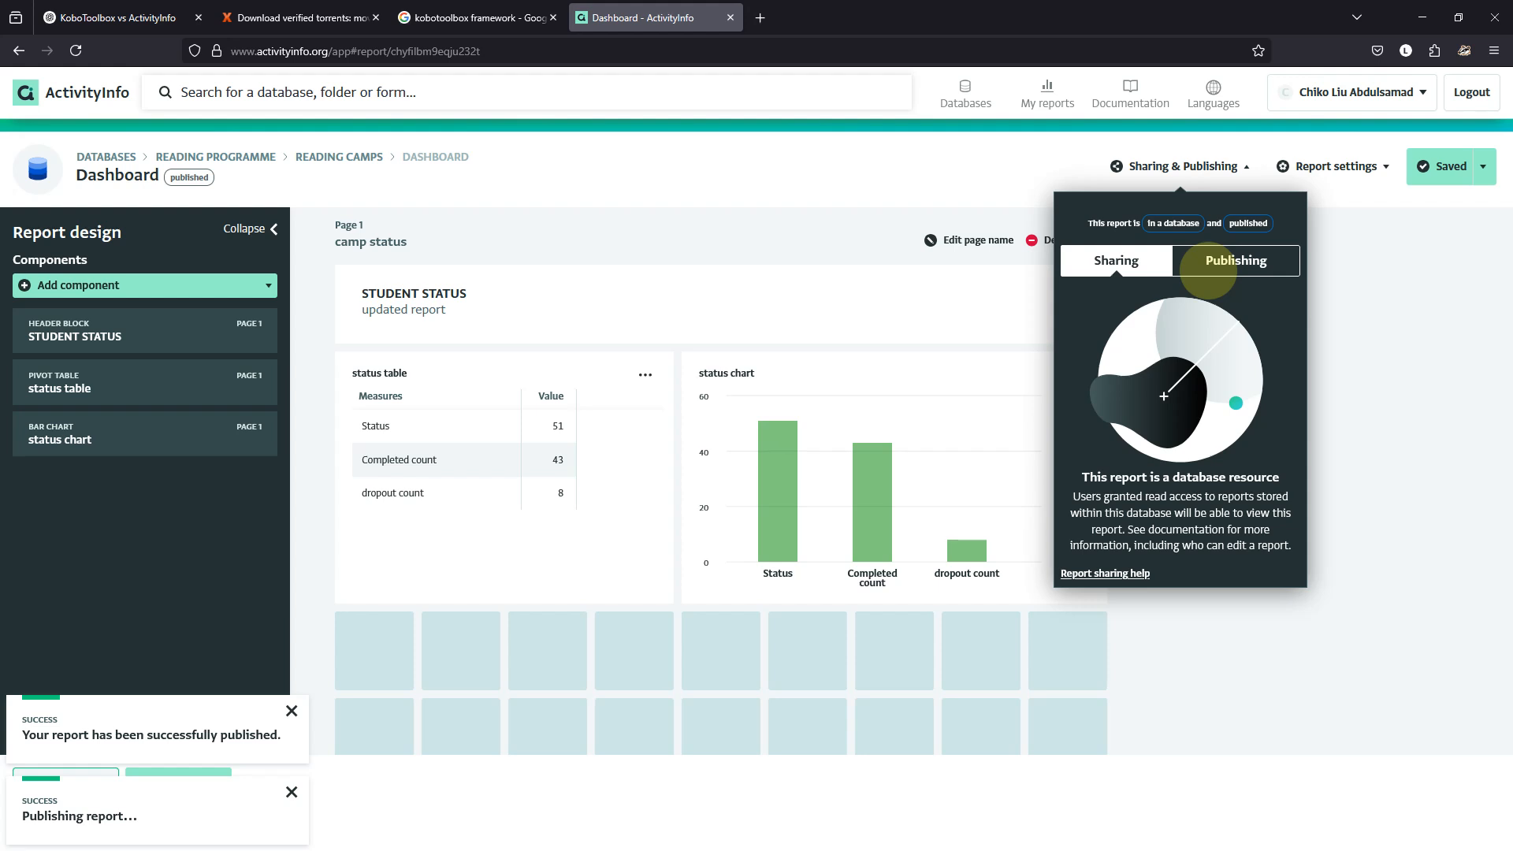
{"action": "left_click", "coordinate": [1208, 269]}
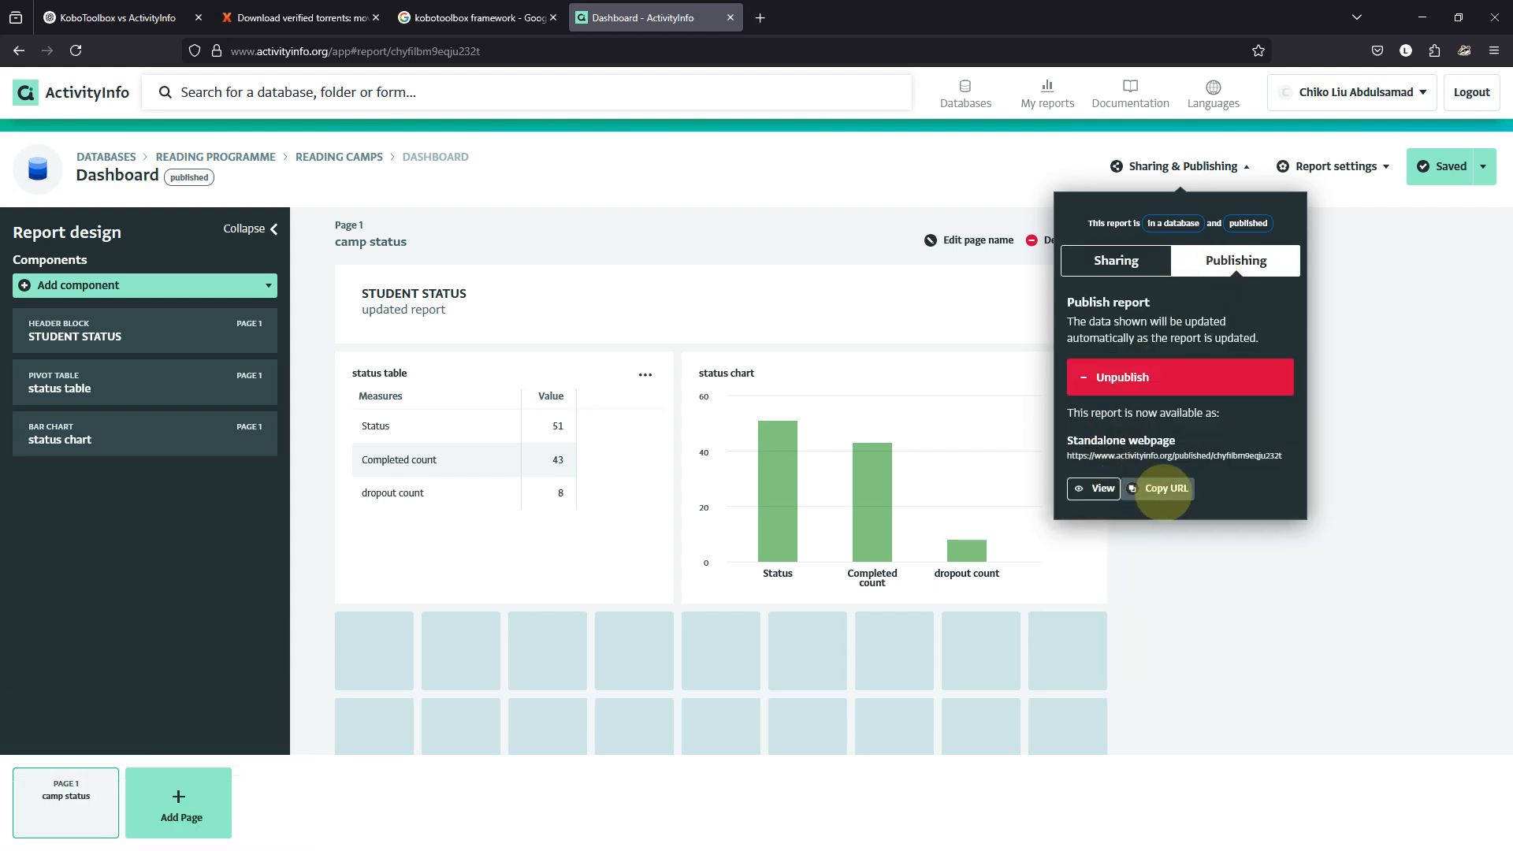
{"action": "left_click", "coordinate": [1165, 488]}
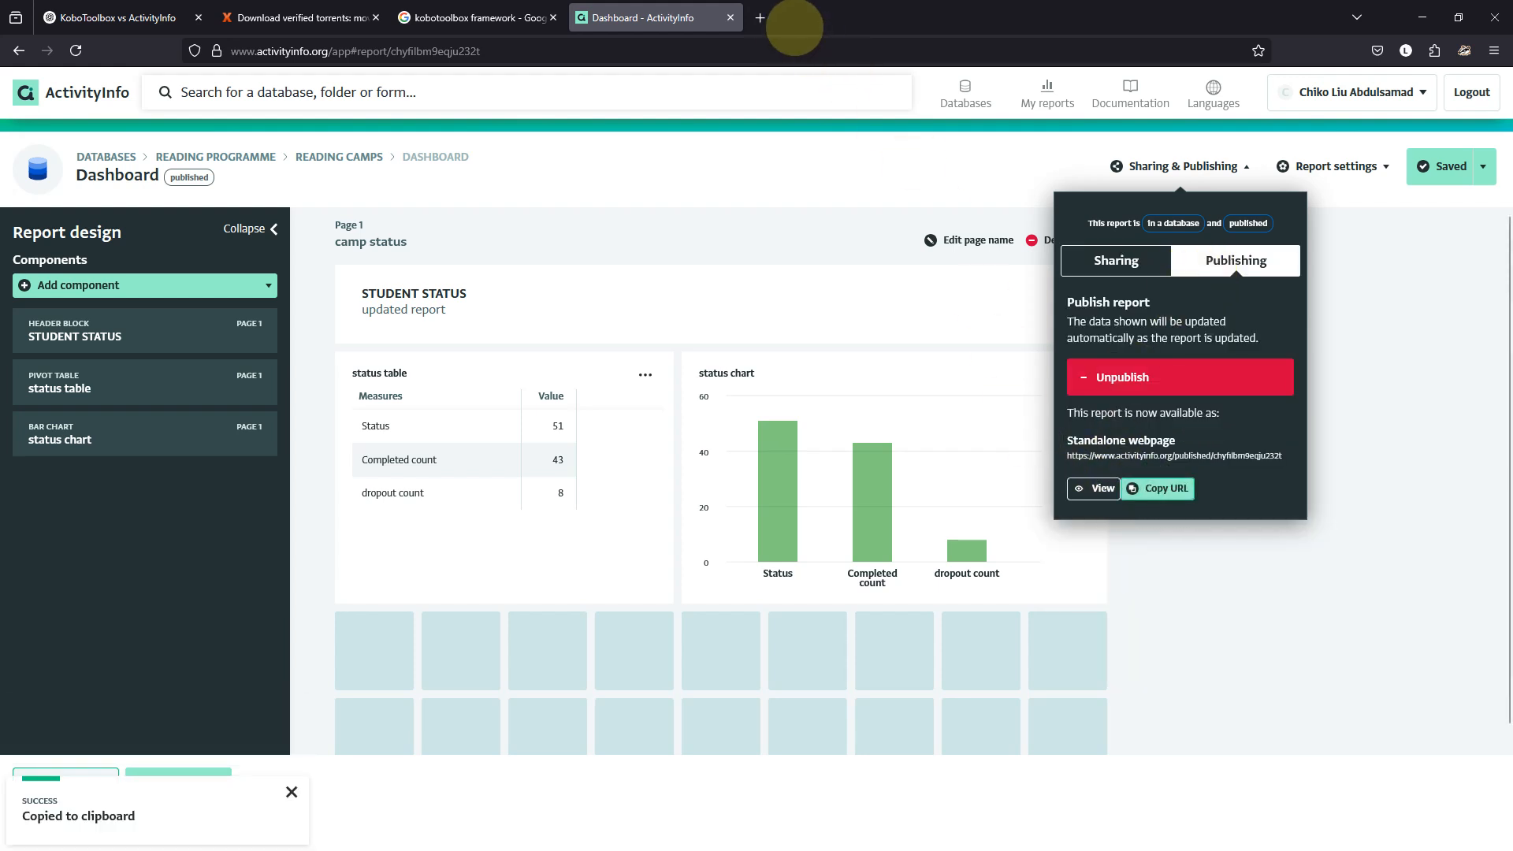
Load the published Dashboard link in a new browser tab, then return to the report editor.
{"action": "left_click", "coordinate": [760, 18]}
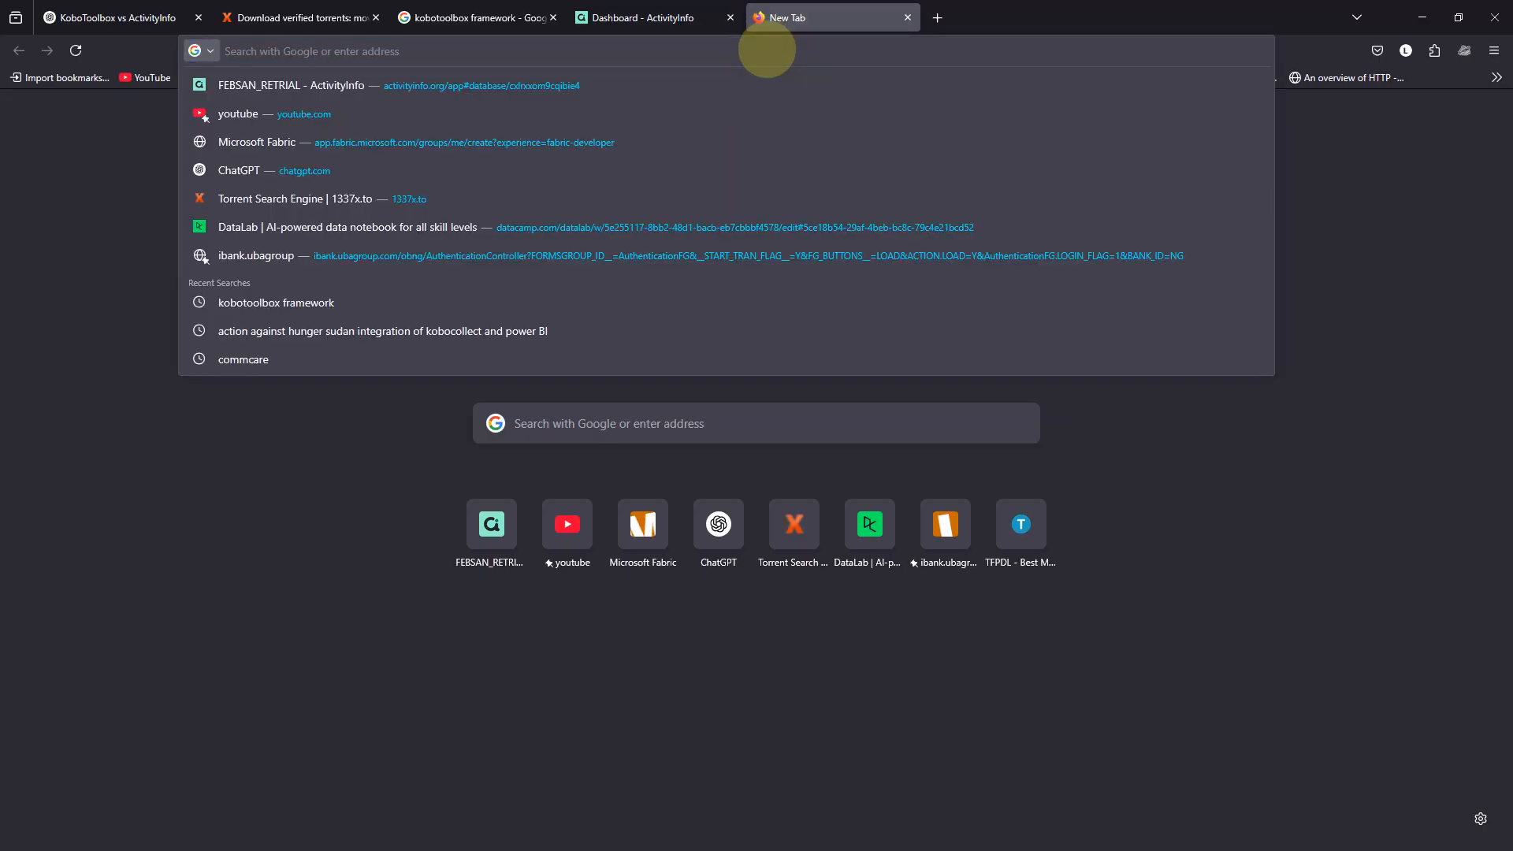
{"action": "key", "text": "ctrl+v"}
{"action": "key", "text": "Return"}
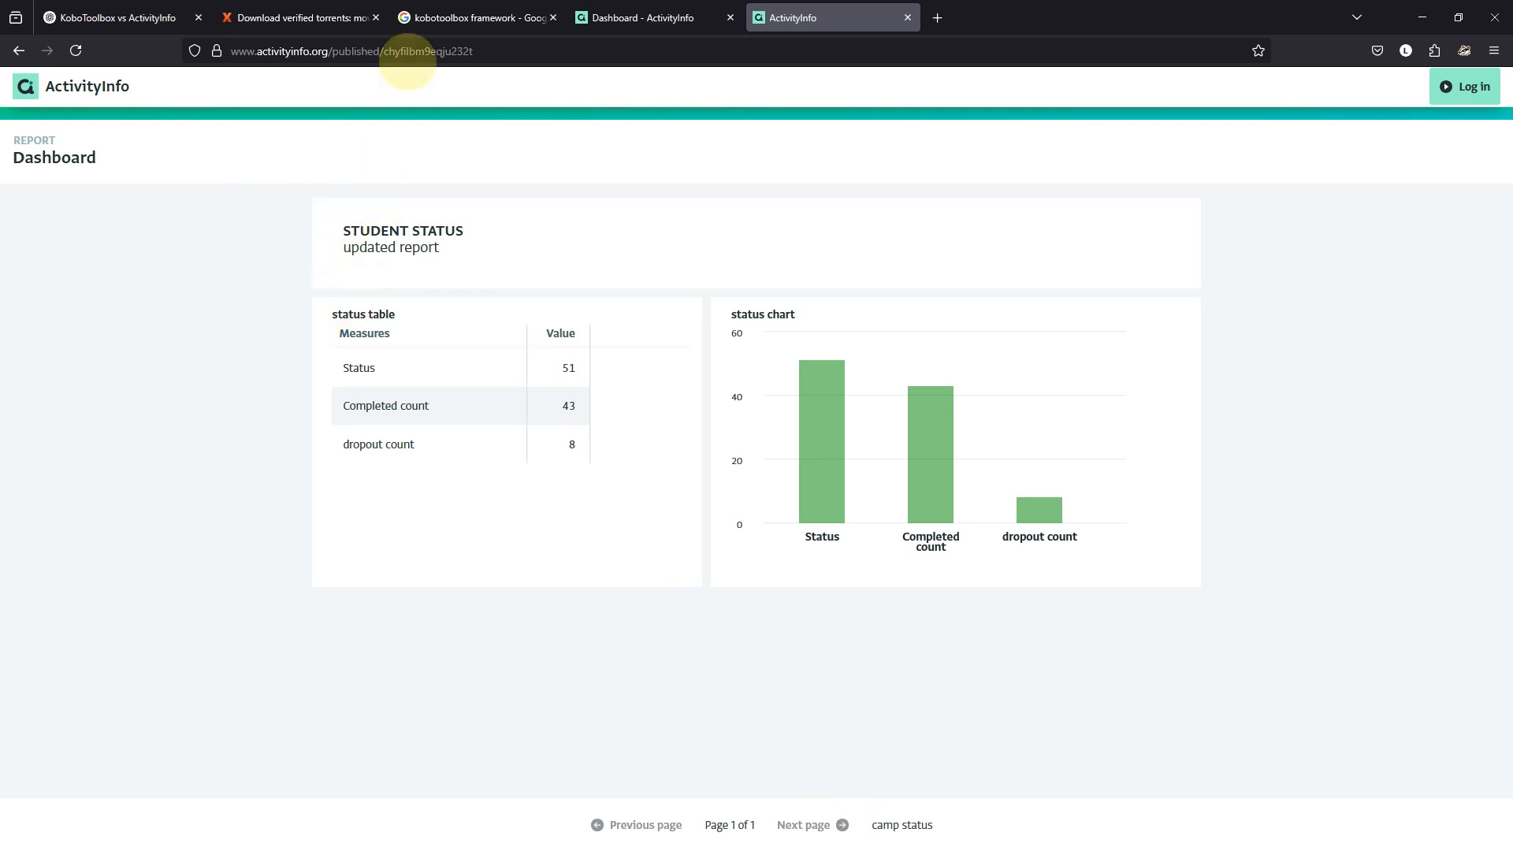
{"action": "left_click", "coordinate": [606, 18]}
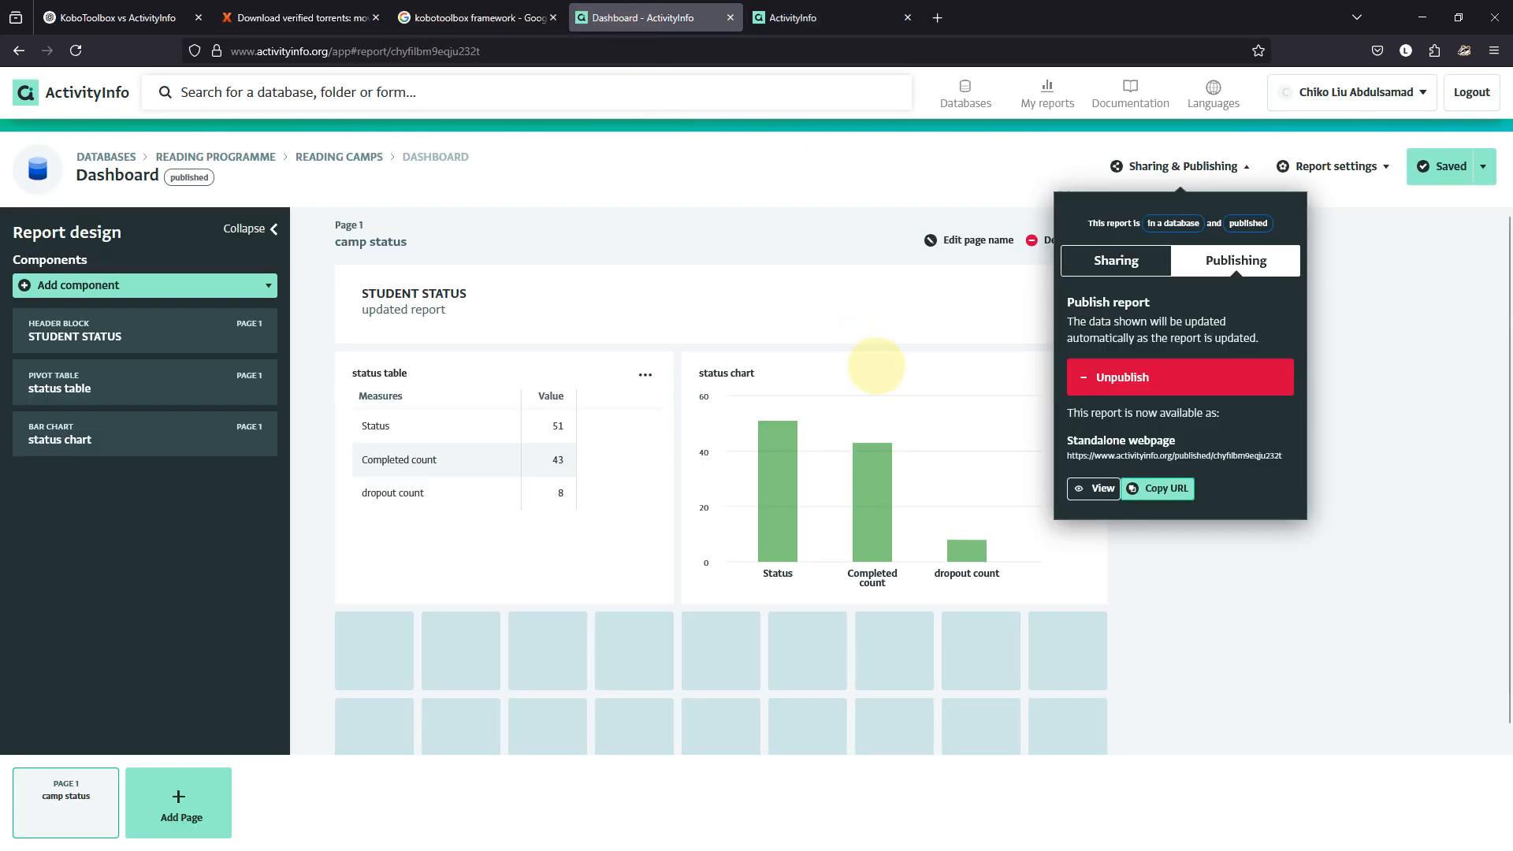
{"action": "left_click", "coordinate": [1085, 266]}
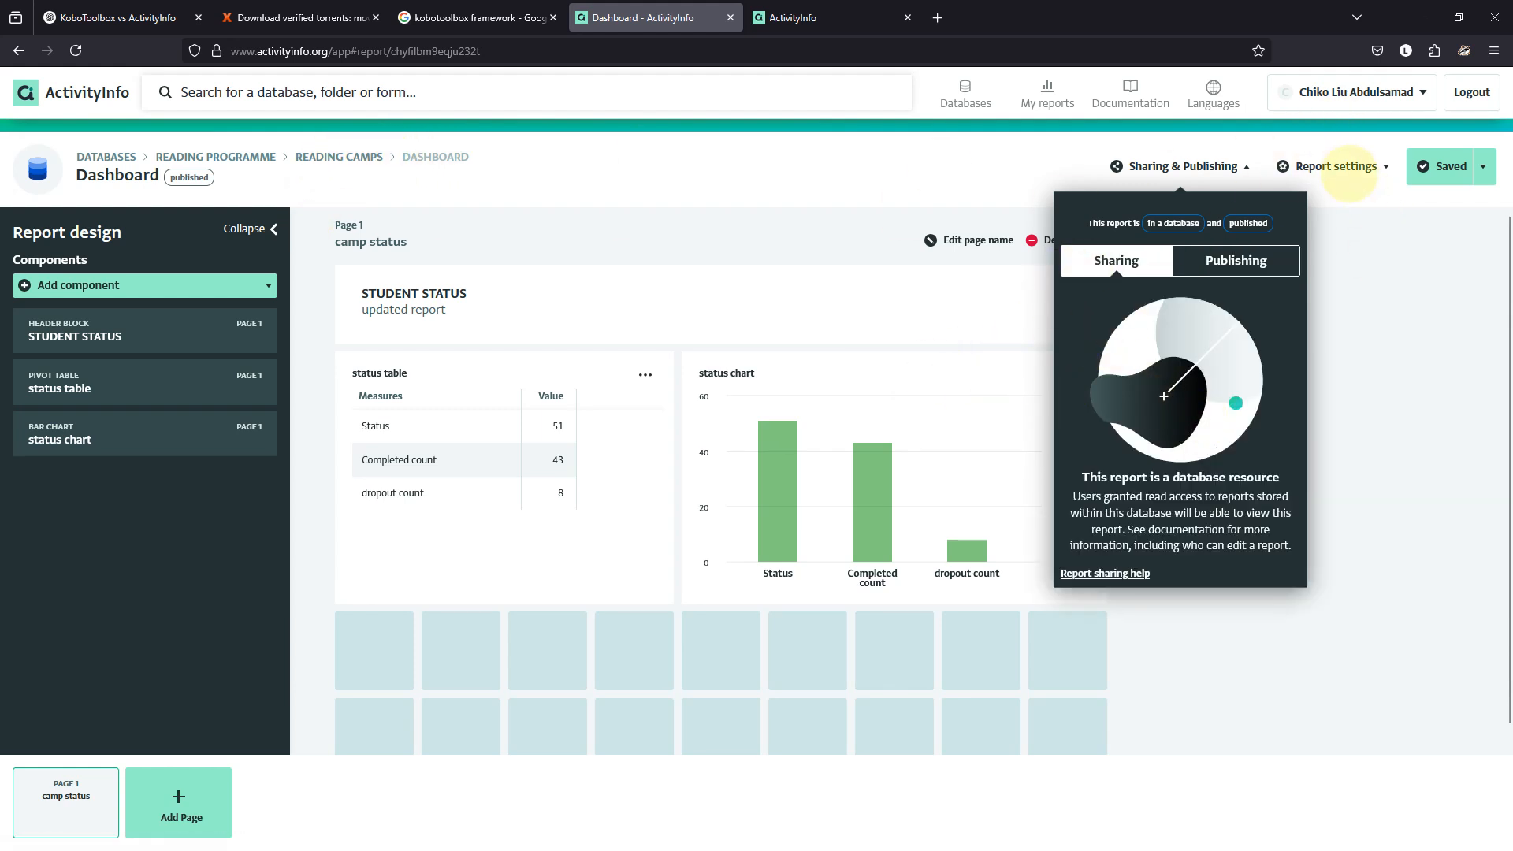
{"action": "left_click", "coordinate": [1340, 167]}
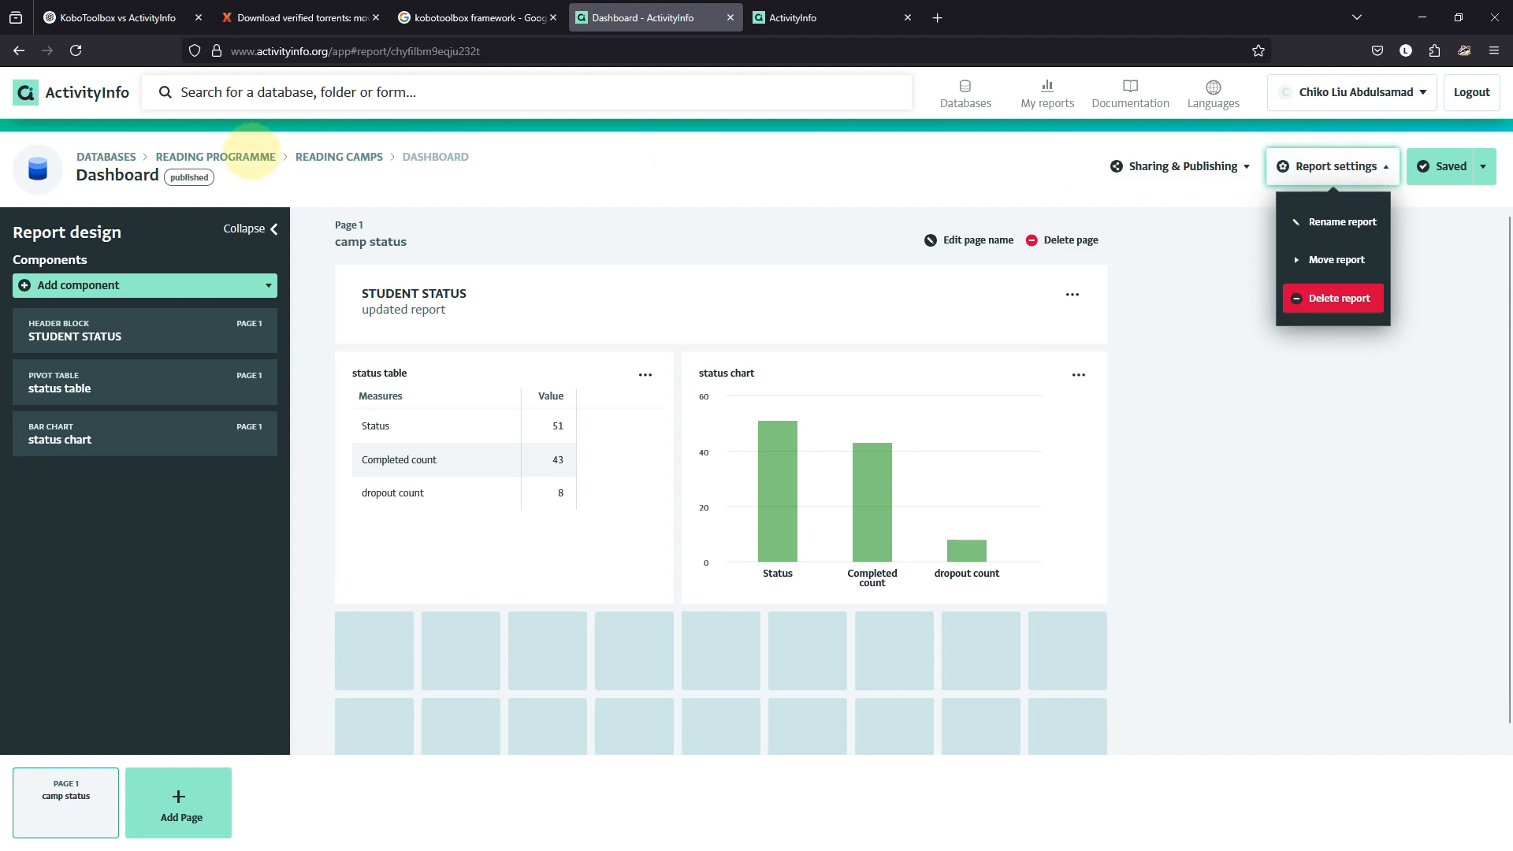
Open the Reading programme database settings and review the shared user's role and permissions.
{"action": "left_click", "coordinate": [118, 156]}
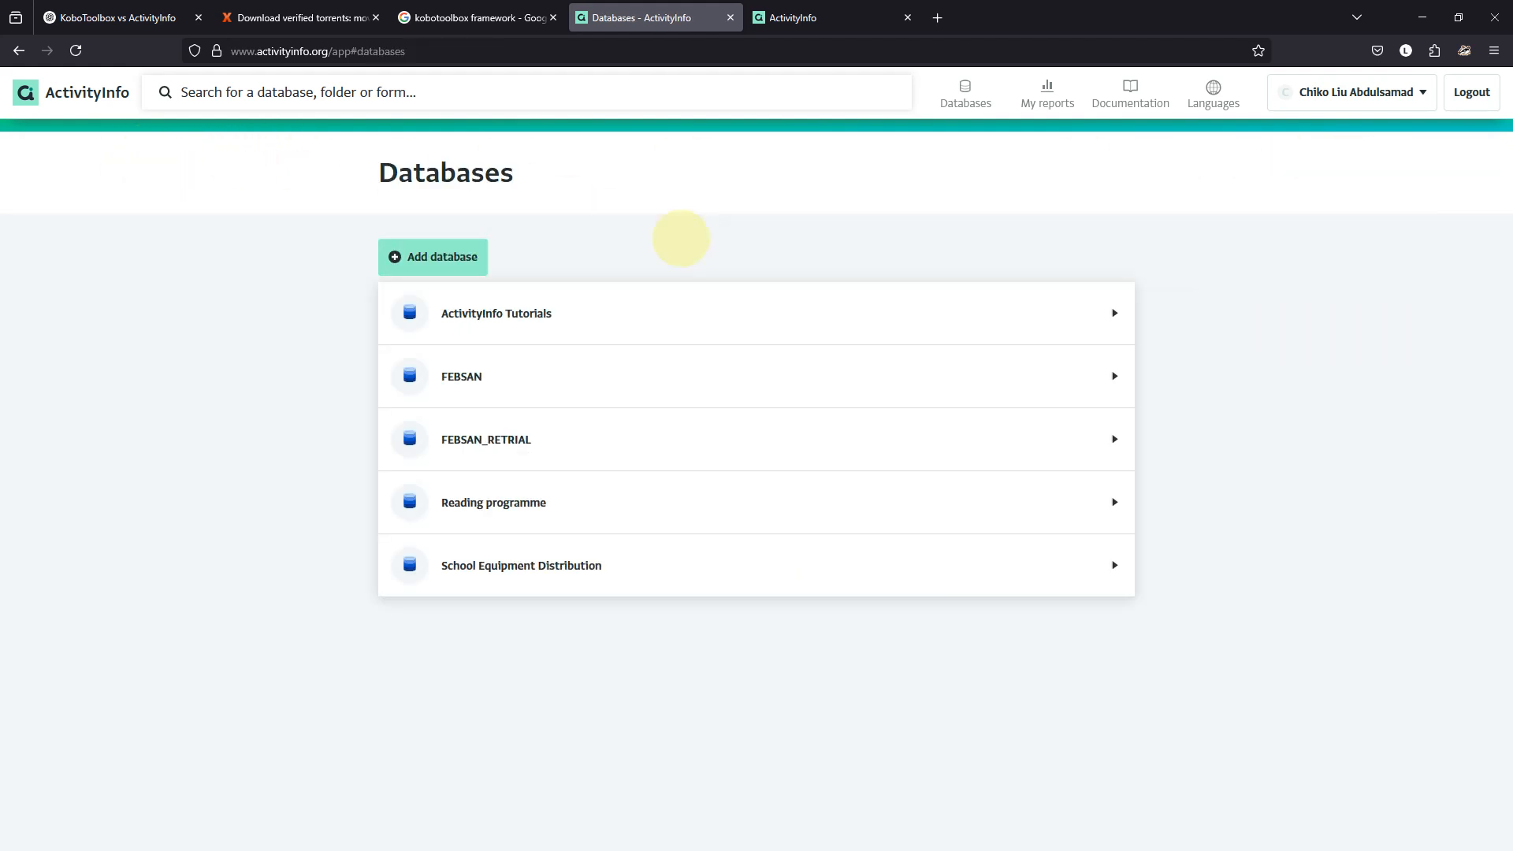
{"action": "left_click", "coordinate": [591, 502]}
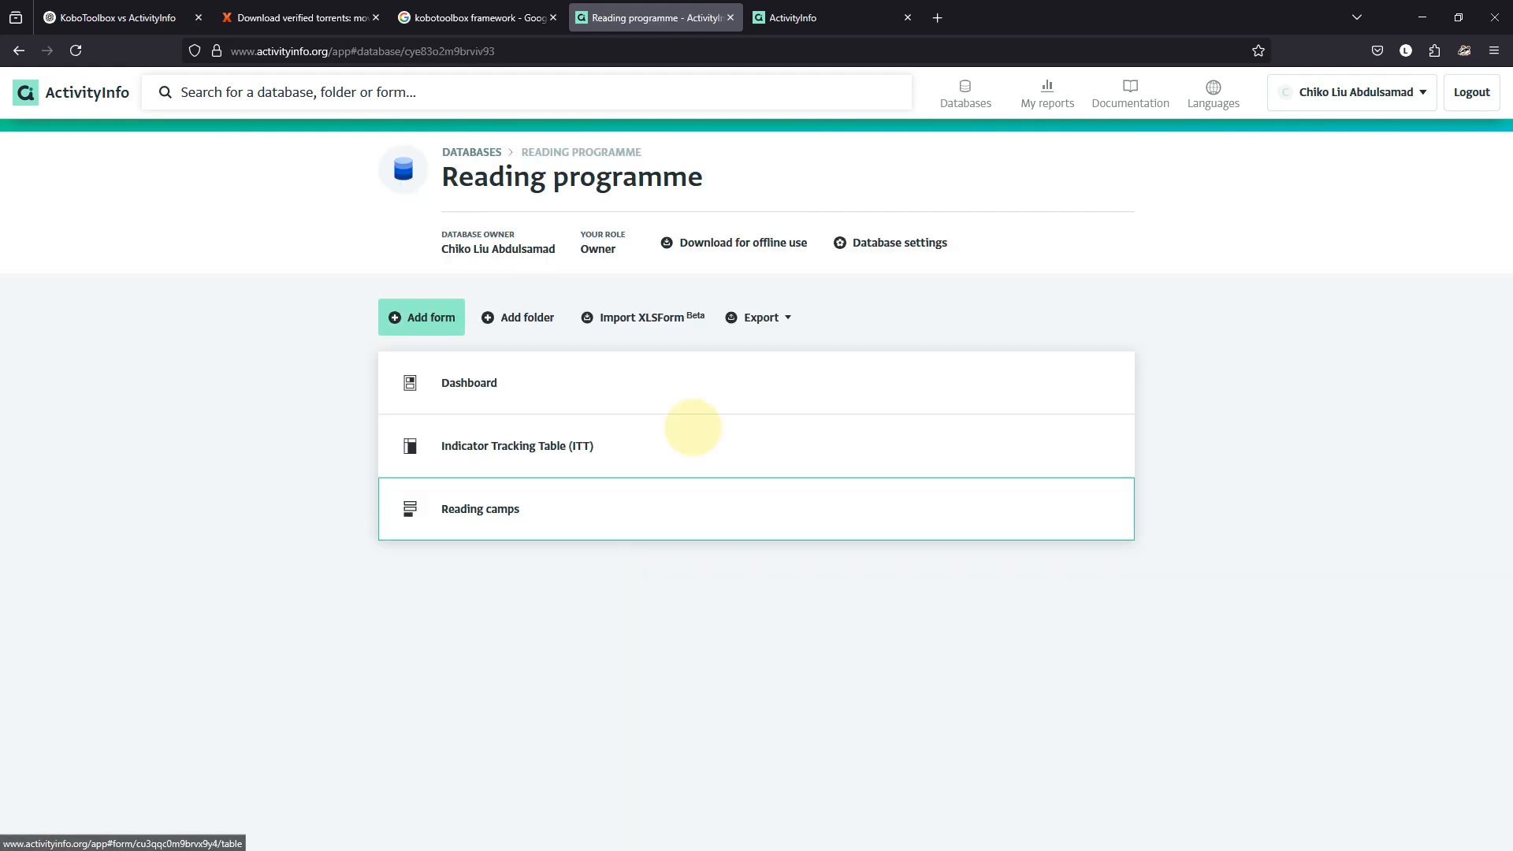
{"action": "left_click", "coordinate": [868, 242]}
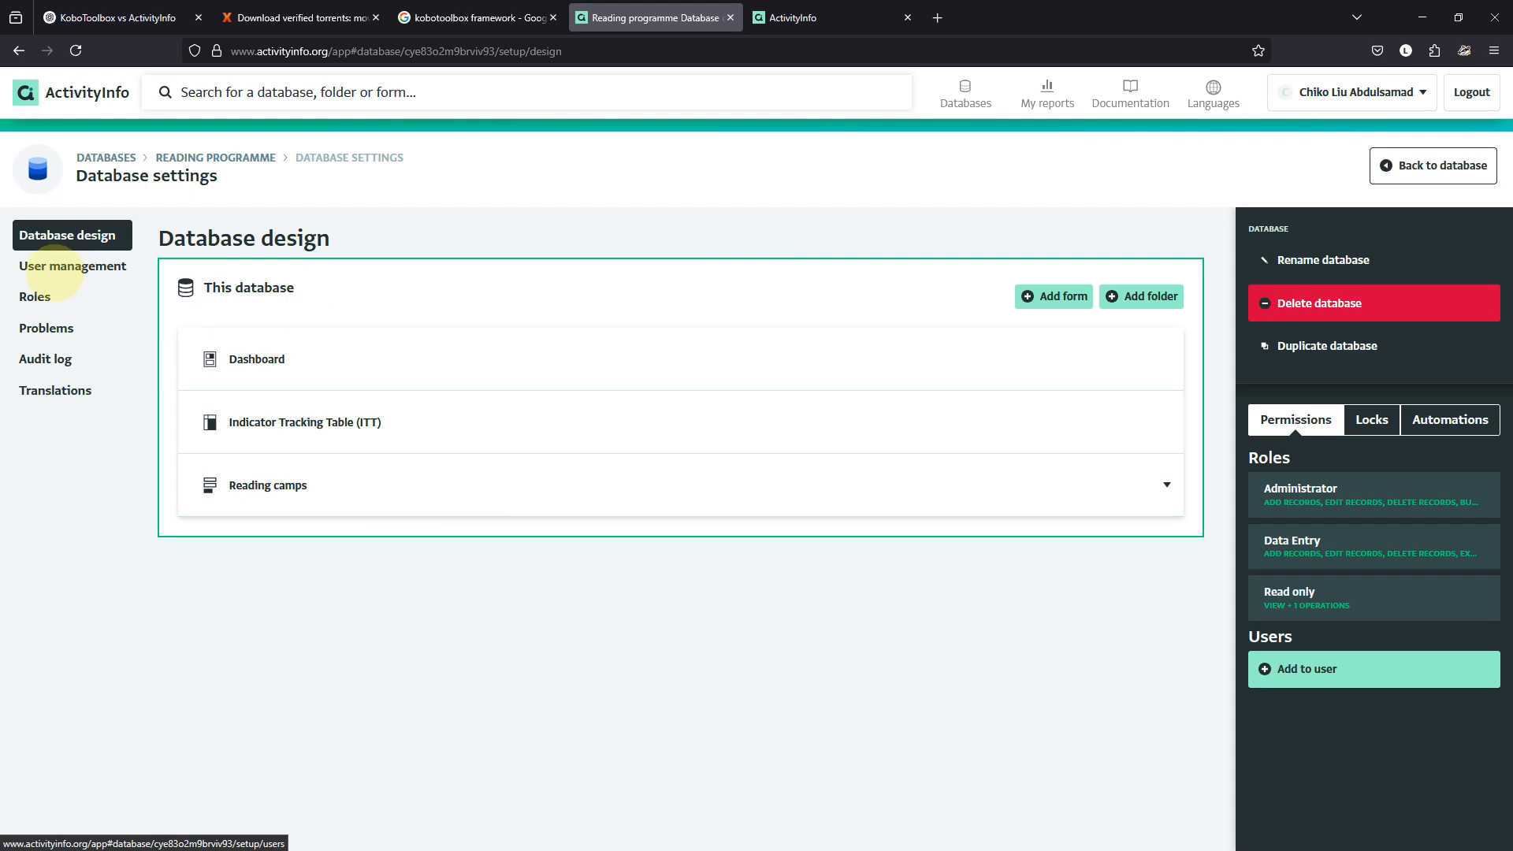
{"action": "left_click", "coordinate": [55, 269]}
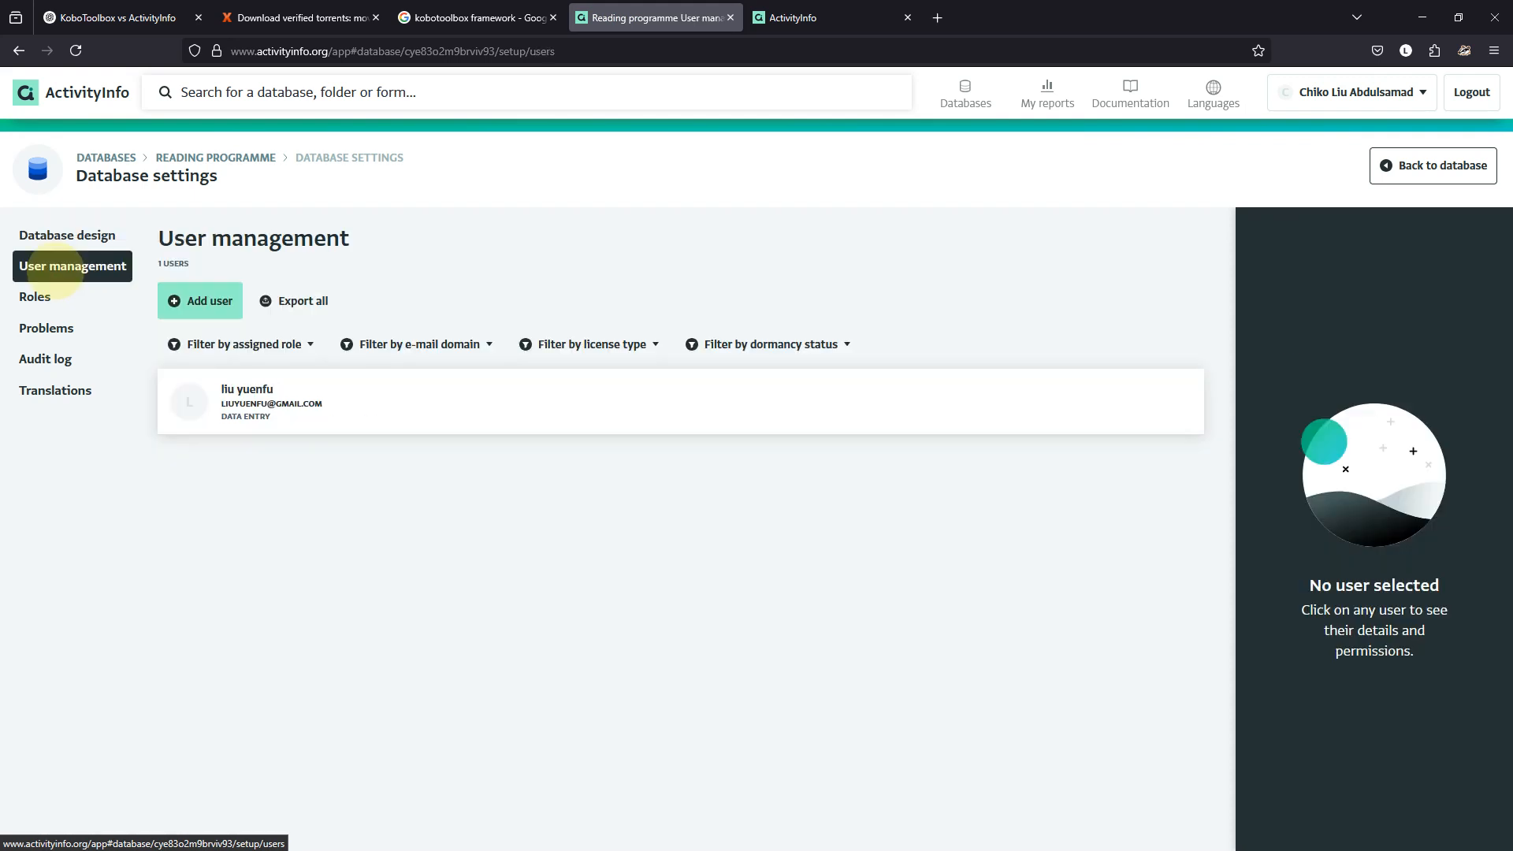
{"action": "left_click", "coordinate": [309, 403]}
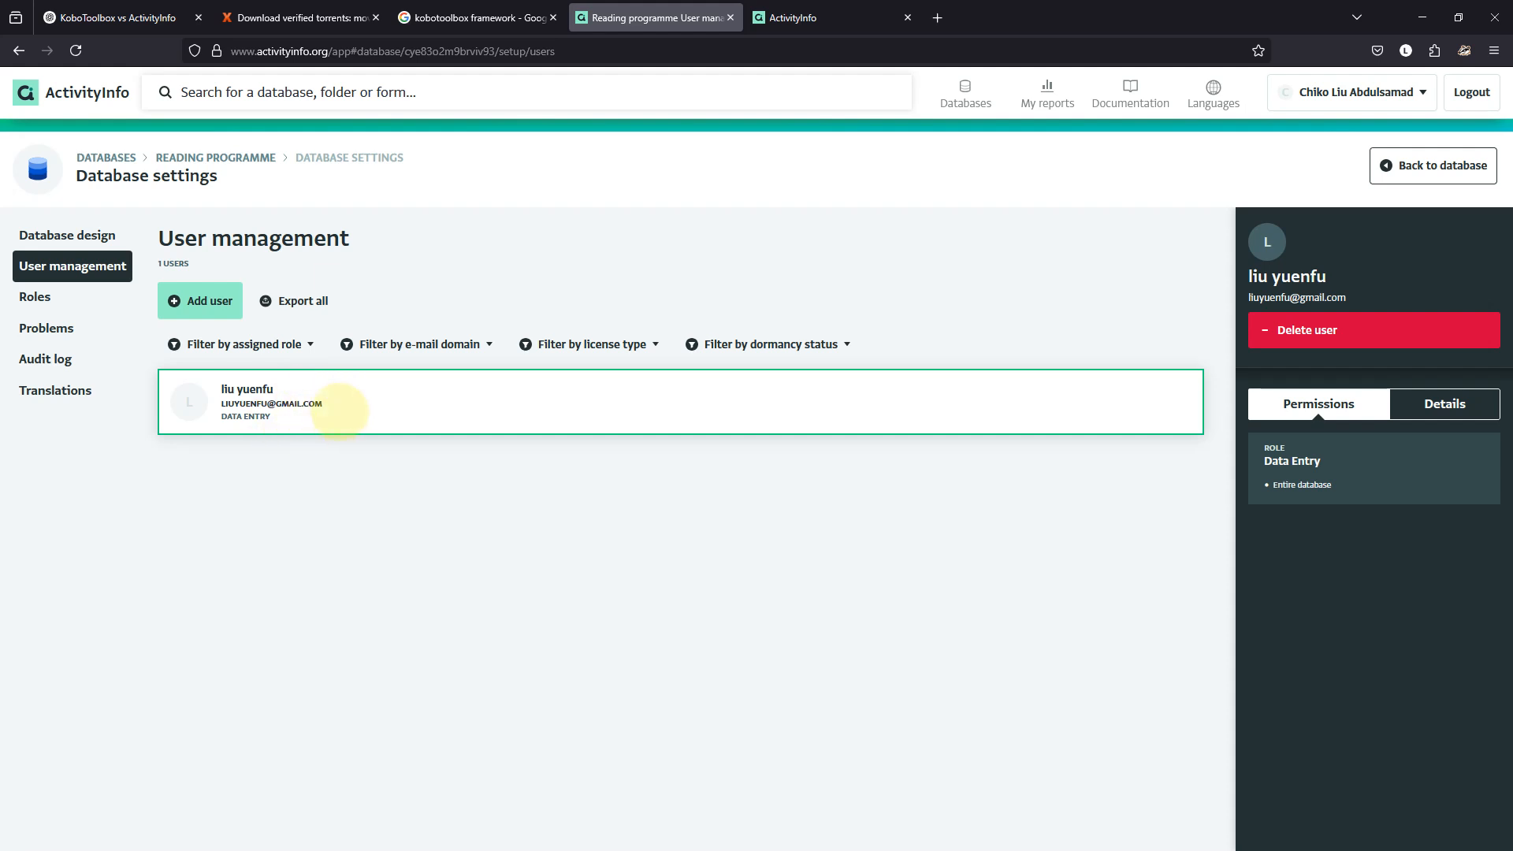
Create a 'sharing' role granting access to the Reading camps form and save it.
{"action": "left_click", "coordinate": [65, 296]}
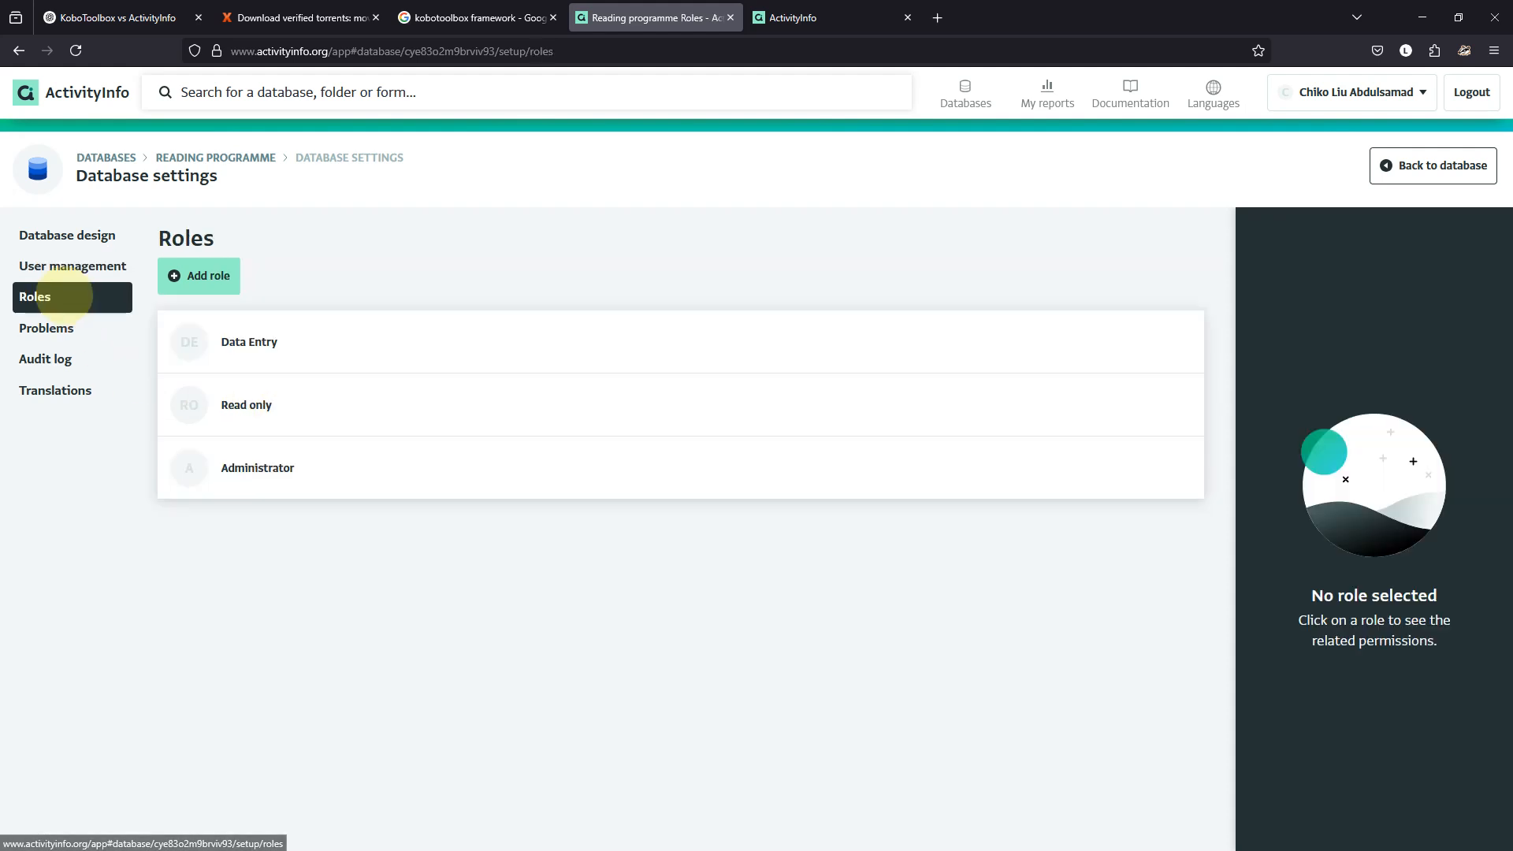
{"action": "left_click", "coordinate": [193, 280]}
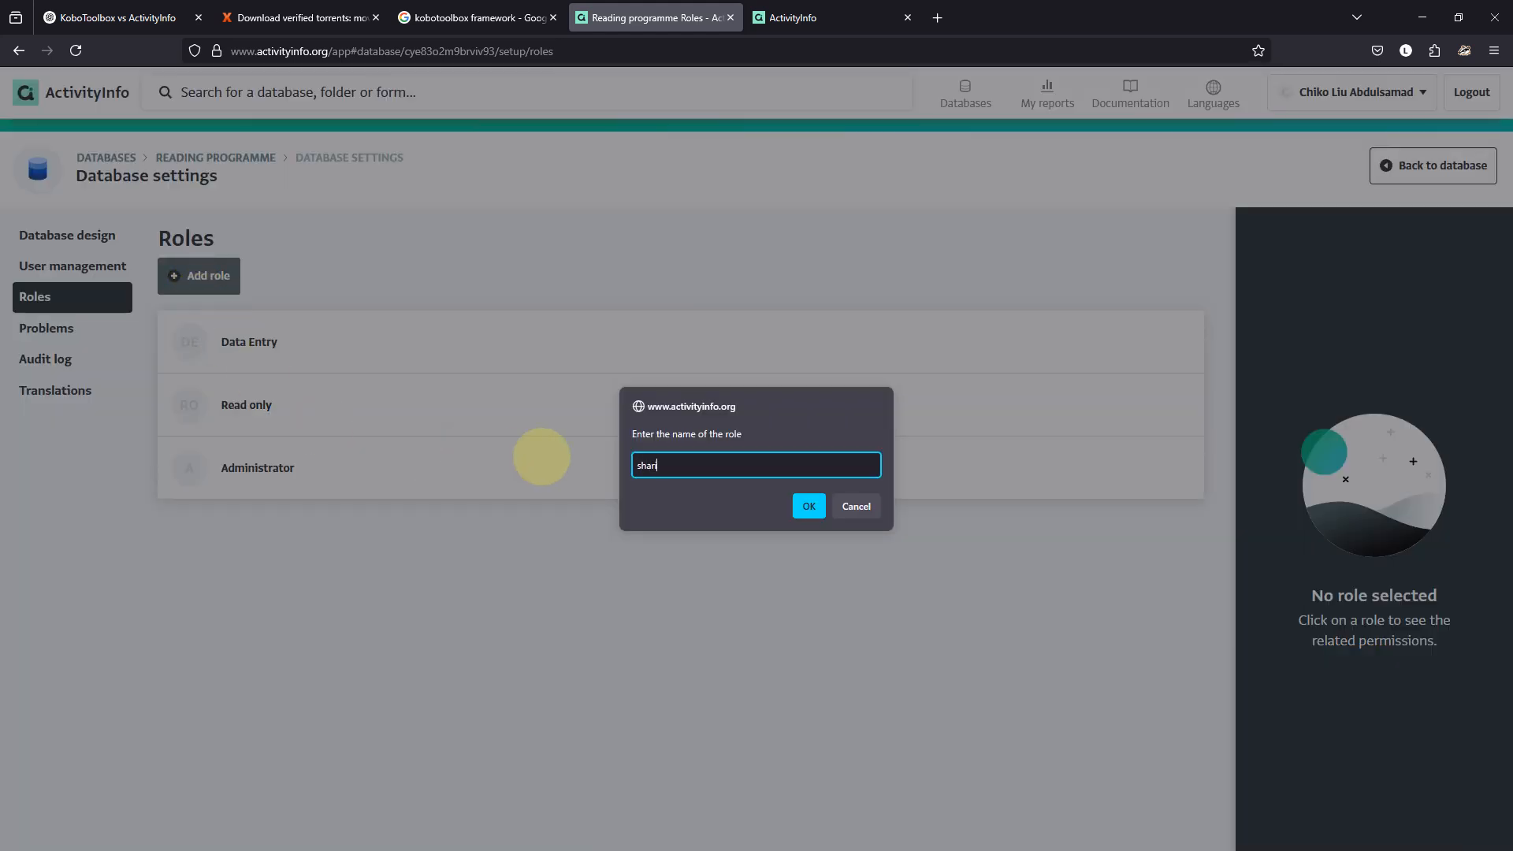
{"action": "key", "text": "Return"}
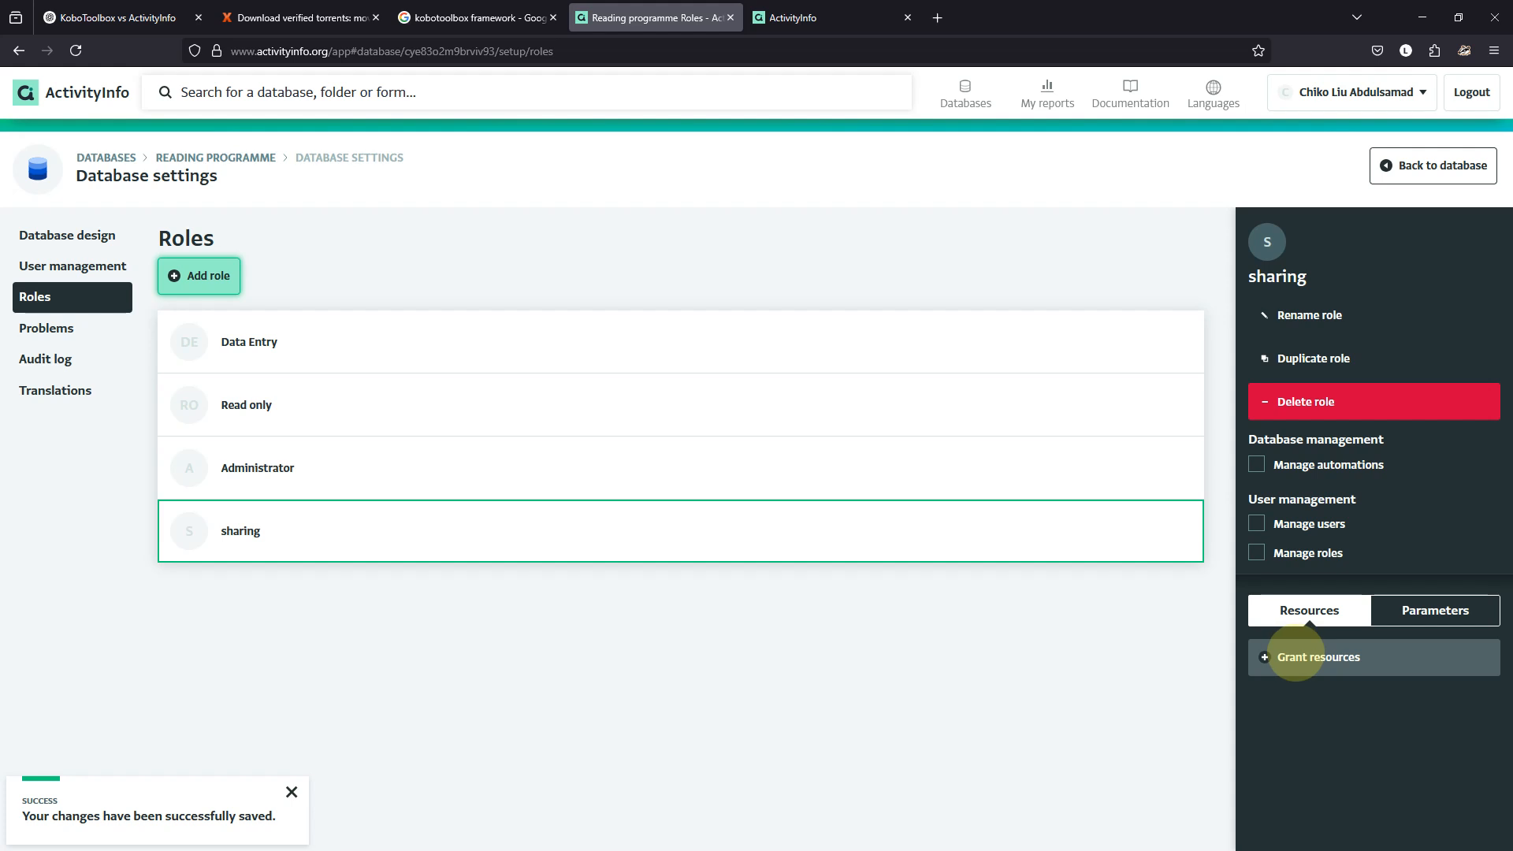
{"action": "left_click", "coordinate": [1296, 656]}
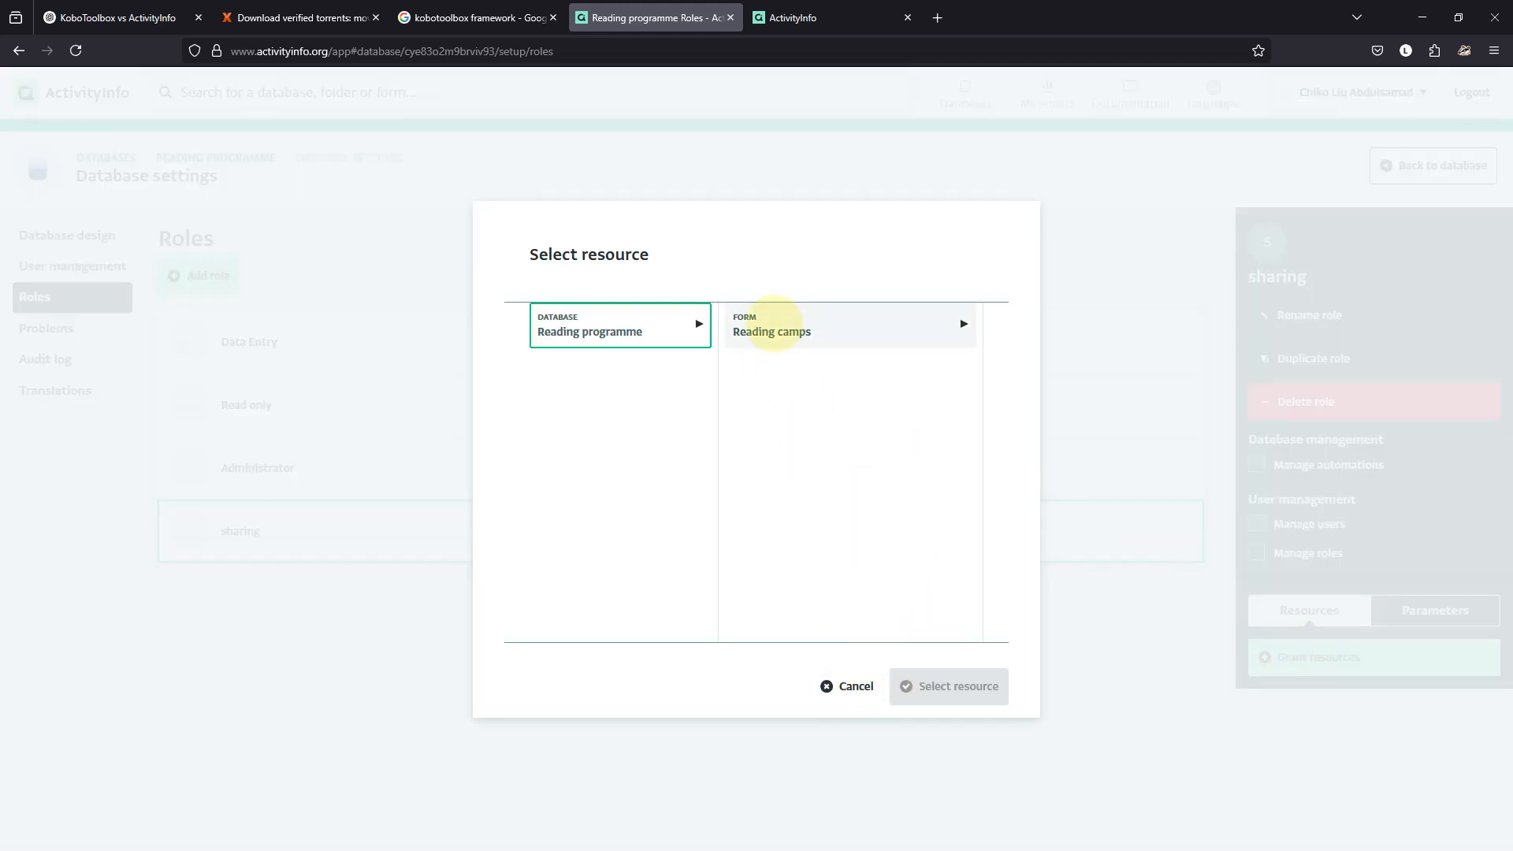
{"action": "left_click", "coordinate": [773, 325]}
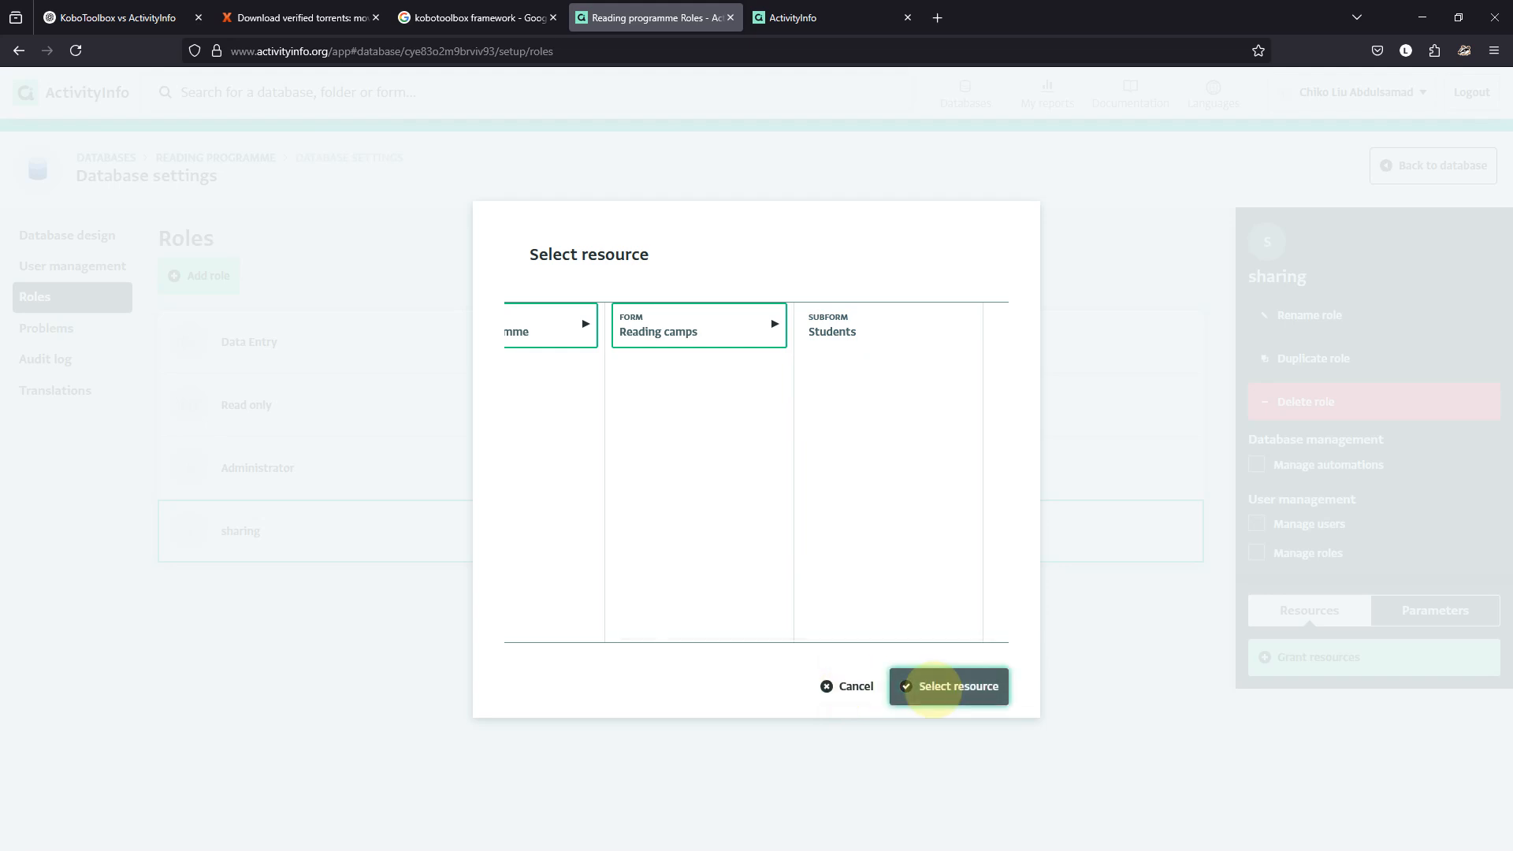
{"action": "left_click", "coordinate": [914, 684]}
{"action": "scroll", "coordinate": [1328, 678], "scroll_direction": "down", "scroll_amount": 5}
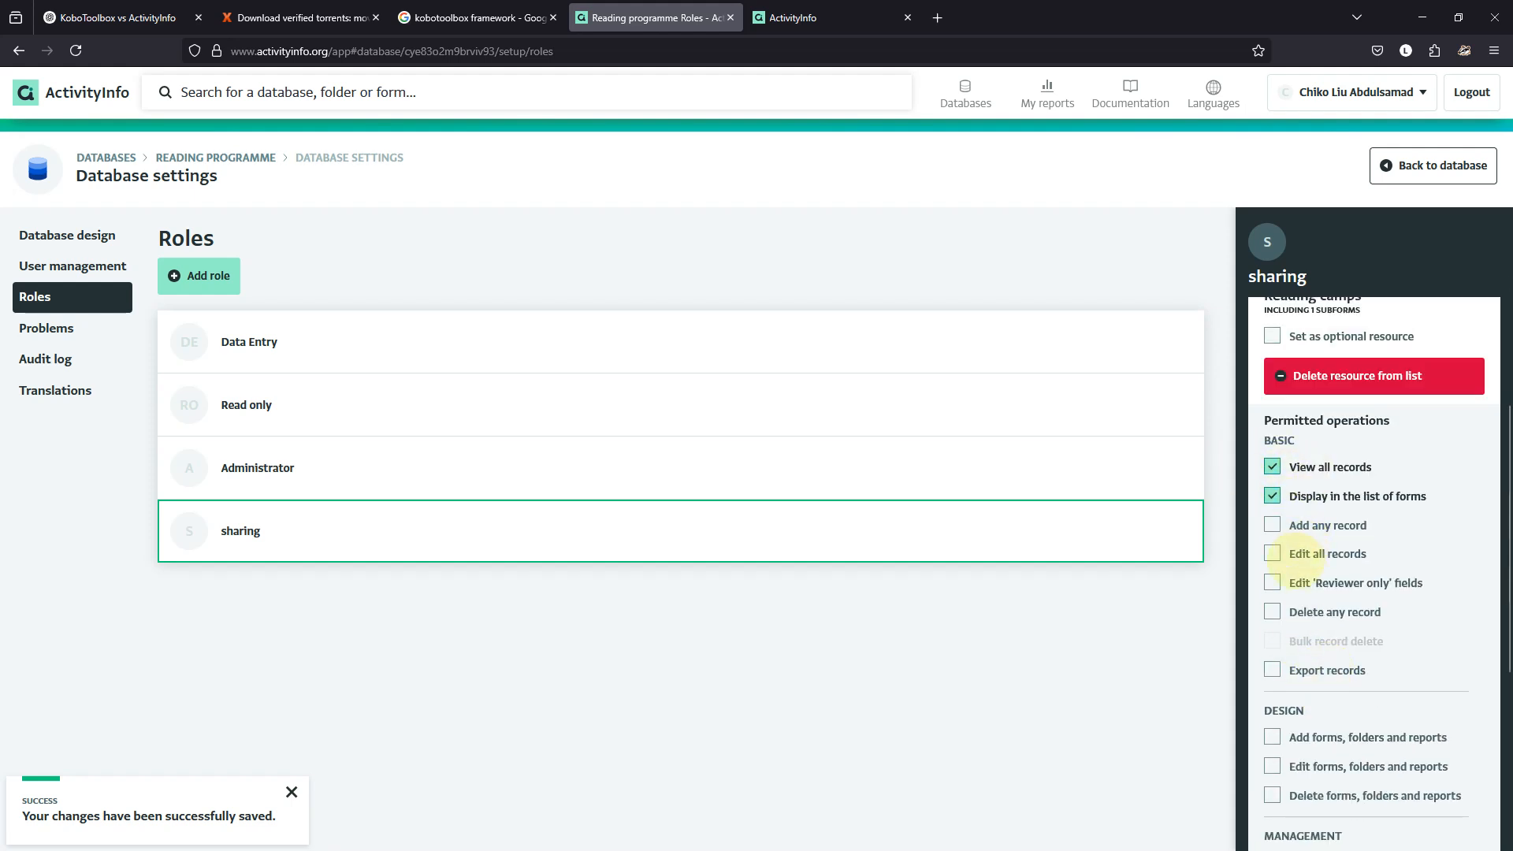
{"action": "scroll", "coordinate": [1284, 553], "scroll_direction": "down", "scroll_amount": 5}
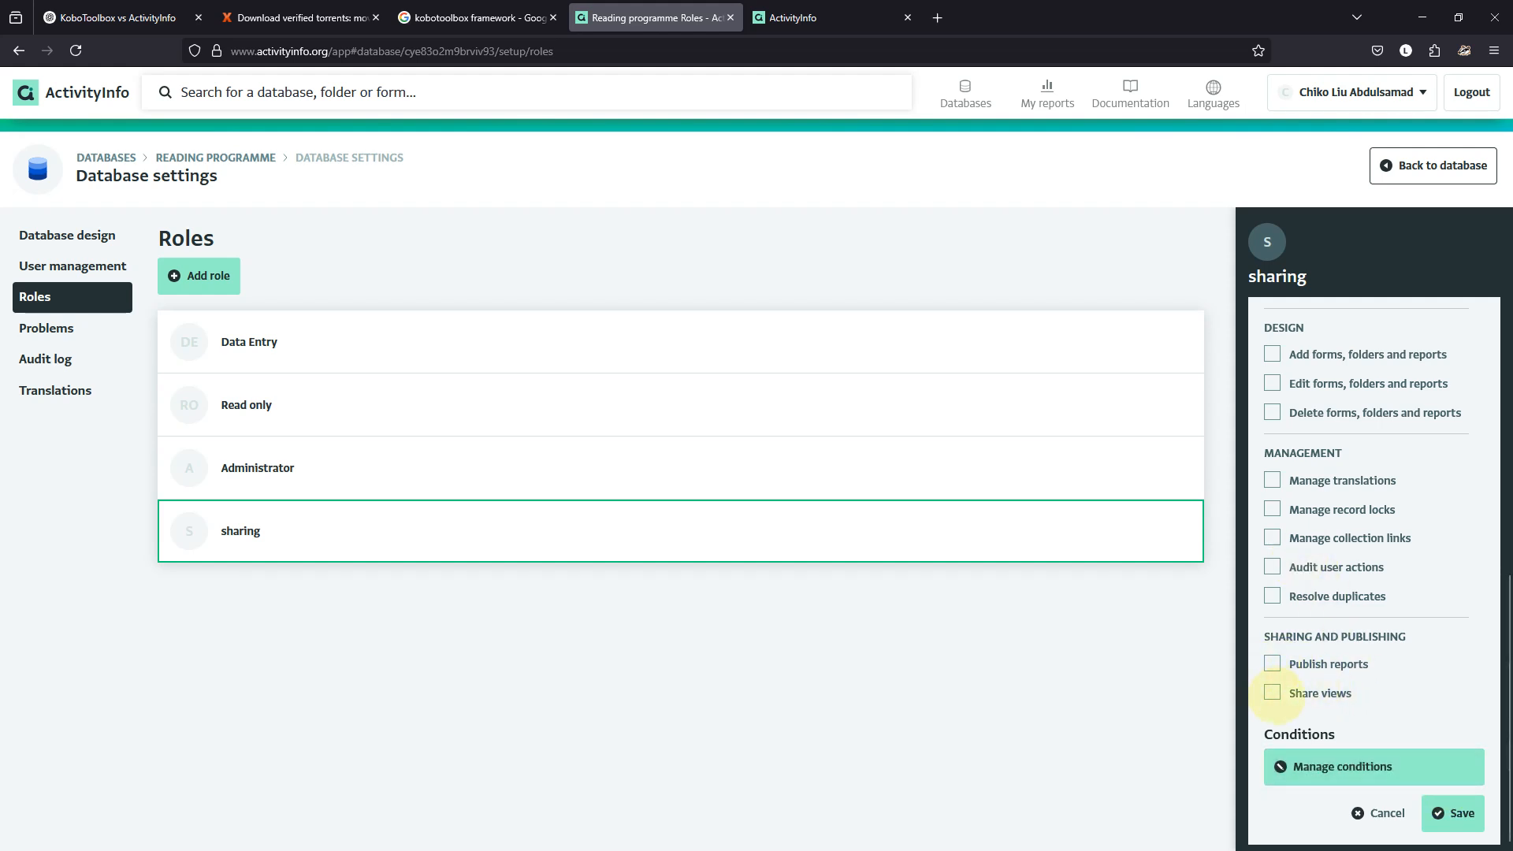
{"action": "left_click", "coordinate": [1454, 813]}
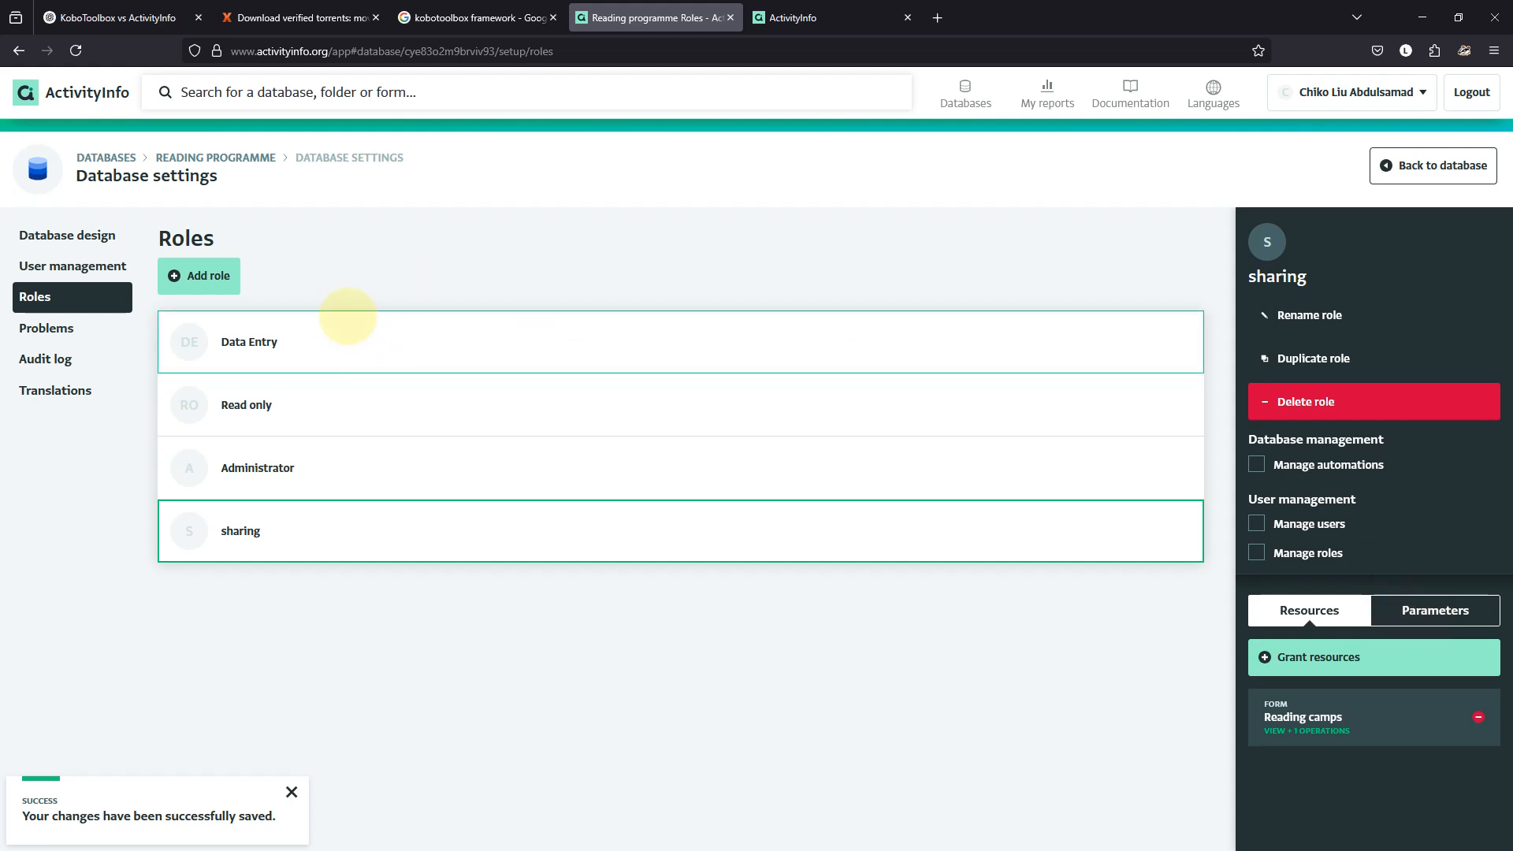
Delete the existing shared user from the Reading programme database.
{"action": "left_click", "coordinate": [97, 268]}
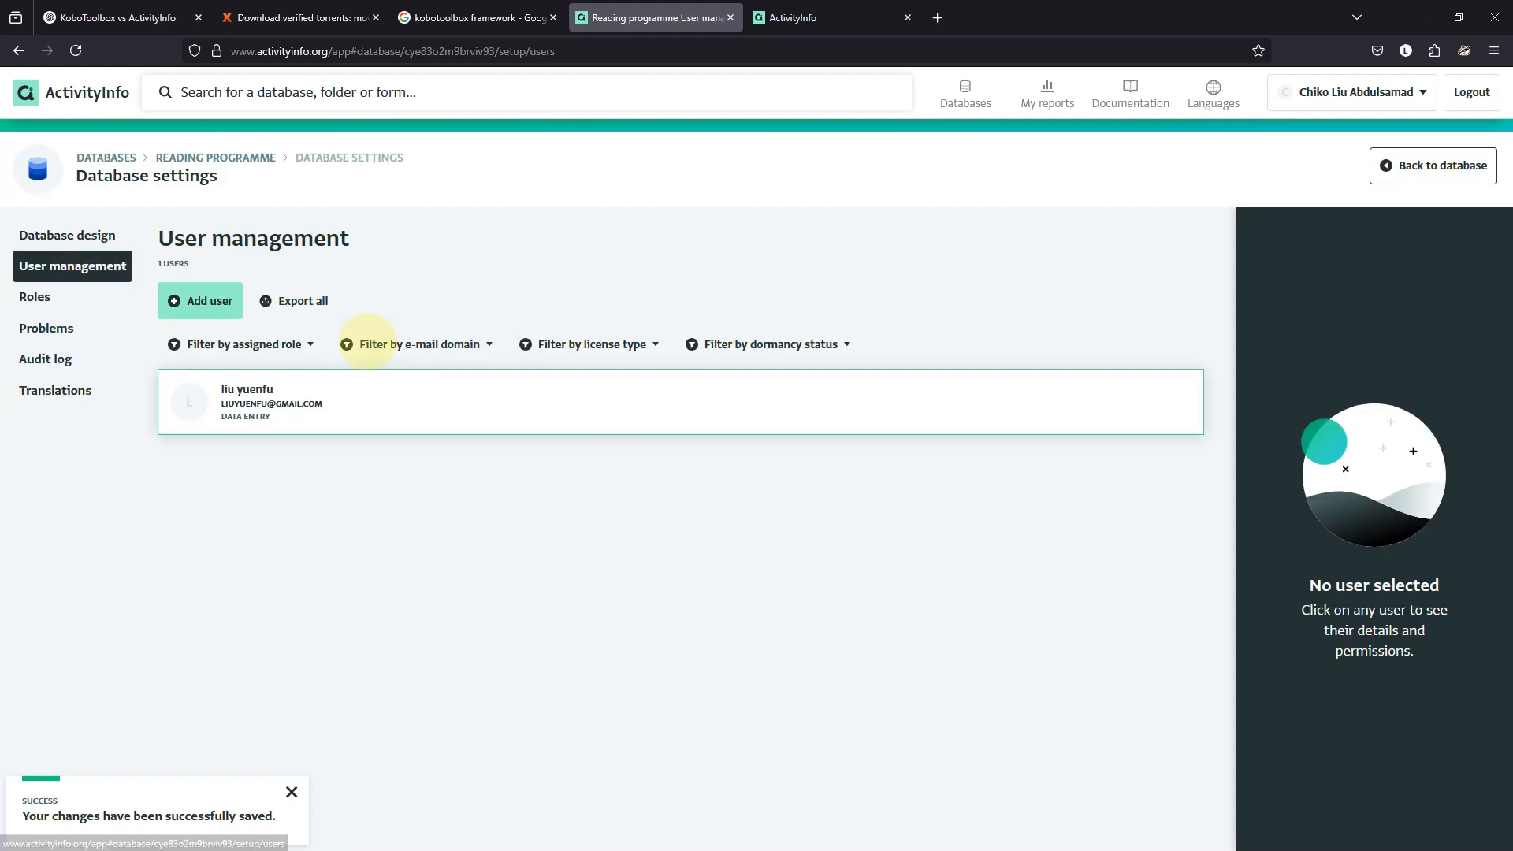
{"action": "left_click", "coordinate": [608, 403]}
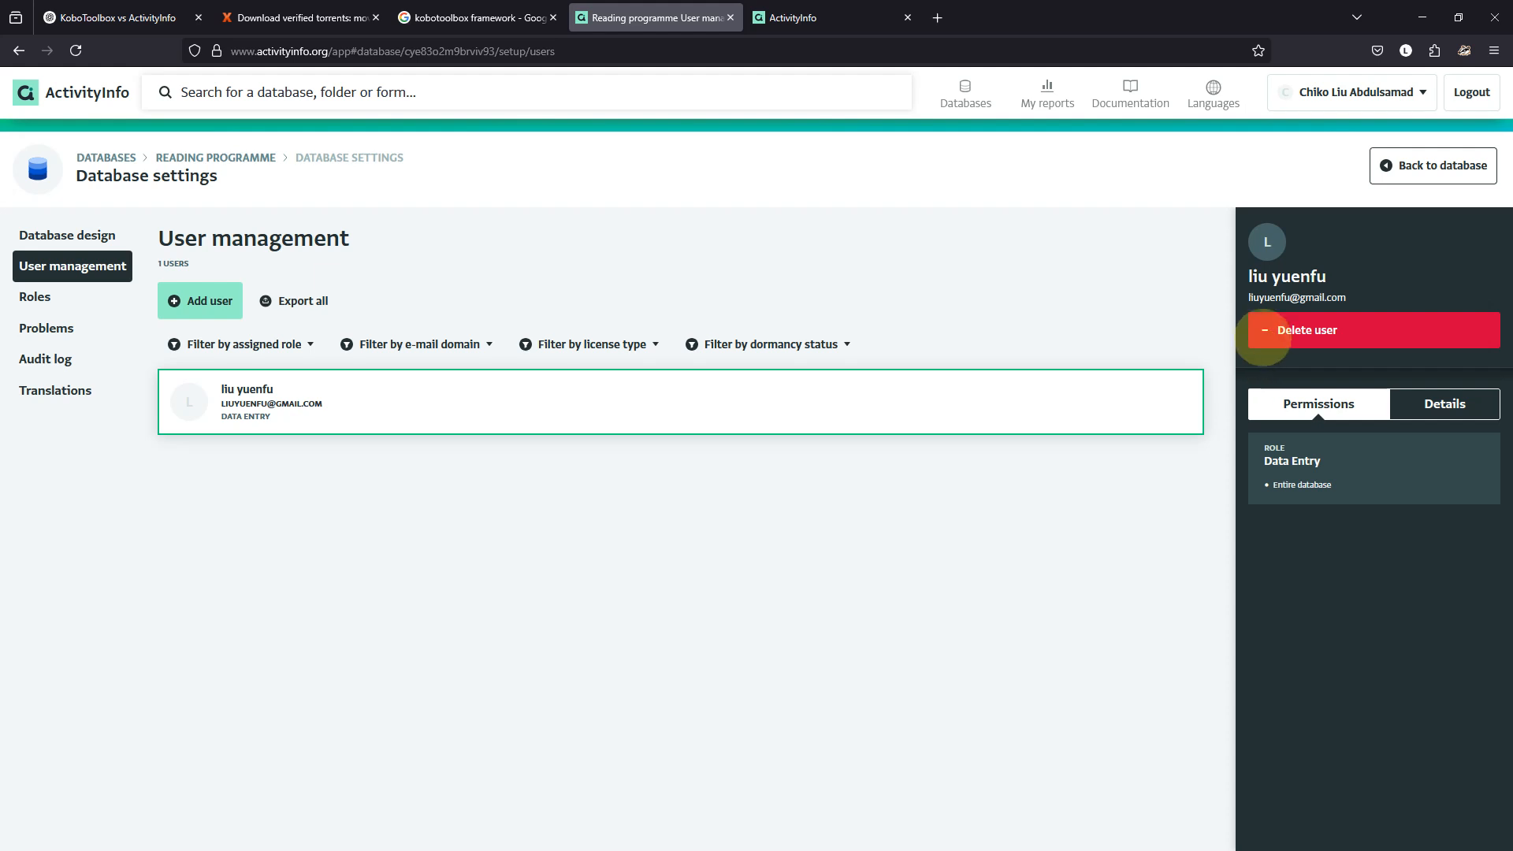
{"action": "left_click", "coordinate": [1265, 330]}
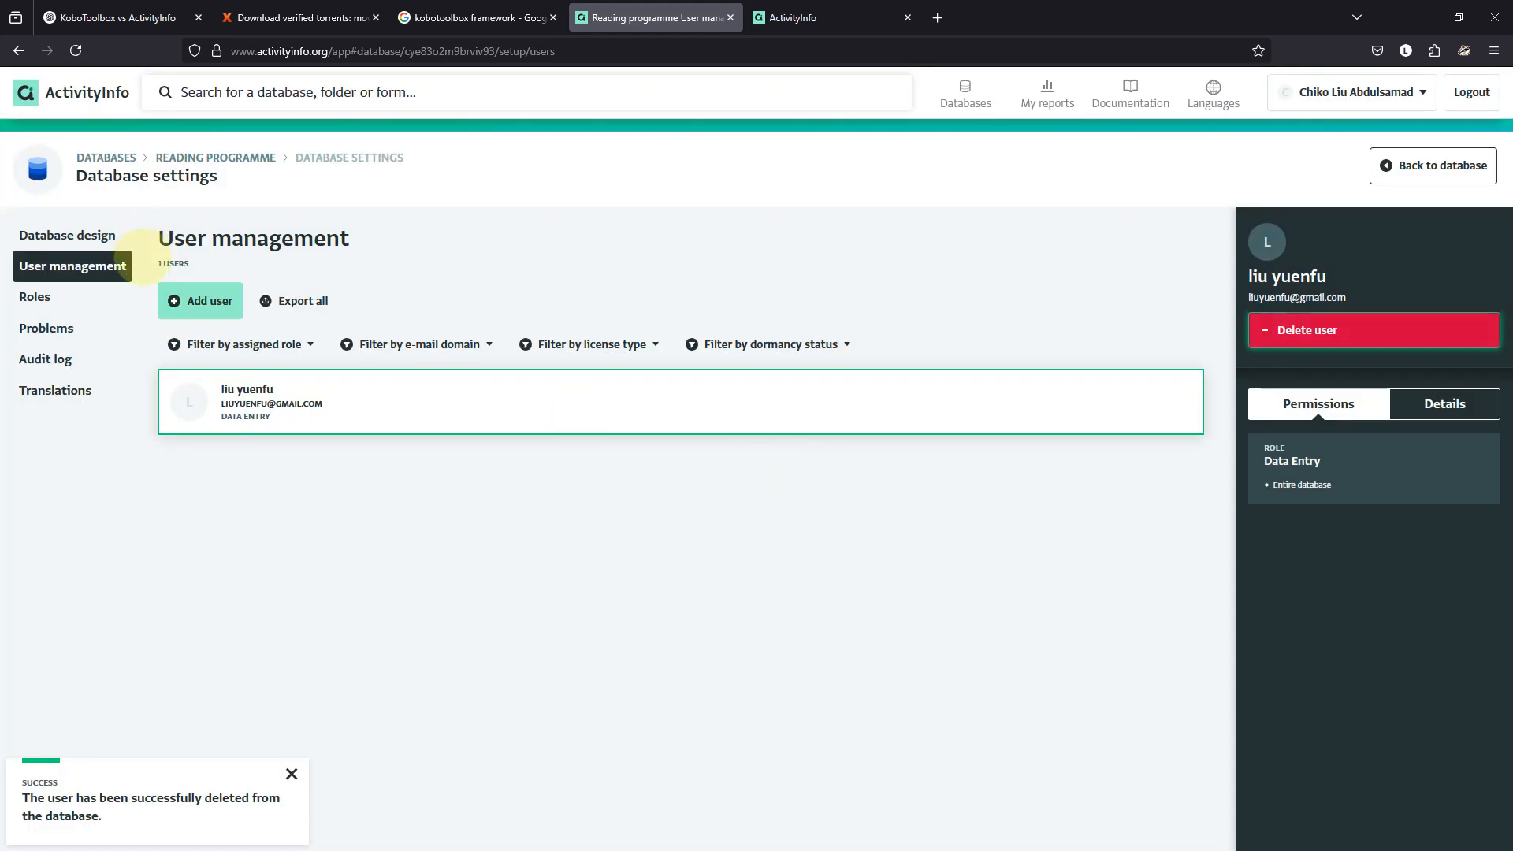
Re-invite the same account by its e-mail address with the sharing role.
{"action": "left_click", "coordinate": [201, 300]}
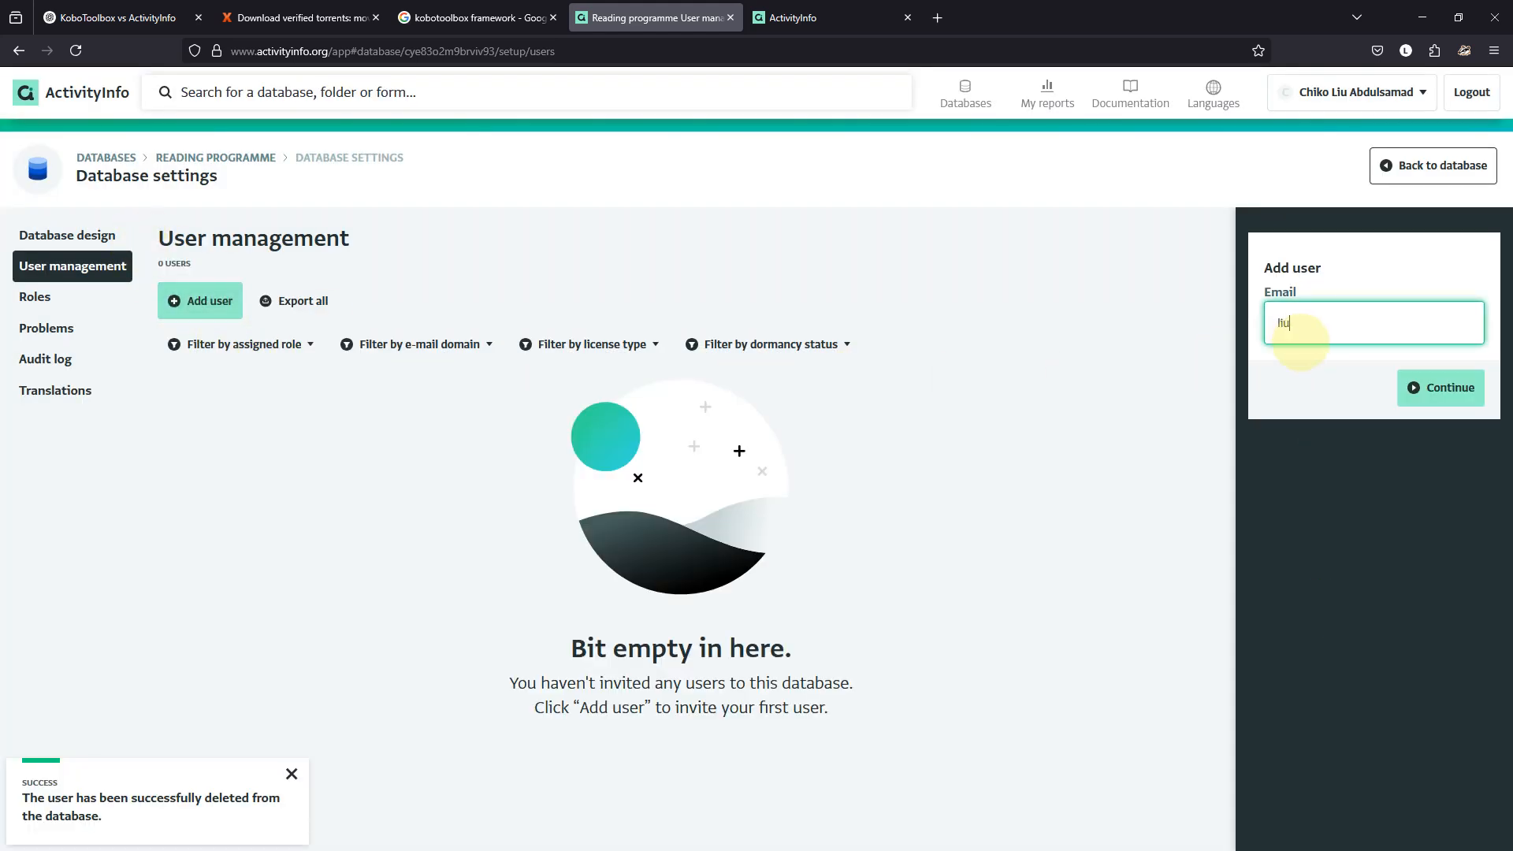
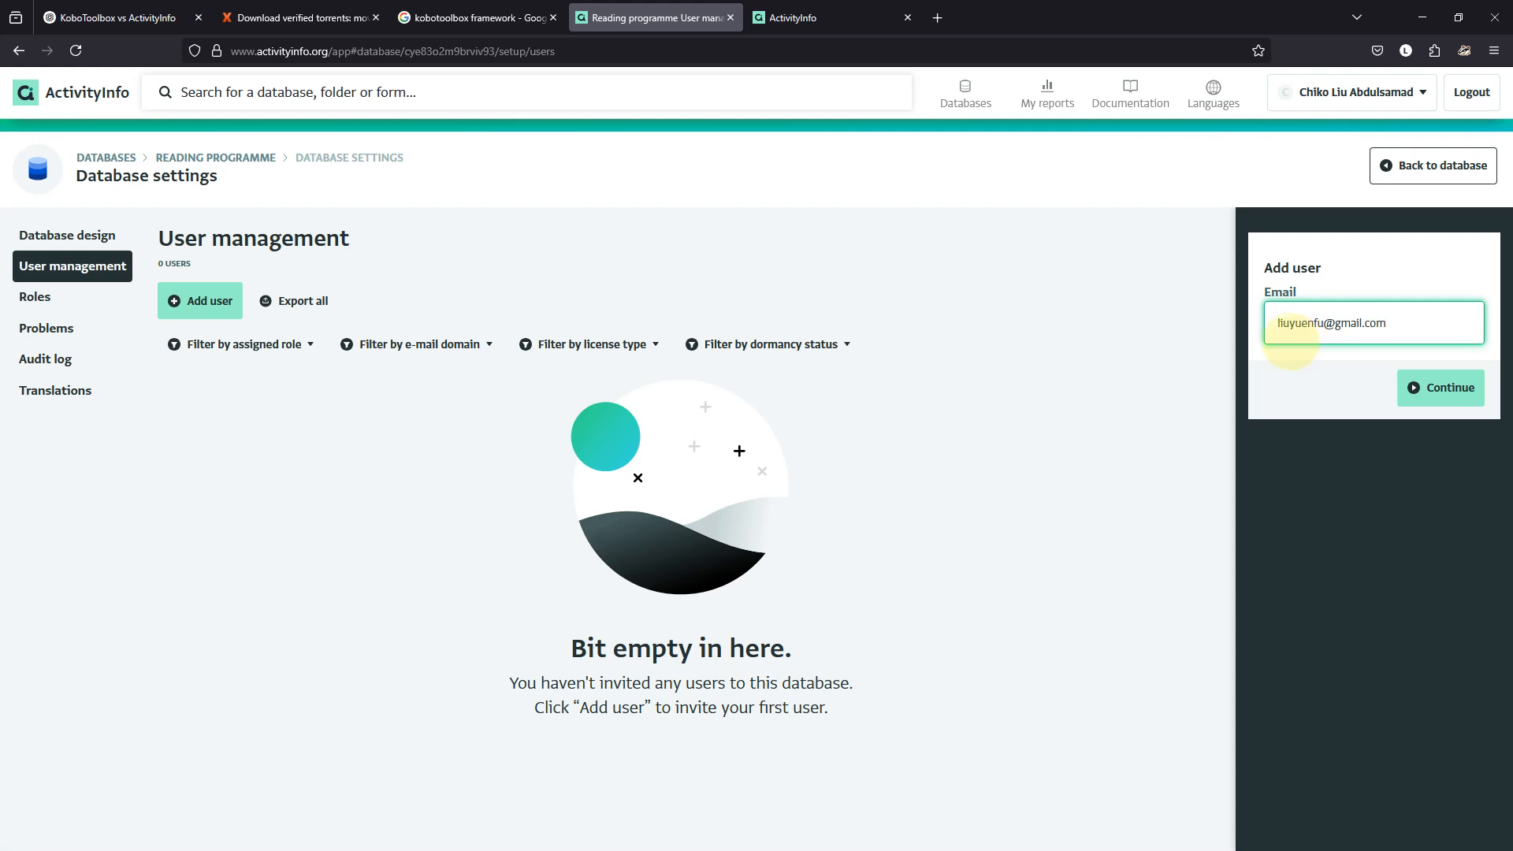
{"action": "key", "text": "Return"}
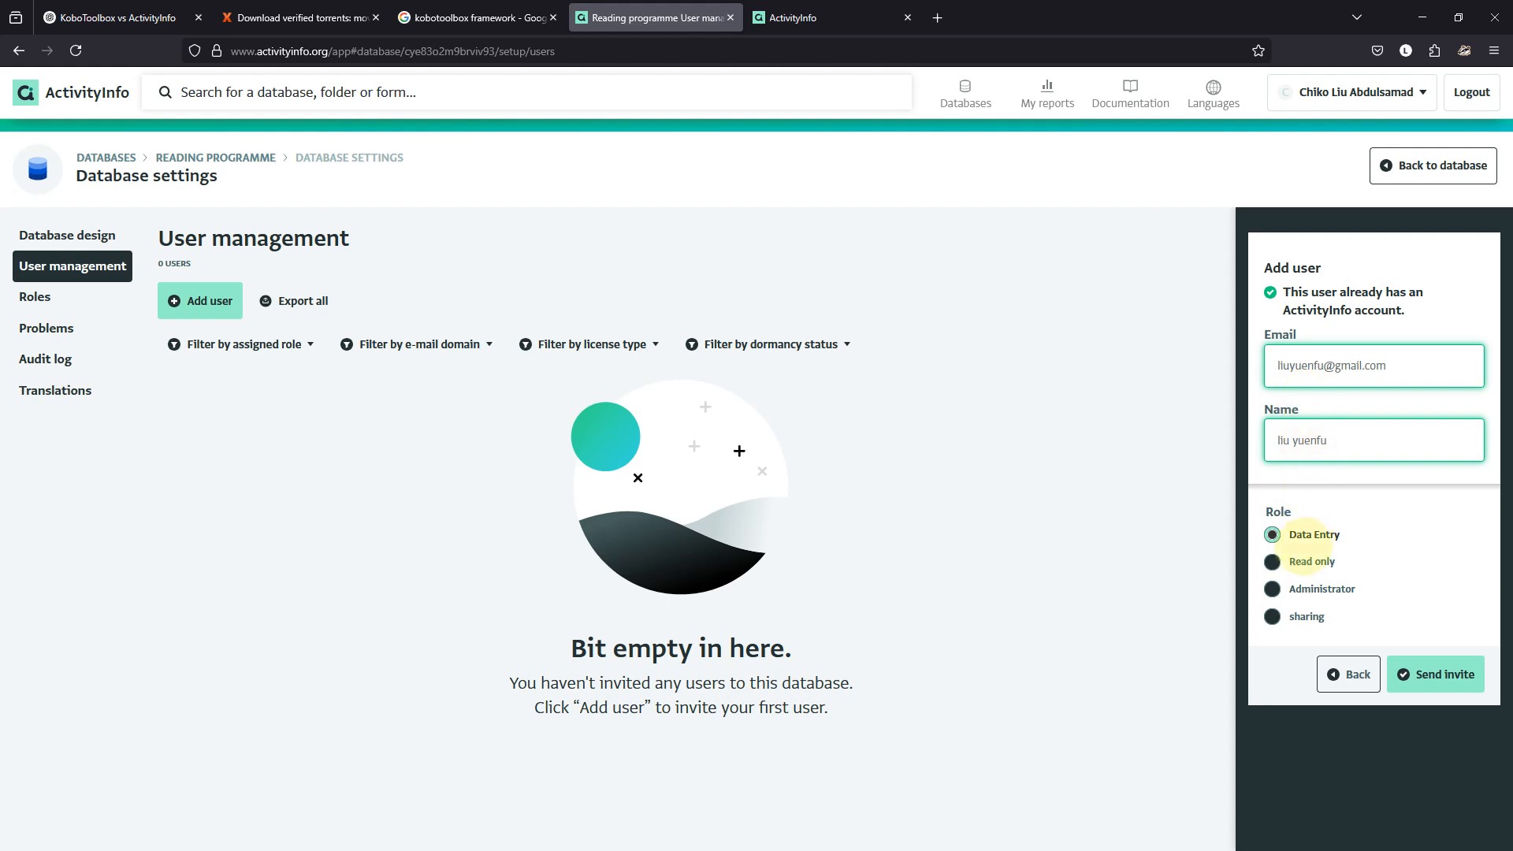
{"action": "left_click", "coordinate": [1272, 617]}
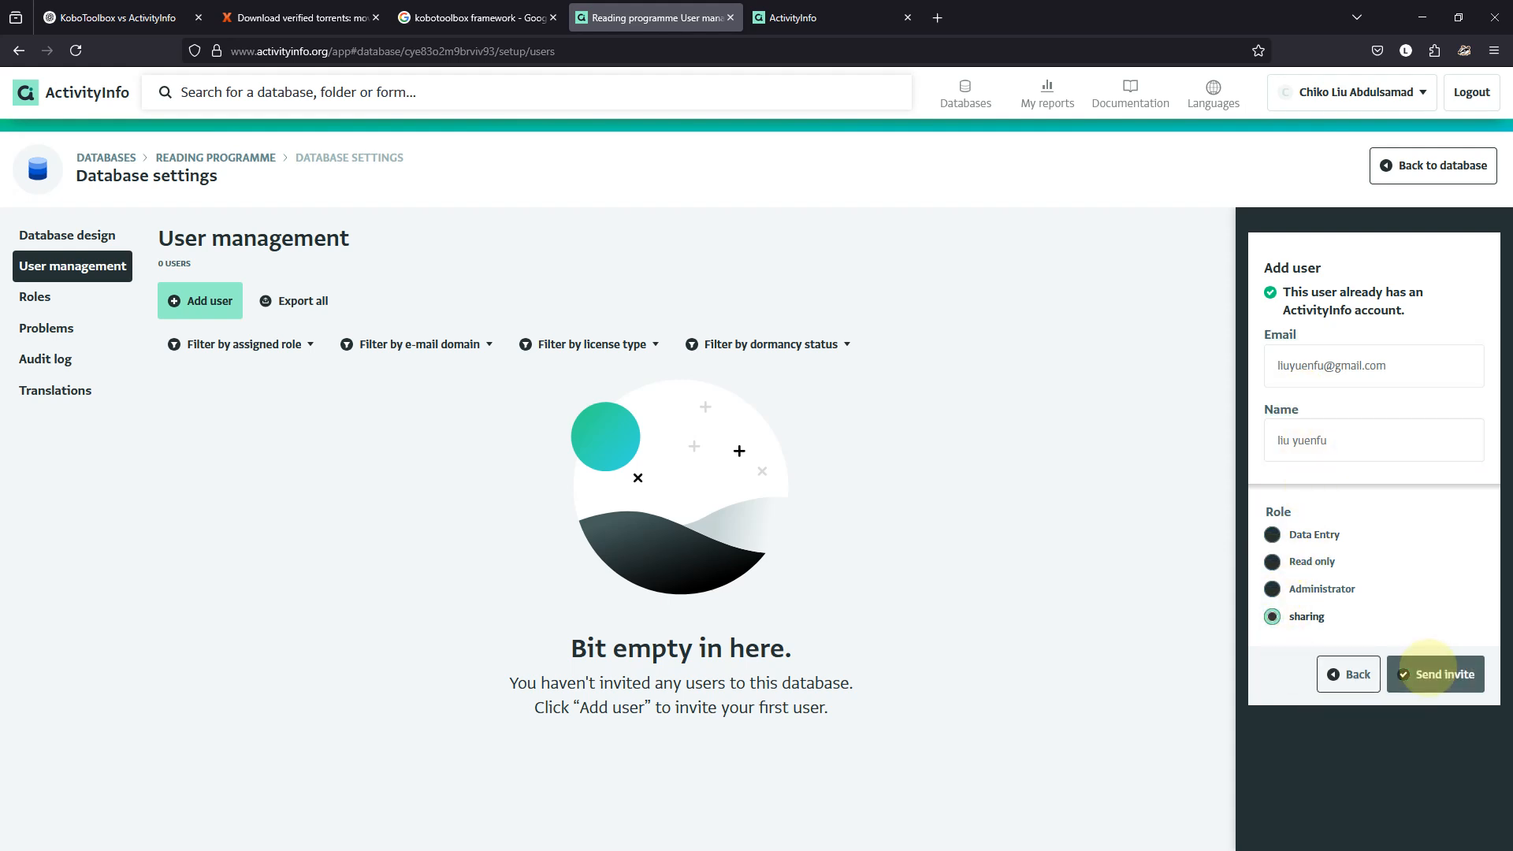
{"action": "left_click", "coordinate": [1436, 674]}
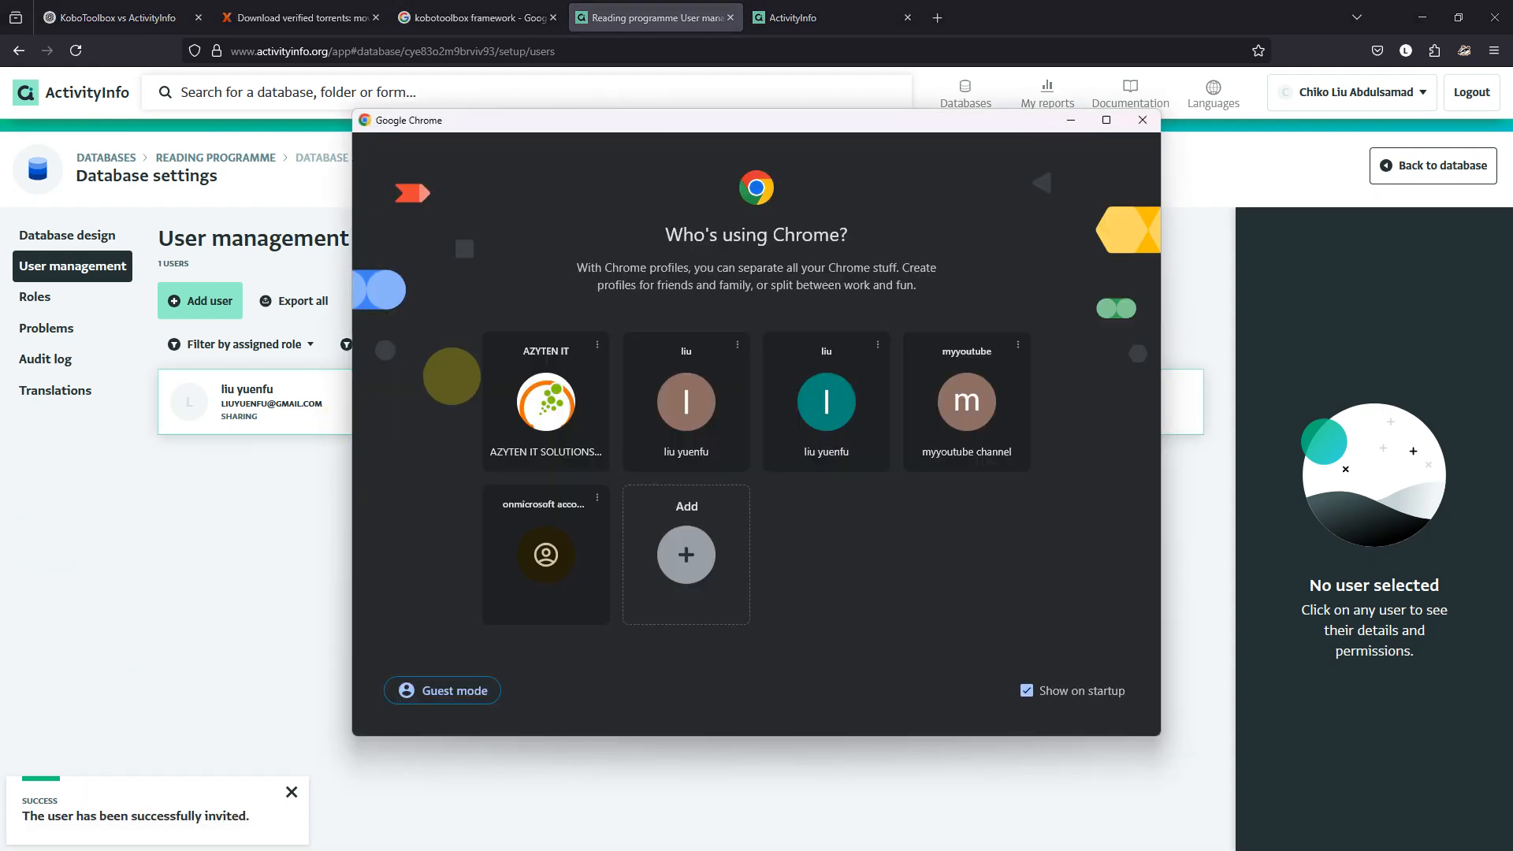
Open the invited user's browser profile and load the ActivityInfo database address full screen.
{"action": "left_click", "coordinate": [700, 382]}
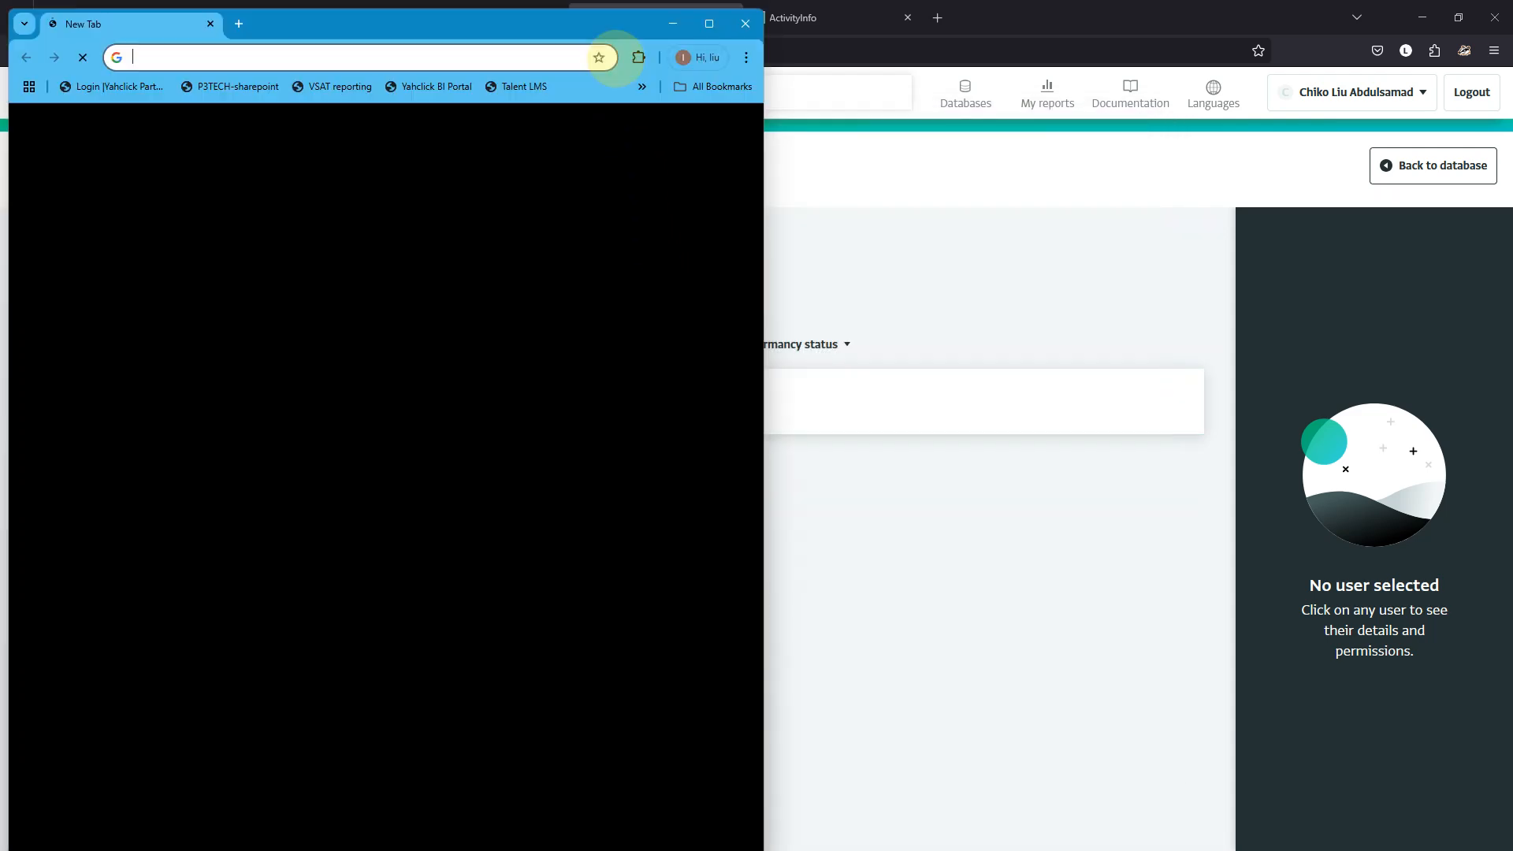
{"action": "left_click", "coordinate": [410, 57]}
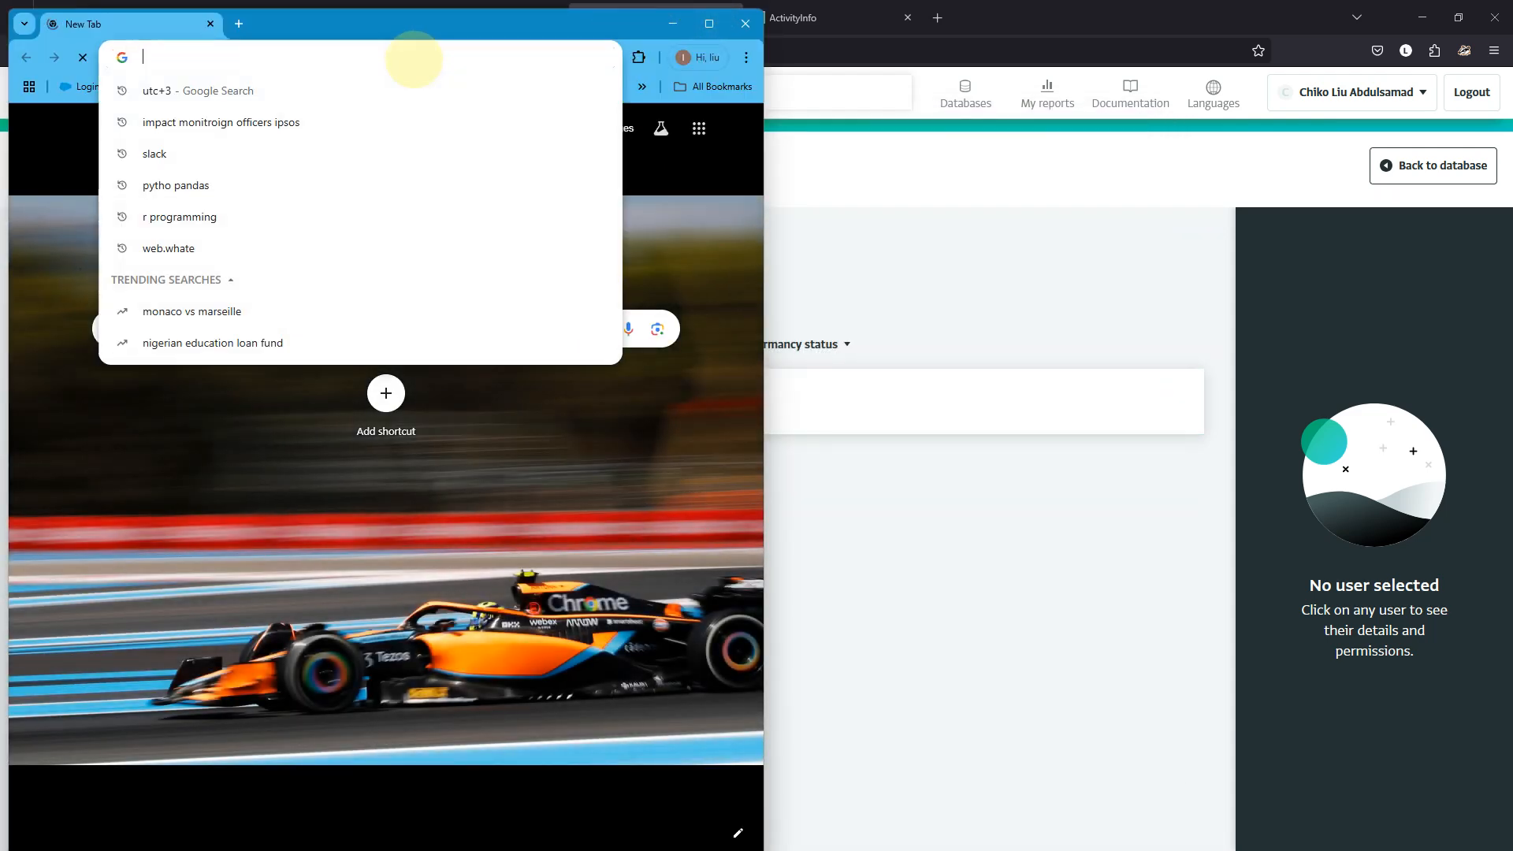
{"action": "key", "text": "Return"}
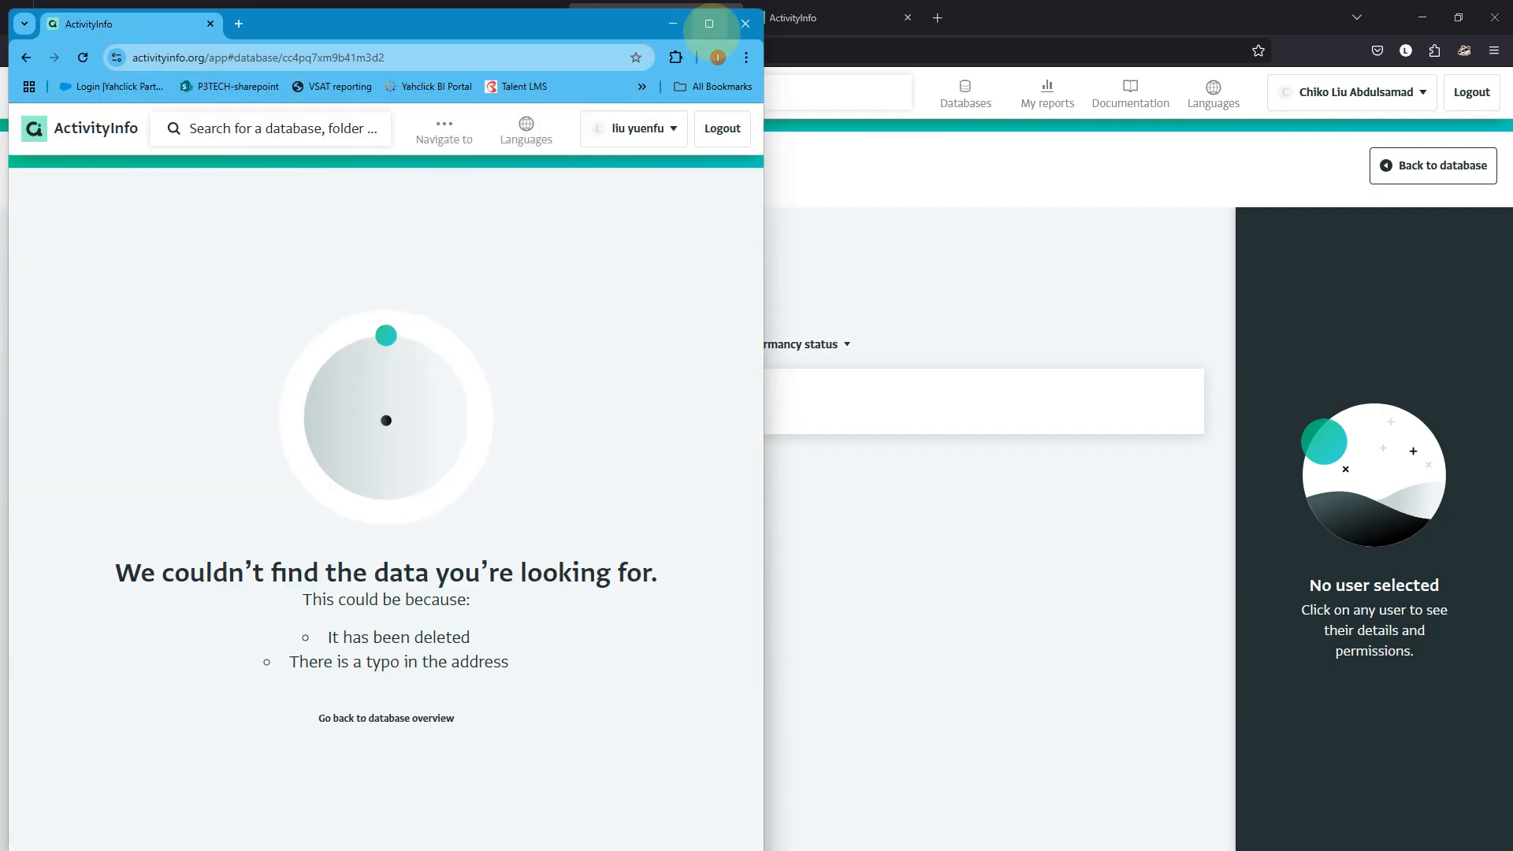
{"action": "left_click", "coordinate": [709, 23]}
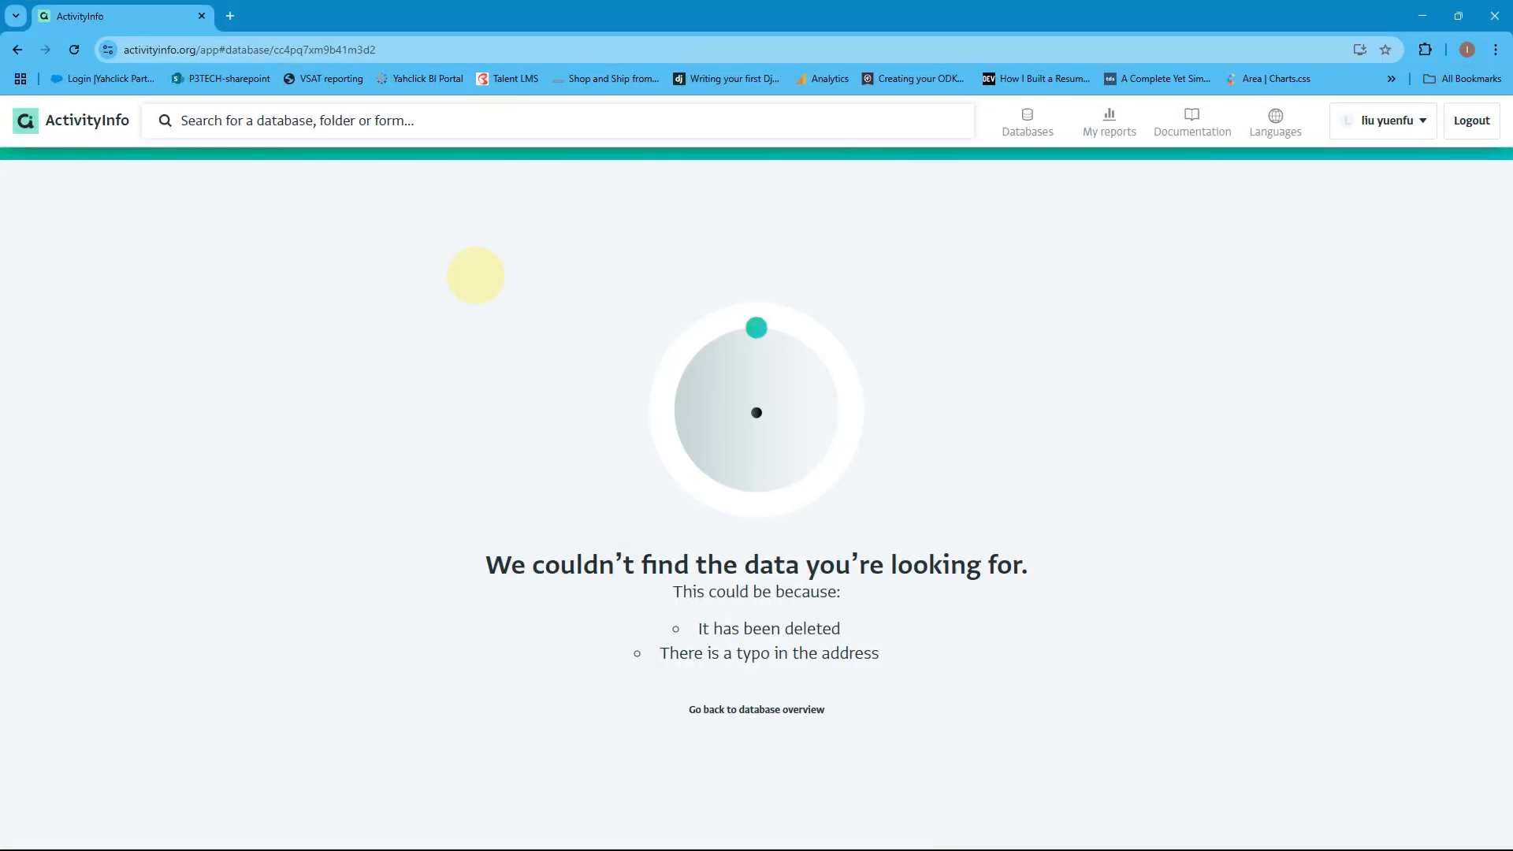
As the invited user, browse Reading programme and its Reading camps form, then hide that browser.
{"action": "left_click", "coordinate": [1027, 123]}
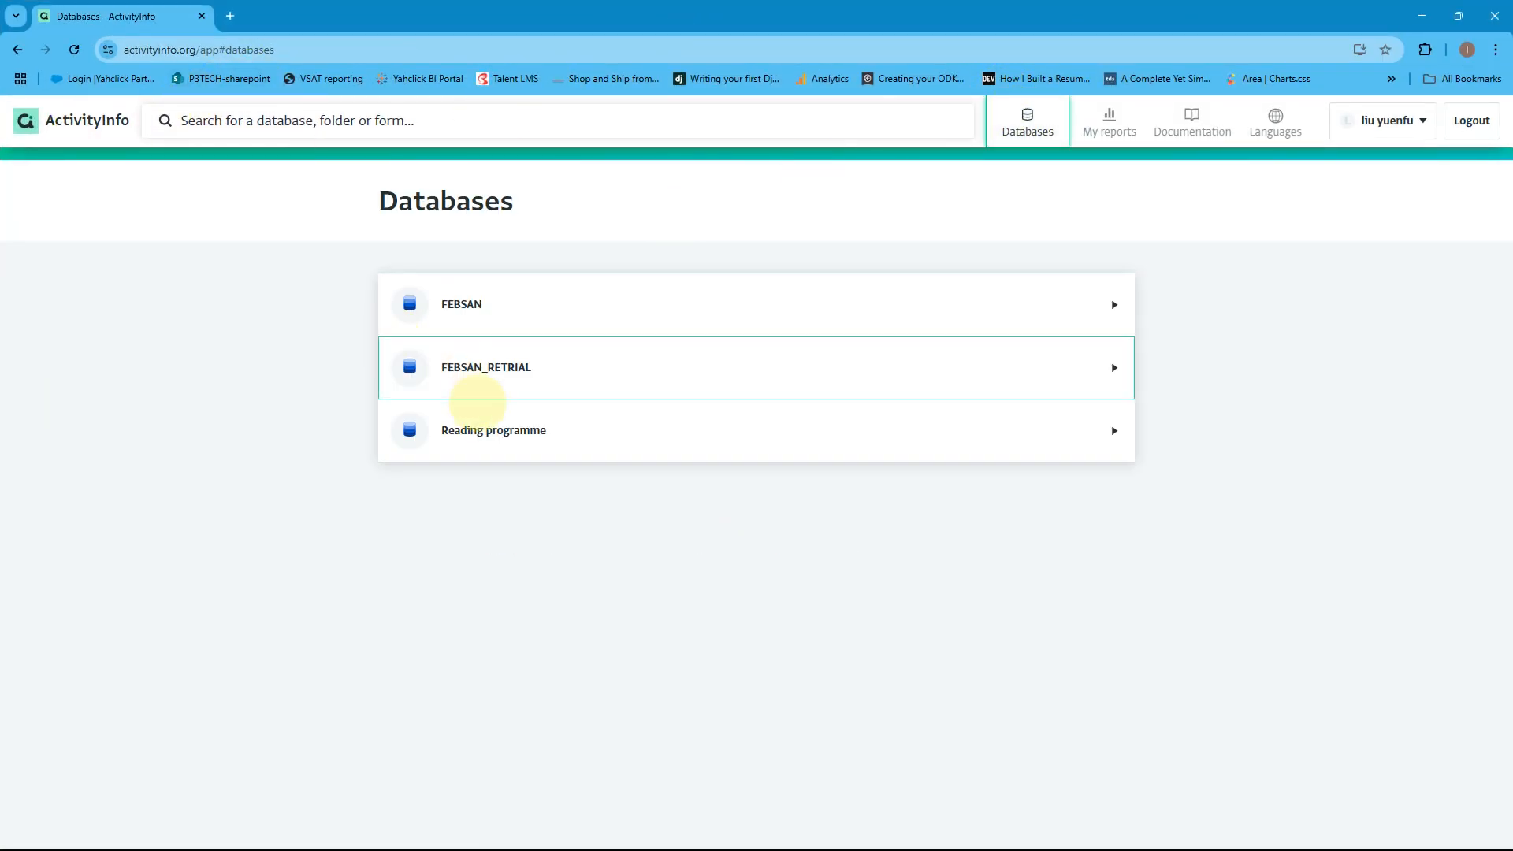
{"action": "left_click", "coordinate": [482, 424]}
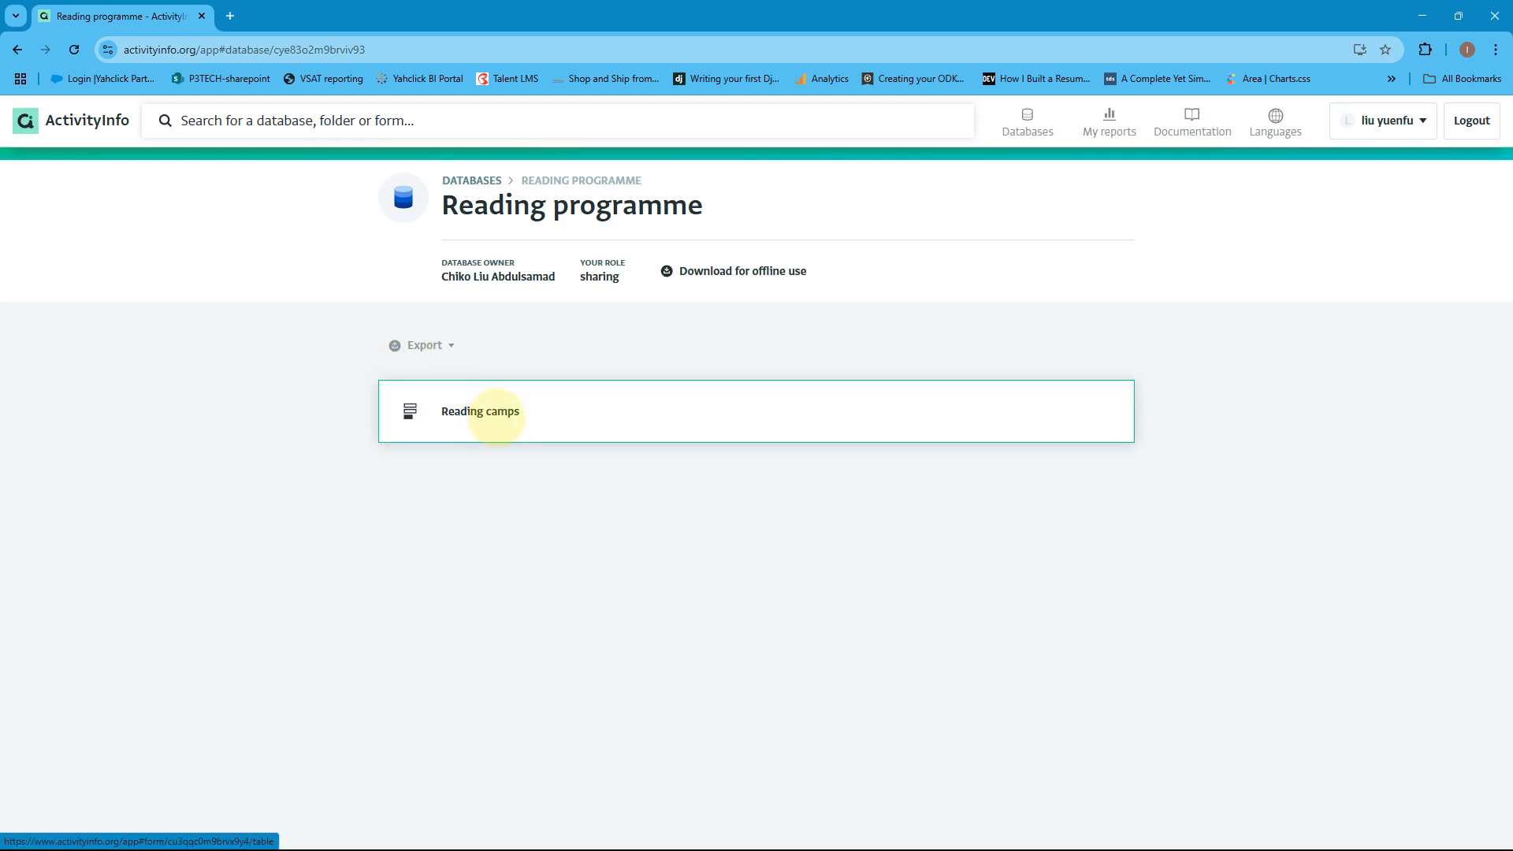
{"action": "left_click", "coordinate": [495, 417]}
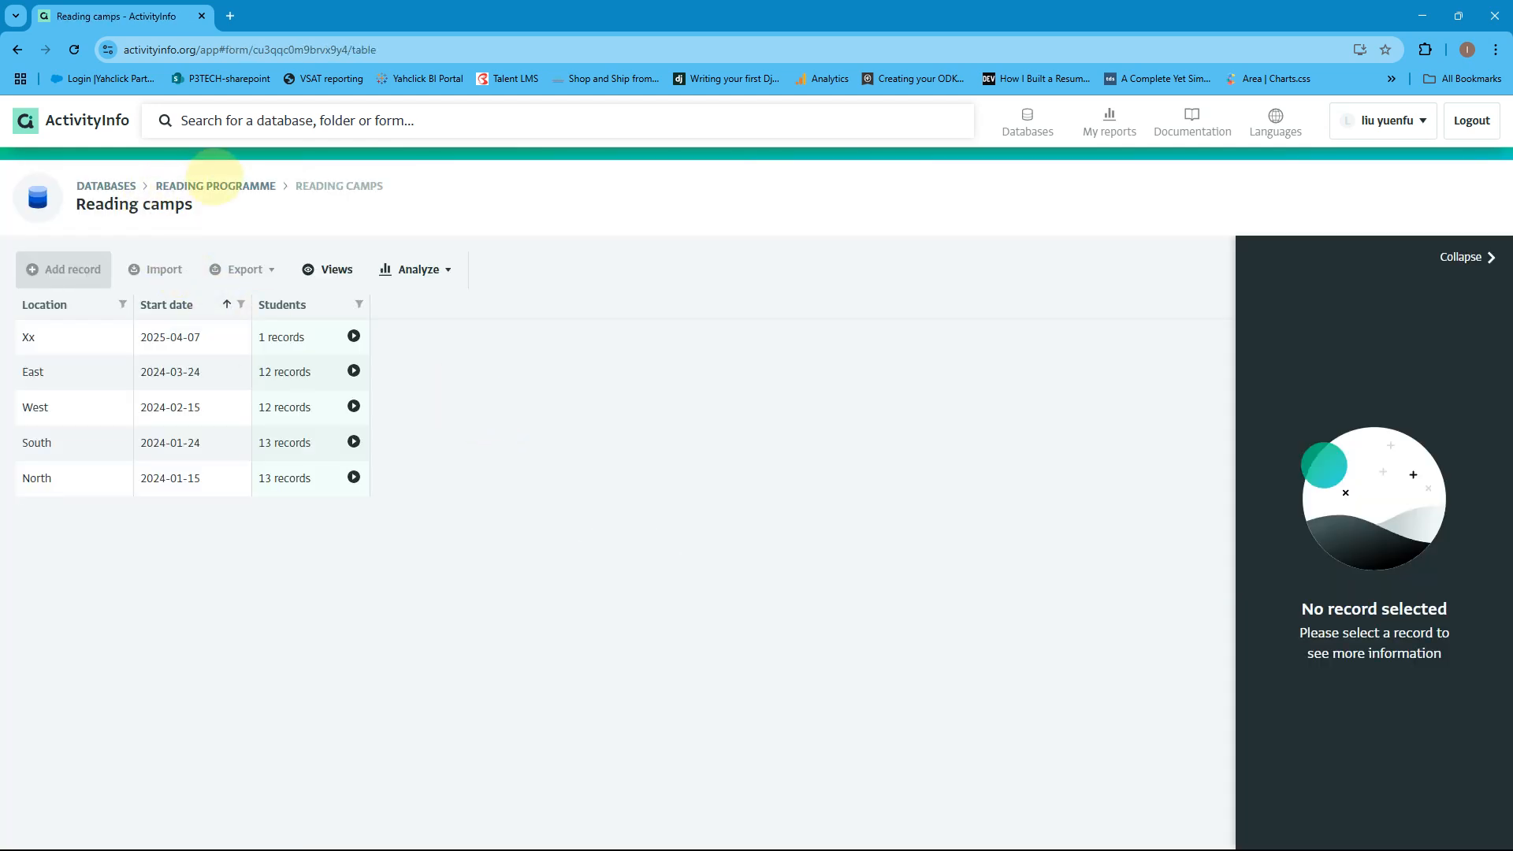
{"action": "left_click", "coordinate": [216, 185]}
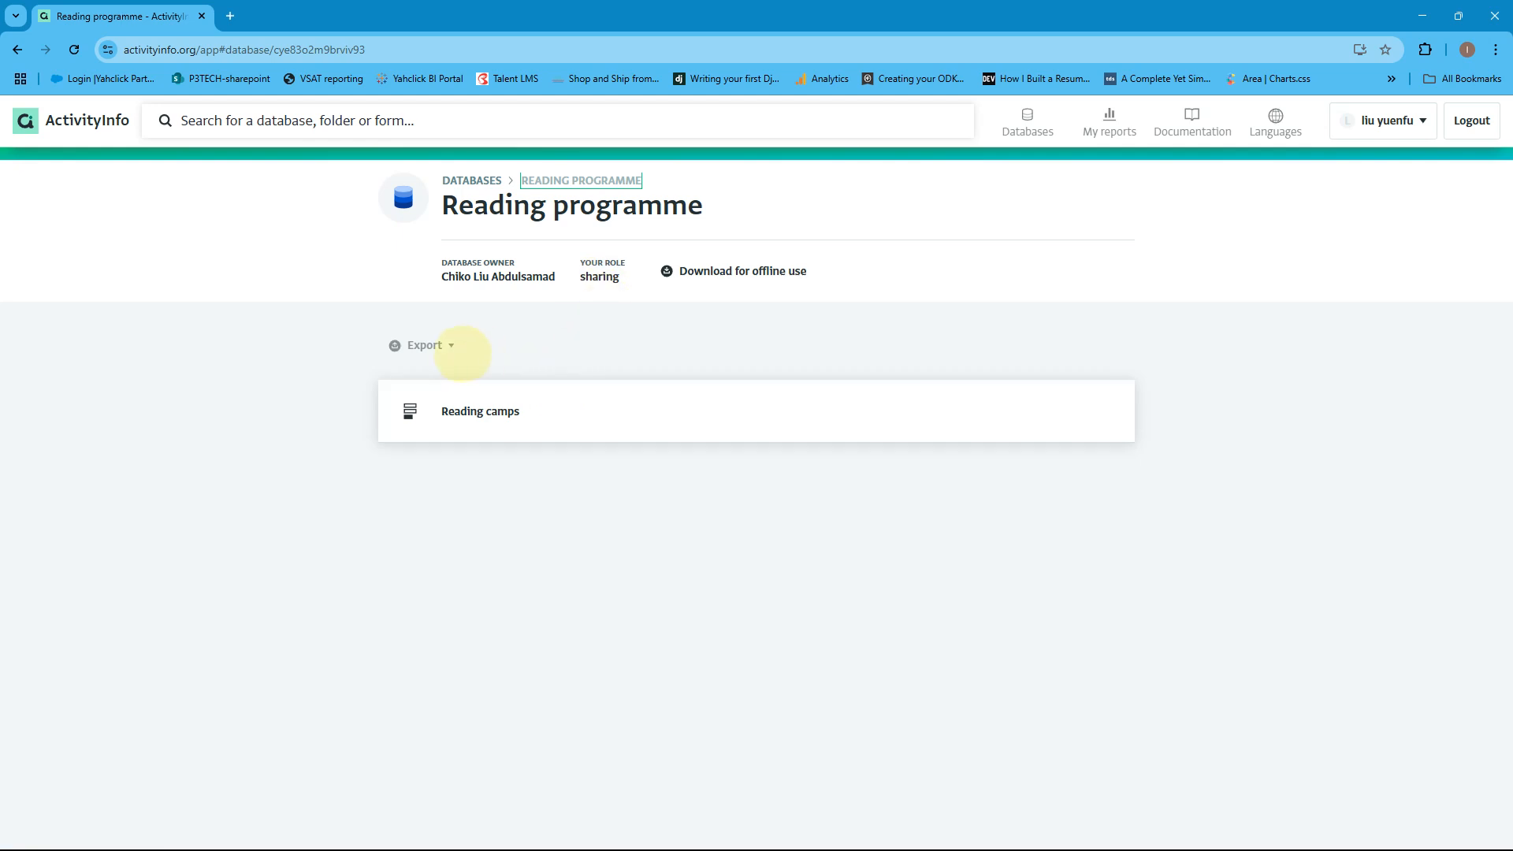
{"action": "left_click", "coordinate": [473, 180]}
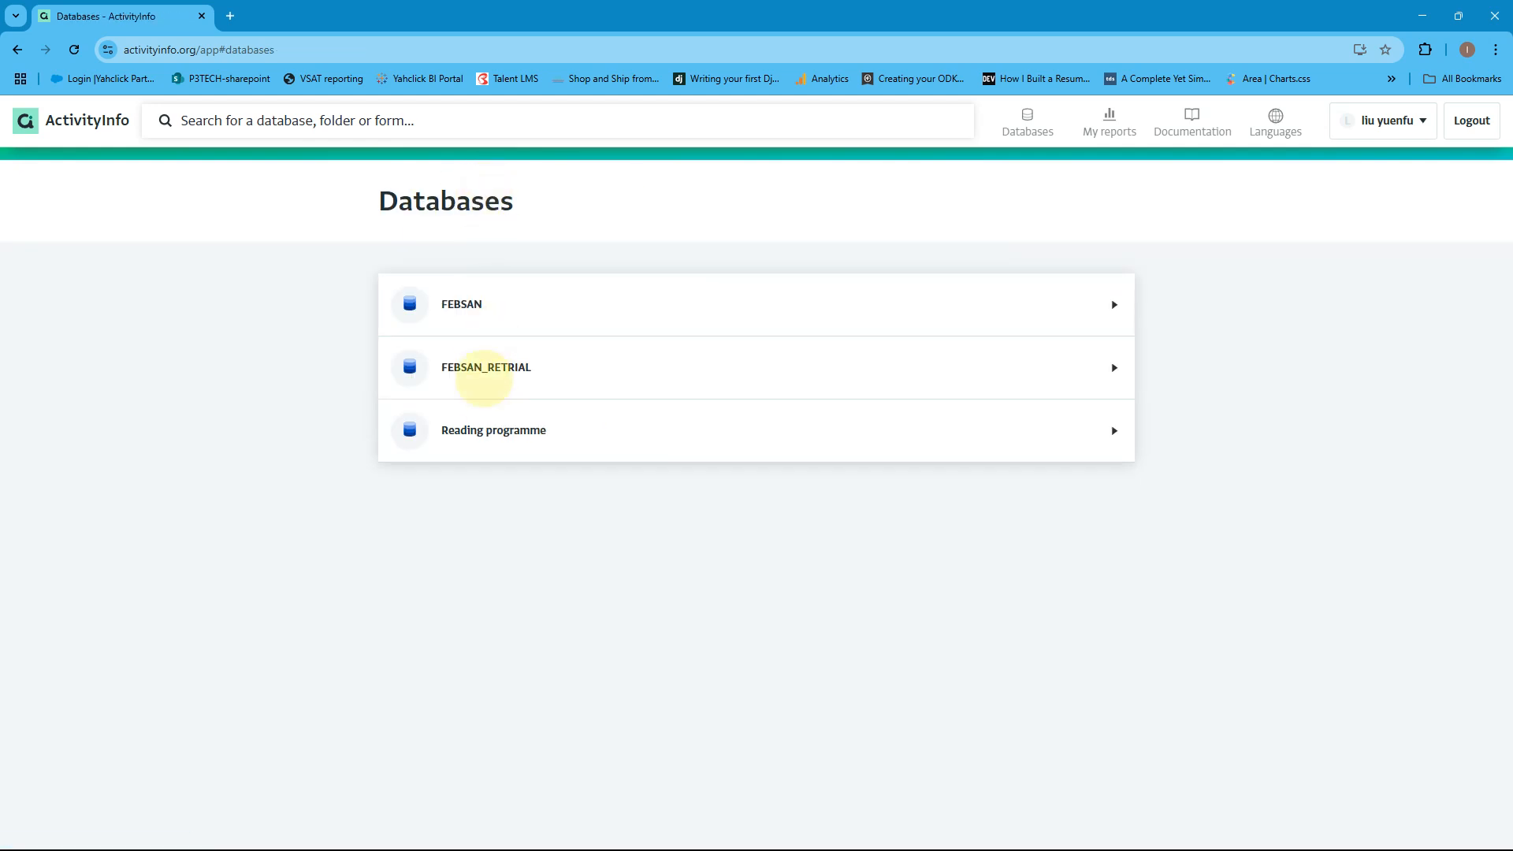
{"action": "left_click", "coordinate": [513, 428]}
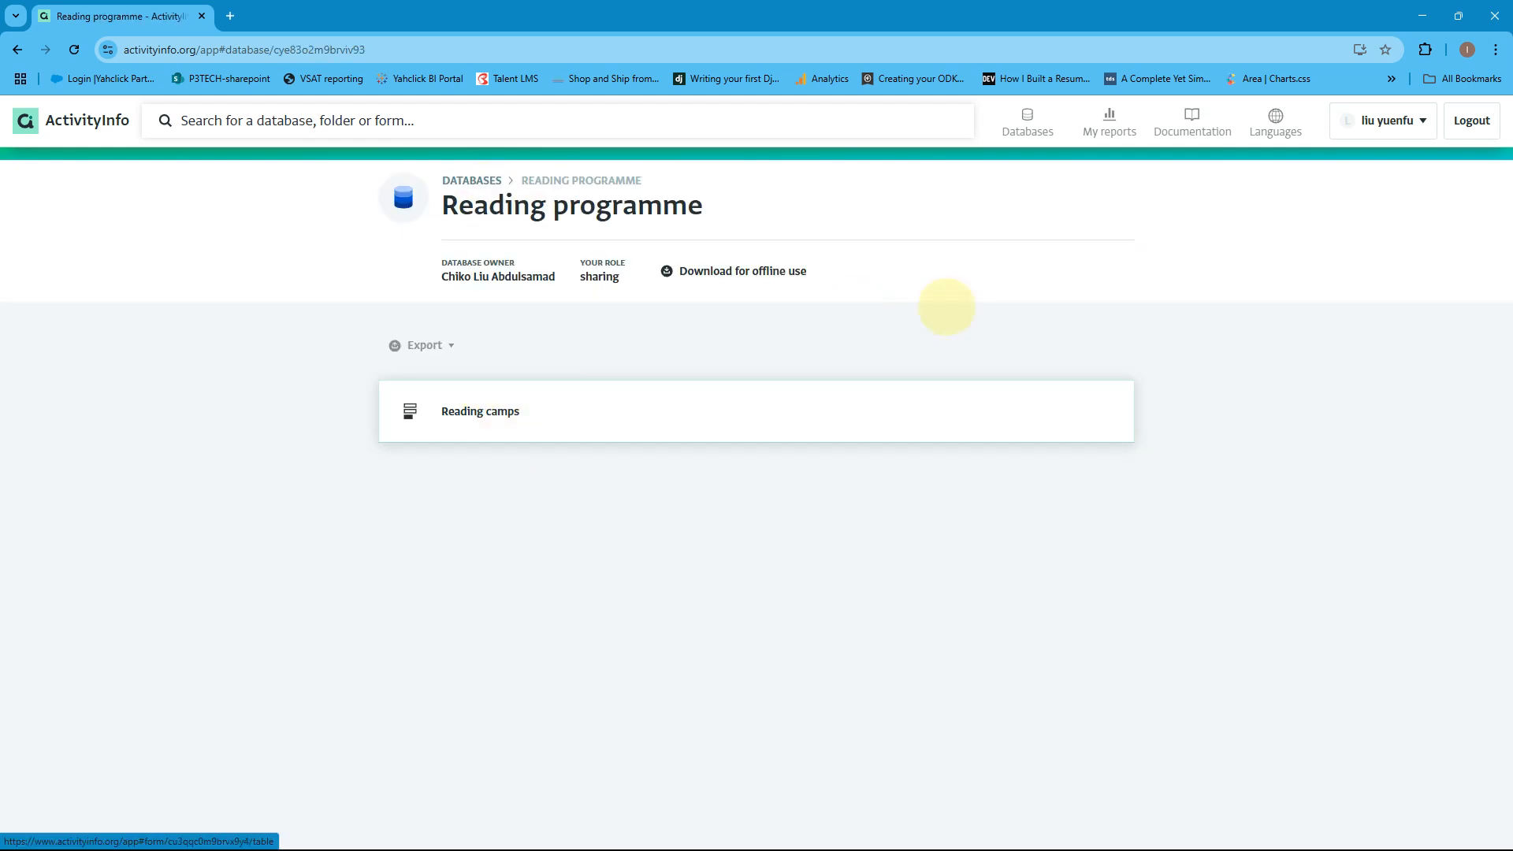
{"action": "left_click", "coordinate": [1422, 15]}
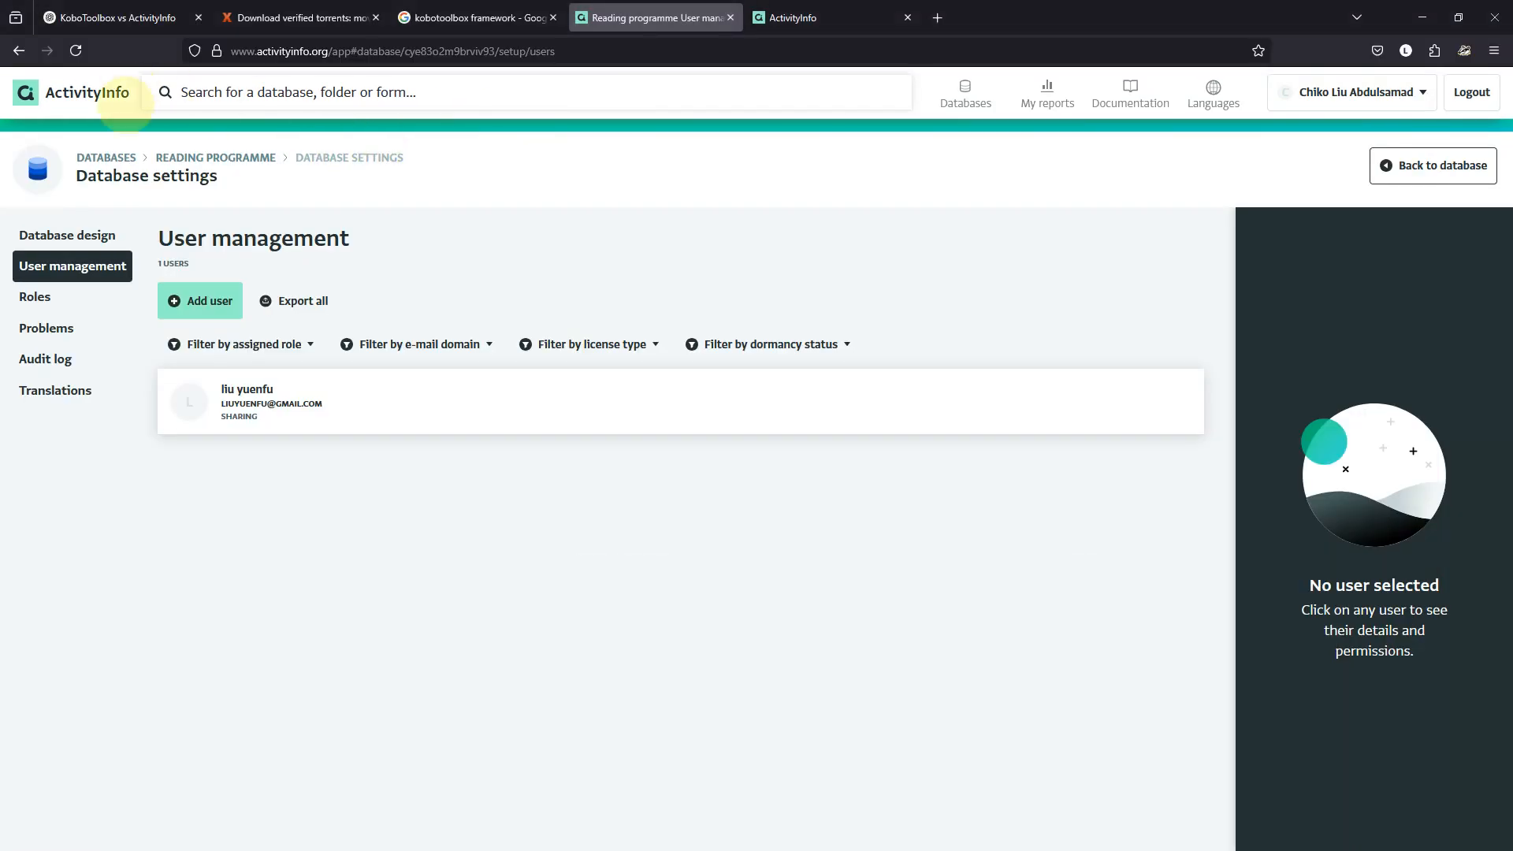
Open the Reading programme database settings and select the Dashboard report's permissions.
{"action": "left_click", "coordinate": [207, 158]}
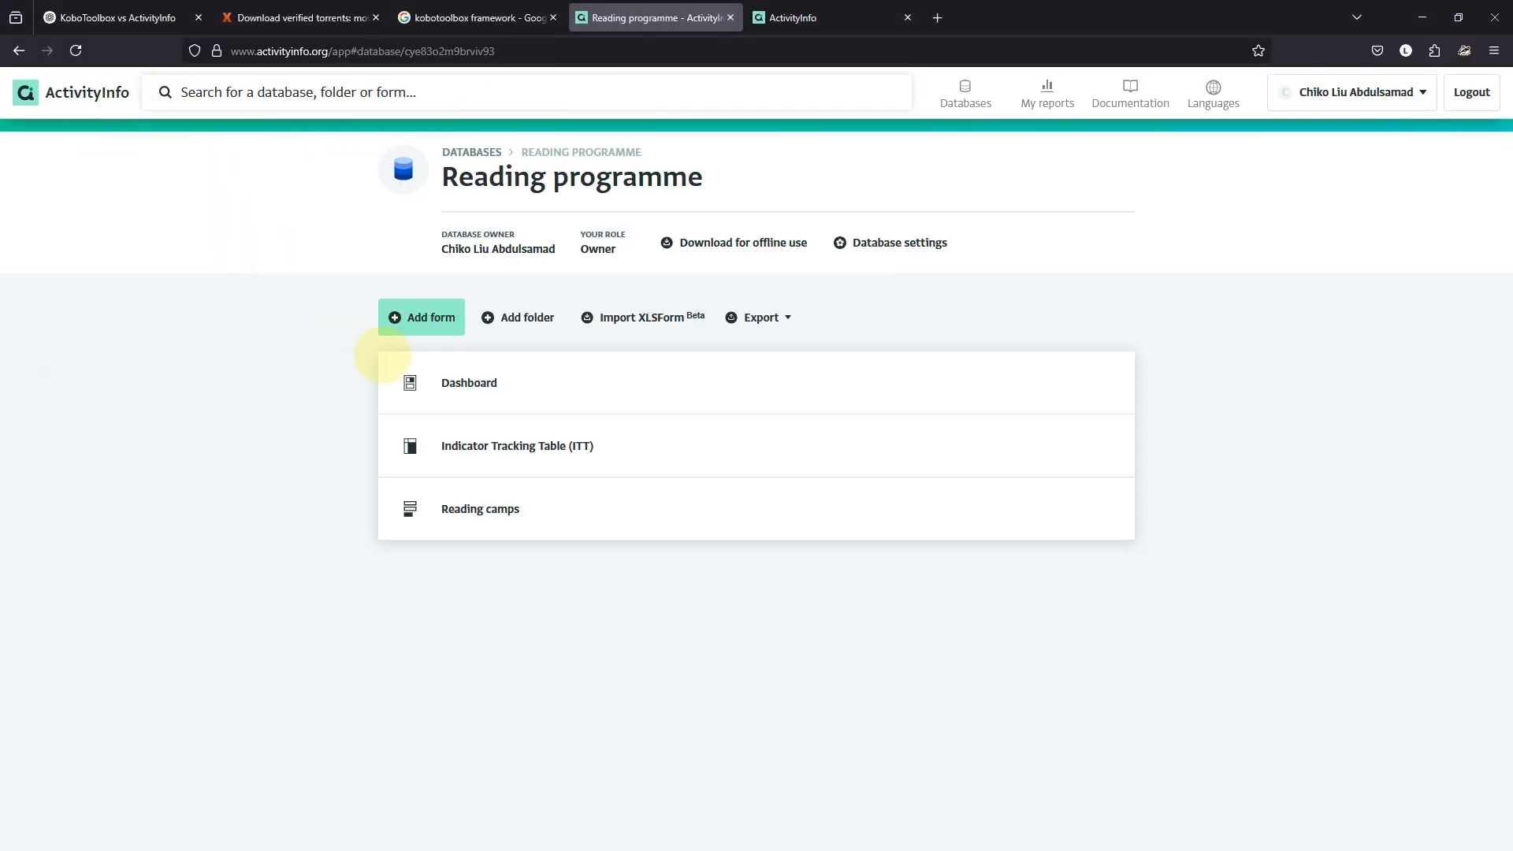
{"action": "left_click", "coordinate": [474, 377]}
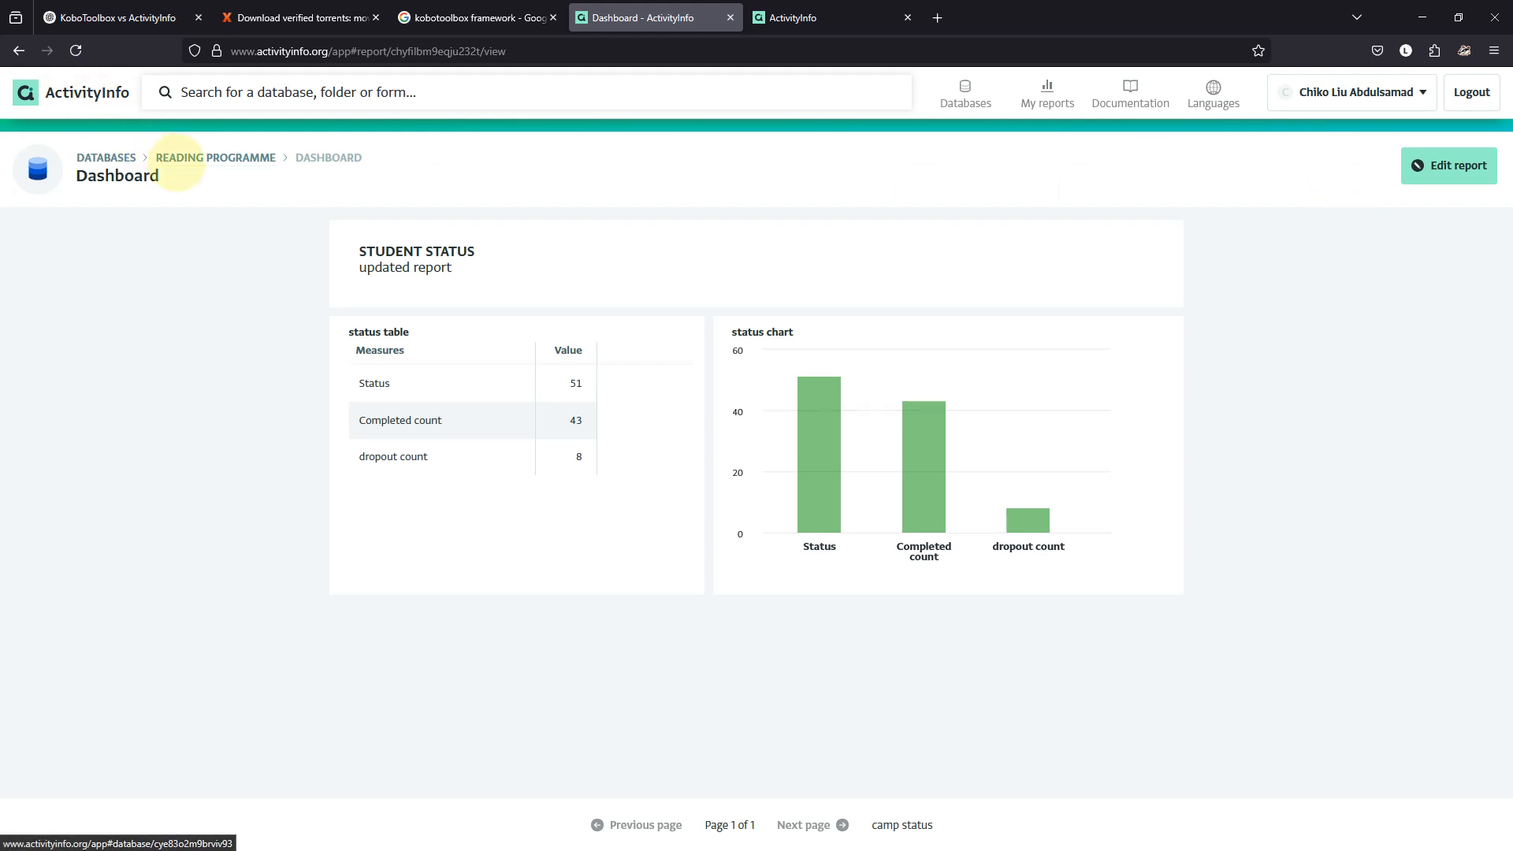
{"action": "left_click", "coordinate": [193, 157]}
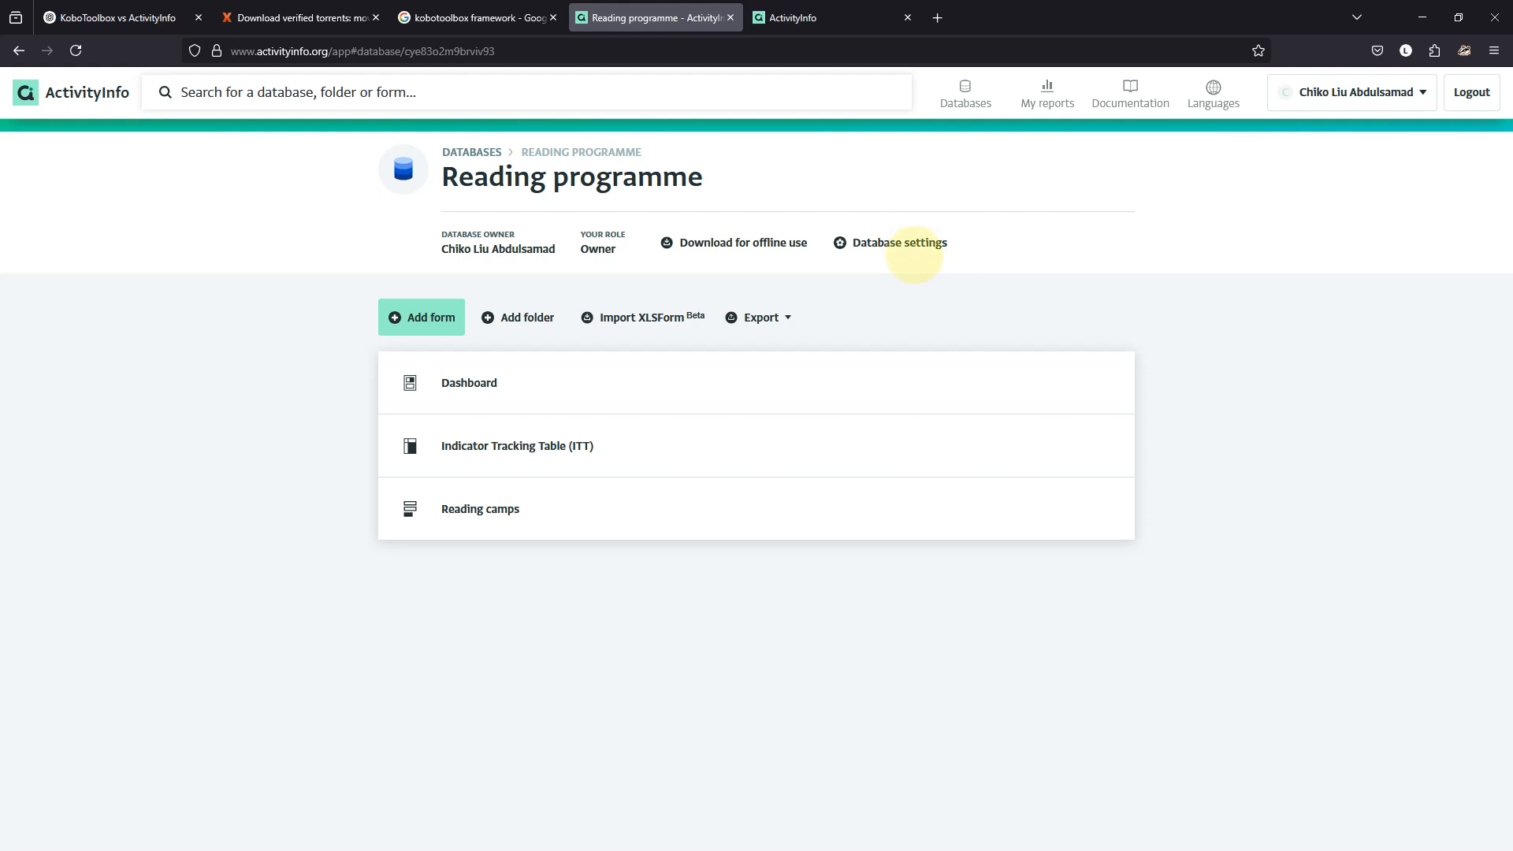
{"action": "left_click", "coordinate": [900, 243]}
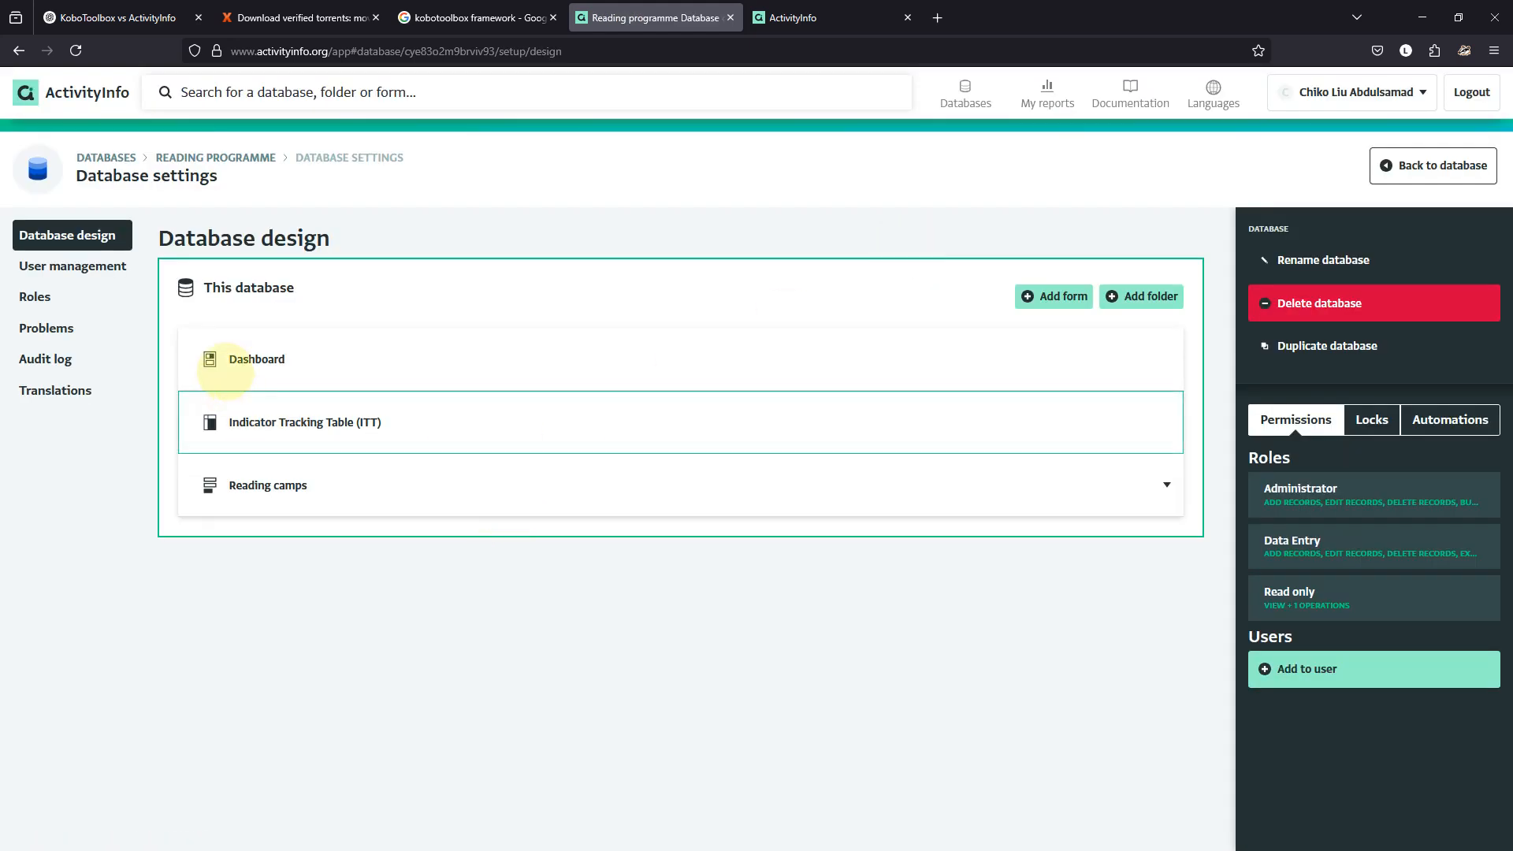
{"action": "left_click", "coordinate": [225, 362]}
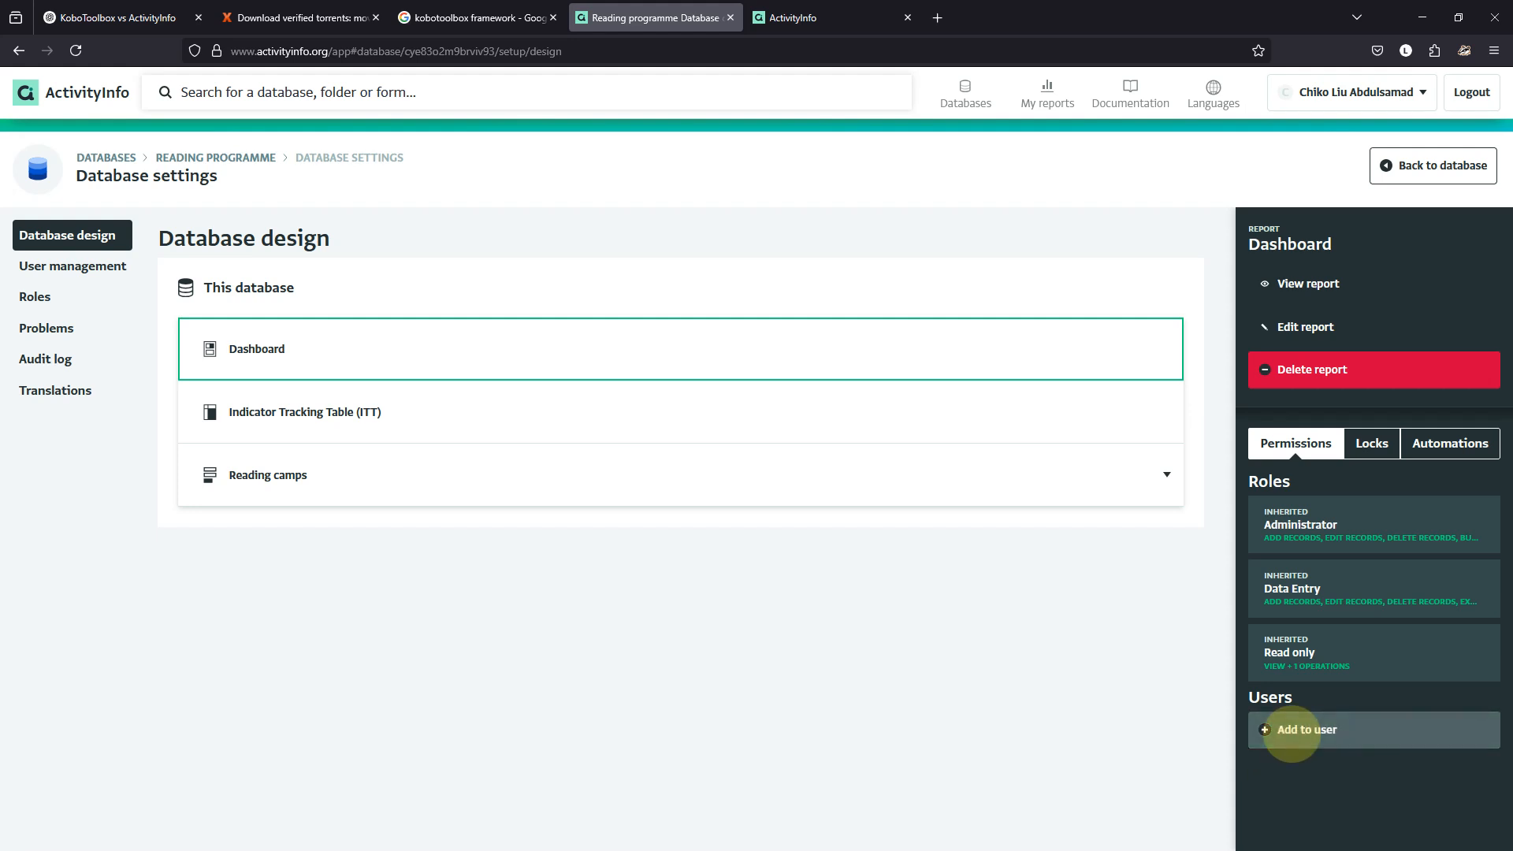
Grant the shared user View all records permission on the Dashboard report.
{"action": "left_click", "coordinate": [1292, 731]}
{"action": "scroll", "coordinate": [1268, 717], "scroll_direction": "down", "scroll_amount": 2}
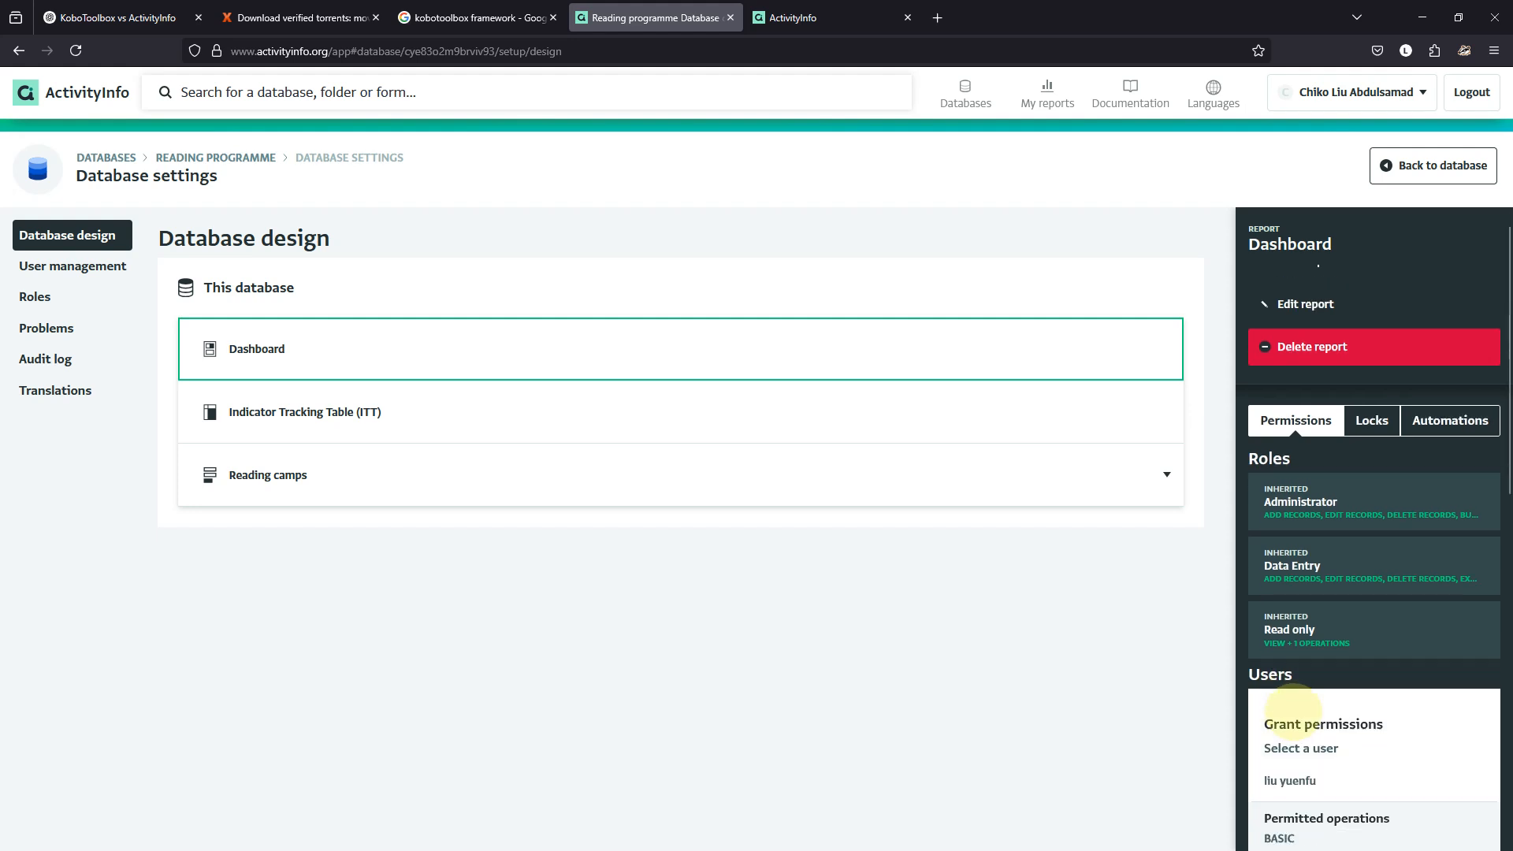
{"action": "scroll", "coordinate": [1317, 605], "scroll_direction": "down", "scroll_amount": 1}
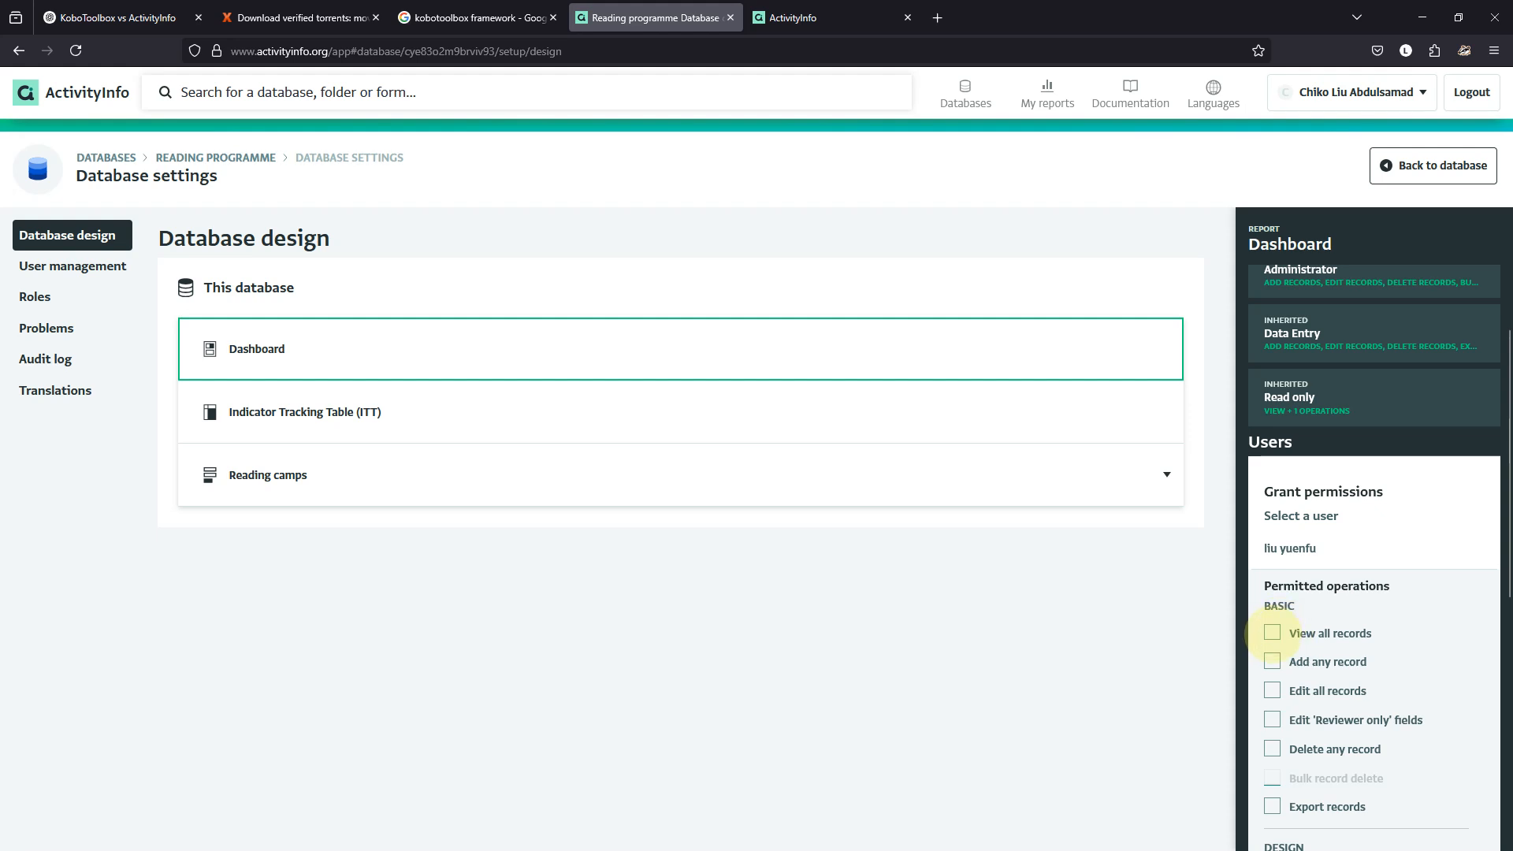
{"action": "scroll", "coordinate": [1272, 634], "scroll_direction": "down", "scroll_amount": 6}
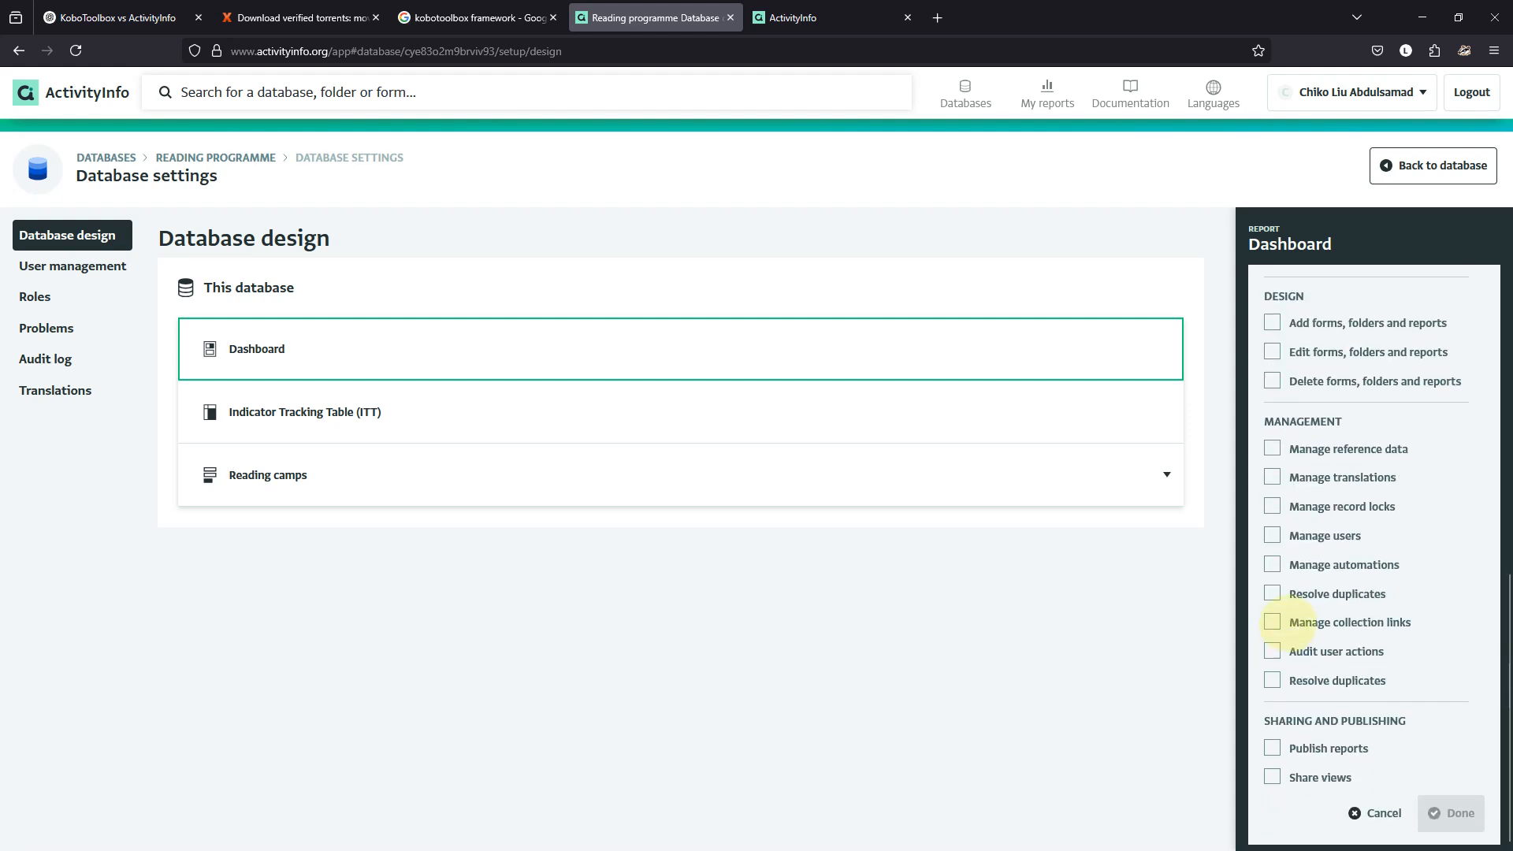
{"action": "scroll", "coordinate": [1272, 622], "scroll_direction": "up", "scroll_amount": 2}
{"action": "scroll", "coordinate": [1272, 619], "scroll_direction": "up", "scroll_amount": 2}
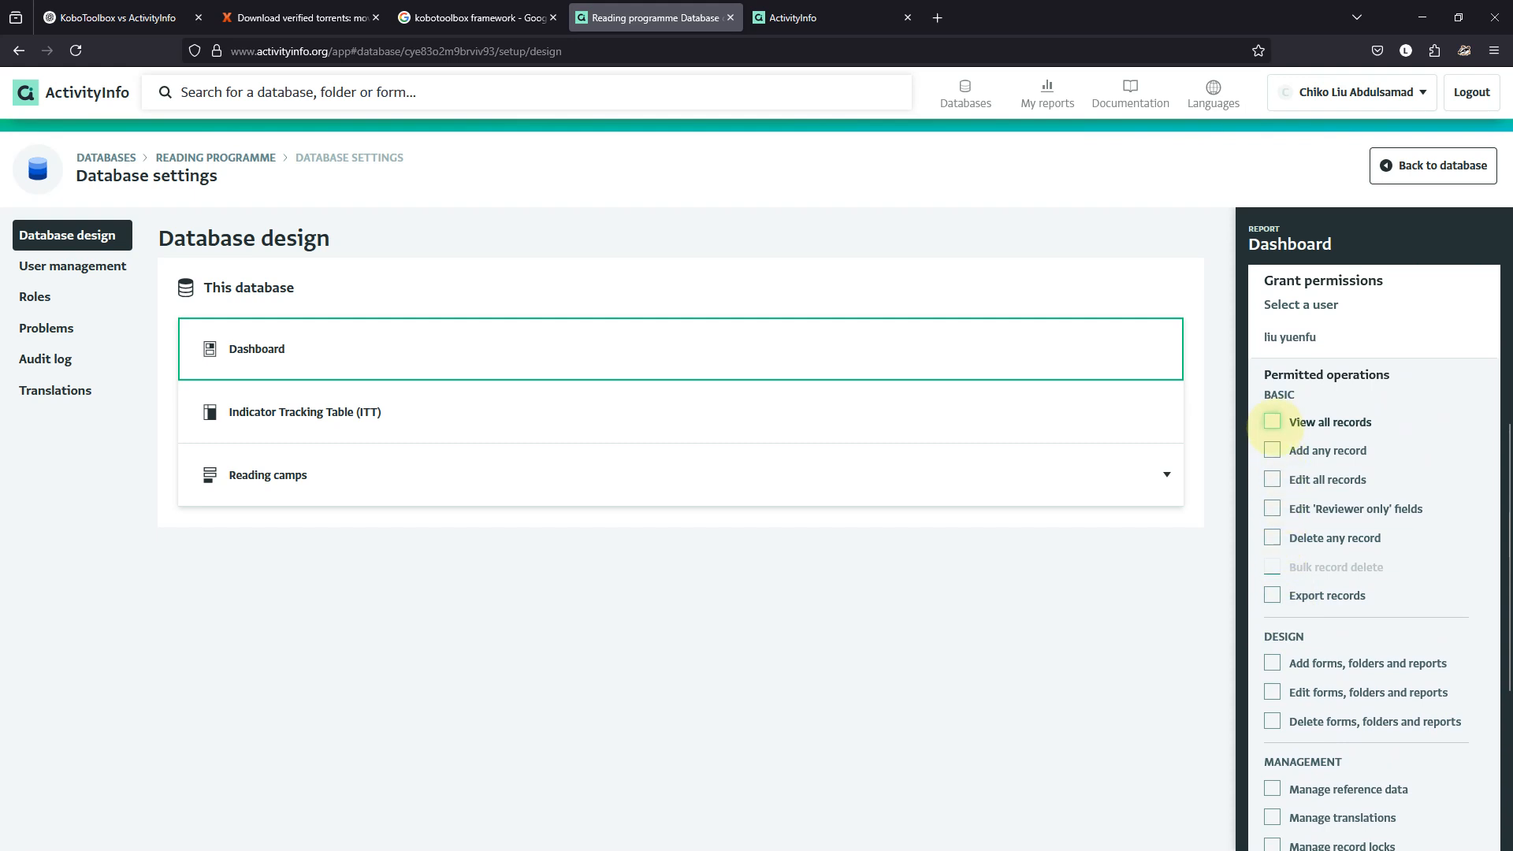
{"action": "scroll", "coordinate": [1272, 455], "scroll_direction": "down", "scroll_amount": 4}
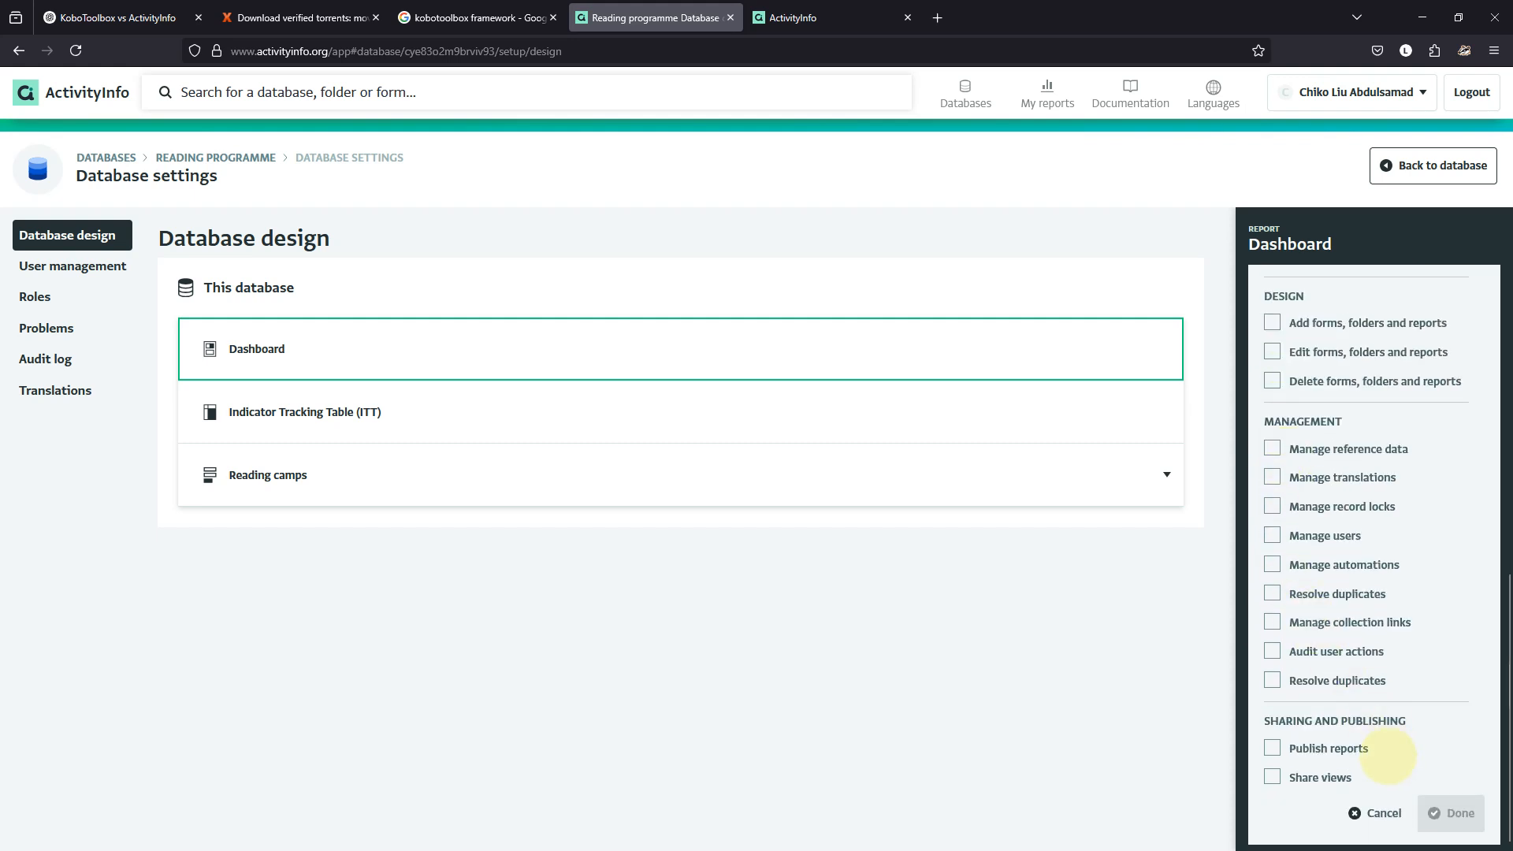
{"action": "scroll", "coordinate": [1320, 459], "scroll_direction": "up", "scroll_amount": 5}
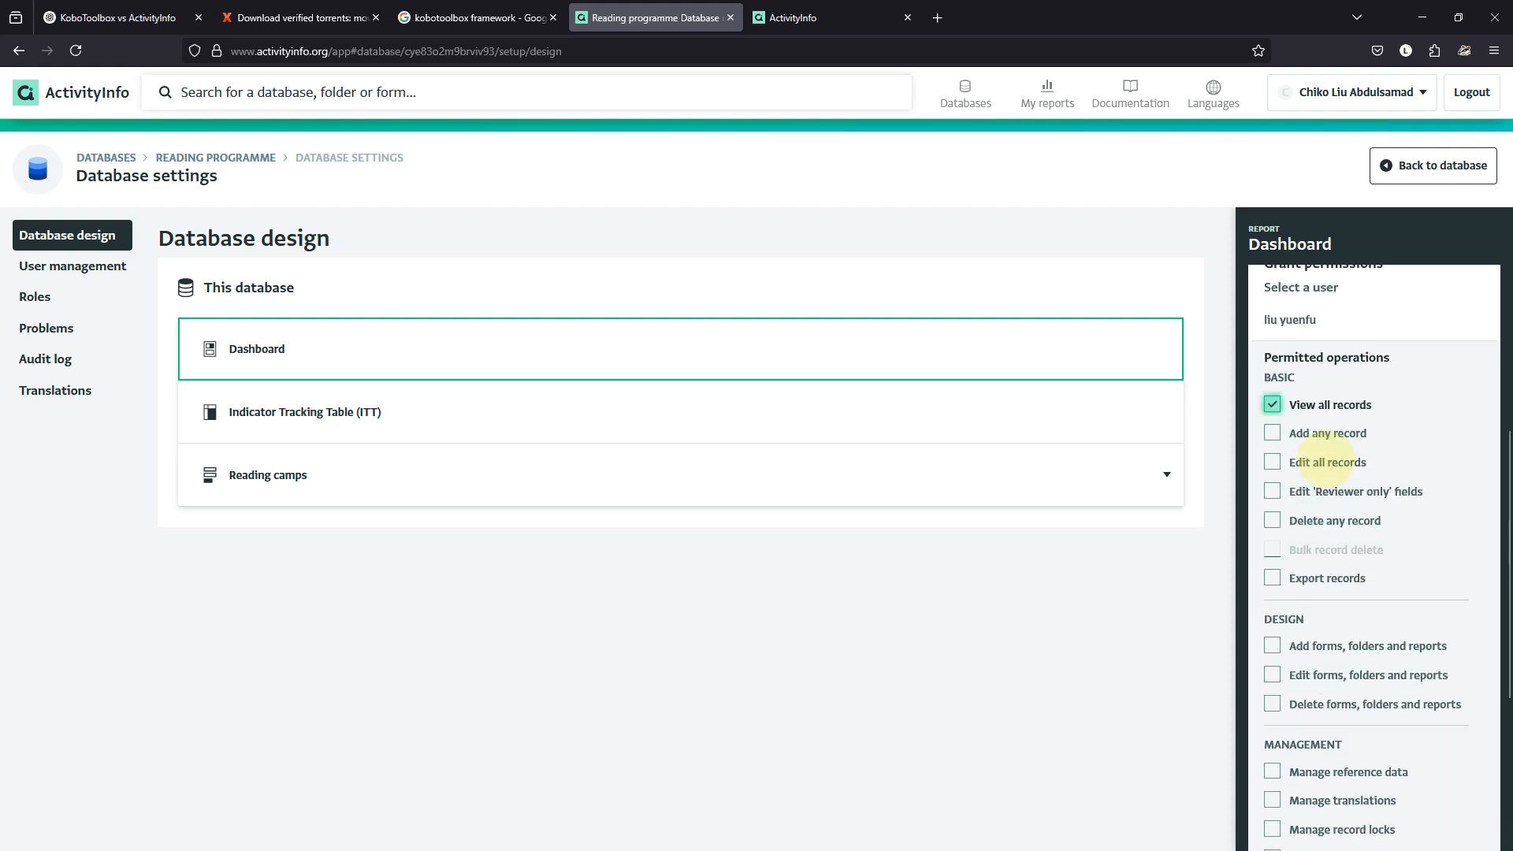
{"action": "left_click", "coordinate": [1308, 423]}
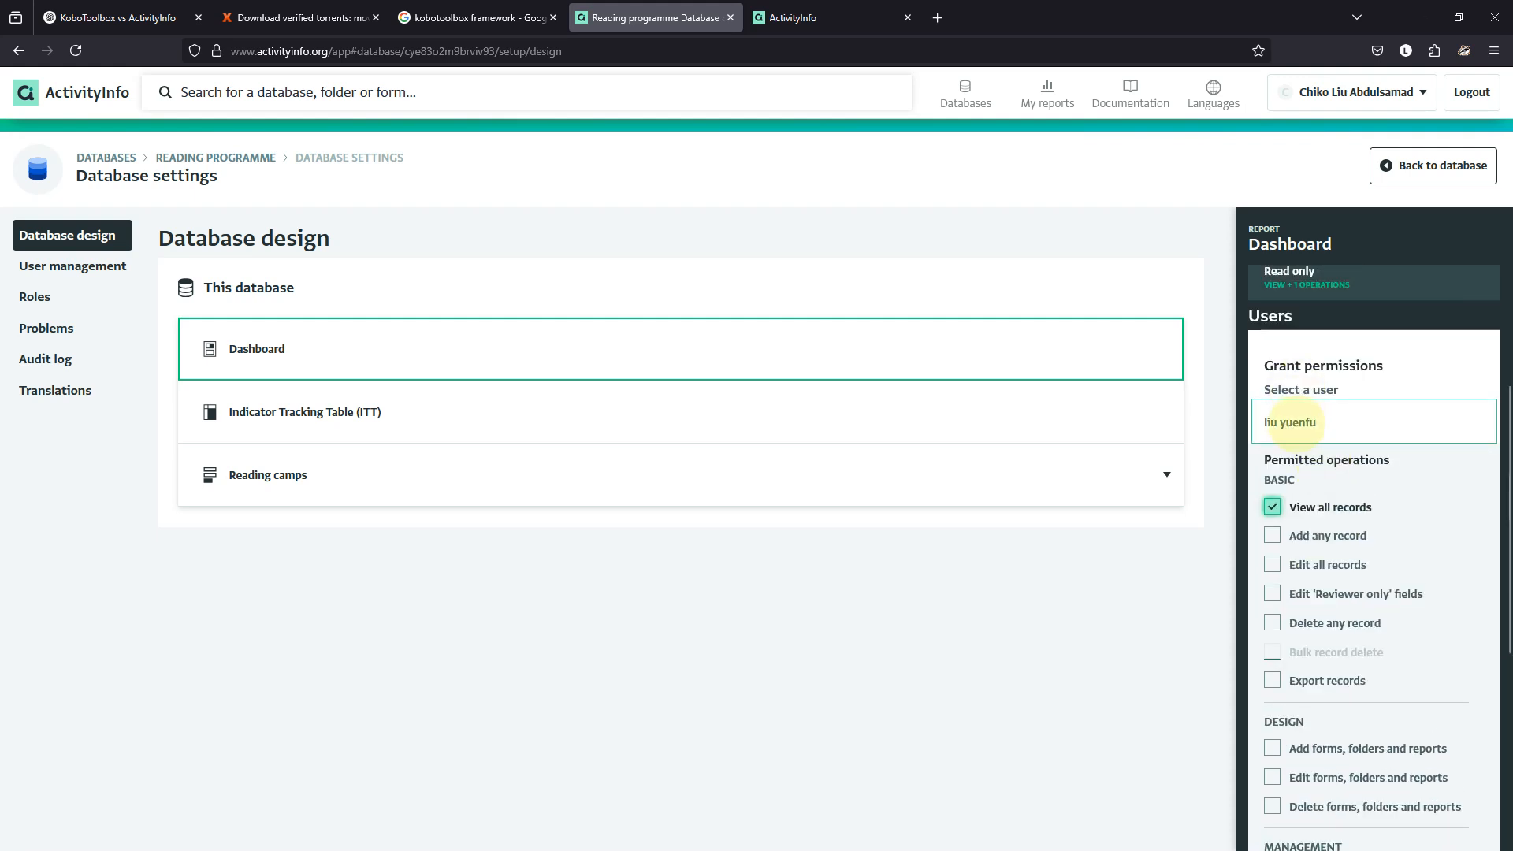
{"action": "scroll", "coordinate": [1334, 595], "scroll_direction": "down", "scroll_amount": 4}
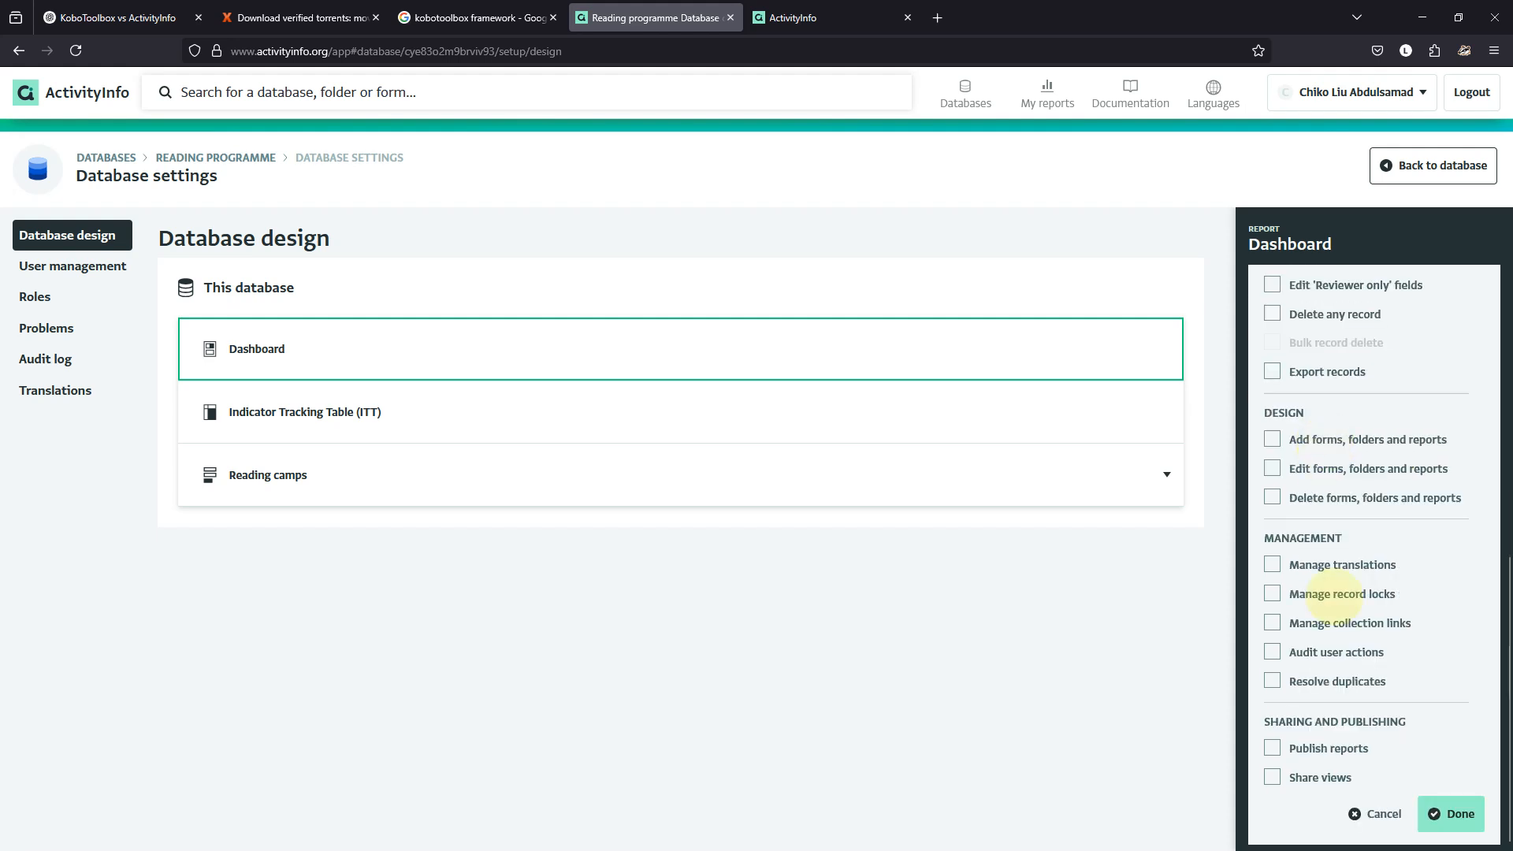
{"action": "left_click", "coordinate": [1451, 813]}
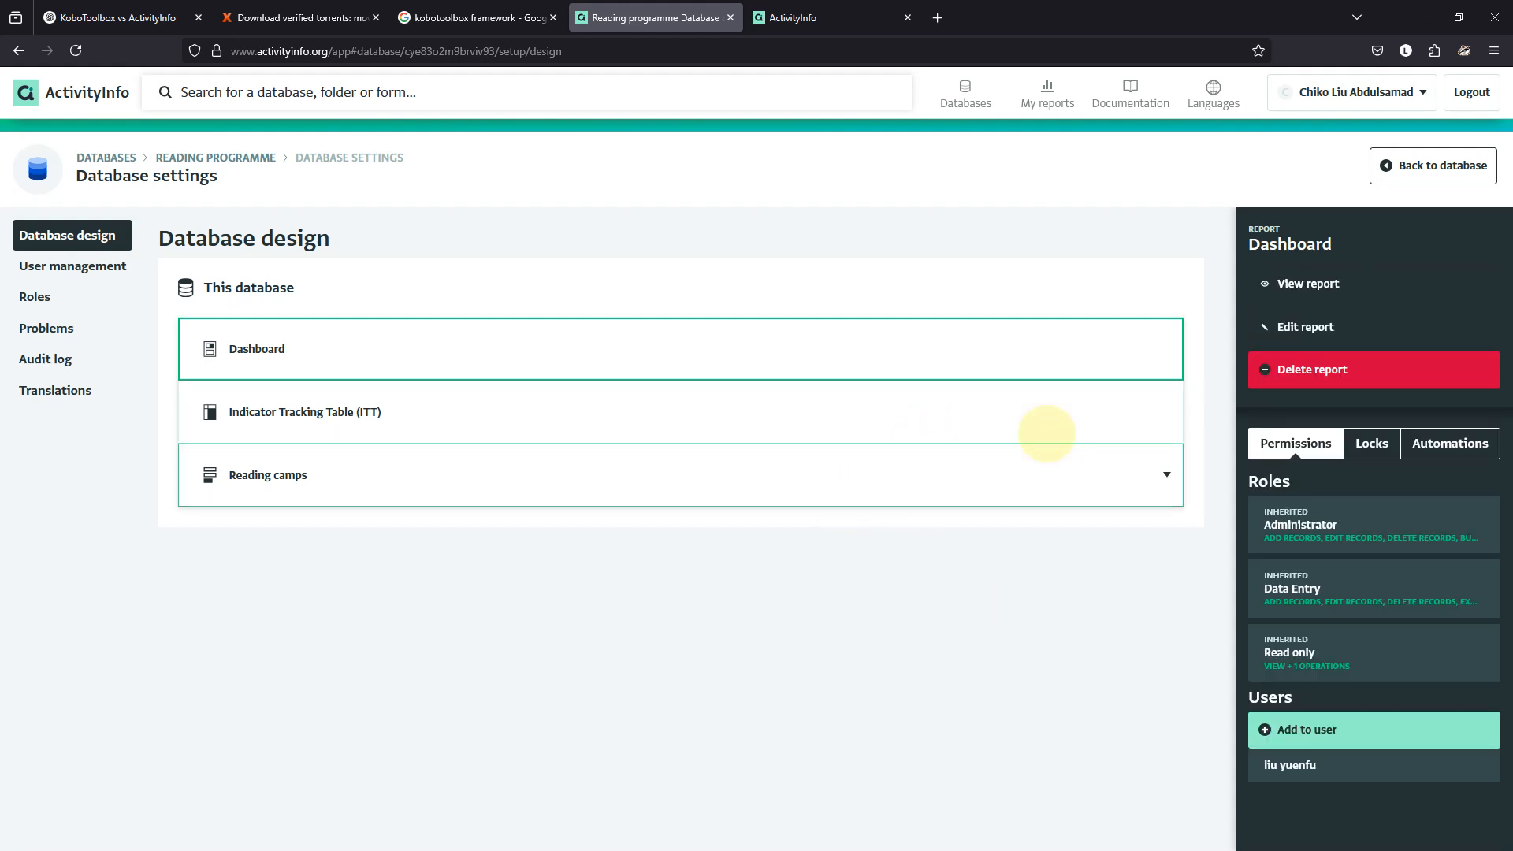
As the shared user in Chrome, reload and browse the Reading camps records and saved views.
{"action": "mouse_move", "coordinate": [949, 820]}
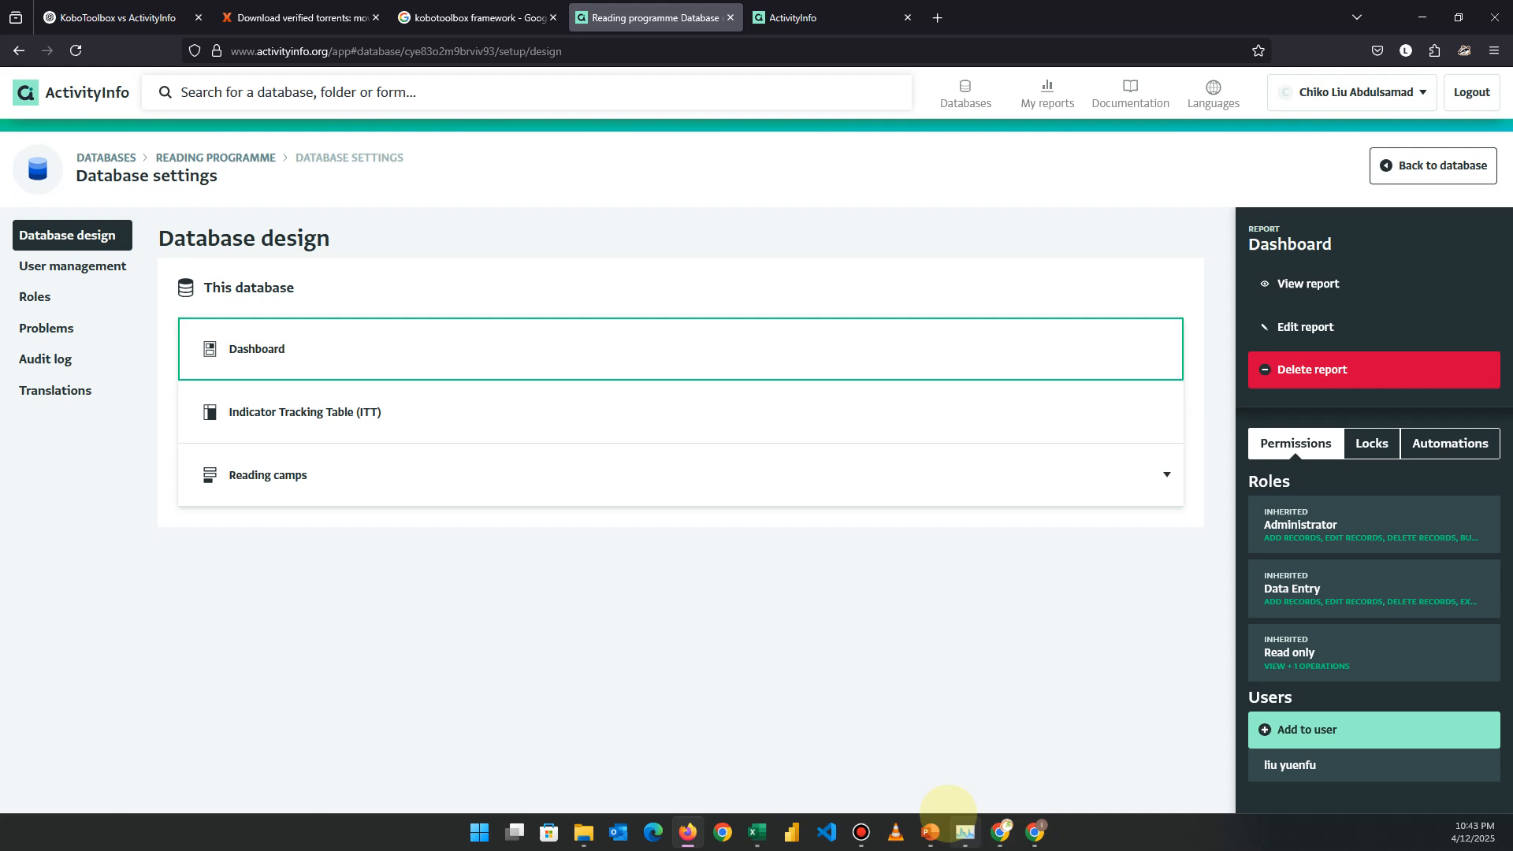
{"action": "left_click", "coordinate": [1035, 831]}
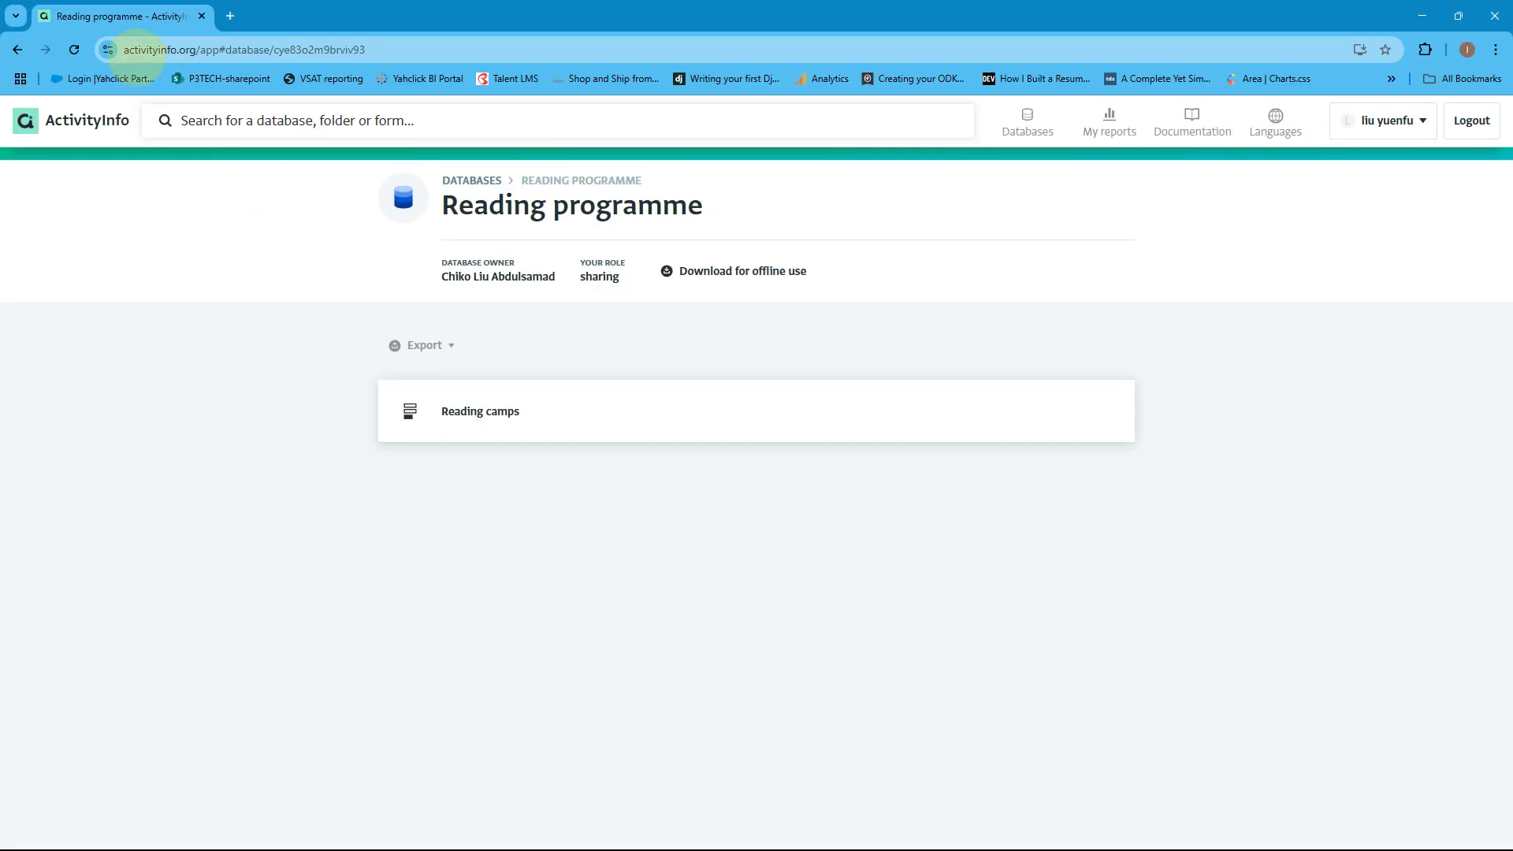
{"action": "left_click", "coordinate": [74, 49]}
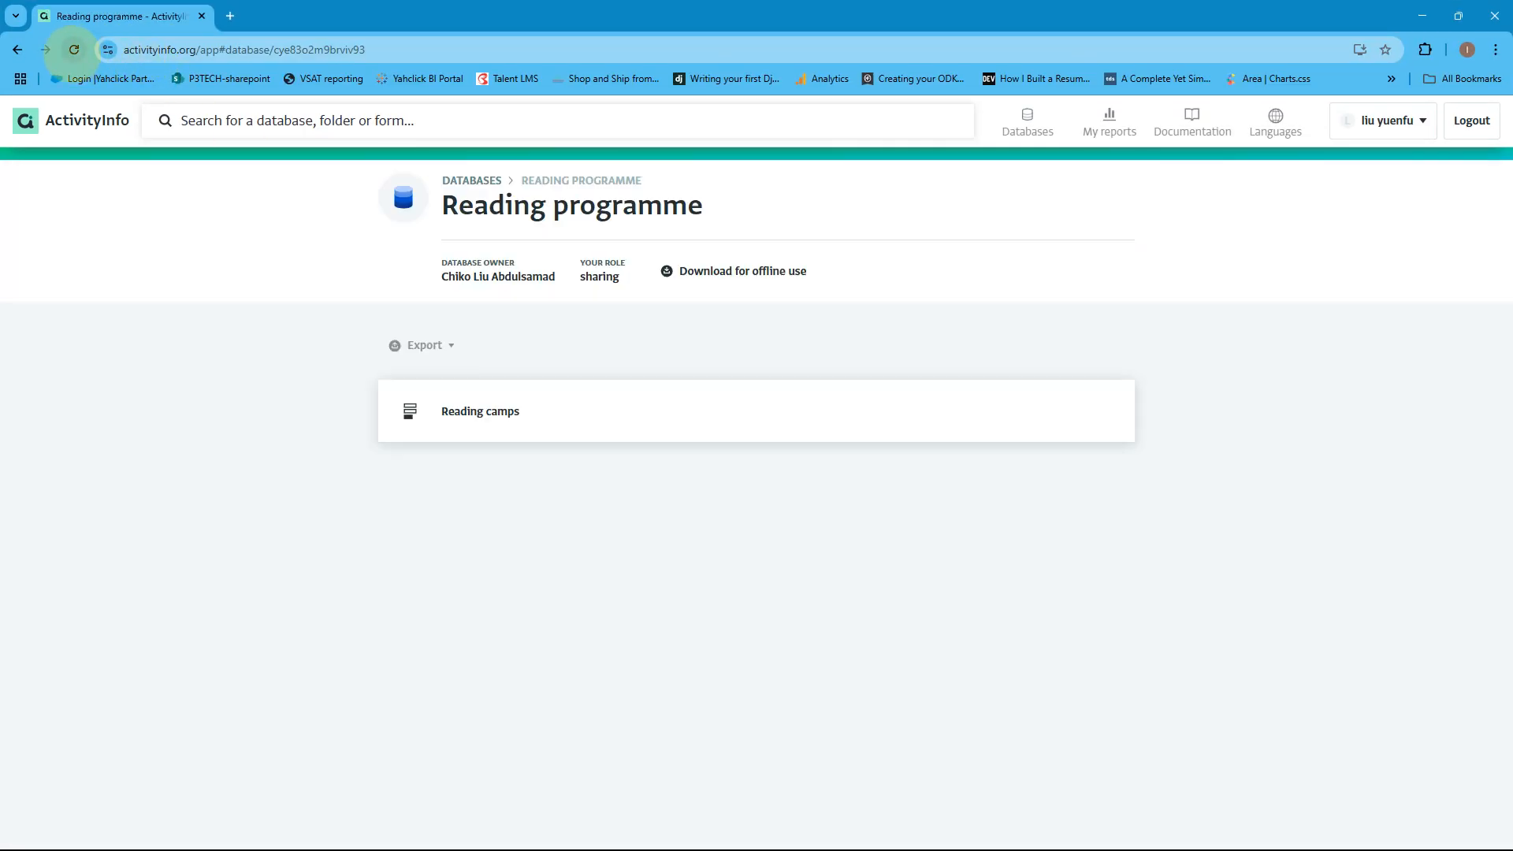
{"action": "left_click", "coordinate": [1027, 122]}
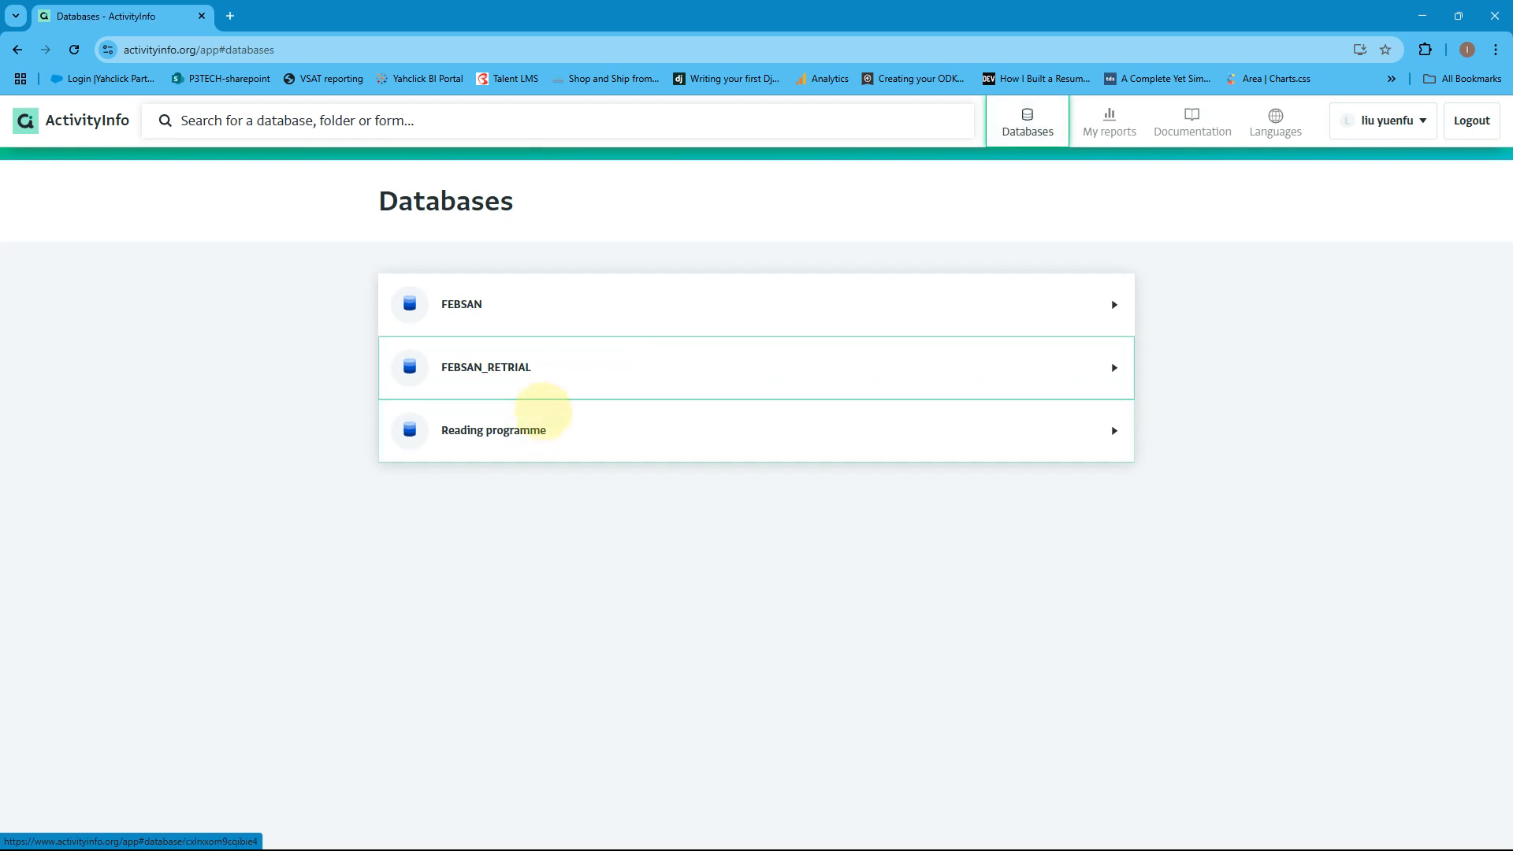
{"action": "left_click", "coordinate": [540, 414]}
{"action": "left_click", "coordinate": [536, 414]}
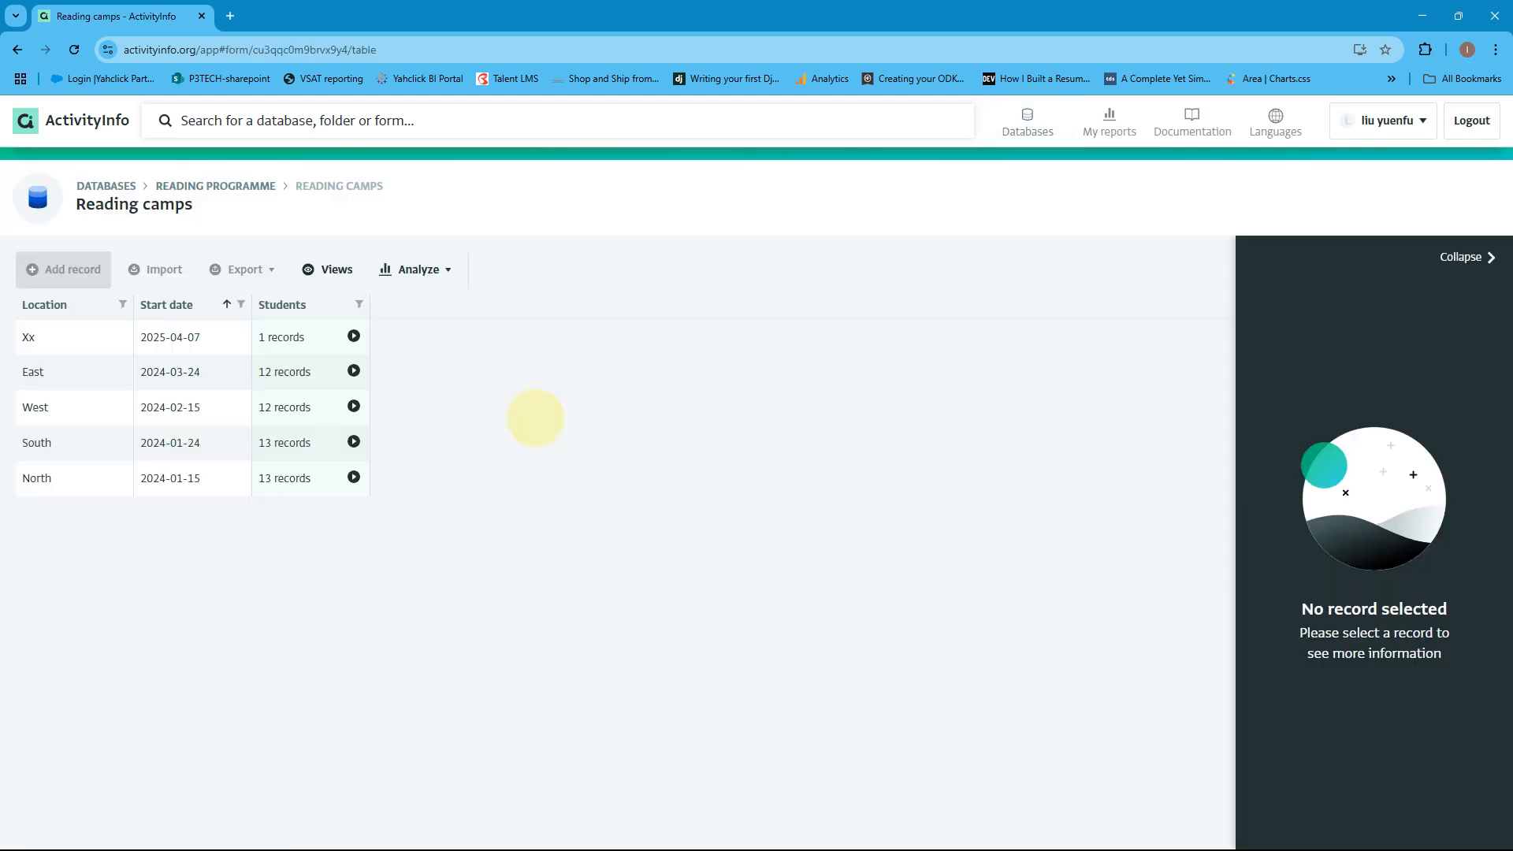
{"action": "left_click", "coordinate": [422, 270]}
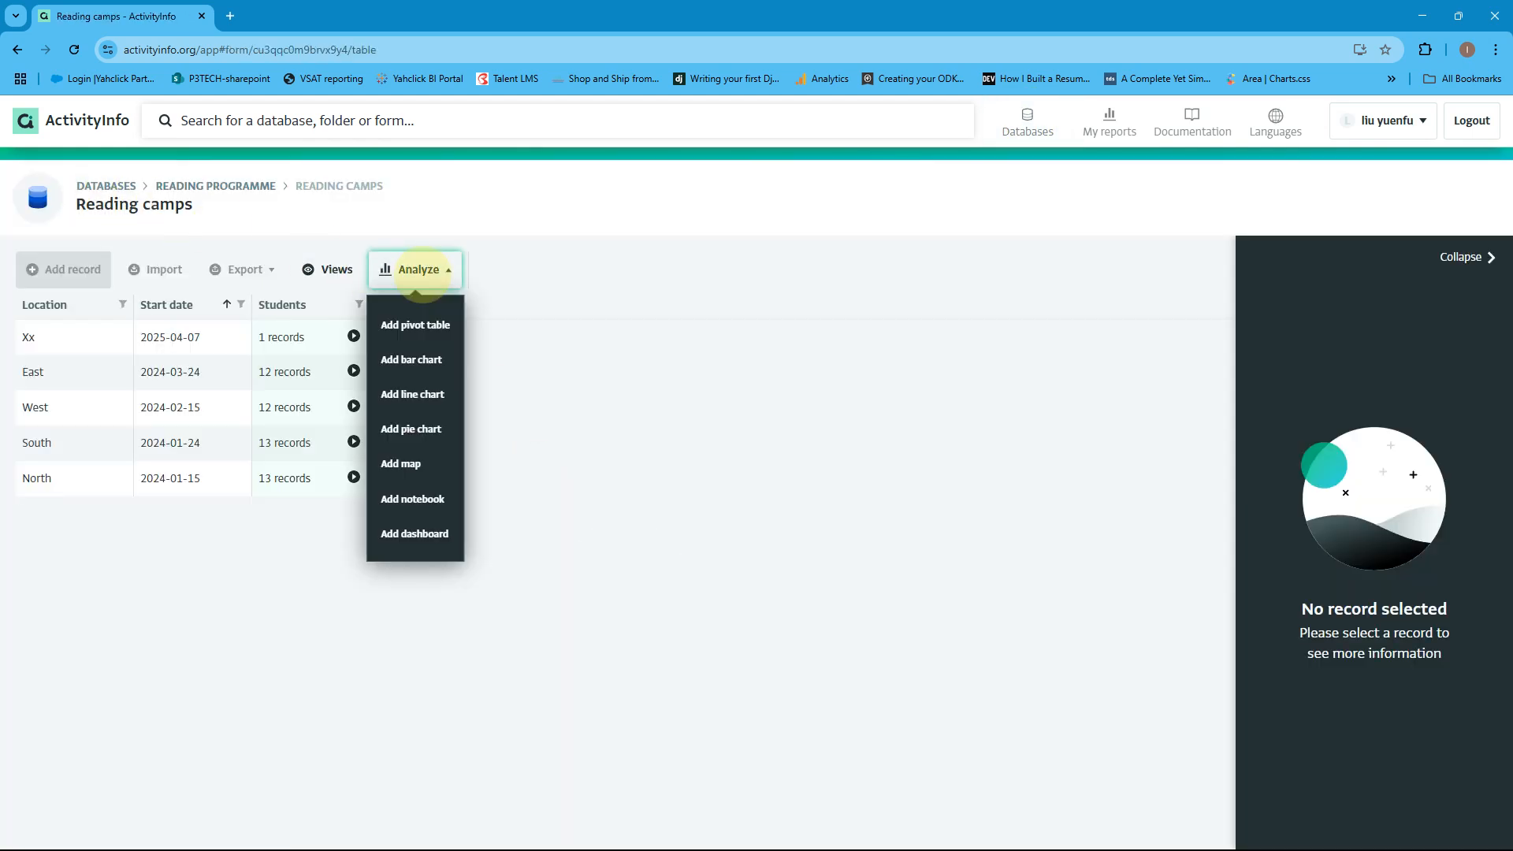
{"action": "left_click", "coordinate": [326, 270]}
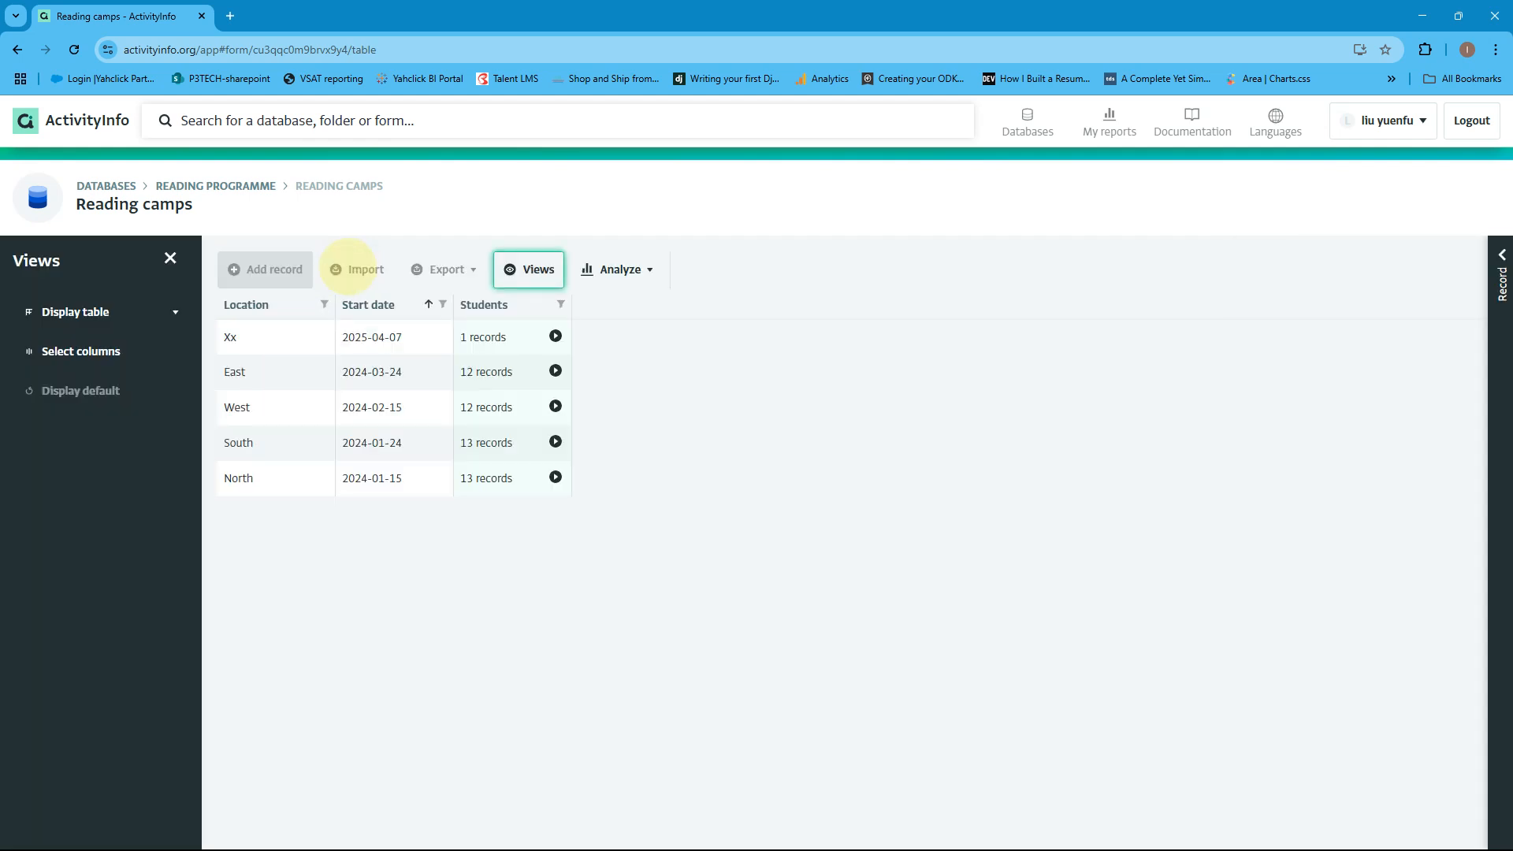
{"action": "left_click", "coordinate": [170, 257]}
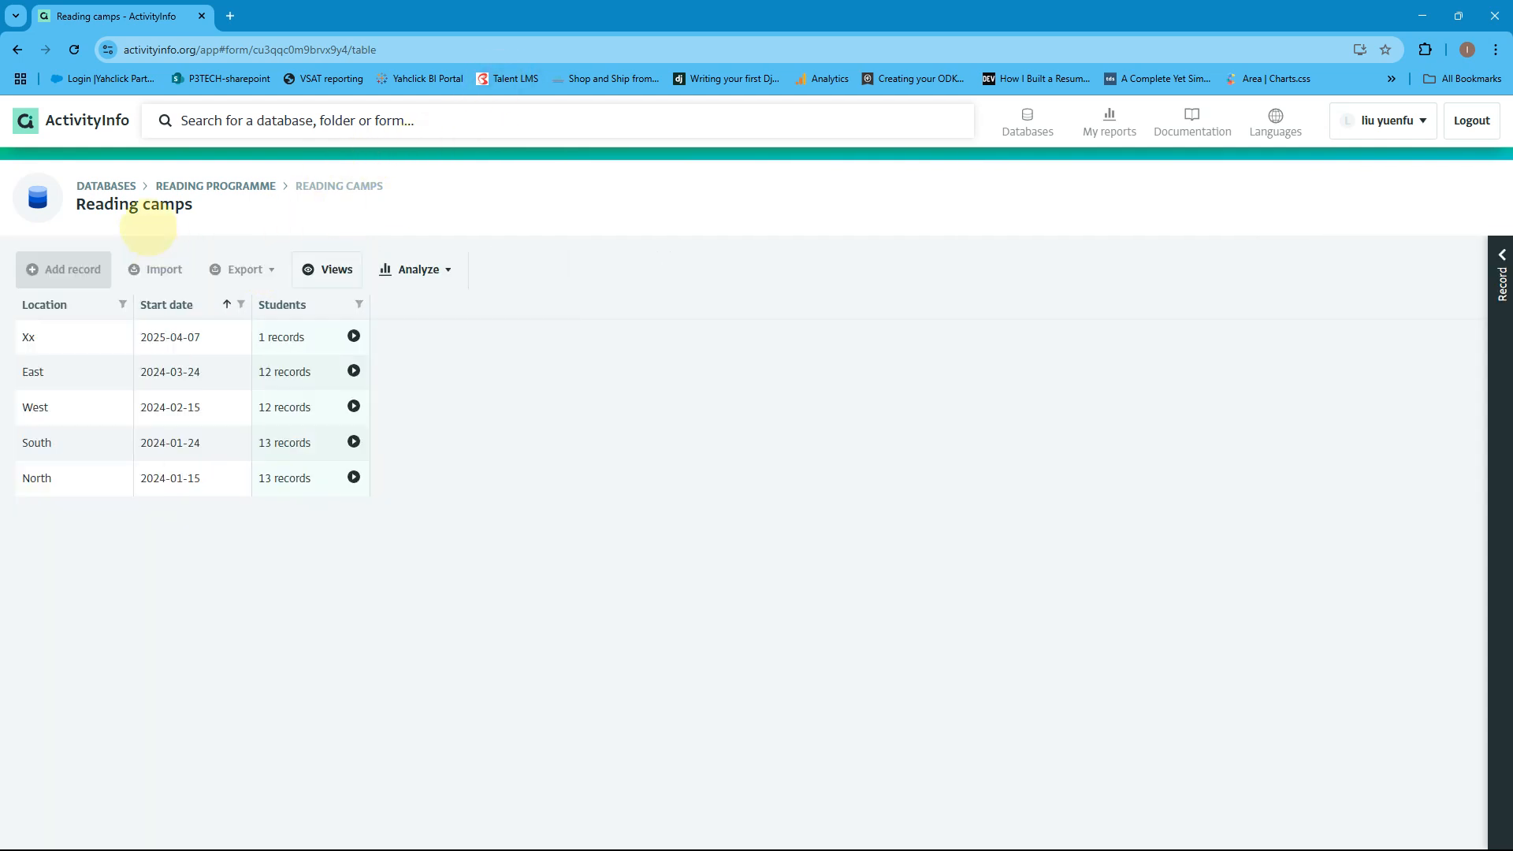
{"action": "left_click", "coordinate": [106, 186]}
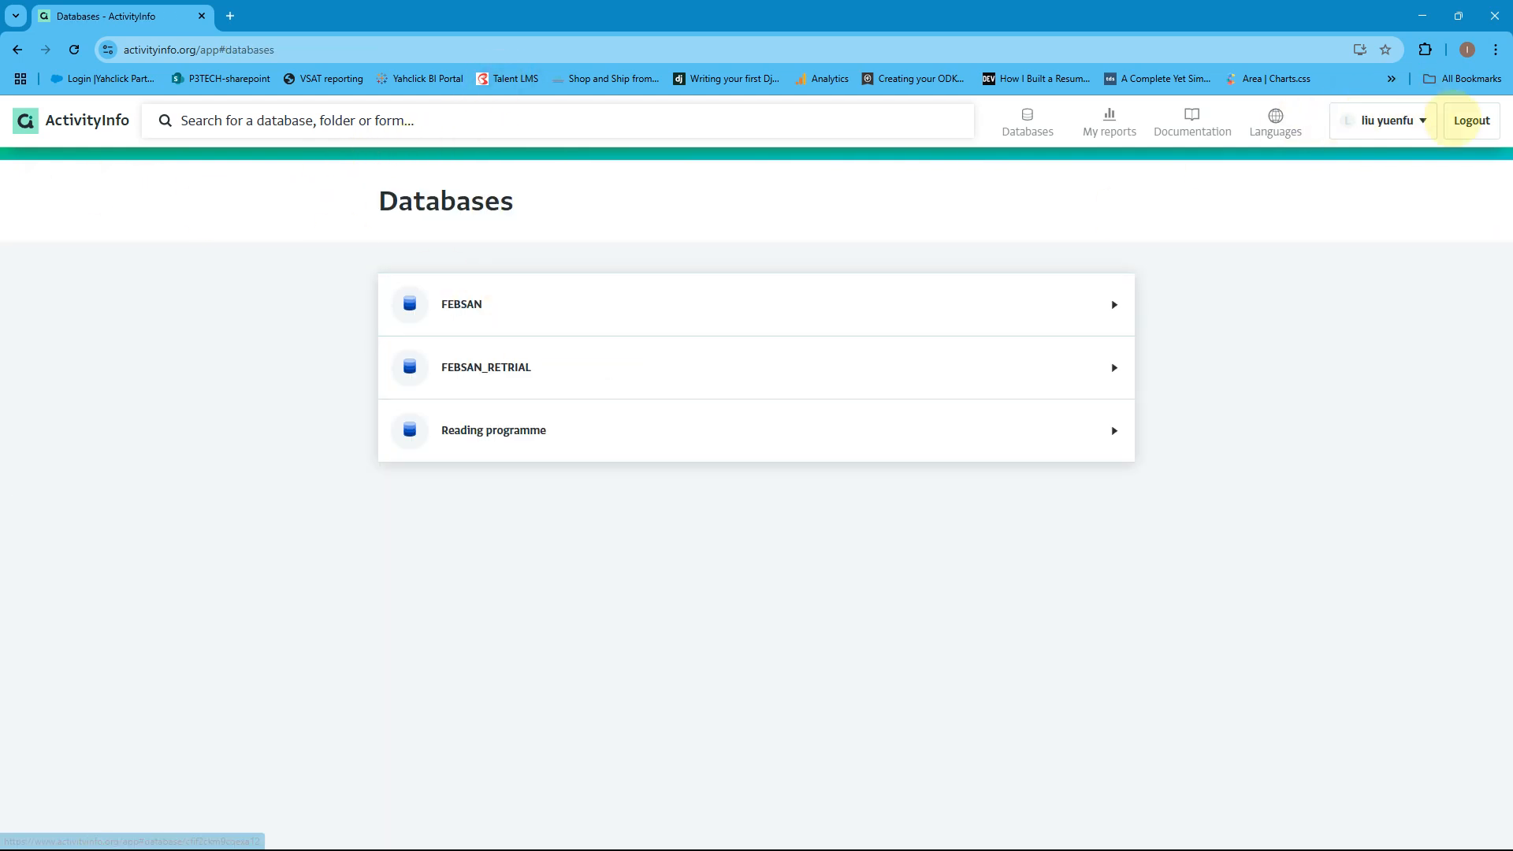
Log the shared user out and back in, then reopen the Reading programme database.
{"action": "left_click", "coordinate": [1471, 119]}
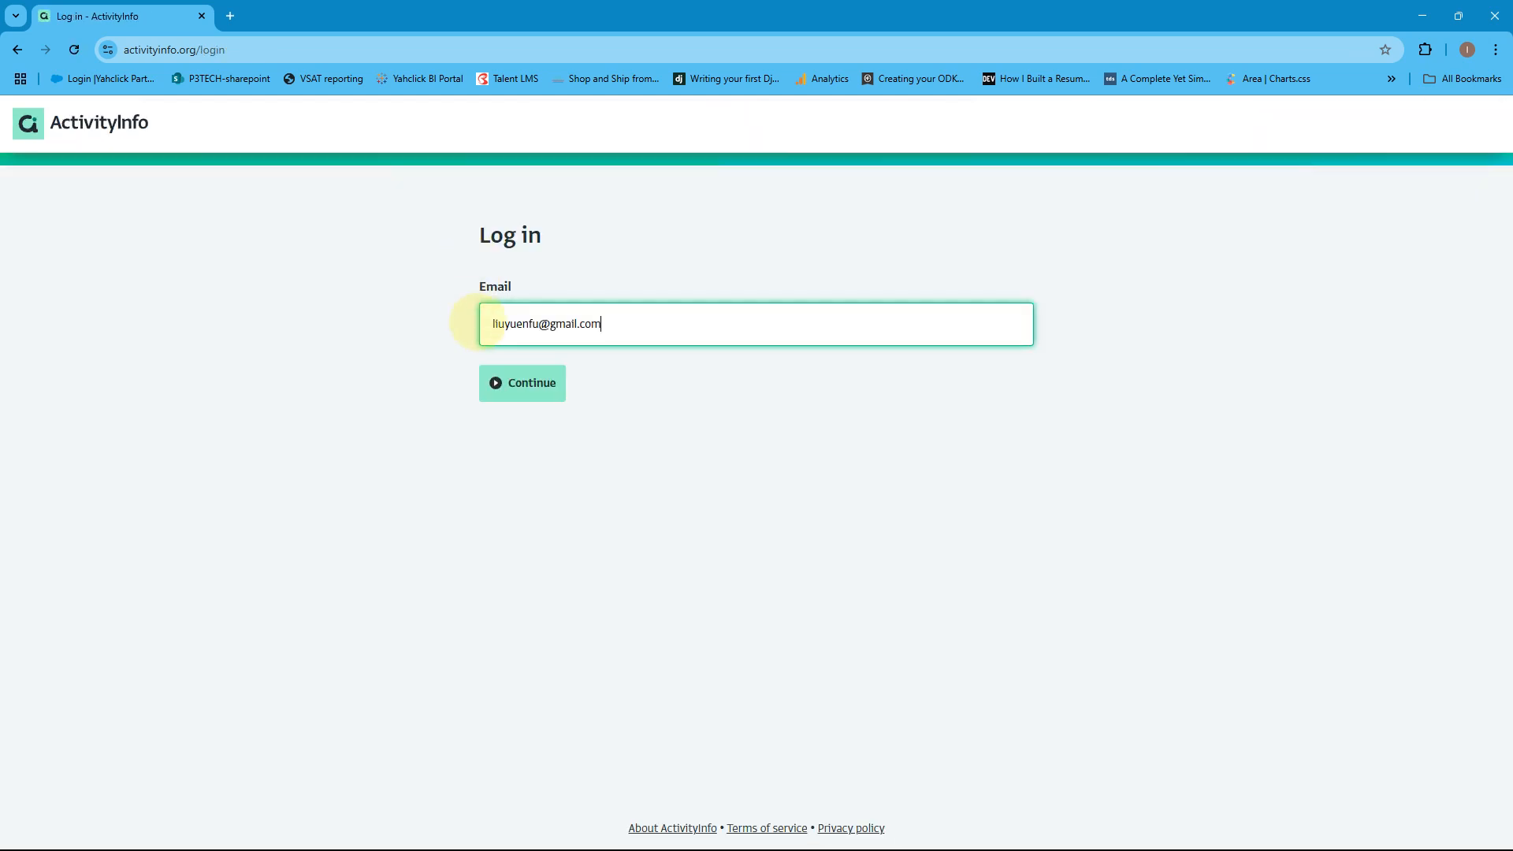
{"action": "left_click", "coordinate": [513, 382]}
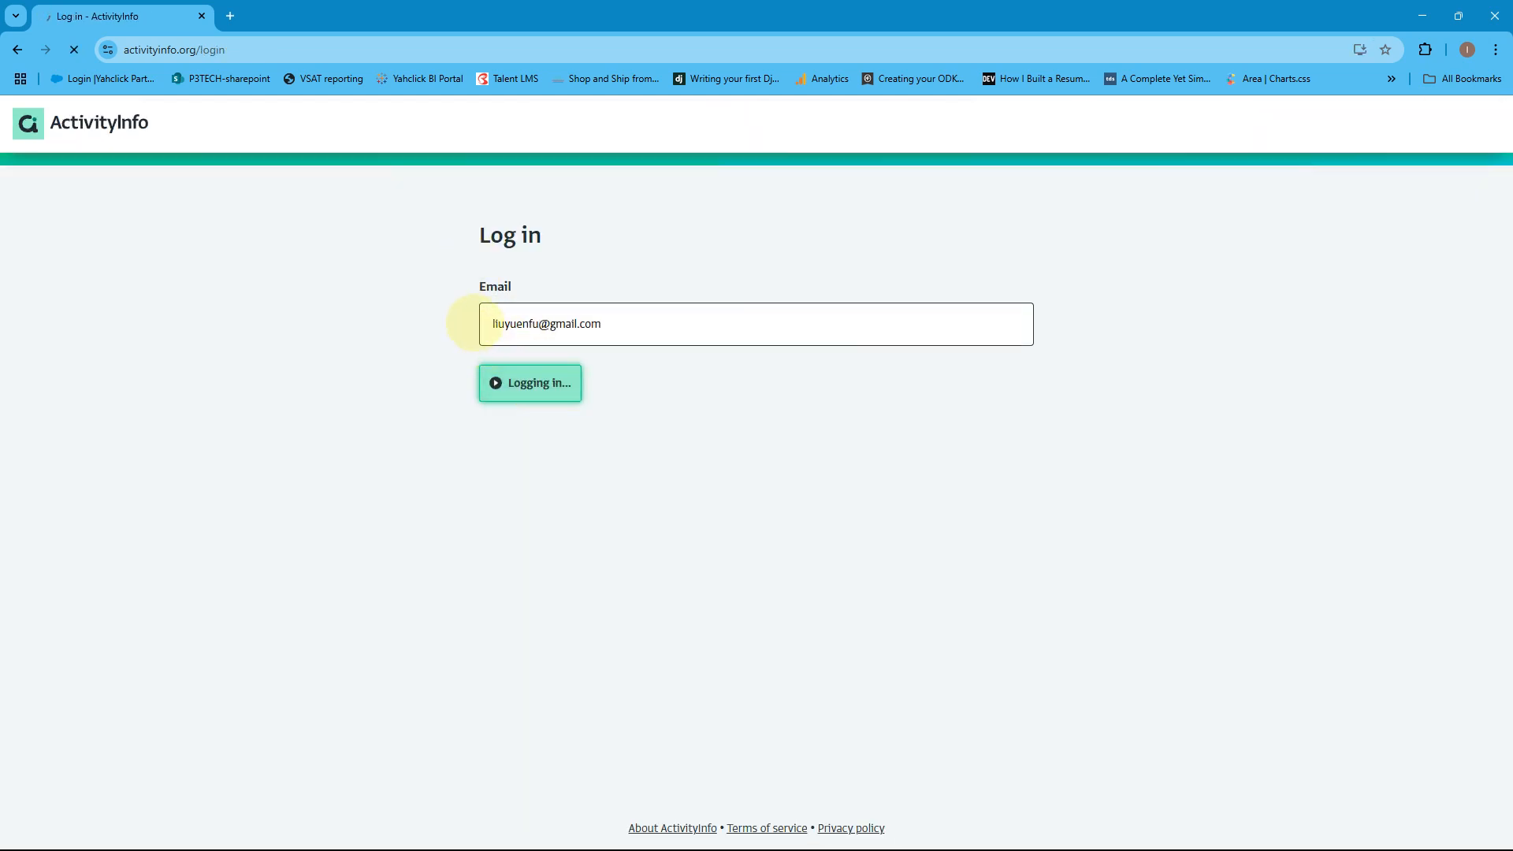
{"action": "left_click", "coordinate": [512, 432]}
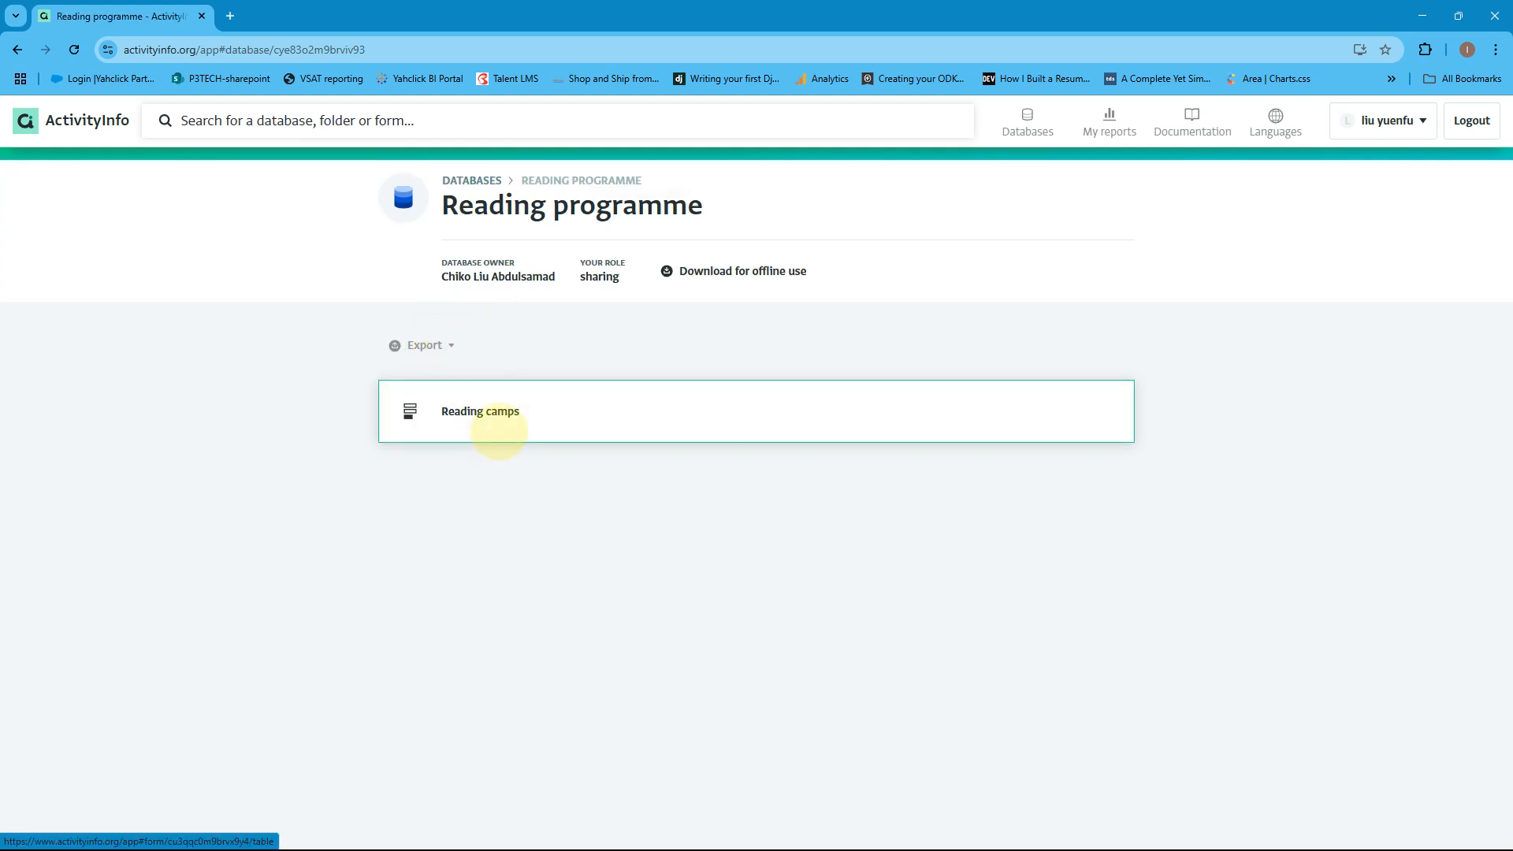
{"action": "left_click", "coordinate": [498, 432]}
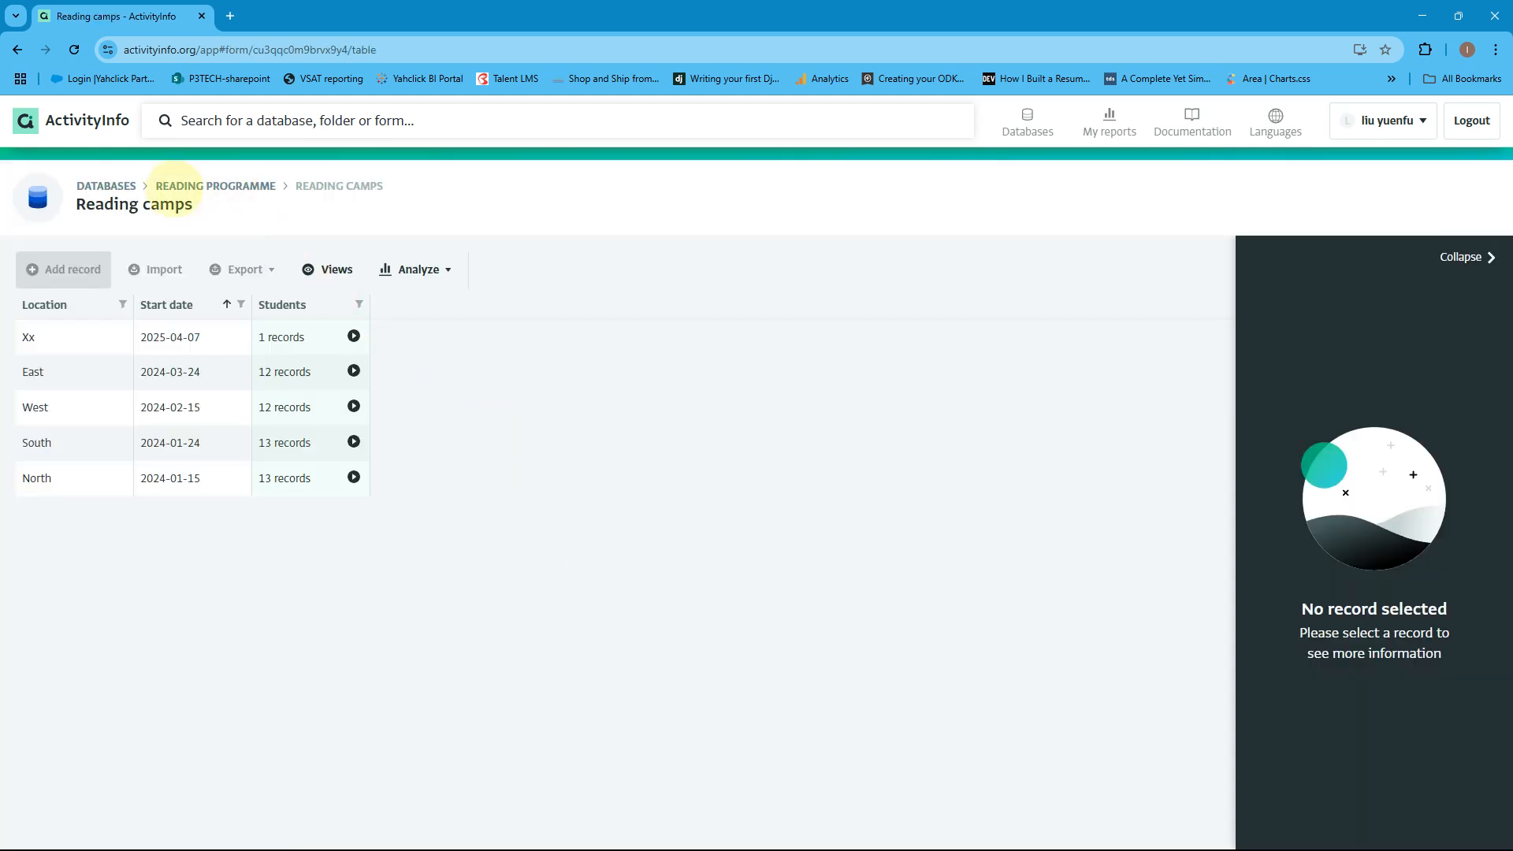
{"action": "left_click", "coordinate": [175, 186]}
{"action": "mouse_move", "coordinate": [791, 828]}
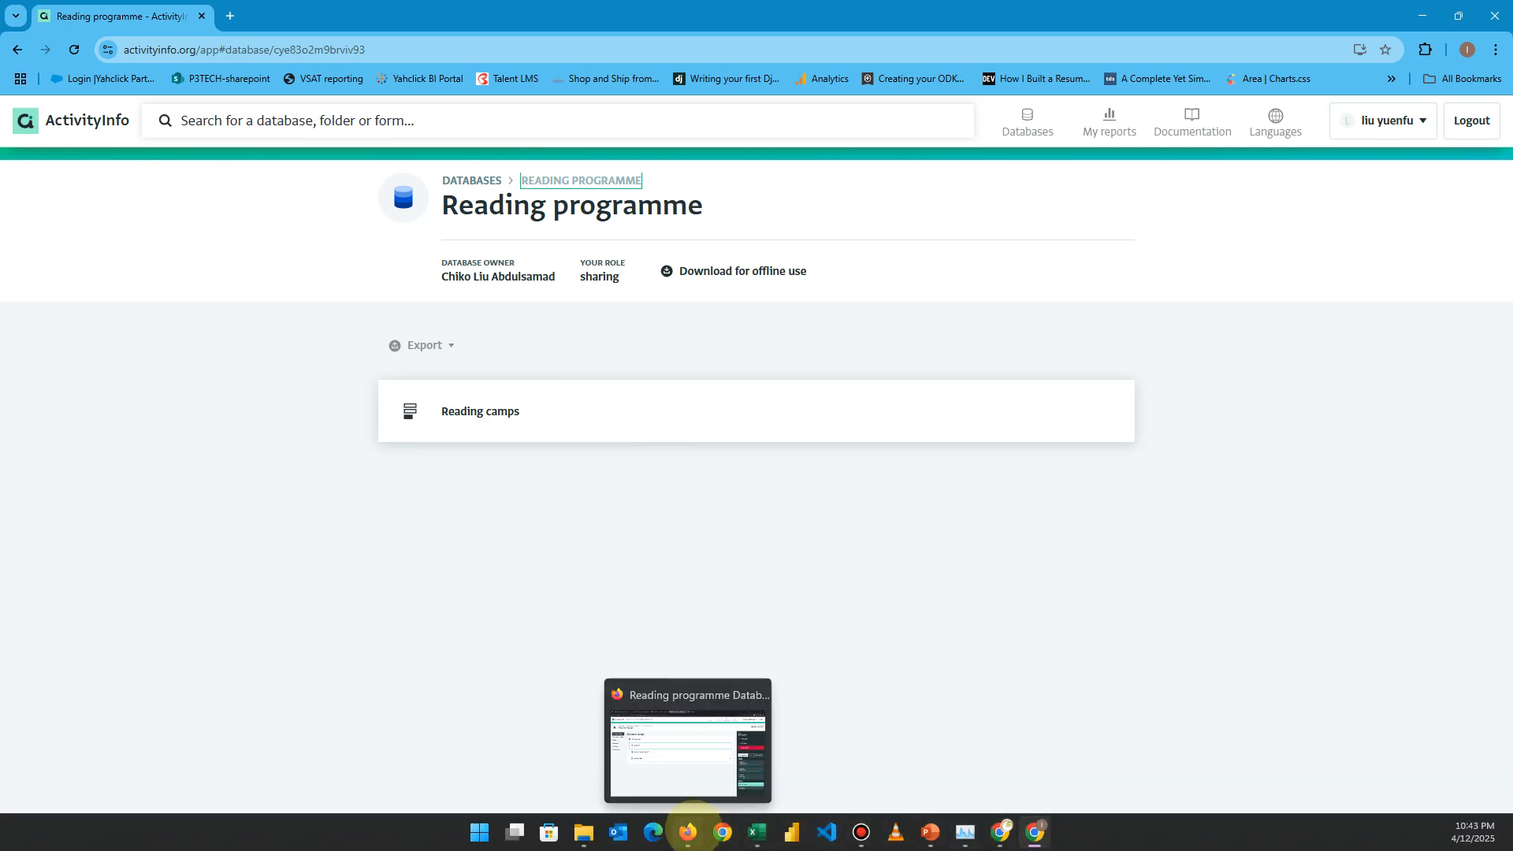
Tick Display in the list of forms on the shared user's Dashboard permission and save it.
{"action": "left_click", "coordinate": [688, 831]}
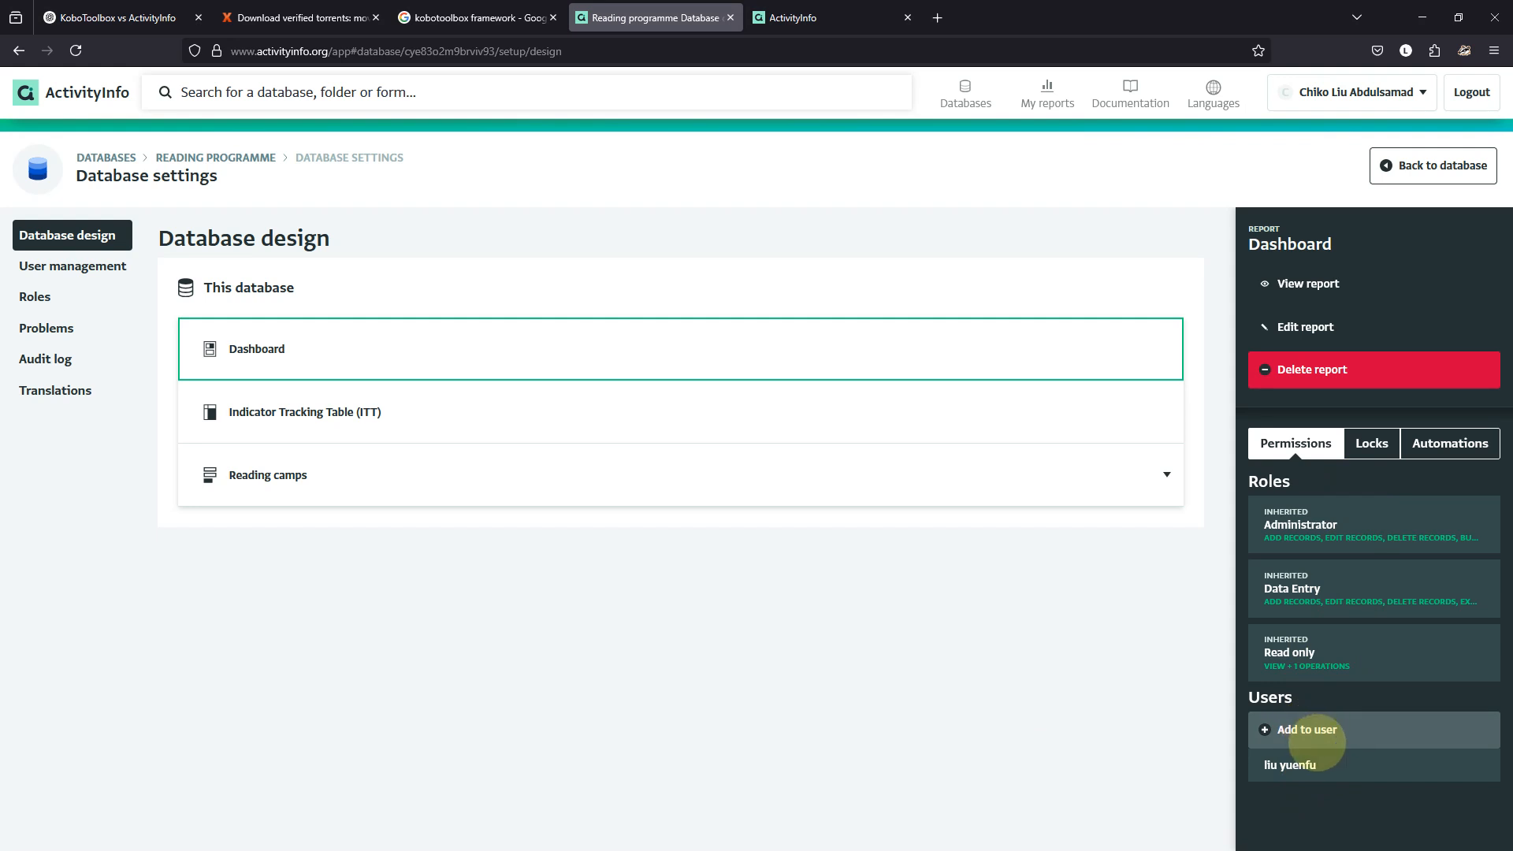
{"action": "left_click", "coordinate": [1328, 767]}
{"action": "scroll", "coordinate": [1328, 748], "scroll_direction": "down", "scroll_amount": 5}
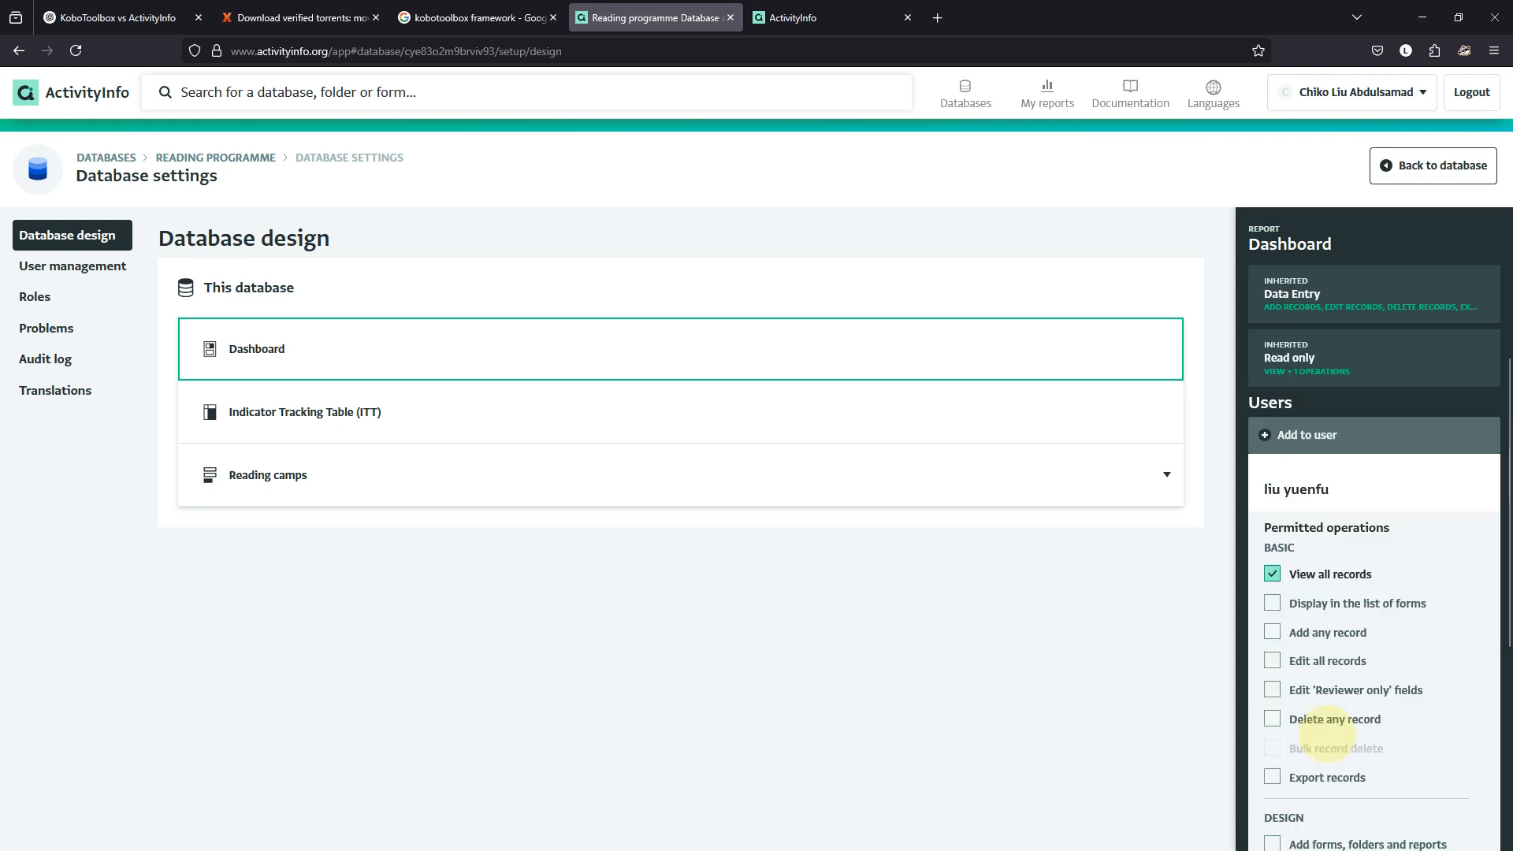
{"action": "scroll", "coordinate": [1330, 721], "scroll_direction": "down", "scroll_amount": 4}
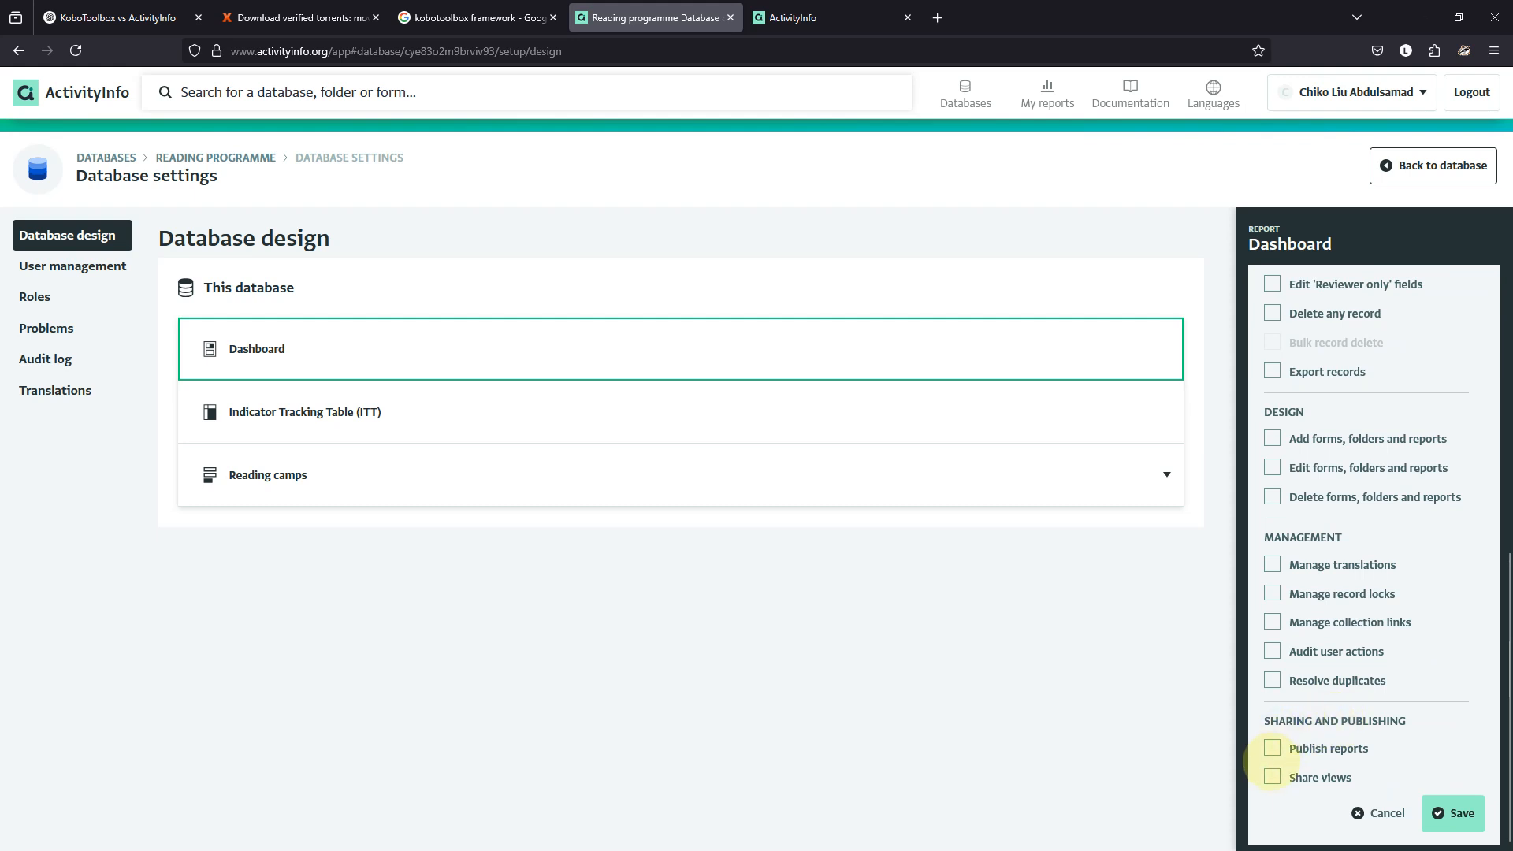
{"action": "scroll", "coordinate": [1304, 721], "scroll_direction": "up", "scroll_amount": 4}
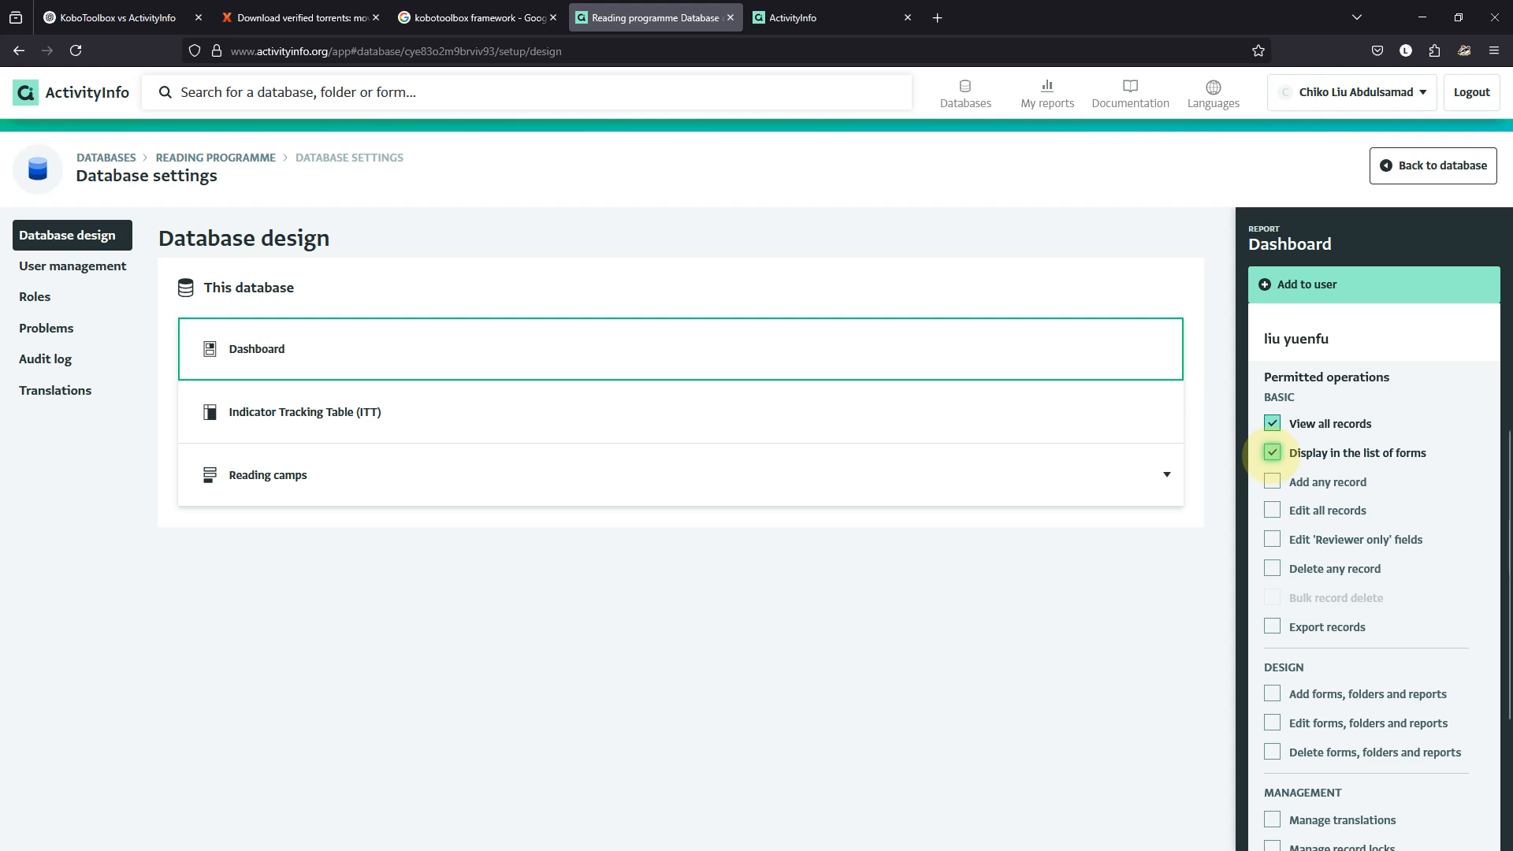
{"action": "scroll", "coordinate": [1272, 452], "scroll_direction": "up", "scroll_amount": 5}
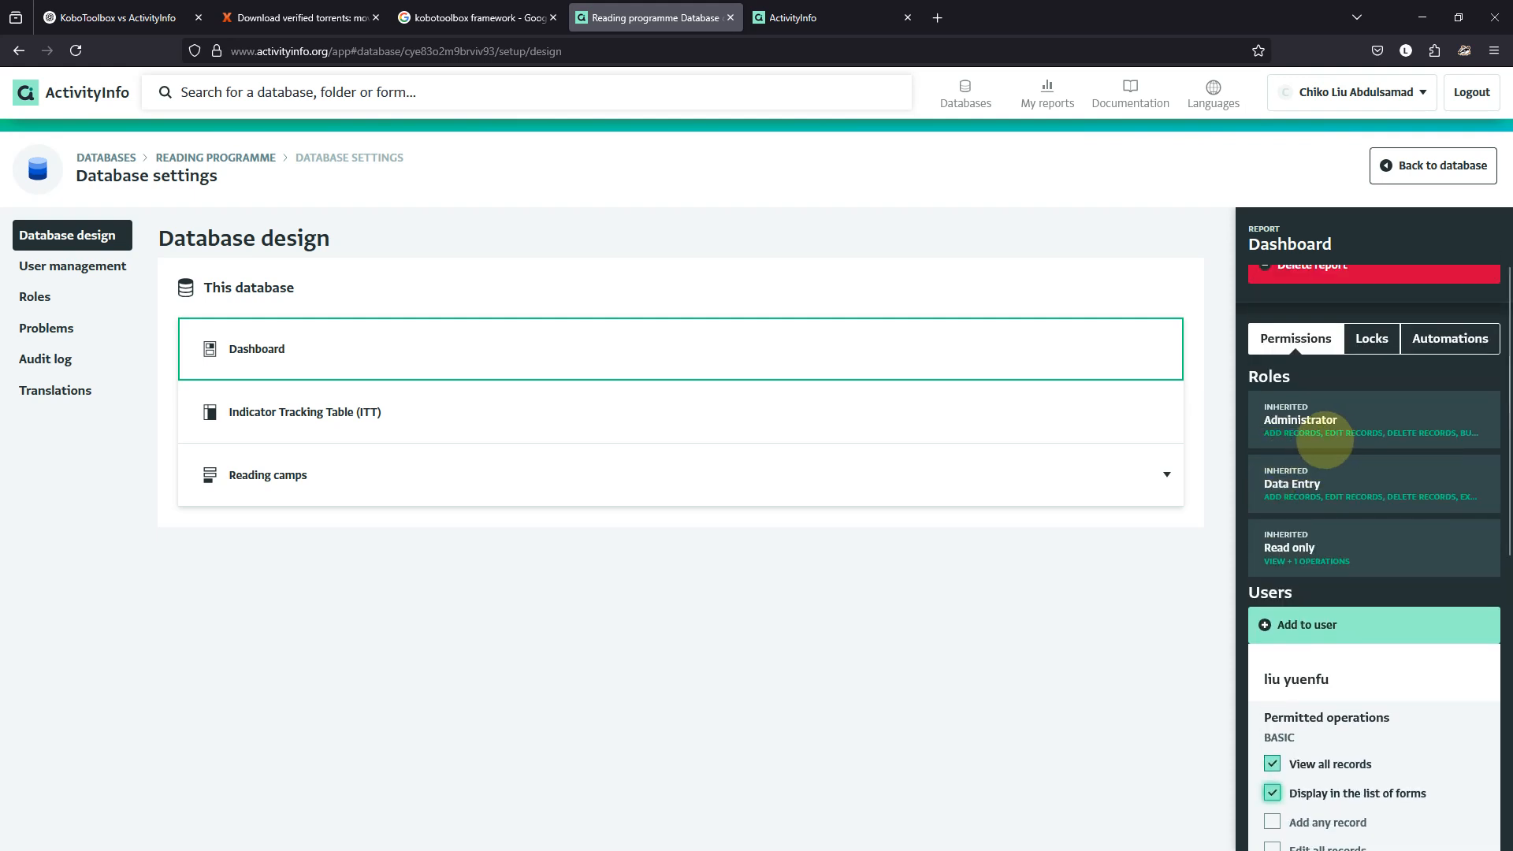
{"action": "scroll", "coordinate": [1344, 466], "scroll_direction": "down", "scroll_amount": 9}
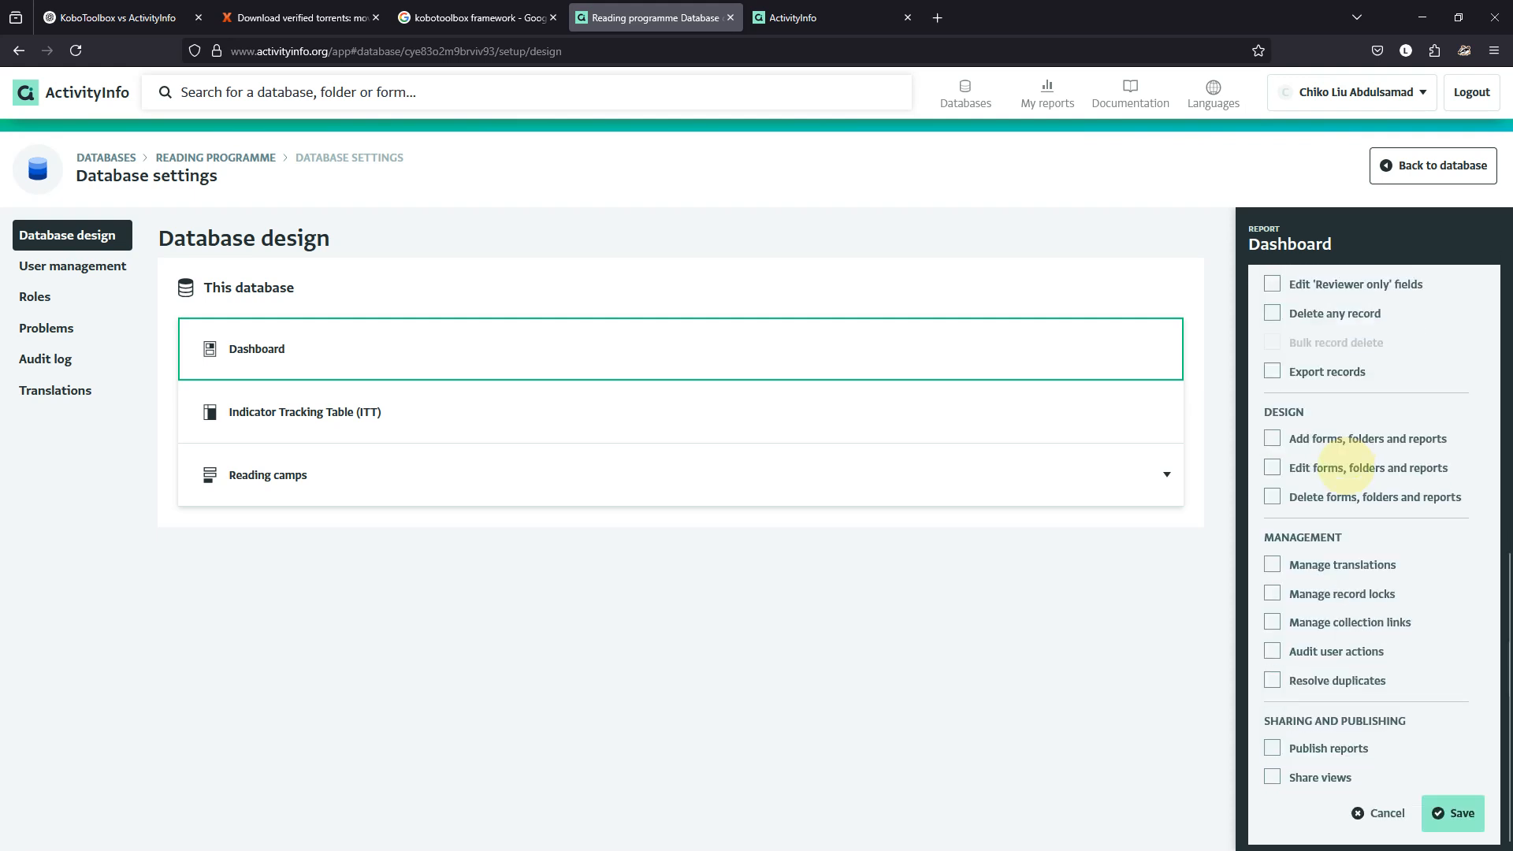
{"action": "left_click", "coordinate": [1439, 803]}
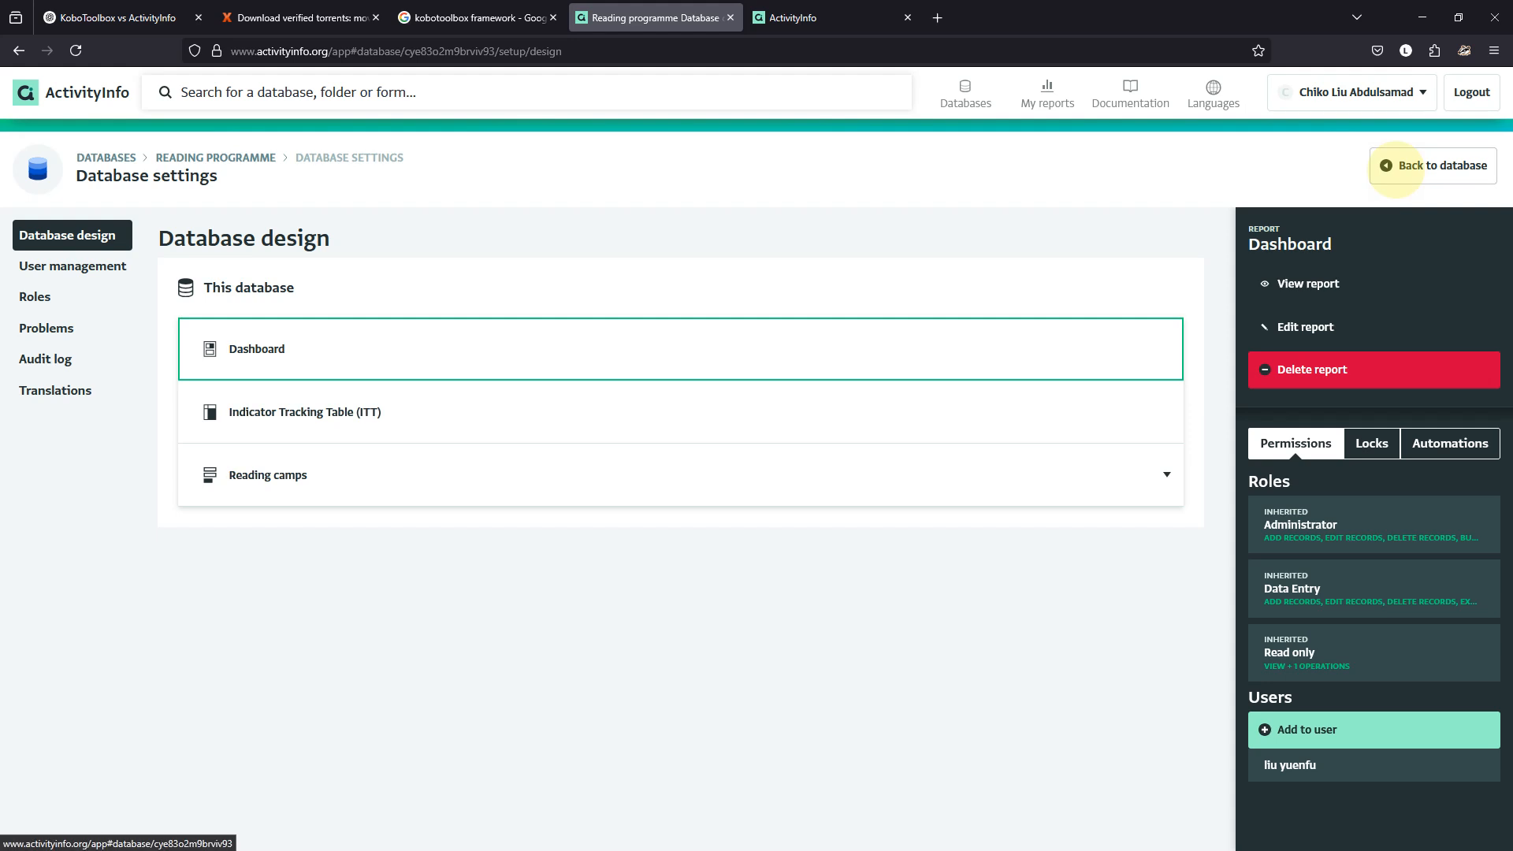
Inspect the Dashboard's lock and automation settings, starting then discarding a Reading camps automation.
{"action": "left_click", "coordinate": [1370, 444]}
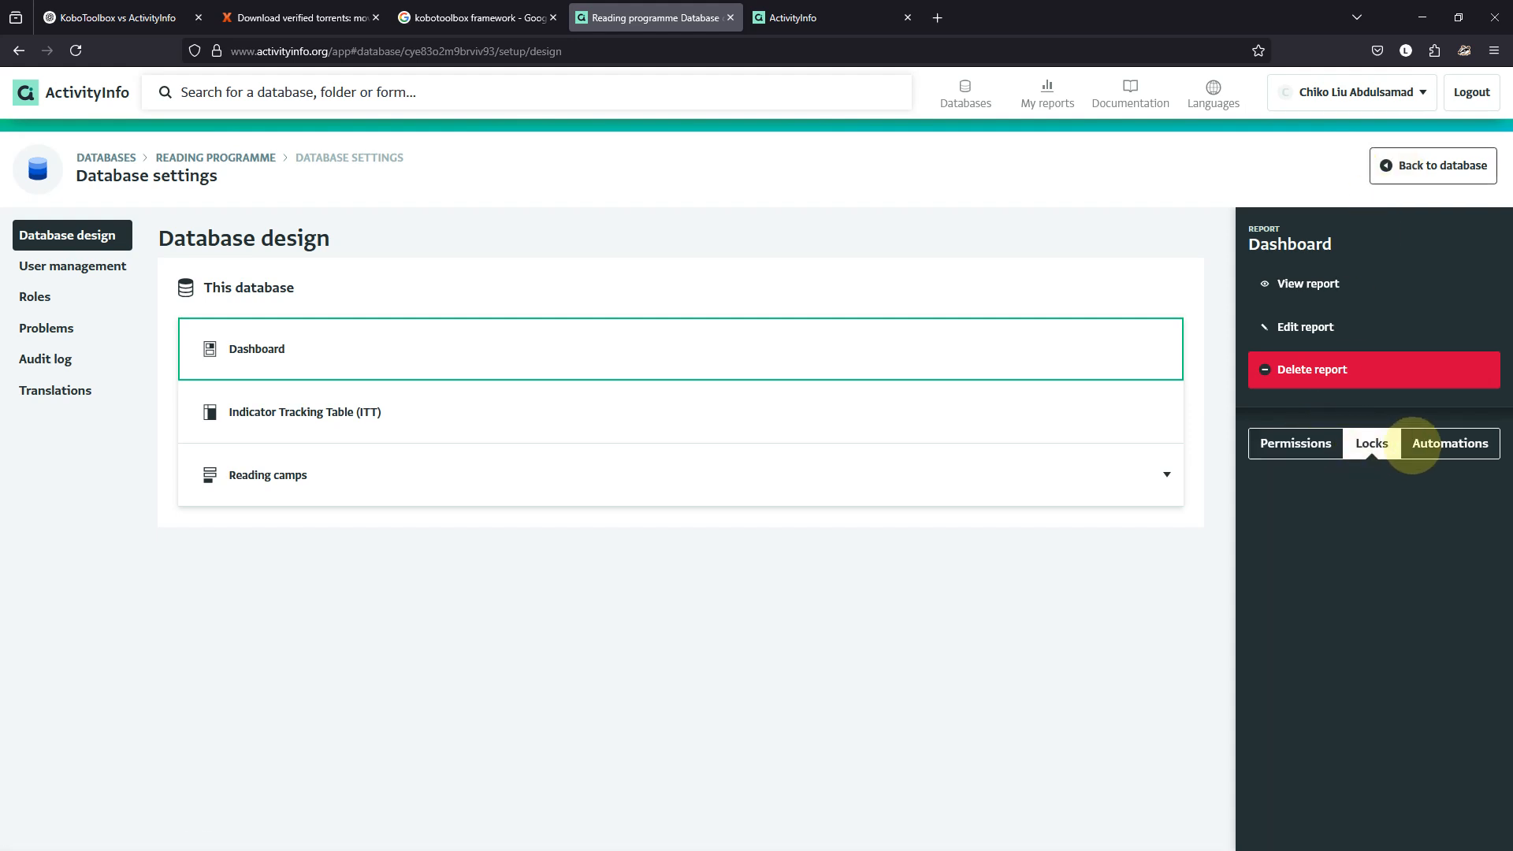
{"action": "left_click", "coordinate": [1423, 443]}
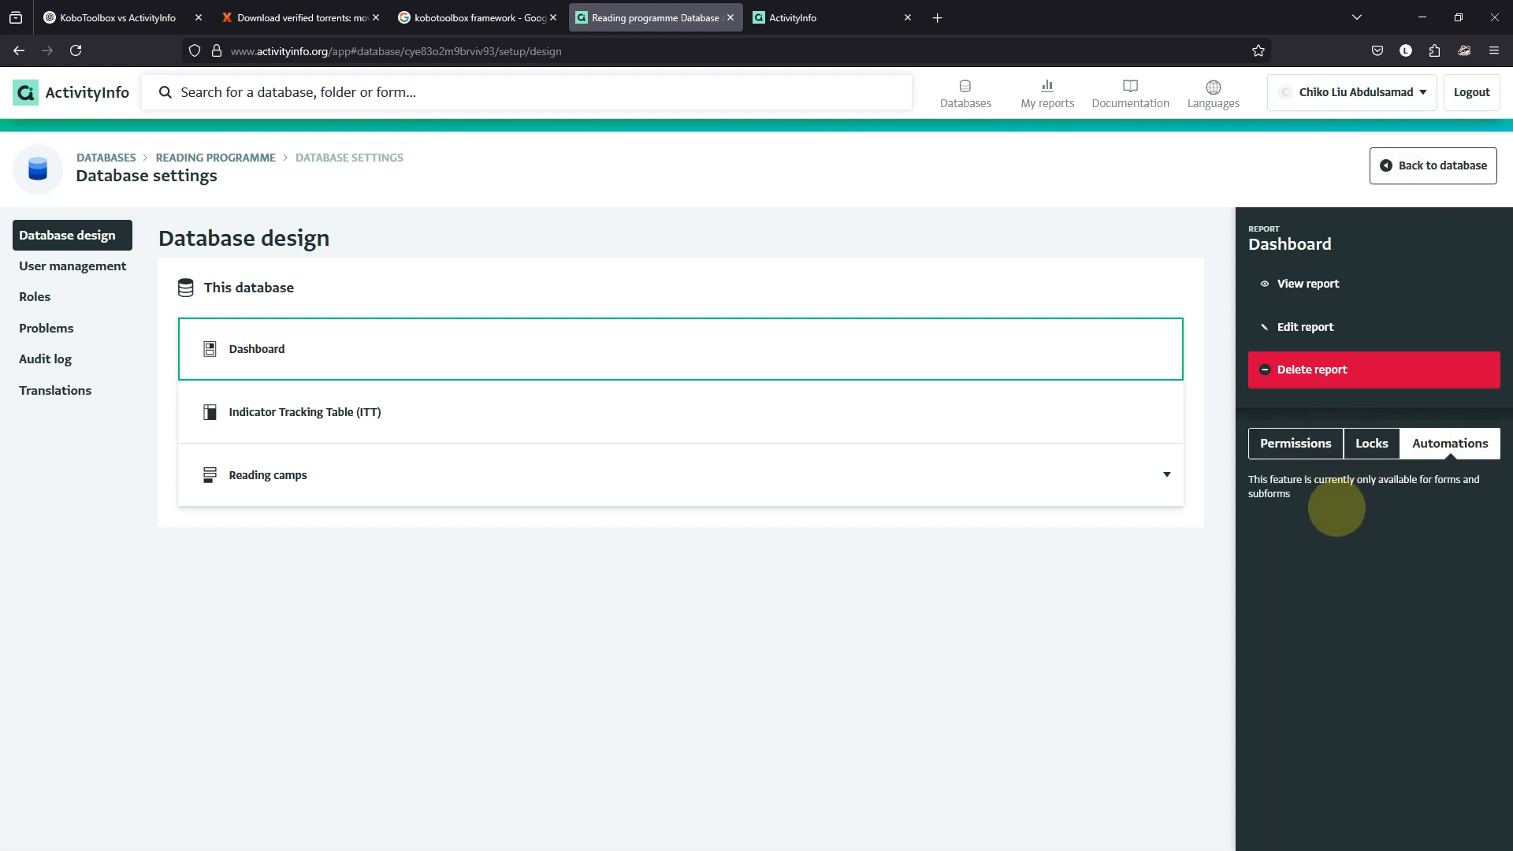
{"action": "left_click", "coordinate": [915, 479]}
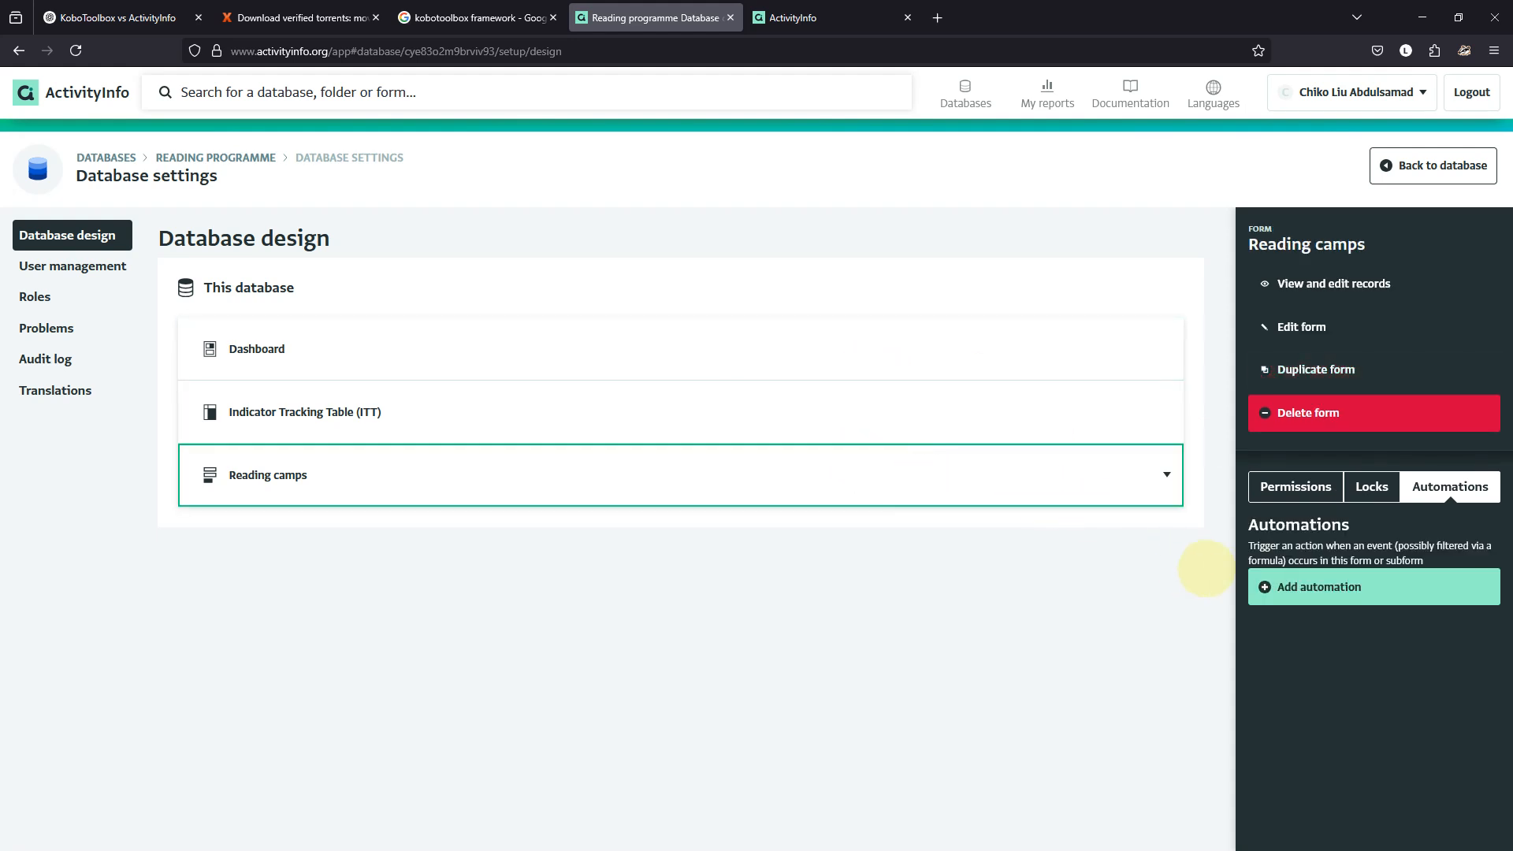
{"action": "left_click", "coordinate": [1265, 587]}
{"action": "scroll", "coordinate": [1281, 587], "scroll_direction": "down", "scroll_amount": 2}
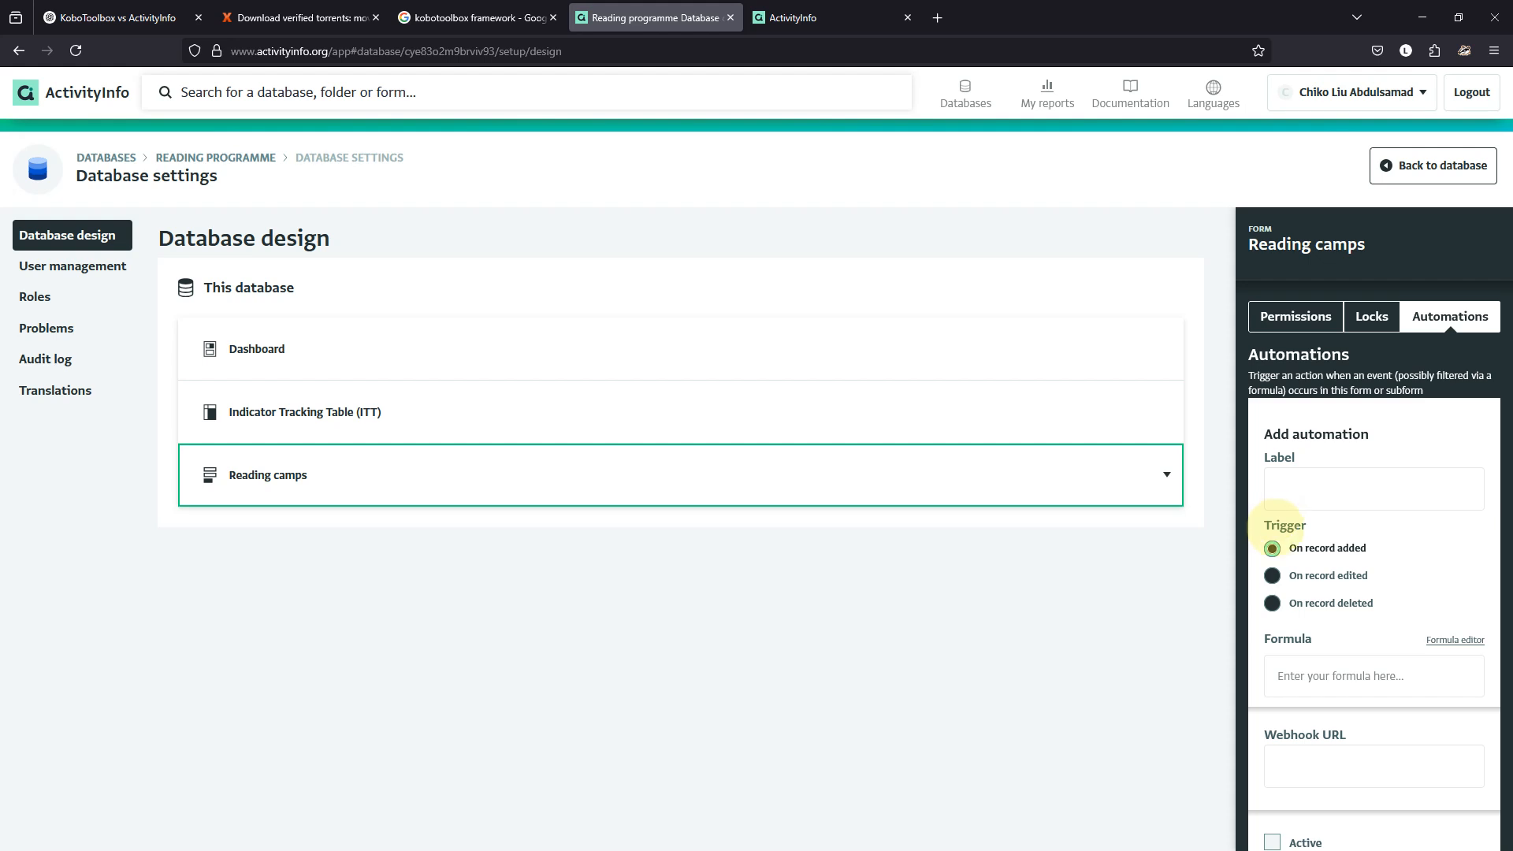
{"action": "scroll", "coordinate": [1280, 551], "scroll_direction": "down", "scroll_amount": 1}
{"action": "left_click", "coordinate": [1377, 814]}
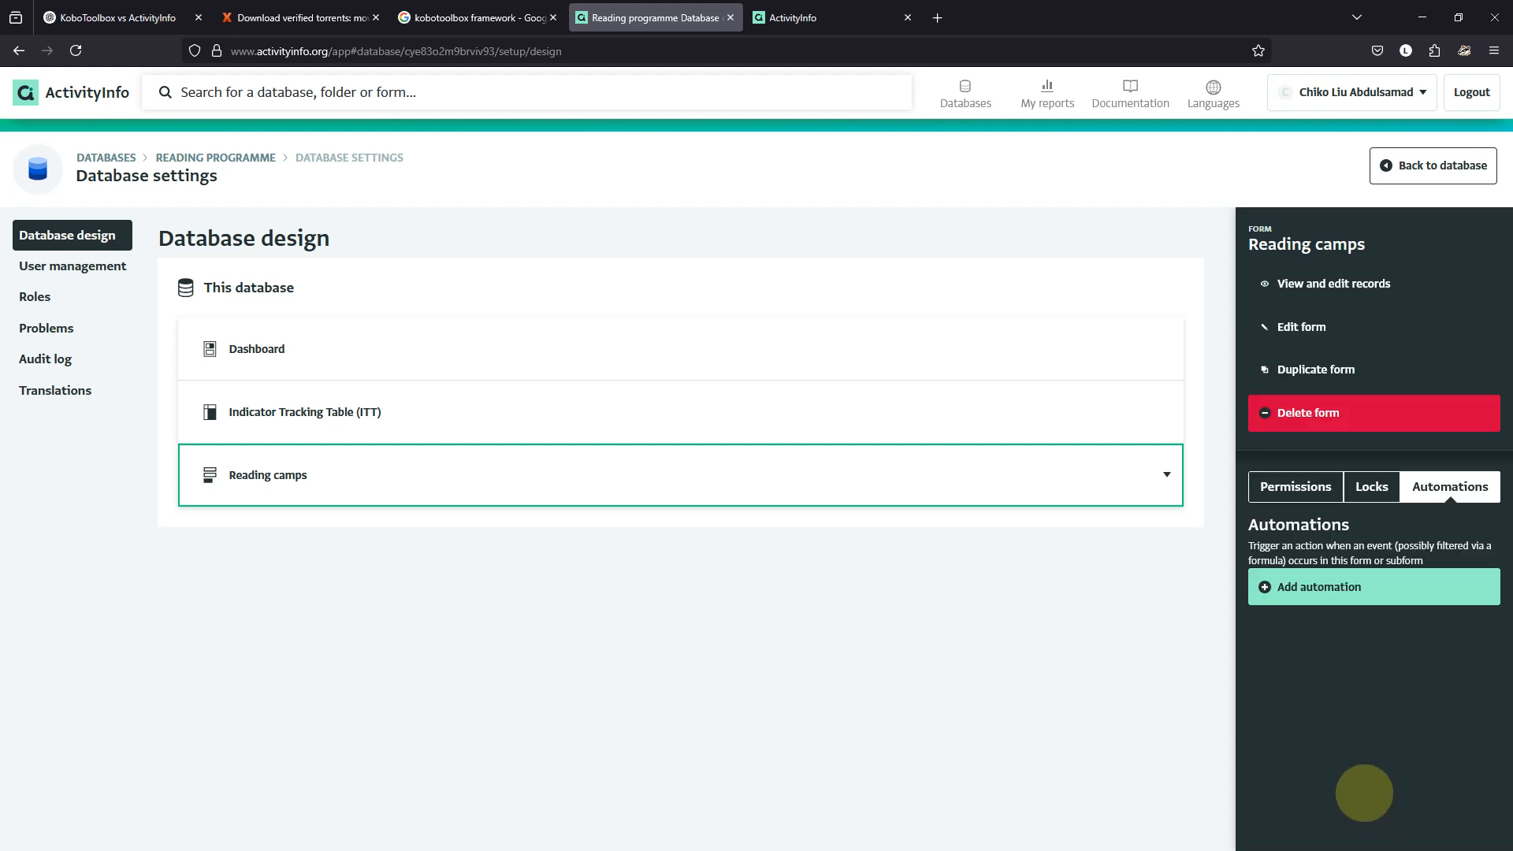
Show the Dashboard's access: Administrator, Data Entry and Read only roles plus the invited user.
{"action": "left_click", "coordinate": [1371, 487]}
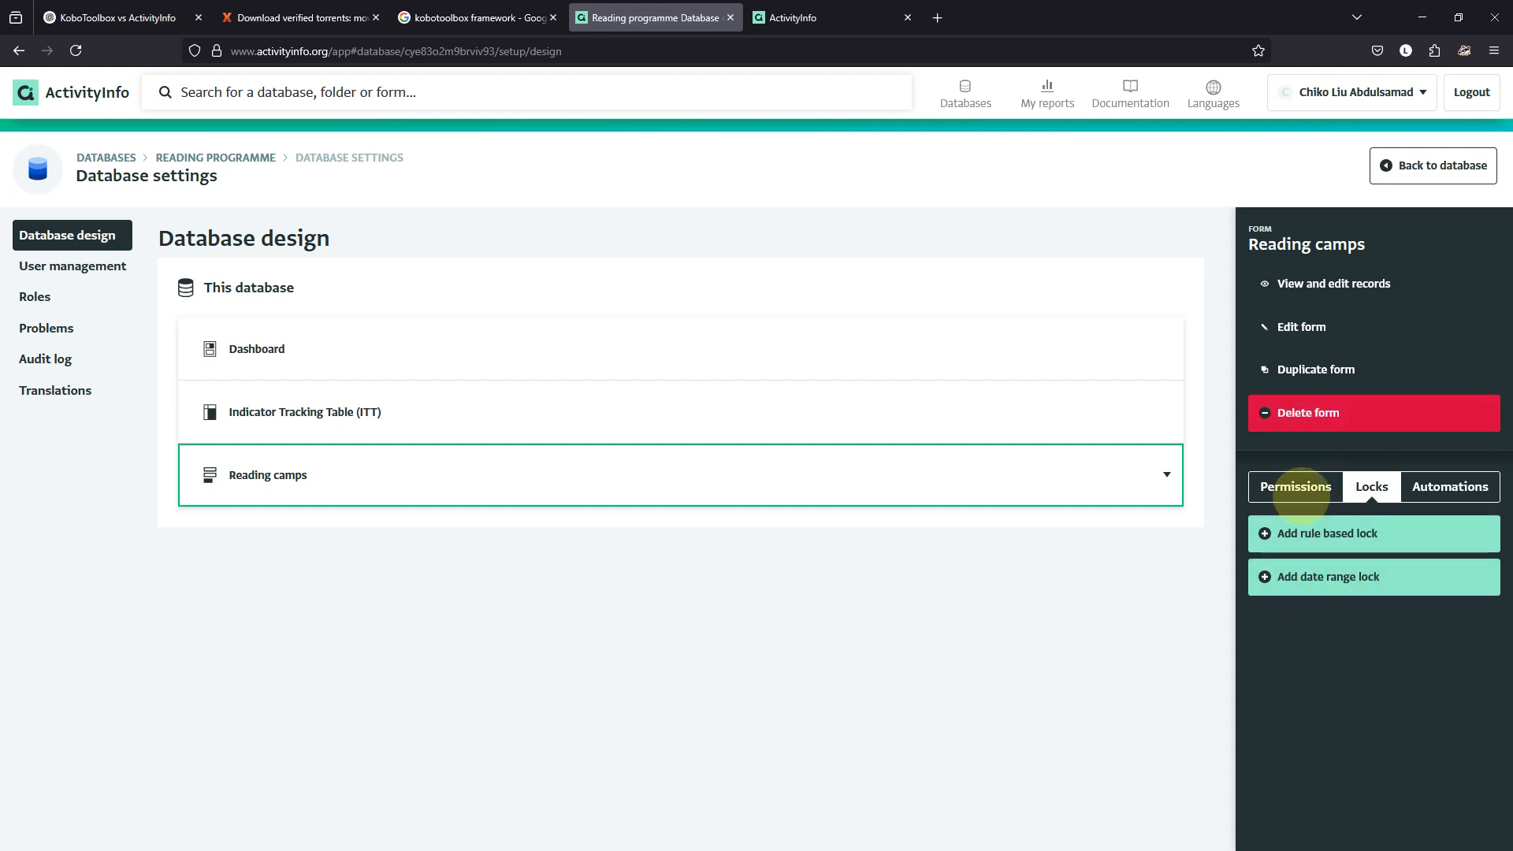
{"action": "left_click", "coordinate": [1299, 496]}
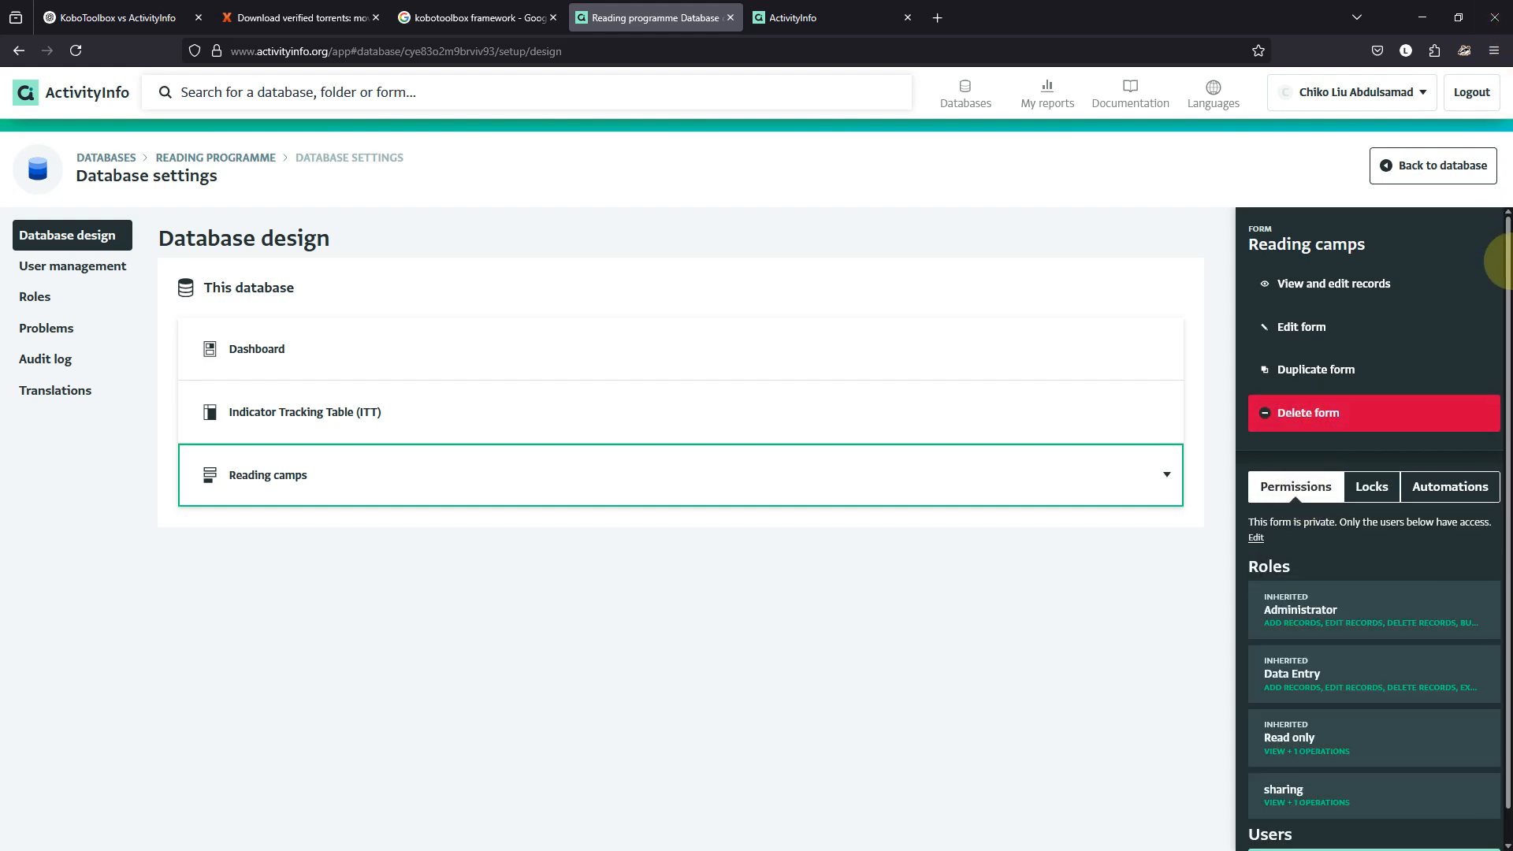
{"action": "left_click", "coordinate": [1024, 359]}
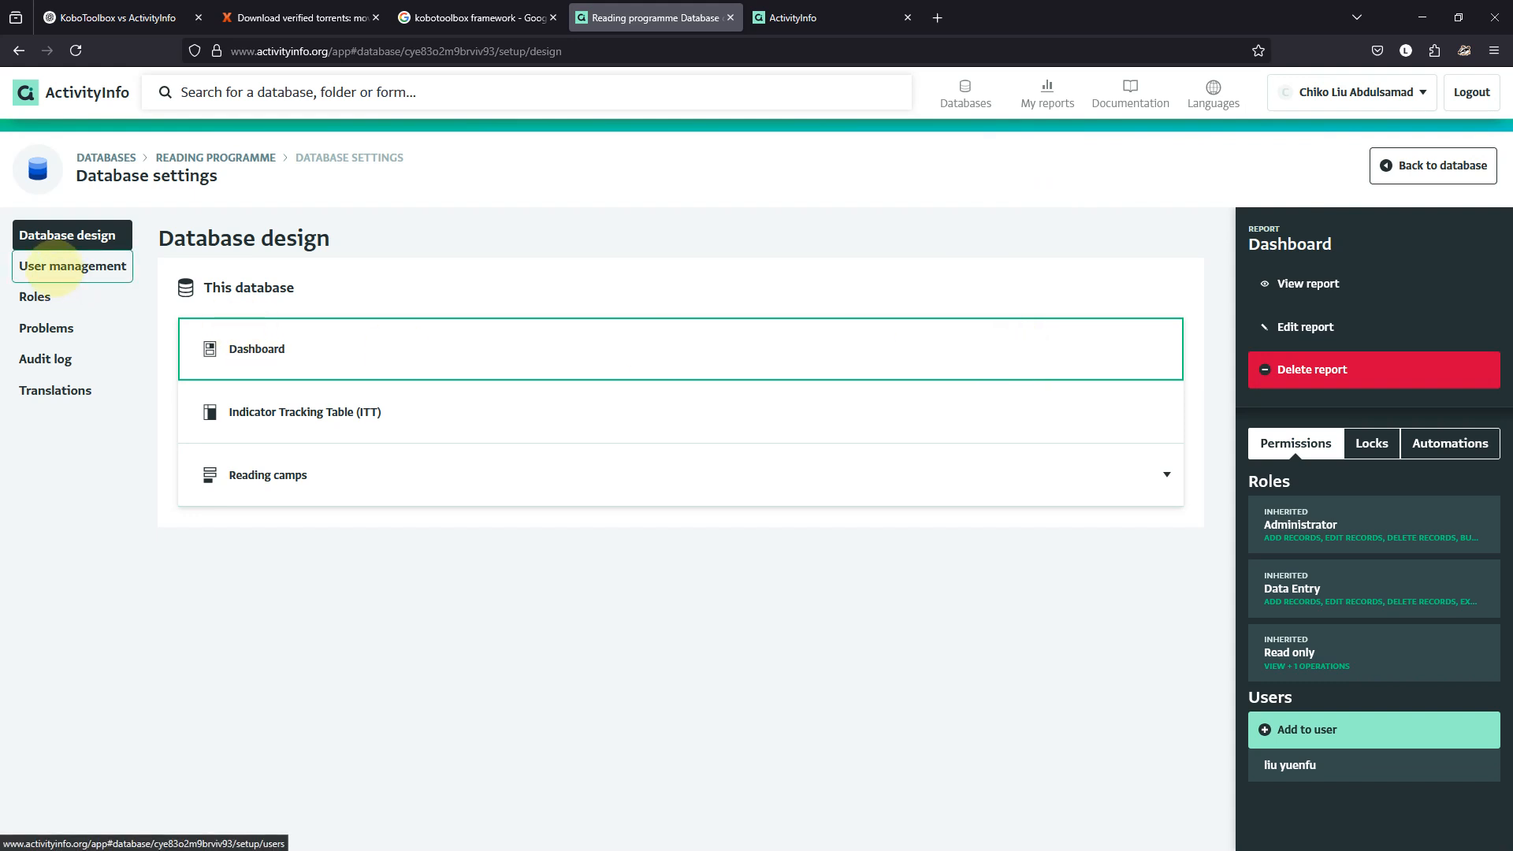
Open the shared user's details in User management, leaving their role unchanged.
{"action": "left_click", "coordinate": [48, 267]}
{"action": "left_click", "coordinate": [248, 398]}
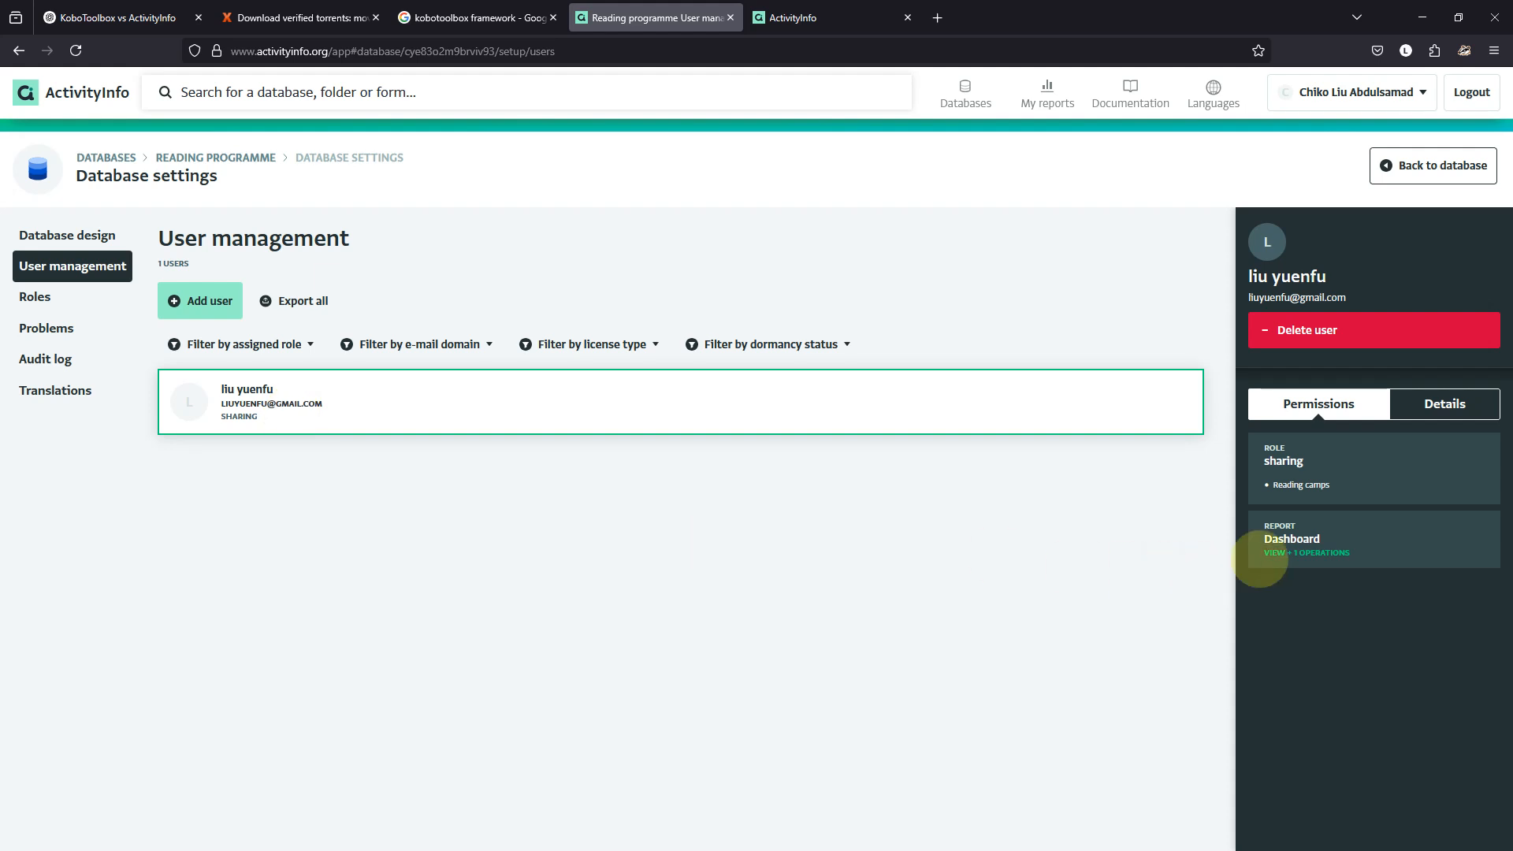
{"action": "left_click", "coordinate": [1285, 460]}
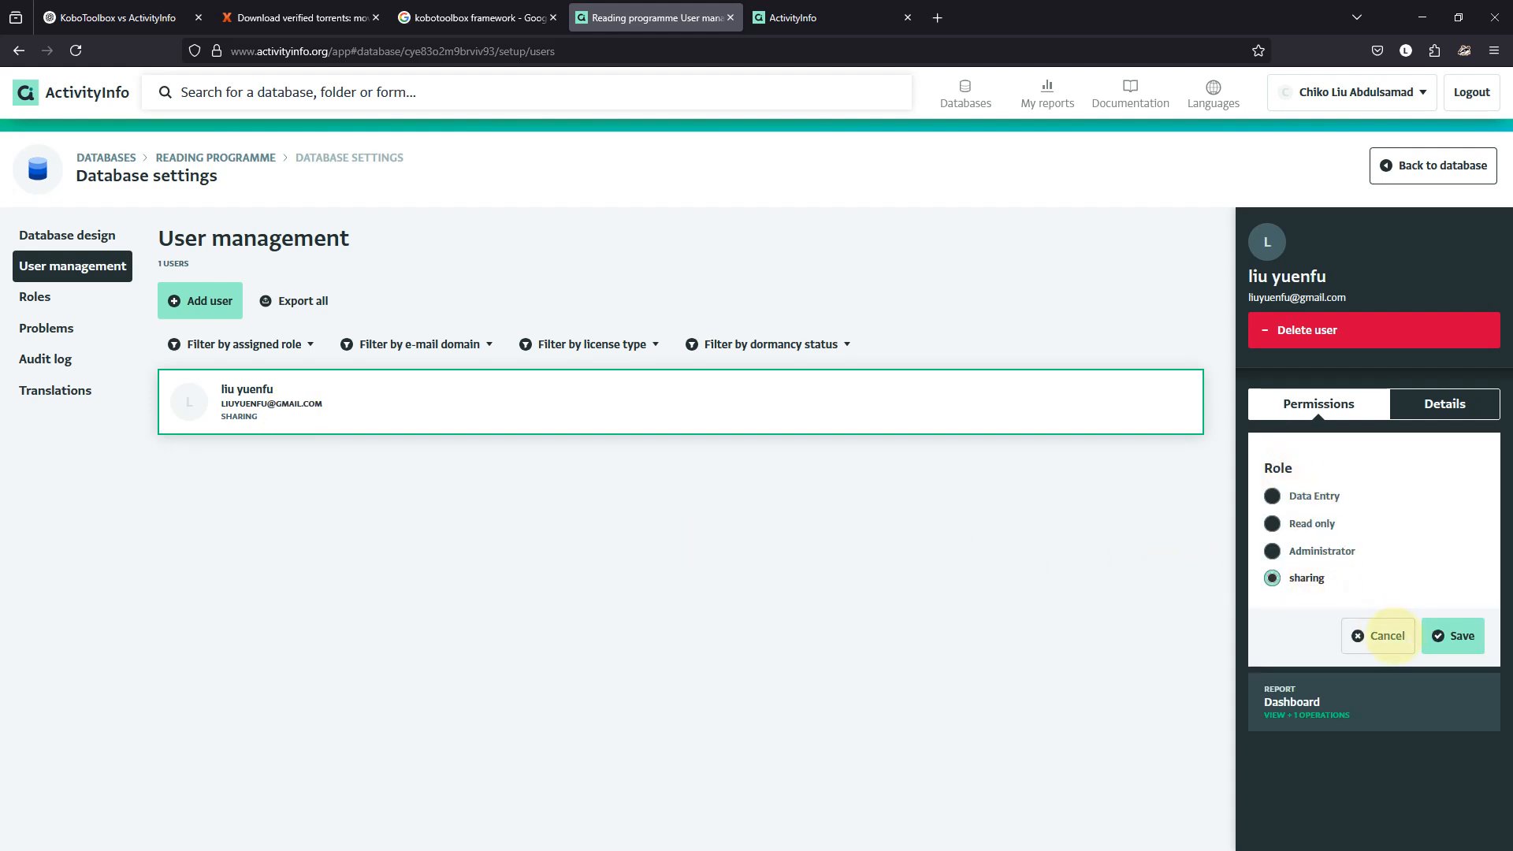
{"action": "left_click", "coordinate": [1391, 635]}
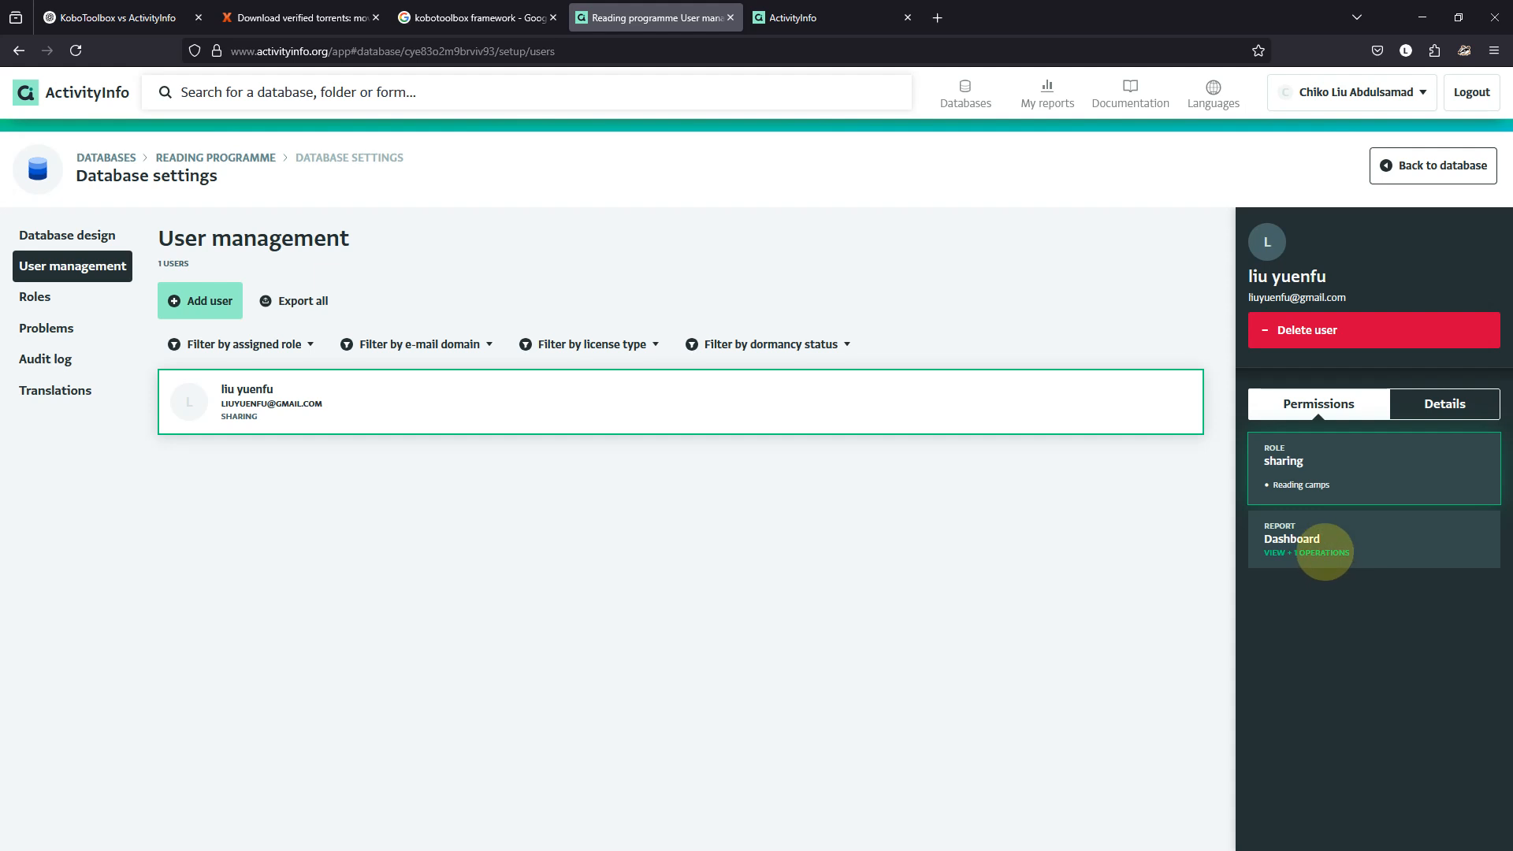
Add Publish reports and Share views to the user's Dashboard grant and save it.
{"action": "left_click", "coordinate": [1326, 554]}
{"action": "scroll", "coordinate": [1332, 579], "scroll_direction": "down", "scroll_amount": 4}
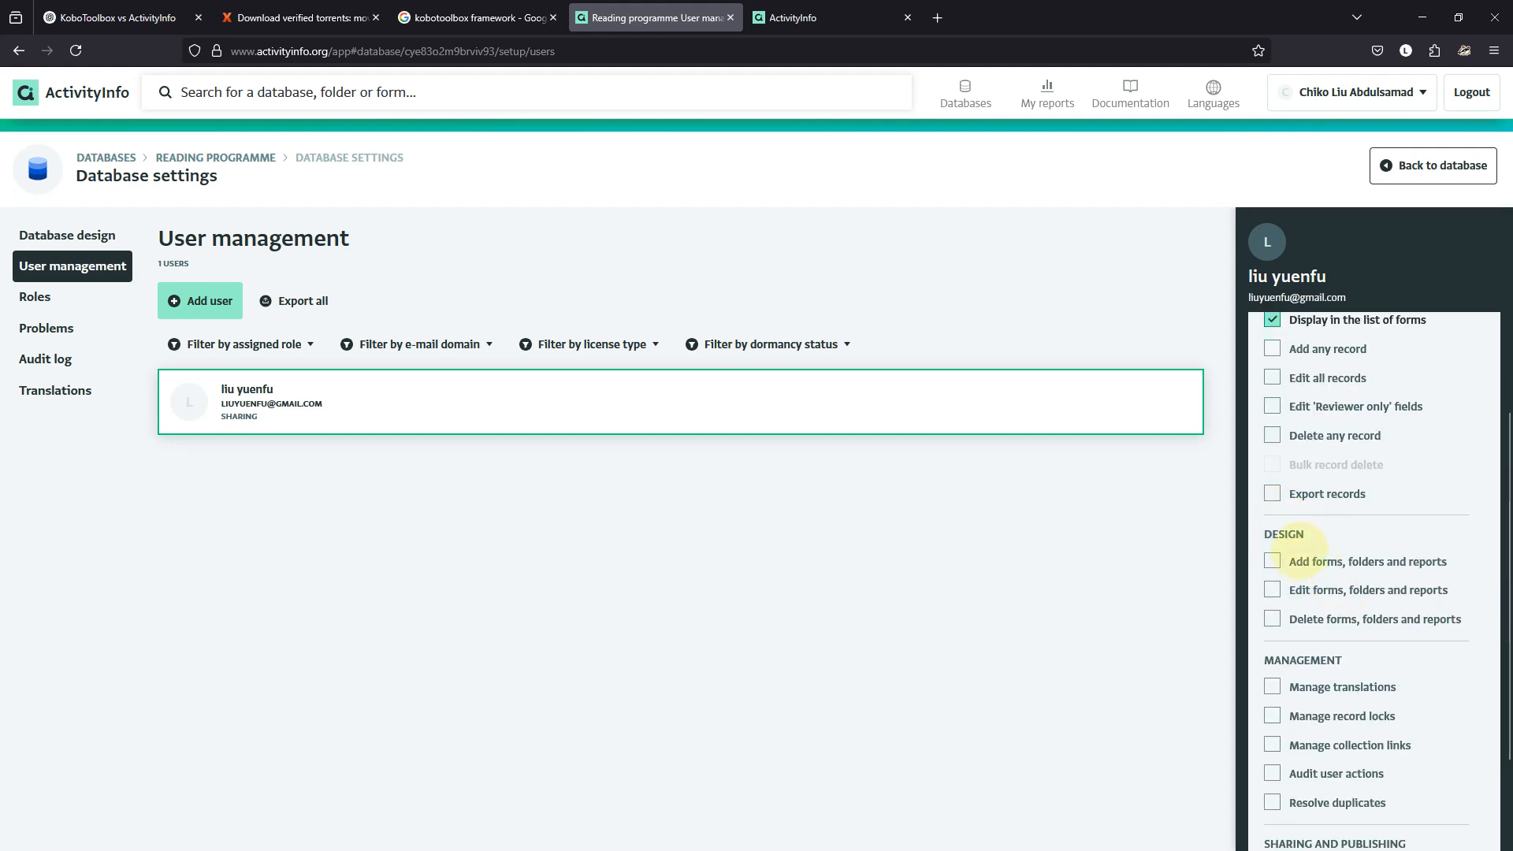
{"action": "scroll", "coordinate": [1301, 552], "scroll_direction": "down", "scroll_amount": 2}
{"action": "scroll", "coordinate": [1277, 544], "scroll_direction": "up", "scroll_amount": 1}
{"action": "scroll", "coordinate": [1261, 581], "scroll_direction": "down", "scroll_amount": 1}
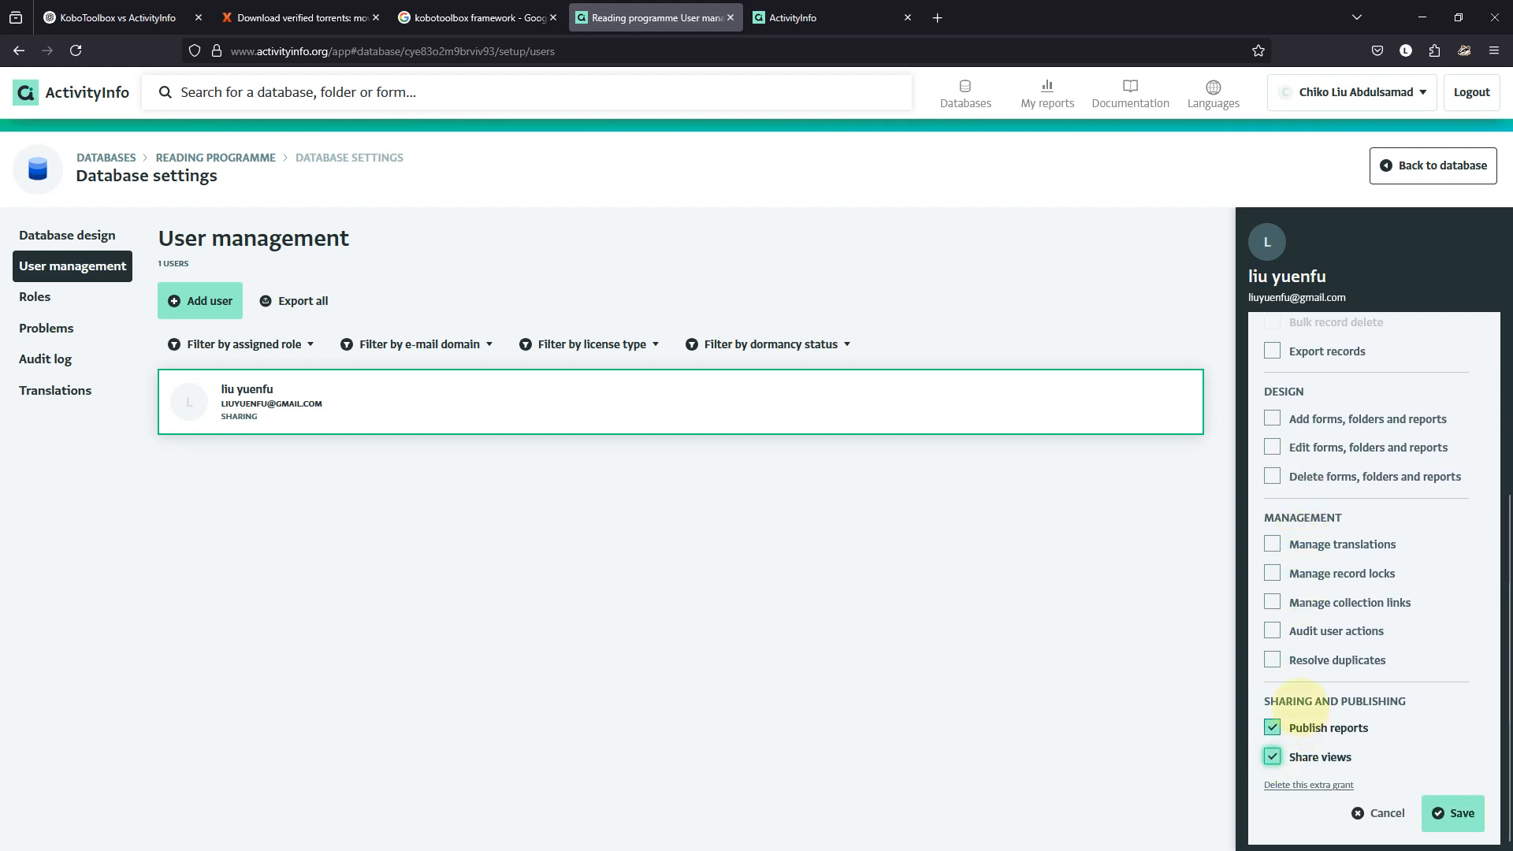
{"action": "scroll", "coordinate": [1304, 701], "scroll_direction": "up", "scroll_amount": 10}
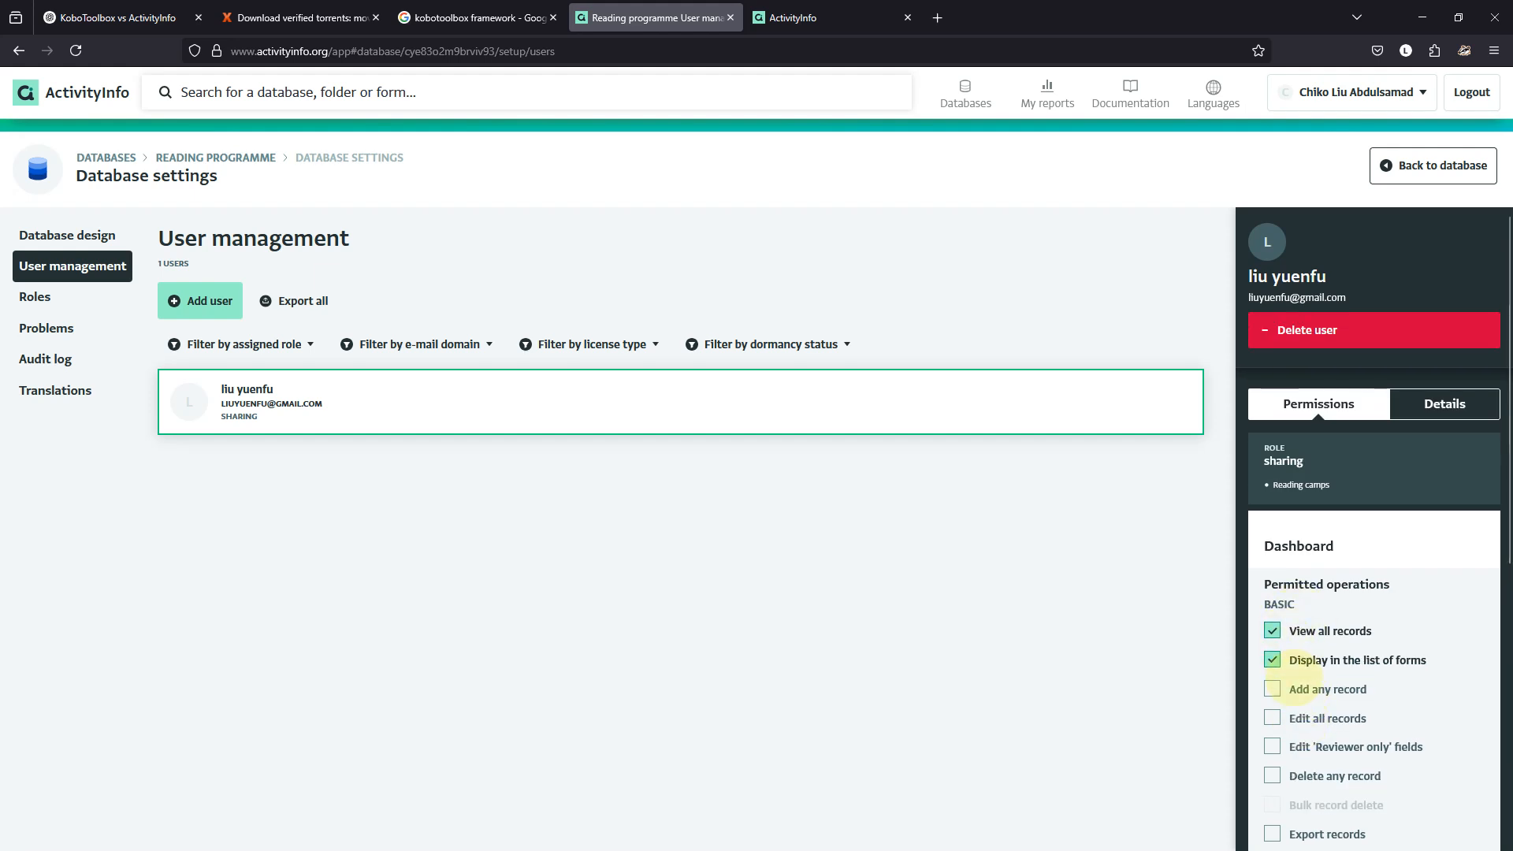
{"action": "scroll", "coordinate": [1304, 689], "scroll_direction": "down", "scroll_amount": 6}
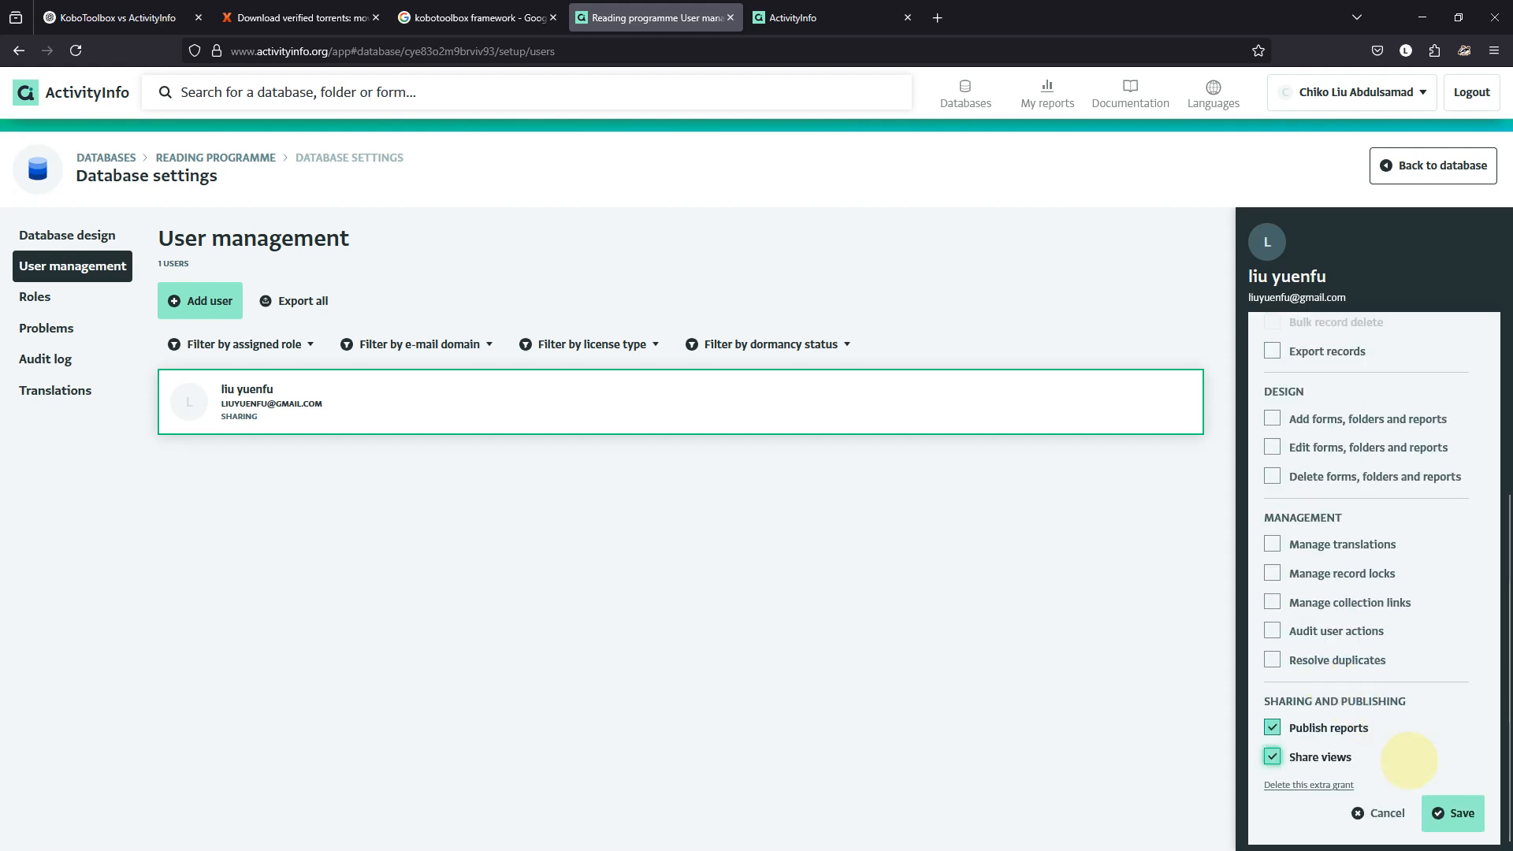
{"action": "left_click", "coordinate": [1452, 812]}
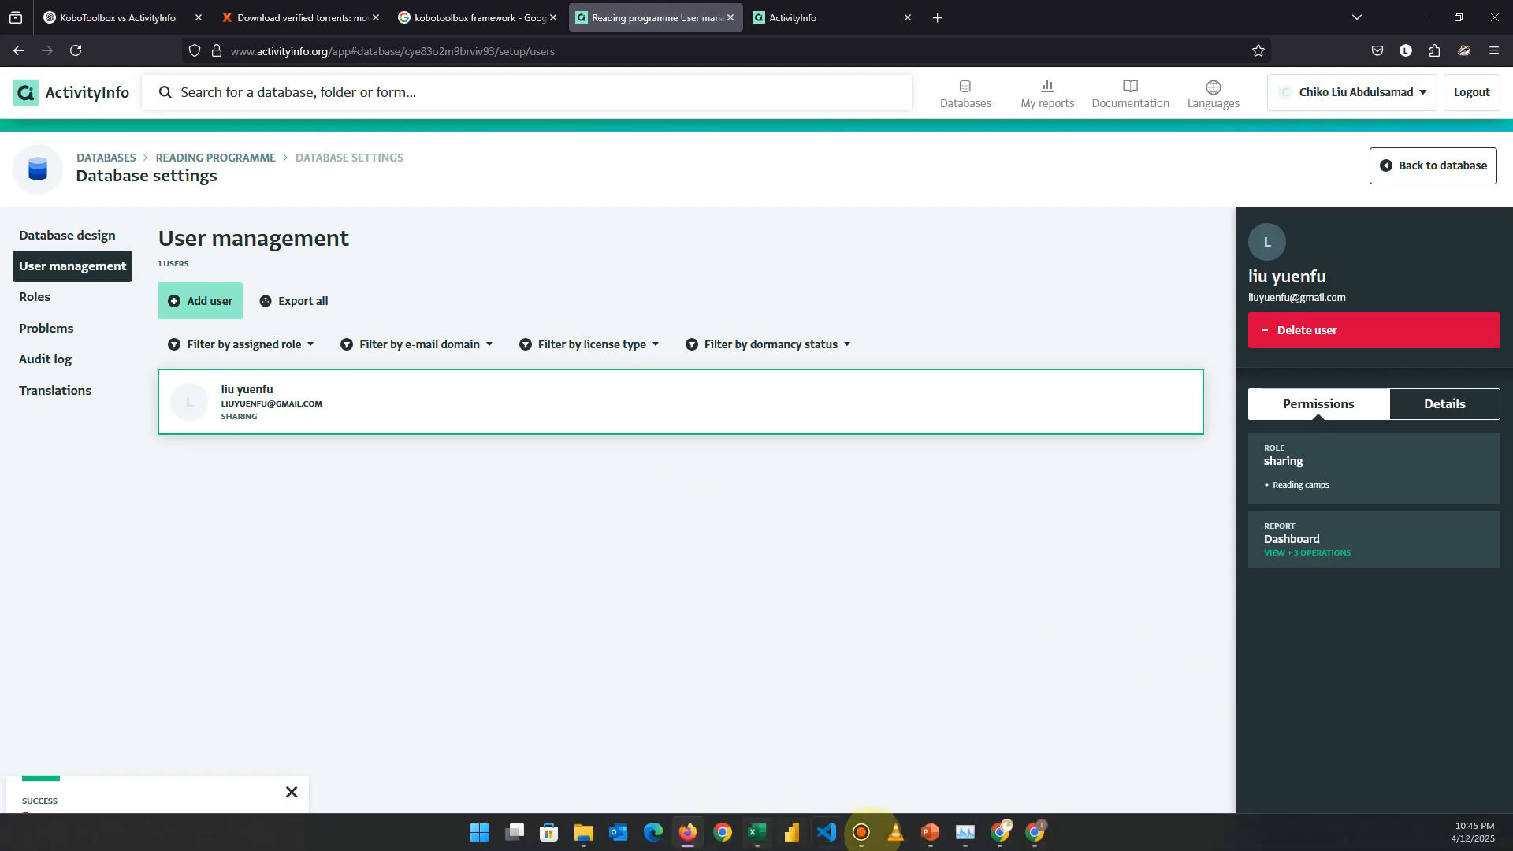
{"action": "left_click", "coordinate": [1035, 832]}
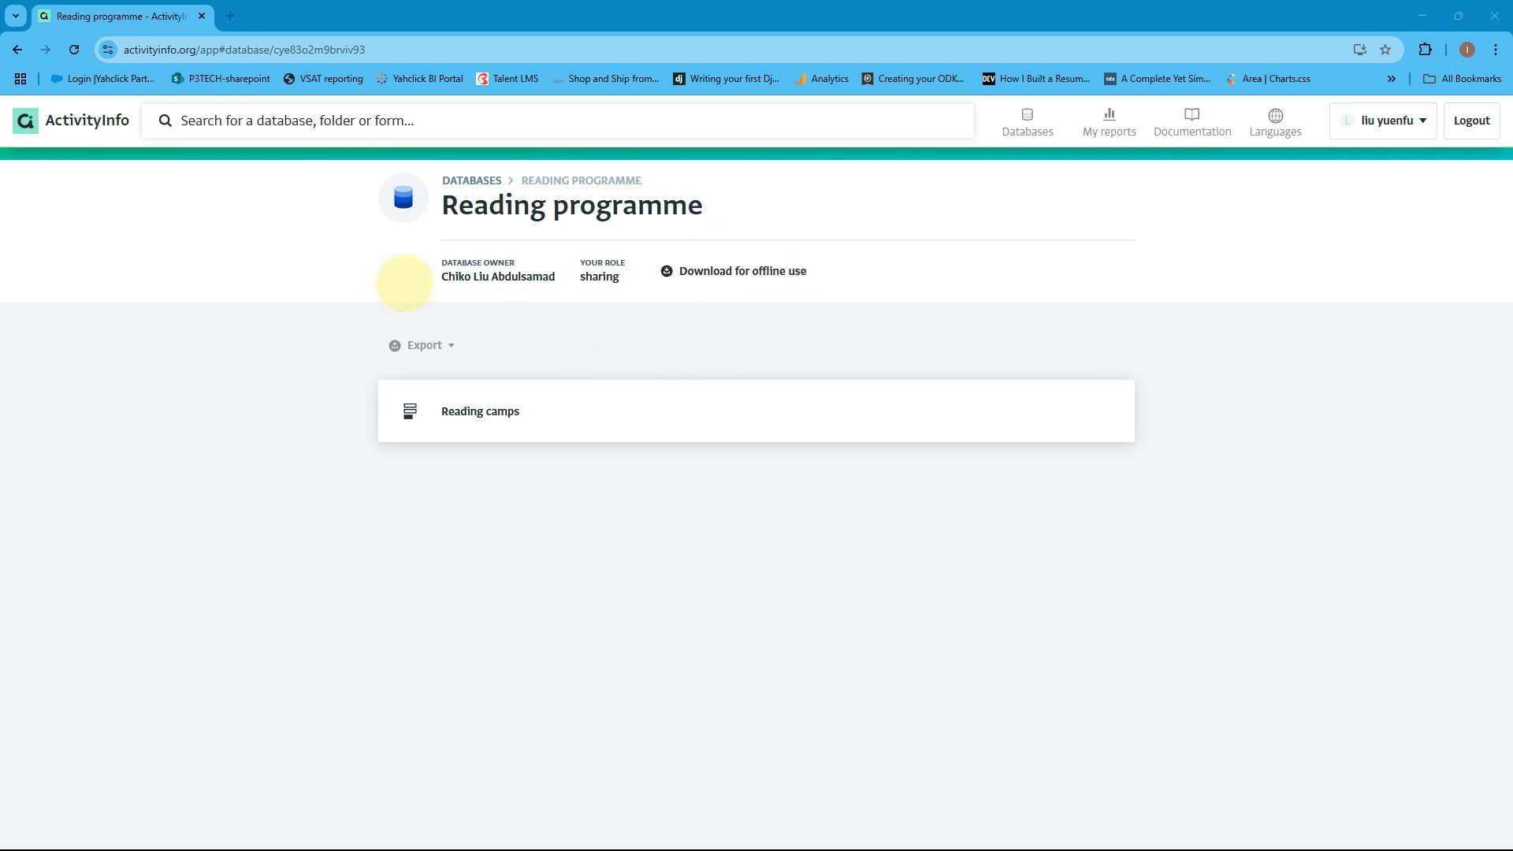
Log the shared user back in and open the Dashboard showing Status 51, Completed 43, dropout 8.
{"action": "left_click", "coordinate": [1472, 121]}
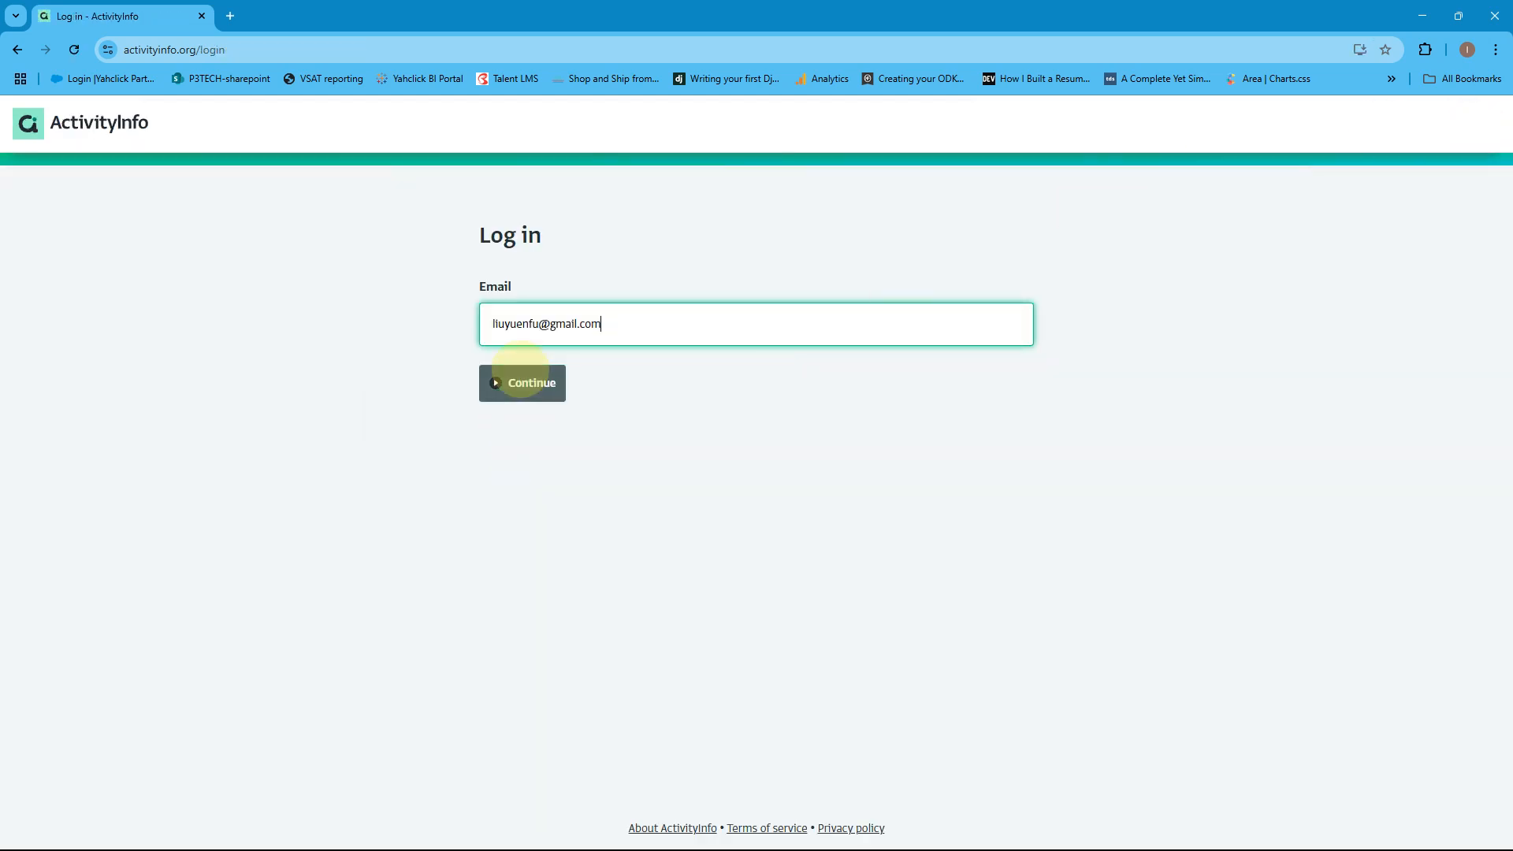
{"action": "left_click", "coordinate": [524, 383]}
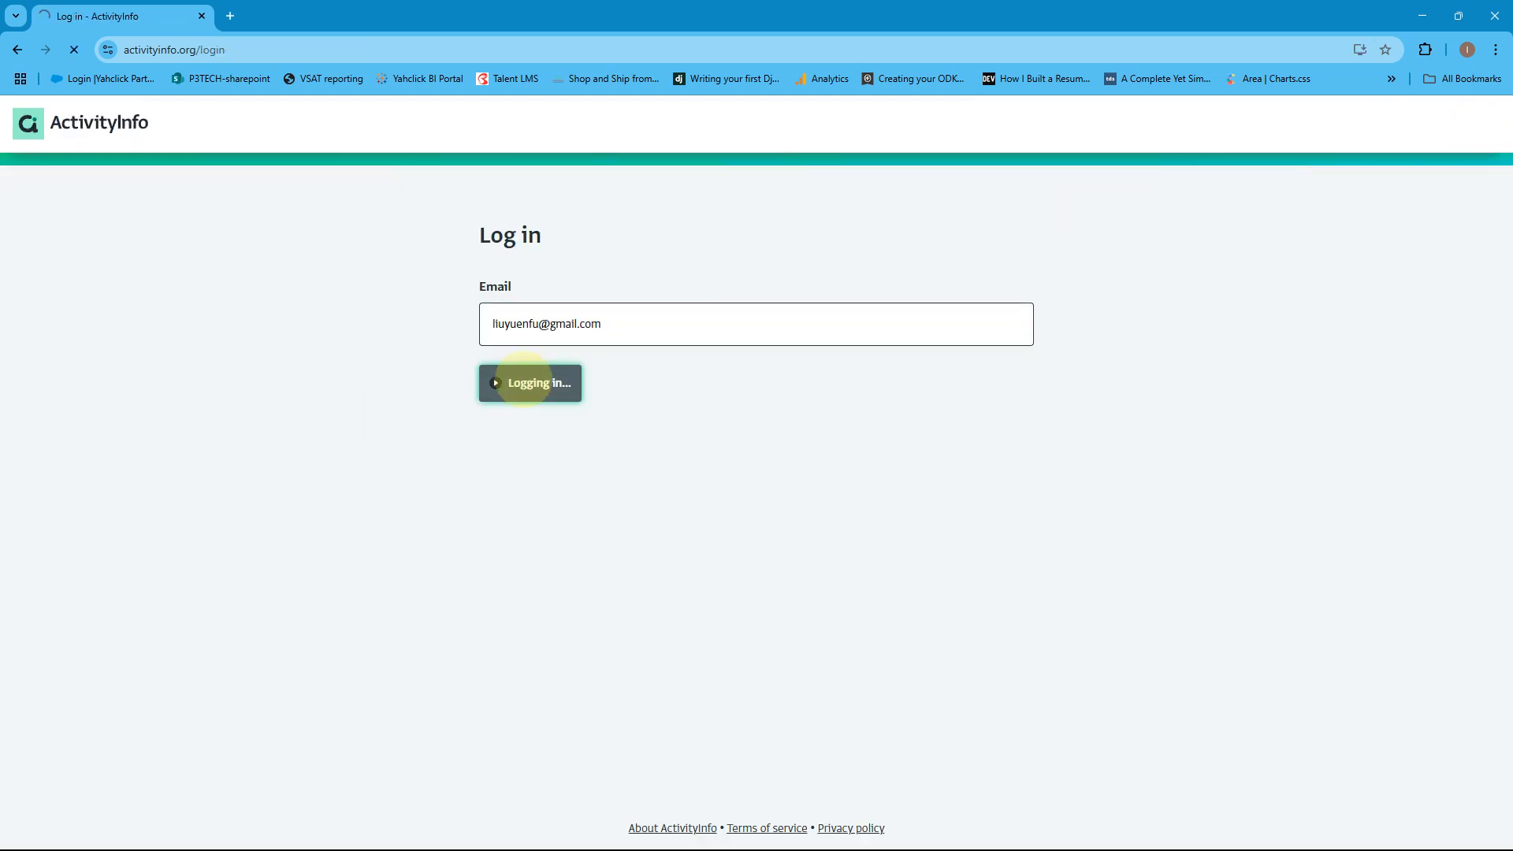
{"action": "left_click", "coordinate": [546, 442]}
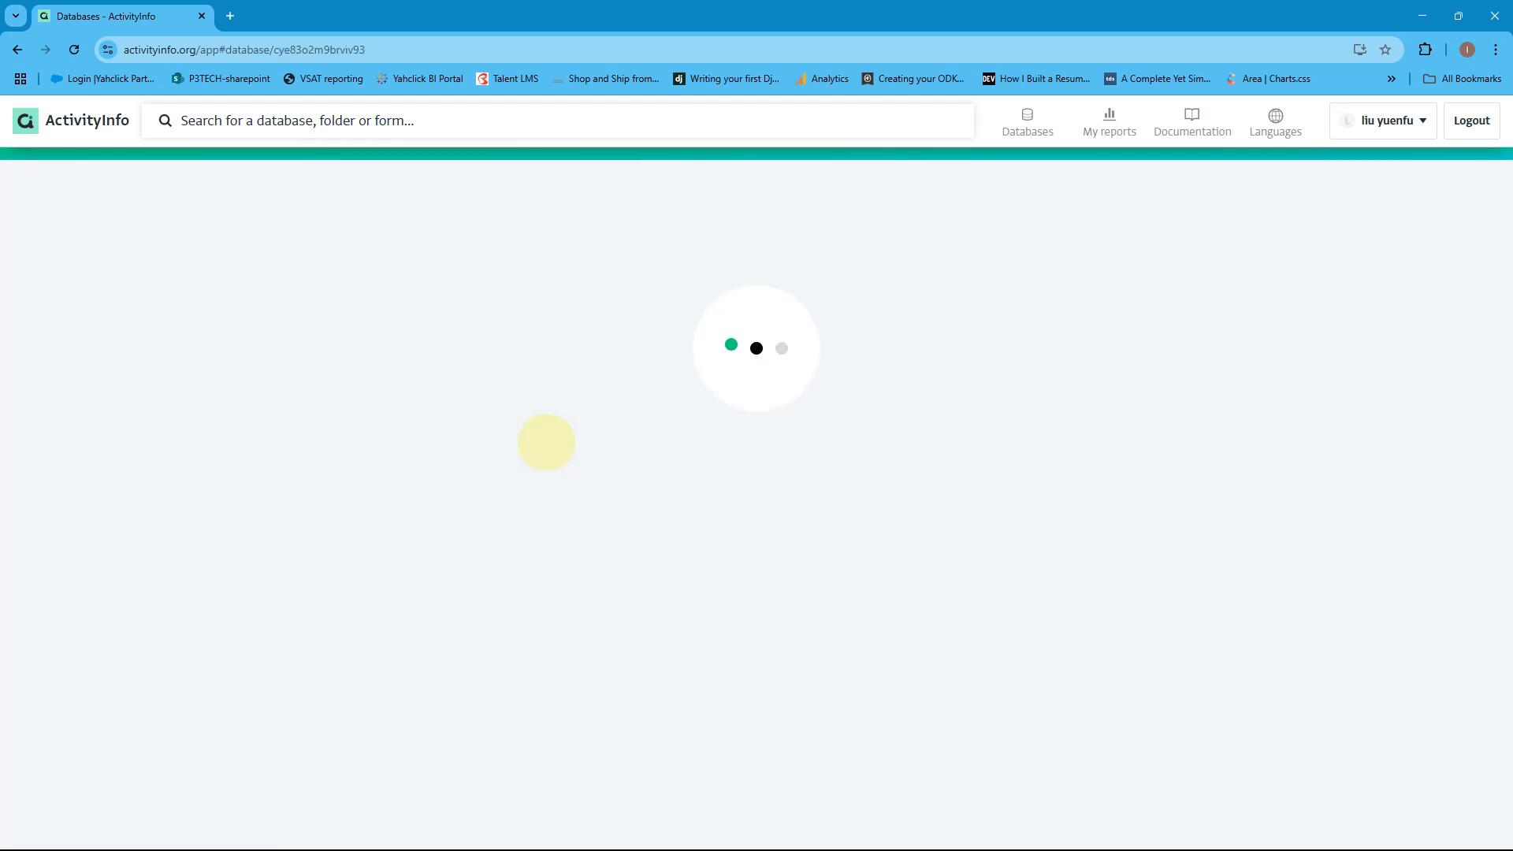
{"action": "left_click", "coordinate": [469, 416]}
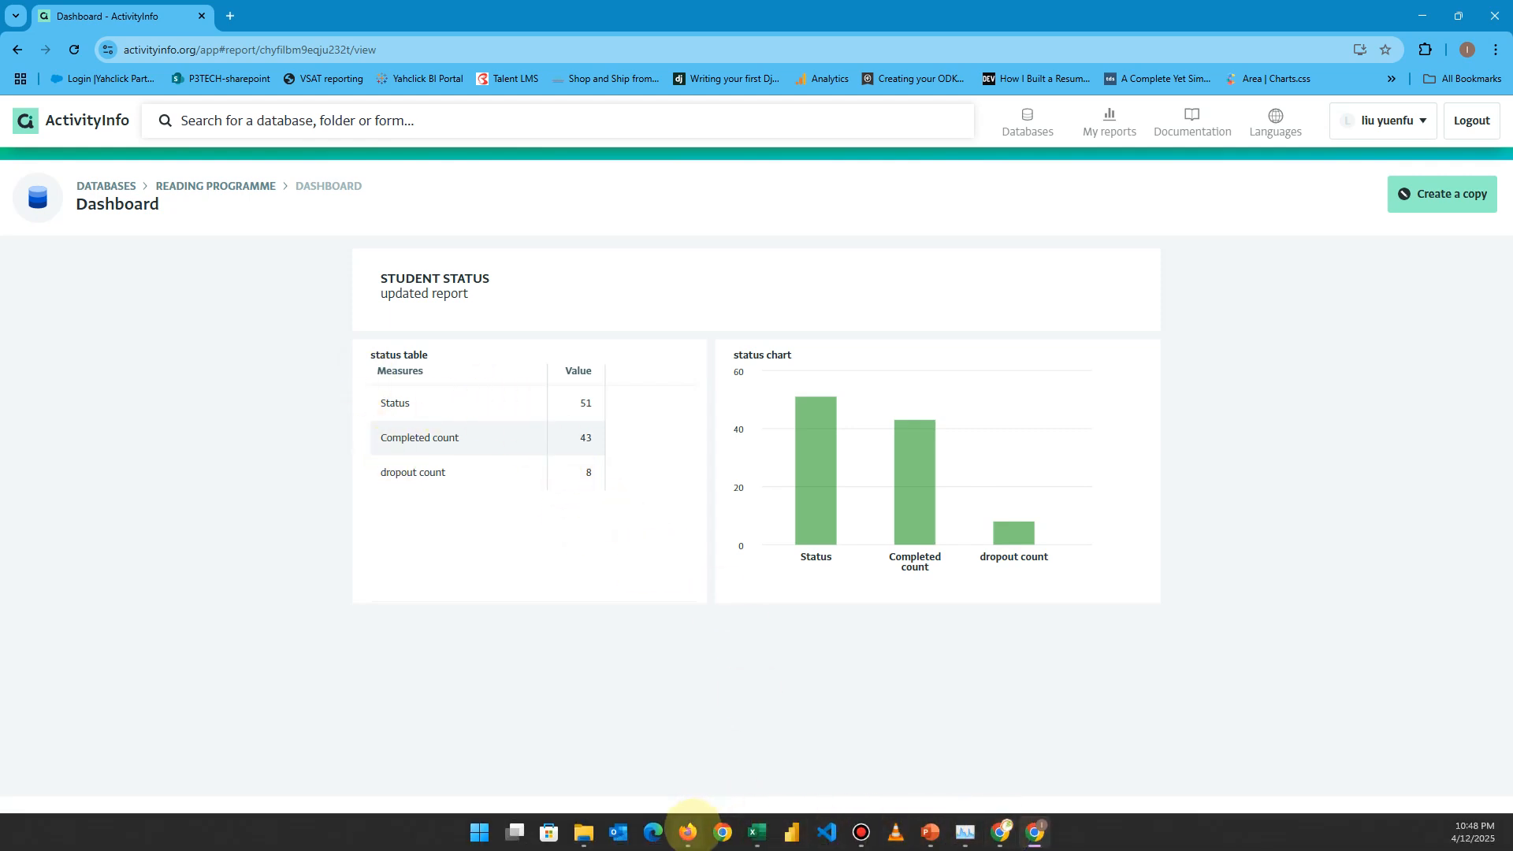
{"action": "left_click", "coordinate": [688, 833]}
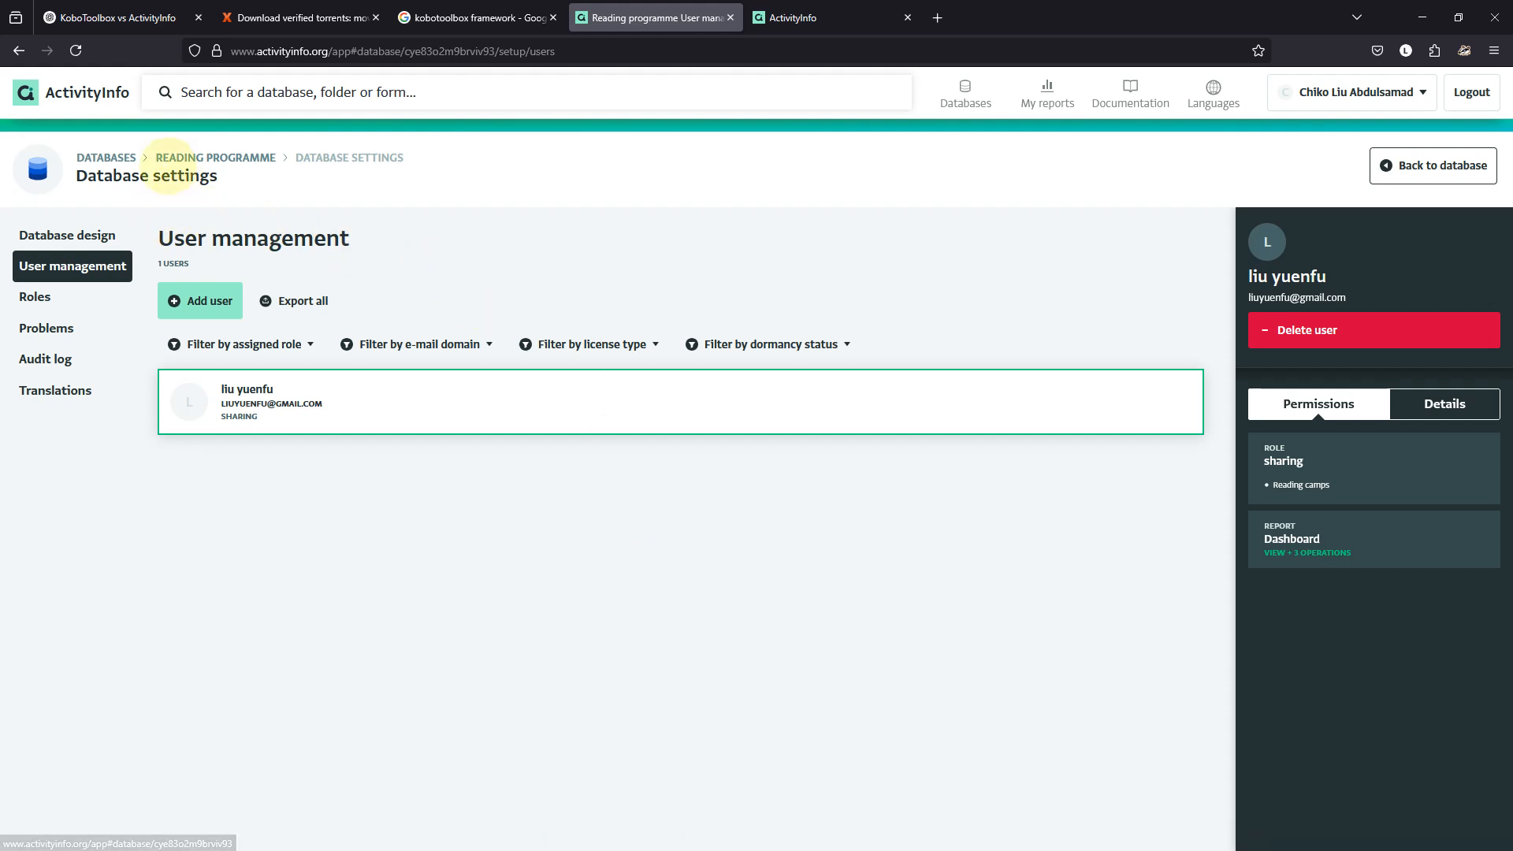
Start a new Reading camps record with Location North West and start date 2025-04-02.
{"action": "left_click", "coordinate": [197, 159]}
{"action": "left_click", "coordinate": [455, 509]}
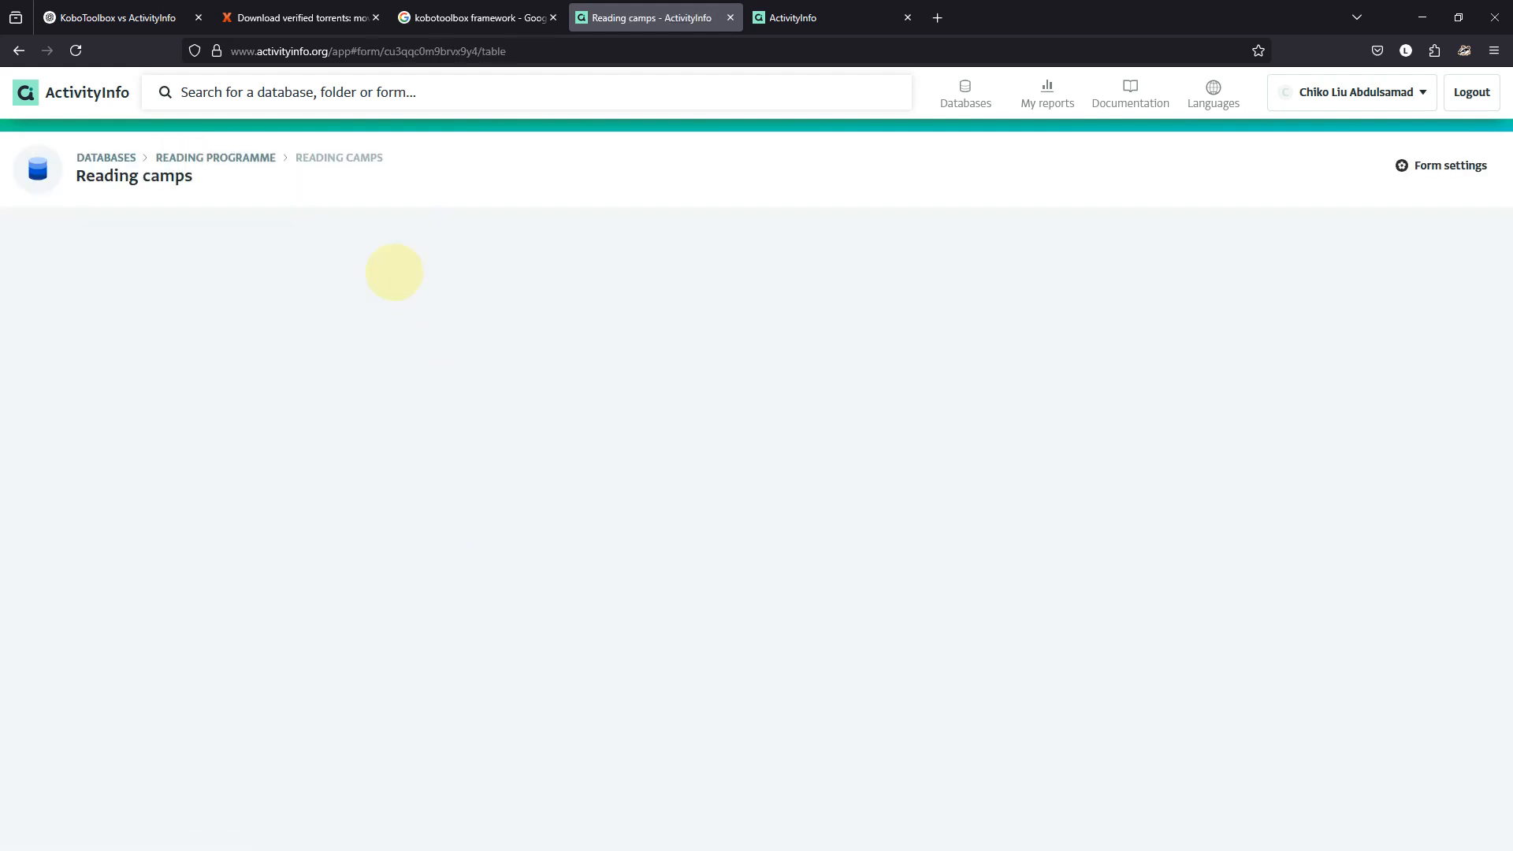
{"action": "left_click", "coordinate": [69, 240]}
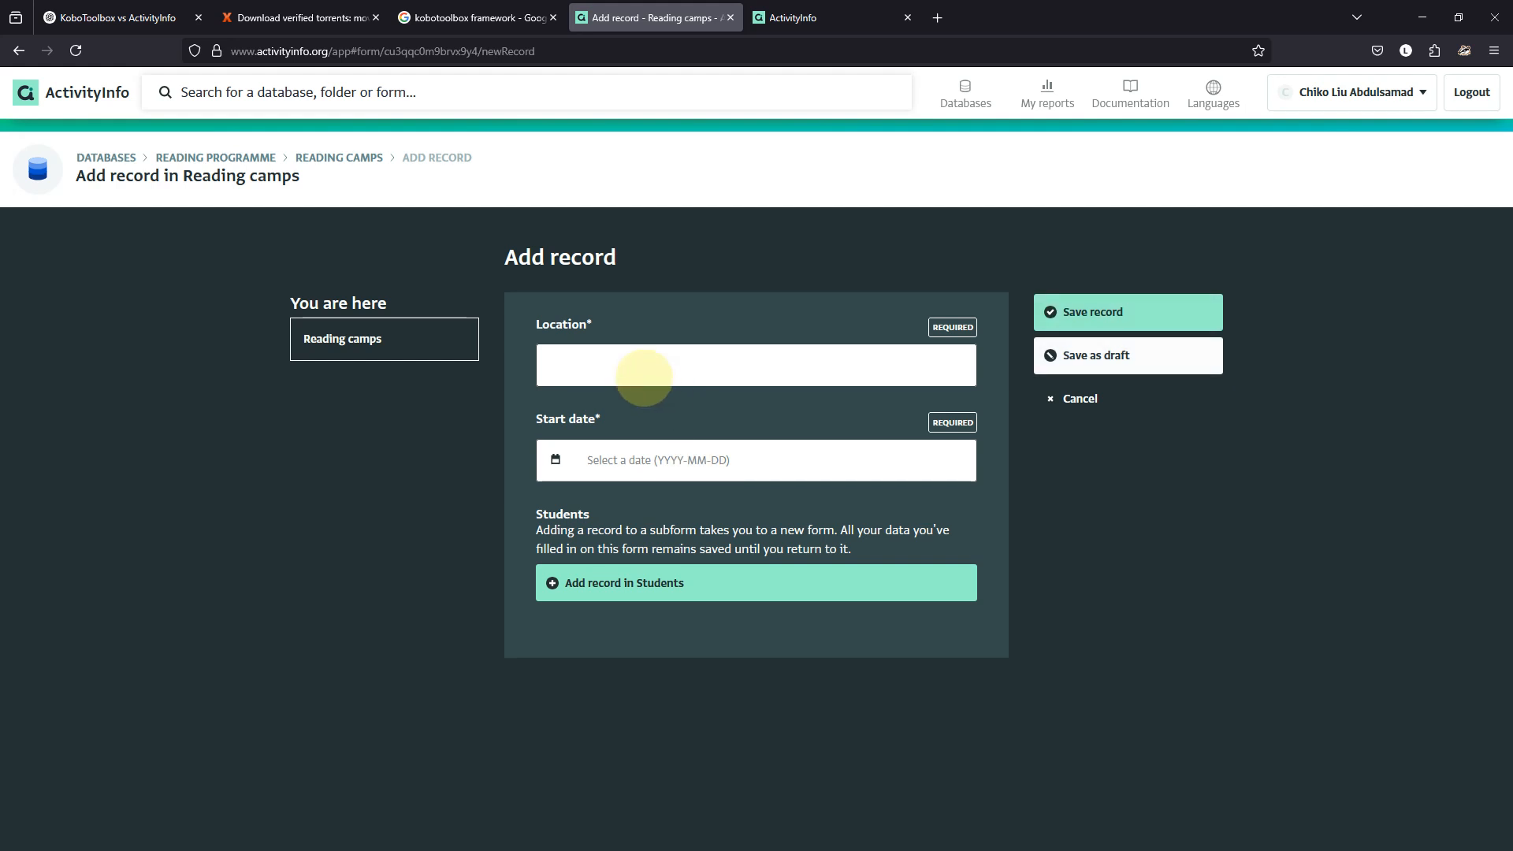
{"action": "left_click", "coordinate": [615, 363]}
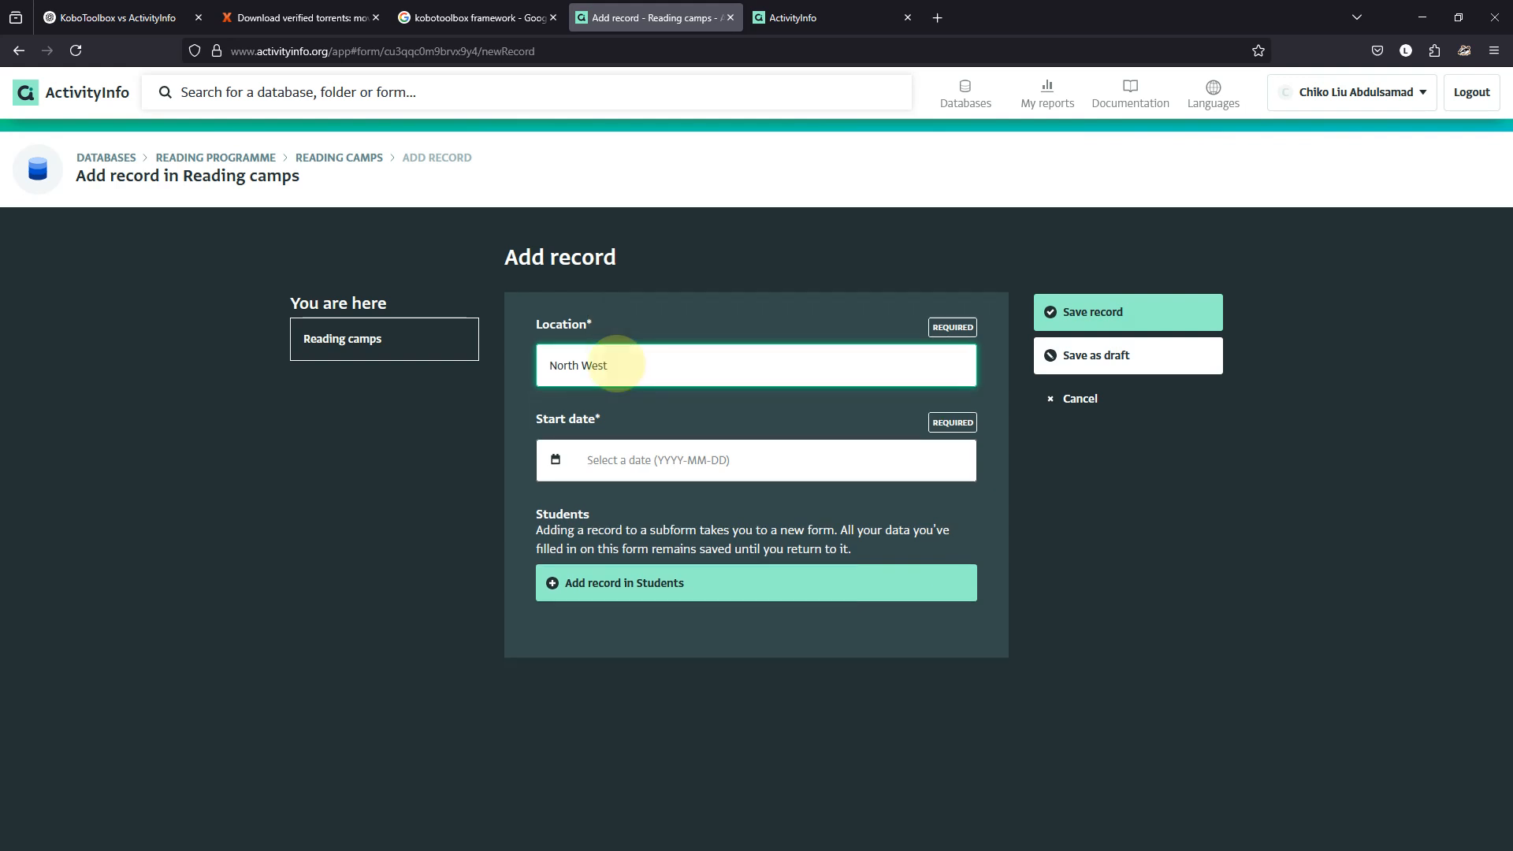
{"action": "left_click", "coordinate": [745, 469]}
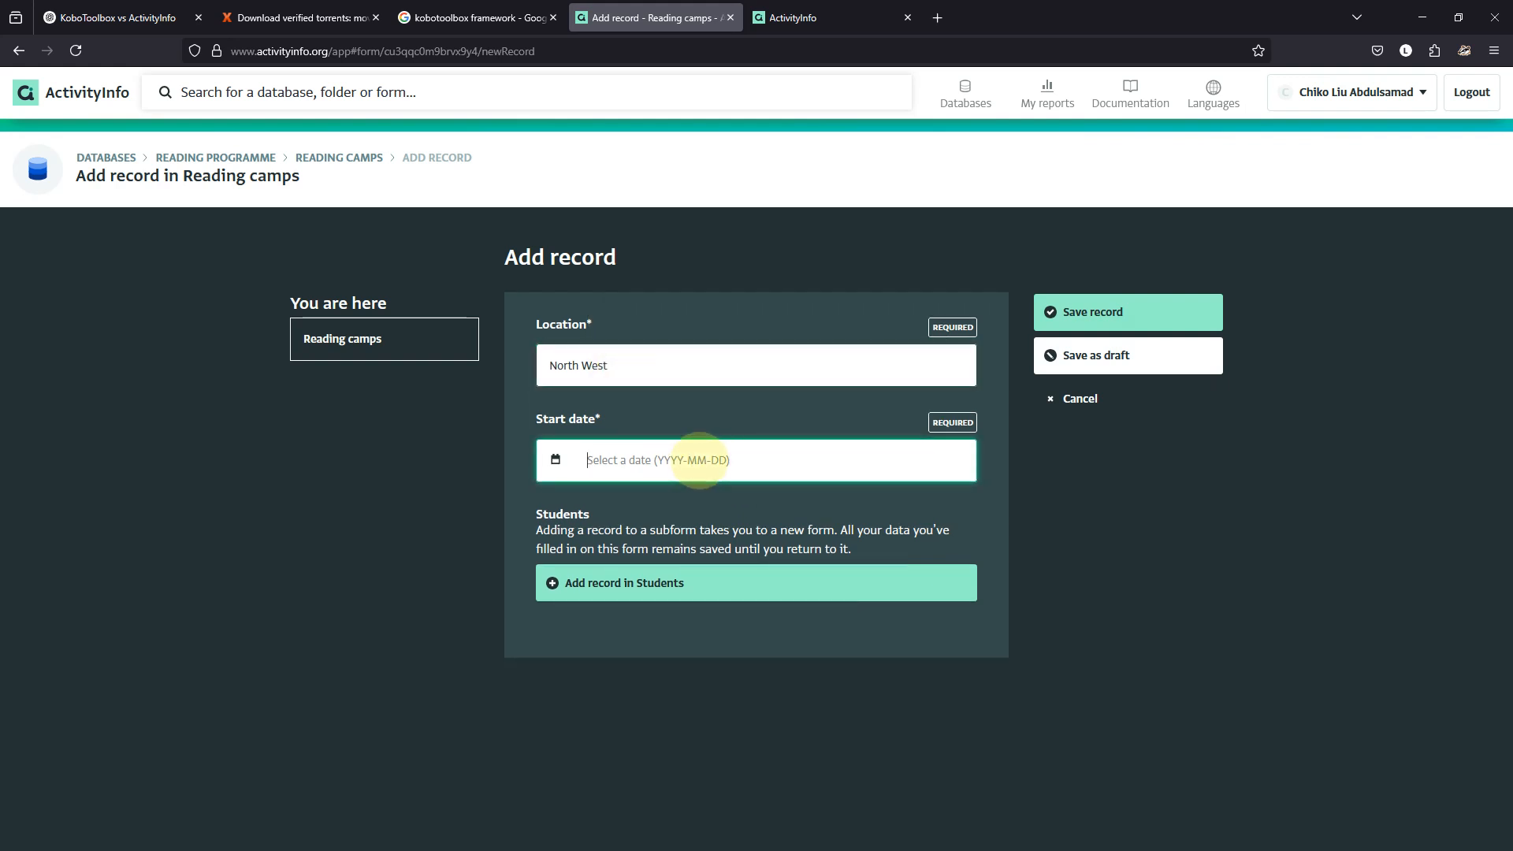
{"action": "left_click", "coordinate": [555, 459]}
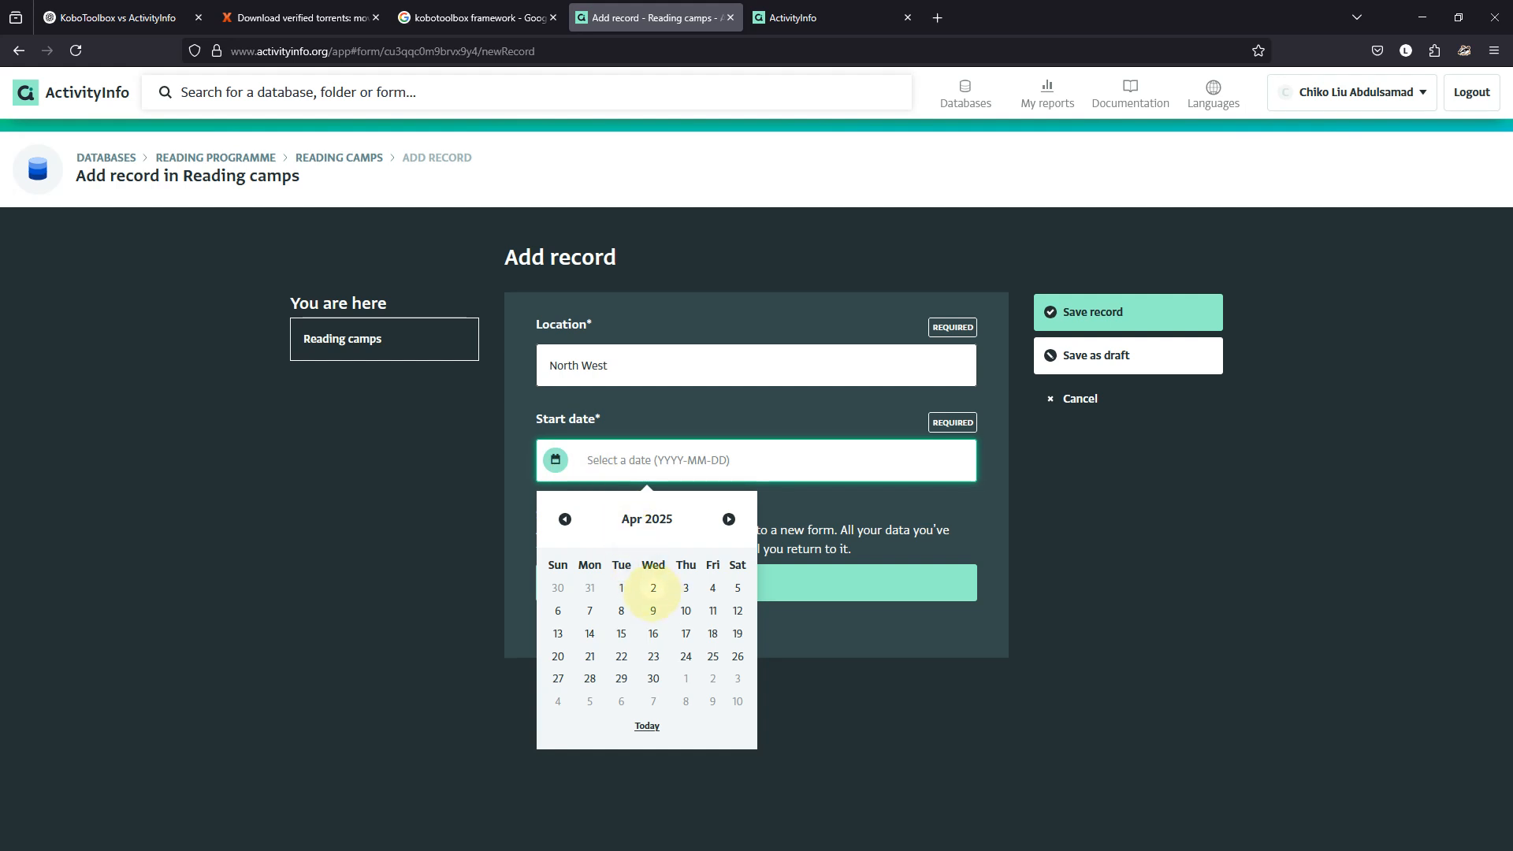
{"action": "left_click", "coordinate": [653, 588]}
Add one student to the camp with status Dropped out.
{"action": "left_click", "coordinate": [652, 583]}
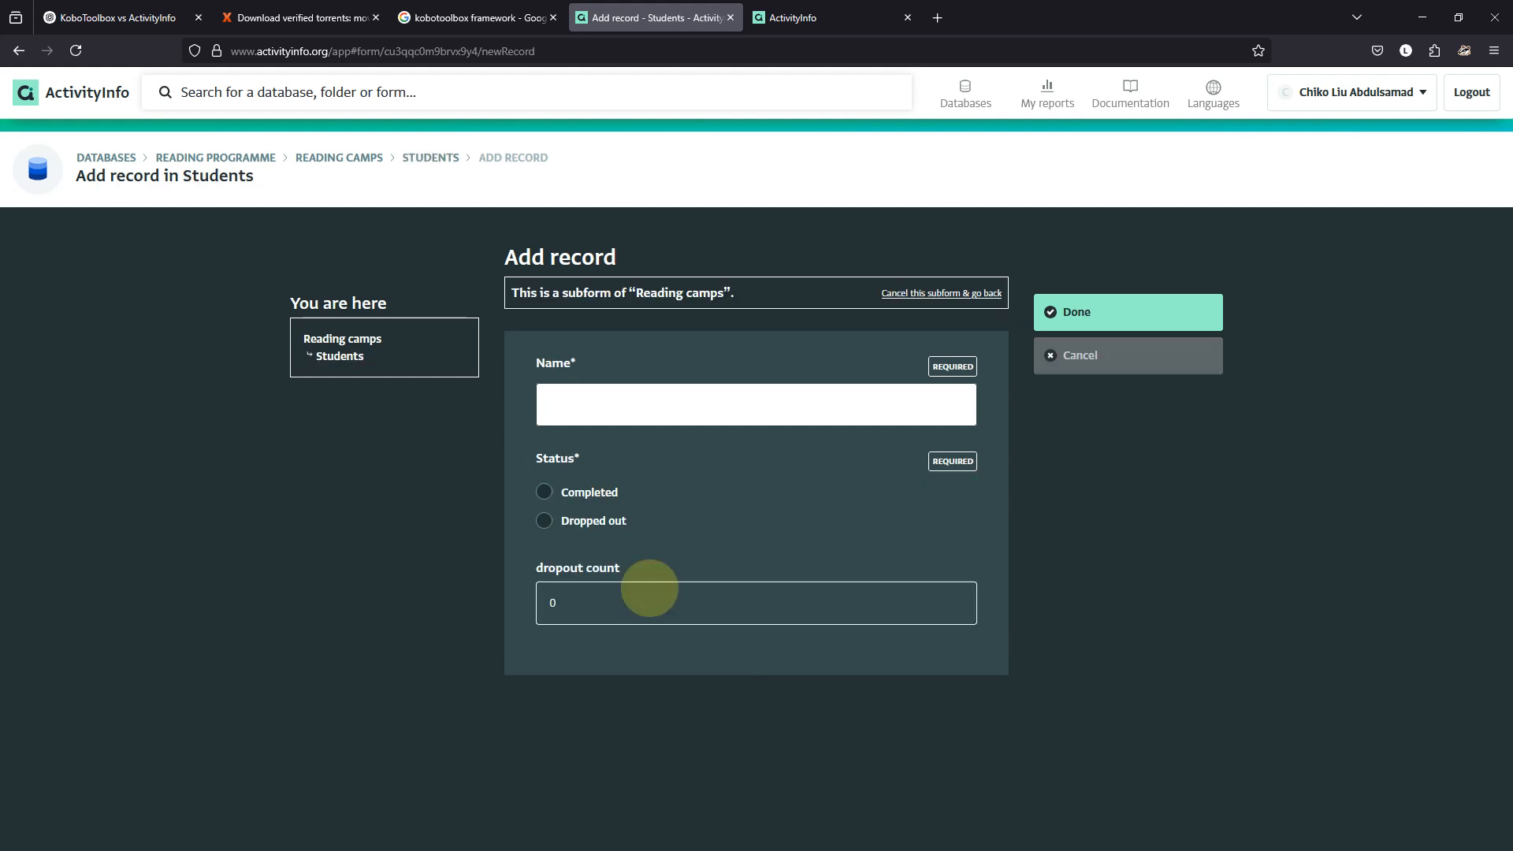
{"action": "left_click", "coordinate": [648, 394]}
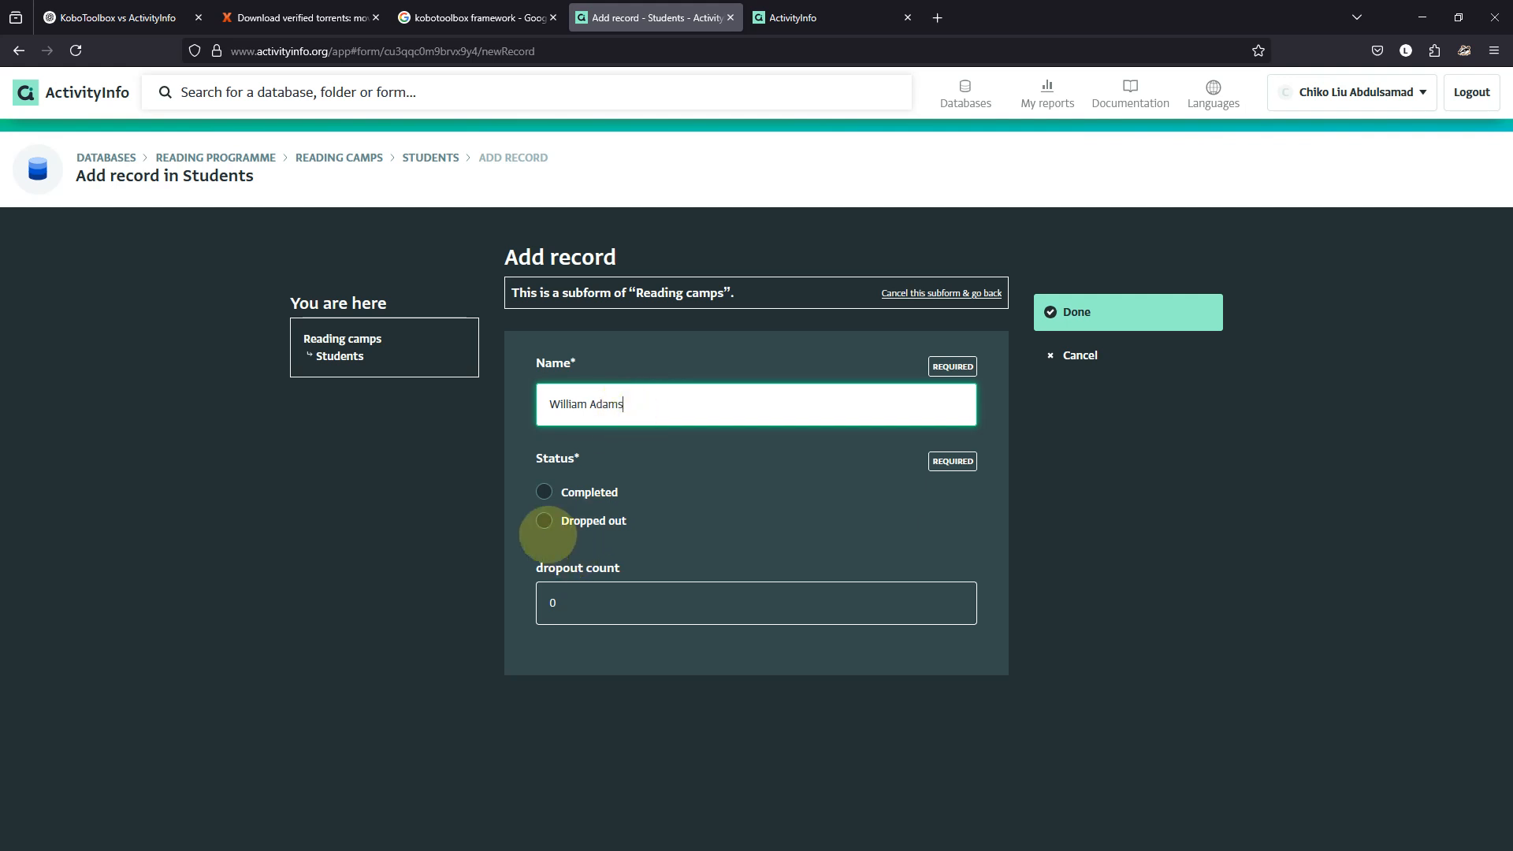
{"action": "left_click", "coordinate": [544, 491]}
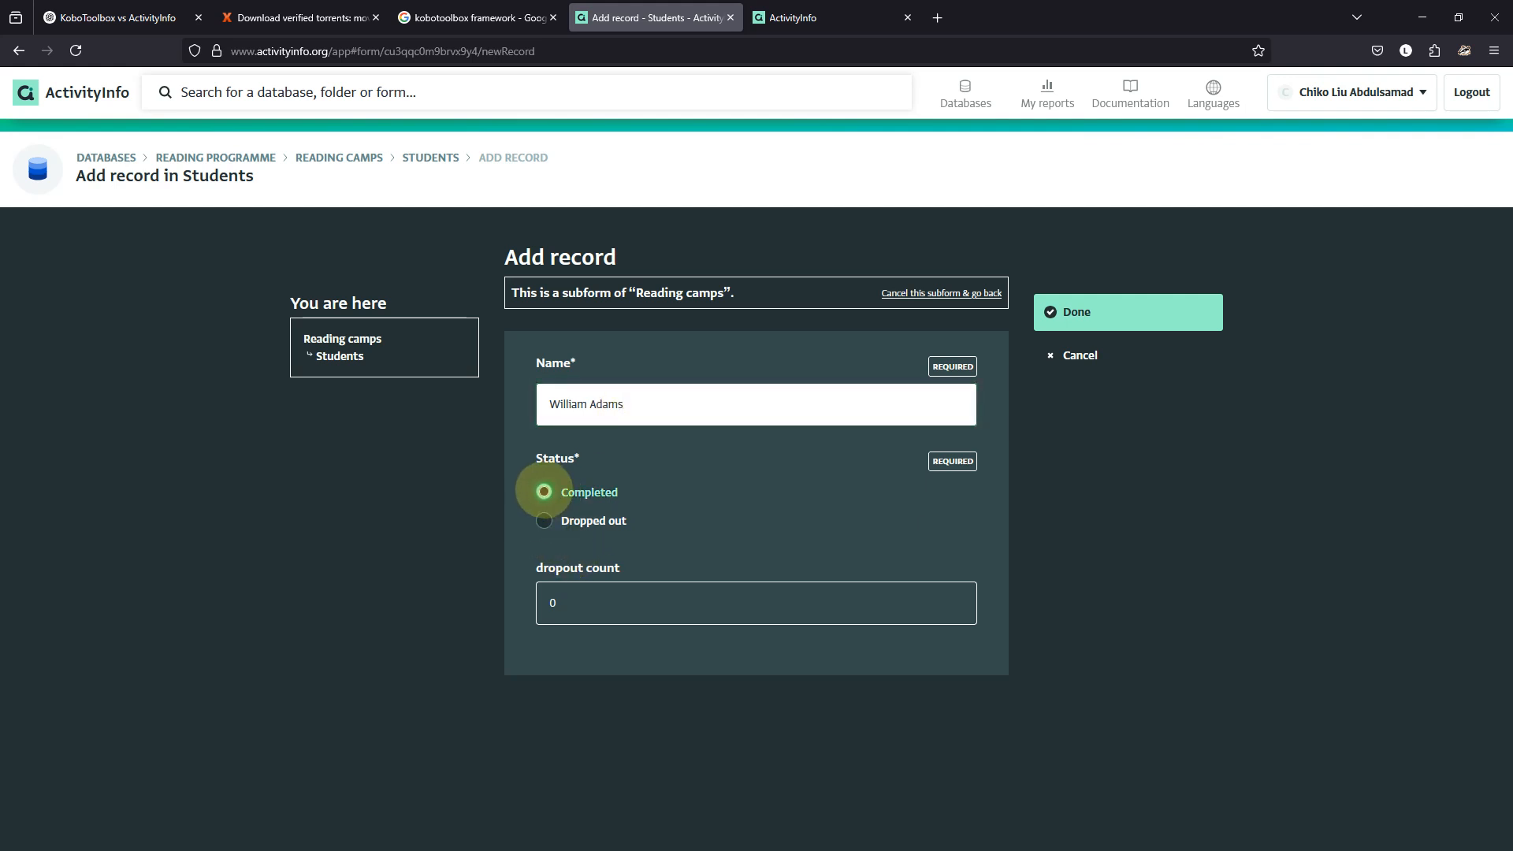
{"action": "left_click", "coordinate": [549, 522]}
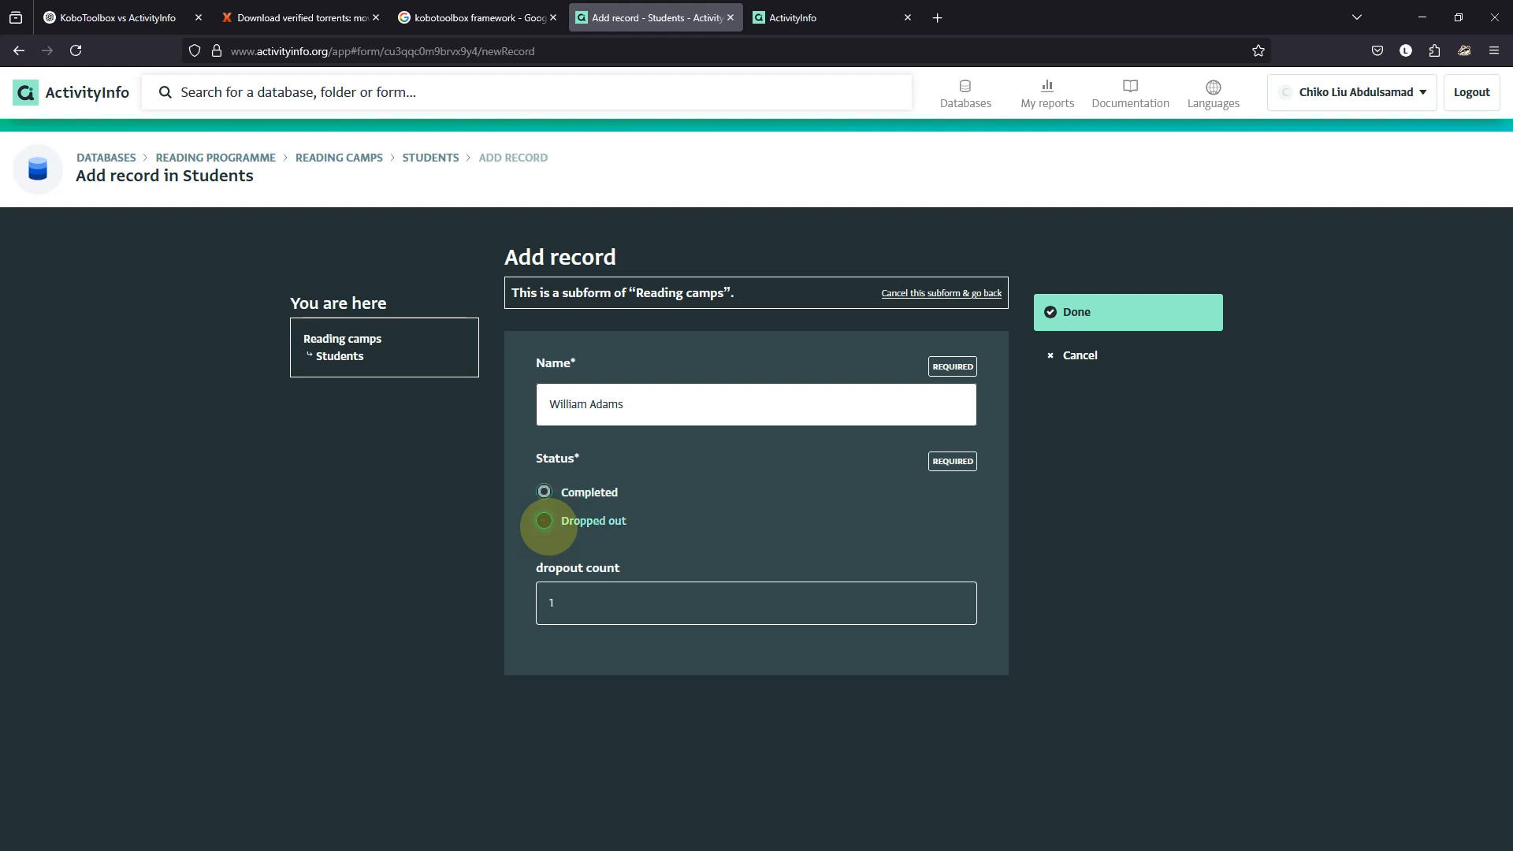
{"action": "left_click", "coordinate": [1067, 310]}
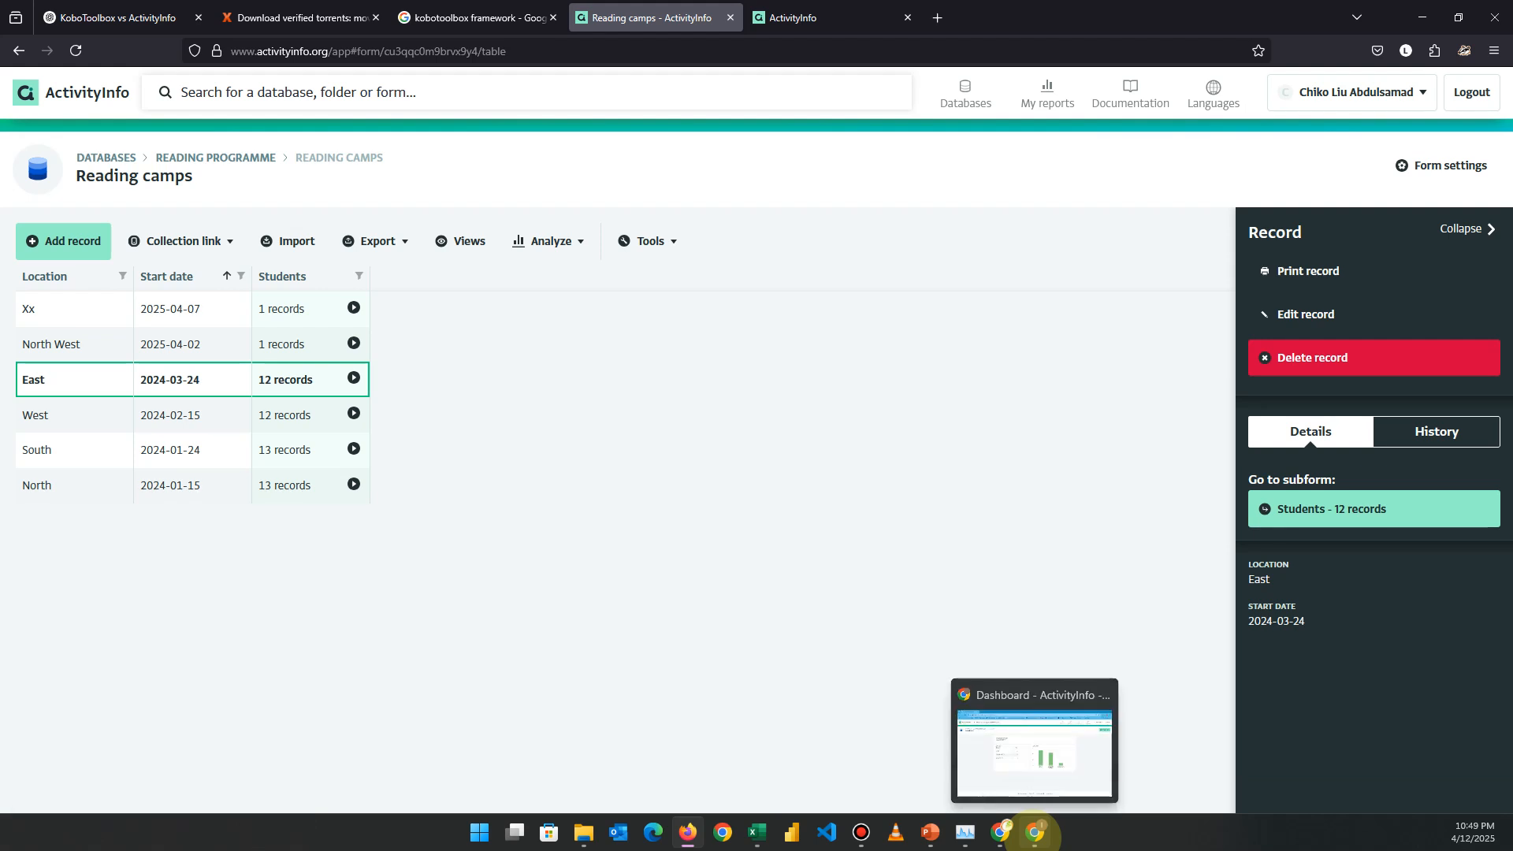
Reload the shared user's Dashboard in Chrome so it shows Status 52 and dropout 9.
{"action": "left_click", "coordinate": [1035, 832]}
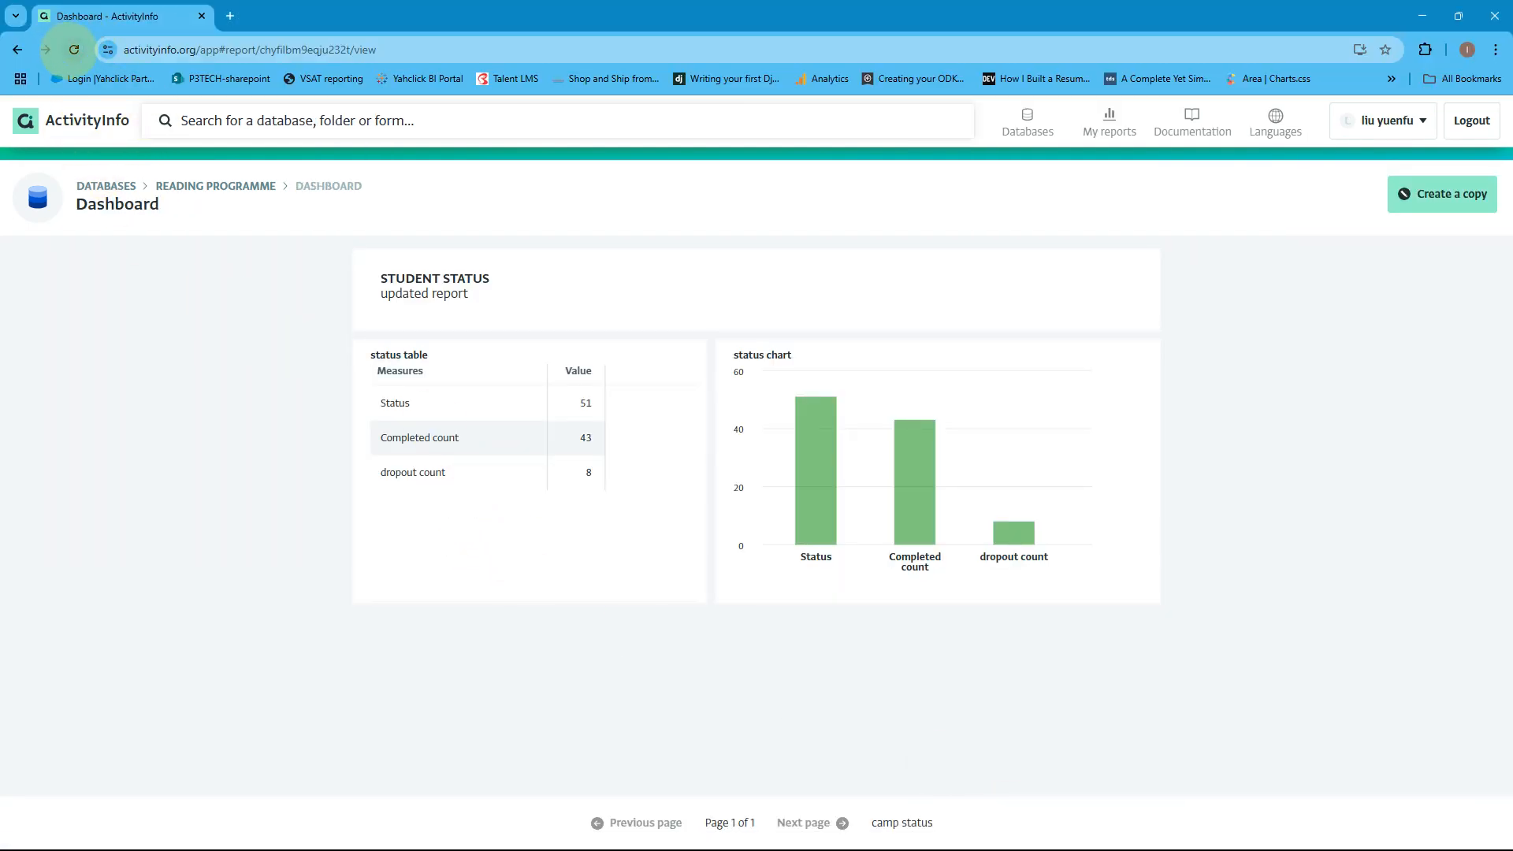
{"action": "left_click", "coordinate": [74, 49]}
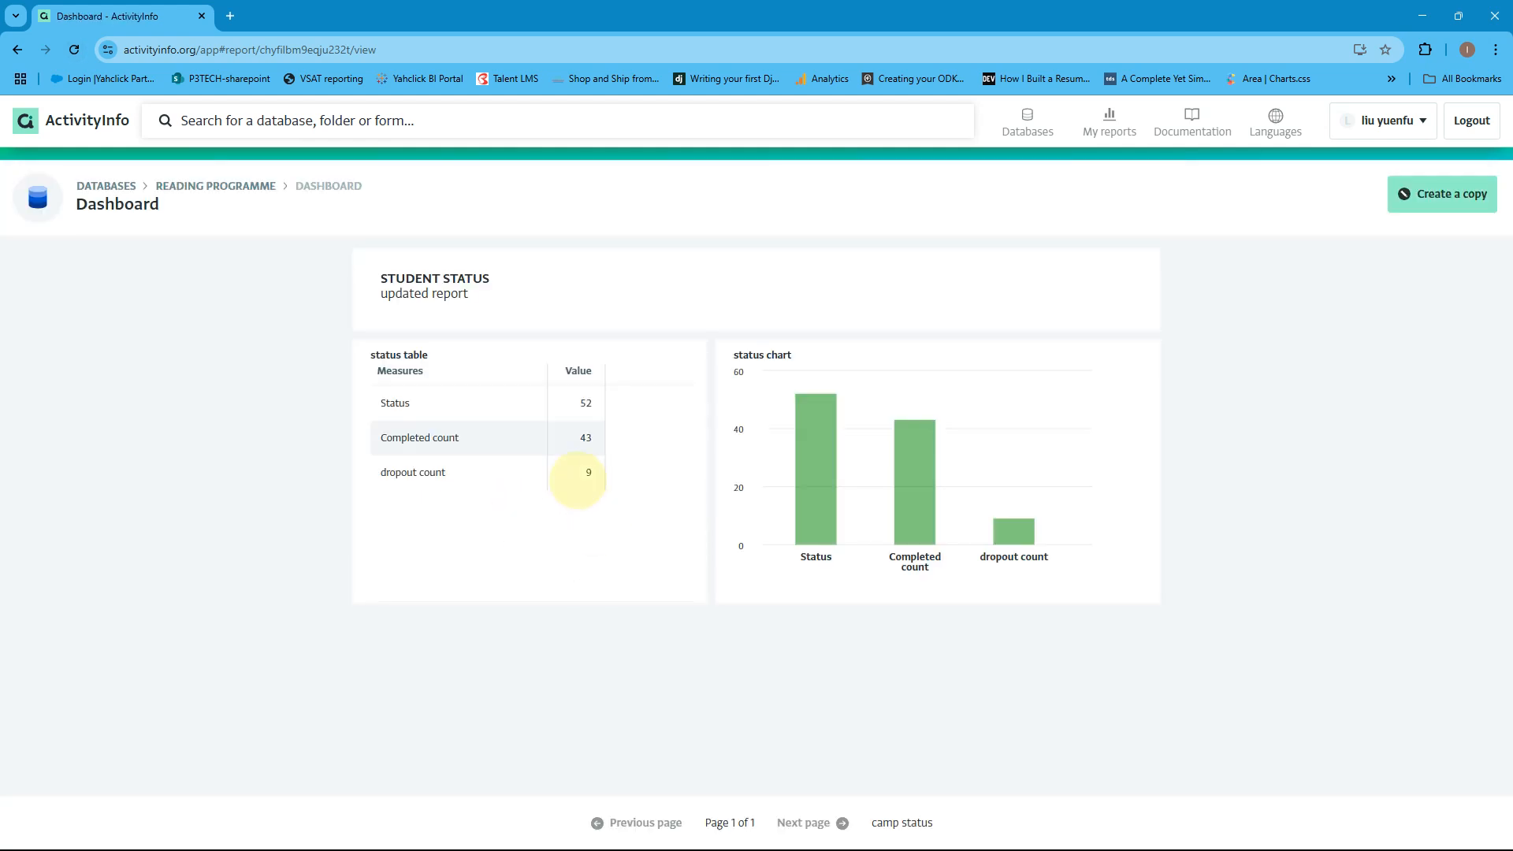
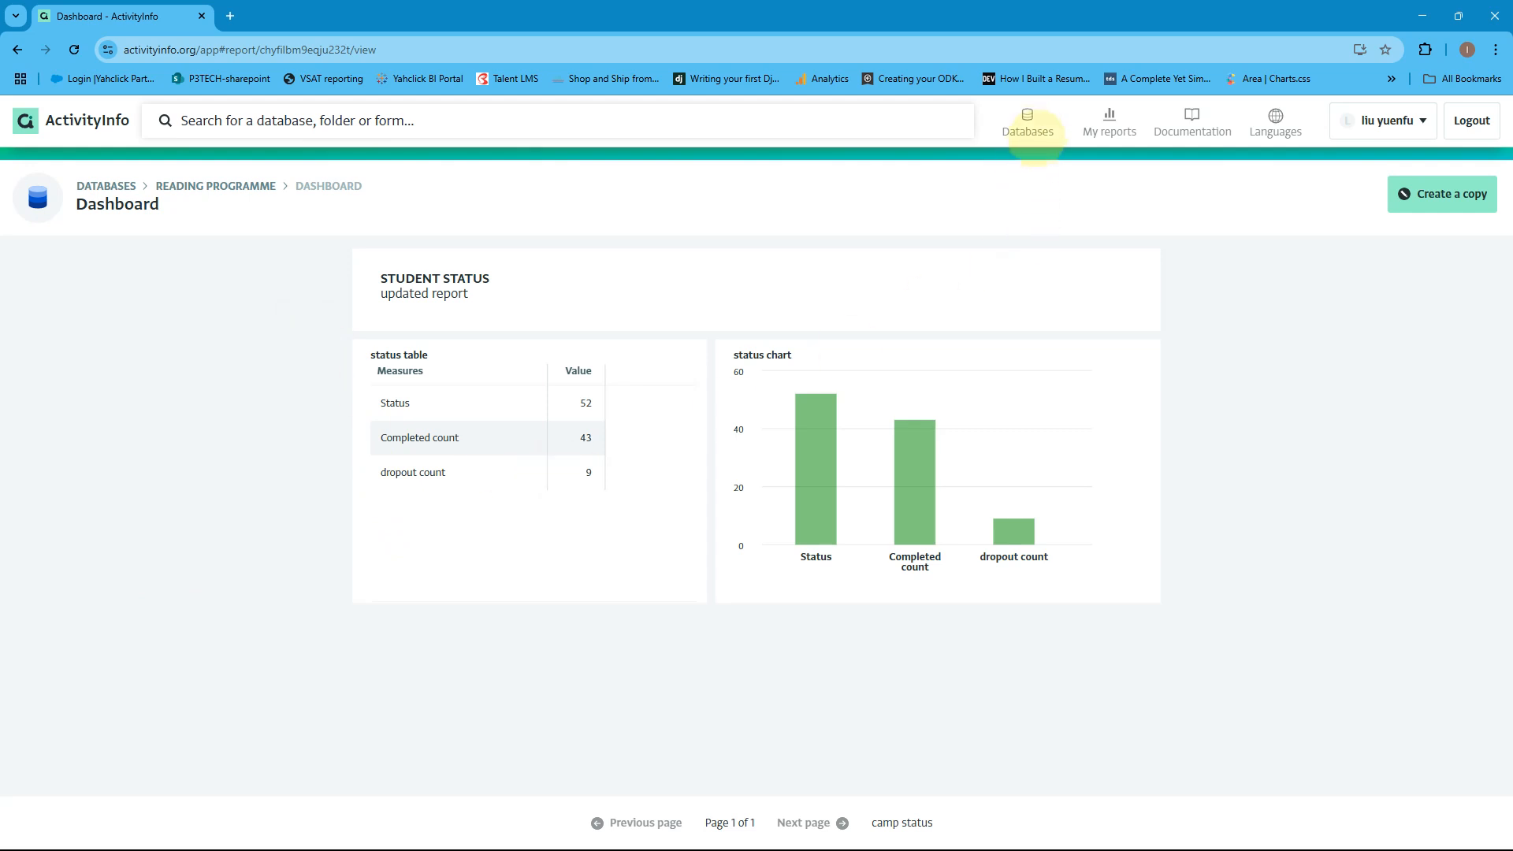
Look at the Reading programme's Reading camps table, then return to the databases list and open FEBSAN.
{"action": "left_click", "coordinate": [1020, 122]}
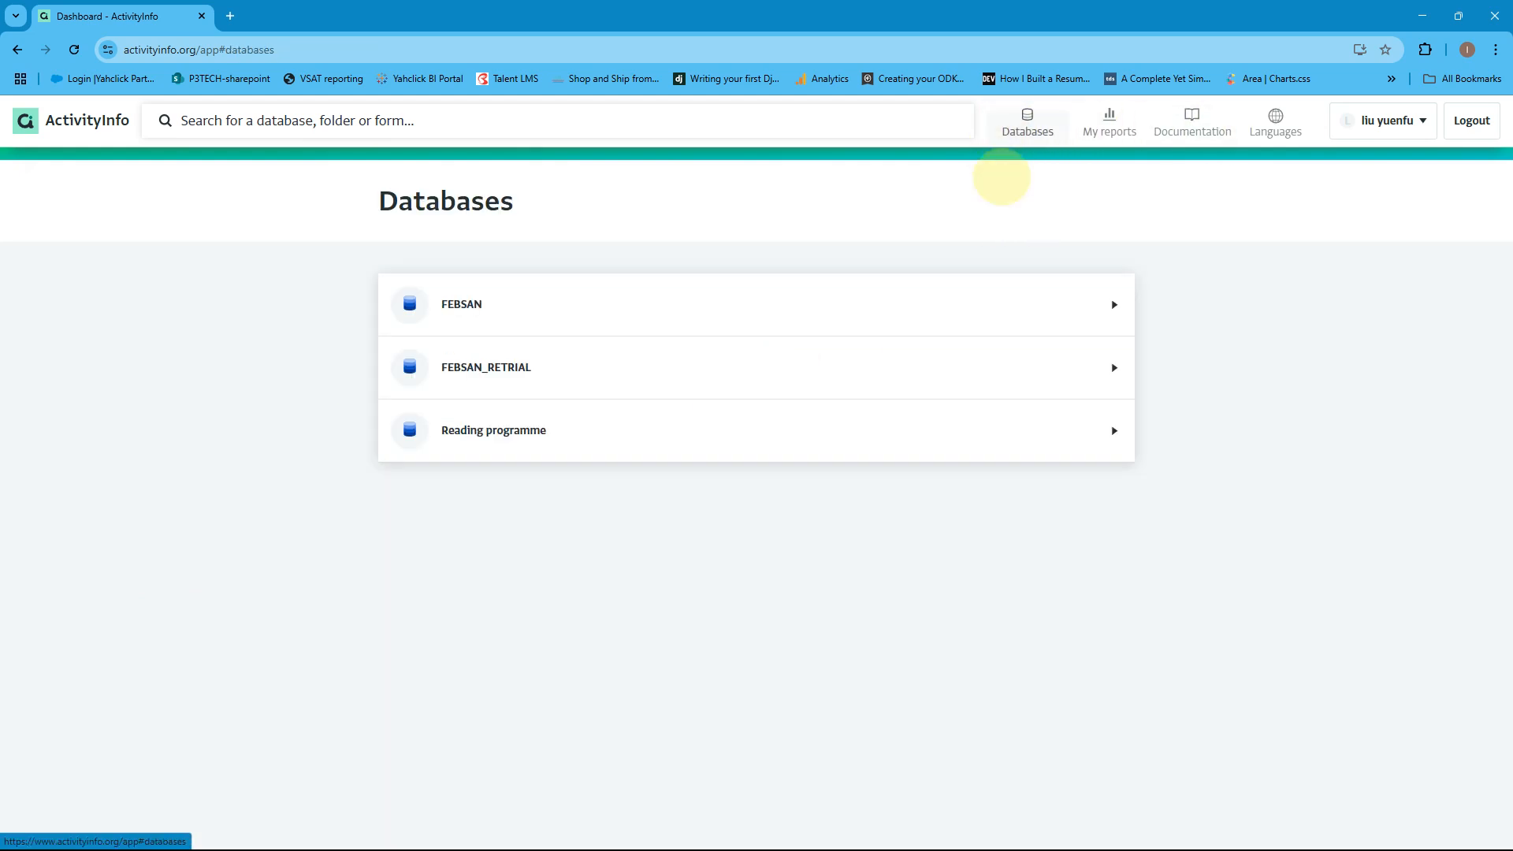
{"action": "left_click", "coordinate": [713, 418]}
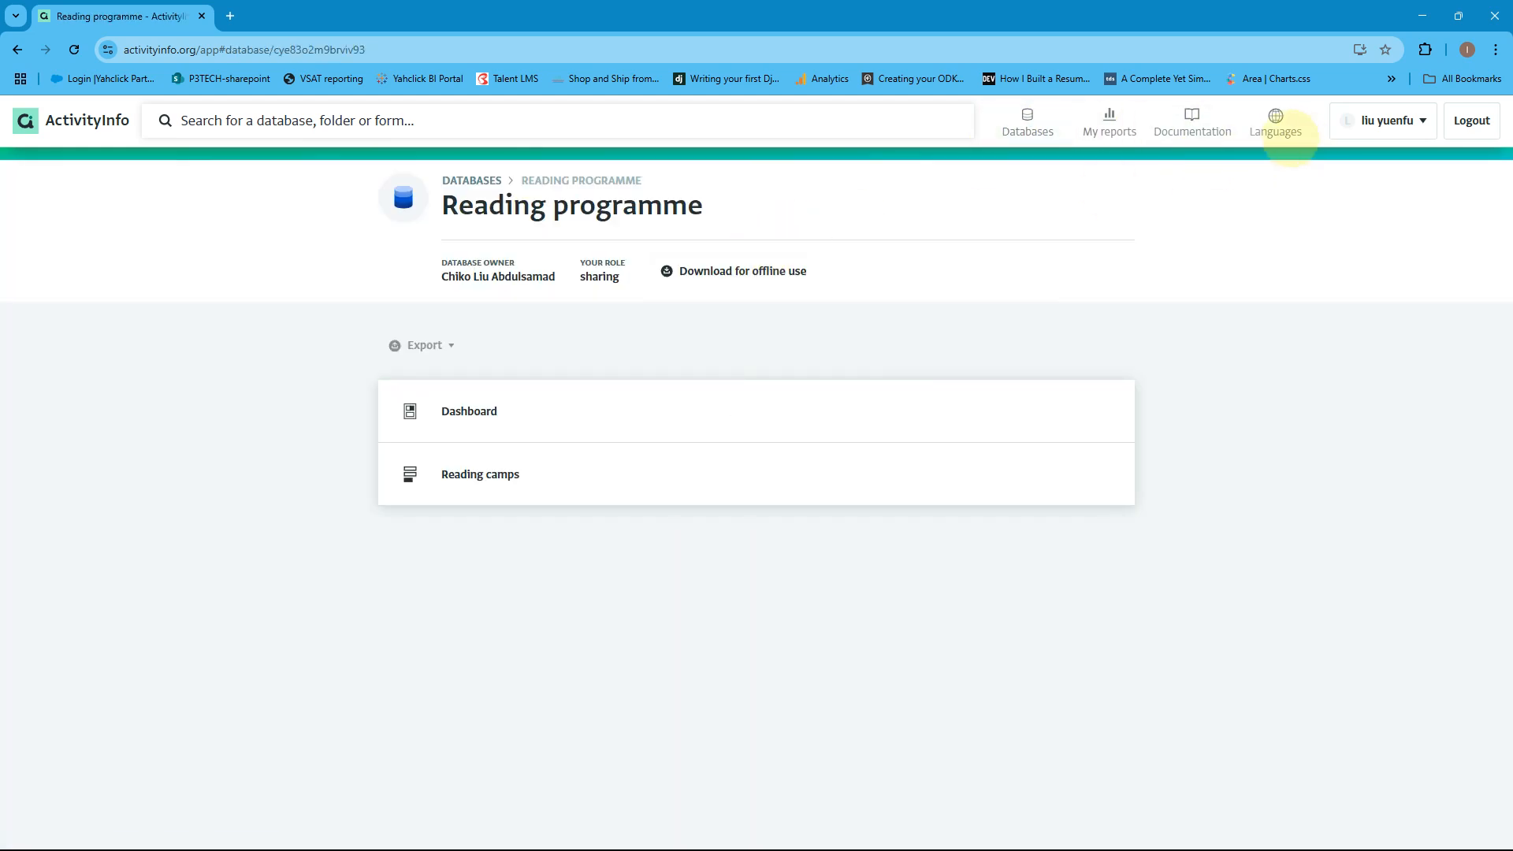
{"action": "left_click", "coordinate": [509, 472]}
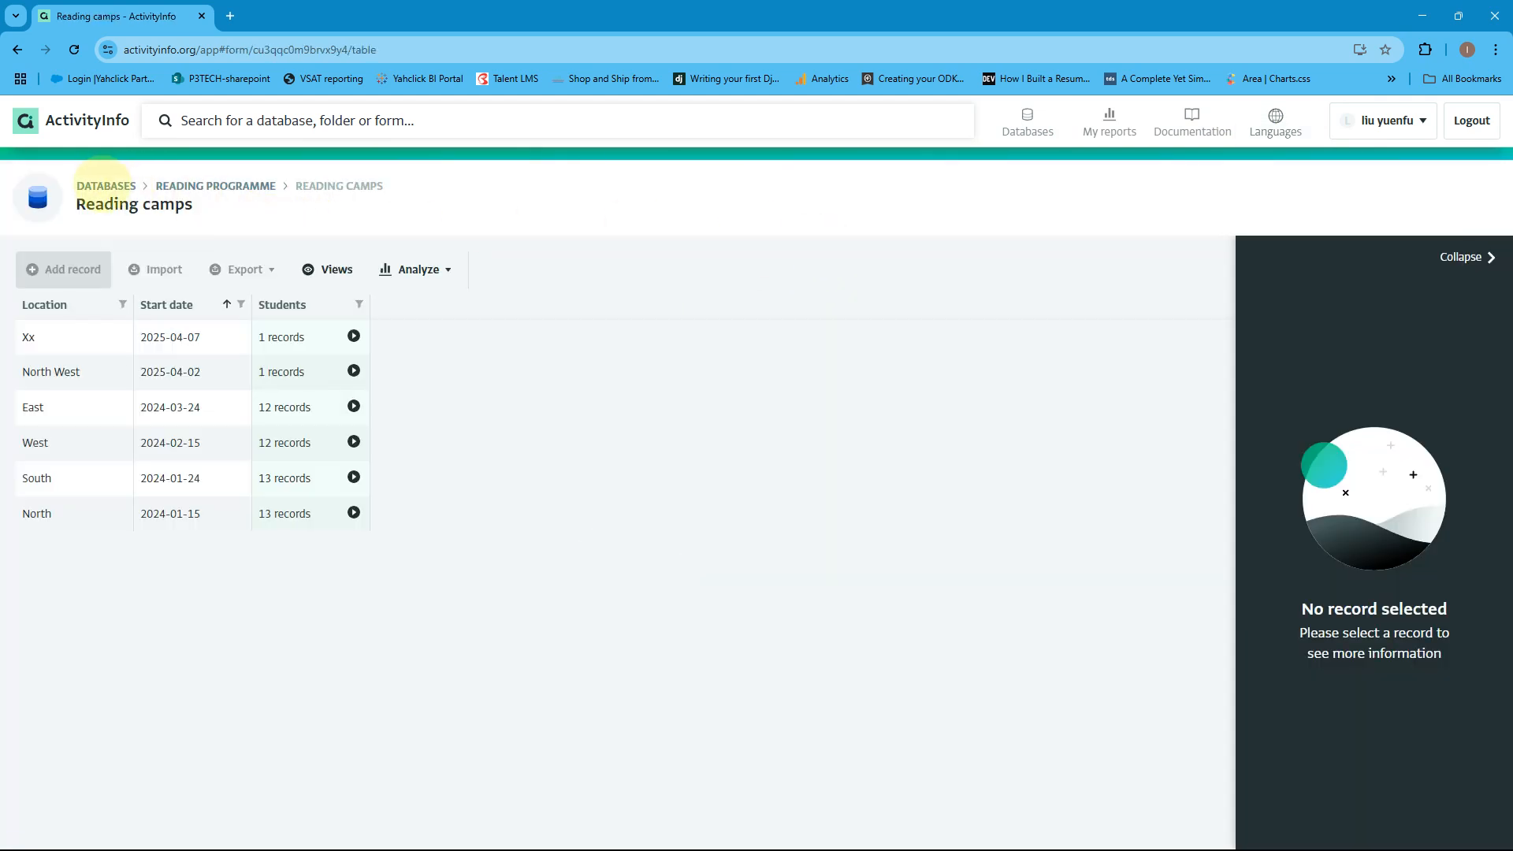
{"action": "left_click", "coordinate": [102, 186]}
{"action": "left_click", "coordinate": [461, 323]}
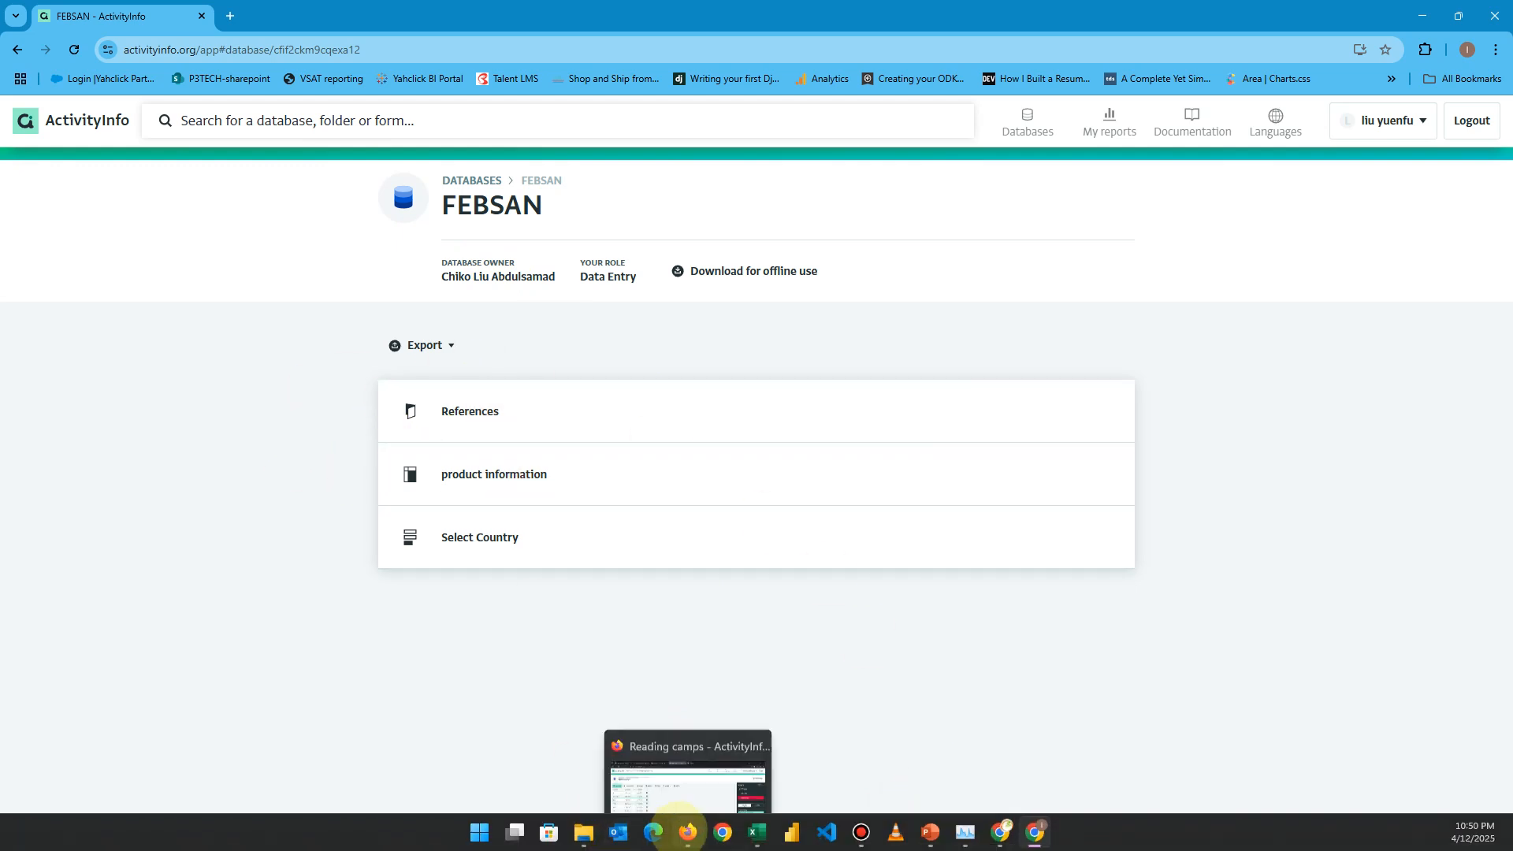
In Firefox, browse Reading programme's settings (User management, Roles) and open the Audit log.
{"action": "left_click", "coordinate": [687, 832]}
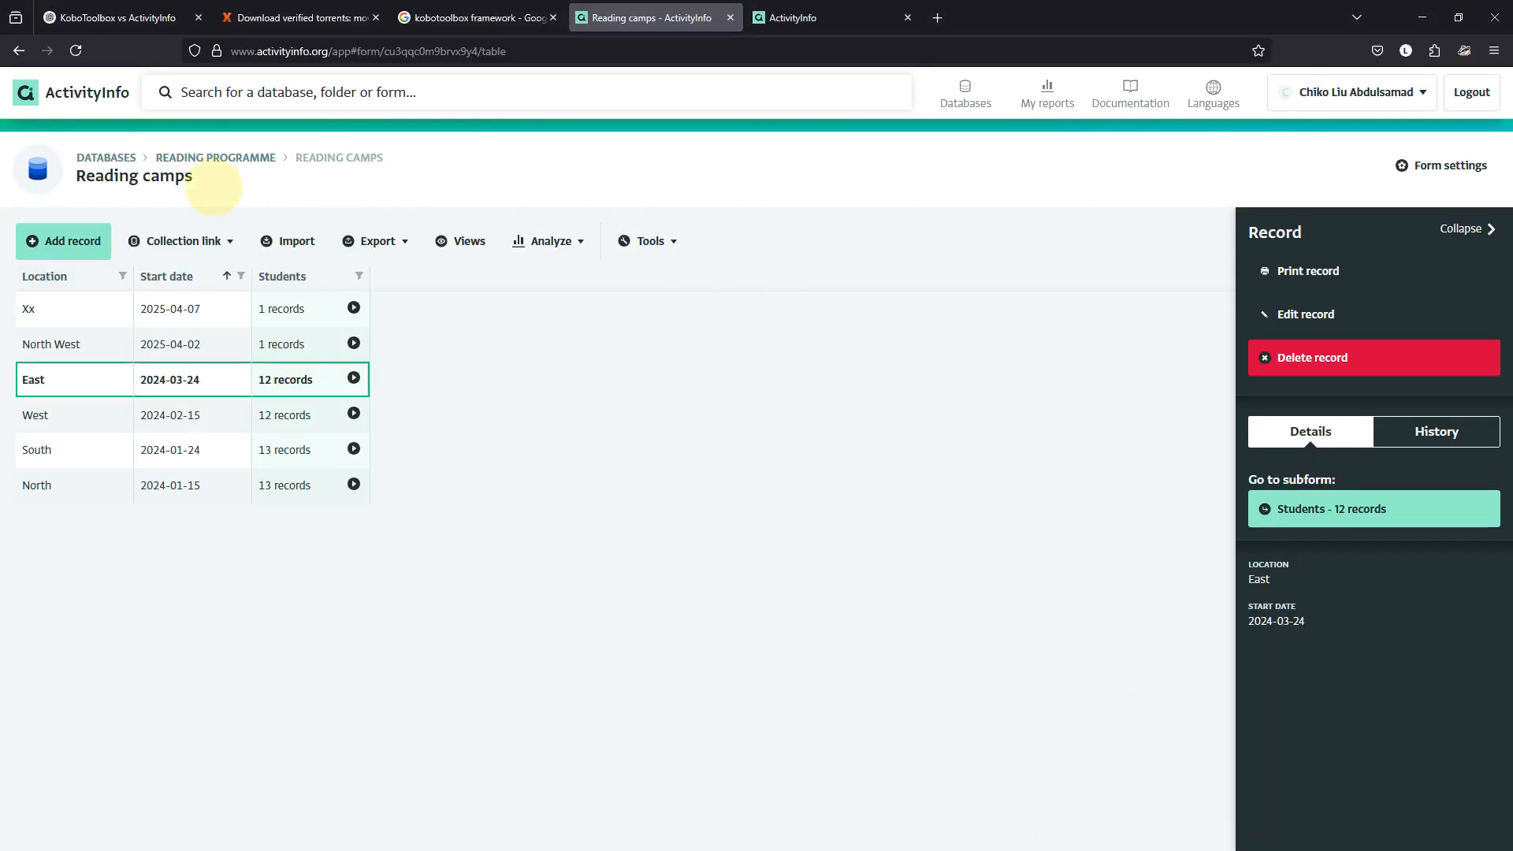
{"action": "left_click", "coordinate": [177, 160]}
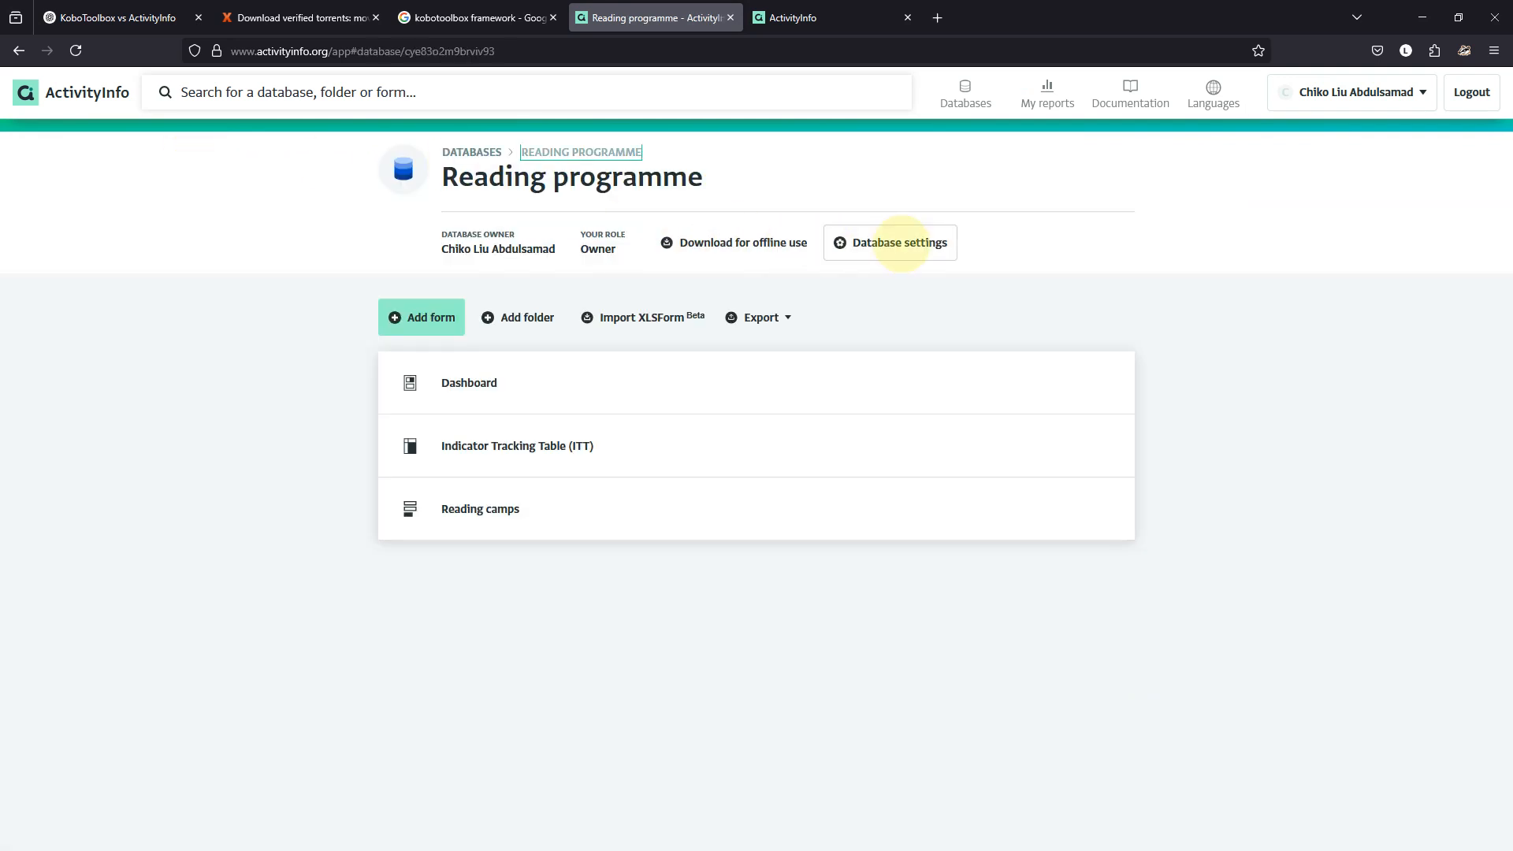
{"action": "left_click", "coordinate": [892, 242]}
{"action": "left_click", "coordinate": [93, 266]}
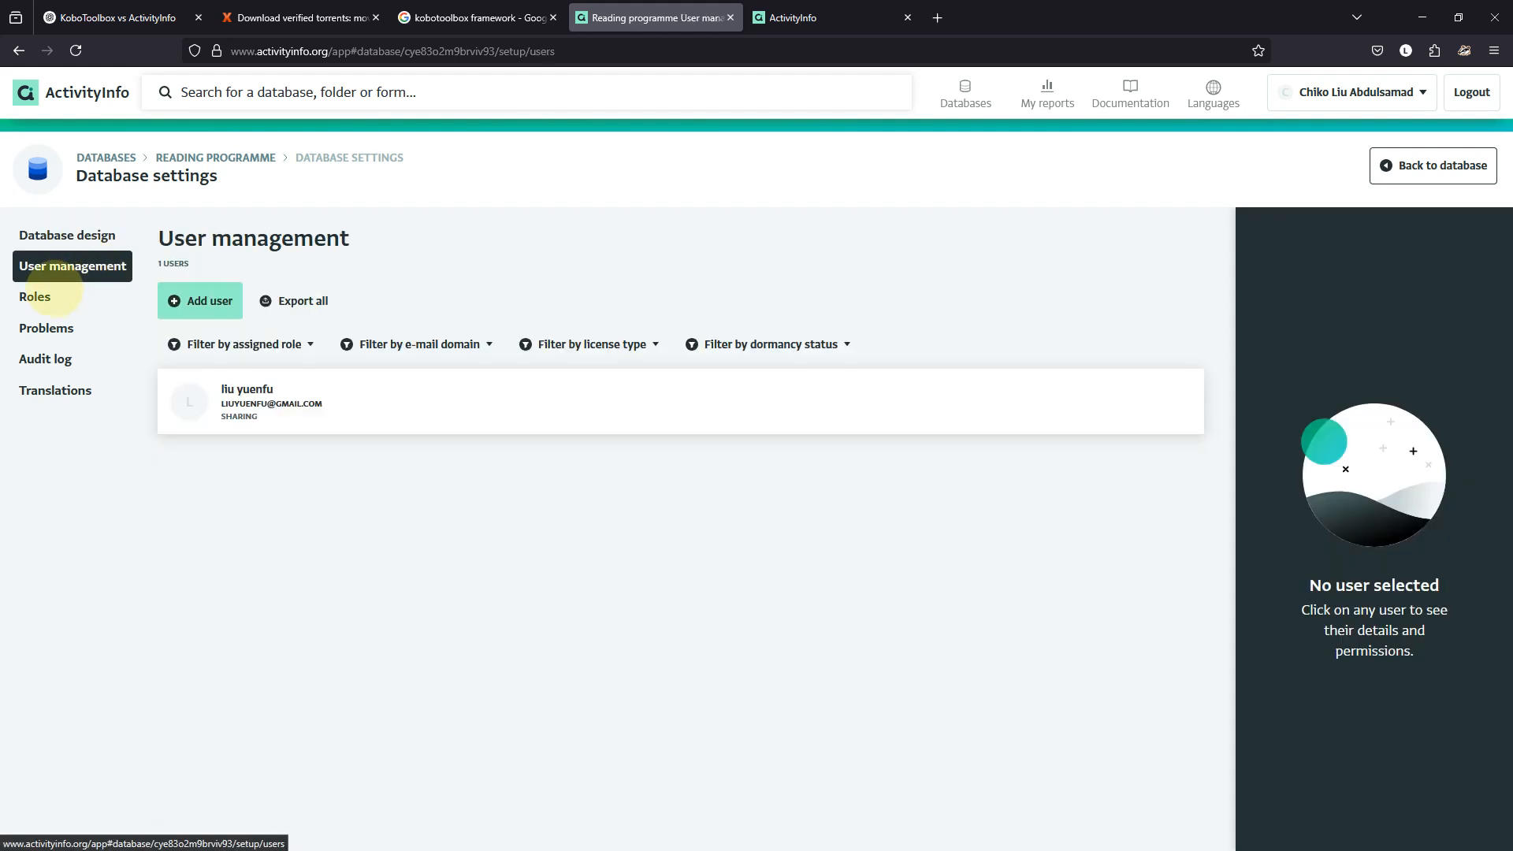
{"action": "left_click", "coordinate": [52, 297]}
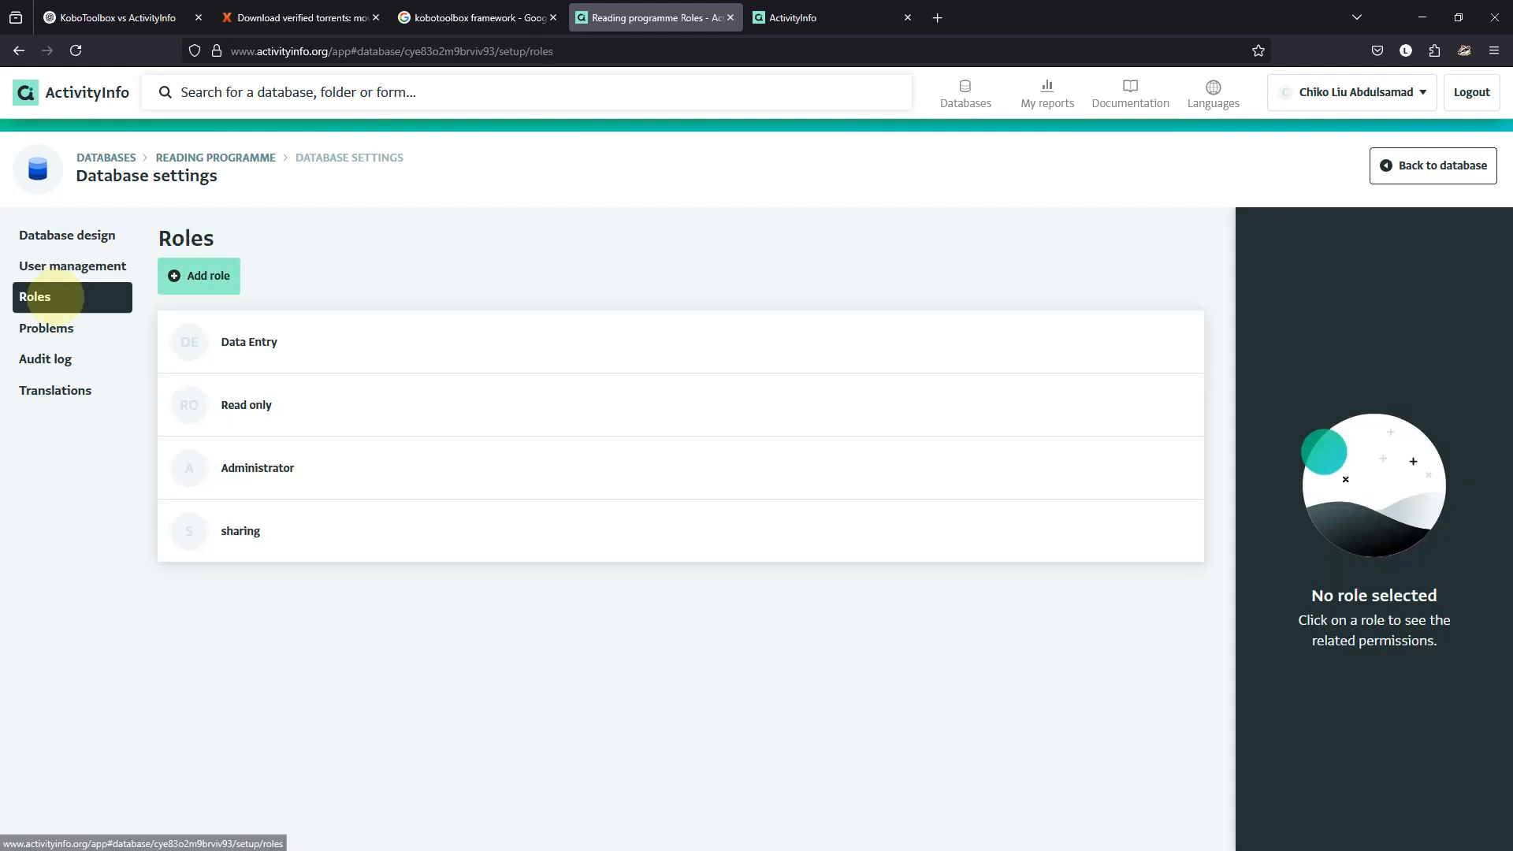
{"action": "left_click", "coordinate": [63, 357]}
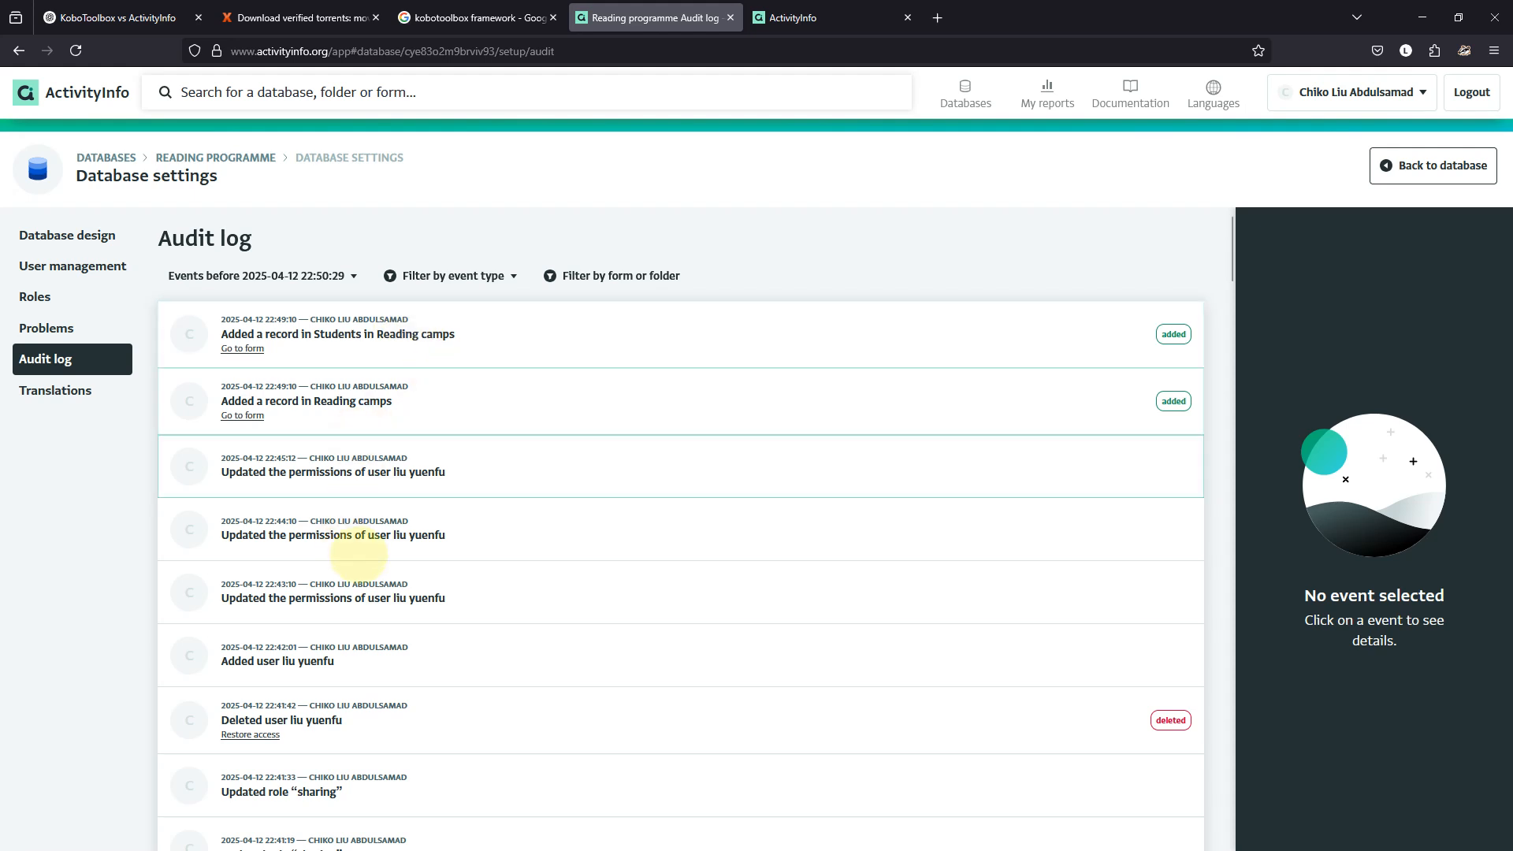
{"action": "scroll", "coordinate": [356, 551], "scroll_direction": "down", "scroll_amount": 8}
{"action": "scroll", "coordinate": [356, 550], "scroll_direction": "up", "scroll_amount": 8}
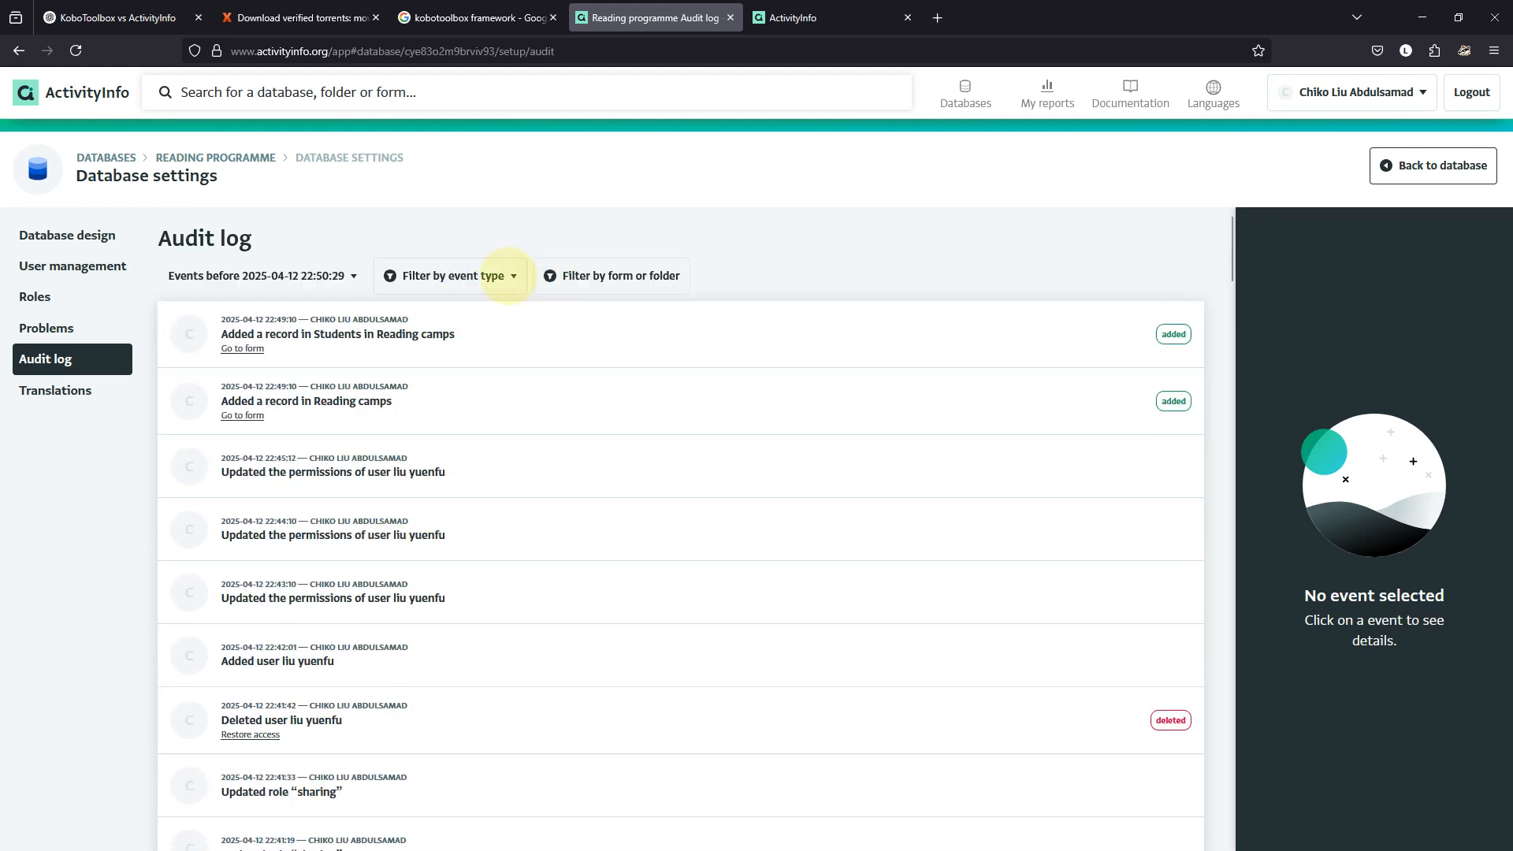
Filter the audit log in turn by USER_PERMISSION, AUTOMATION, DATABASE, FOLDER and REPORT events.
{"action": "left_click", "coordinate": [479, 274]}
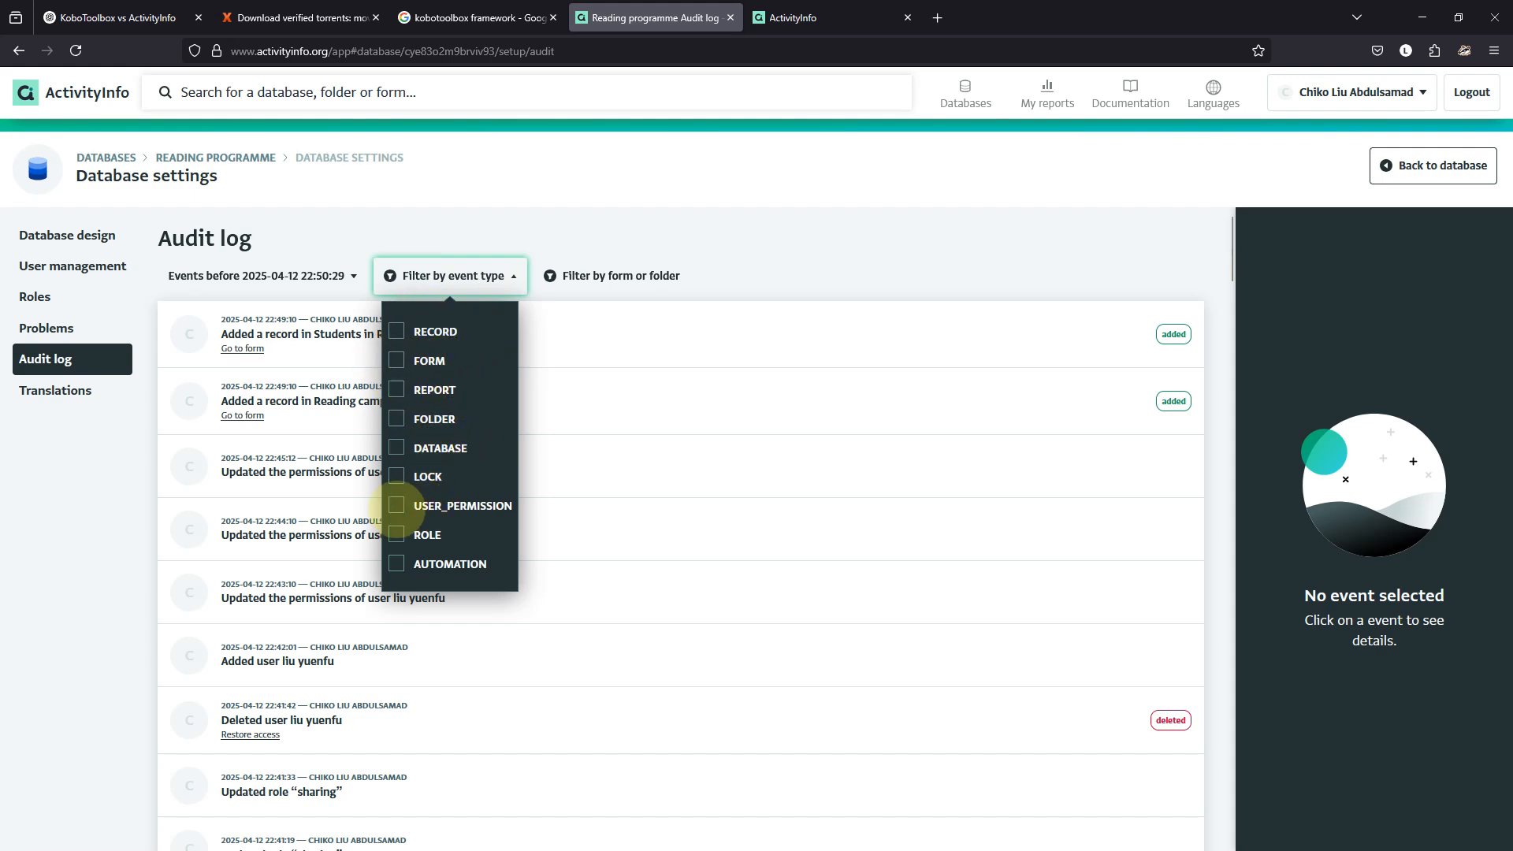
{"action": "left_click", "coordinate": [395, 505]}
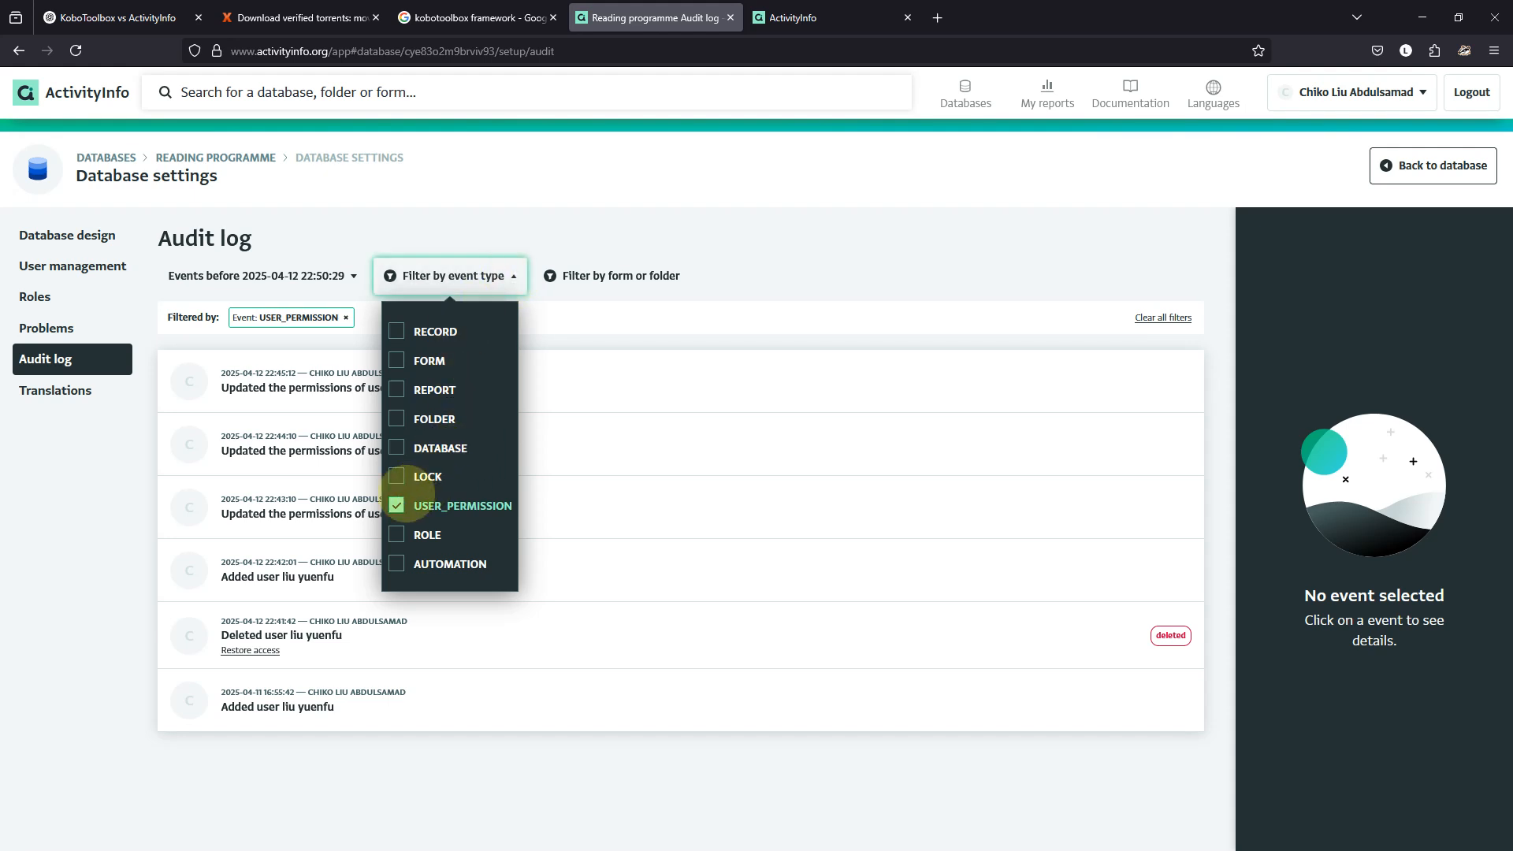
{"action": "left_click", "coordinate": [396, 505]}
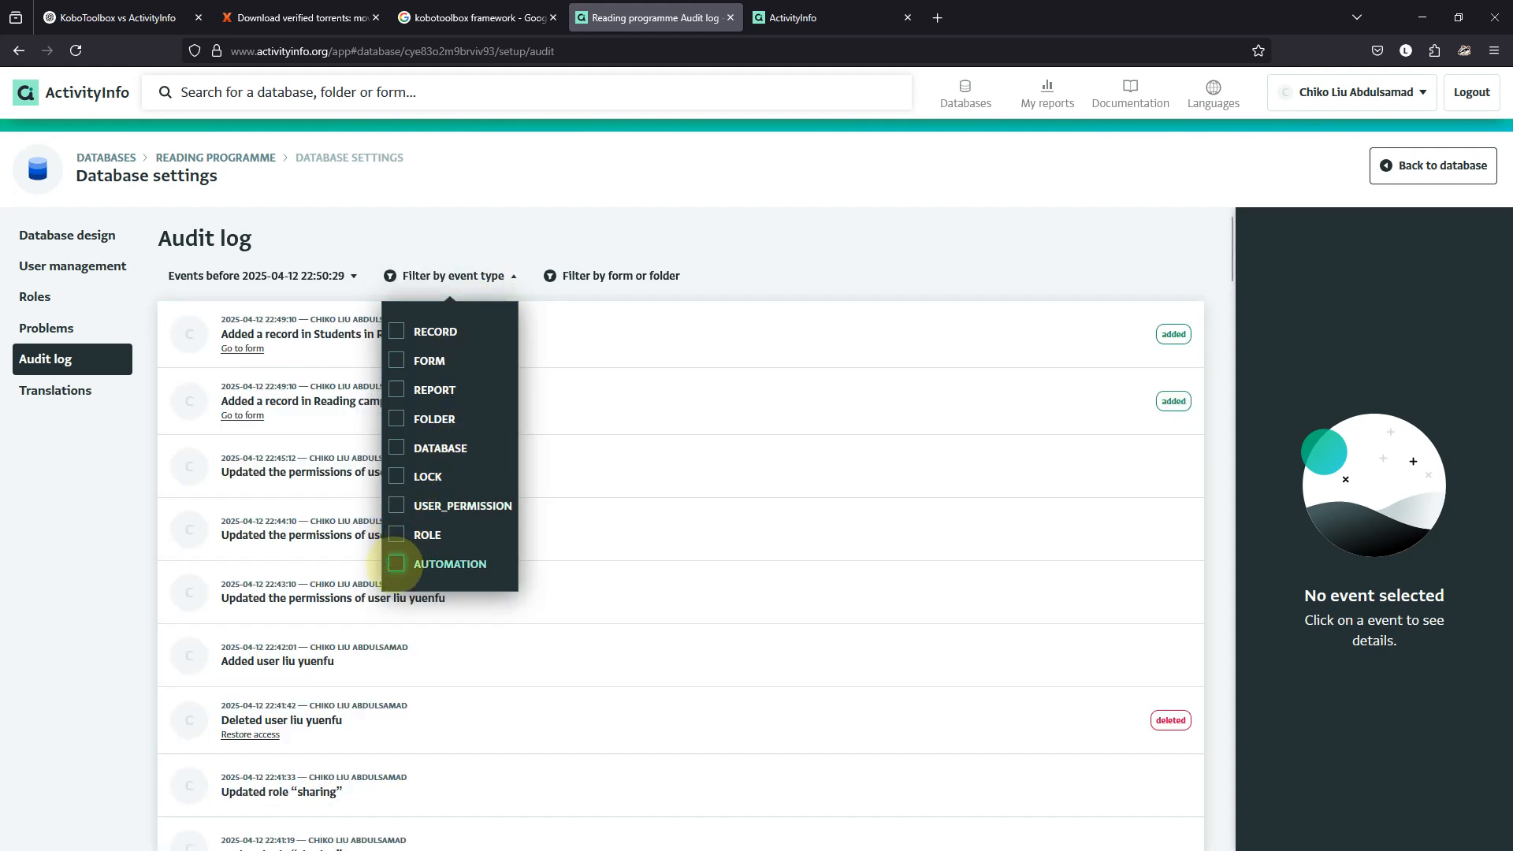
{"action": "left_click", "coordinate": [397, 563]}
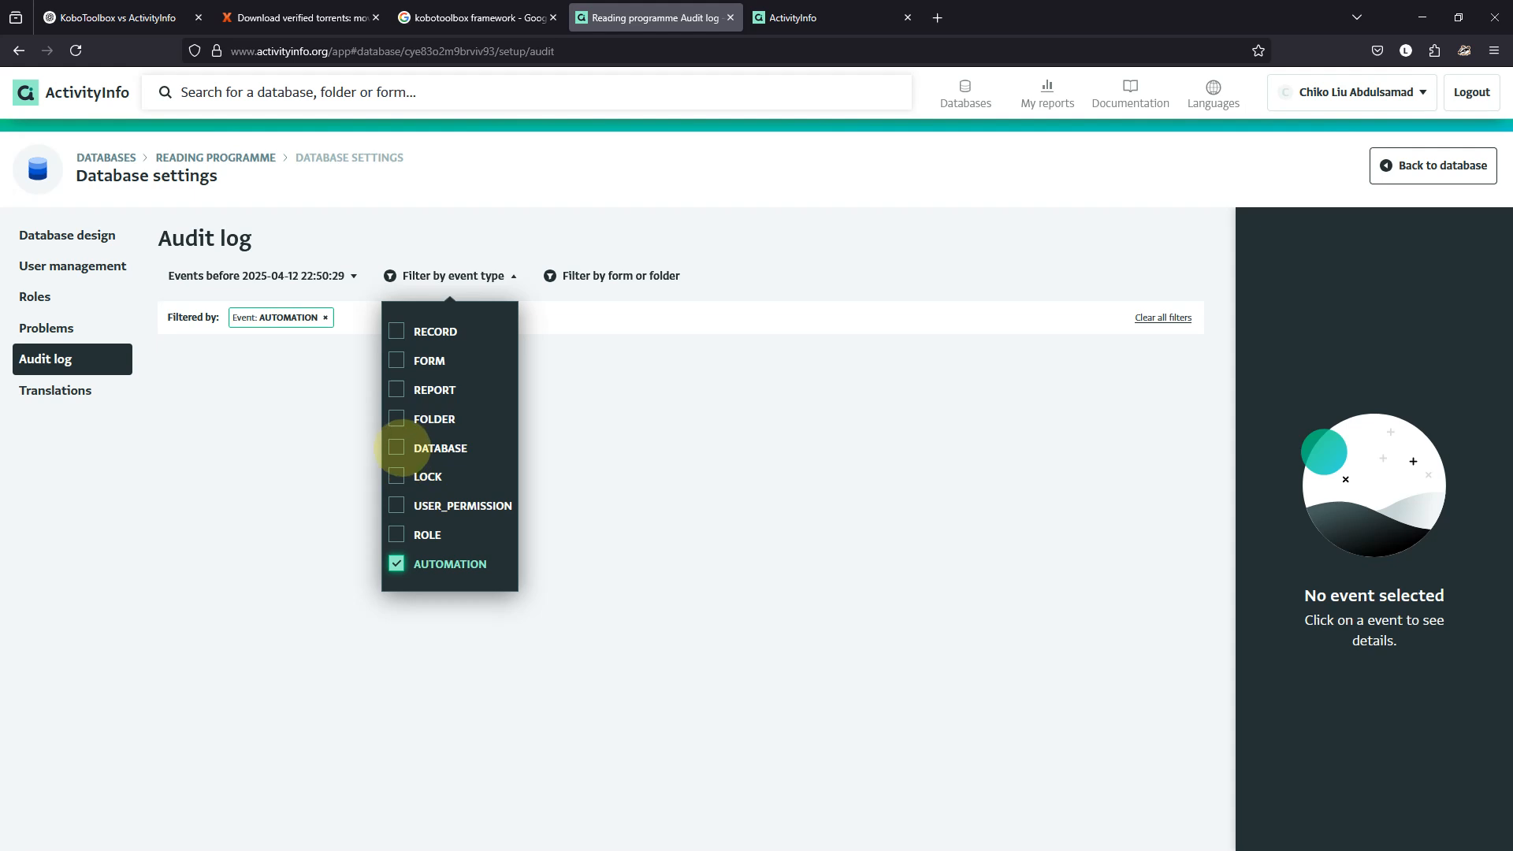
{"action": "left_click", "coordinate": [396, 448]}
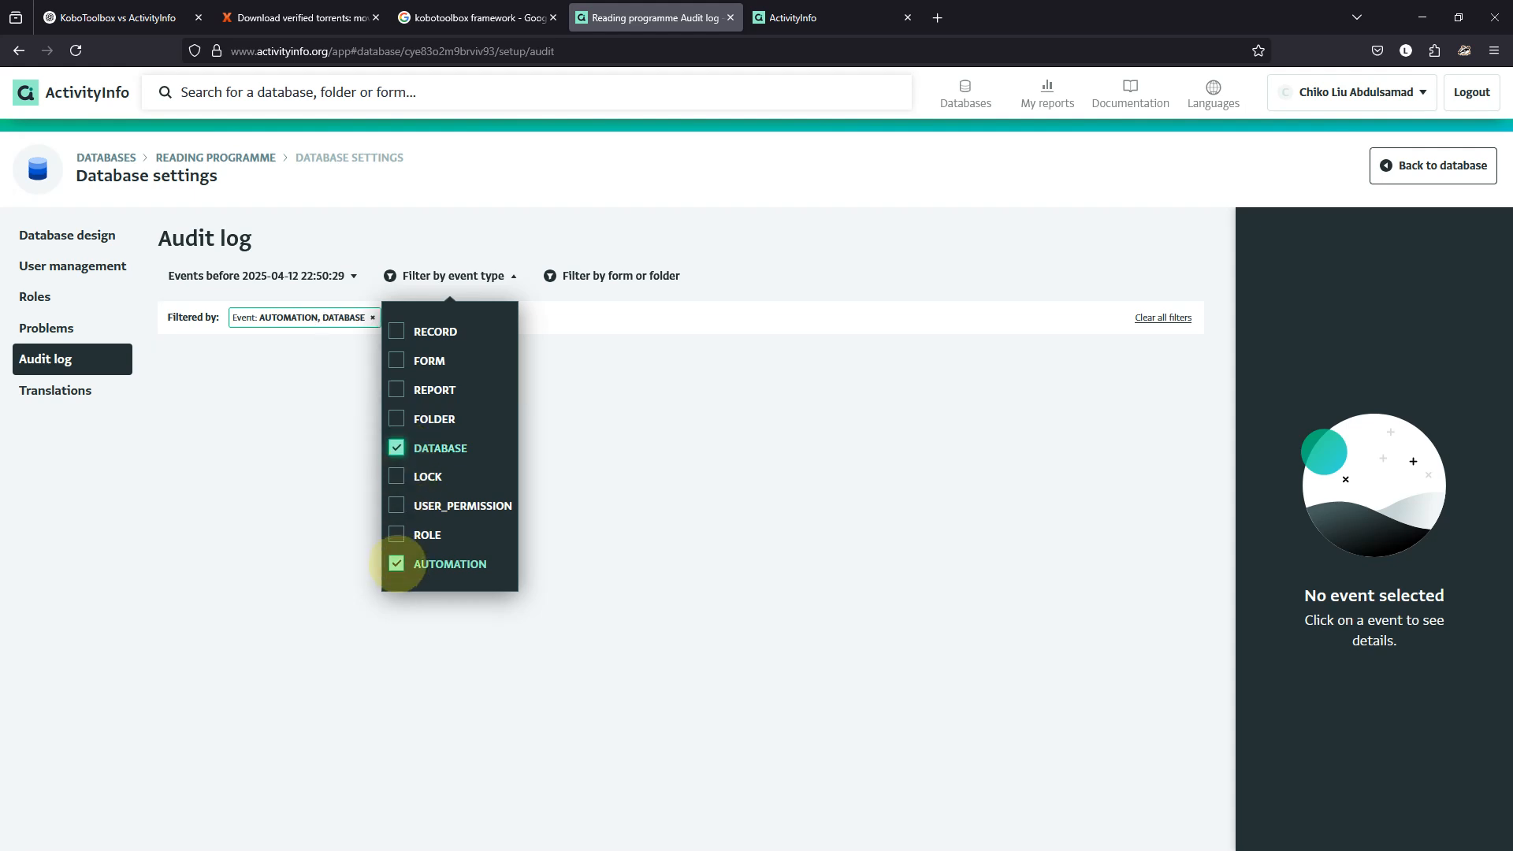
{"action": "left_click", "coordinate": [396, 564]}
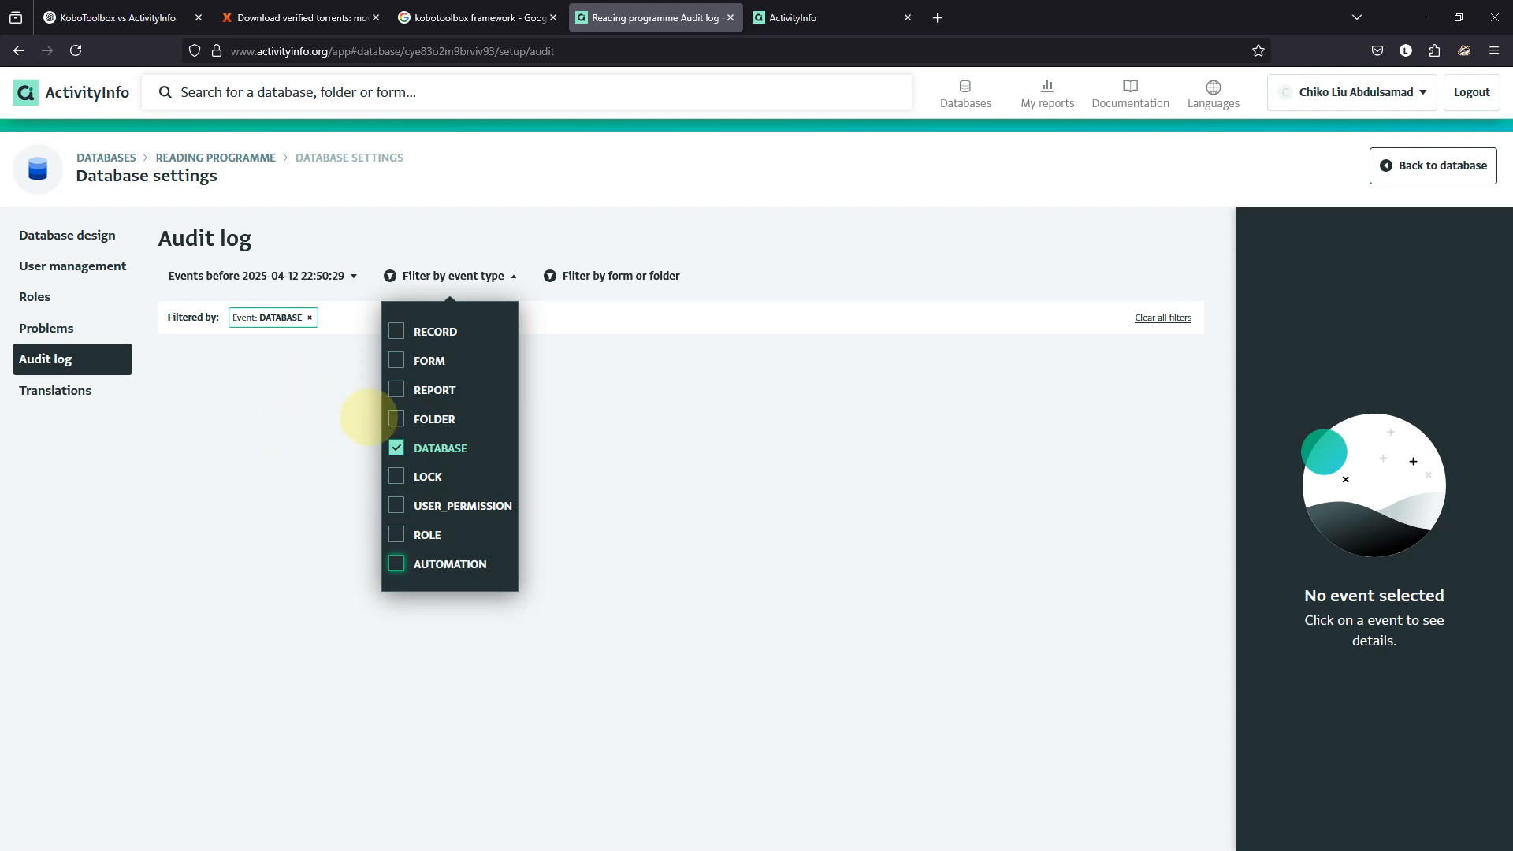
{"action": "left_click", "coordinate": [396, 447]}
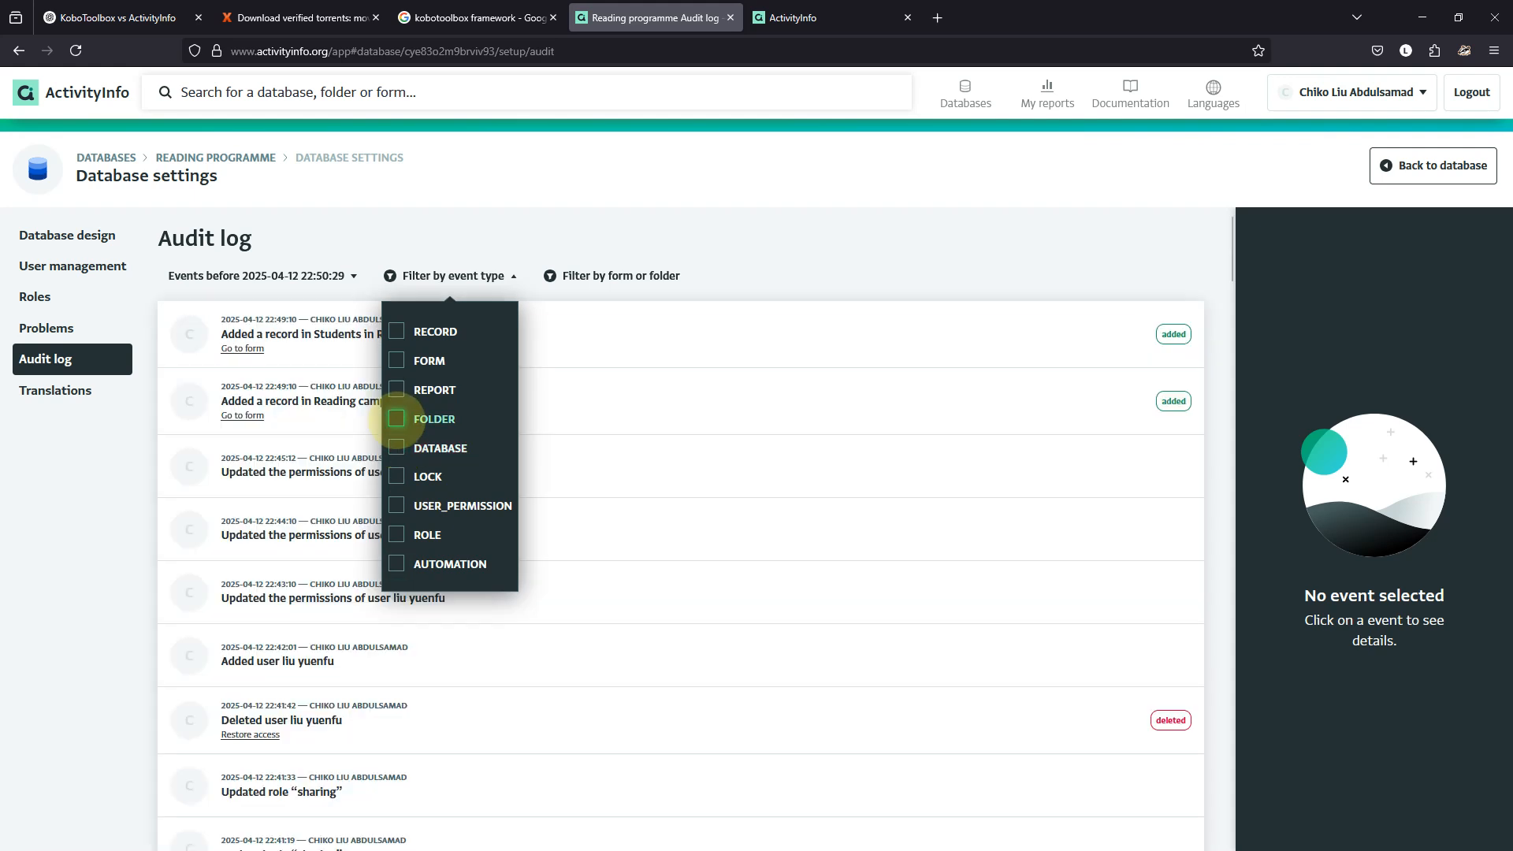
{"action": "left_click", "coordinate": [397, 418]}
{"action": "left_click", "coordinate": [396, 418]}
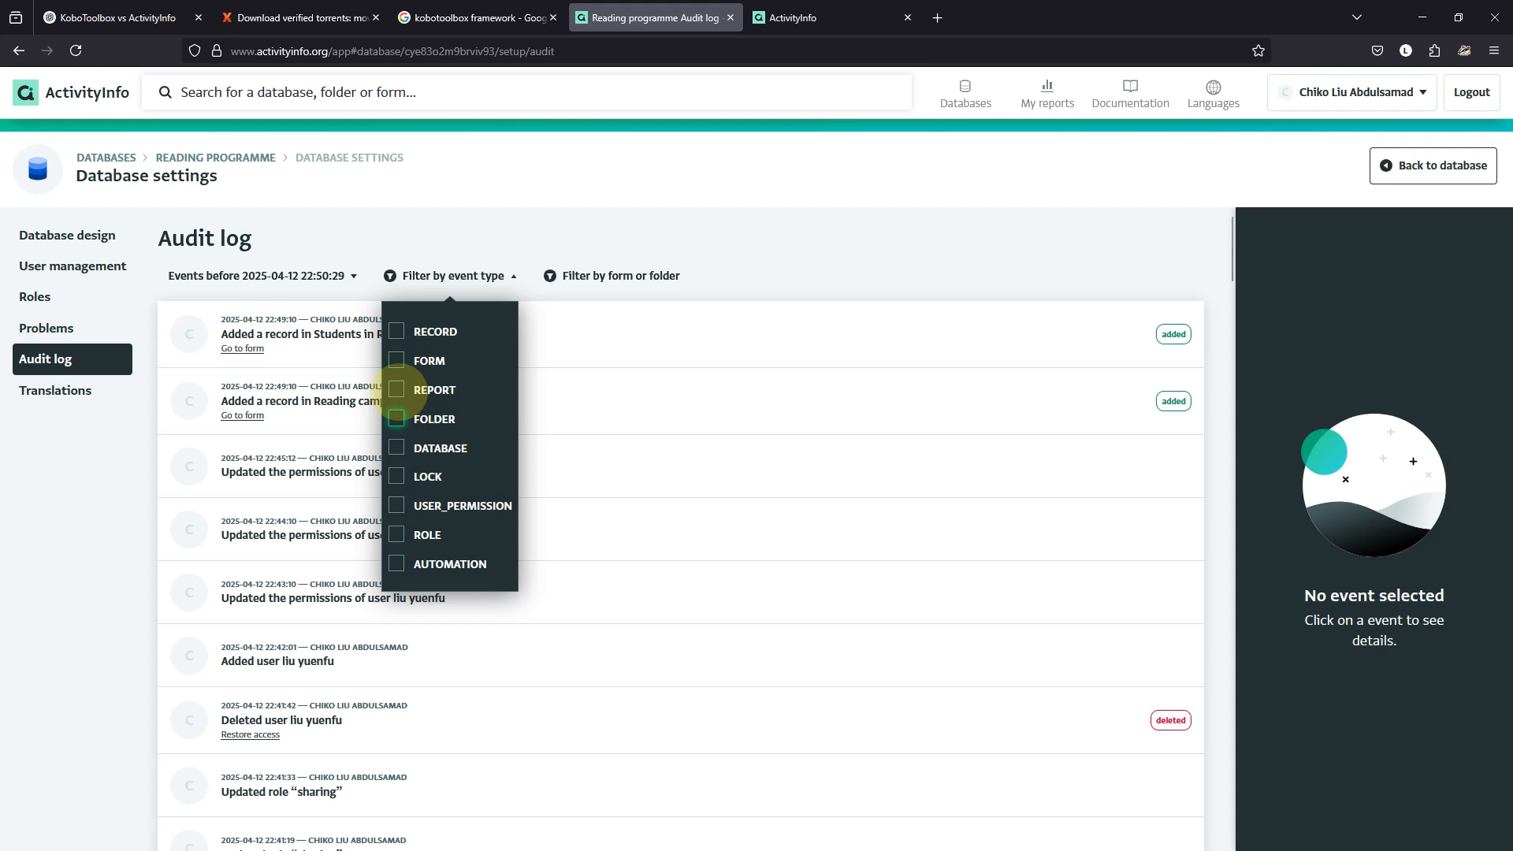
{"action": "left_click", "coordinate": [396, 389]}
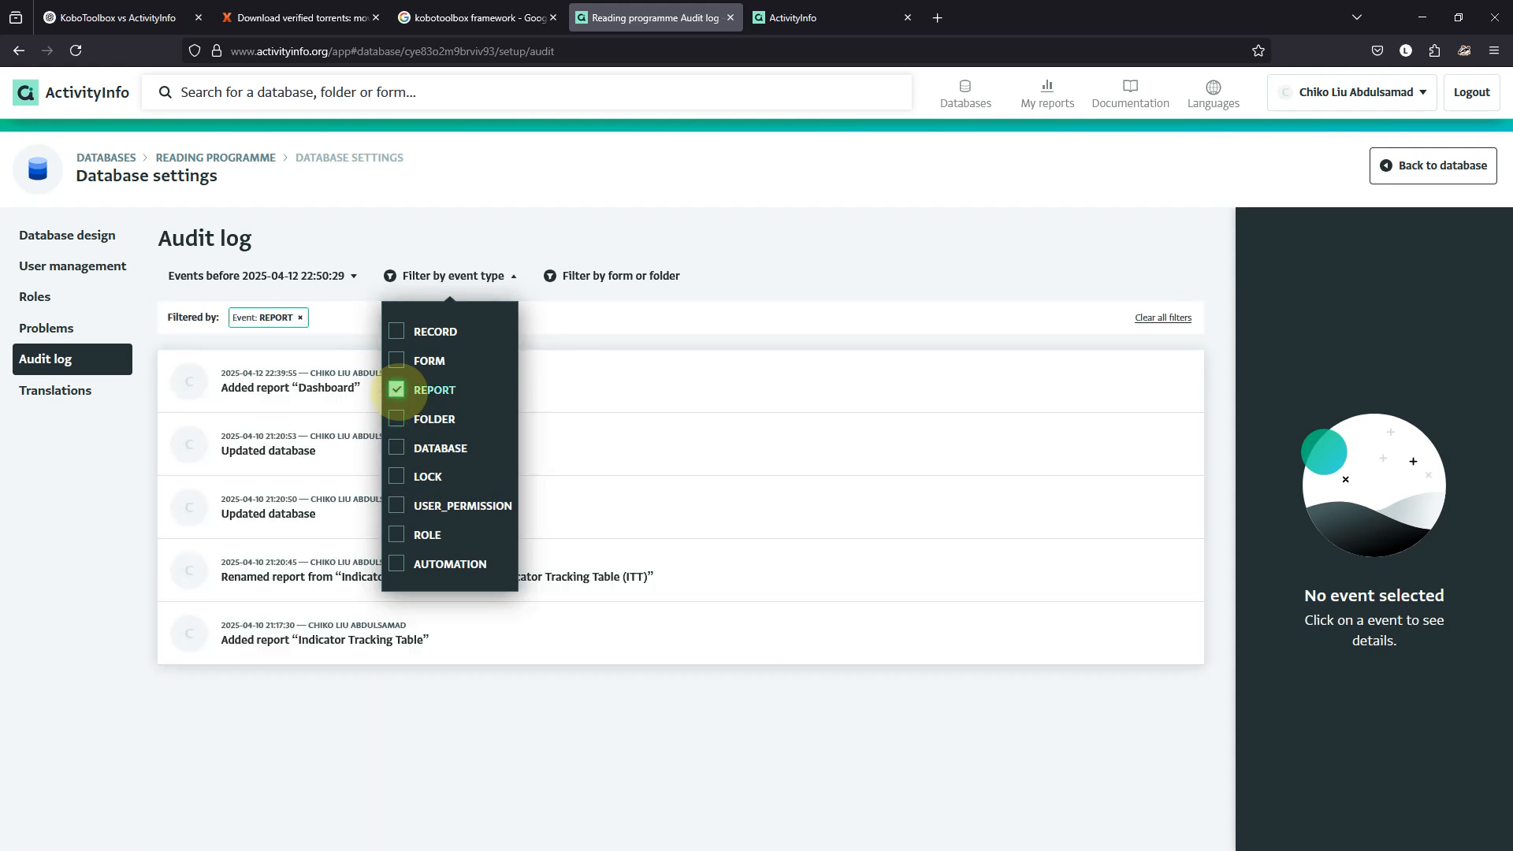
{"action": "left_click", "coordinate": [396, 389]}
Try FORM and USER_PERMISSION event filters, then clear the filter to list all events.
{"action": "left_click", "coordinate": [396, 360]}
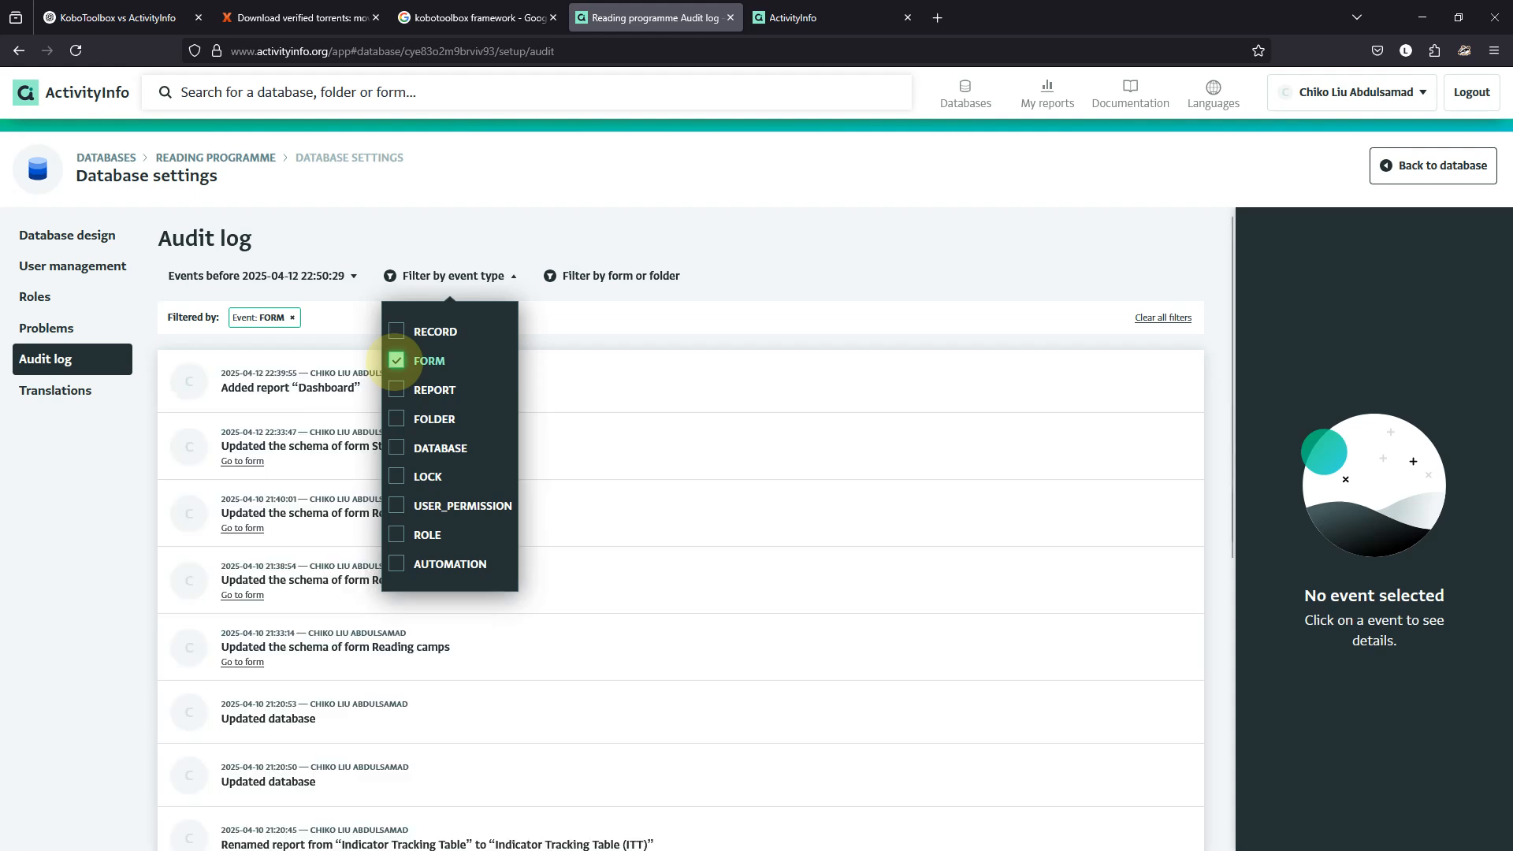
{"action": "scroll", "coordinate": [692, 506], "scroll_direction": "down", "scroll_amount": 5}
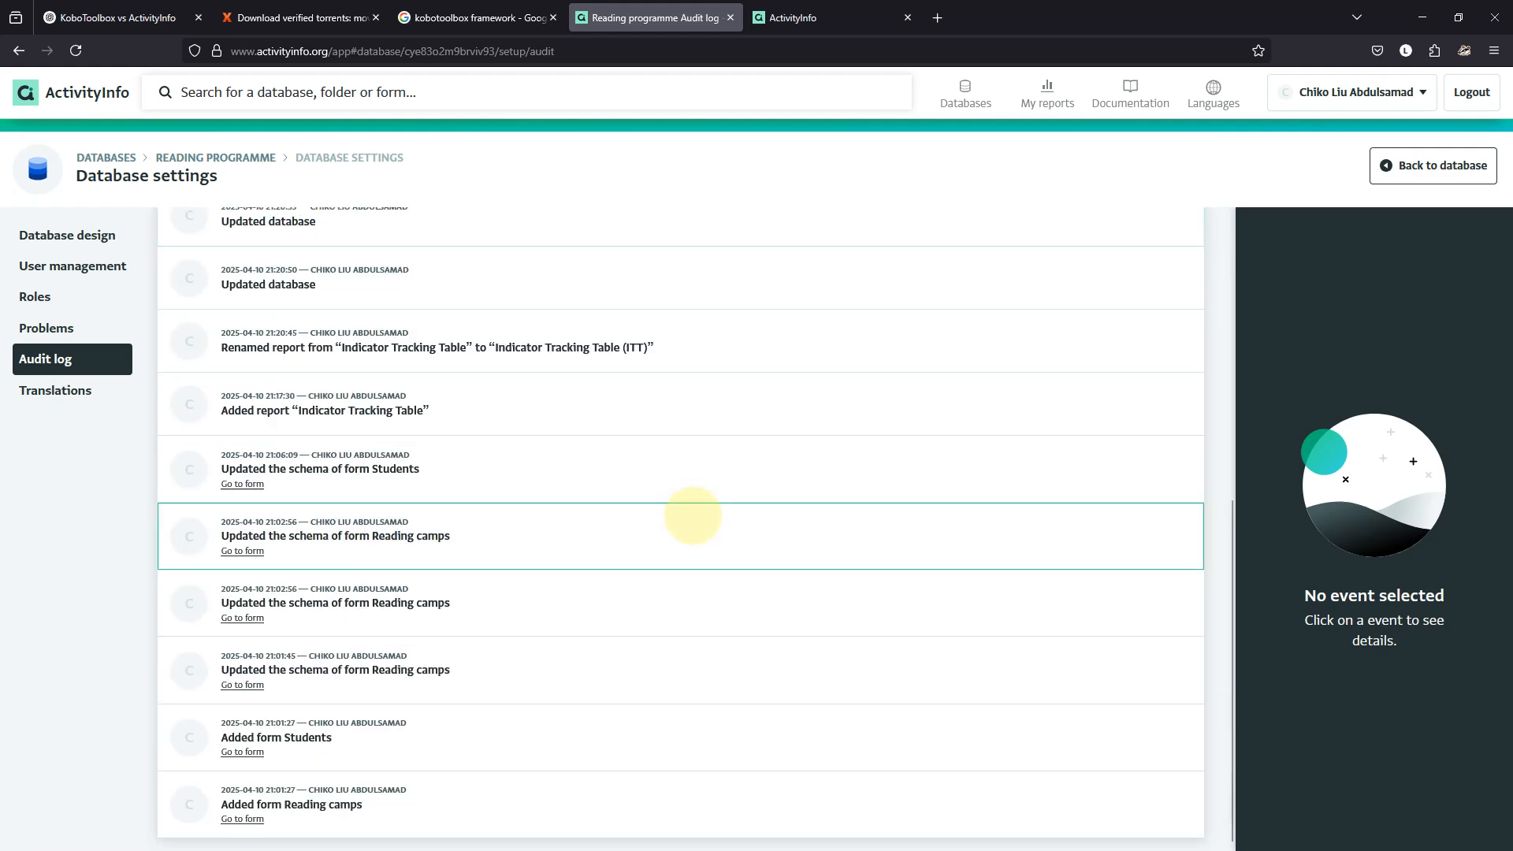
{"action": "scroll", "coordinate": [687, 512], "scroll_direction": "up", "scroll_amount": 5}
{"action": "left_click", "coordinate": [397, 360]}
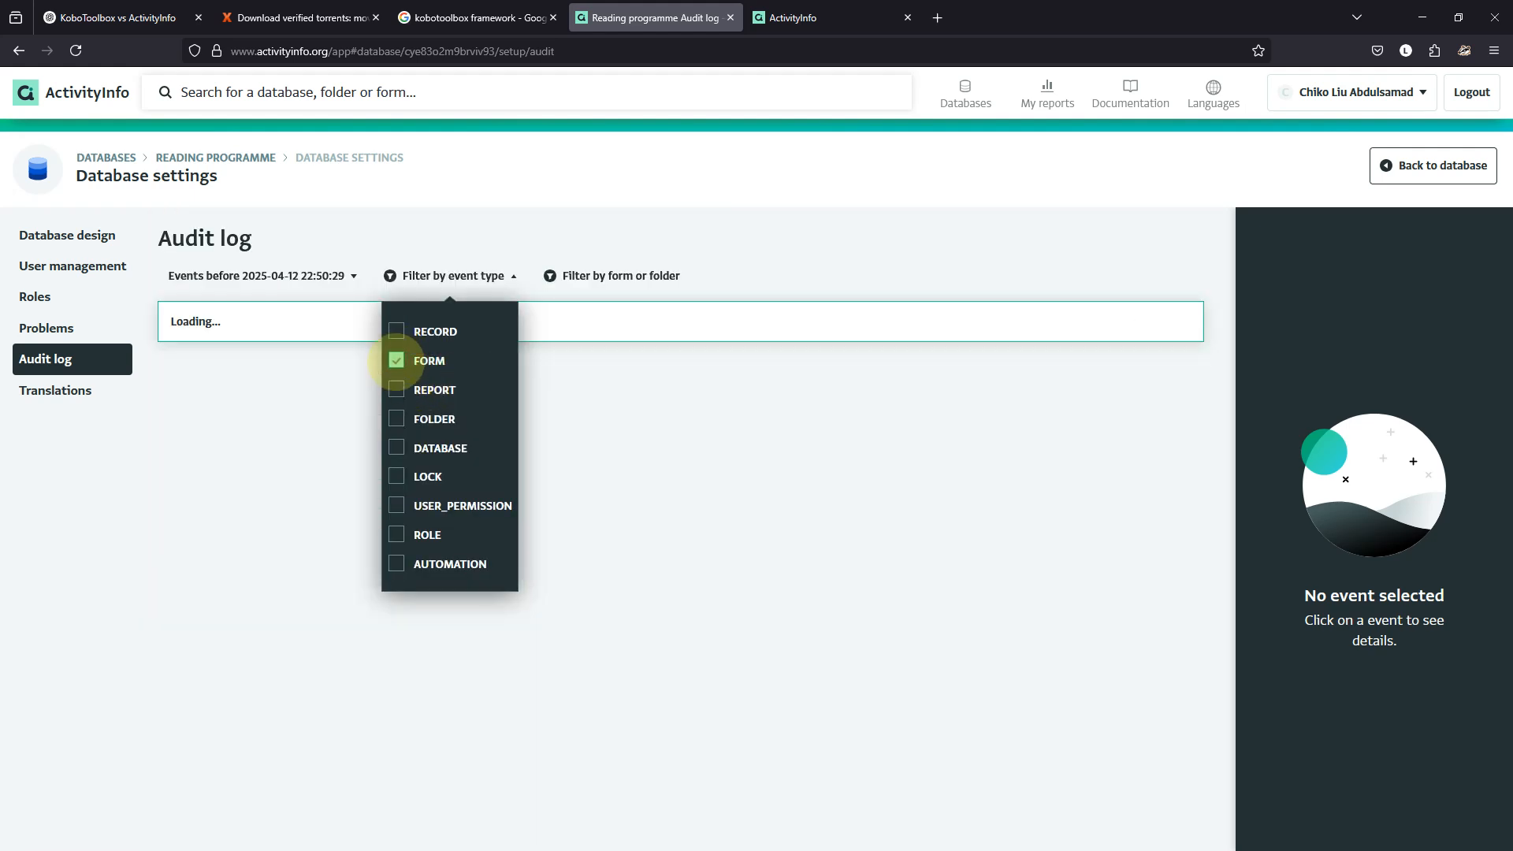
{"action": "left_click", "coordinate": [396, 360]}
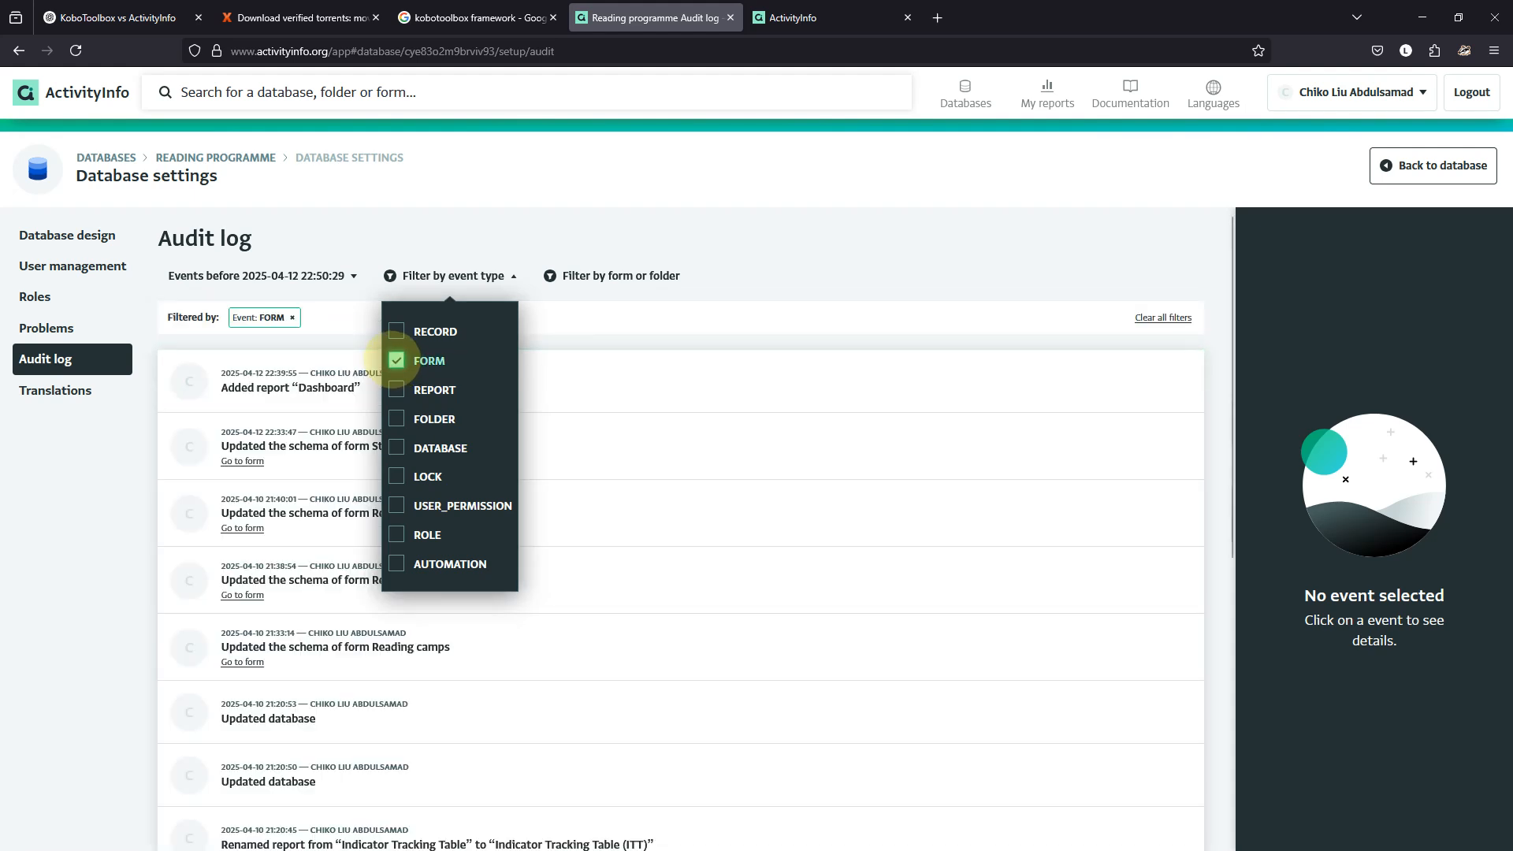
{"action": "left_click", "coordinate": [397, 360]}
{"action": "left_click", "coordinate": [397, 505]}
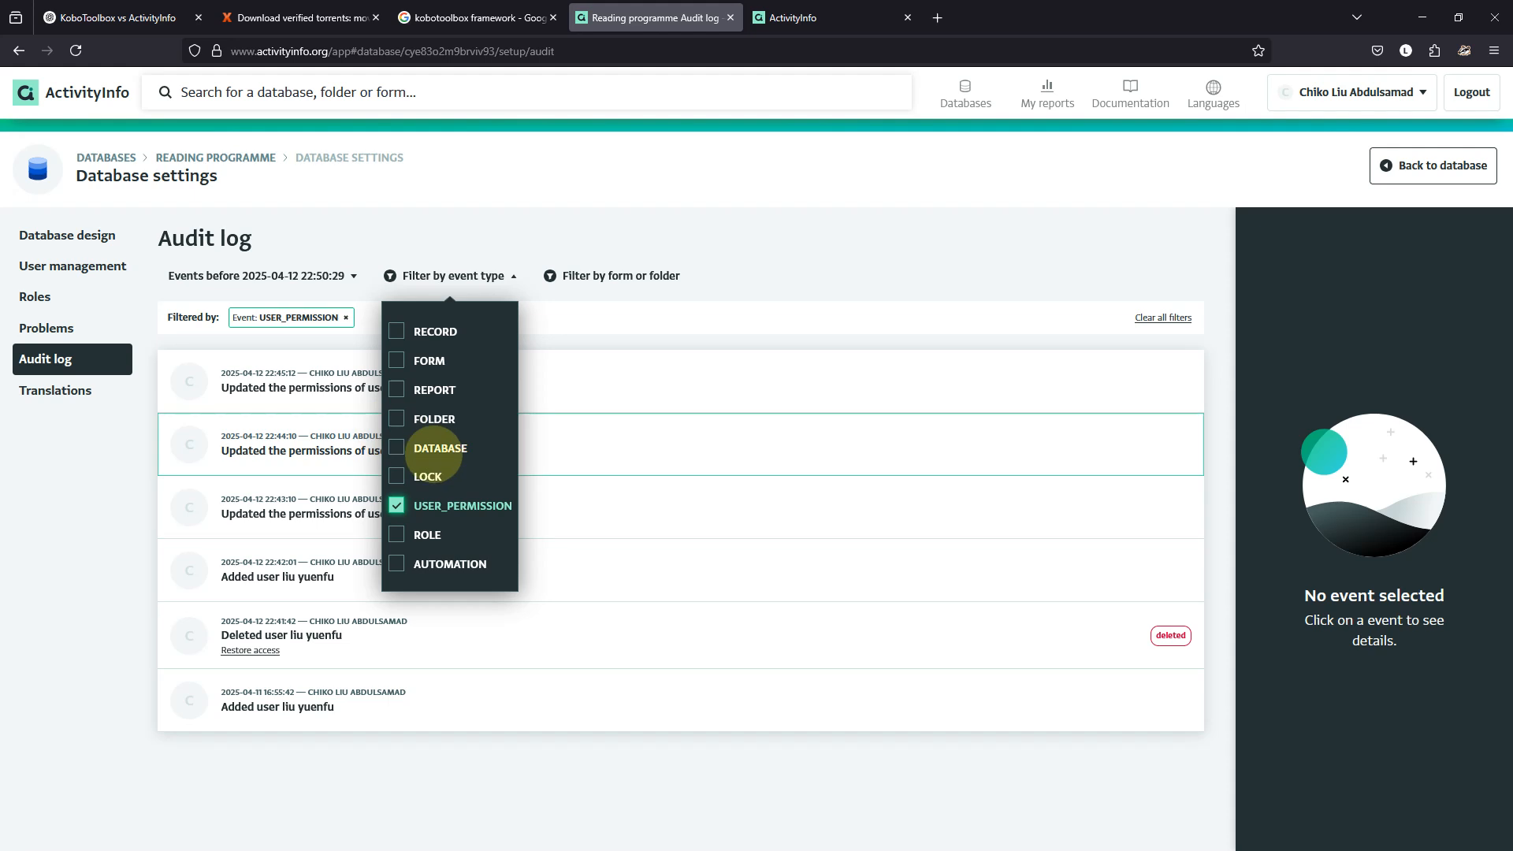
{"action": "left_click", "coordinate": [396, 505]}
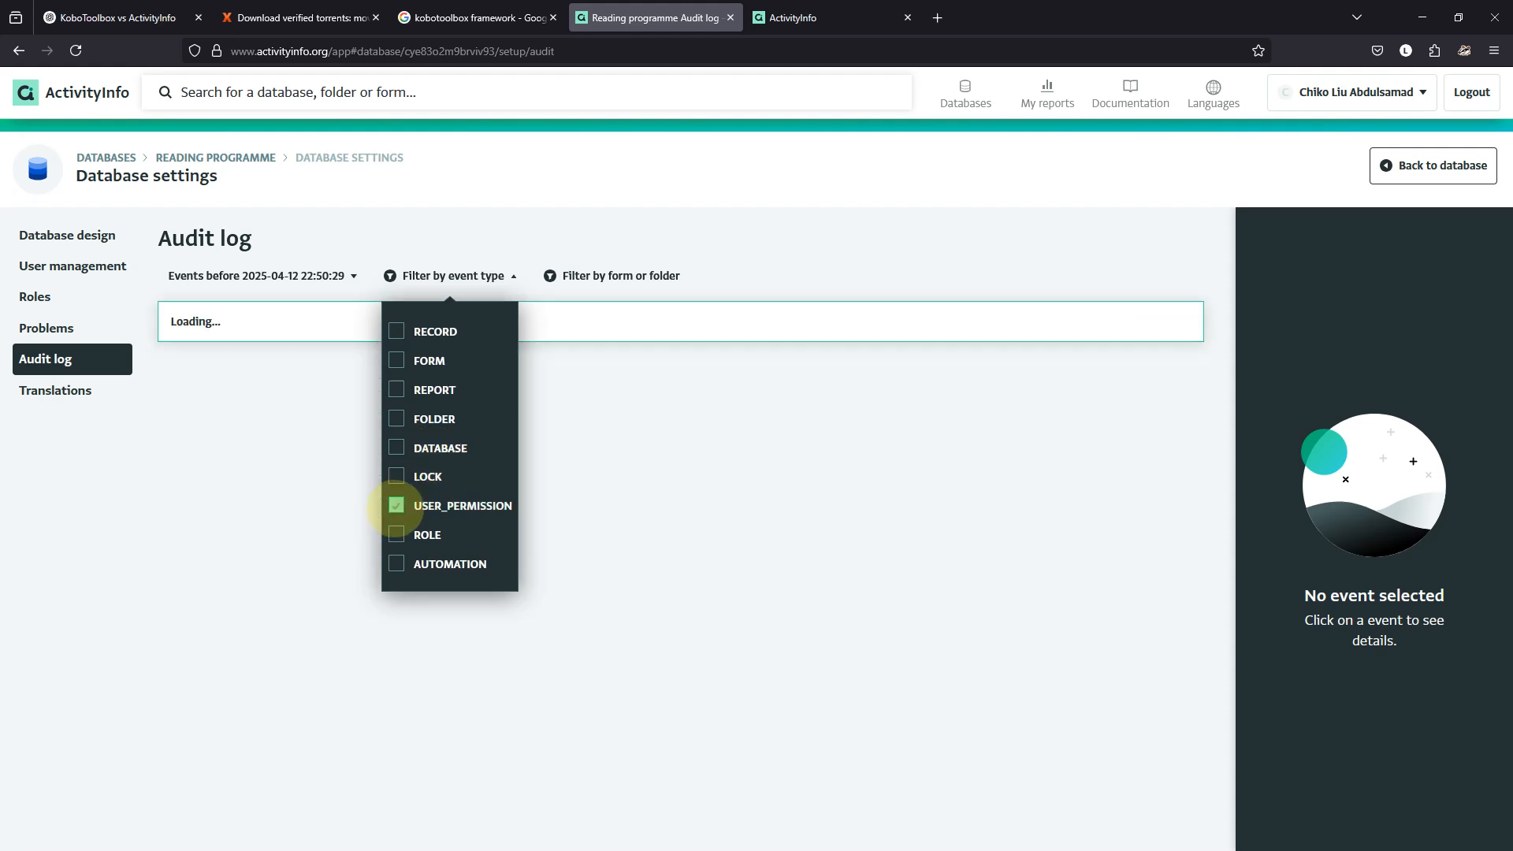
{"action": "left_click", "coordinate": [785, 283]}
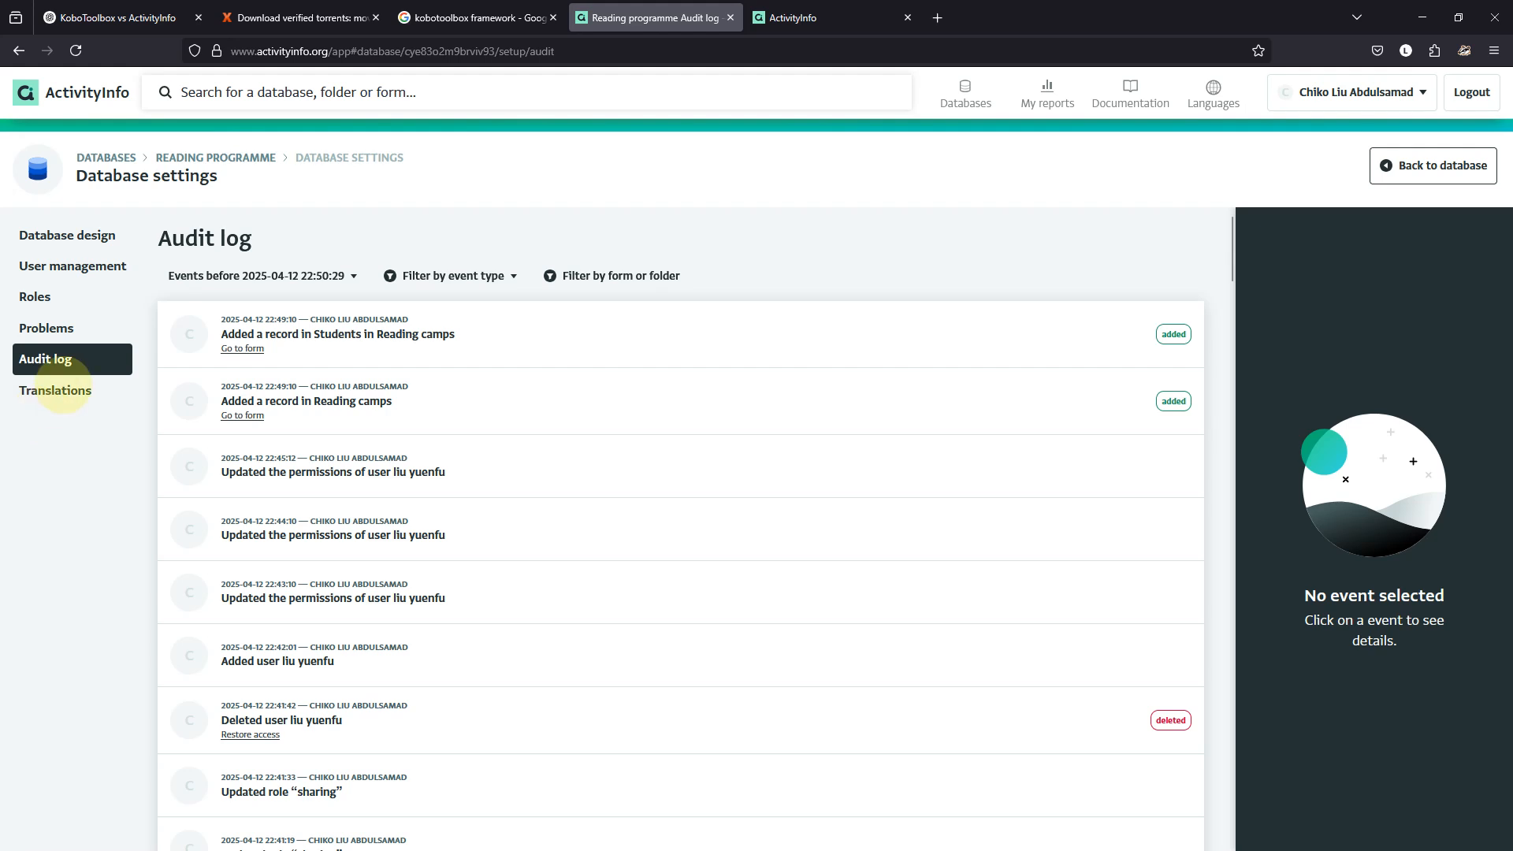
Add Español as a database language and machine-translate the database into it.
{"action": "left_click", "coordinate": [60, 389]}
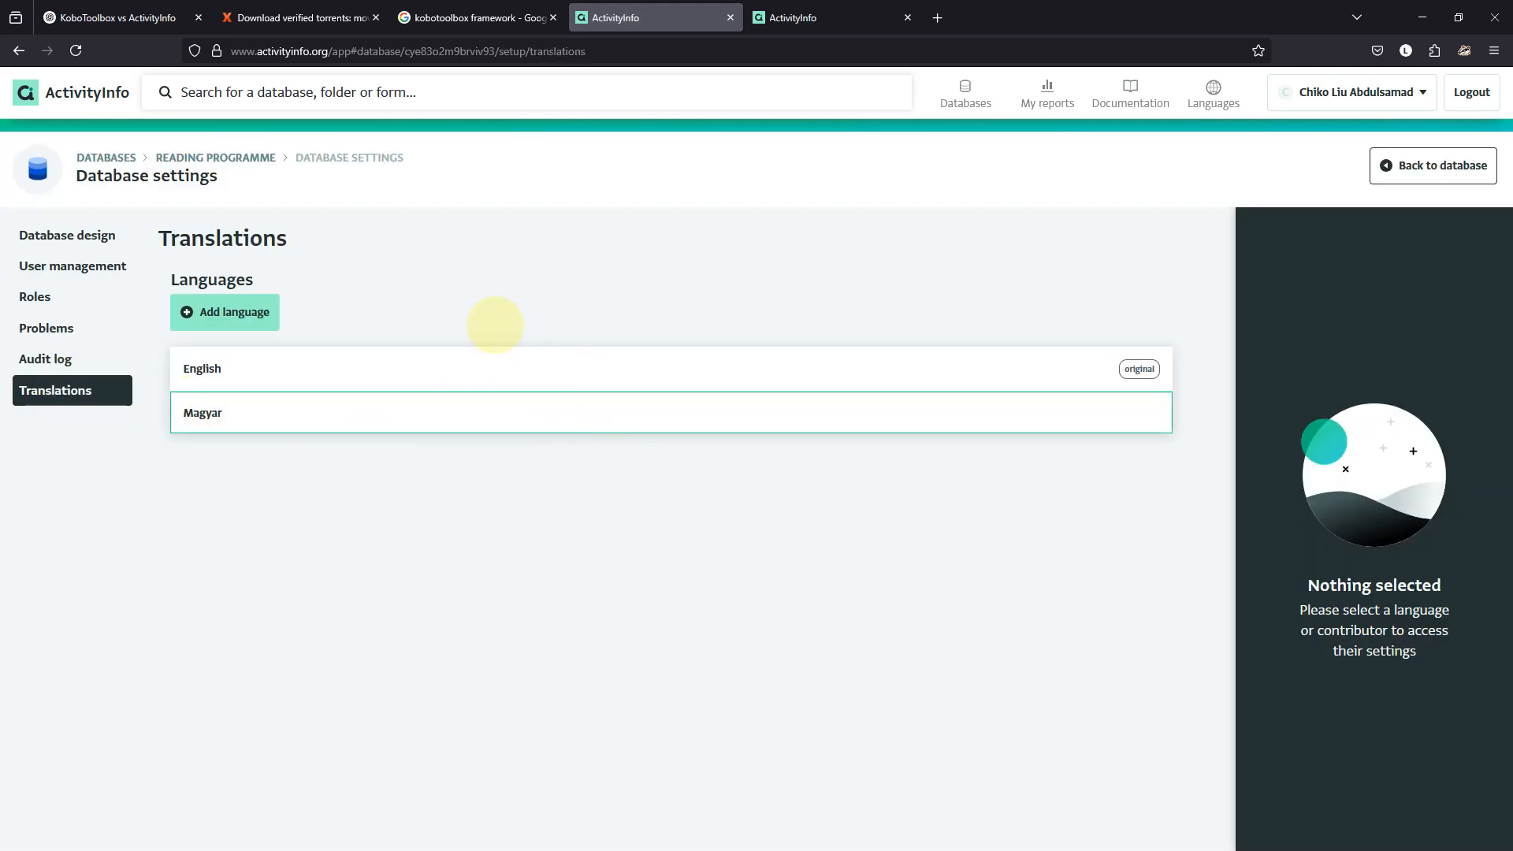
{"action": "left_click", "coordinate": [225, 311]}
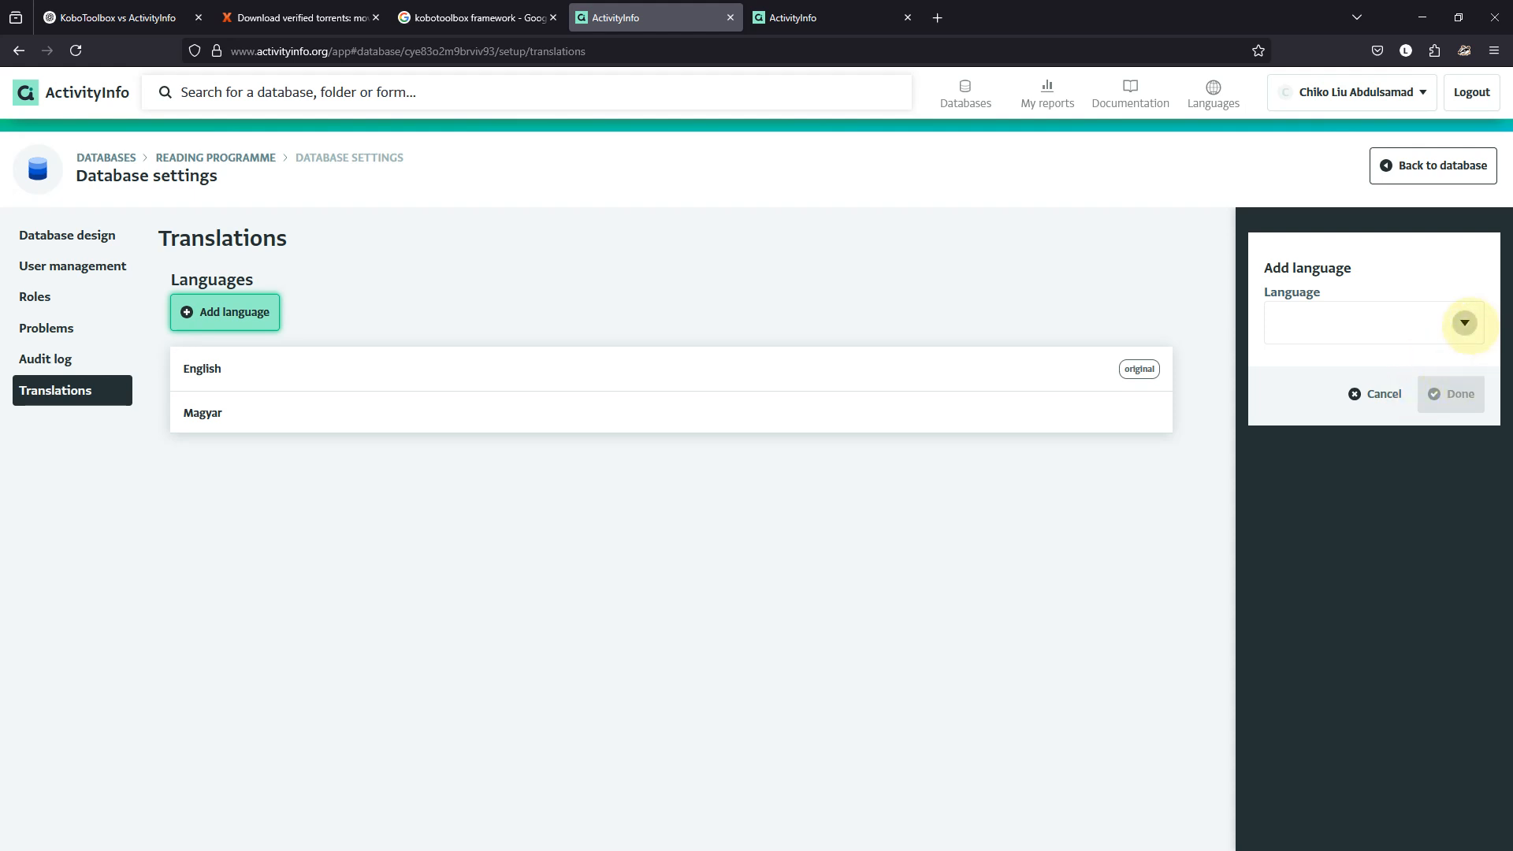
{"action": "left_click", "coordinate": [1465, 323]}
{"action": "scroll", "coordinate": [1349, 439], "scroll_direction": "down", "scroll_amount": 8}
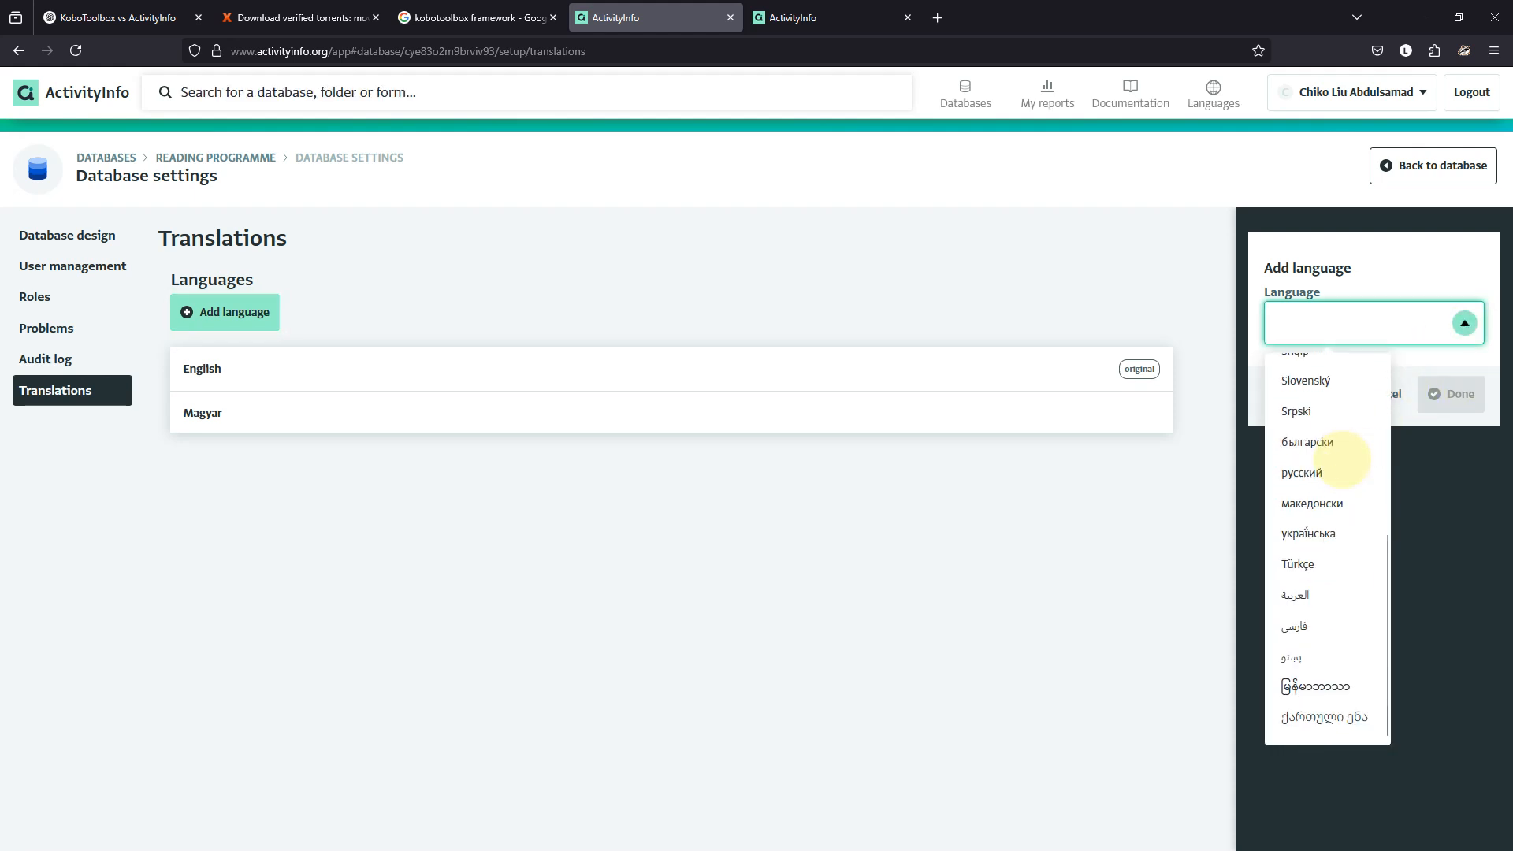
{"action": "scroll", "coordinate": [1342, 460], "scroll_direction": "up", "scroll_amount": 4}
{"action": "scroll", "coordinate": [1340, 466], "scroll_direction": "down", "scroll_amount": 4}
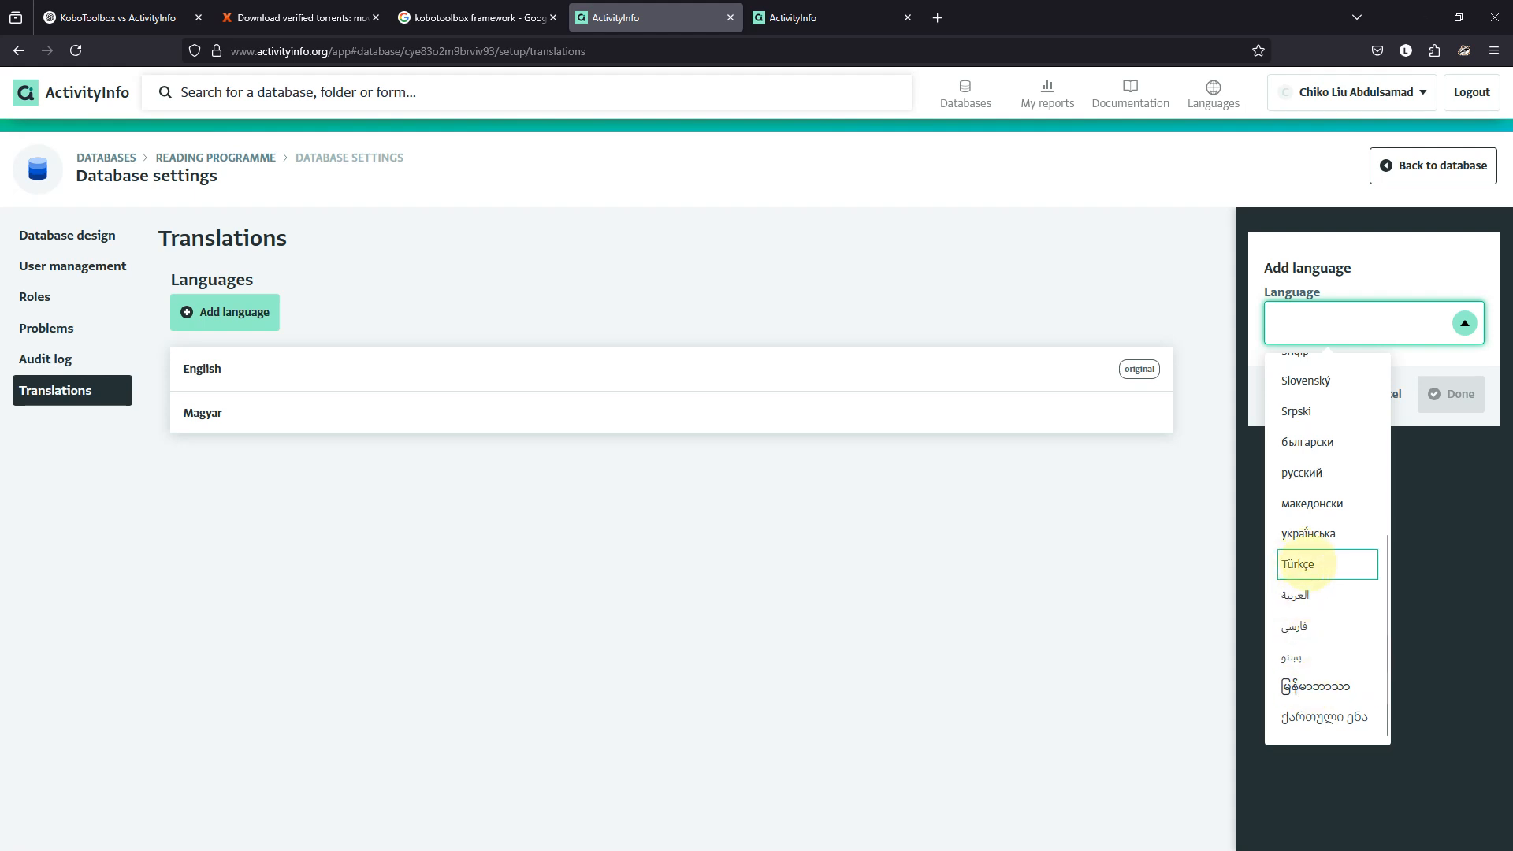
{"action": "scroll", "coordinate": [1320, 578], "scroll_direction": "up", "scroll_amount": 4}
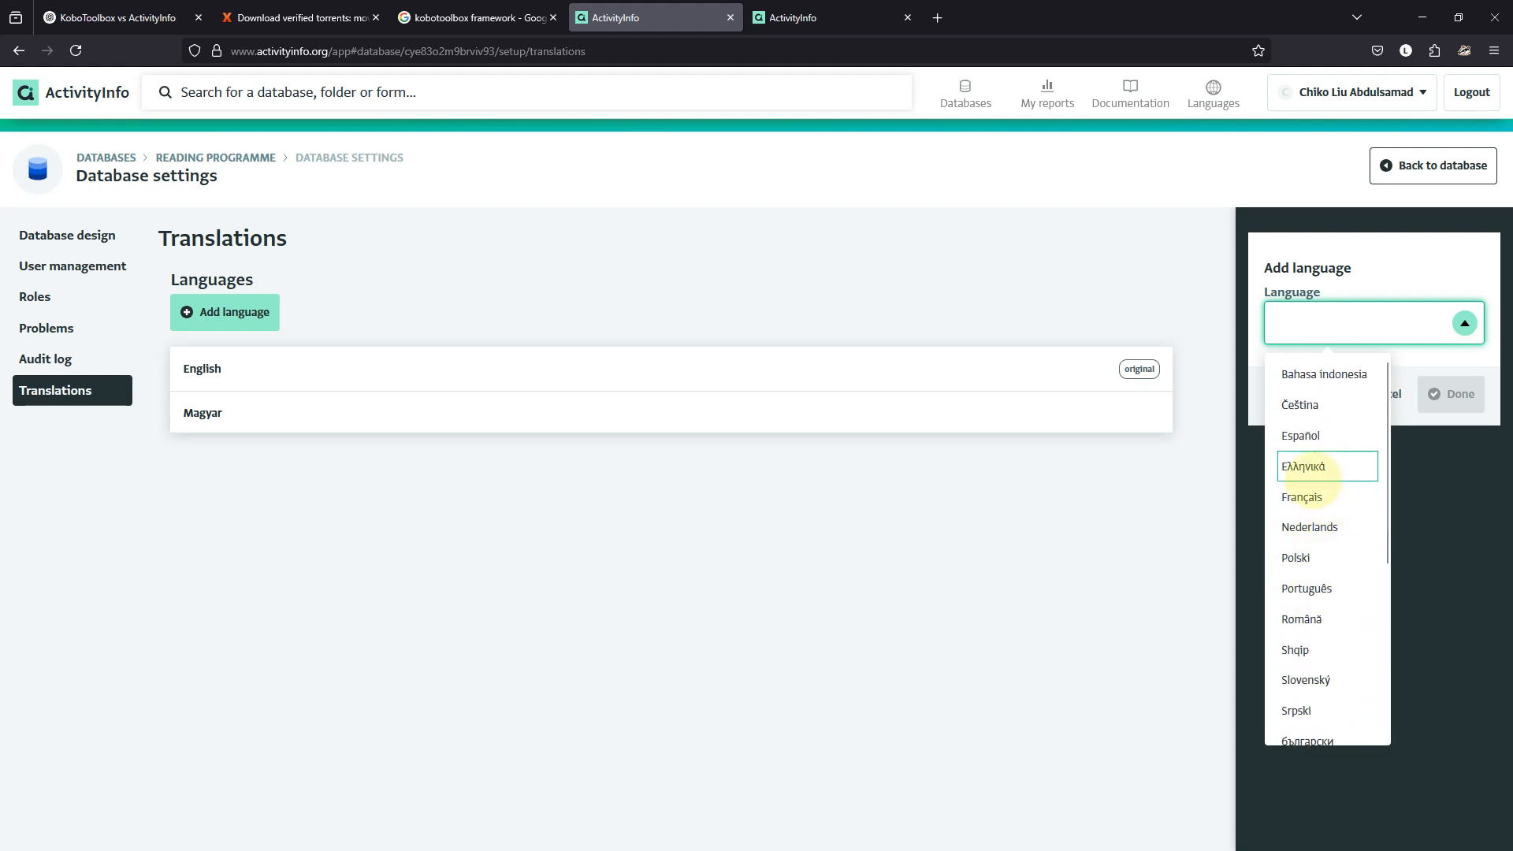
{"action": "scroll", "coordinate": [1312, 410], "scroll_direction": "down", "scroll_amount": 4}
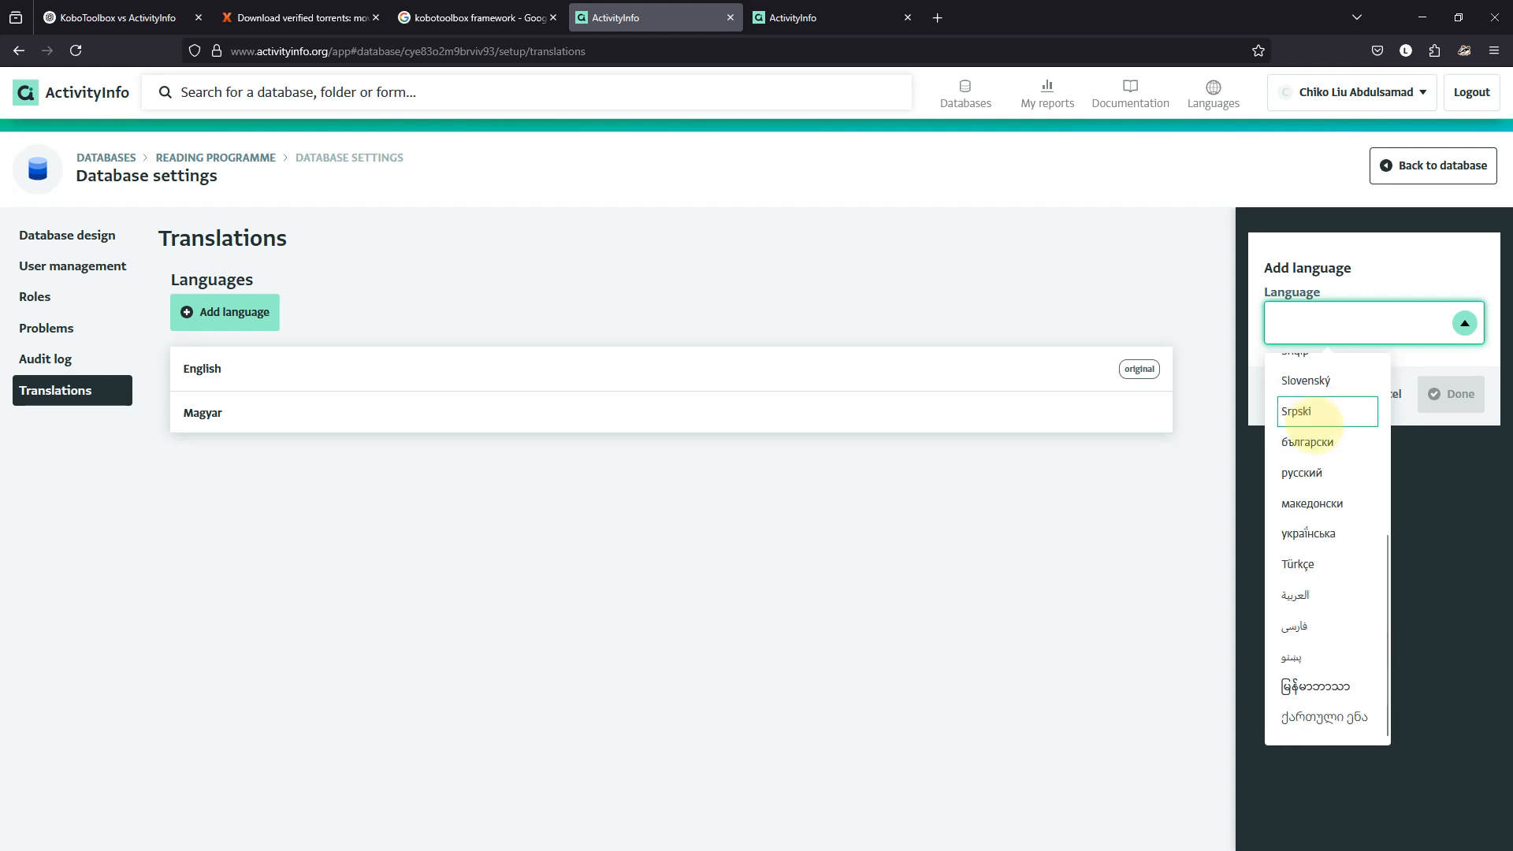
{"action": "scroll", "coordinate": [1324, 473], "scroll_direction": "up", "scroll_amount": 4}
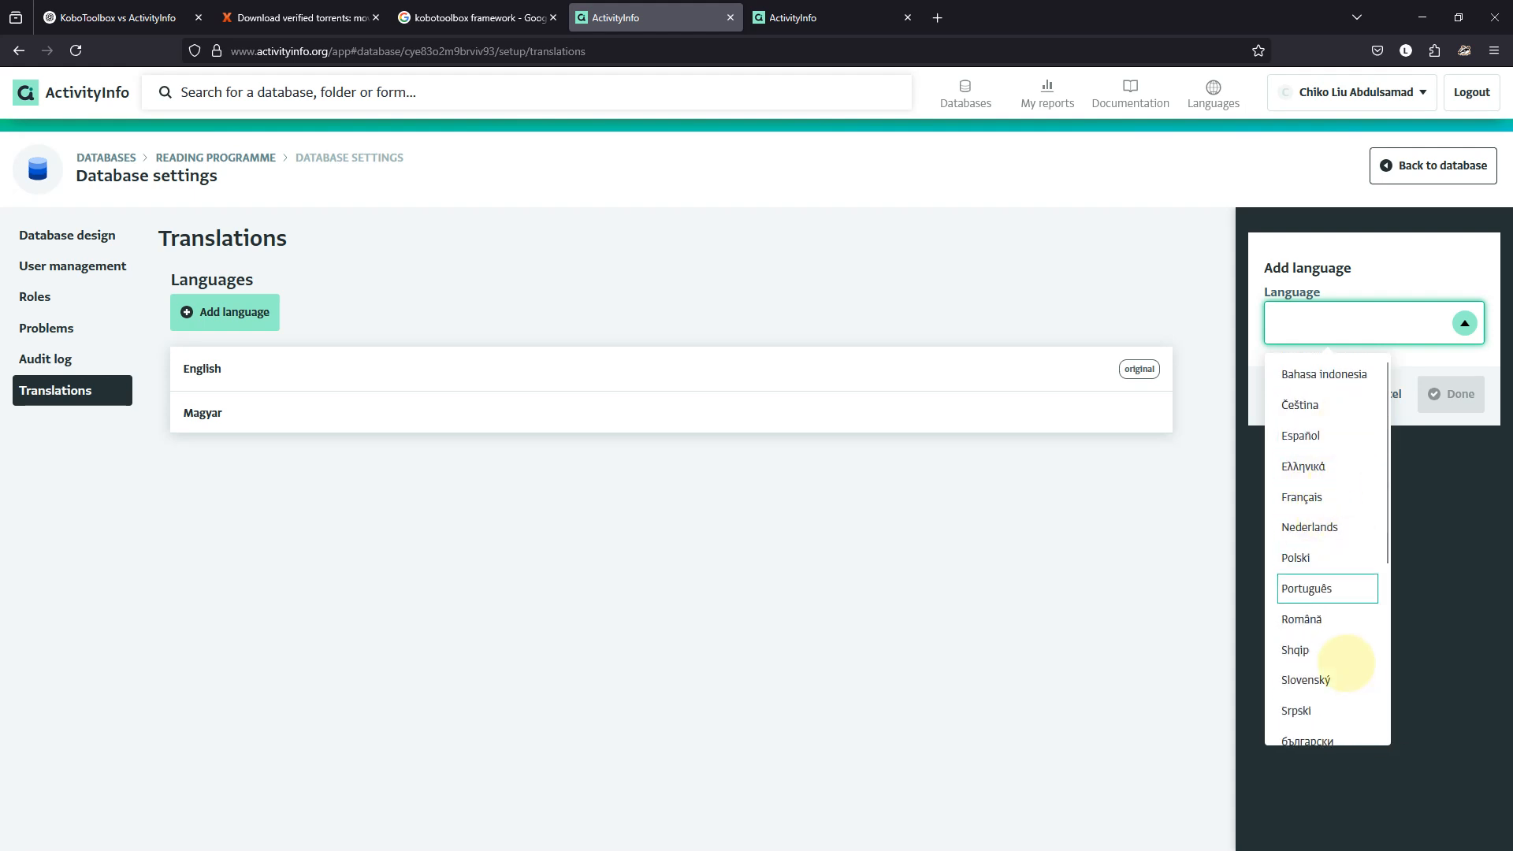
{"action": "scroll", "coordinate": [1310, 549], "scroll_direction": "down", "scroll_amount": 4}
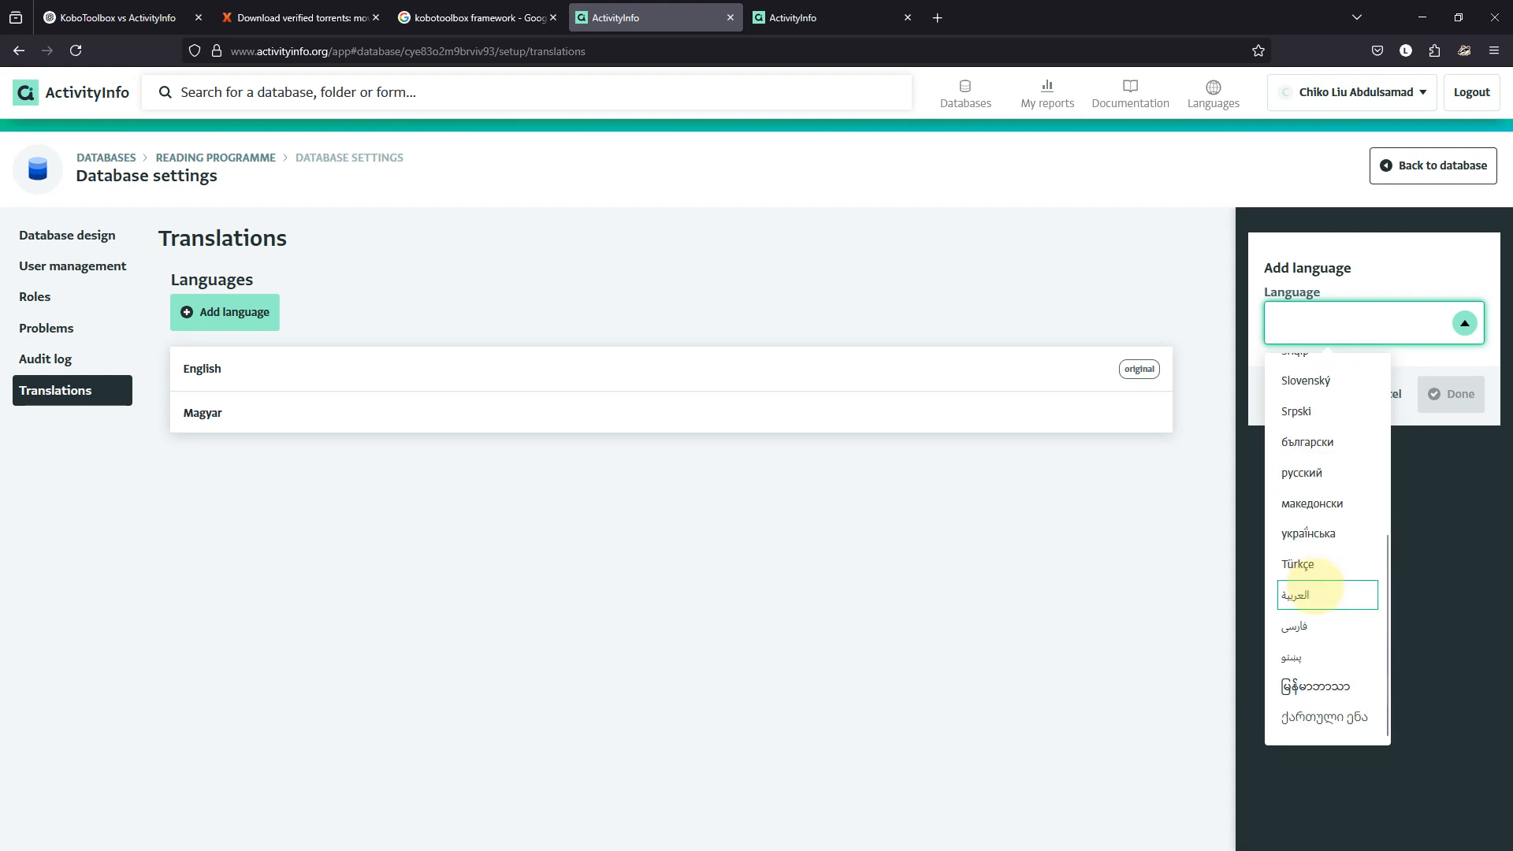
{"action": "scroll", "coordinate": [1314, 587], "scroll_direction": "up", "scroll_amount": 4}
{"action": "left_click", "coordinate": [1300, 435]}
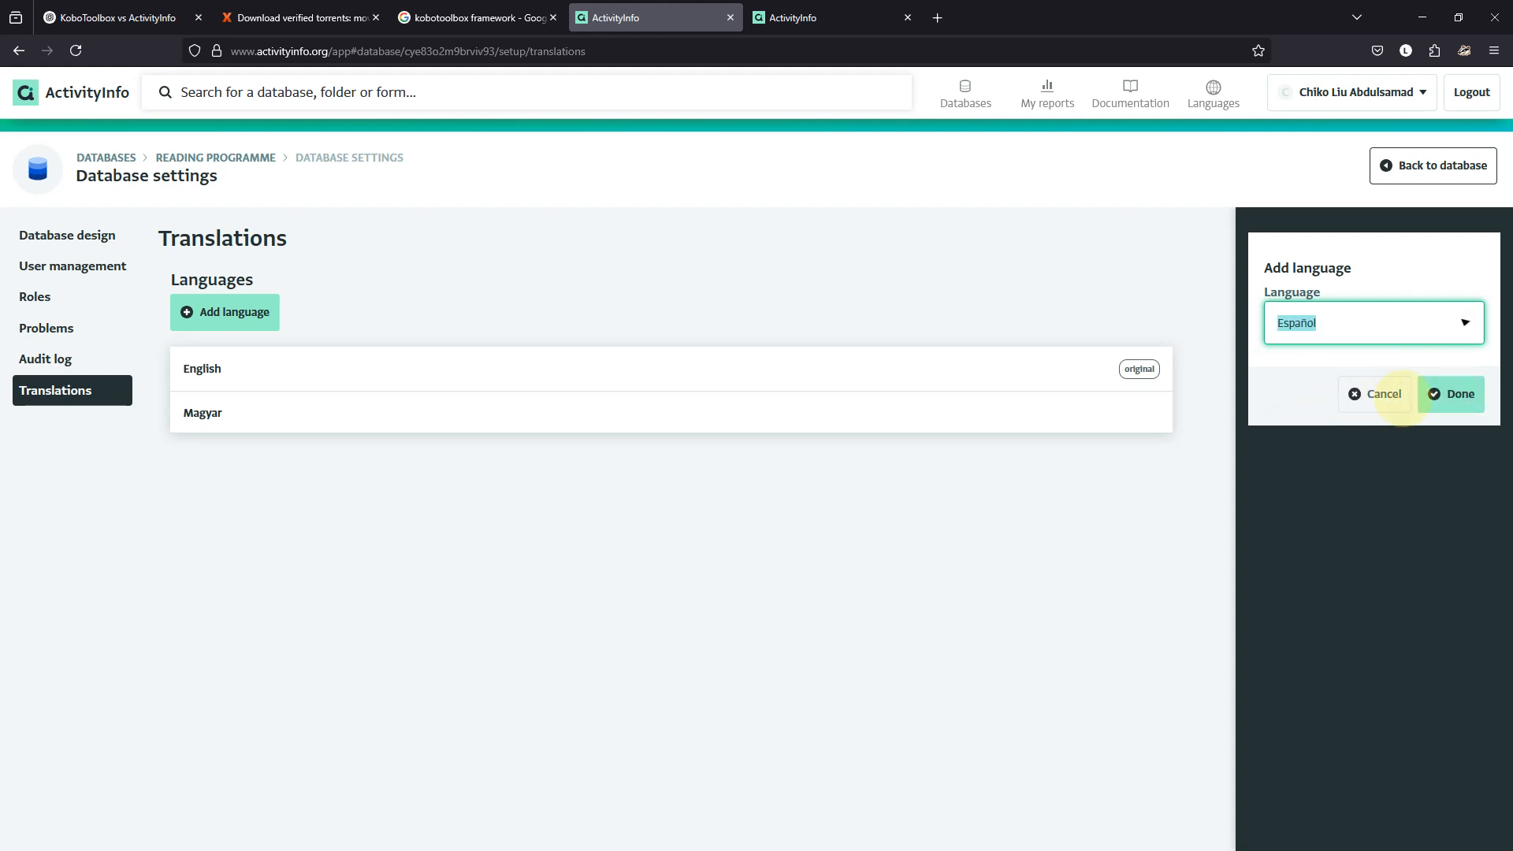
{"action": "left_click", "coordinate": [1447, 394]}
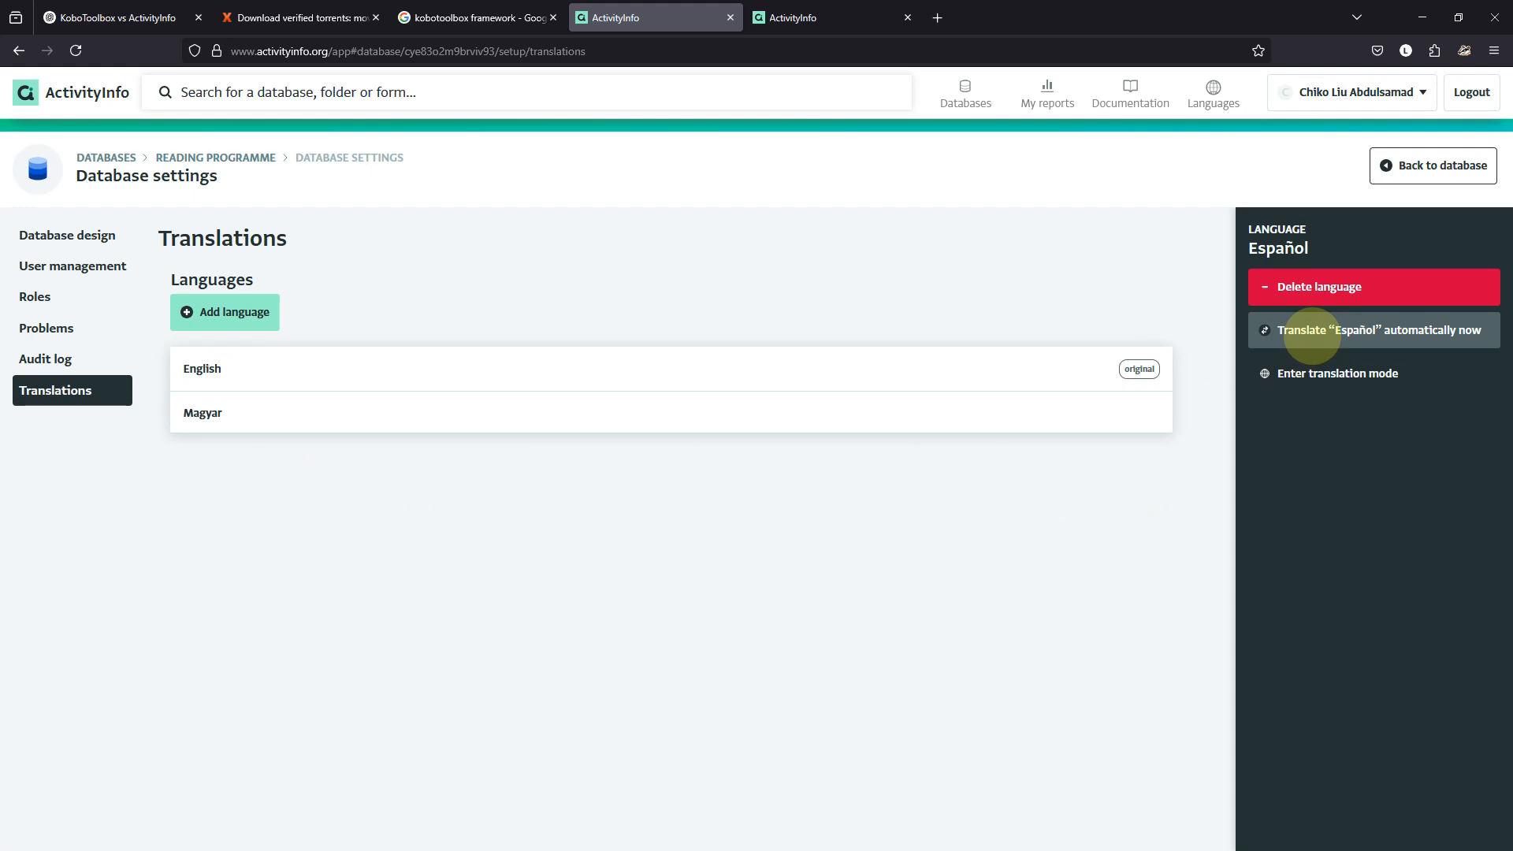
{"action": "left_click", "coordinate": [1312, 335]}
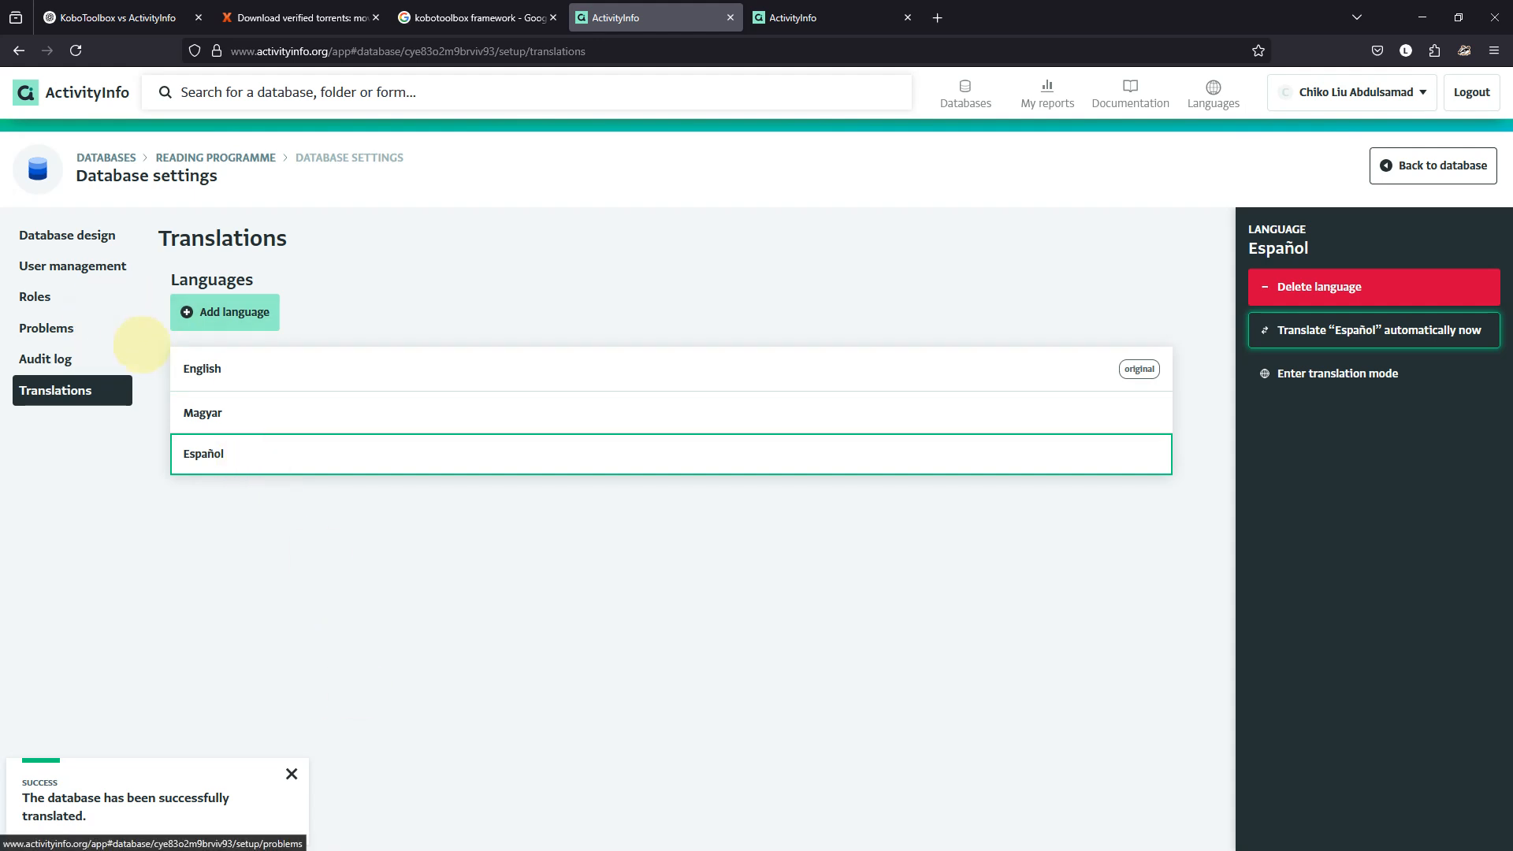
{"action": "left_click", "coordinate": [291, 772]}
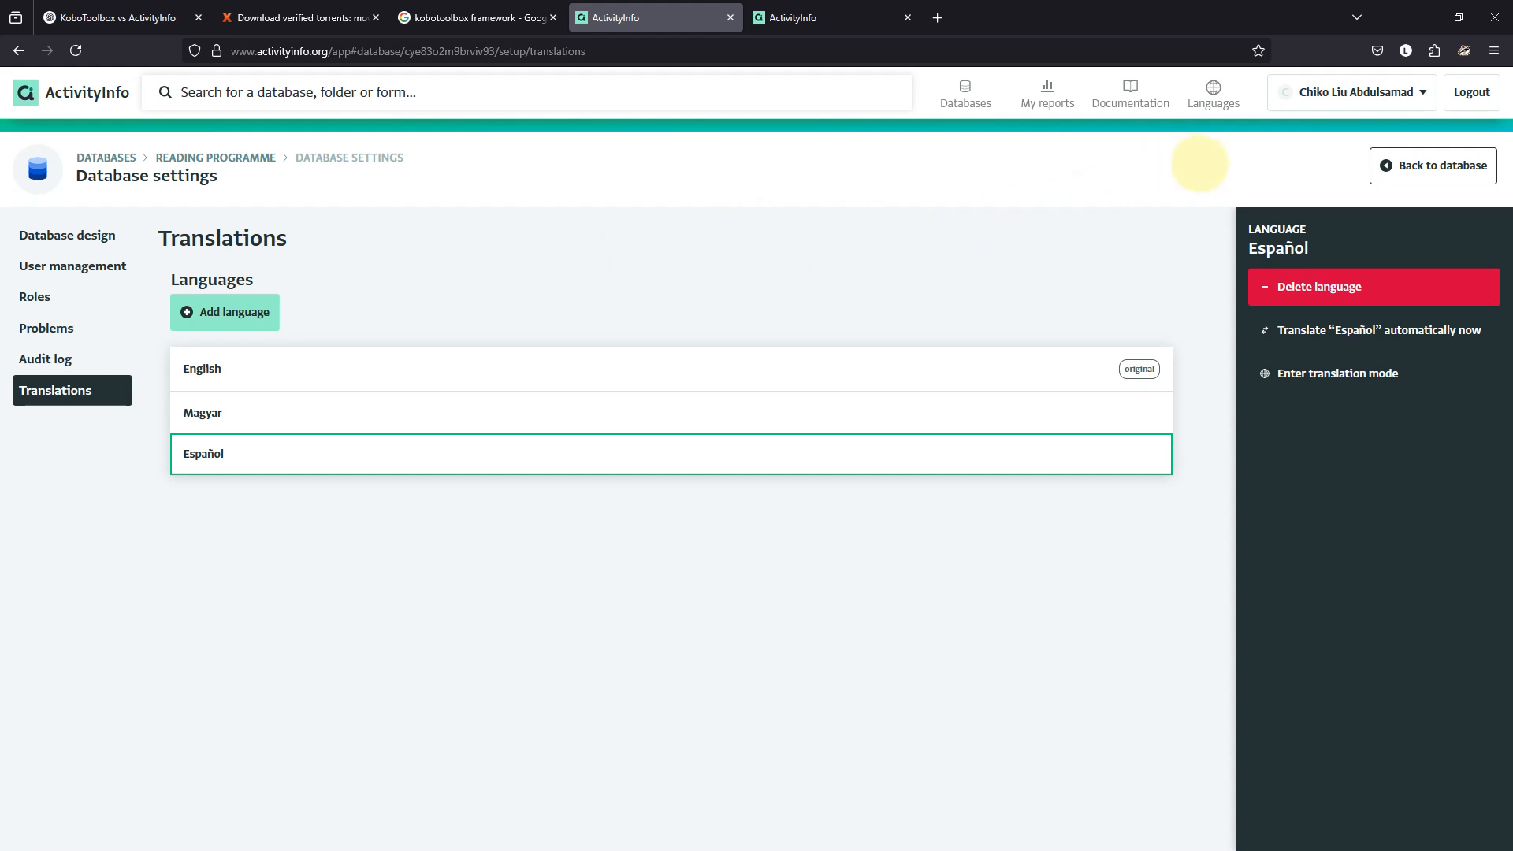
Back in Translations settings, select English and bring up the change-original-language warning.
{"action": "left_click", "coordinate": [1411, 175]}
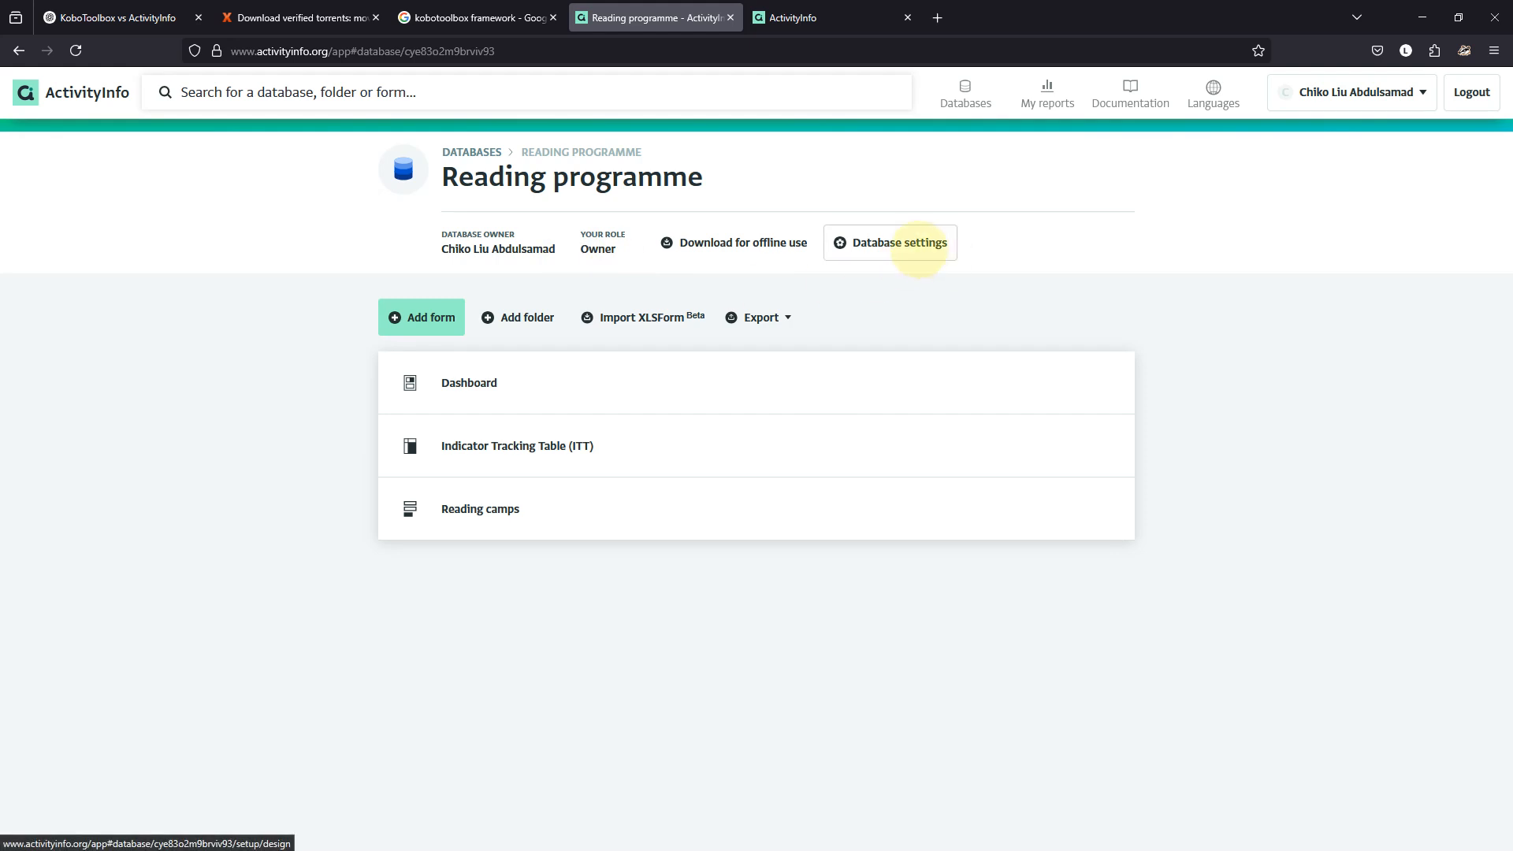
{"action": "left_click", "coordinate": [905, 243]}
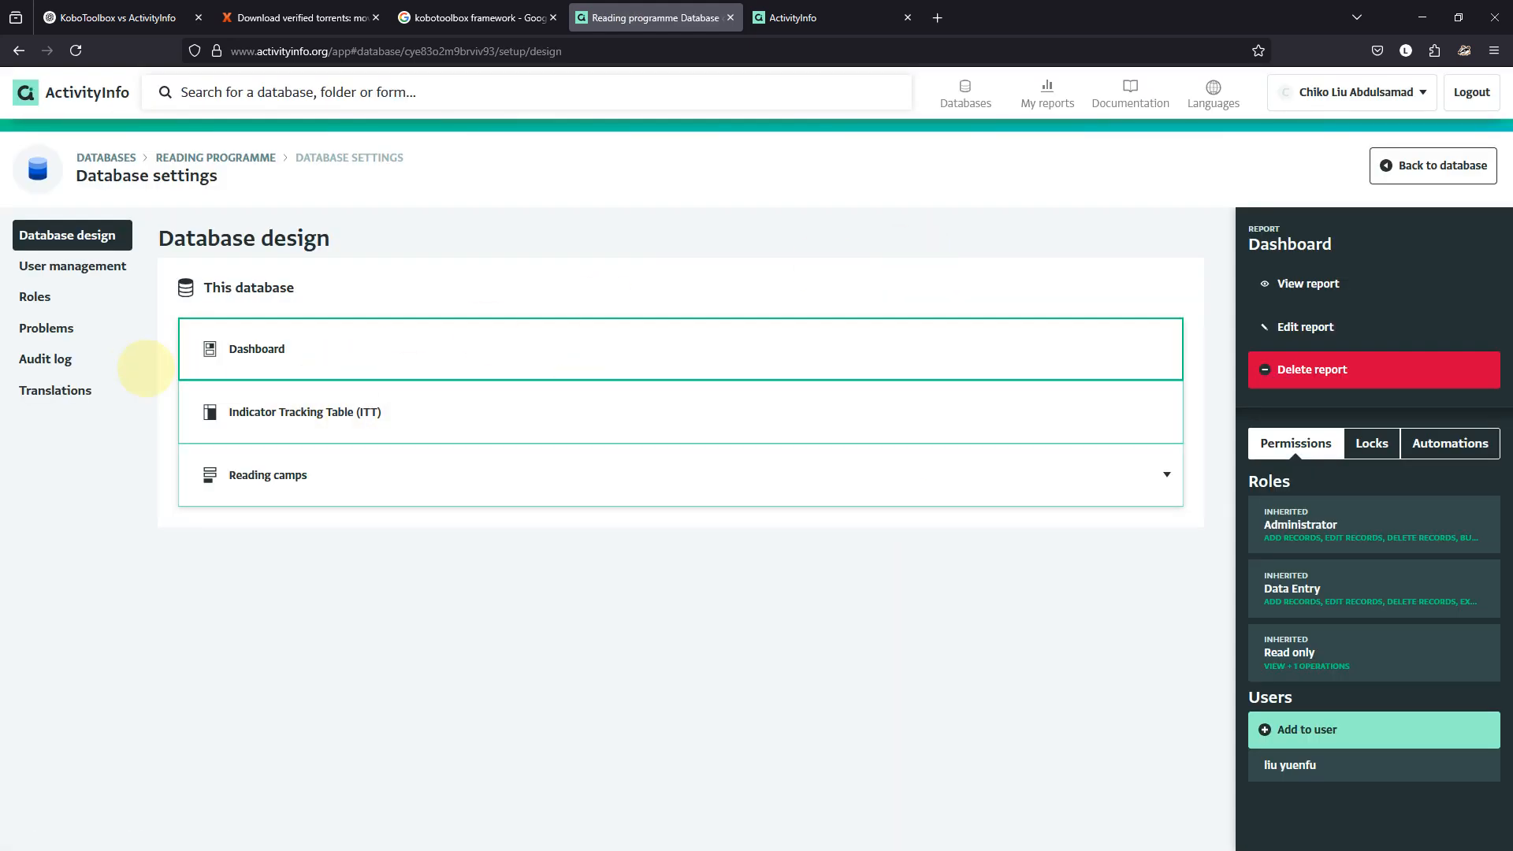
{"action": "left_click", "coordinate": [86, 391]}
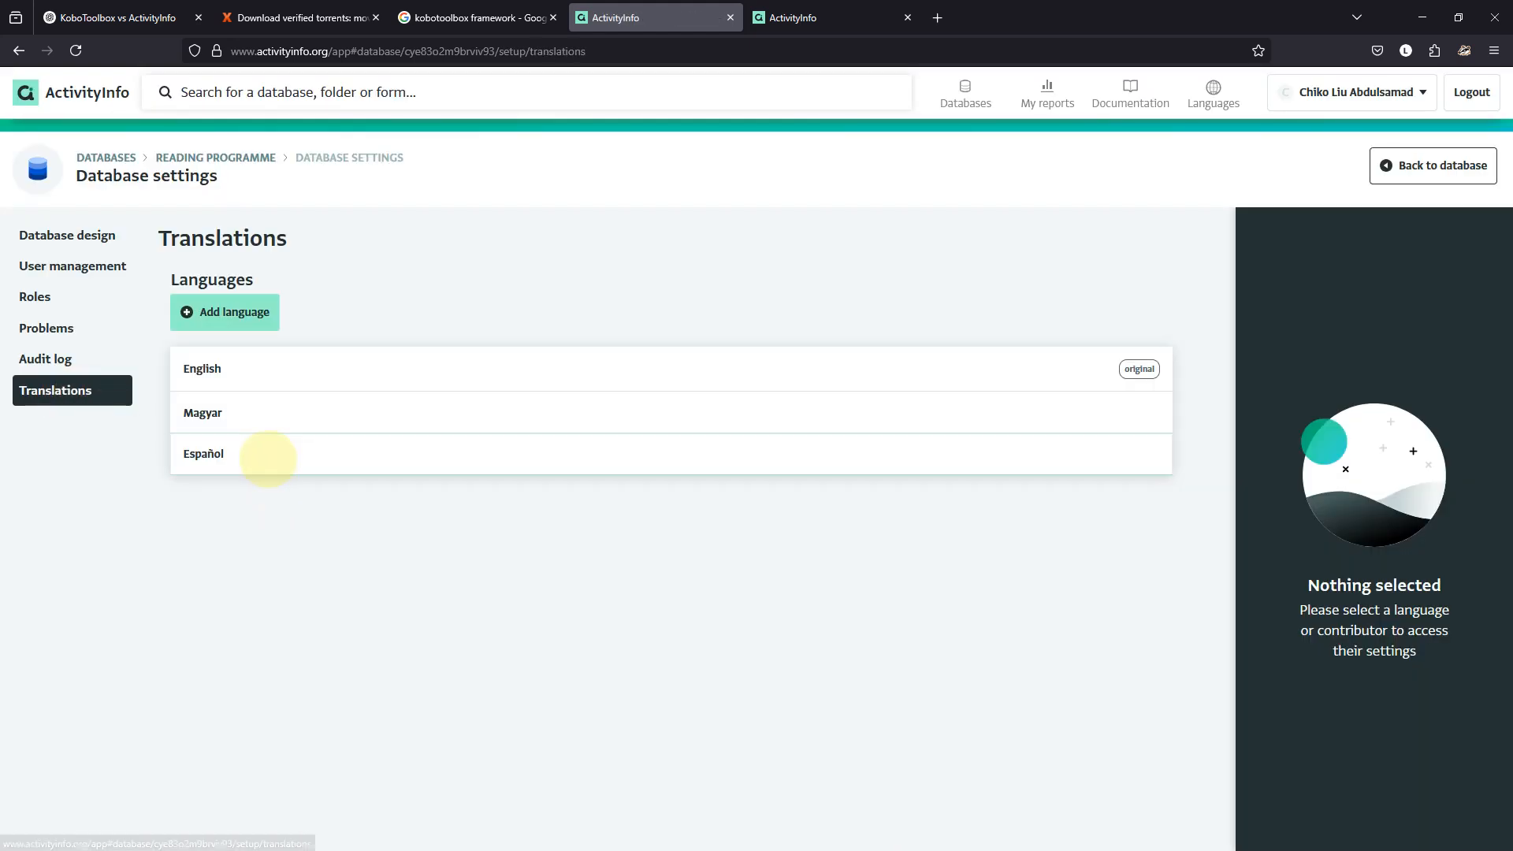
{"action": "left_click", "coordinate": [267, 457]}
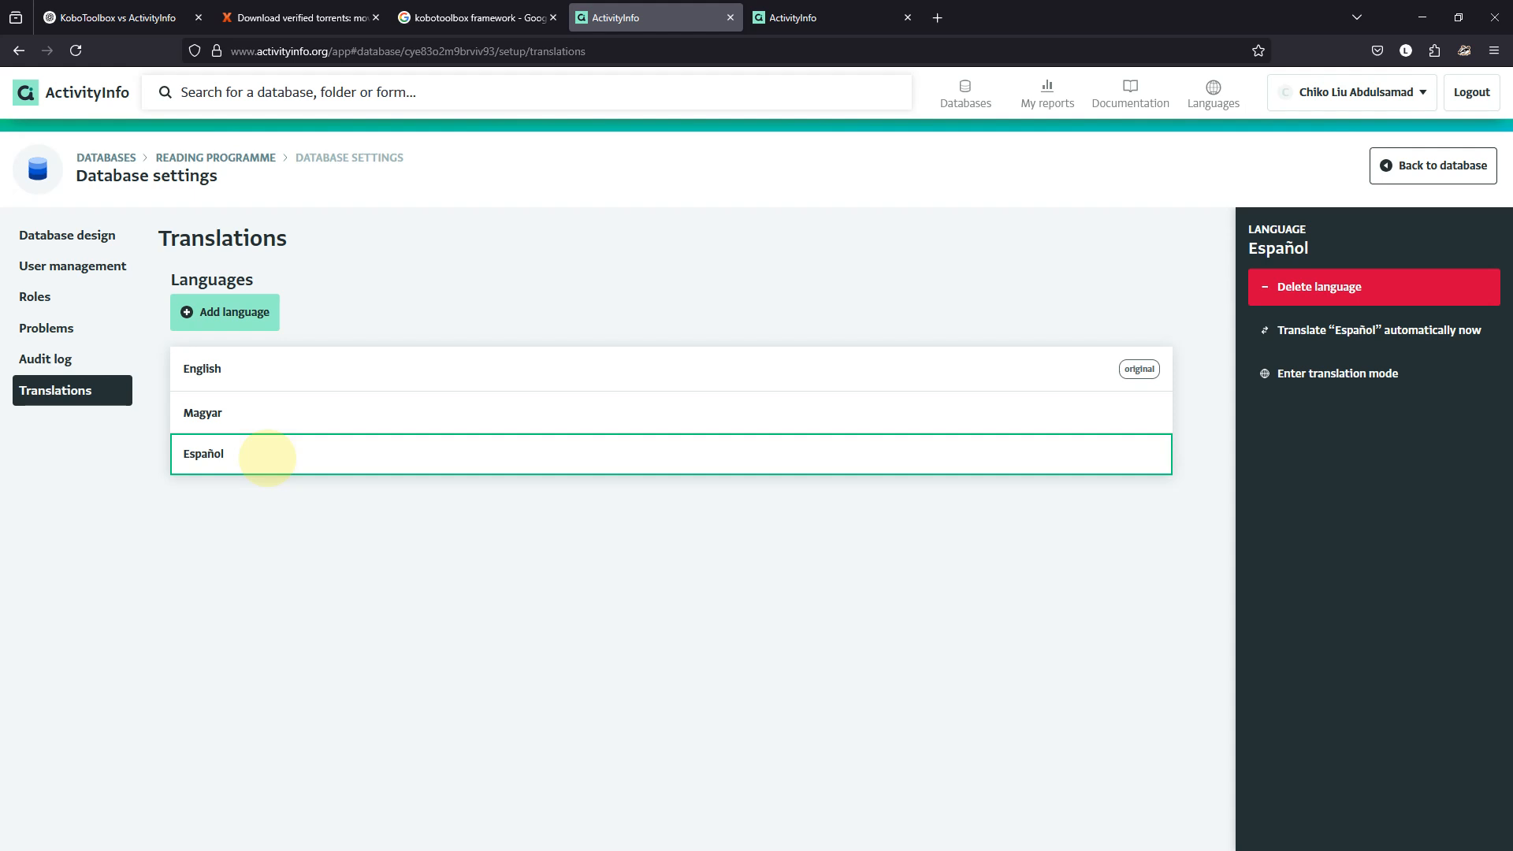
{"action": "left_click", "coordinate": [237, 368]}
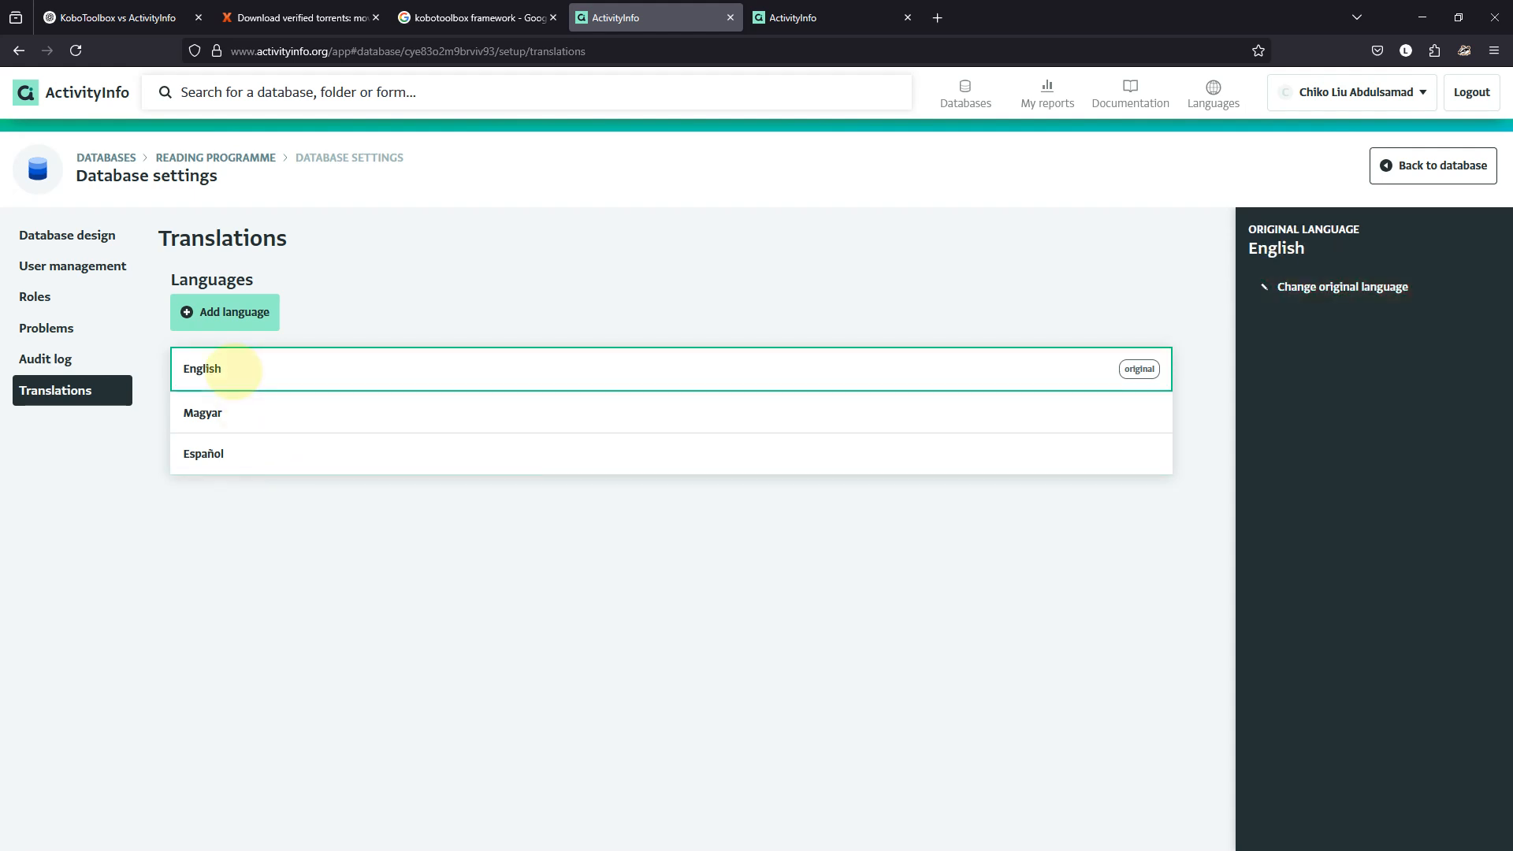
{"action": "left_click", "coordinate": [1287, 287]}
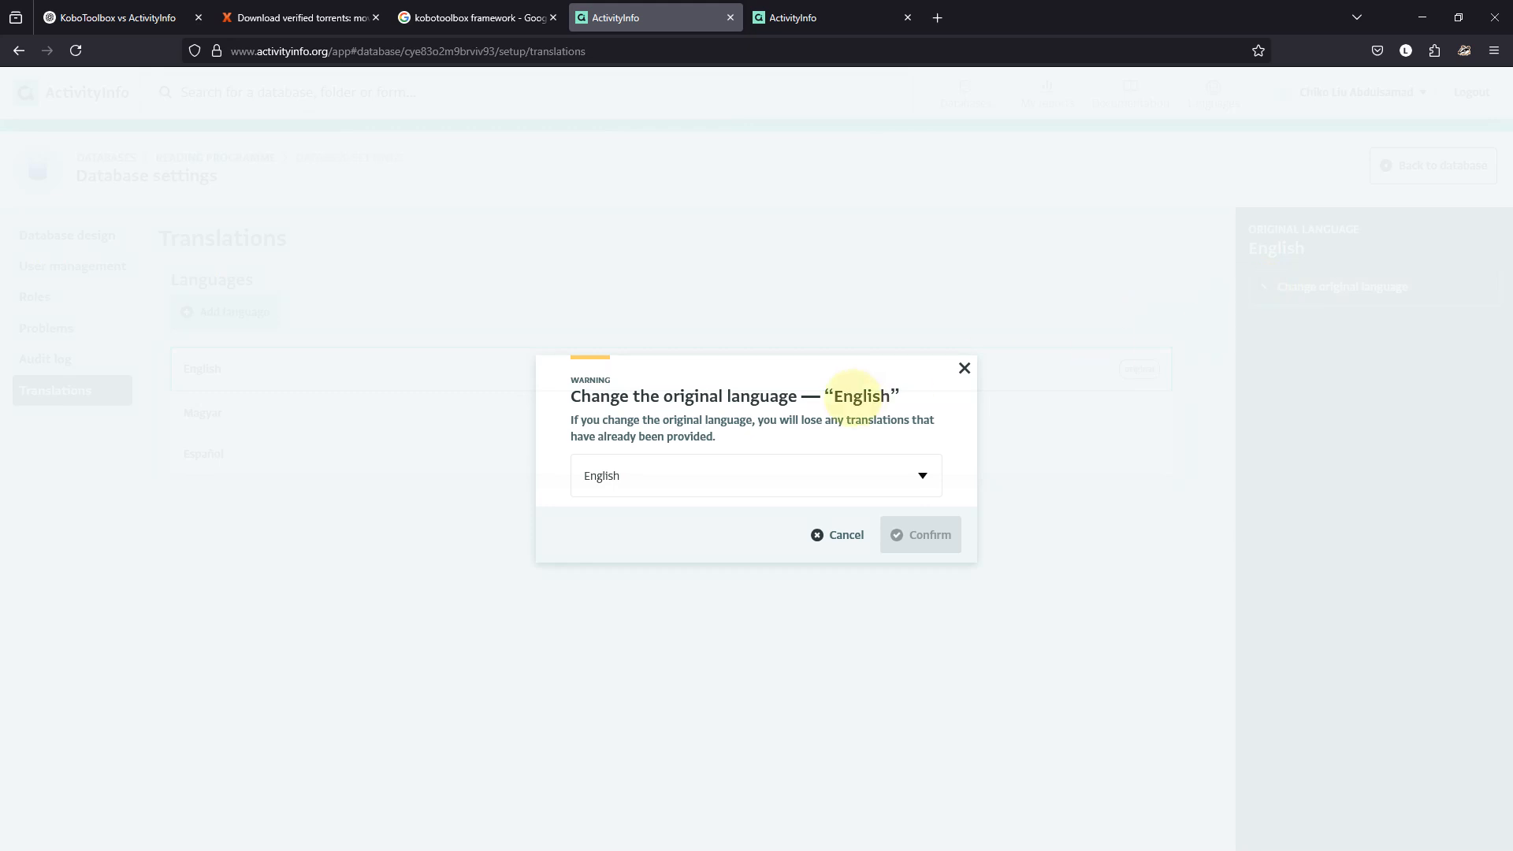
Change the database's original language to Español and confirm.
{"action": "left_click", "coordinate": [922, 476]}
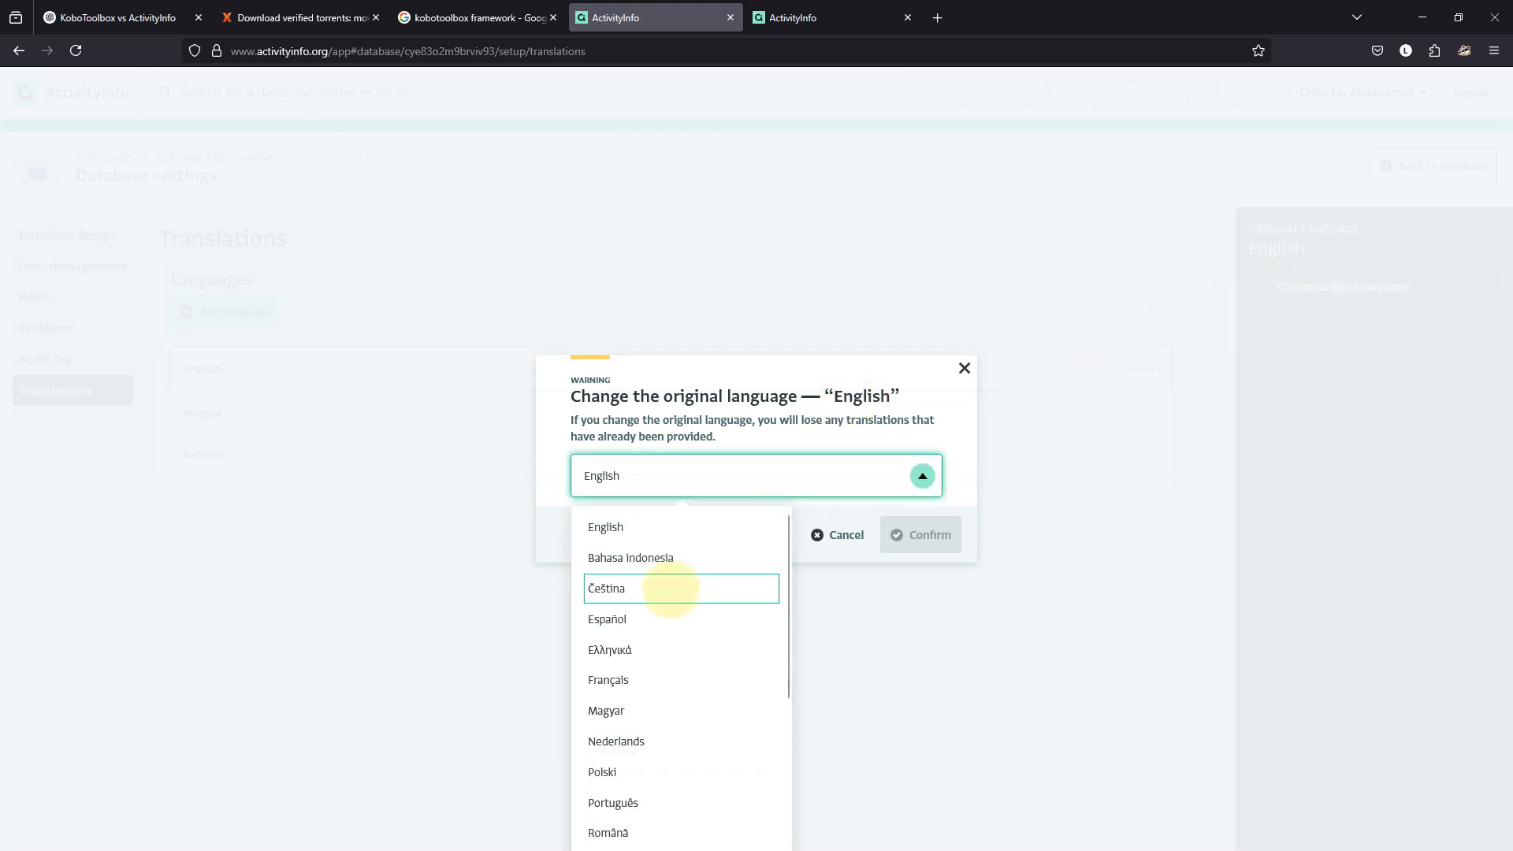
{"action": "left_click", "coordinate": [666, 619]}
{"action": "left_click", "coordinate": [914, 535]}
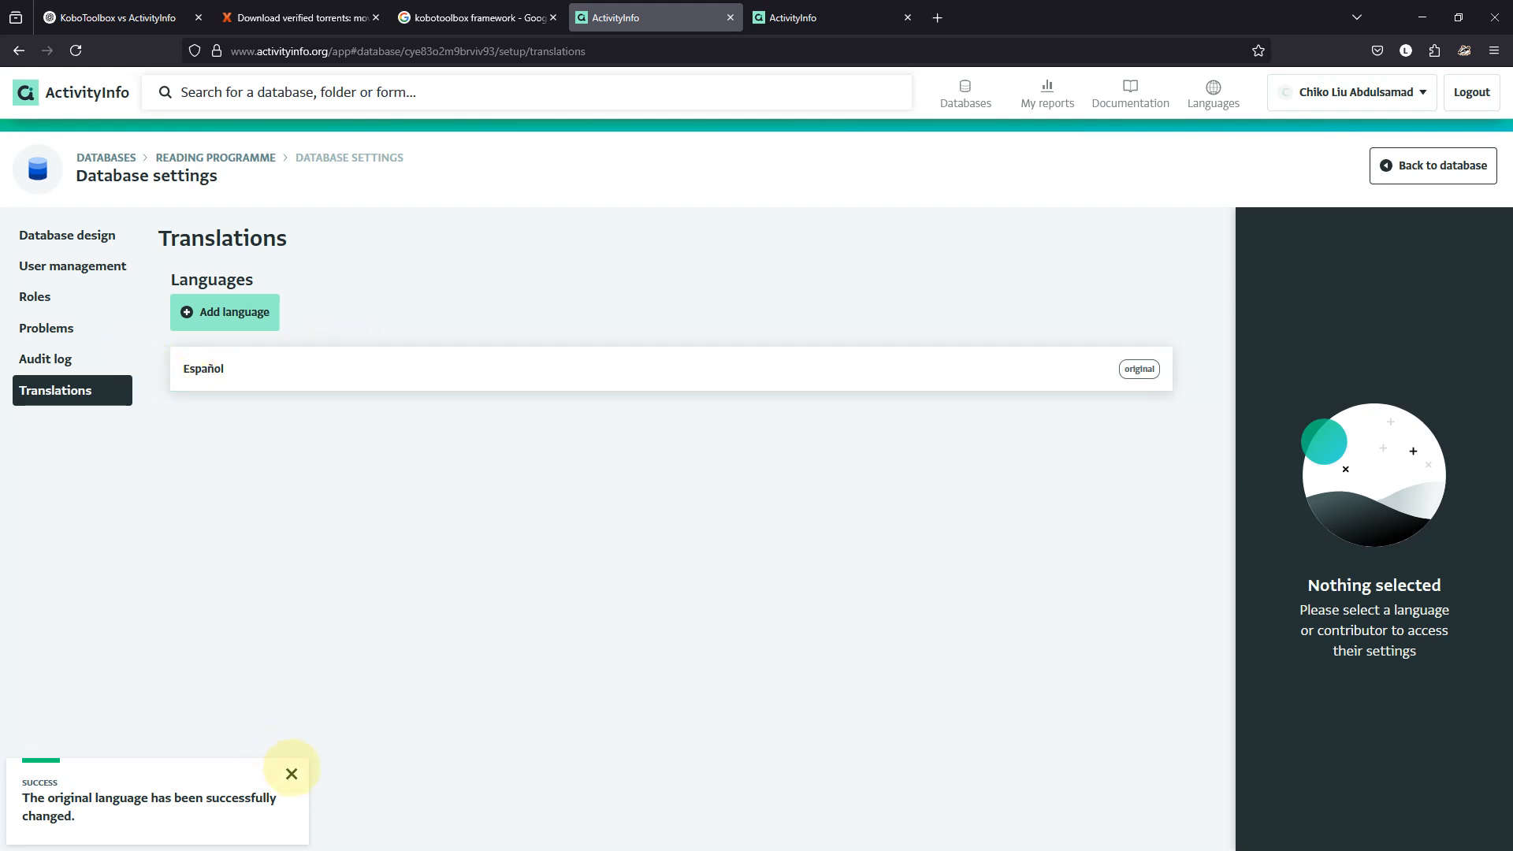
{"action": "left_click", "coordinate": [292, 772]}
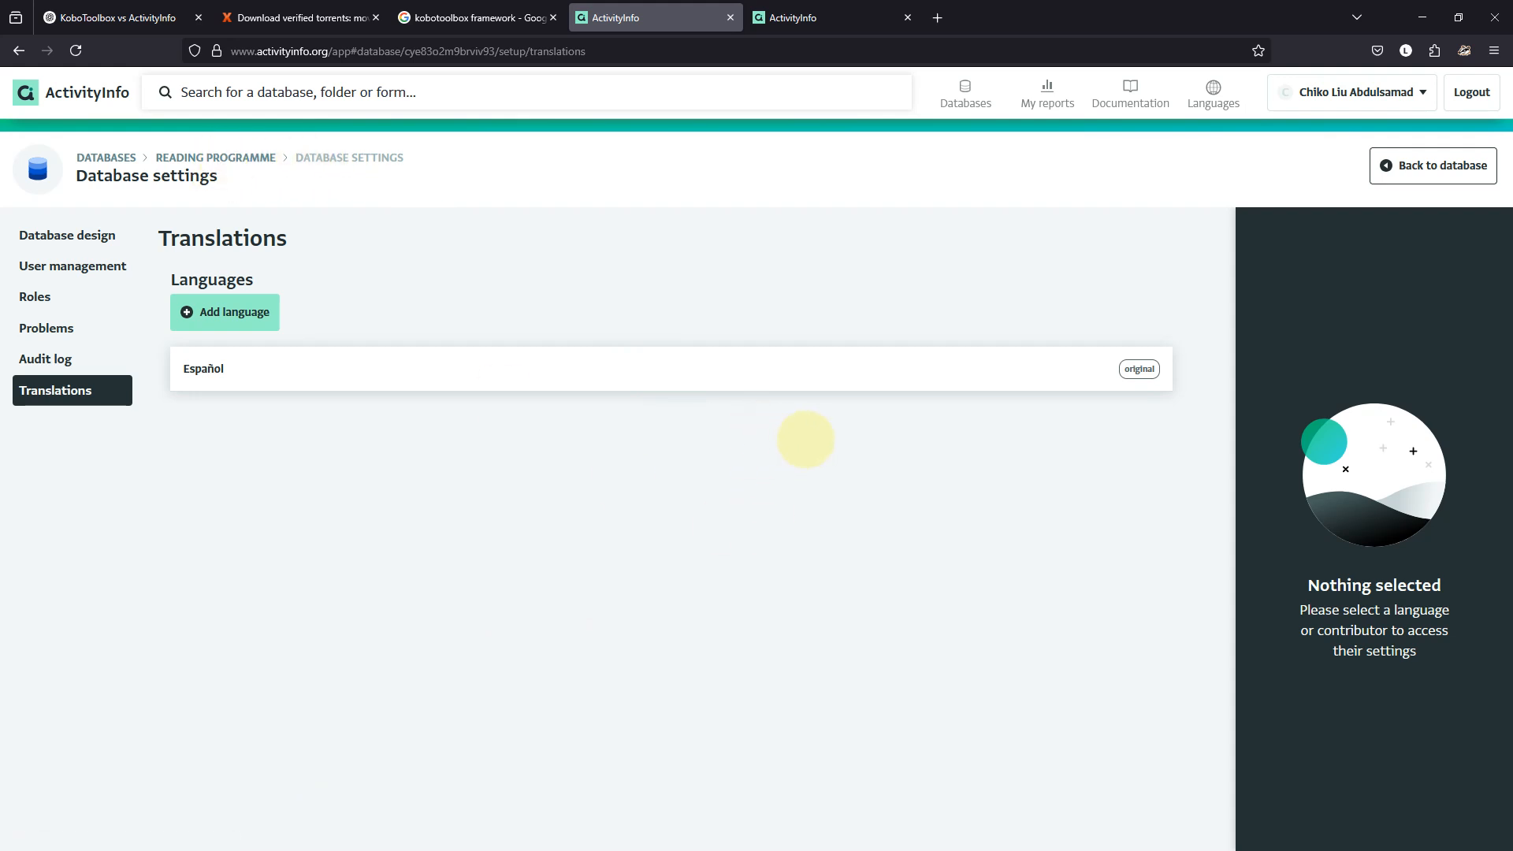
Check the Español language options, then return to the Reading programme database page.
{"action": "left_click", "coordinate": [809, 372]}
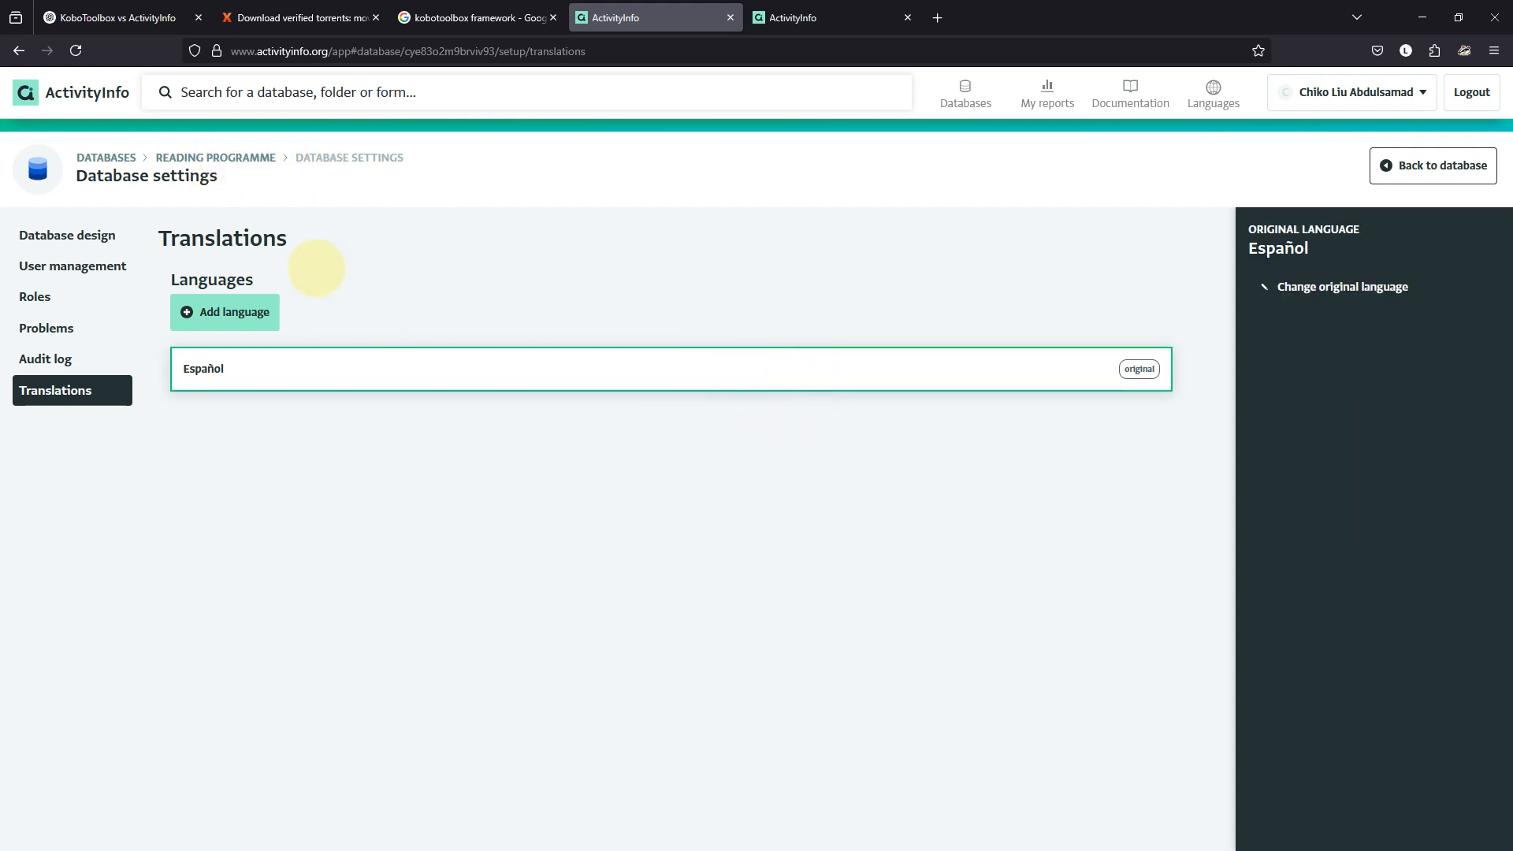
{"action": "left_click", "coordinate": [234, 315]}
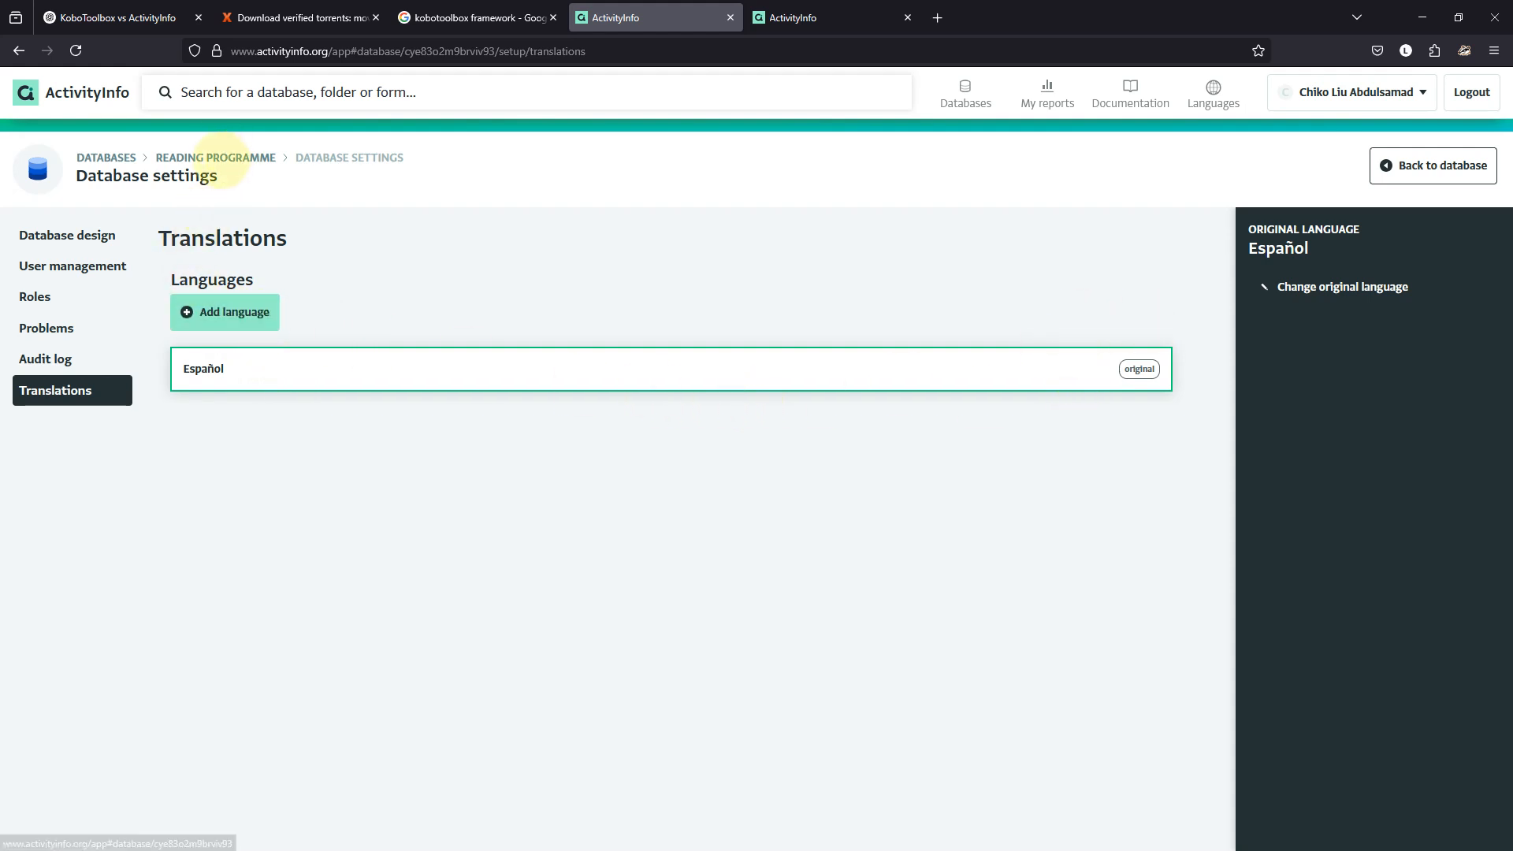
{"action": "left_click", "coordinate": [223, 159]}
{"action": "left_click", "coordinate": [876, 243]}
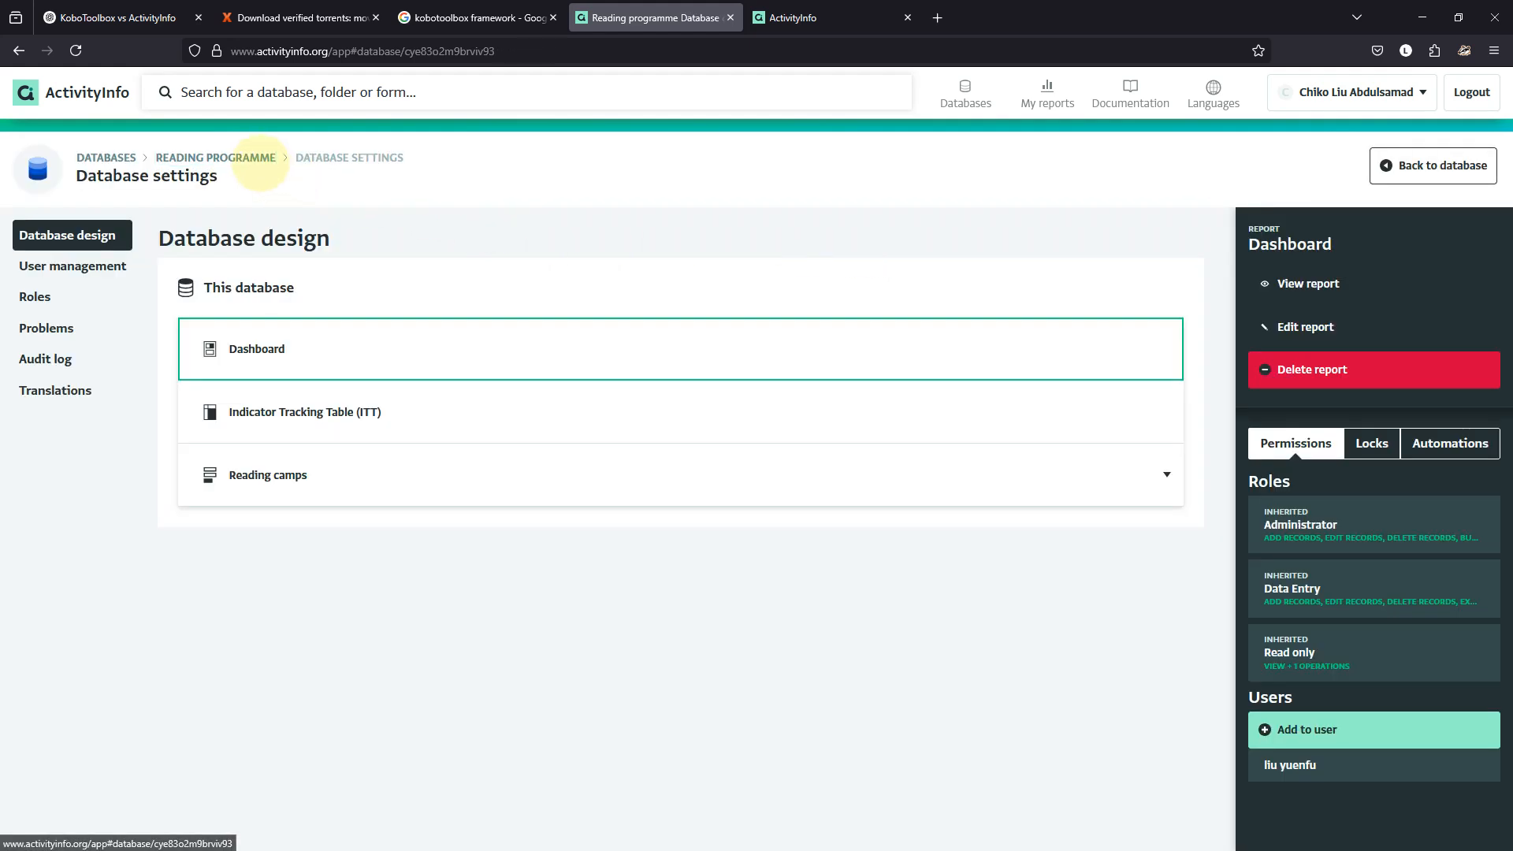
{"action": "left_click", "coordinate": [228, 158]}
{"action": "left_click", "coordinate": [473, 507]}
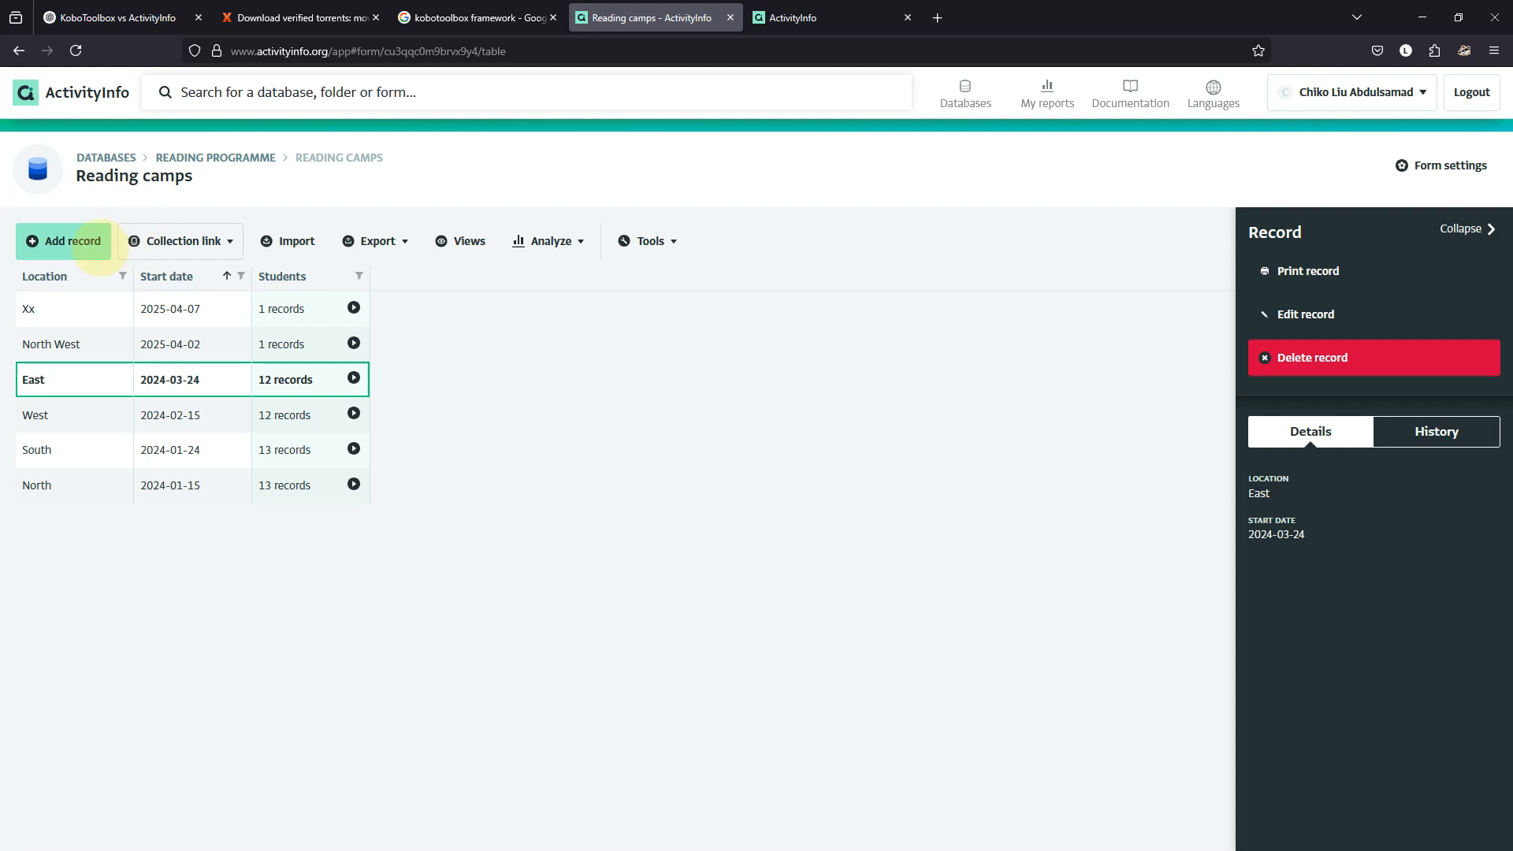
{"action": "left_click", "coordinate": [63, 240]}
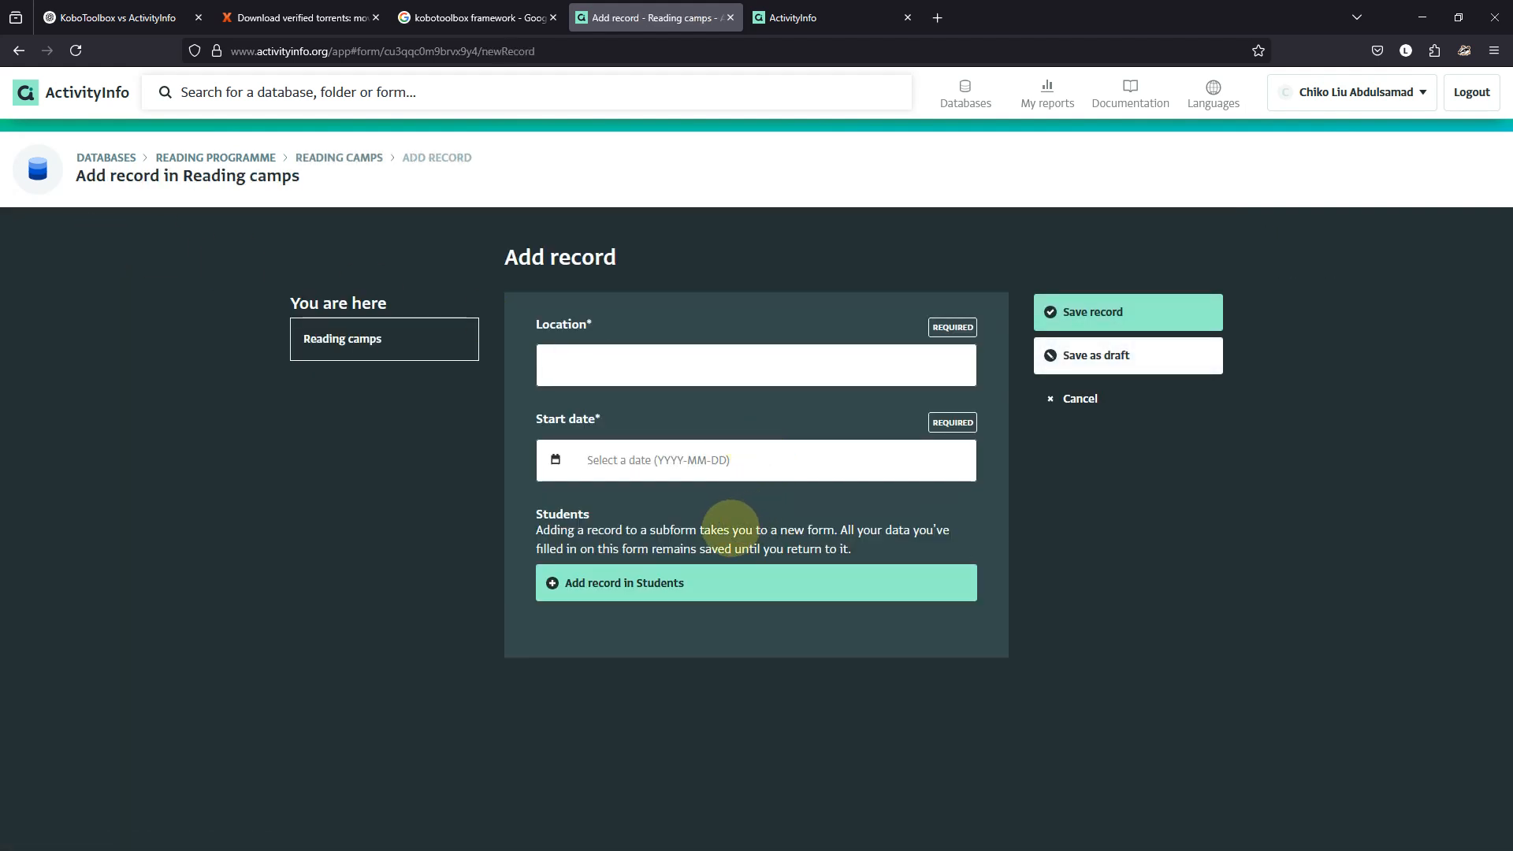
{"action": "left_click", "coordinate": [1075, 396]}
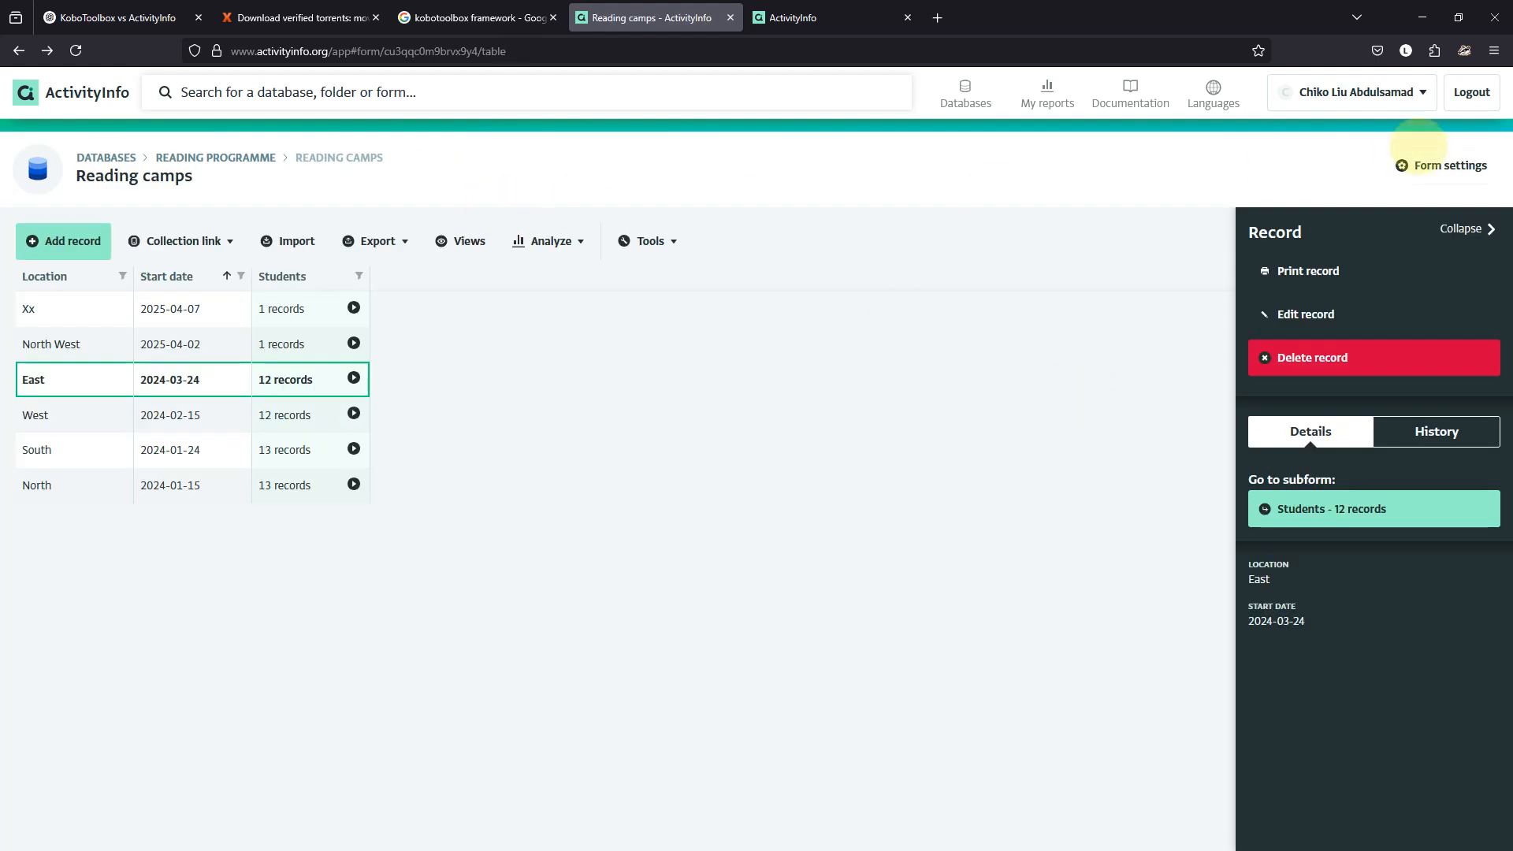
{"action": "left_click", "coordinate": [198, 159]}
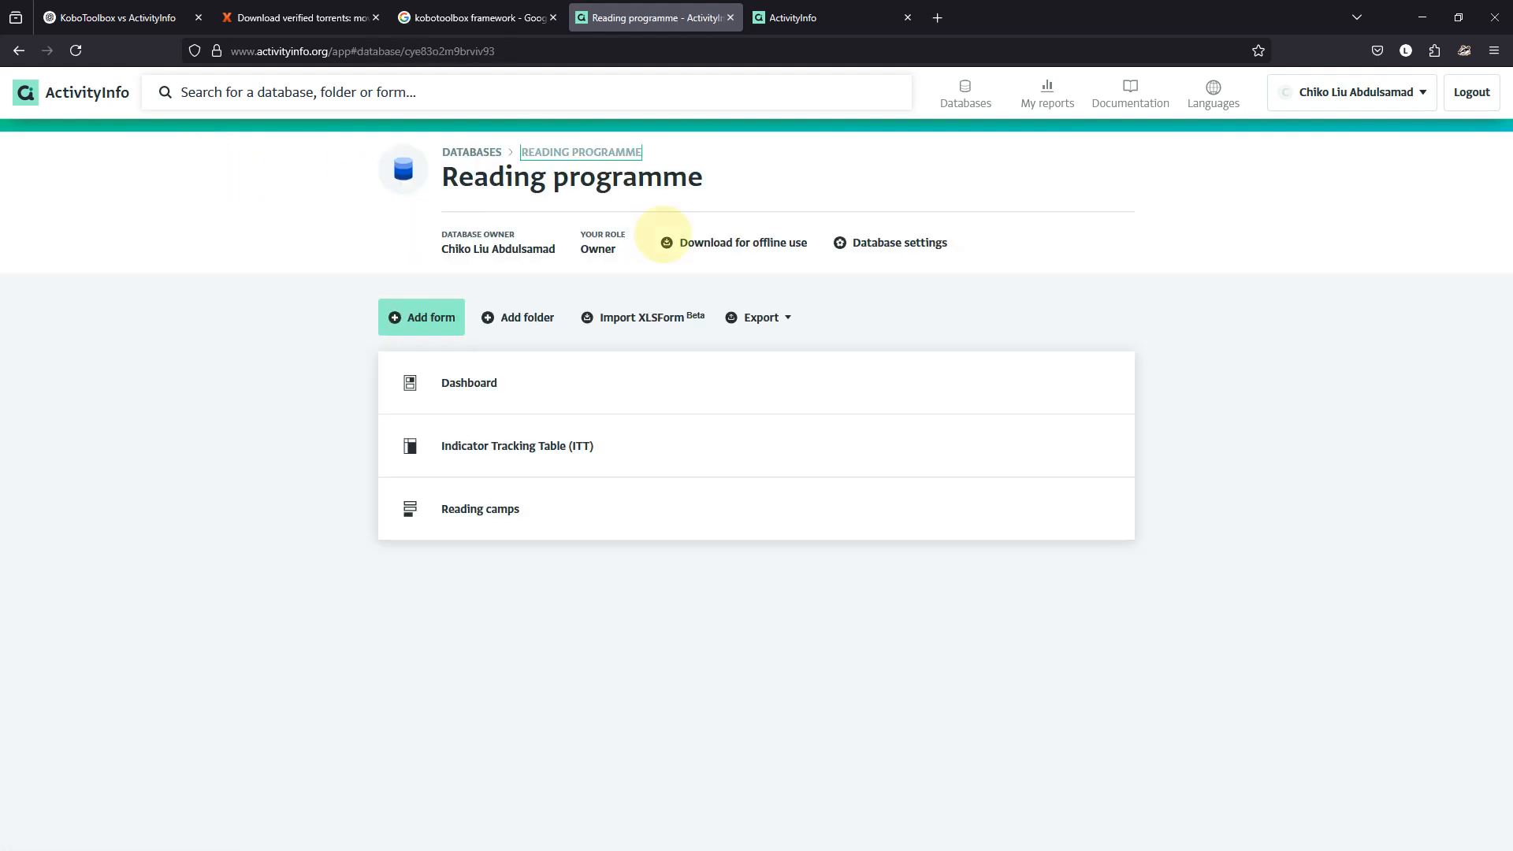
{"action": "left_click", "coordinate": [886, 242]}
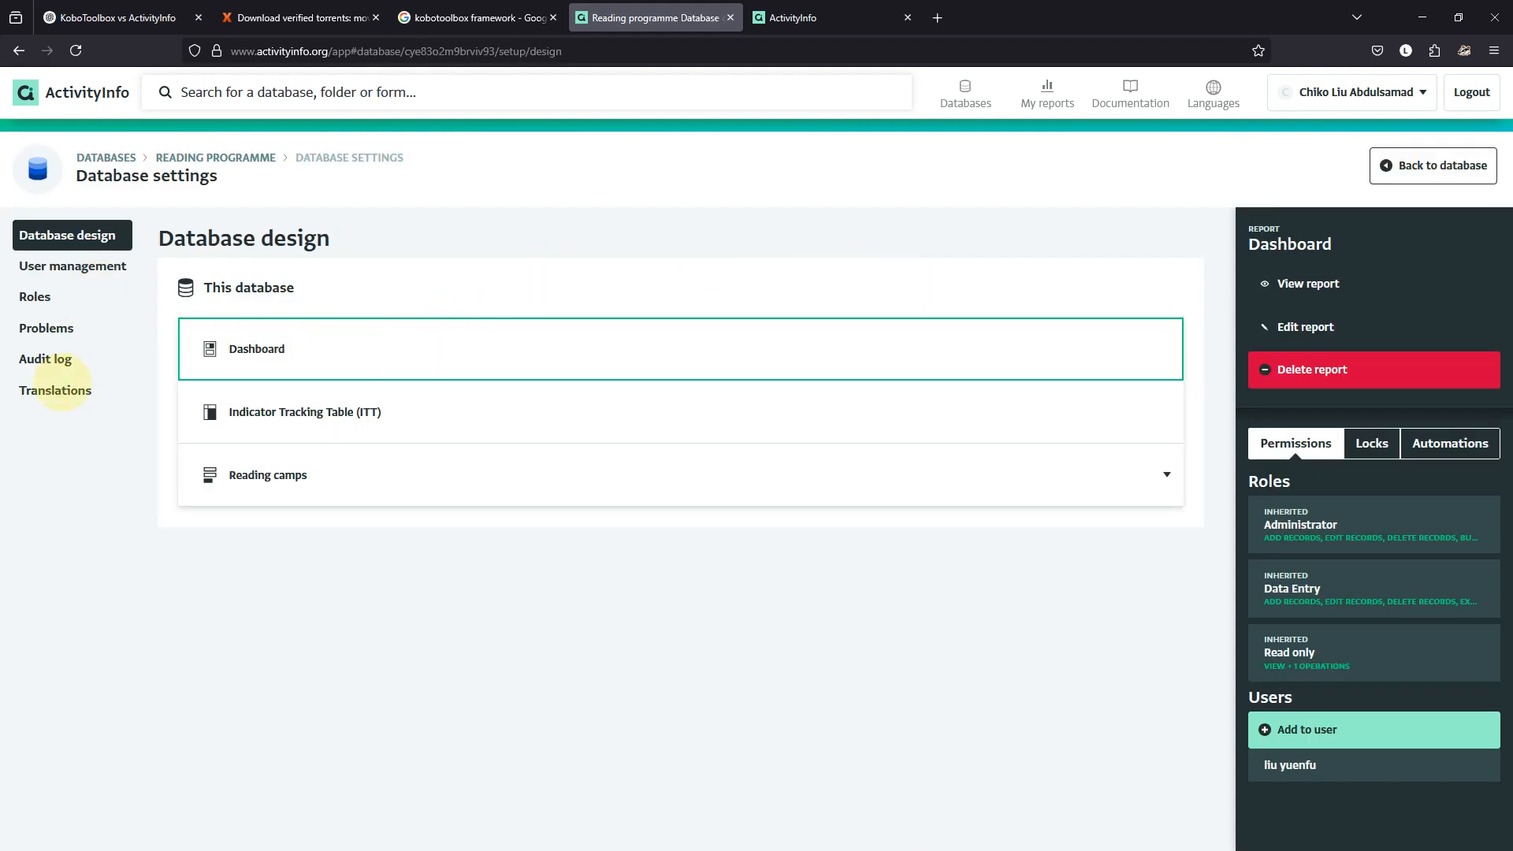
{"action": "left_click", "coordinate": [57, 390]}
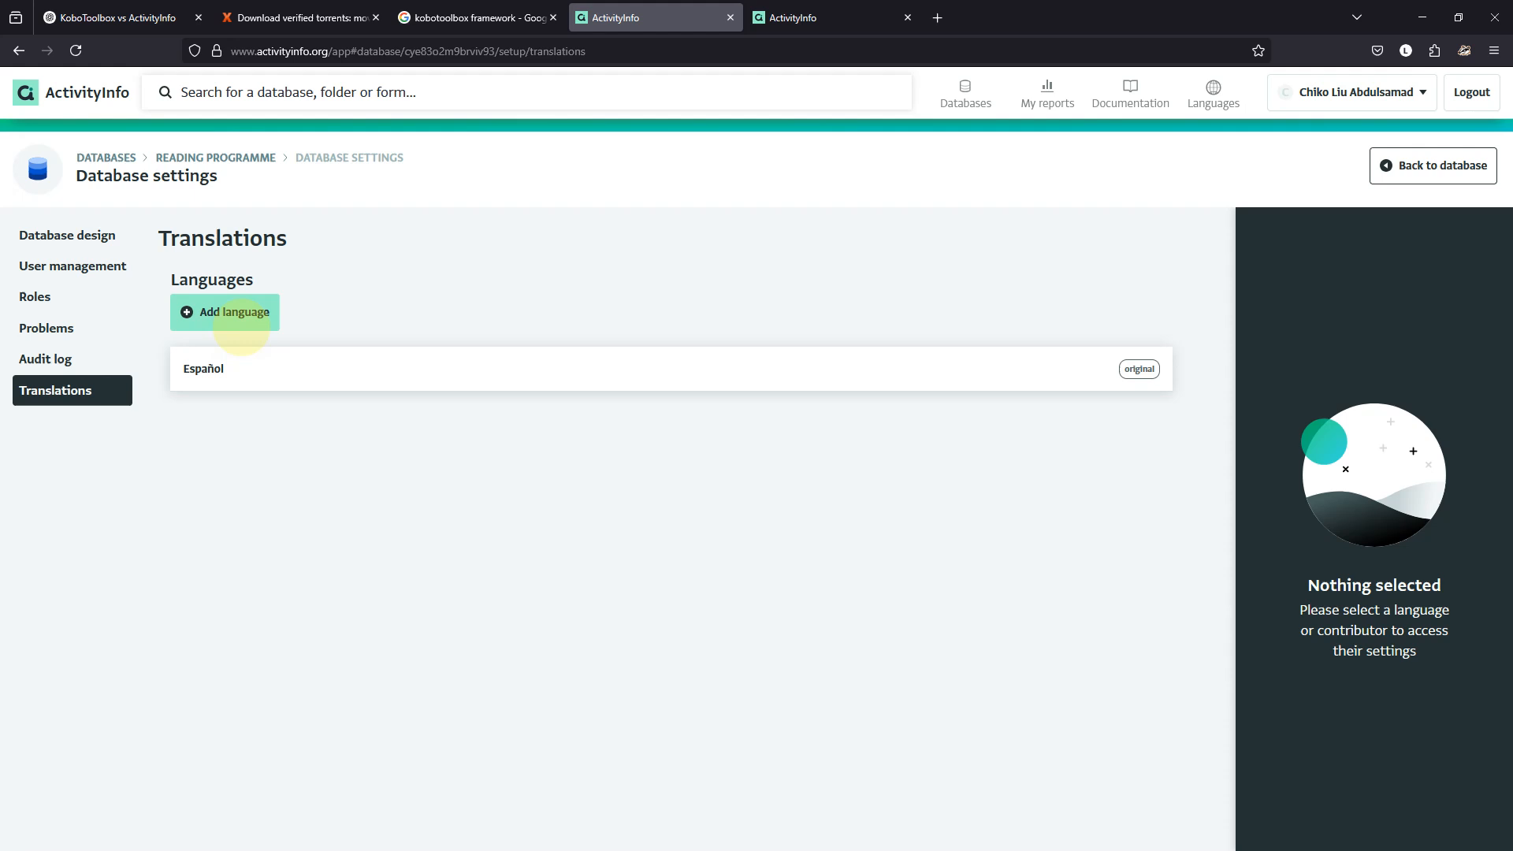
Add English as a language and make it the database's original language.
{"action": "left_click", "coordinate": [239, 321]}
{"action": "left_click", "coordinate": [1463, 322]}
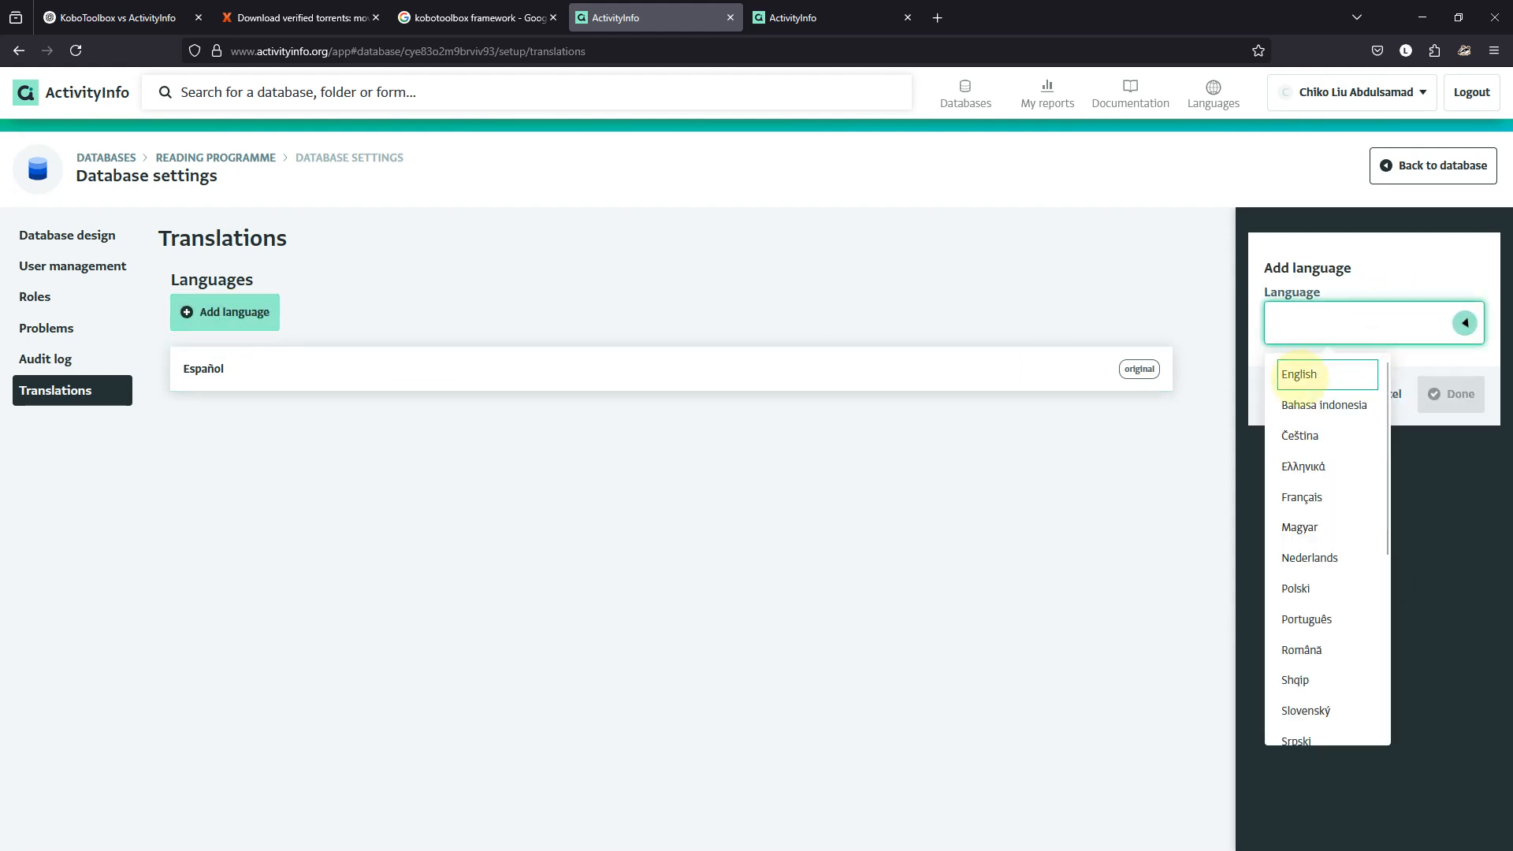
{"action": "left_click", "coordinate": [1298, 375]}
{"action": "left_click", "coordinate": [1451, 394]}
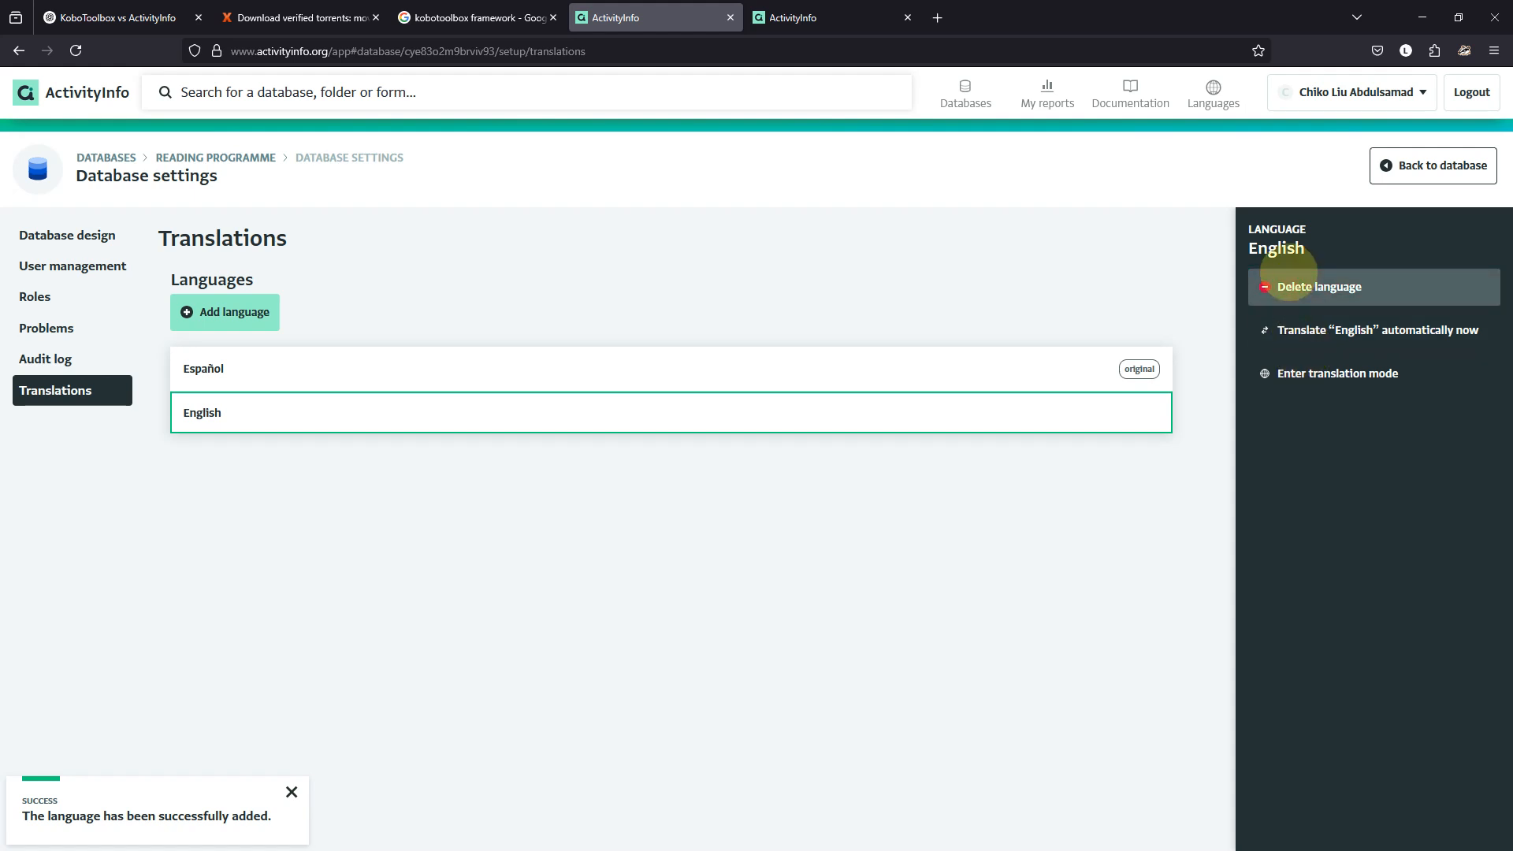
{"action": "left_click", "coordinate": [1056, 375]}
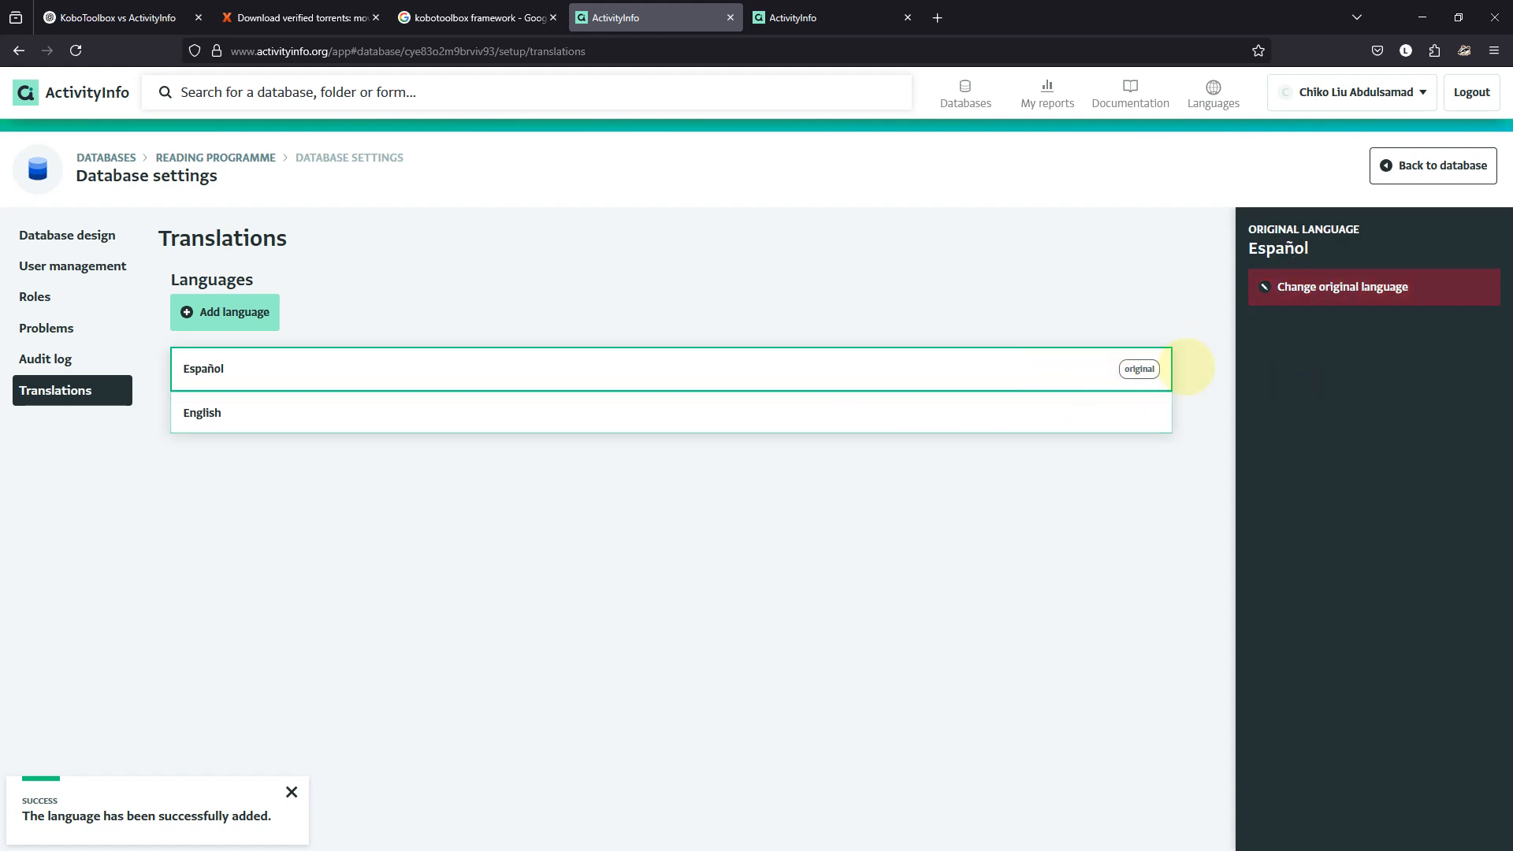
{"action": "left_click", "coordinate": [1349, 287]}
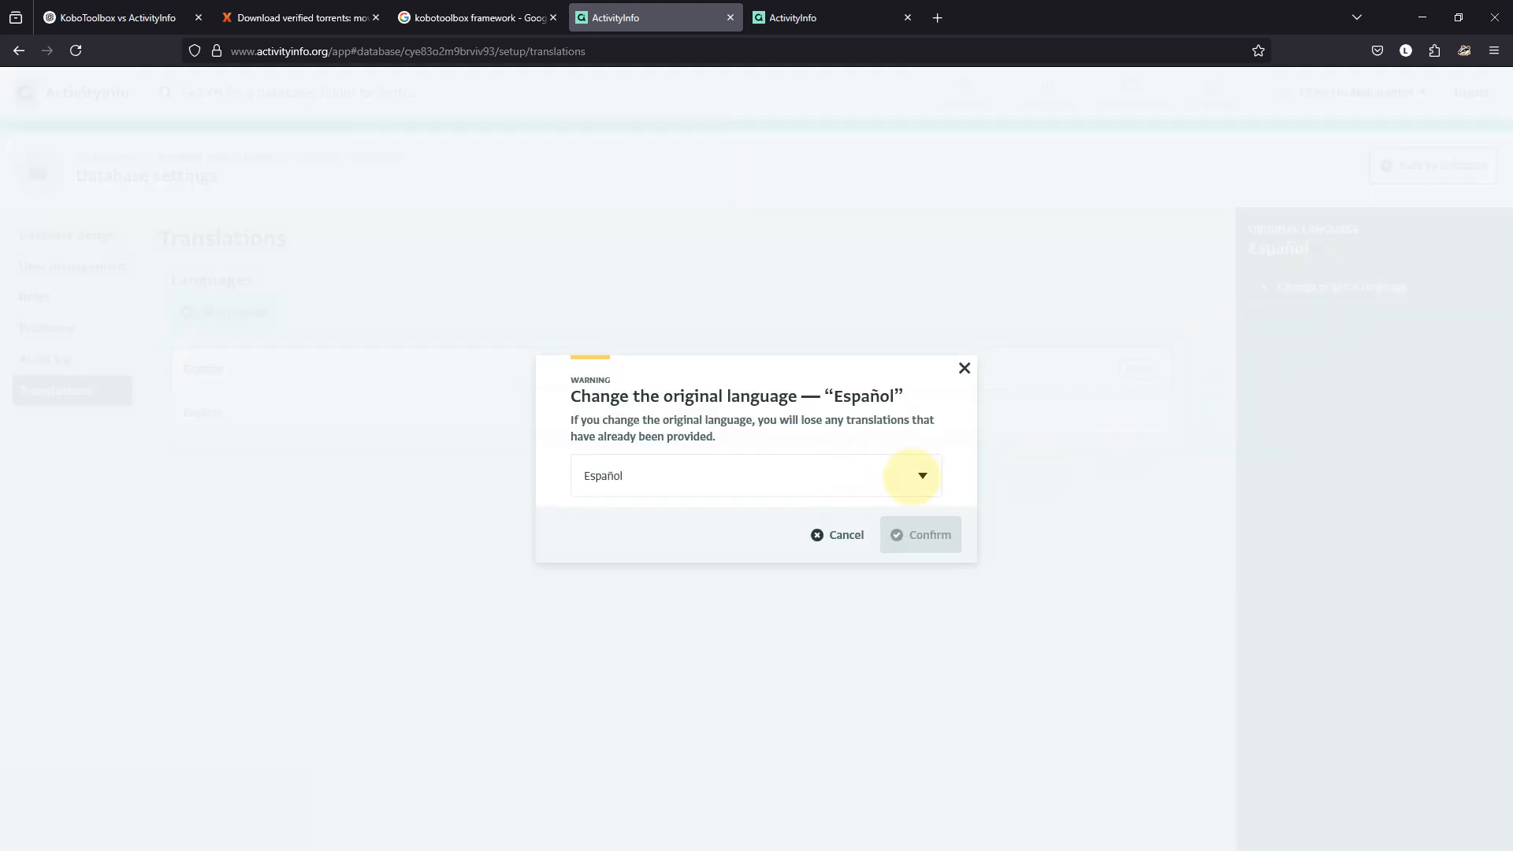
{"action": "left_click", "coordinate": [922, 475]}
{"action": "left_click", "coordinate": [607, 527]}
{"action": "left_click", "coordinate": [918, 534]}
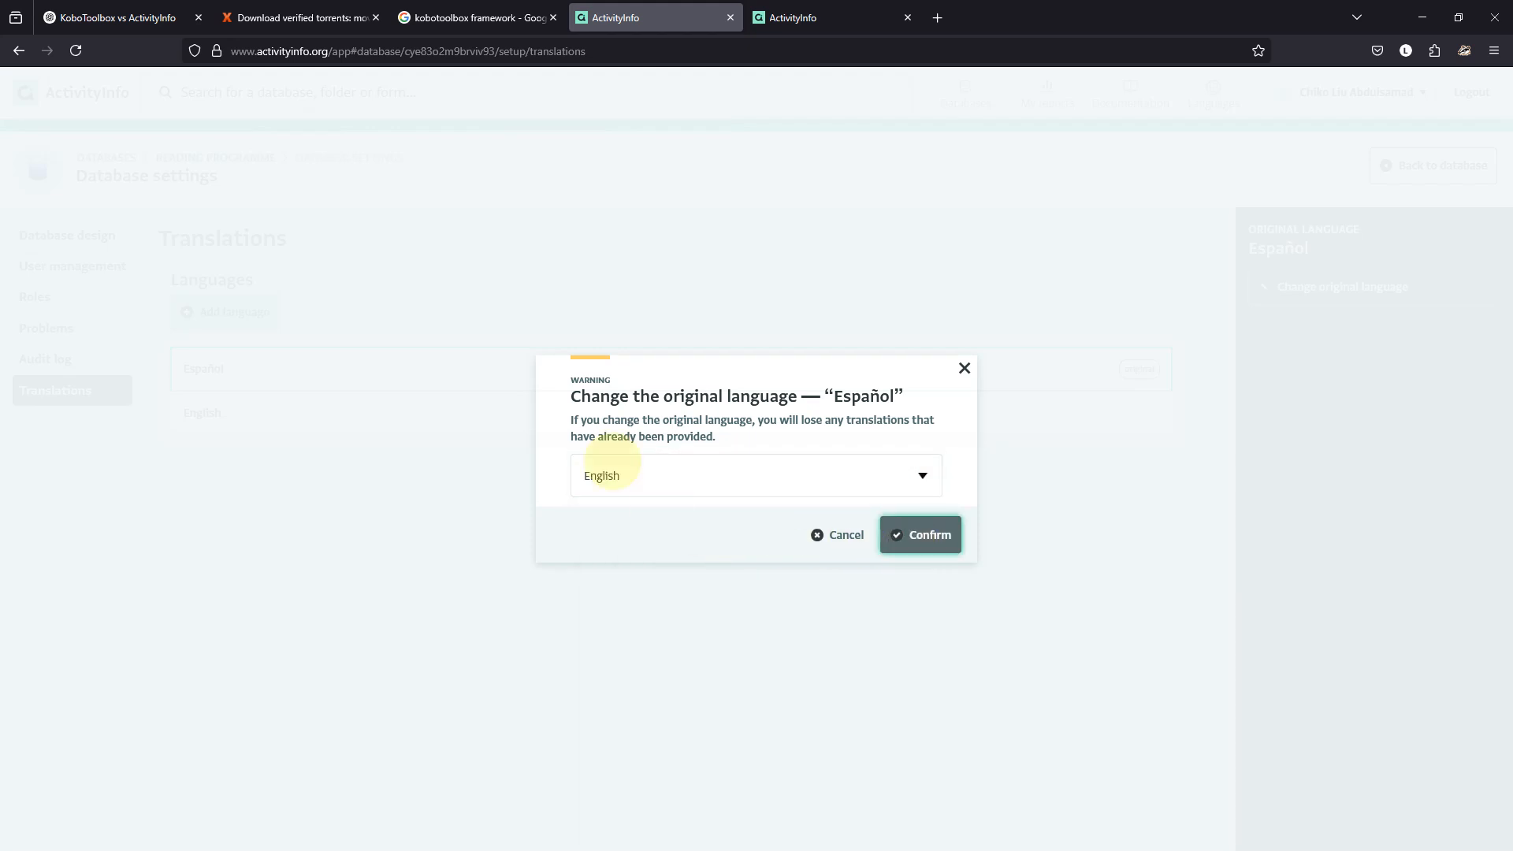
Add Español, auto-translate the database into it, and review the translations in translation mode.
{"action": "left_click", "coordinate": [252, 311]}
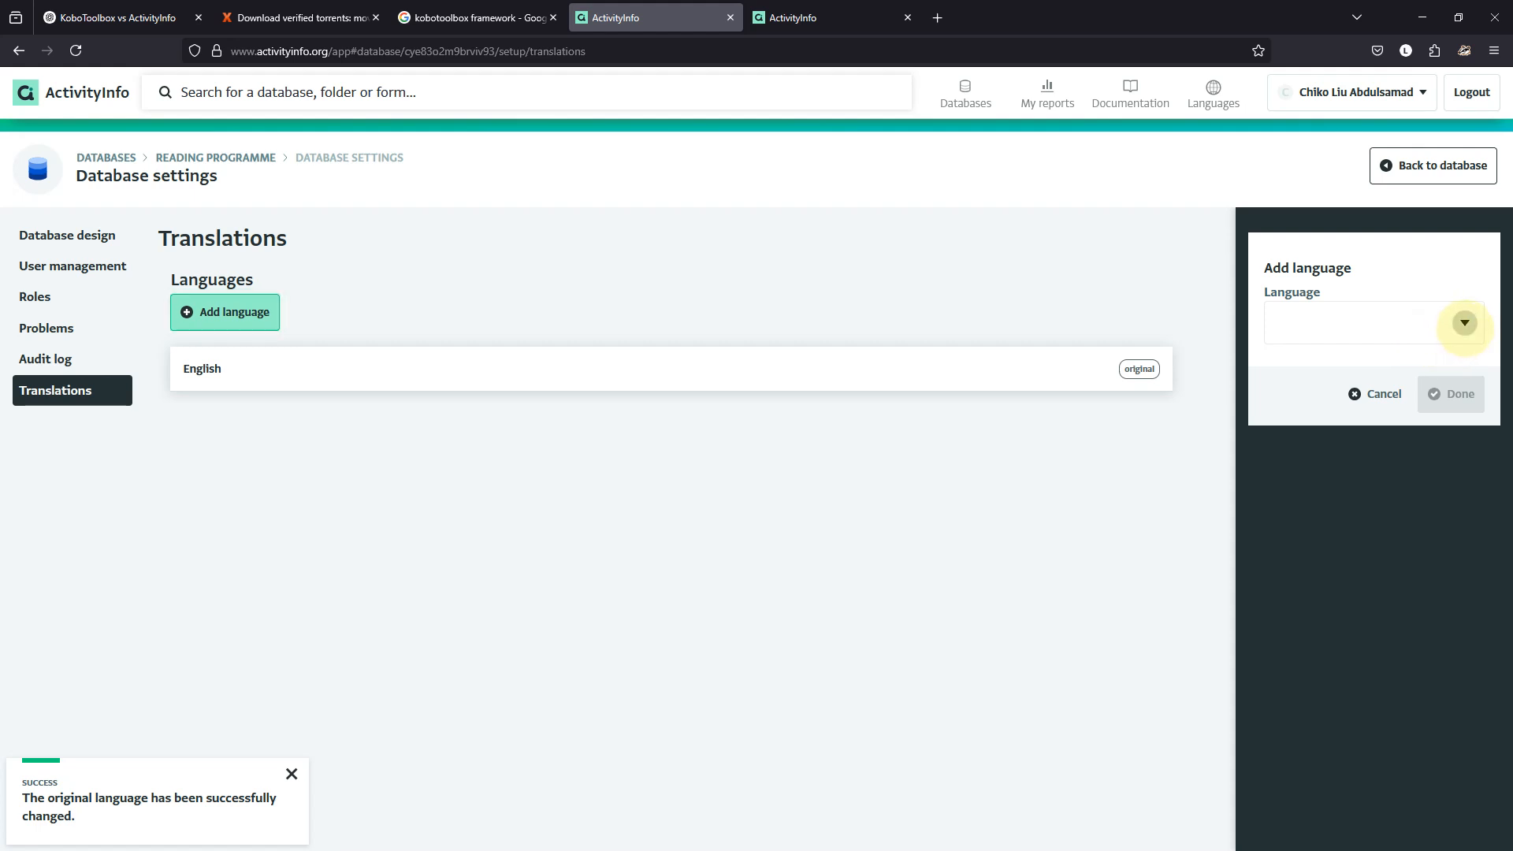
{"action": "left_click", "coordinate": [1464, 323]}
{"action": "left_click", "coordinate": [1334, 433]}
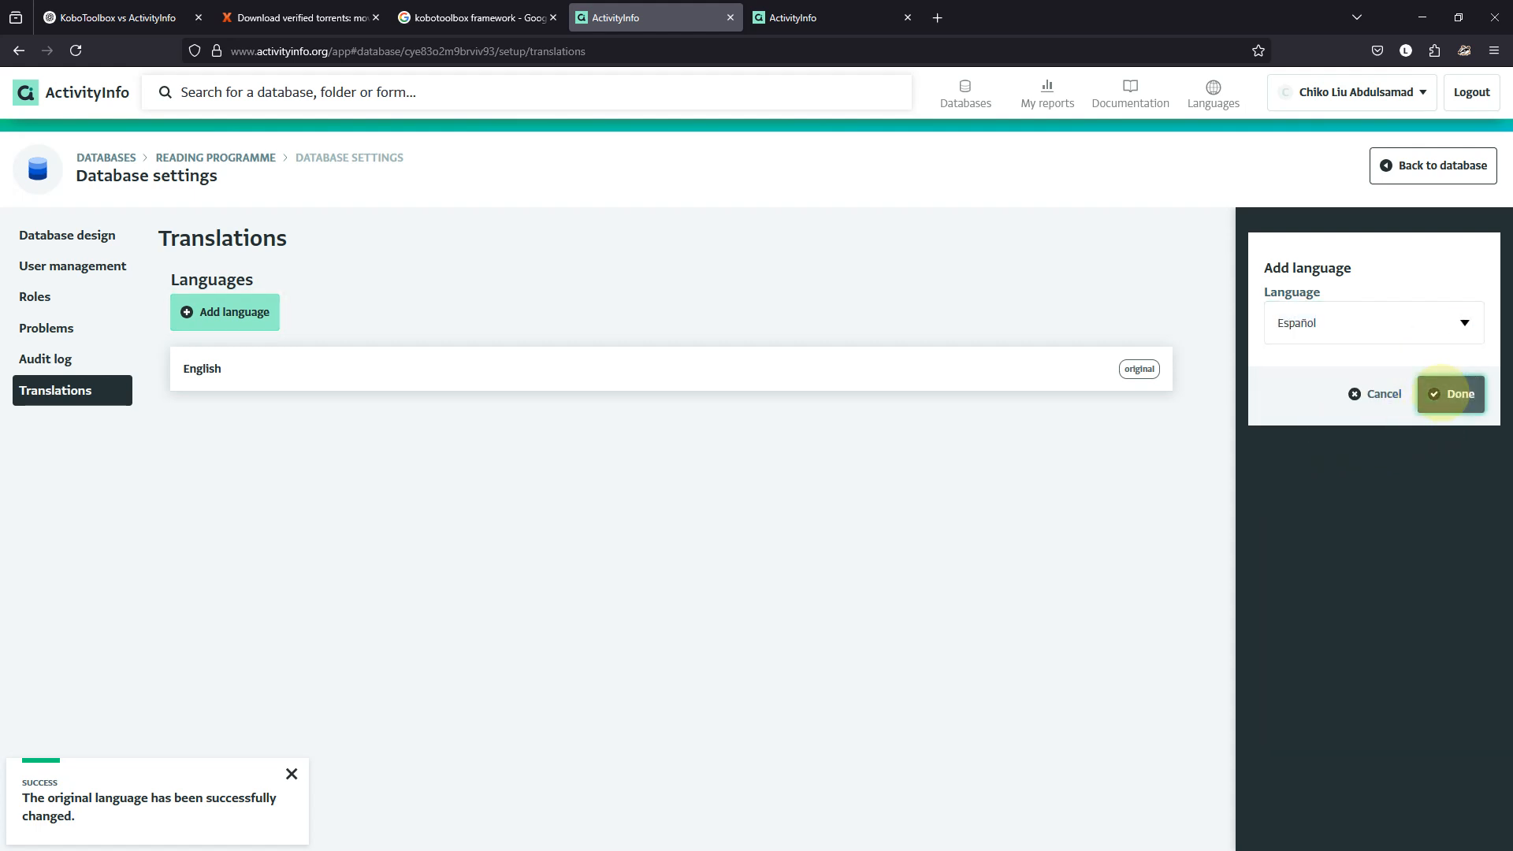
{"action": "left_click", "coordinate": [1444, 393]}
{"action": "left_click", "coordinate": [1343, 329]}
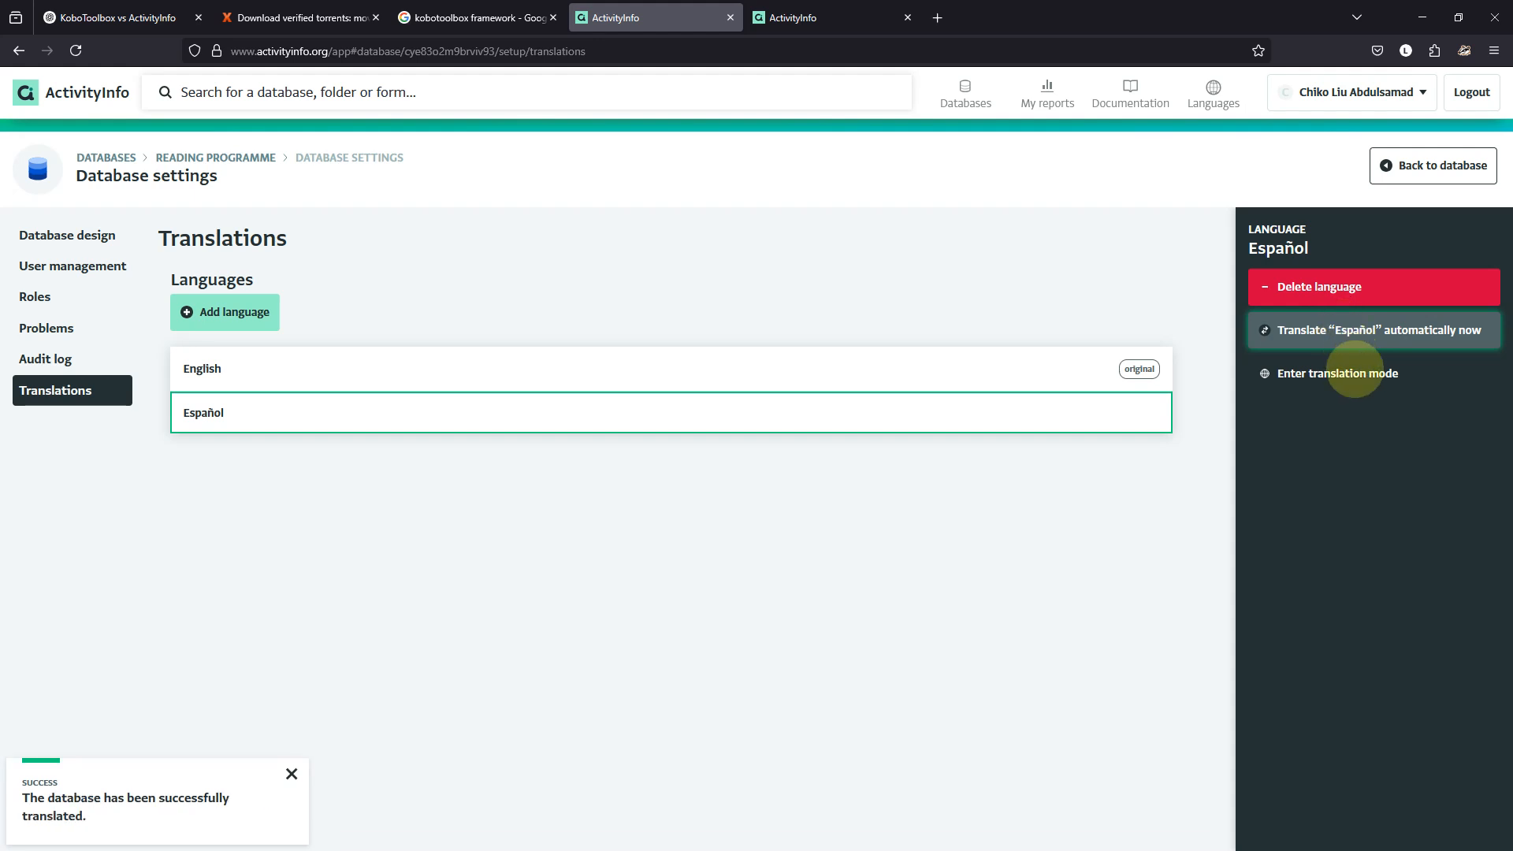
{"action": "left_click", "coordinate": [1351, 374]}
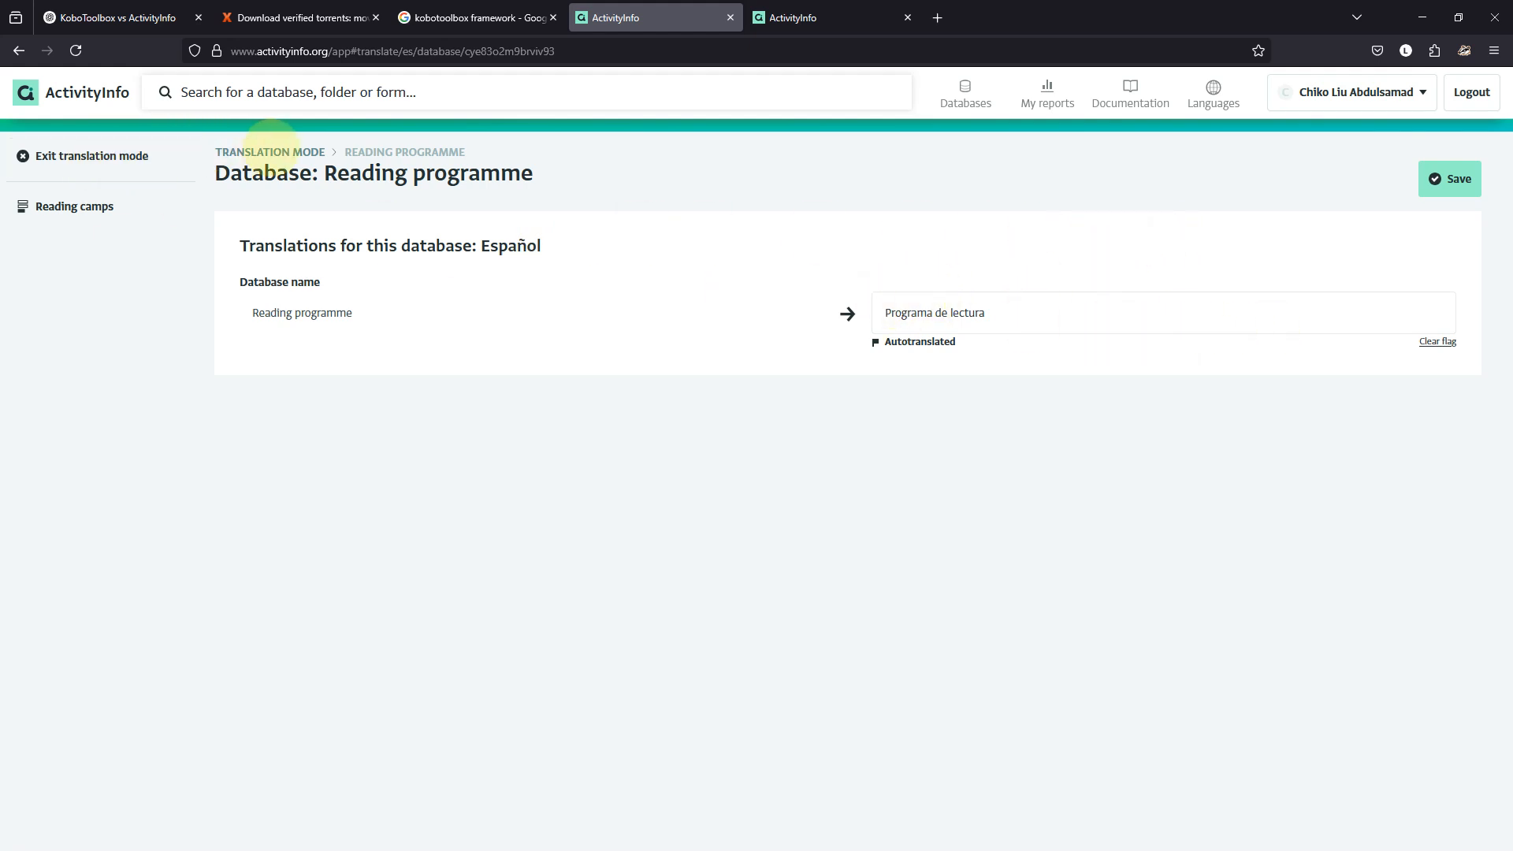
{"action": "left_click", "coordinate": [271, 152]}
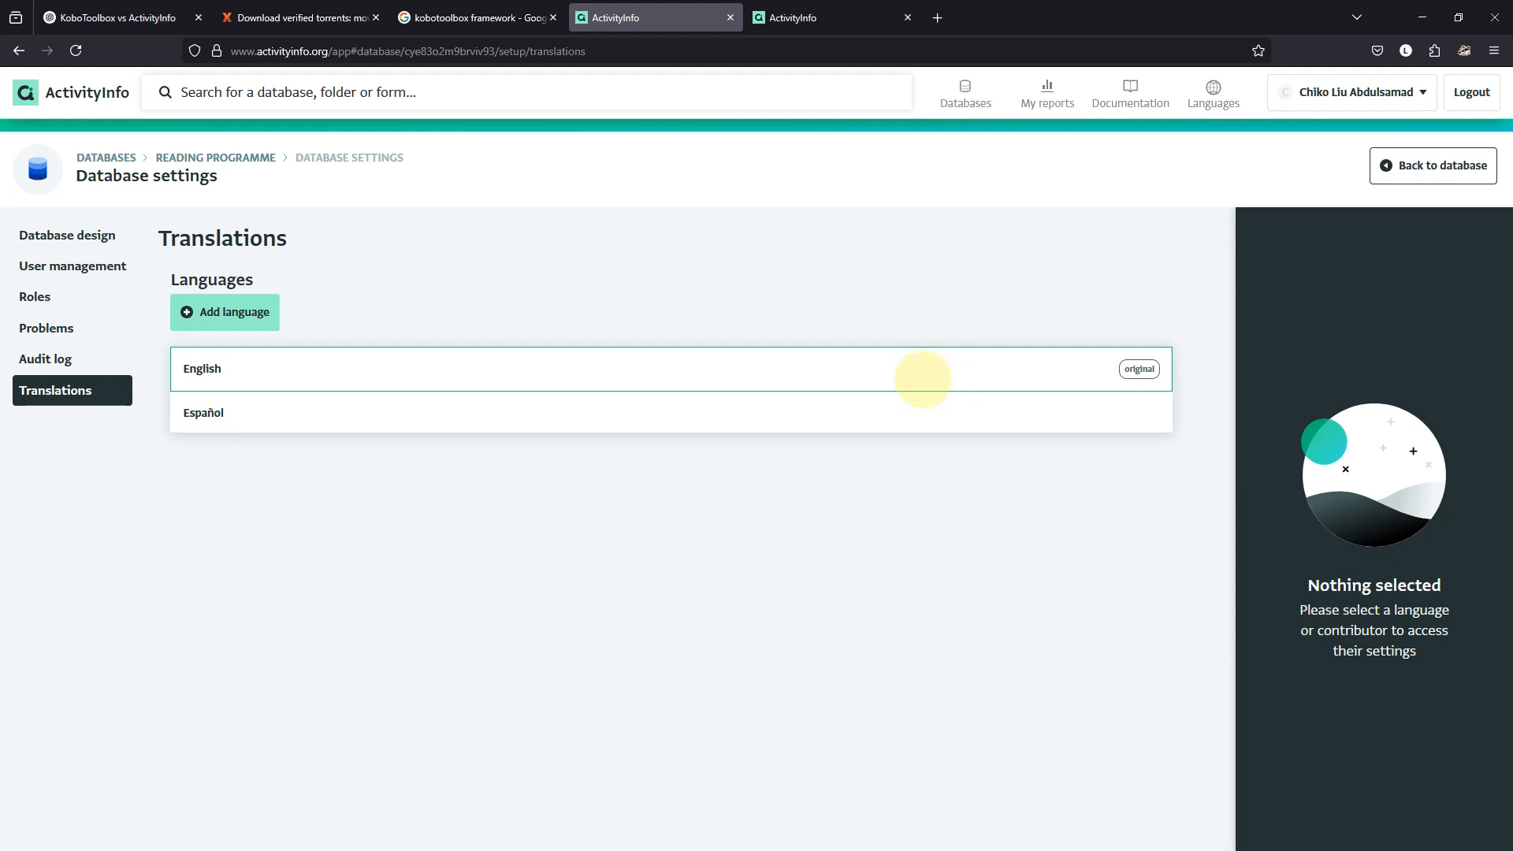
Add Arabic (العربية) as a language, auto-translate the database, and save the translations.
{"action": "left_click", "coordinate": [233, 312]}
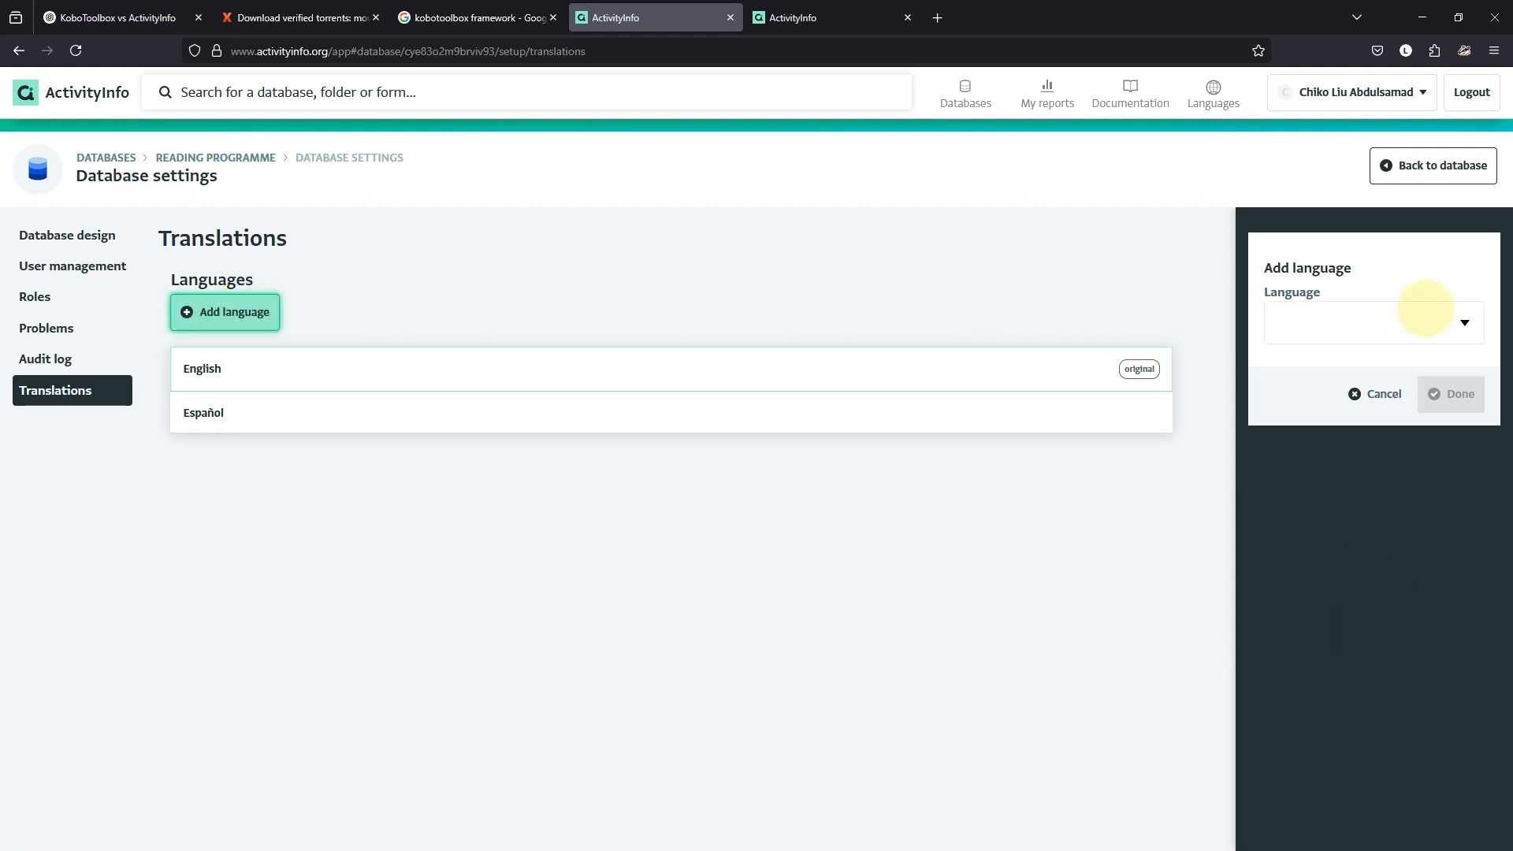
{"action": "left_click", "coordinate": [1463, 323]}
{"action": "scroll", "coordinate": [1320, 583], "scroll_direction": "down", "scroll_amount": 3}
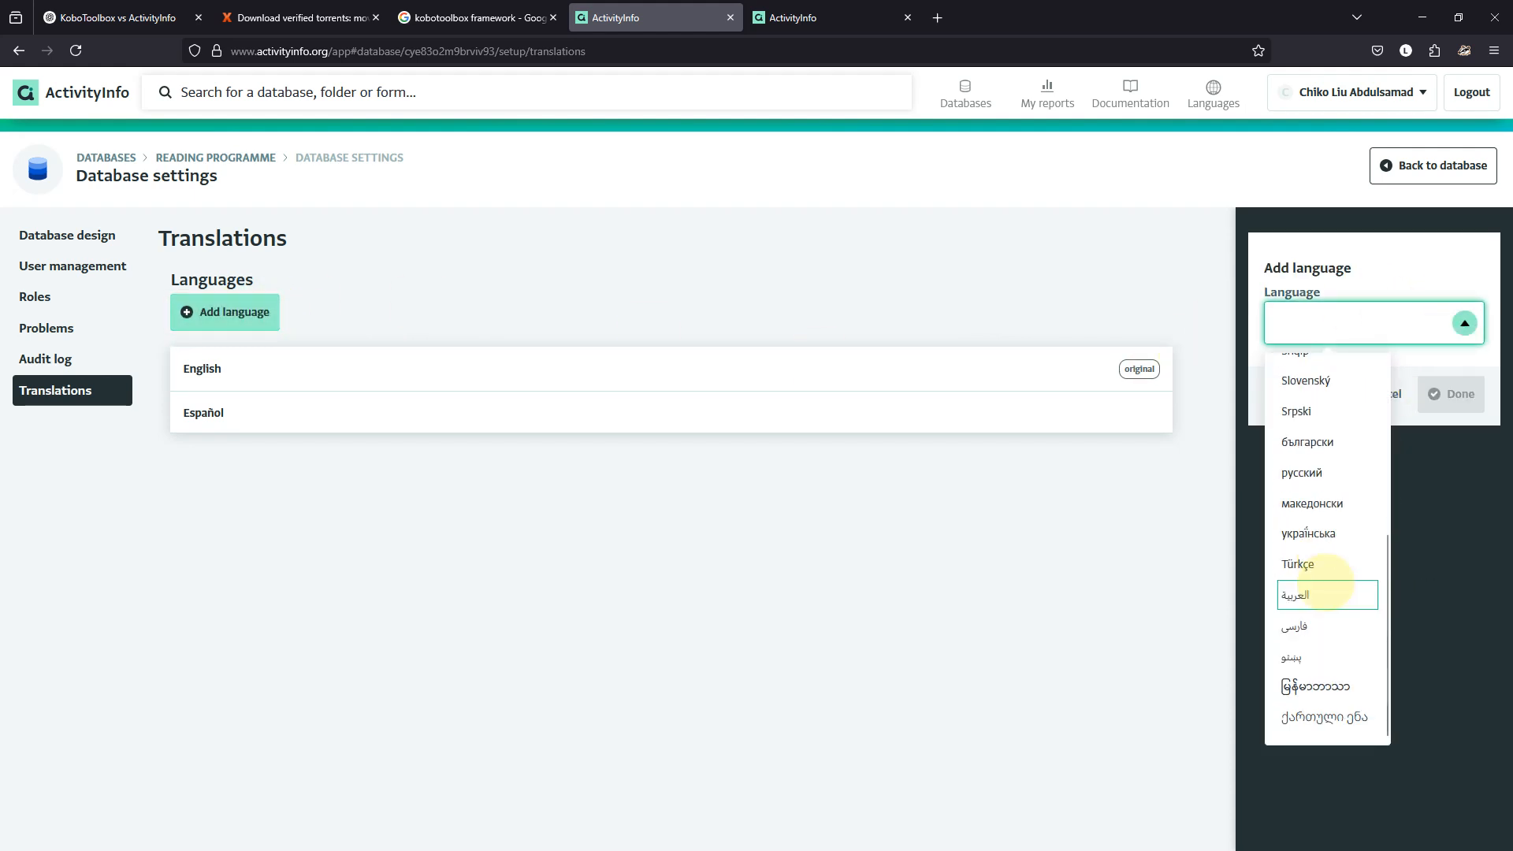
{"action": "left_click", "coordinate": [1308, 601]}
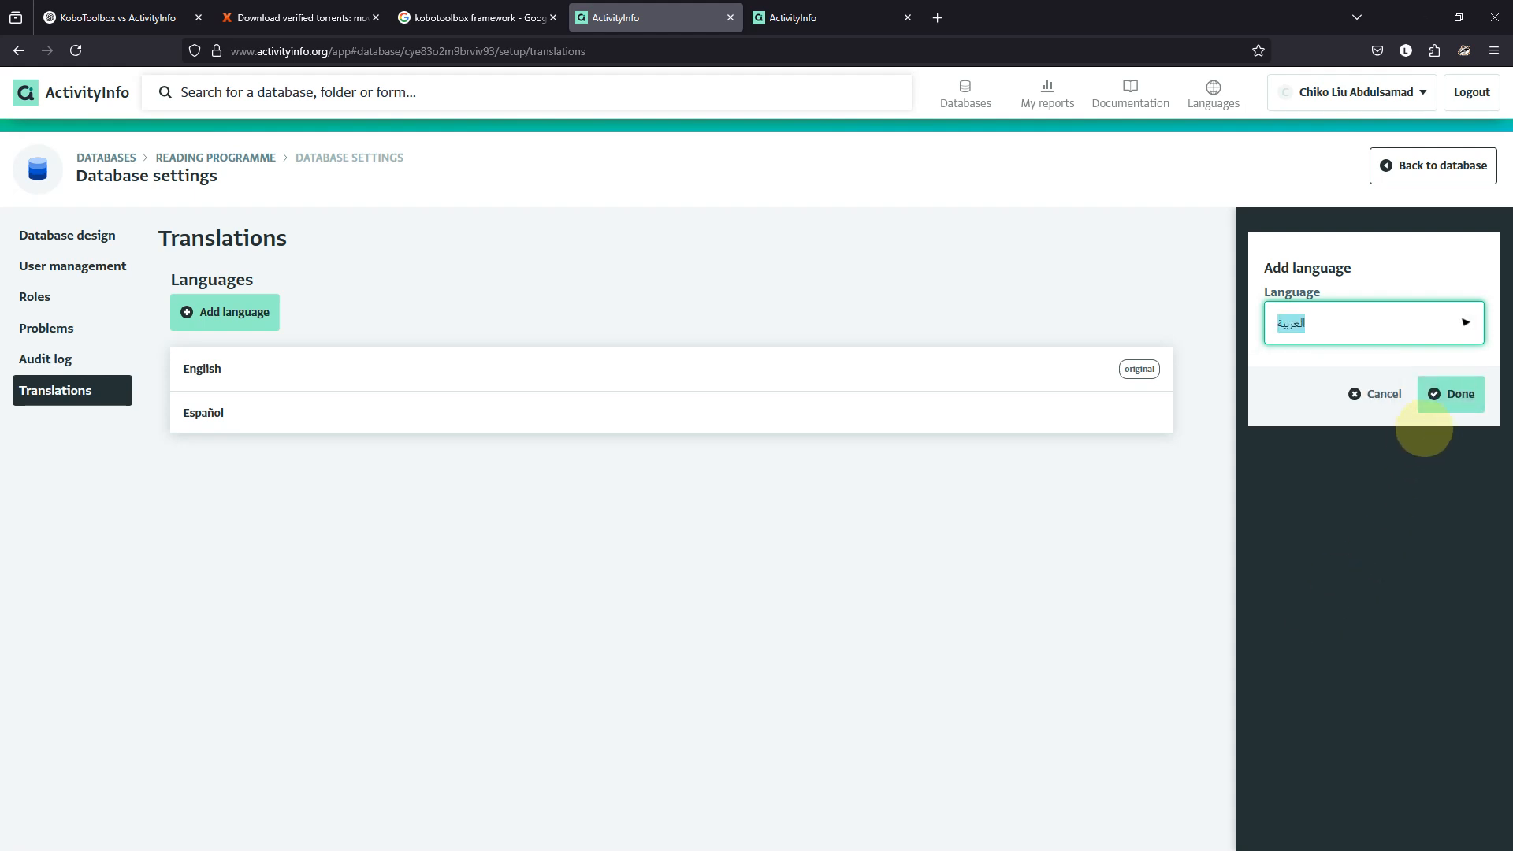
{"action": "left_click", "coordinate": [1446, 394]}
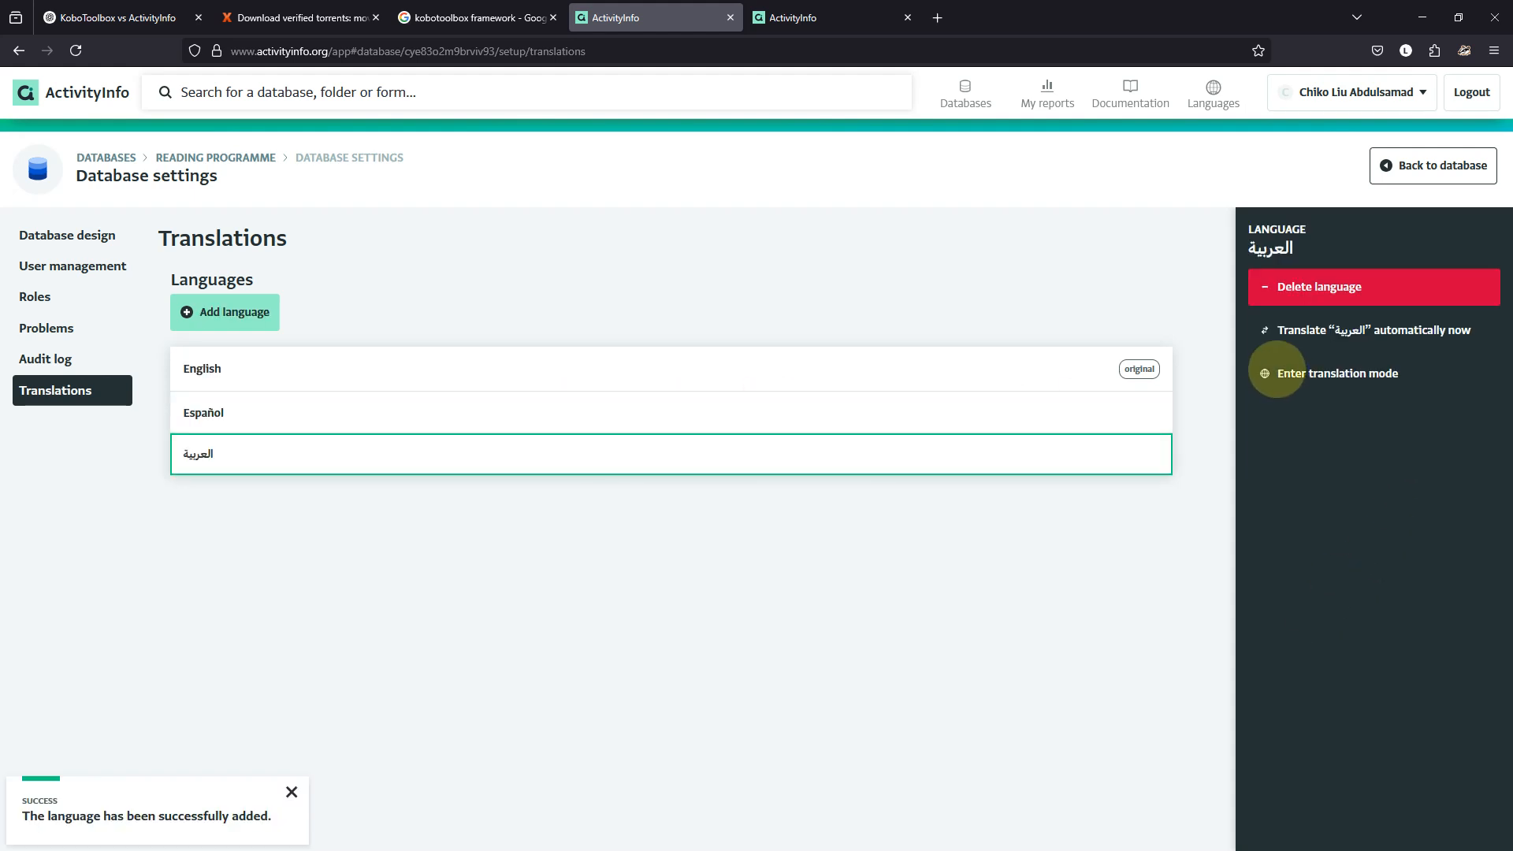
{"action": "left_click", "coordinate": [1308, 344]}
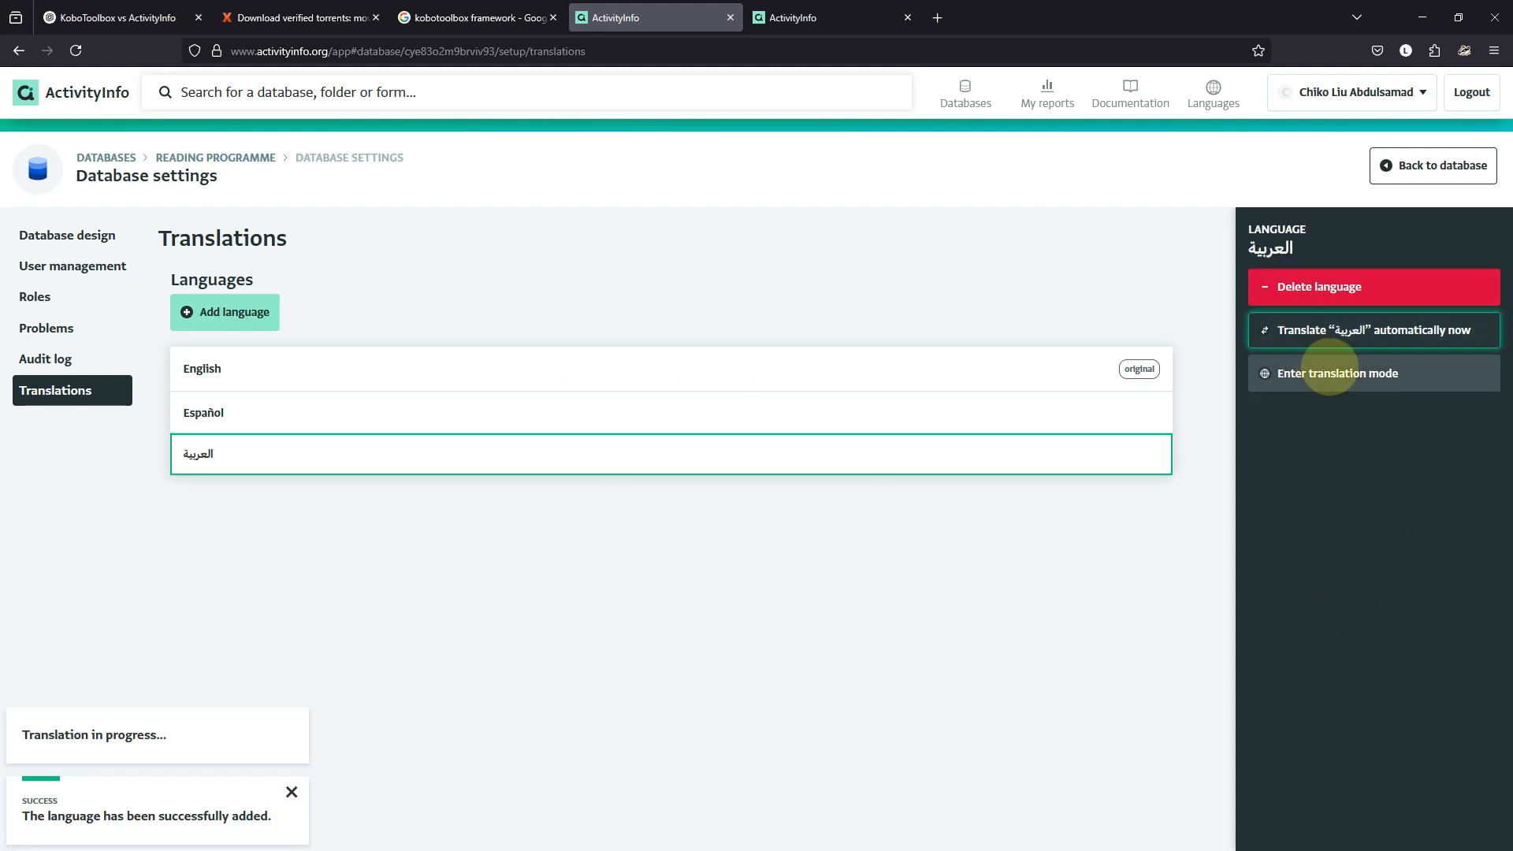
{"action": "left_click", "coordinate": [1337, 372]}
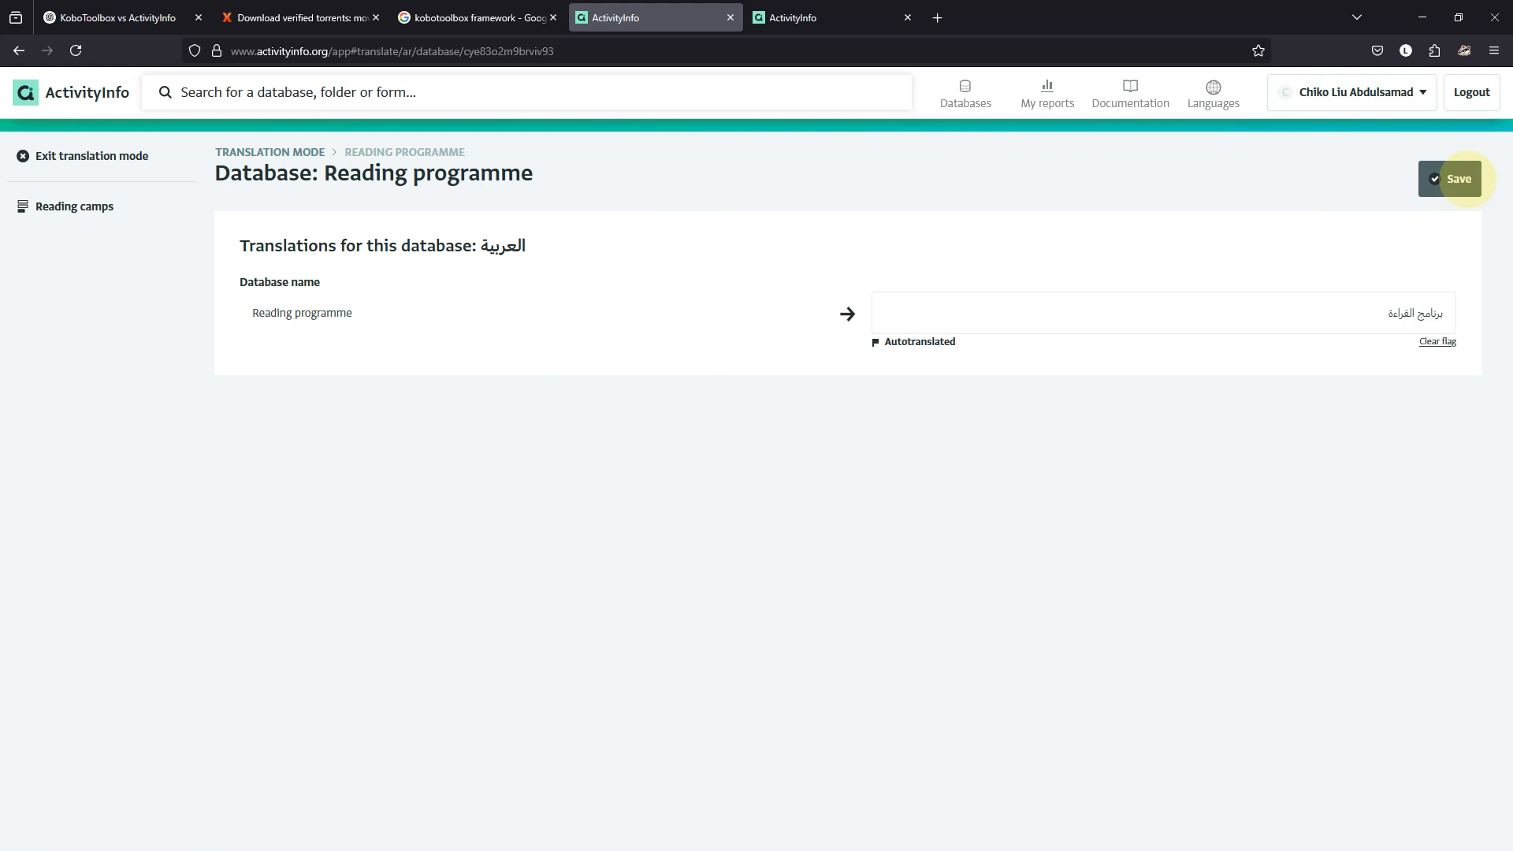
{"action": "left_click", "coordinate": [1465, 178]}
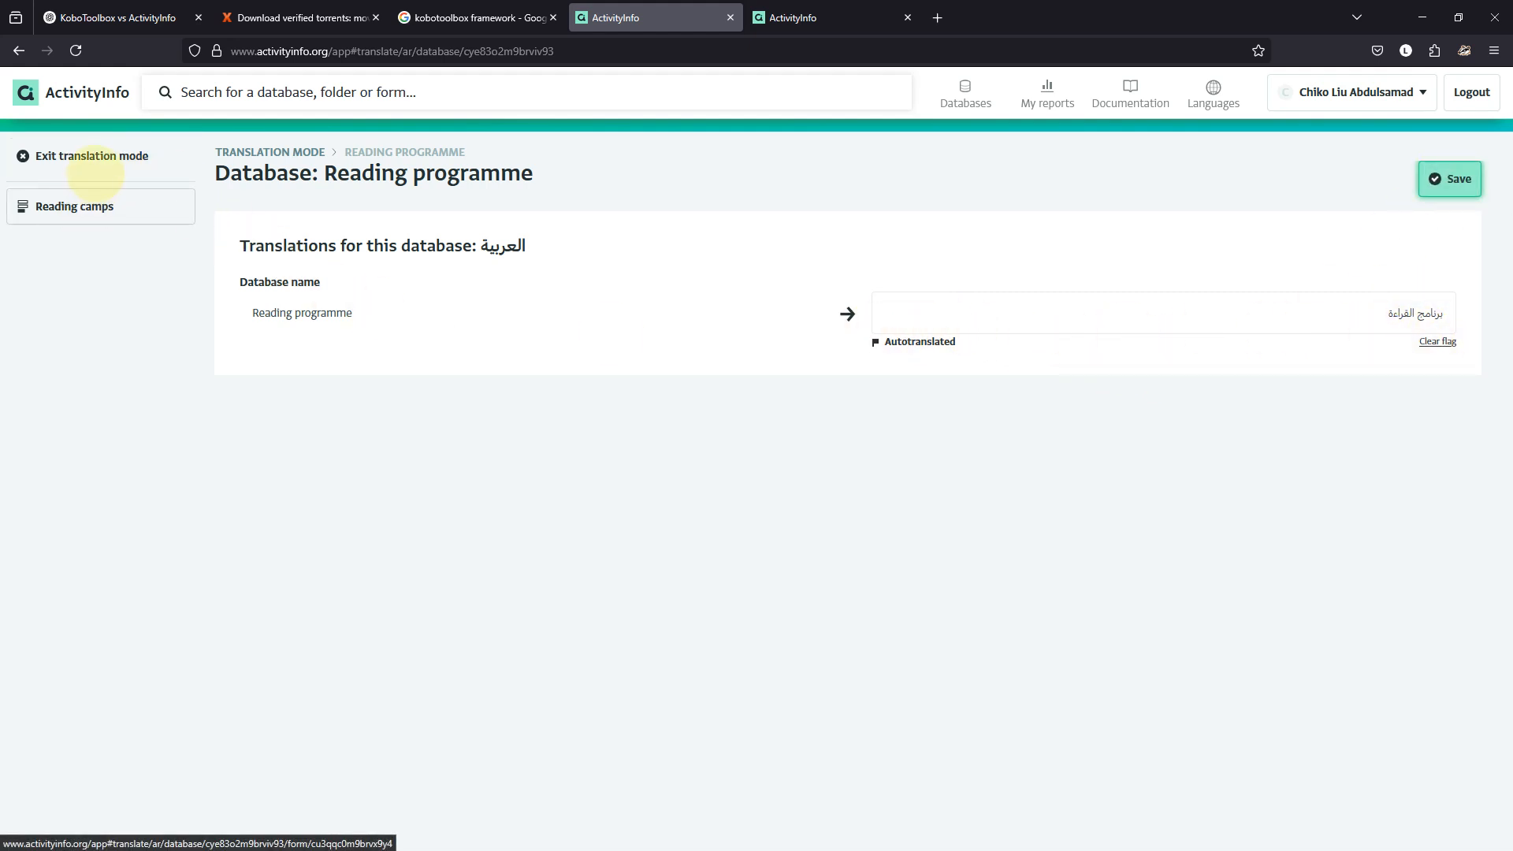
Reopen the Arabic translation editor, check the database name's translation, and save again.
{"action": "left_click", "coordinate": [84, 157]}
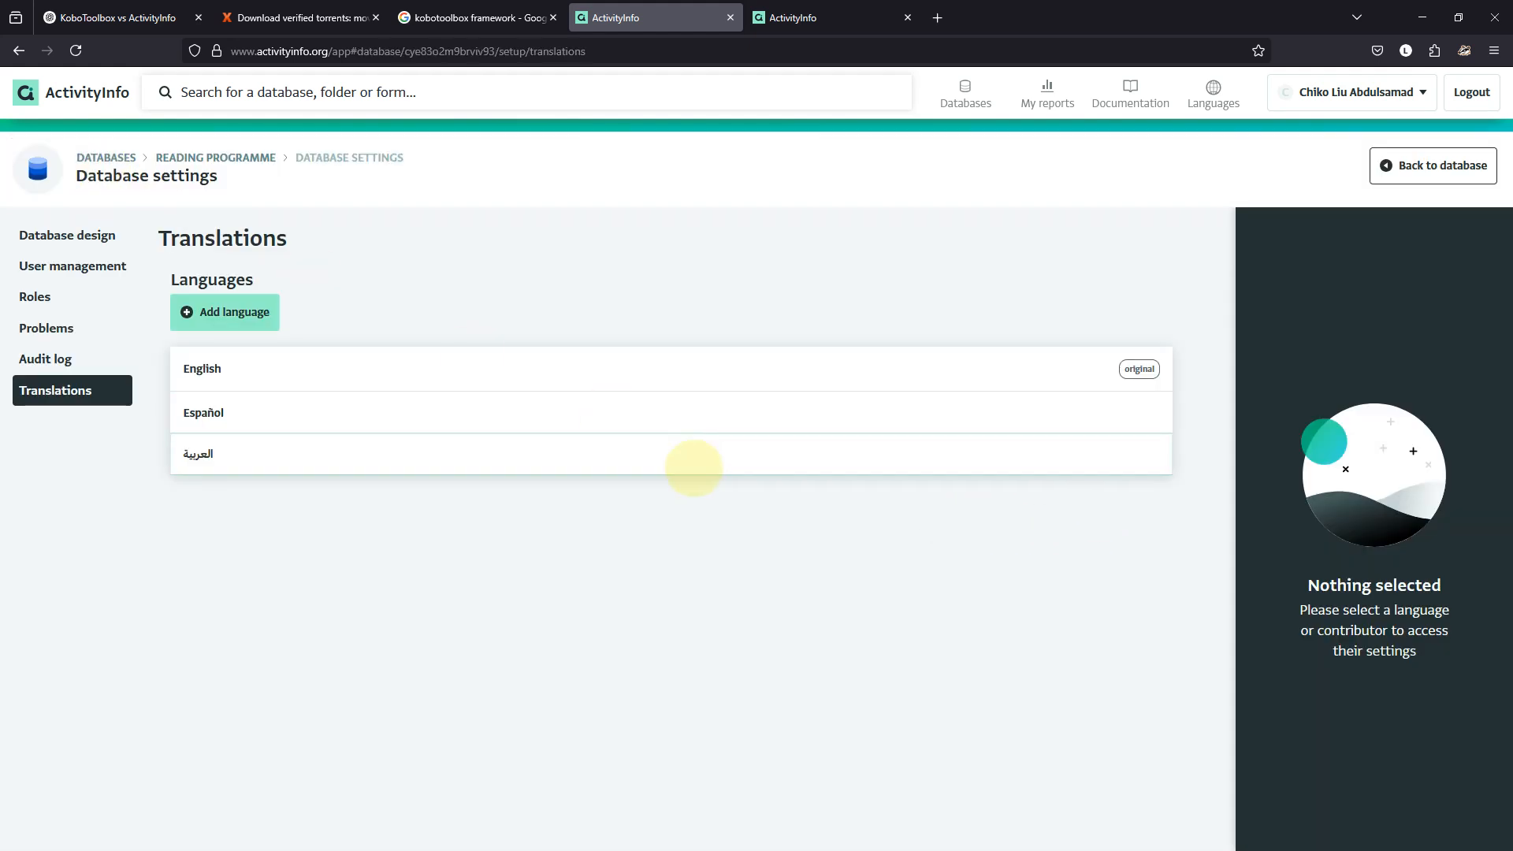
{"action": "left_click", "coordinate": [682, 464]}
{"action": "left_click", "coordinate": [1323, 378]}
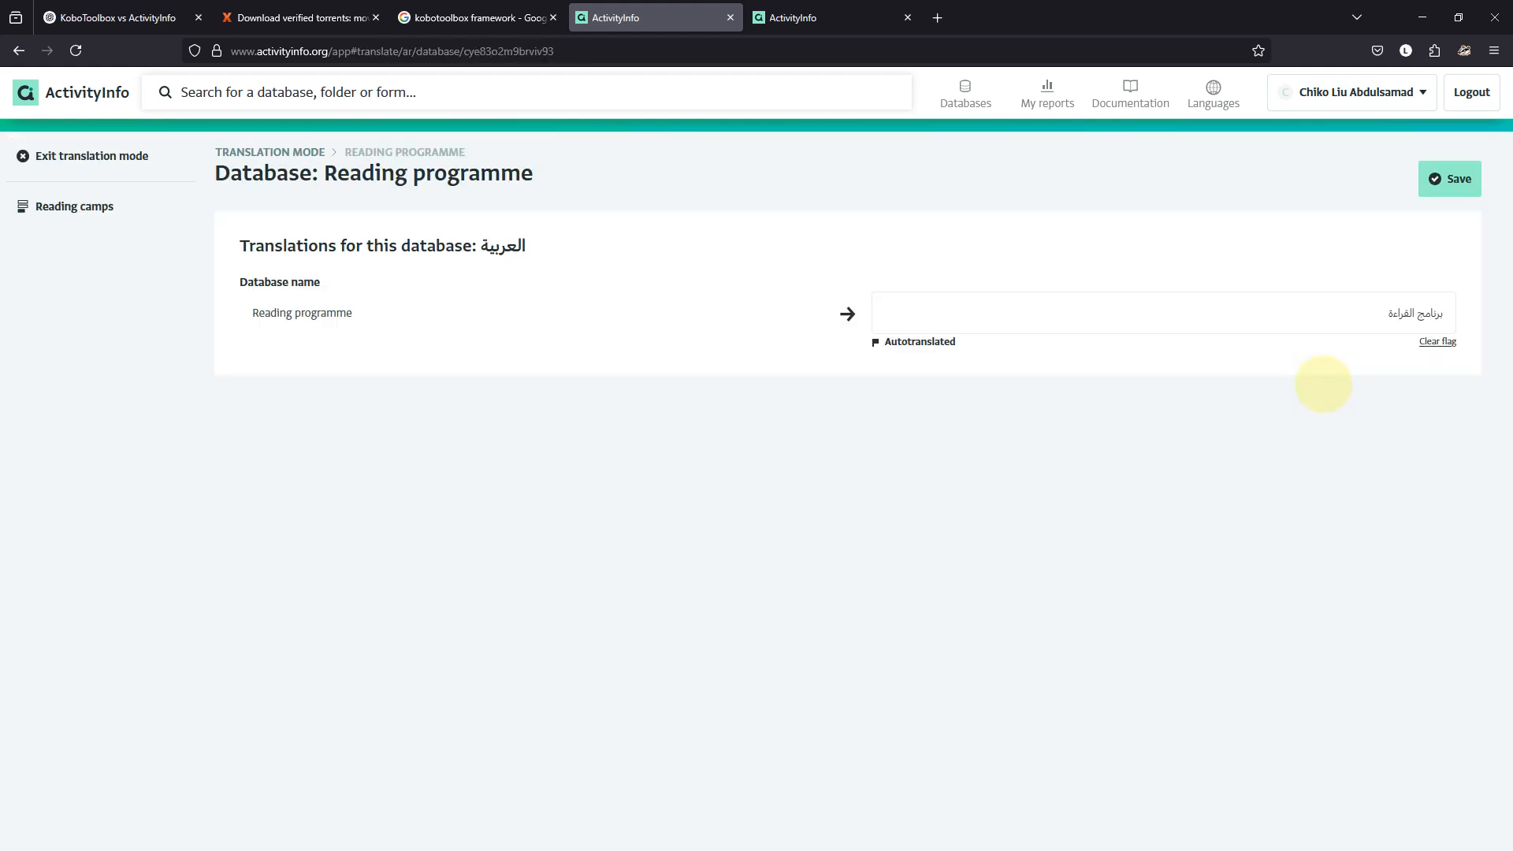
{"action": "left_click", "coordinate": [1438, 322]}
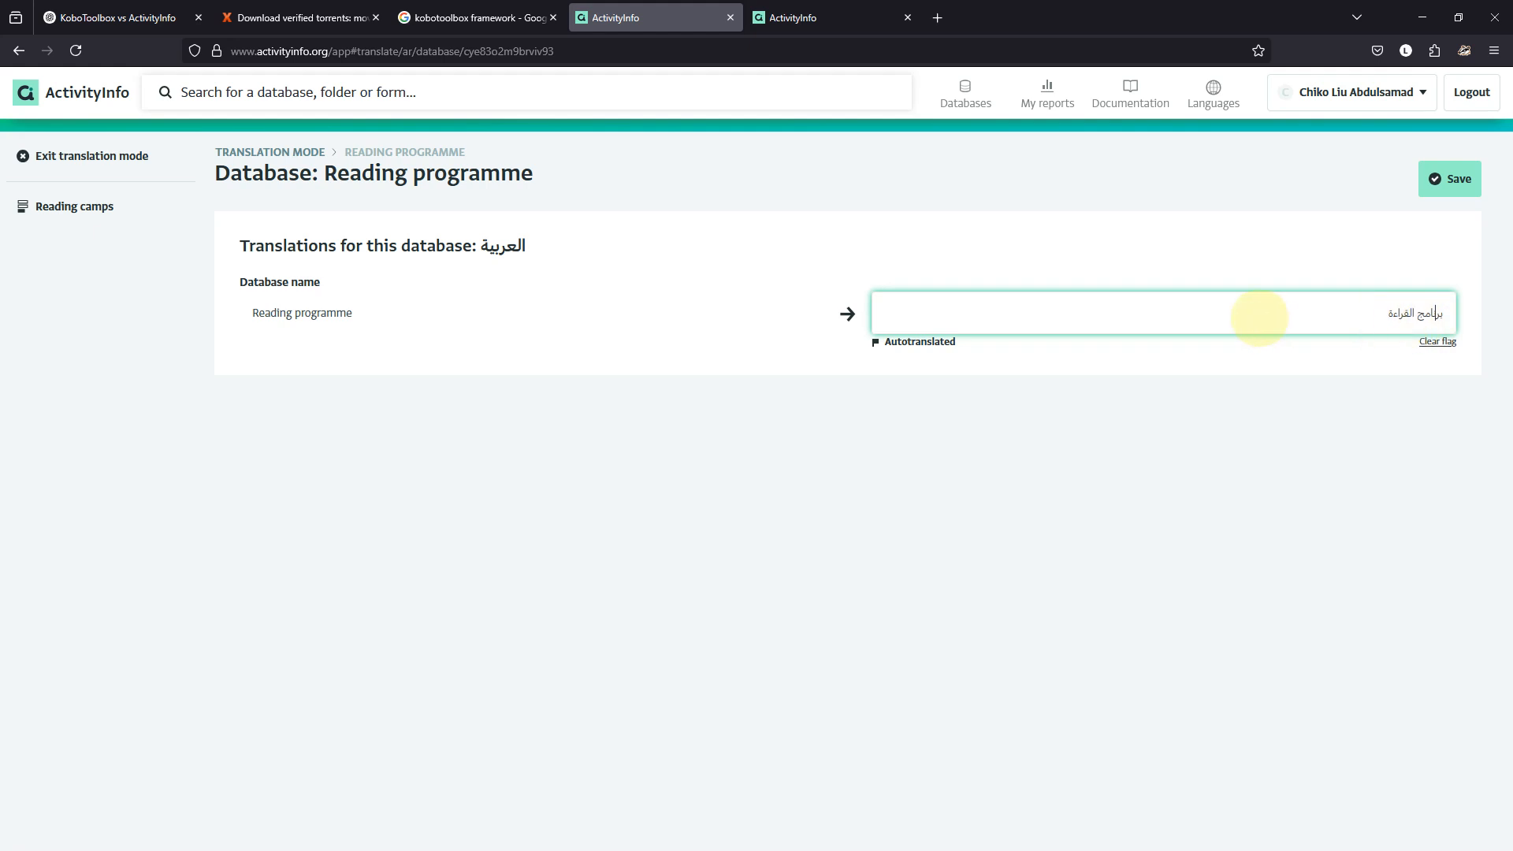
{"action": "left_click", "coordinate": [831, 315]}
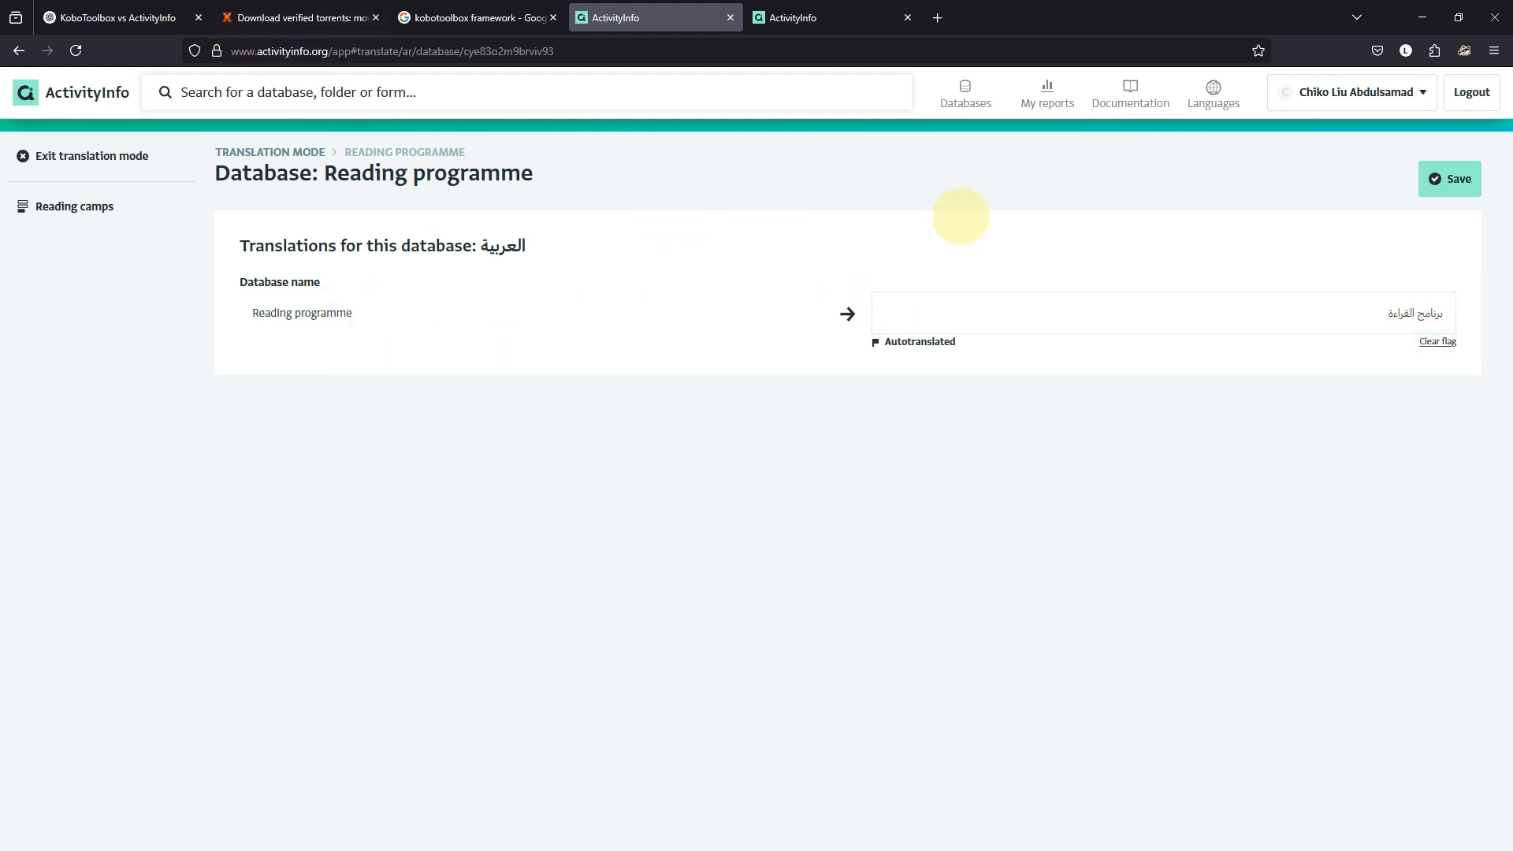
{"action": "left_click", "coordinate": [1434, 179]}
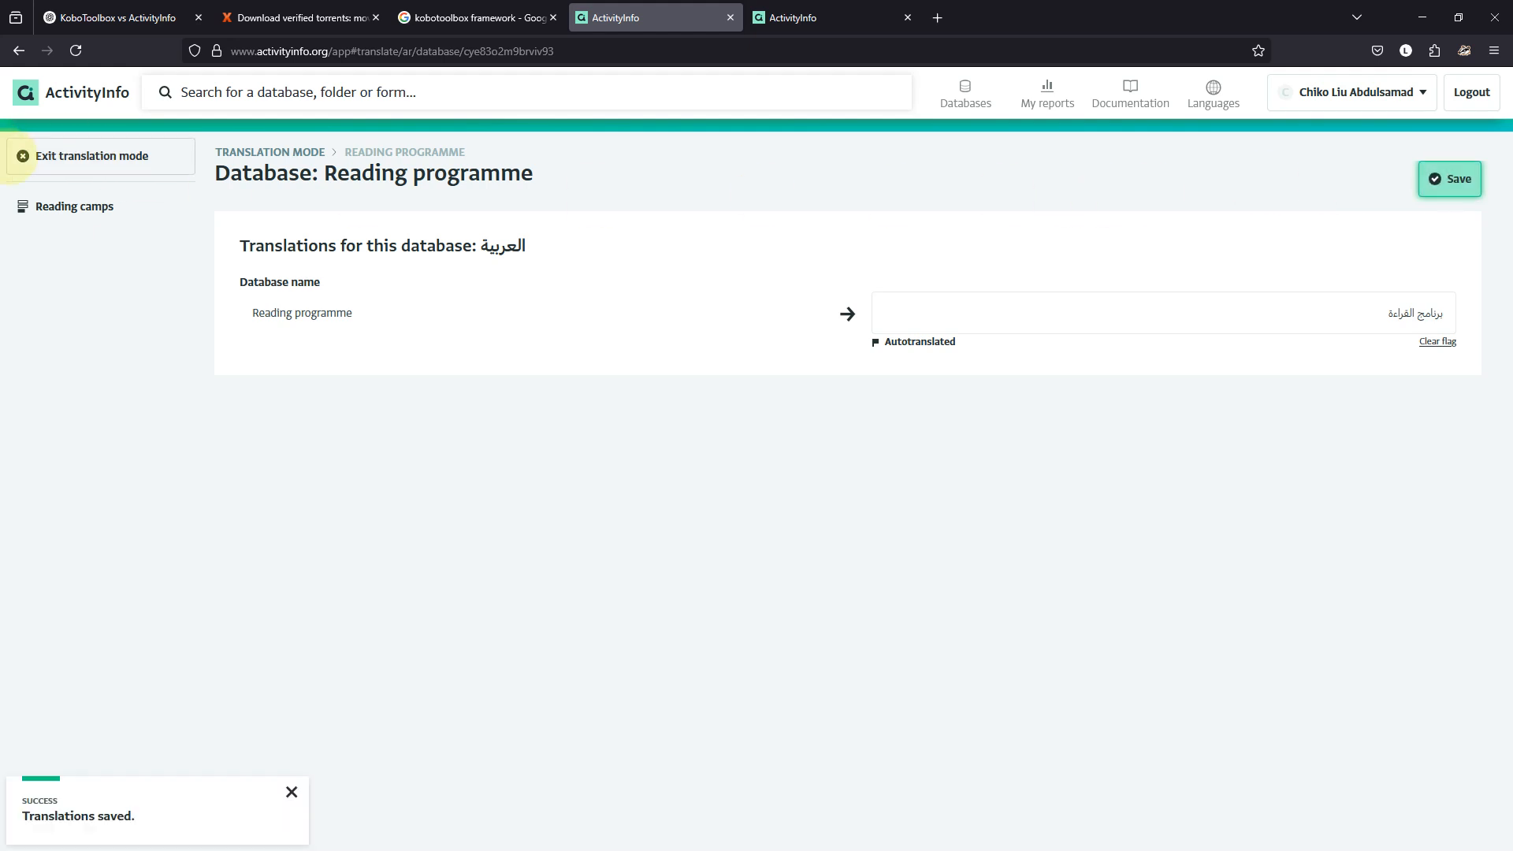
Review the Reading camps and Students translations, then exit translation mode to the database overview.
{"action": "left_click", "coordinate": [65, 201]}
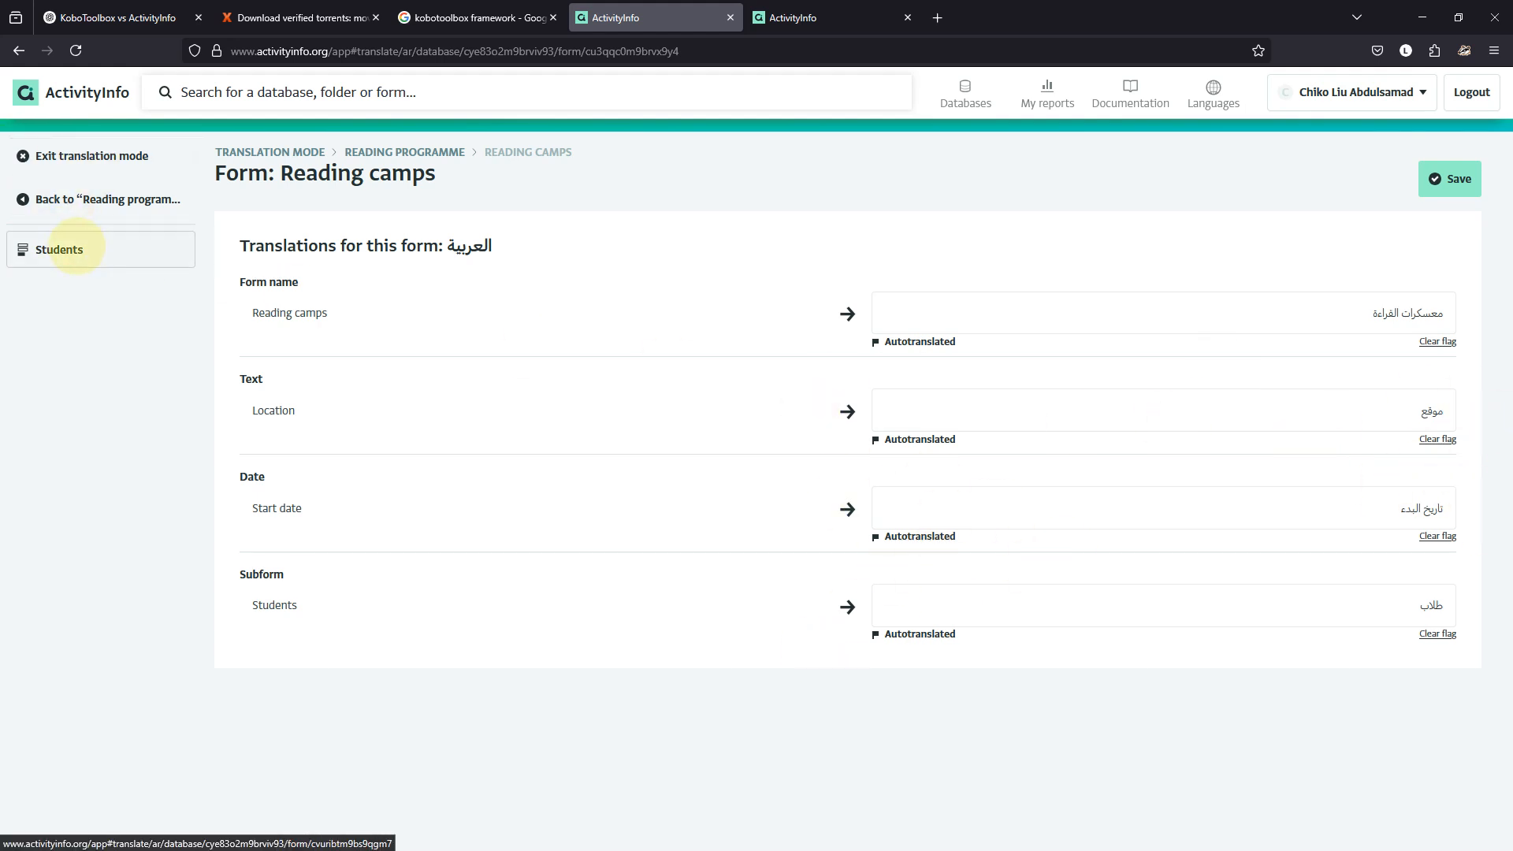
{"action": "left_click", "coordinate": [63, 247]}
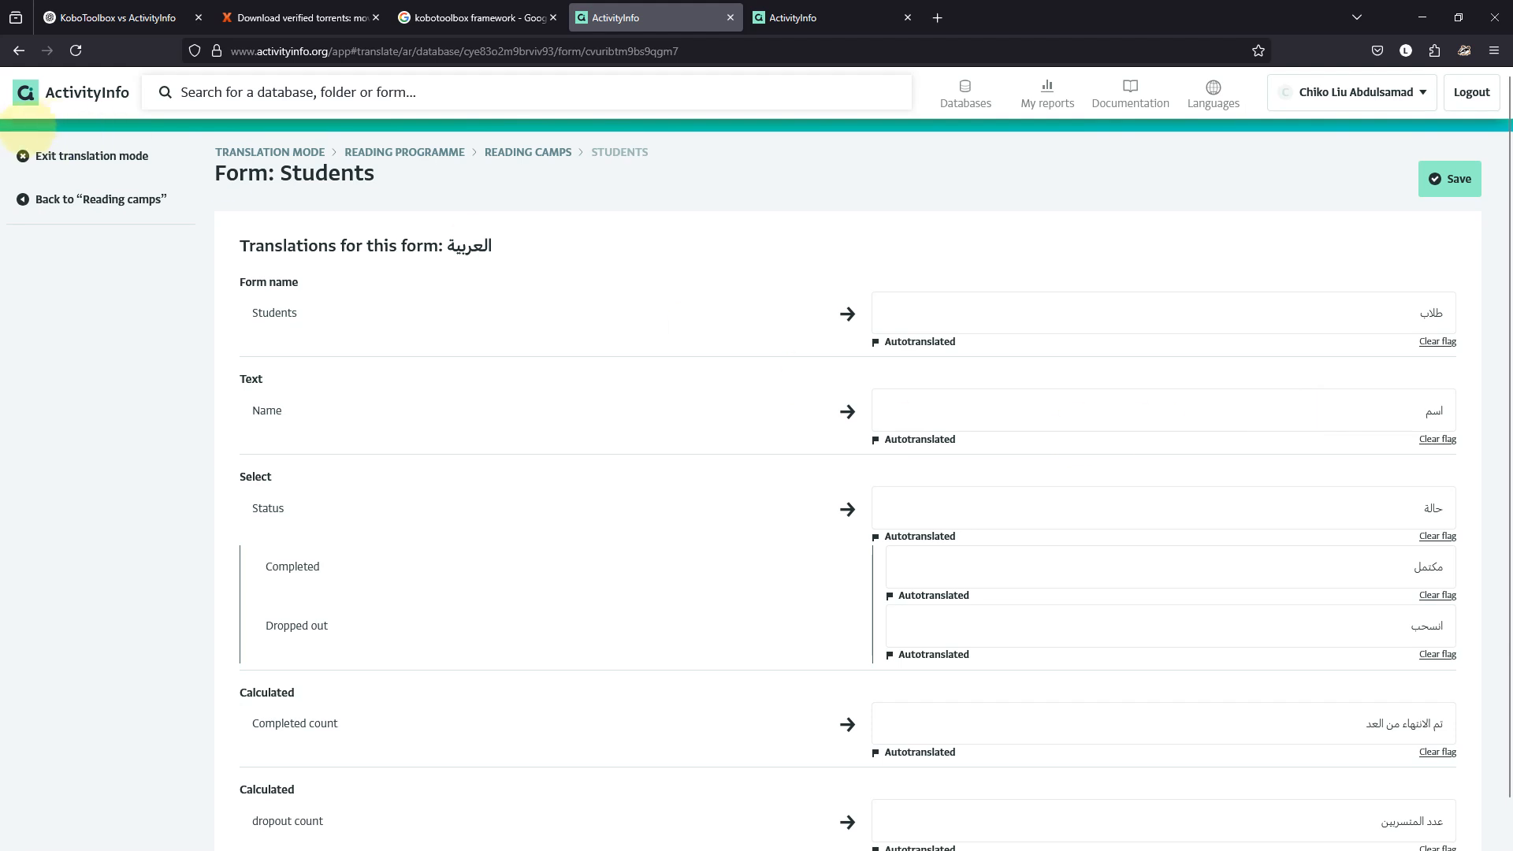
{"action": "left_click", "coordinate": [36, 158]}
{"action": "left_click", "coordinate": [249, 151]}
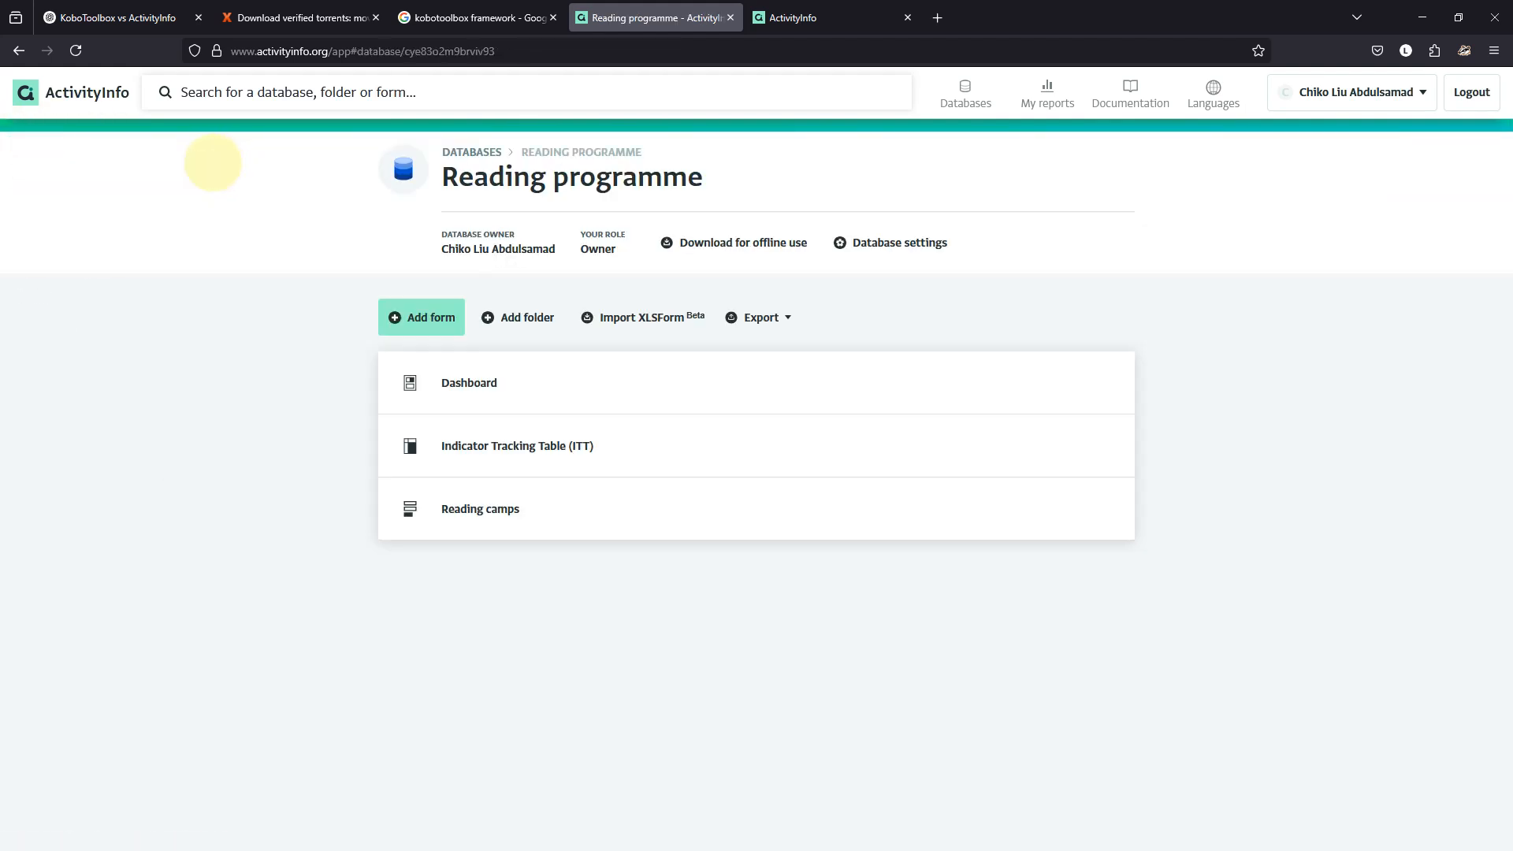
Open Reading camps and start a new record, then cancel it.
{"action": "left_click", "coordinate": [455, 497]}
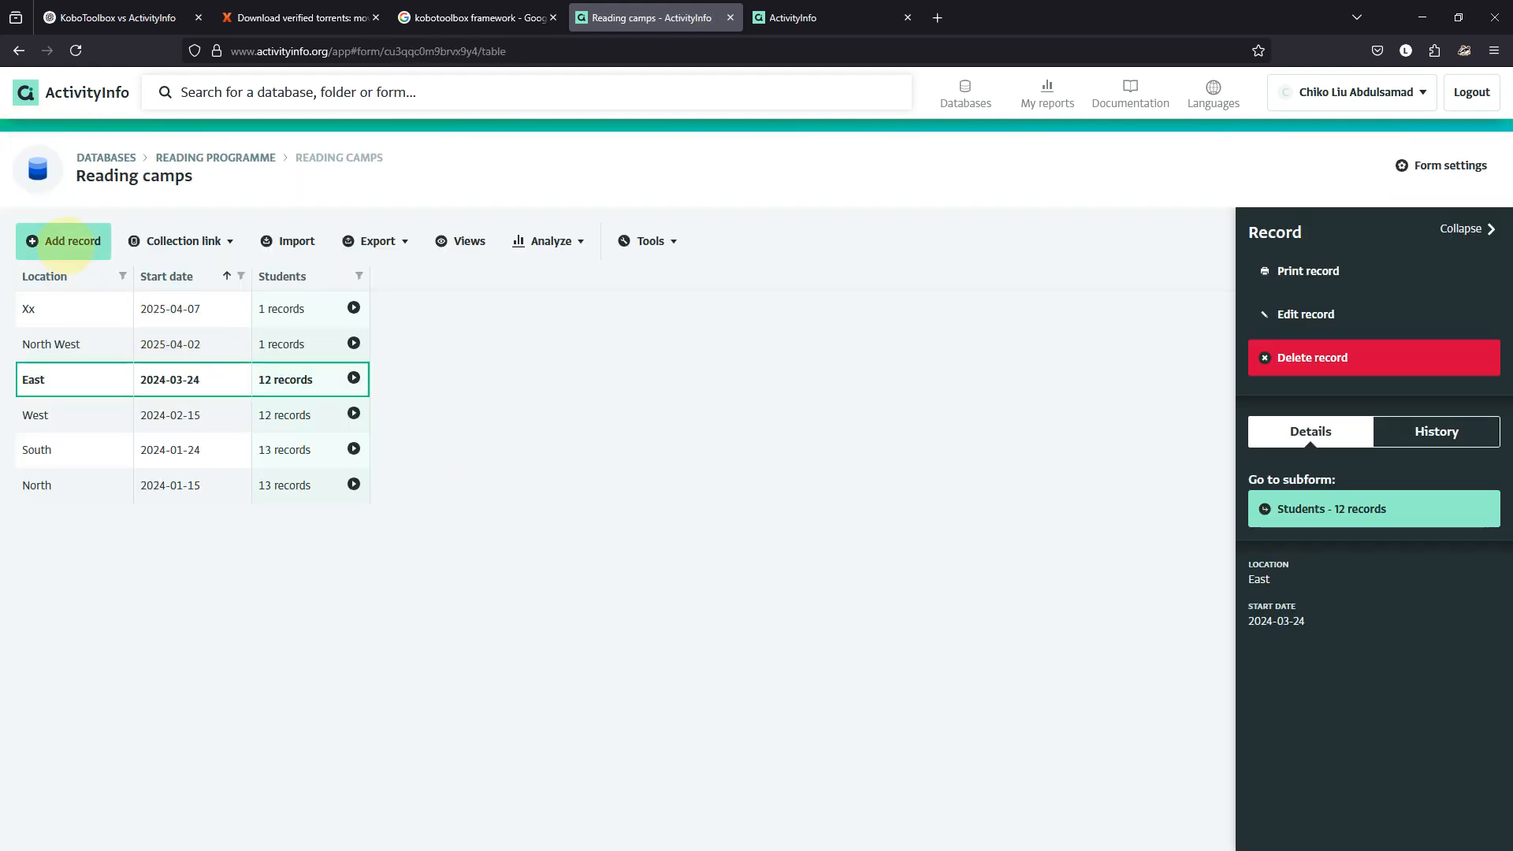
{"action": "left_click", "coordinate": [63, 243]}
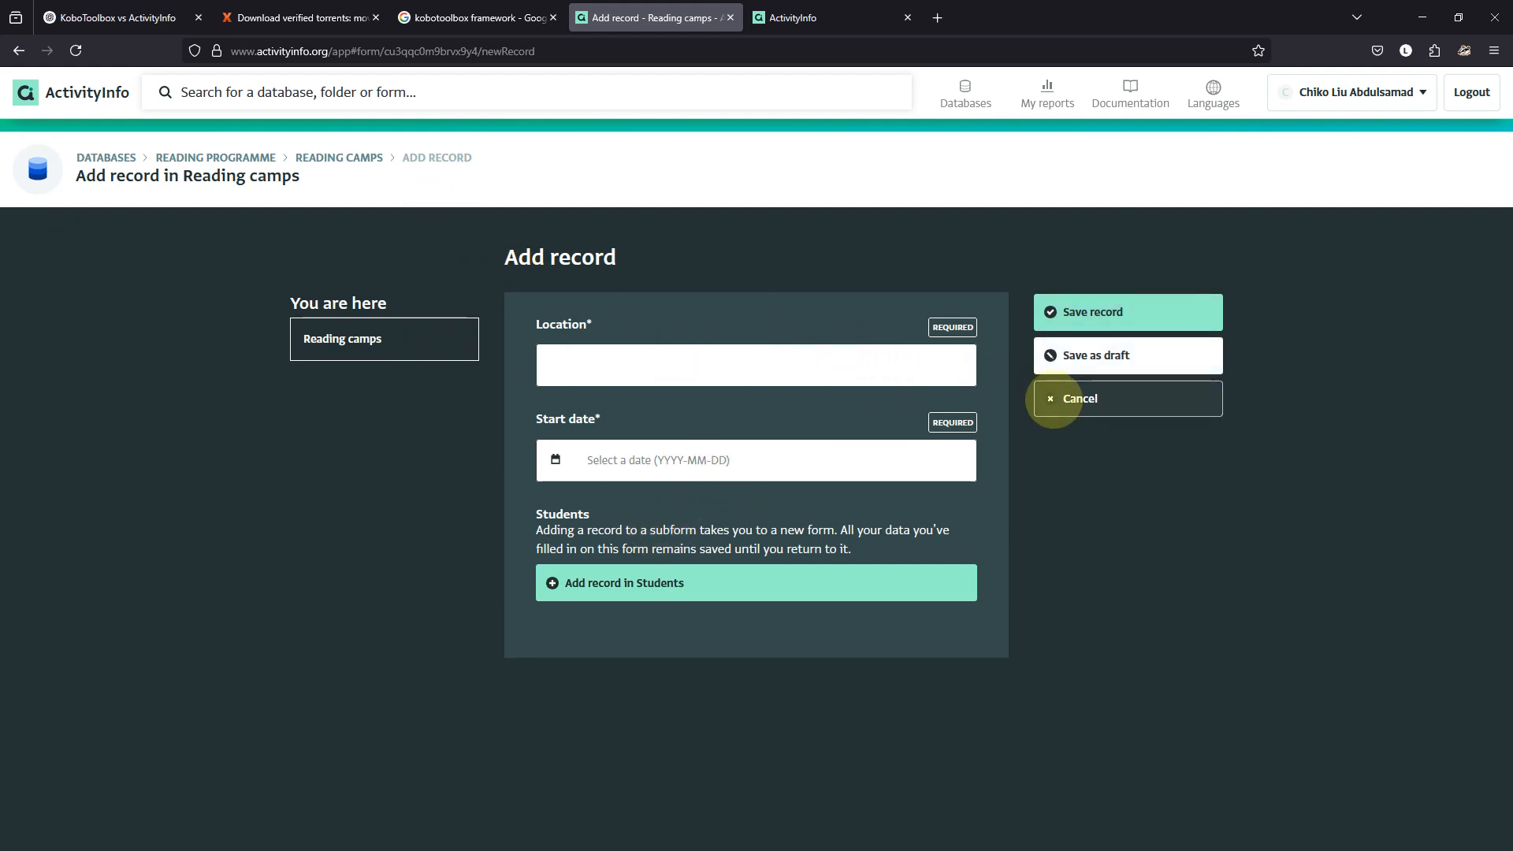
{"action": "left_click", "coordinate": [1054, 399]}
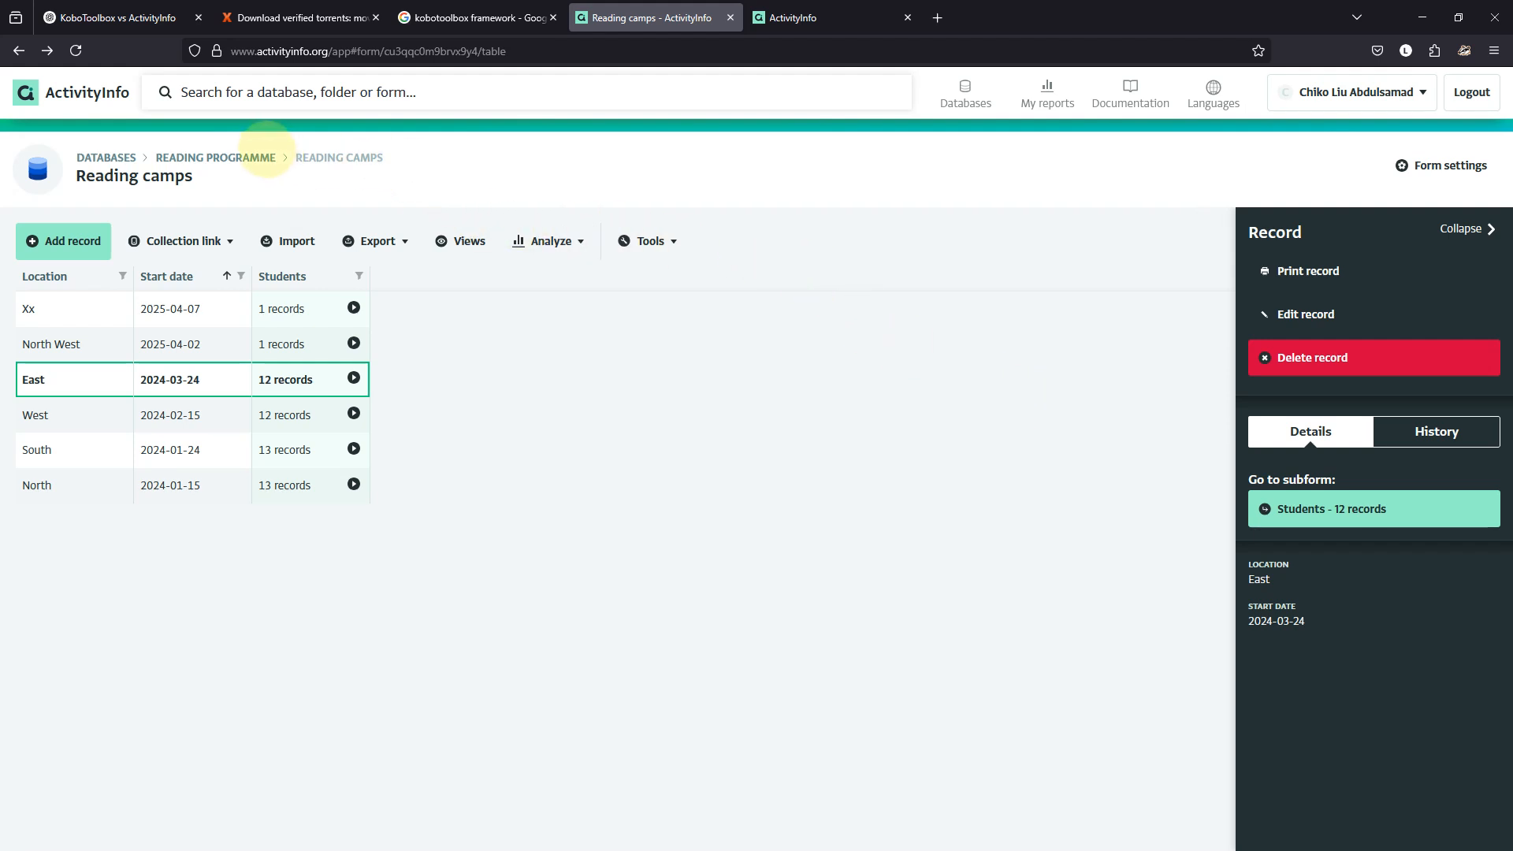
Re-run the automatic Arabic translation, then check the audit log and Problems page.
{"action": "left_click", "coordinate": [228, 157]}
{"action": "left_click", "coordinate": [857, 230]}
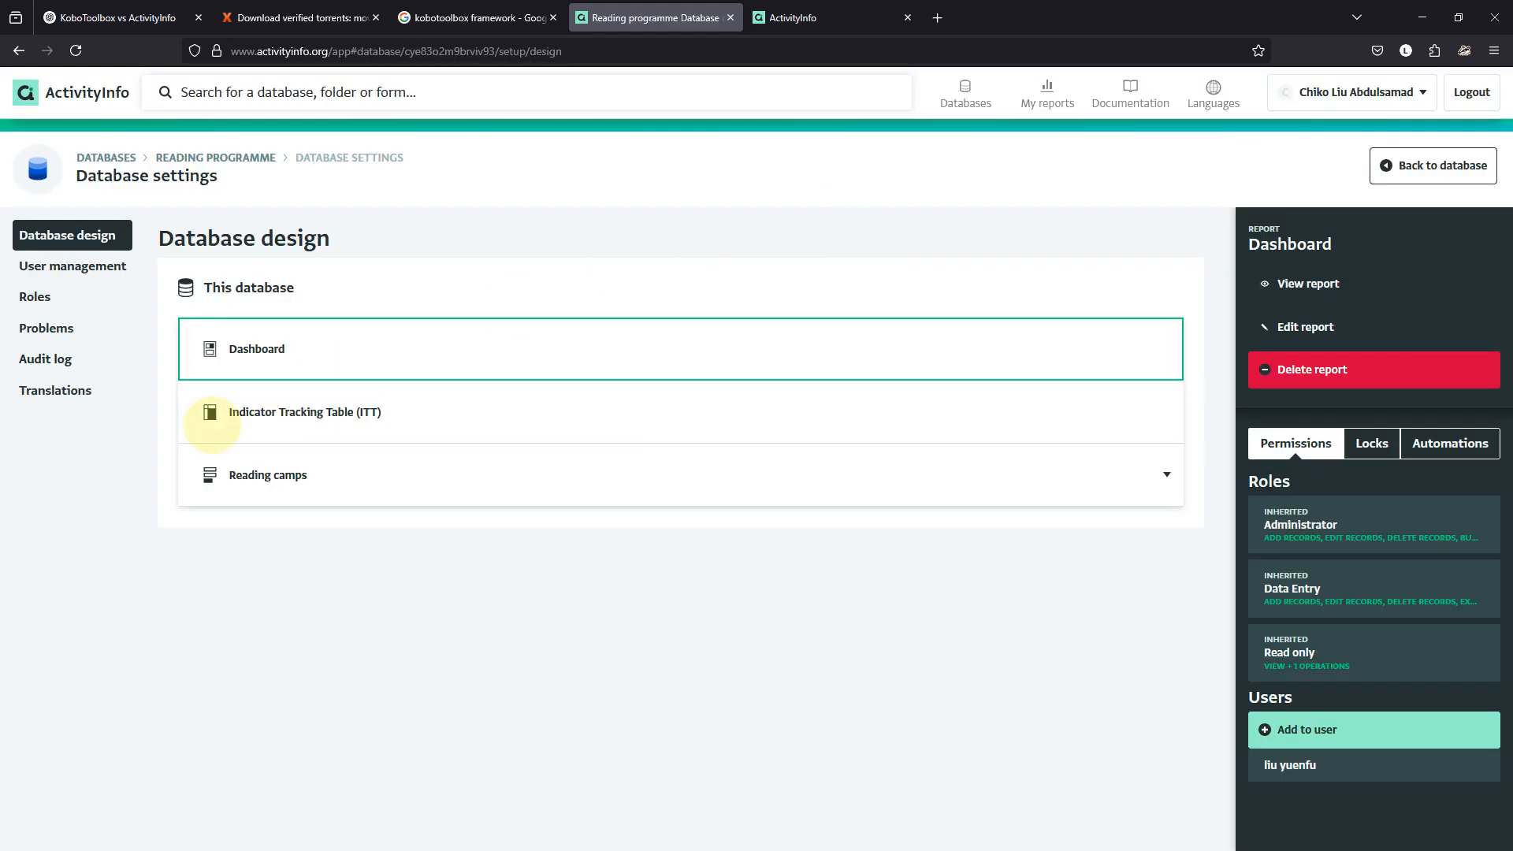
{"action": "left_click", "coordinate": [79, 385]}
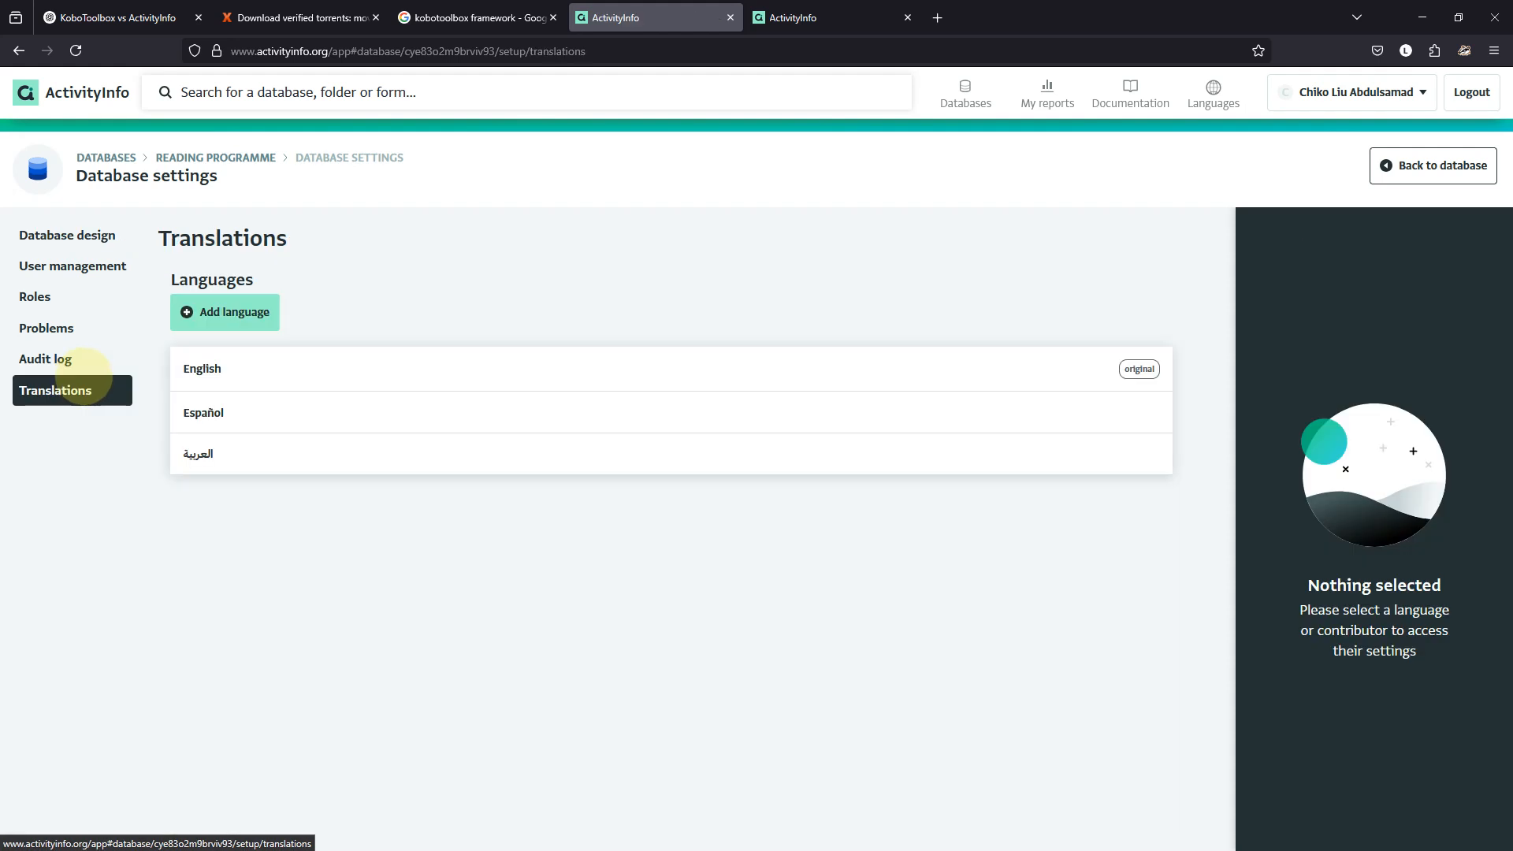
{"action": "left_click", "coordinate": [297, 457]}
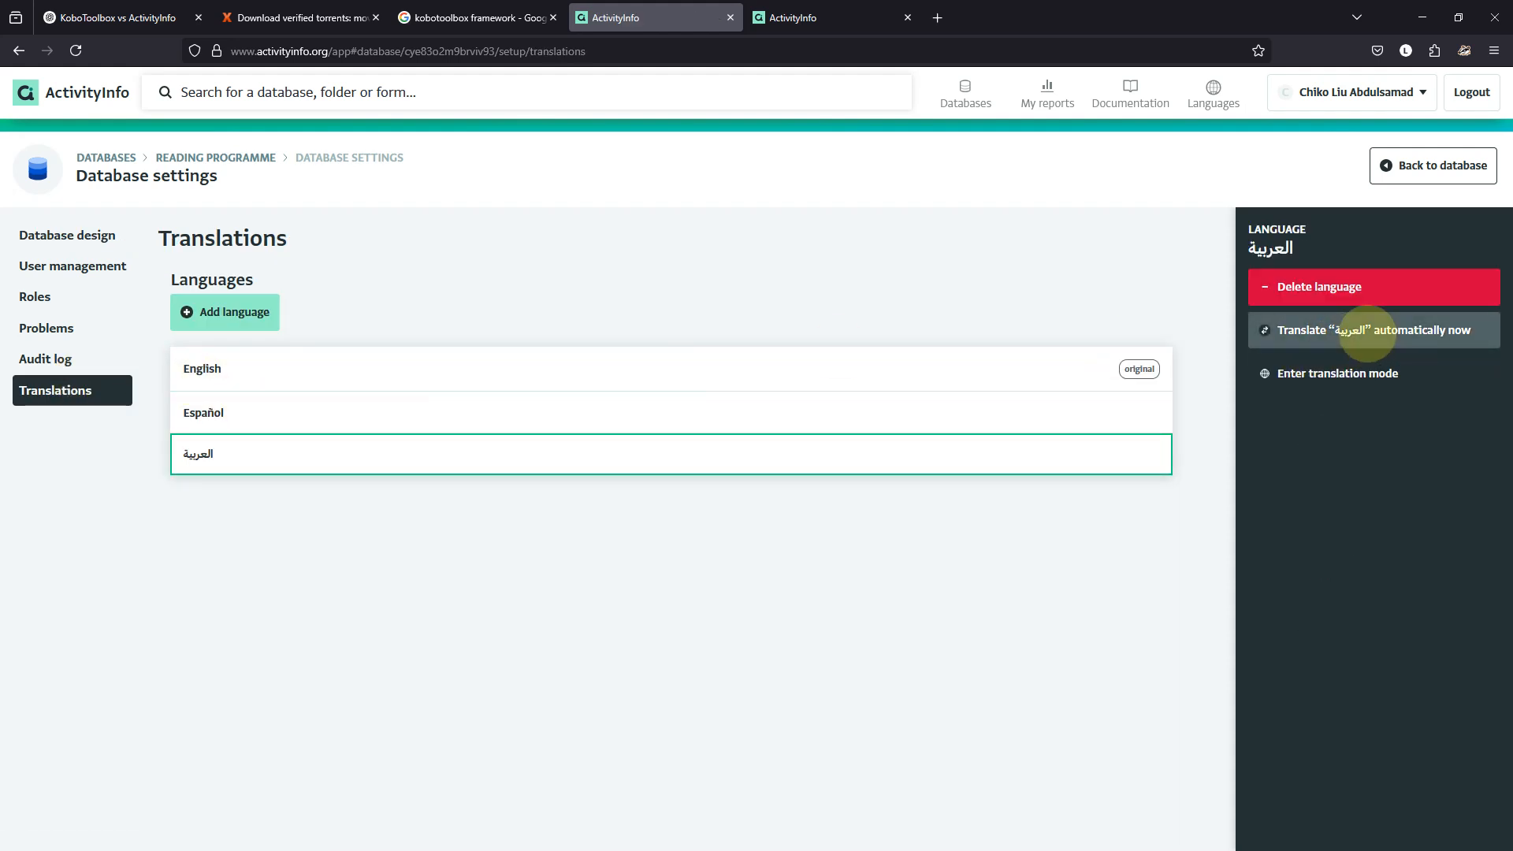
{"action": "left_click", "coordinate": [1367, 331]}
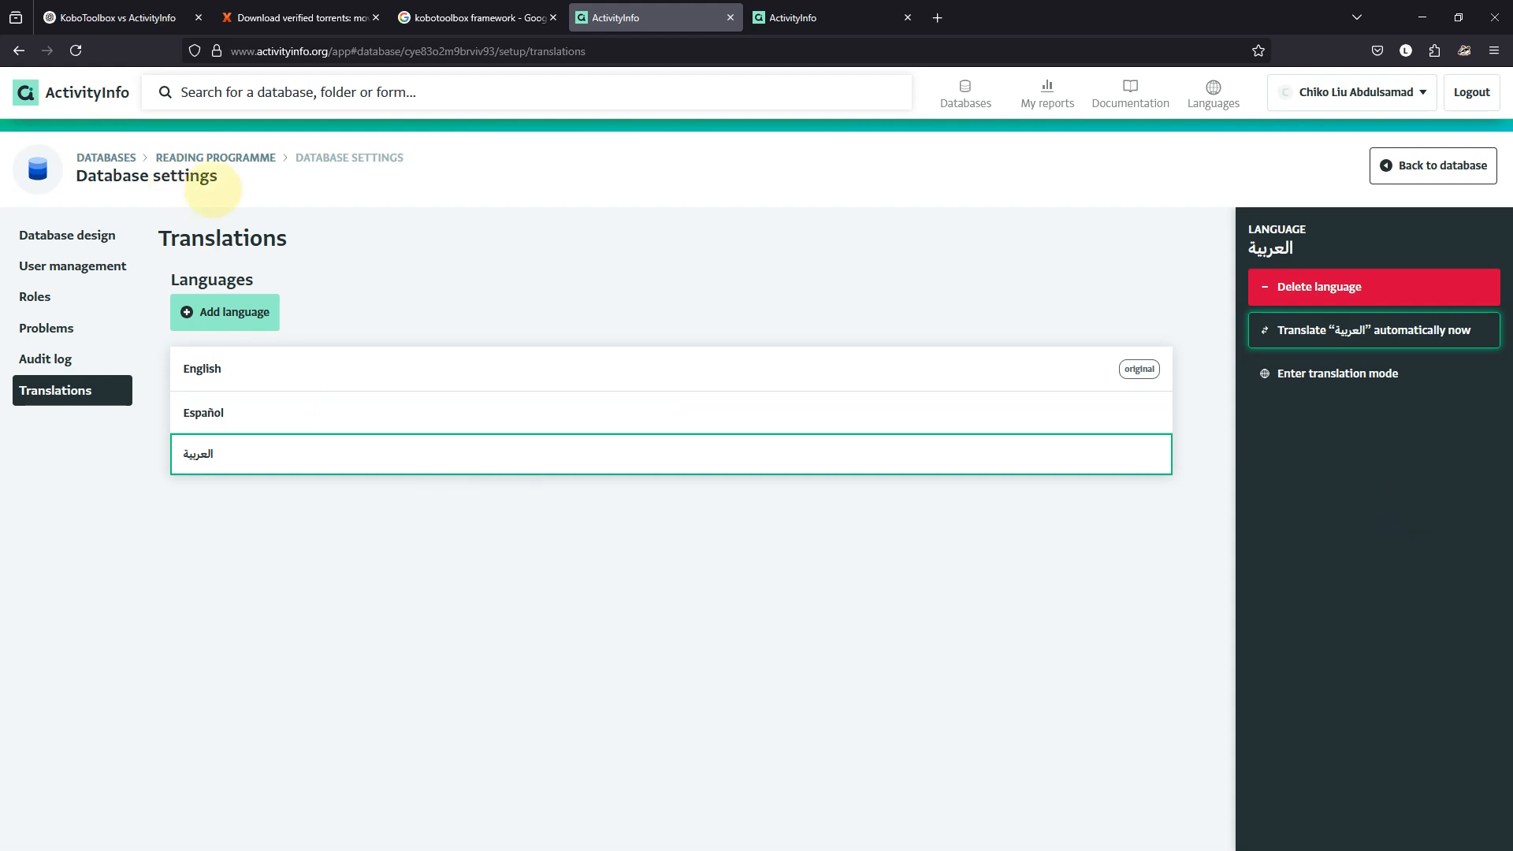
{"action": "left_click", "coordinate": [66, 357]}
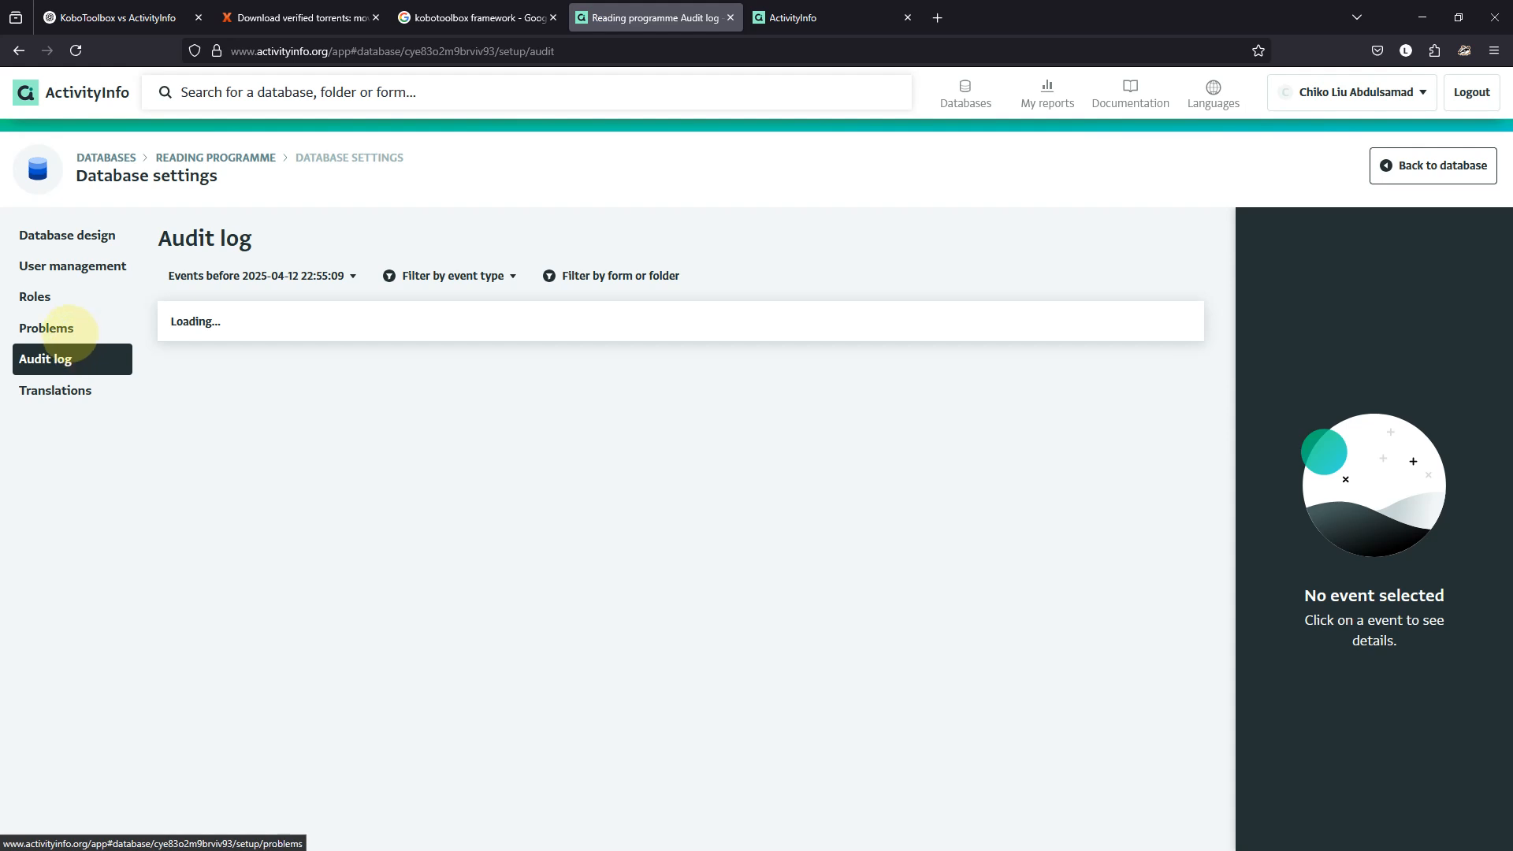
{"action": "left_click", "coordinate": [70, 331]}
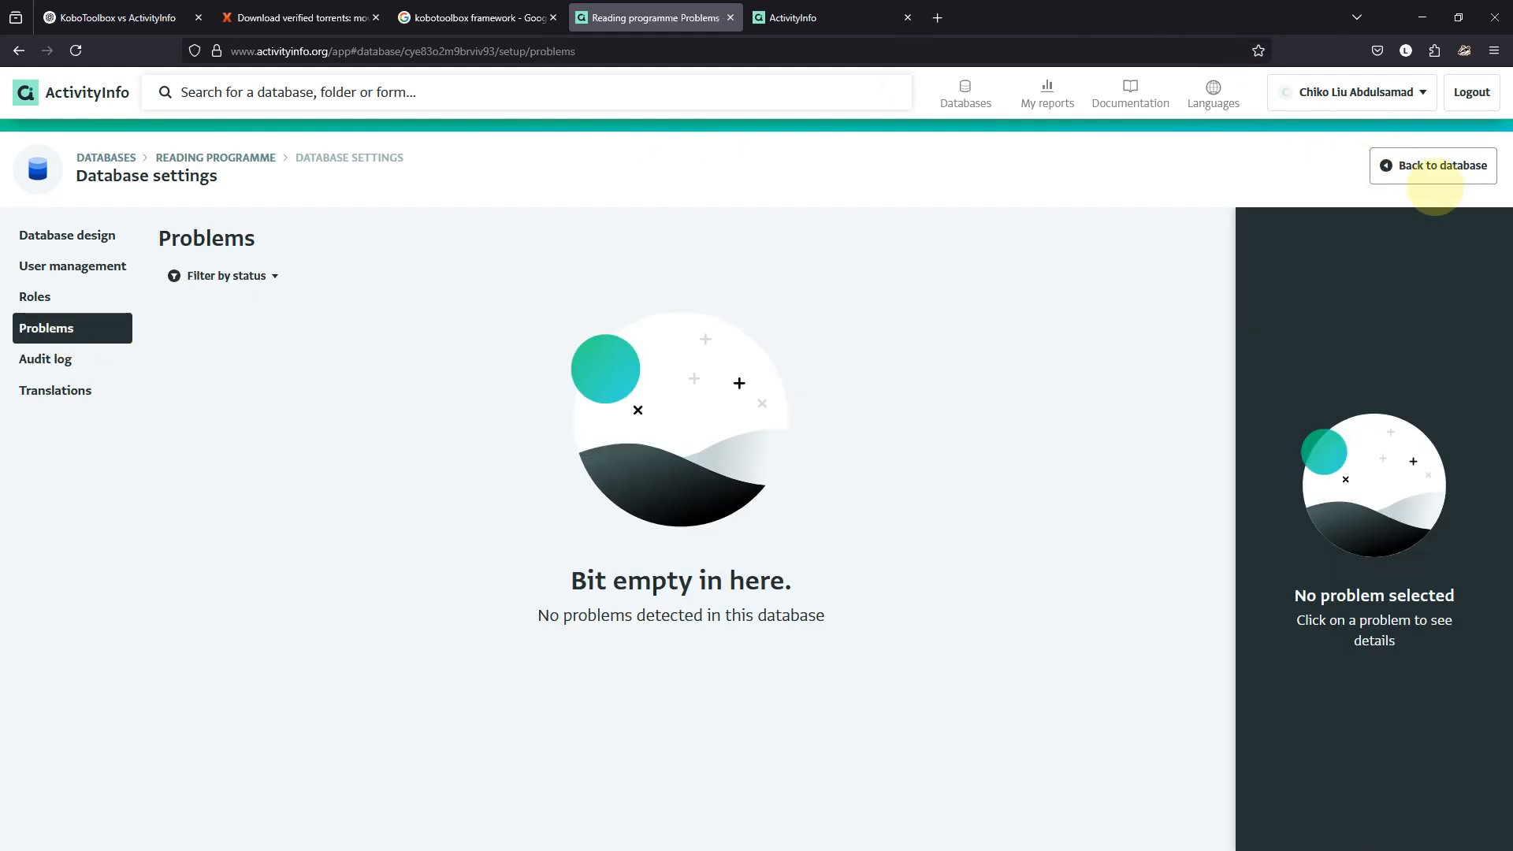
Start a Reading camps record with a student entry, discard both, and glance at the Dashboard tab.
{"action": "left_click", "coordinate": [1435, 166]}
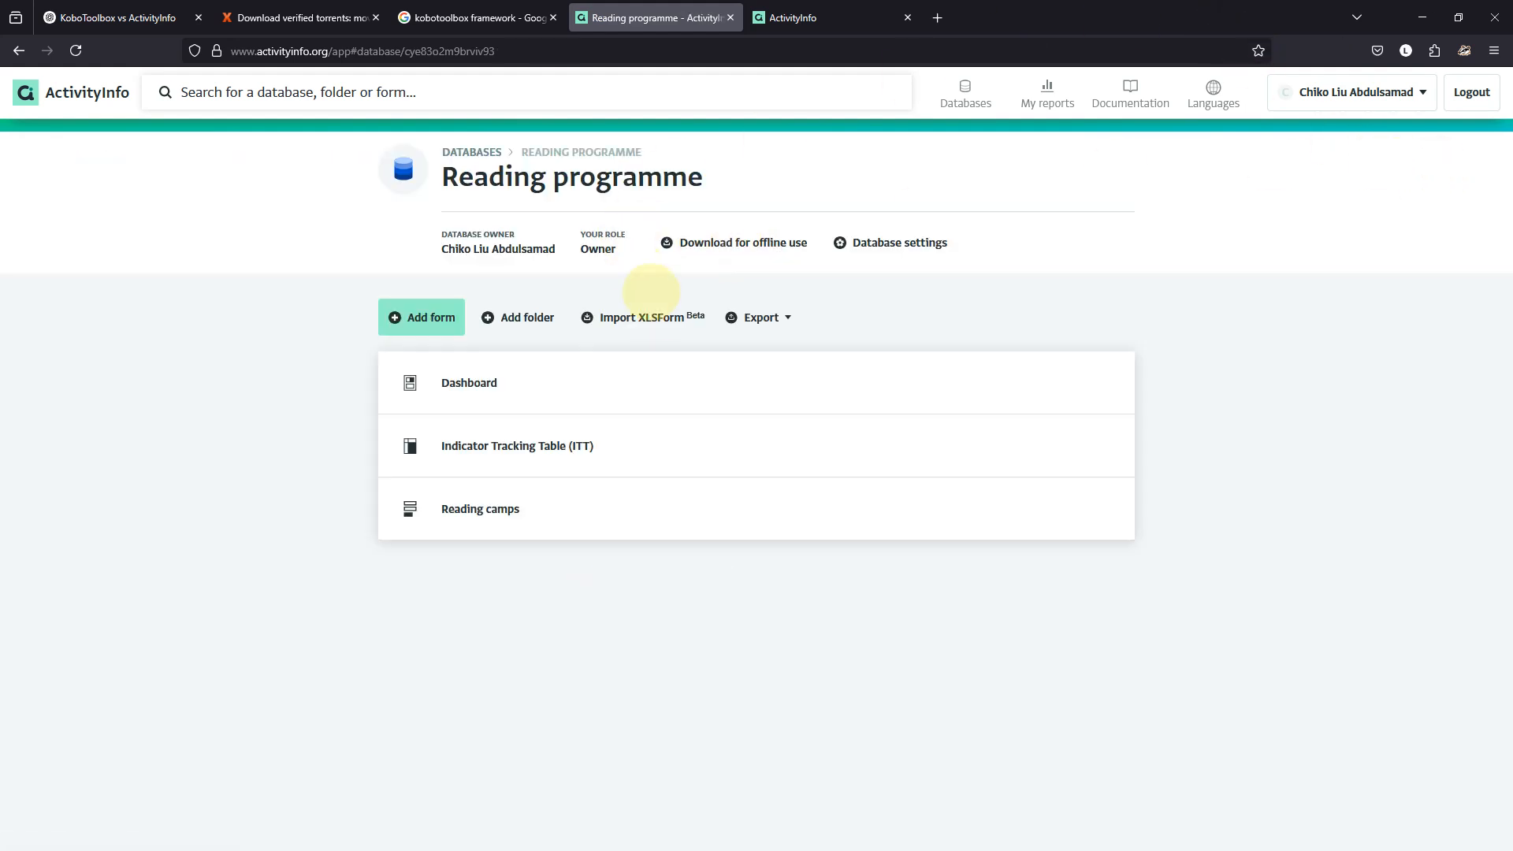
{"action": "left_click", "coordinate": [527, 504]}
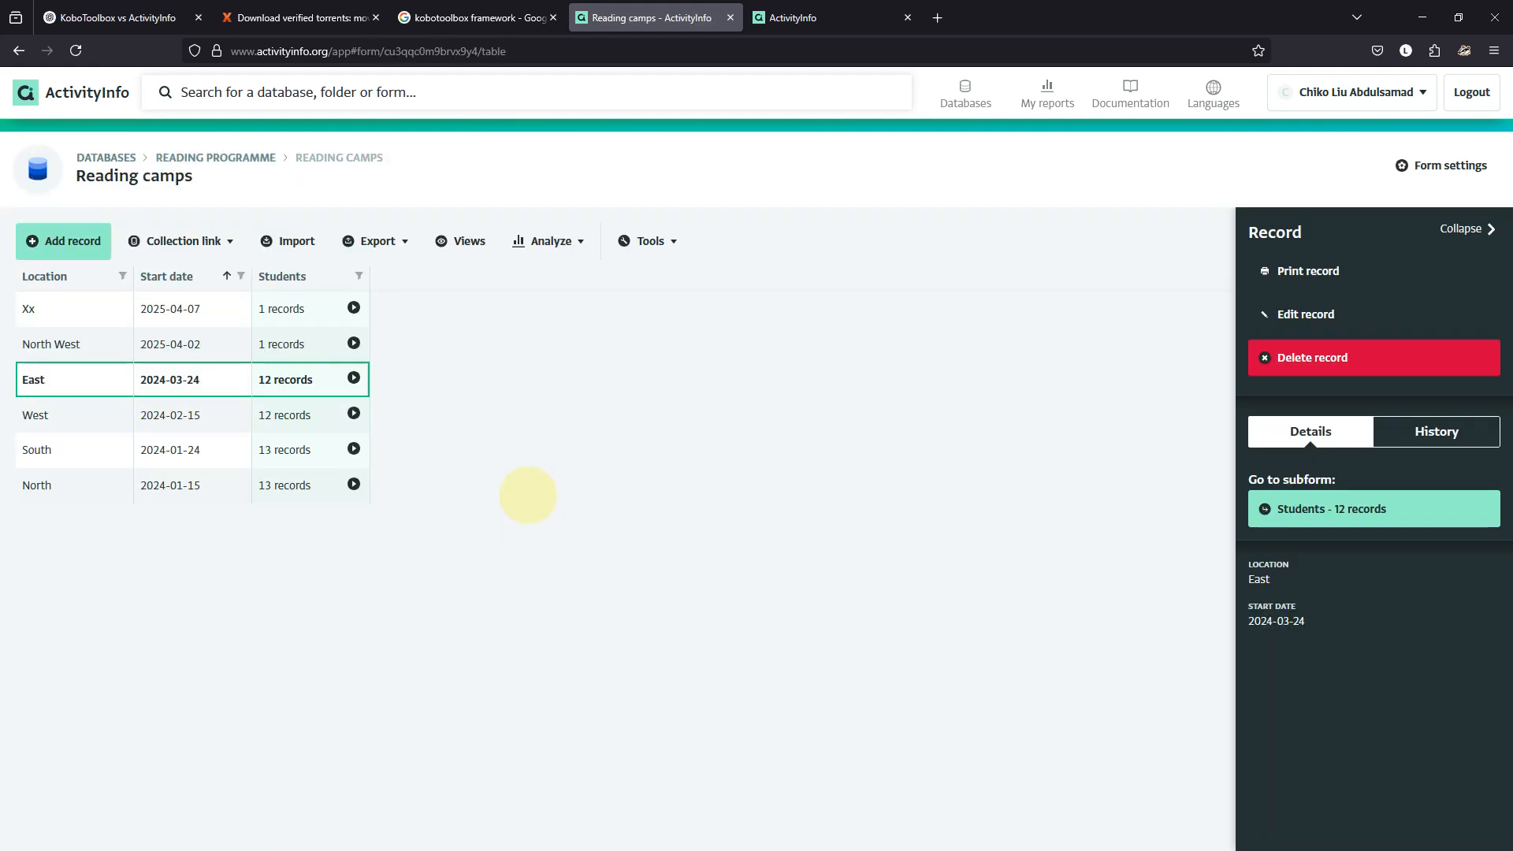
{"action": "left_click", "coordinate": [47, 238]}
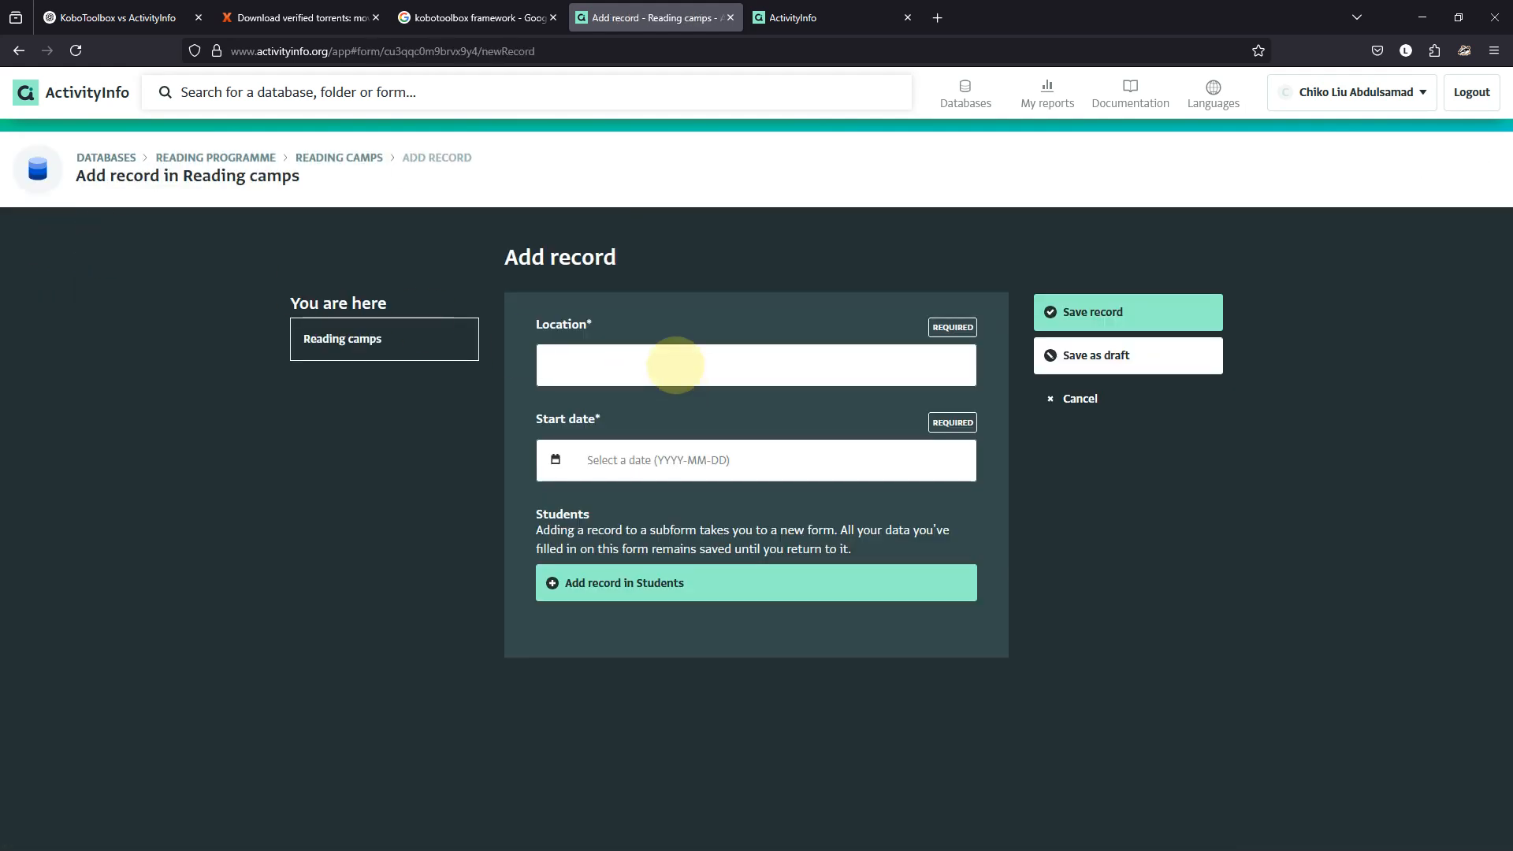
{"action": "left_click", "coordinate": [675, 365]}
{"action": "left_click", "coordinate": [677, 582]}
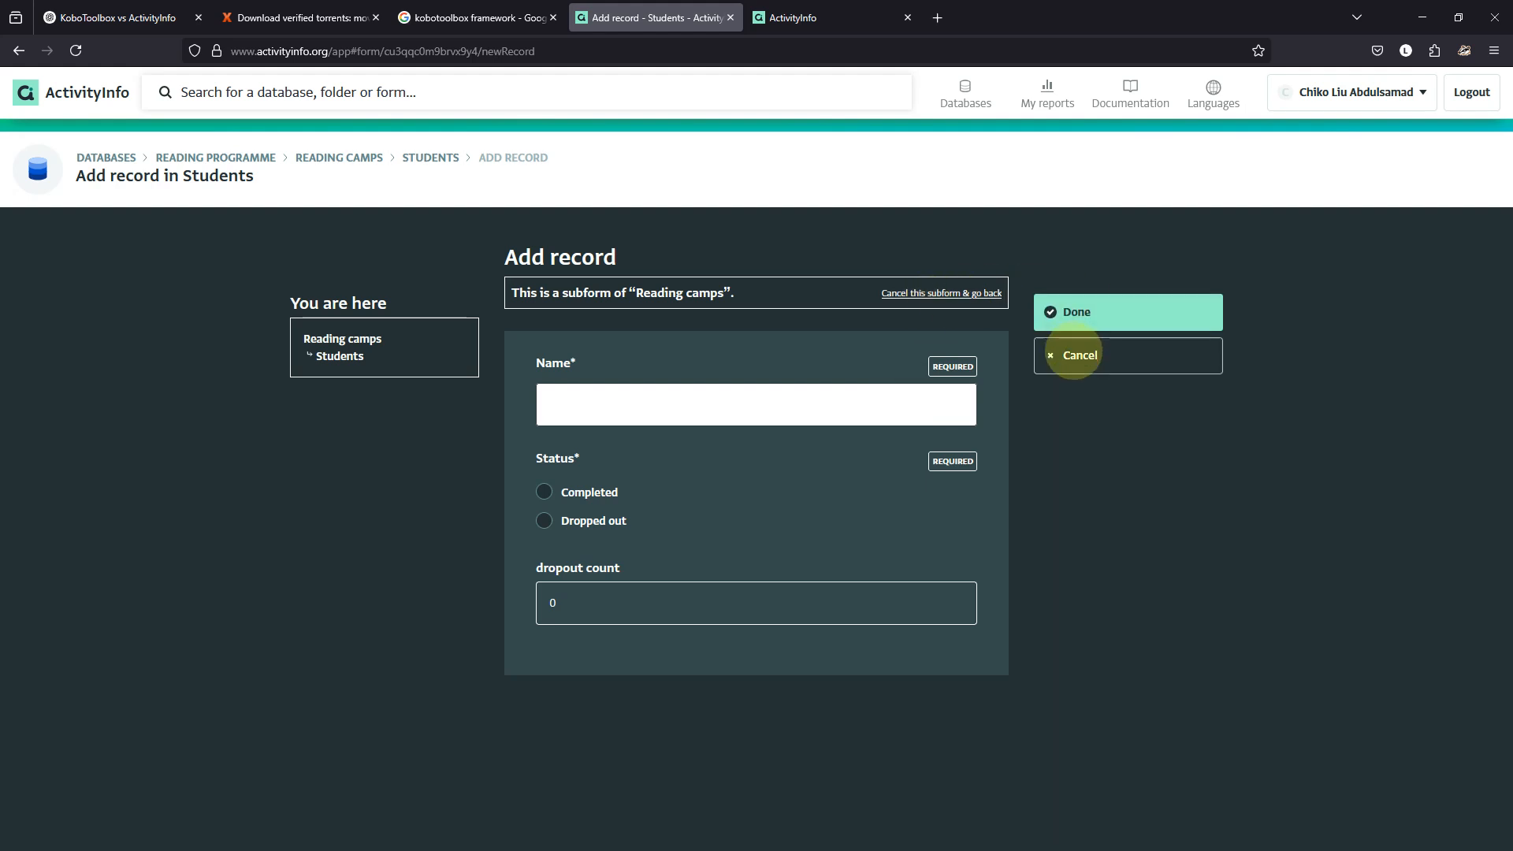
{"action": "left_click", "coordinate": [1077, 354]}
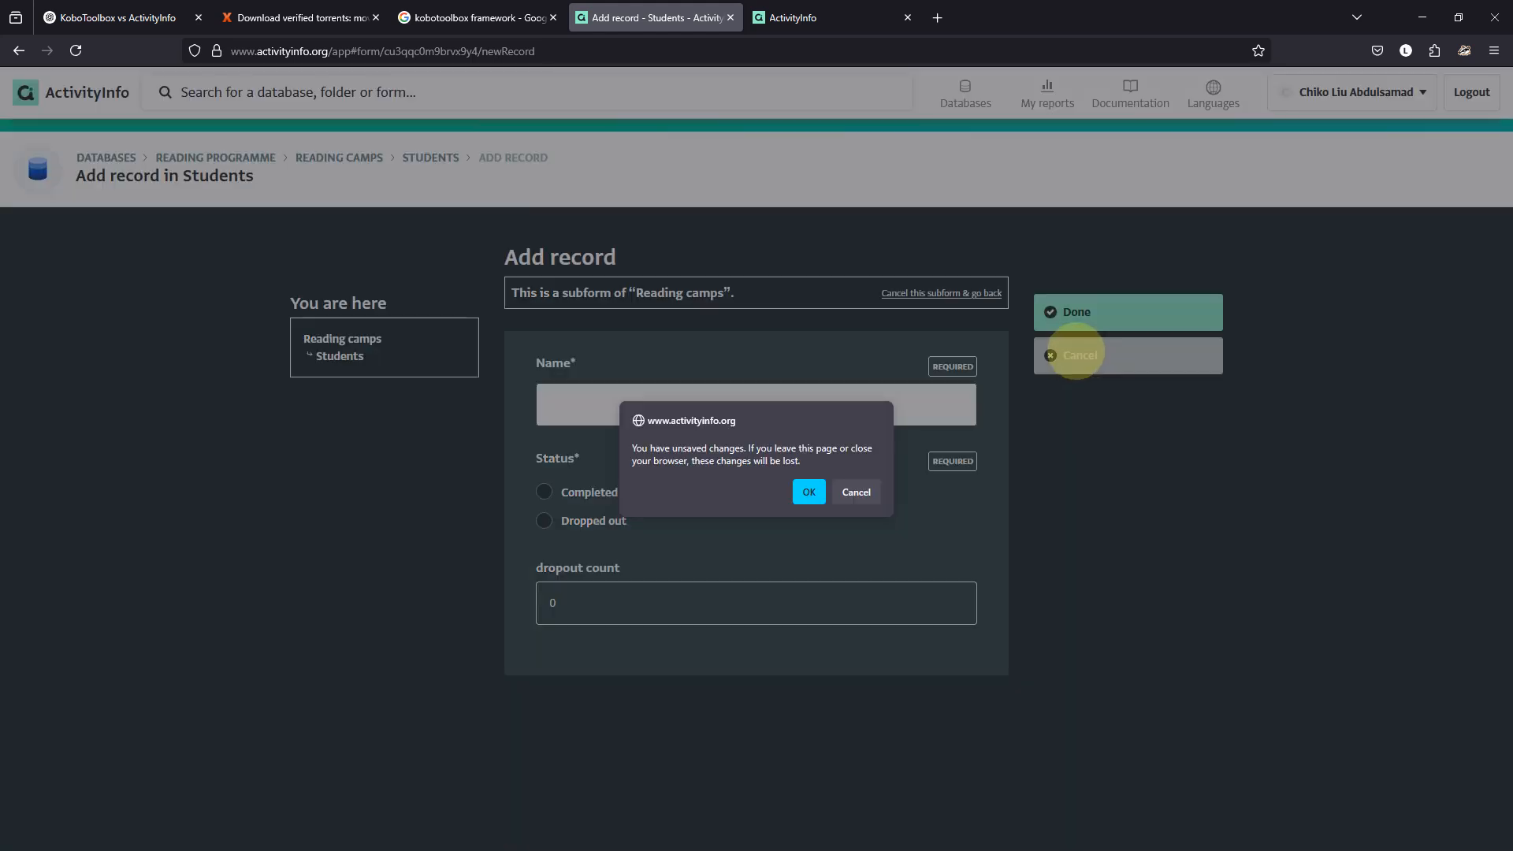
{"action": "left_click", "coordinate": [808, 490]}
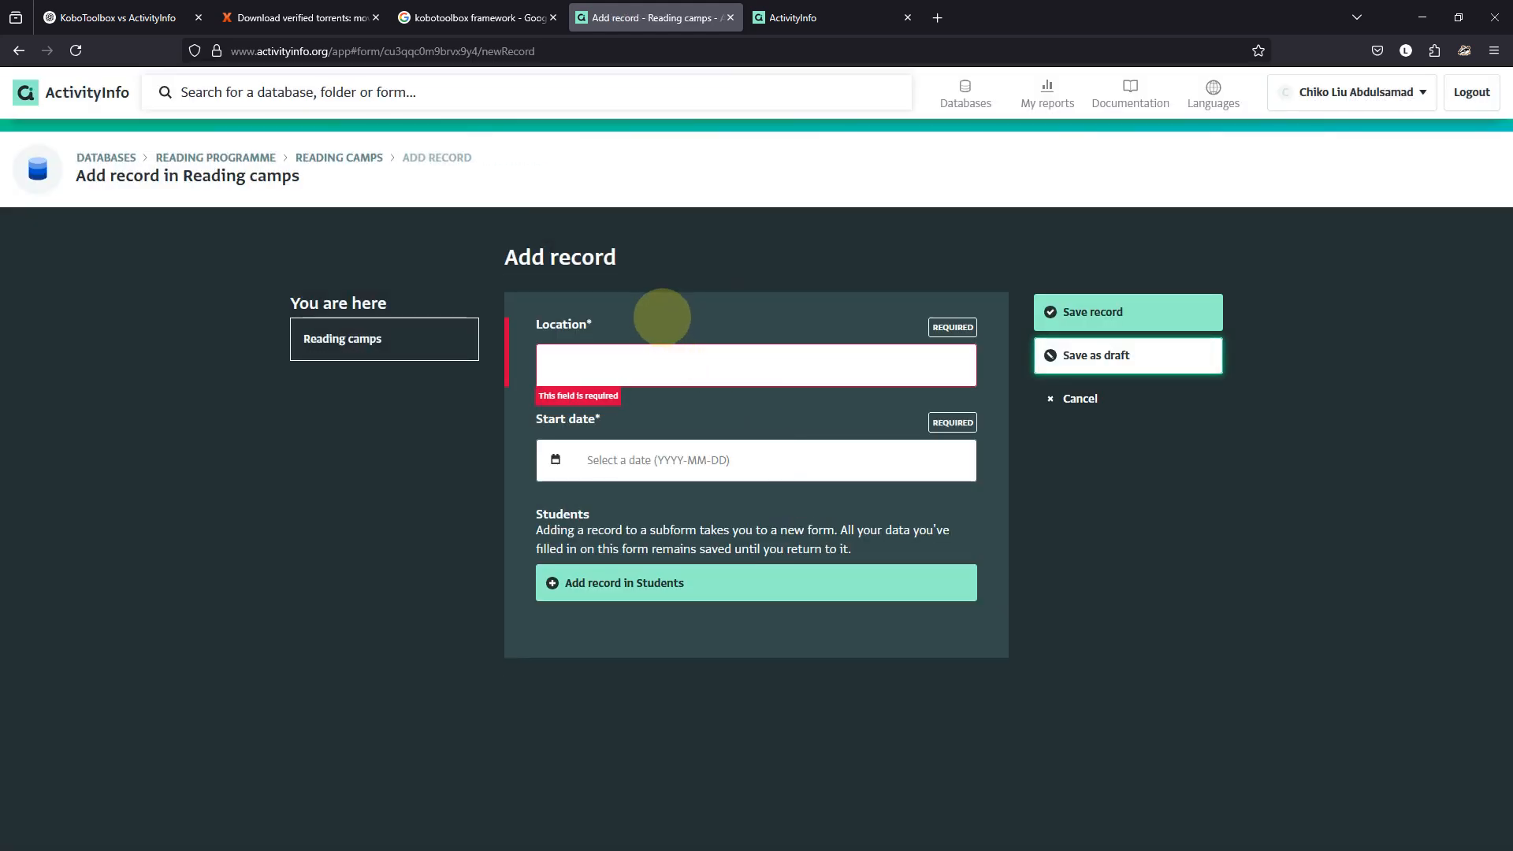
{"action": "left_click", "coordinate": [1071, 397]}
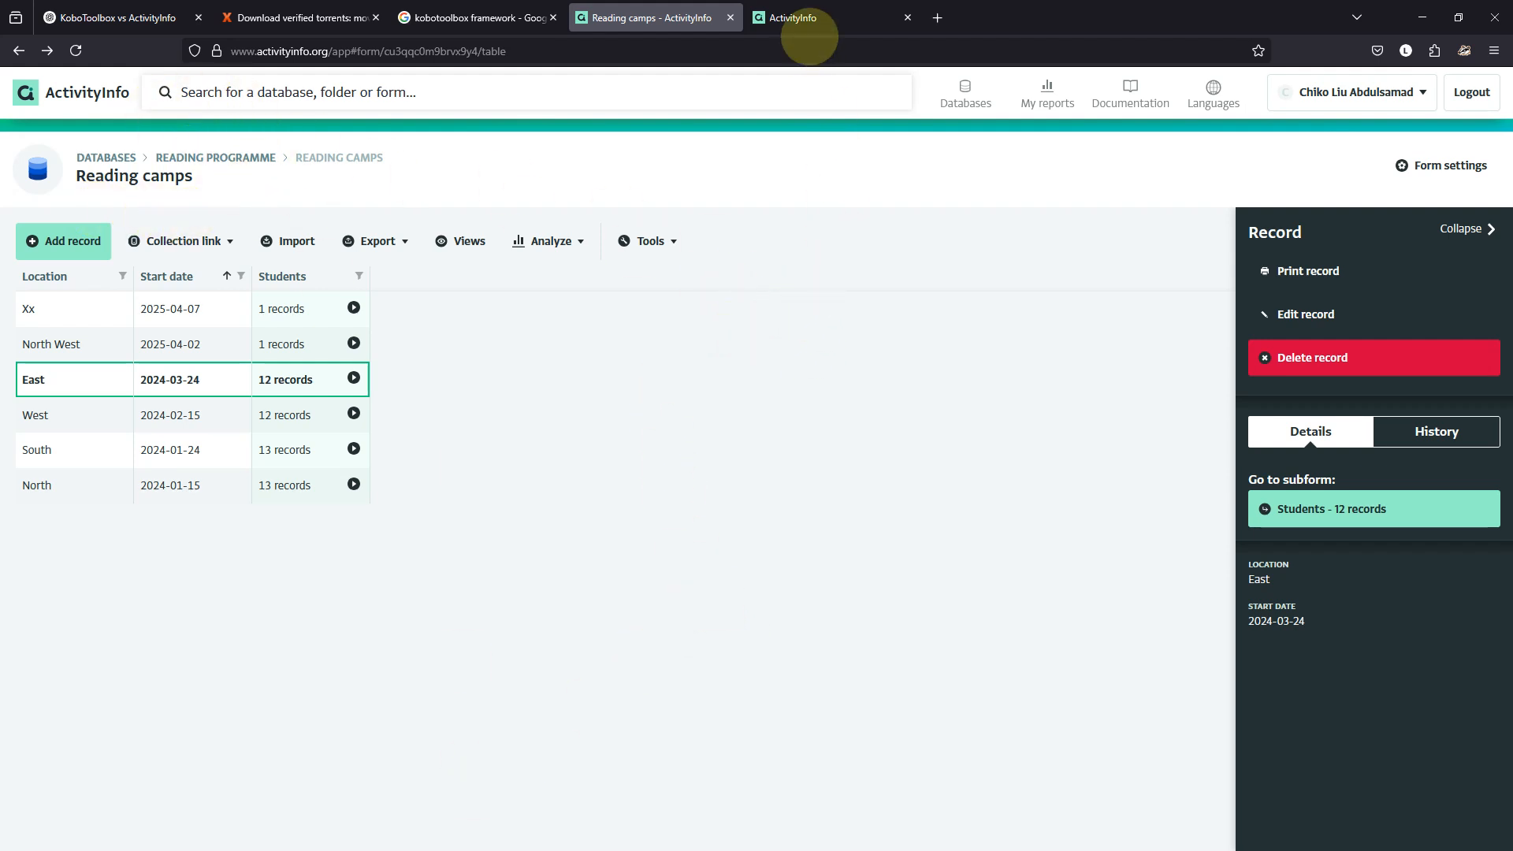
{"action": "left_click", "coordinate": [803, 17]}
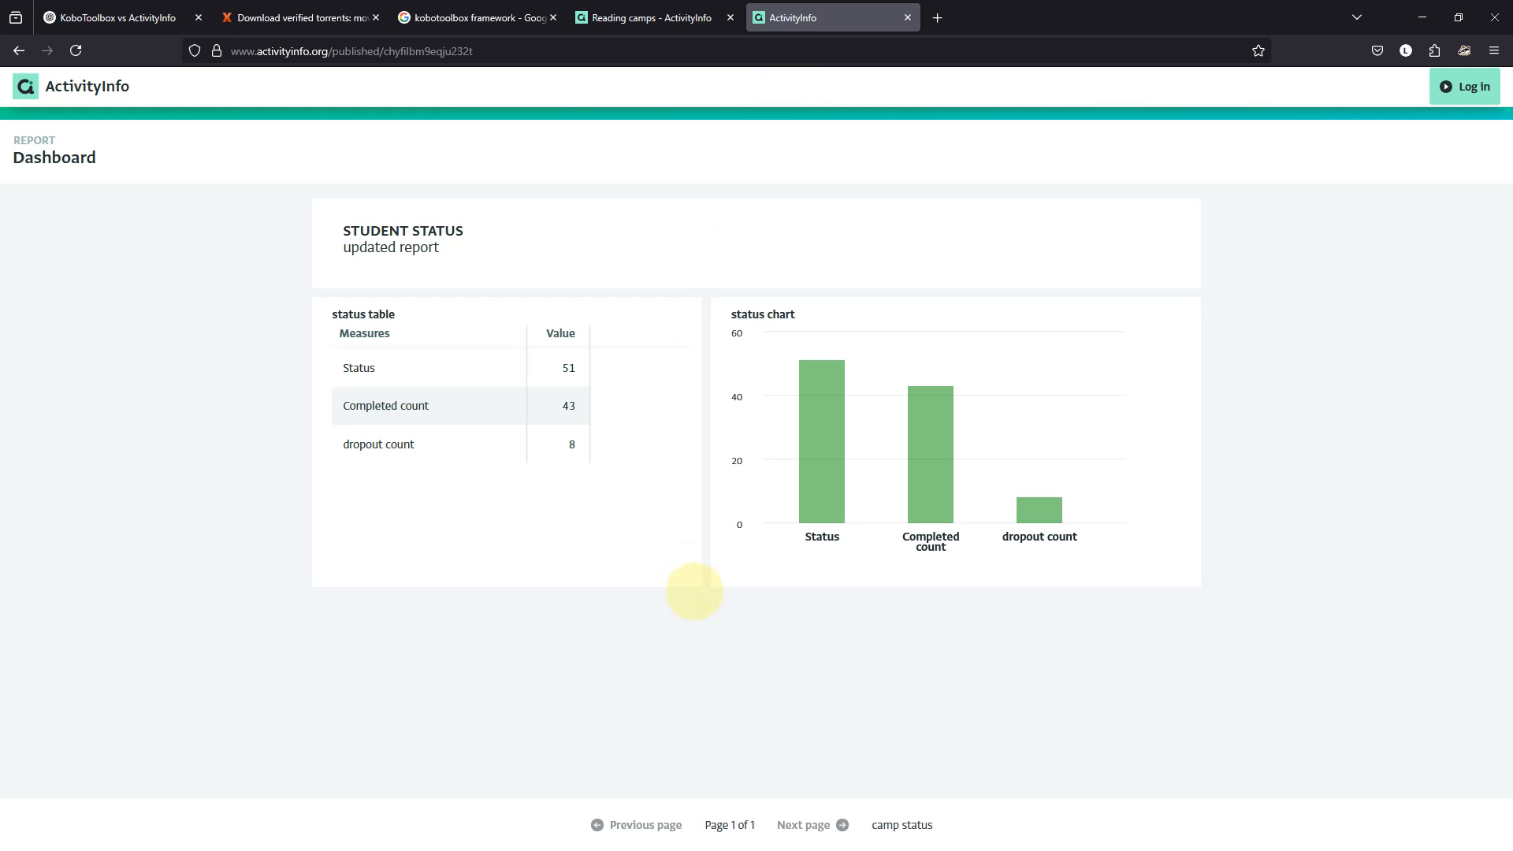
{"action": "left_click", "coordinate": [663, 22]}
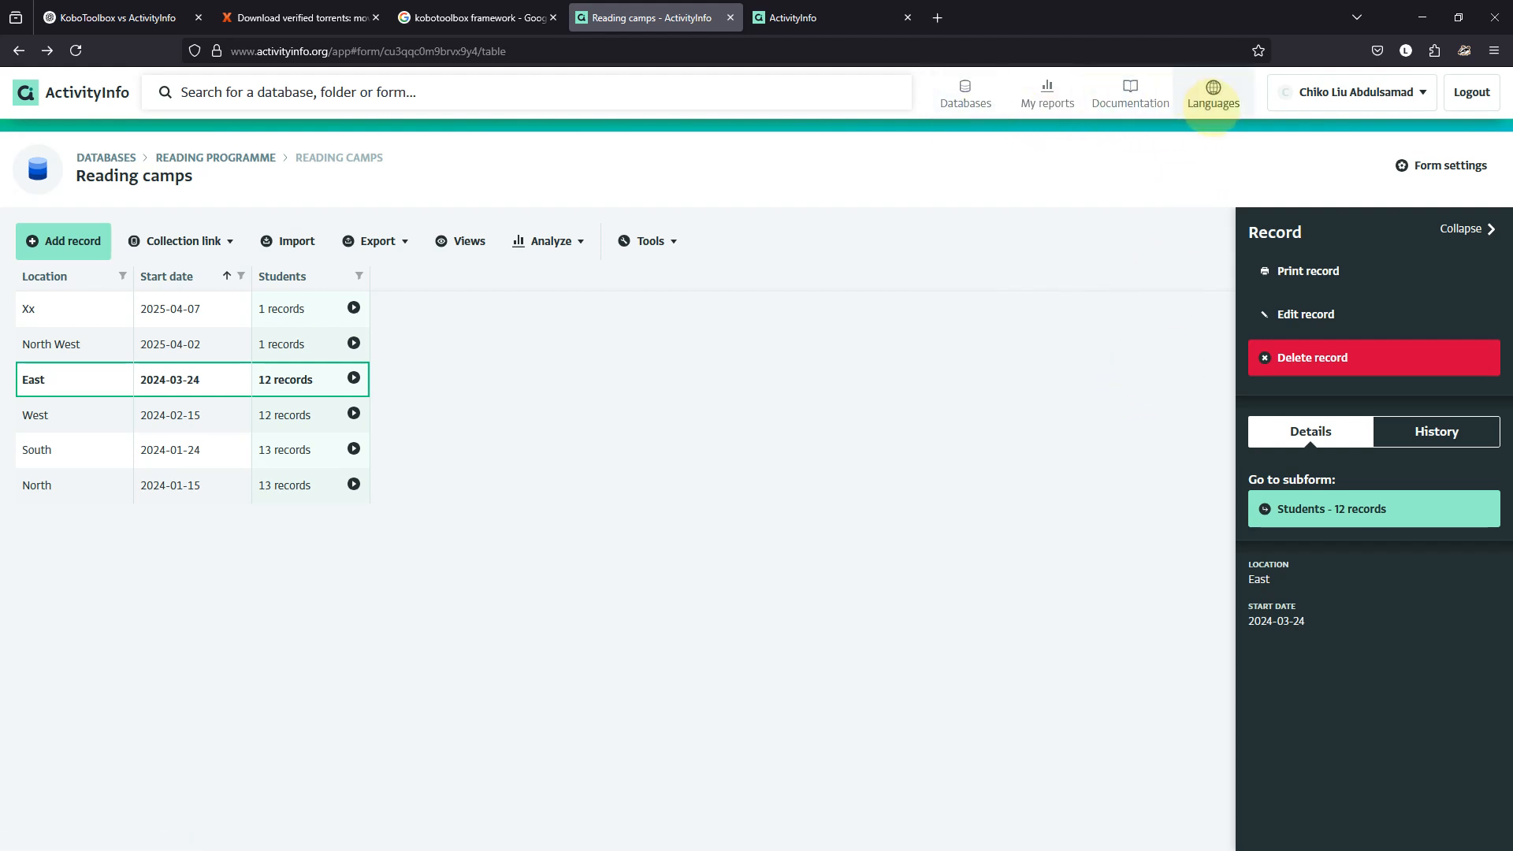
{"action": "left_click", "coordinate": [1212, 99]}
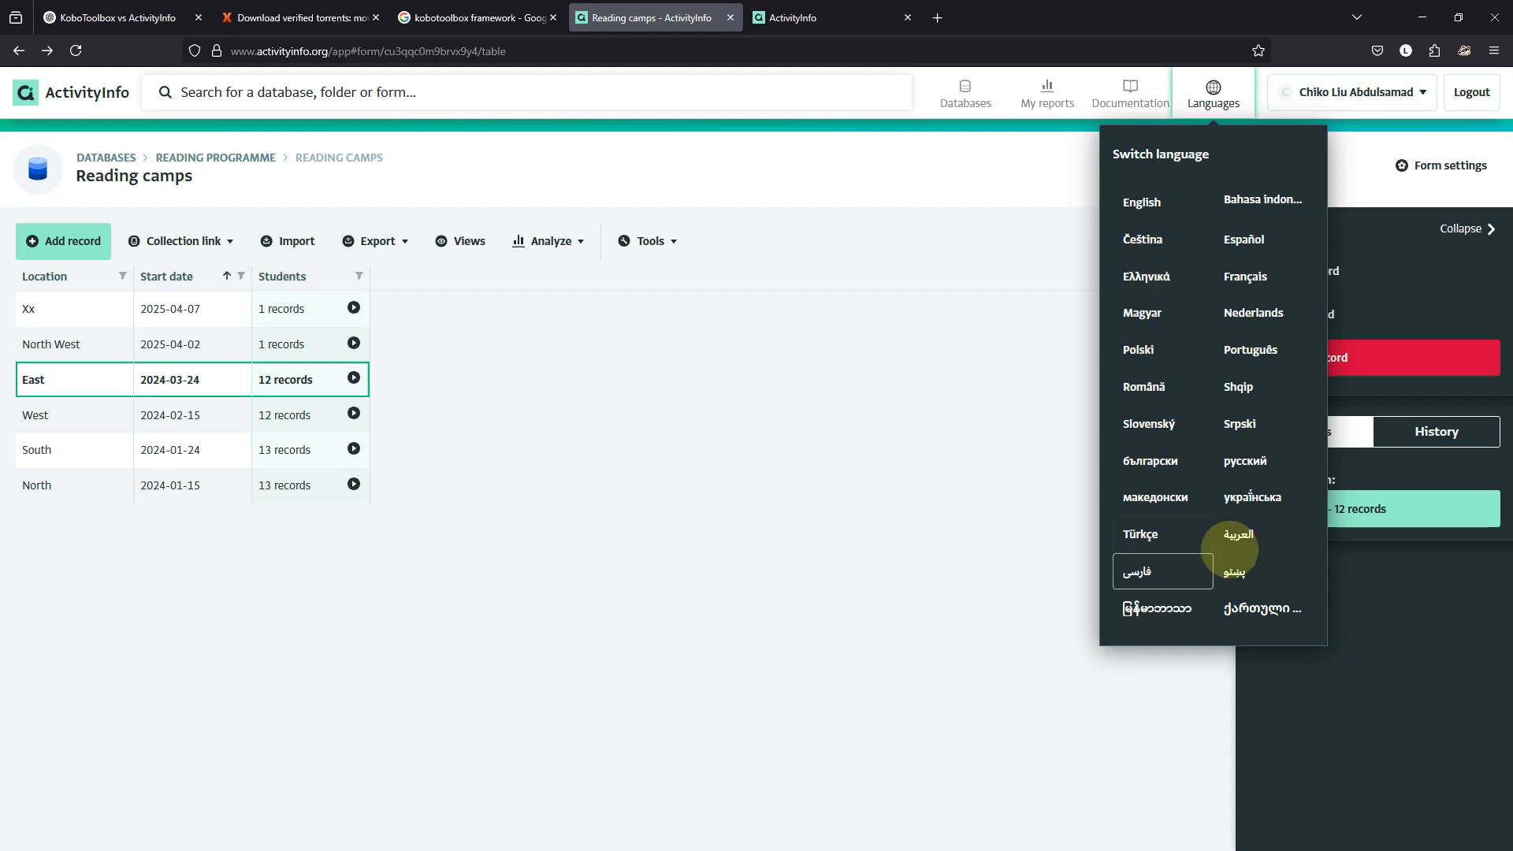
{"action": "left_click", "coordinate": [1245, 535]}
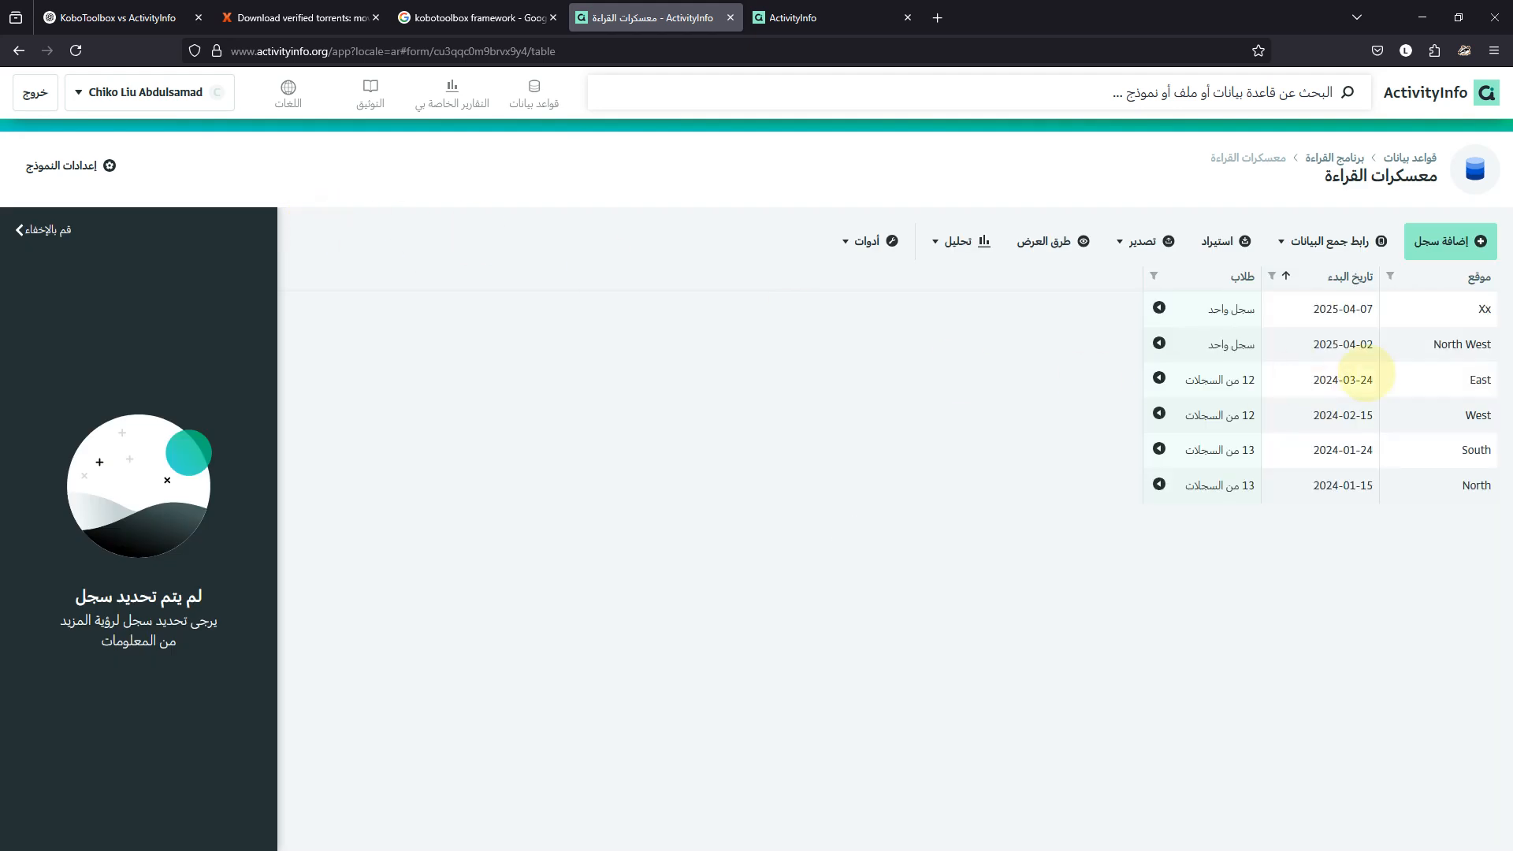
{"action": "left_click", "coordinate": [1442, 241]}
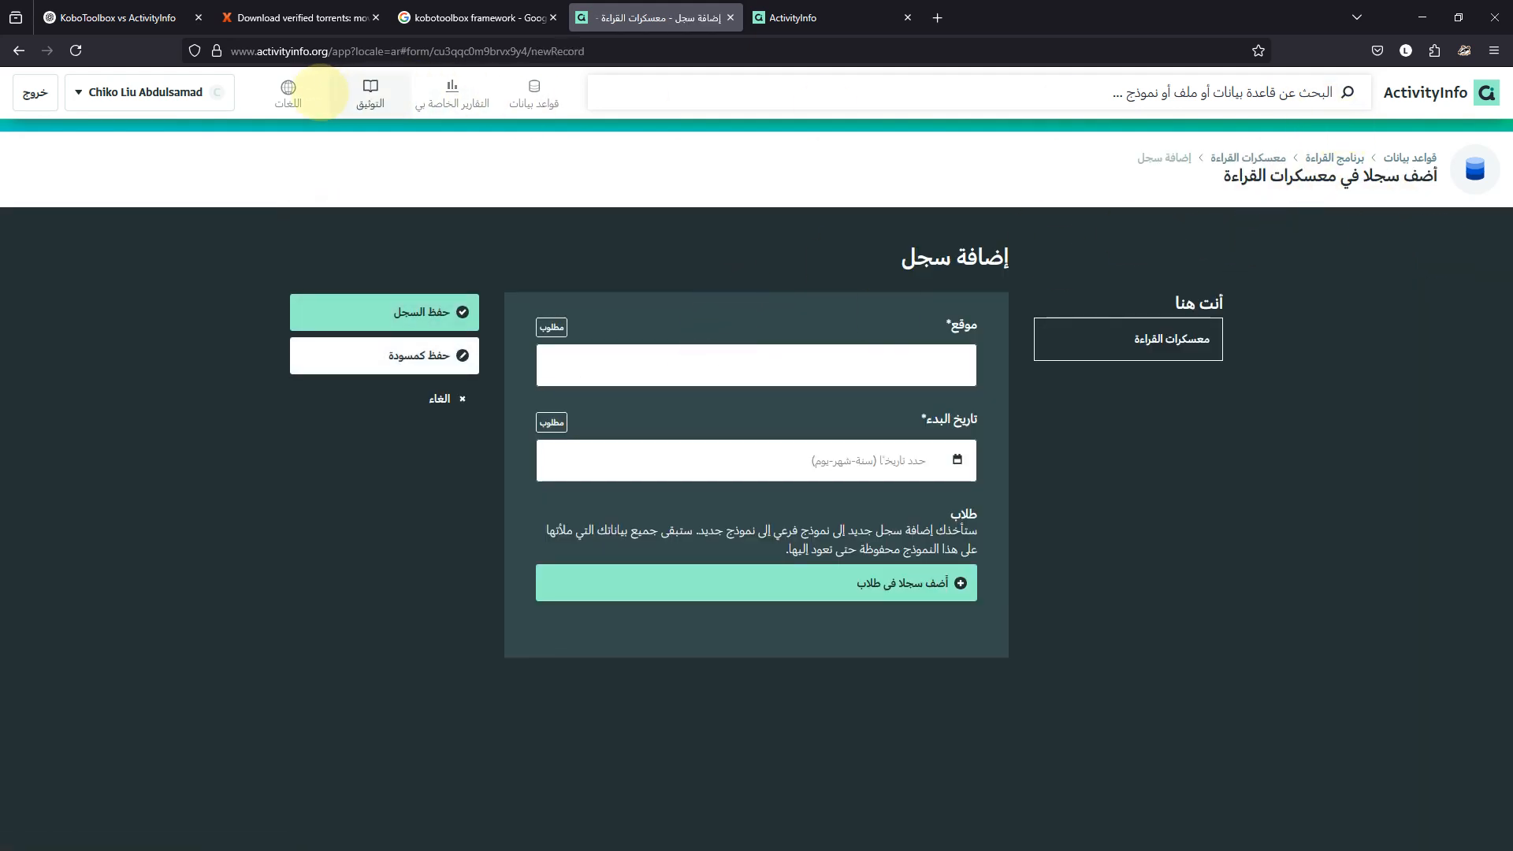
{"action": "left_click", "coordinate": [291, 95]}
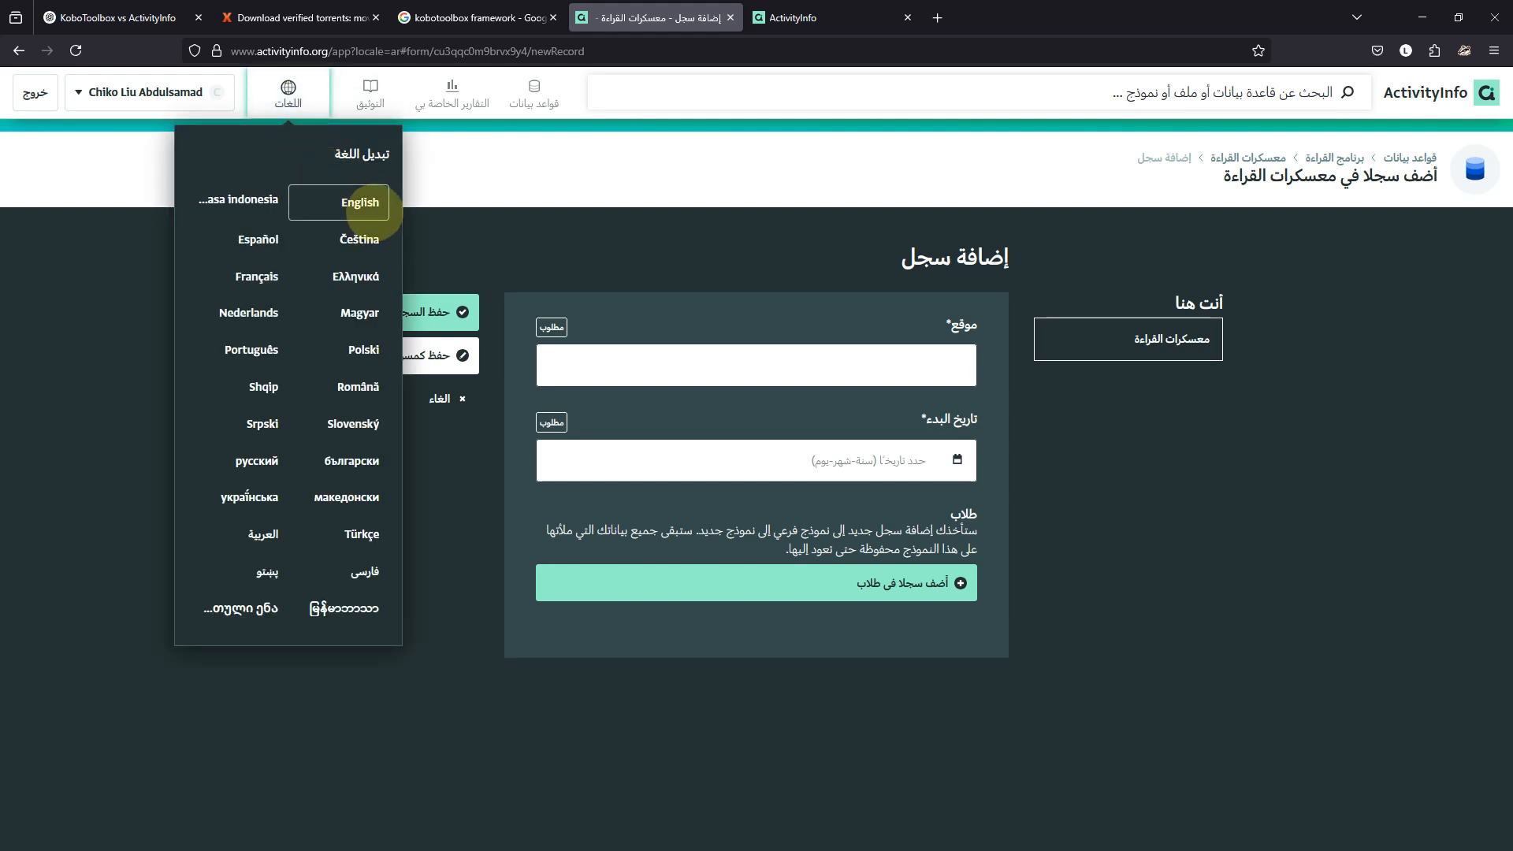
{"action": "left_click", "coordinate": [359, 347]}
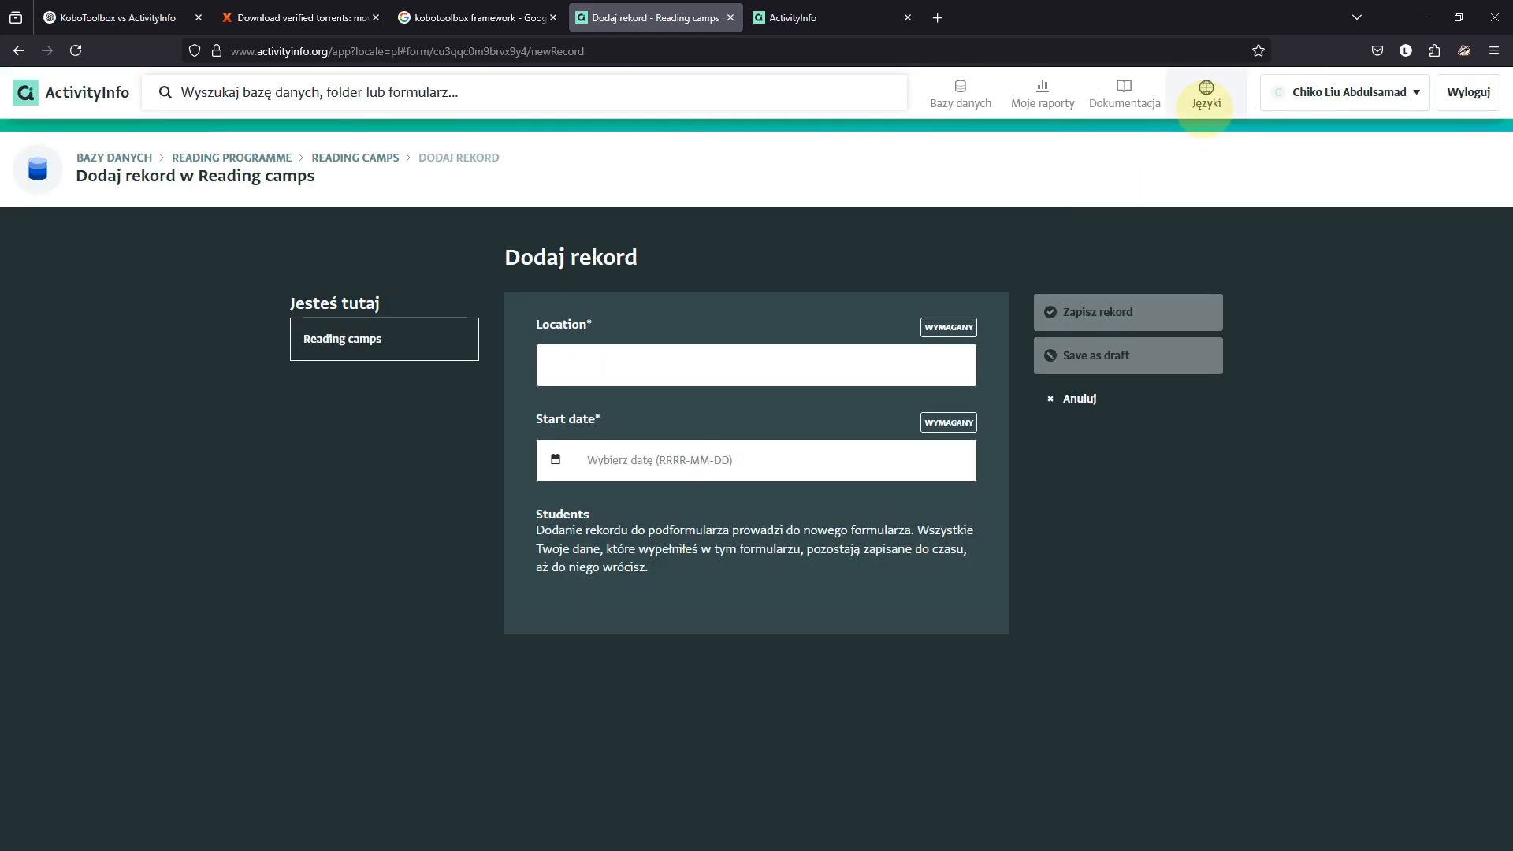
{"action": "left_click", "coordinate": [1206, 101]}
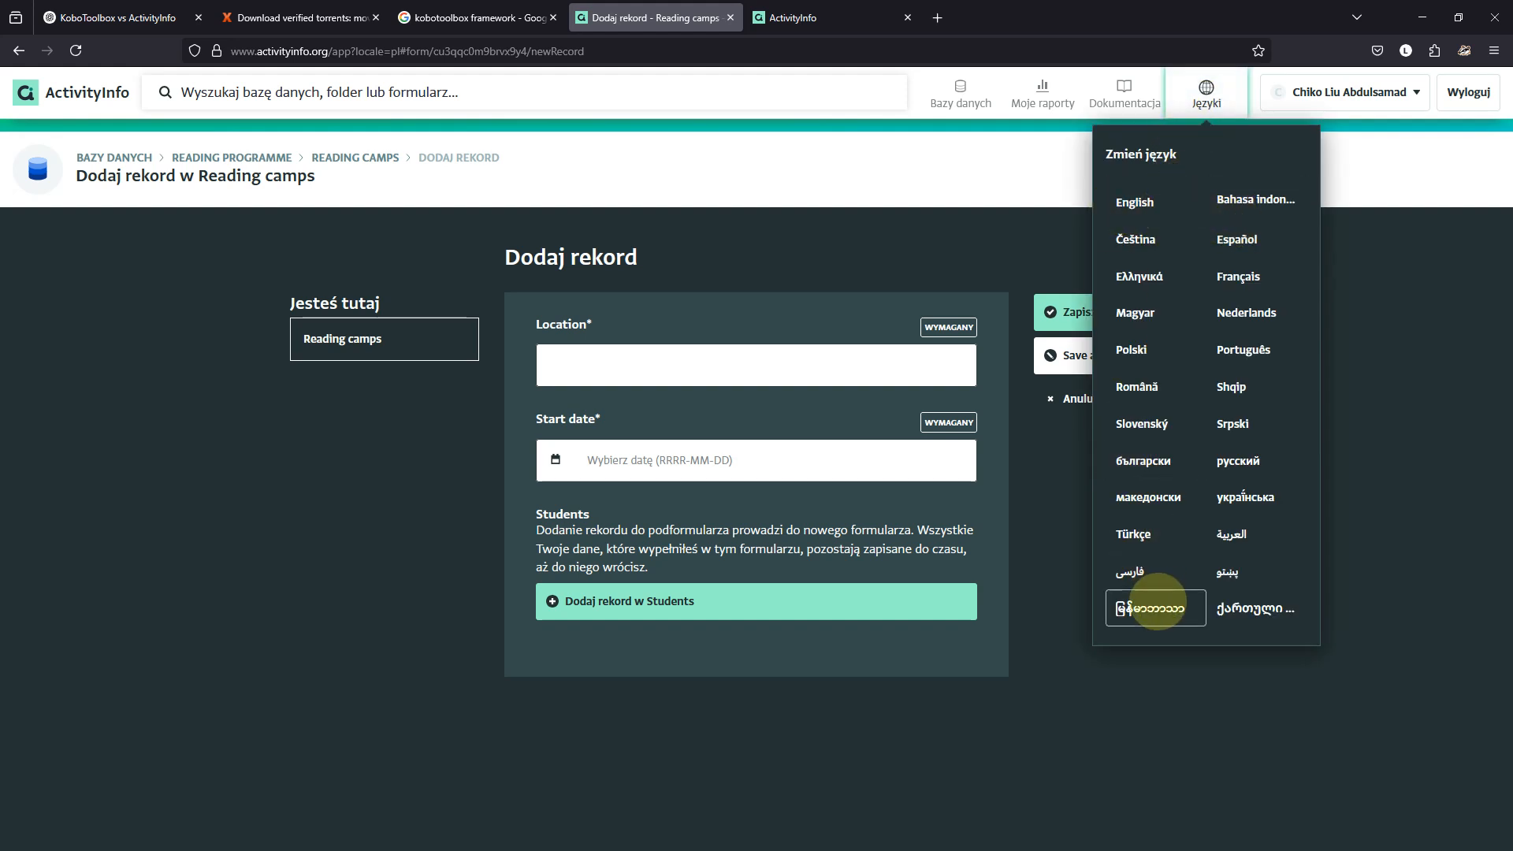
{"action": "left_click", "coordinate": [1168, 608]}
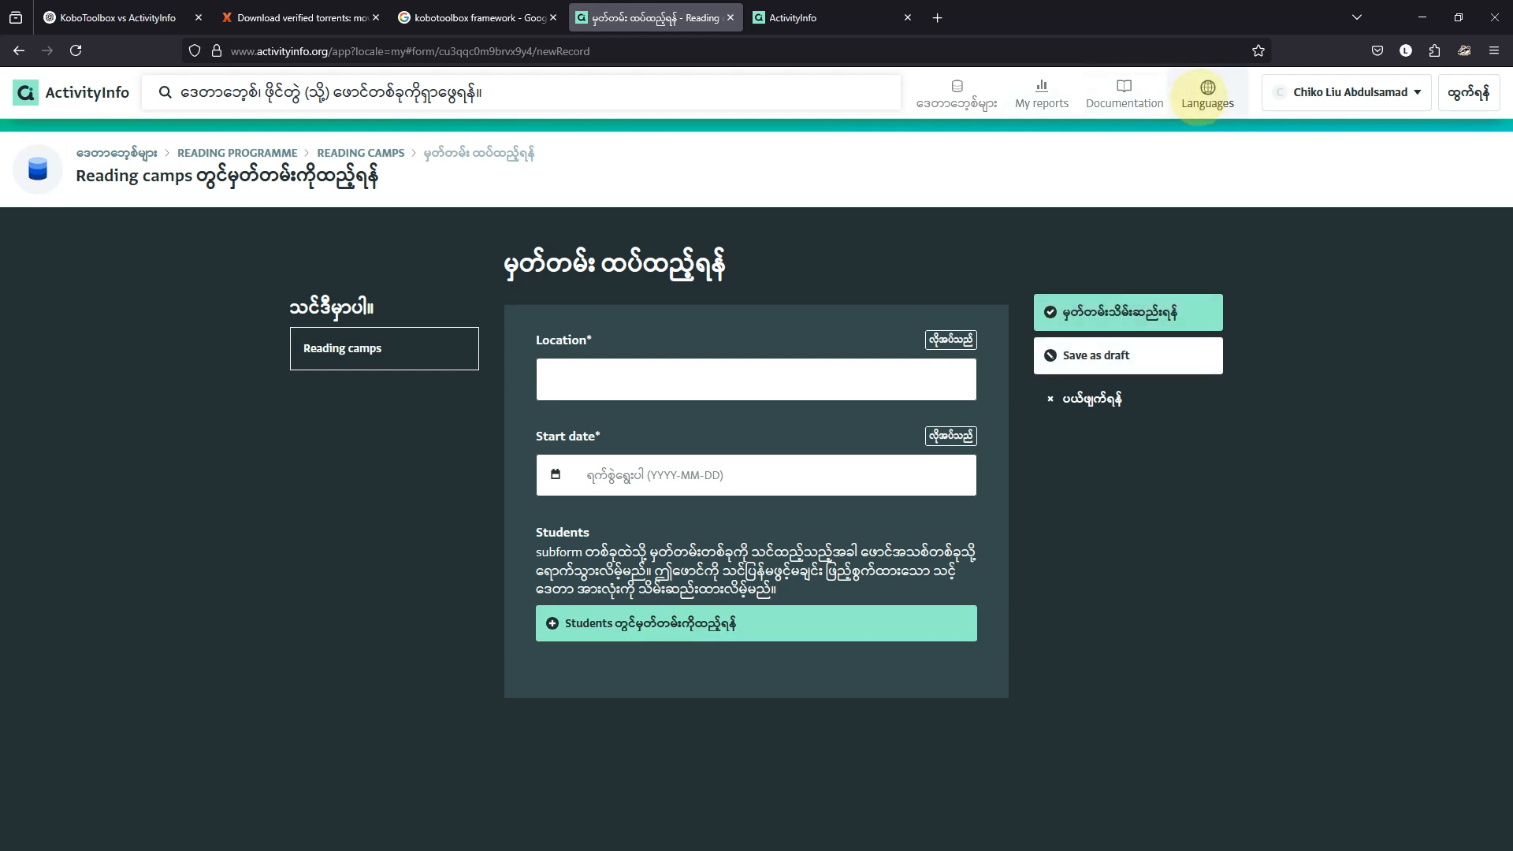
{"action": "left_click", "coordinate": [1207, 93]}
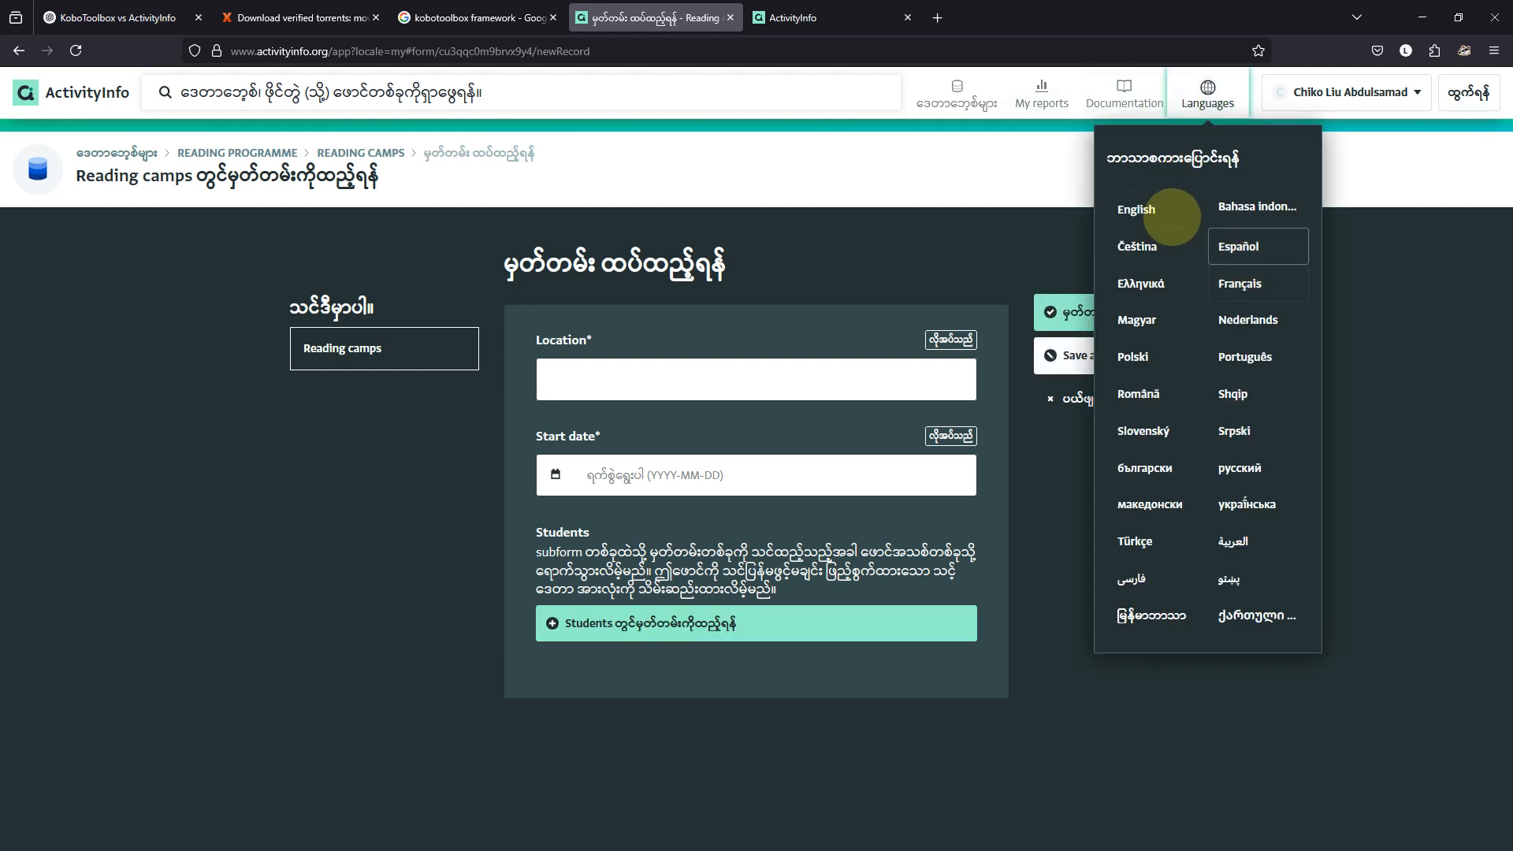
{"action": "left_click", "coordinate": [1156, 210]}
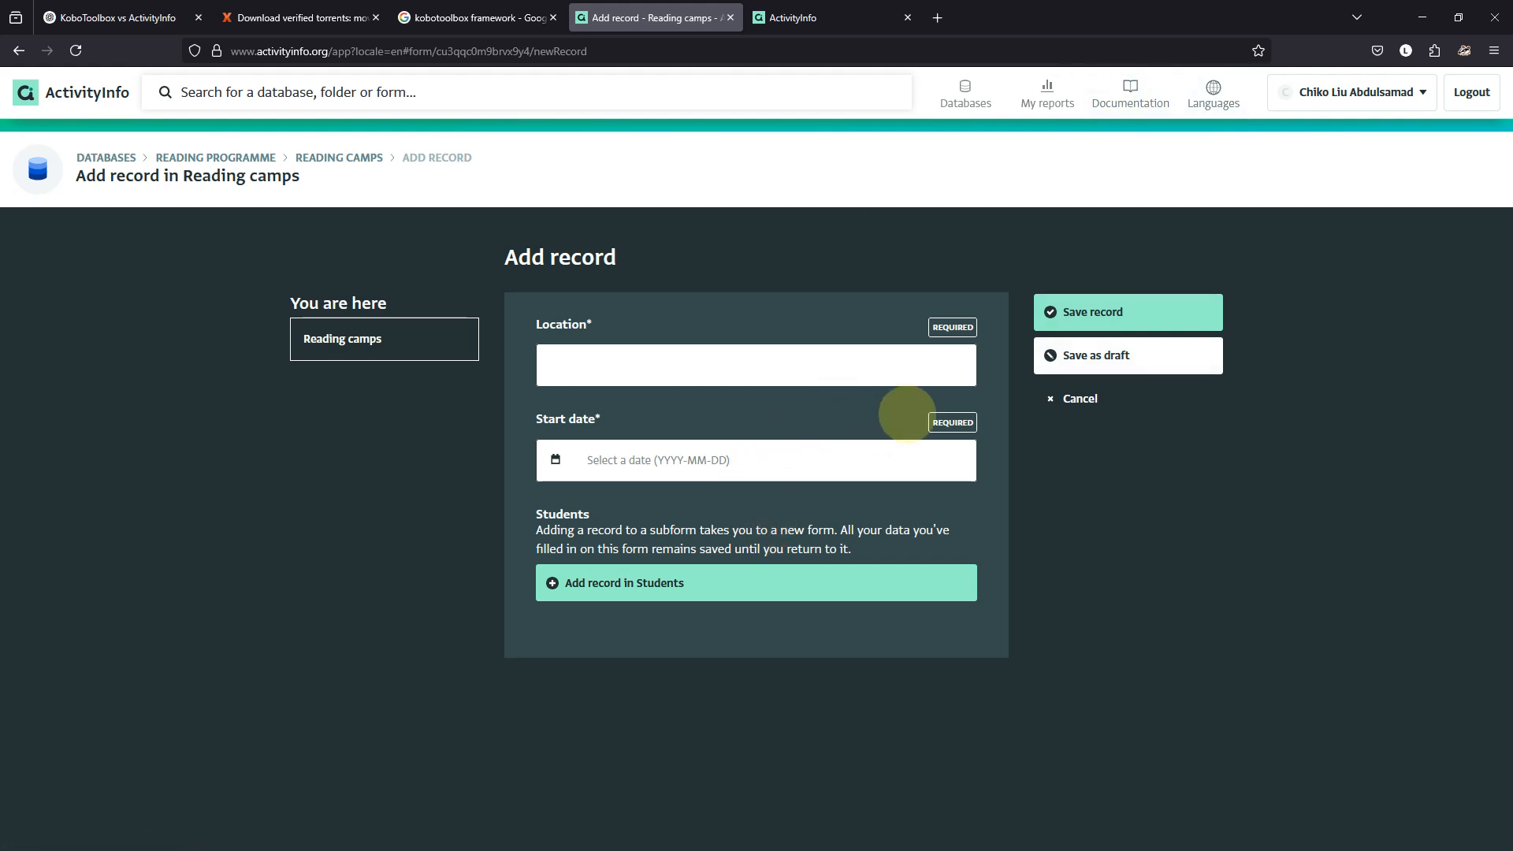
{"action": "left_click", "coordinate": [1099, 397]}
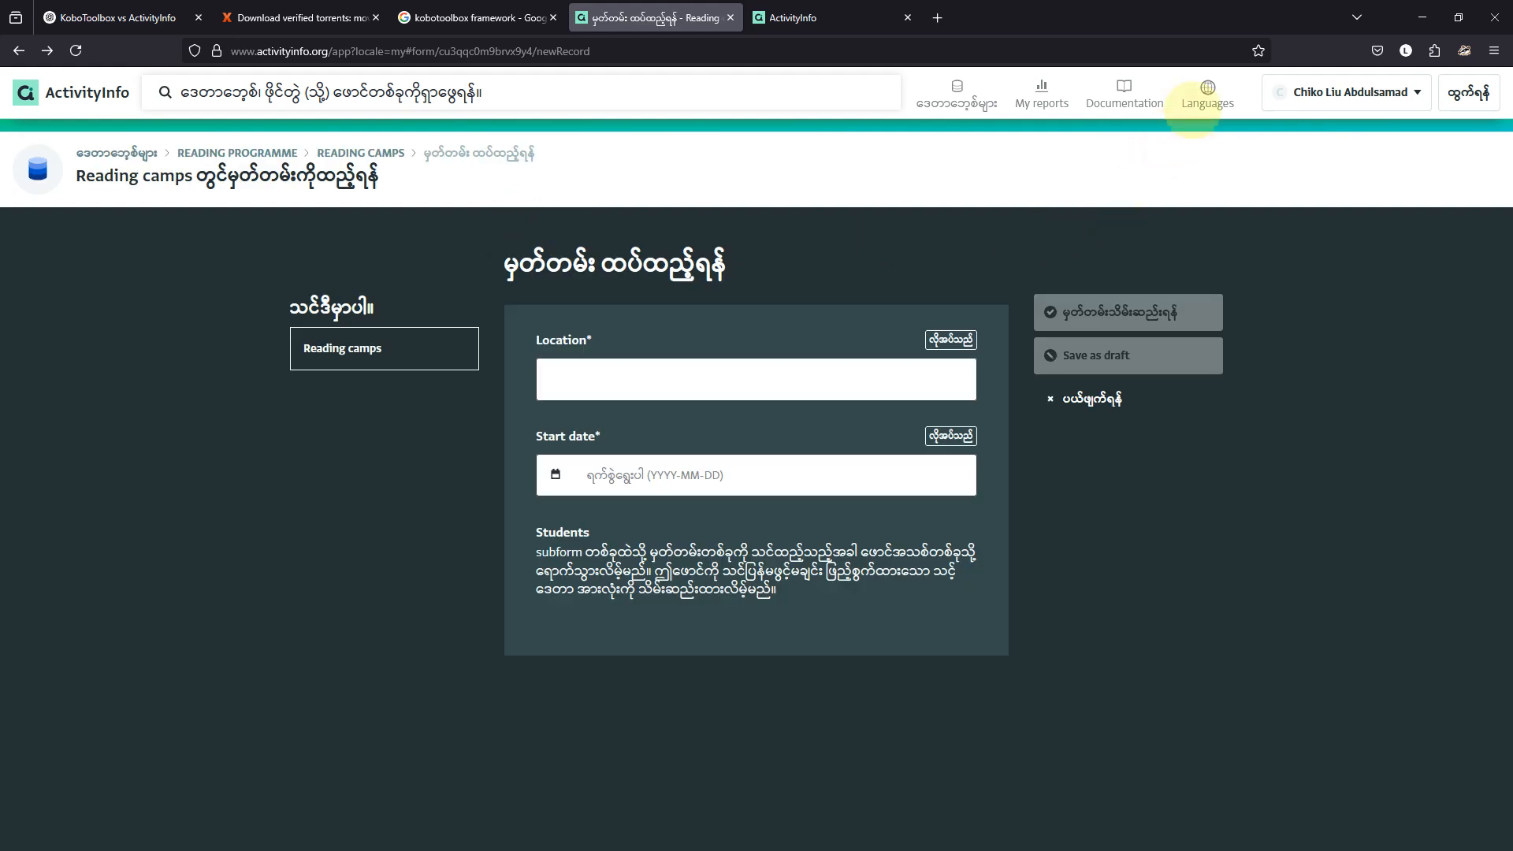
{"action": "left_click", "coordinate": [1197, 106]}
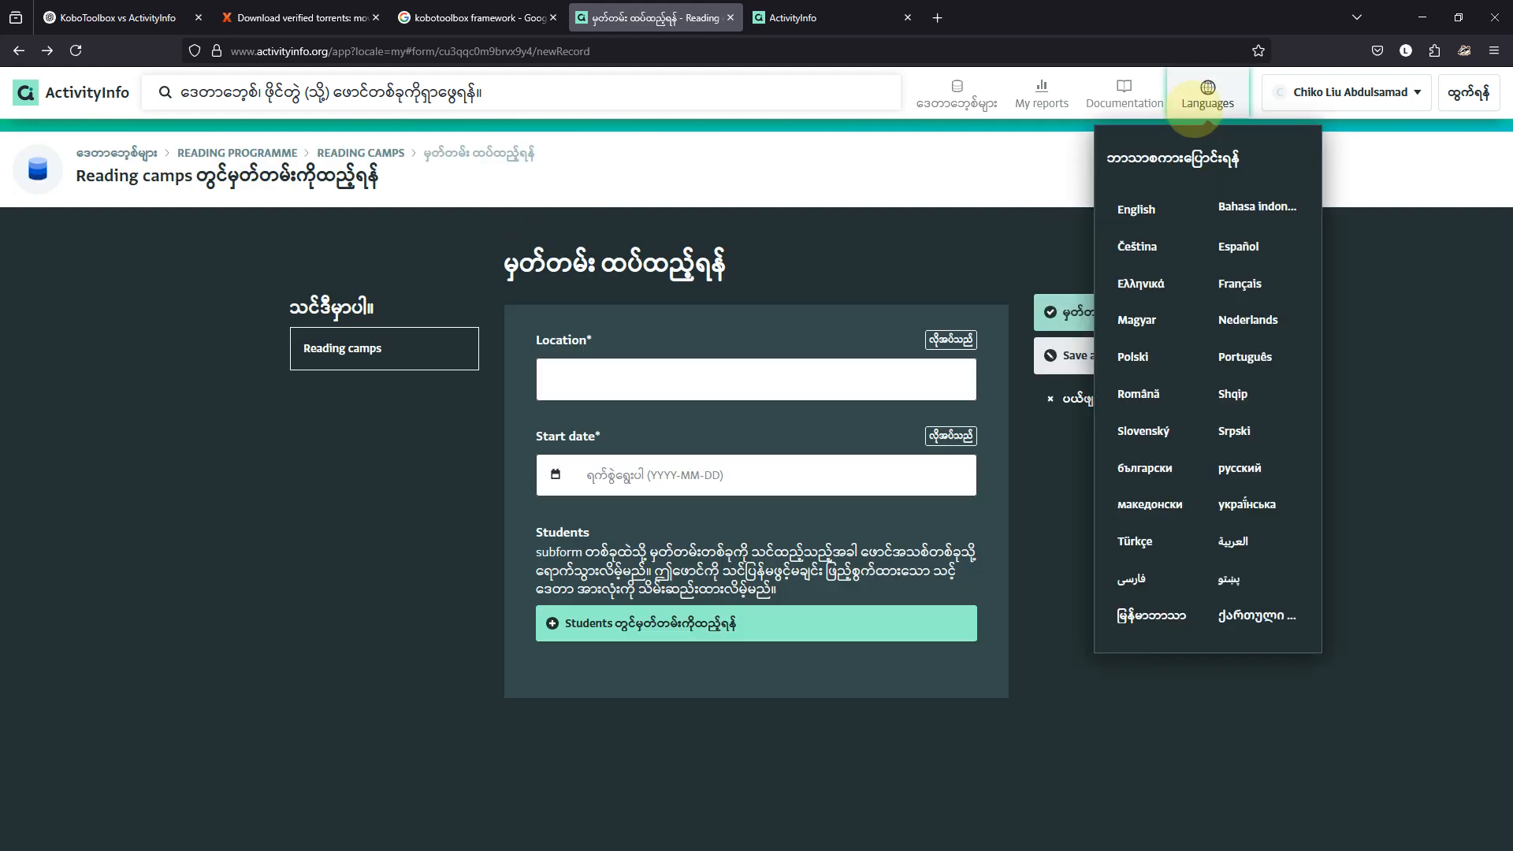
{"action": "left_click", "coordinate": [1136, 208]}
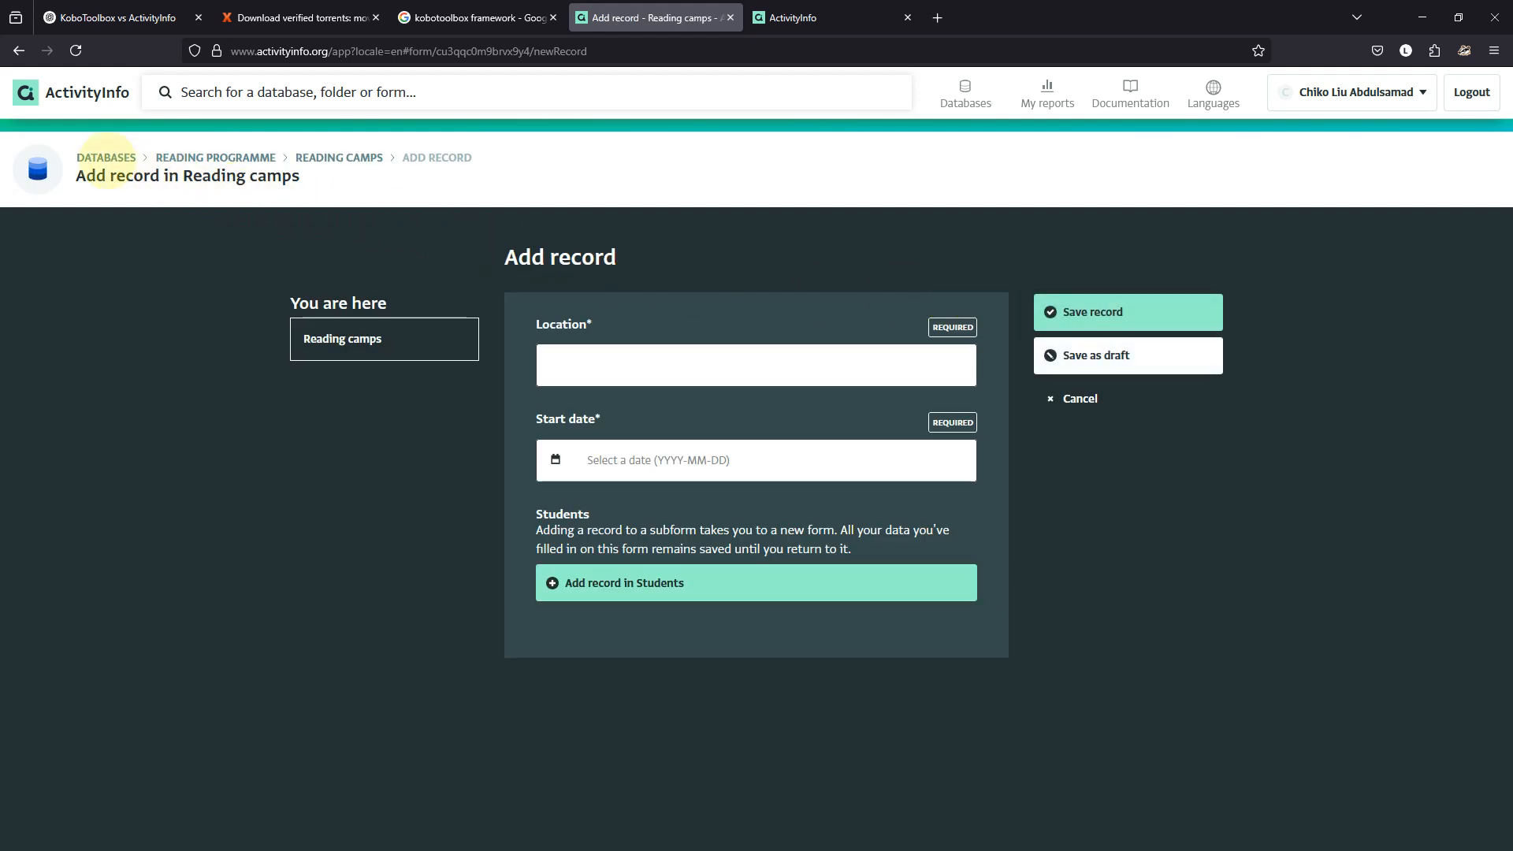
{"action": "left_click", "coordinate": [107, 158]}
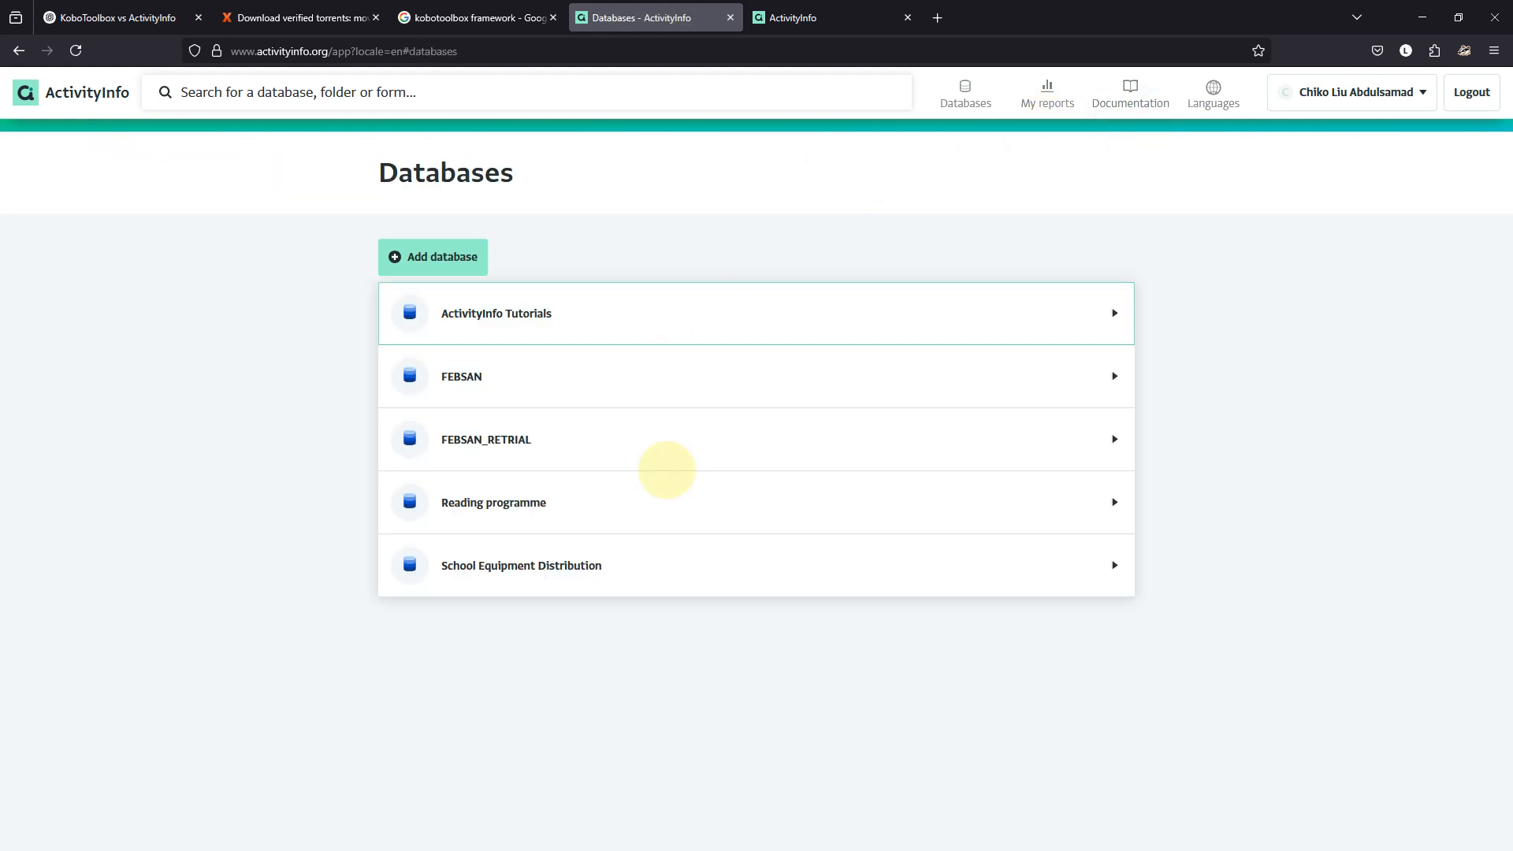
{"action": "left_click", "coordinate": [597, 496]}
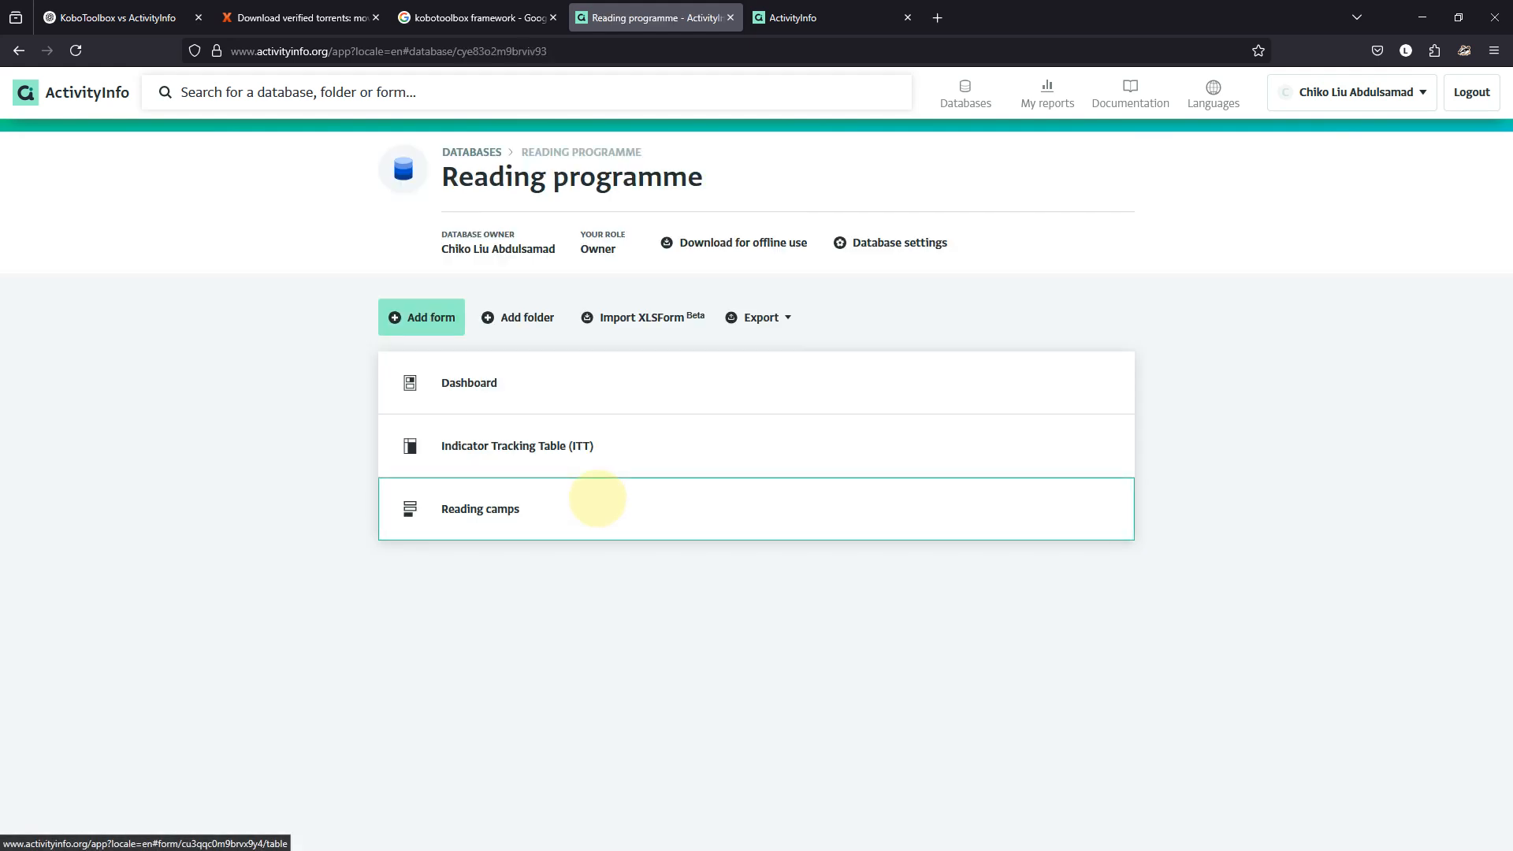
{"action": "left_click", "coordinate": [597, 498]}
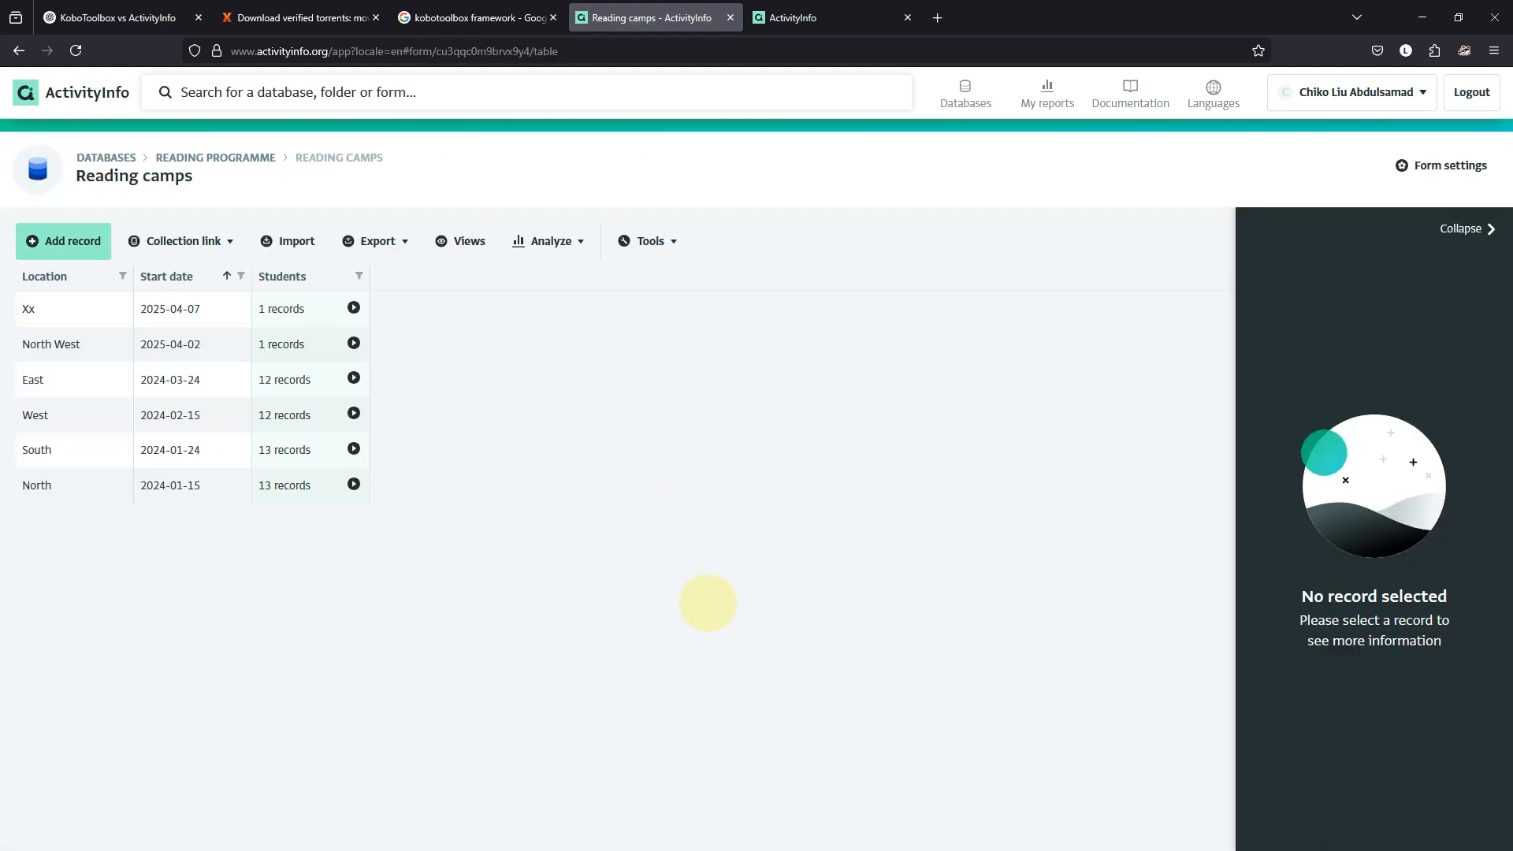
{"action": "mouse_move", "coordinate": [979, 824]}
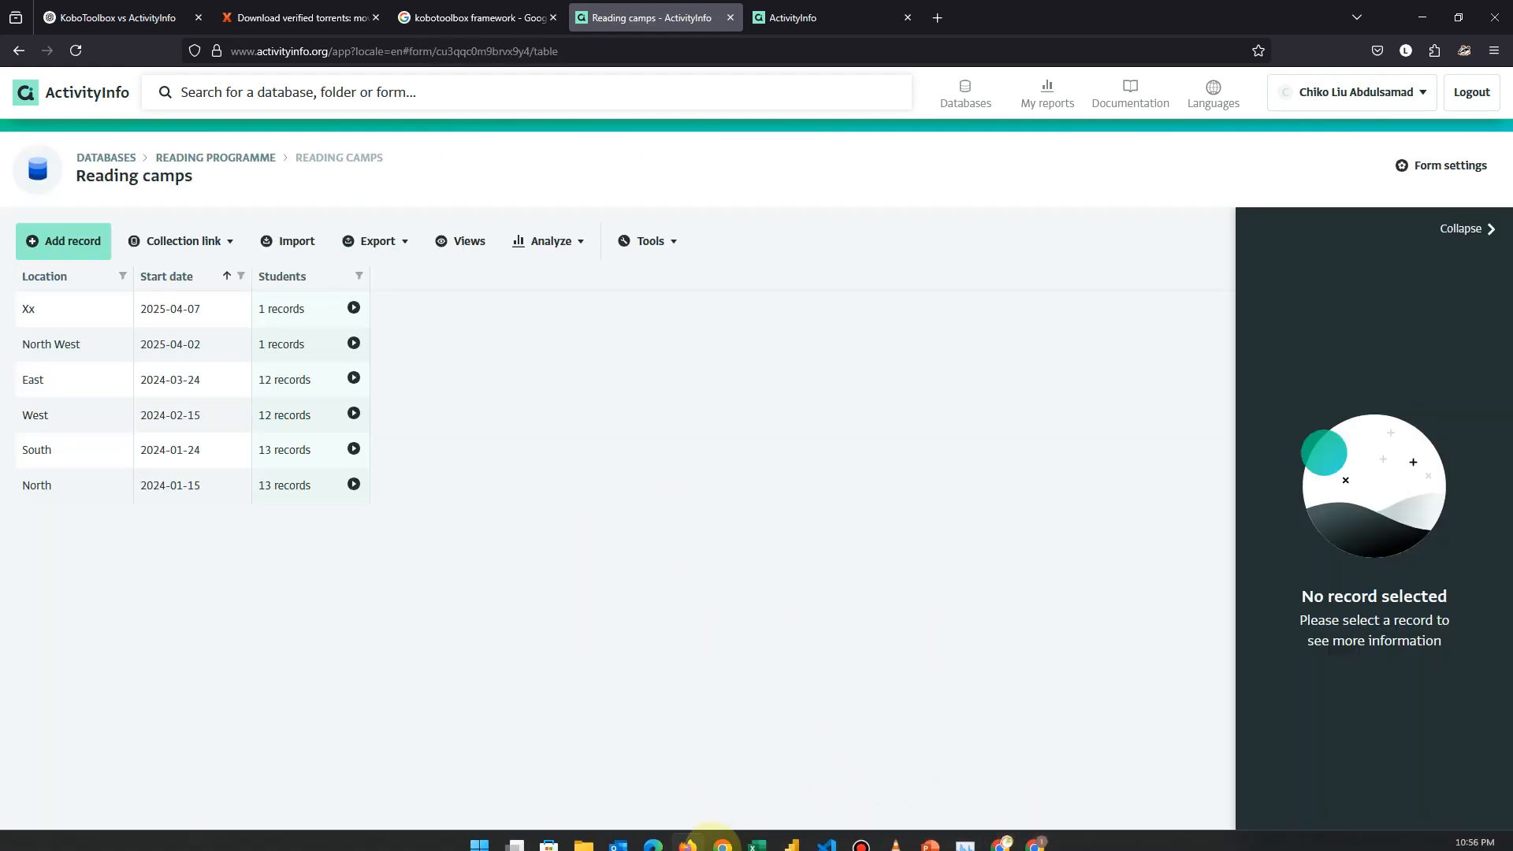
{"action": "left_click", "coordinate": [757, 832]}
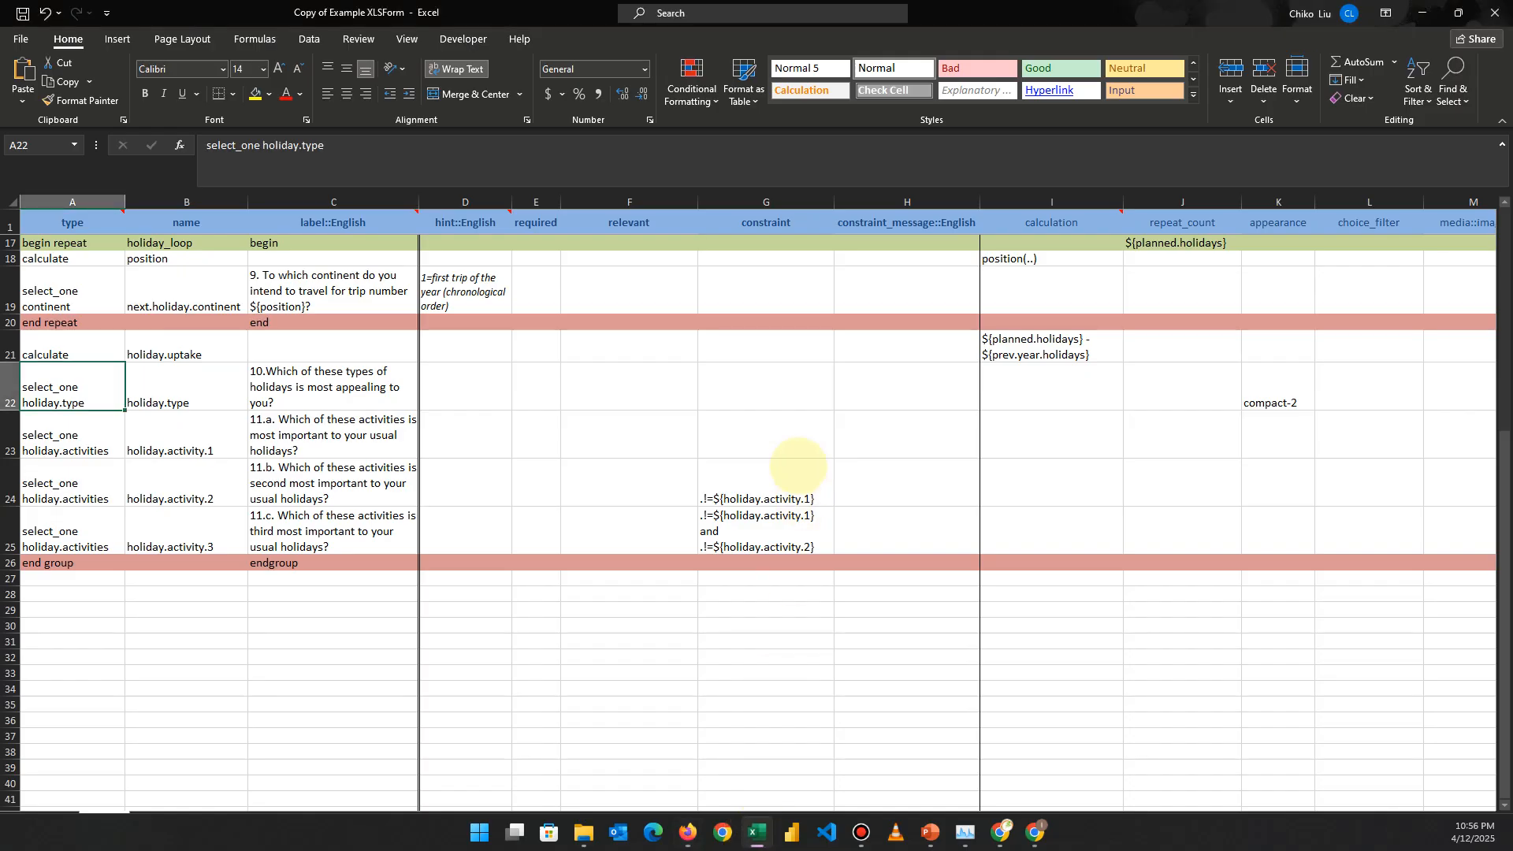
{"action": "left_click", "coordinate": [798, 466]}
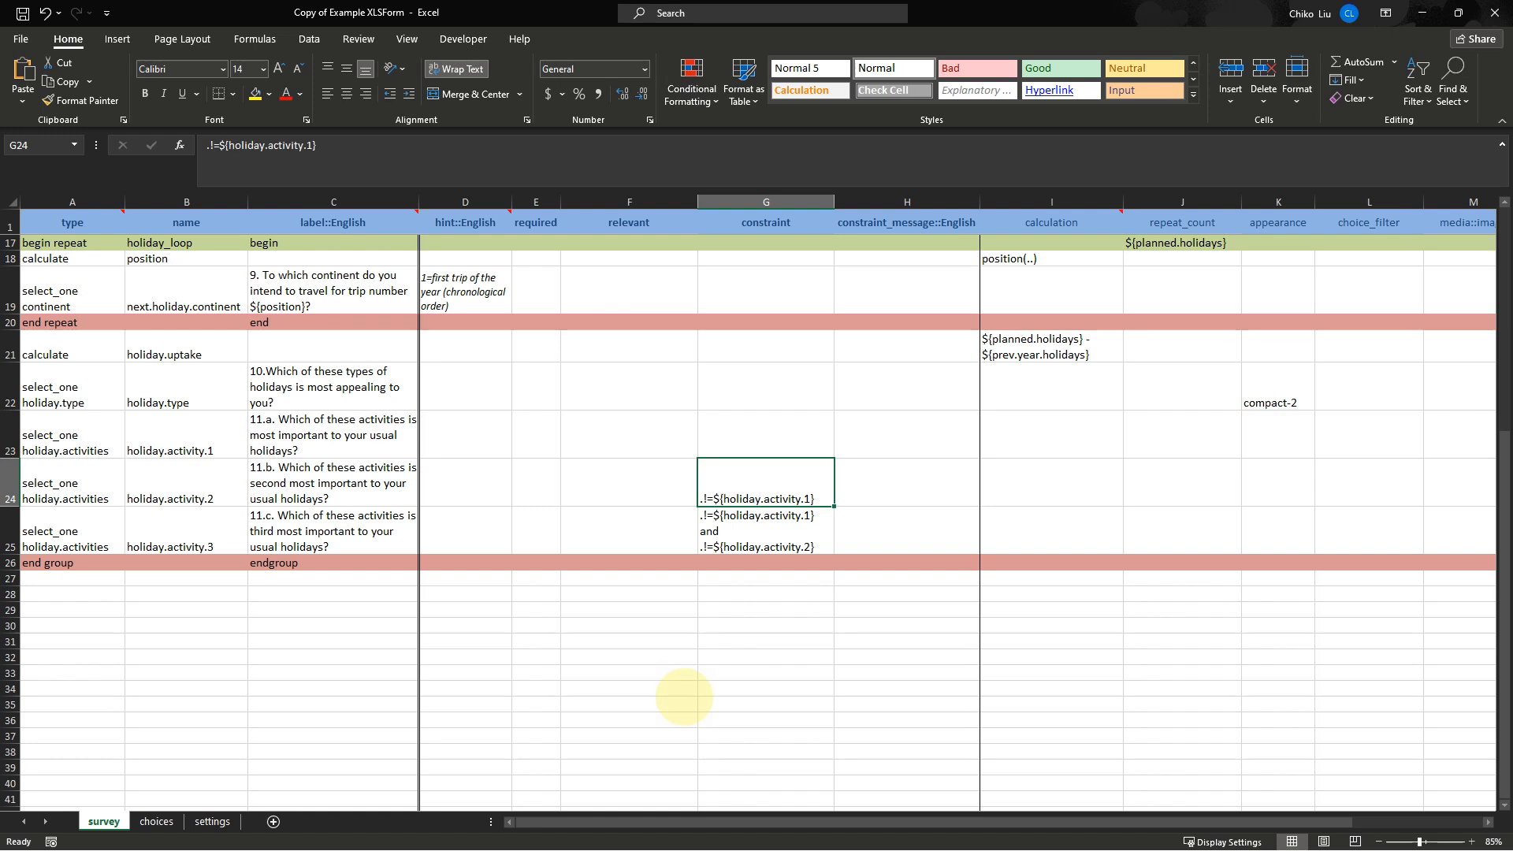
{"action": "mouse_move", "coordinate": [1014, 848]}
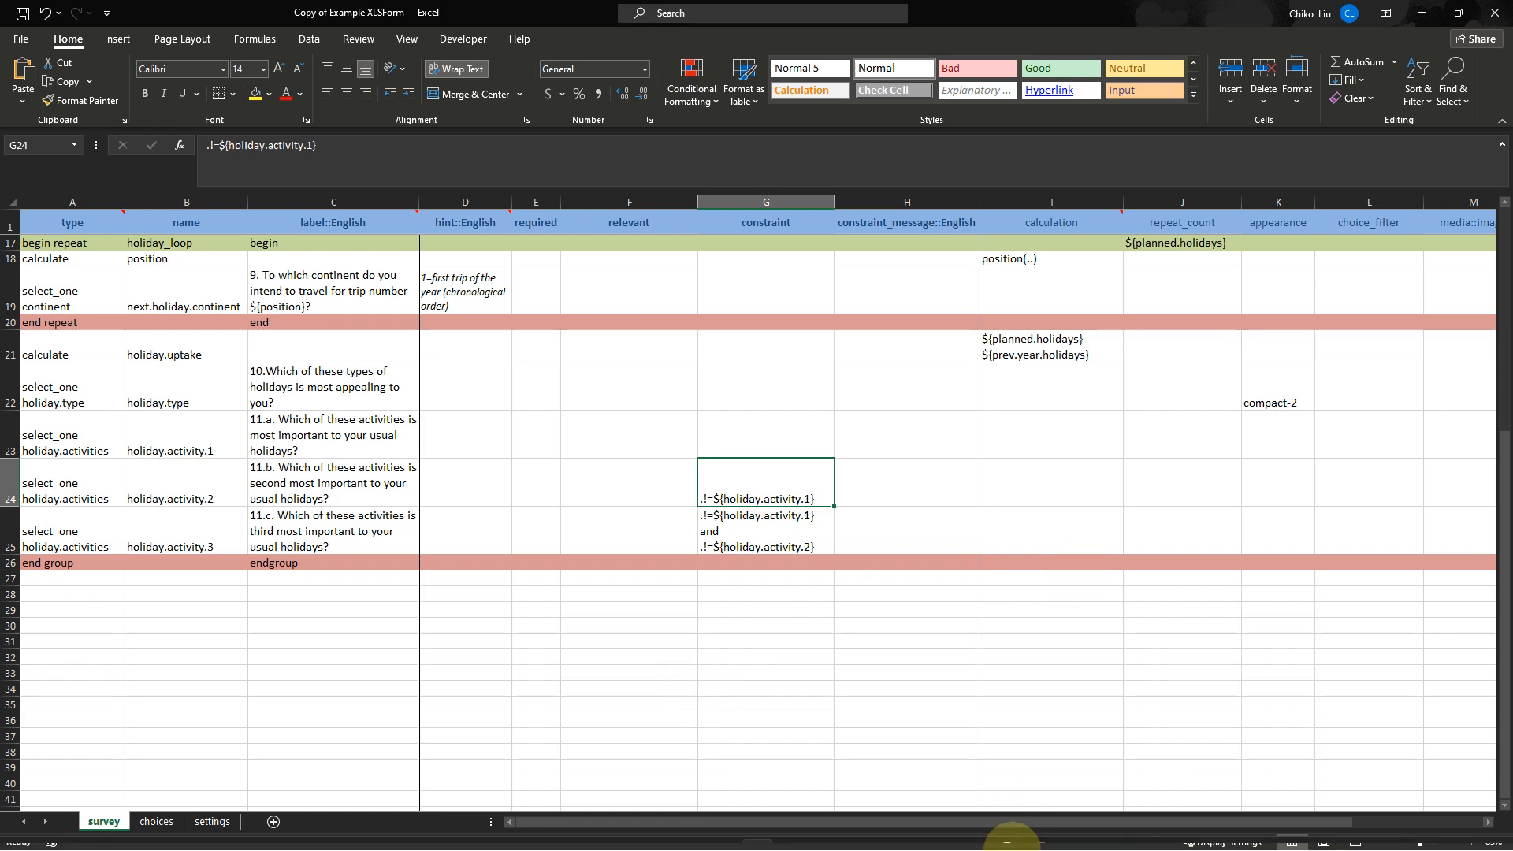
{"action": "left_click", "coordinate": [1036, 832]}
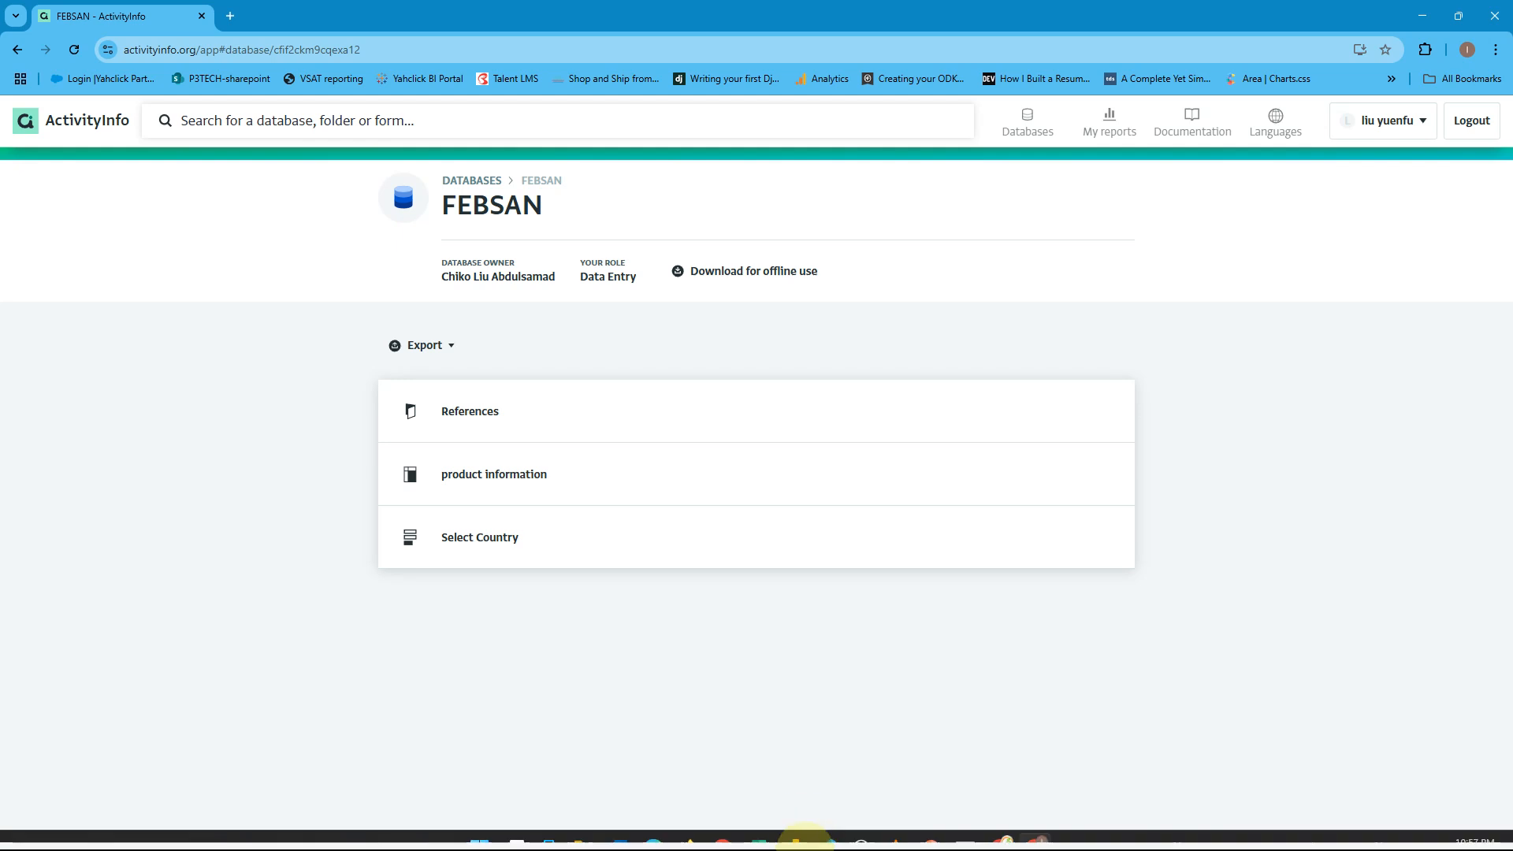
{"action": "left_click", "coordinate": [689, 833]}
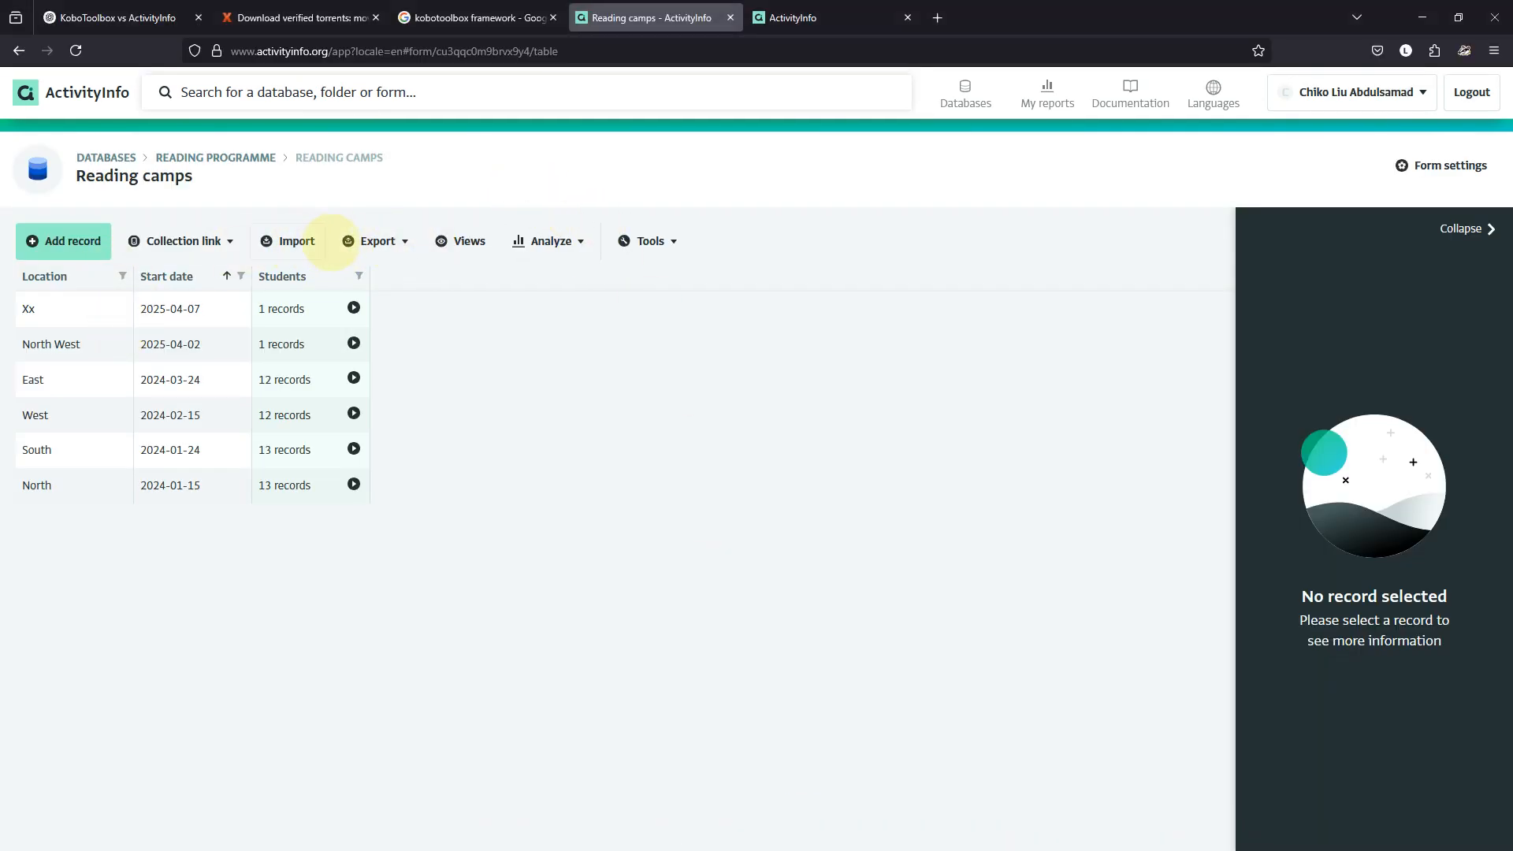
Export Reading camps via Query as JSON for the entire form, opening the results in a new tab.
{"action": "left_click", "coordinate": [371, 240]}
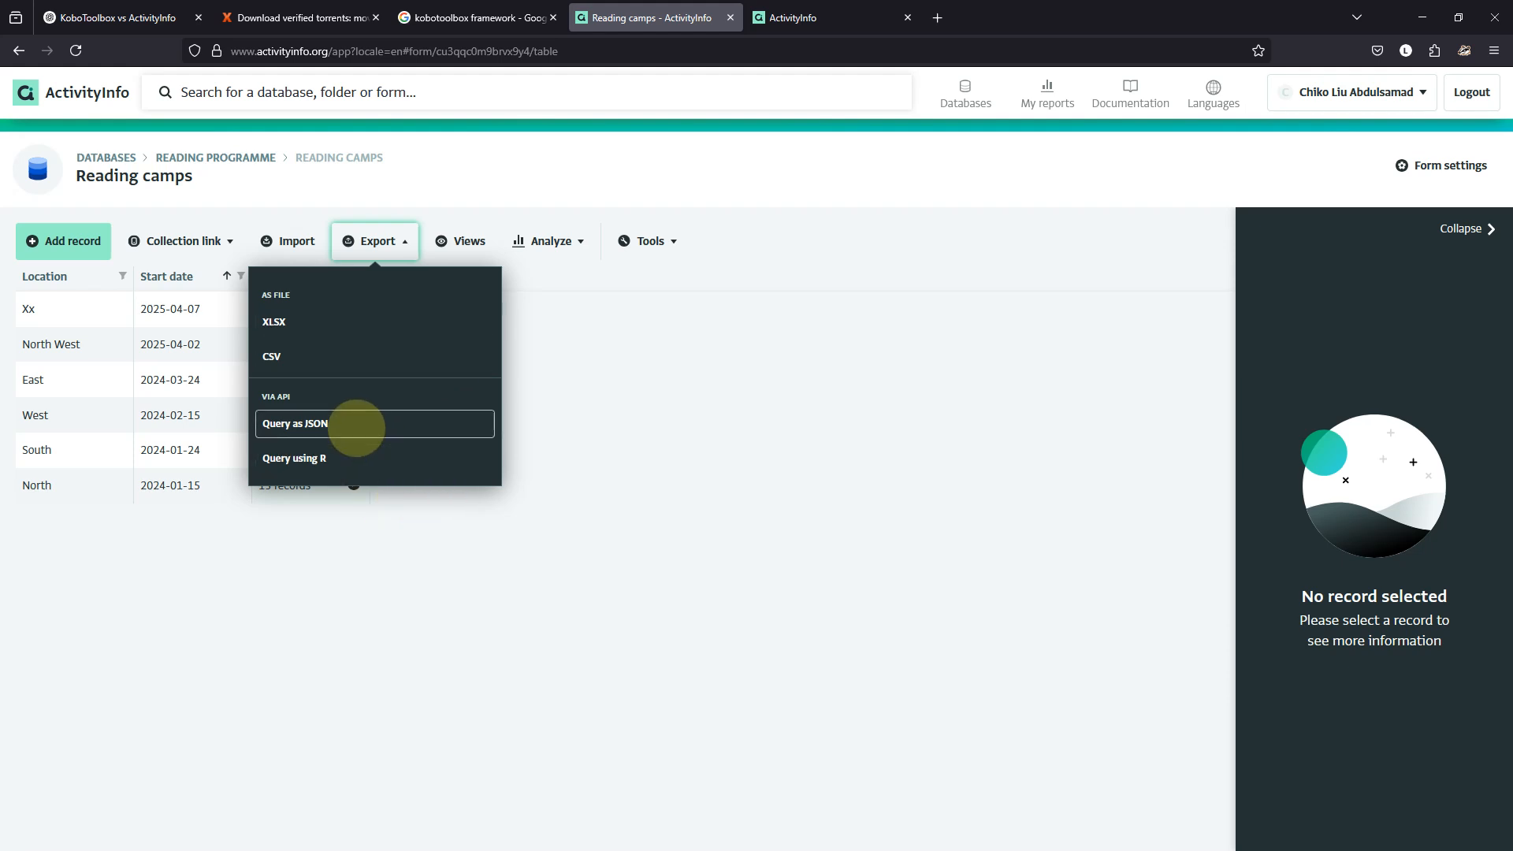
{"action": "left_click", "coordinate": [357, 426]}
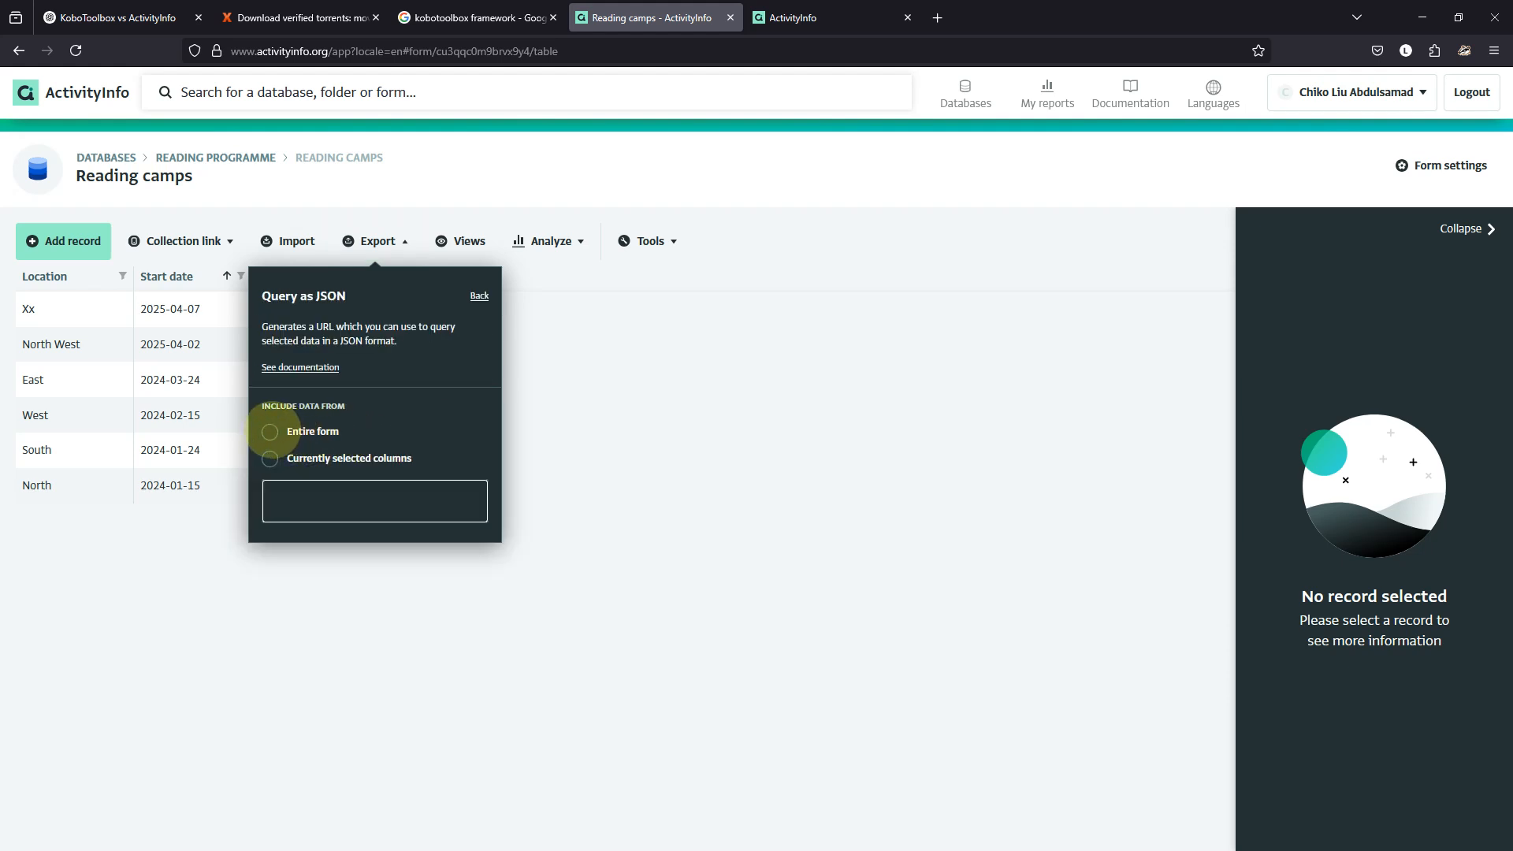
{"action": "left_click", "coordinate": [269, 431]}
{"action": "left_click", "coordinate": [367, 501]}
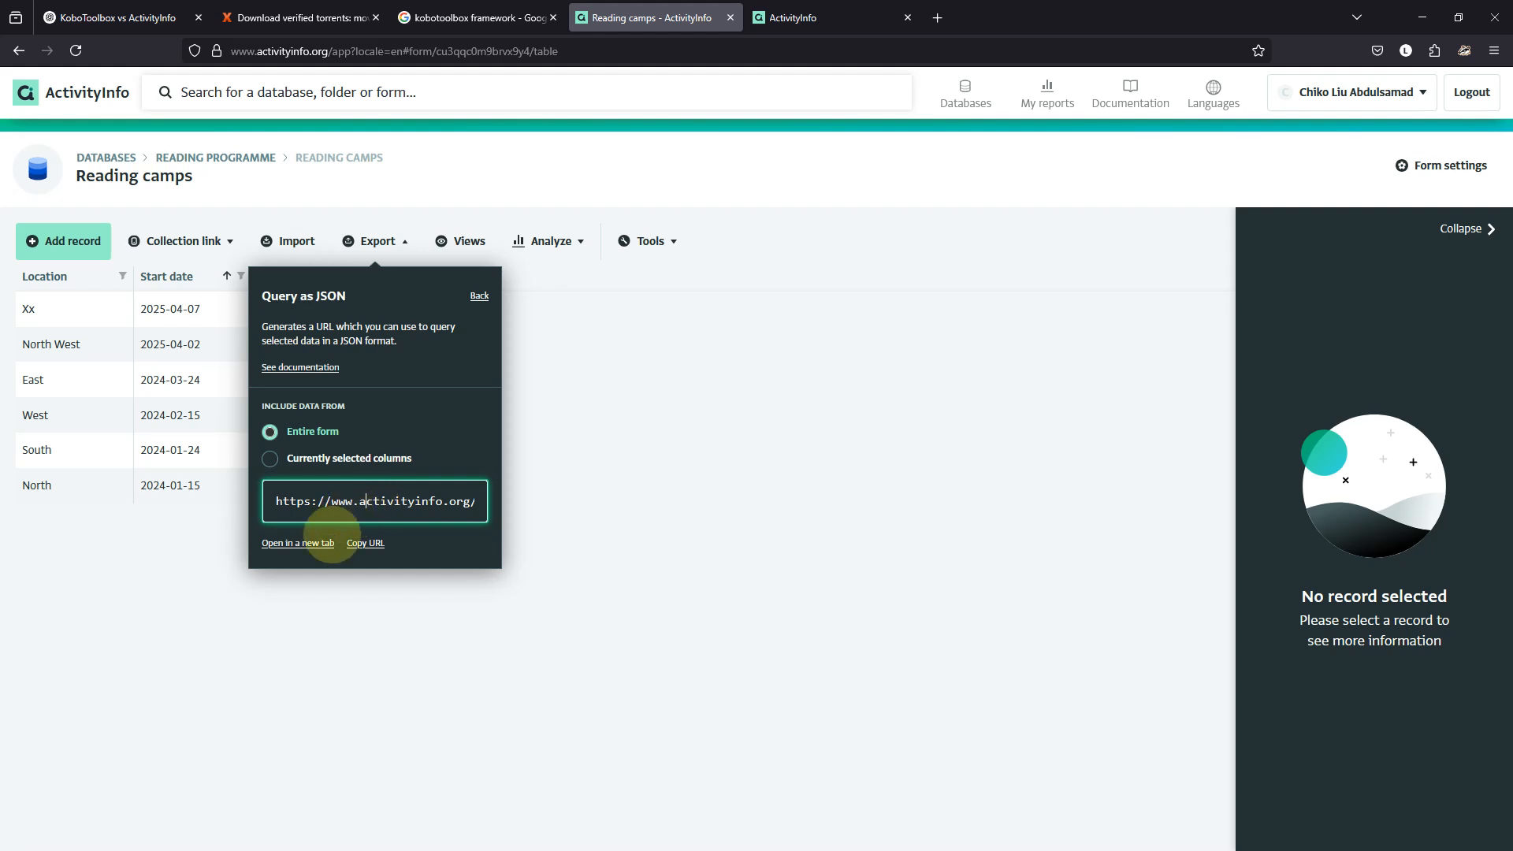
{"action": "left_click", "coordinate": [298, 543]}
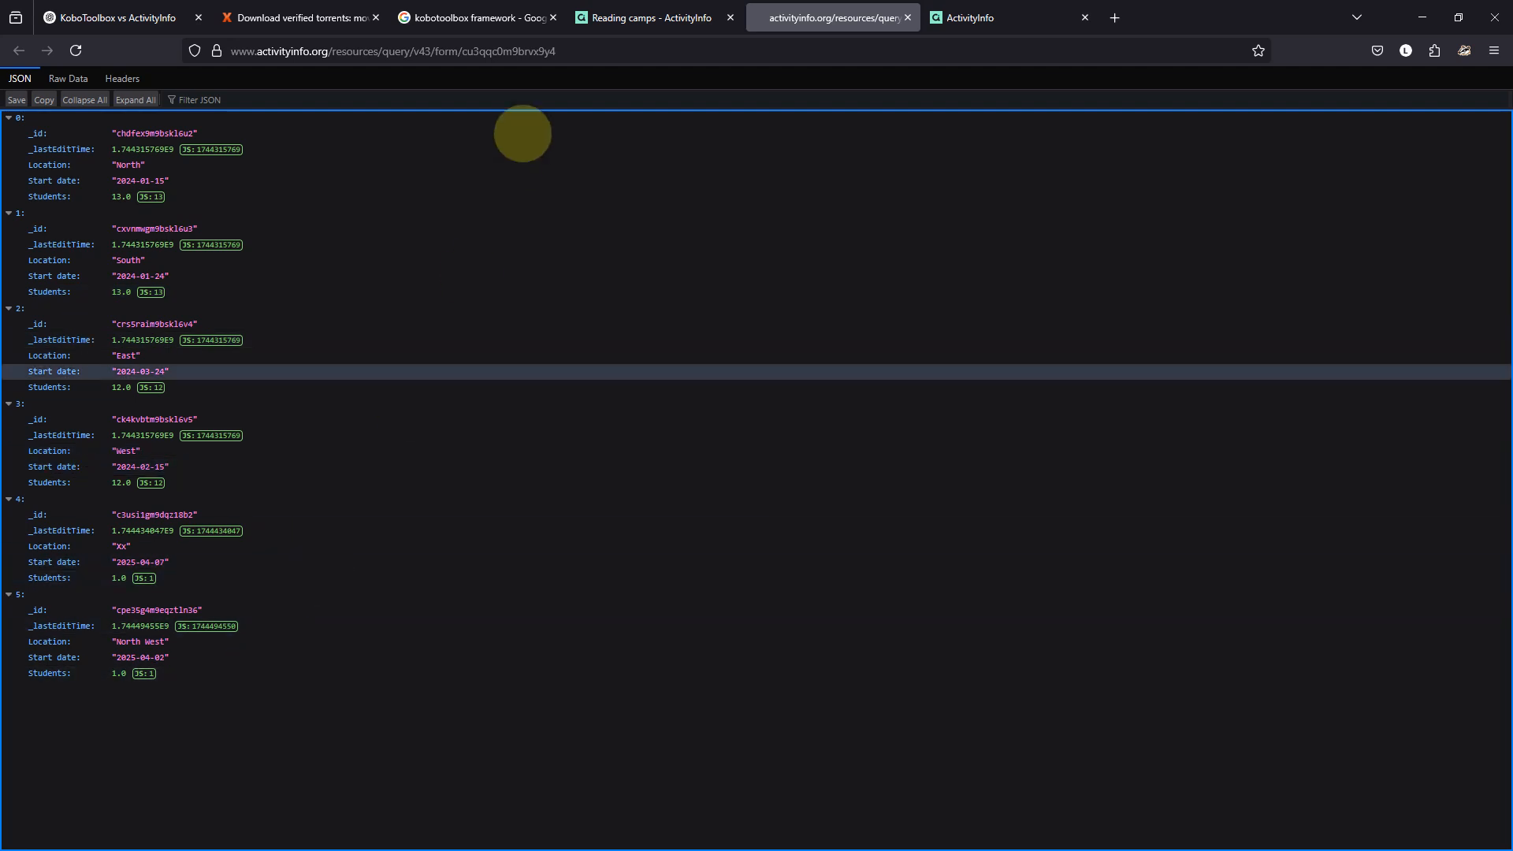
Select the JSON query URL, check the East camp's 12 students, then return to the Reading camps tab.
{"action": "left_click", "coordinate": [527, 52]}
{"action": "left_click_drag", "start_coordinate": [527, 52], "coordinate": [176, 49]}
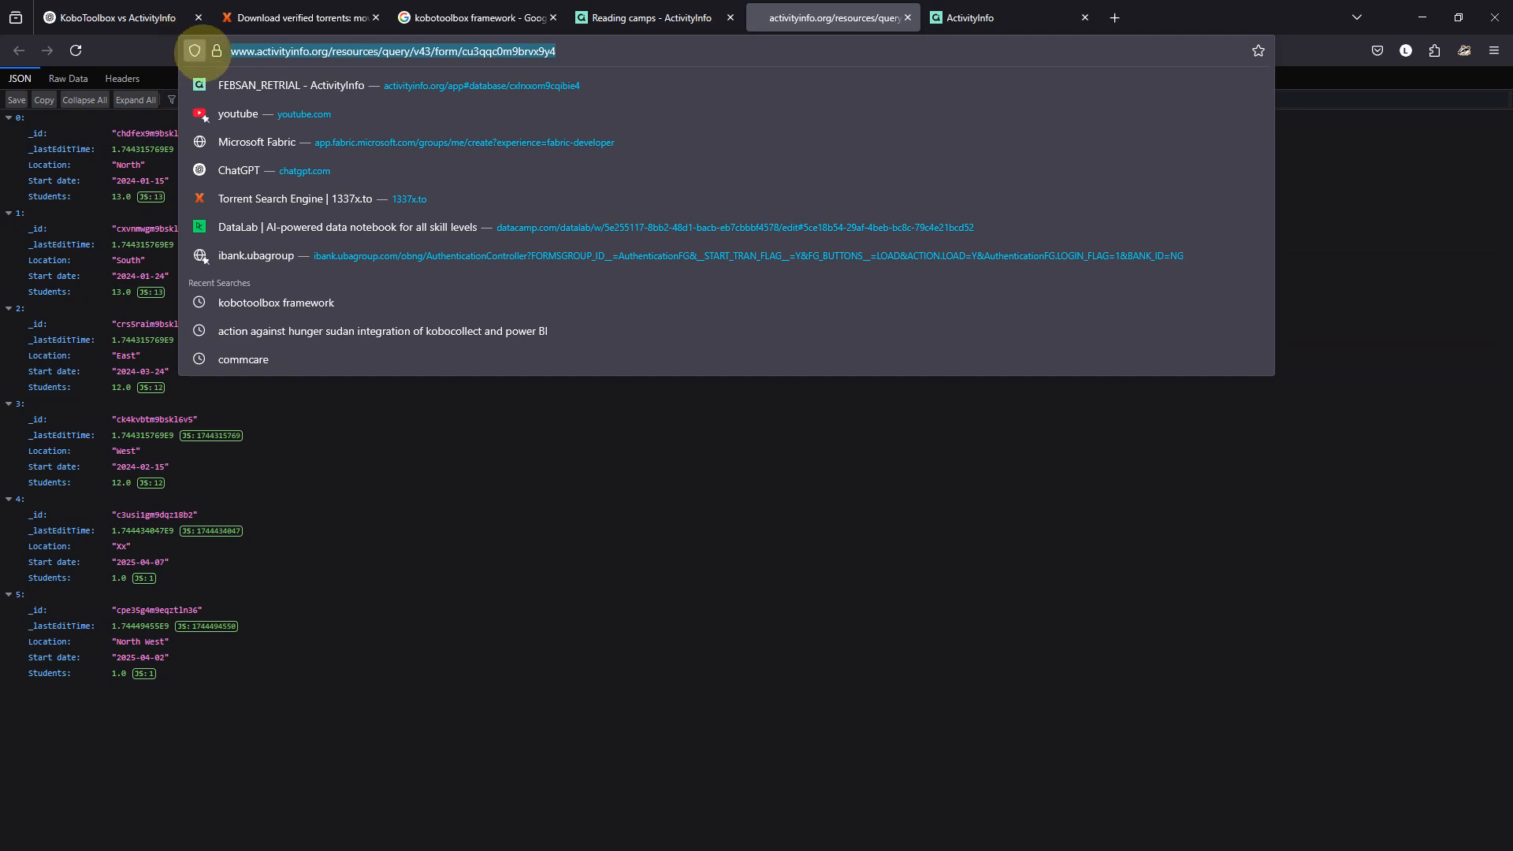
{"action": "left_click", "coordinate": [505, 595]}
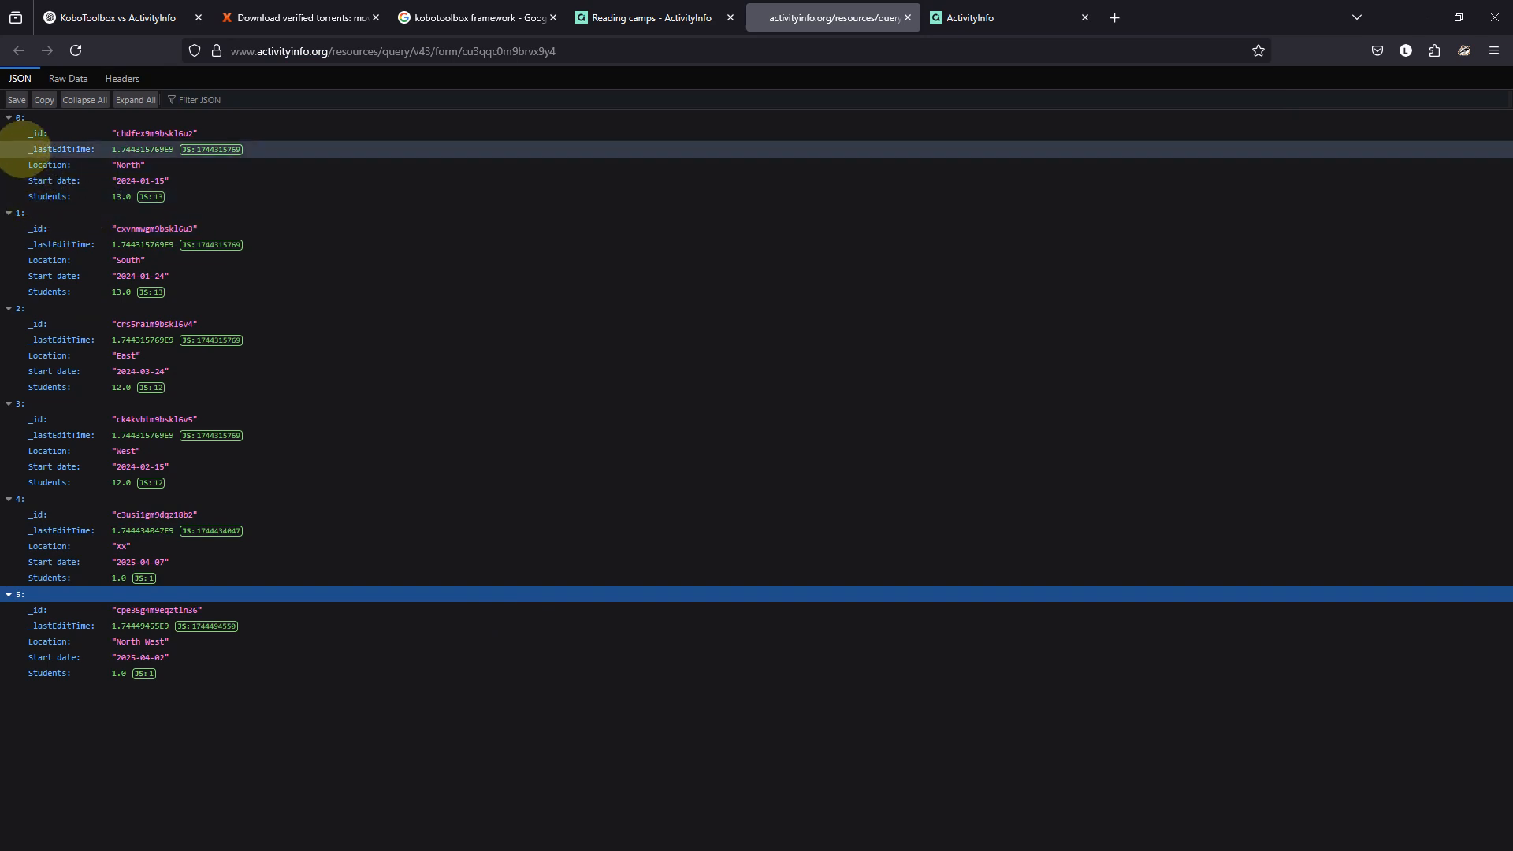
{"action": "mouse_move", "coordinate": [826, 824]}
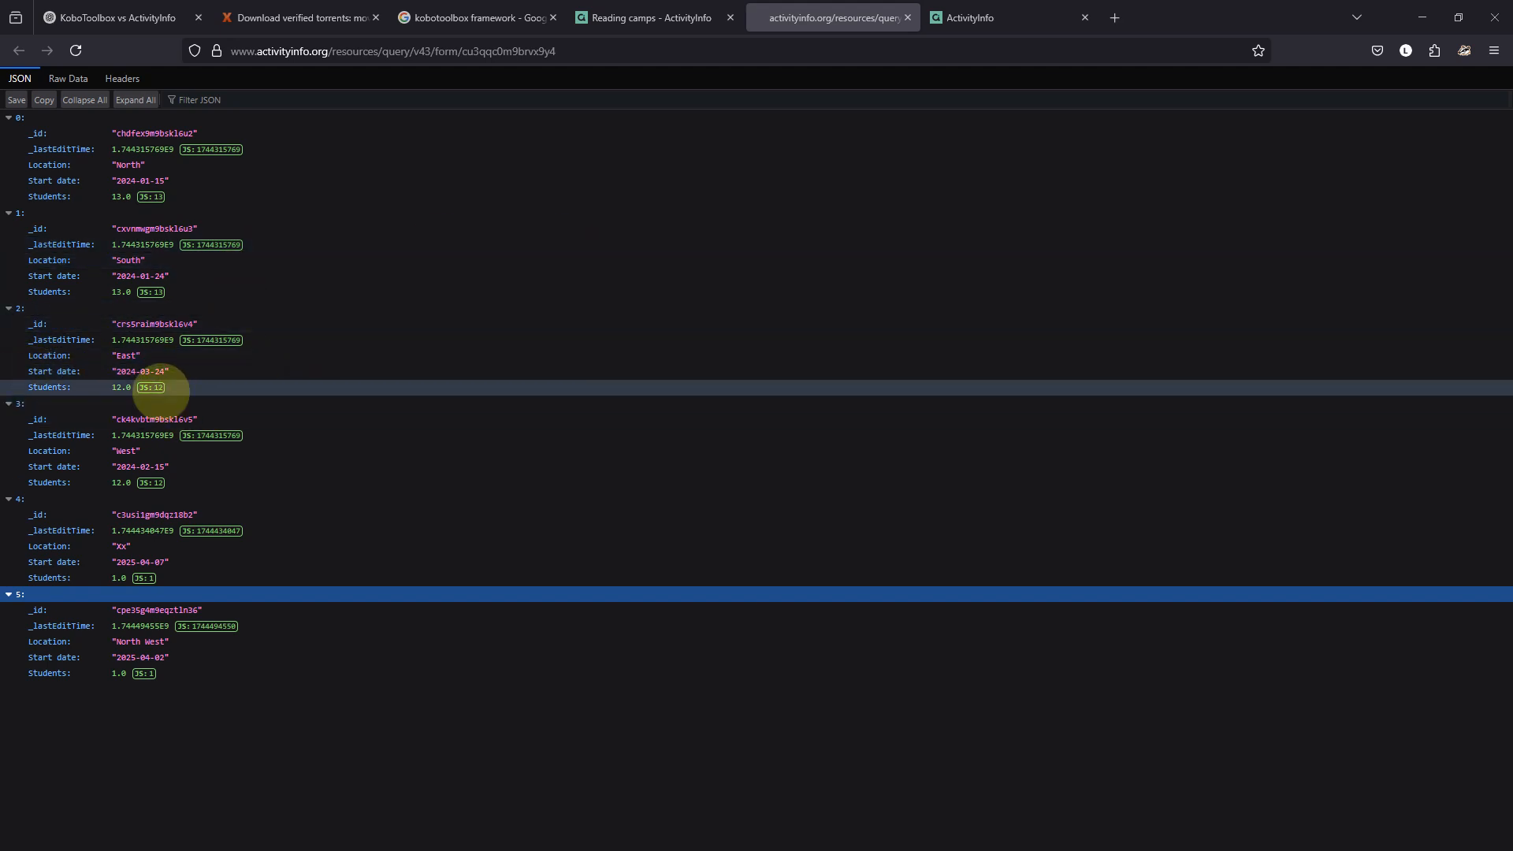
{"action": "left_click", "coordinate": [103, 387]}
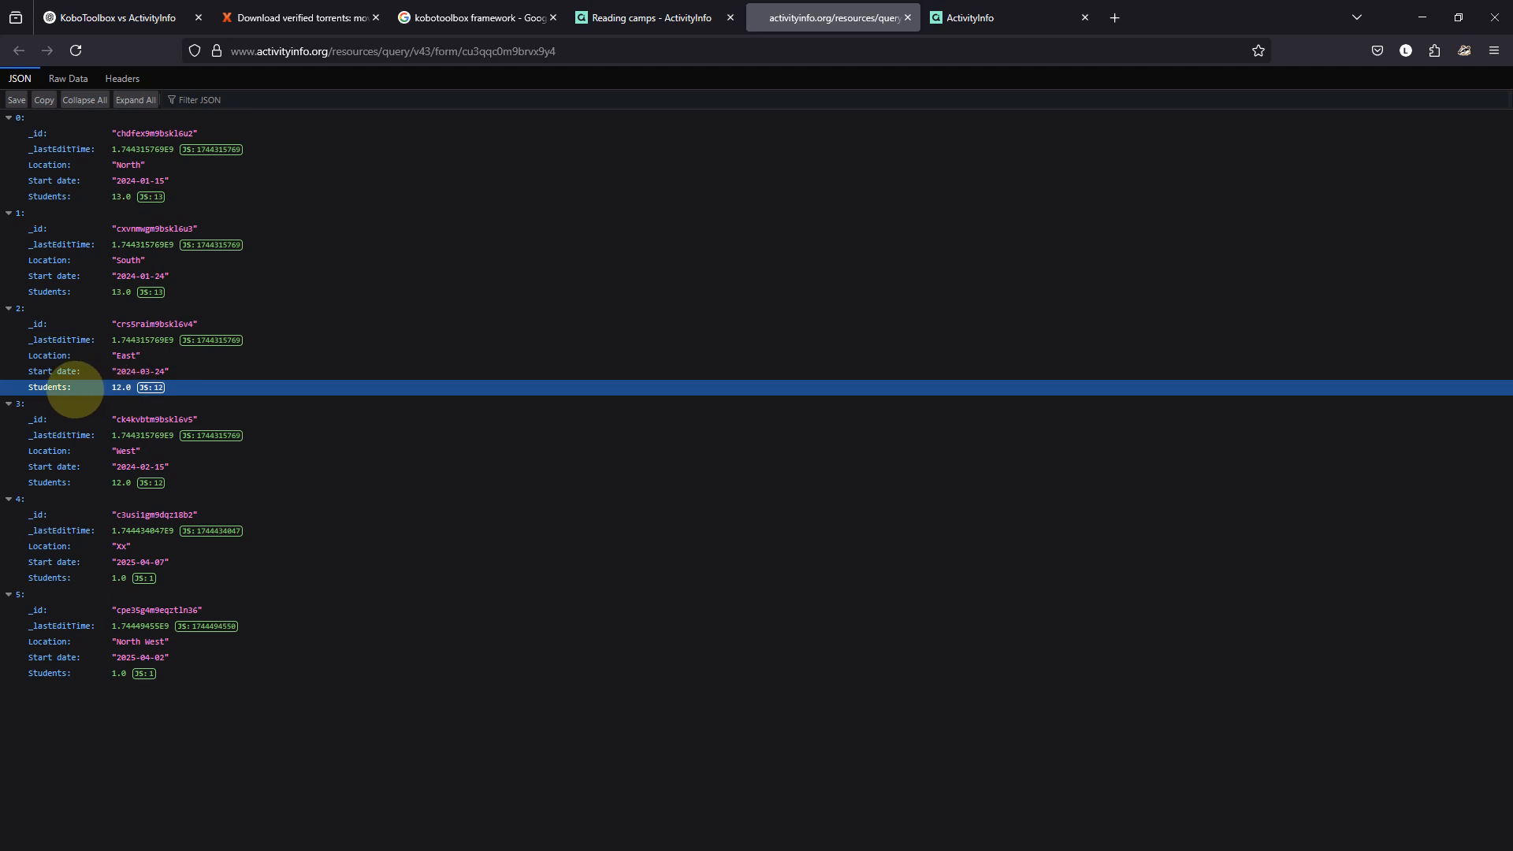
{"action": "left_click", "coordinate": [660, 19]}
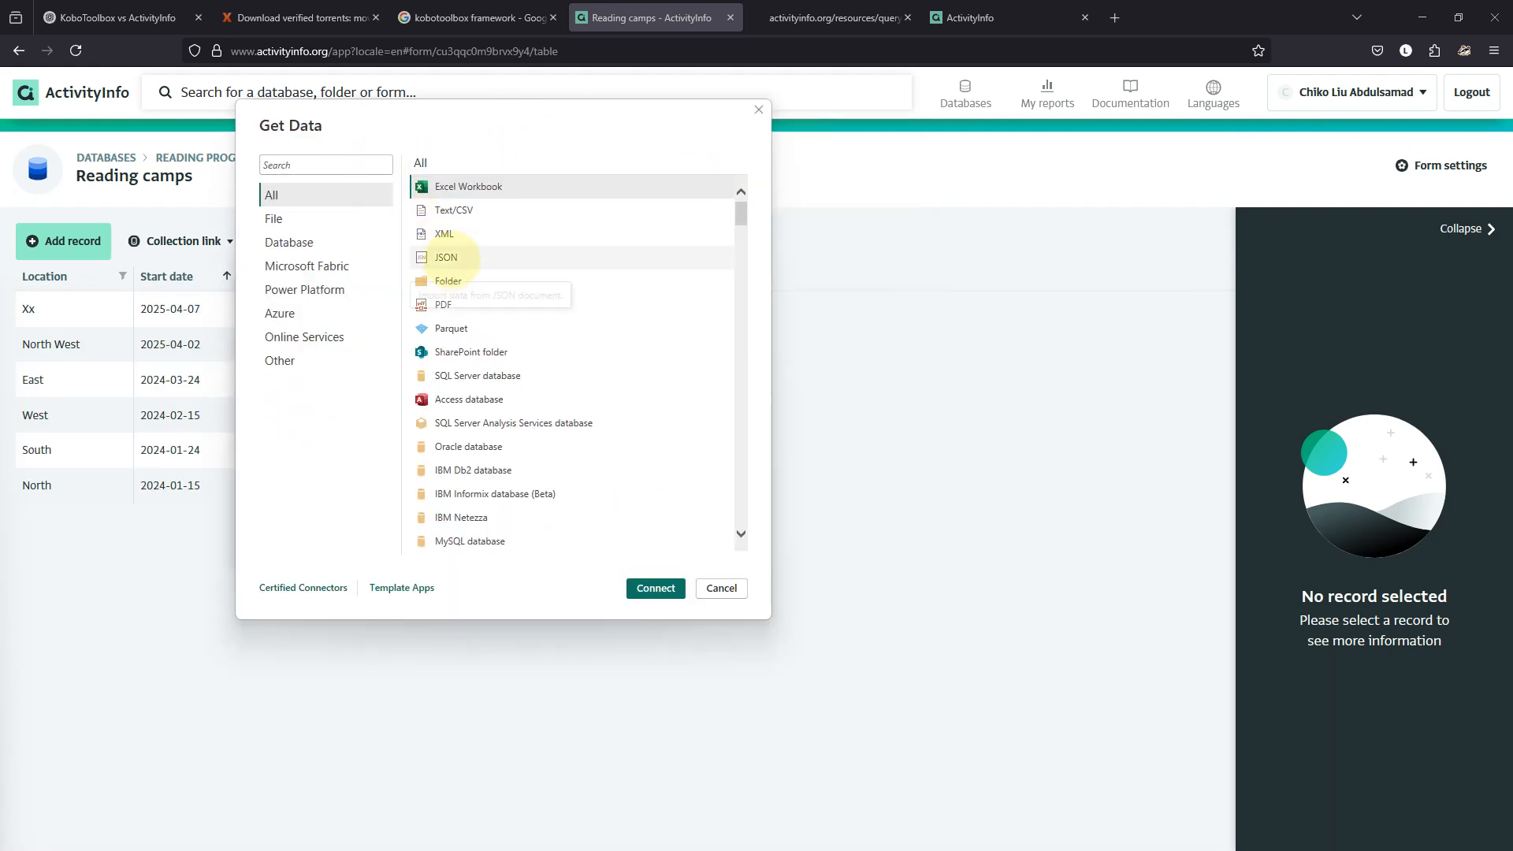
Choose JSON in Get Data to bring up an empty From Web dialog, then return to Firefox's JSON query tab.
{"action": "left_click", "coordinate": [456, 257]}
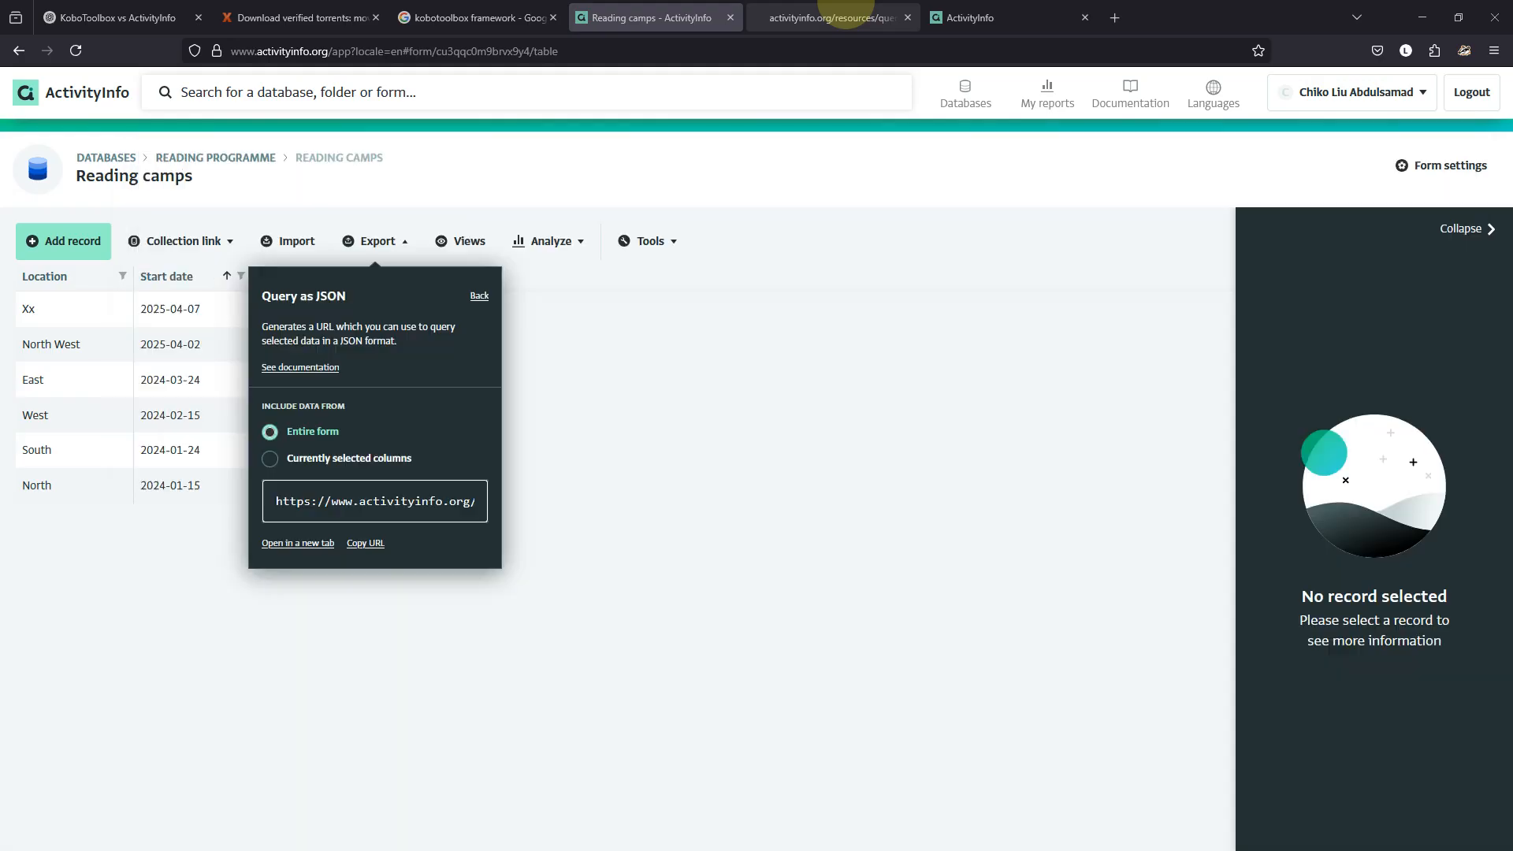
{"action": "left_click", "coordinate": [774, 17]}
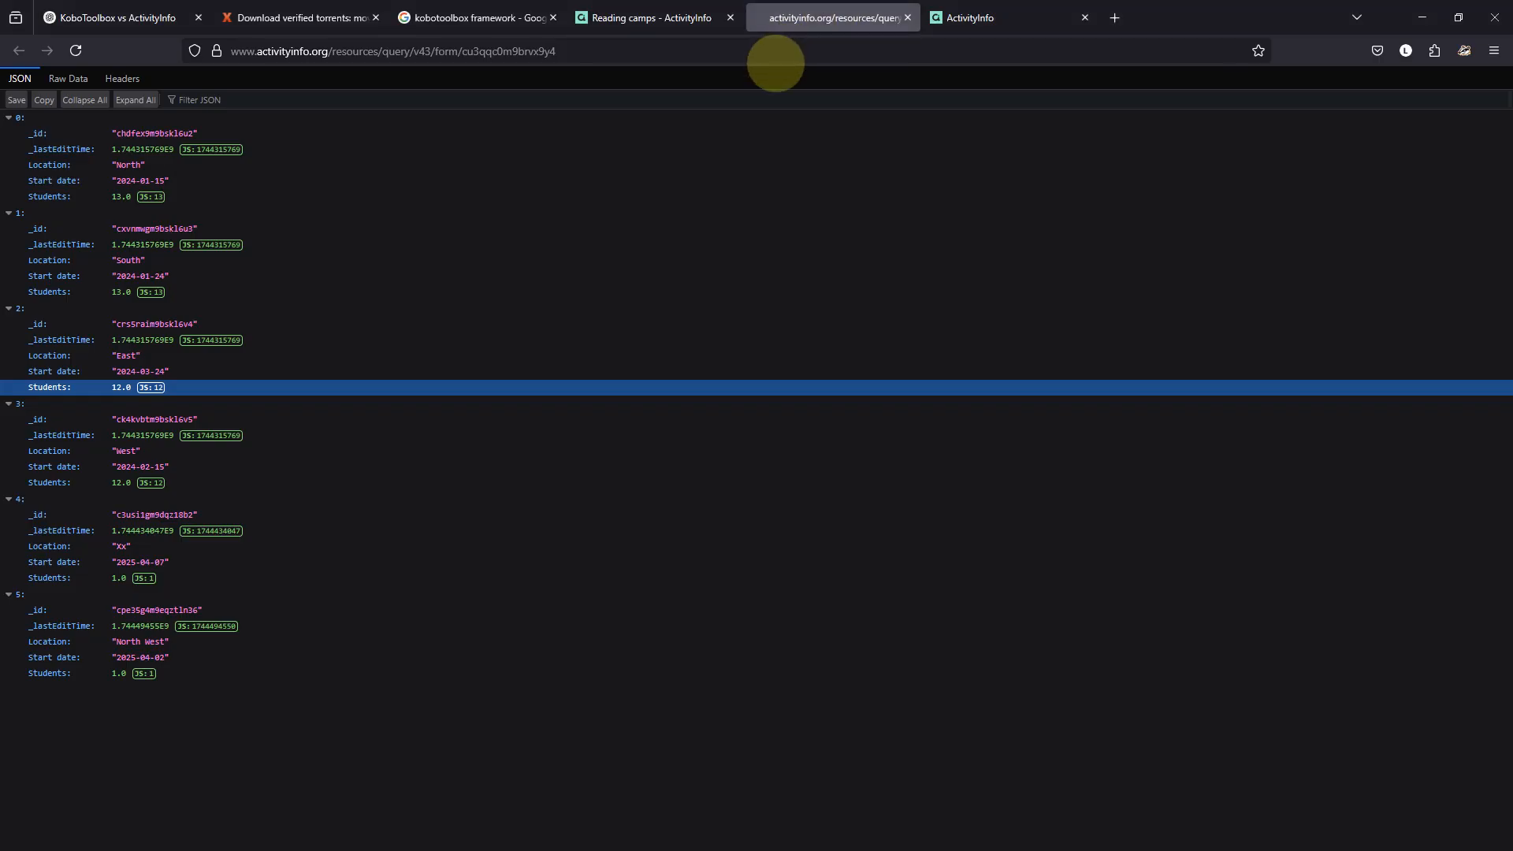
Copy the JSON query address and load it in a new browser tab.
{"action": "left_click", "coordinate": [775, 52]}
{"action": "key", "text": "ctrl+c"}
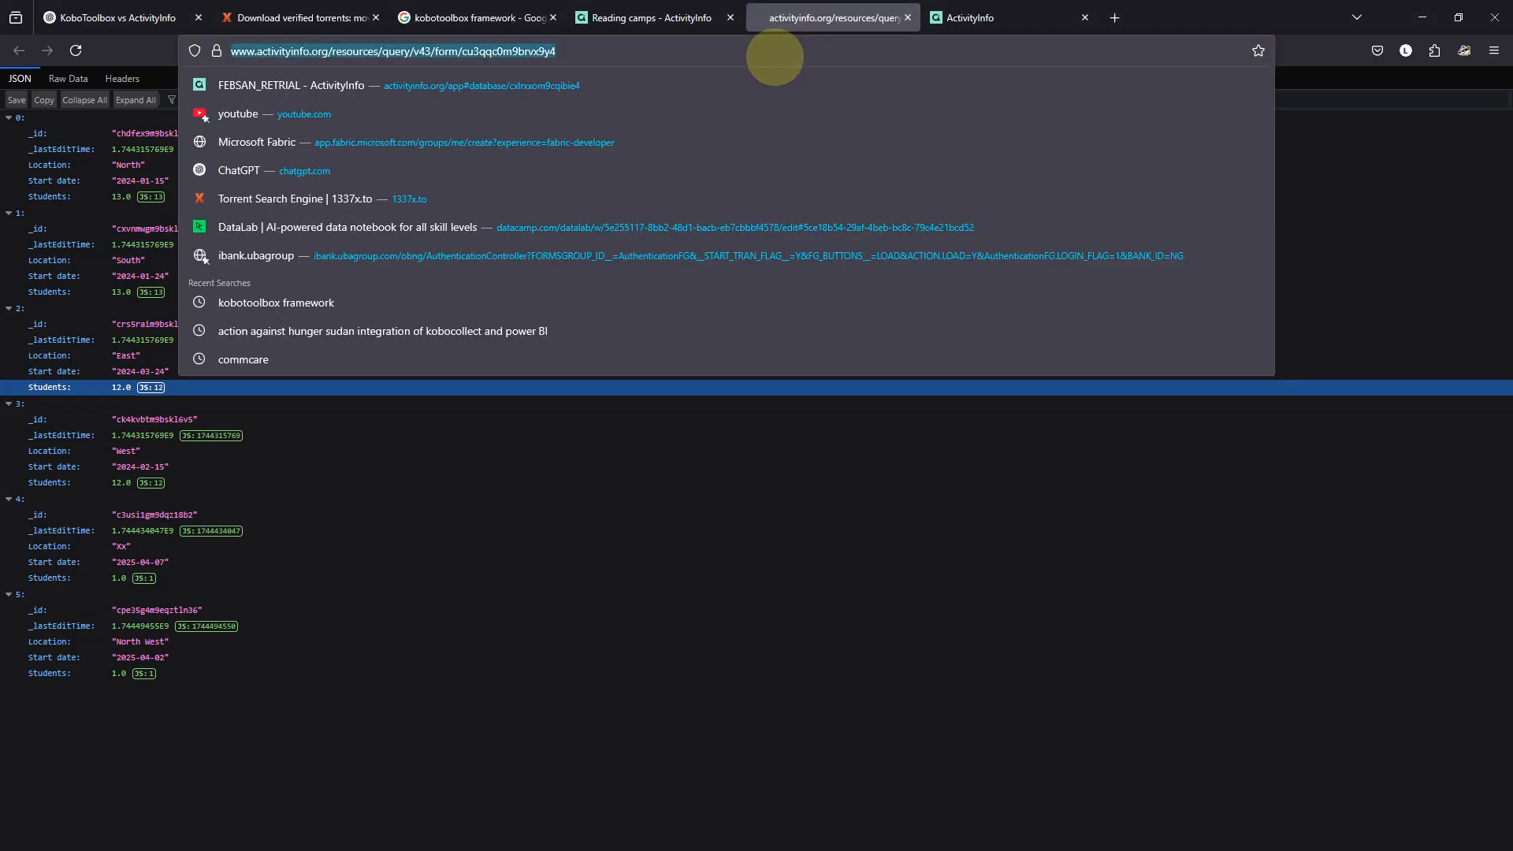
{"action": "key", "text": "alt+Tab"}
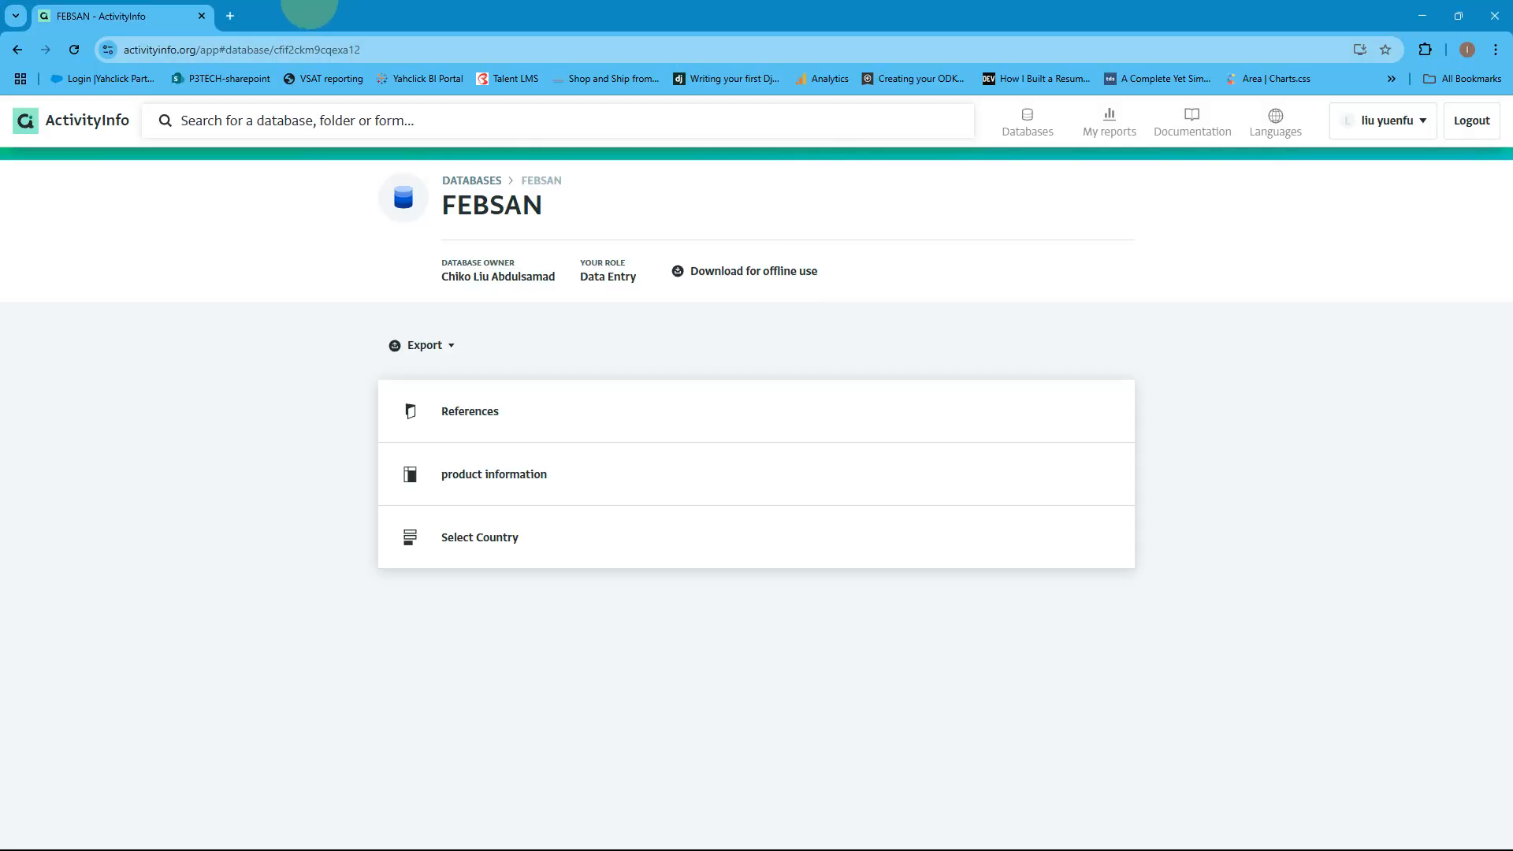
{"action": "left_click", "coordinate": [231, 16]}
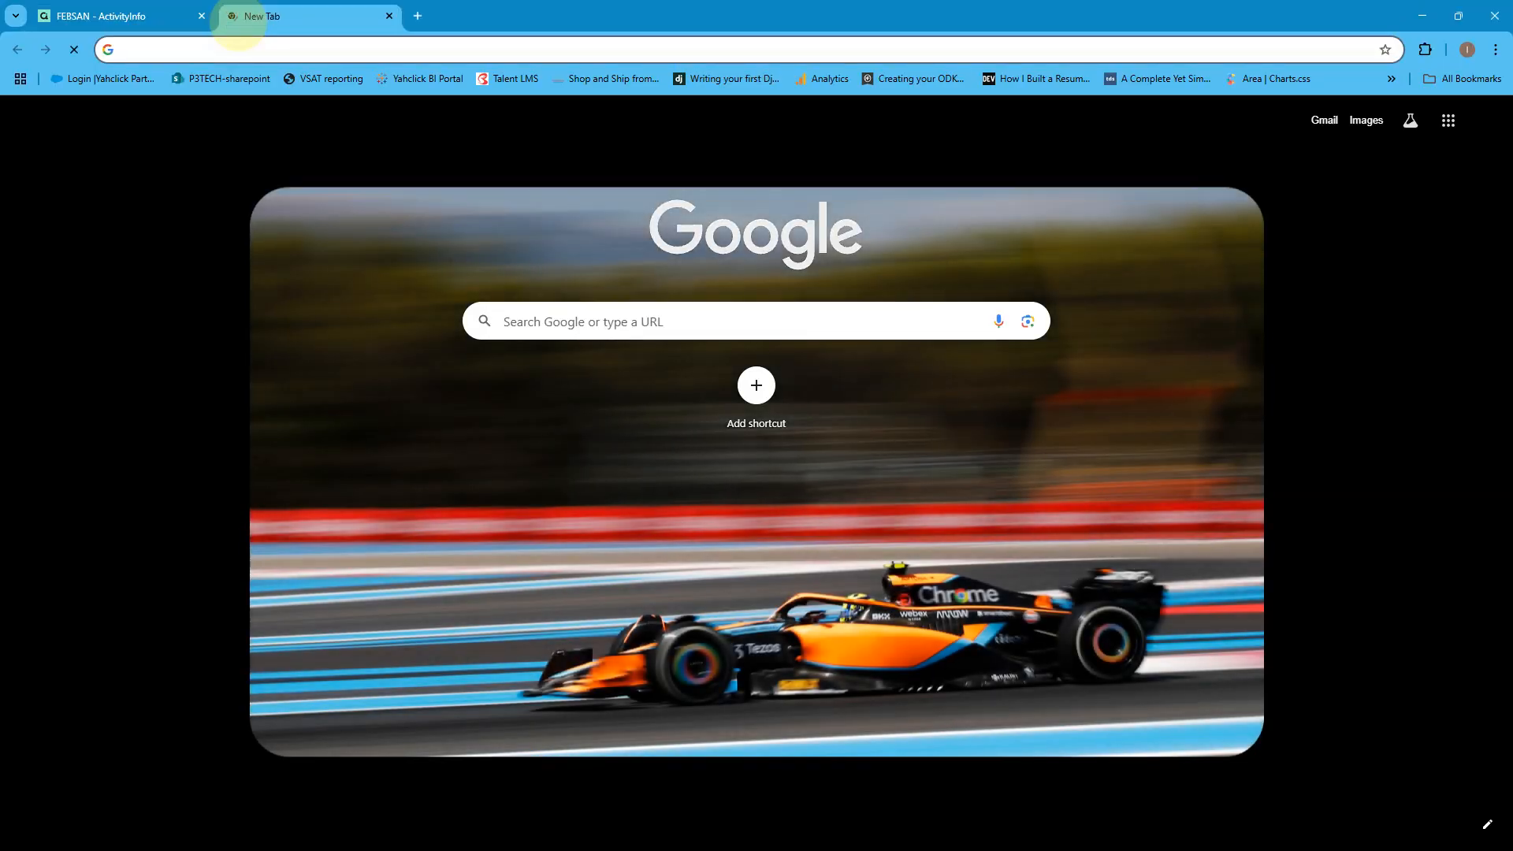
{"action": "key", "text": "ctrl+v"}
{"action": "key", "text": "Return"}
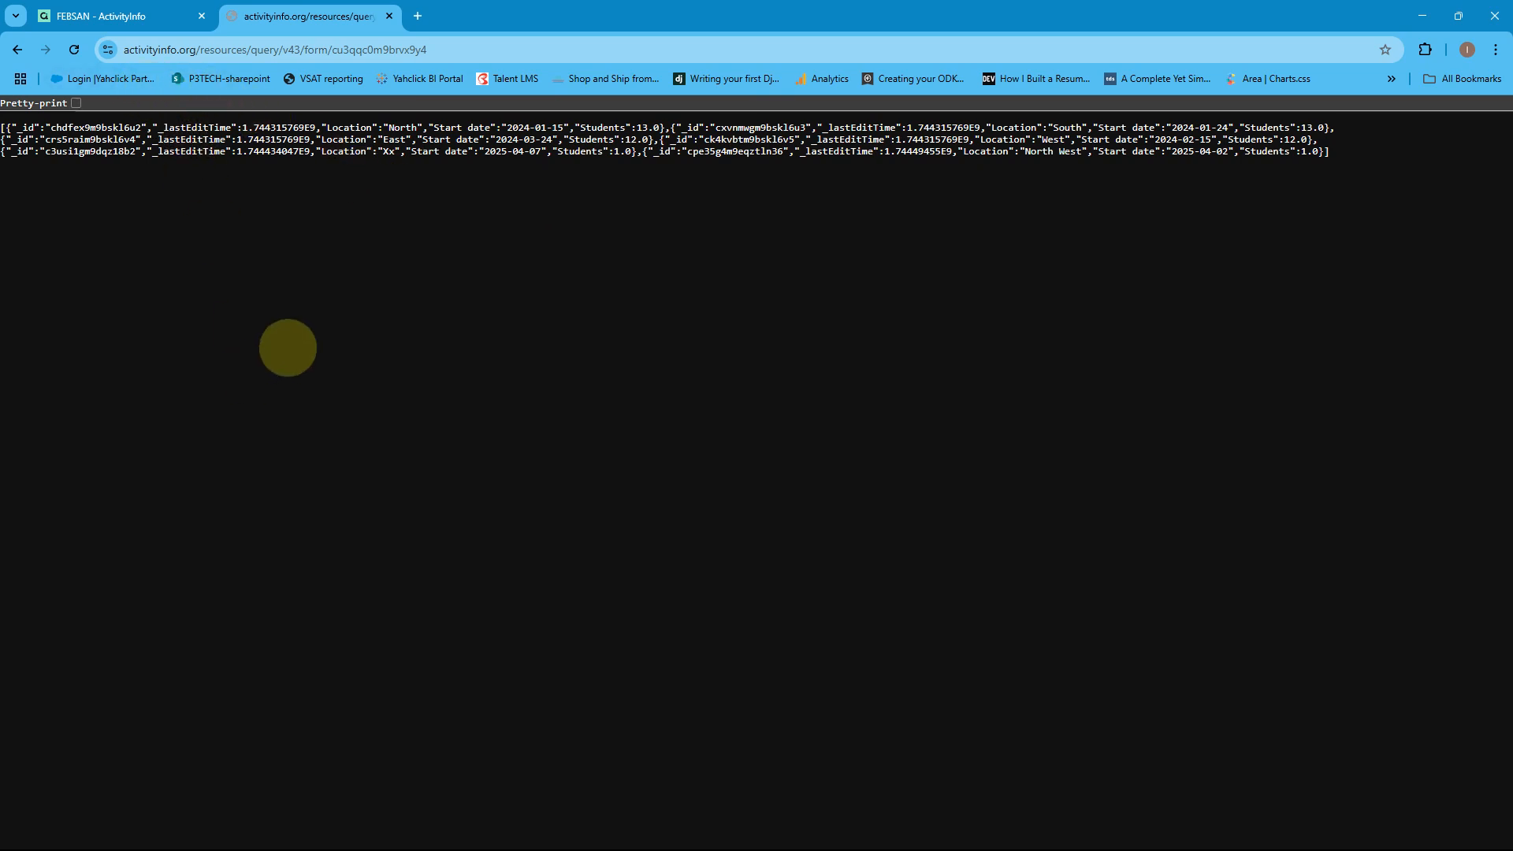
Show the six camp records pretty-printed, then return to Power BI's From Web dialog.
{"action": "mouse_move", "coordinate": [709, 836]}
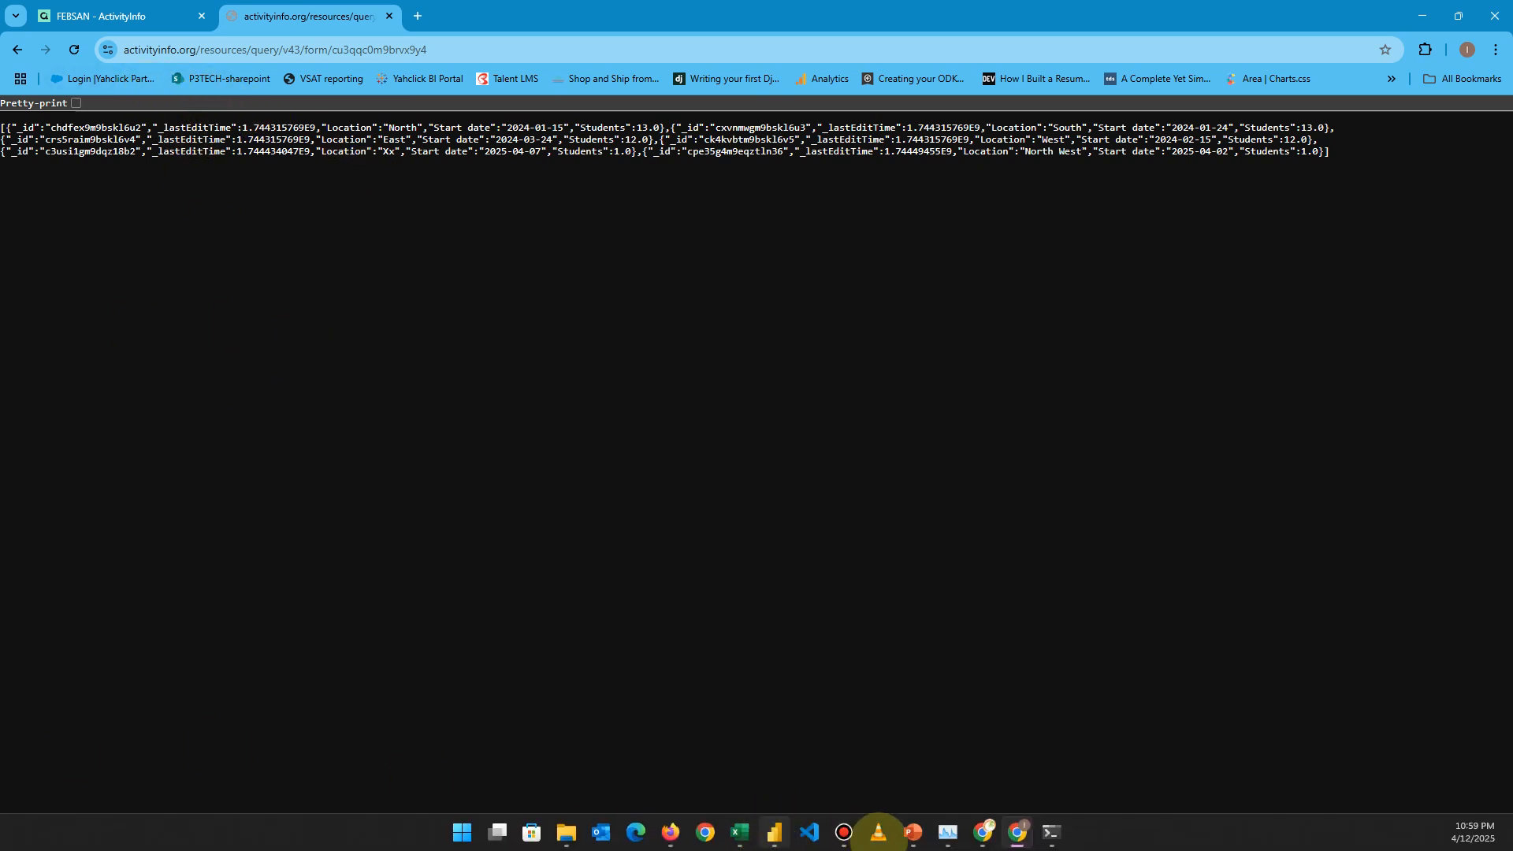
{"action": "mouse_move", "coordinate": [1055, 833]}
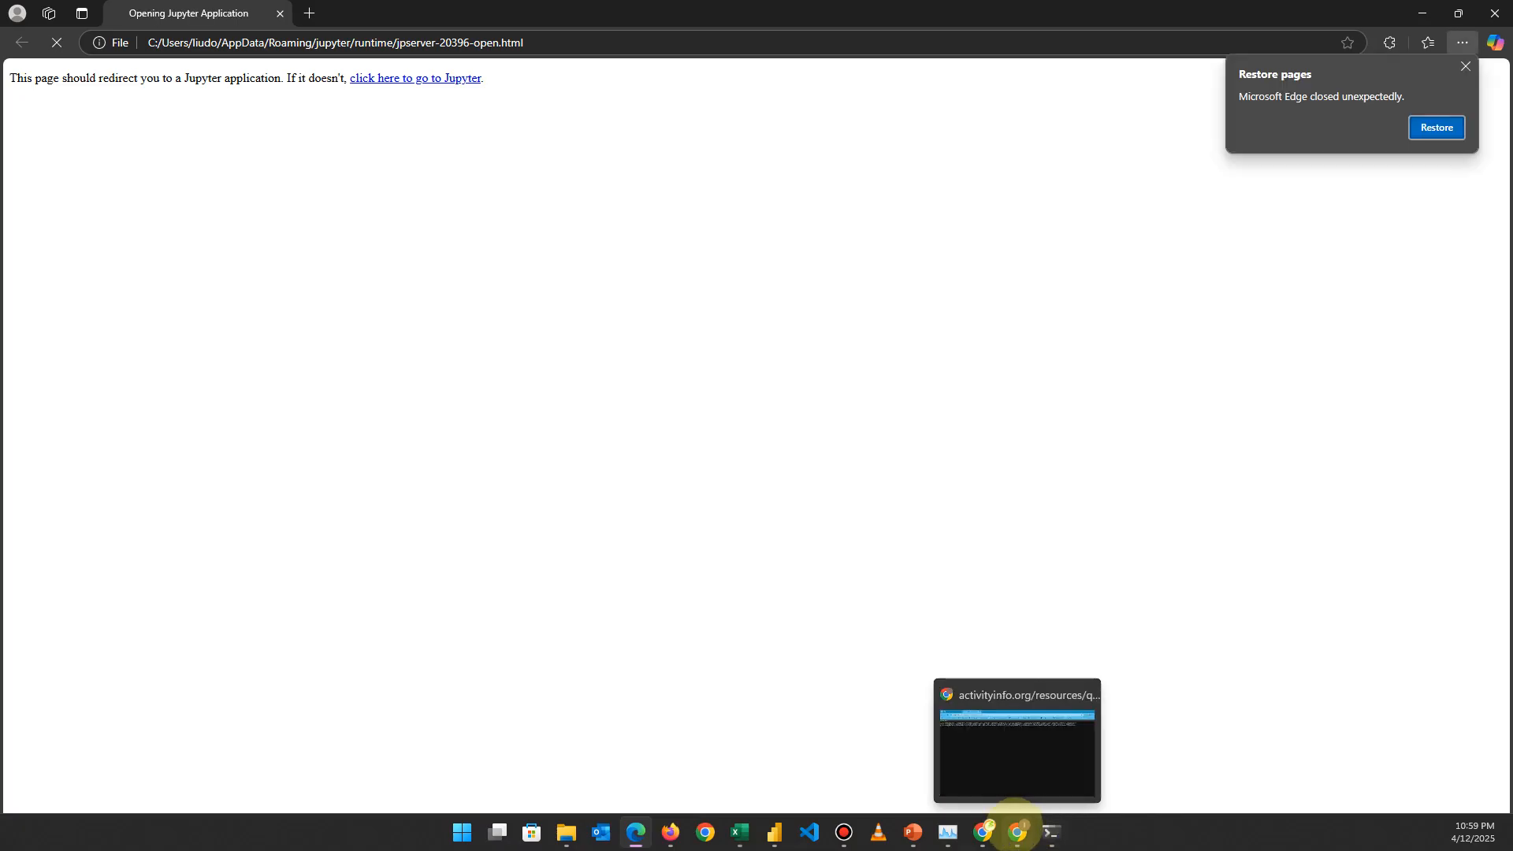
{"action": "left_click", "coordinate": [1017, 830]}
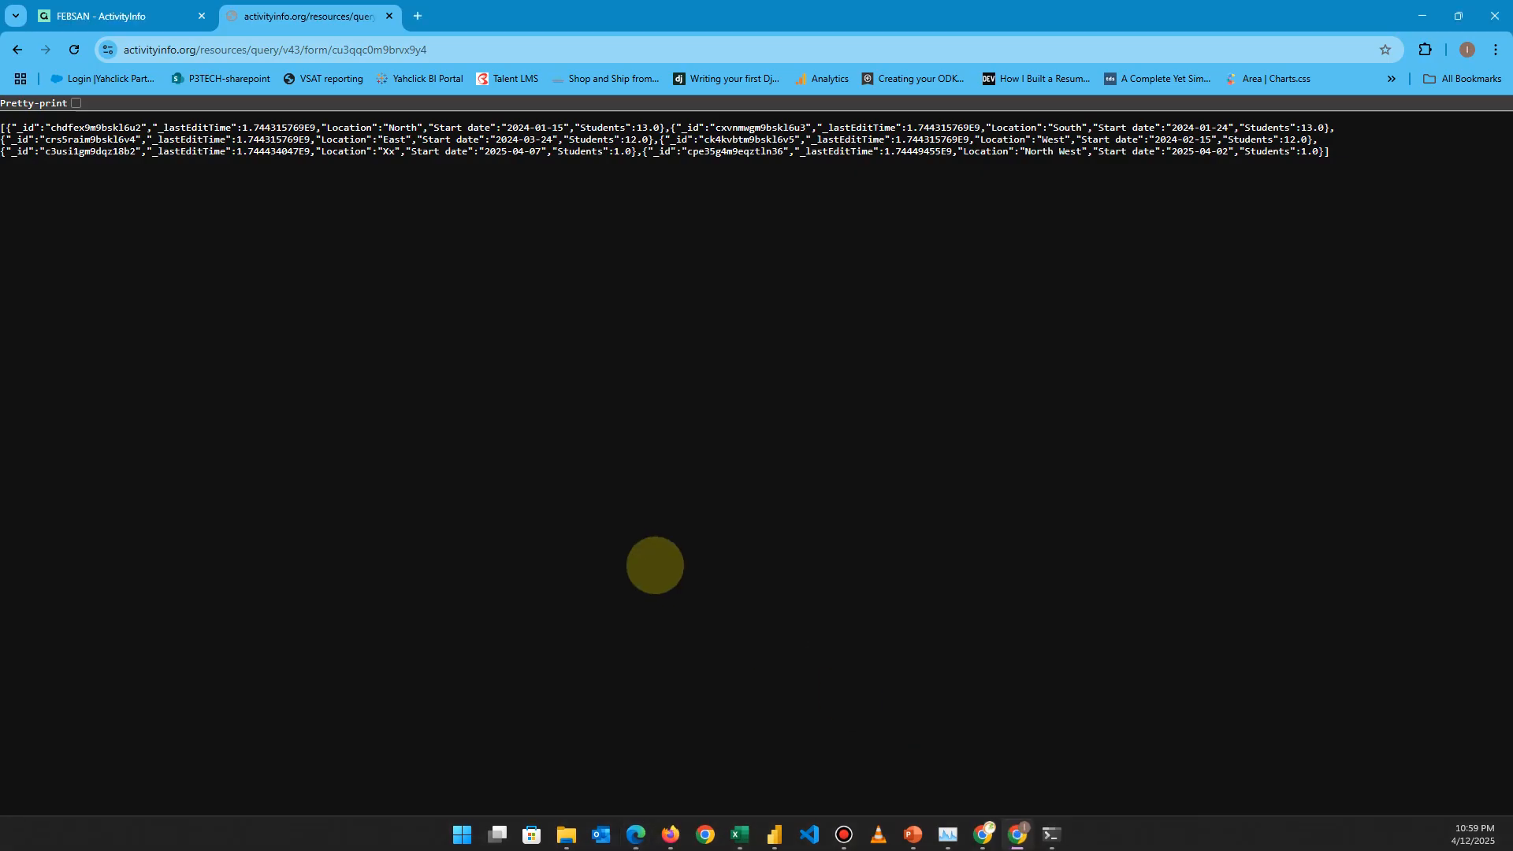
{"action": "left_click", "coordinate": [75, 102]}
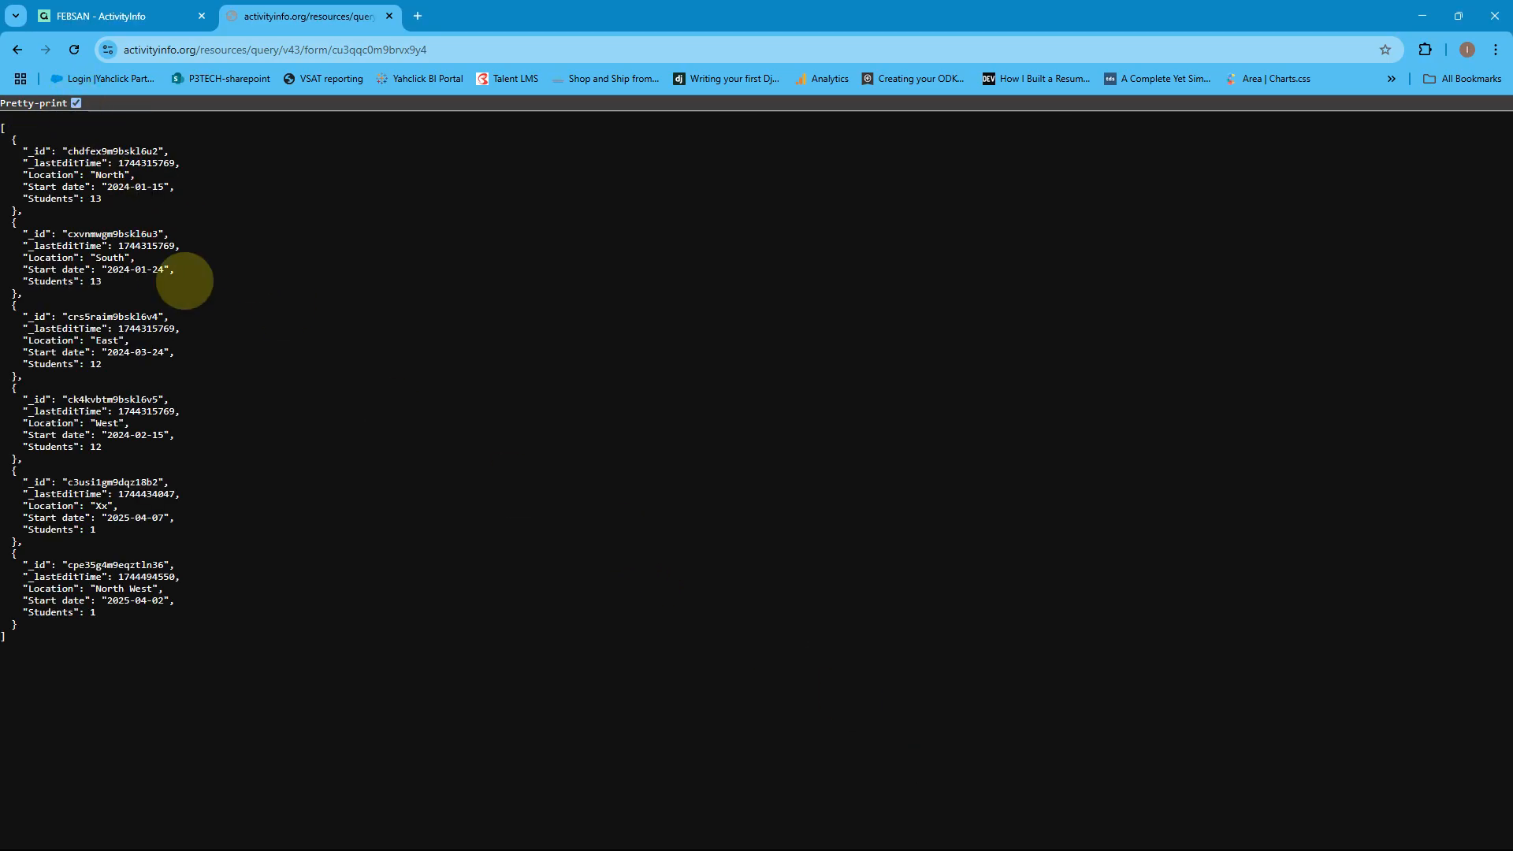
{"action": "mouse_move", "coordinate": [1242, 850]}
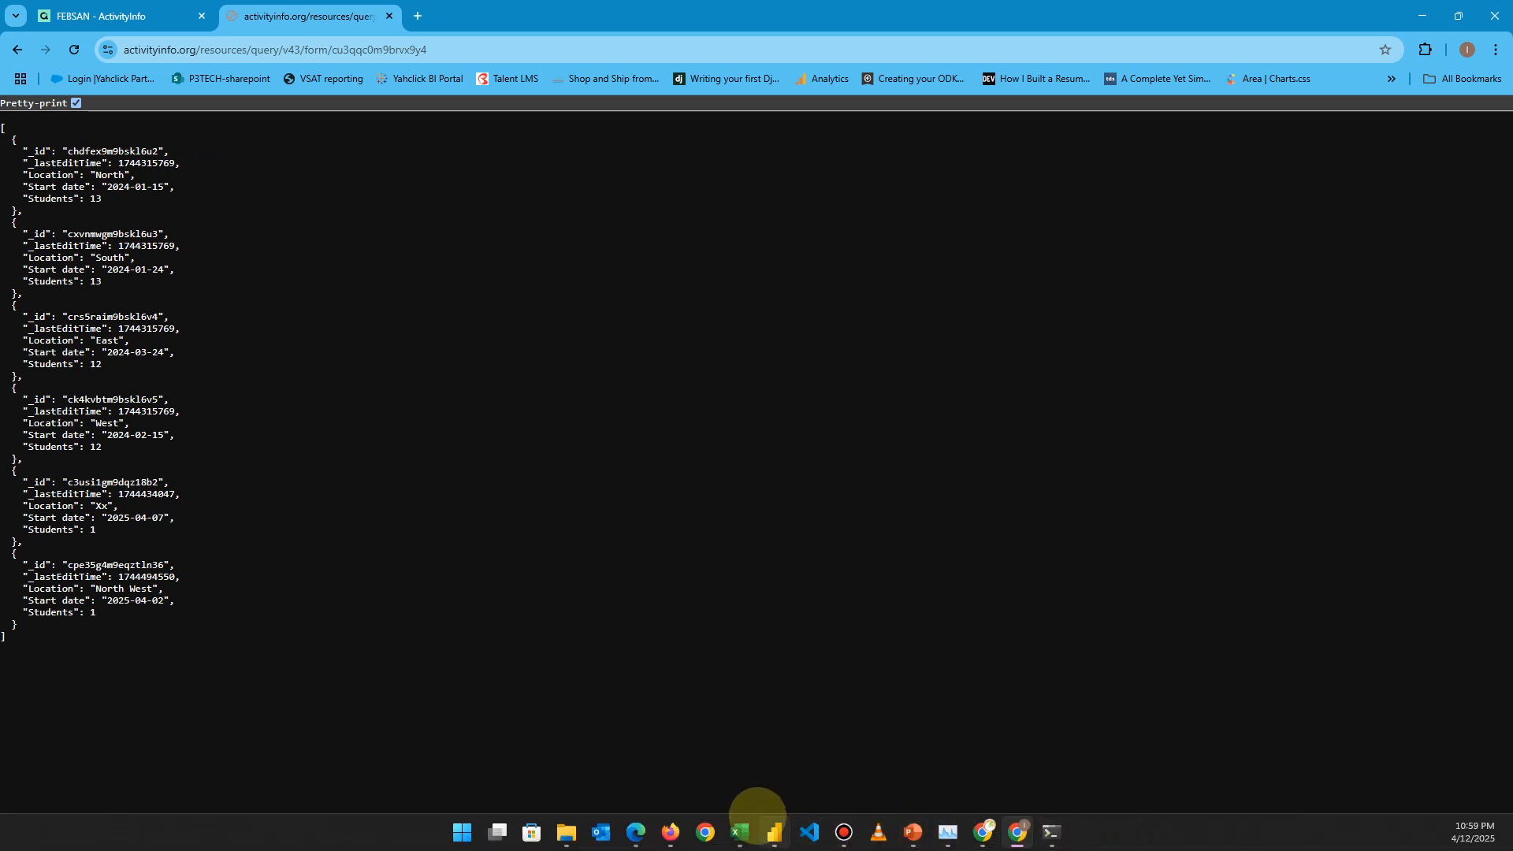
{"action": "left_click", "coordinate": [775, 832]}
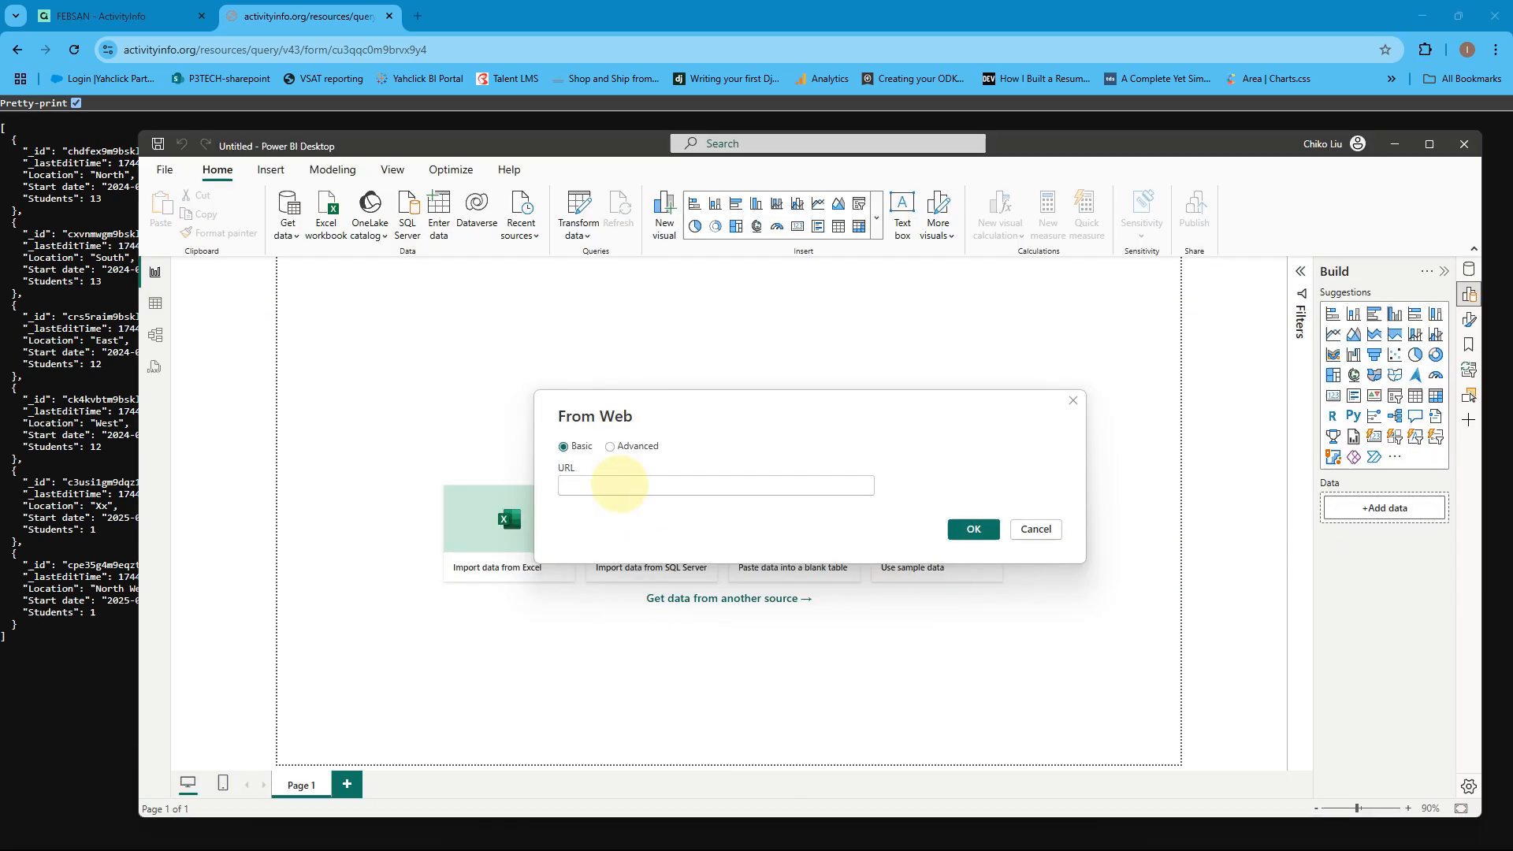
Load the Reading camps JSON address through From Web into a six-row Power Query table.
{"action": "key", "text": "ctrl+v"}
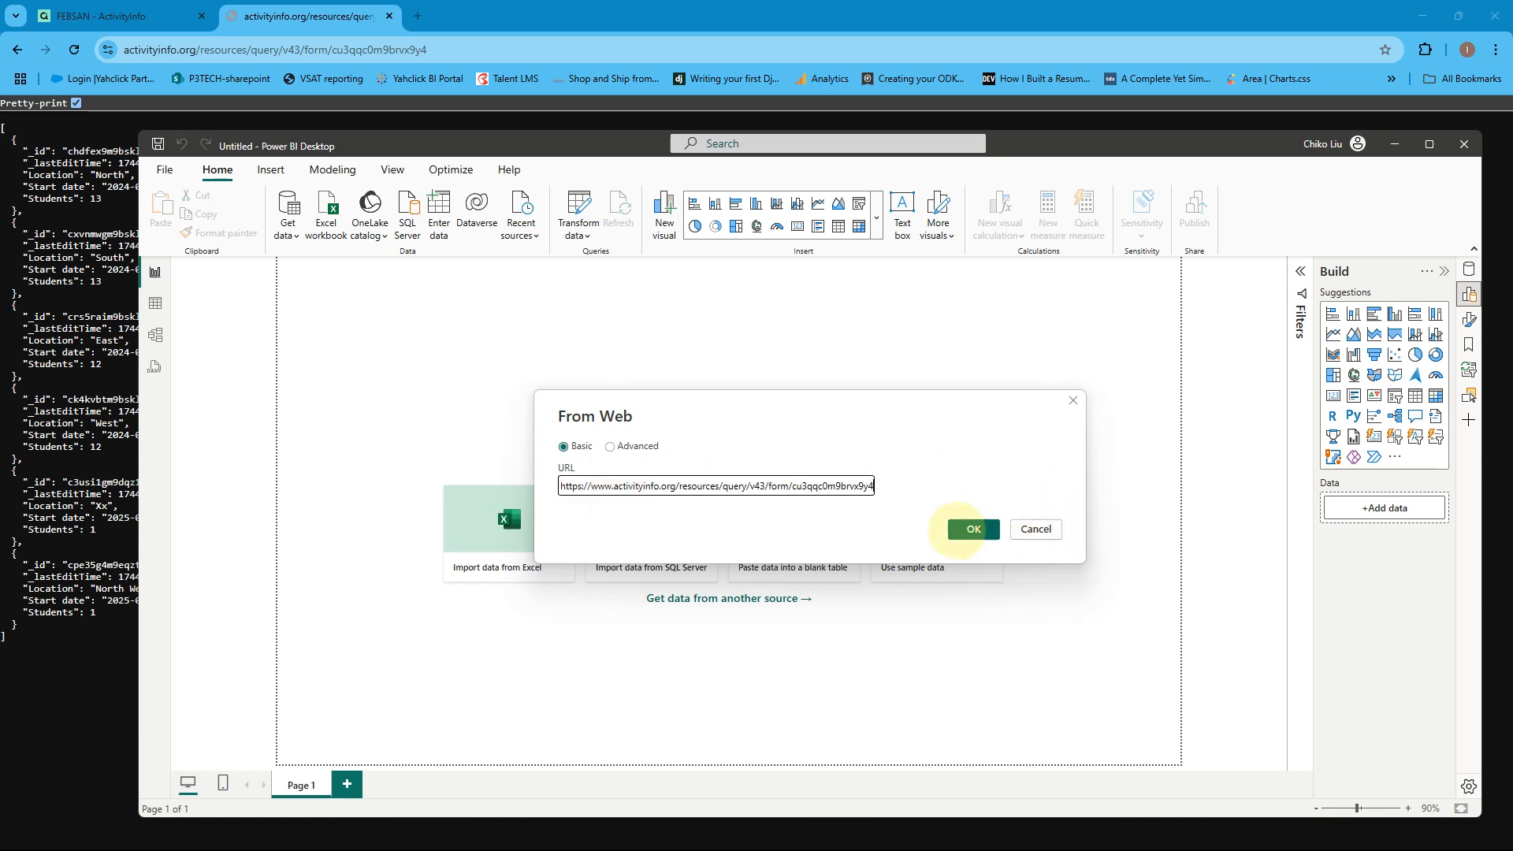
{"action": "left_click", "coordinate": [963, 528]}
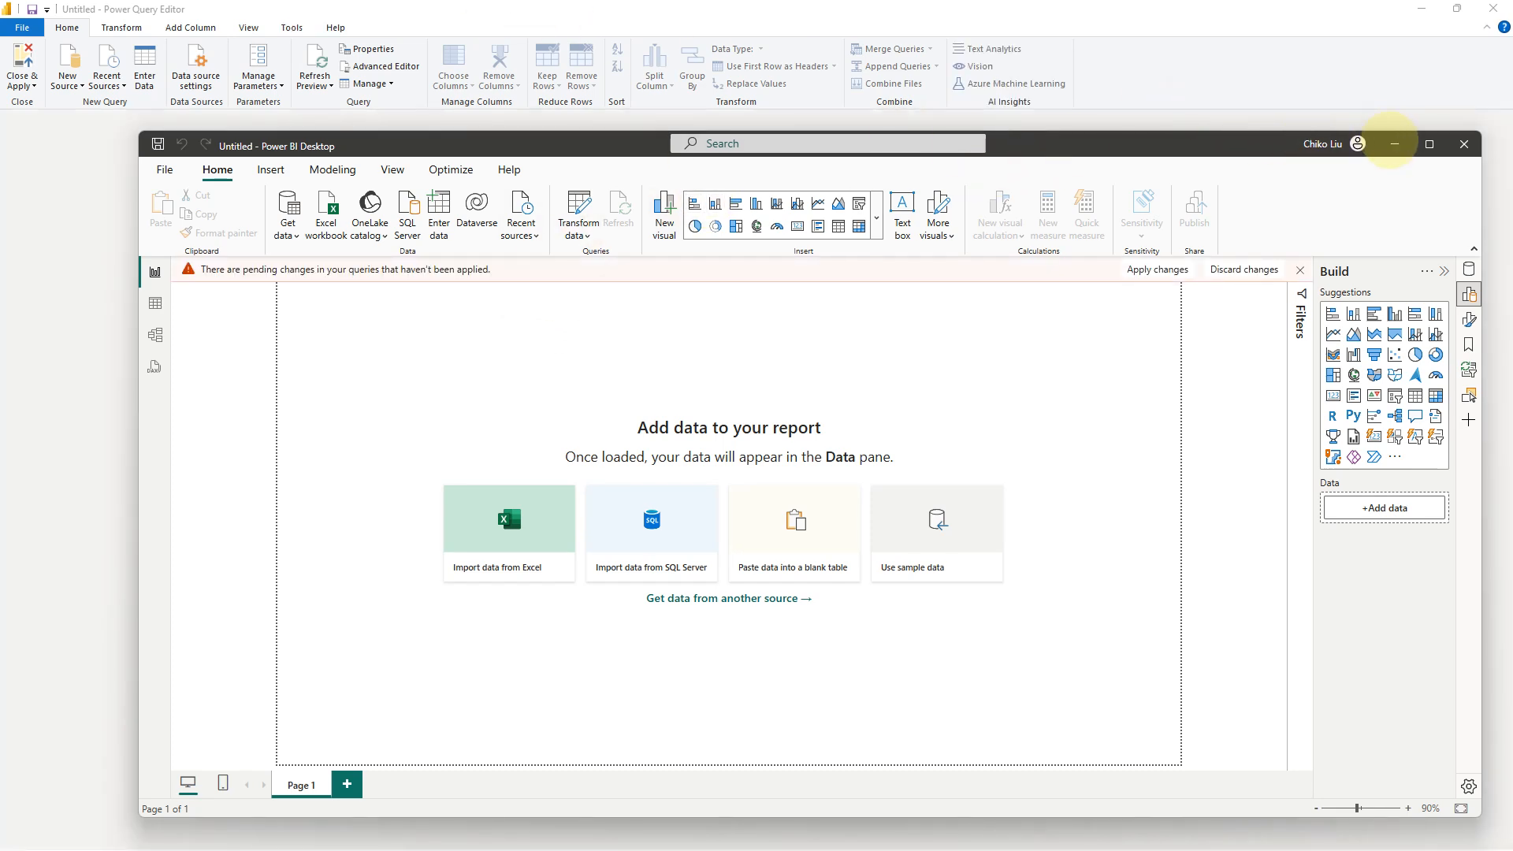
{"action": "left_click", "coordinate": [1394, 144]}
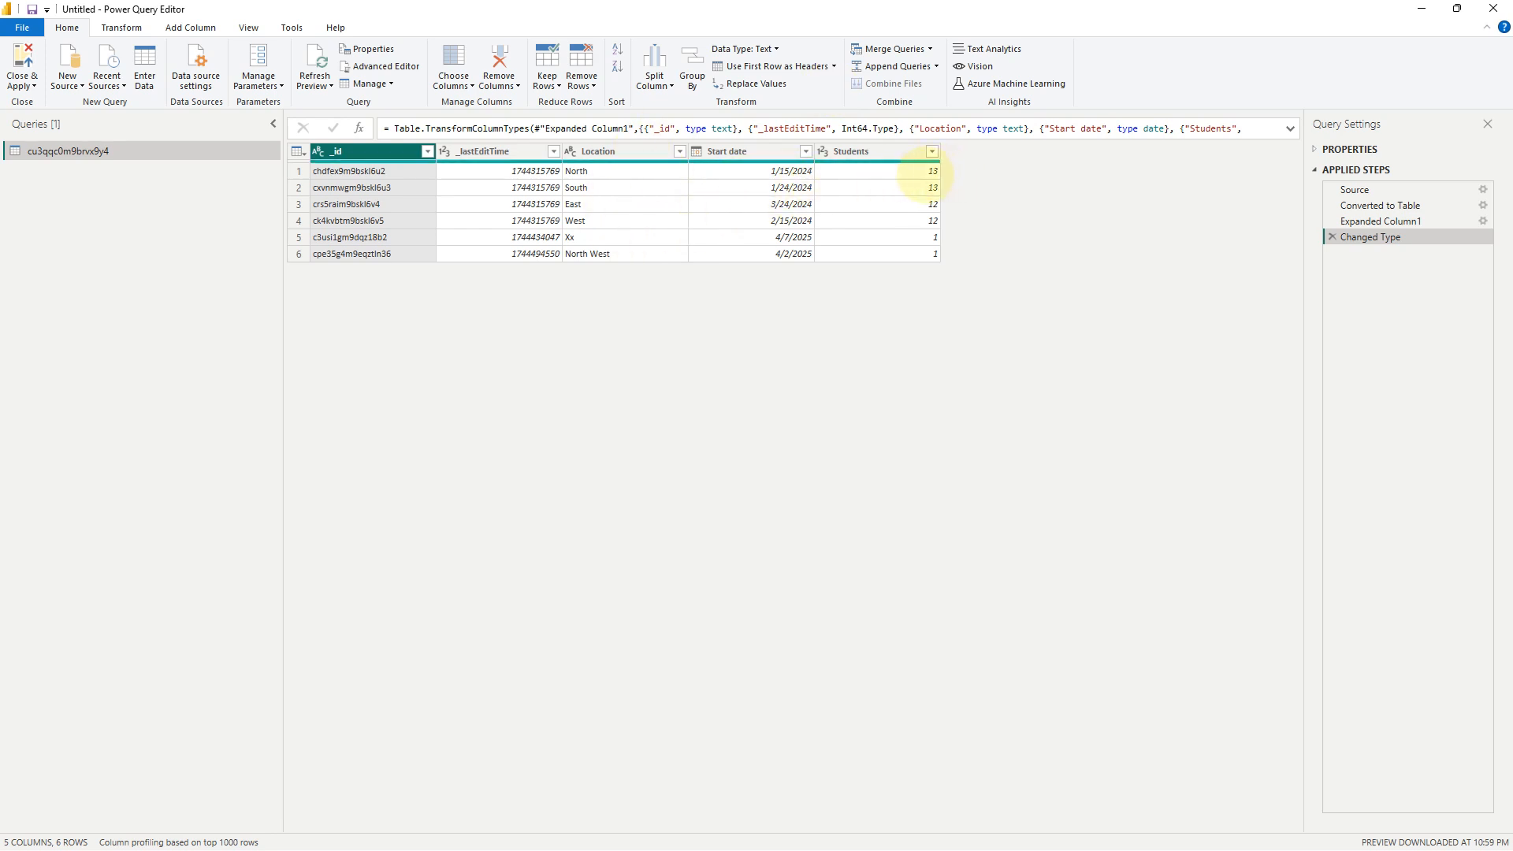
Check the Students values for the North, East and West camps.
{"action": "left_click", "coordinate": [926, 171]}
{"action": "left_click", "coordinate": [923, 187]}
{"action": "left_click", "coordinate": [930, 204]}
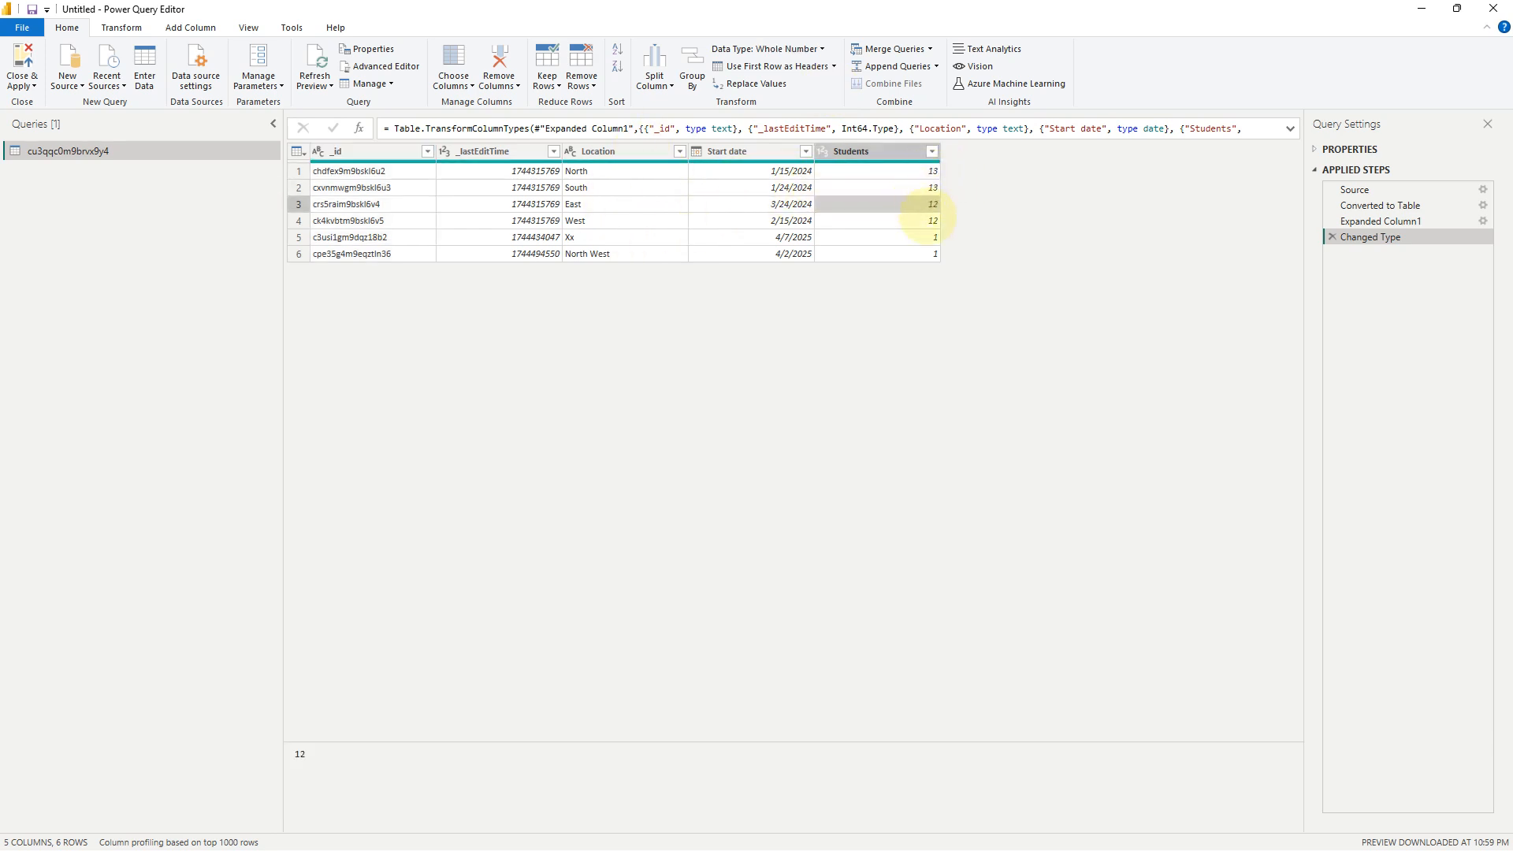
{"action": "left_click", "coordinate": [932, 220]}
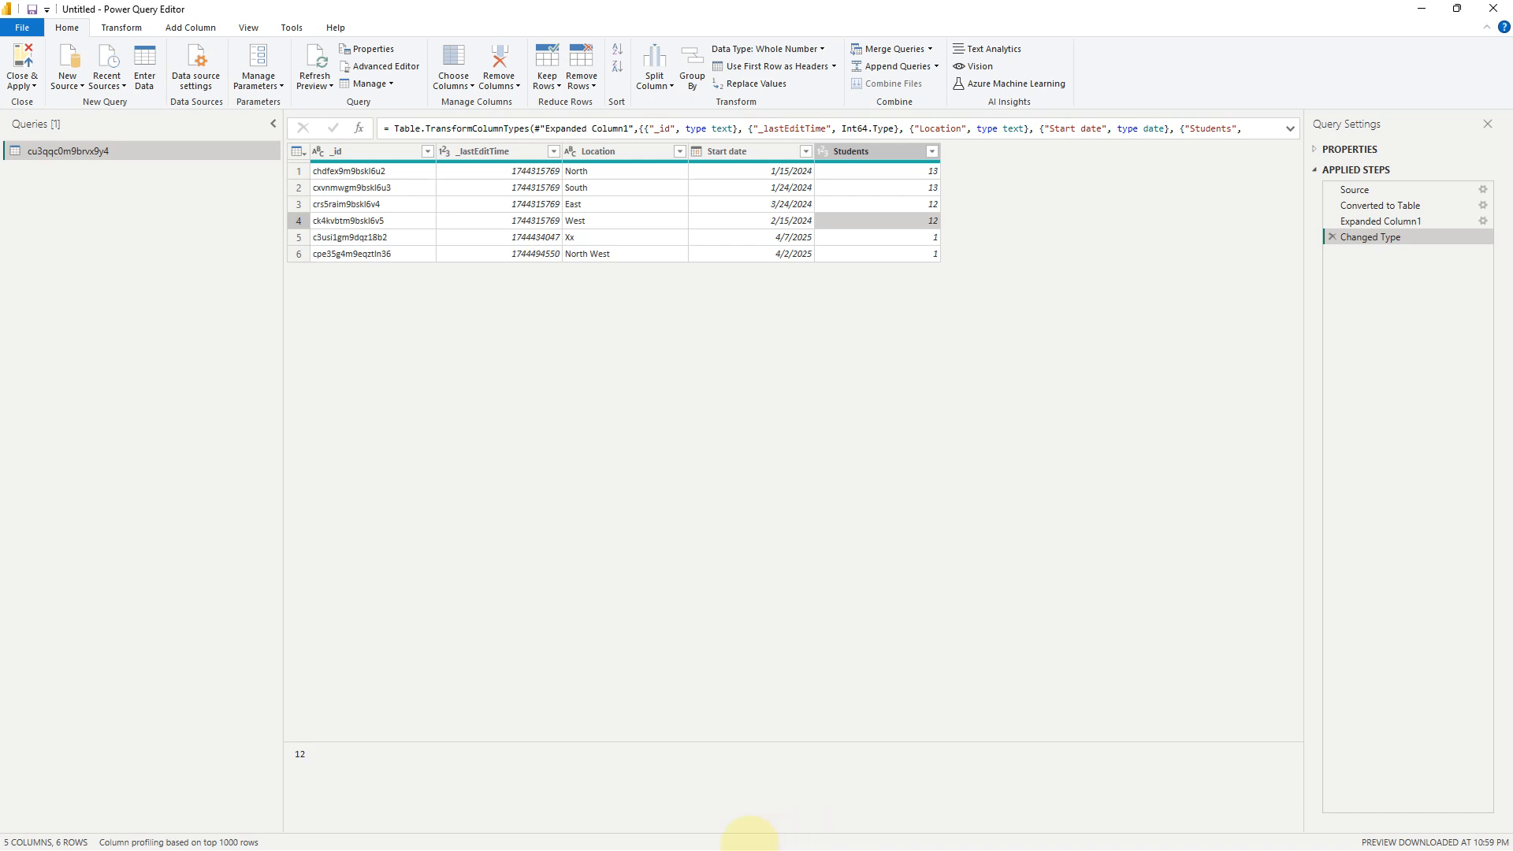
{"action": "left_click", "coordinate": [670, 832]}
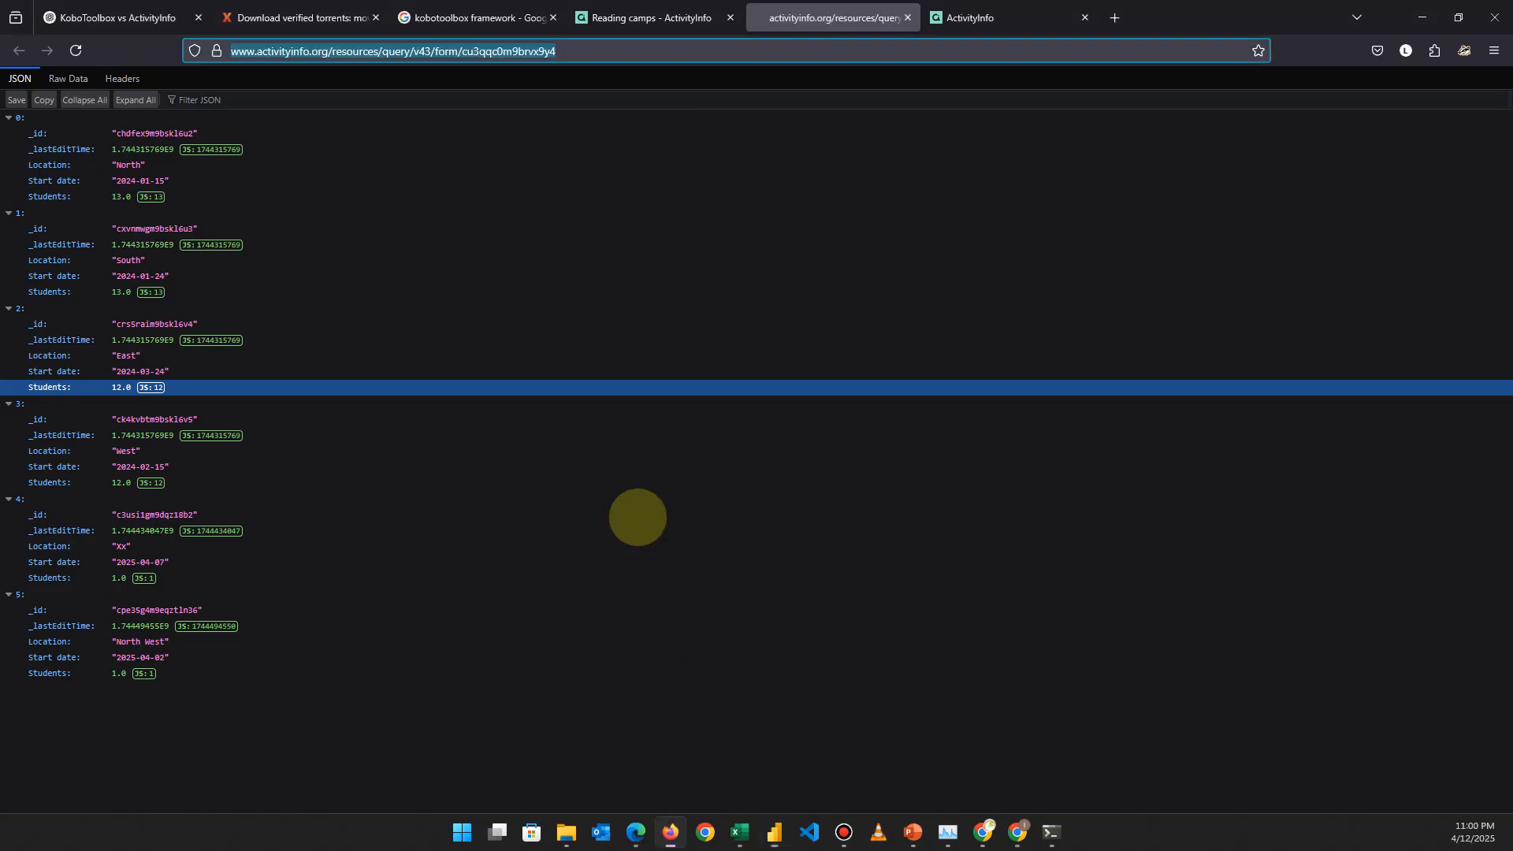
On the Reading camps form tab, set the JSON query to Entire form and close the panel.
{"action": "left_click", "coordinate": [619, 17]}
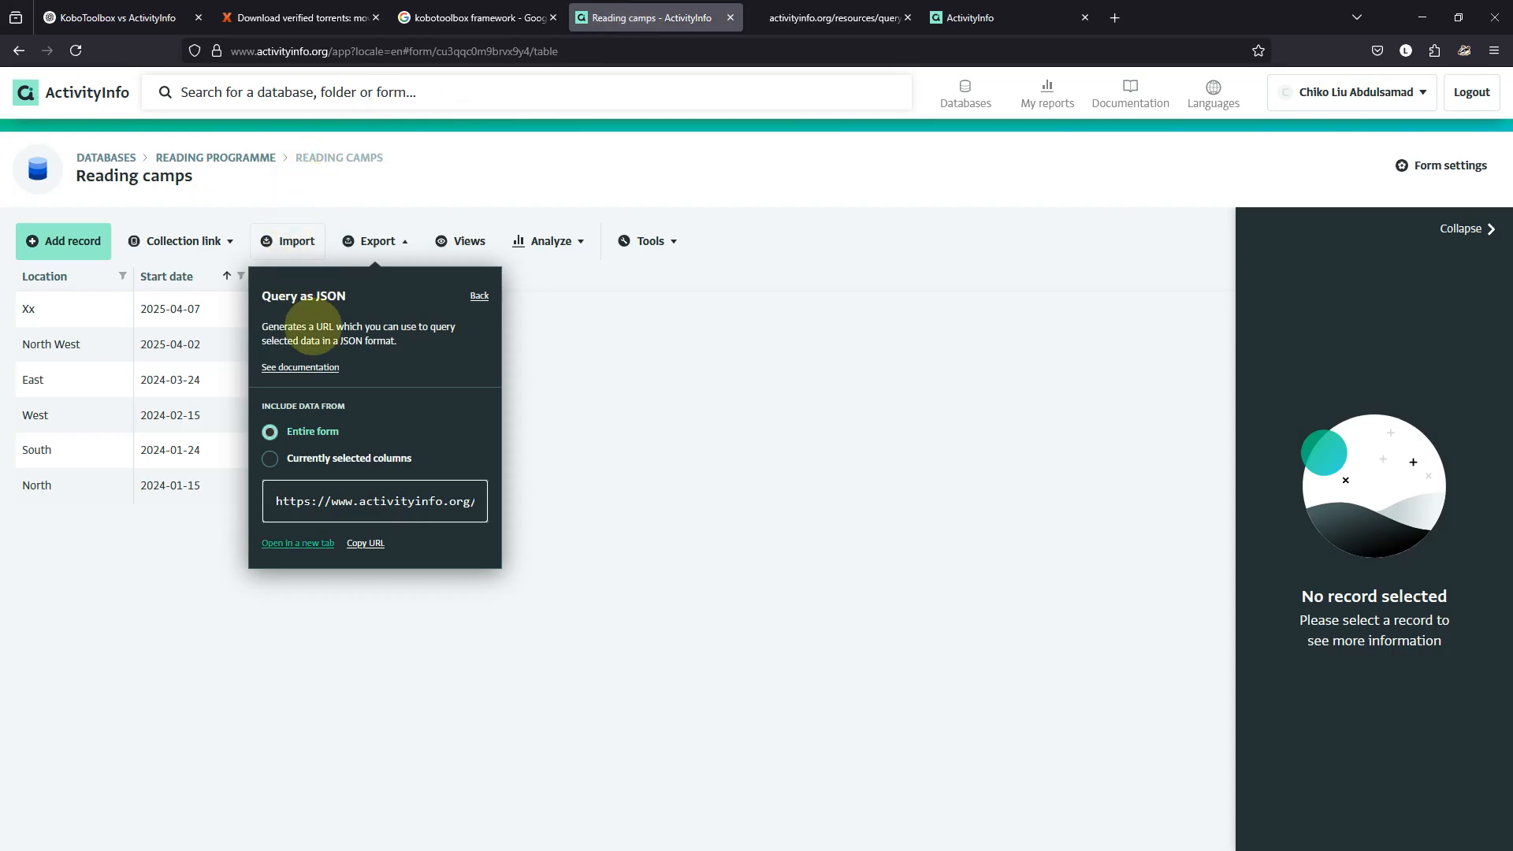
{"action": "left_click", "coordinate": [479, 296]}
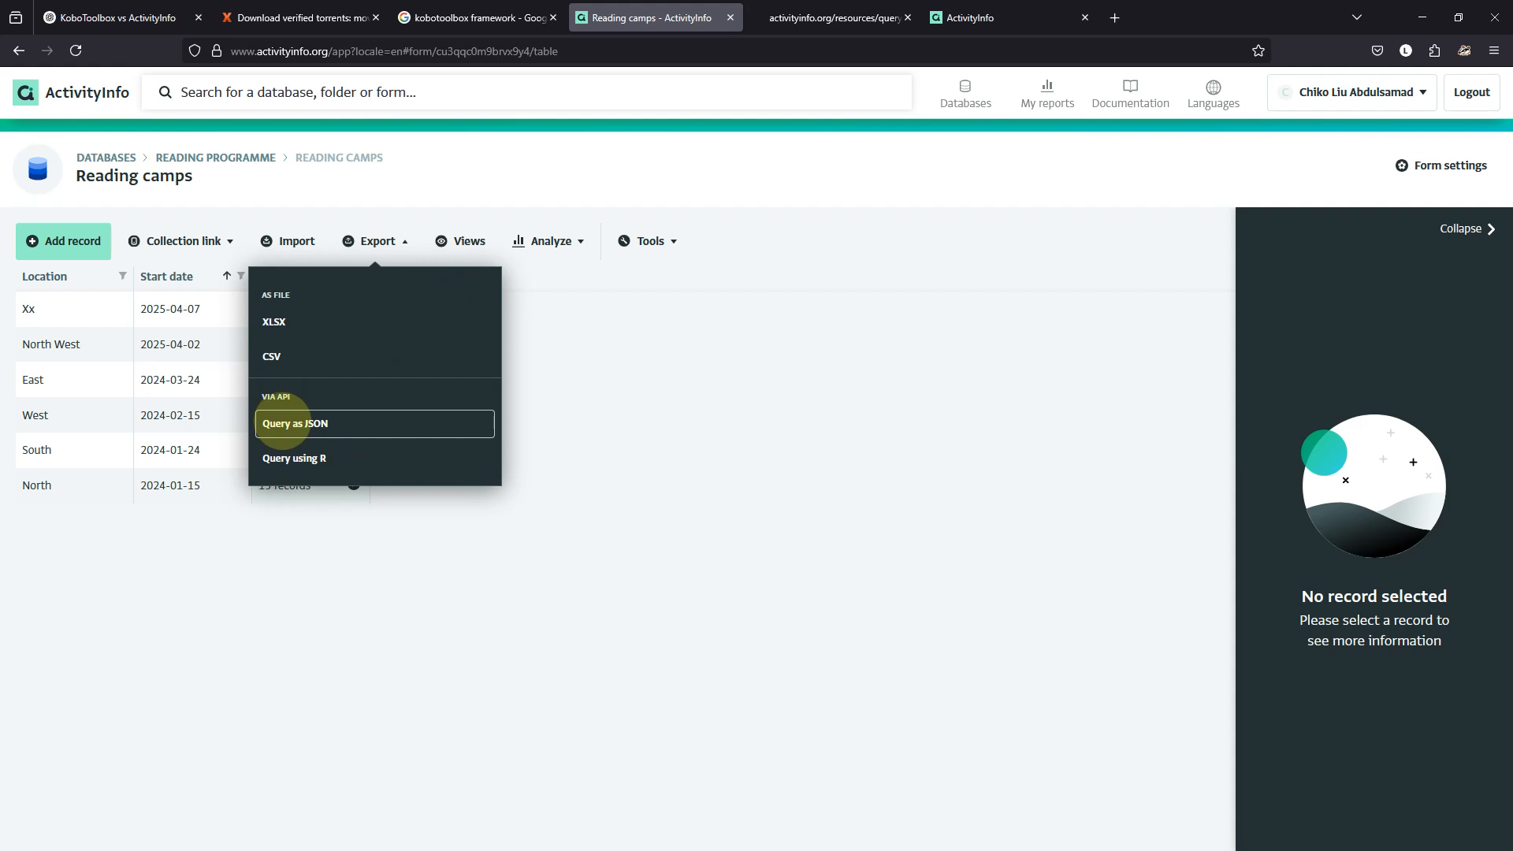
{"action": "left_click", "coordinate": [282, 424]}
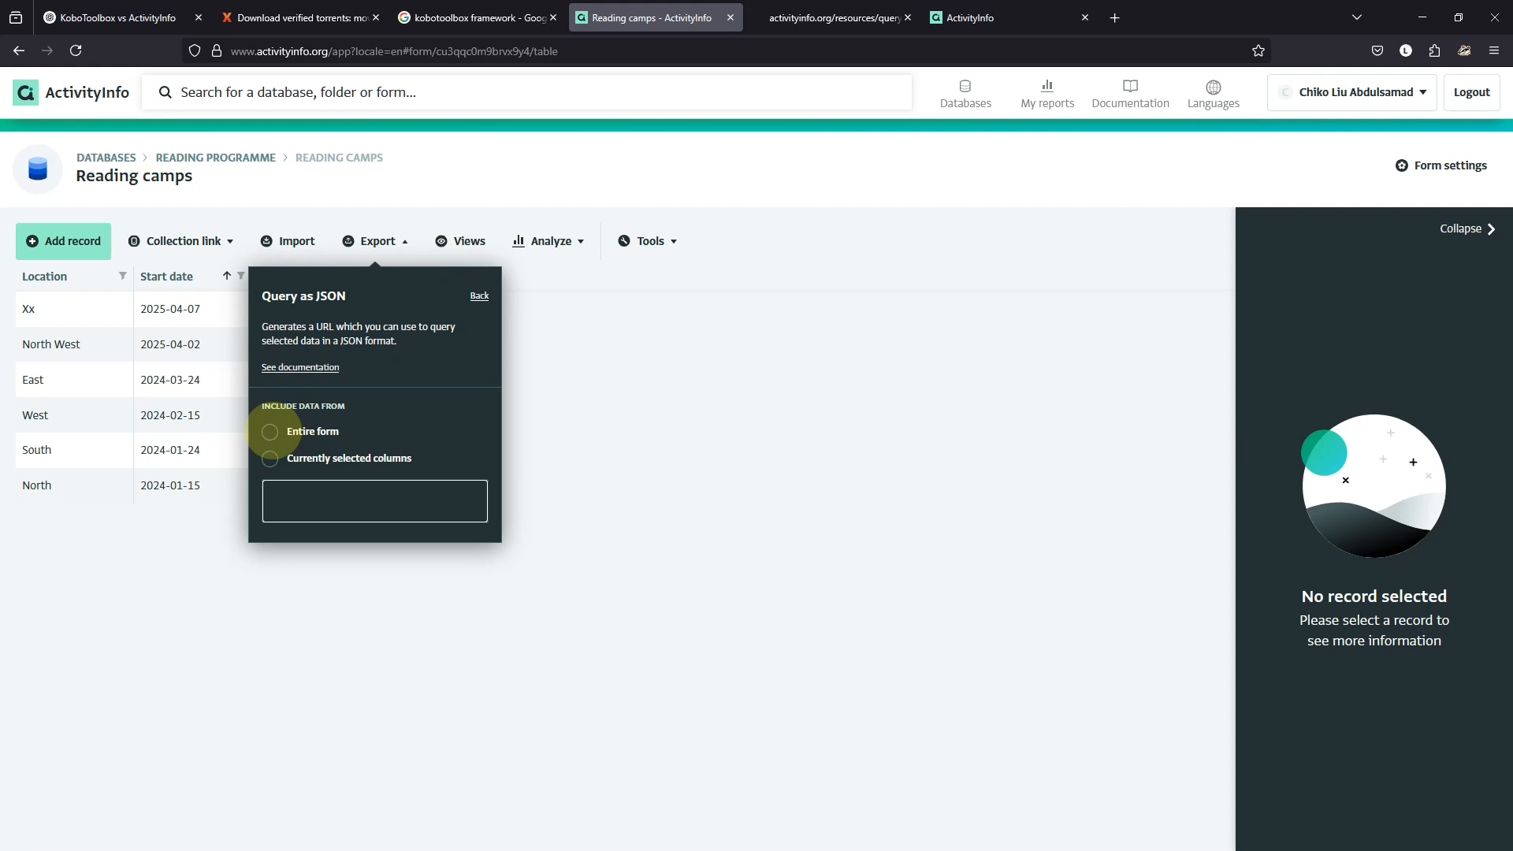
{"action": "left_click", "coordinate": [269, 432]}
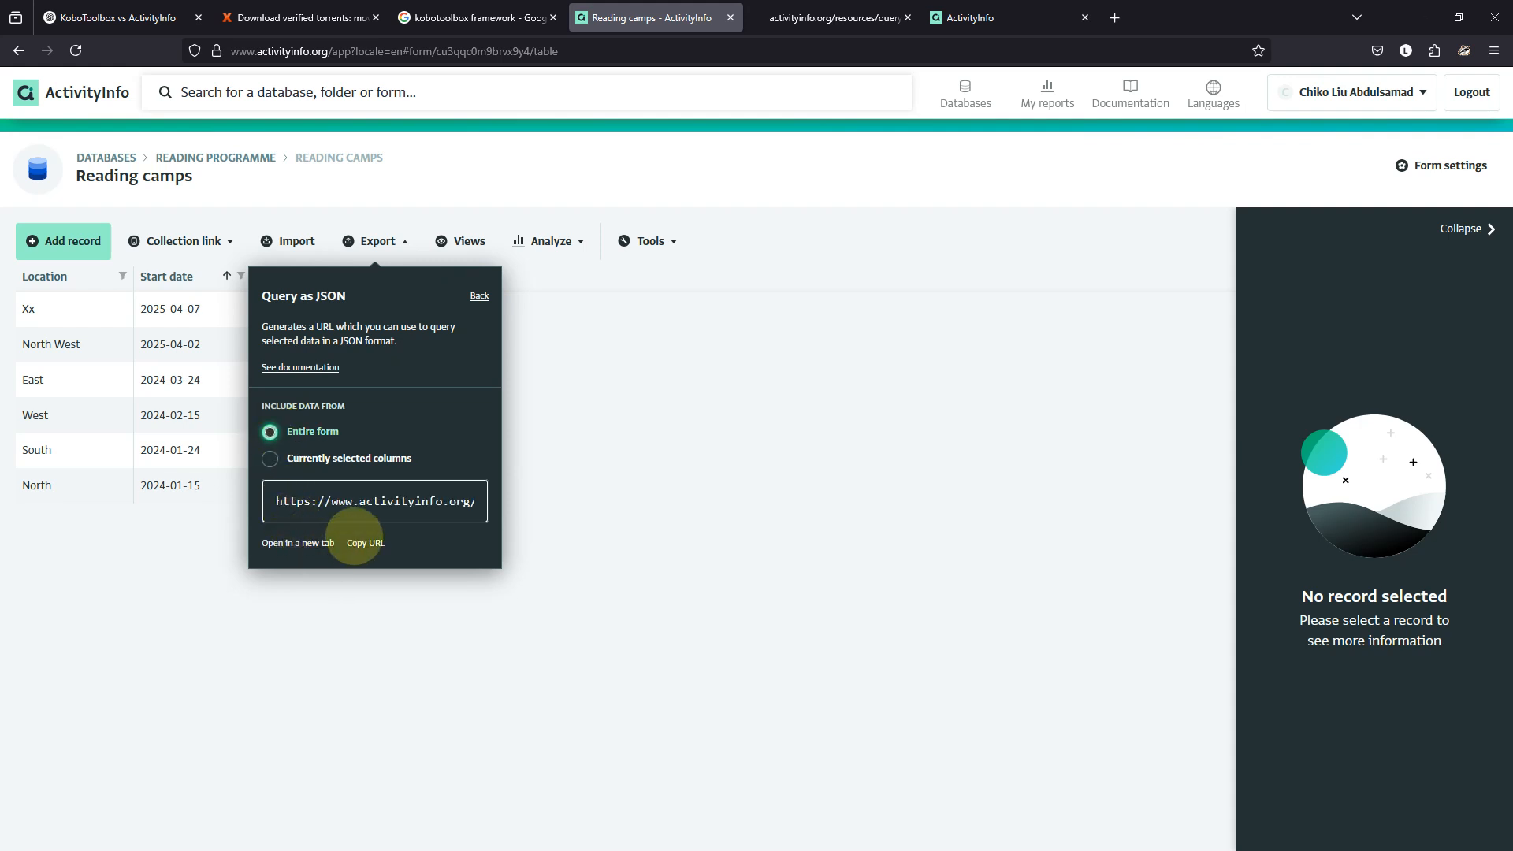
{"action": "left_click", "coordinate": [608, 444]}
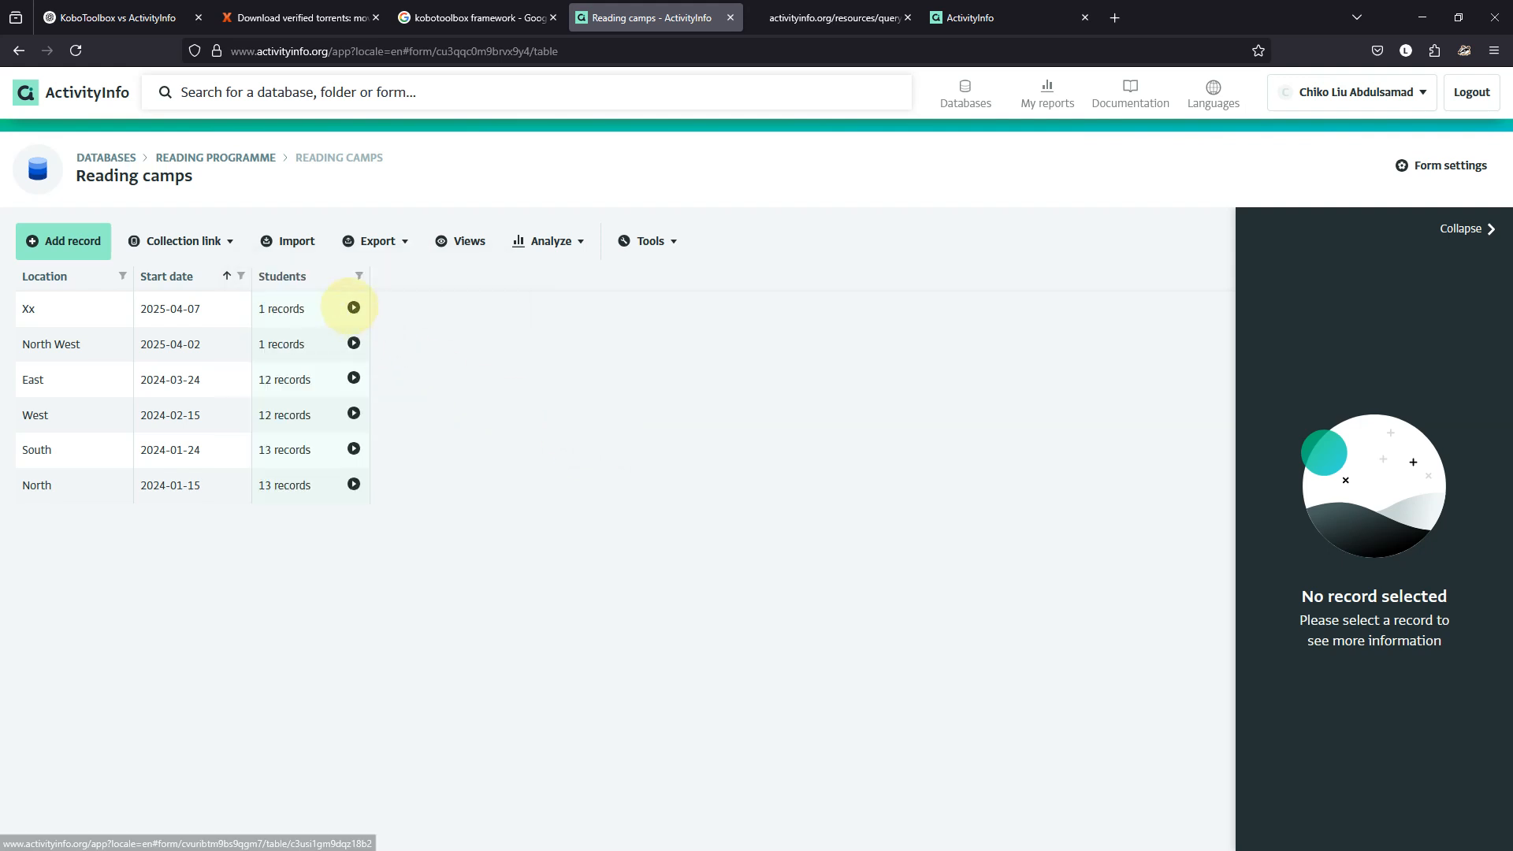
From the Xx camp's Students subform, export an Entire form JSON query and open it in a new tab.
{"action": "left_click", "coordinate": [354, 307]}
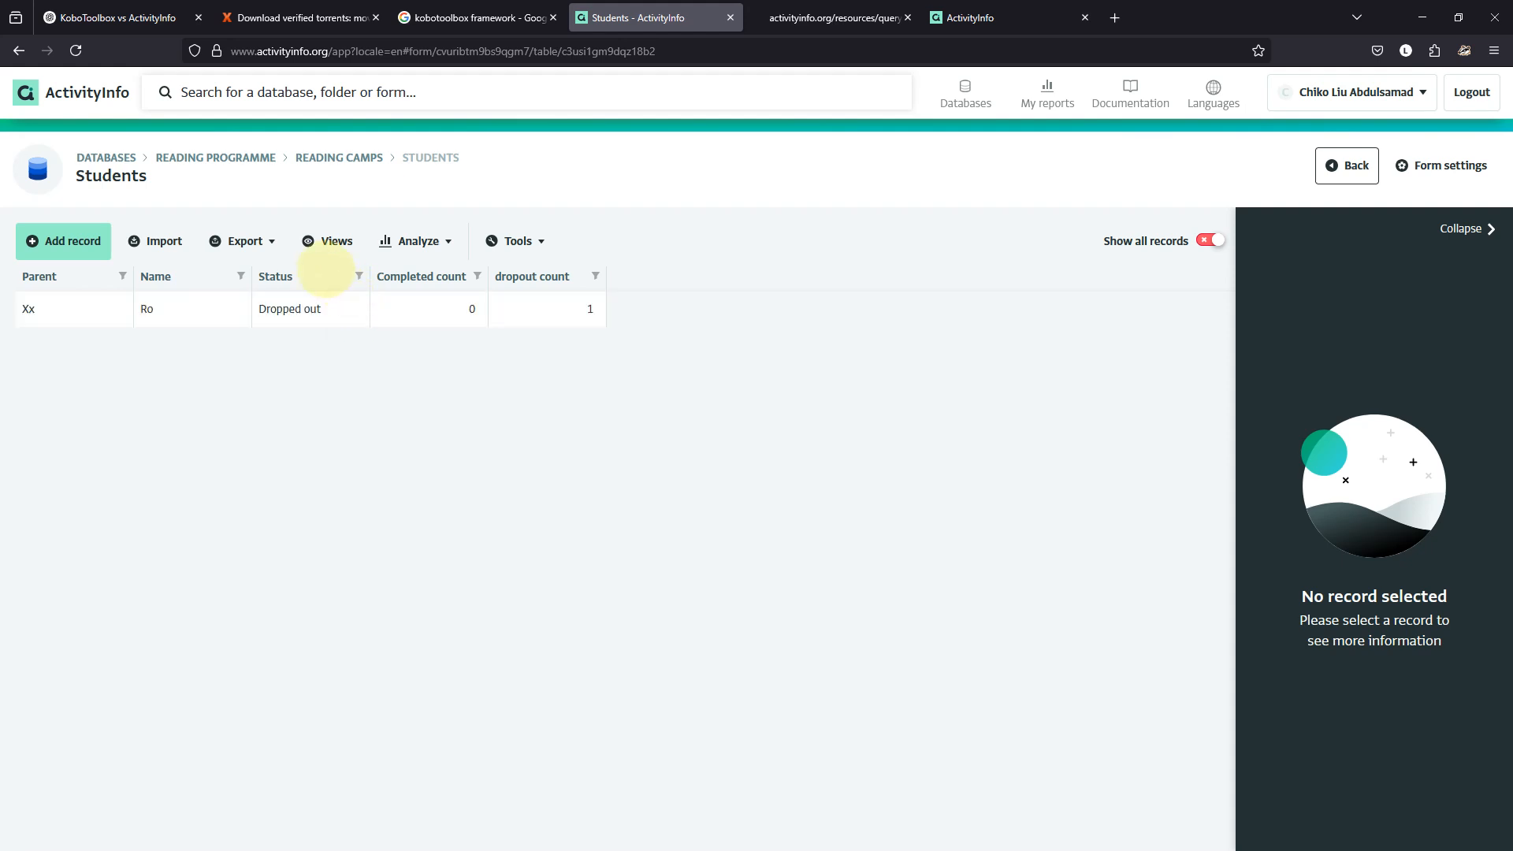
{"action": "left_click", "coordinate": [260, 240]}
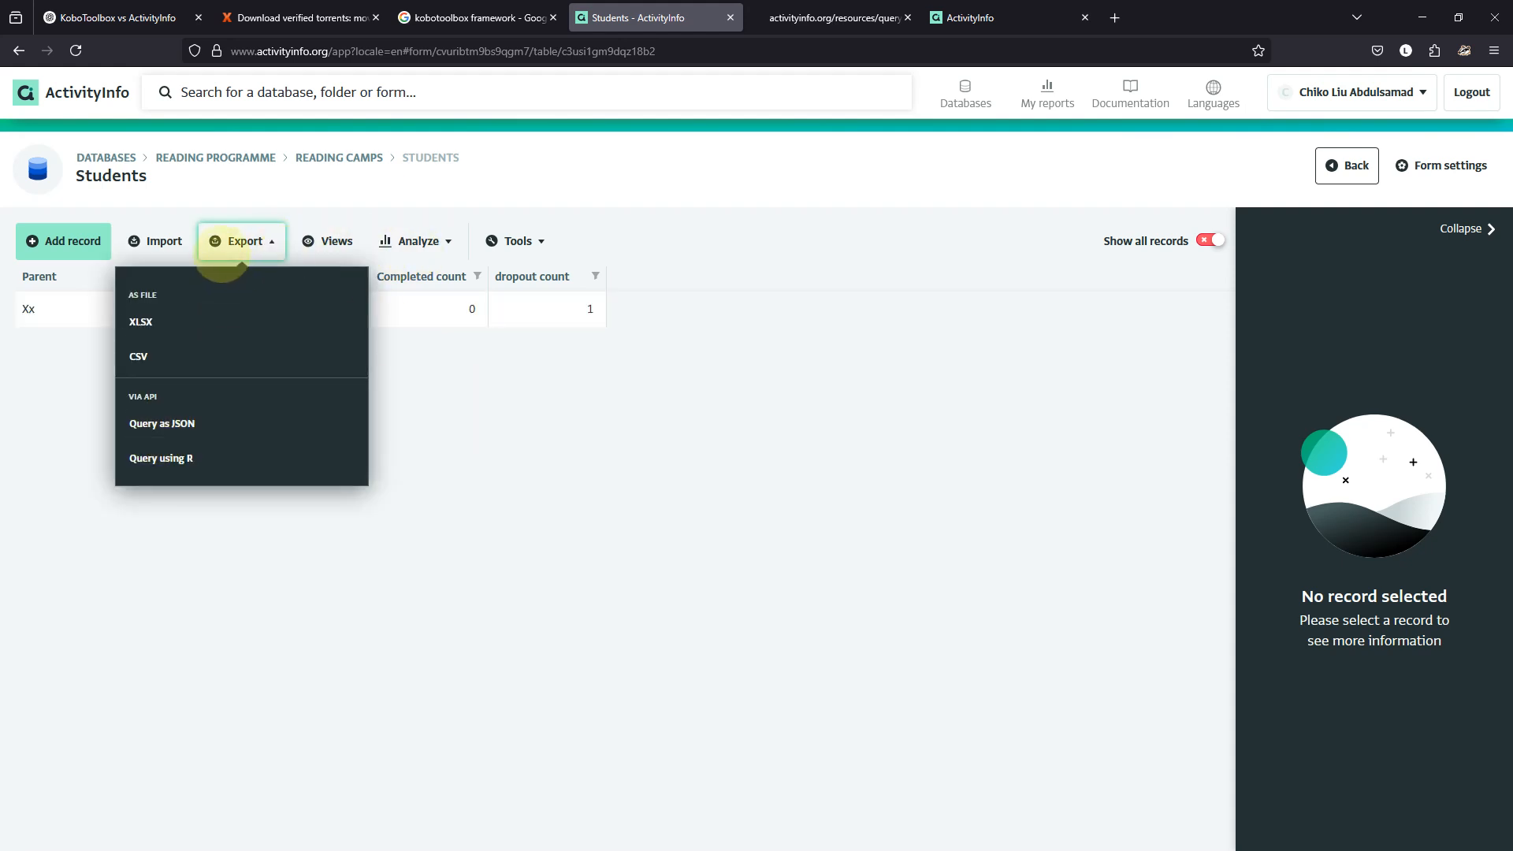
{"action": "left_click", "coordinate": [186, 423]}
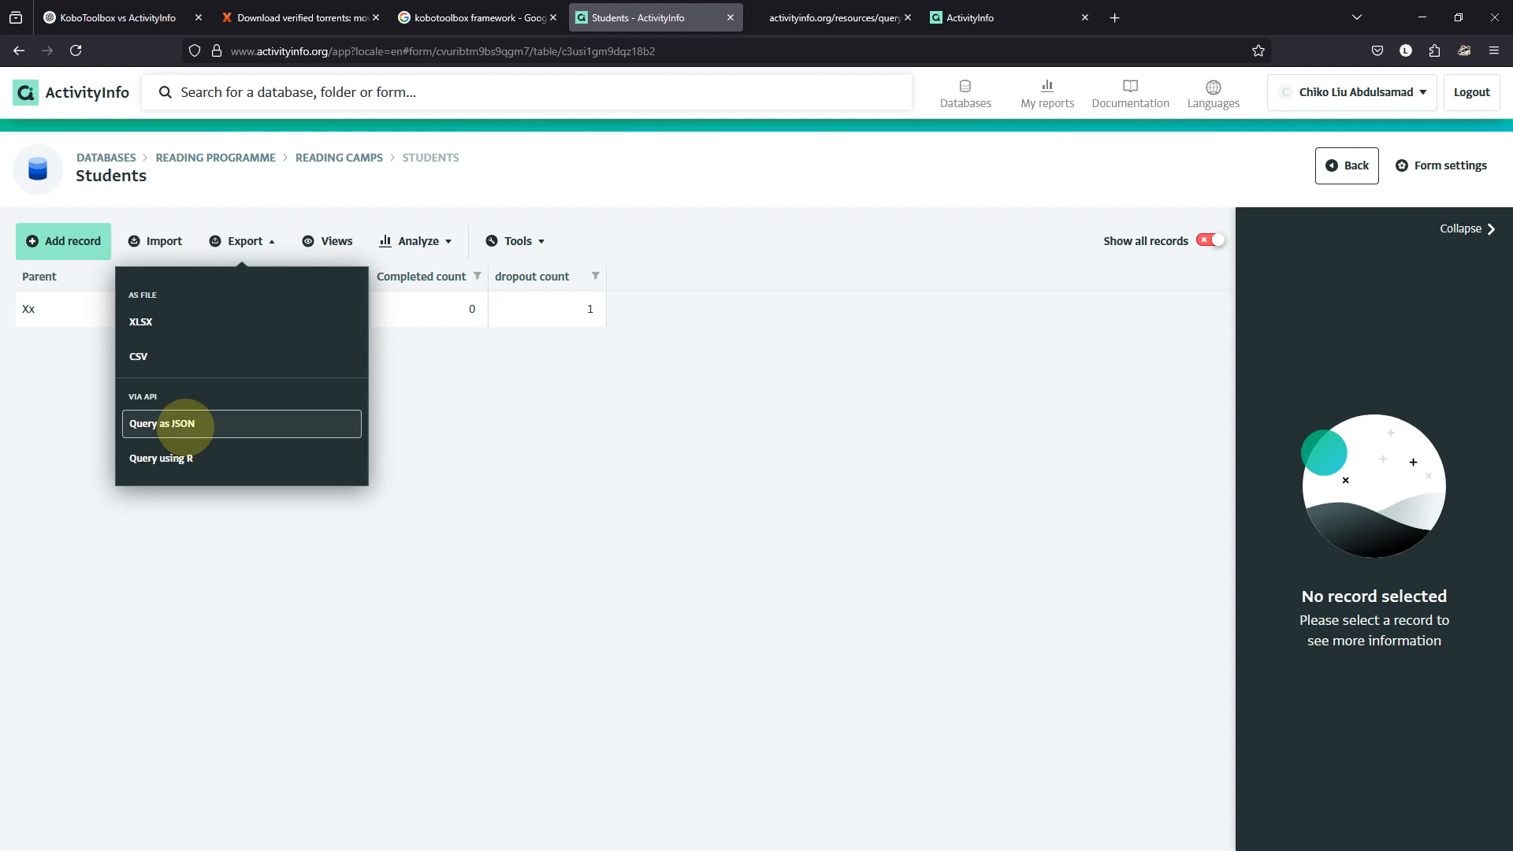
{"action": "left_click", "coordinate": [136, 432]}
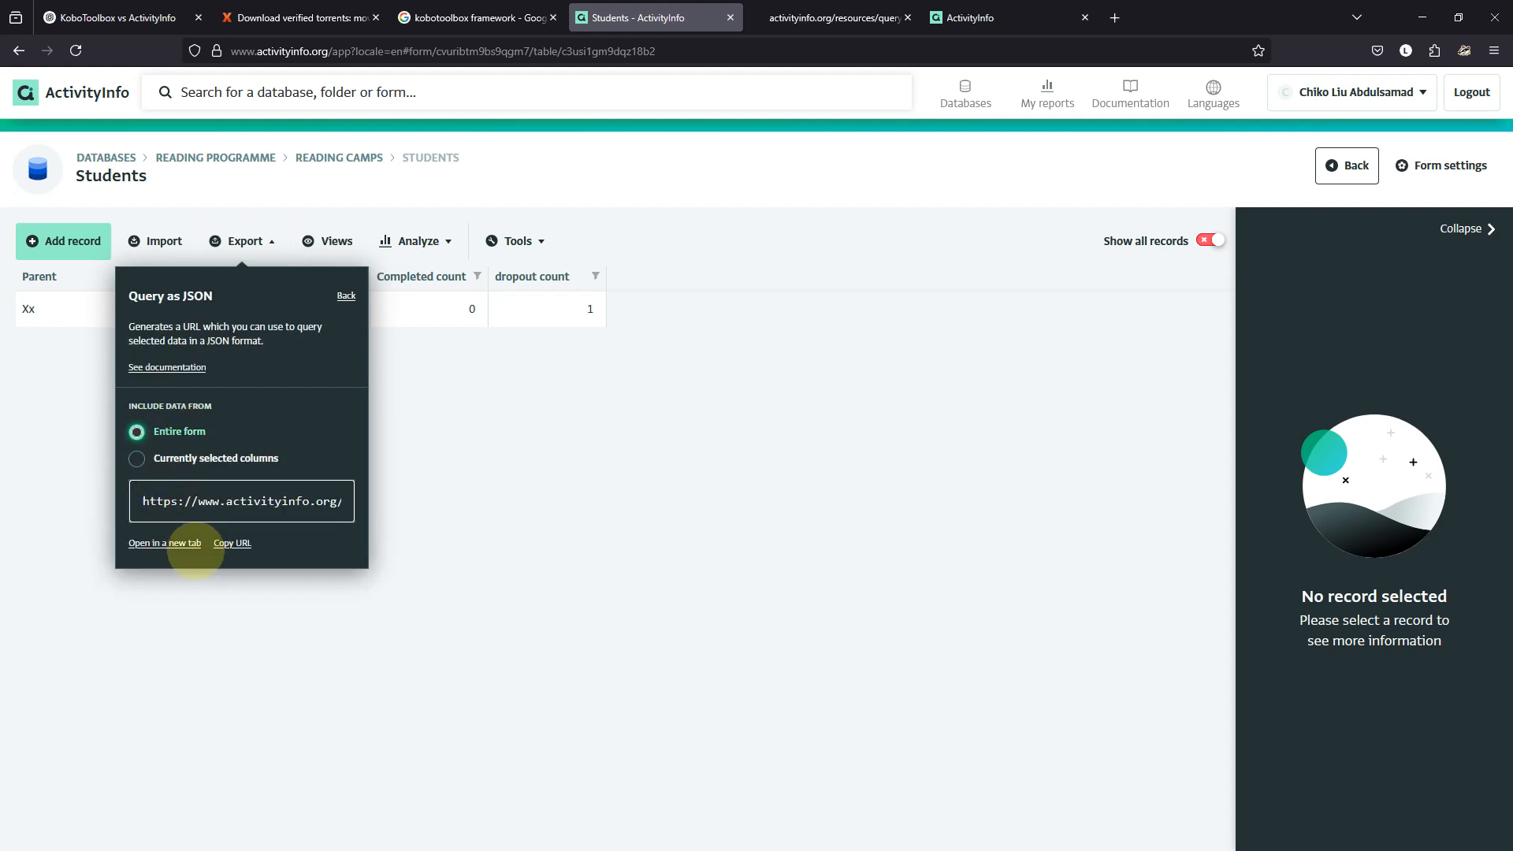
{"action": "left_click", "coordinate": [194, 542]}
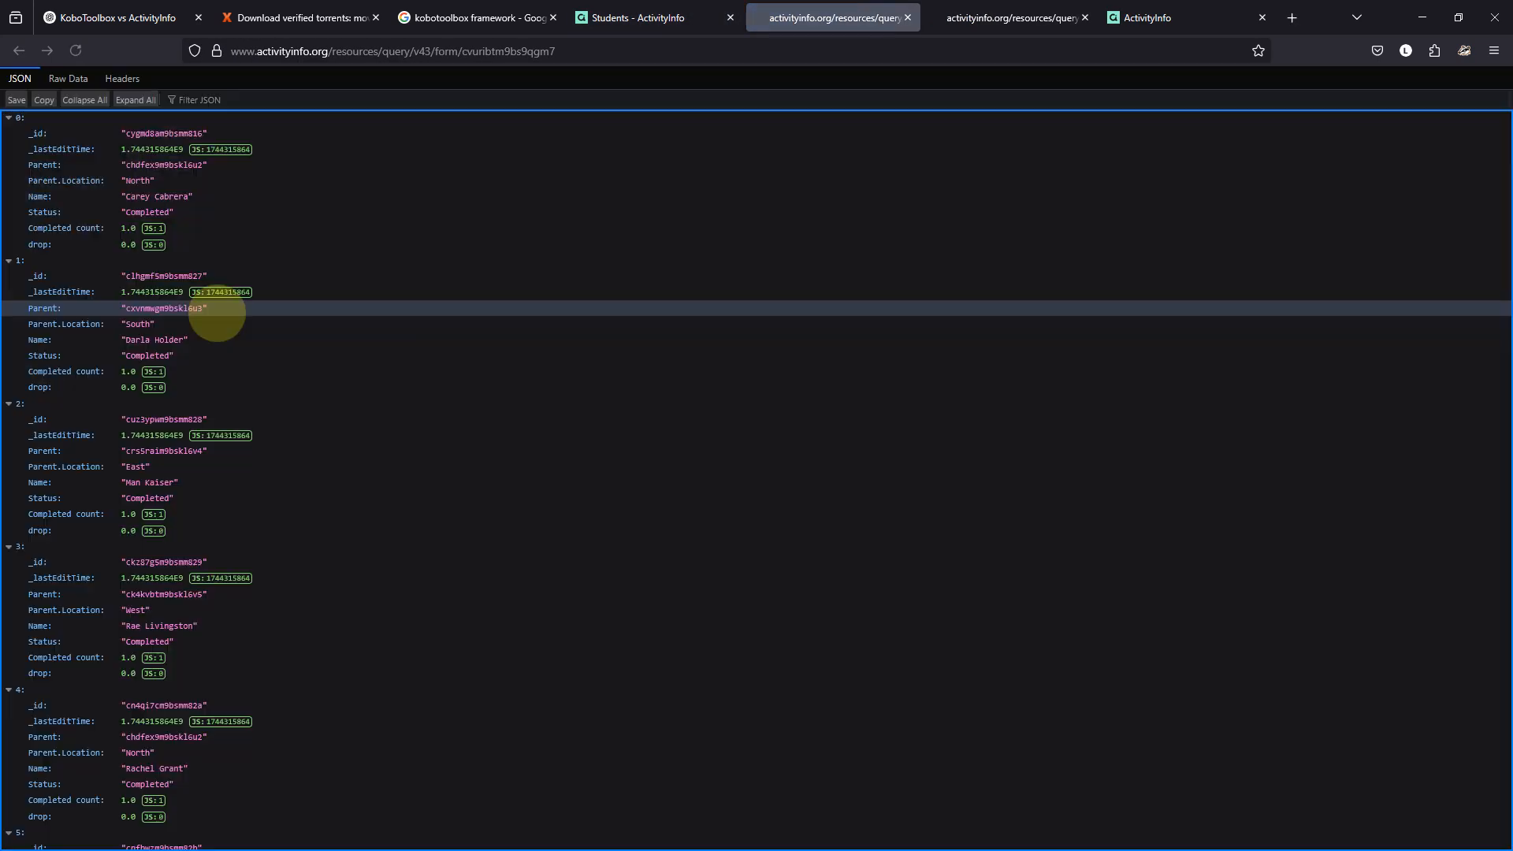
Close the older camps query tab, select the Students JSON address, and switch to Power Query Editor.
{"action": "scroll", "coordinate": [360, 354], "scroll_direction": "down", "scroll_amount": 8}
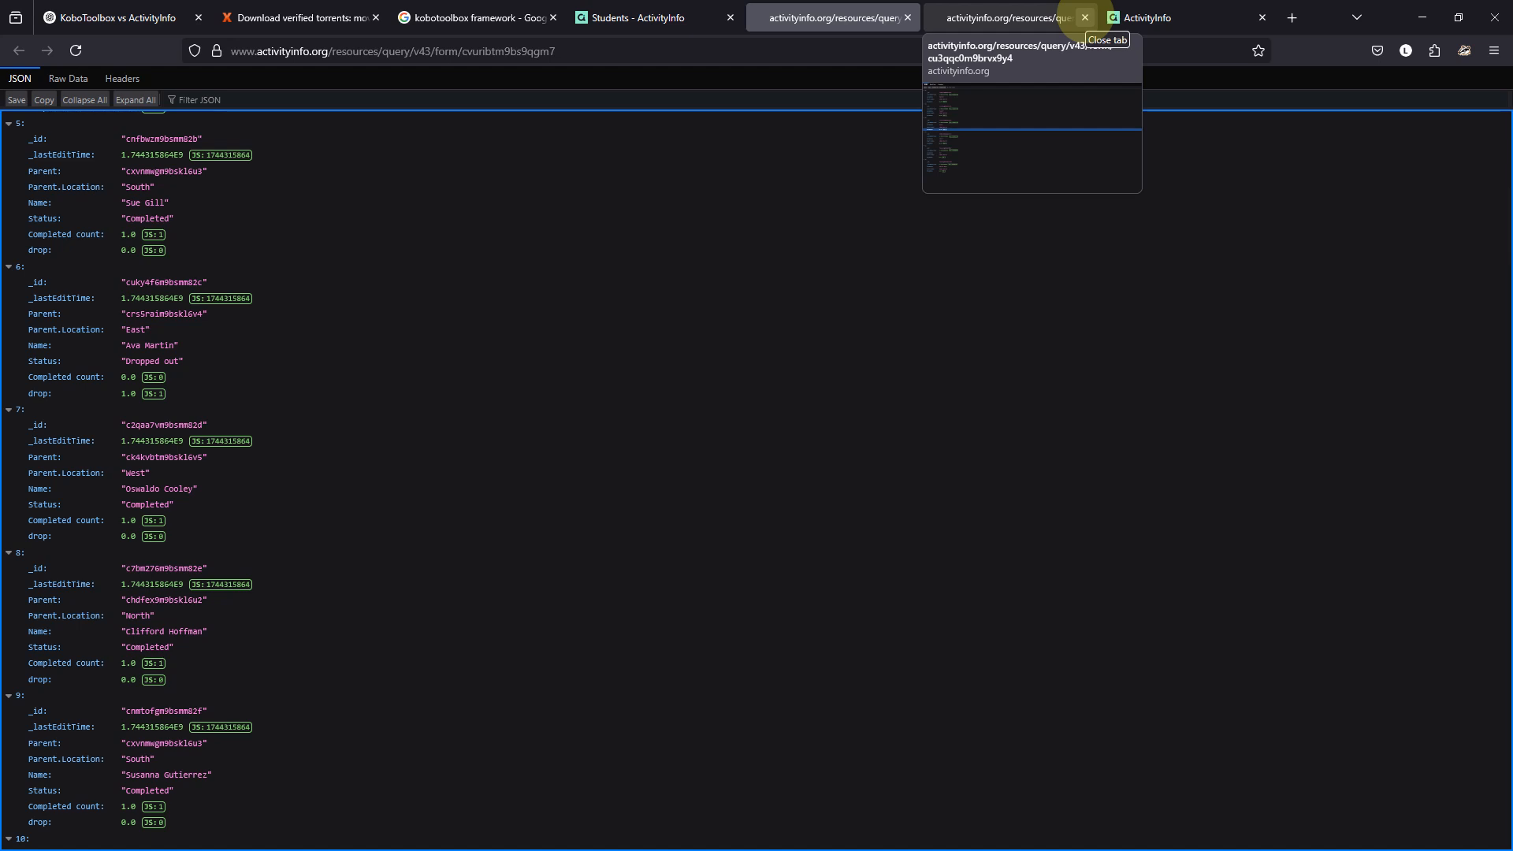
{"action": "left_click", "coordinate": [1085, 18]}
{"action": "left_click", "coordinate": [659, 49]}
{"action": "key", "text": "ctrl+c"}
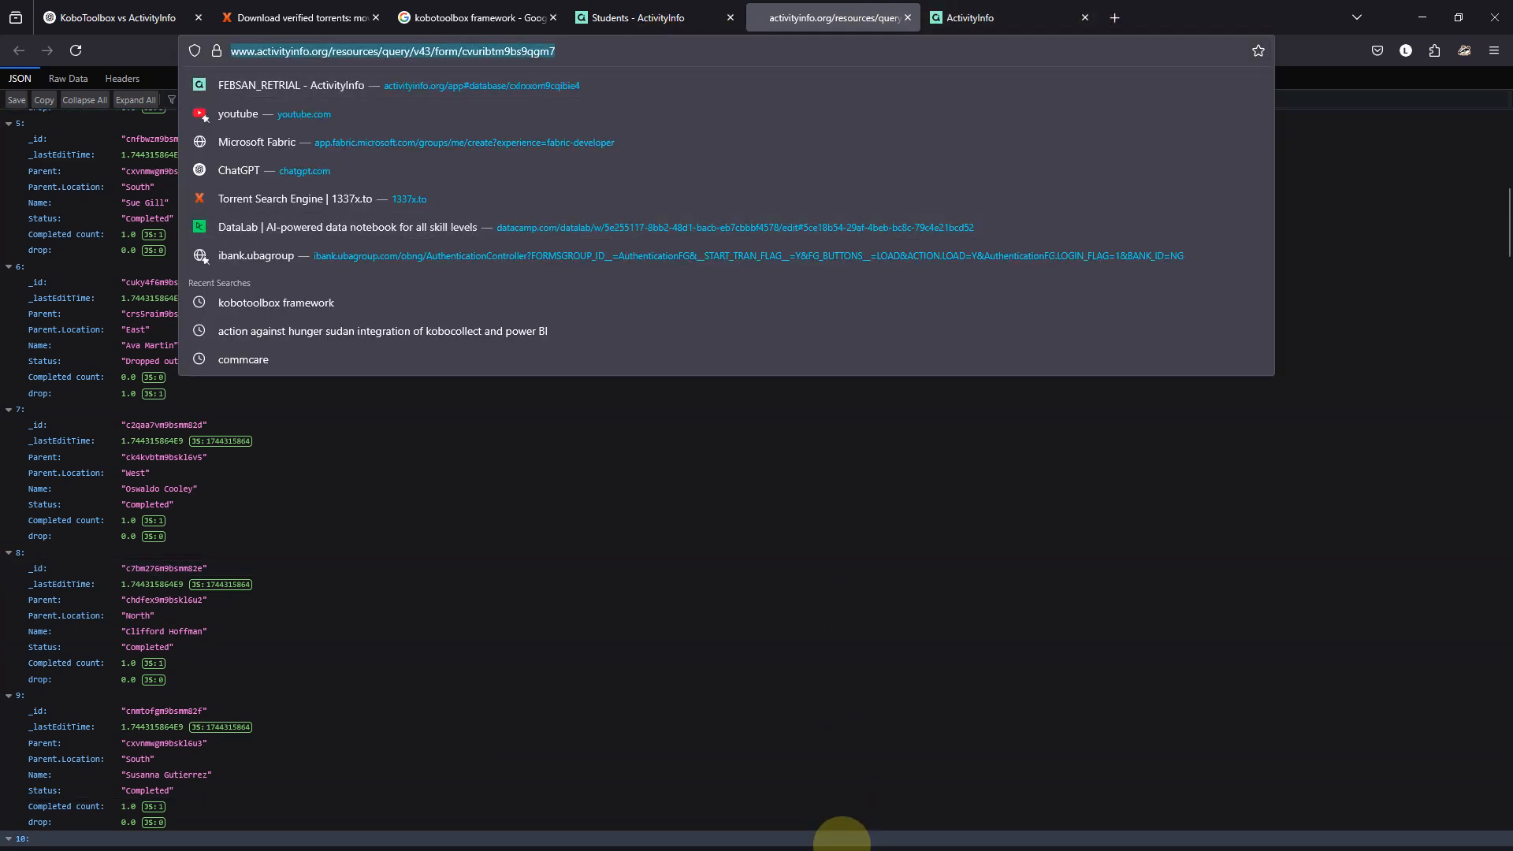
{"action": "mouse_move", "coordinate": [842, 845]}
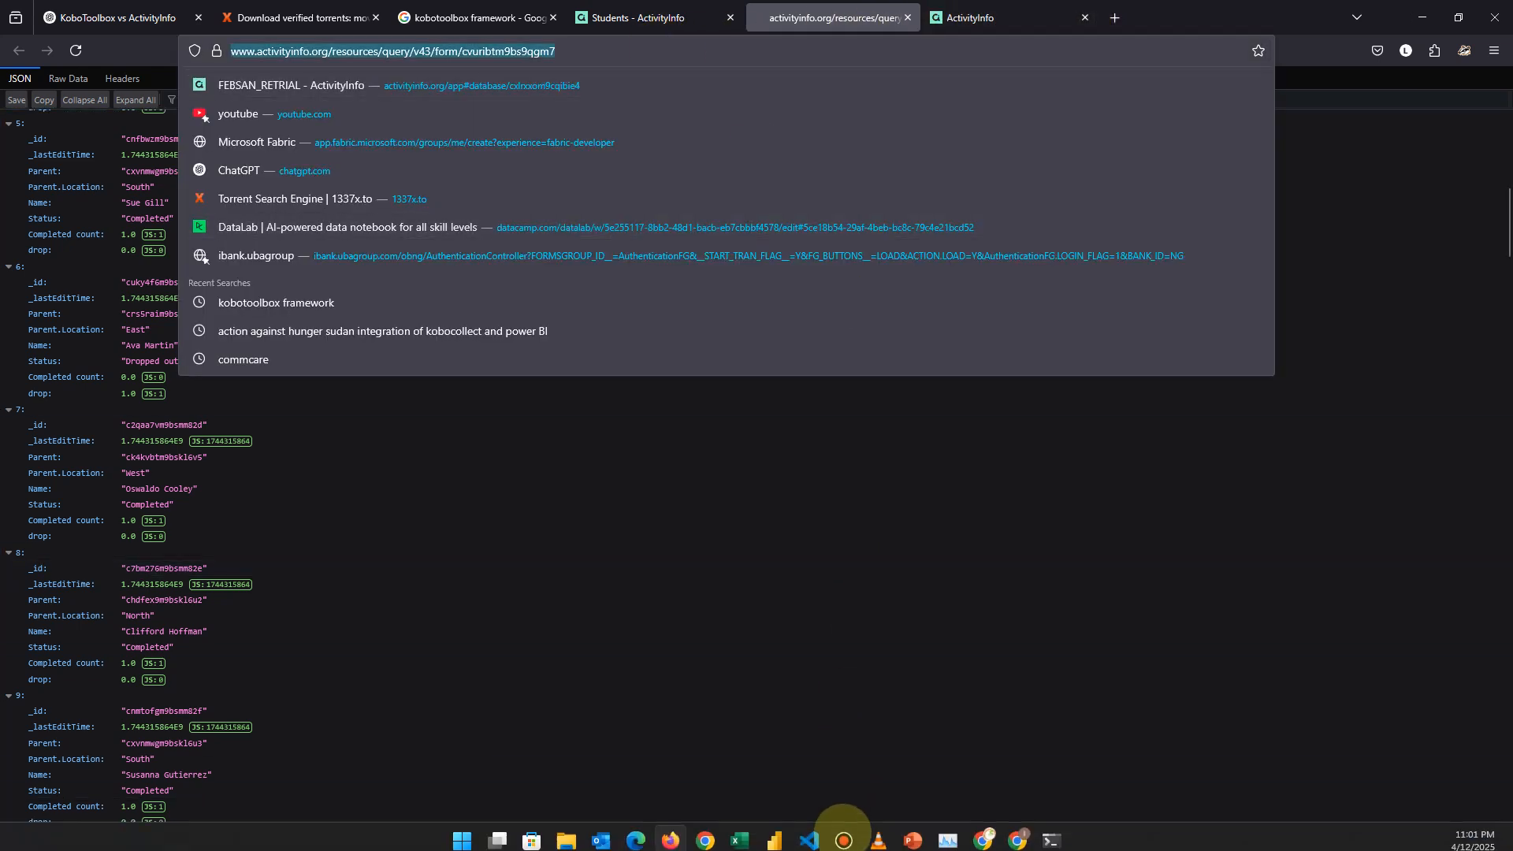
{"action": "left_click", "coordinate": [775, 833]}
{"action": "left_click", "coordinate": [827, 762]}
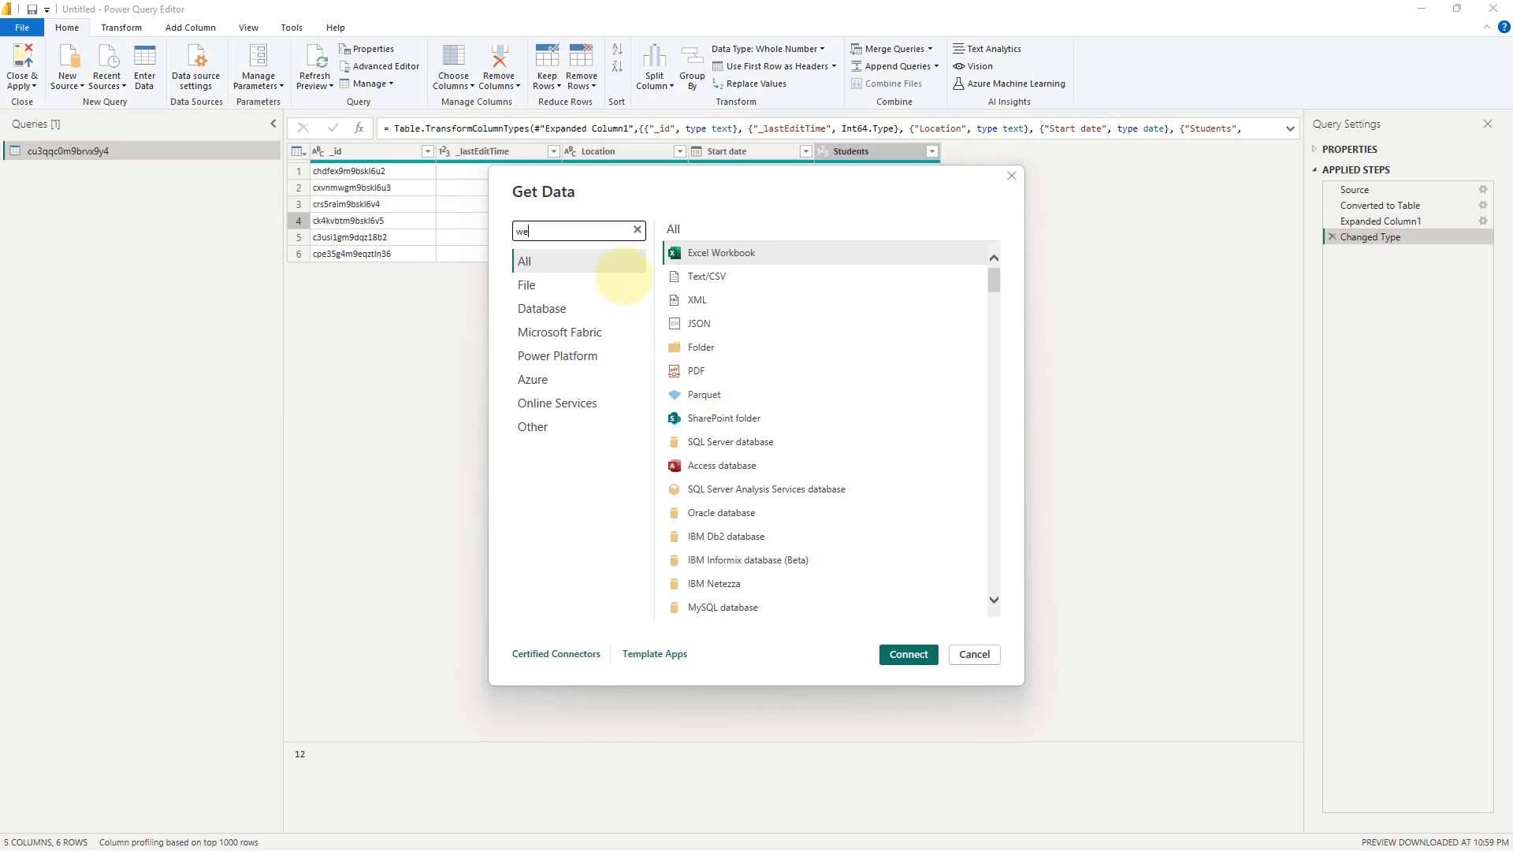
Connect the Web connector to the pasted Students query address, creating a 52-row Students query.
{"action": "left_click", "coordinate": [672, 302]}
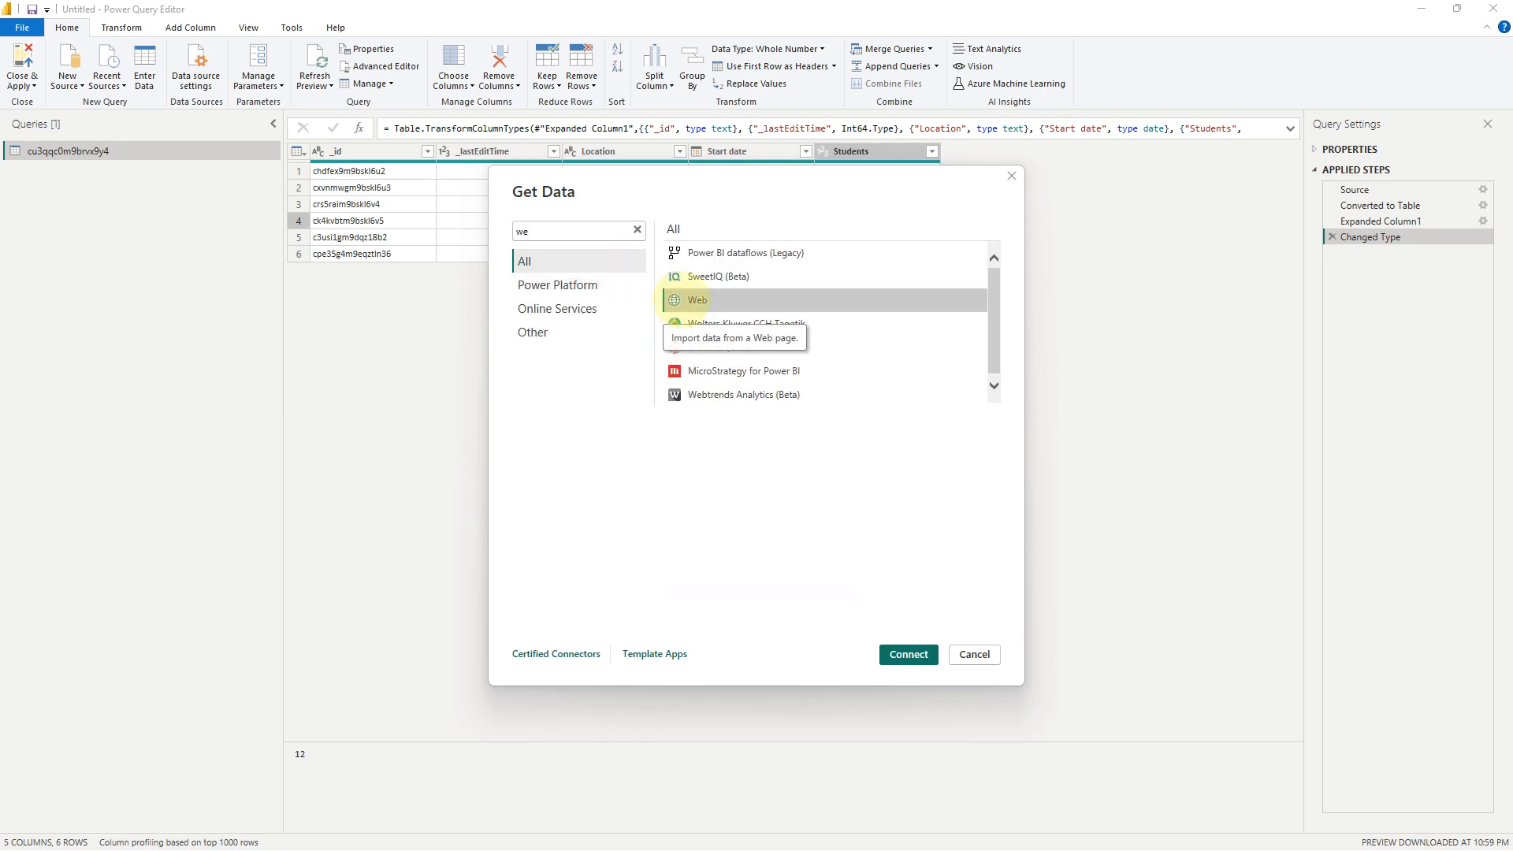
{"action": "double_click", "coordinate": [698, 300]}
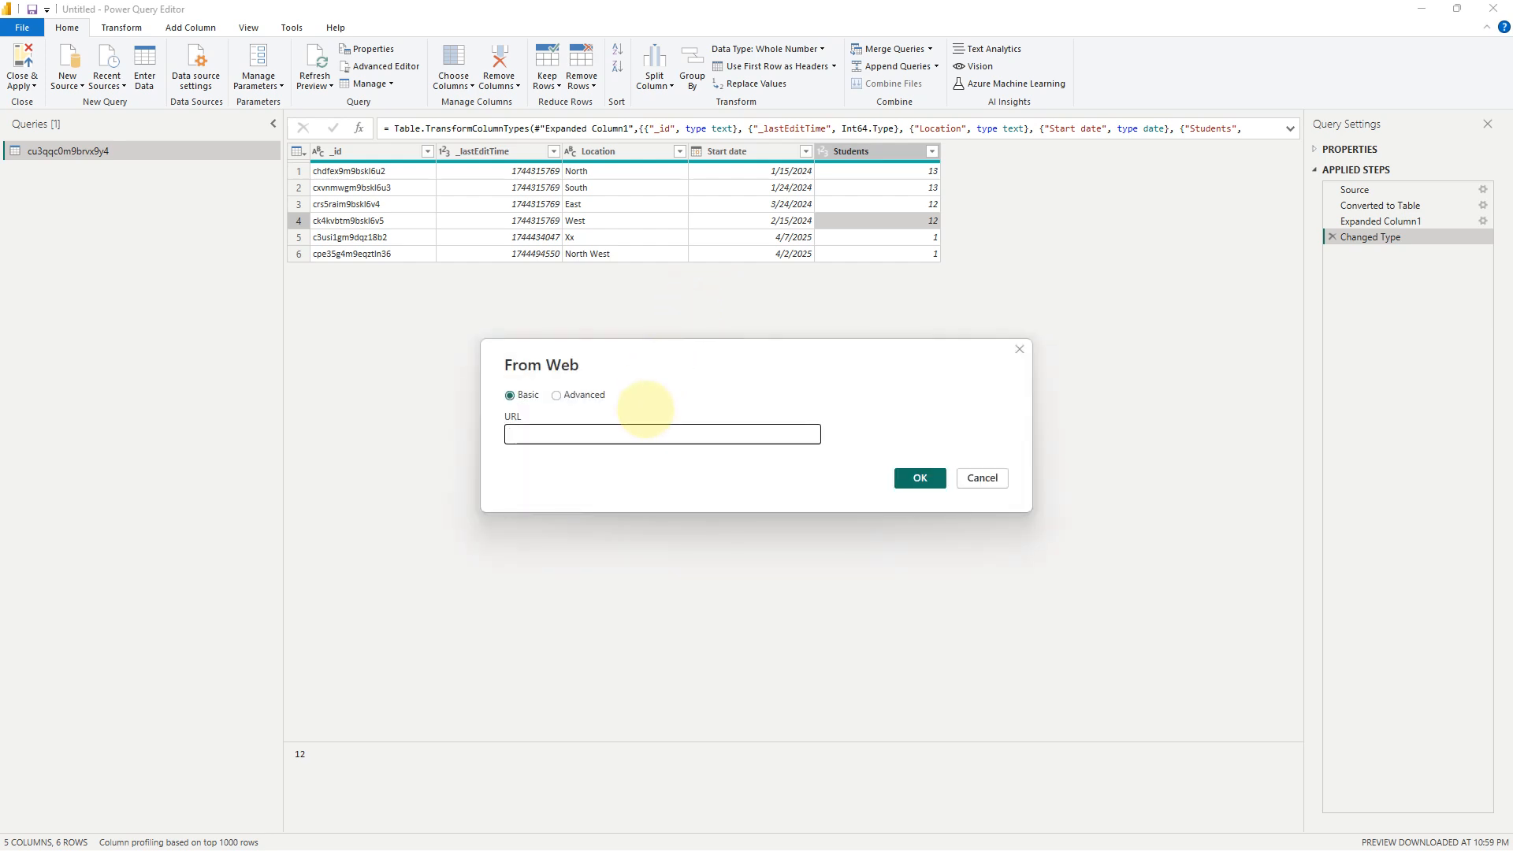
{"action": "key", "text": "ctrl+v"}
{"action": "left_click", "coordinate": [906, 476]}
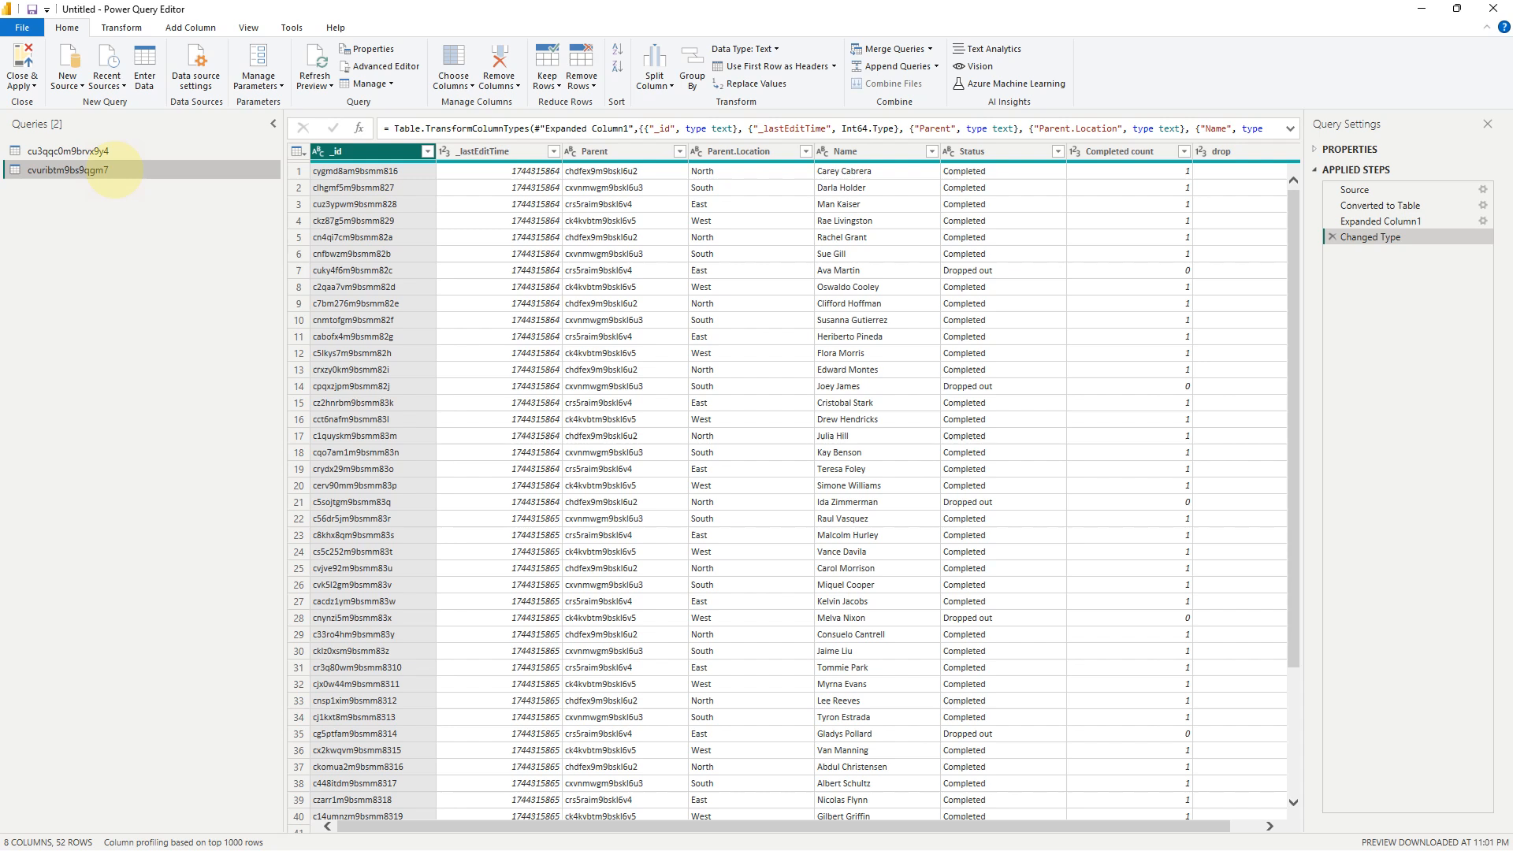
Rename the Students query to 'student' and the camps query to 'camp'.
{"action": "right_click", "coordinate": [115, 167]}
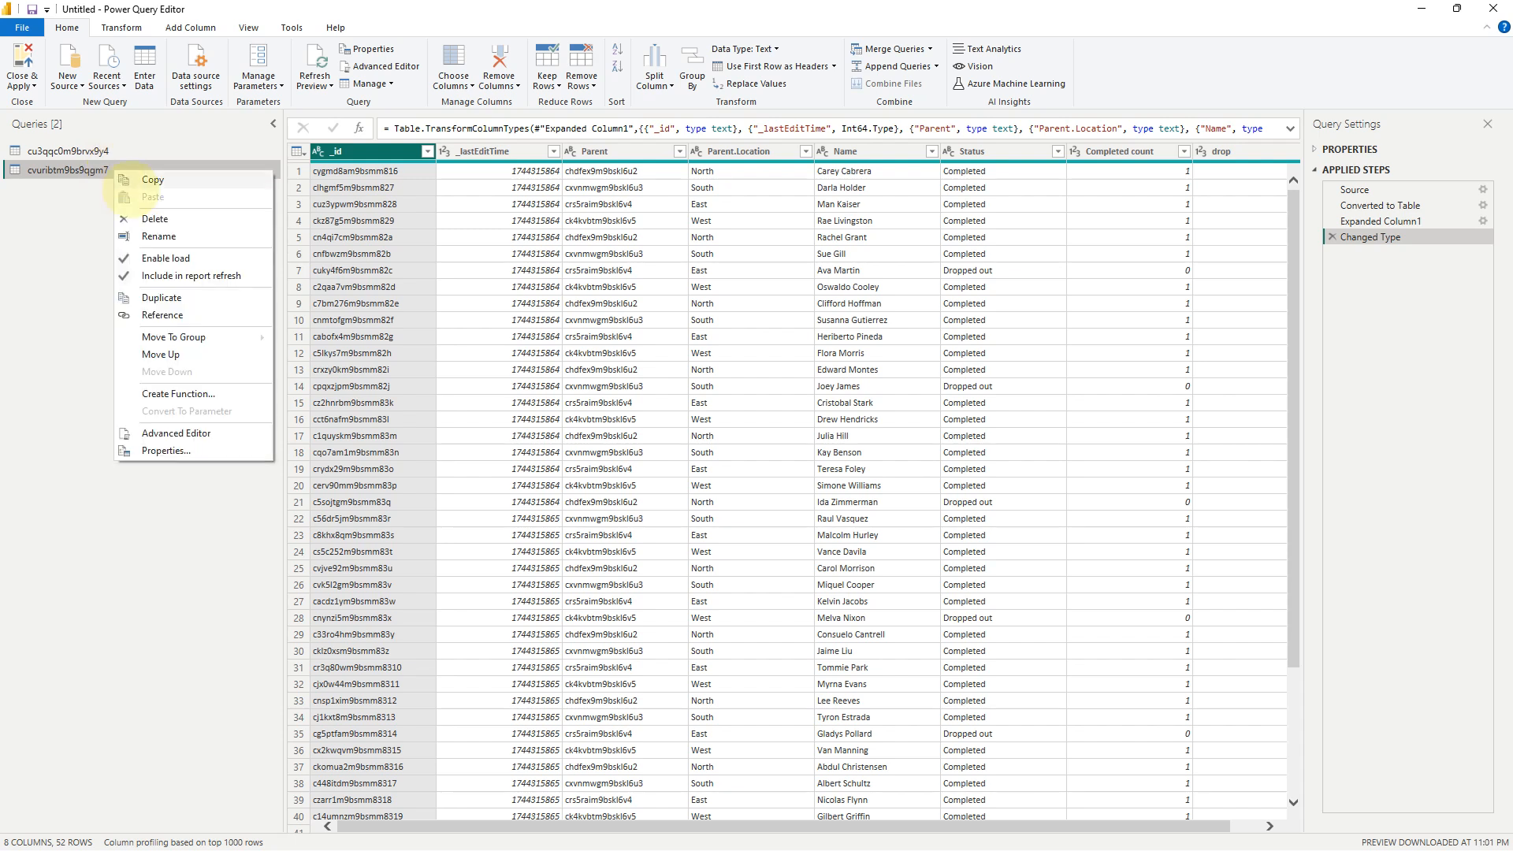
{"action": "left_click", "coordinate": [156, 235]}
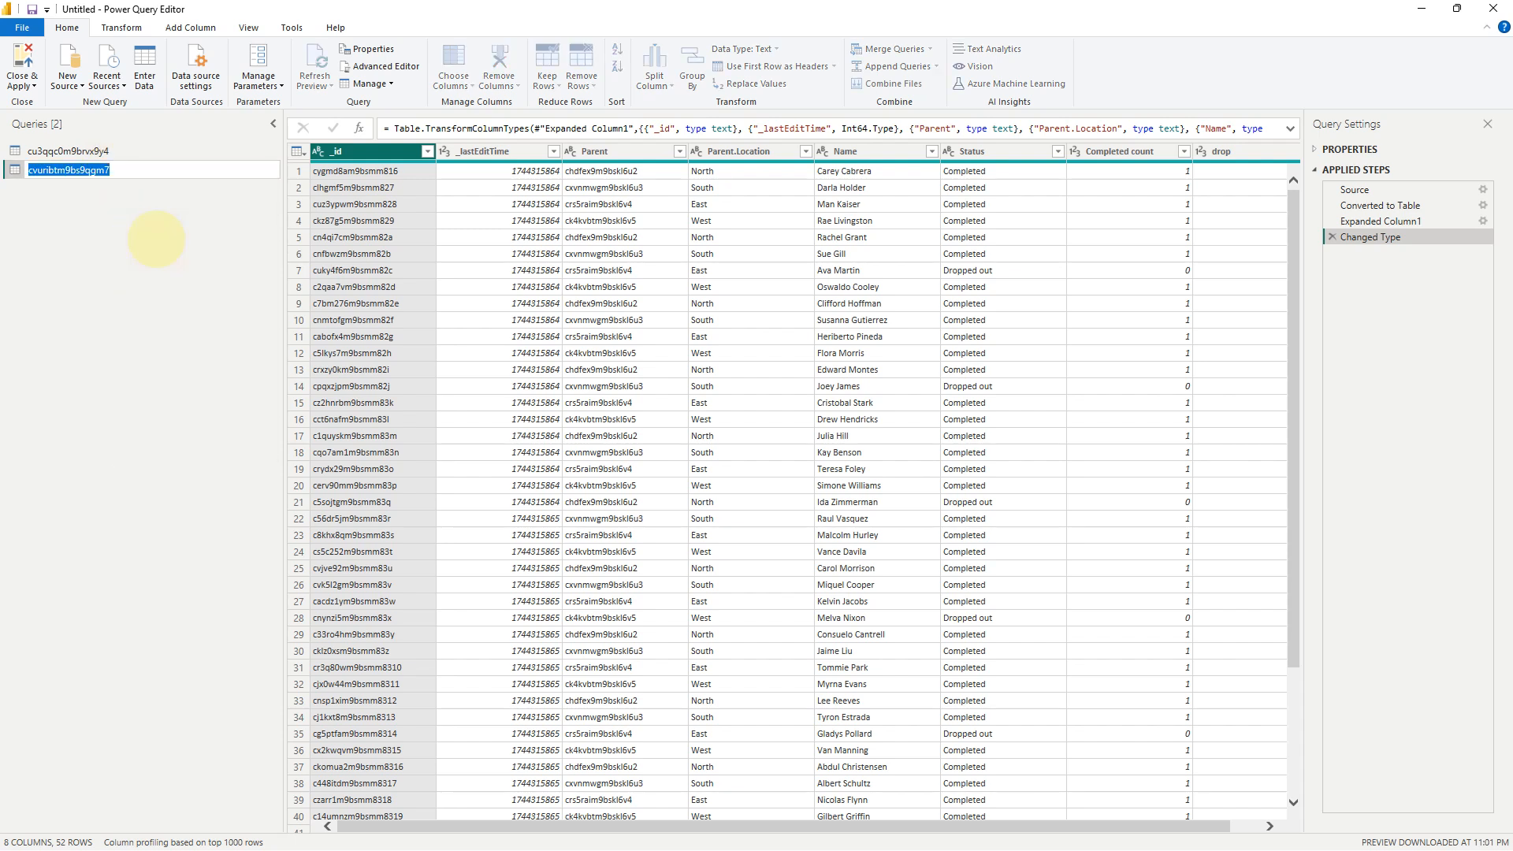
{"action": "type", "text": "student"}
{"action": "key", "text": "Return"}
{"action": "right_click", "coordinate": [101, 150]}
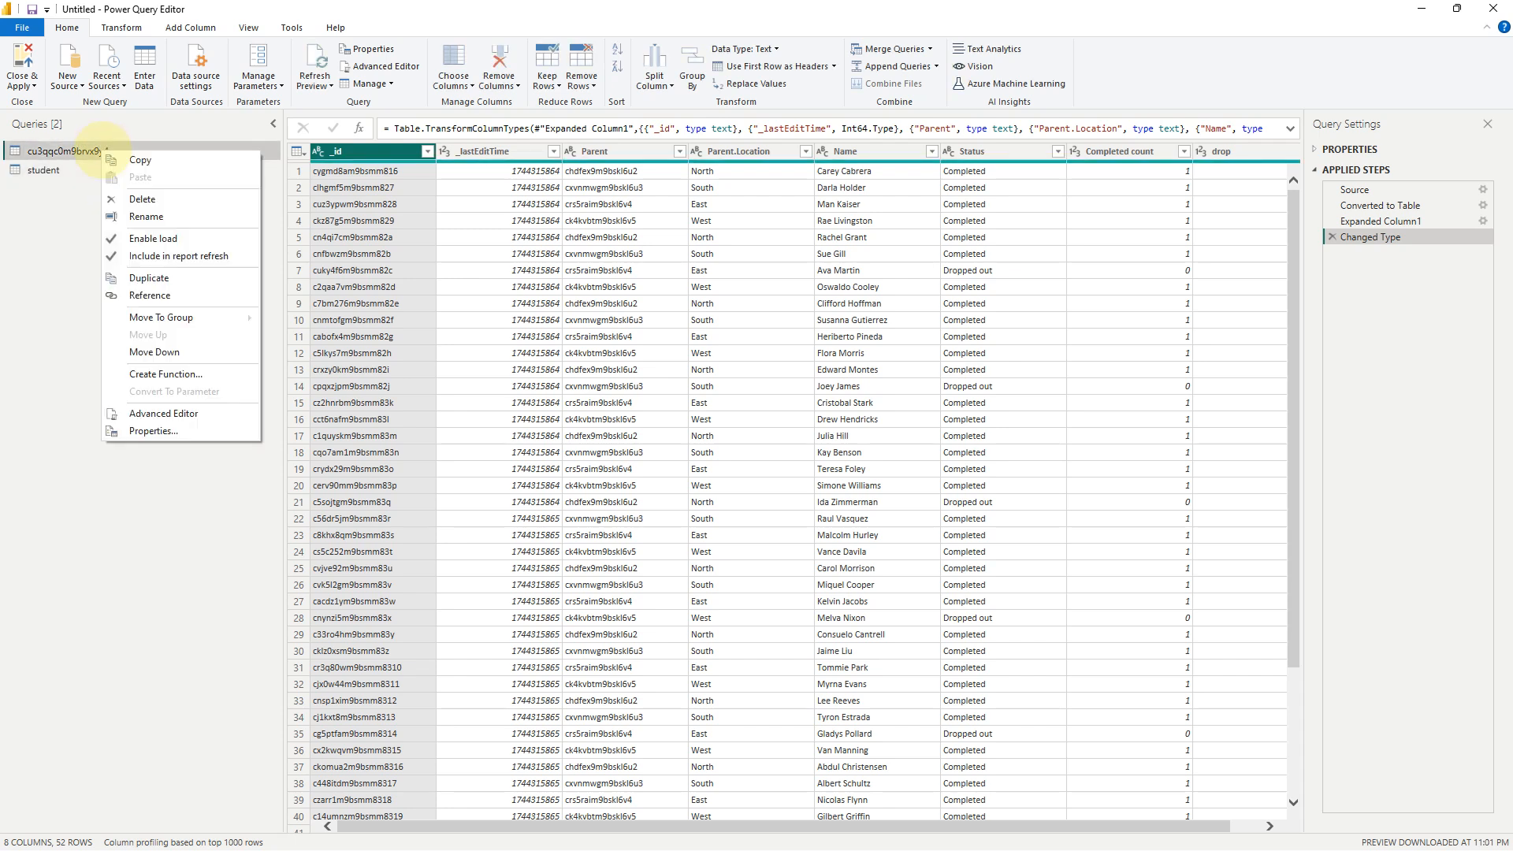
{"action": "left_click", "coordinate": [146, 216]}
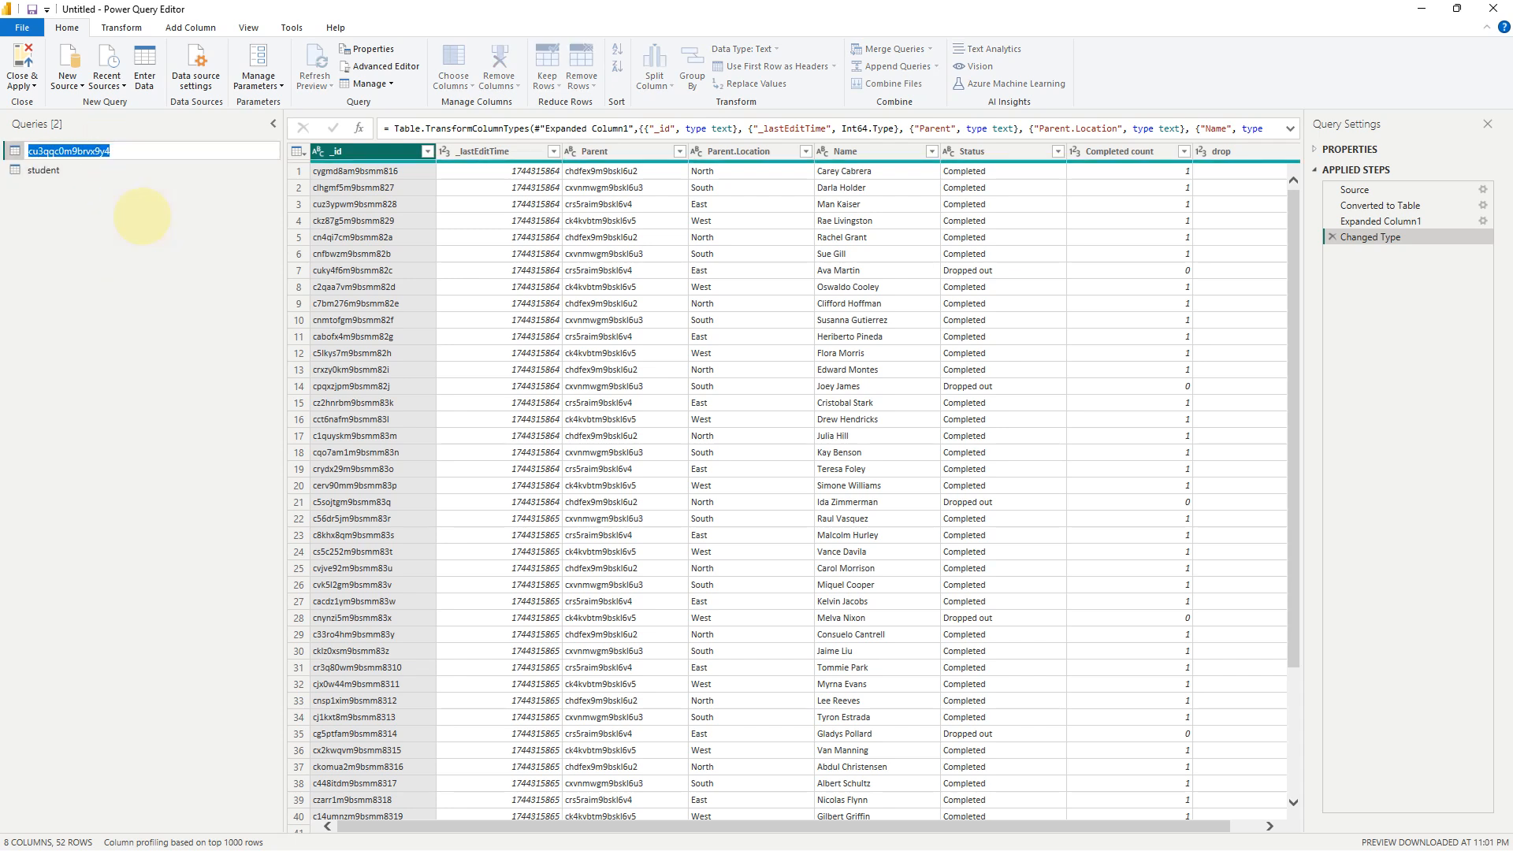
{"action": "type", "text": "camp"}
{"action": "key", "text": "Return"}
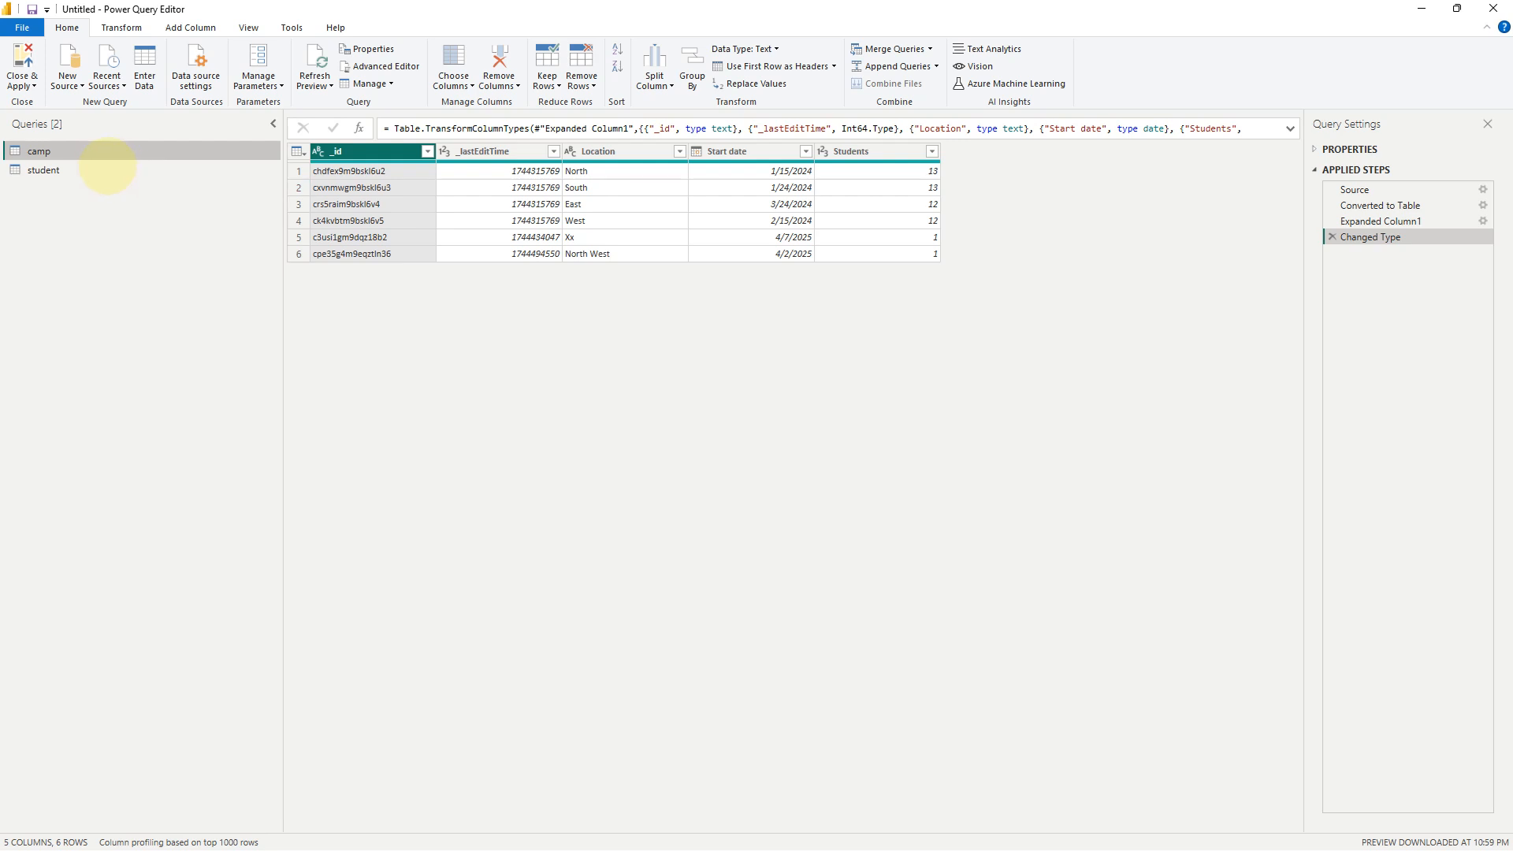
Preview the student rows, then Close & Apply to load both tables.
{"action": "left_click", "coordinate": [167, 173]}
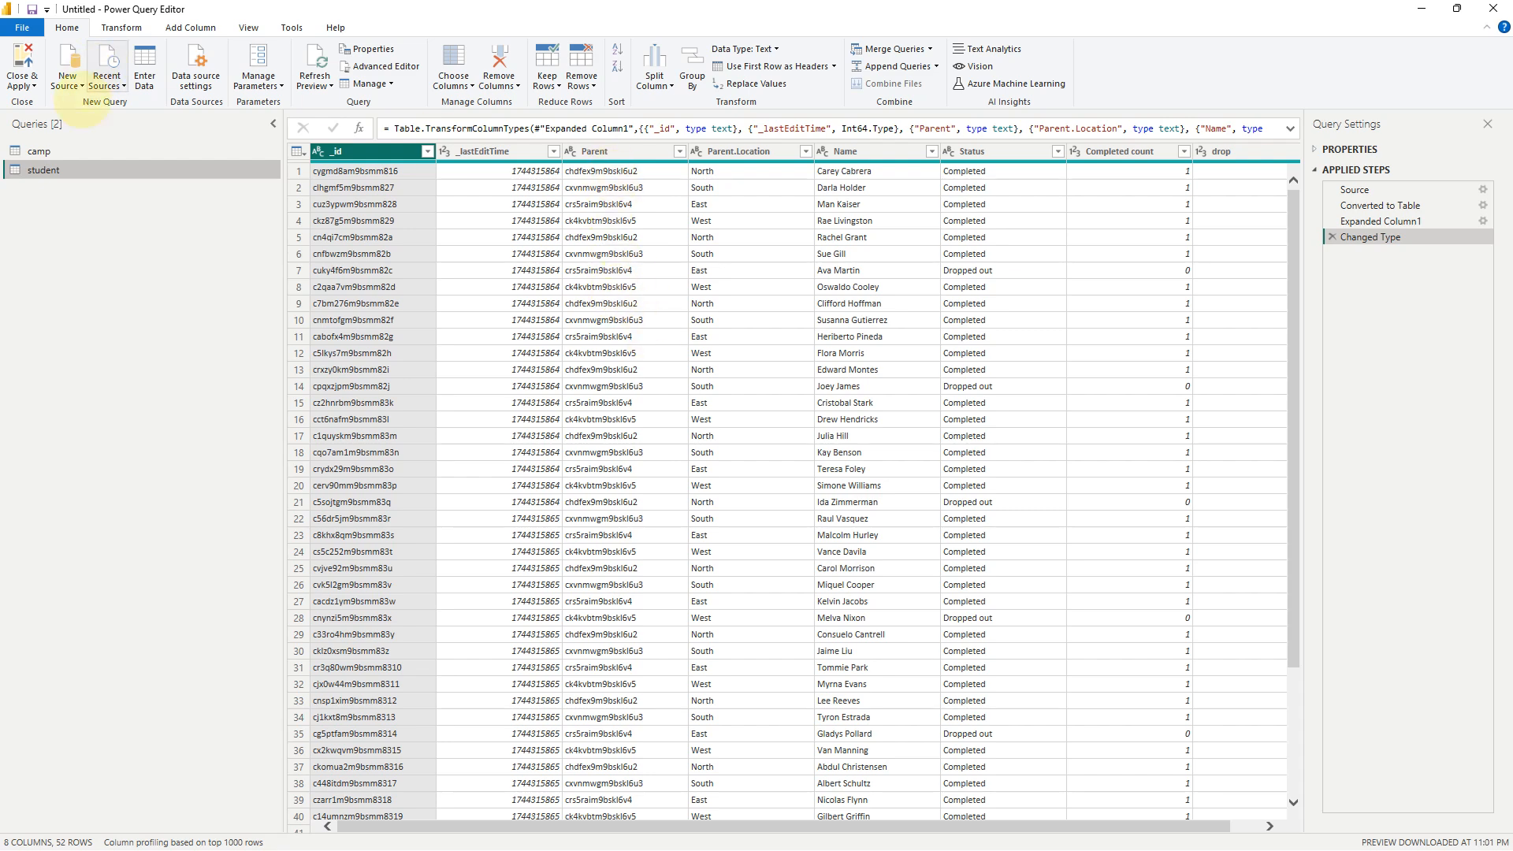
{"action": "left_click", "coordinate": [22, 84]}
{"action": "left_click", "coordinate": [36, 101]}
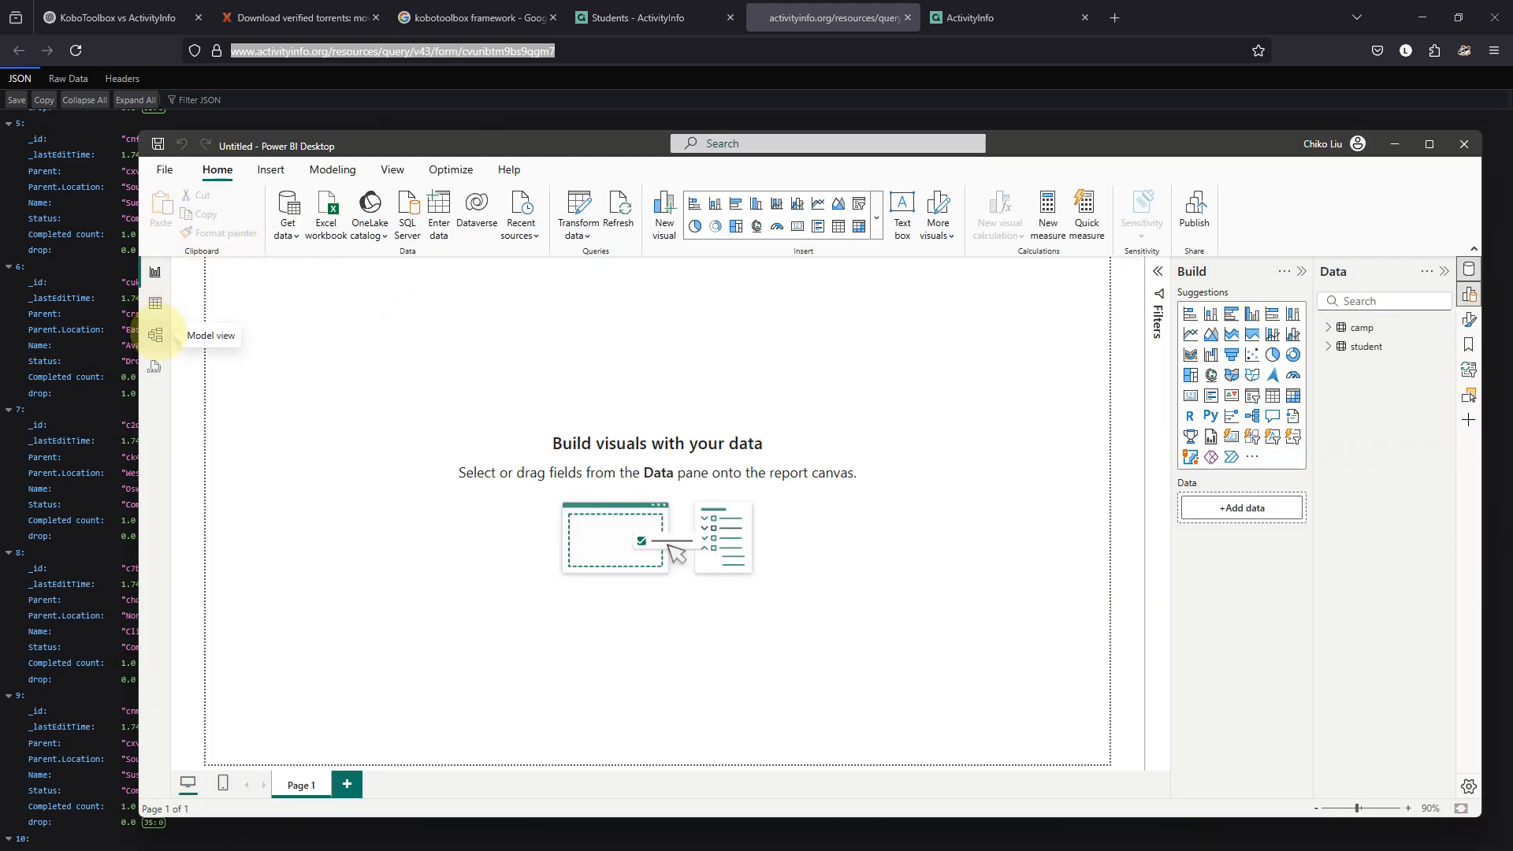
In Model view, move the camp card right and inspect student Parent against camp _id.
{"action": "left_click", "coordinate": [158, 334]}
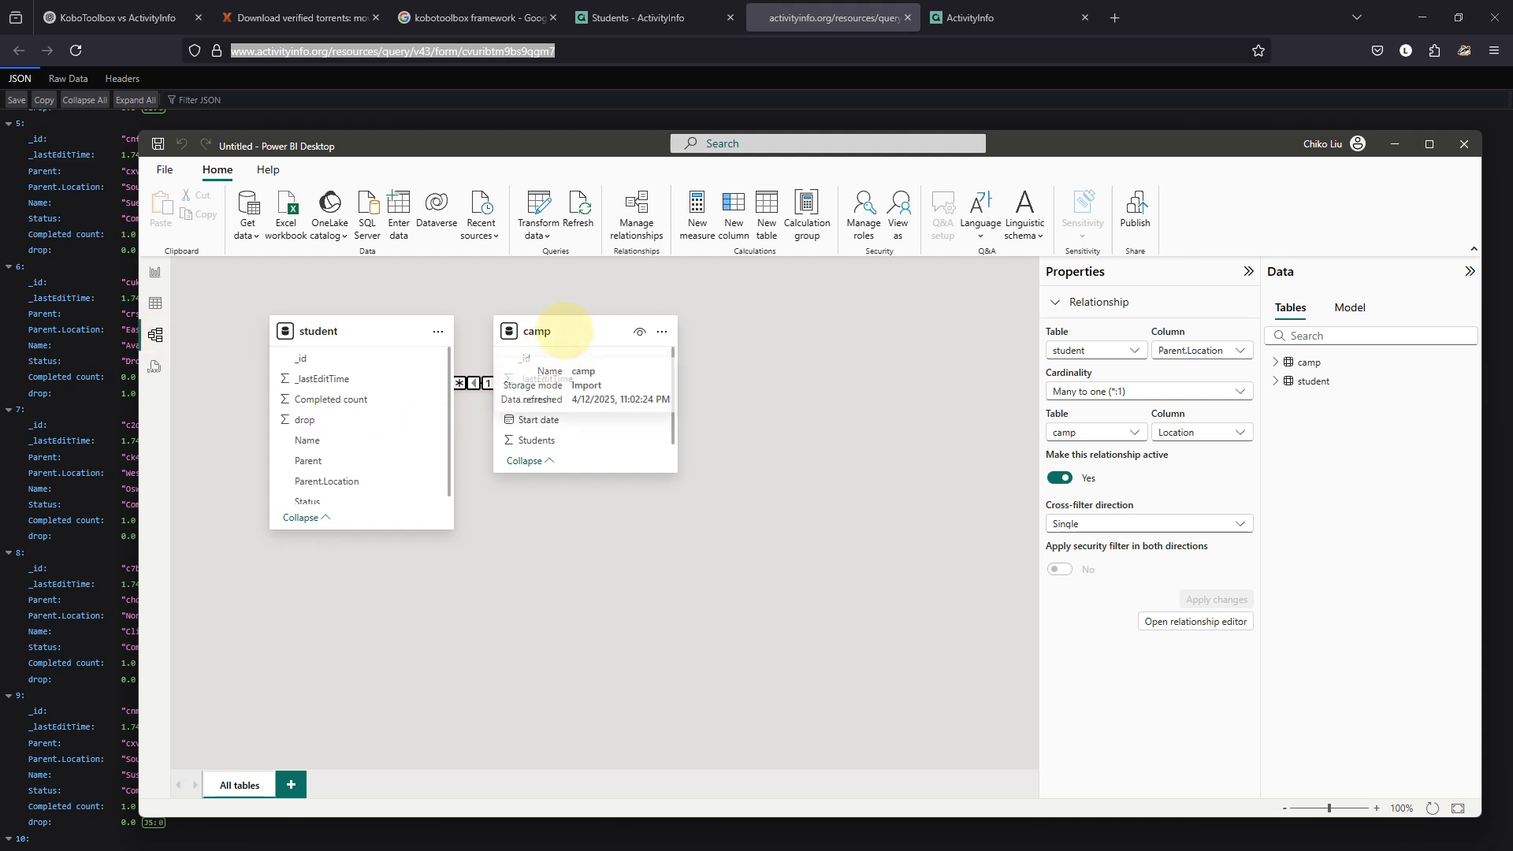
{"action": "left_click_drag", "start_coordinate": [565, 334], "coordinate": [801, 370]}
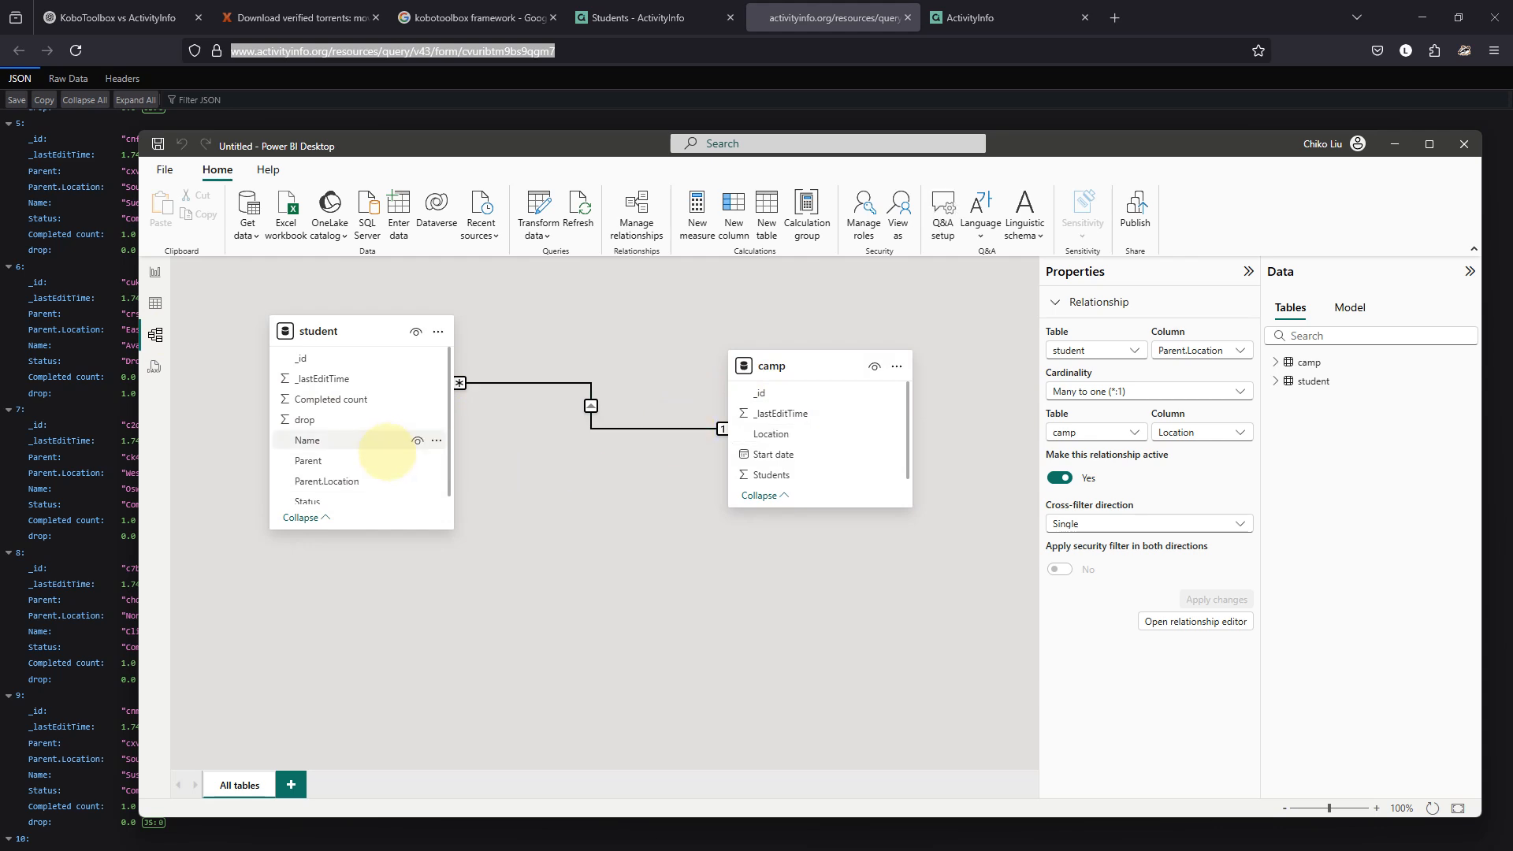
{"action": "left_click", "coordinate": [349, 460]}
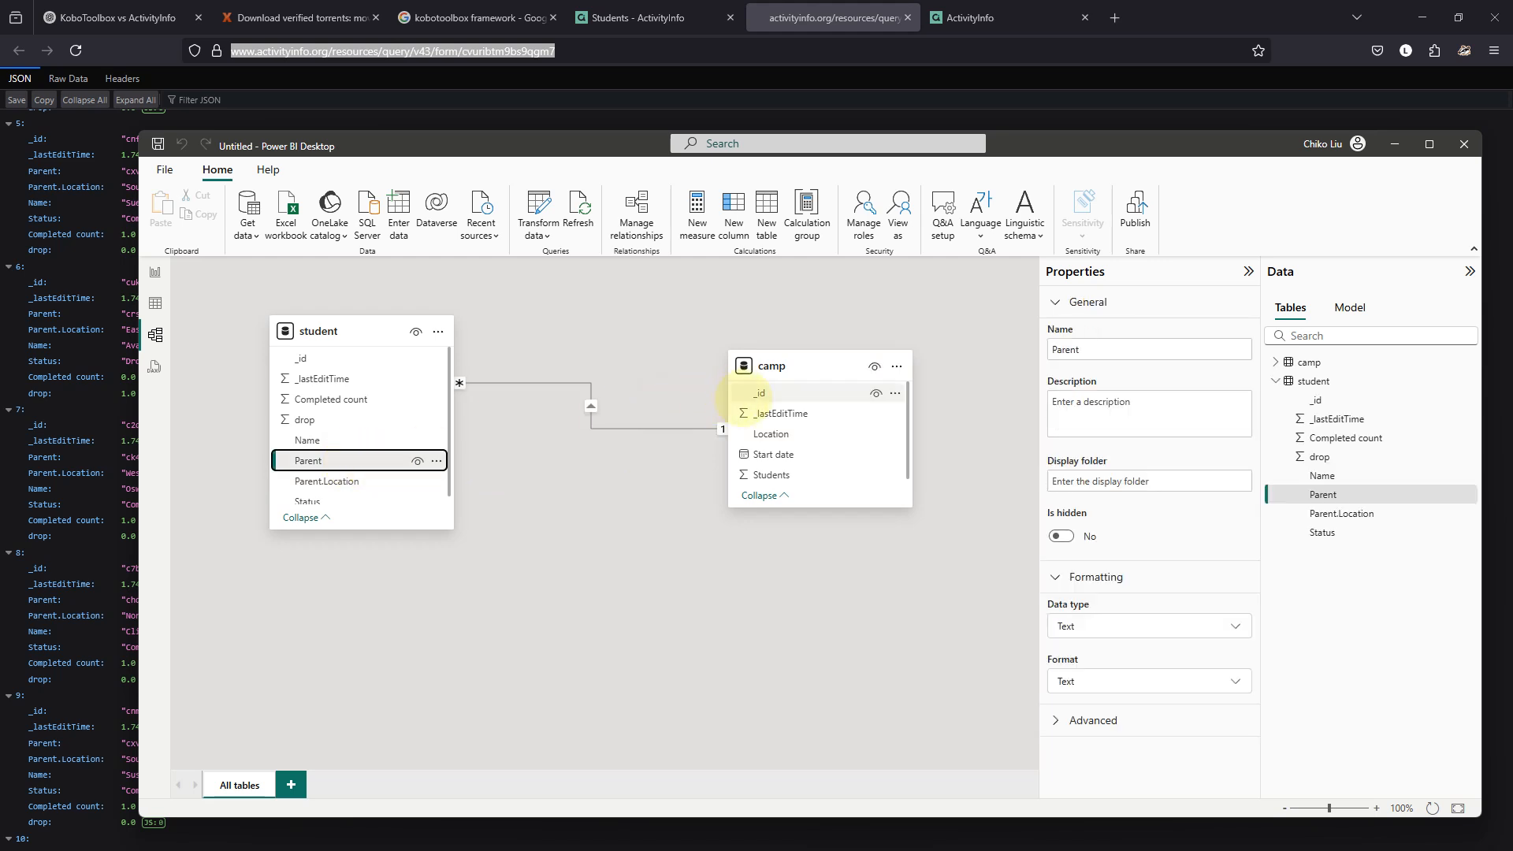
{"action": "left_click", "coordinate": [756, 393]}
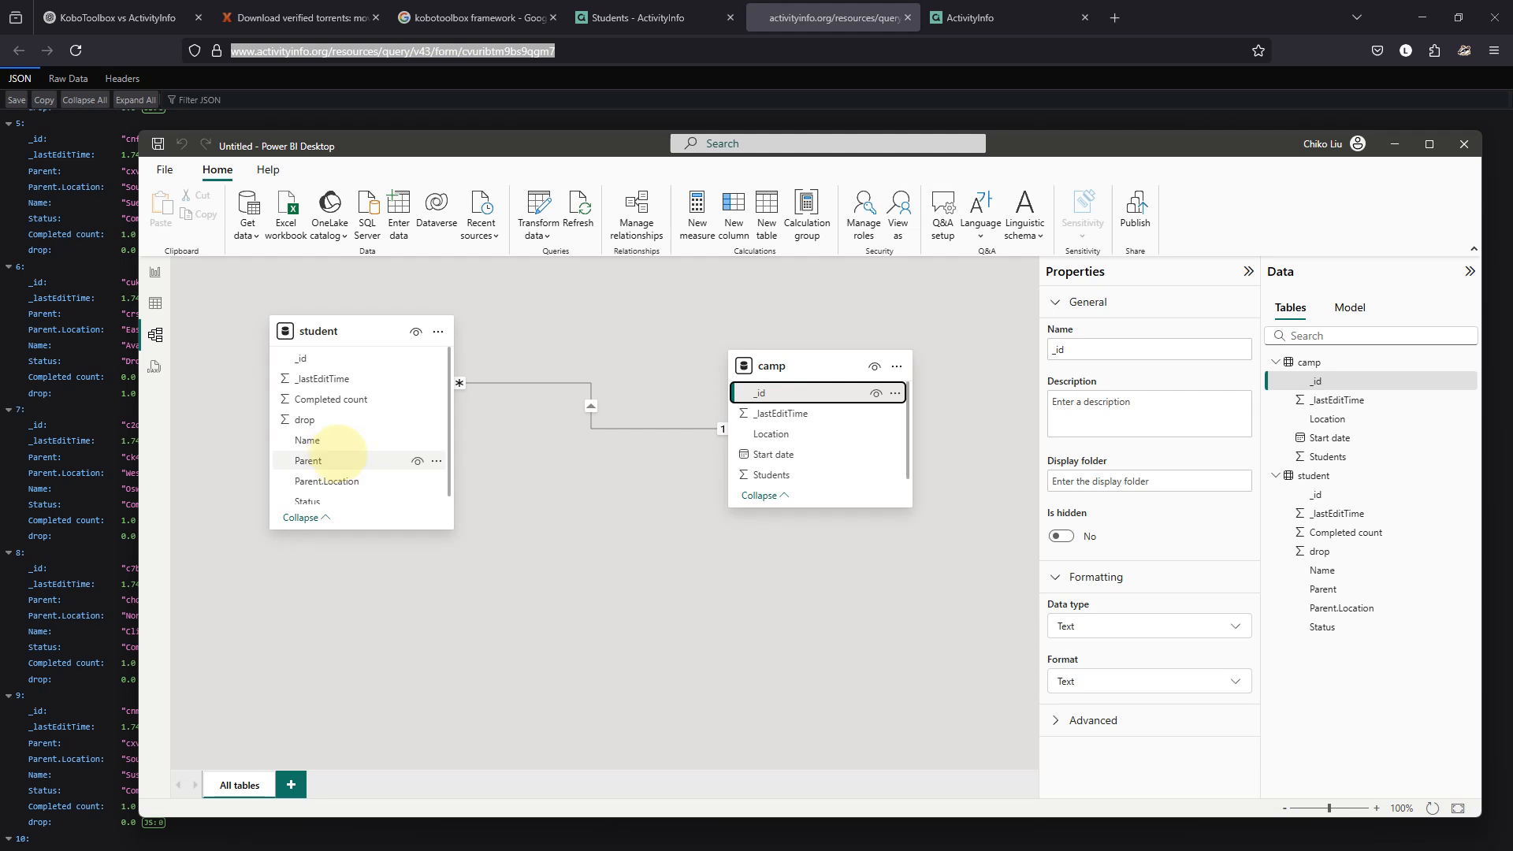
Glance at the ActivityInfo Students page, then show the camp table in Table view.
{"action": "mouse_move", "coordinate": [625, 835]}
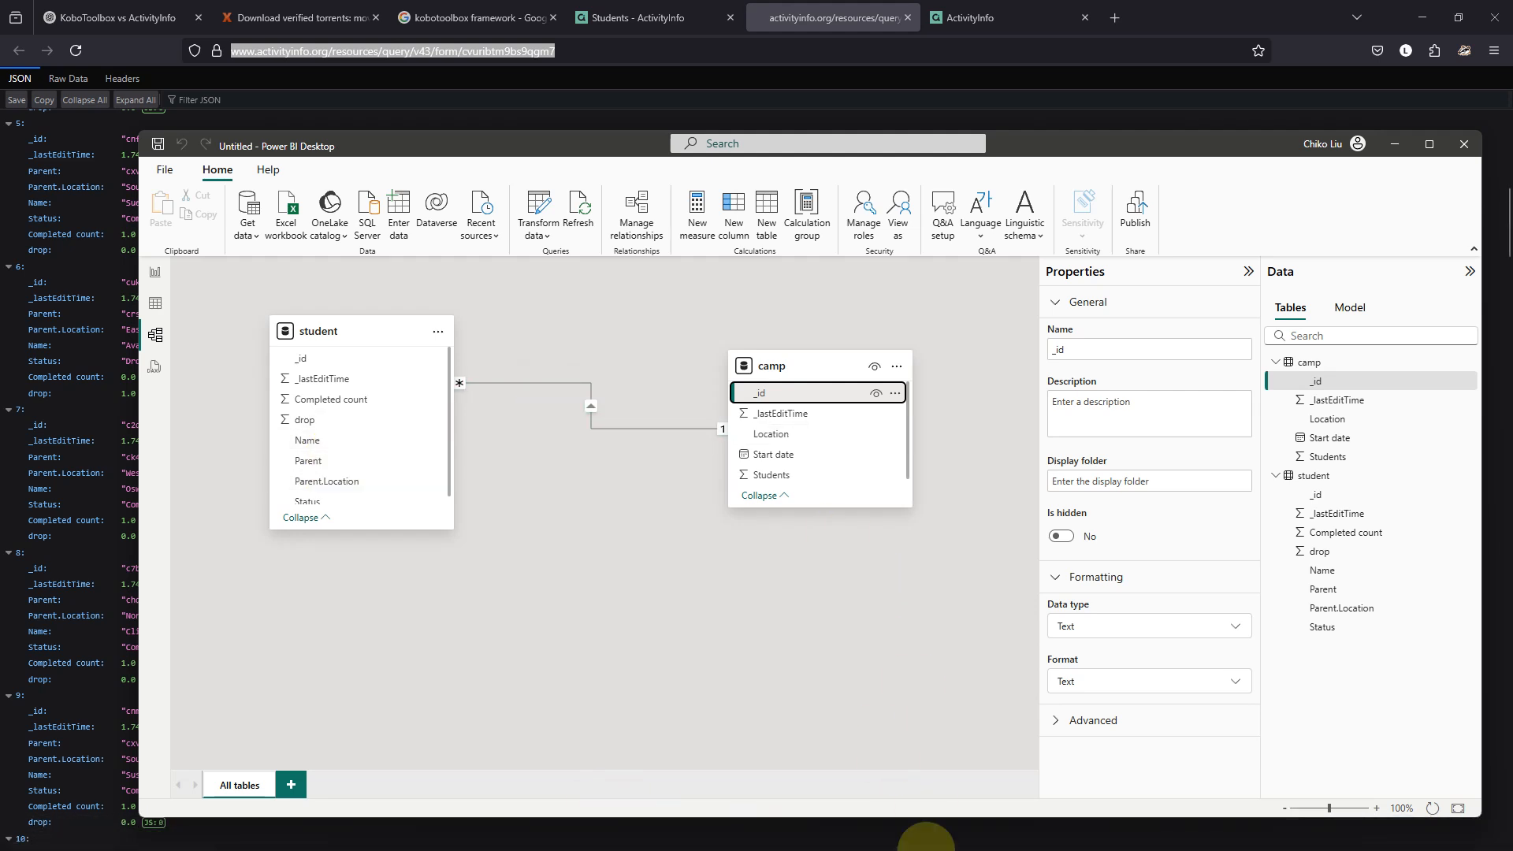
{"action": "mouse_move", "coordinate": [927, 841]}
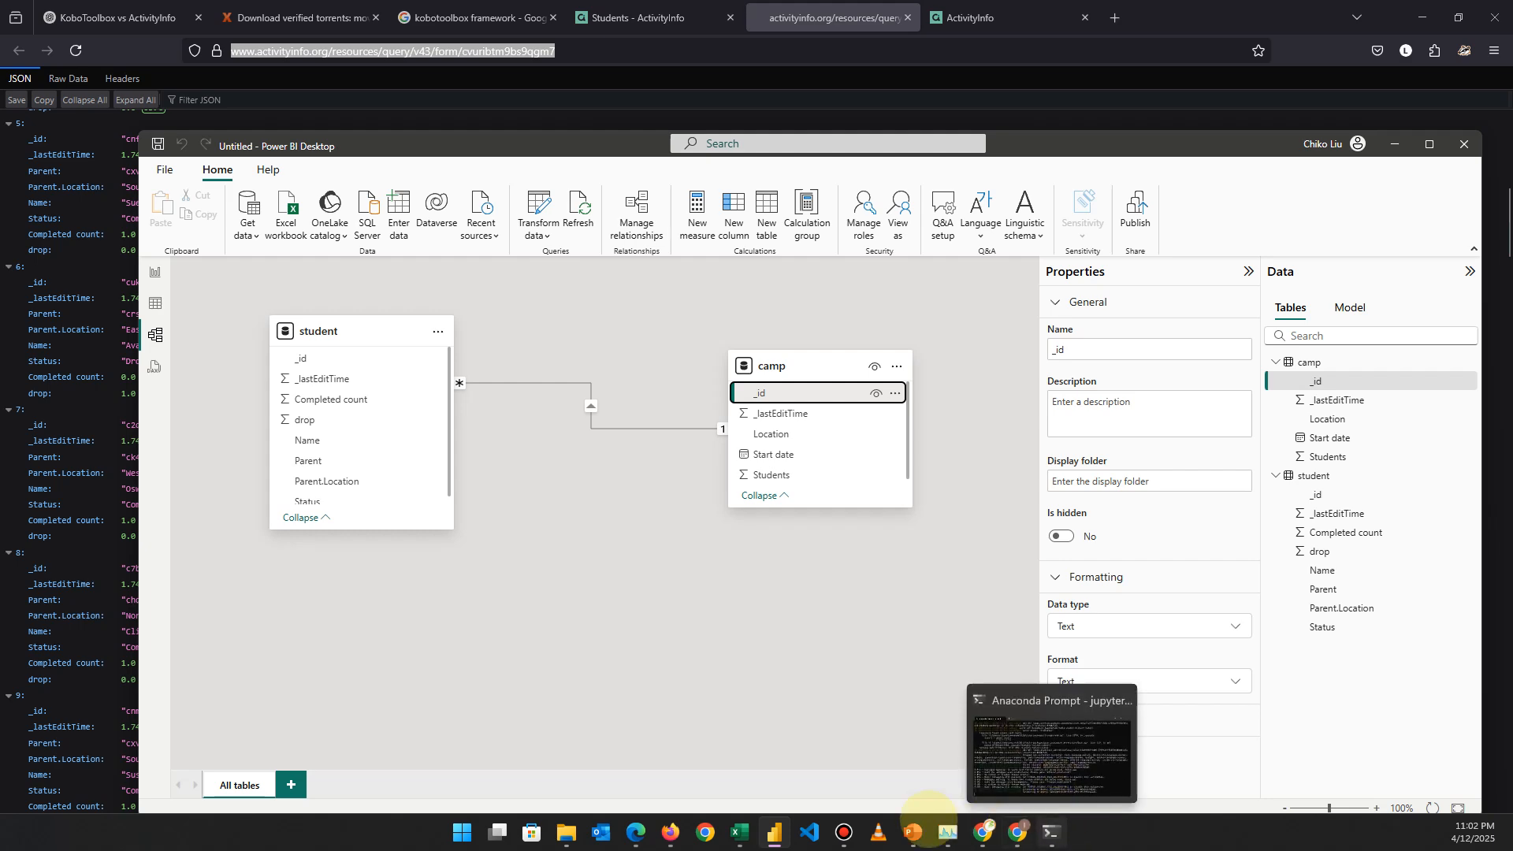
{"action": "left_click", "coordinate": [652, 16]}
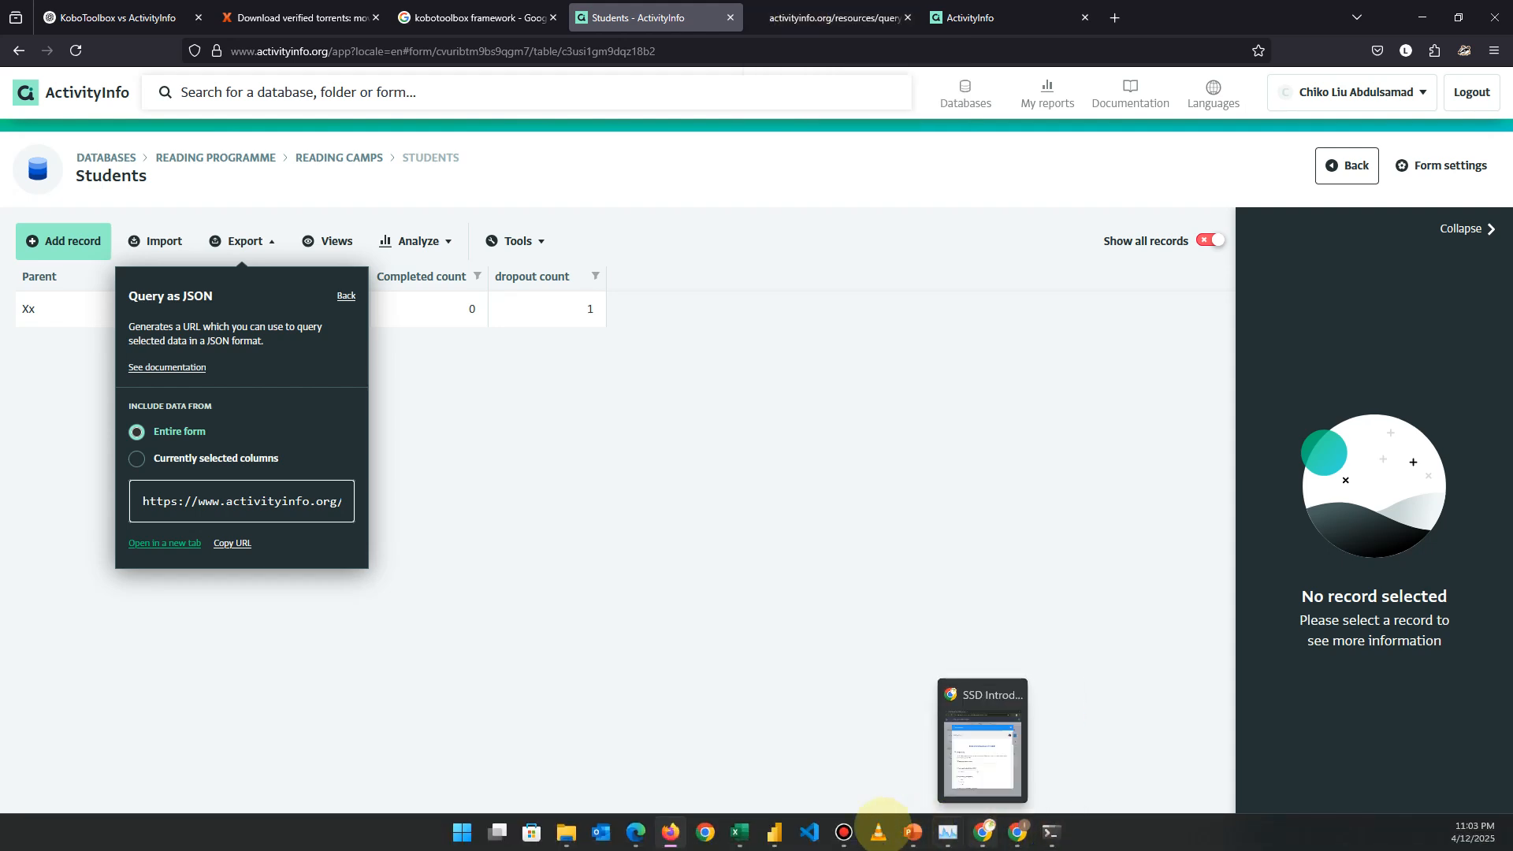
{"action": "left_click", "coordinate": [774, 832]}
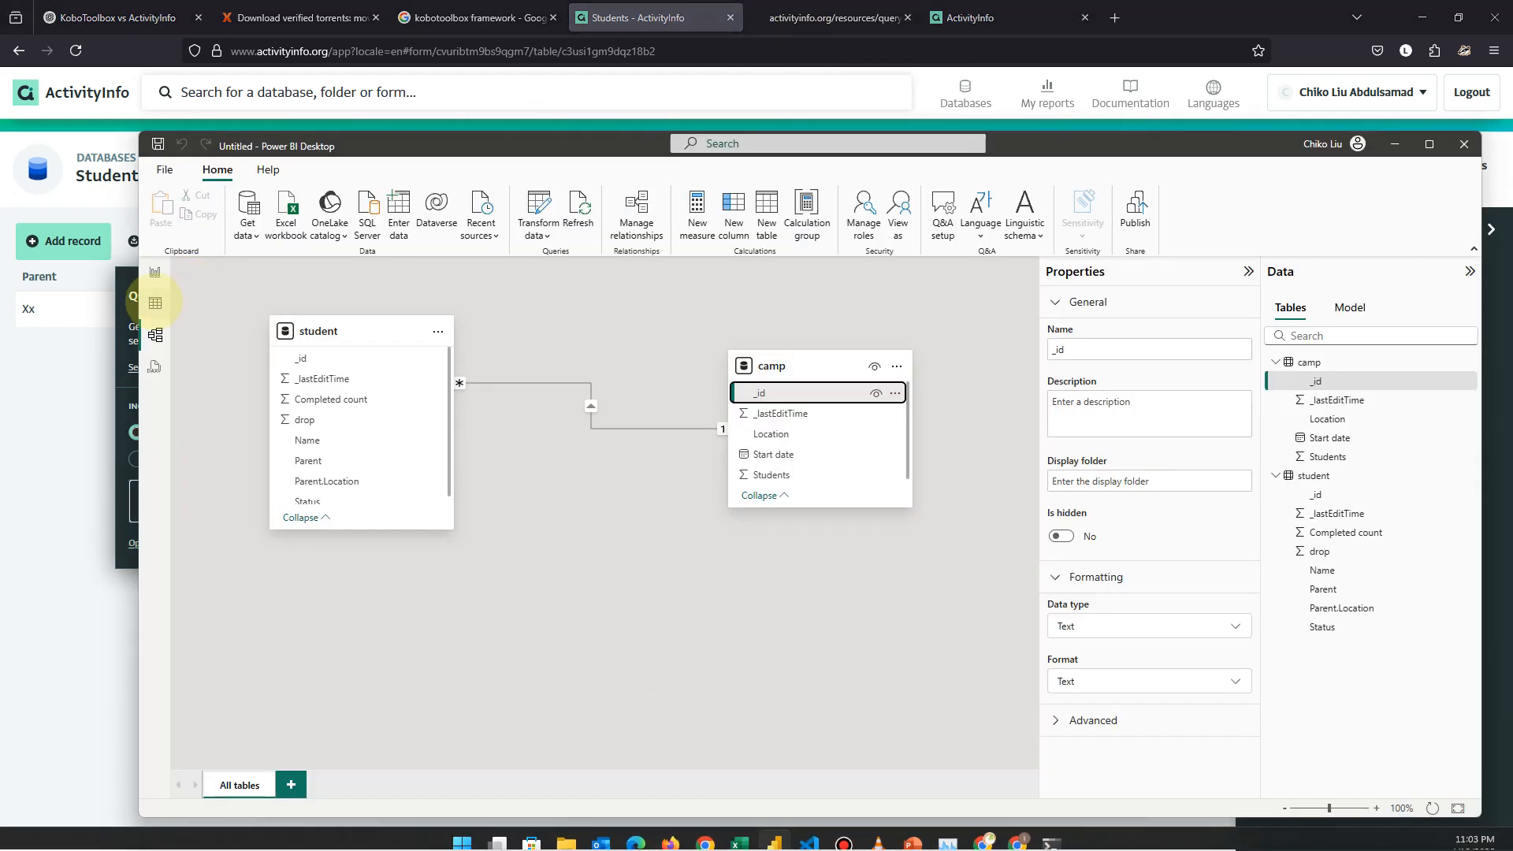
{"action": "left_click", "coordinate": [154, 305]}
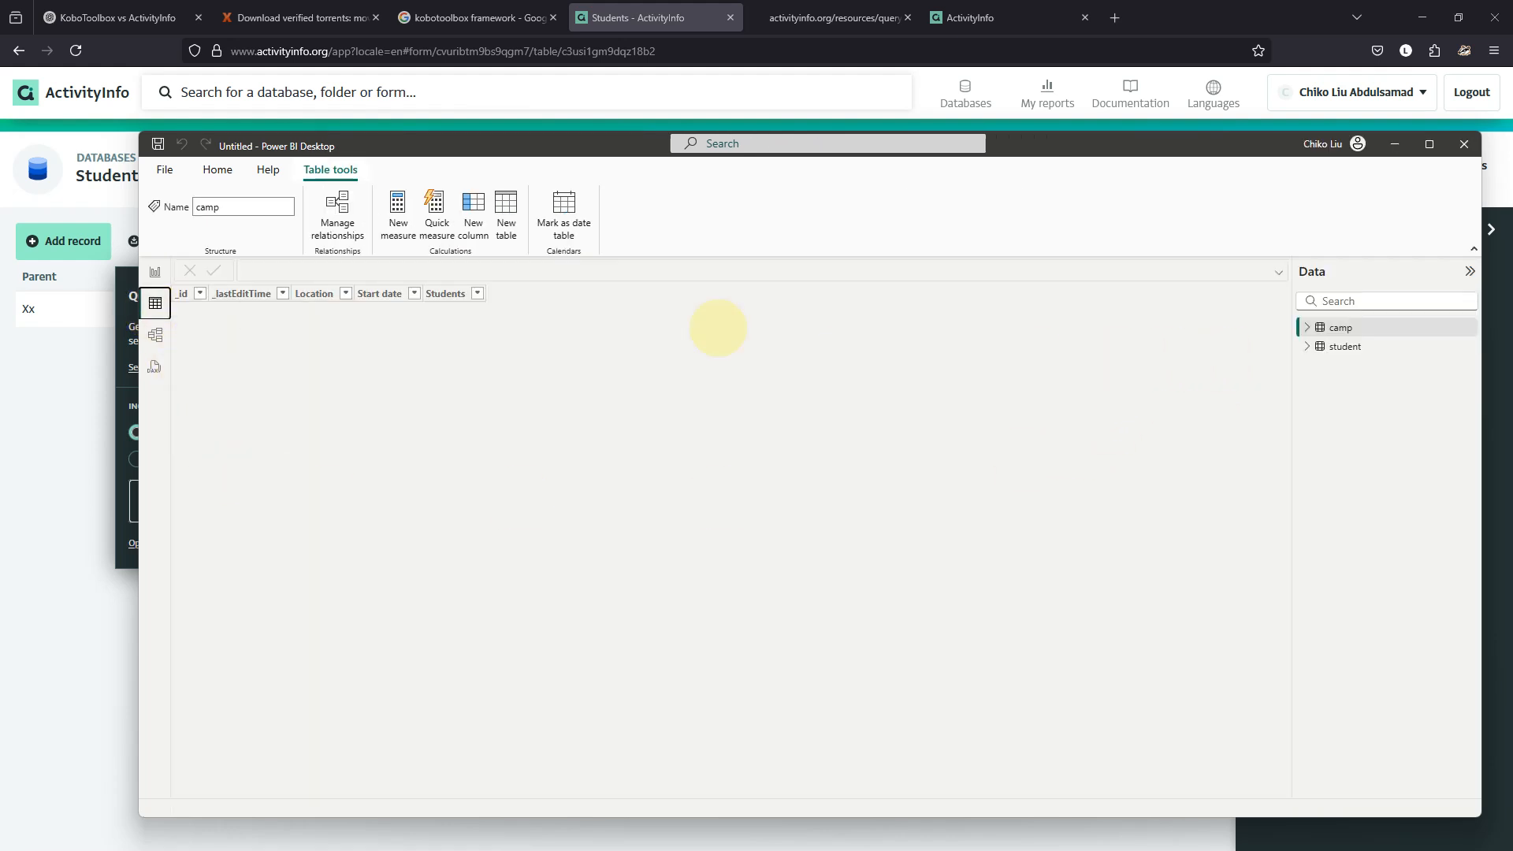
Browse the student and camp table rows, then return to the model diagram.
{"action": "left_click", "coordinate": [1307, 327]}
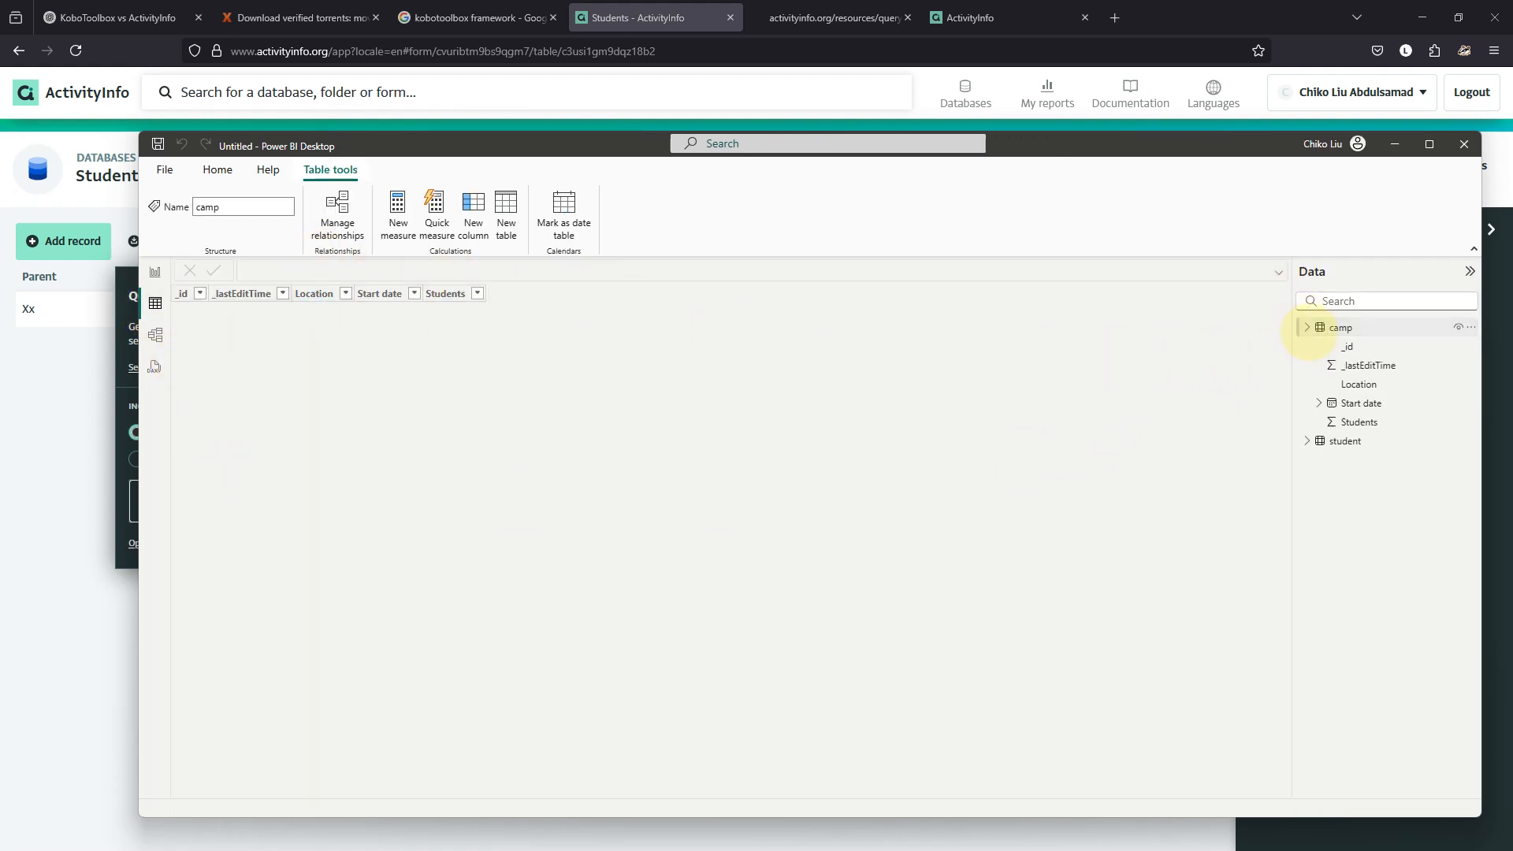
{"action": "left_click", "coordinate": [1307, 327]}
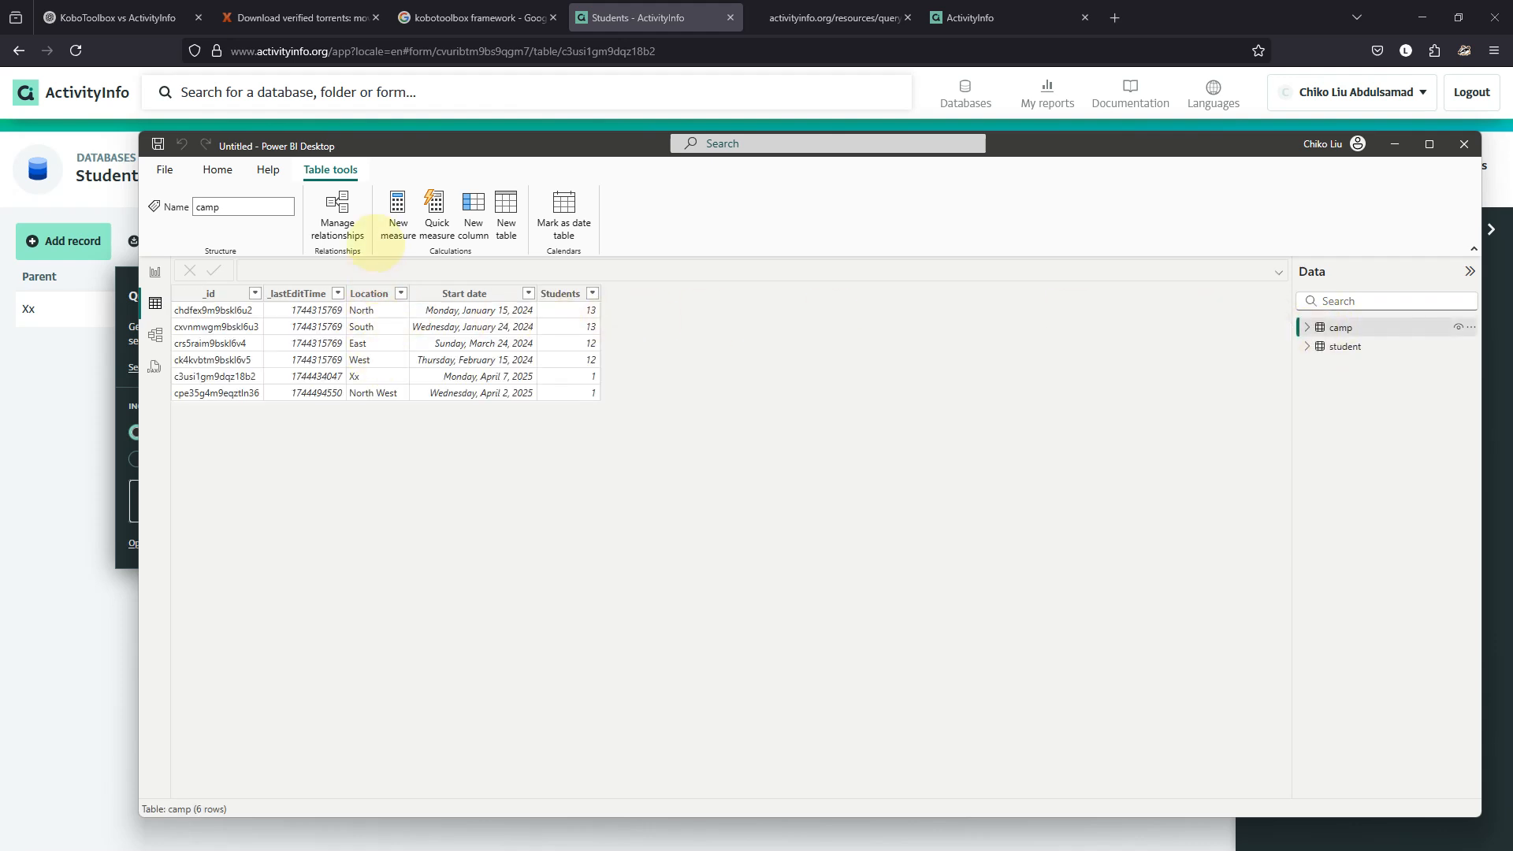
{"action": "left_click", "coordinate": [1331, 347]}
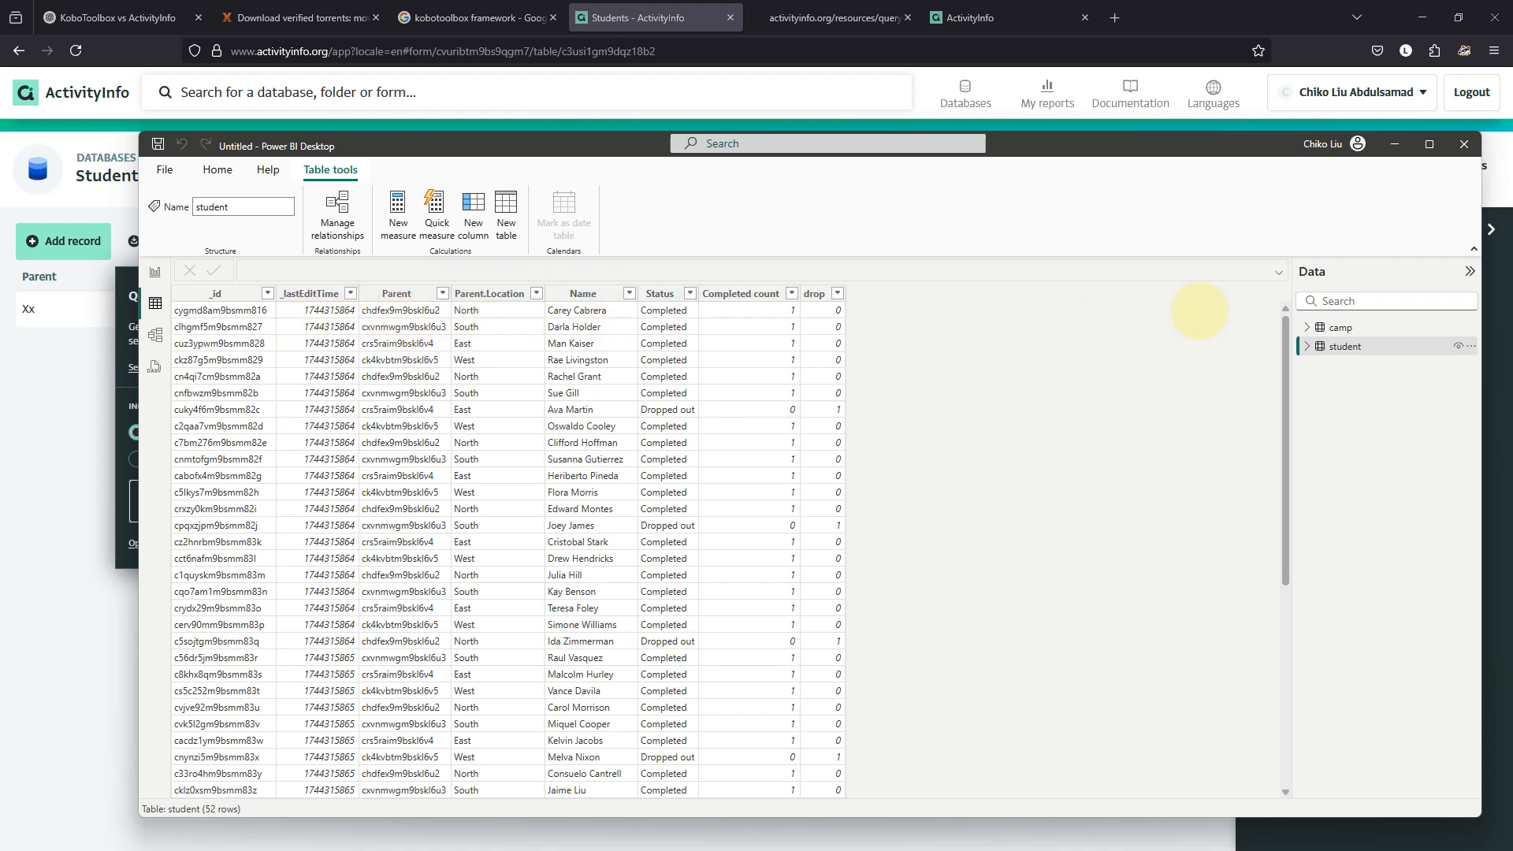
{"action": "left_click", "coordinate": [1337, 328]}
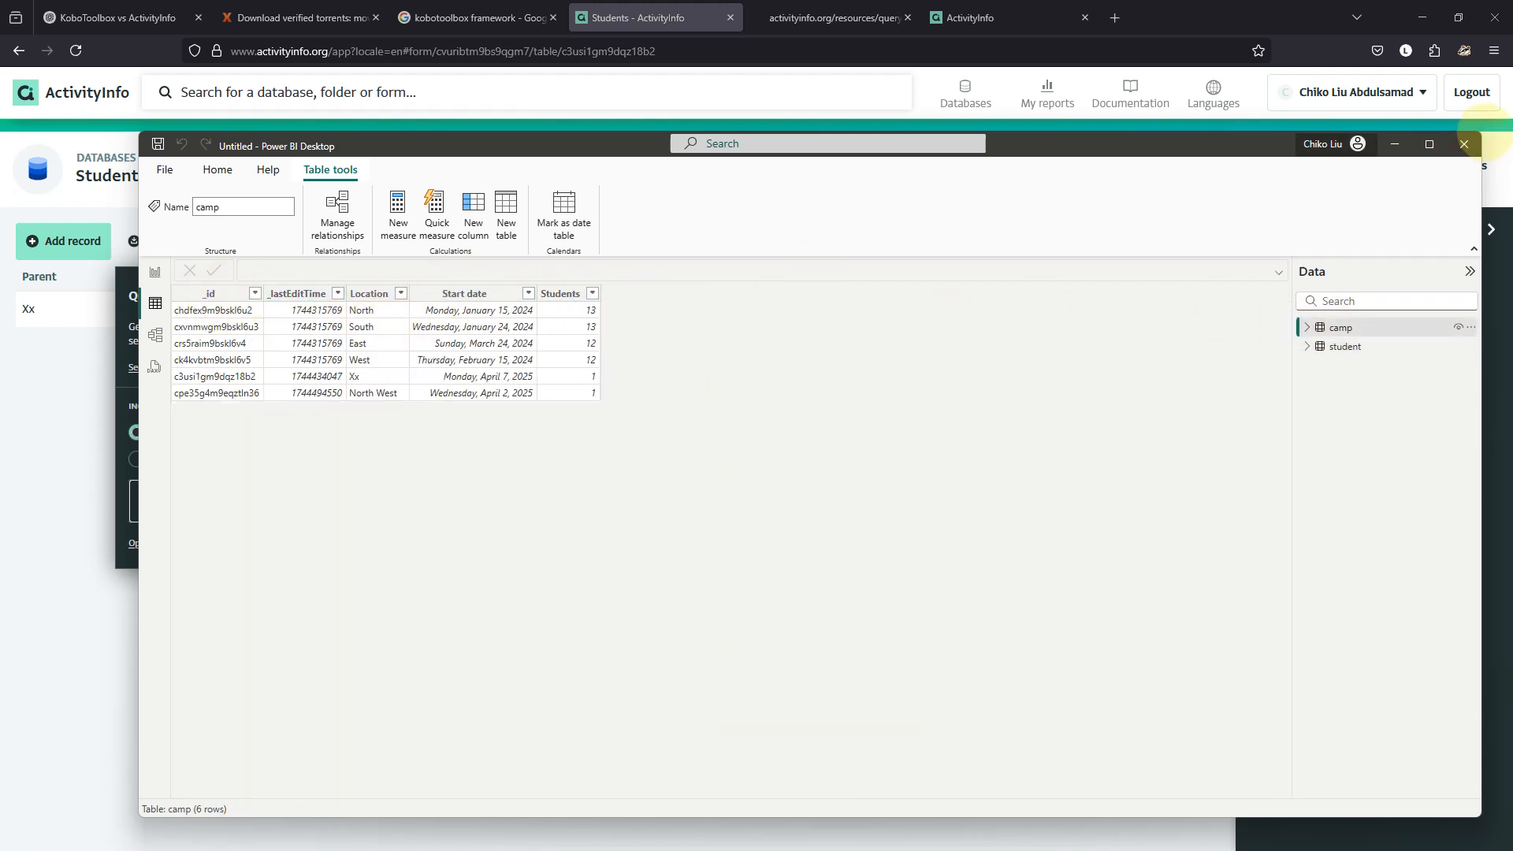
{"action": "left_click", "coordinate": [155, 335]}
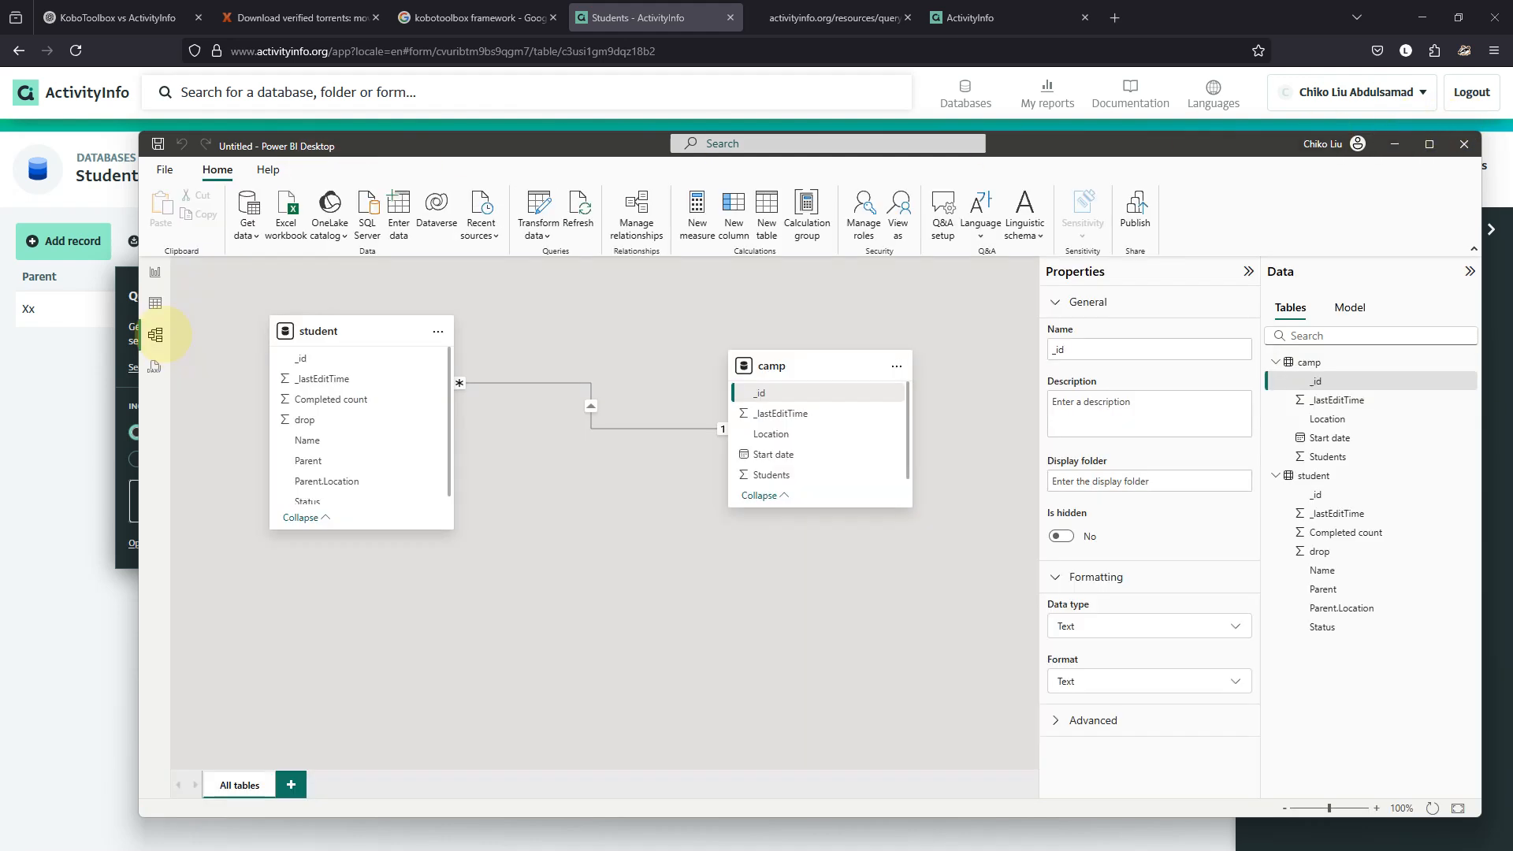
Delete the Location link and create a many-to-one relationship from student Parent to camp _id.
{"action": "left_click", "coordinate": [576, 385]}
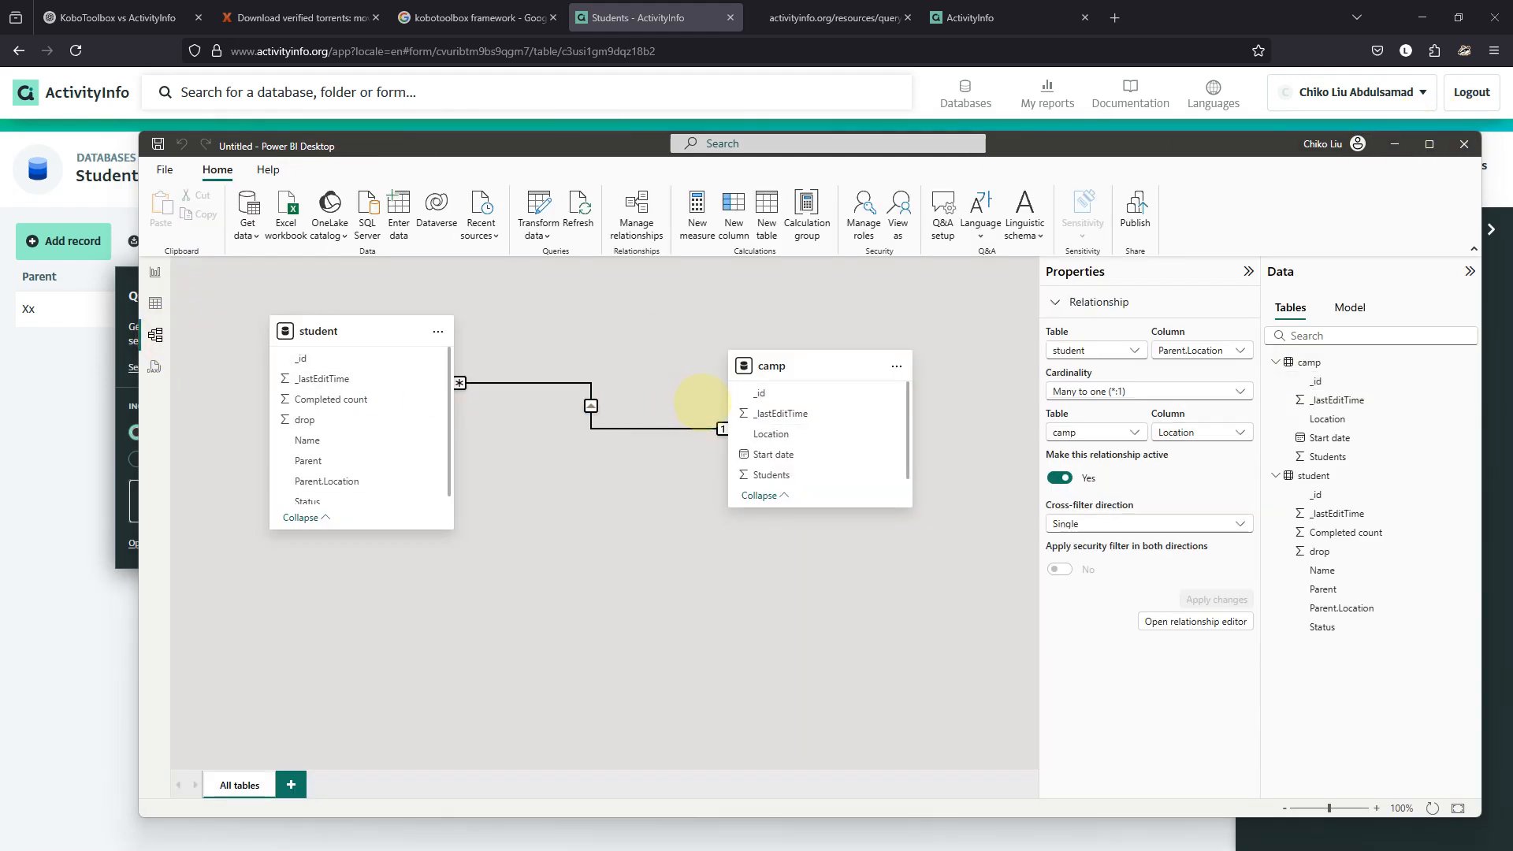
{"action": "key", "text": "Delete"}
{"action": "left_click", "coordinate": [900, 532]}
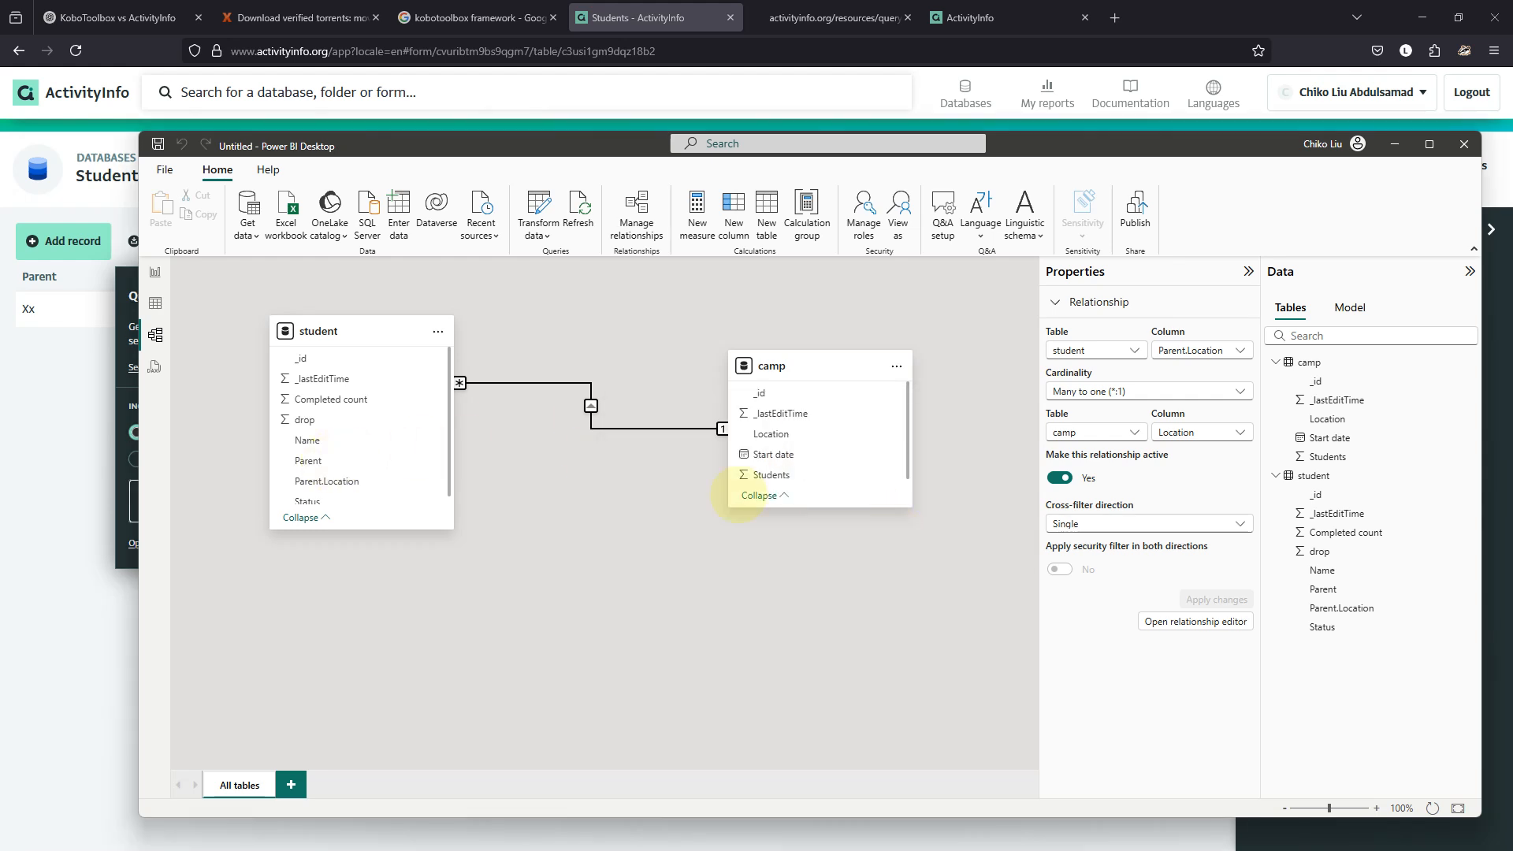
{"action": "left_click", "coordinate": [322, 460]}
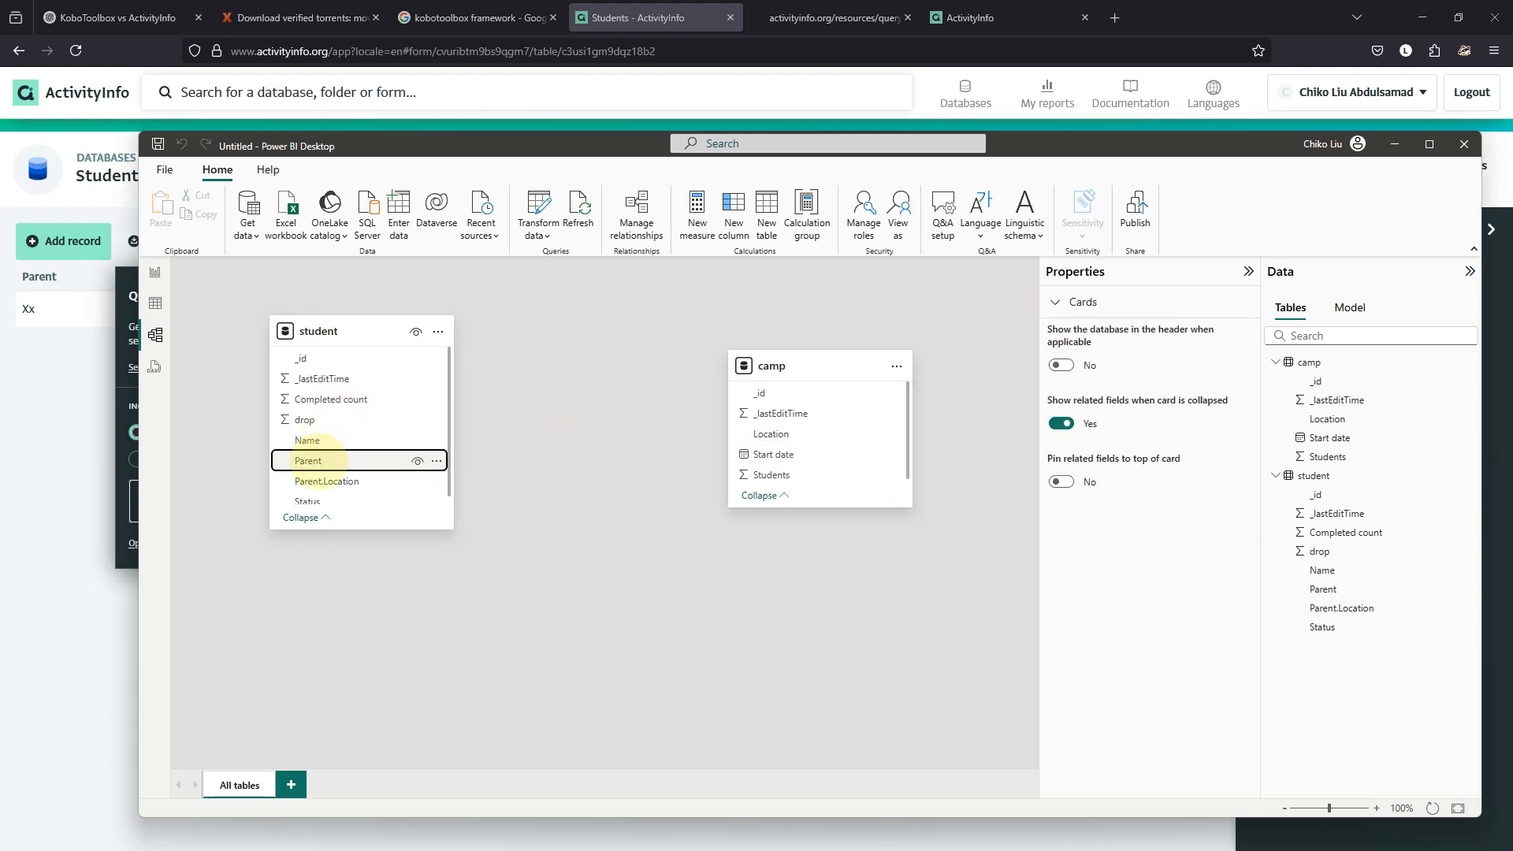
{"action": "left_click_drag", "start_coordinate": [744, 393], "coordinate": [379, 455]}
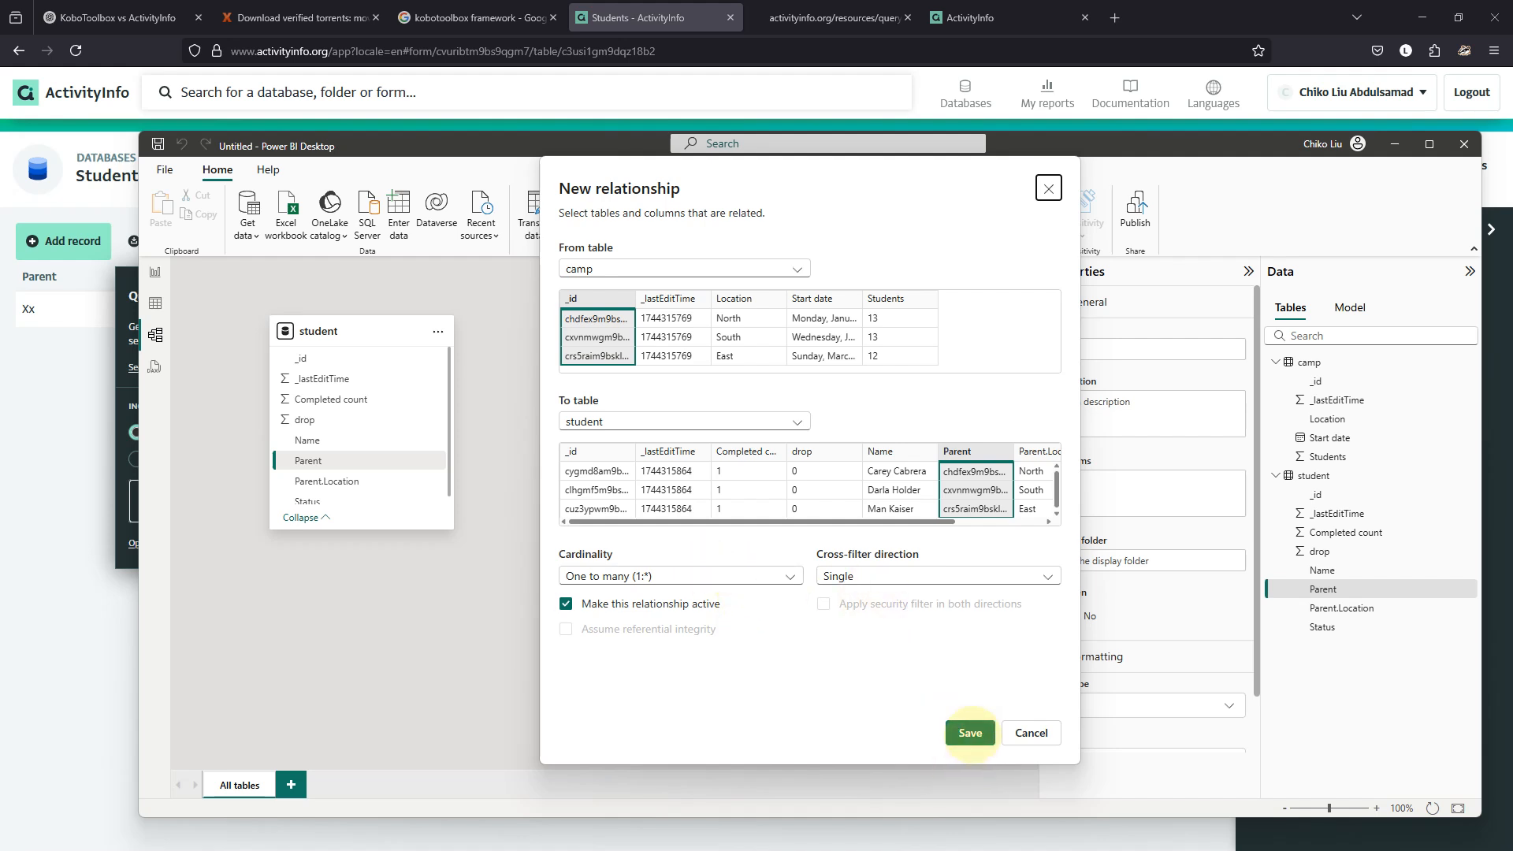
{"action": "left_click", "coordinate": [970, 733]}
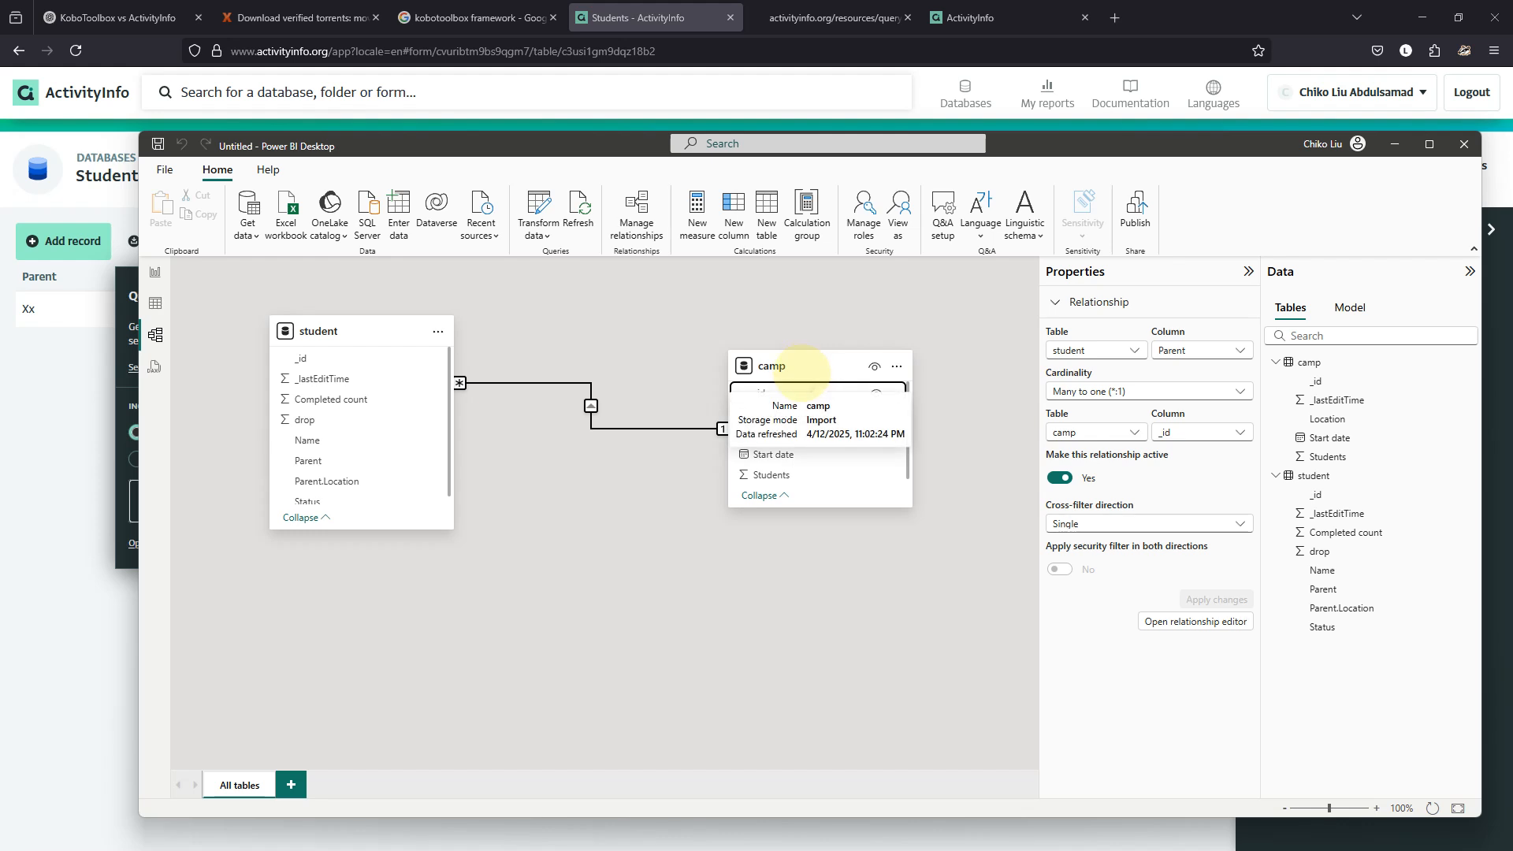
Rearrange the camp and student cards and hide the Parent field from reports.
{"action": "left_click_drag", "start_coordinate": [812, 371], "coordinate": [314, 604]}
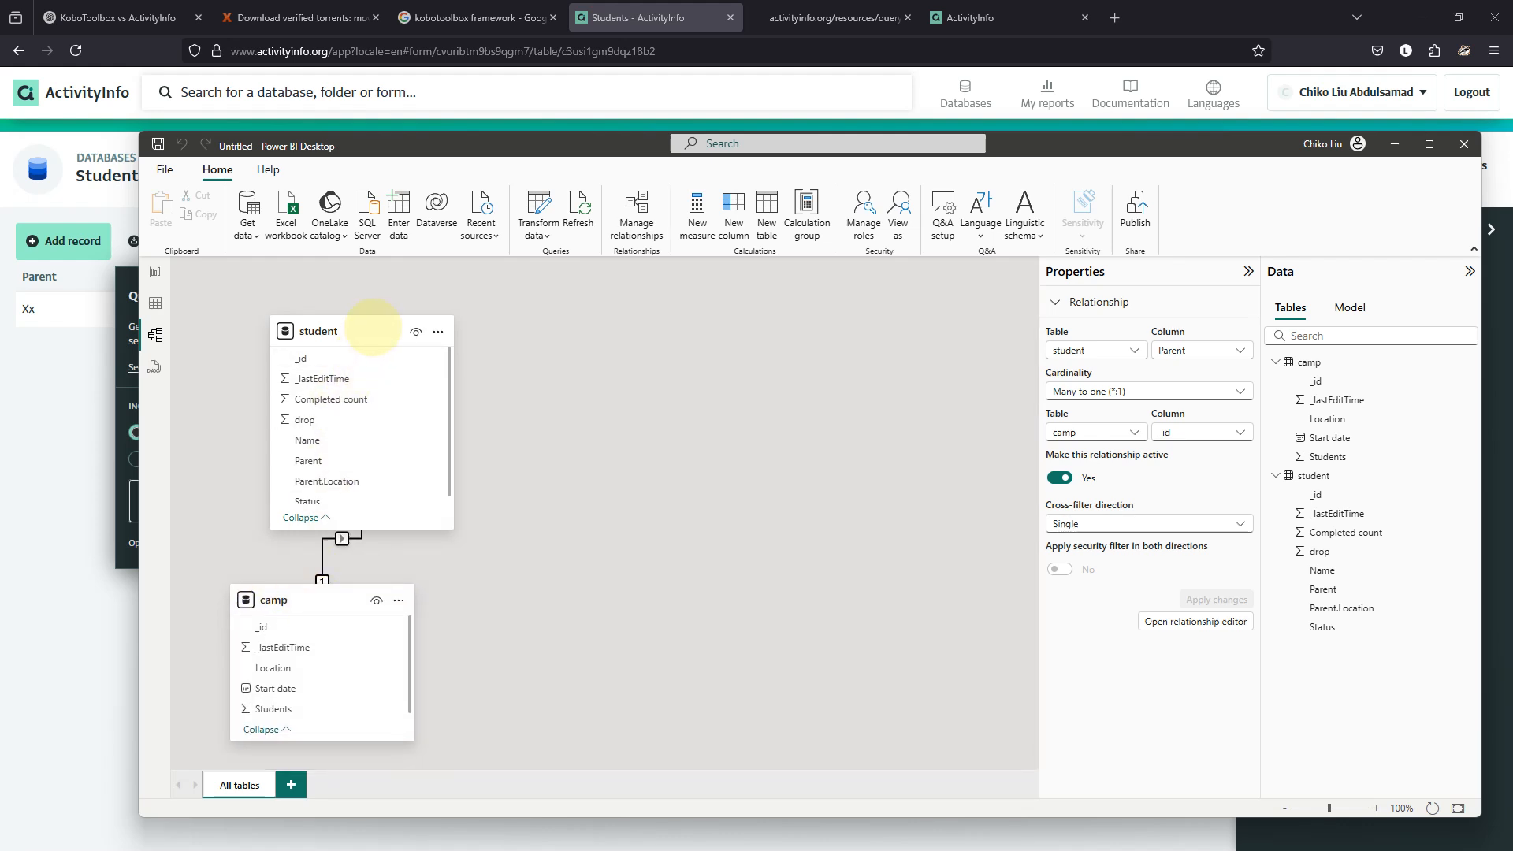
{"action": "left_click_drag", "start_coordinate": [365, 321], "coordinate": [772, 335]}
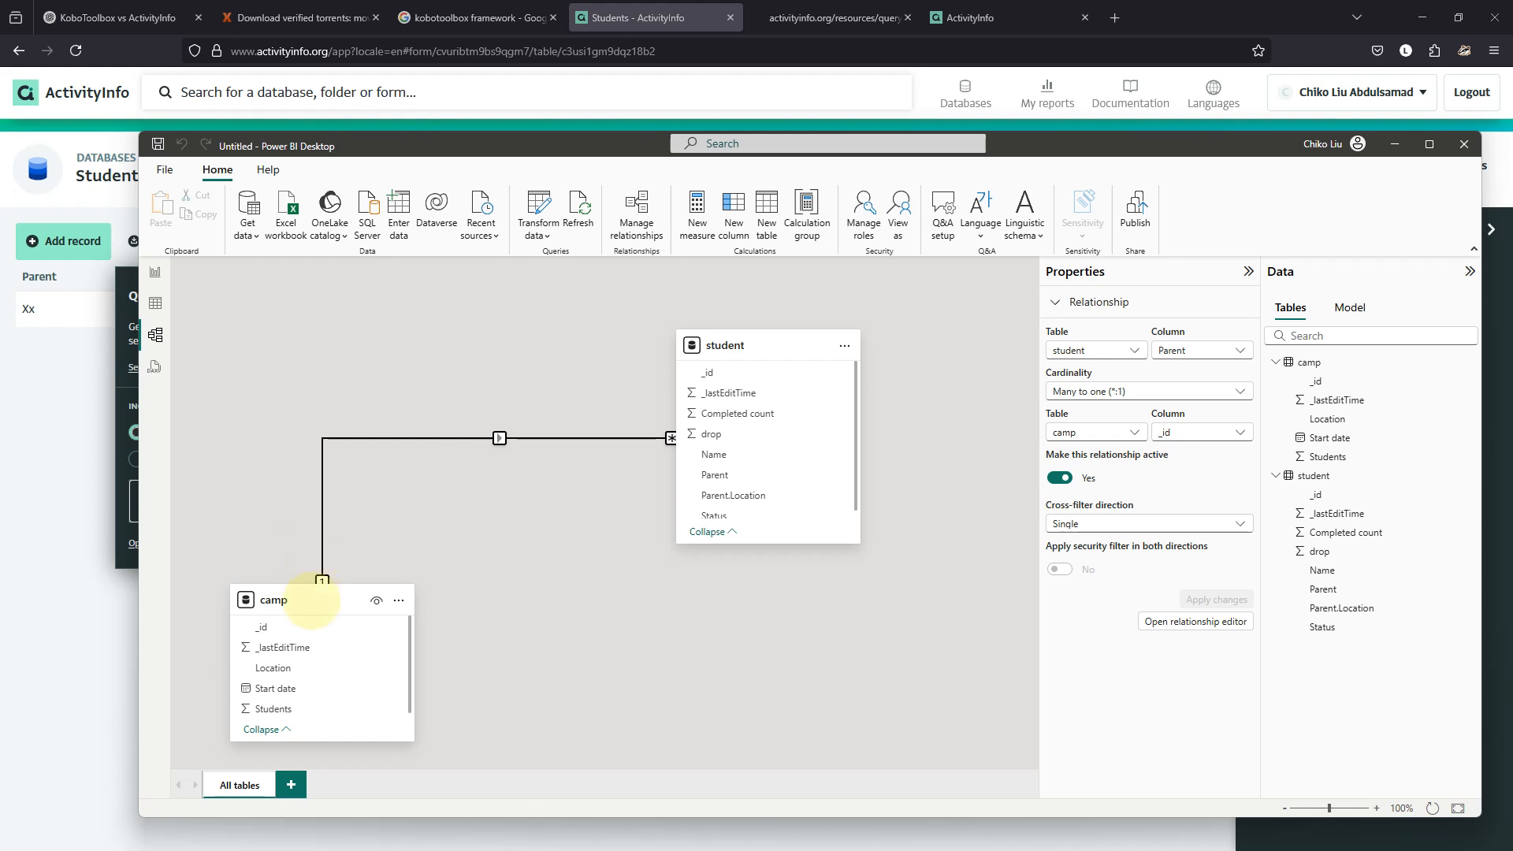
{"action": "left_click_drag", "start_coordinate": [312, 600], "coordinate": [310, 472]}
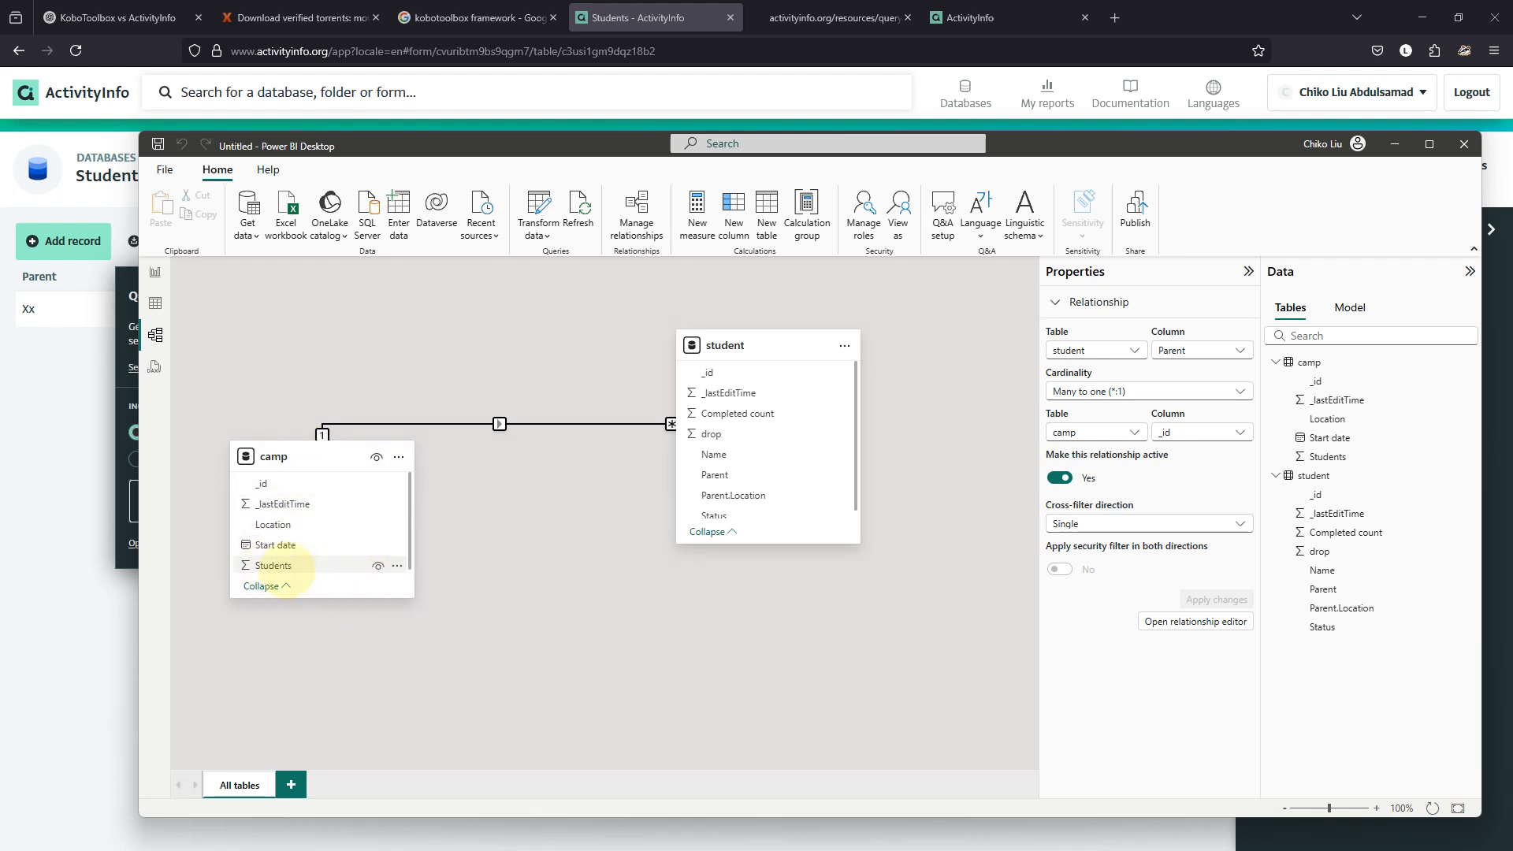
{"action": "scroll", "coordinate": [733, 485], "scroll_direction": "down", "scroll_amount": 1}
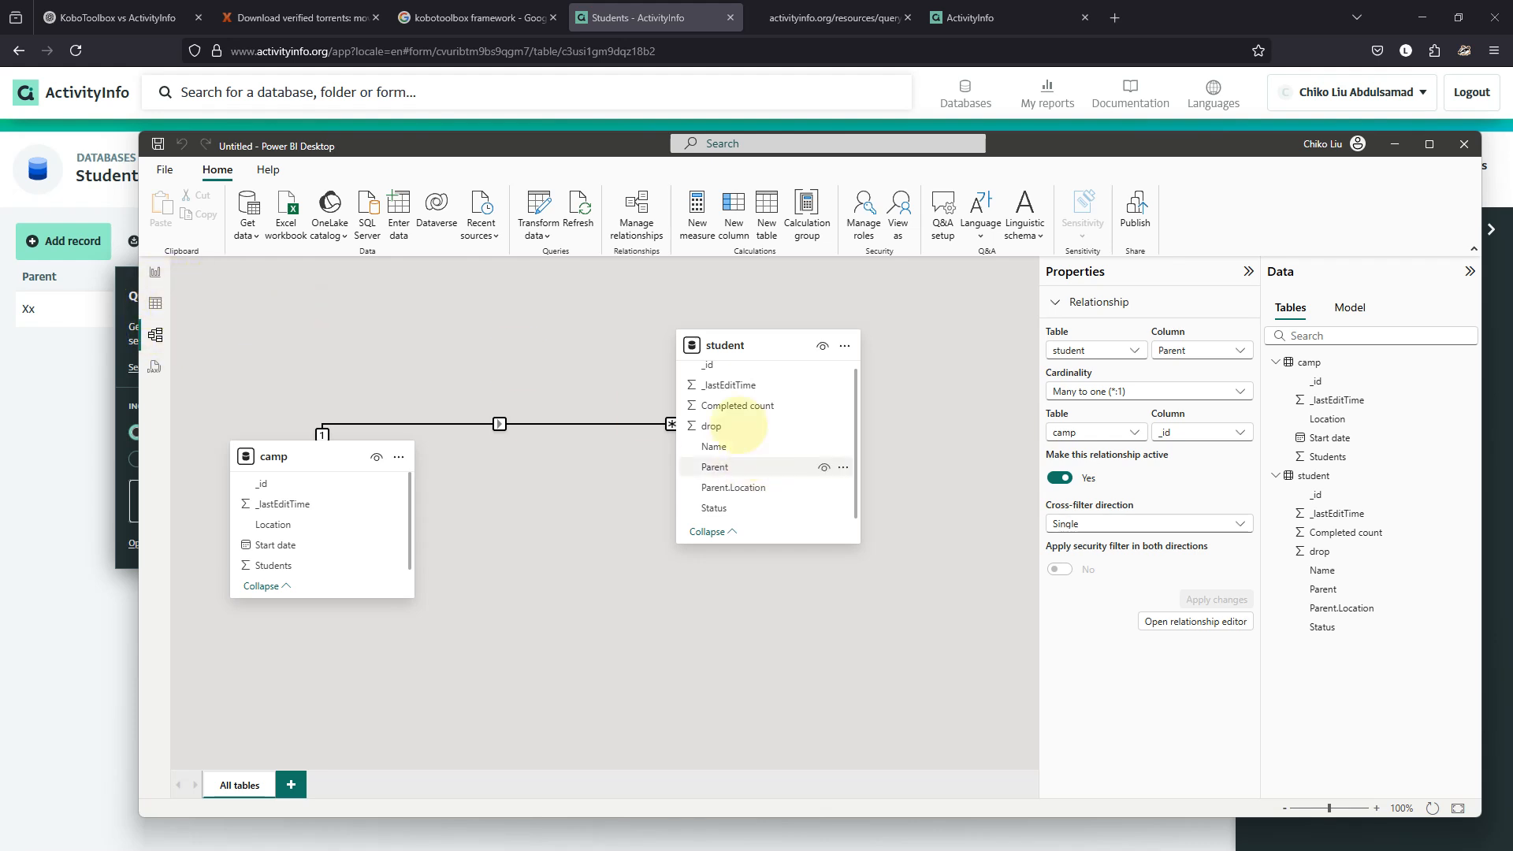
{"action": "scroll", "coordinate": [721, 433], "scroll_direction": "up", "scroll_amount": 1}
{"action": "scroll", "coordinate": [723, 433], "scroll_direction": "down", "scroll_amount": 1}
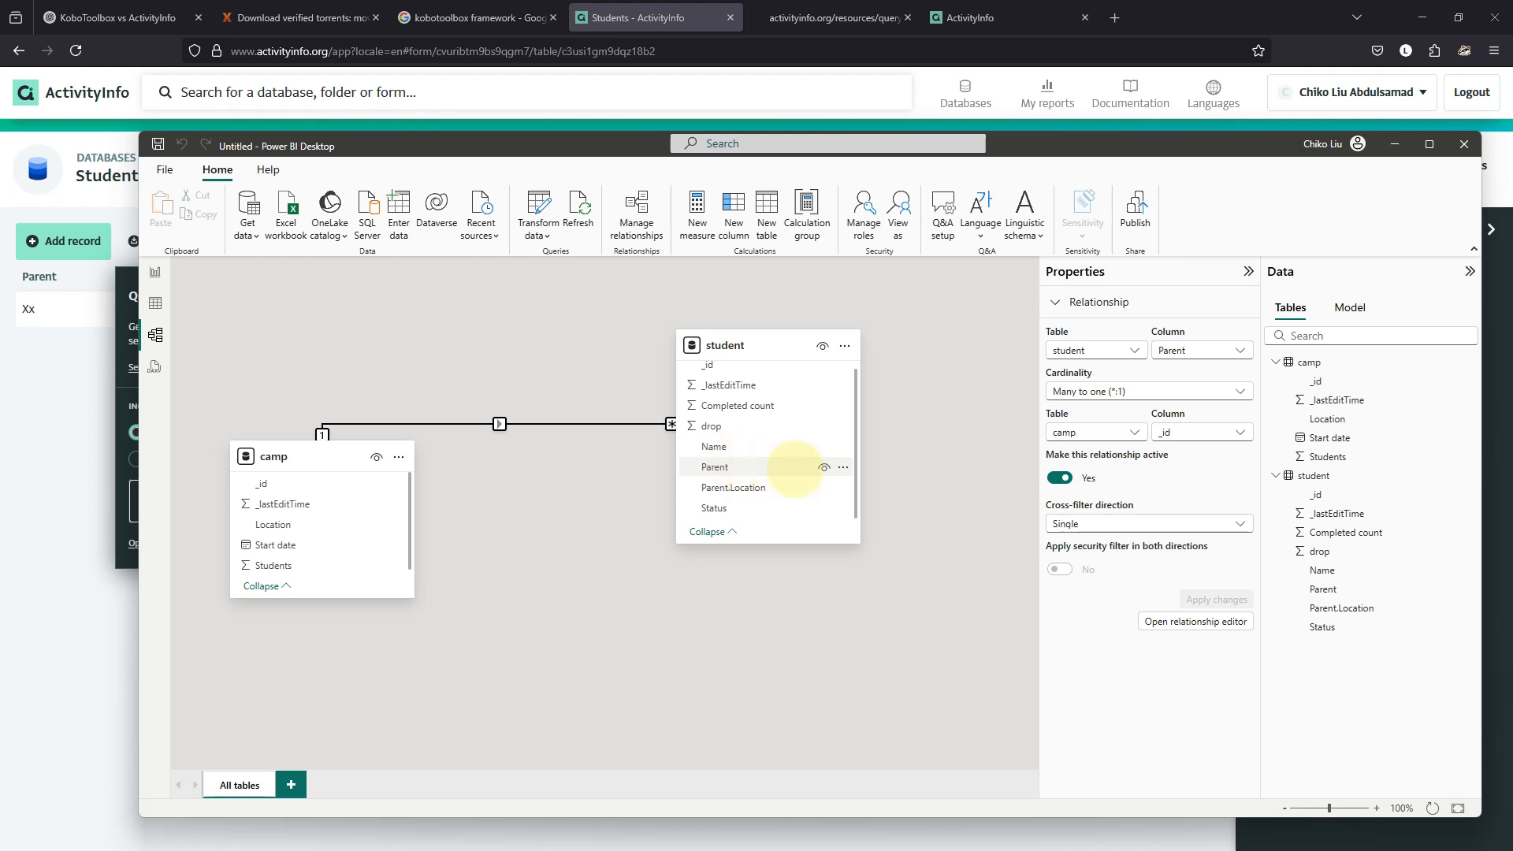
{"action": "left_click", "coordinate": [824, 467]}
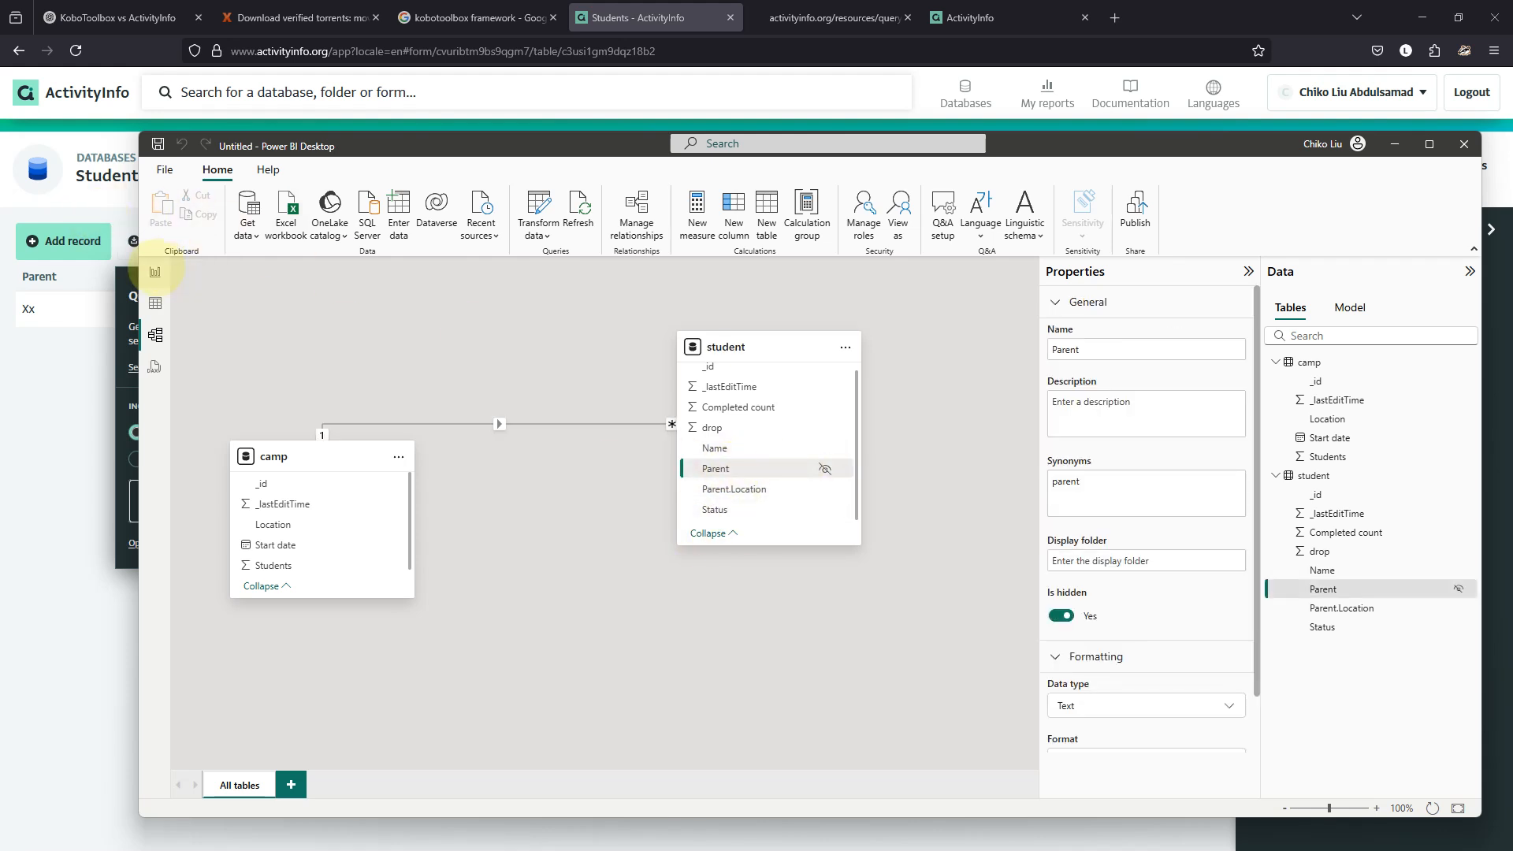
Place the camp Location field on the report canvas as a new visual and enlarge it.
{"action": "left_click", "coordinate": [155, 272]}
{"action": "left_click", "coordinate": [1331, 328]}
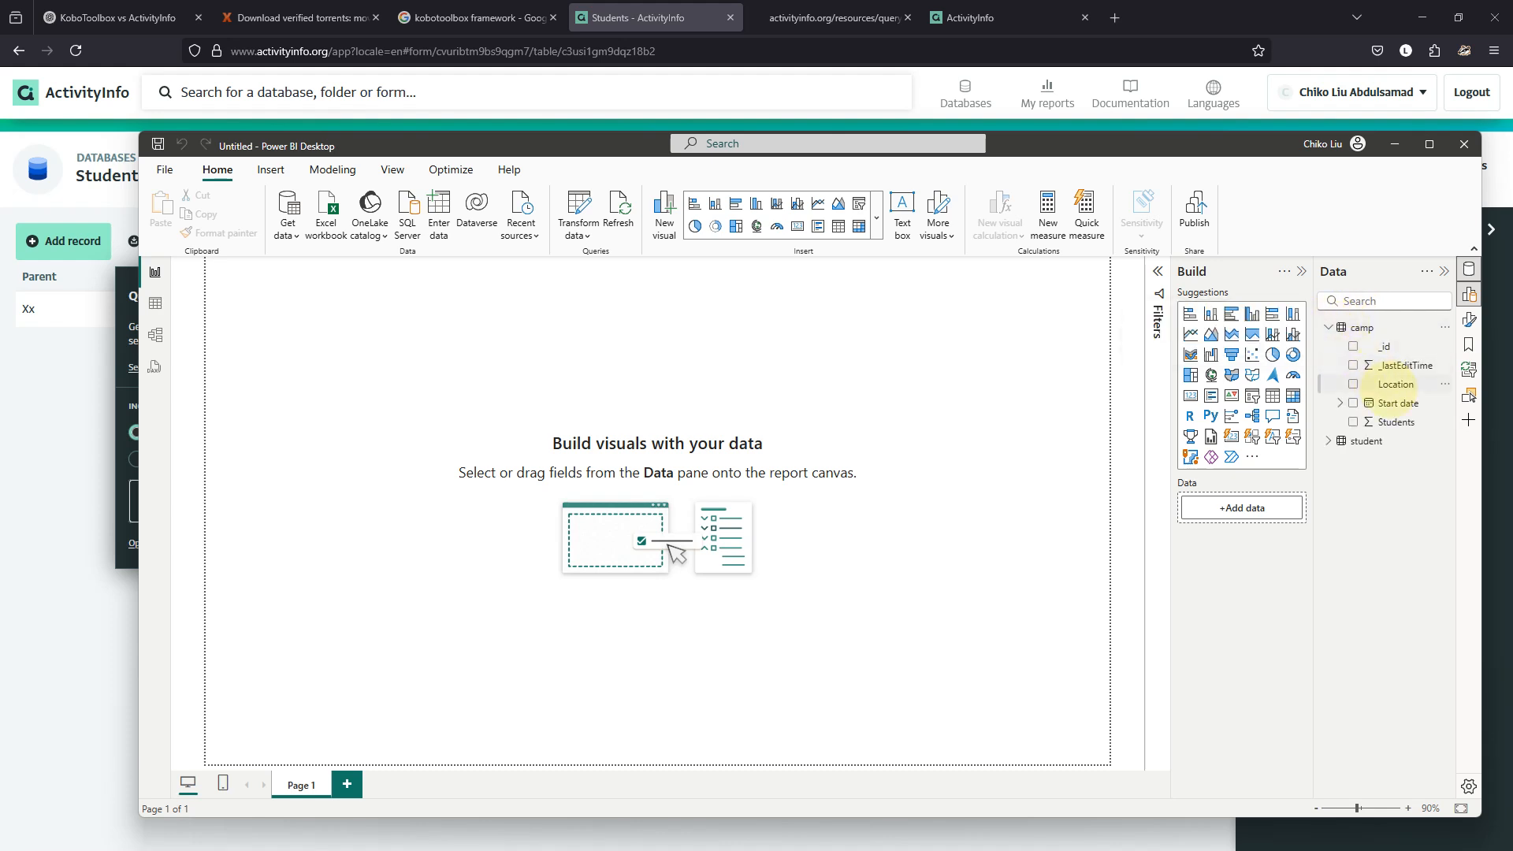
{"action": "left_click_drag", "start_coordinate": [1390, 384], "coordinate": [642, 399]}
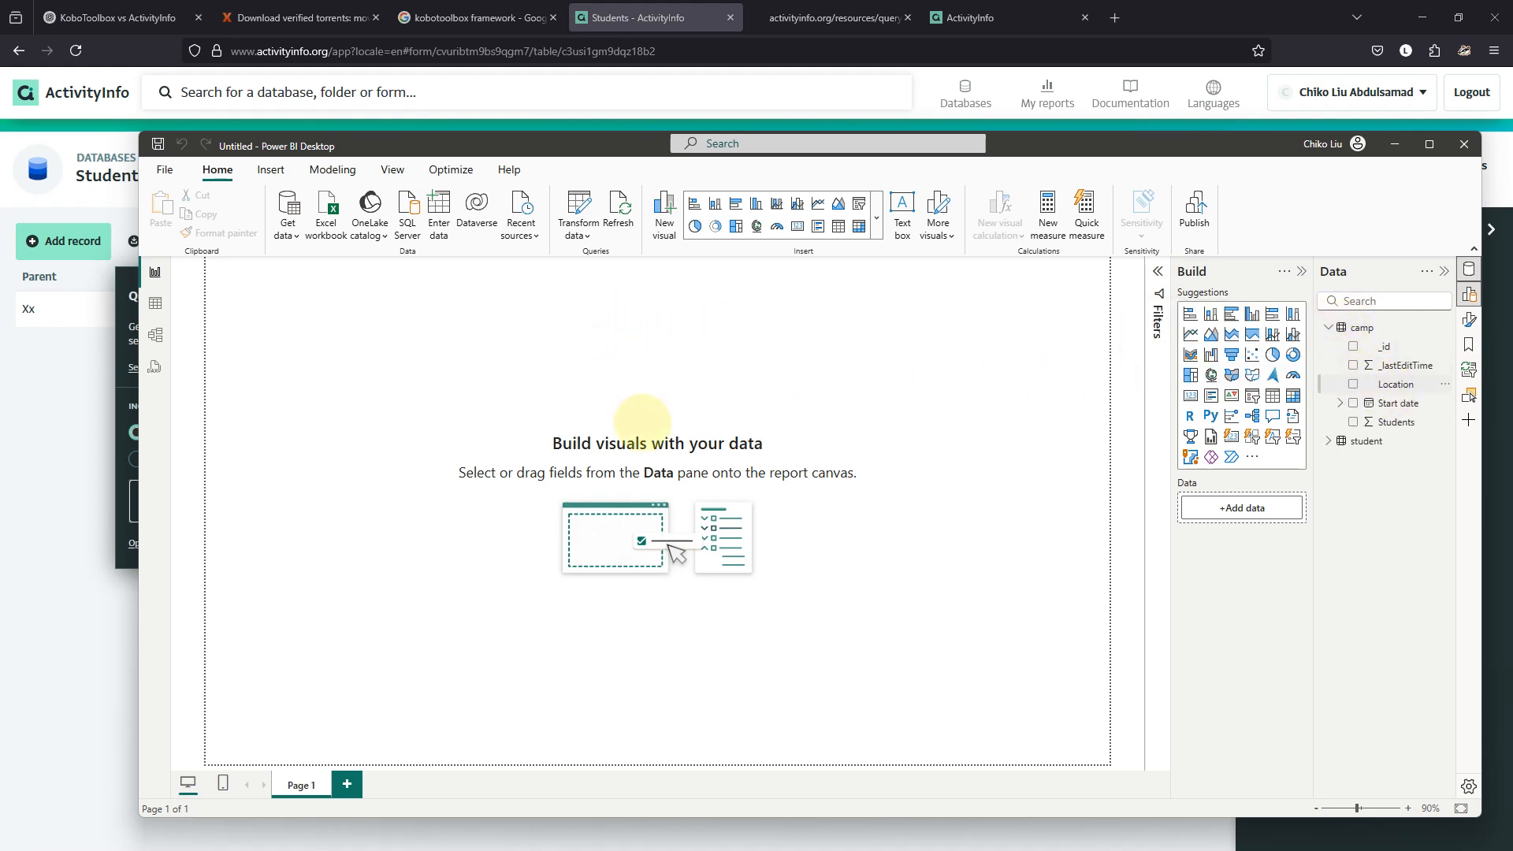
{"action": "left_click_drag", "start_coordinate": [653, 453], "coordinate": [769, 506]}
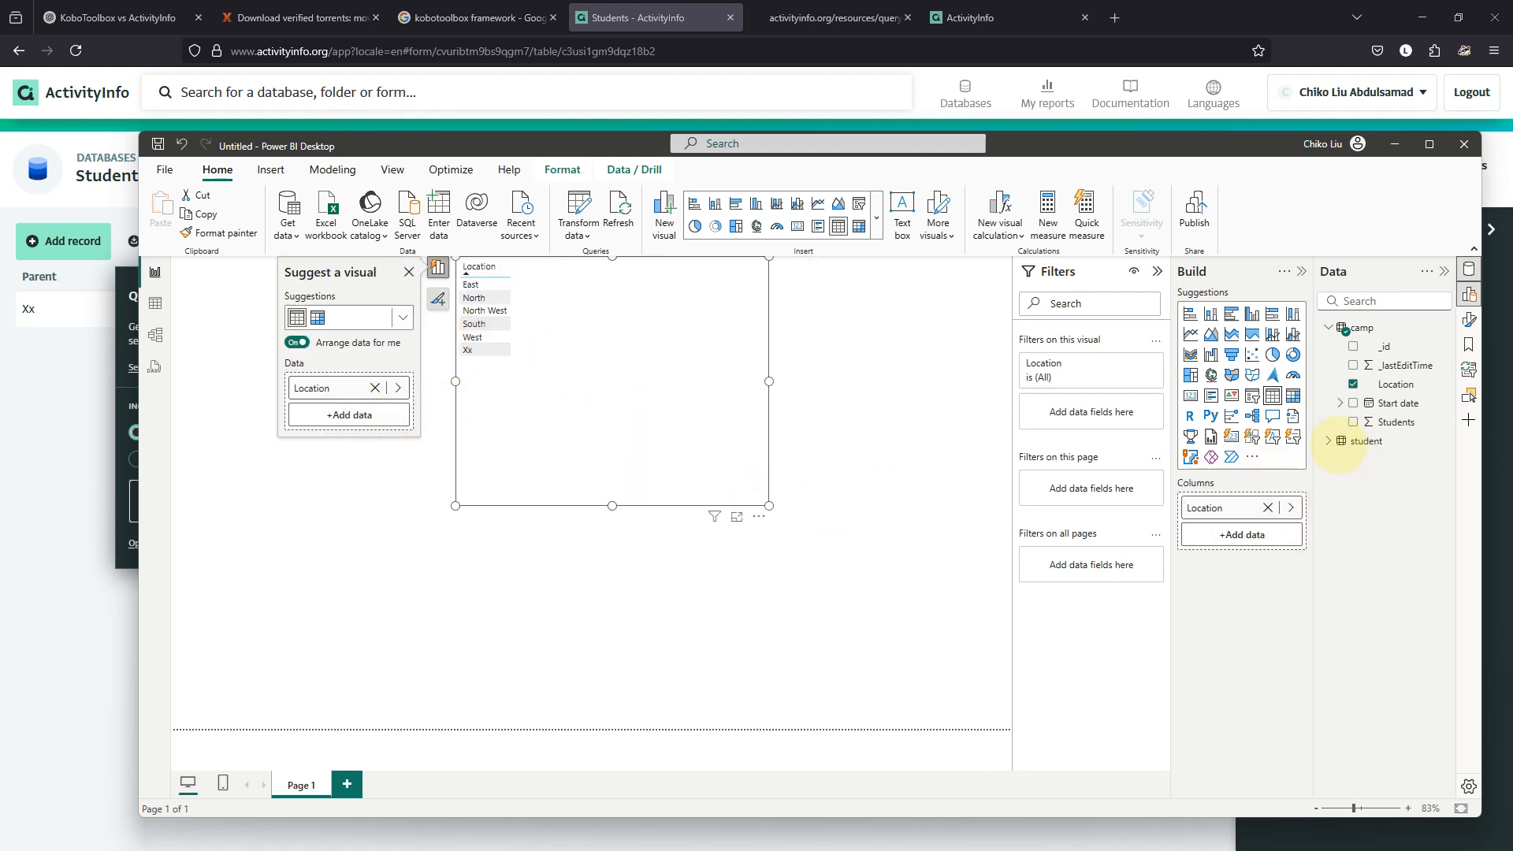
Add student Name summarized as Count and display it as a Table visual totalling 52.
{"action": "left_click", "coordinate": [1328, 441]}
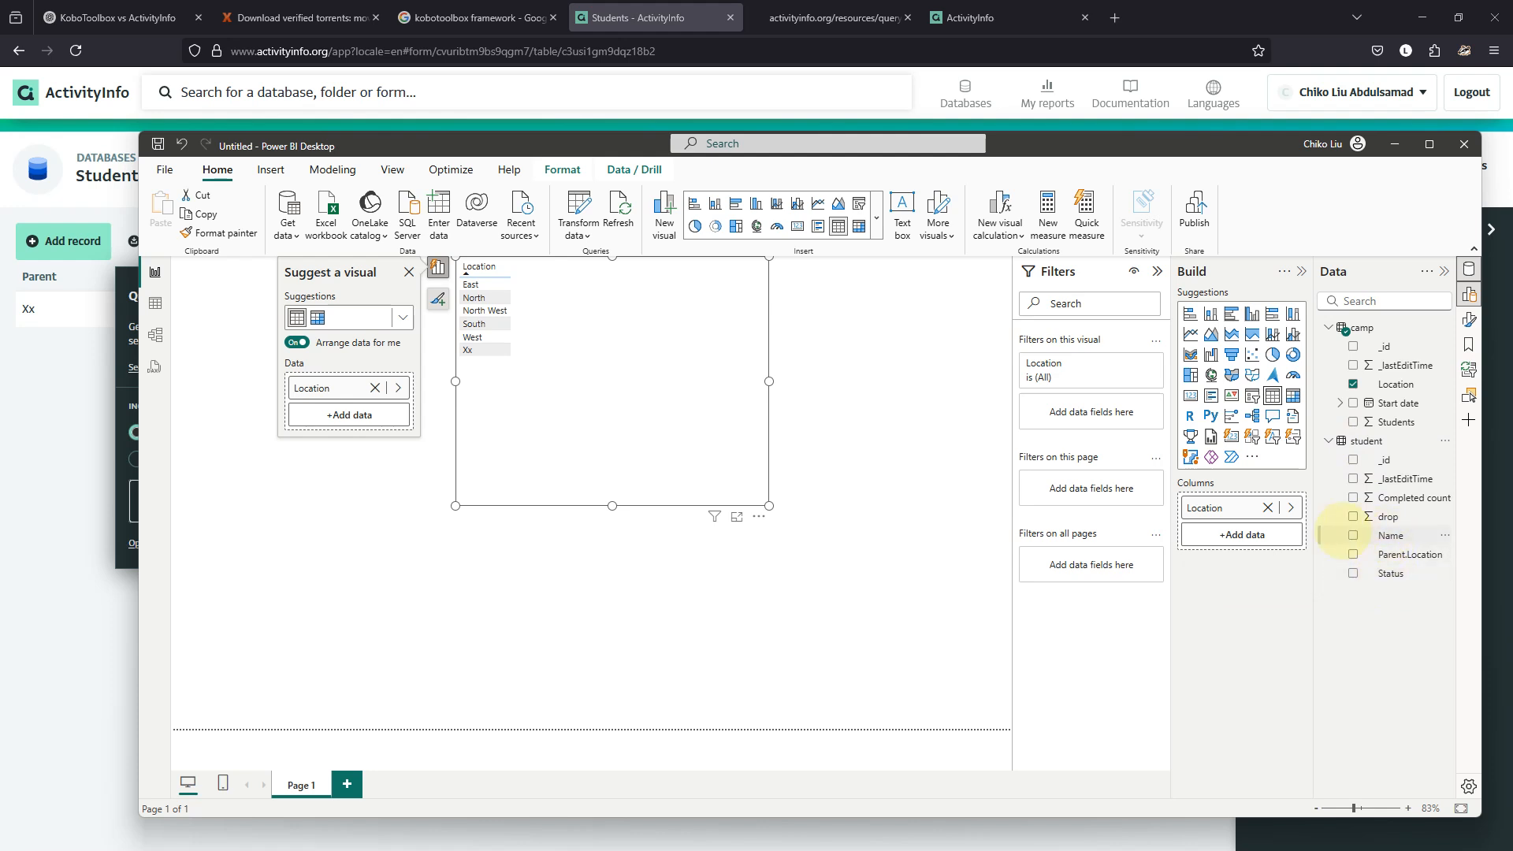
{"action": "left_click", "coordinate": [1353, 535]}
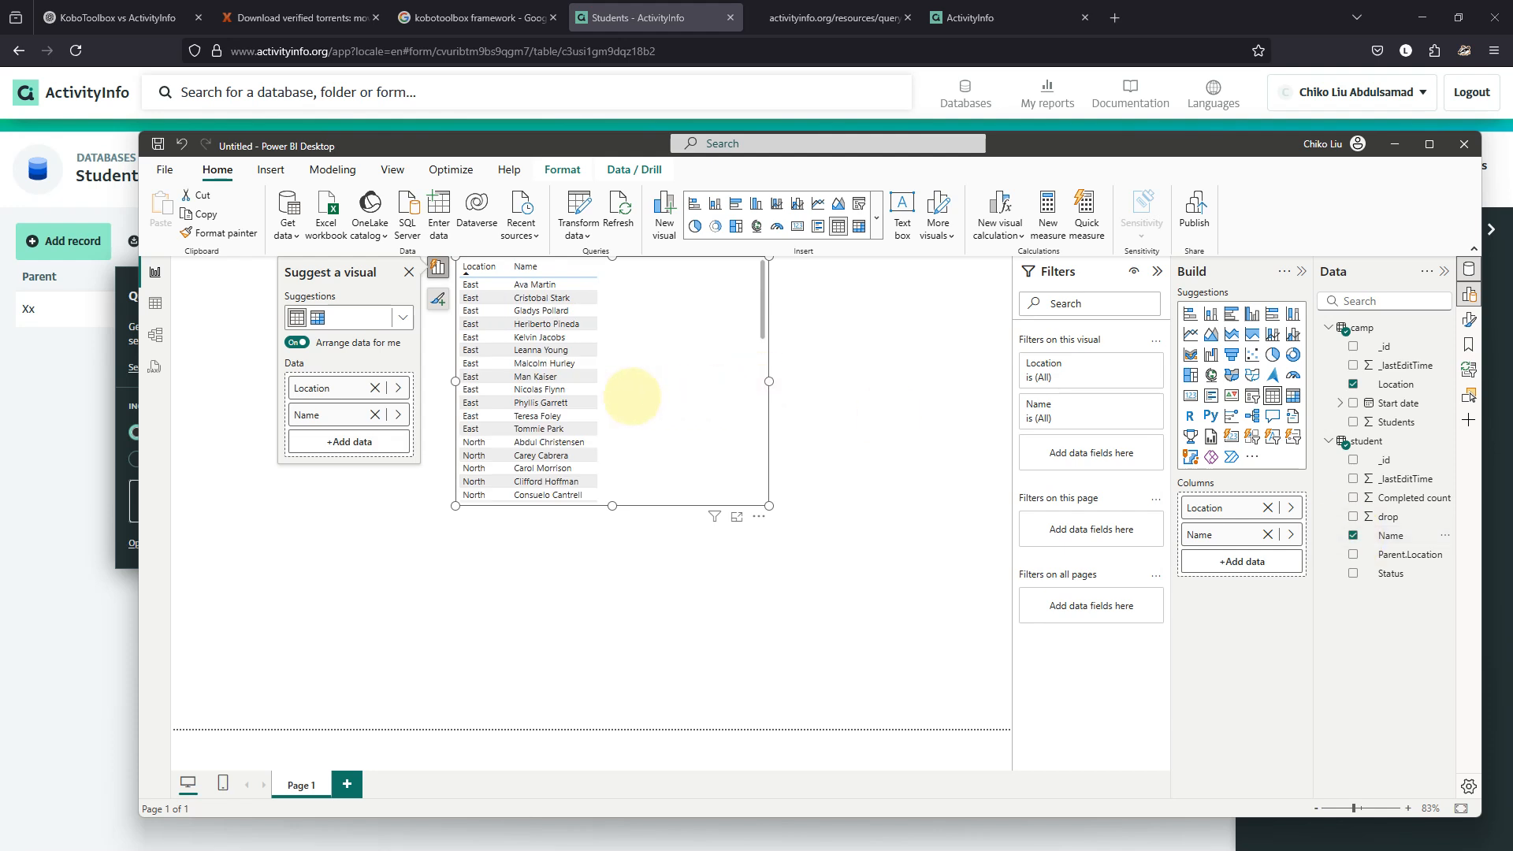
{"action": "left_click", "coordinate": [1291, 534]}
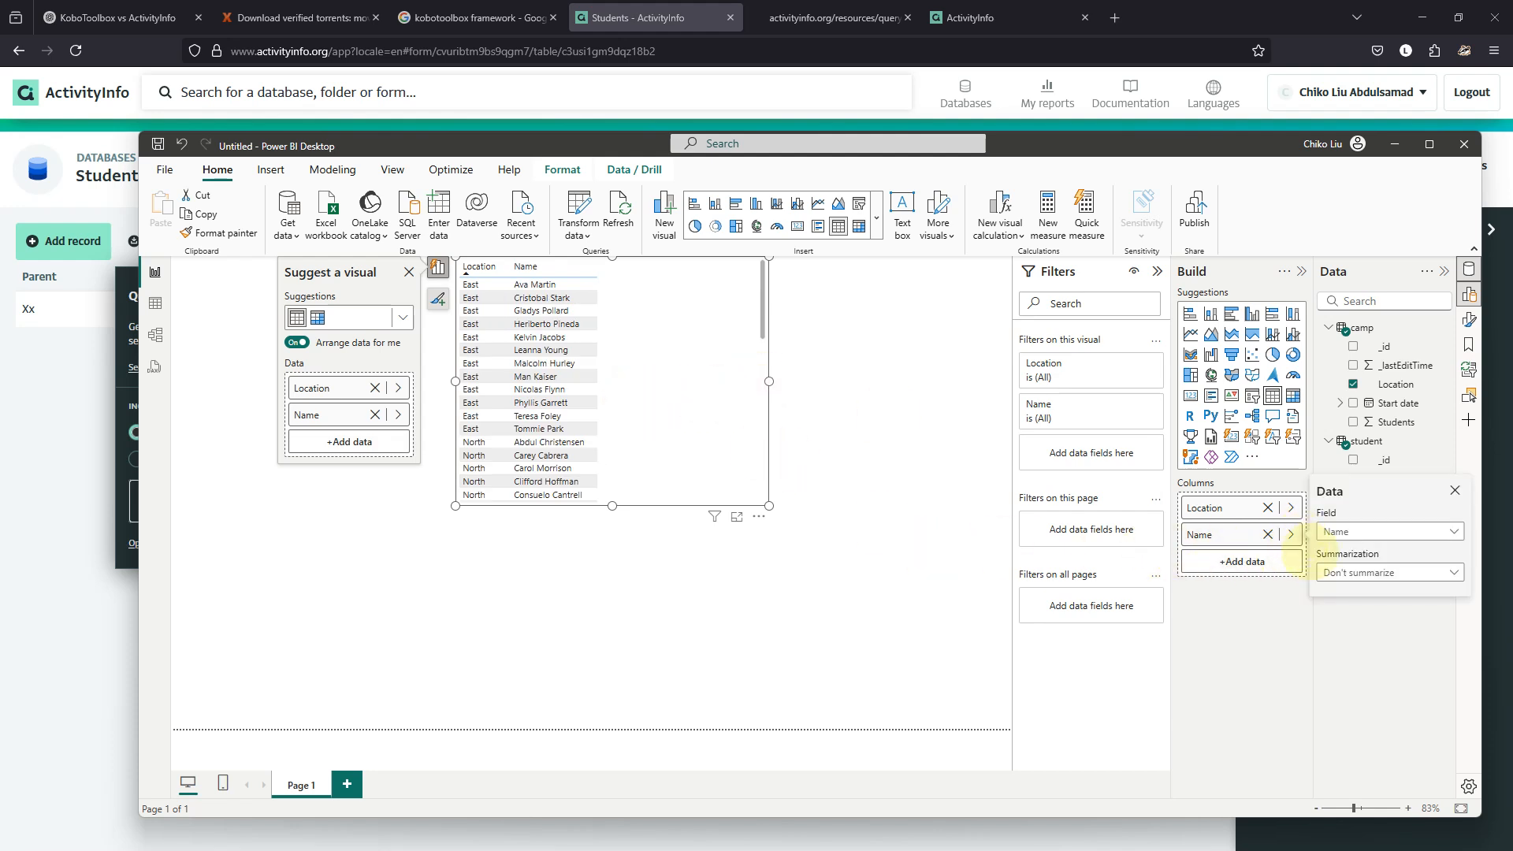
{"action": "left_click", "coordinate": [1454, 572]}
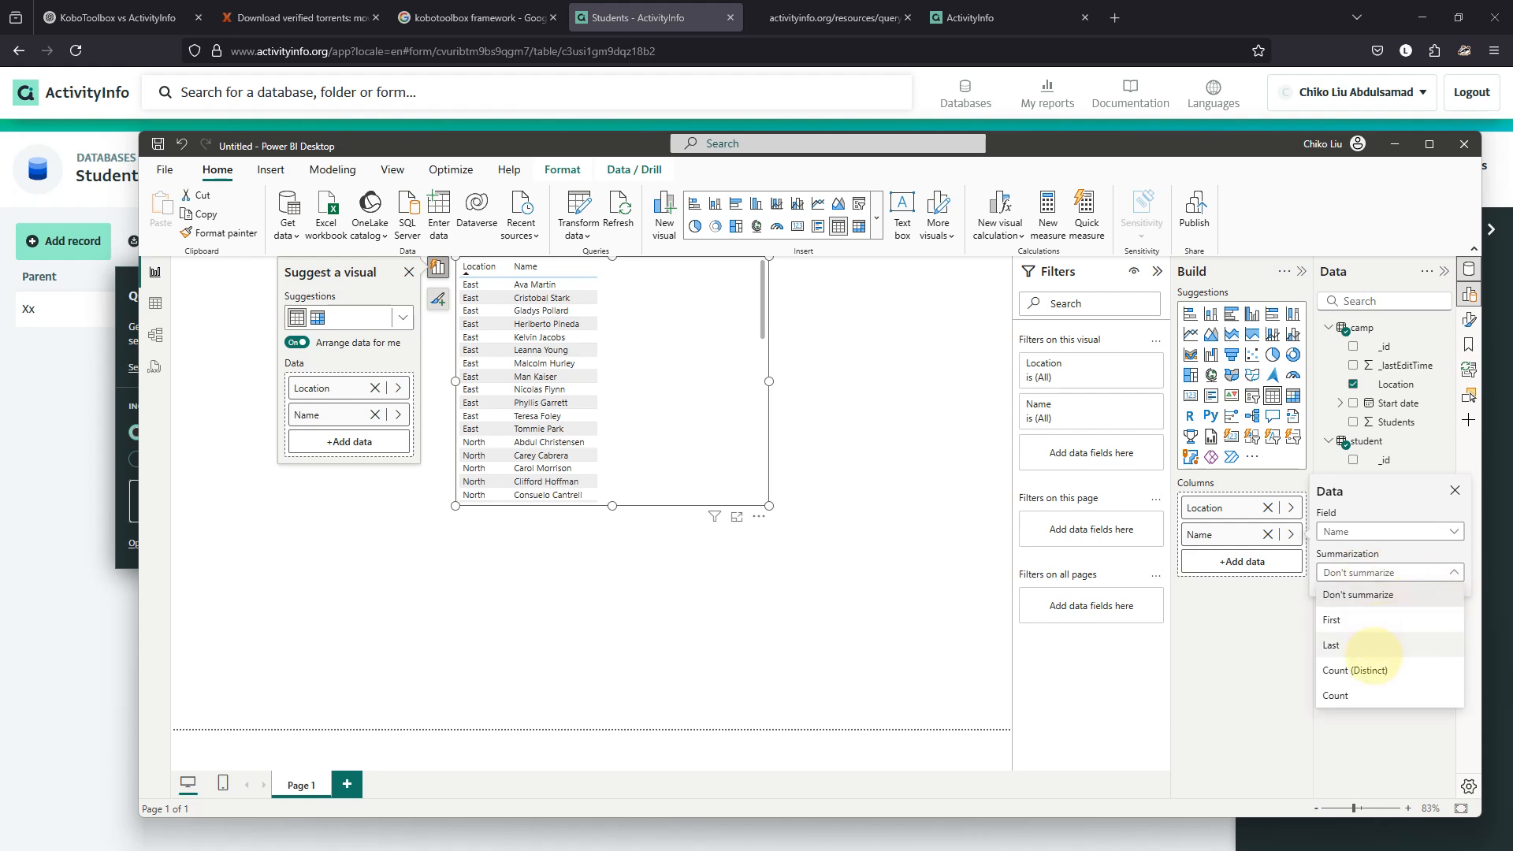
{"action": "left_click", "coordinate": [1357, 693]}
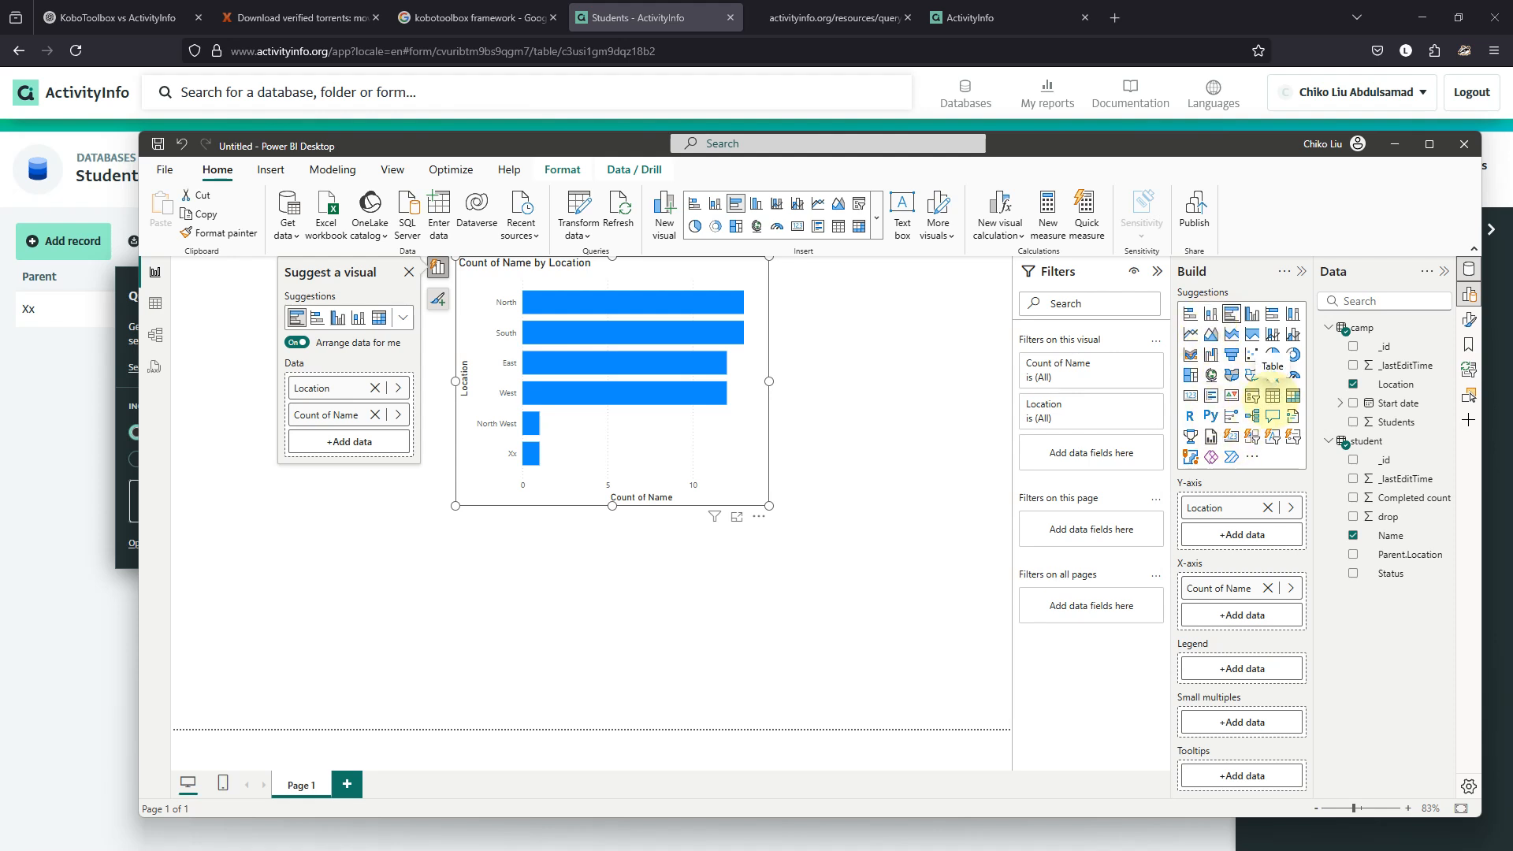
{"action": "left_click", "coordinate": [1273, 396]}
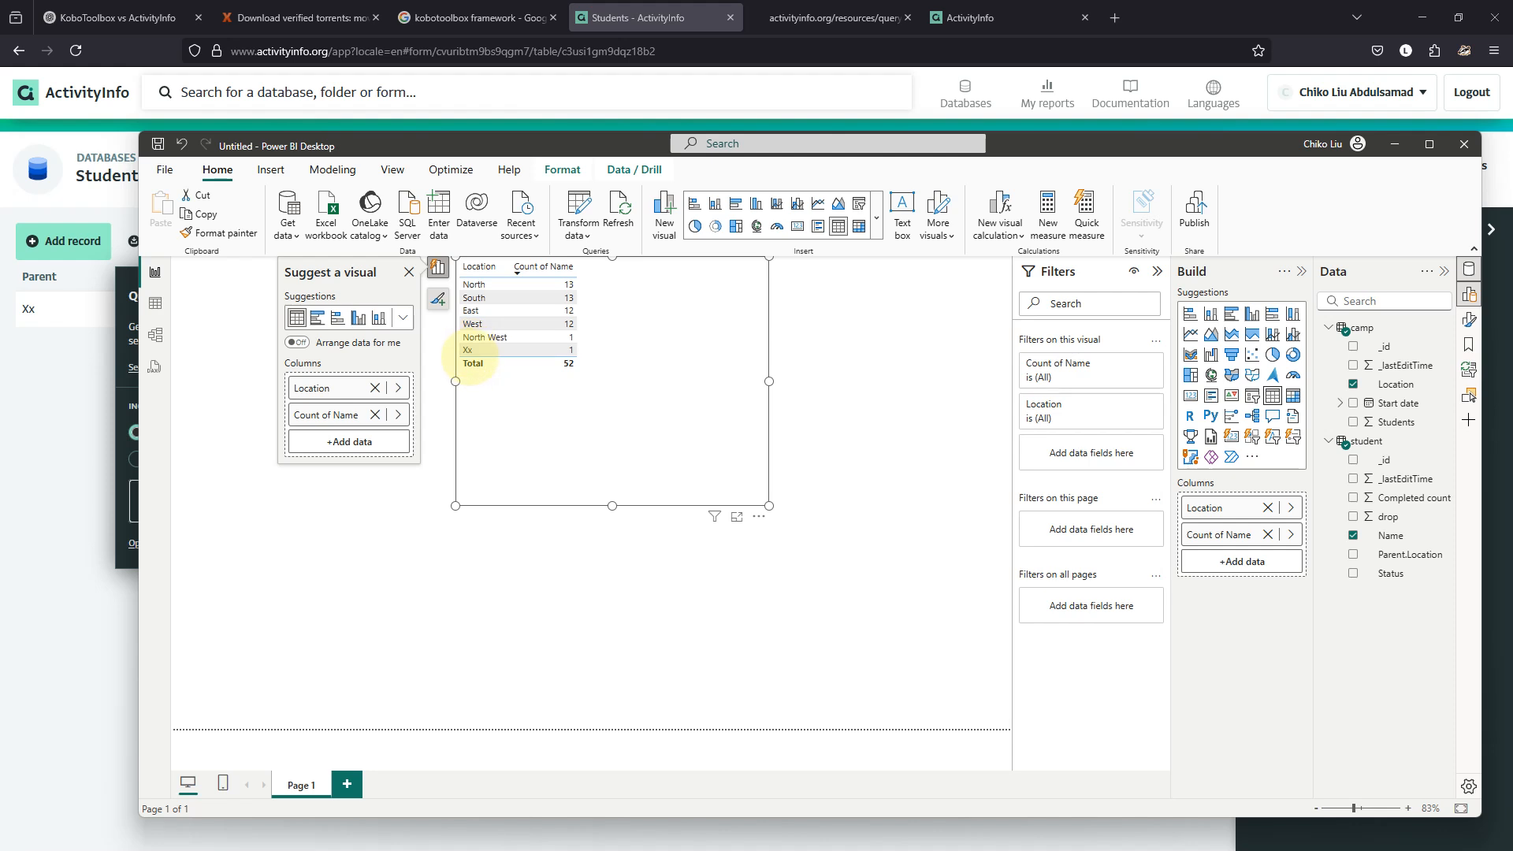
{"action": "left_click", "coordinate": [572, 14]}
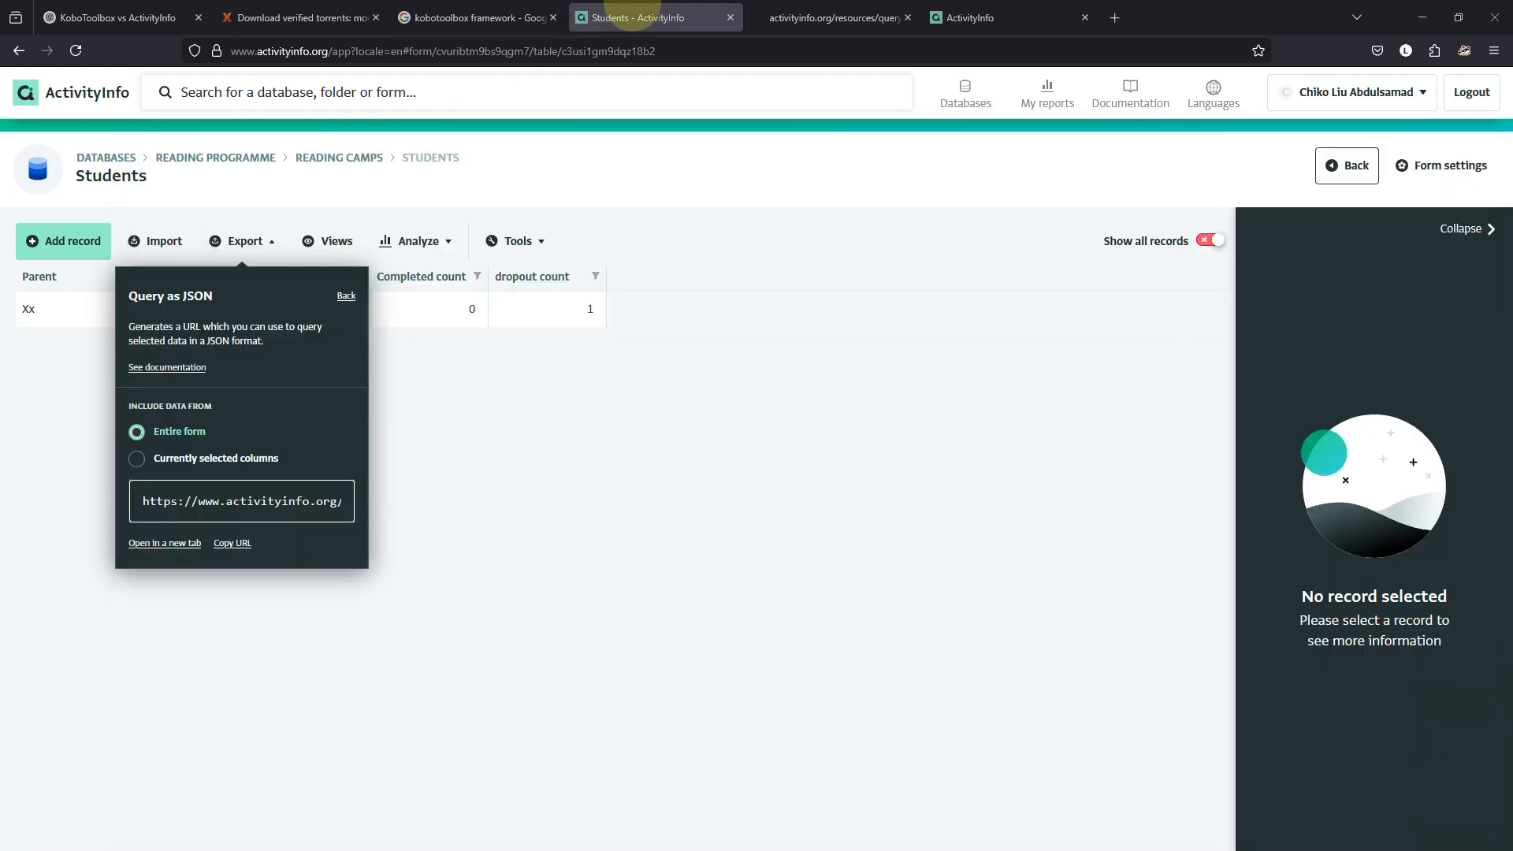
Open the student record under camp Xx for editing, then cancel without saving changes.
{"action": "left_click", "coordinate": [341, 294]}
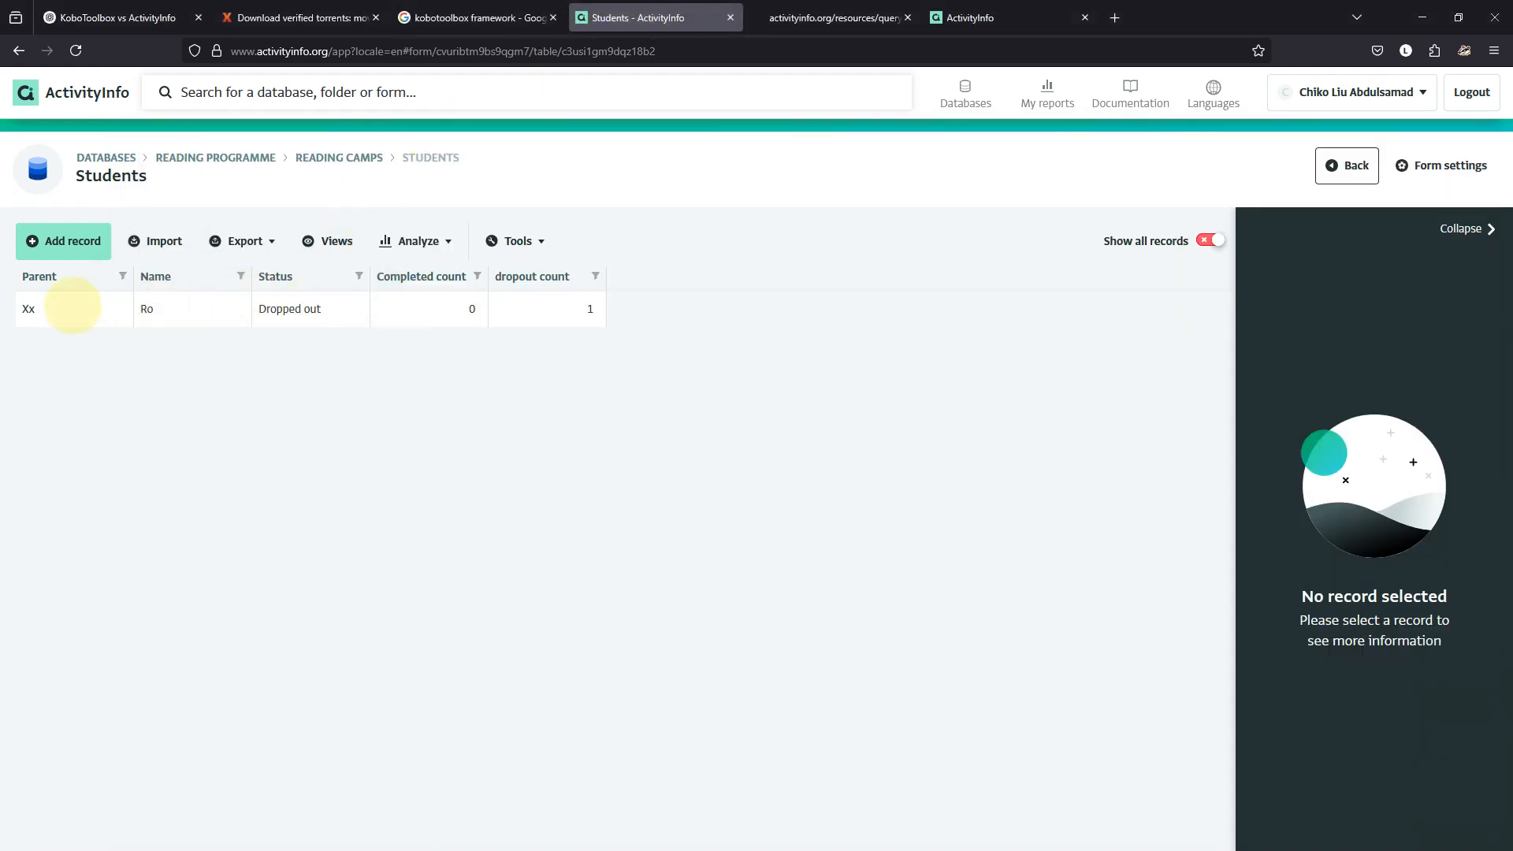
{"action": "left_click", "coordinate": [74, 305]}
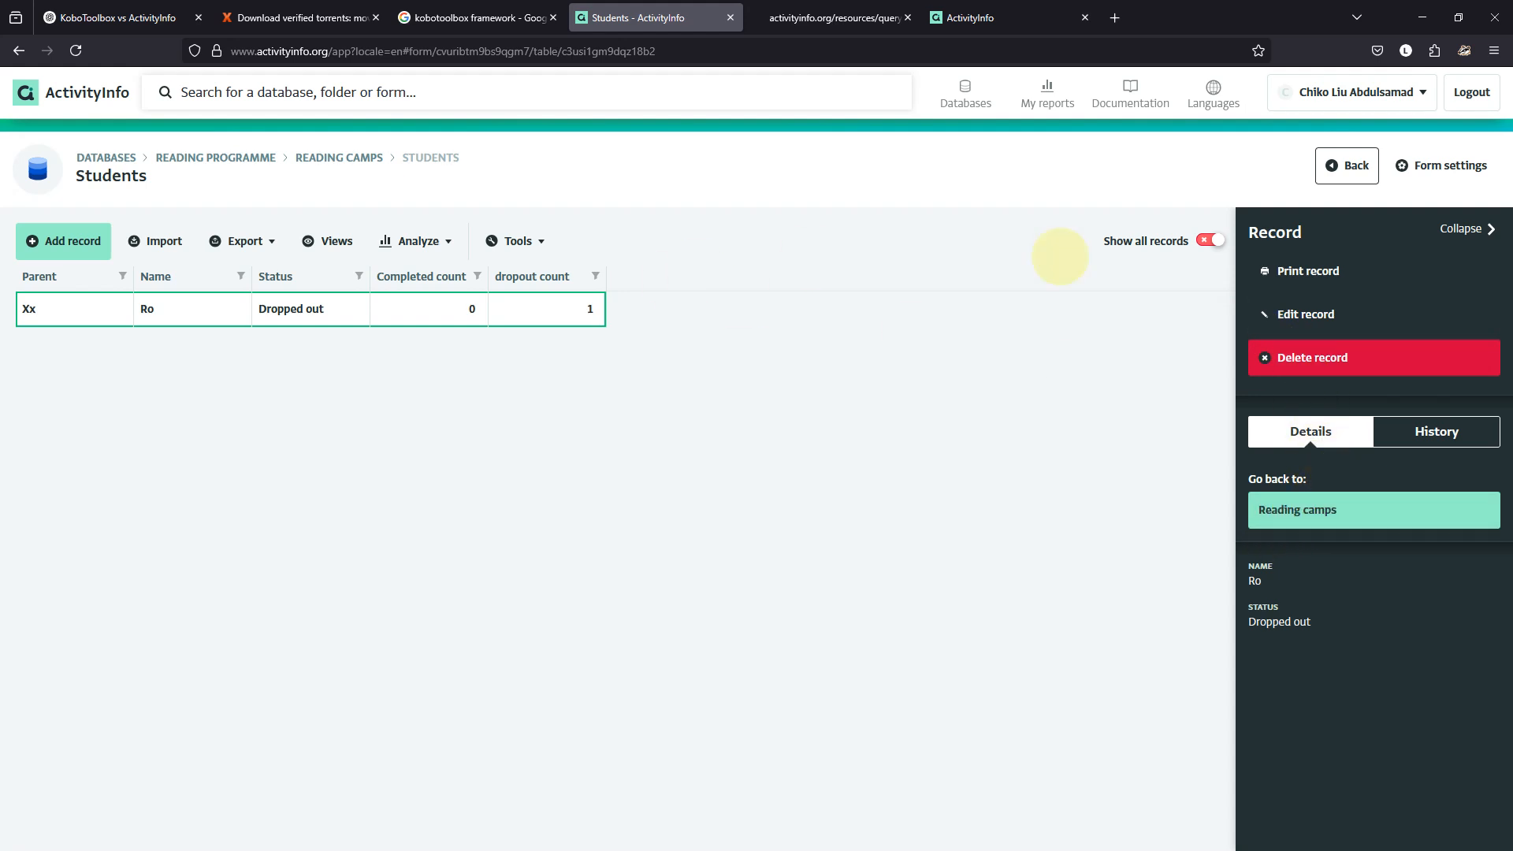
{"action": "left_click", "coordinate": [1315, 312]}
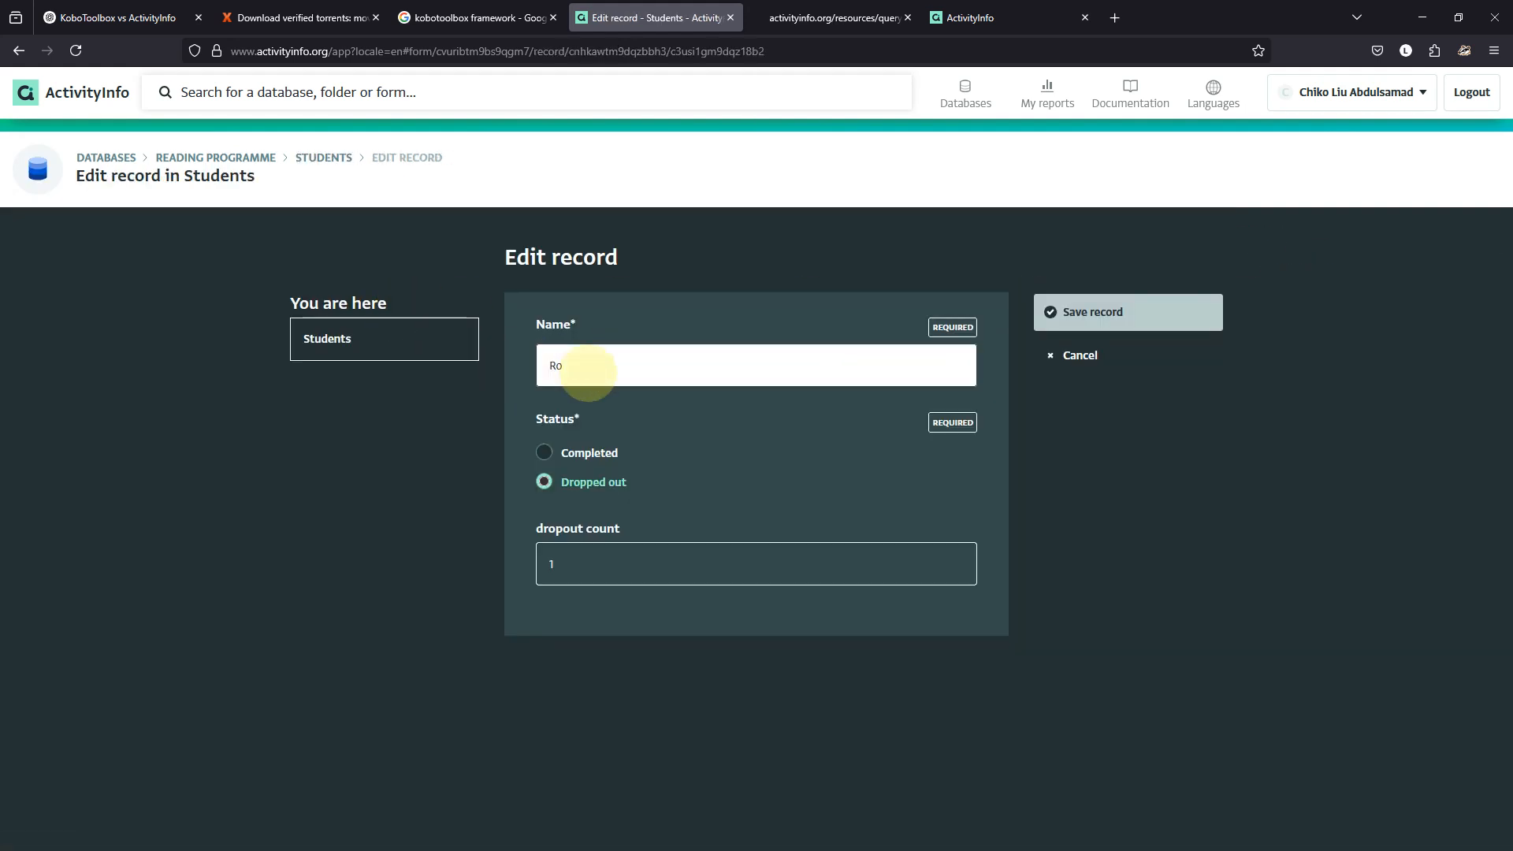
{"action": "left_click_drag", "start_coordinate": [579, 370], "coordinate": [526, 365]}
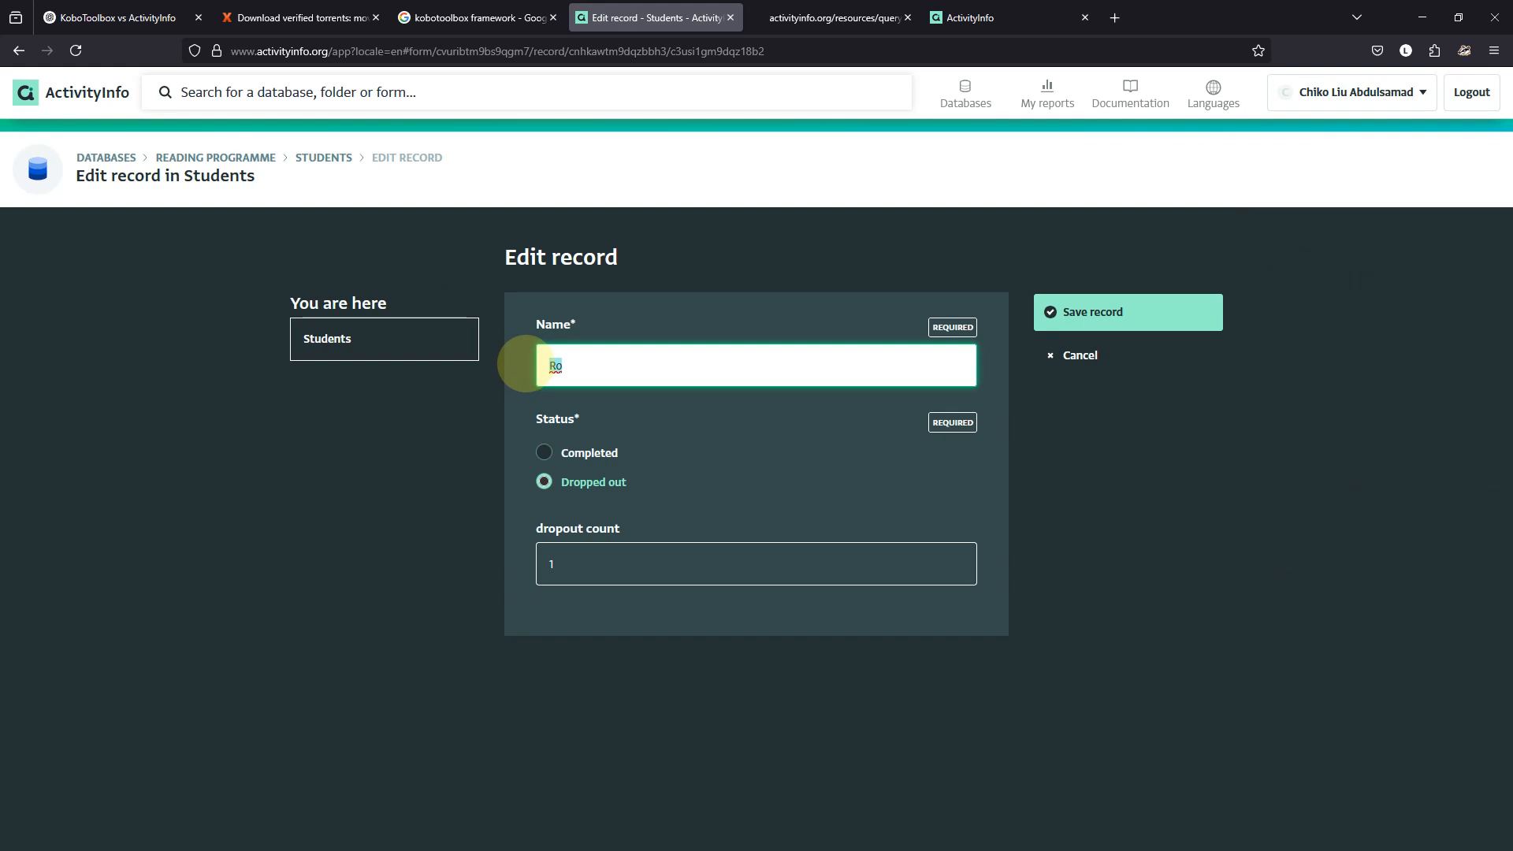
{"action": "left_click", "coordinate": [372, 343]}
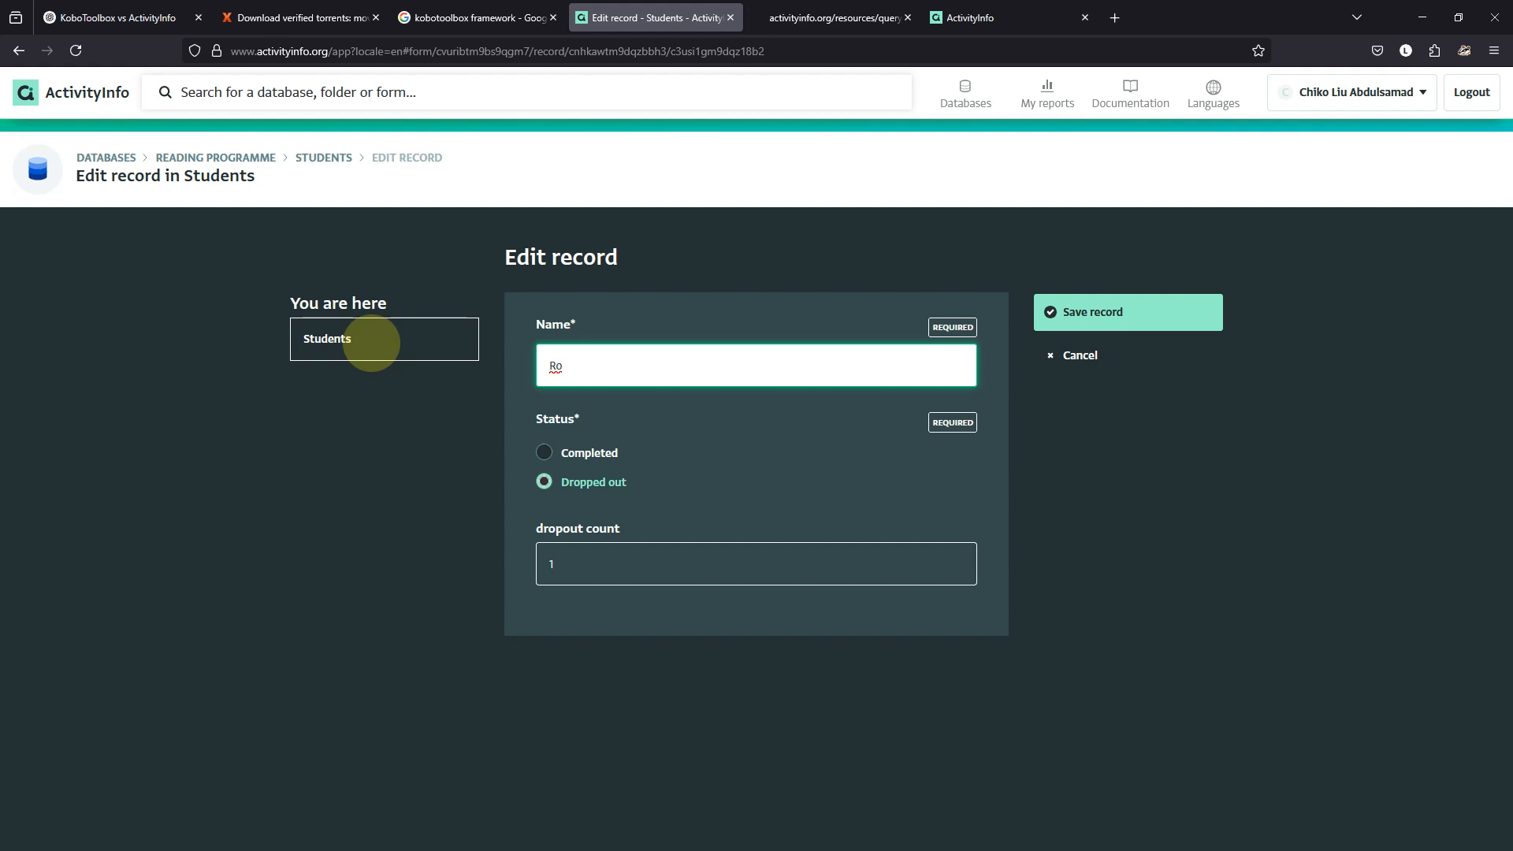
{"action": "left_click", "coordinate": [1064, 356]}
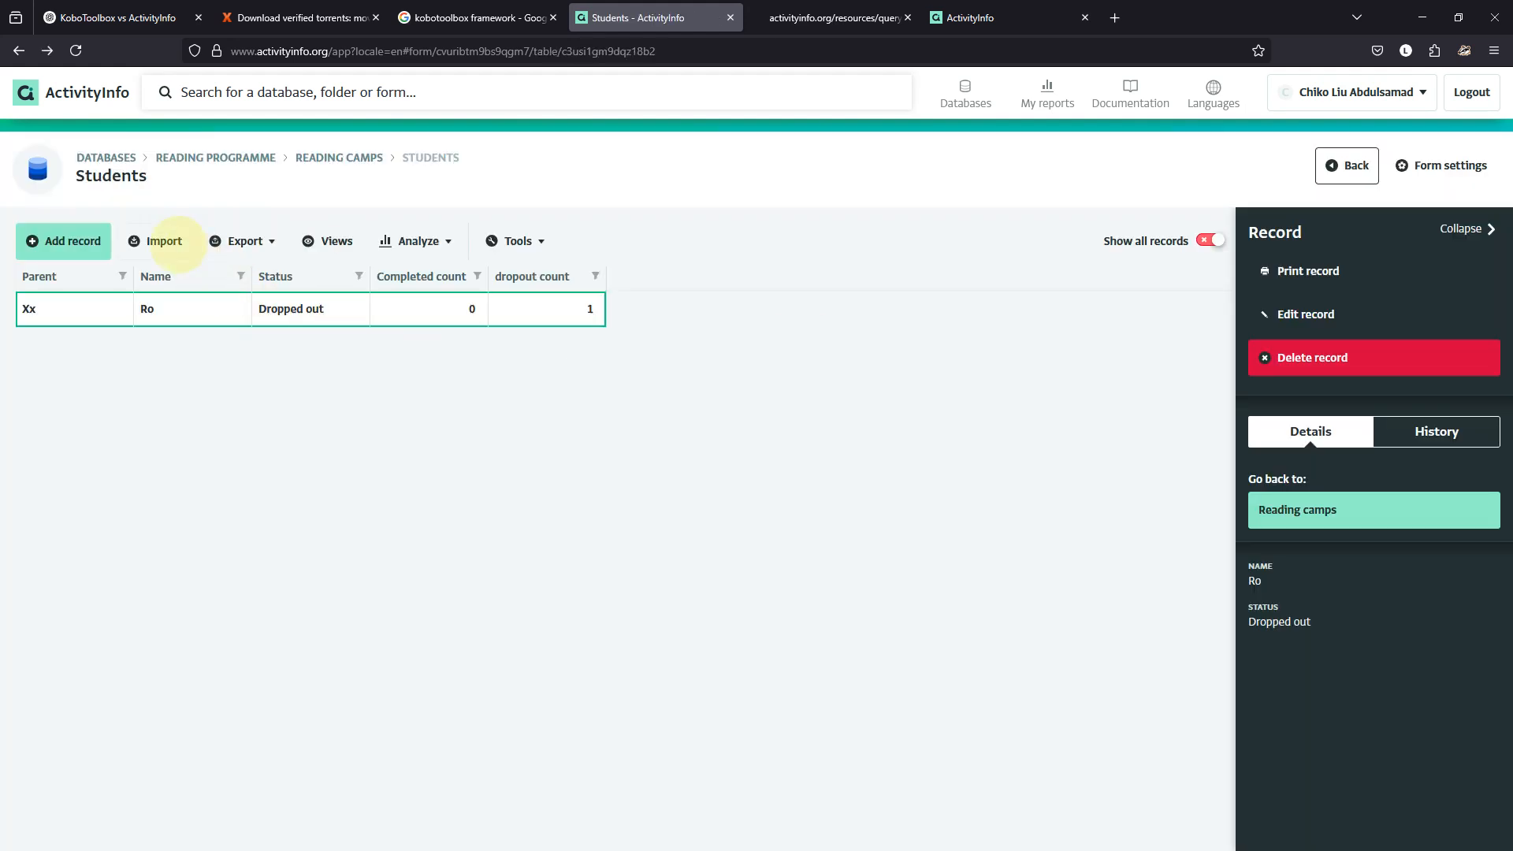
Try renaming camp Xx to North in Reading camps, then discard the rejected duplicate-key edit.
{"action": "left_click", "coordinate": [317, 156]}
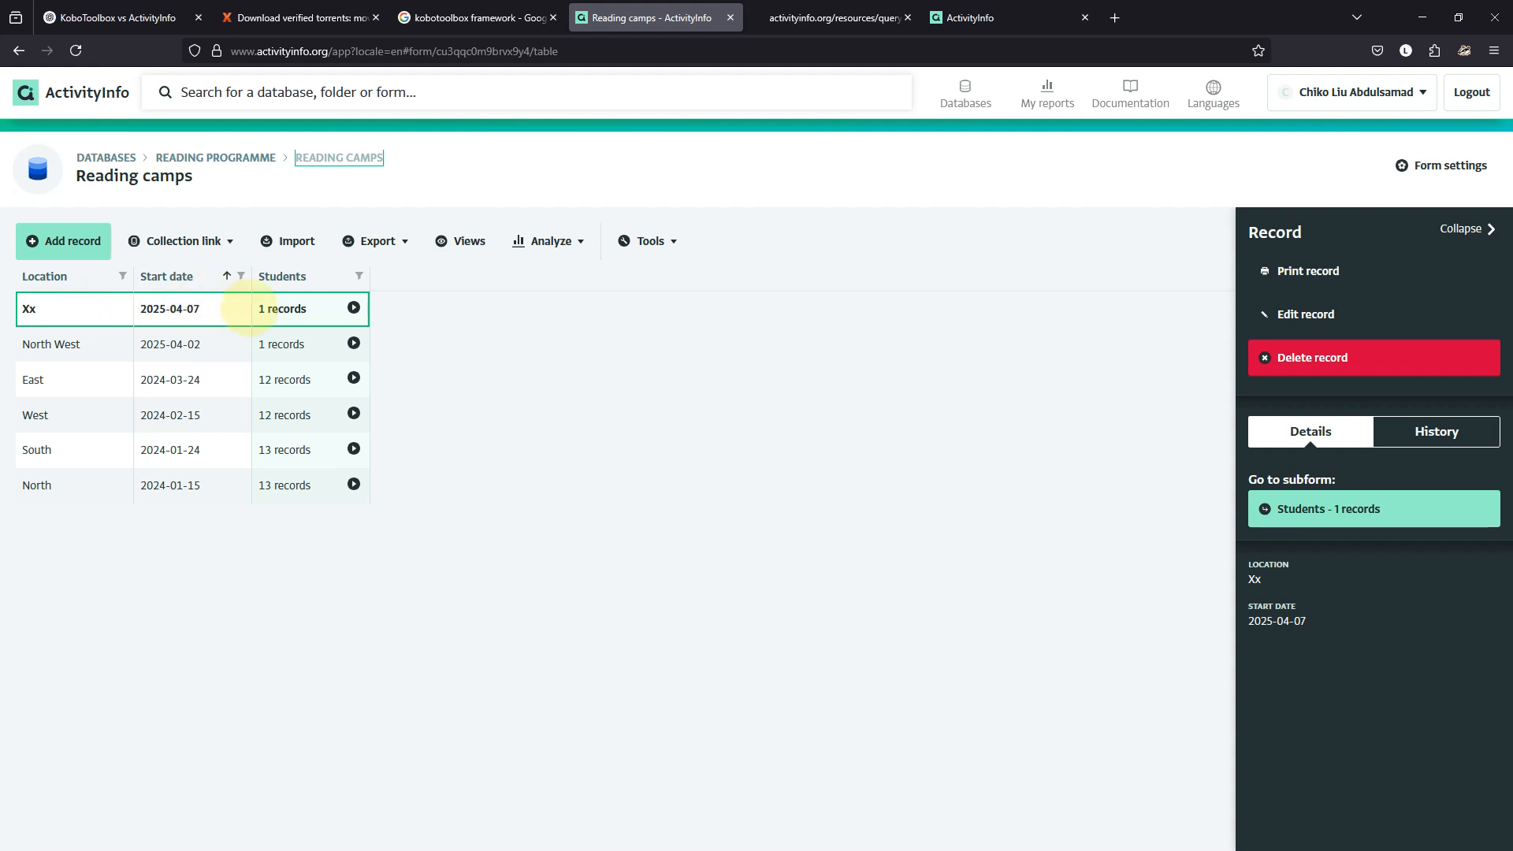
{"action": "left_click", "coordinate": [94, 310]}
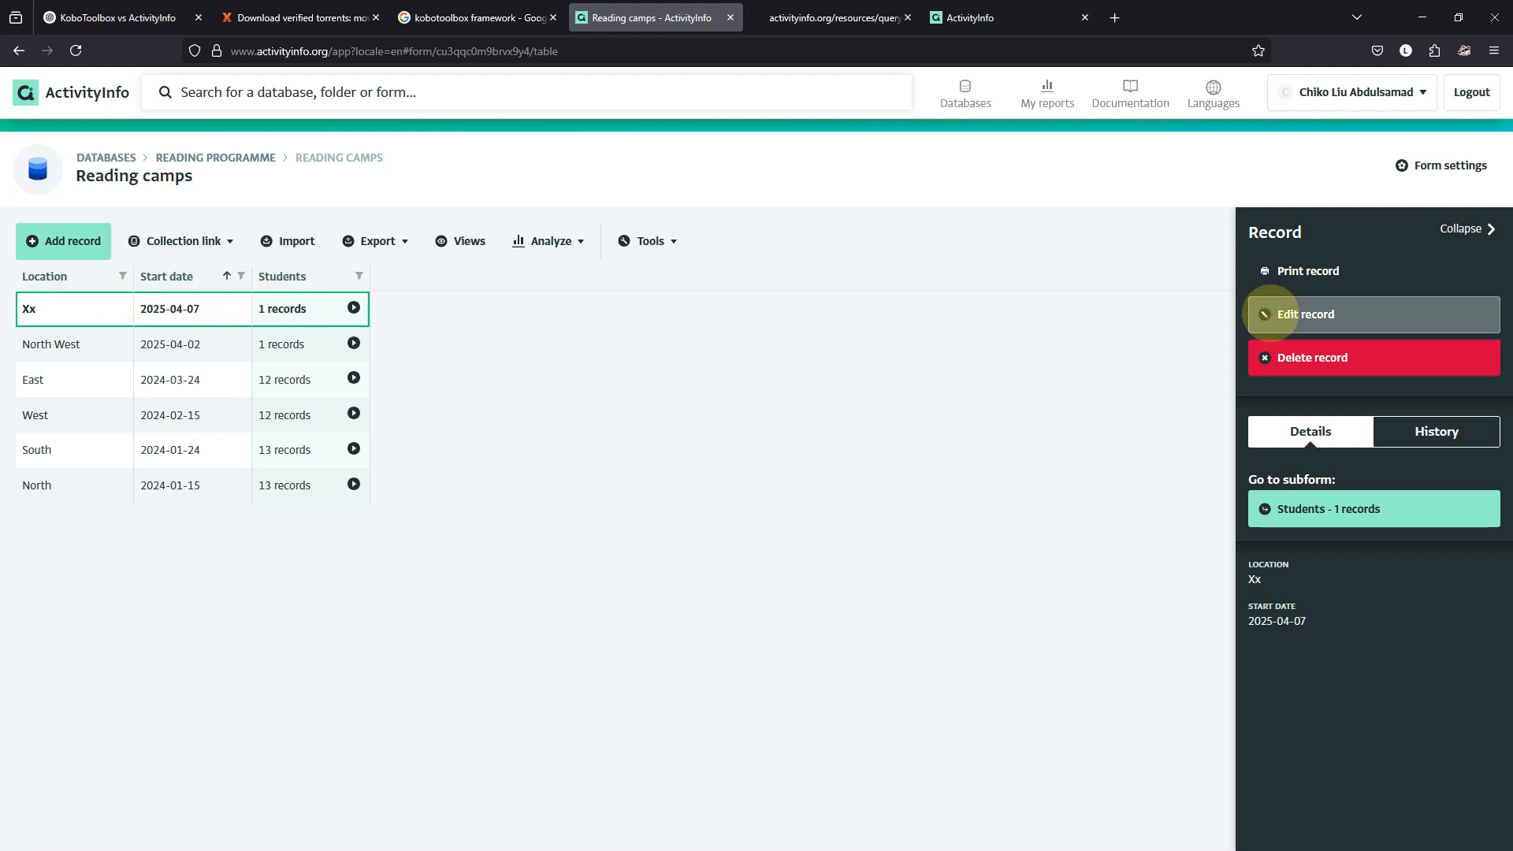
{"action": "left_click", "coordinate": [1267, 312]}
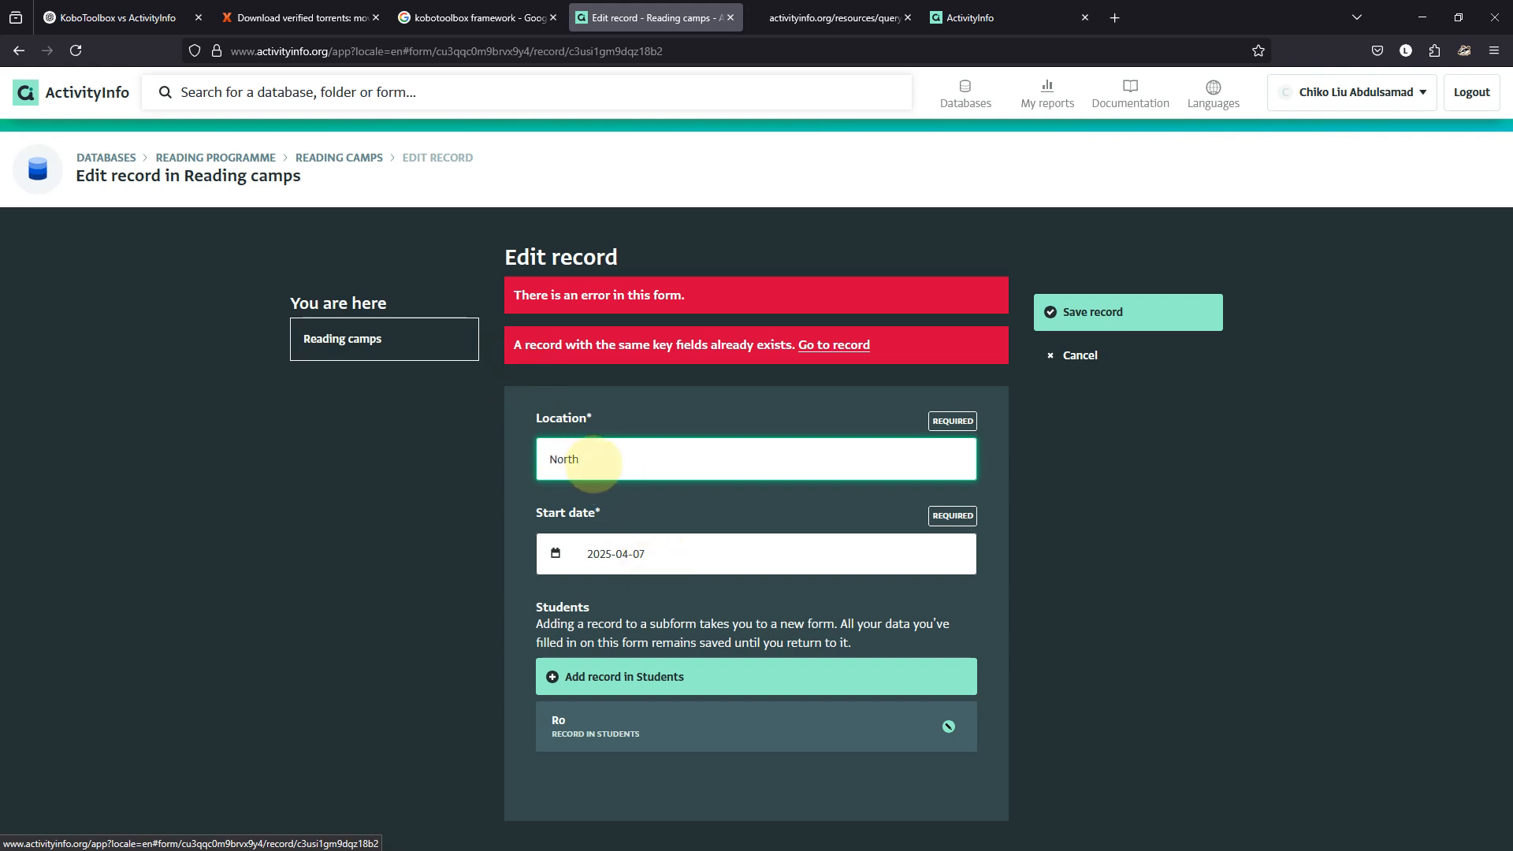
{"action": "left_click", "coordinate": [1052, 357]}
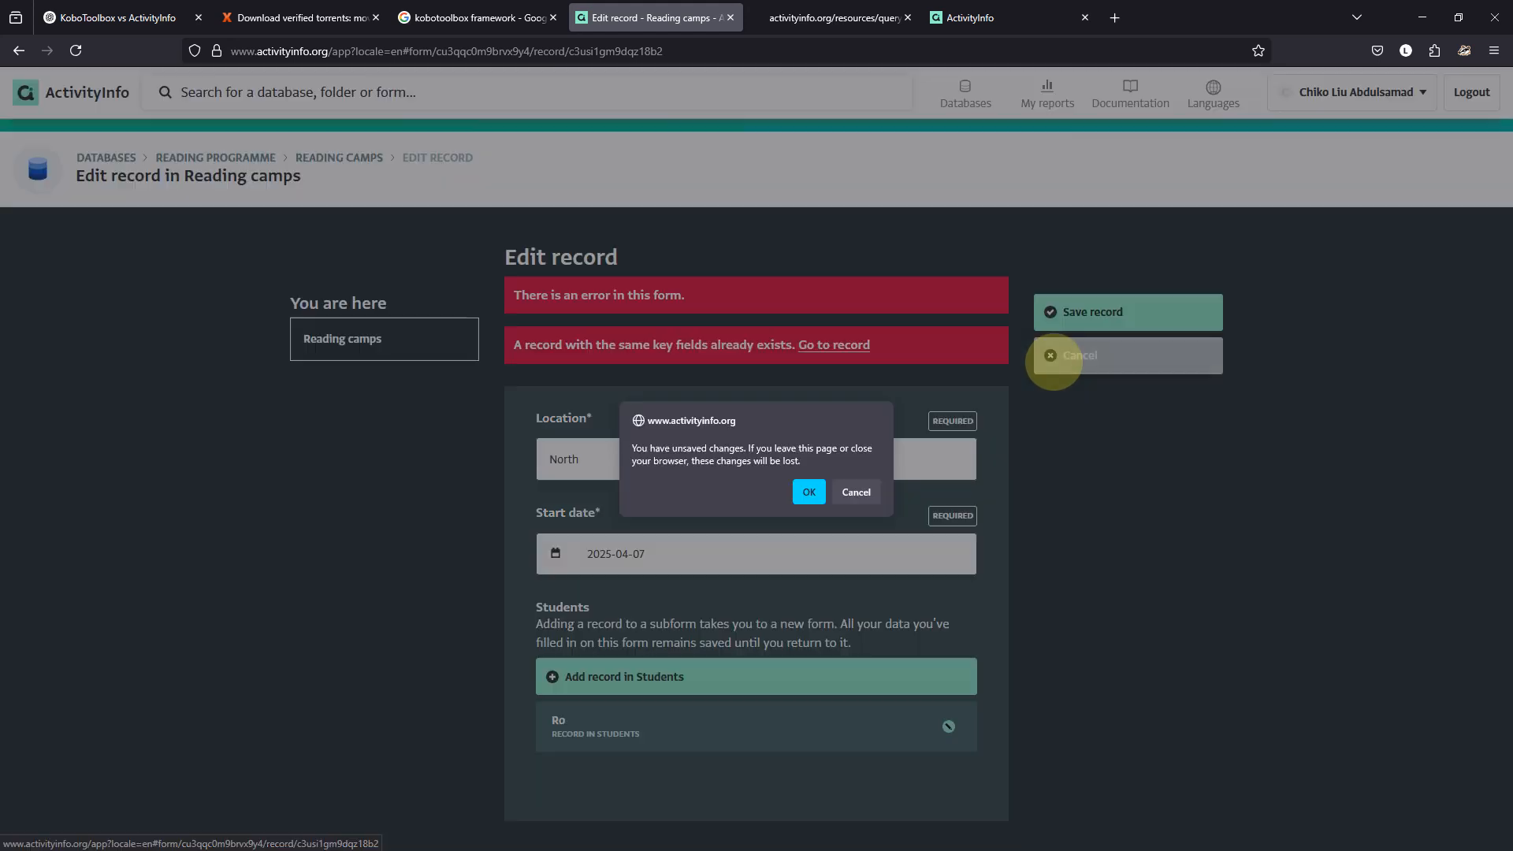
{"action": "left_click", "coordinate": [810, 492]}
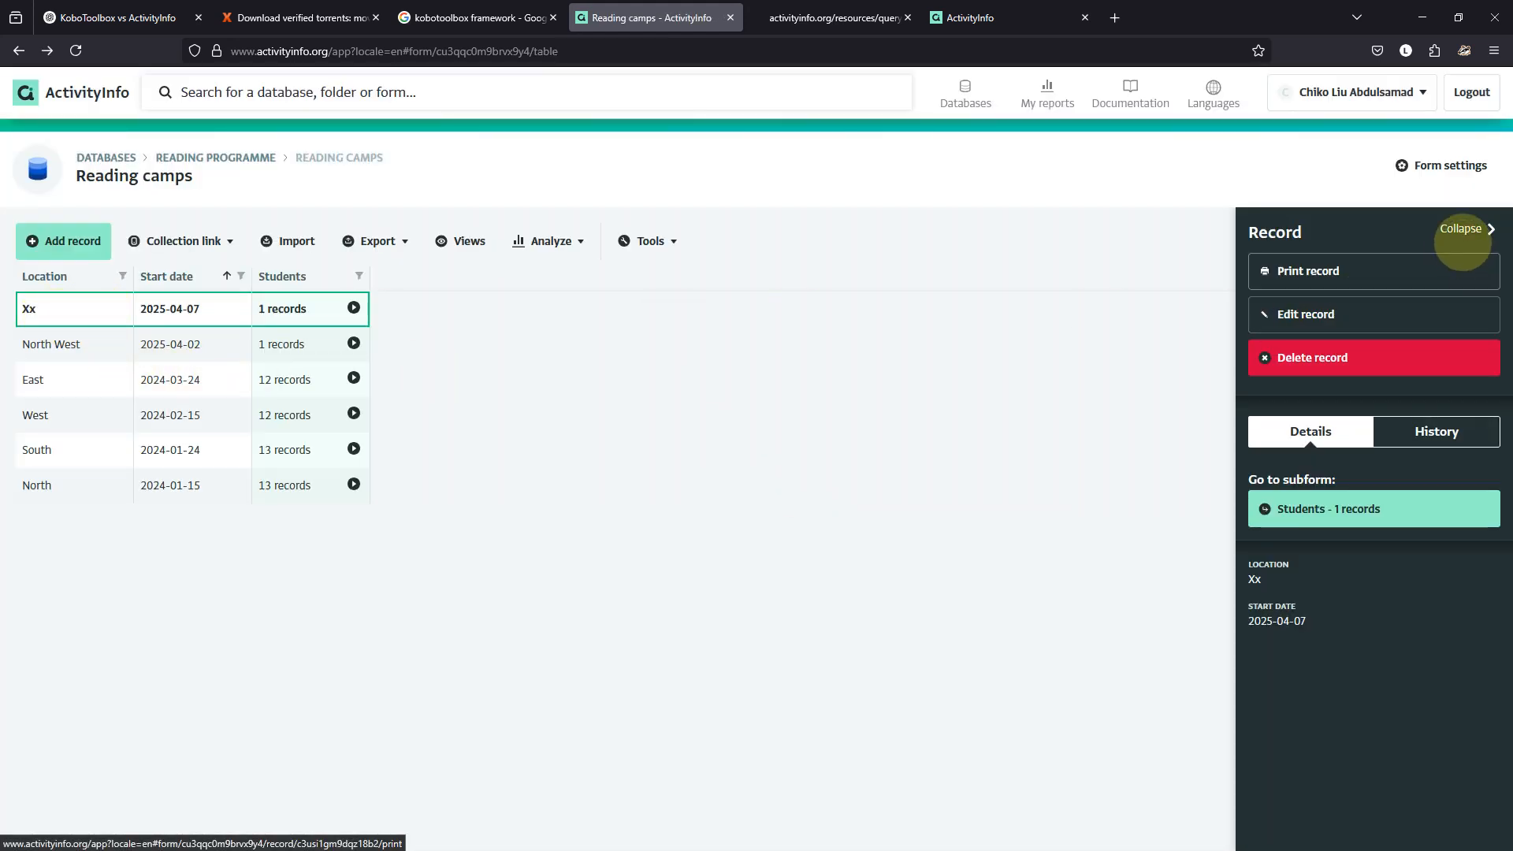
Untick Key on the Reading camps Location field and save the form design.
{"action": "left_click", "coordinate": [1441, 165]}
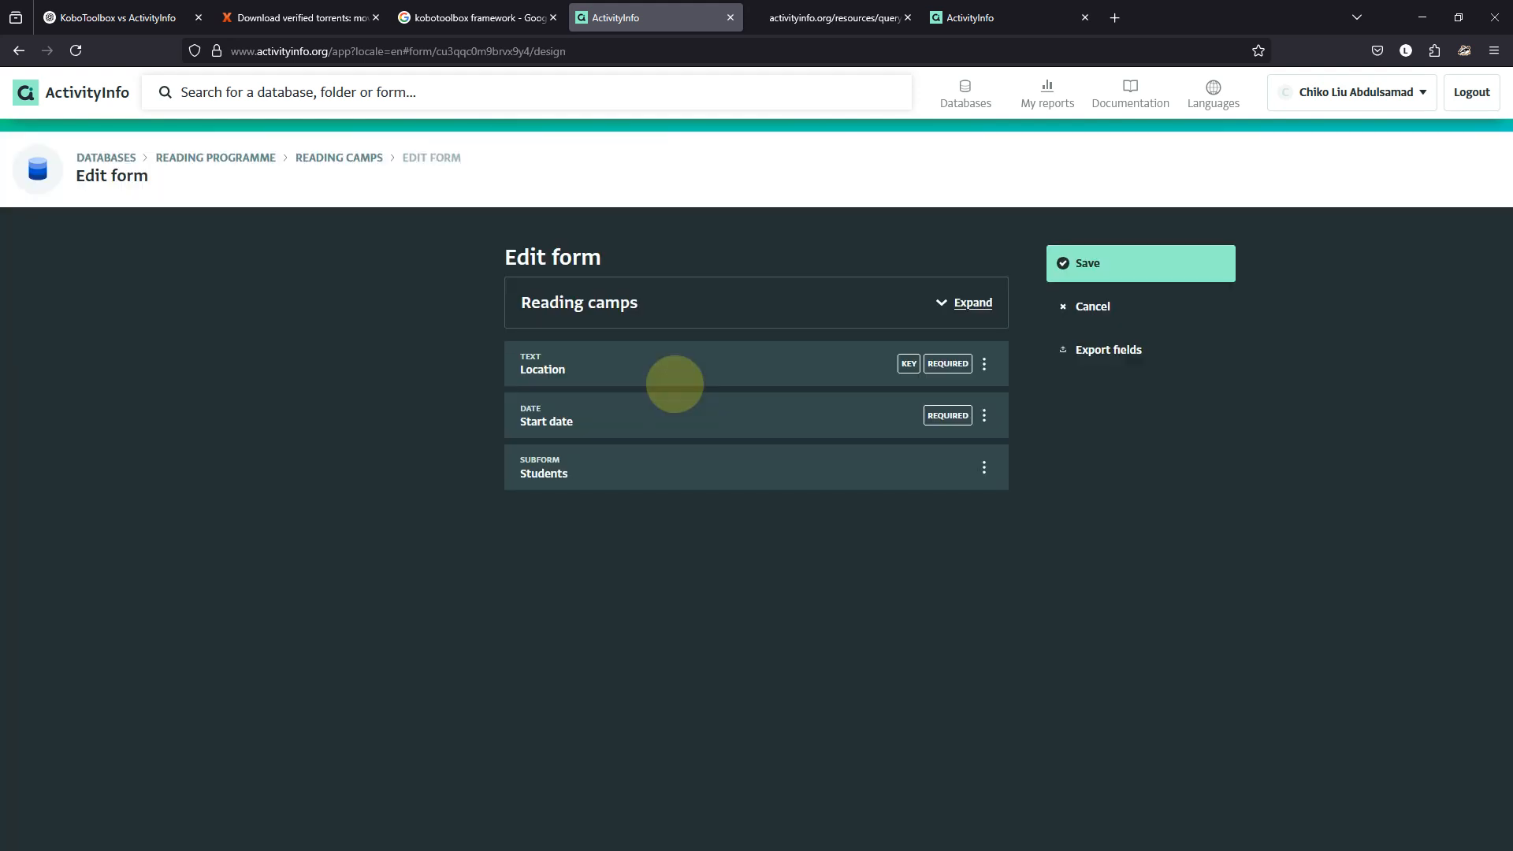
{"action": "left_click", "coordinate": [652, 374]}
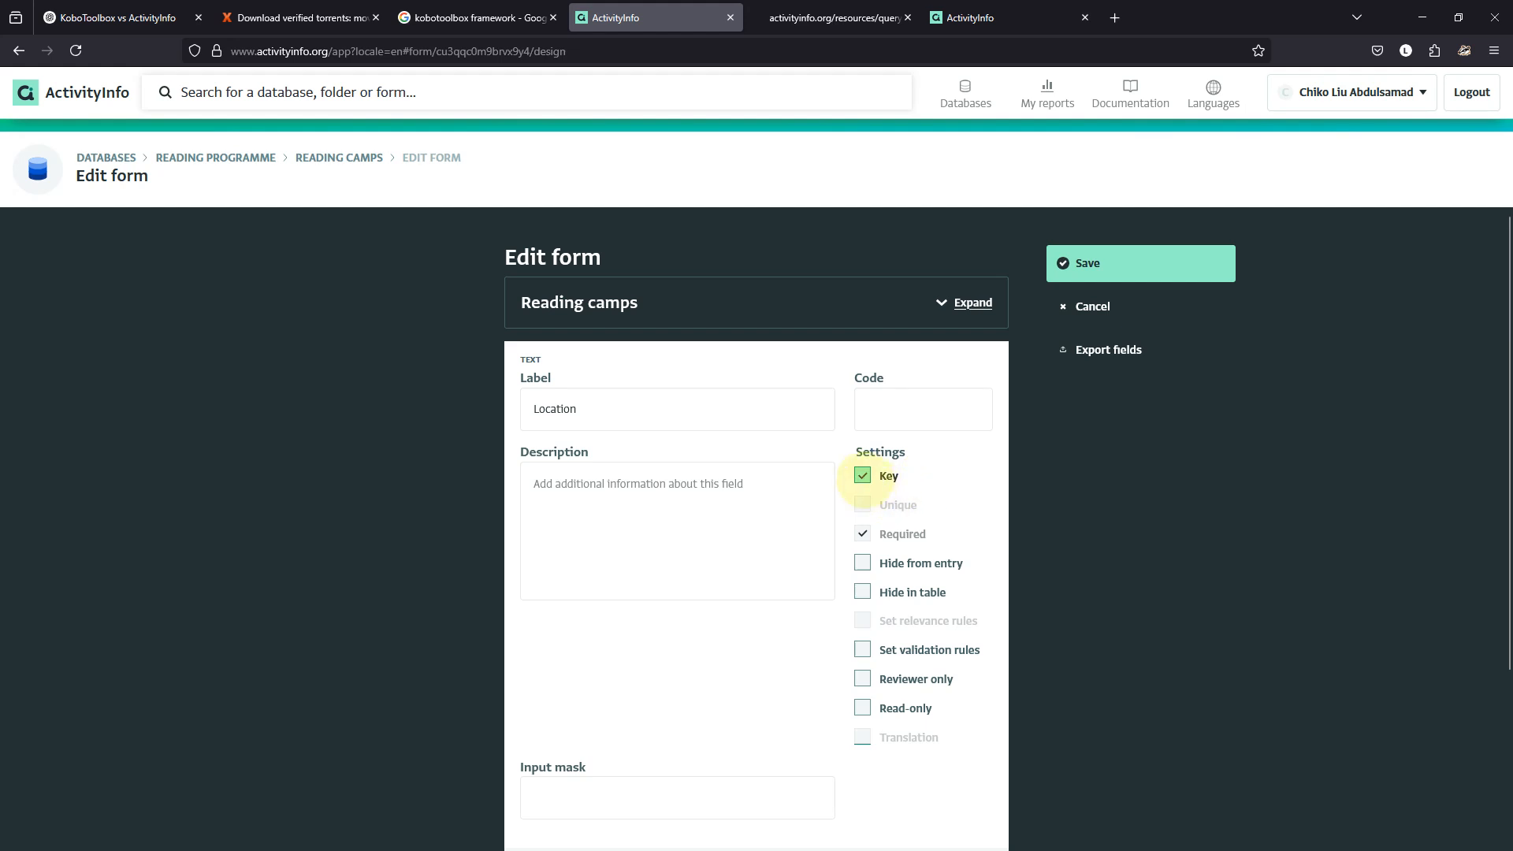
{"action": "left_click", "coordinate": [862, 476]}
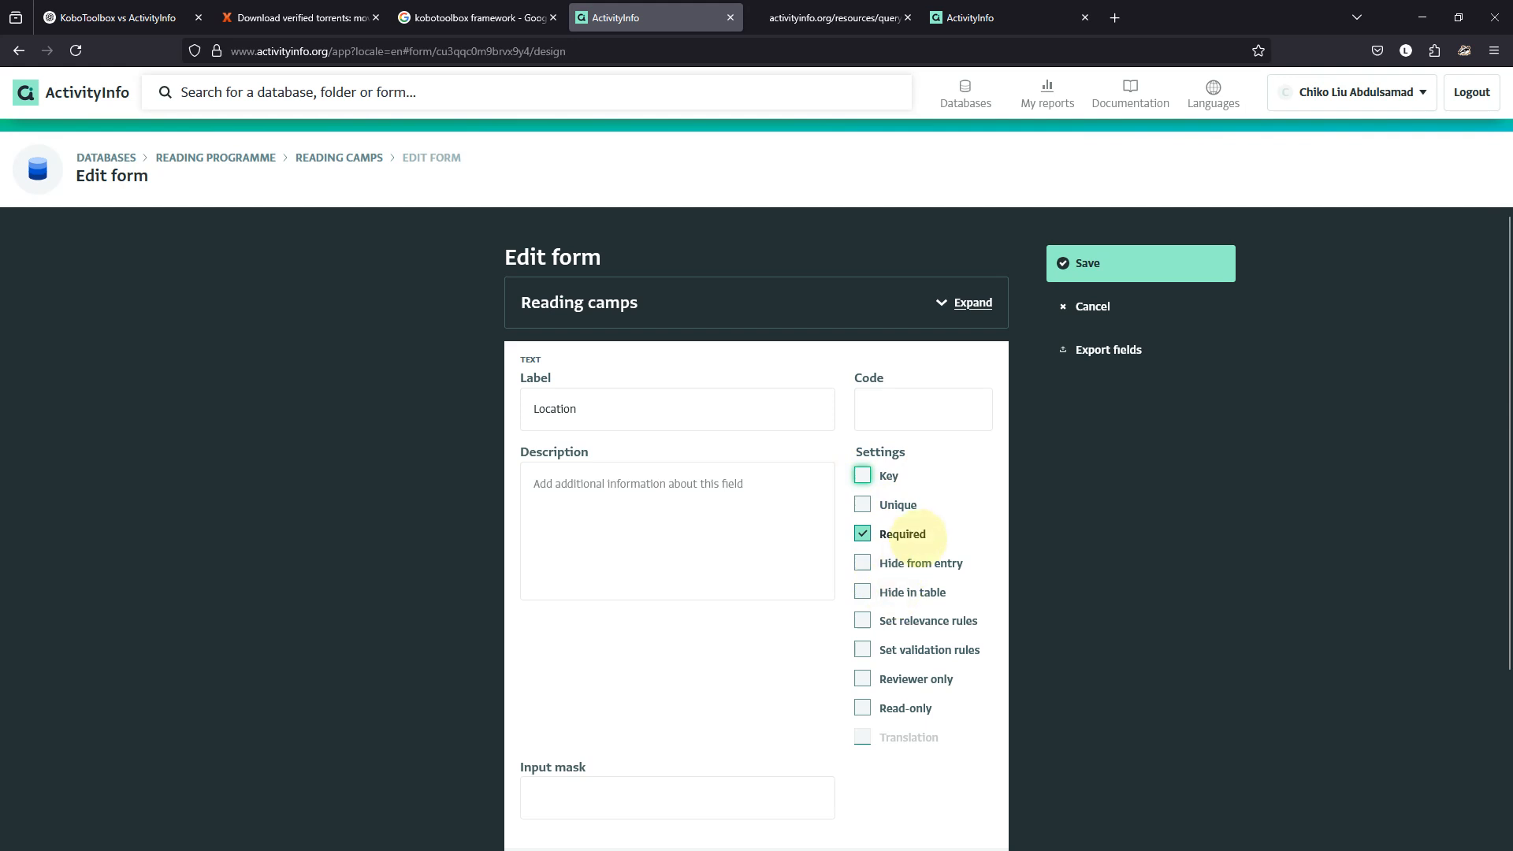
{"action": "scroll", "coordinate": [906, 544], "scroll_direction": "down", "scroll_amount": 3}
{"action": "left_click", "coordinate": [956, 716]}
{"action": "left_click", "coordinate": [1071, 265]}
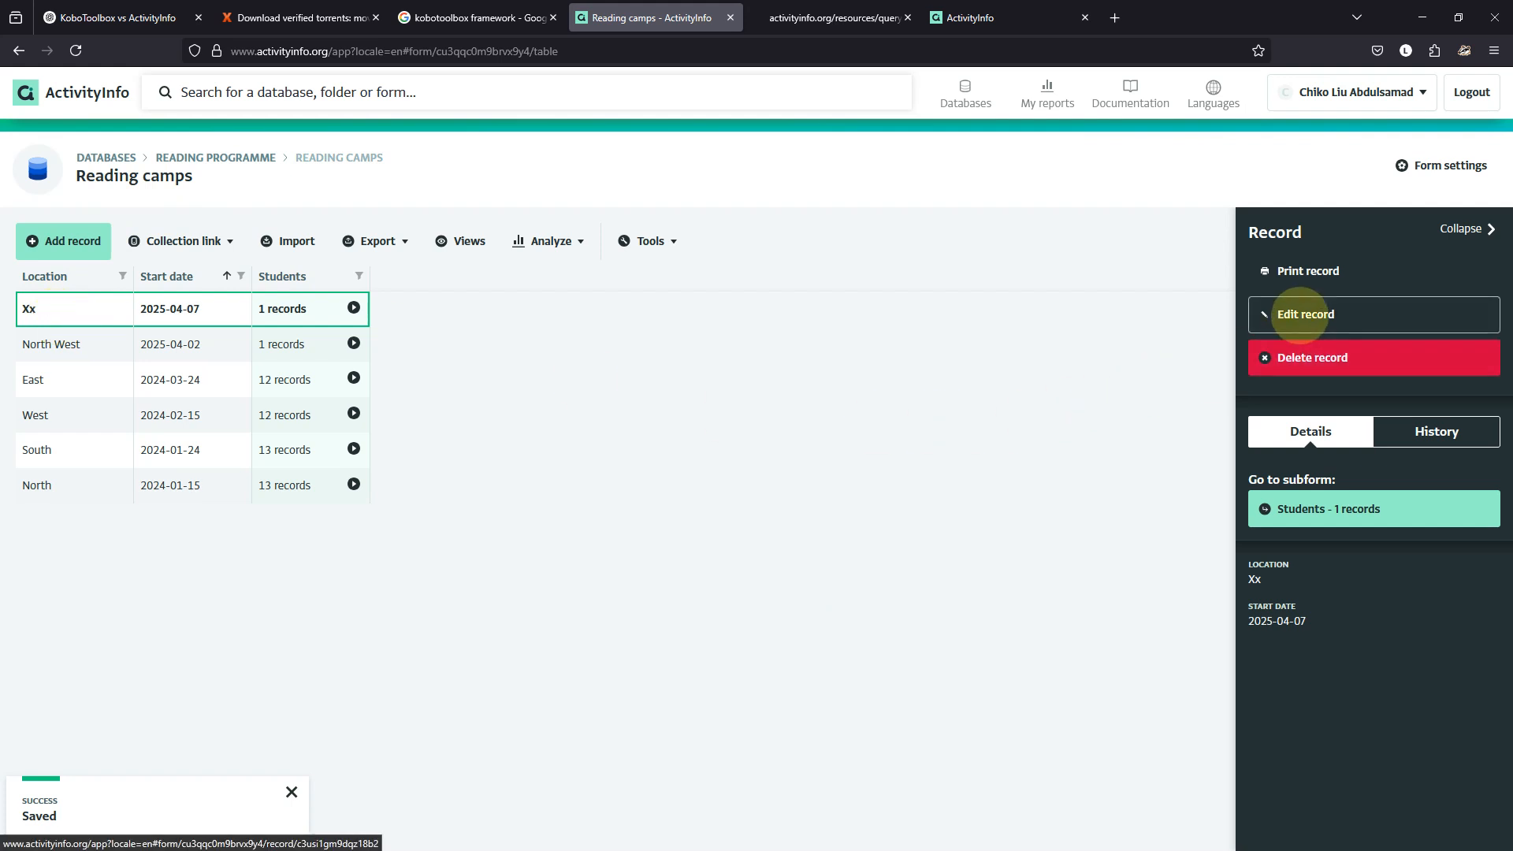
Rename camp Xx to North, then open its student's record and select the current name.
{"action": "left_click", "coordinate": [1301, 314]}
{"action": "double_click", "coordinate": [561, 365]}
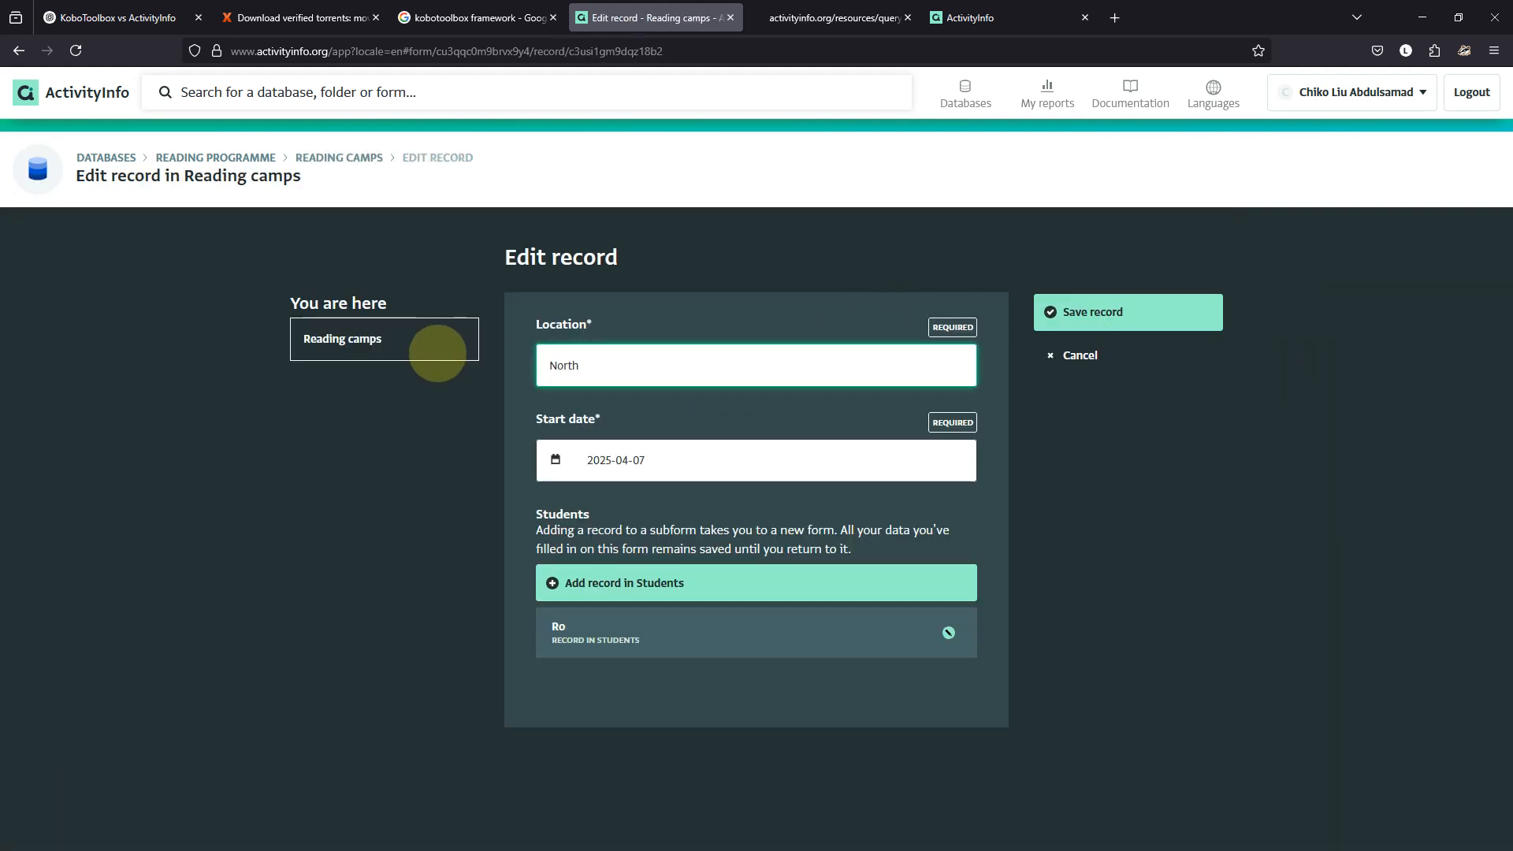
{"action": "left_click", "coordinate": [1101, 314]}
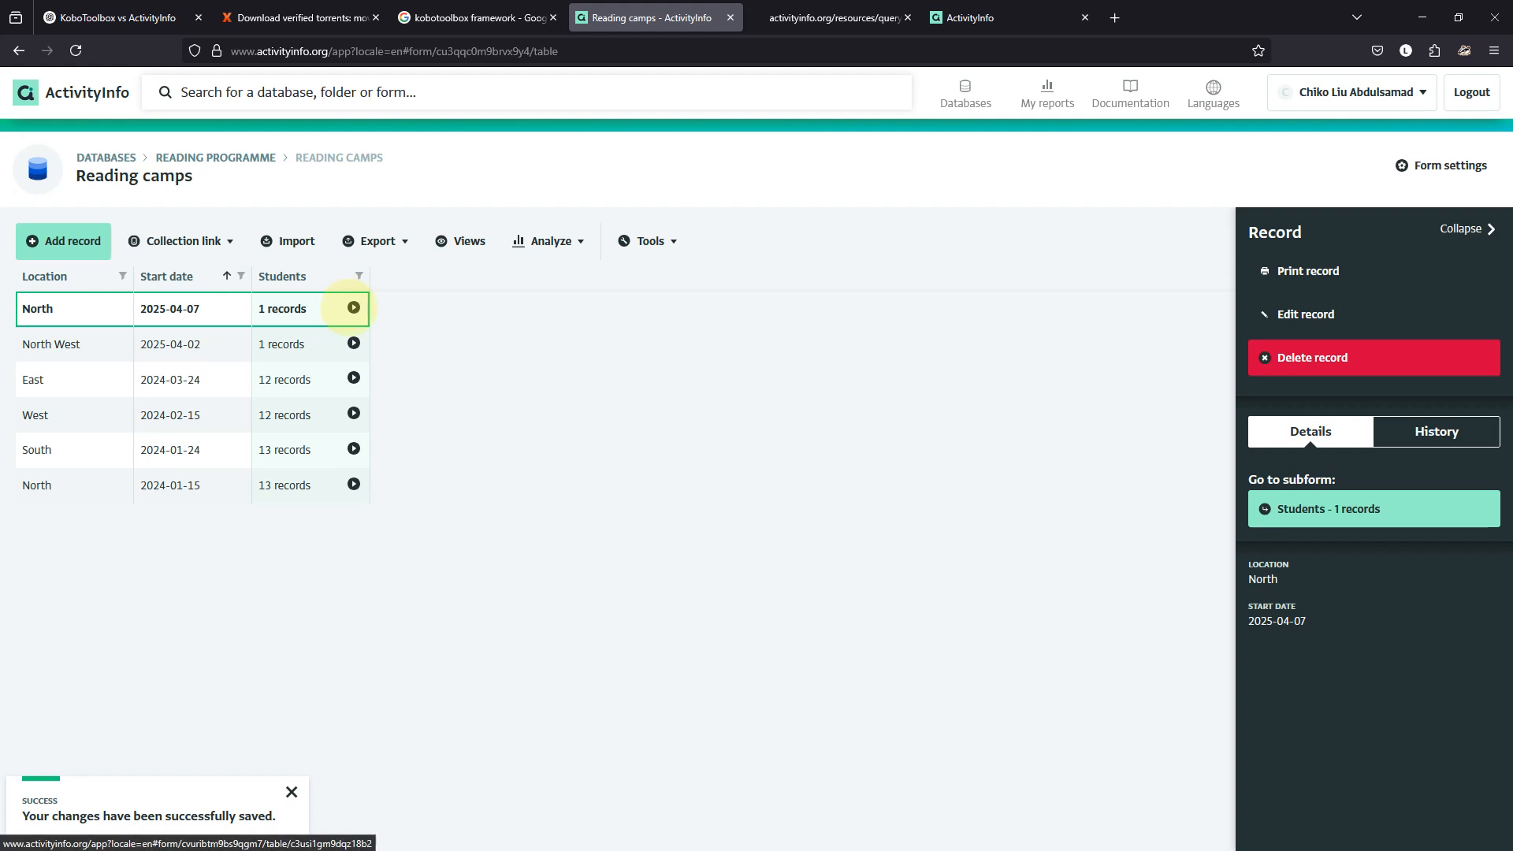
{"action": "left_click", "coordinate": [354, 308]}
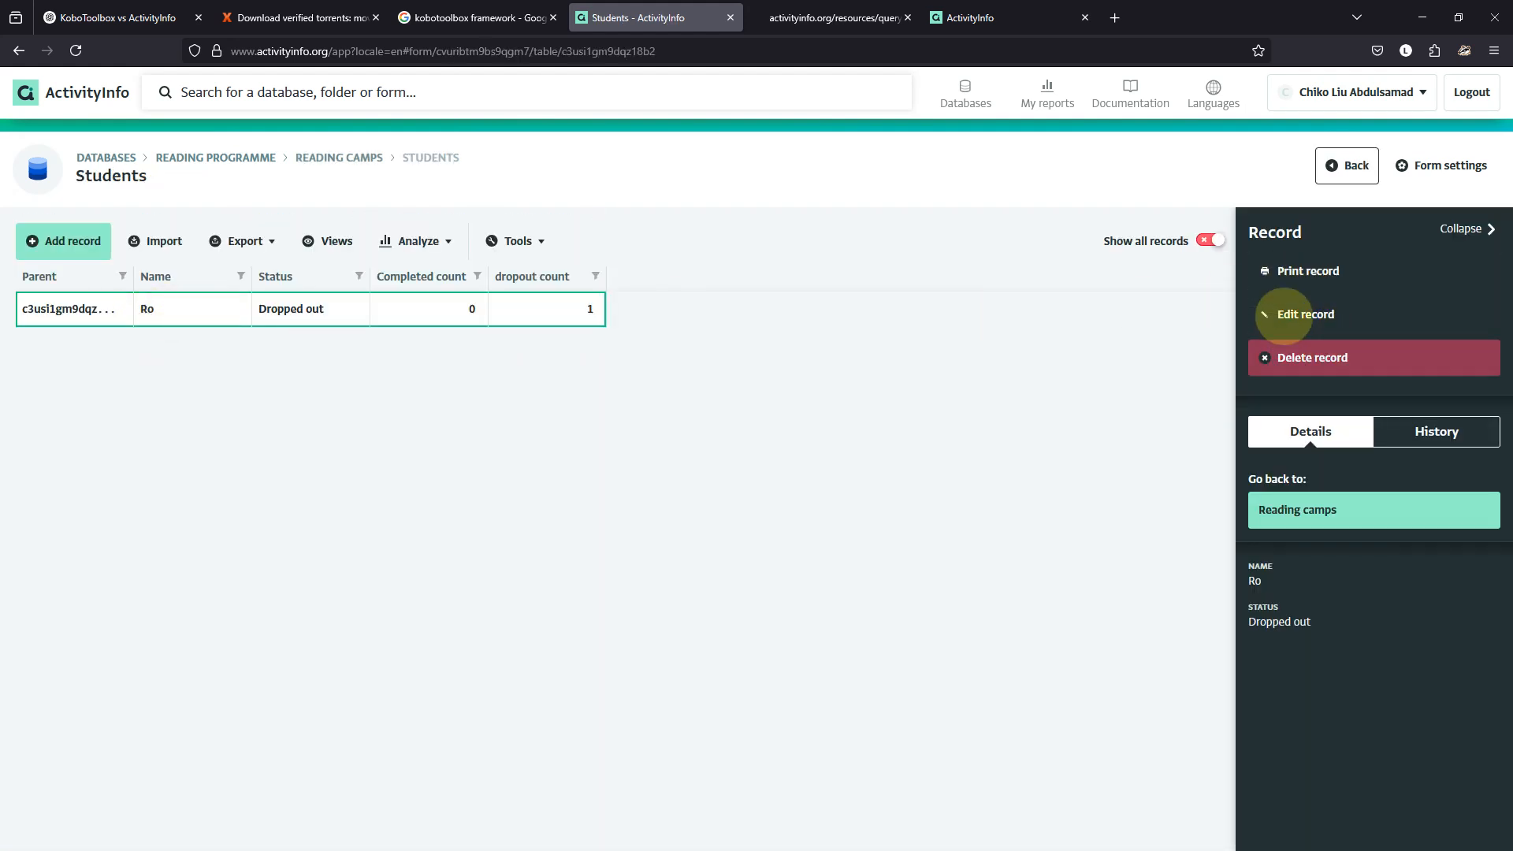
{"action": "left_click", "coordinate": [1281, 313]}
{"action": "left_click_drag", "start_coordinate": [565, 366], "coordinate": [532, 362]}
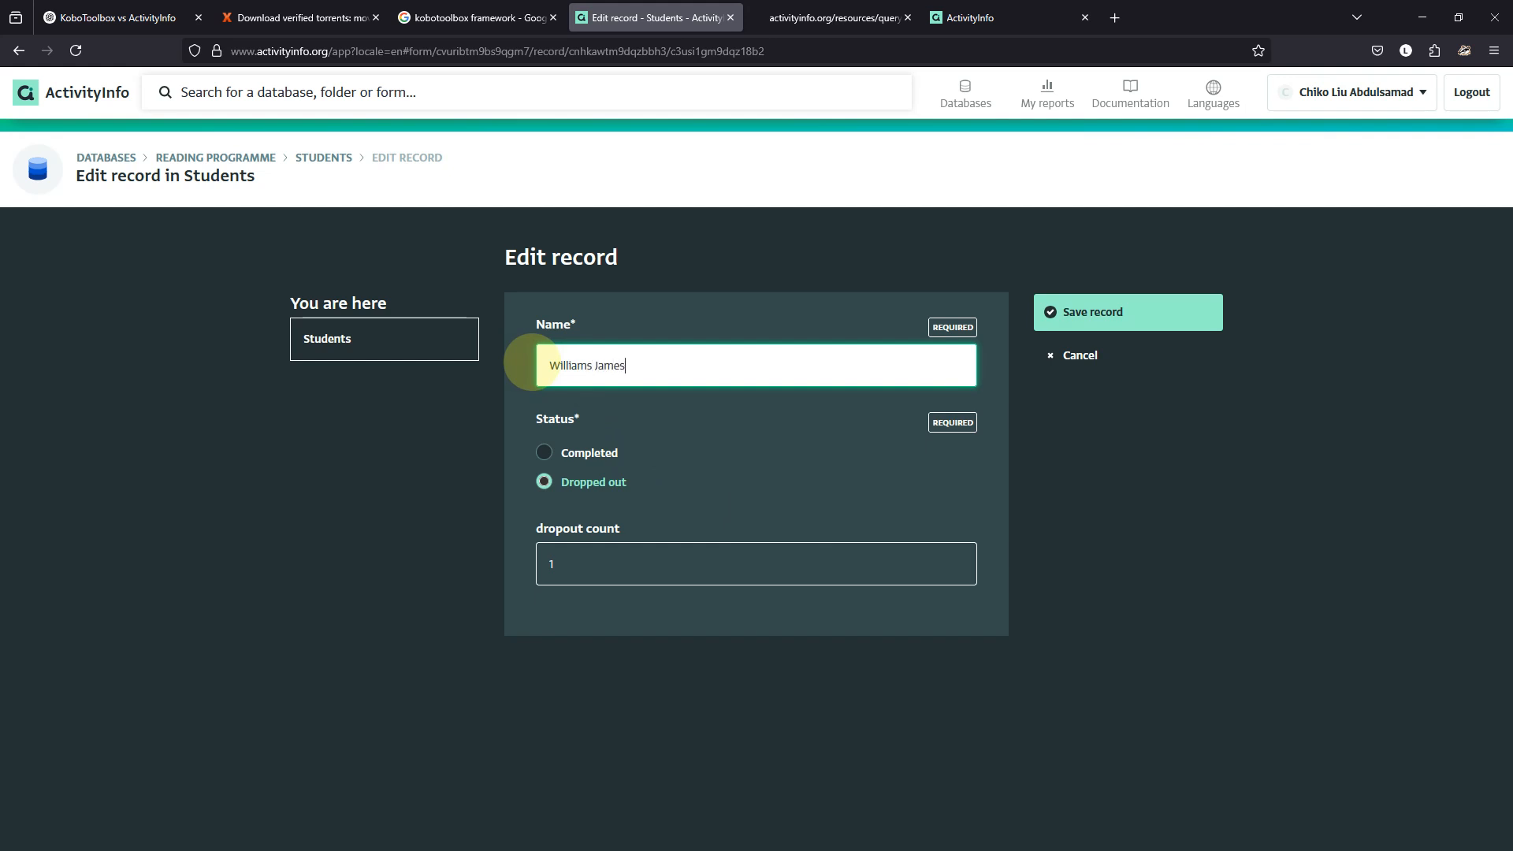
Keep the student's status as Dropped out, save the record, and return to Reading camps.
{"action": "left_click", "coordinate": [544, 452]}
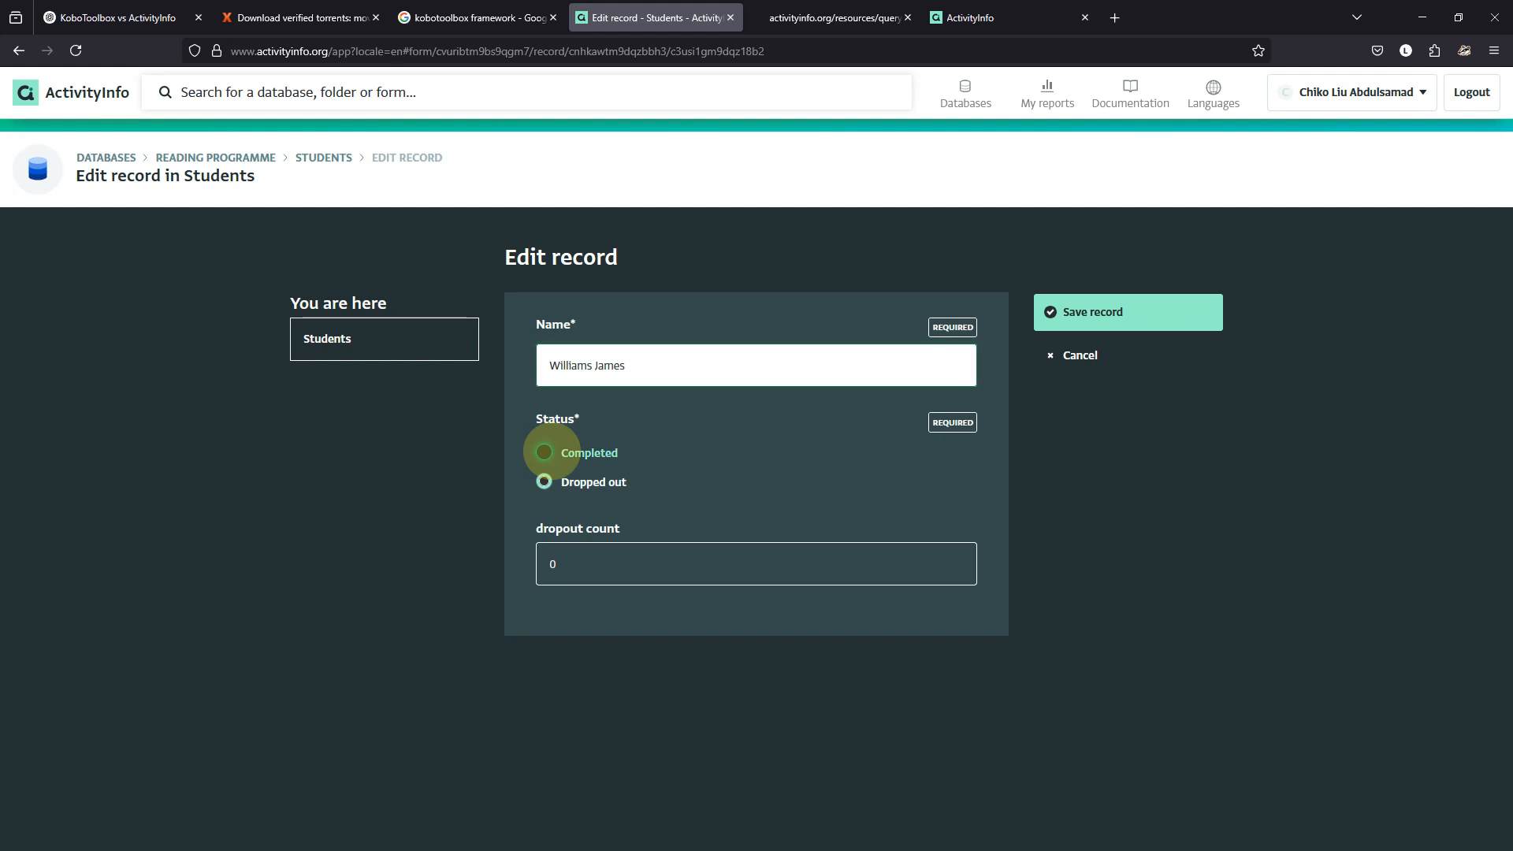
{"action": "left_click", "coordinate": [544, 482]}
{"action": "left_click", "coordinate": [544, 453]}
{"action": "left_click", "coordinate": [544, 481]}
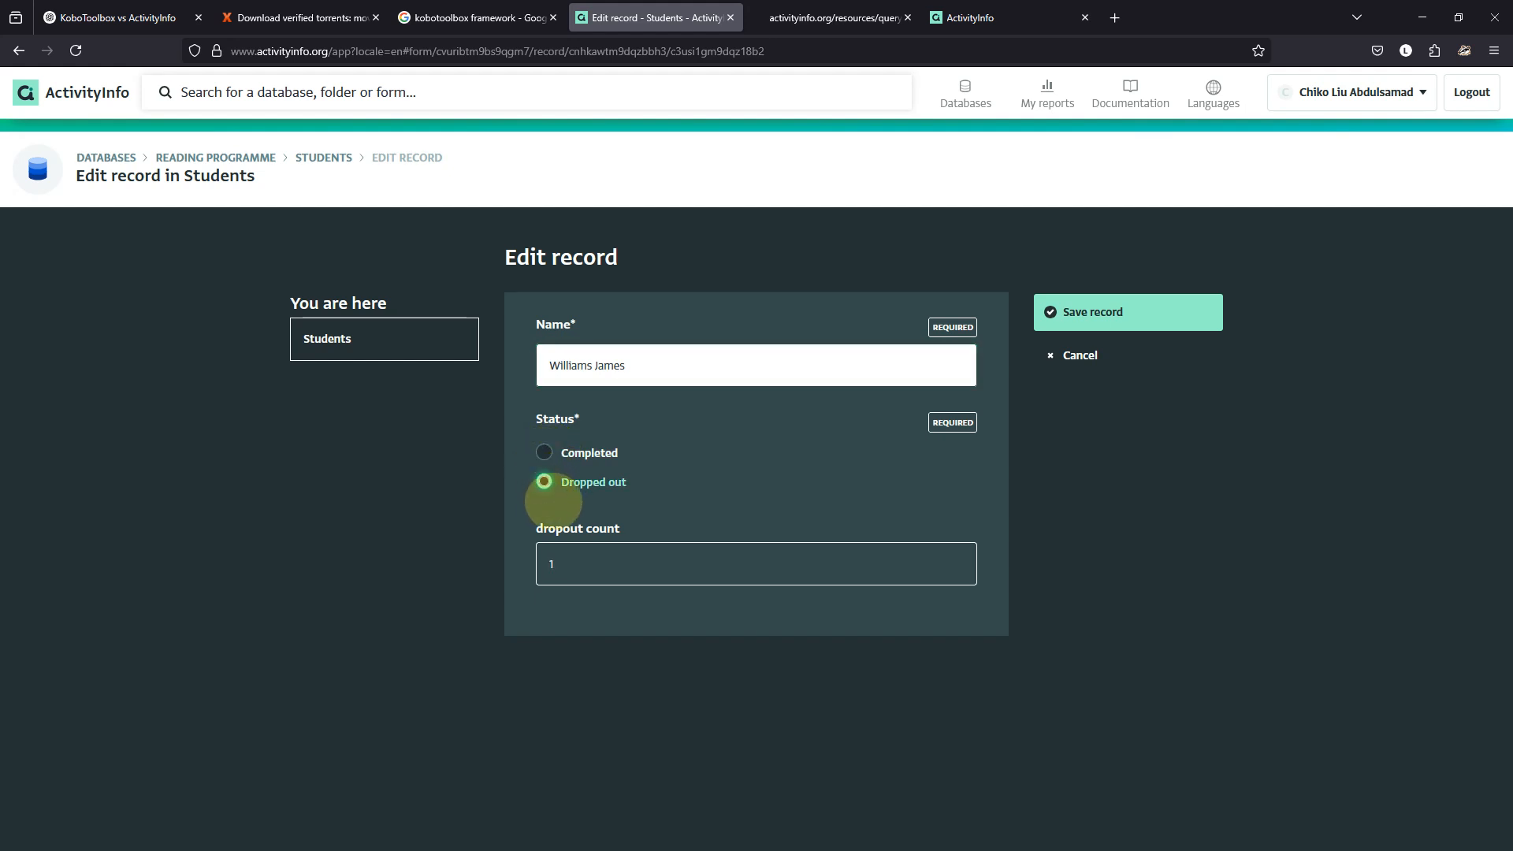
{"action": "left_click", "coordinate": [1071, 311]}
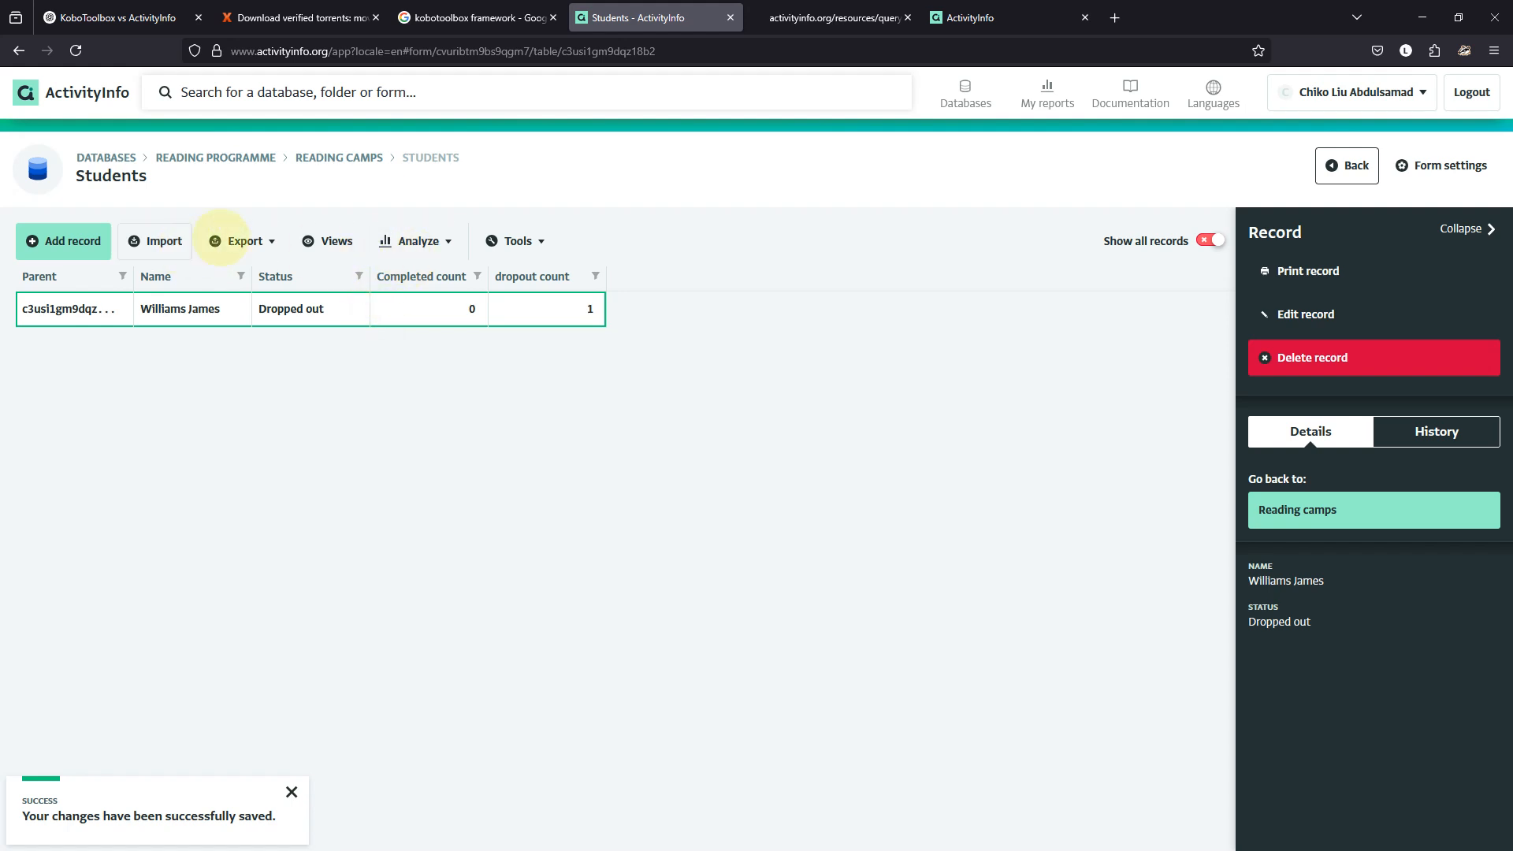
{"action": "left_click", "coordinate": [345, 158]}
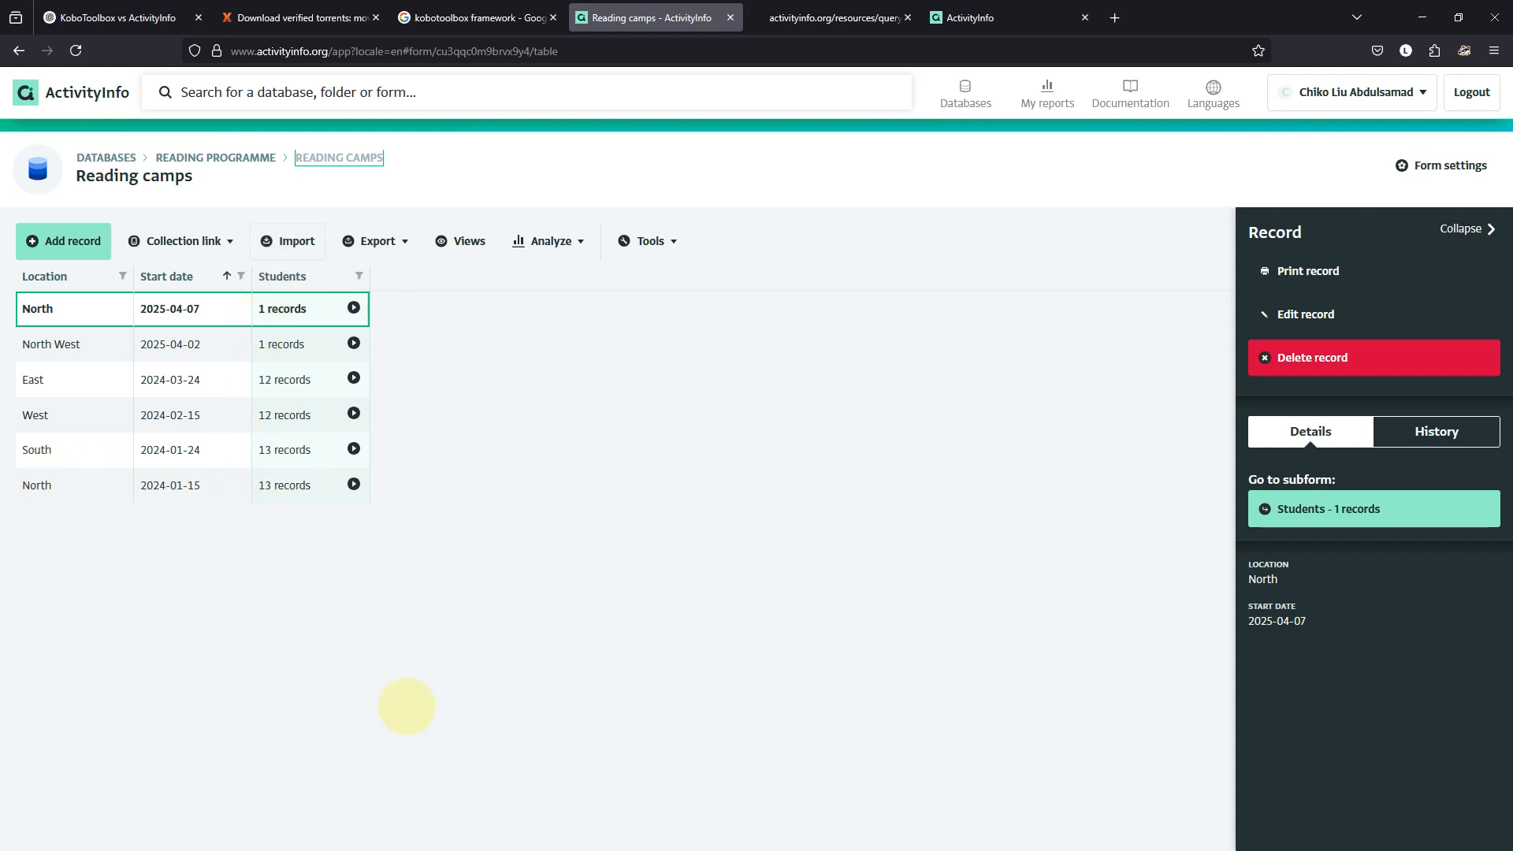
Refresh Power BI so North shows 14 students and Xx disappears, then select the North West camp.
{"action": "mouse_move", "coordinate": [870, 843]}
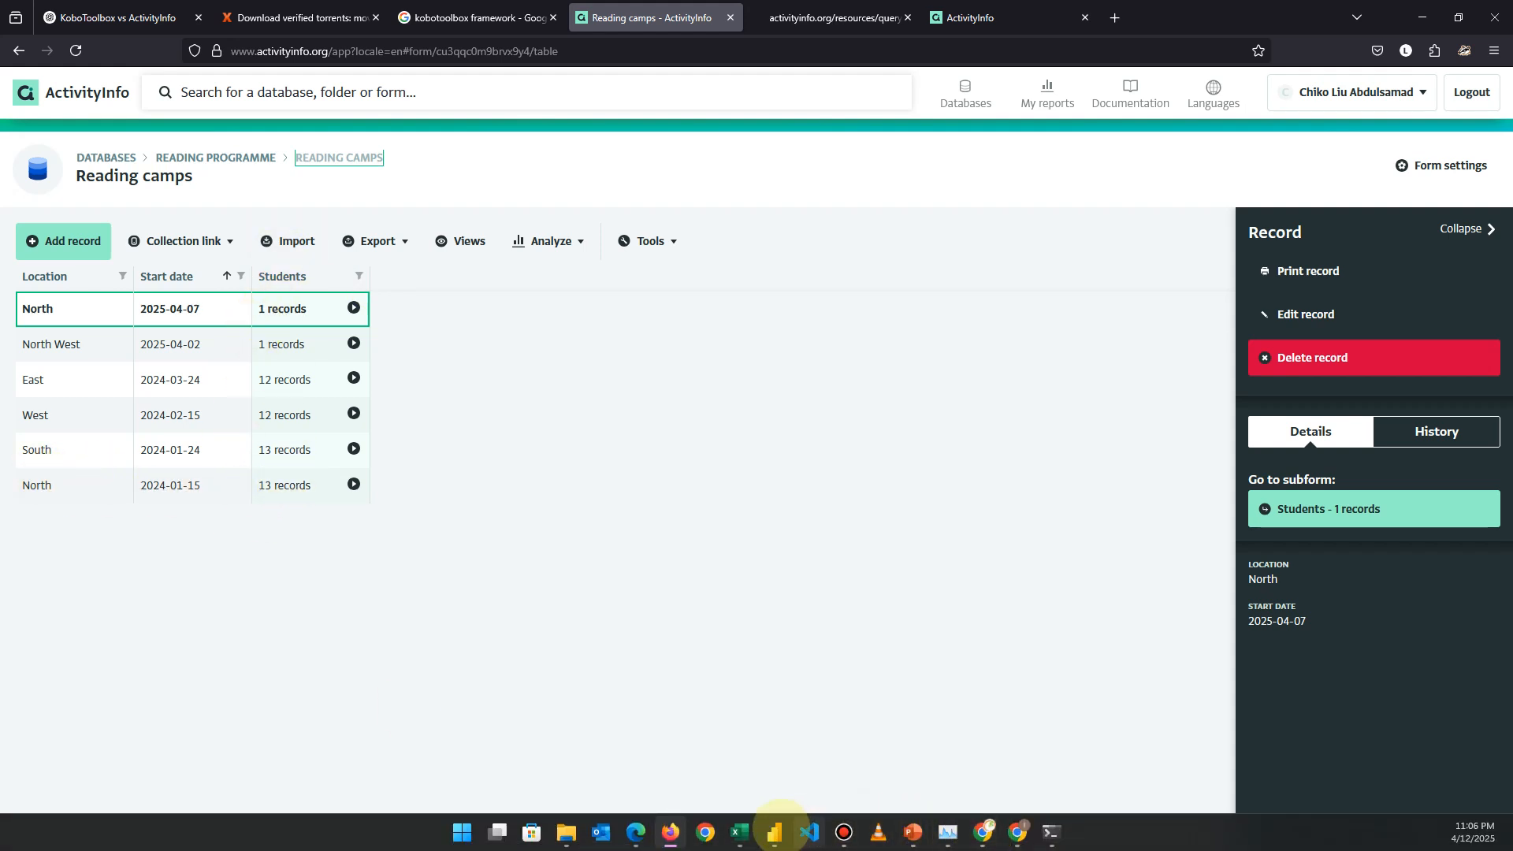
{"action": "left_click", "coordinate": [773, 832]}
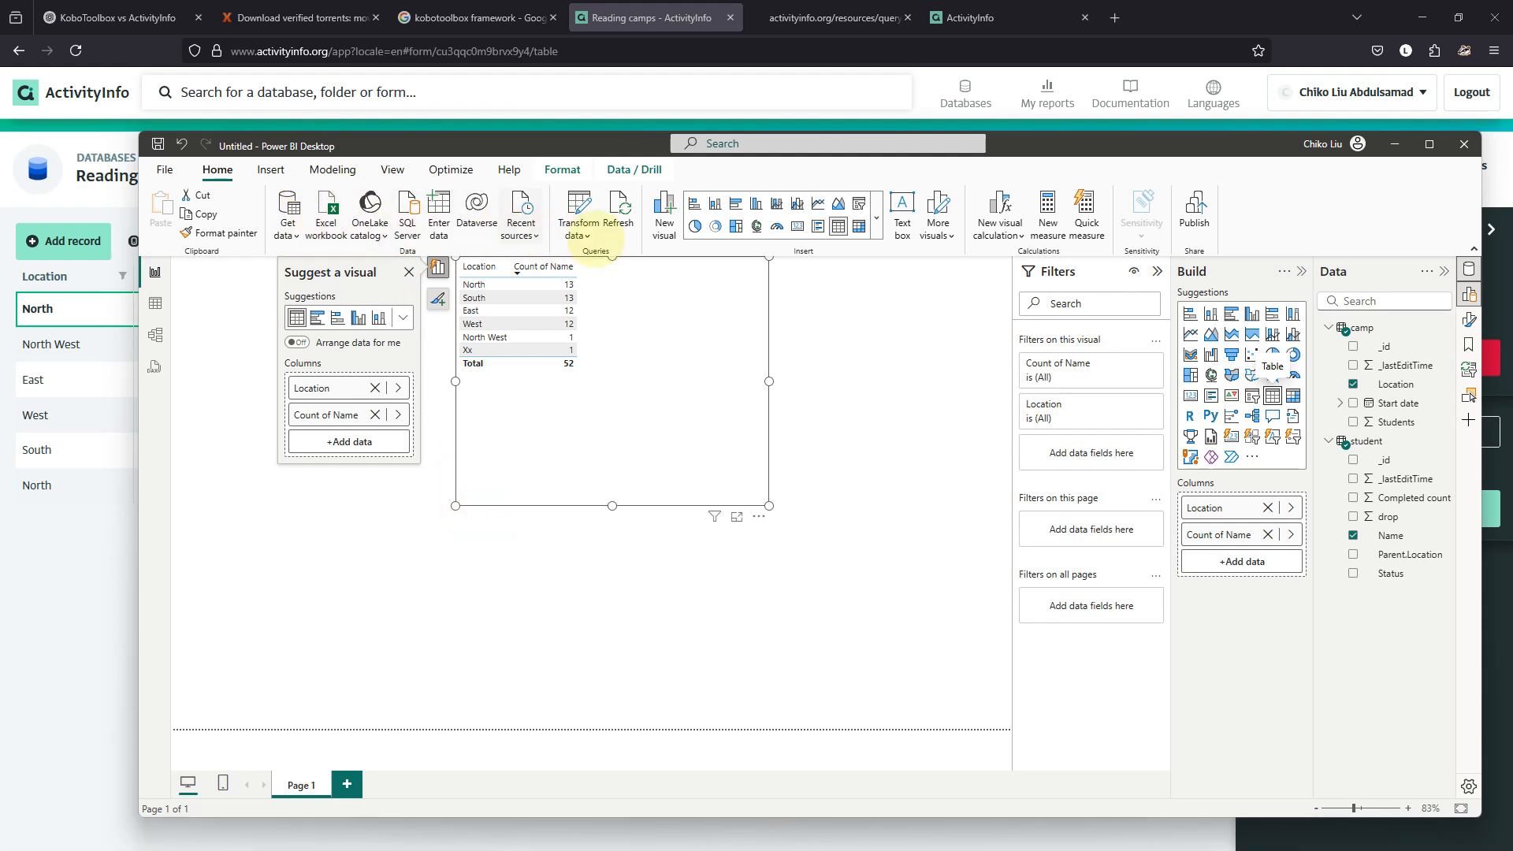
{"action": "left_click", "coordinate": [619, 206]}
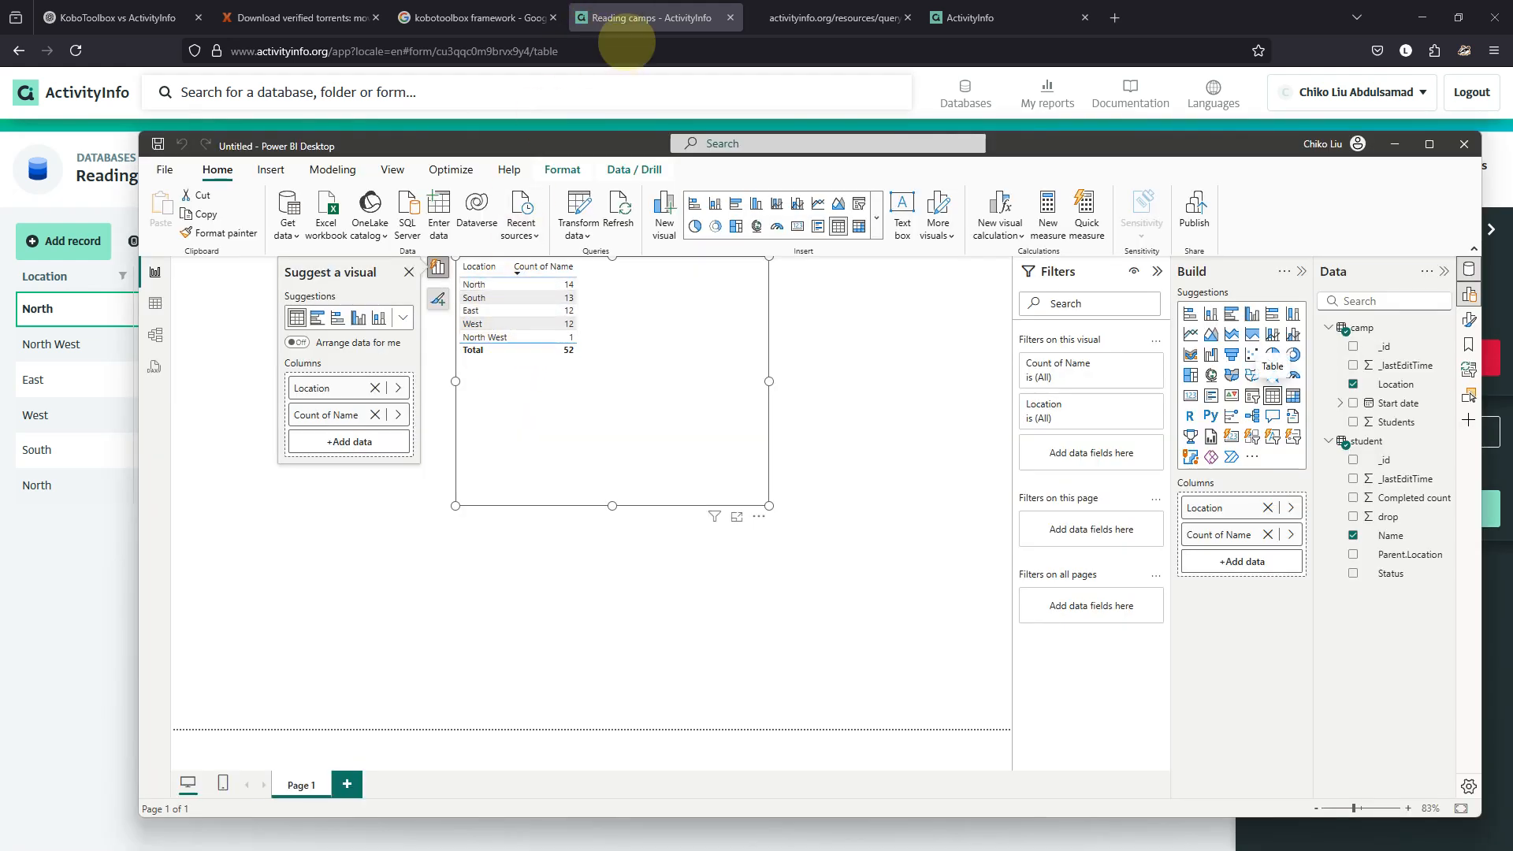
{"action": "left_click", "coordinate": [666, 13]}
{"action": "mouse_move", "coordinate": [860, 842]}
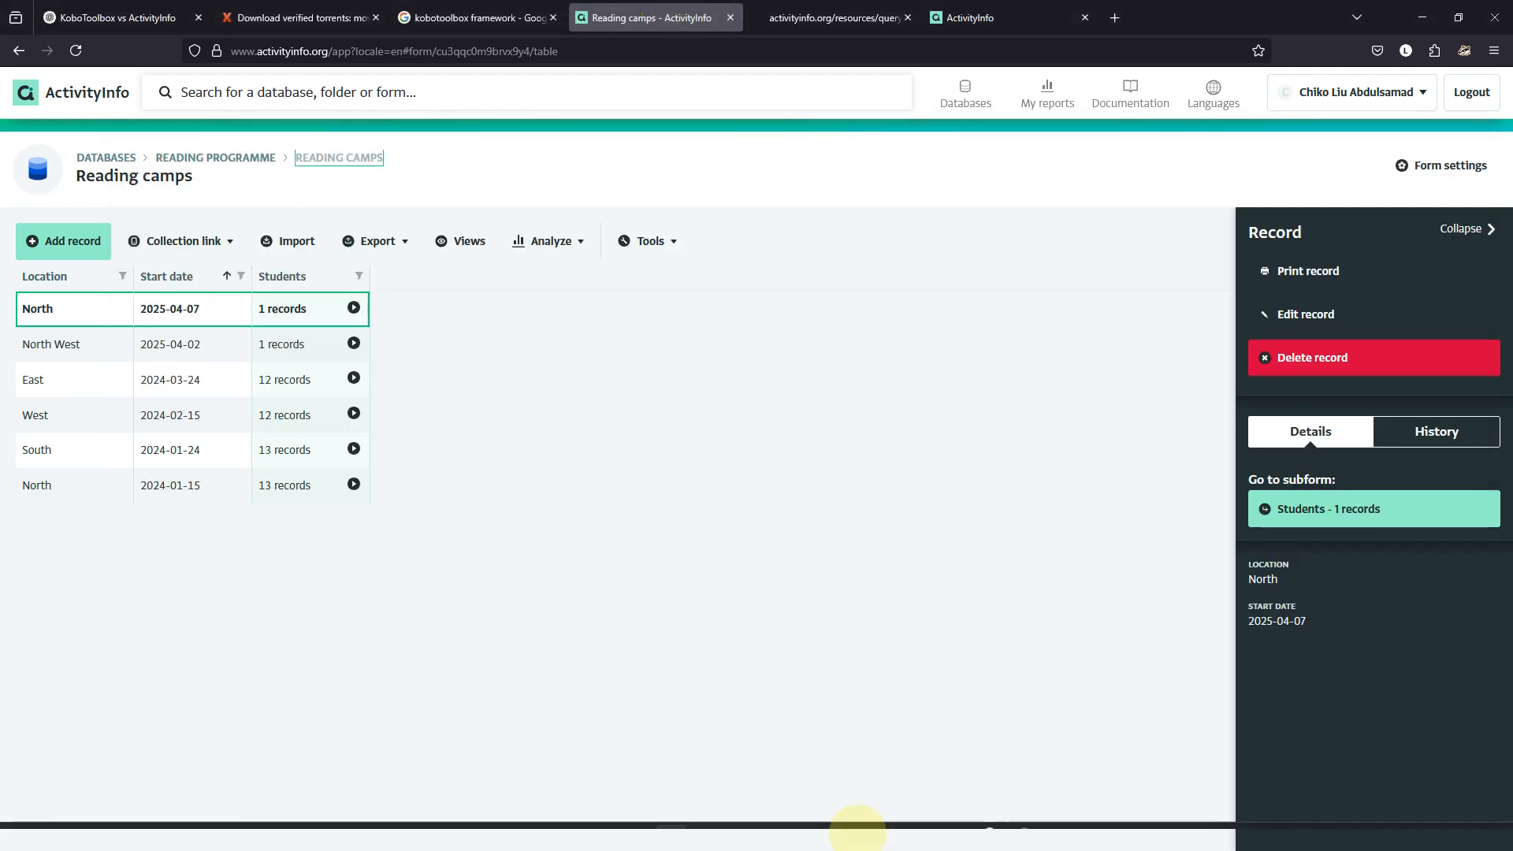
{"action": "left_click", "coordinate": [774, 831]}
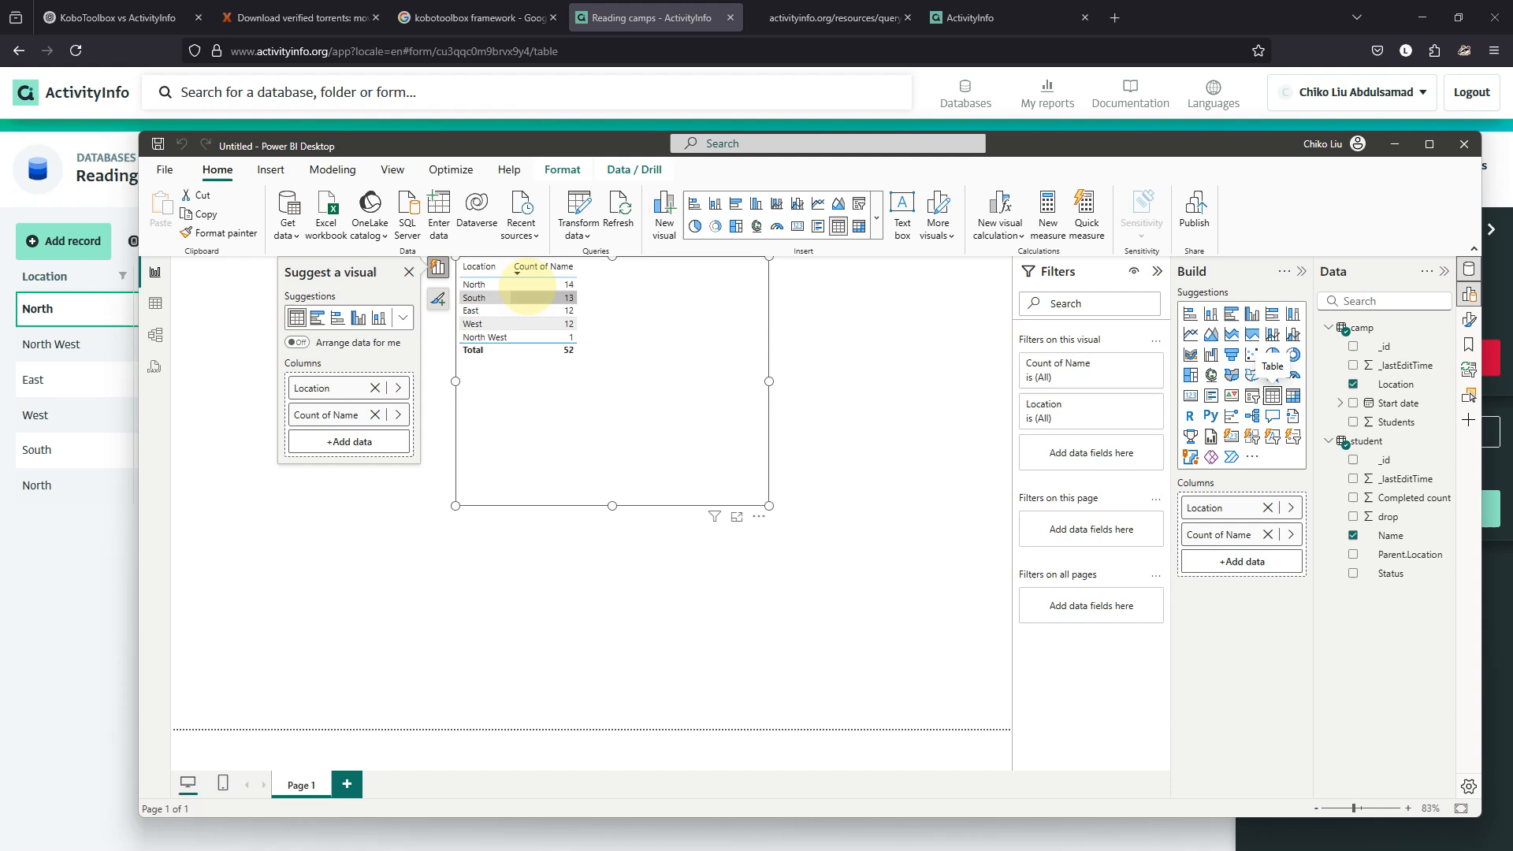
{"action": "left_click", "coordinate": [660, 16]}
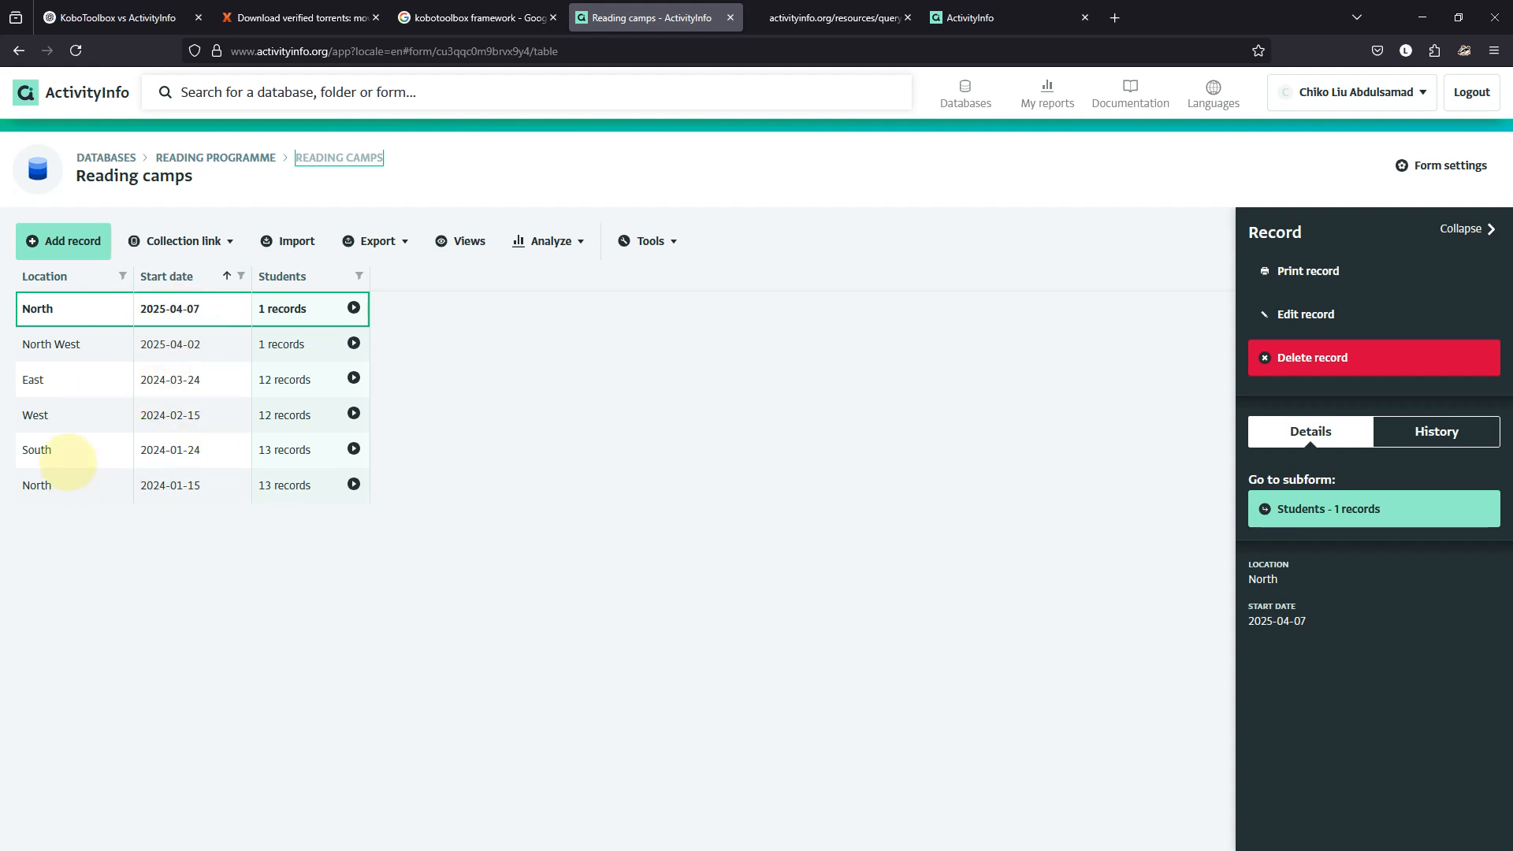
{"action": "left_click", "coordinate": [78, 347]}
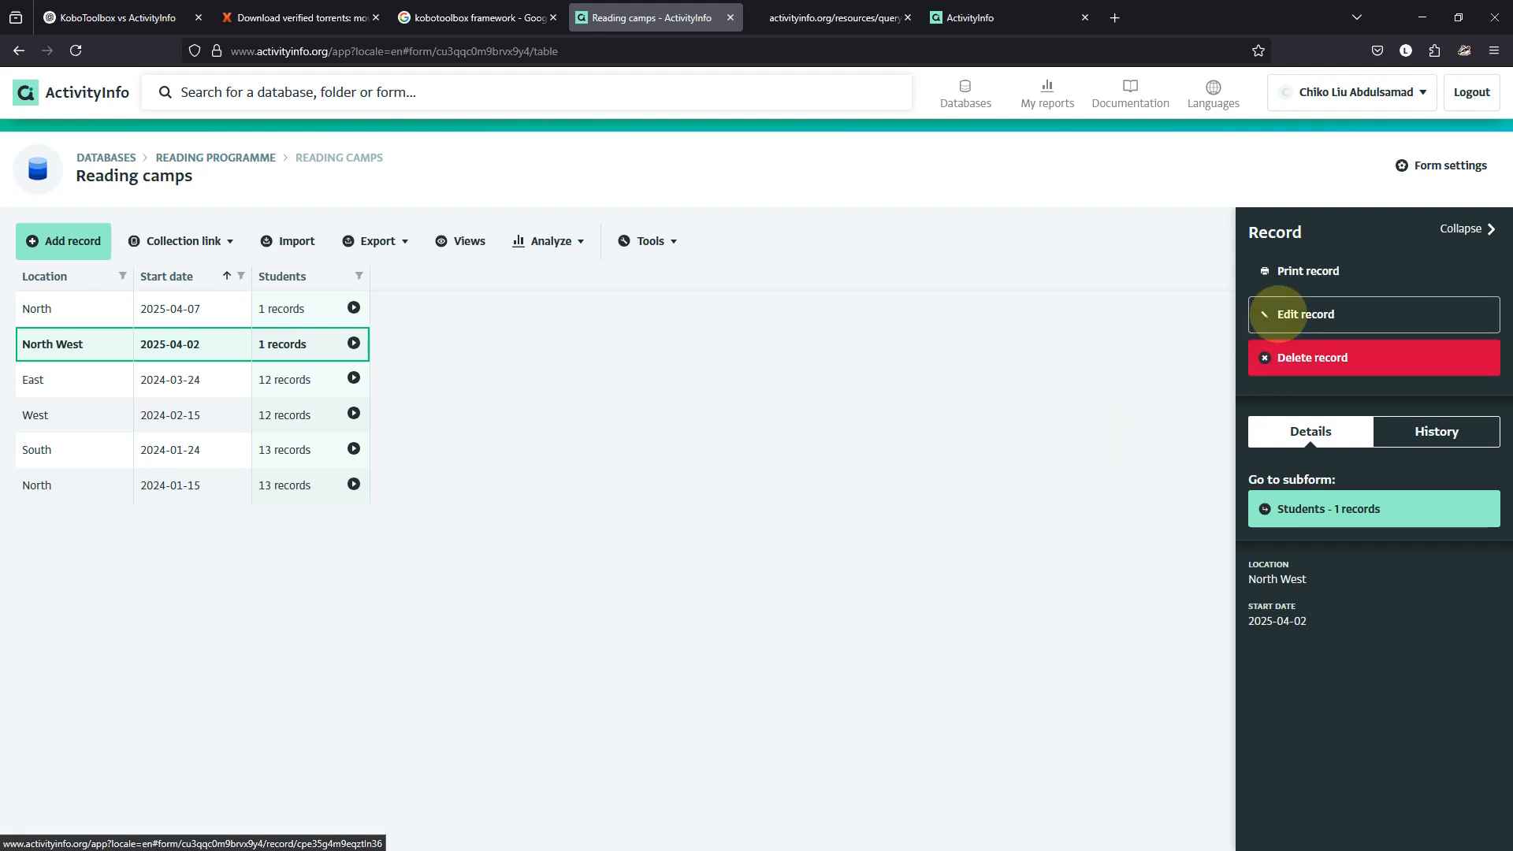
Rename the North West camp's Location to East and save it, then return to Power BI.
{"action": "left_click", "coordinate": [1278, 313]}
{"action": "left_click_drag", "start_coordinate": [625, 362], "coordinate": [526, 356]}
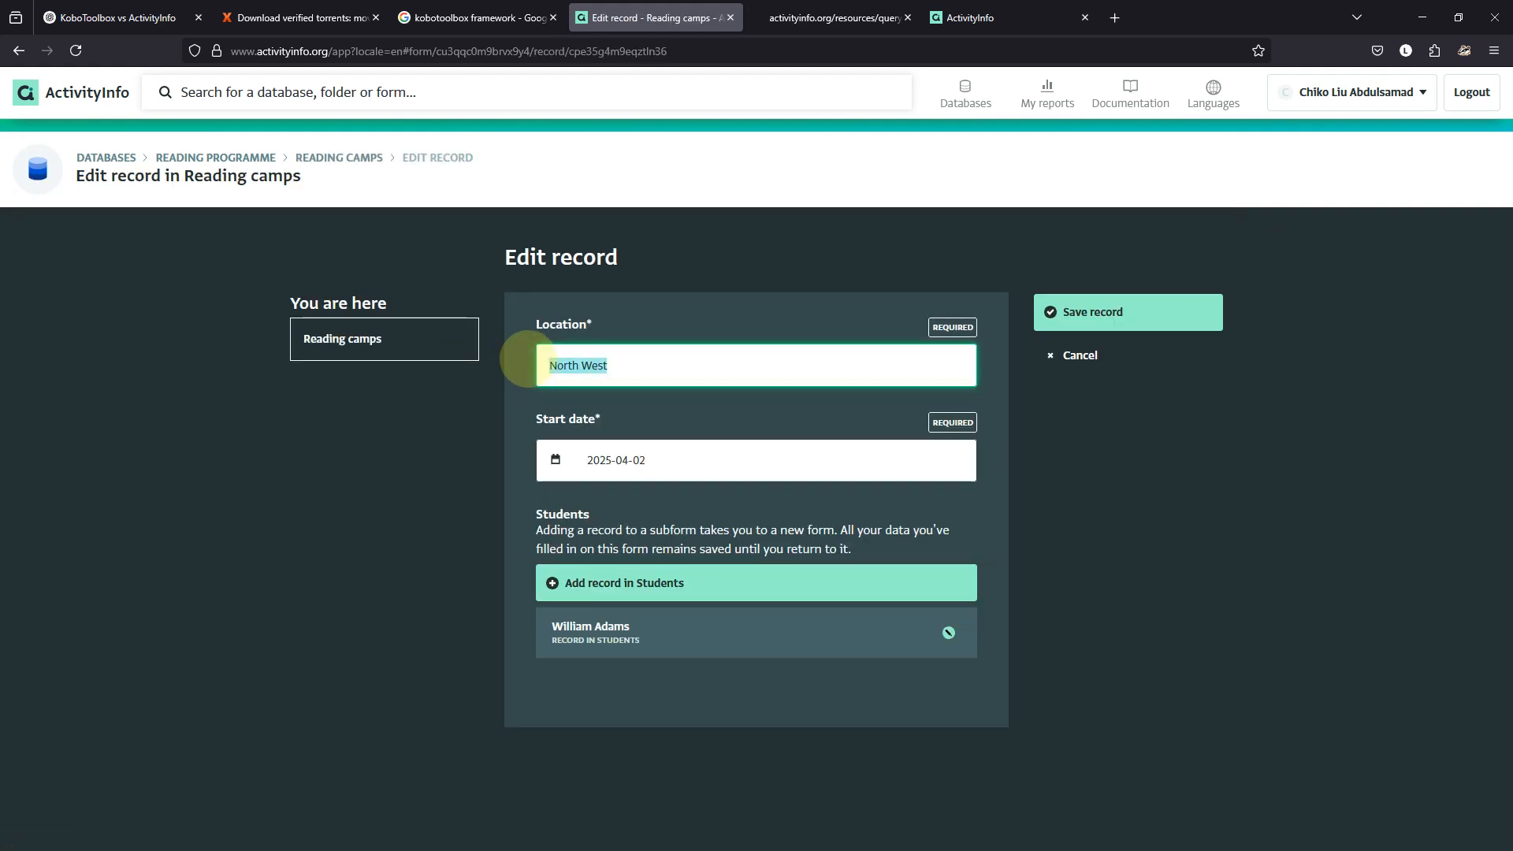
{"action": "type", "text": "East"}
{"action": "key", "text": "Return"}
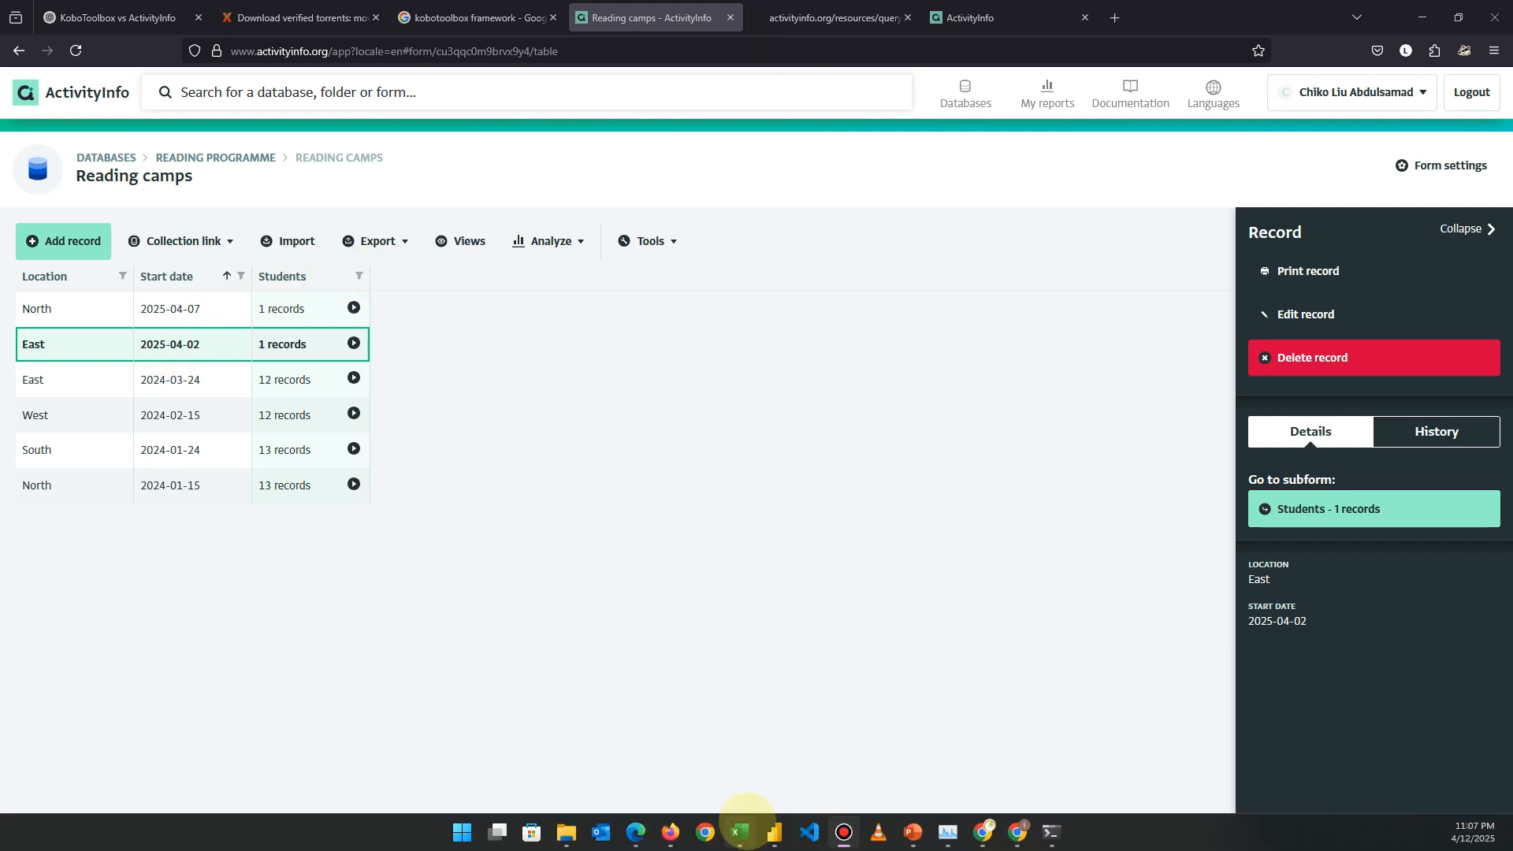
{"action": "left_click", "coordinate": [774, 832]}
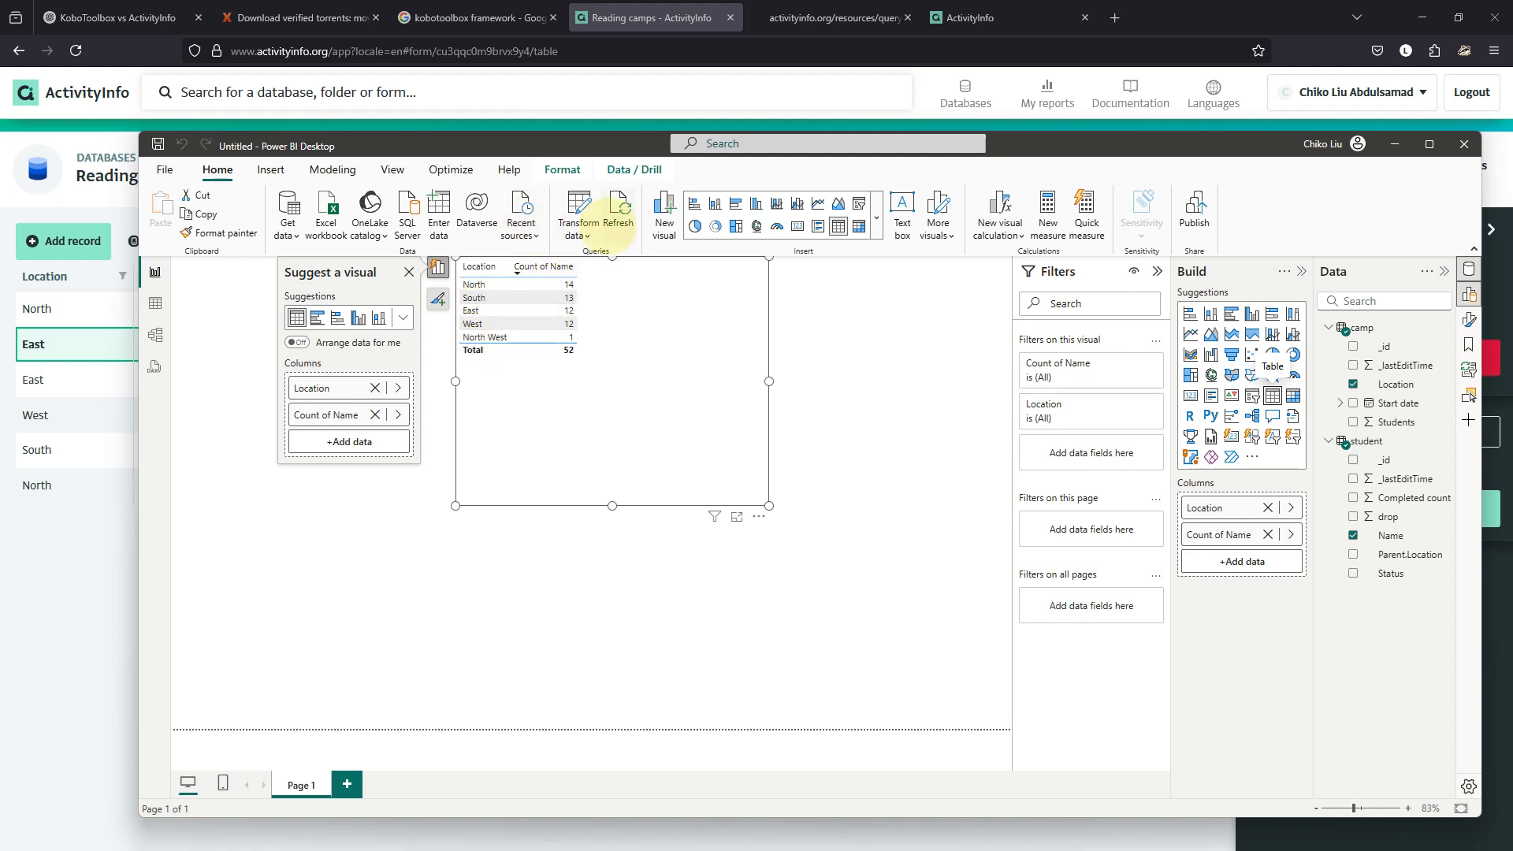
Refresh the Power BI table to show East 13, shrink it, and start a new camp record.
{"action": "left_click", "coordinate": [620, 217]}
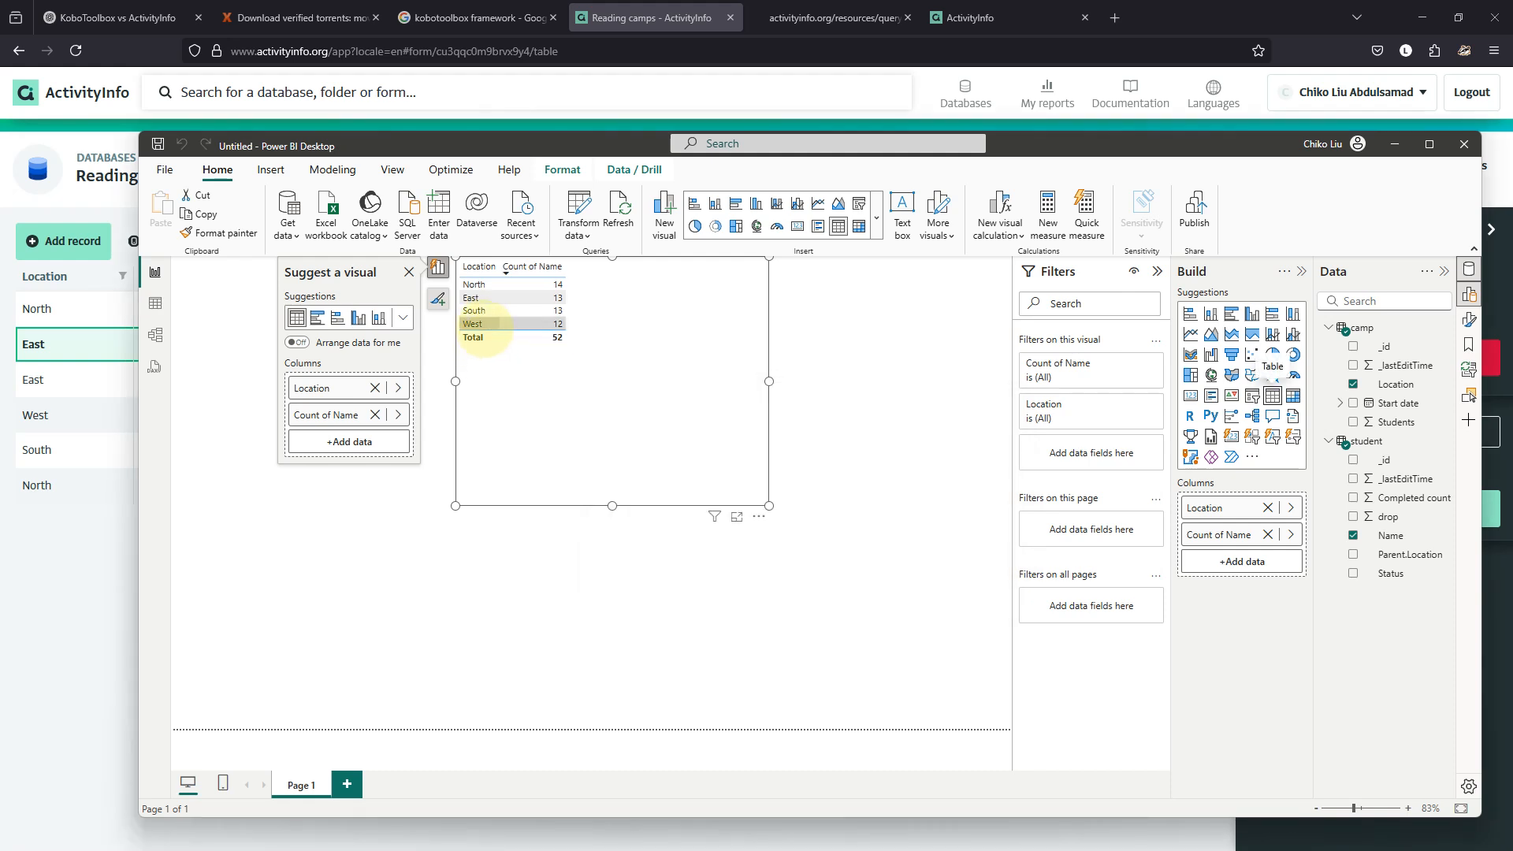
{"action": "left_click_drag", "start_coordinate": [769, 506], "coordinate": [609, 372]}
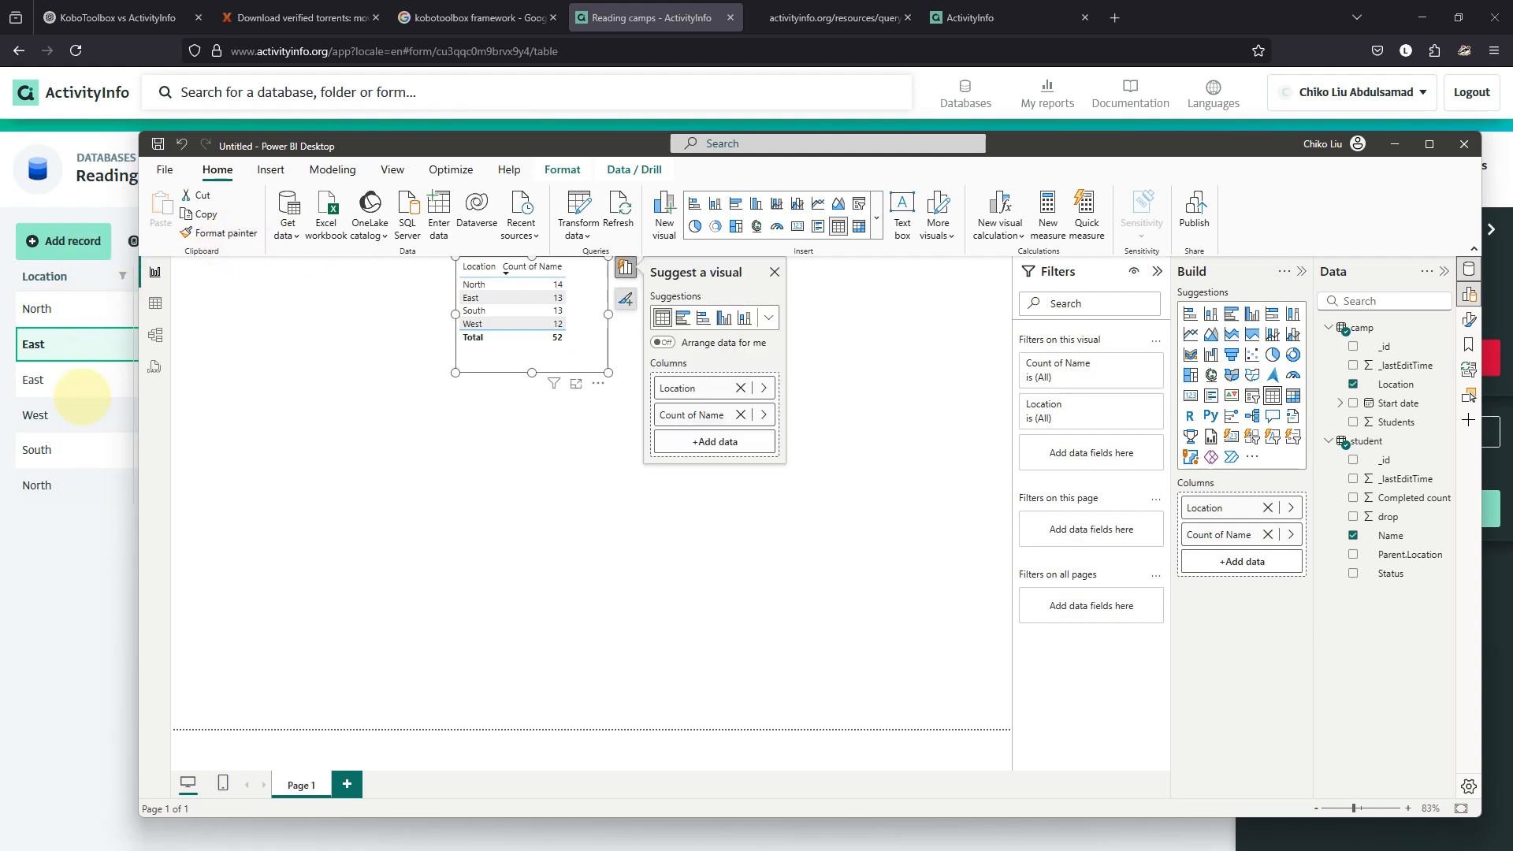
{"action": "left_click", "coordinate": [73, 240]}
{"action": "left_click", "coordinate": [617, 357]}
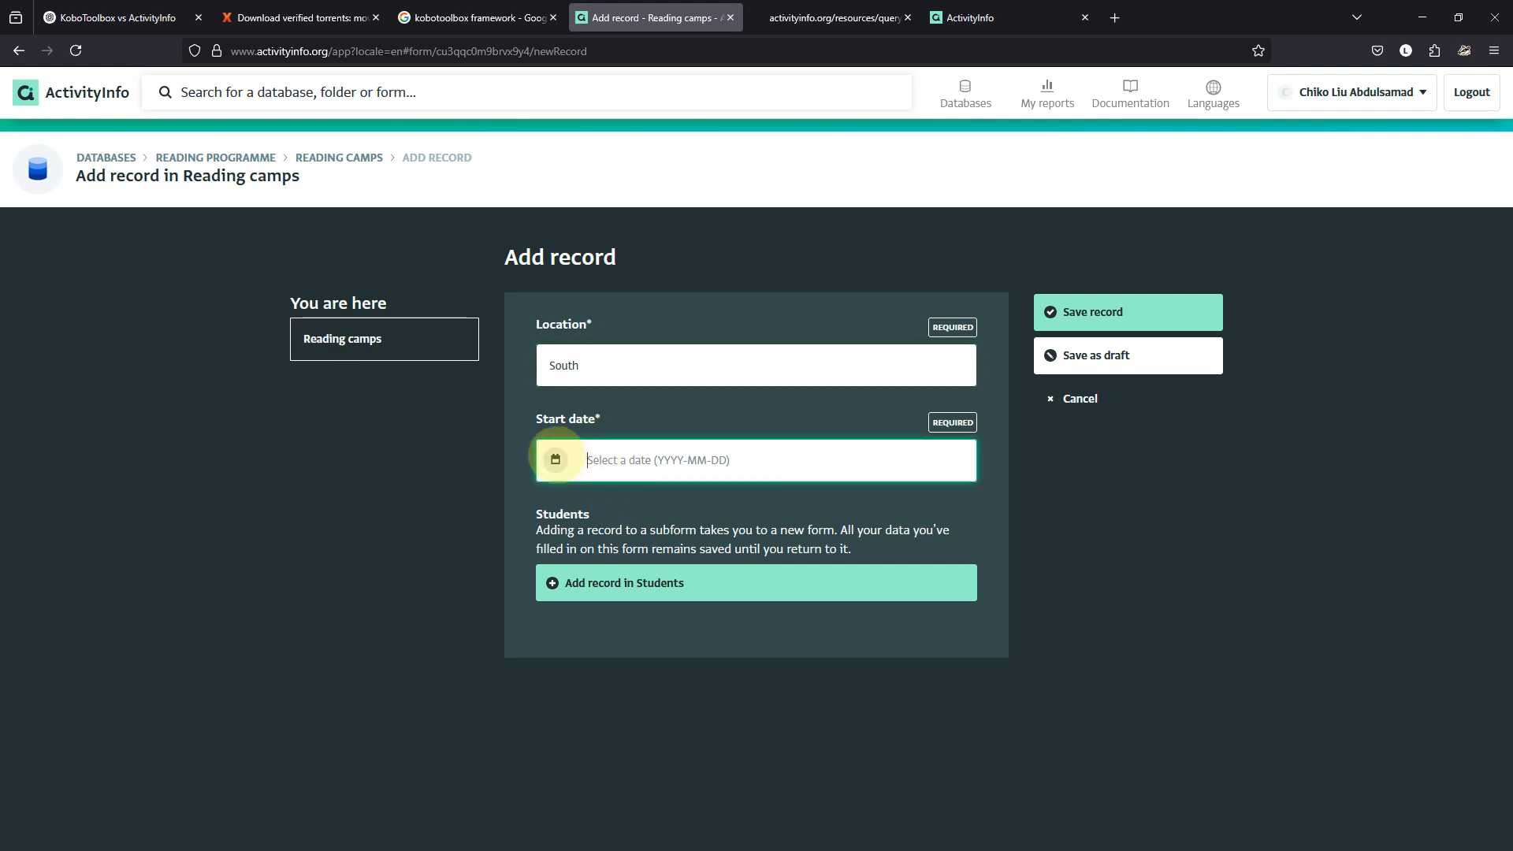
Pick 2025-04-30 as the new camp's start date, then discard the unfinished record.
{"action": "left_click", "coordinate": [556, 460]}
{"action": "left_click", "coordinate": [653, 680]}
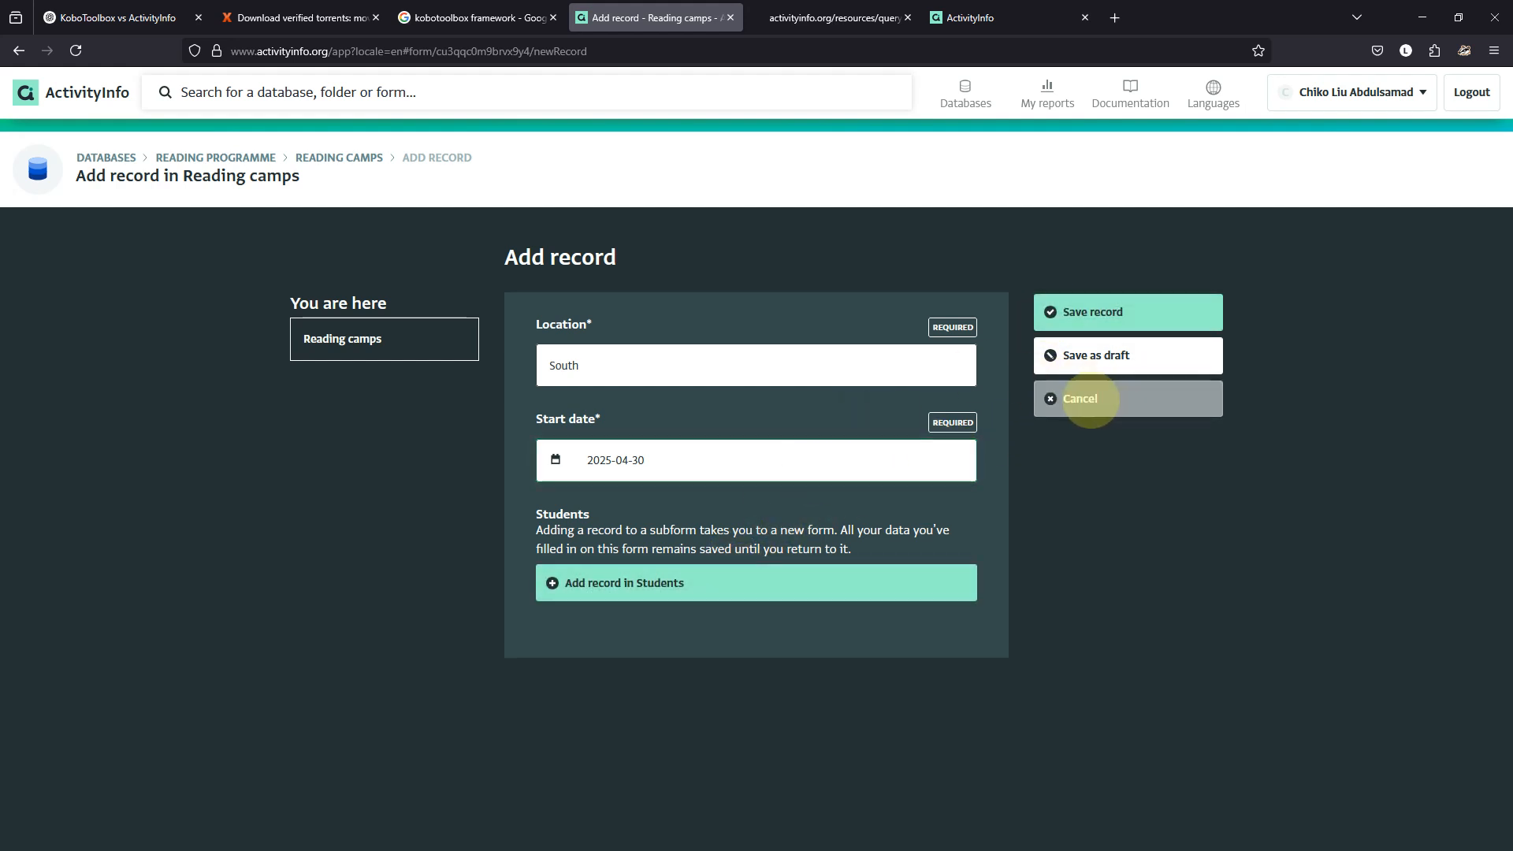
{"action": "left_click", "coordinate": [1080, 398]}
{"action": "left_click", "coordinate": [900, 492]}
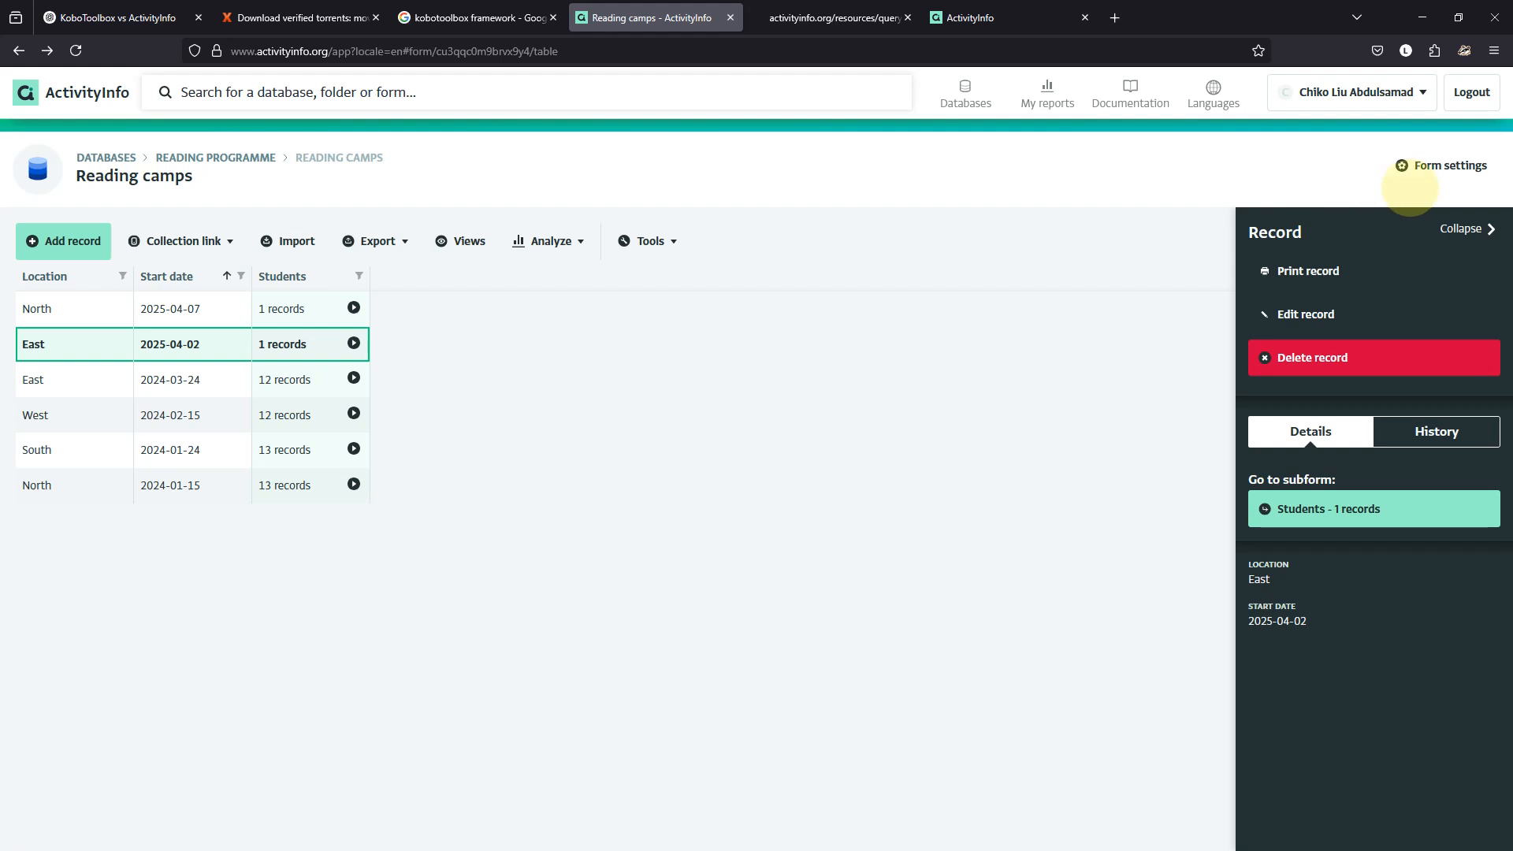
Set the Start date field's default value formula to TODAY() and save the form design.
{"action": "left_click", "coordinate": [1406, 164]}
{"action": "left_click", "coordinate": [625, 423]}
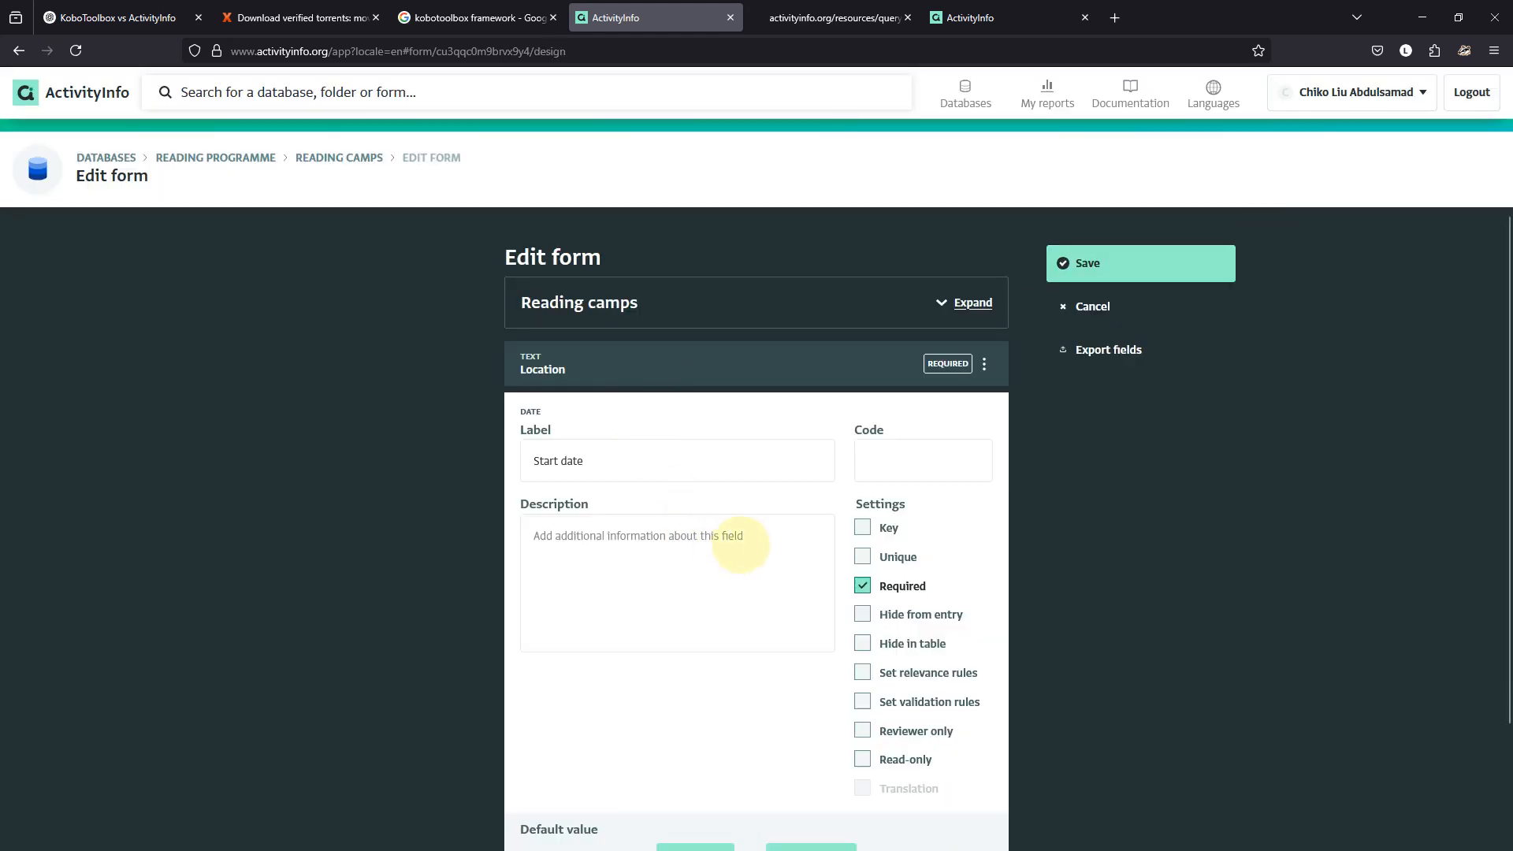
{"action": "scroll", "coordinate": [740, 552], "scroll_direction": "down", "scroll_amount": 2}
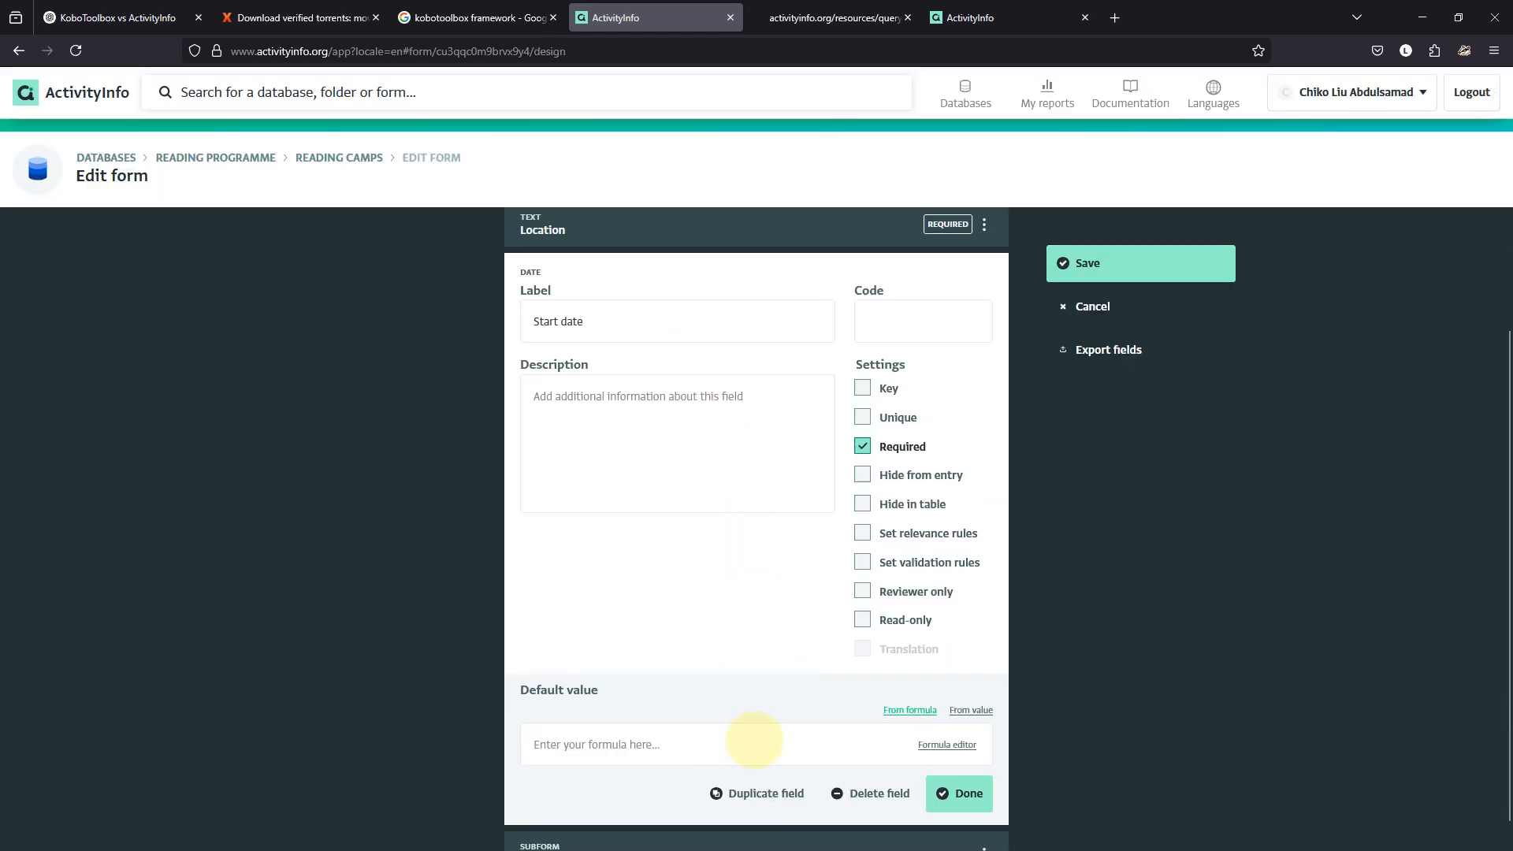
{"action": "left_click", "coordinate": [754, 741]}
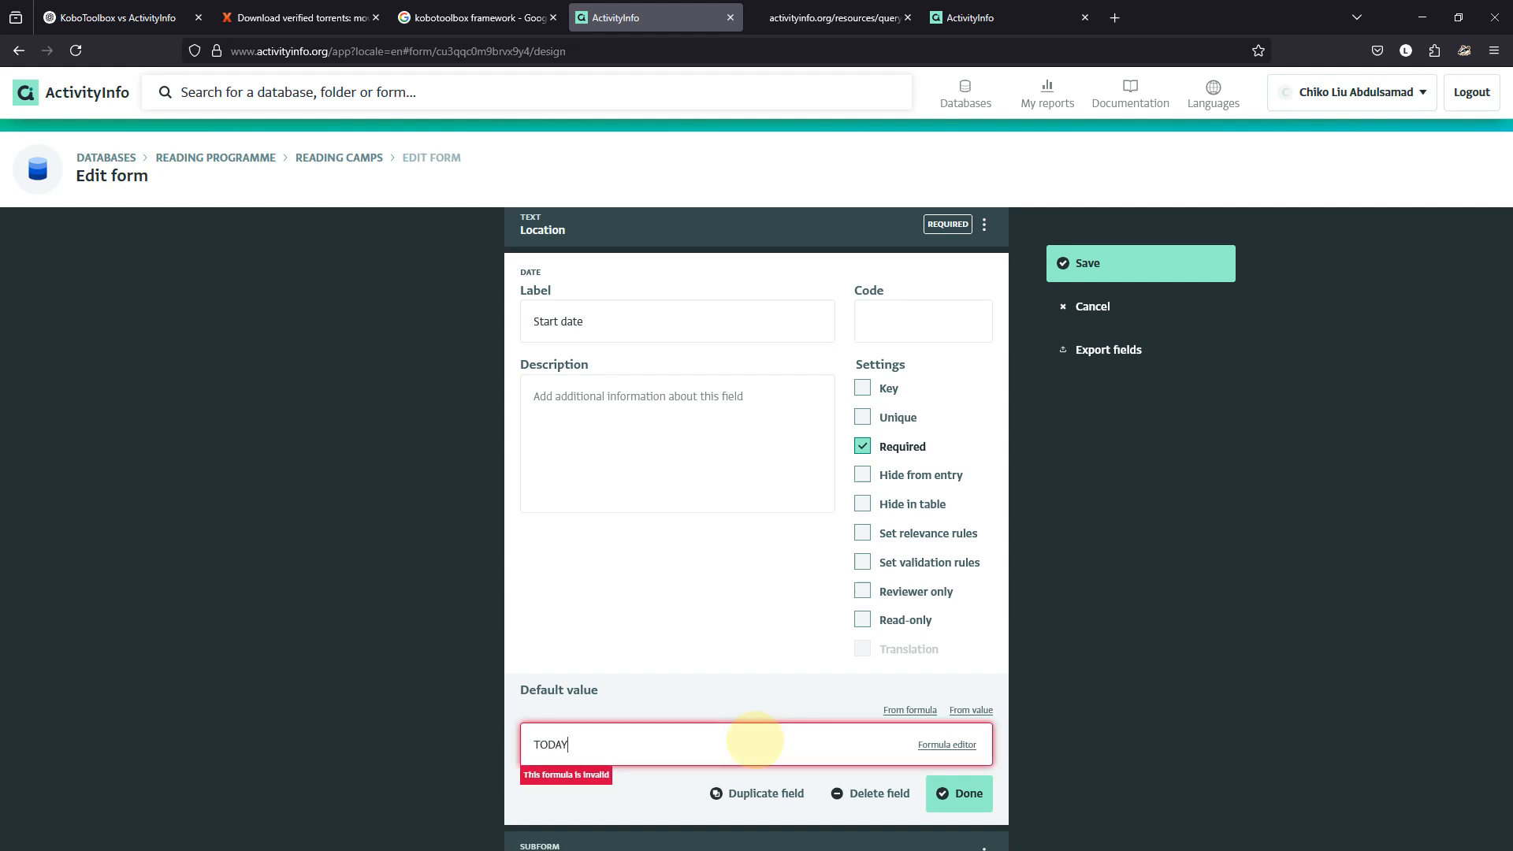
{"action": "type", "text": "TODAY()"}
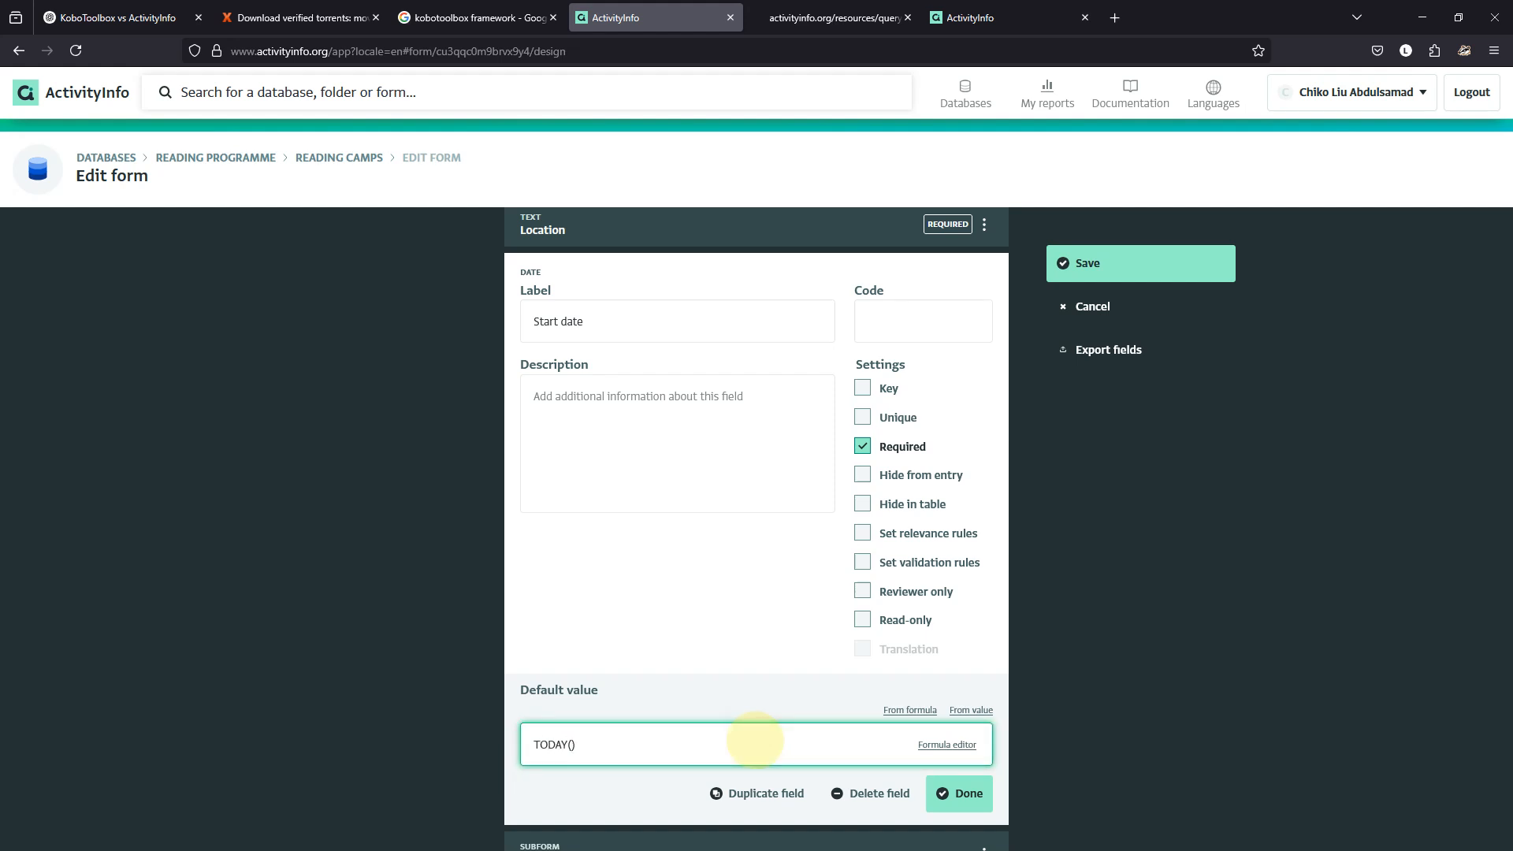
{"action": "left_click", "coordinate": [960, 794]}
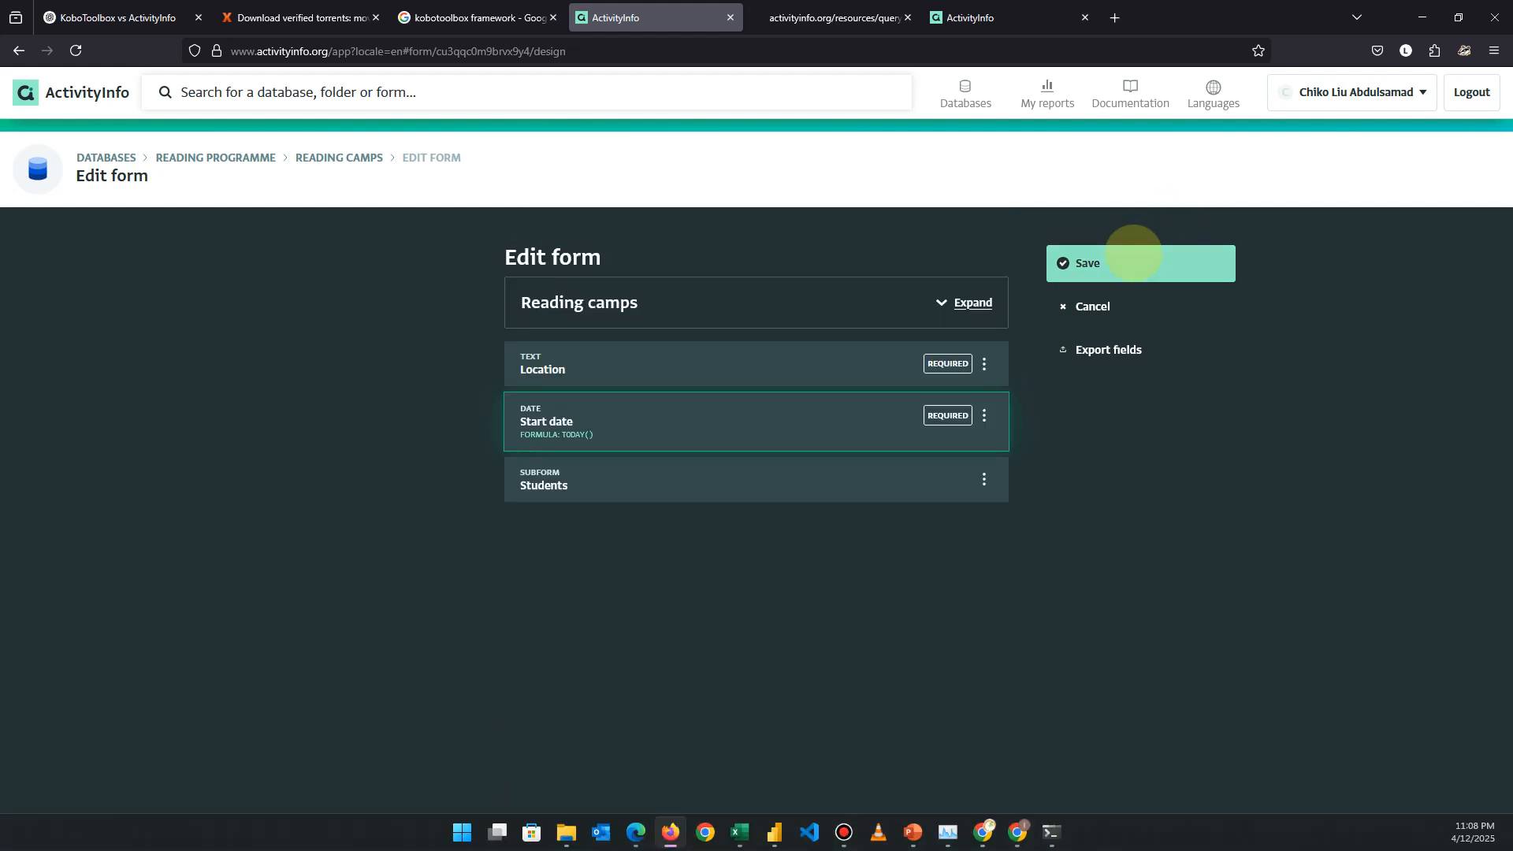
{"action": "left_click", "coordinate": [1133, 253]}
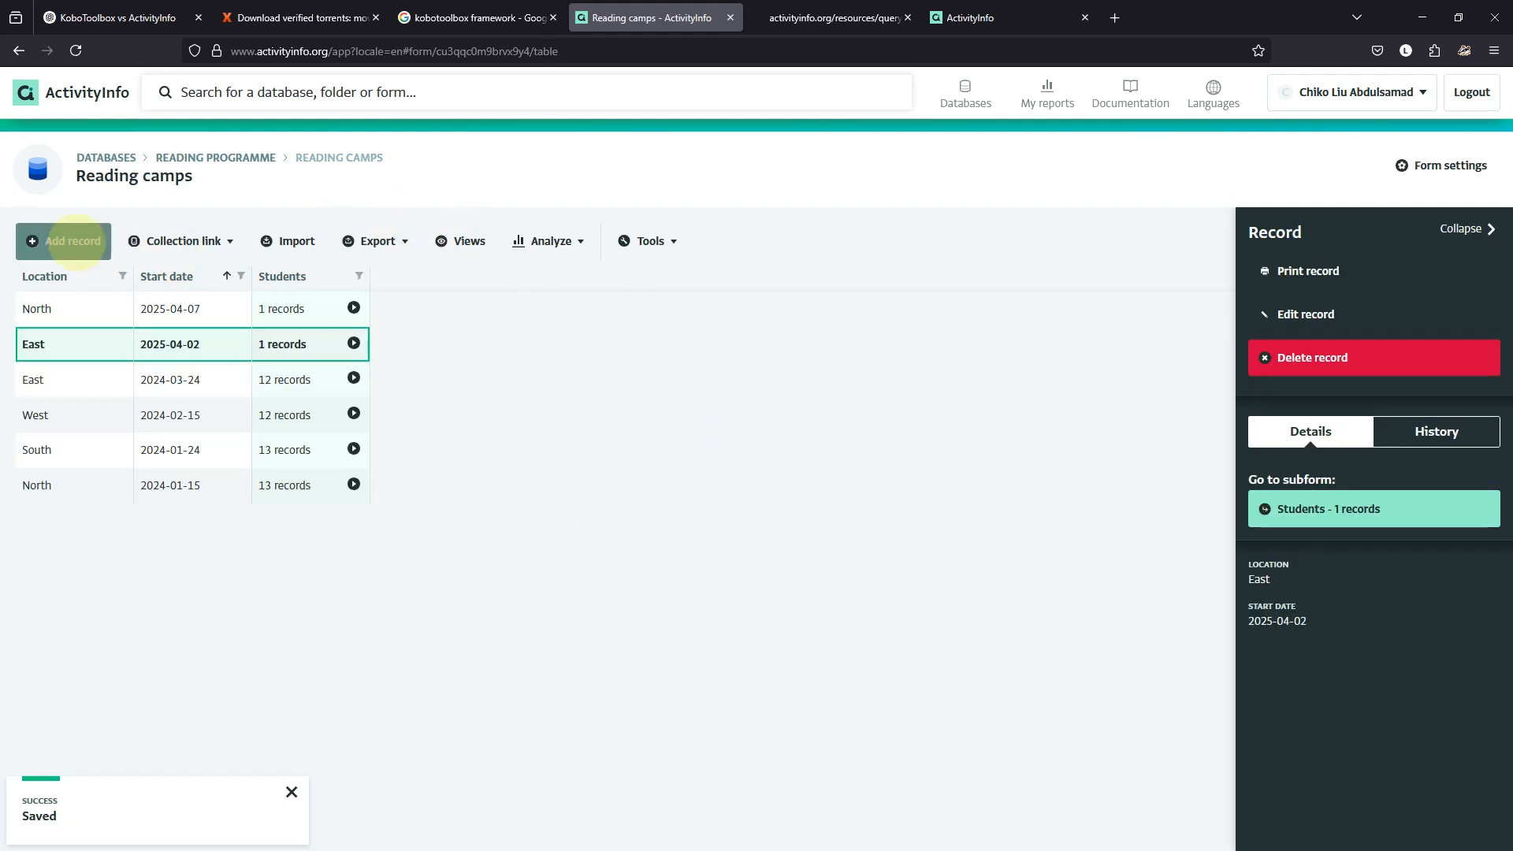
{"action": "left_click", "coordinate": [75, 241]}
Start a new camp at location East and add a first student marked Completed.
{"action": "left_click", "coordinate": [610, 361]}
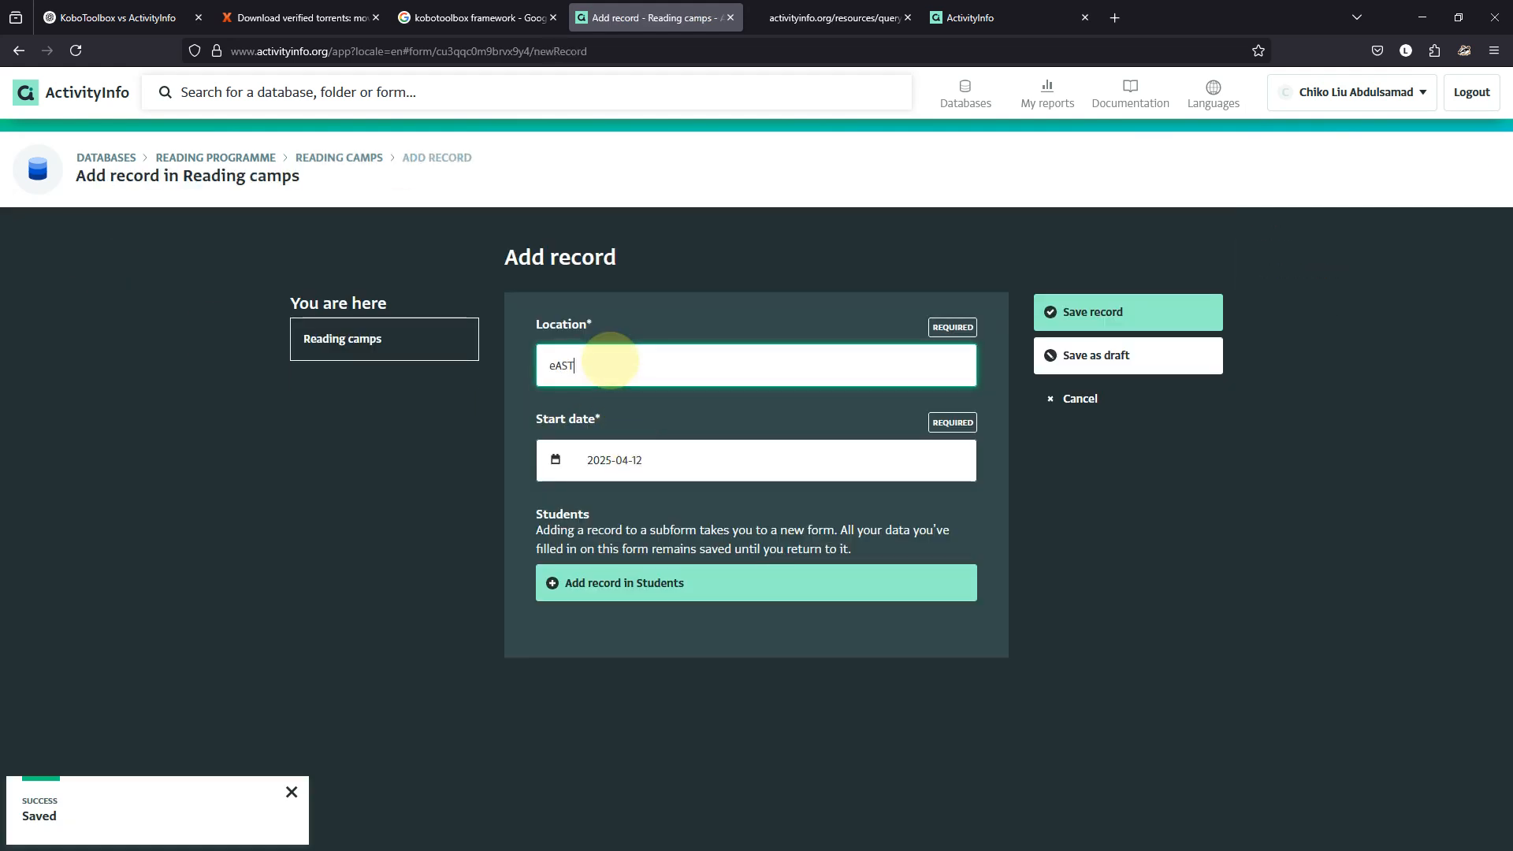
{"action": "type", "text": "eA"}
{"action": "key", "text": "BackSpace"}
{"action": "key", "text": "BackSpace"}
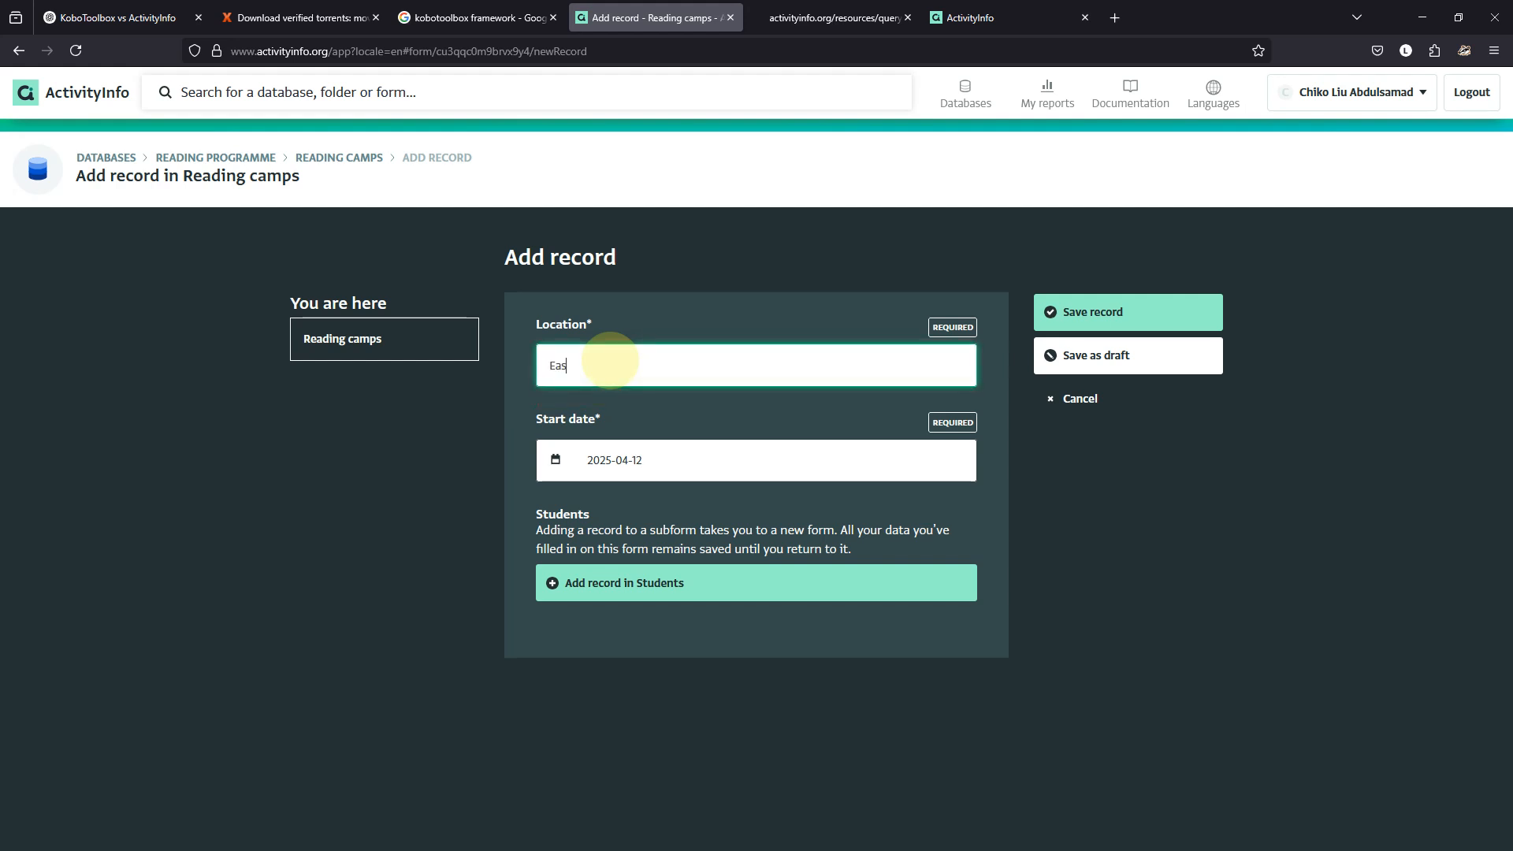
{"action": "left_click", "coordinate": [720, 580]}
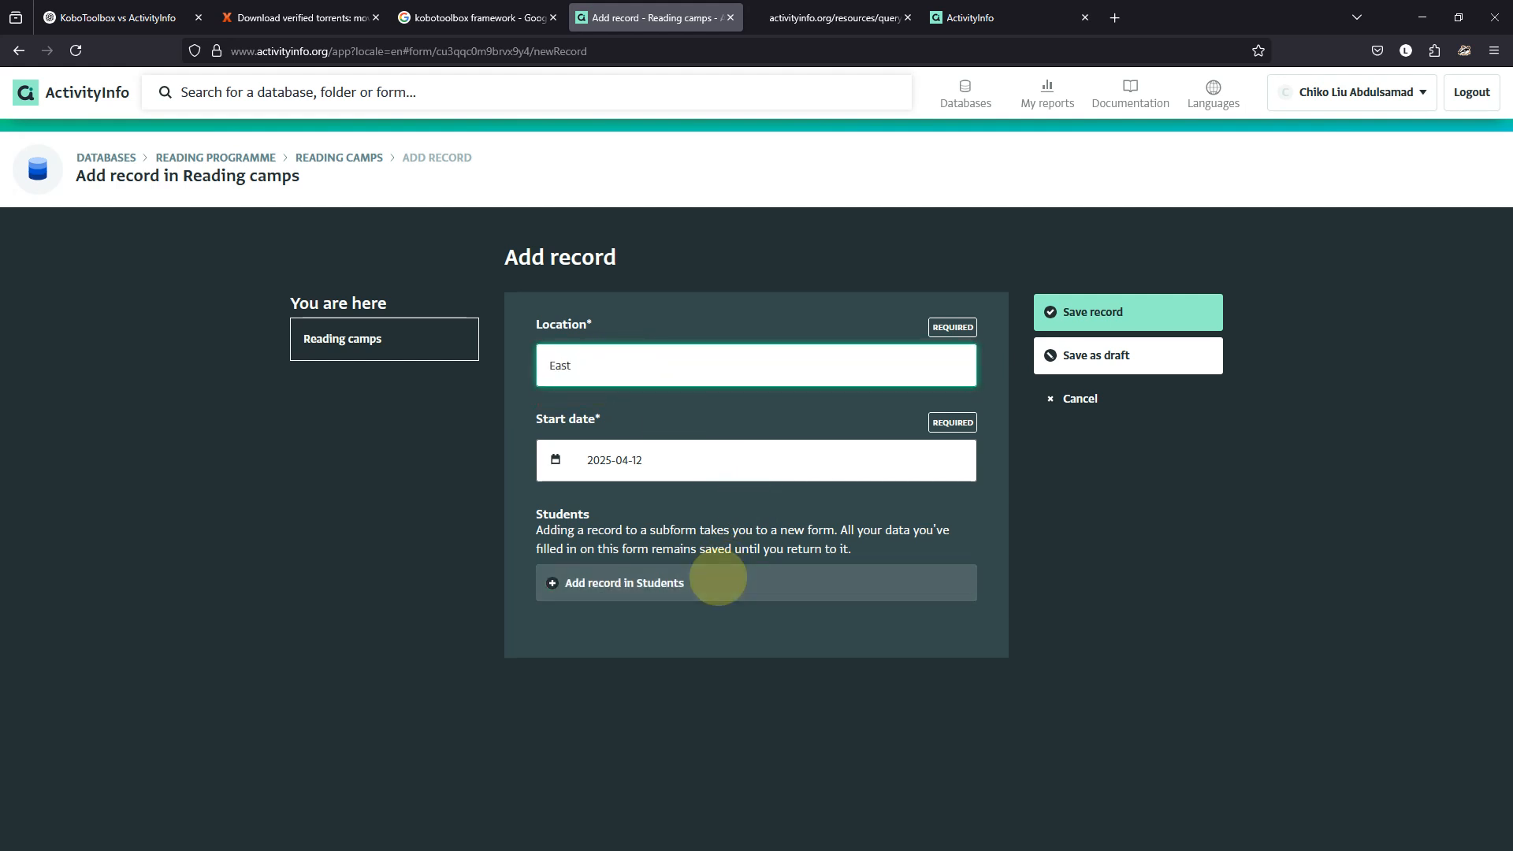
{"action": "left_click", "coordinate": [590, 413]}
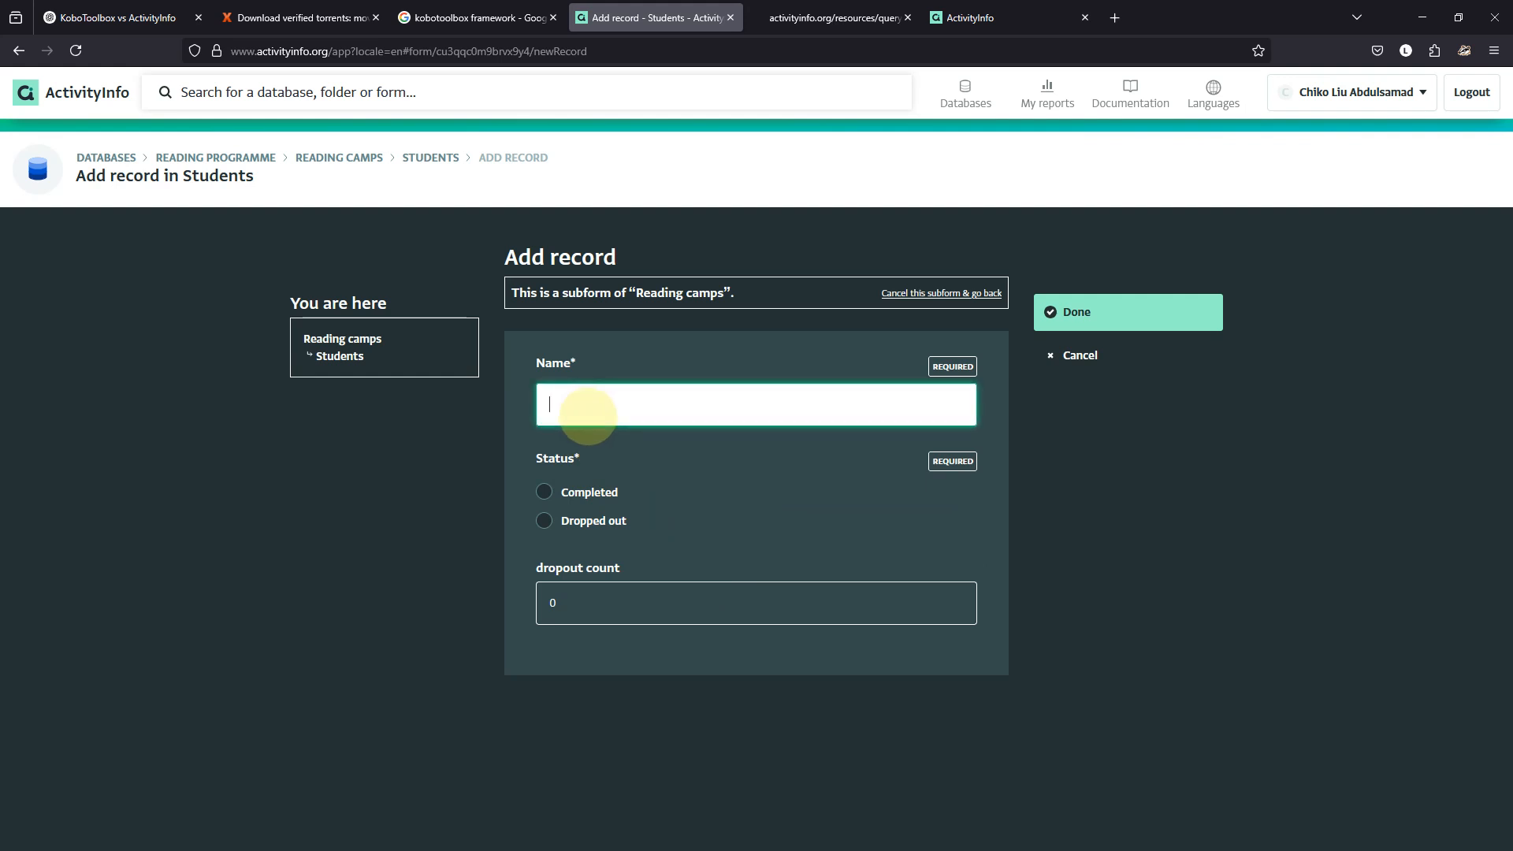
{"action": "left_click", "coordinate": [543, 491]}
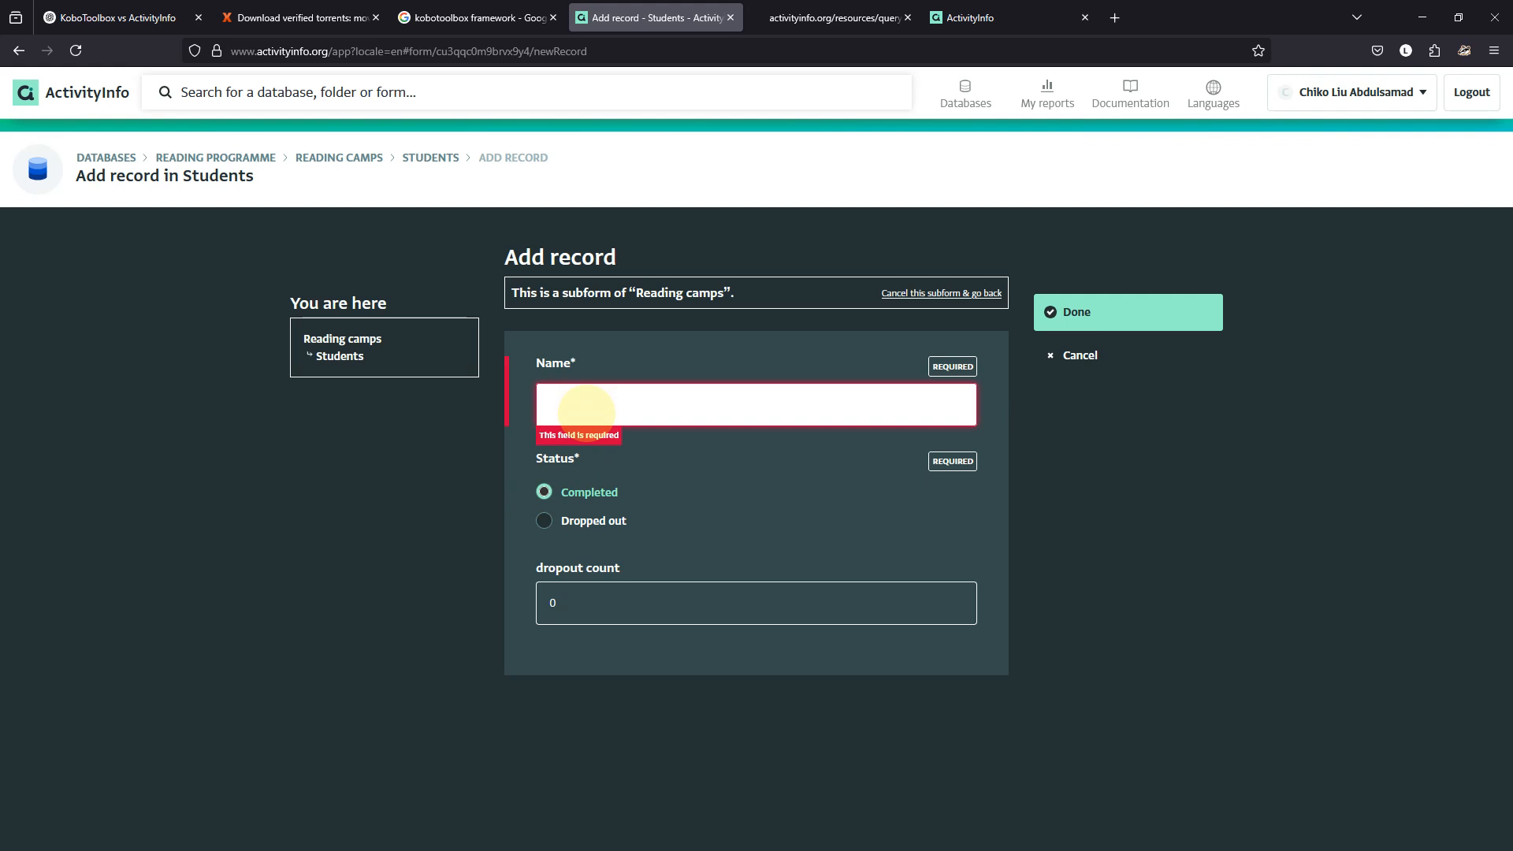
{"action": "type", "text": "Hi How"}
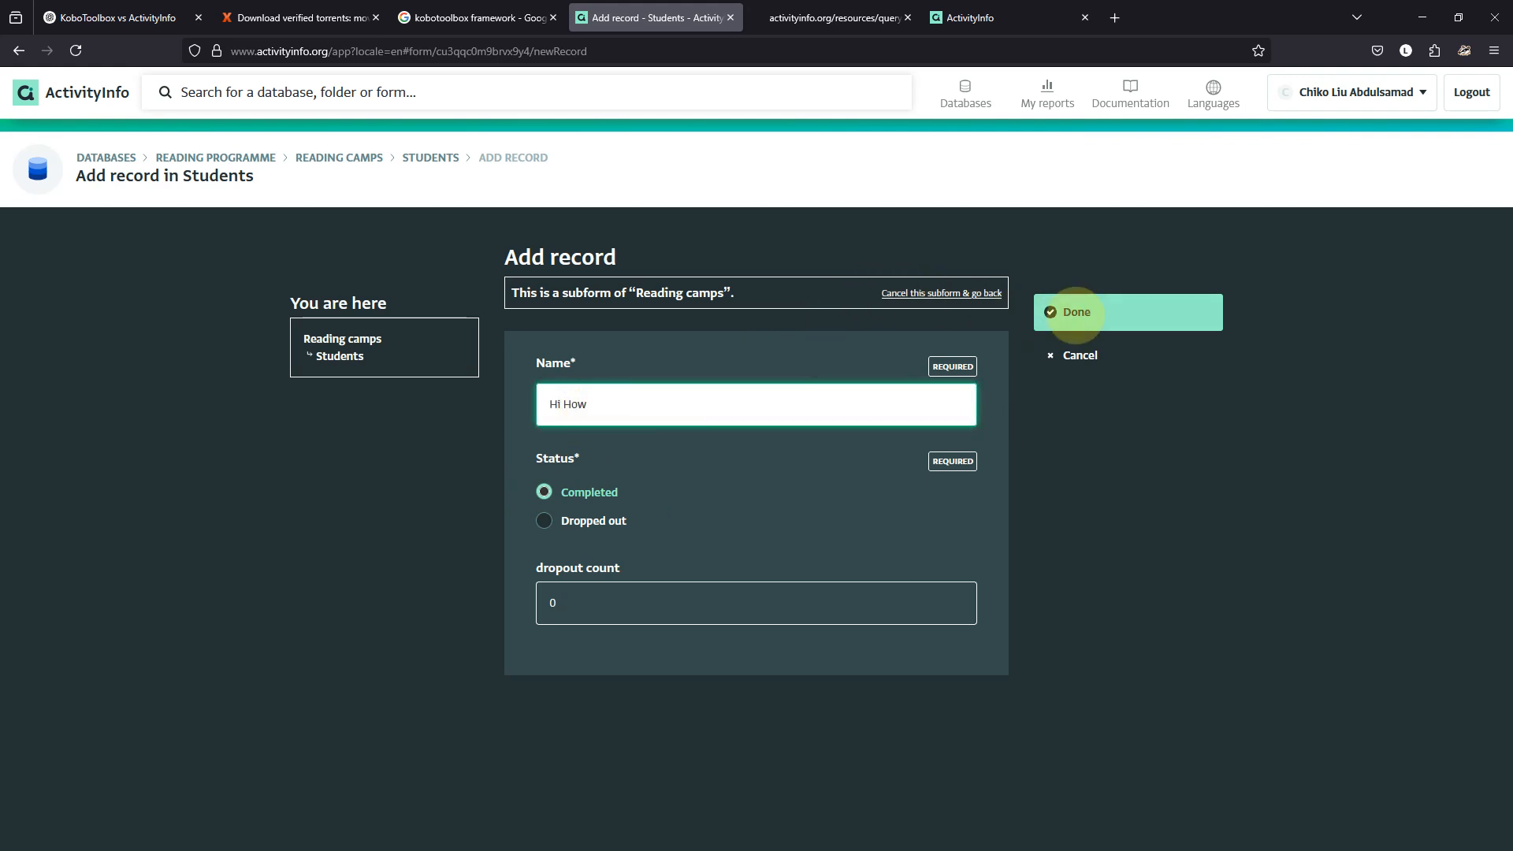
{"action": "left_click", "coordinate": [1067, 314]}
Add a second Completed student, save the East camp, and open its Students list.
{"action": "left_click", "coordinate": [660, 583]}
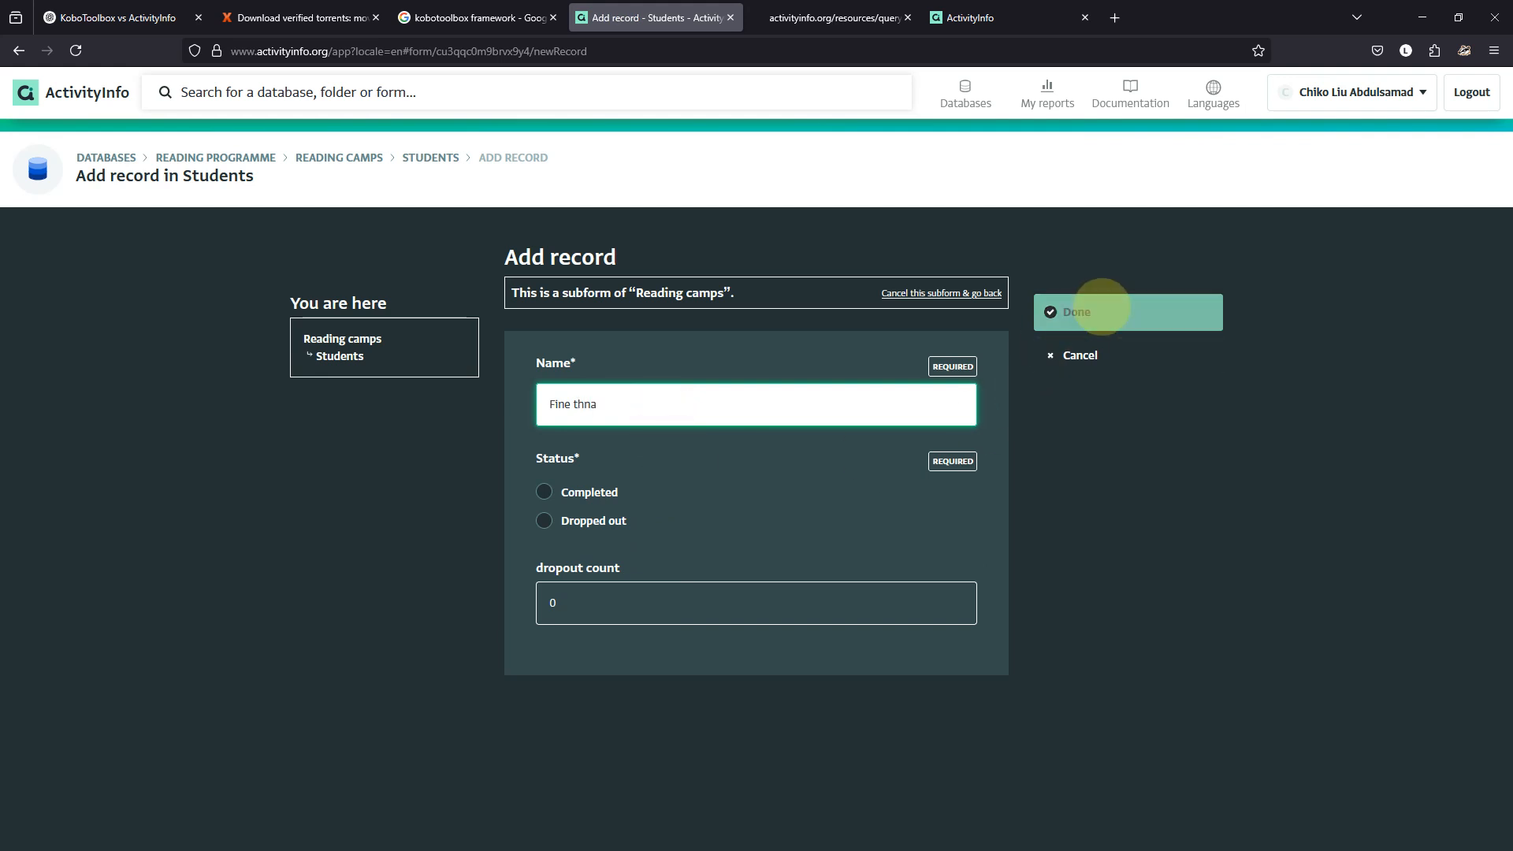
{"action": "left_click", "coordinate": [544, 521]}
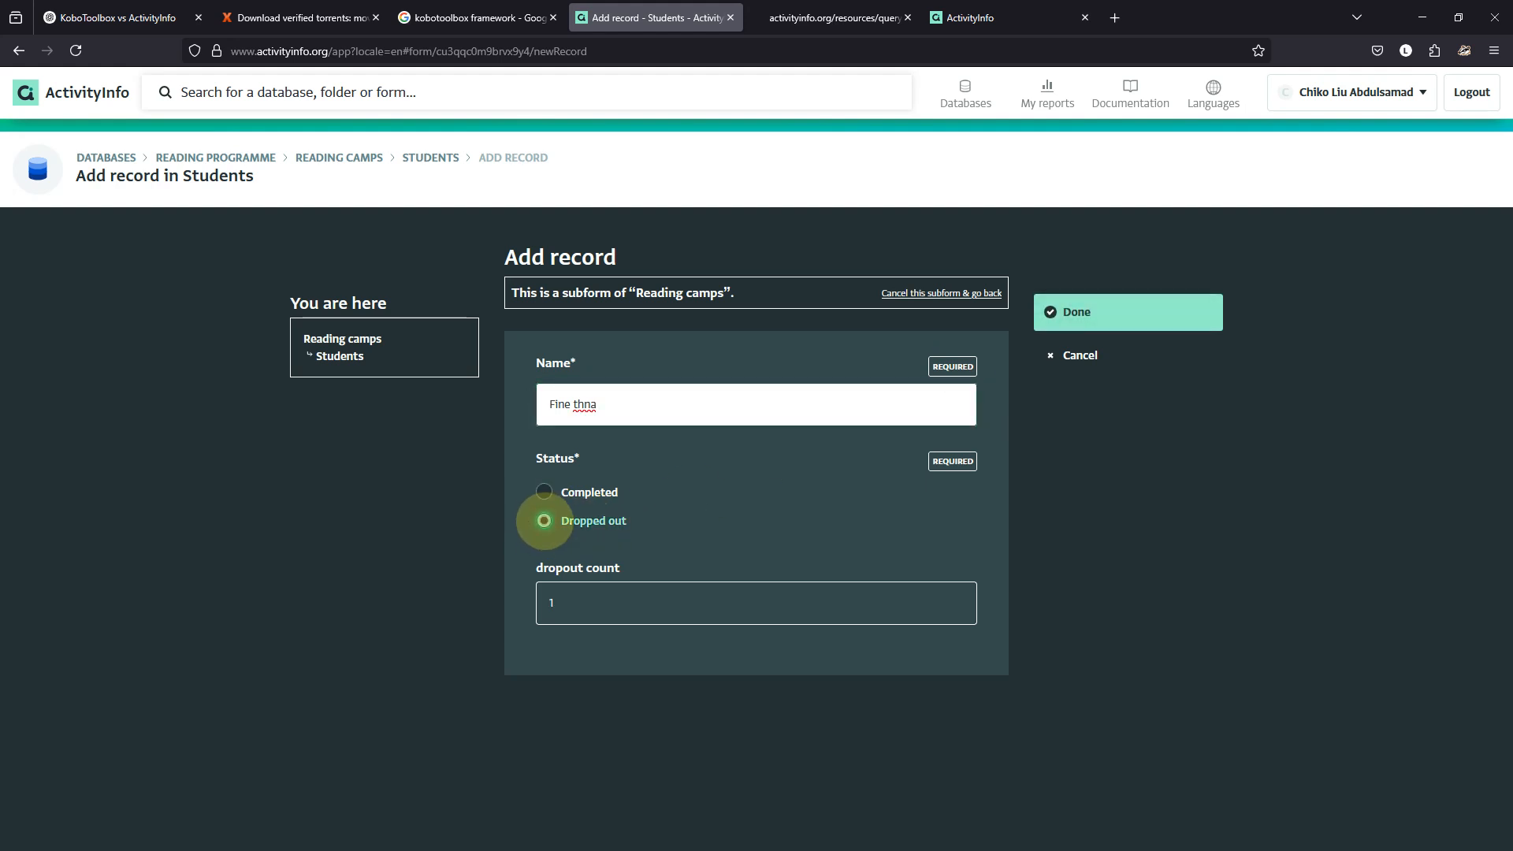
{"action": "left_click", "coordinate": [544, 493]}
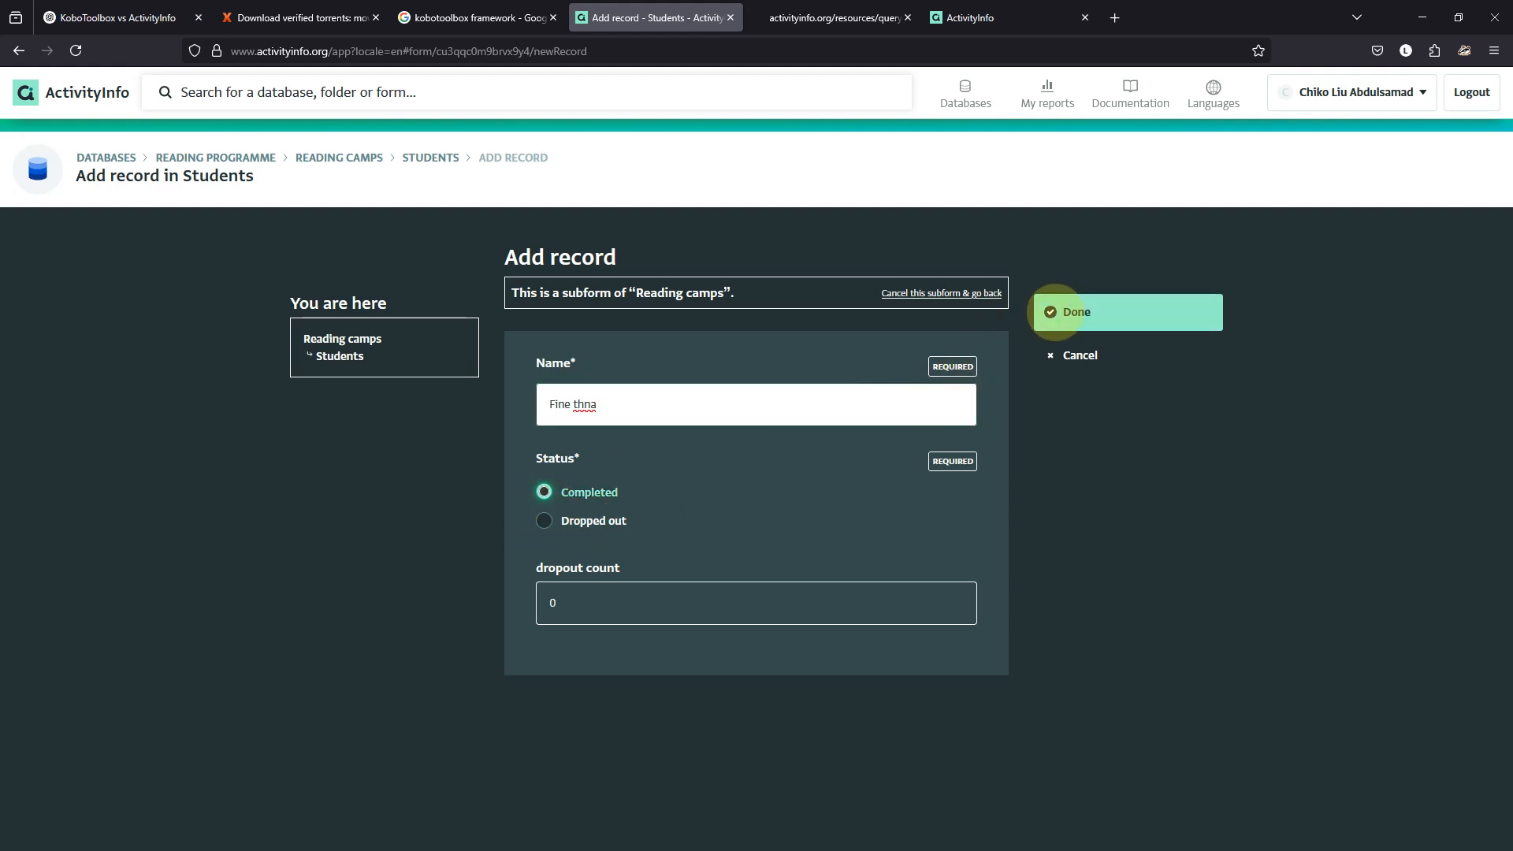
{"action": "left_click", "coordinate": [1050, 311]}
{"action": "left_click", "coordinate": [1113, 307]}
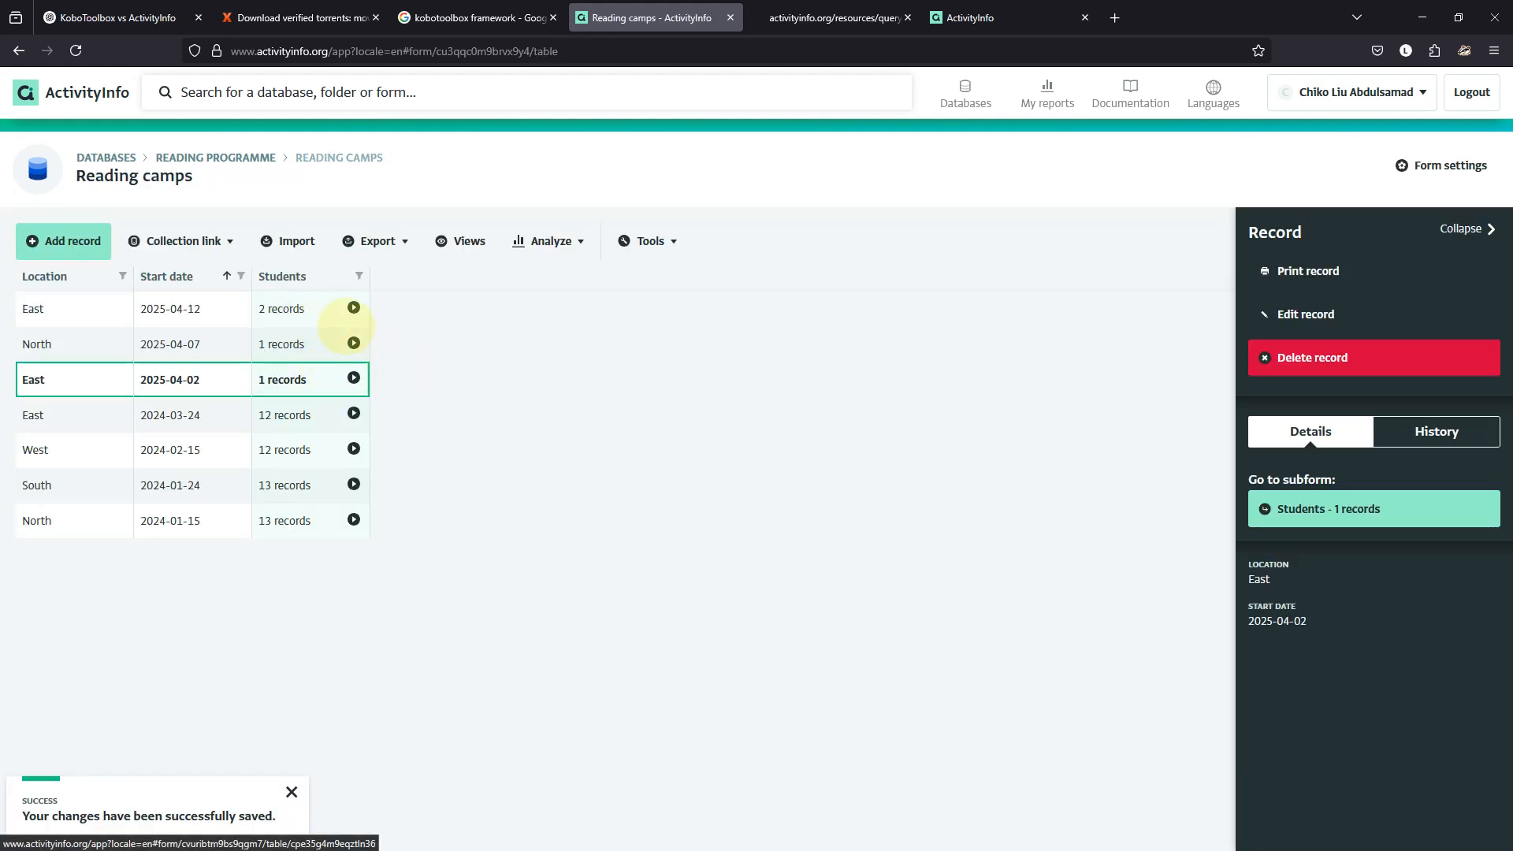
{"action": "left_click", "coordinate": [353, 308]}
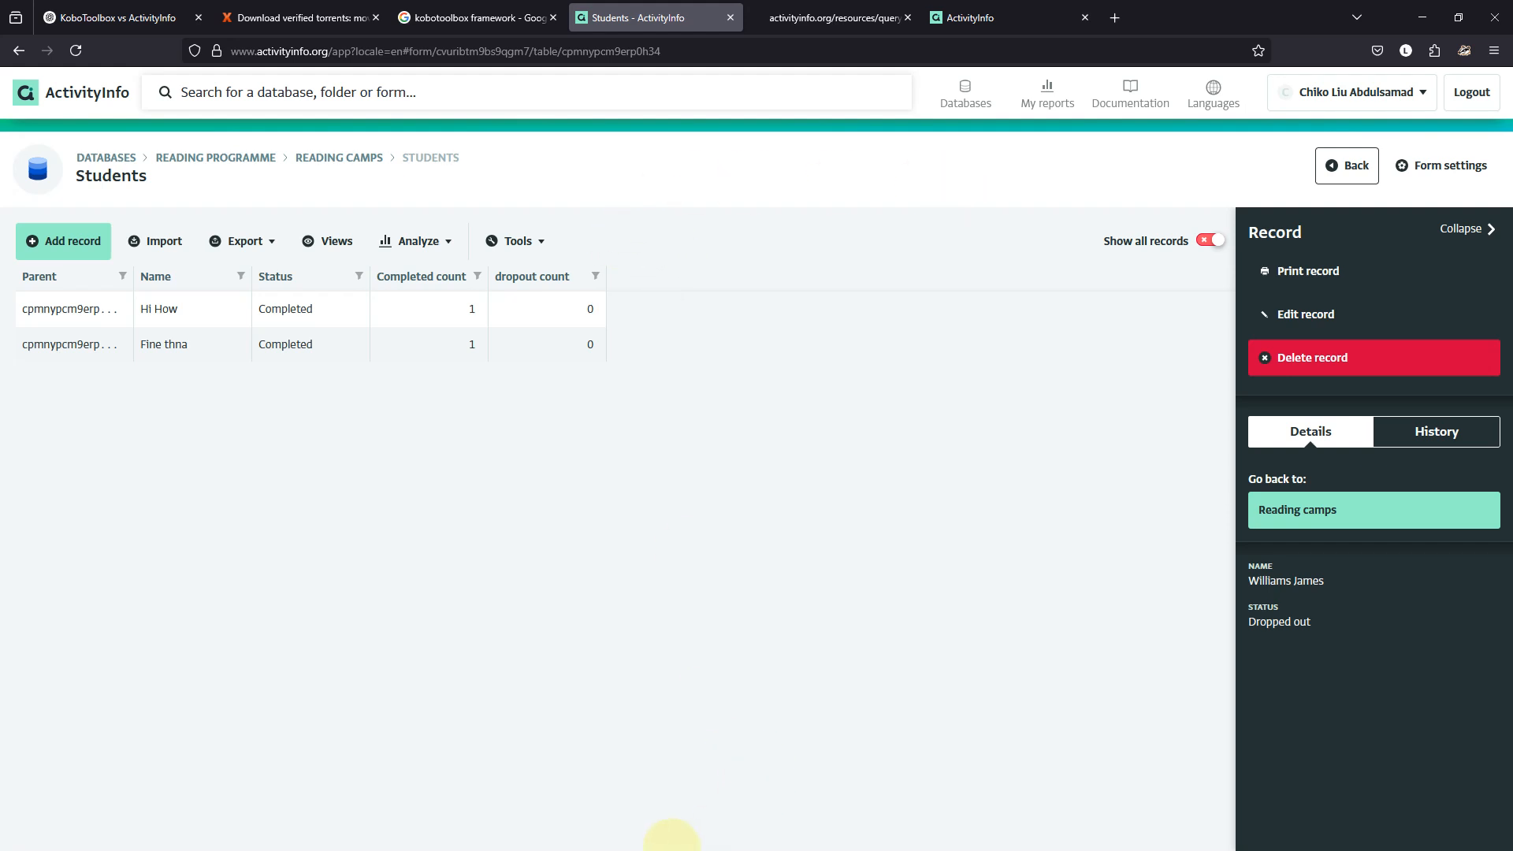
{"action": "left_click", "coordinate": [773, 834]}
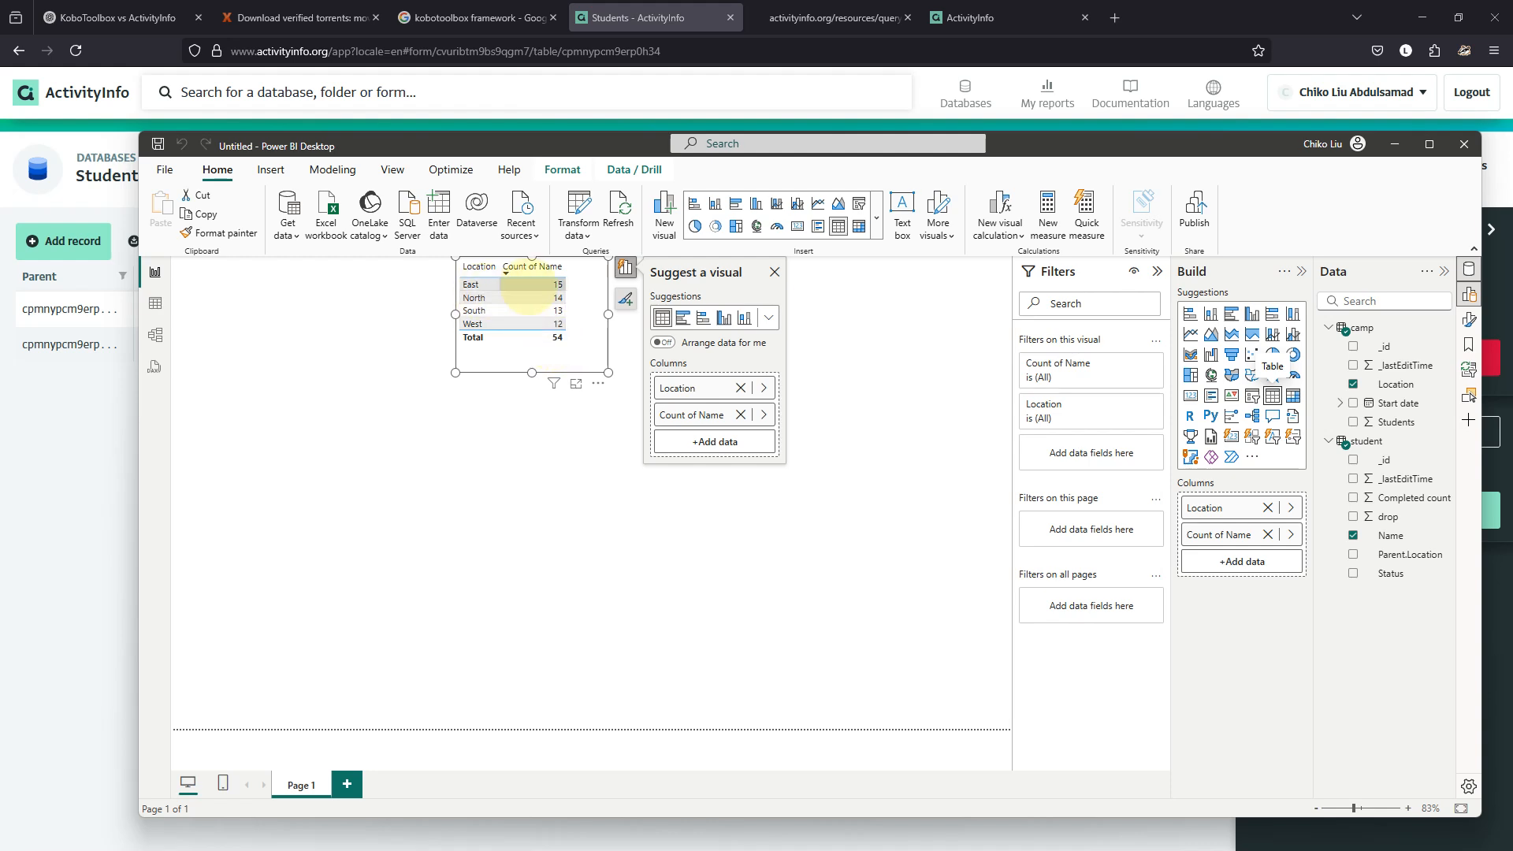
{"action": "left_click", "coordinate": [81, 406]}
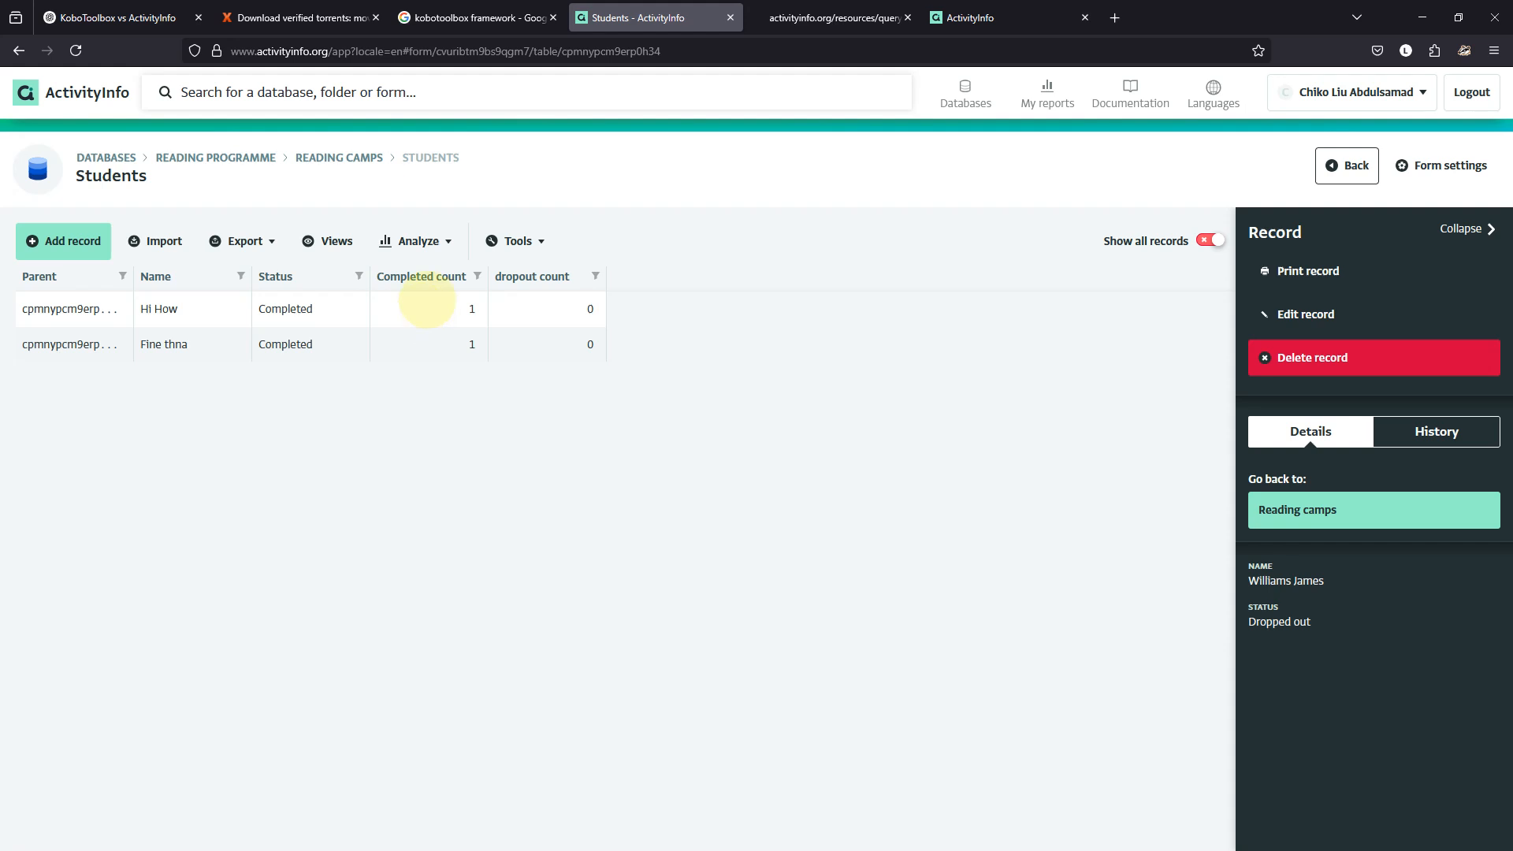
{"action": "mouse_move", "coordinate": [733, 850]}
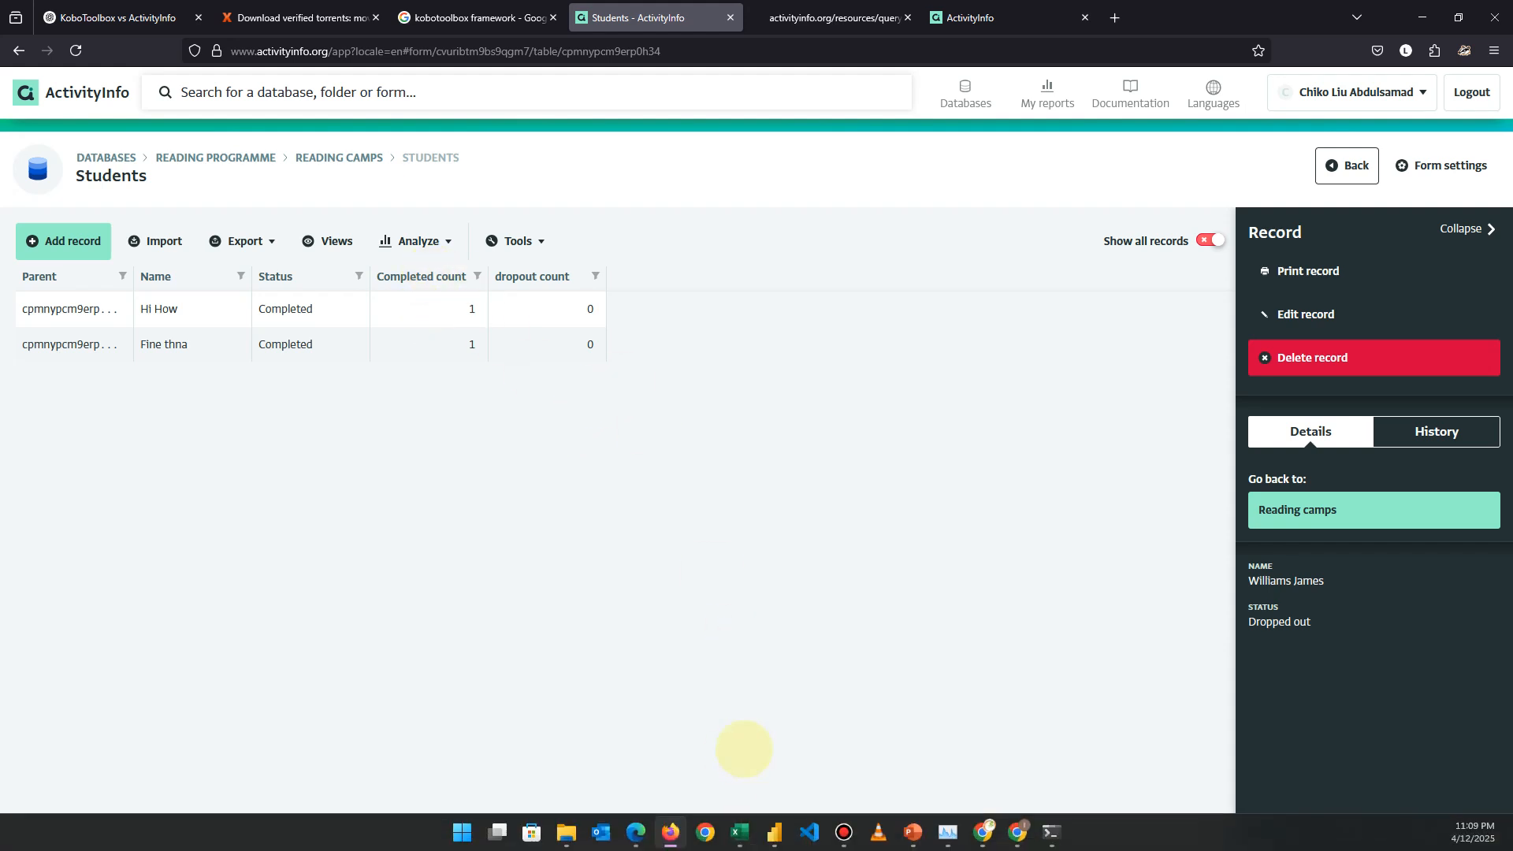
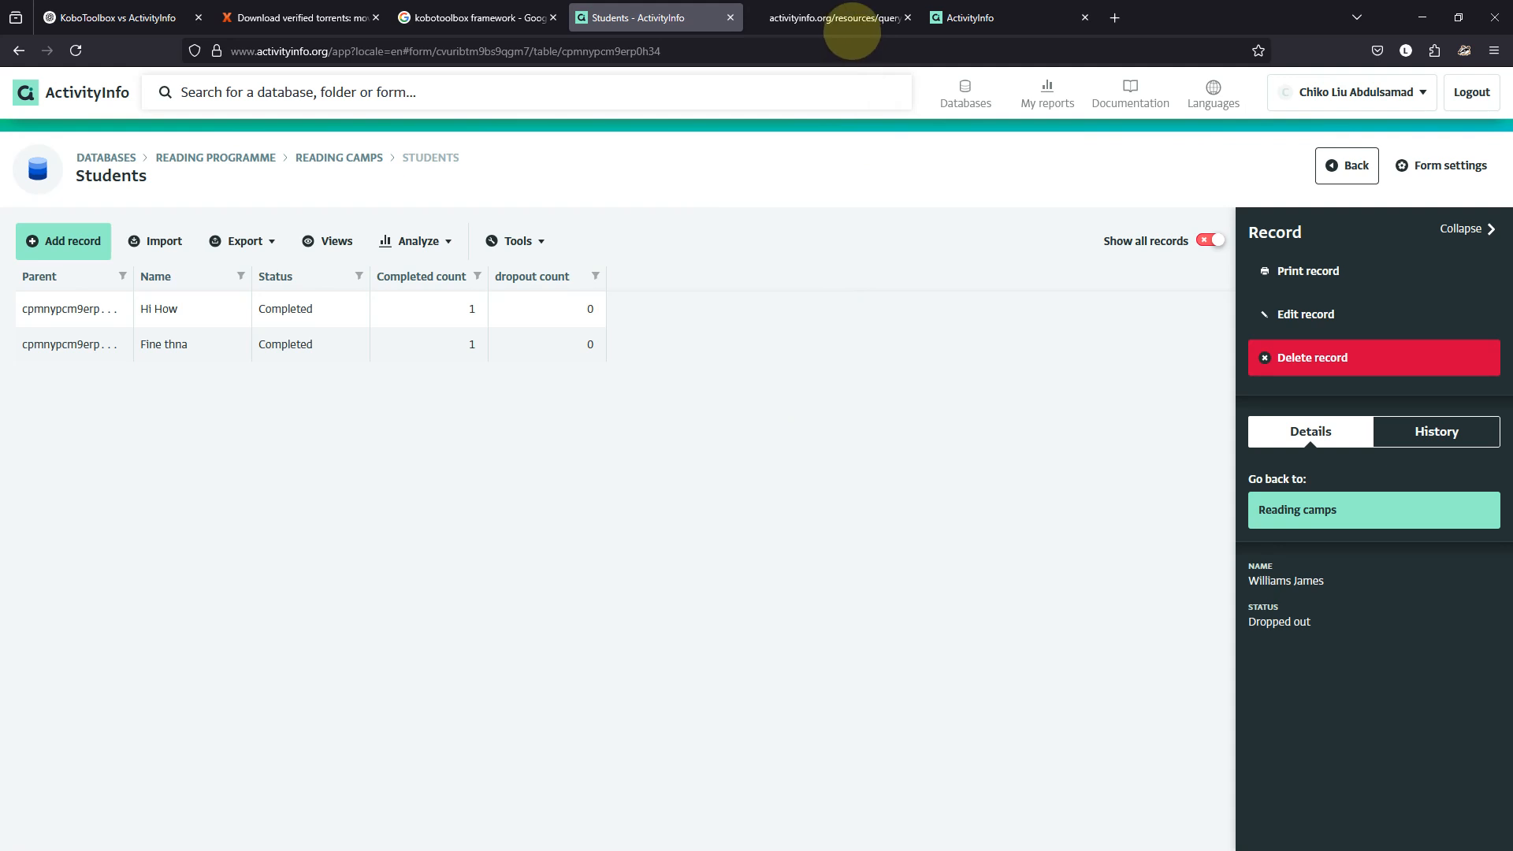
Open YouTube from the suggested sites in a new tab, then go back to the Students table.
{"action": "mouse_move", "coordinate": [845, 840]}
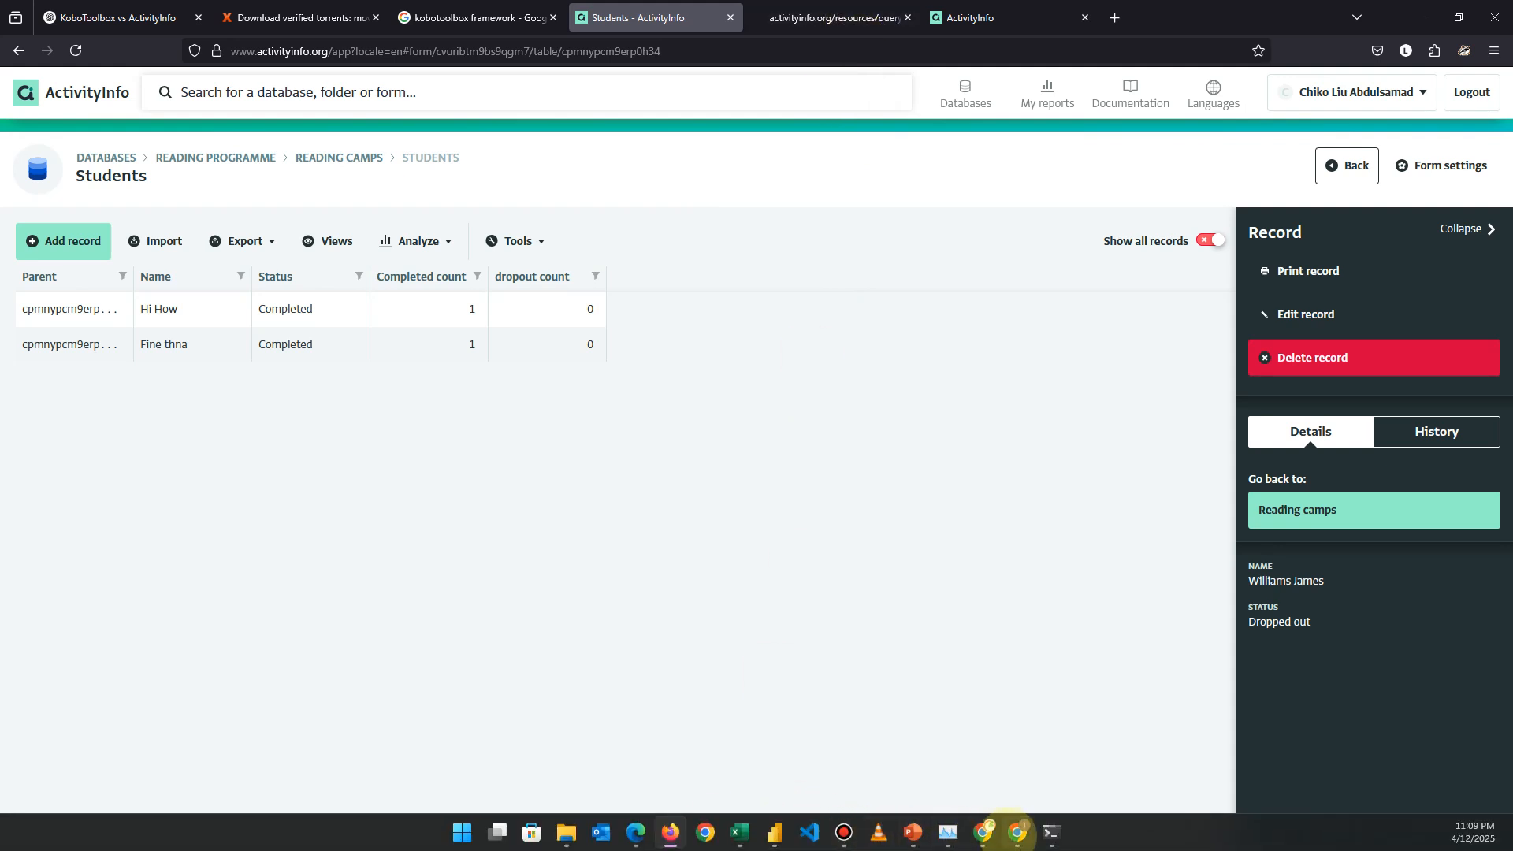
{"action": "left_click", "coordinate": [1017, 840]}
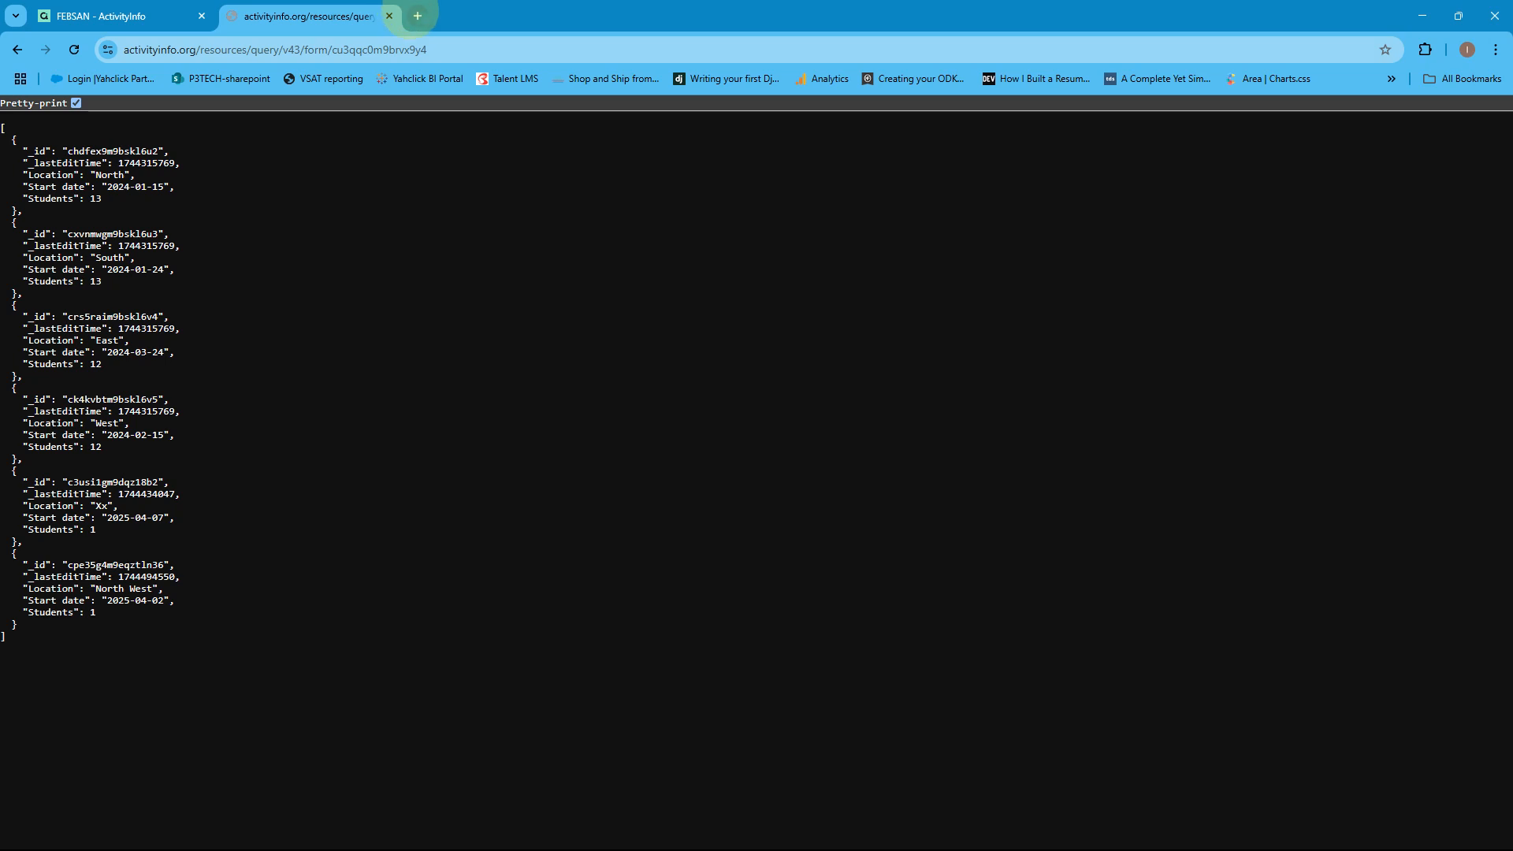
{"action": "left_click", "coordinate": [418, 16]}
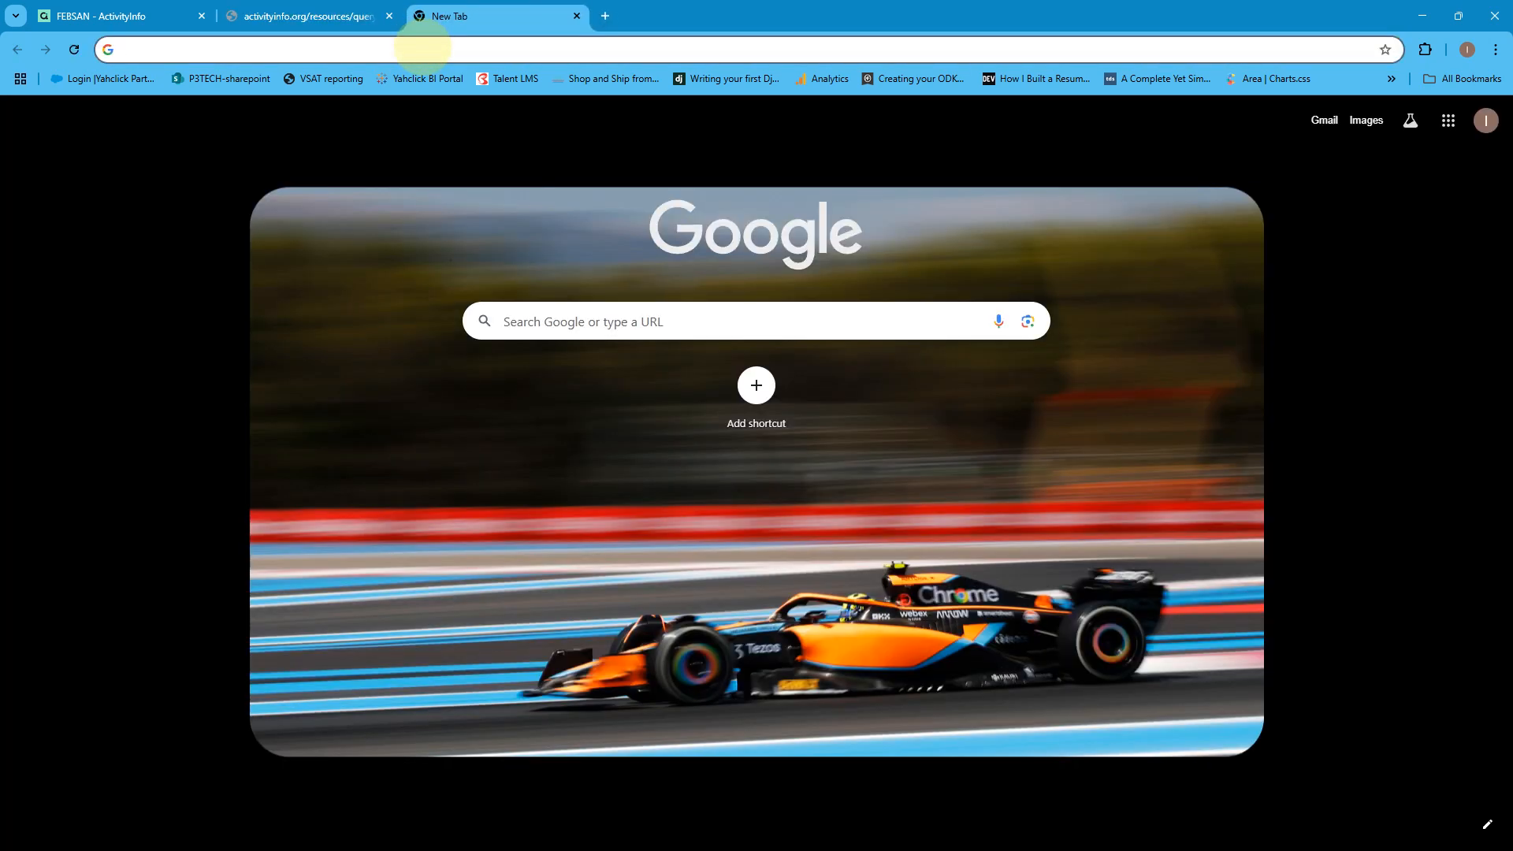
{"action": "type", "text": "you"}
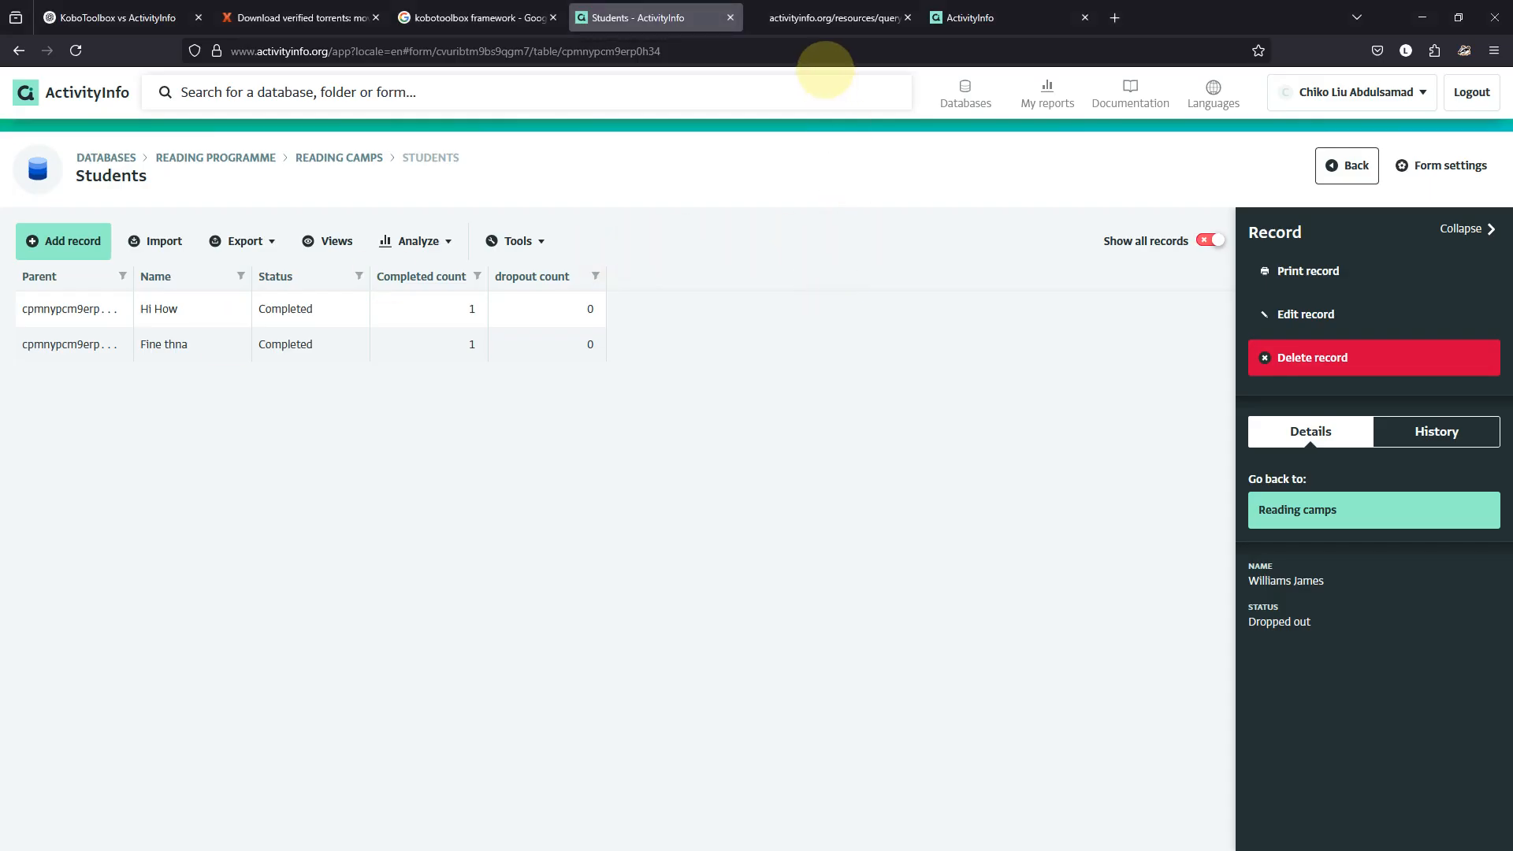
{"action": "left_click", "coordinate": [1114, 17]}
{"action": "left_click", "coordinate": [1106, 49]}
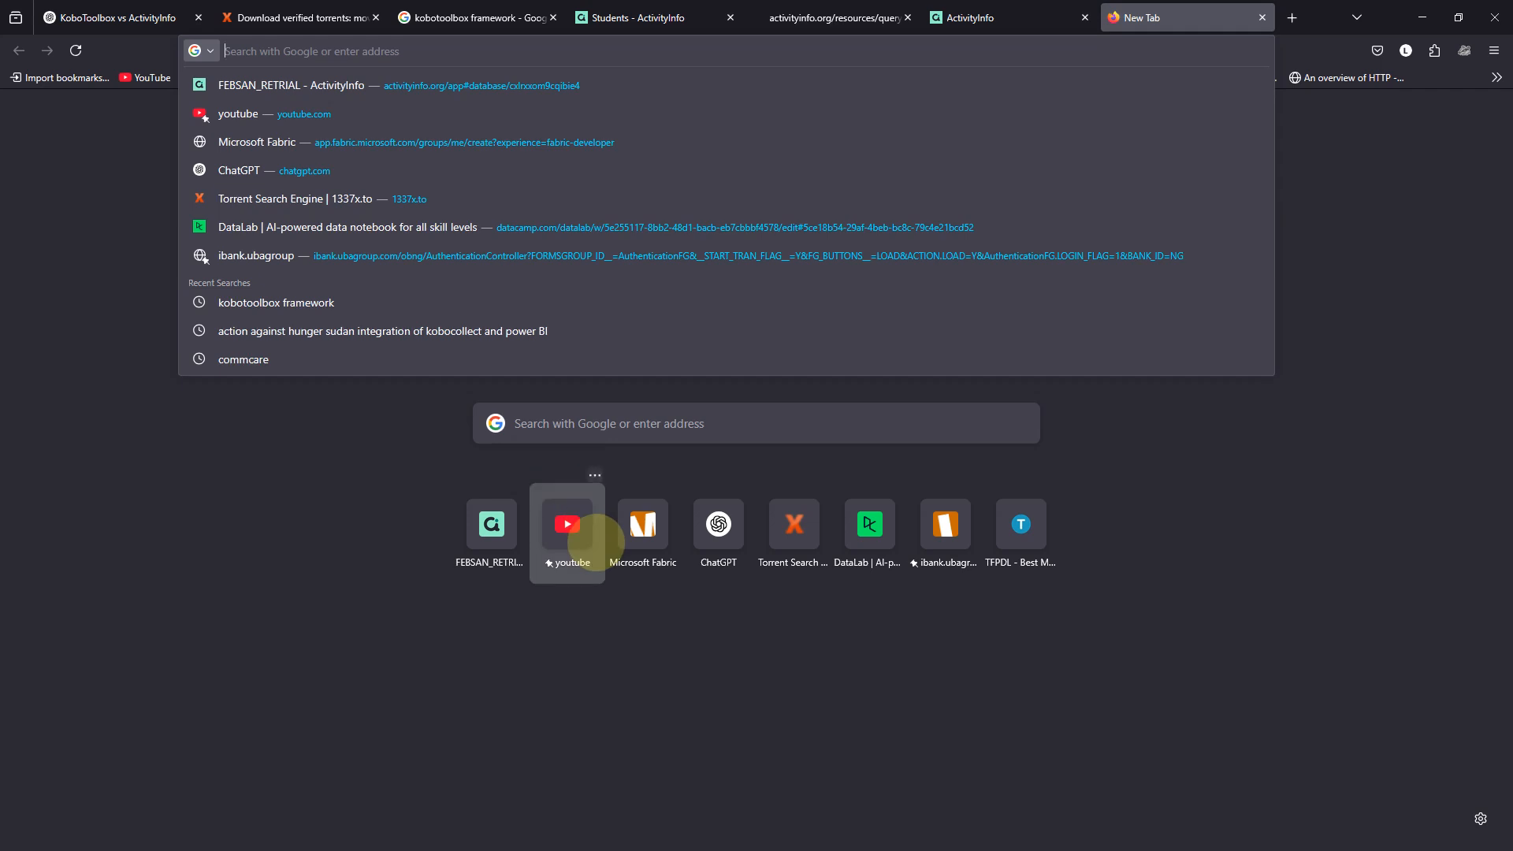
{"action": "left_click", "coordinate": [572, 527]}
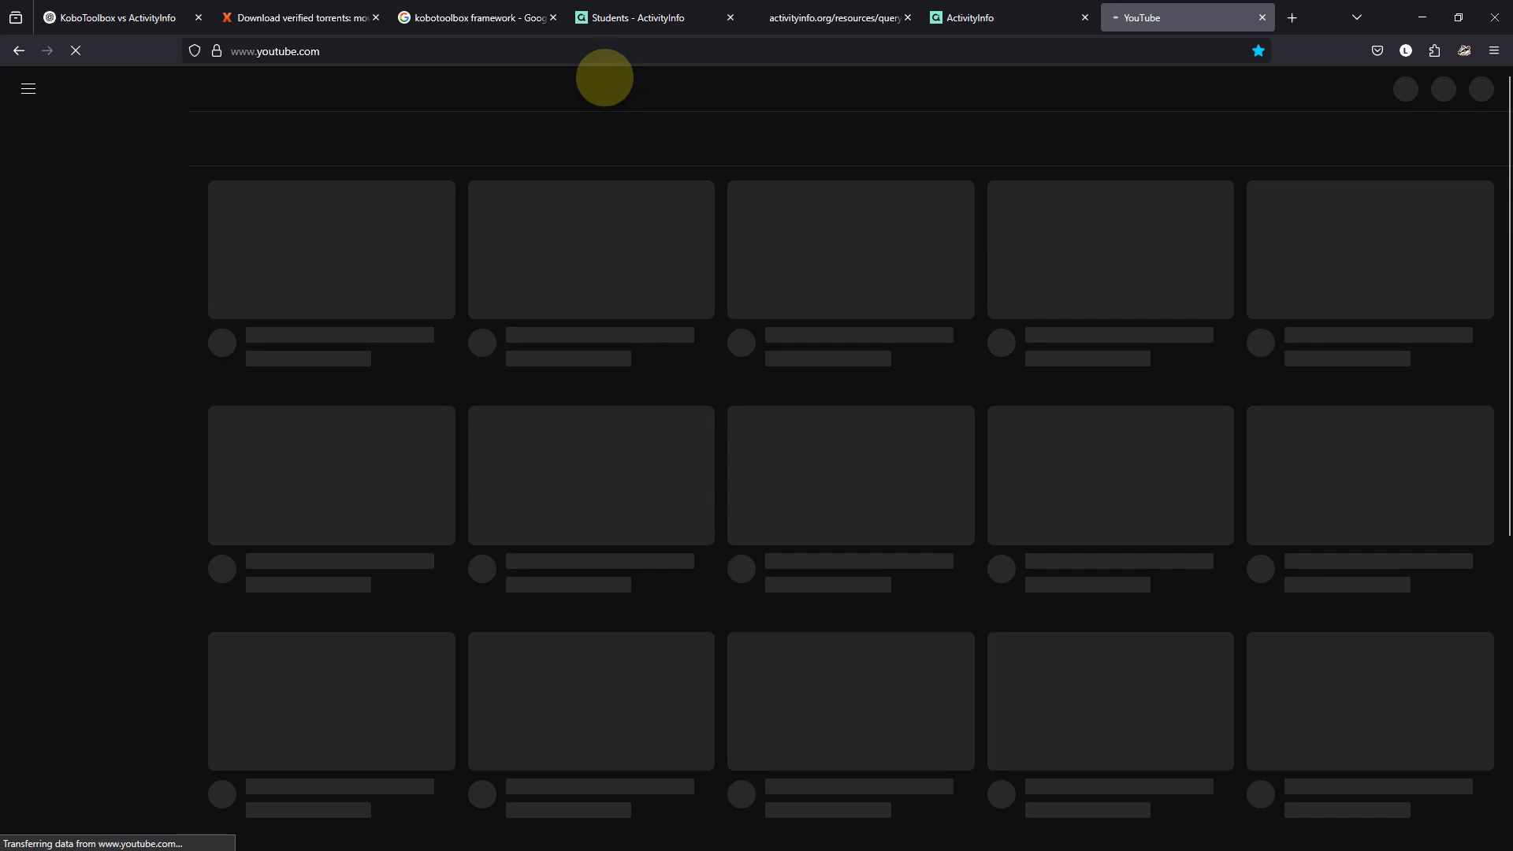
{"action": "left_click", "coordinate": [642, 17]}
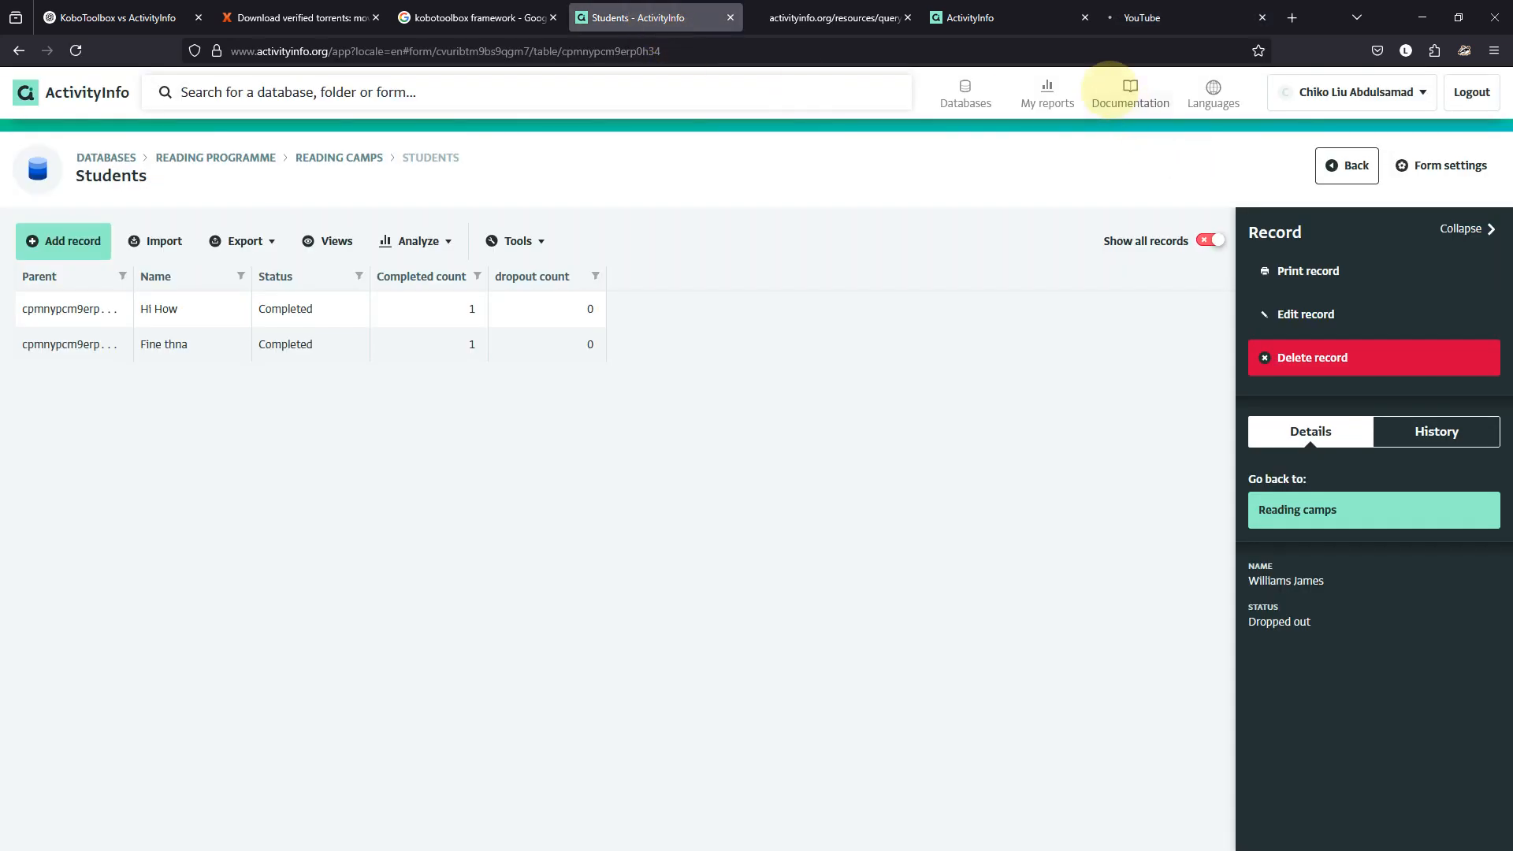
Review the published Student Status dashboard and the ActivityInfo homepage, then return to the Students table.
{"action": "left_click", "coordinate": [969, 17]}
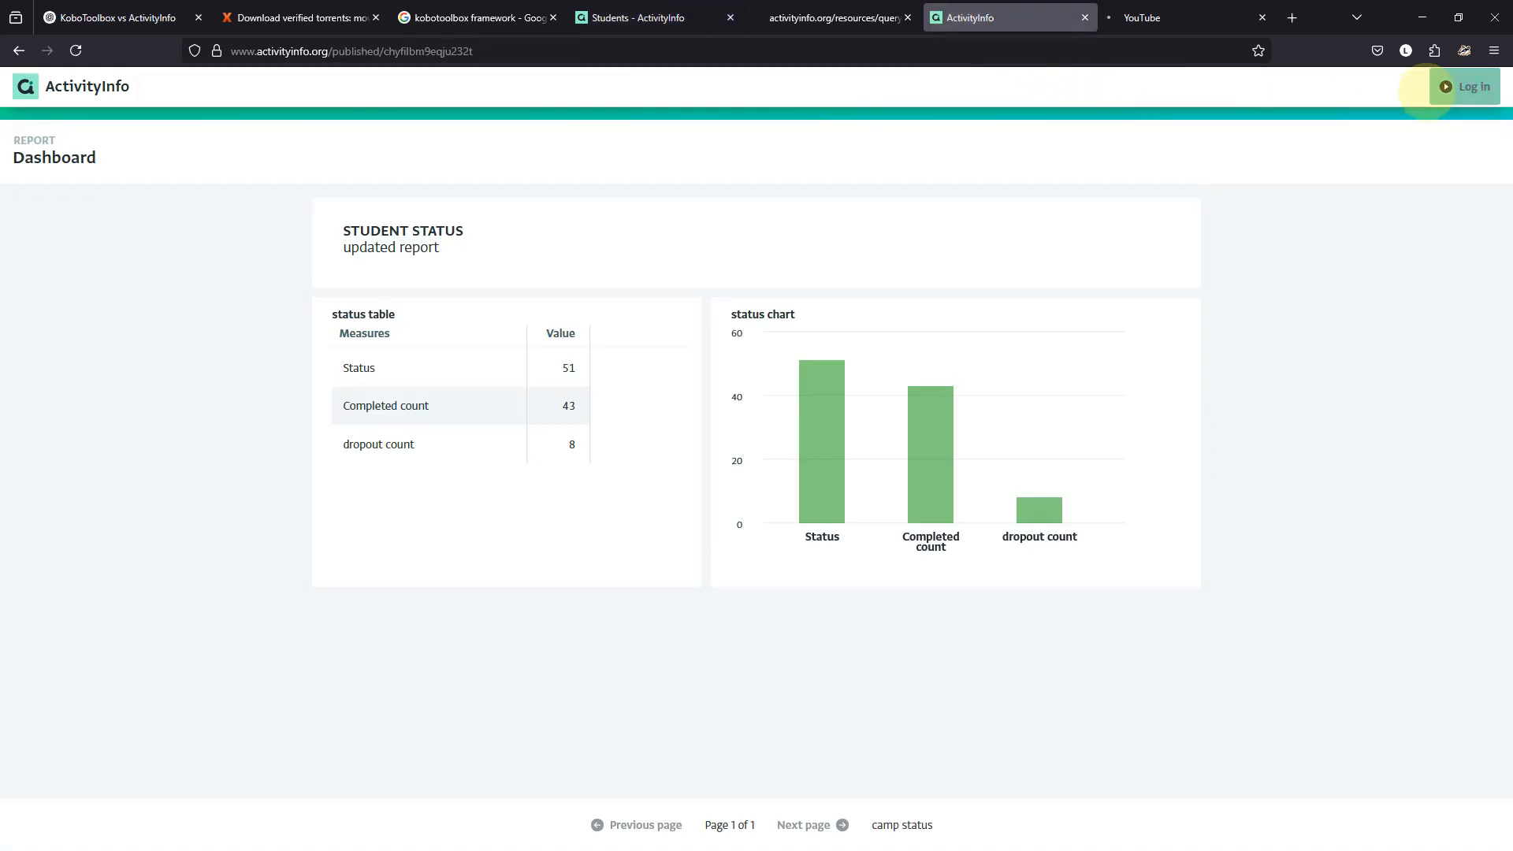
{"action": "left_click", "coordinate": [79, 85]}
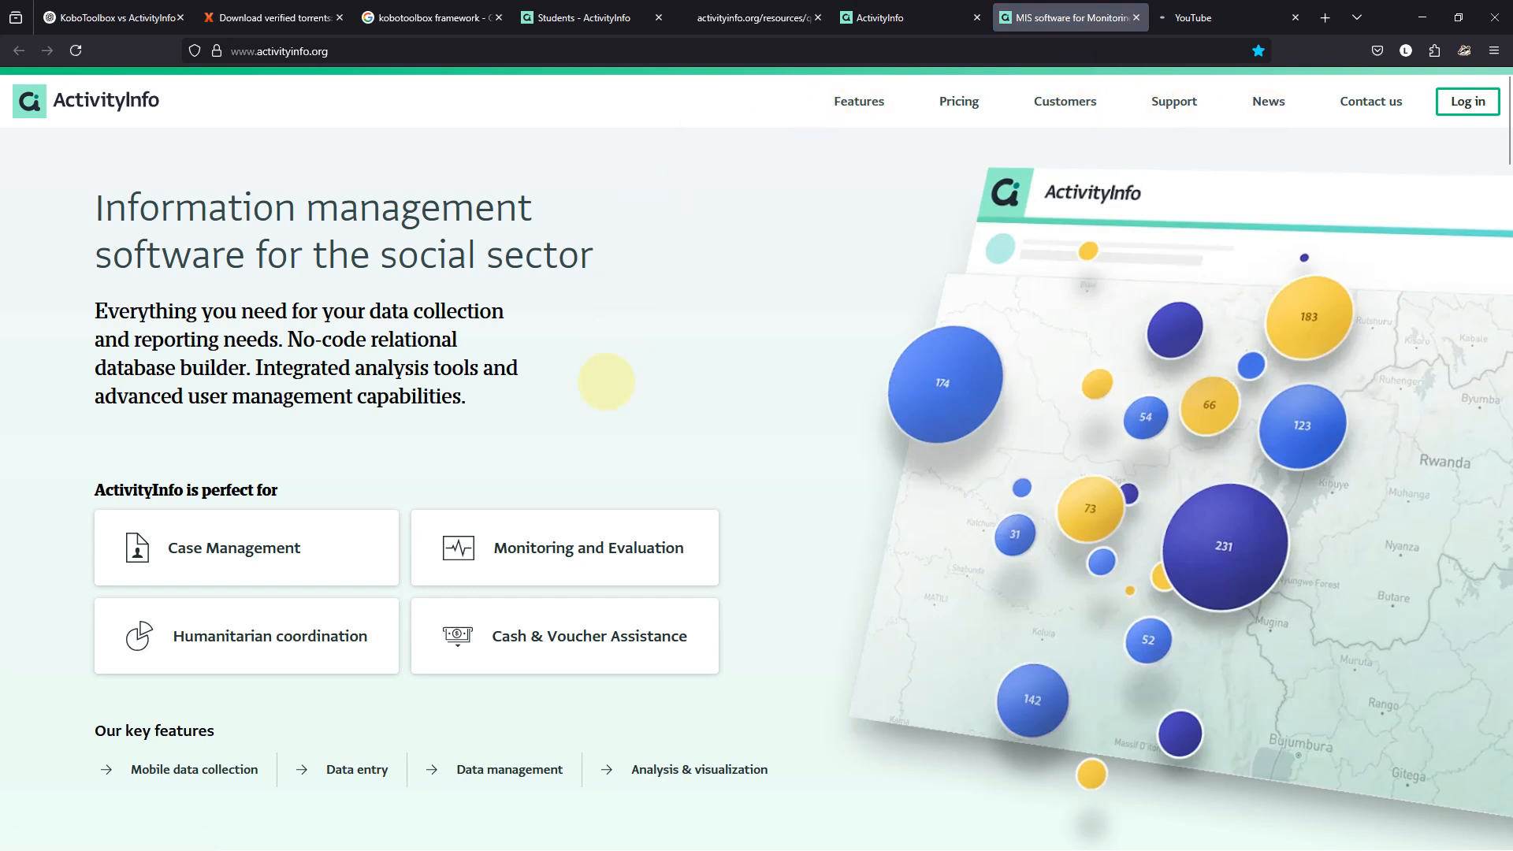
{"action": "left_click", "coordinate": [906, 18]}
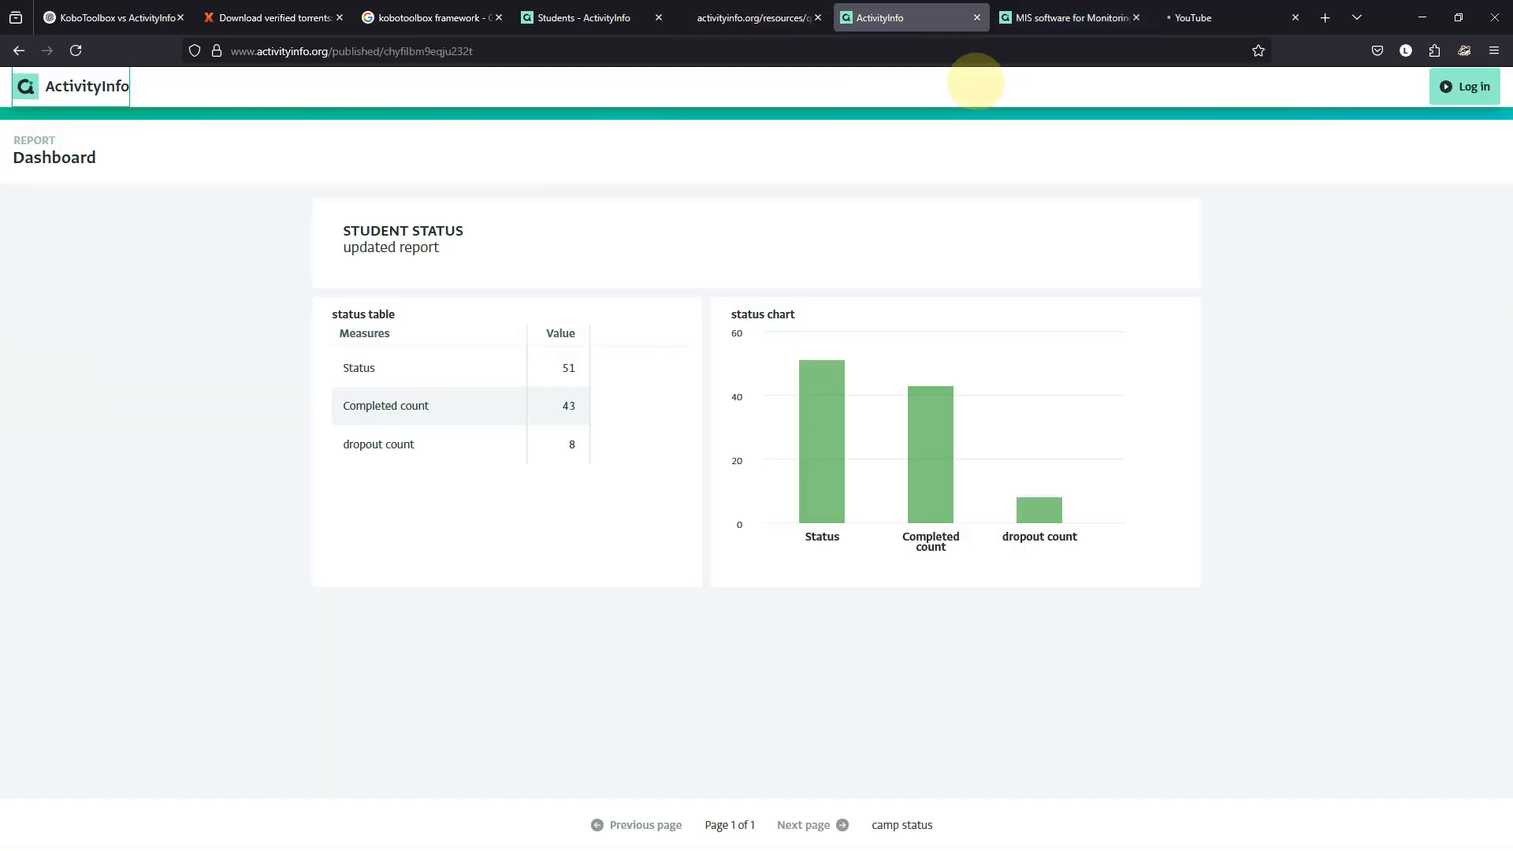
{"action": "left_click", "coordinate": [543, 17]}
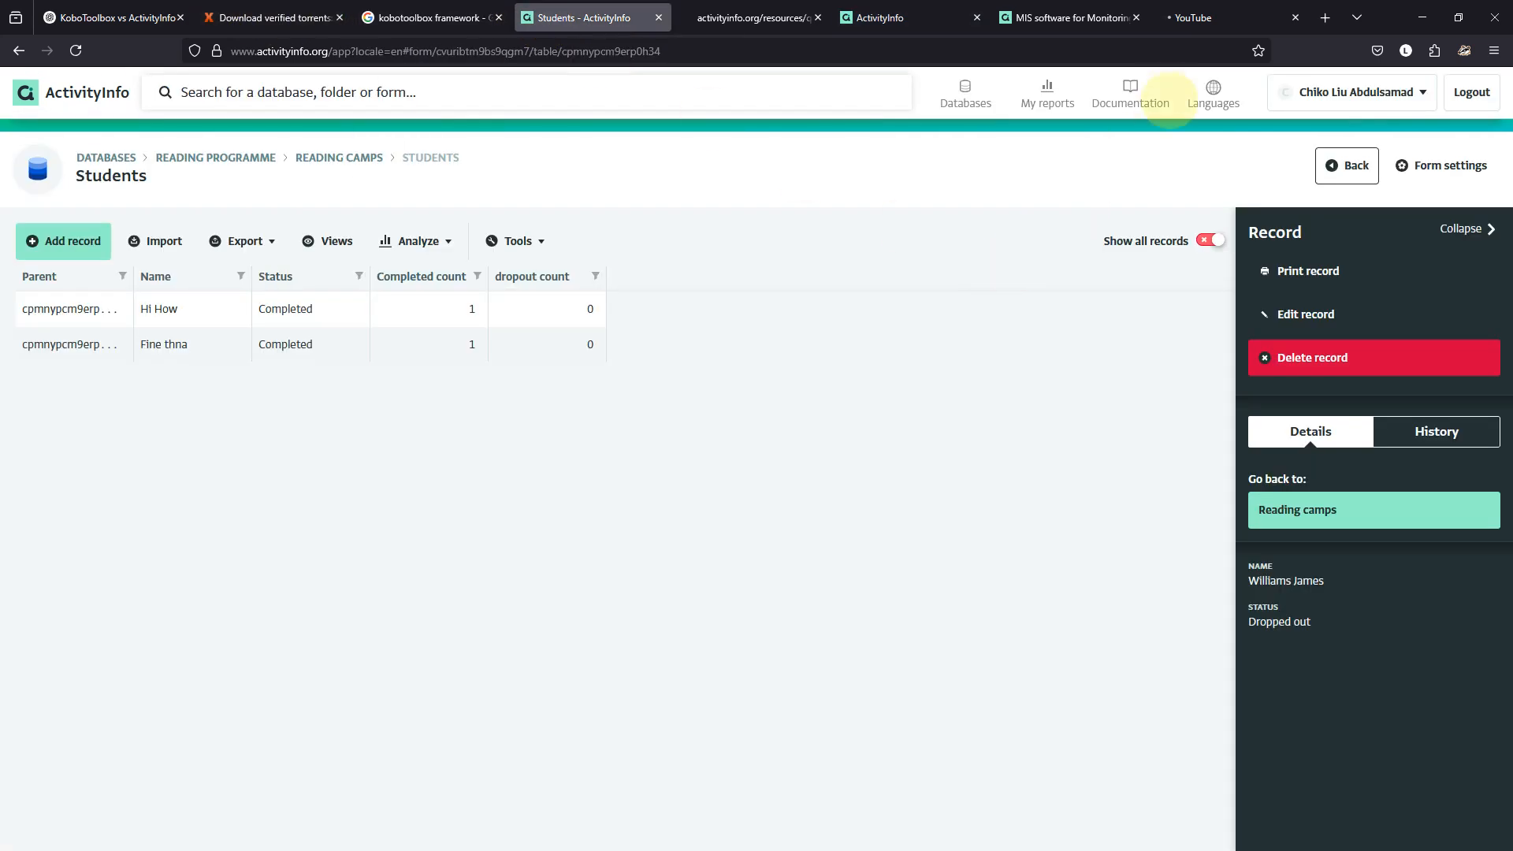
Browse the ActivityInfo Documentation, Webinars and Training support pages.
{"action": "left_click", "coordinate": [1131, 93]}
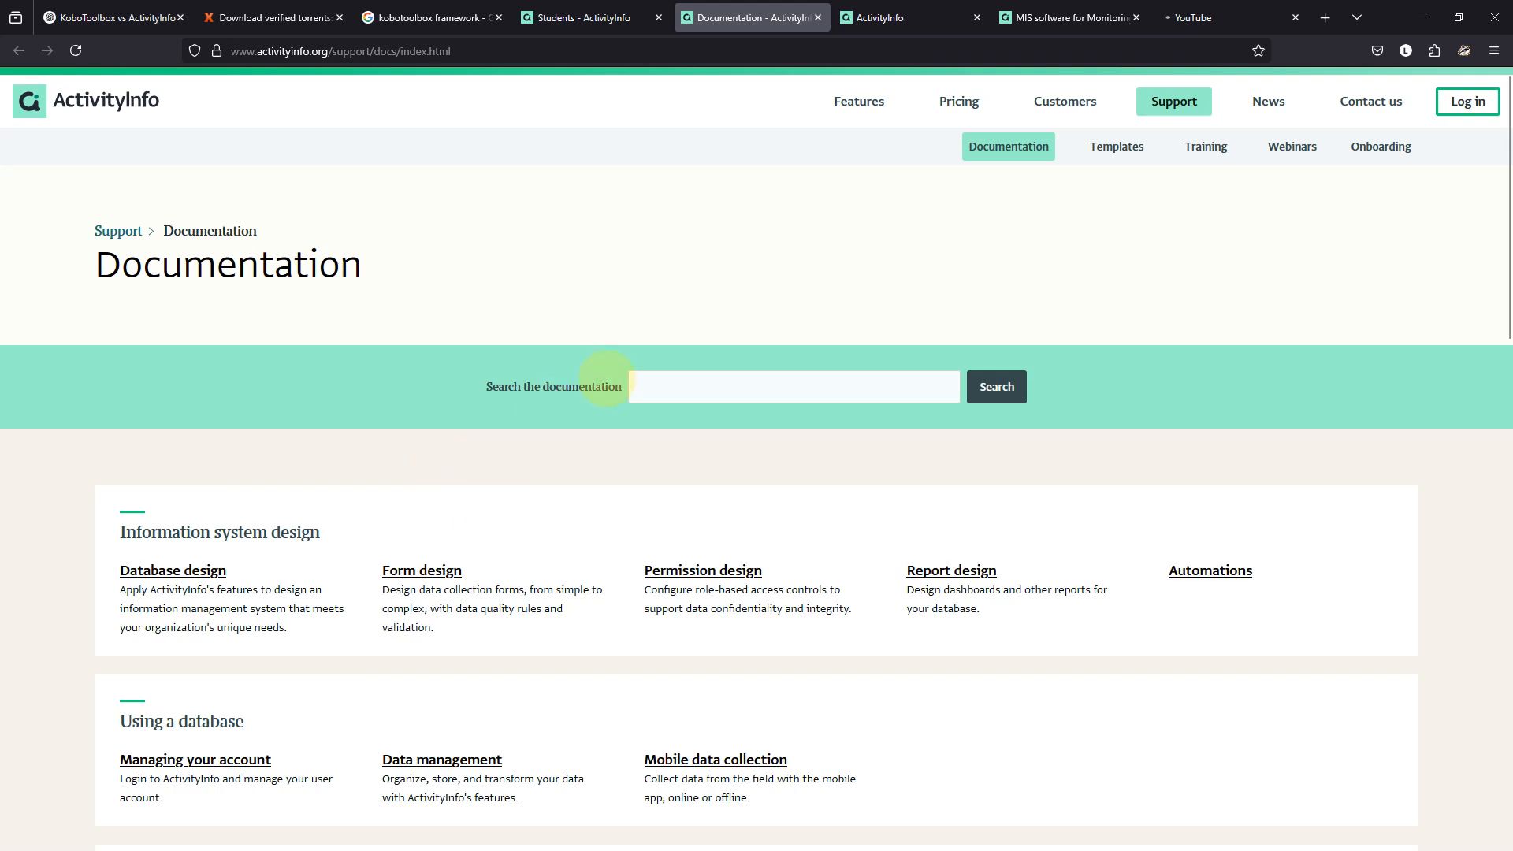
{"action": "left_click", "coordinate": [1293, 146]}
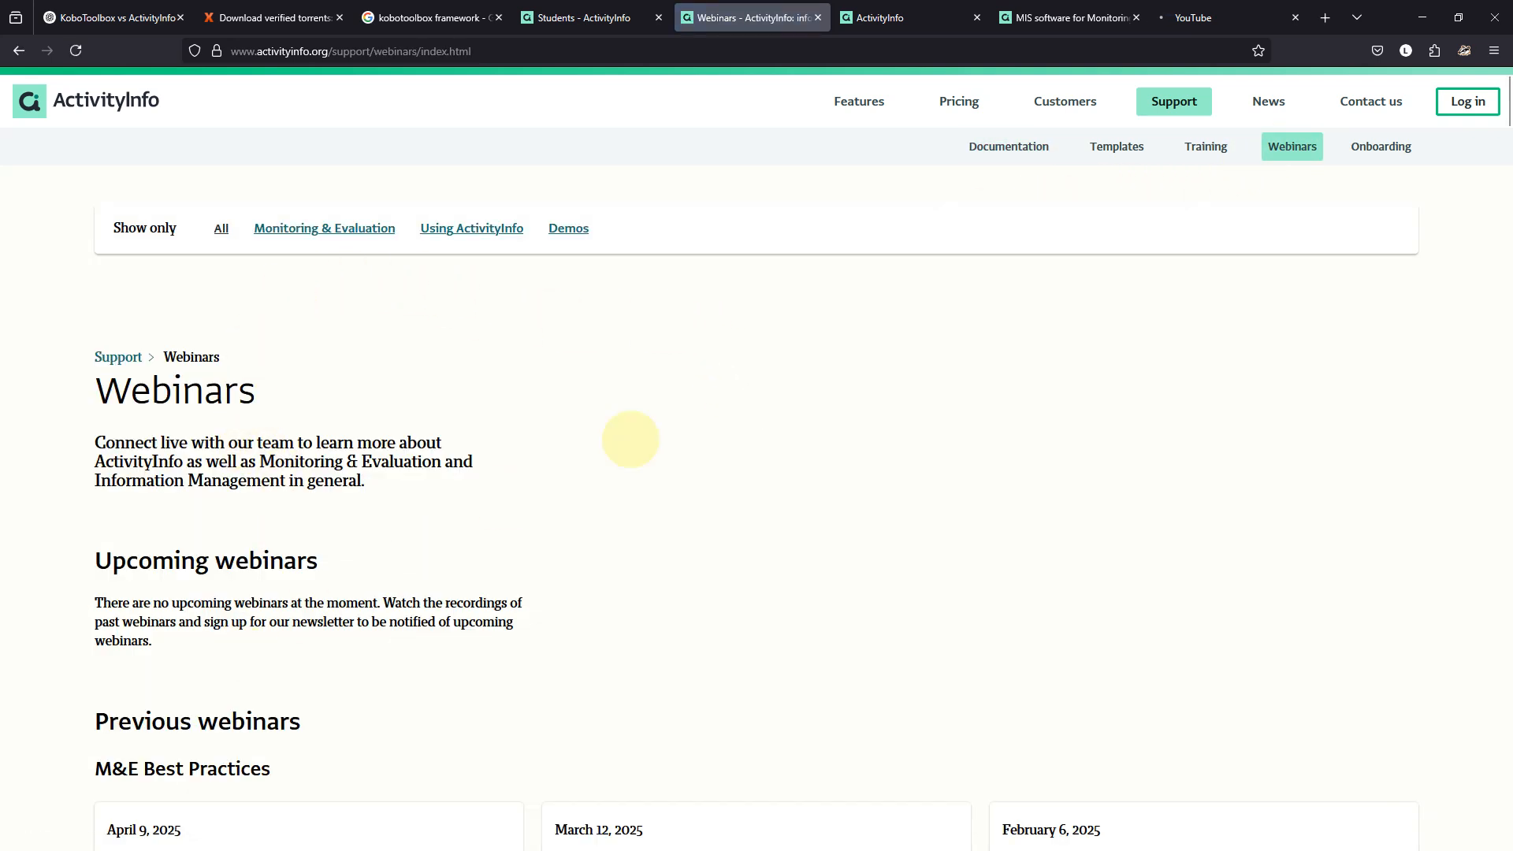
{"action": "left_click", "coordinate": [1206, 145]}
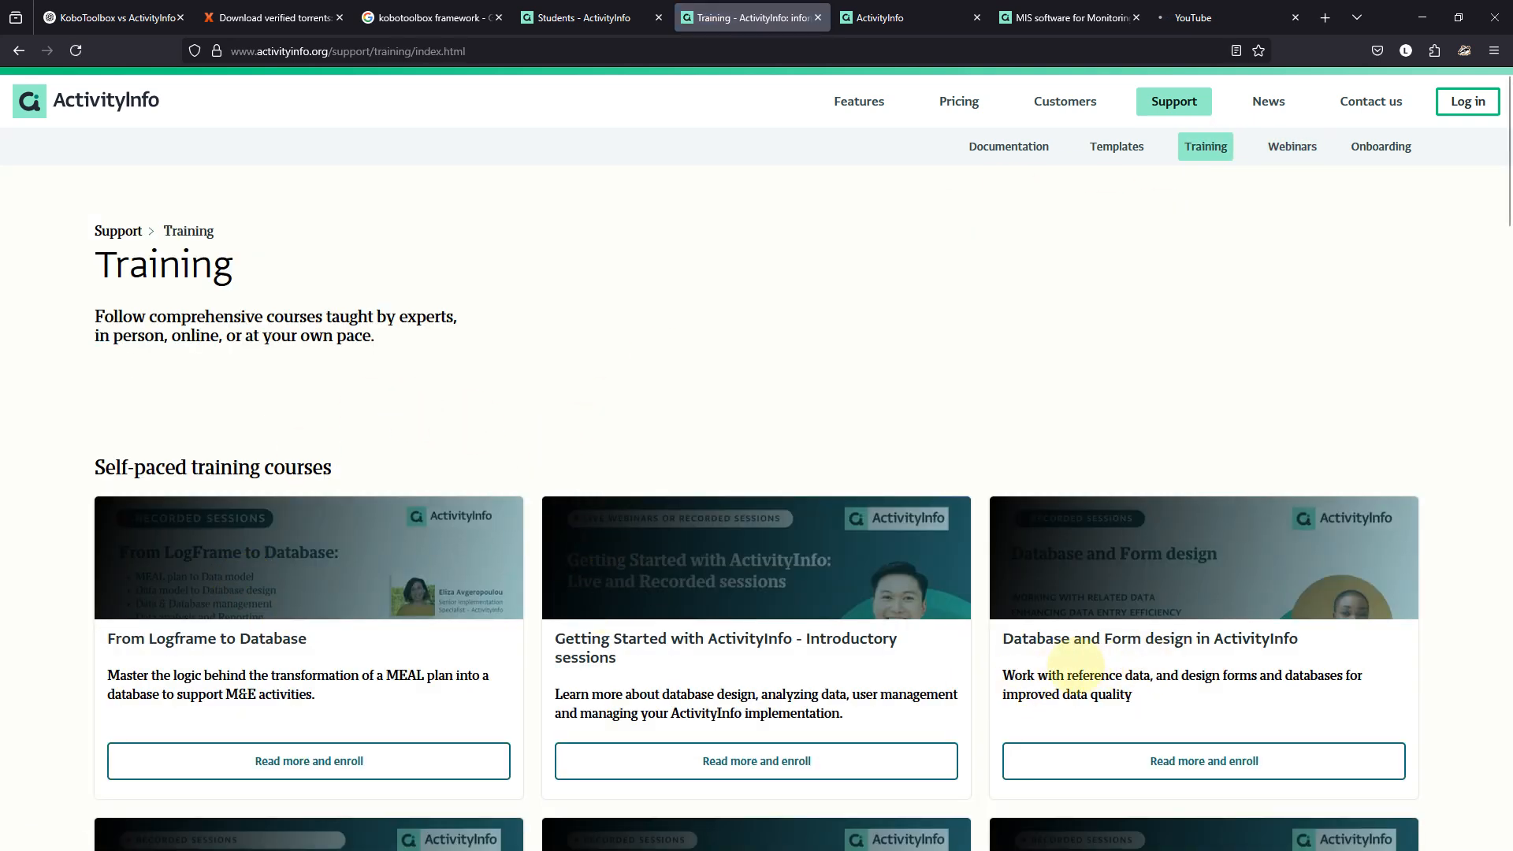
{"action": "scroll", "coordinate": [822, 625], "scroll_direction": "down", "scroll_amount": 2}
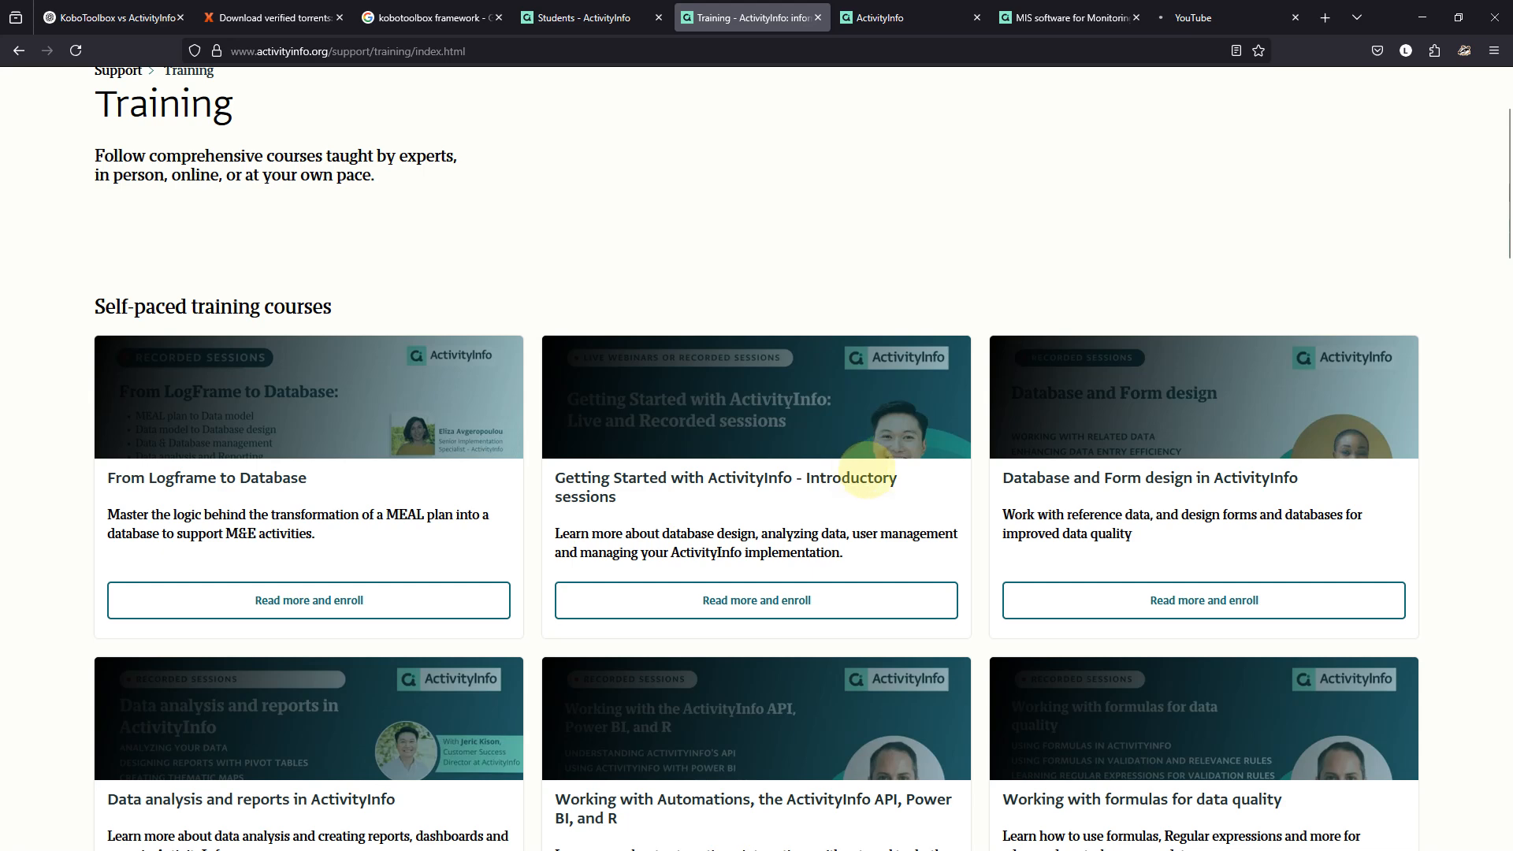
{"action": "scroll", "coordinate": [1103, 382], "scroll_direction": "up", "scroll_amount": 2}
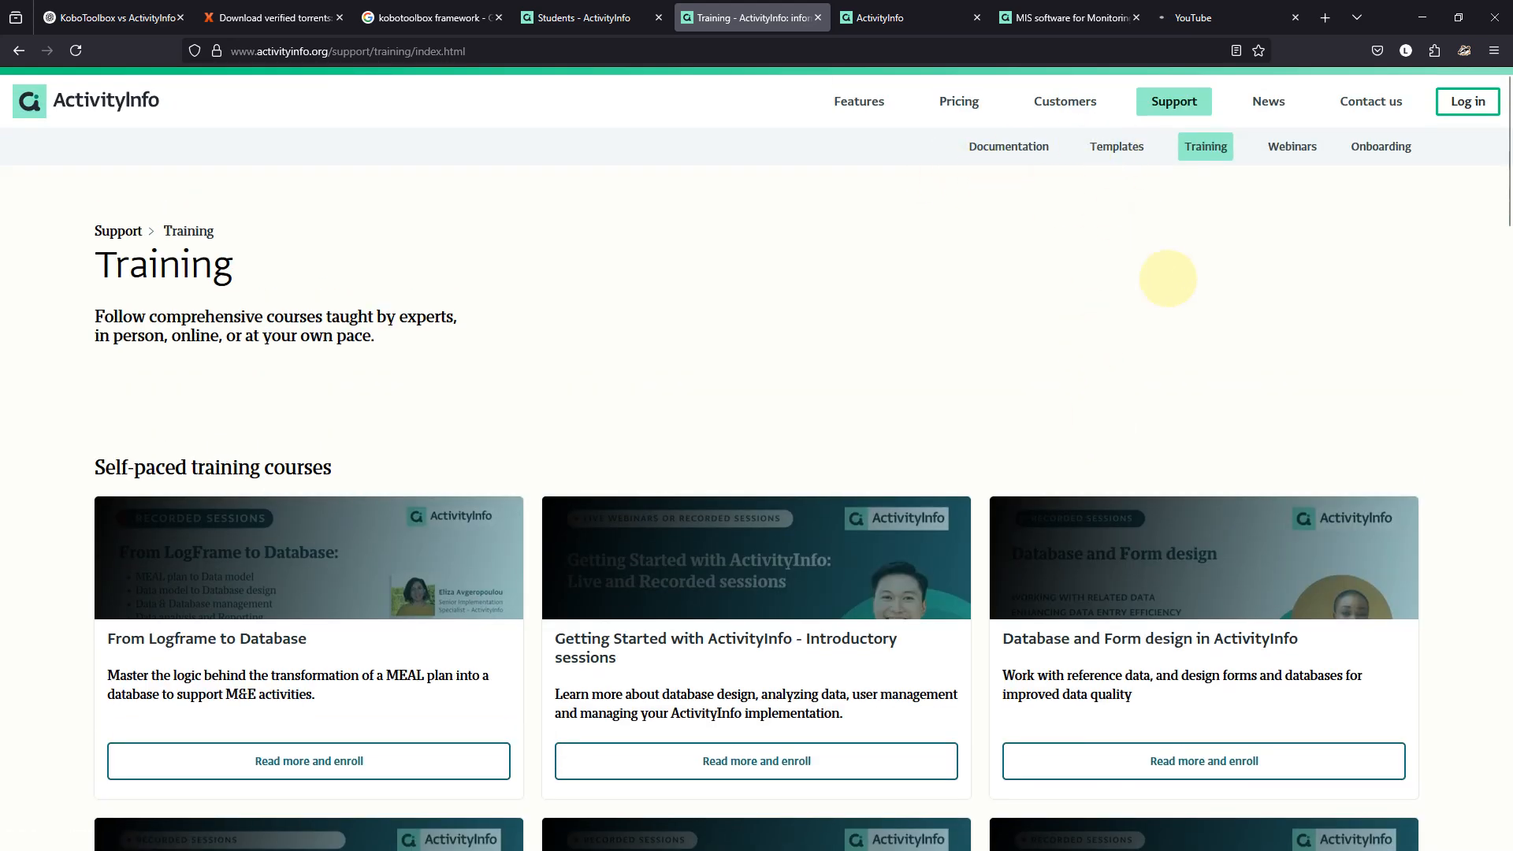
{"action": "left_click", "coordinate": [1223, 16]}
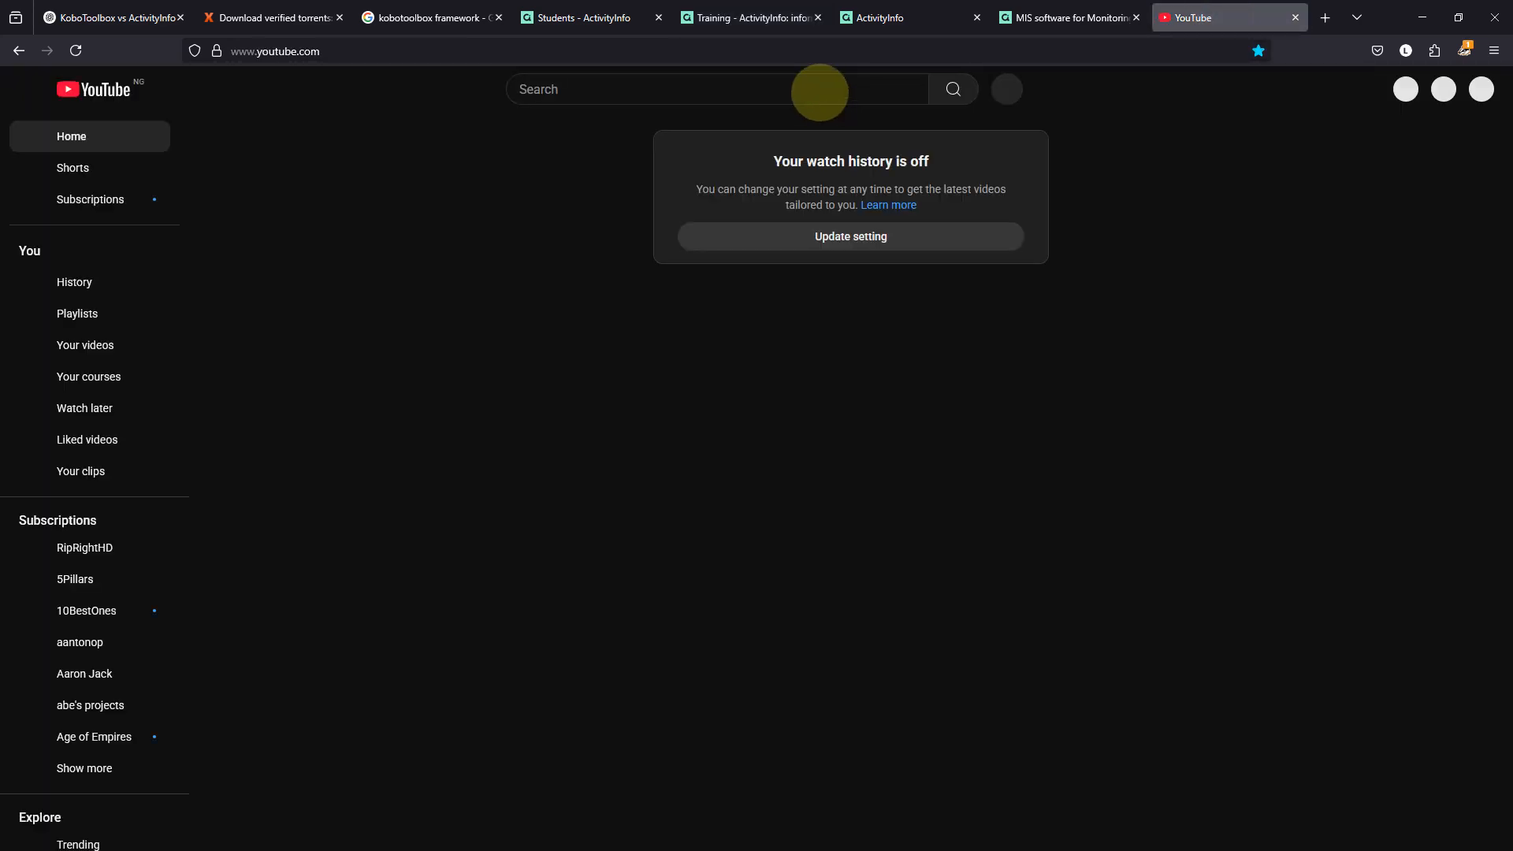
Search YouTube for 'activityinfo' and scroll through the results.
{"action": "type", "text": "ac"}
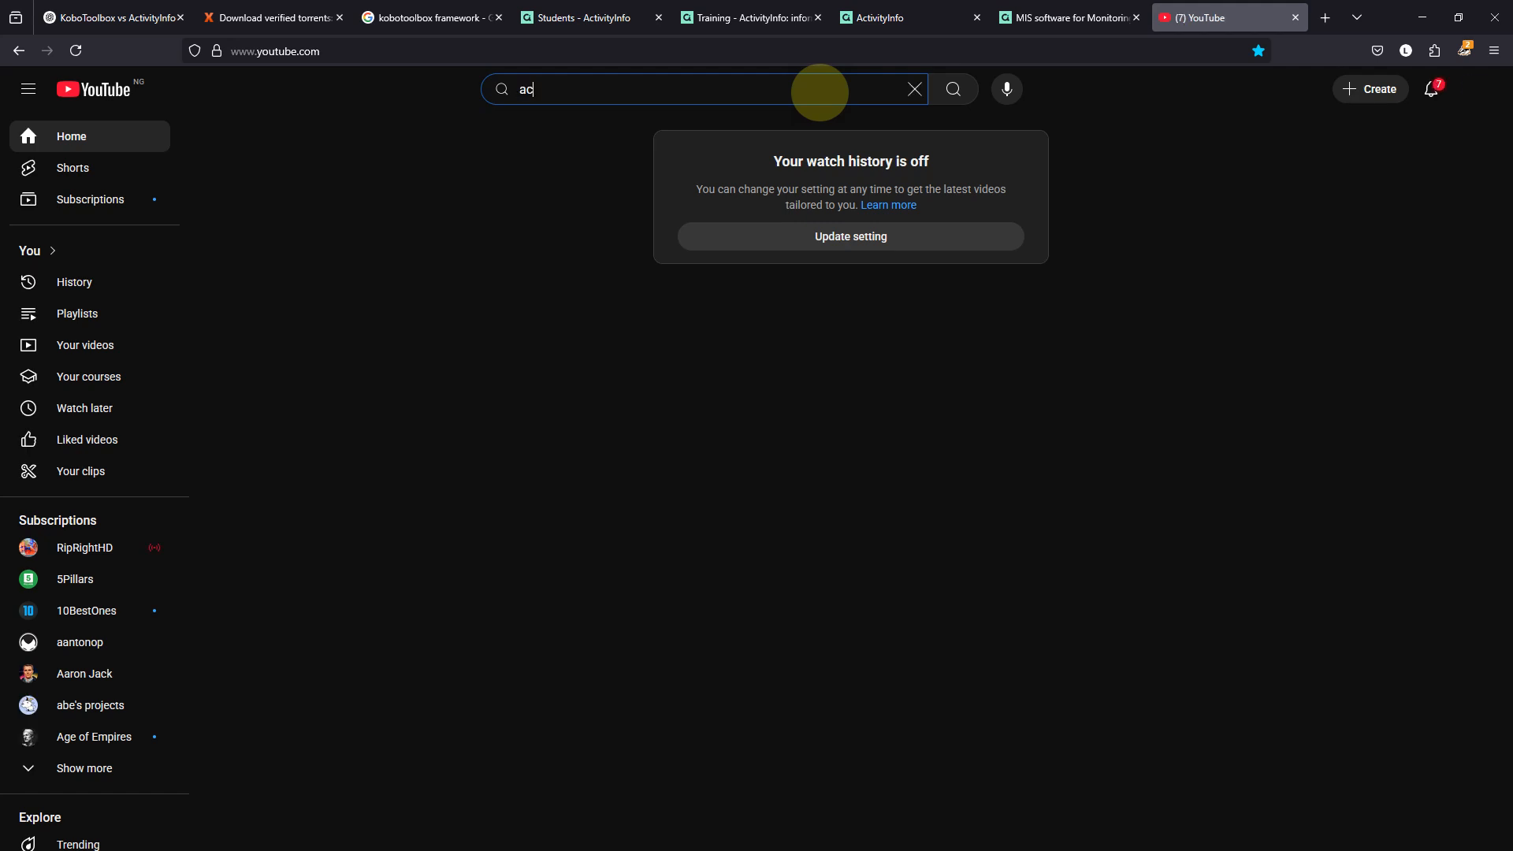
{"action": "type", "text": "it"}
{"action": "key", "text": "BackSpace"}
{"action": "key", "text": "BackSpace"}
{"action": "key", "text": "BackSpace"}
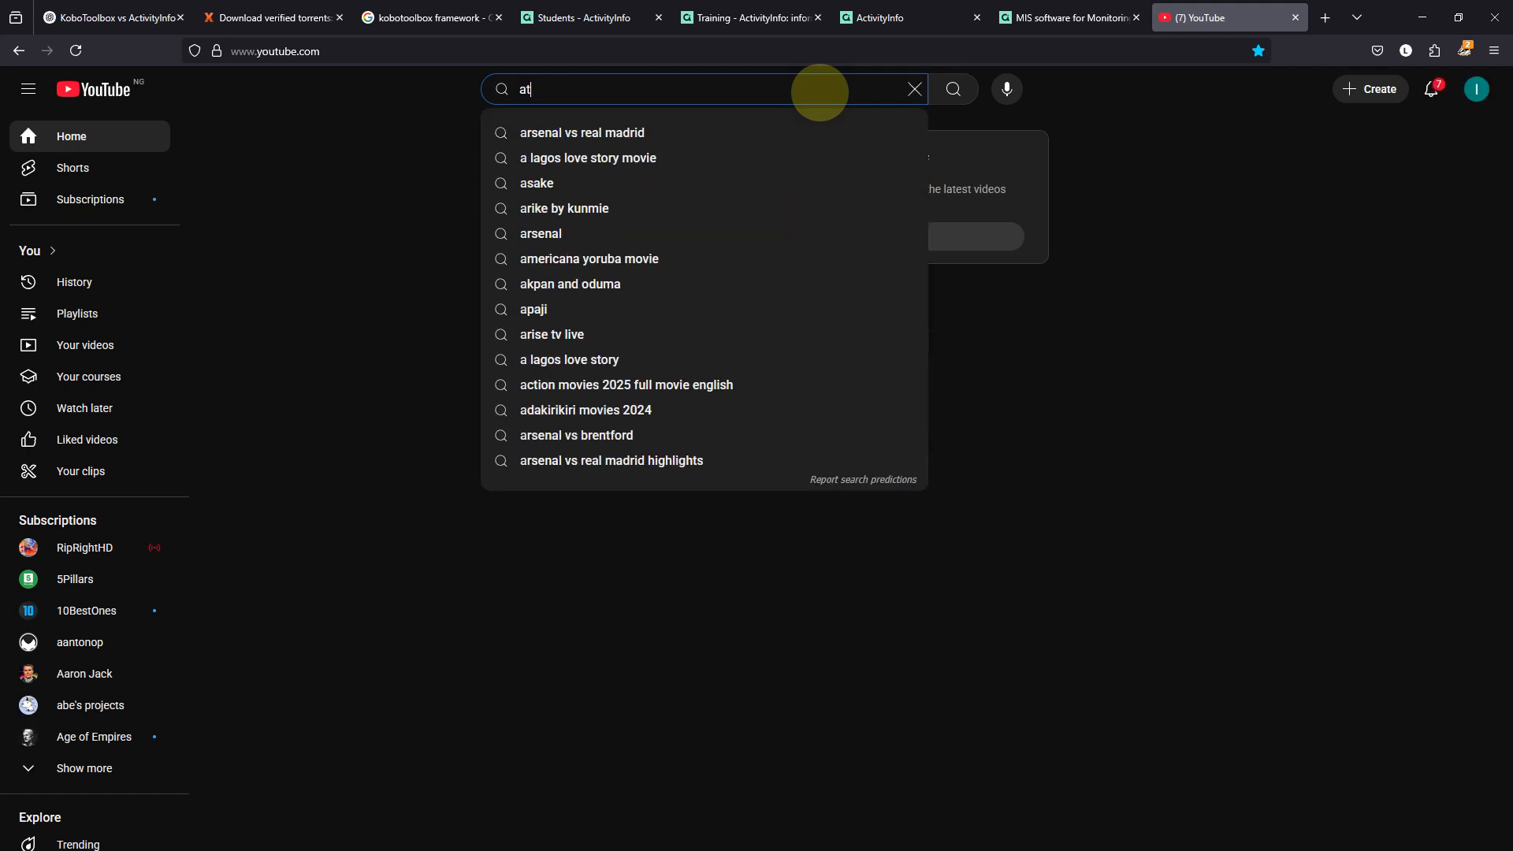
{"action": "type", "text": "cc"}
{"action": "key", "text": "BackSpace"}
{"action": "type", "text": "tivi"}
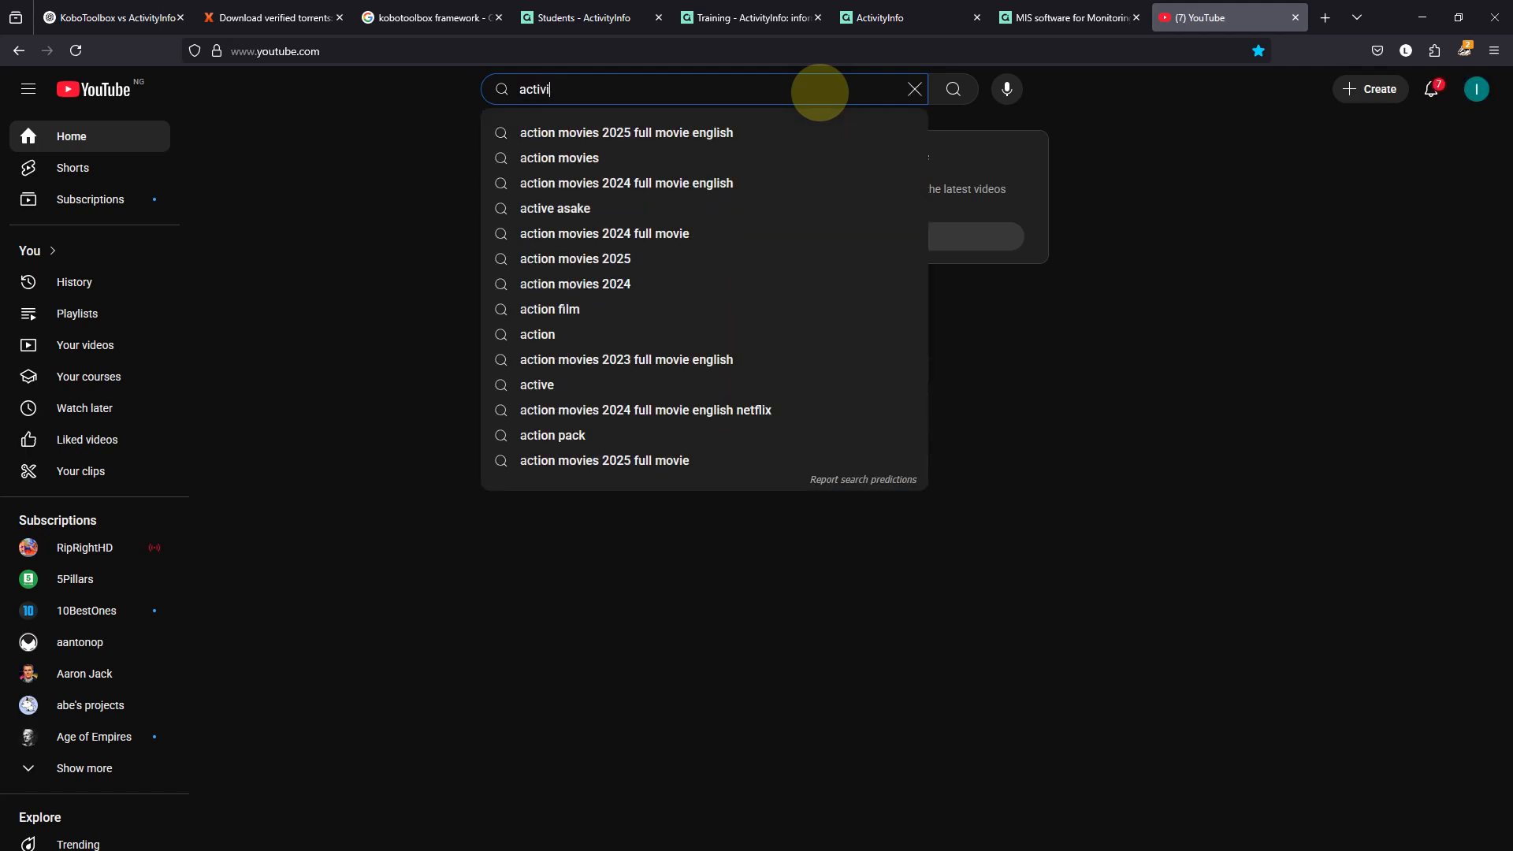
{"action": "type", "text": "tyinfo"}
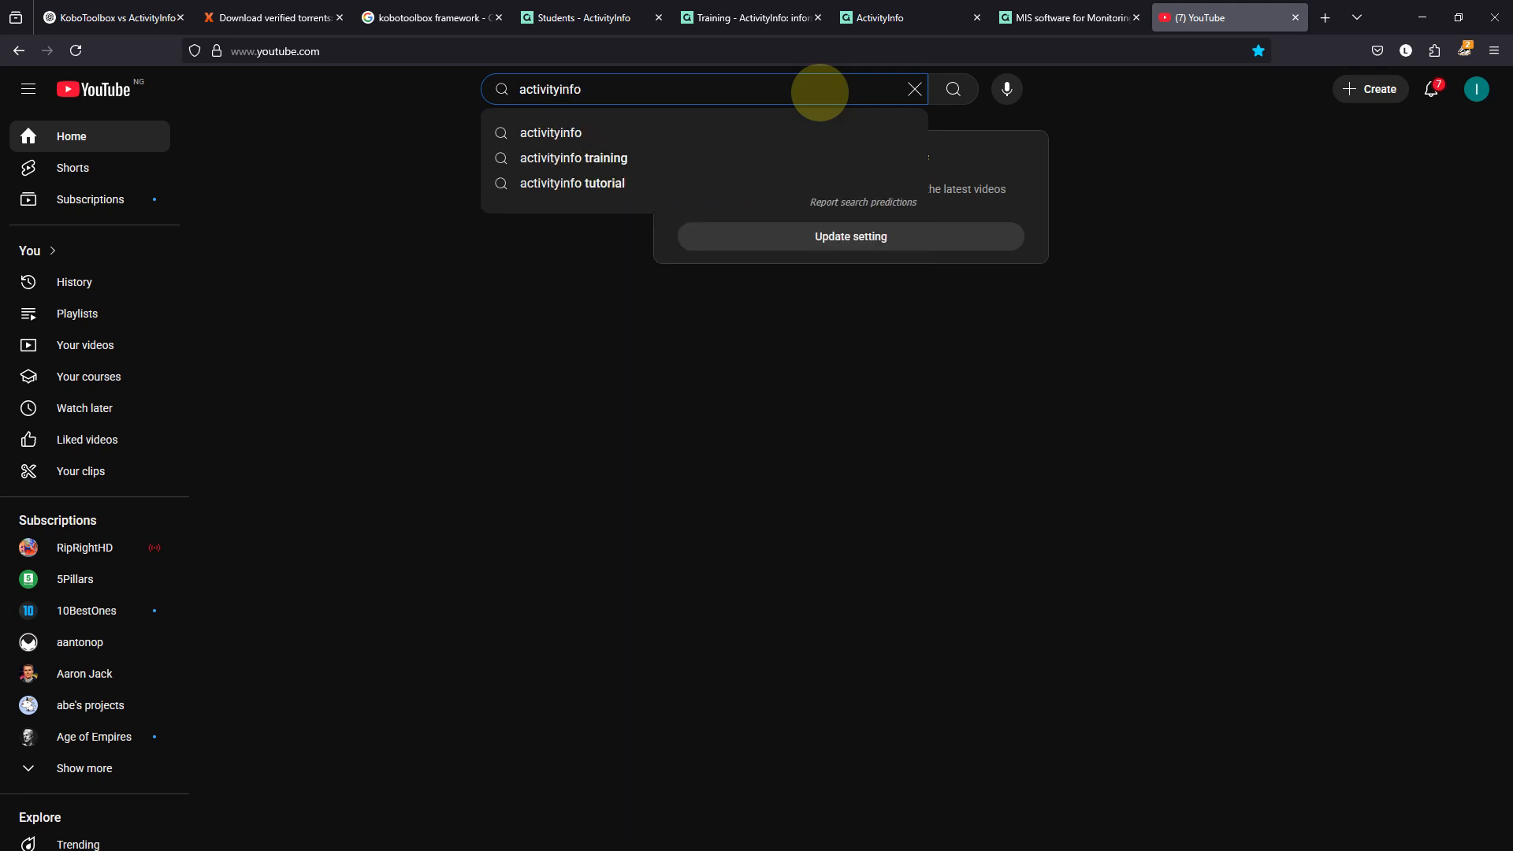
{"action": "left_click", "coordinate": [639, 133]}
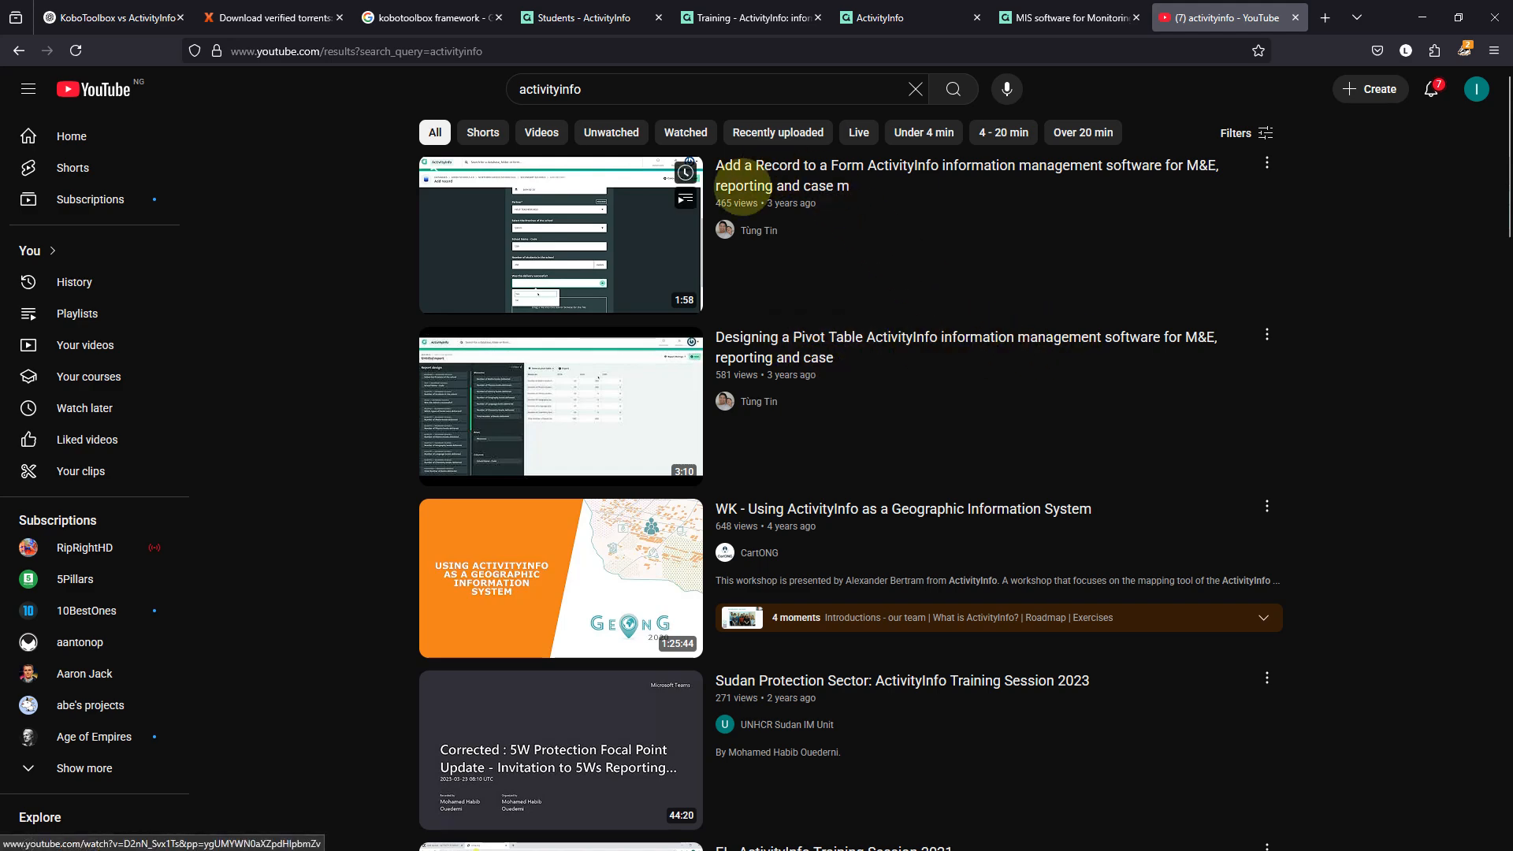
{"action": "scroll", "coordinate": [761, 406], "scroll_direction": "down", "scroll_amount": 5}
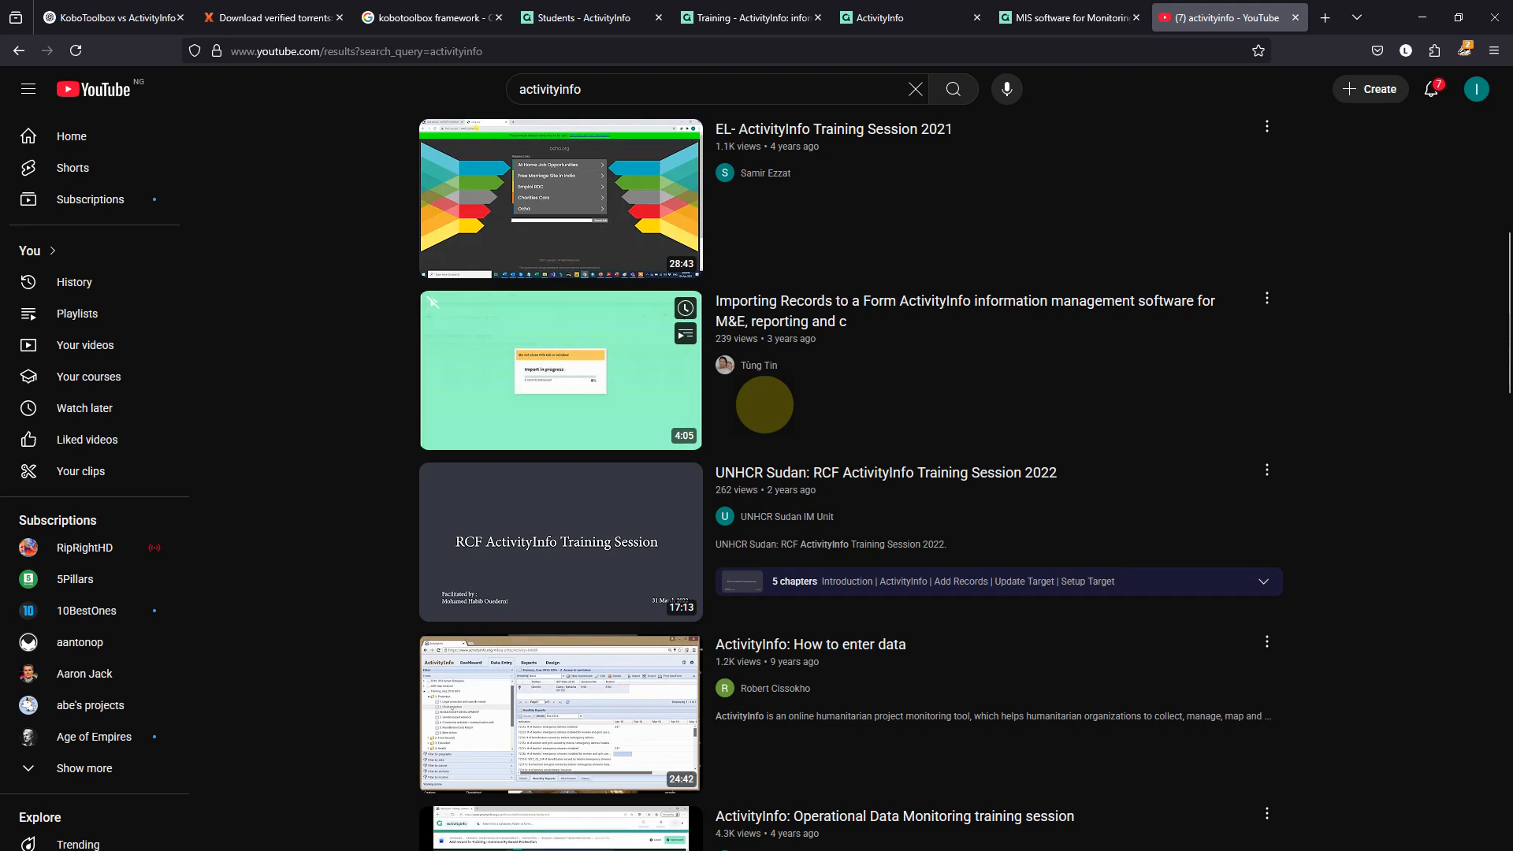
{"action": "scroll", "coordinate": [765, 405], "scroll_direction": "down", "scroll_amount": 3}
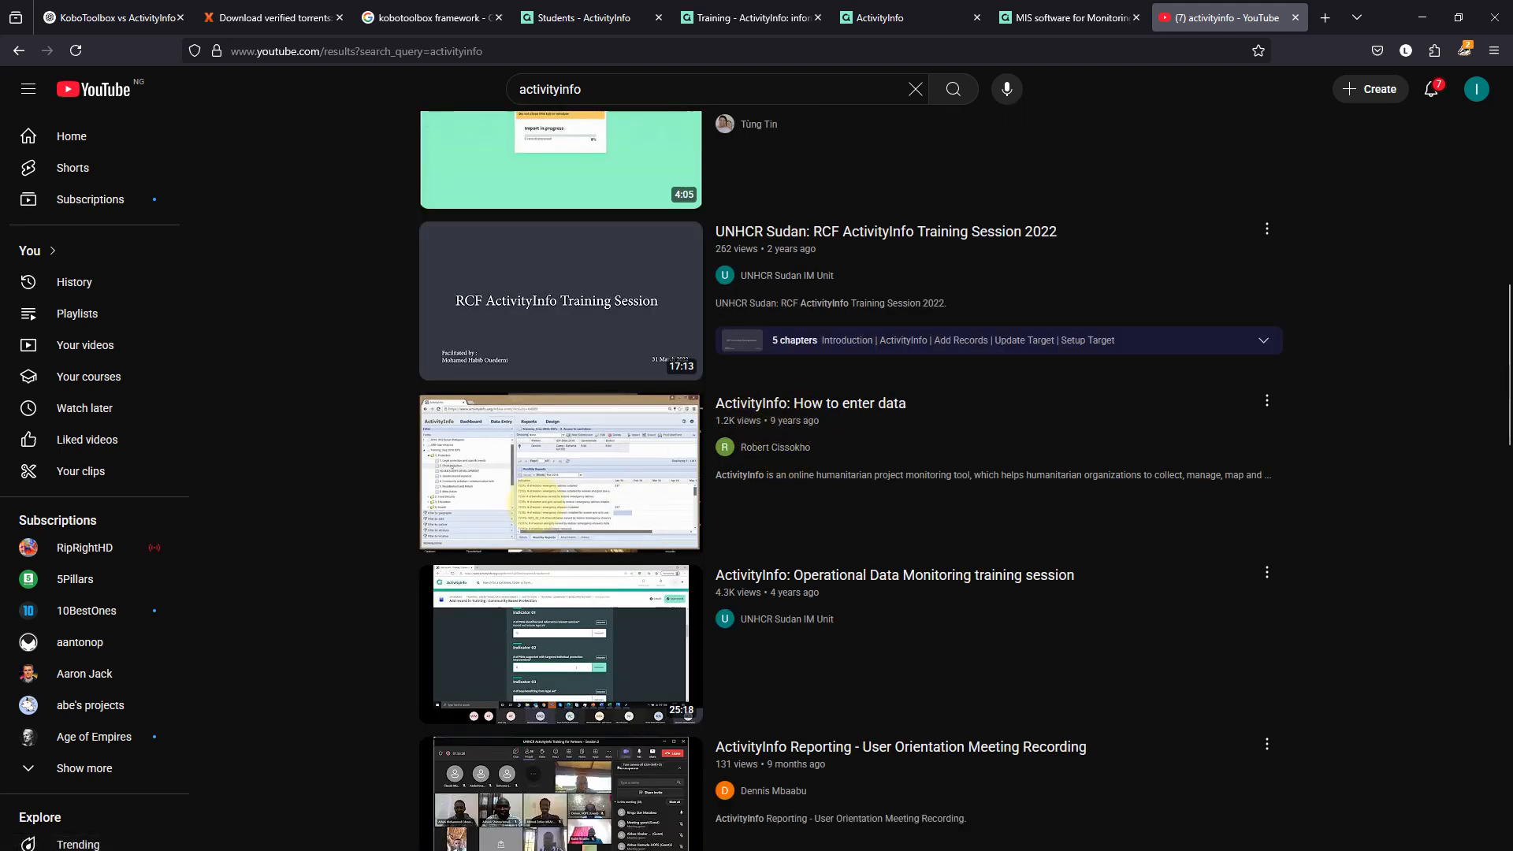
Play 'ActivityInfo: How to enter data', sample it at 7:23 and 3:31, then return to the results.
{"action": "left_click", "coordinate": [539, 502]}
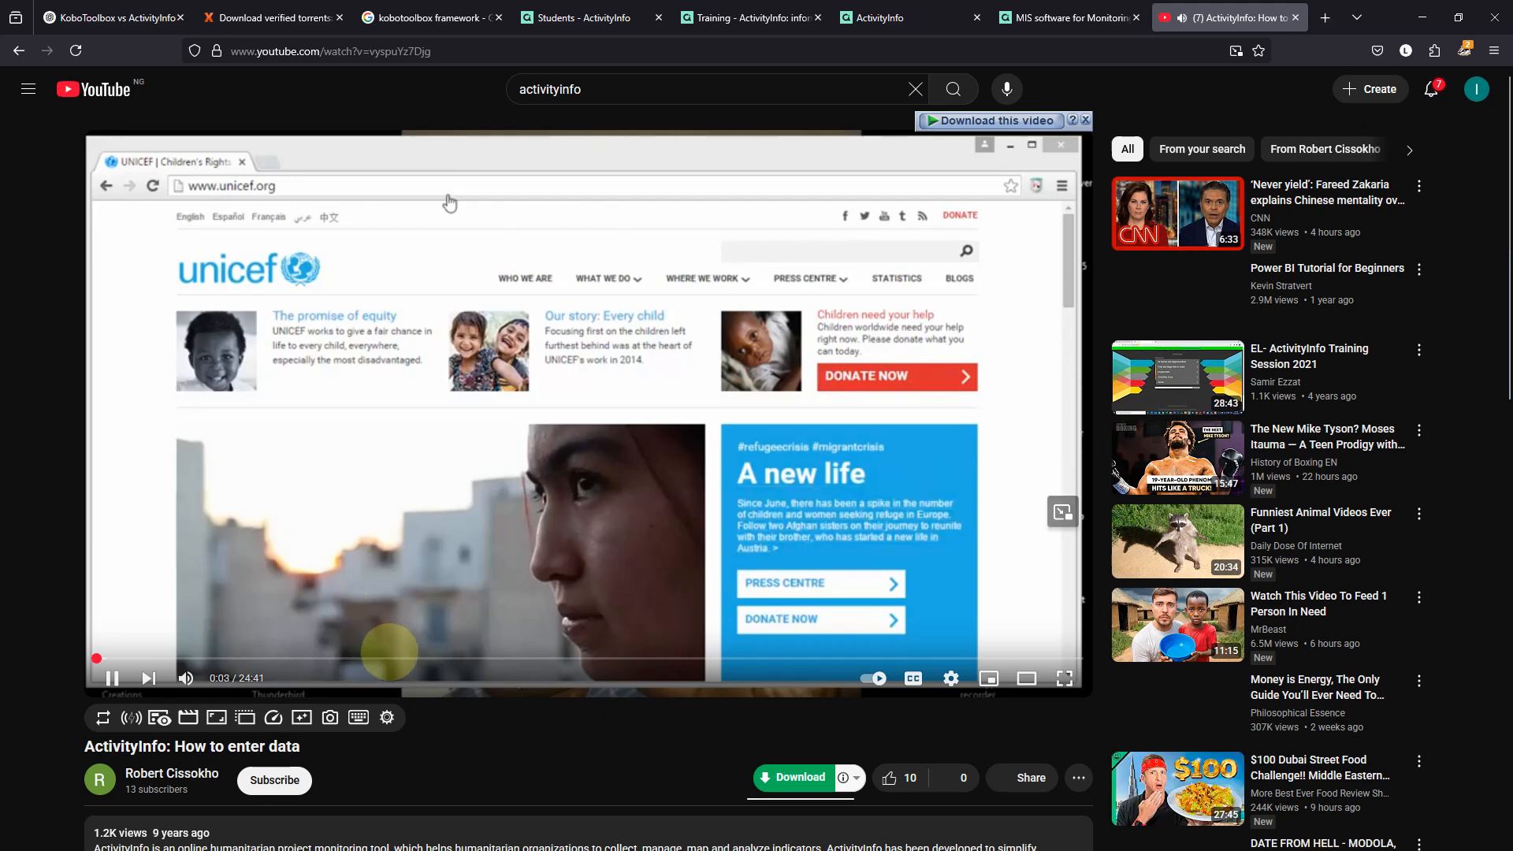
{"action": "left_click", "coordinate": [390, 658]}
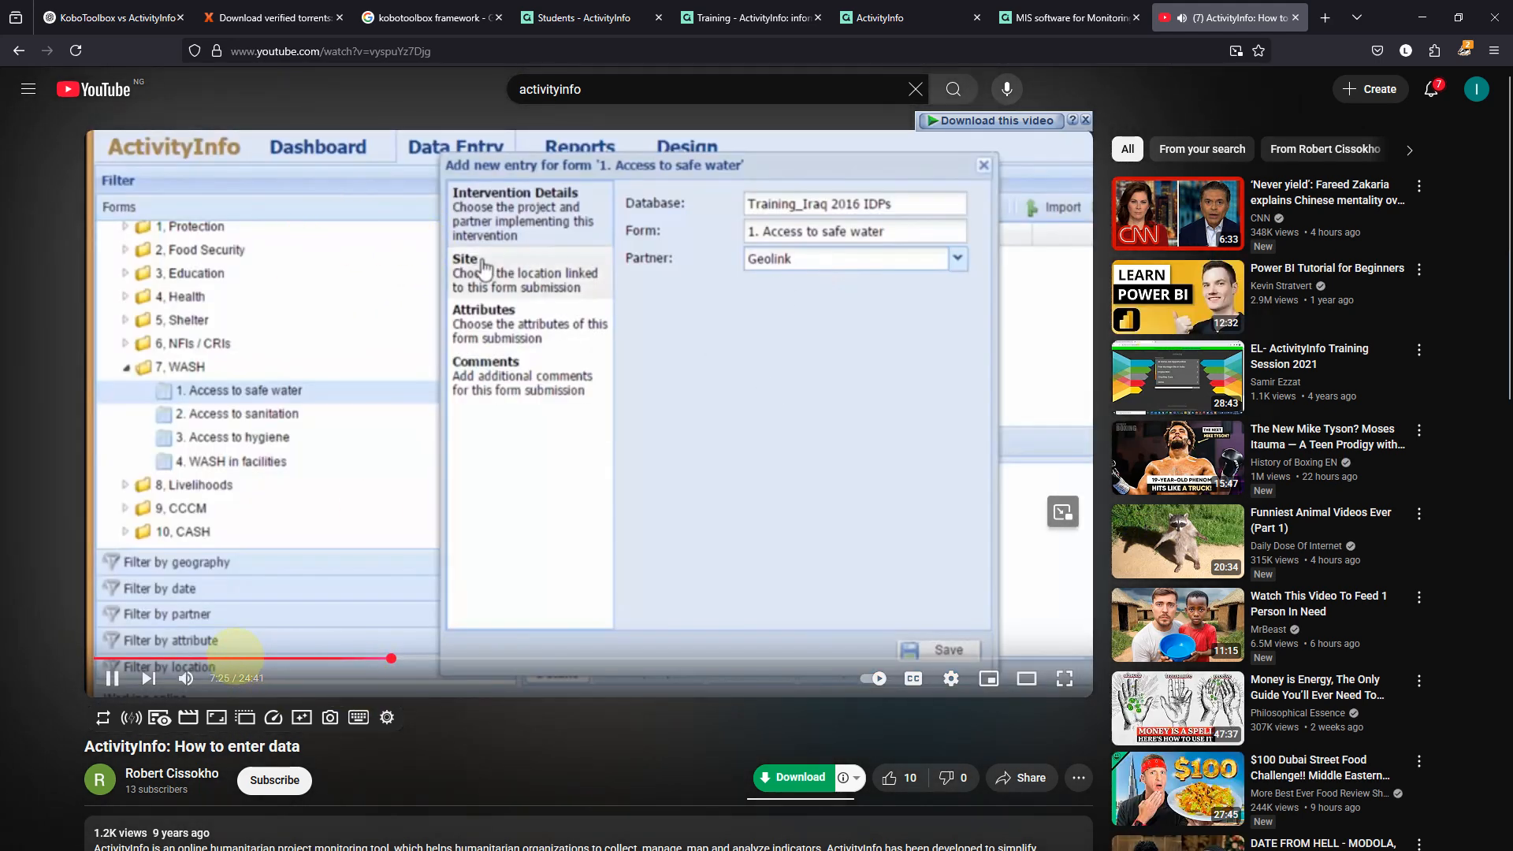
{"action": "left_click", "coordinate": [235, 658]}
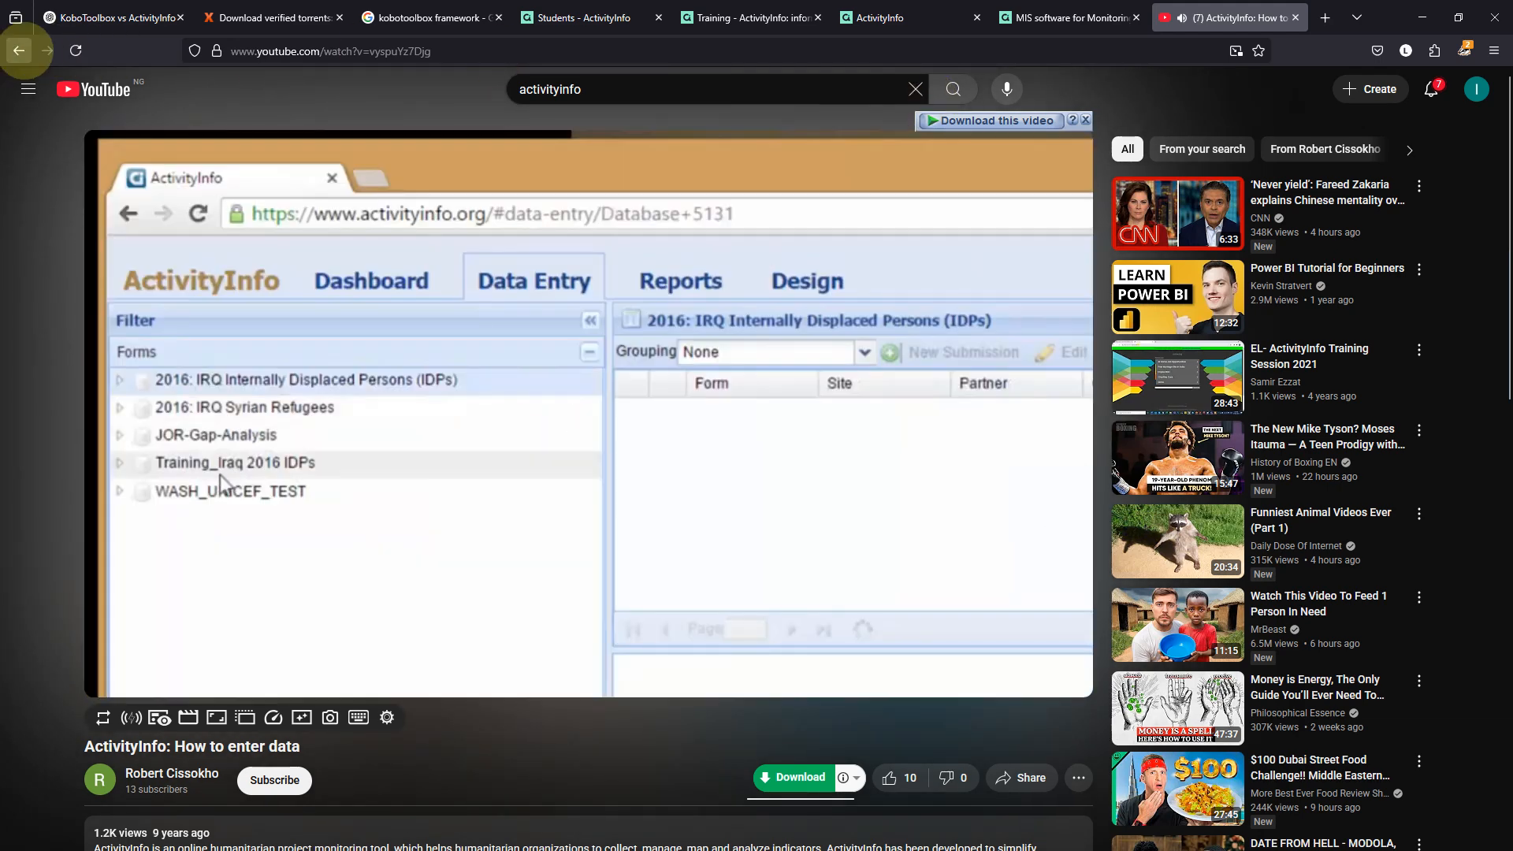
{"action": "left_click", "coordinate": [19, 50]}
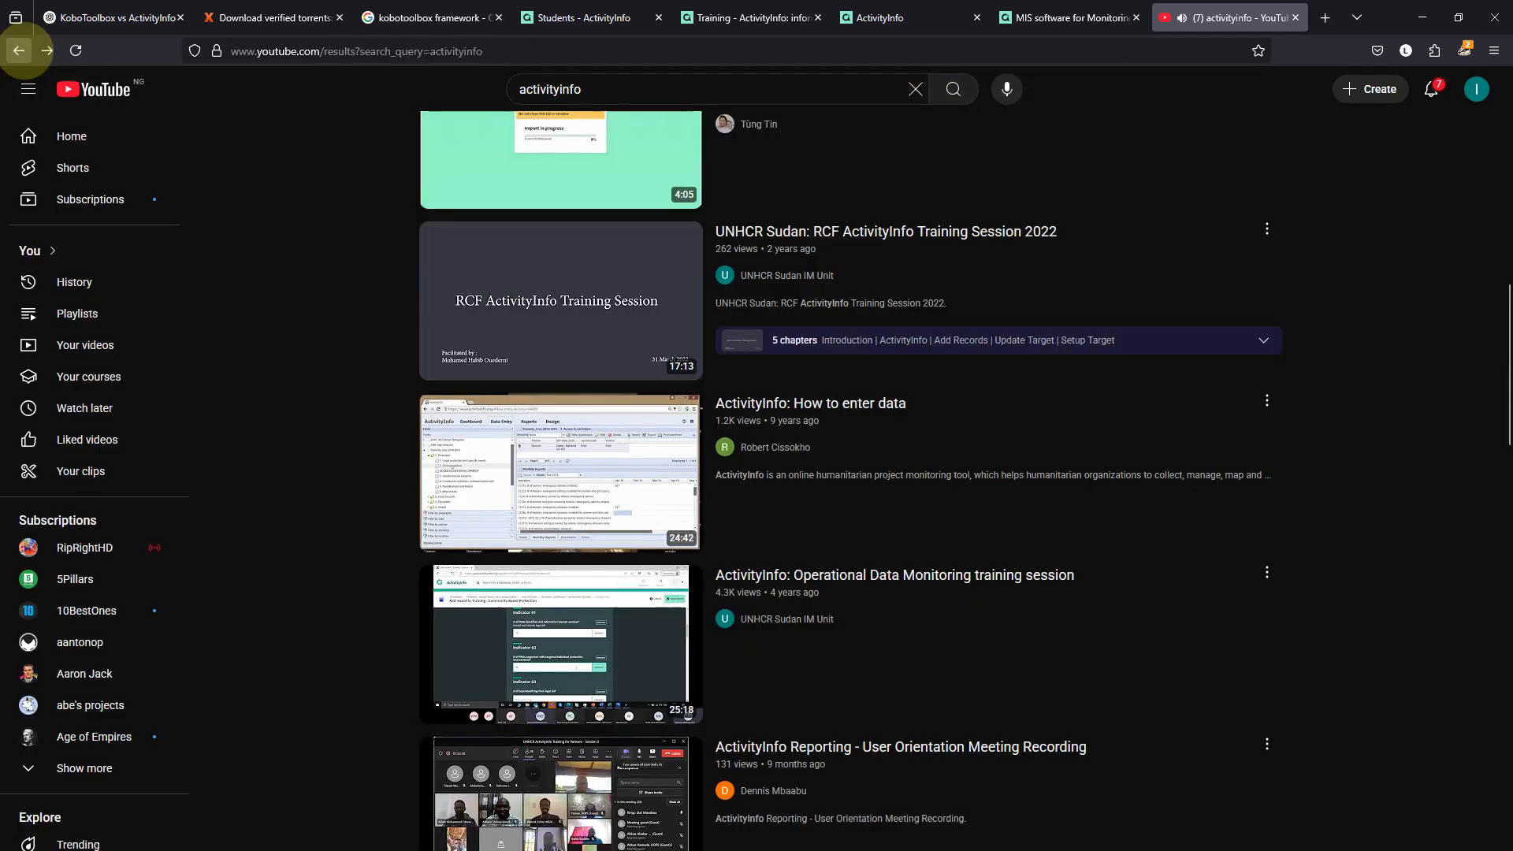
{"action": "scroll", "coordinate": [628, 419], "scroll_direction": "down", "scroll_amount": 8}
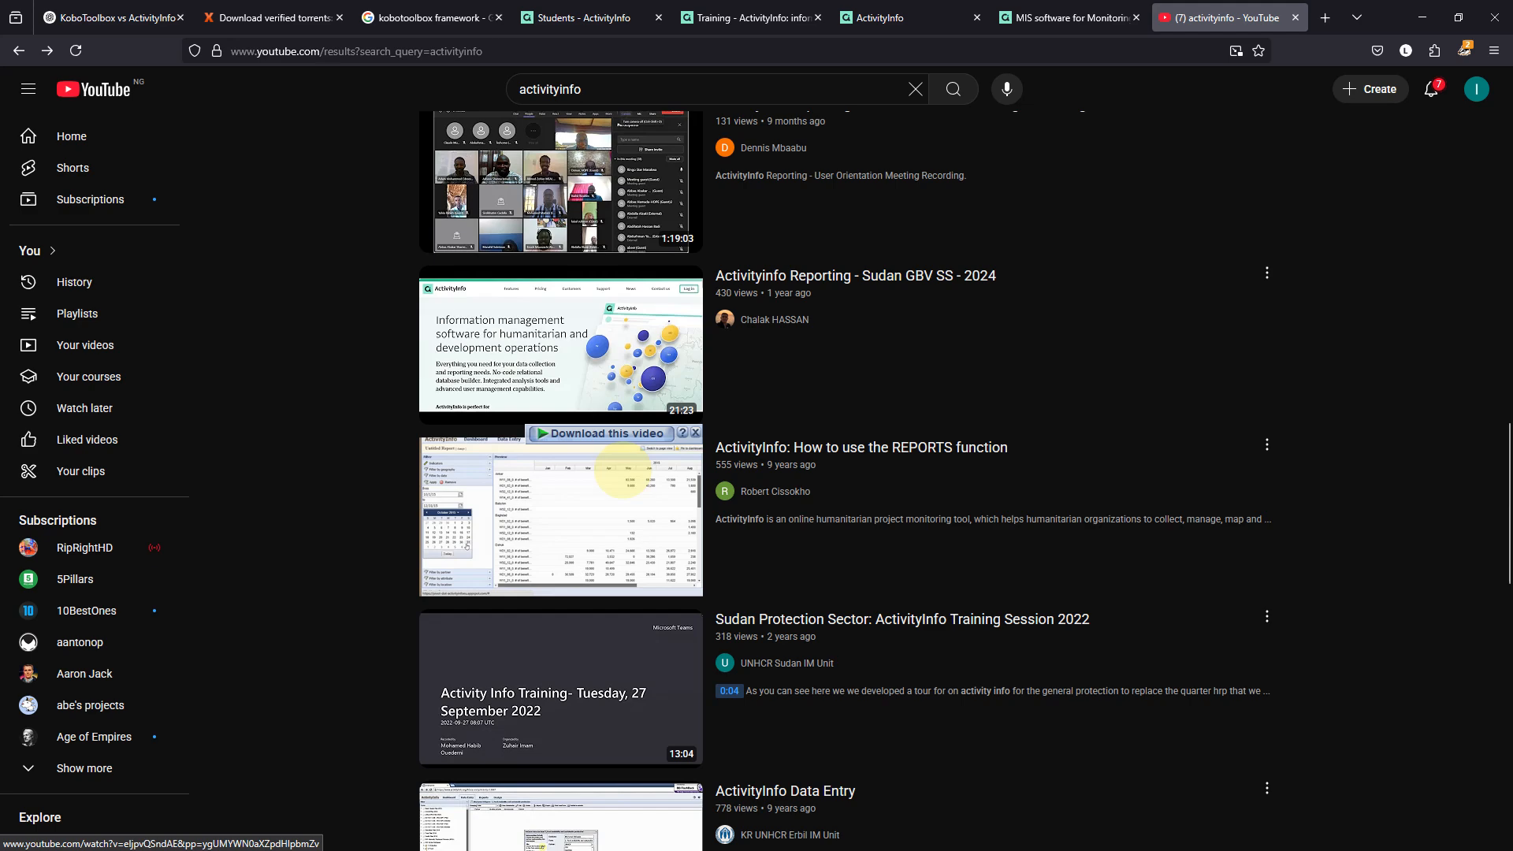
{"action": "scroll", "coordinate": [623, 471], "scroll_direction": "down", "scroll_amount": 15}
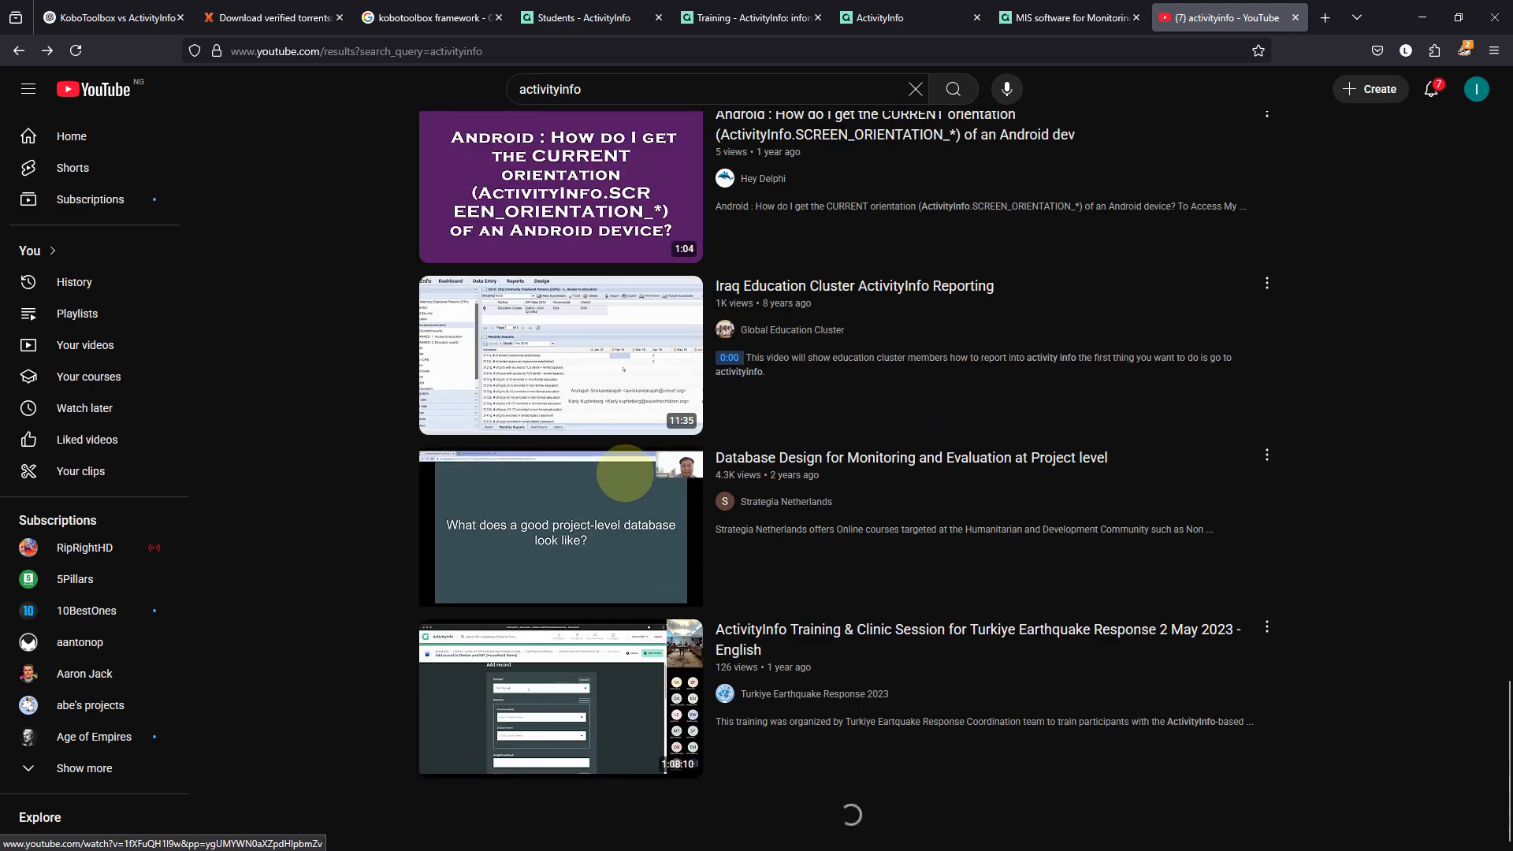
{"action": "scroll", "coordinate": [625, 473], "scroll_direction": "down", "scroll_amount": 10}
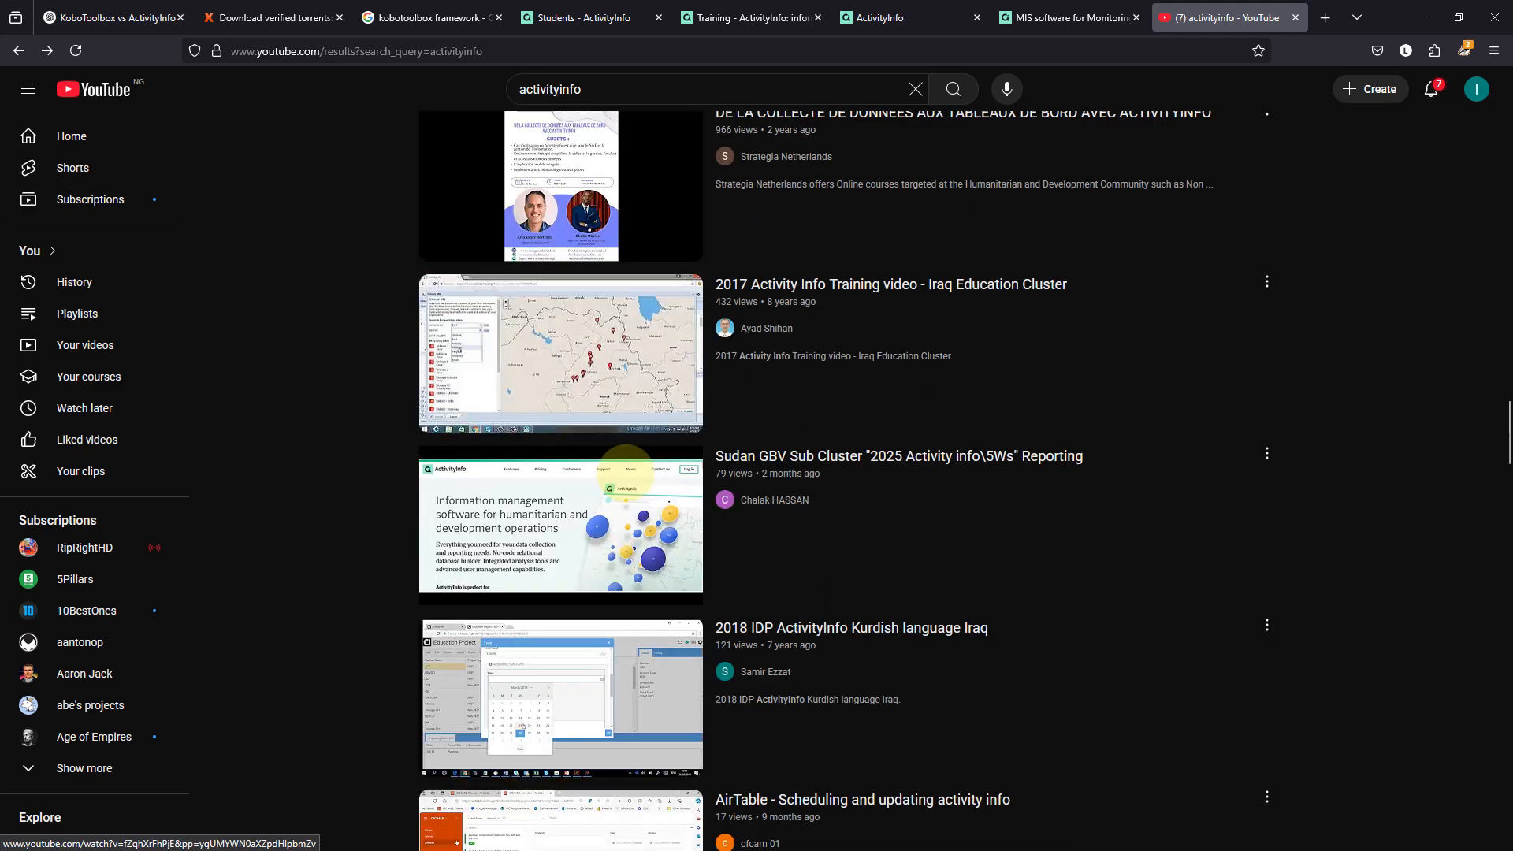
{"action": "scroll", "coordinate": [625, 473], "scroll_direction": "down", "scroll_amount": 5}
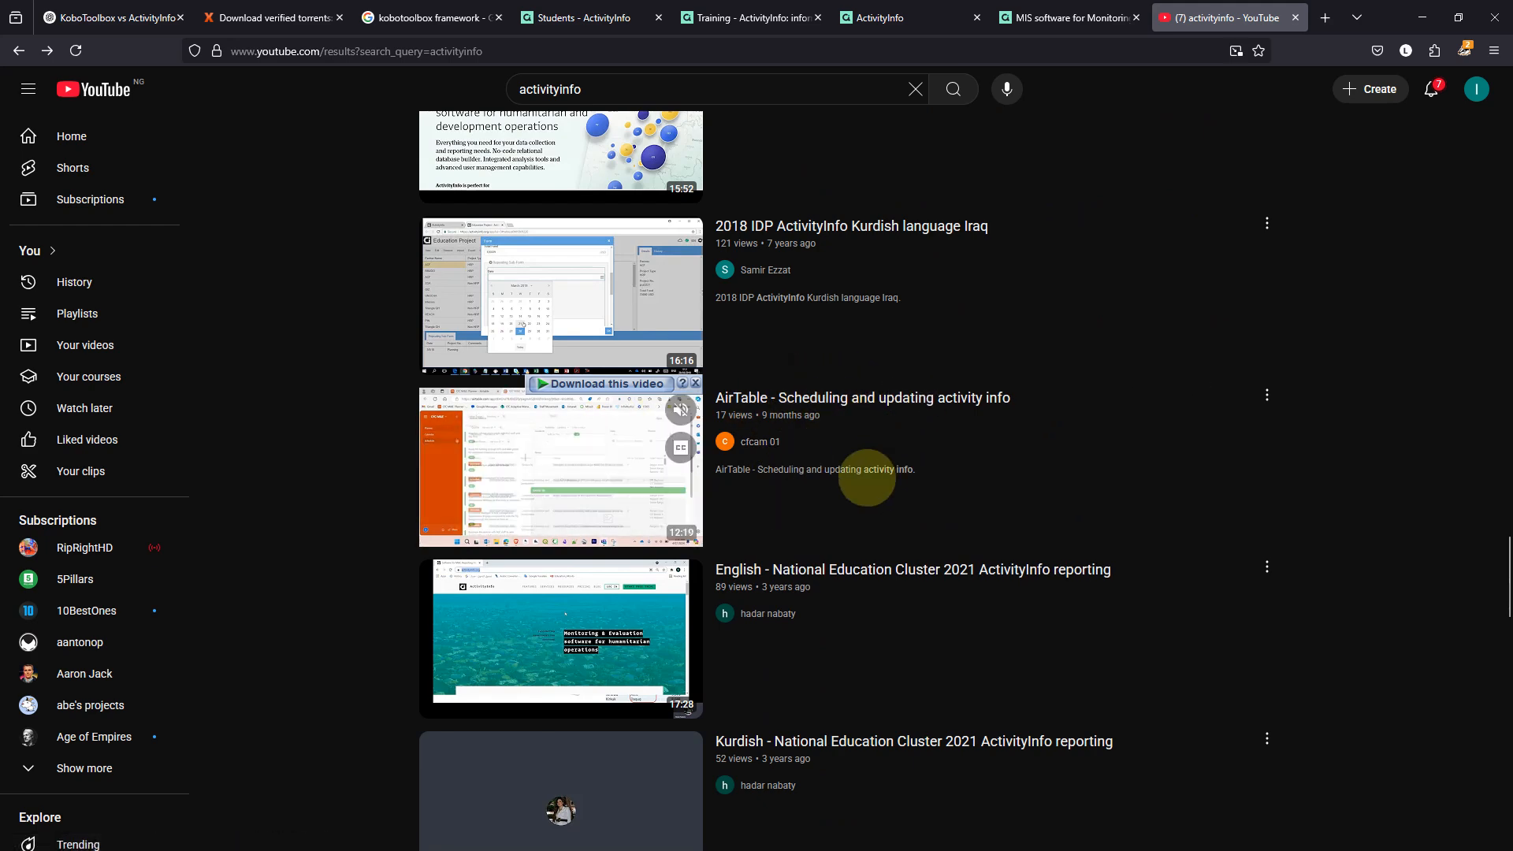
{"action": "scroll", "coordinate": [811, 504], "scroll_direction": "down", "scroll_amount": 4}
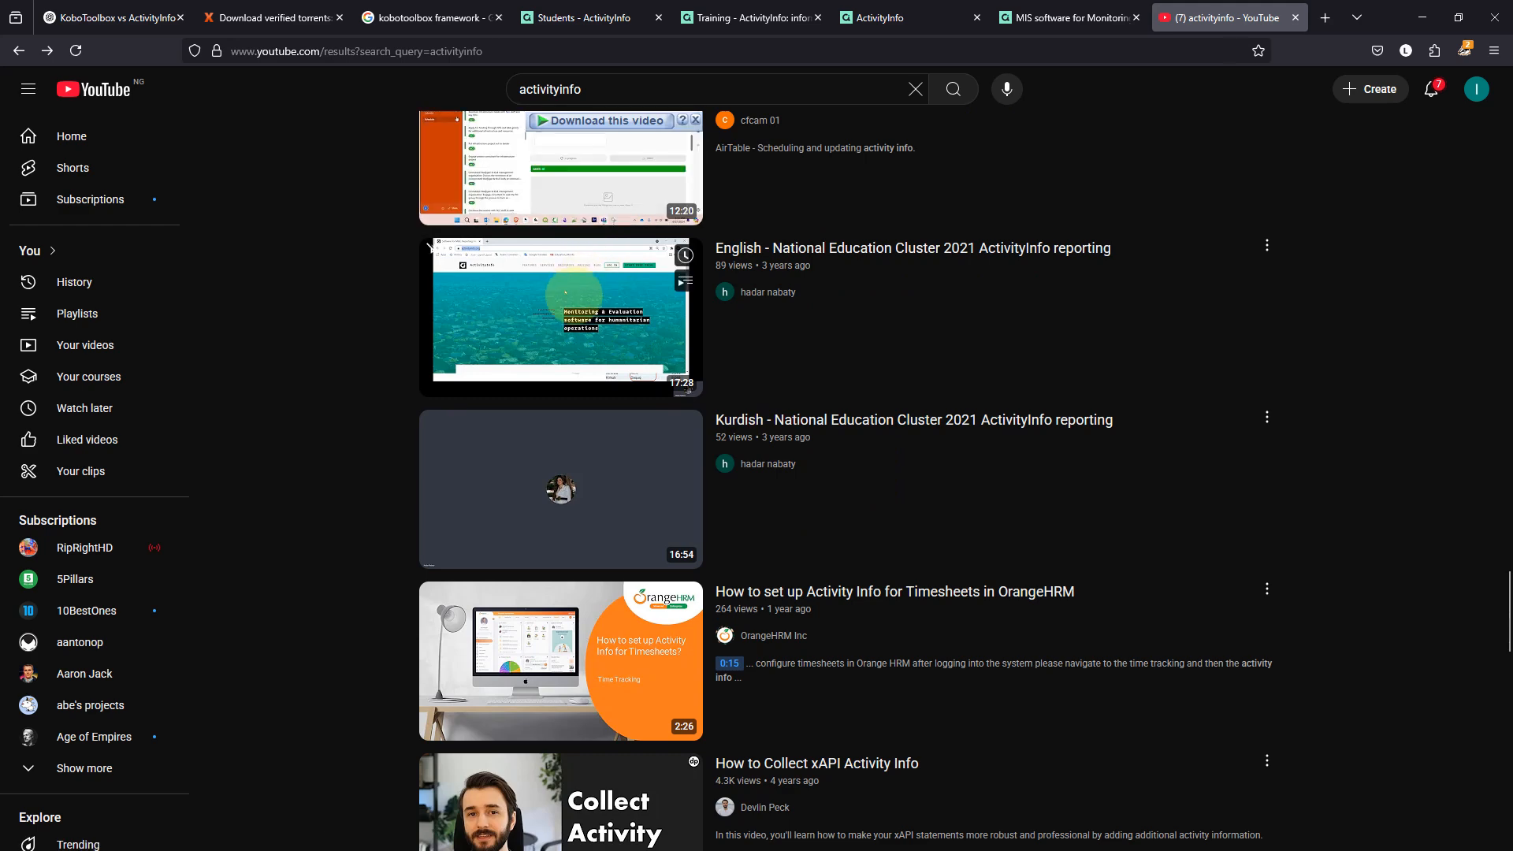
{"action": "scroll", "coordinate": [560, 285], "scroll_direction": "down", "scroll_amount": 4}
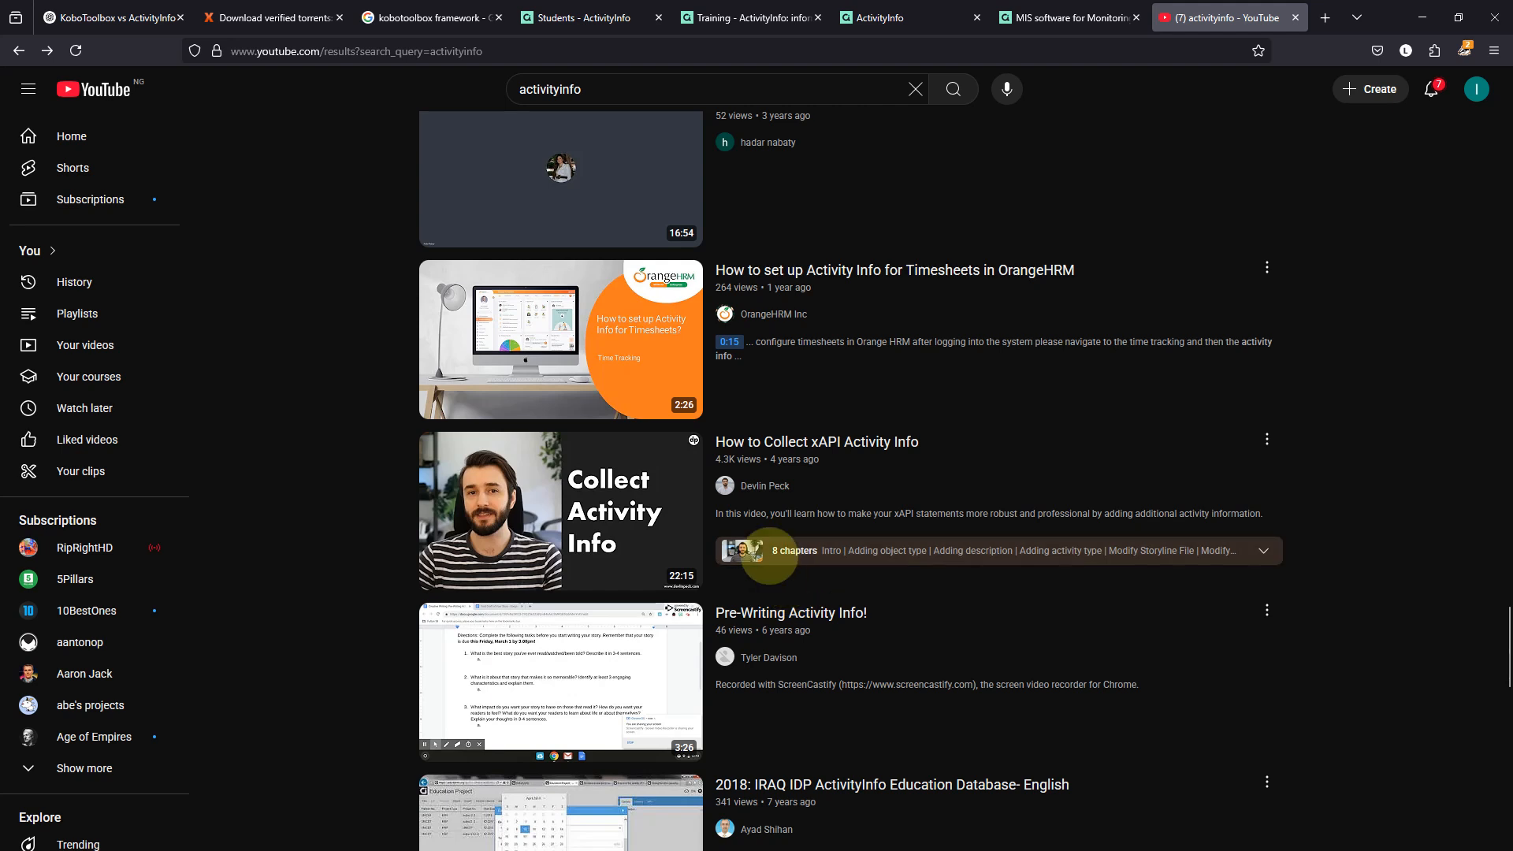
{"action": "mouse_move", "coordinate": [591, 497]}
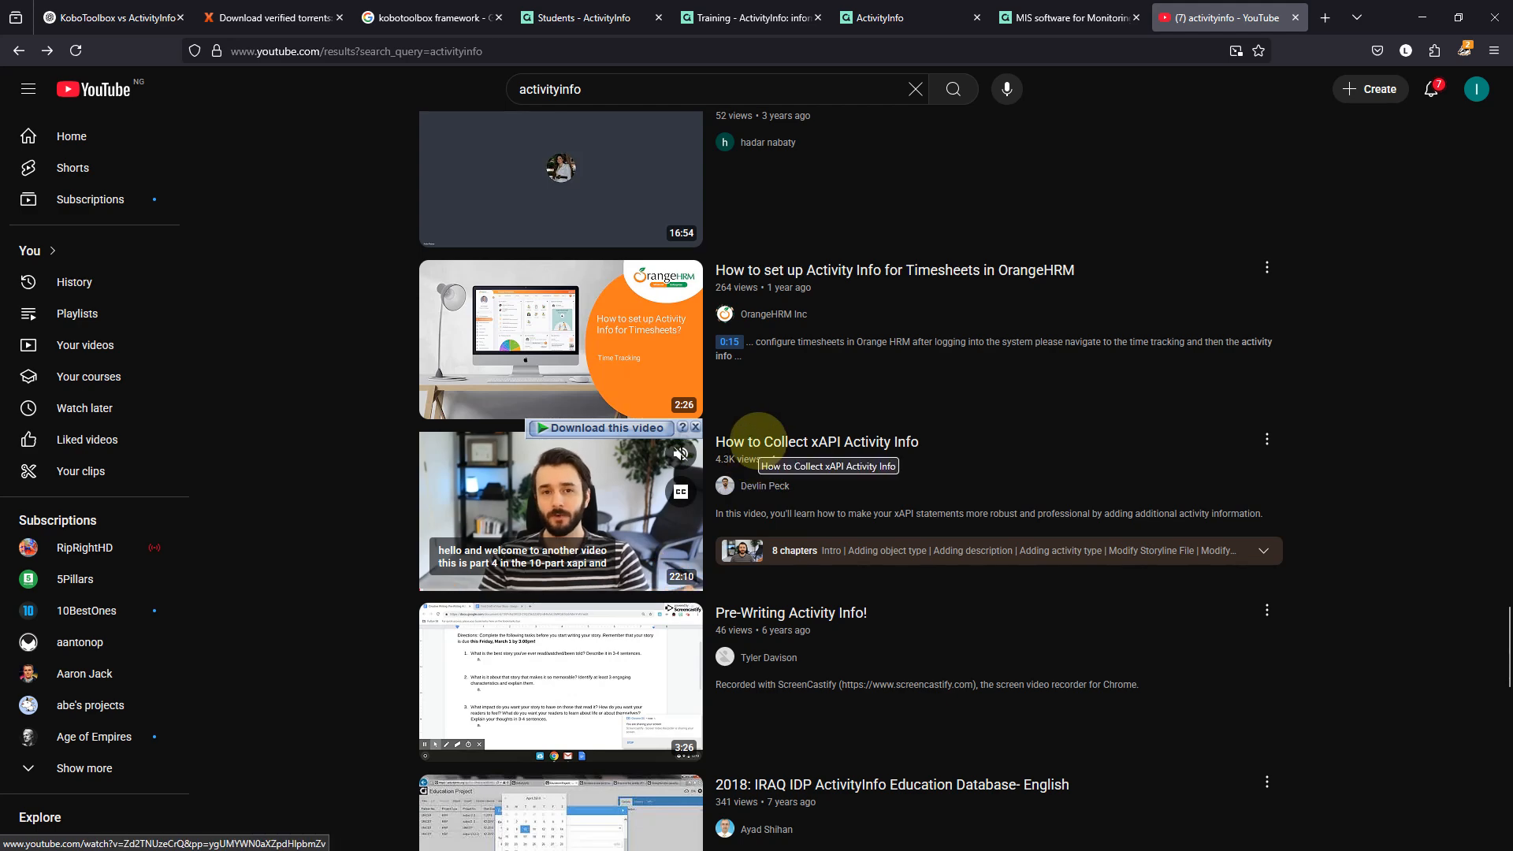
{"action": "scroll", "coordinate": [758, 441], "scroll_direction": "down", "scroll_amount": 1}
{"action": "scroll", "coordinate": [758, 441], "scroll_direction": "down", "scroll_amount": 7}
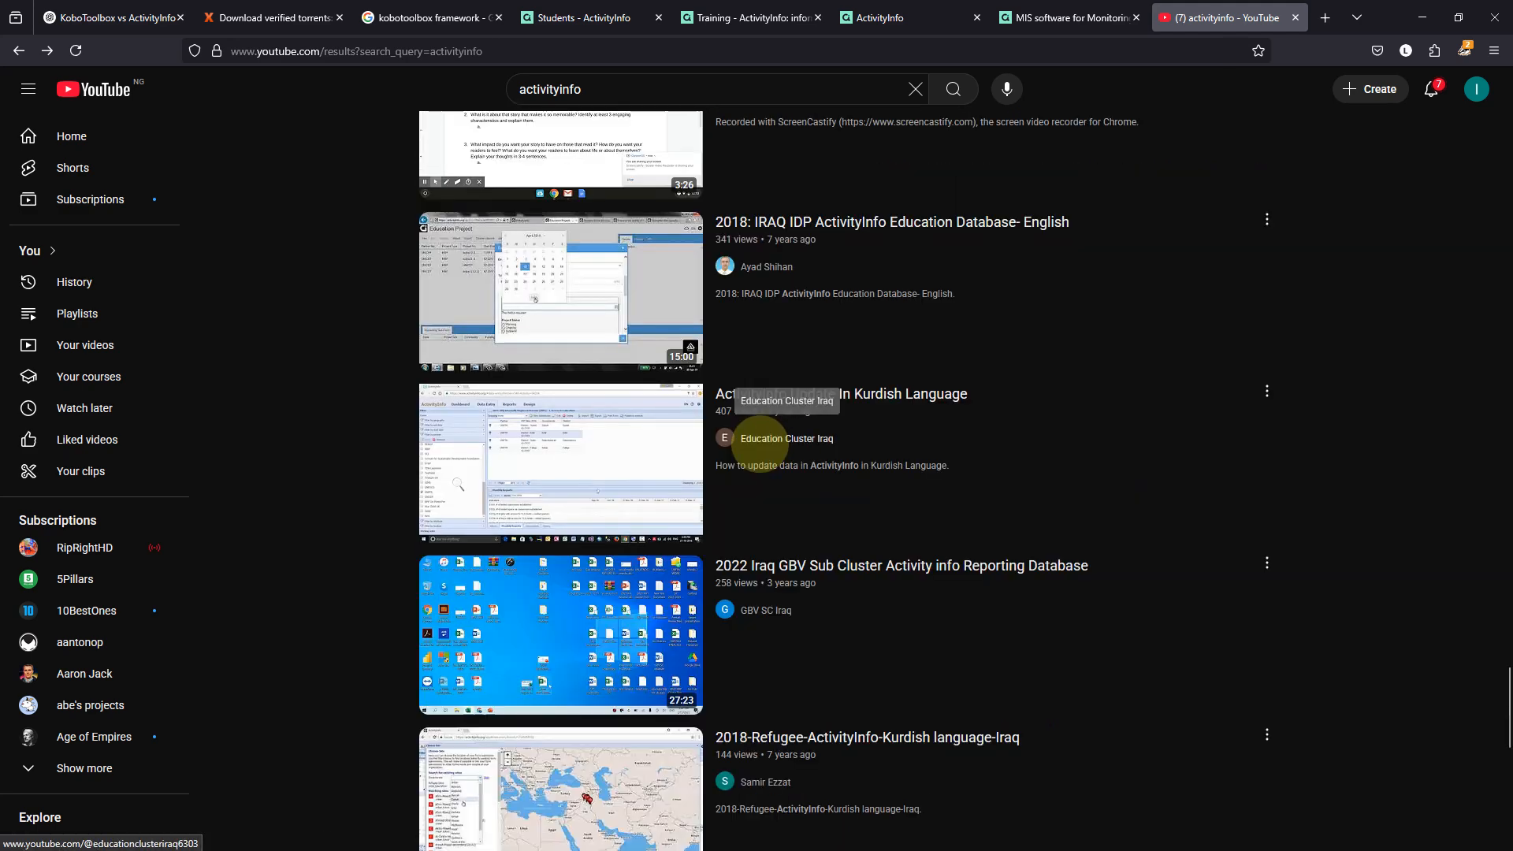
{"action": "scroll", "coordinate": [761, 441], "scroll_direction": "down", "scroll_amount": 2}
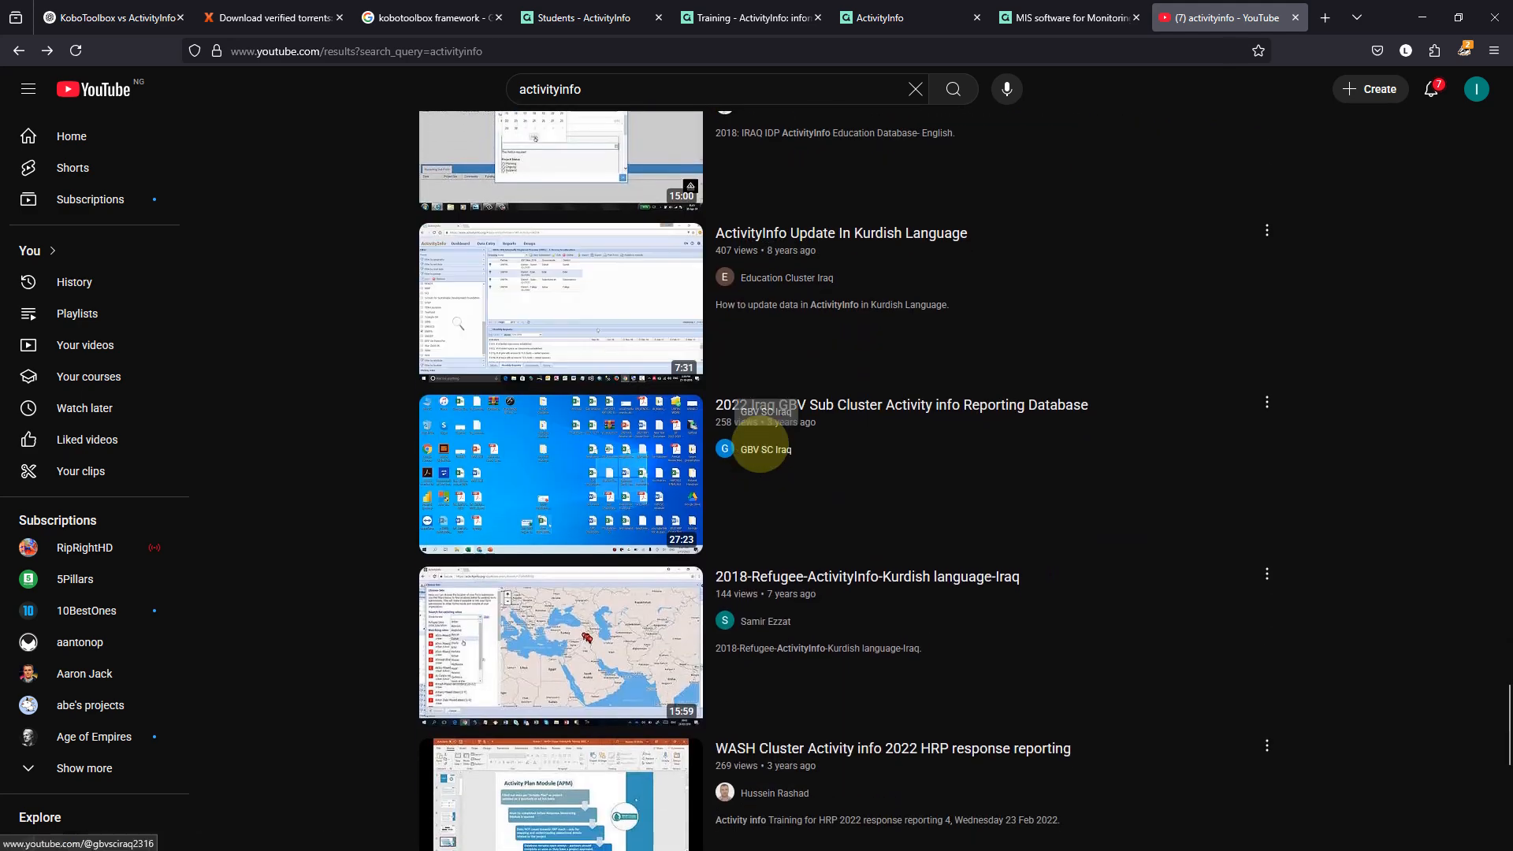
{"action": "scroll", "coordinate": [760, 445], "scroll_direction": "down", "scroll_amount": 9}
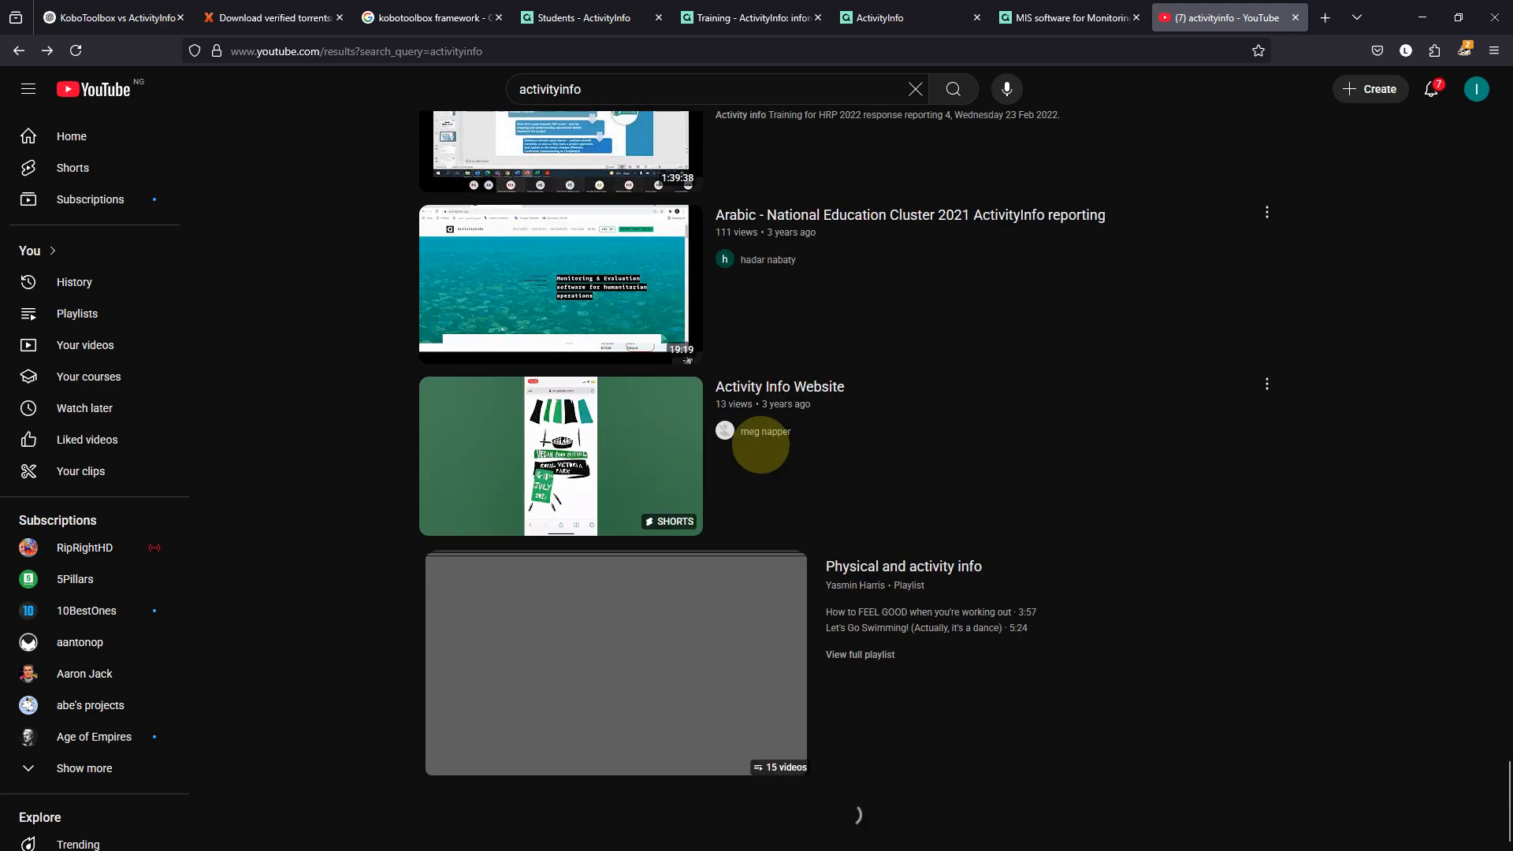
{"action": "scroll", "coordinate": [760, 445], "scroll_direction": "up", "scroll_amount": 7}
{"action": "scroll", "coordinate": [761, 447], "scroll_direction": "down", "scroll_amount": 7}
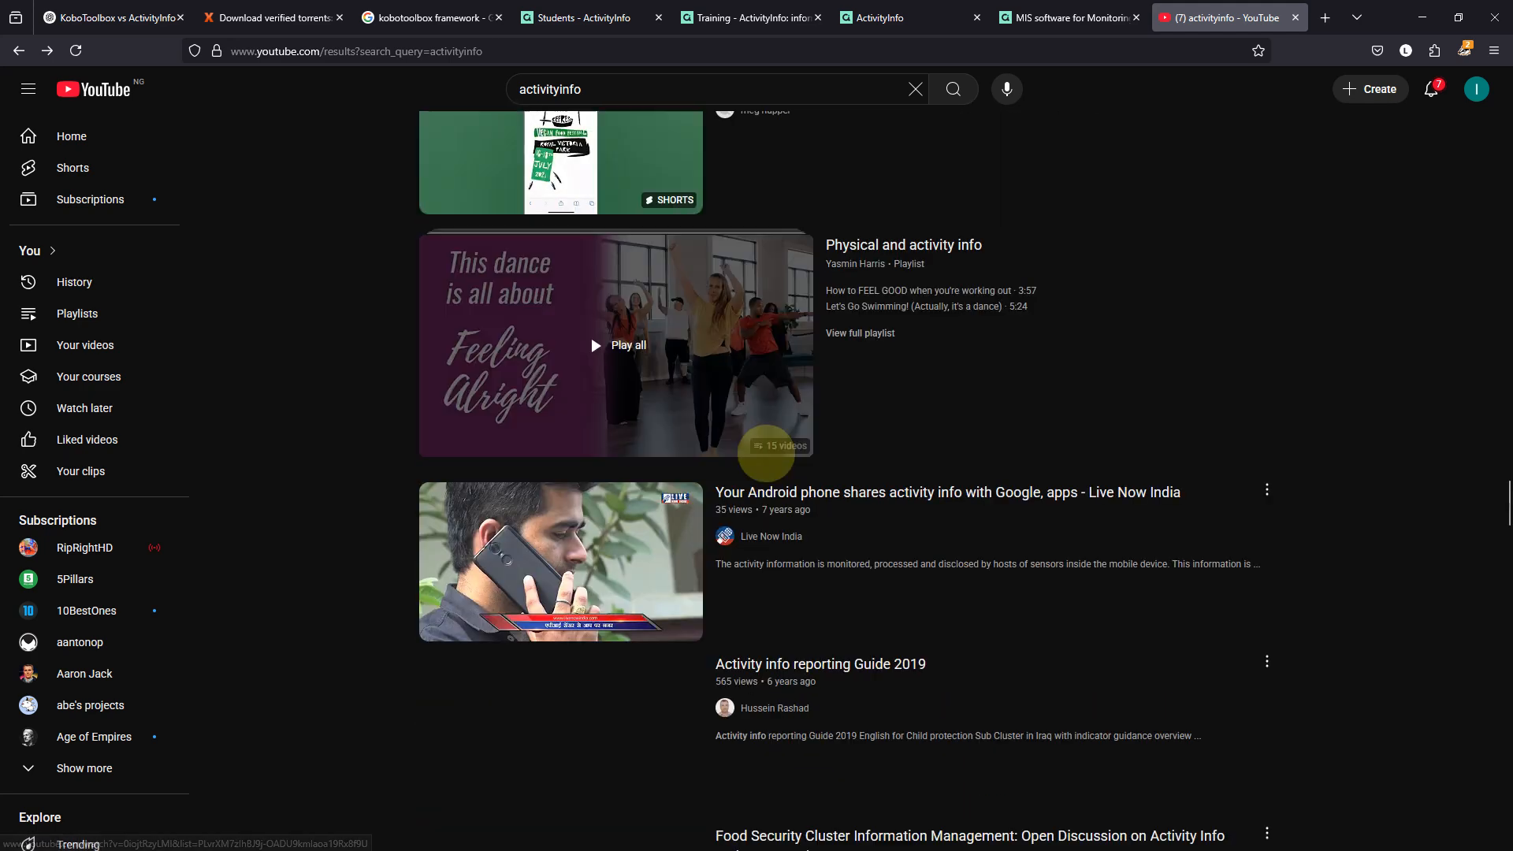
{"action": "scroll", "coordinate": [764, 450], "scroll_direction": "down", "scroll_amount": 4}
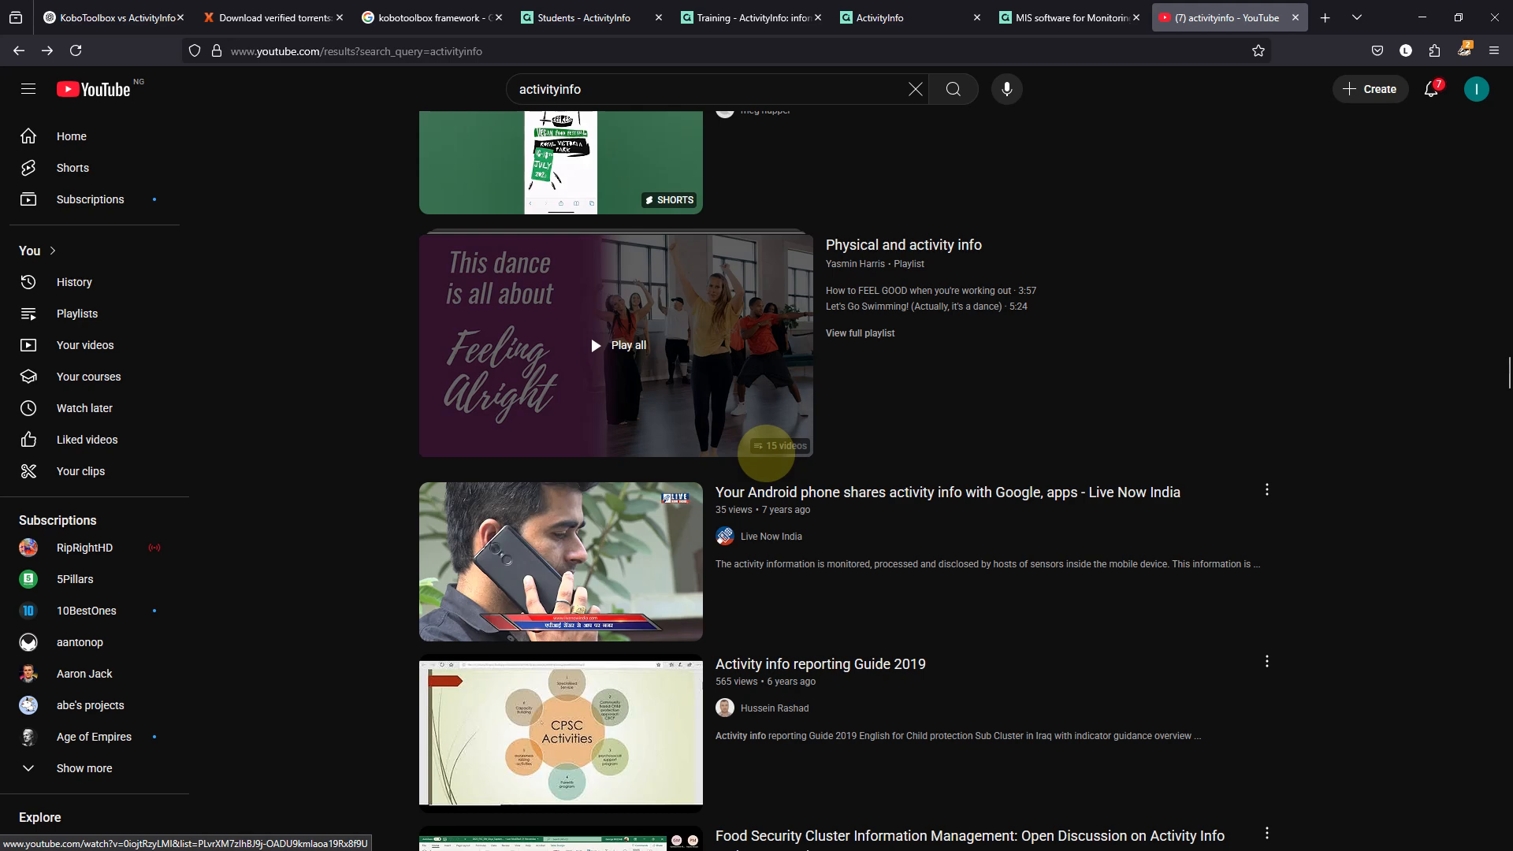
{"action": "scroll", "coordinate": [766, 451], "scroll_direction": "down", "scroll_amount": 3}
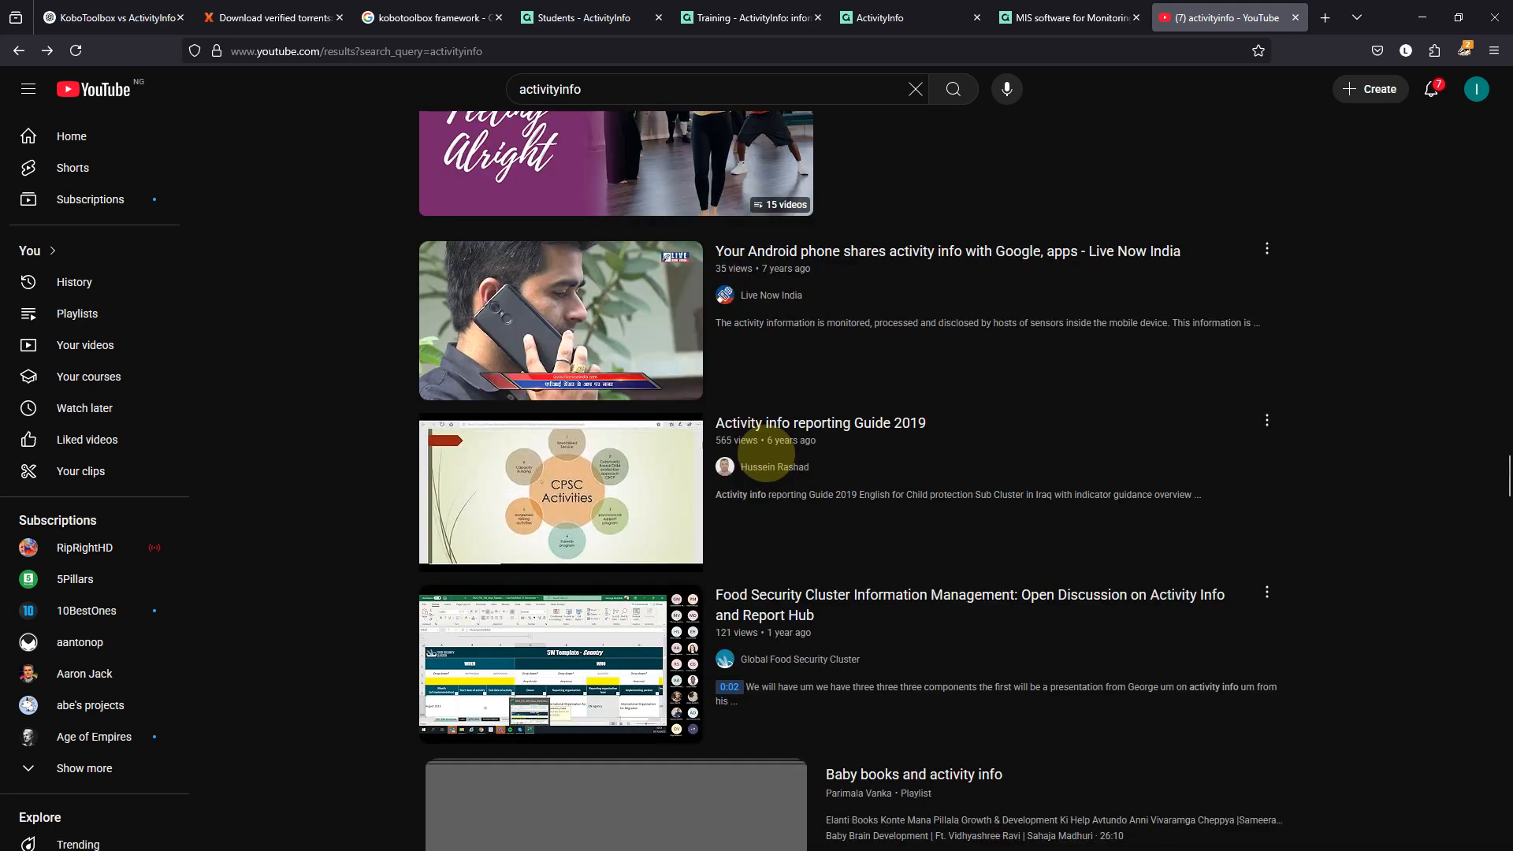
{"action": "scroll", "coordinate": [766, 451], "scroll_direction": "up", "scroll_amount": 10}
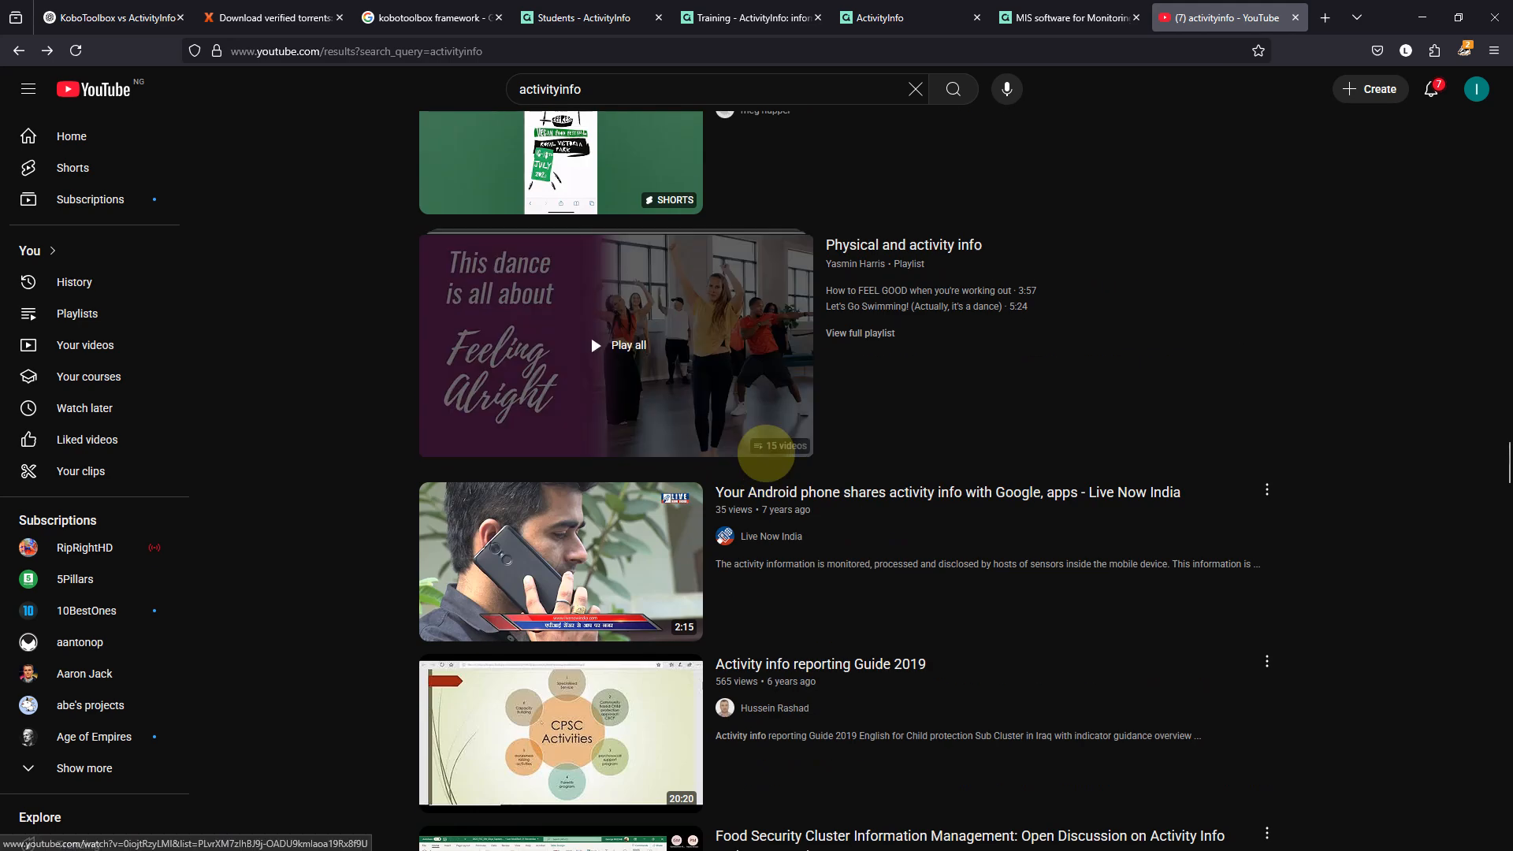
{"action": "scroll", "coordinate": [766, 446], "scroll_direction": "up", "scroll_amount": 15}
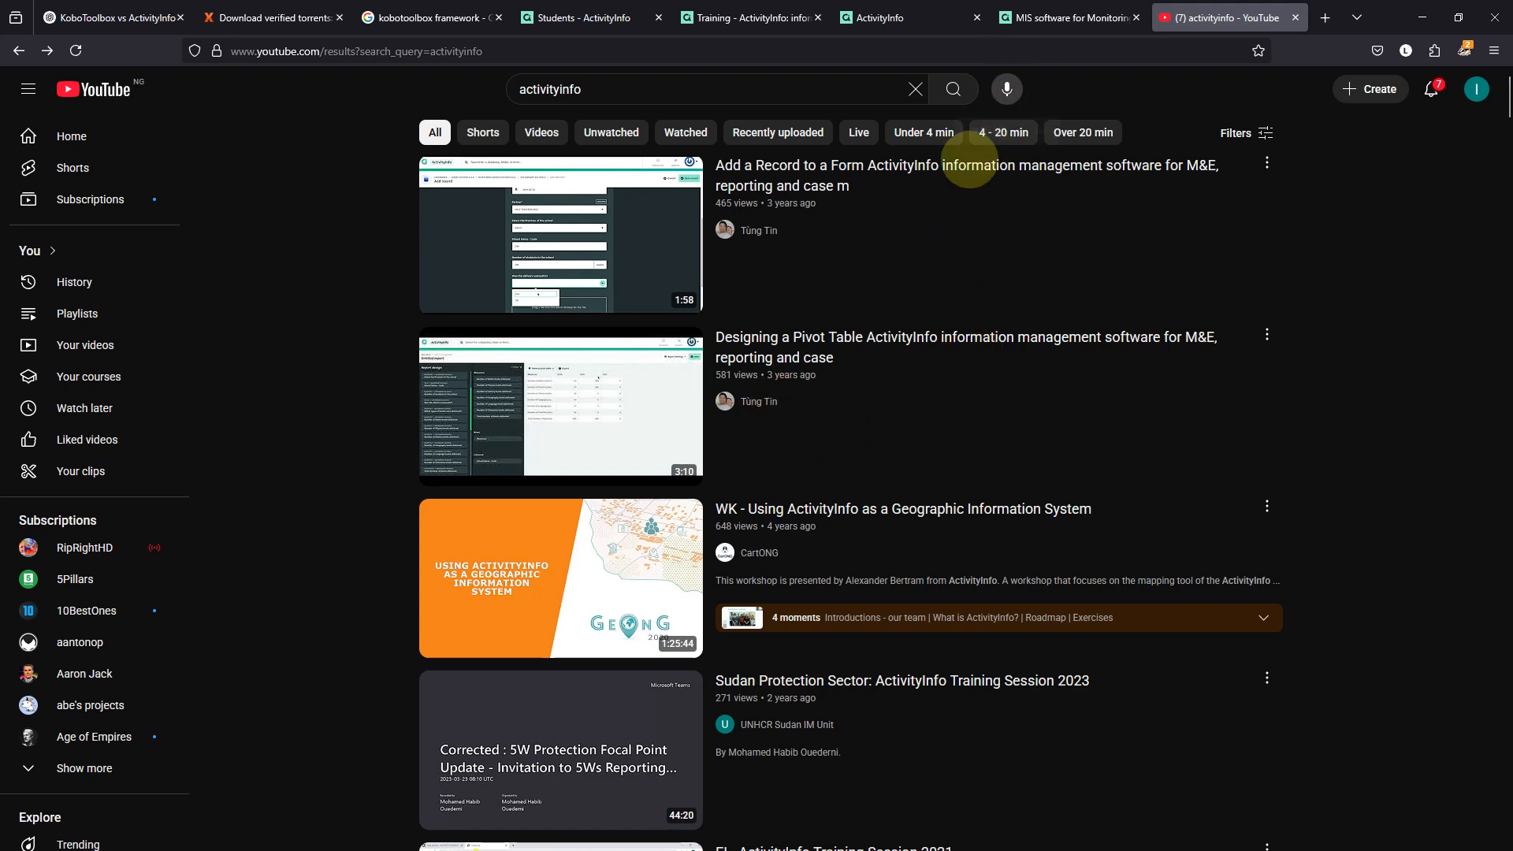
{"action": "left_click", "coordinate": [1068, 17]}
{"action": "left_click", "coordinate": [906, 17]}
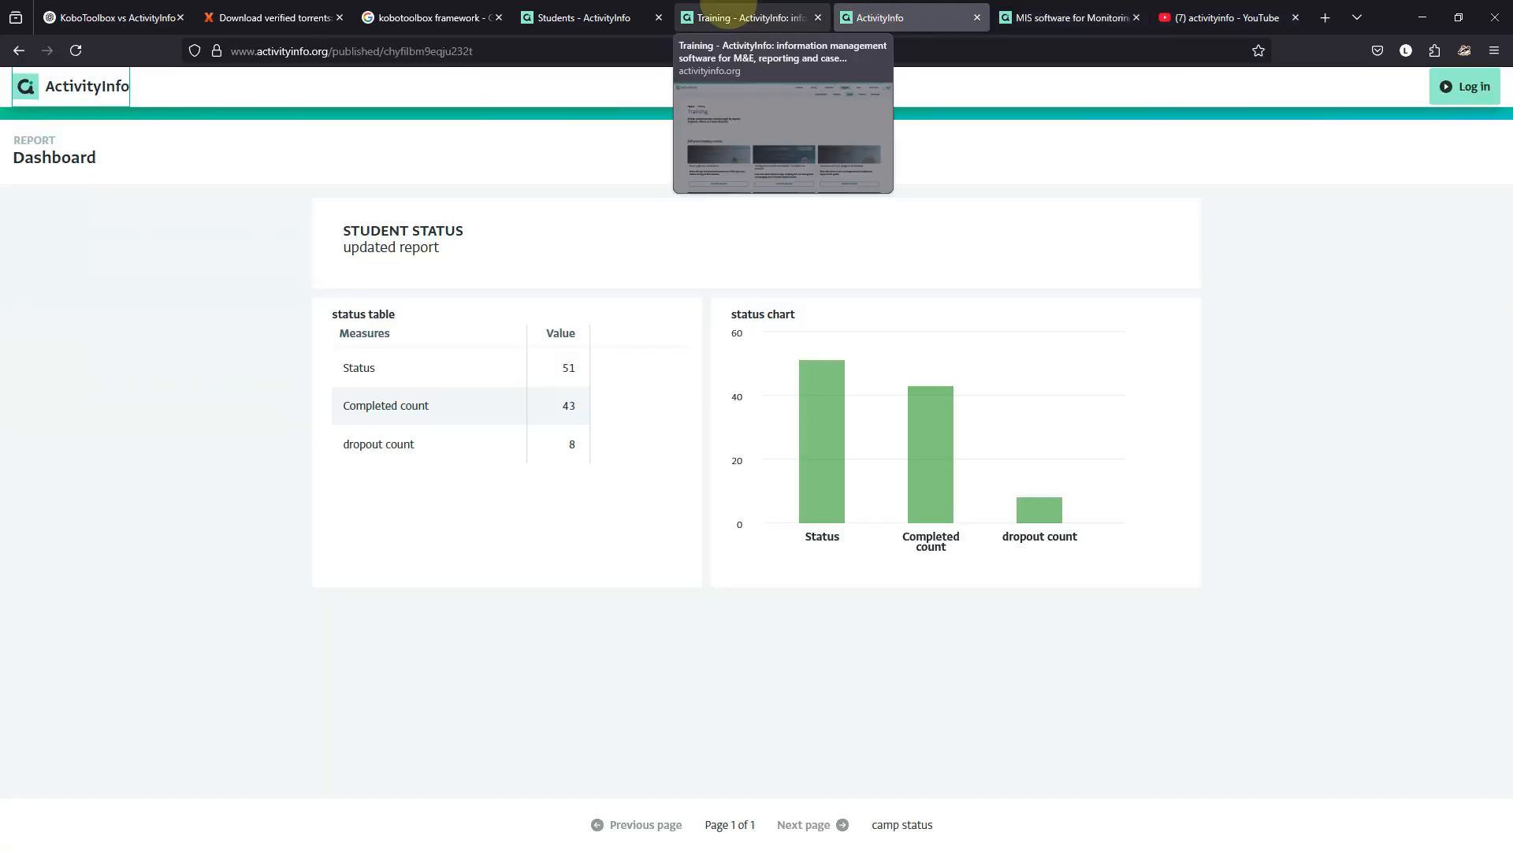
{"action": "left_click", "coordinate": [747, 11]}
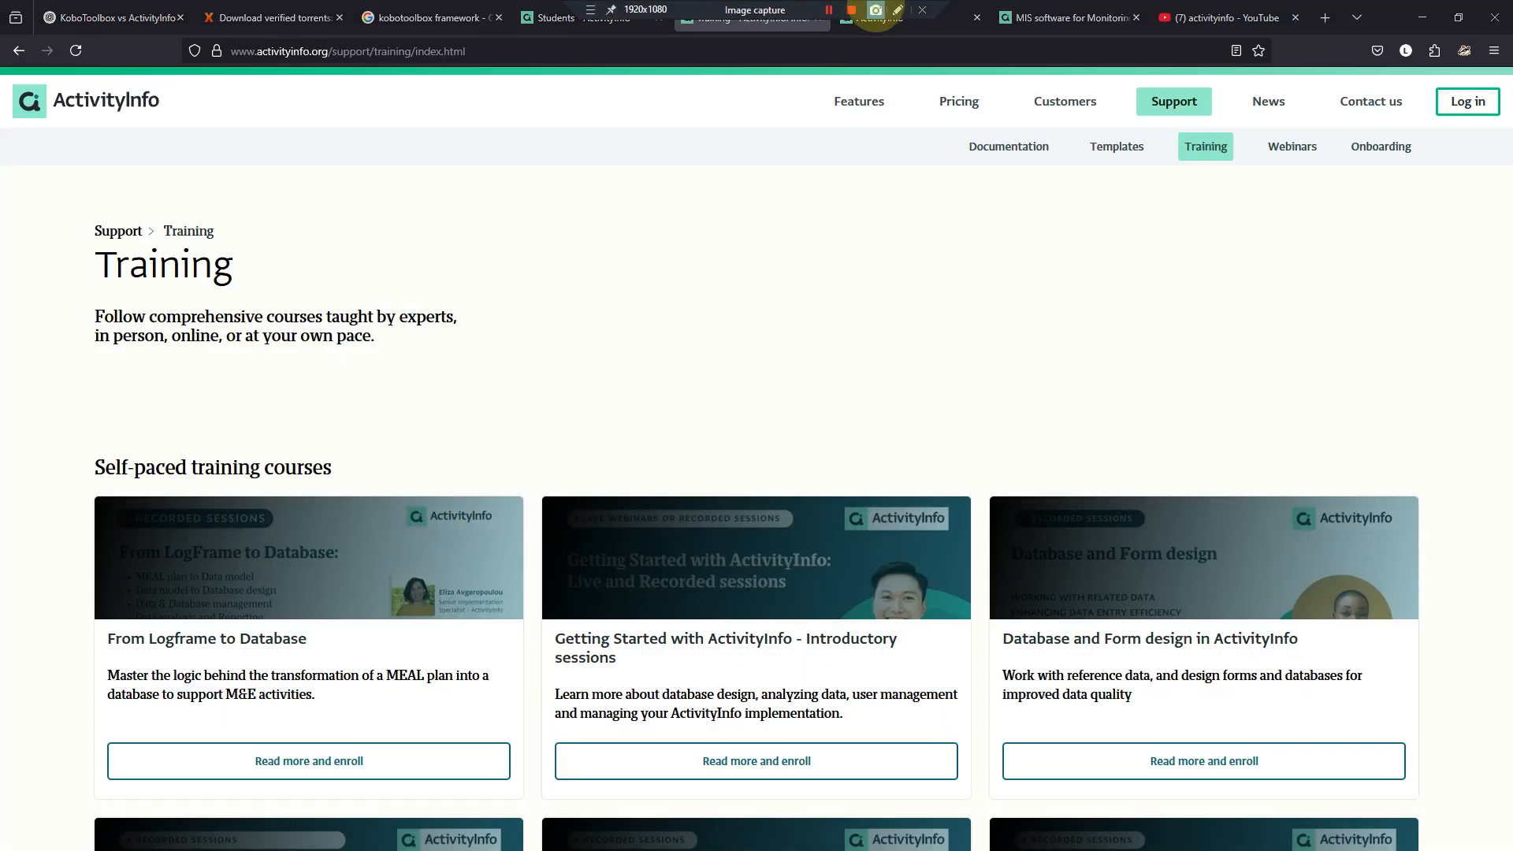
{"action": "mouse_move", "coordinate": [888, 28]}
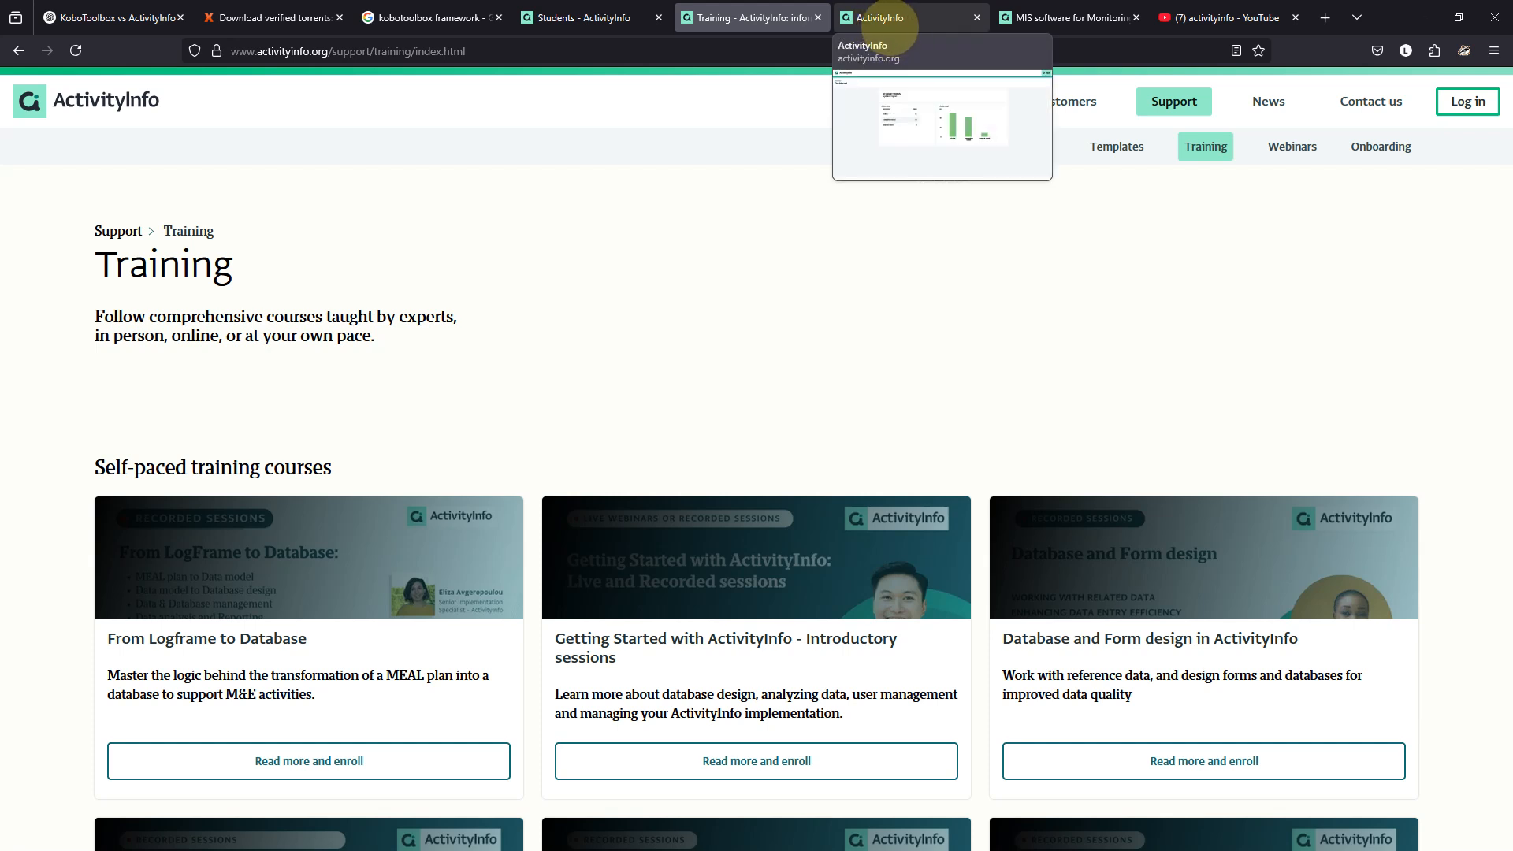
{"action": "left_click", "coordinate": [884, 17]}
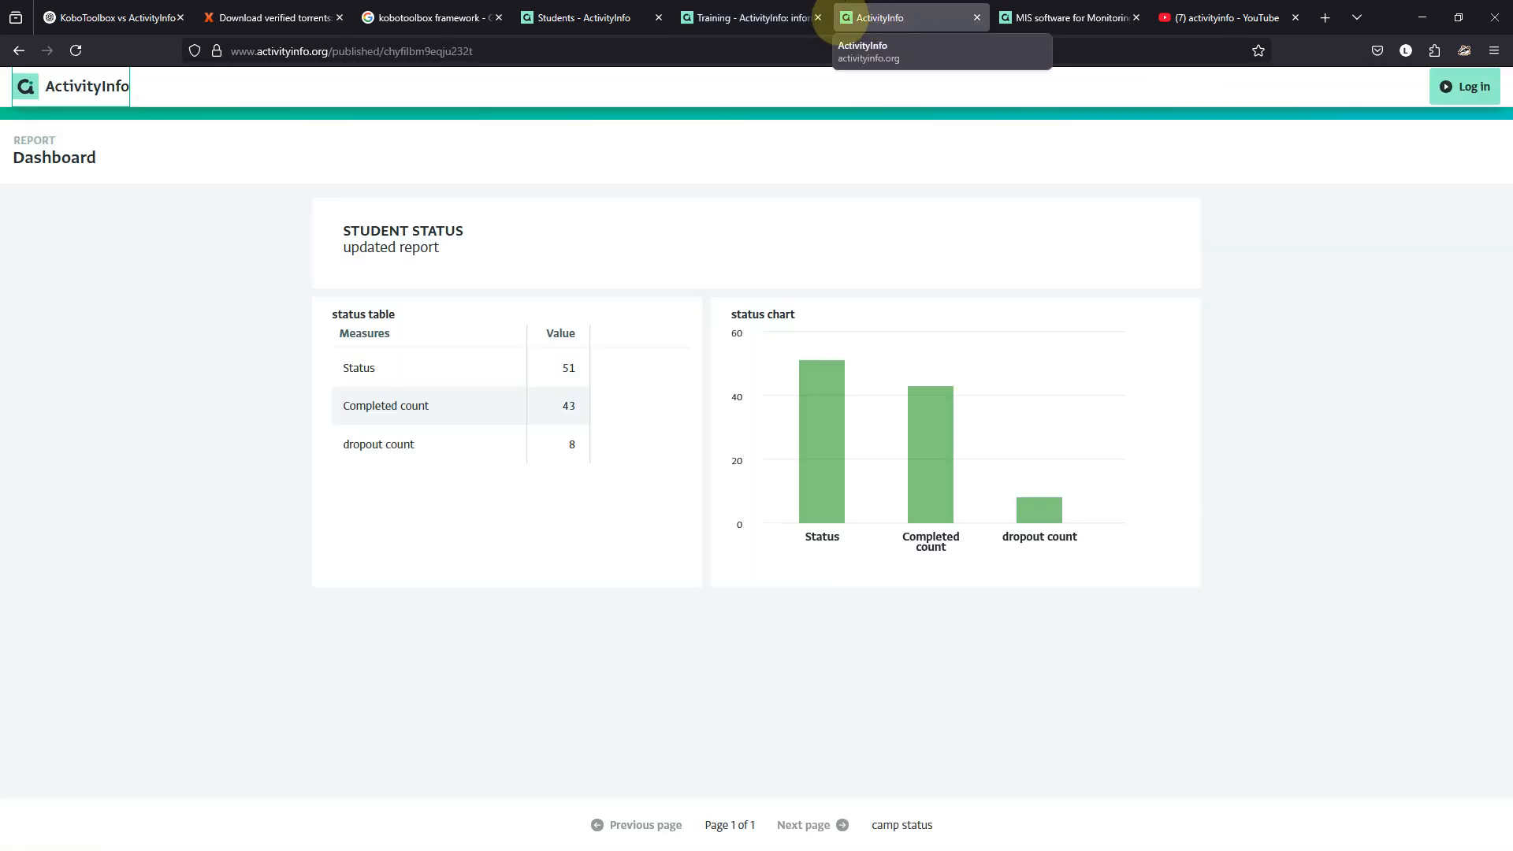
{"action": "left_click", "coordinate": [765, 17]}
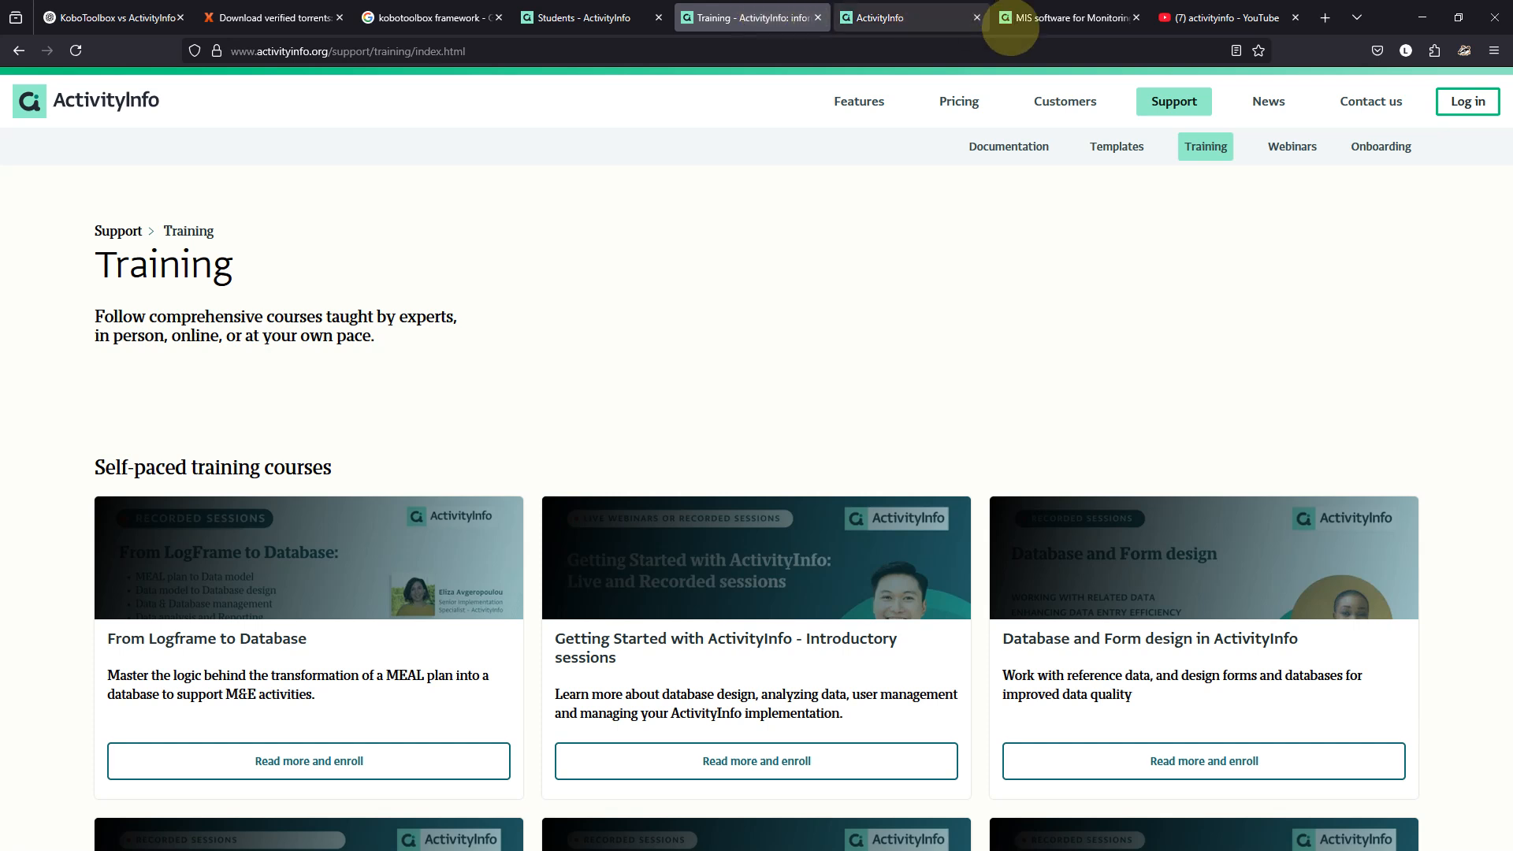
{"action": "left_click", "coordinate": [1206, 17]}
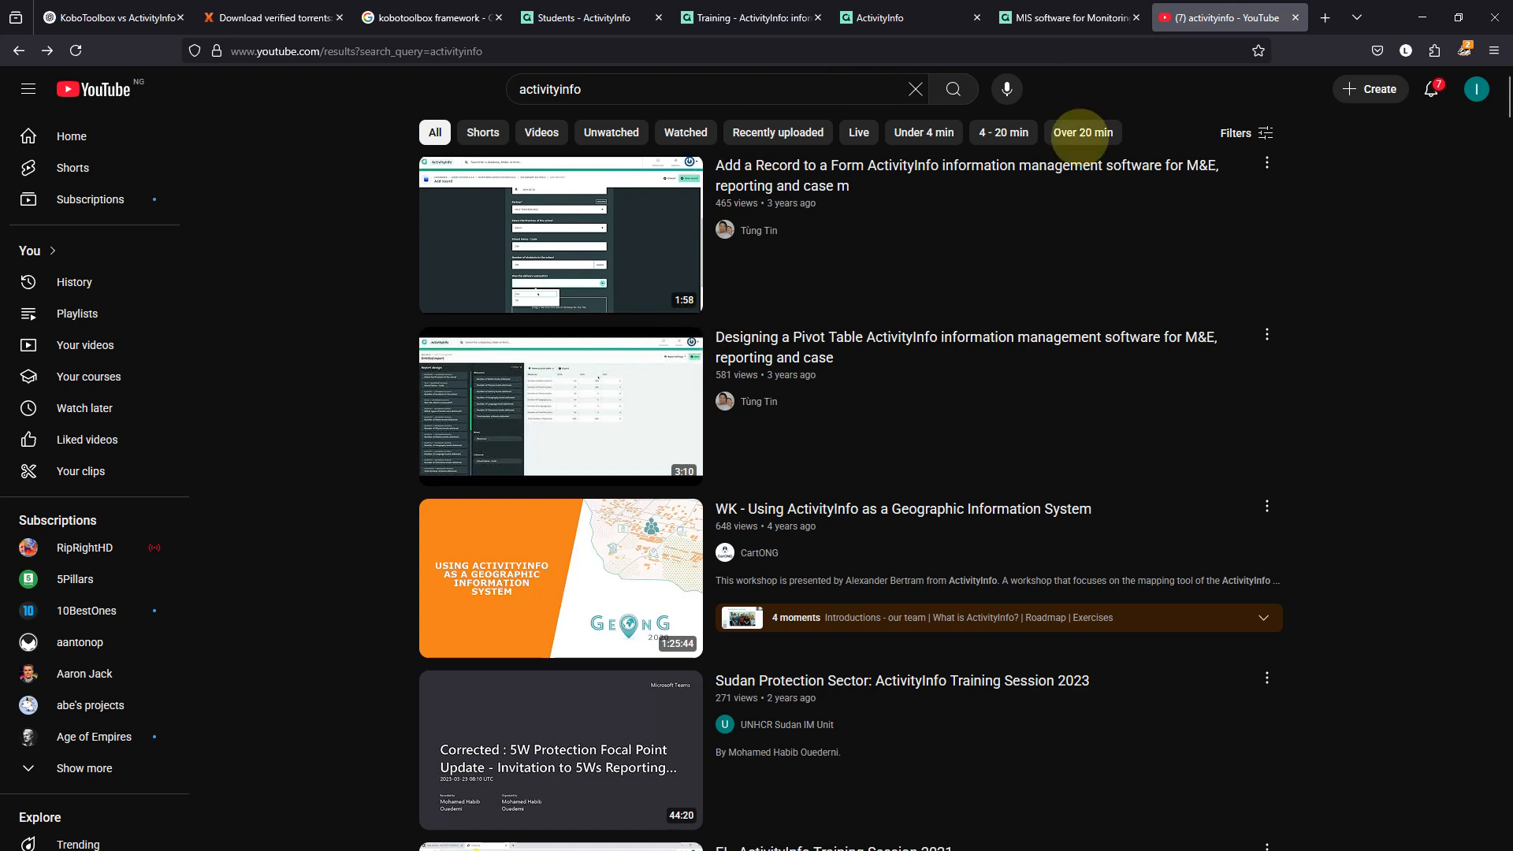